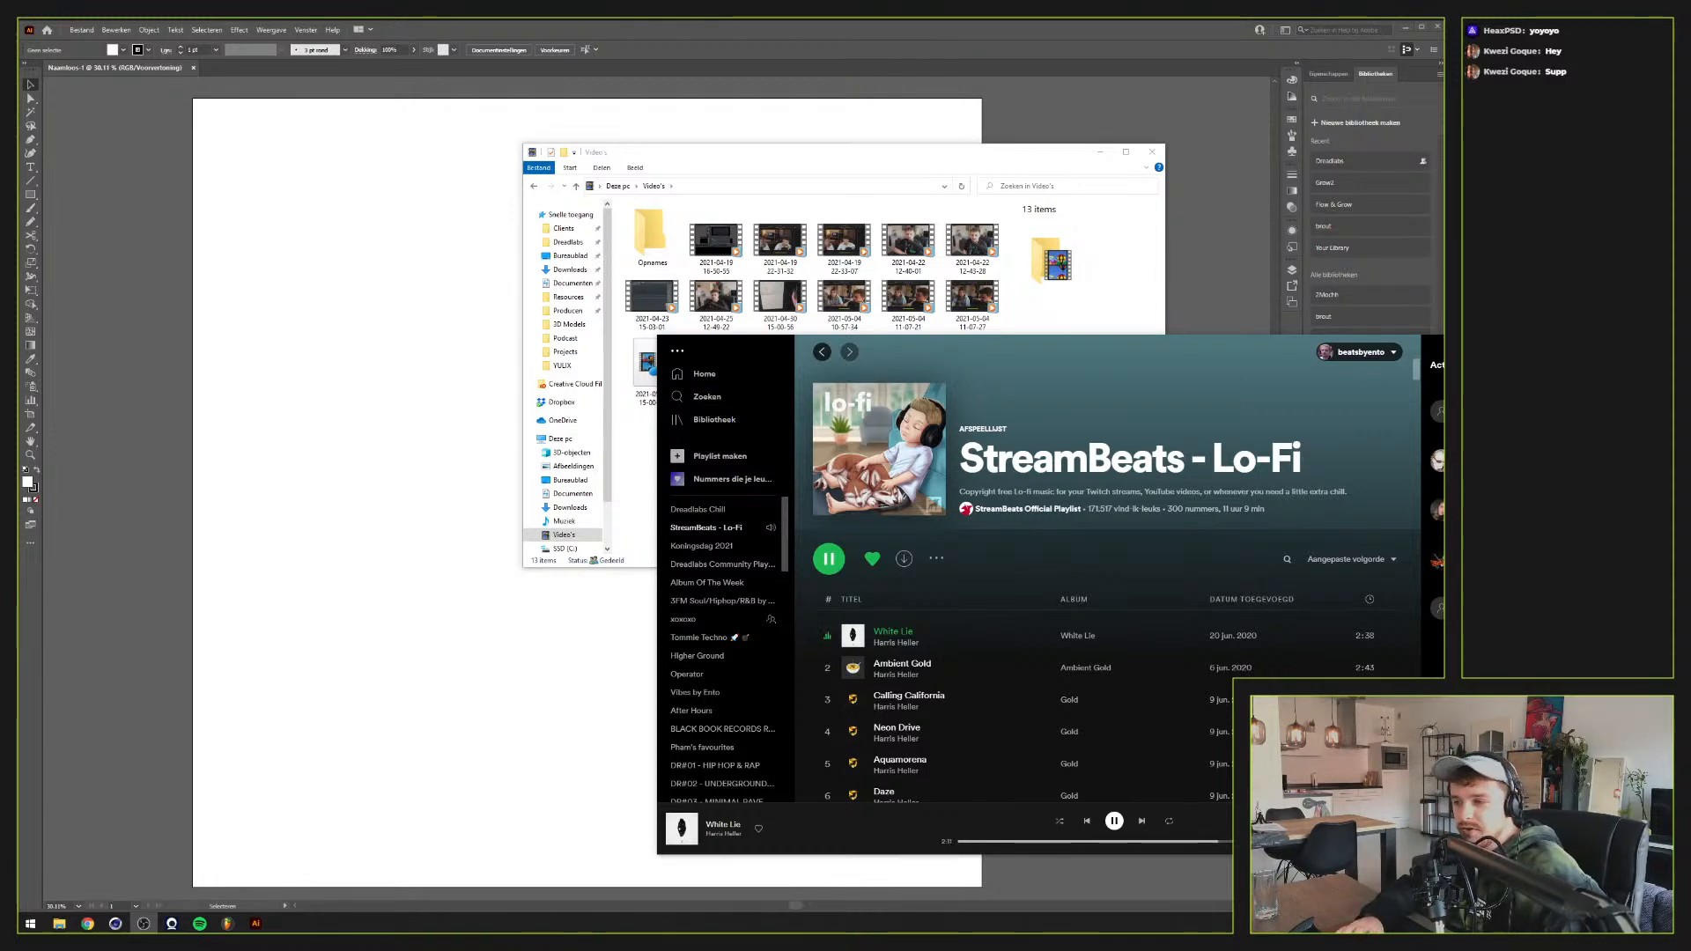
Minimize the music player, browse the Resources and Dreadlabs folders in the file explorer, and return to the blank artboard
{"action": "left_click_drag", "start_coordinate": [1263, 356], "coordinate": [1136, 353]}
{"action": "left_click", "coordinate": [1381, 342]}
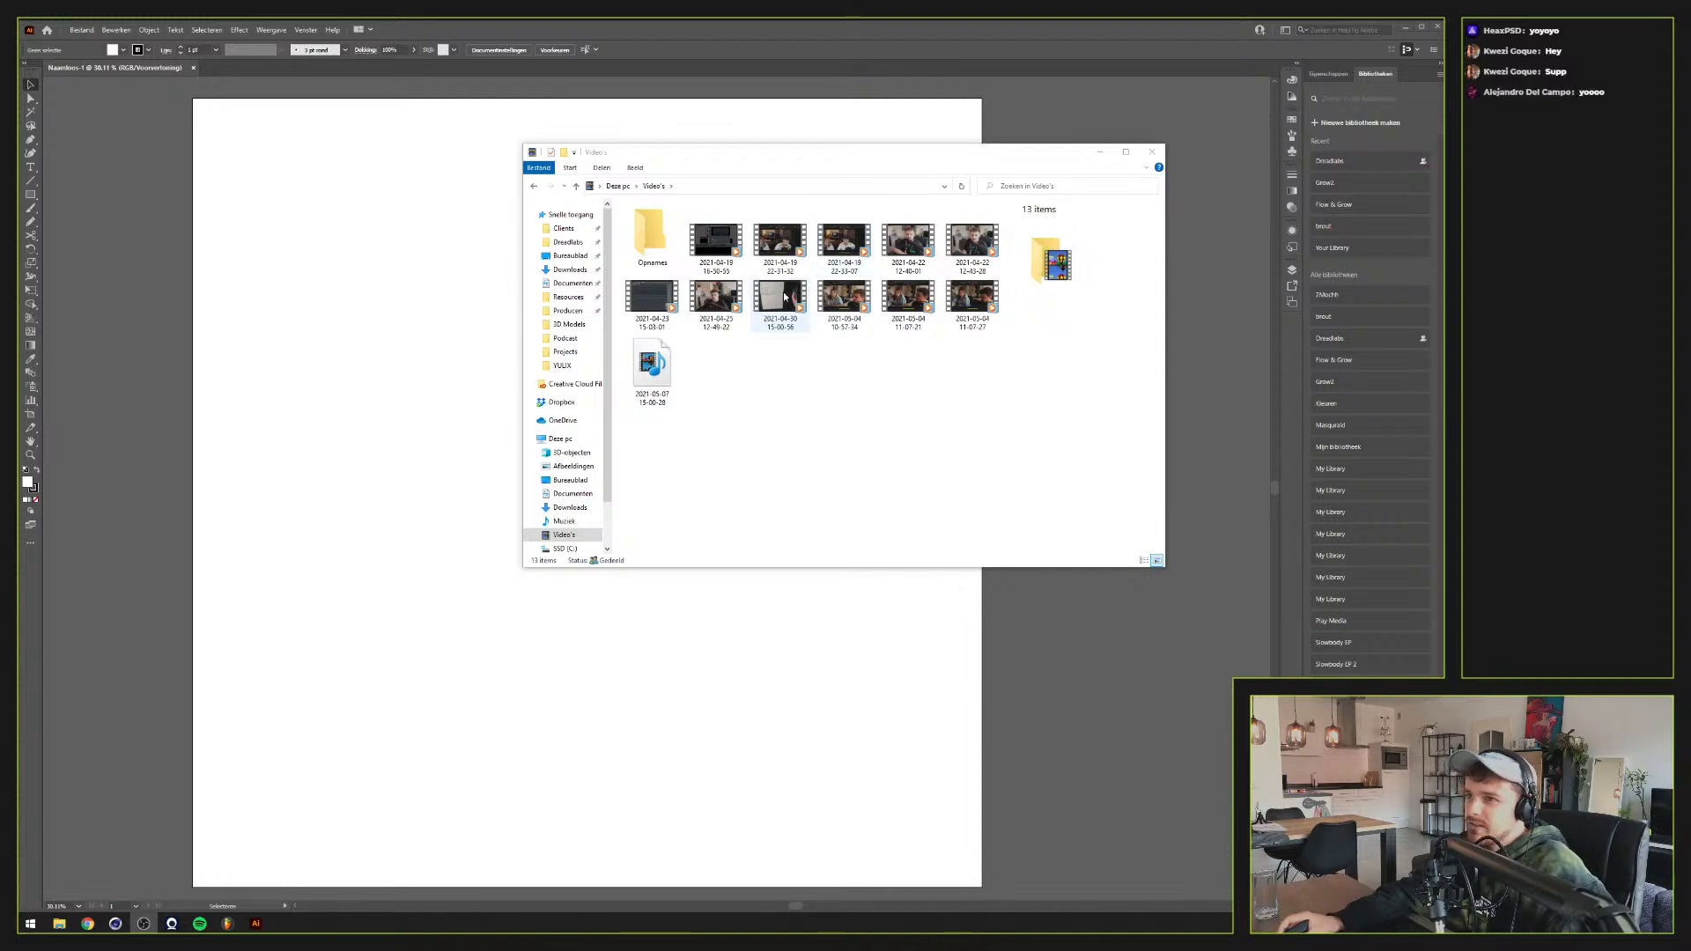
{"action": "left_click", "coordinate": [568, 297]}
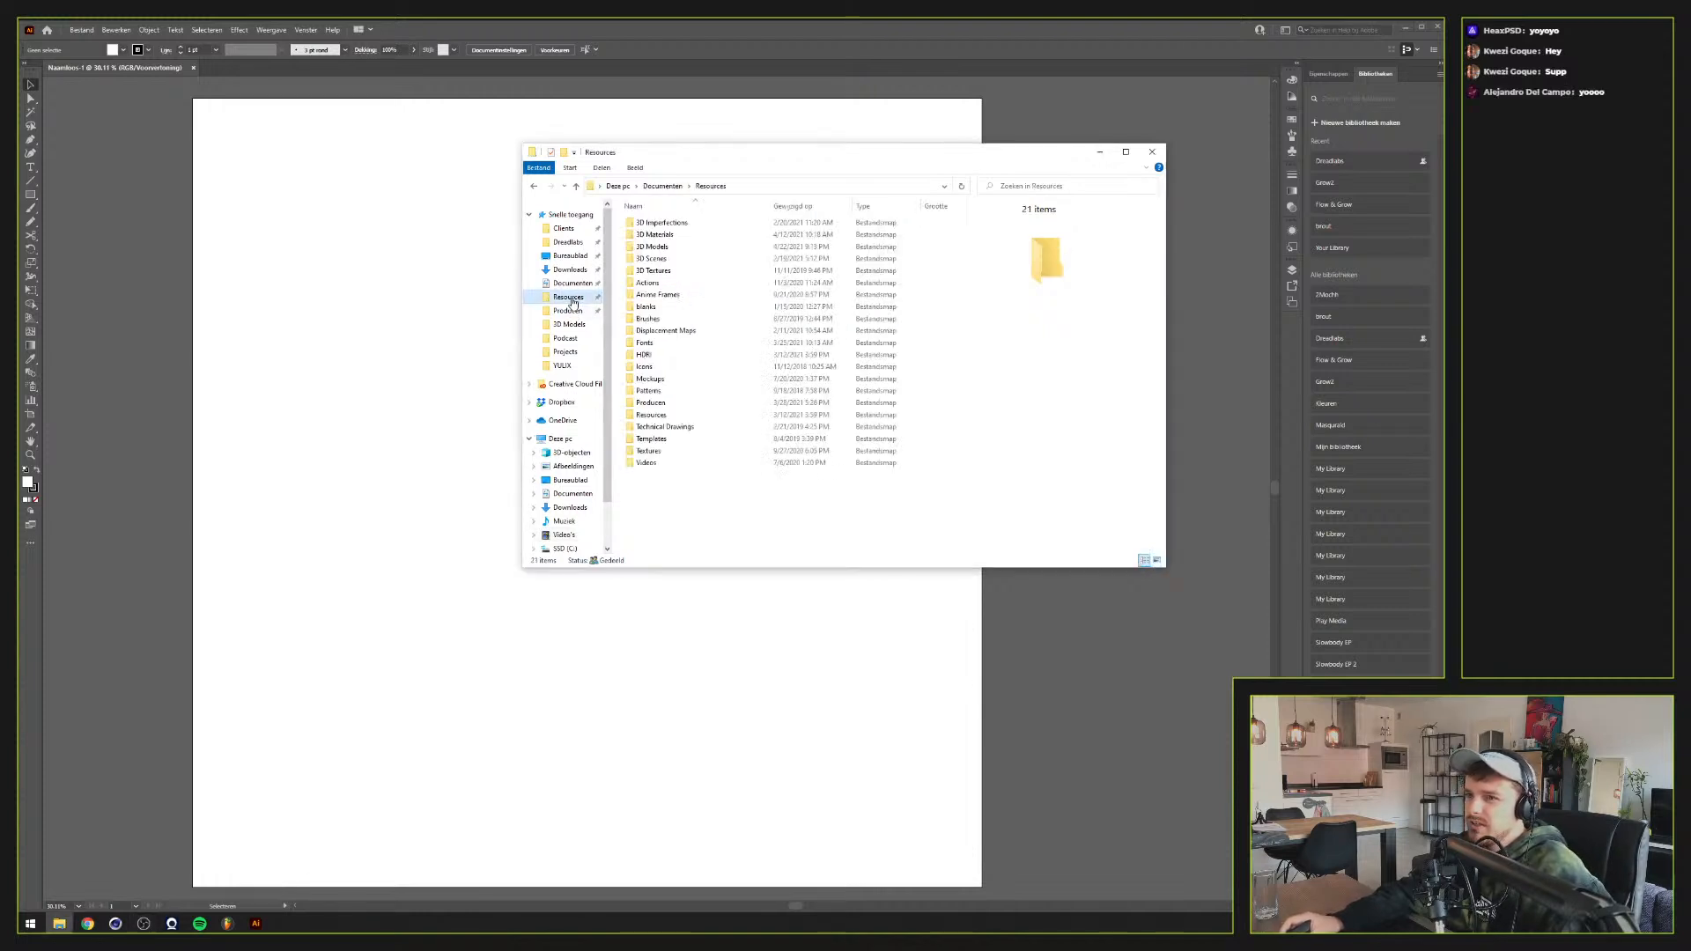
{"action": "left_click", "coordinate": [573, 242]}
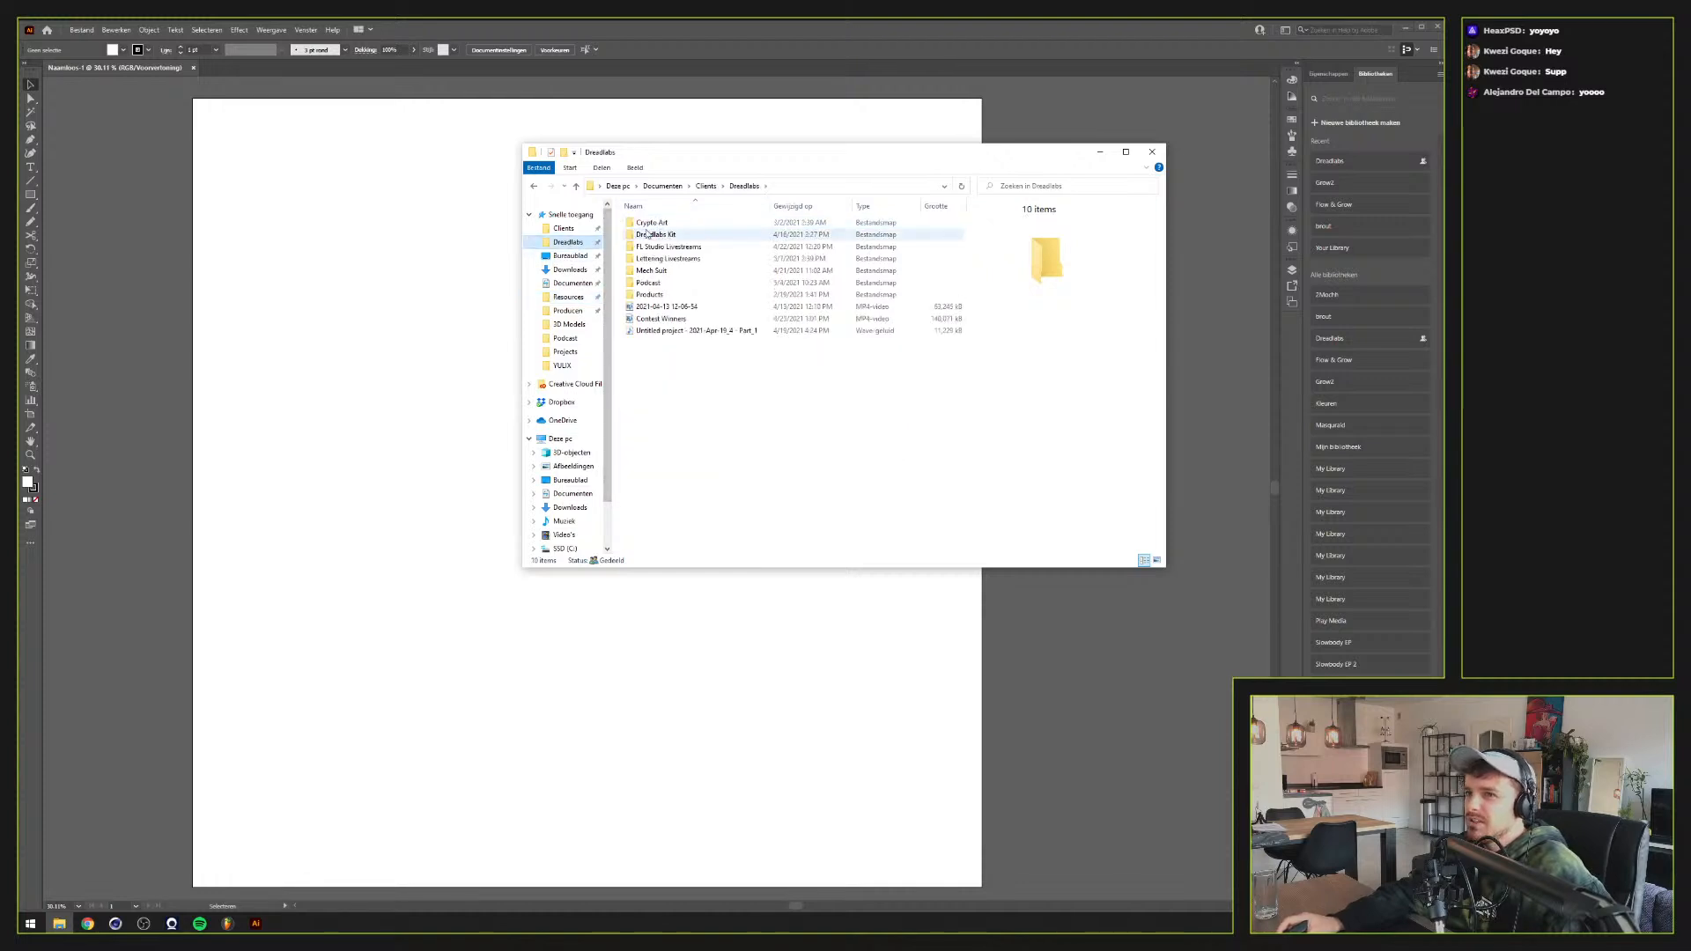
{"action": "left_click", "coordinate": [665, 235]}
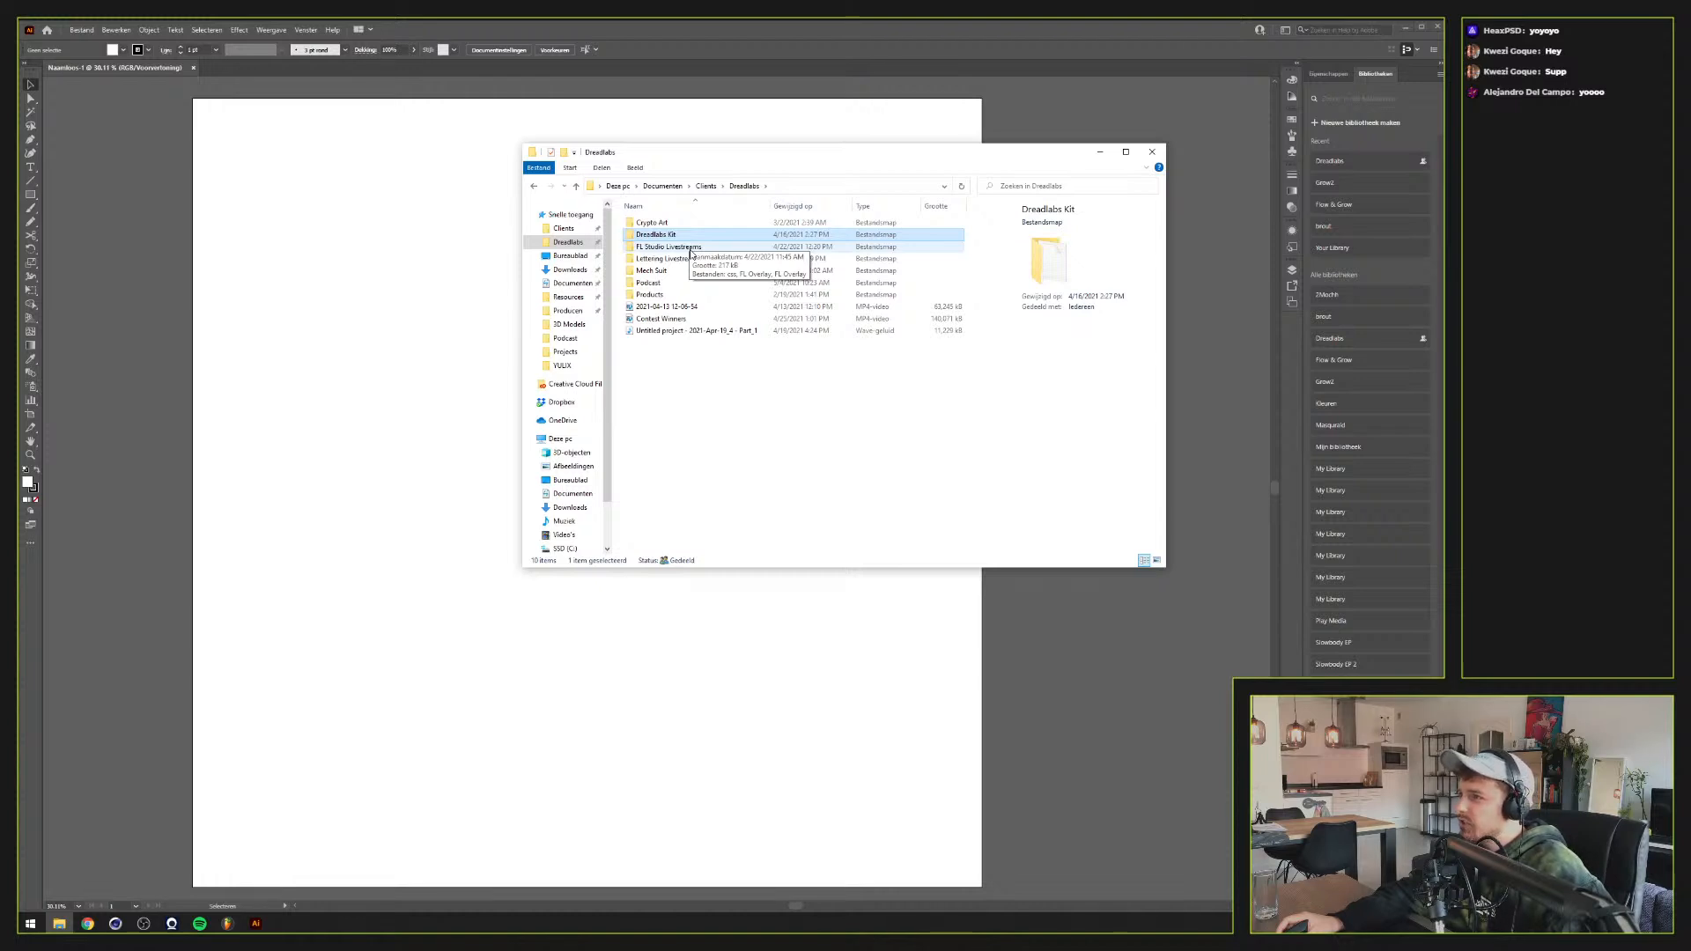
{"action": "left_click", "coordinate": [1345, 166]}
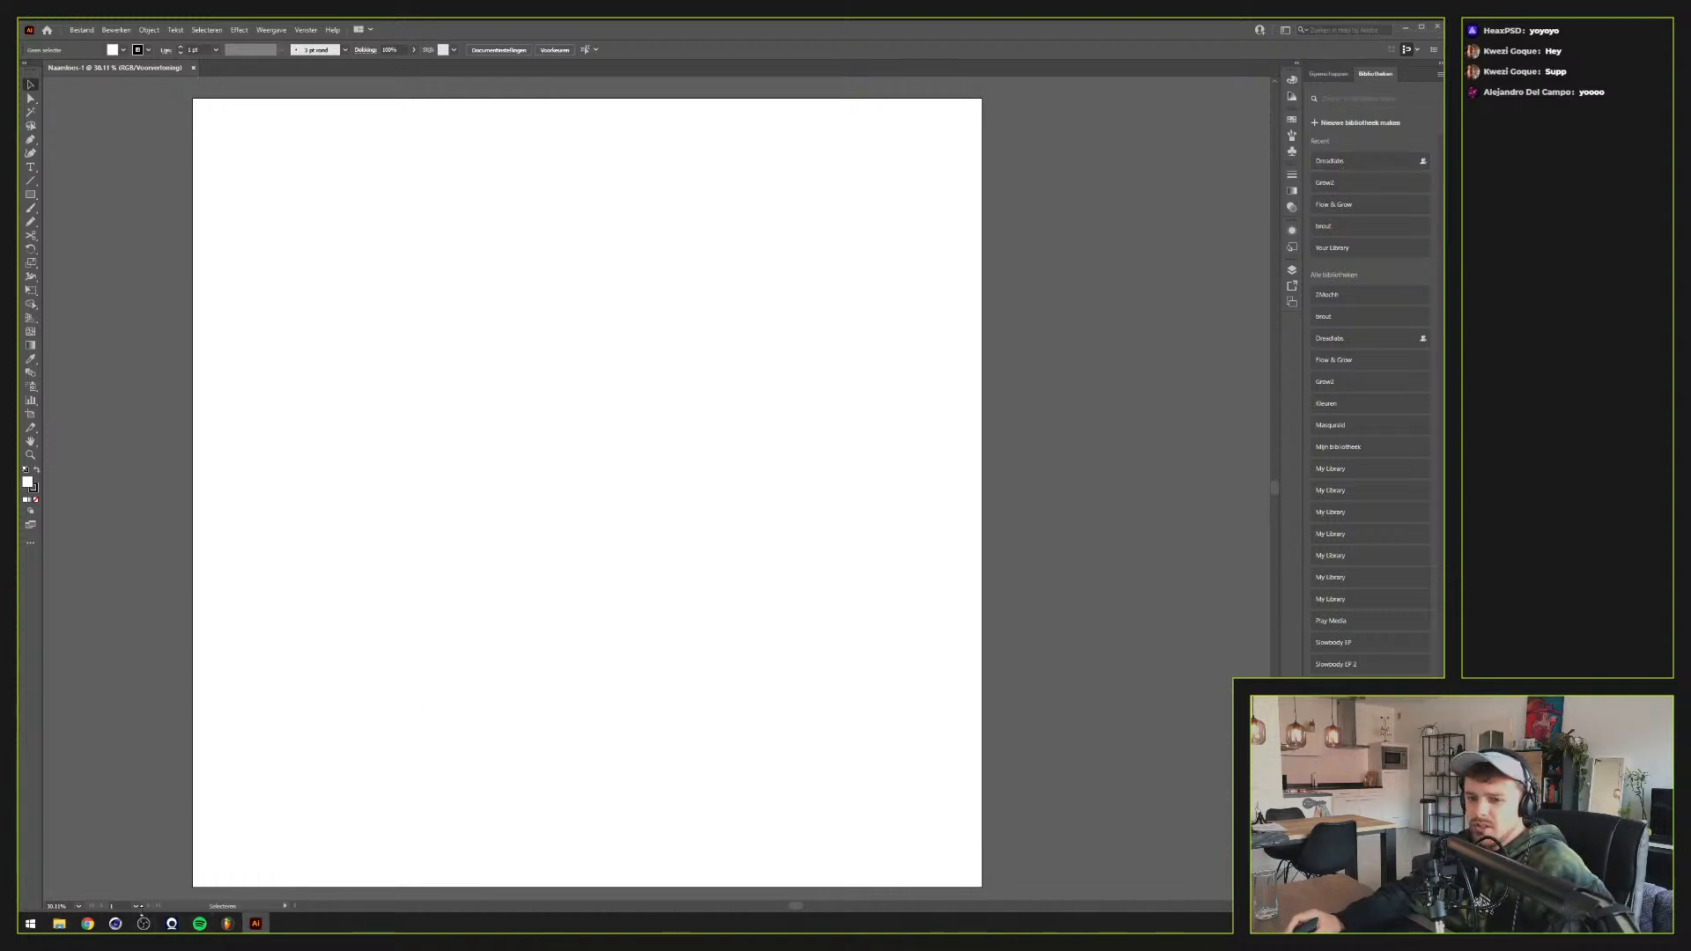
{"action": "mouse_move", "coordinate": [82, 928]}
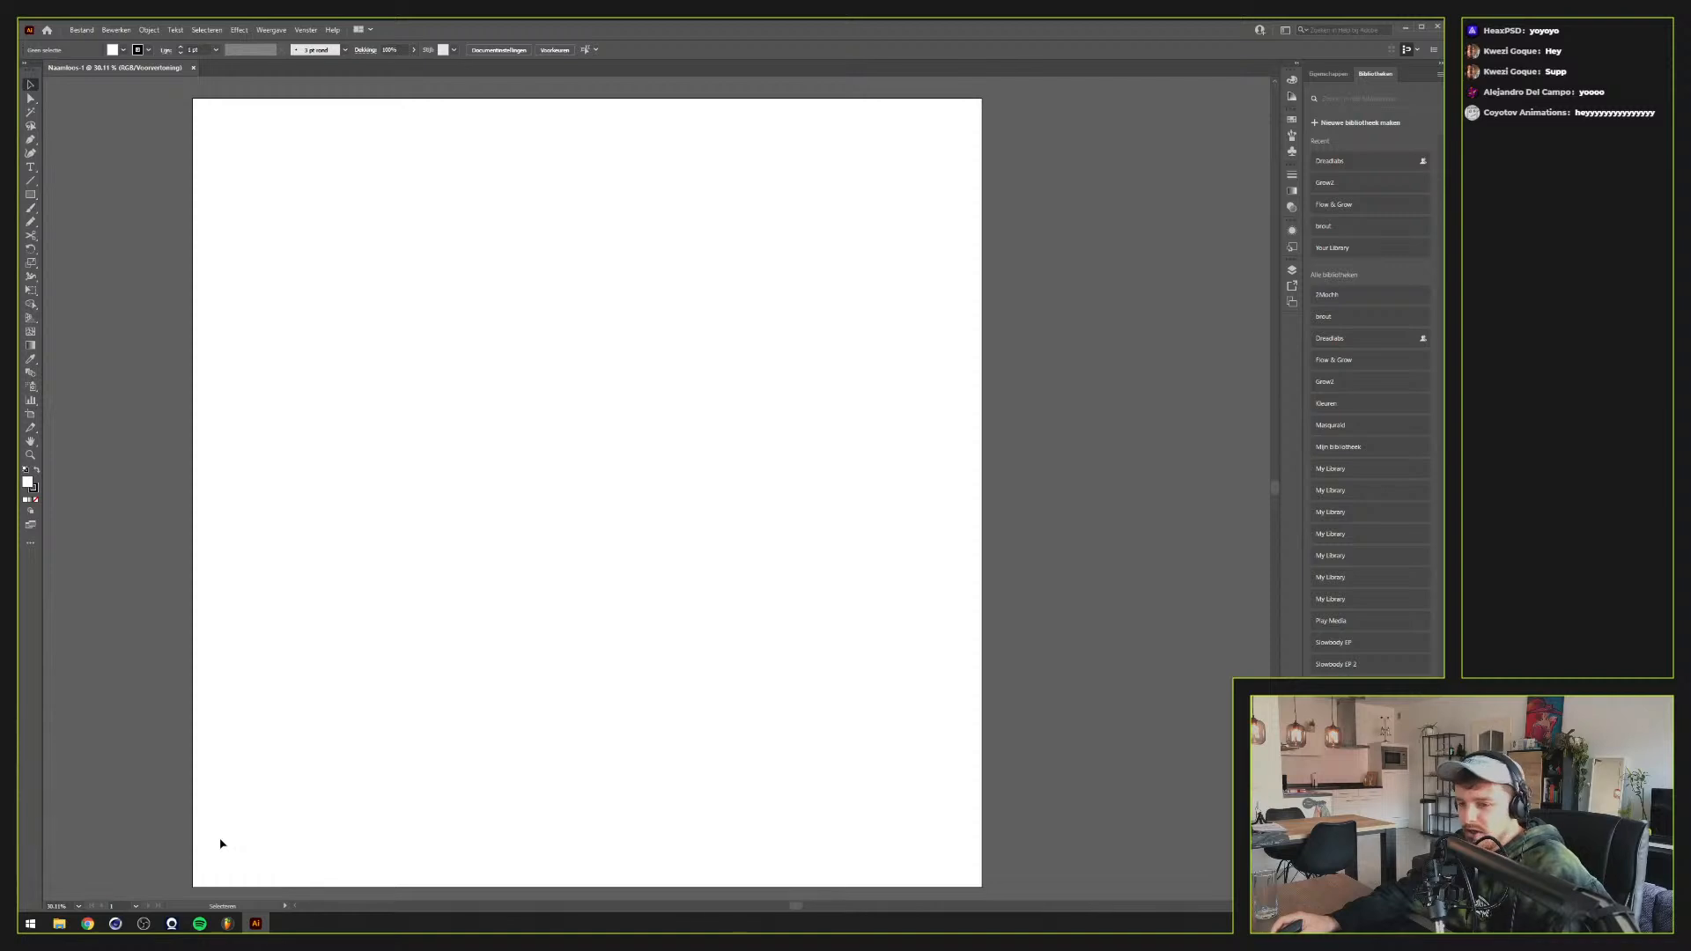
{"action": "mouse_move", "coordinate": [172, 923]}
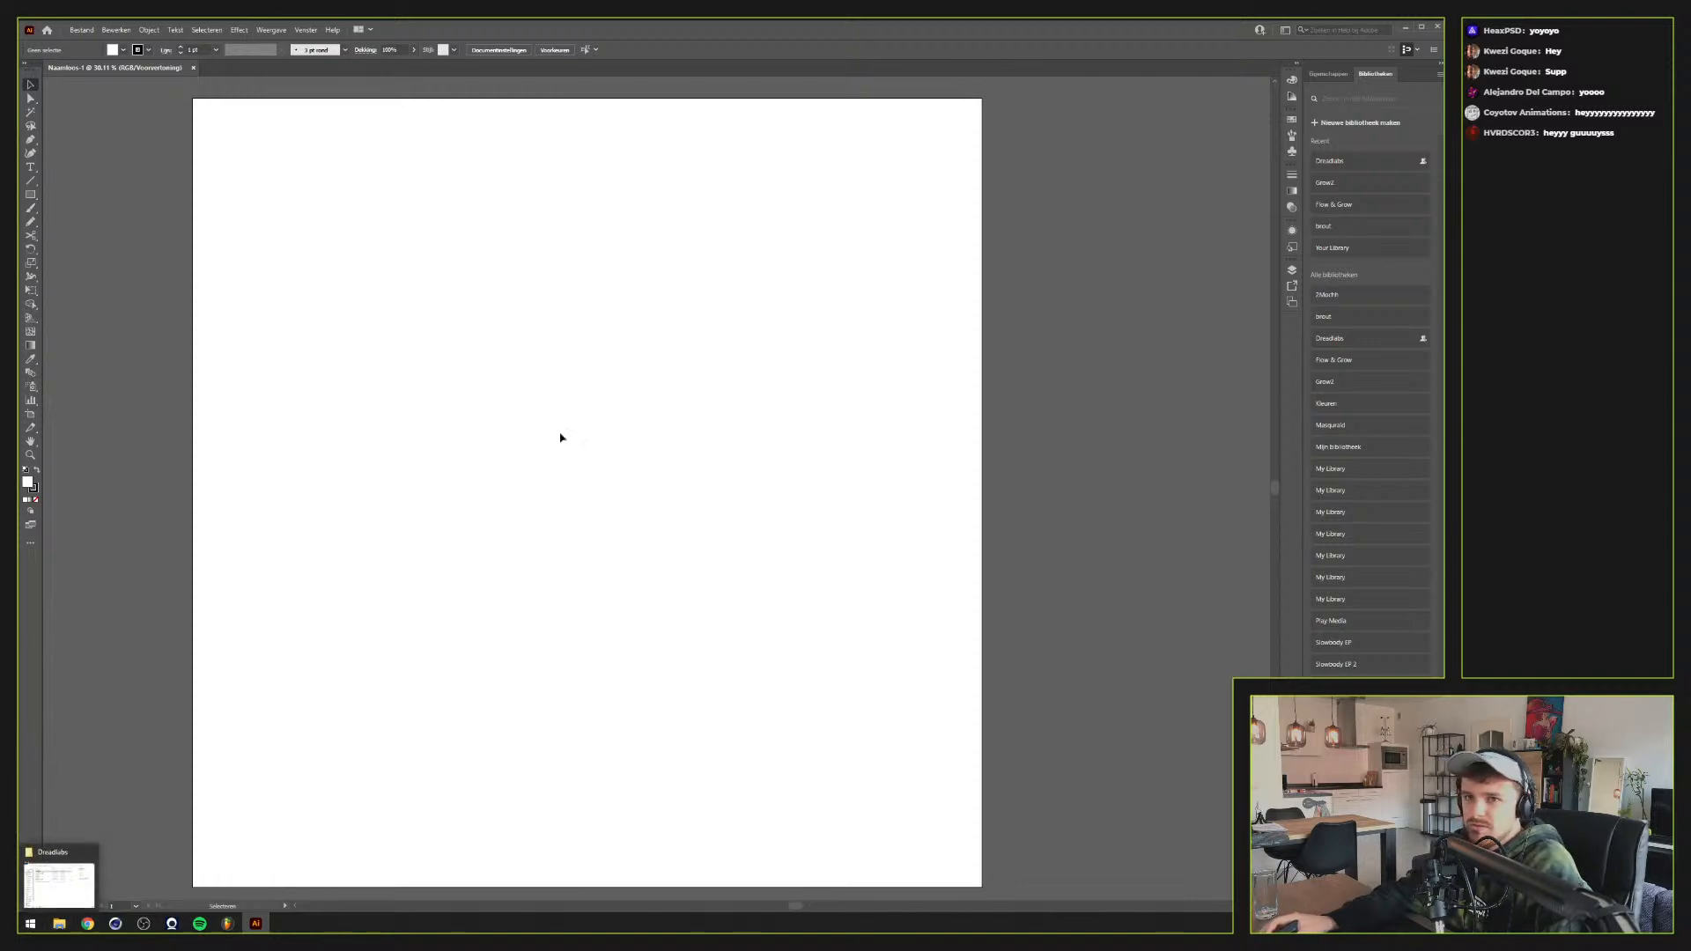
{"action": "left_click_drag", "start_coordinate": [566, 446], "coordinate": [681, 433]}
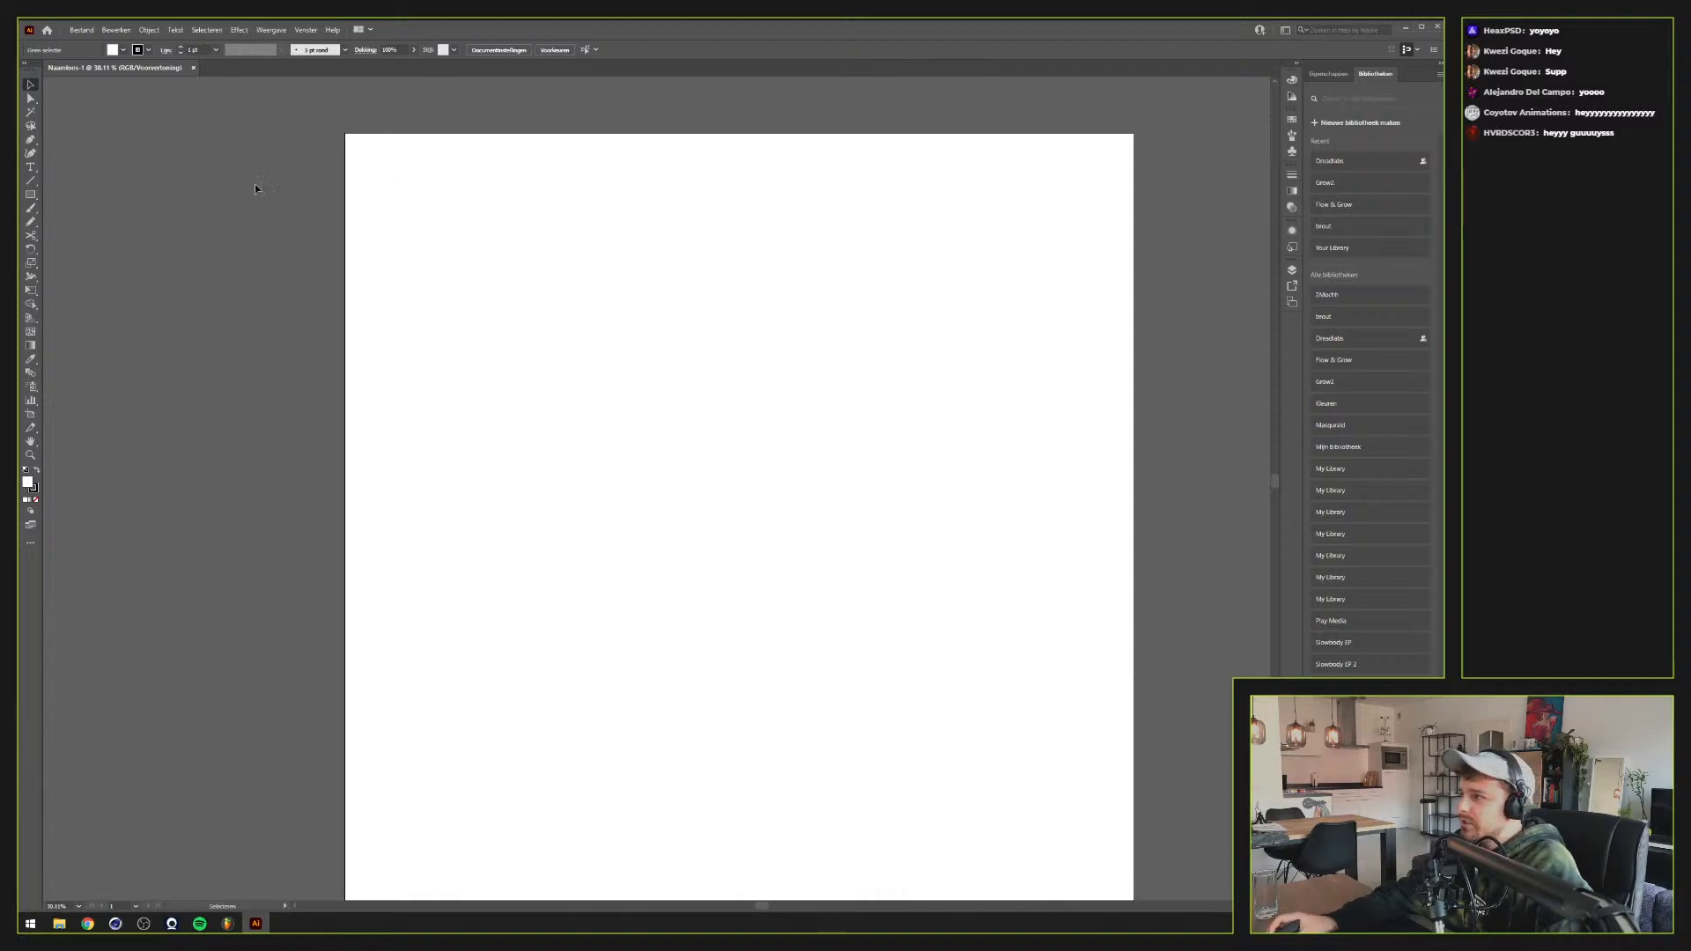
{"action": "left_click_drag", "start_coordinate": [581, 241], "coordinate": [502, 211]}
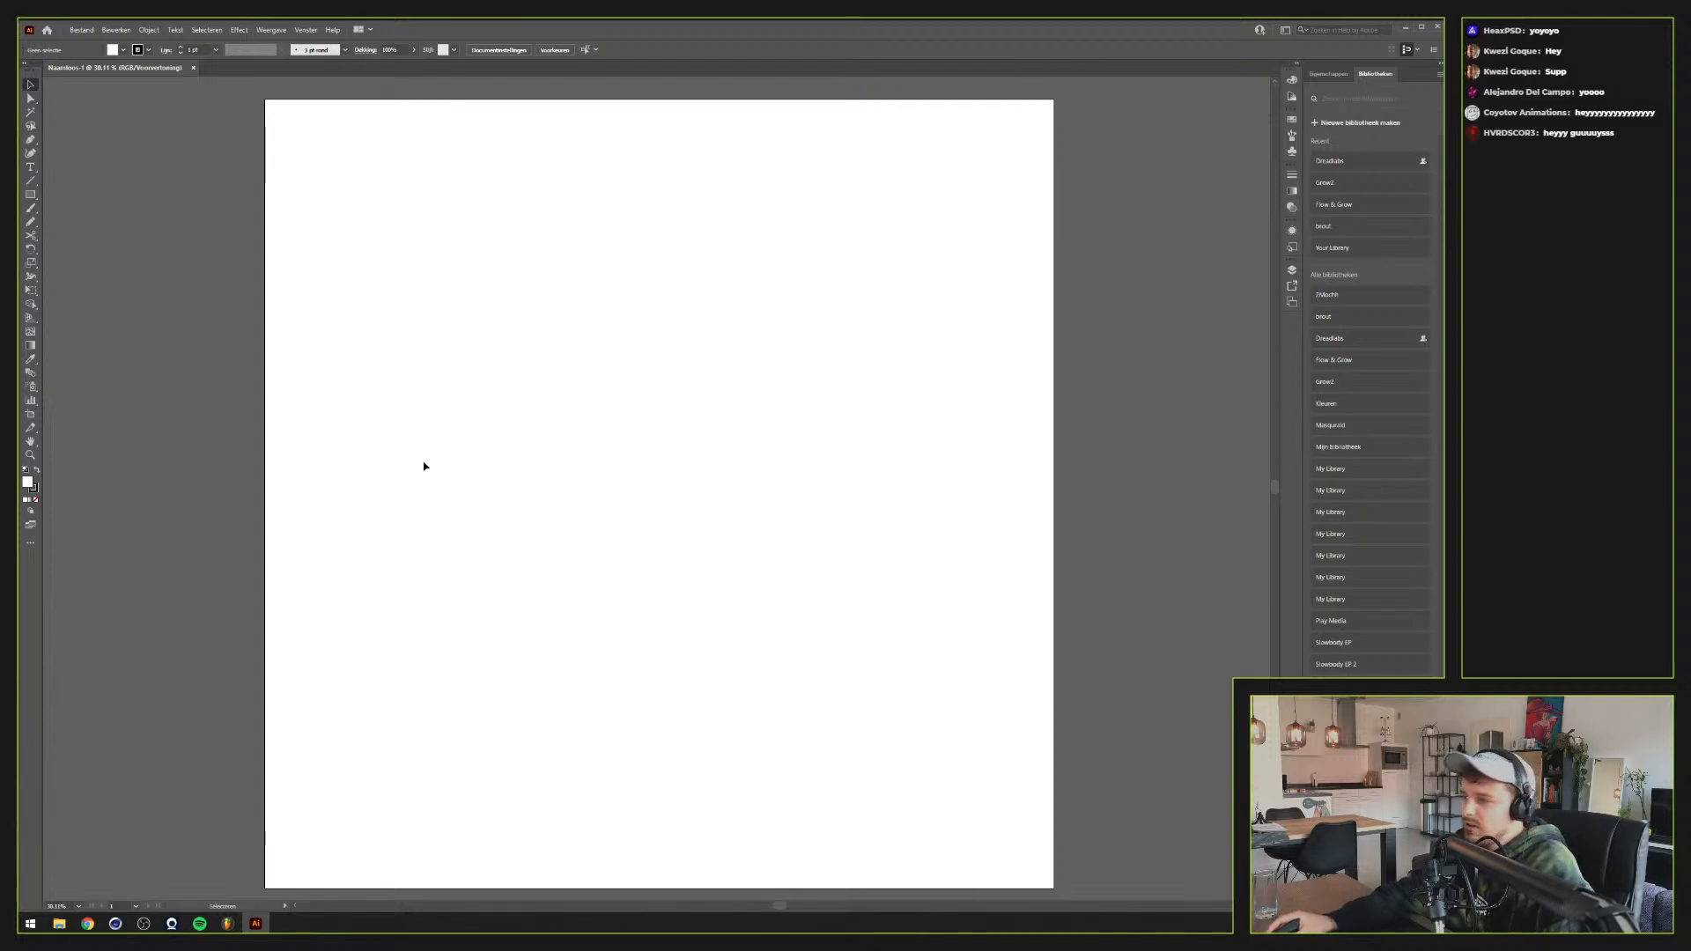
Open the Dreadlabs library and dismiss the introductory tip about organizing items in groups
{"action": "left_click", "coordinate": [1371, 161]}
{"action": "left_click", "coordinate": [1423, 185]}
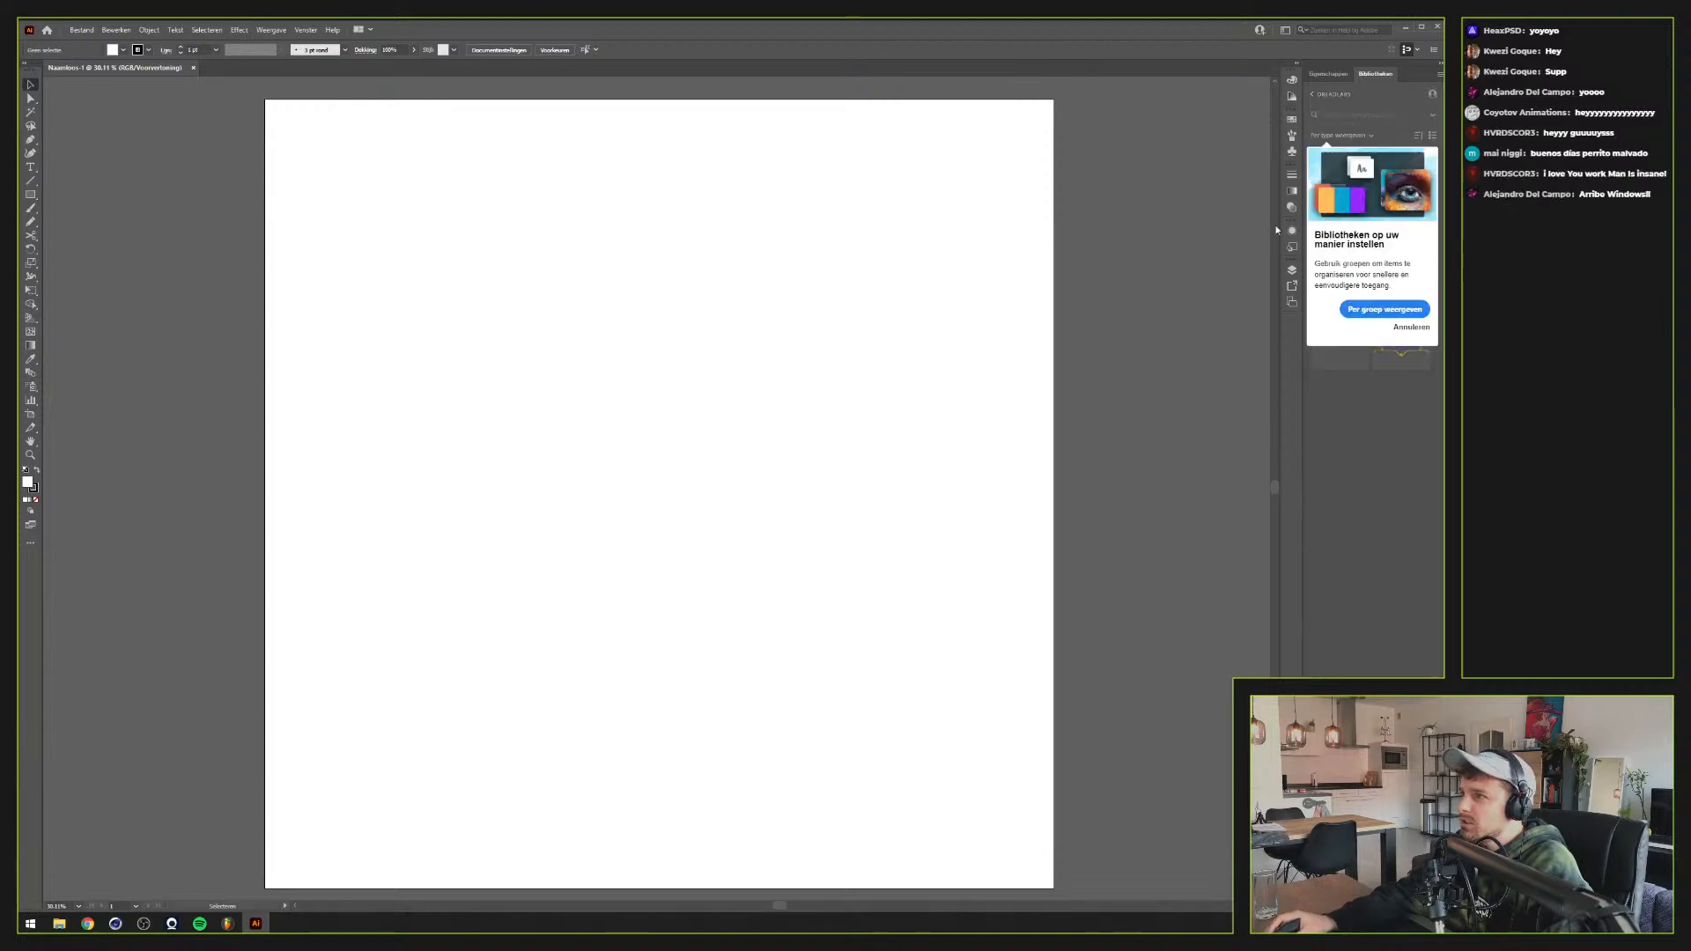
{"action": "left_click", "coordinate": [1409, 327]}
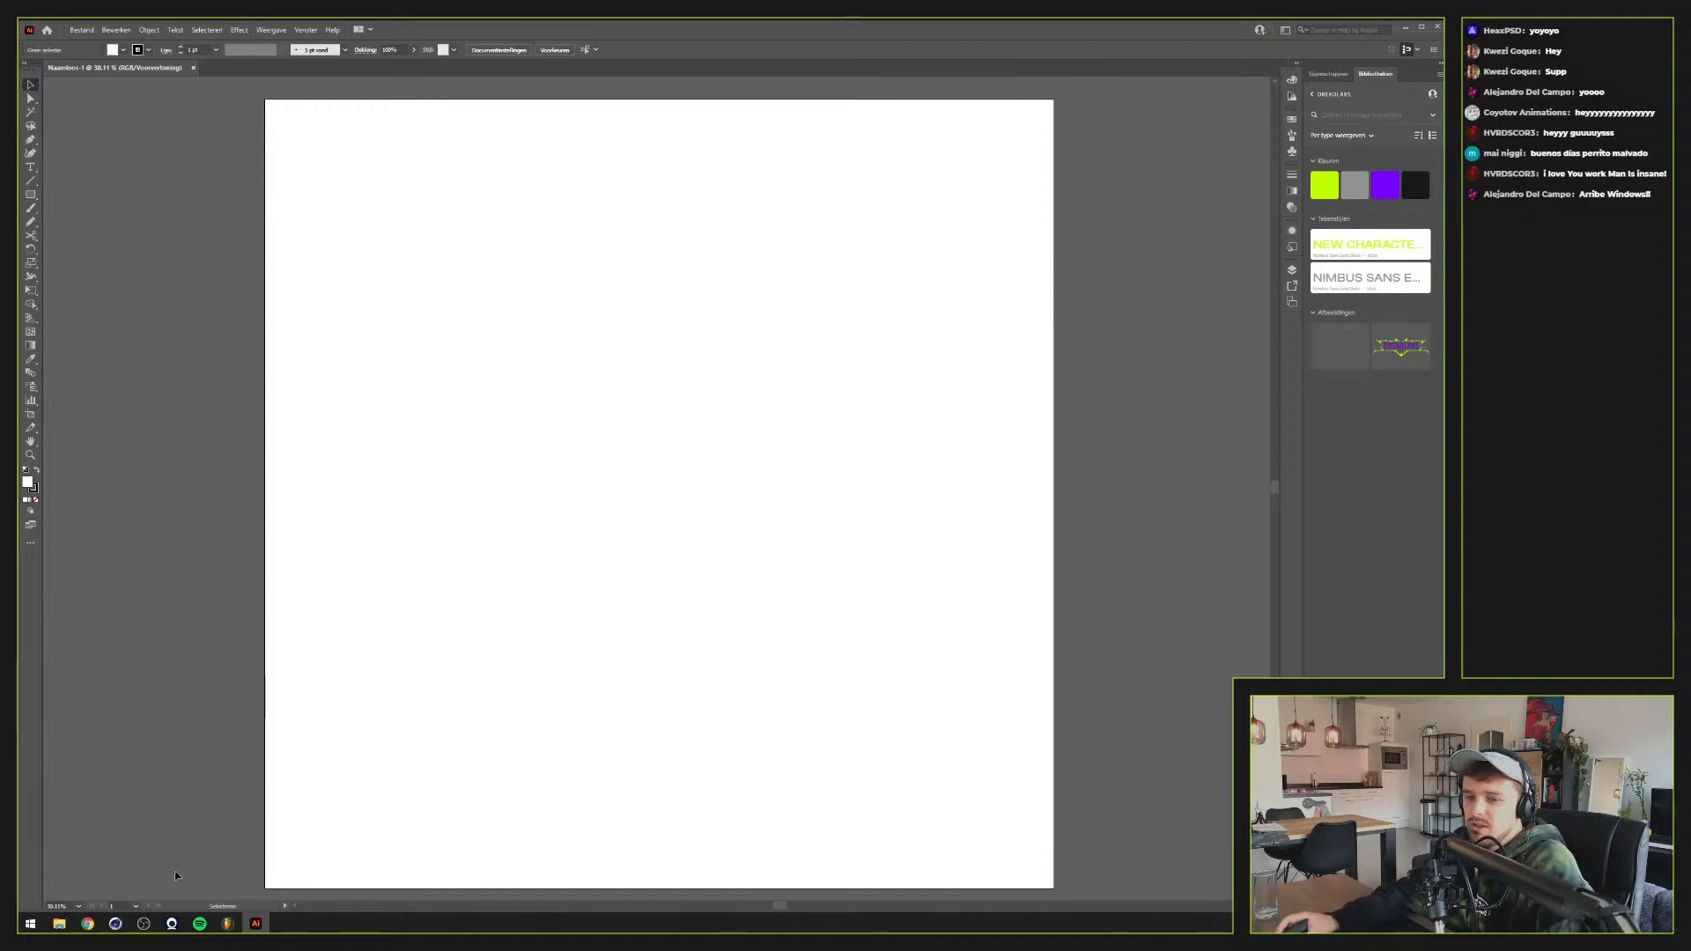
Place the scanned wing sketch from the Lettering Livestreams folder on the artboard and enlarge it to nearly the artboard's full width
{"action": "mouse_move", "coordinate": [83, 926]}
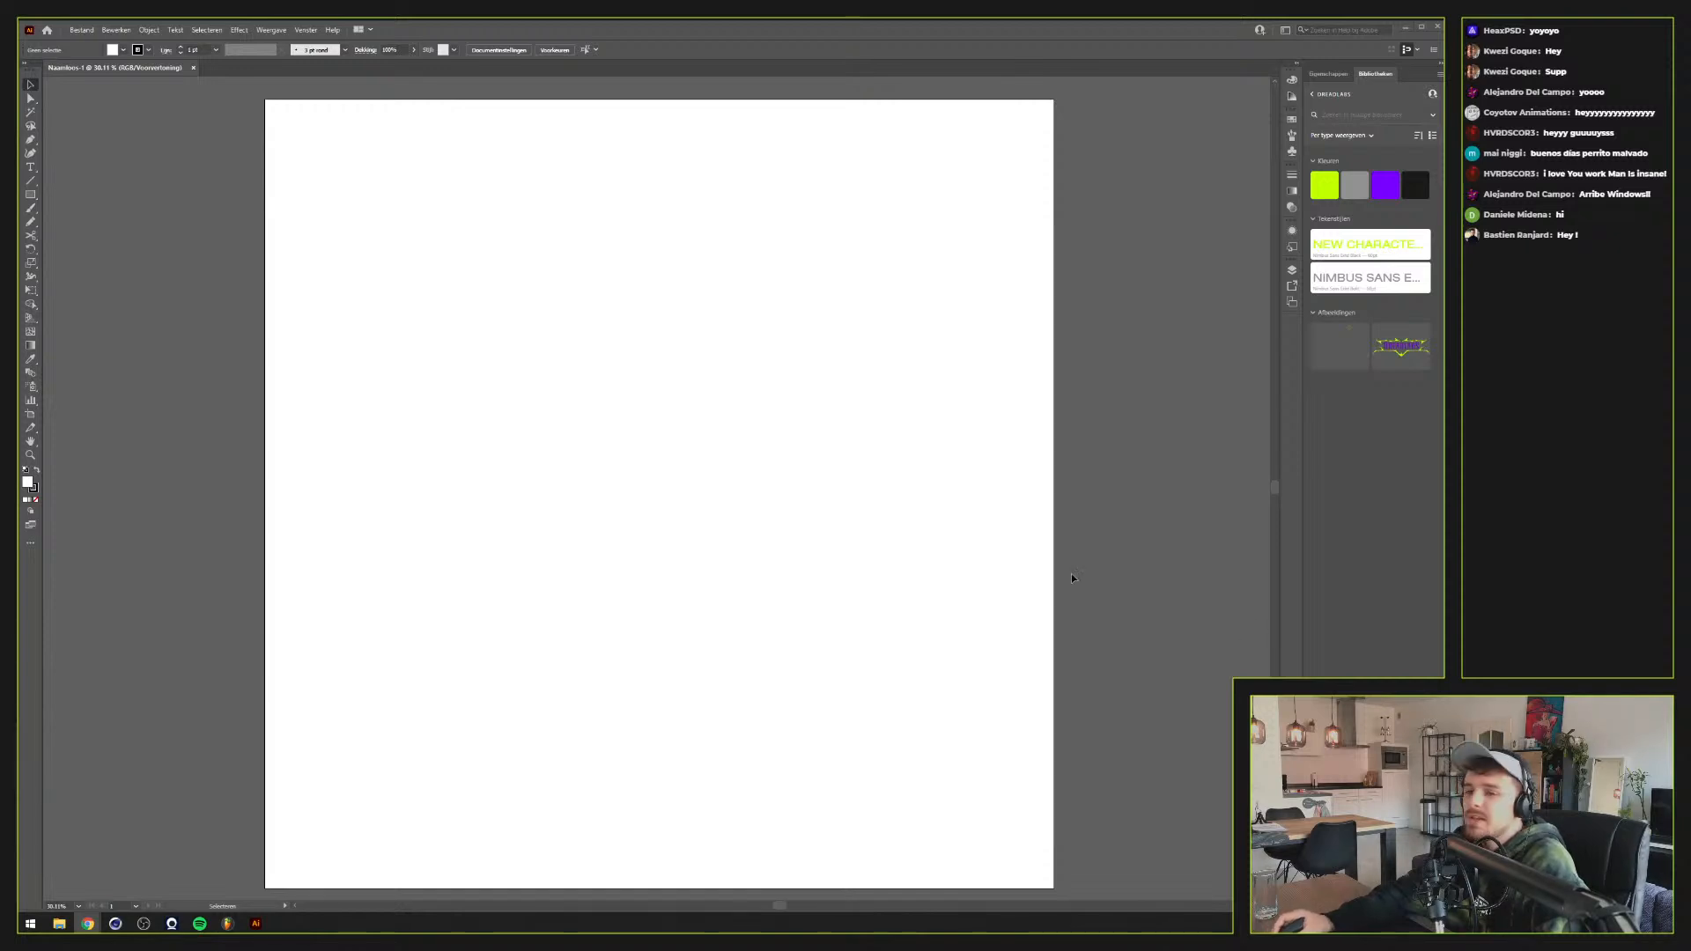
{"action": "left_click", "coordinate": [59, 923]}
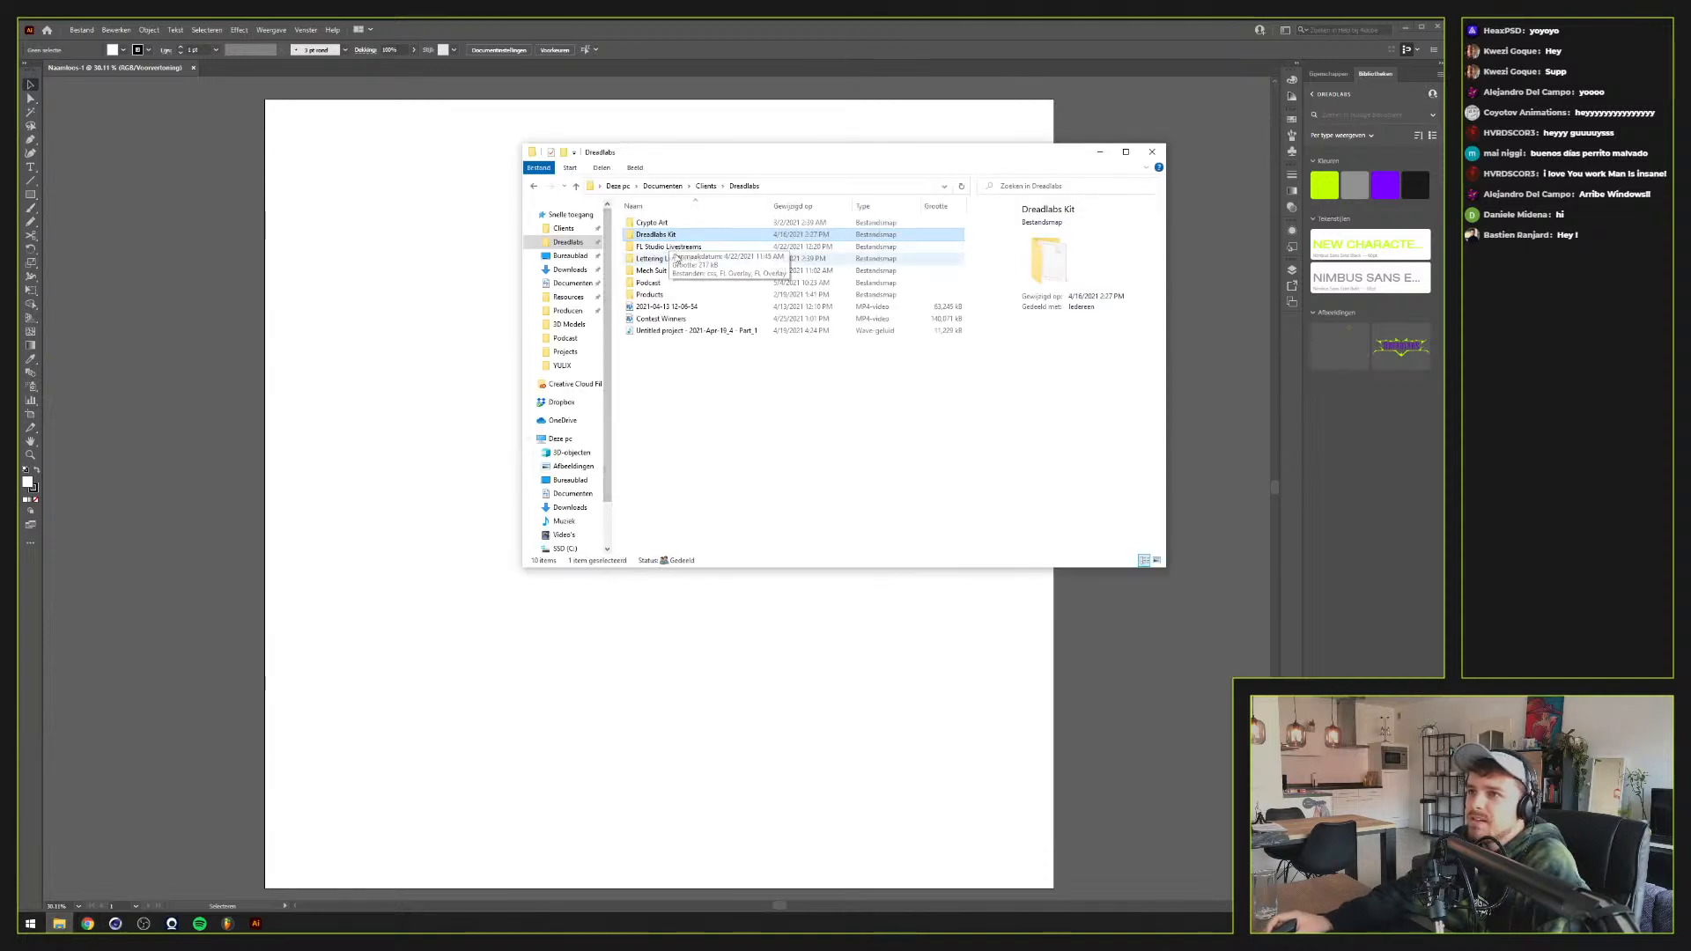
{"action": "double_click", "coordinate": [669, 259]}
{"action": "left_click_drag", "start_coordinate": [844, 234], "coordinate": [484, 520]}
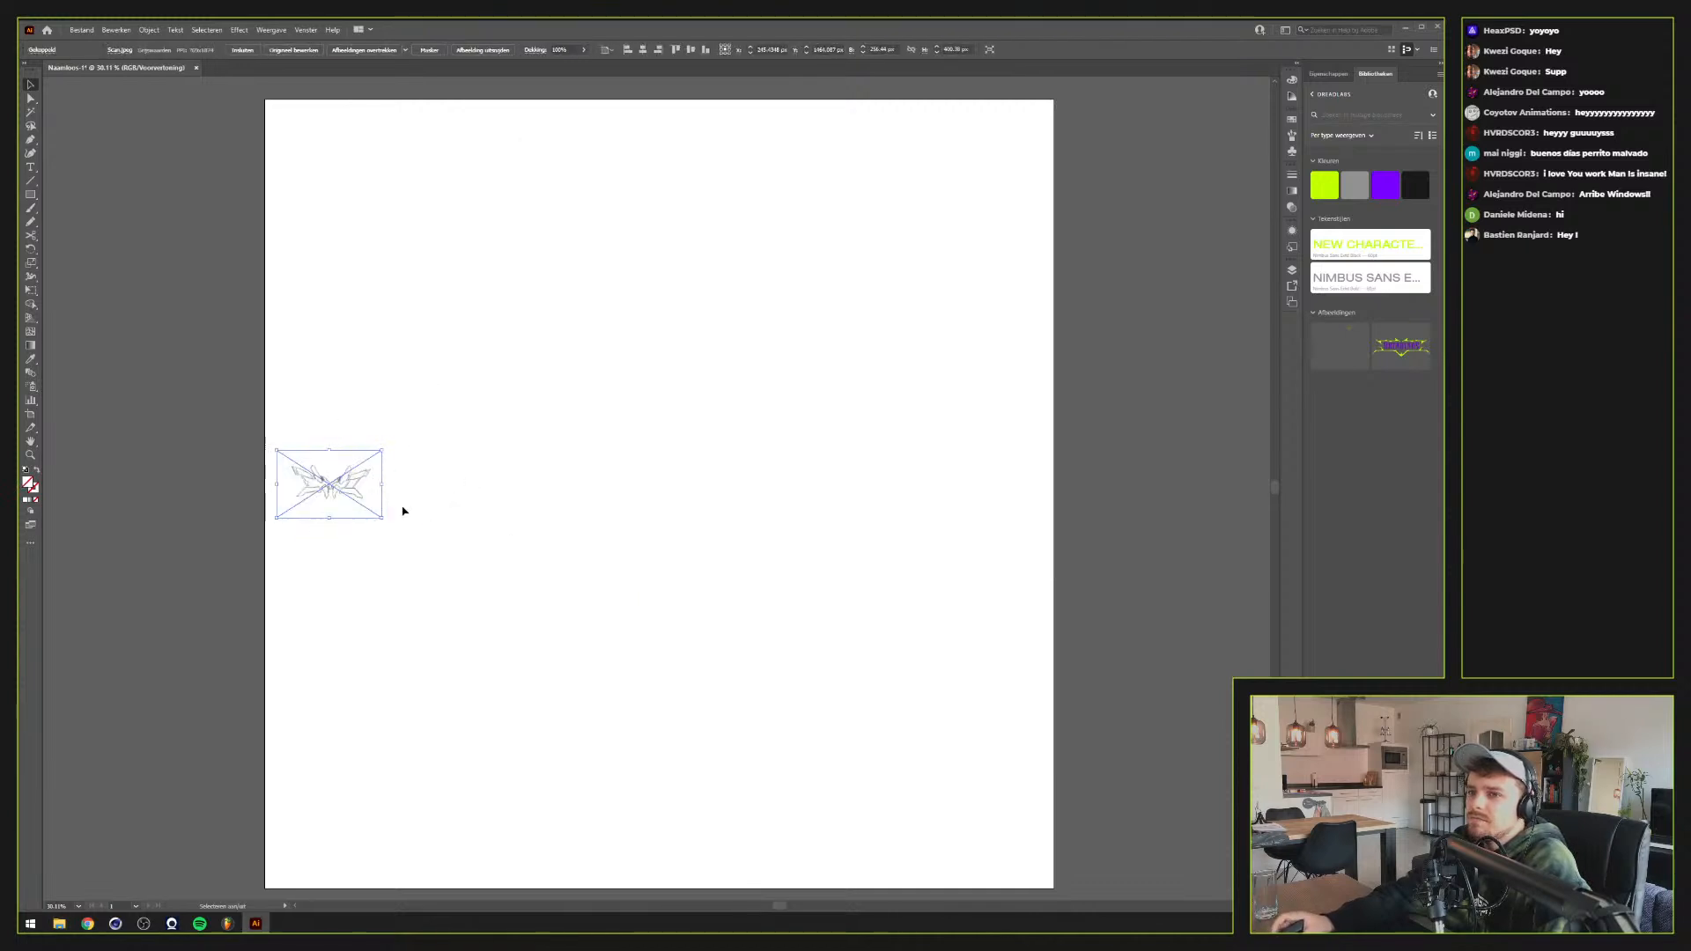
{"action": "left_click_drag", "start_coordinate": [381, 480], "coordinate": [996, 453]}
{"action": "left_click", "coordinate": [1109, 405]}
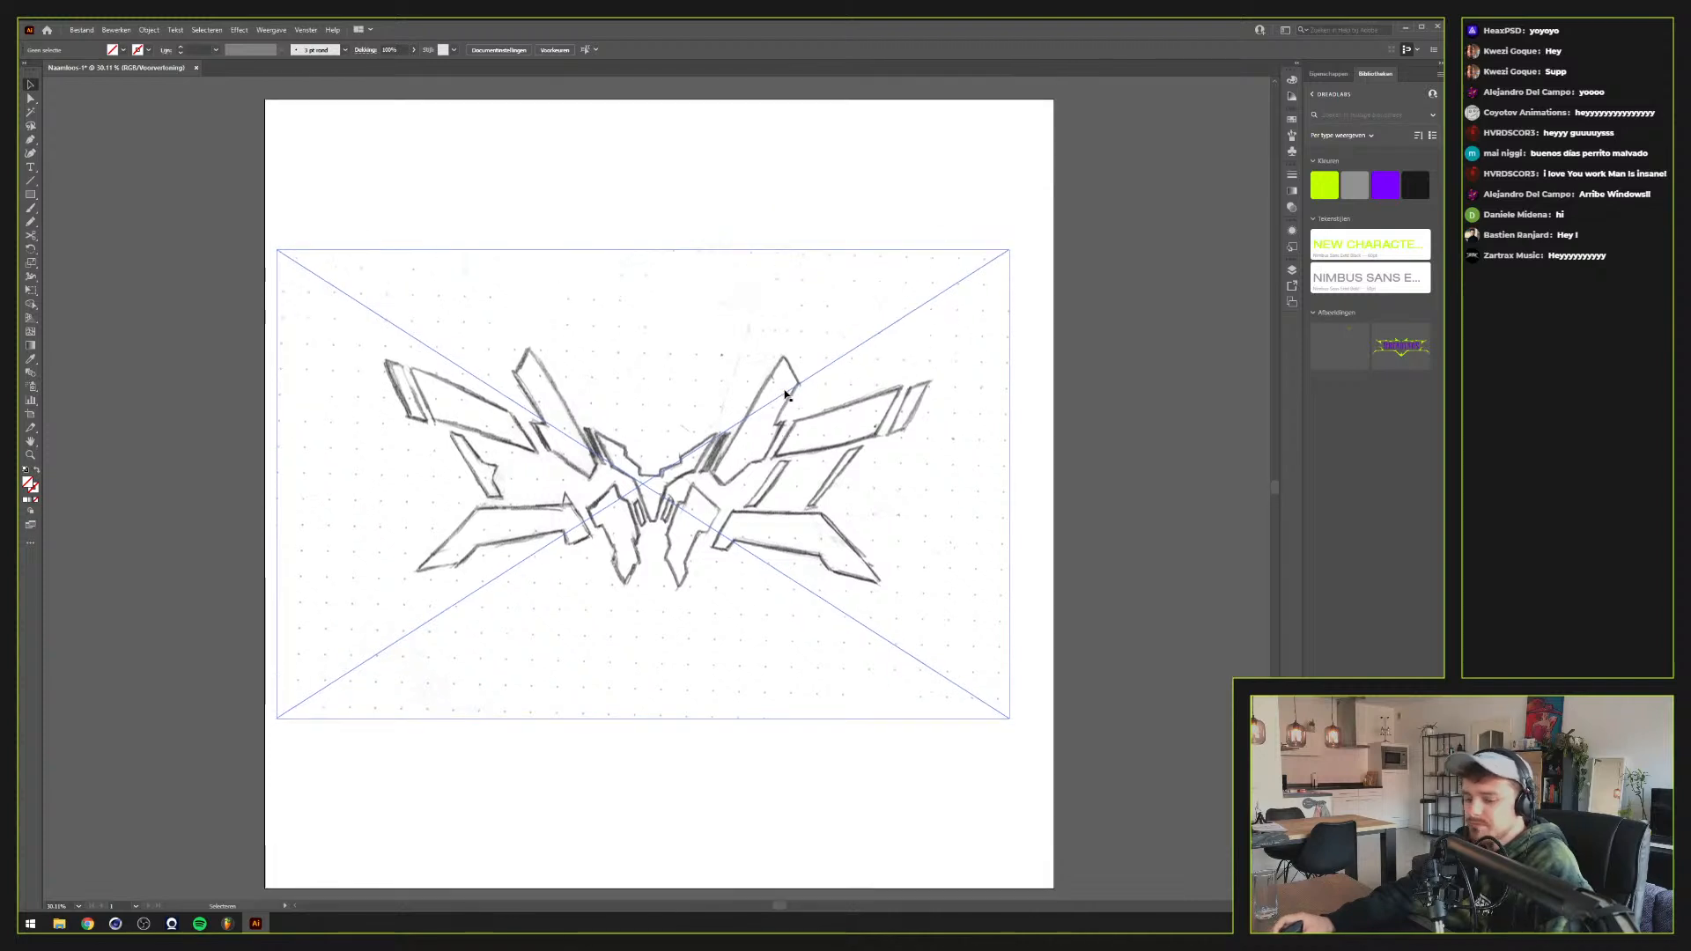
{"action": "scroll", "coordinate": [781, 362], "scroll_direction": "down", "scroll_amount": 3}
{"action": "scroll", "coordinate": [780, 362], "scroll_direction": "up", "scroll_amount": 1}
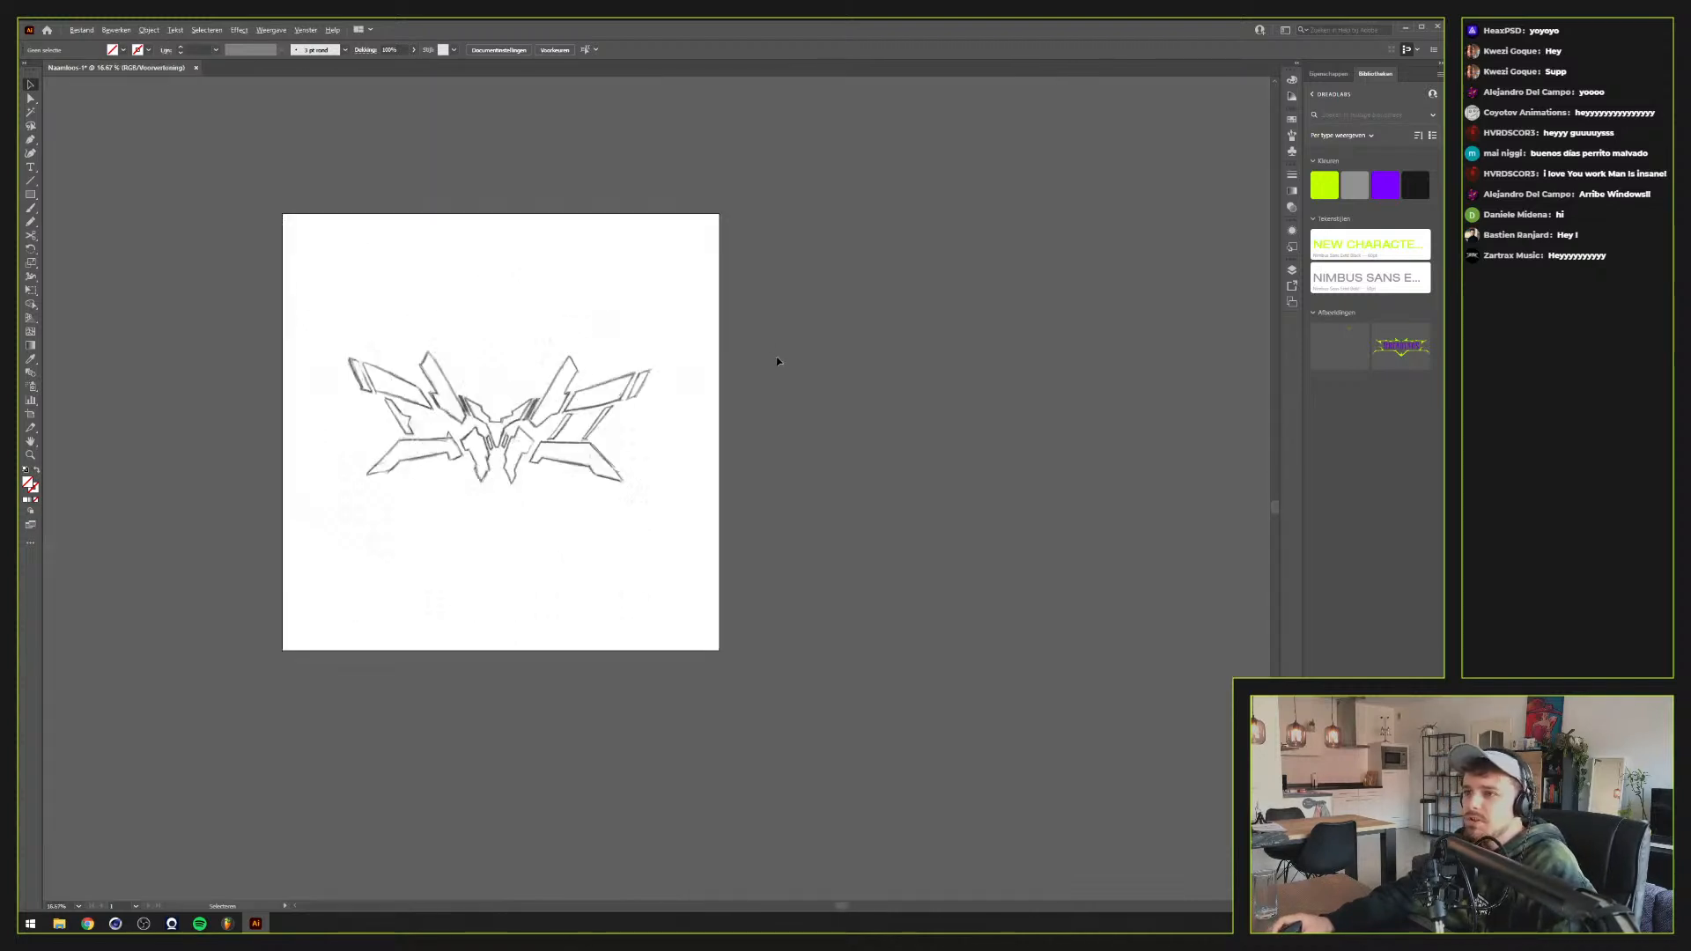
{"action": "left_click_drag", "start_coordinate": [566, 401], "coordinate": [958, 423]}
{"action": "key", "text": "ctrl+space"}
{"action": "key", "text": "space"}
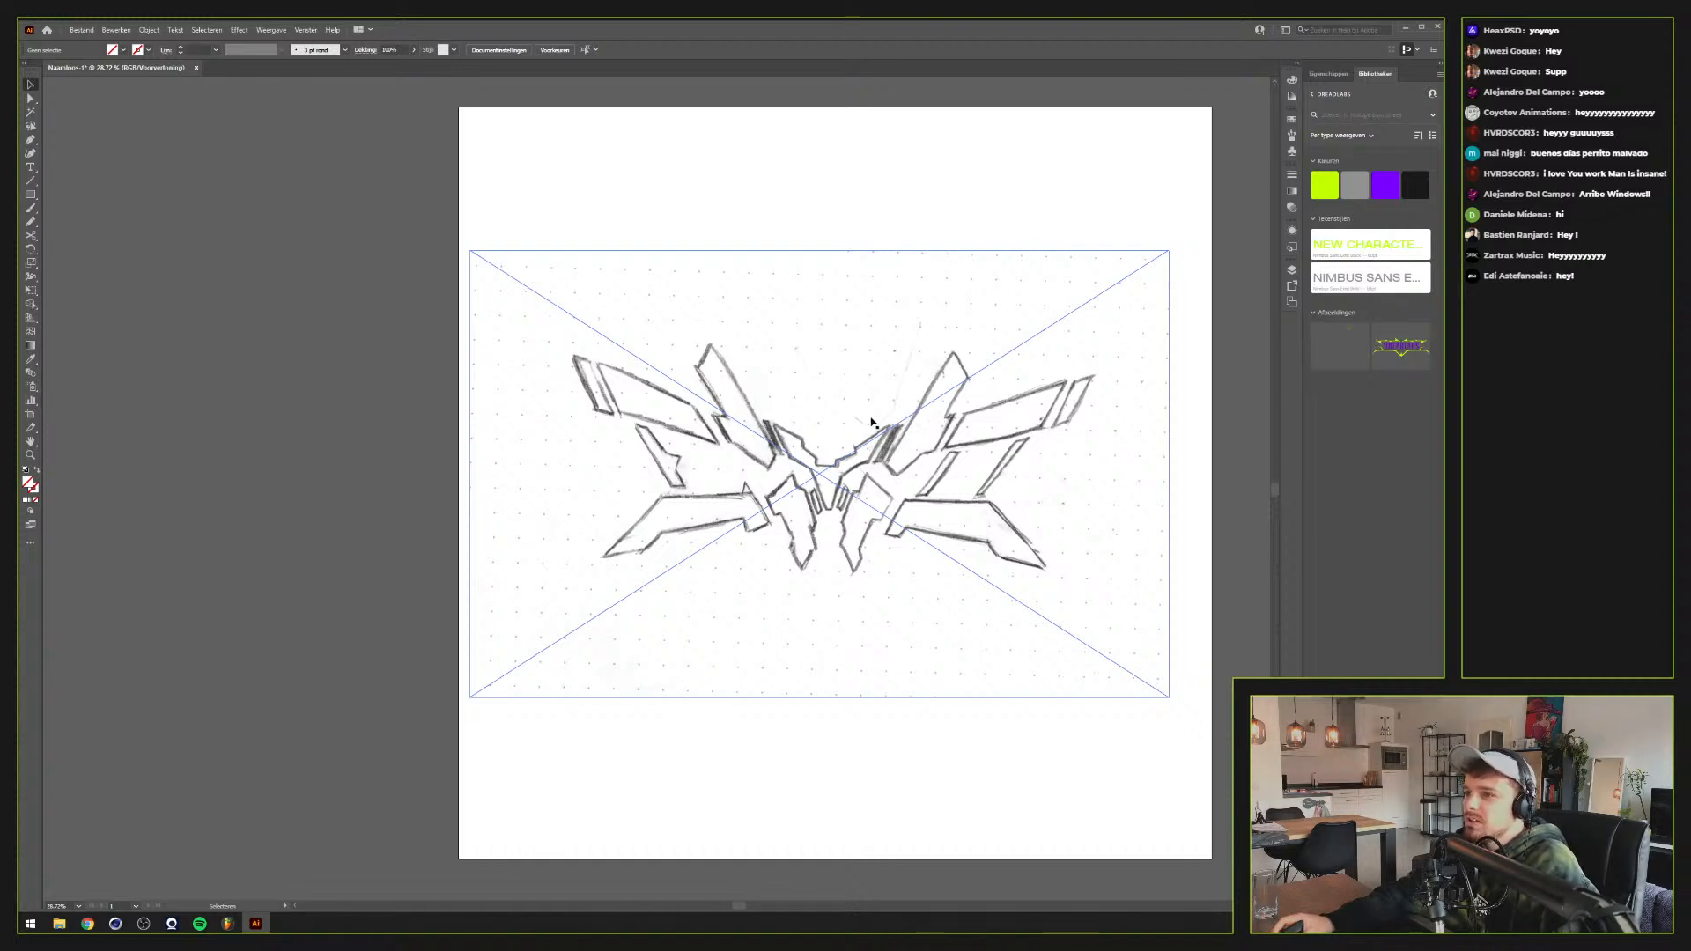
{"action": "mouse_move", "coordinate": [861, 416]}
{"action": "left_mouse_down"}
{"action": "mouse_move", "coordinate": [934, 431]}
{"action": "mouse_move", "coordinate": [829, 426]}
{"action": "left_mouse_up"}
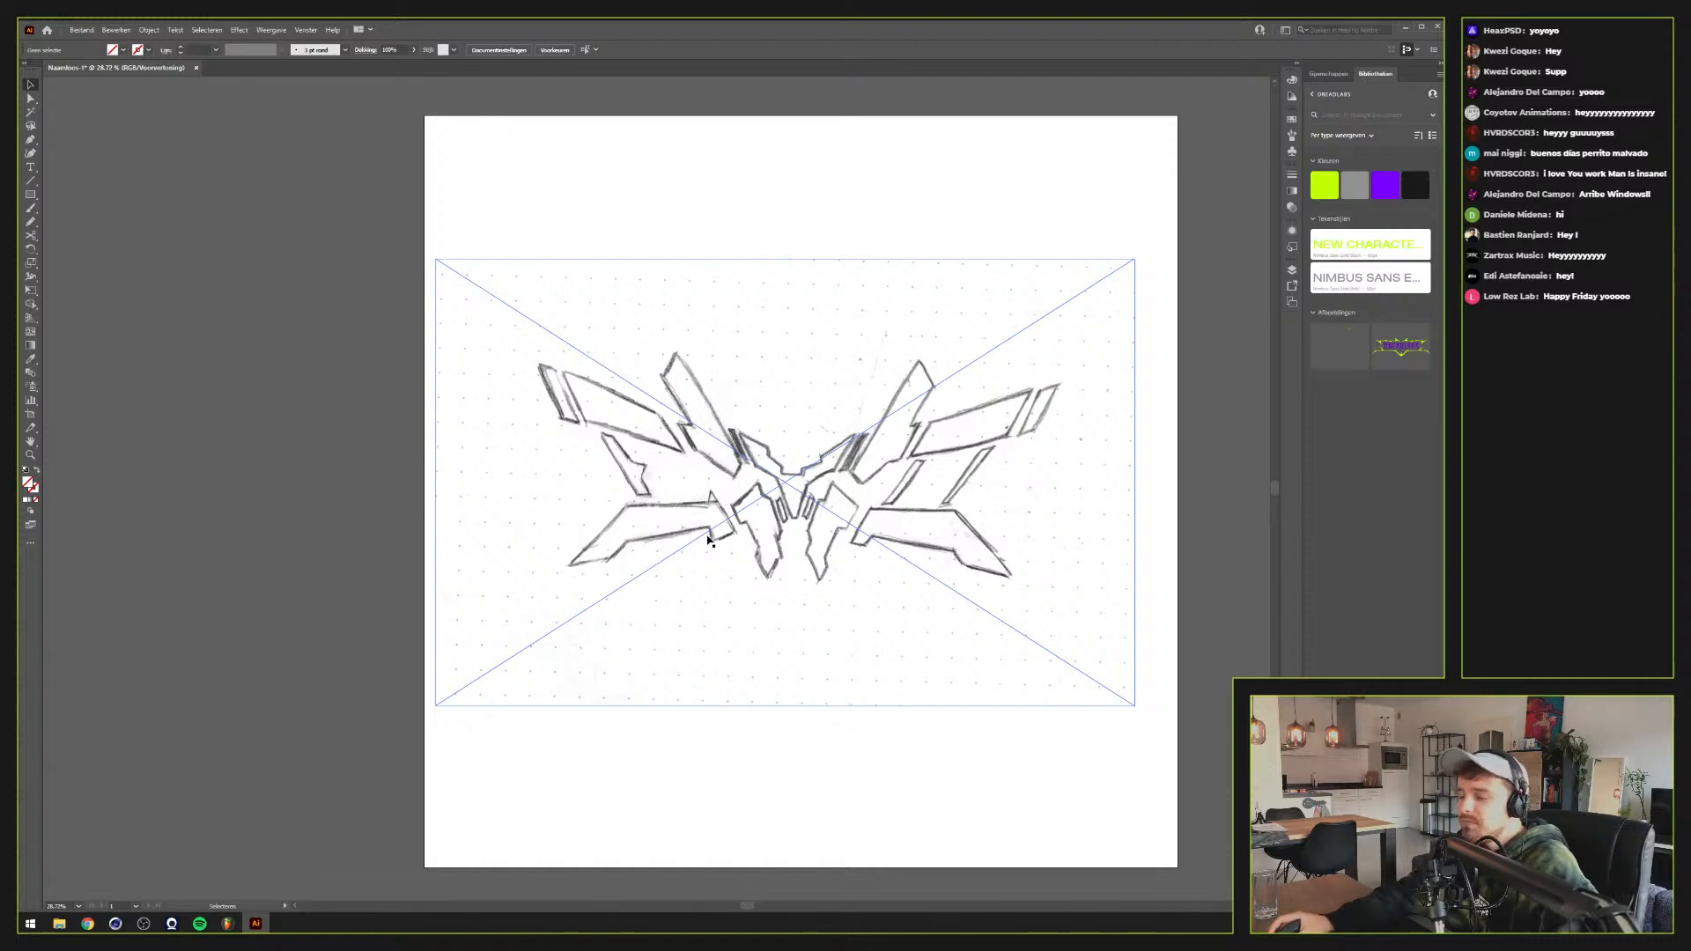
{"action": "mouse_move", "coordinate": [719, 539]}
{"action": "left_mouse_down"}
{"action": "mouse_move", "coordinate": [758, 568]}
{"action": "mouse_move", "coordinate": [684, 551]}
{"action": "left_mouse_up"}
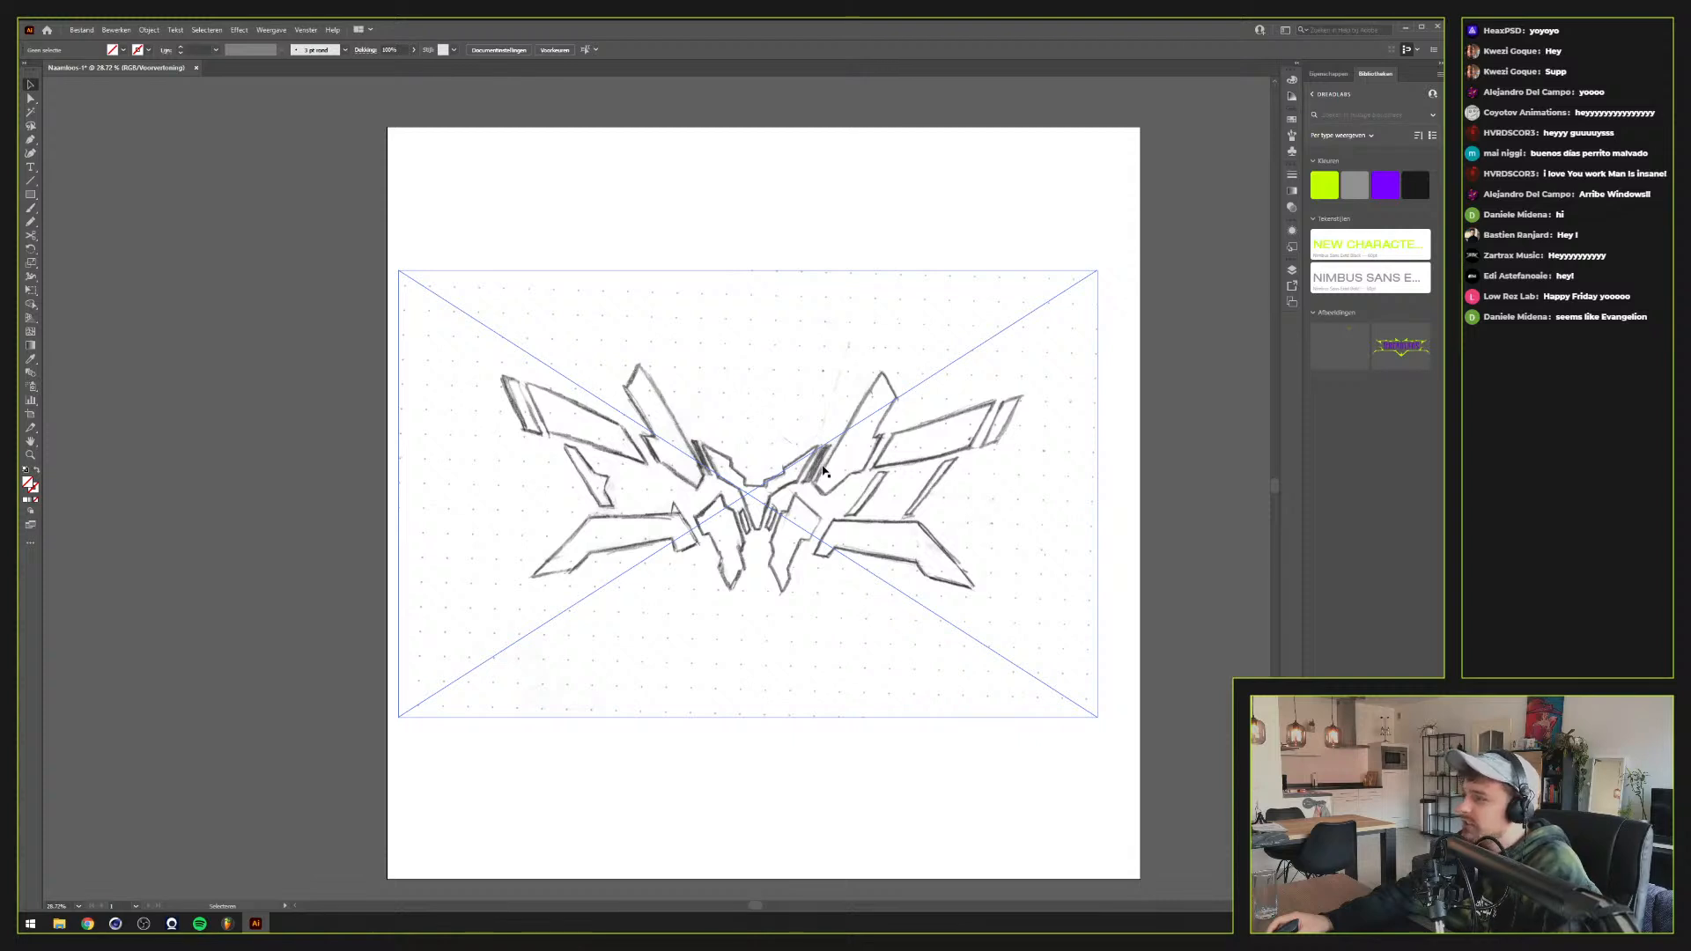
{"action": "left_click", "coordinate": [418, 744]}
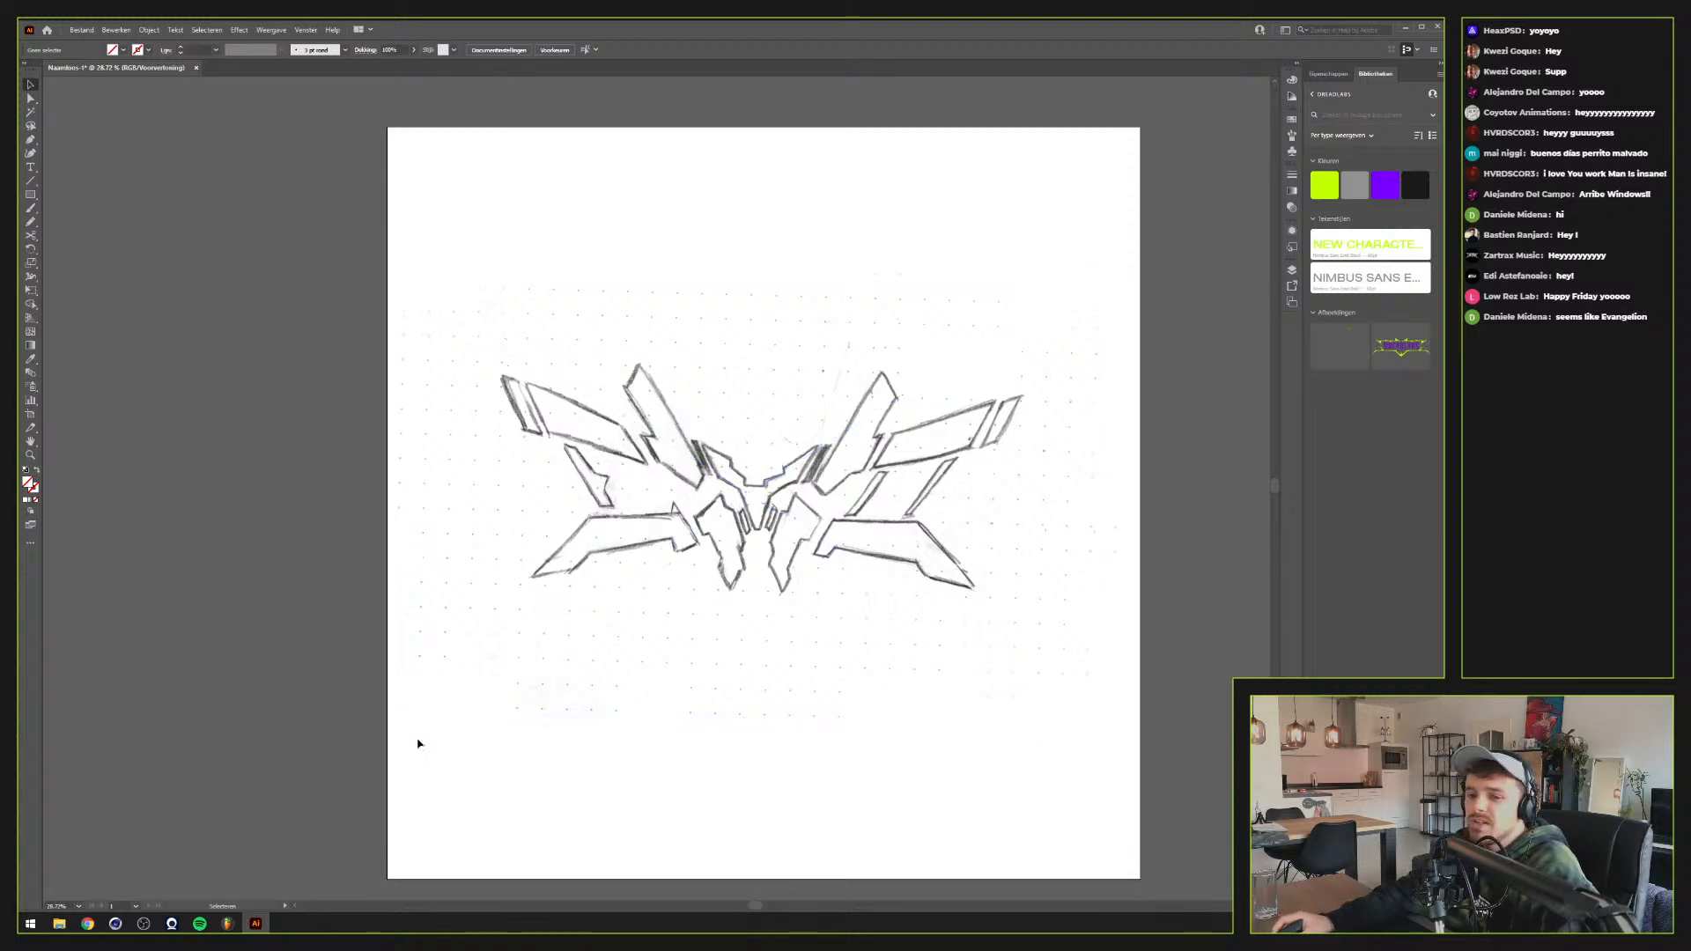
{"action": "left_click", "coordinate": [547, 690]}
{"action": "mouse_move", "coordinate": [547, 691]}
{"action": "left_mouse_down"}
{"action": "mouse_move", "coordinate": [834, 634]}
{"action": "mouse_move", "coordinate": [612, 722]}
{"action": "left_mouse_up"}
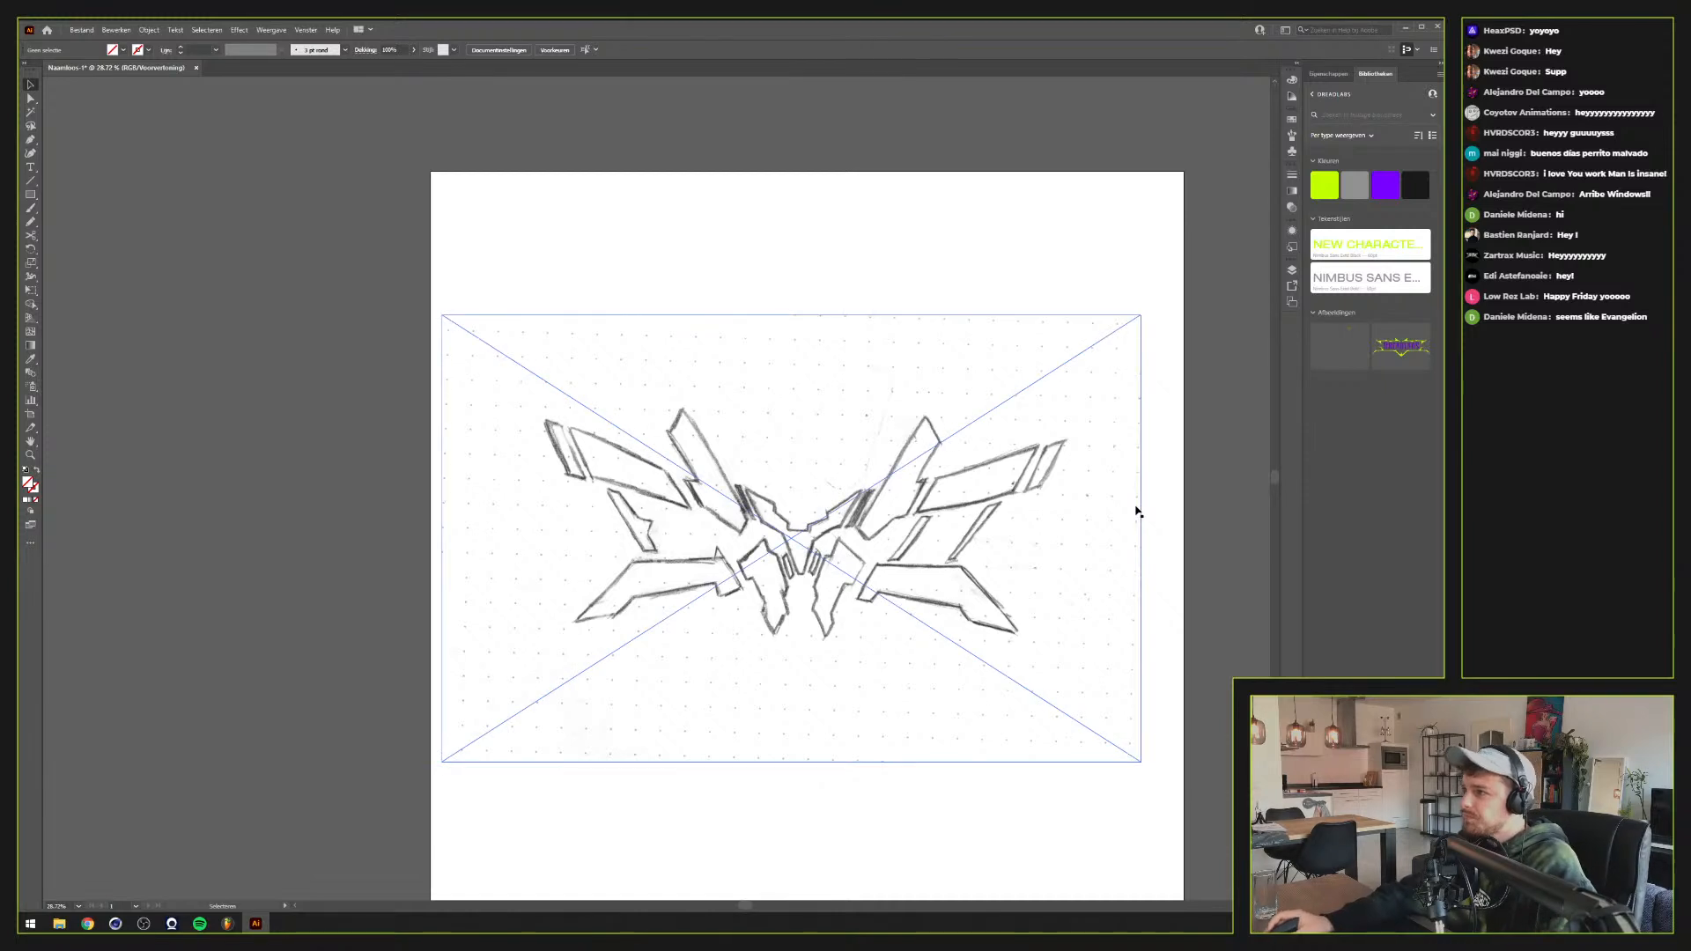
{"action": "left_click", "coordinate": [887, 523]}
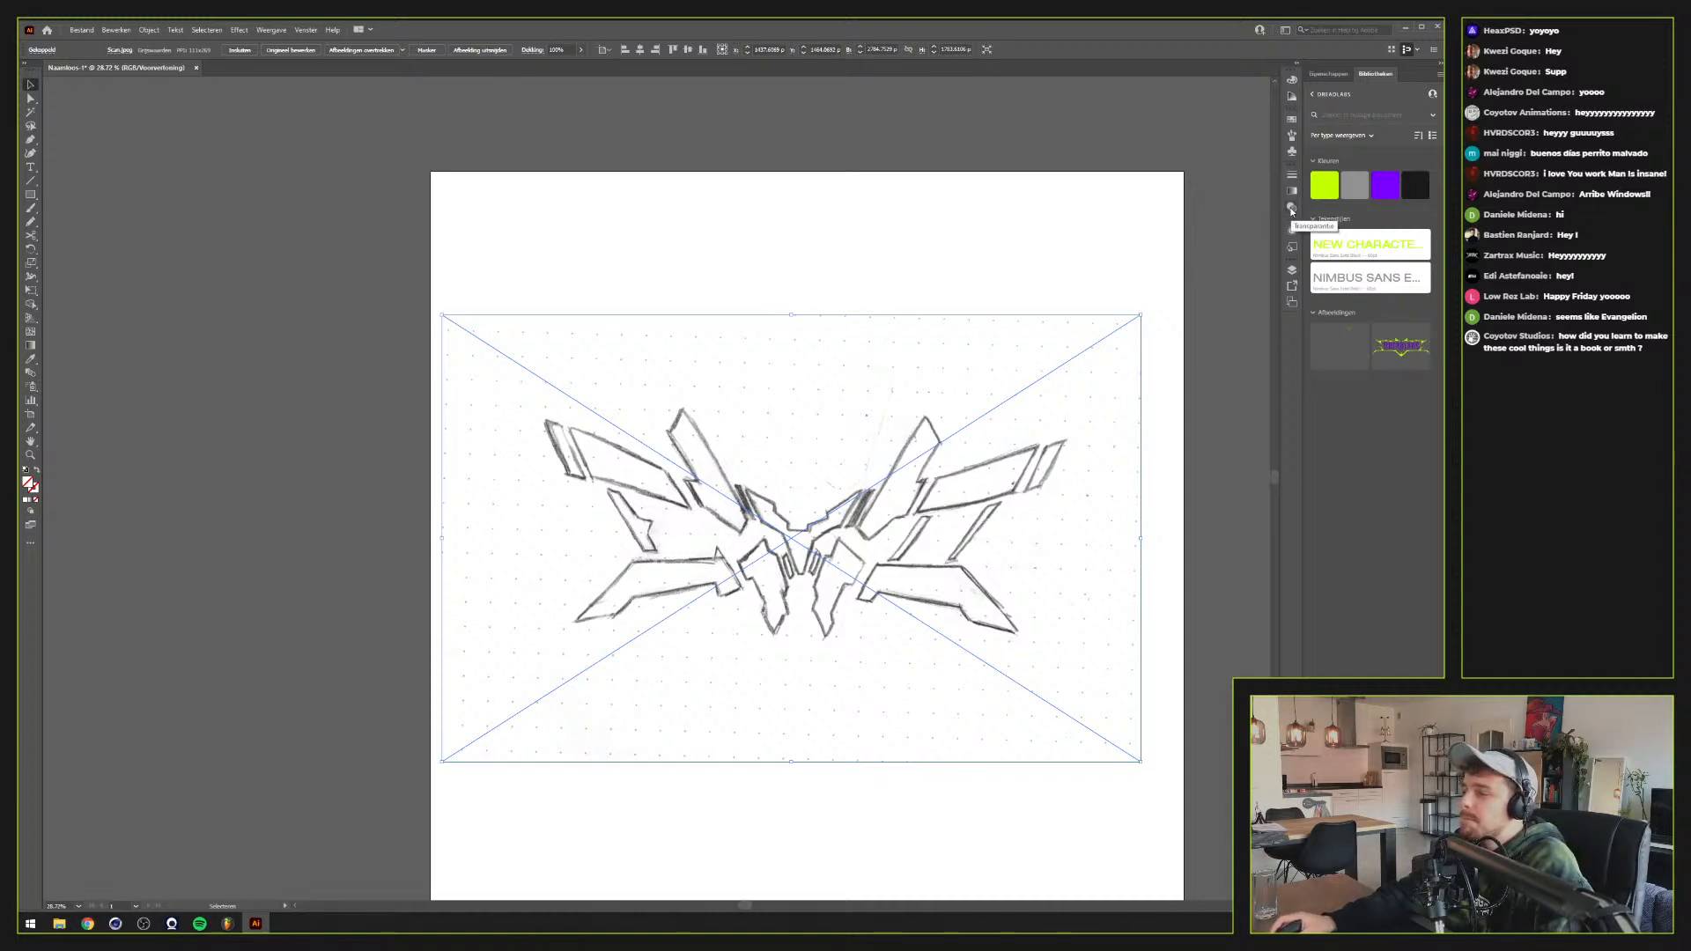
{"action": "left_click", "coordinate": [958, 241]}
{"action": "left_click", "coordinate": [763, 434]}
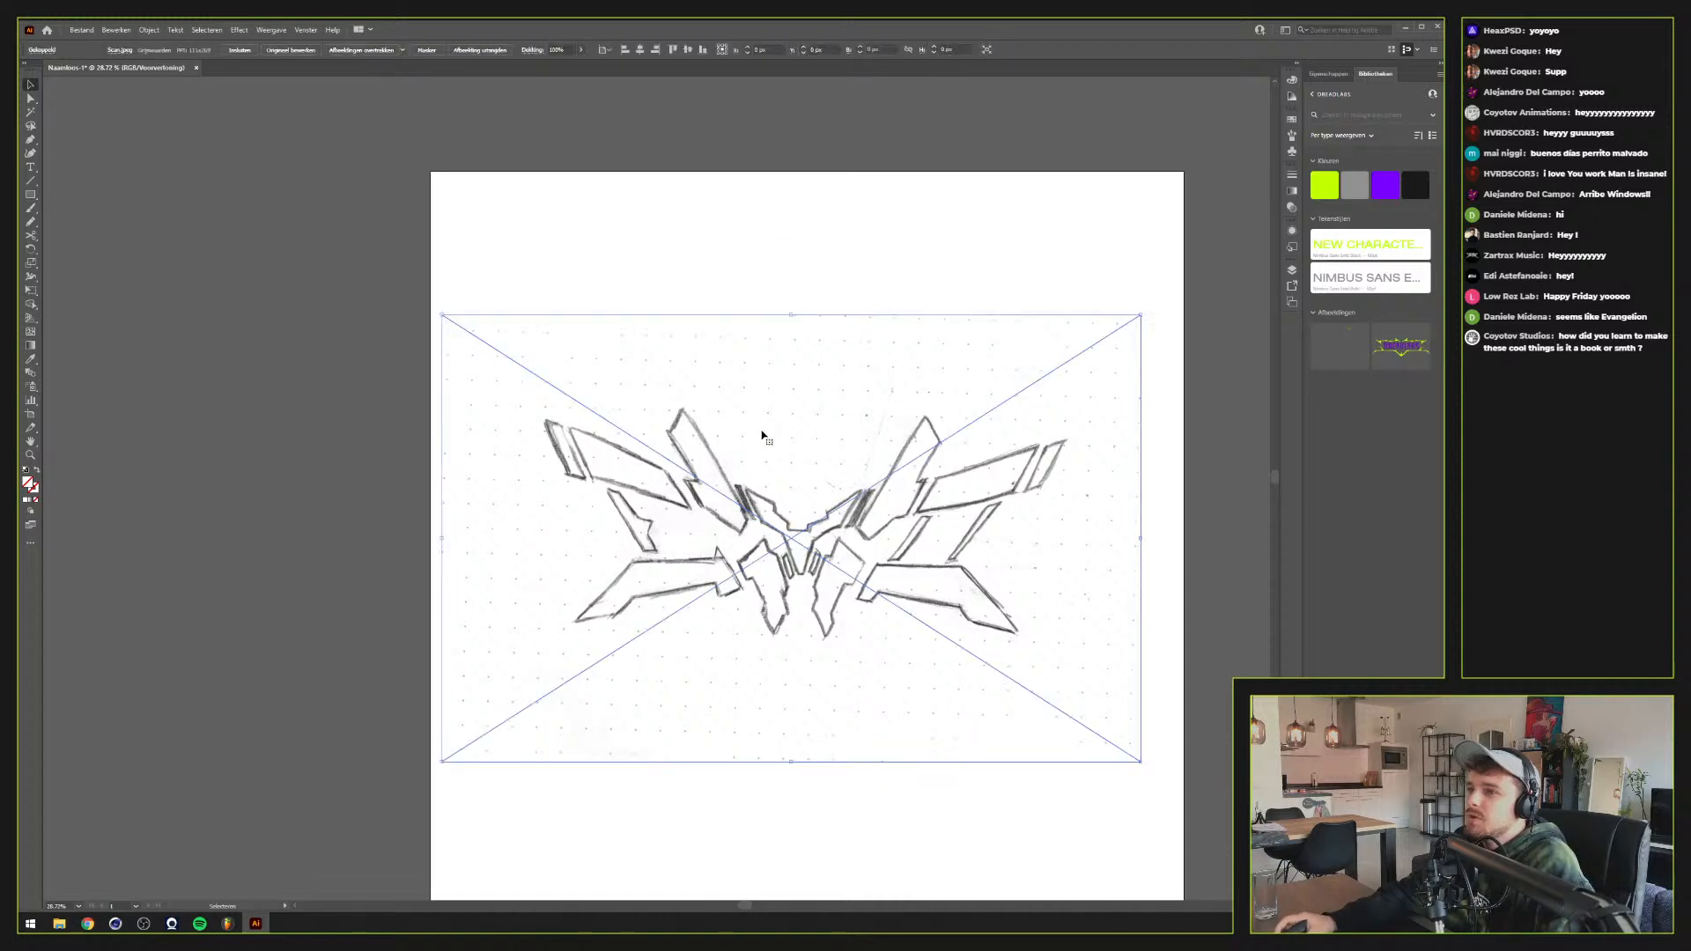
{"action": "left_click", "coordinate": [956, 277]}
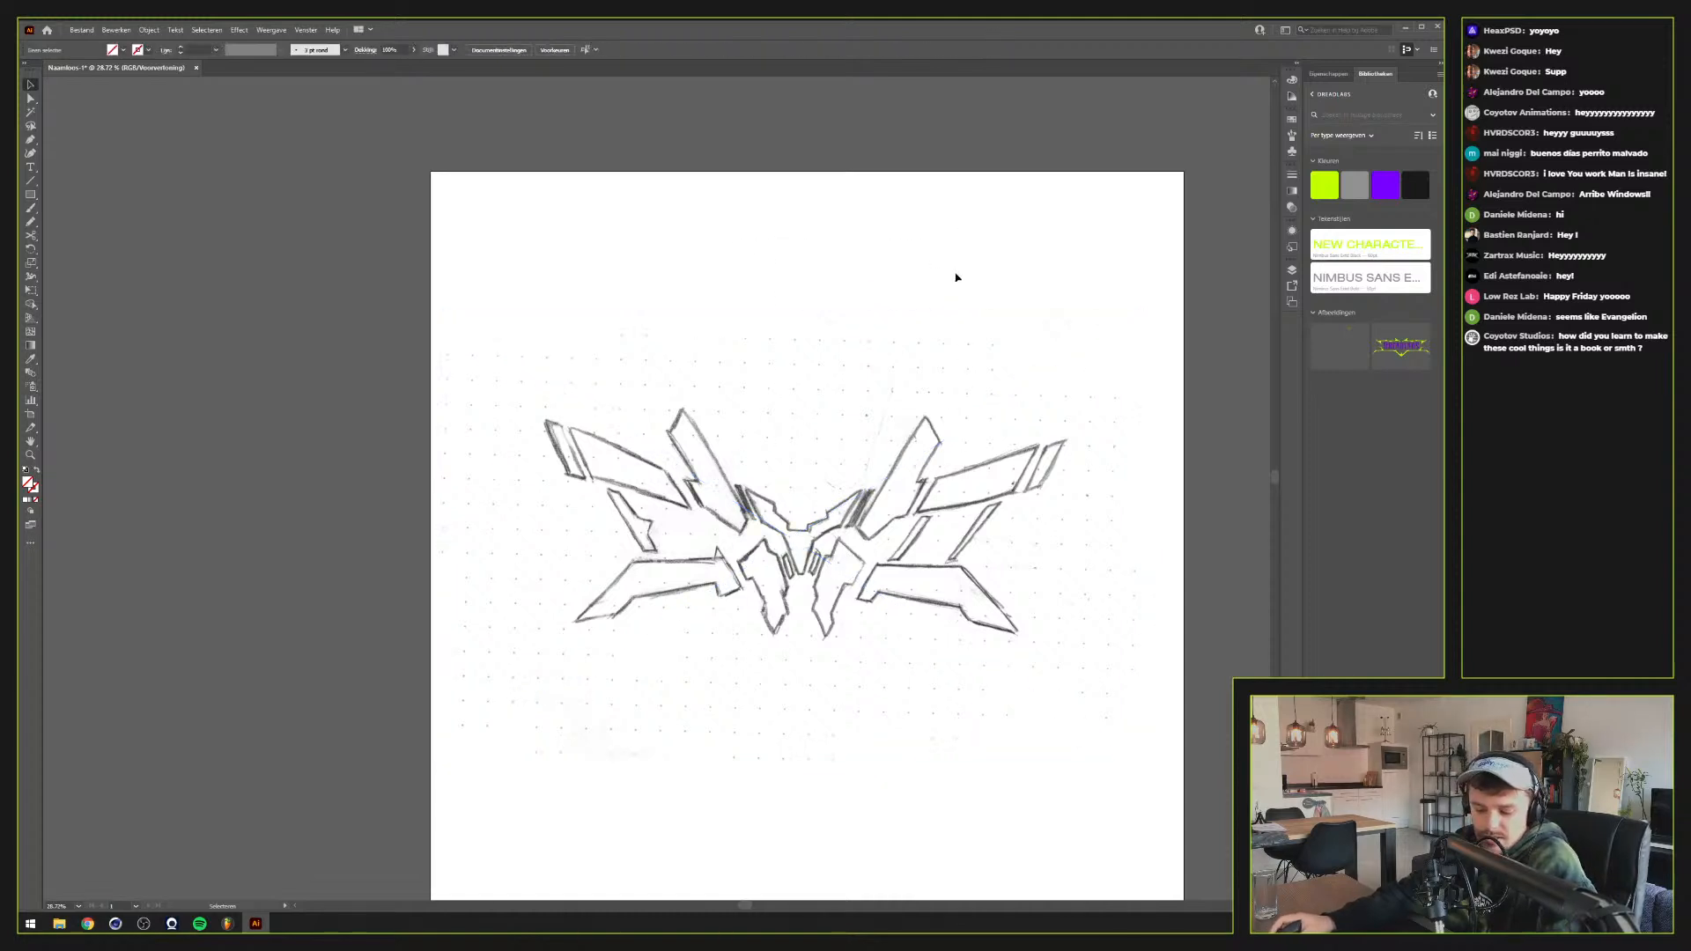
{"action": "scroll", "coordinate": [955, 273], "scroll_direction": "down", "scroll_amount": 5}
{"action": "scroll", "coordinate": [953, 273], "scroll_direction": "up", "scroll_amount": 5}
{"action": "scroll", "coordinate": [953, 273], "scroll_direction": "down", "scroll_amount": 3}
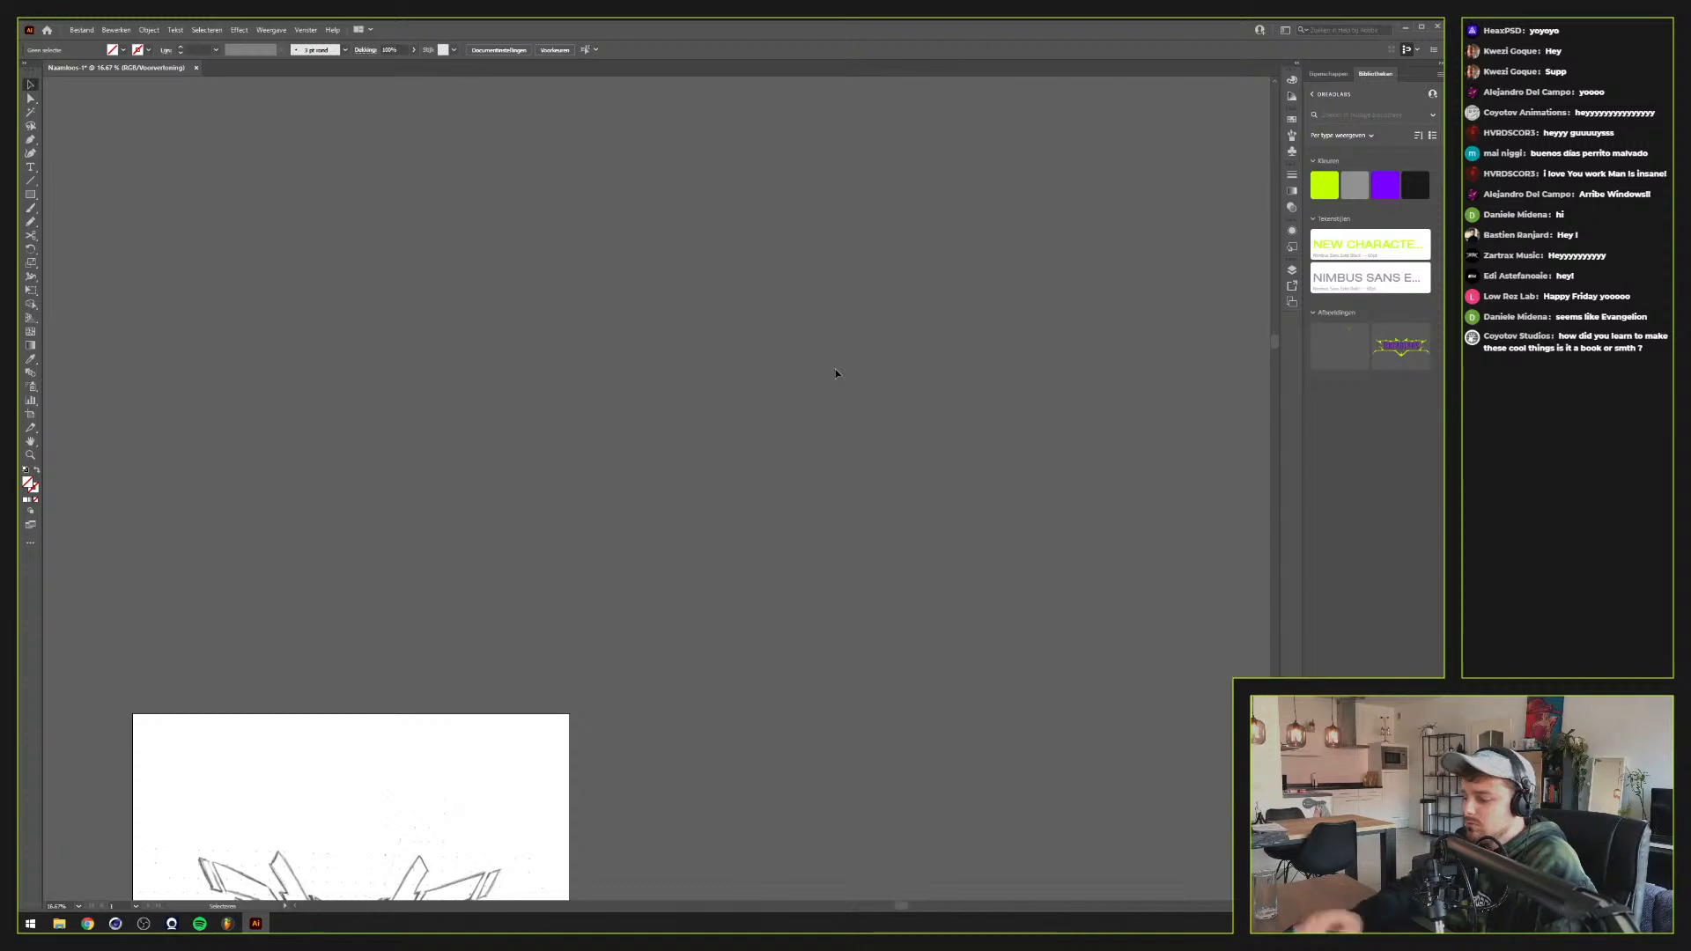
Fit the artboard in view, deselect the sketch and turn on the document grid
{"action": "key", "text": "ctrl+0"}
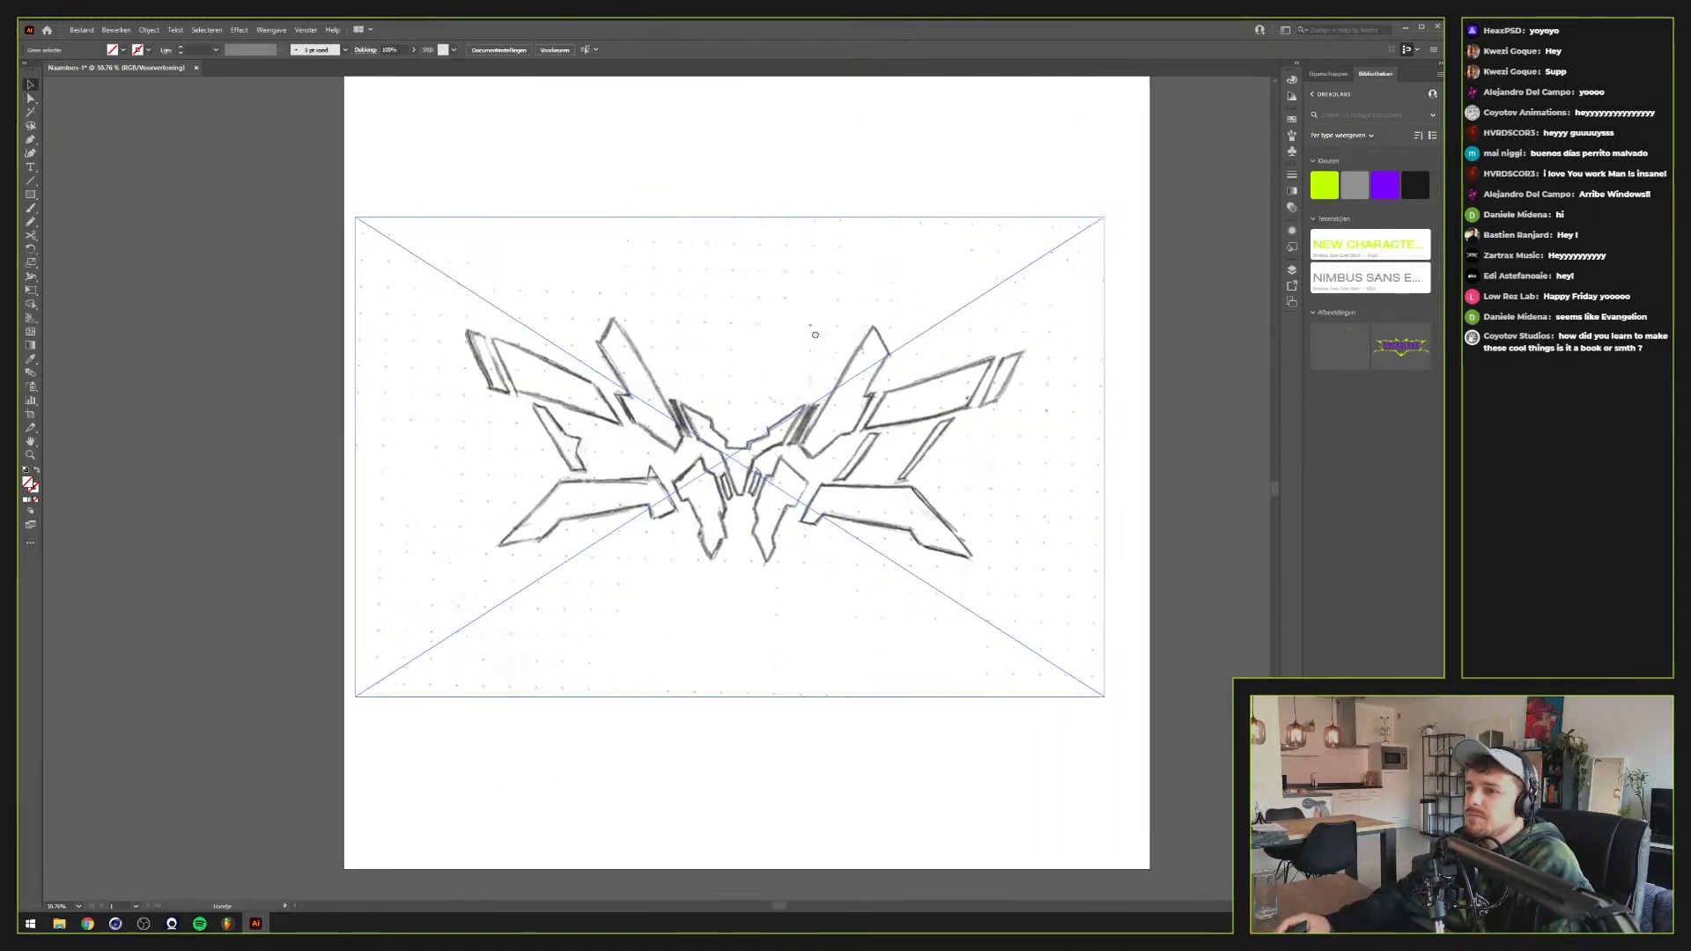
{"action": "left_click_drag", "start_coordinate": [815, 335], "coordinate": [840, 352]}
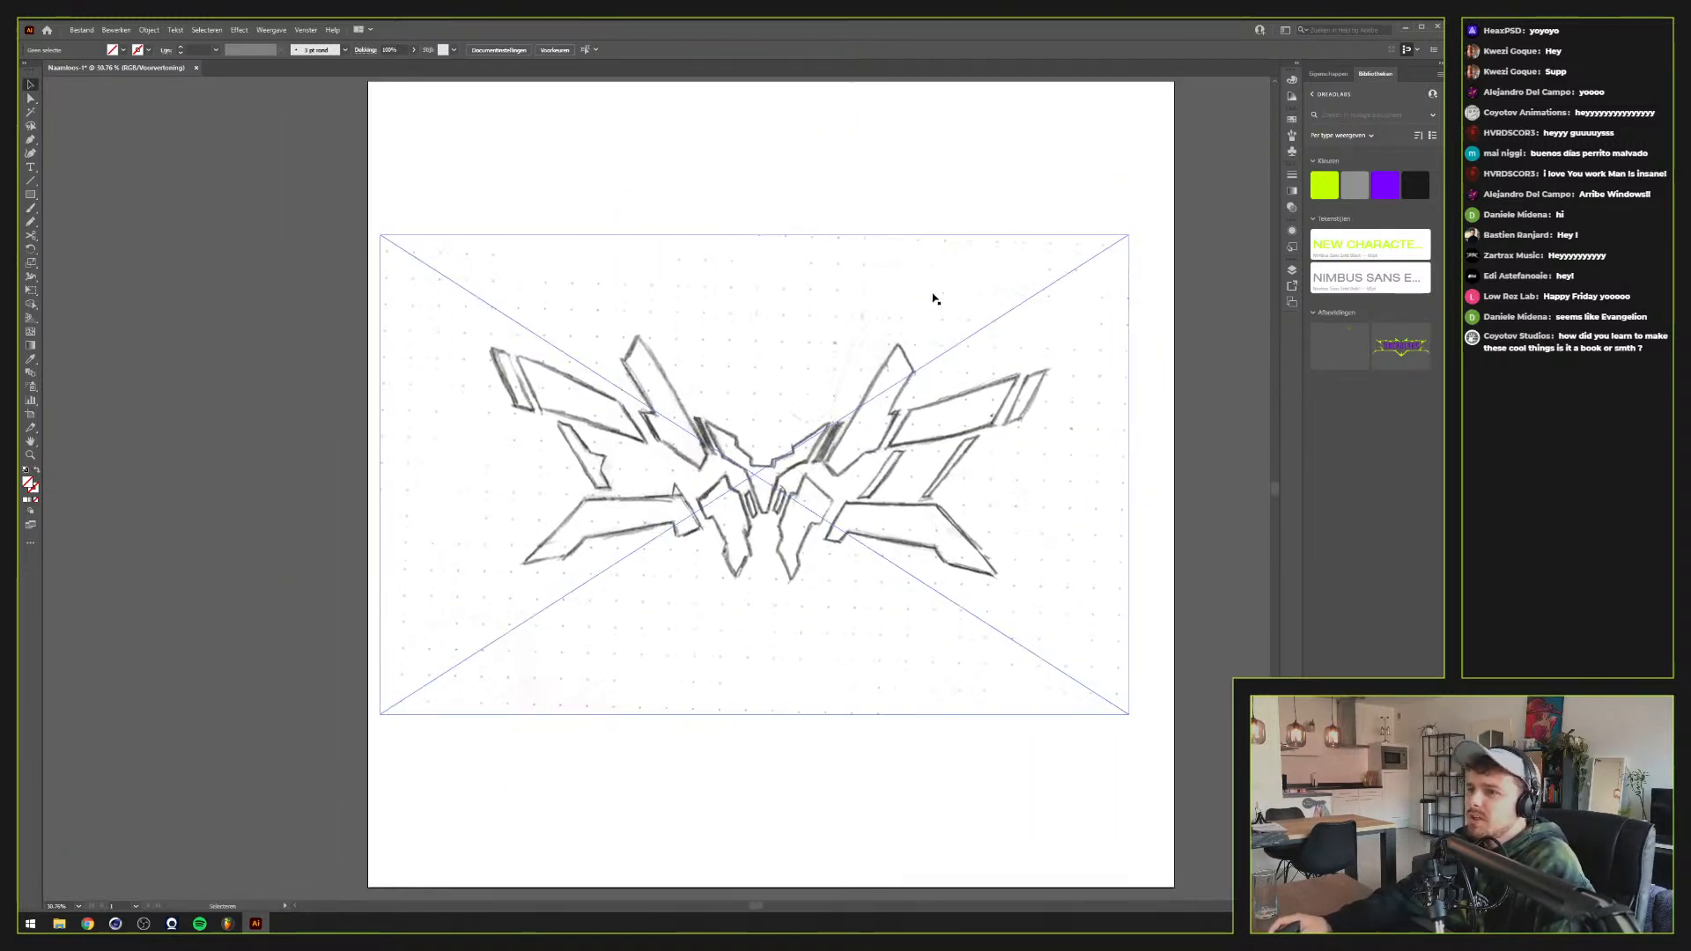
{"action": "left_click", "coordinate": [863, 152]}
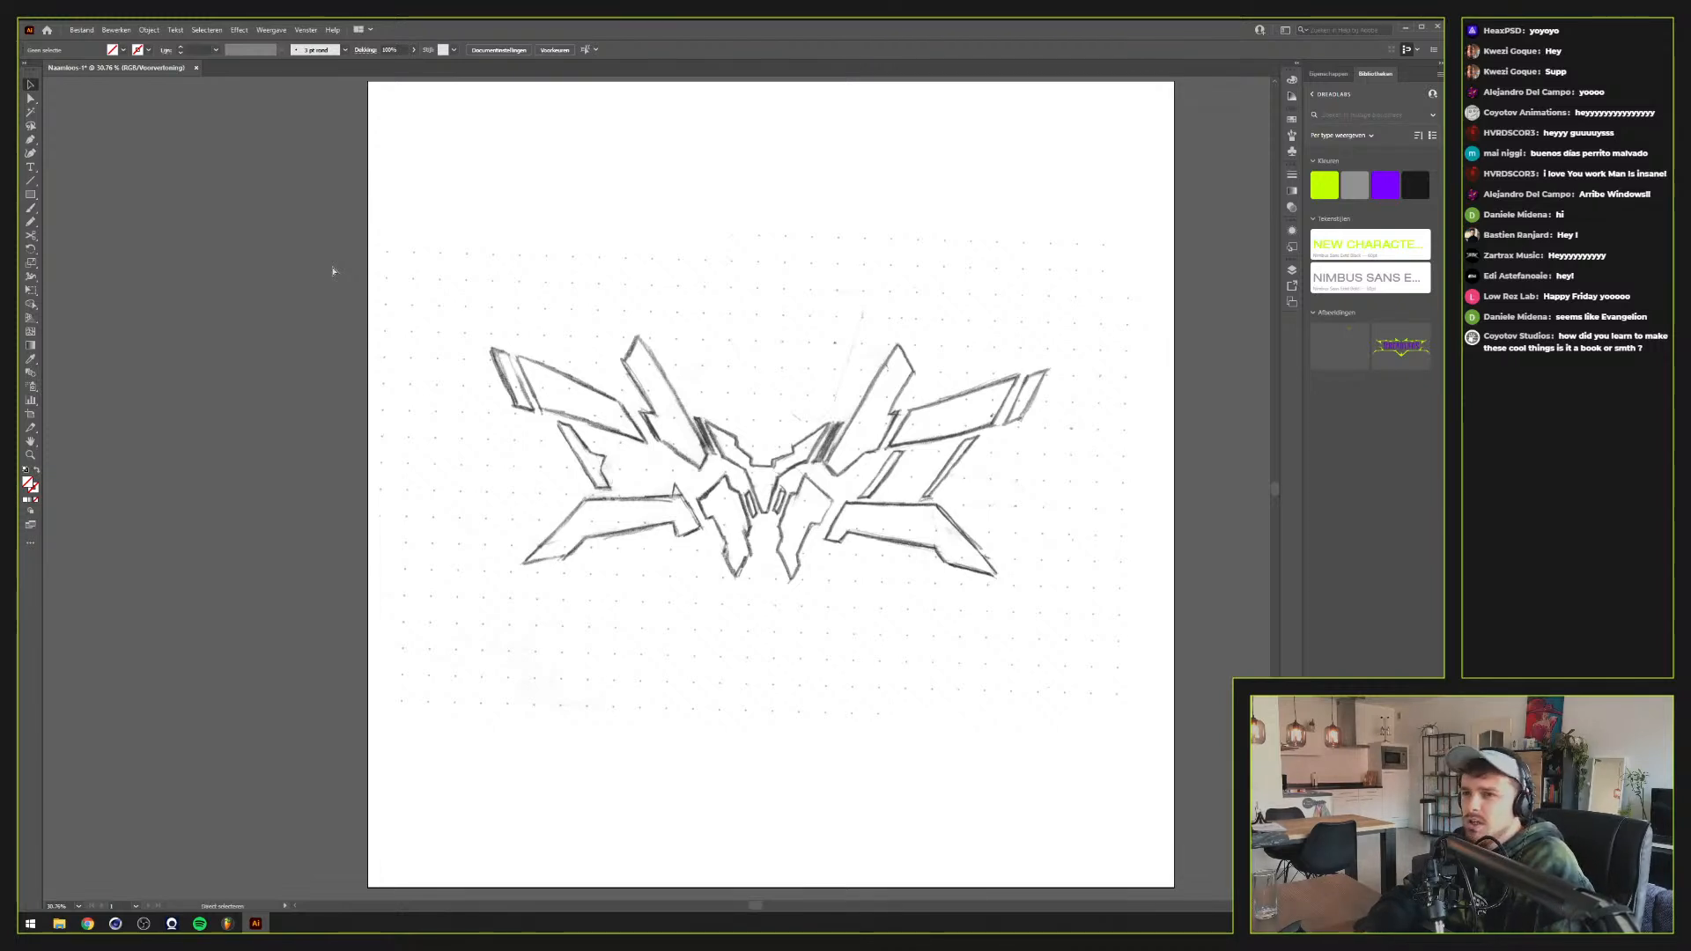
{"action": "key", "text": "ctrl+apostrophe"}
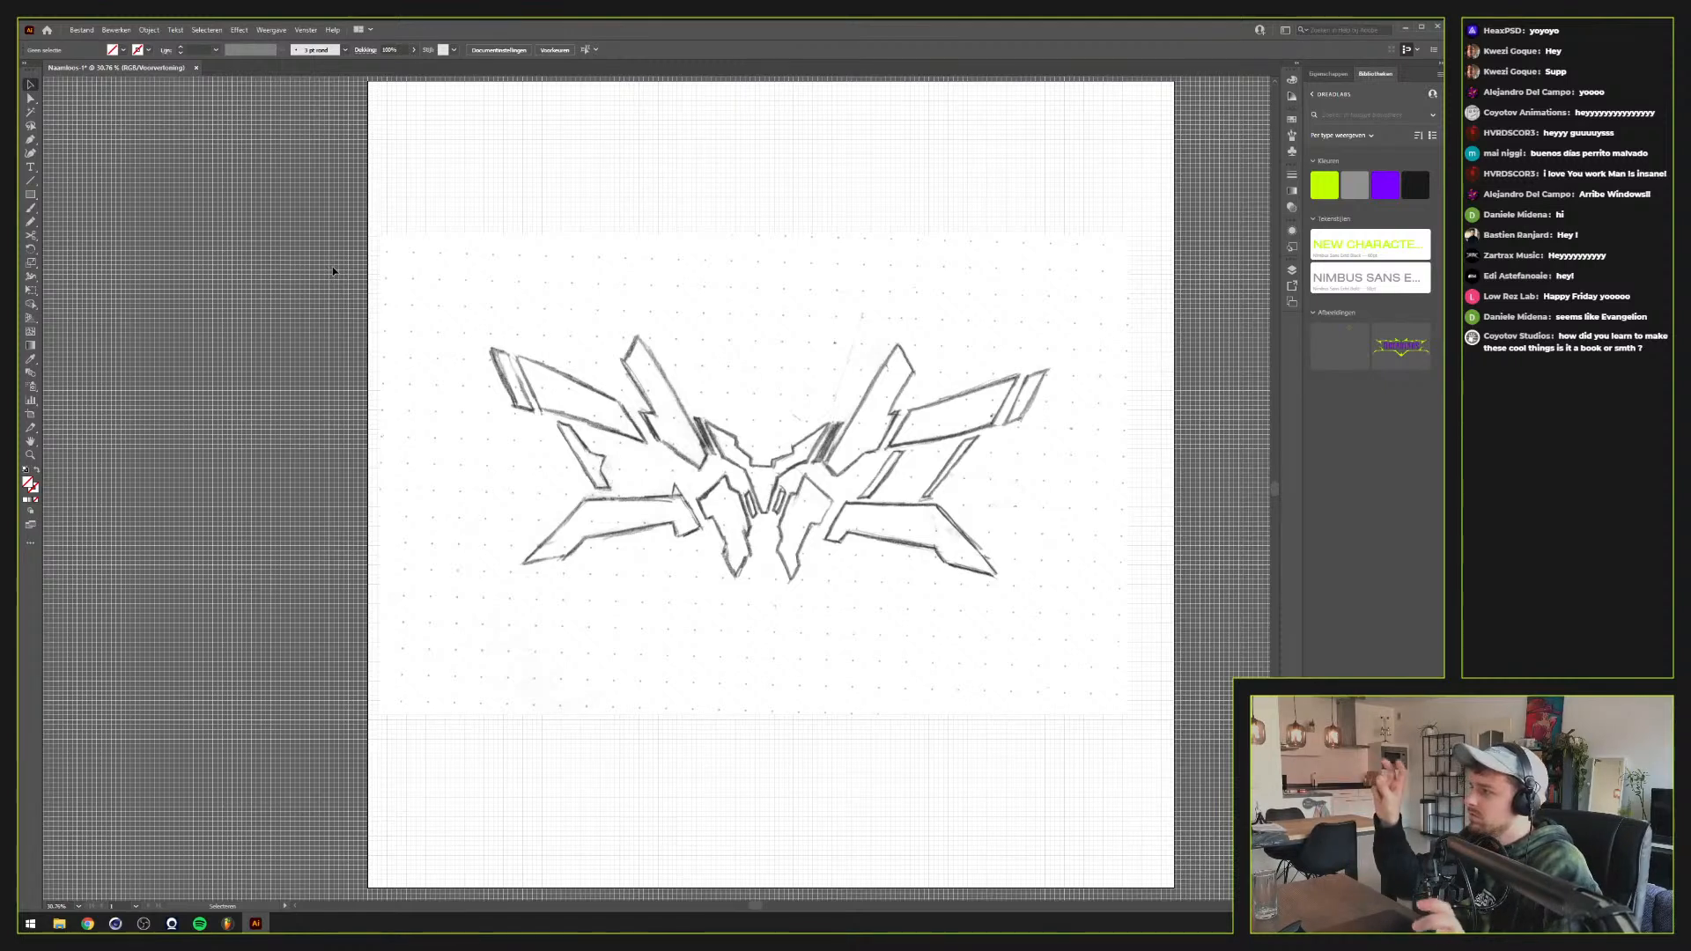
{"action": "left_click", "coordinate": [403, 438]}
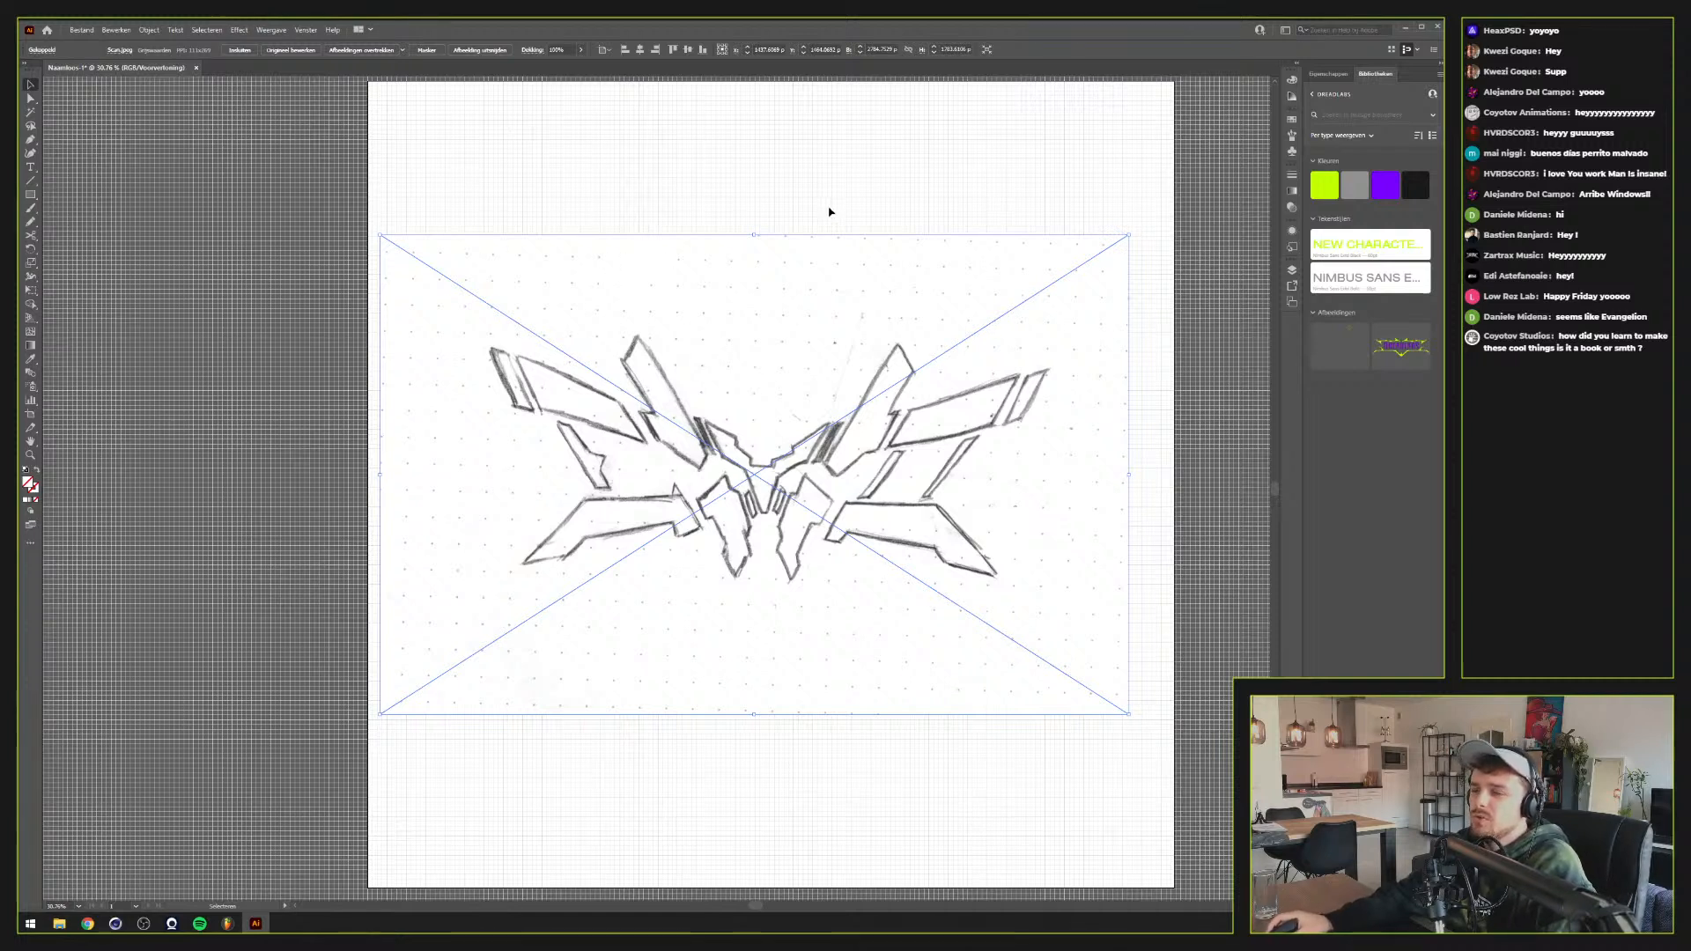
{"action": "left_click", "coordinate": [81, 29]}
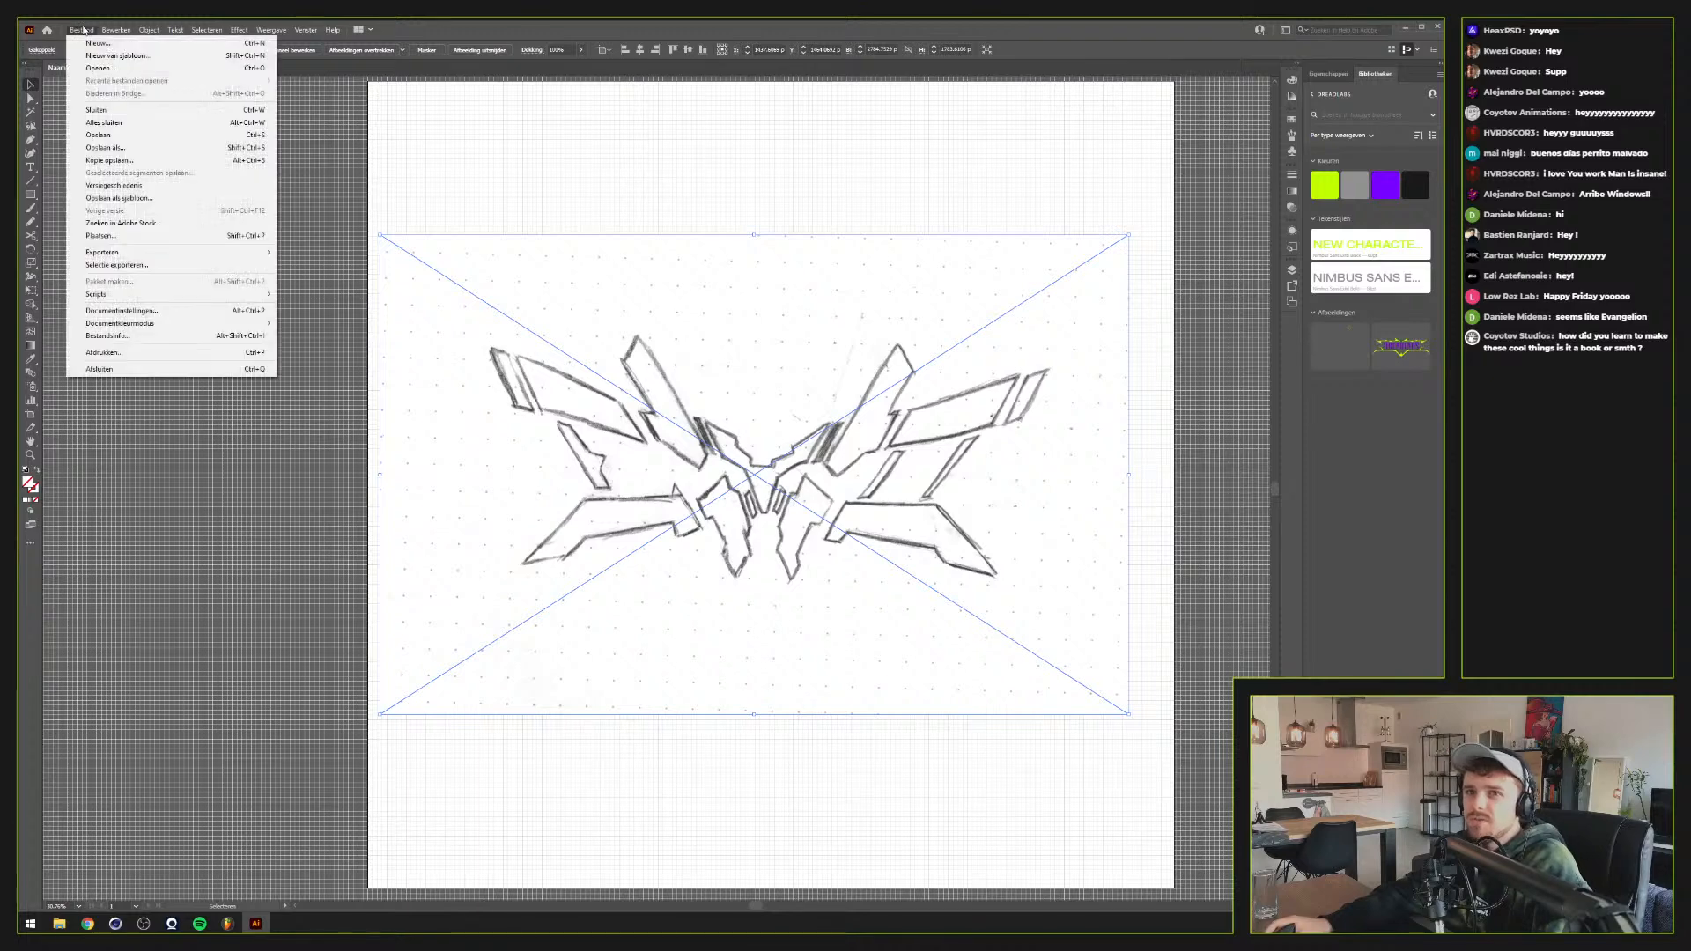
{"action": "left_click", "coordinate": [151, 311]}
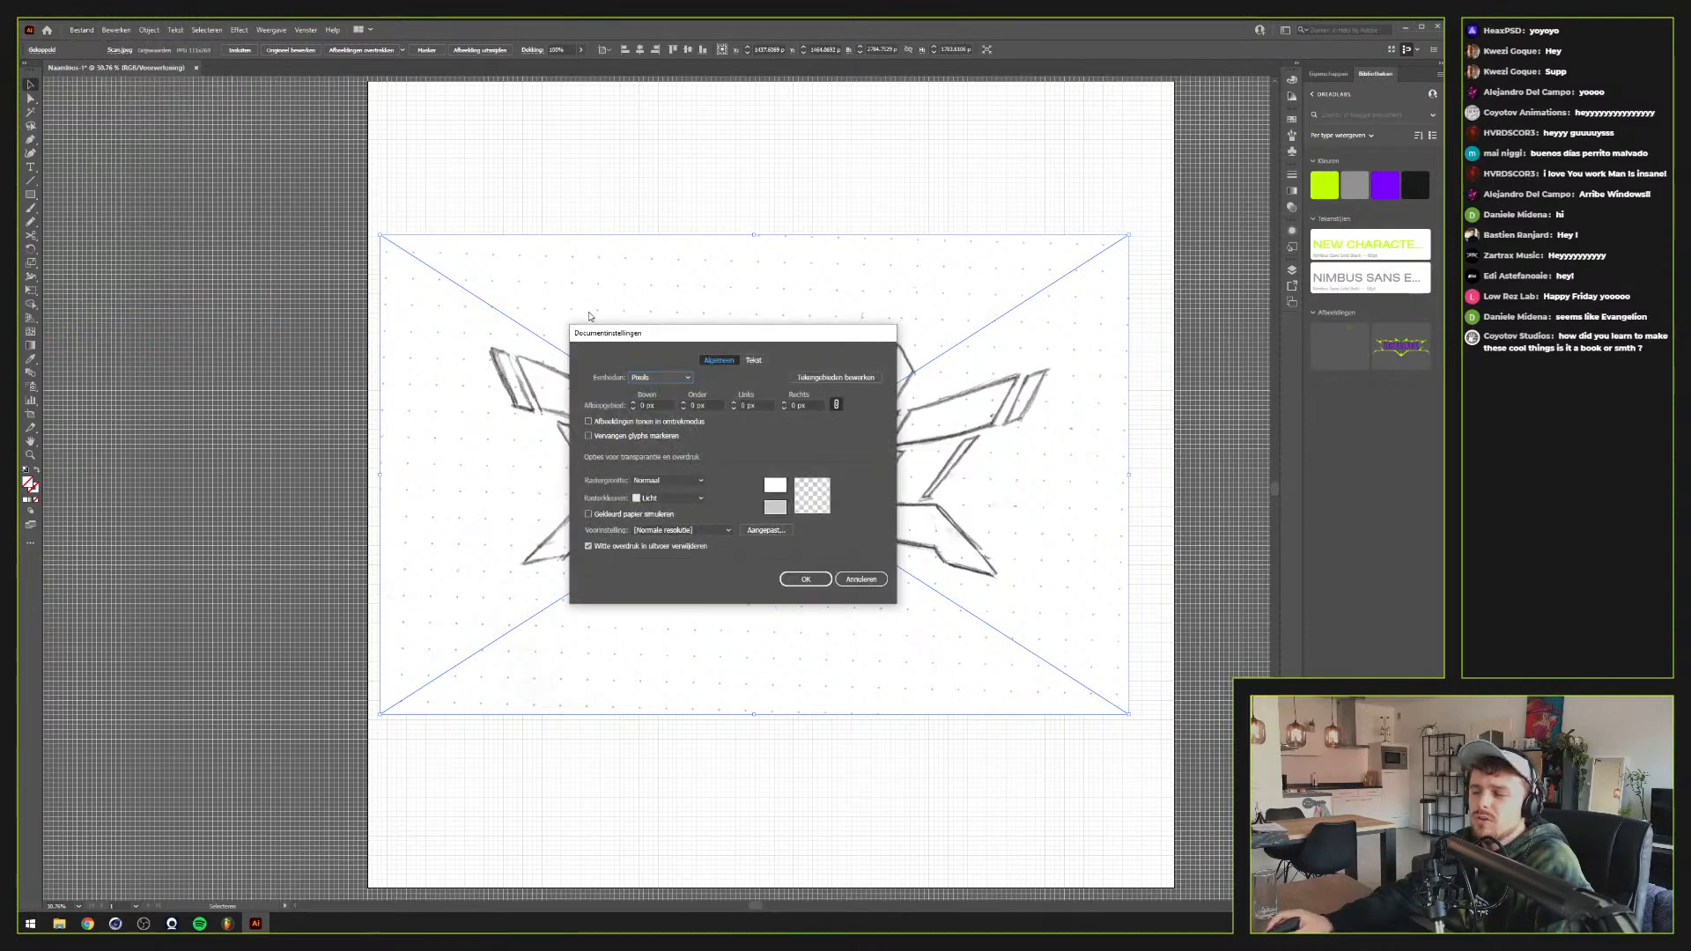
{"action": "left_click", "coordinate": [854, 580]}
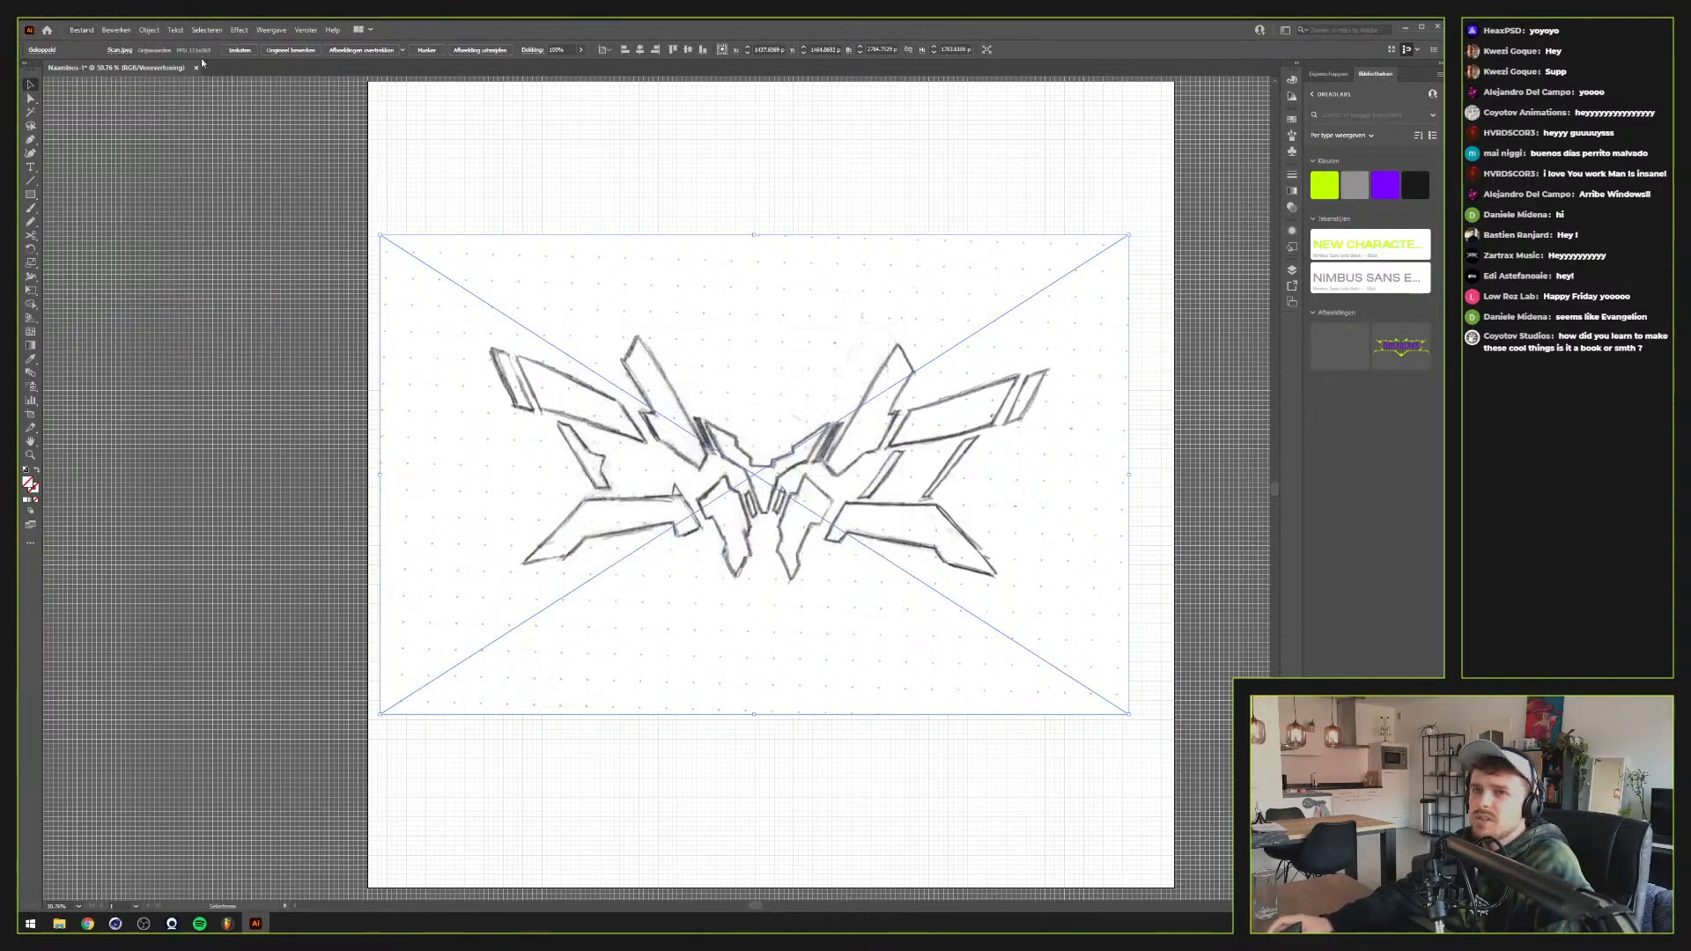
Set the document grid to a gridline every 100 px with 10 subdivisions in the Guides & Grid preferences
{"action": "left_click", "coordinate": [116, 29]}
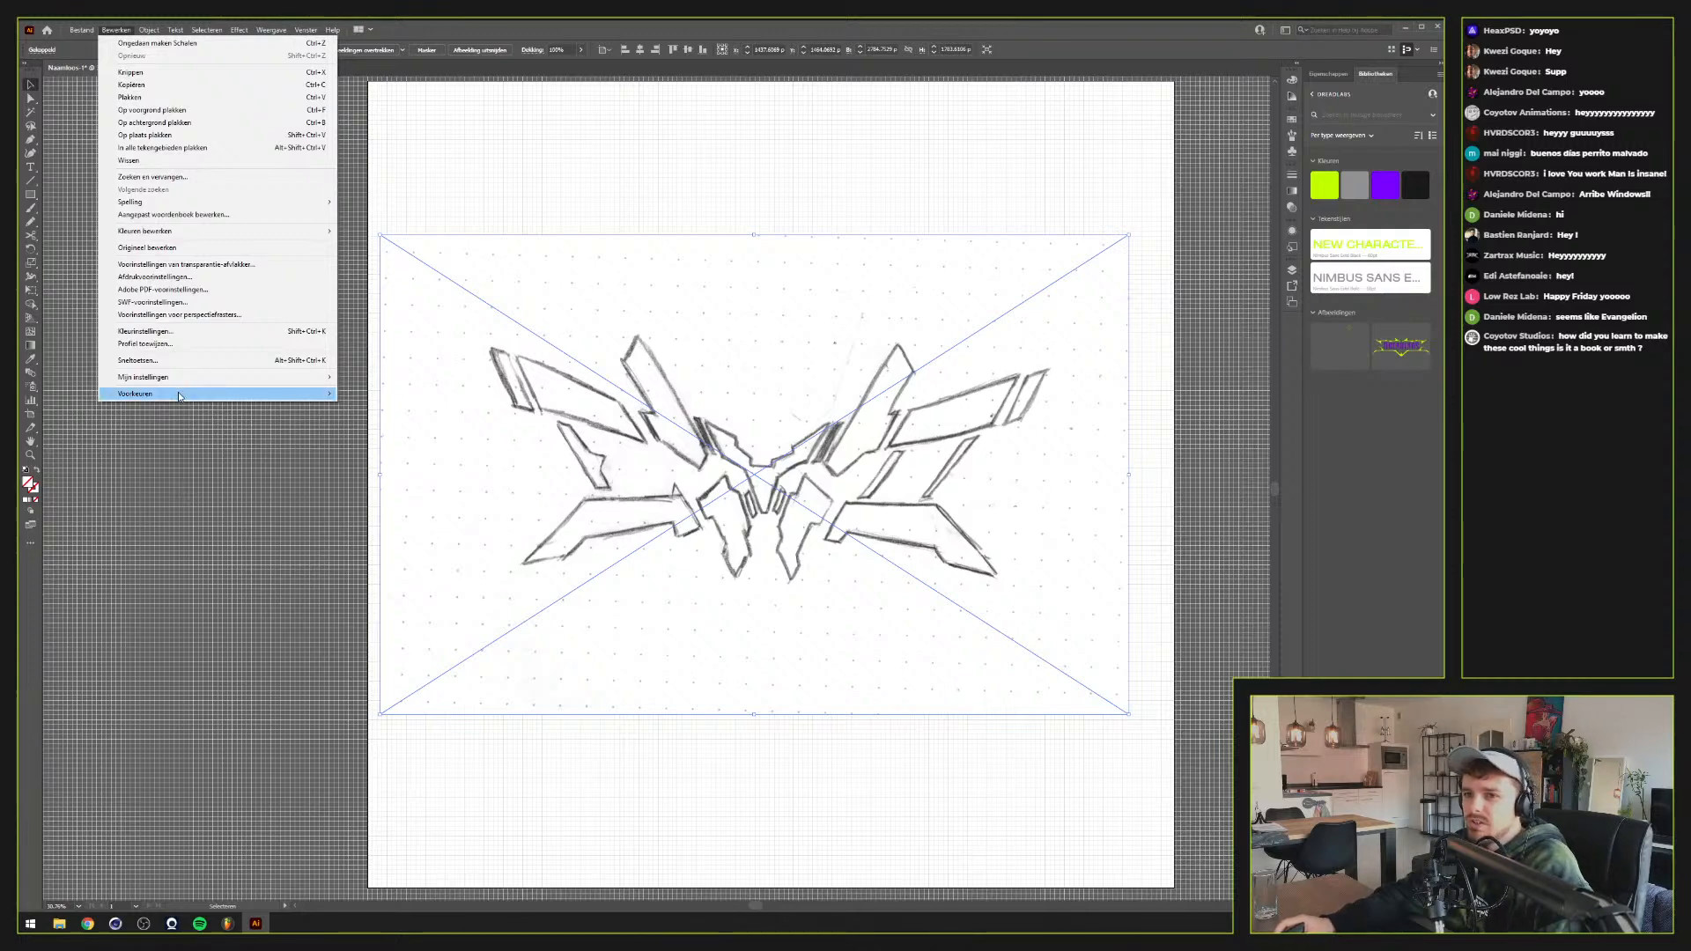
{"action": "mouse_move", "coordinate": [194, 393]}
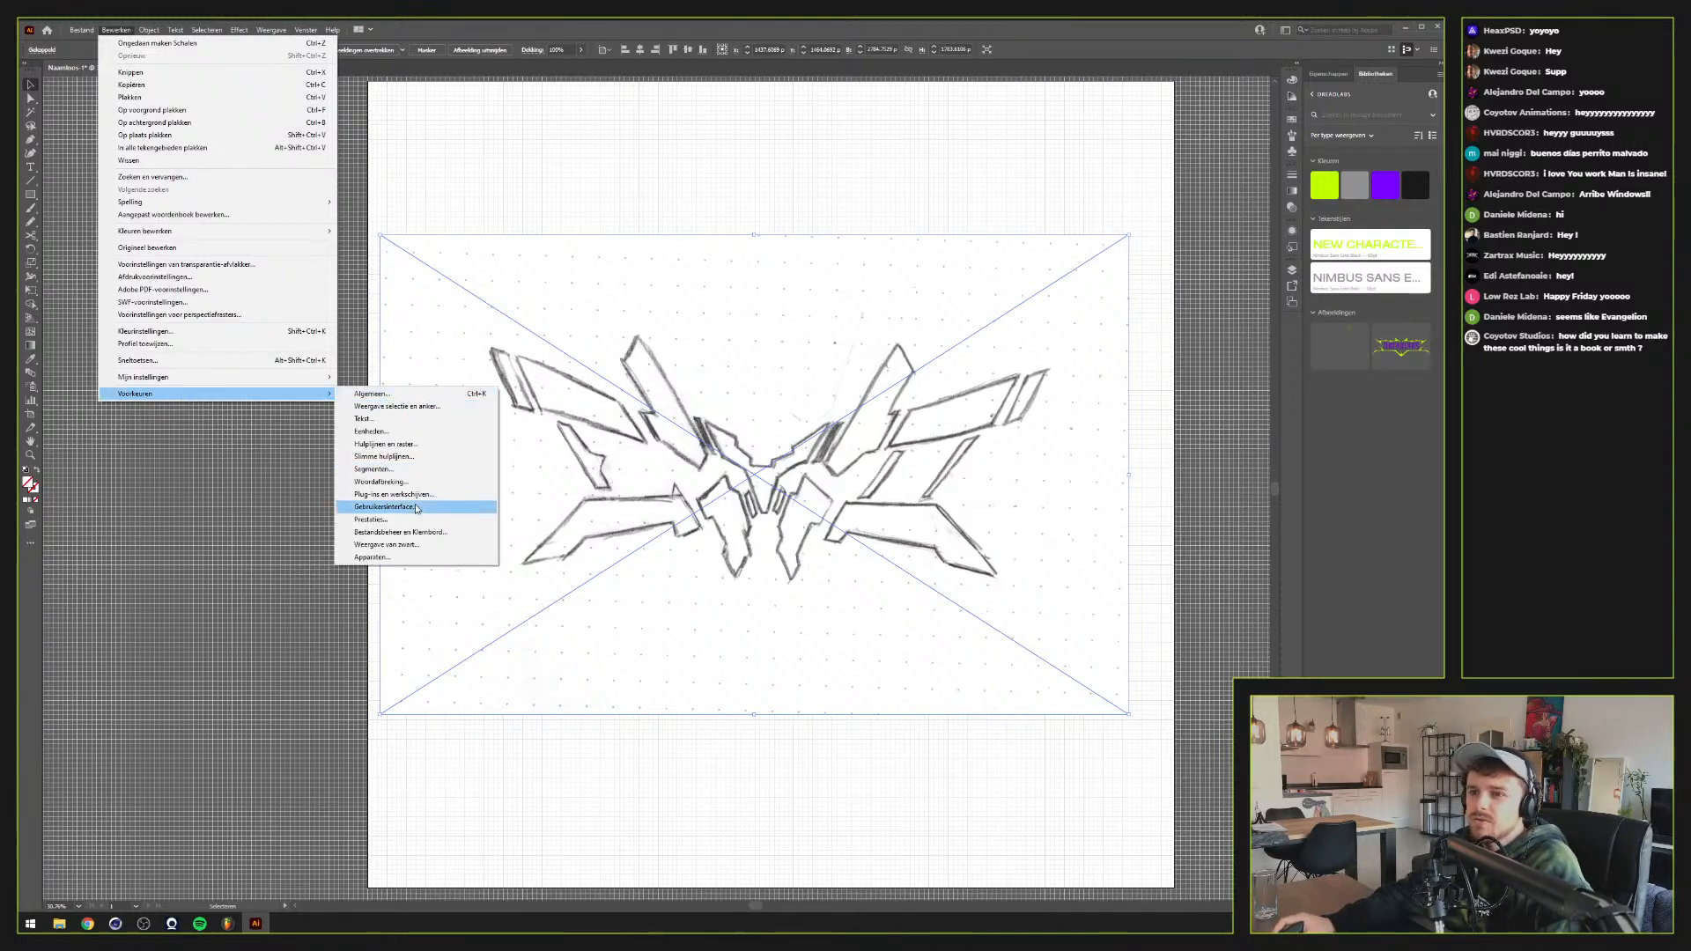
{"action": "left_click", "coordinate": [424, 446]}
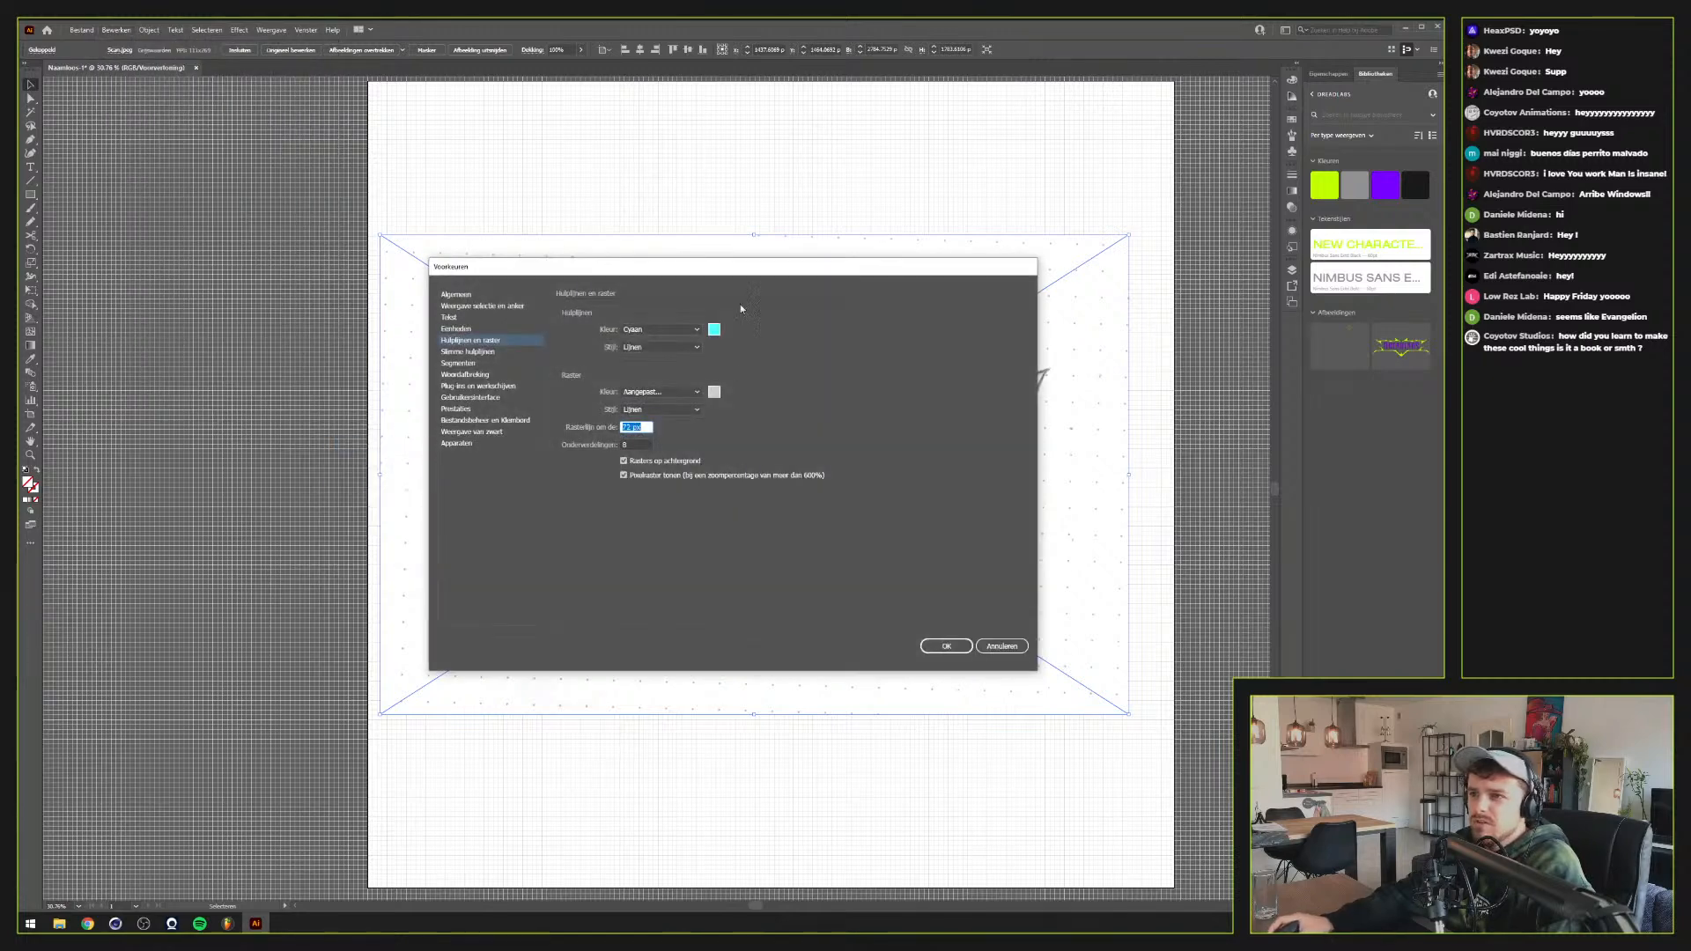
{"action": "left_click_drag", "start_coordinate": [750, 265], "coordinate": [1015, 409]}
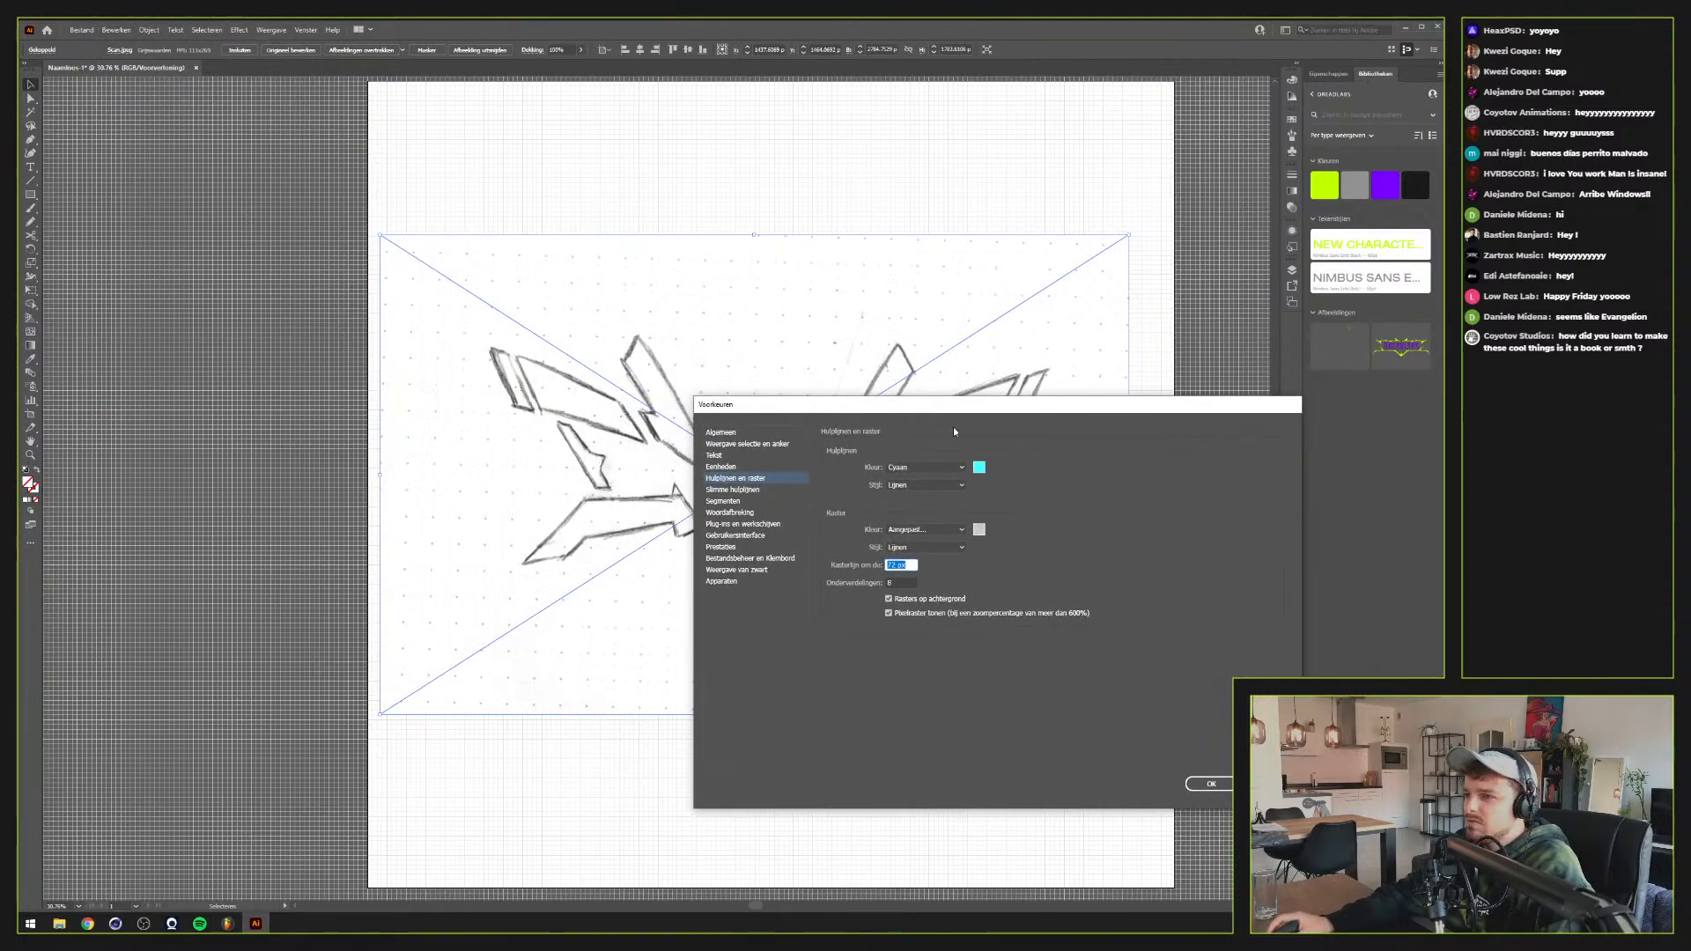
{"action": "left_click", "coordinate": [900, 584]}
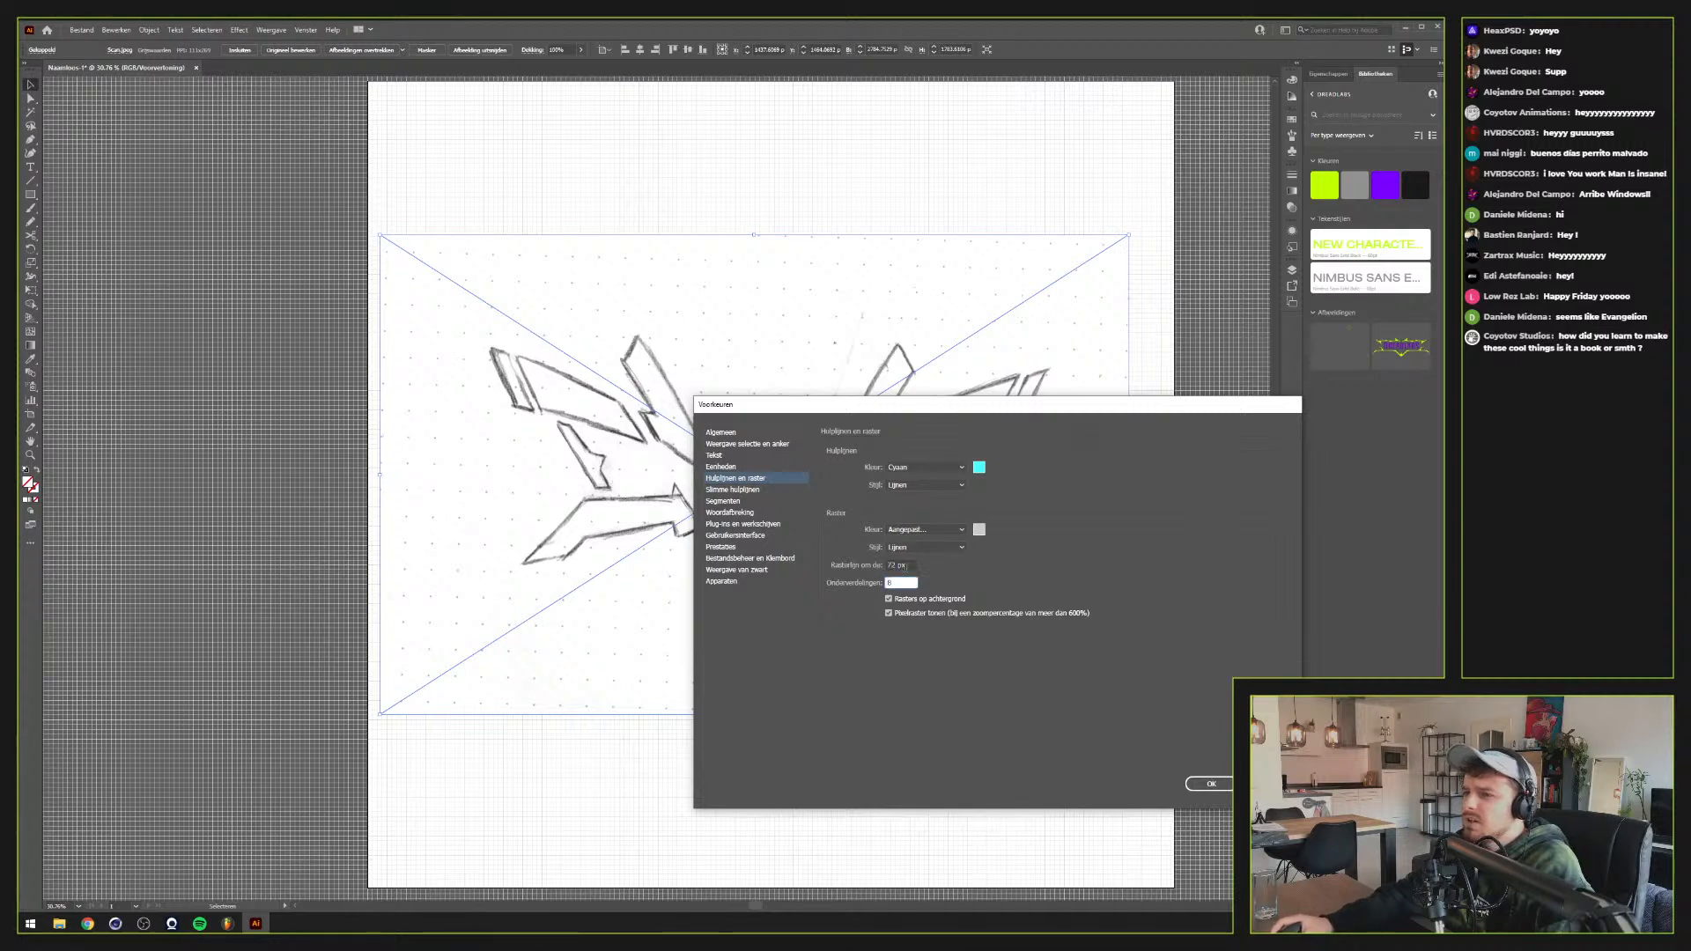
{"action": "left_click", "coordinate": [905, 566]}
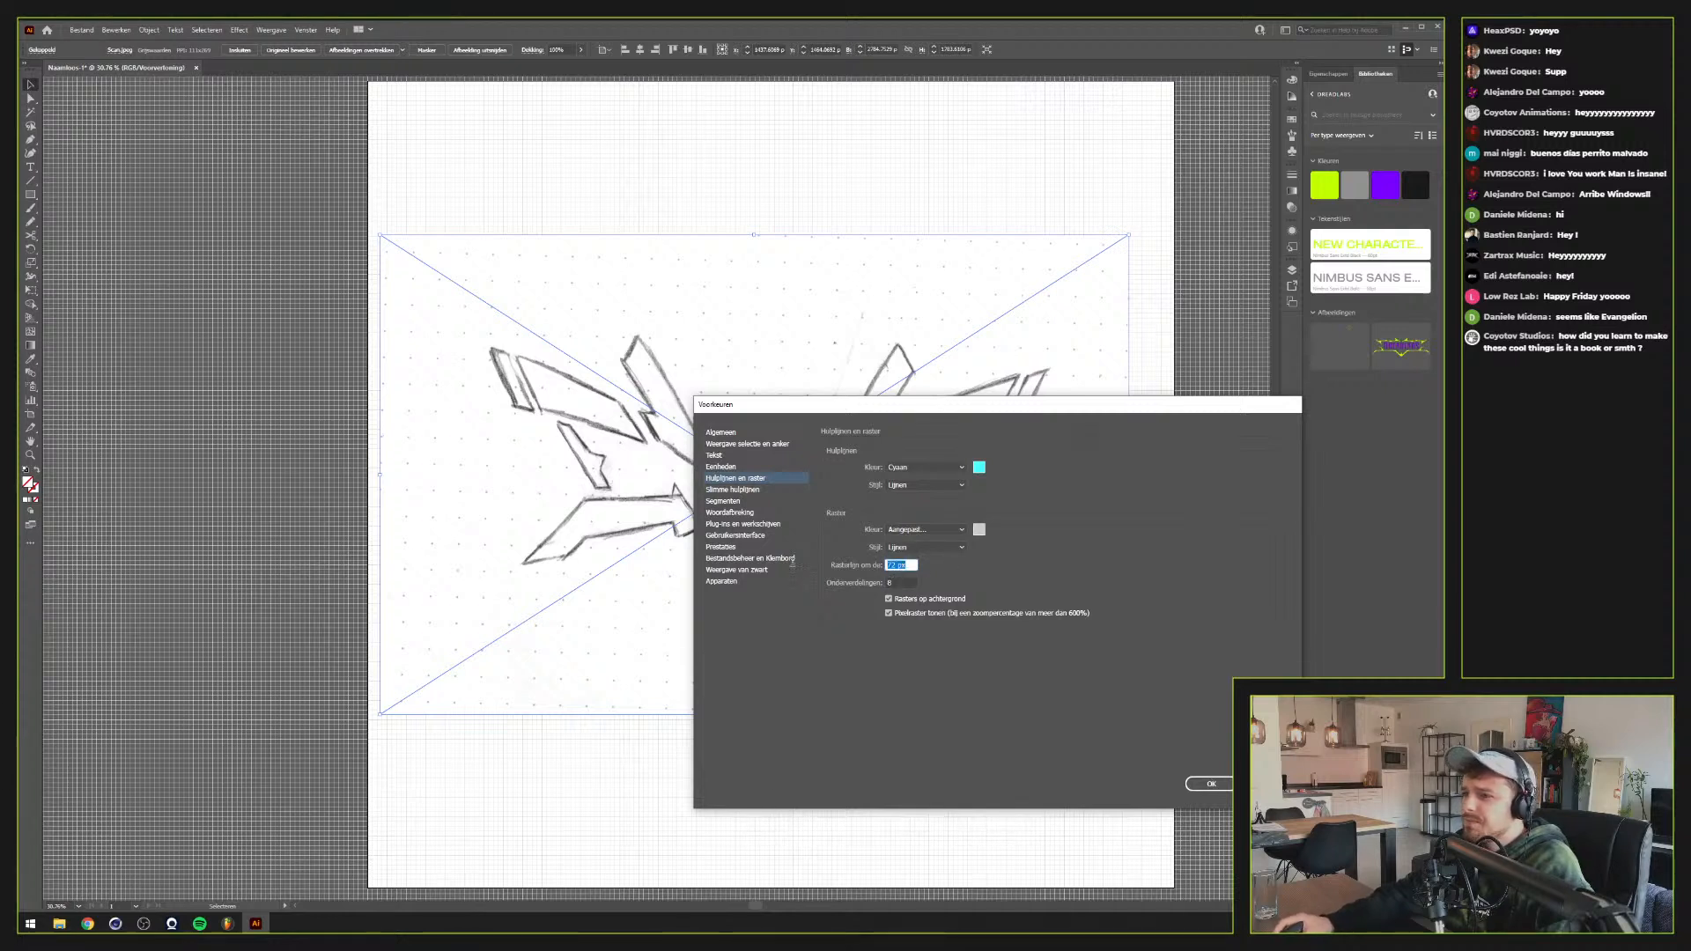
{"action": "type", "text": "100"}
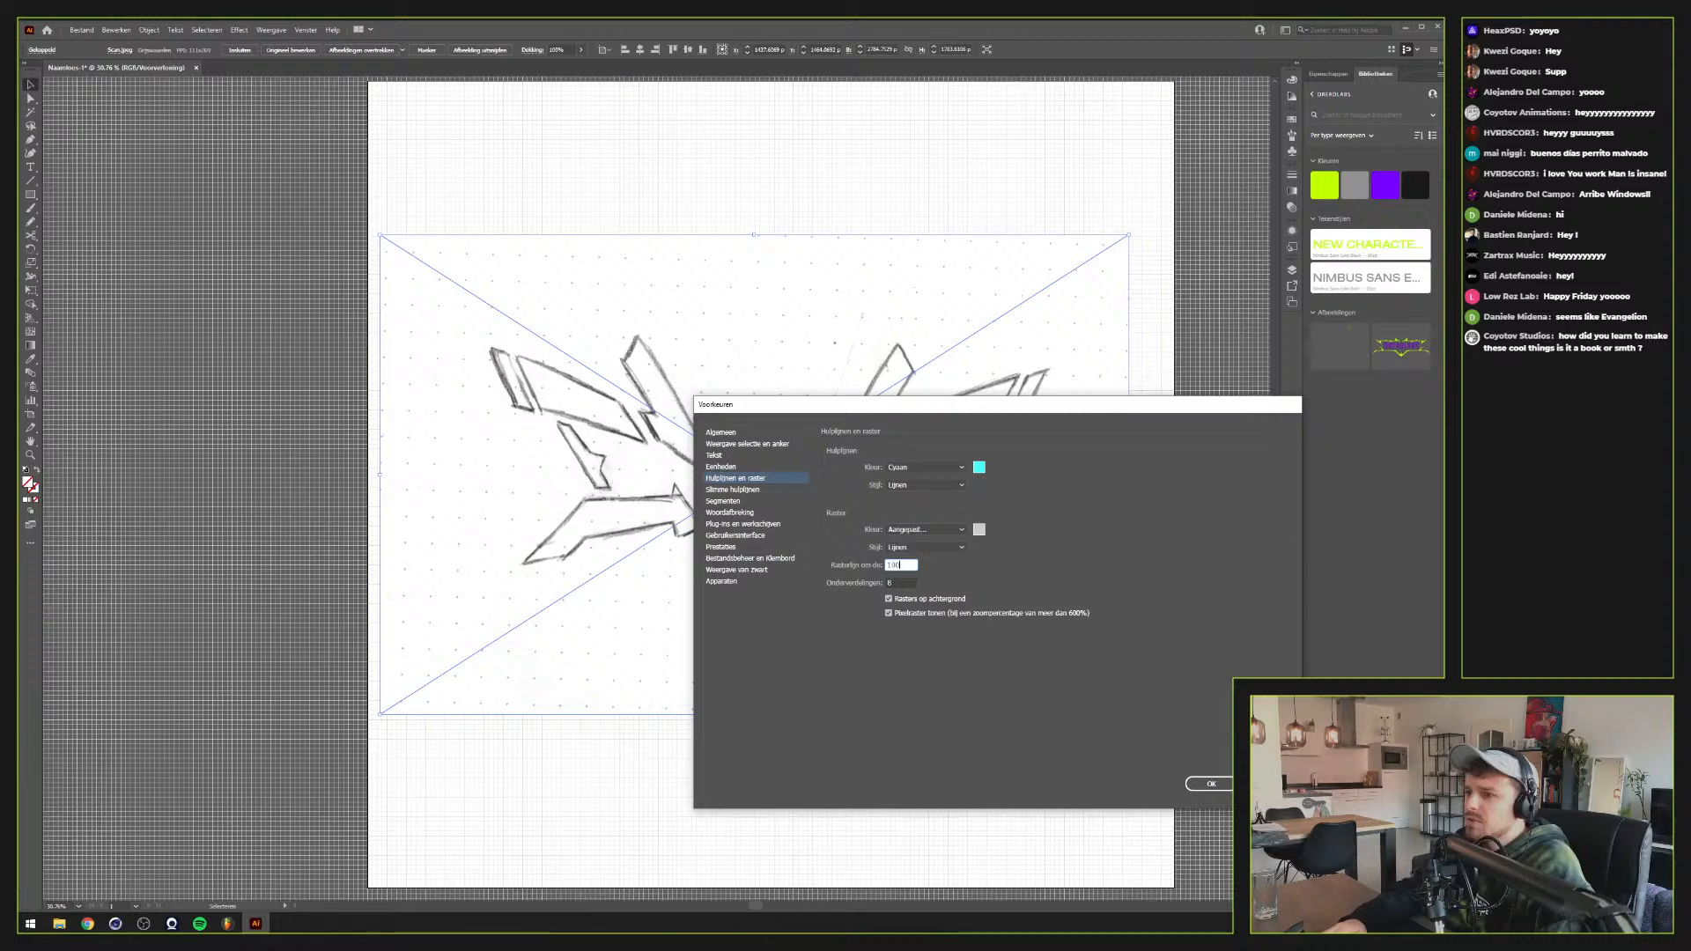
{"action": "key", "text": "Tab"}
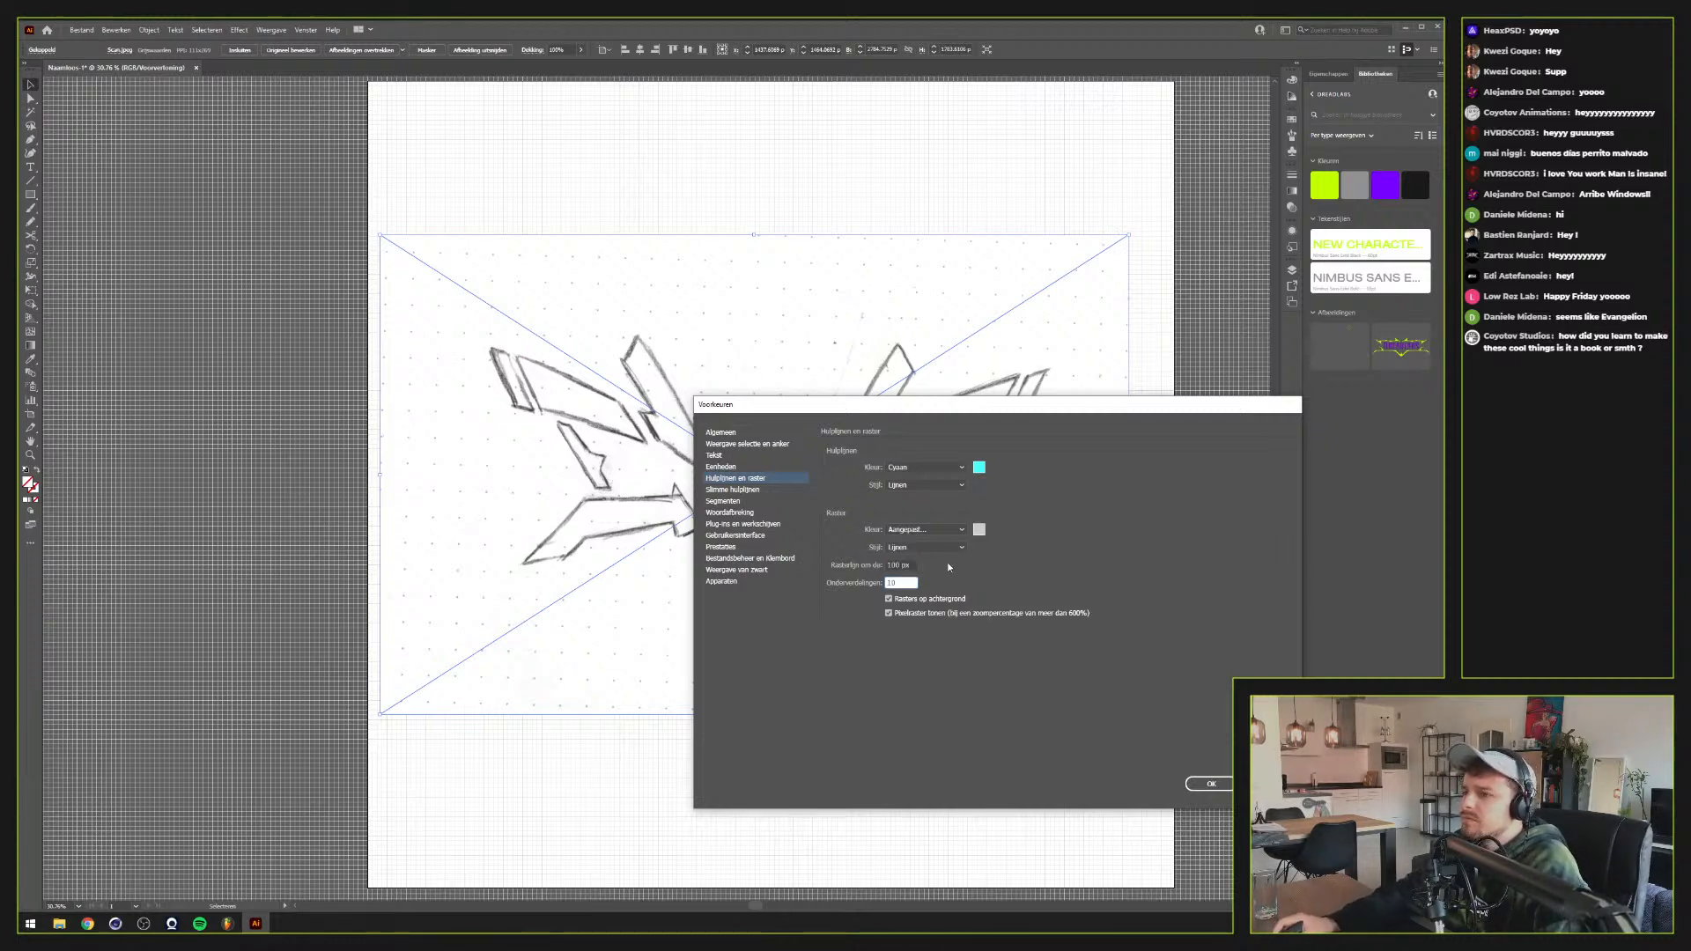
{"action": "key", "text": "Return"}
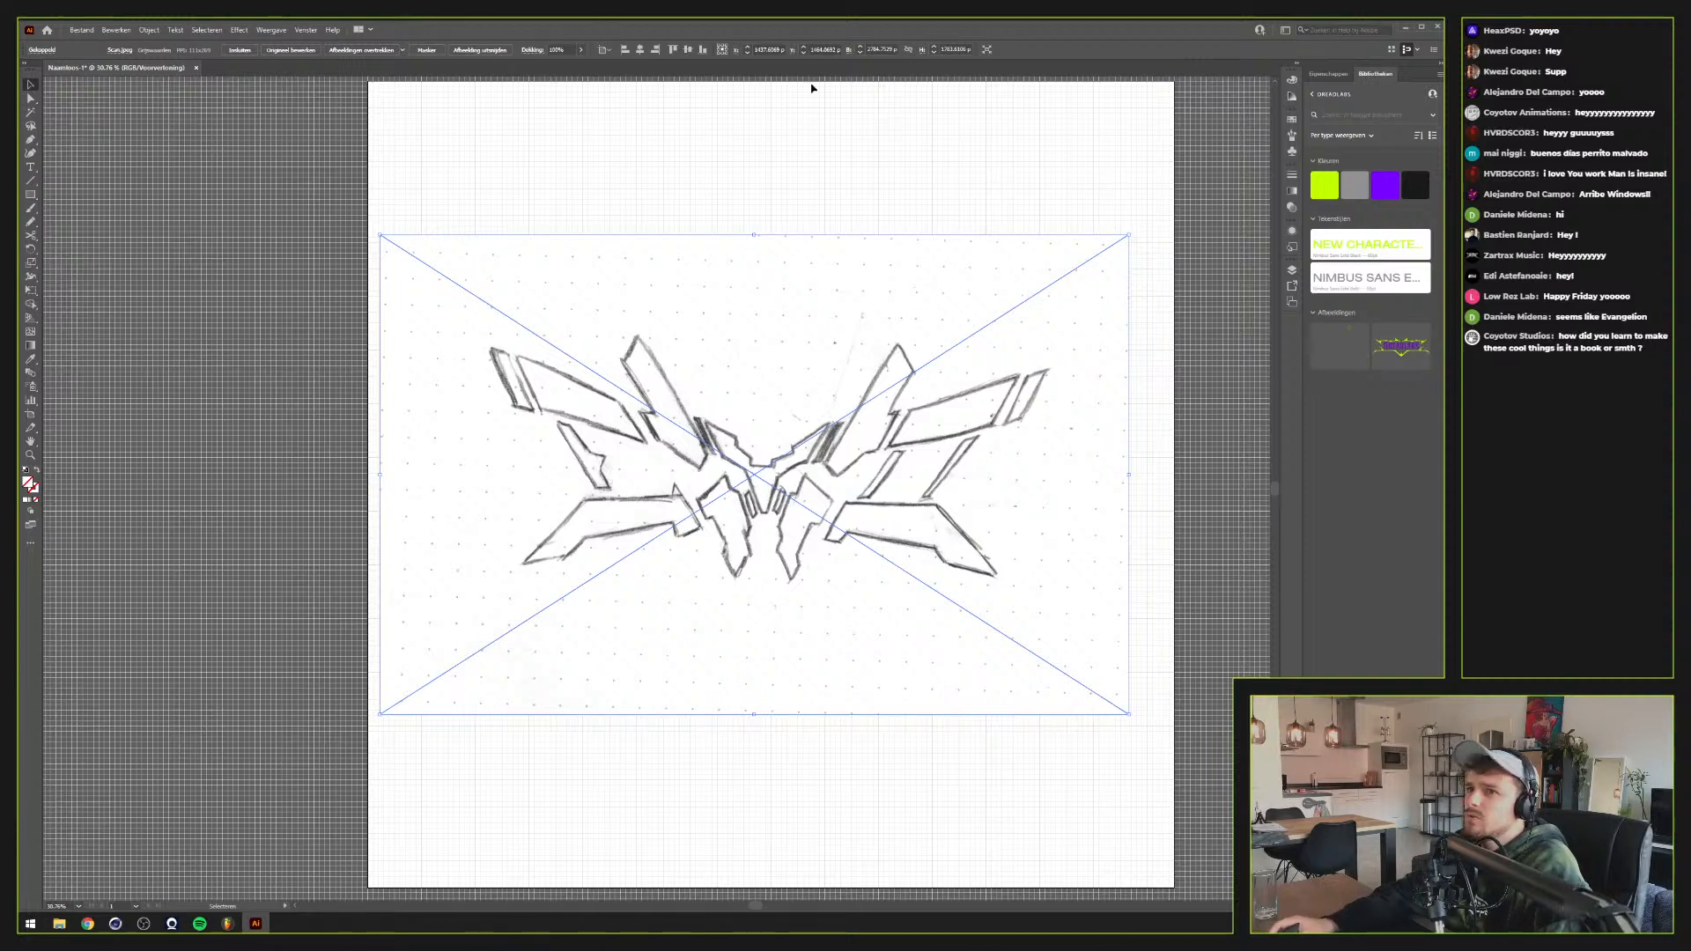
Try 15% opacity on the wing sketch, and settle on 50% to let the grid show through
{"action": "left_click", "coordinate": [1290, 208]}
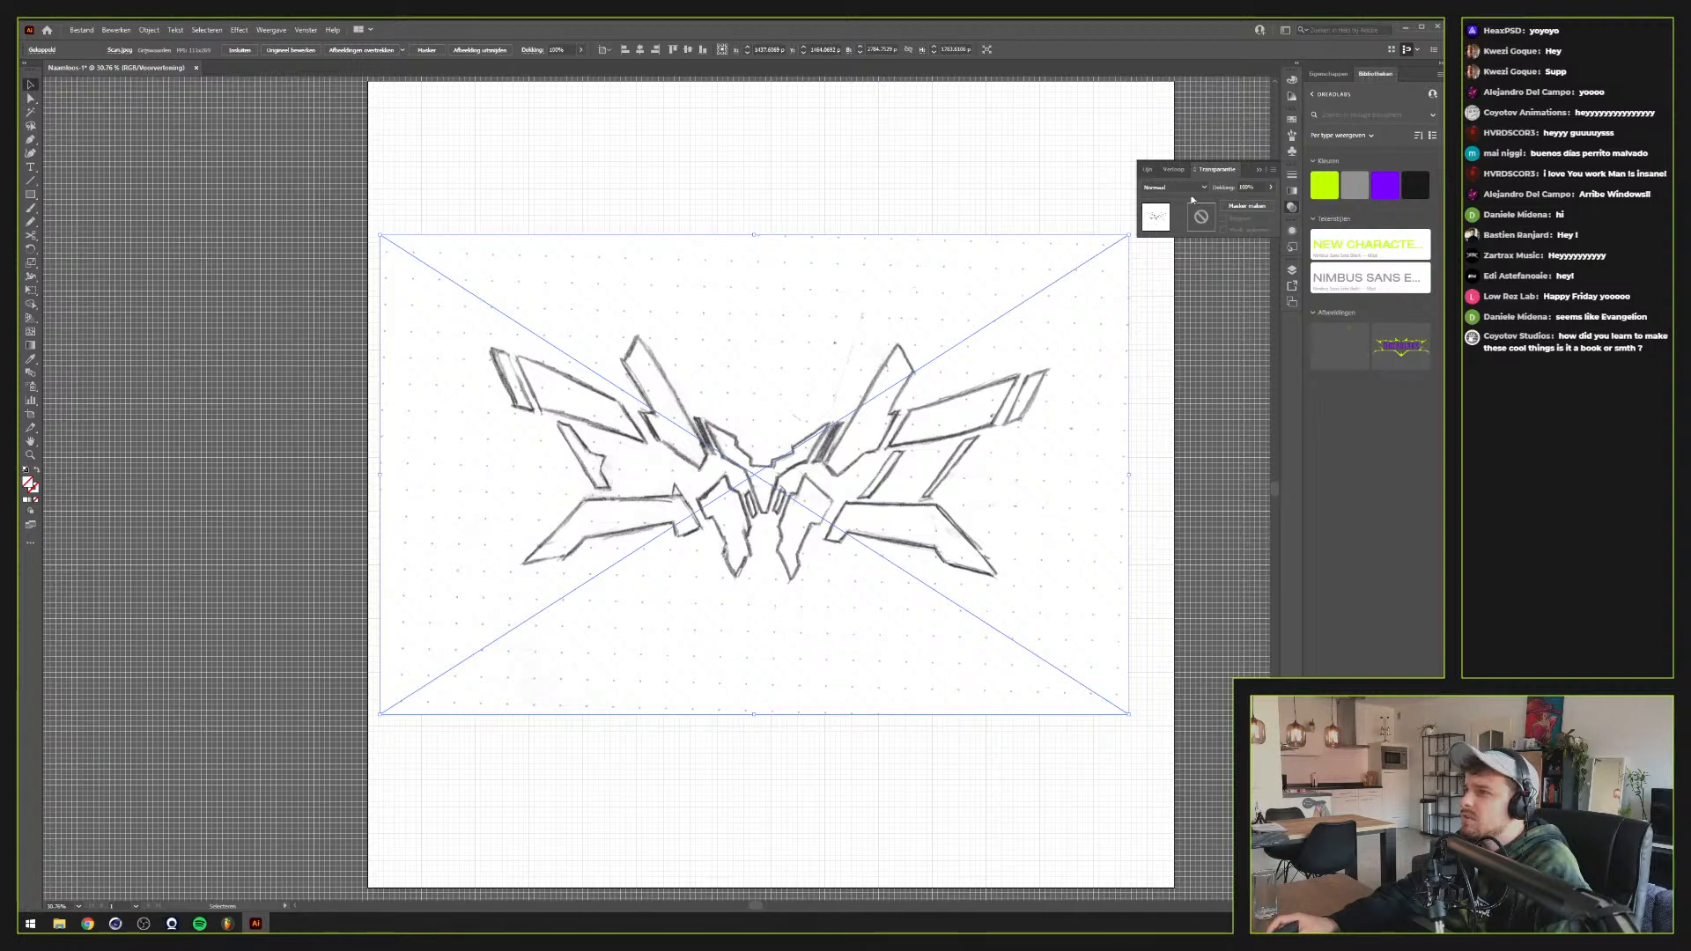
{"action": "left_click", "coordinate": [1249, 187]}
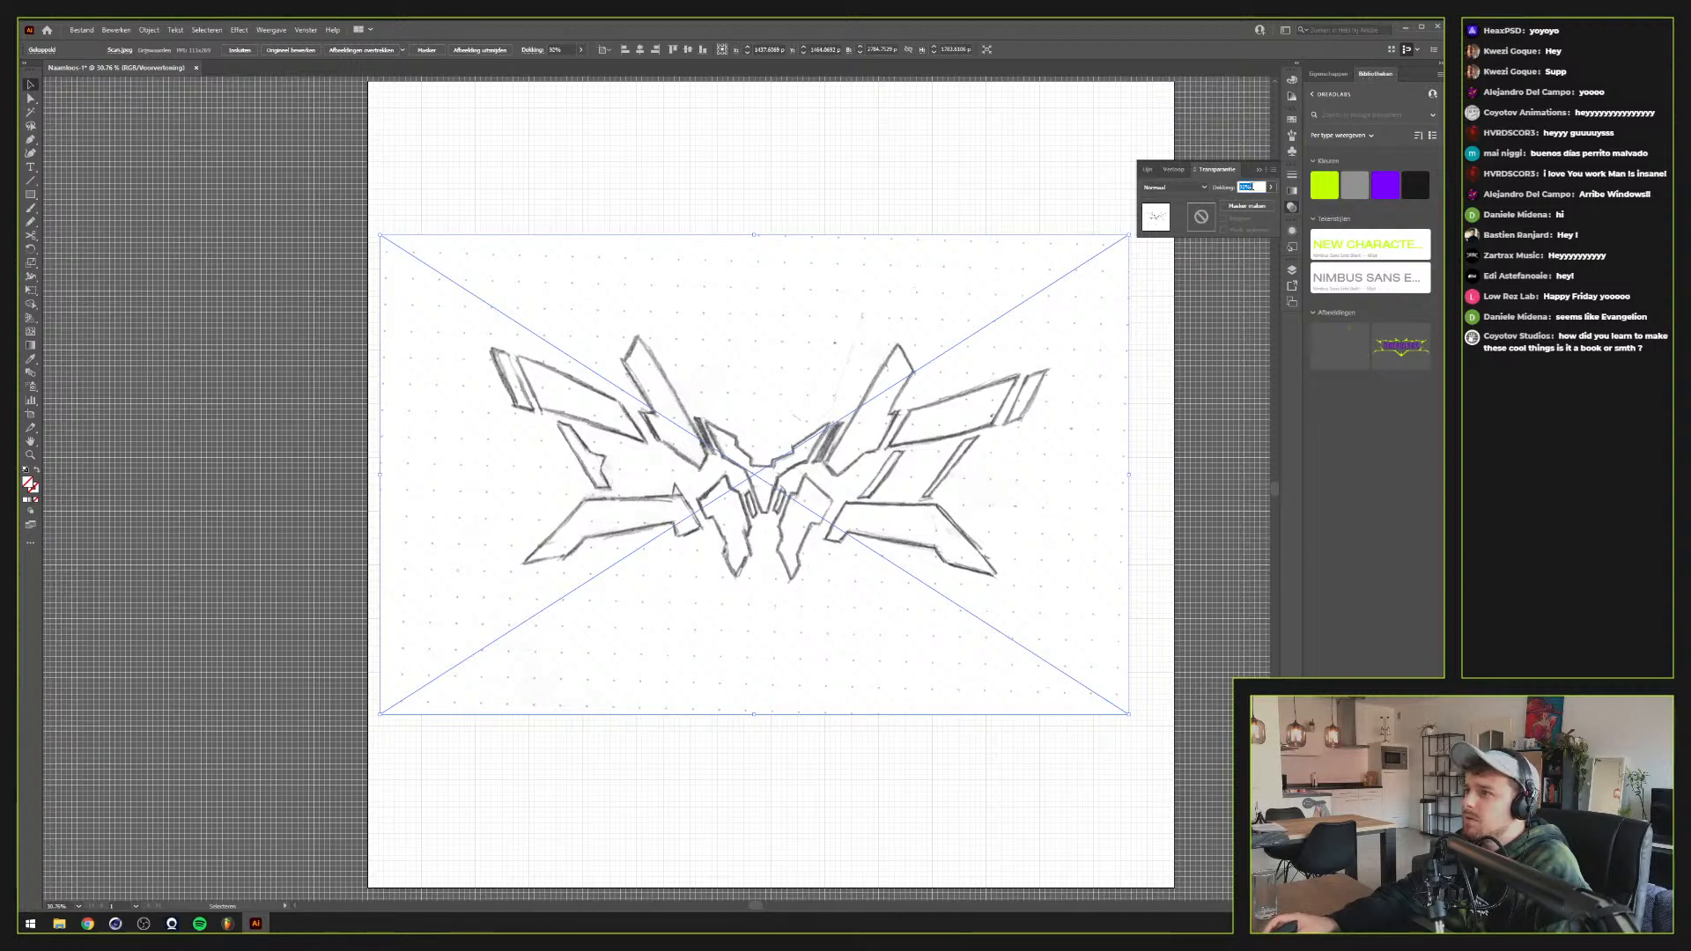
{"action": "type", "text": "15"}
{"action": "key", "text": "Return"}
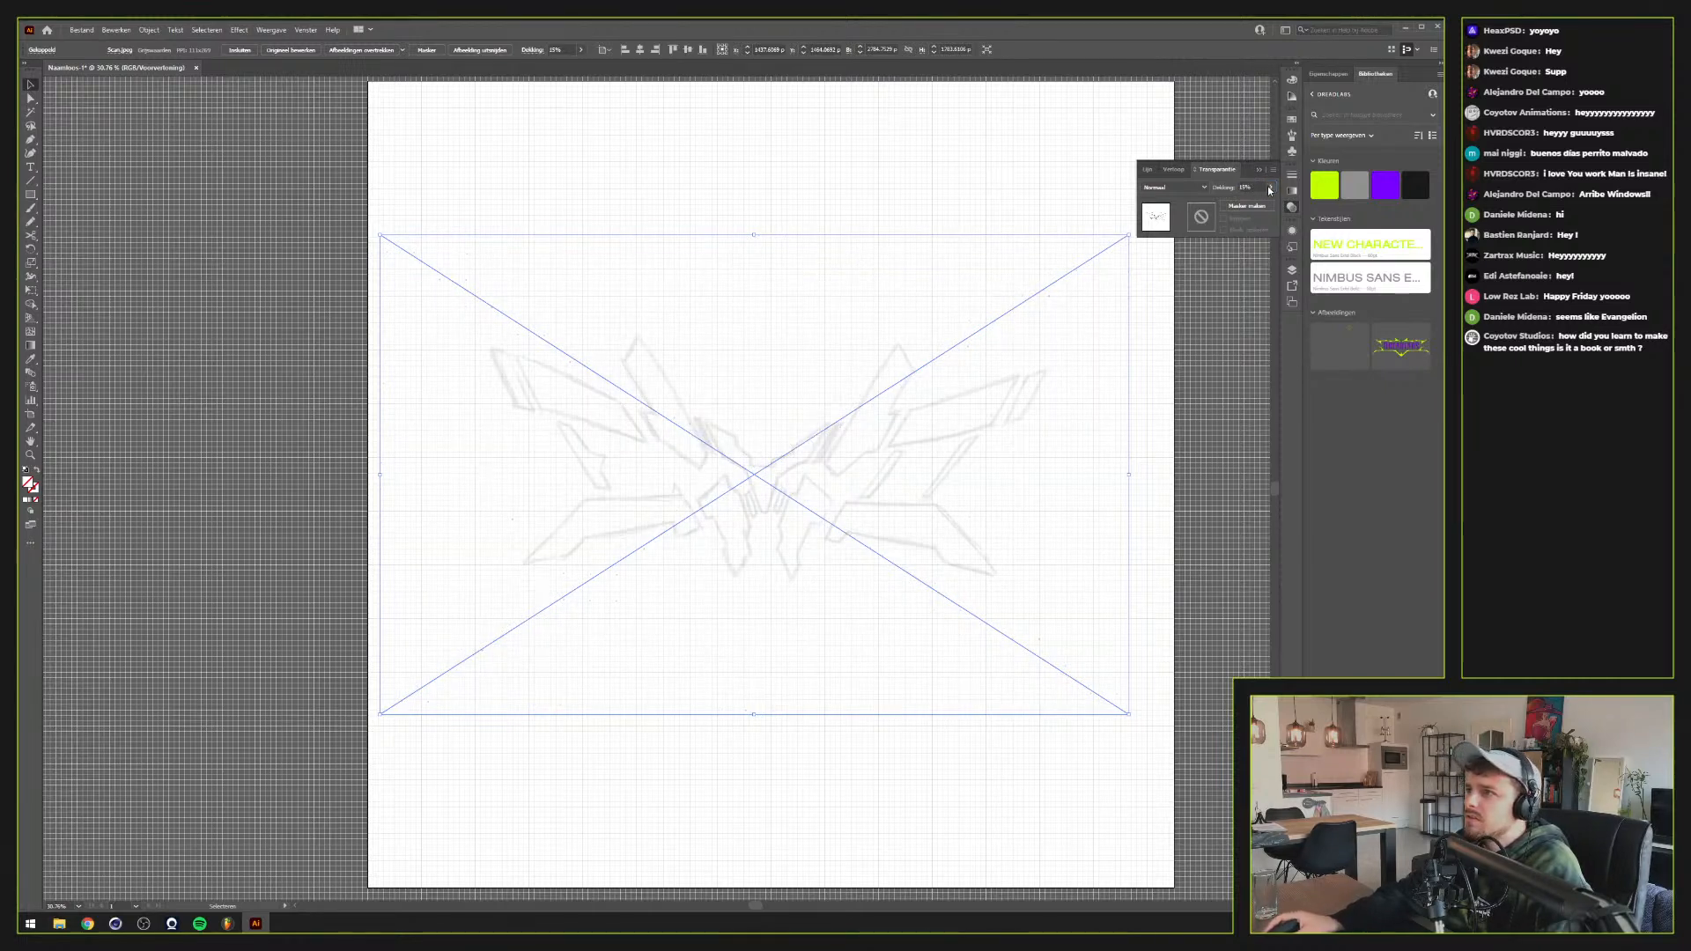
{"action": "left_click", "coordinate": [1269, 189]}
{"action": "type", "text": "50"}
{"action": "key", "text": "Return"}
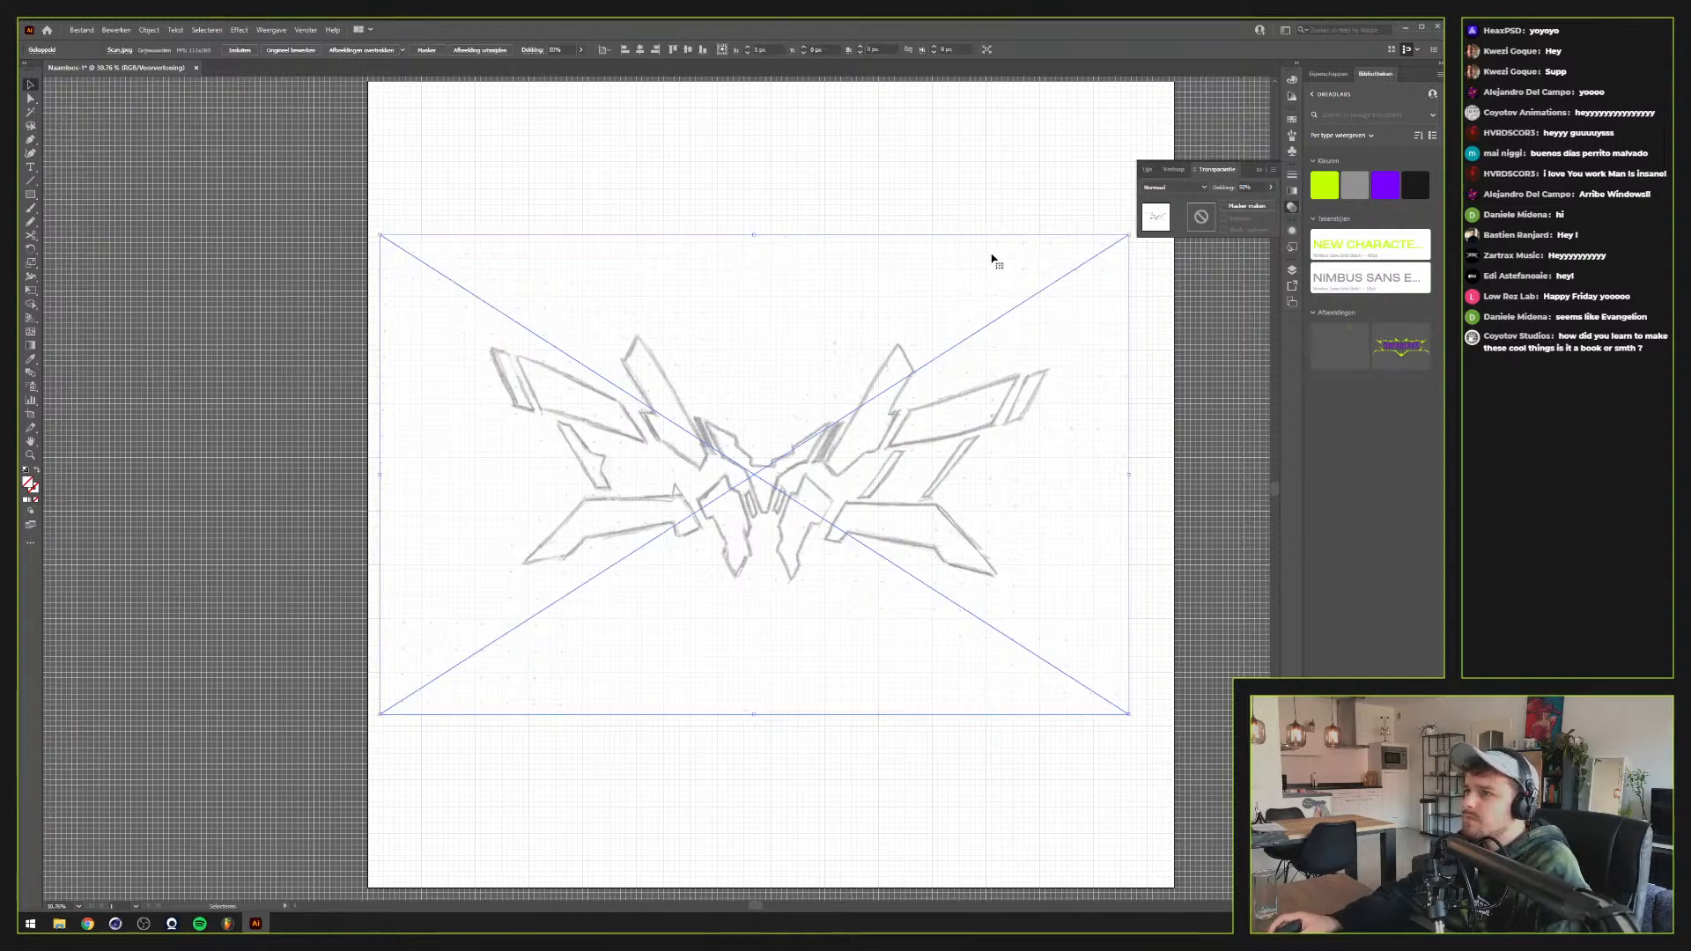
Turn off smart guides and shift the sketch slightly right and down so its centre lines up with the grid
{"action": "left_click_drag", "start_coordinate": [992, 257], "coordinate": [1011, 264]}
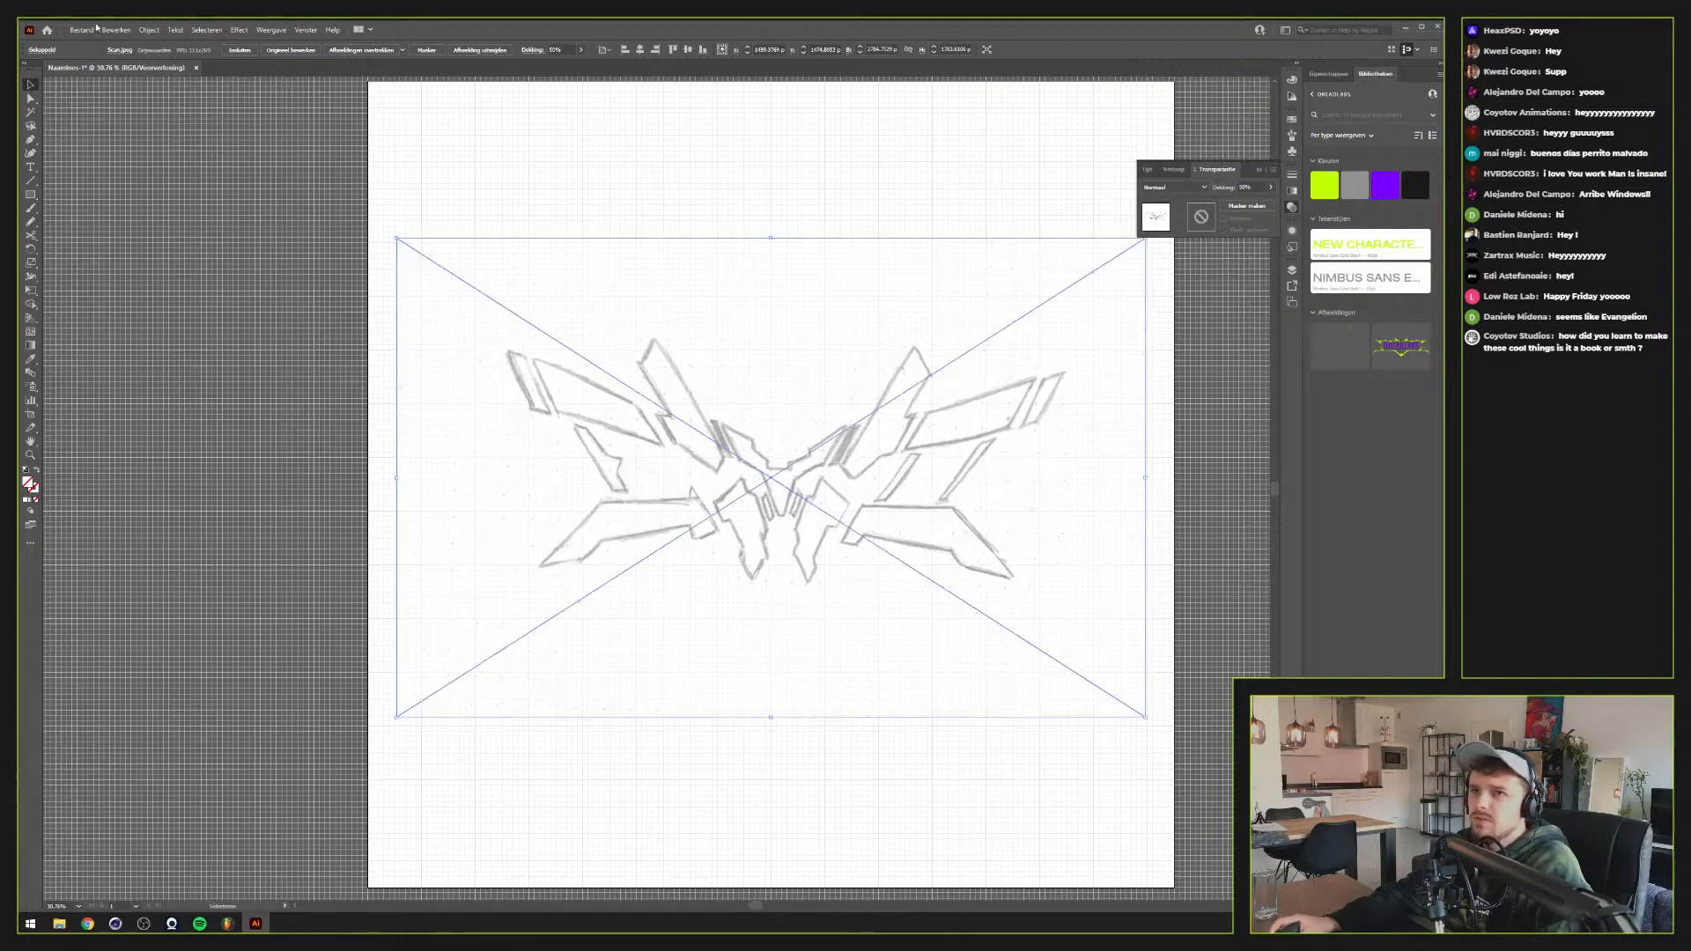
{"action": "left_click", "coordinate": [273, 30]}
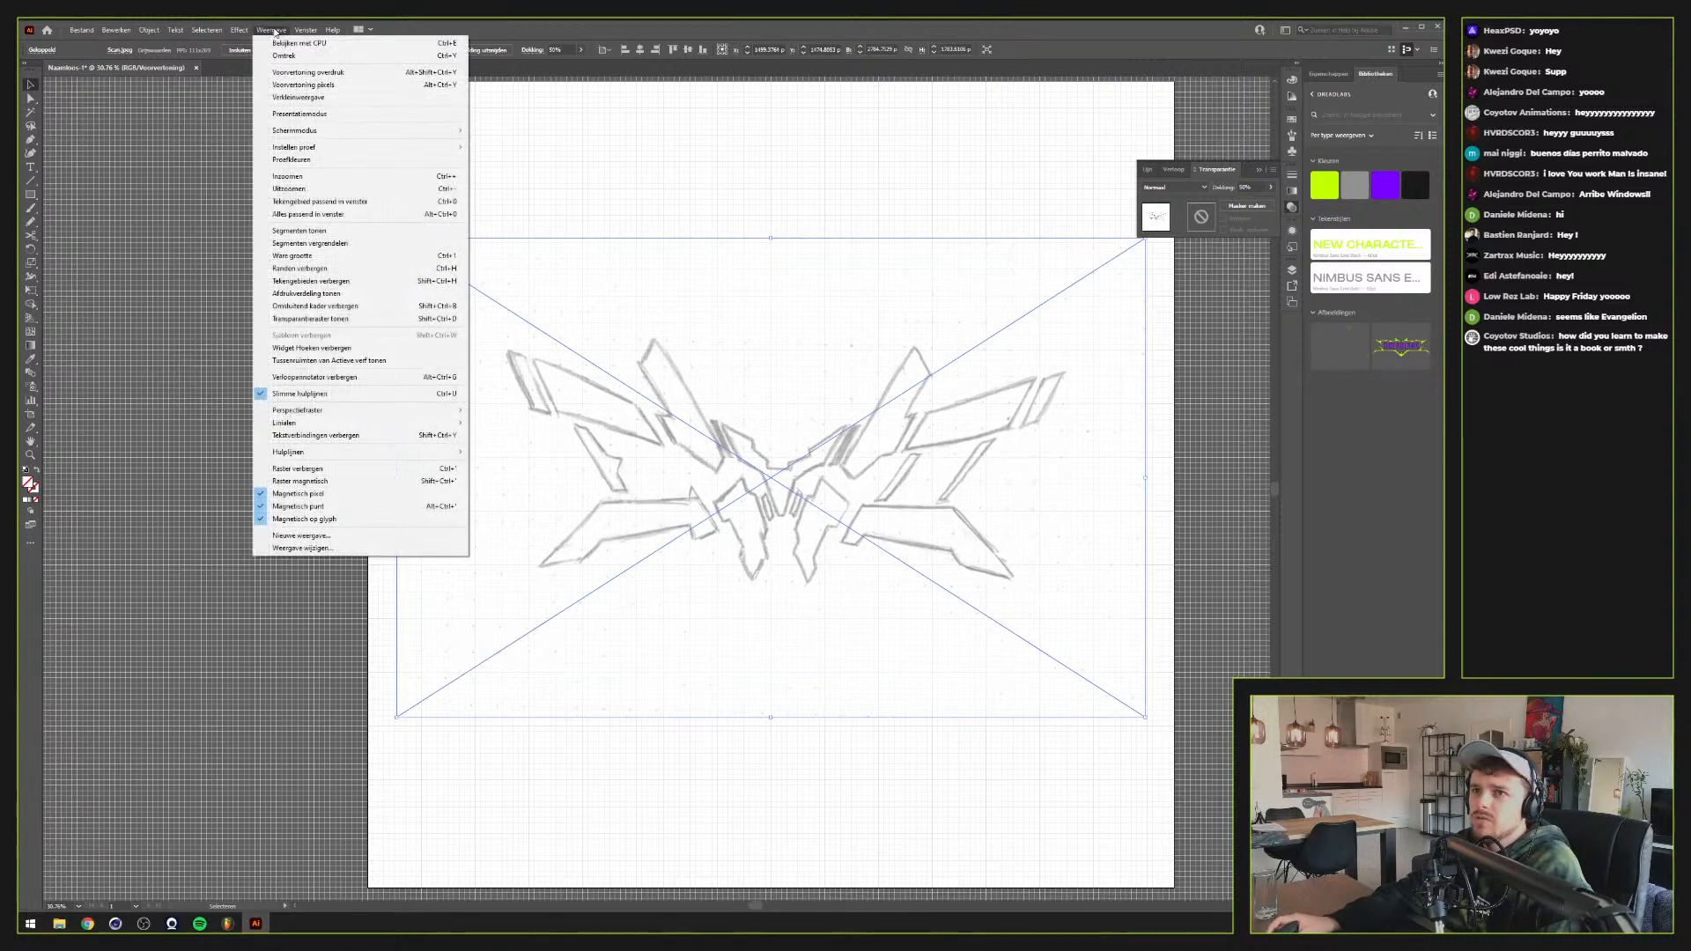
{"action": "left_click", "coordinate": [334, 398]}
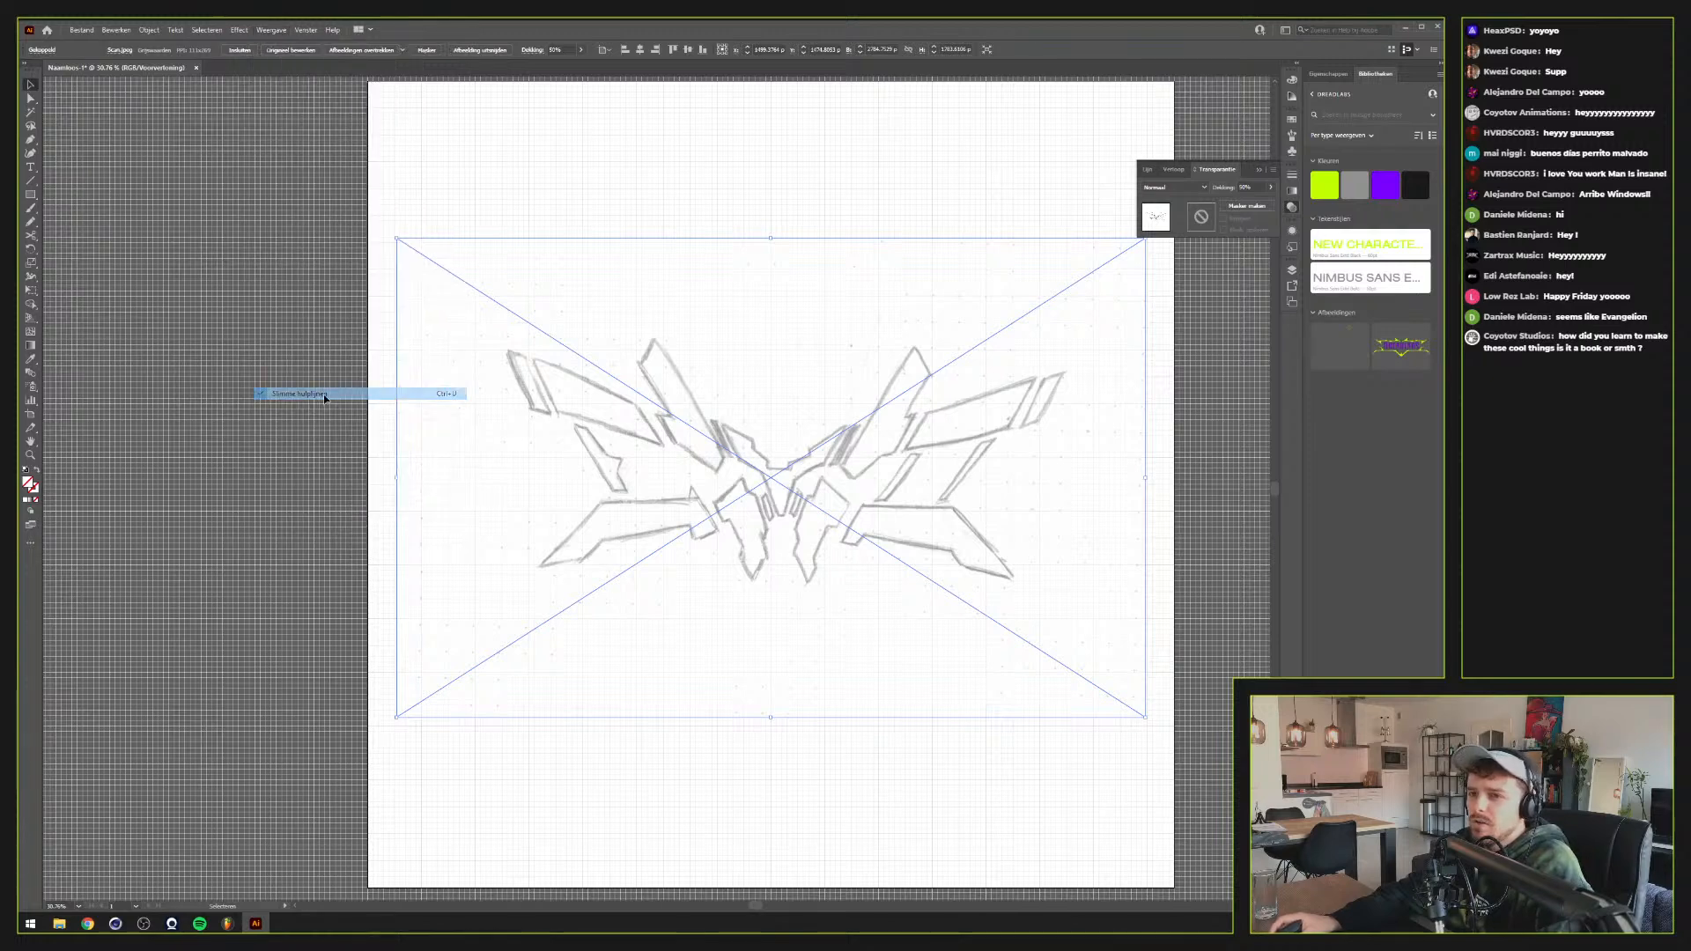
{"action": "left_click_drag", "start_coordinate": [775, 321], "coordinate": [765, 331]}
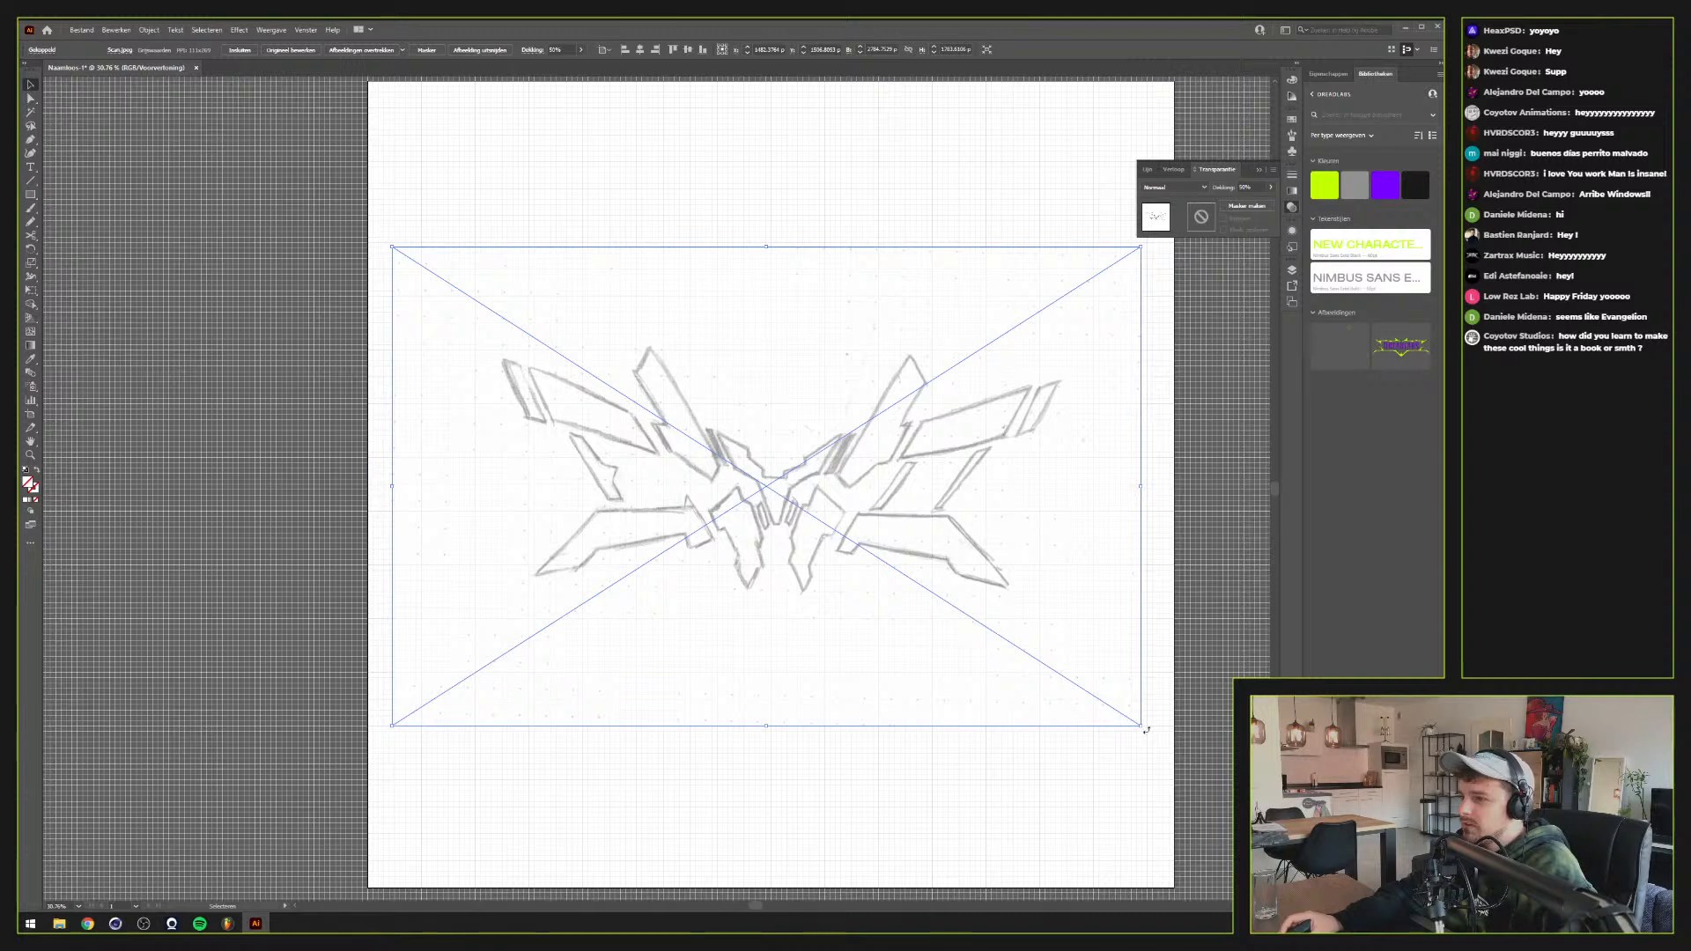
Rotate the sketch slightly counterclockwise to level the wings, and fine-tune its size from the lower corners
{"action": "left_click_drag", "start_coordinate": [1149, 732], "coordinate": [1154, 729]}
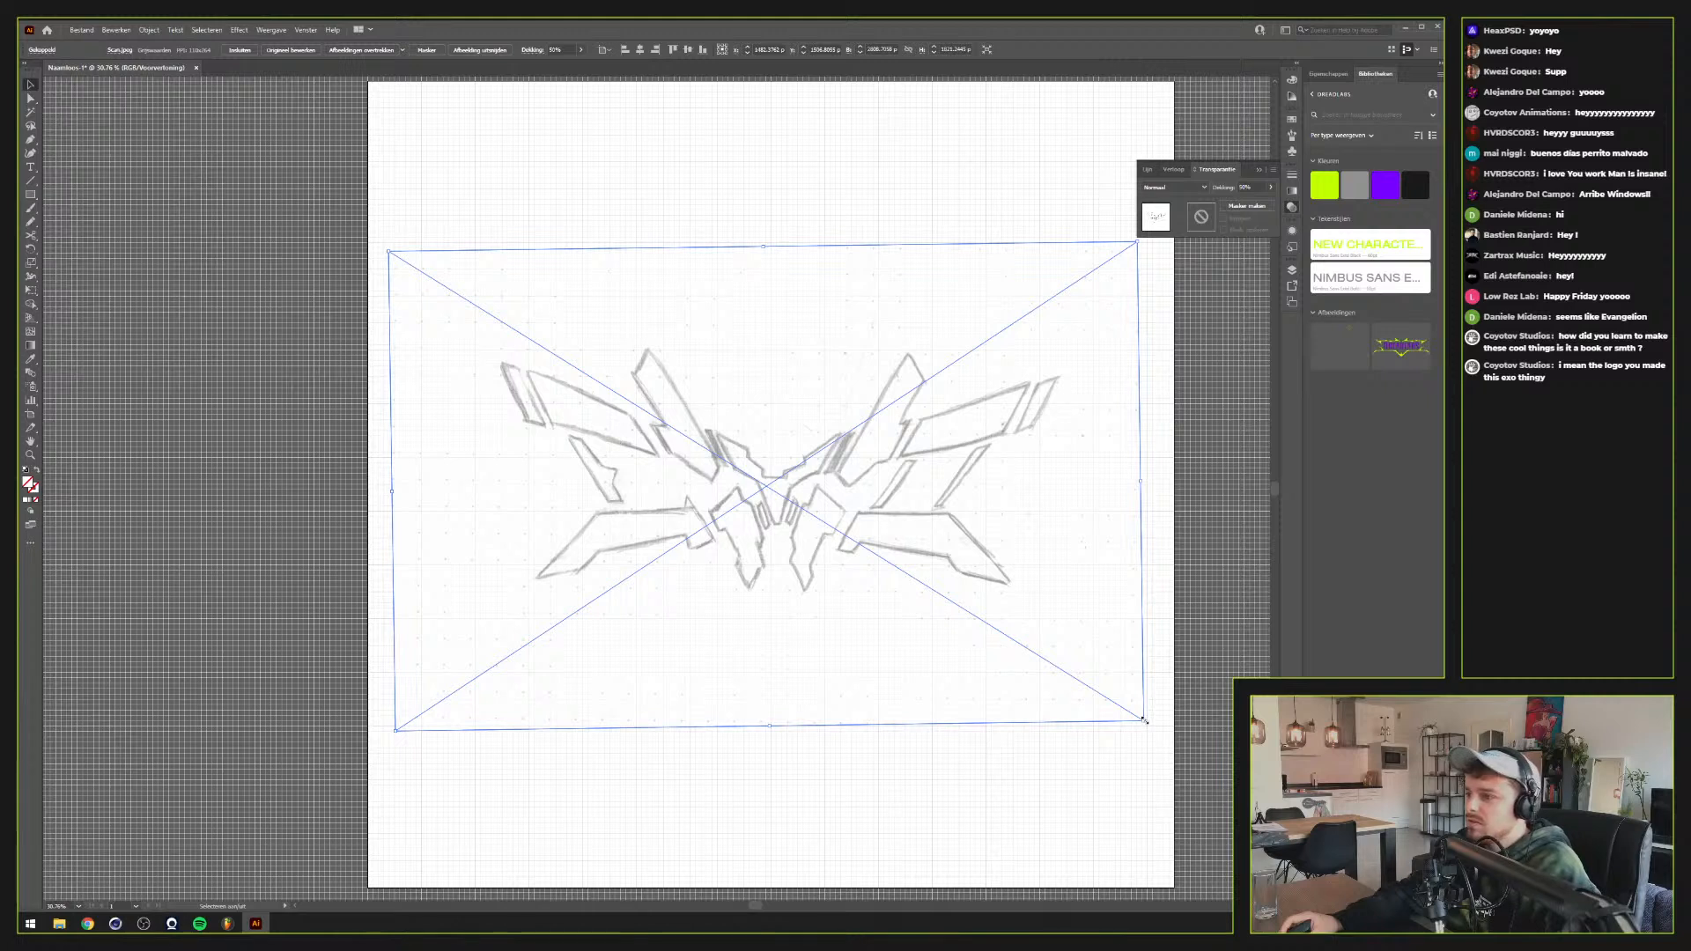
{"action": "left_click_drag", "start_coordinate": [1144, 720], "coordinate": [1162, 731]}
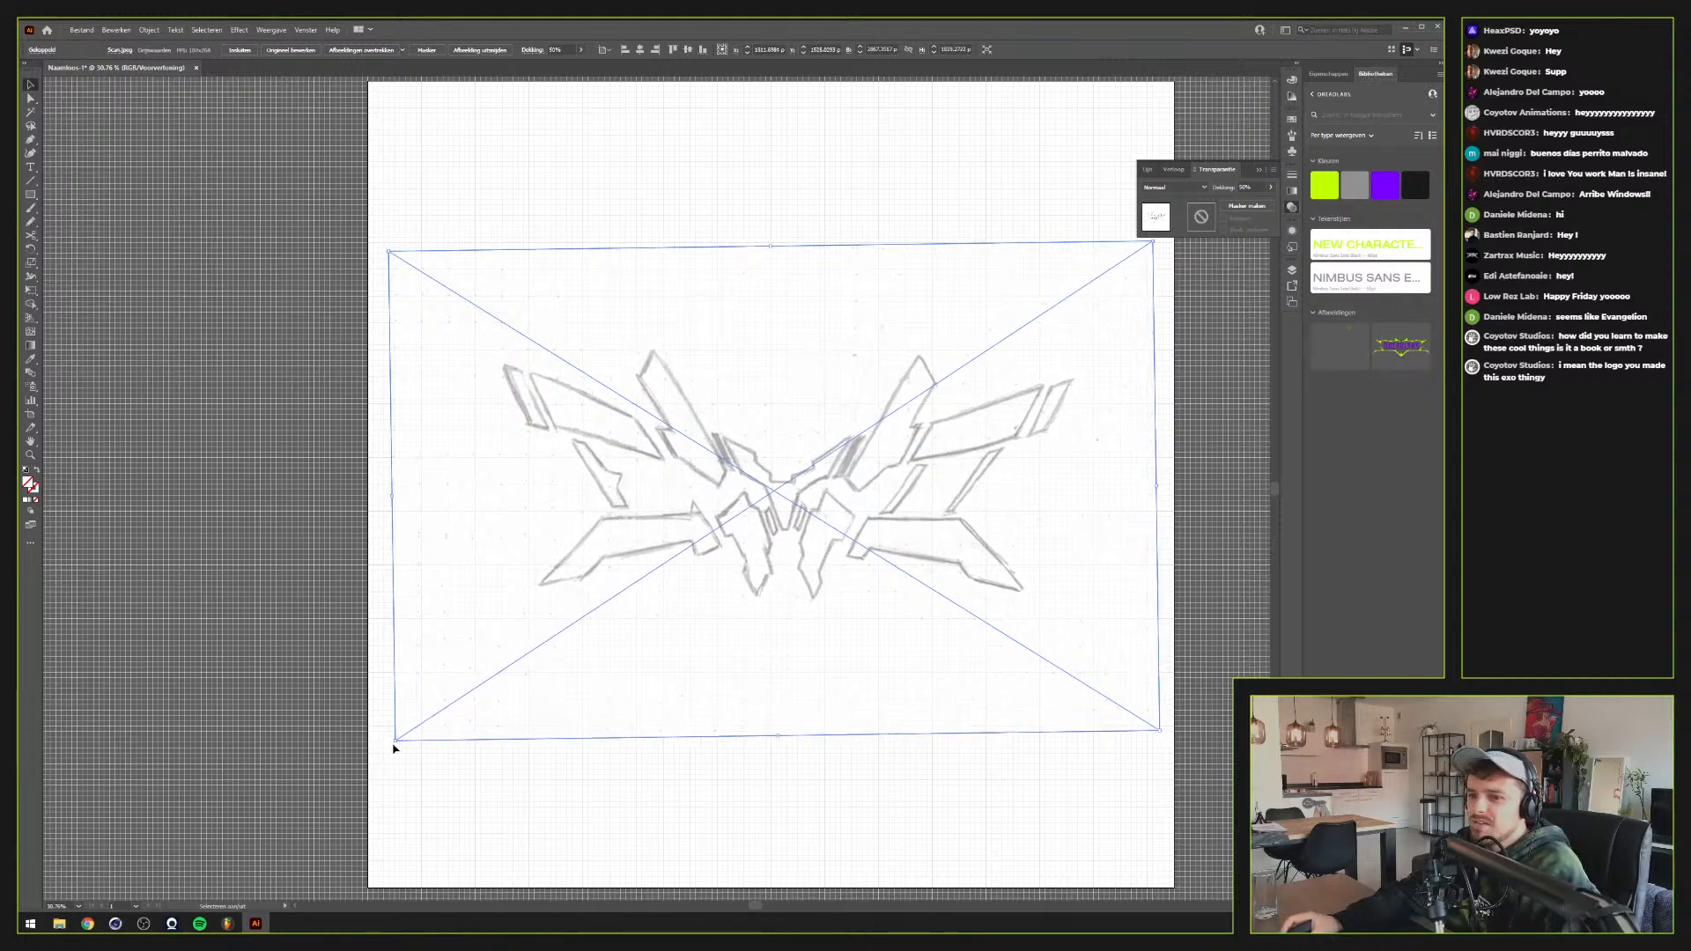
{"action": "left_click_drag", "start_coordinate": [396, 745], "coordinate": [401, 741]}
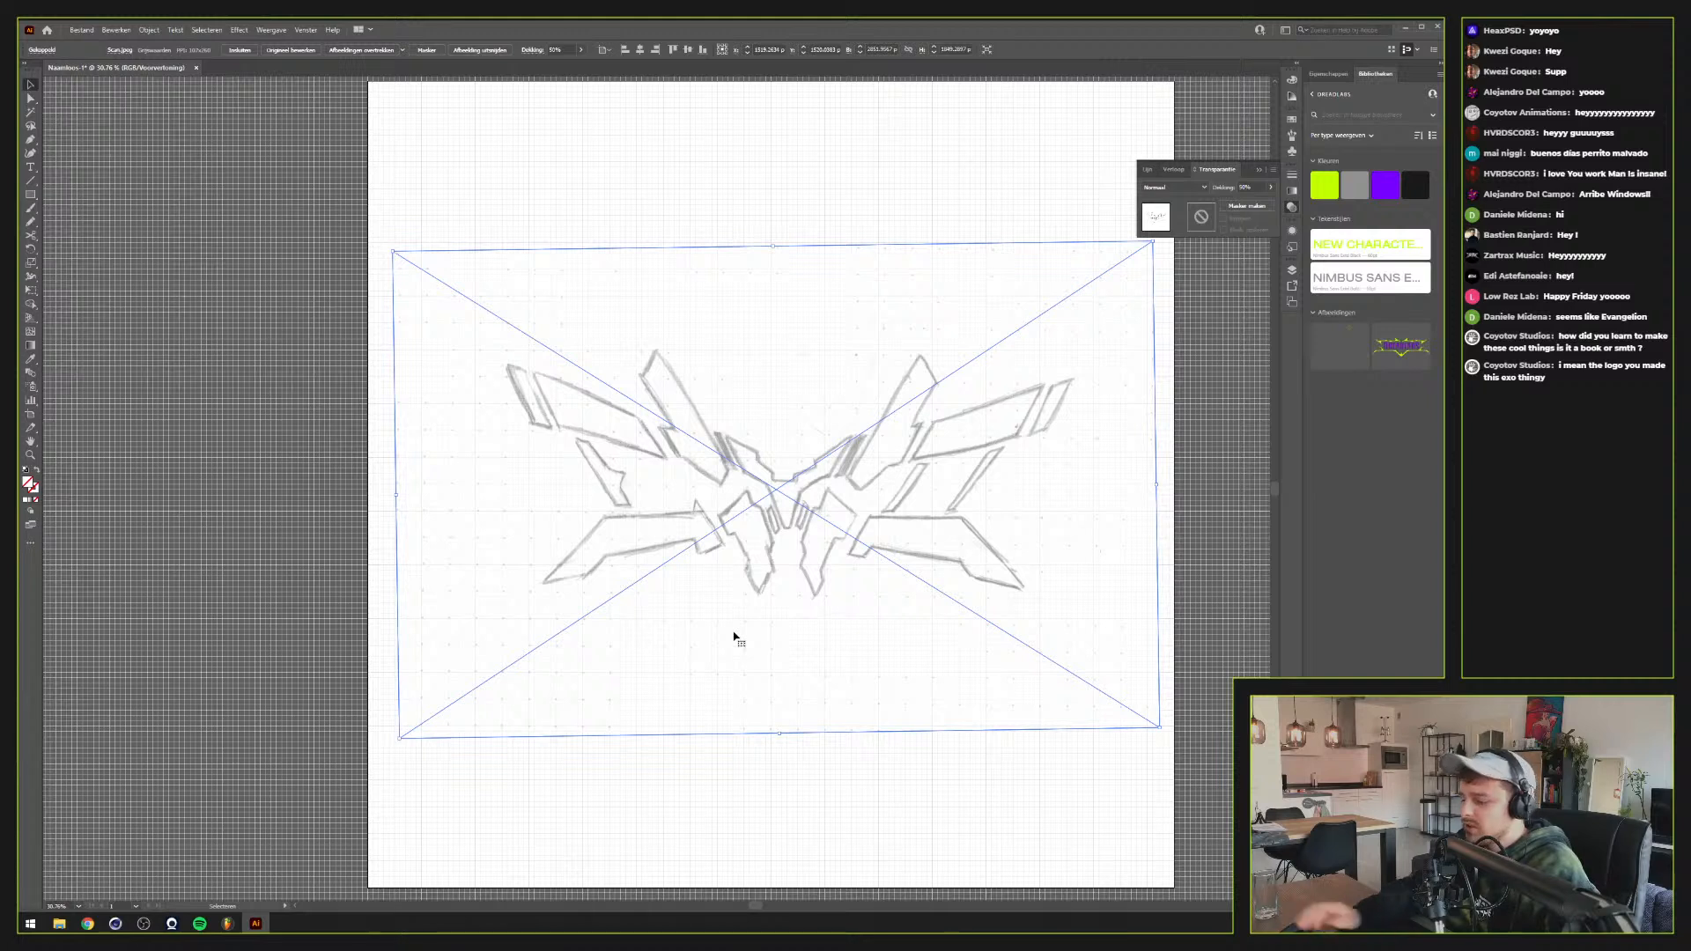
Nudge the sketch up a little and rotate it slightly further counterclockwise to match the grid
{"action": "key", "text": "Up"}
{"action": "key", "text": "Up"}
{"action": "key", "text": "Up"}
{"action": "key", "text": "Up"}
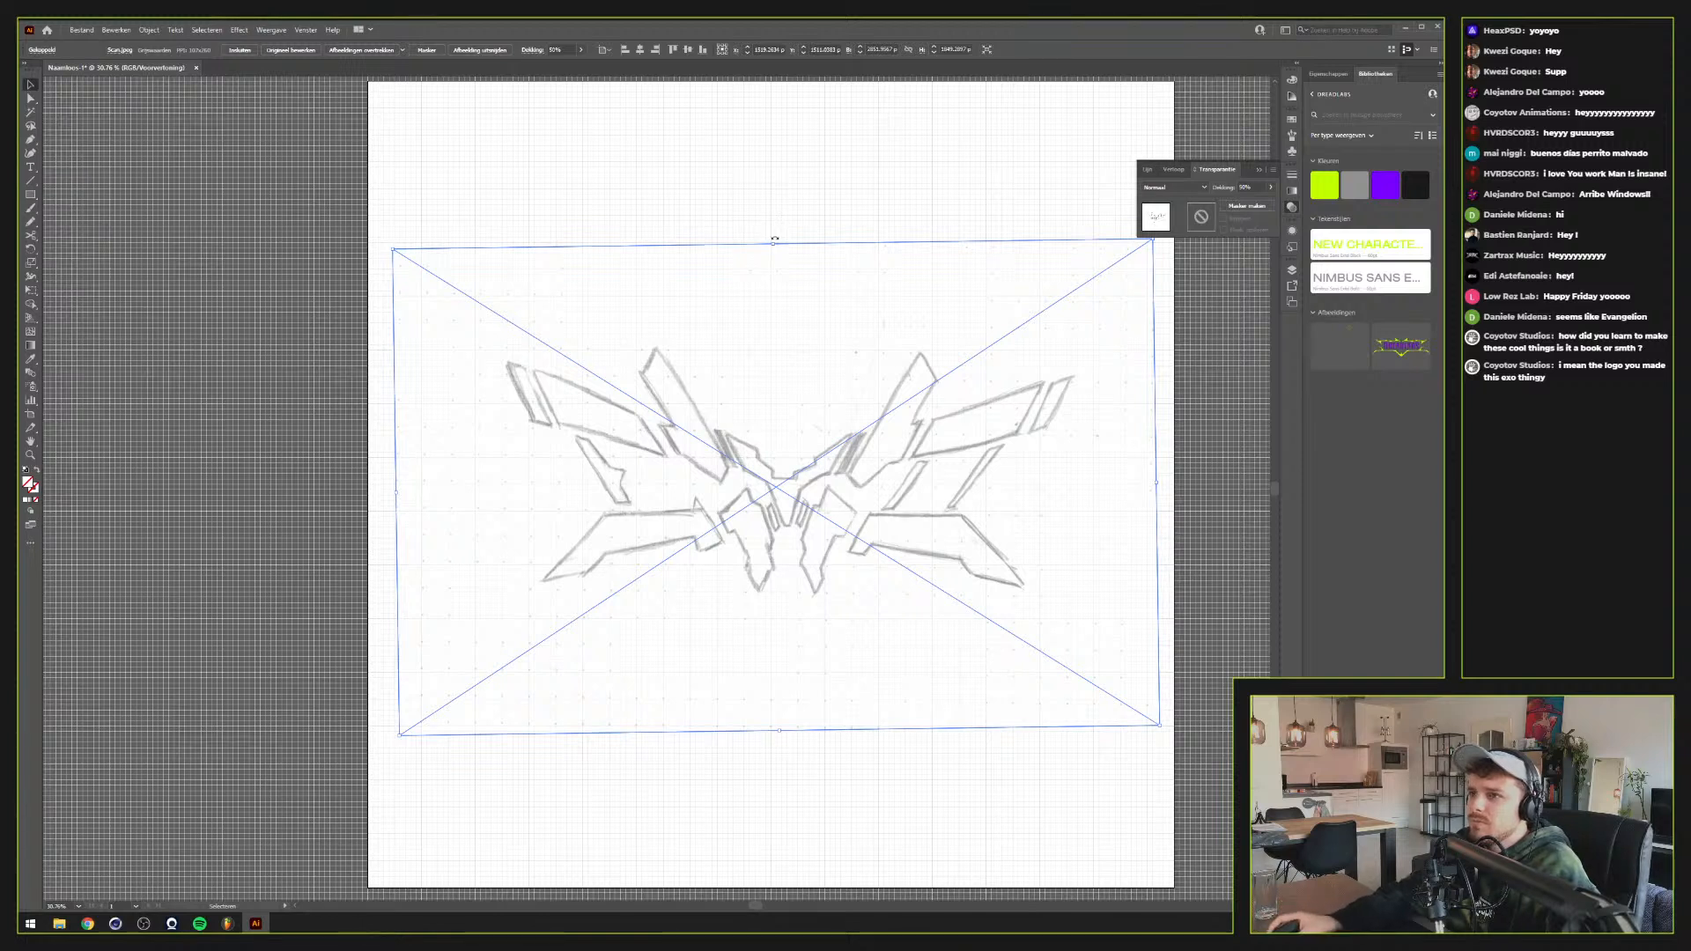
{"action": "left_click_drag", "start_coordinate": [774, 238], "coordinate": [773, 238]}
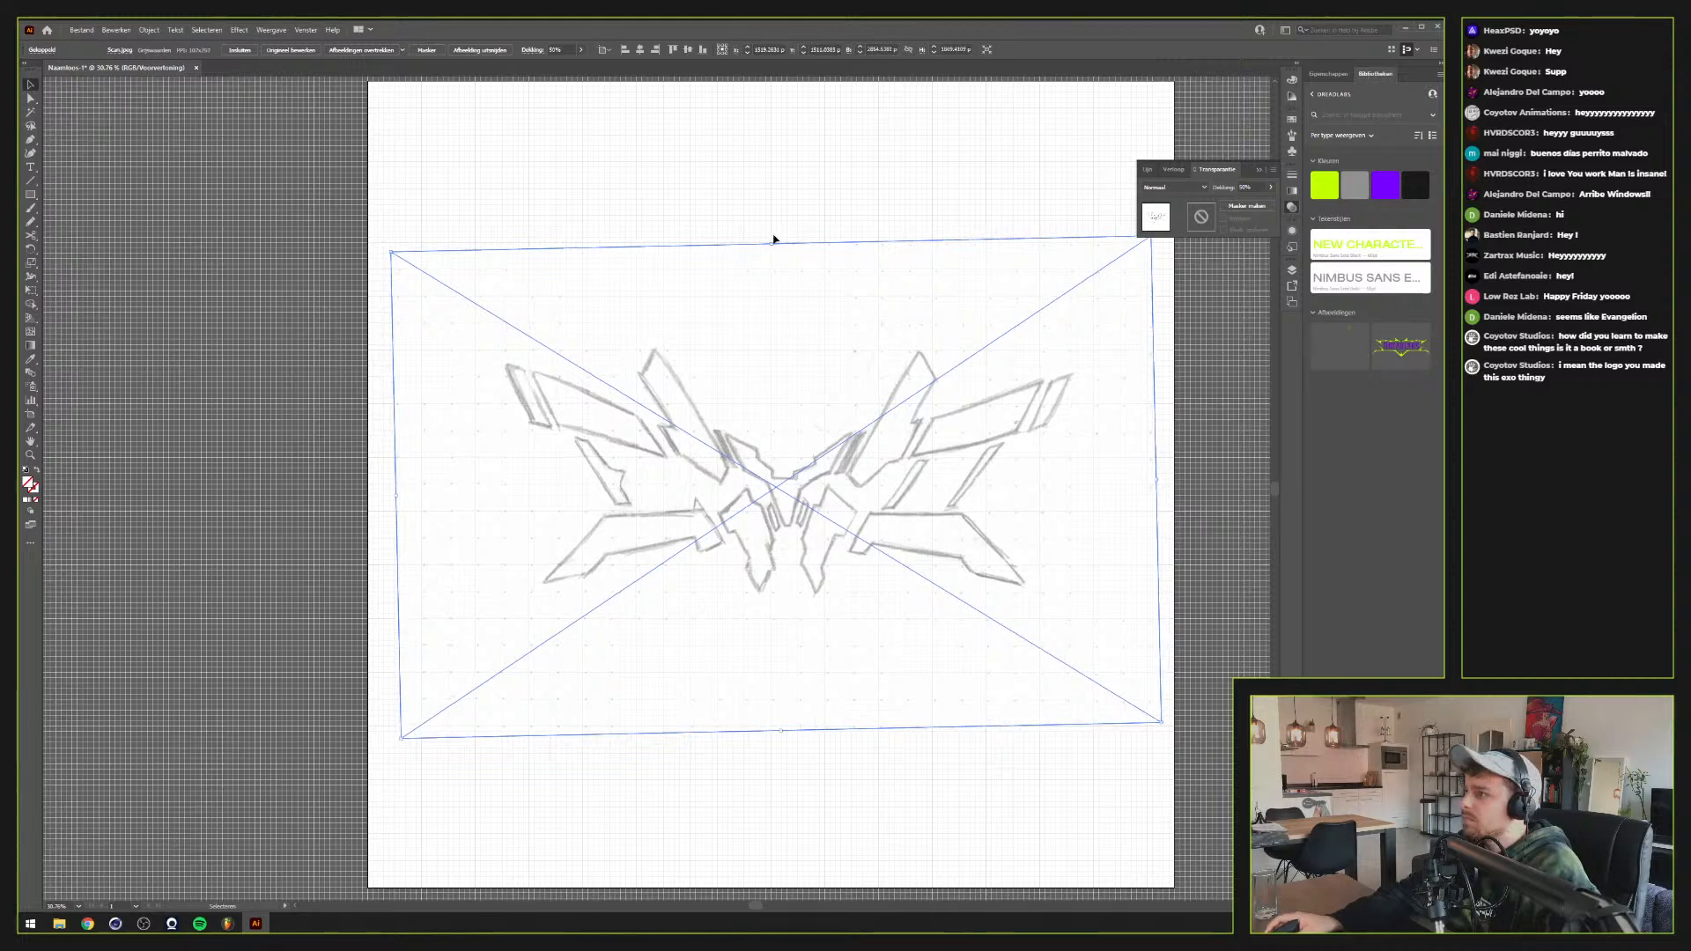
Nudge the sketch slightly left and fine-tune its position so its symmetry axis sits on a gridline
{"action": "key", "text": "shift+Left"}
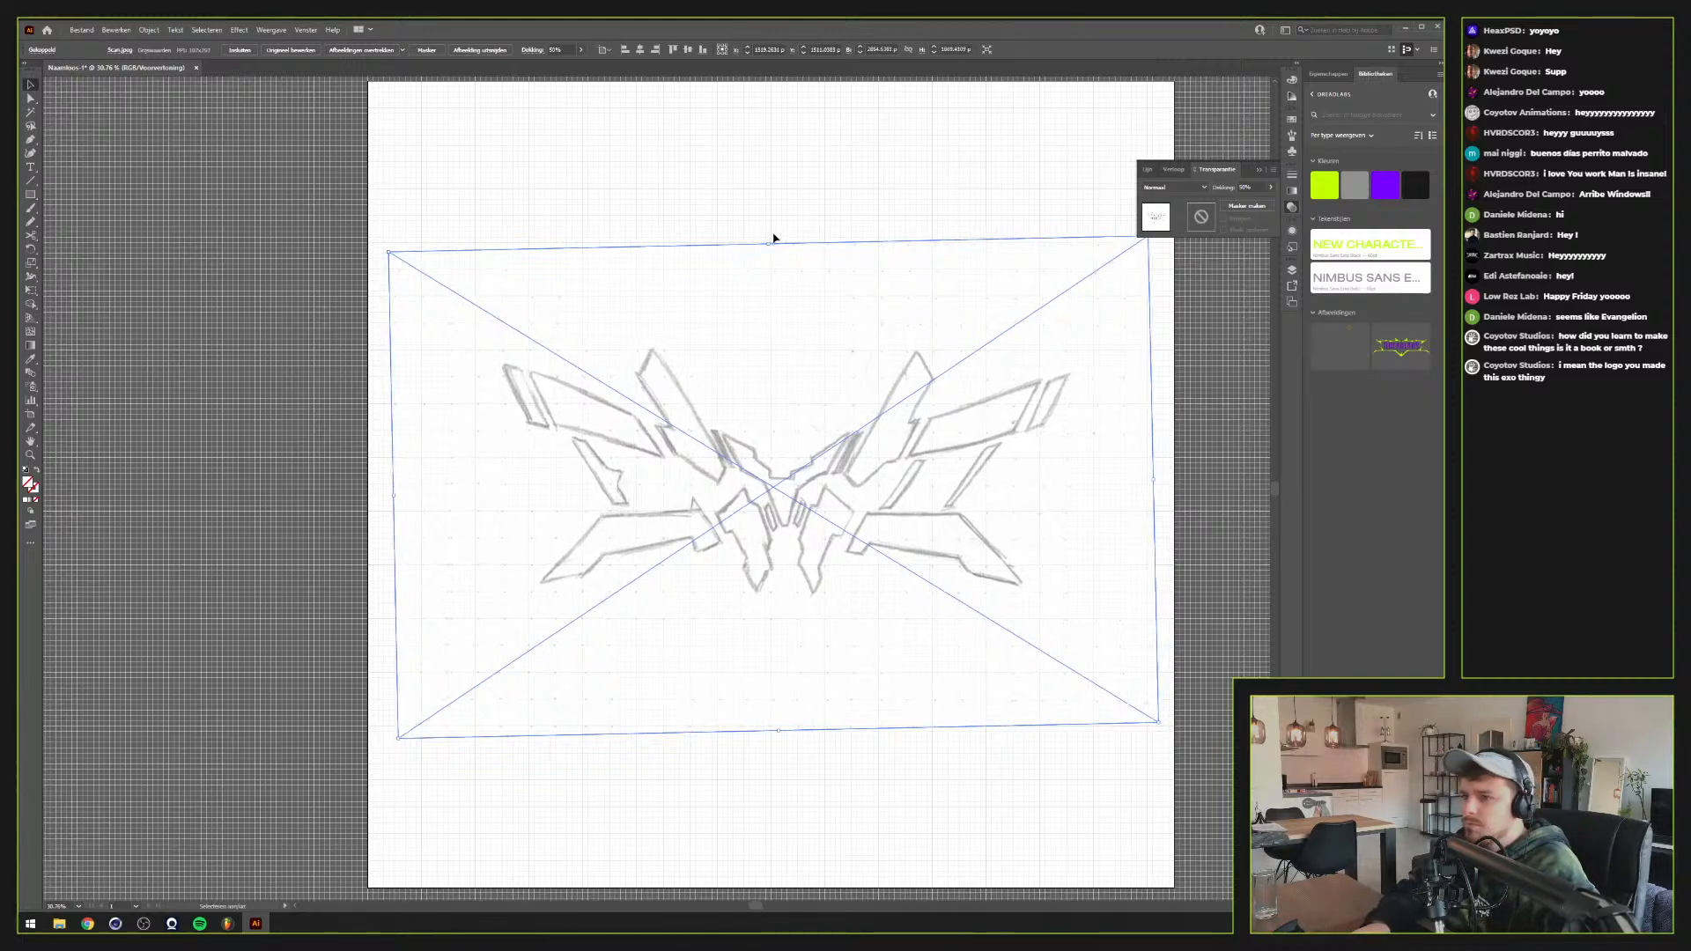
{"action": "key", "text": "shift+Left"}
{"action": "key", "text": "shift+Right"}
{"action": "key", "text": "Up"}
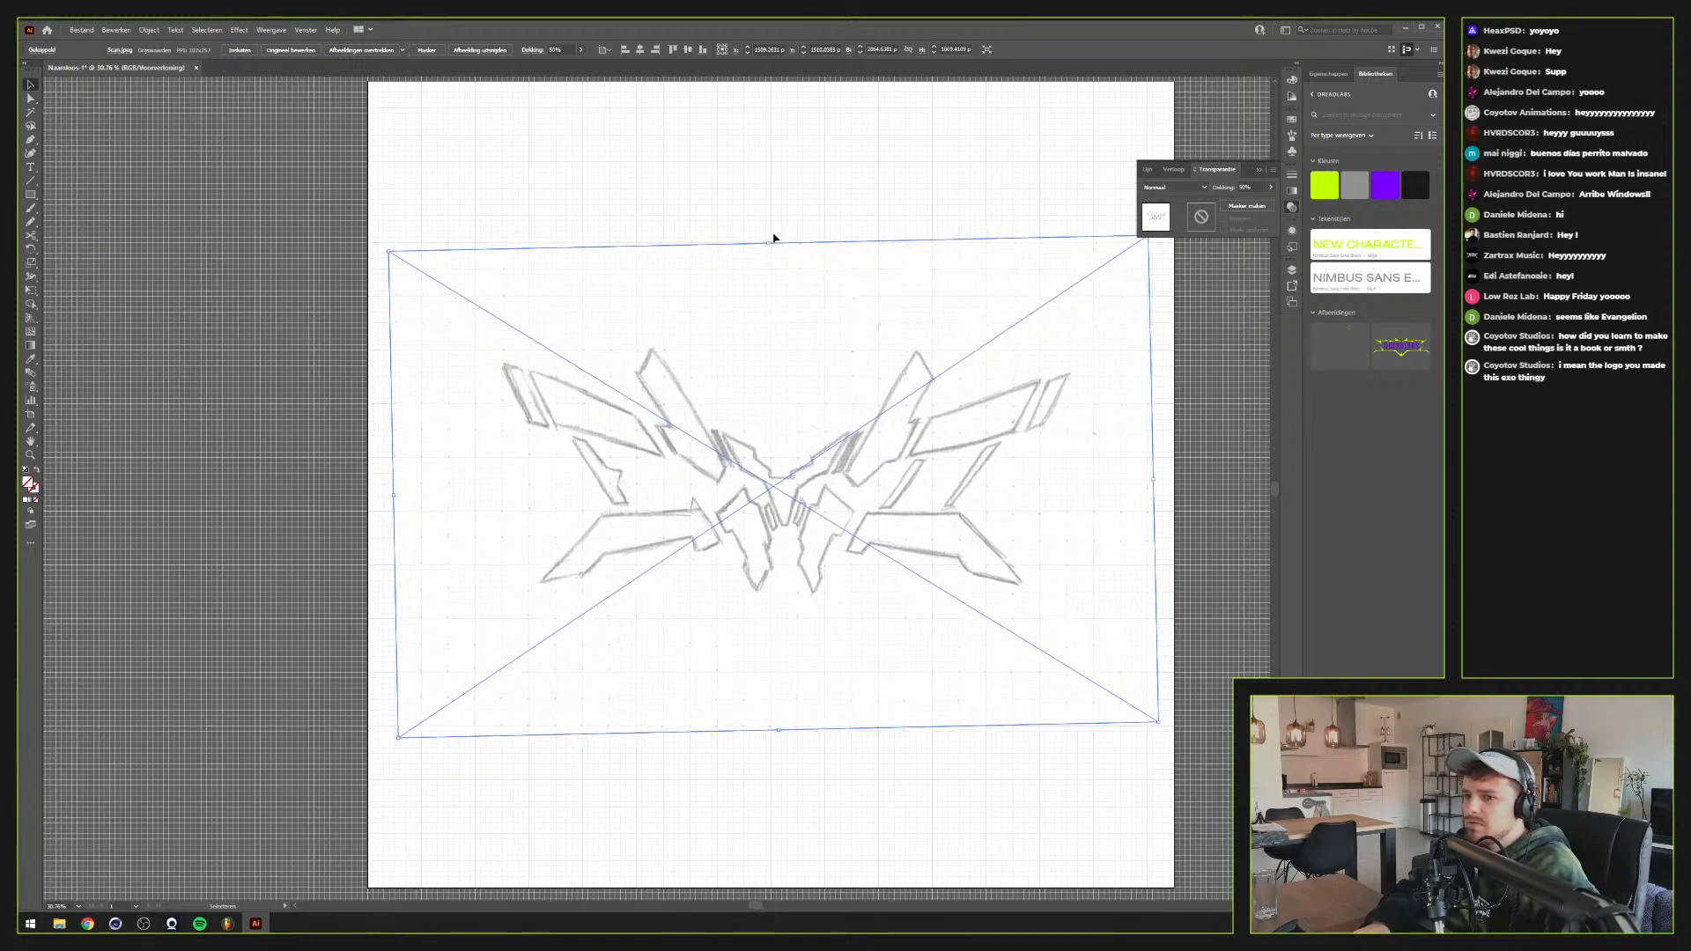
{"action": "key", "text": "Right"}
{"action": "key", "text": "Down"}
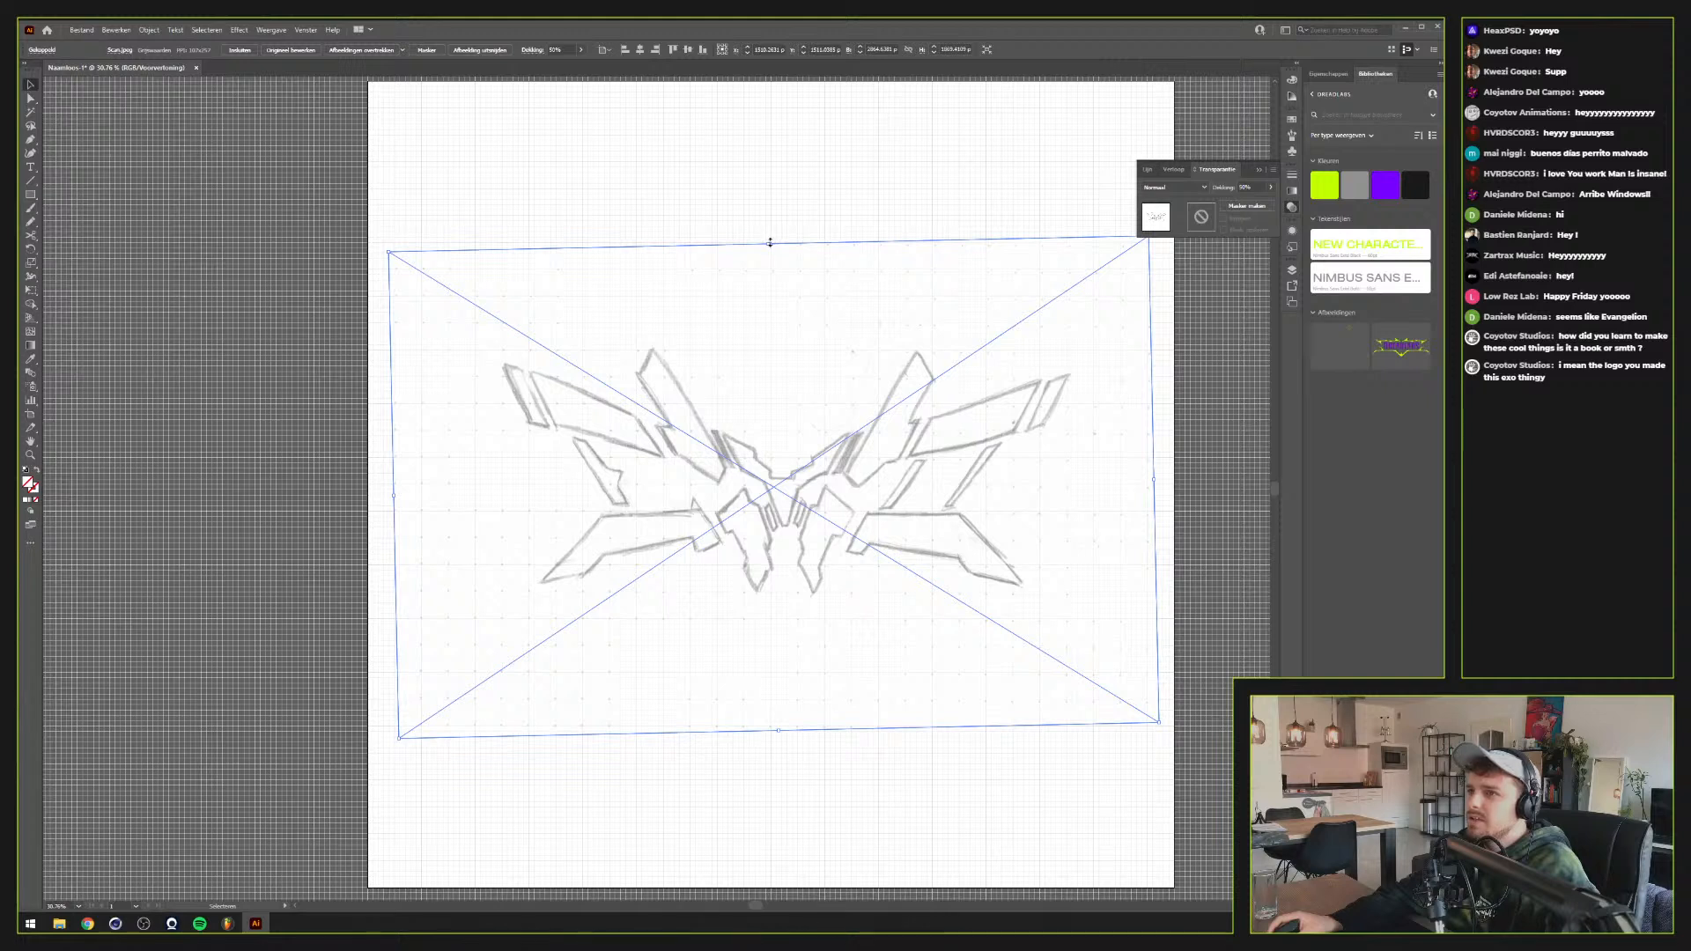
Fine-tune the sketch's size from its edges and rotate it very slightly counterclockwise until both wings match the grid
{"action": "left_click_drag", "start_coordinate": [769, 244], "coordinate": [766, 234]}
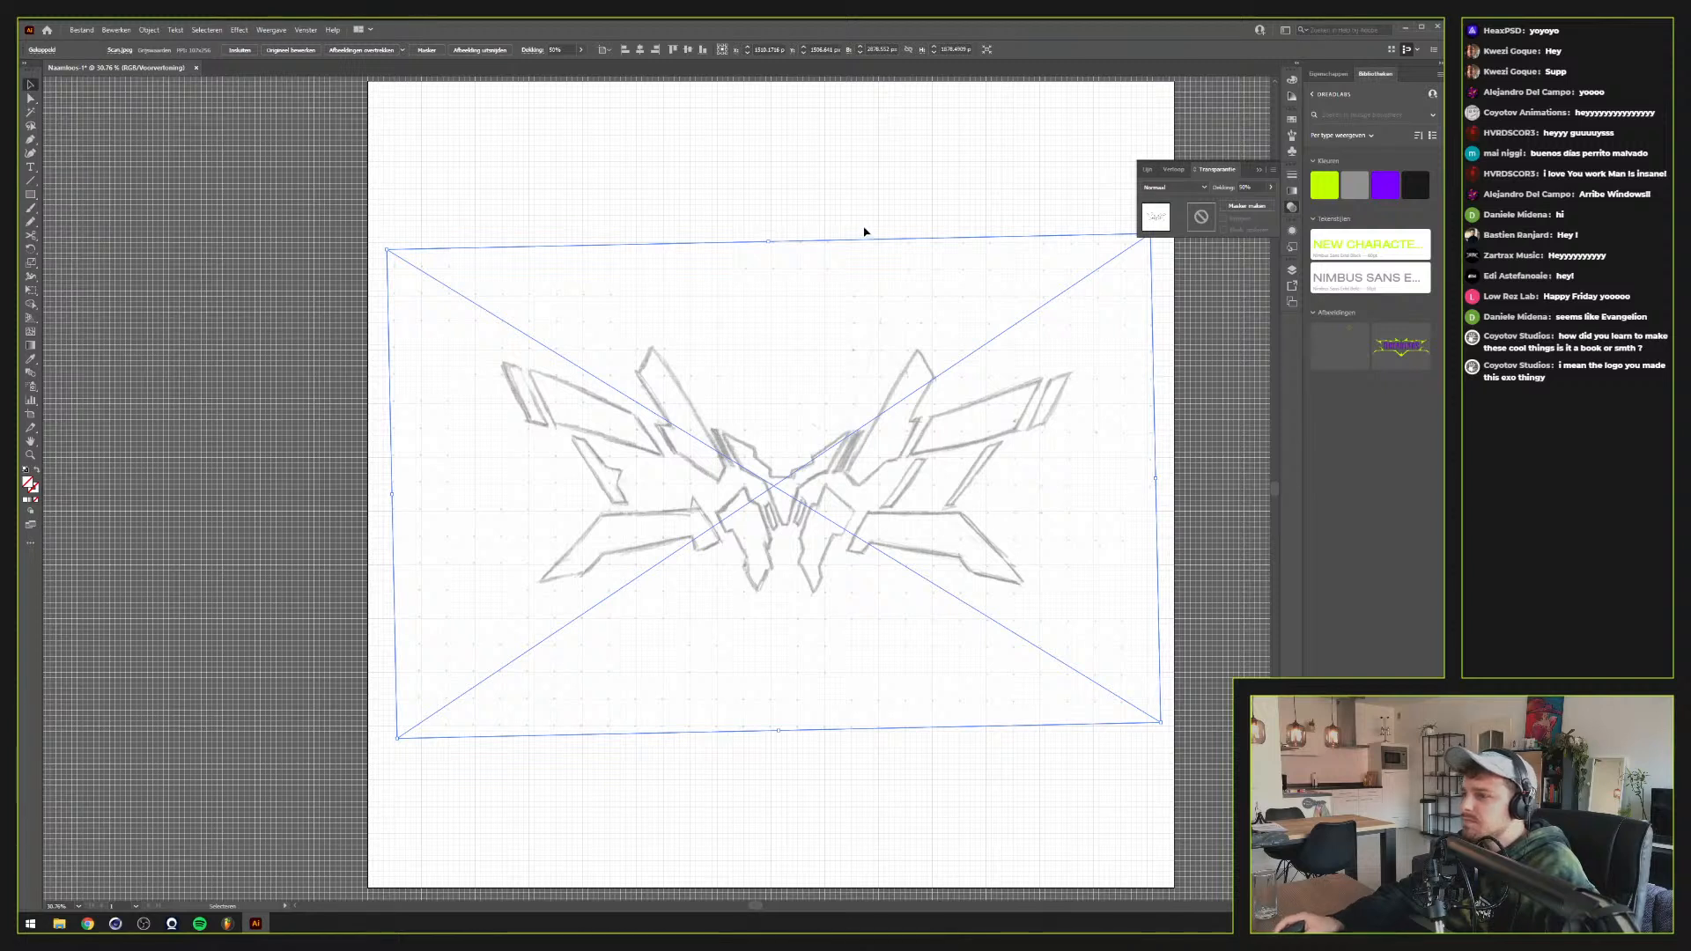
{"action": "left_click_drag", "start_coordinate": [1156, 479], "coordinate": [1154, 478]}
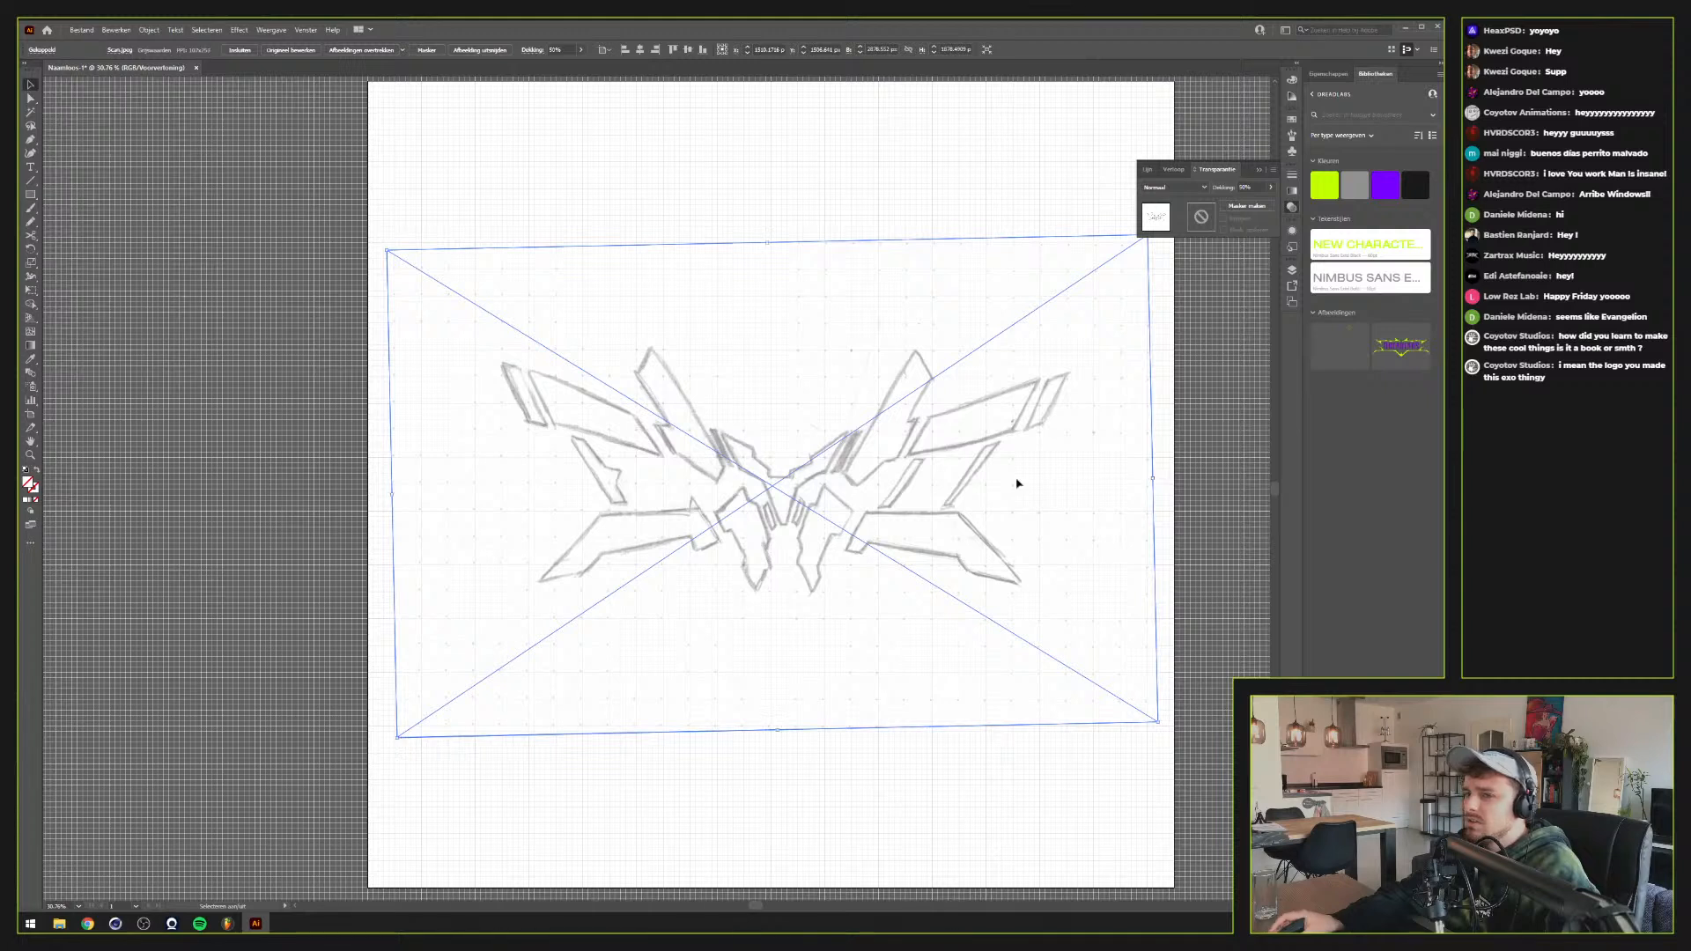
{"action": "left_click_drag", "start_coordinate": [389, 490], "coordinate": [393, 495]}
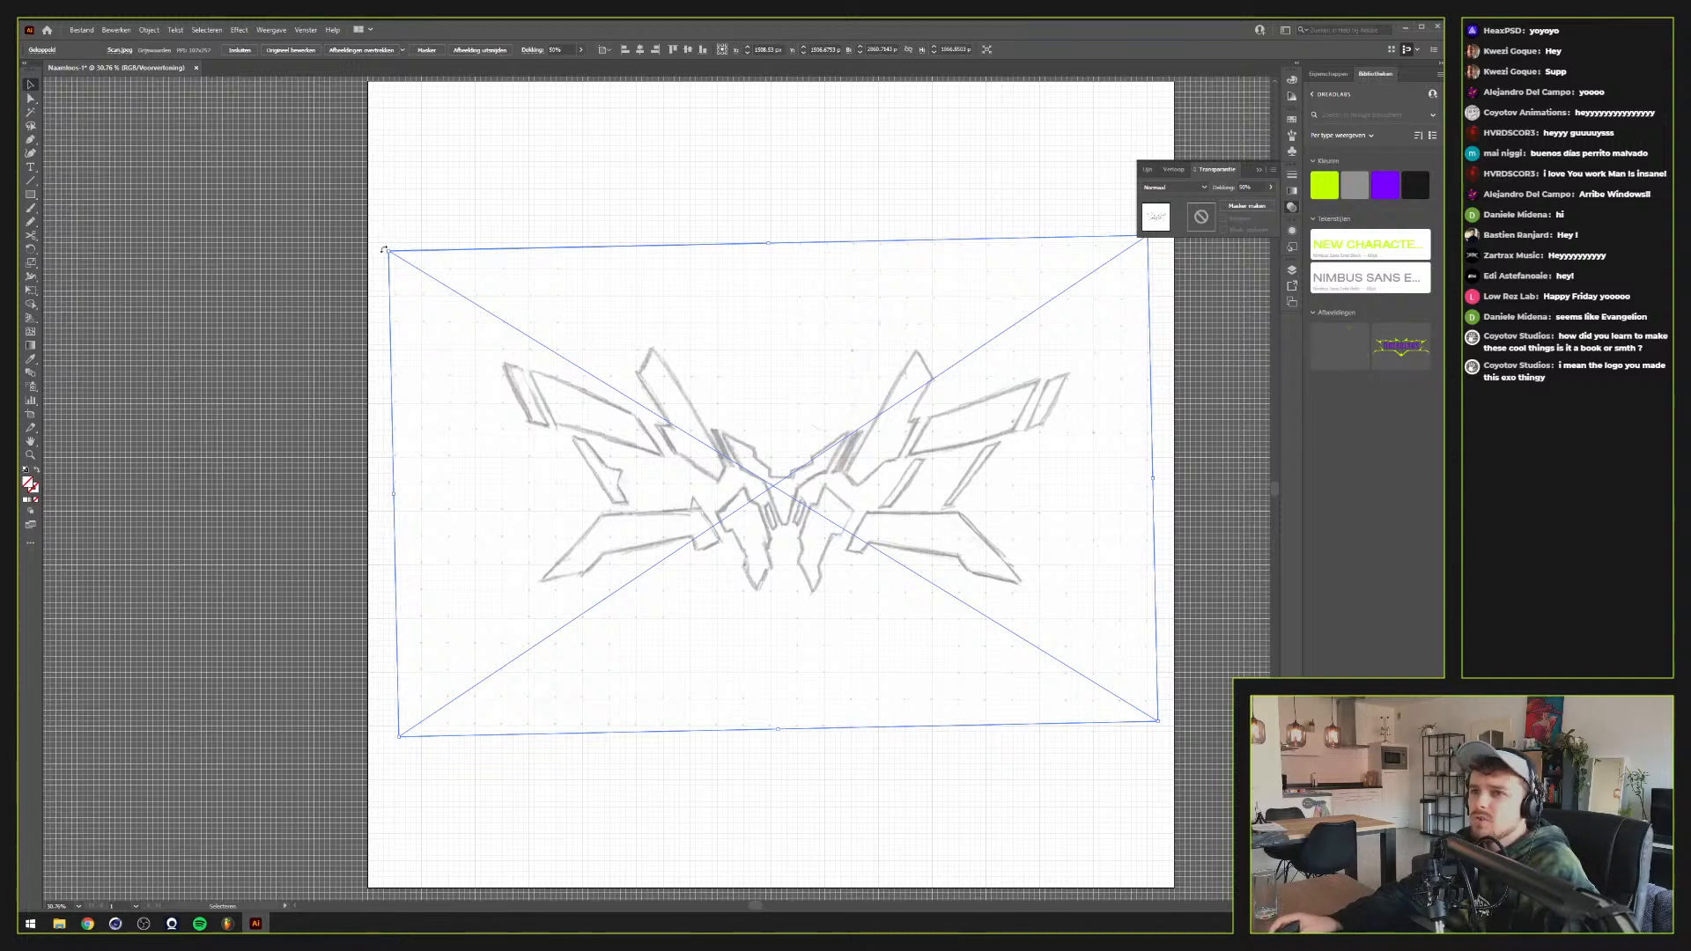
{"action": "left_click_drag", "start_coordinate": [383, 249], "coordinate": [379, 251]}
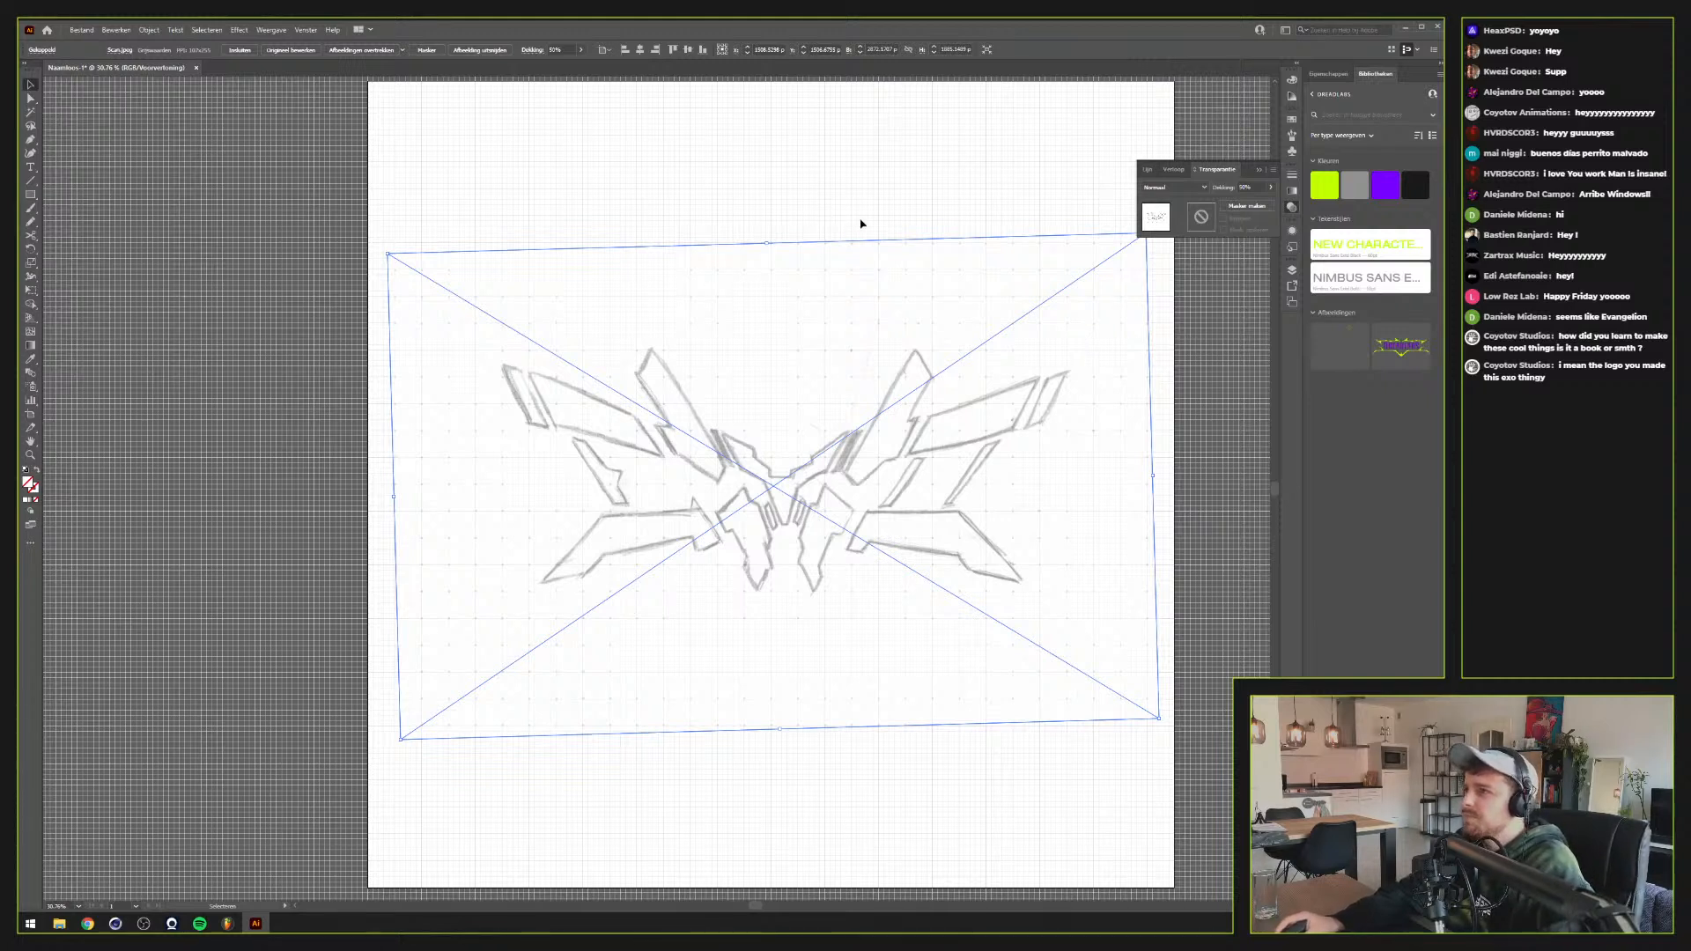
Lower the sketch's opacity to 25%, and reduce it further until it is only a faint tracing guide
{"action": "left_click", "coordinate": [1251, 187]}
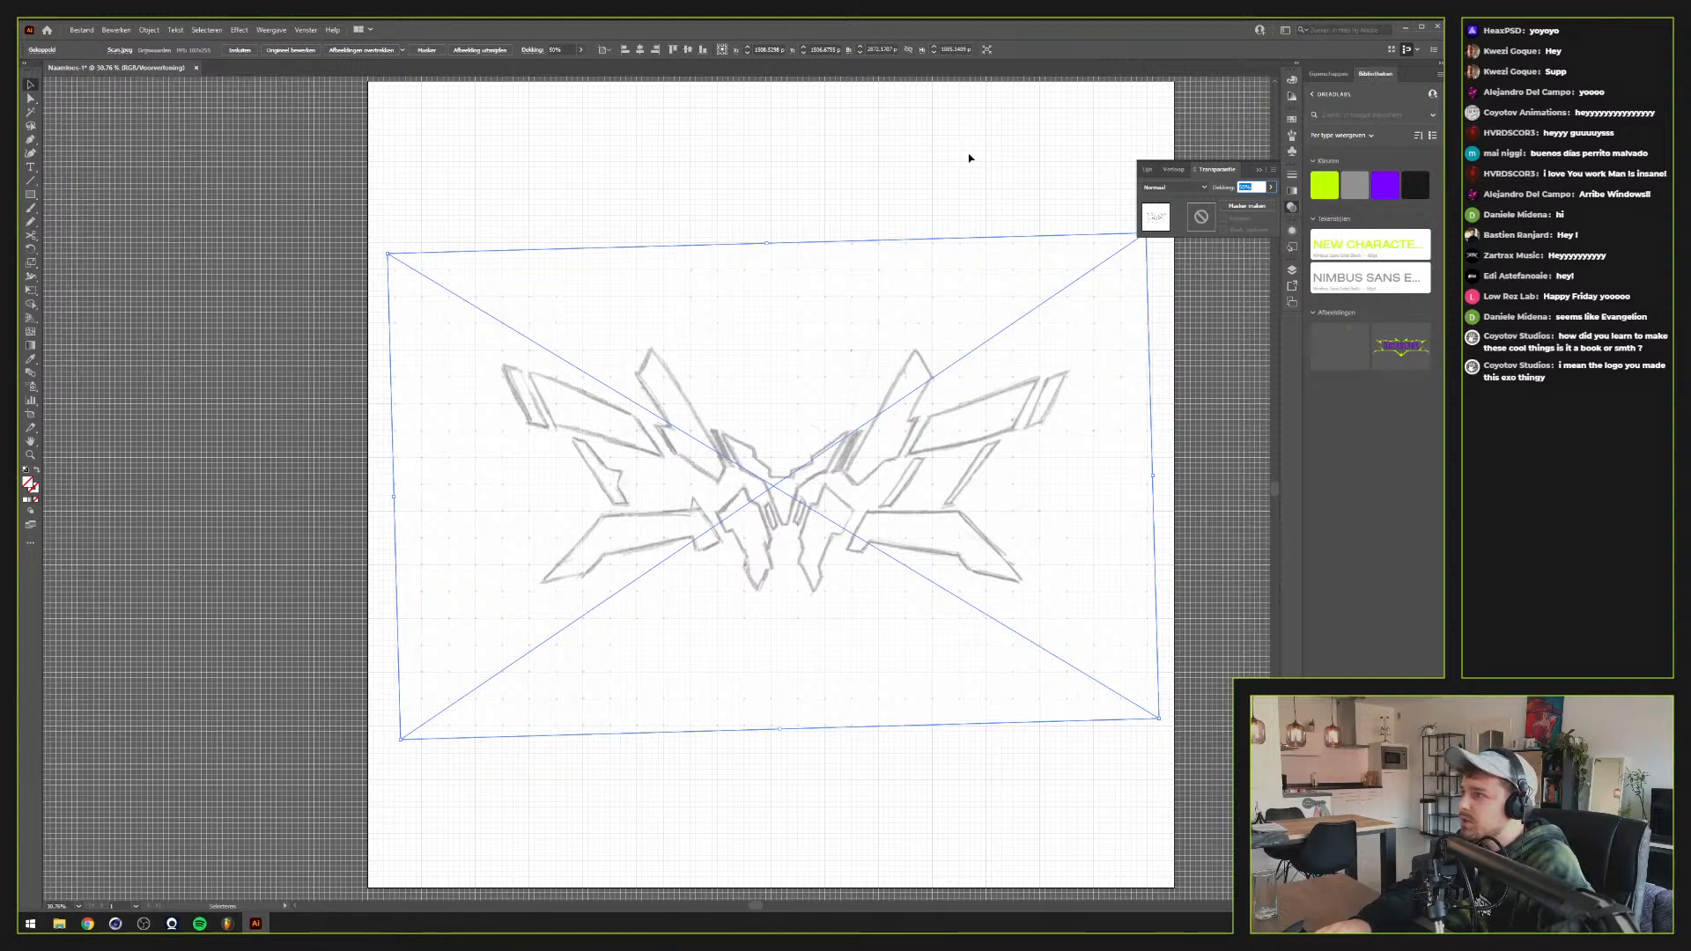
{"action": "type", "text": "25"}
{"action": "key", "text": "Return"}
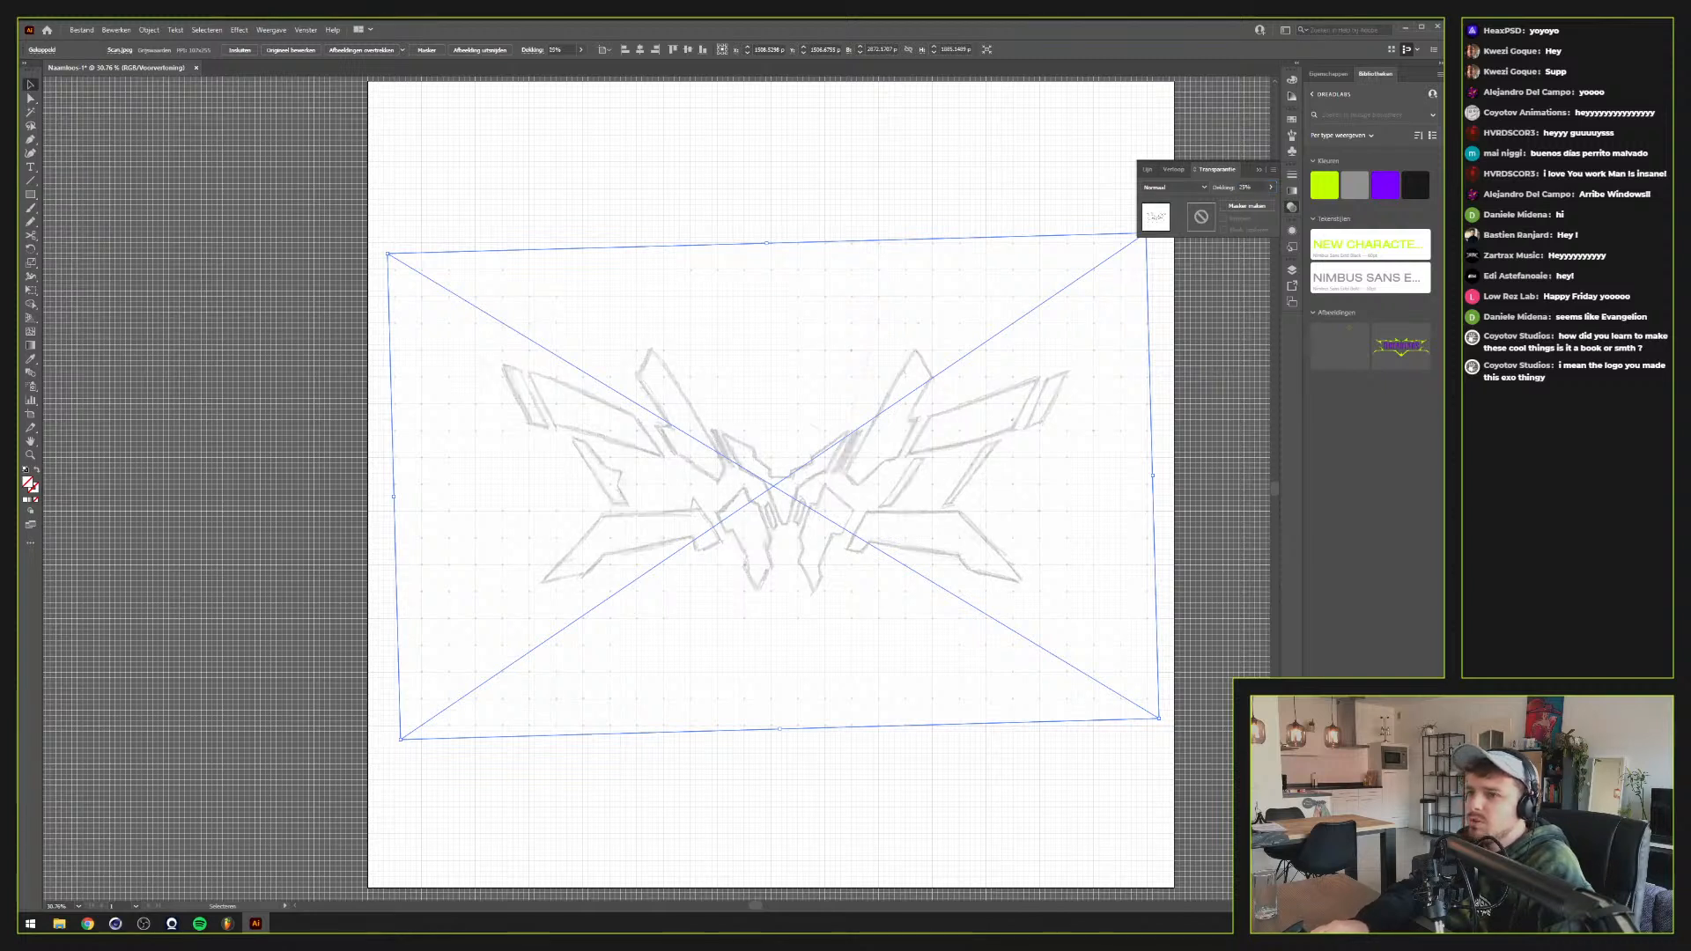
{"action": "left_click", "coordinate": [1255, 187]}
{"action": "scroll", "coordinate": [1256, 187], "scroll_direction": "down", "scroll_amount": 4}
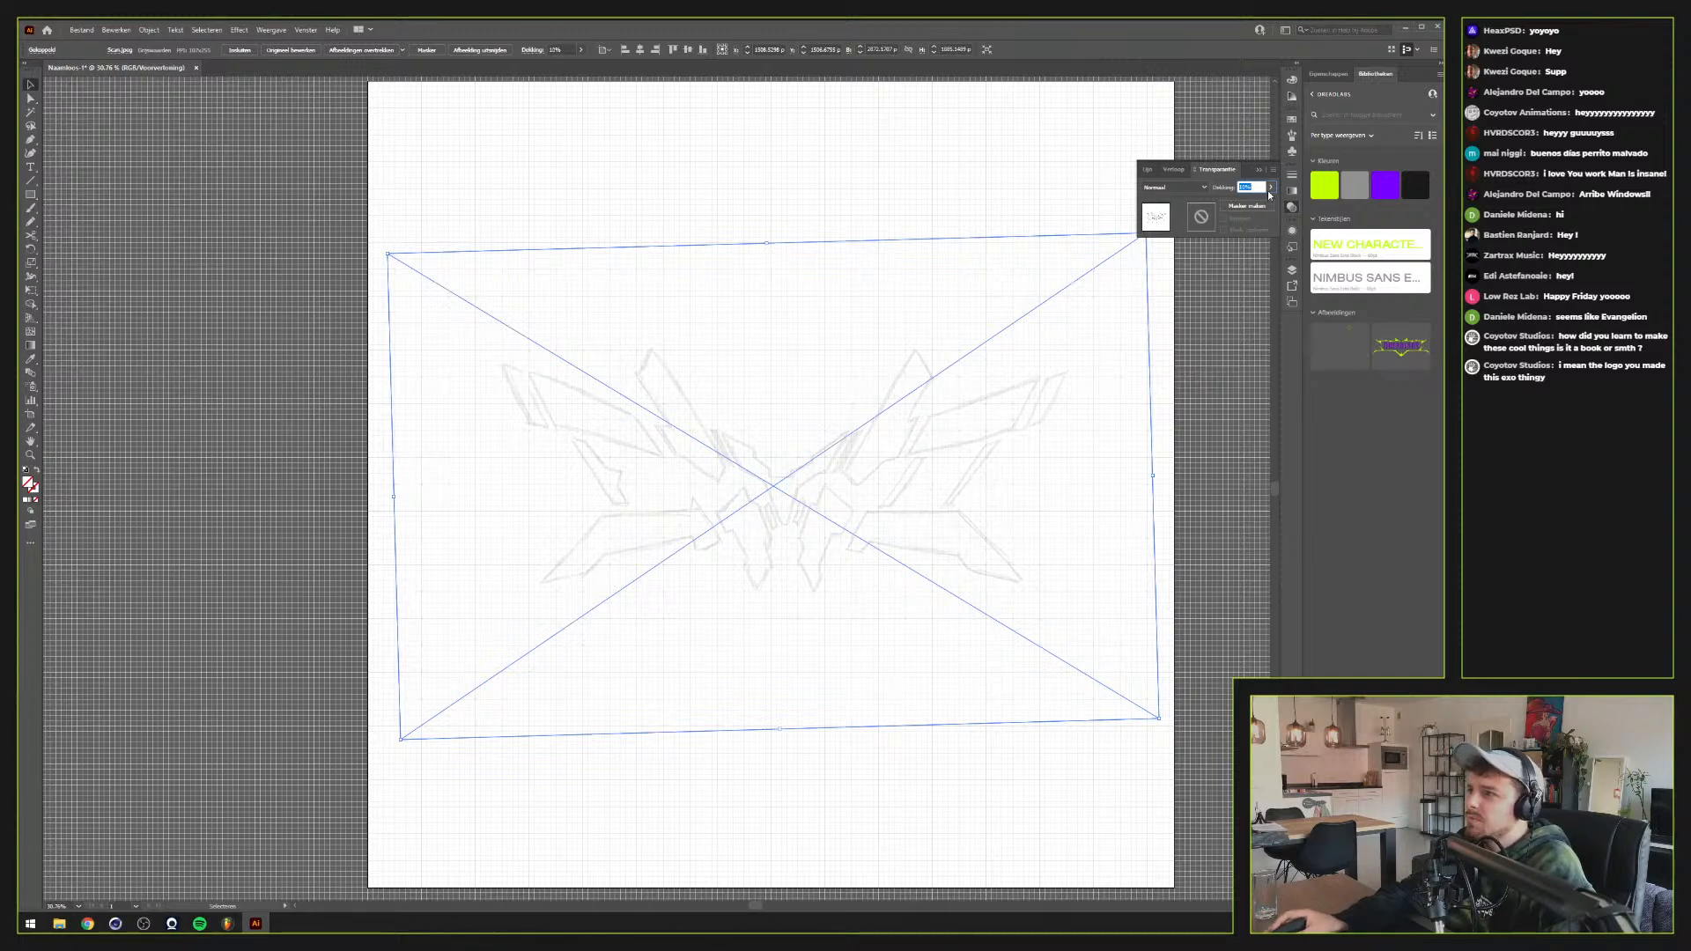
{"action": "scroll", "coordinate": [1256, 187], "scroll_direction": "down", "scroll_amount": 4}
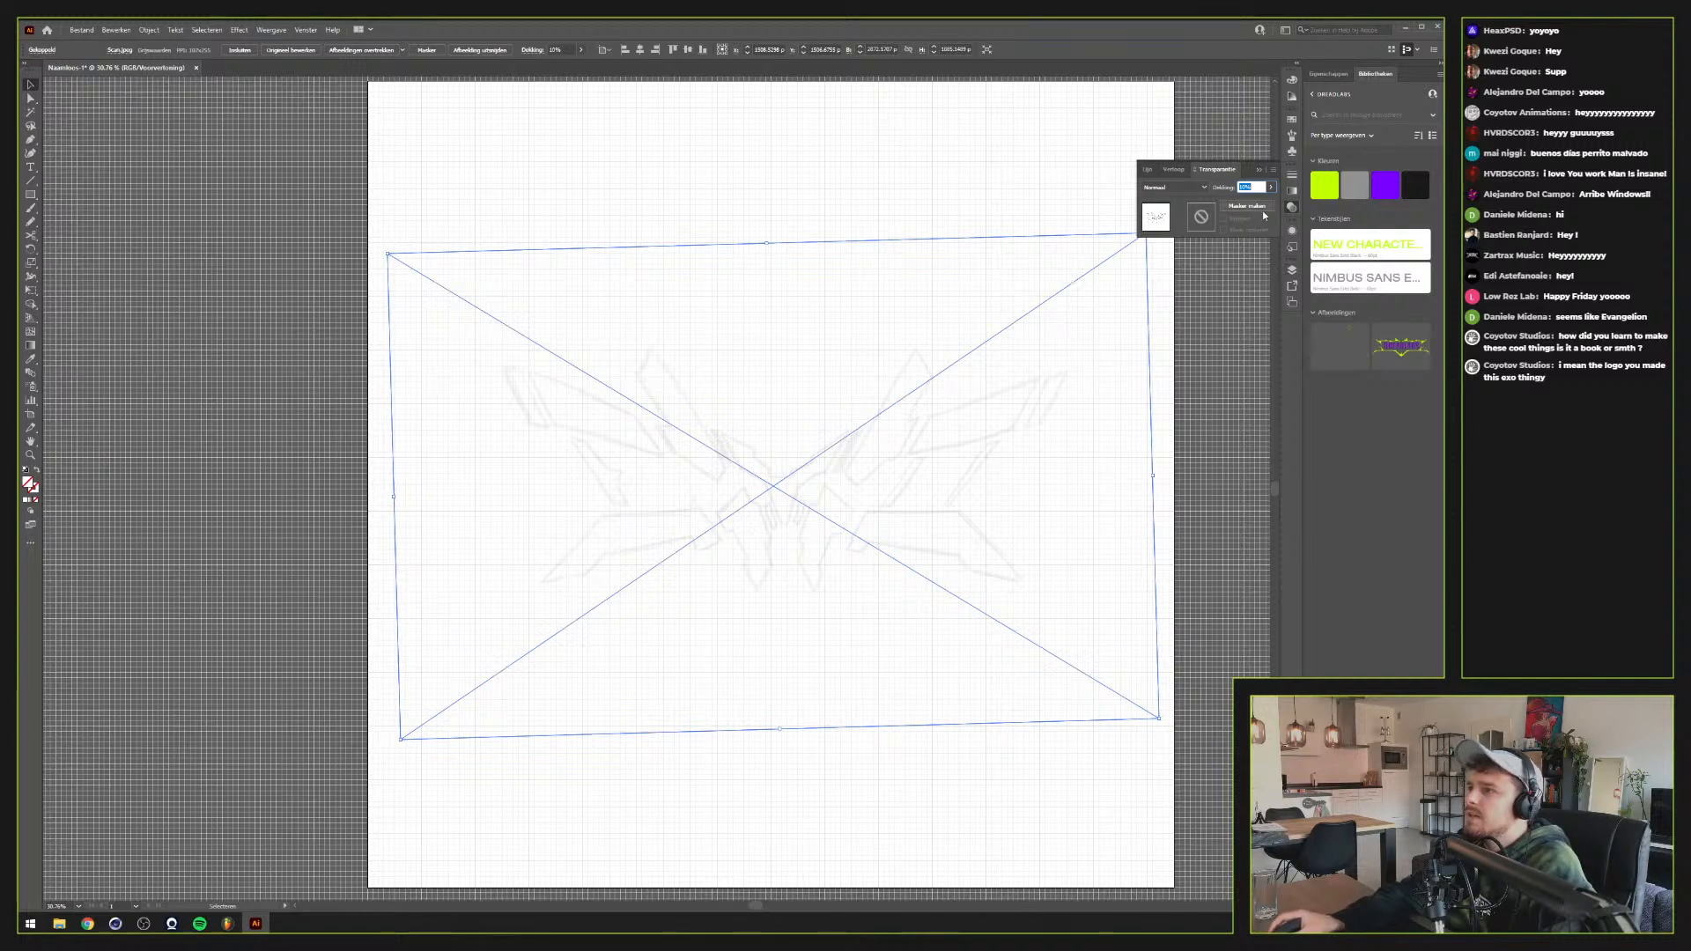
Open the Layers panel and detach it from its panel group, moving it away from the artboard
{"action": "left_click", "coordinate": [1292, 270]}
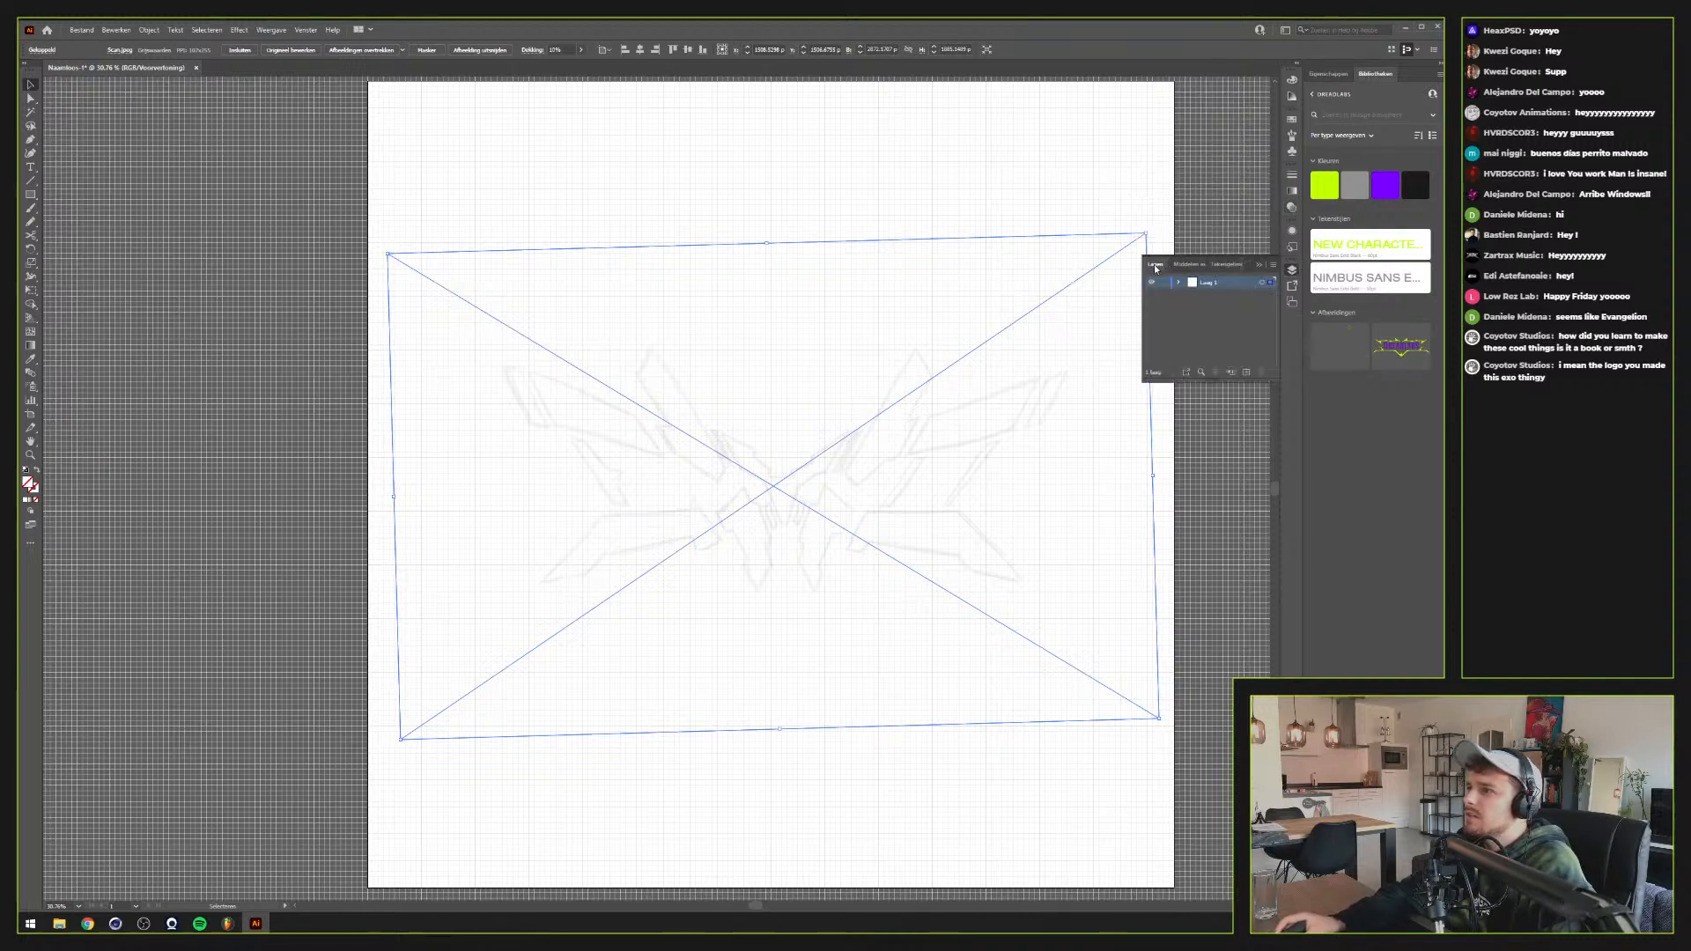
{"action": "left_click_drag", "start_coordinate": [1154, 268], "coordinate": [1444, 440]}
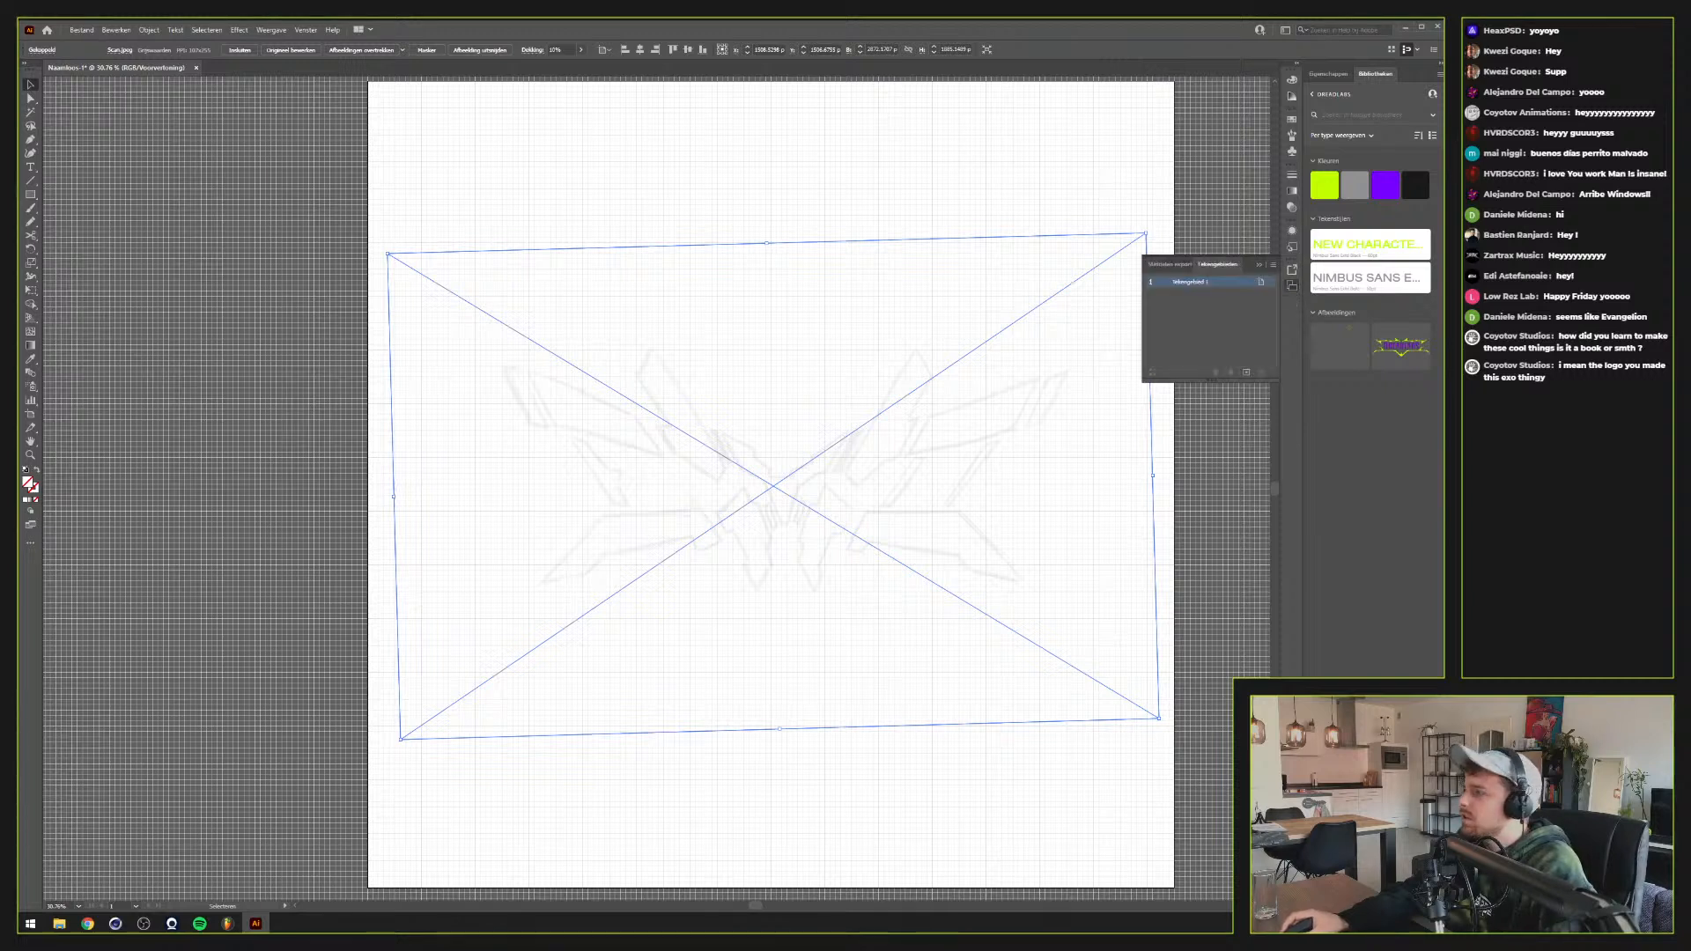
Dock the Layers panel below the Libraries panel, expand Laag 1 and lock the sketch image
{"action": "left_click_drag", "start_coordinate": [1374, 673], "coordinate": [1365, 386]}
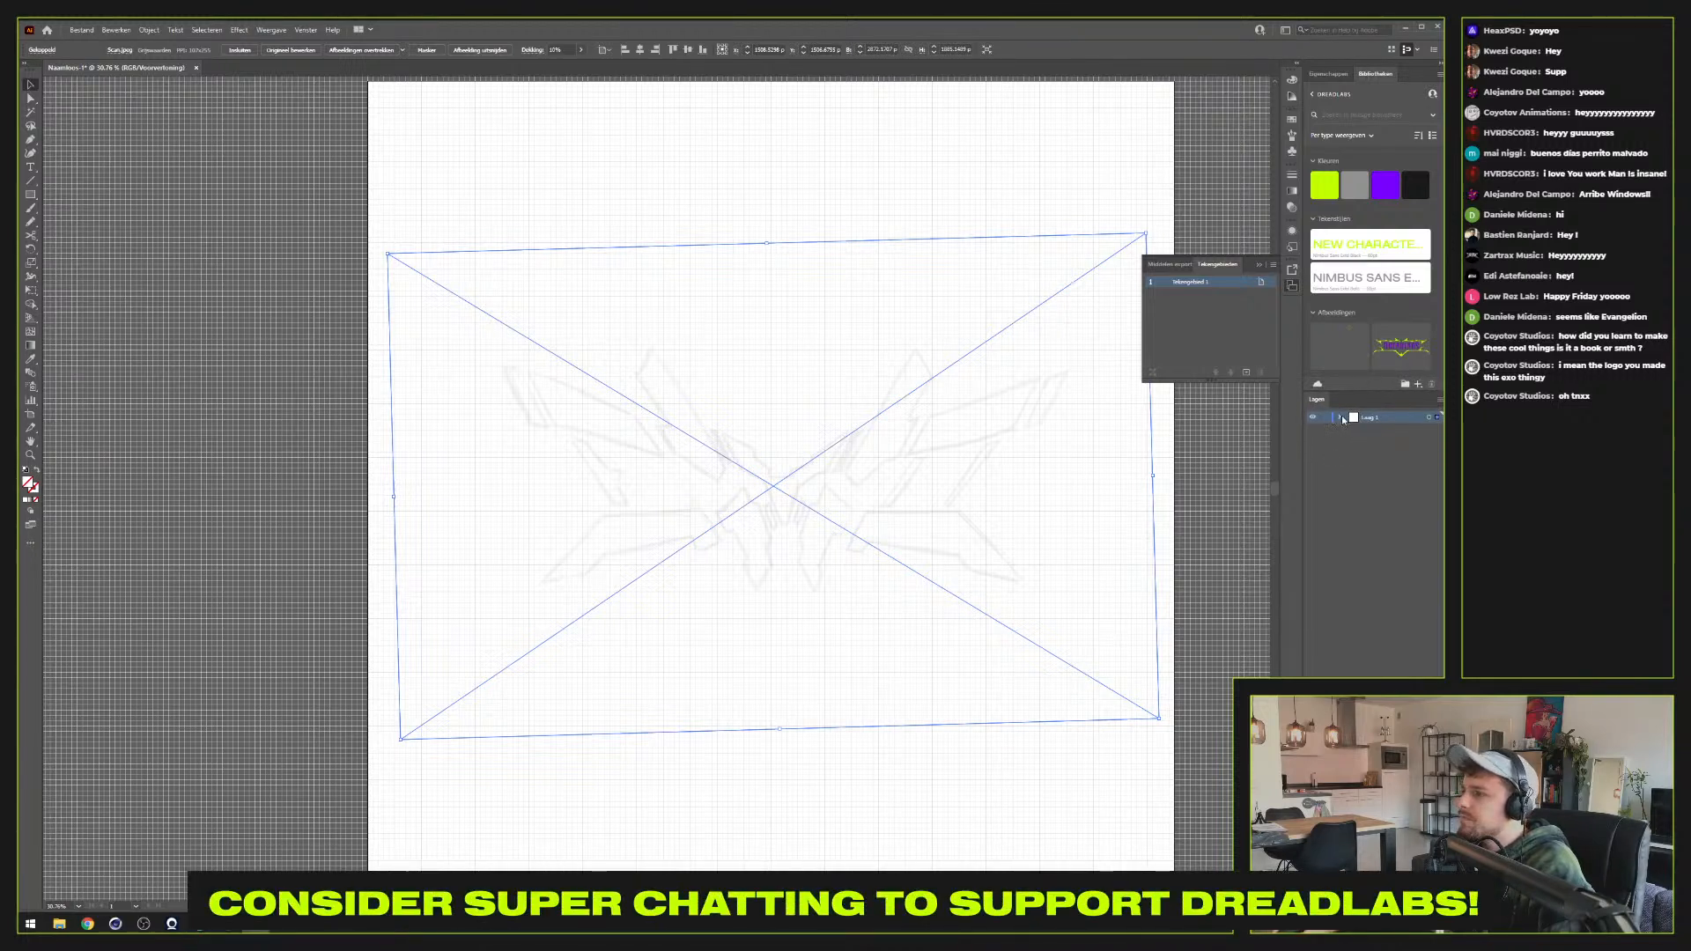
{"action": "left_click", "coordinate": [1341, 418]}
{"action": "left_click", "coordinate": [1326, 429]}
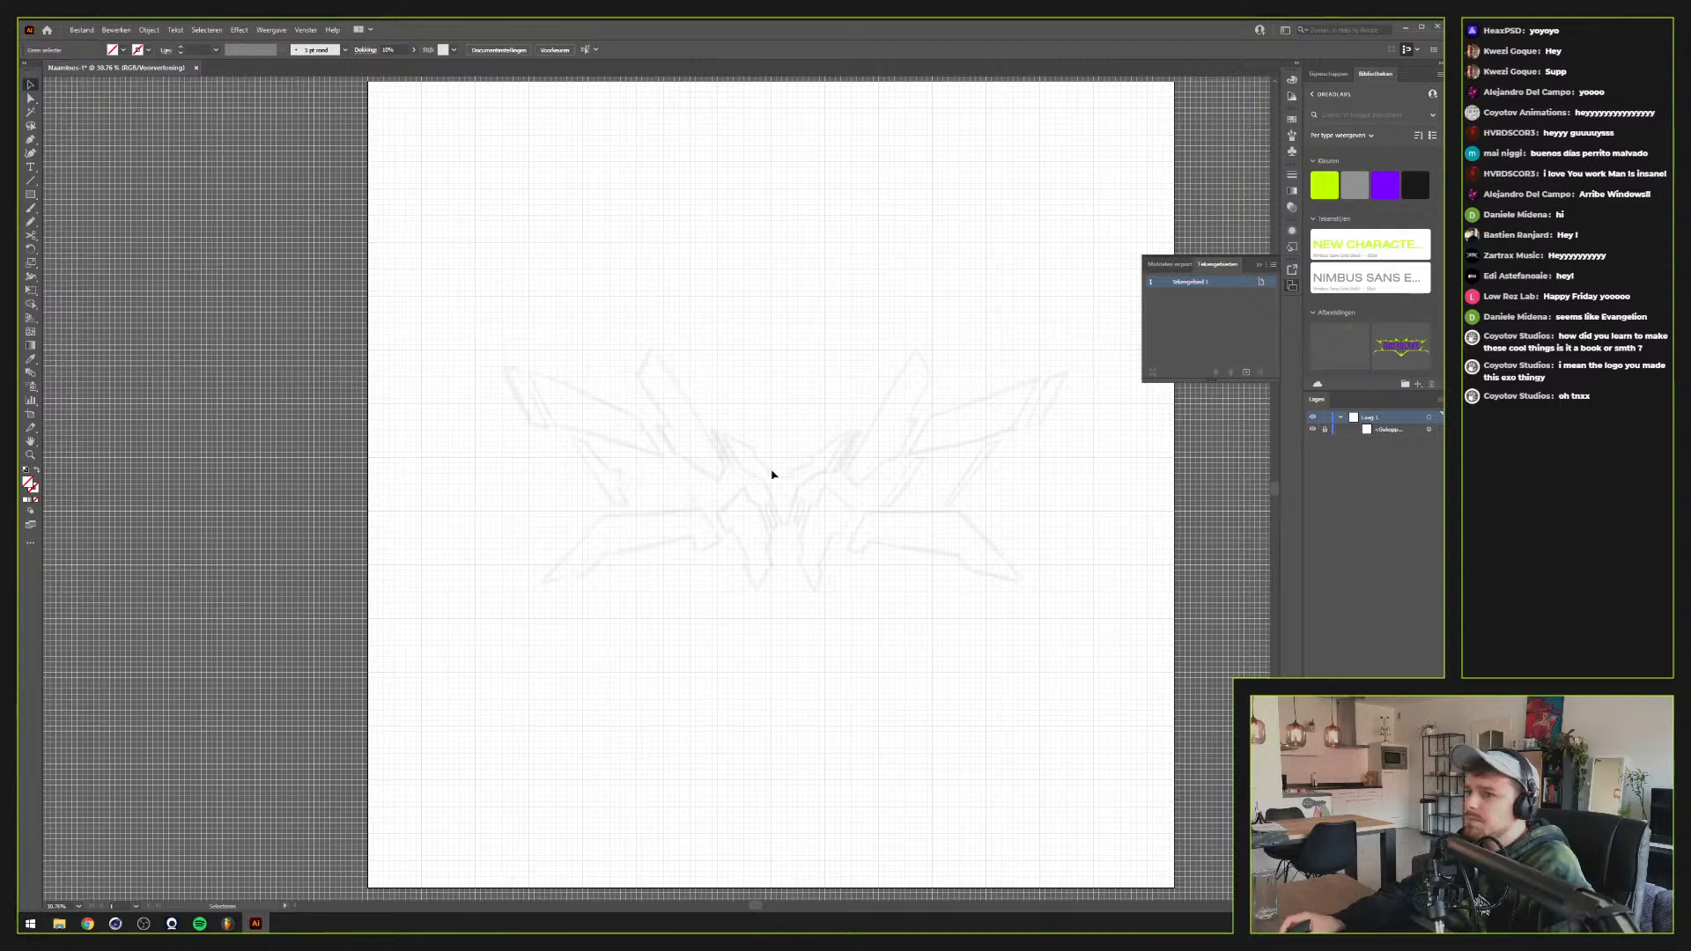
{"action": "key", "text": "p"}
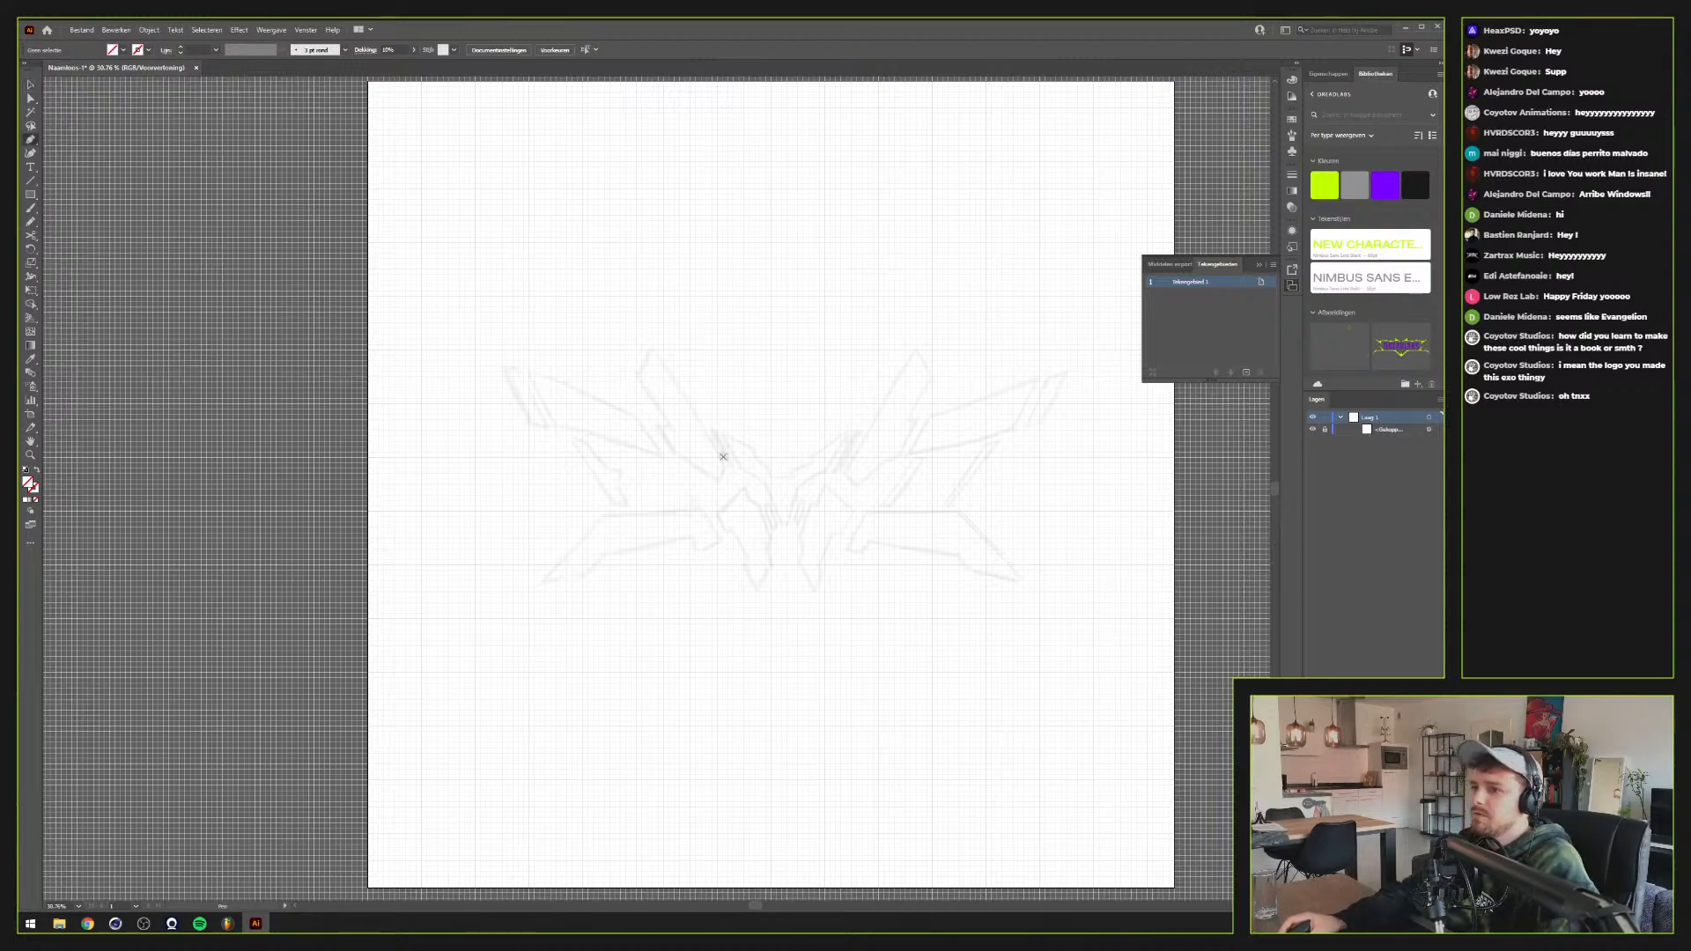
{"action": "scroll", "coordinate": [742, 456], "scroll_direction": "down", "scroll_amount": 1}
{"action": "scroll", "coordinate": [743, 455], "scroll_direction": "right", "scroll_amount": 3}
{"action": "scroll", "coordinate": [742, 455], "scroll_direction": "up", "scroll_amount": 1}
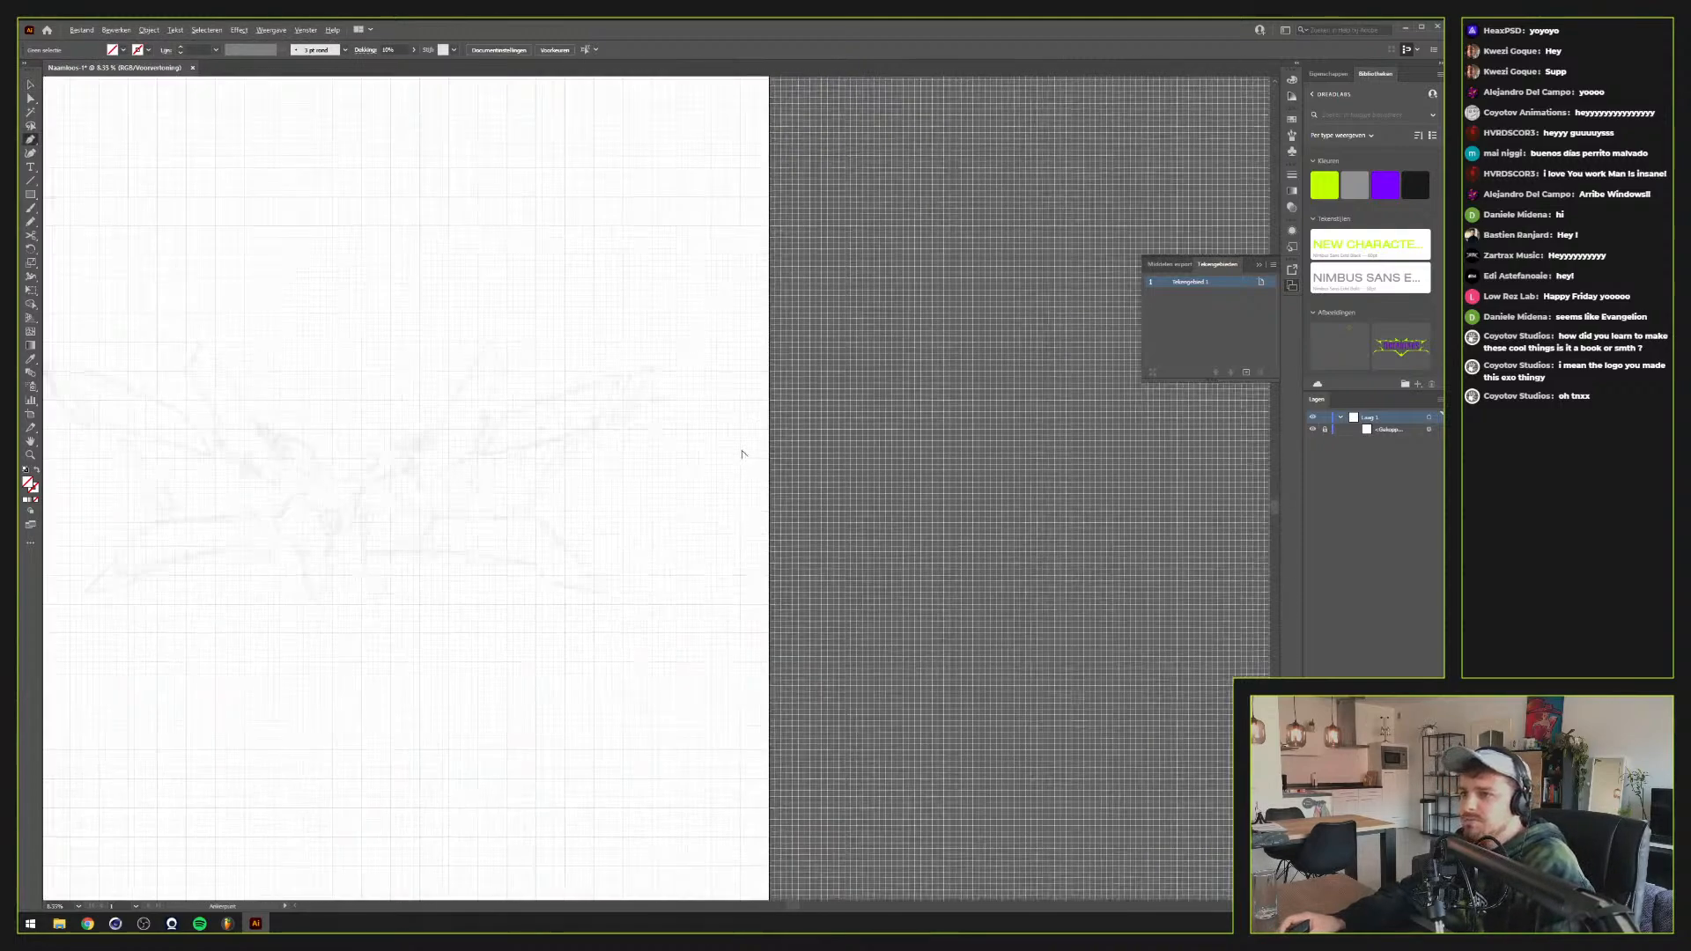
{"action": "mouse_move", "coordinate": [597, 507]}
{"action": "left_mouse_down"}
{"action": "mouse_move", "coordinate": [871, 636]}
{"action": "mouse_move", "coordinate": [1076, 555]}
{"action": "mouse_move", "coordinate": [1053, 518]}
{"action": "left_mouse_up"}
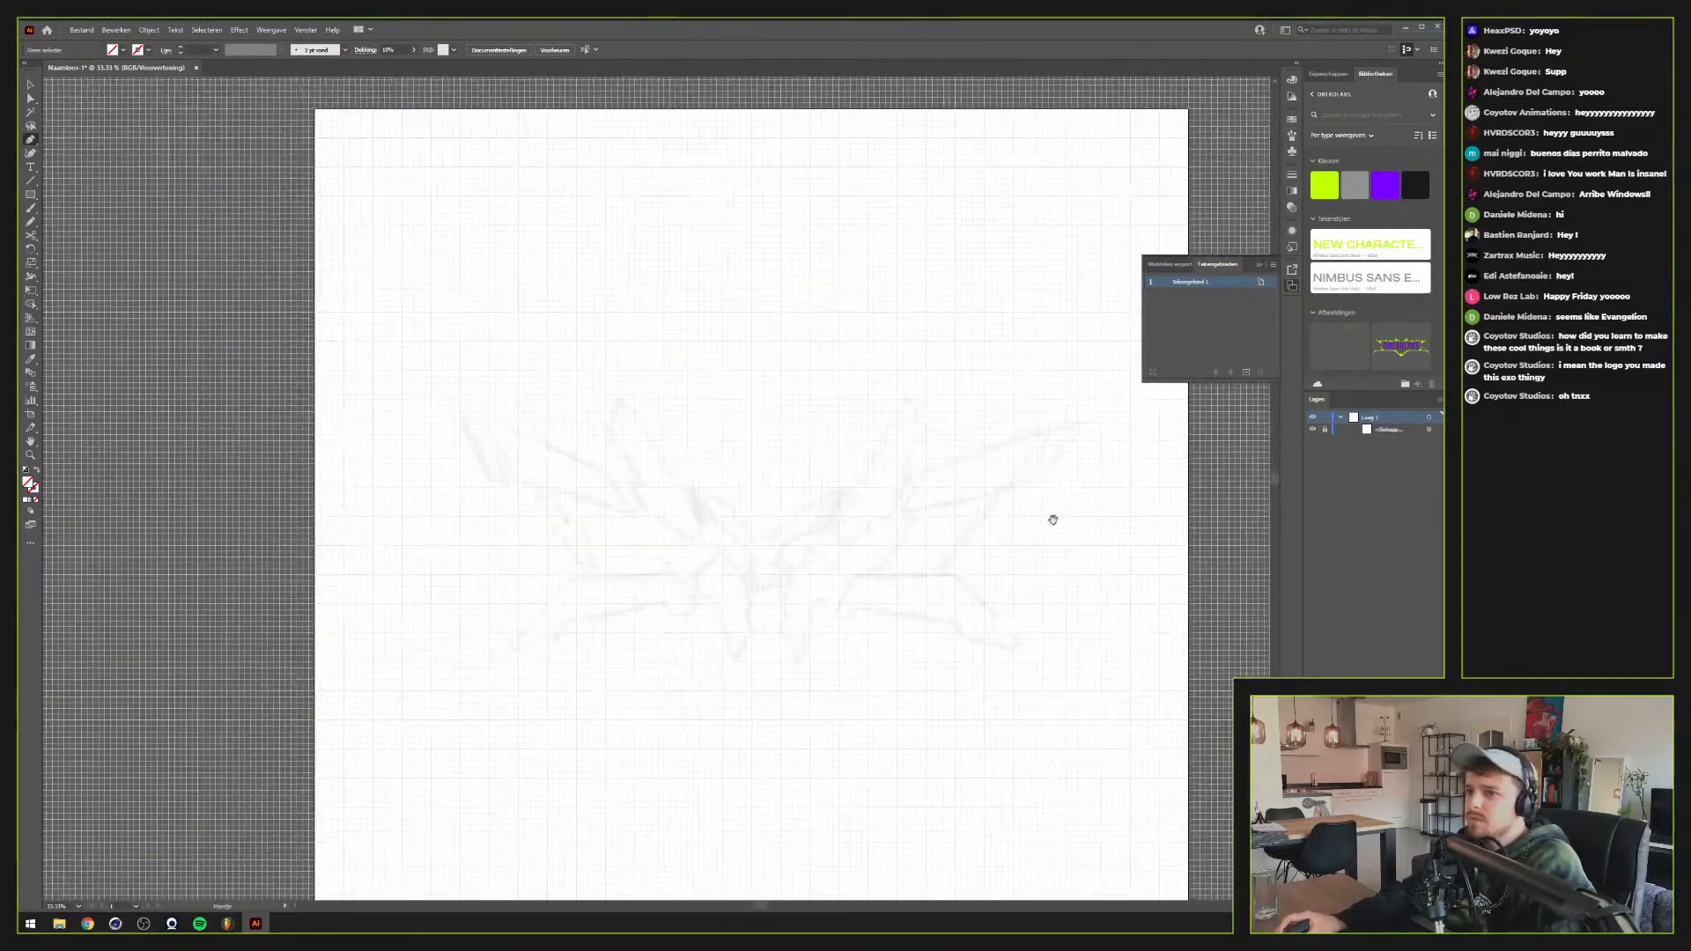
{"action": "left_click_drag", "start_coordinate": [852, 452], "coordinate": [865, 453]}
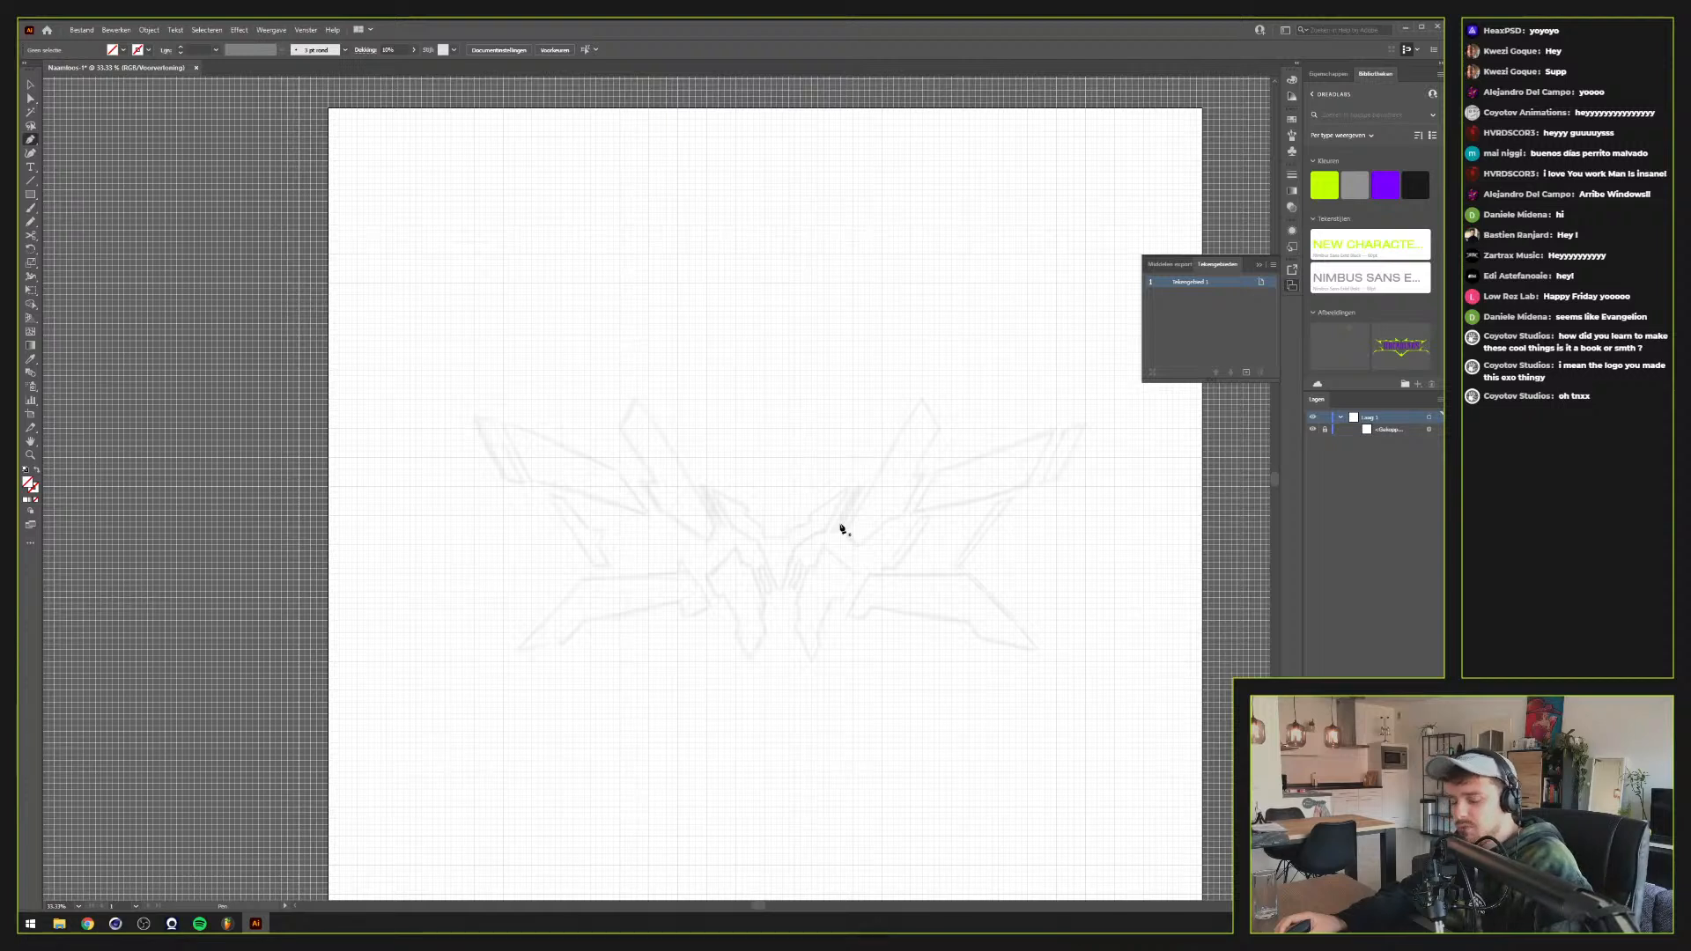
{"action": "scroll", "coordinate": [853, 518], "scroll_direction": "up", "scroll_amount": 1, "text": "alt"}
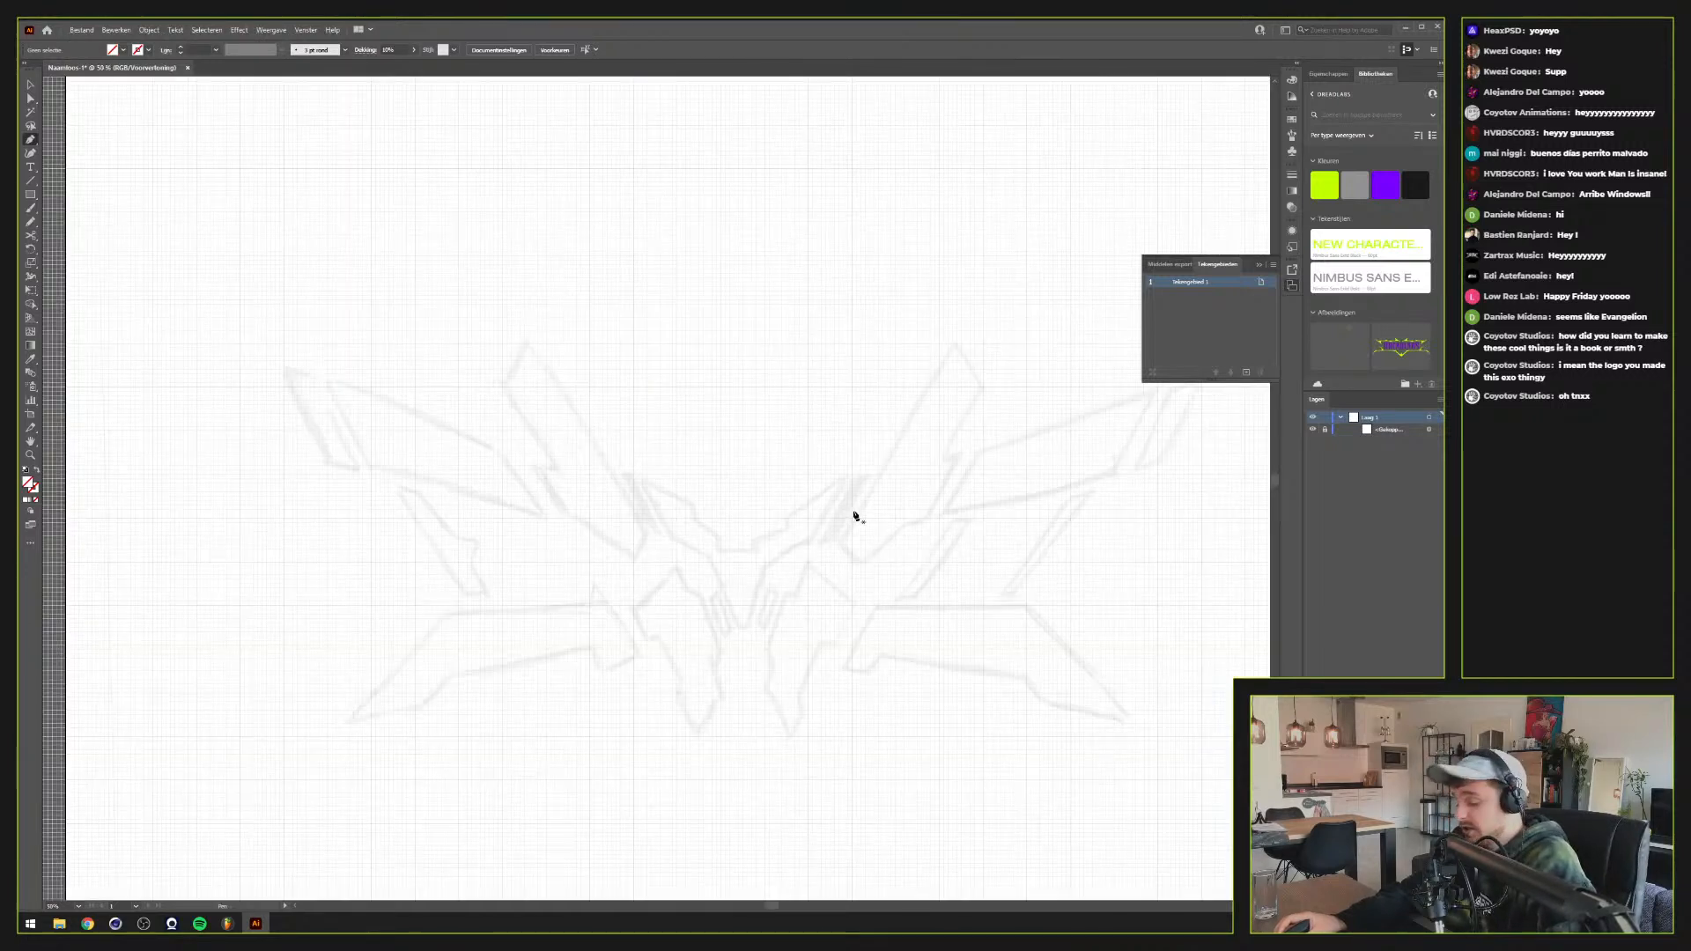
Draw a small test rectangle above the centre of the sketch and undo it
{"action": "key", "text": "m"}
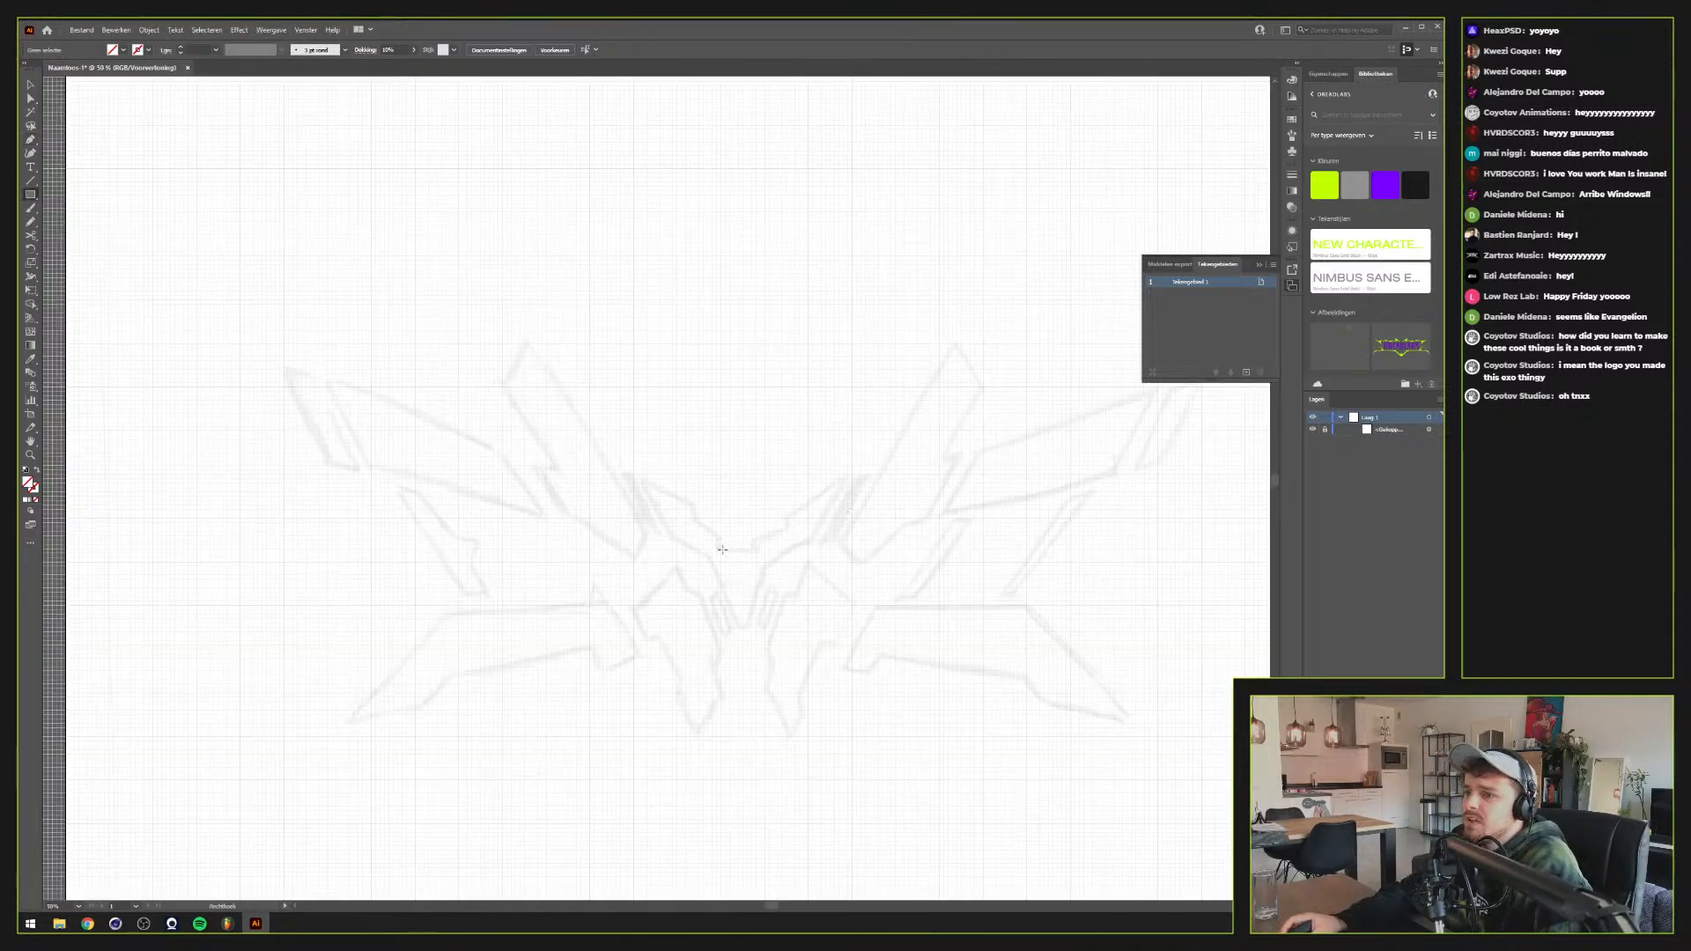
{"action": "left_click_drag", "start_coordinate": [722, 549], "coordinate": [782, 503]}
{"action": "key", "text": "ctrl+z"}
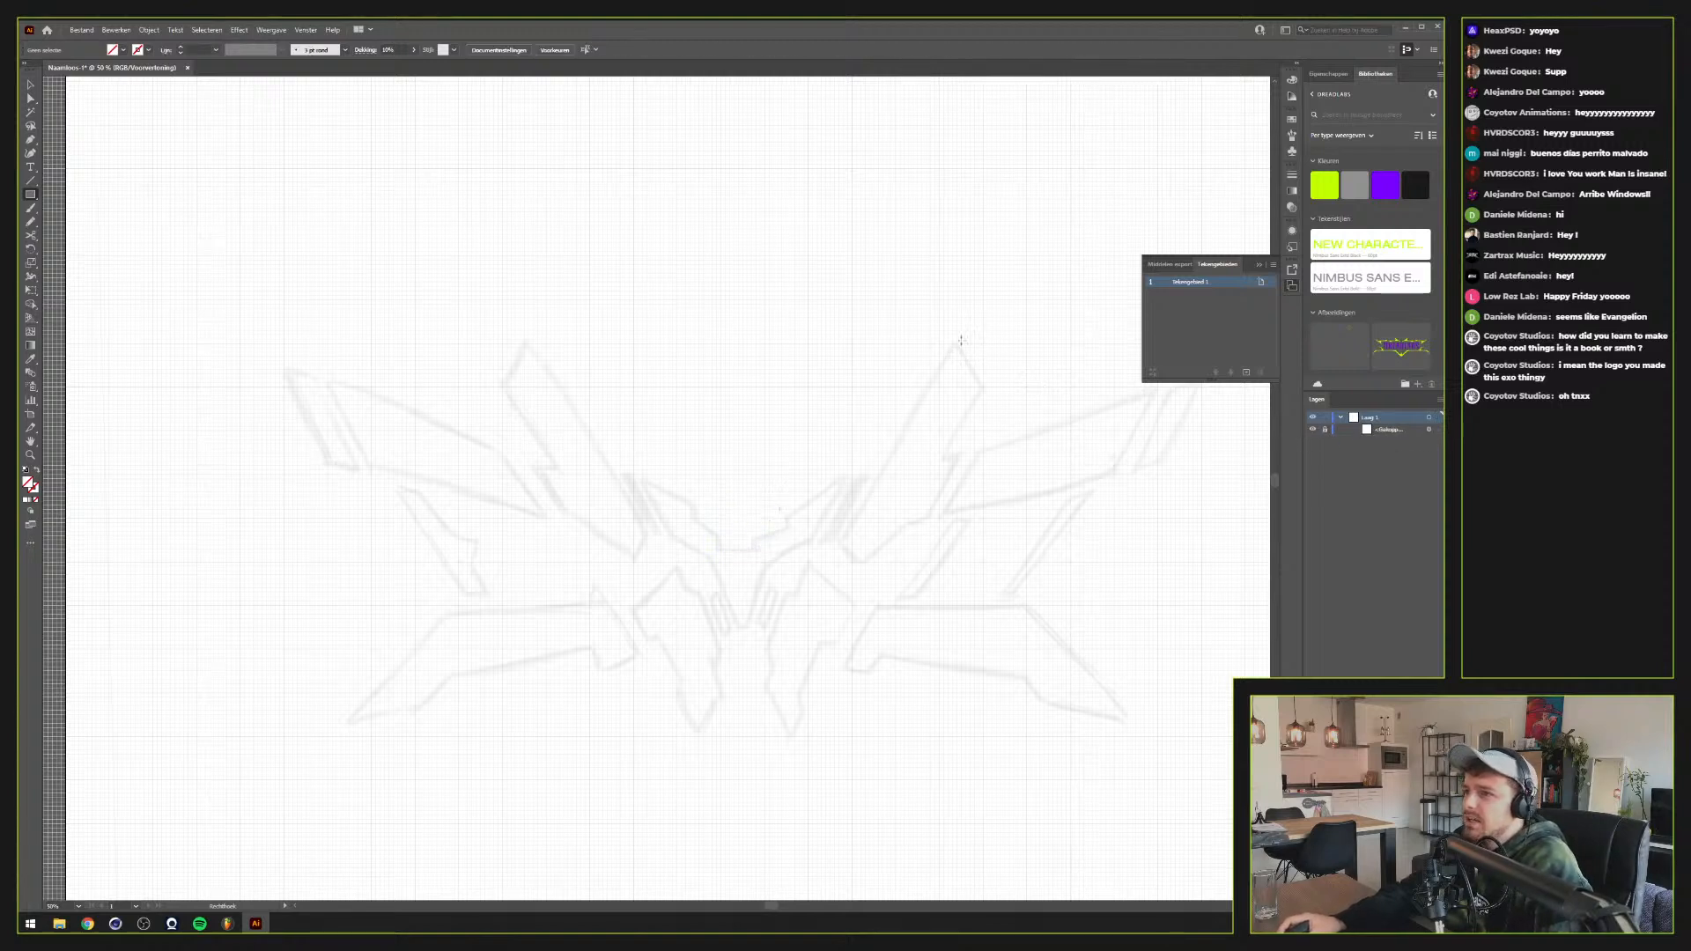
Turn on Smart Guides and test alignment with a small rectangle above the sketch, deleting the rectangle again
{"action": "left_click", "coordinate": [261, 30]}
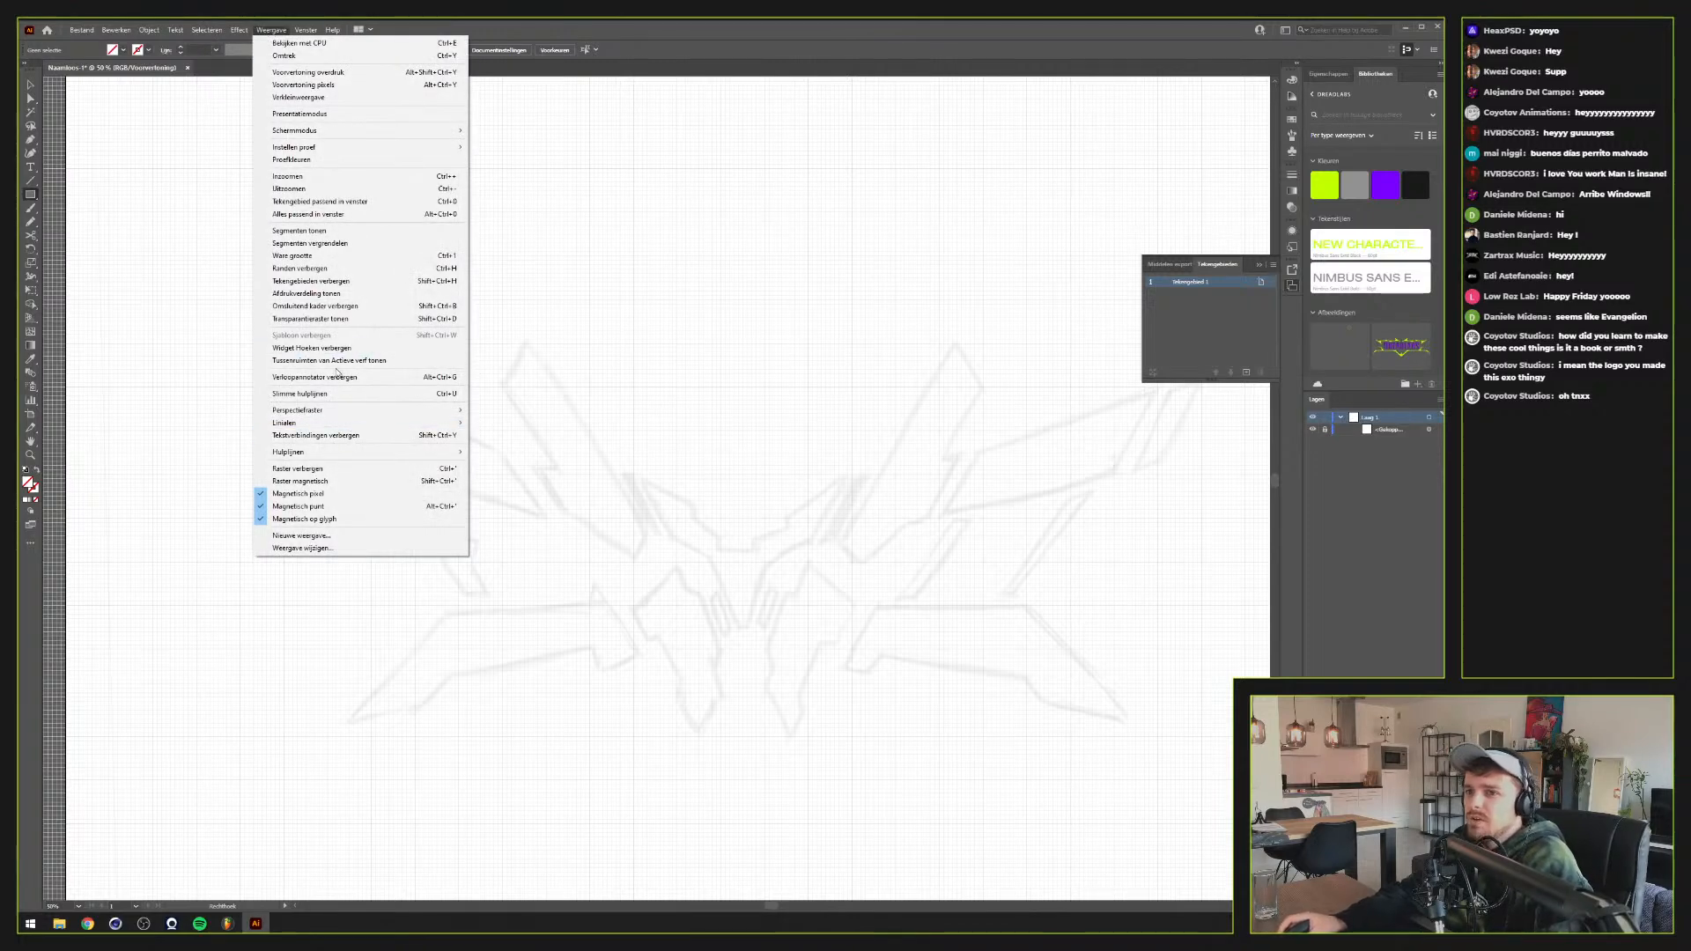
{"action": "left_click", "coordinate": [303, 394]}
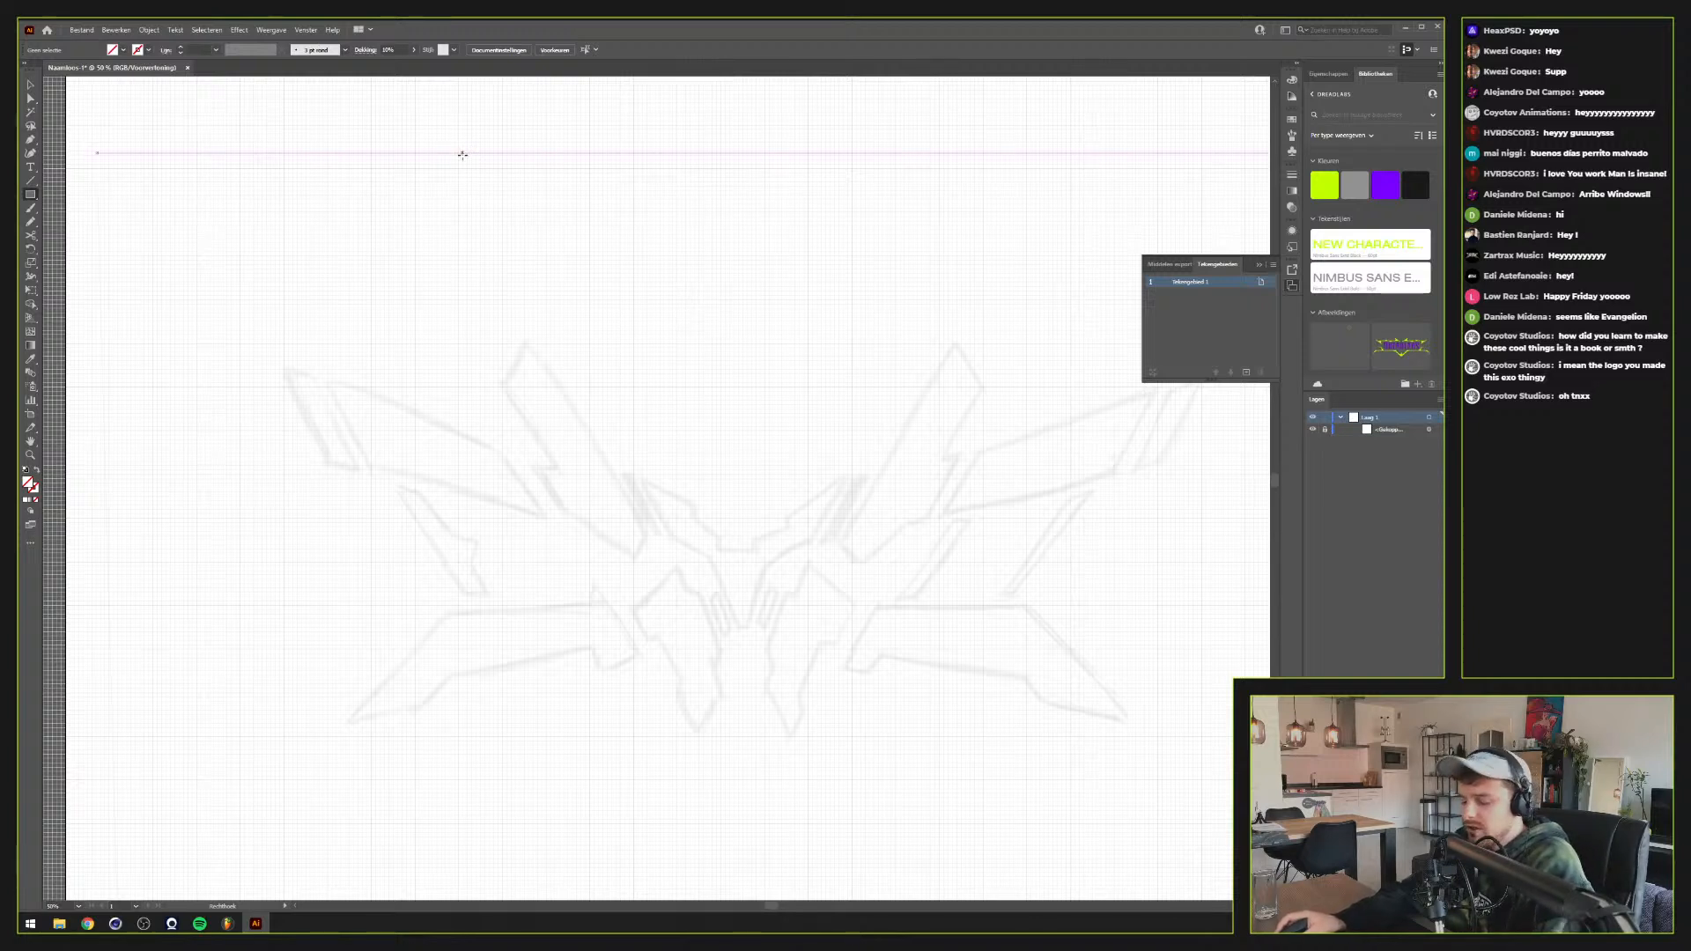
{"action": "left_click_drag", "start_coordinate": [461, 168], "coordinate": [596, 237]}
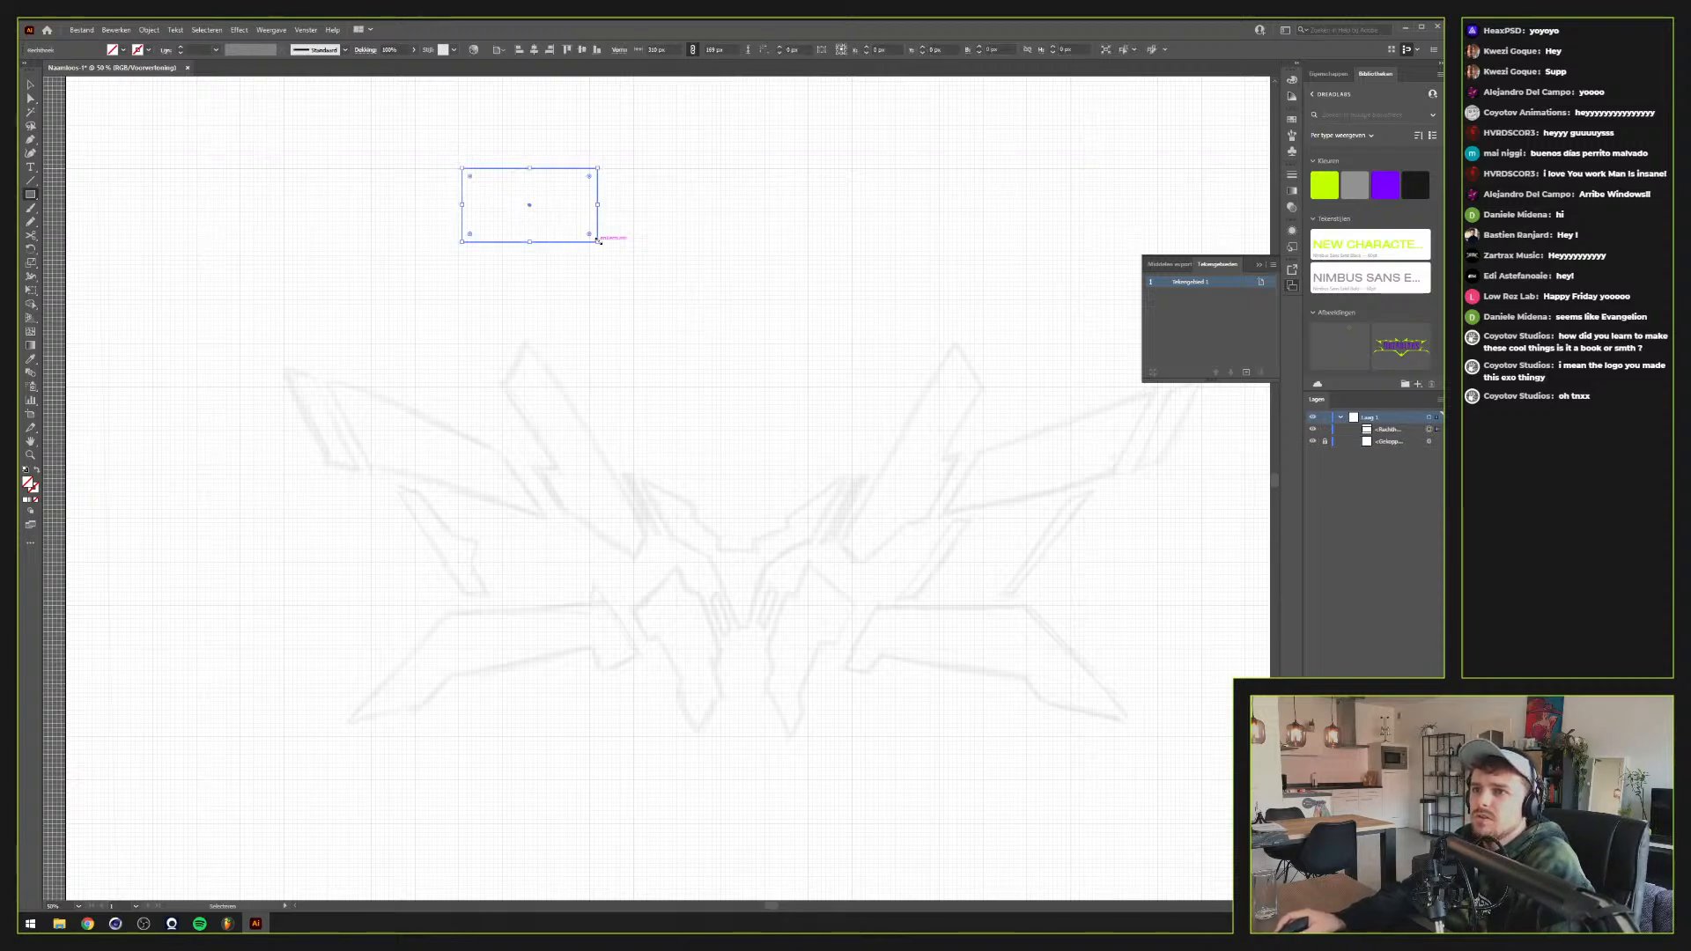
{"action": "key", "text": "Delete"}
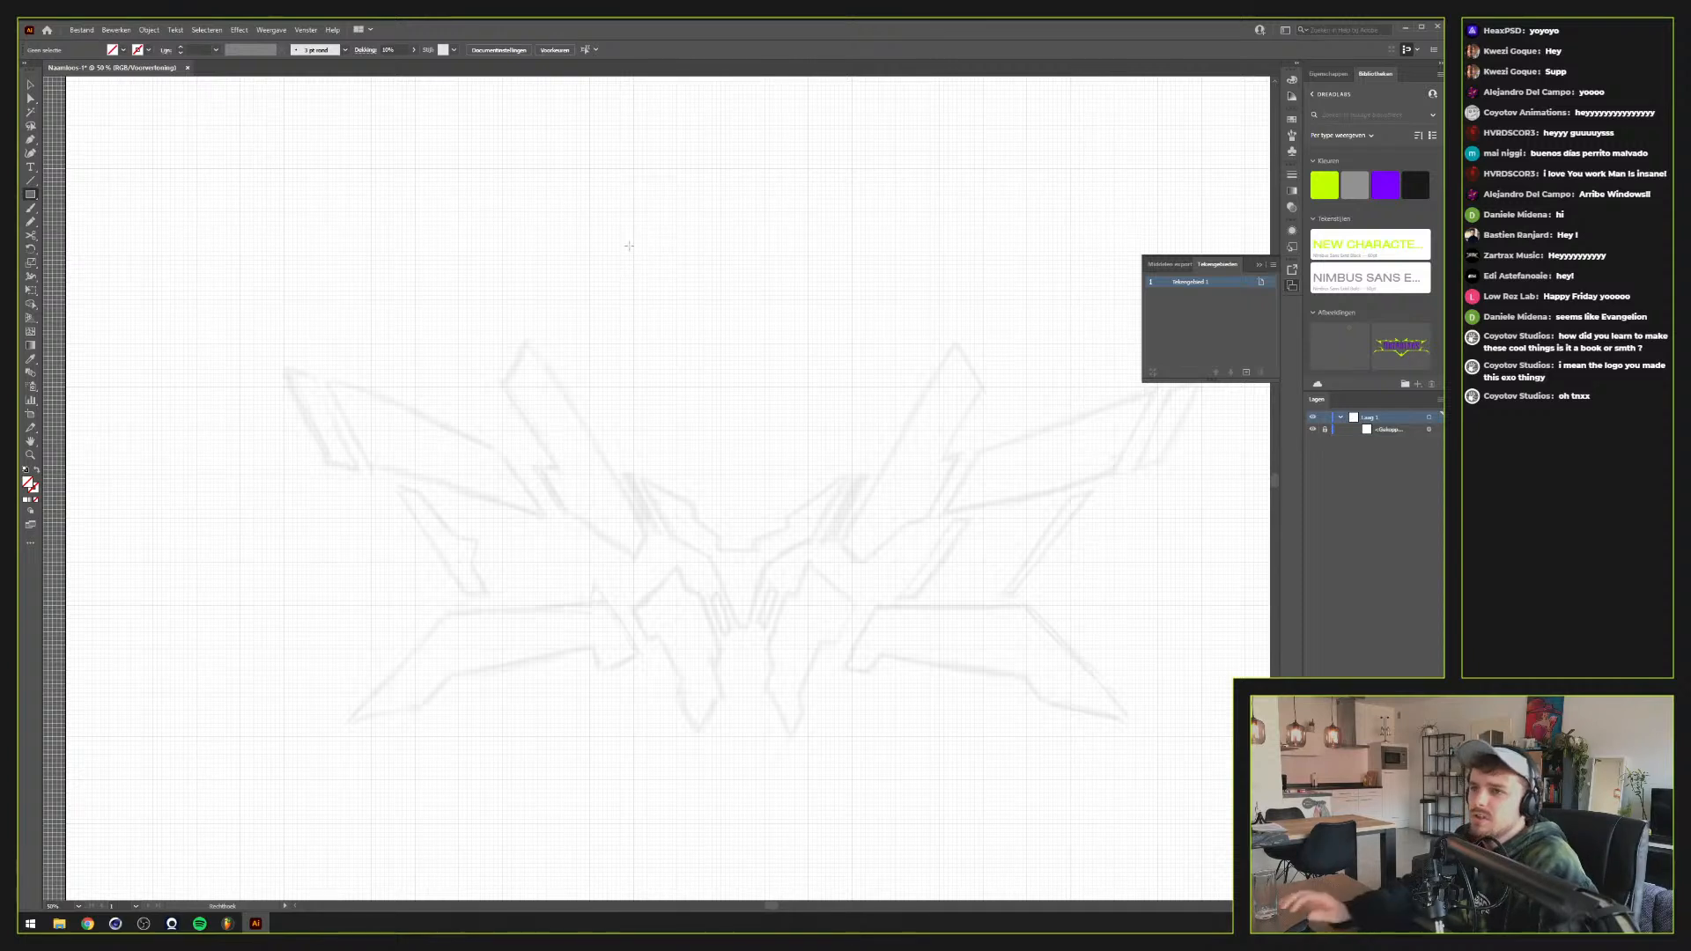
Draw a 500 px test square on the gridlines, check its corner against the grid up close, and delete it
{"action": "left_click_drag", "start_coordinate": [625, 229], "coordinate": [852, 474]}
{"action": "left_click_drag", "start_coordinate": [624, 231], "coordinate": [690, 332]}
{"action": "scroll", "coordinate": [608, 224], "scroll_direction": "up", "scroll_amount": 2}
{"action": "scroll", "coordinate": [606, 220], "scroll_direction": "up", "scroll_amount": 1}
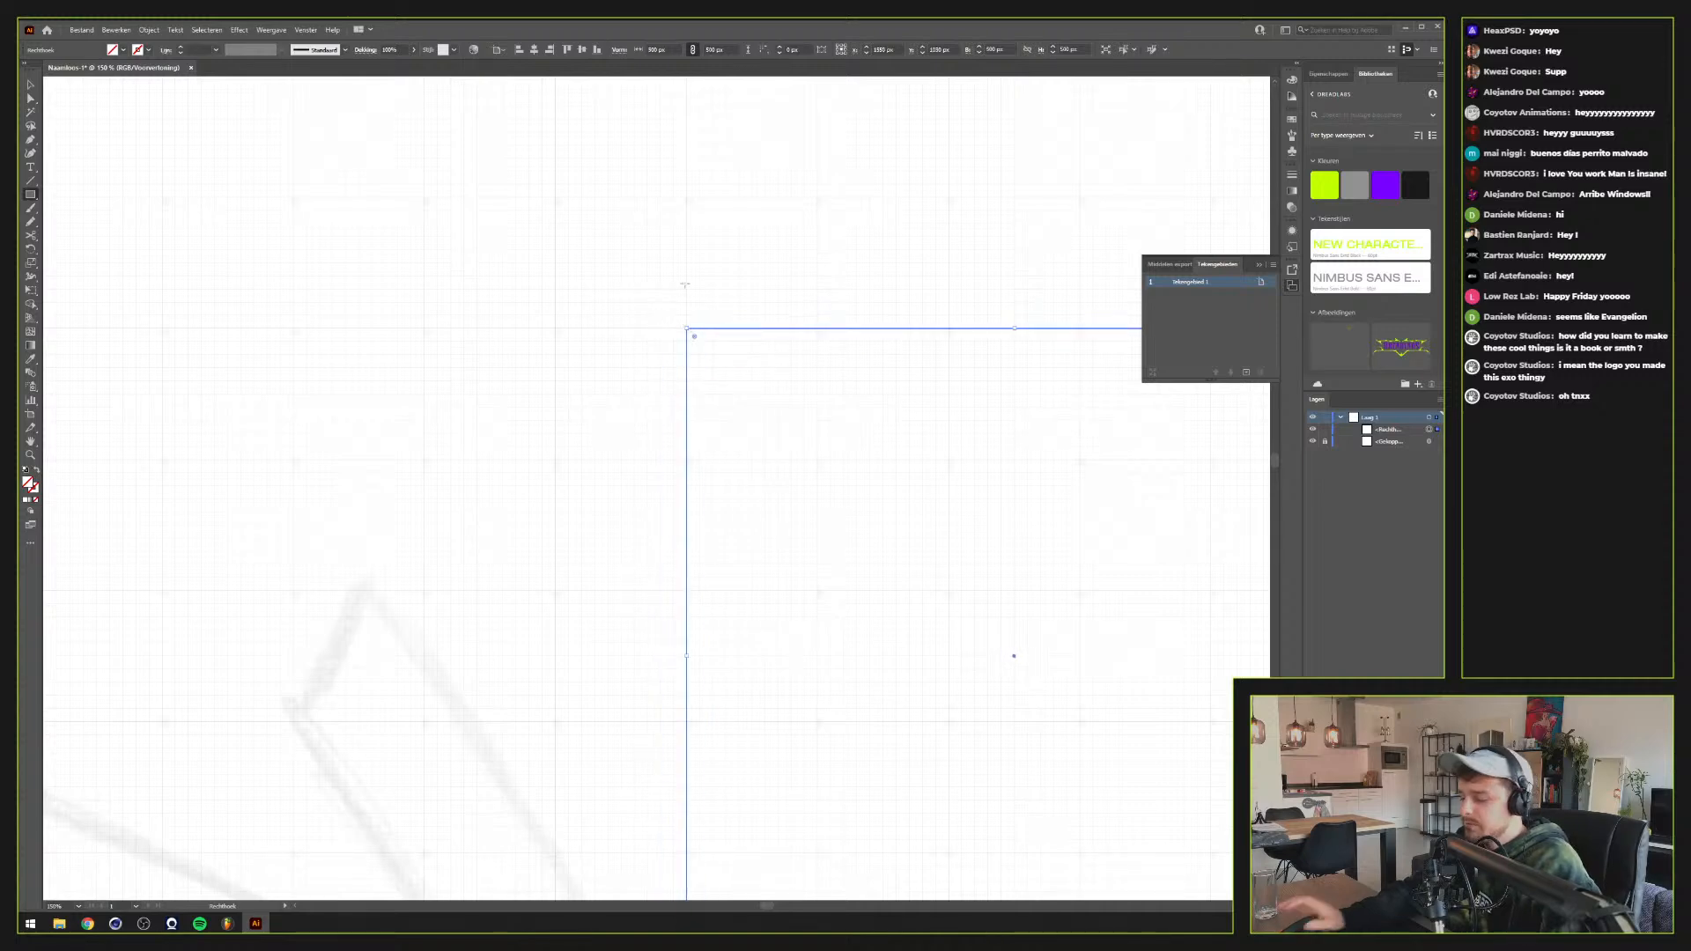
{"action": "key", "text": "Delete"}
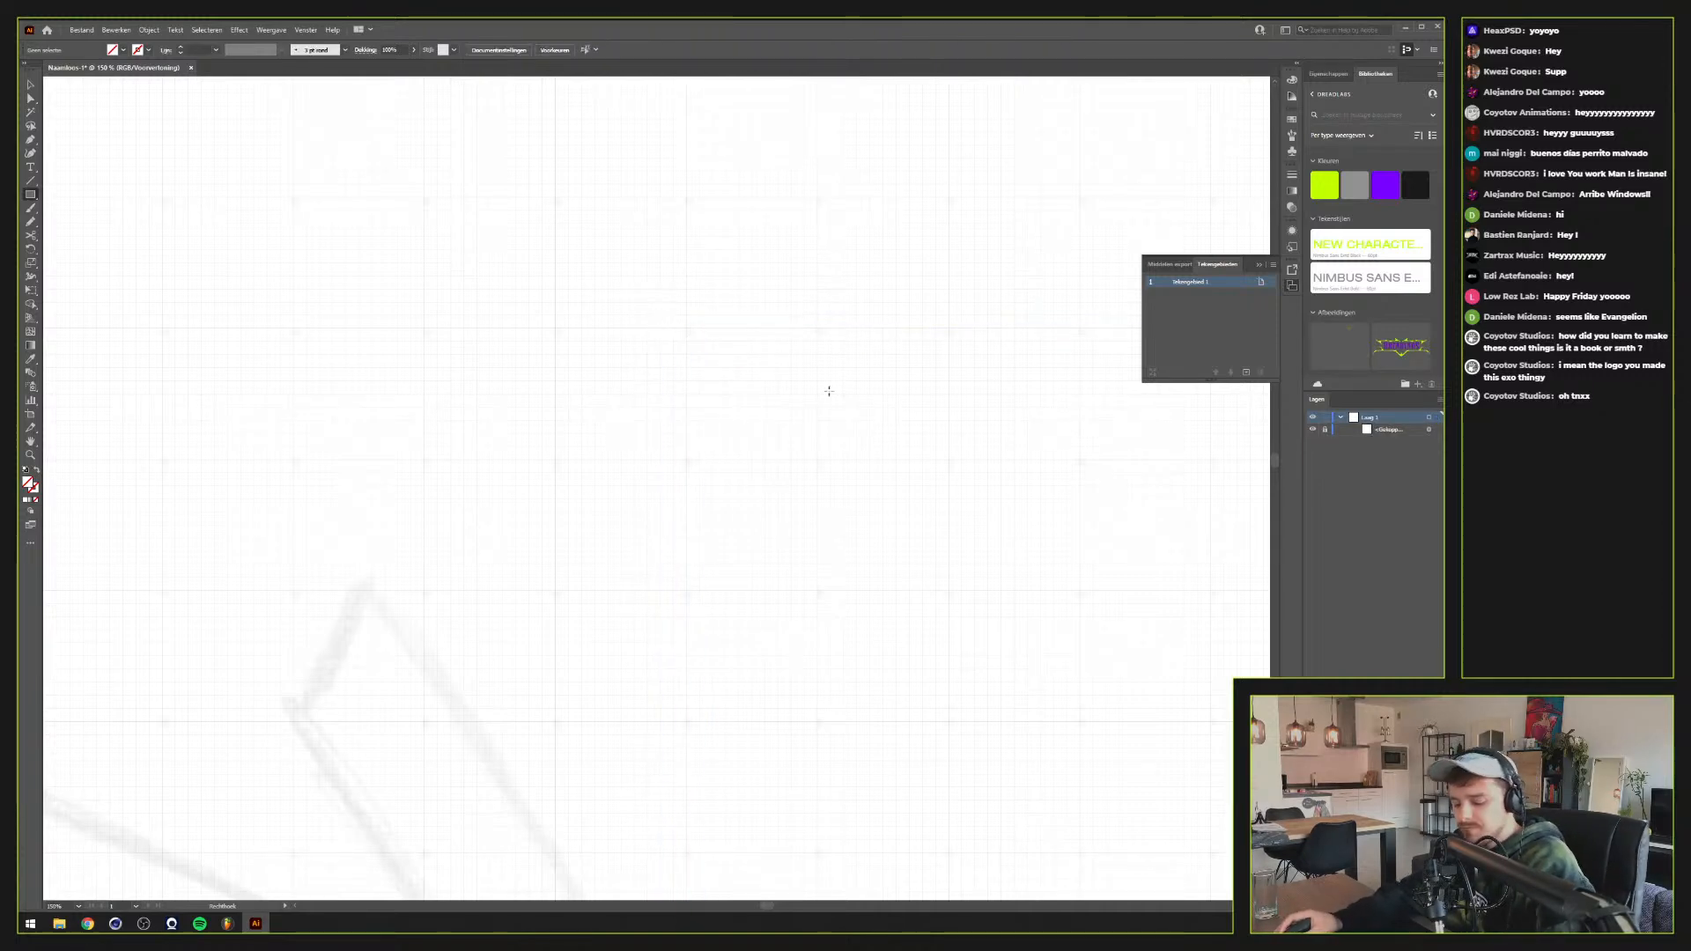
Trace the left half of the sketch's central upper edge with the Pen tool as an open stepped path starting at the symmetry axis
{"action": "scroll", "coordinate": [833, 391], "scroll_direction": "down", "scroll_amount": 4}
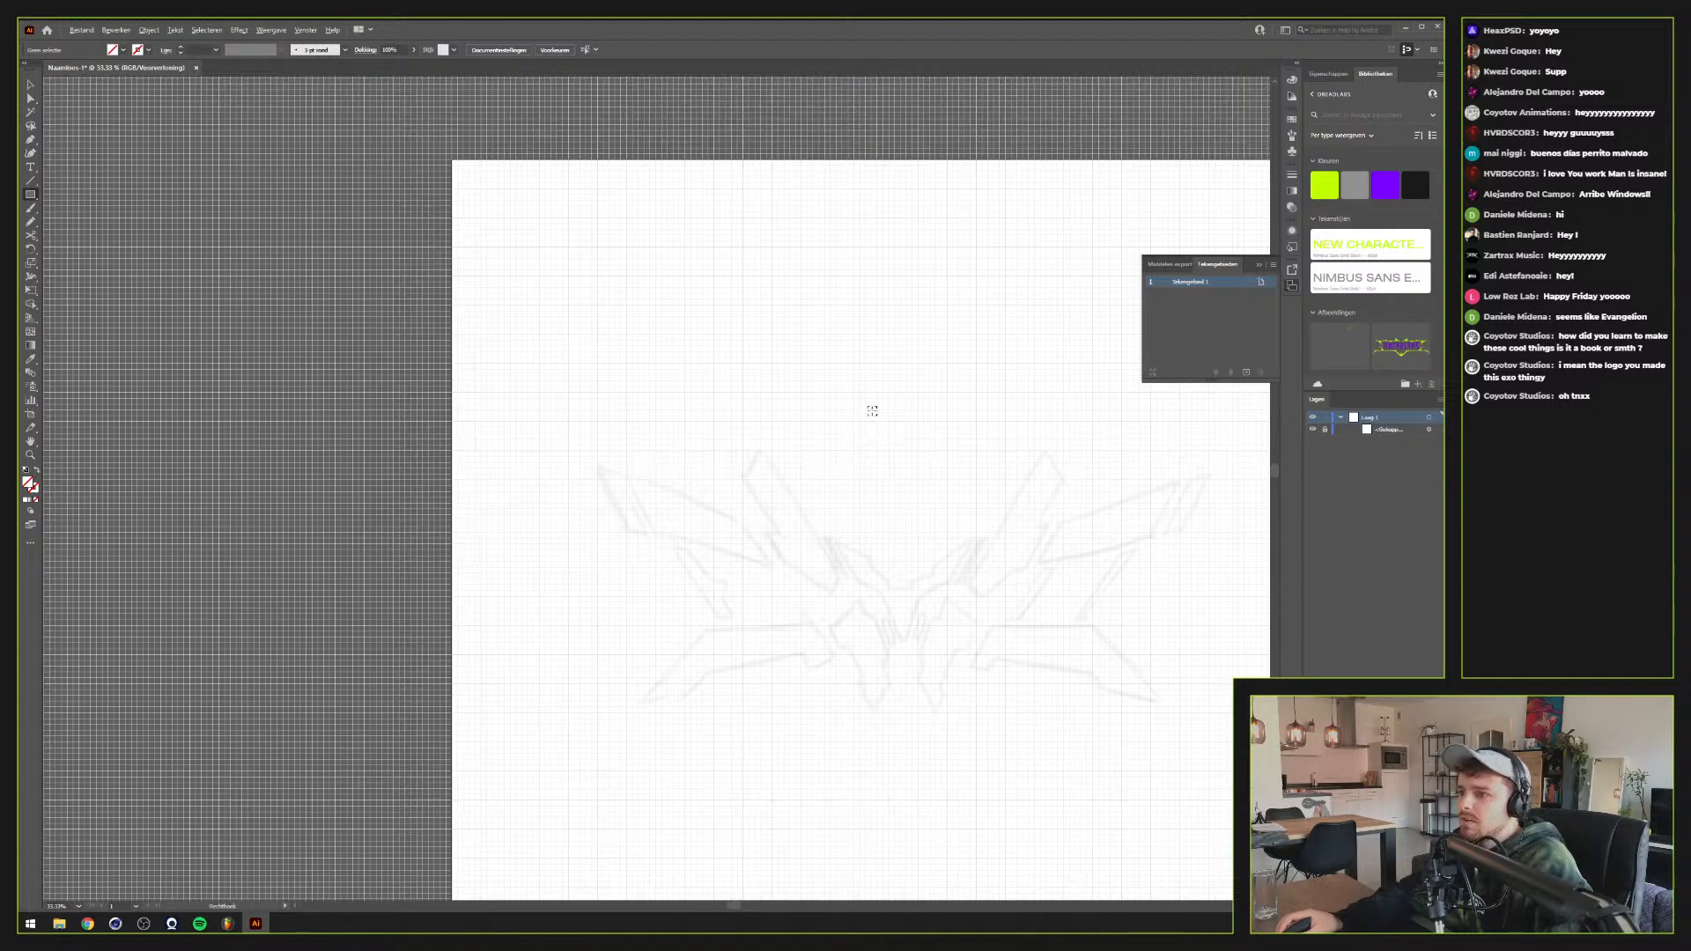
{"action": "mouse_move", "coordinate": [947, 494]}
{"action": "left_mouse_down"}
{"action": "mouse_move", "coordinate": [747, 343]}
{"action": "mouse_move", "coordinate": [772, 361]}
{"action": "left_mouse_up"}
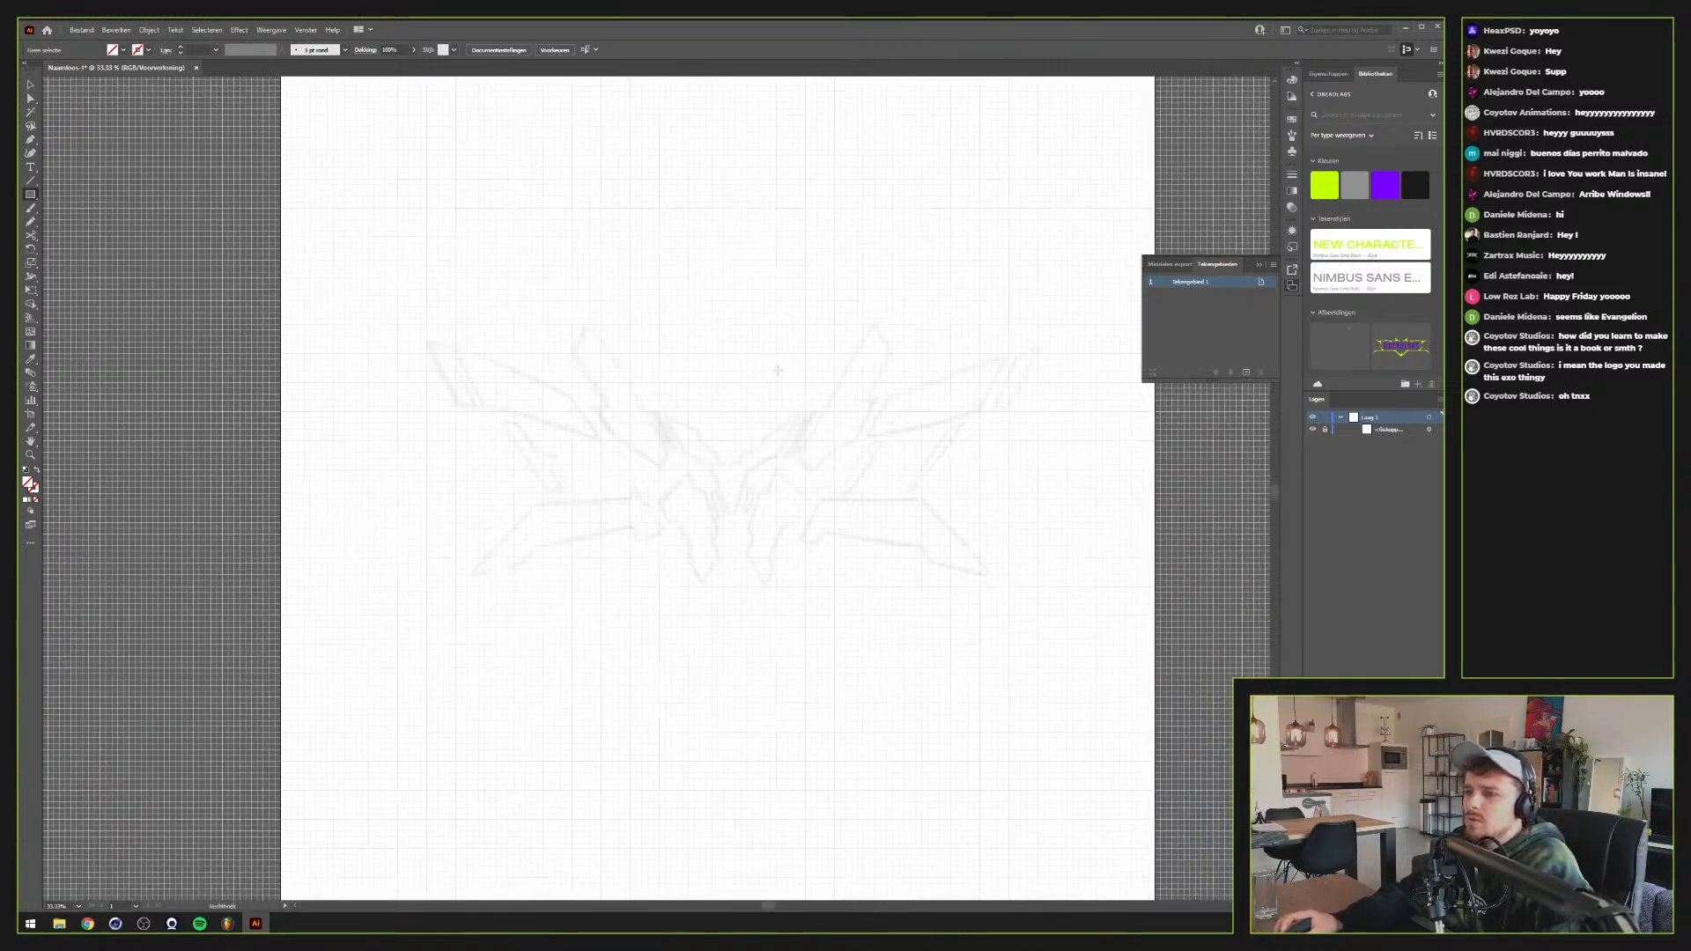
{"action": "scroll", "coordinate": [788, 370], "scroll_direction": "up", "scroll_amount": 1}
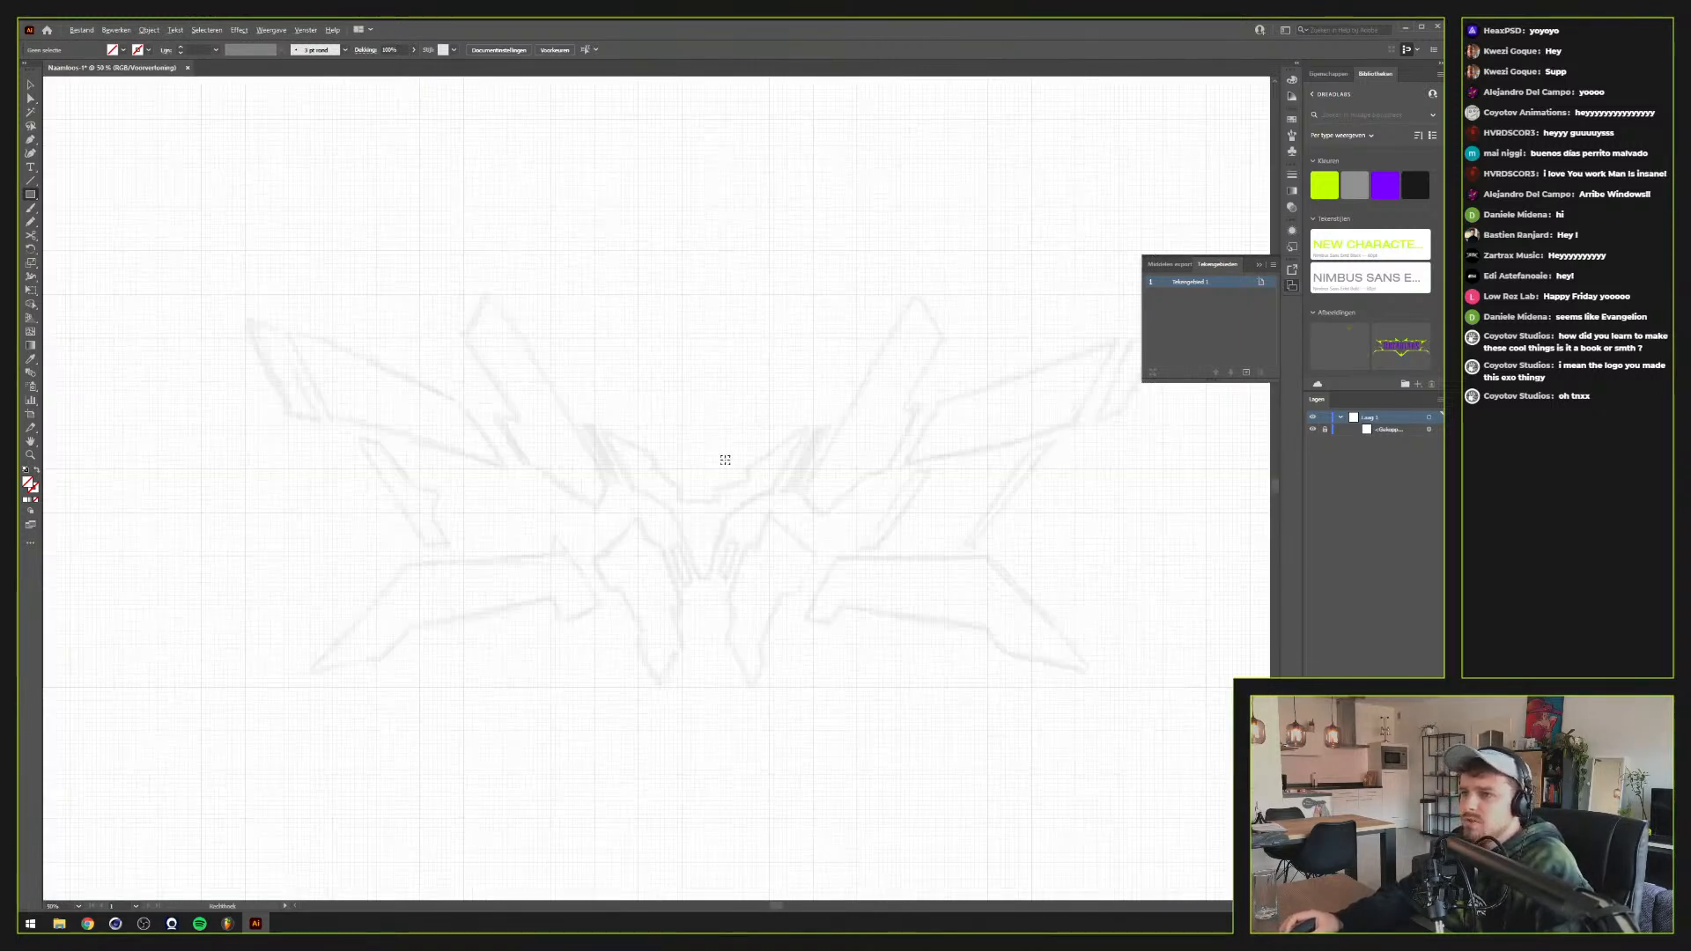
{"action": "key", "text": "p"}
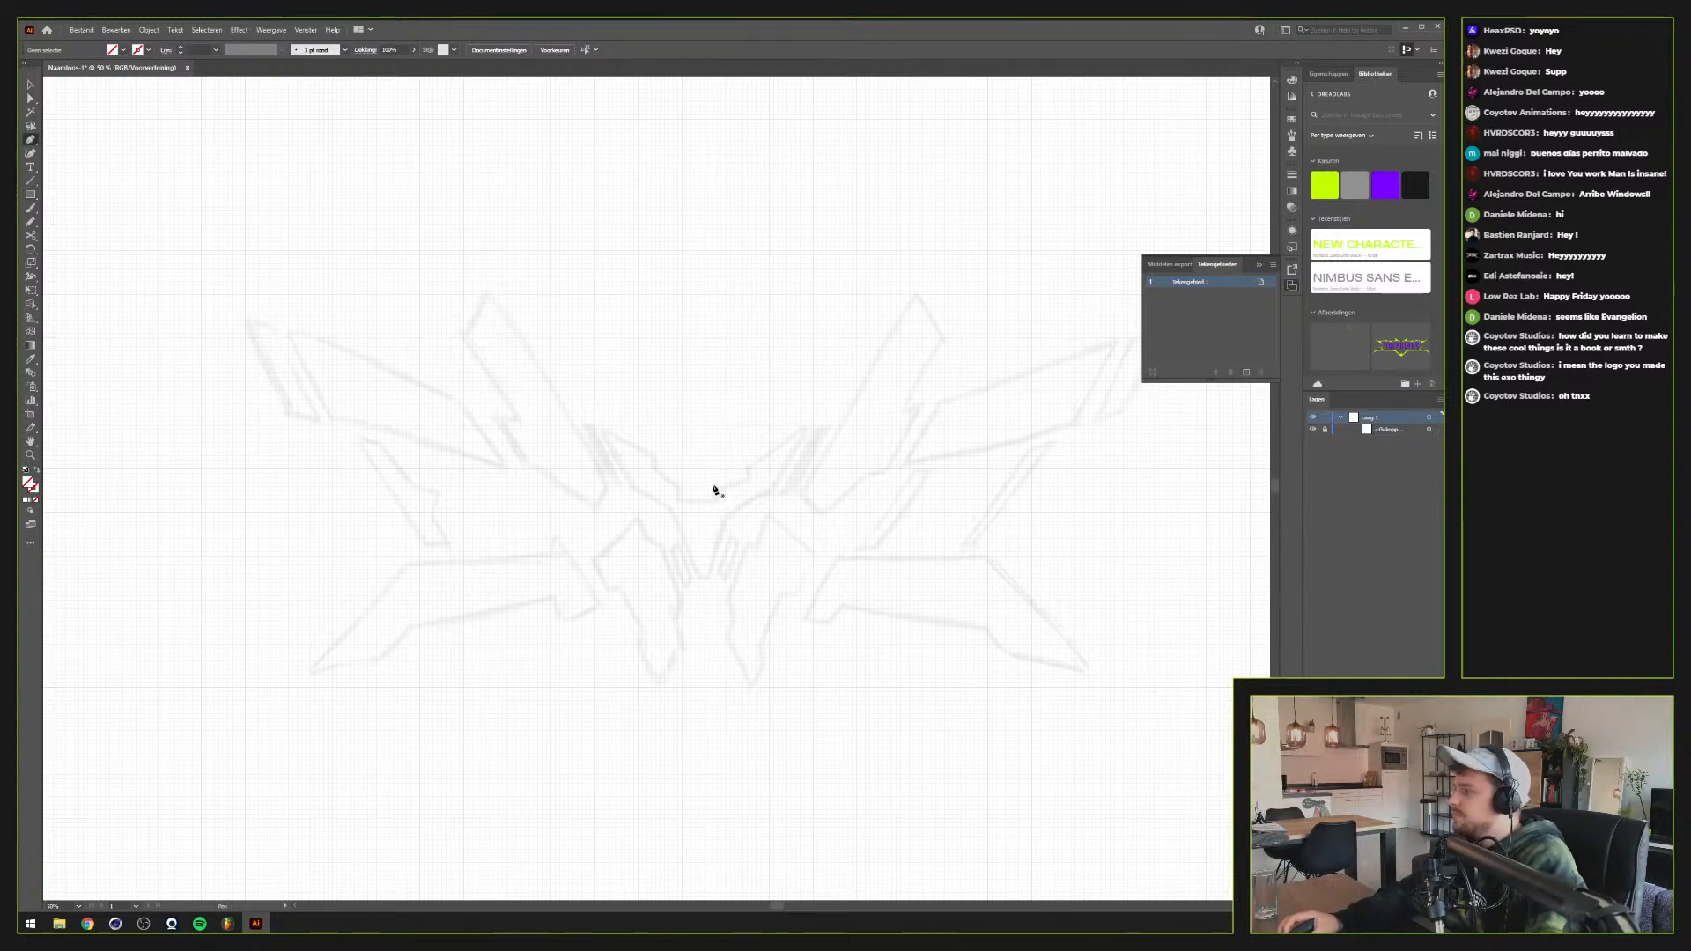
{"action": "key", "text": "alt"}
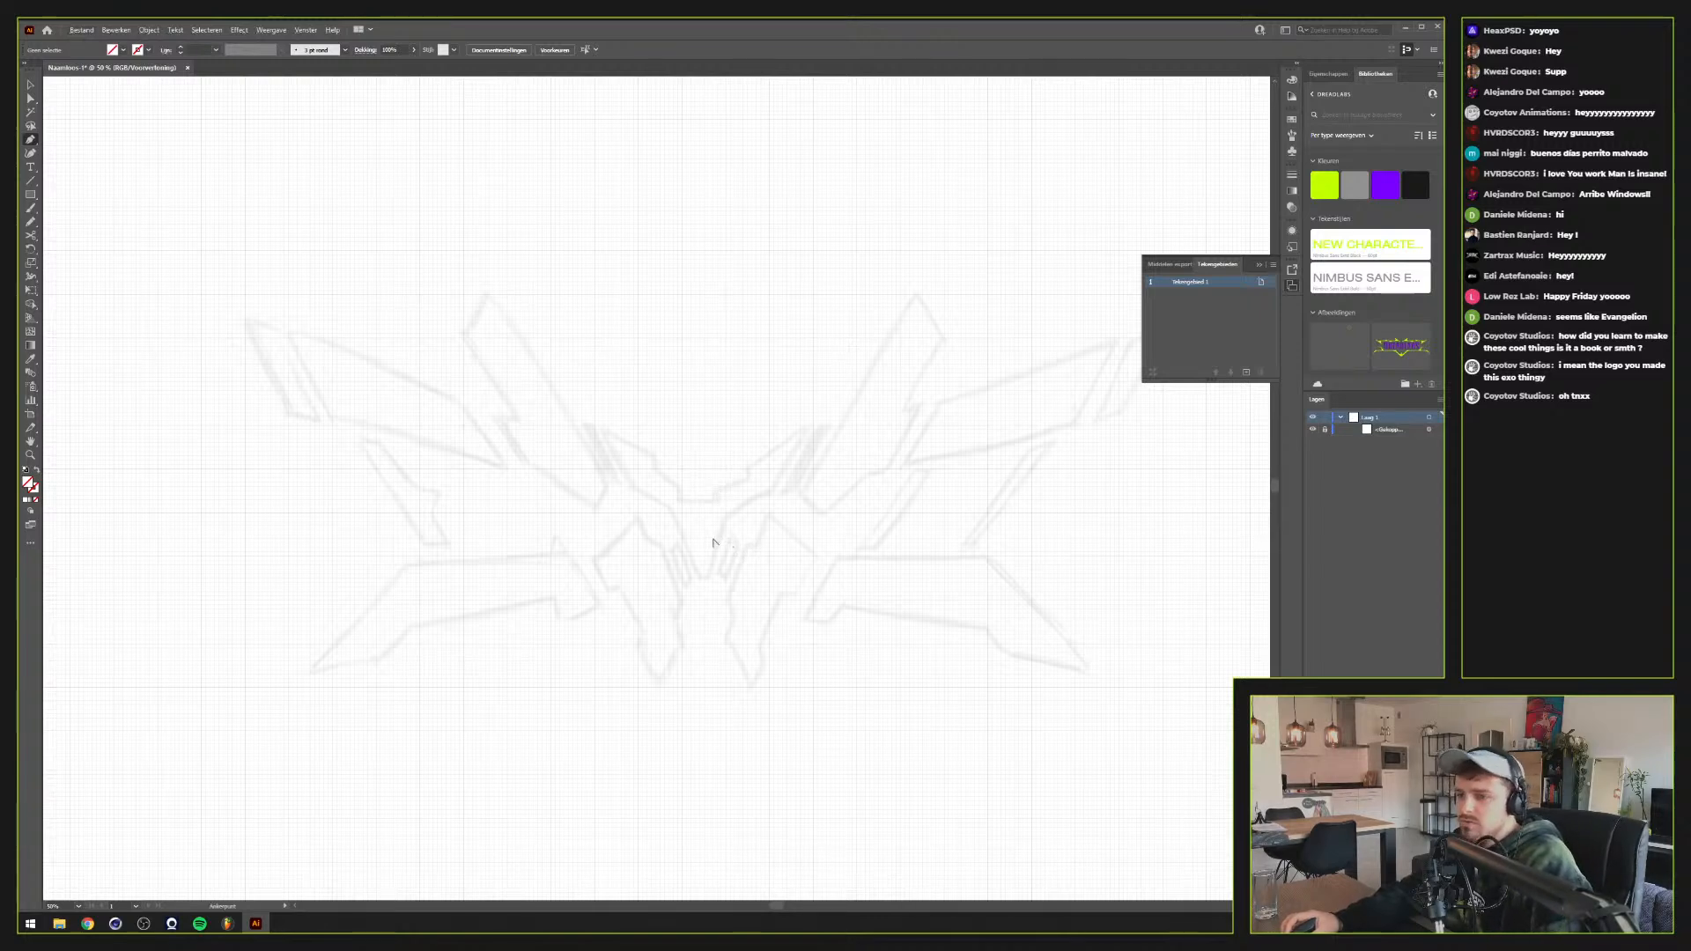
{"action": "scroll", "coordinate": [708, 533], "scroll_direction": "up", "scroll_amount": 1}
{"action": "scroll", "coordinate": [703, 519], "scroll_direction": "up", "scroll_amount": 2}
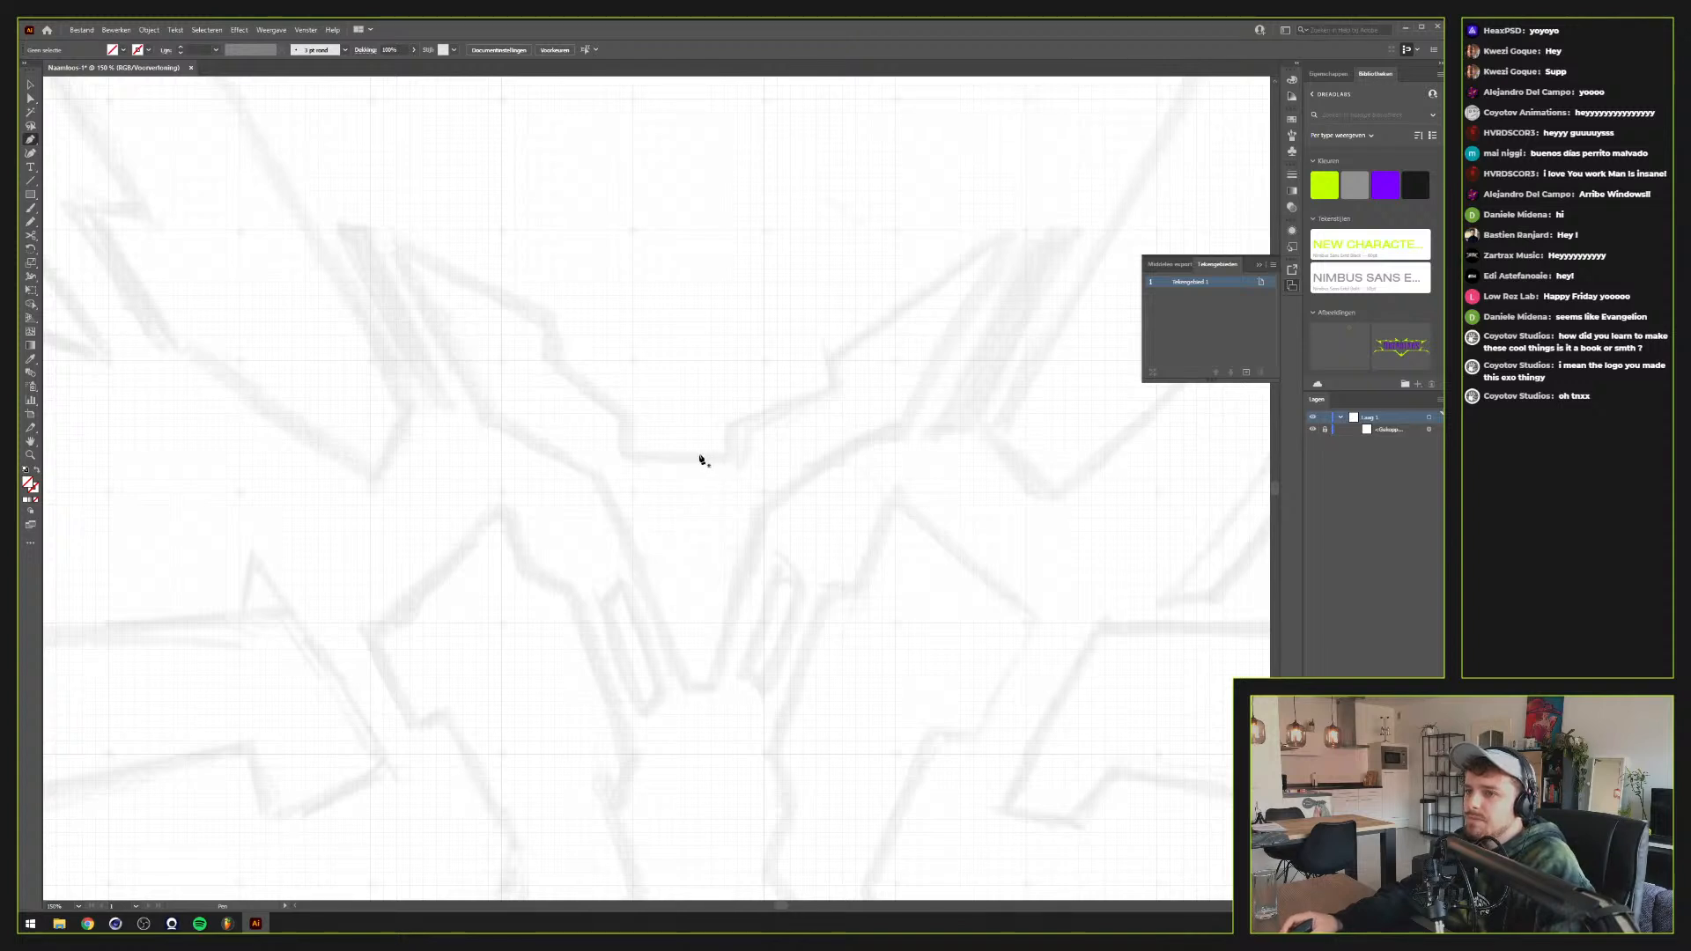
{"action": "left_click_drag", "start_coordinate": [702, 459], "coordinate": [819, 487]}
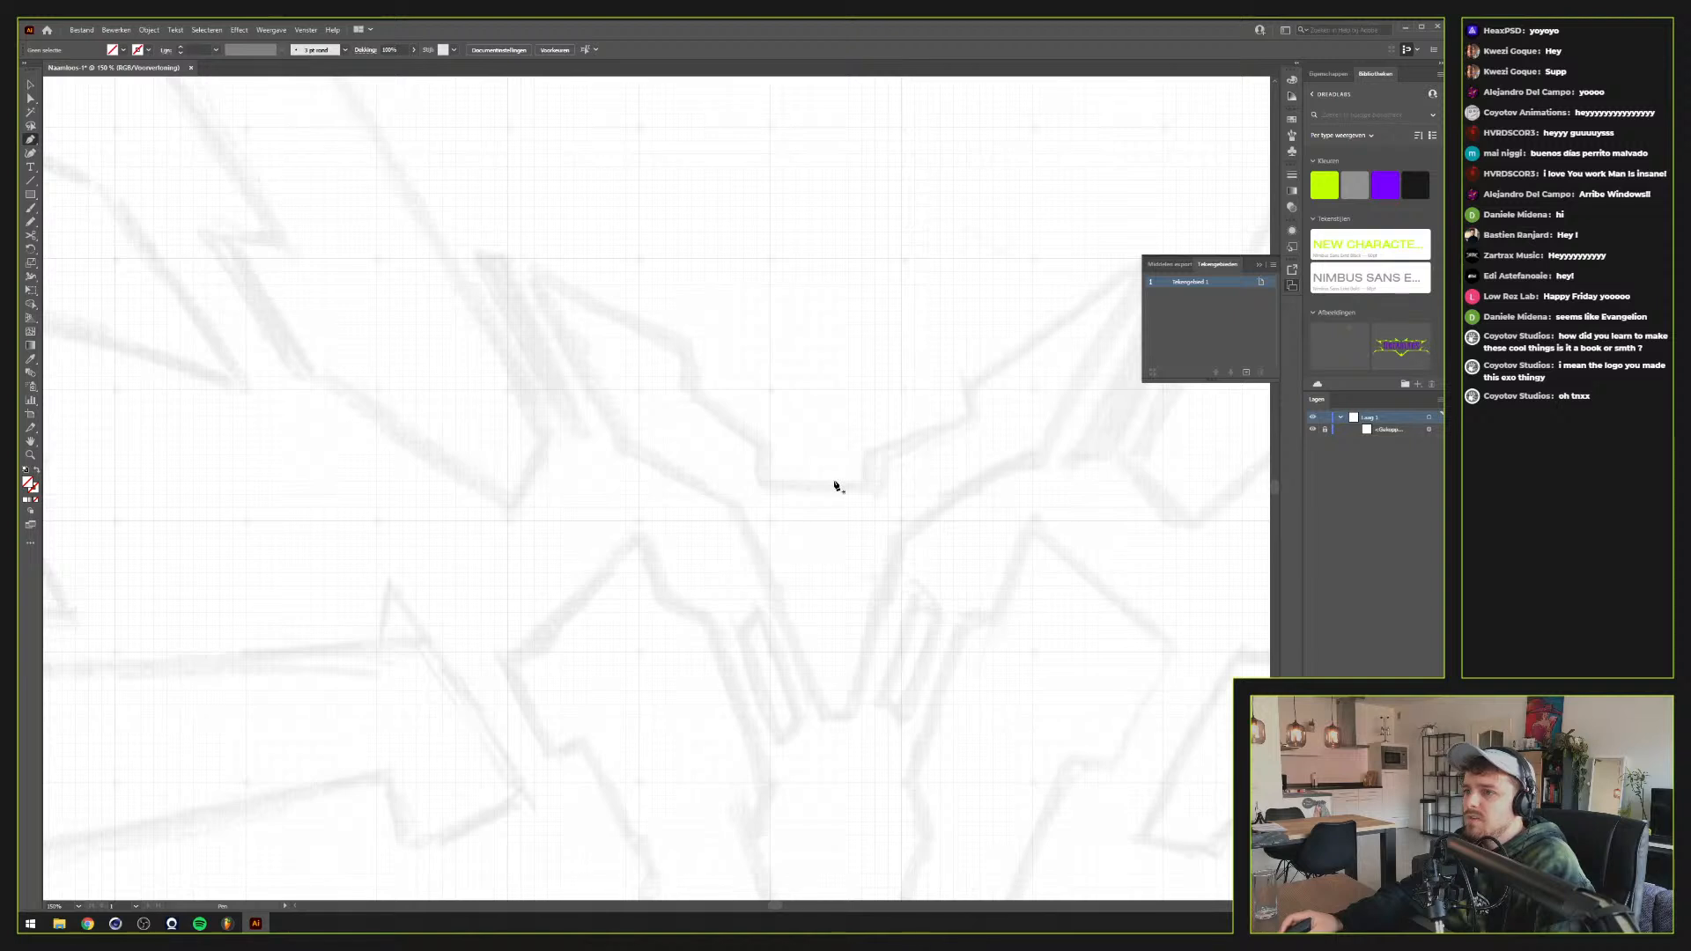
{"action": "left_click", "coordinate": [835, 481]}
{"action": "left_click", "coordinate": [773, 482]}
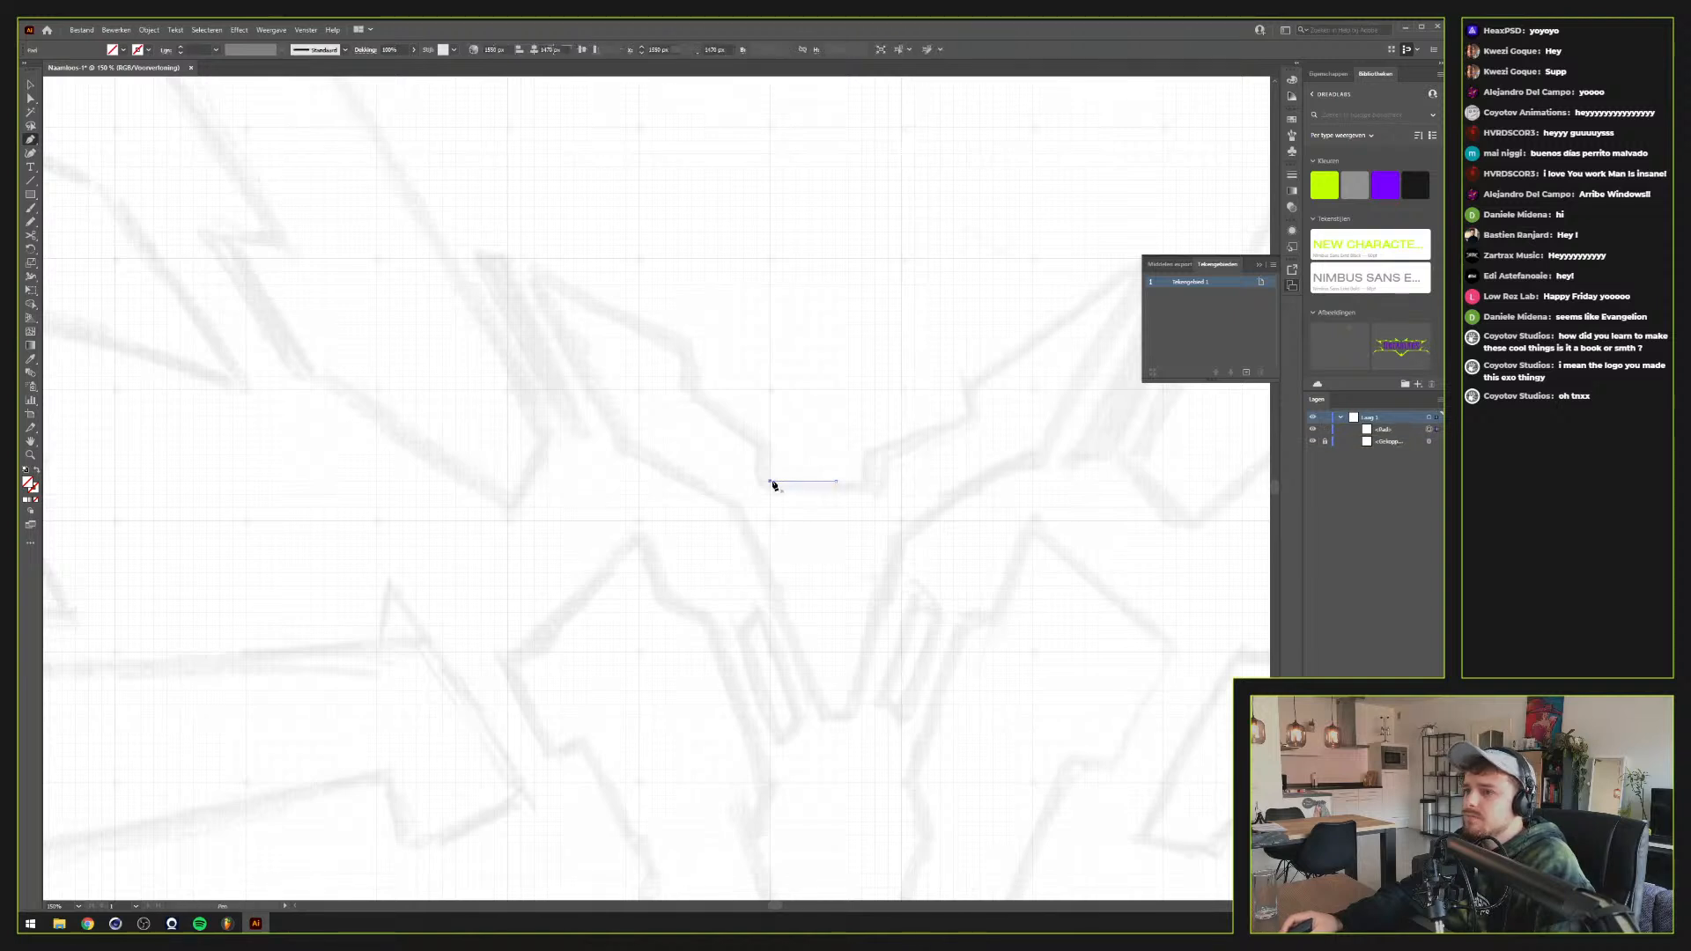
{"action": "left_click", "coordinate": [770, 482]}
{"action": "left_click", "coordinate": [770, 442]}
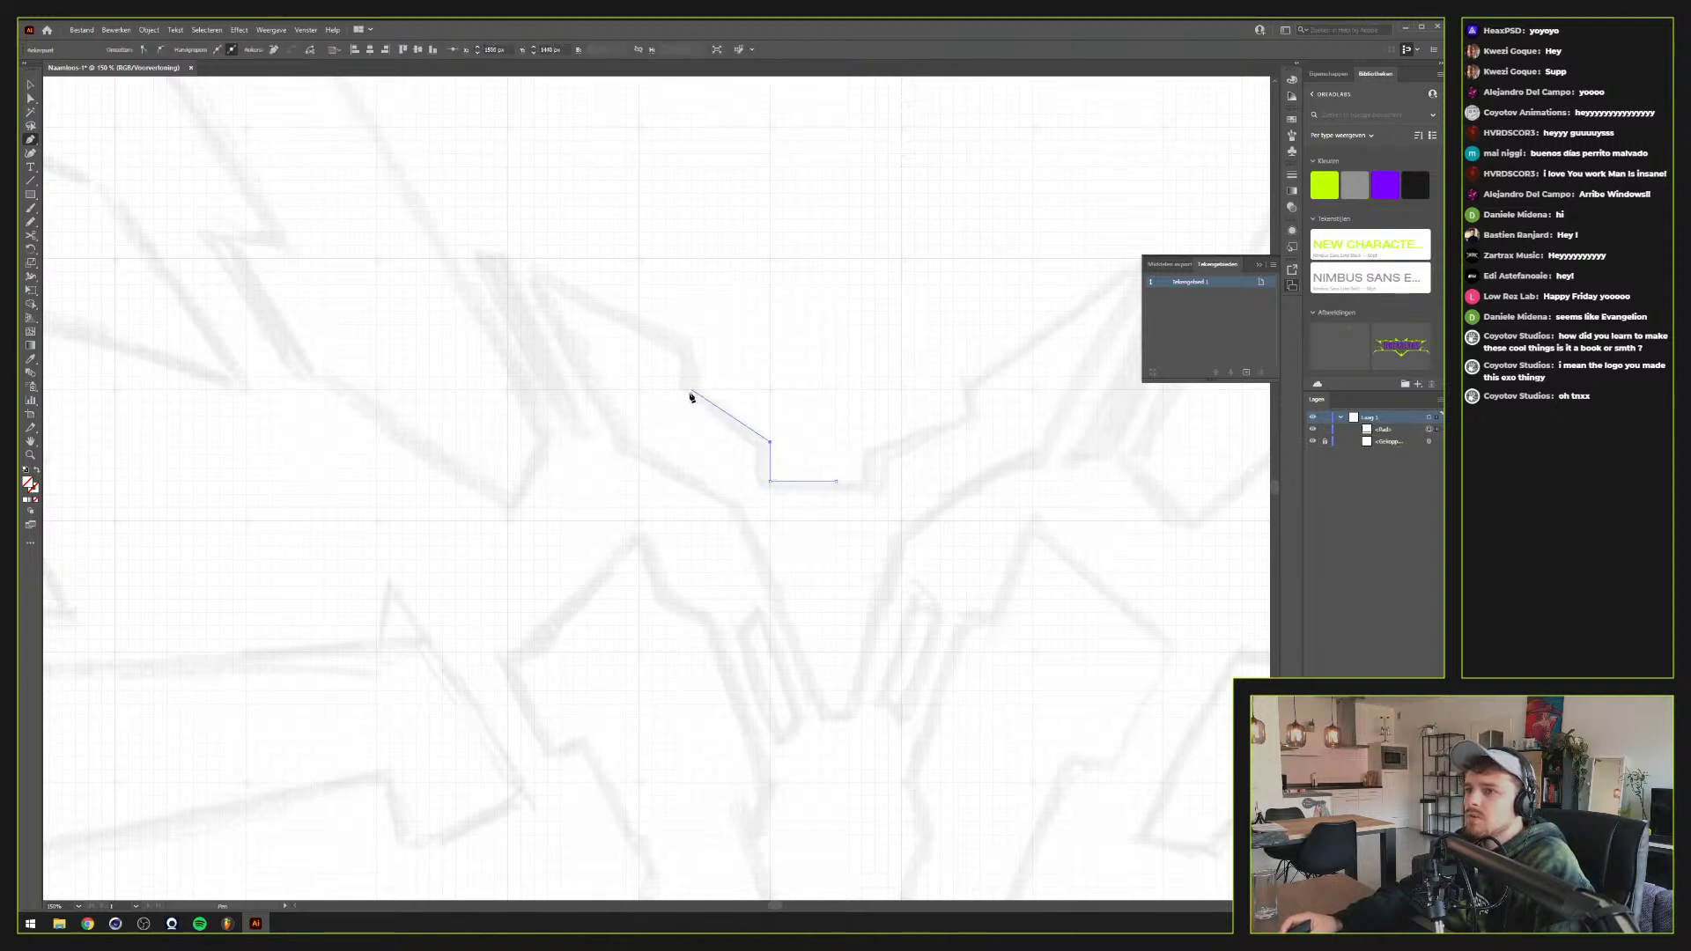
{"action": "left_click", "coordinate": [691, 389]}
{"action": "left_click", "coordinate": [691, 336]}
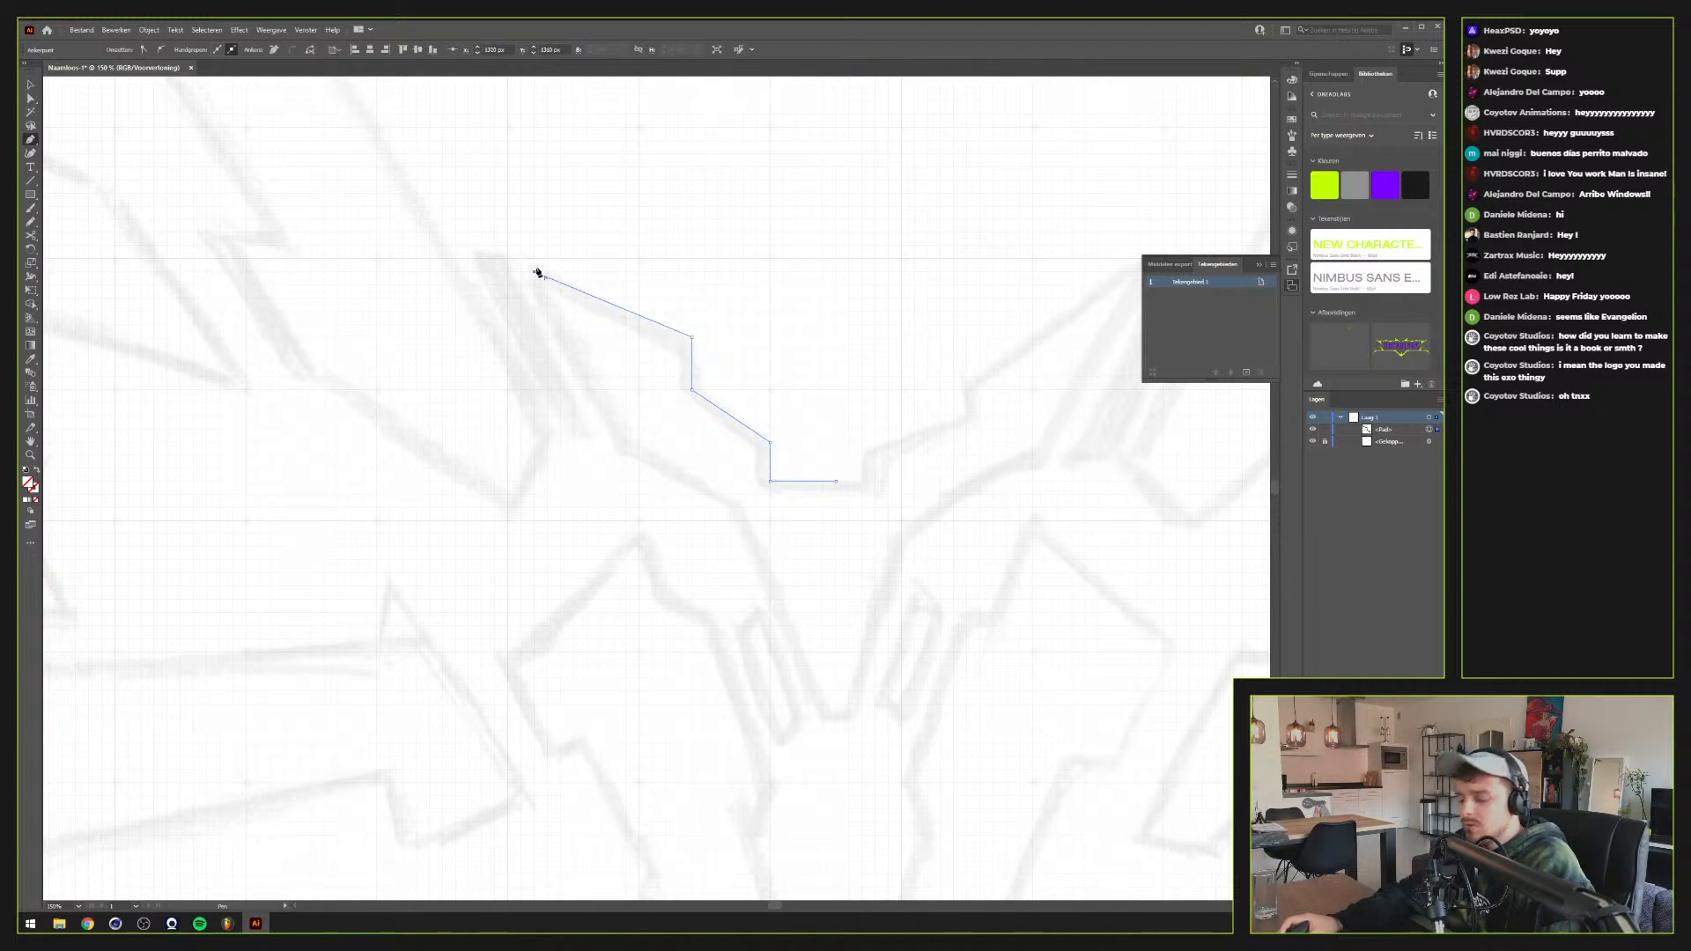
{"action": "key", "text": "b"}
{"action": "mouse_move", "coordinate": [538, 269]}
{"action": "left_mouse_down"}
{"action": "mouse_move", "coordinate": [822, 332]}
{"action": "mouse_move", "coordinate": [760, 333]}
{"action": "mouse_move", "coordinate": [811, 358]}
{"action": "mouse_move", "coordinate": [566, 568]}
{"action": "left_mouse_up"}
{"action": "key", "text": "v"}
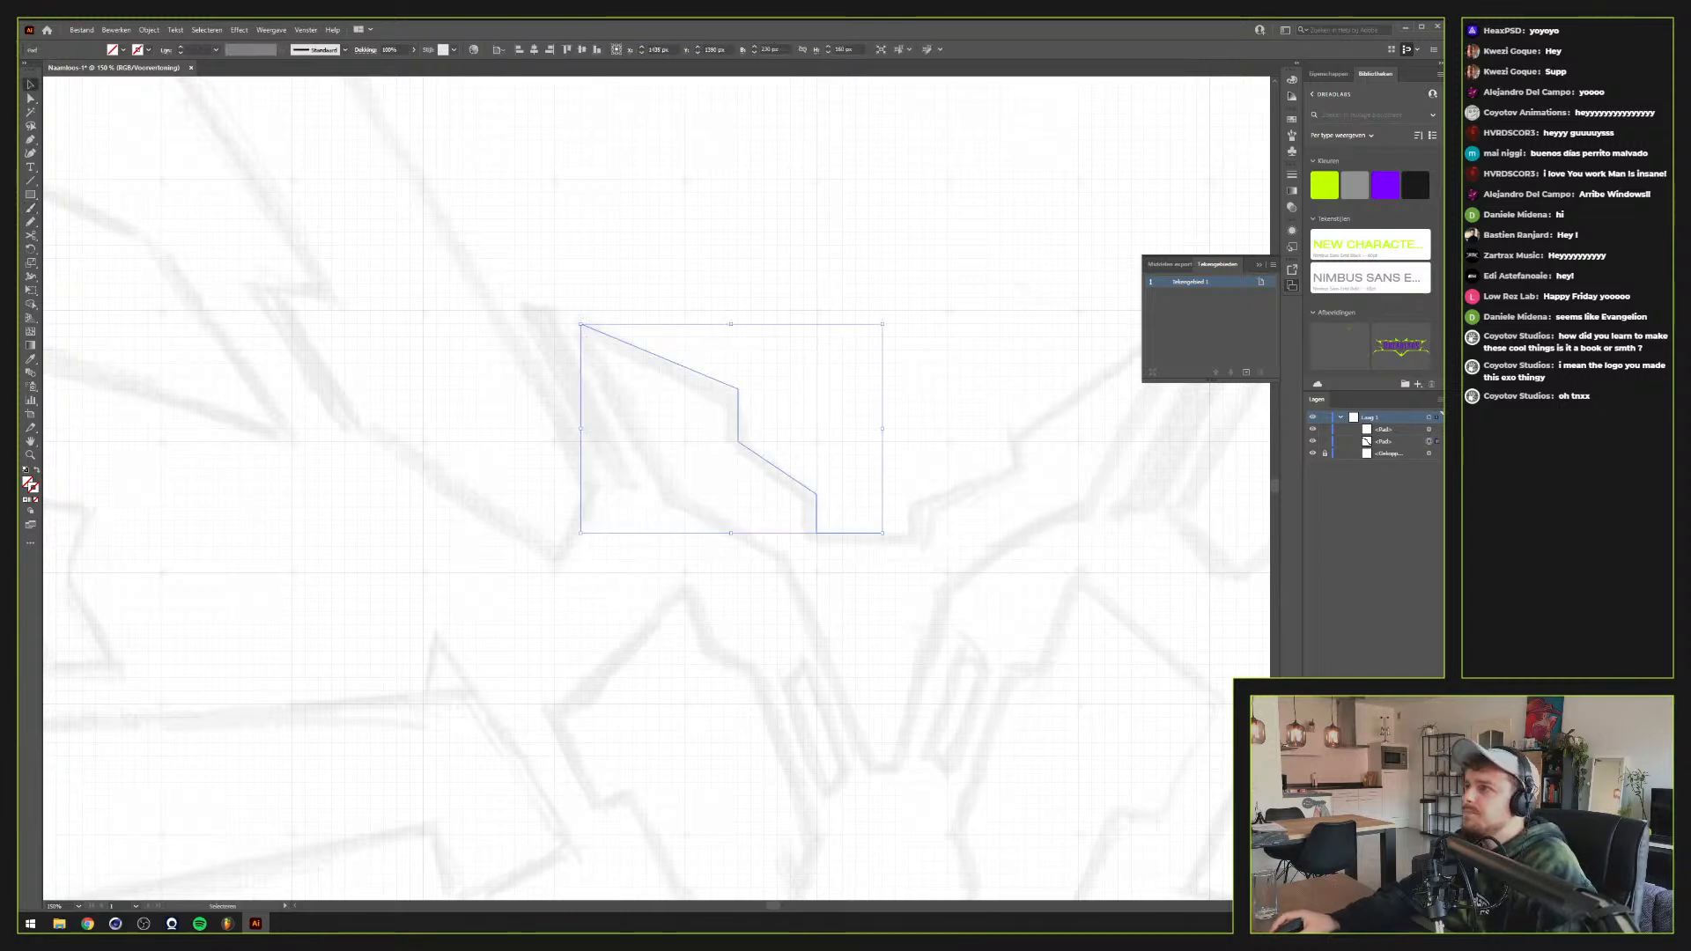
Dock the Color panel beside the Libraries panel and give the traced path a black stroke without fill
{"action": "left_click", "coordinate": [1340, 76]}
{"action": "left_click", "coordinate": [1290, 97]}
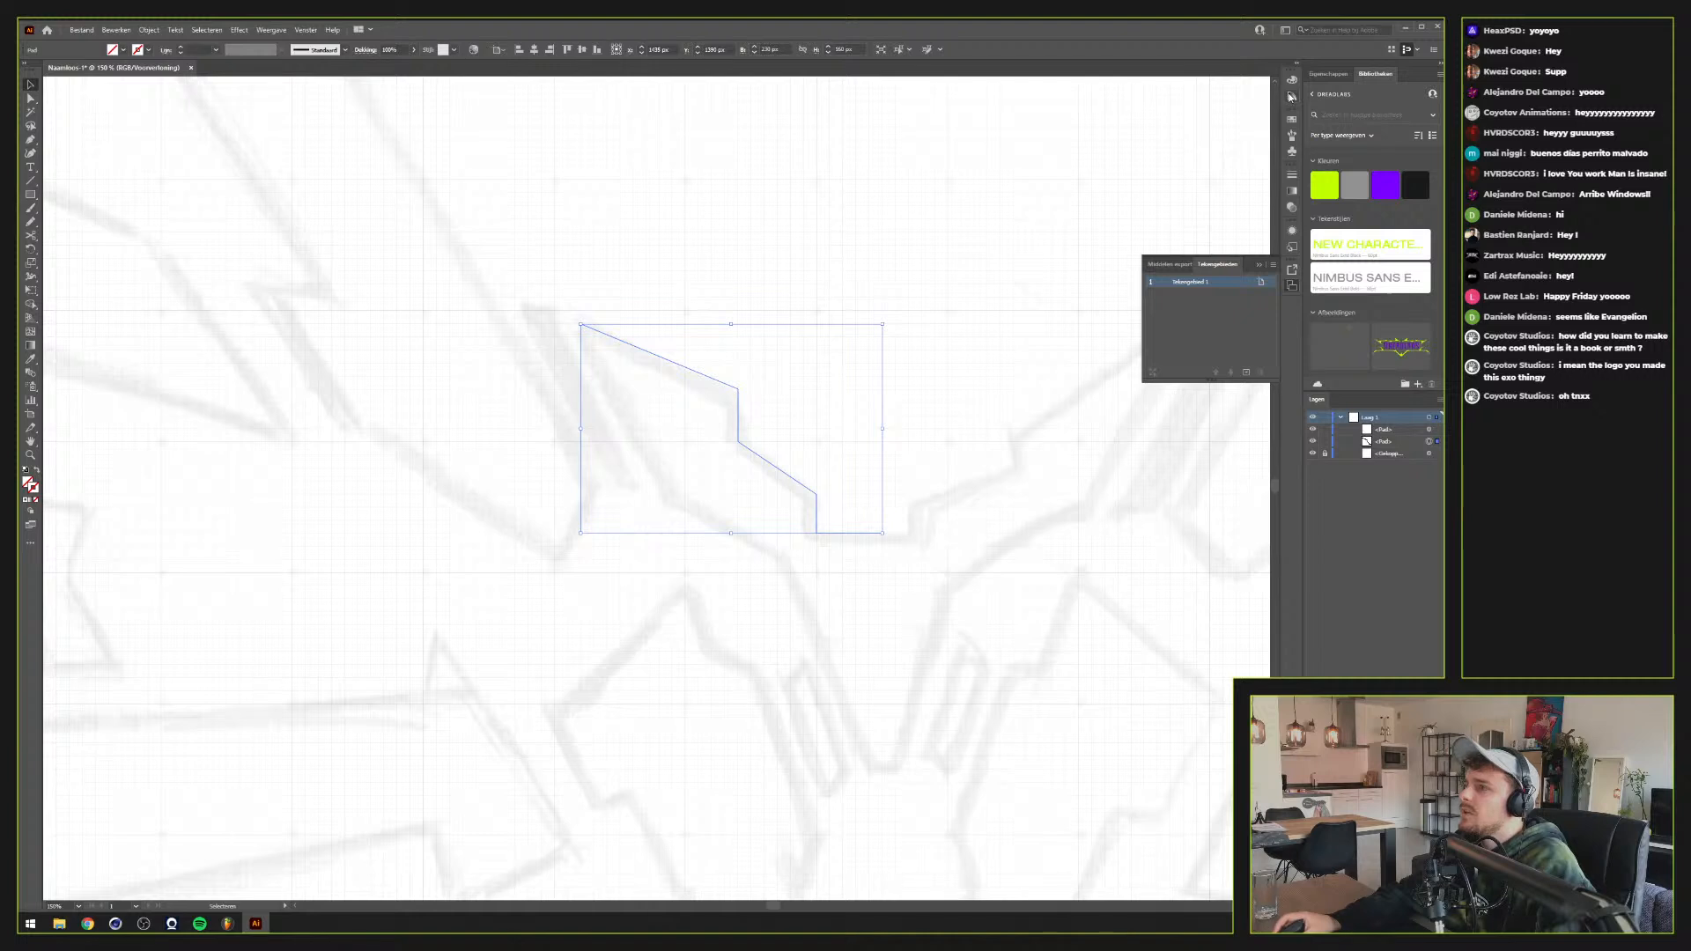
{"action": "left_click_drag", "start_coordinate": [1292, 82], "coordinate": [1419, 77]}
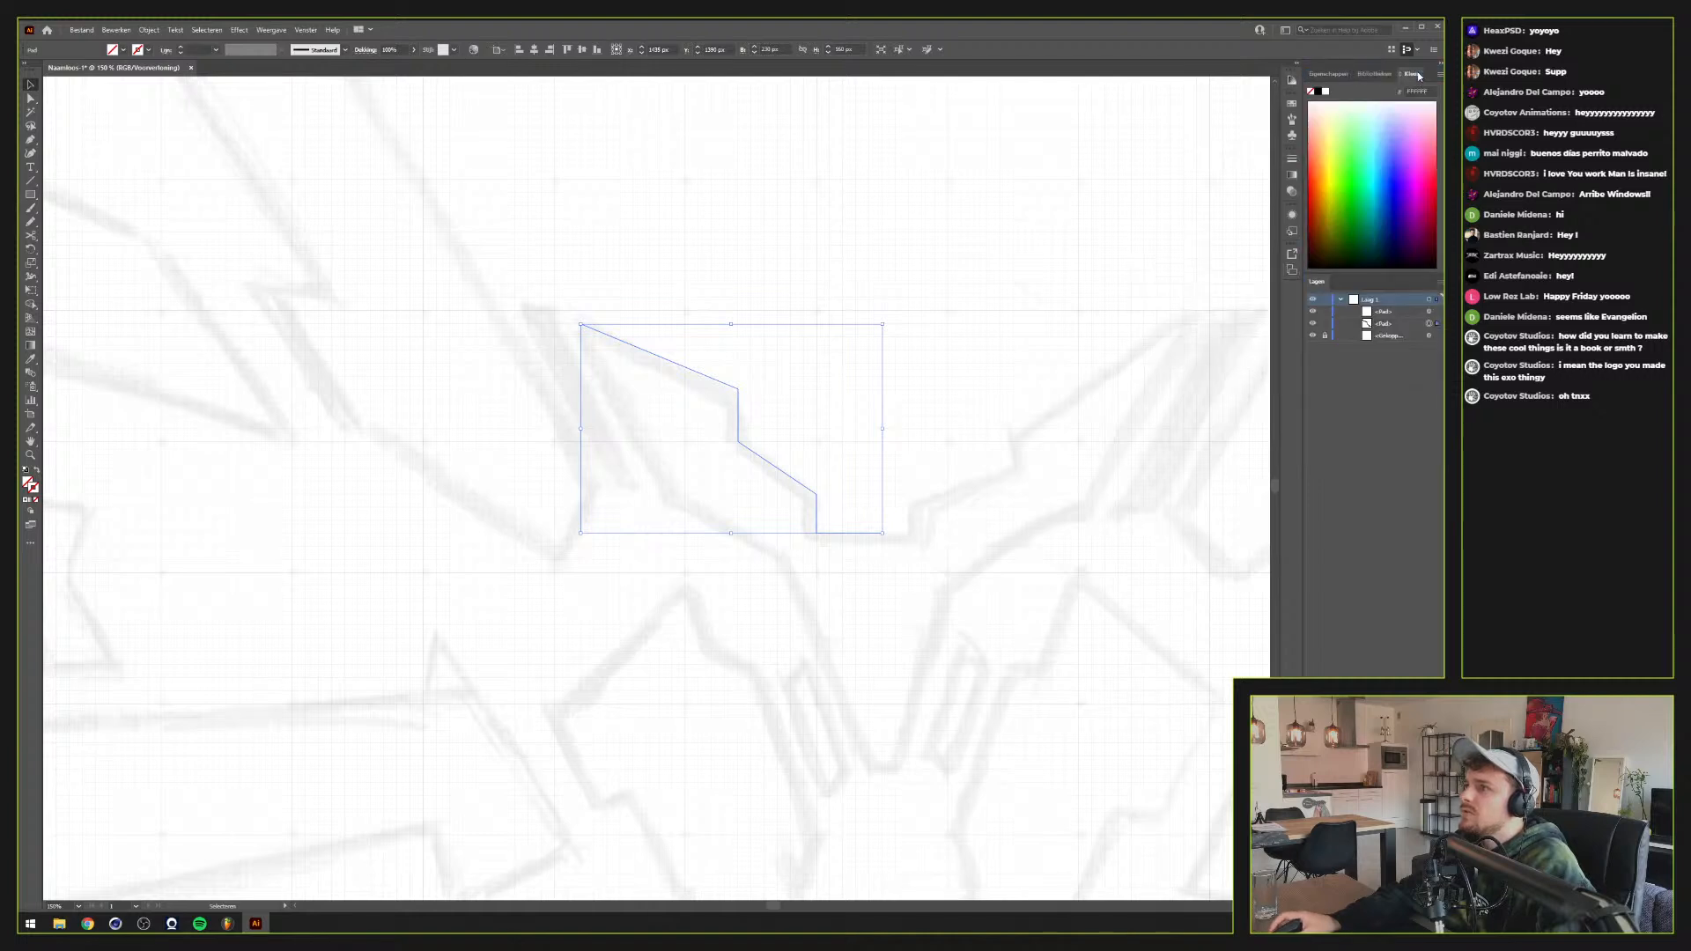
{"action": "mouse_move", "coordinate": [1359, 149]}
{"action": "left_mouse_down"}
{"action": "mouse_move", "coordinate": [1219, 377]}
{"action": "mouse_move", "coordinate": [1181, 374]}
{"action": "left_mouse_up"}
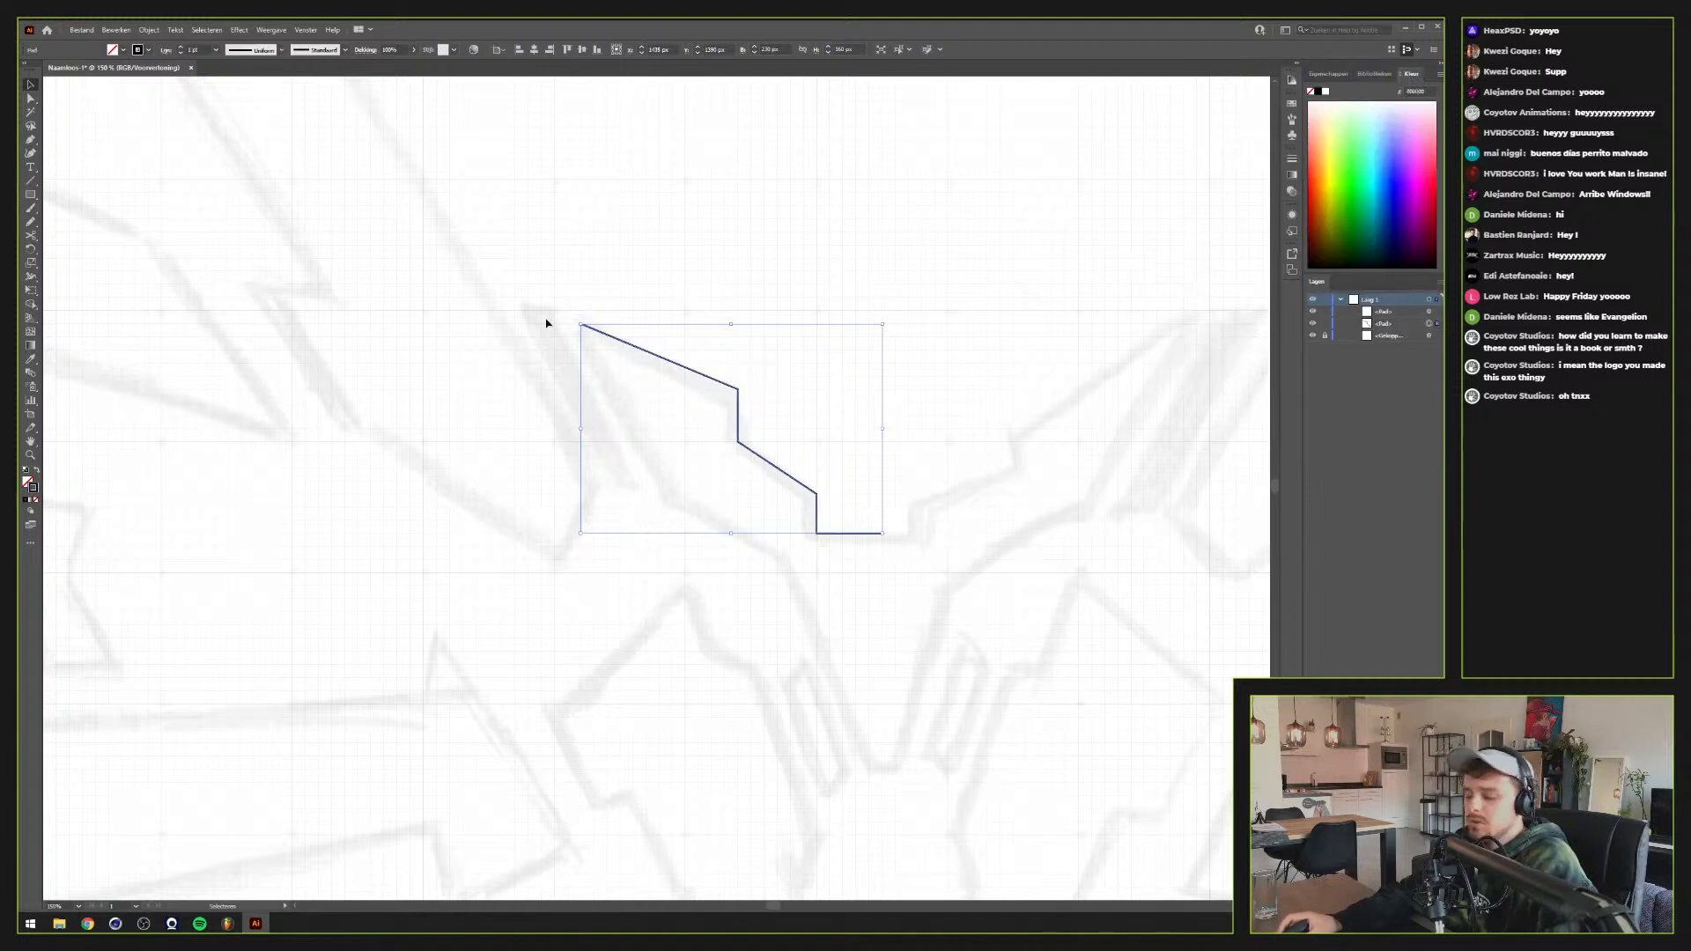
{"action": "left_click", "coordinate": [500, 328]}
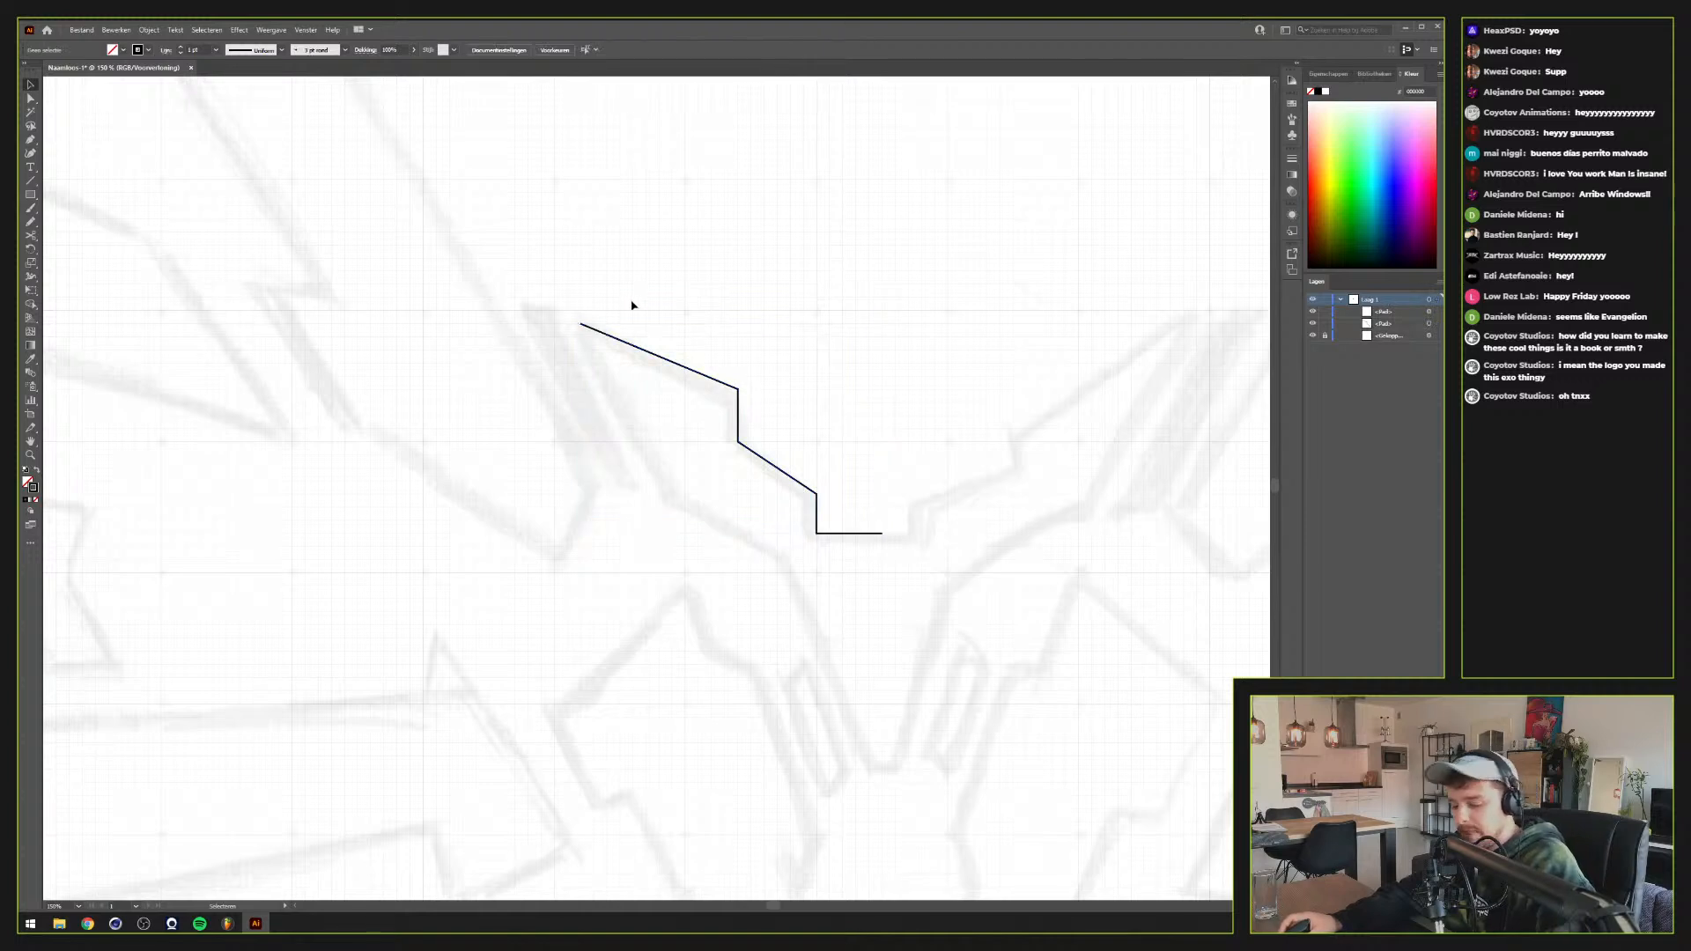
Move the anchor point at the traced path's outer end up and slightly left to steepen its last segment
{"action": "key", "text": "a"}
{"action": "left_click", "coordinate": [580, 325]}
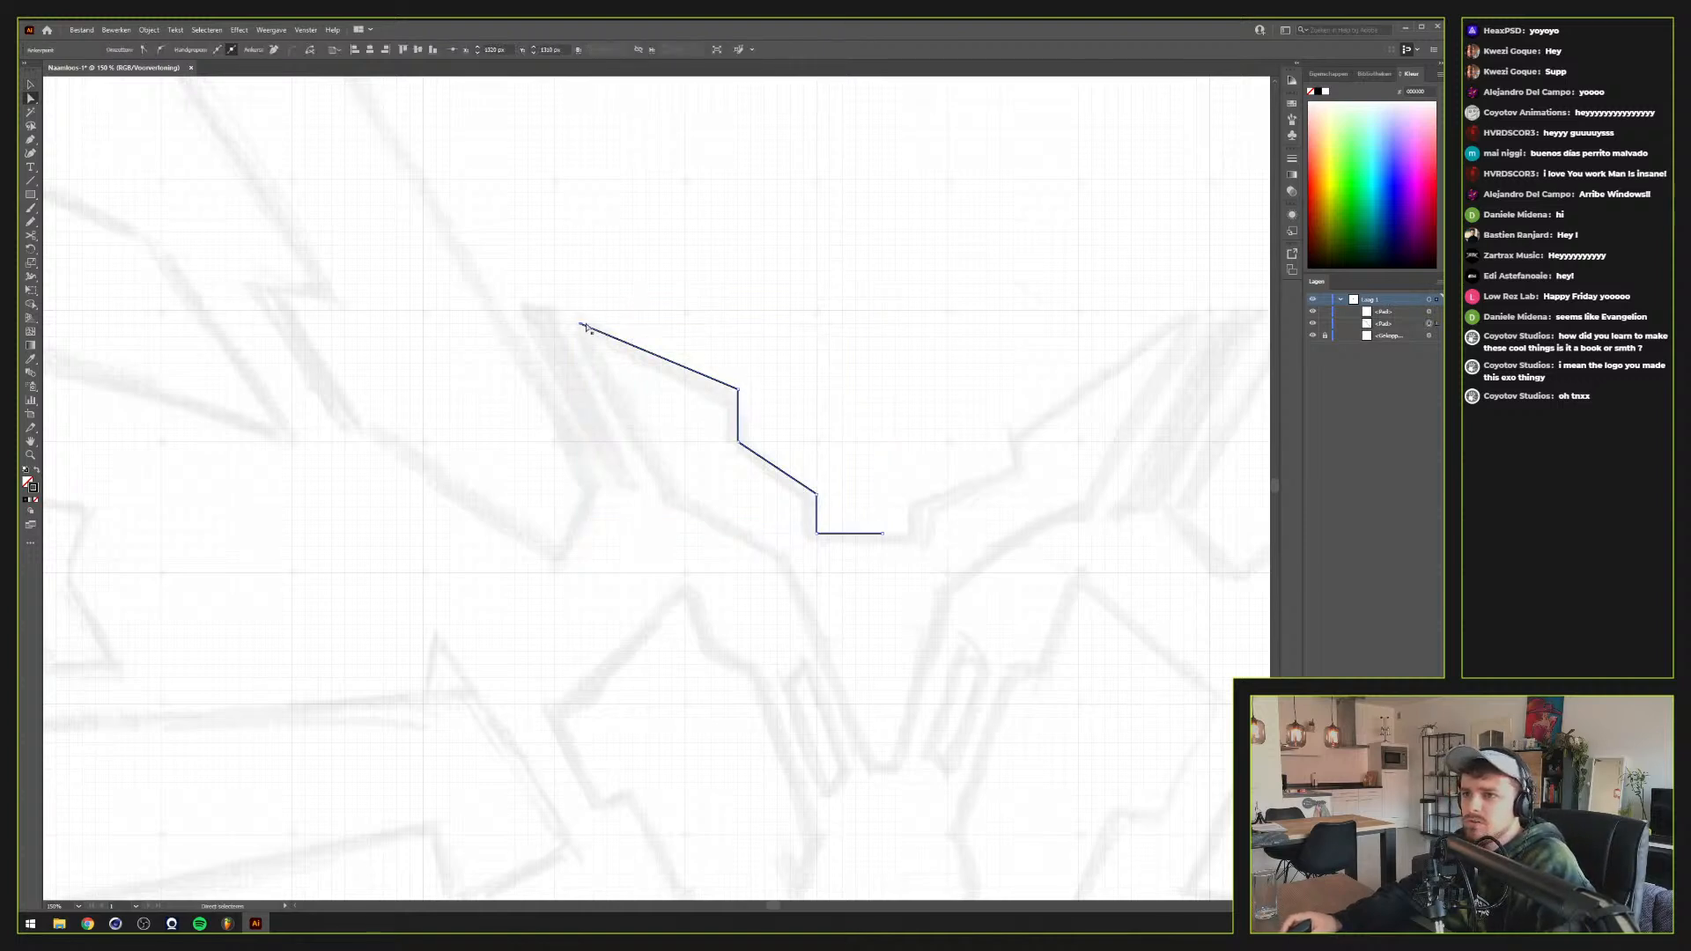
{"action": "left_click_drag", "start_coordinate": [580, 325], "coordinate": [568, 299]}
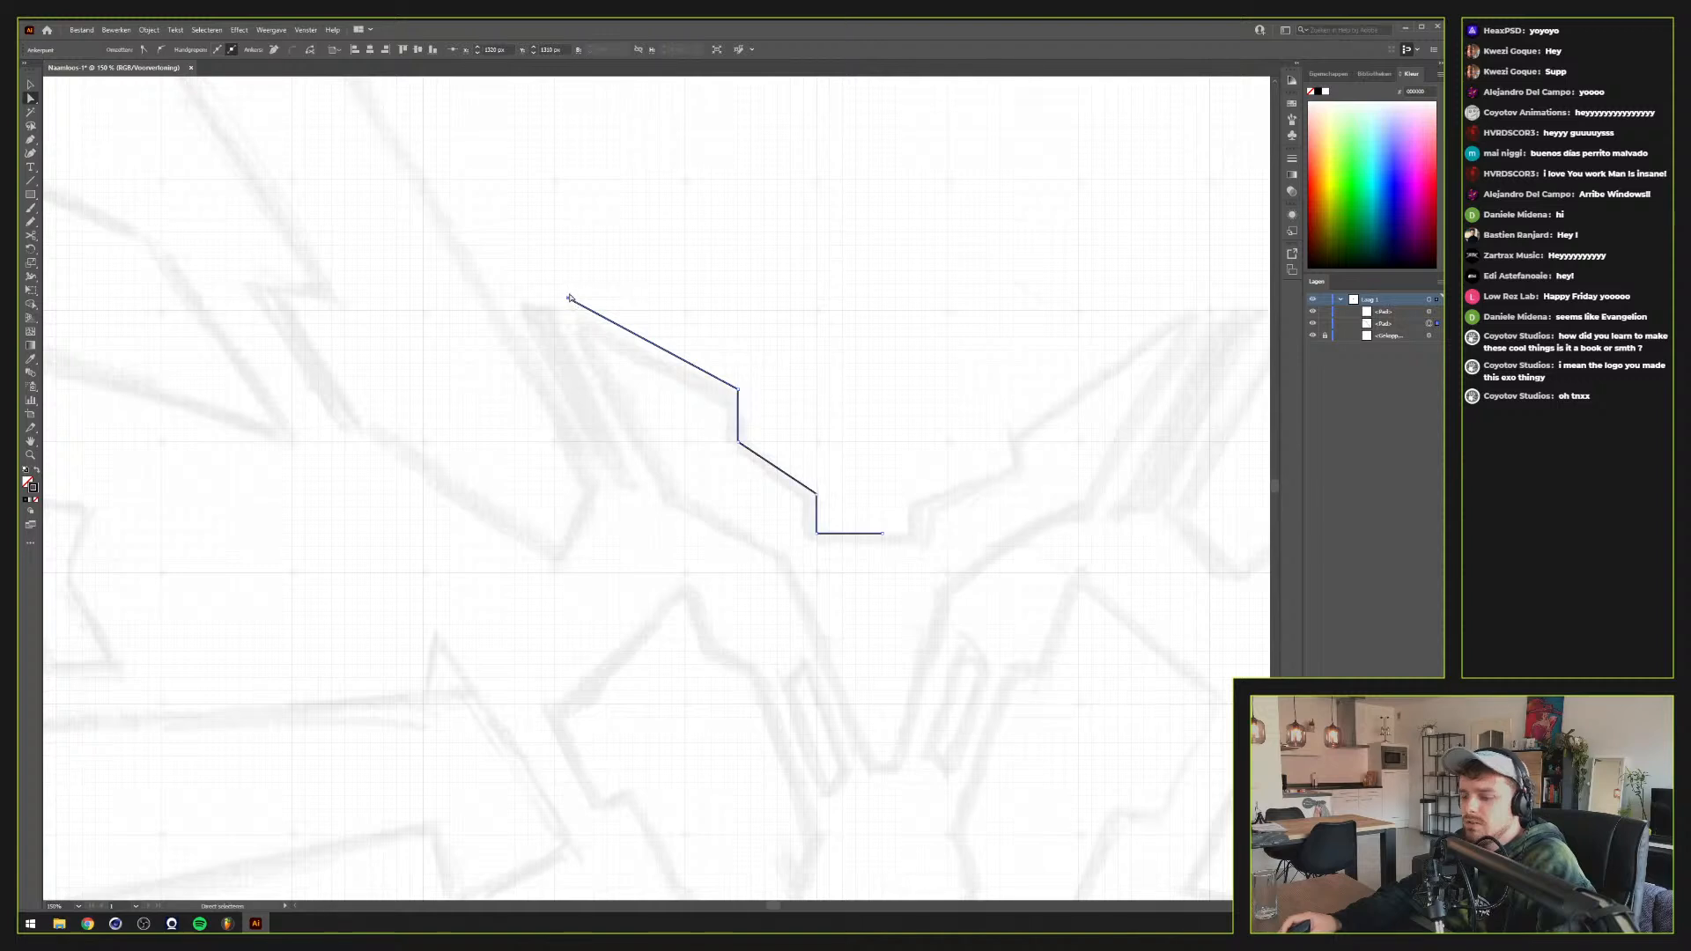
{"action": "key", "text": "v"}
{"action": "left_click", "coordinate": [860, 324]}
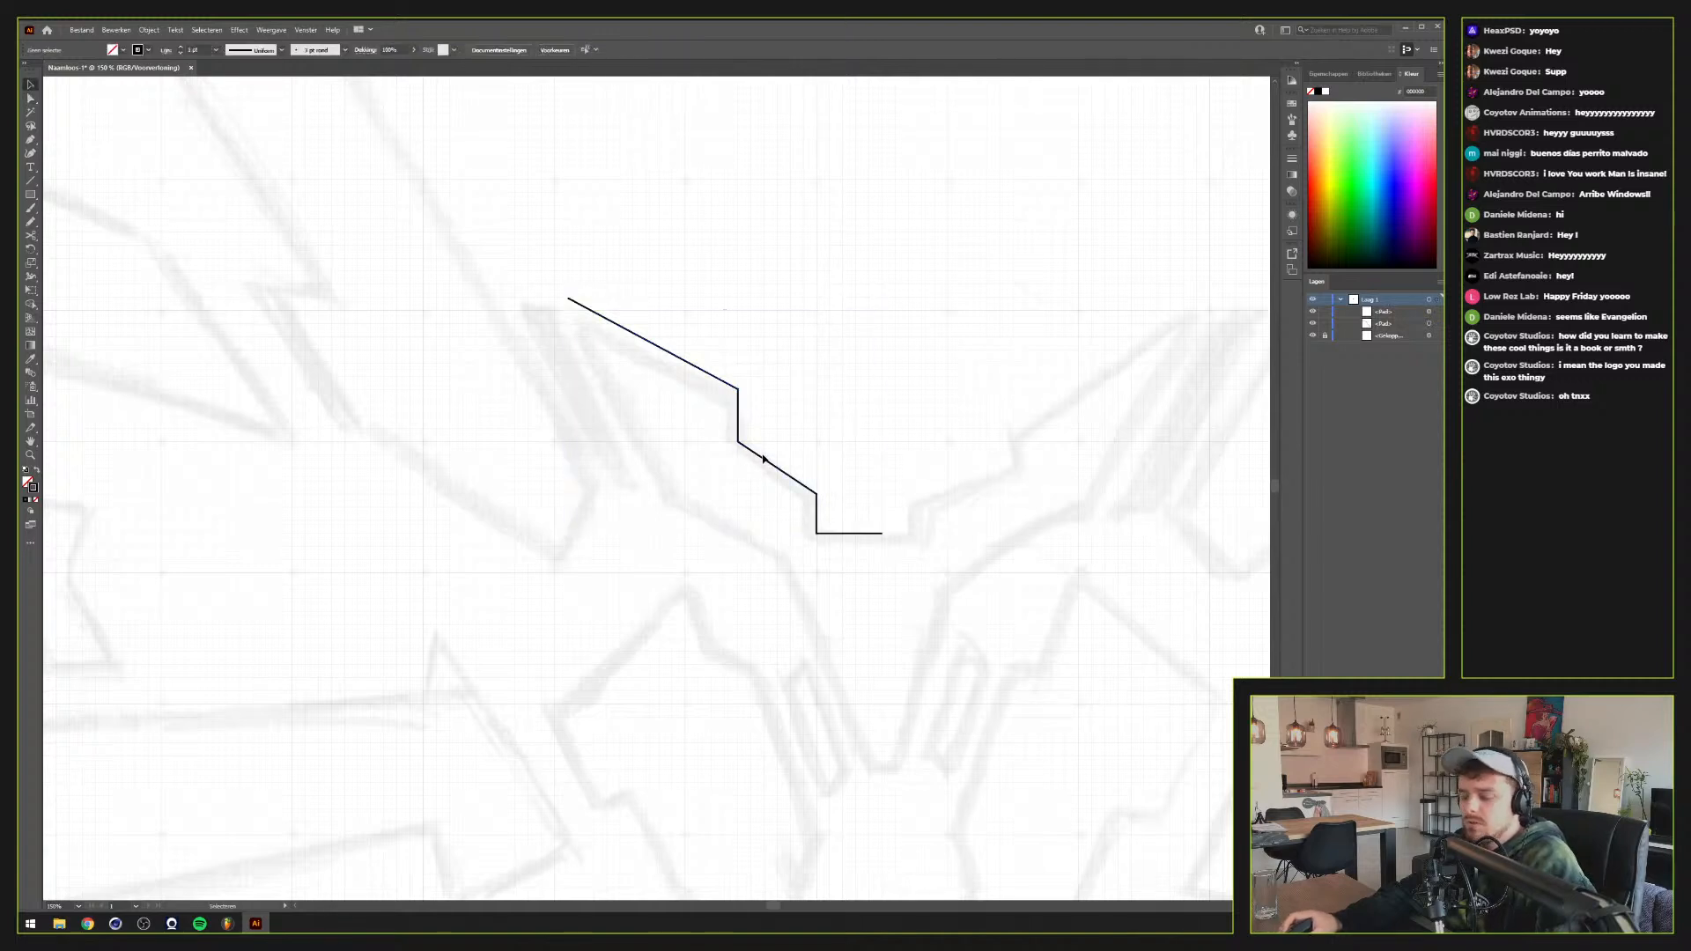
Duplicate the stepped path up and to the left so the copy's diagonal meets the original's upper corner
{"action": "left_click_drag", "start_coordinate": [766, 462], "coordinate": [681, 356]}
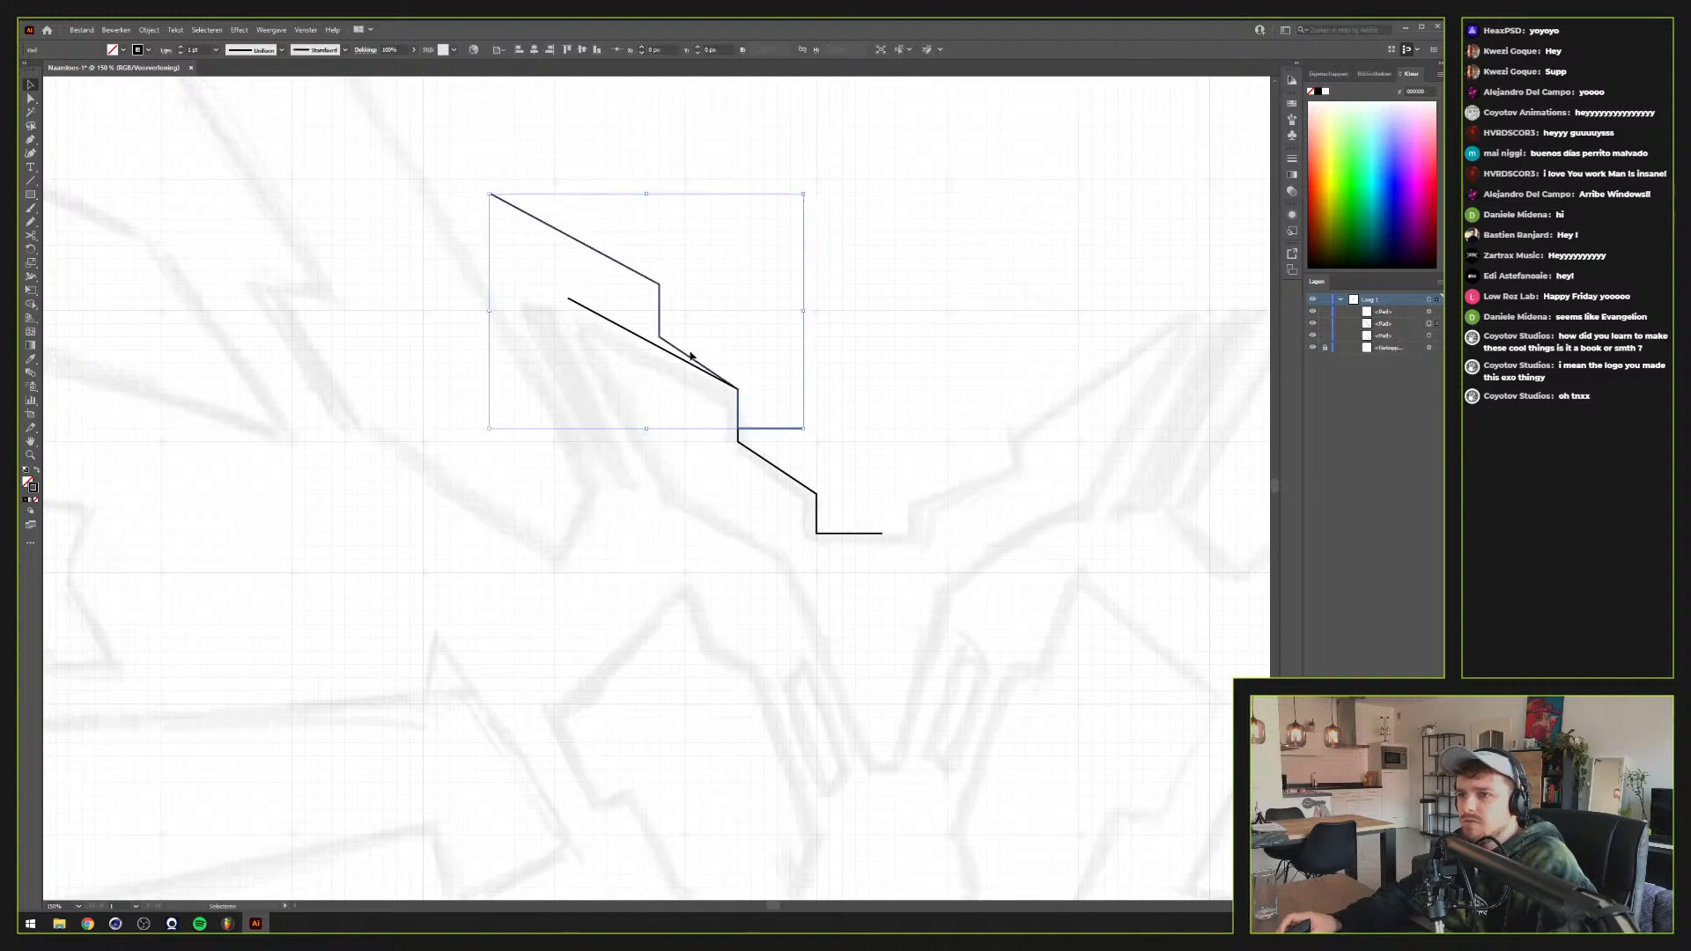
{"action": "left_click", "coordinate": [604, 364]}
{"action": "key", "text": "a"}
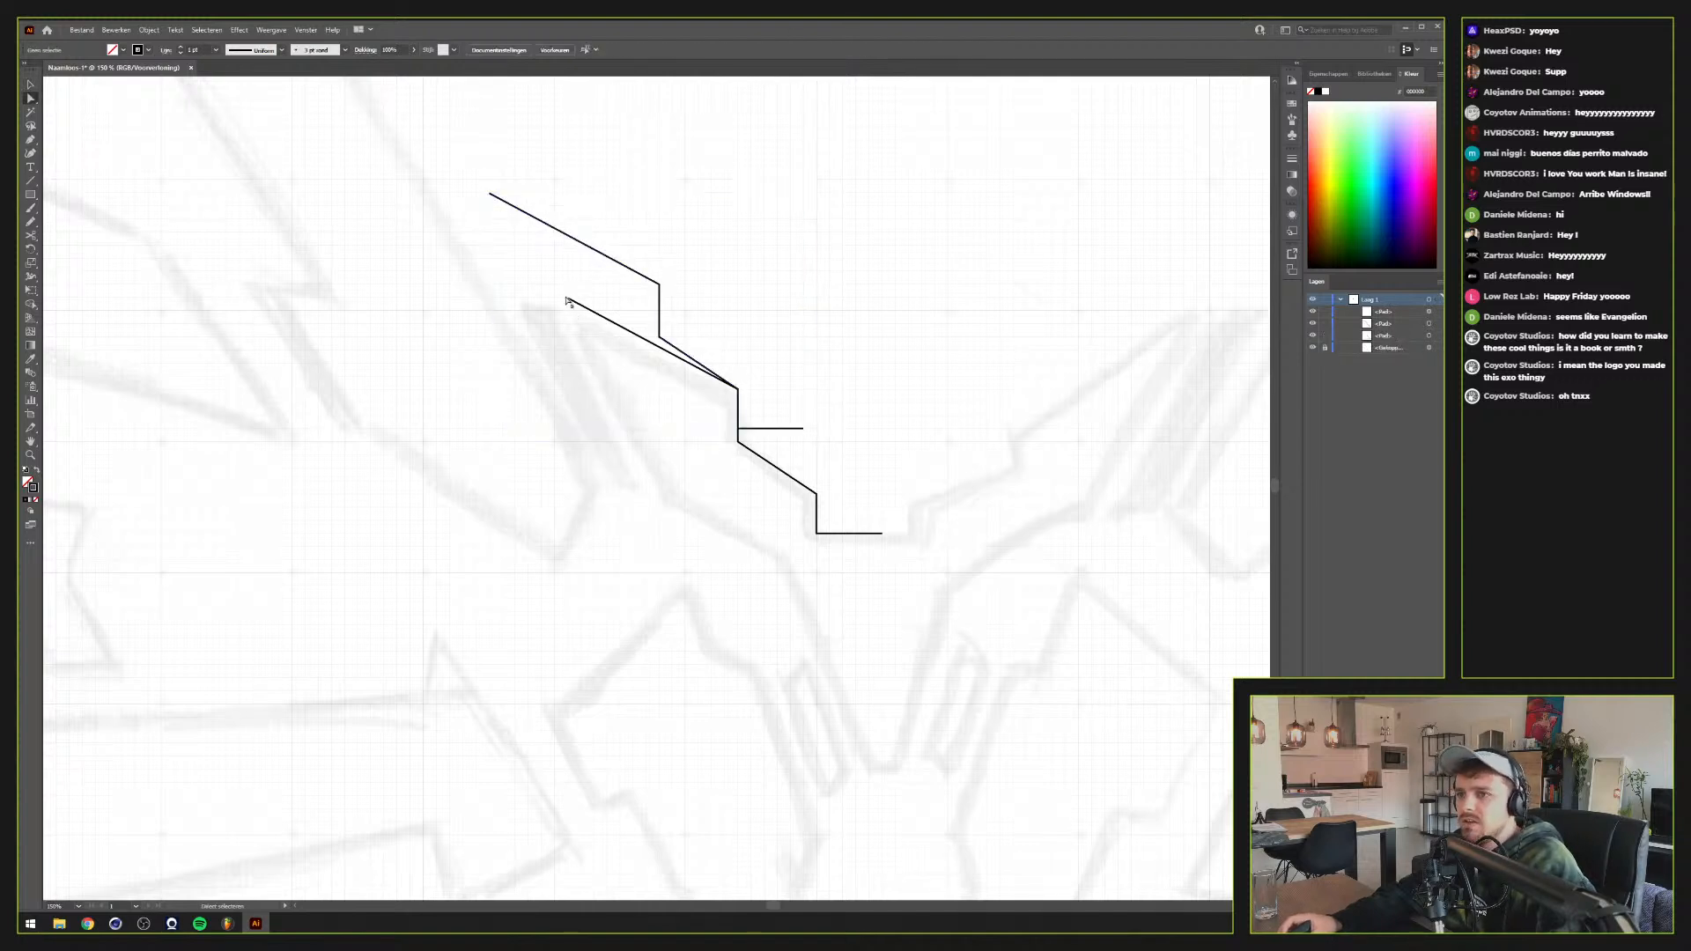
Move the original path's outer end anchor onto the duplicate's diagonal and delete the duplicate stepped path
{"action": "left_click_drag", "start_coordinate": [566, 298], "coordinate": [618, 311]}
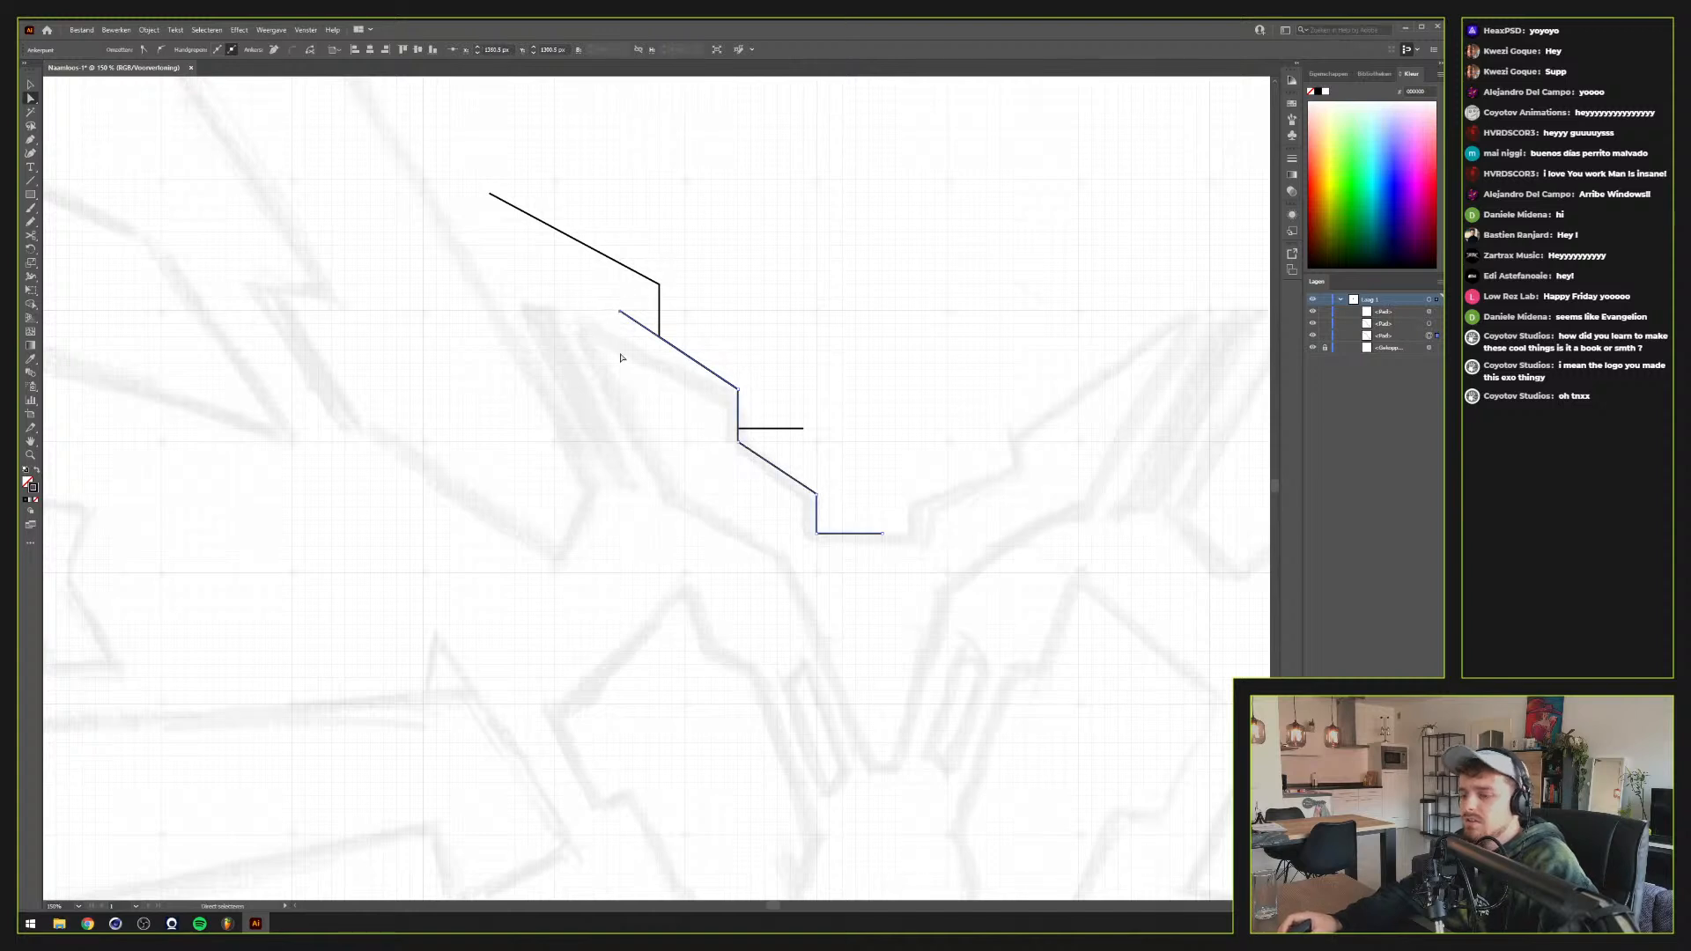
{"action": "key", "text": "v"}
{"action": "left_click", "coordinate": [594, 250]}
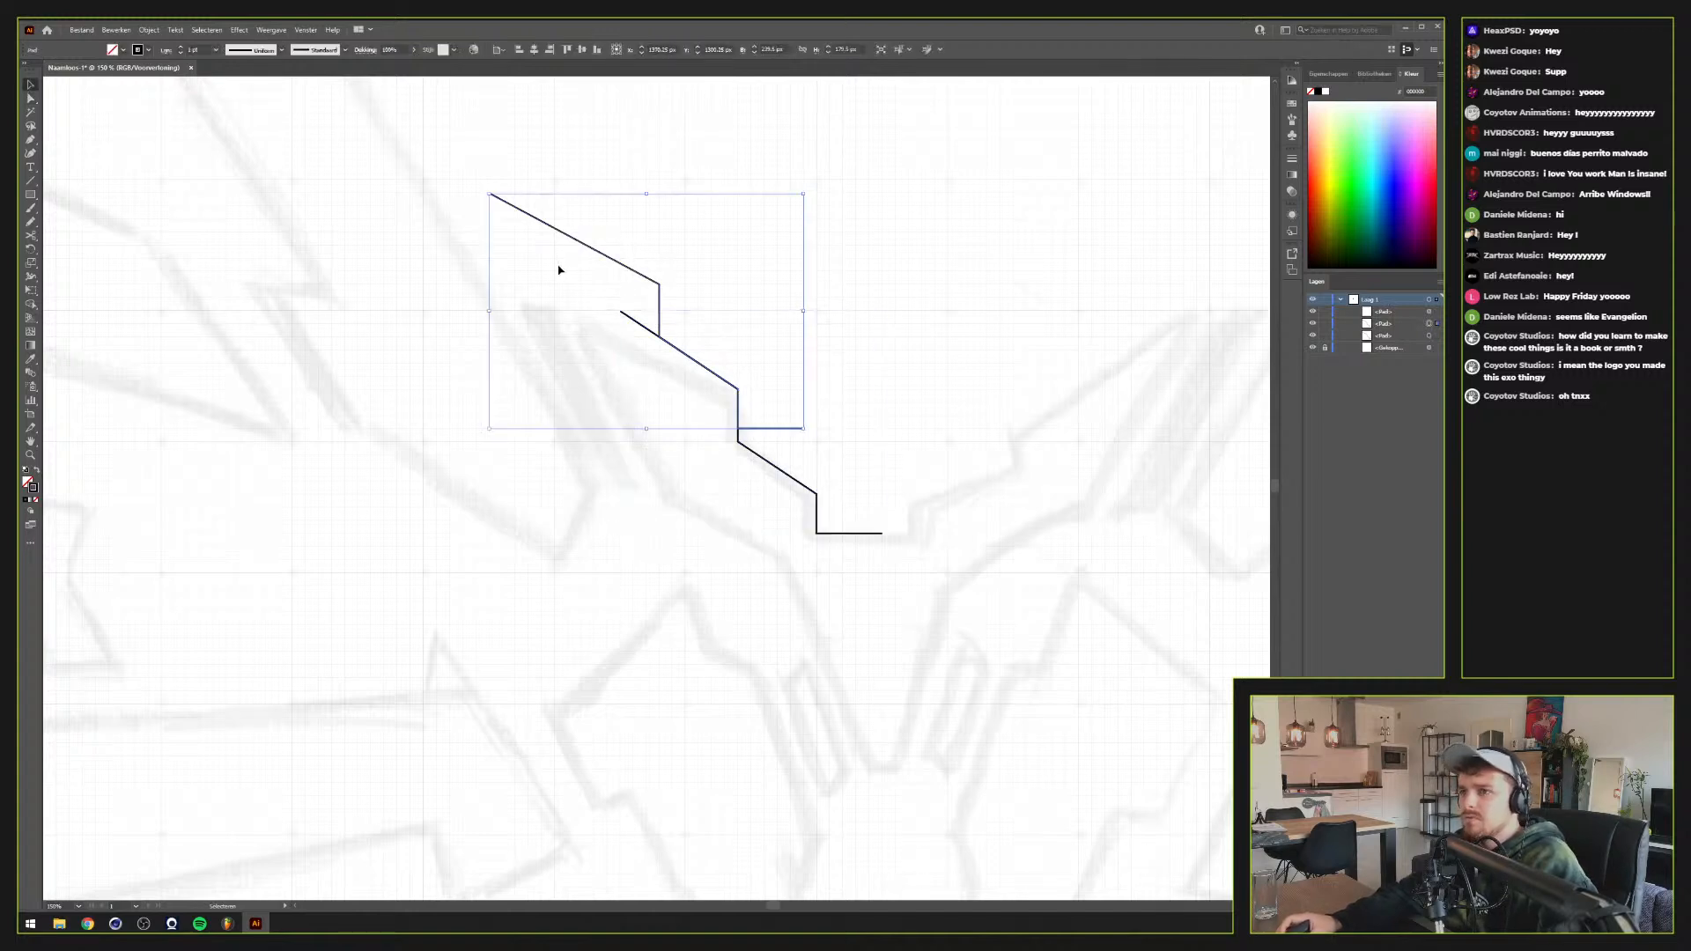
{"action": "key", "text": "Delete"}
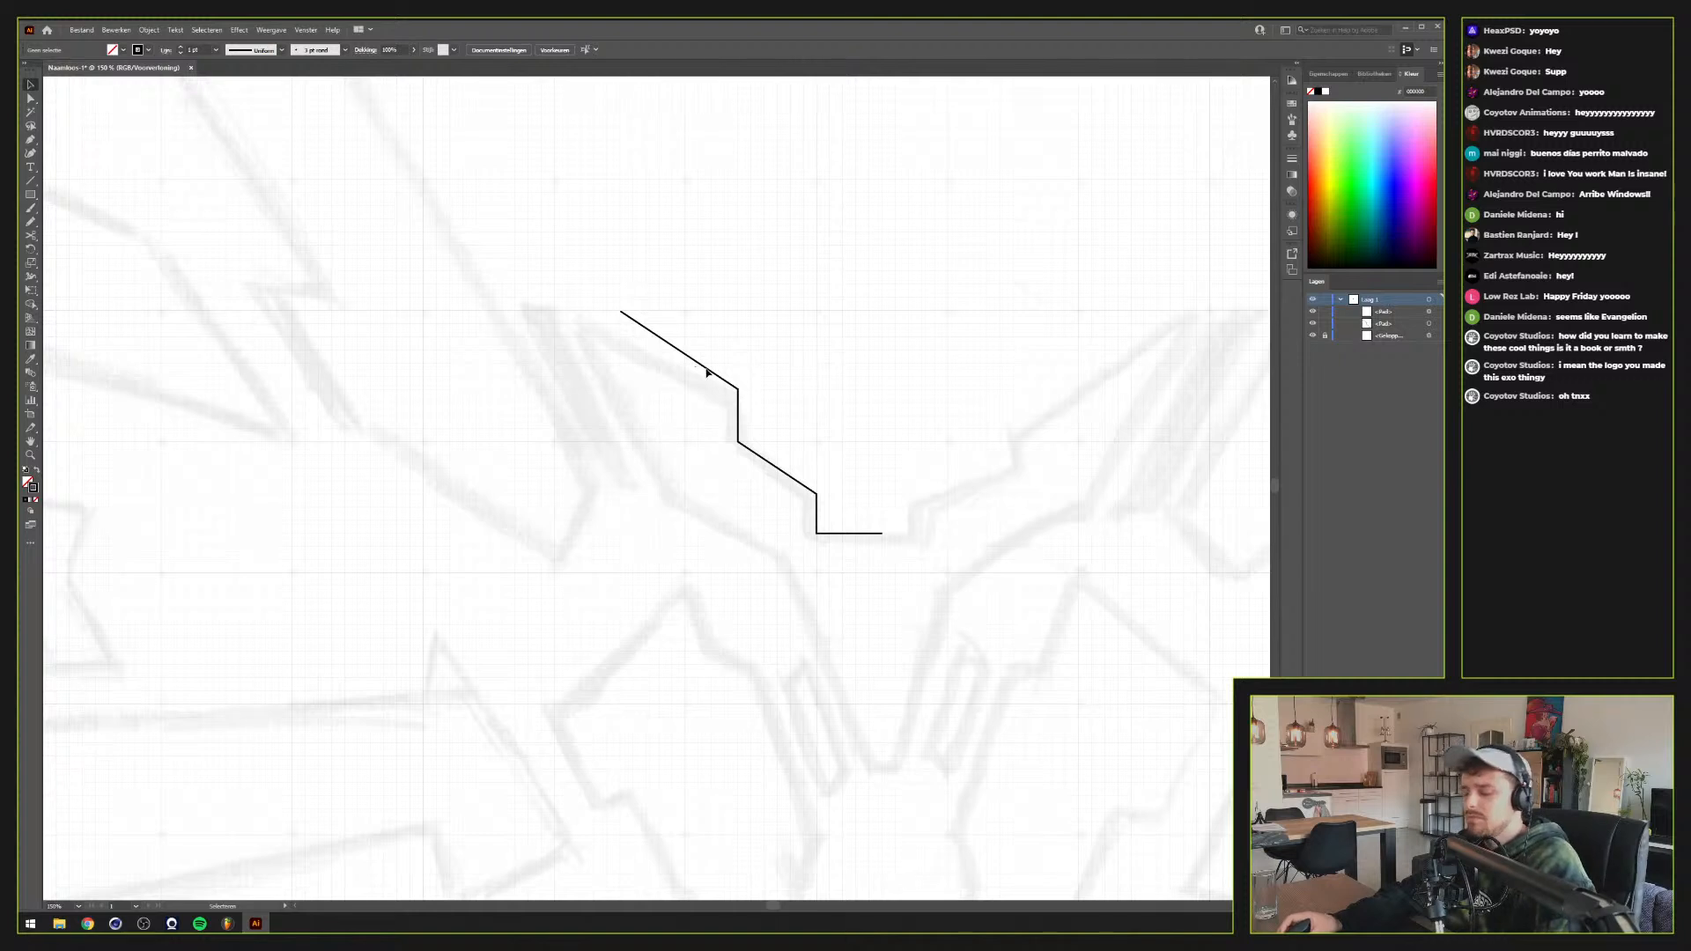
Move the path's outer end anchor down and left to the tip of the sketched central shape
{"action": "key", "text": "p"}
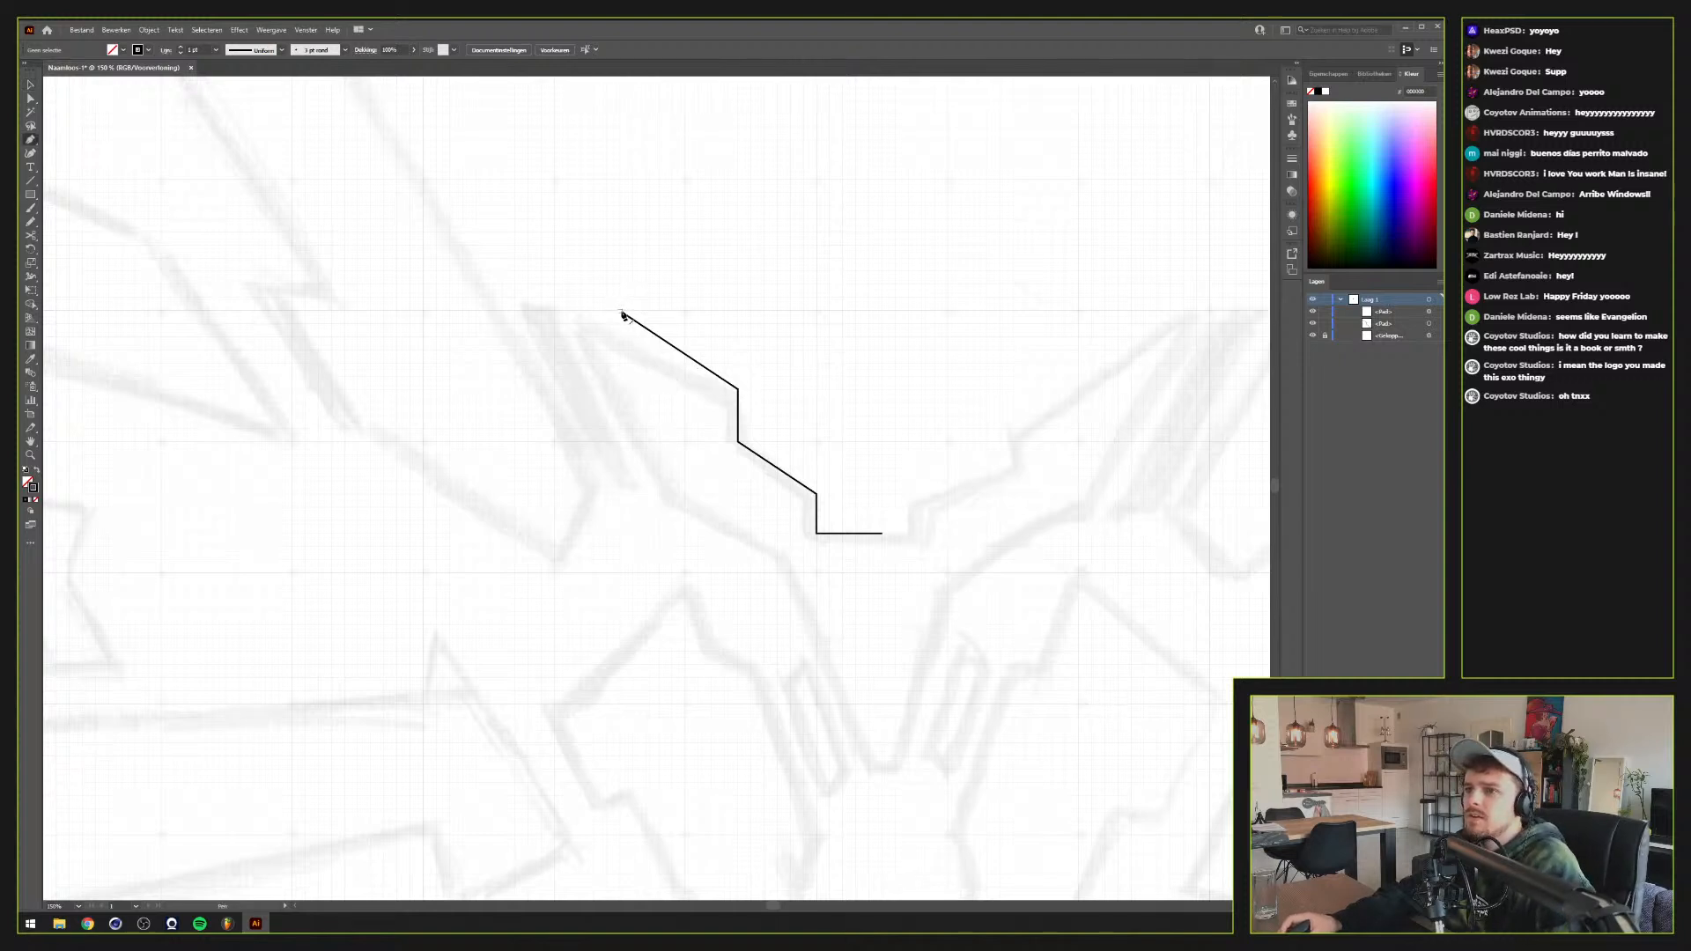
{"action": "key", "text": "a"}
{"action": "left_click_drag", "start_coordinate": [620, 316], "coordinate": [579, 327]}
Continue the path with the Pen tool from the tip along the sketch's lower edge to the bottom point on the symmetry axis
{"action": "key", "text": "p"}
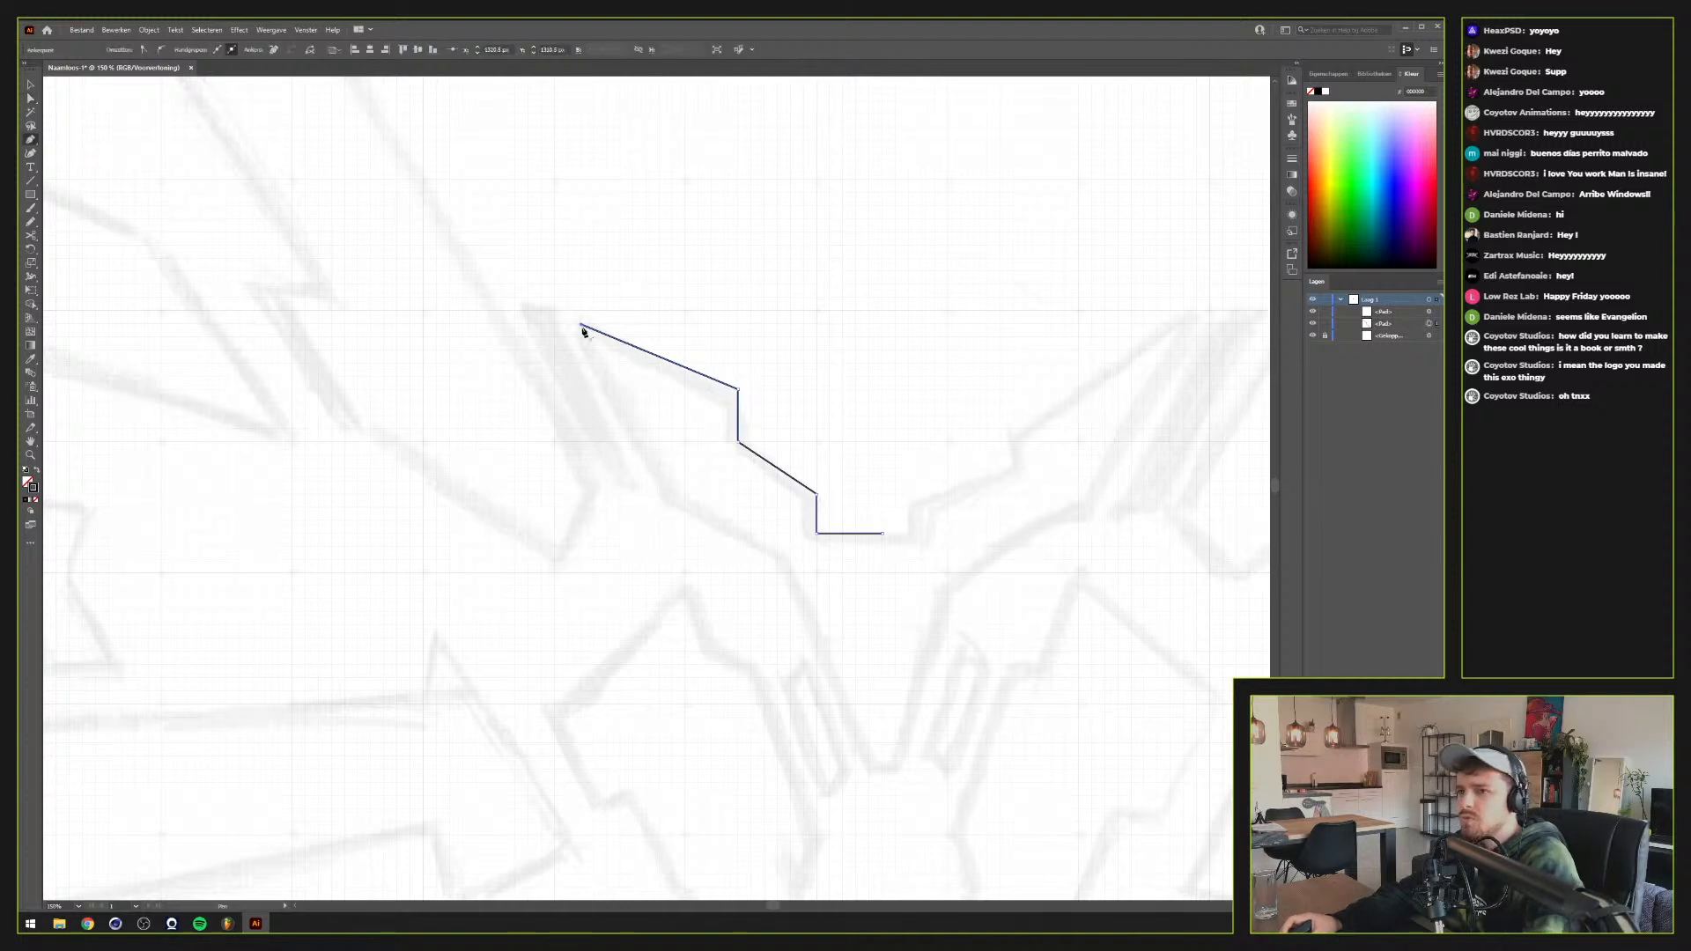
{"action": "left_click", "coordinate": [579, 326]}
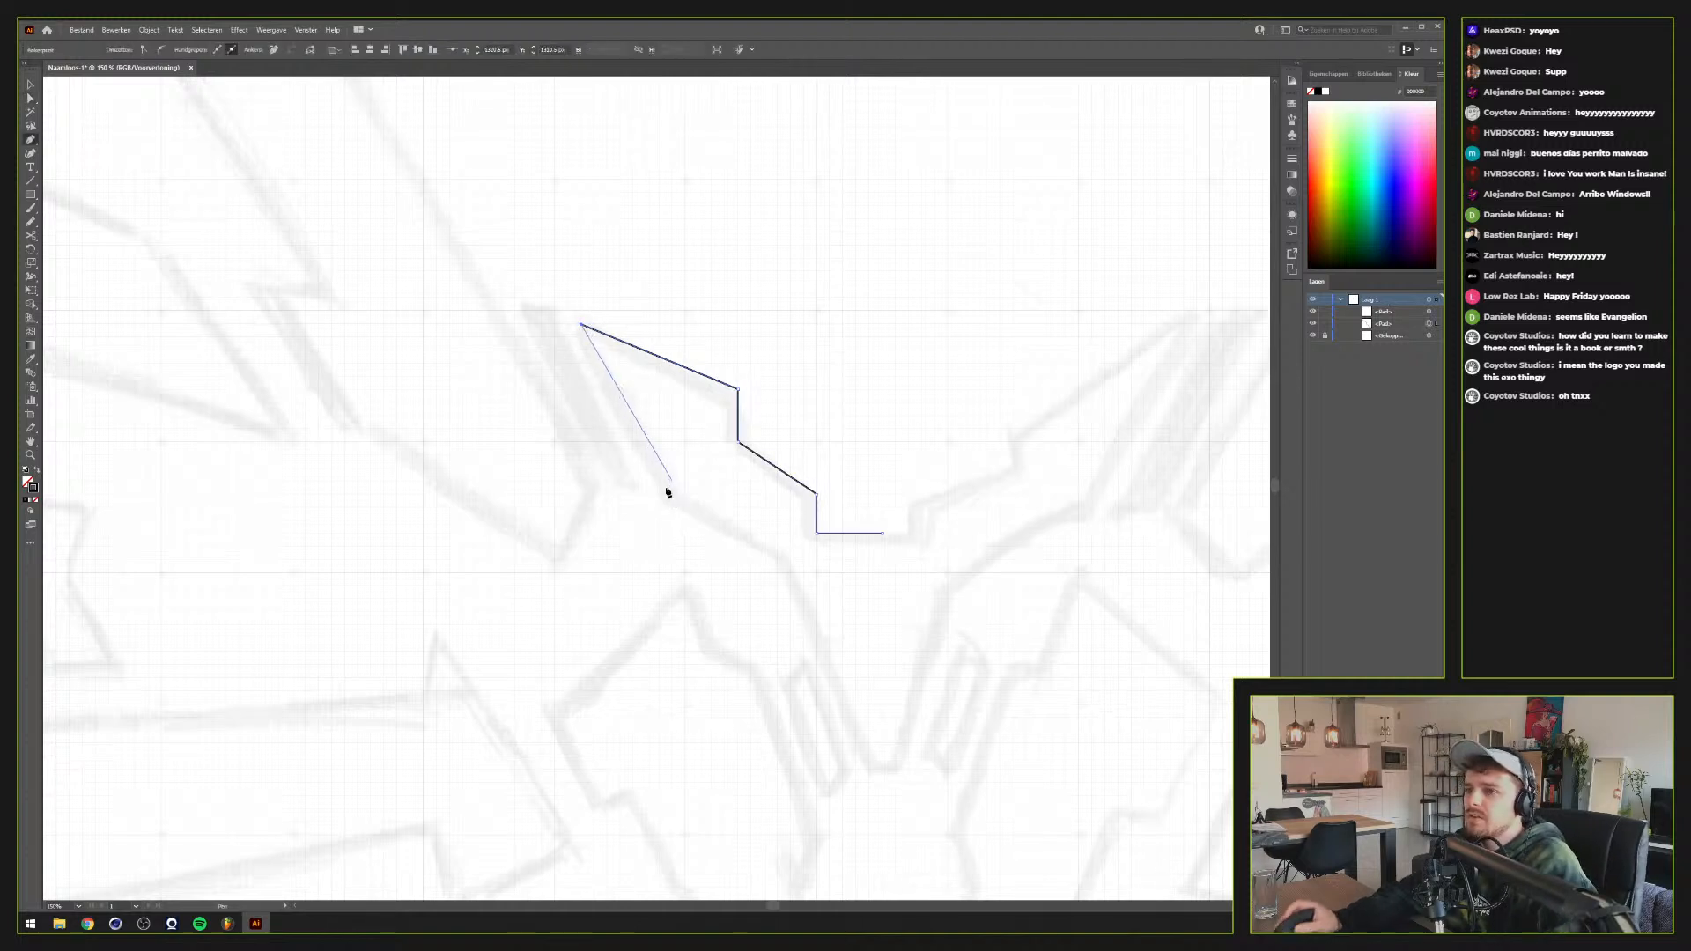
{"action": "left_click", "coordinate": [673, 507]}
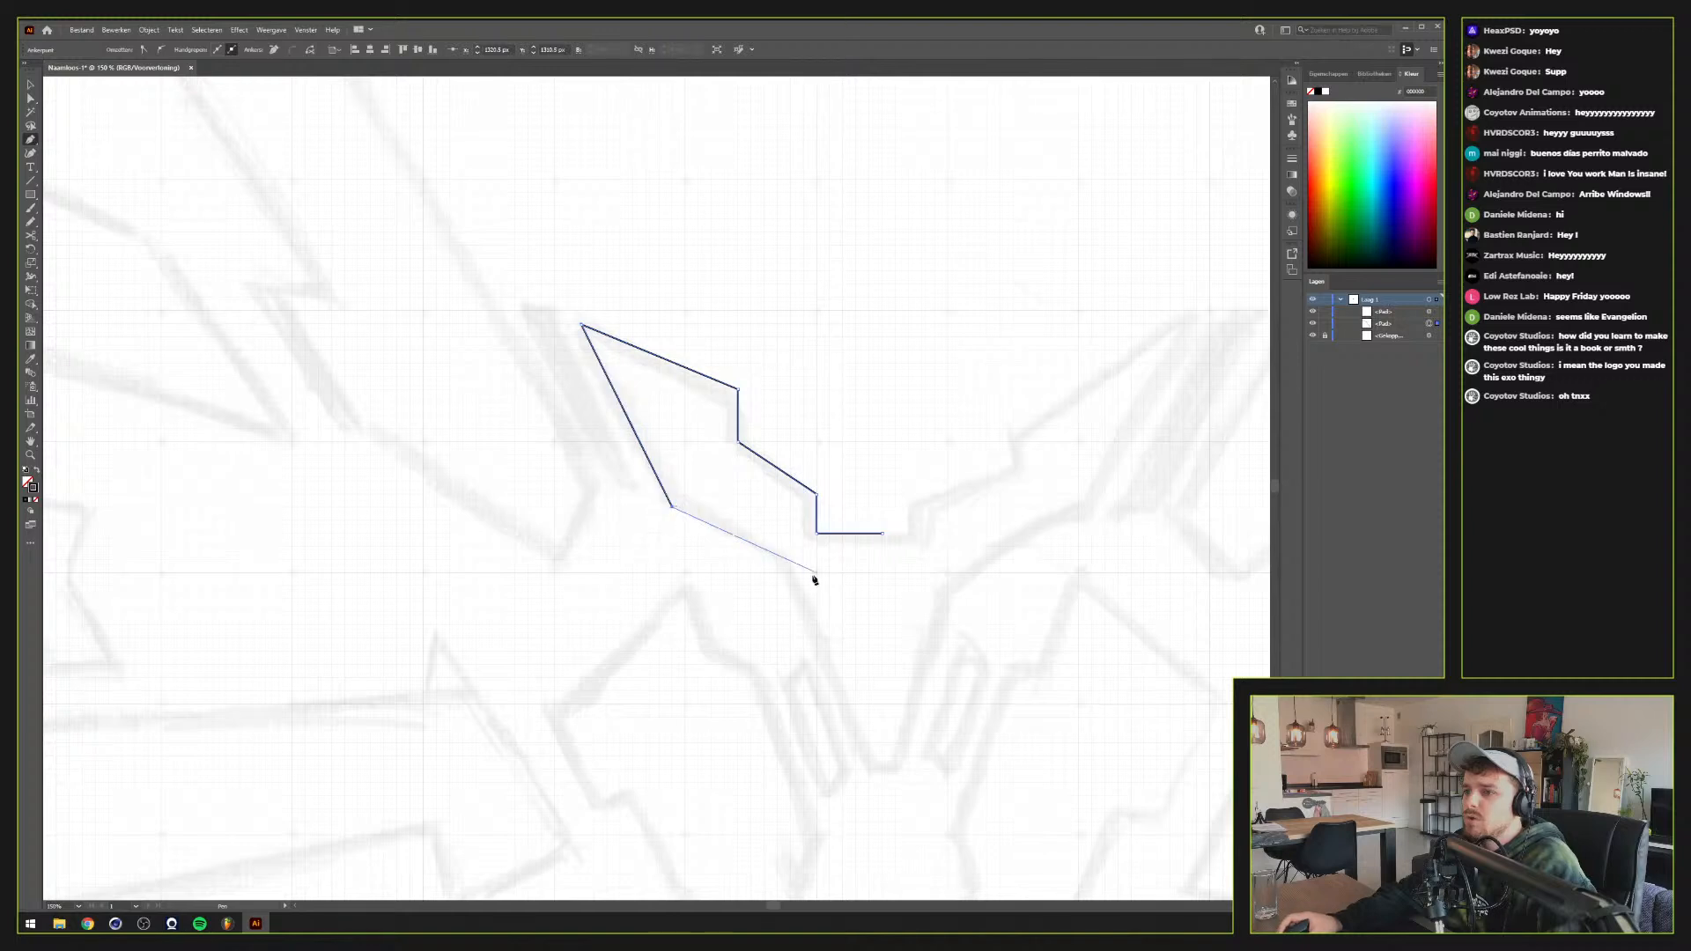
{"action": "left_click", "coordinate": [778, 560]}
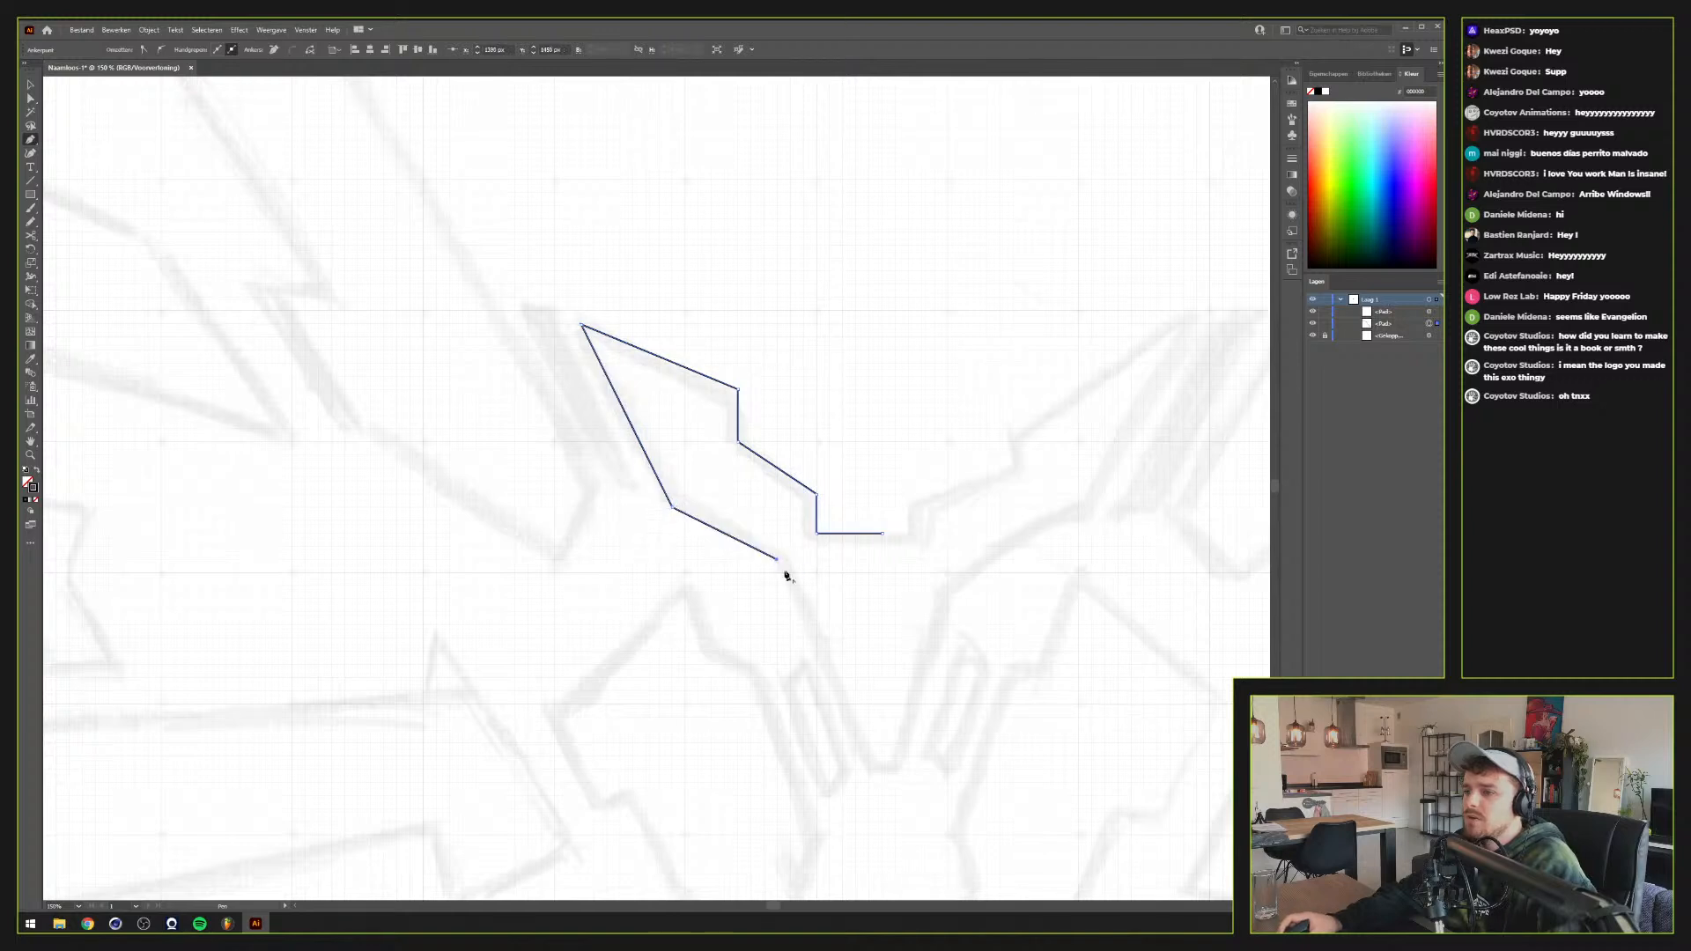
{"action": "left_click", "coordinate": [869, 770]}
{"action": "key", "text": "b"}
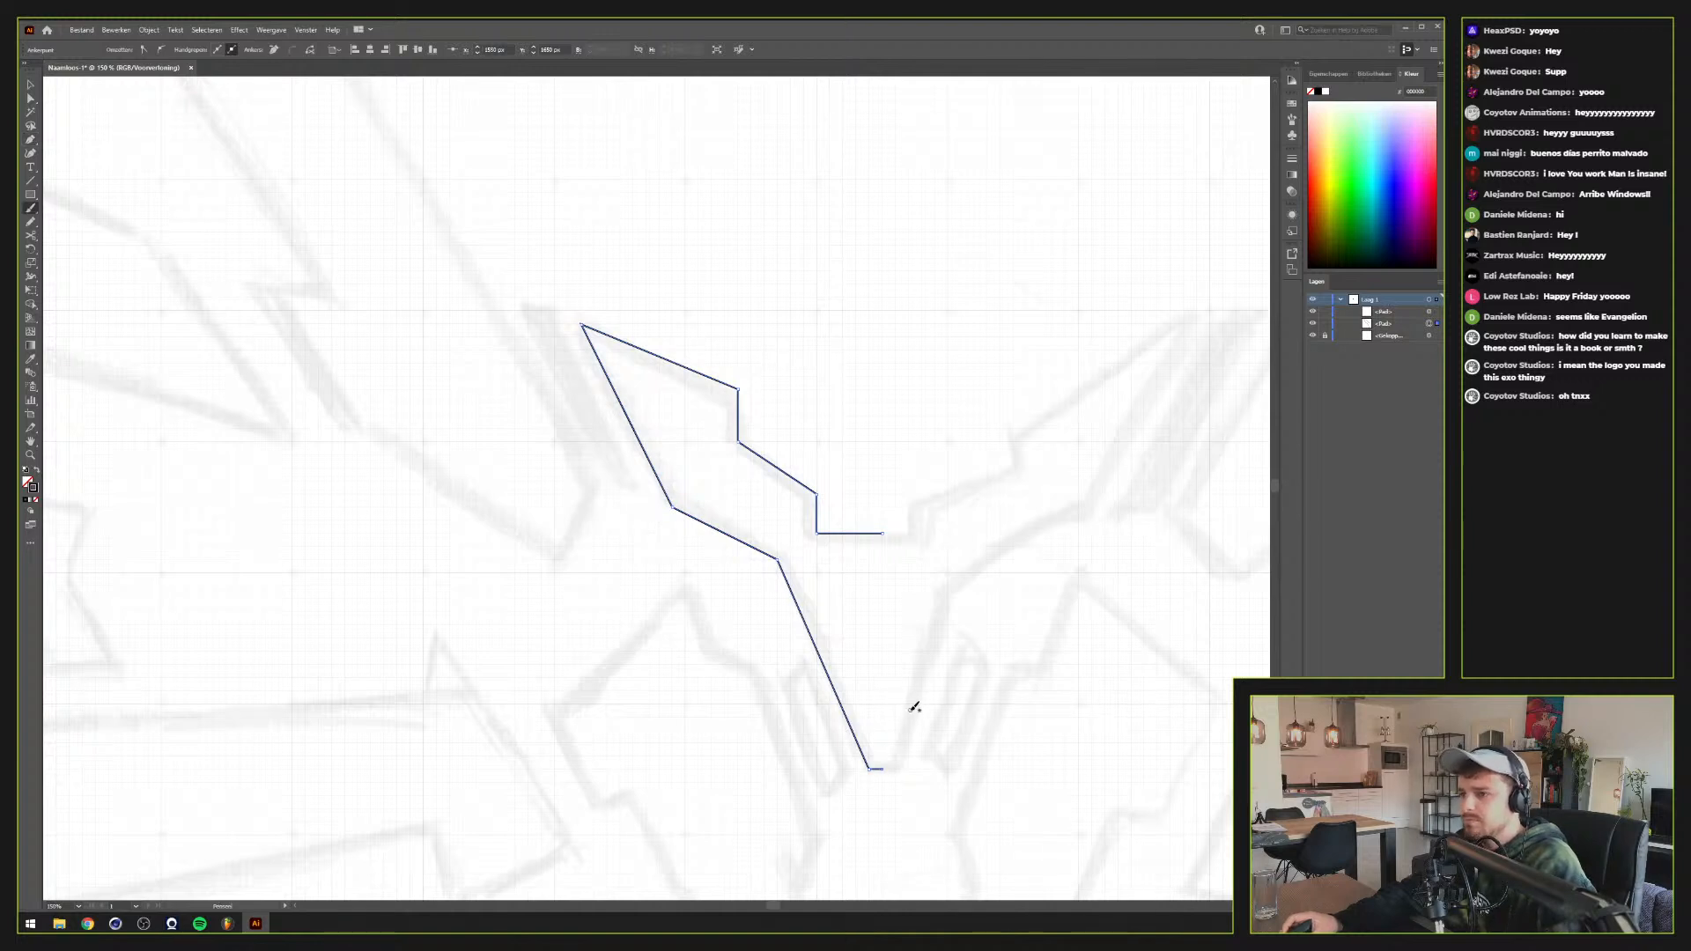
{"action": "left_click", "coordinate": [910, 710]}
Reflect a copy of the traced half across the vertical symmetry axis through its bottom endpoint
{"action": "key", "text": "v"}
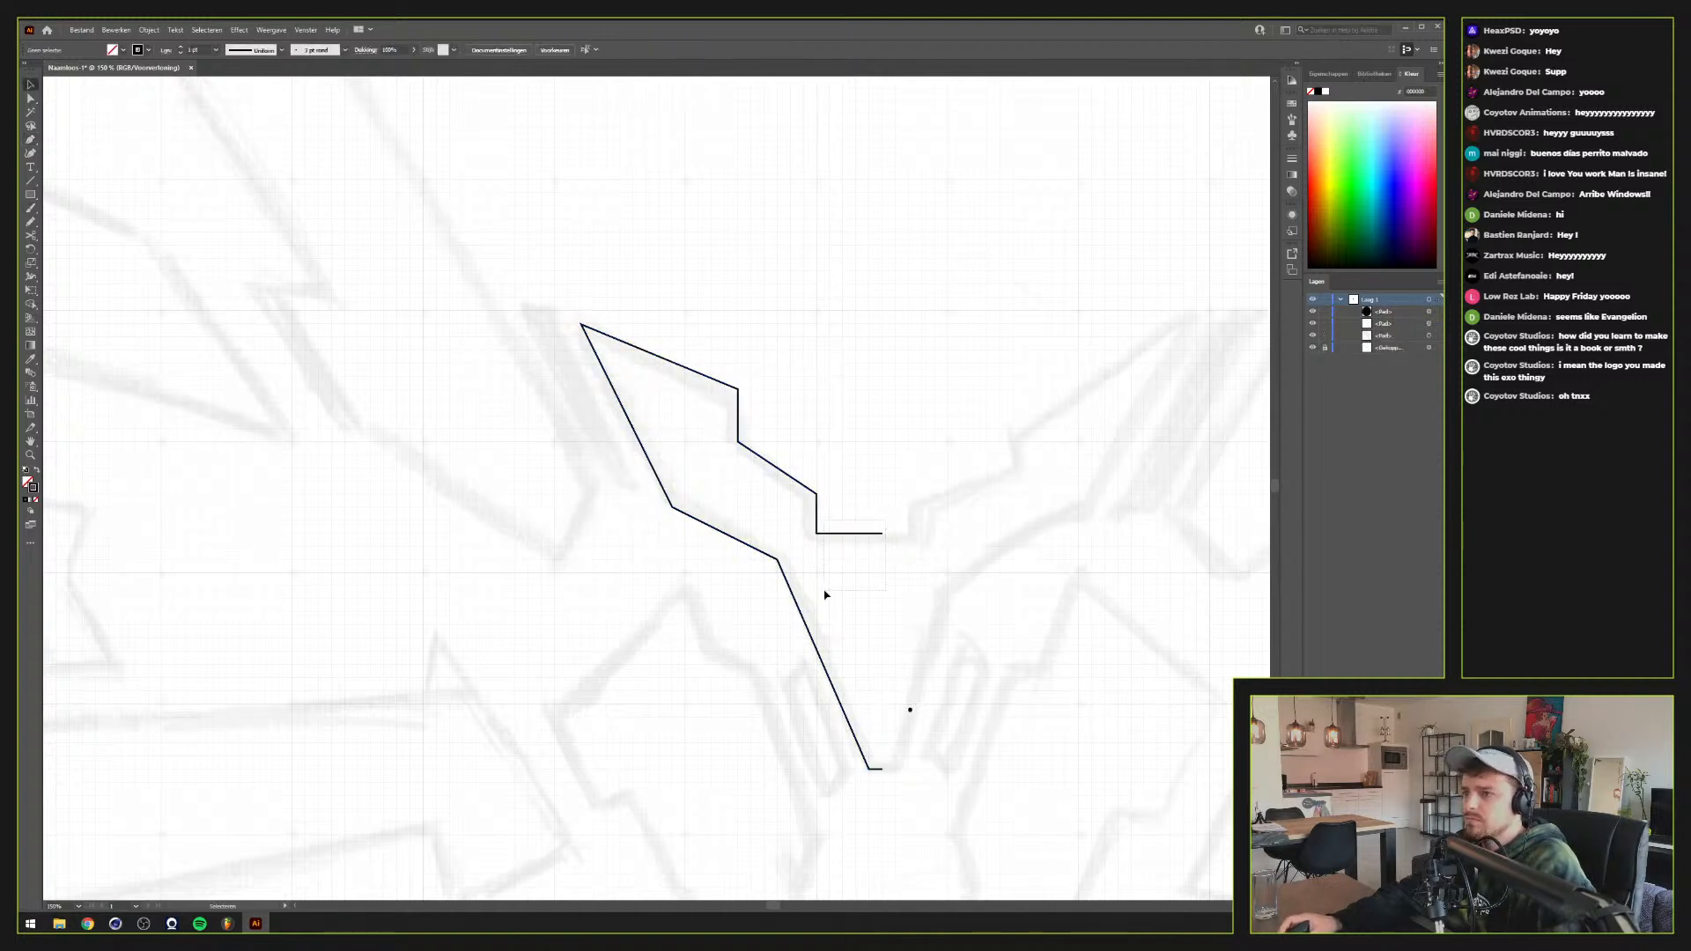
{"action": "left_click", "coordinate": [792, 592]}
{"action": "key", "text": "o"}
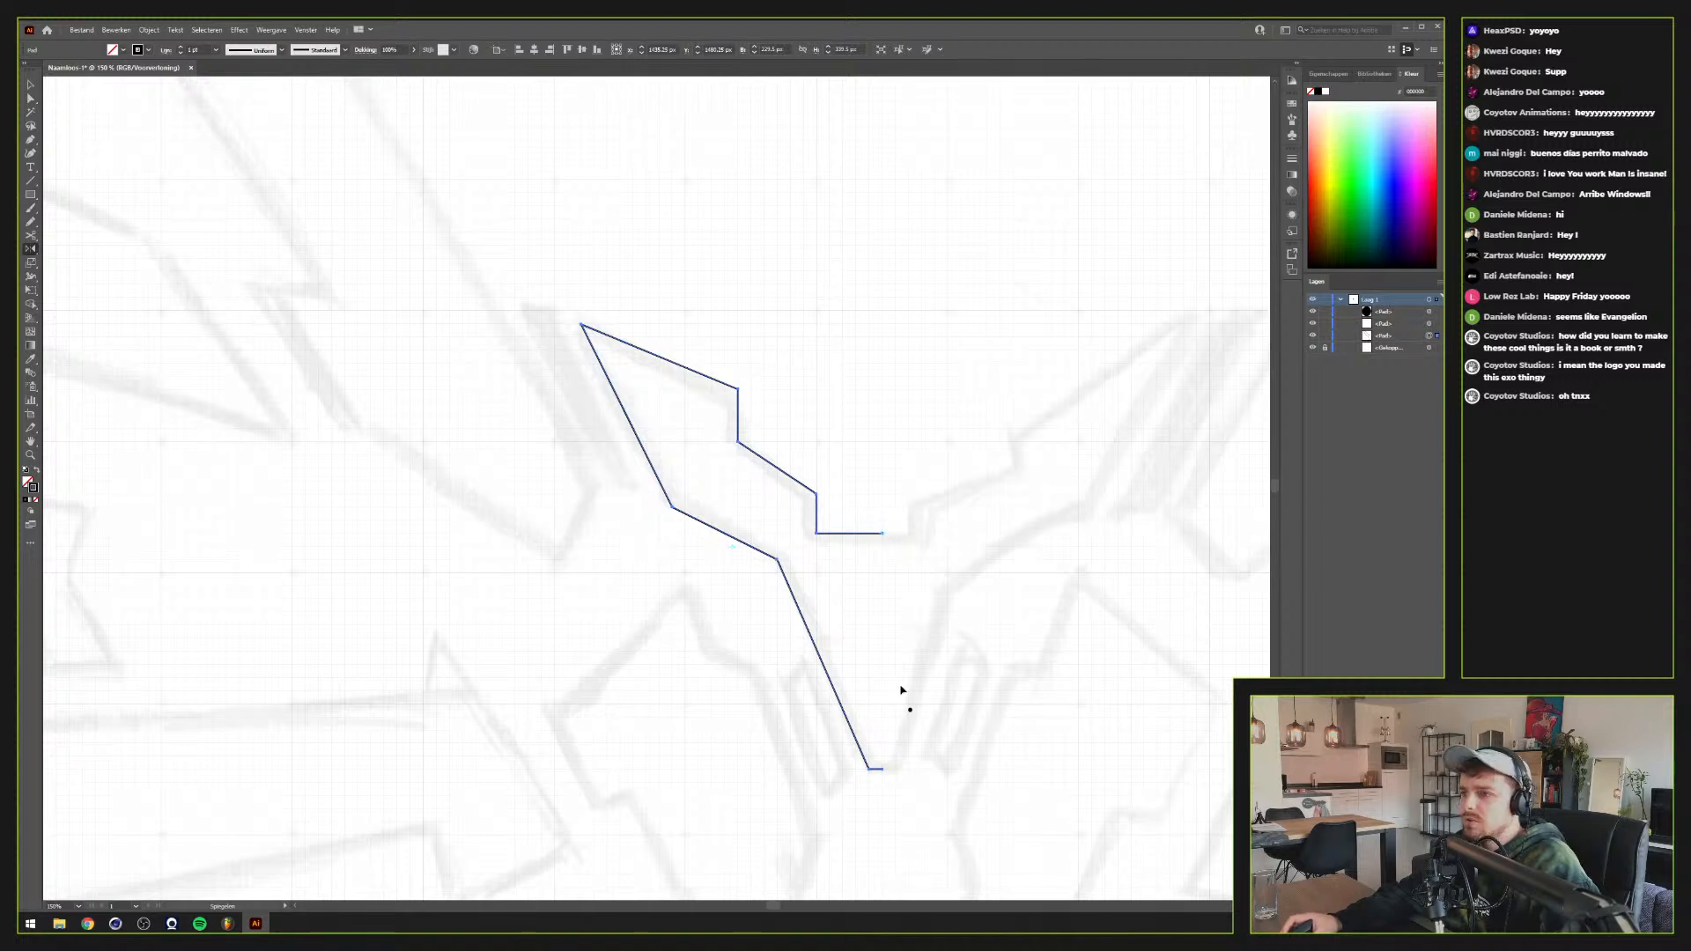
{"action": "left_click", "coordinate": [883, 771], "text": "alt"}
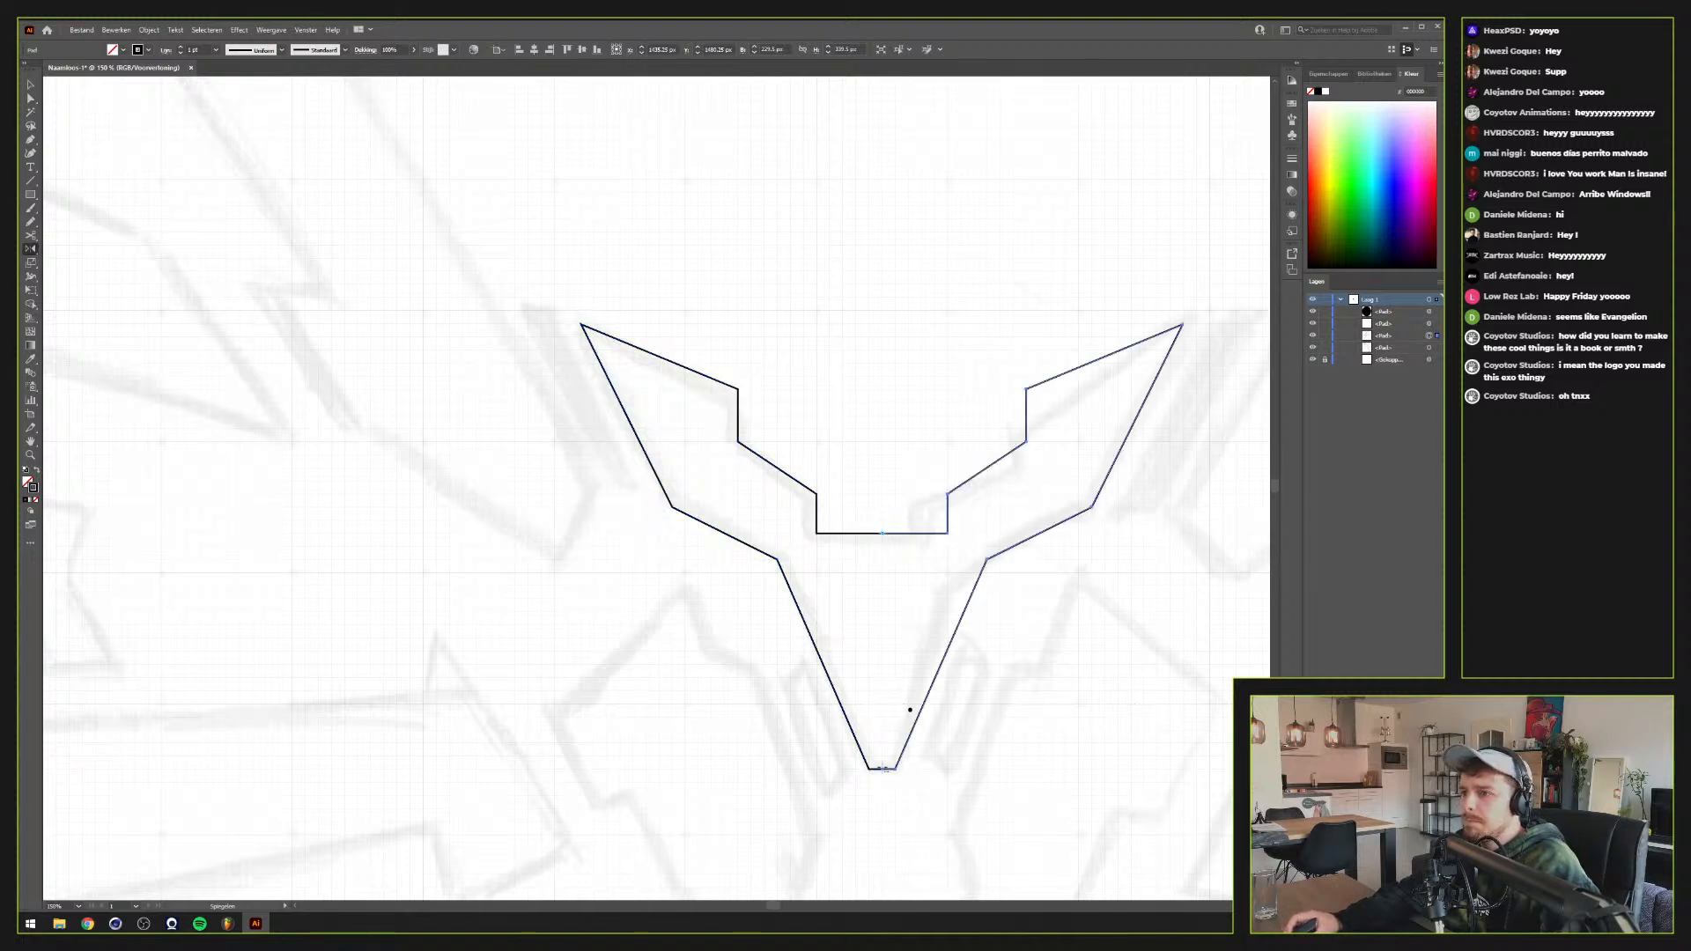
{"action": "key", "text": "ctrl+z"}
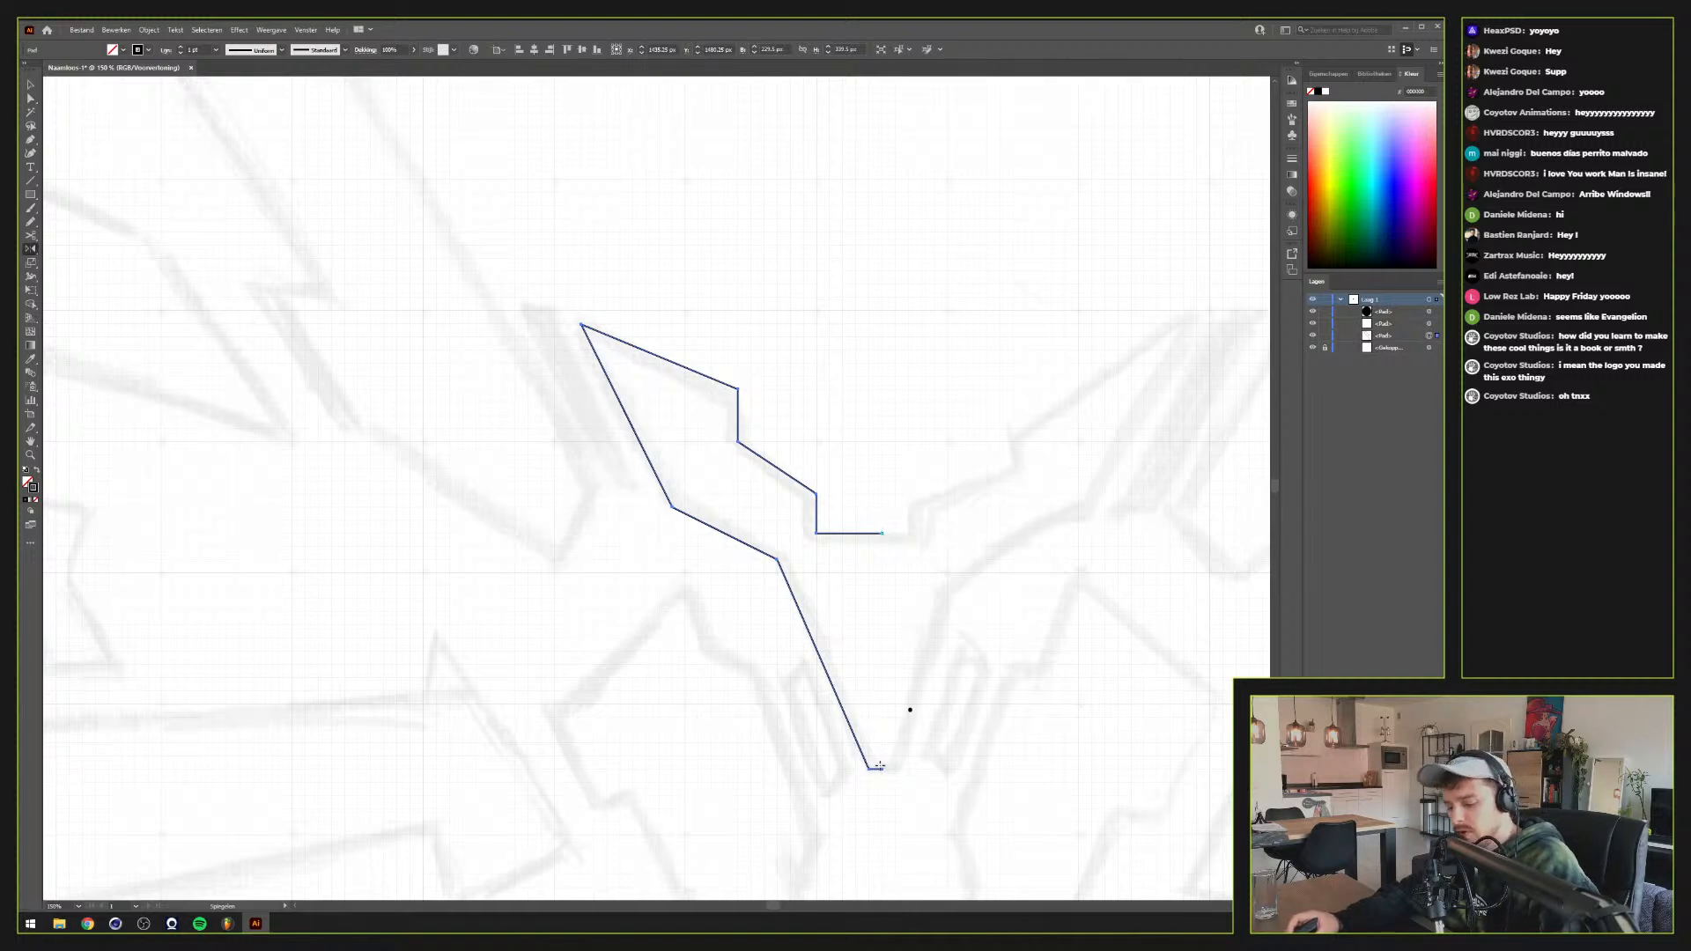
{"action": "left_click", "coordinate": [883, 770], "text": "alt"}
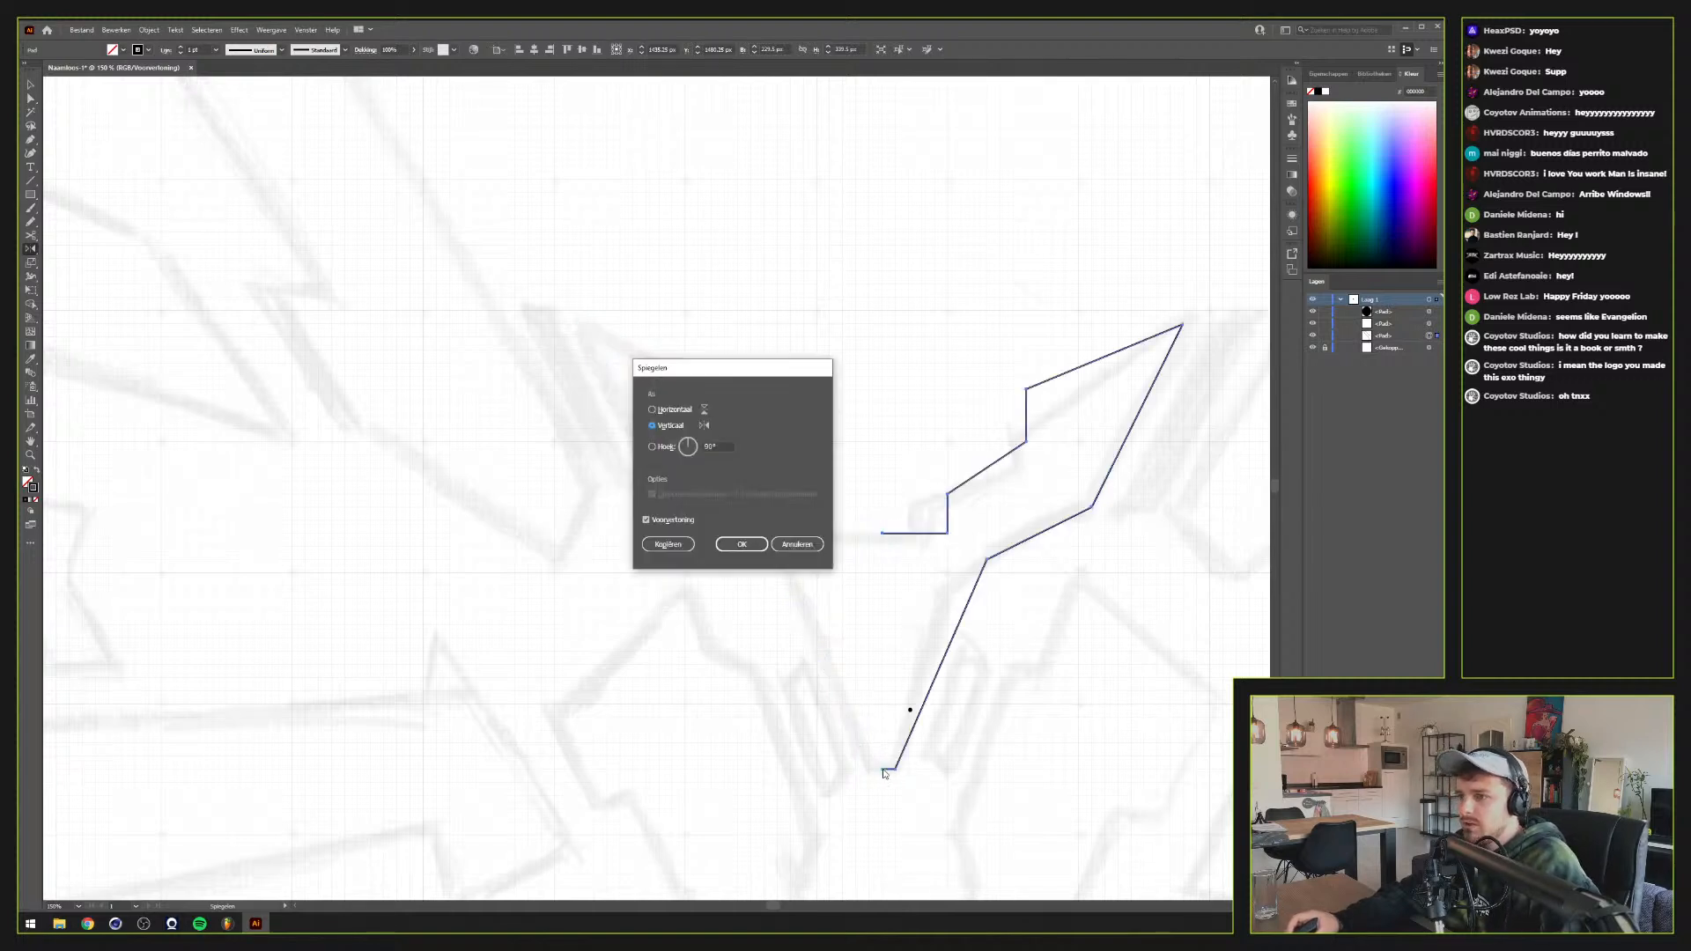
{"action": "left_click", "coordinate": [667, 544]}
Delete the stray brush dot near the shape's lower tip and the stray invisible path above the central notch
{"action": "left_click", "coordinate": [907, 709]}
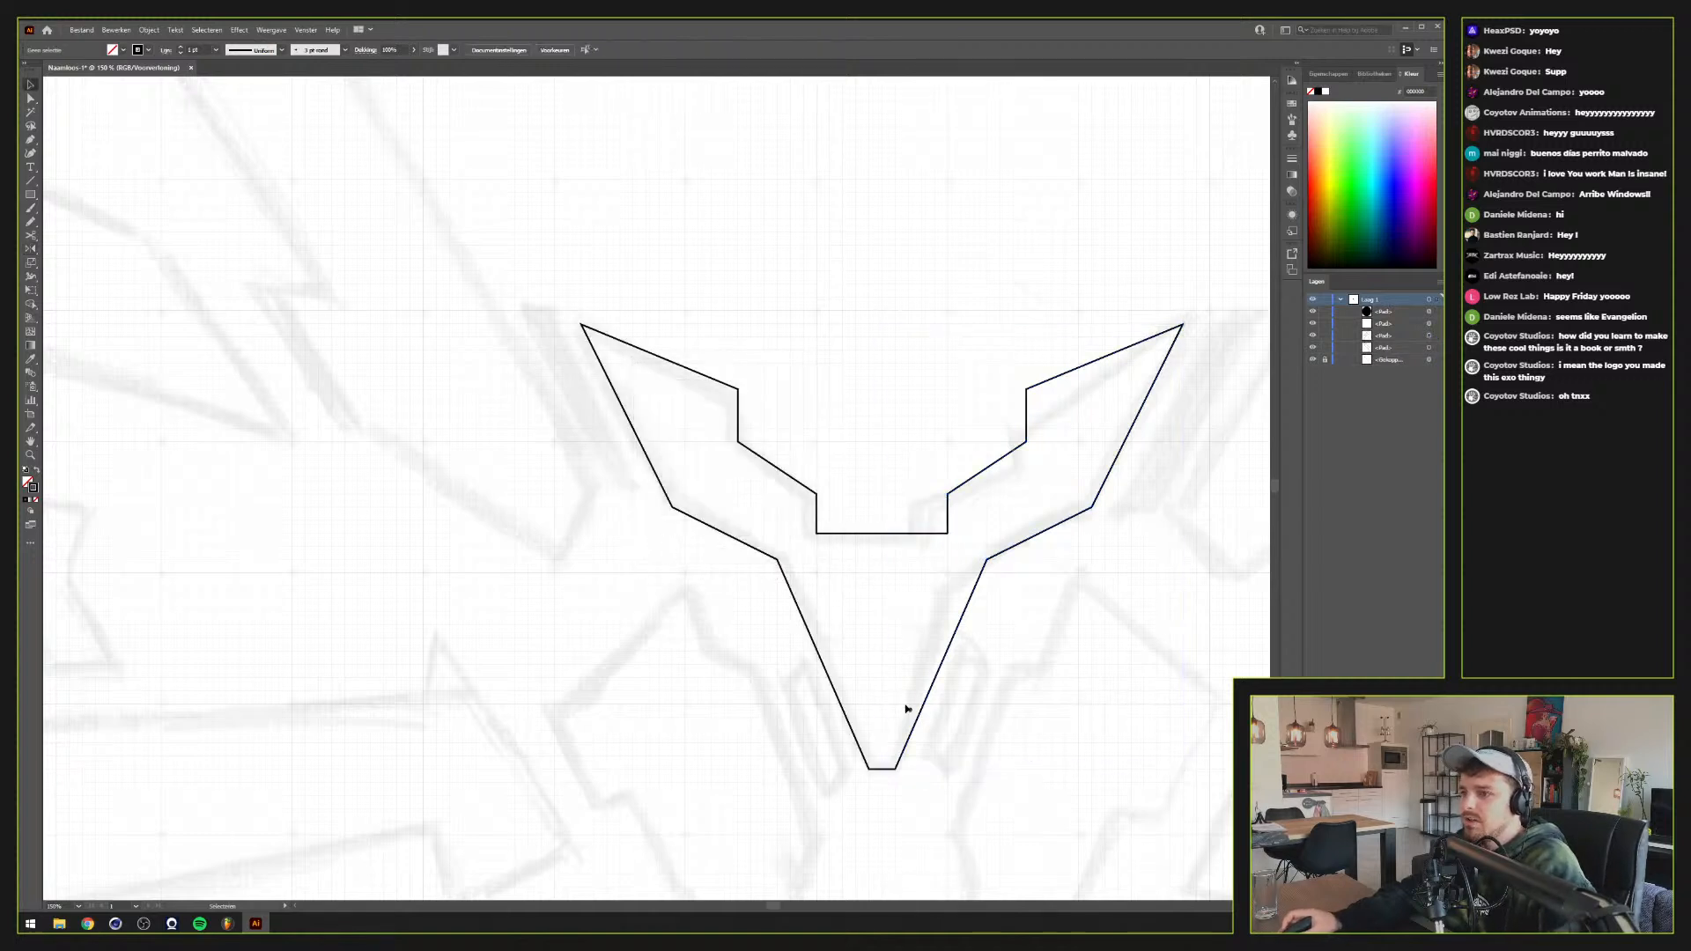
{"action": "left_click", "coordinate": [910, 711]}
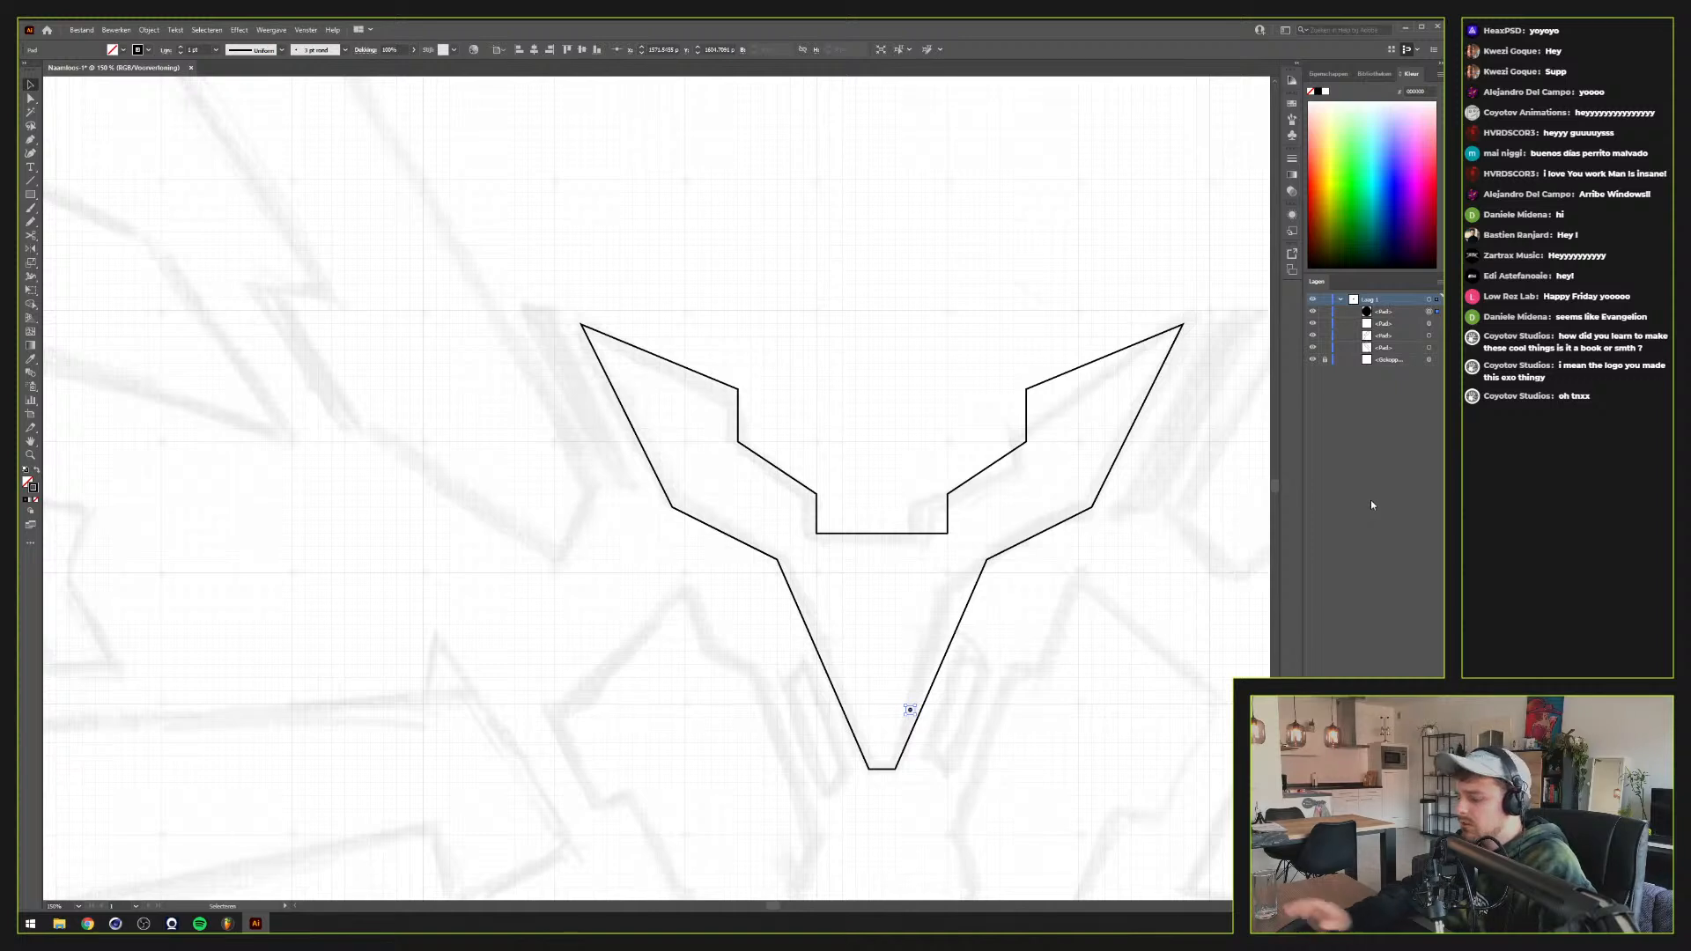
{"action": "key", "text": "Delete"}
{"action": "left_click", "coordinate": [1439, 312]}
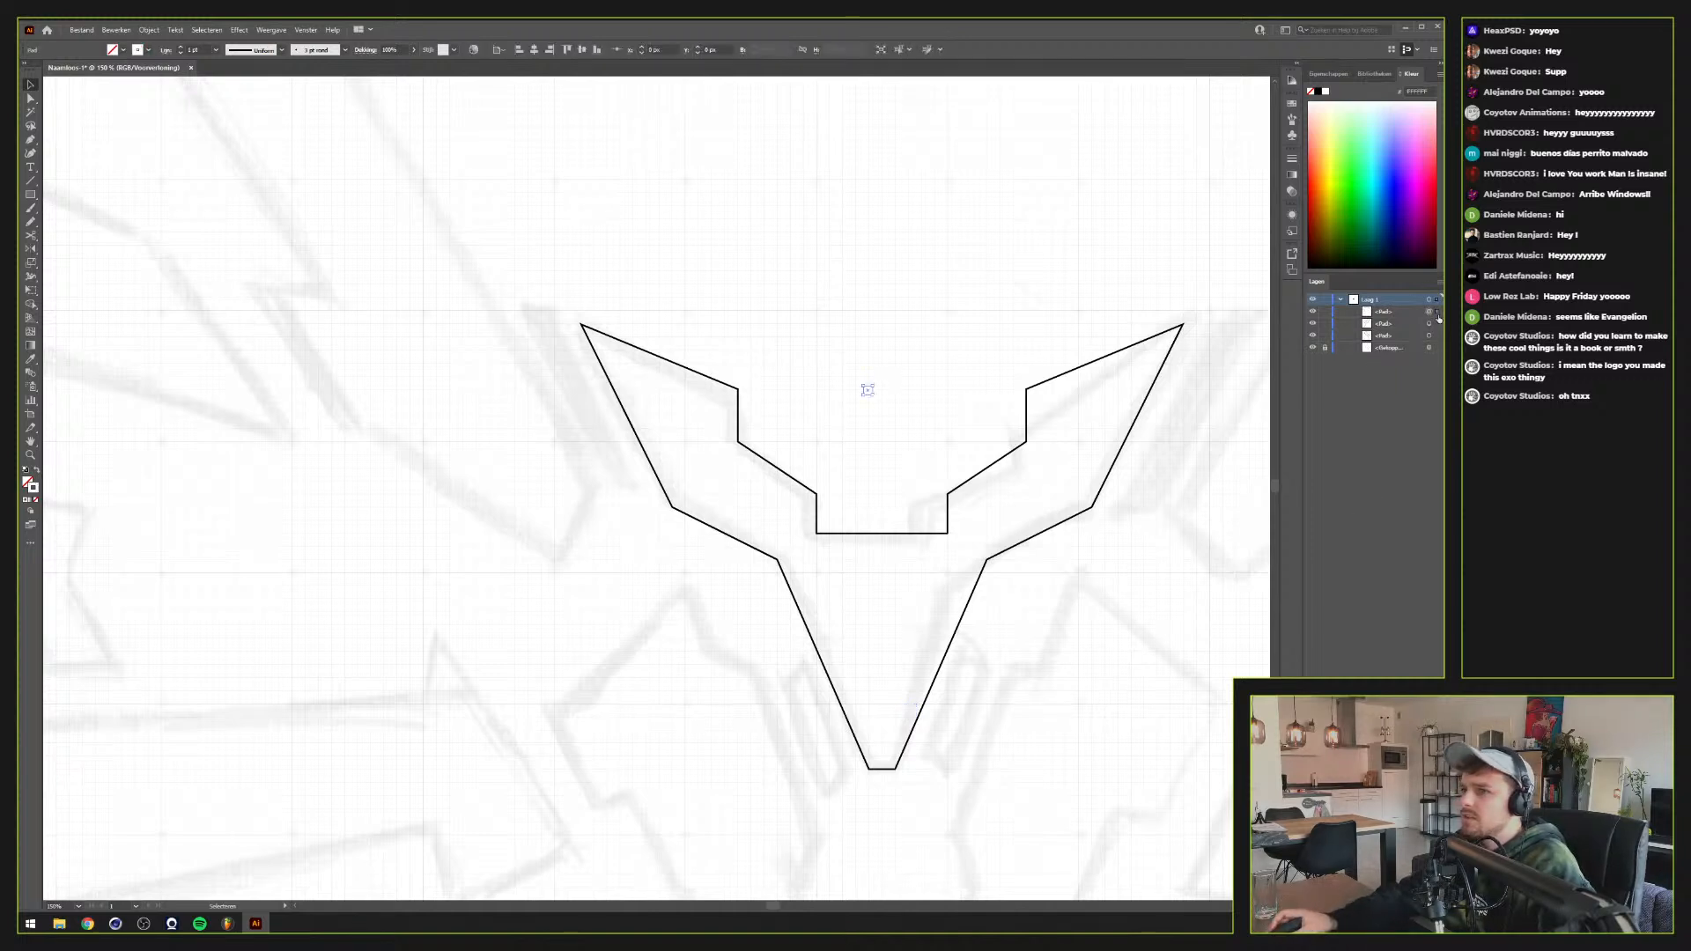
{"action": "key", "text": "Delete"}
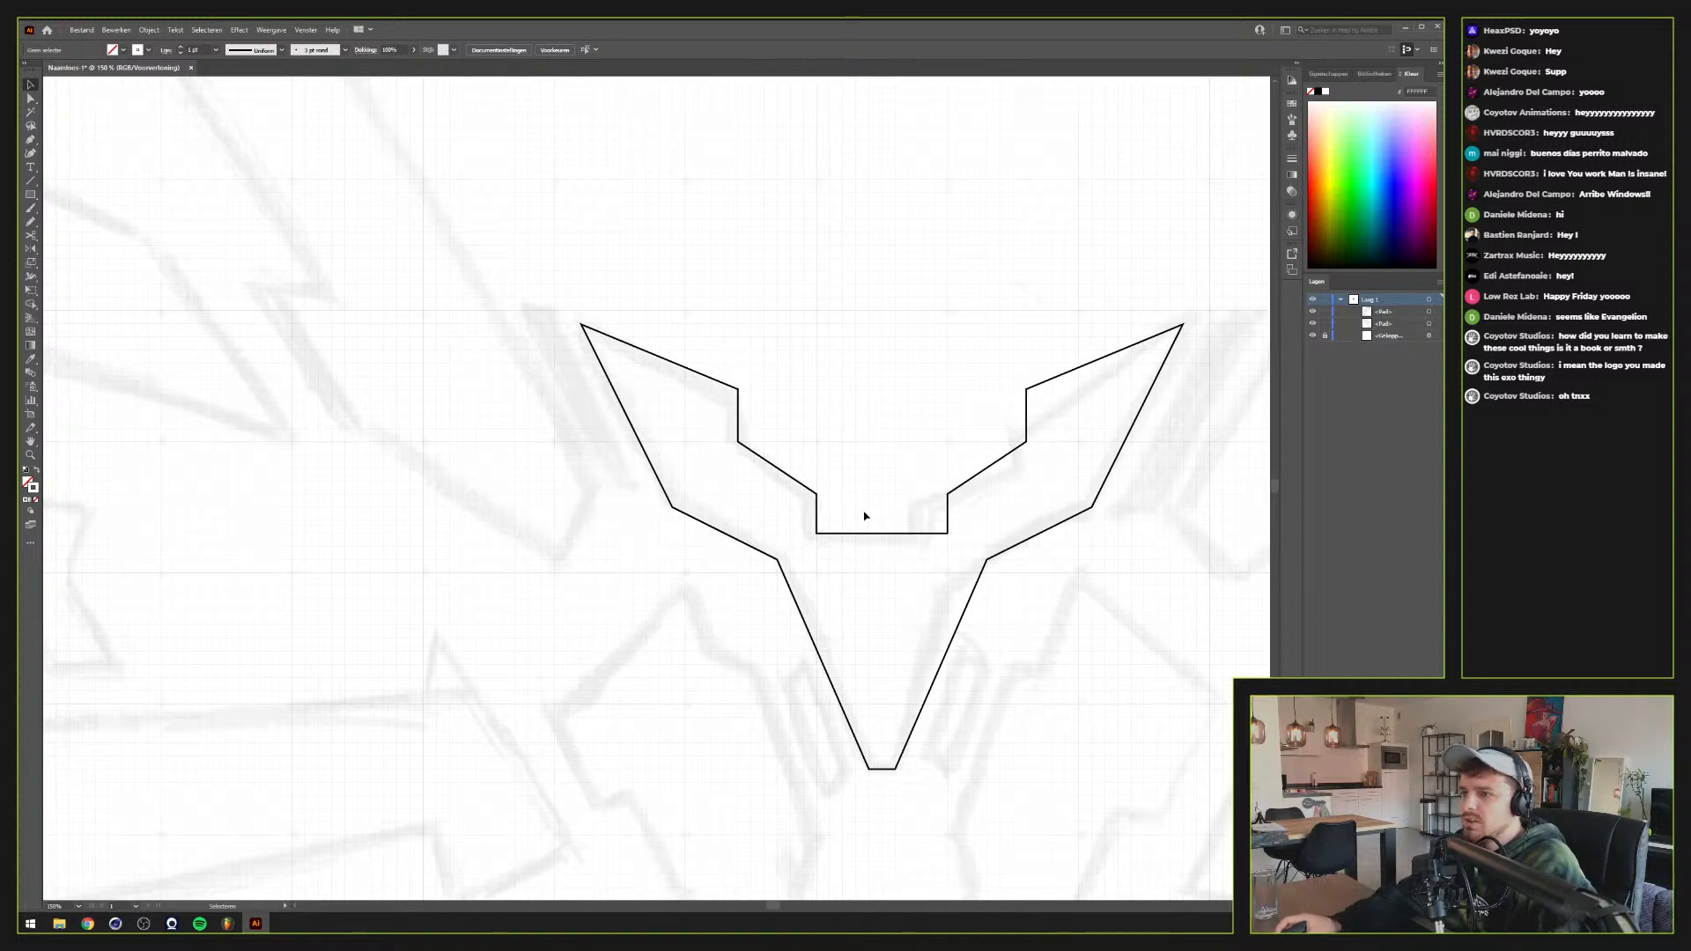
Swap fill and stroke on both halves to check the solid black silhouette, and swap them back to outlines
{"action": "key", "text": "ctrl+a"}
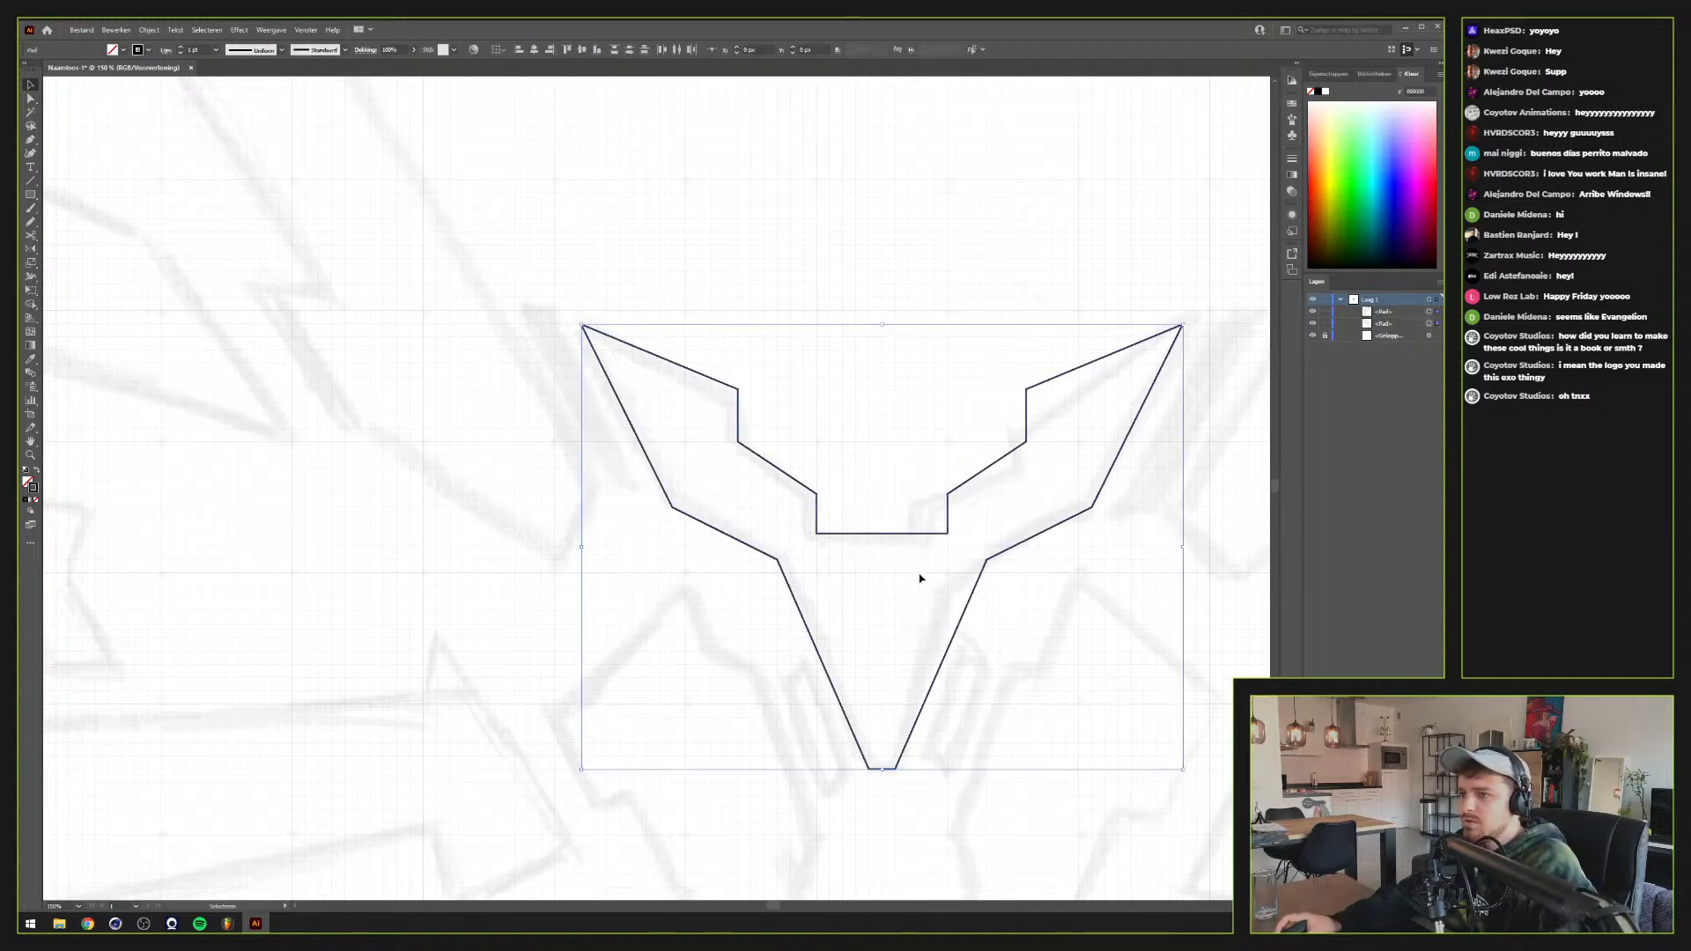
{"action": "key", "text": "shift+x"}
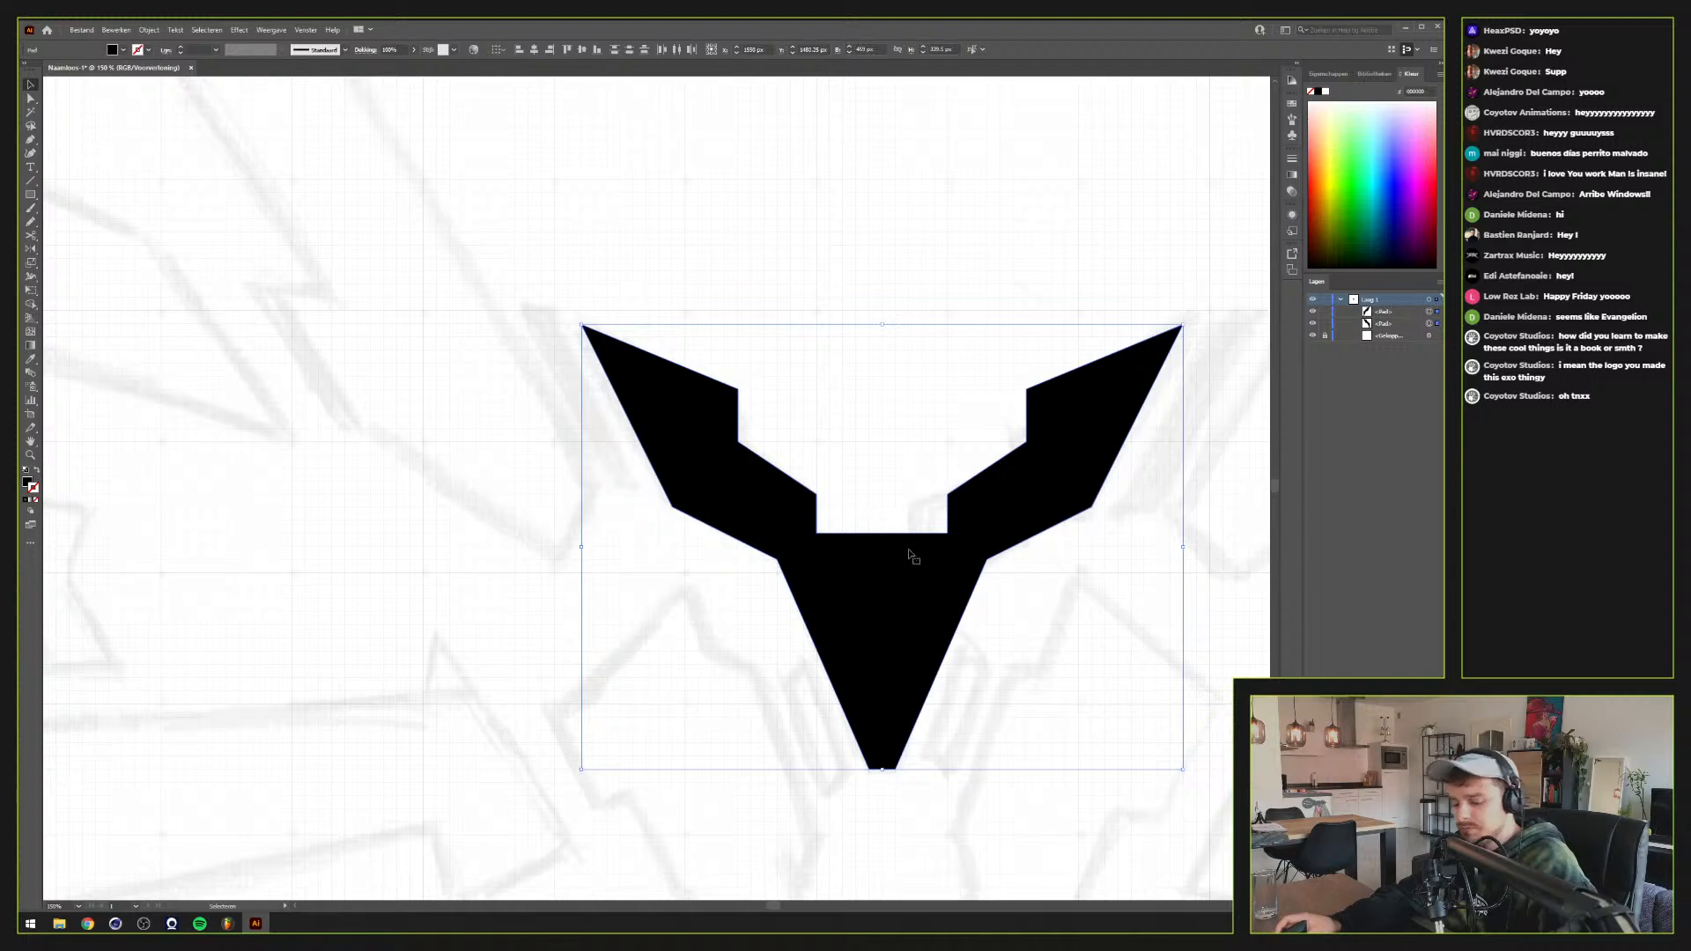
{"action": "scroll", "coordinate": [907, 551], "scroll_direction": "down", "scroll_amount": 4}
{"action": "scroll", "coordinate": [903, 548], "scroll_direction": "up", "scroll_amount": 3}
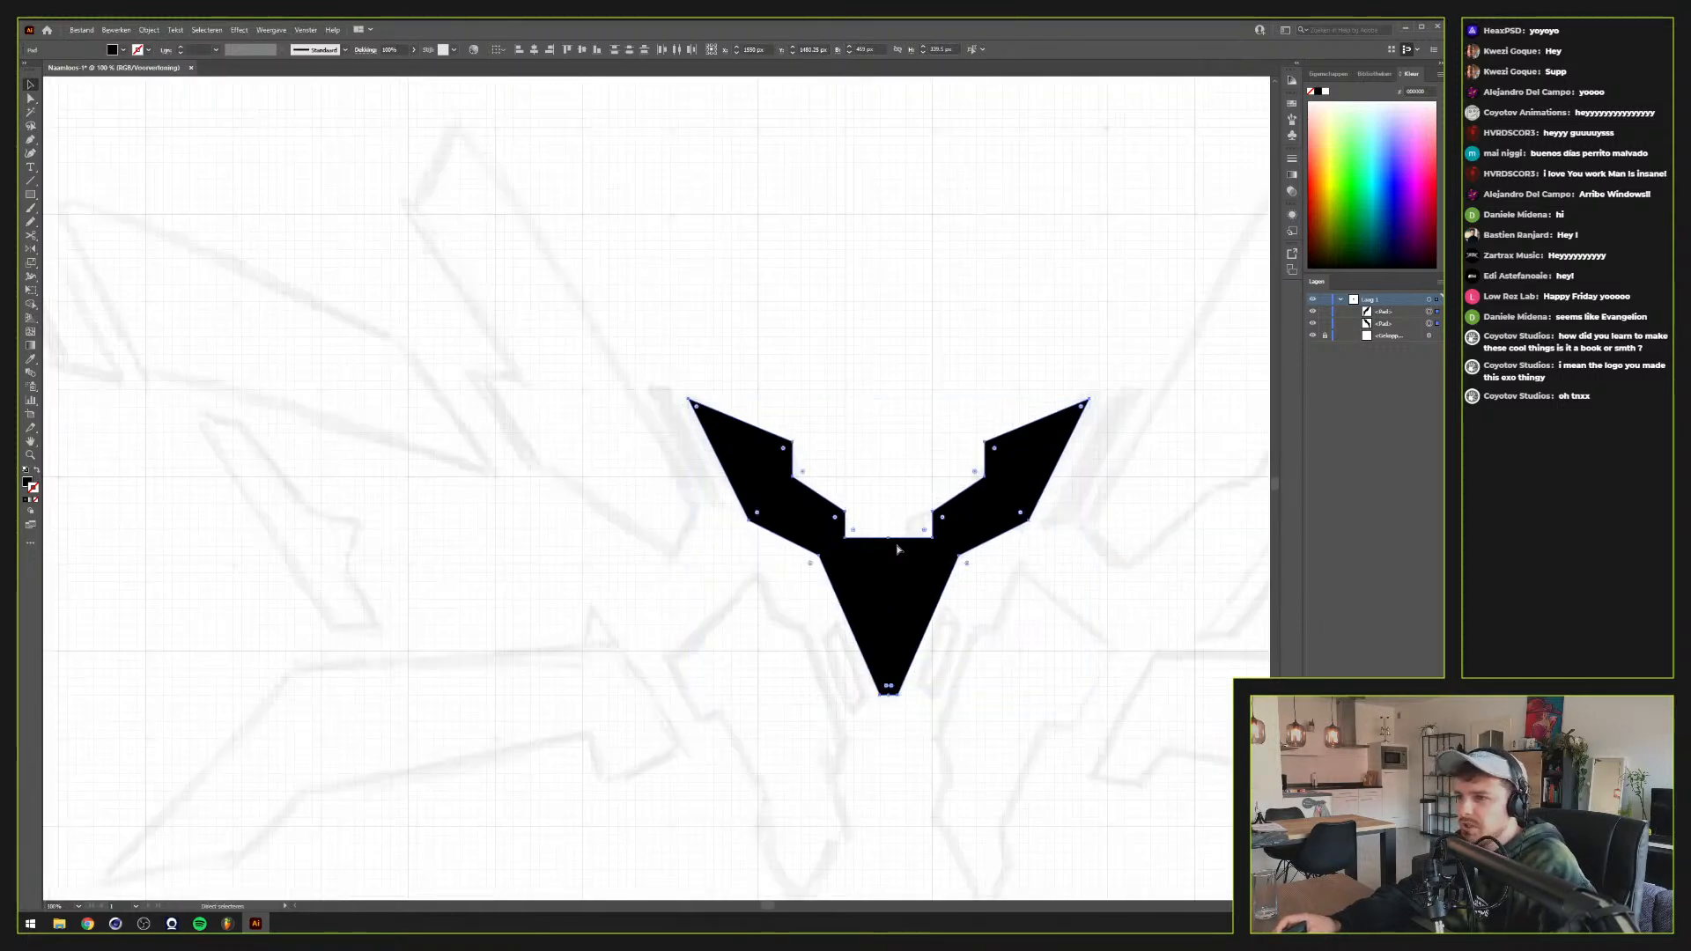
{"action": "key", "text": "shift+x"}
{"action": "left_click", "coordinate": [837, 444]}
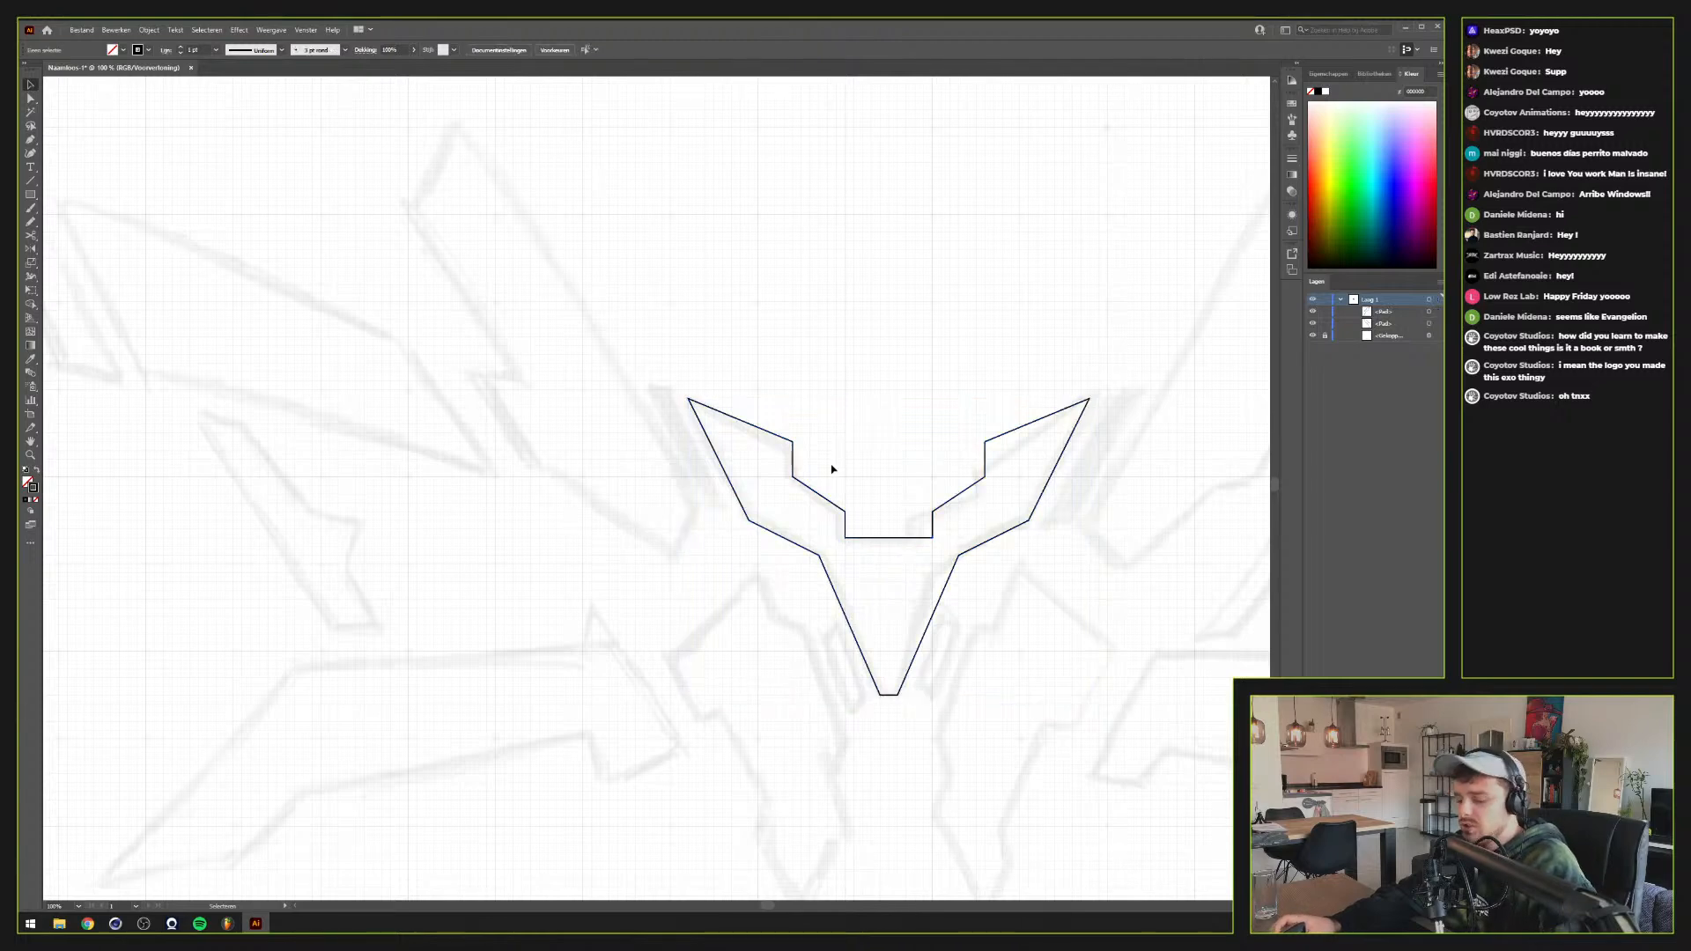
Trace the long upper feather left of the central shape with the Pen tool as a closed seven-corner path with a notch on its left edge
{"action": "key", "text": "p"}
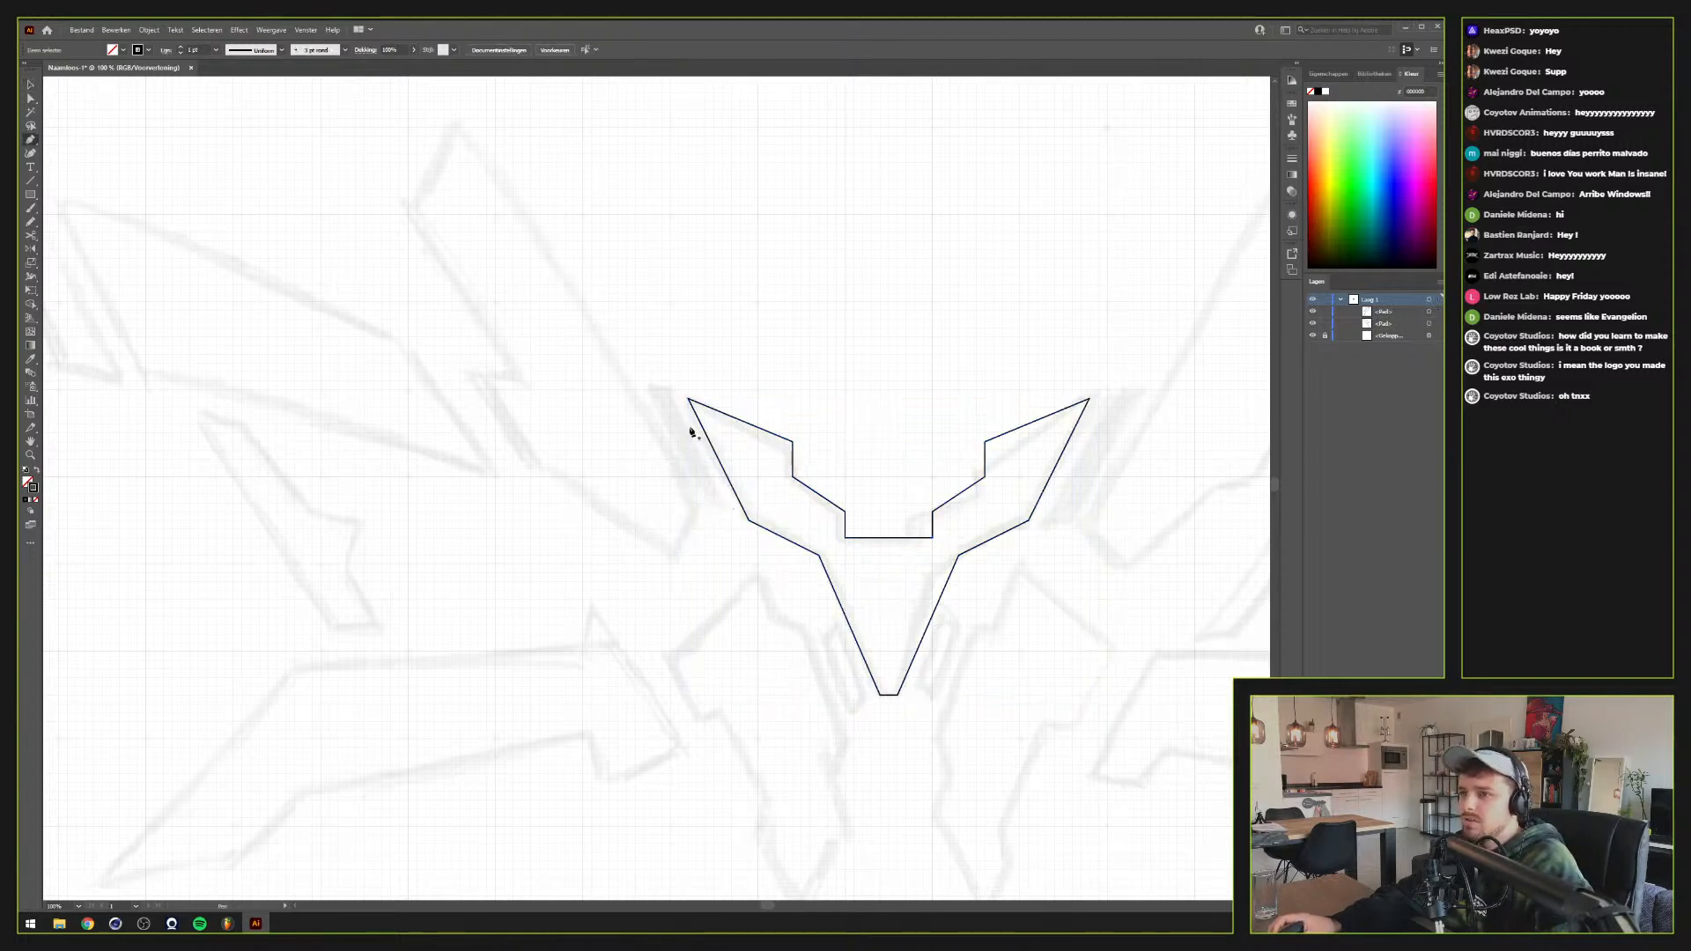
{"action": "left_click_drag", "start_coordinate": [507, 416], "coordinate": [606, 510]}
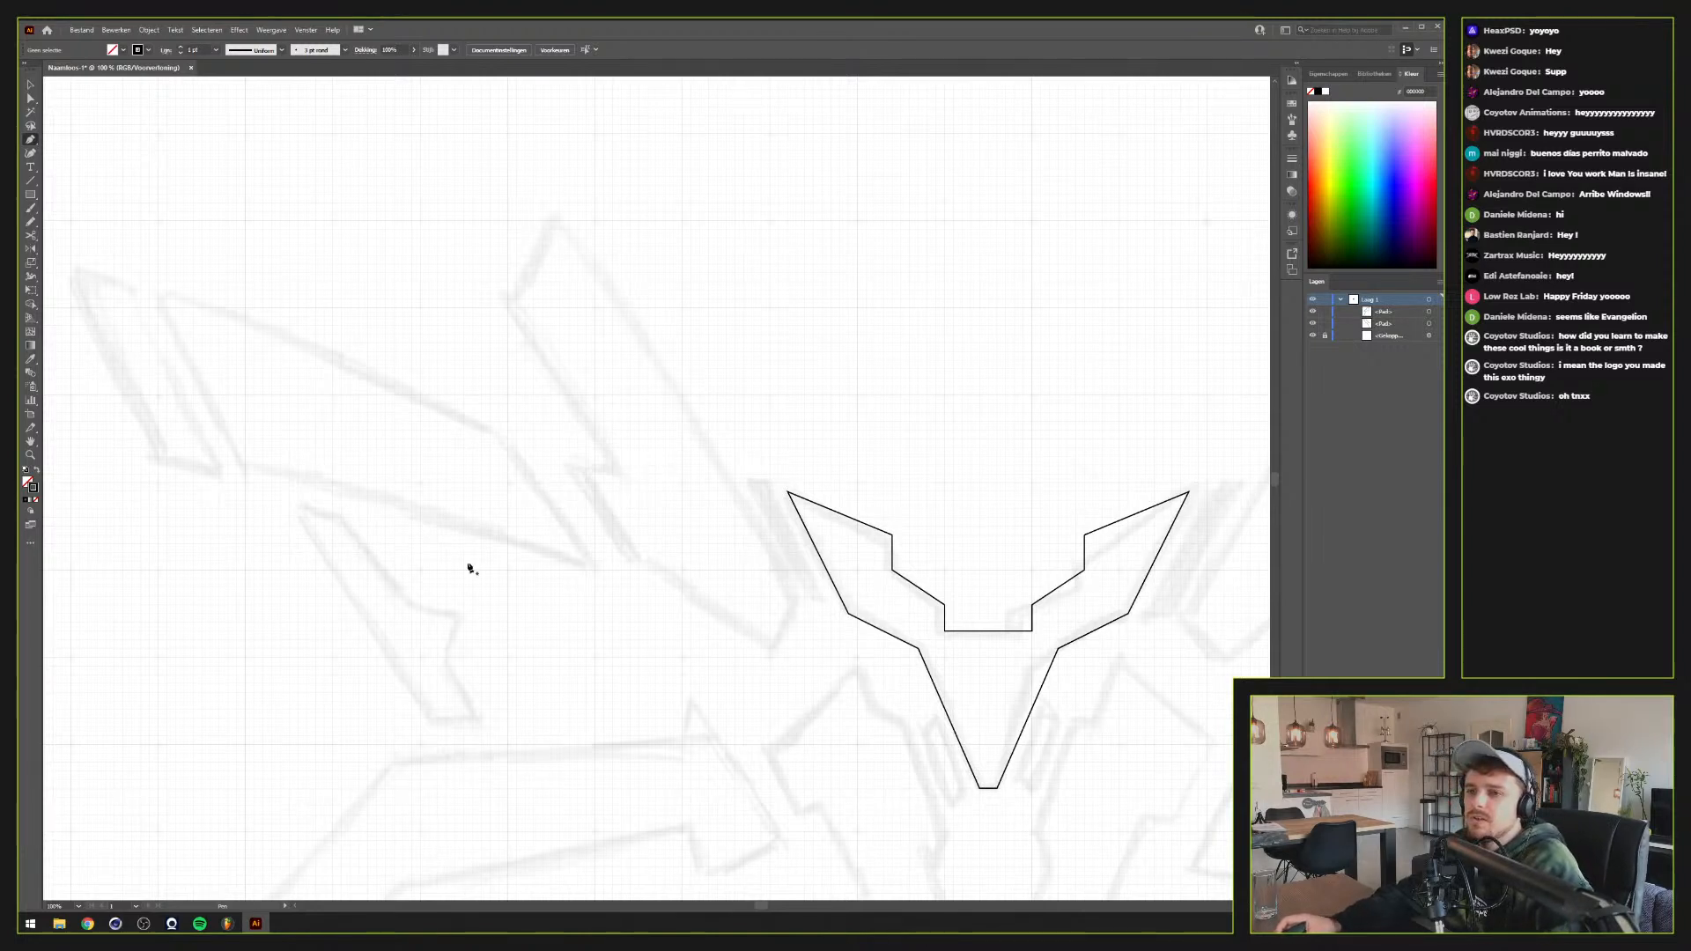
{"action": "left_click", "coordinate": [507, 307]}
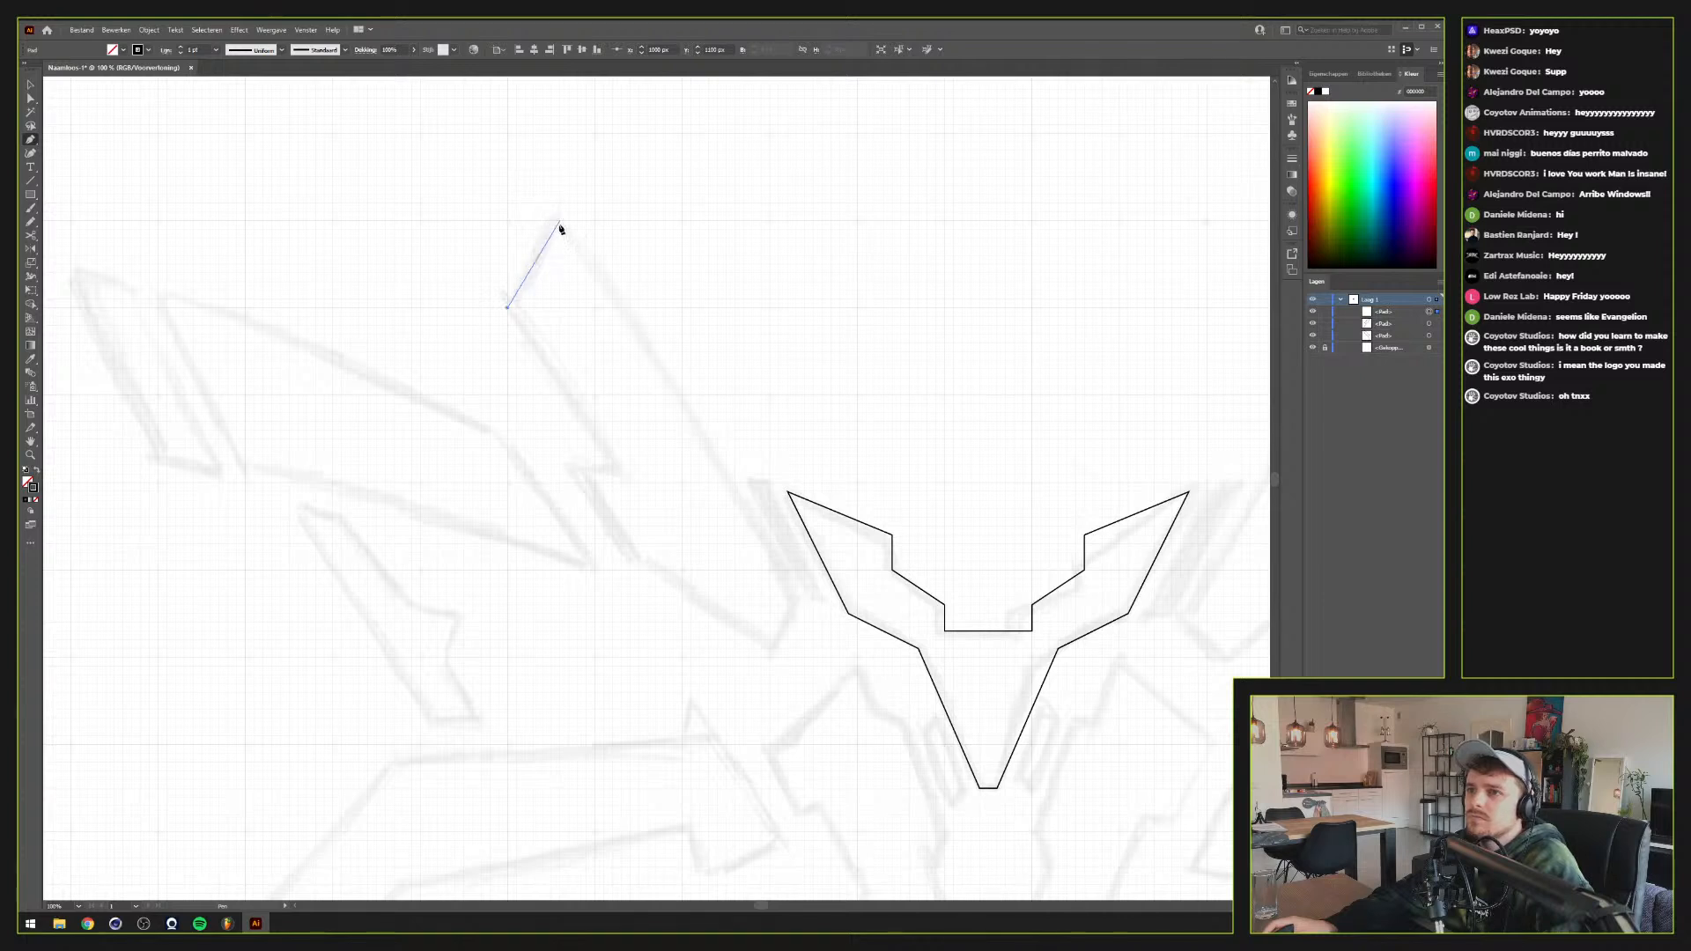
{"action": "left_click", "coordinate": [559, 222]}
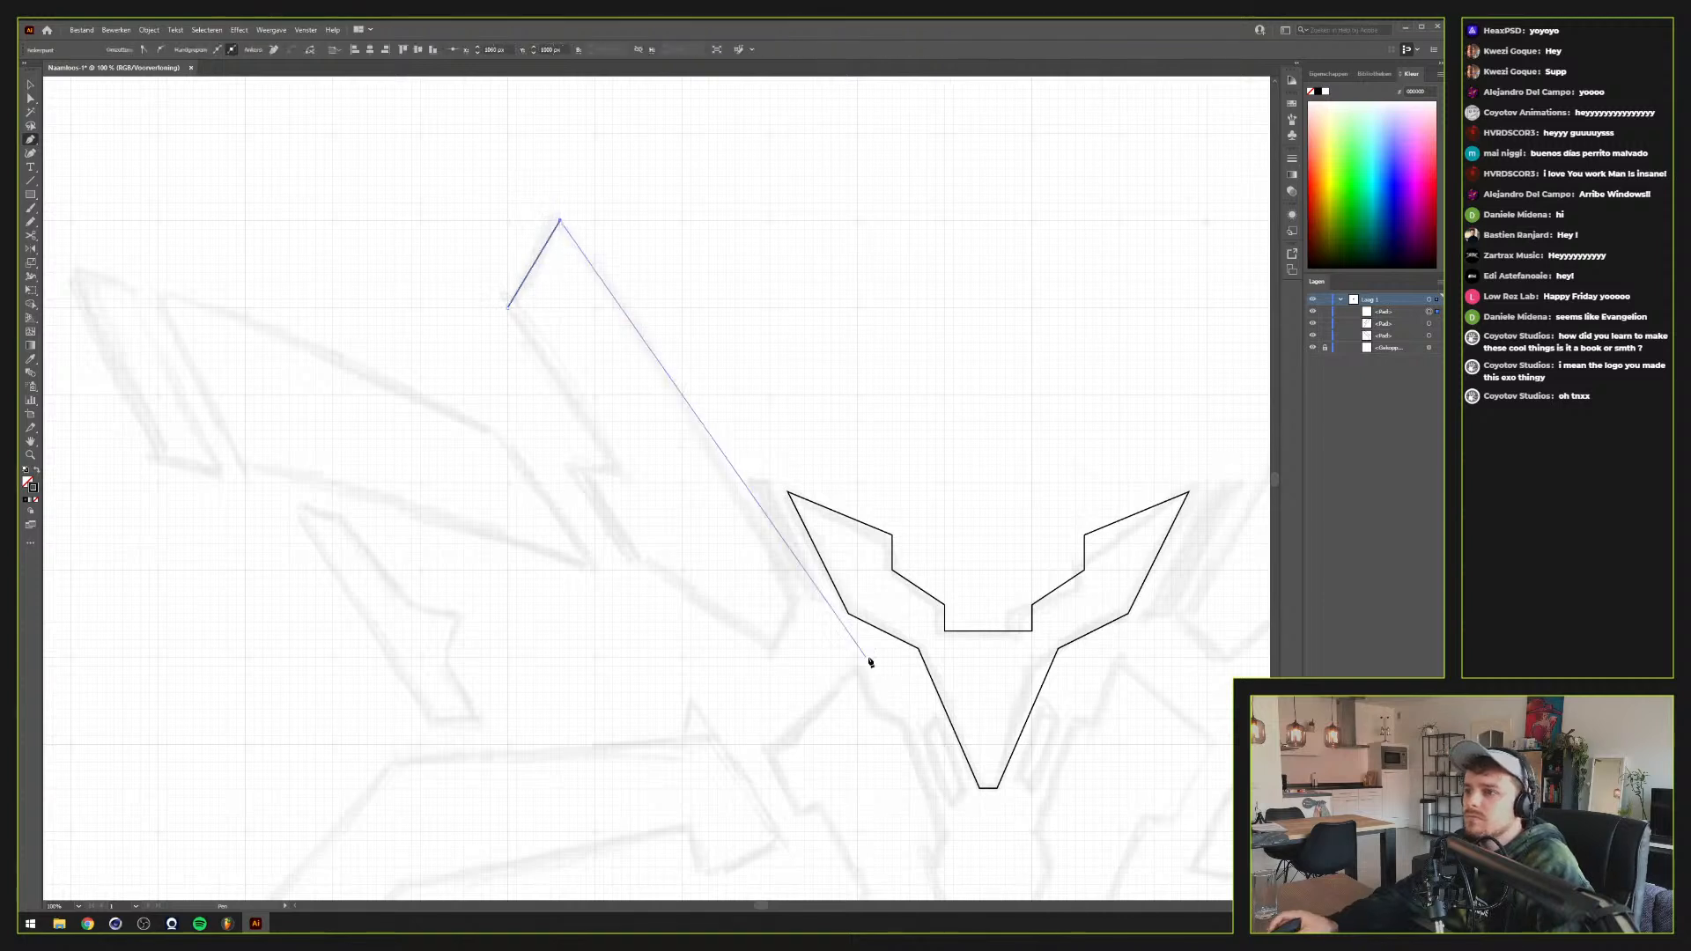
{"action": "left_click", "coordinate": [796, 606]}
{"action": "left_click", "coordinate": [770, 649]}
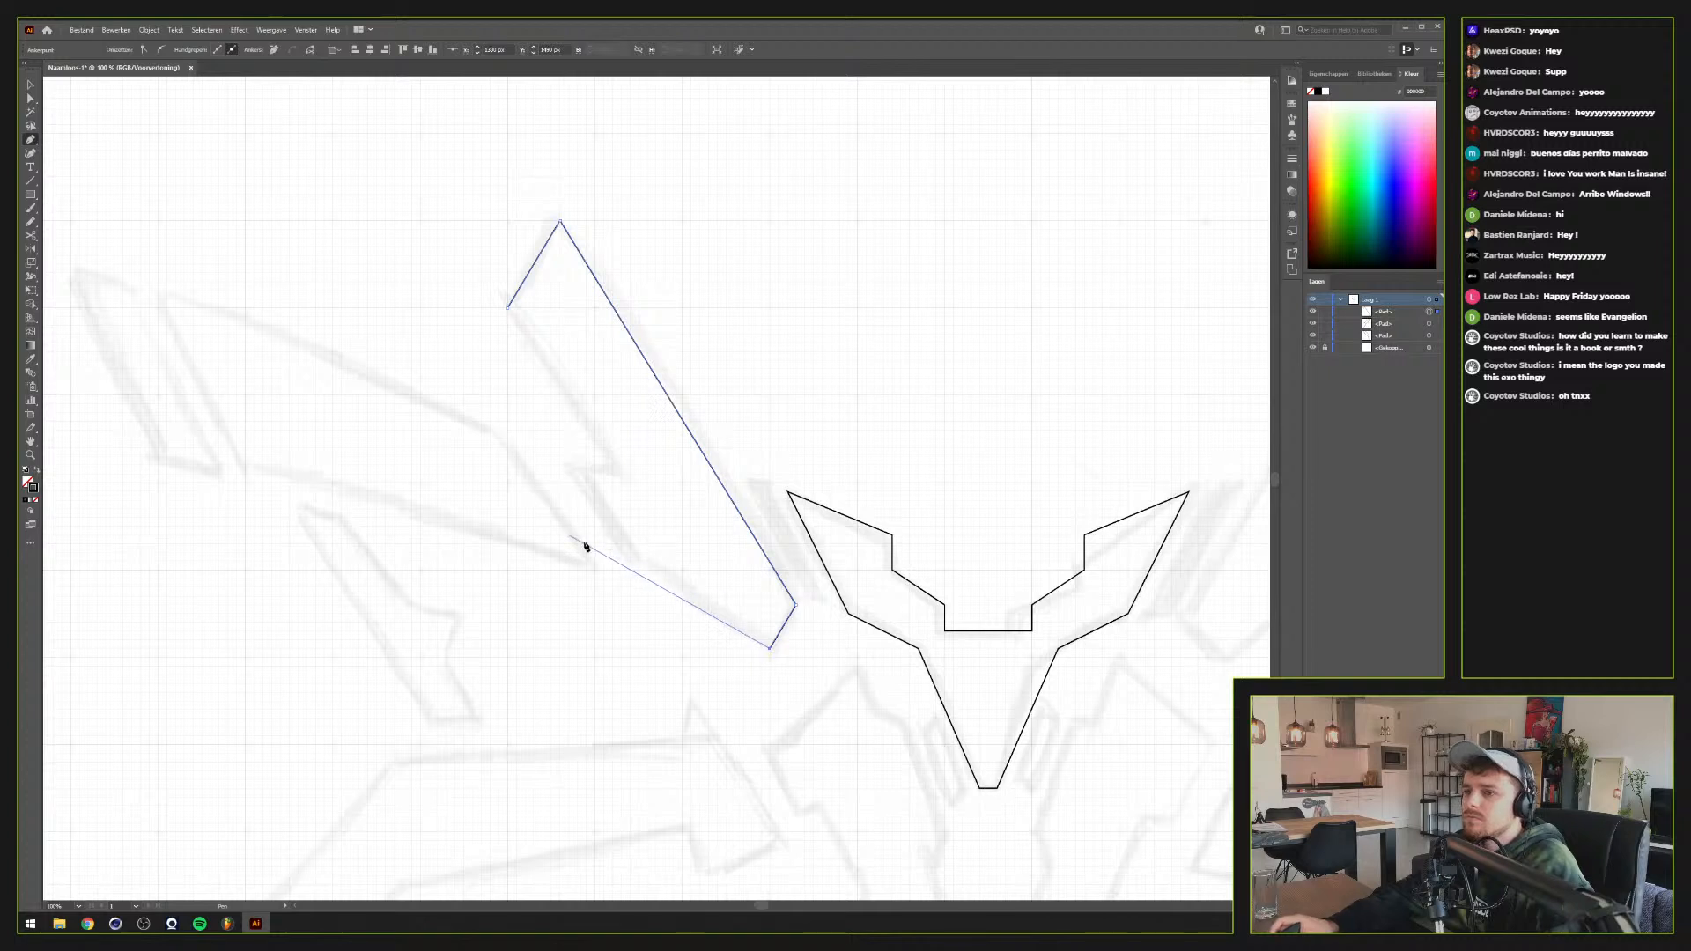
{"action": "left_click", "coordinate": [629, 560]}
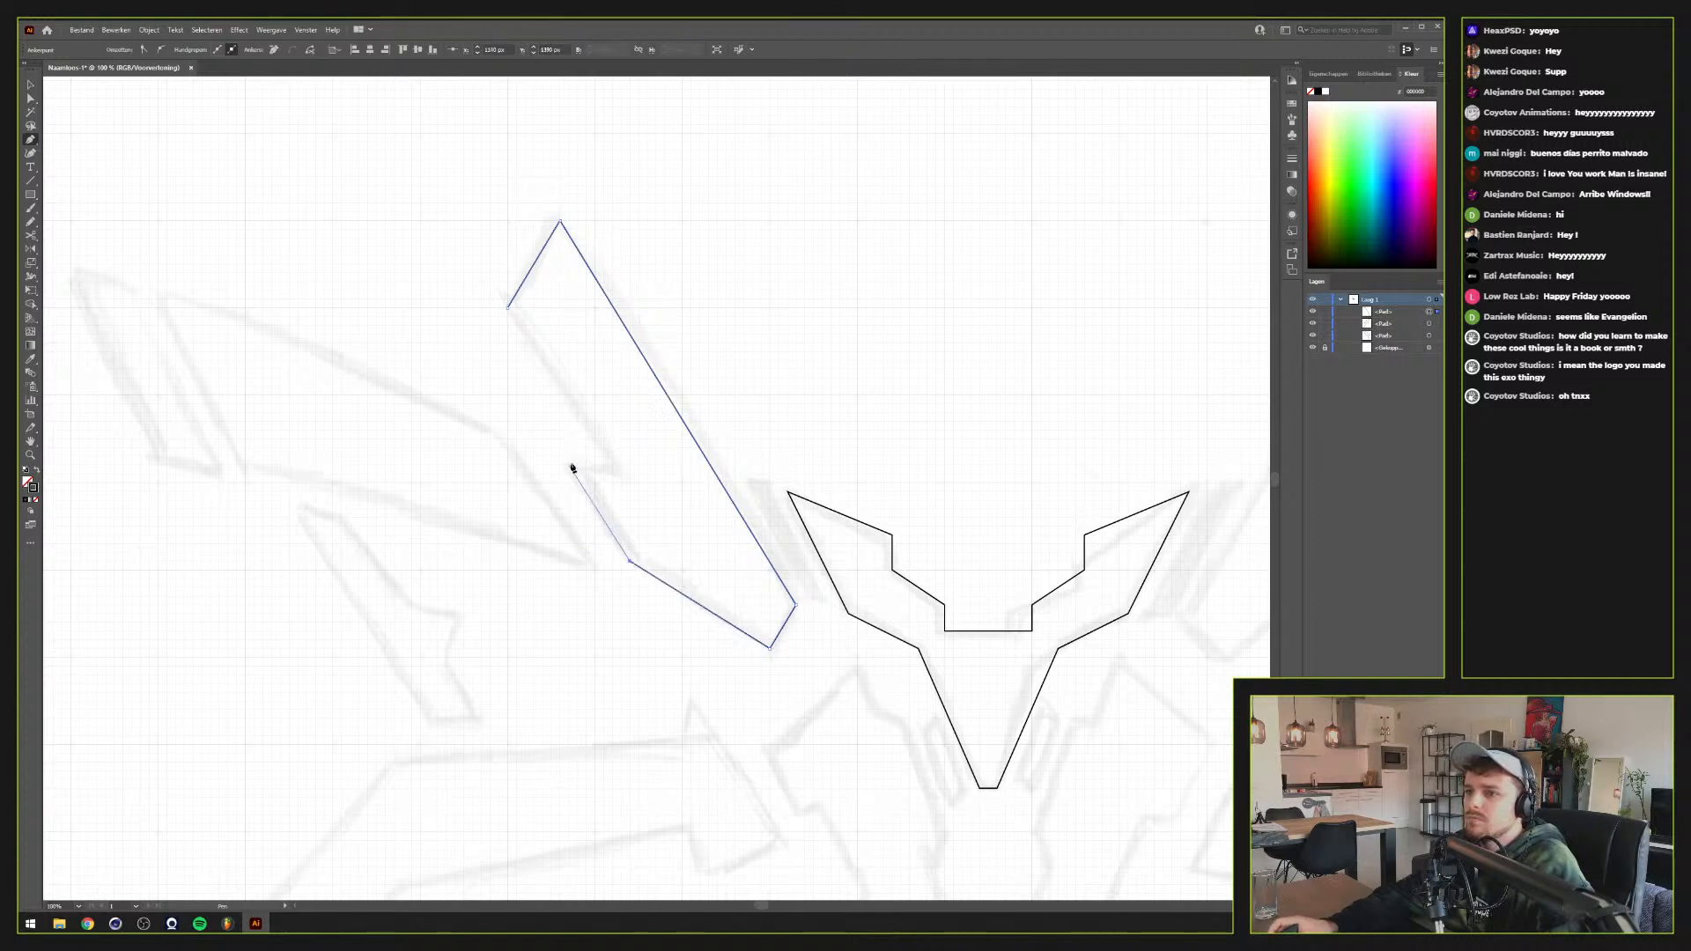
{"action": "left_click", "coordinate": [570, 466]}
{"action": "left_click", "coordinate": [622, 474]}
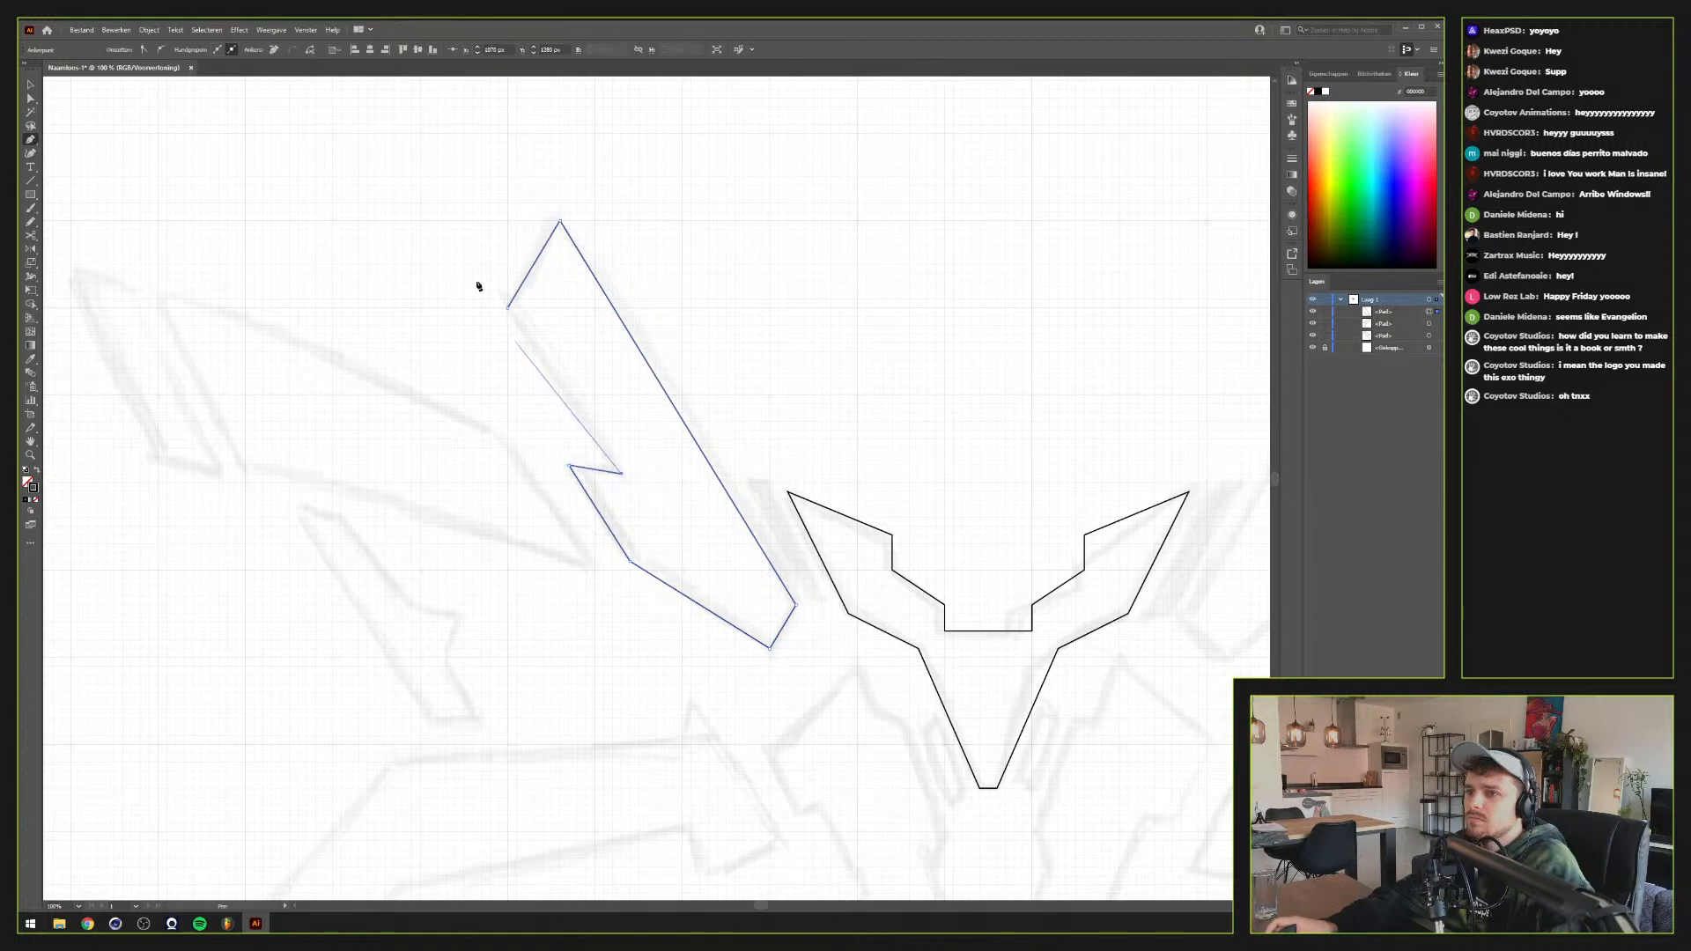
{"action": "left_click", "coordinate": [509, 309]}
{"action": "key", "text": "b"}
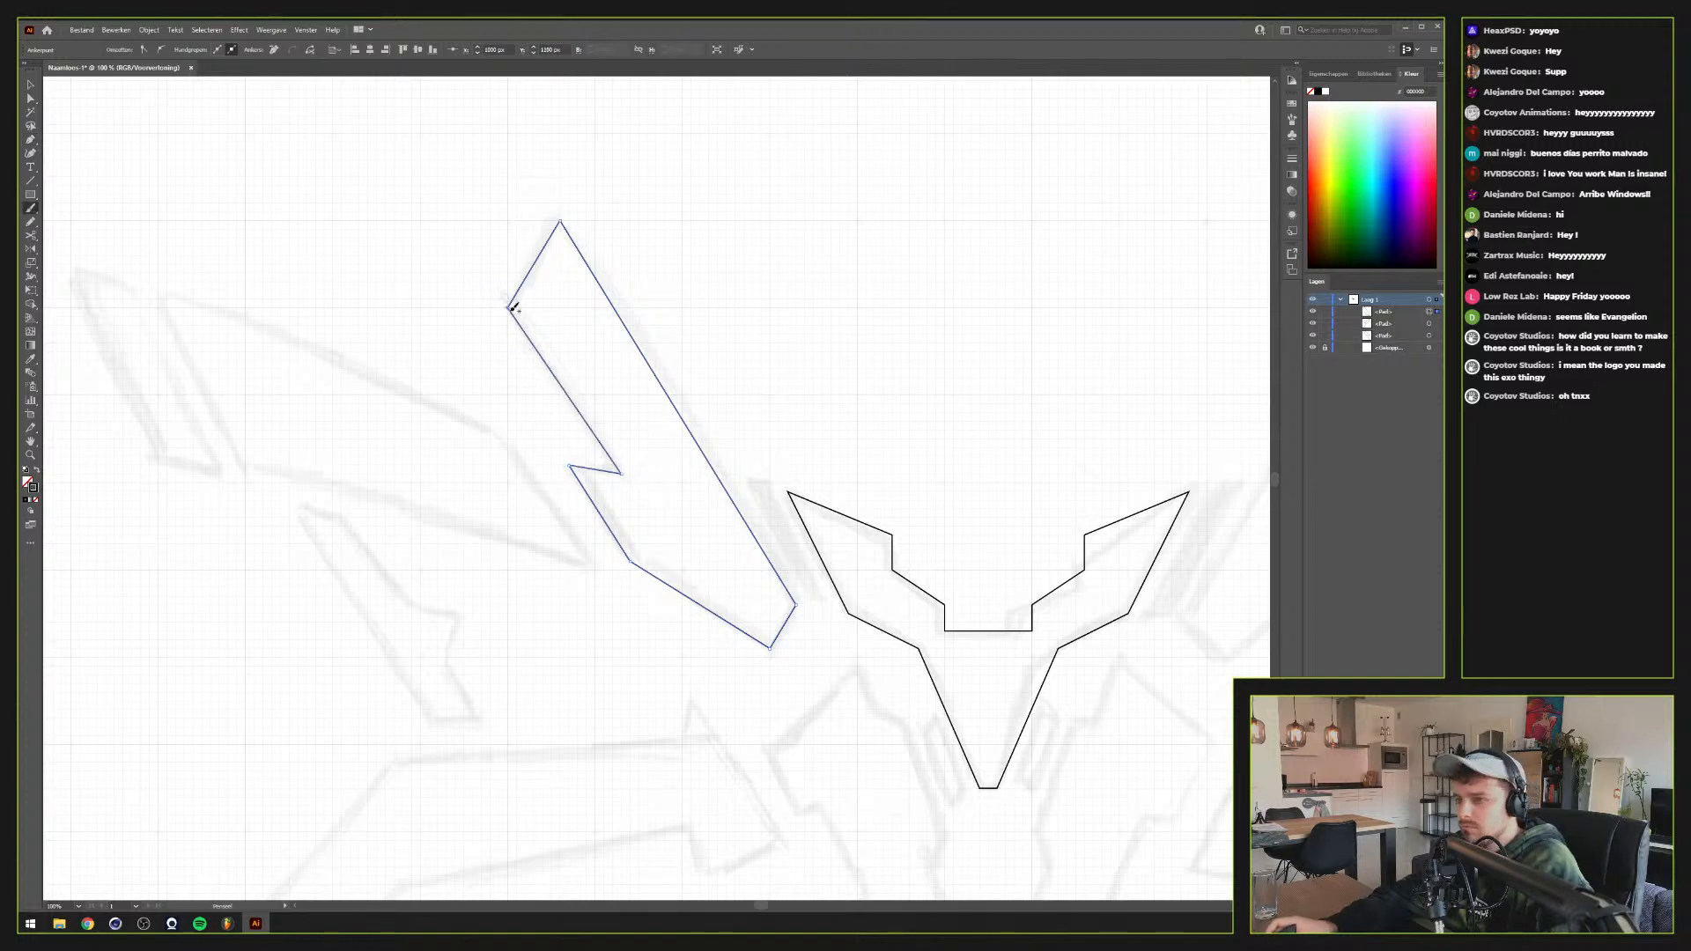
{"action": "left_click", "coordinate": [407, 458]}
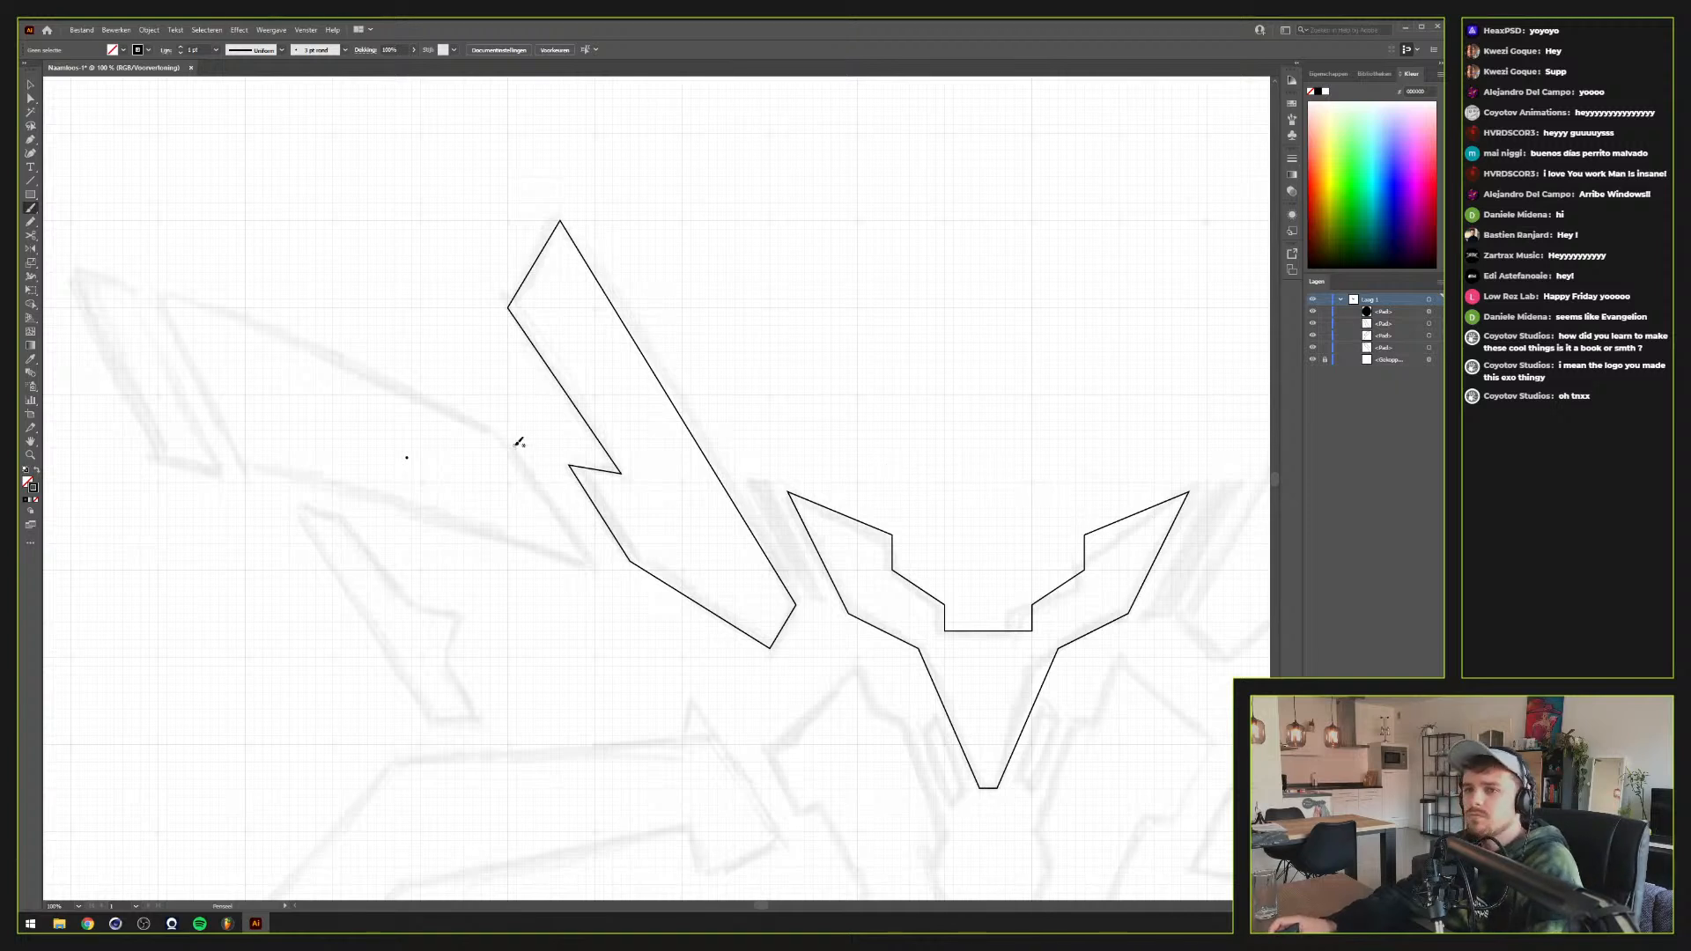
Delete the stray brush dot left of the traced feather
{"action": "key", "text": "p"}
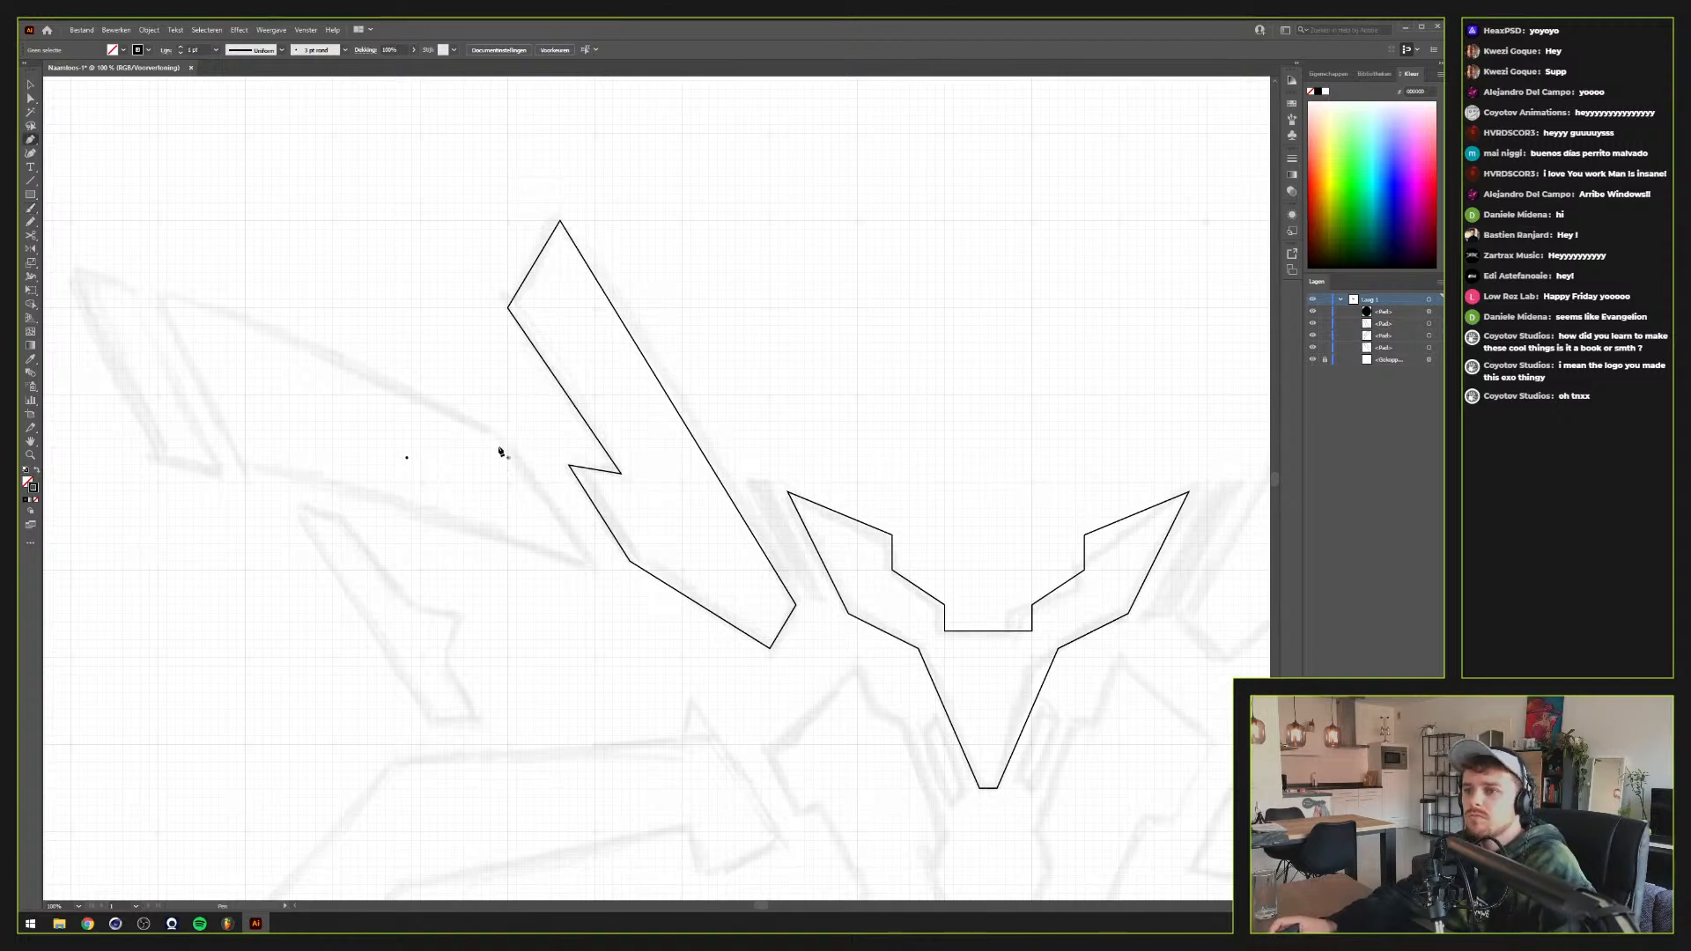
{"action": "key", "text": "v"}
{"action": "left_click_drag", "start_coordinate": [483, 426], "coordinate": [268, 521]}
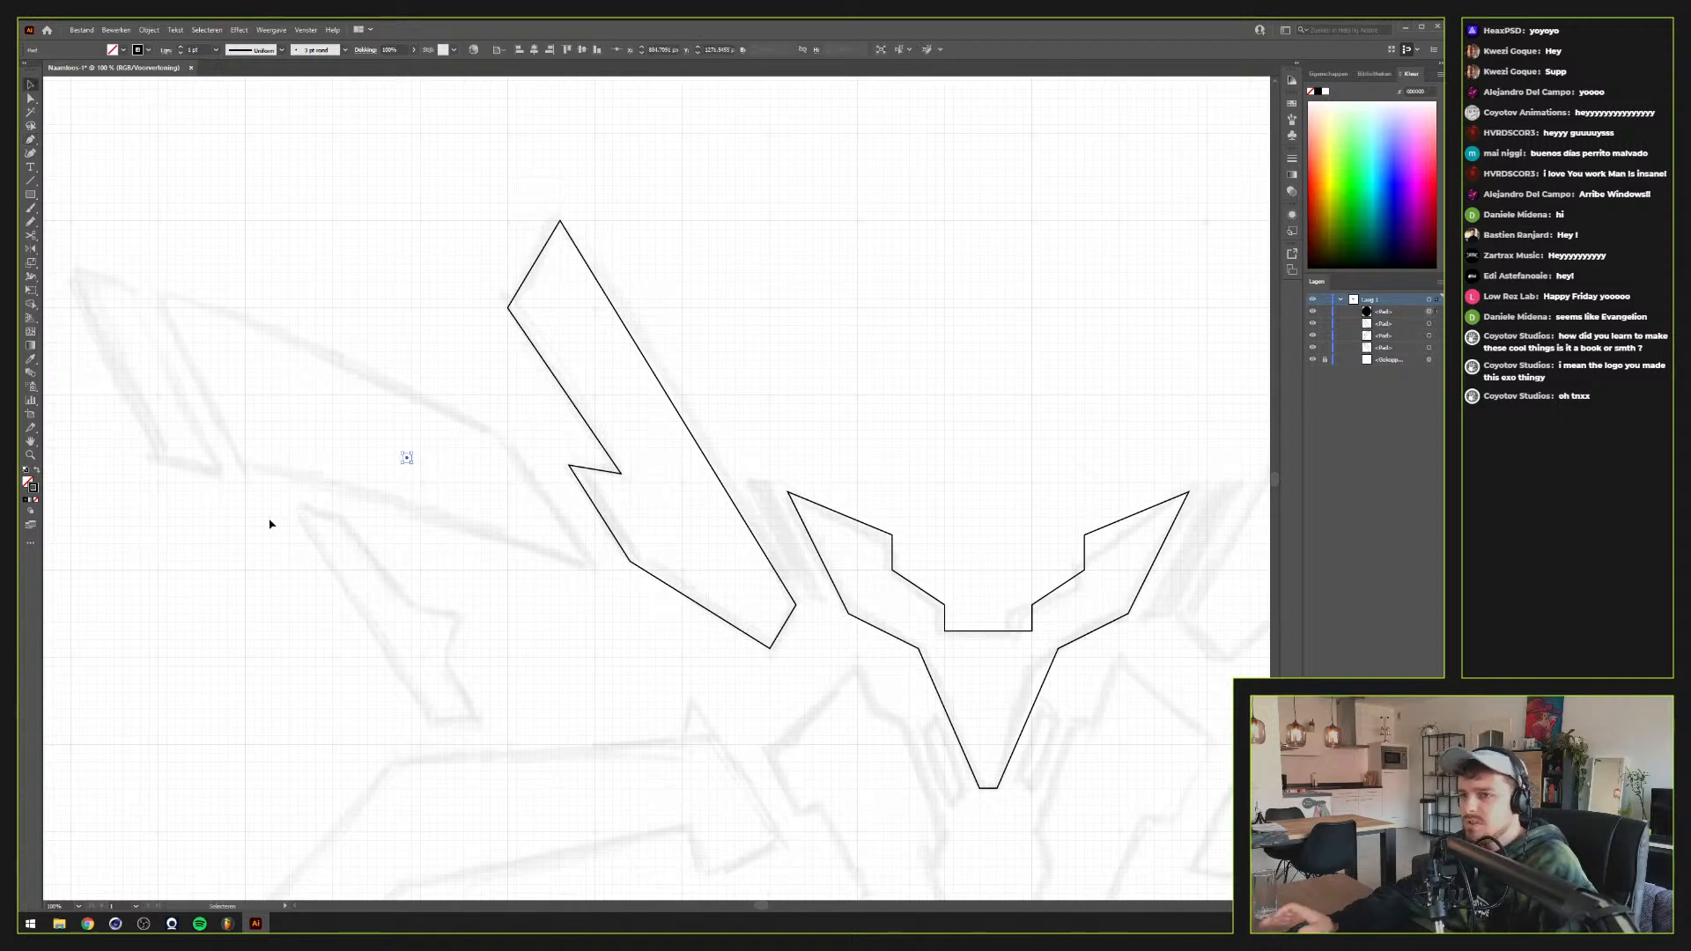
{"action": "key", "text": "Delete"}
Trace the wide outer feather left of the long notched feather with the Pen tool as a closed four-corner path, and deselect it
{"action": "key", "text": "p"}
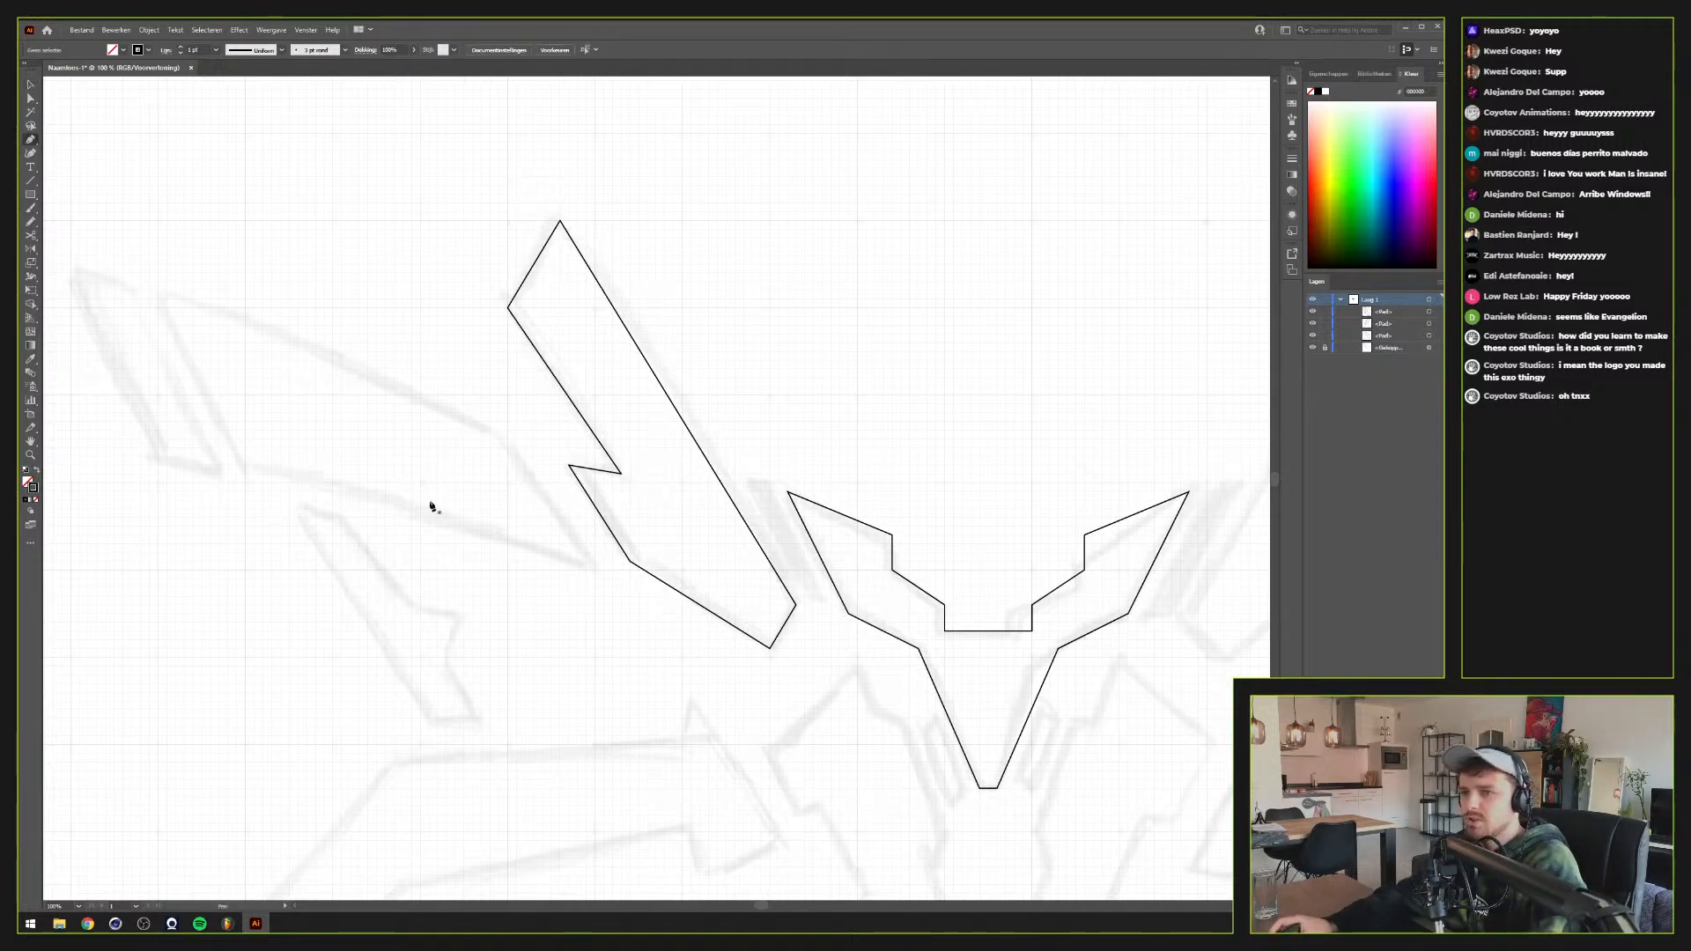
{"action": "left_click", "coordinate": [490, 431]}
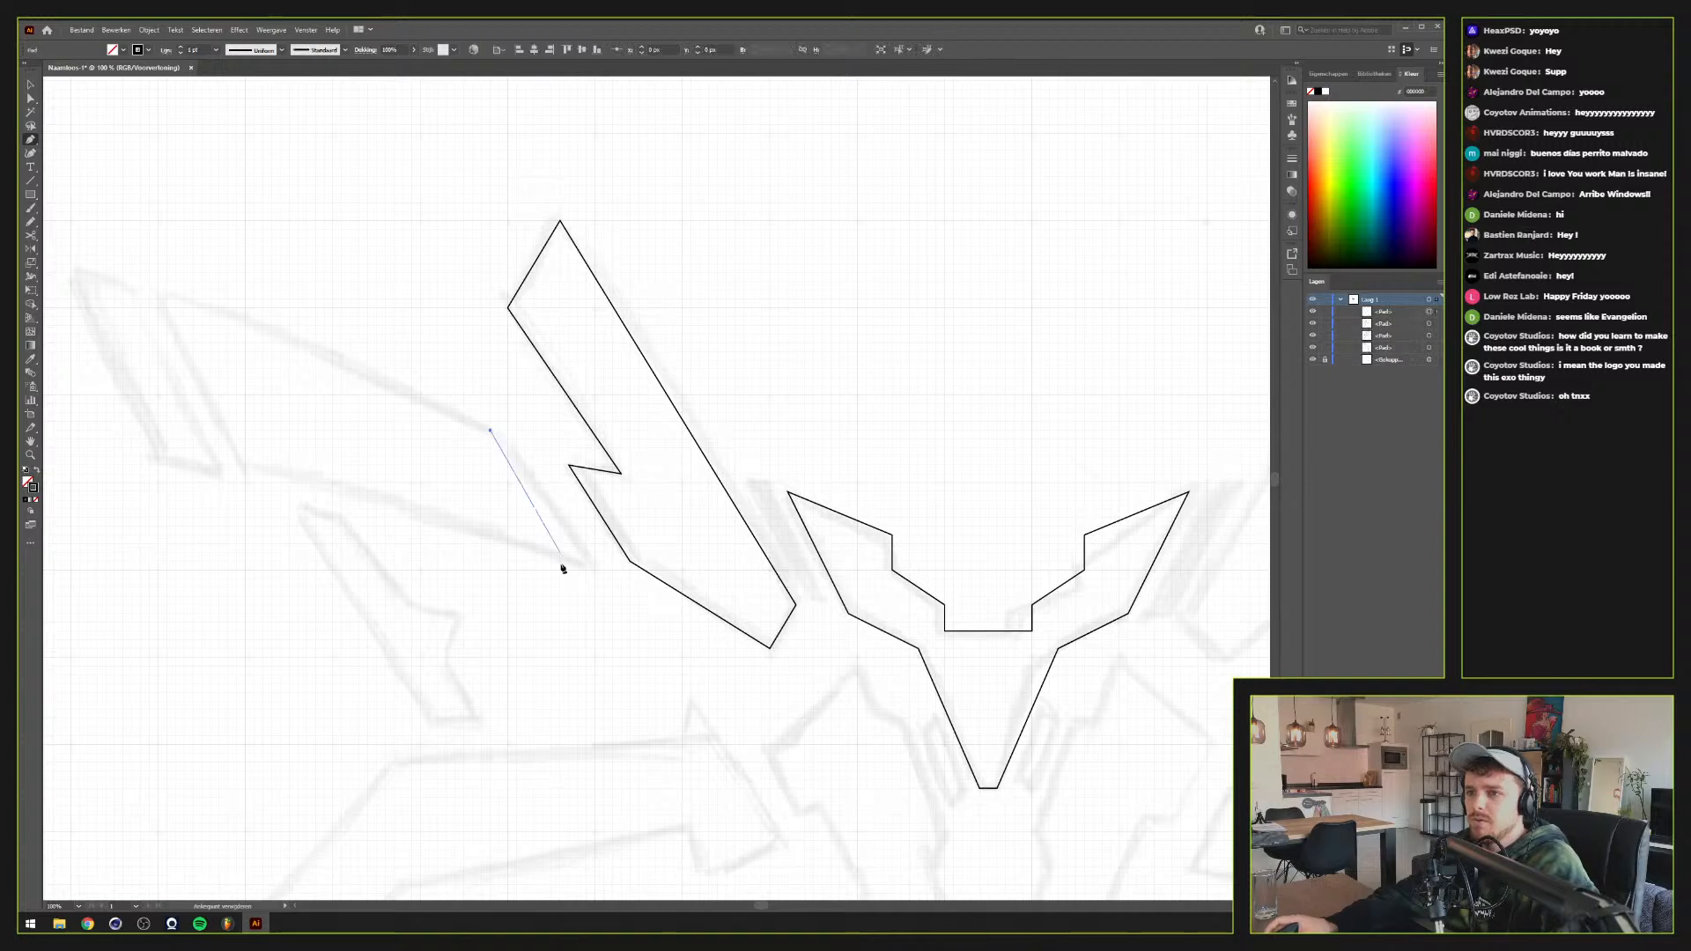
{"action": "left_click", "coordinate": [597, 570]}
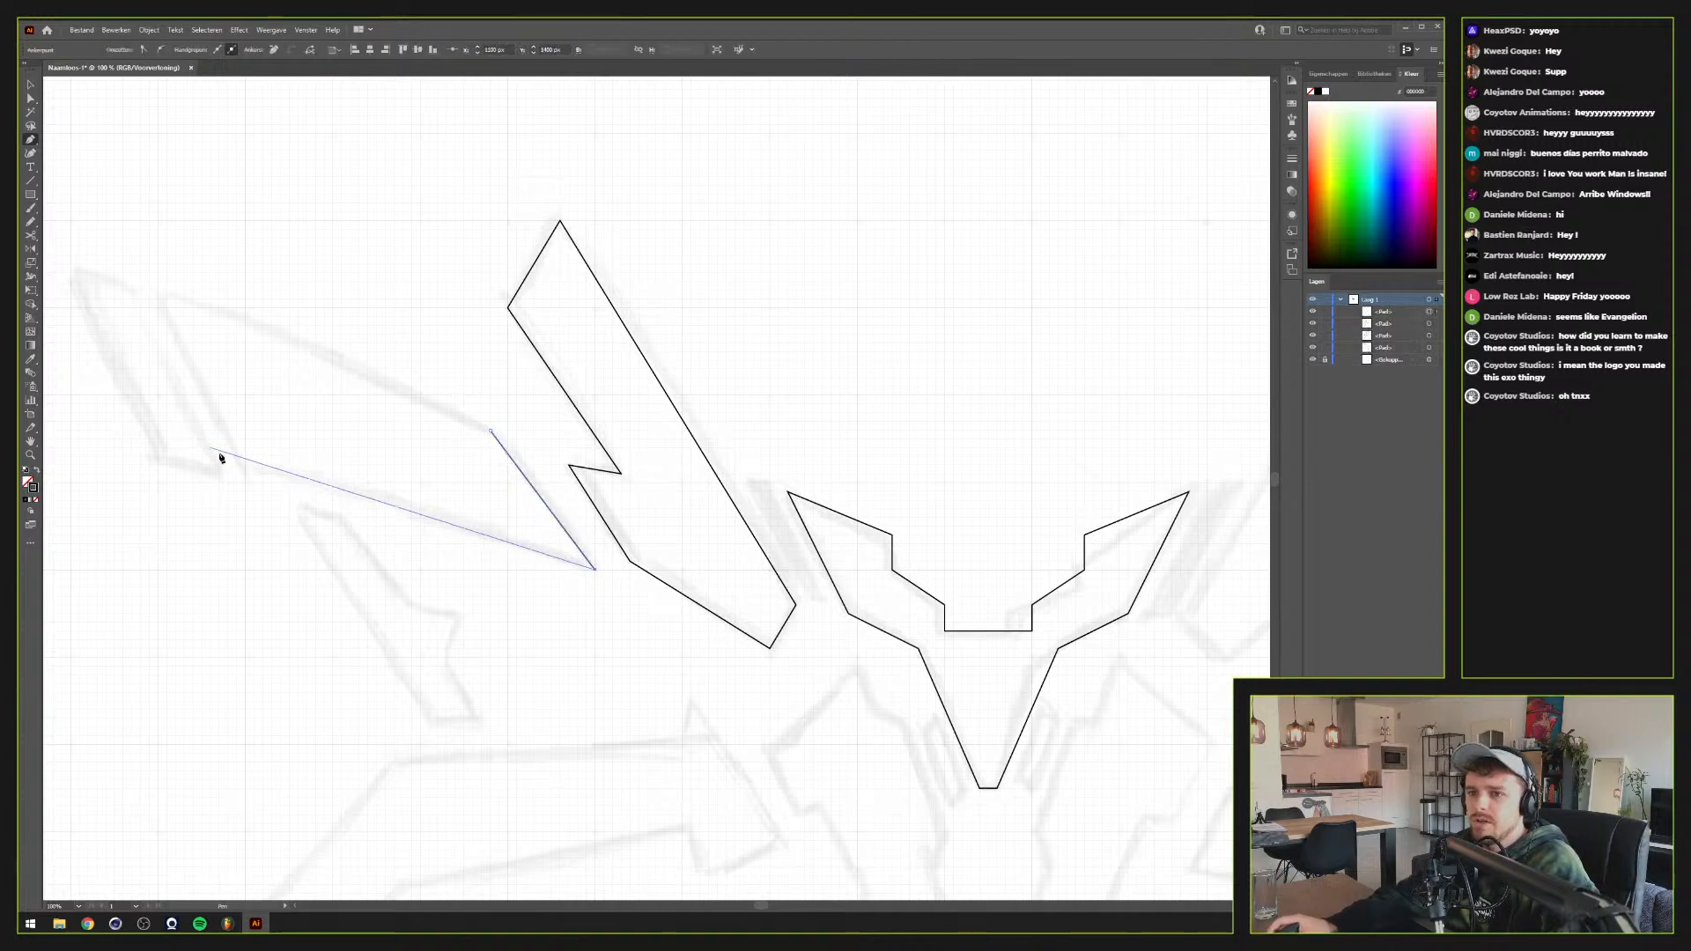
{"action": "left_click", "coordinate": [245, 465]}
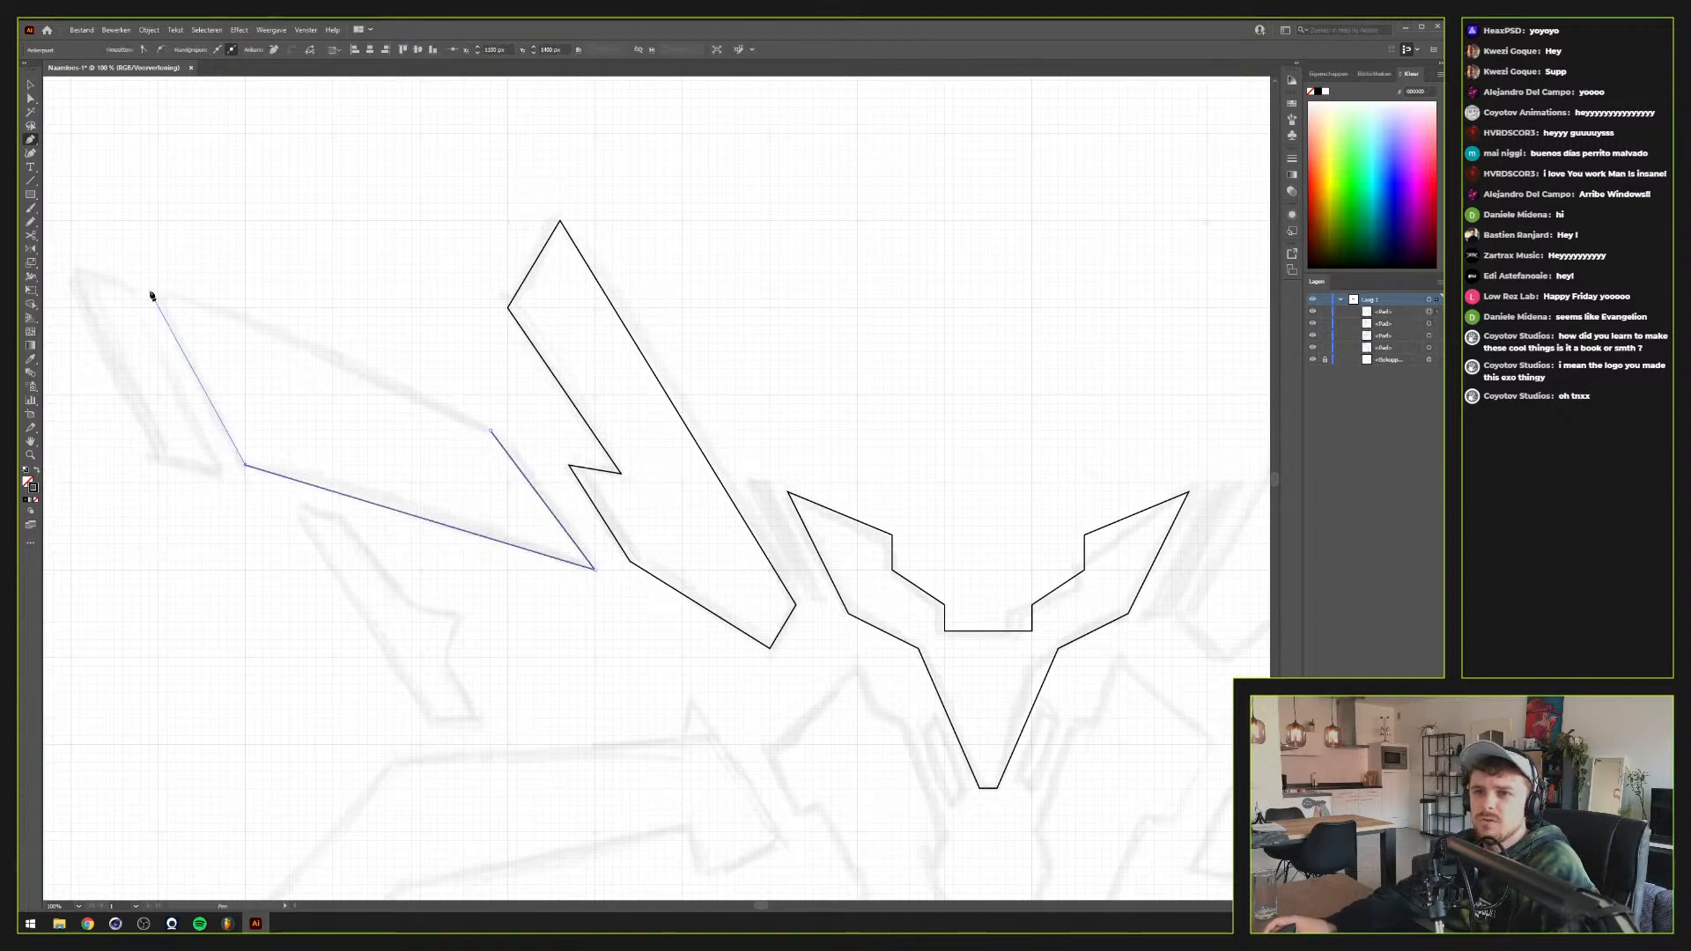
{"action": "key", "text": "ctrl+z"}
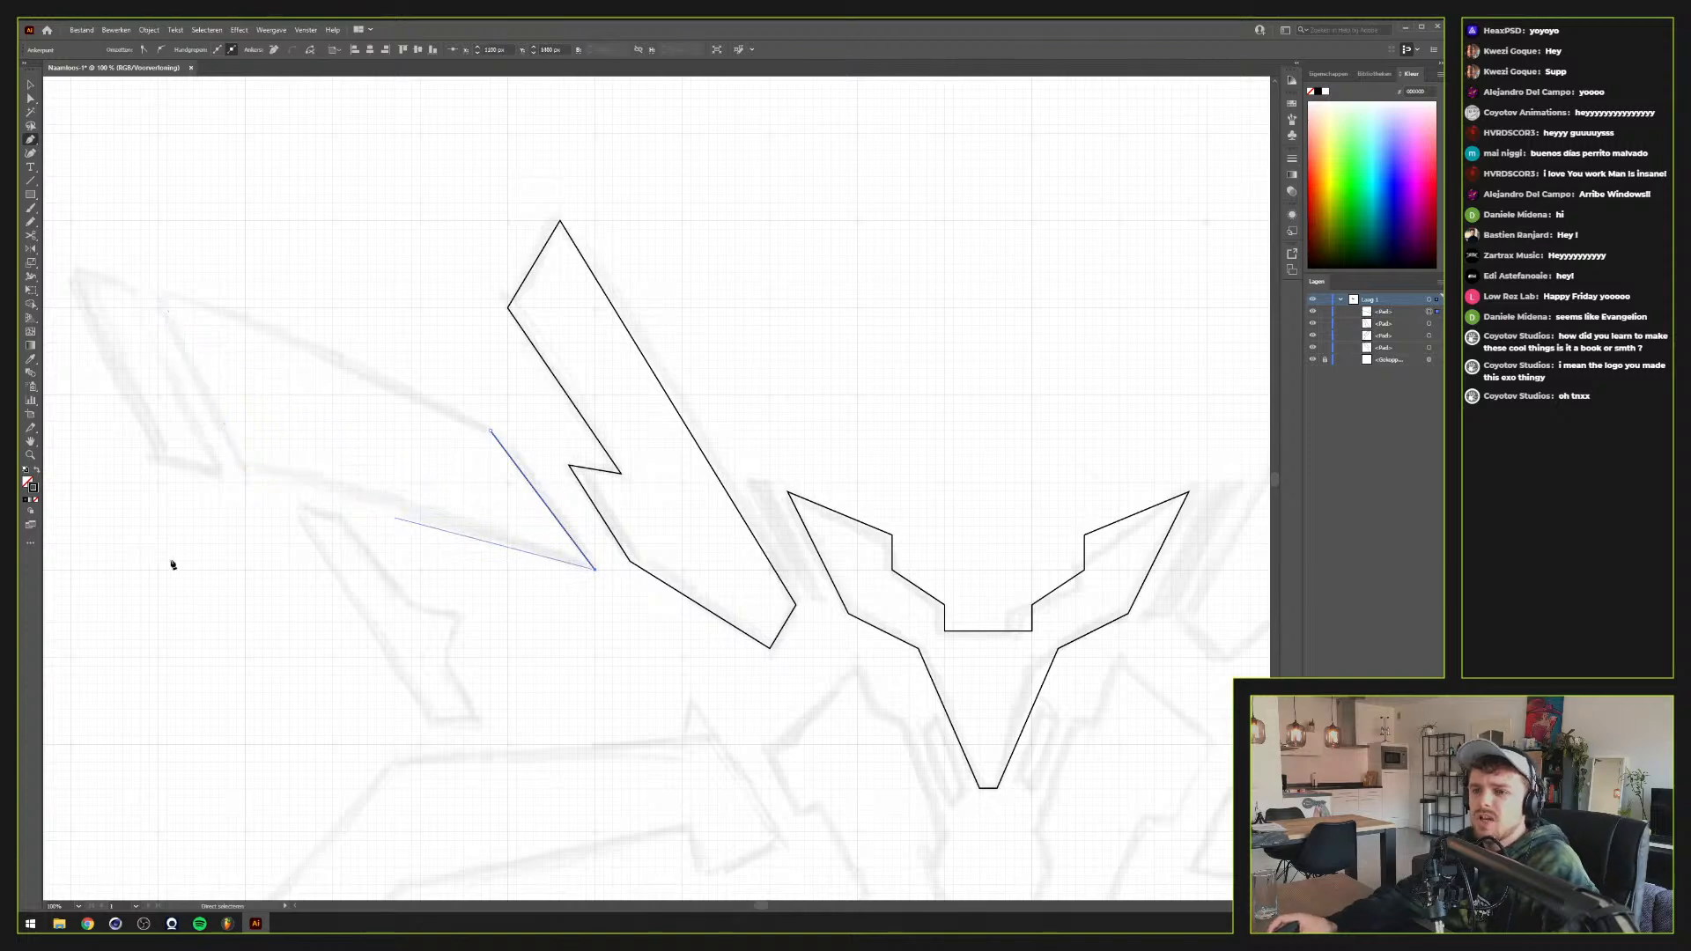
{"action": "left_click_drag", "start_coordinate": [217, 475], "coordinate": [411, 498]}
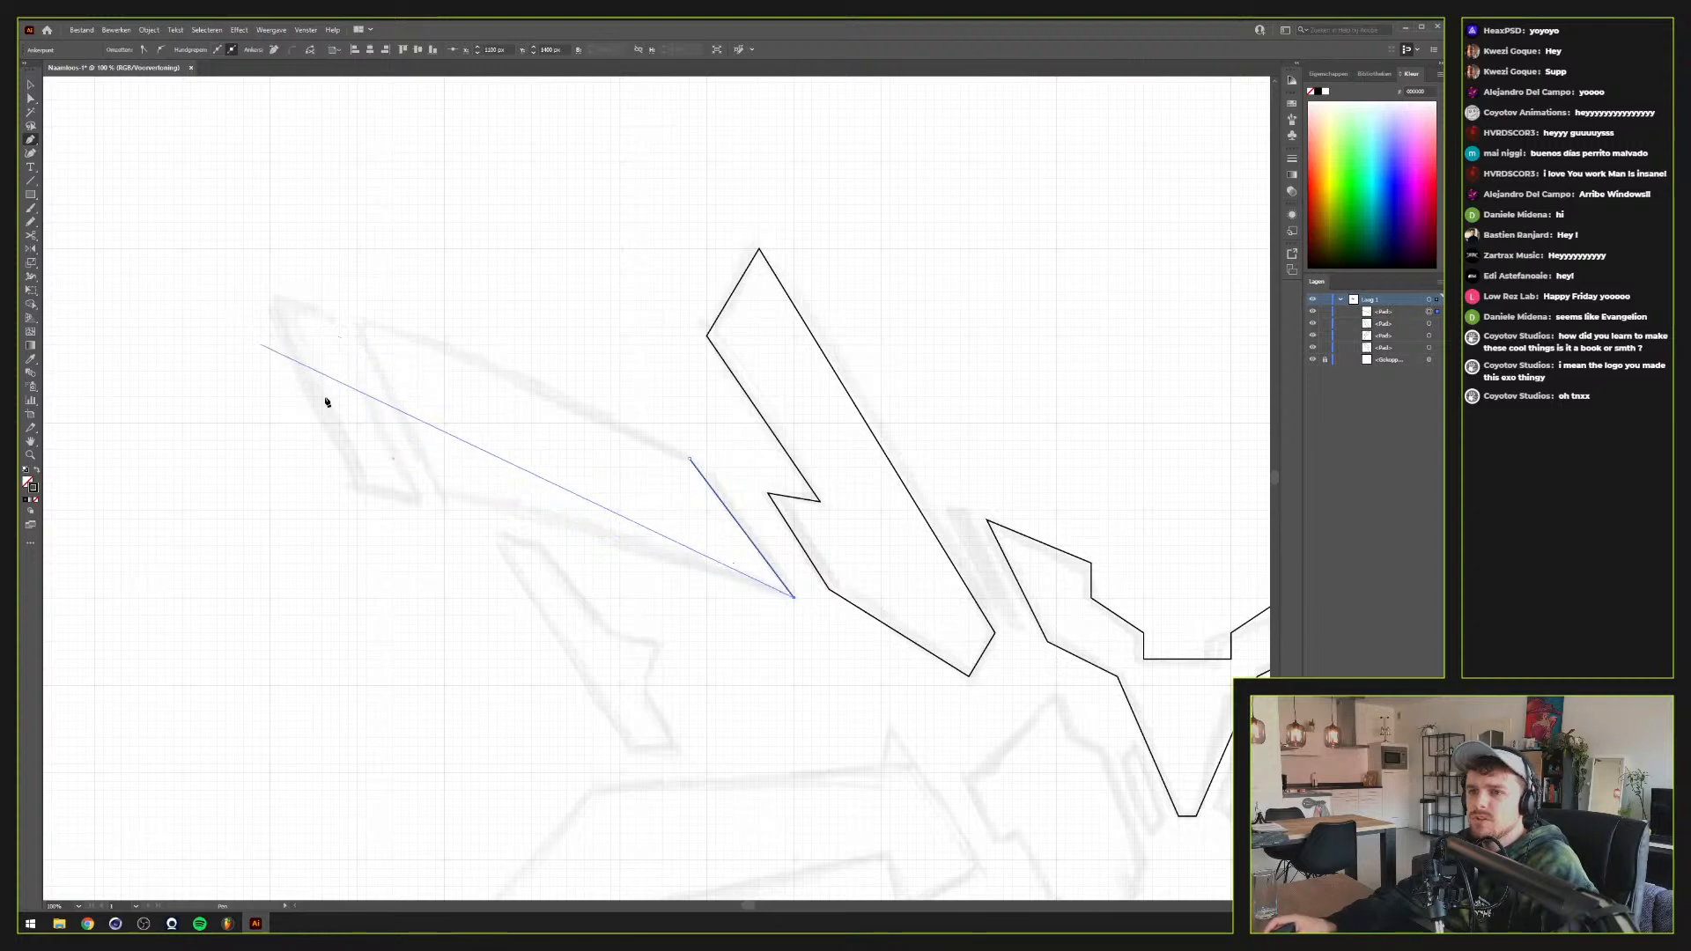
{"action": "left_click", "coordinate": [357, 469]}
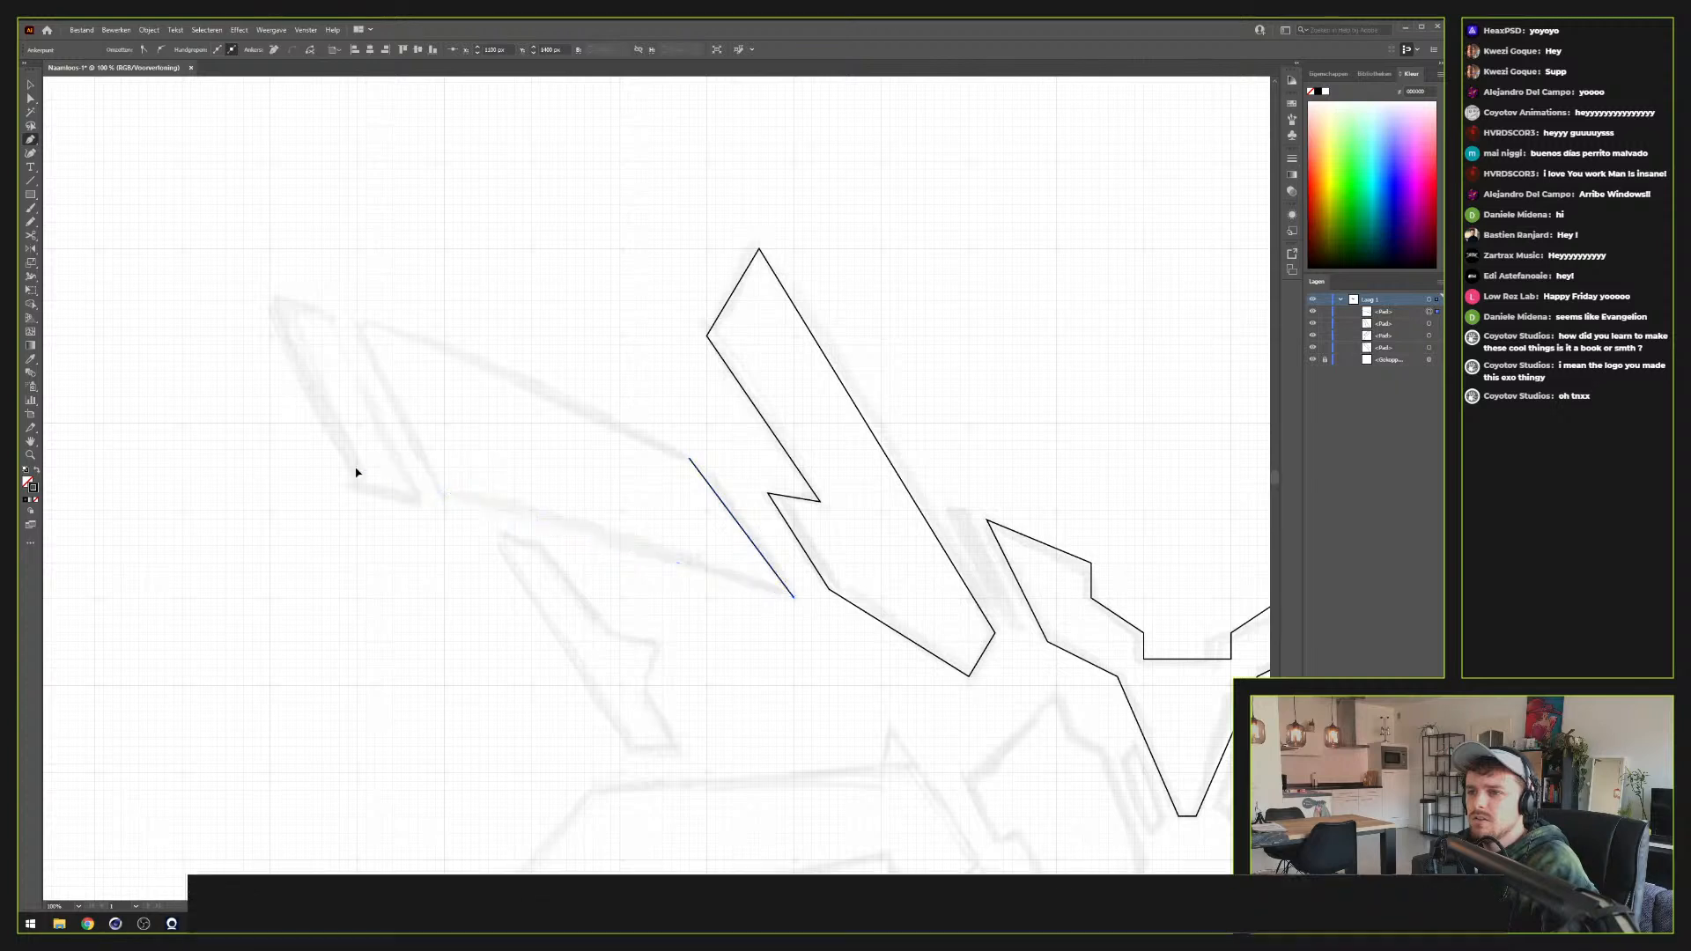
{"action": "left_click", "coordinate": [269, 295]}
{"action": "left_click", "coordinate": [689, 459]}
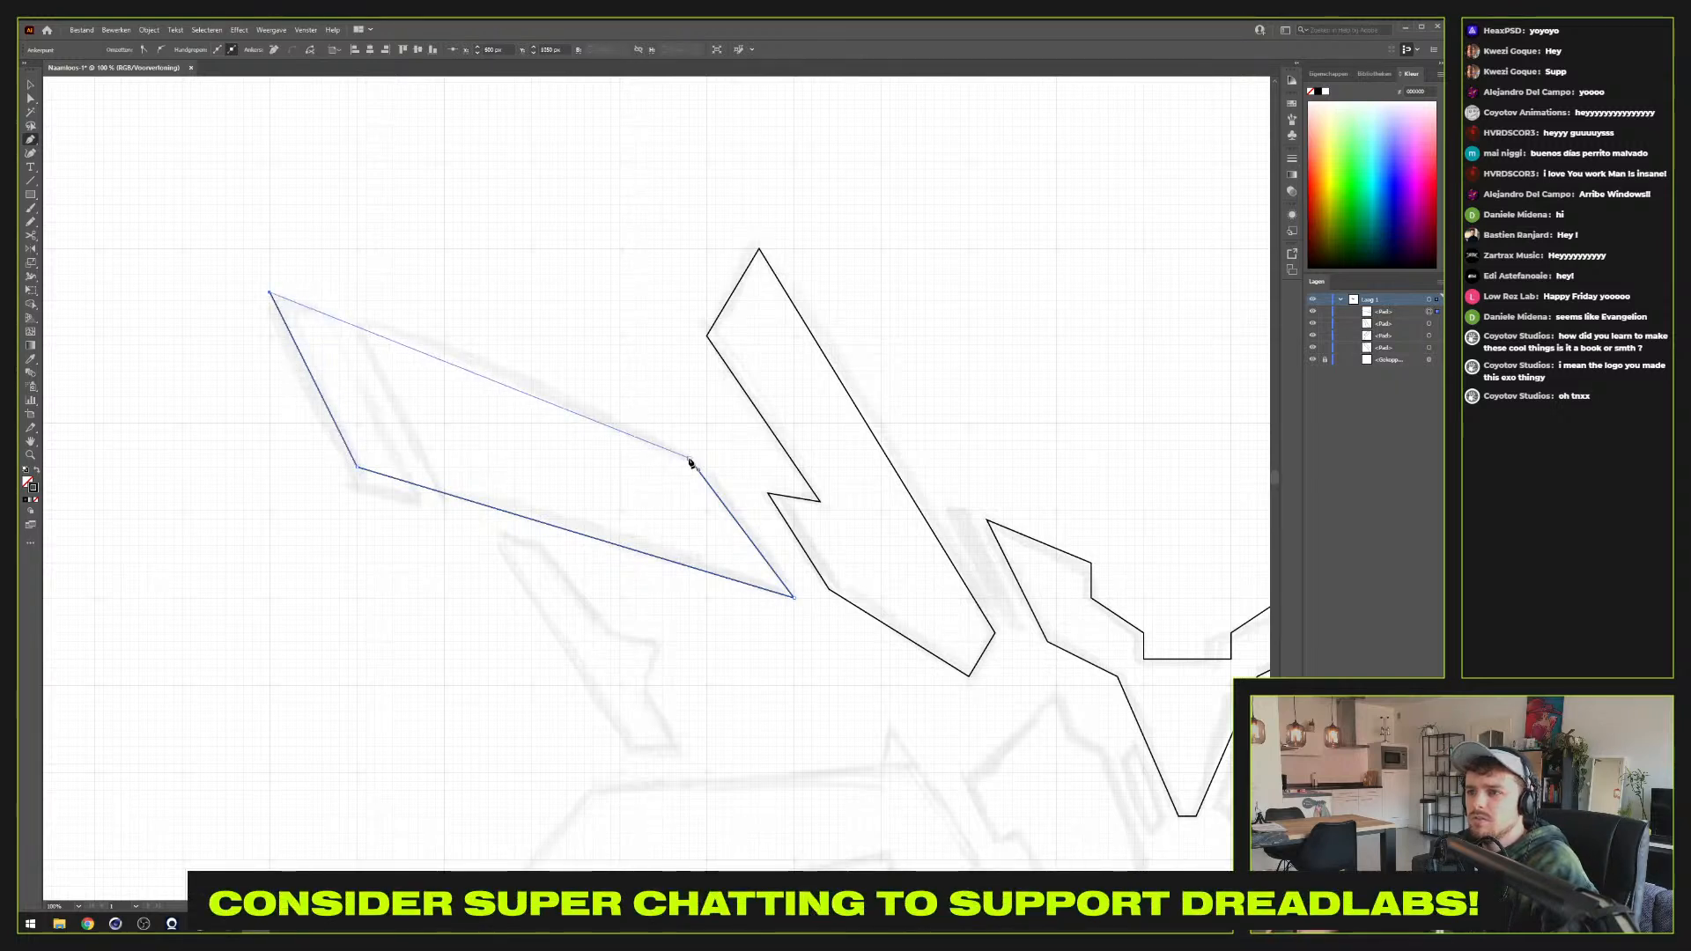
{"action": "key", "text": "v"}
{"action": "left_click", "coordinate": [606, 350]}
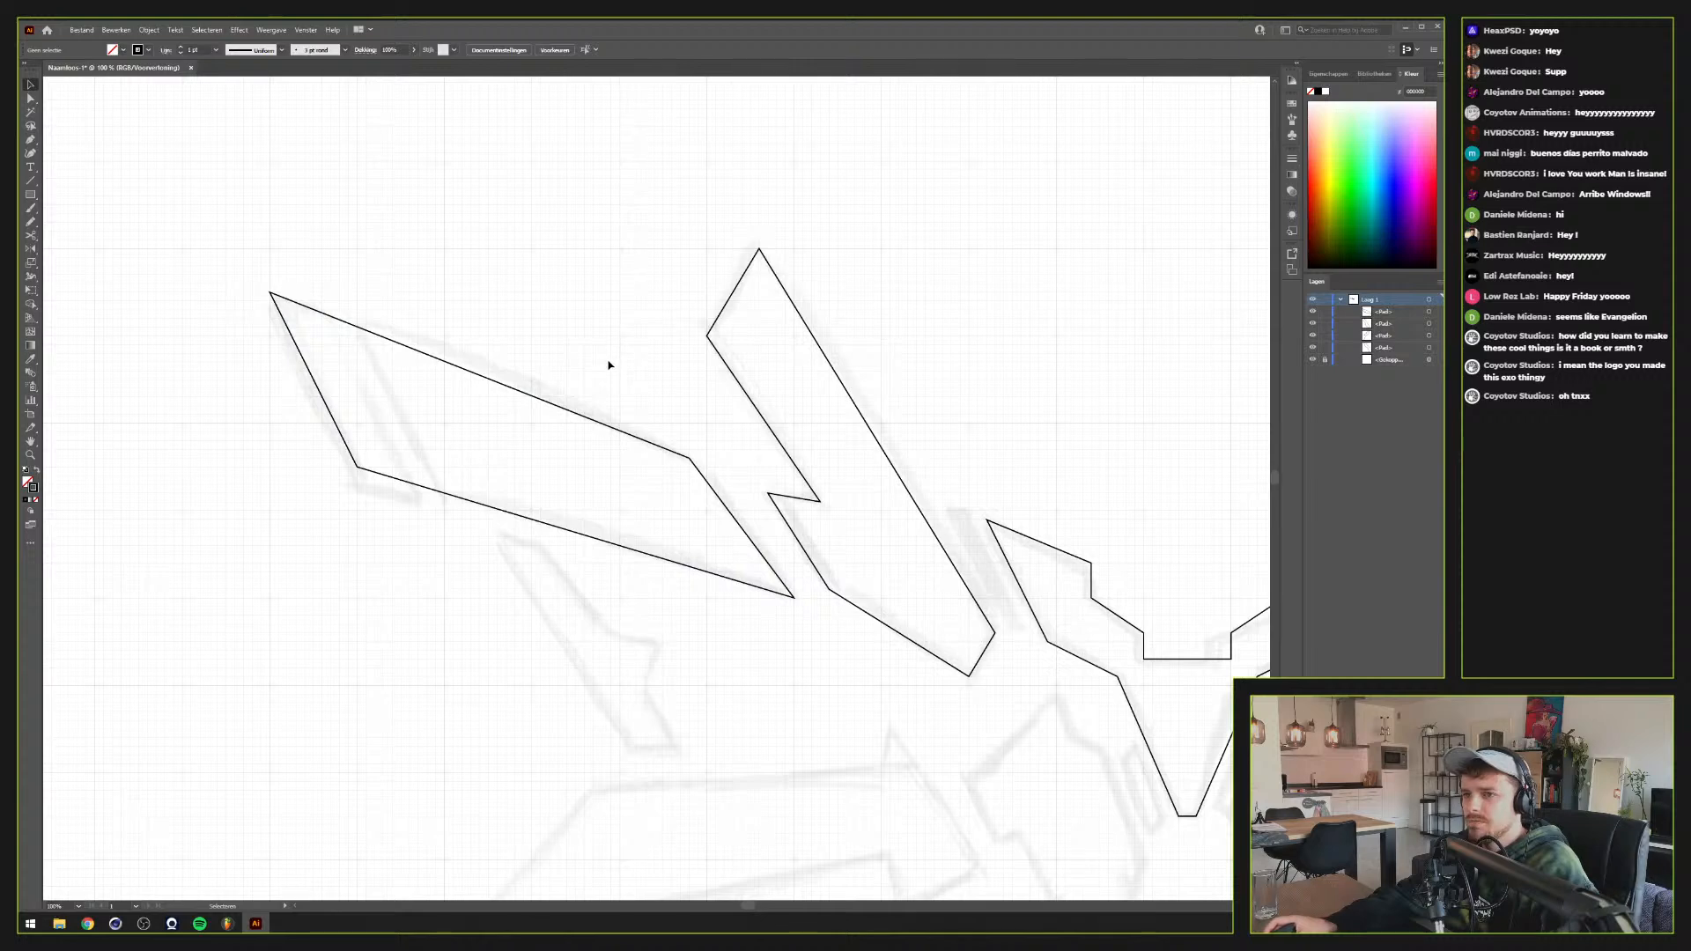
Trace the slim feather below the wide outer feather with the Pen tool as a closed four-corner path, omitting its side spike
{"action": "left_click_drag", "start_coordinate": [587, 518], "coordinate": [441, 313]}
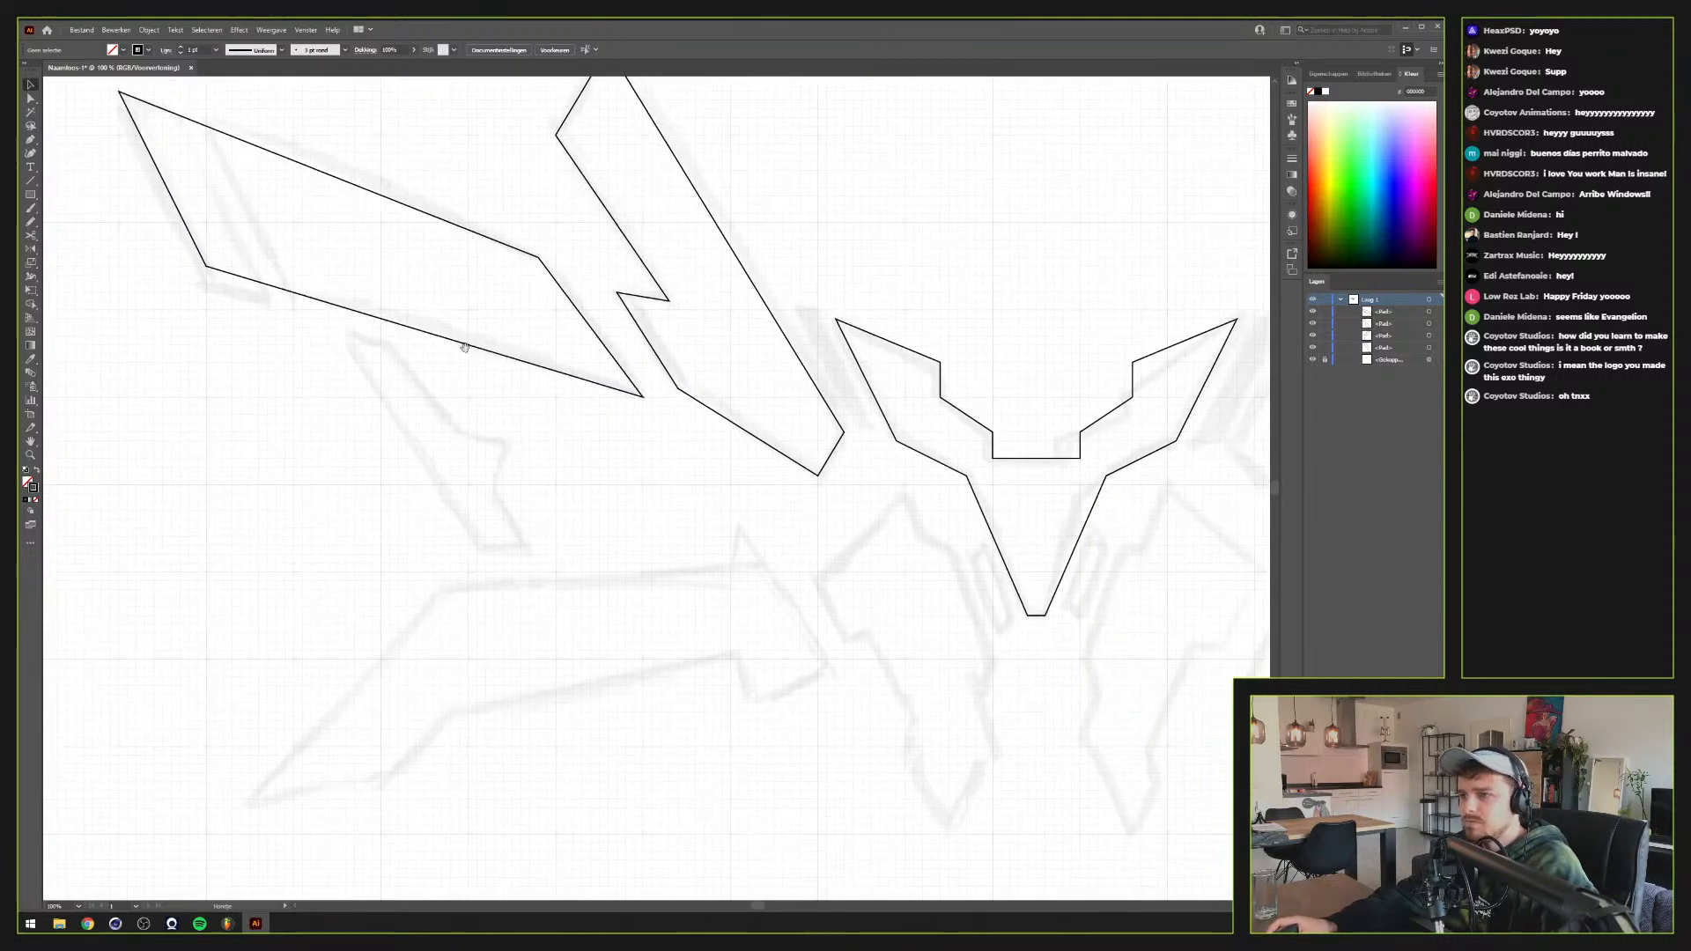
{"action": "left_click_drag", "start_coordinate": [872, 584], "coordinate": [810, 568]}
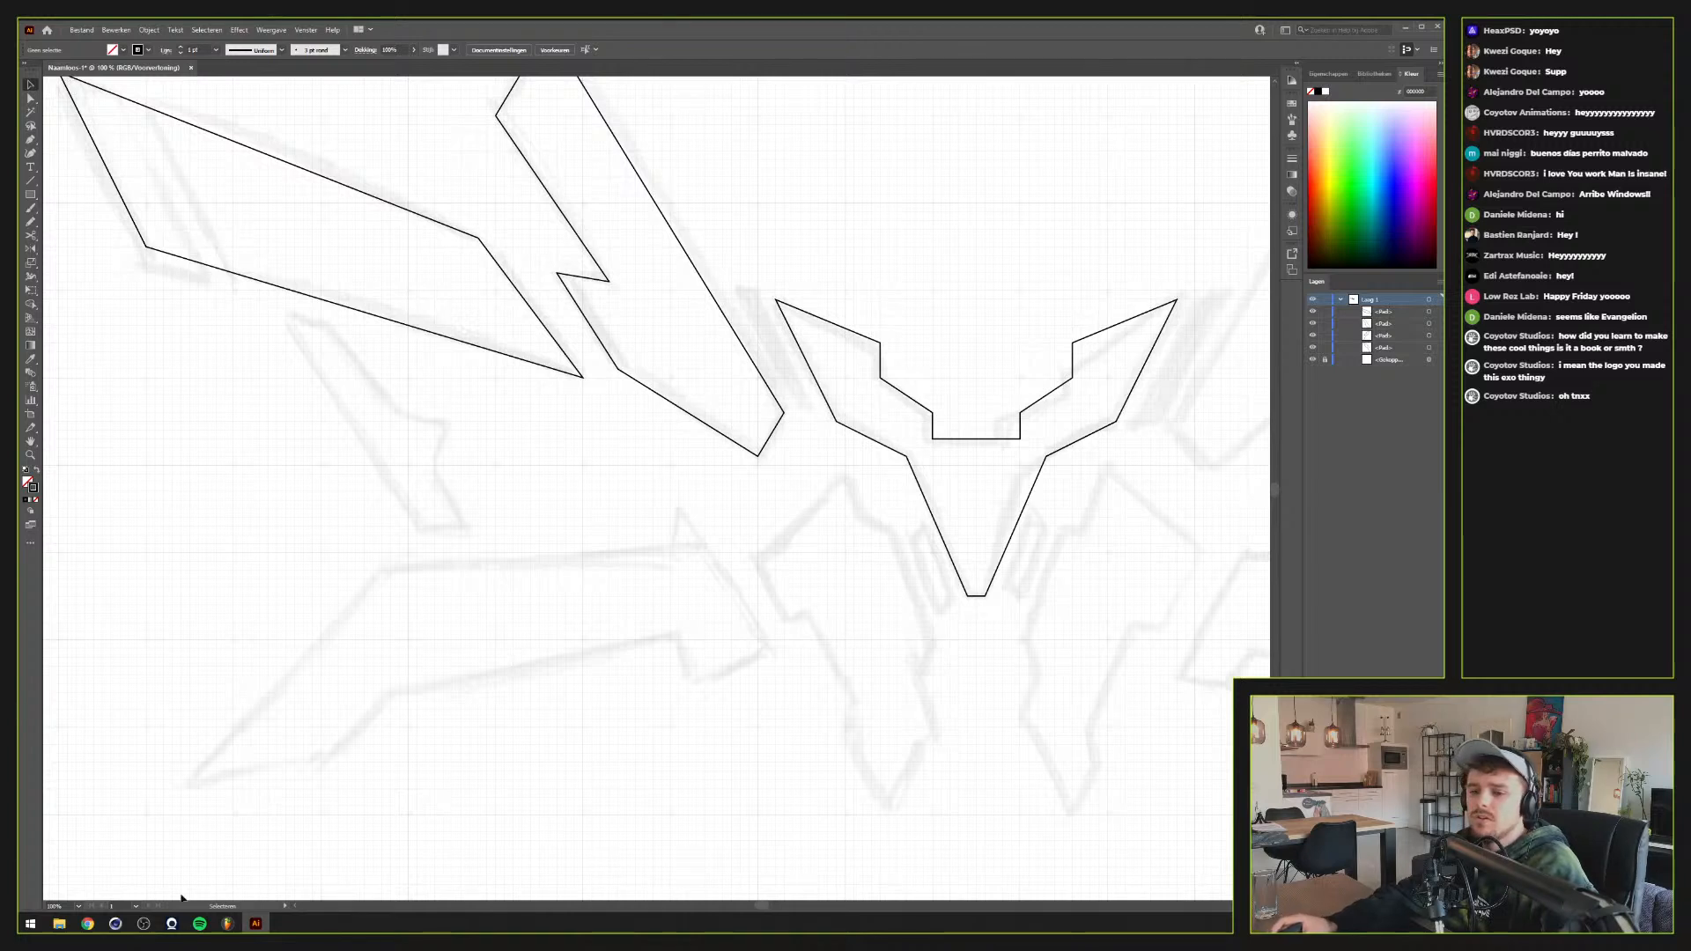
{"action": "left_click", "coordinate": [91, 892]}
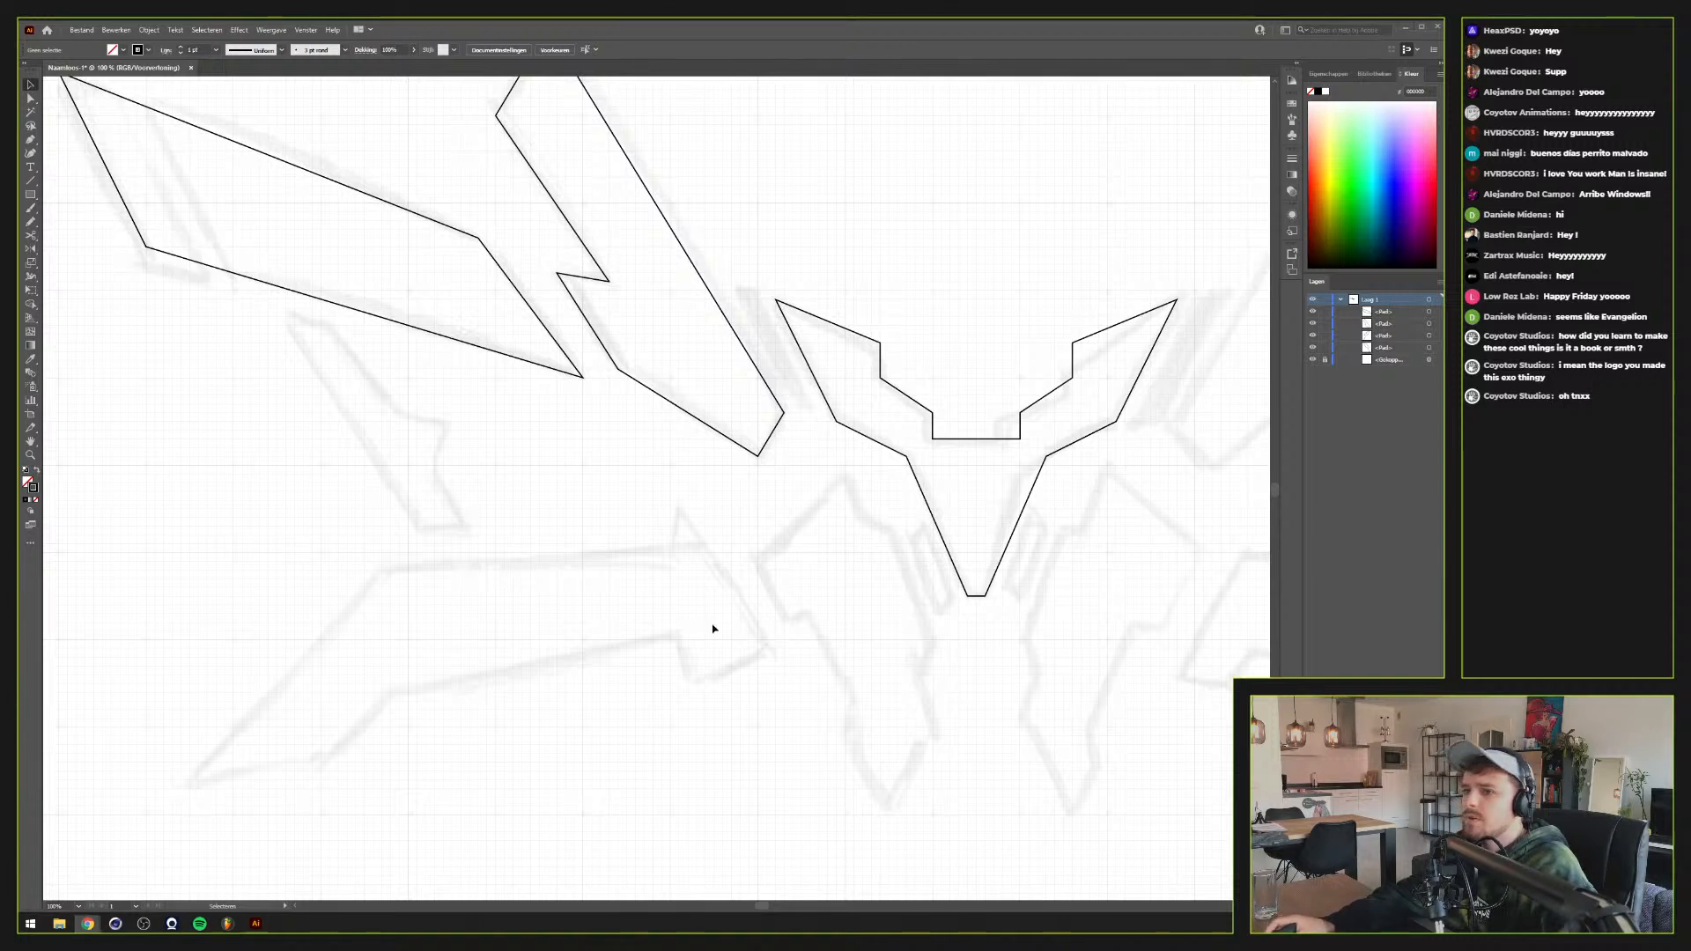
{"action": "left_click_drag", "start_coordinate": [669, 540], "coordinate": [864, 679]}
{"action": "key", "text": "p"}
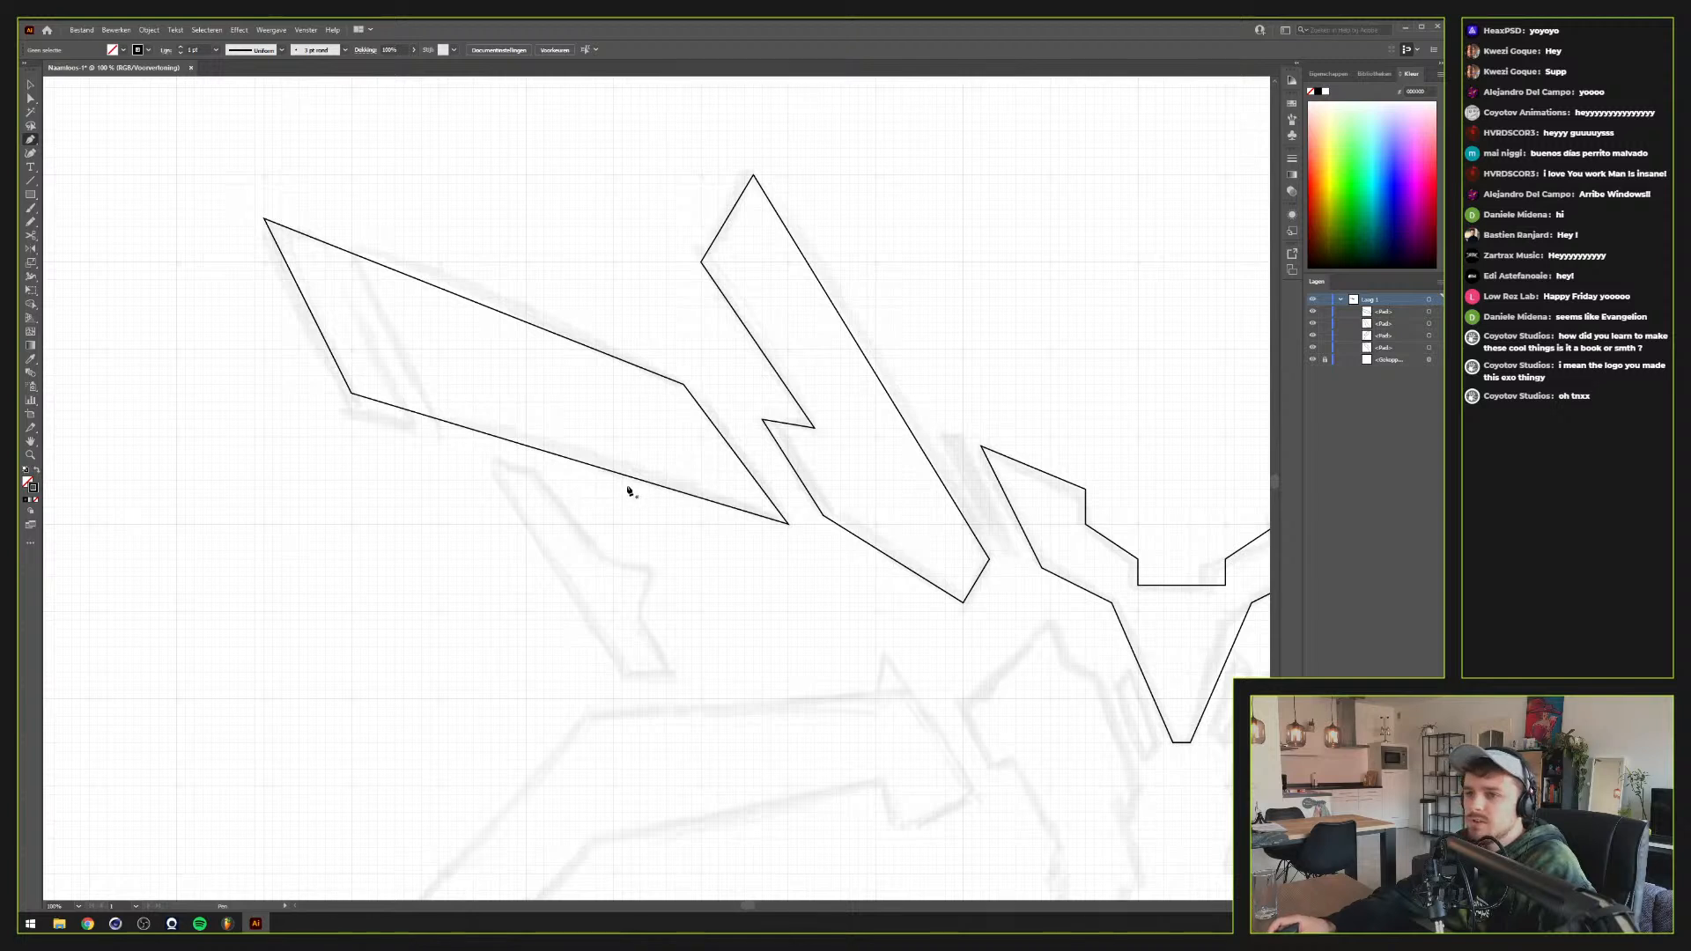
{"action": "left_click", "coordinate": [481, 462]}
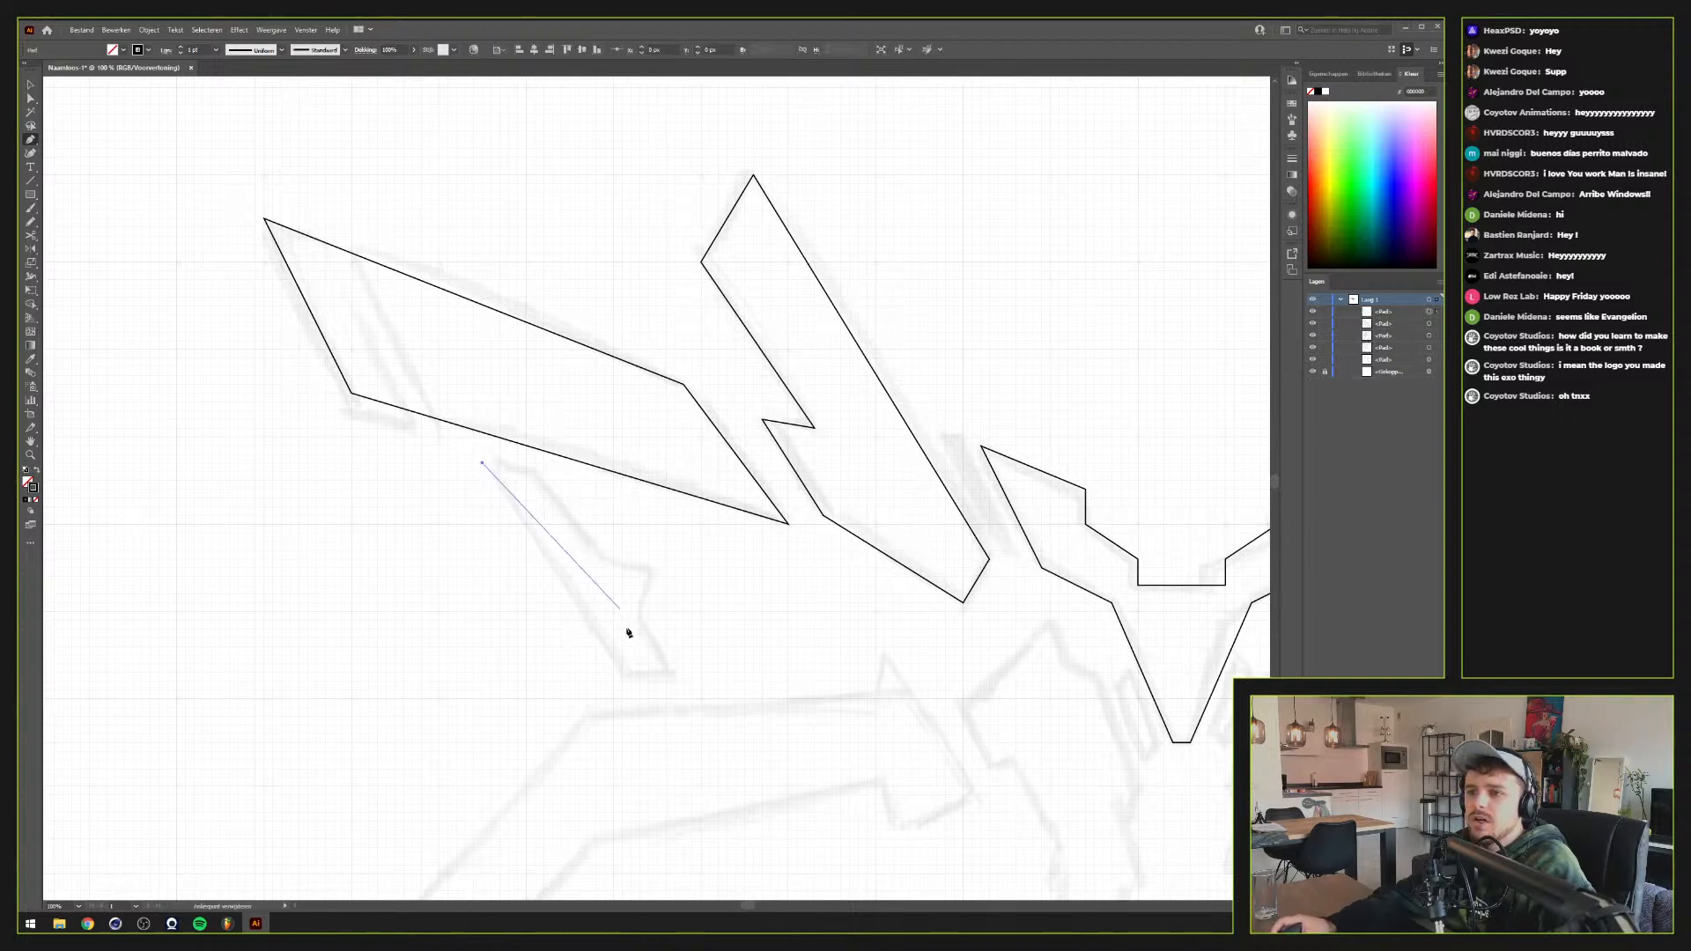
{"action": "left_click", "coordinate": [623, 682]}
{"action": "left_click", "coordinate": [675, 673]}
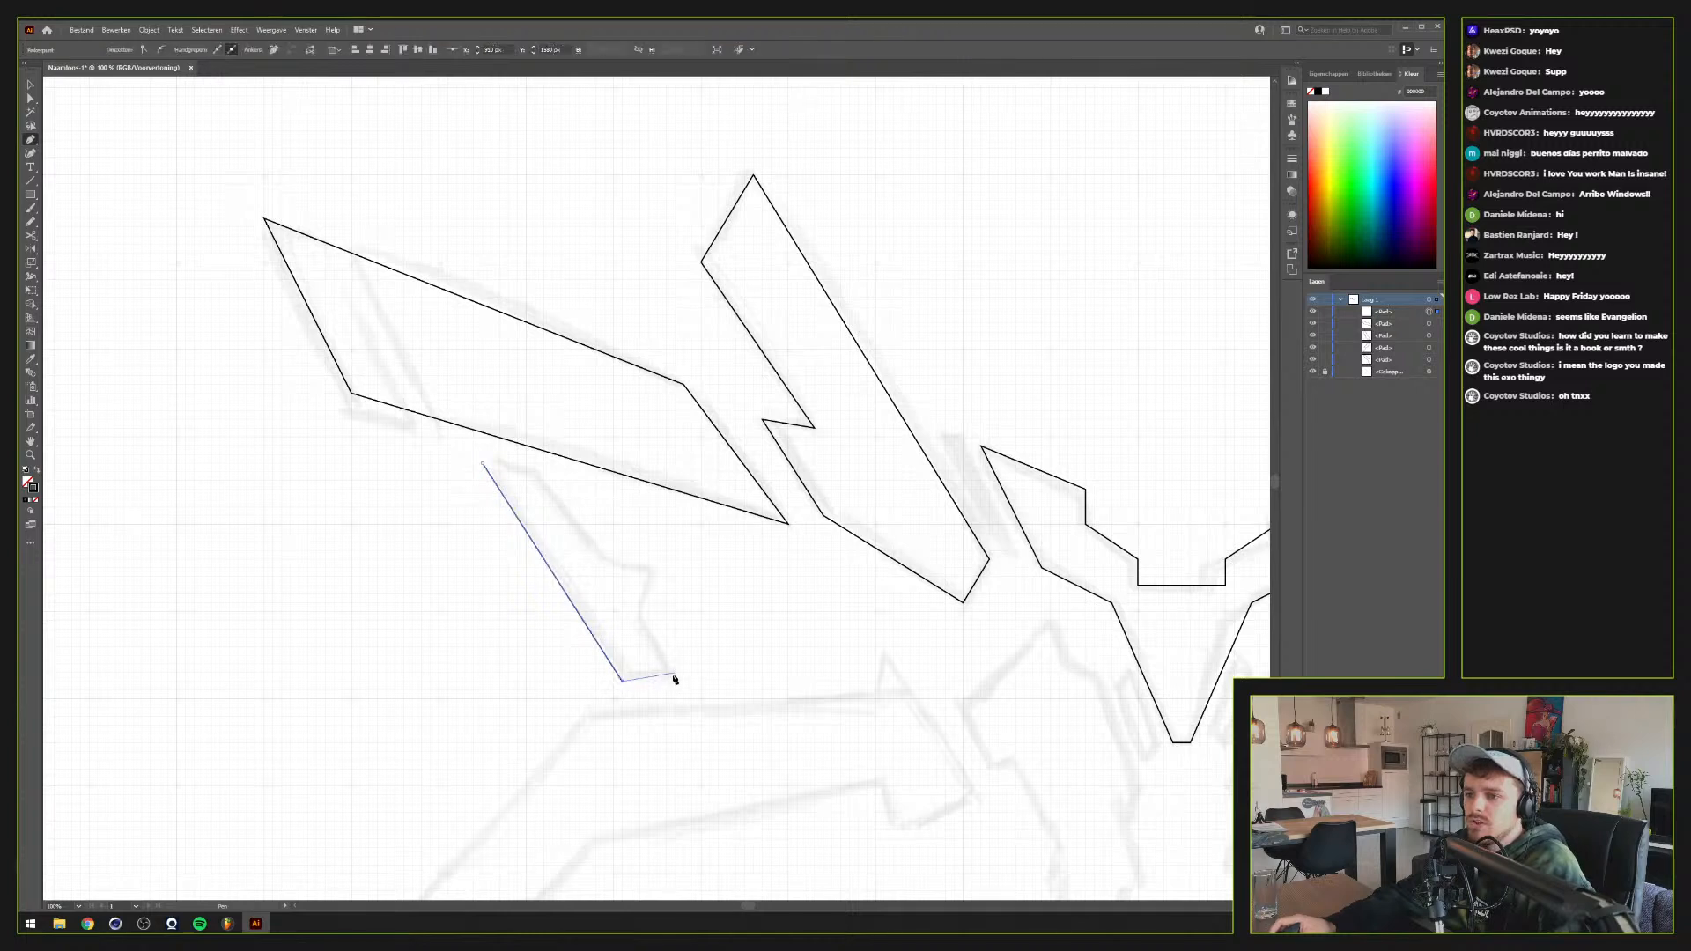
{"action": "left_click", "coordinate": [535, 472]}
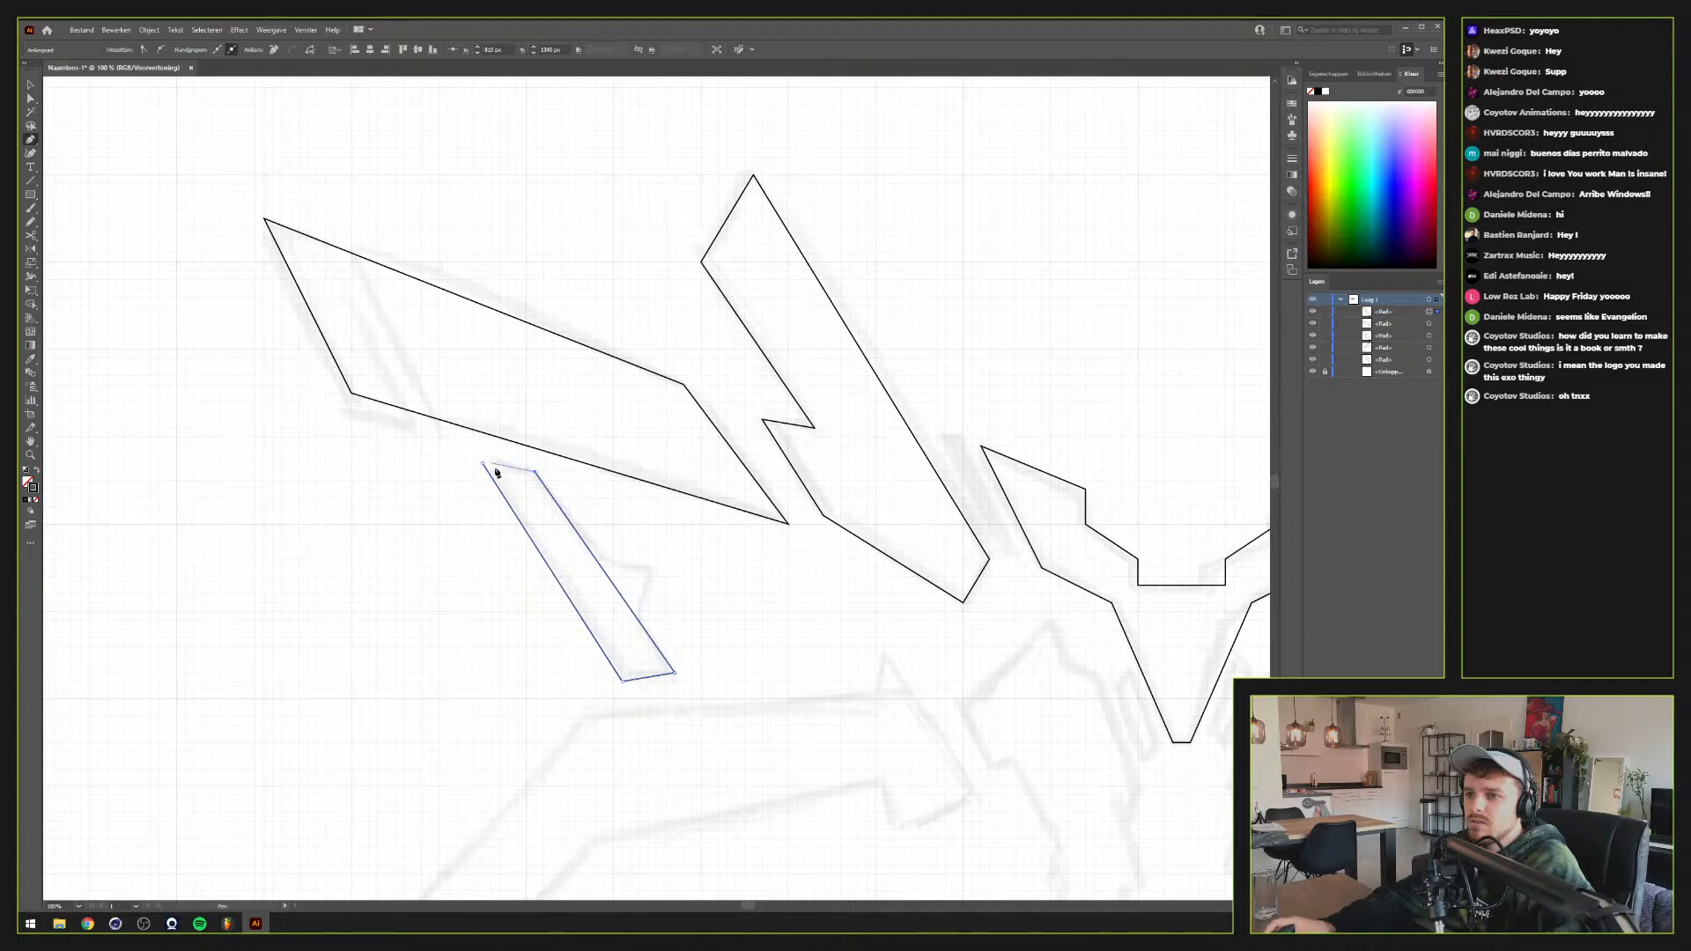
{"action": "left_click", "coordinate": [483, 464]}
Move the slim feather's upper-left corner up near the wide feather's lower edge, and lower its bottom-right corner to level the bottom edge
{"action": "key", "text": "a"}
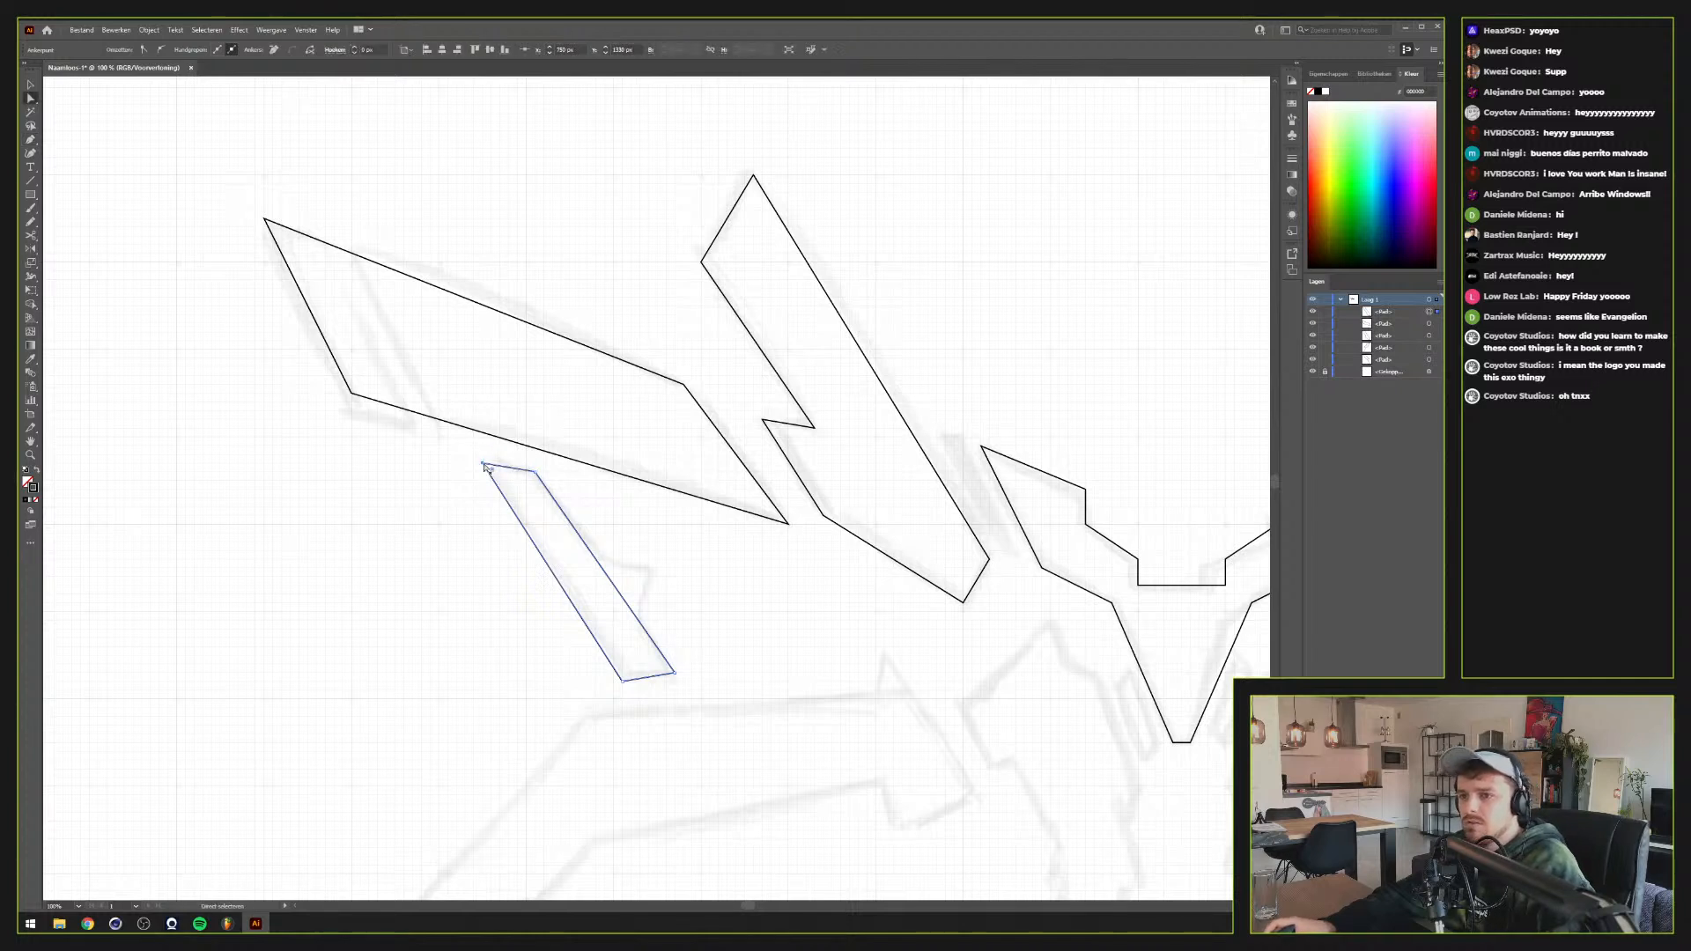
{"action": "left_click_drag", "start_coordinate": [483, 465], "coordinate": [474, 448]}
{"action": "key", "text": "v"}
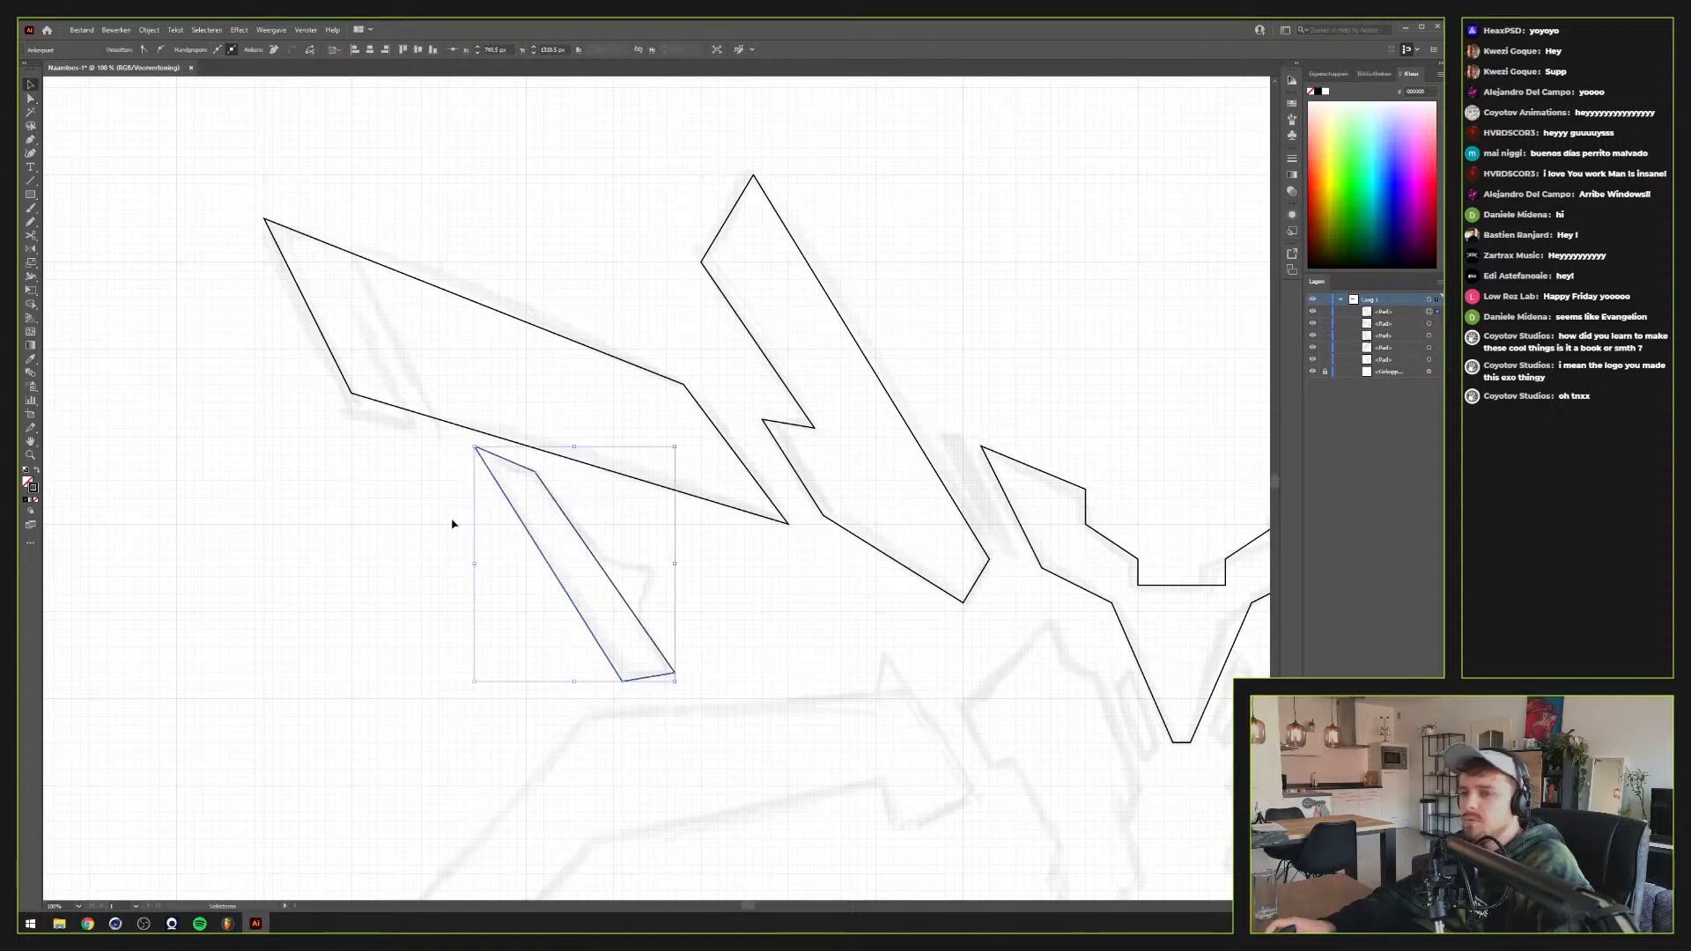
{"action": "left_click", "coordinate": [440, 541]}
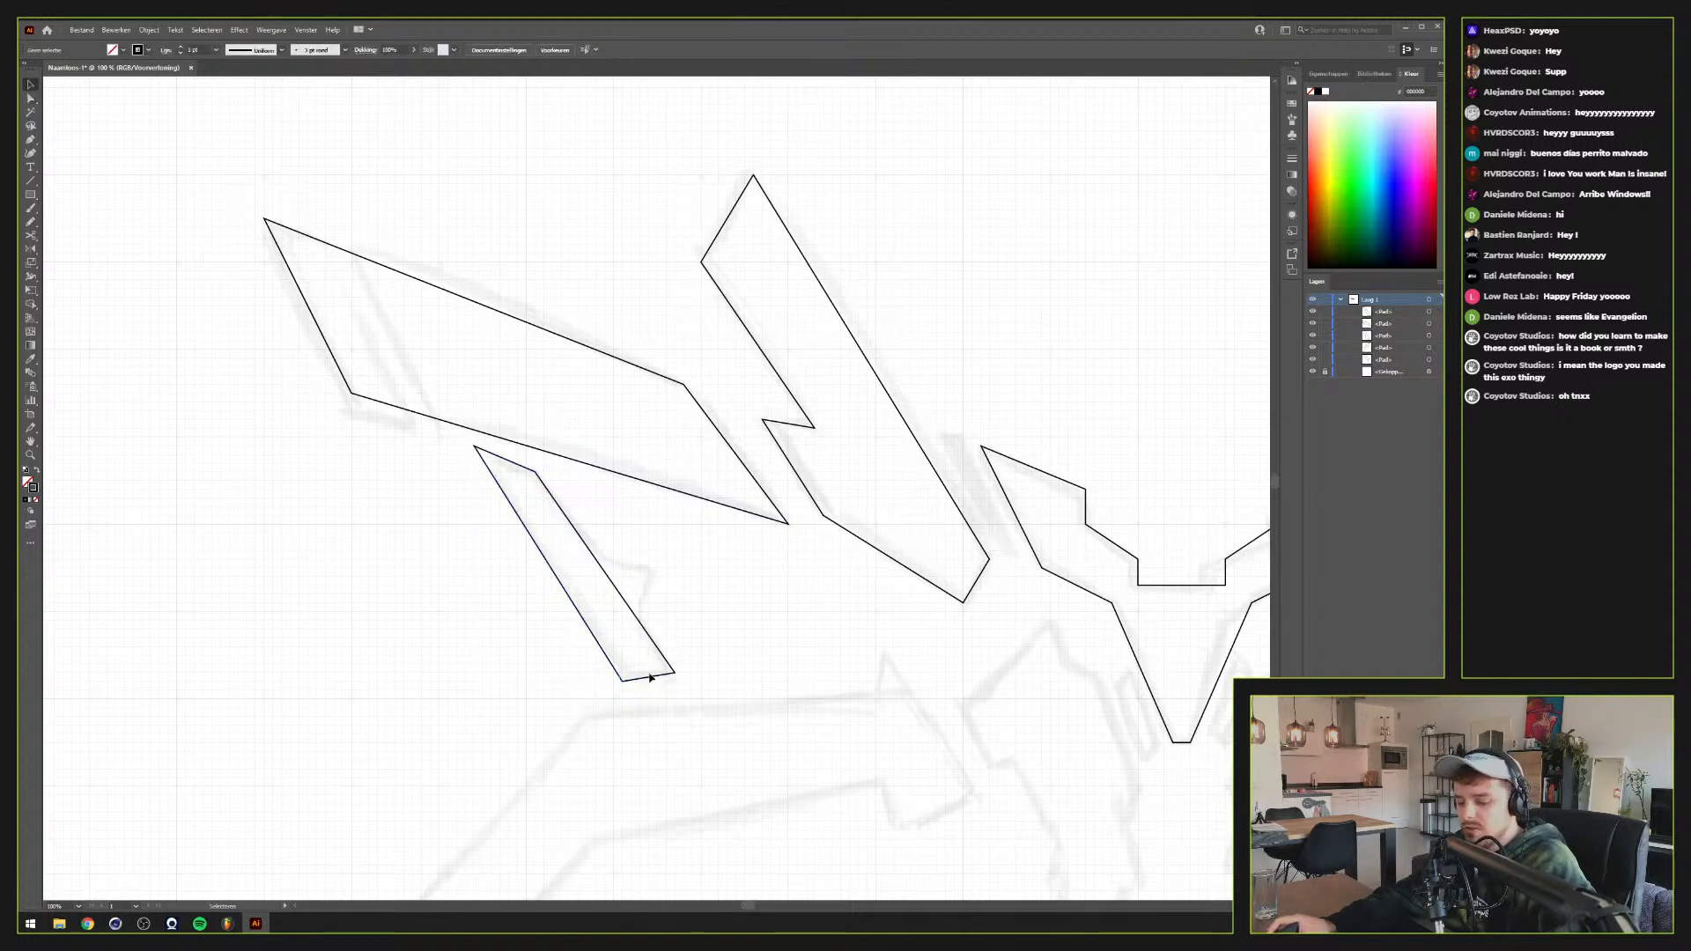
{"action": "key", "text": "a"}
{"action": "left_click_drag", "start_coordinate": [677, 675], "coordinate": [679, 682]}
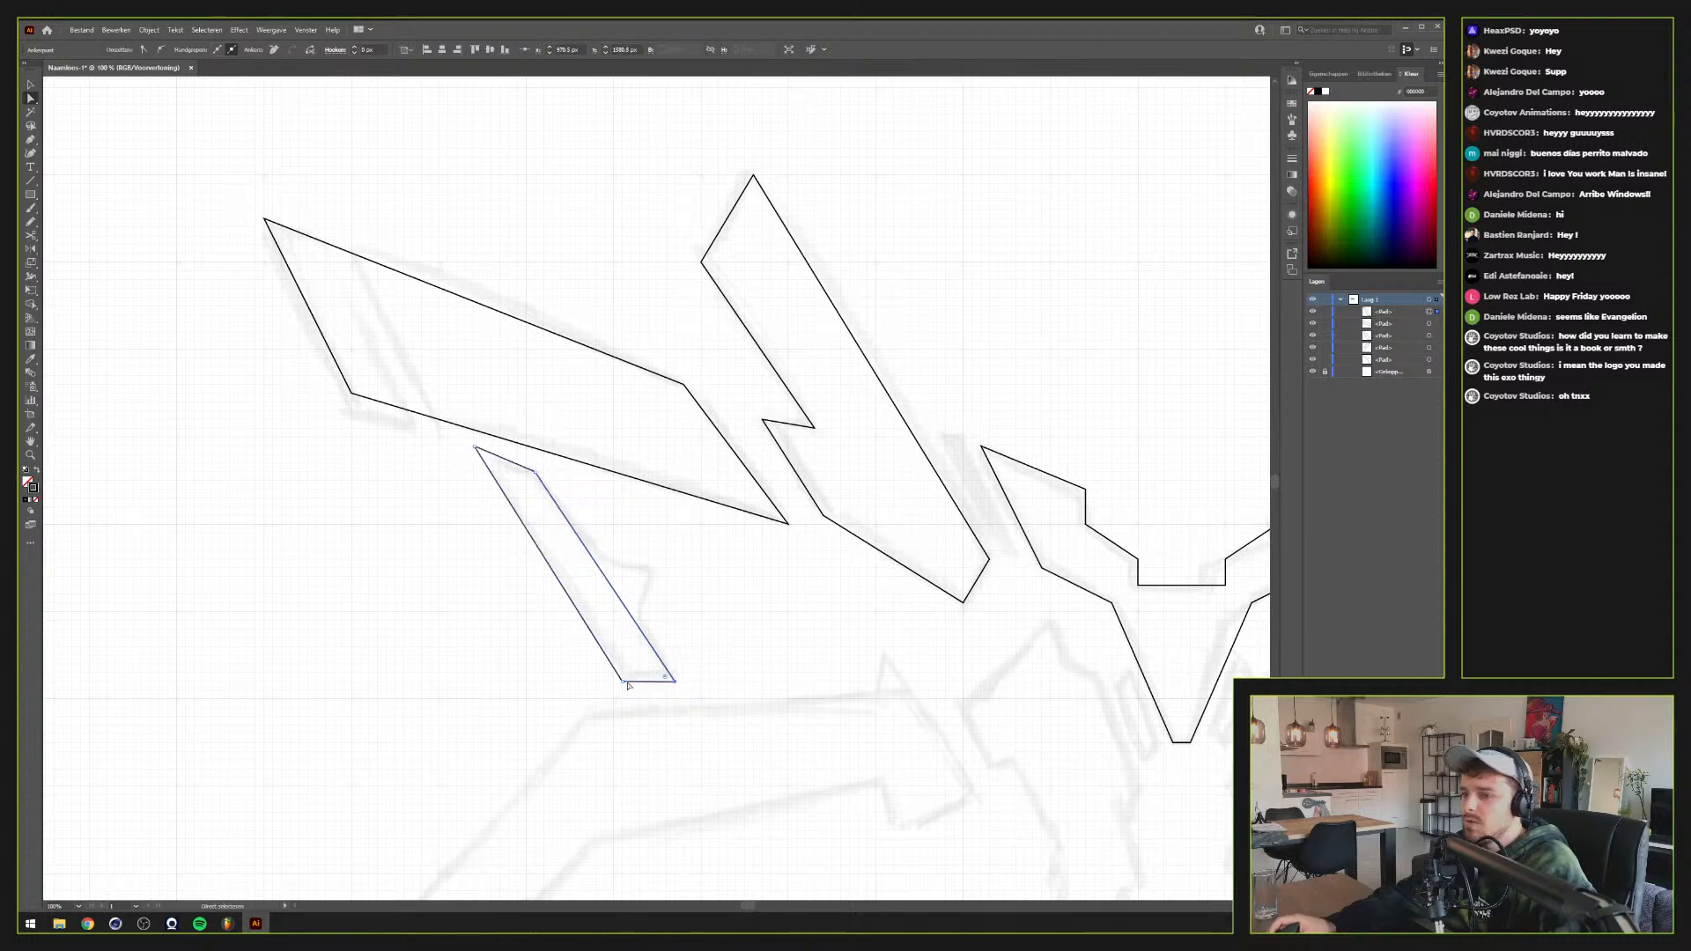
{"action": "key", "text": "v"}
{"action": "left_click", "coordinate": [577, 699]}
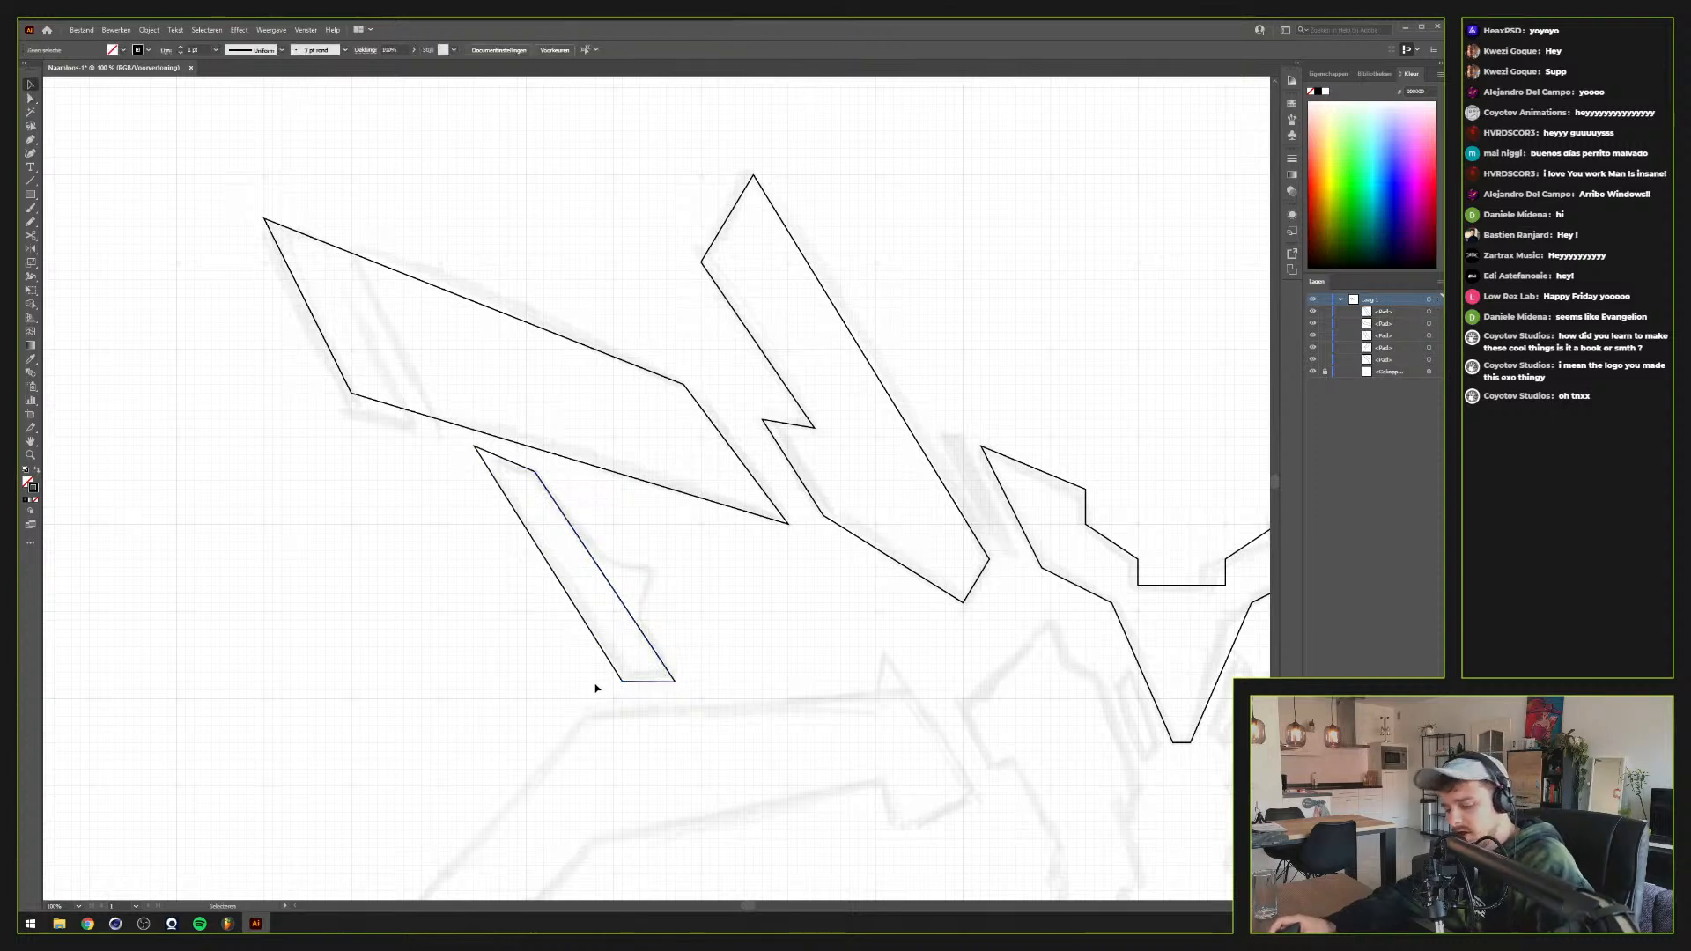
Trace the large bent lower feather with the Pen tool as a closed nine-corner path with a pointed outer tip and an arrow-like inner end
{"action": "scroll", "coordinate": [595, 684], "scroll_direction": "down", "scroll_amount": 1}
{"action": "scroll", "coordinate": [593, 681], "scroll_direction": "down", "scroll_amount": 1}
{"action": "scroll", "coordinate": [593, 681], "scroll_direction": "up", "scroll_amount": 1}
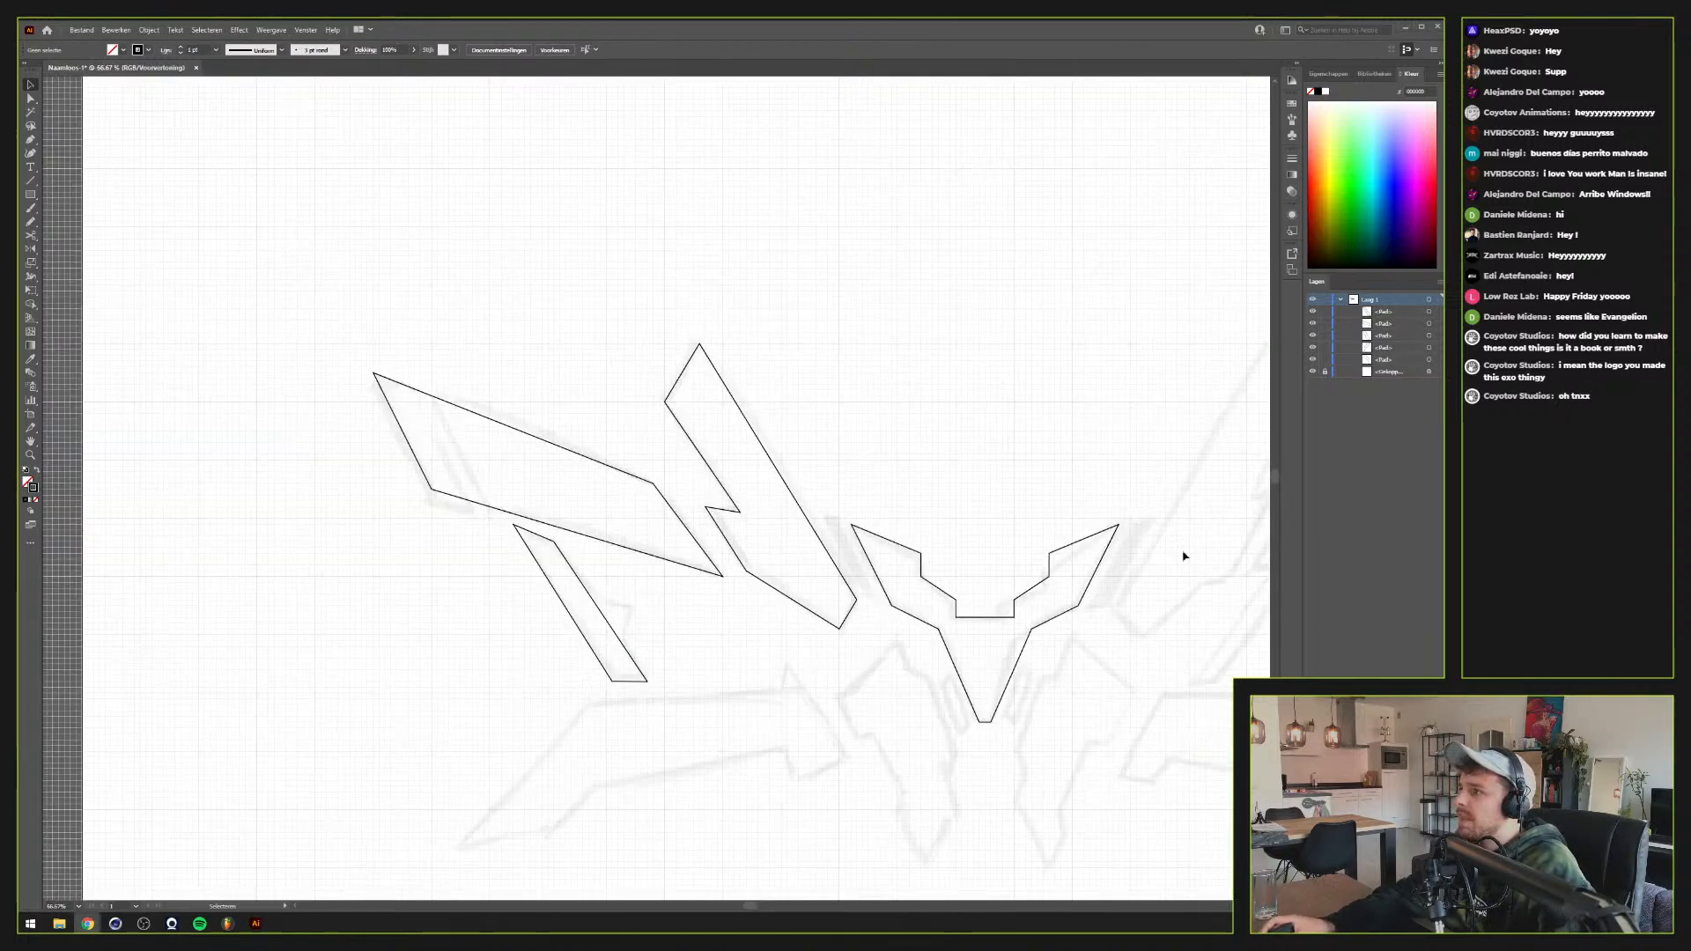
{"action": "scroll", "coordinate": [687, 699], "scroll_direction": "up", "scroll_amount": 2}
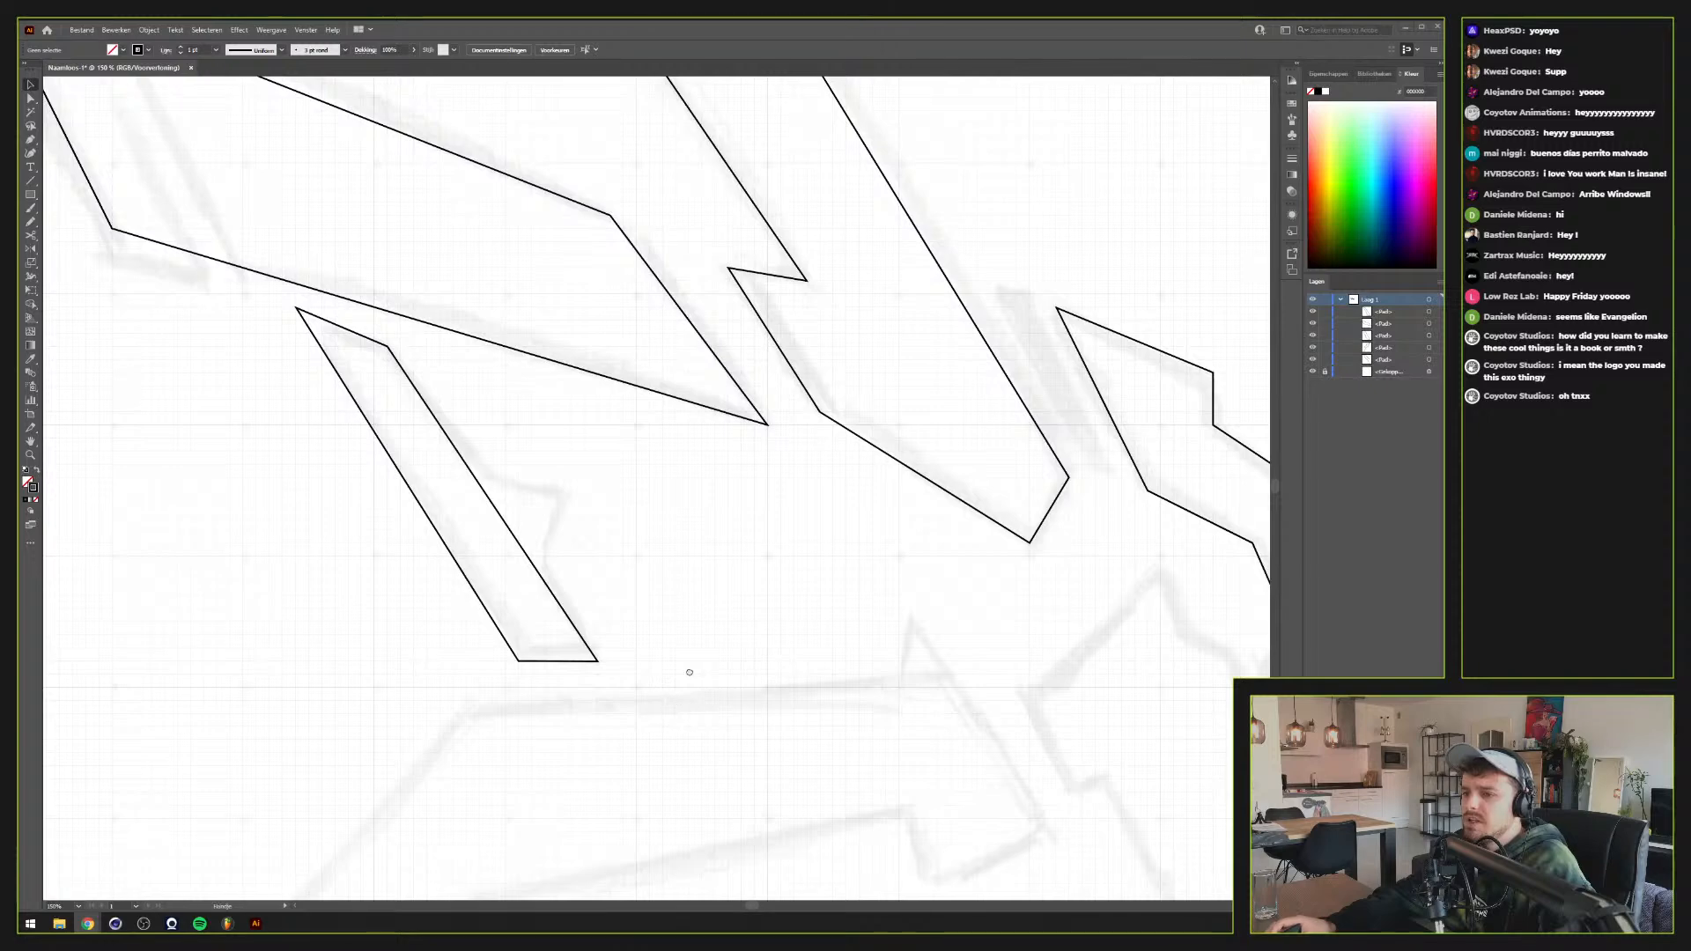
{"action": "left_click_drag", "start_coordinate": [689, 672], "coordinate": [717, 539]}
{"action": "scroll", "coordinate": [725, 532], "scroll_direction": "down", "scroll_amount": 1}
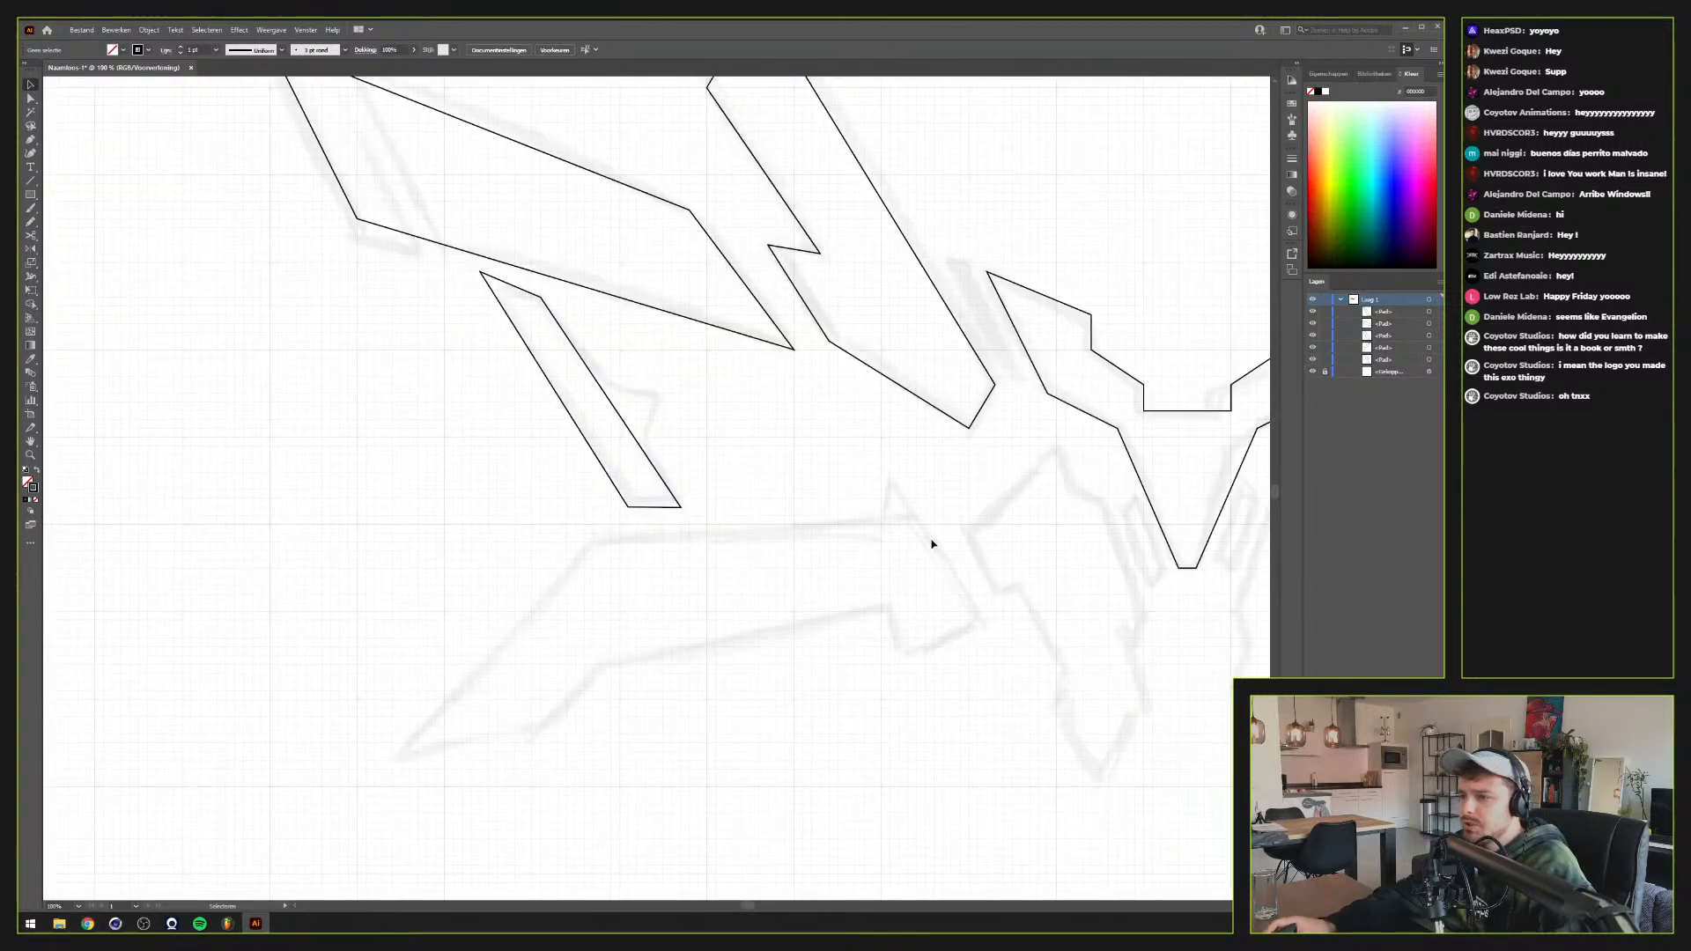
{"action": "key", "text": "p"}
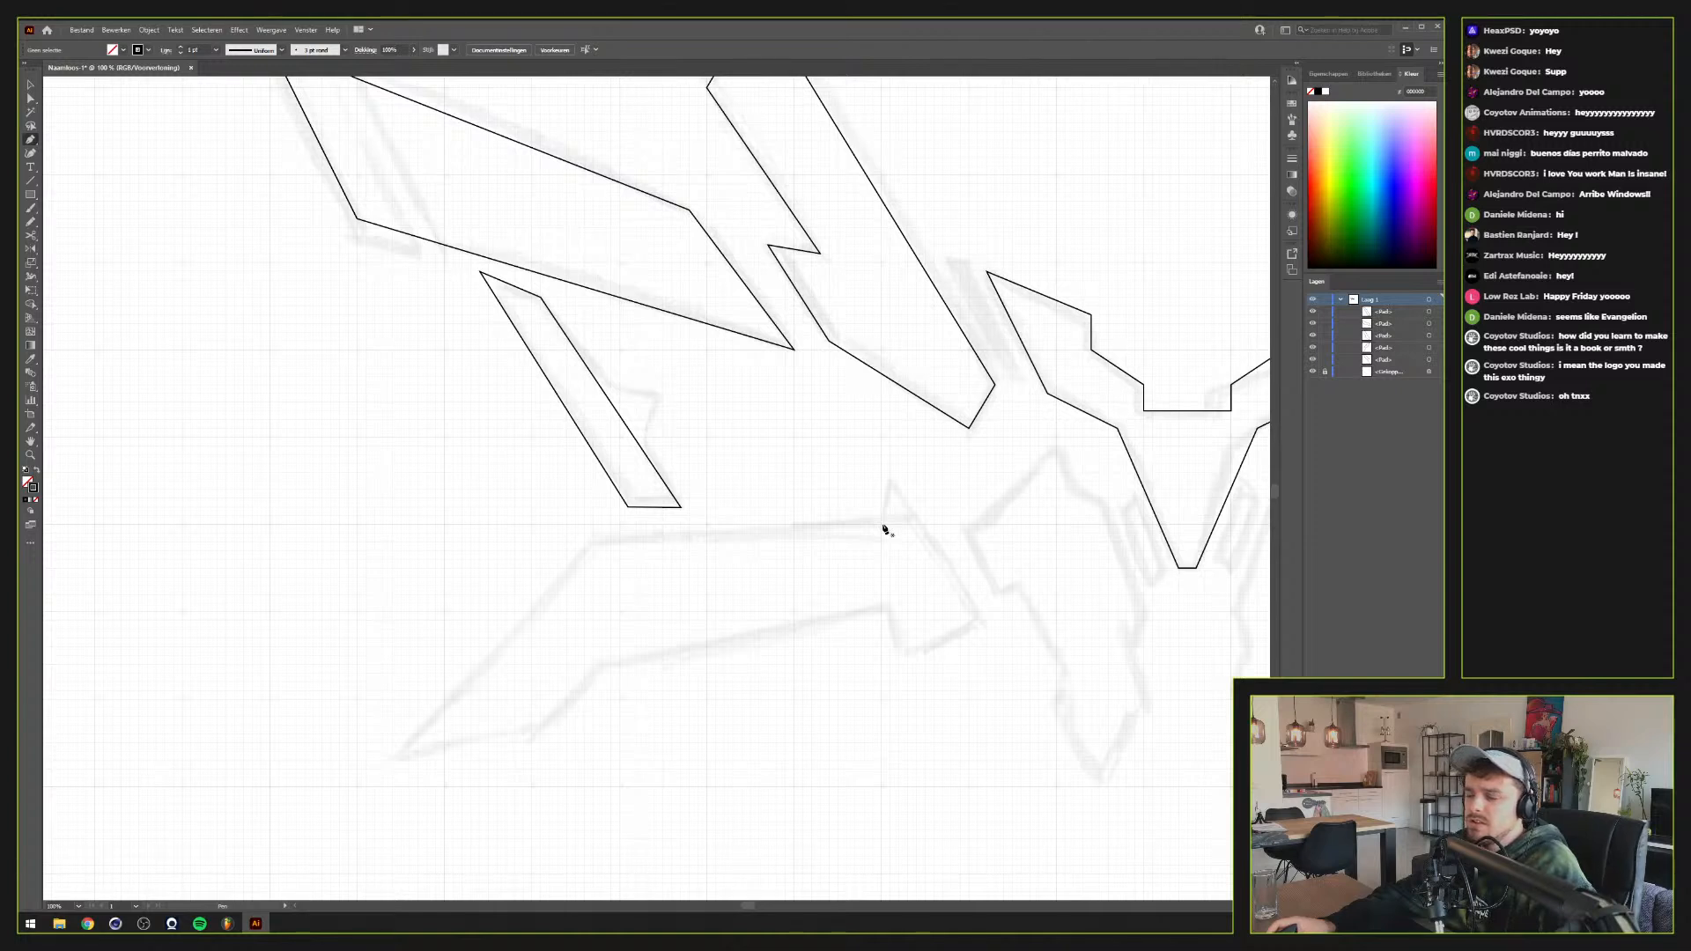
{"action": "left_click", "coordinate": [882, 525]}
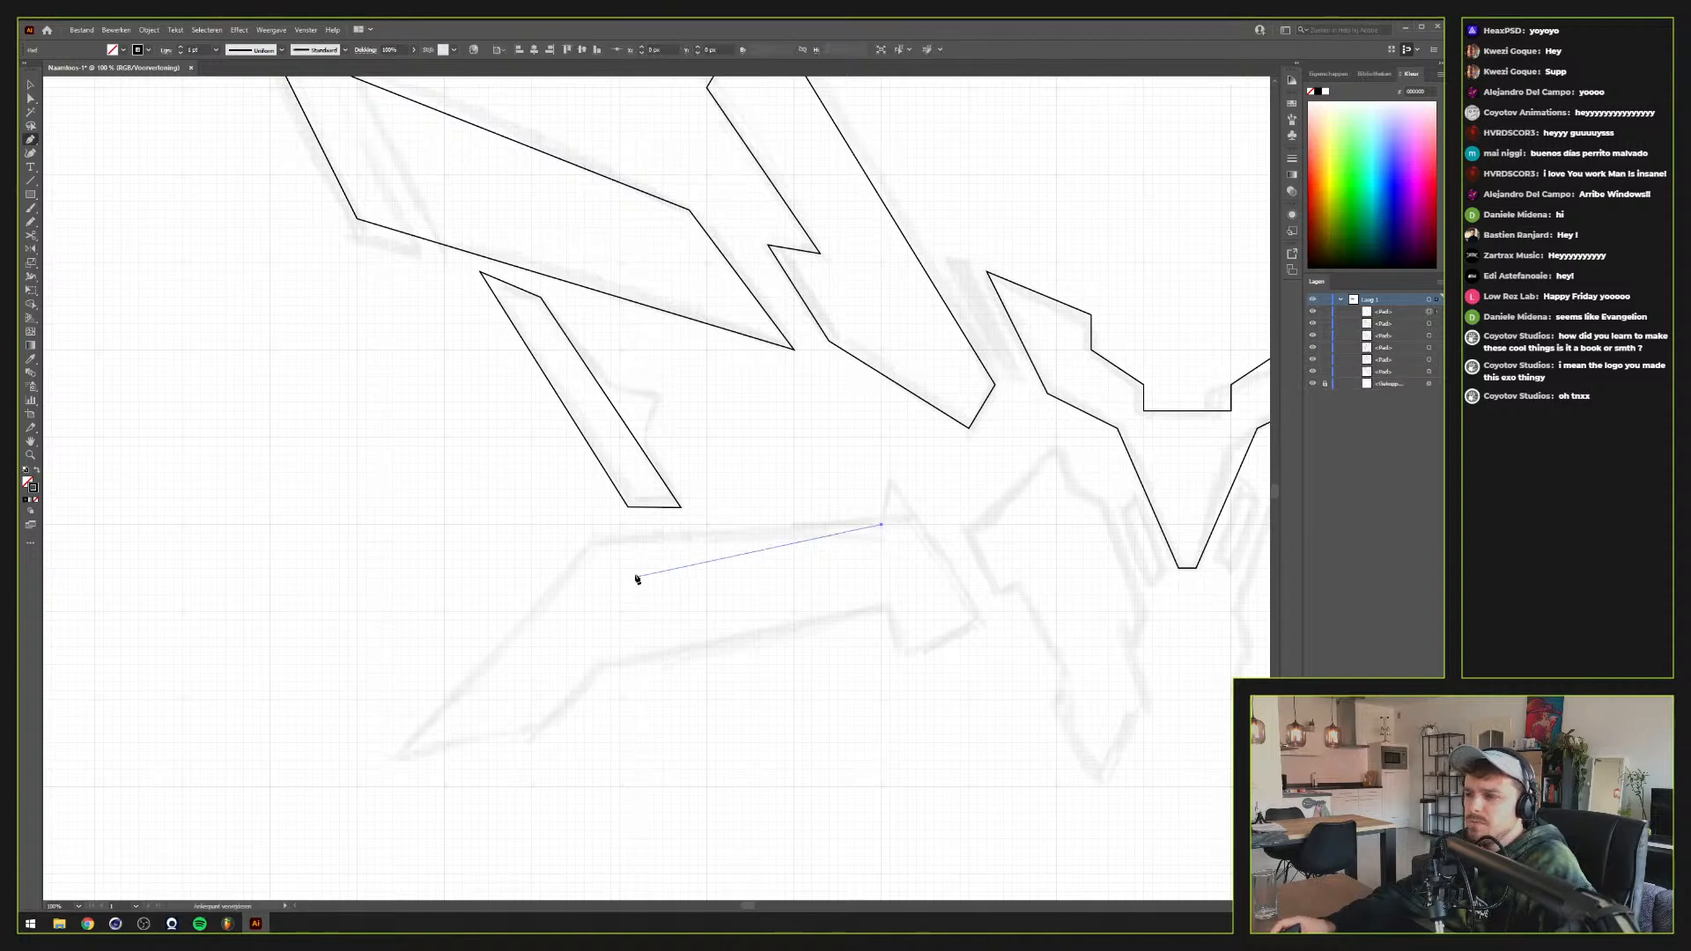
{"action": "left_click", "coordinate": [601, 544]}
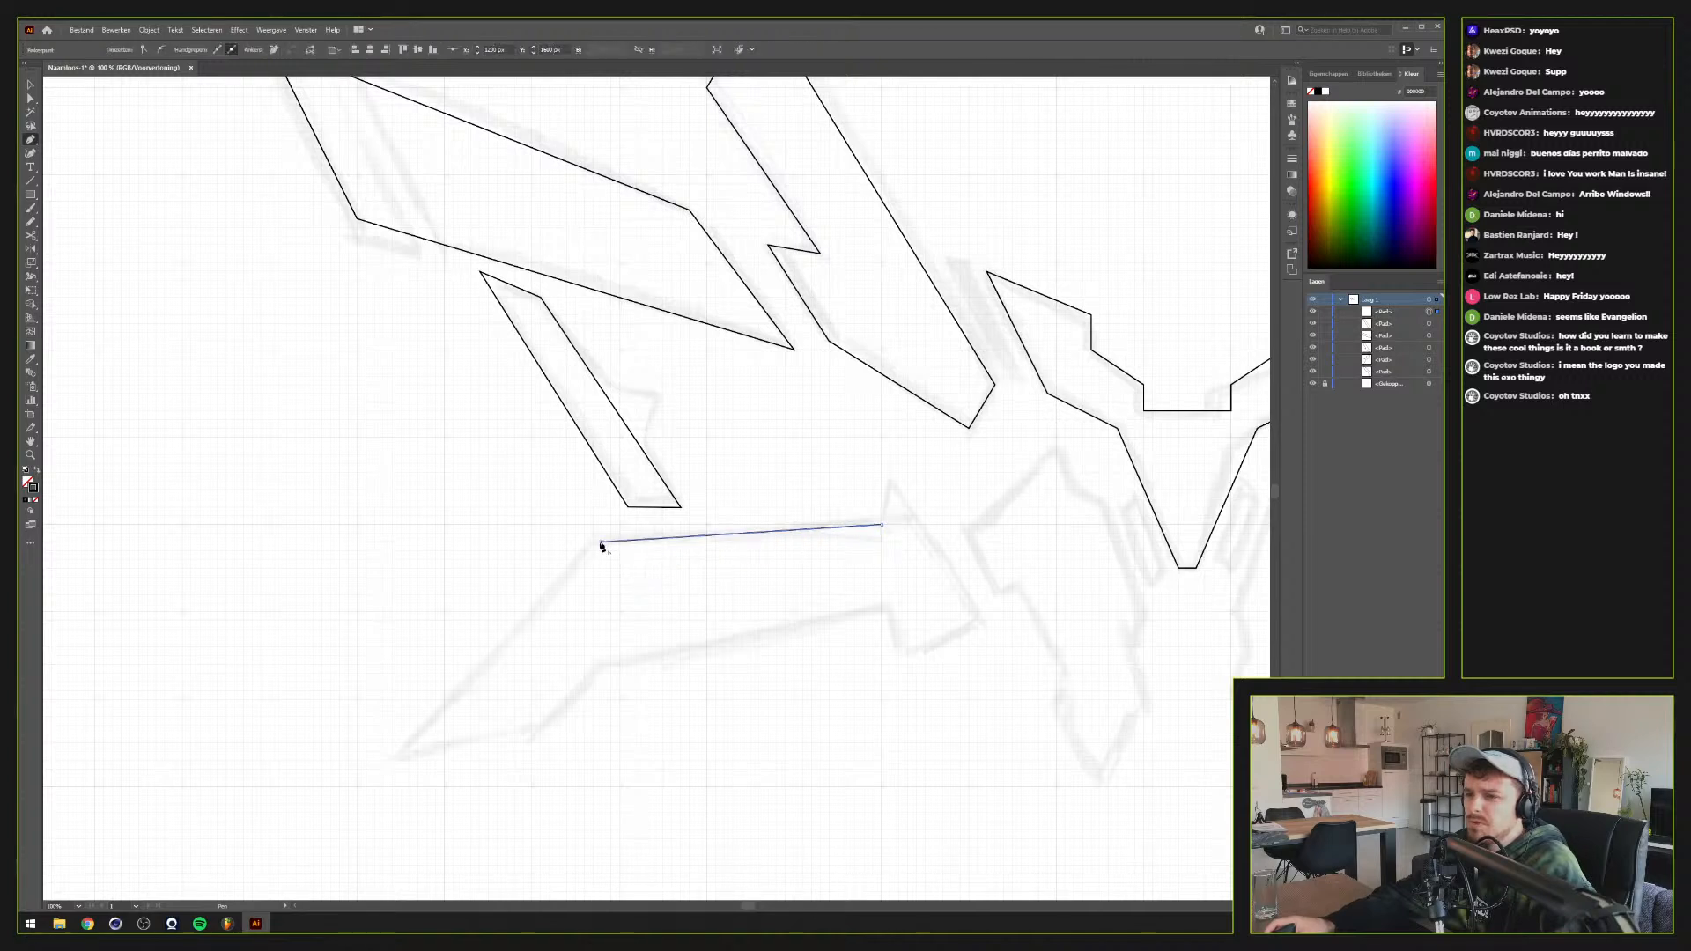
{"action": "left_click", "coordinate": [392, 760]}
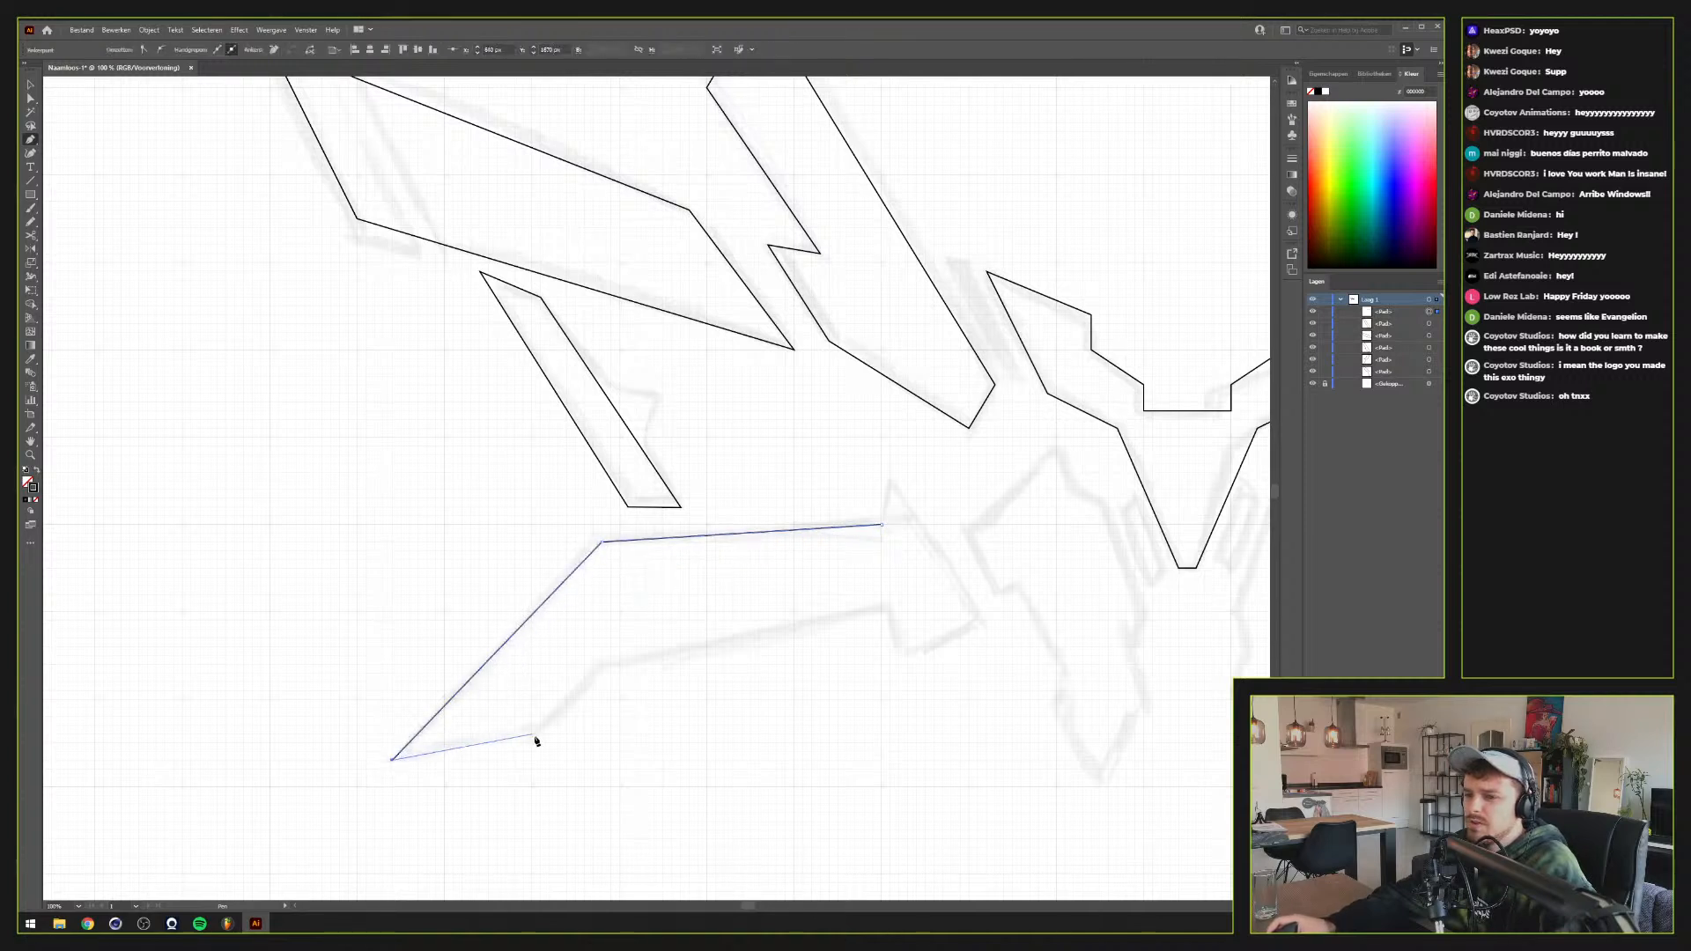
{"action": "left_click", "coordinate": [531, 743]}
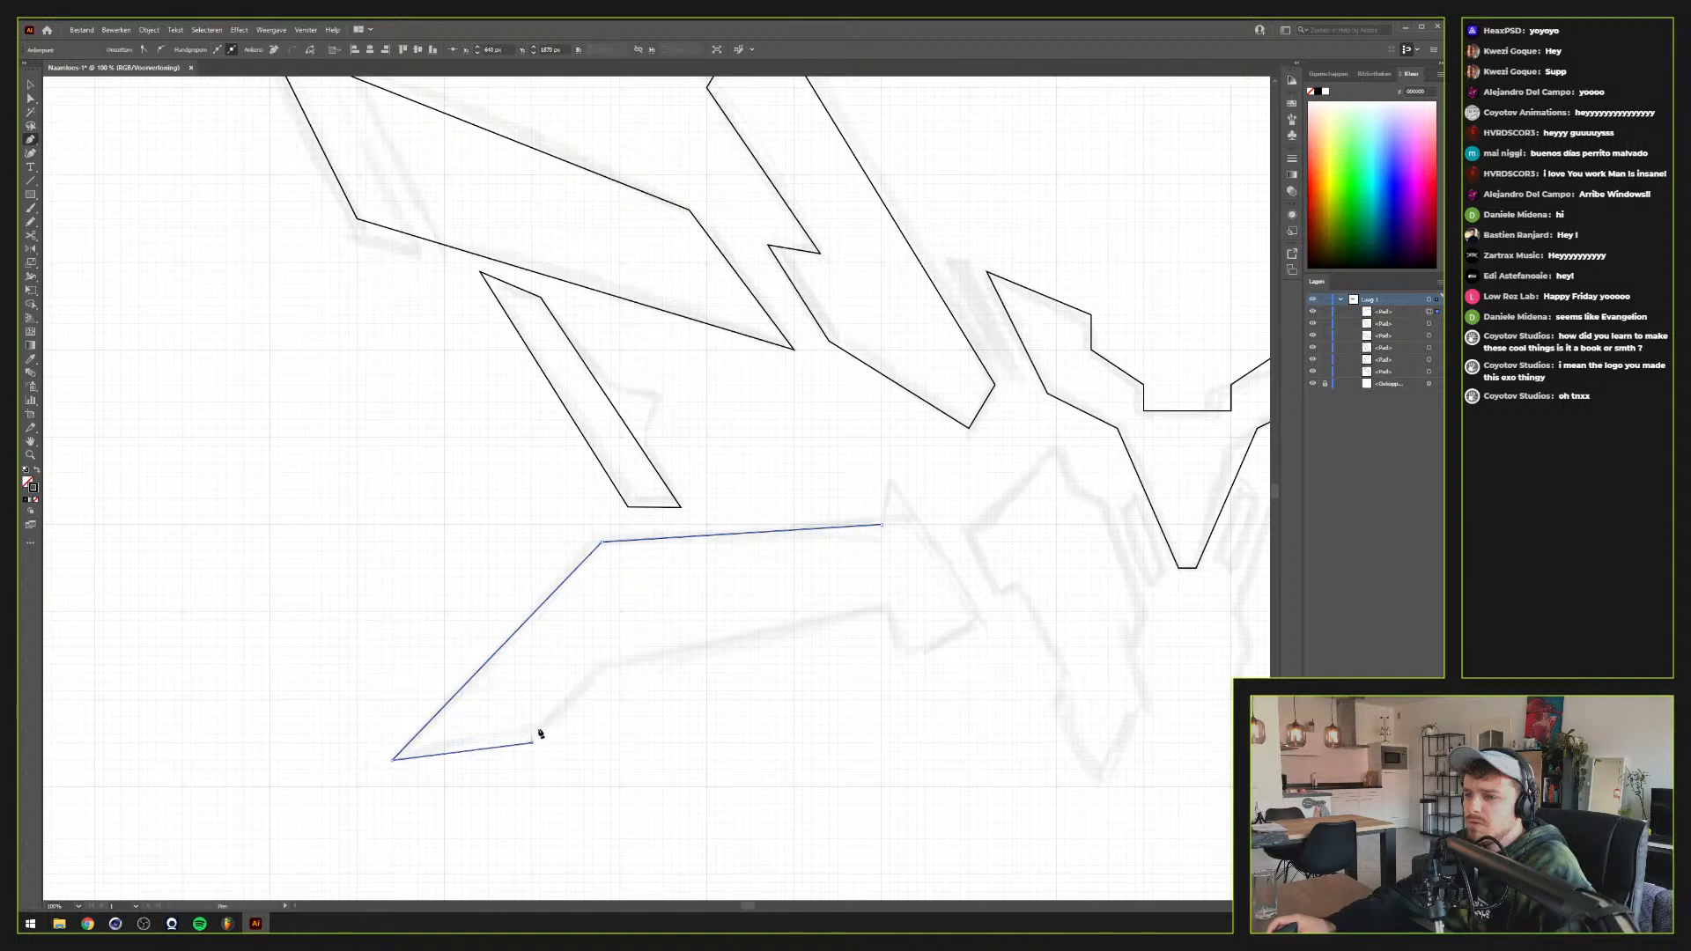
{"action": "left_click", "coordinate": [610, 666]}
{"action": "left_click", "coordinate": [882, 613]}
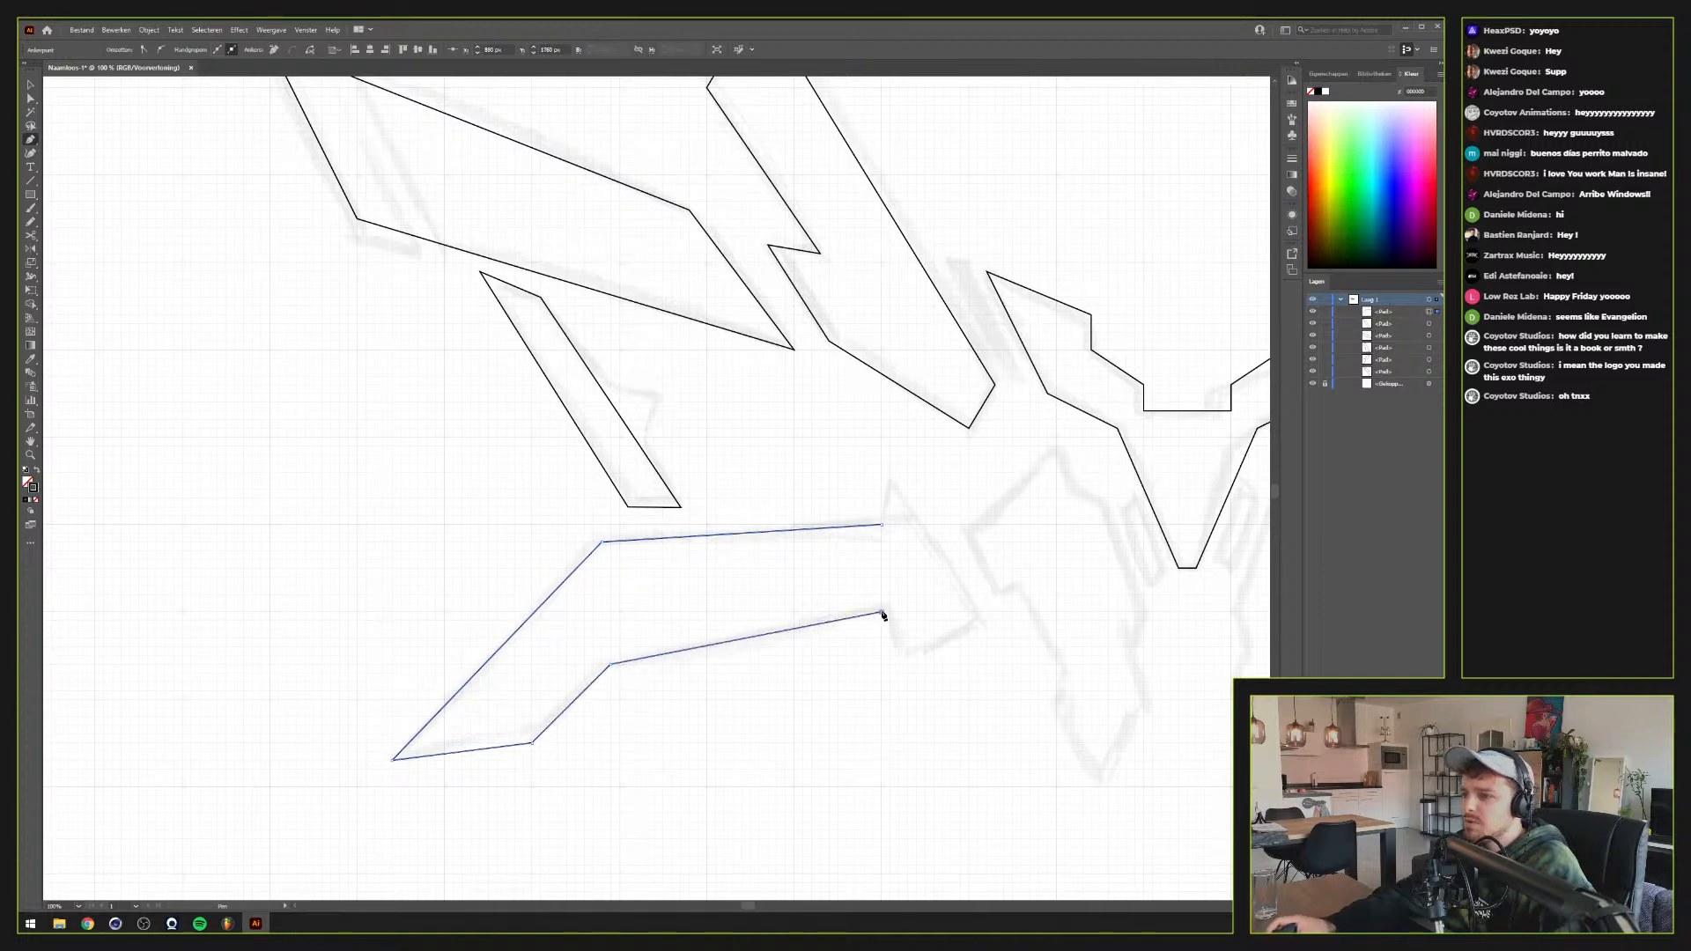
{"action": "left_click", "coordinate": [898, 663]}
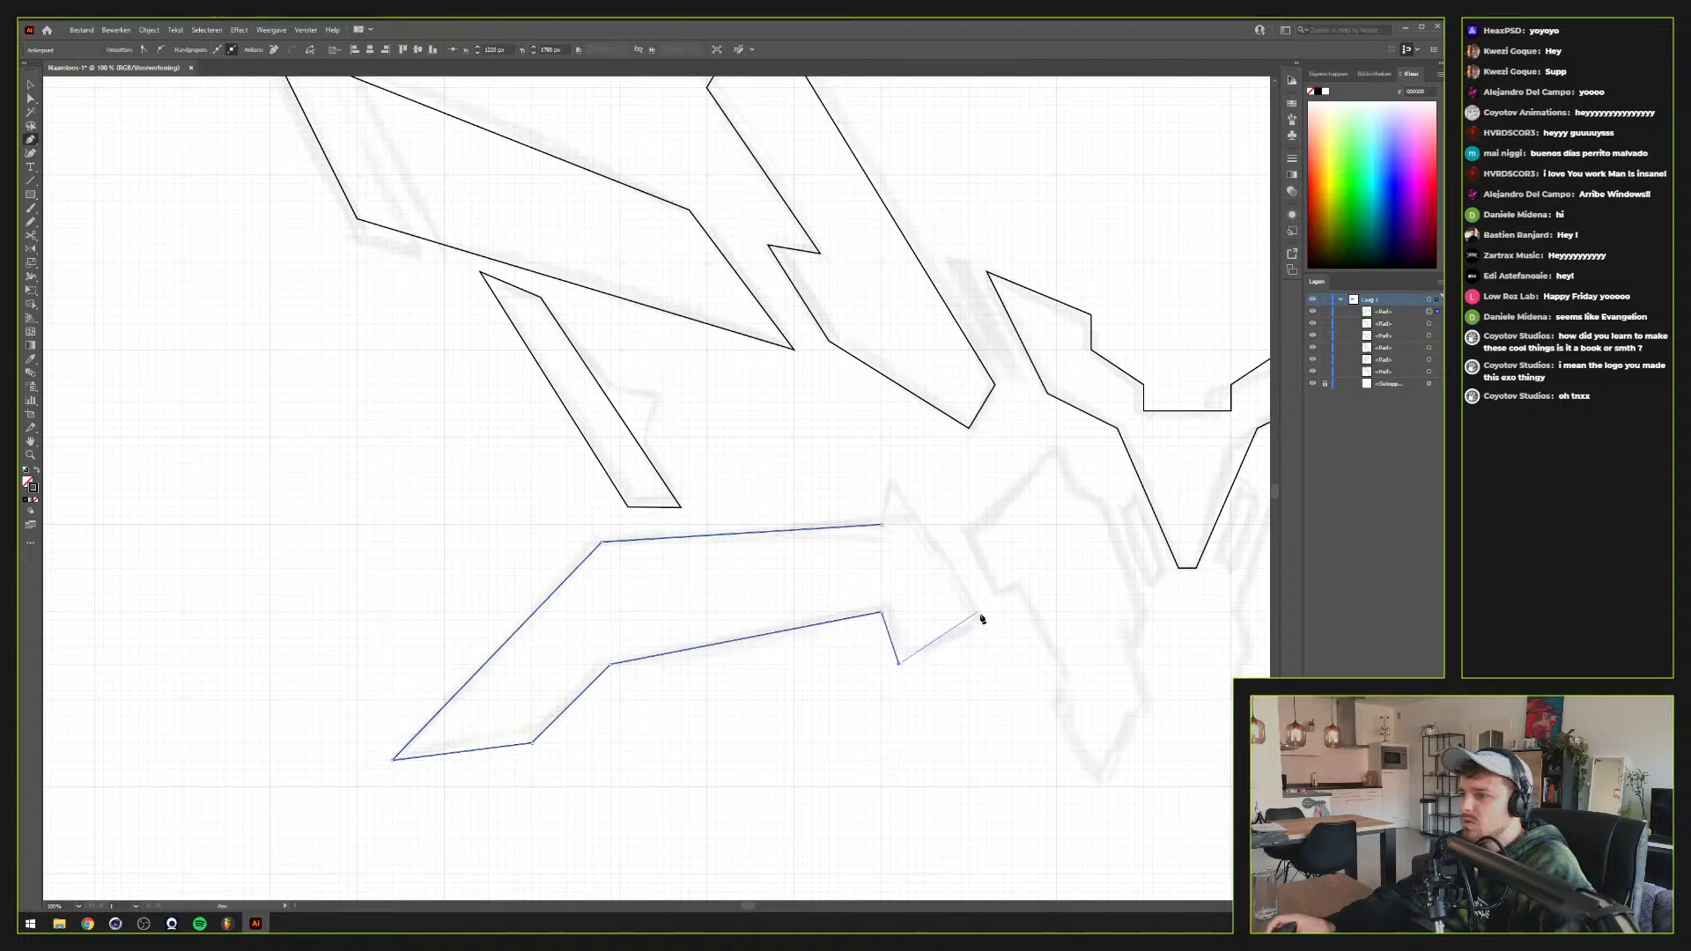
{"action": "left_click", "coordinate": [976, 612]}
{"action": "left_click", "coordinate": [890, 480]}
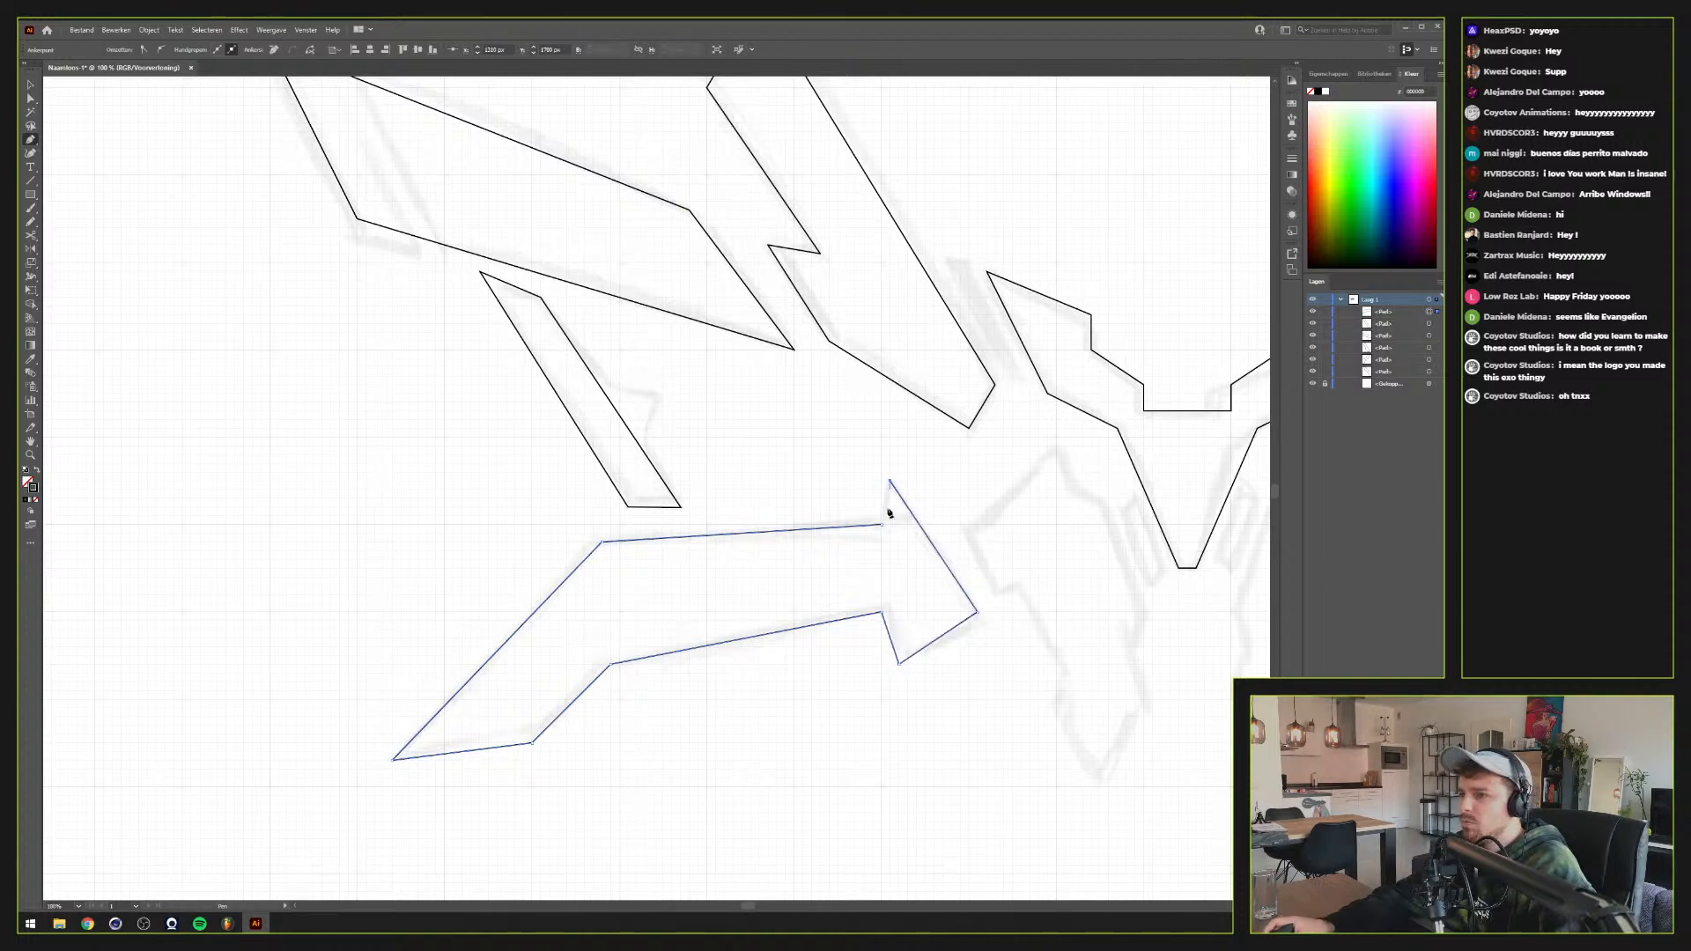
{"action": "left_click", "coordinate": [882, 526]}
{"action": "key", "text": "v"}
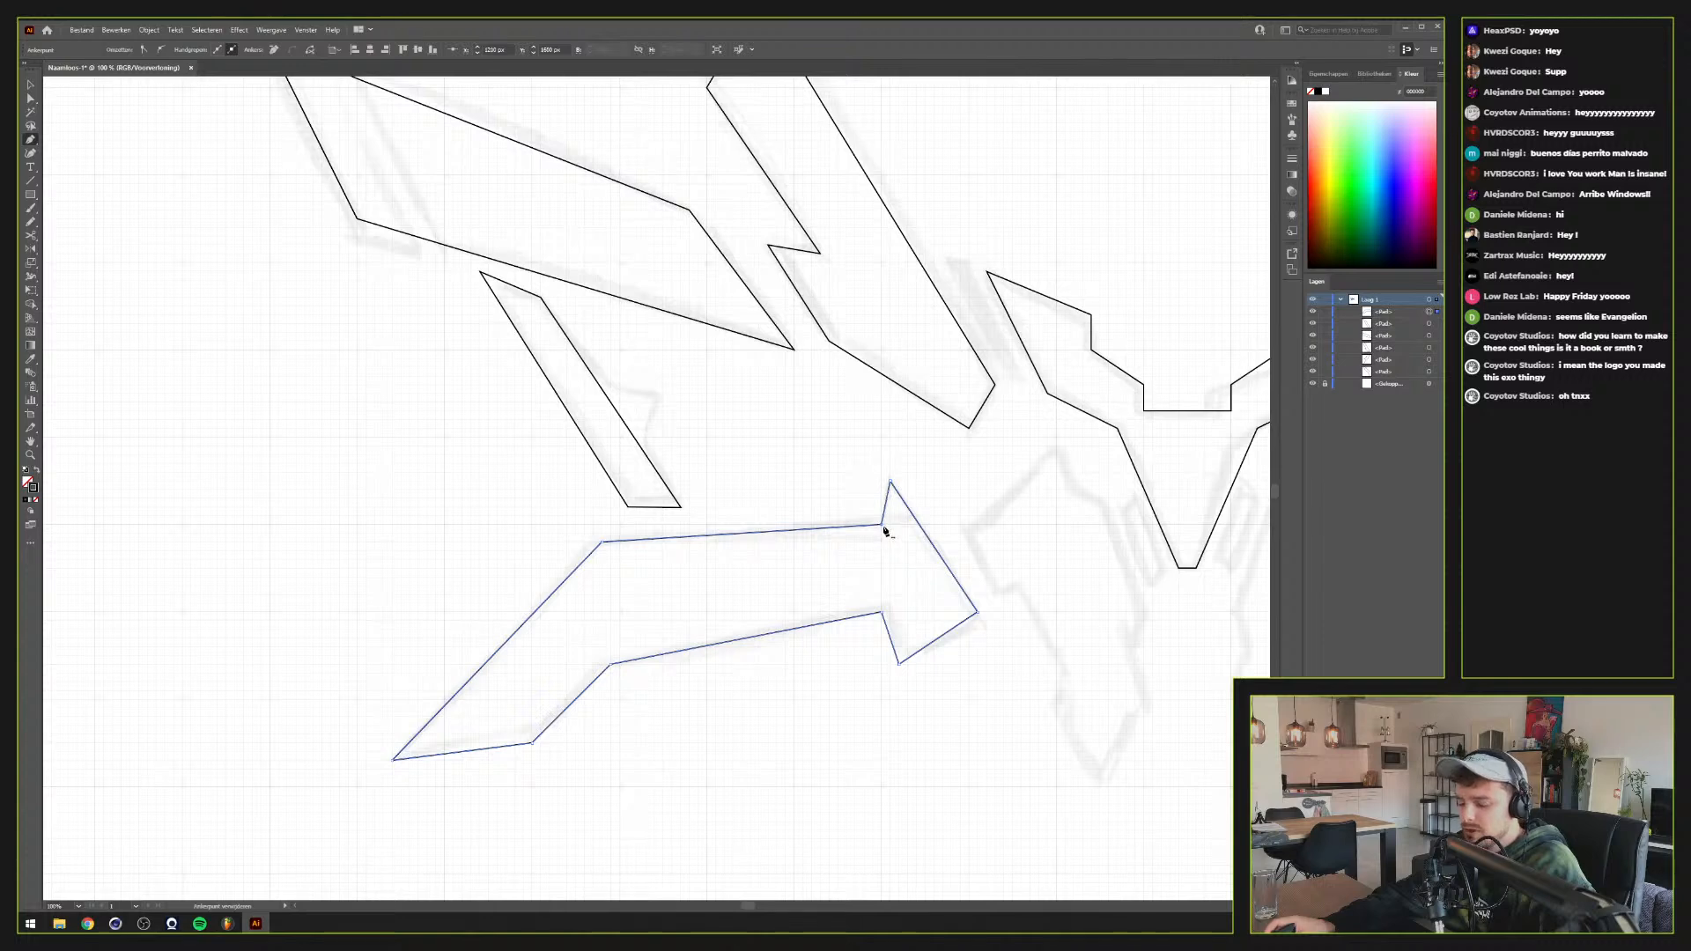
{"action": "left_click_drag", "start_coordinate": [863, 550], "coordinate": [593, 555]}
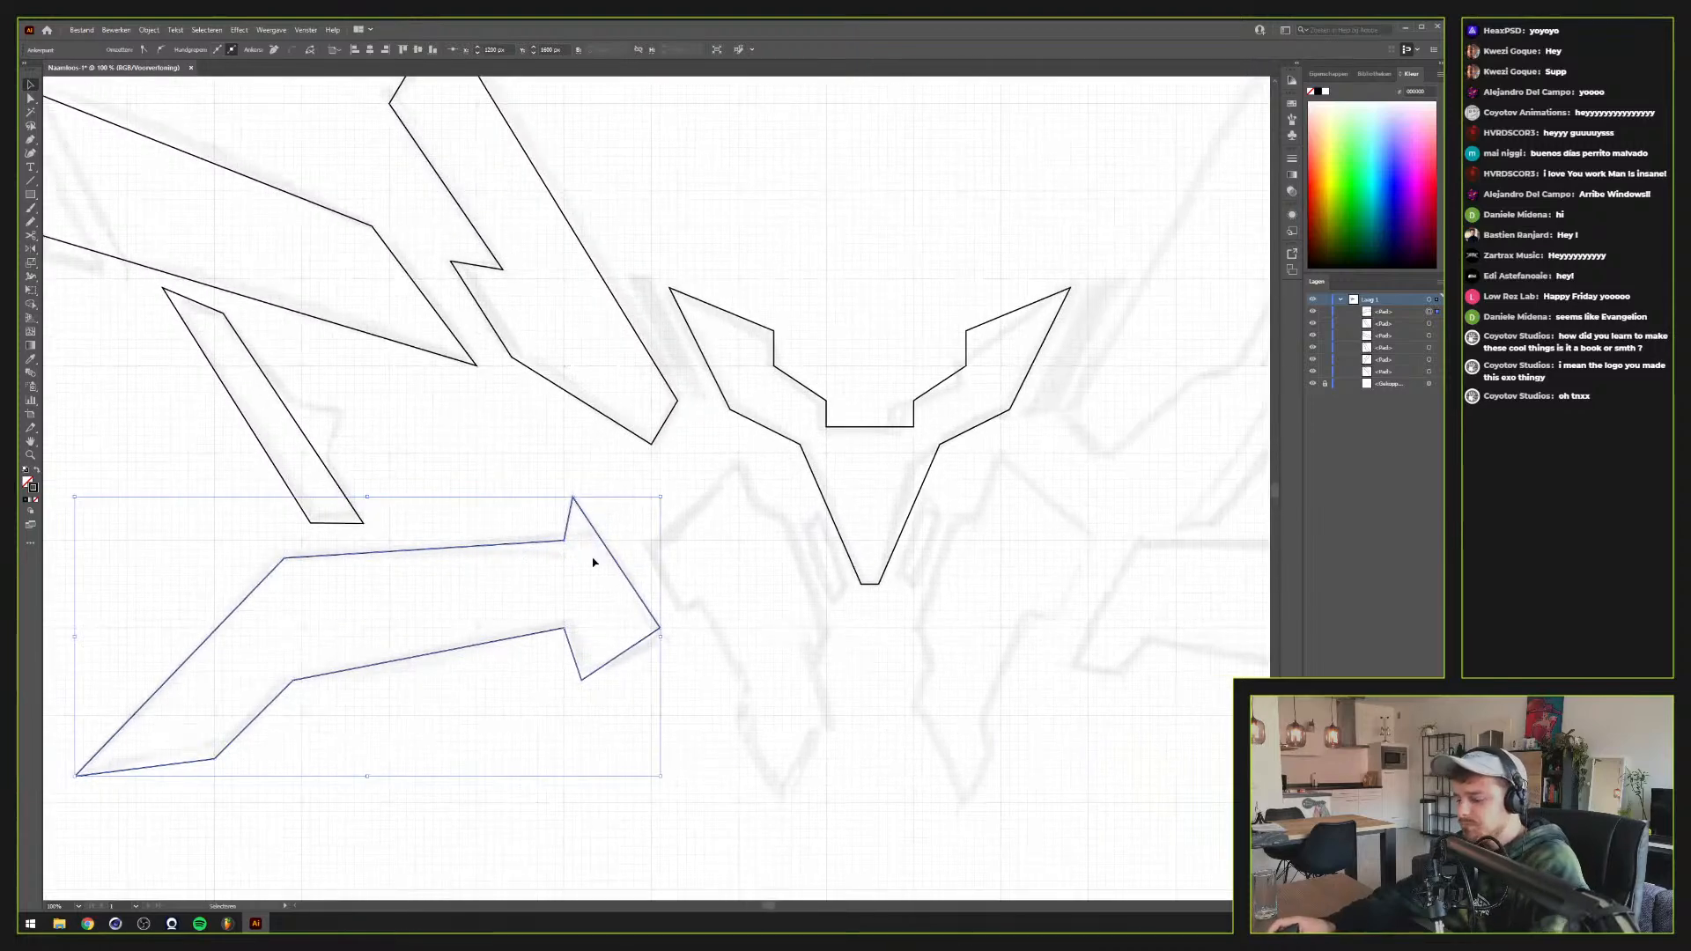
{"action": "key", "text": "p"}
{"action": "left_click_drag", "start_coordinate": [467, 571], "coordinate": [681, 660]}
{"action": "left_click", "coordinate": [569, 639]}
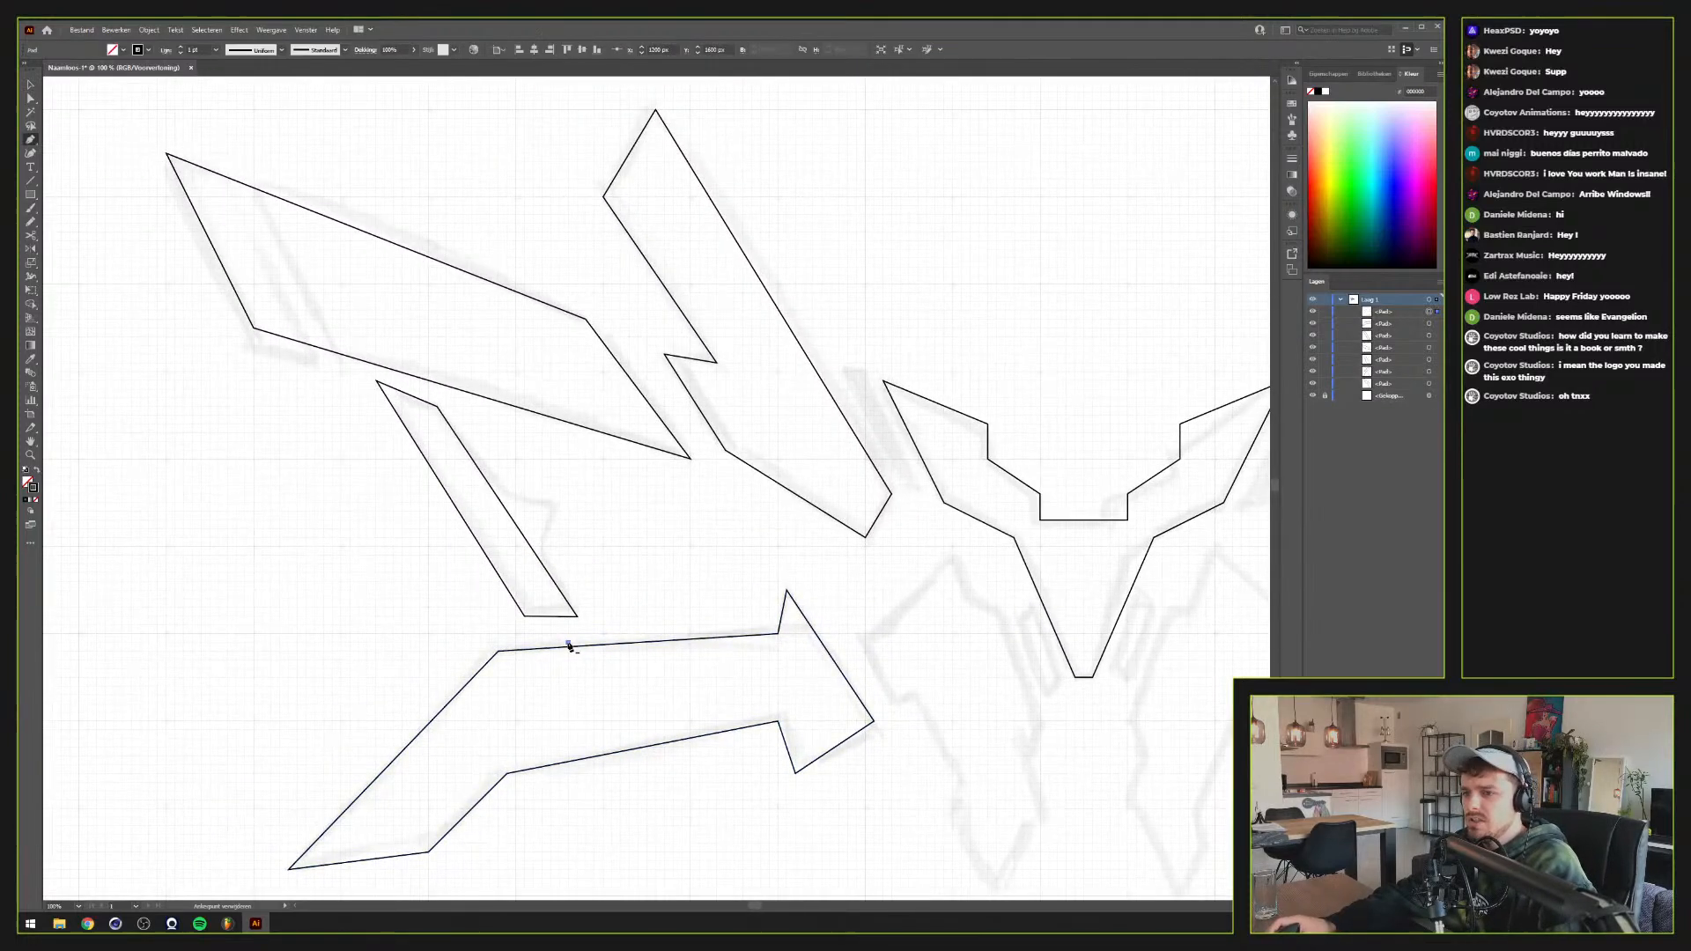
{"action": "key", "text": "ctrl+z"}
{"action": "key", "text": "v"}
{"action": "left_click", "coordinate": [573, 634]}
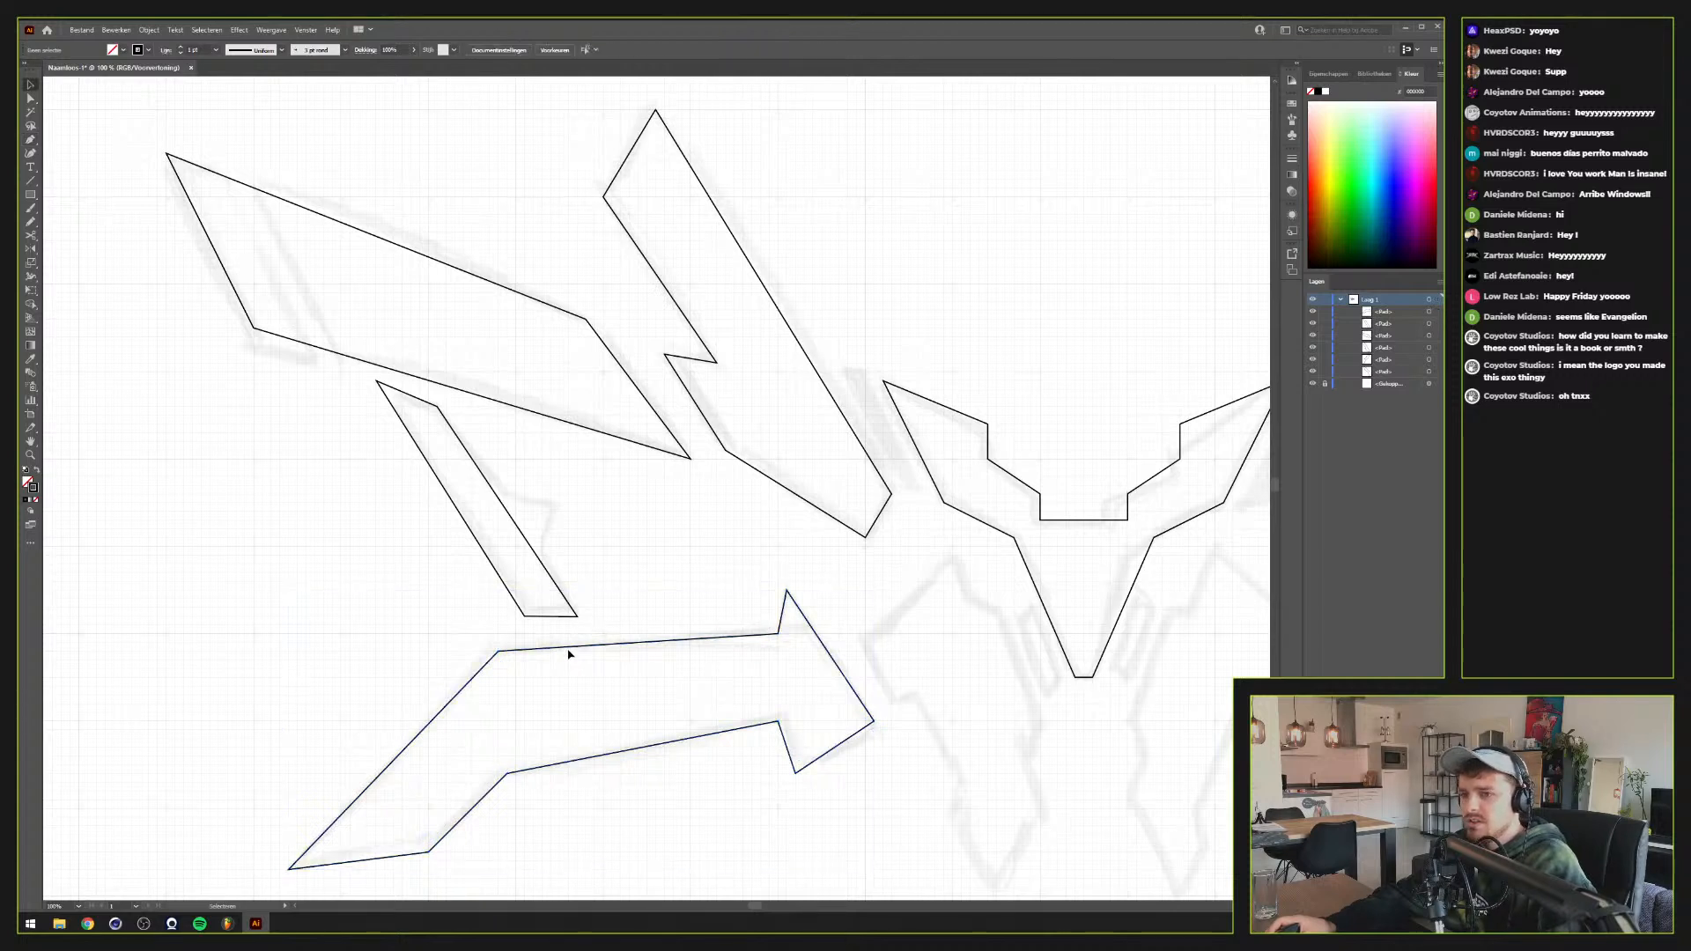
{"action": "left_click", "coordinate": [570, 649]}
{"action": "left_click", "coordinate": [596, 431], "text": "shift"}
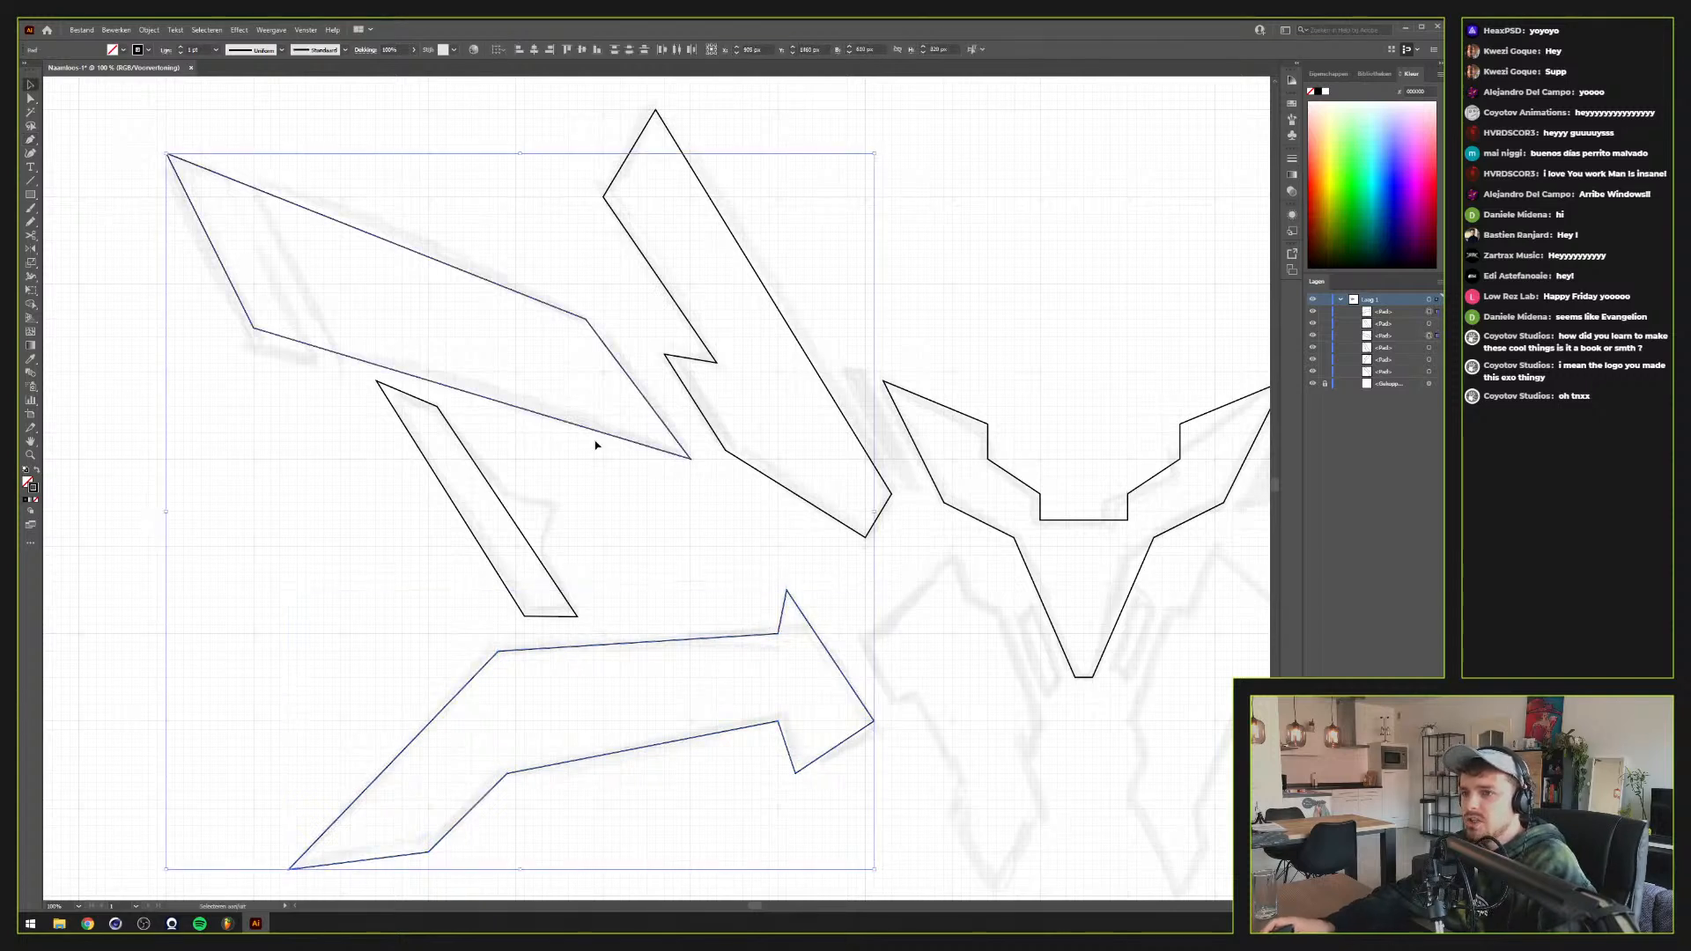
{"action": "left_click", "coordinate": [536, 425]}
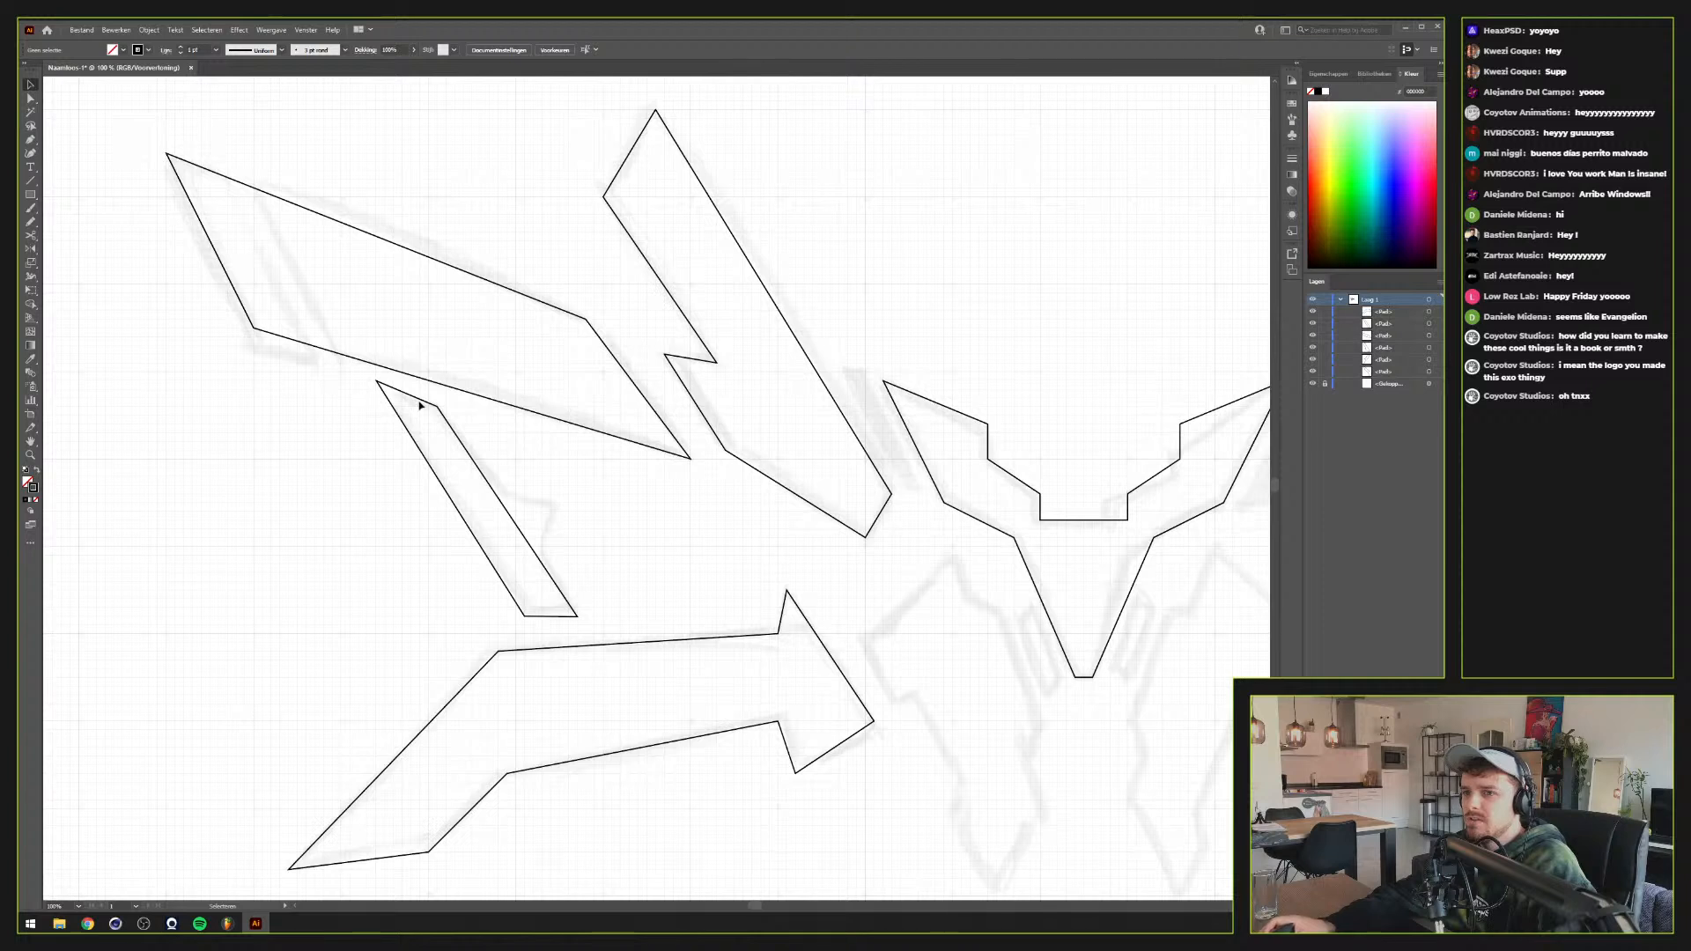
{"action": "left_click_drag", "start_coordinate": [434, 448], "coordinate": [377, 490]}
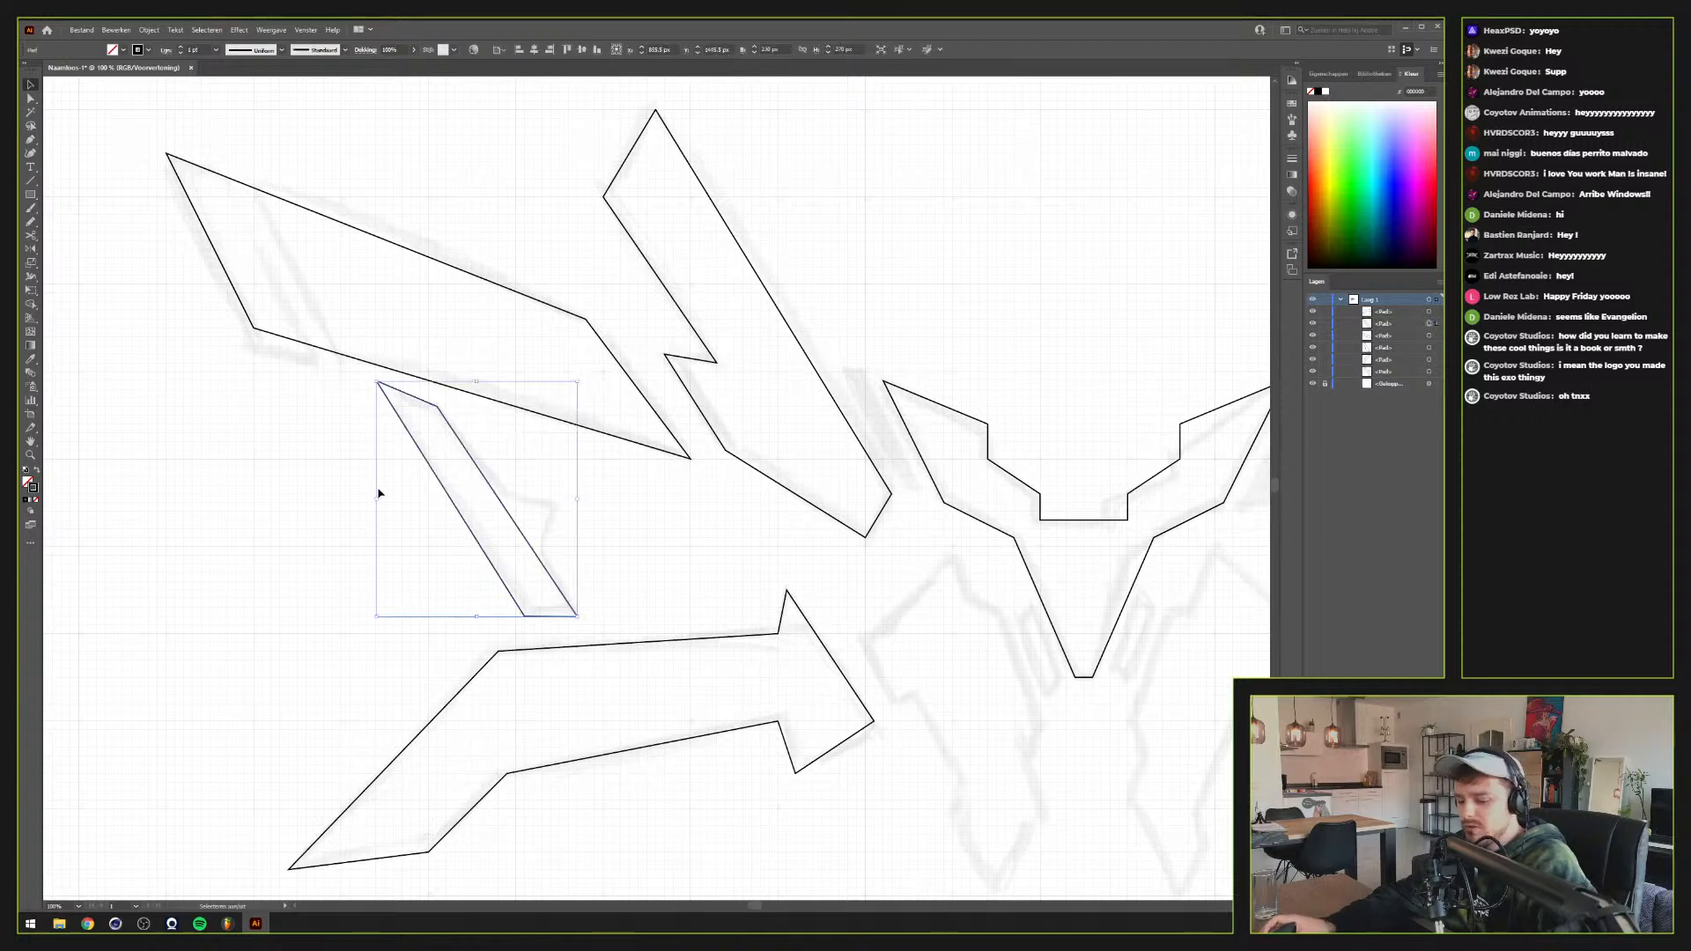
{"action": "key", "text": "shift+x"}
{"action": "key", "text": "shift+x"}
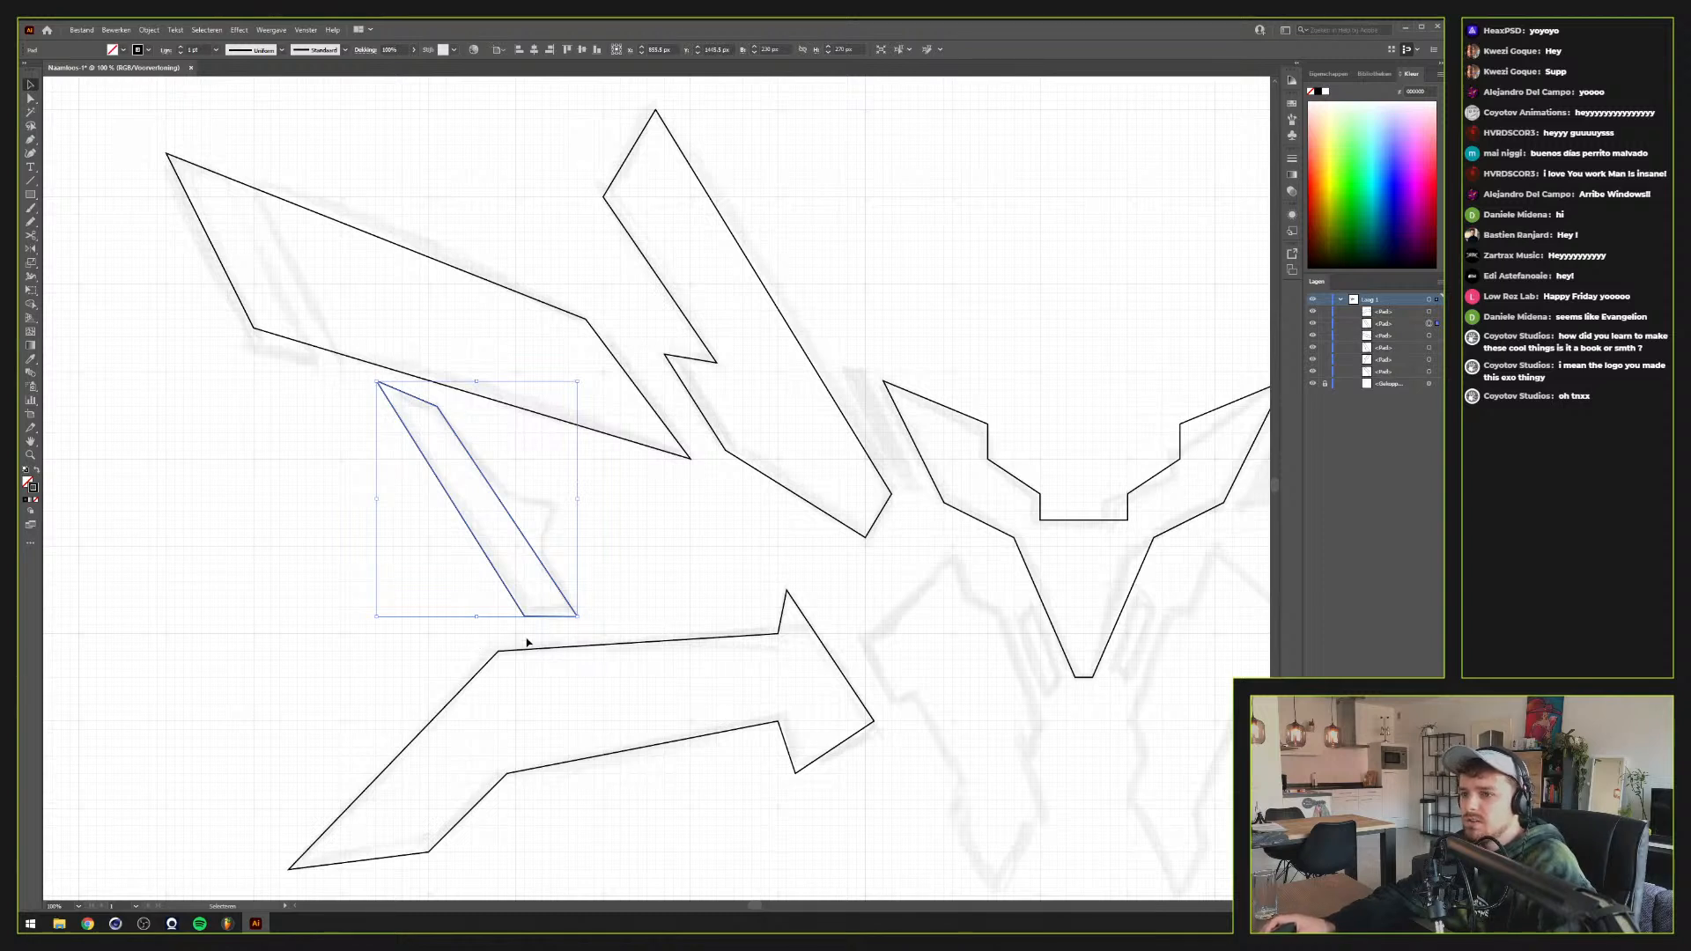
{"action": "left_click", "coordinate": [628, 627]}
Trace the notched lower body piece left of the central beak with the Pen tool as a closed twelve-corner path with a pointed bottom tip
{"action": "left_click_drag", "start_coordinate": [690, 629], "coordinate": [415, 559]}
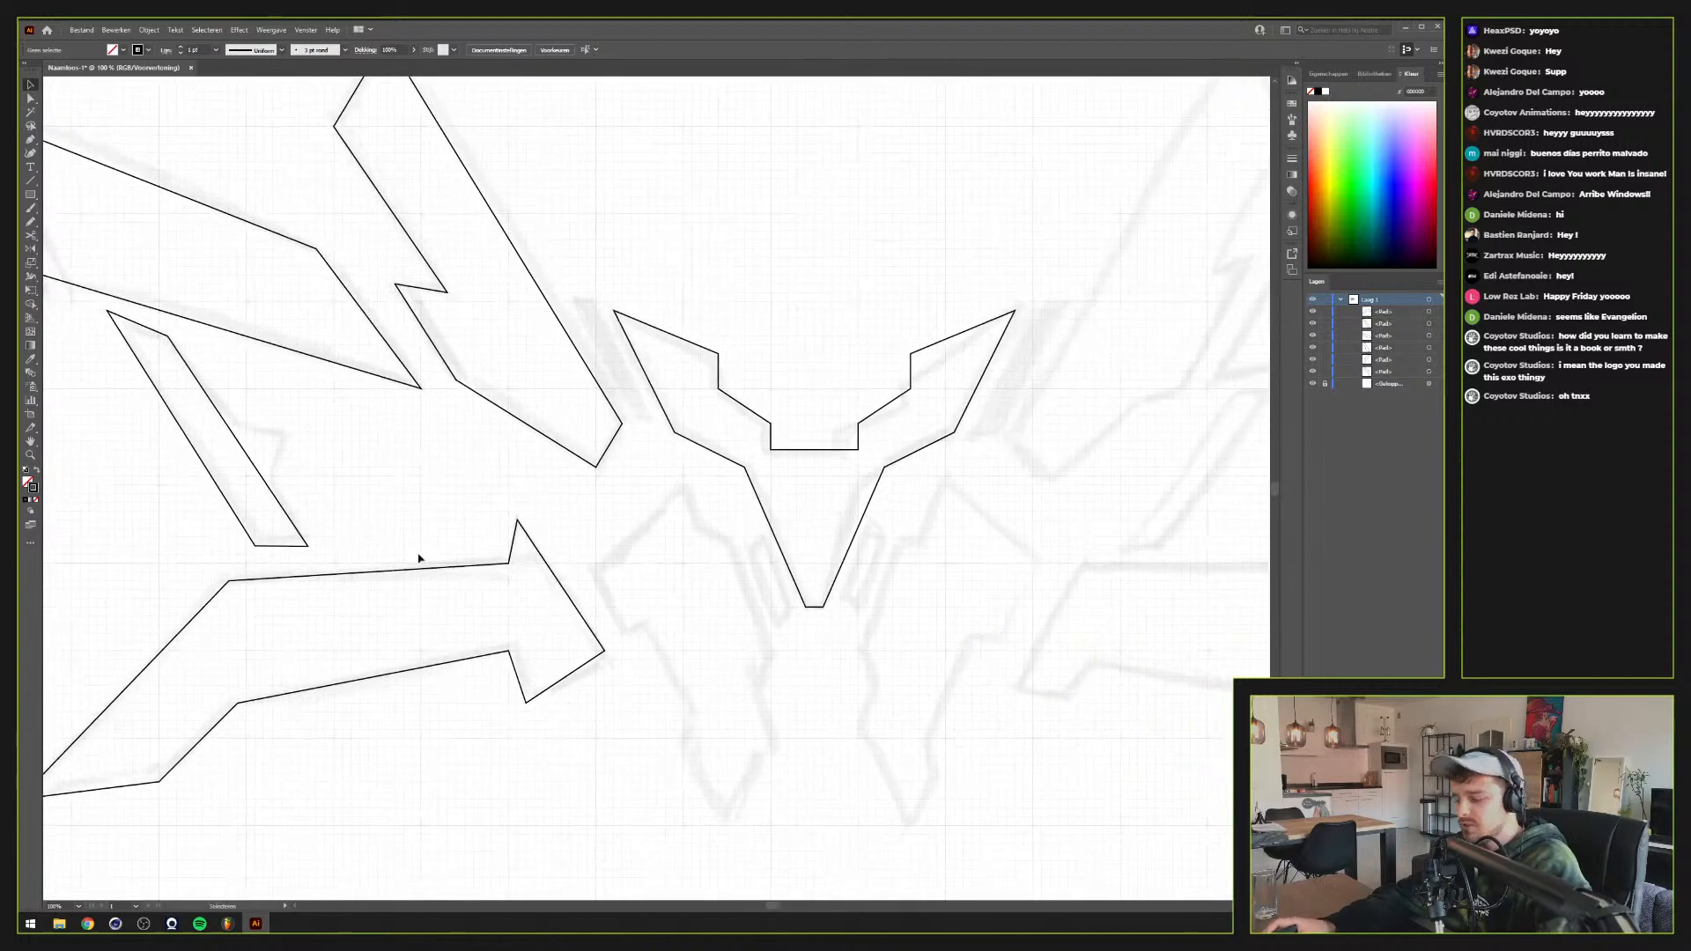
{"action": "left_click", "coordinate": [596, 562]}
{"action": "left_click", "coordinate": [683, 487]}
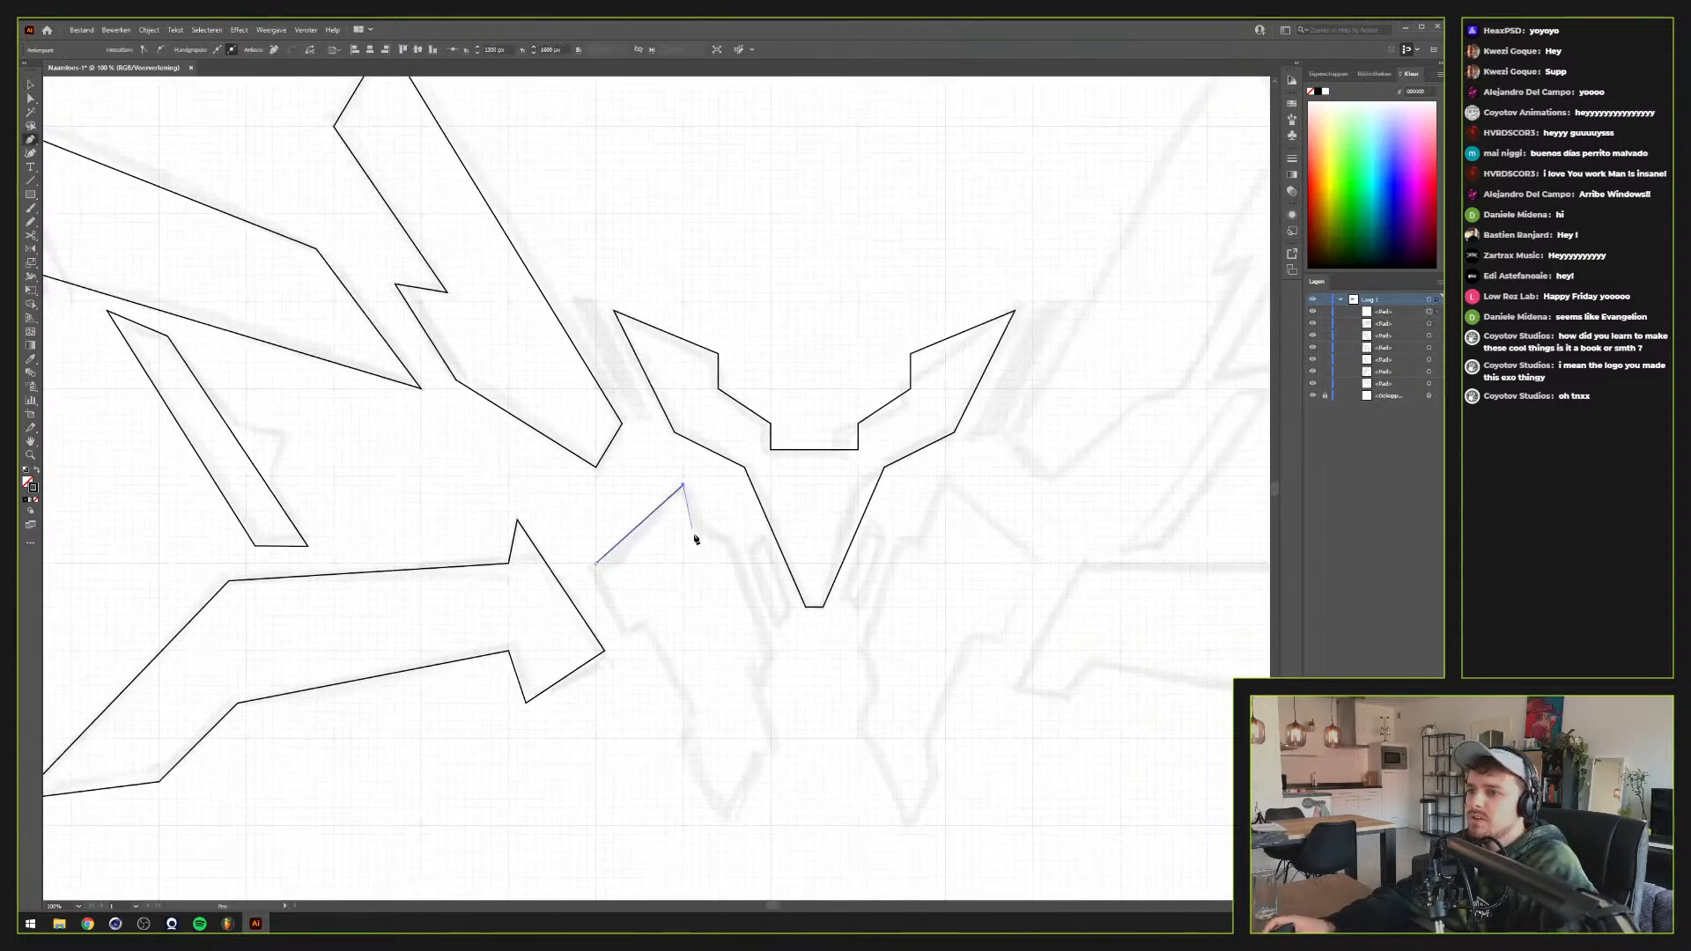
{"action": "left_click", "coordinate": [701, 536]}
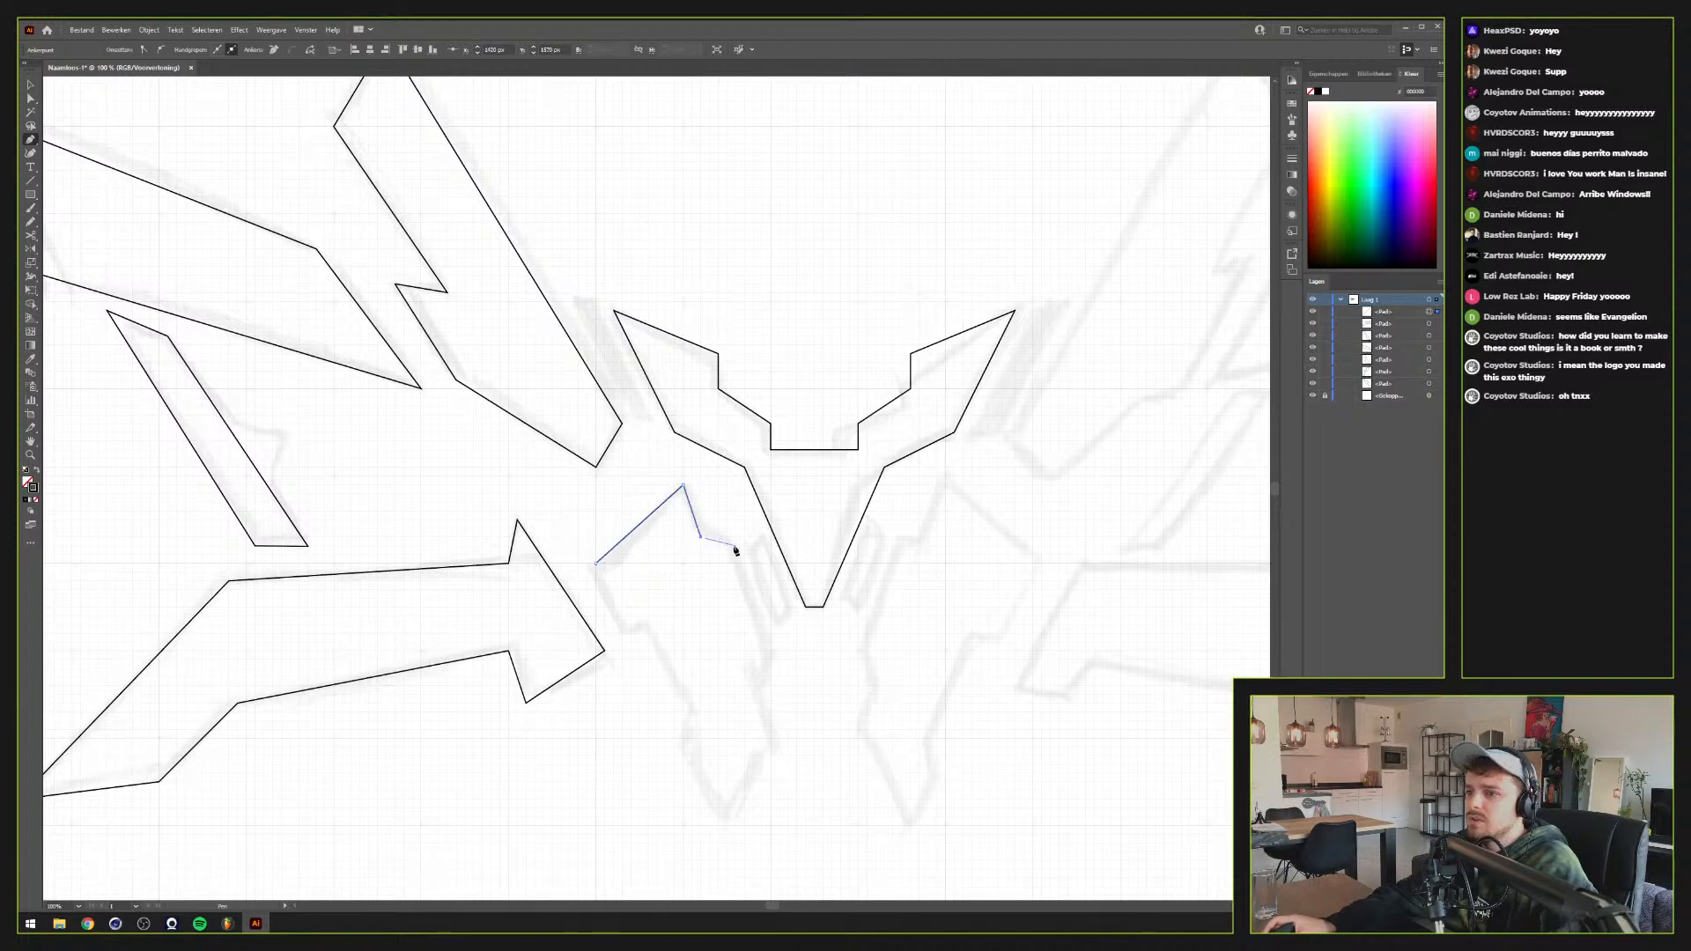
{"action": "left_click", "coordinate": [736, 547]}
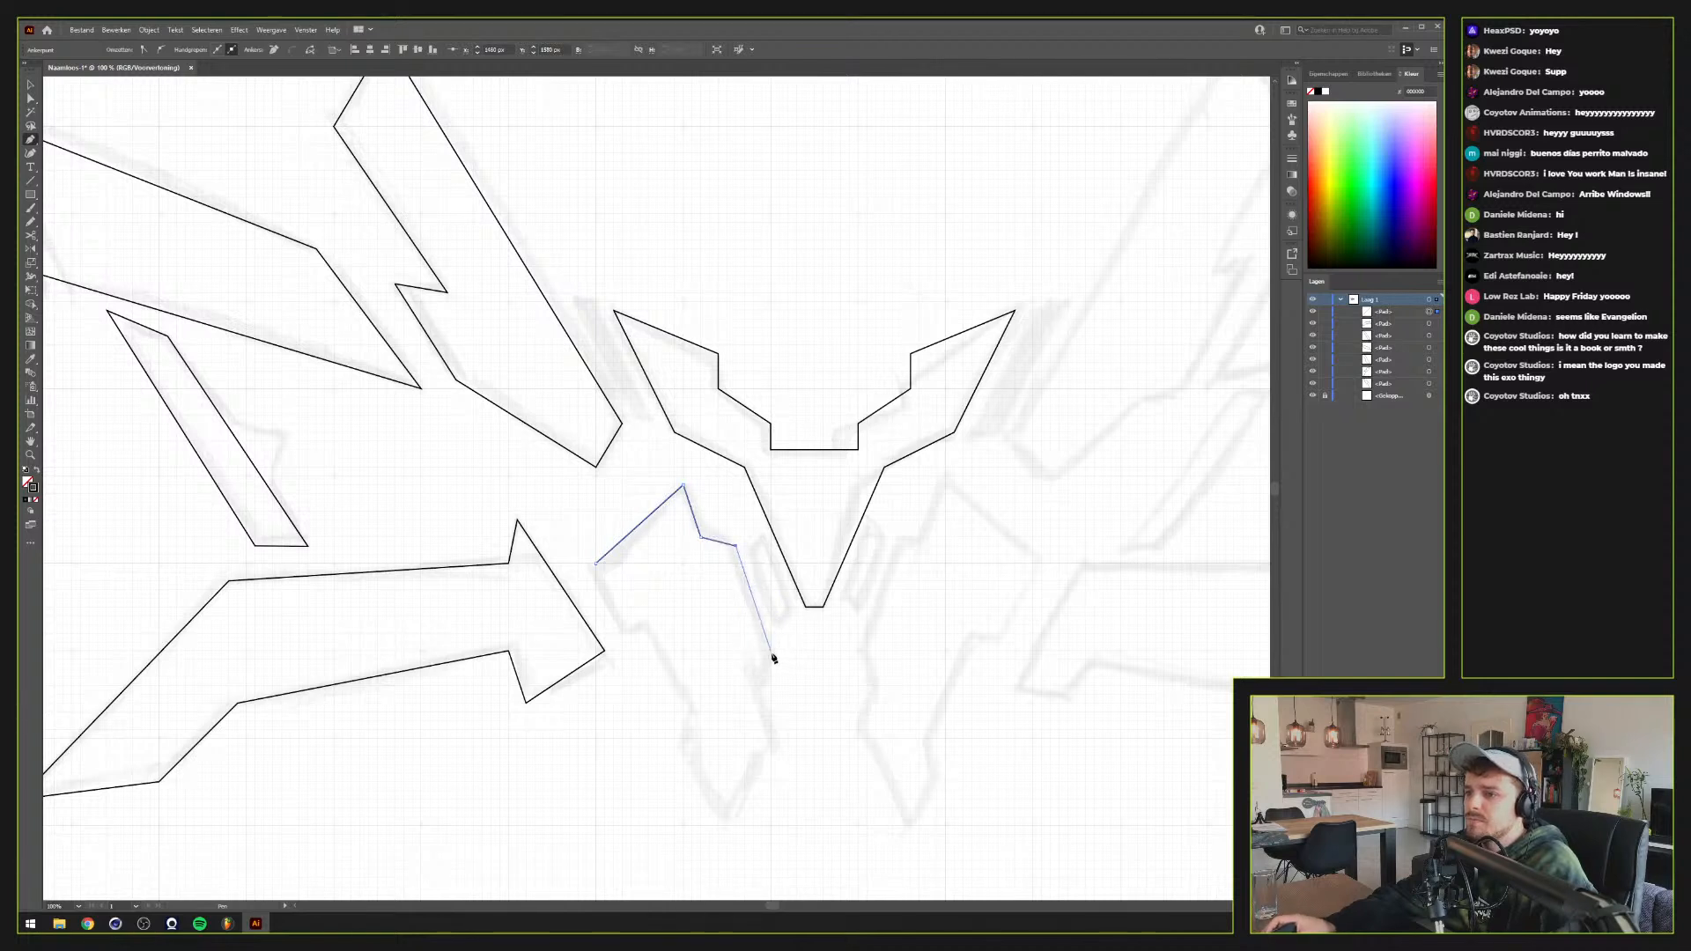
{"action": "left_click", "coordinate": [771, 652]}
{"action": "left_click", "coordinate": [753, 695]}
{"action": "left_click", "coordinate": [770, 738]}
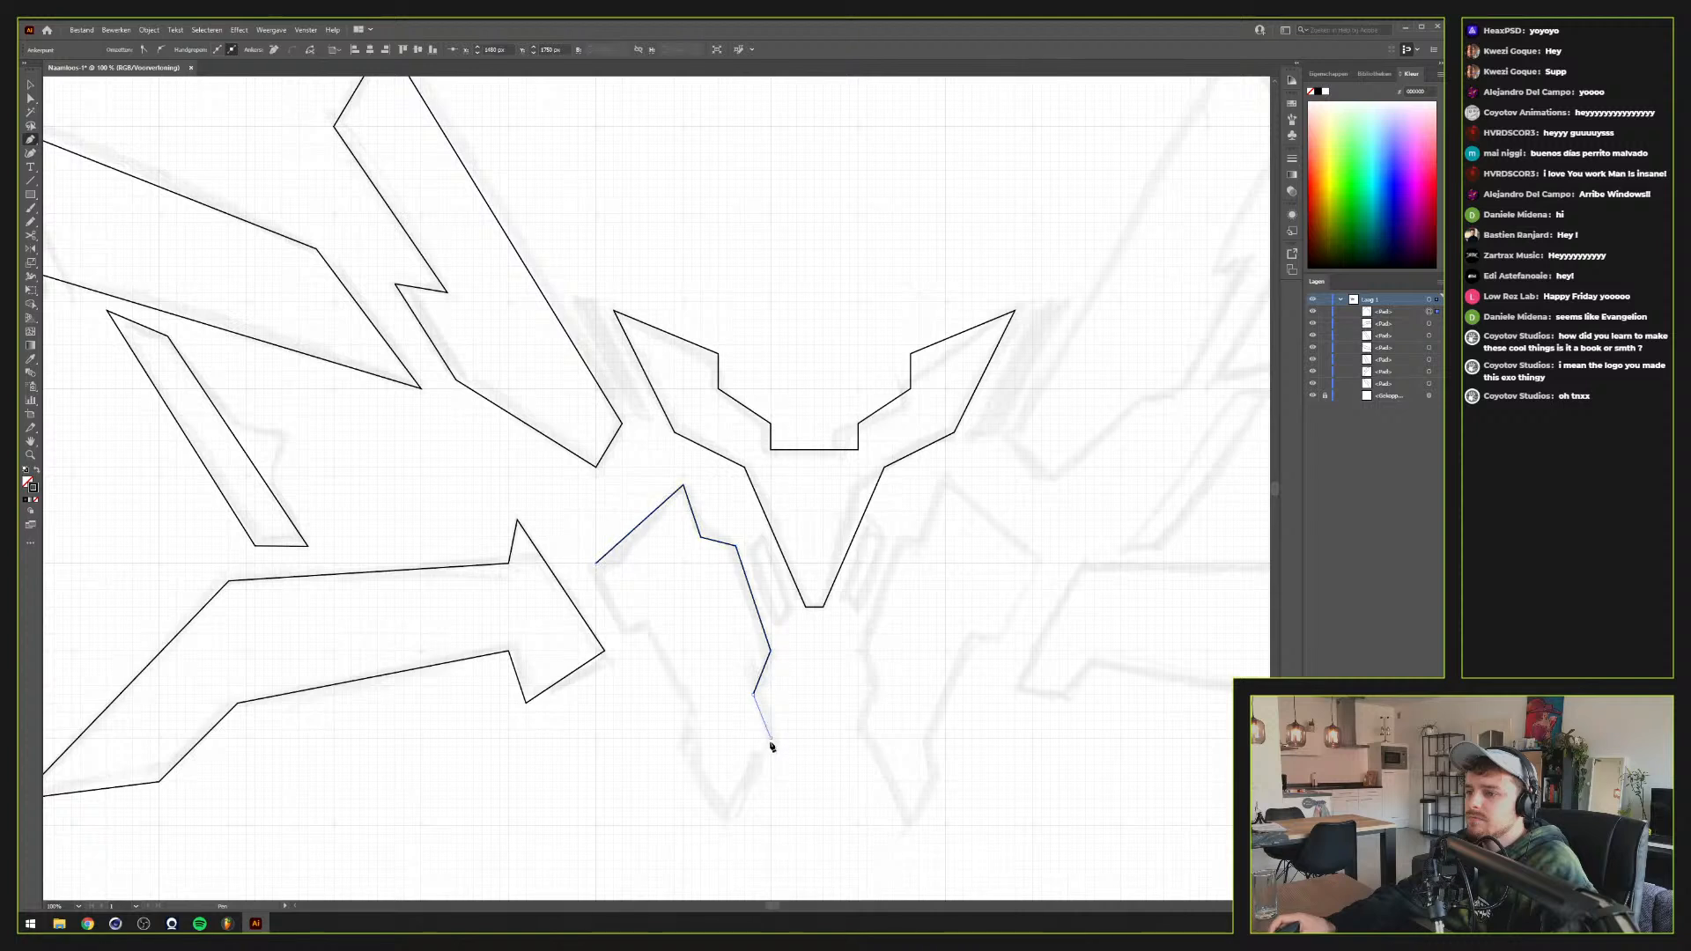
{"action": "left_click", "coordinate": [727, 816]}
{"action": "left_click", "coordinate": [682, 738]}
{"action": "left_click", "coordinate": [693, 711]}
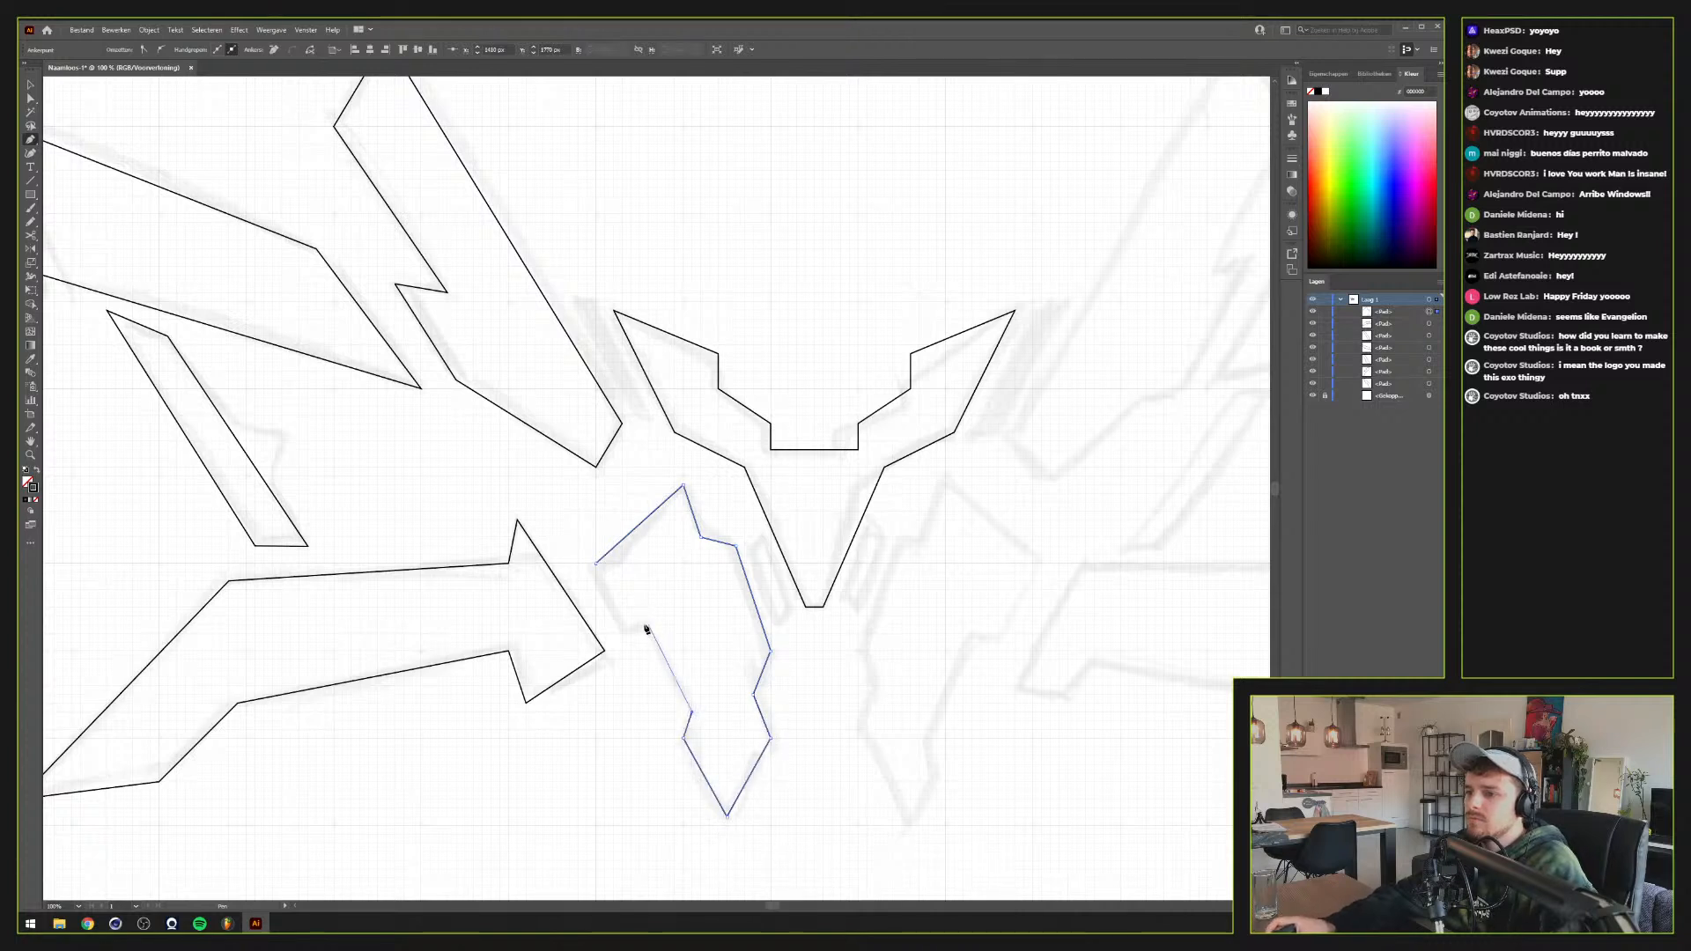
{"action": "left_click", "coordinate": [644, 627]}
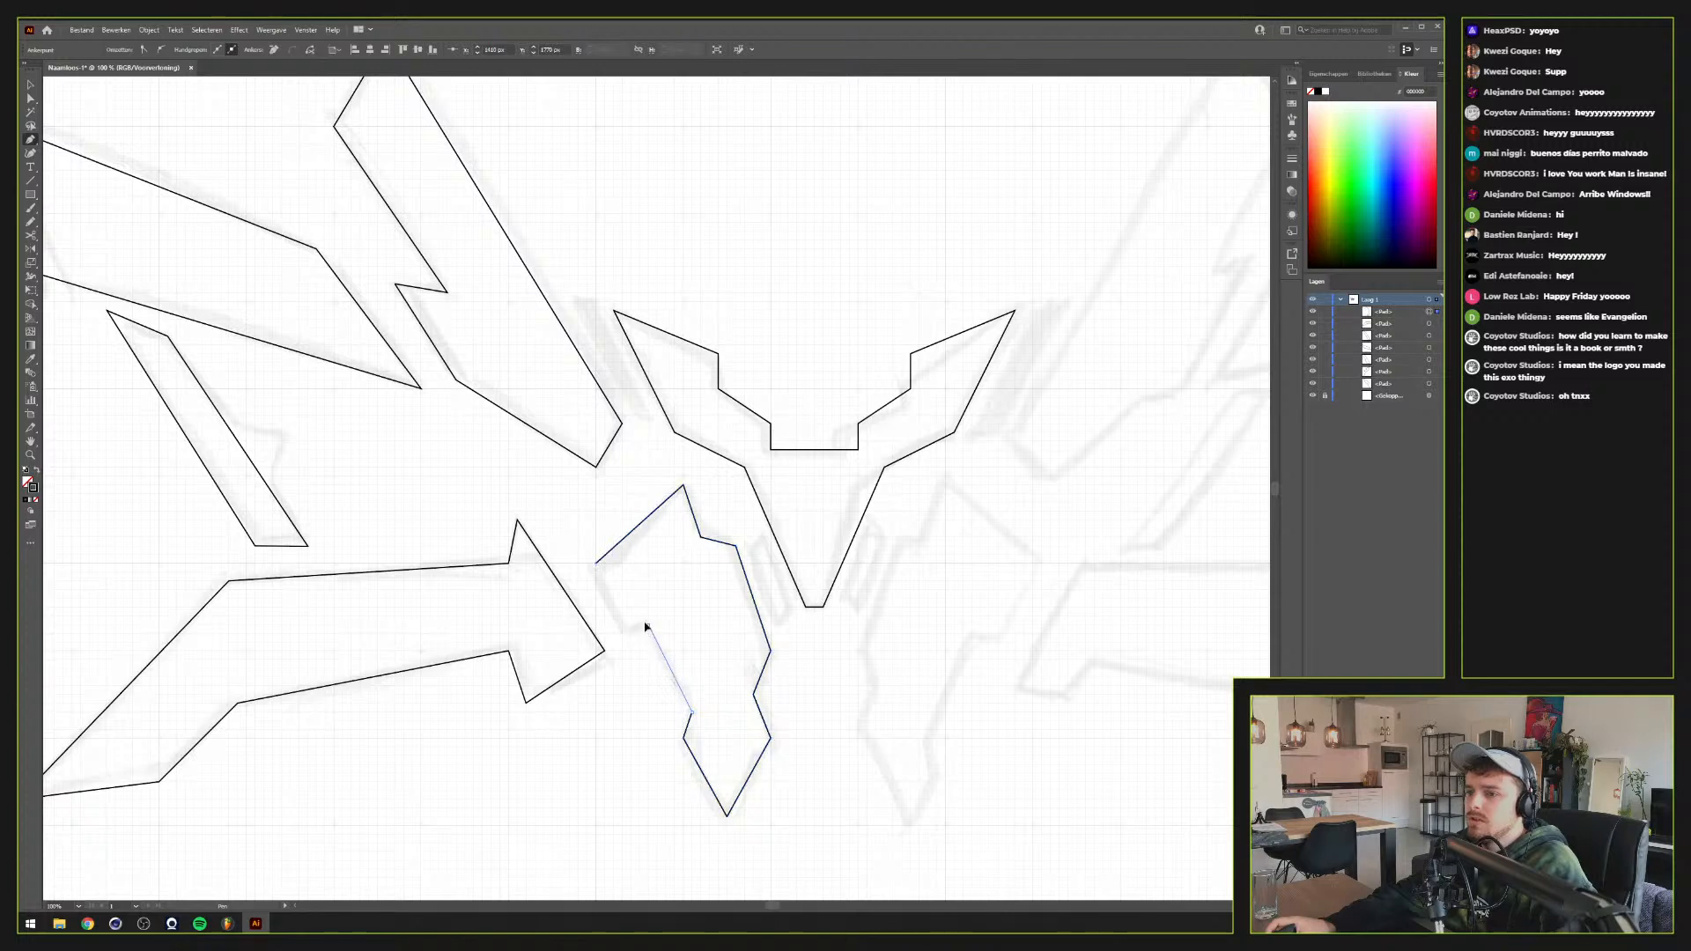
{"action": "left_click", "coordinate": [649, 625]}
{"action": "left_click", "coordinate": [622, 632]}
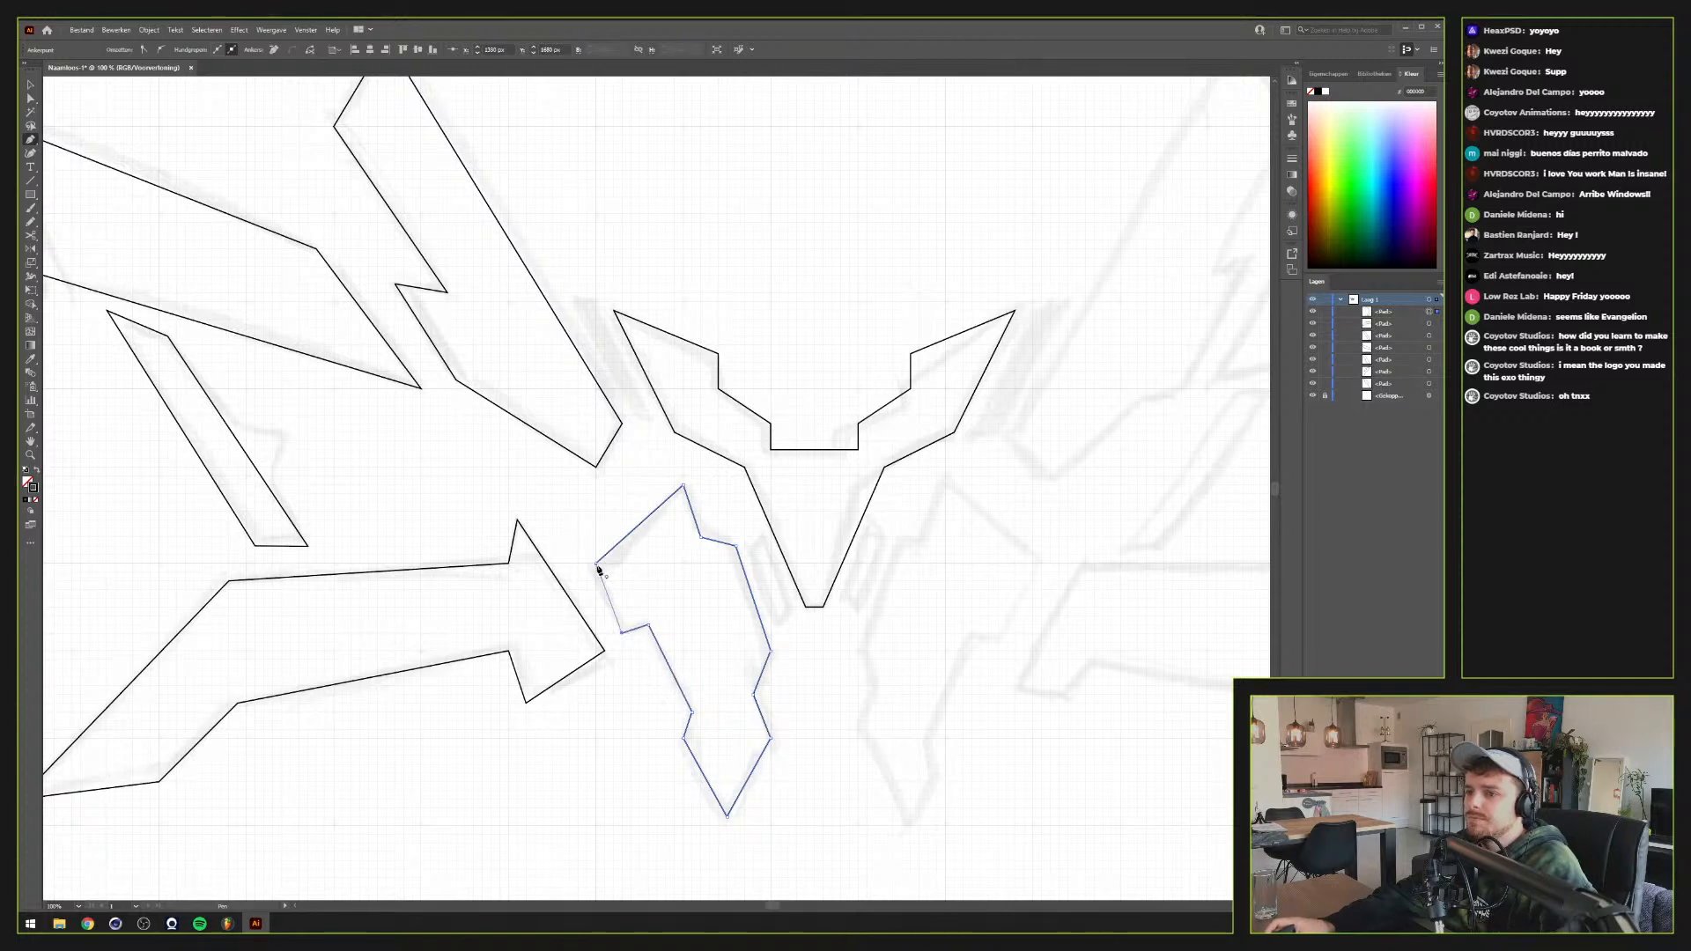
{"action": "left_click", "coordinate": [597, 565]}
Move the body piece's outer left corner slightly outward and down, keep the corner below it on the sketch line, and deselect the path
{"action": "key", "text": "a"}
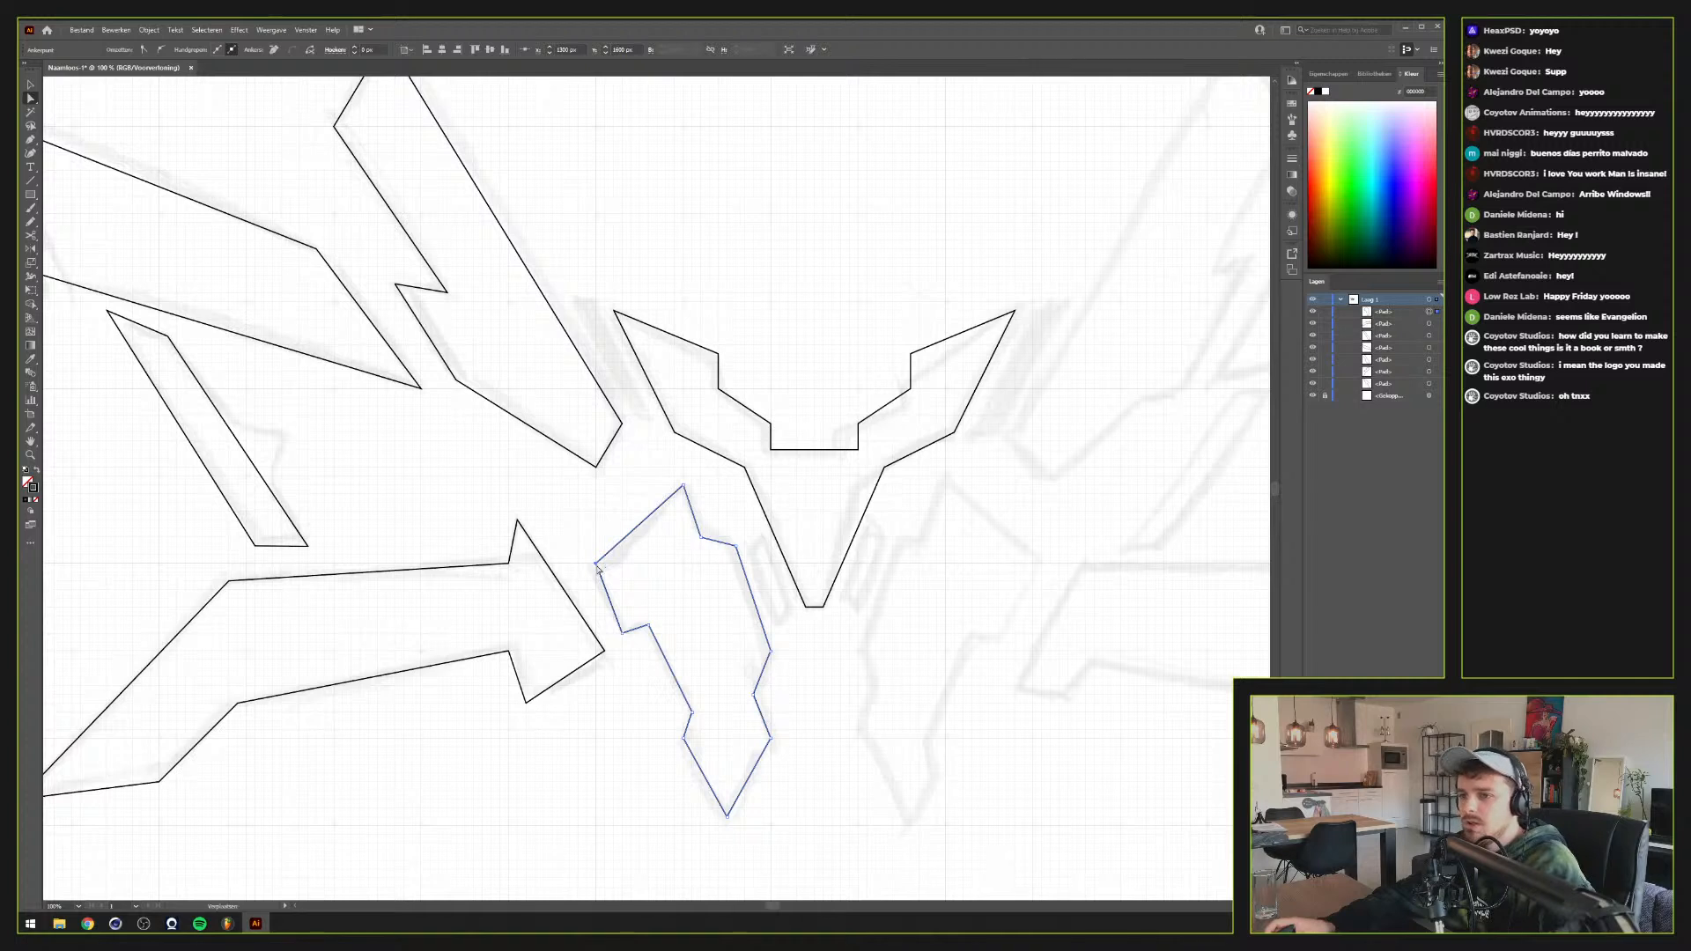
{"action": "left_click_drag", "start_coordinate": [597, 571], "coordinate": [587, 578]}
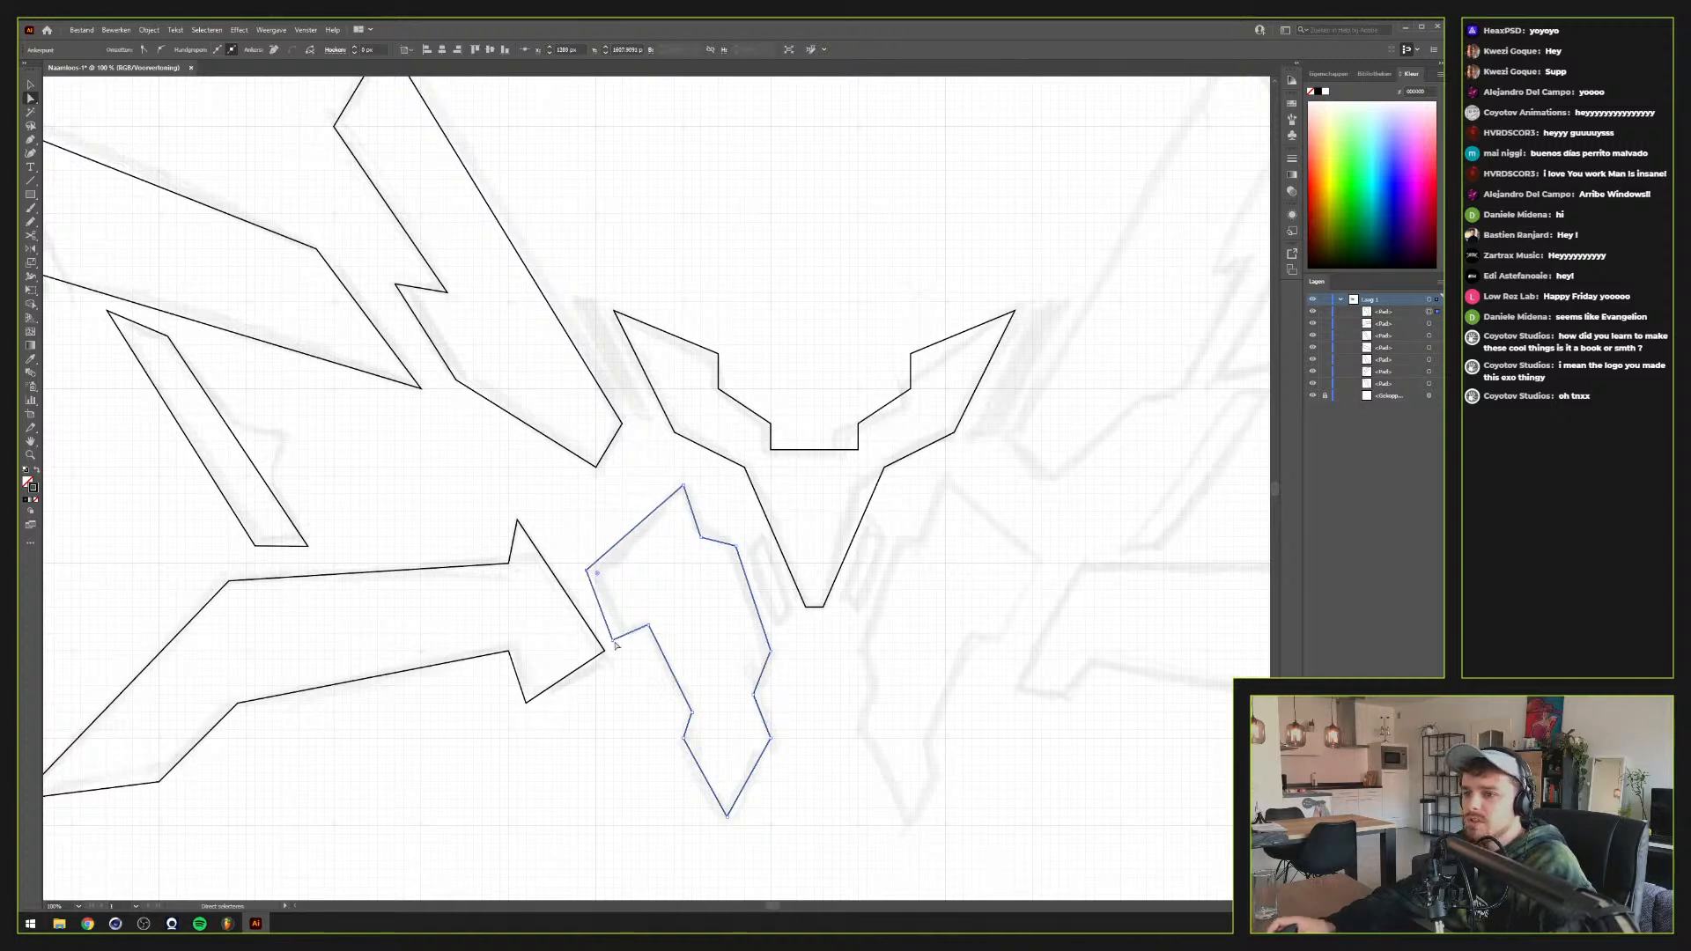
{"action": "left_click_drag", "start_coordinate": [614, 643], "coordinate": [626, 639]}
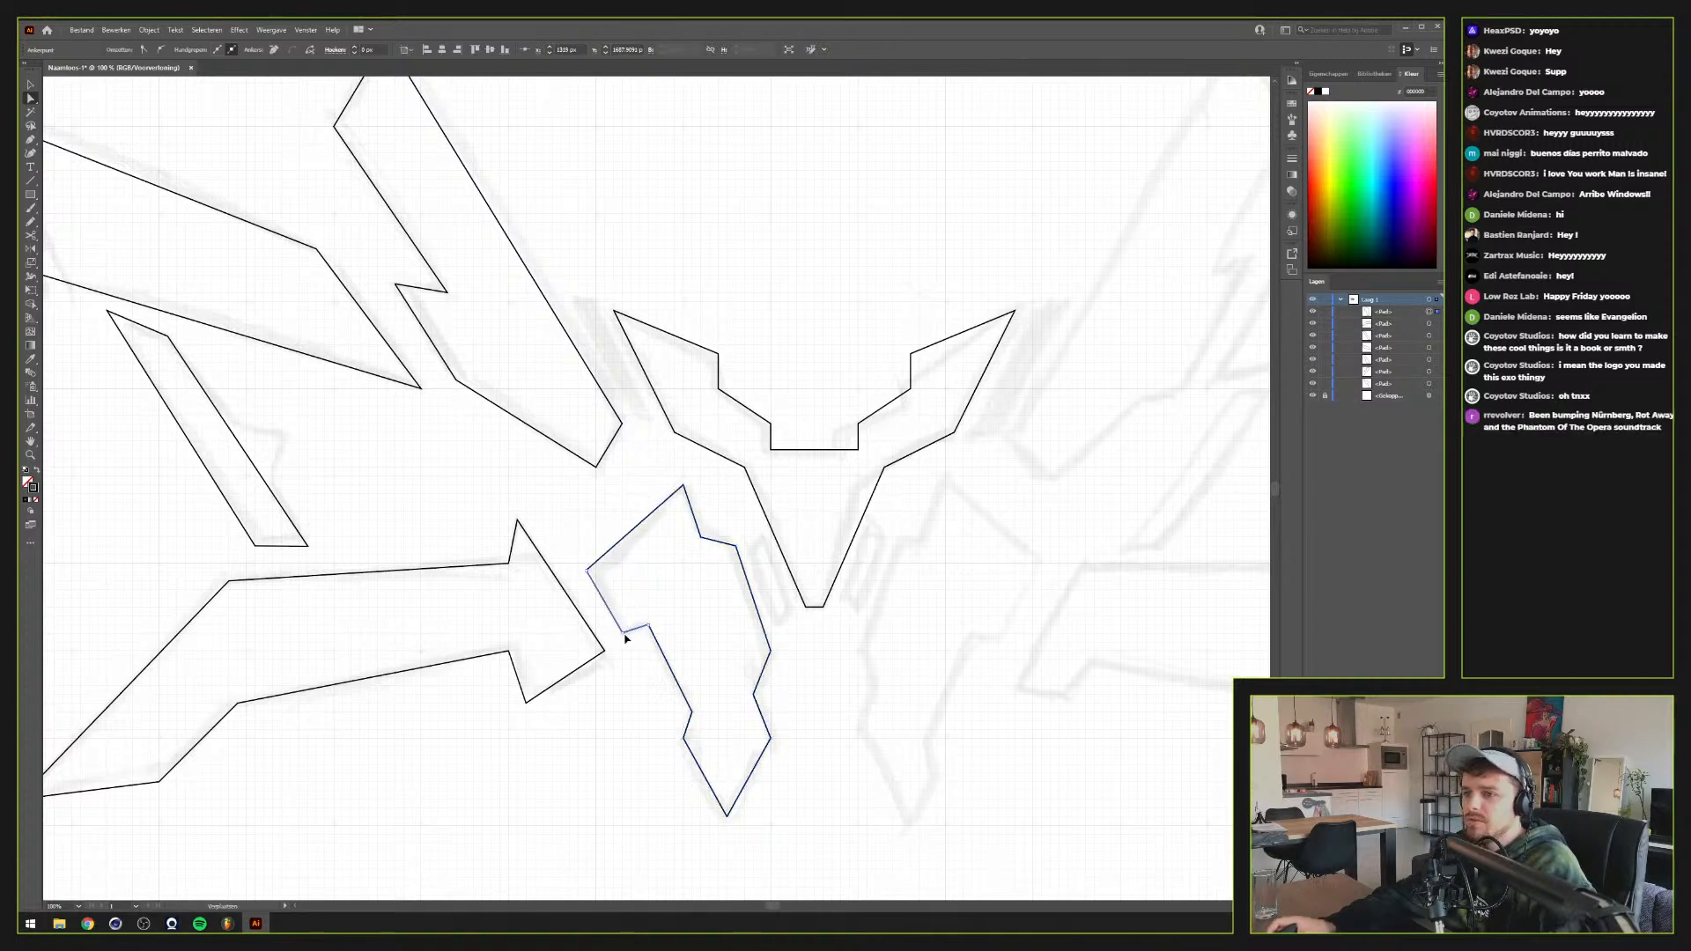
{"action": "left_click", "coordinate": [649, 691]}
{"action": "left_click_drag", "start_coordinate": [800, 623], "coordinate": [769, 641]}
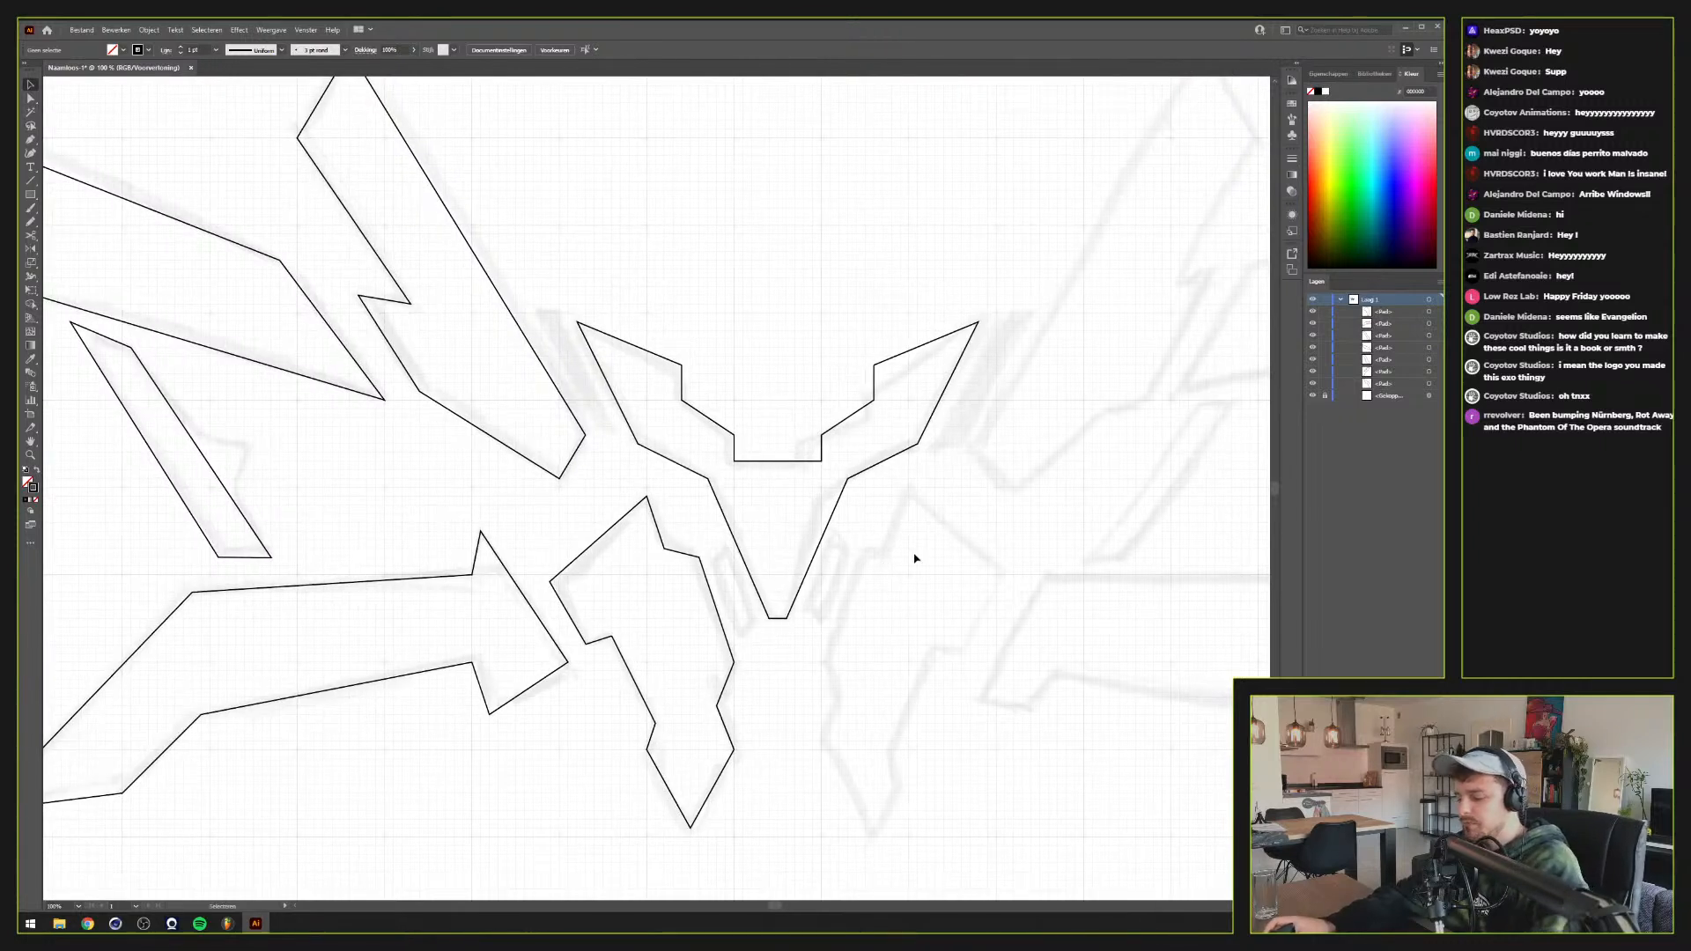
{"action": "key", "text": "l"}
{"action": "left_click_drag", "start_coordinate": [724, 199], "coordinate": [887, 359]}
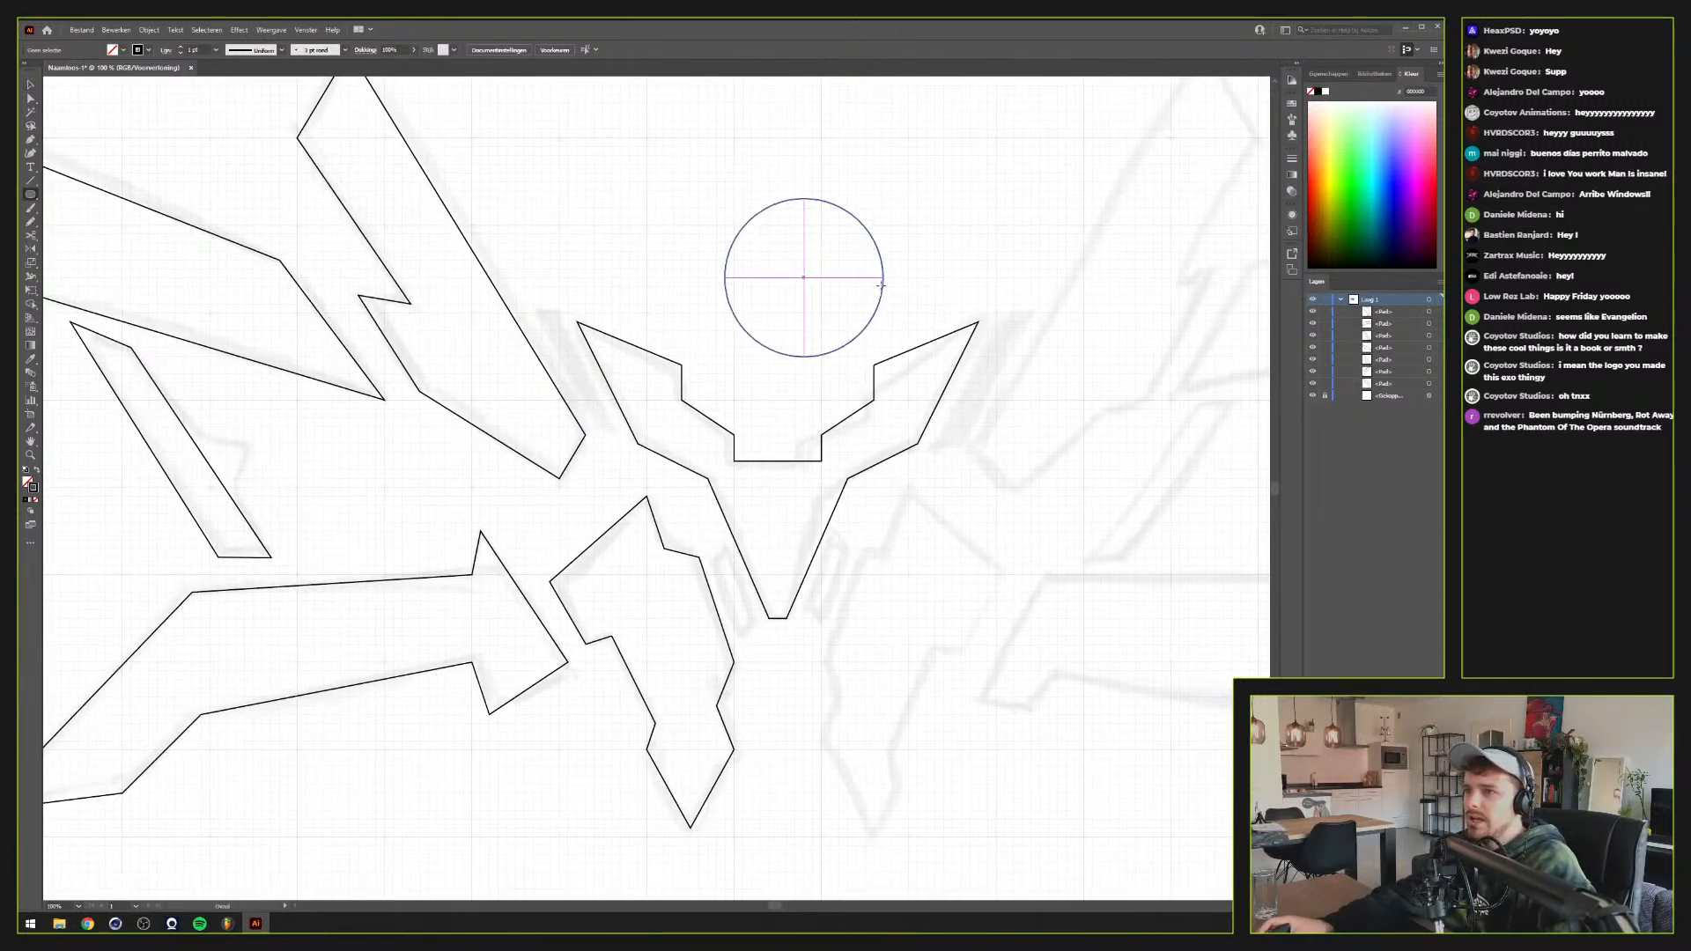
{"action": "key", "text": "ctrl+z"}
{"action": "key", "text": "p"}
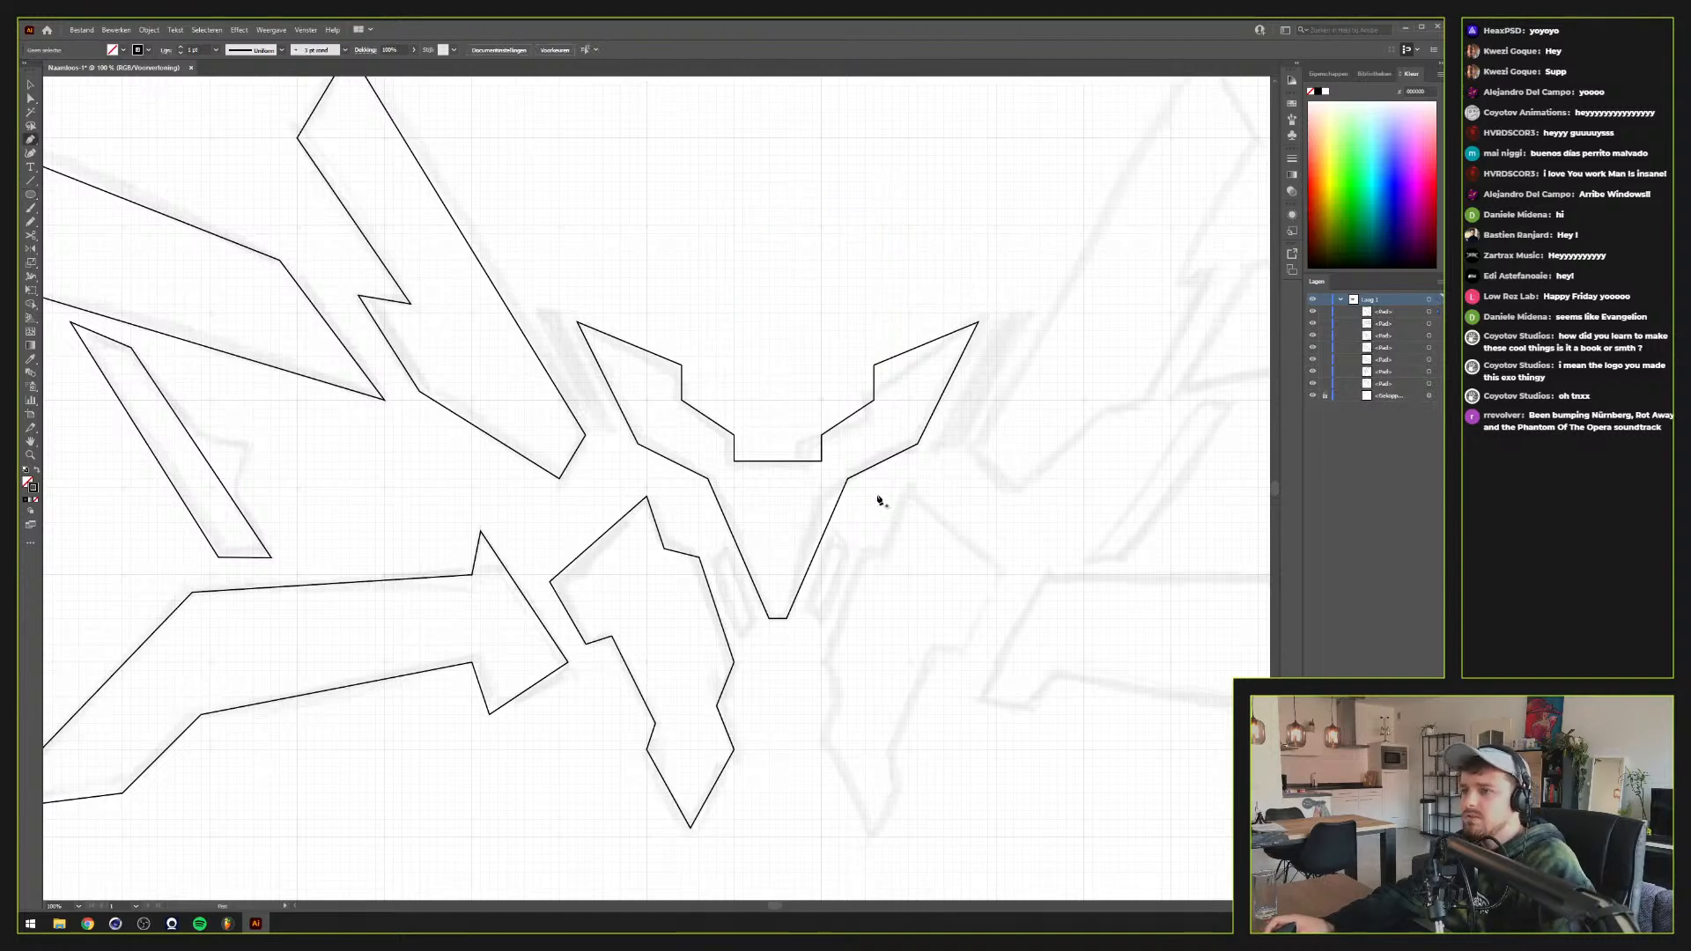
Review the traced beak and left wing shapes against the faint sketch for parts that still need tracing
{"action": "left_click_drag", "start_coordinate": [792, 592], "coordinate": [710, 609]}
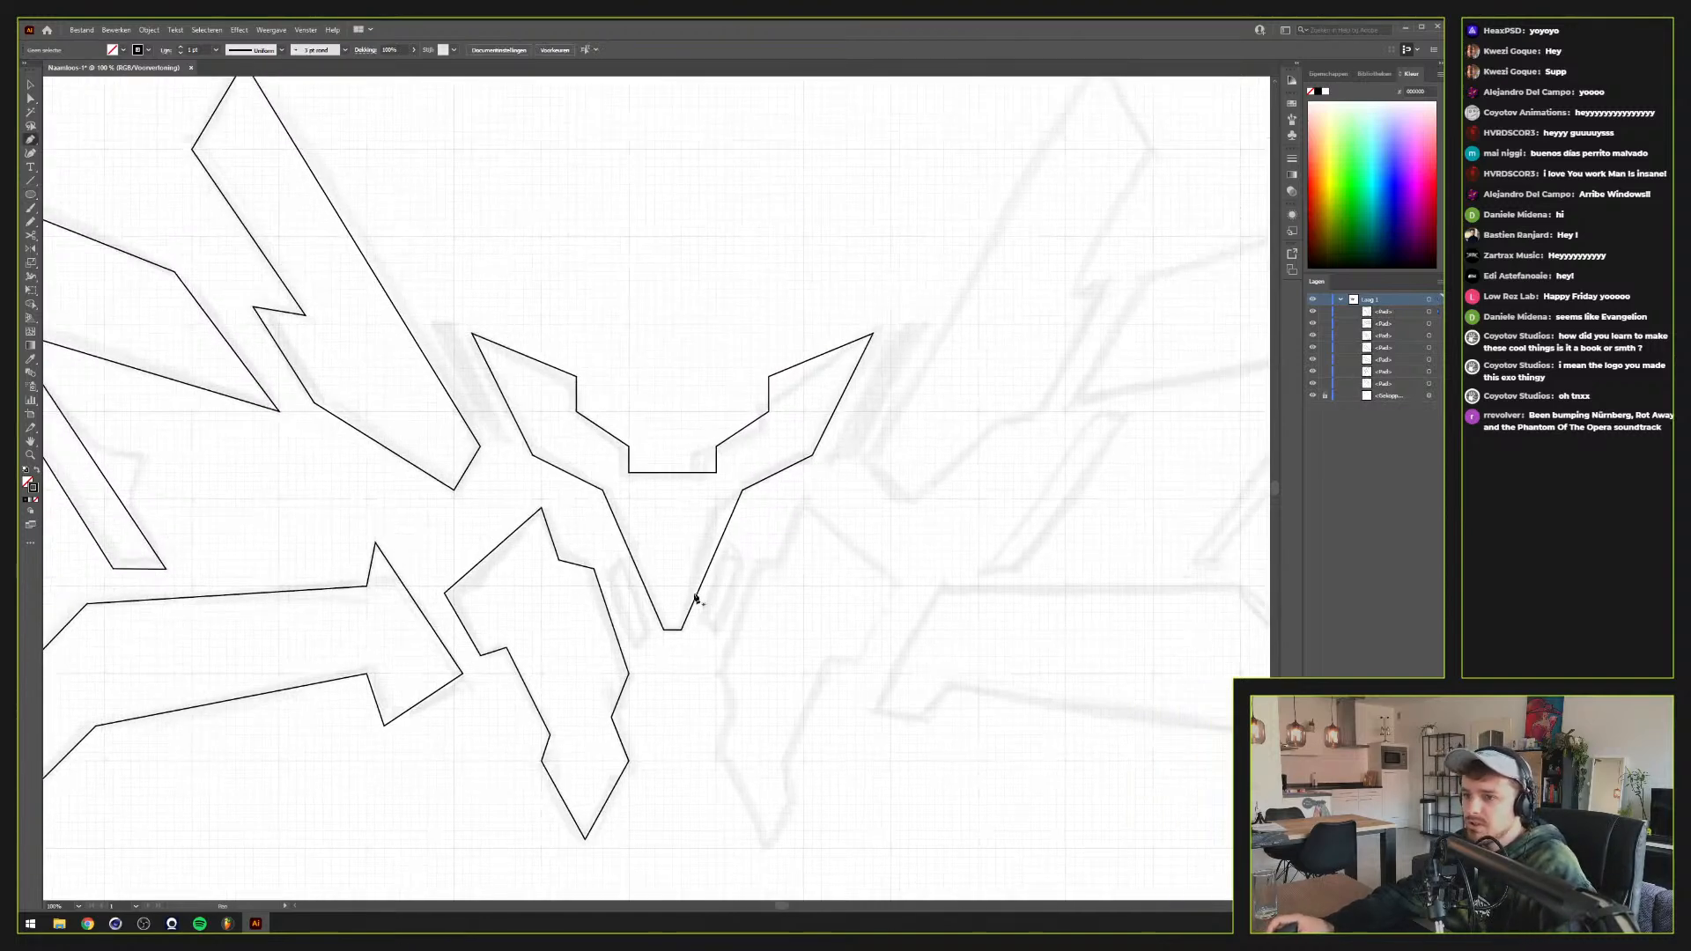
{"action": "left_click_drag", "start_coordinate": [495, 468], "coordinate": [482, 558]}
{"action": "left_click_drag", "start_coordinate": [892, 623], "coordinate": [832, 511]}
{"action": "scroll", "coordinate": [656, 527], "scroll_direction": "down", "scroll_amount": 2}
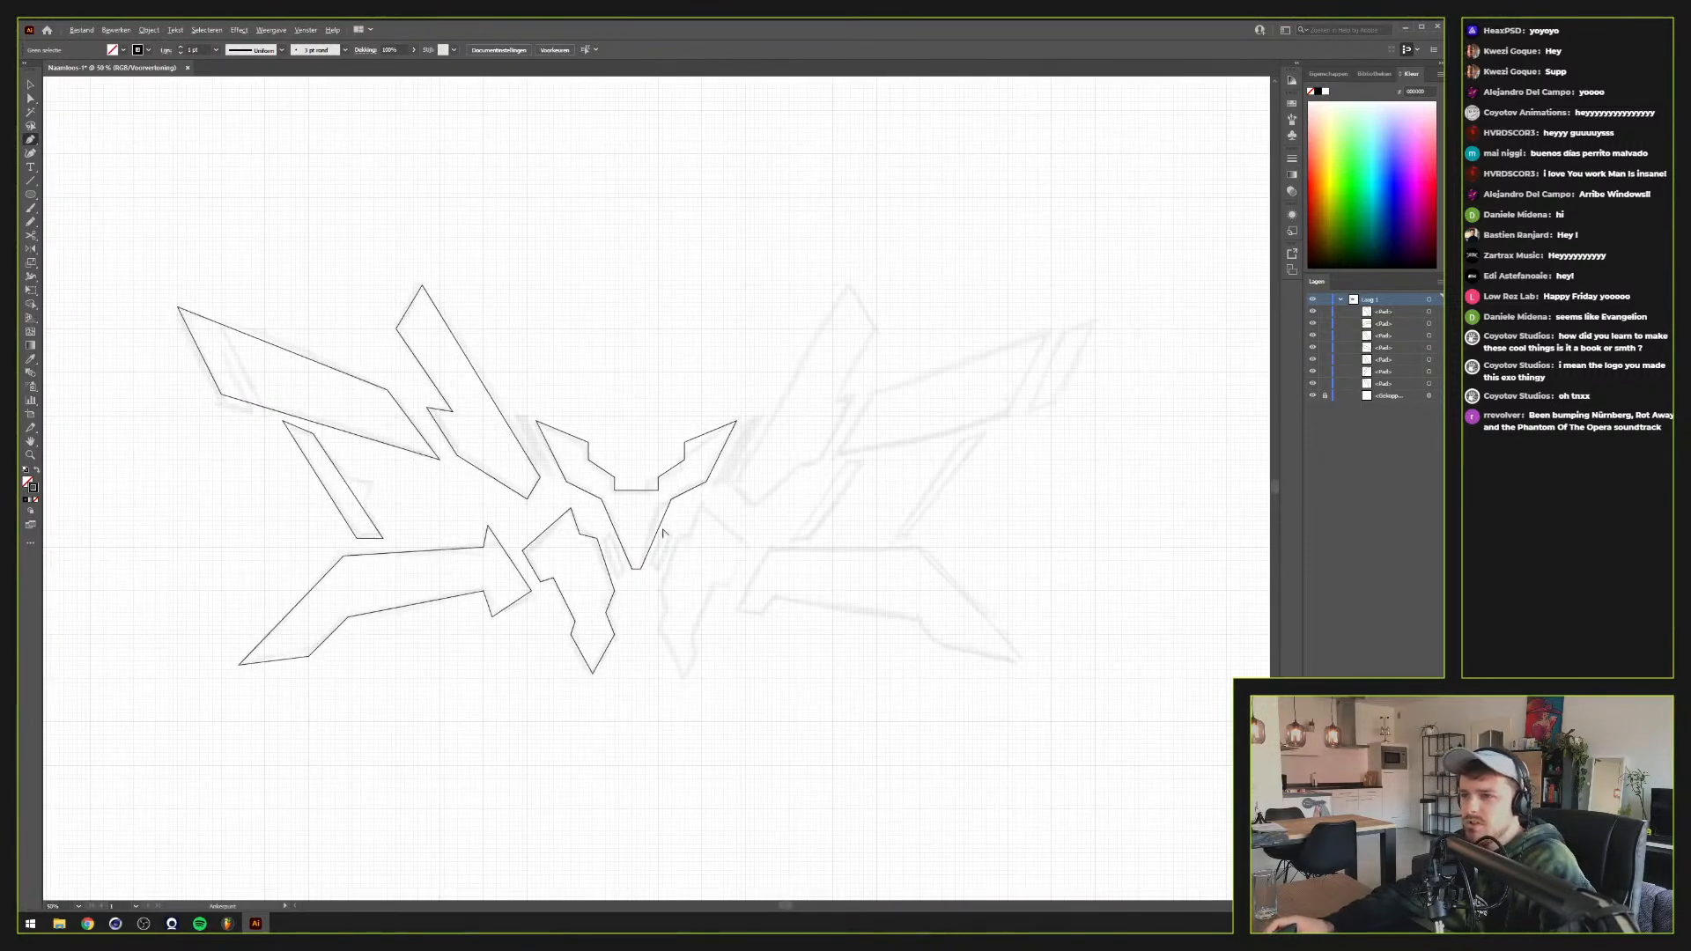
{"action": "scroll", "coordinate": [656, 527], "scroll_direction": "up", "scroll_amount": 1}
{"action": "left_click_drag", "start_coordinate": [654, 525], "coordinate": [673, 556]}
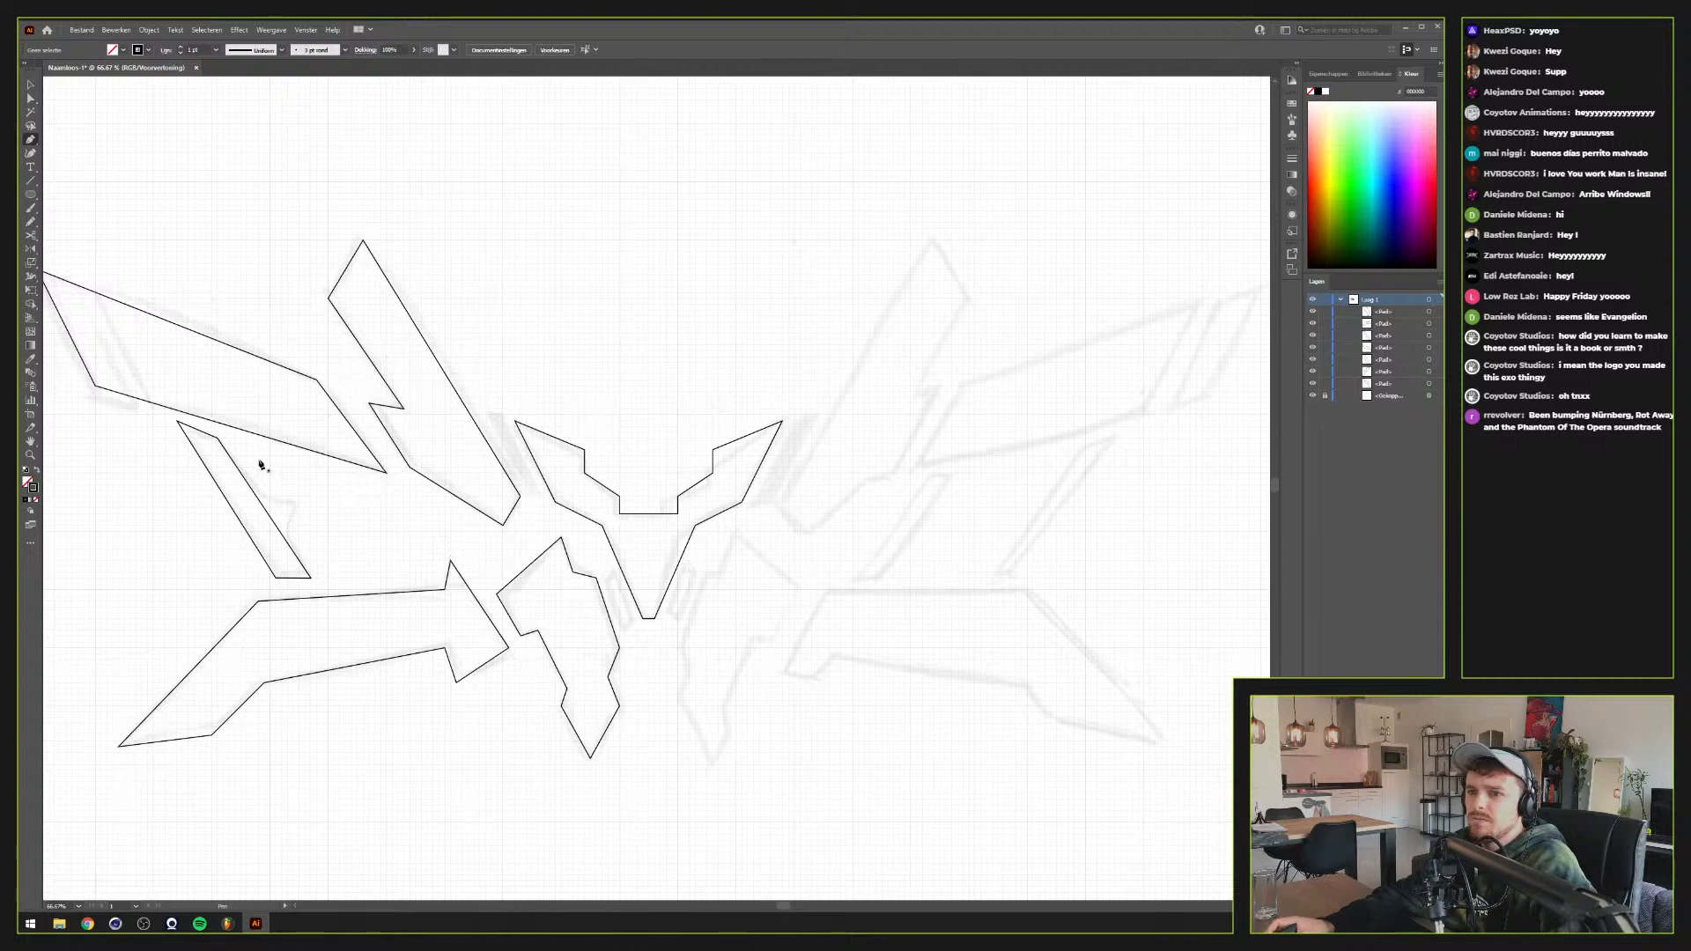
{"action": "key", "text": "v"}
{"action": "left_click_drag", "start_coordinate": [277, 495], "coordinate": [186, 513]}
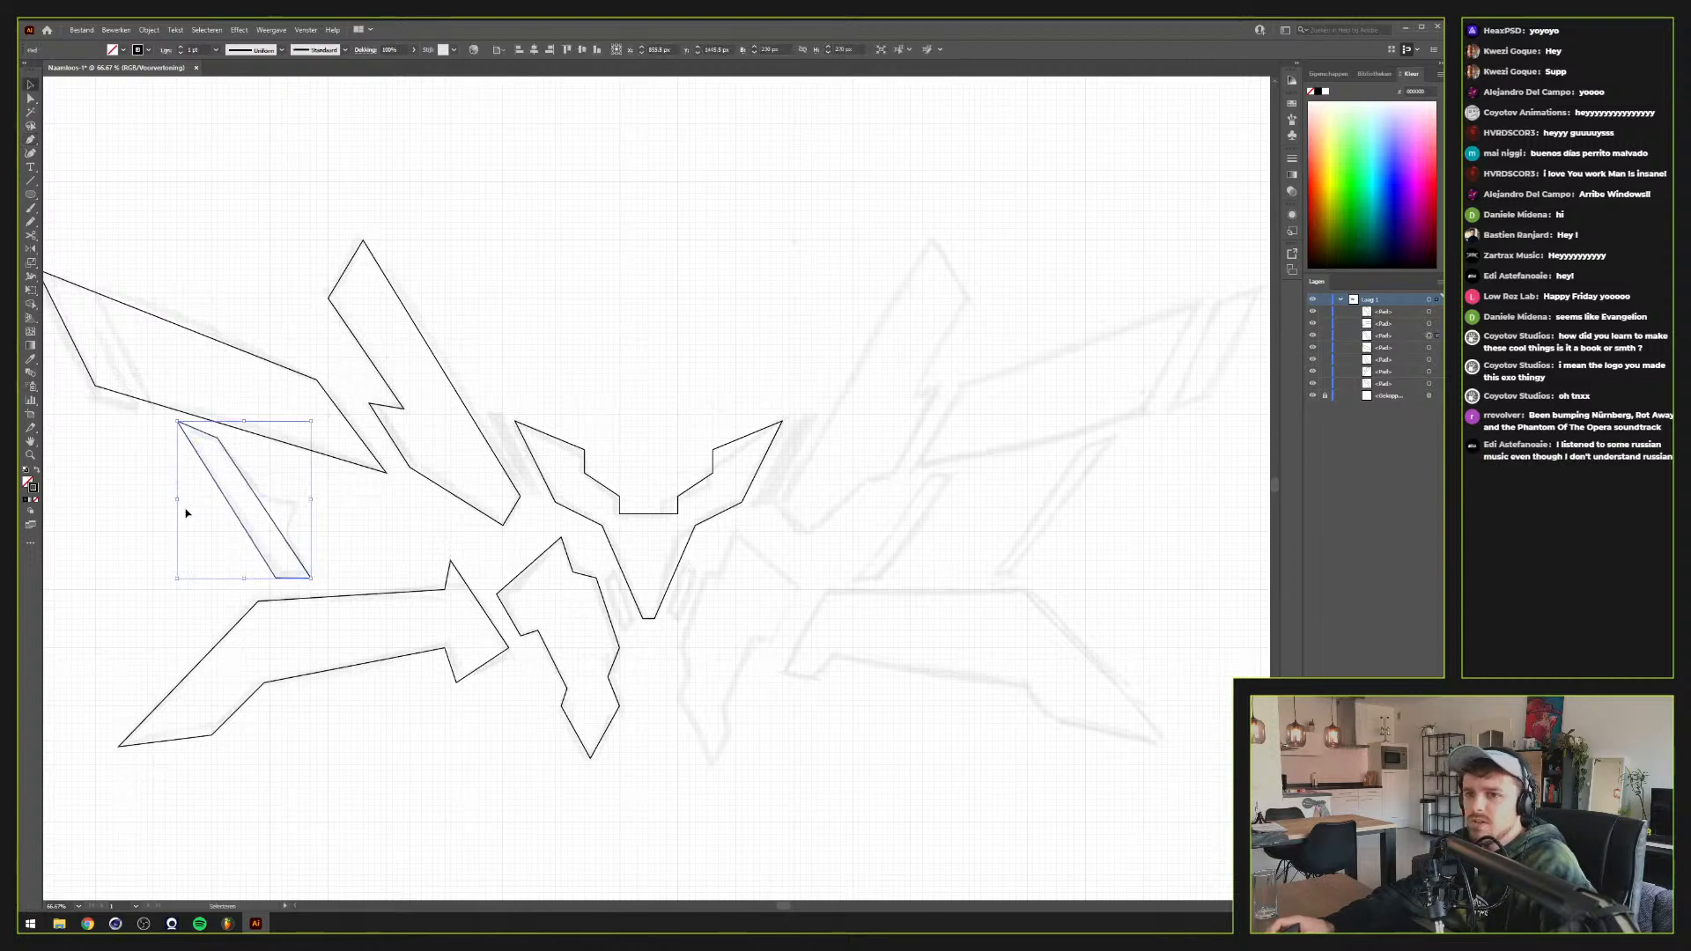
{"action": "left_click", "coordinate": [206, 512]}
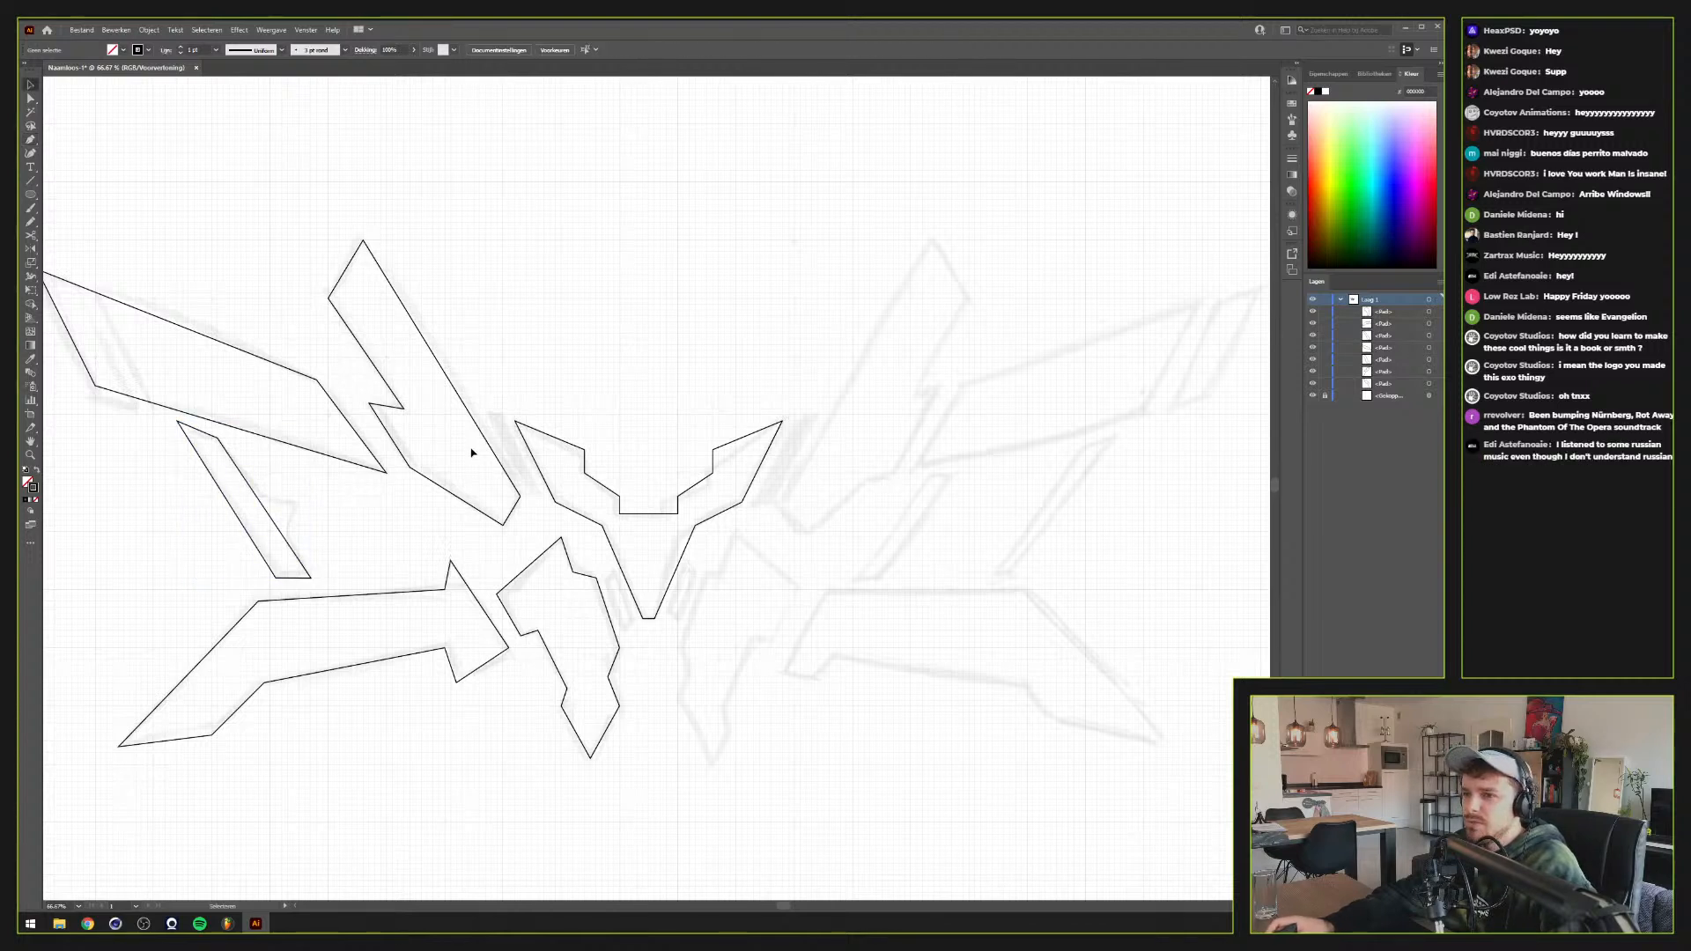
{"action": "scroll", "coordinate": [615, 617], "scroll_direction": "up", "scroll_amount": 3}
{"action": "key", "text": "super"}
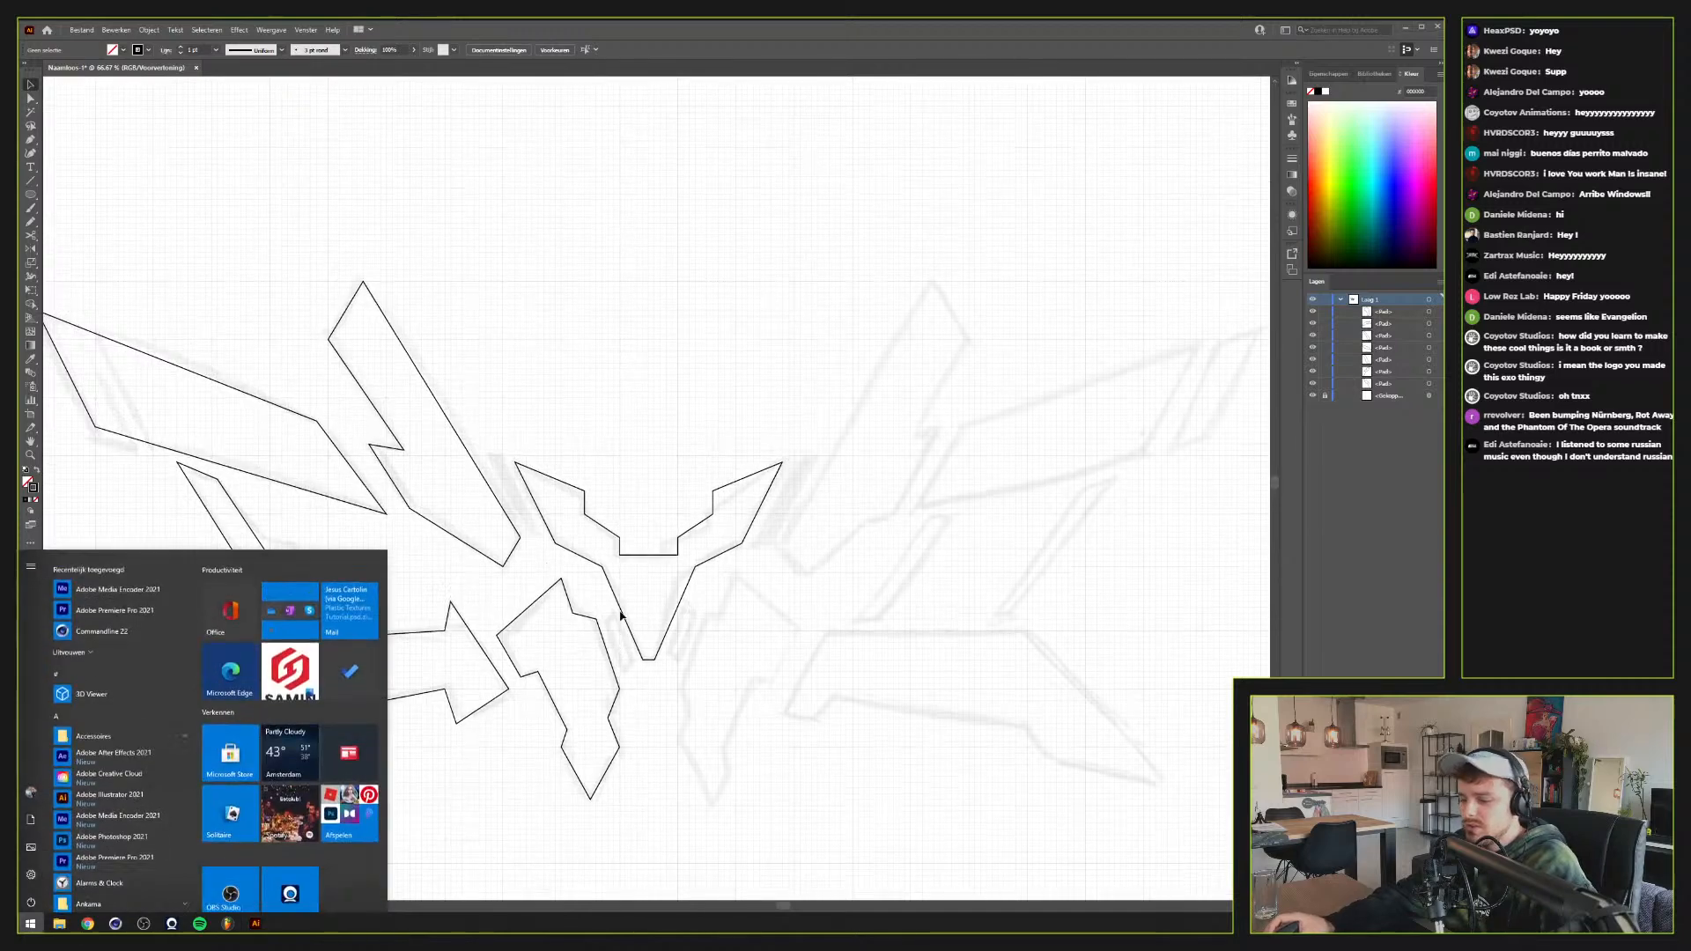
{"action": "scroll", "coordinate": [618, 610], "scroll_direction": "down", "scroll_amount": 2}
{"action": "key", "text": "super"}
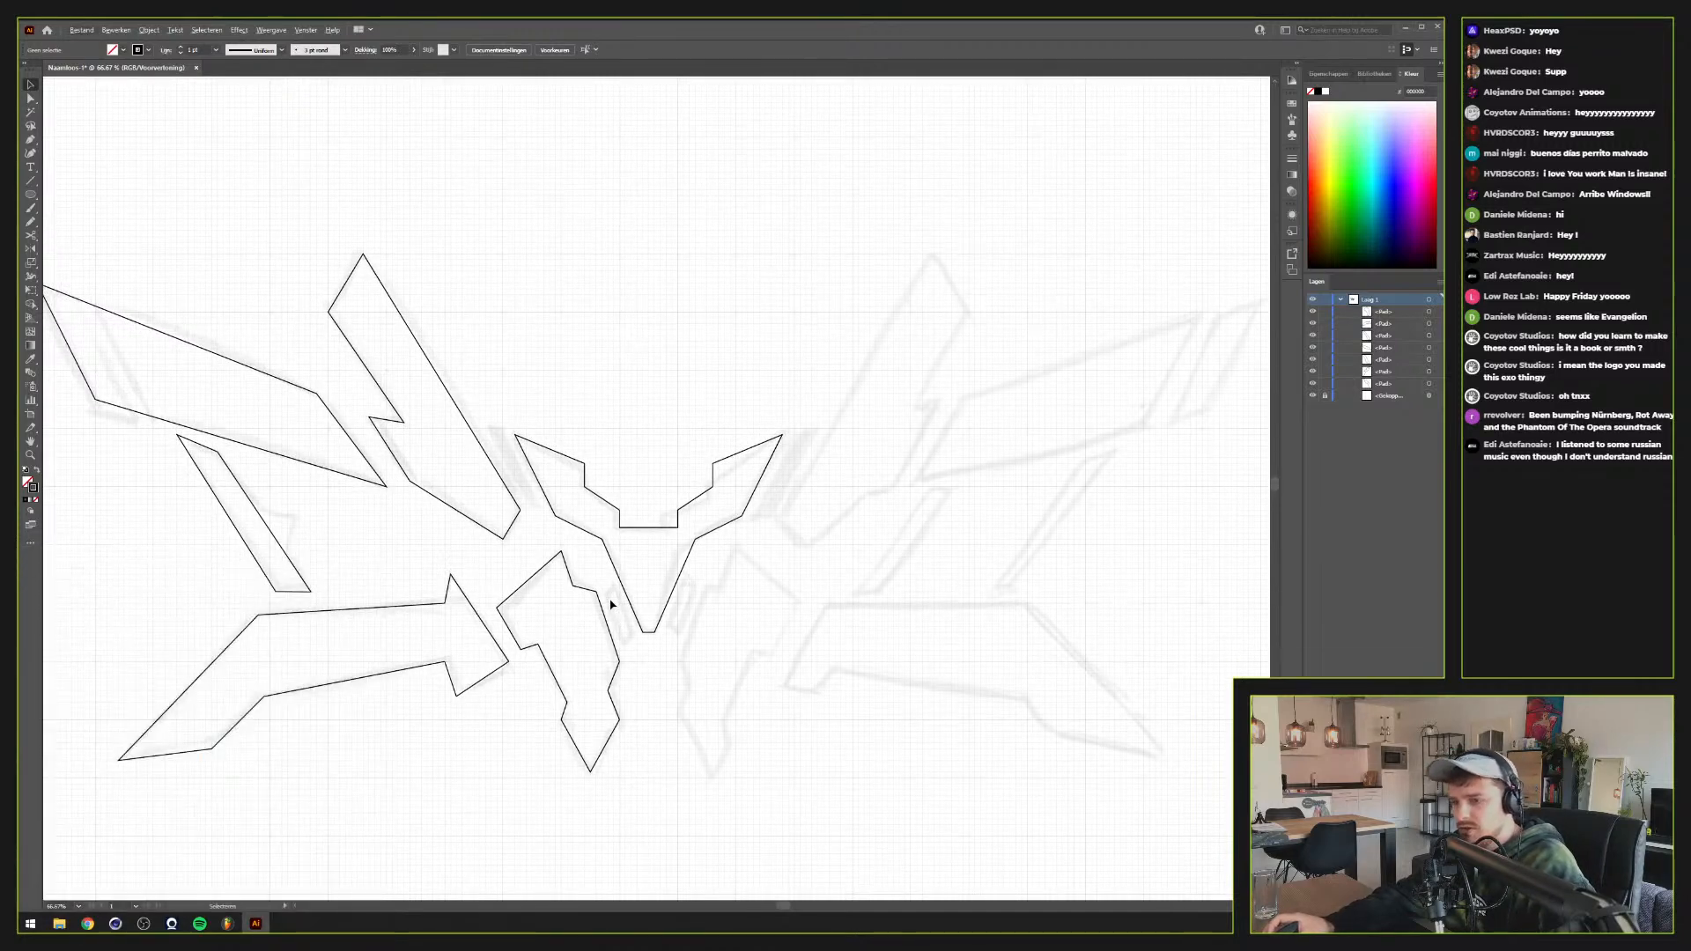
Draw a closed four-corner panel with the Pen tool between the notched body piece and the beak's left edge, ending at the beak's lower-left corner
{"action": "scroll", "coordinate": [592, 583], "scroll_direction": "up", "scroll_amount": 5}
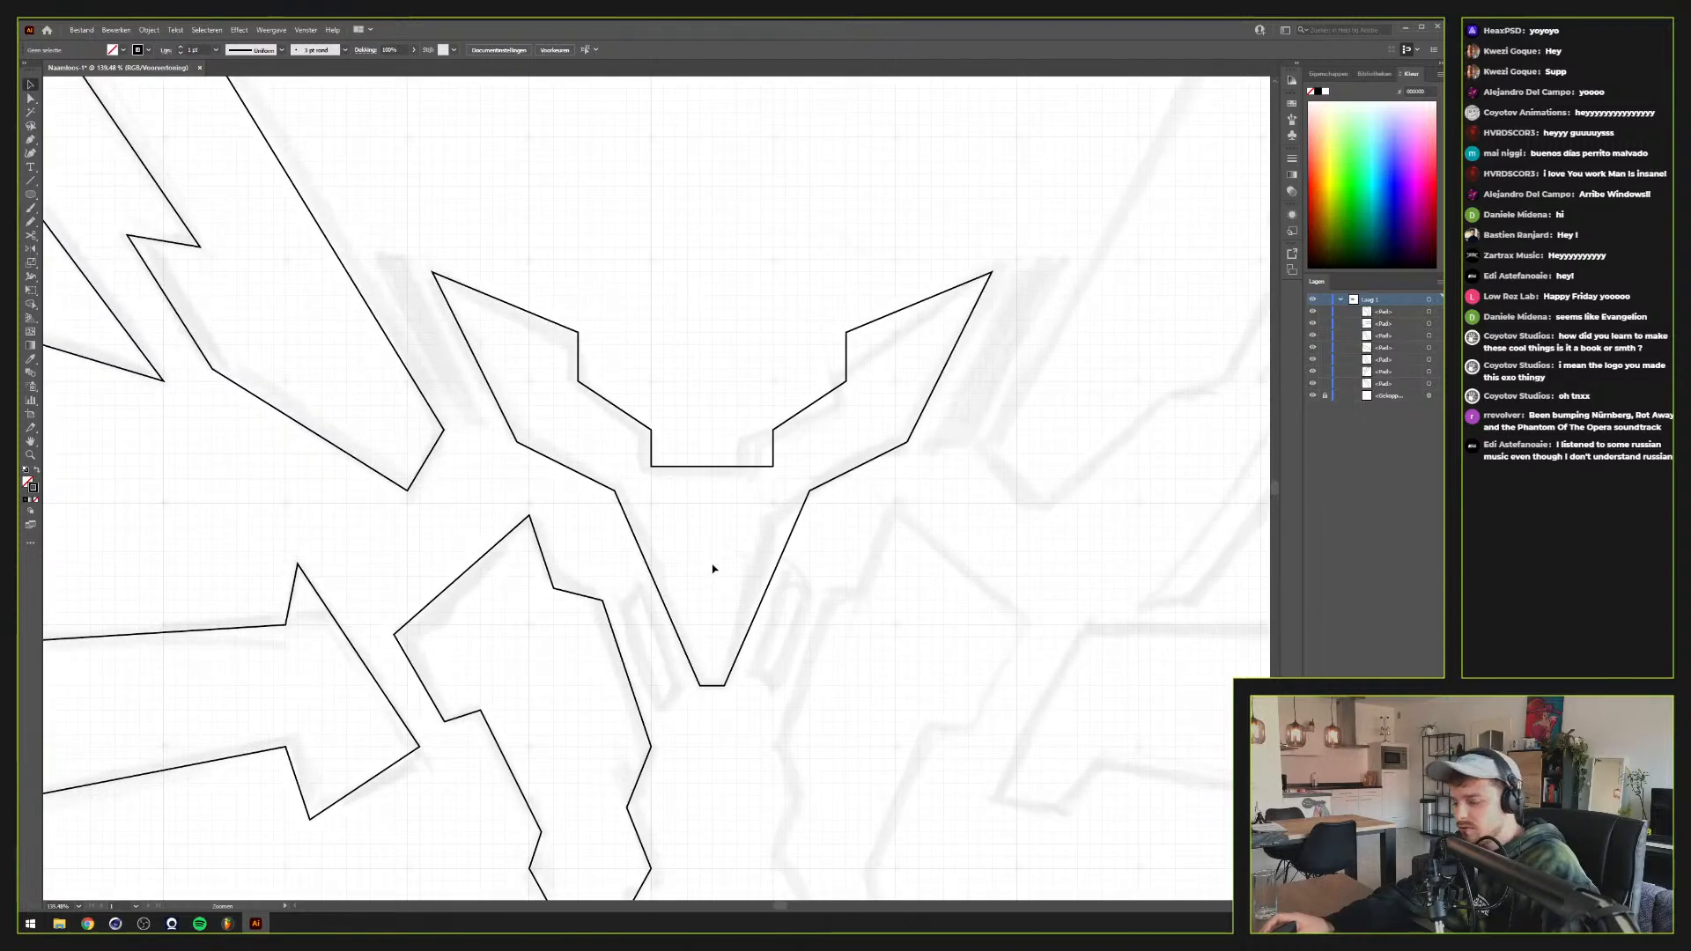
{"action": "key", "text": "p"}
{"action": "key", "text": "m"}
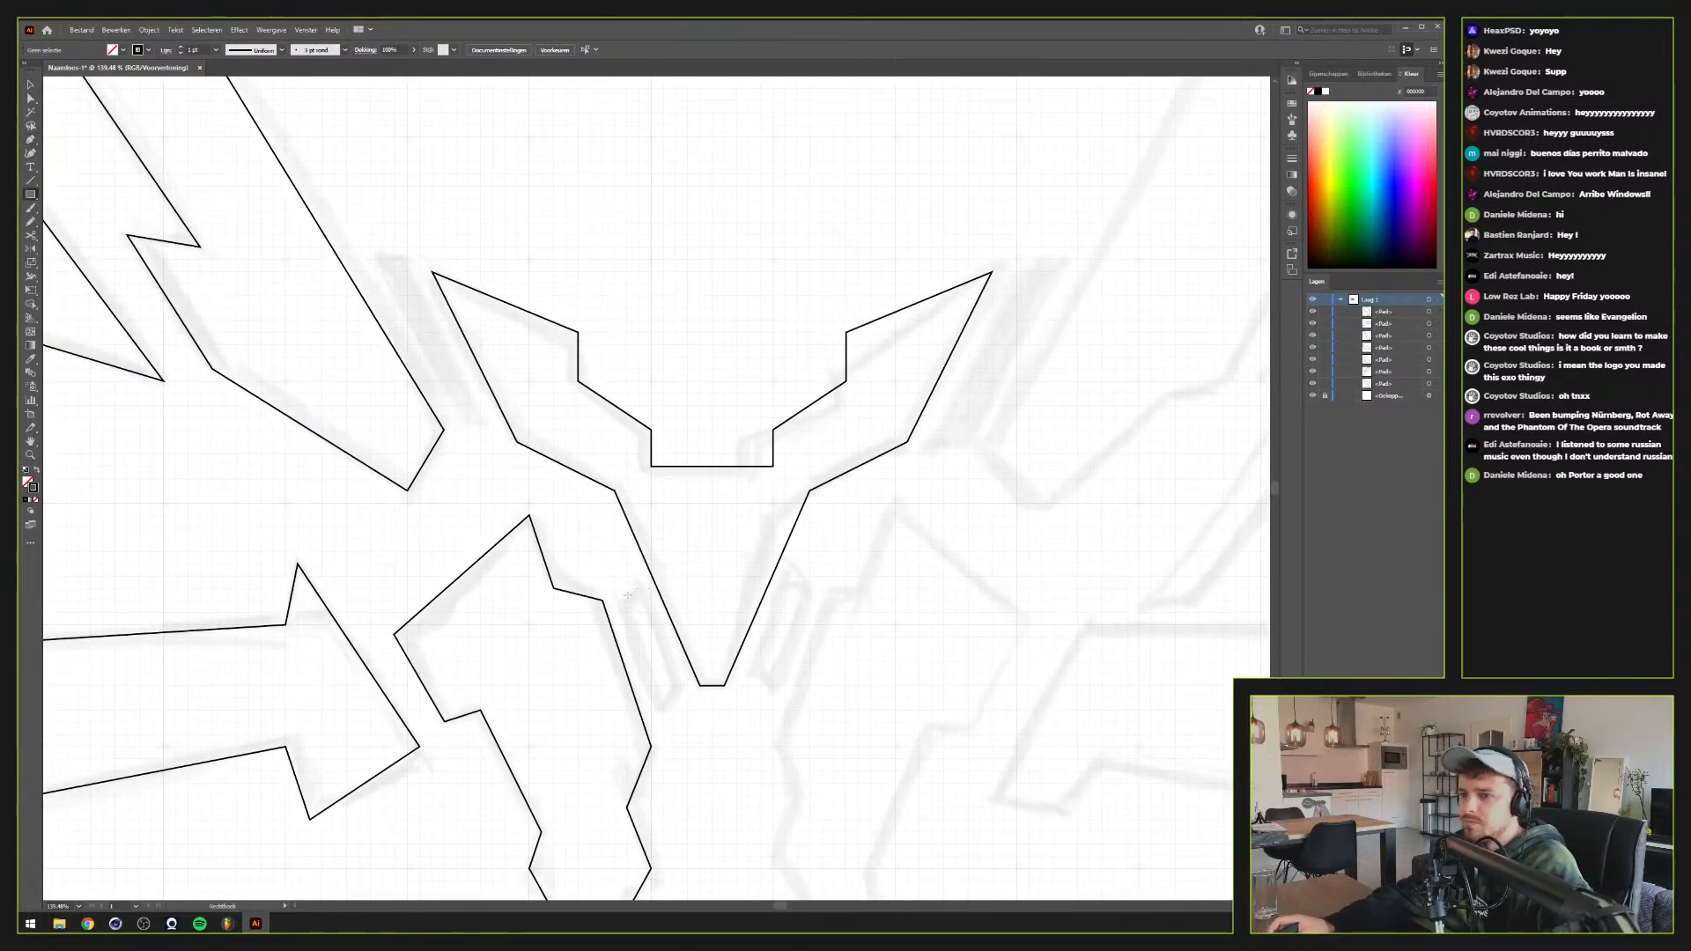
{"action": "key", "text": "p"}
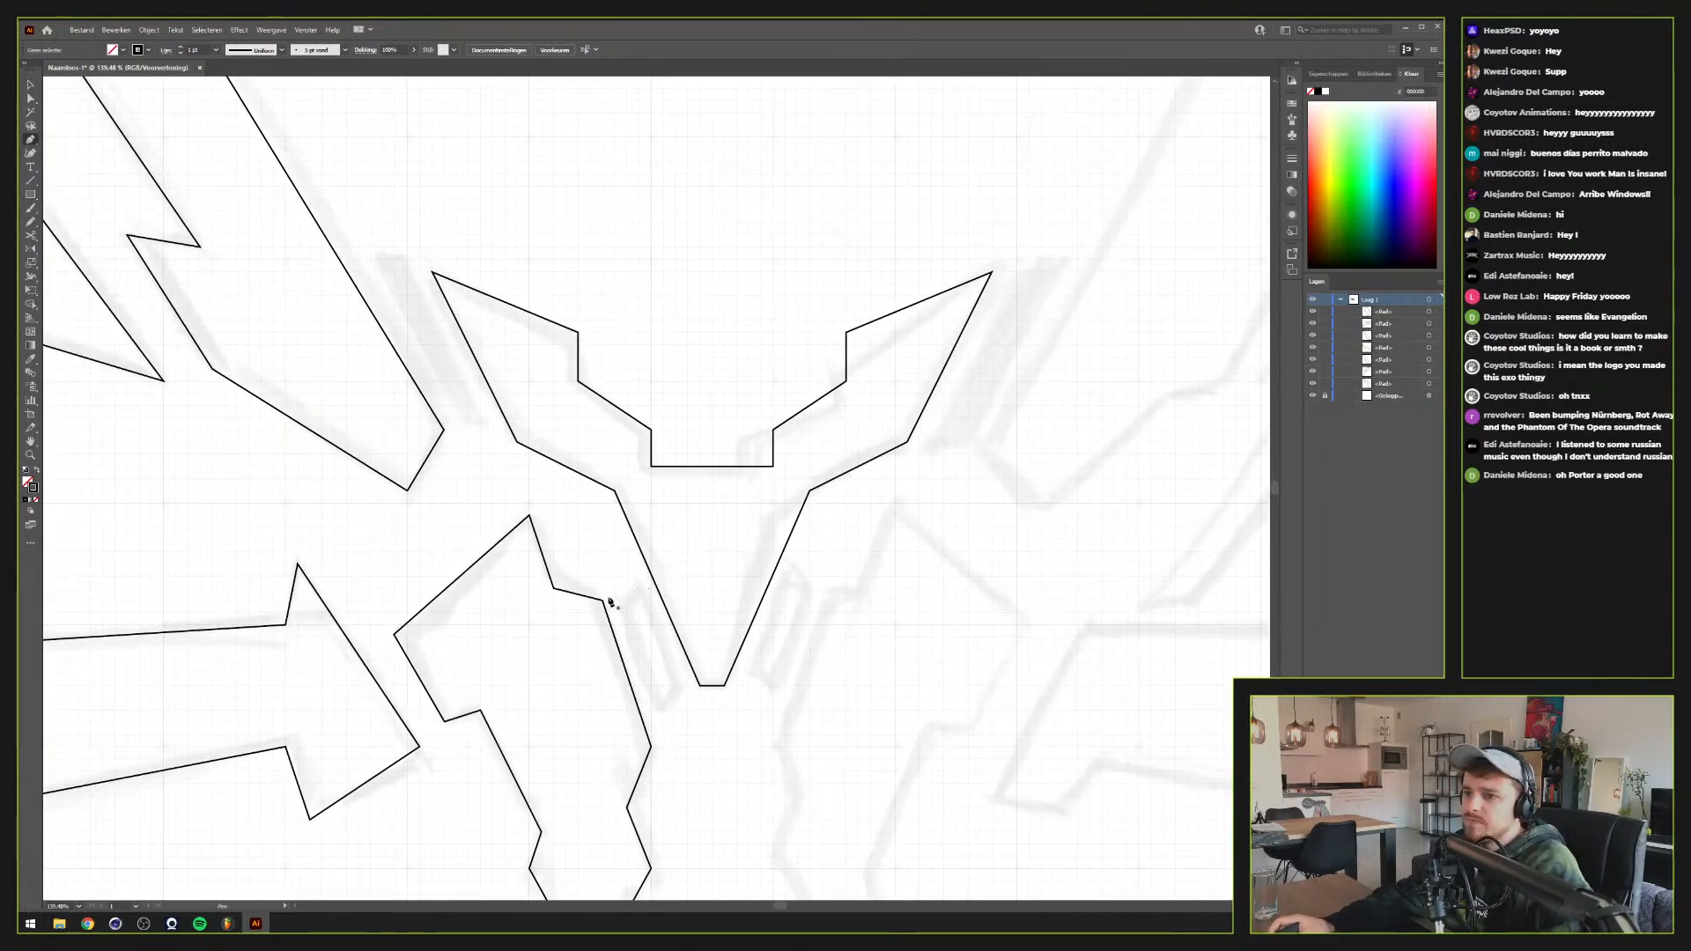
{"action": "left_click", "coordinate": [604, 599]}
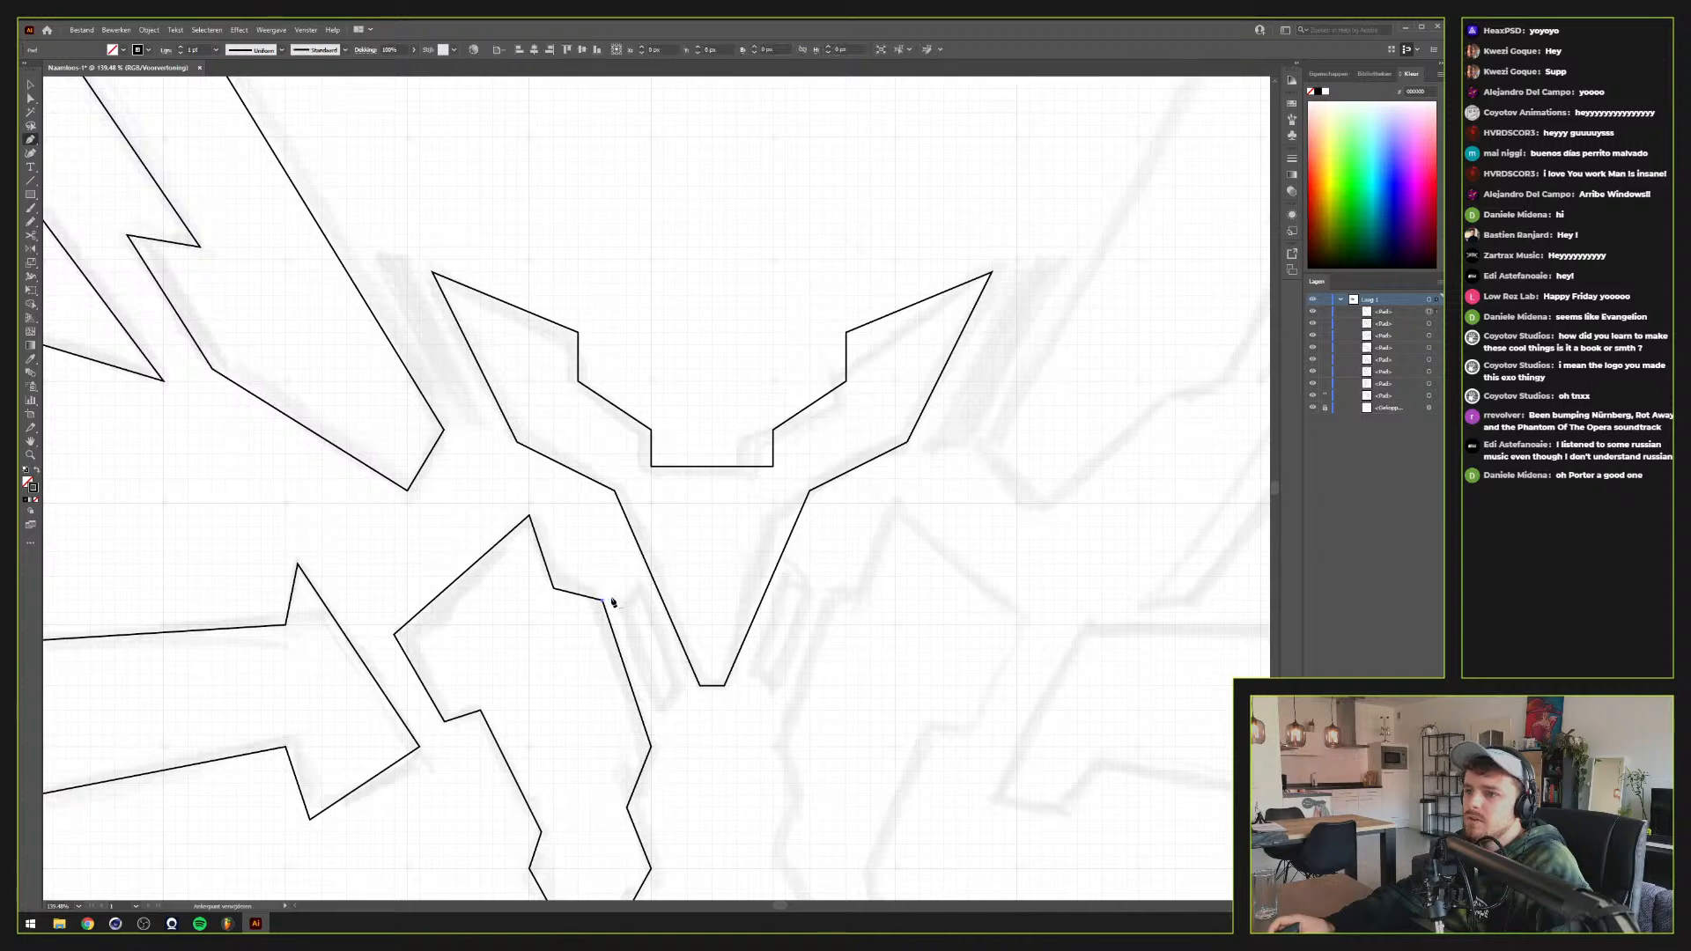
{"action": "left_click", "coordinate": [650, 564]}
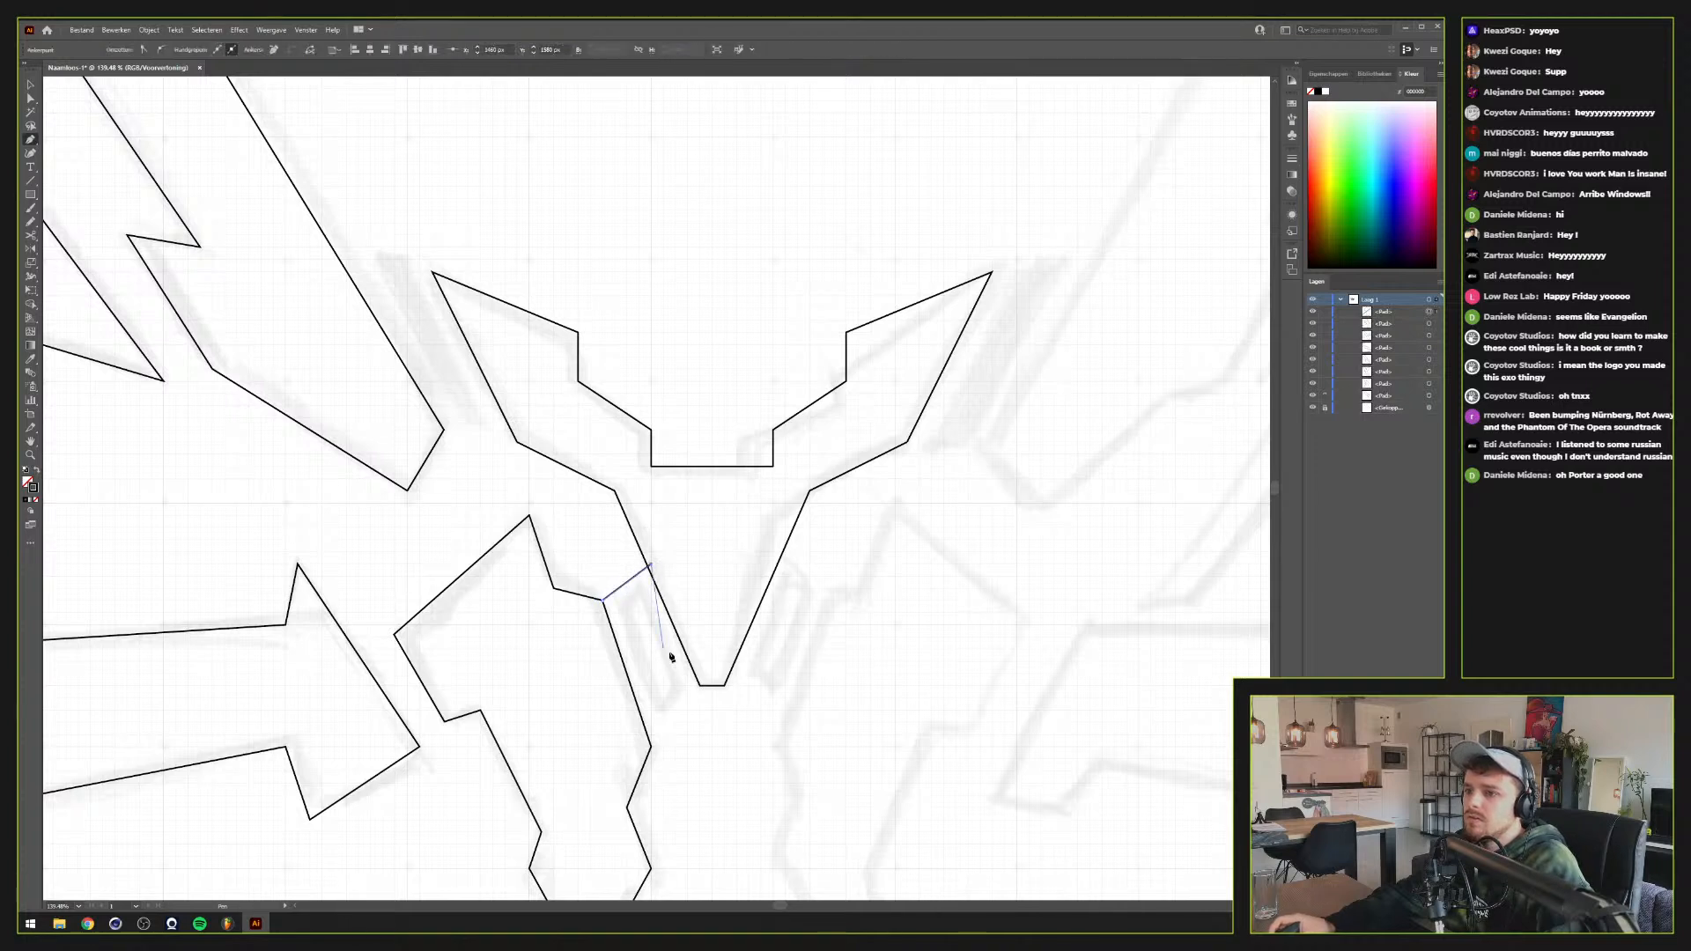
{"action": "left_click", "coordinate": [702, 687]}
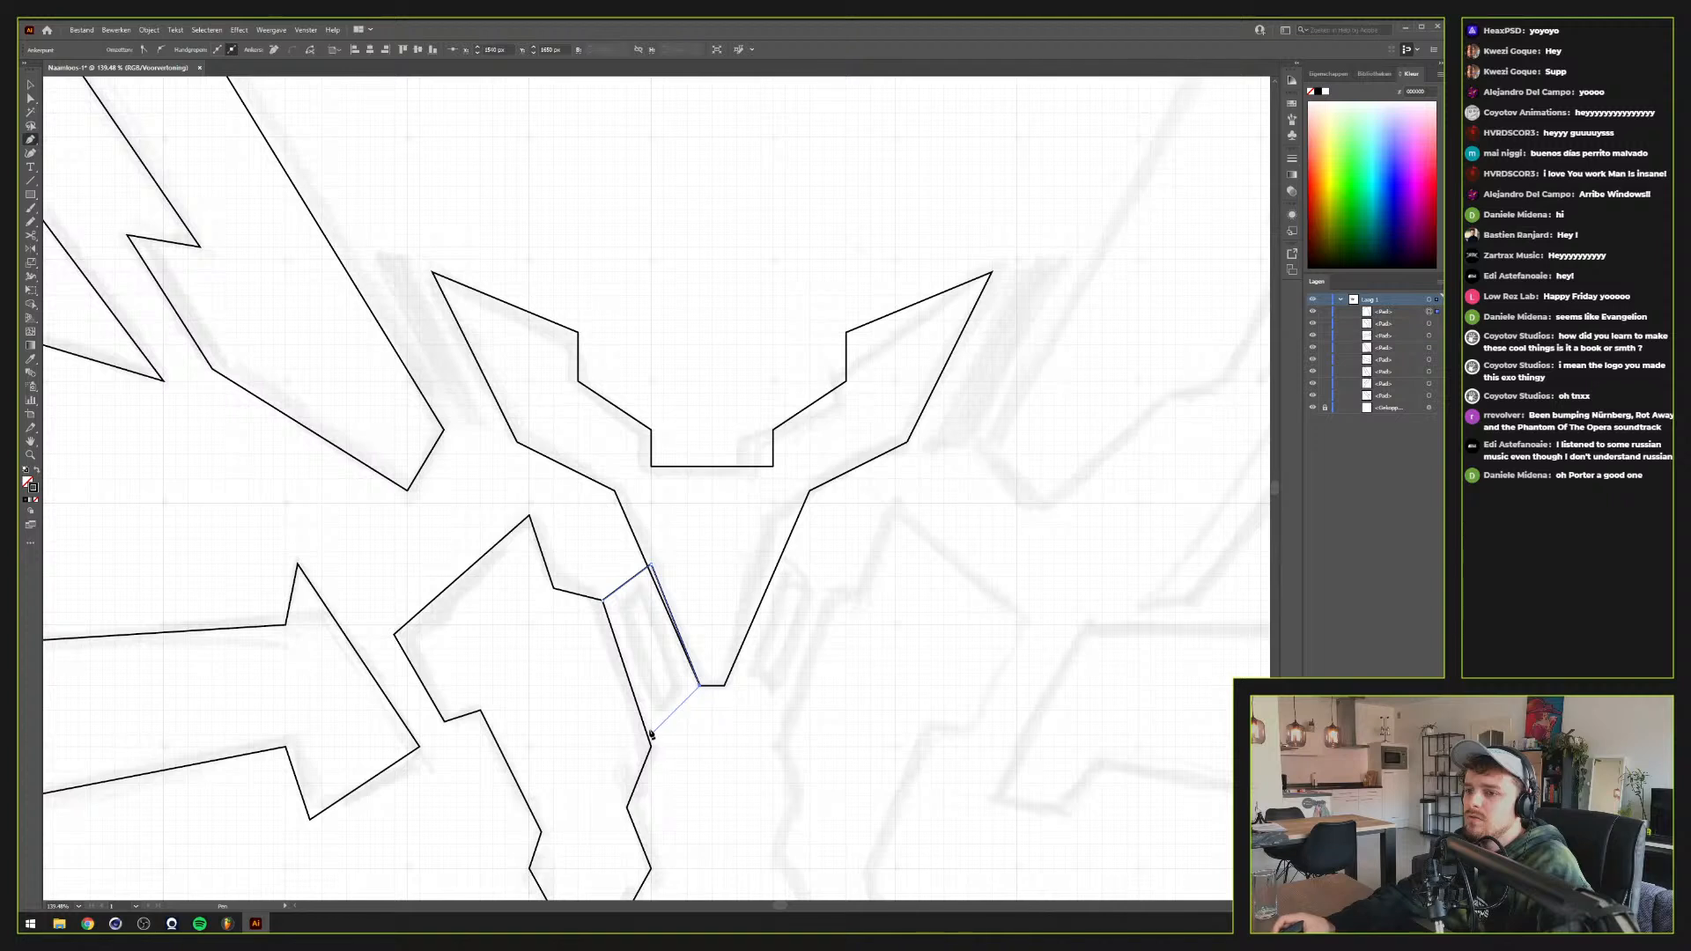
{"action": "left_click", "coordinate": [640, 721]}
{"action": "left_click", "coordinate": [603, 600]}
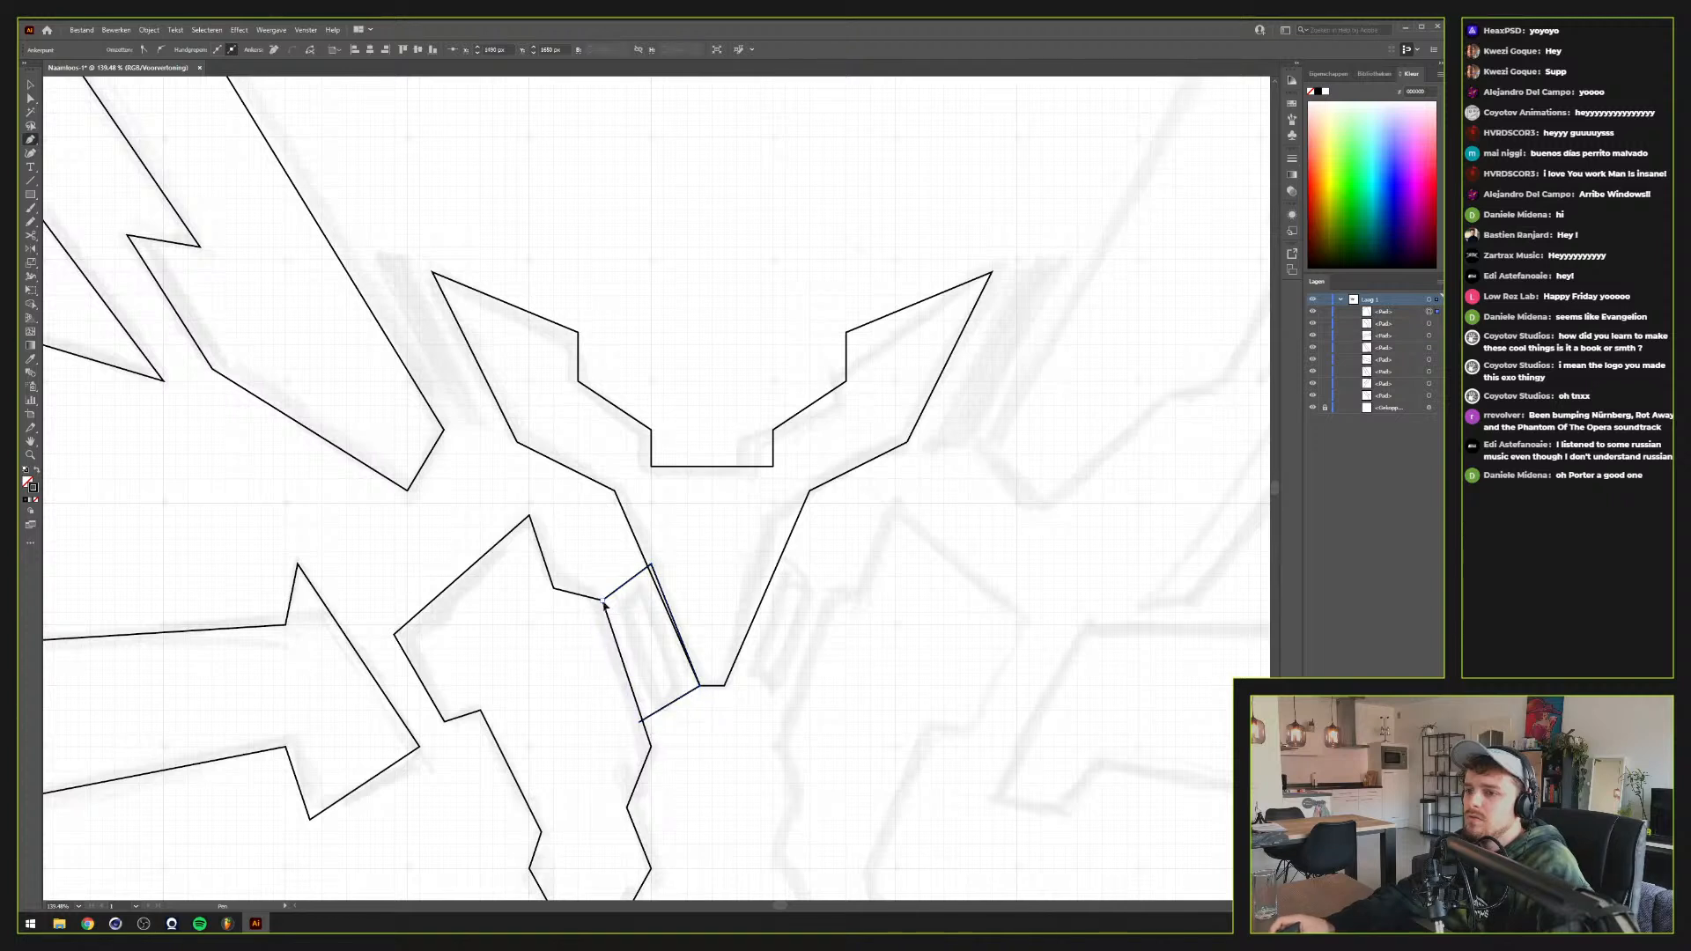
{"action": "key", "text": "b"}
{"action": "left_click", "coordinate": [597, 557]}
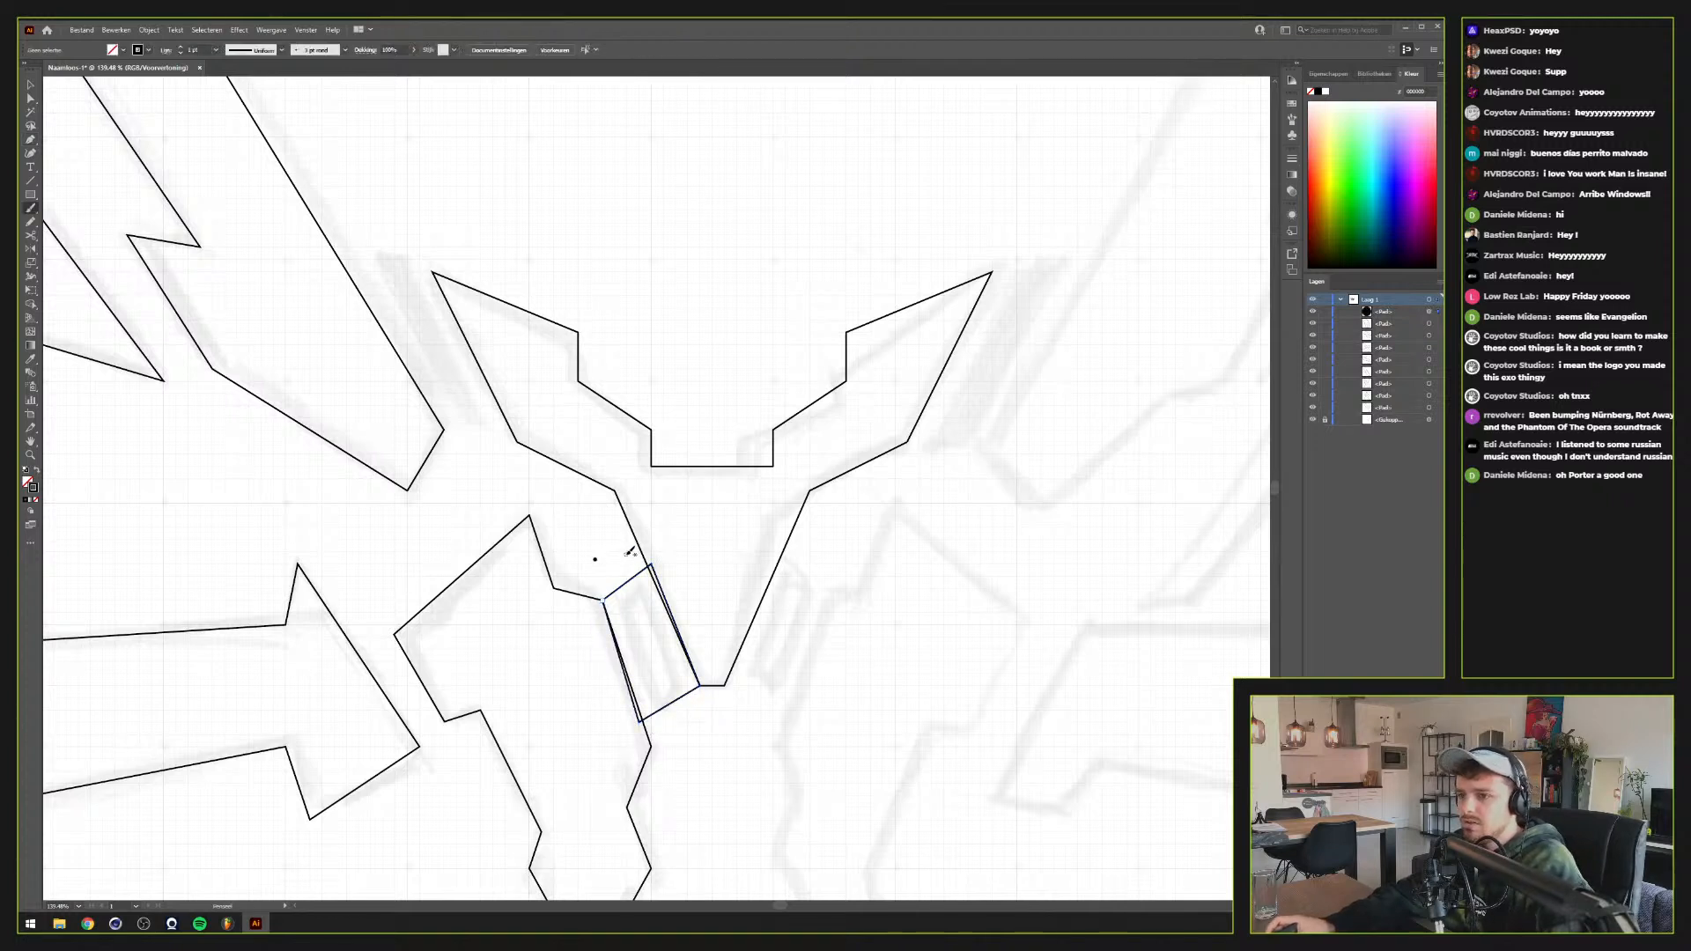
{"action": "key", "text": "ctrl+z"}
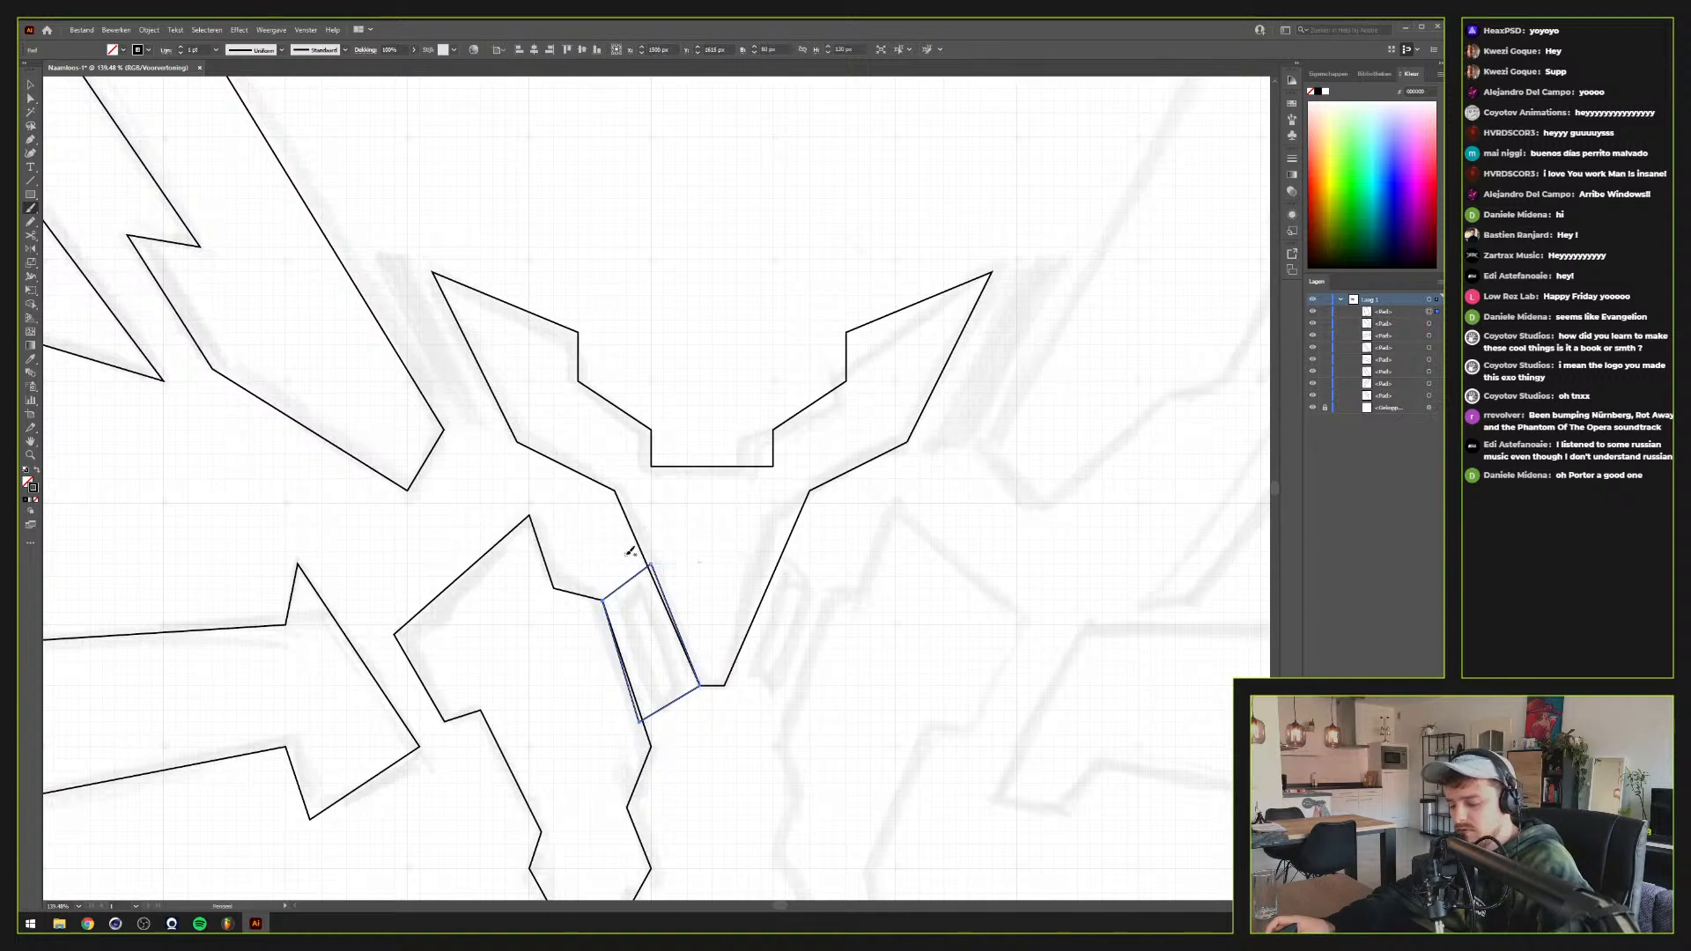
Duplicate the four-corner panel and place the copy between the beak's left horn and the tall left feather, its bottom corner on the feather's inner corner
{"action": "key", "text": "v"}
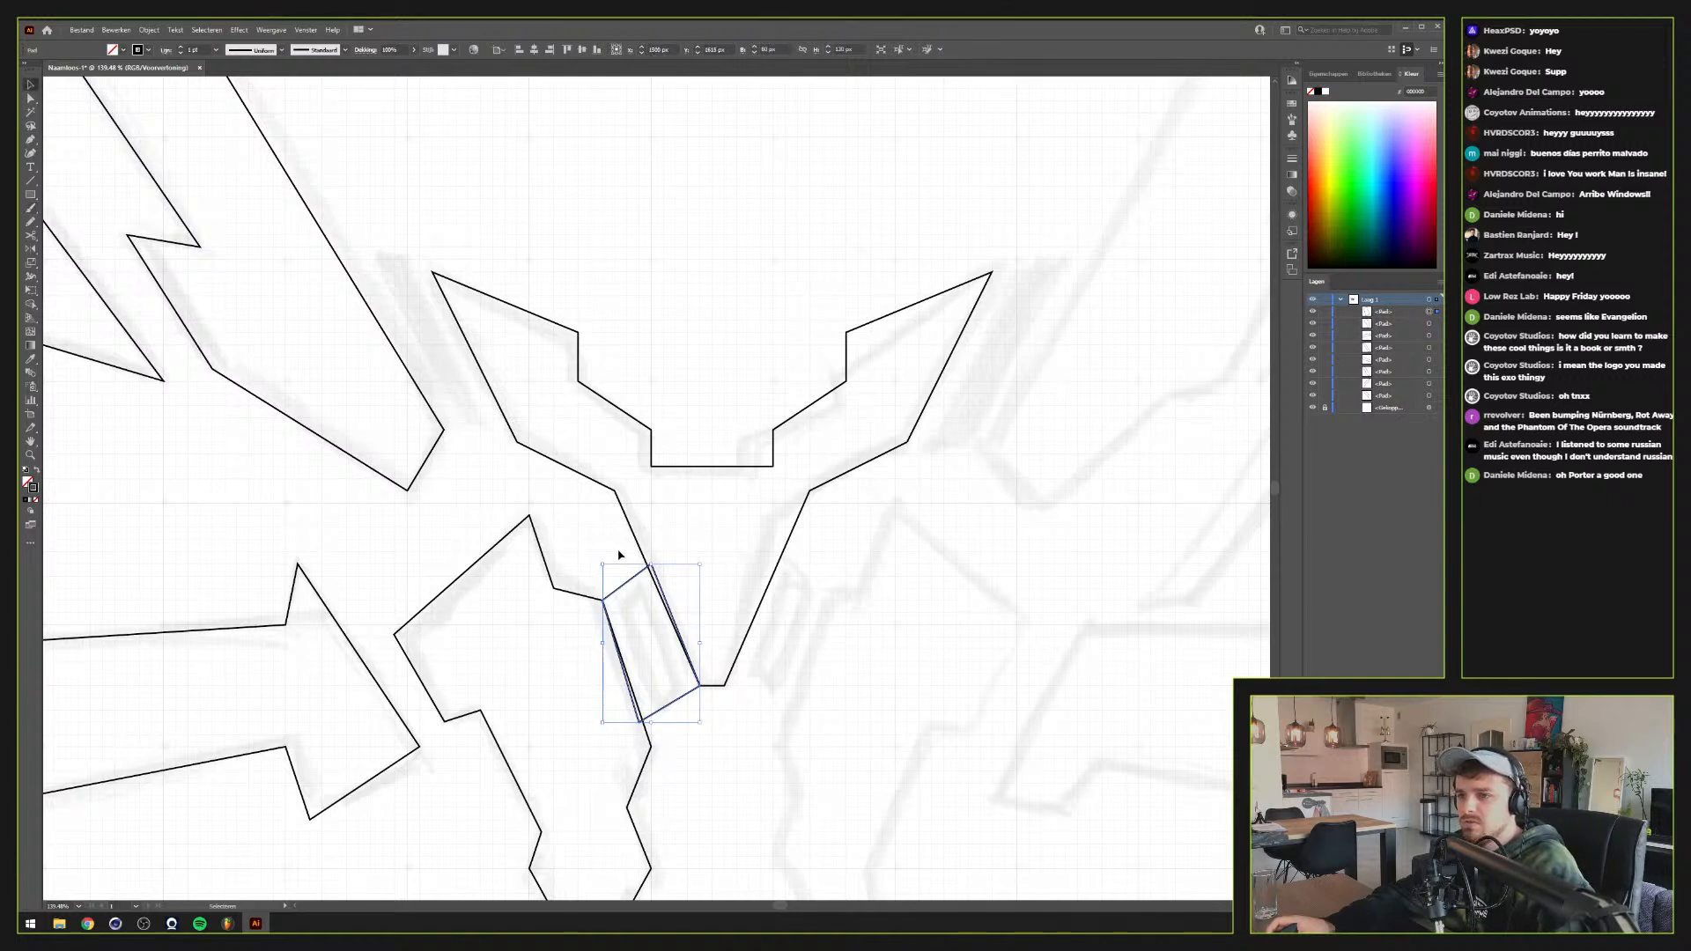
{"action": "left_click_drag", "start_coordinate": [630, 584], "coordinate": [399, 273]}
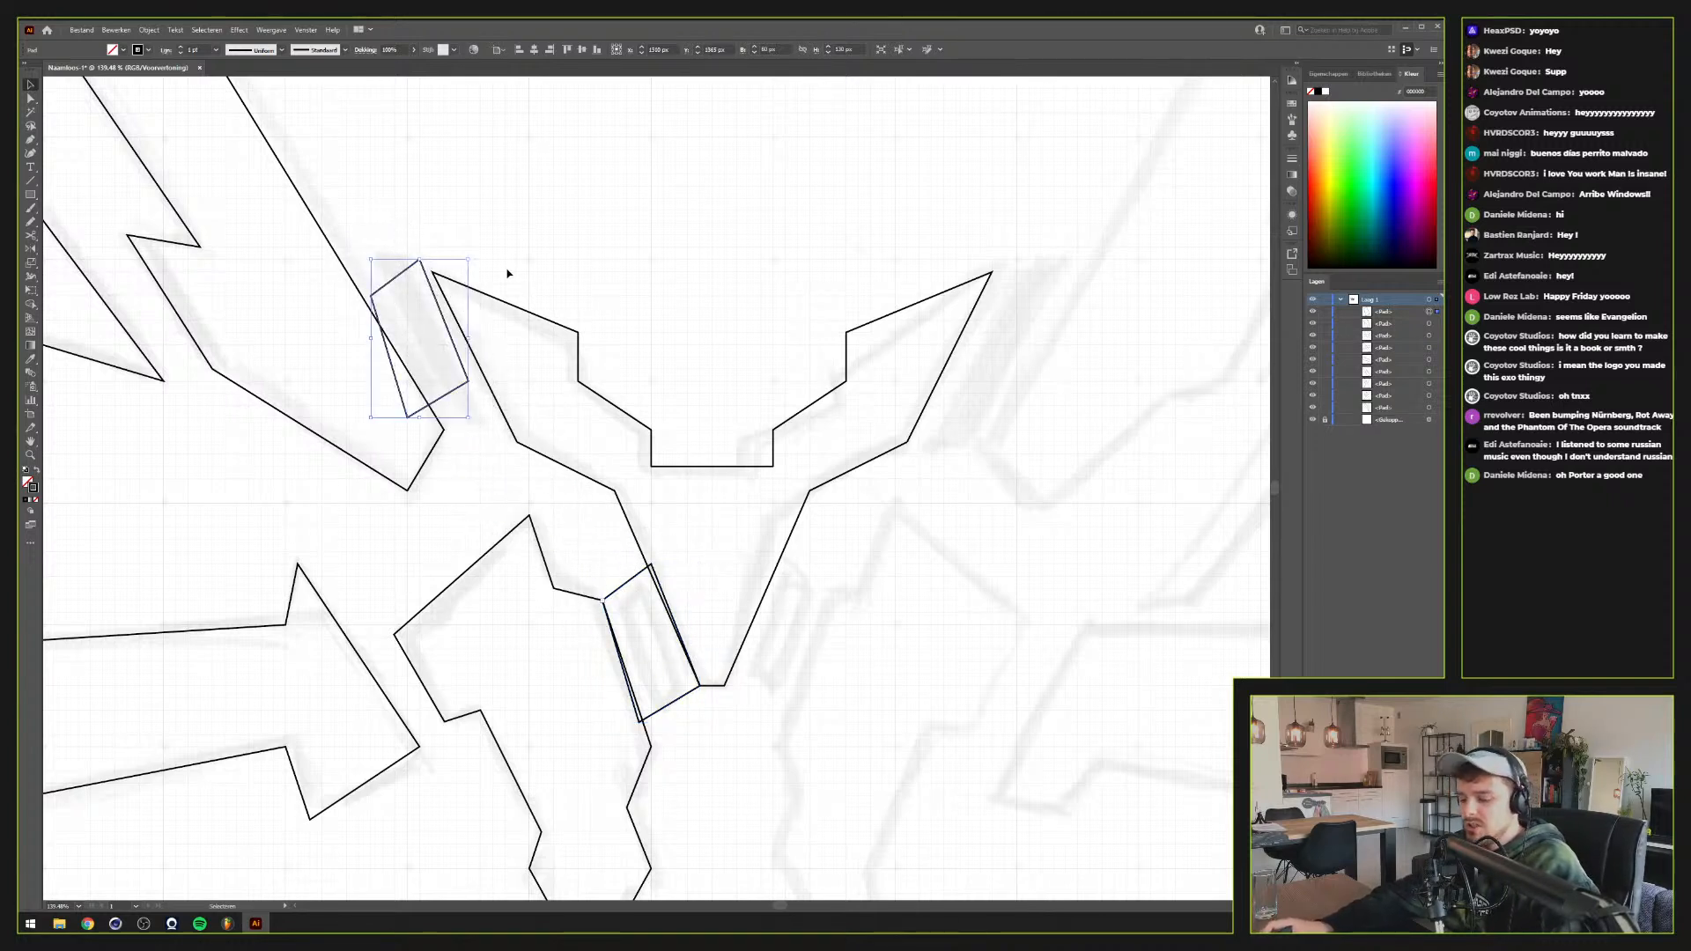
{"action": "key", "text": "a"}
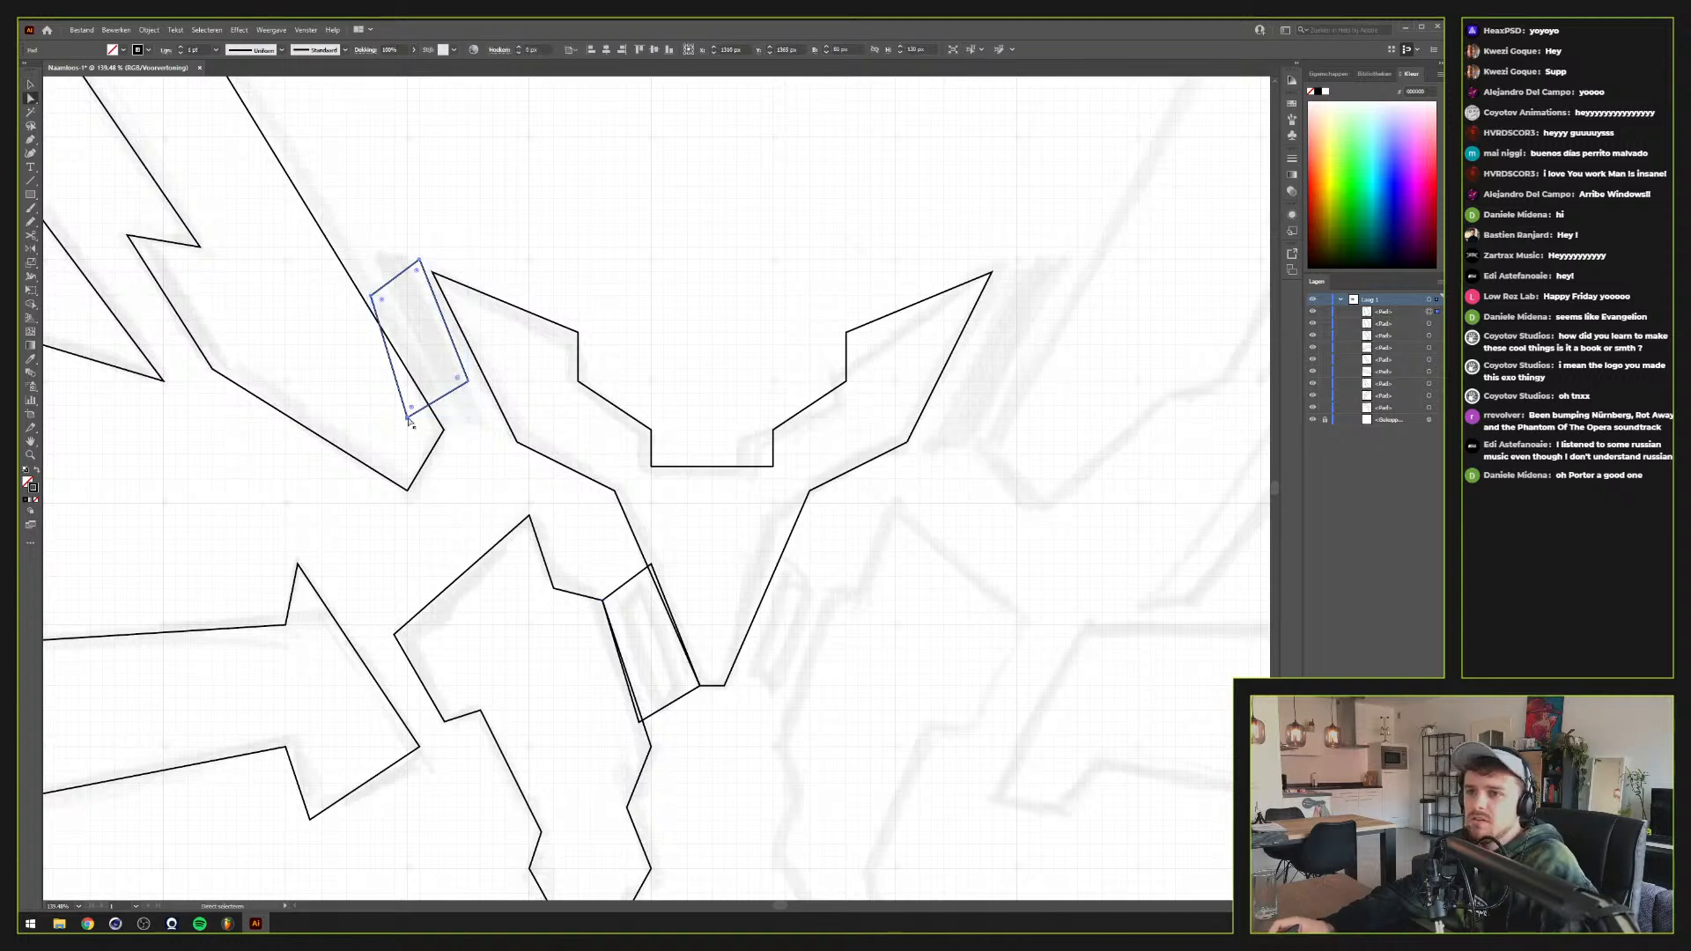
{"action": "left_click_drag", "start_coordinate": [409, 423], "coordinate": [501, 422]}
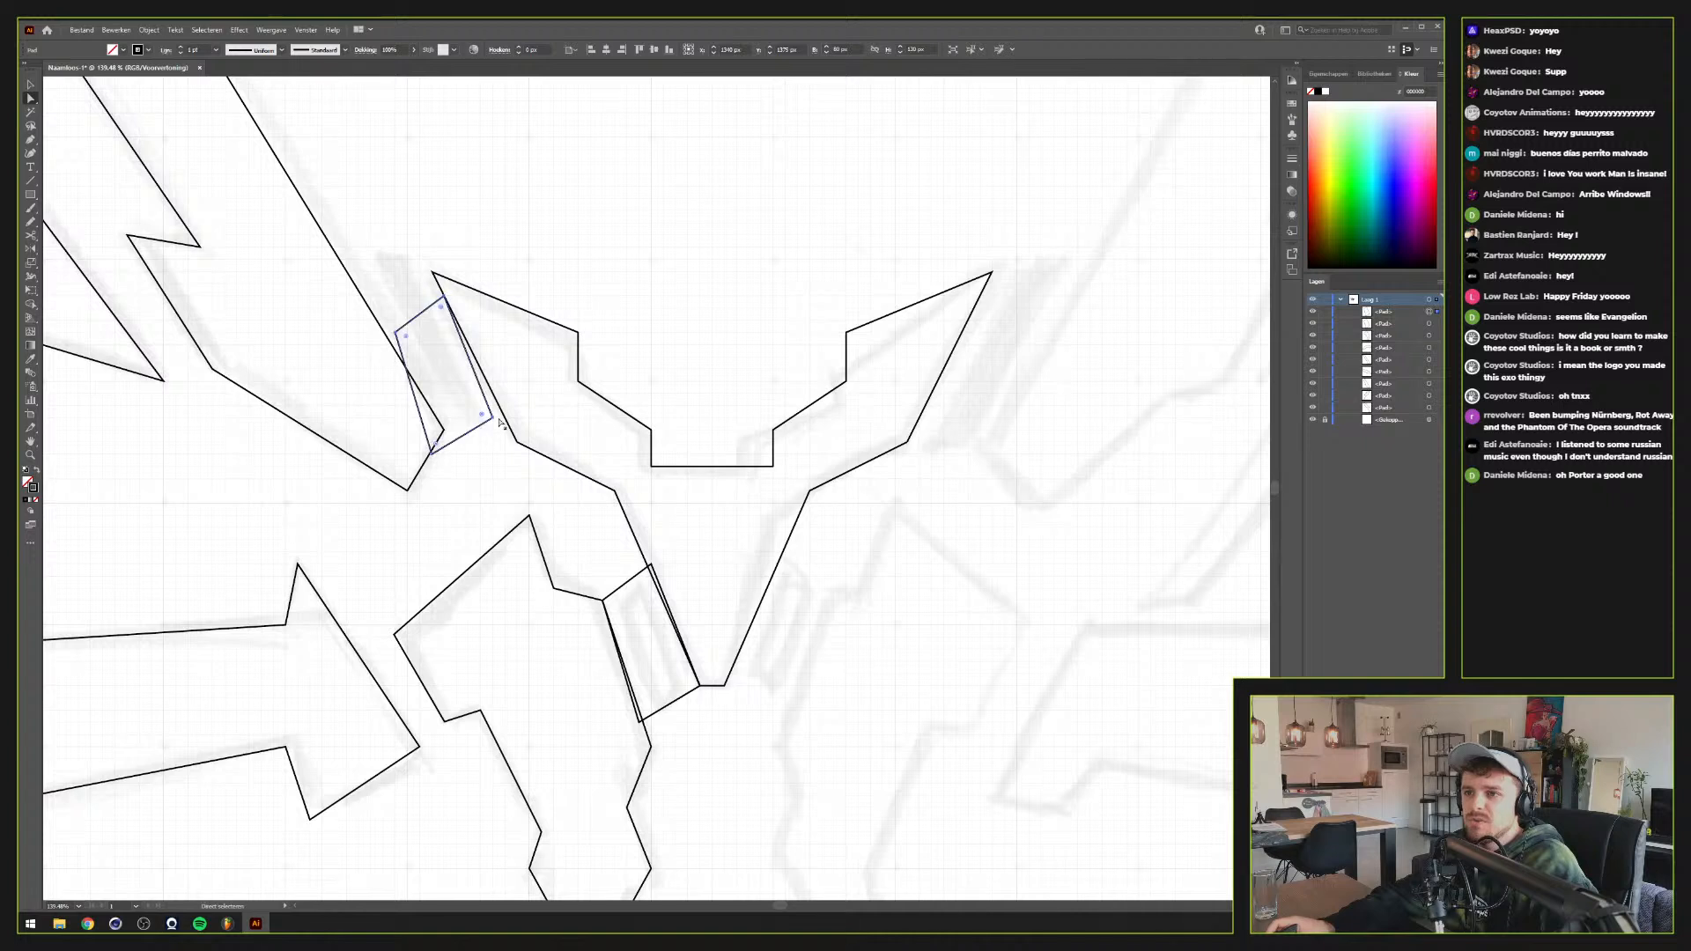
{"action": "key", "text": "ctrl+z"}
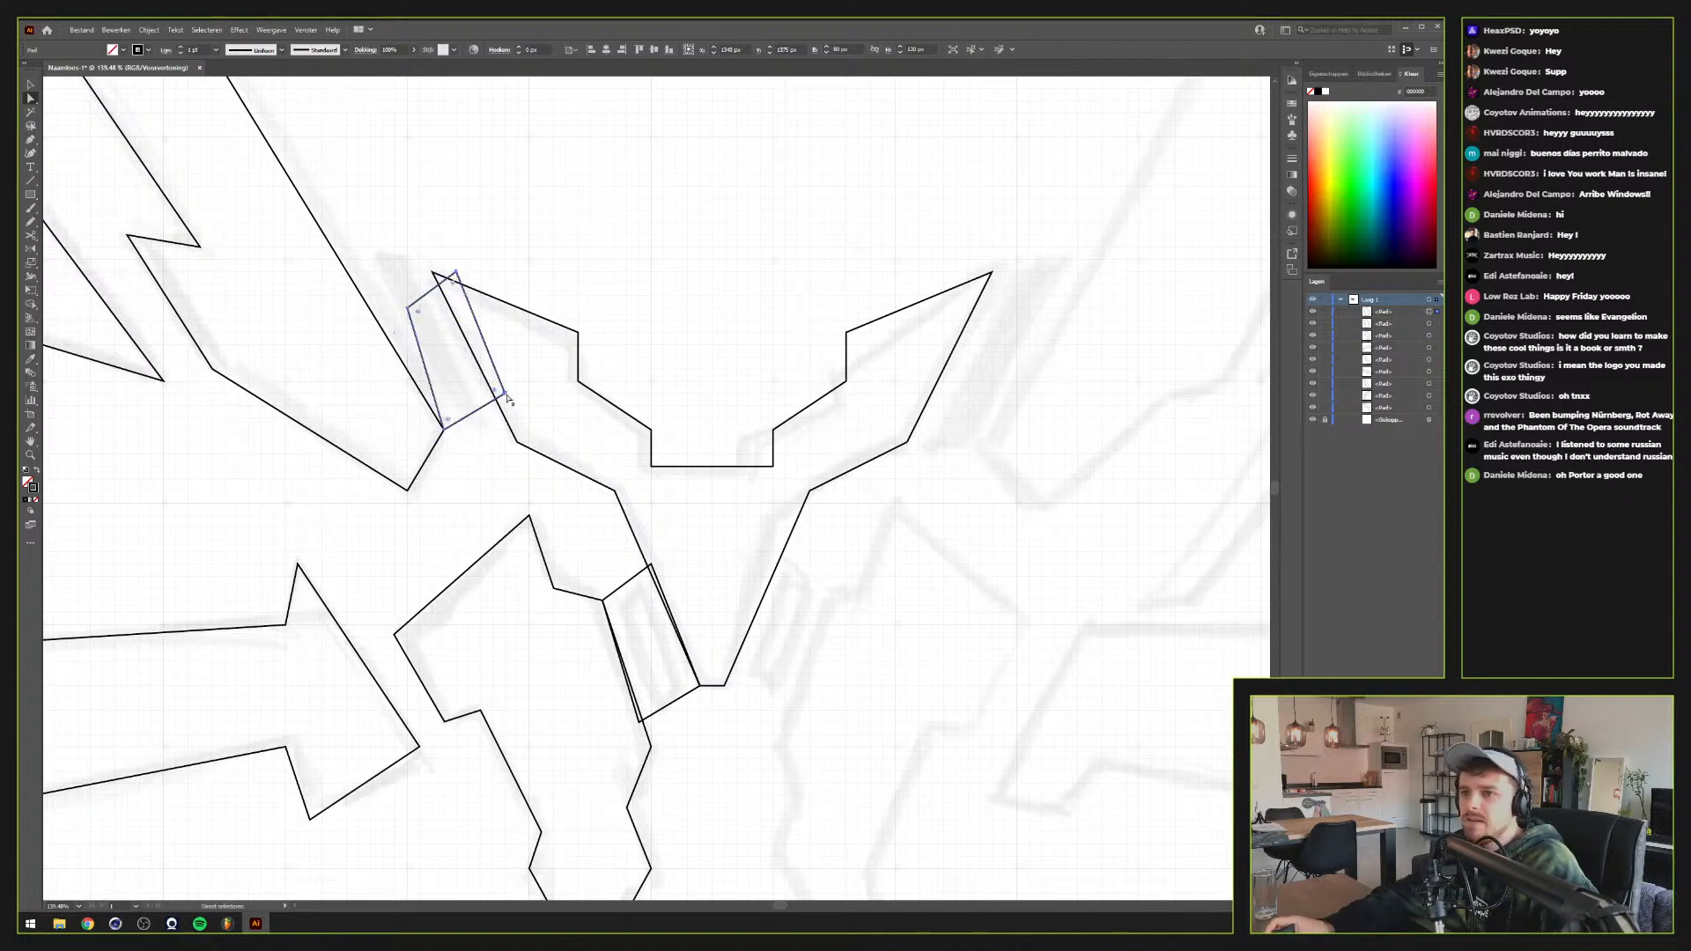
Reshape the copied panel by moving its other three corners to fill the gap between the beak's left edge and the tall feather, and deselect it
{"action": "mouse_move", "coordinate": [507, 399]}
{"action": "left_mouse_down"}
{"action": "mouse_move", "coordinate": [491, 419]}
{"action": "mouse_move", "coordinate": [508, 420]}
{"action": "left_mouse_up"}
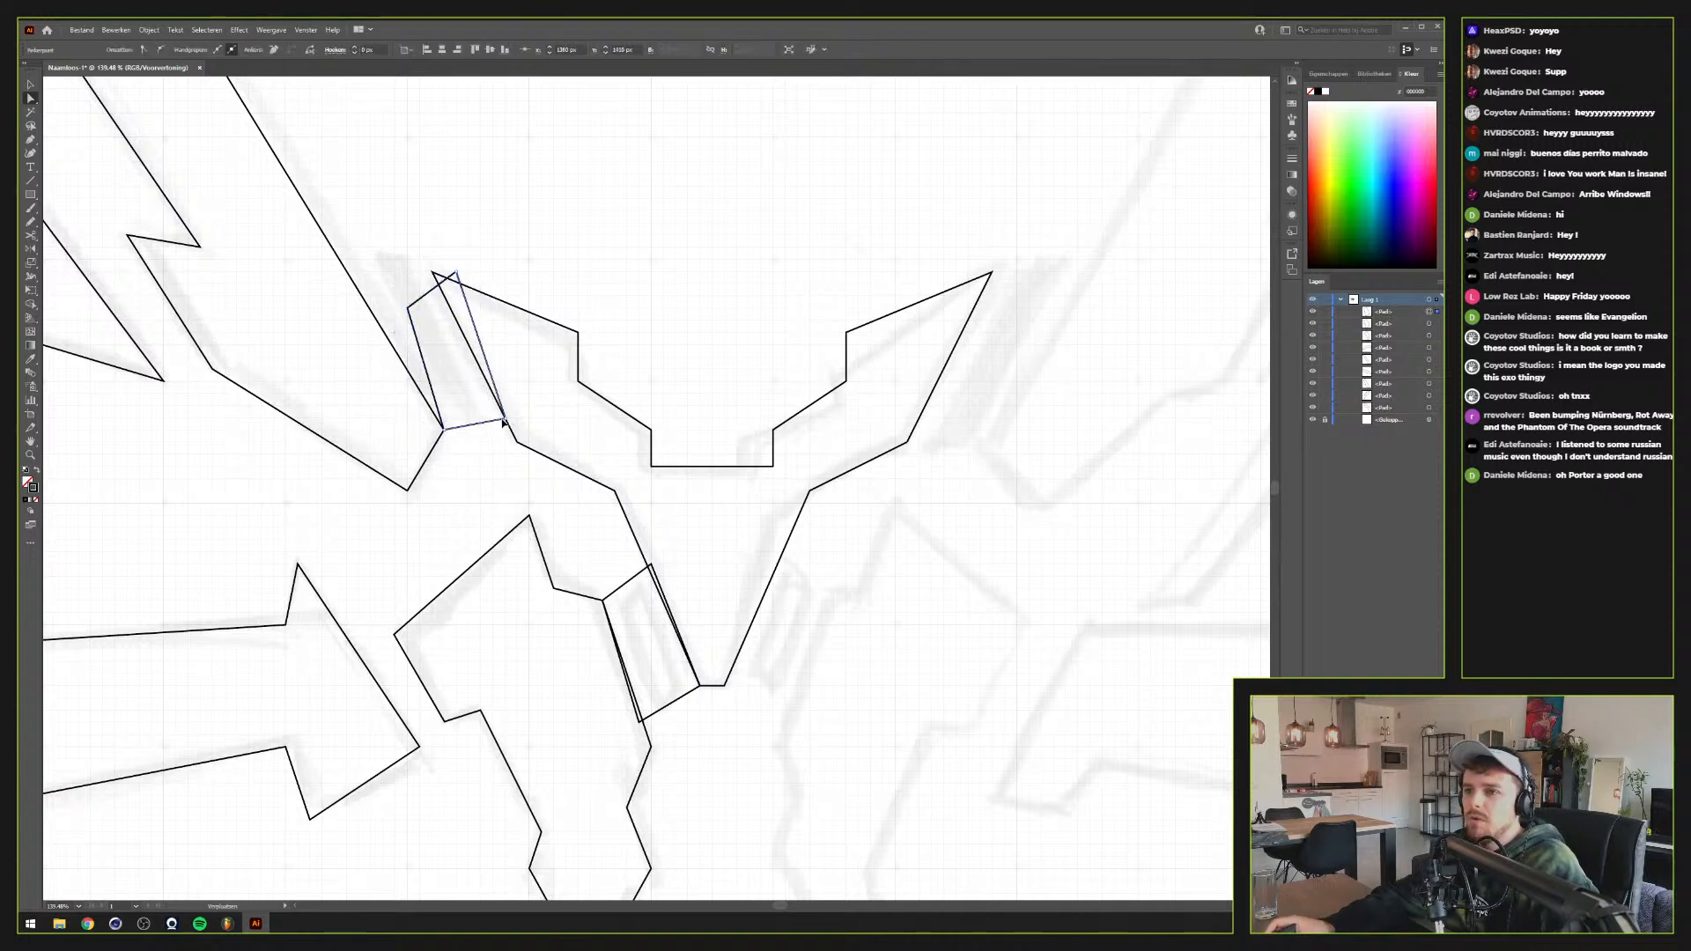
{"action": "left_click_drag", "start_coordinate": [456, 274], "coordinate": [420, 249]}
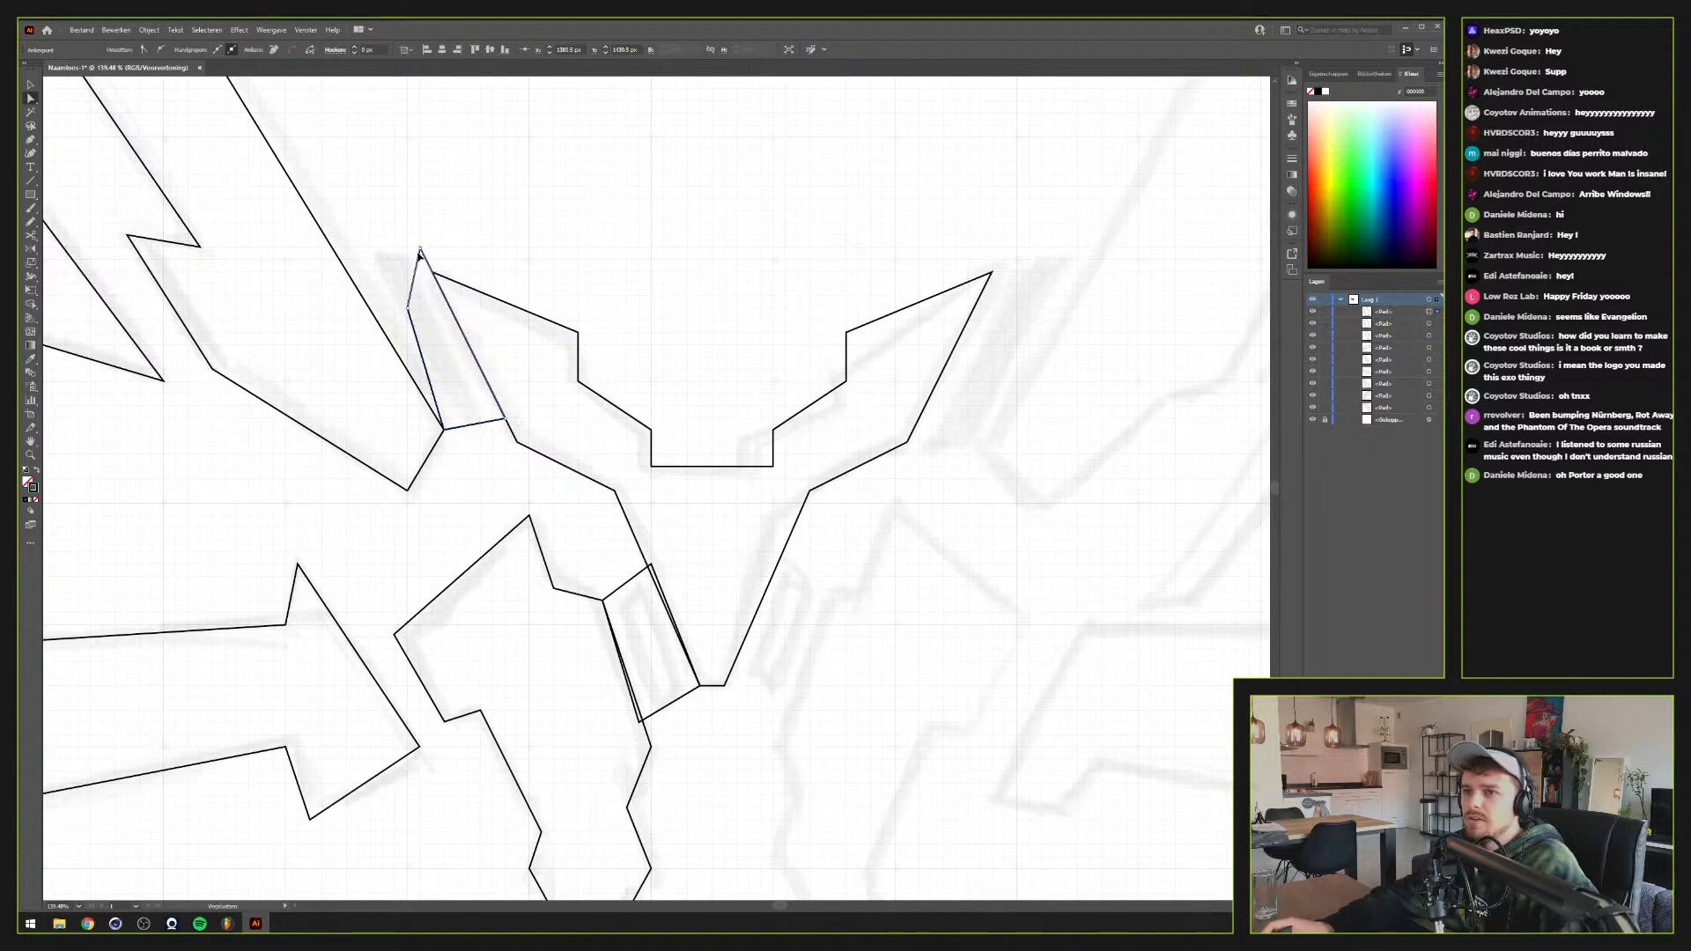
{"action": "left_click_drag", "start_coordinate": [409, 312], "coordinate": [347, 235]}
{"action": "left_click", "coordinate": [554, 265]}
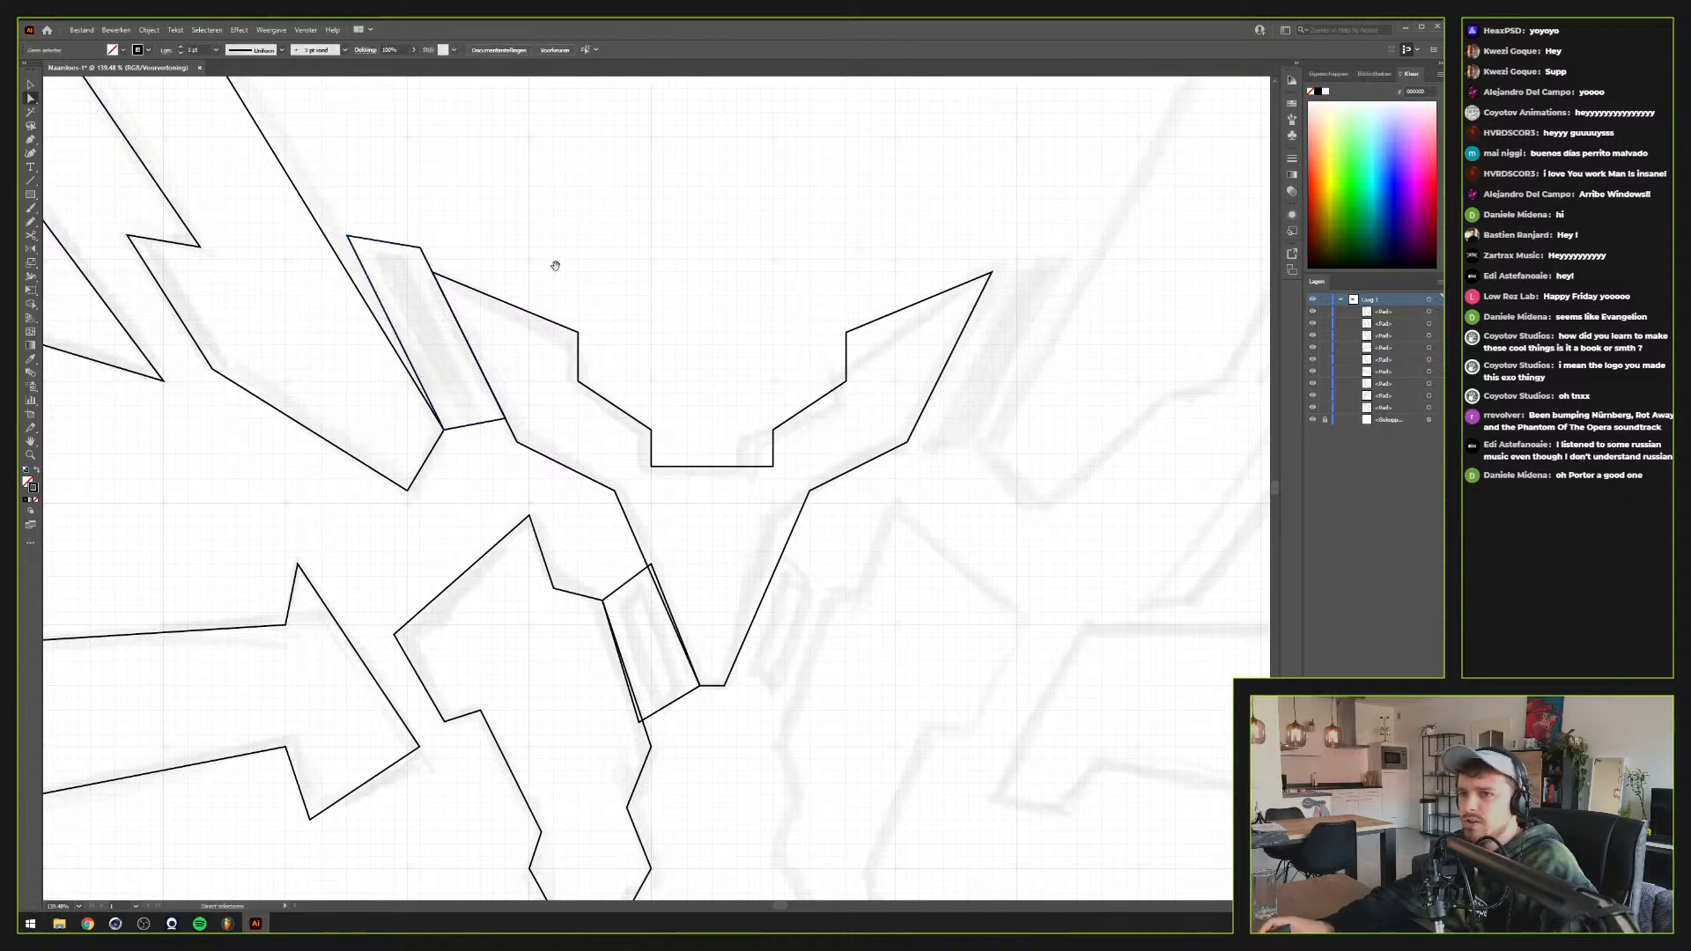
Mirror a copy of the left wing and body shapes, without the slim strip, across the beak's vertical centre line to the right side, and deselect
{"action": "left_click_drag", "start_coordinate": [608, 251], "coordinate": [697, 224]}
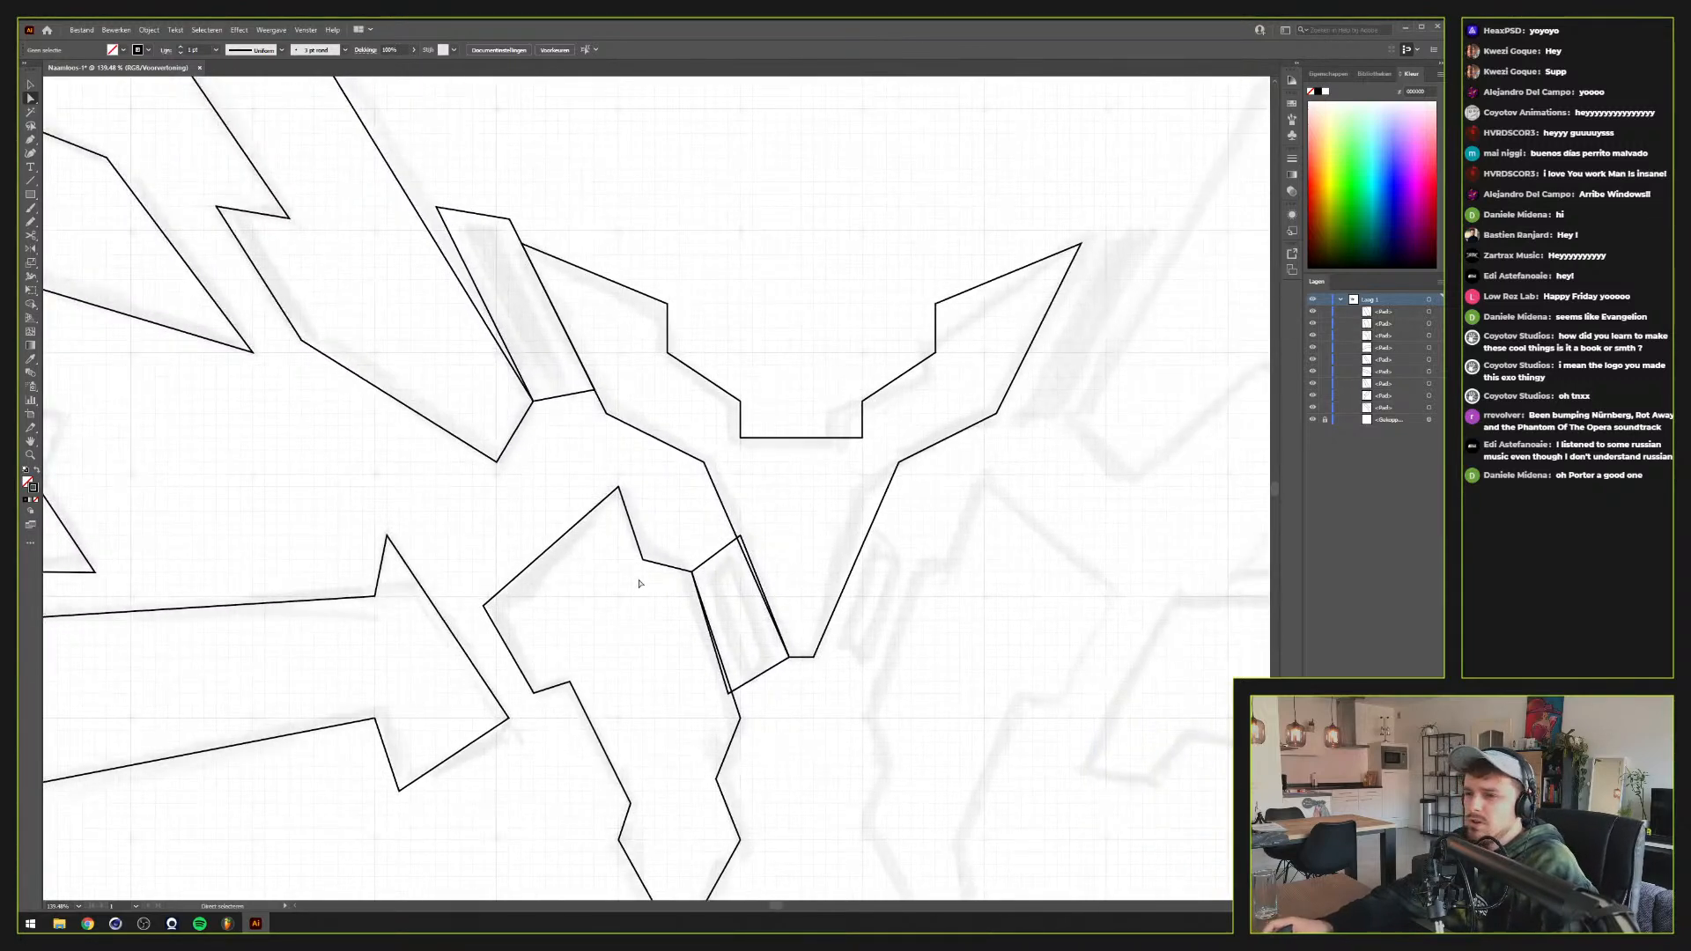
{"action": "left_click_drag", "start_coordinate": [640, 583], "coordinate": [894, 586]}
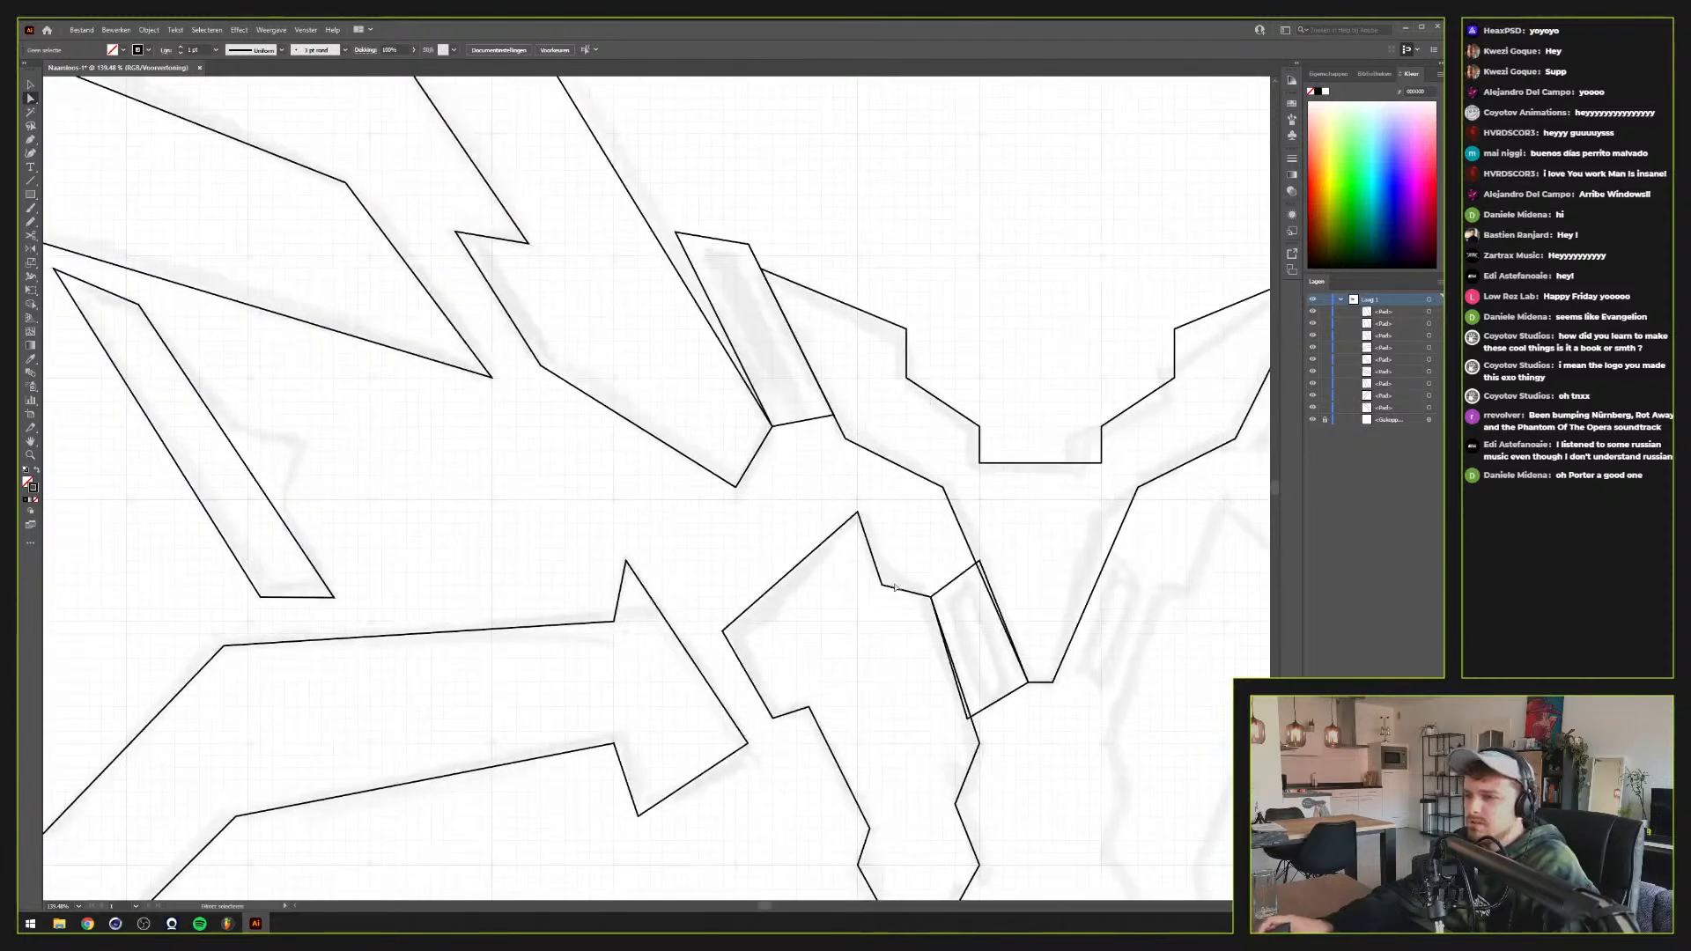
{"action": "scroll", "coordinate": [896, 586], "scroll_direction": "down", "scroll_amount": 4}
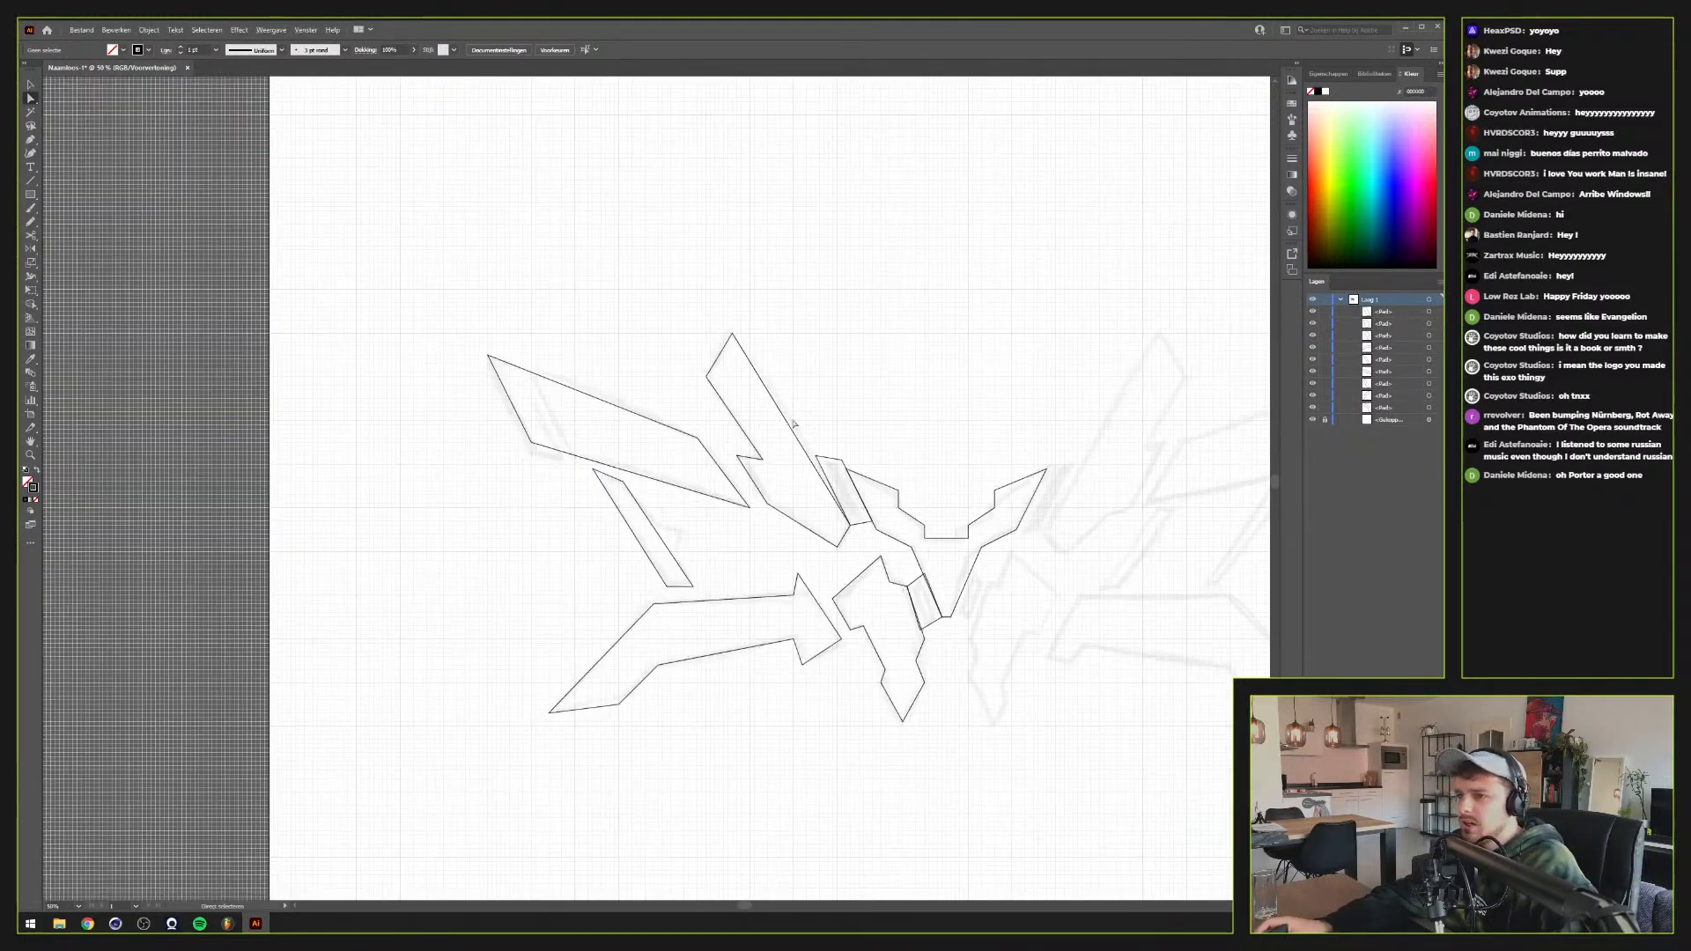
{"action": "key", "text": "v"}
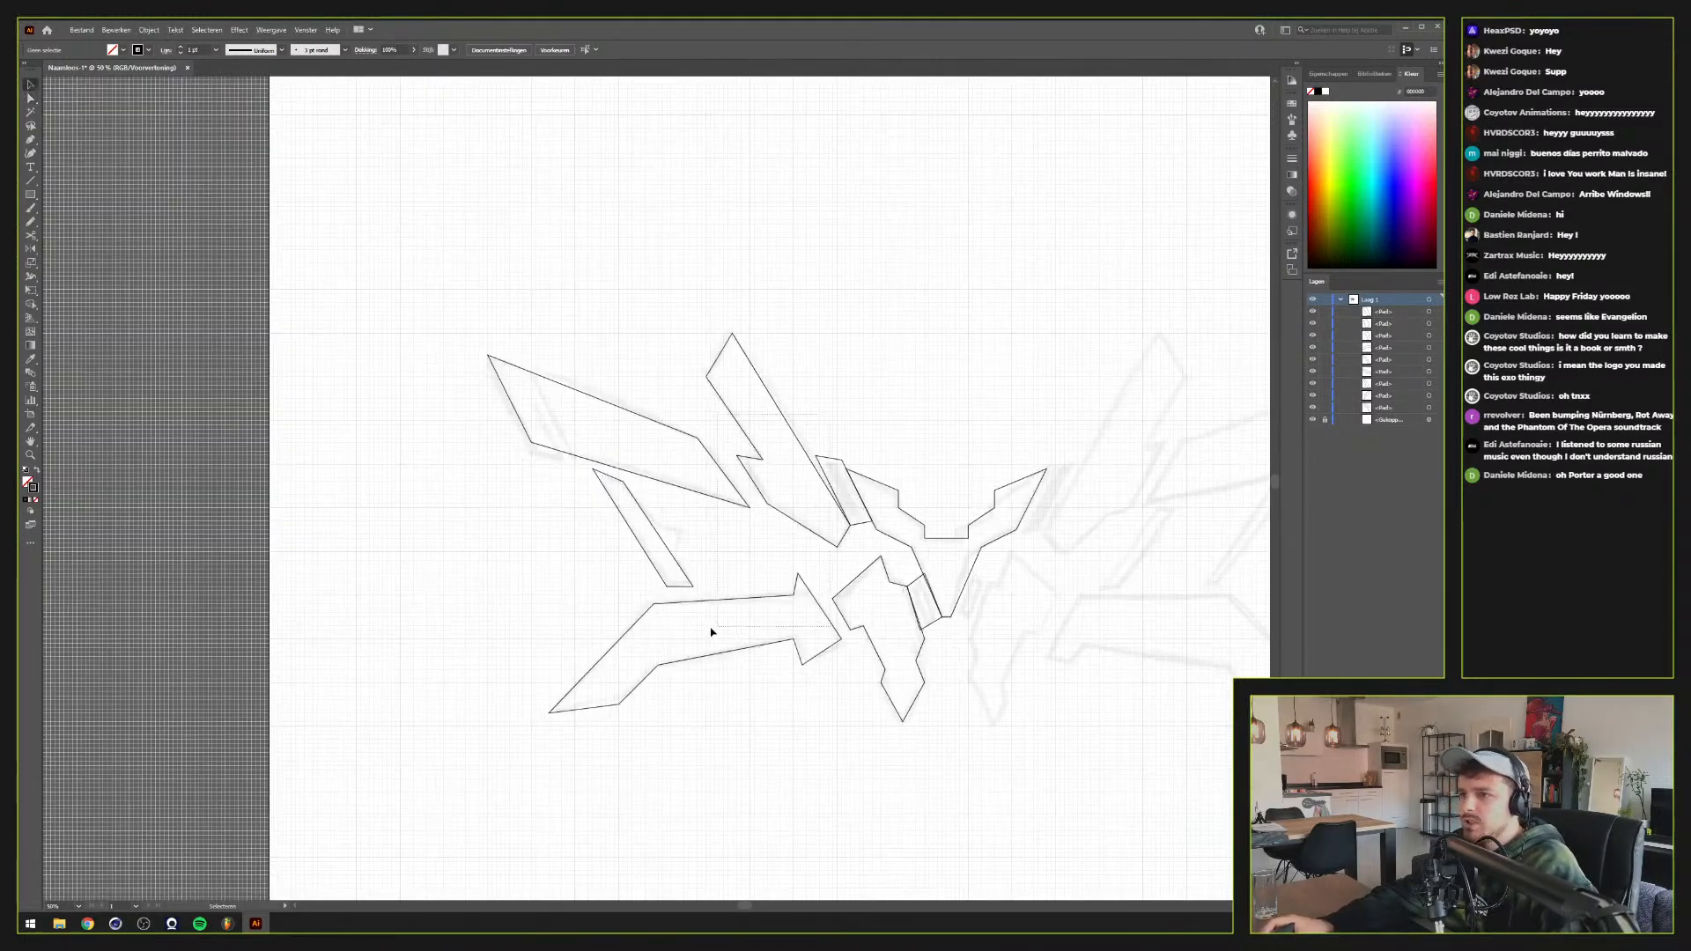
{"action": "left_click_drag", "start_coordinate": [711, 631], "coordinate": [713, 634]}
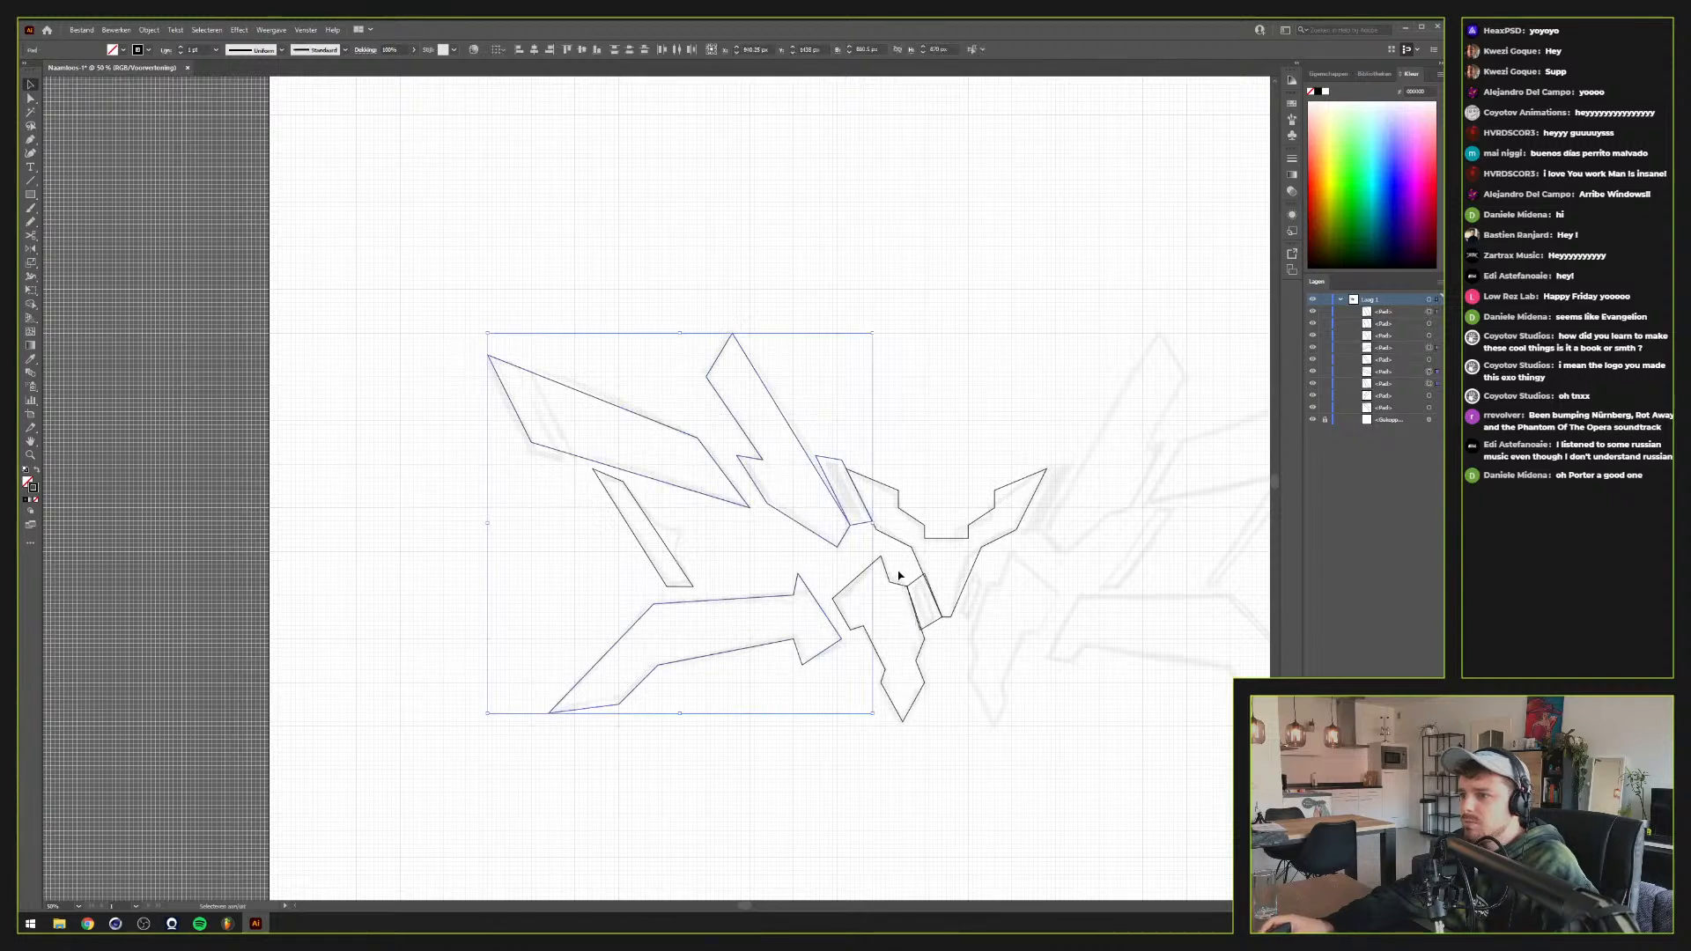
{"action": "left_click", "coordinate": [916, 606], "text": "shift"}
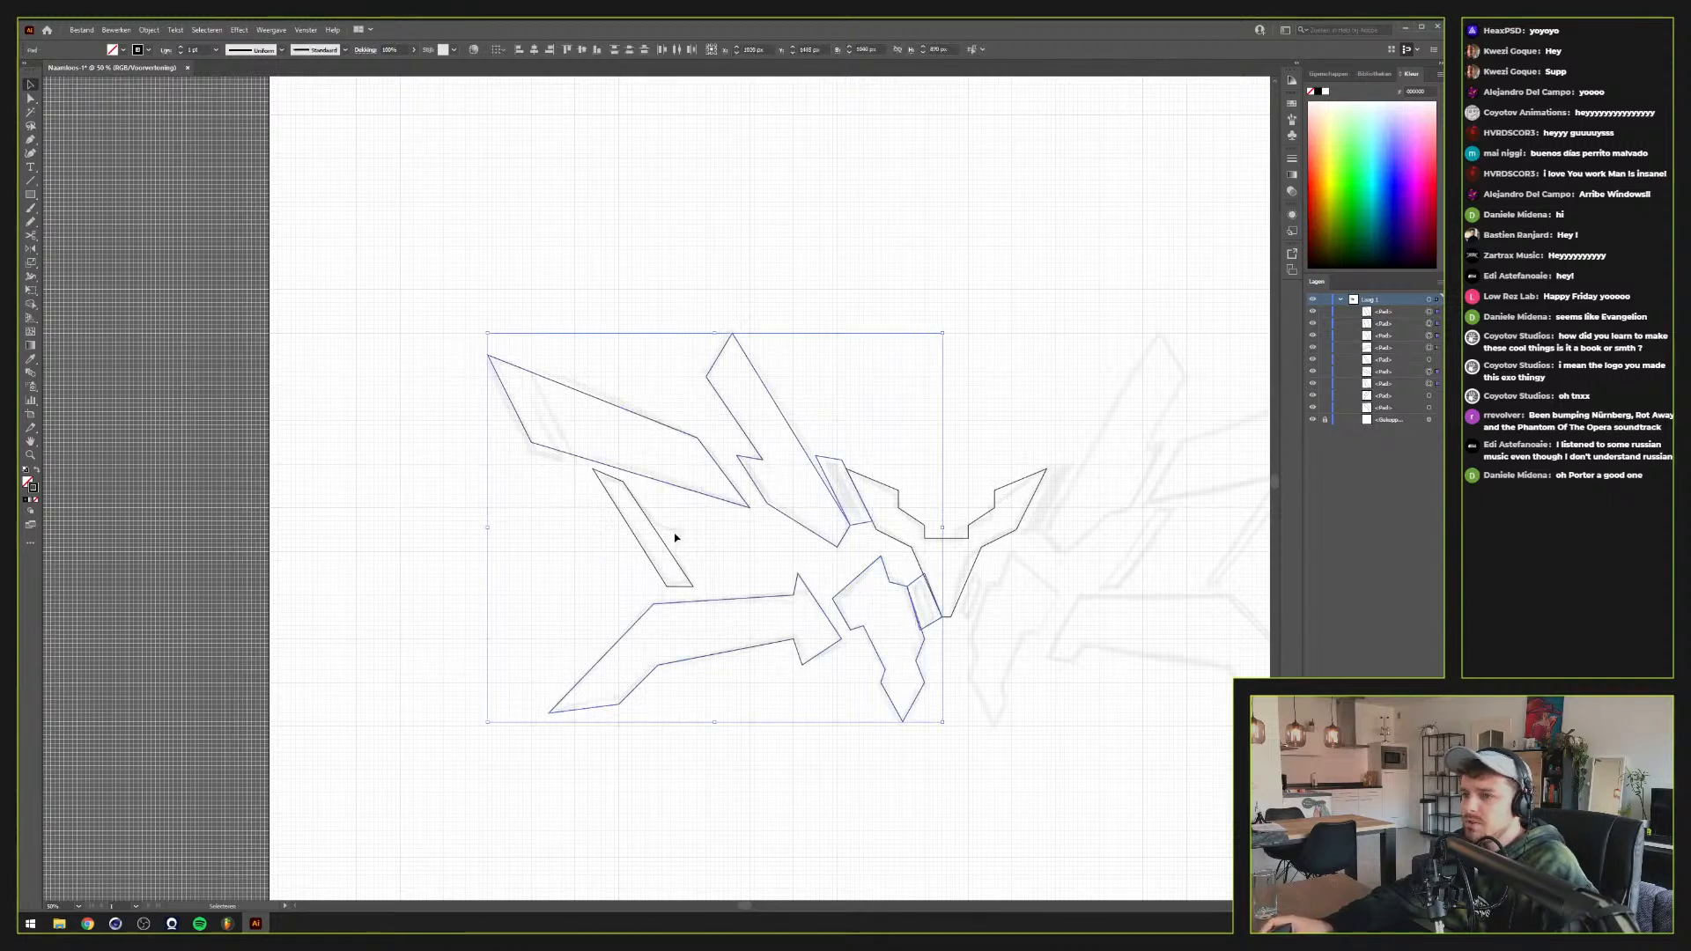
{"action": "left_click_drag", "start_coordinate": [811, 587], "coordinate": [553, 554]}
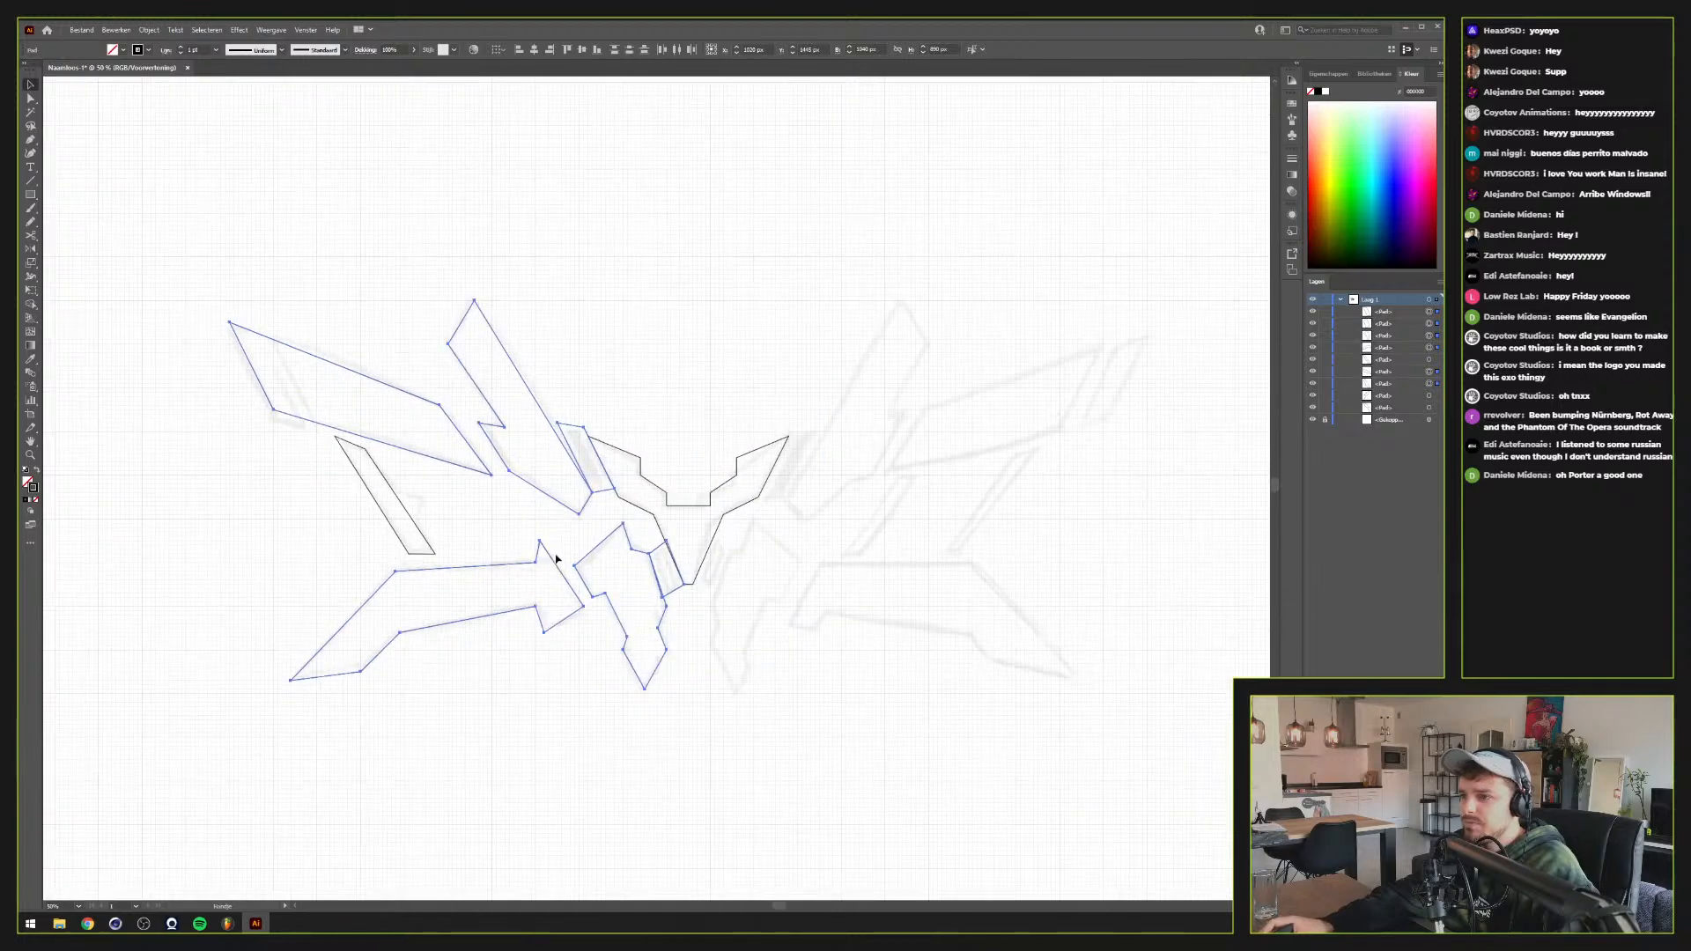
{"action": "scroll", "coordinate": [663, 579], "scroll_direction": "up", "scroll_amount": 2}
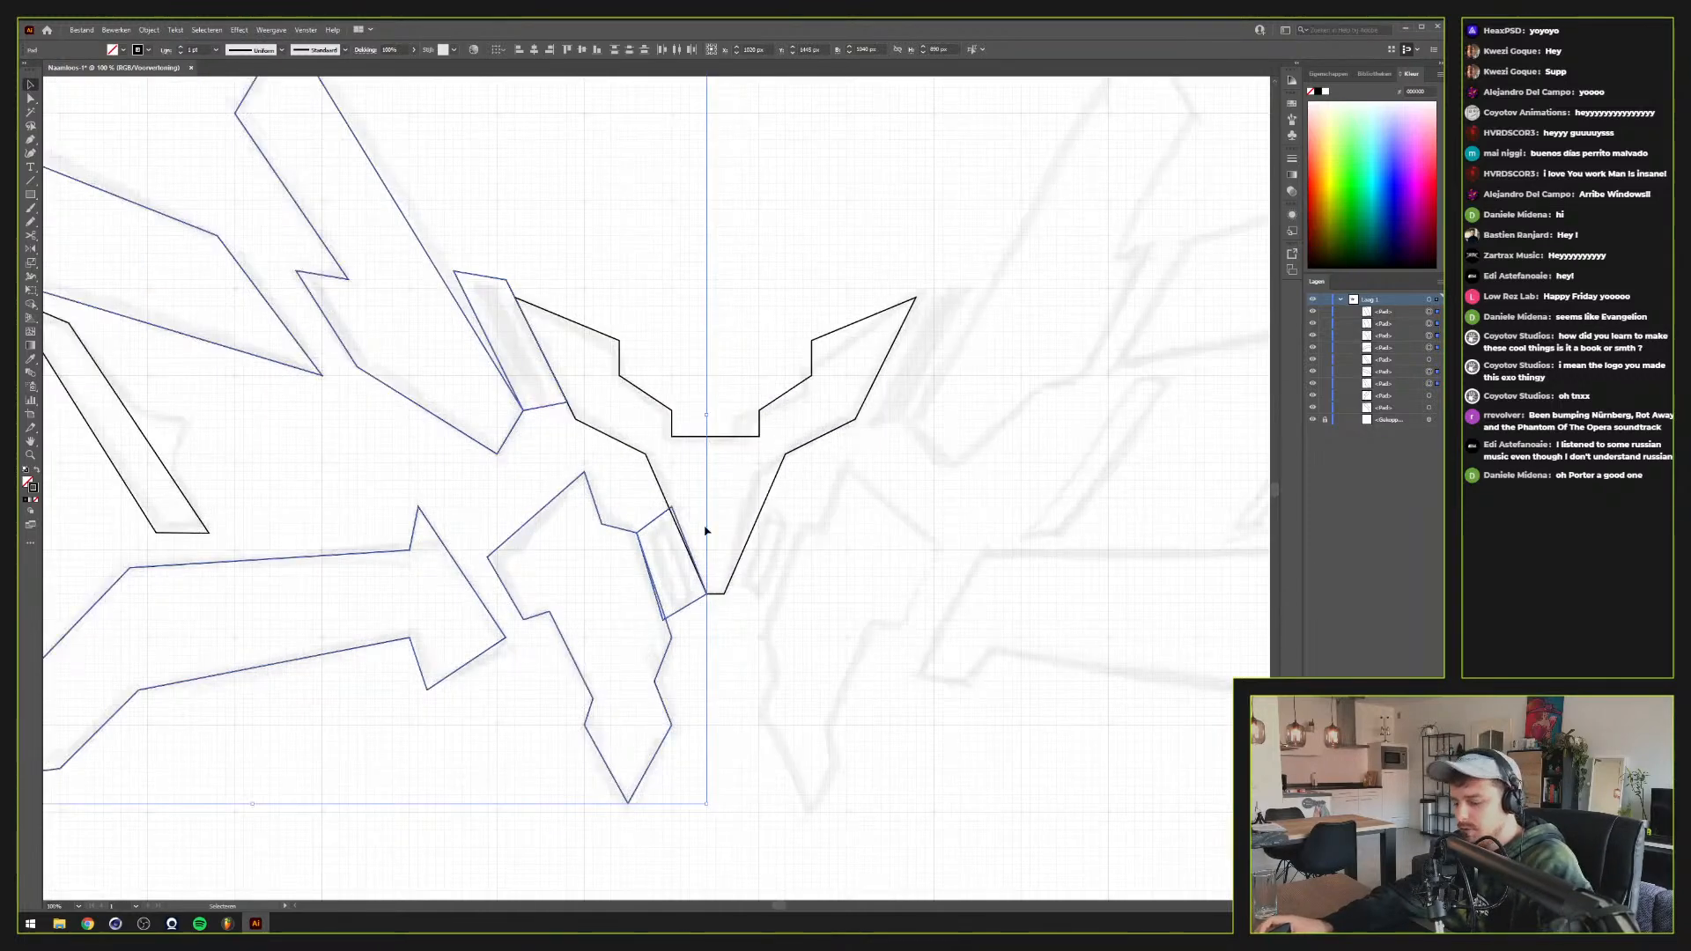
{"action": "key", "text": "o"}
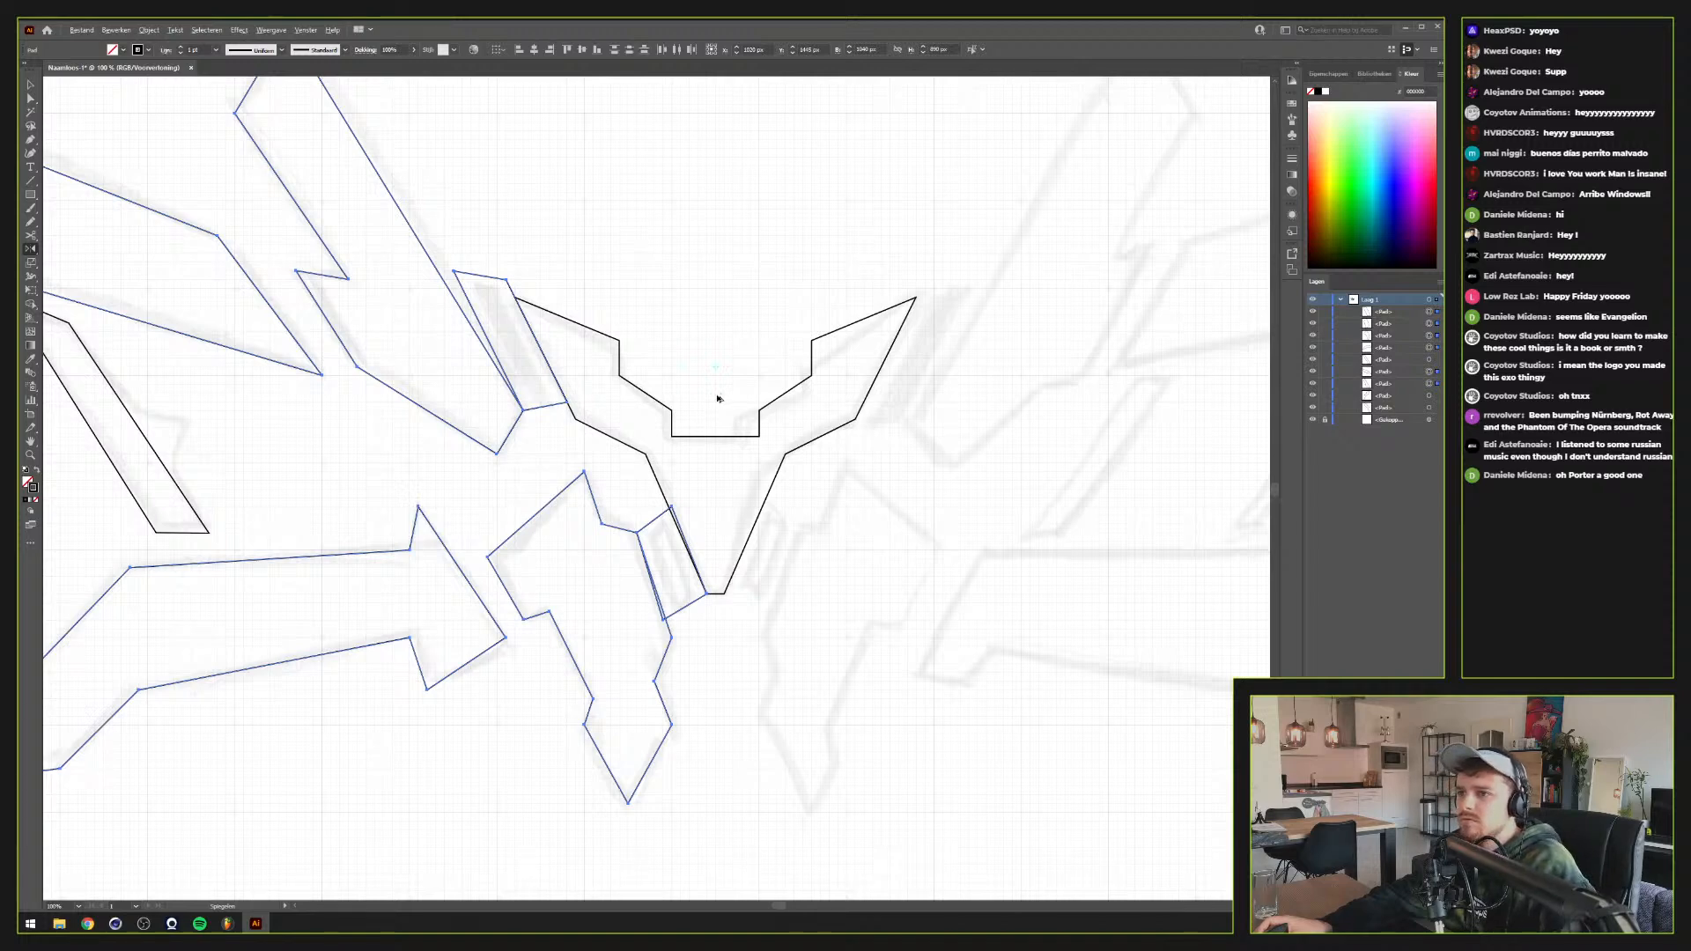
{"action": "left_click_drag", "start_coordinate": [717, 396], "coordinate": [717, 392]}
{"action": "key", "text": "v"}
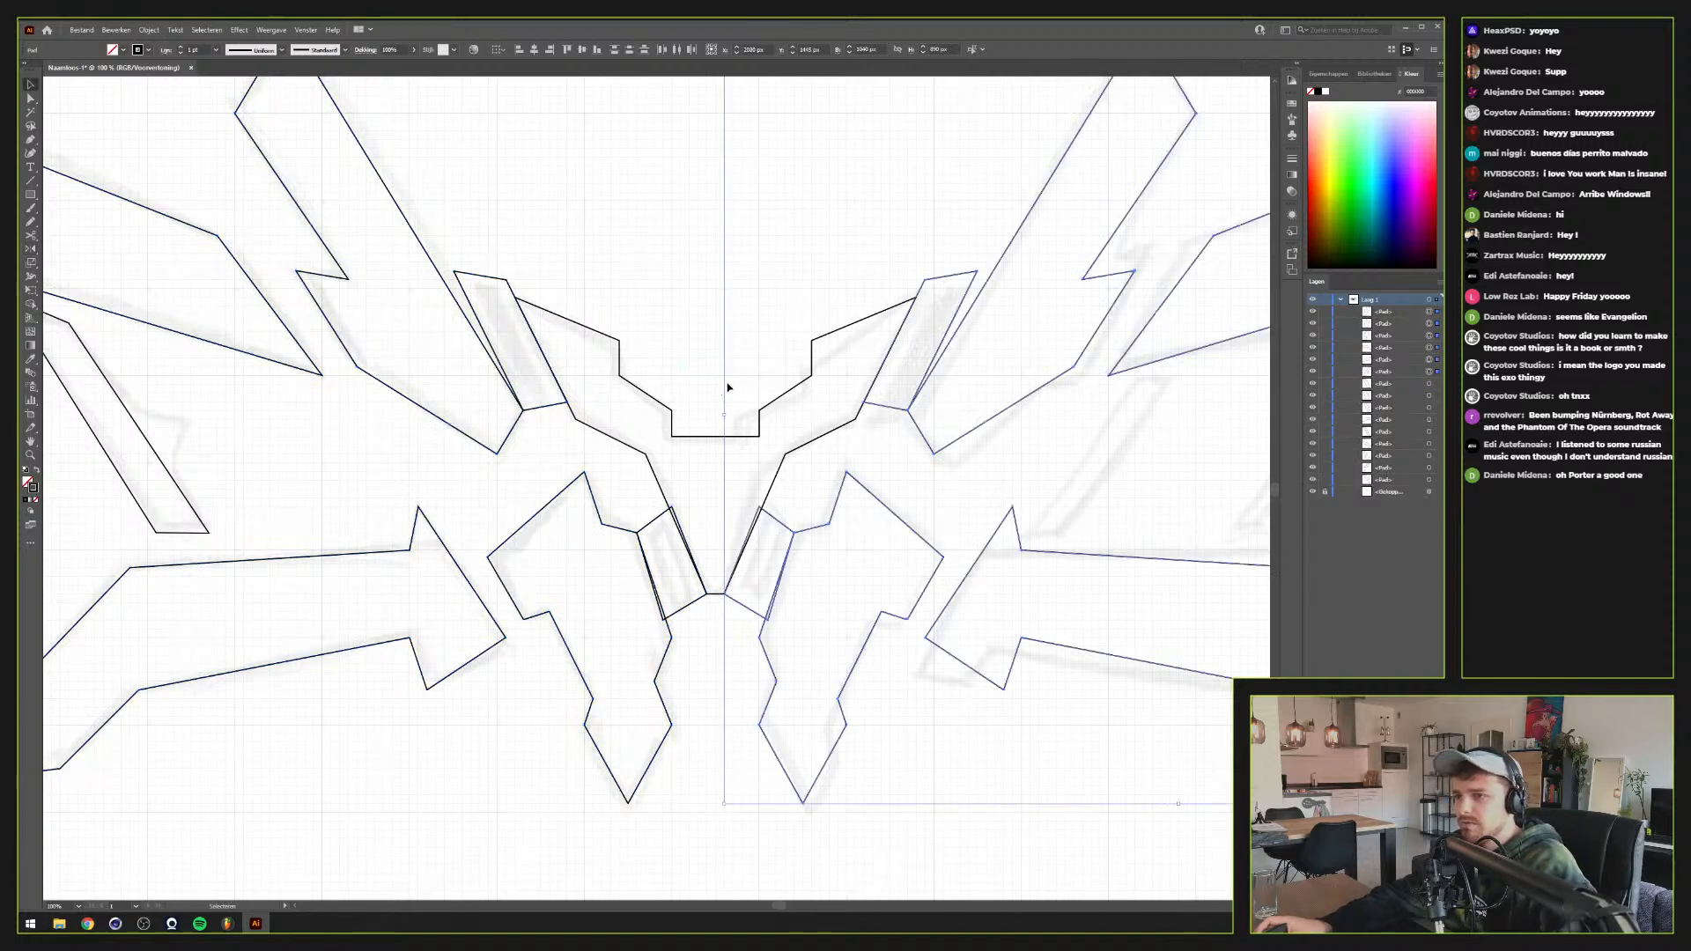
{"action": "scroll", "coordinate": [727, 386], "scroll_direction": "down", "scroll_amount": 2}
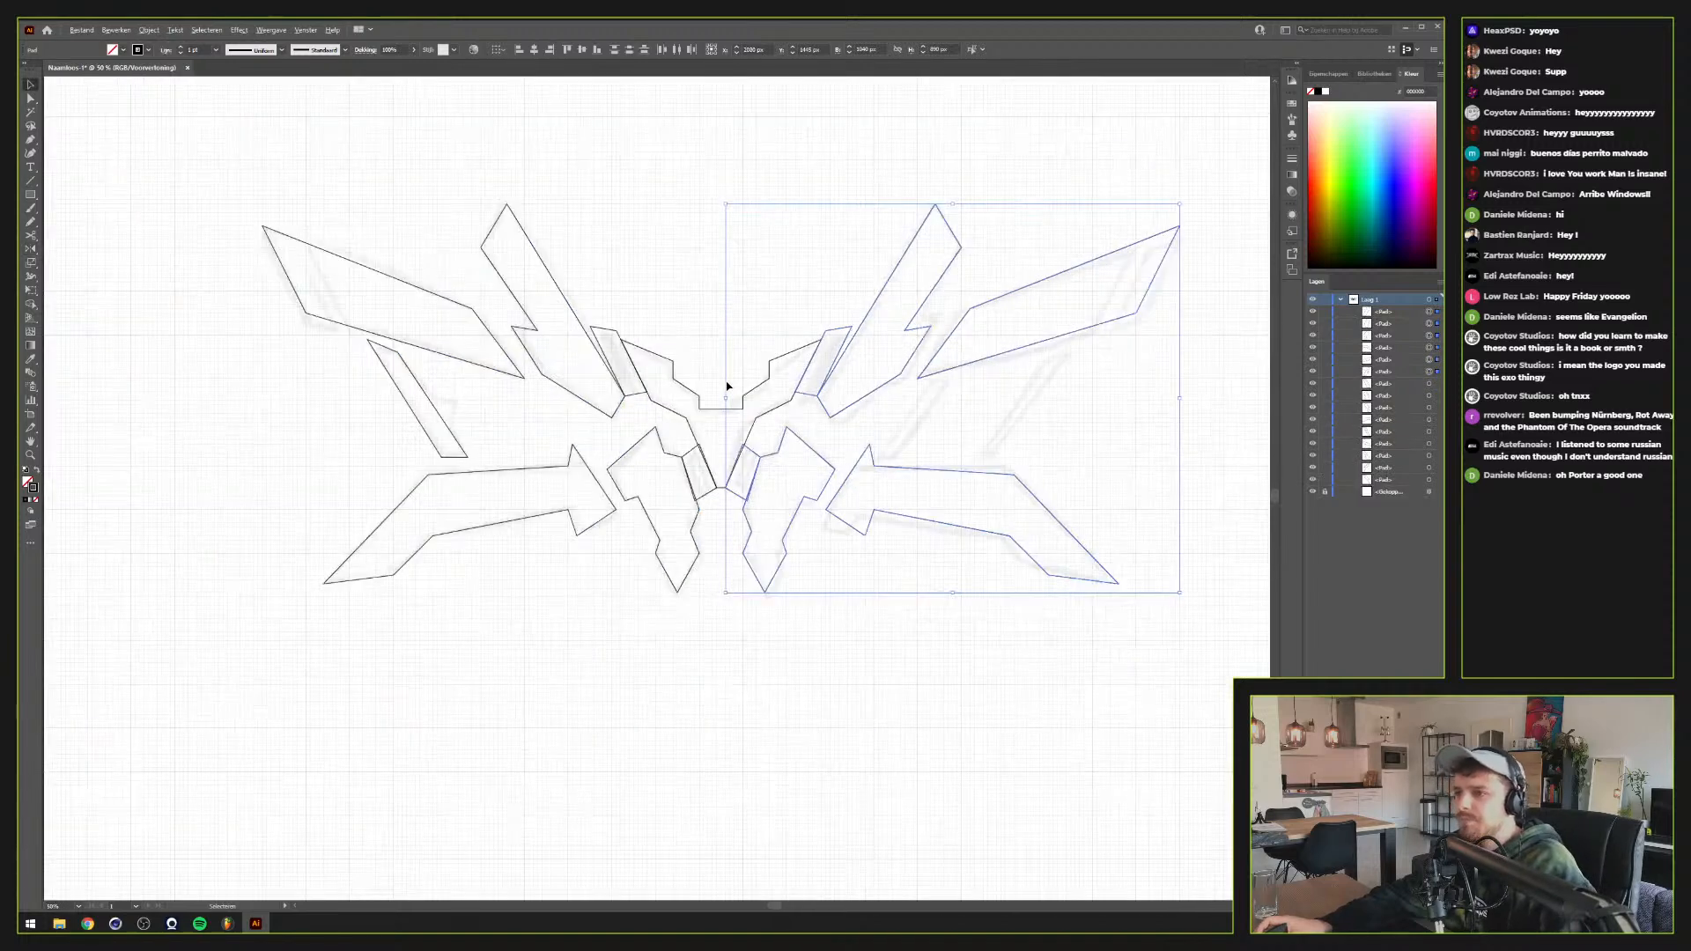
{"action": "left_click", "coordinate": [694, 325]}
Draw a closed four-corner slanted strip with the Pen tool along the inner sketch line between the right wing's upper and lower feathers
{"action": "key", "text": "space"}
{"action": "left_click_drag", "start_coordinate": [694, 309], "coordinate": [687, 424]}
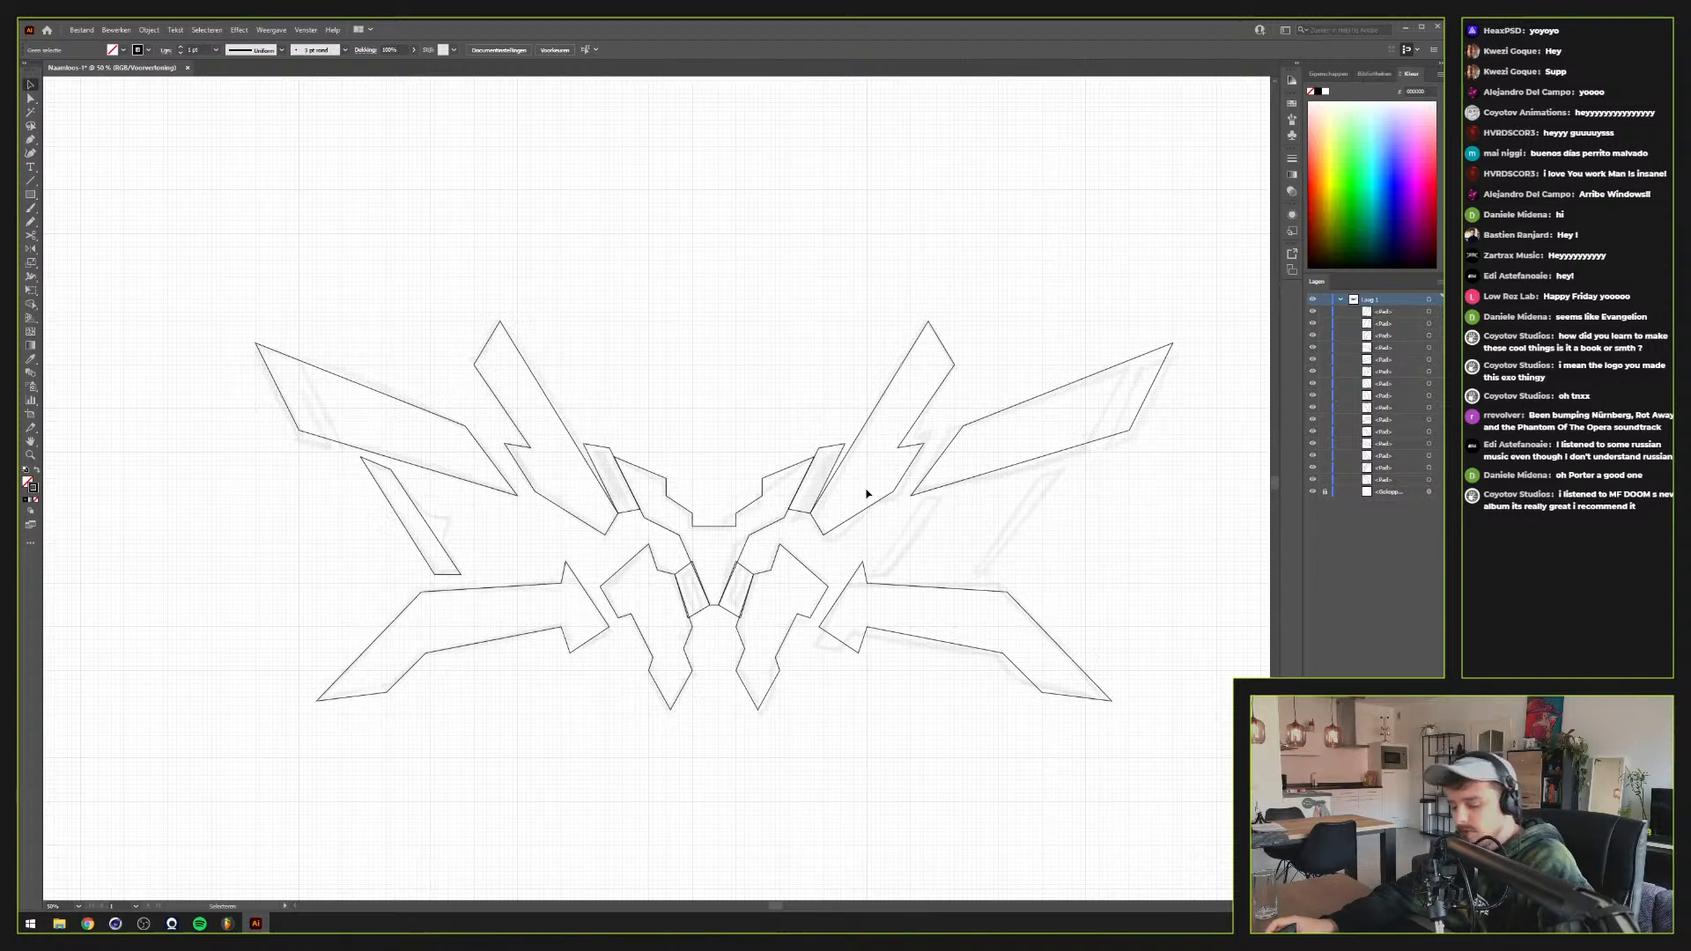
{"action": "scroll", "coordinate": [953, 509], "scroll_direction": "up", "scroll_amount": 1}
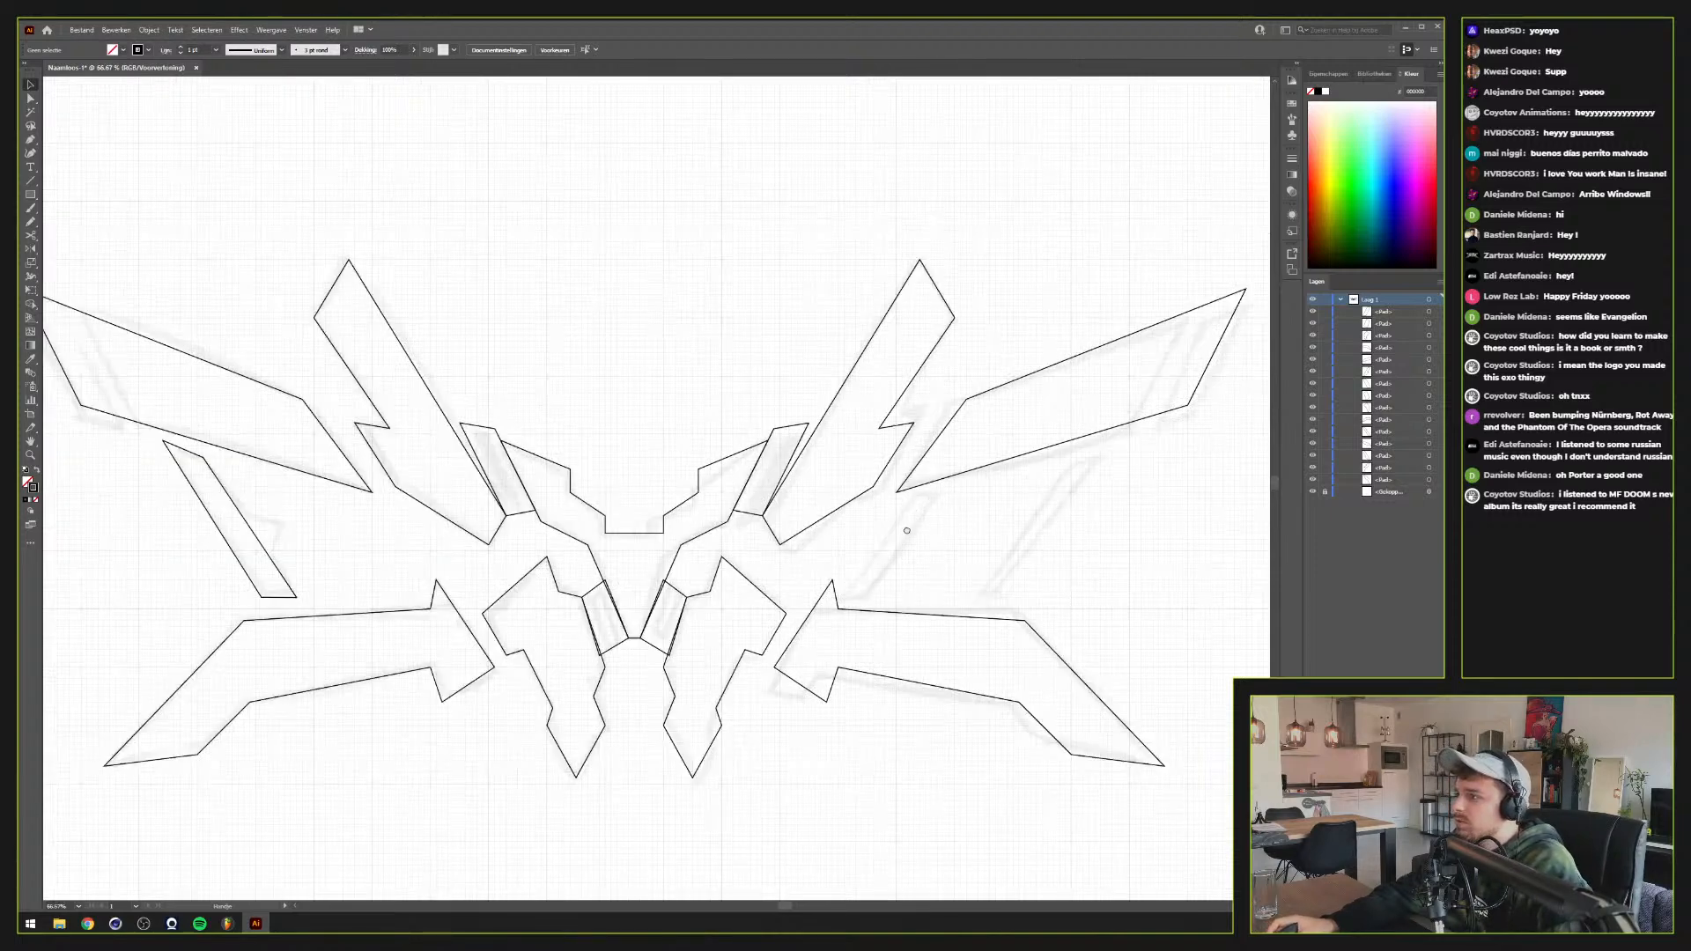
{"action": "left_click_drag", "start_coordinate": [906, 531], "coordinate": [929, 504]}
{"action": "scroll", "coordinate": [981, 483], "scroll_direction": "up", "scroll_amount": 1}
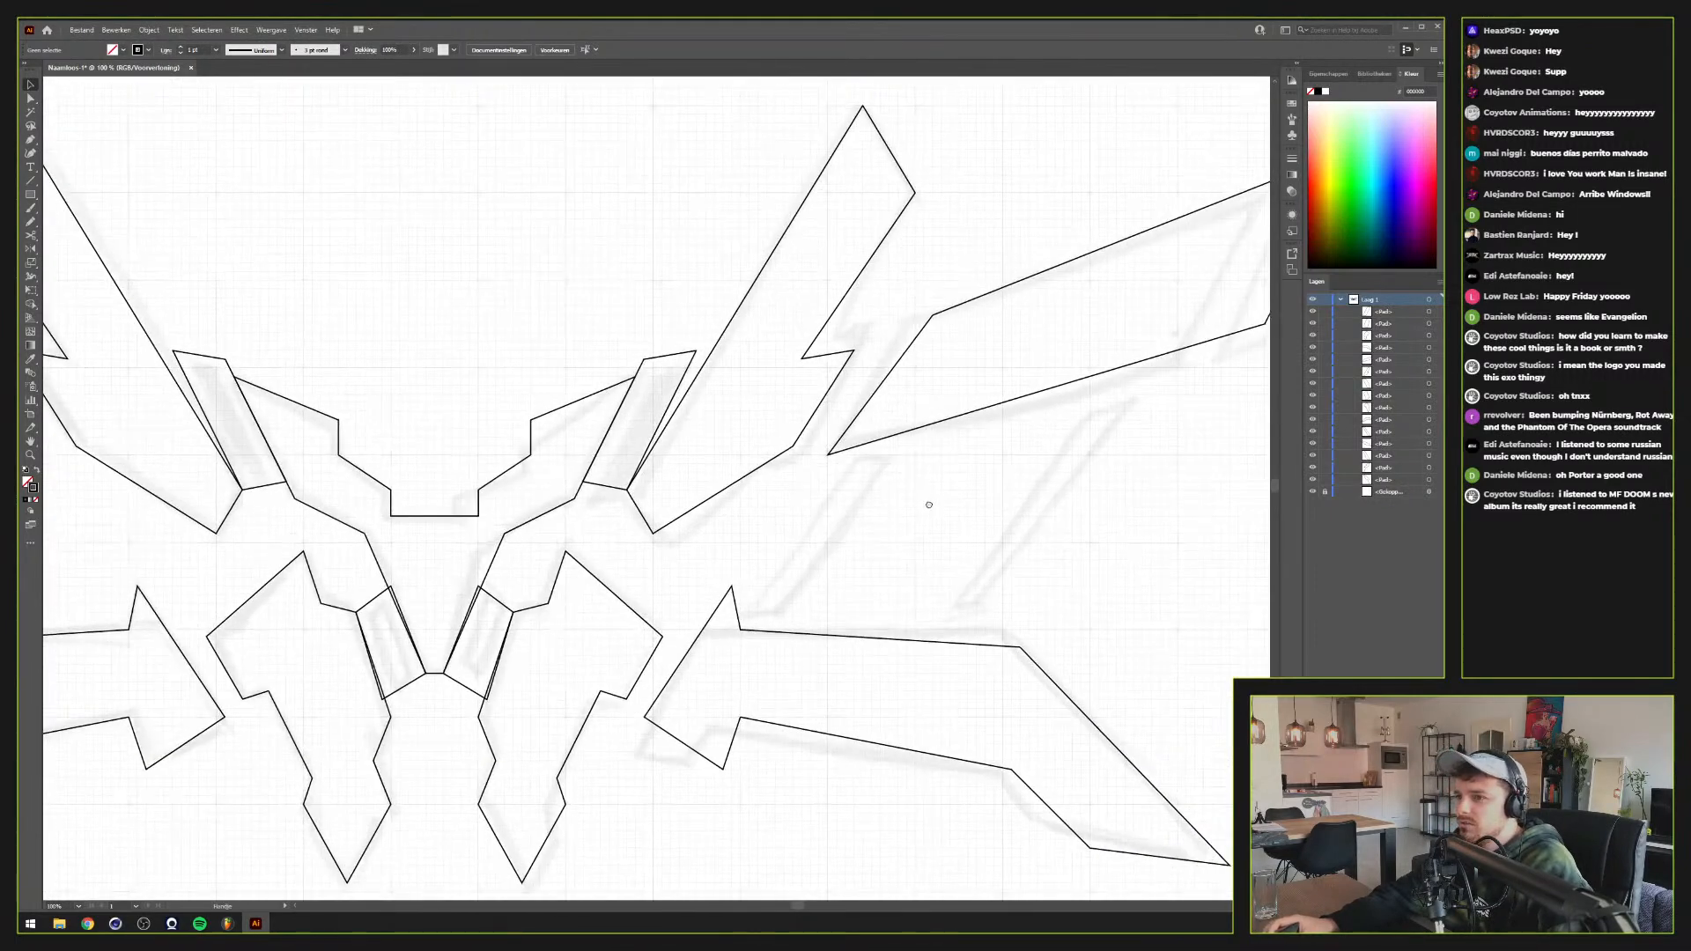
{"action": "key", "text": "p"}
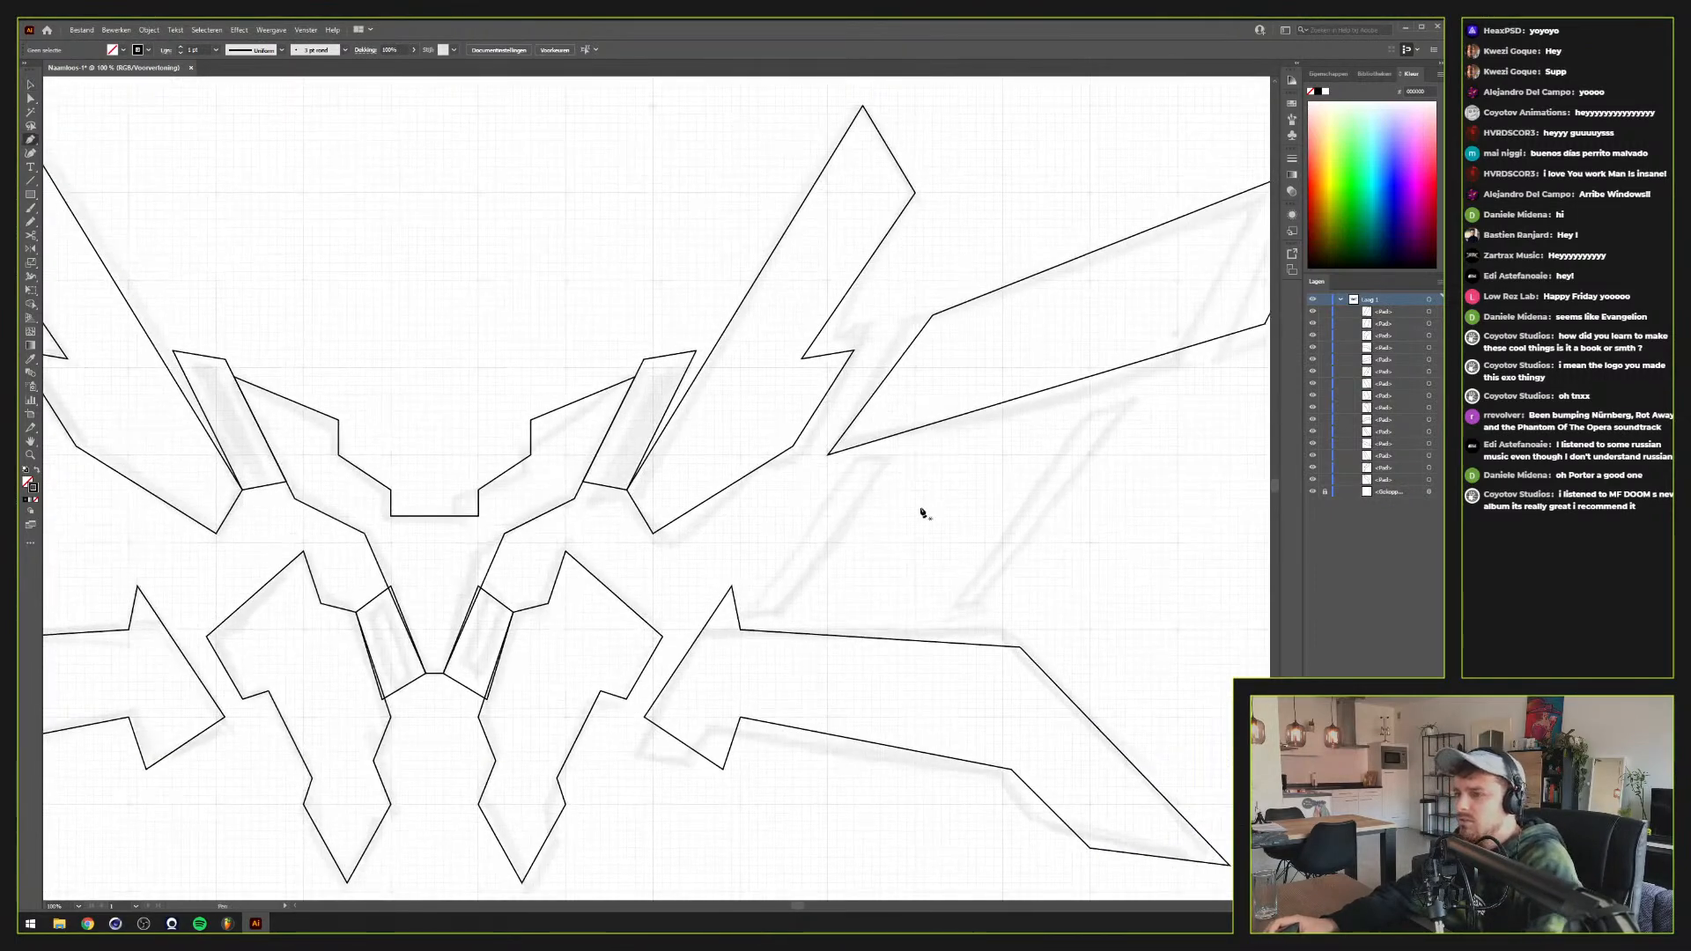
{"action": "left_click", "coordinate": [740, 613]}
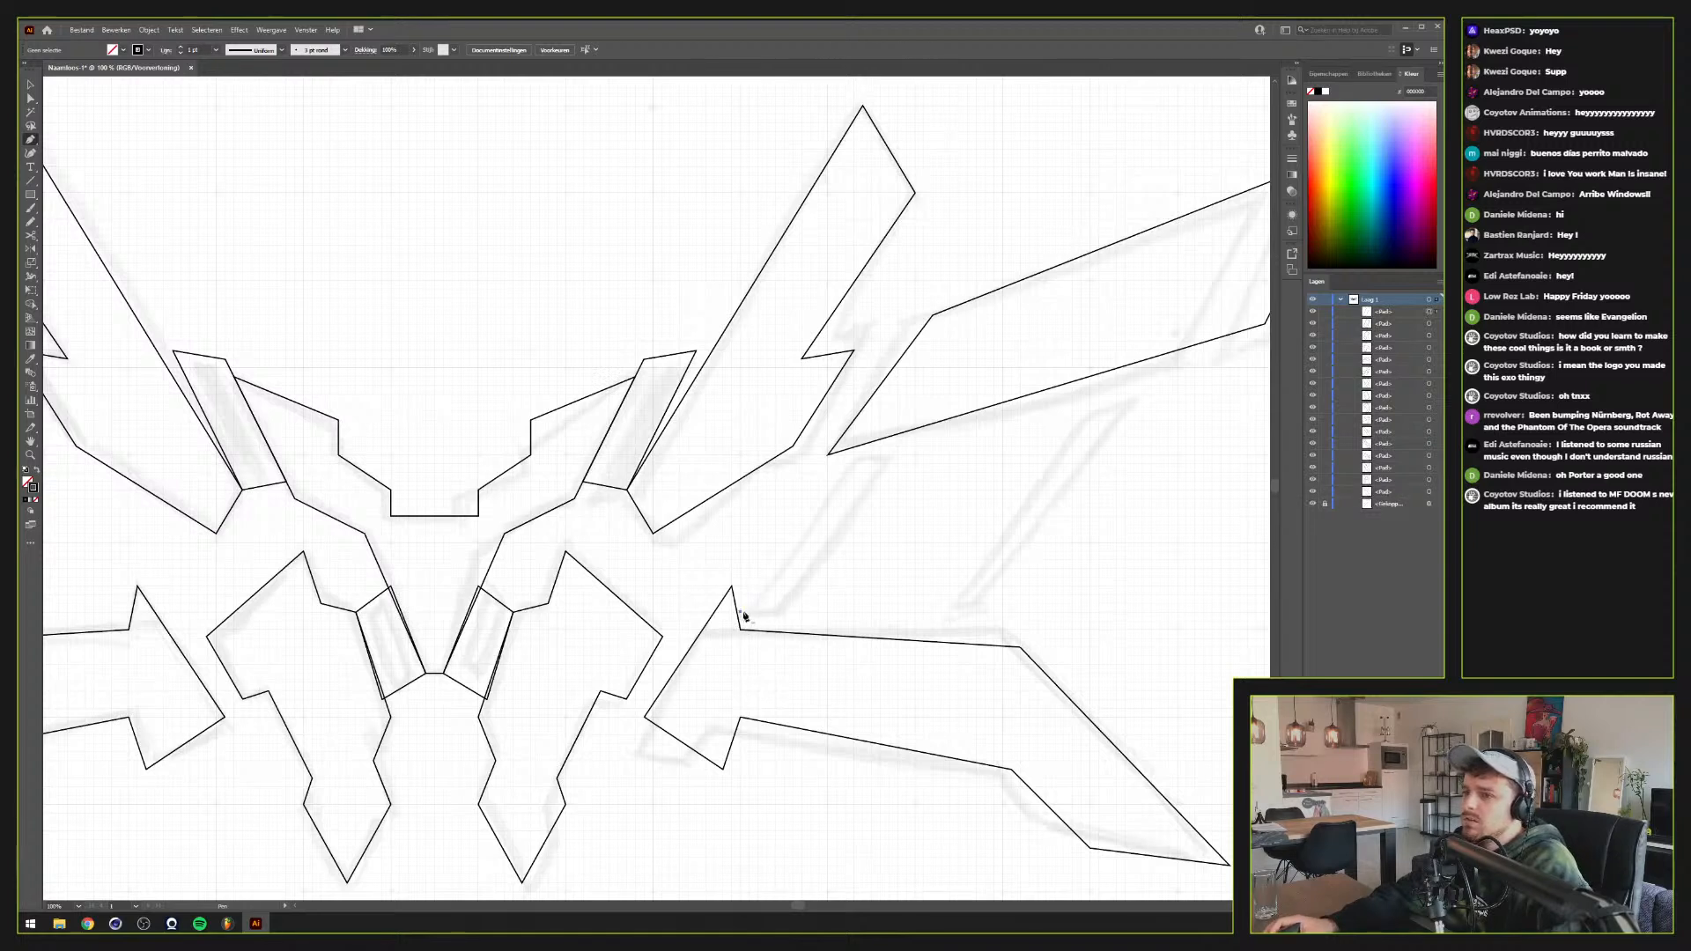
{"action": "left_click", "coordinate": [854, 455]}
{"action": "left_click", "coordinate": [897, 457]}
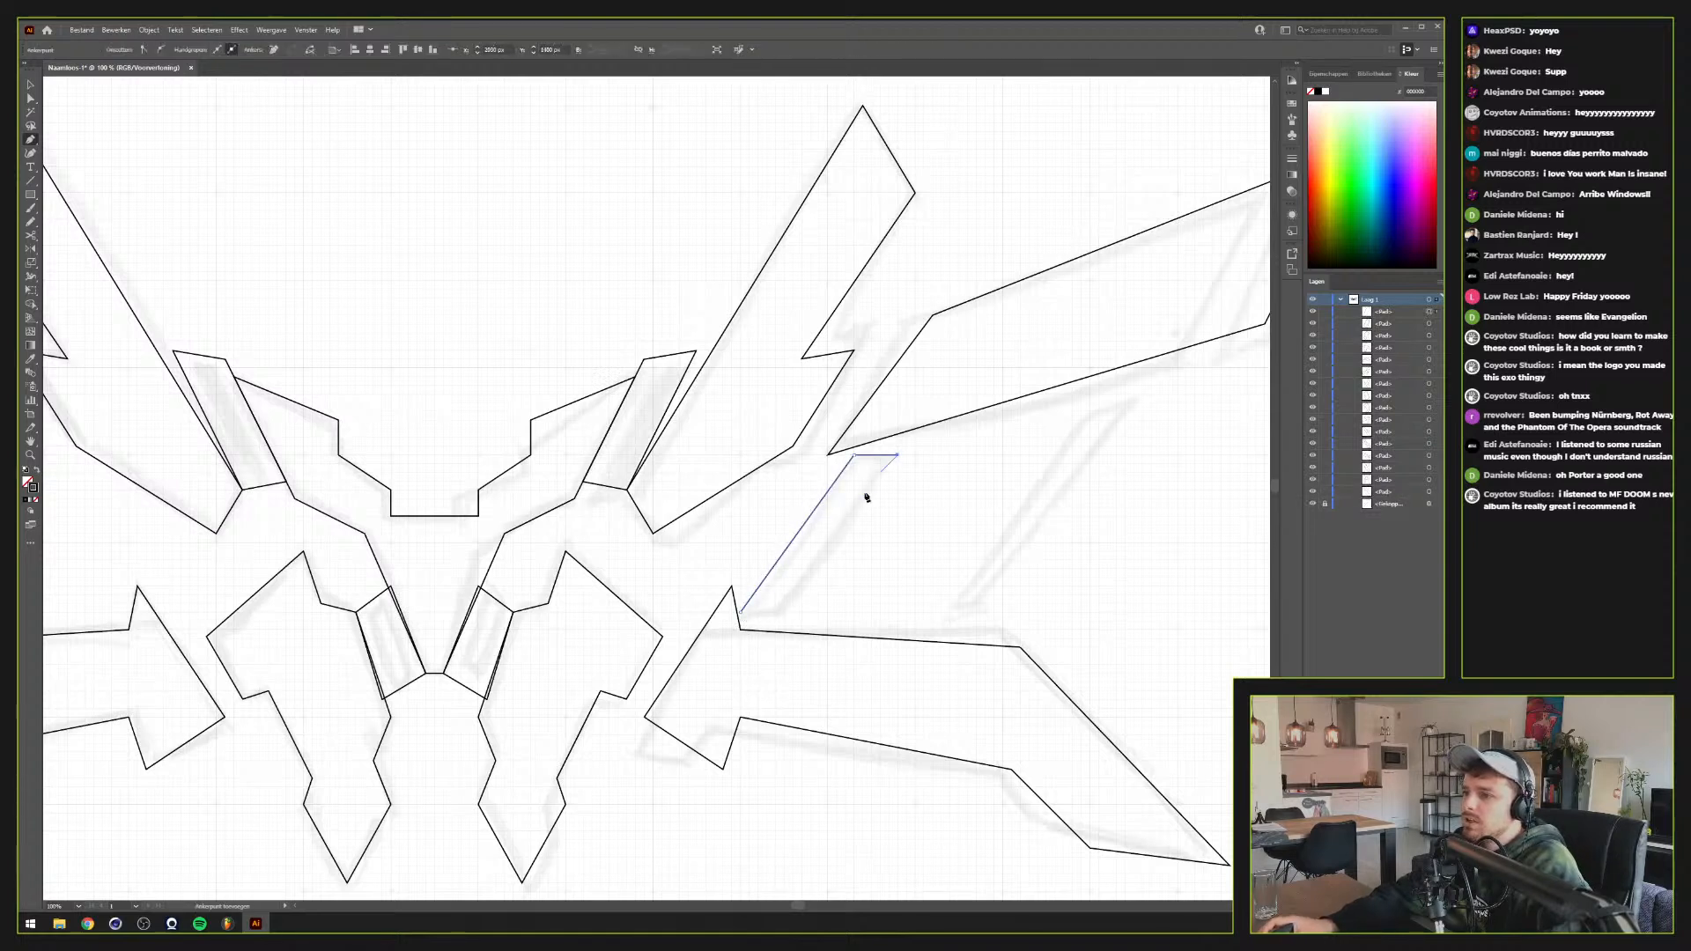
{"action": "left_click", "coordinate": [775, 621]}
{"action": "left_click", "coordinate": [741, 613]}
{"action": "left_click", "coordinate": [740, 613]}
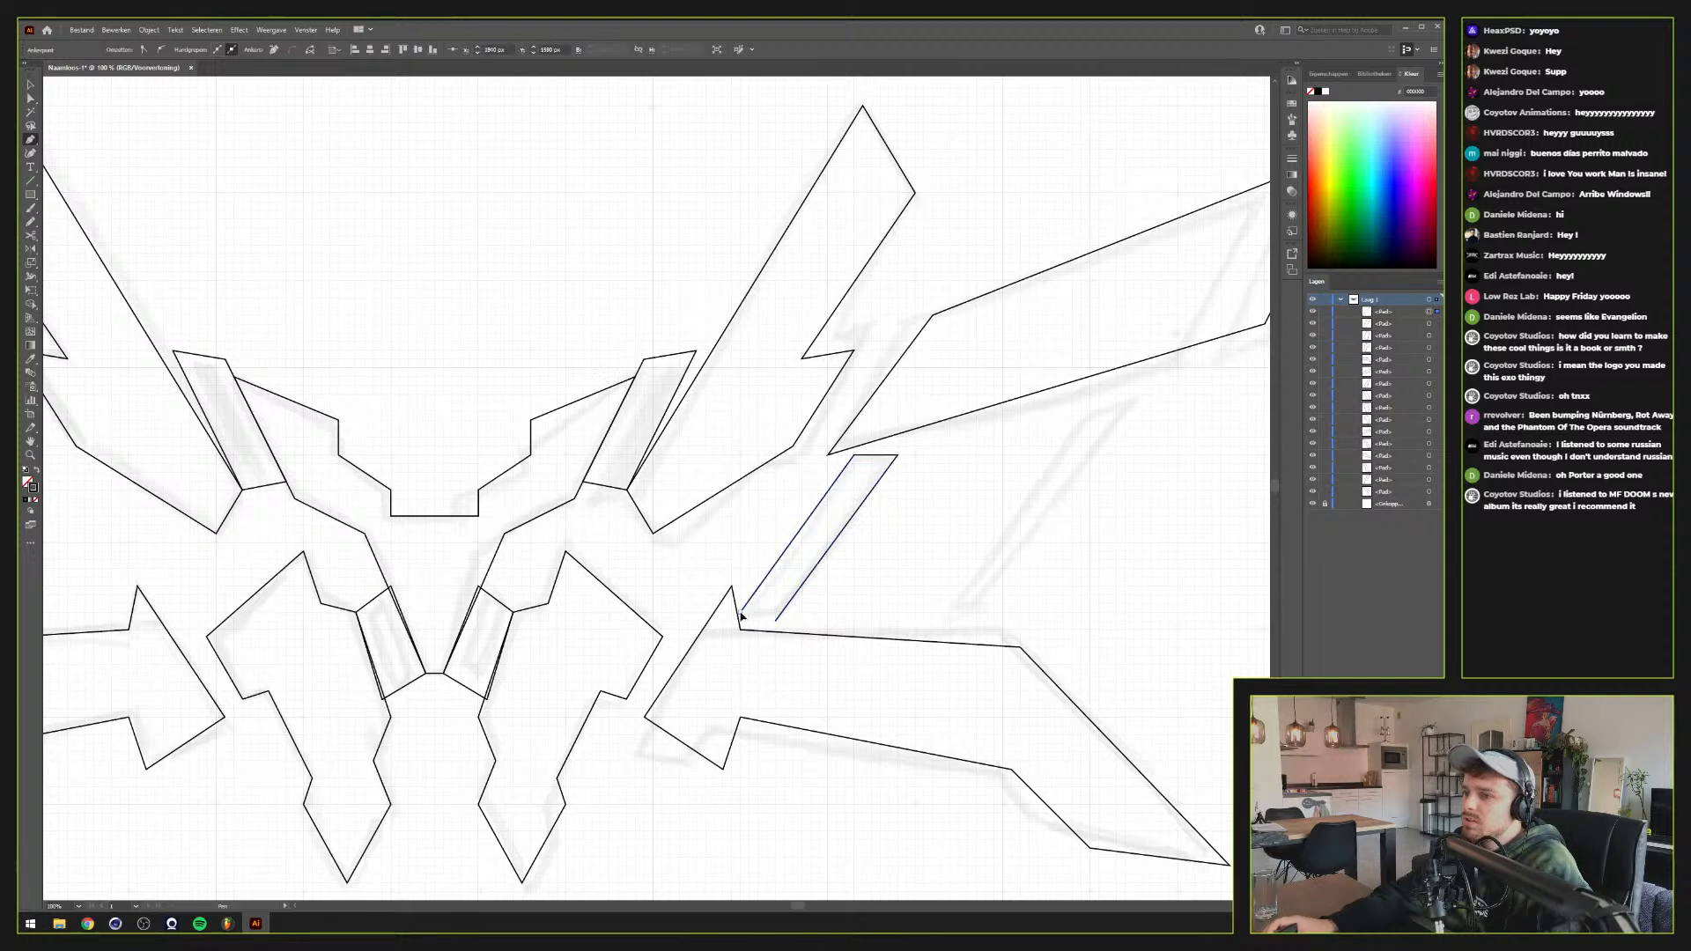
Duplicate the slanted strip and place the copy farther out on the right wing, its lower end on the lower feather's upper edge
{"action": "key", "text": "v"}
{"action": "left_click", "coordinate": [865, 608]}
{"action": "left_click", "coordinate": [827, 555]}
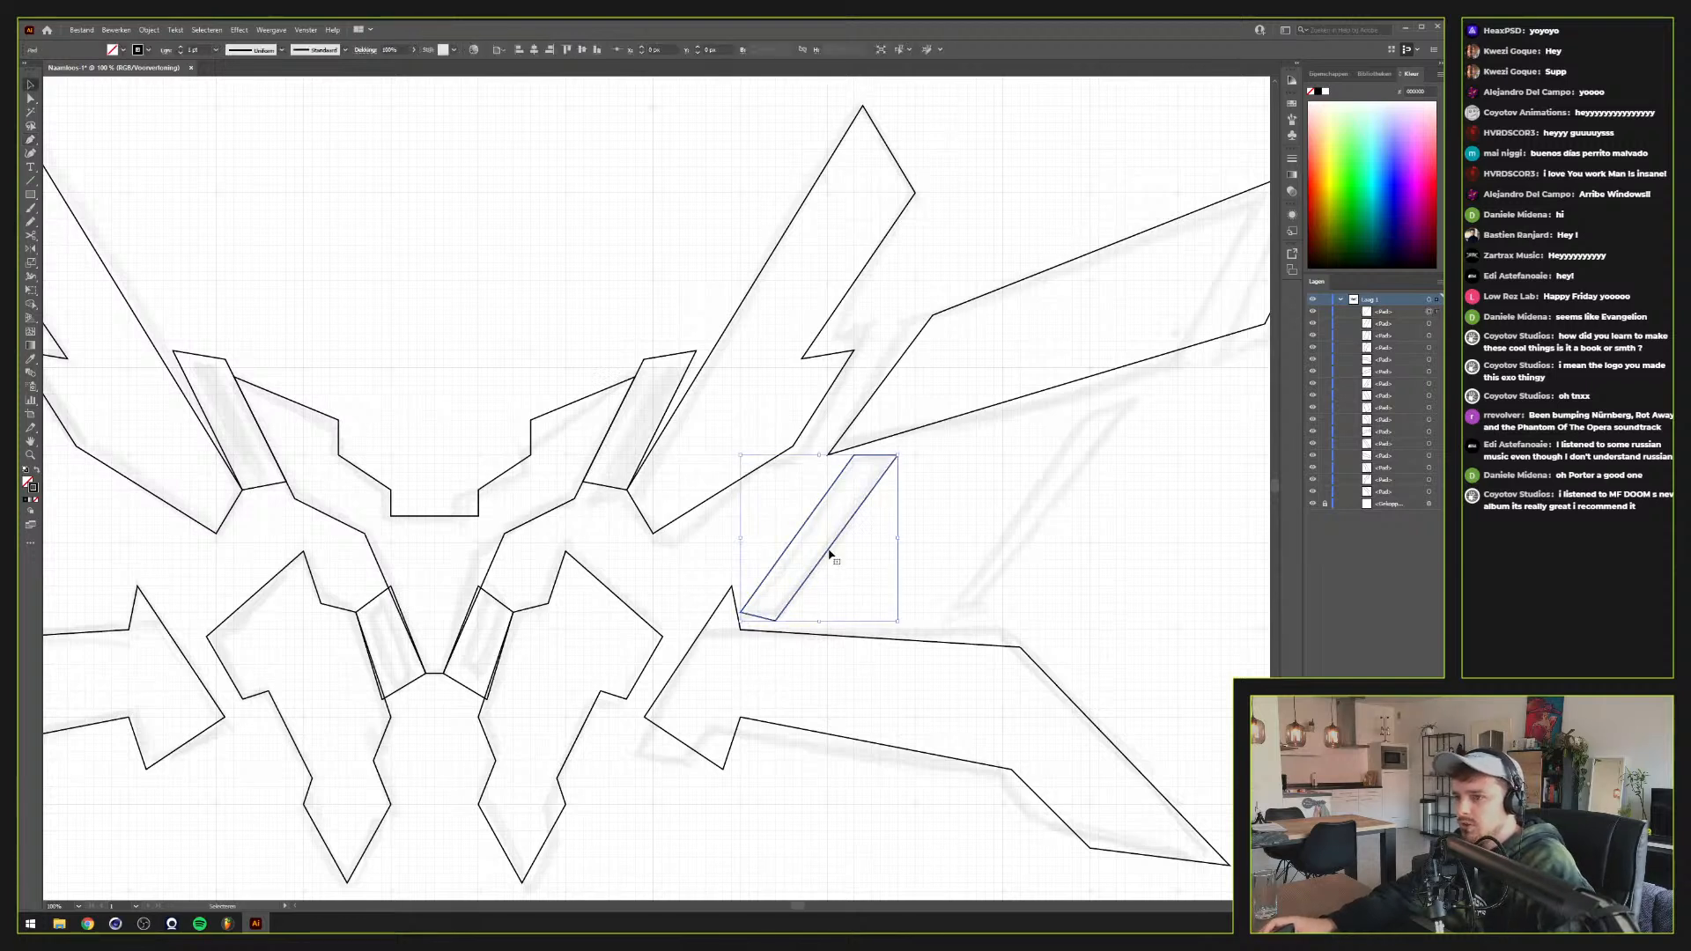
{"action": "left_click_drag", "start_coordinate": [827, 554], "coordinate": [1009, 579], "text": "alt"}
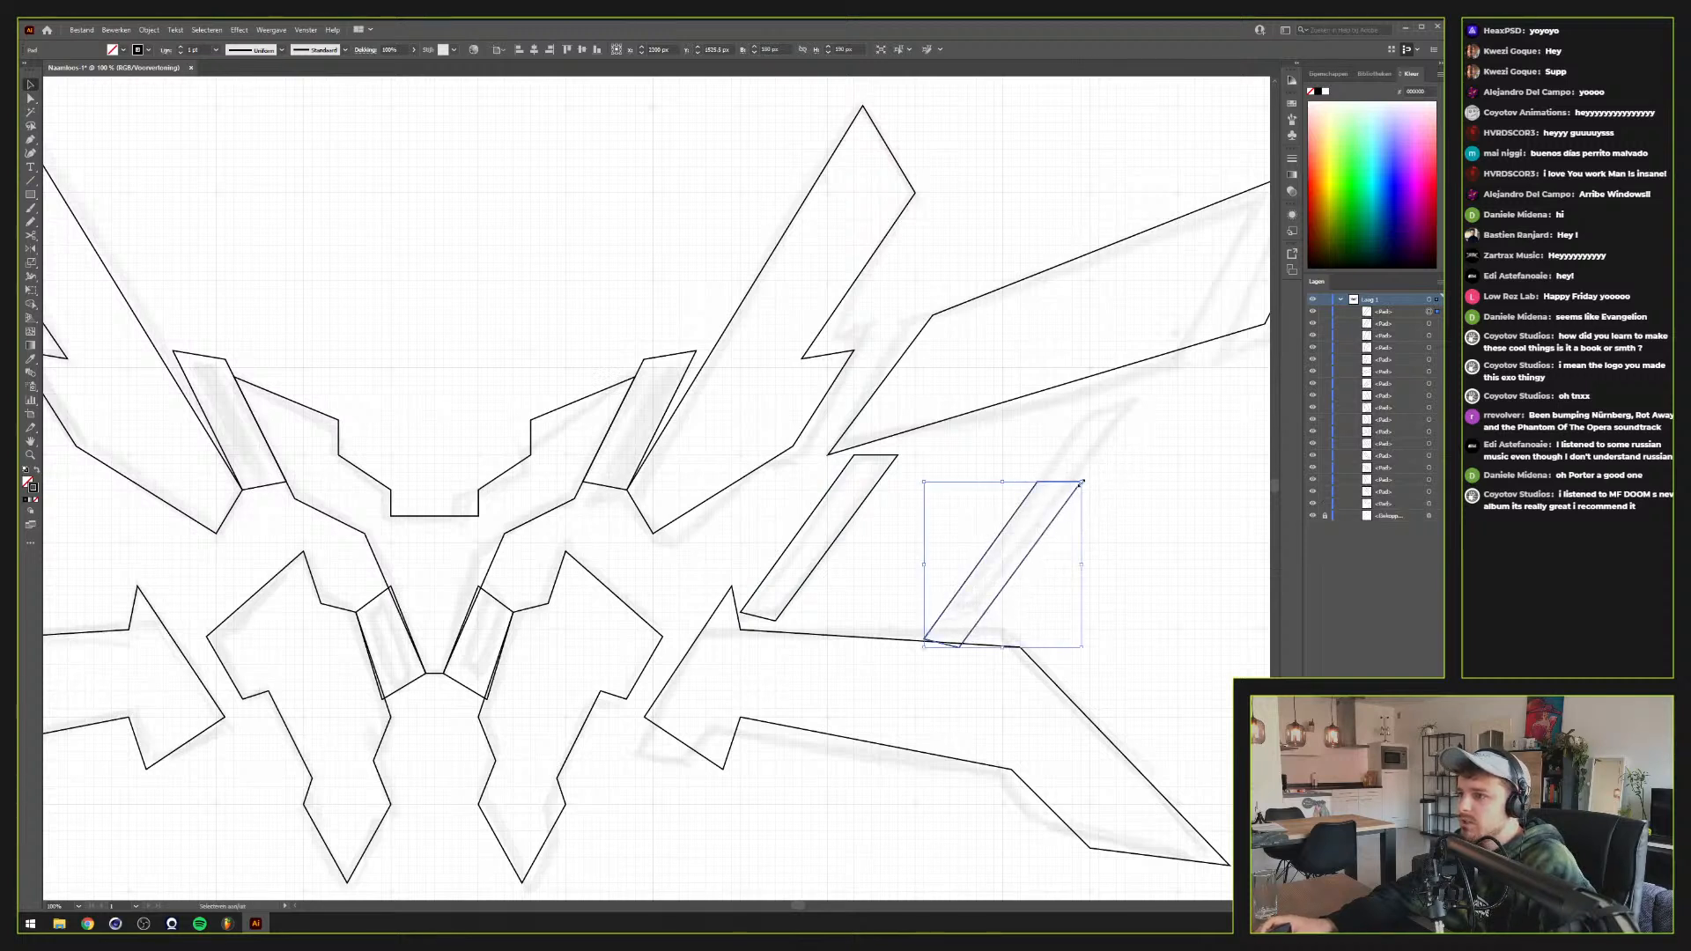
Extend the copied strip by moving its two upper corners to the lower edge of the long upper right feather, and deselect it
{"action": "key", "text": "a"}
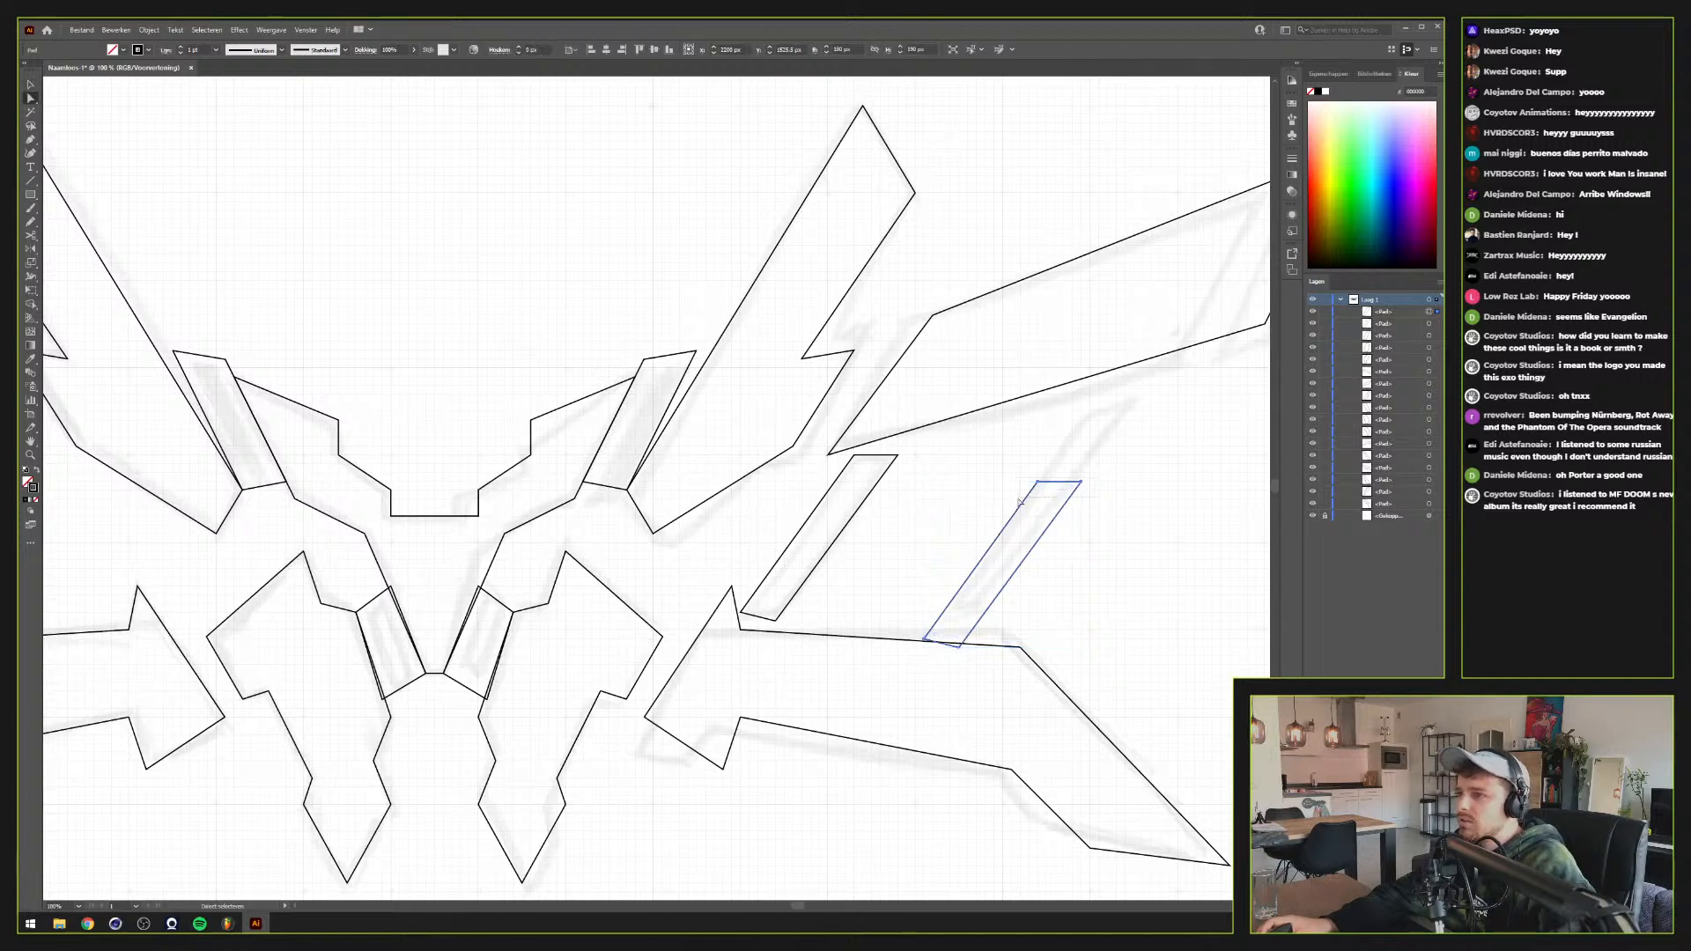
{"action": "left_click_drag", "start_coordinate": [1037, 482], "coordinate": [1168, 362]}
{"action": "left_click", "coordinate": [1143, 405]}
{"action": "left_click_drag", "start_coordinate": [1099, 403], "coordinate": [1117, 380]}
{"action": "left_click", "coordinate": [1154, 453]}
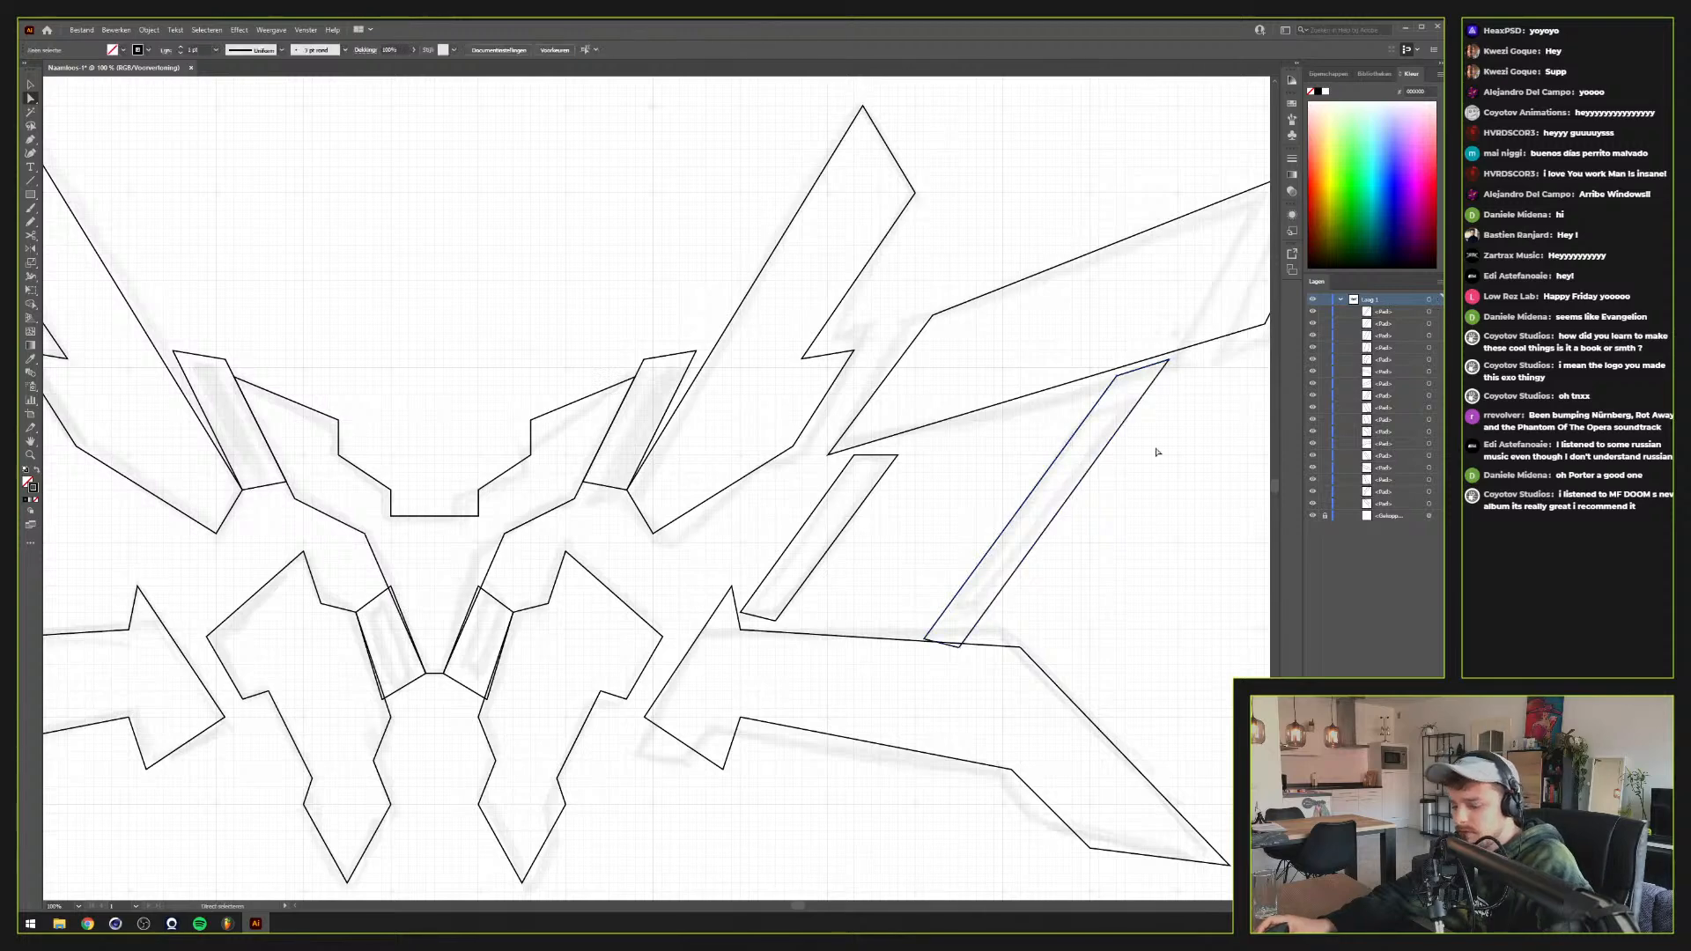
Draw an open four-point path with the Pen tool along the sketched barb on the inner edge of the left wing's slanted strip
{"action": "key", "text": "v"}
{"action": "scroll", "coordinate": [1107, 496], "scroll_direction": "down", "scroll_amount": 2}
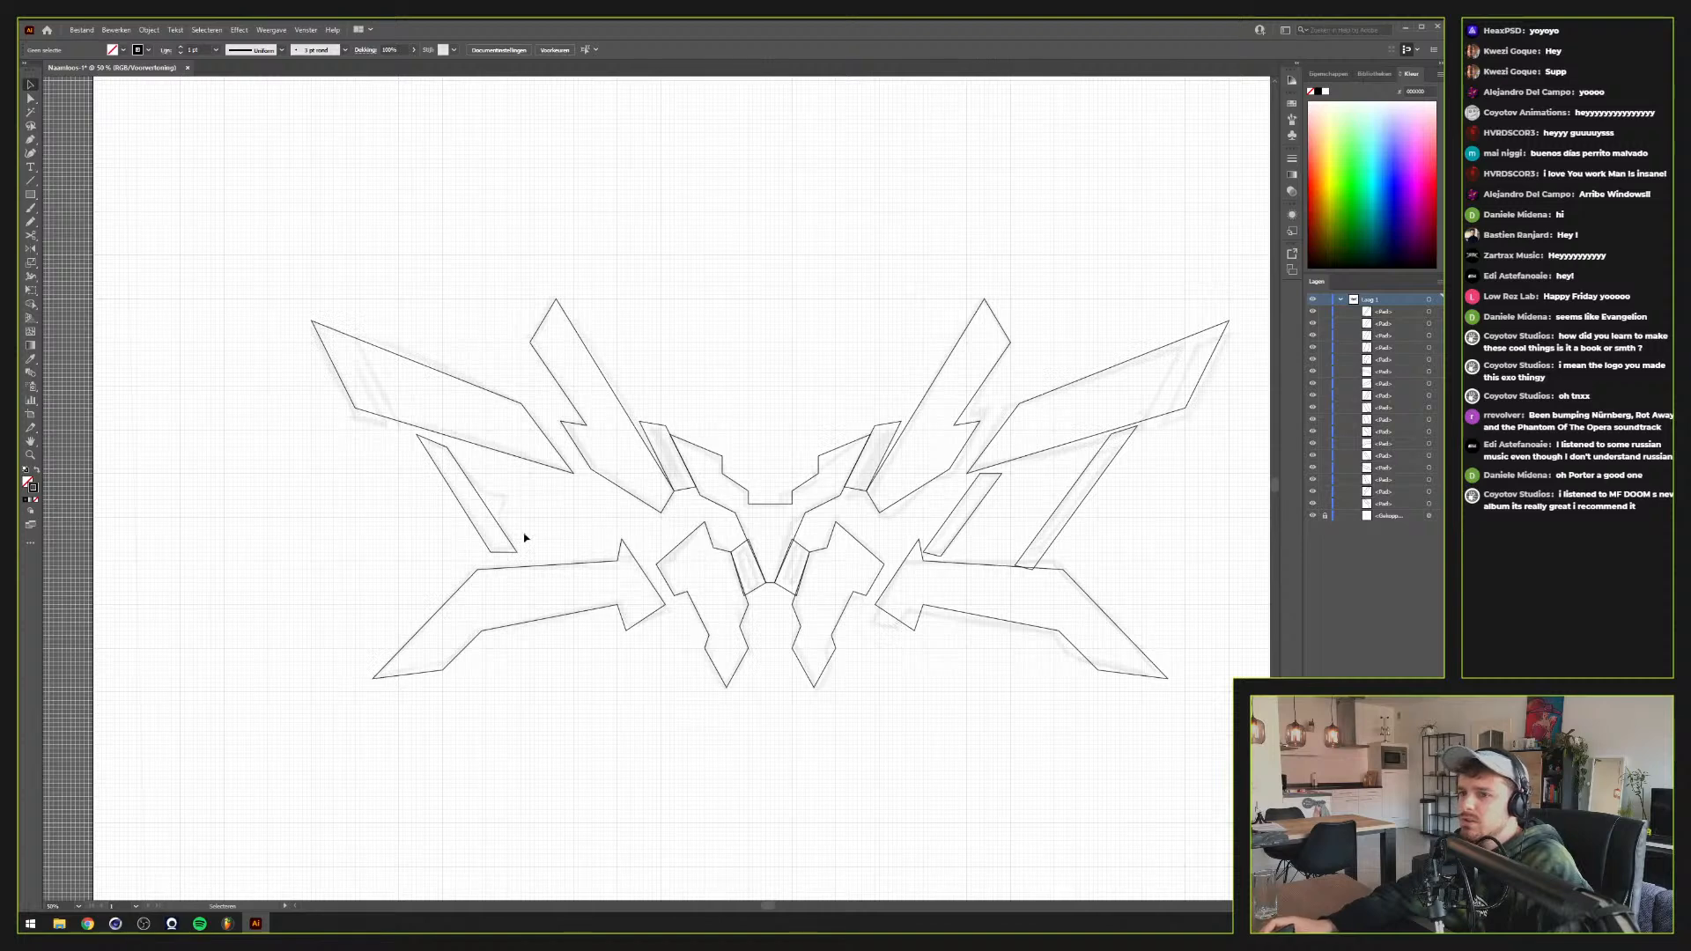
{"action": "scroll", "coordinate": [476, 509], "scroll_direction": "up", "scroll_amount": 3}
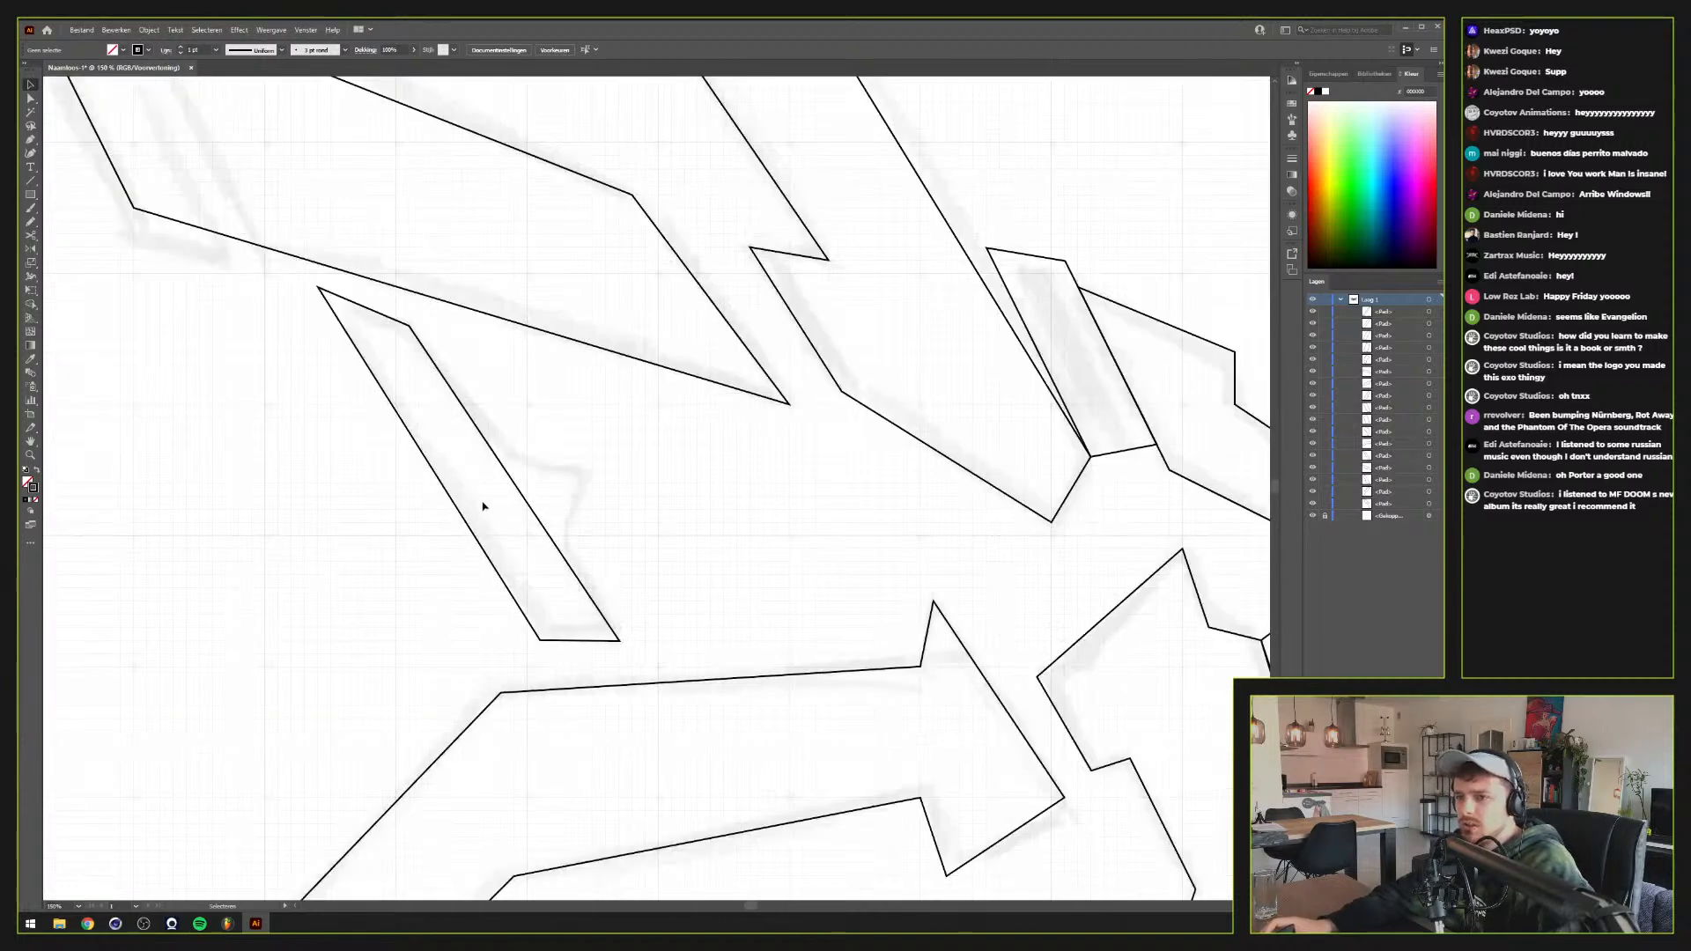
{"action": "key", "text": "p"}
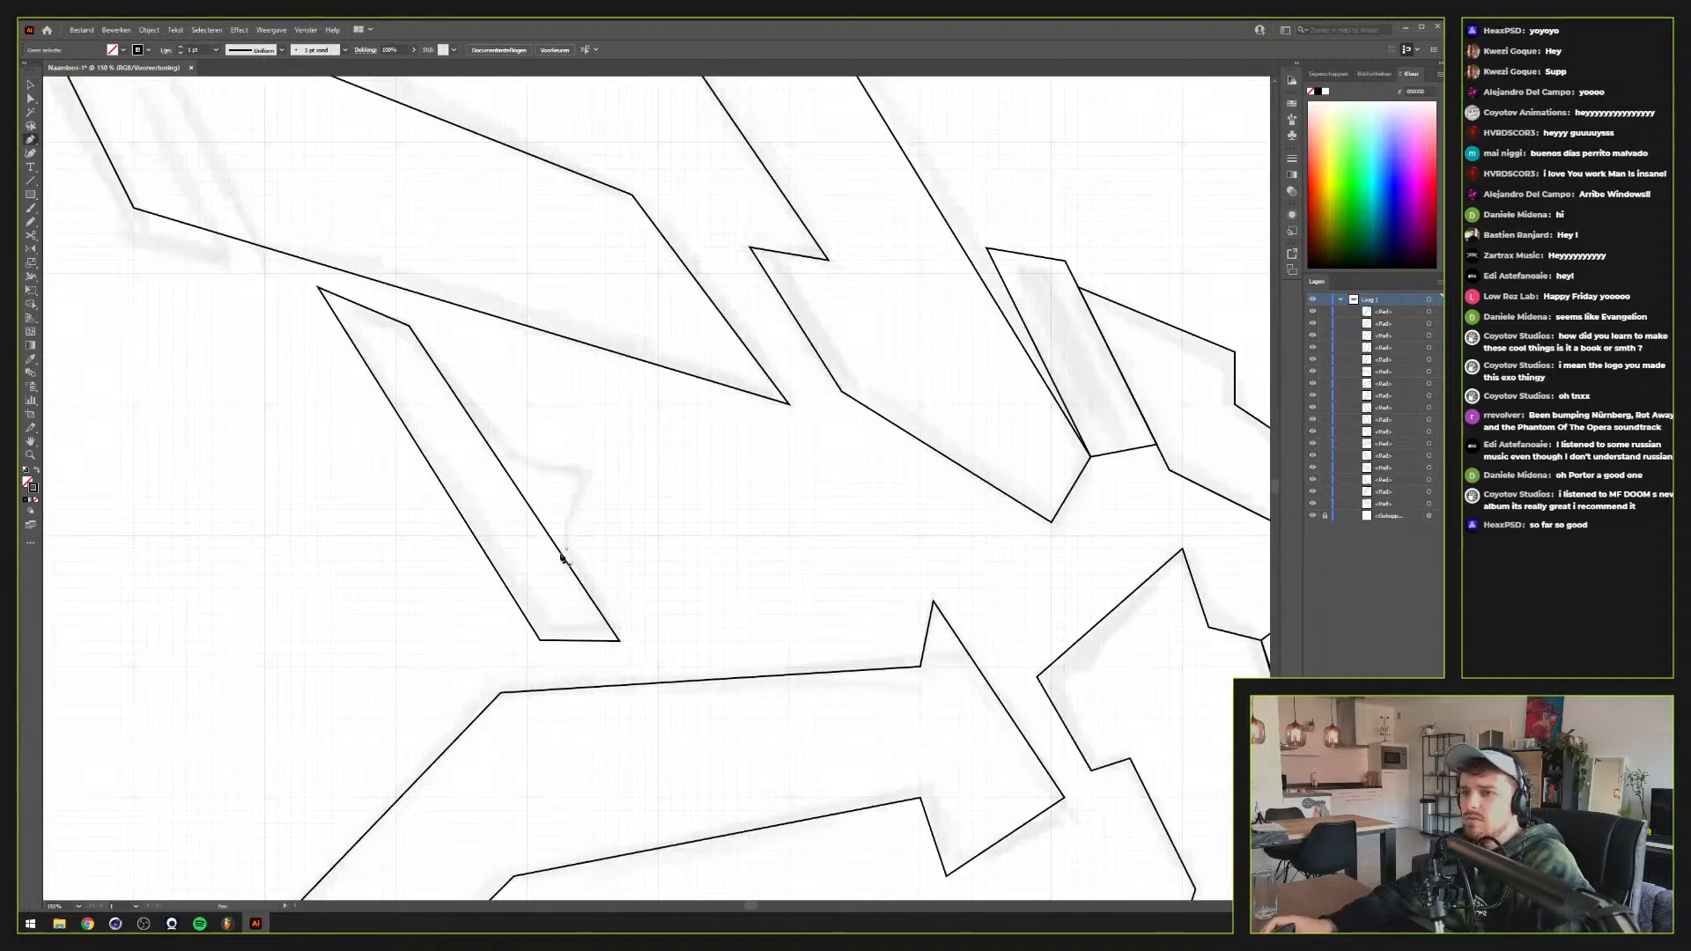
{"action": "left_click", "coordinate": [566, 548]}
{"action": "left_click", "coordinate": [593, 456]}
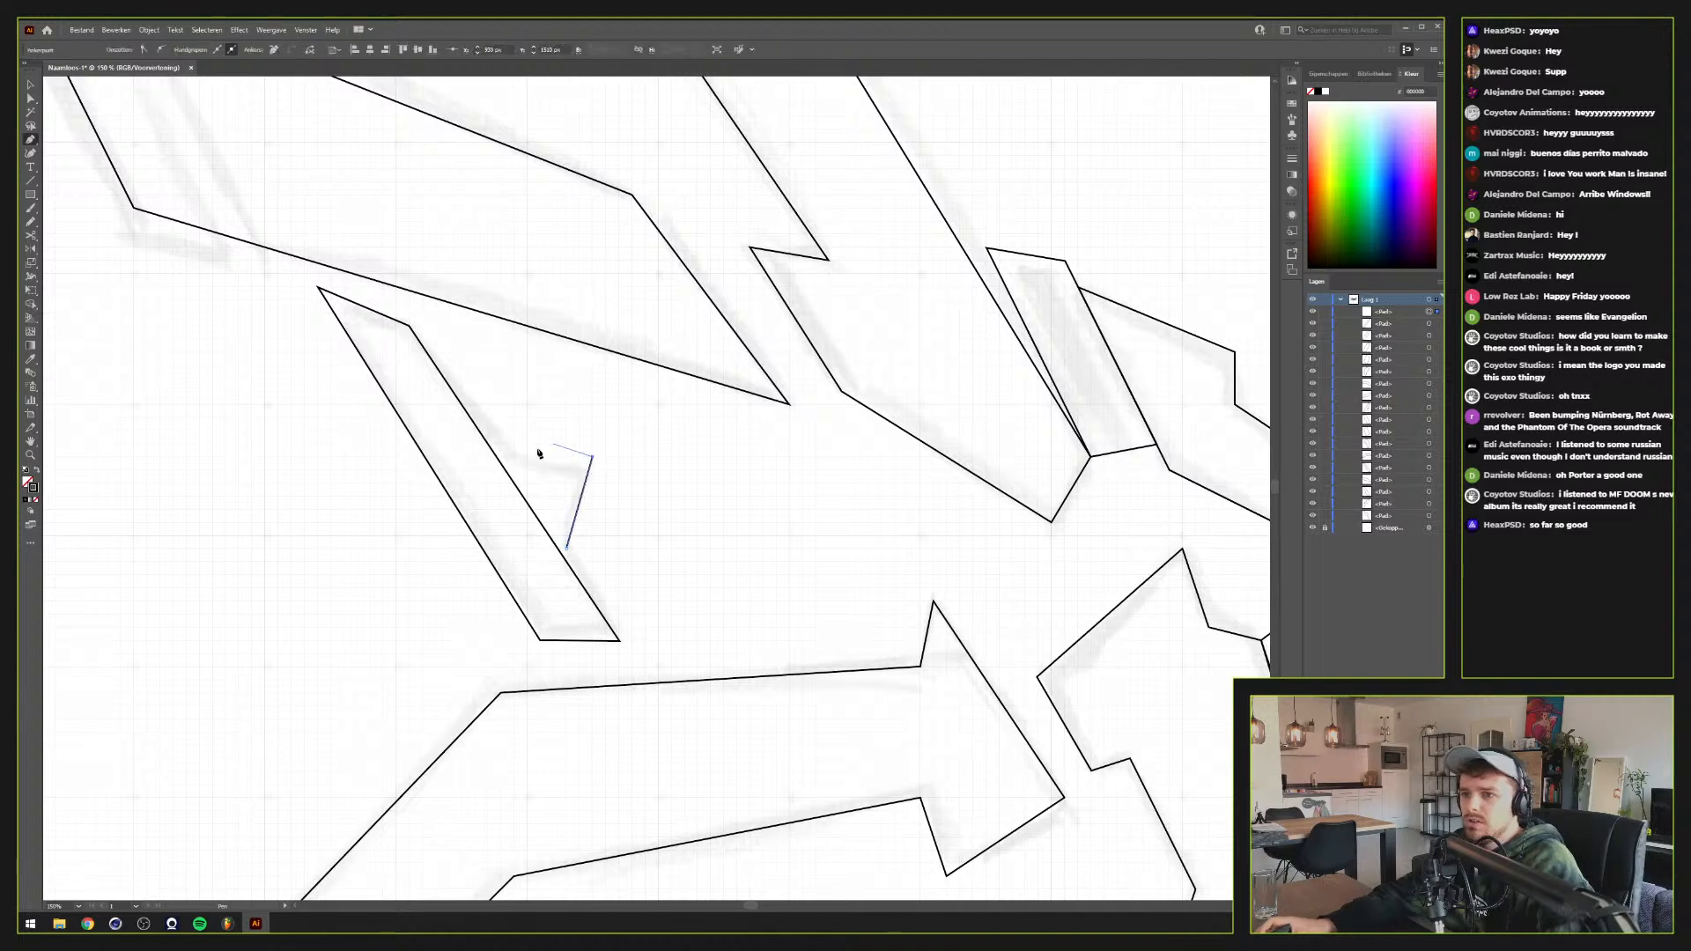
{"action": "left_click", "coordinate": [474, 444]}
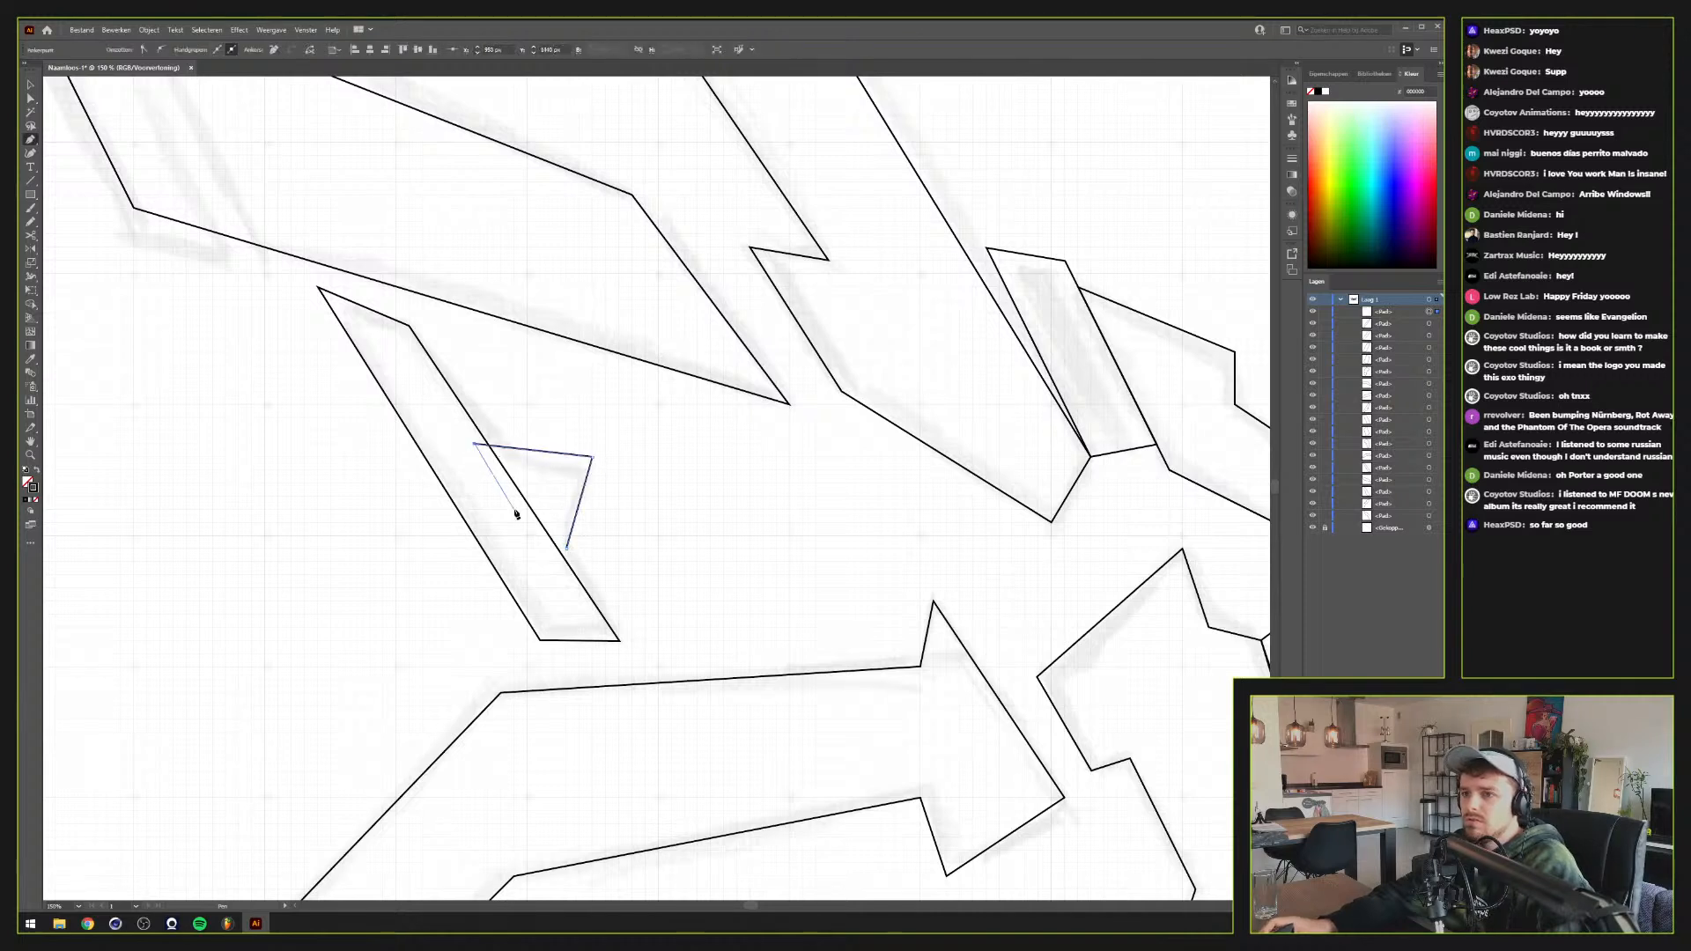
{"action": "left_click", "coordinate": [566, 587]}
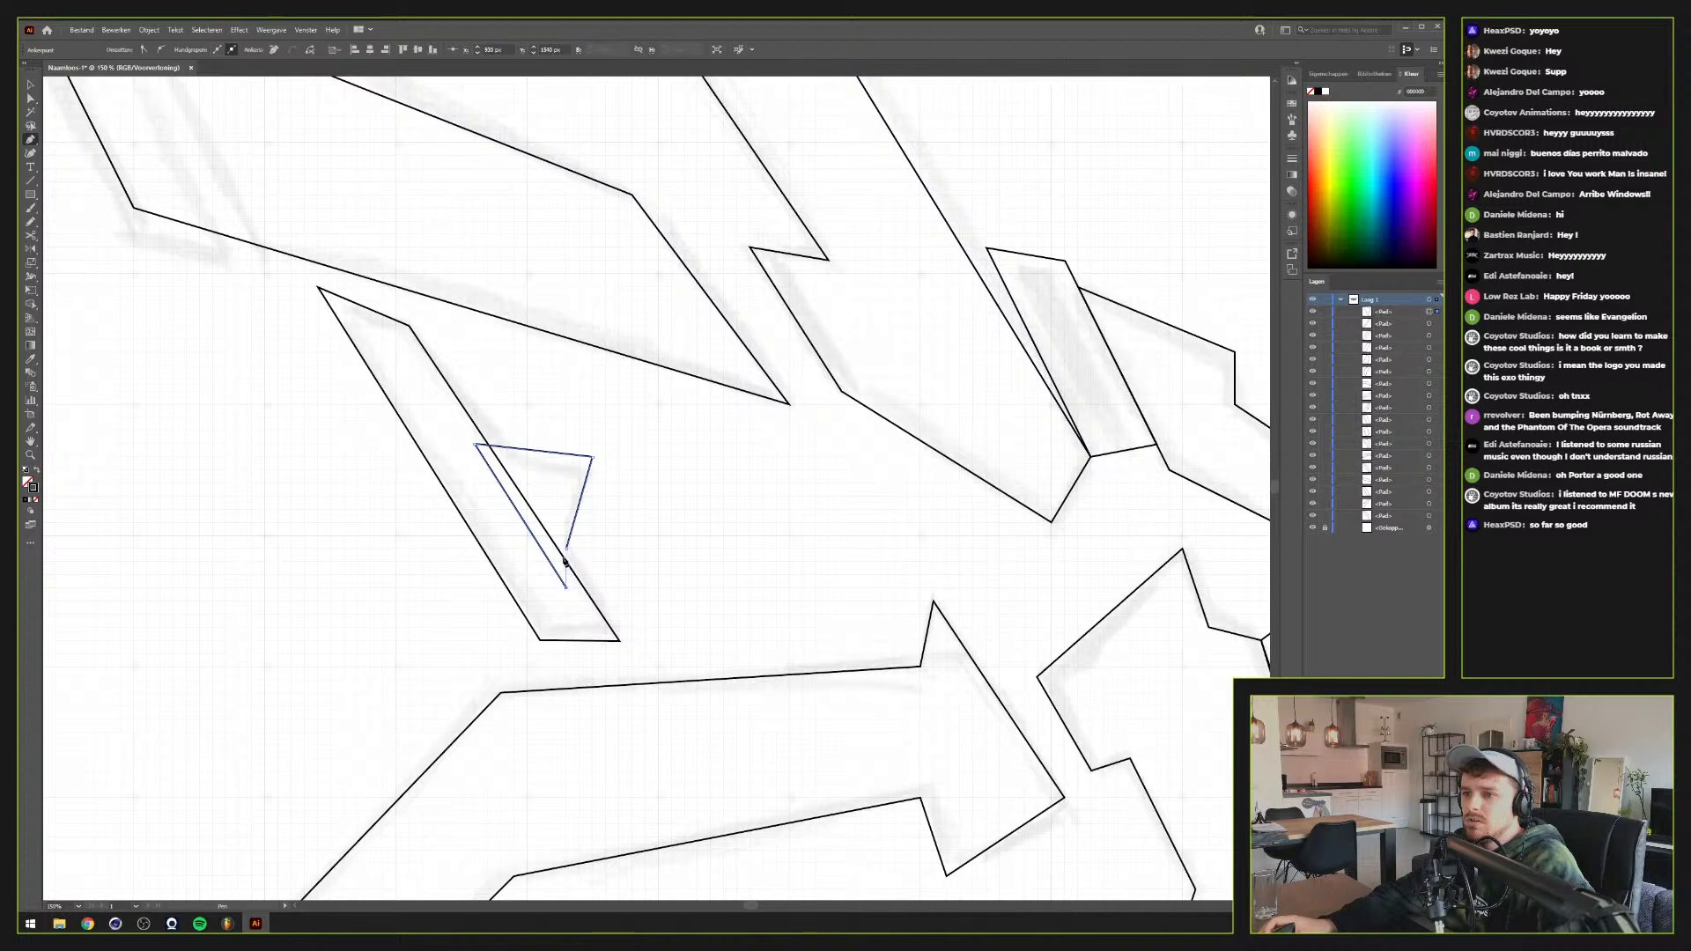
Shift the barb path's start point slightly down, join its two endpoints, and move the lowest corner up and outward to form a four-sided shape
{"action": "key", "text": "a"}
{"action": "left_click_drag", "start_coordinate": [566, 551], "coordinate": [559, 569]}
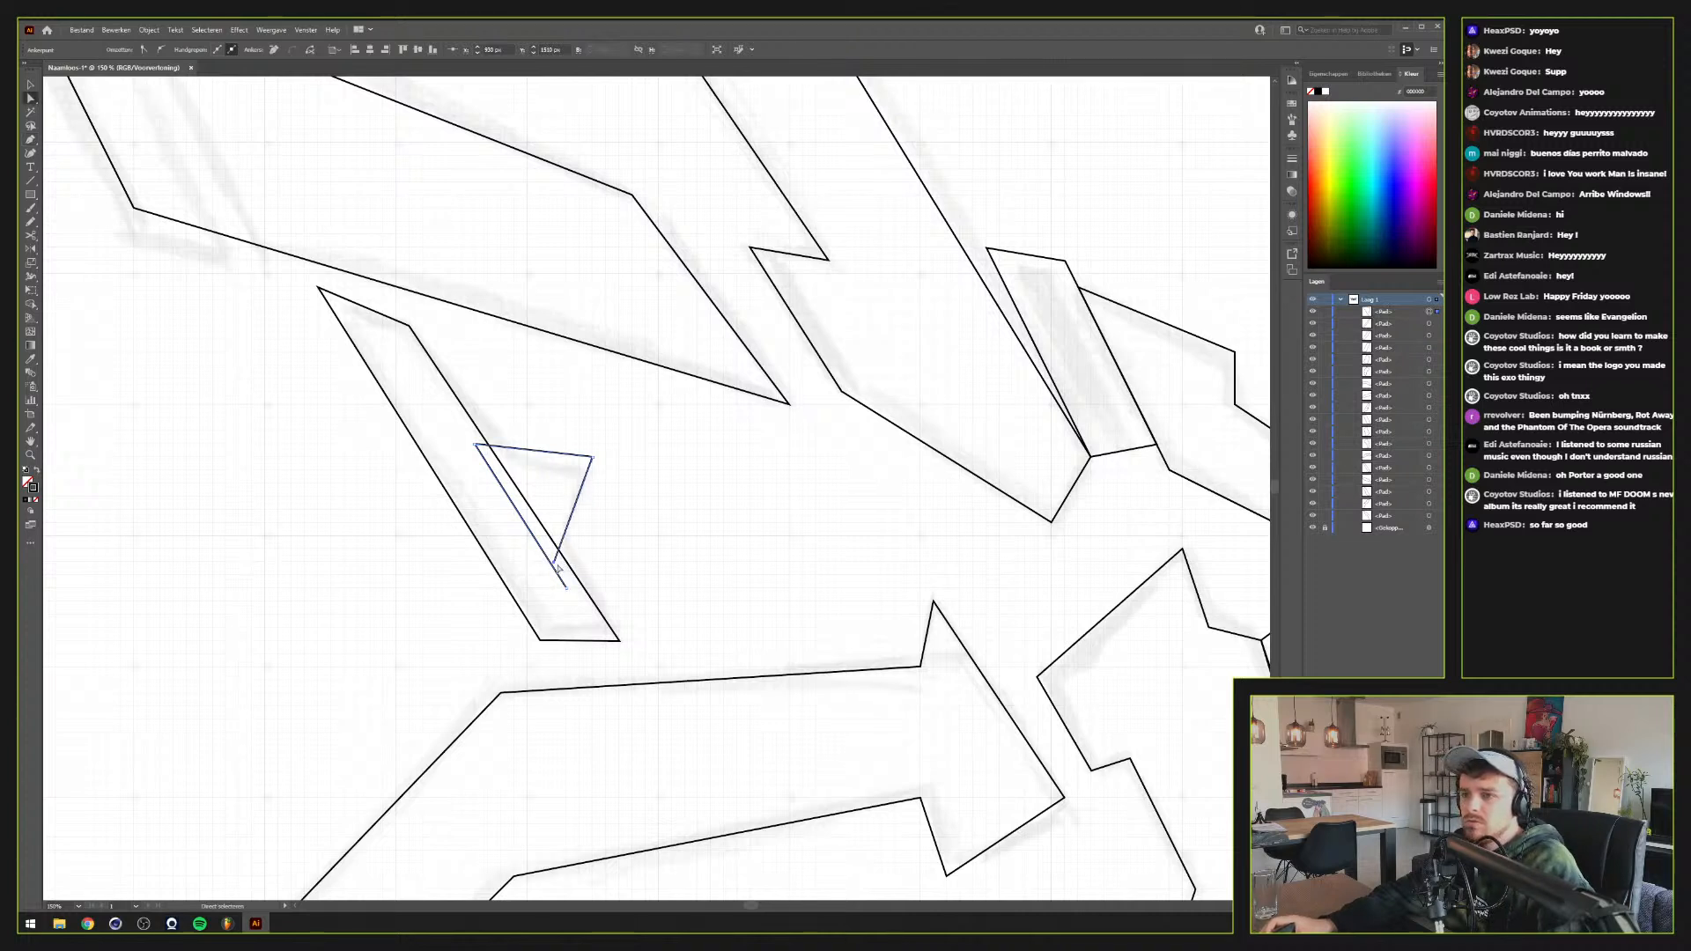
{"action": "left_click", "coordinate": [566, 588], "text": "shift"}
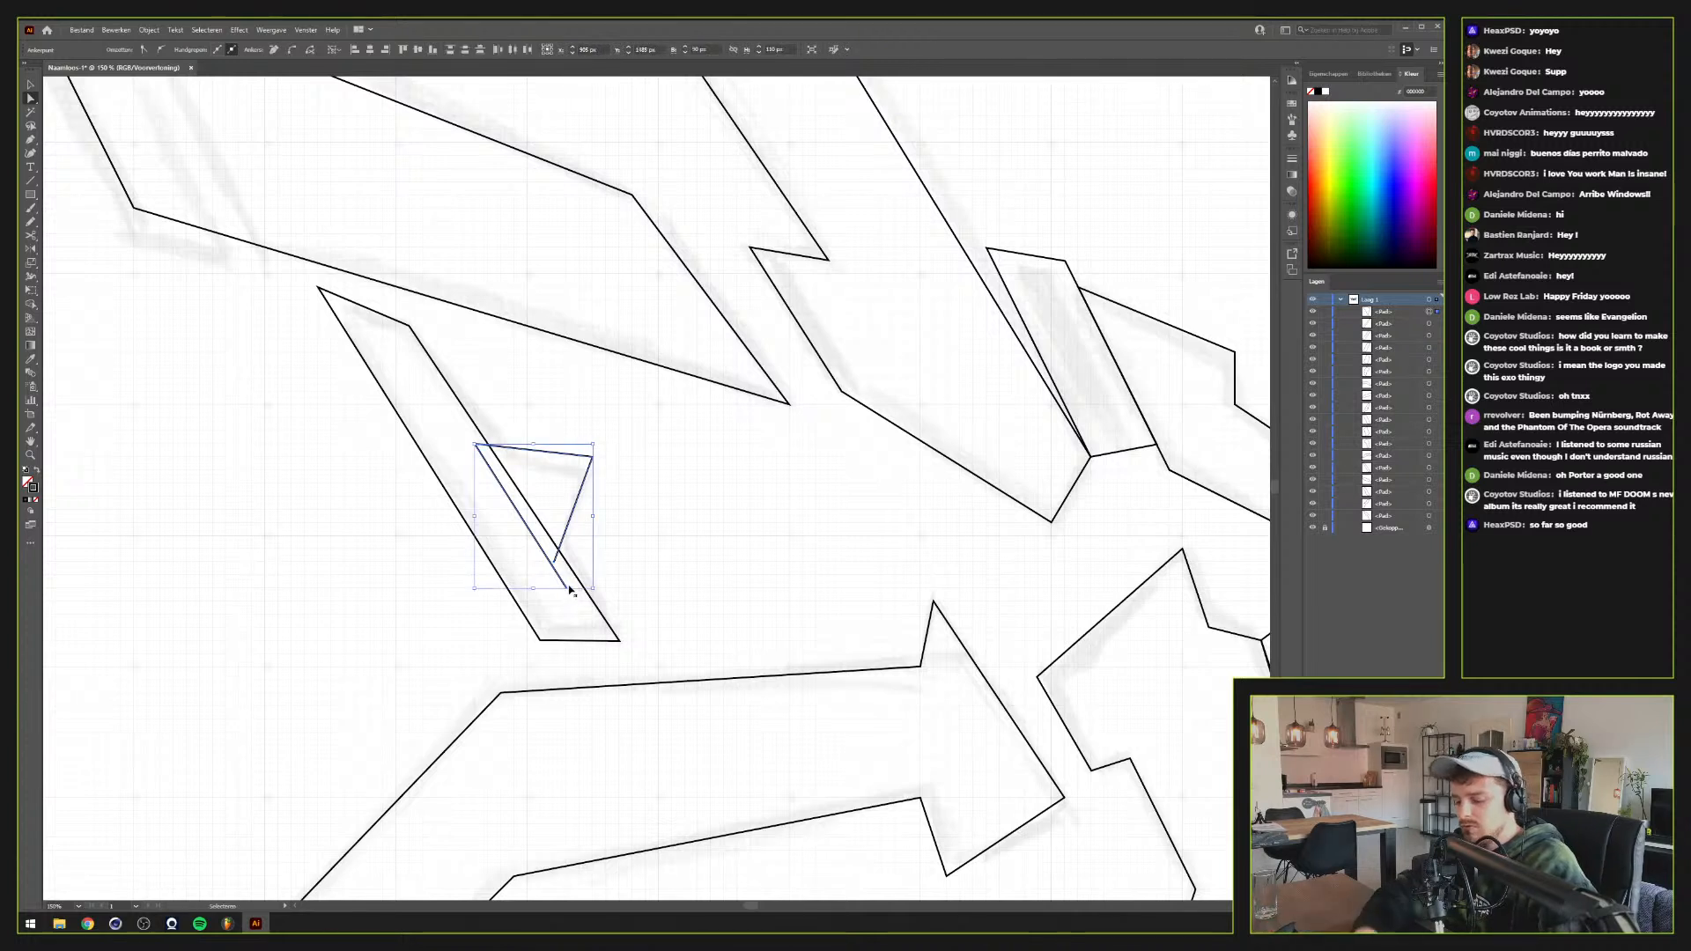
{"action": "key", "text": "ctrl+j"}
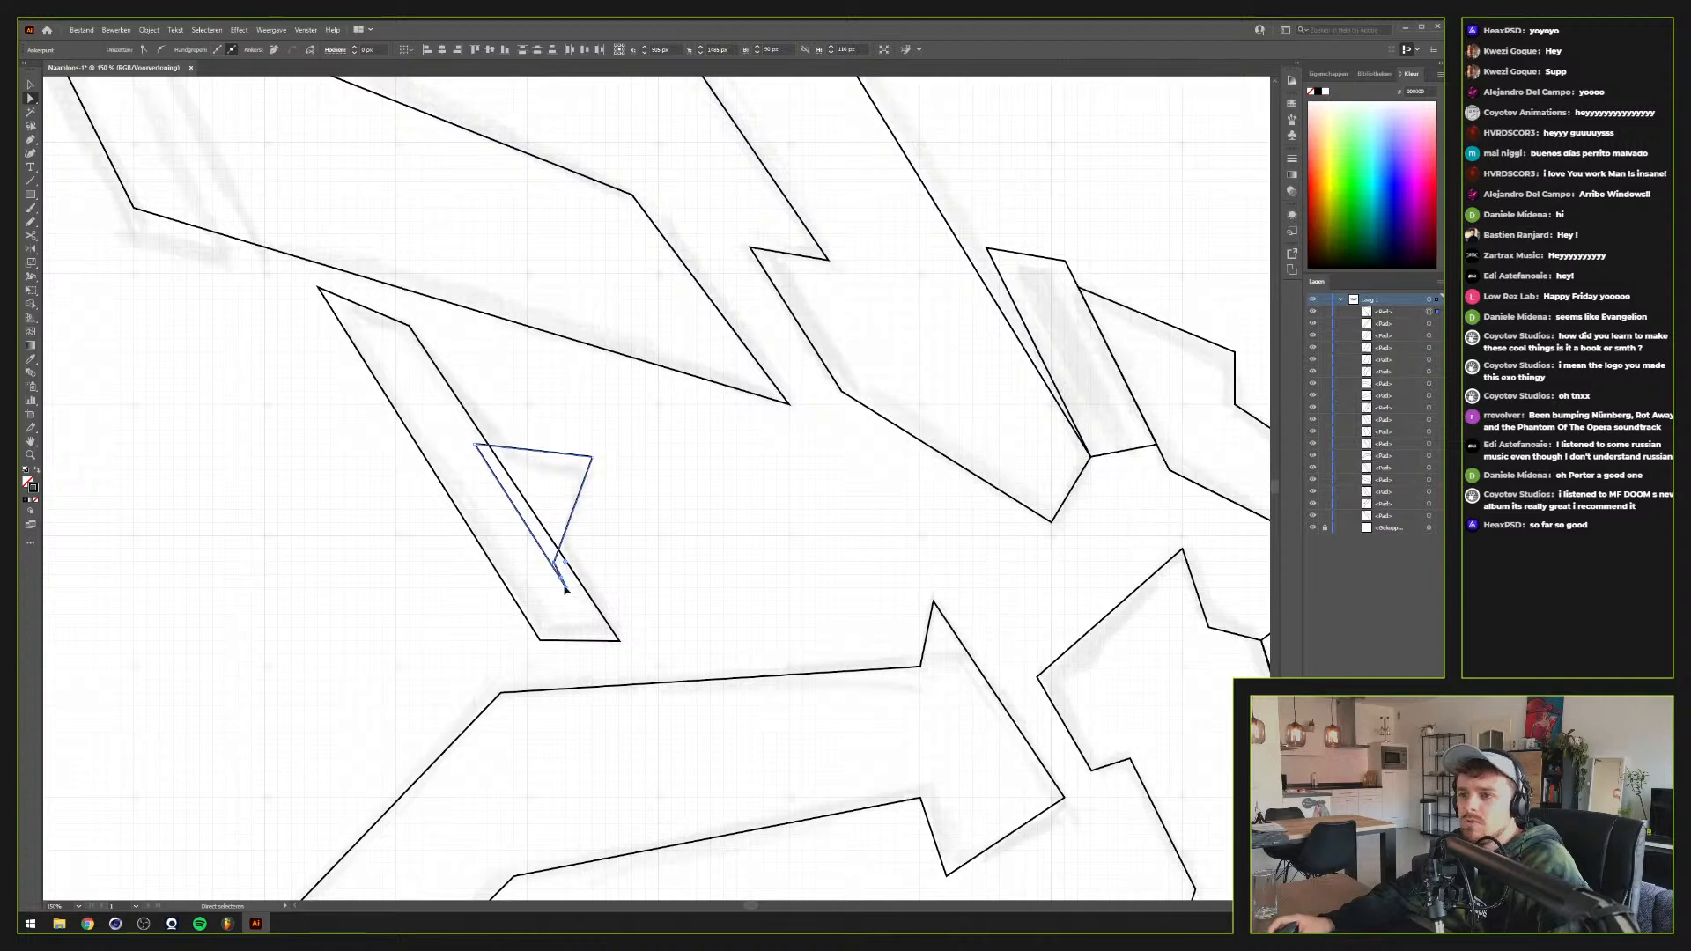
{"action": "left_click_drag", "start_coordinate": [567, 592], "coordinate": [513, 534]}
{"action": "key", "text": "ctrl+z"}
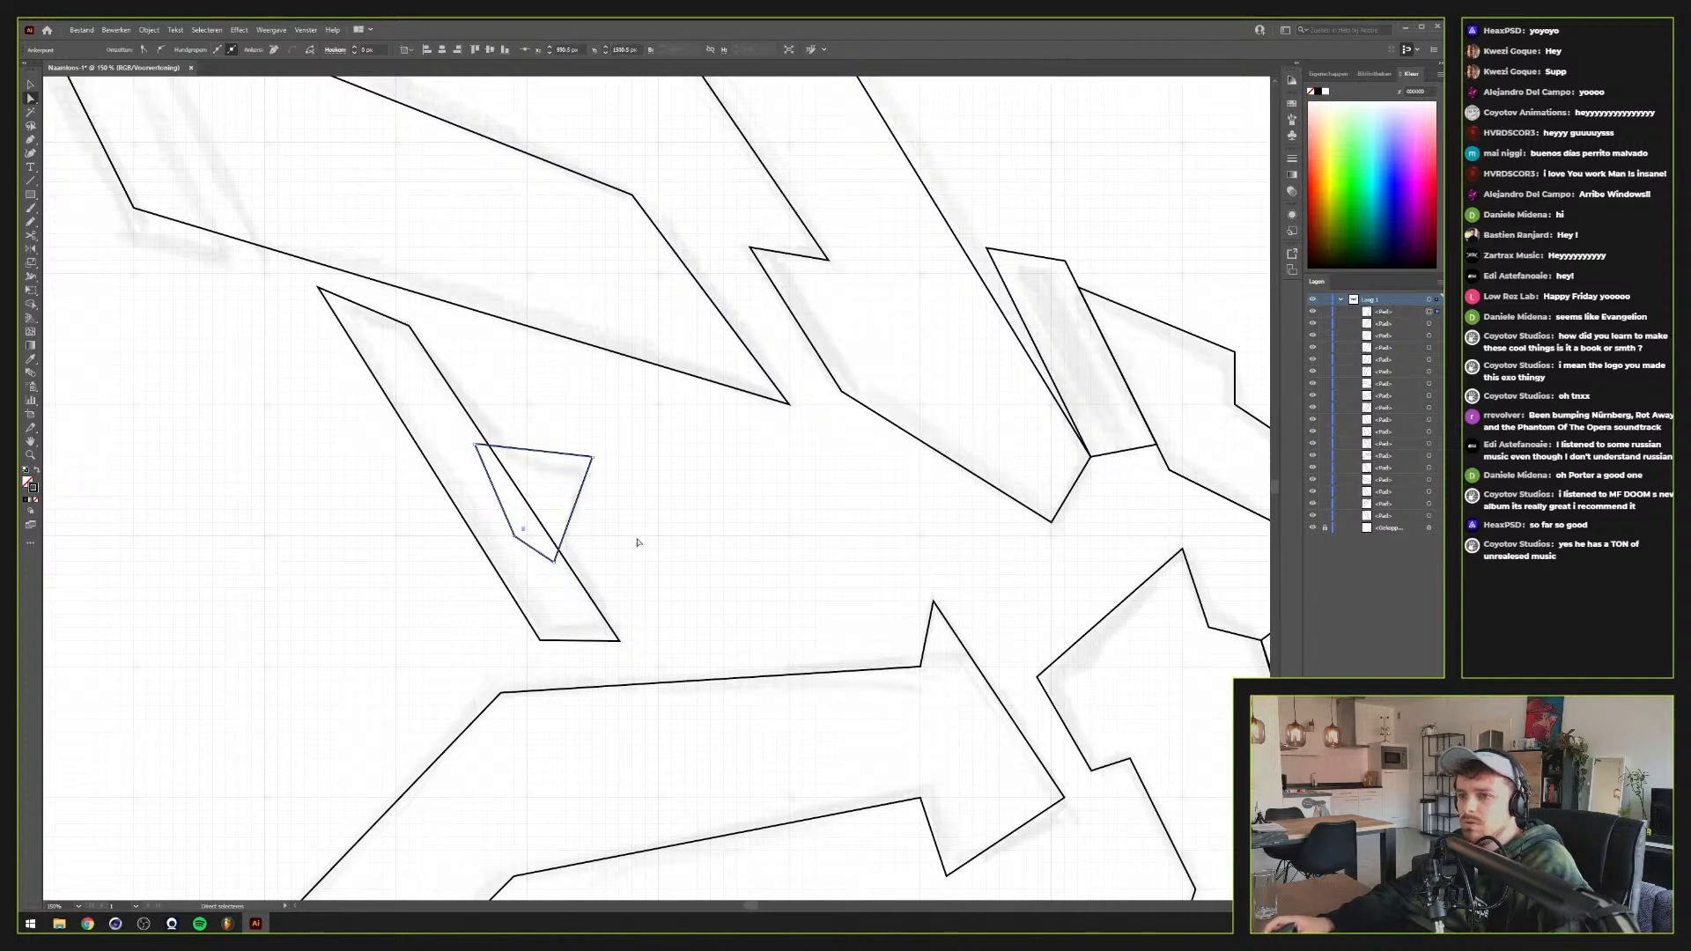
Examine the whole wing outline and its centre section against the faint sketch
{"action": "scroll", "coordinate": [676, 546], "scroll_direction": "down", "scroll_amount": 3}
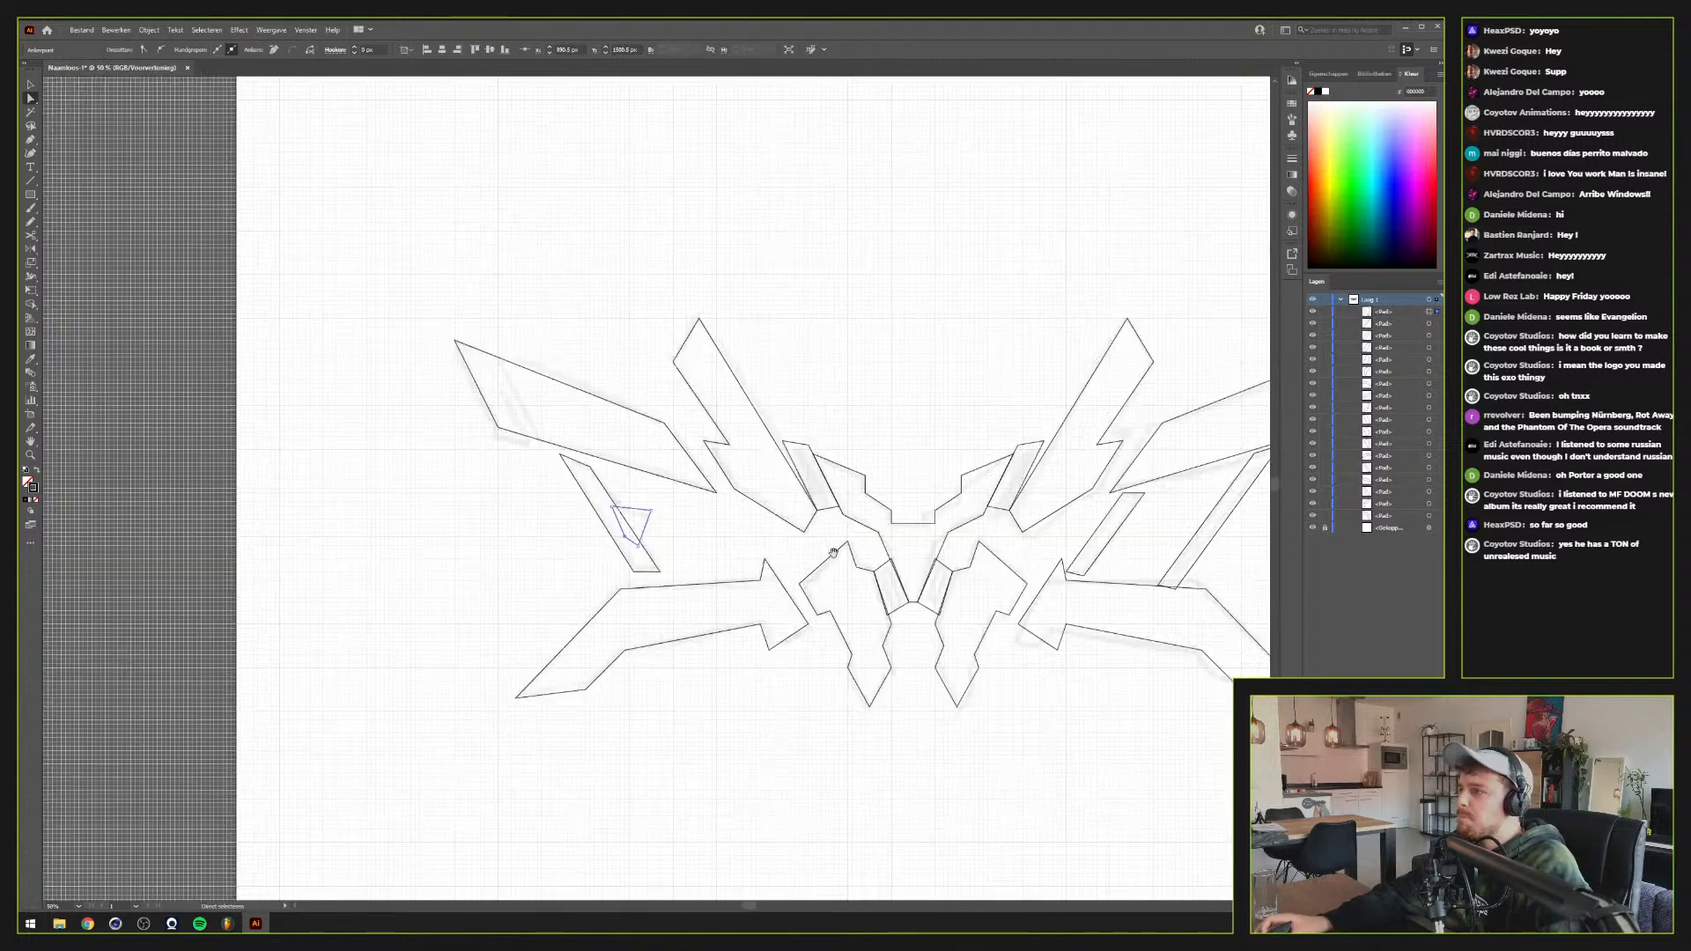
{"action": "left_click_drag", "start_coordinate": [879, 567], "coordinate": [697, 570]}
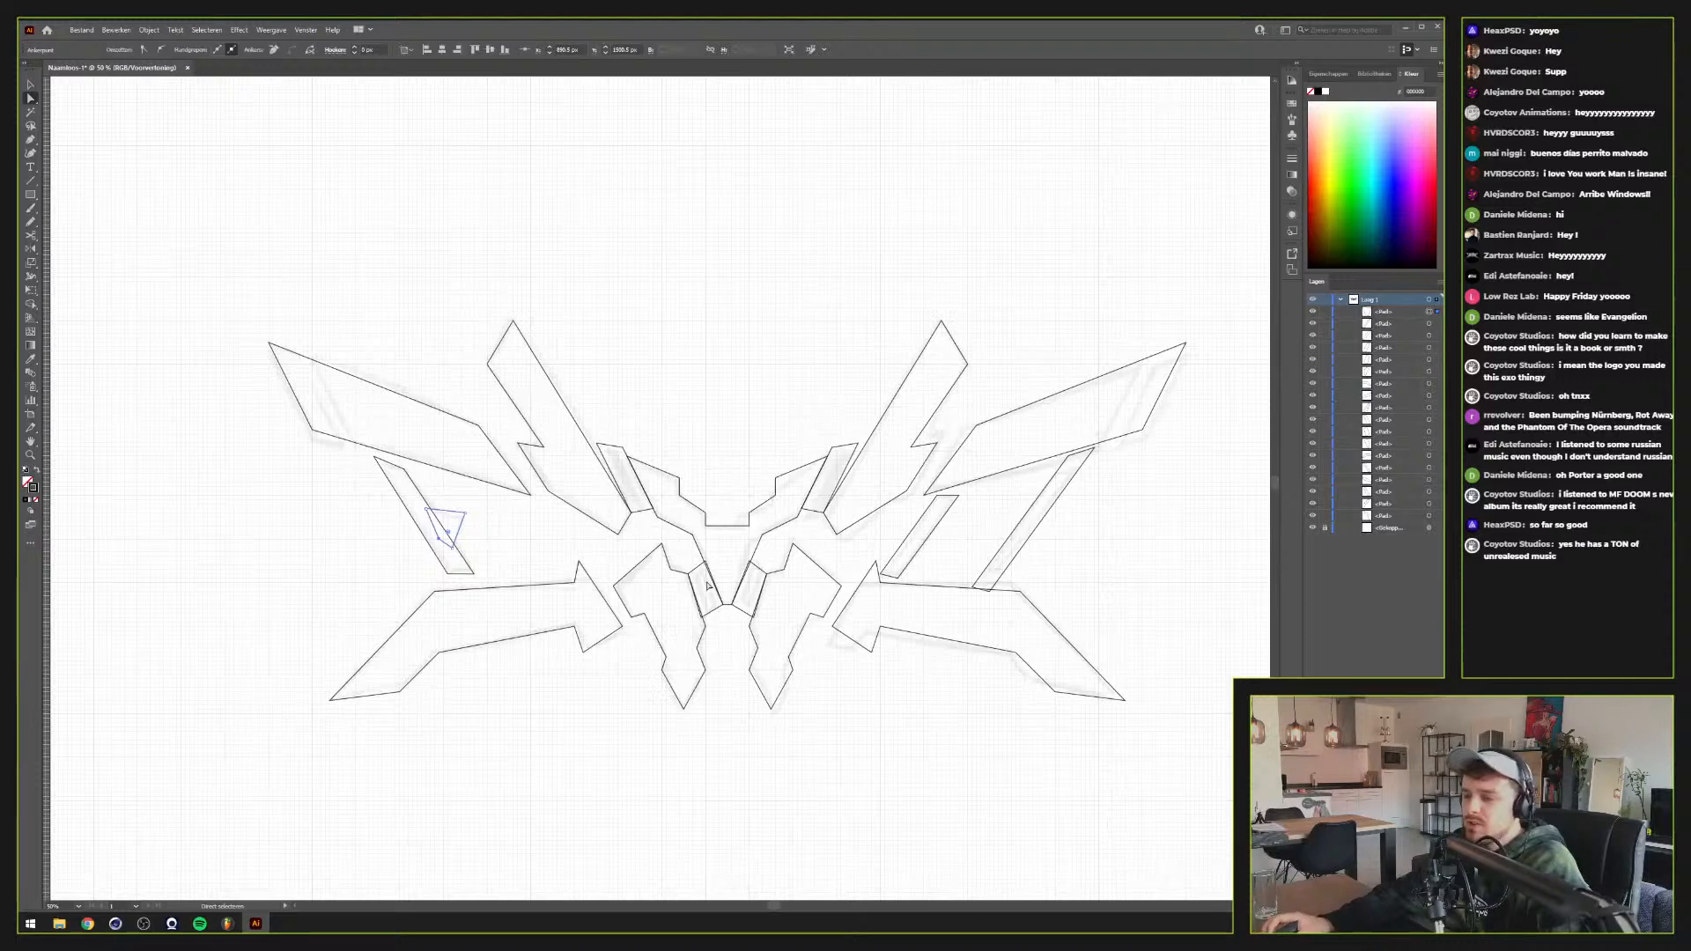
{"action": "scroll", "coordinate": [714, 579], "scroll_direction": "up", "scroll_amount": 4}
{"action": "scroll", "coordinate": [714, 578], "scroll_direction": "down", "scroll_amount": 2}
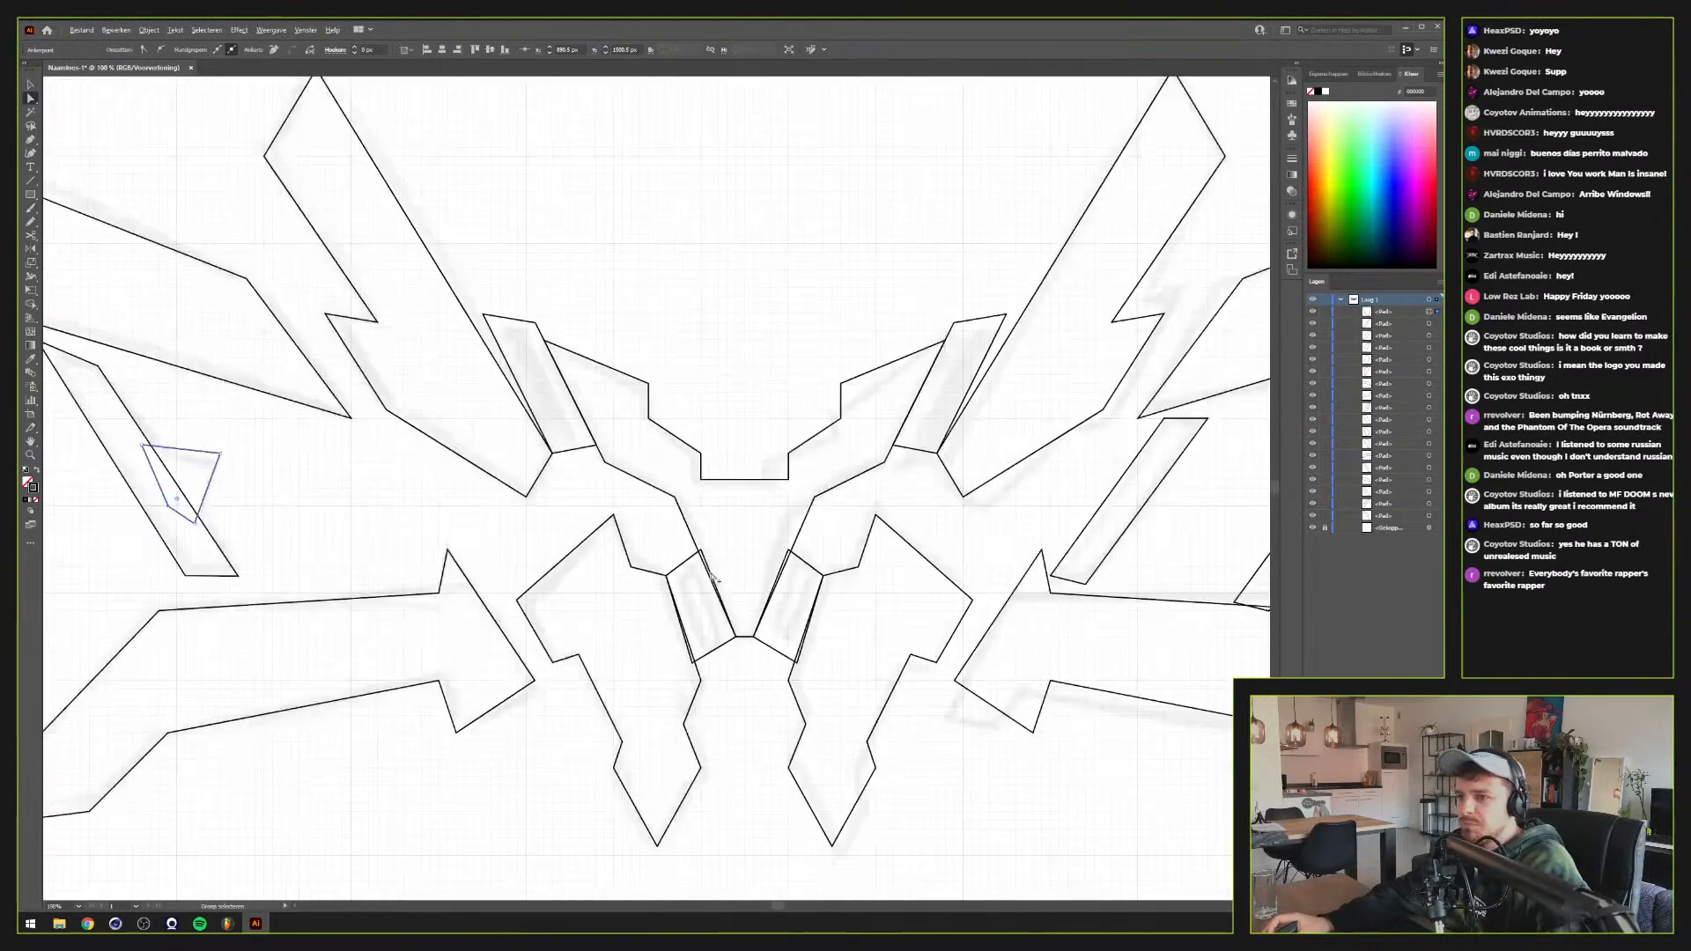
{"action": "scroll", "coordinate": [714, 579], "scroll_direction": "down", "scroll_amount": 4}
{"action": "scroll", "coordinate": [711, 574], "scroll_direction": "up", "scroll_amount": 2}
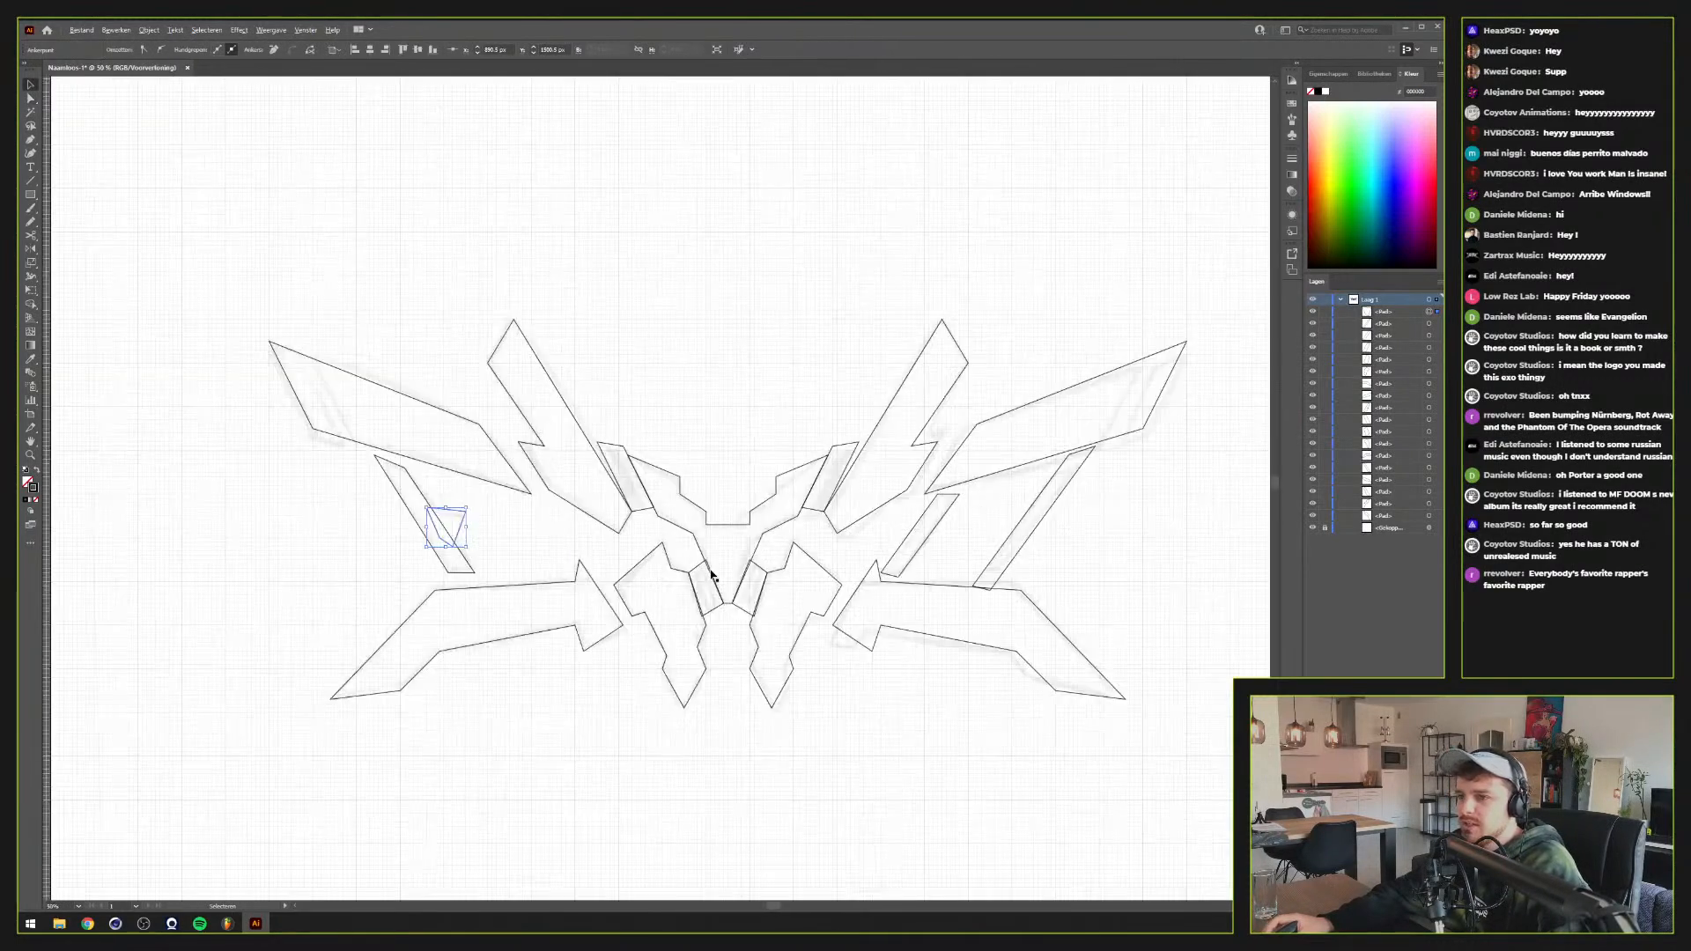
{"action": "mouse_move", "coordinate": [808, 568]}
{"action": "left_mouse_down"}
{"action": "mouse_move", "coordinate": [662, 610]}
{"action": "mouse_move", "coordinate": [810, 573]}
{"action": "left_mouse_up"}
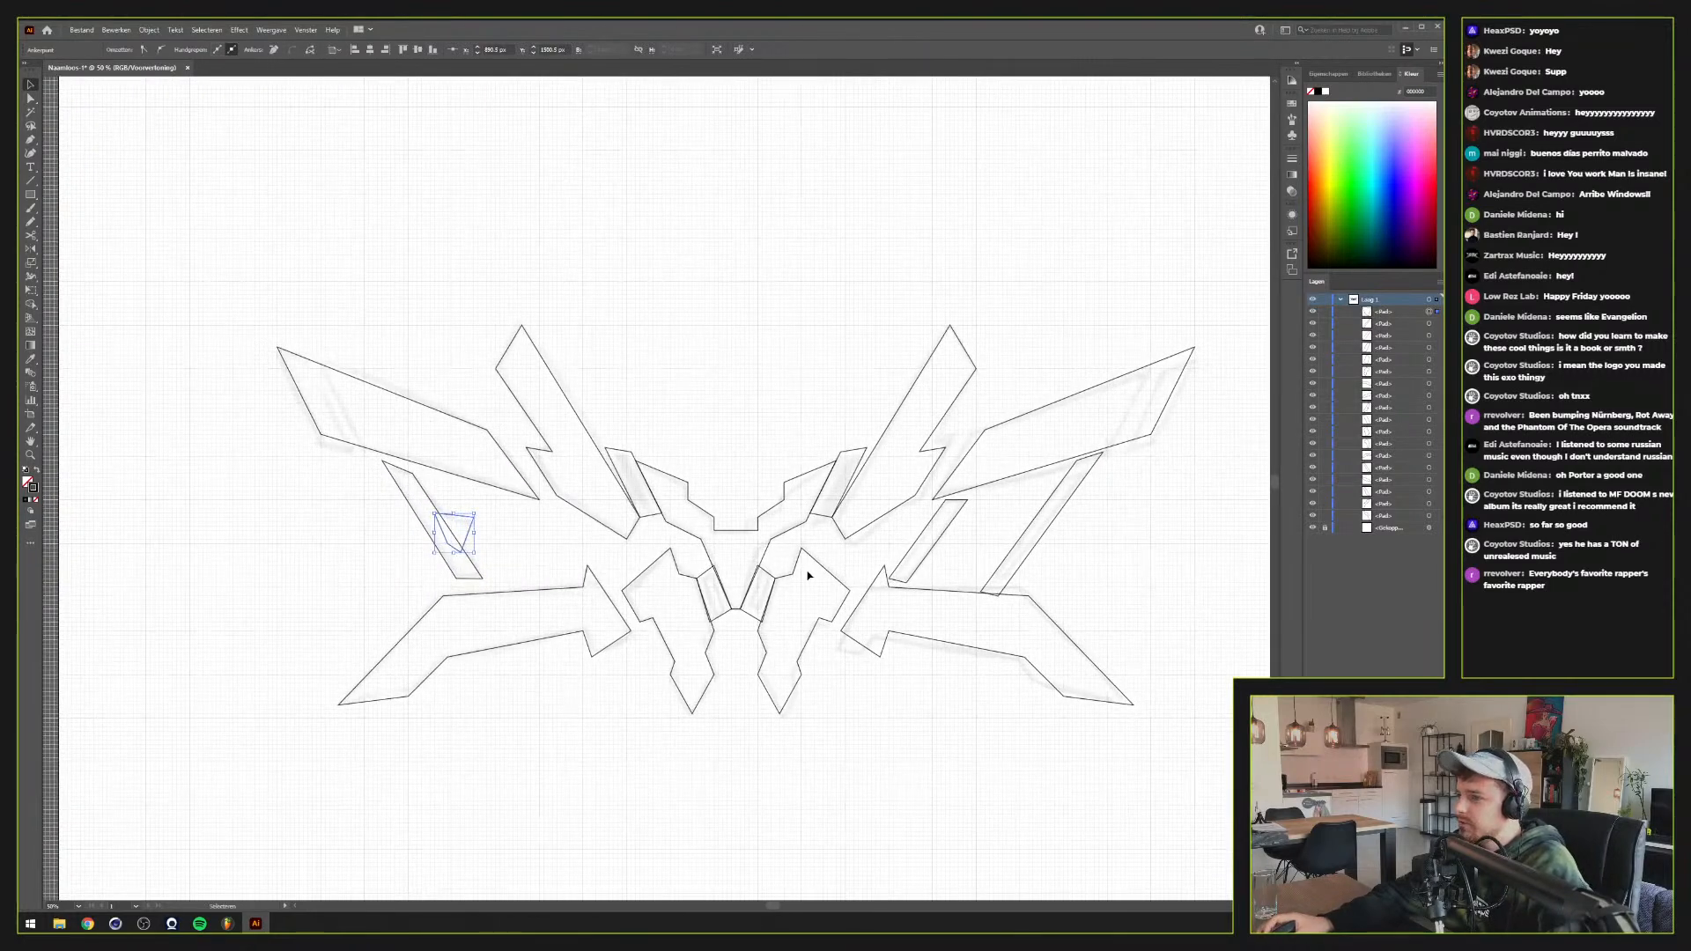
{"action": "scroll", "coordinate": [471, 599], "scroll_direction": "up", "scroll_amount": 1}
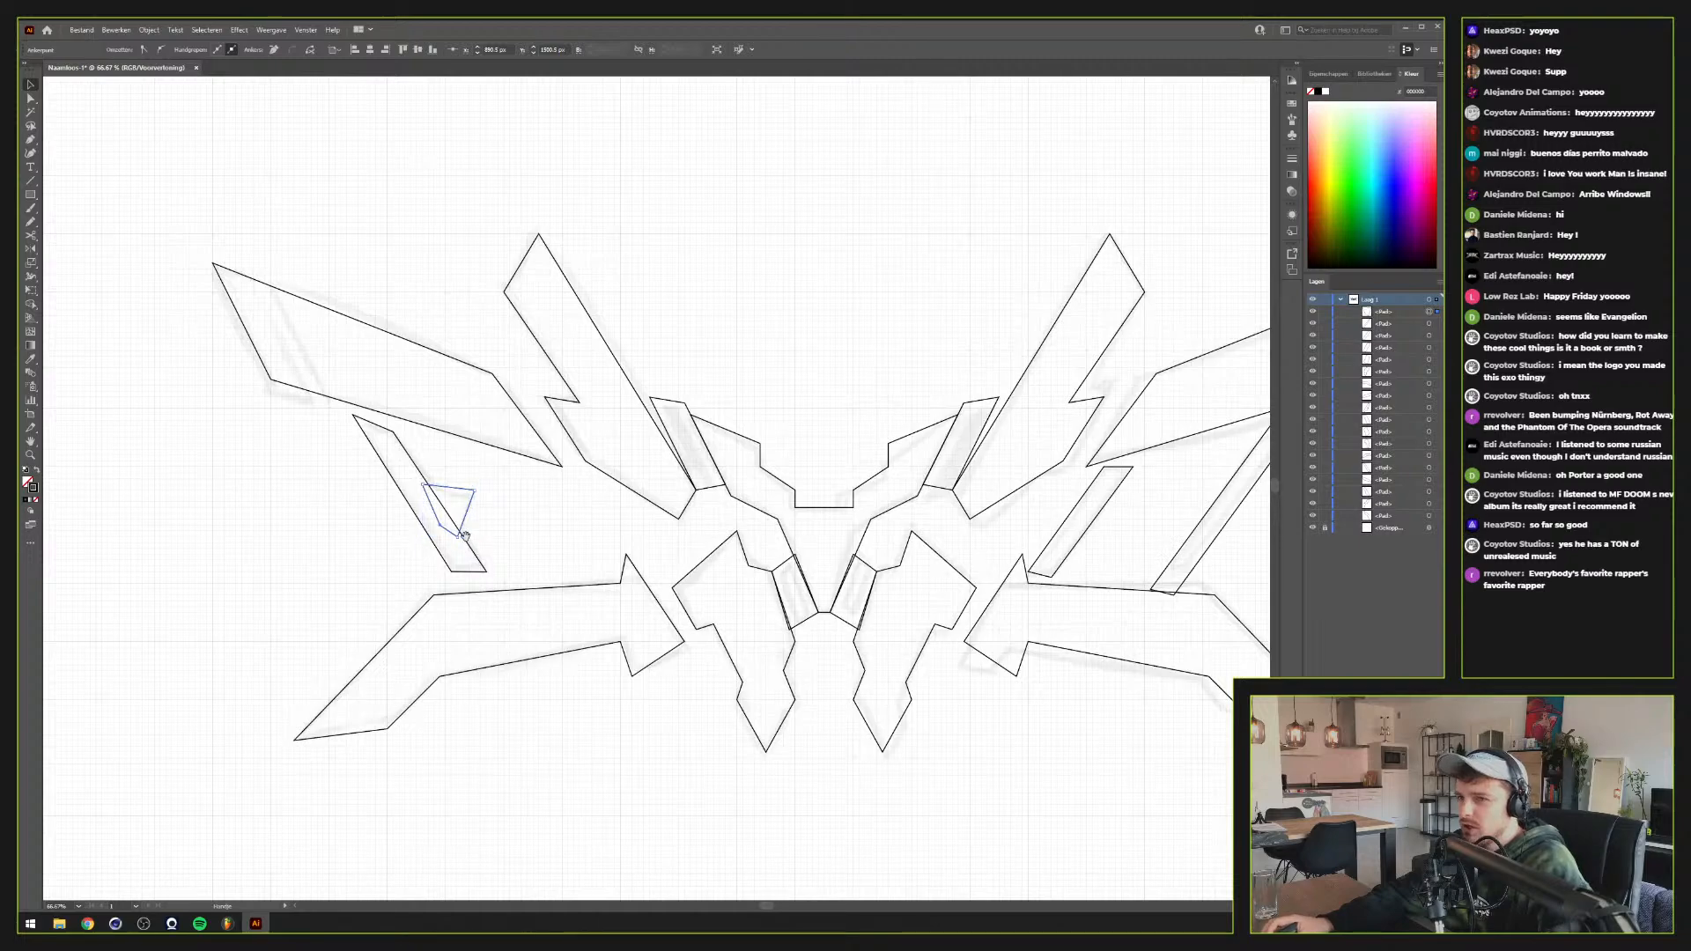
Build a long thin slanted strip from above the left wing's long upper feather to the lower end of the existing slanted strip, and deselect it
{"action": "left_click_drag", "start_coordinate": [472, 599], "coordinate": [577, 614]}
{"action": "scroll", "coordinate": [576, 613], "scroll_direction": "up", "scroll_amount": 3}
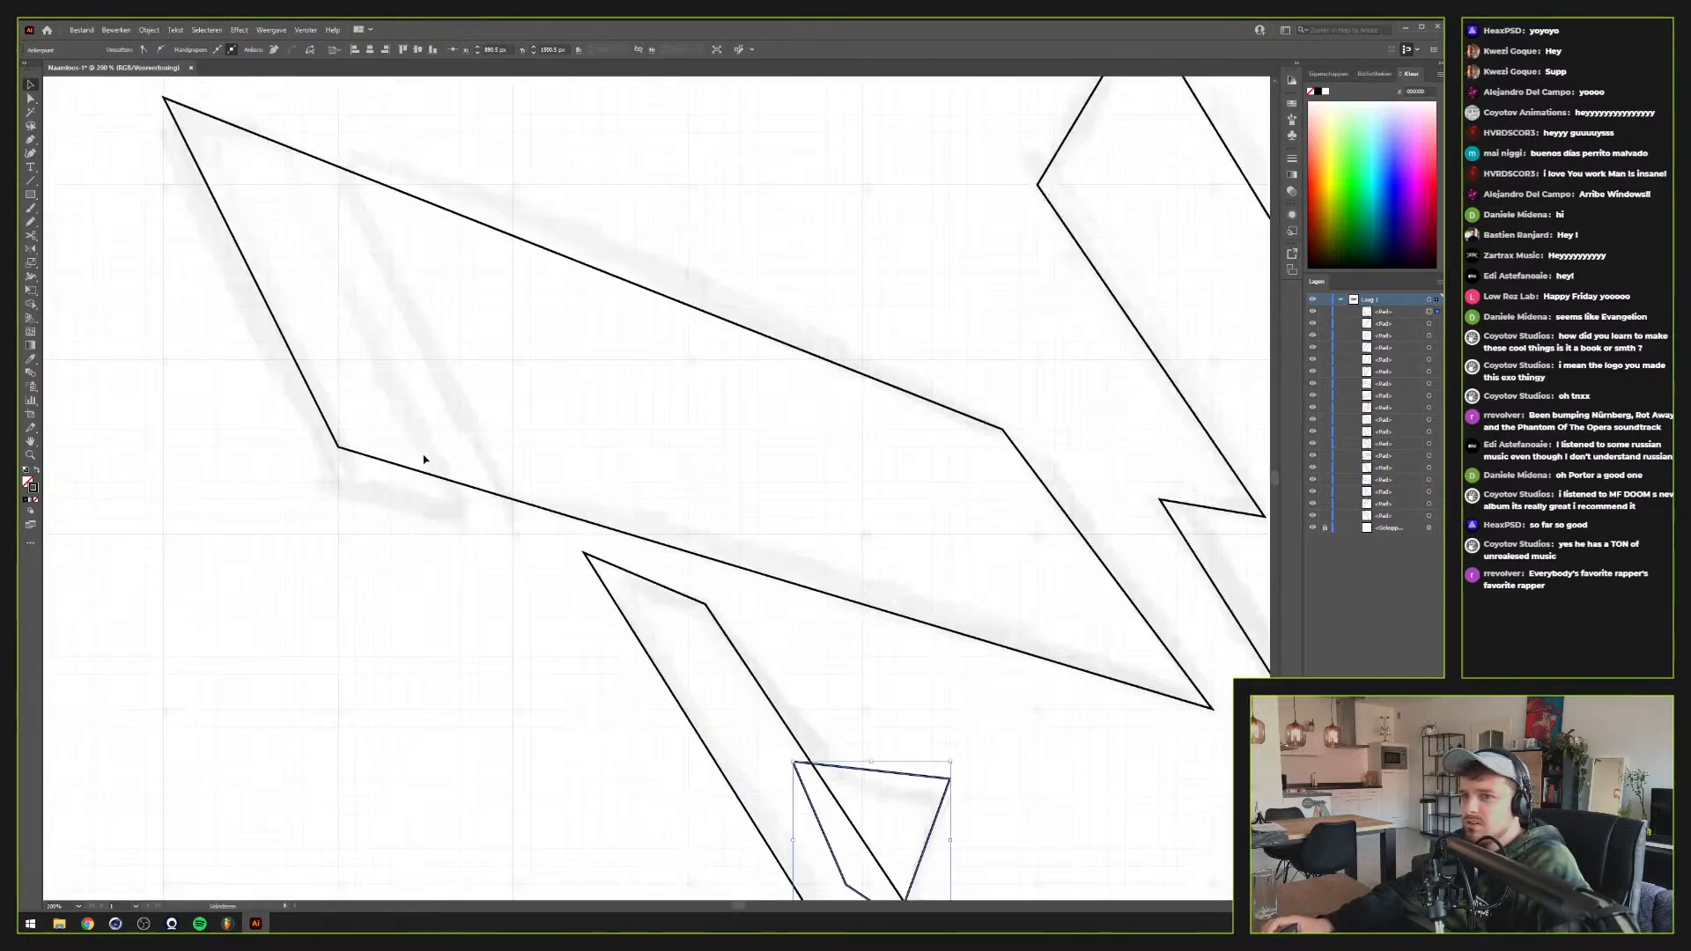
{"action": "scroll", "coordinate": [551, 569], "scroll_direction": "down", "scroll_amount": 2}
{"action": "key", "text": "m"}
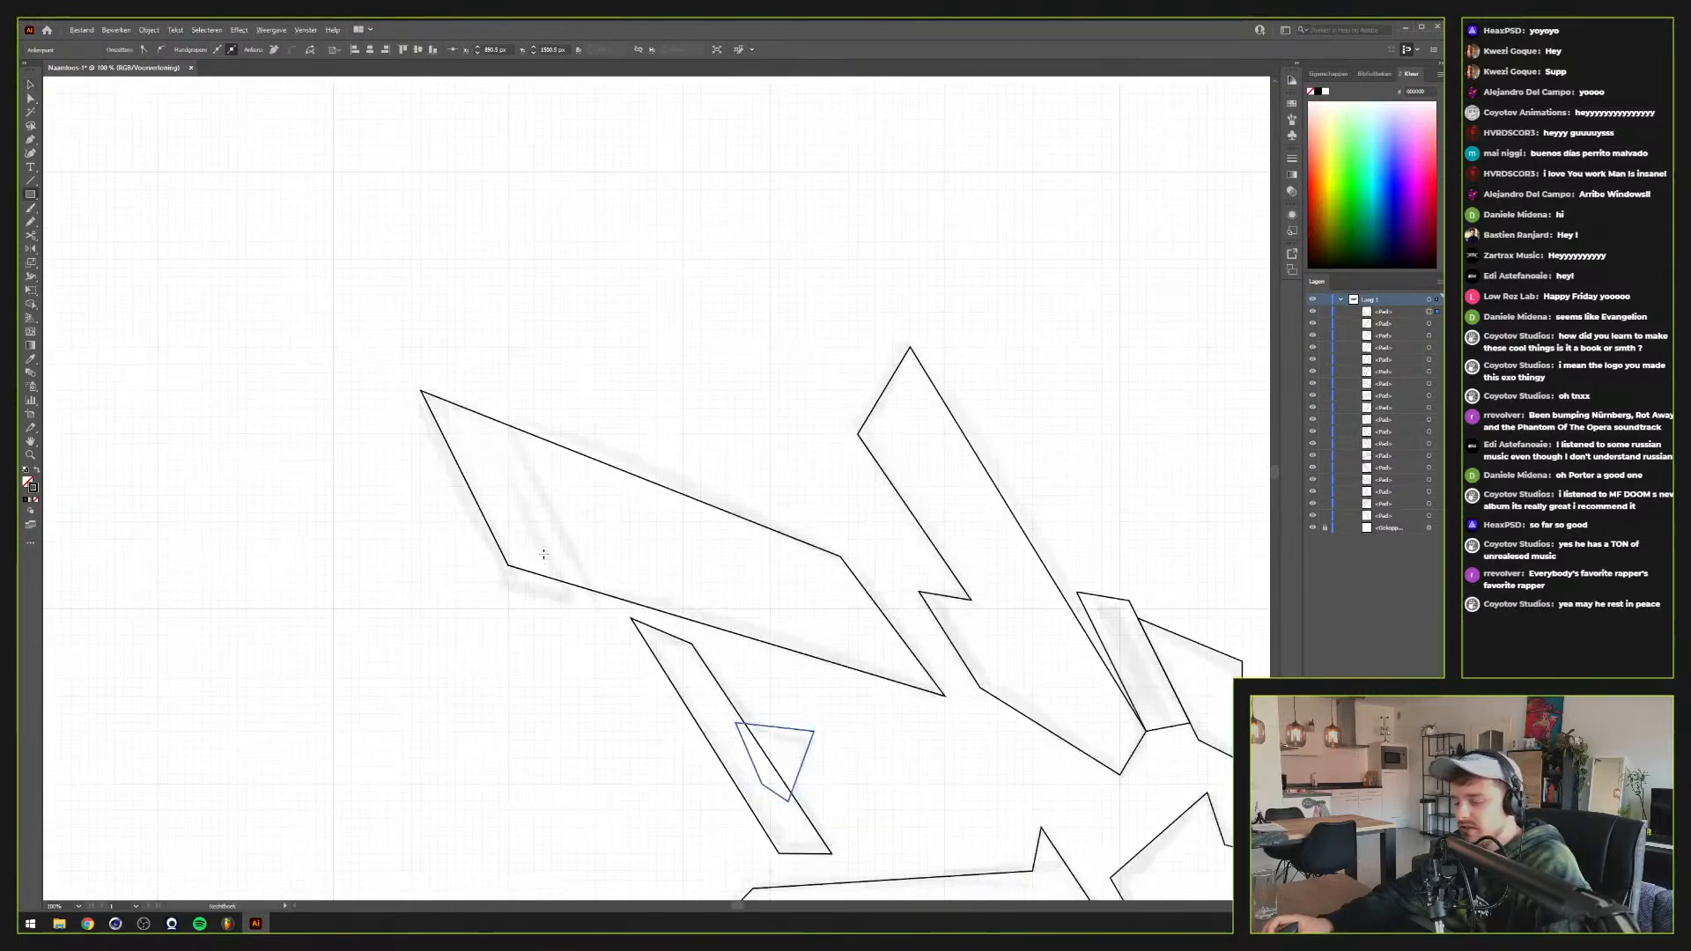
{"action": "mouse_move", "coordinate": [455, 346]}
{"action": "left_mouse_down"}
{"action": "mouse_move", "coordinate": [482, 373]}
{"action": "mouse_move", "coordinate": [465, 680]}
{"action": "mouse_move", "coordinate": [627, 683]}
{"action": "mouse_move", "coordinate": [692, 780]}
{"action": "mouse_move", "coordinate": [774, 852]}
{"action": "left_mouse_up"}
{"action": "key", "text": "e"}
{"action": "key", "text": "a"}
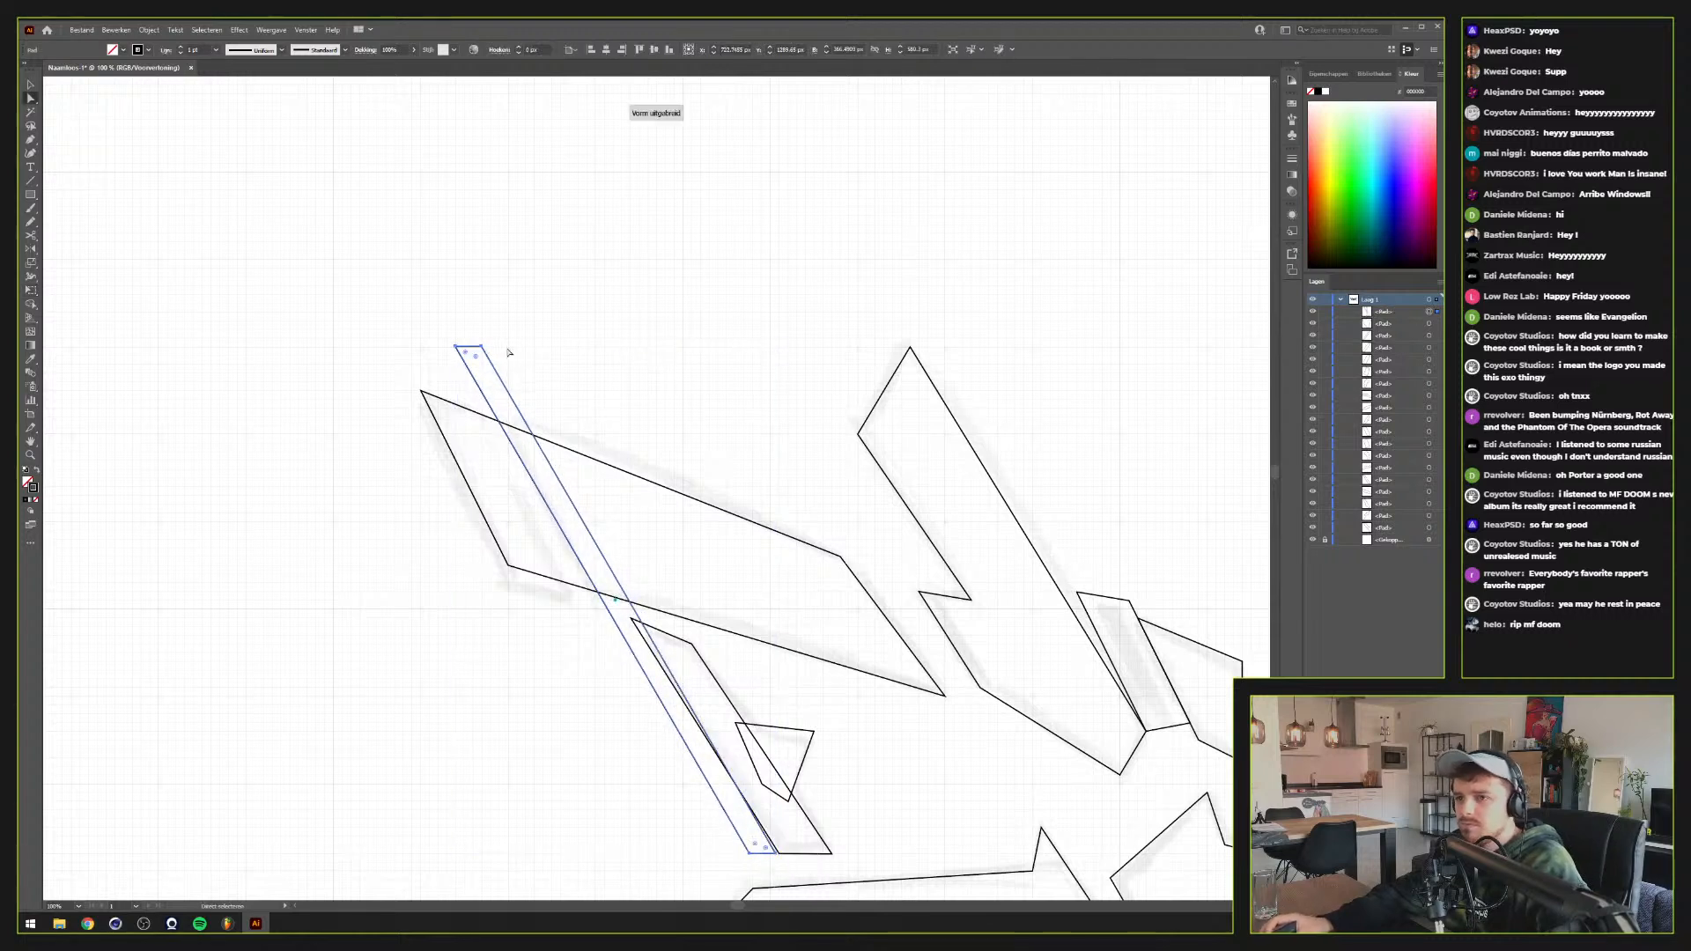
{"action": "key", "text": "e"}
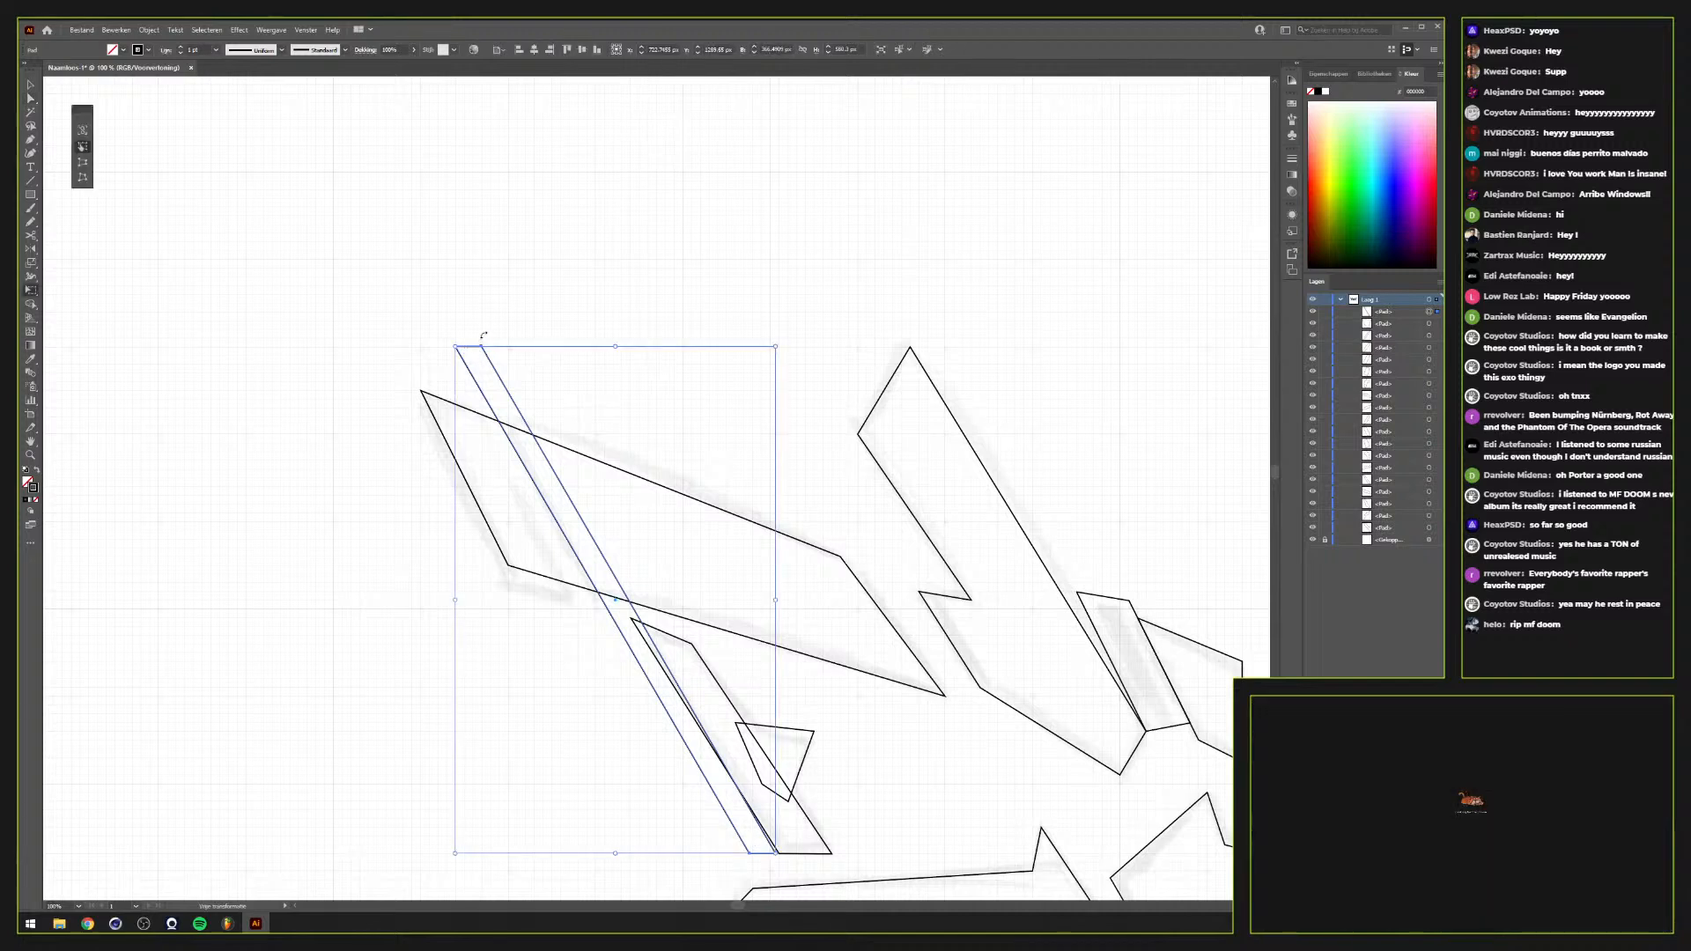
{"action": "key", "text": "v"}
{"action": "left_click", "coordinate": [491, 344]}
{"action": "key", "text": "a"}
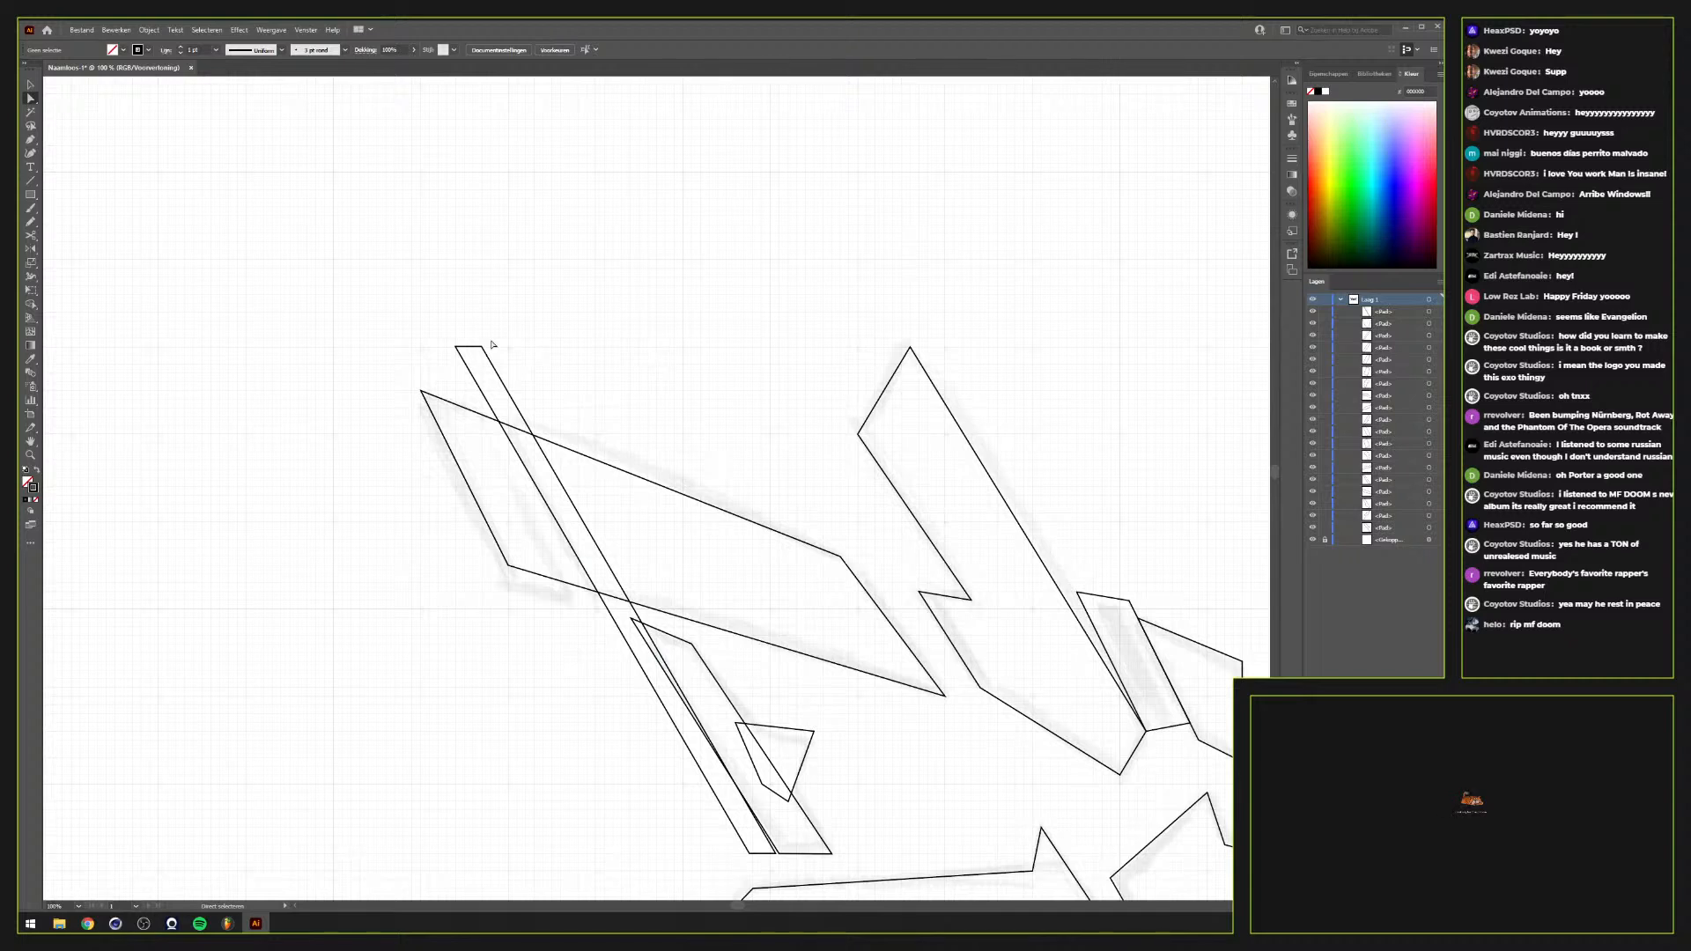
Shorten the thin strip by moving its two upper corners inside the outer part of the left wing's long upper feather
{"action": "left_click", "coordinate": [482, 349]}
{"action": "left_click_drag", "start_coordinate": [482, 348], "coordinate": [535, 461]}
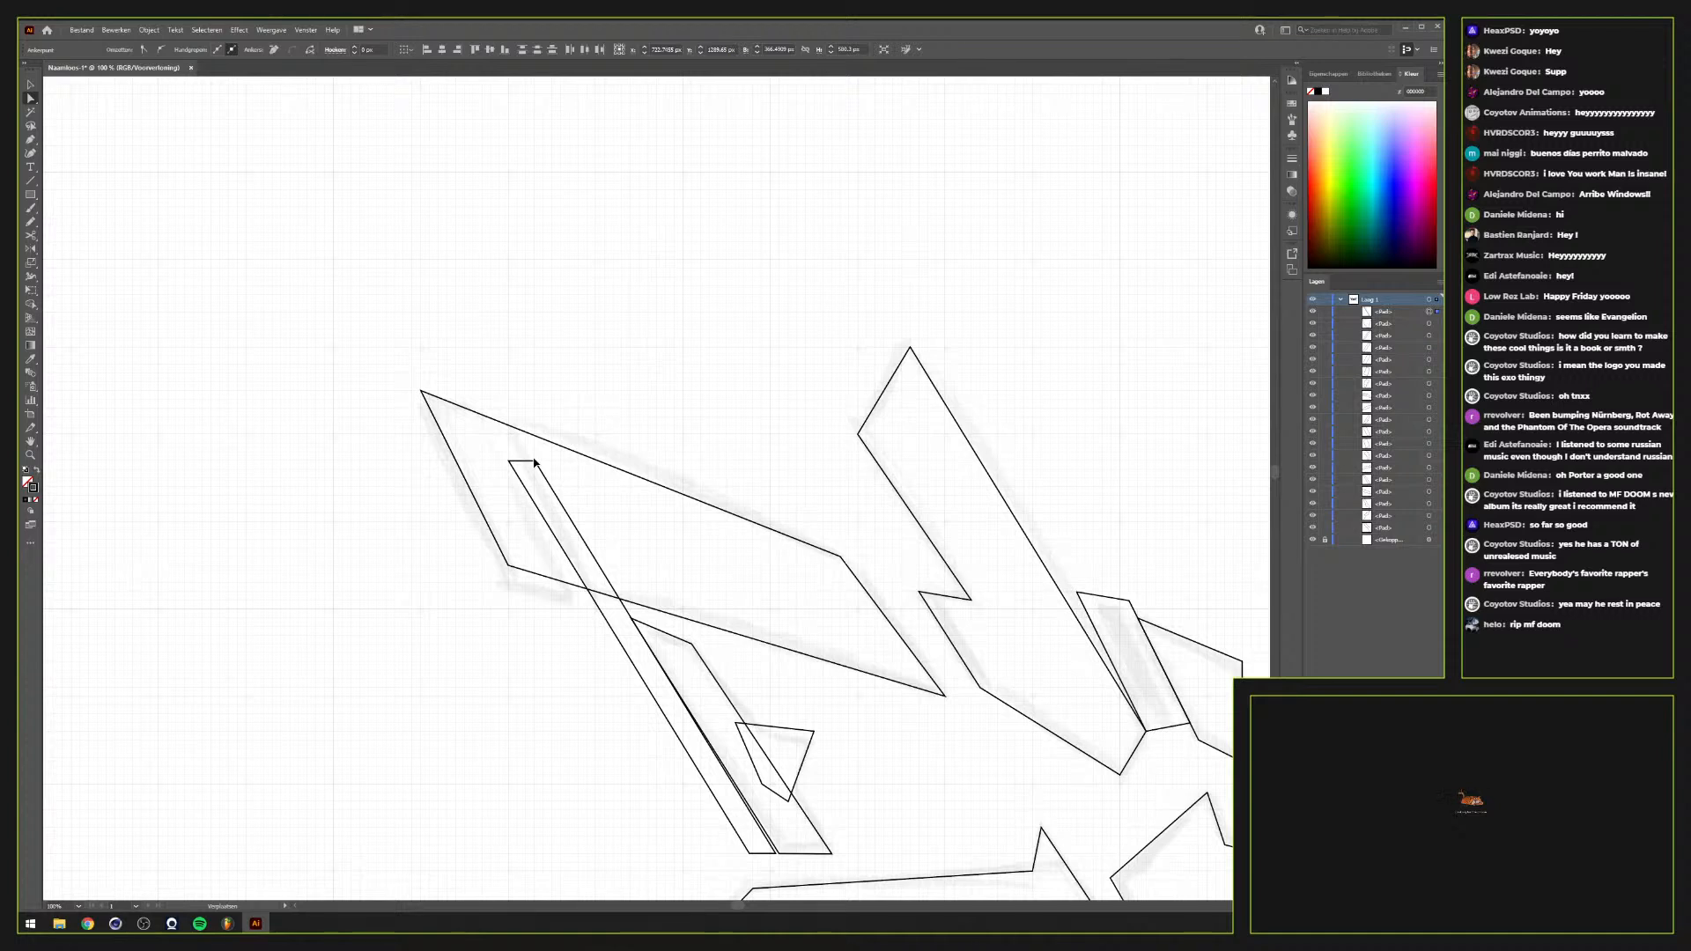
{"action": "left_click_drag", "start_coordinate": [535, 461], "coordinate": [511, 456]}
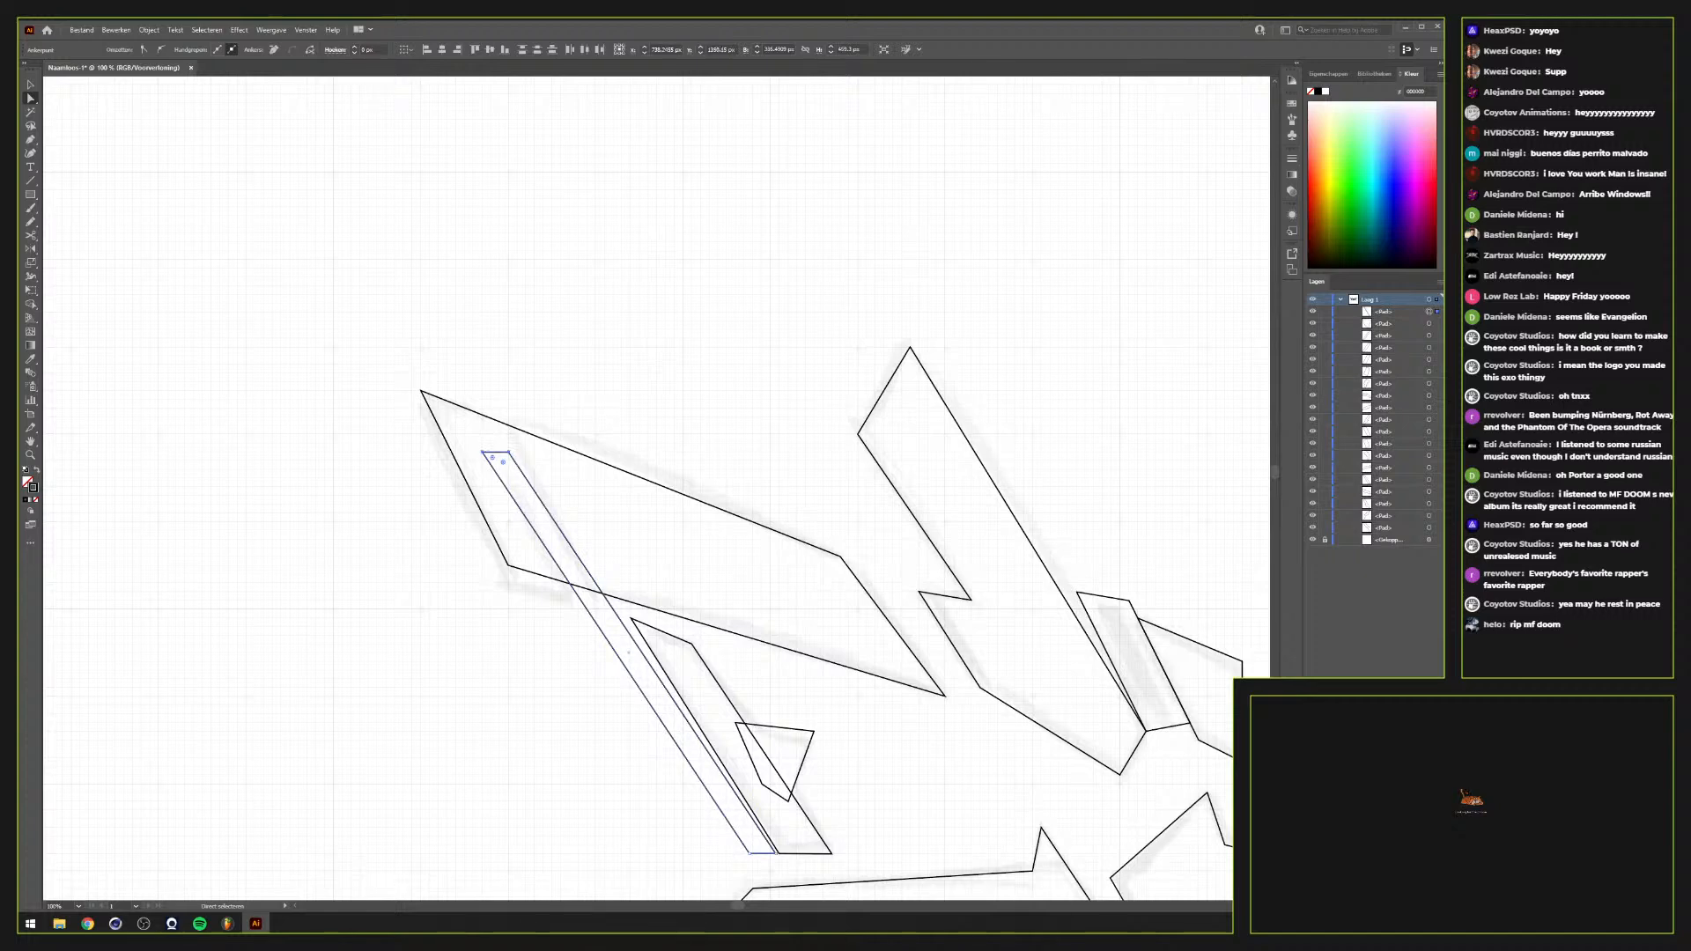
Move the thin strip's two lower corners together until they meet the older slanted strip's lower outer corner, and deselect the strip
{"action": "scroll", "coordinate": [698, 698], "scroll_direction": "up", "scroll_amount": 2}
{"action": "left_click_drag", "start_coordinate": [699, 702], "coordinate": [529, 291]}
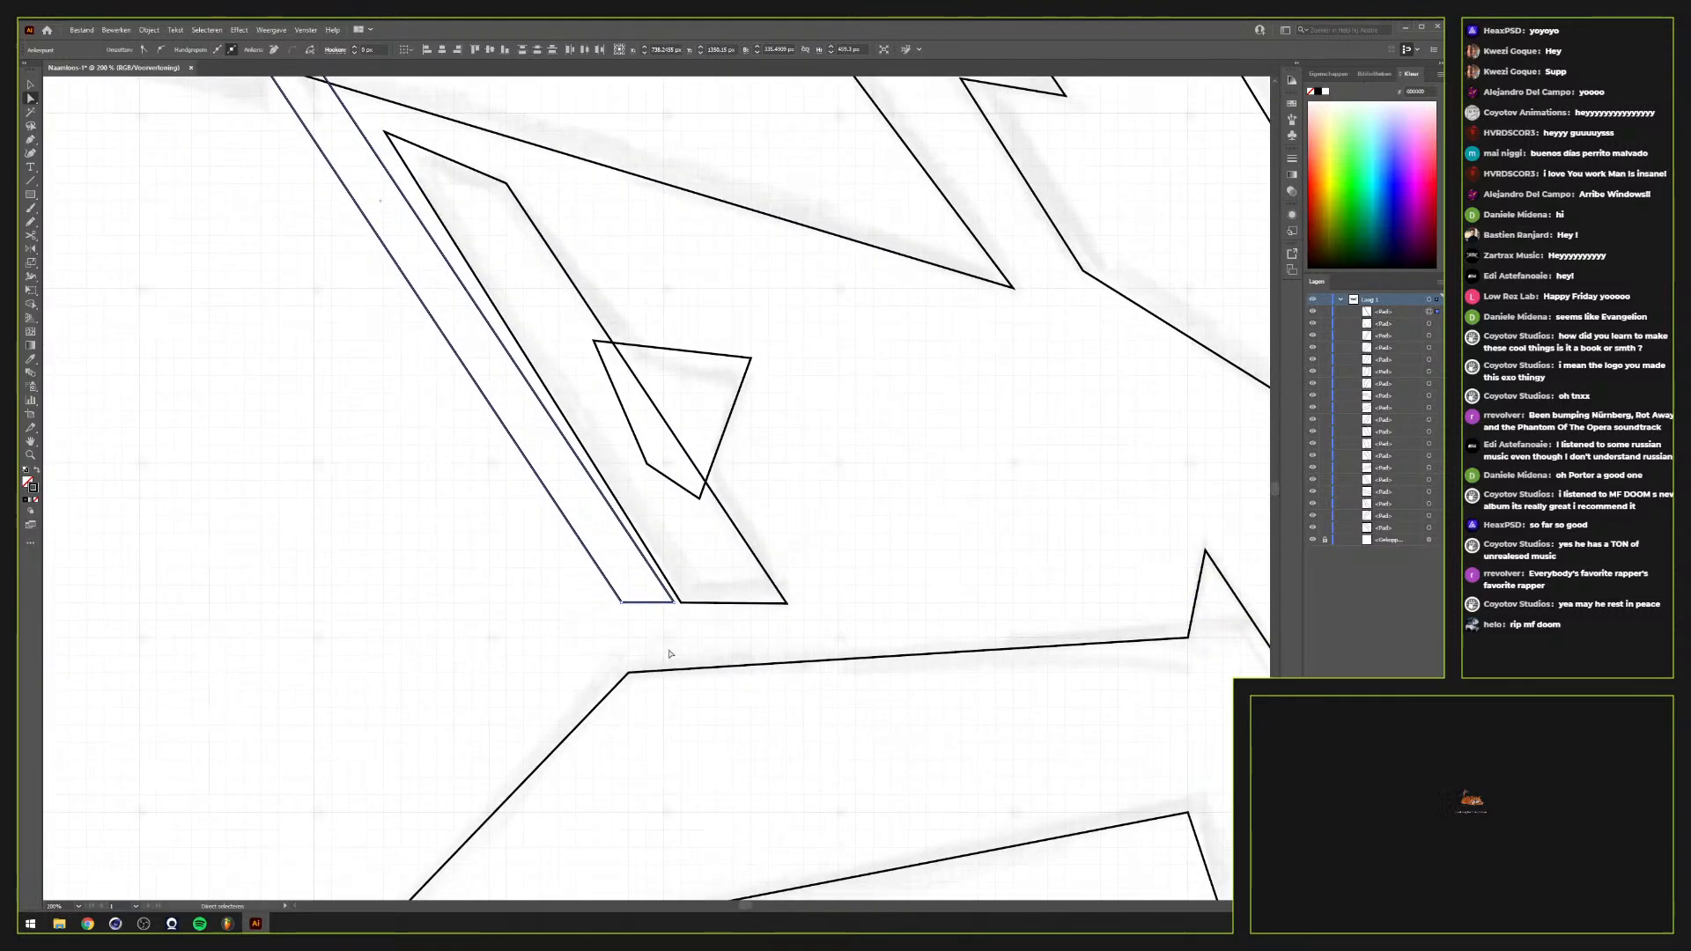
{"action": "left_click", "coordinate": [672, 606]}
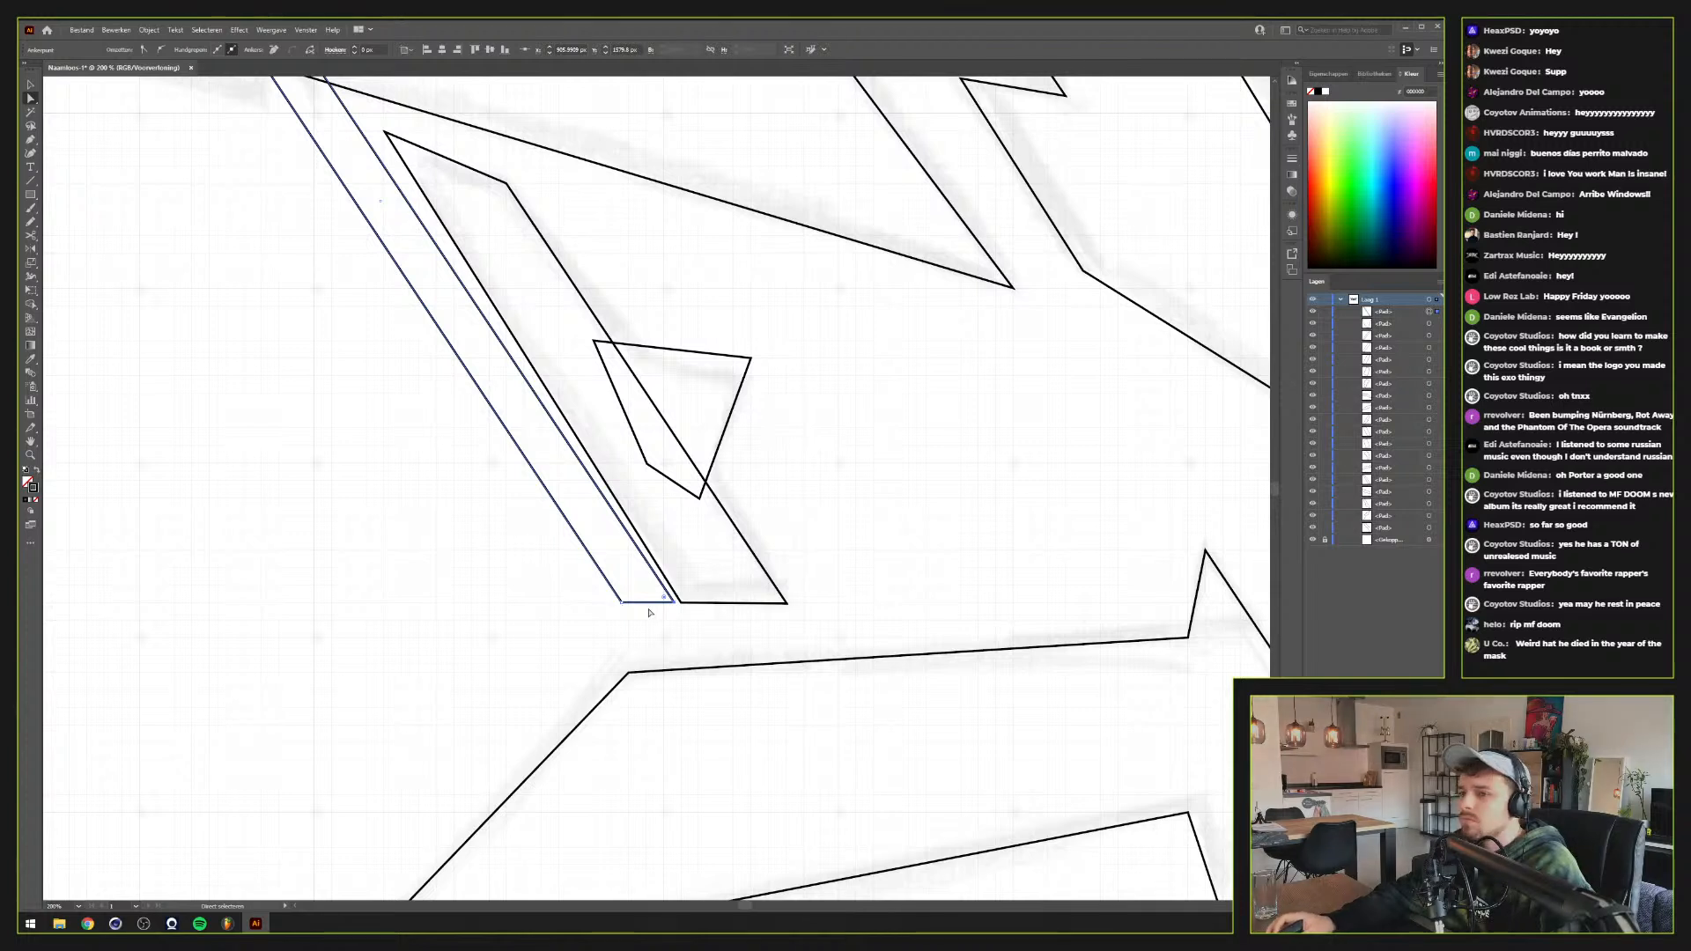
{"action": "left_click", "coordinate": [622, 603]}
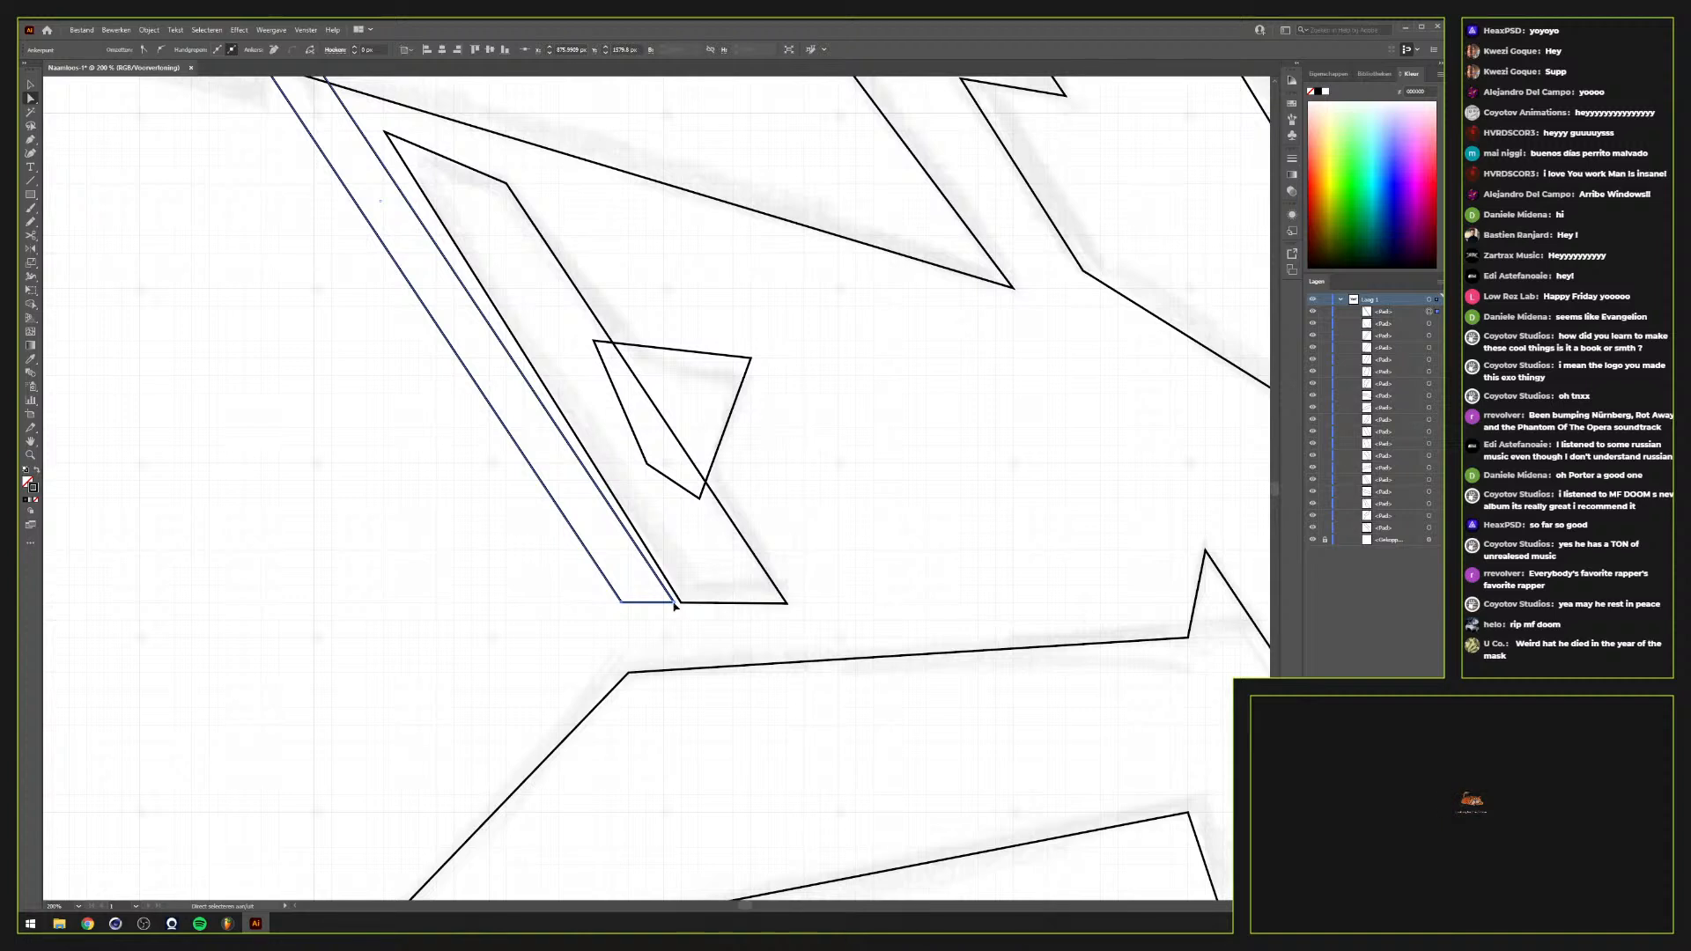
{"action": "left_click", "coordinate": [674, 605], "text": "shift"}
{"action": "left_click_drag", "start_coordinate": [675, 604], "coordinate": [681, 607]}
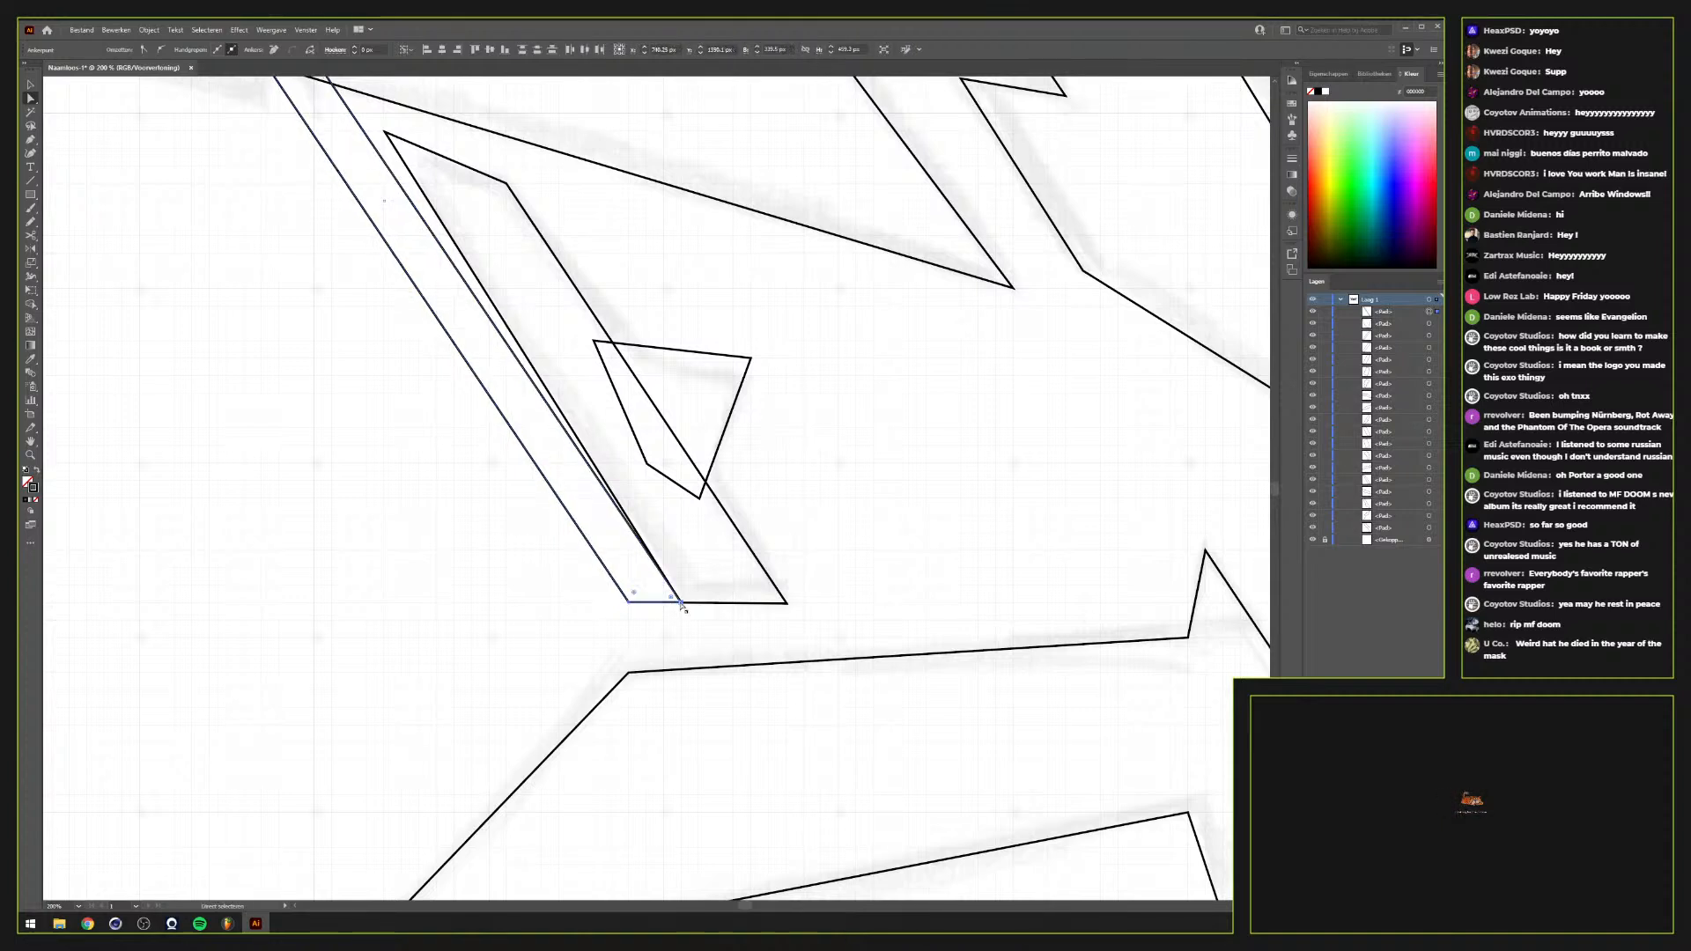
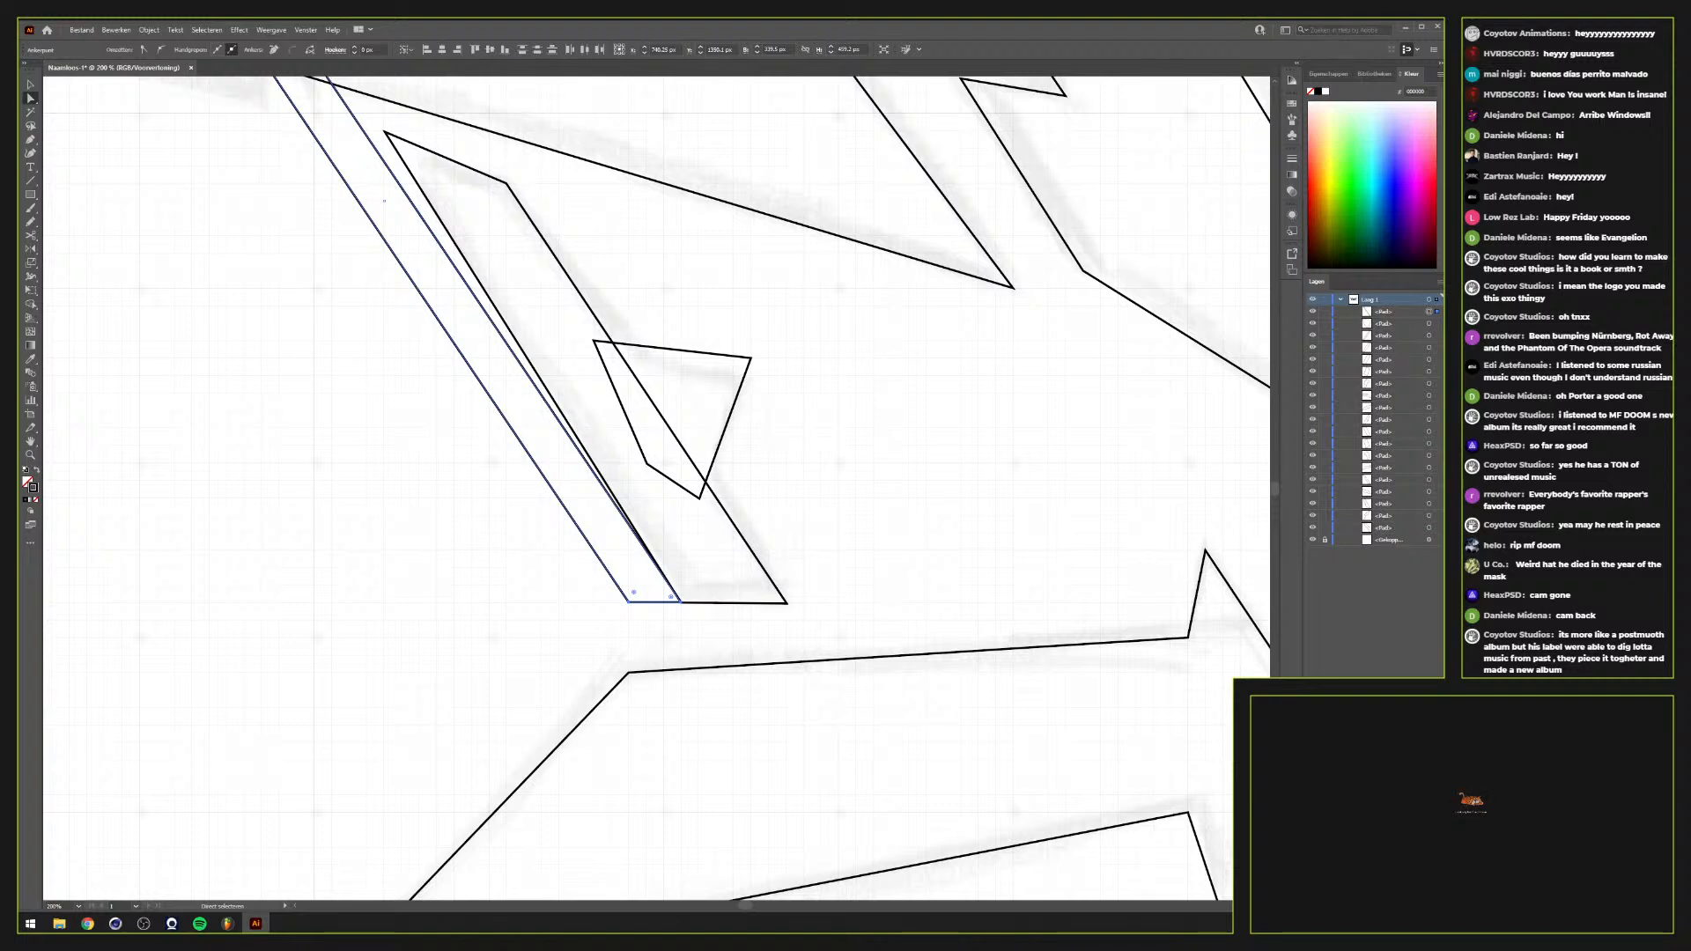
{"action": "left_click", "coordinate": [649, 430]}
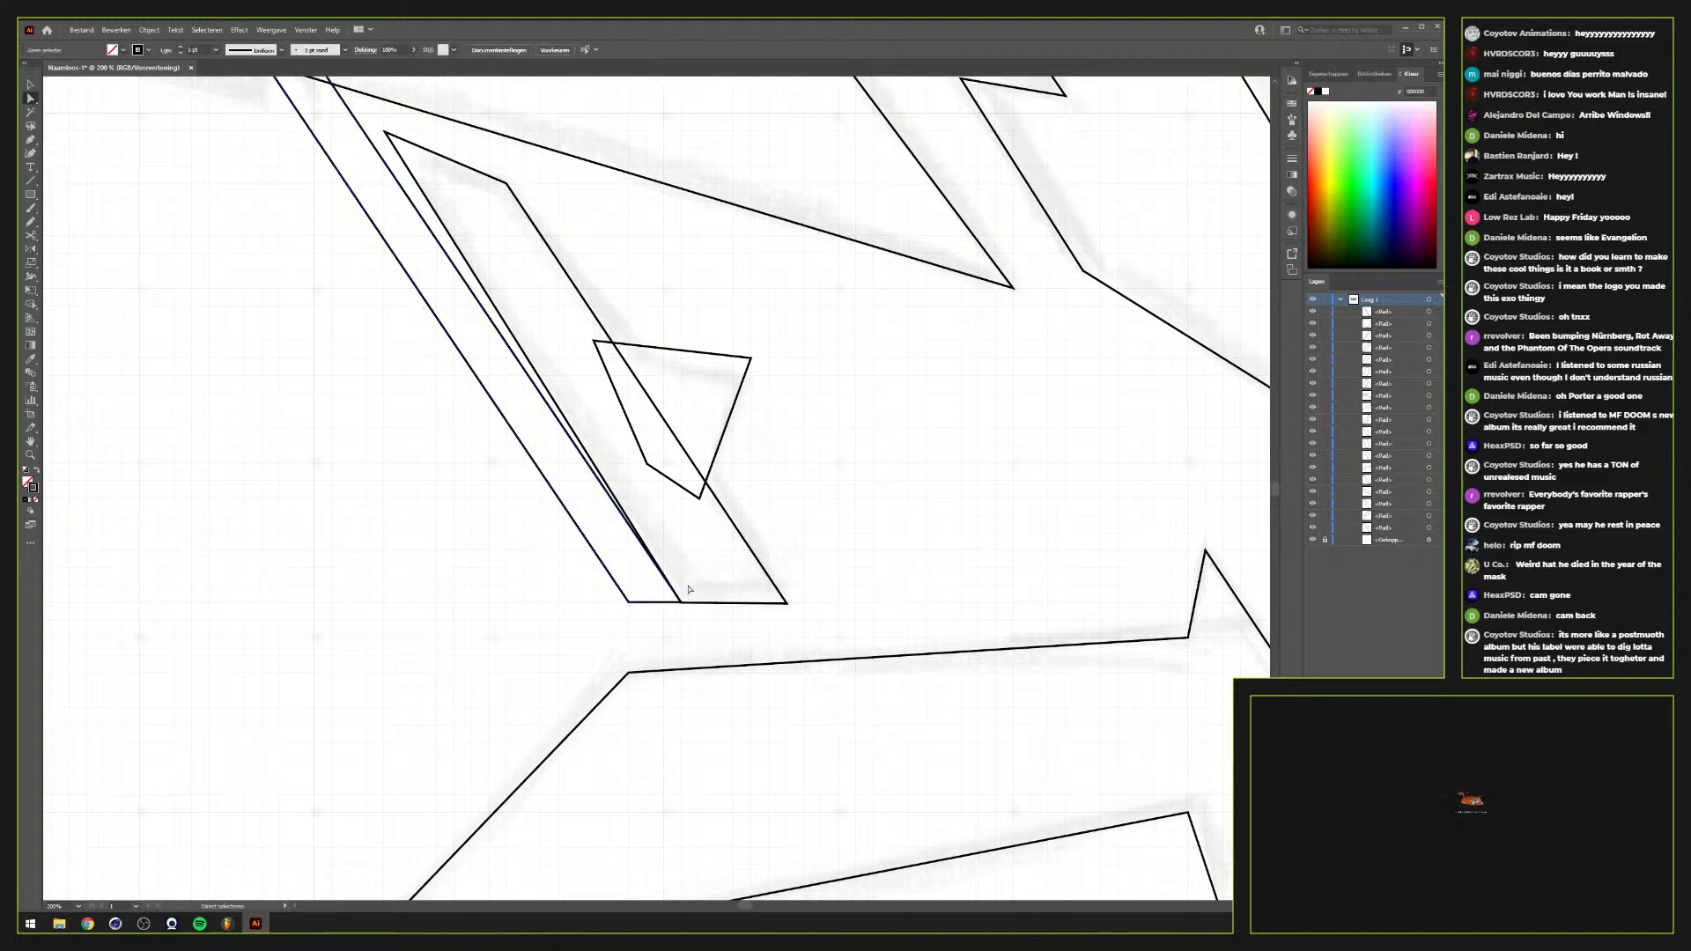
Turn off snapping to pixels and show the artwork in outline view, close up on the lower corner where the two left strips meet
{"action": "left_click", "coordinate": [270, 30]}
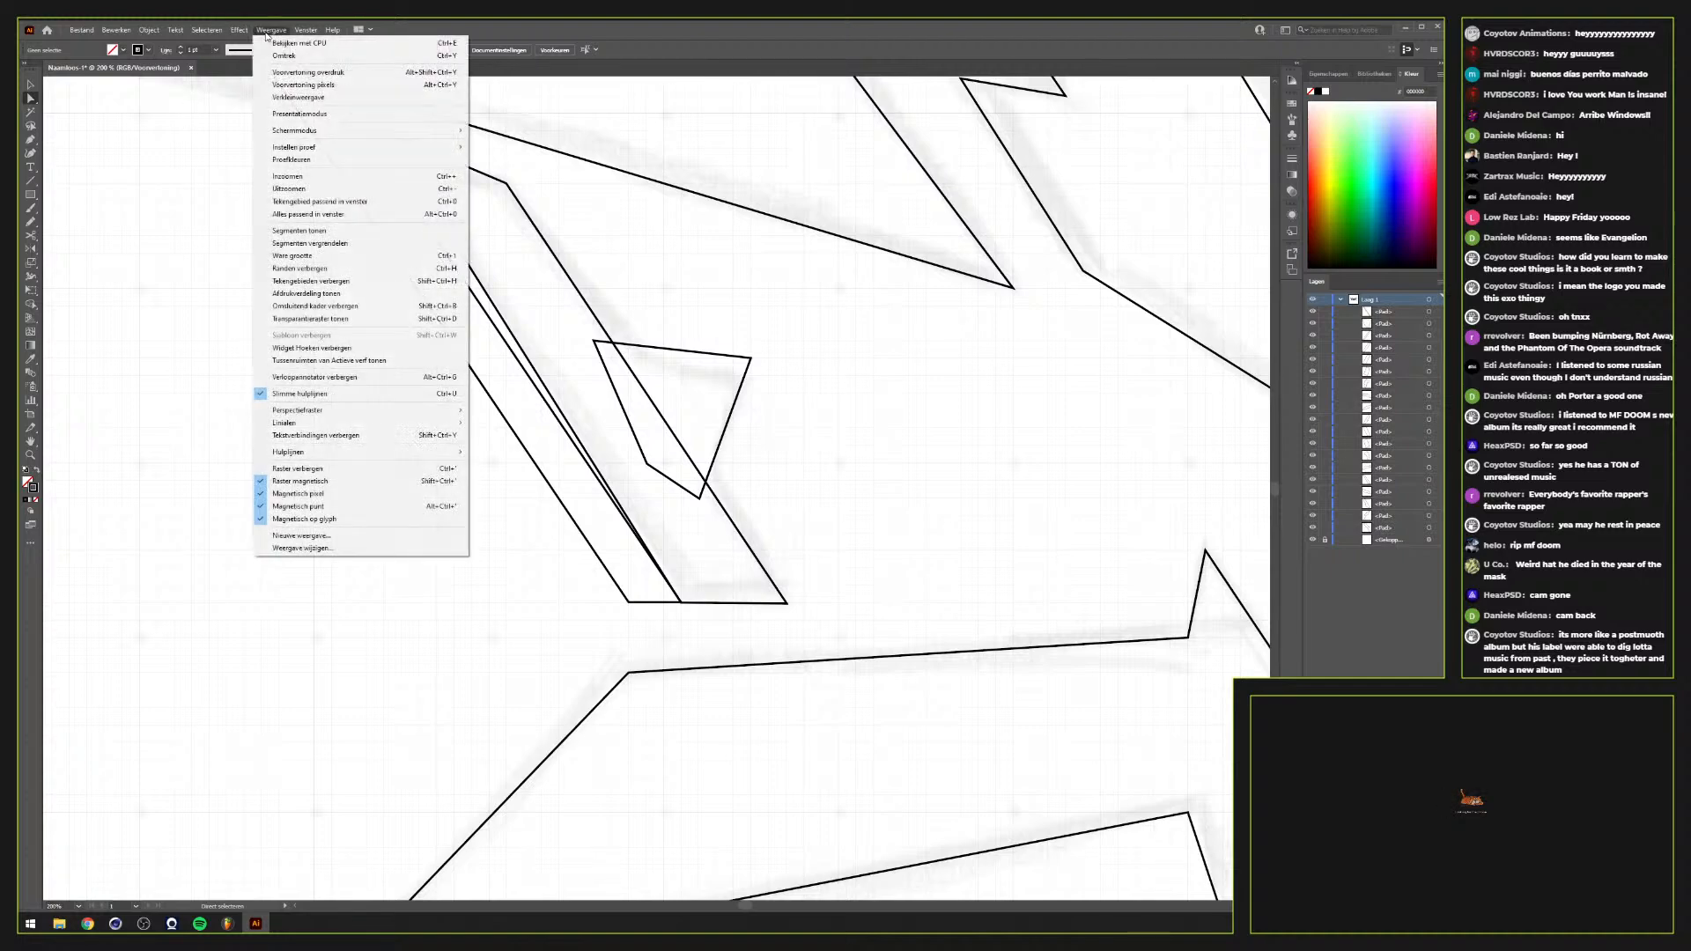
{"action": "left_click", "coordinate": [327, 498]}
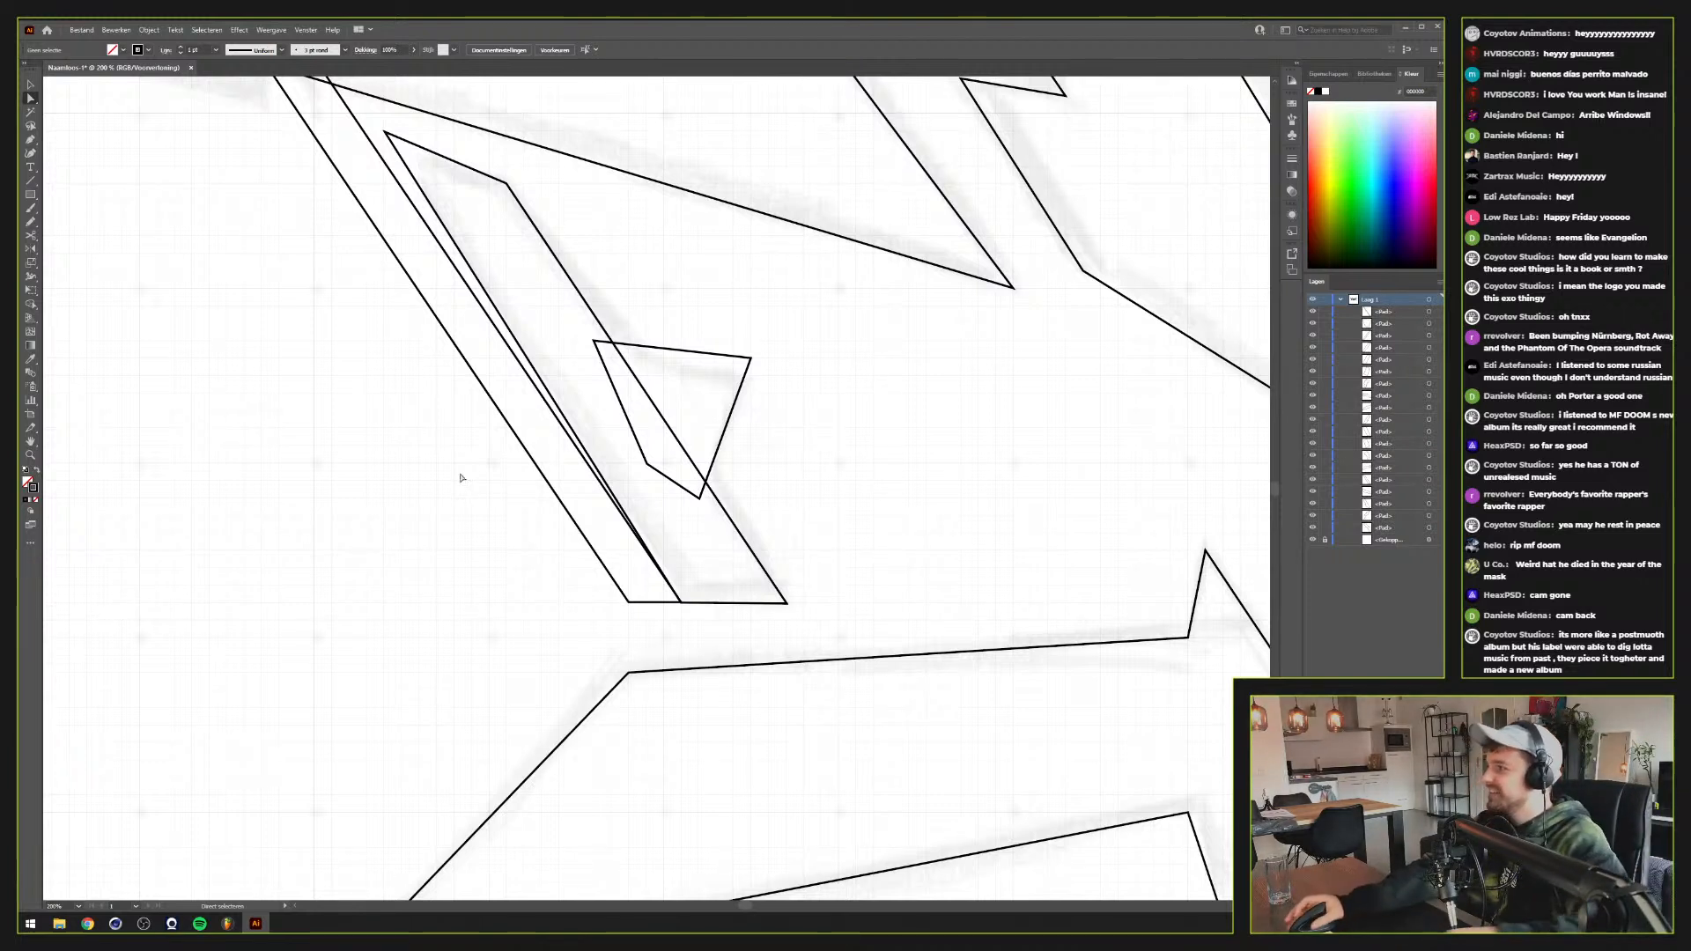
{"action": "mouse_move", "coordinate": [88, 923]}
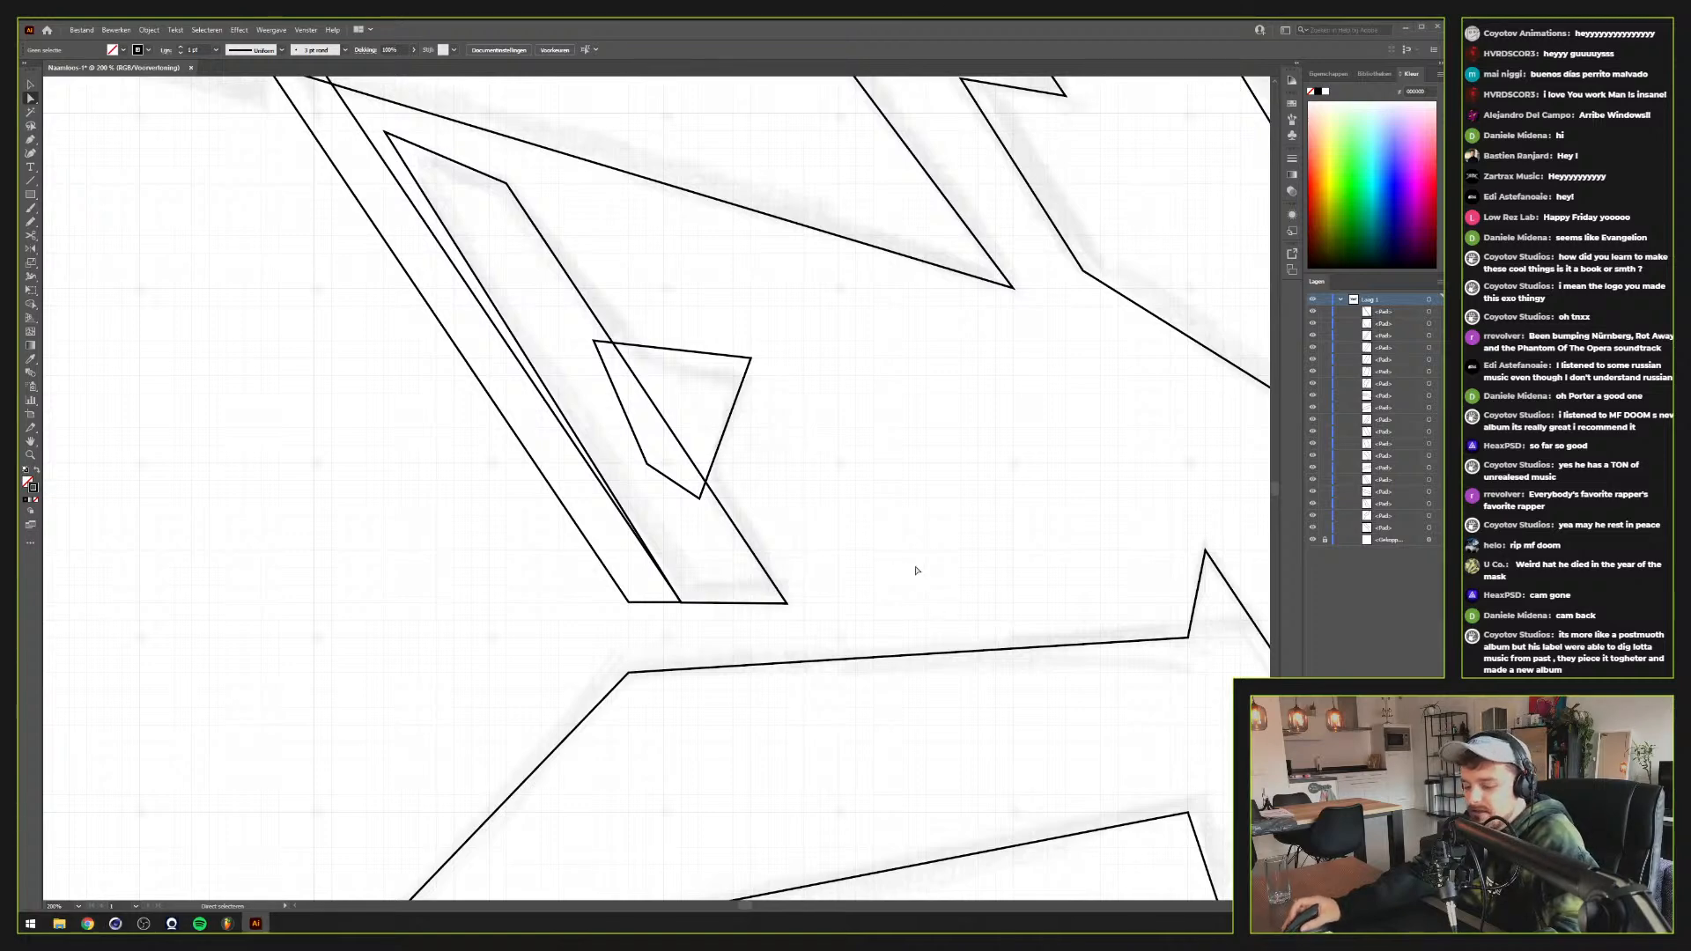
{"action": "key", "text": "space"}
{"action": "left_click_drag", "start_coordinate": [809, 503], "coordinate": [1041, 626]}
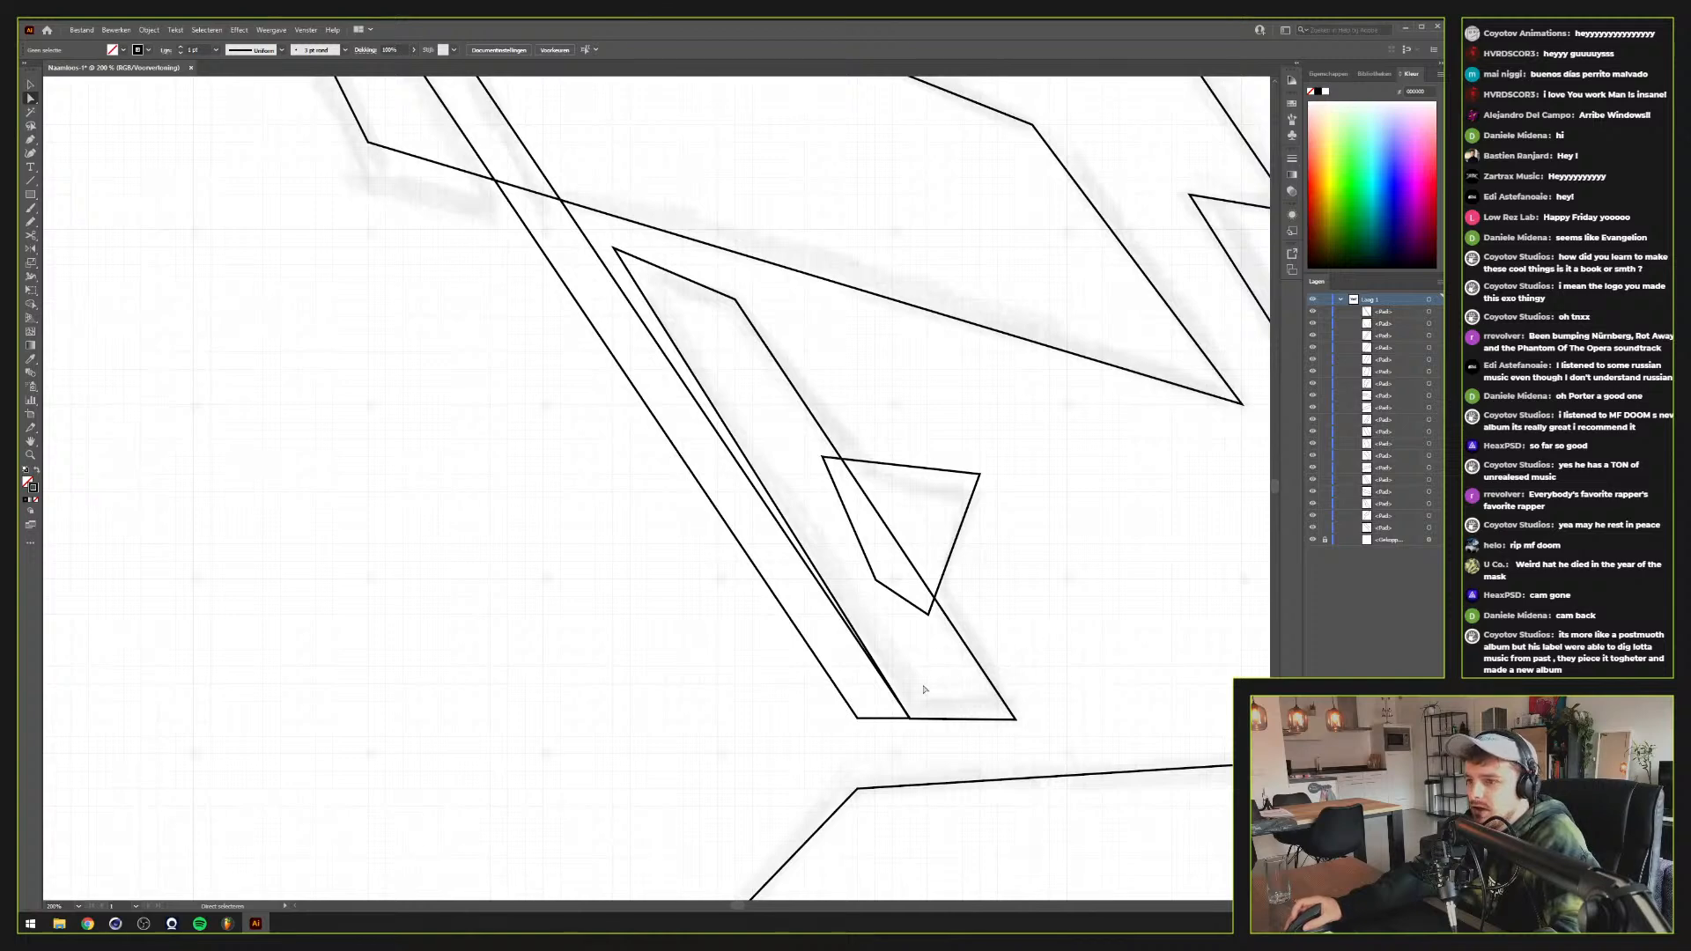
{"action": "key", "text": "ctrl+y"}
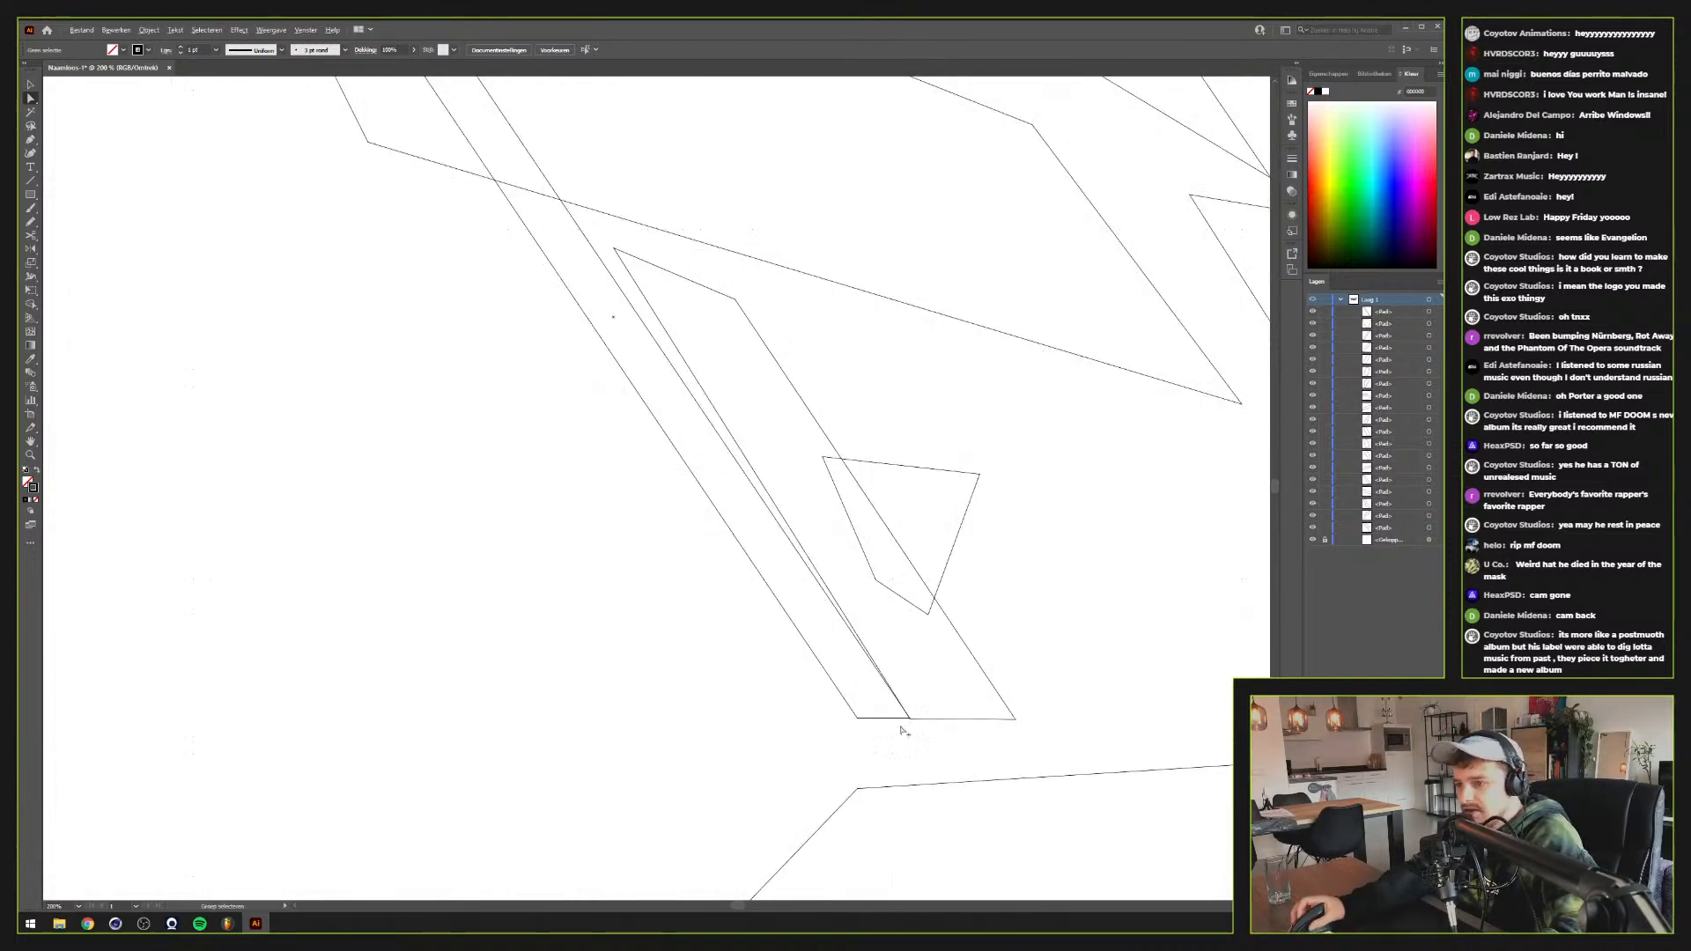
{"action": "scroll", "coordinate": [912, 723], "scroll_direction": "up", "scroll_amount": 5, "text": "alt"}
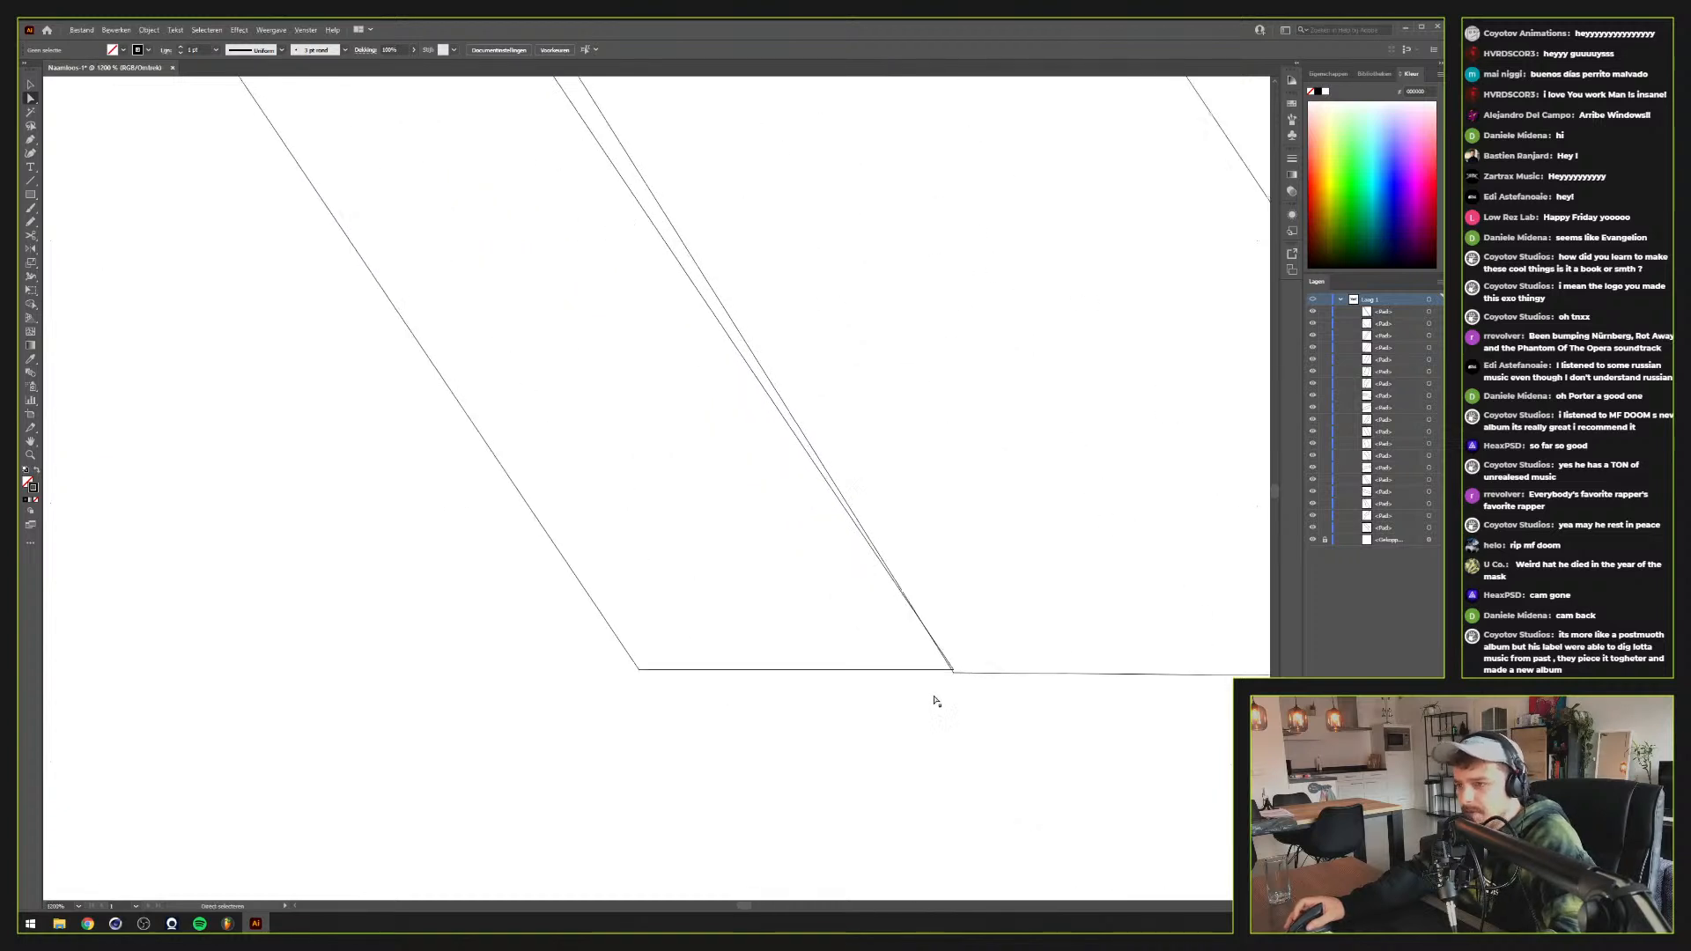
Line up the shared lower corner anchors of the two slanted left strips and return to the normal preview
{"action": "left_click_drag", "start_coordinate": [953, 672], "coordinate": [954, 678]}
{"action": "left_click", "coordinate": [955, 672], "text": "shift"}
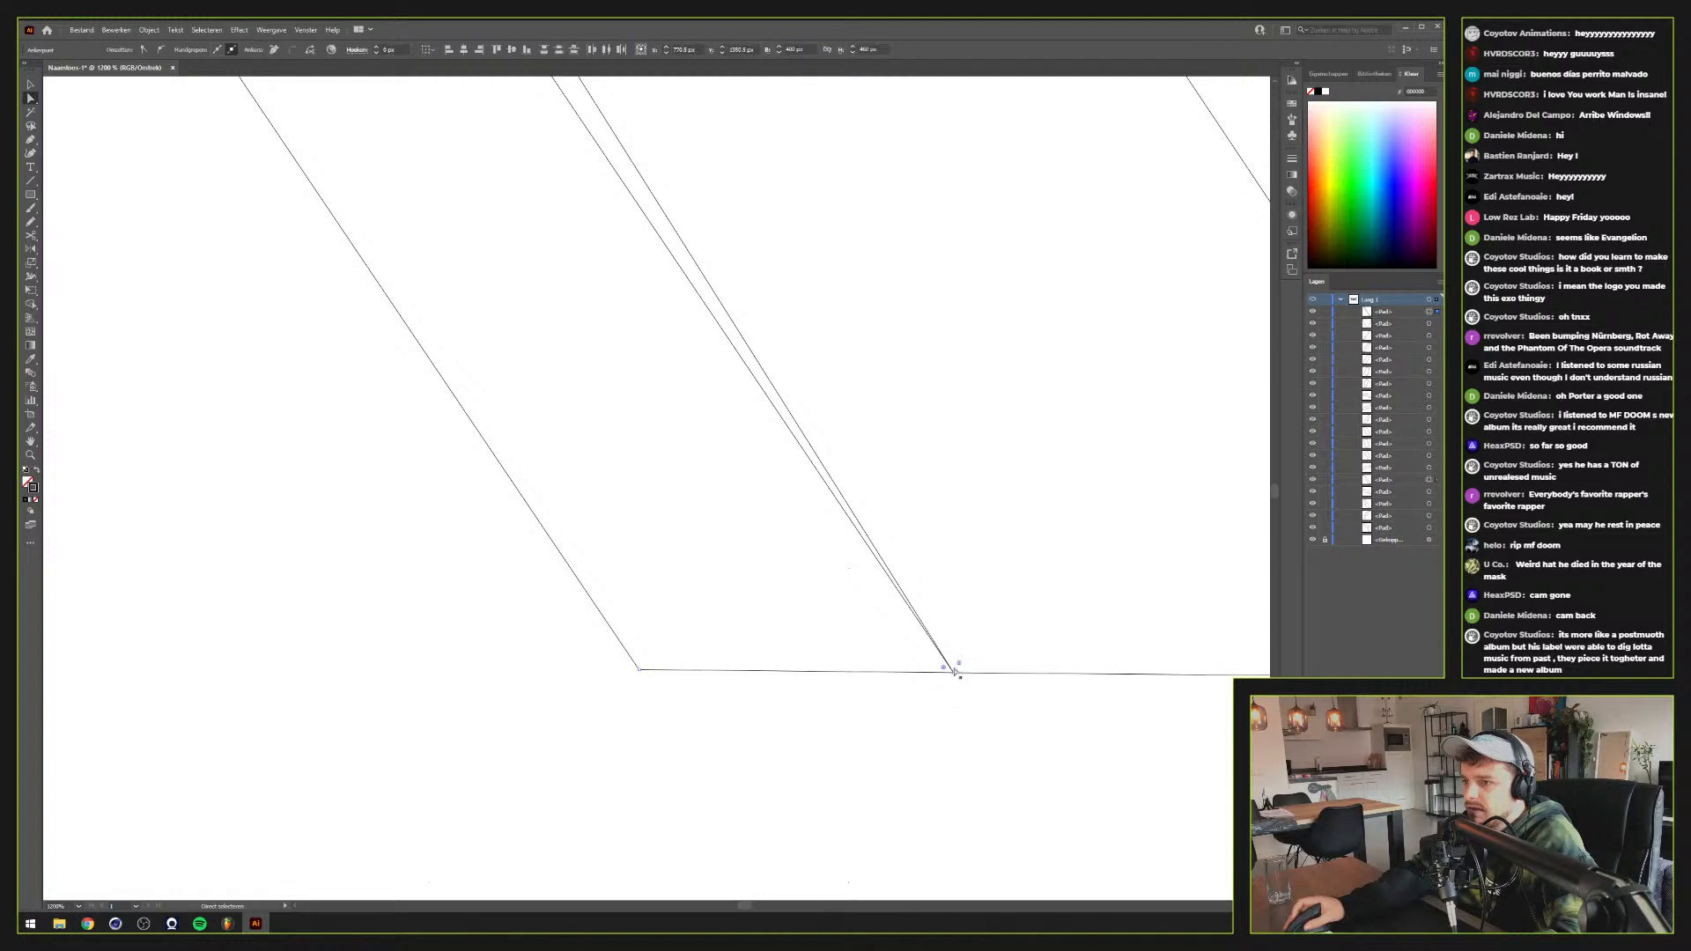
{"action": "mouse_move", "coordinate": [947, 676]}
{"action": "left_mouse_down"}
{"action": "mouse_move", "coordinate": [855, 677]}
{"action": "mouse_move", "coordinate": [951, 676]}
{"action": "left_mouse_up"}
{"action": "scroll", "coordinate": [947, 696], "scroll_direction": "down", "scroll_amount": 5}
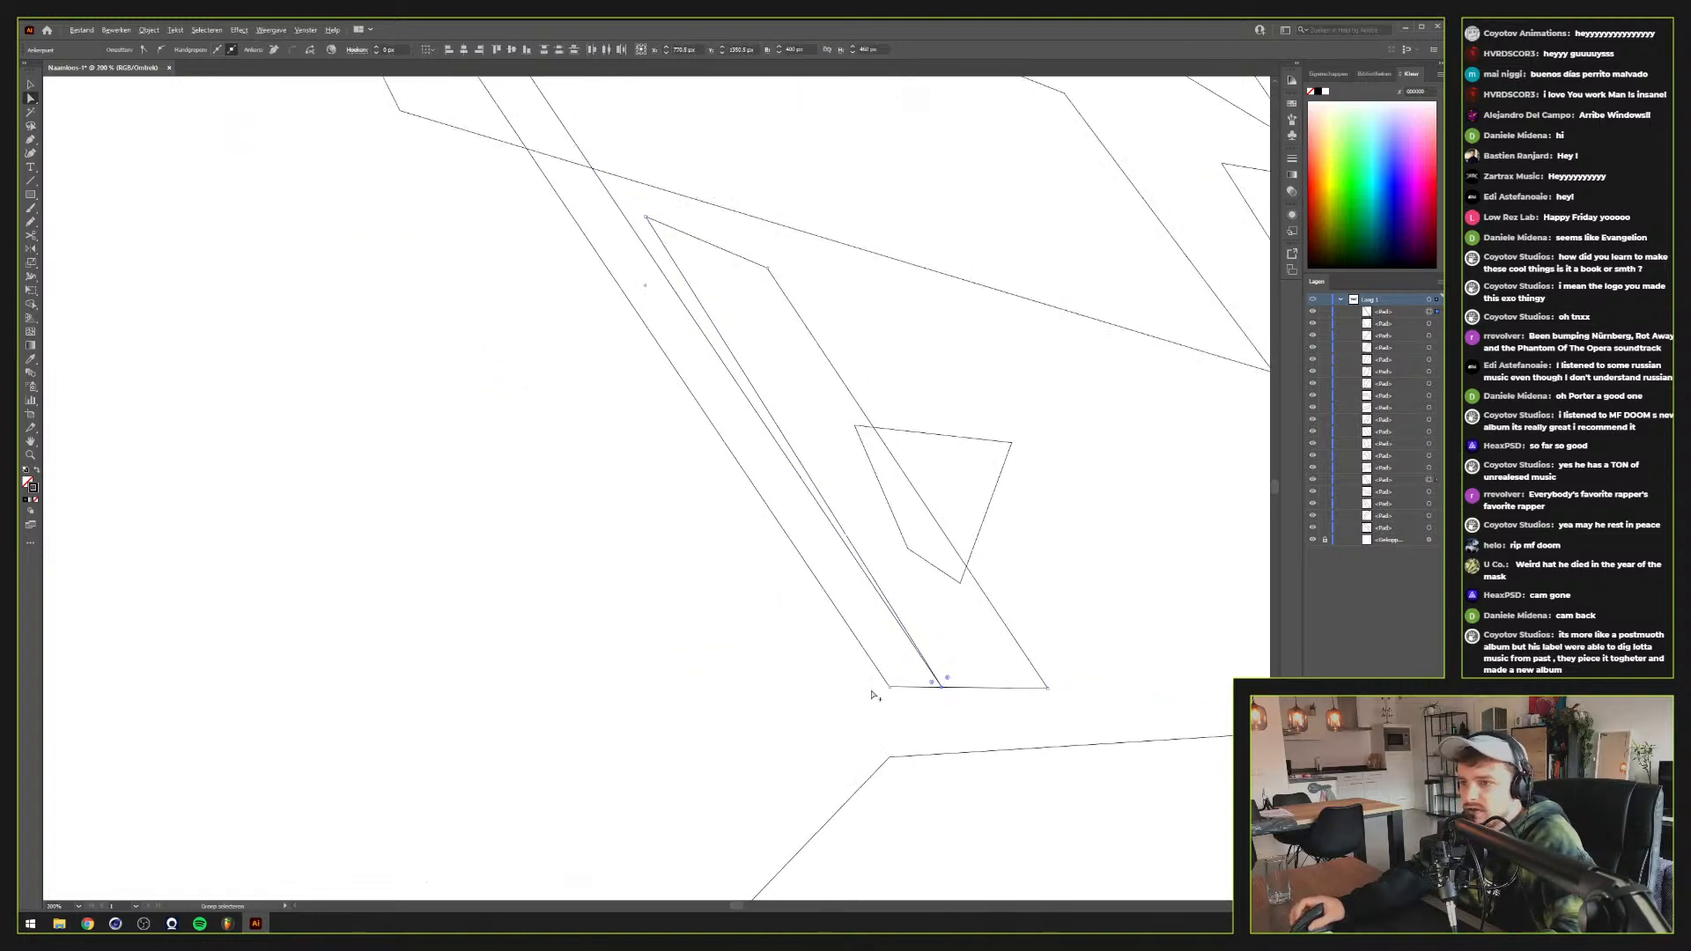
{"action": "left_click_drag", "start_coordinate": [717, 329], "coordinate": [732, 408]}
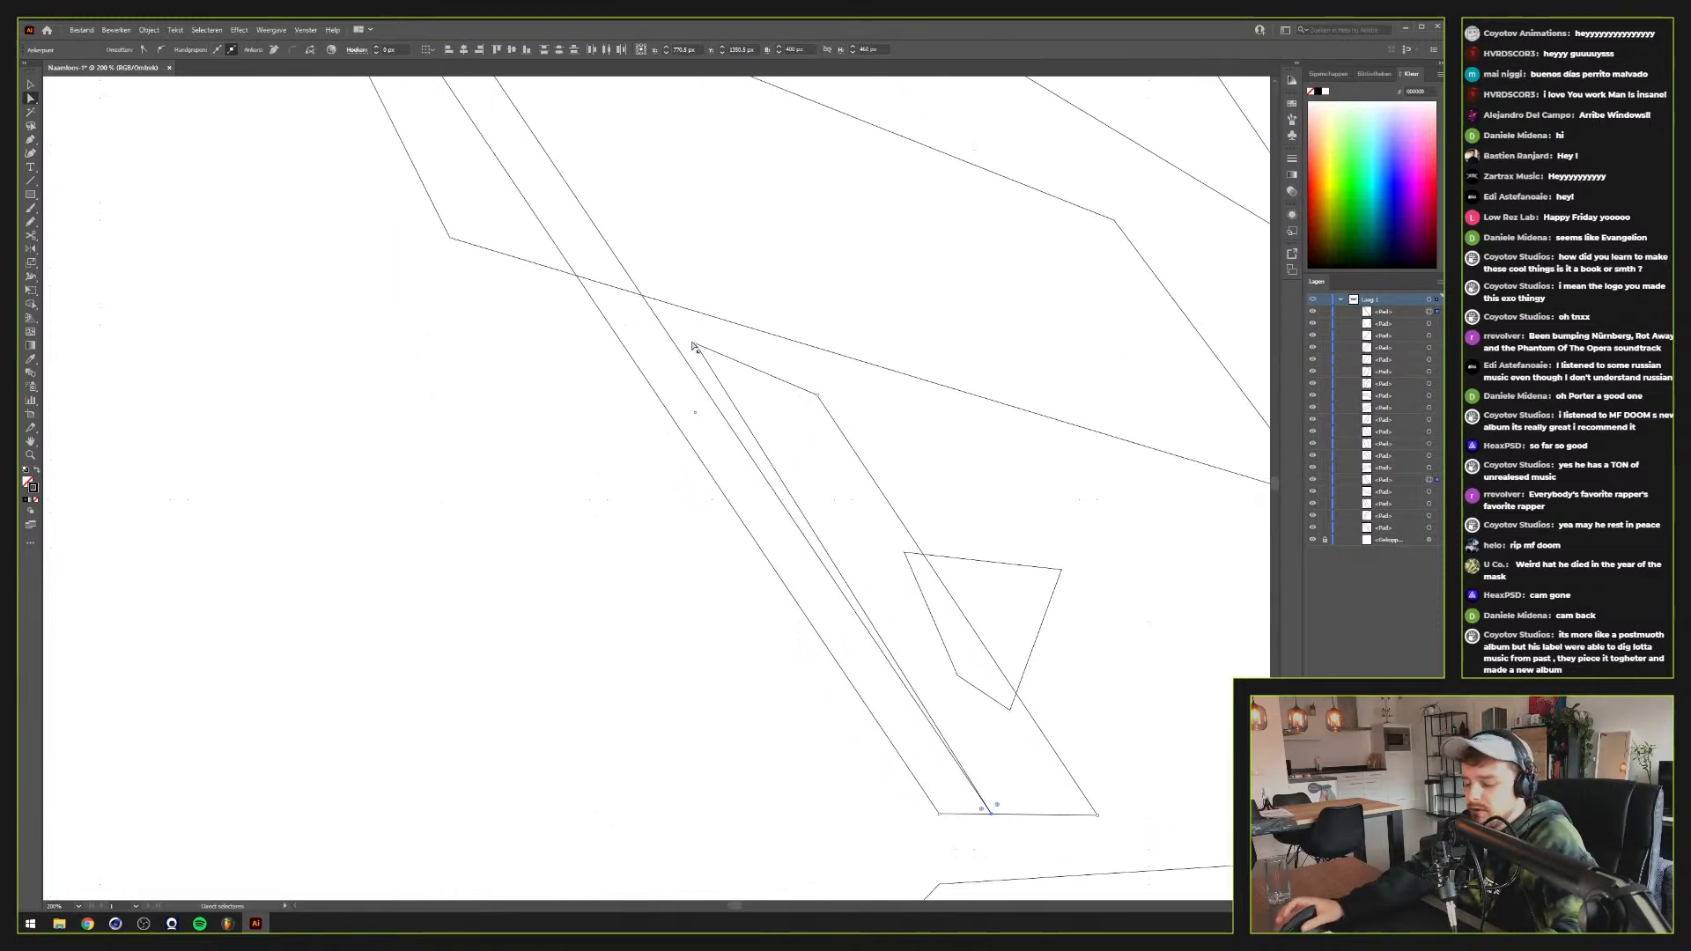
{"action": "scroll", "coordinate": [692, 346], "scroll_direction": "up", "scroll_amount": 3}
{"action": "key", "text": "ctrl+y"}
{"action": "scroll", "coordinate": [692, 346], "scroll_direction": "up", "scroll_amount": 2}
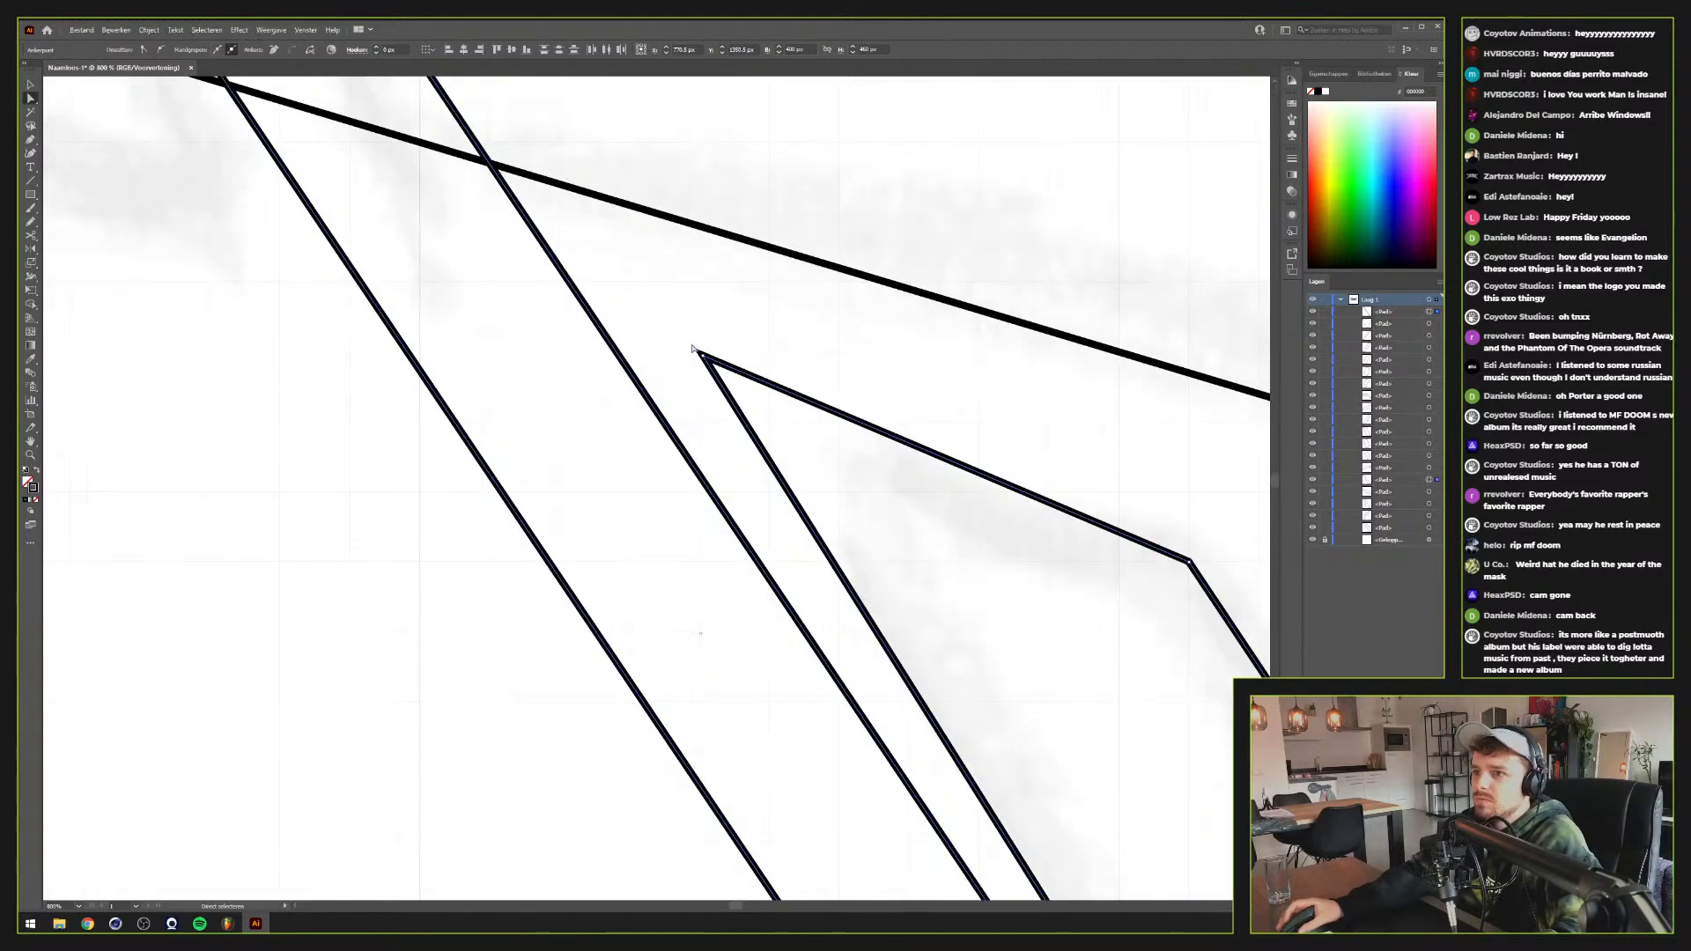
Check the anchor positions at the upper and lower corners of the shorter slanted left strip
{"action": "left_click_drag", "start_coordinate": [707, 361], "coordinate": [701, 356]}
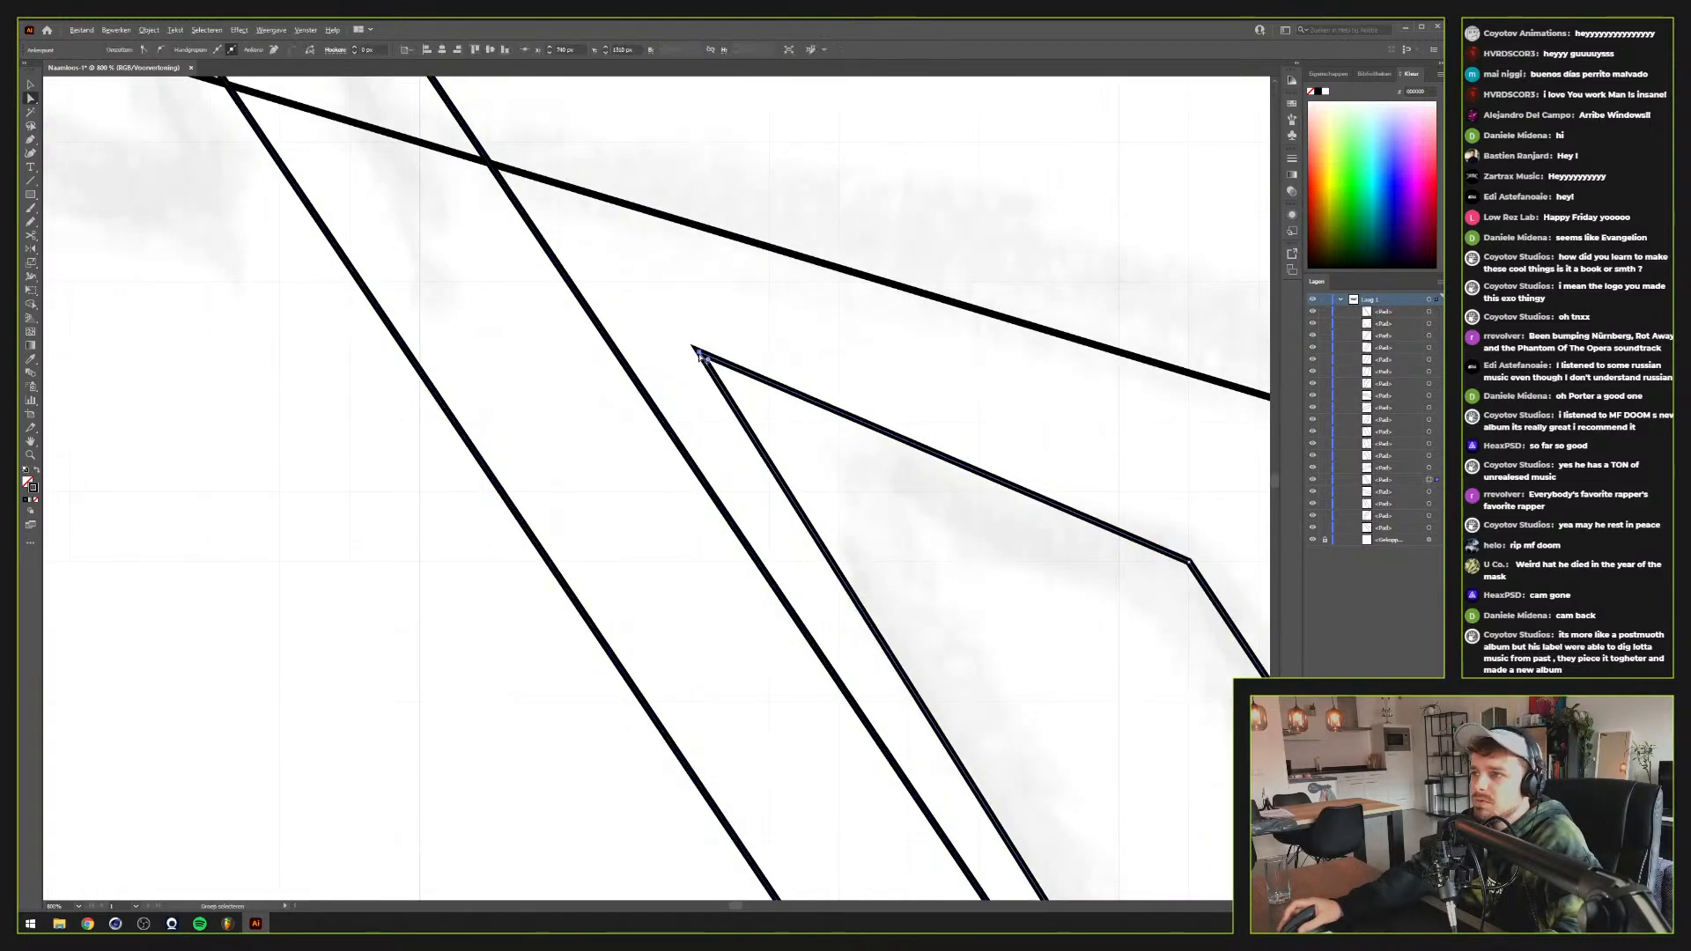
{"action": "left_click", "coordinate": [1189, 563]}
{"action": "left_click", "coordinate": [1189, 568], "text": "alt"}
{"action": "scroll", "coordinate": [1176, 586], "scroll_direction": "down", "scroll_amount": 2}
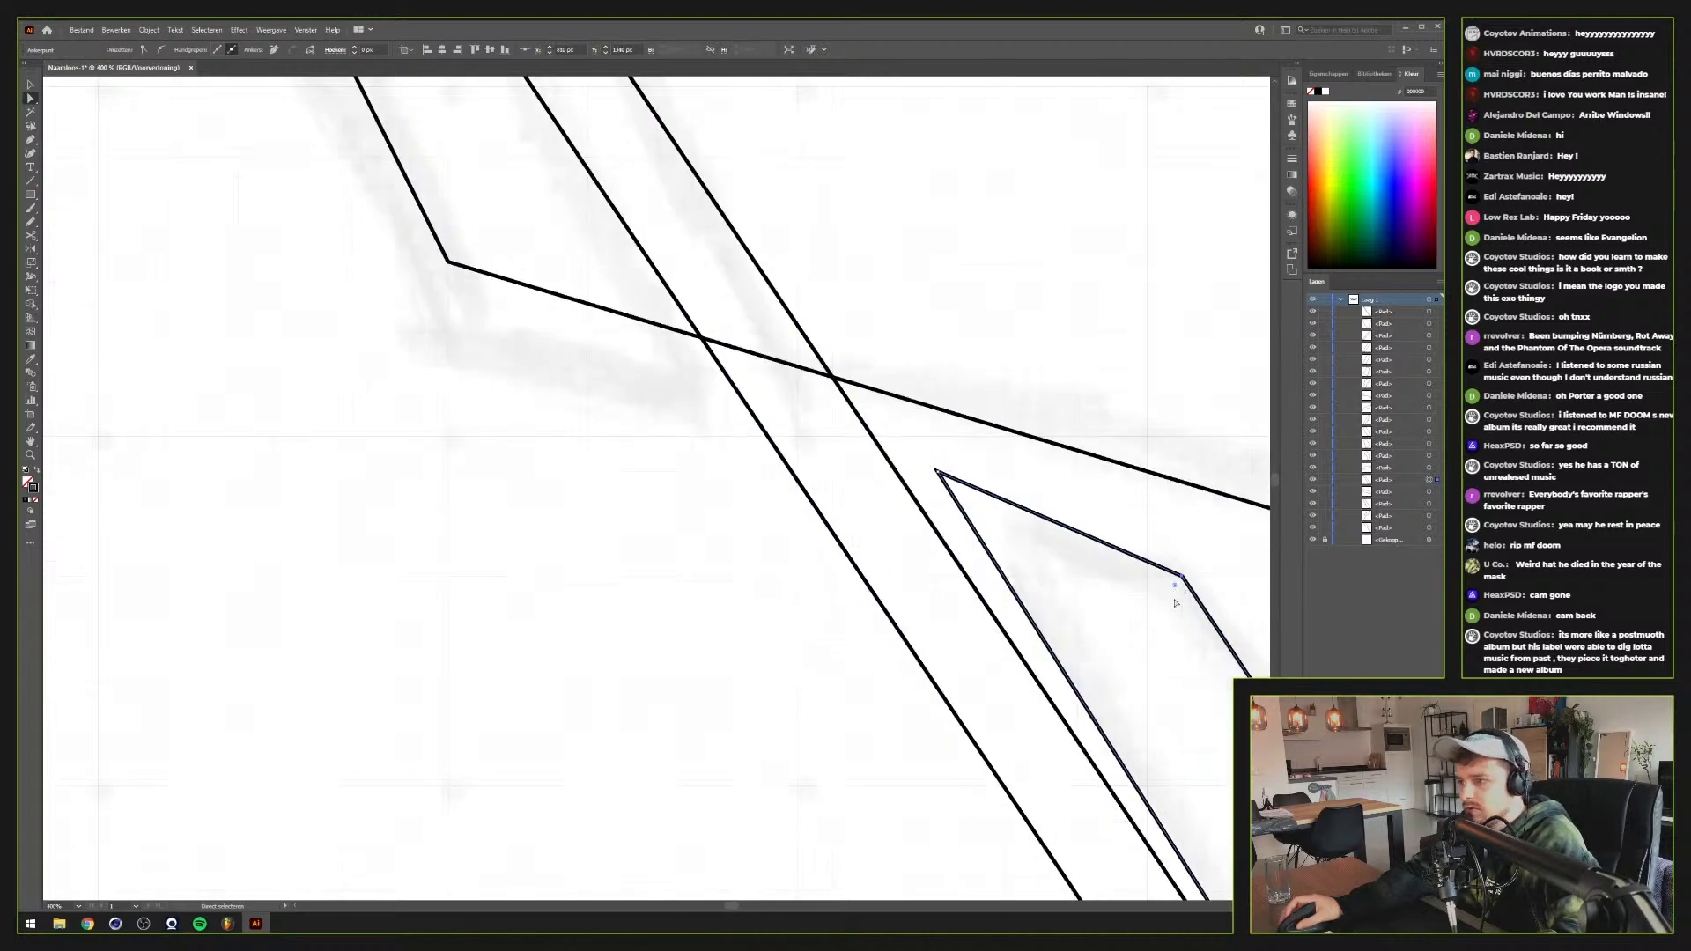
{"action": "left_click_drag", "start_coordinate": [1175, 600], "coordinate": [623, 226]}
{"action": "scroll", "coordinate": [706, 402], "scroll_direction": "down", "scroll_amount": 2}
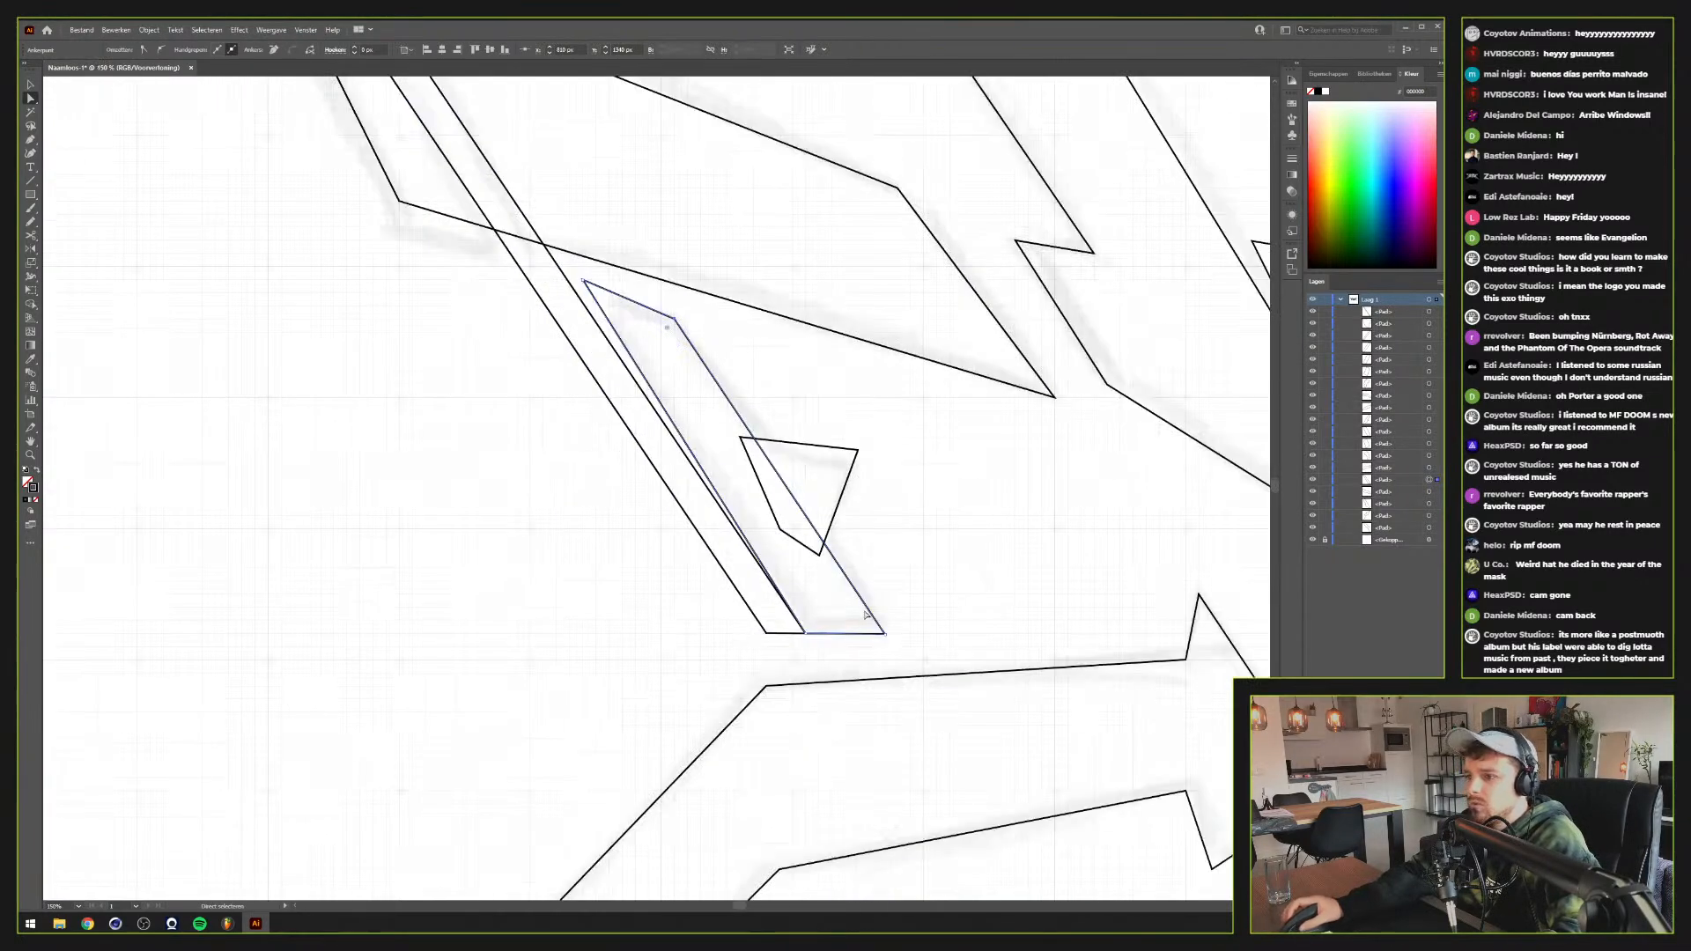
{"action": "scroll", "coordinate": [898, 661], "scroll_direction": "up", "scroll_amount": 4}
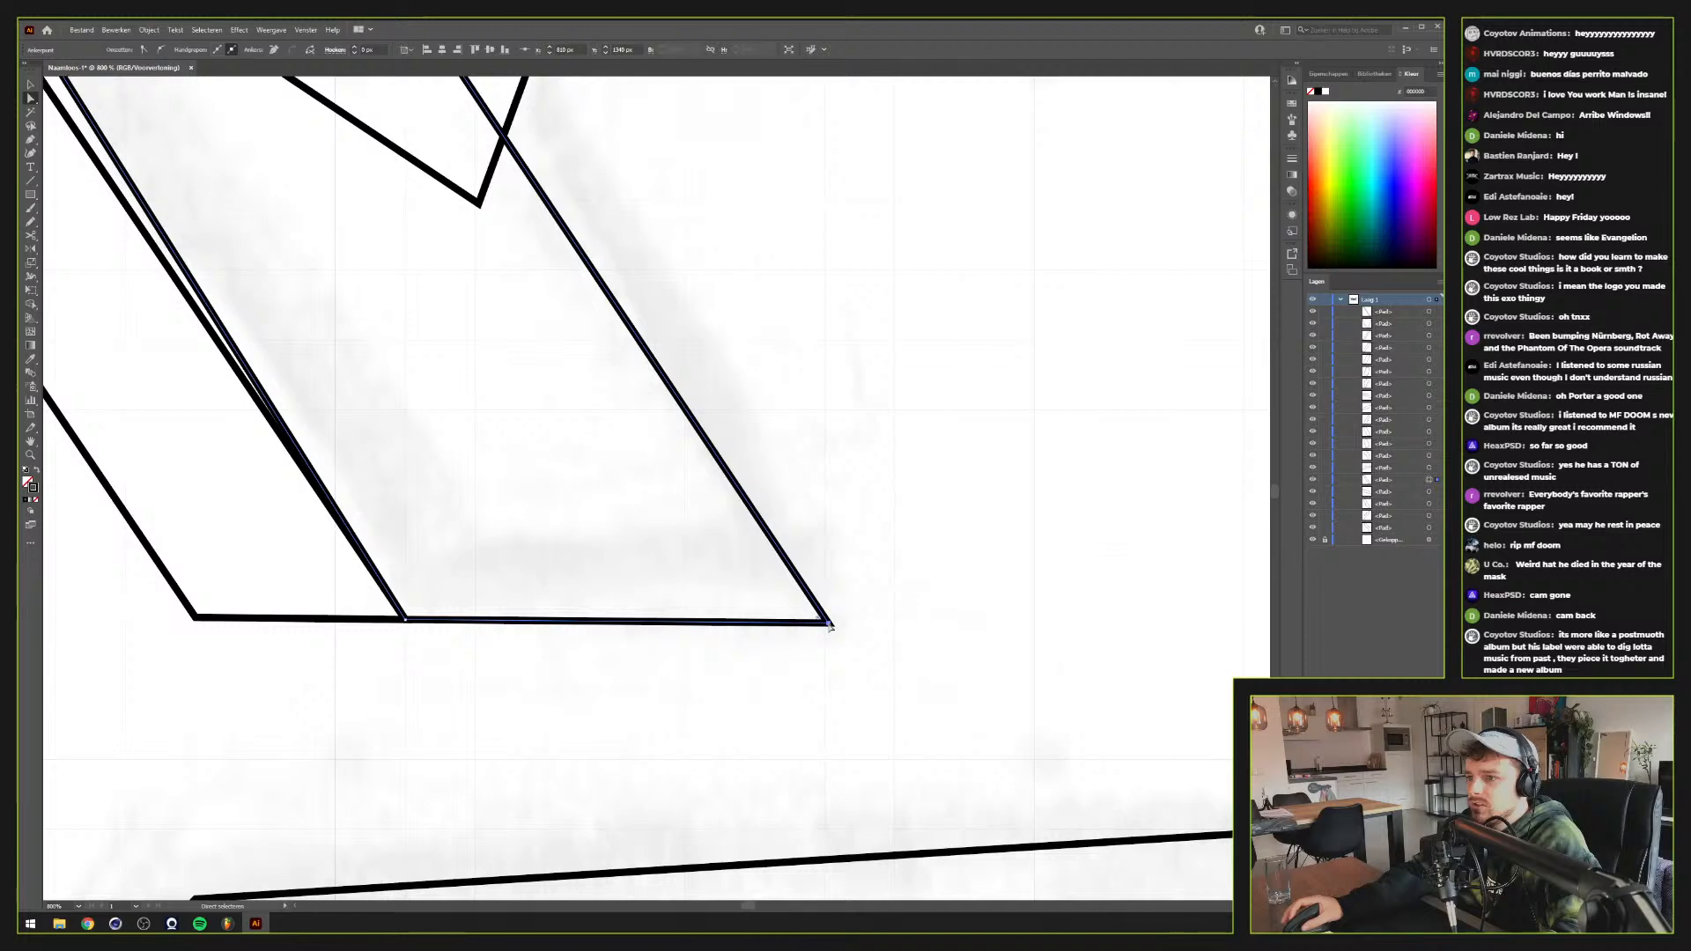
{"action": "scroll", "coordinate": [828, 624], "scroll_direction": "down", "scroll_amount": 2}
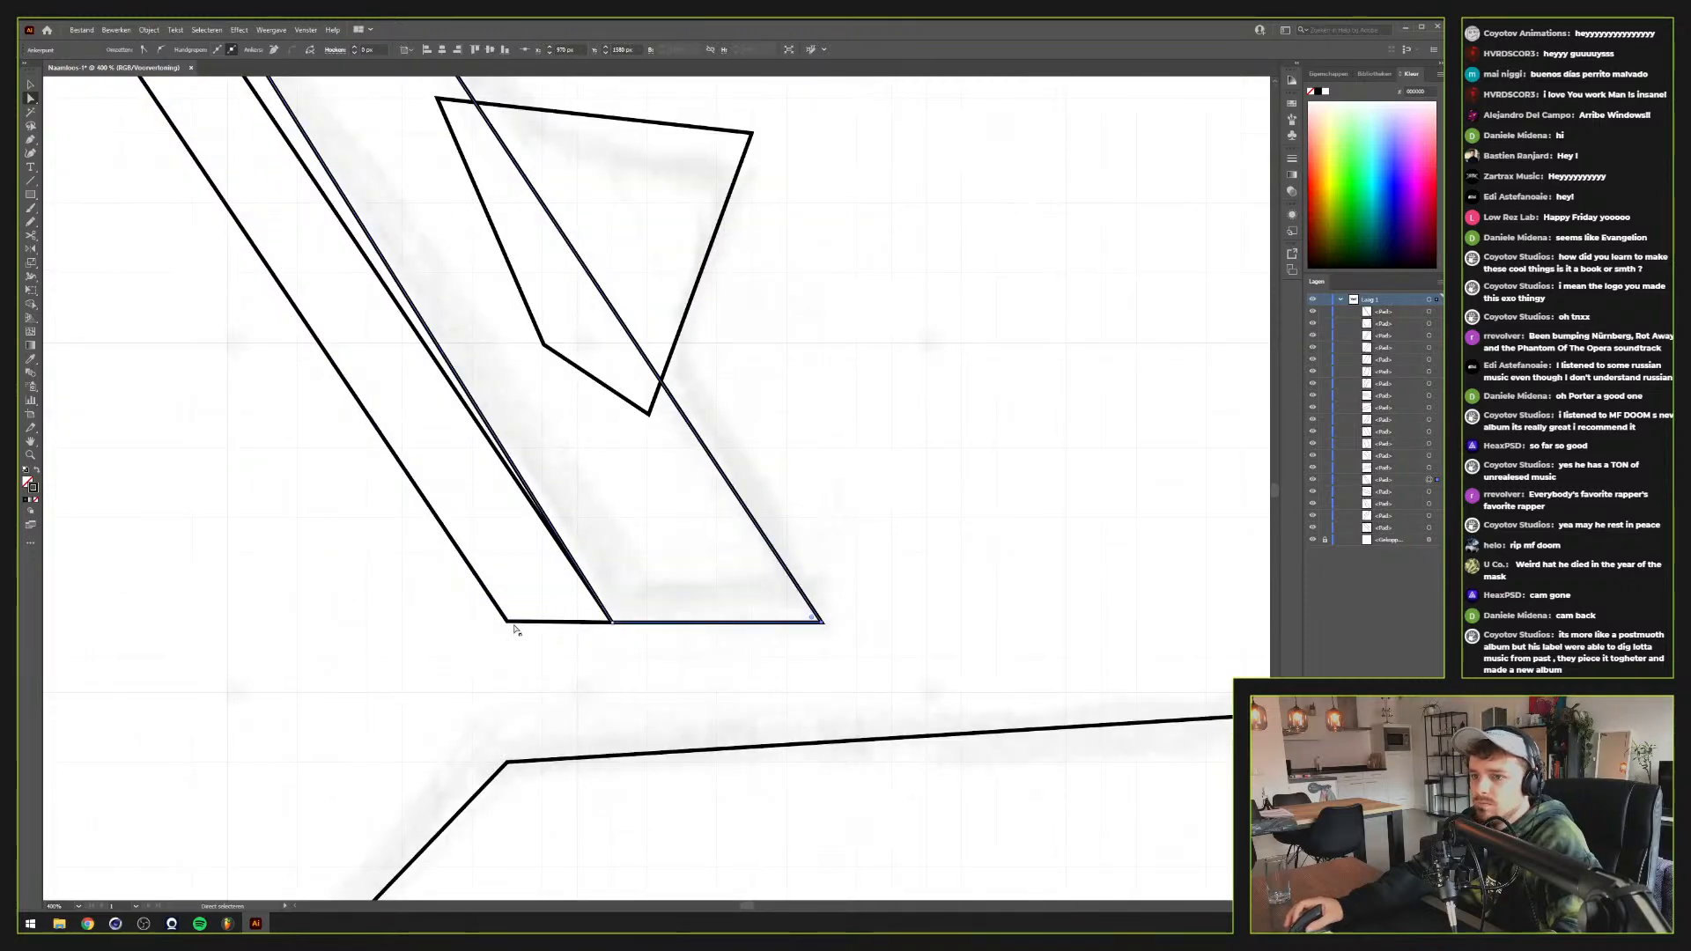
Check the anchor positions at the thin strip's lower outer corner and the long upper feather's outer corners
{"action": "left_click", "coordinate": [514, 626]}
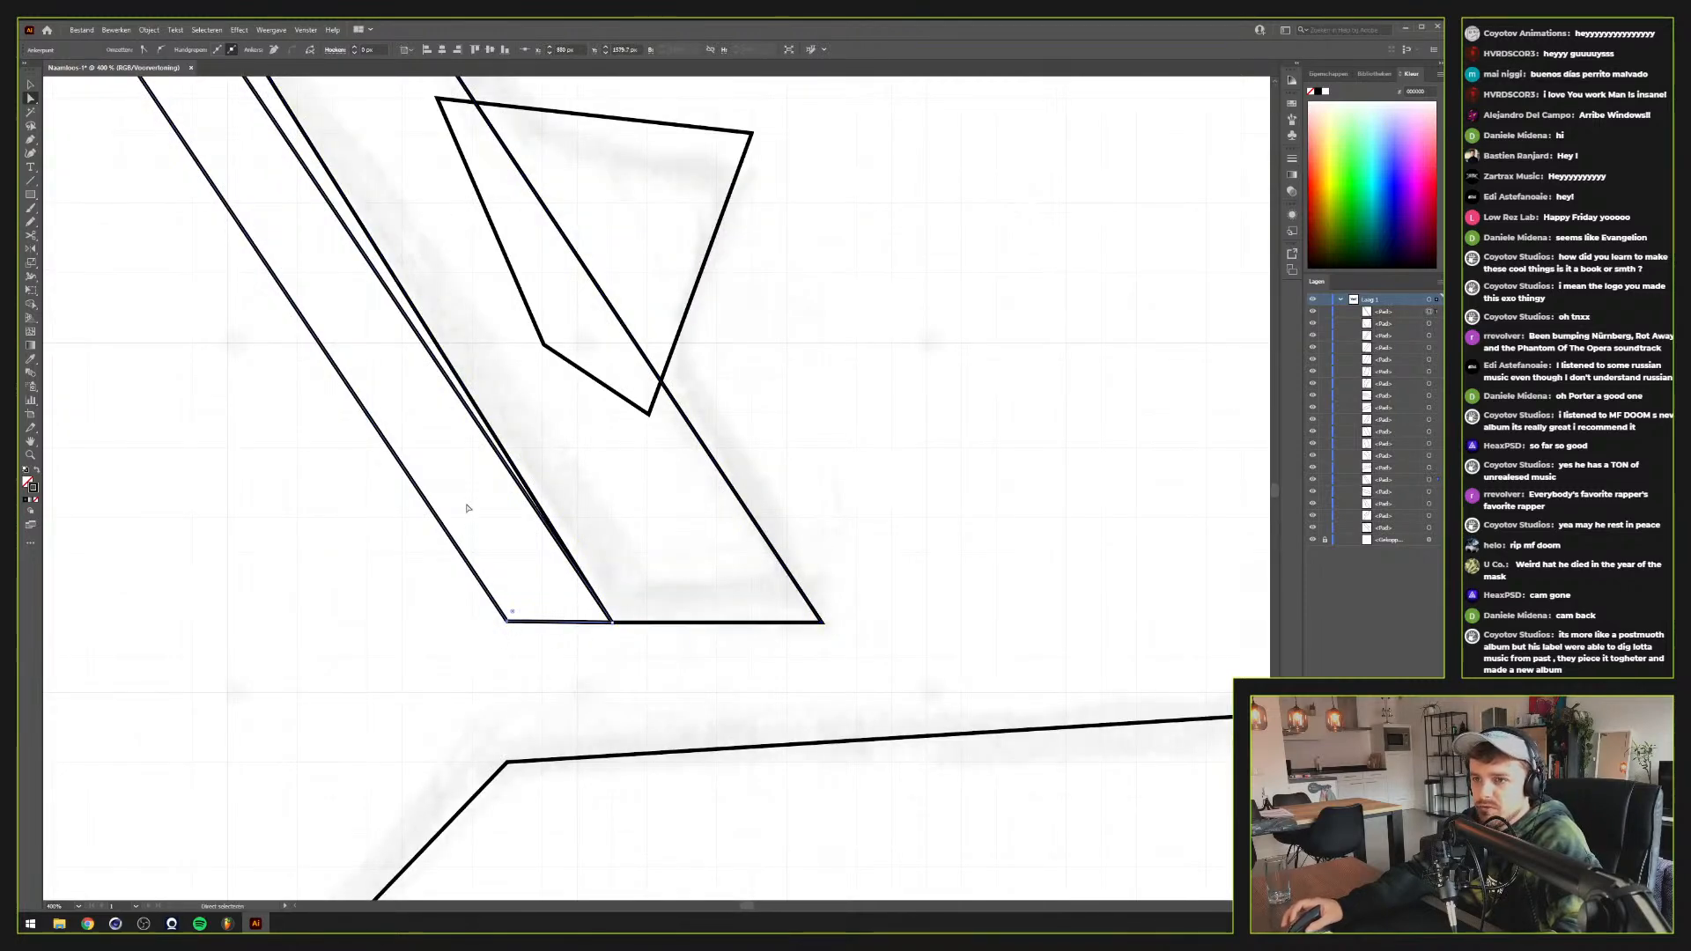
{"action": "left_click_drag", "start_coordinate": [469, 485], "coordinate": [916, 872]}
{"action": "left_click_drag", "start_coordinate": [572, 304], "coordinate": [719, 454]}
{"action": "left_click_drag", "start_coordinate": [255, 128], "coordinate": [628, 614]}
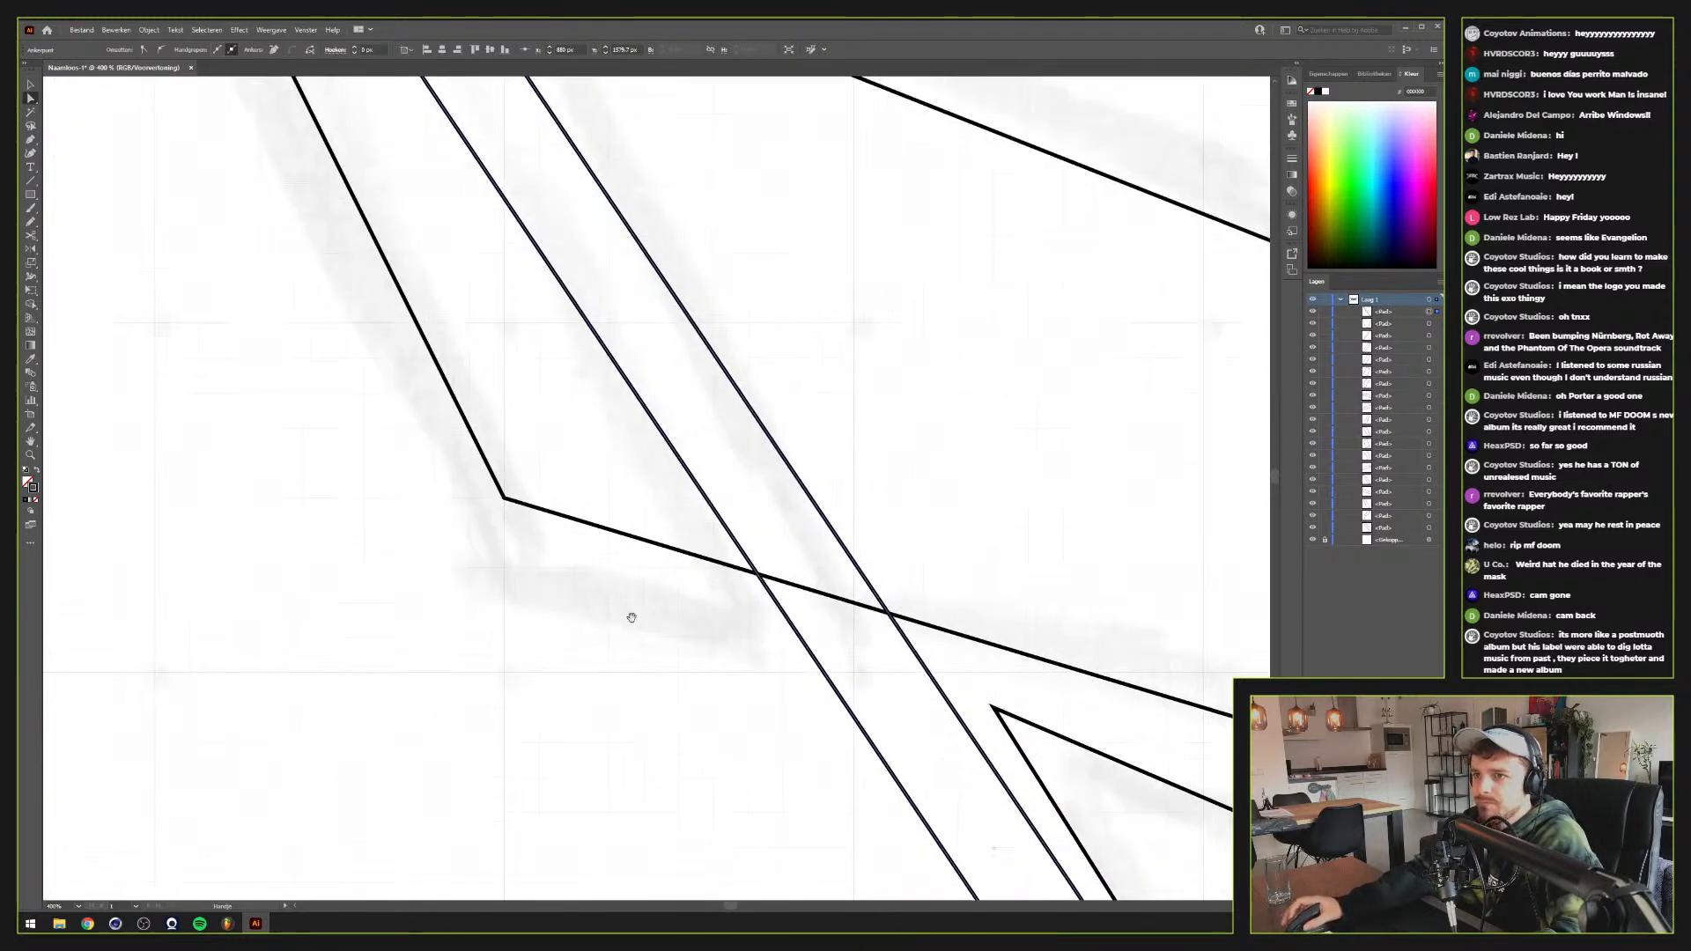
{"action": "left_click", "coordinate": [506, 498]}
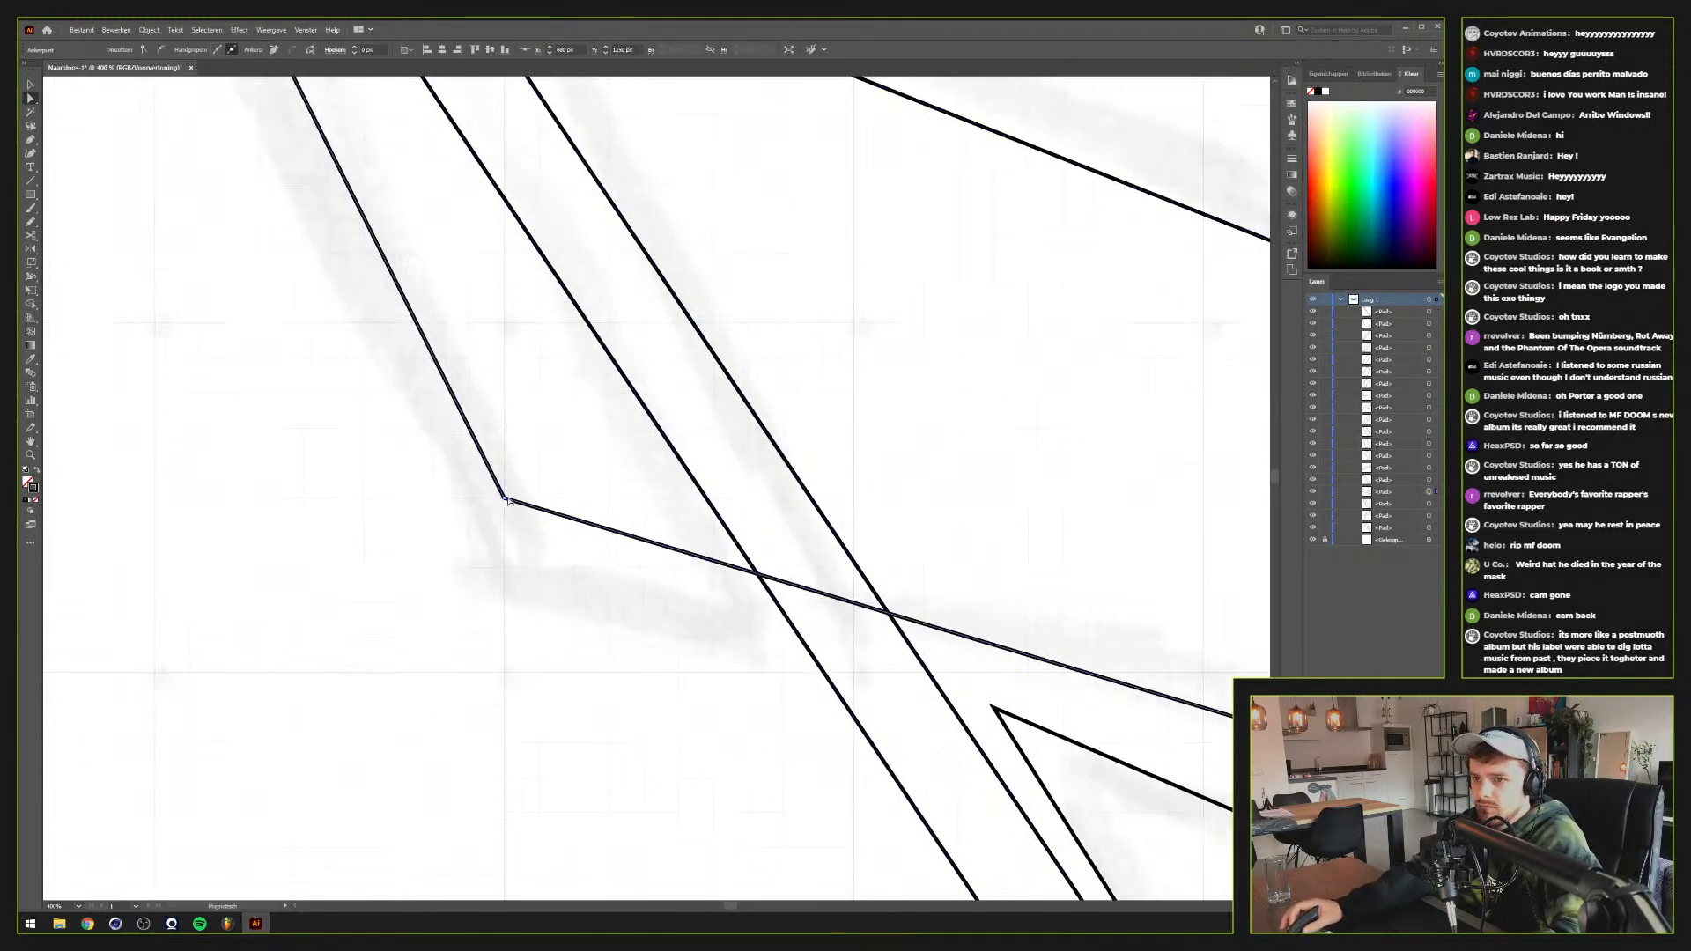
{"action": "left_click_drag", "start_coordinate": [475, 442], "coordinate": [873, 902]}
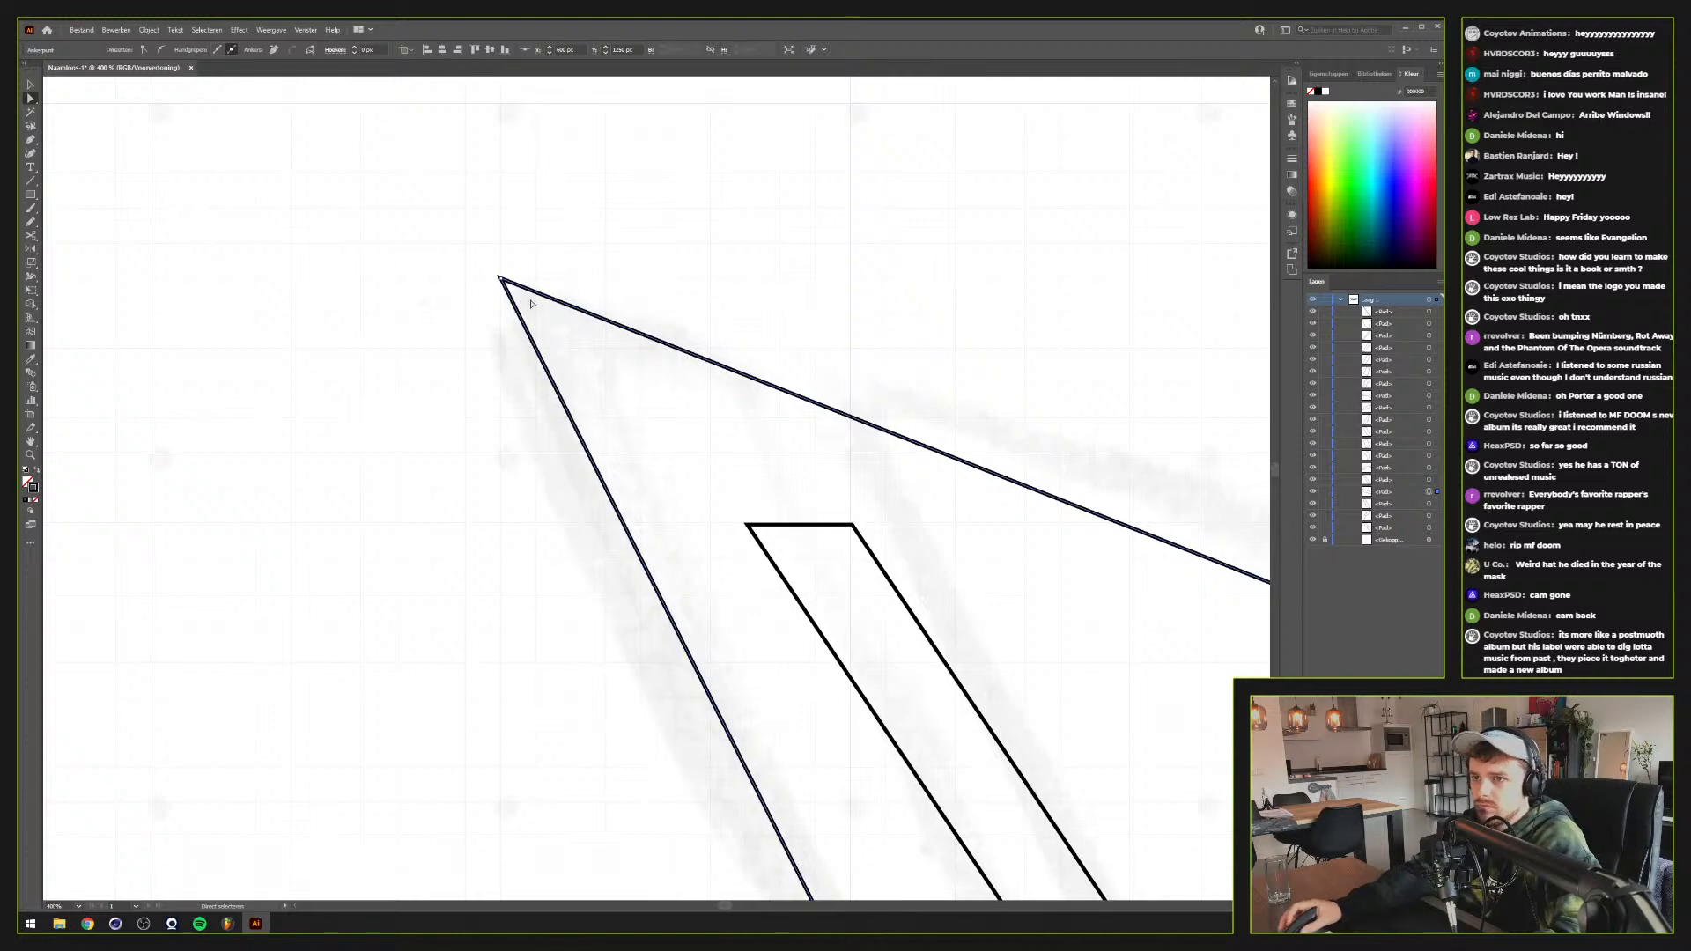
{"action": "scroll", "coordinate": [573, 315], "scroll_direction": "down", "scroll_amount": 4}
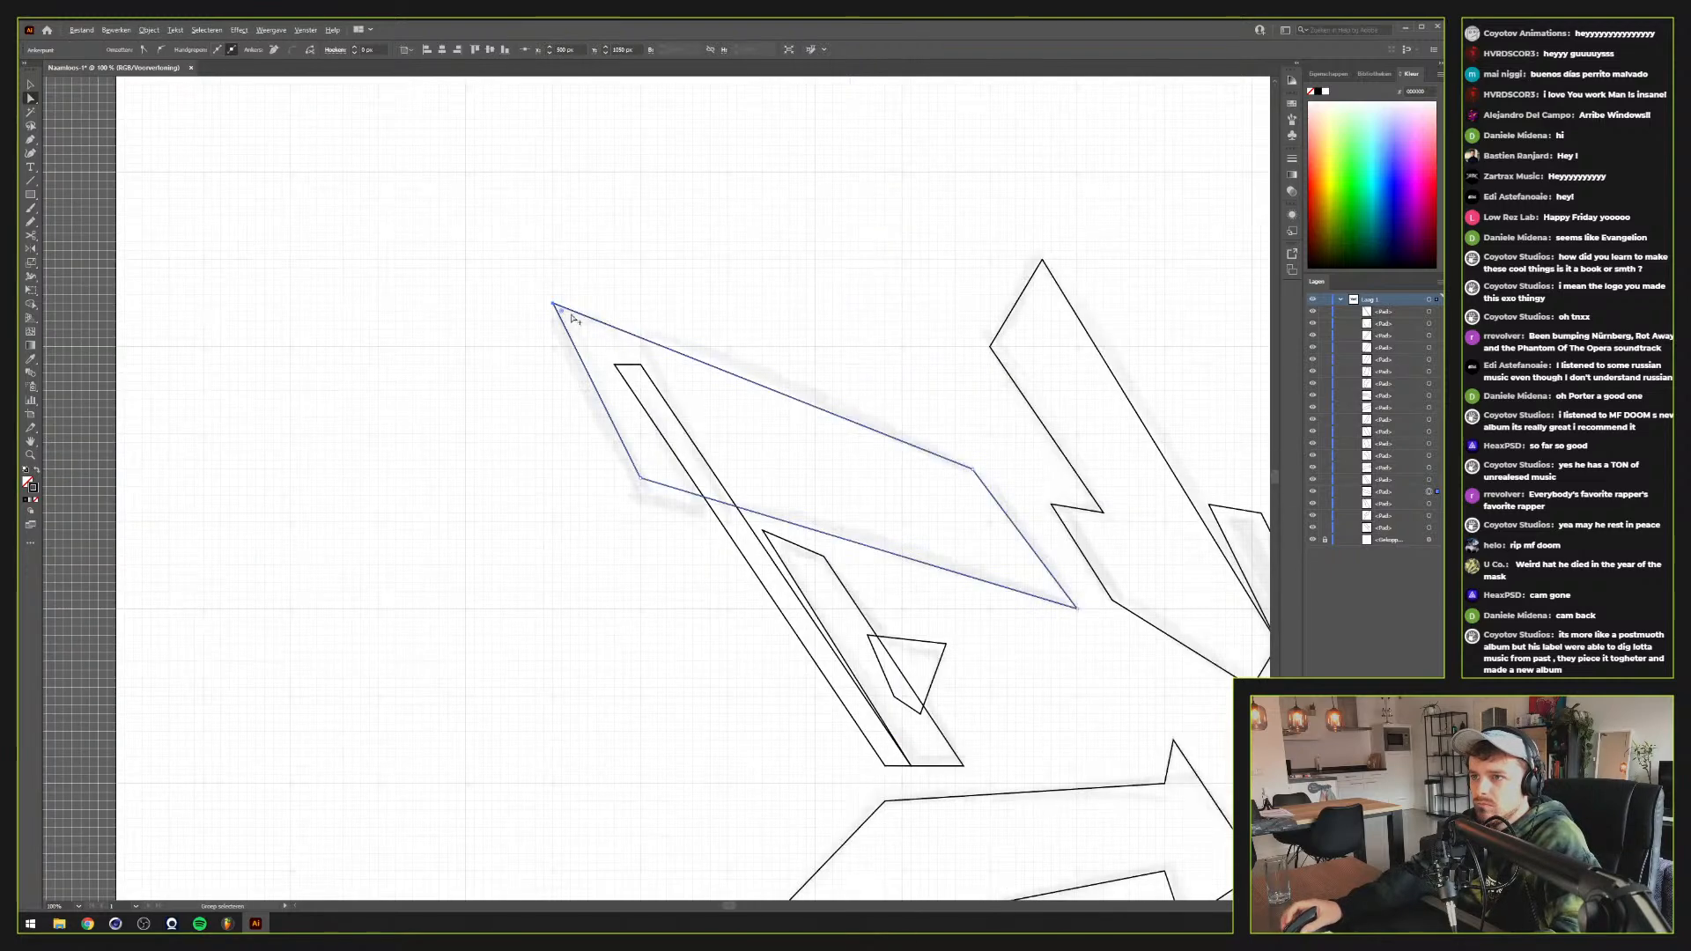
Delete all traced shapes on the right half of the artwork, keeping only the left wing and left body pieces
{"action": "scroll", "coordinate": [978, 589], "scroll_direction": "down", "scroll_amount": 2}
{"action": "left_click_drag", "start_coordinate": [1006, 593], "coordinate": [402, 356]}
{"action": "key", "text": "v"}
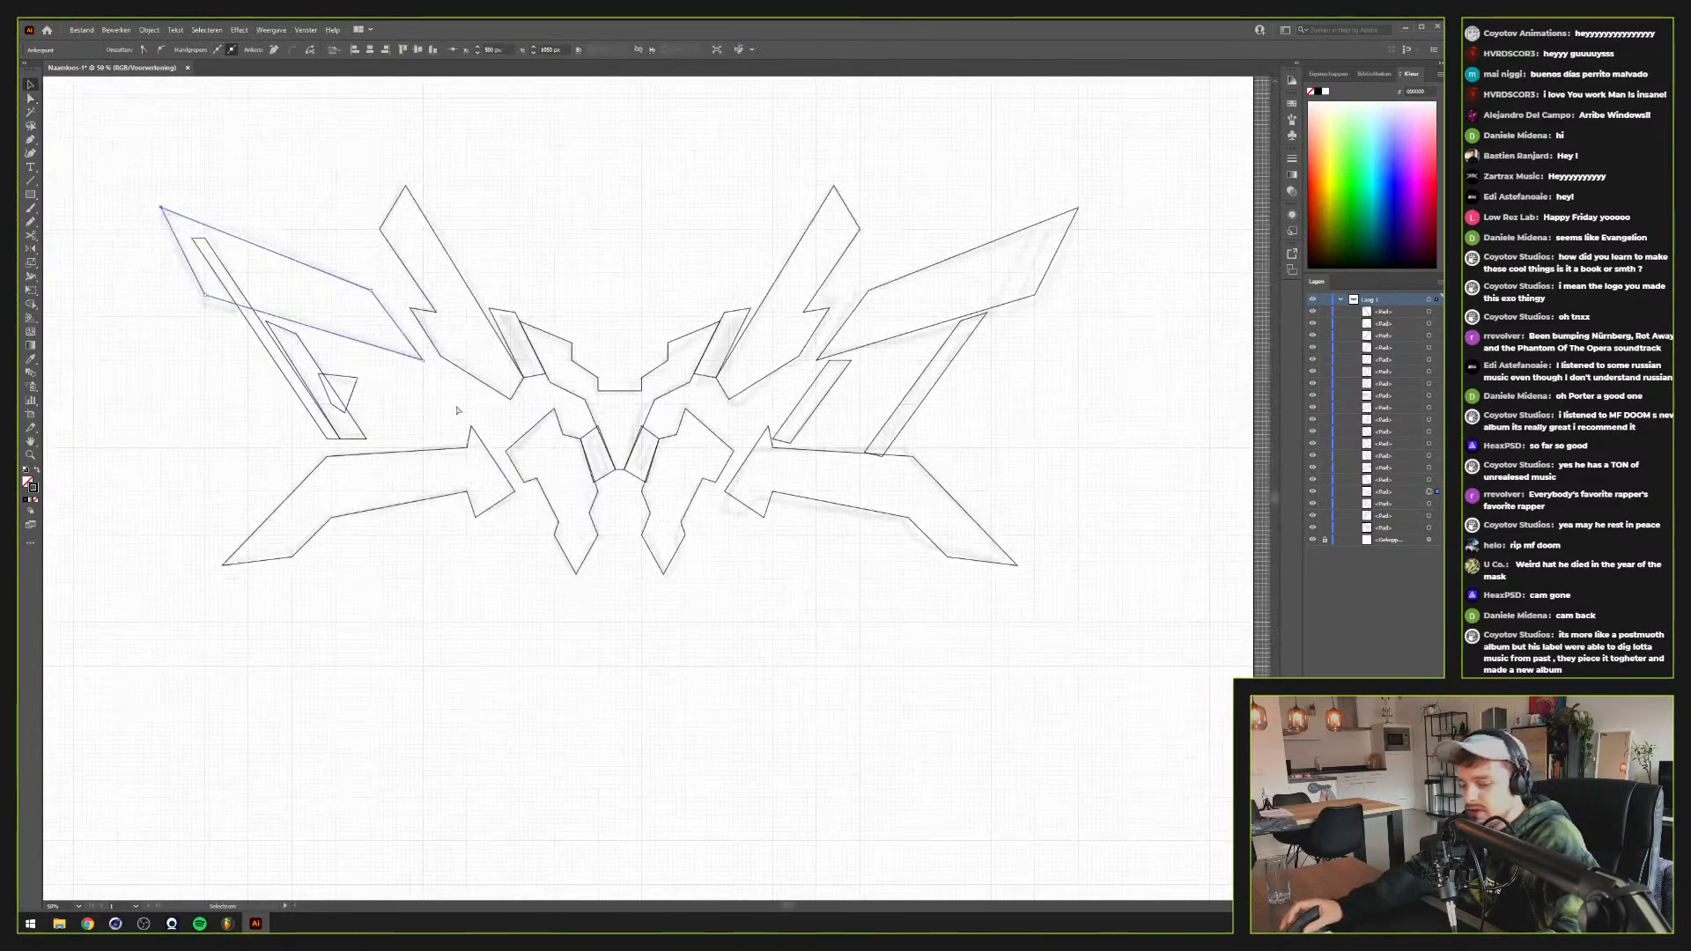
{"action": "mouse_move", "coordinate": [1157, 148]}
{"action": "left_mouse_down"}
{"action": "mouse_move", "coordinate": [762, 519]}
{"action": "mouse_move", "coordinate": [868, 426]}
{"action": "mouse_move", "coordinate": [958, 291]}
{"action": "left_mouse_up"}
{"action": "left_click", "coordinate": [944, 555], "text": "shift"}
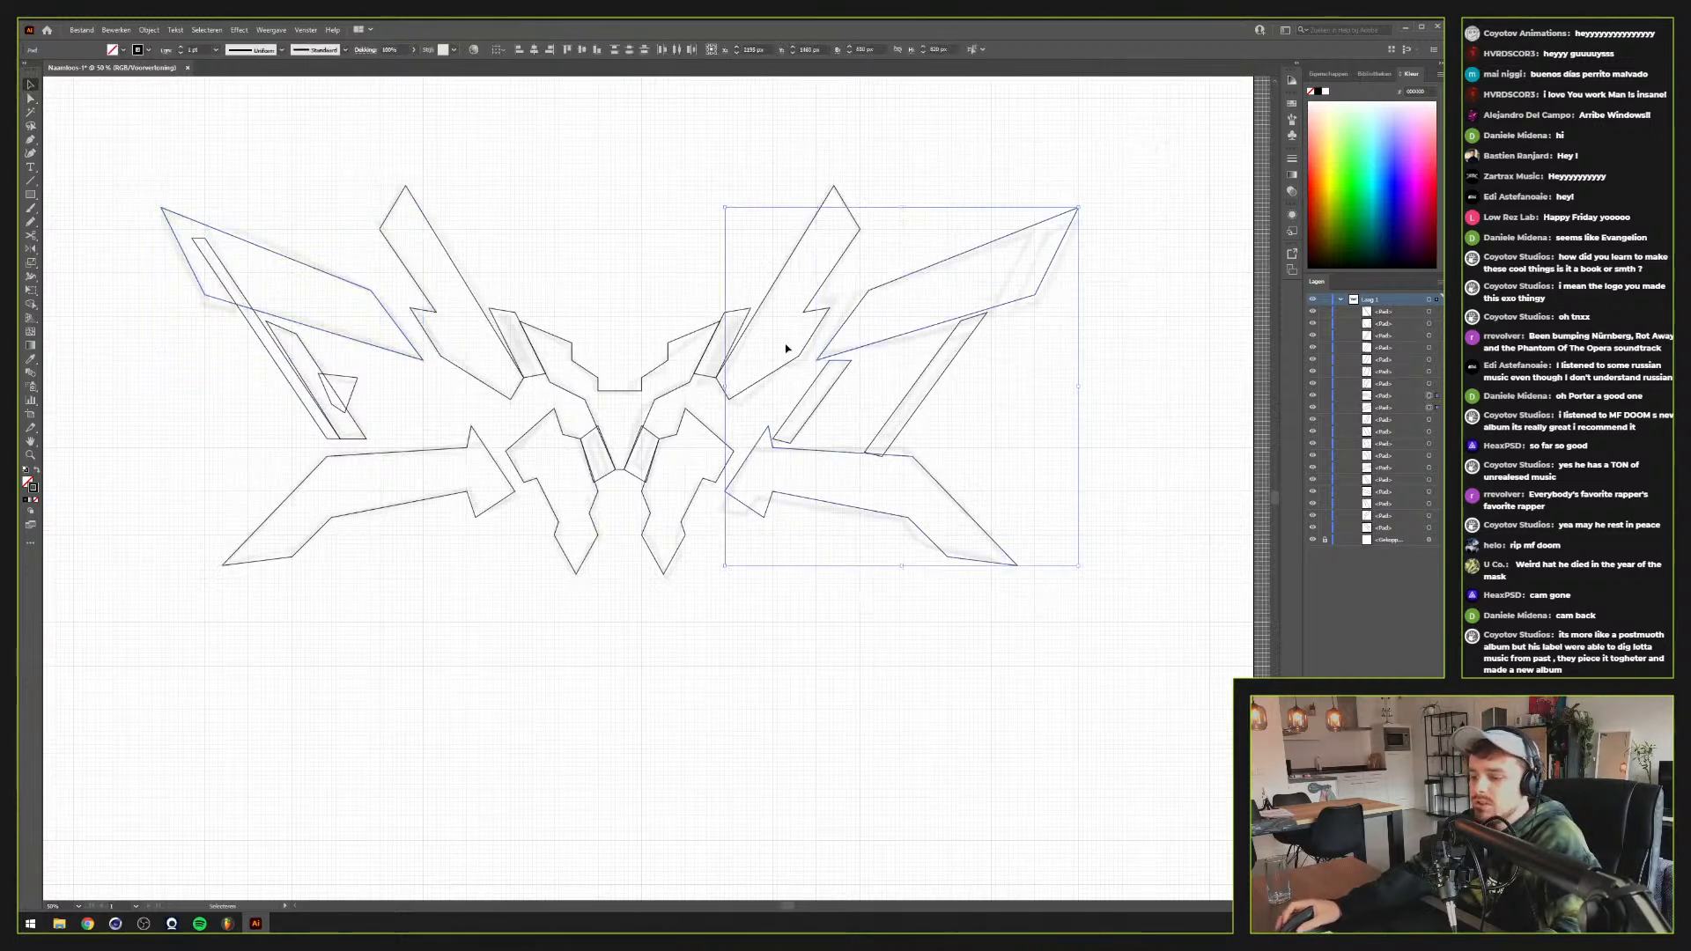
{"action": "key", "text": "Delete"}
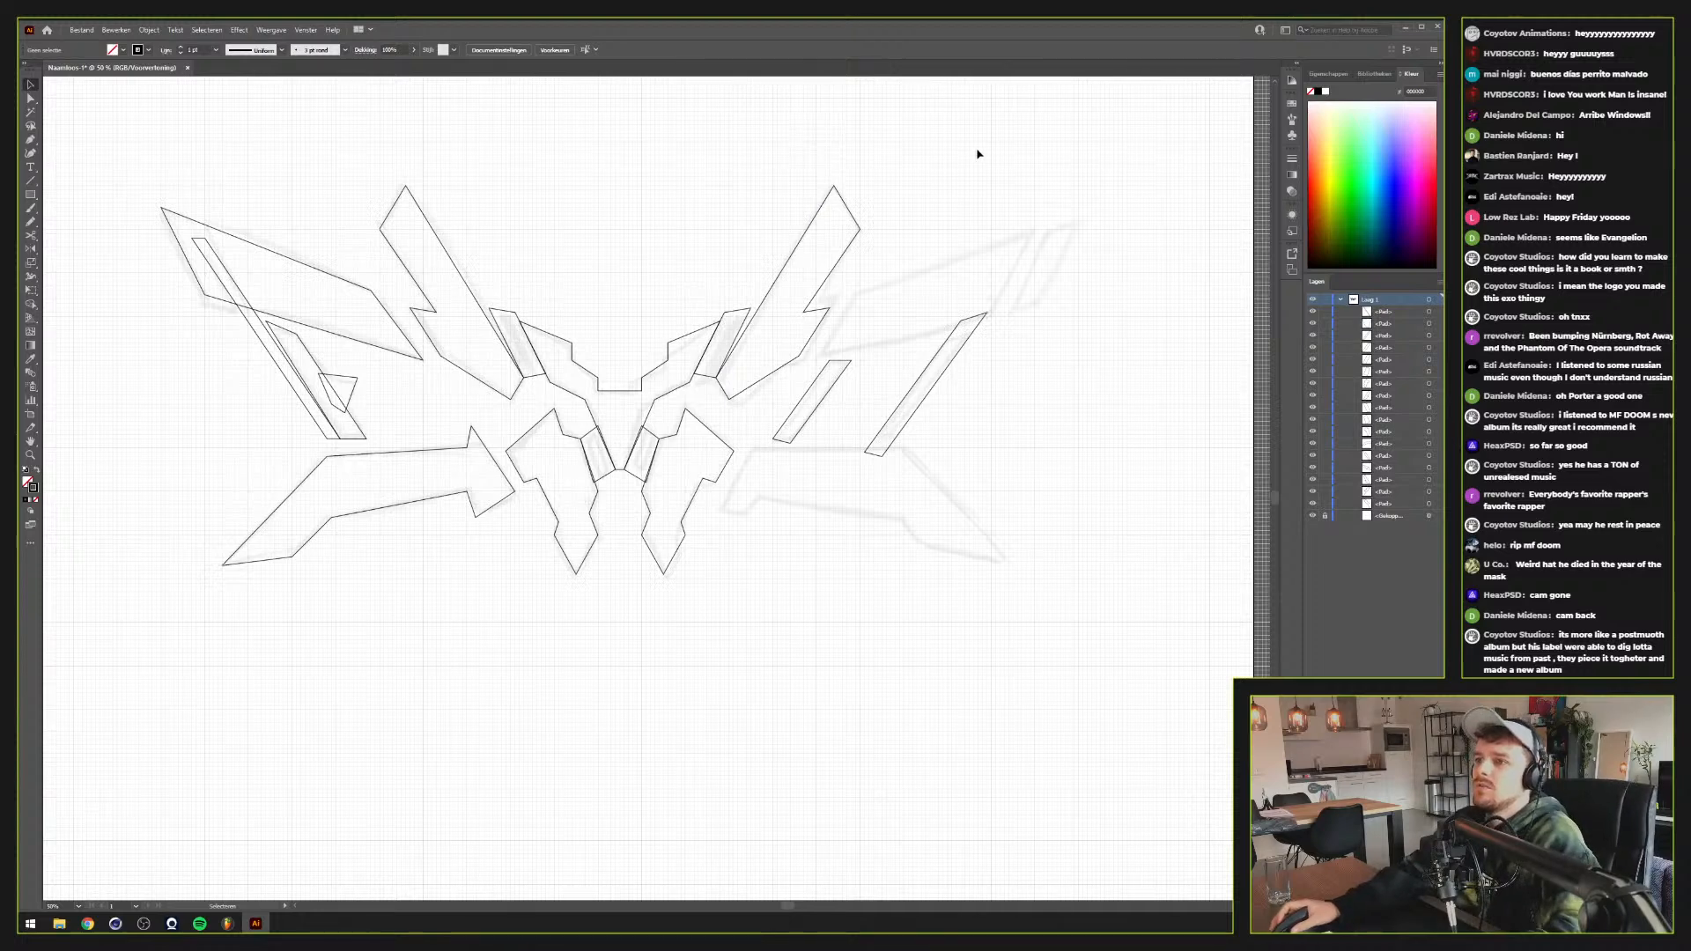
{"action": "left_click_drag", "start_coordinate": [978, 154], "coordinate": [729, 575]}
{"action": "key", "text": "Delete"}
{"action": "key", "text": "Delete"}
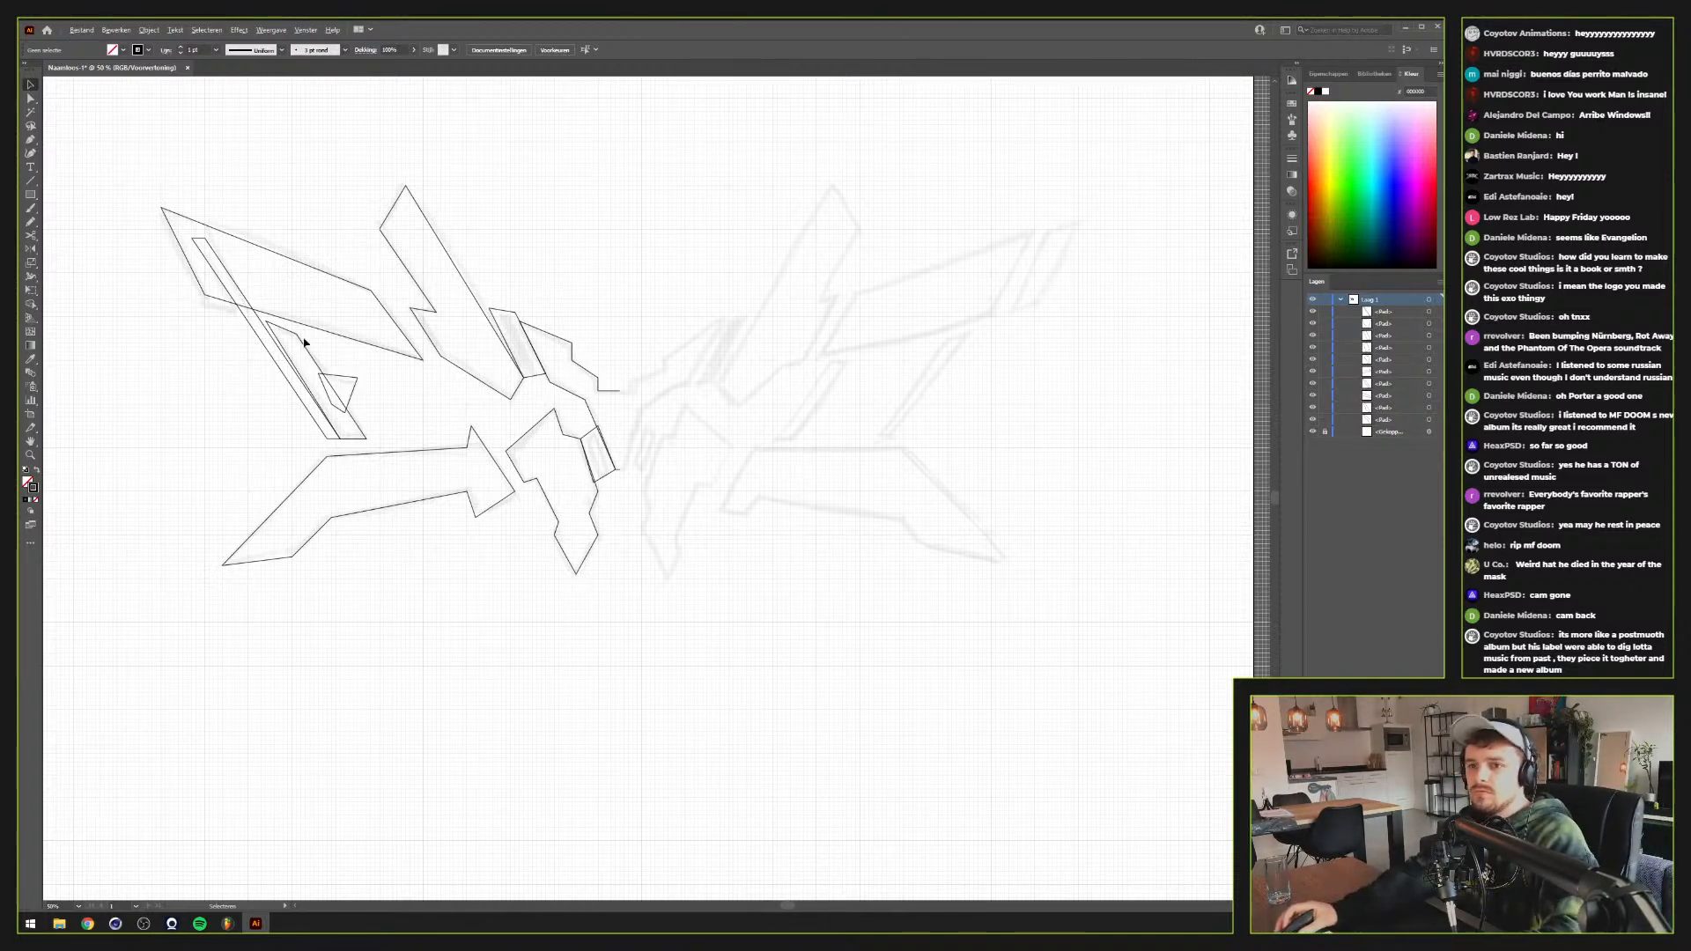
Lengthen the thin slanted strip by moving its two upper corners together to just above the long upper feather's upper edge
{"action": "key", "text": "space"}
{"action": "left_click_drag", "start_coordinate": [330, 324], "coordinate": [774, 510]}
{"action": "scroll", "coordinate": [697, 478], "scroll_direction": "up", "scroll_amount": 4}
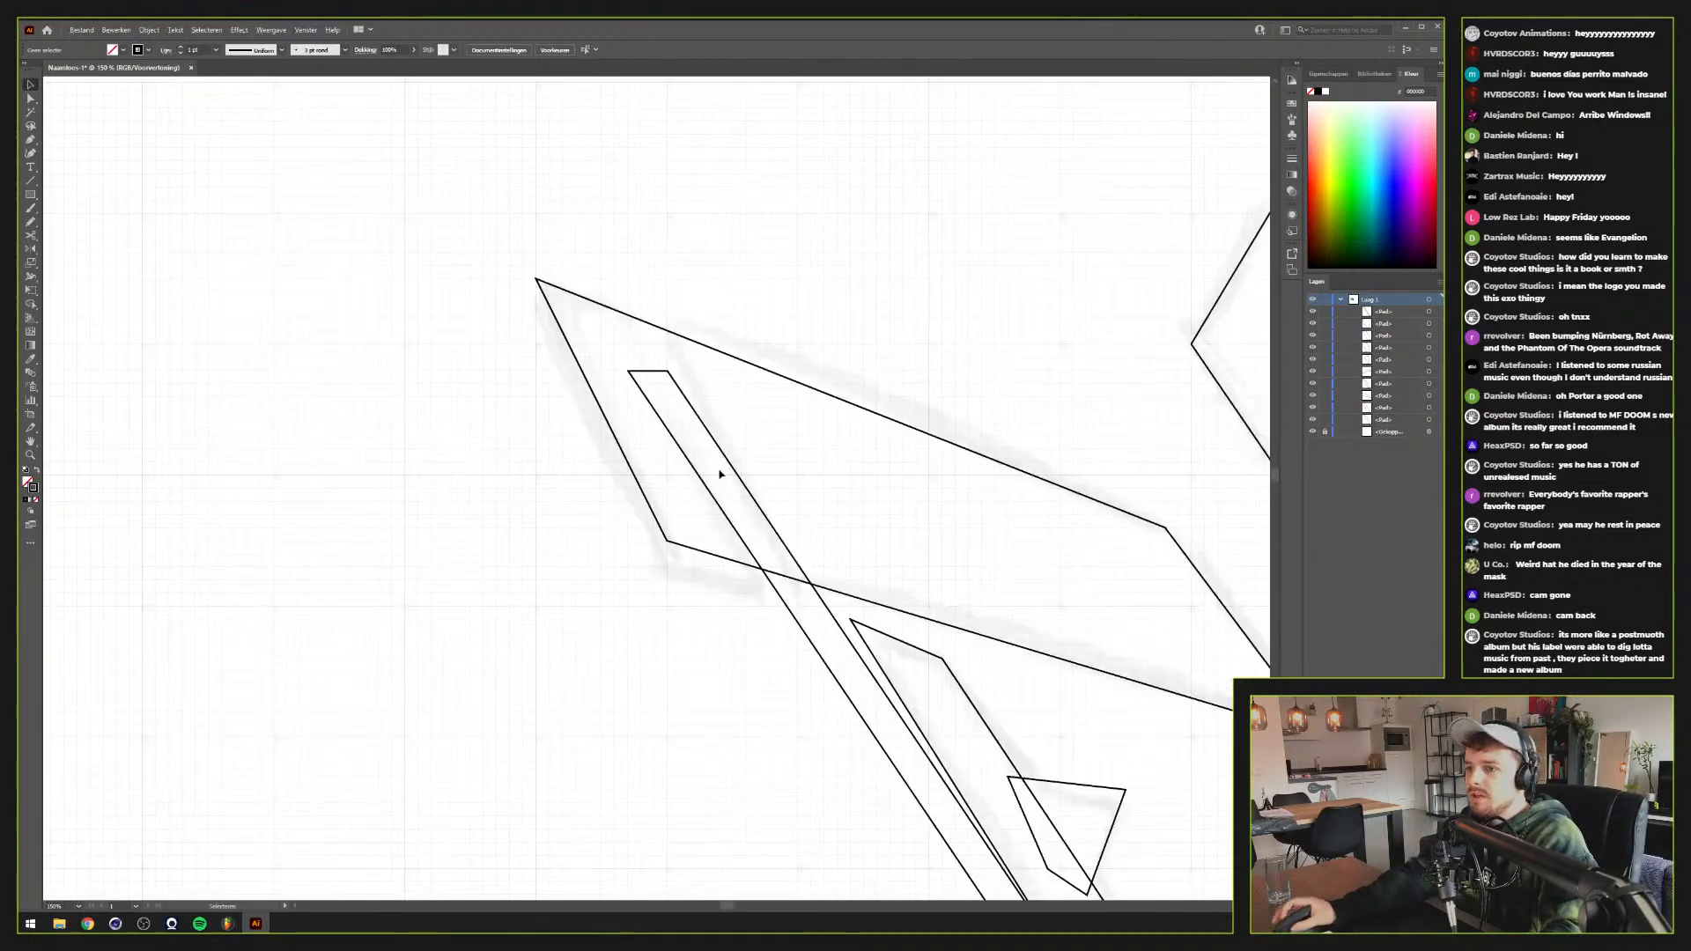
{"action": "scroll", "coordinate": [730, 482], "scroll_direction": "up", "scroll_amount": 1}
{"action": "scroll", "coordinate": [731, 475], "scroll_direction": "up", "scroll_amount": 1}
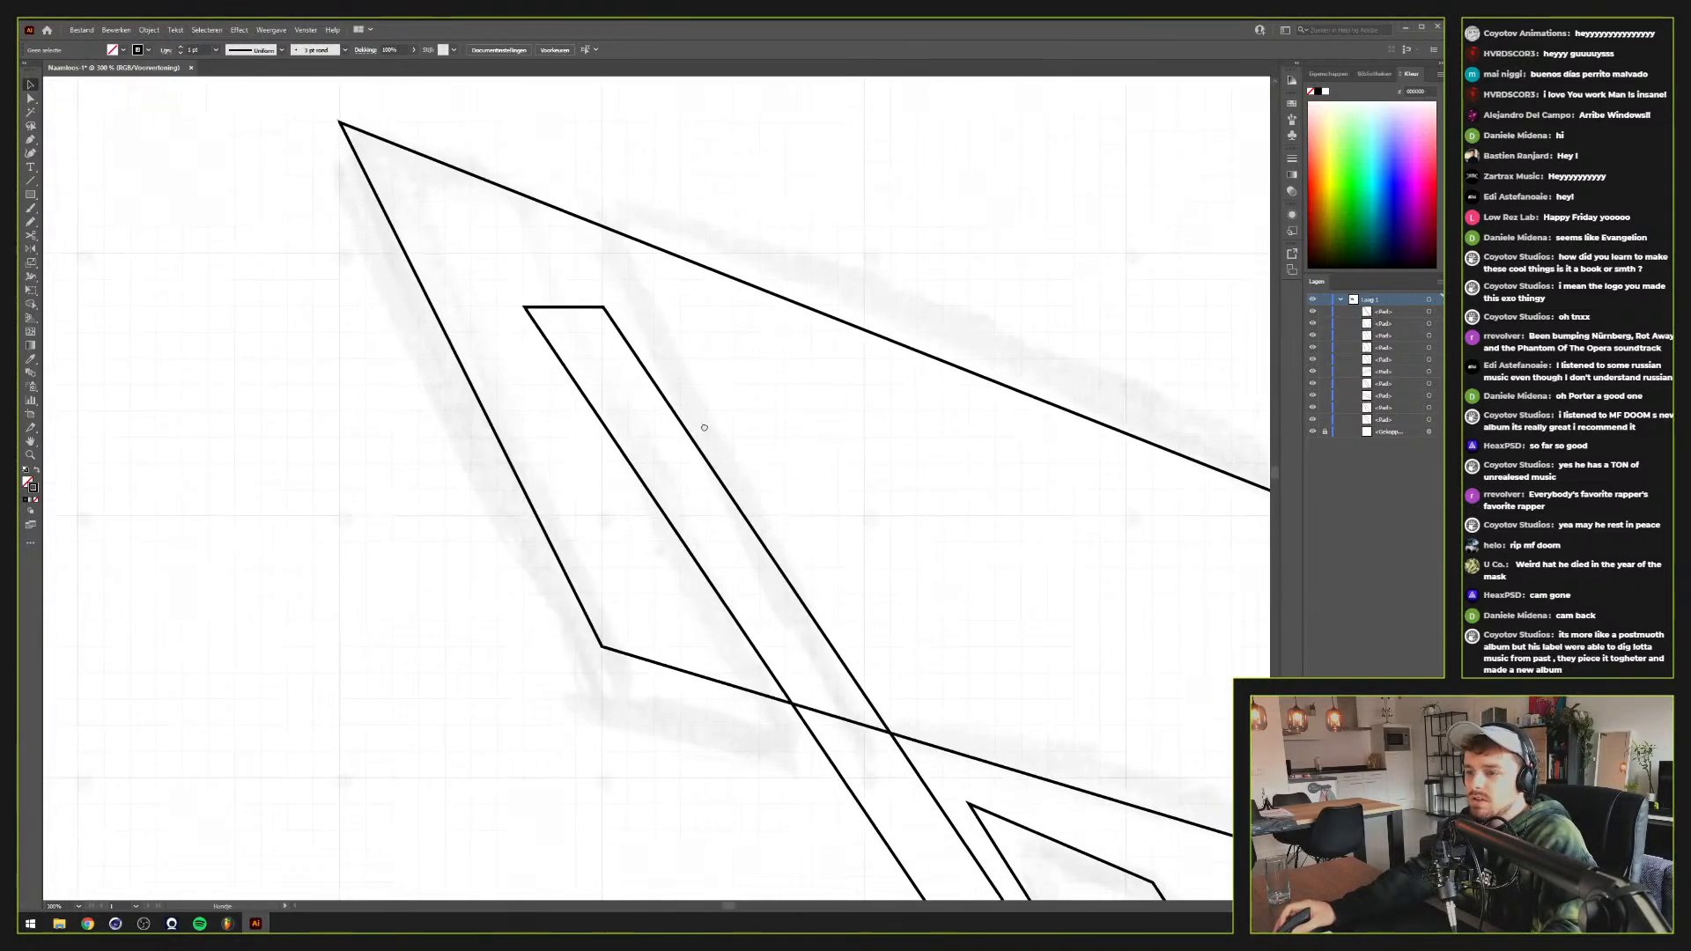
{"action": "scroll", "coordinate": [732, 414], "scroll_direction": "down", "scroll_amount": 1}
{"action": "scroll", "coordinate": [732, 404], "scroll_direction": "down", "scroll_amount": 2}
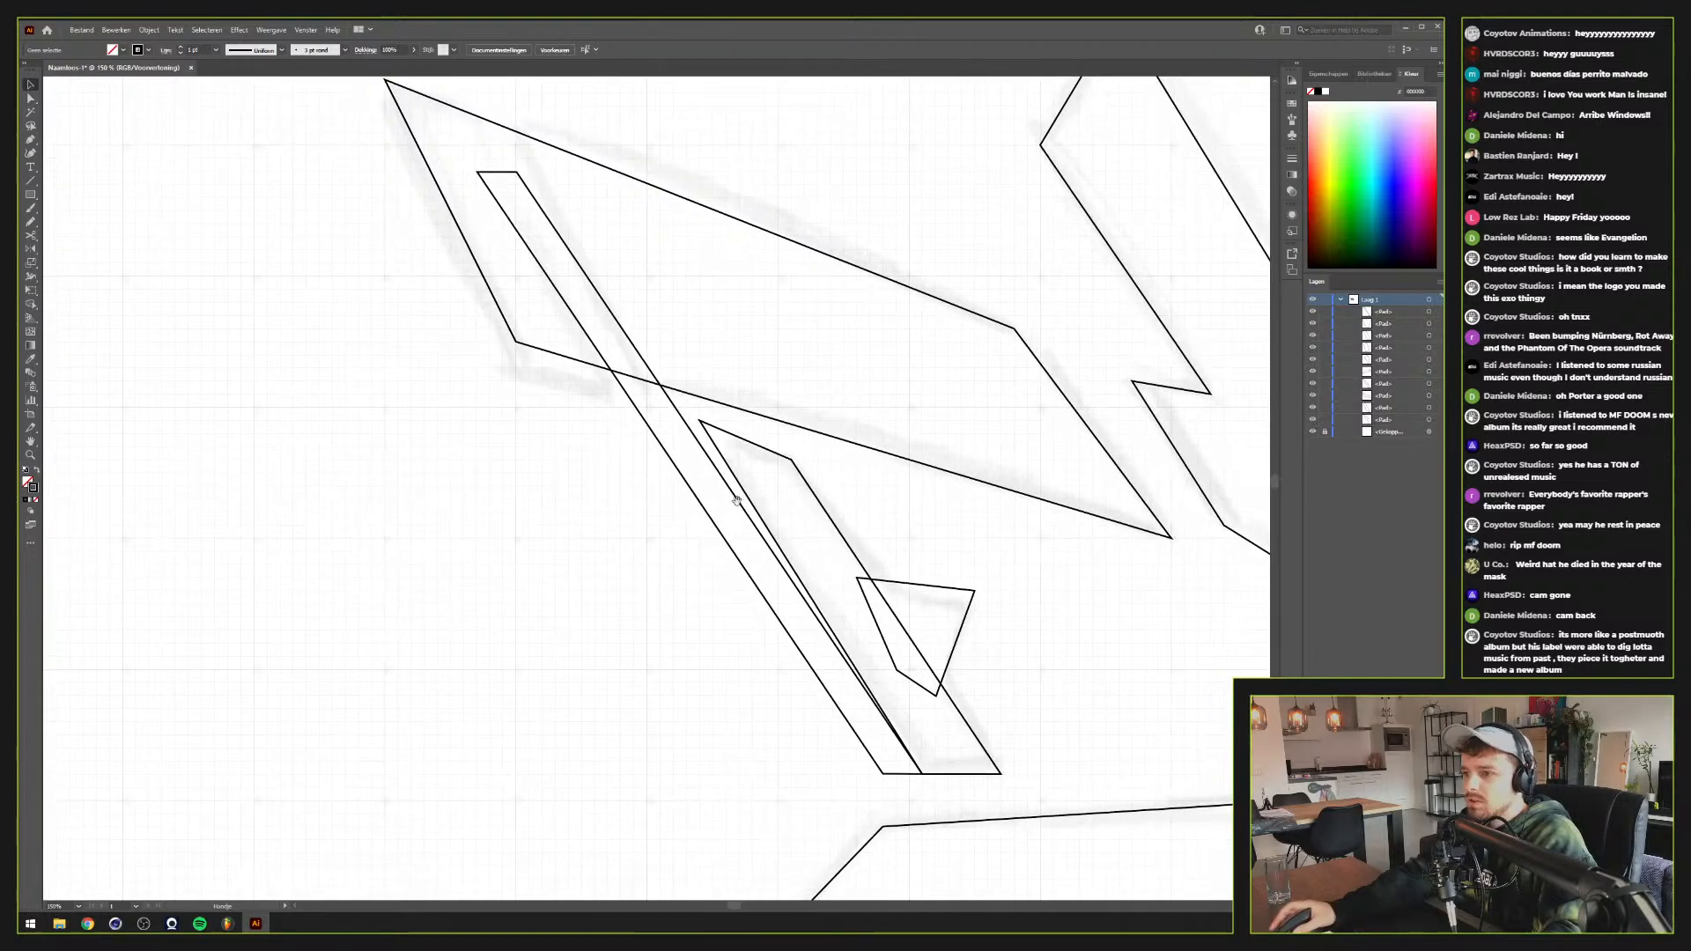
{"action": "left_click_drag", "start_coordinate": [612, 372], "coordinate": [816, 557]}
{"action": "key", "text": "ctrl+z"}
{"action": "left_click_drag", "start_coordinate": [685, 417], "coordinate": [863, 636]}
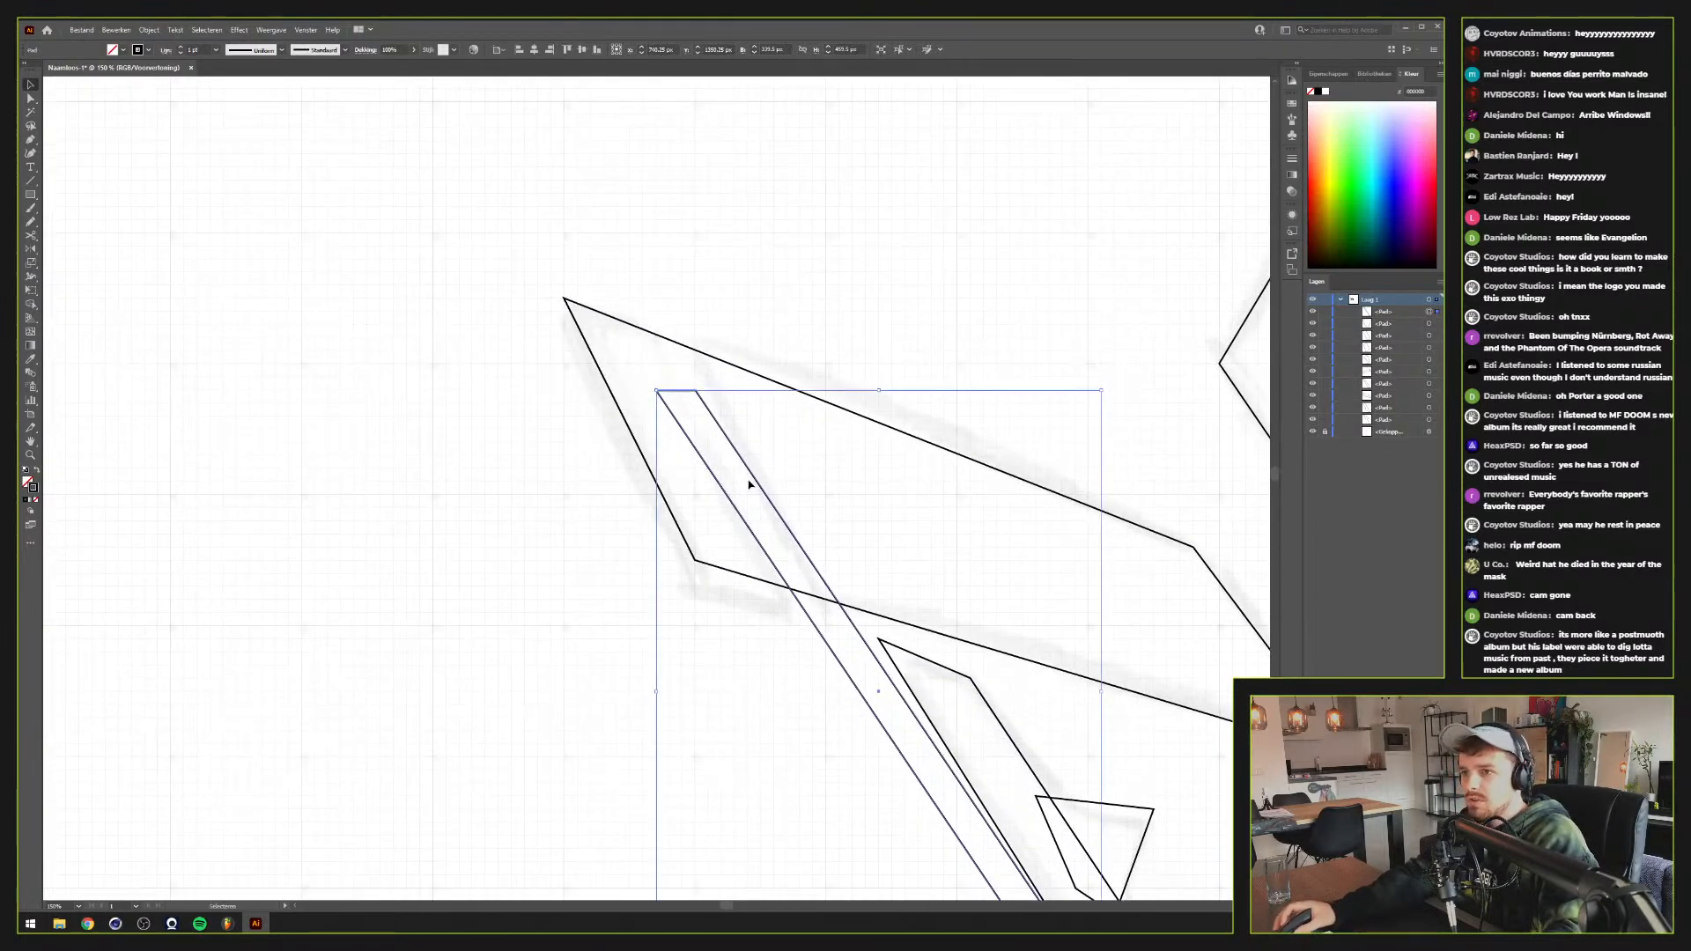
{"action": "left_click_drag", "start_coordinate": [707, 421], "coordinate": [760, 513]}
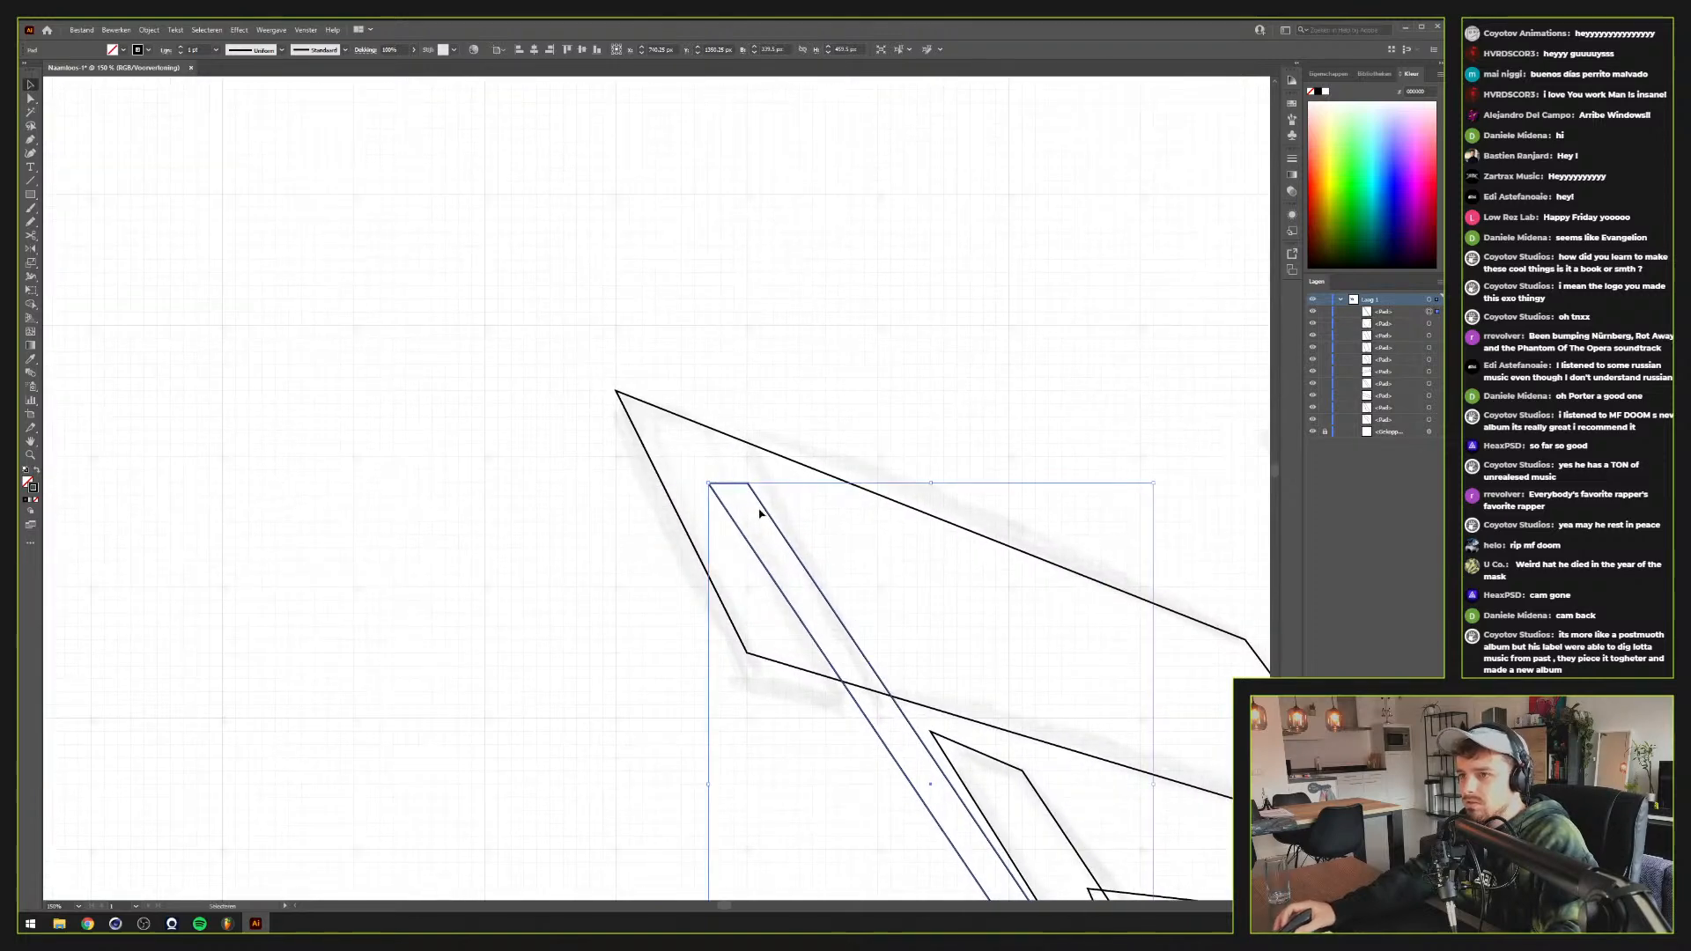
{"action": "key", "text": "a"}
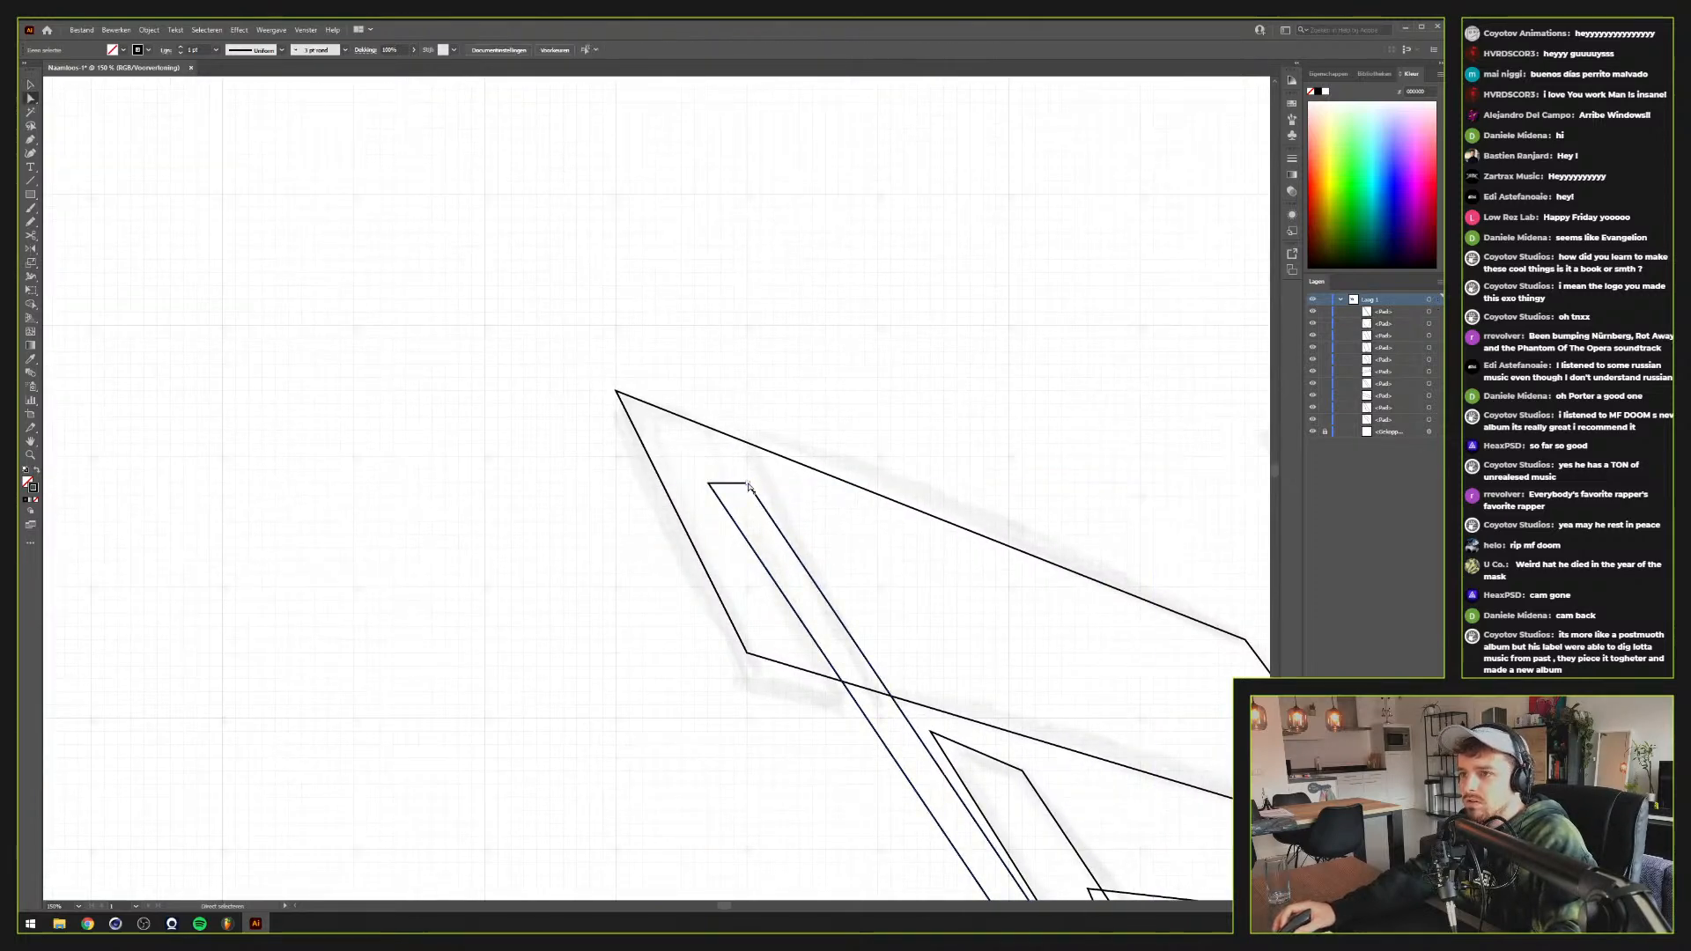
{"action": "left_click", "coordinate": [708, 487]}
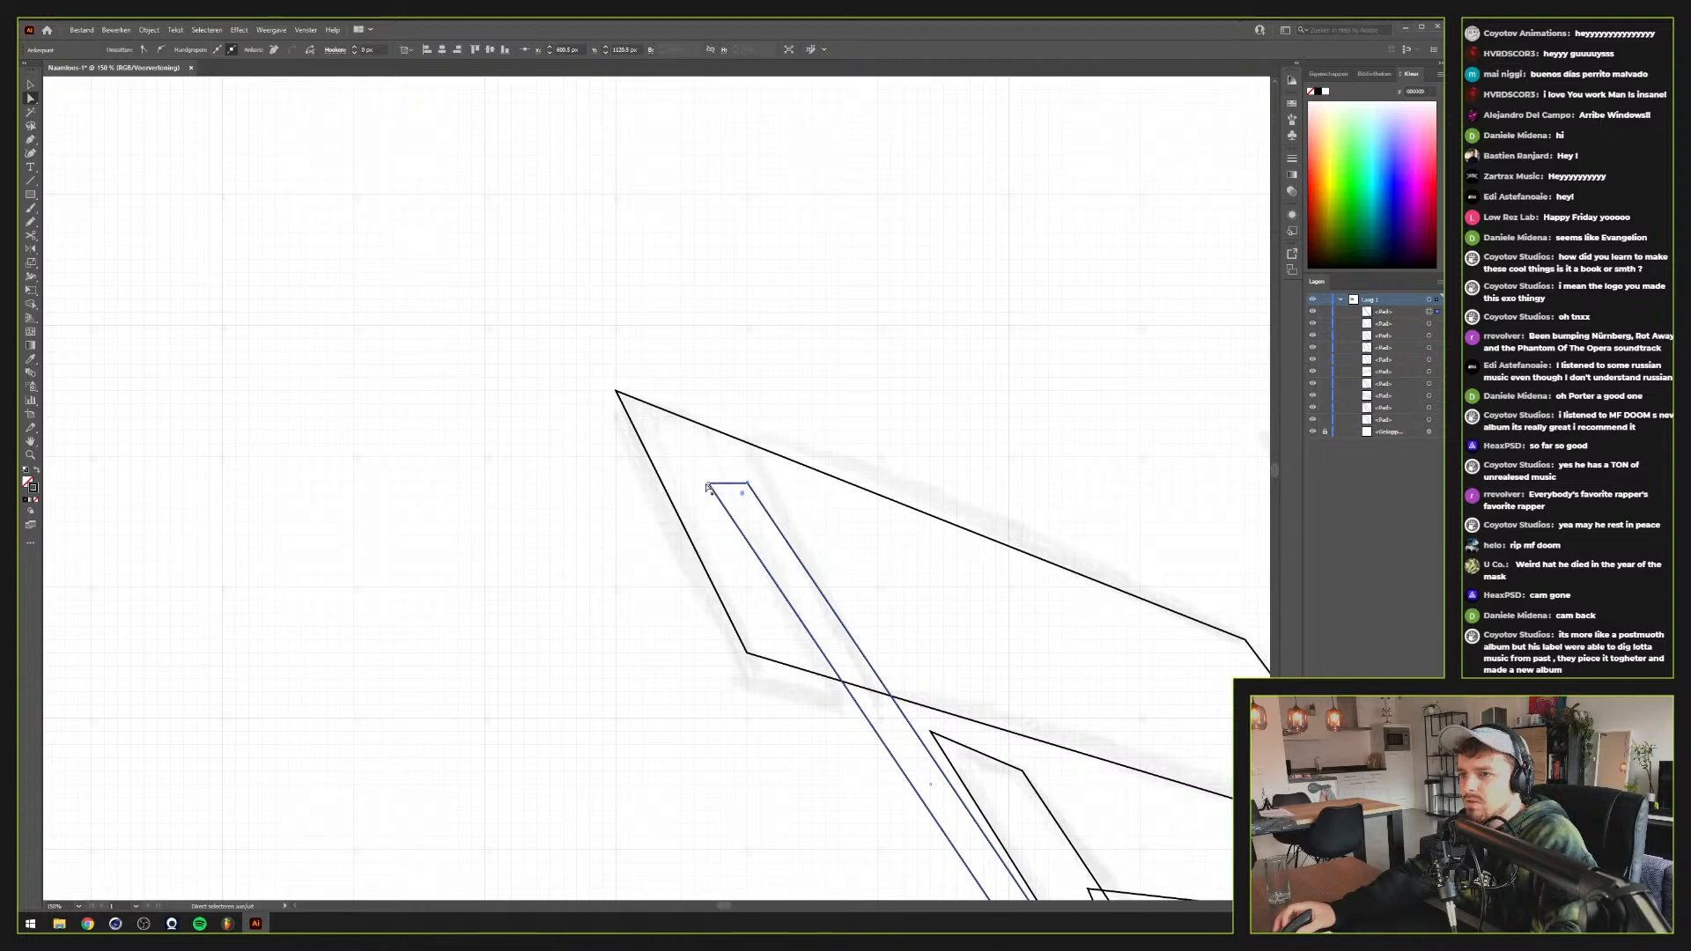
{"action": "left_click", "coordinate": [733, 484]}
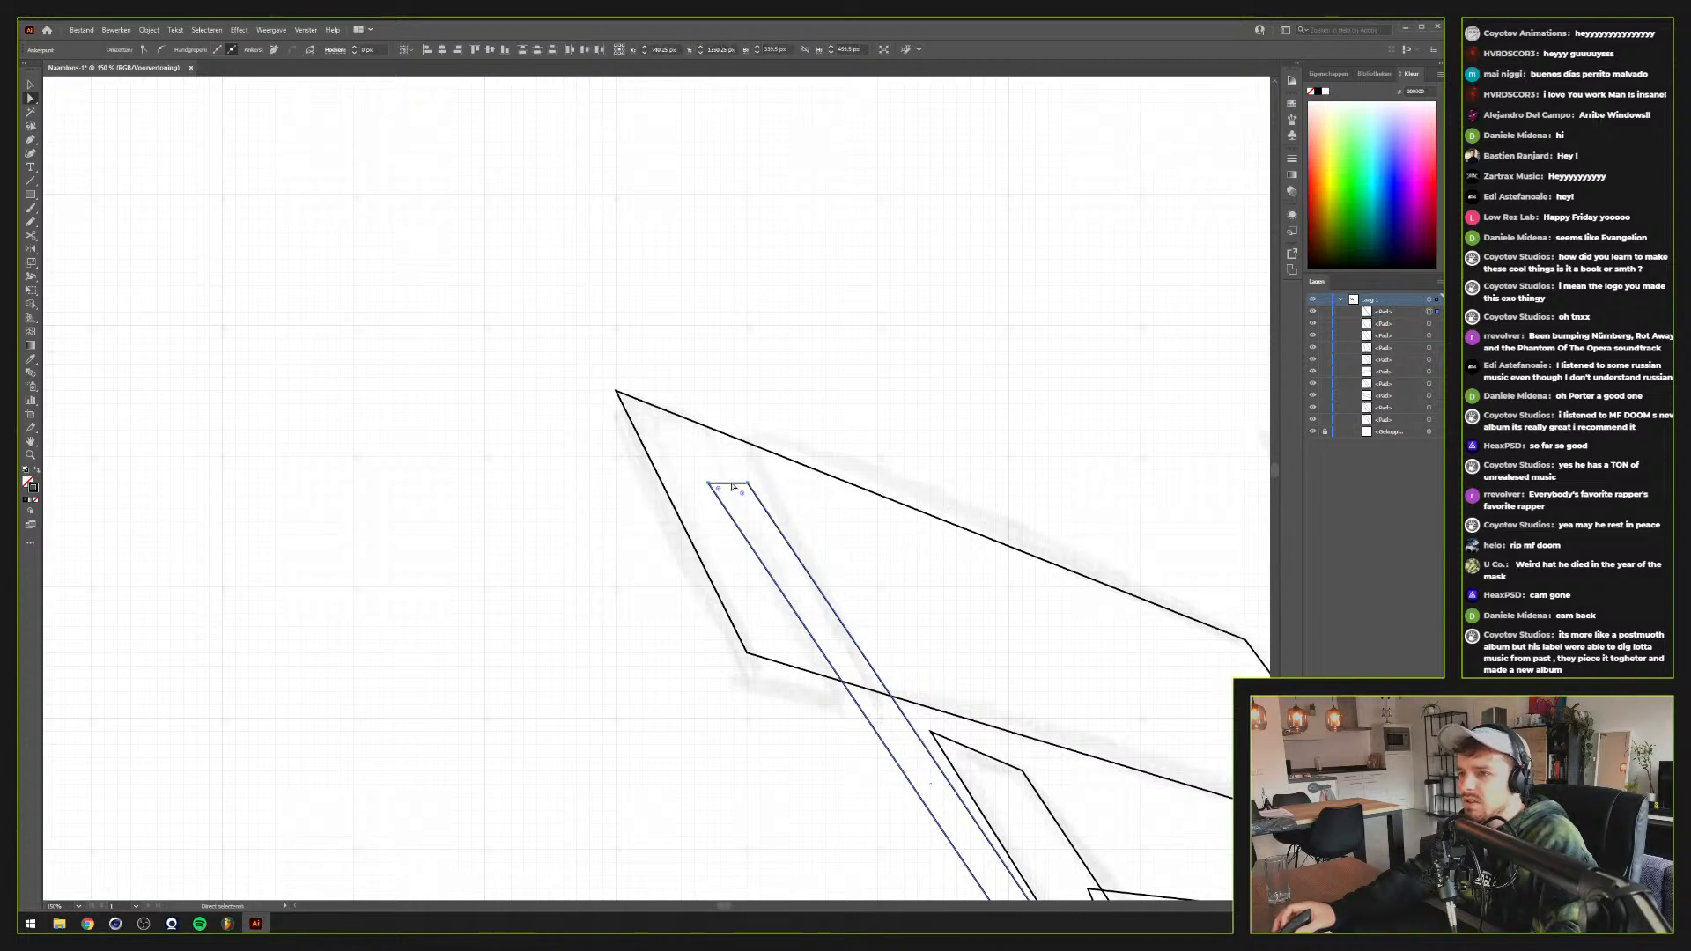
{"action": "left_click_drag", "start_coordinate": [749, 486], "coordinate": [710, 381]}
Inspect the lengthened strip's lower end and its fit with the surrounding left-wing shapes, leaving everything deselected
{"action": "scroll", "coordinate": [803, 482], "scroll_direction": "down", "scroll_amount": 2}
{"action": "left_click_drag", "start_coordinate": [897, 634], "coordinate": [784, 565]}
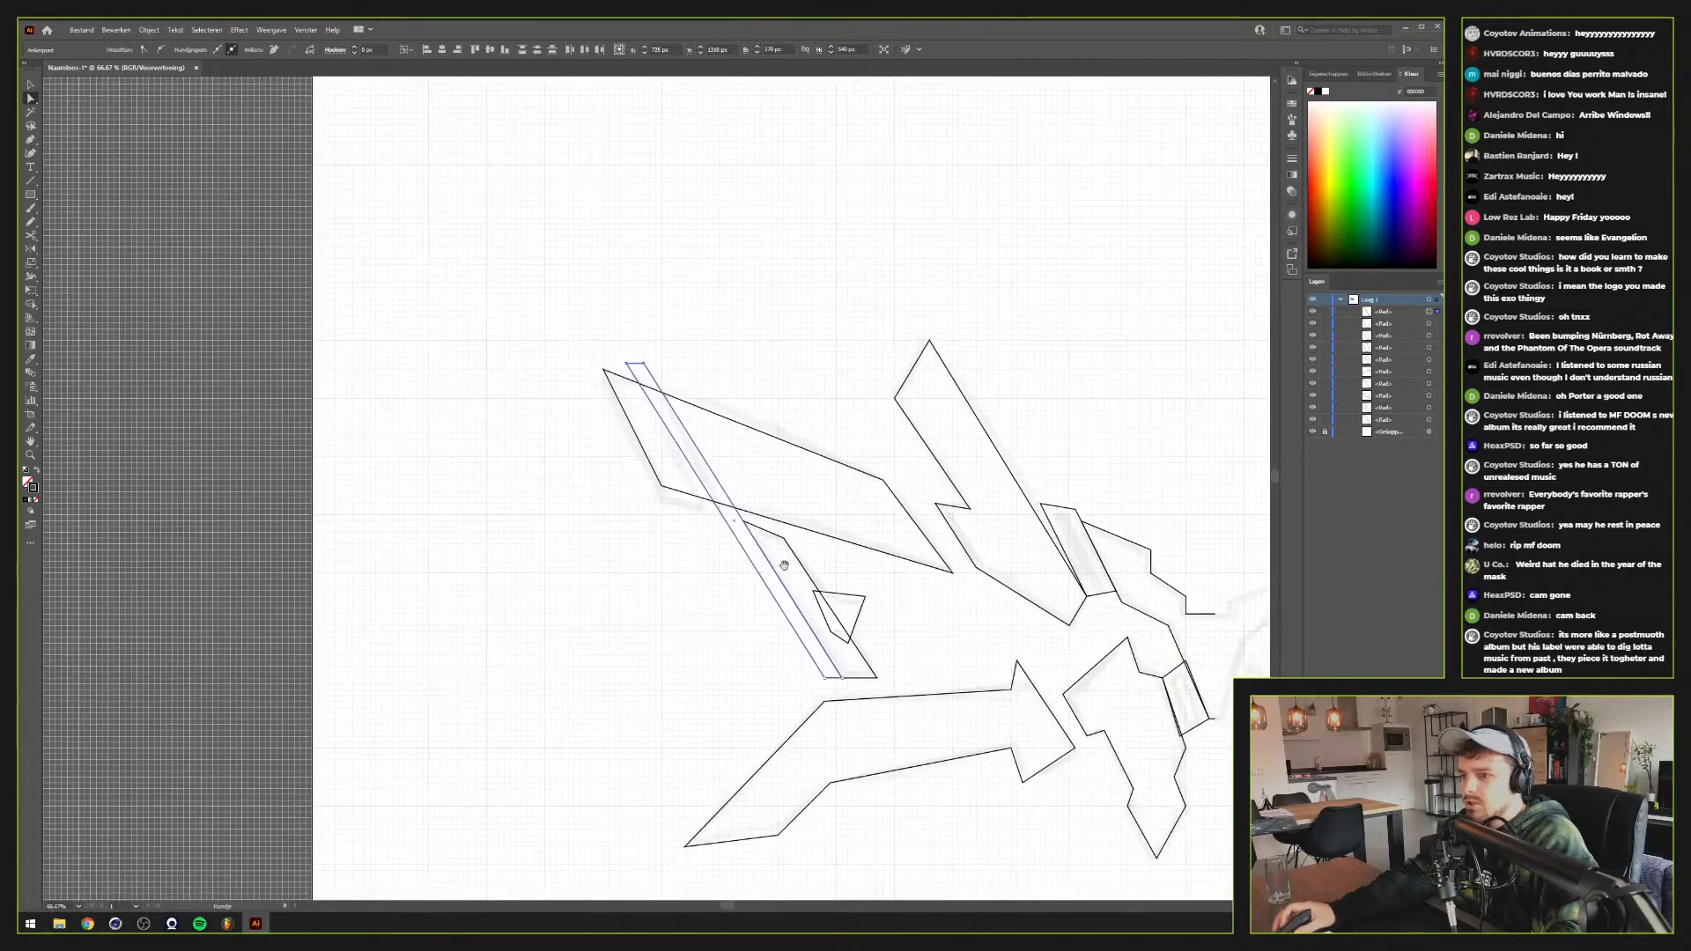
{"action": "scroll", "coordinate": [836, 669], "scroll_direction": "up", "scroll_amount": 5}
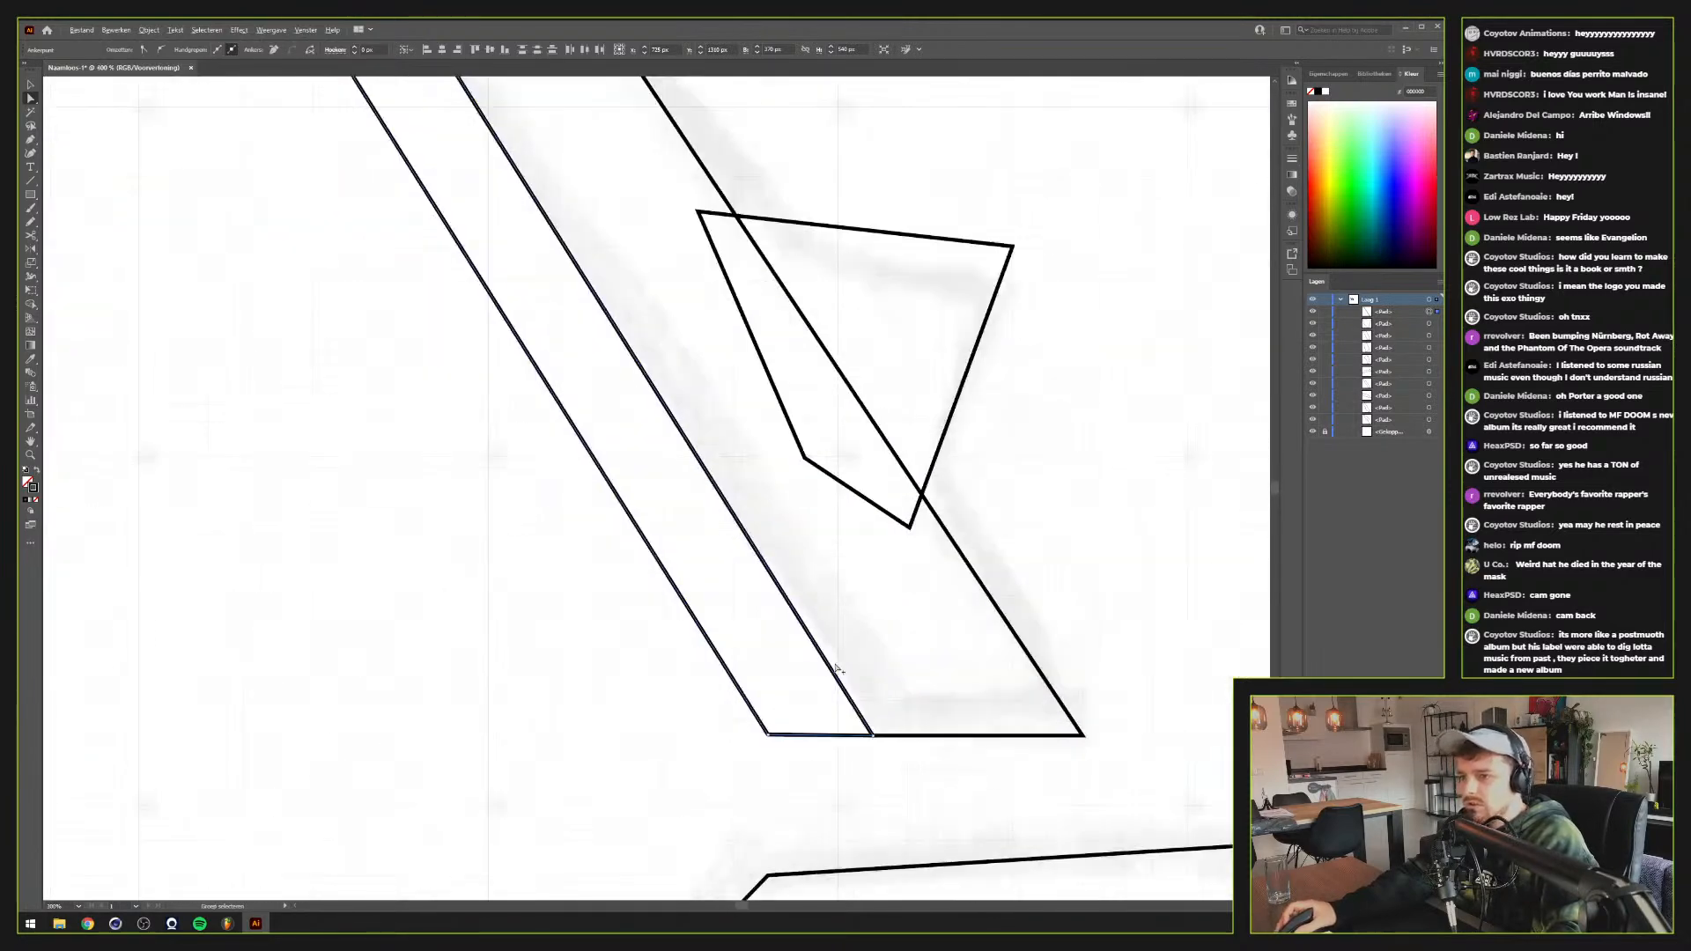
{"action": "scroll", "coordinate": [837, 669], "scroll_direction": "down", "scroll_amount": 3}
{"action": "scroll", "coordinate": [803, 556], "scroll_direction": "down", "scroll_amount": 2}
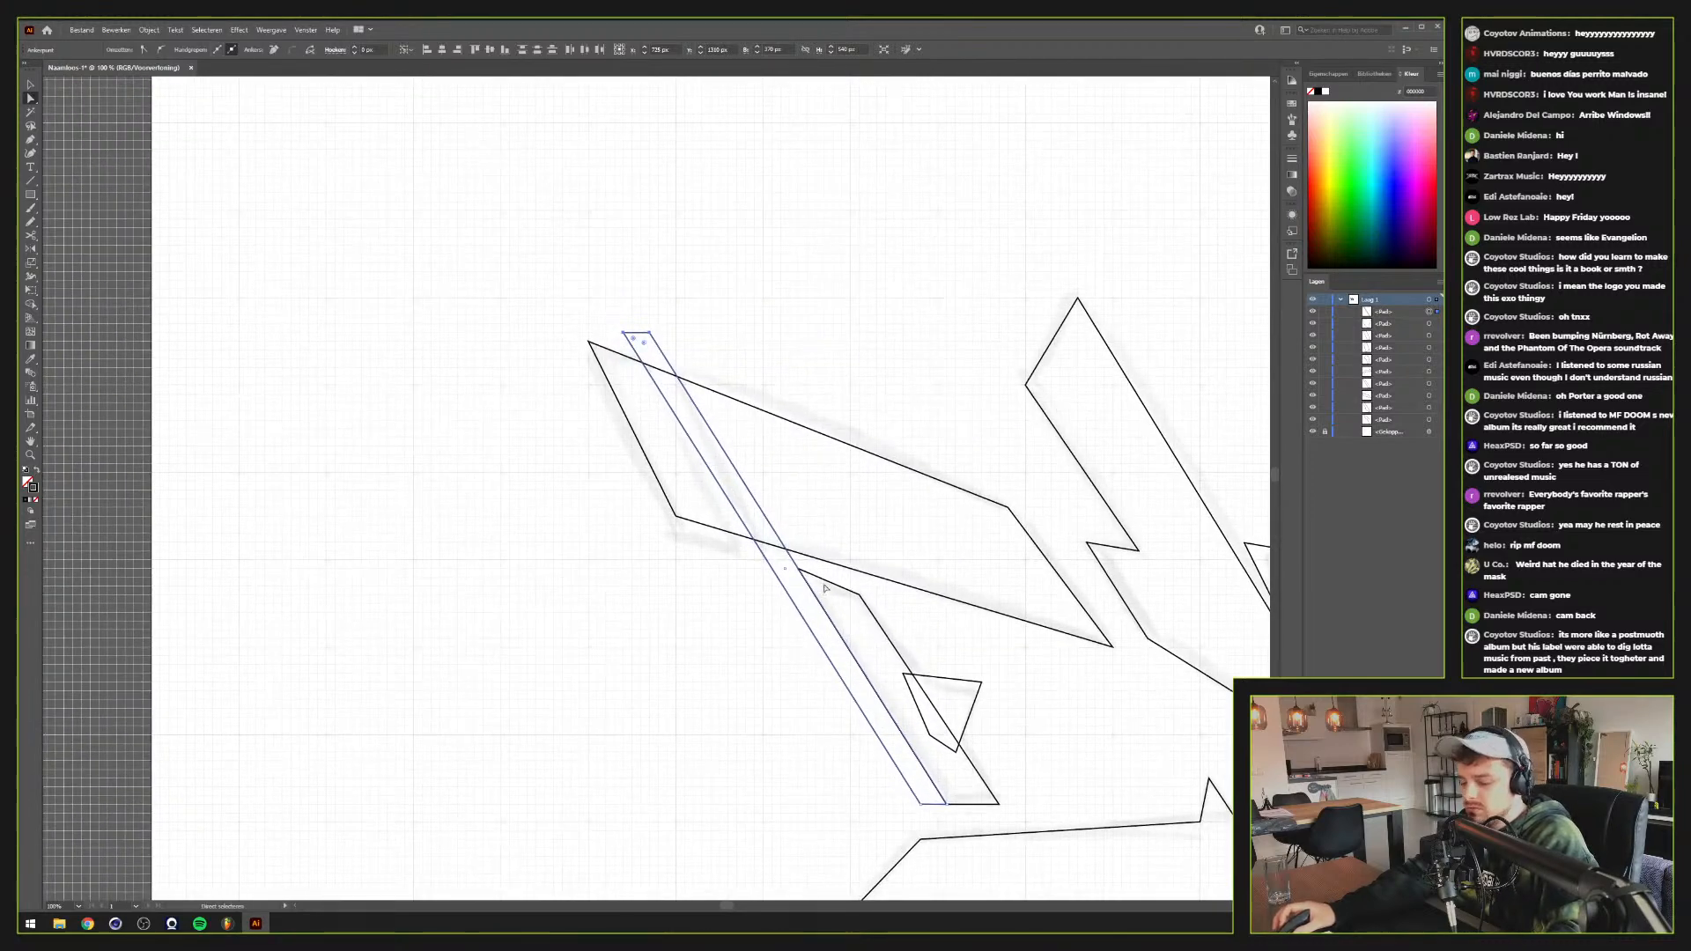
{"action": "key", "text": "v"}
{"action": "left_click", "coordinate": [912, 608]}
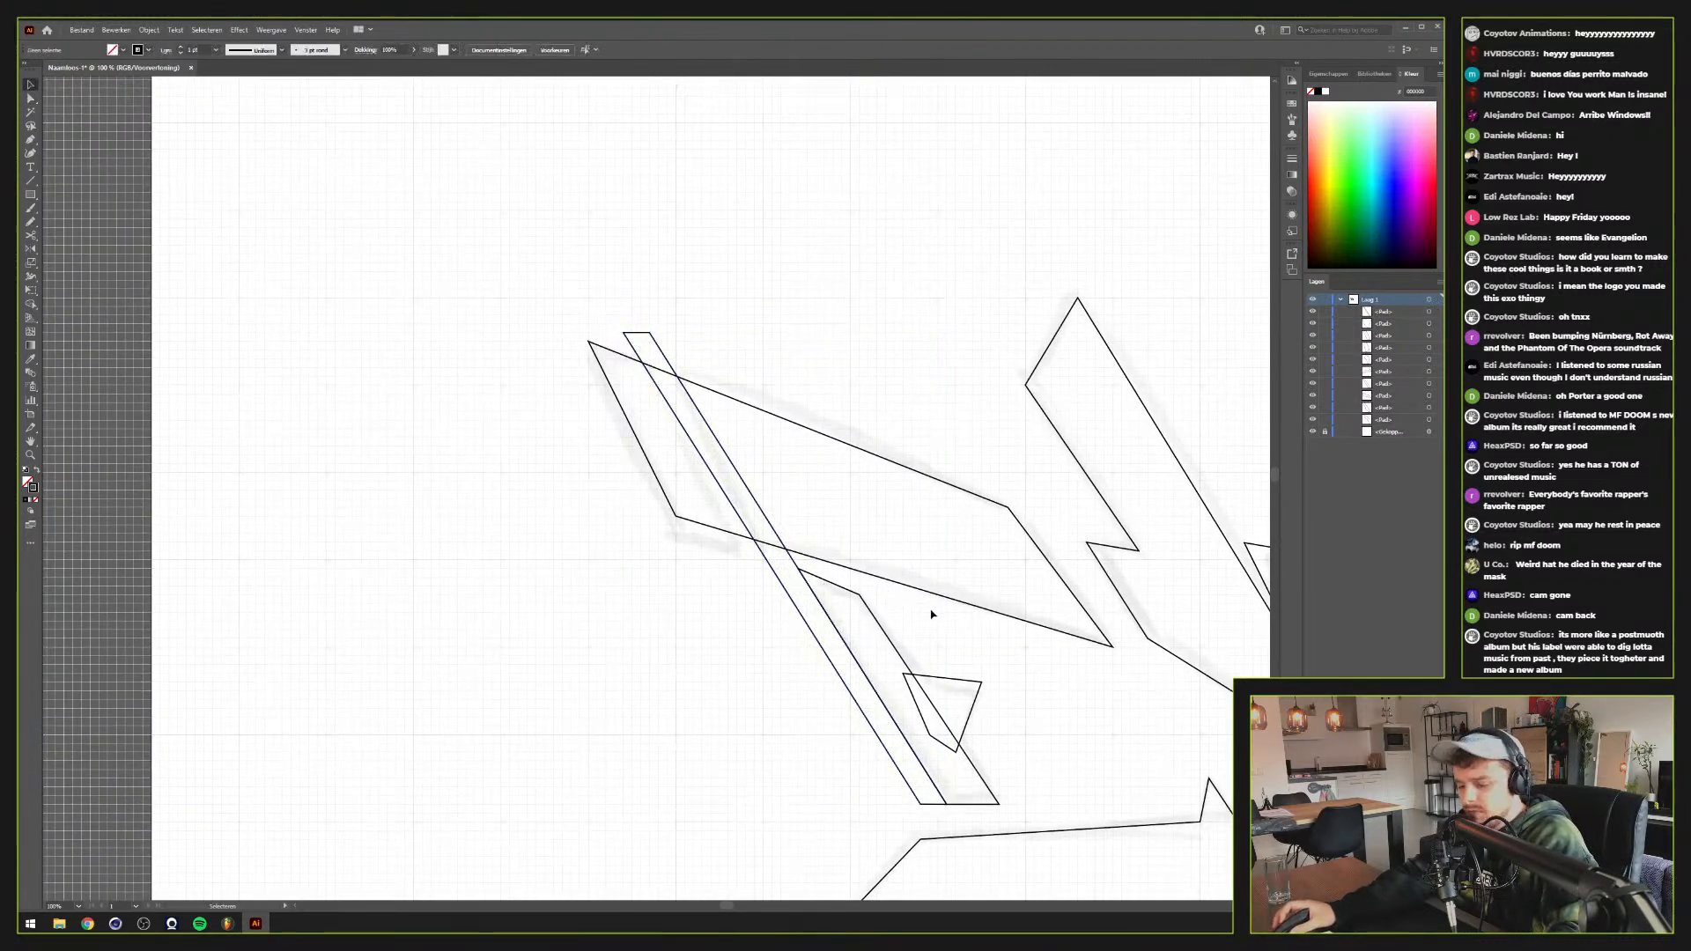
{"action": "left_click", "coordinate": [882, 580]}
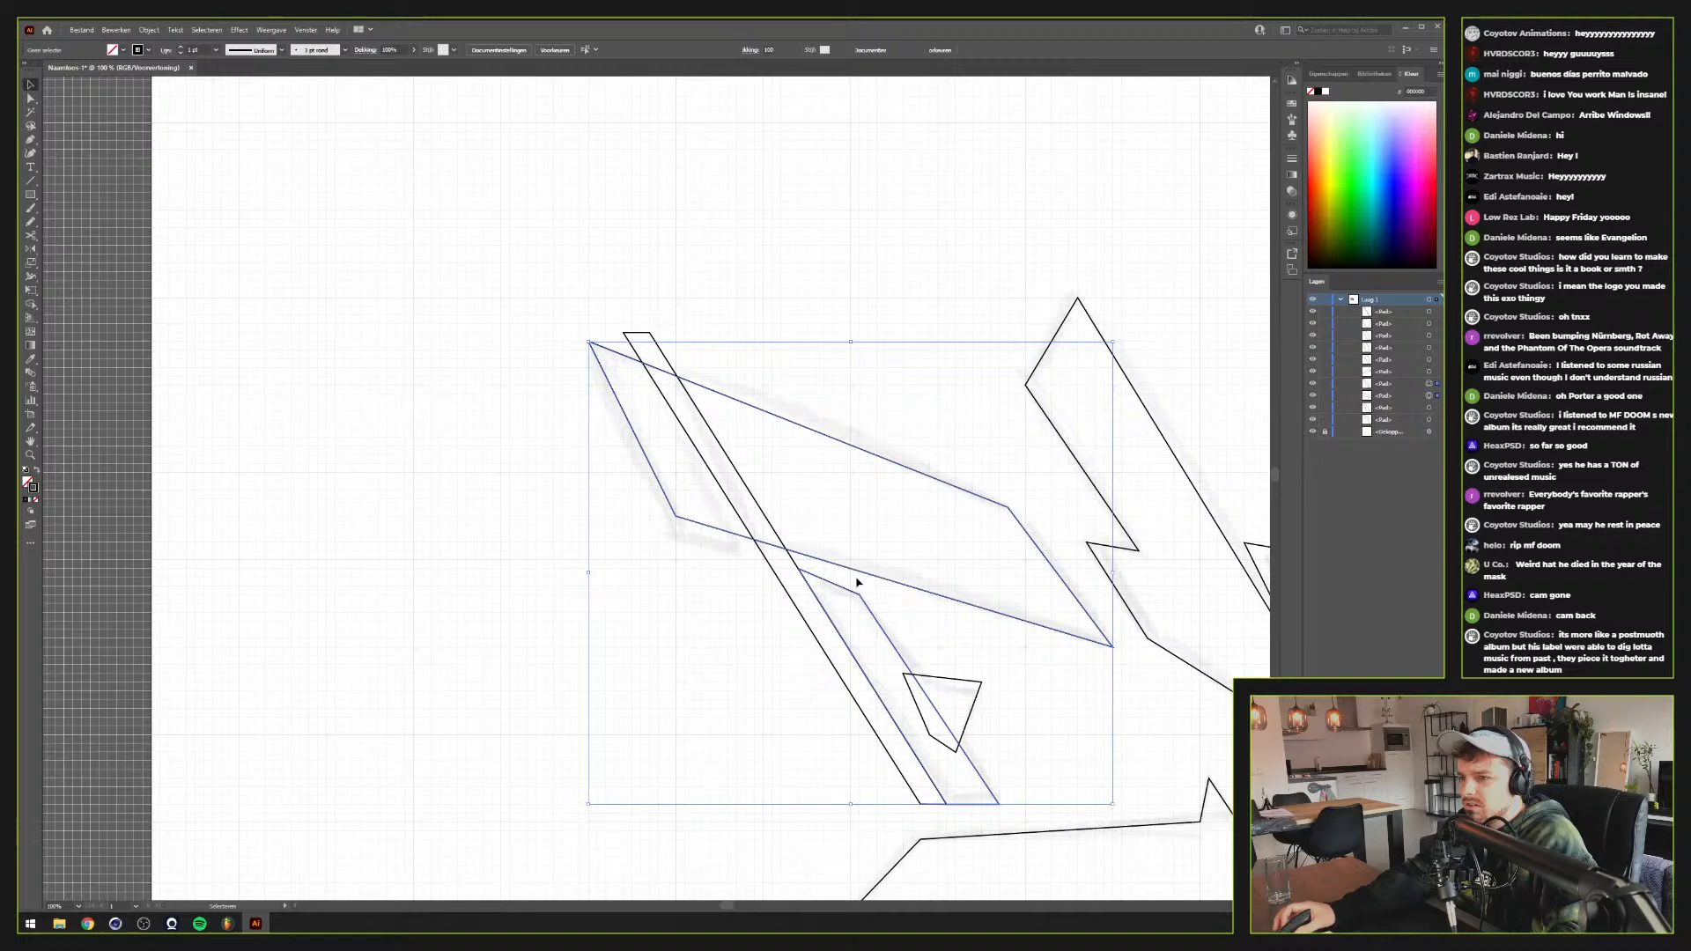
{"action": "left_click", "coordinate": [939, 620]}
{"action": "left_click_drag", "start_coordinate": [982, 641], "coordinate": [665, 426]}
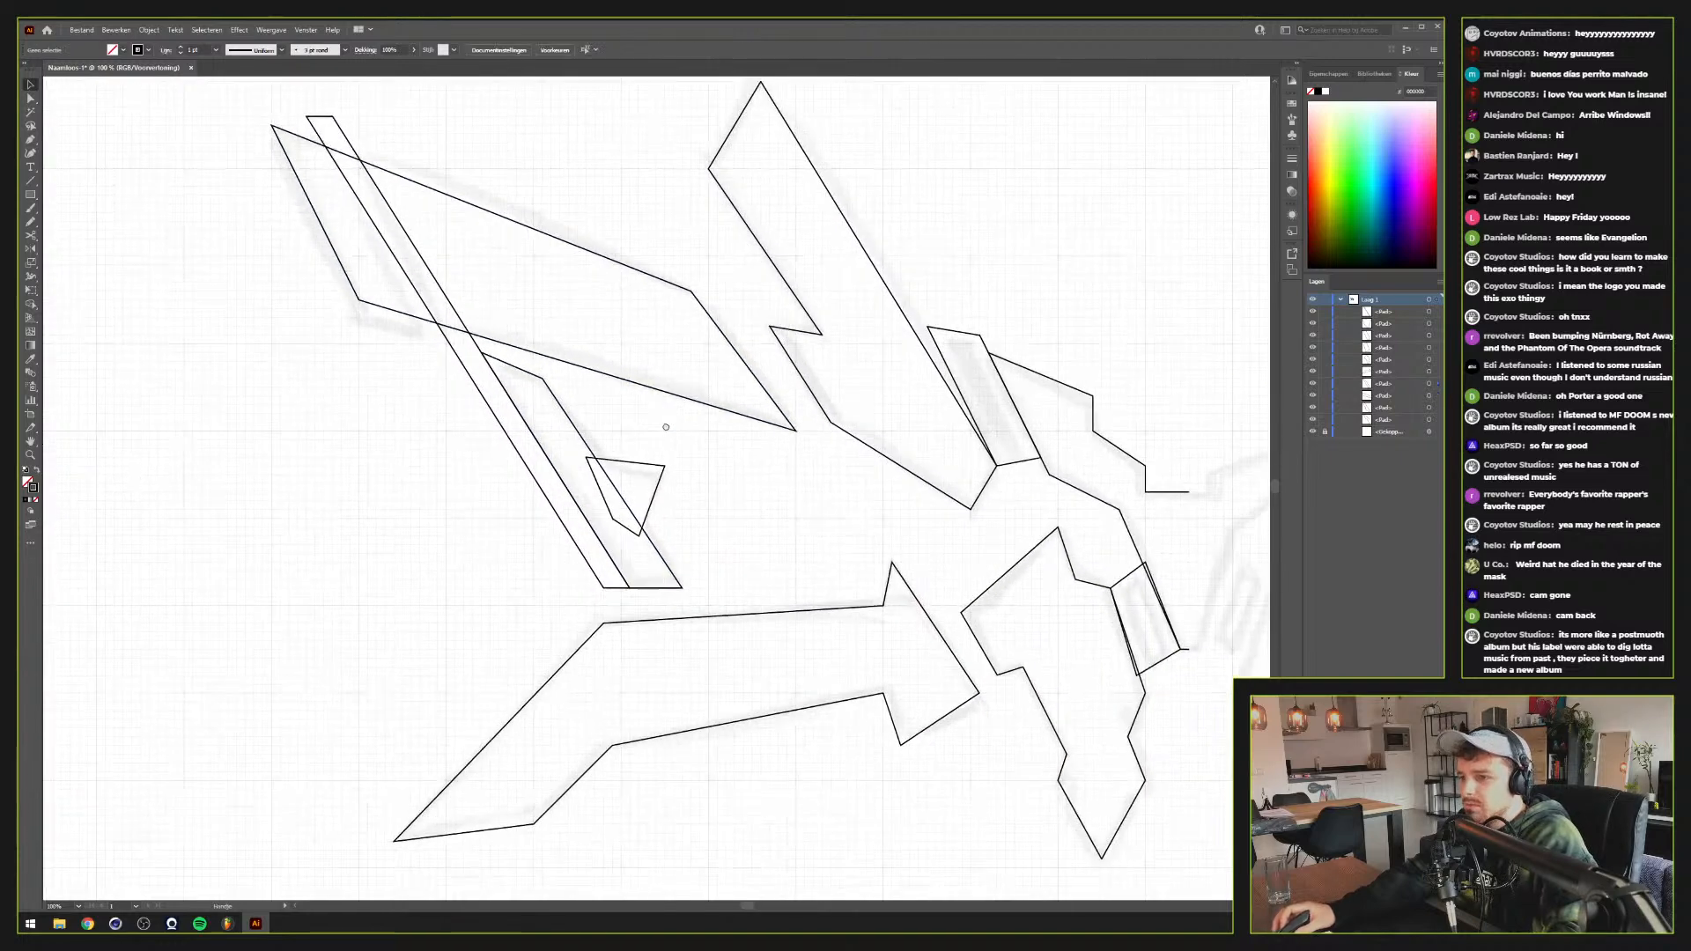
{"action": "scroll", "coordinate": [829, 567], "scroll_direction": "down", "scroll_amount": 2}
{"action": "scroll", "coordinate": [815, 565], "scroll_direction": "up", "scroll_amount": 3}
{"action": "scroll", "coordinate": [740, 573], "scroll_direction": "down", "scroll_amount": 3}
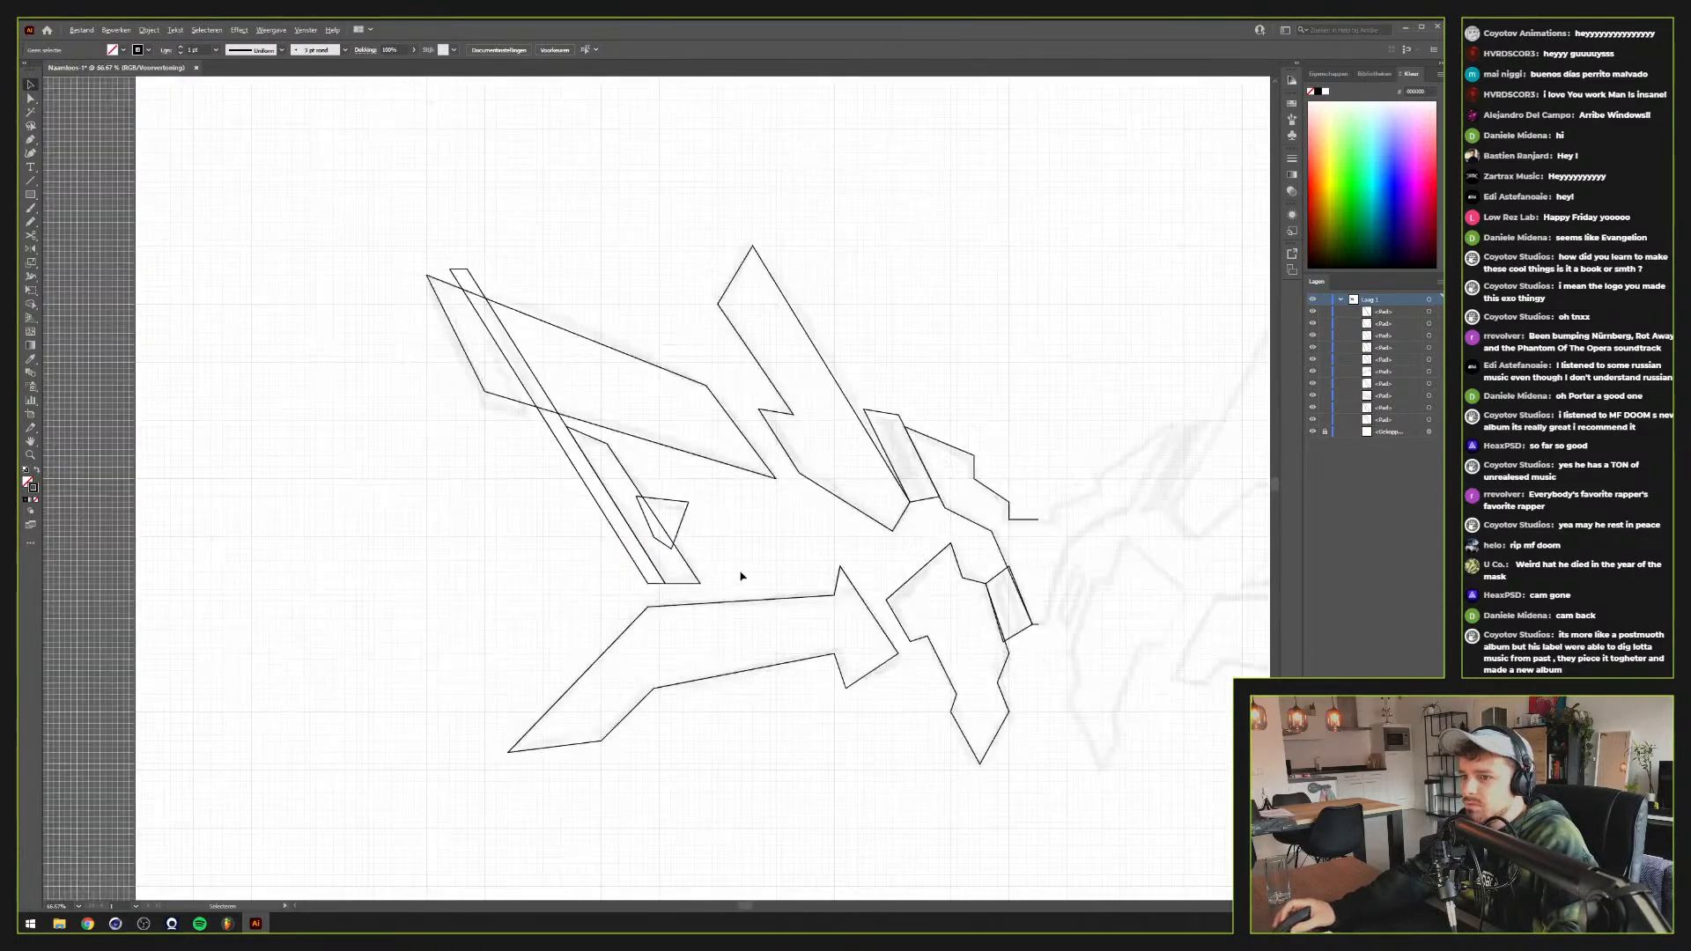
Move the lower corners of both slanted left strips together, down and slightly inward, closer to the lower feather's upper edge
{"action": "scroll", "coordinate": [736, 589], "scroll_direction": "up", "scroll_amount": 5}
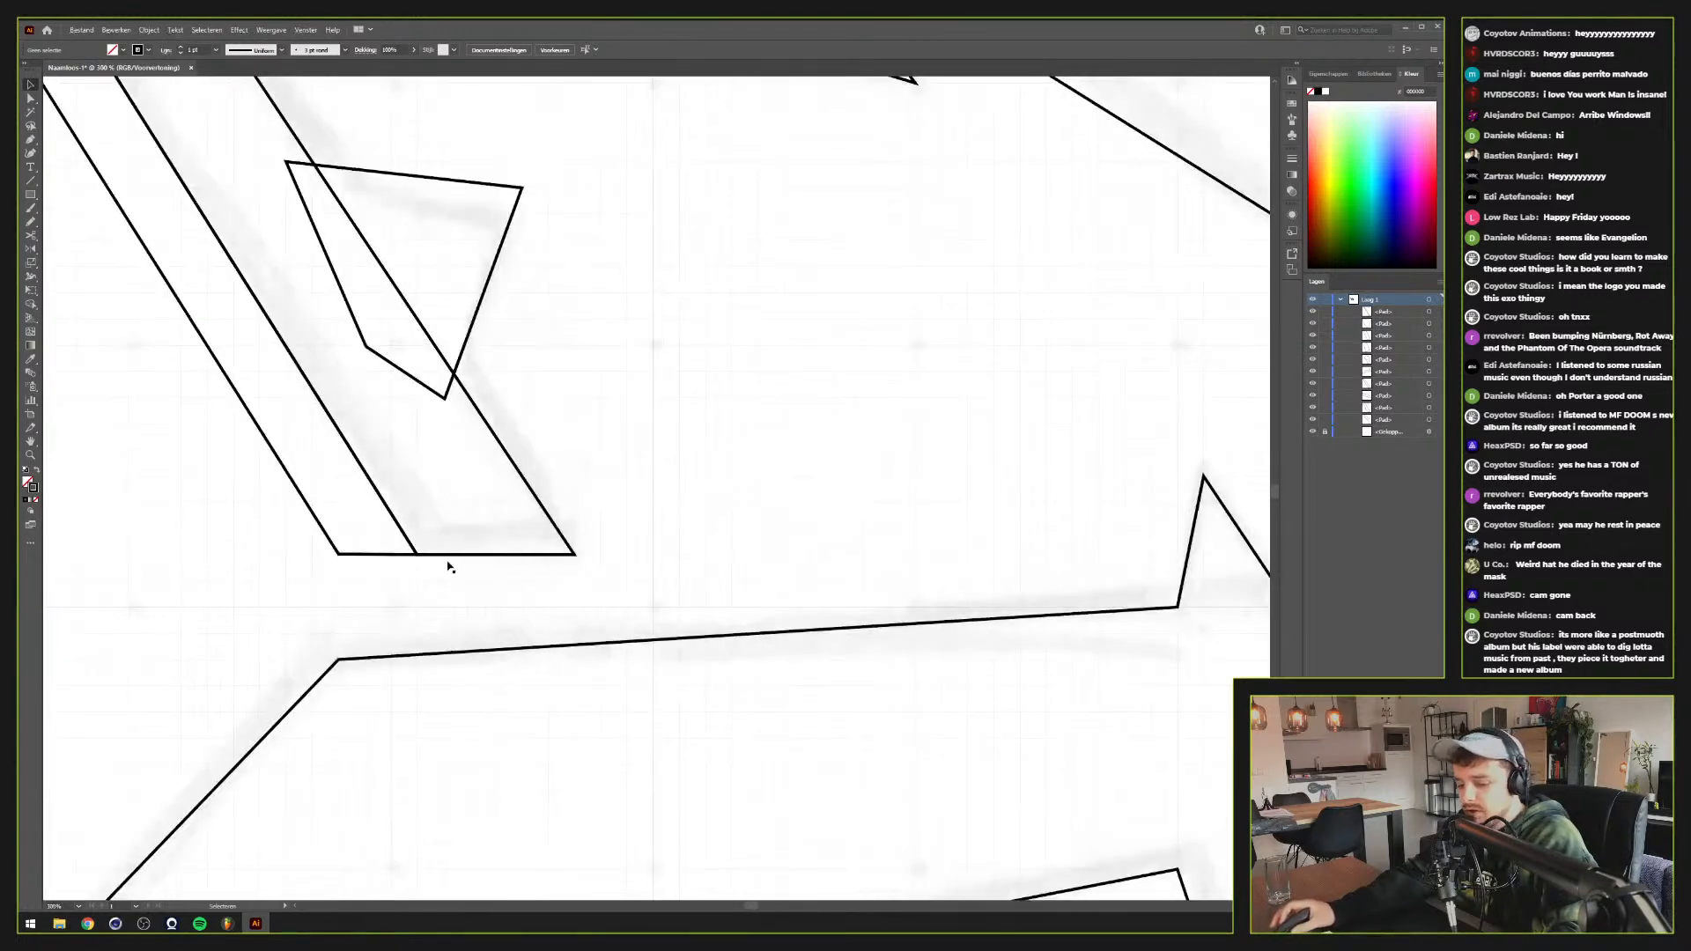
{"action": "key", "text": "a"}
{"action": "mouse_move", "coordinate": [383, 572]}
{"action": "left_mouse_down"}
{"action": "mouse_move", "coordinate": [351, 567]}
{"action": "mouse_move", "coordinate": [376, 604]}
{"action": "left_mouse_up"}
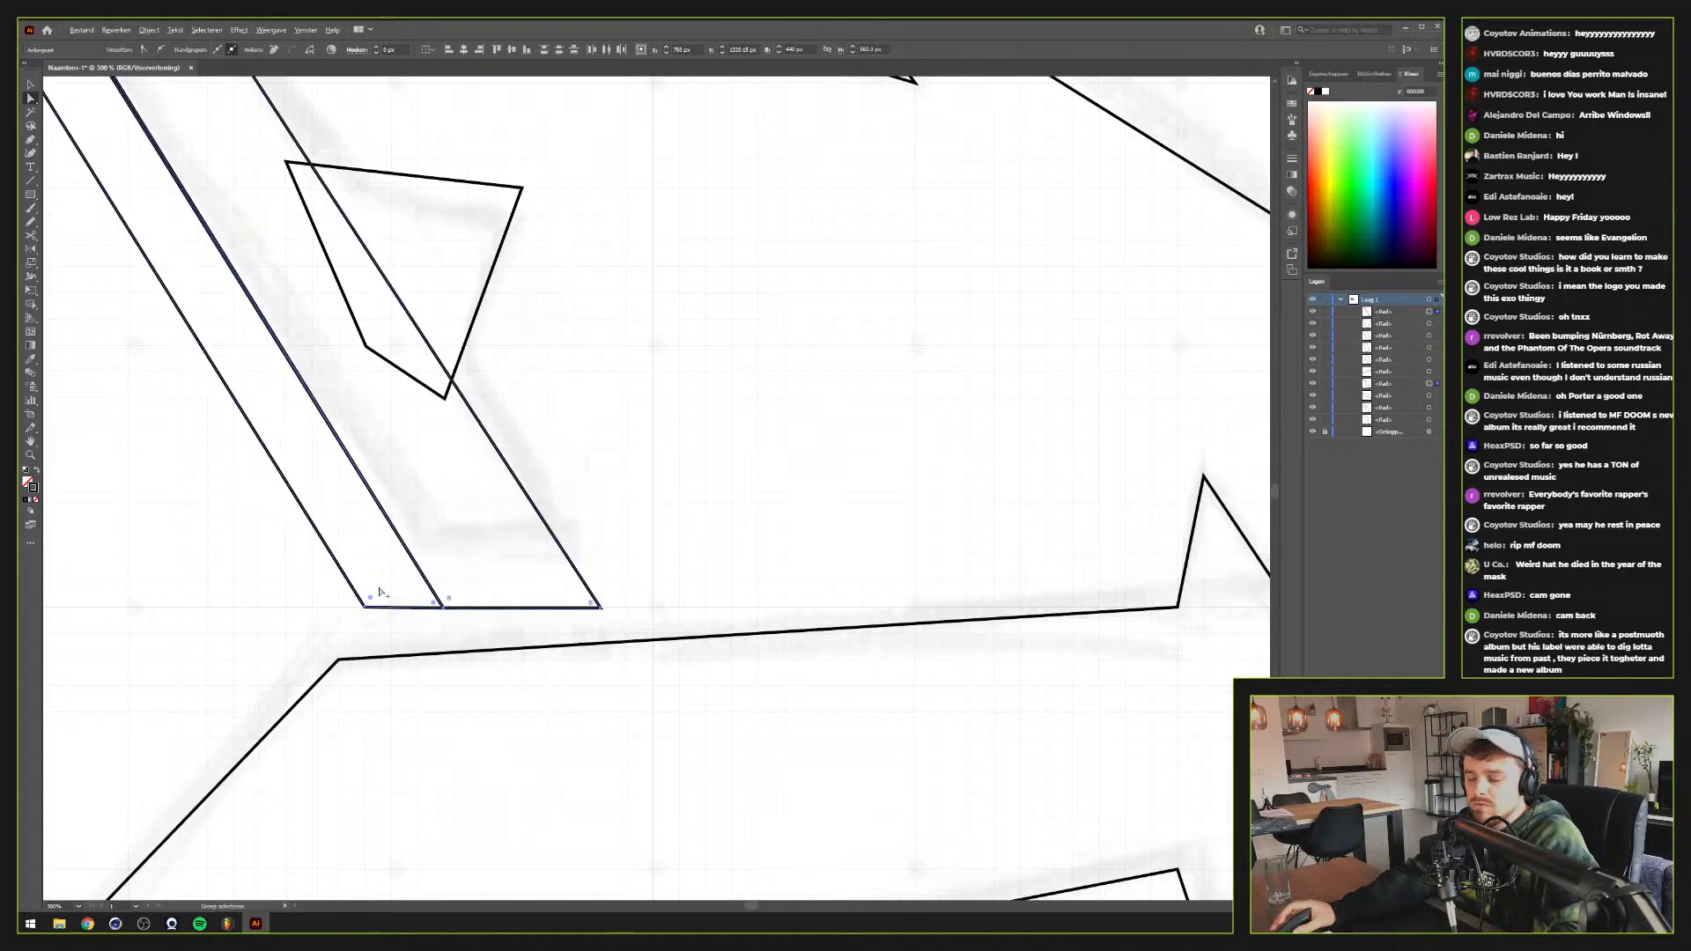
Move the lower feather's upper bend corner up to meet the thin slanted strip's lower outer corner
{"action": "scroll", "coordinate": [377, 590], "scroll_direction": "down", "scroll_amount": 5}
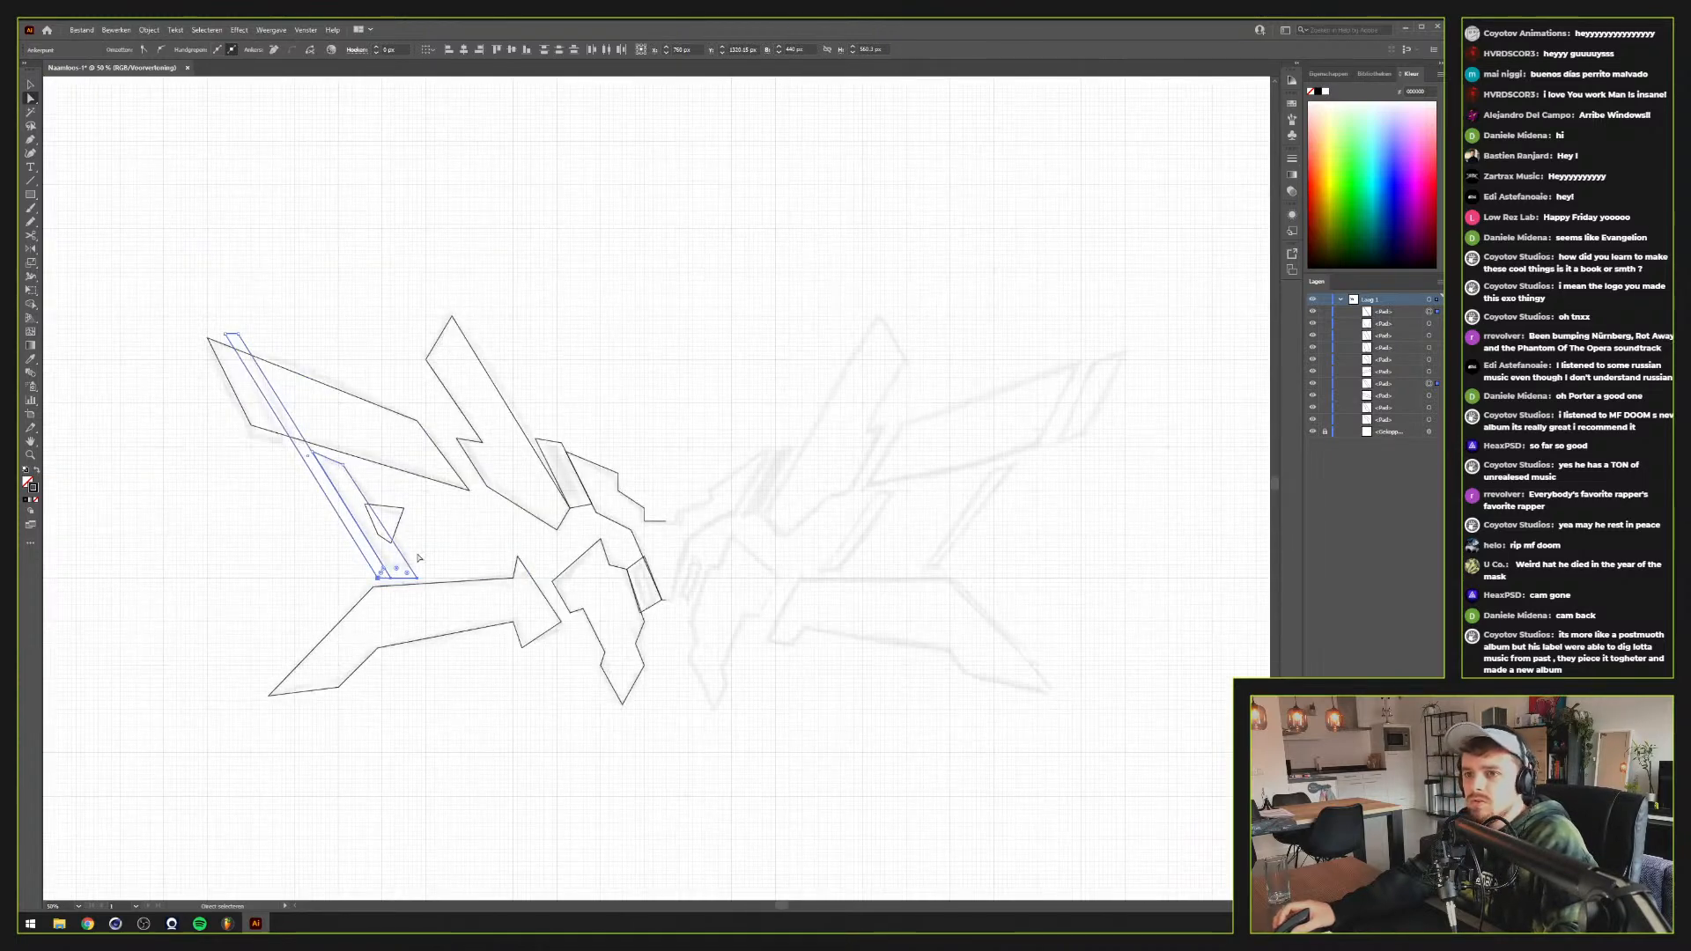
{"action": "left_click", "coordinate": [421, 558]}
{"action": "key", "text": "v"}
{"action": "left_click_drag", "start_coordinate": [661, 455], "coordinate": [1017, 503]}
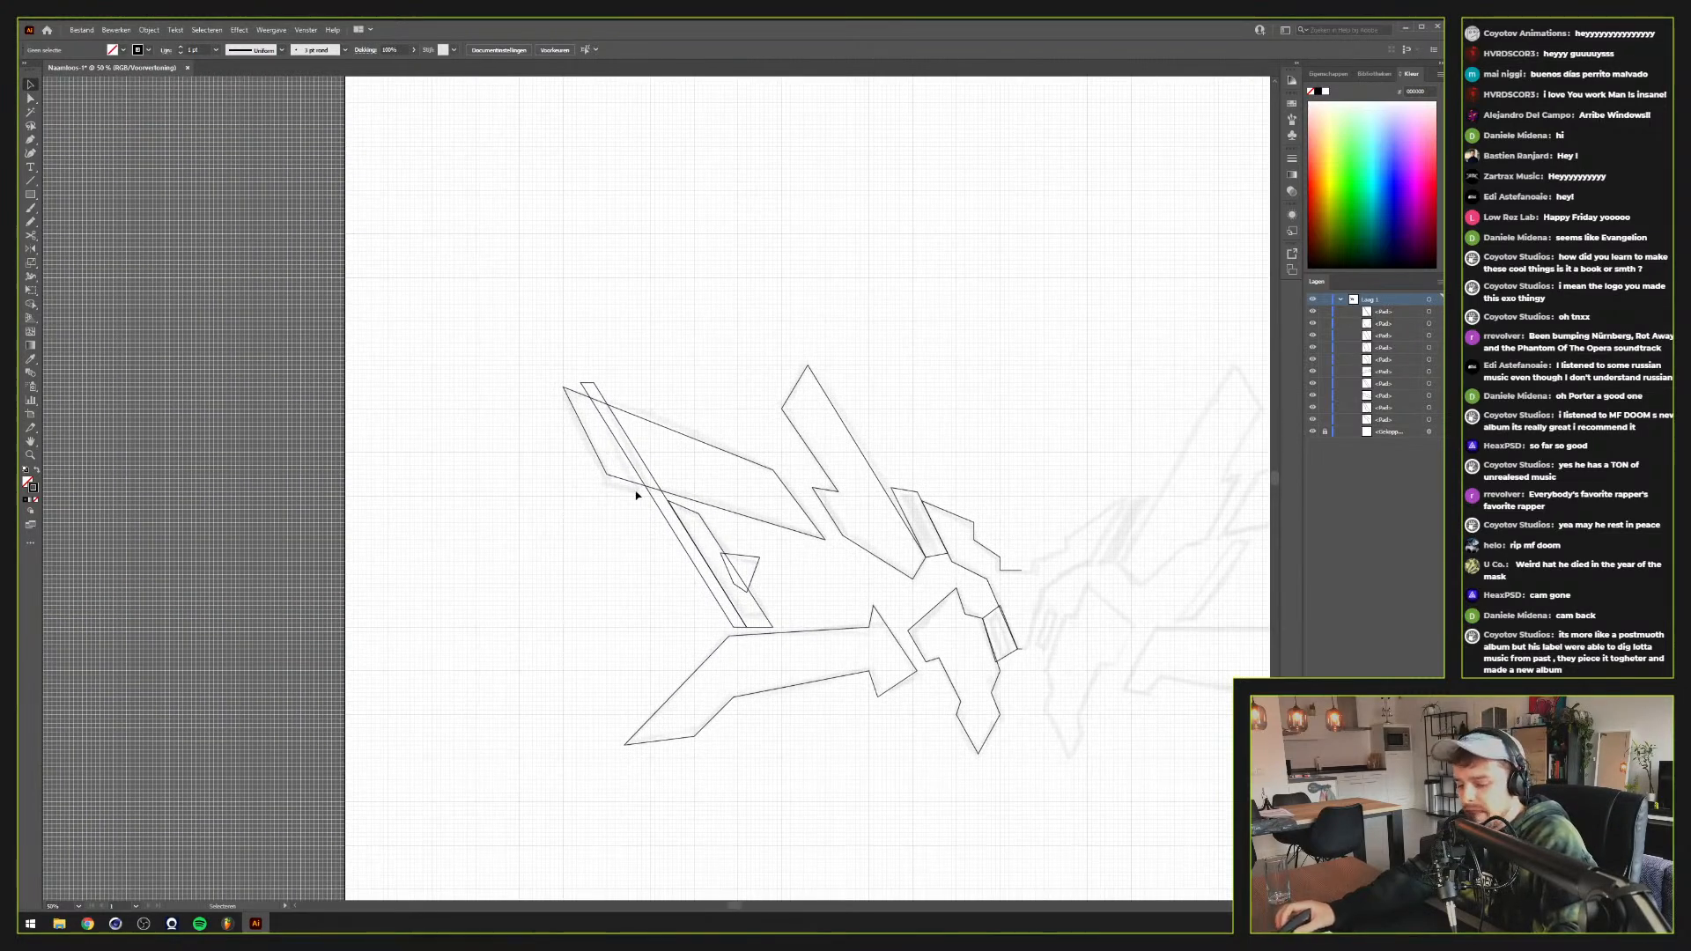
{"action": "scroll", "coordinate": [683, 520], "scroll_direction": "up", "scroll_amount": 2}
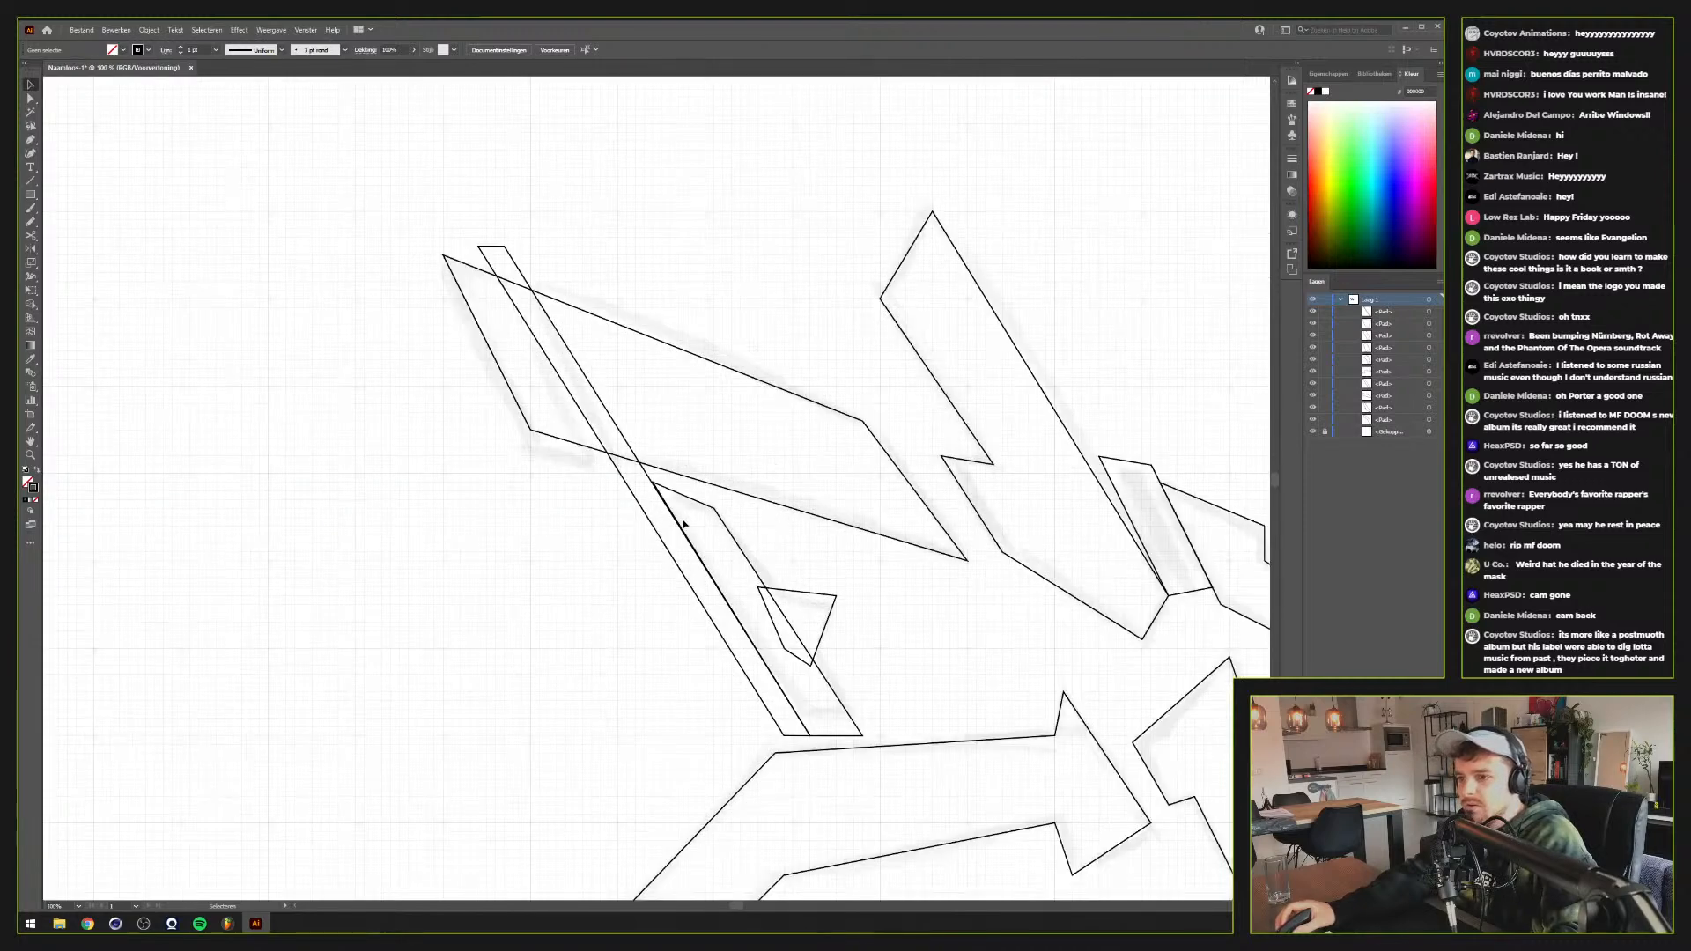
{"action": "scroll", "coordinate": [683, 522], "scroll_direction": "down", "scroll_amount": 2}
{"action": "scroll", "coordinate": [683, 522], "scroll_direction": "up", "scroll_amount": 1}
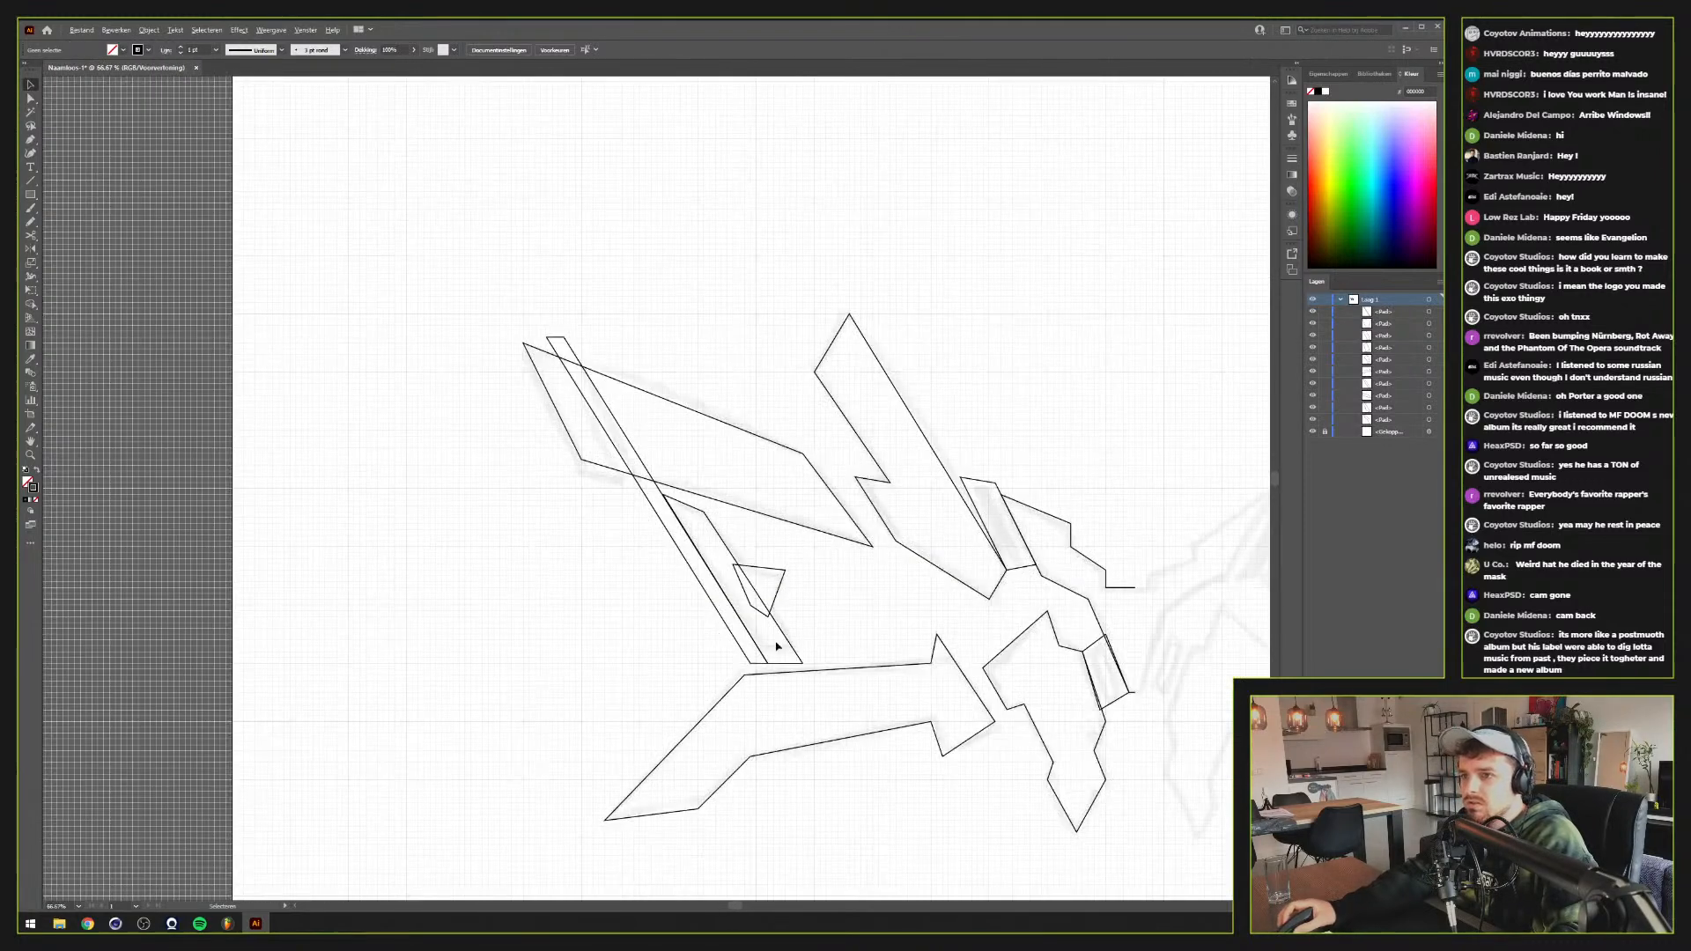
{"action": "scroll", "coordinate": [776, 647], "scroll_direction": "up", "scroll_amount": 4}
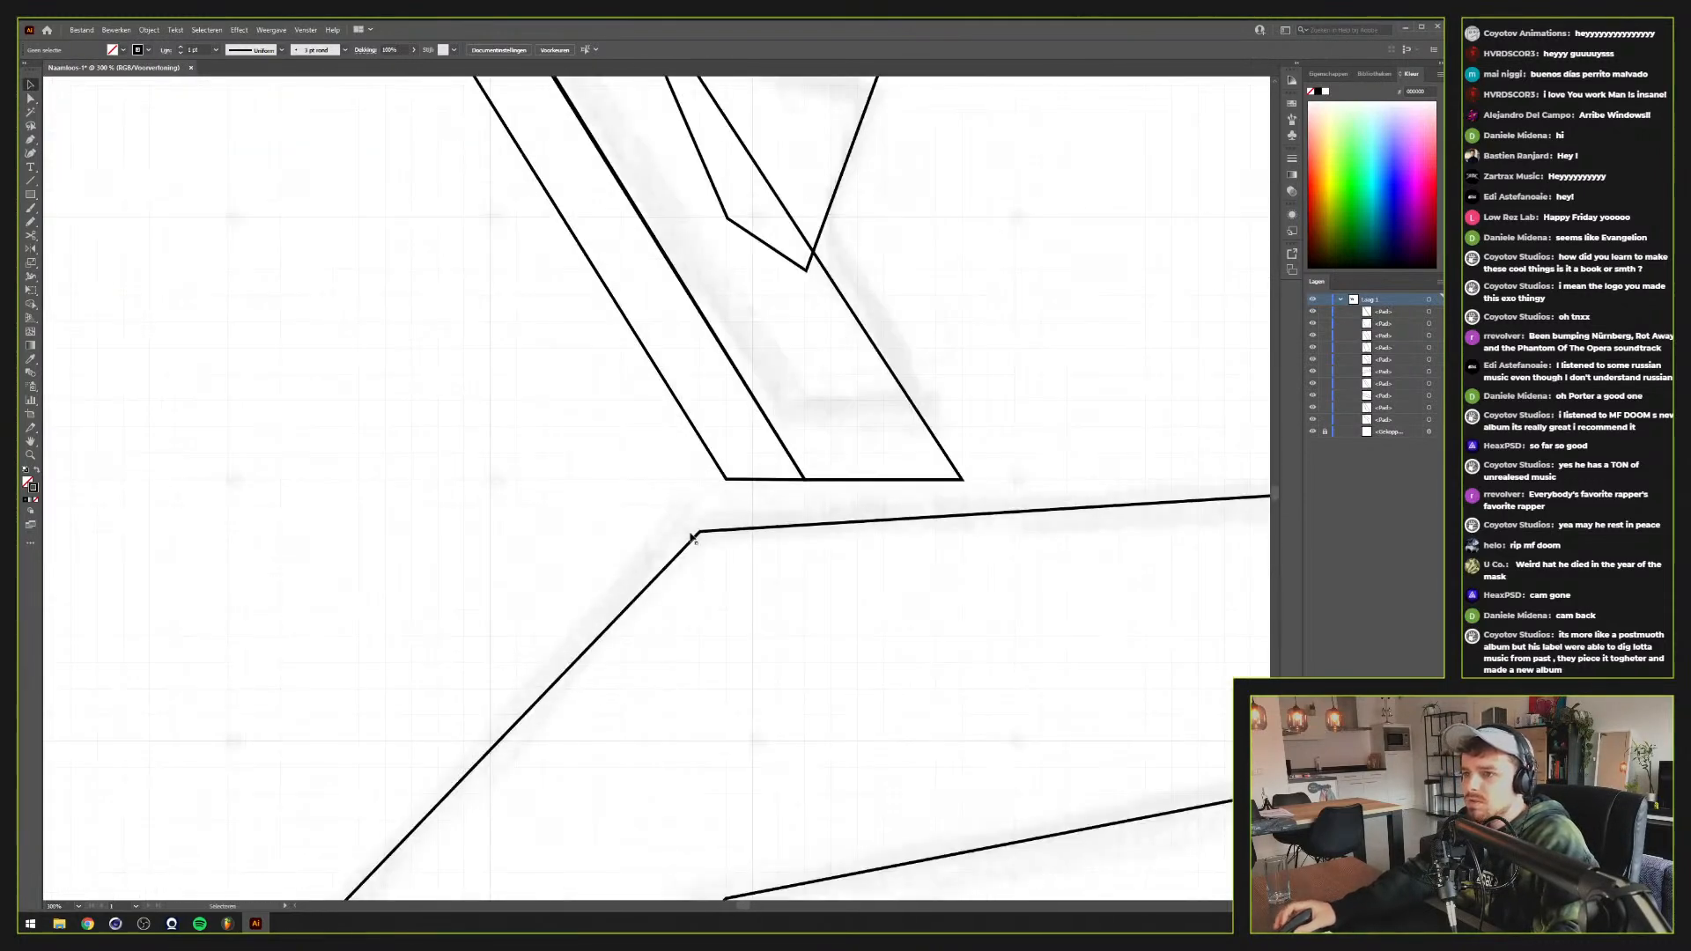
{"action": "key", "text": "a"}
{"action": "left_click_drag", "start_coordinate": [698, 532], "coordinate": [732, 494]}
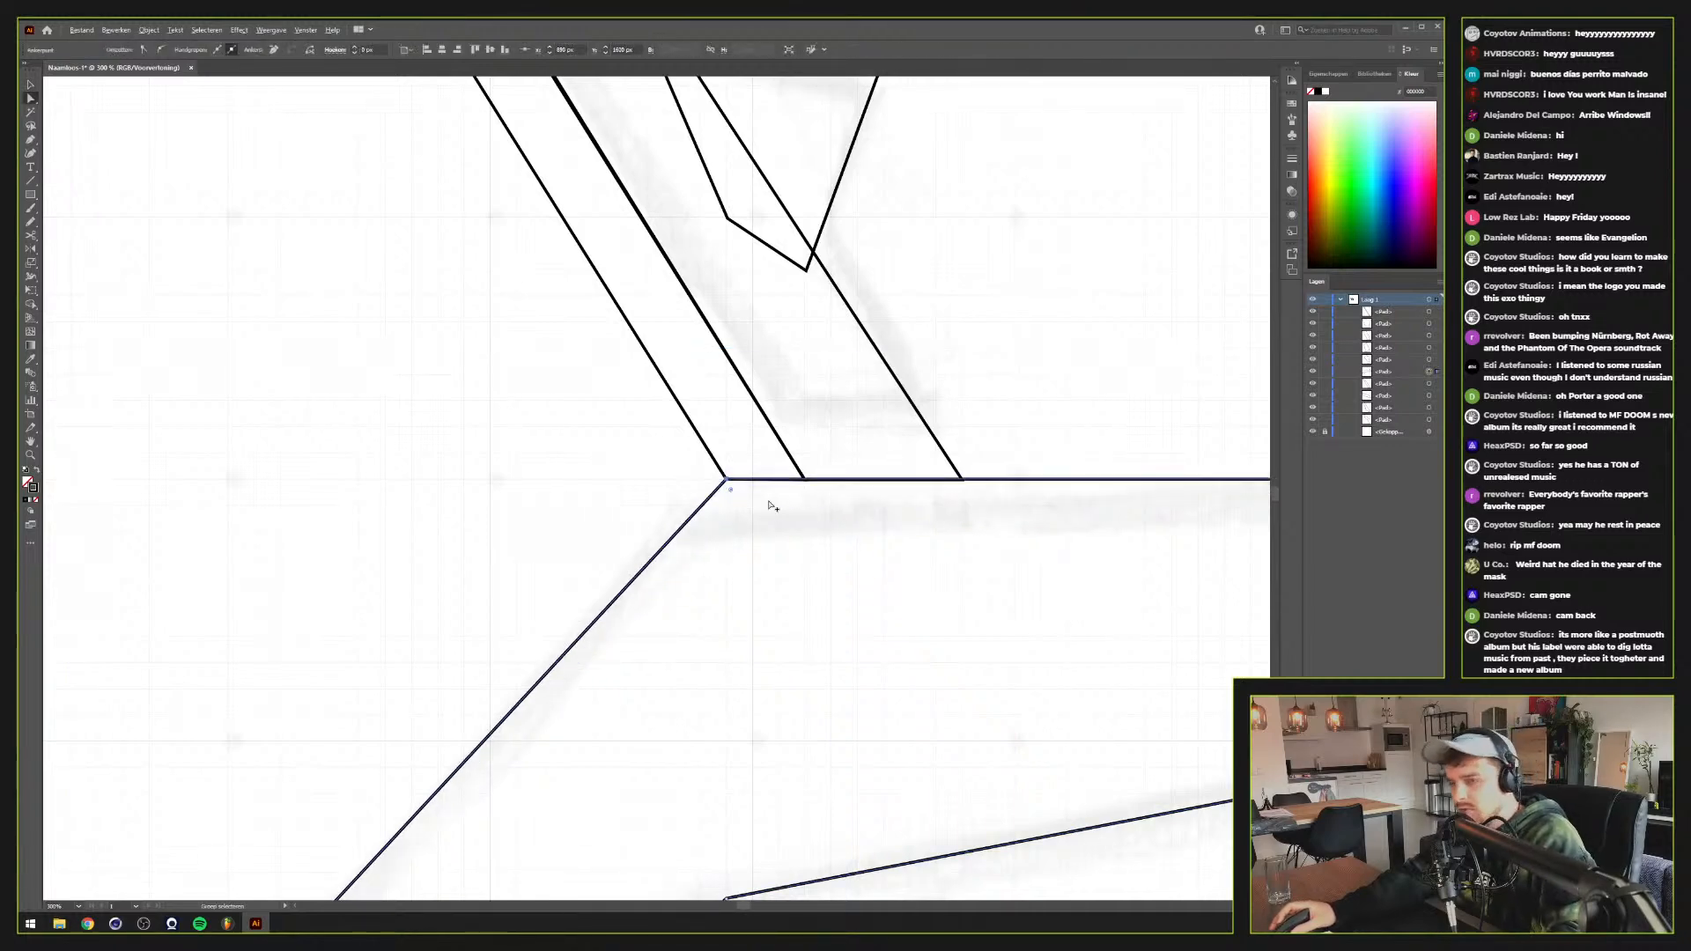
Raise the notch corner beside the lower feather's upper spike slightly, so the feather's long upper edge slopes gently upward
{"action": "scroll", "coordinate": [773, 505], "scroll_direction": "down", "scroll_amount": 4}
{"action": "scroll", "coordinate": [940, 519], "scroll_direction": "up", "scroll_amount": 2}
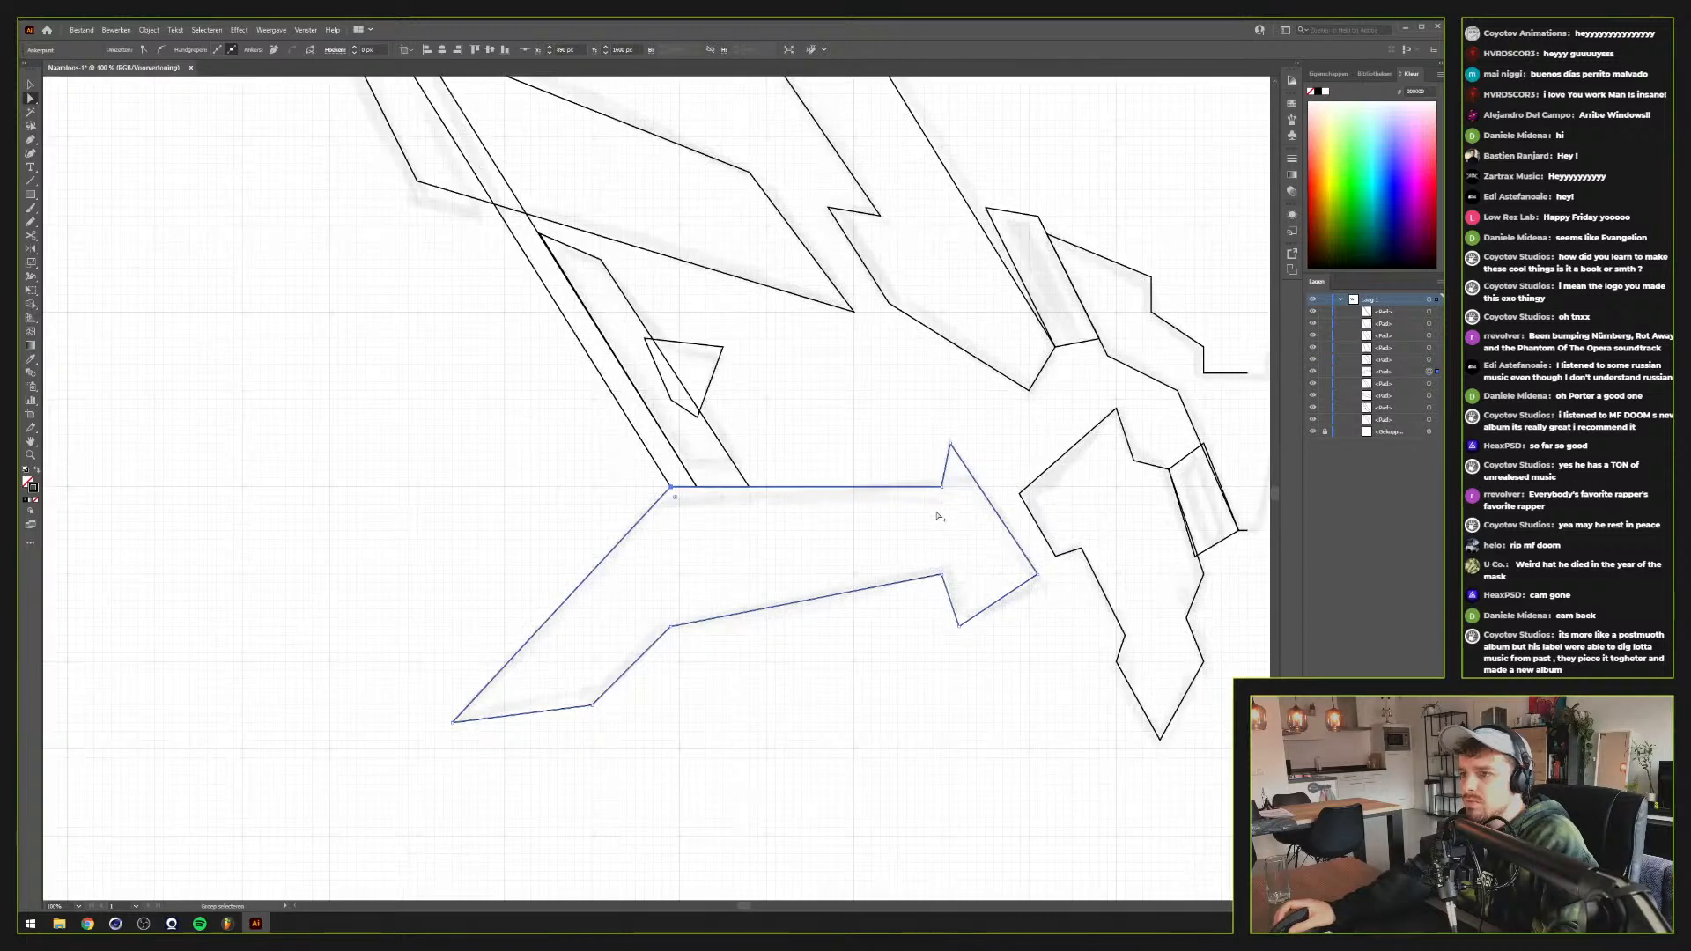
{"action": "left_click_drag", "start_coordinate": [943, 484], "coordinate": [944, 468]}
{"action": "scroll", "coordinate": [777, 451], "scroll_direction": "down", "scroll_amount": 1}
{"action": "scroll", "coordinate": [751, 454], "scroll_direction": "down", "scroll_amount": 1}
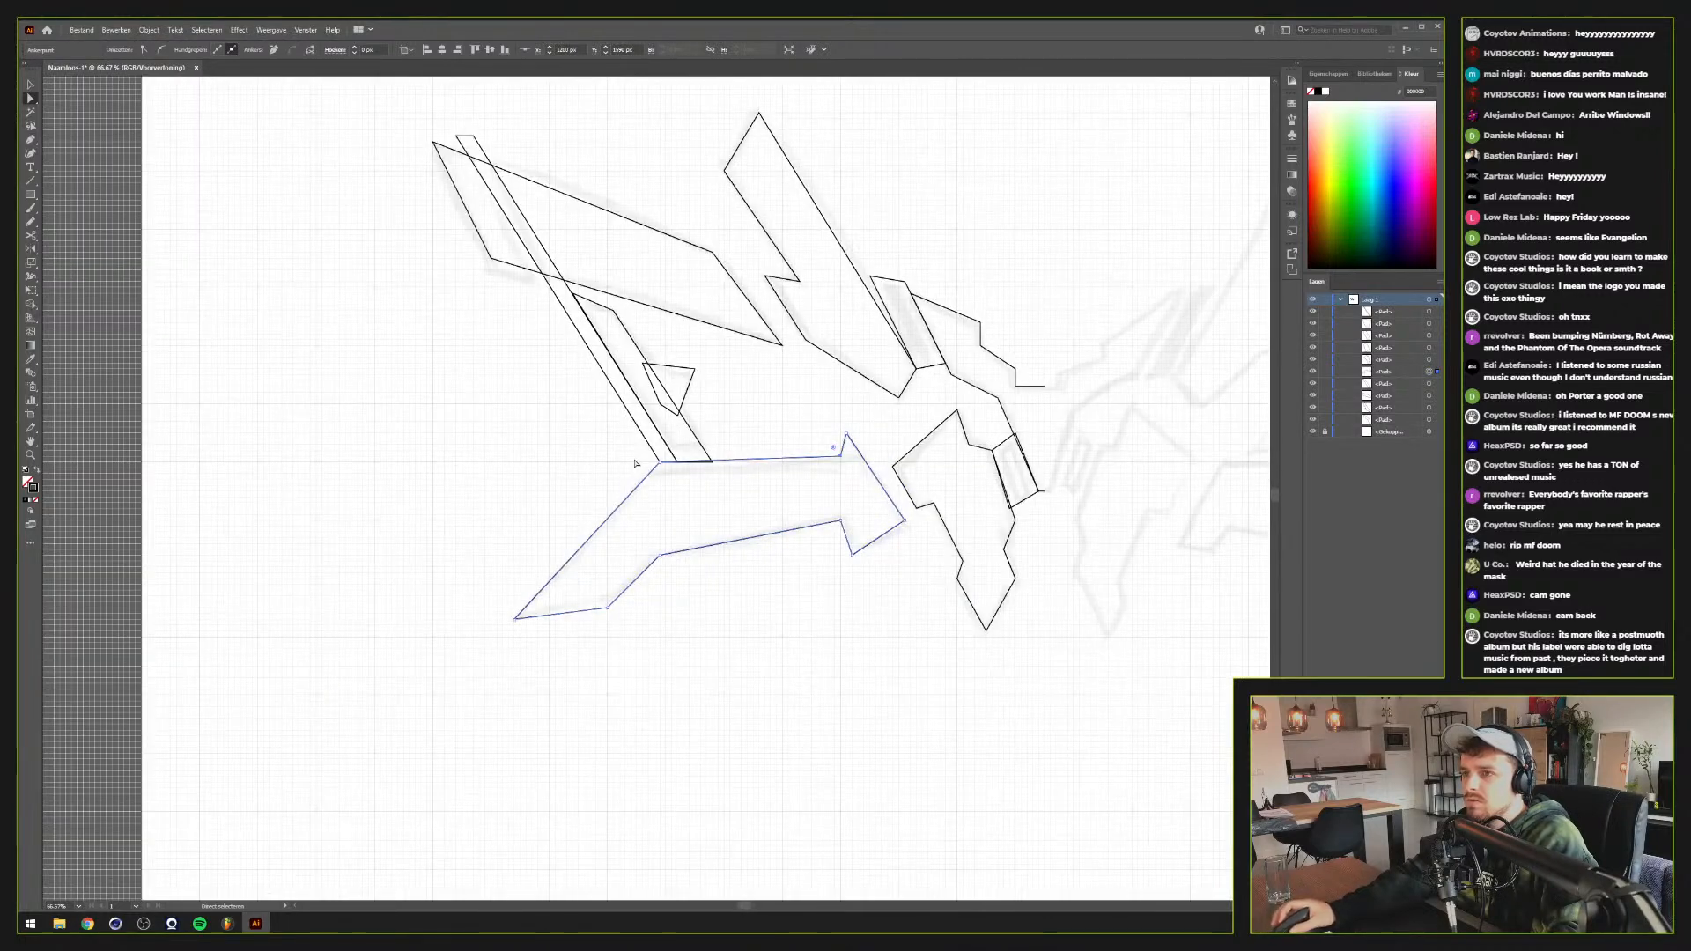
{"action": "key", "text": "space"}
{"action": "left_click_drag", "start_coordinate": [584, 447], "coordinate": [604, 580]}
{"action": "scroll", "coordinate": [603, 579], "scroll_direction": "up", "scroll_amount": 2}
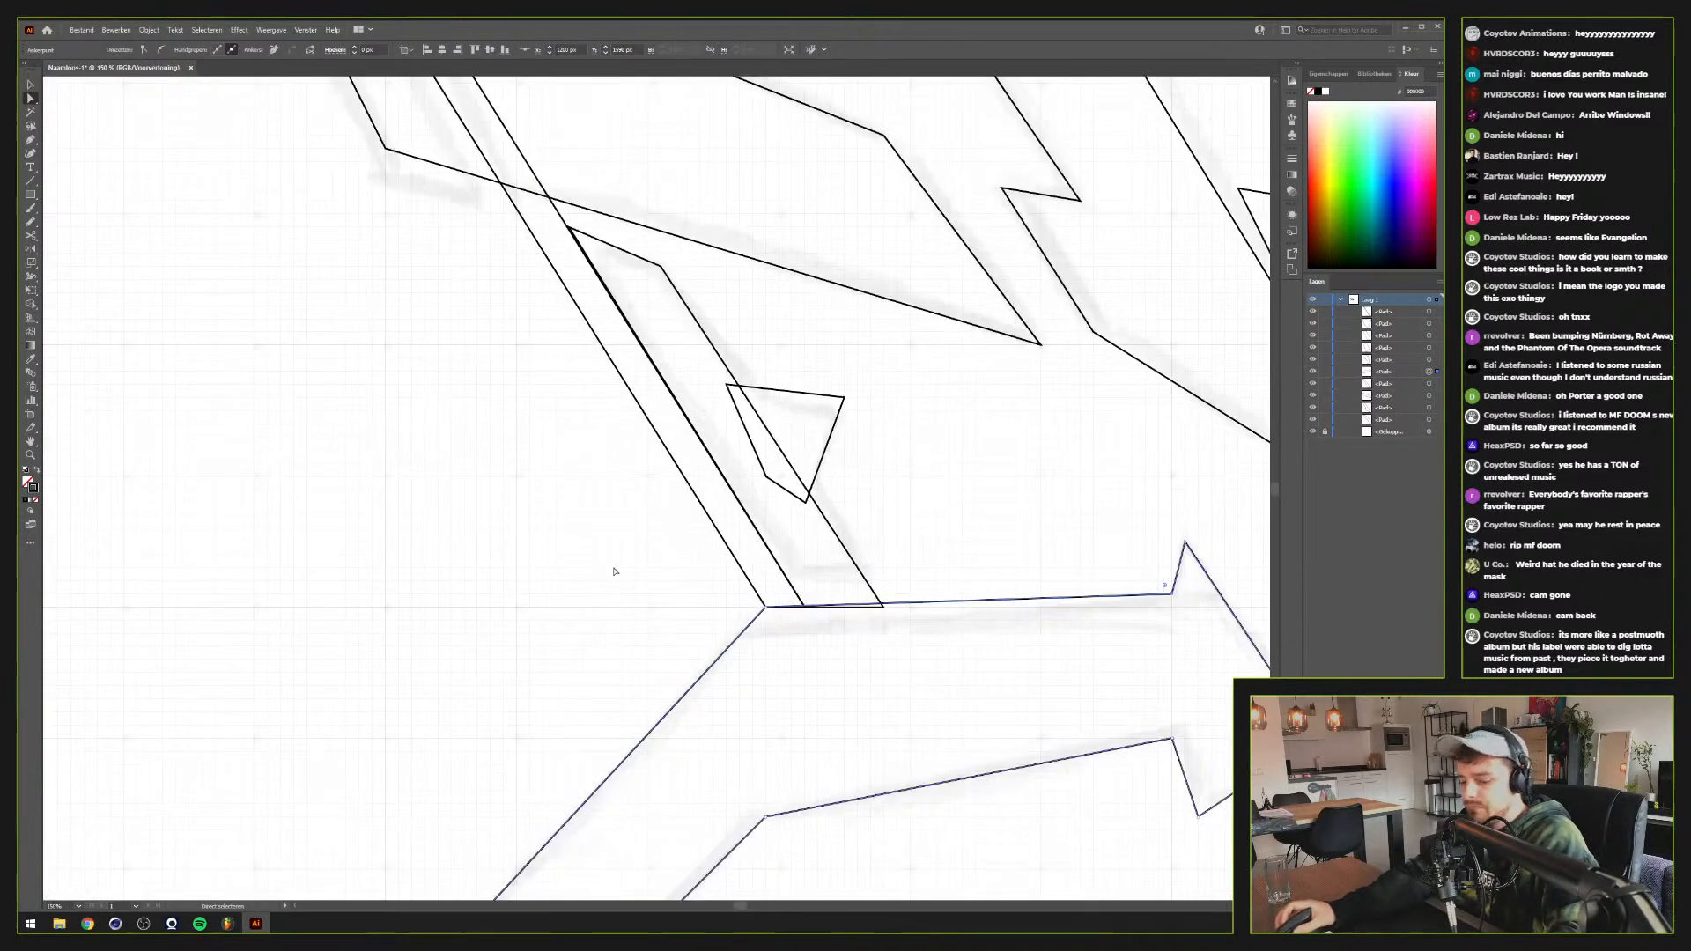
Recolour the long thin slanted strip's stroke to light magenta-pink and leave it deselected
{"action": "key", "text": "v"}
{"action": "key", "text": "space"}
{"action": "left_click_drag", "start_coordinate": [532, 404], "coordinate": [595, 599]}
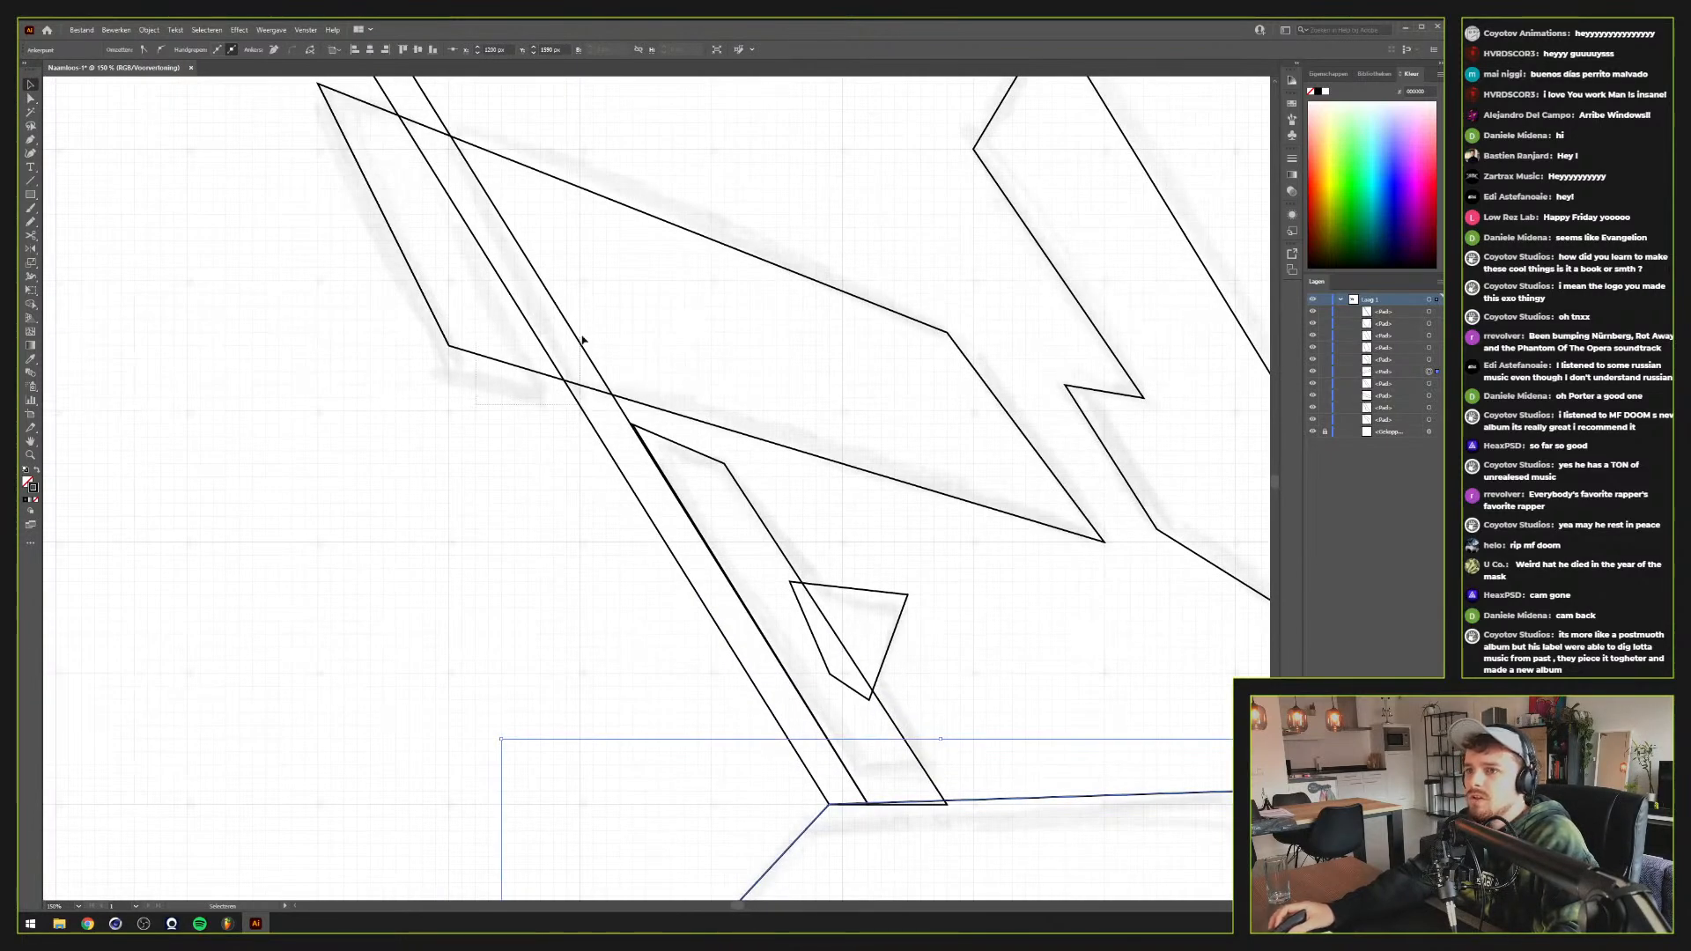
{"action": "left_click_drag", "start_coordinate": [582, 340], "coordinate": [589, 332]}
{"action": "left_click", "coordinate": [589, 427]}
{"action": "left_click", "coordinate": [593, 425]}
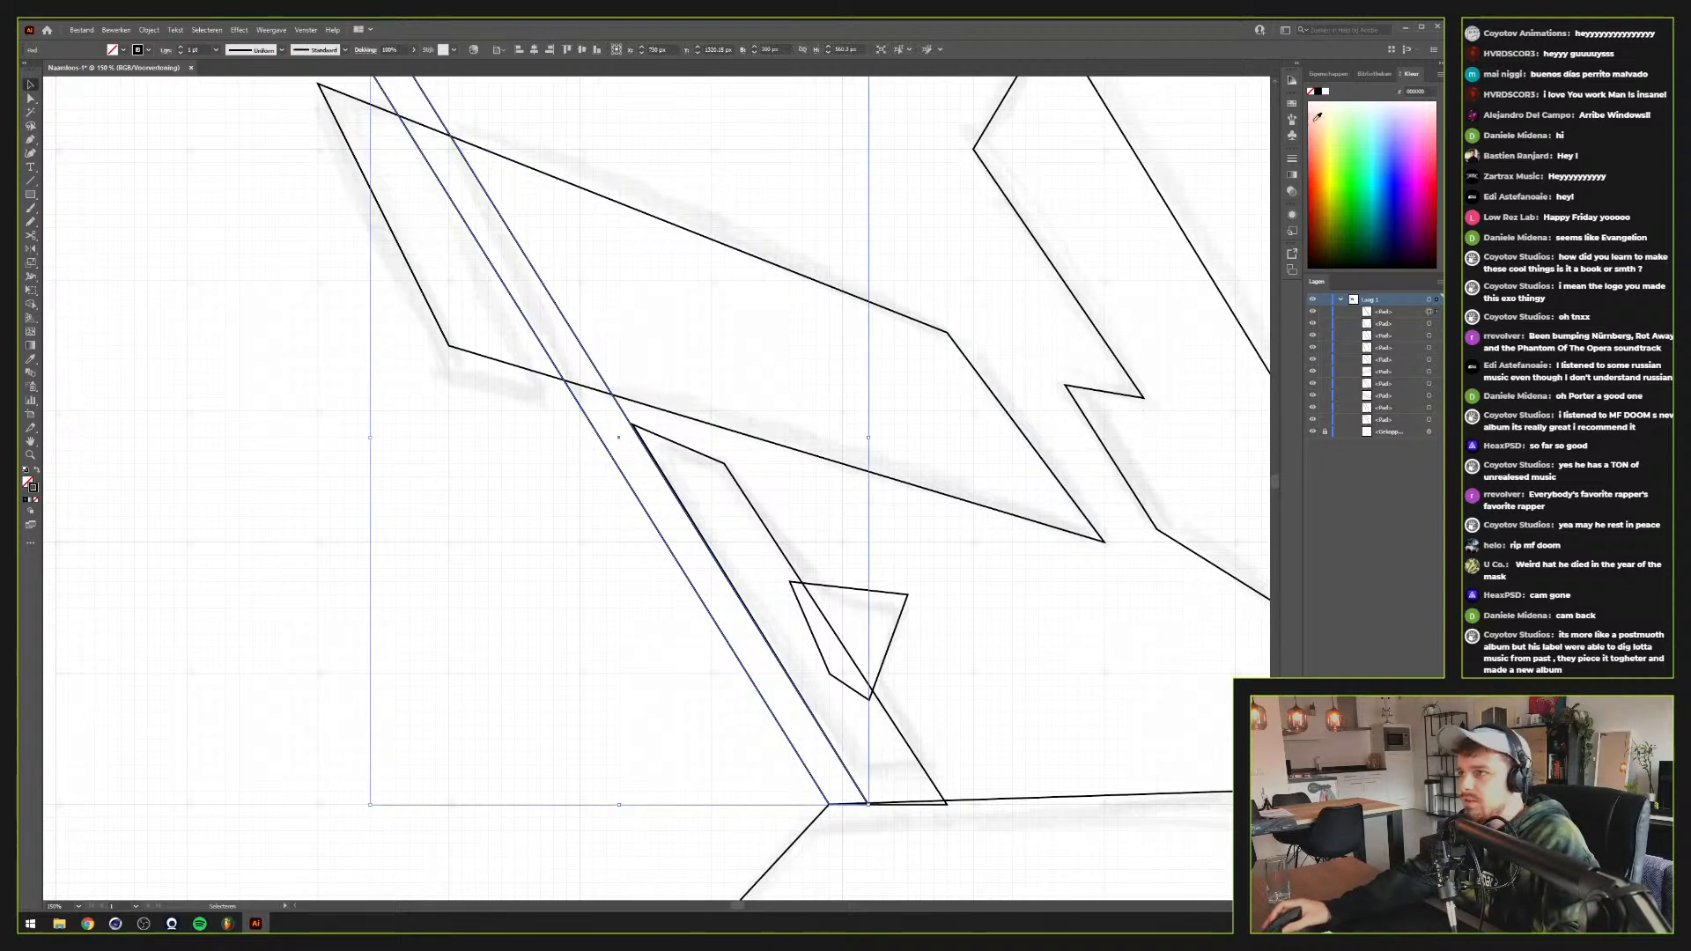
{"action": "left_click", "coordinate": [1432, 184]}
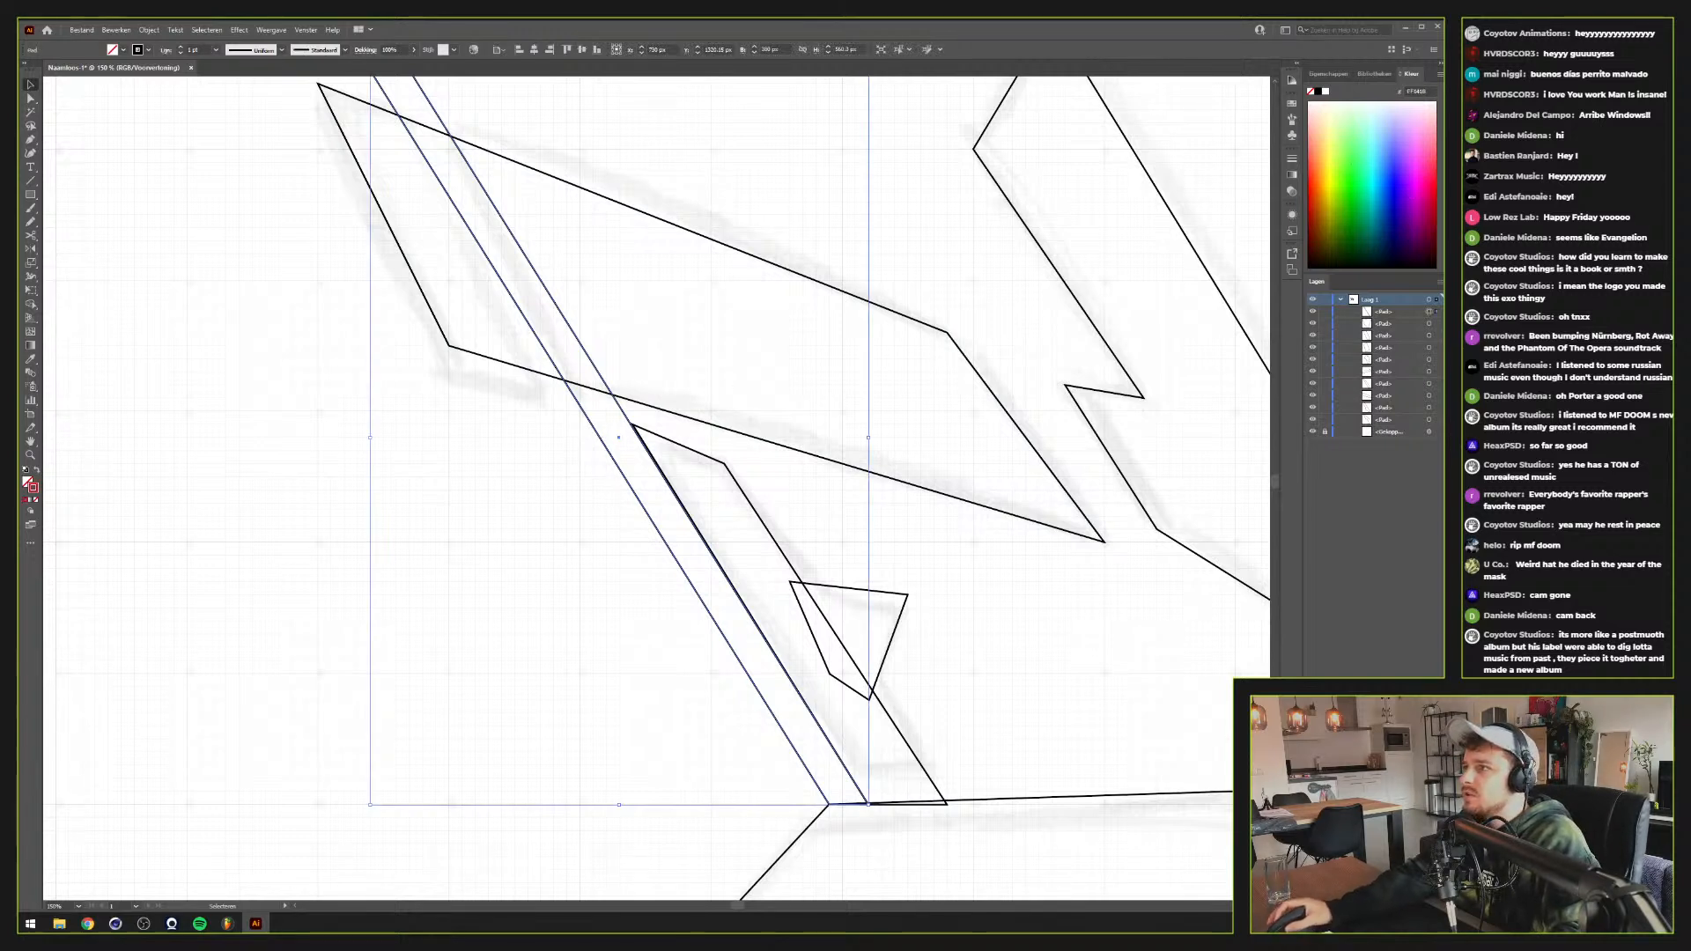
{"action": "left_click", "coordinate": [1417, 177]}
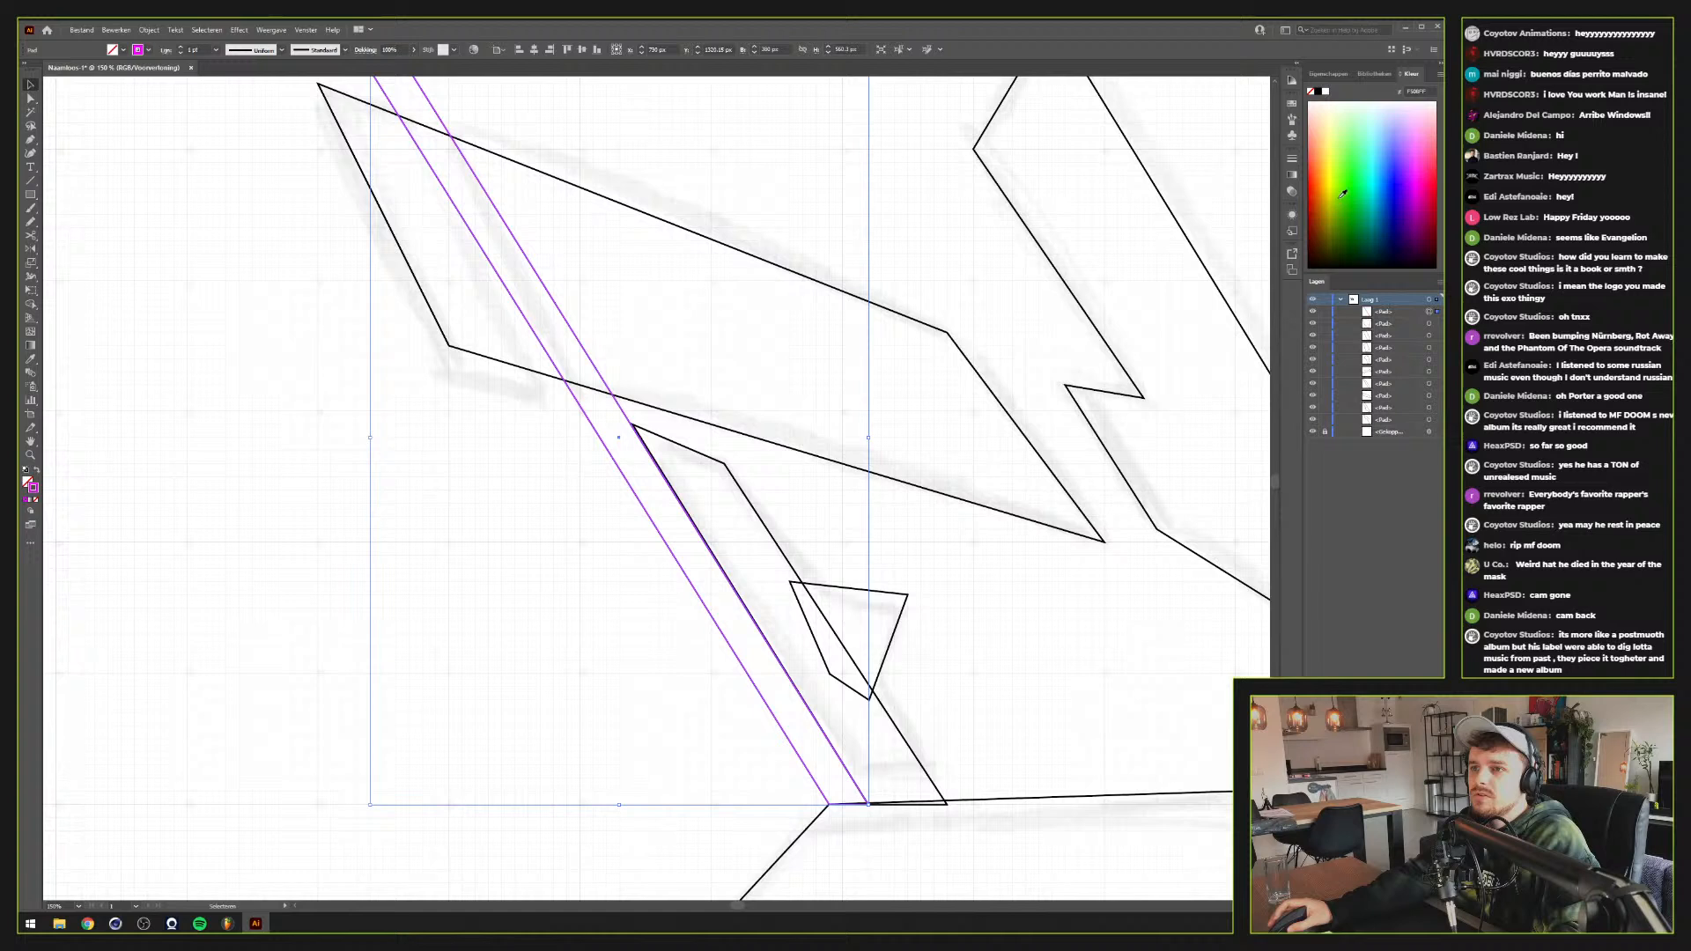
{"action": "left_click", "coordinate": [1414, 146]}
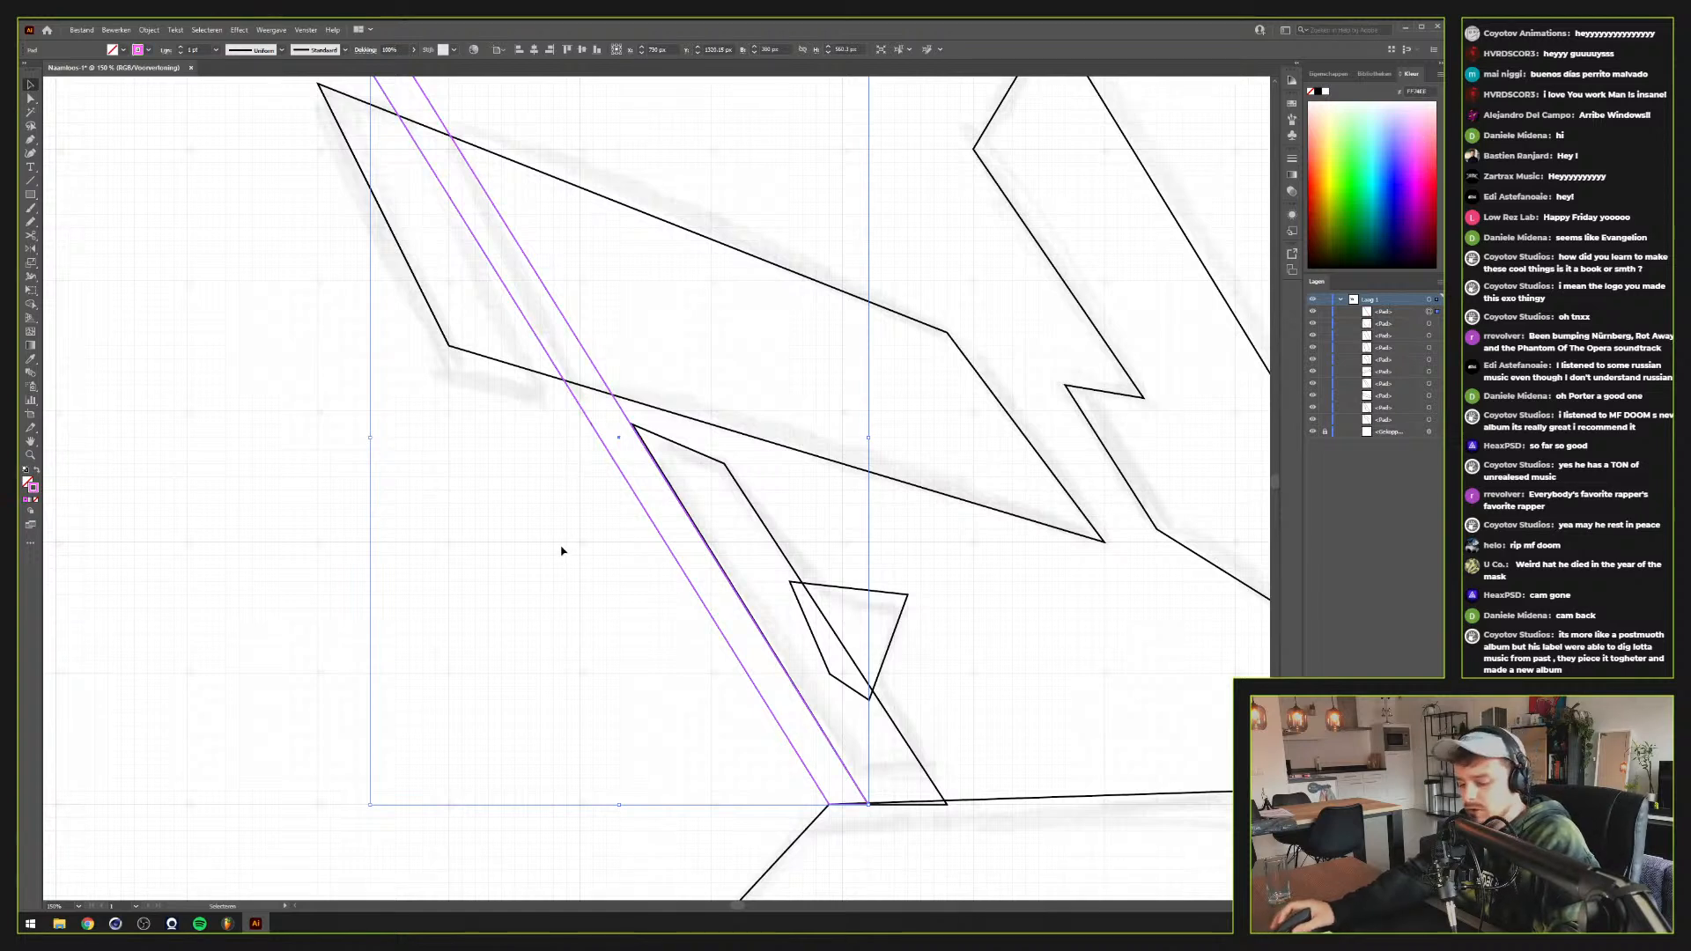
{"action": "left_click", "coordinate": [481, 577]}
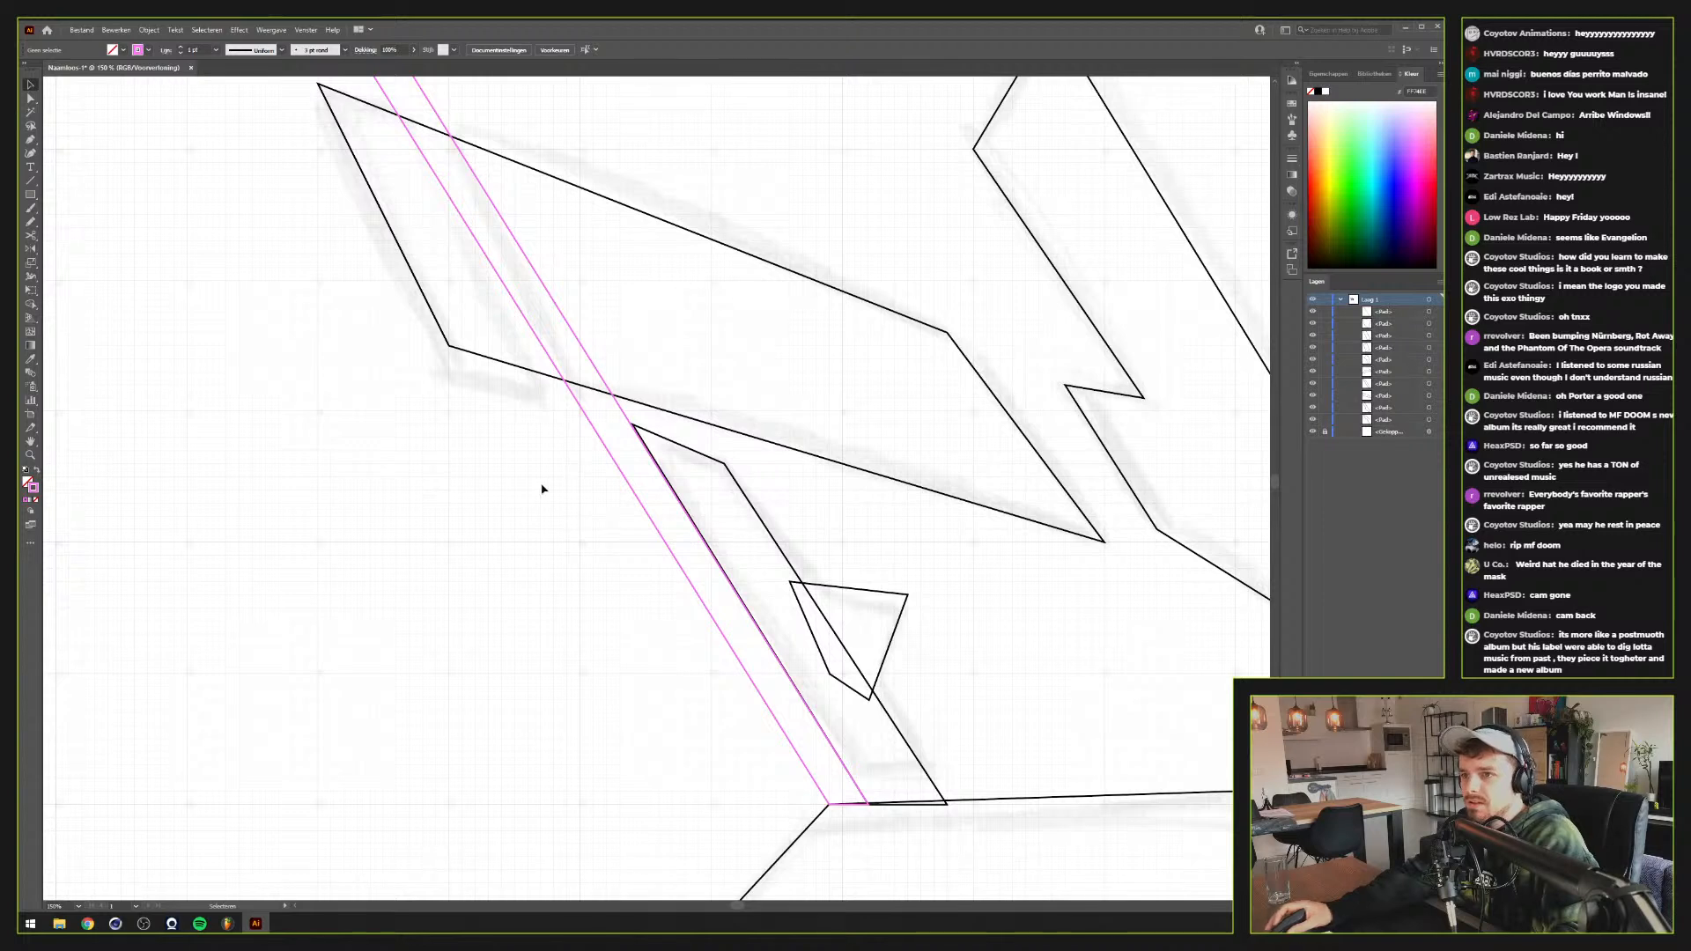
Duplicate the pink slanted strip in place and hide the topmost copy
{"action": "left_click", "coordinate": [596, 435]}
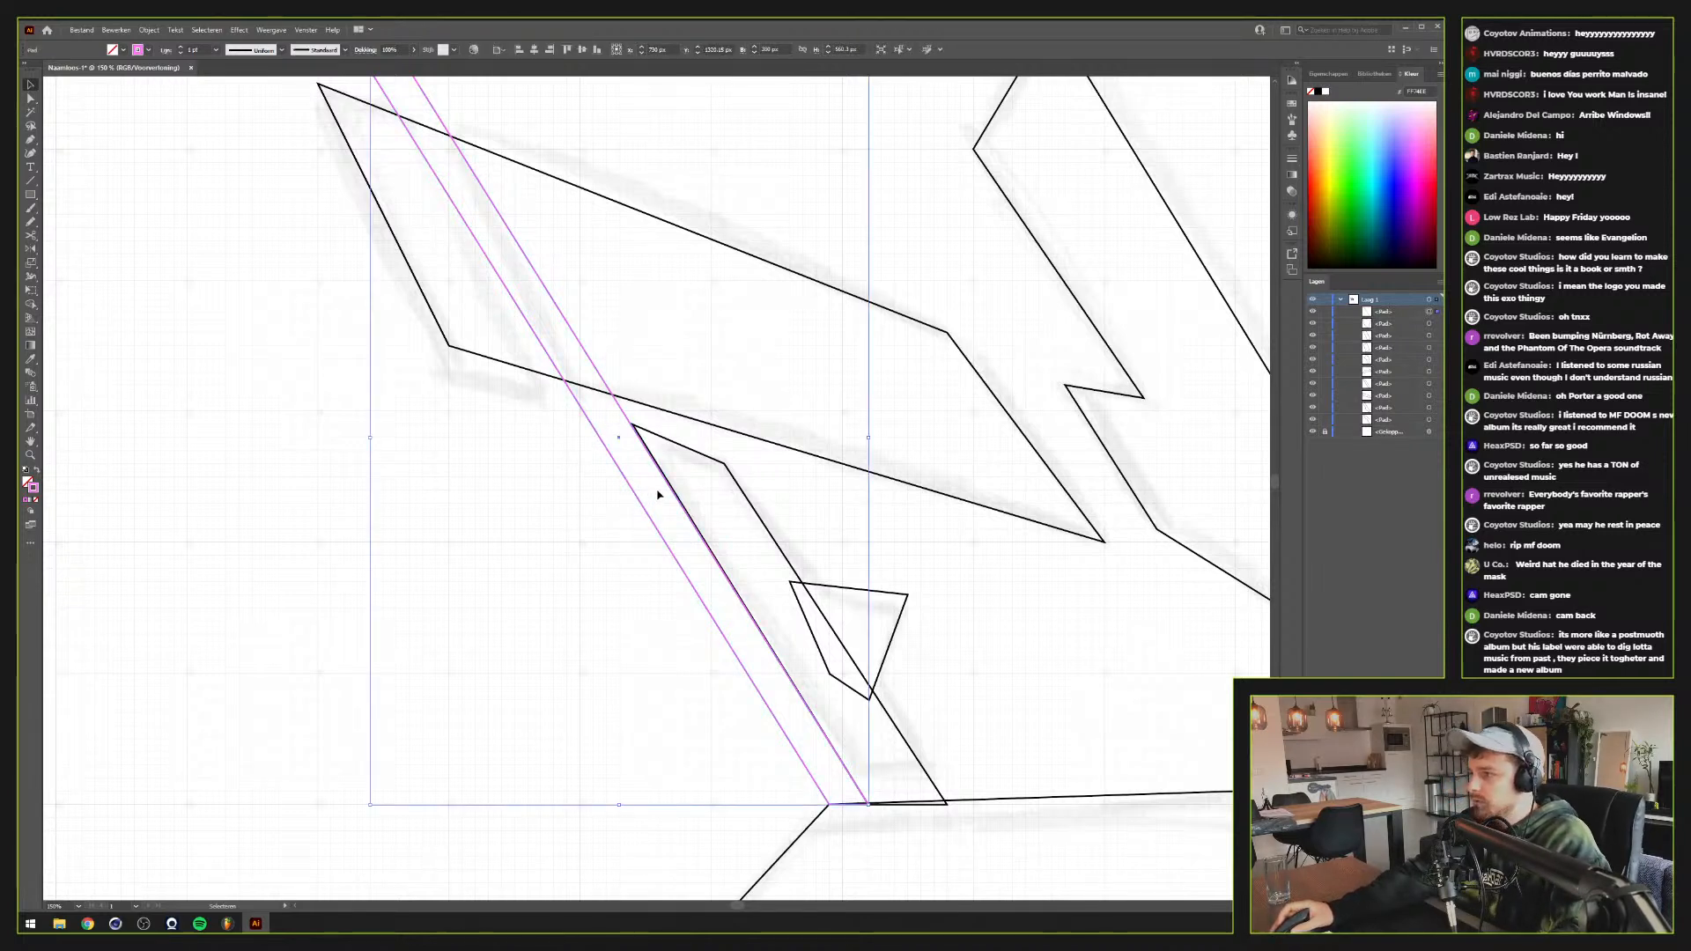
{"action": "key", "text": "a"}
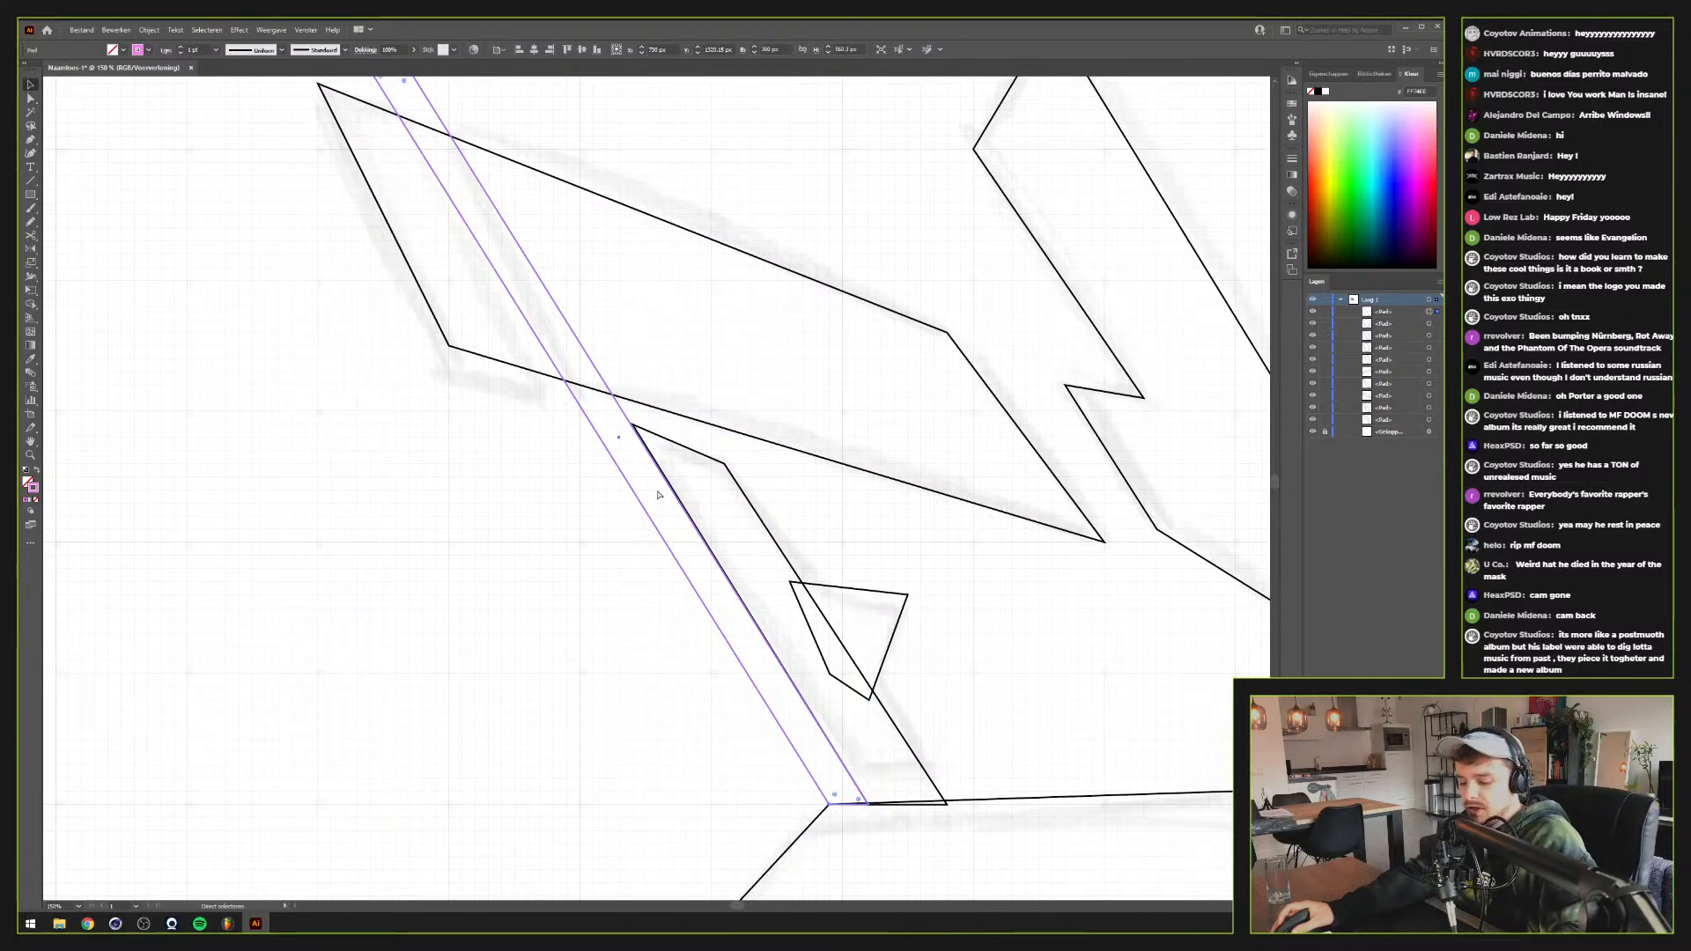
{"action": "key", "text": "v"}
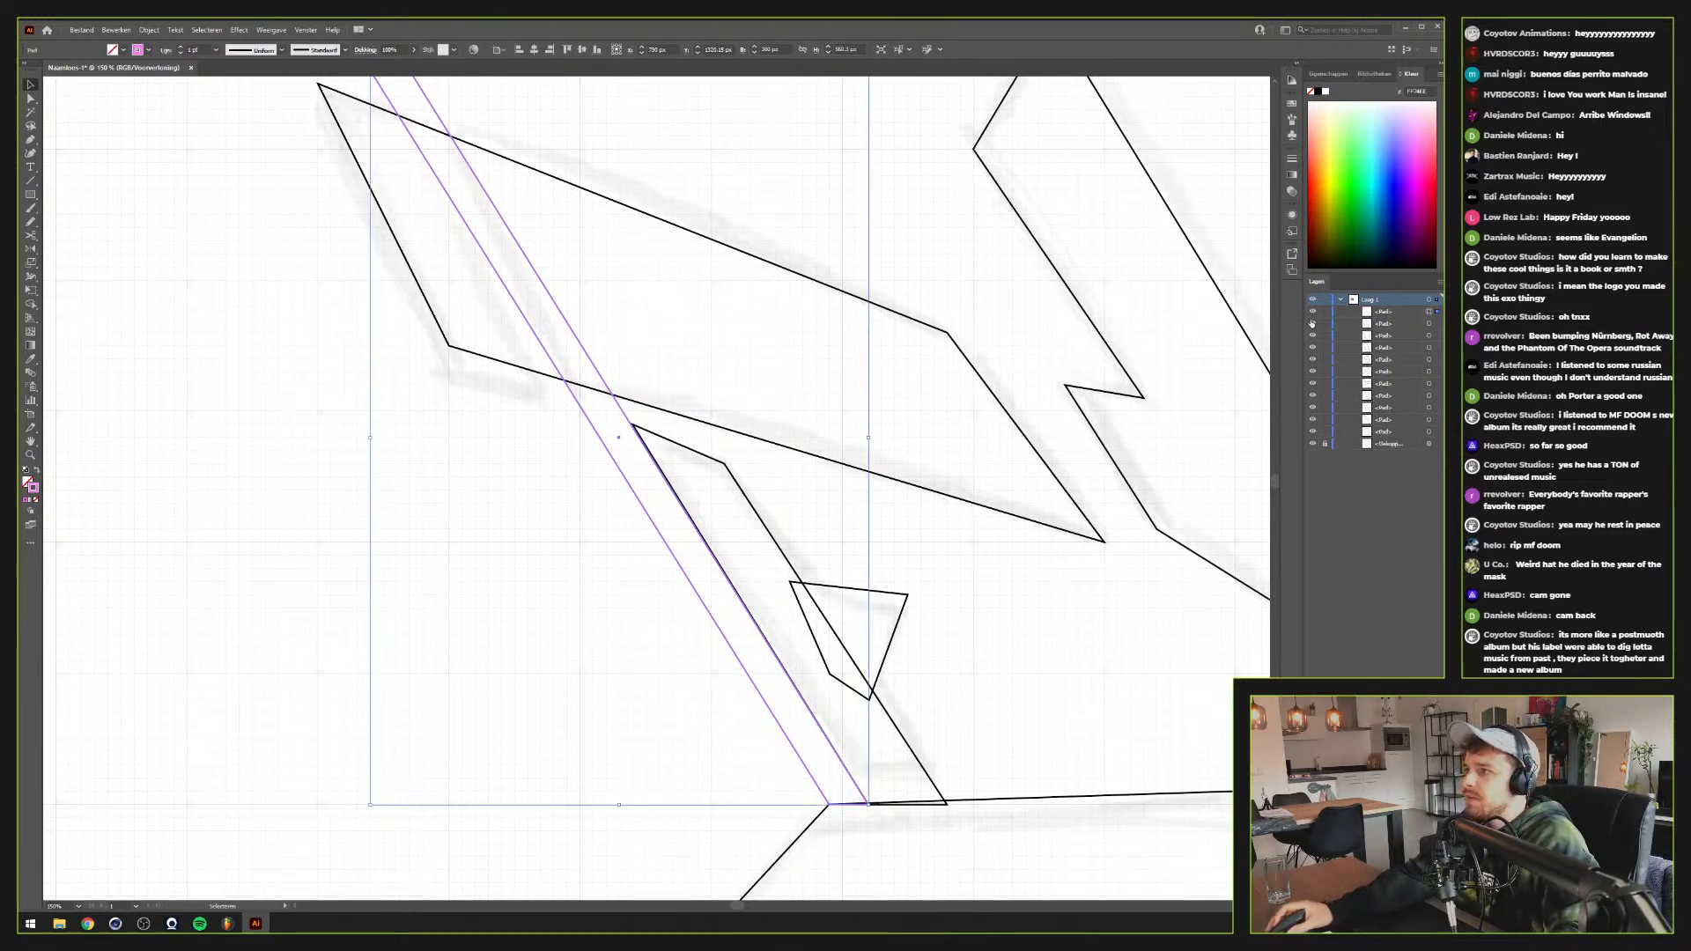
{"action": "left_click", "coordinate": [1312, 312]}
Dock Pathfinder with the collapsed panels and subtract the visible pink strip from the long upper feather using Minus Front
{"action": "left_click_drag", "start_coordinate": [475, 436], "coordinate": [591, 328]}
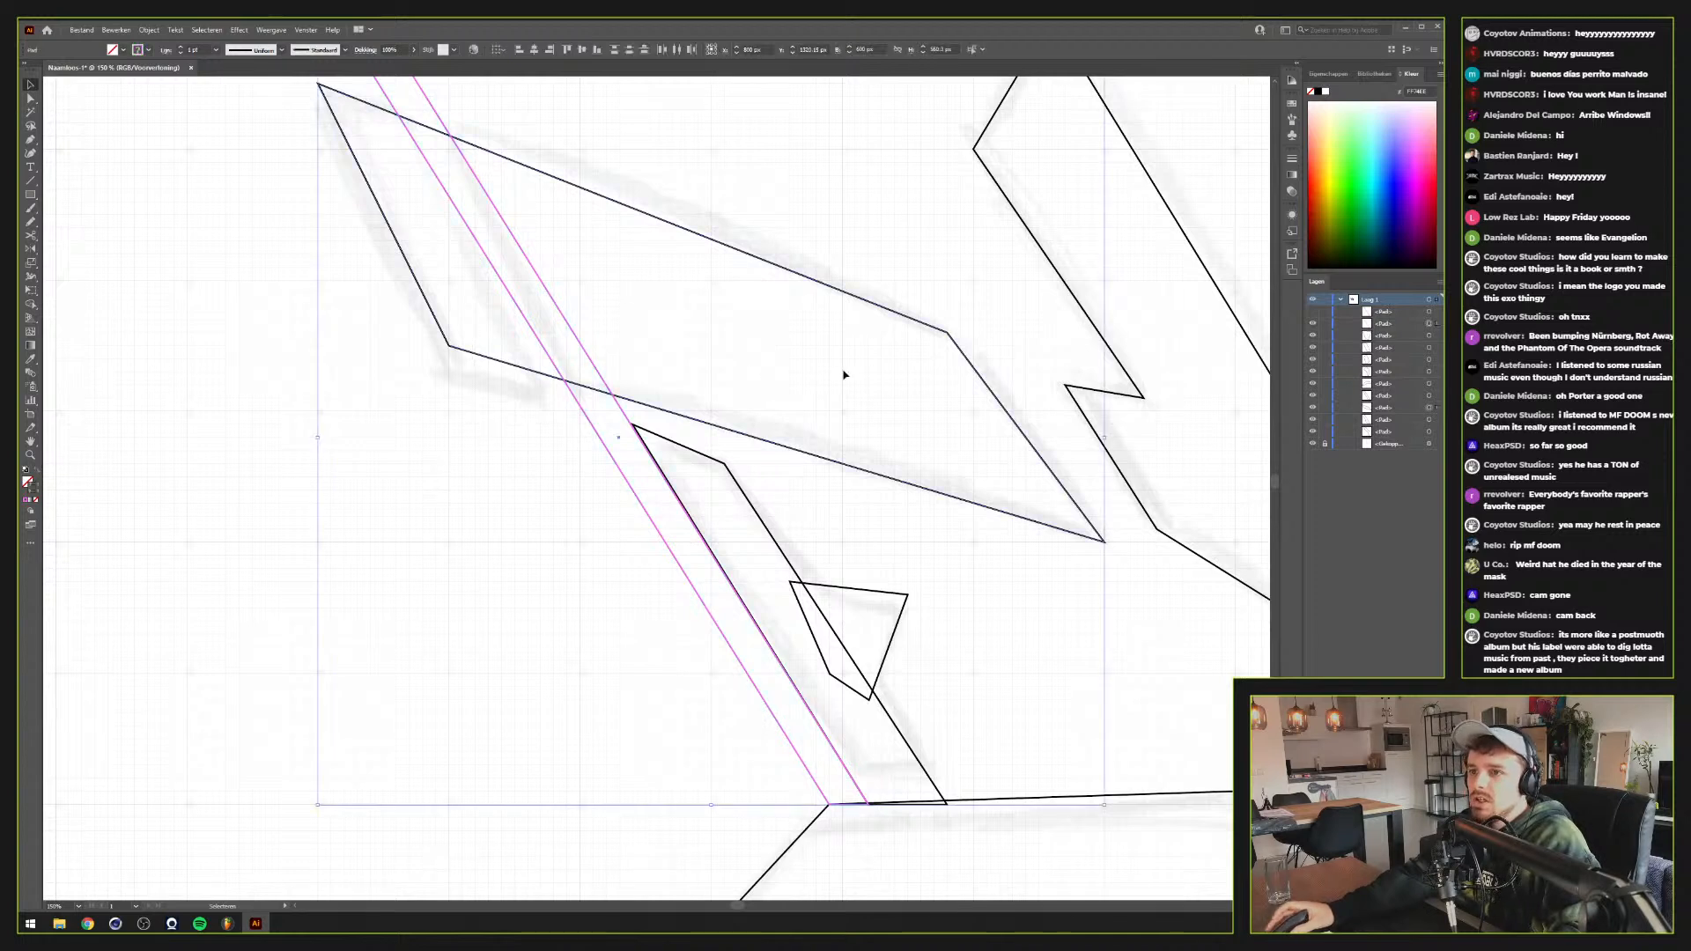
{"action": "left_click", "coordinate": [1290, 267]}
{"action": "left_click", "coordinate": [1290, 266]}
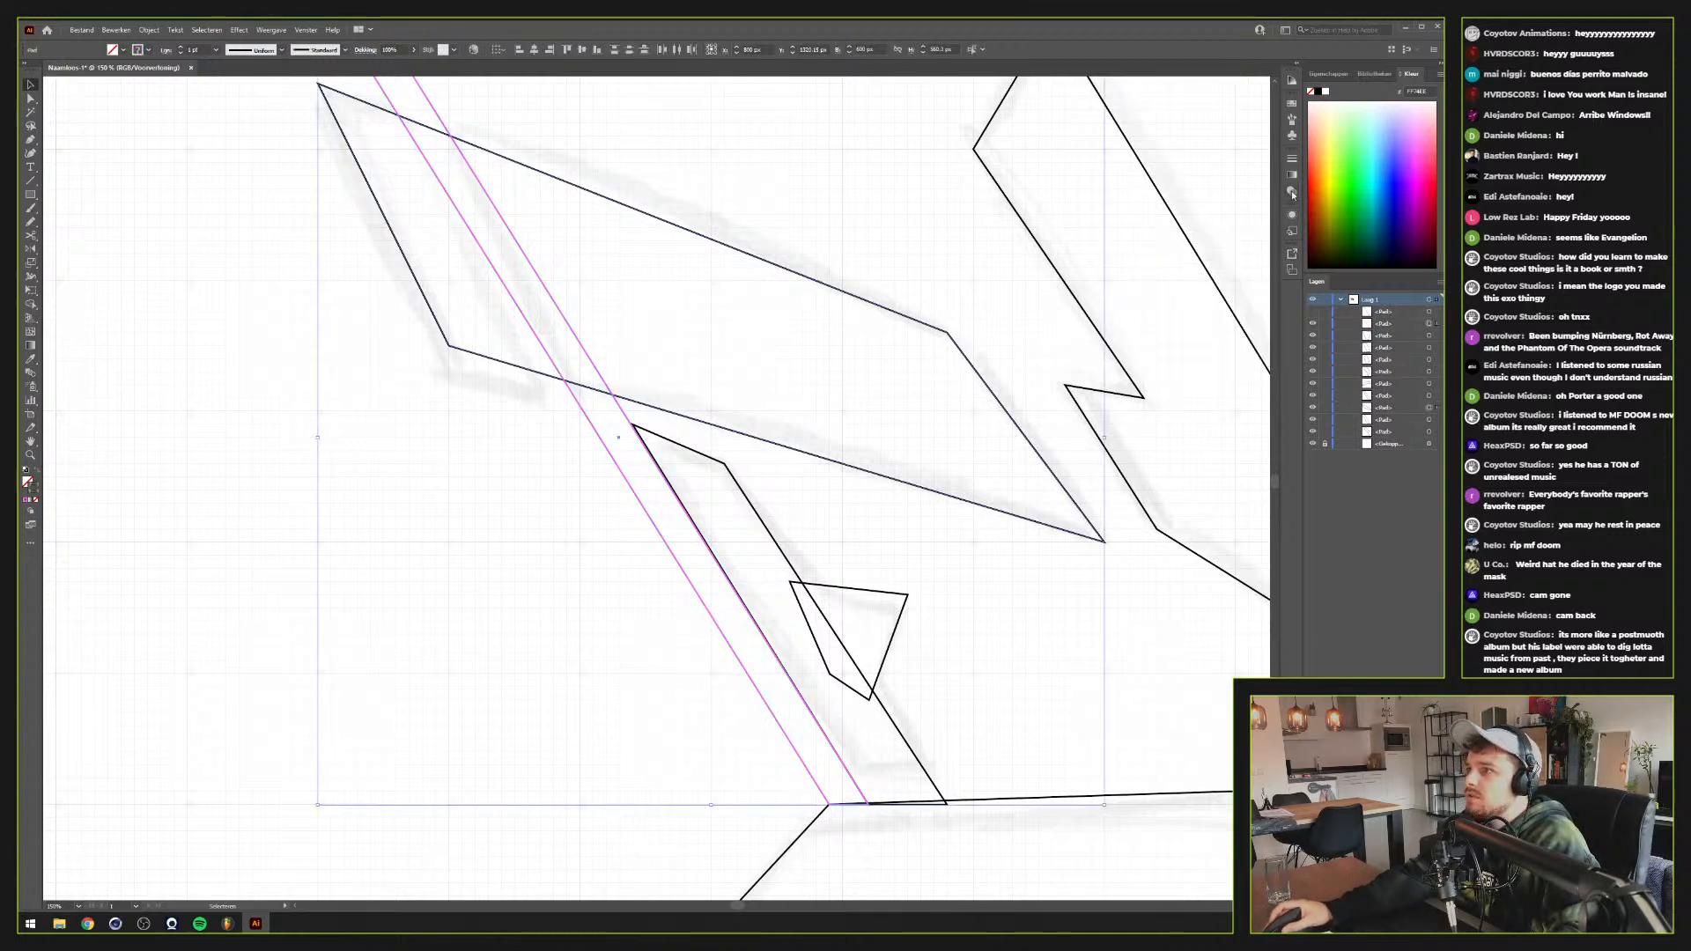
{"action": "left_click", "coordinate": [312, 30]}
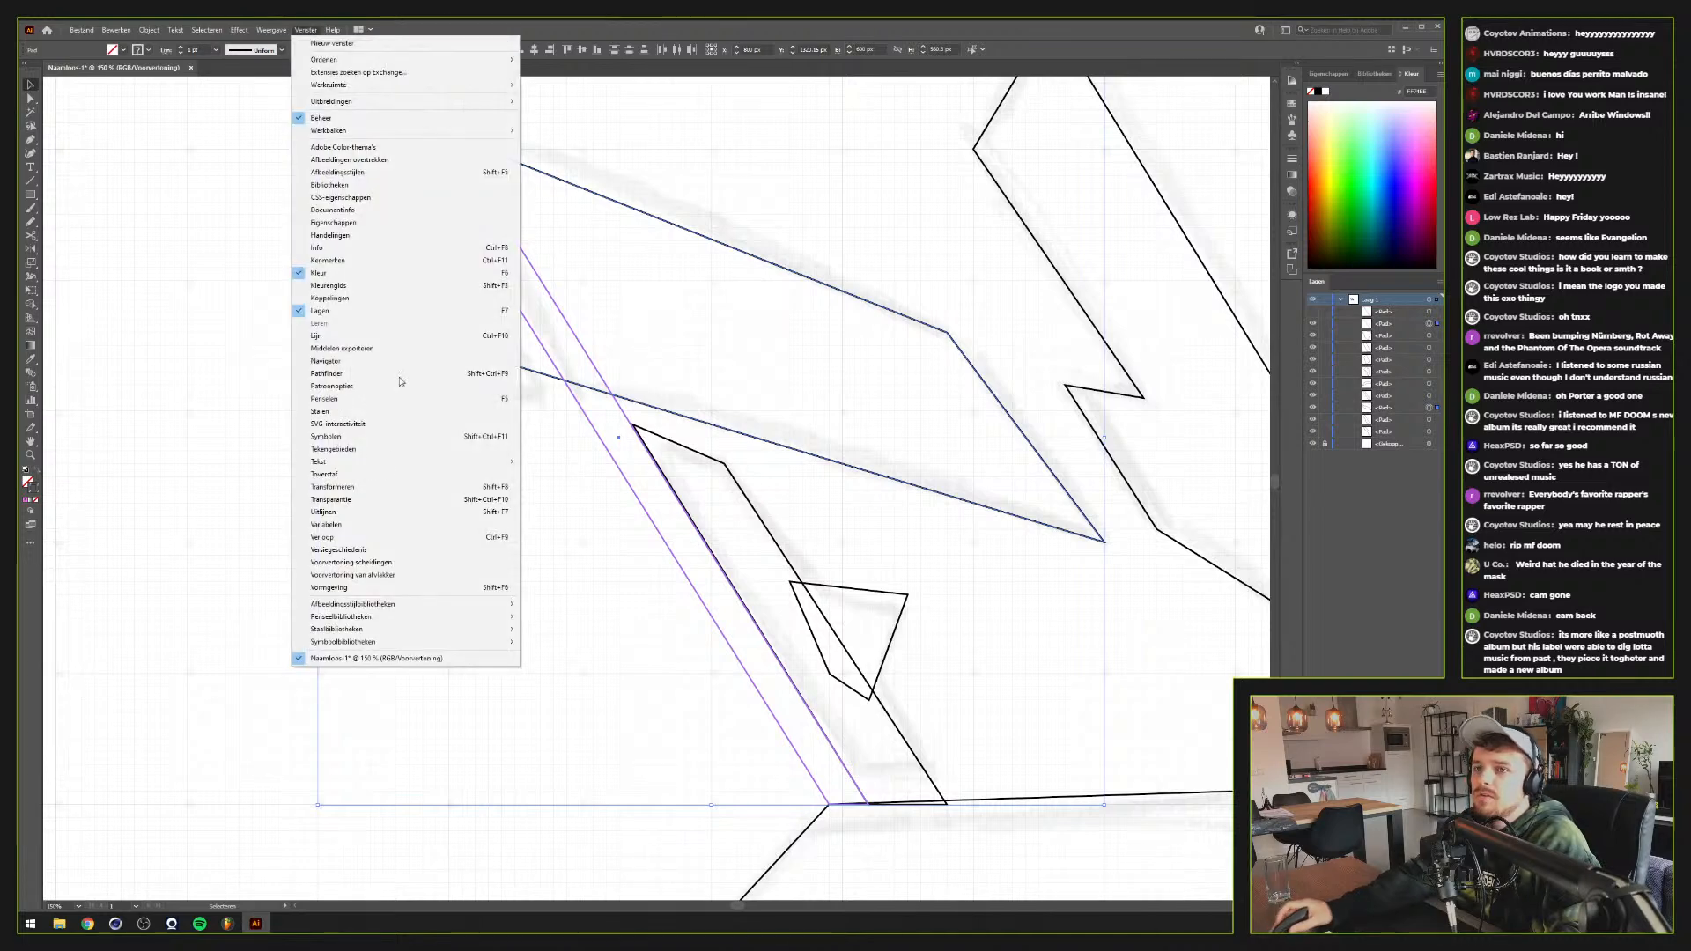
{"action": "left_click", "coordinate": [366, 373]}
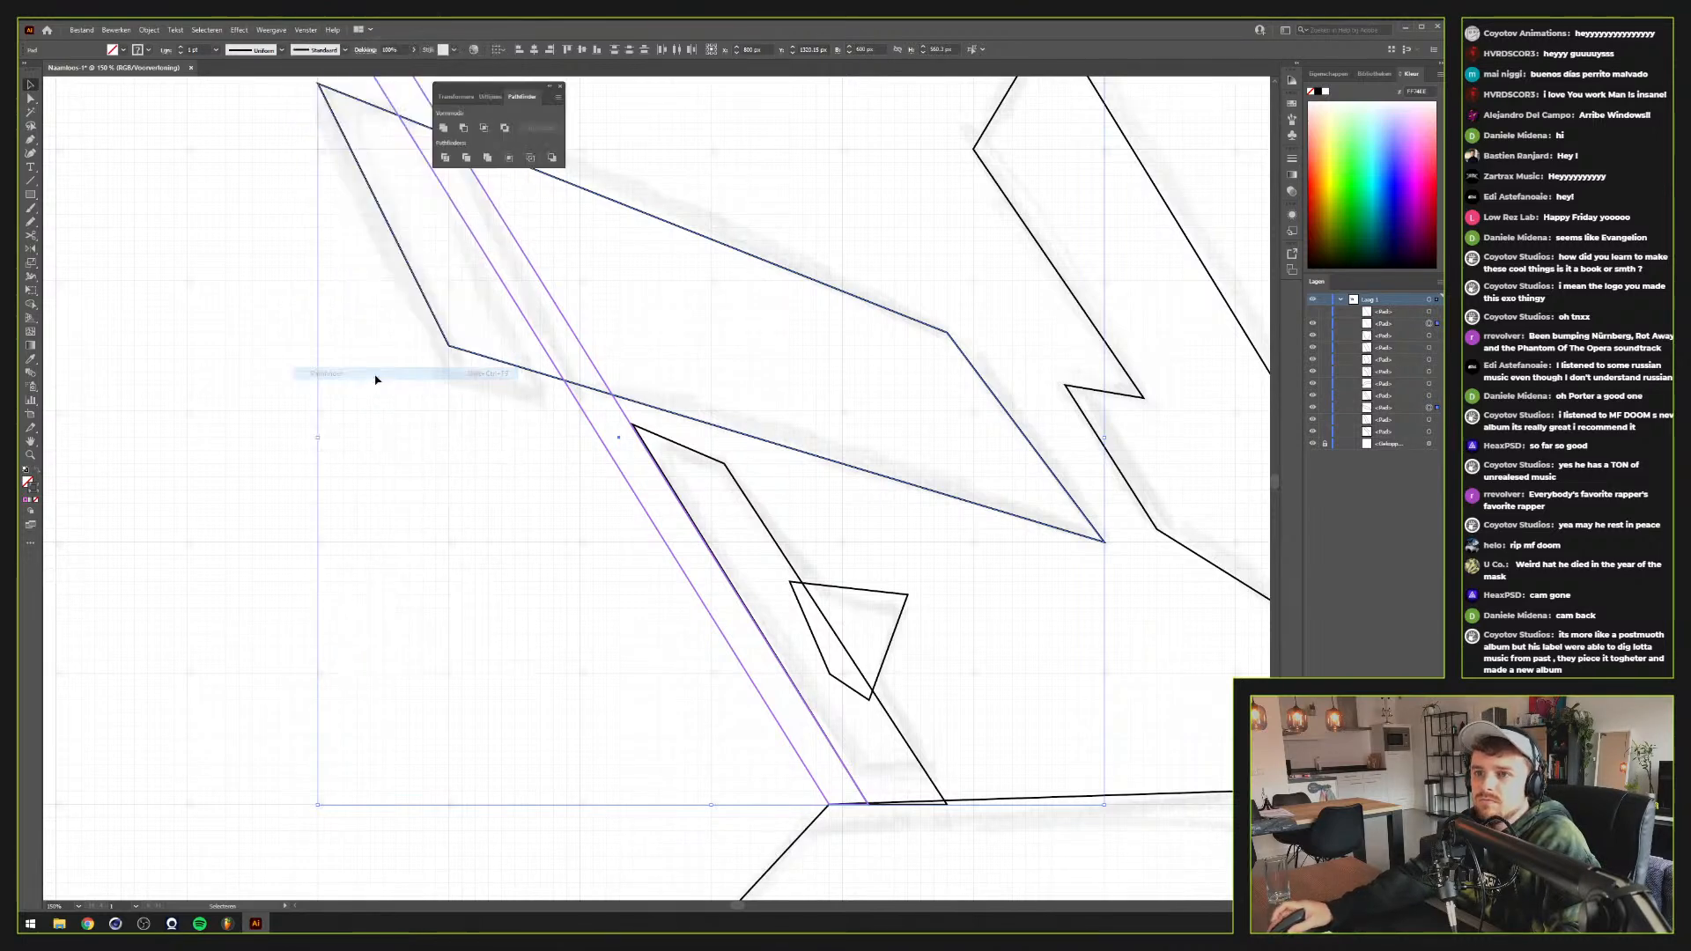
{"action": "left_click_drag", "start_coordinate": [1004, 252], "coordinate": [1291, 231]}
{"action": "left_click", "coordinate": [1291, 266]}
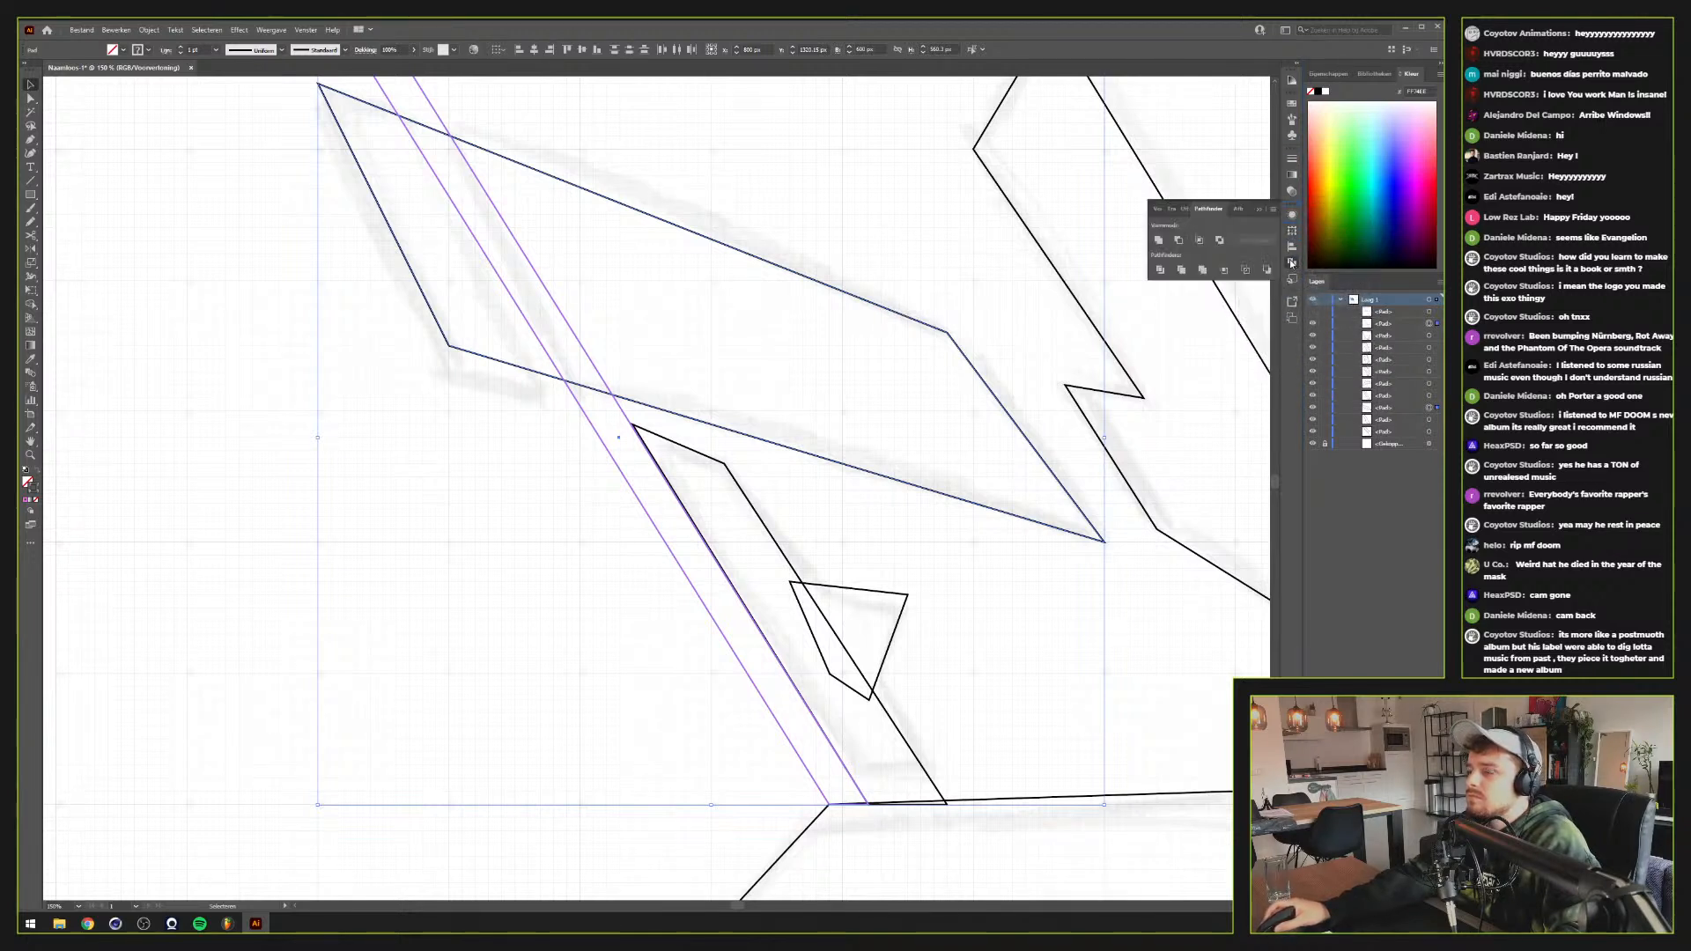
{"action": "left_click", "coordinate": [1179, 240]}
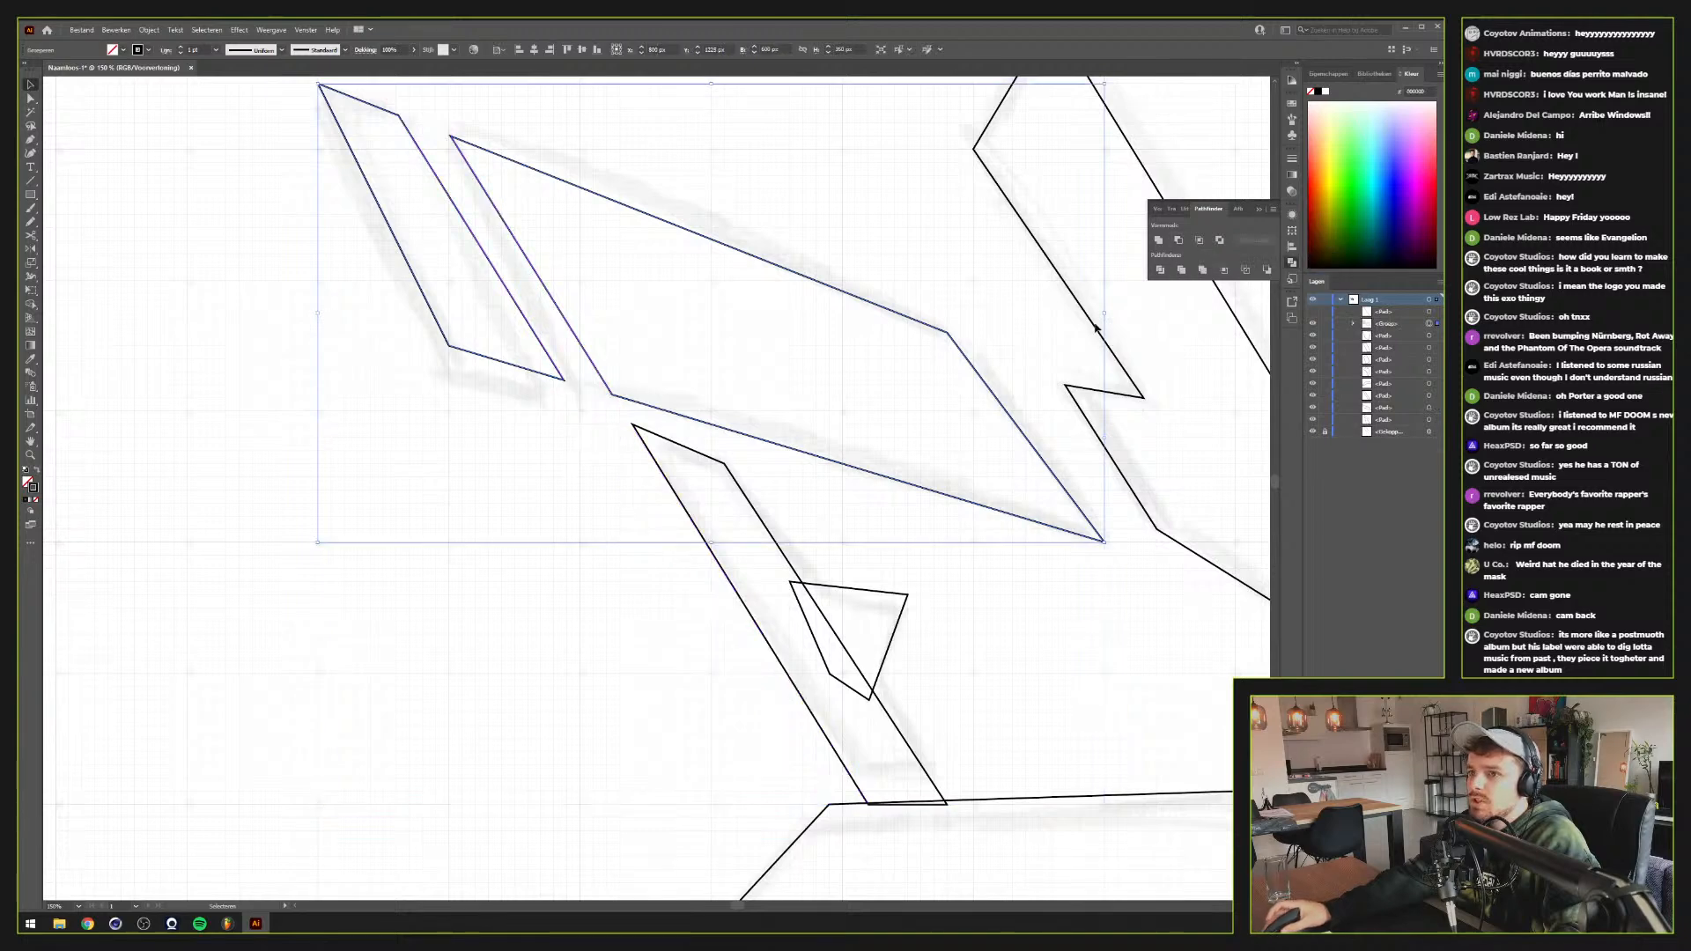
{"action": "left_click", "coordinate": [425, 622]}
Inspect the split upper feather and its fit with the surrounding left-wing shapes, leaving everything deselected
{"action": "scroll", "coordinate": [426, 623], "scroll_direction": "down", "scroll_amount": 2}
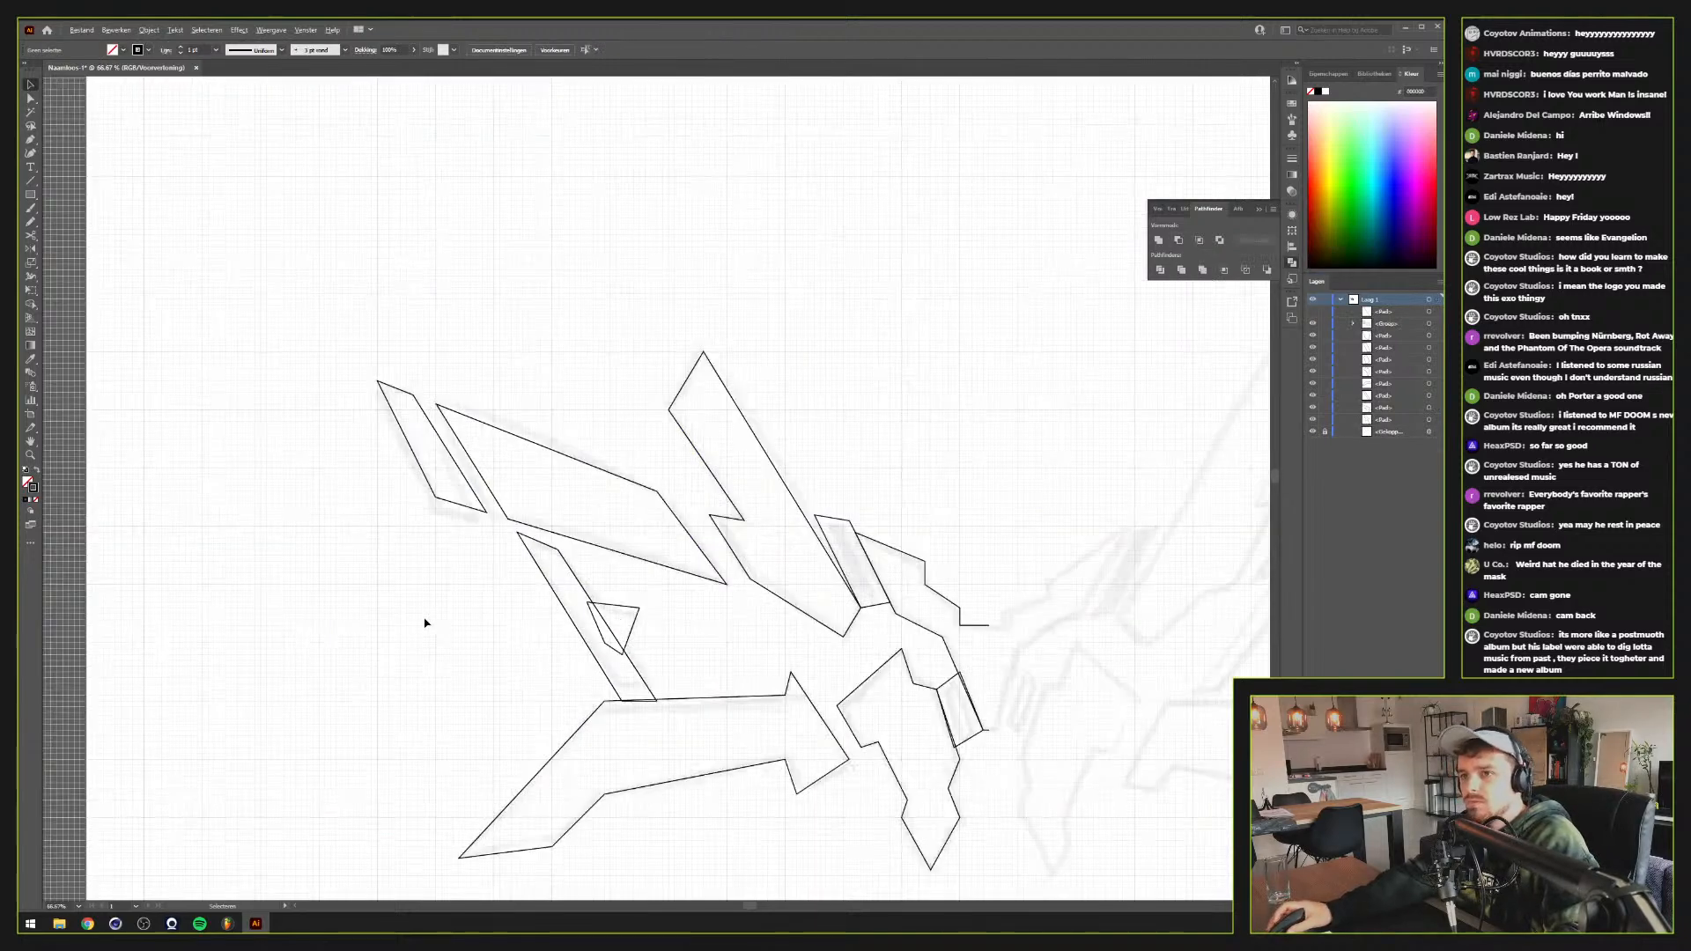
{"action": "left_click_drag", "start_coordinate": [642, 631], "coordinate": [477, 490]}
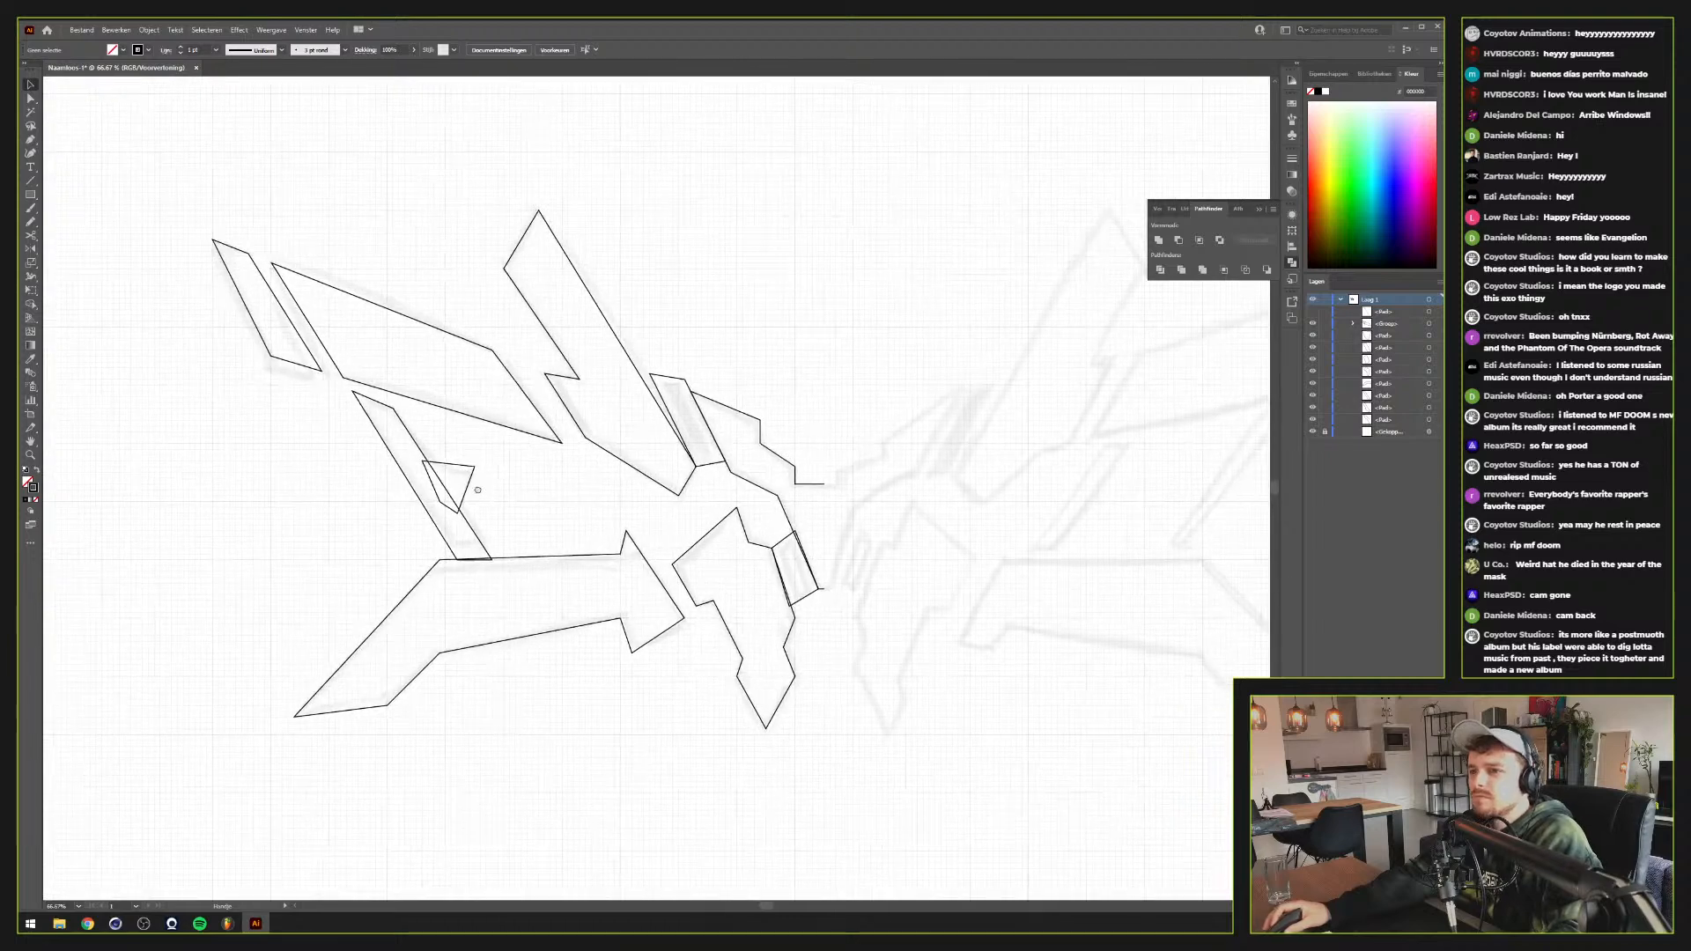
{"action": "scroll", "coordinate": [446, 553], "scroll_direction": "down", "scroll_amount": 1}
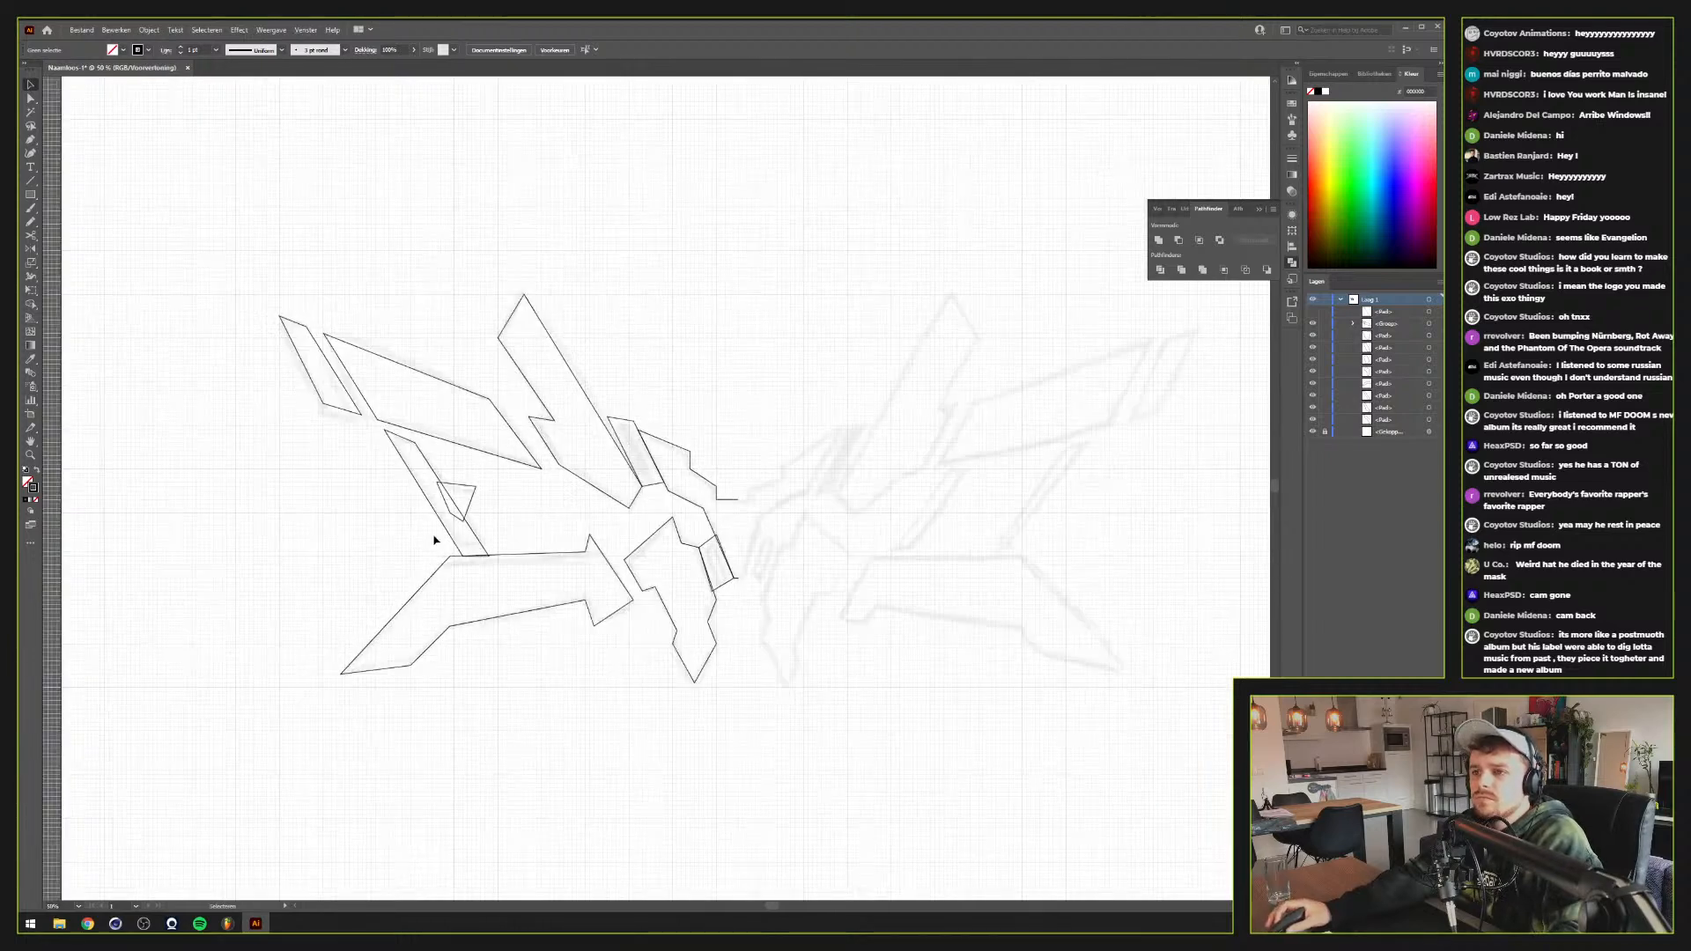
{"action": "scroll", "coordinate": [427, 551], "scroll_direction": "up", "scroll_amount": 1}
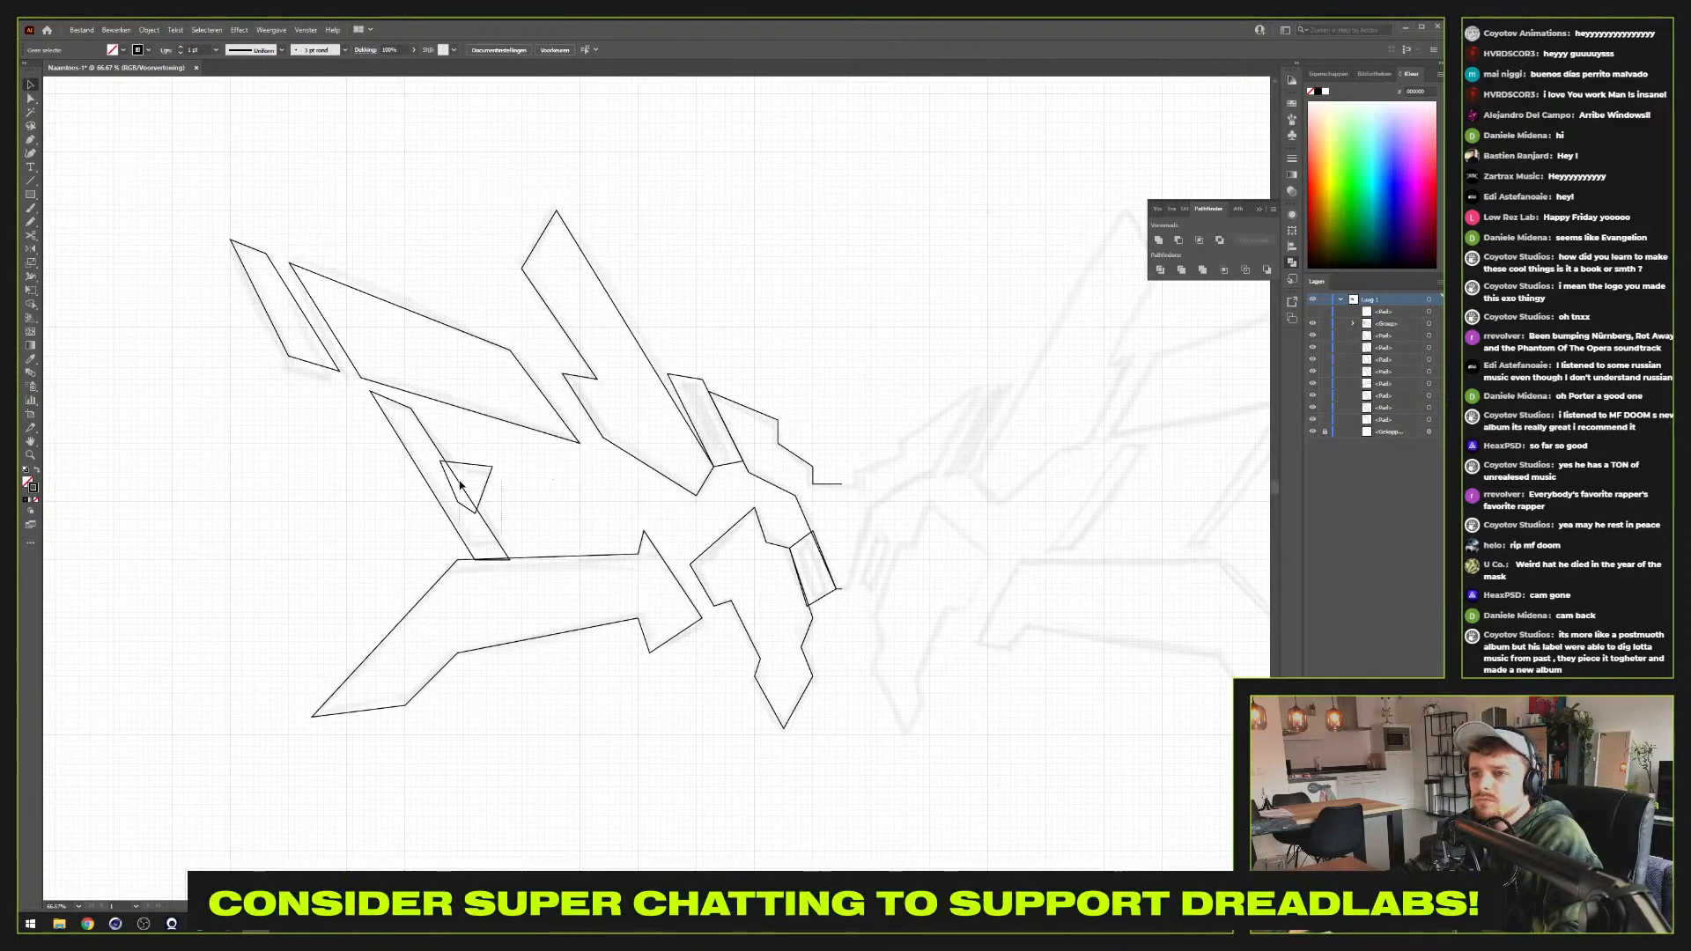
{"action": "left_click_drag", "start_coordinate": [460, 481], "coordinate": [458, 480]}
{"action": "left_click", "coordinate": [576, 527]}
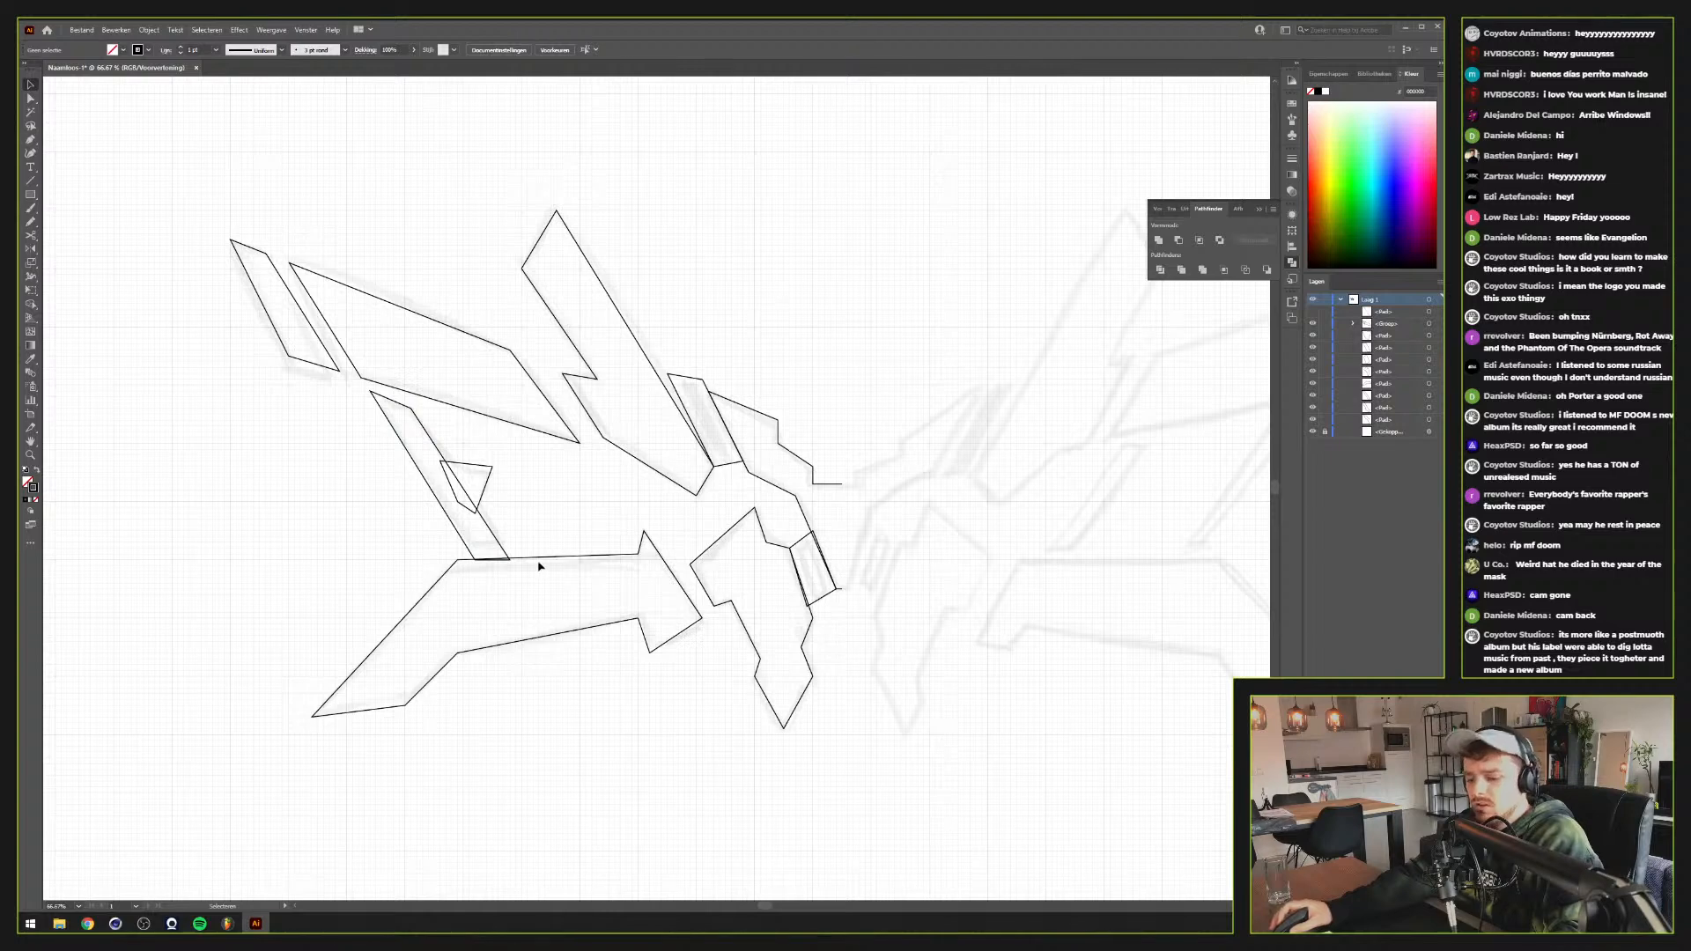
{"action": "scroll", "coordinate": [525, 559], "scroll_direction": "up", "scroll_amount": 1}
{"action": "scroll", "coordinate": [759, 484], "scroll_direction": "up", "scroll_amount": 1}
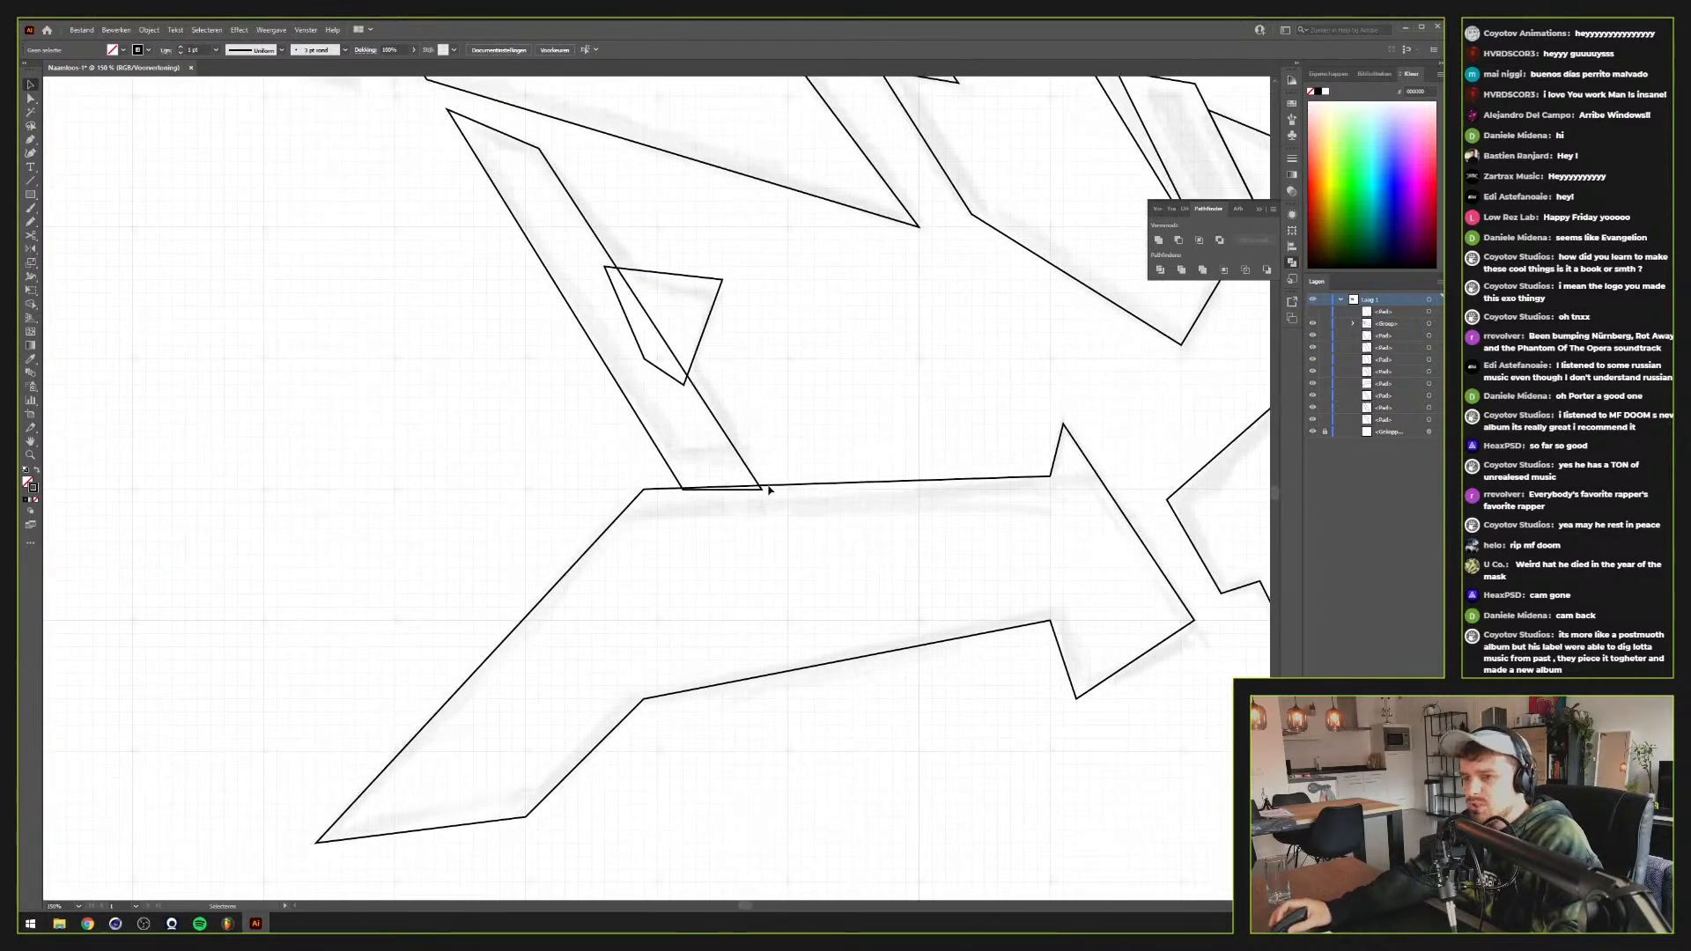
Select the wider slanted strip below the upper feather and show the hidden pink strip copy to compare their lower ends
{"action": "left_click", "coordinate": [800, 486]}
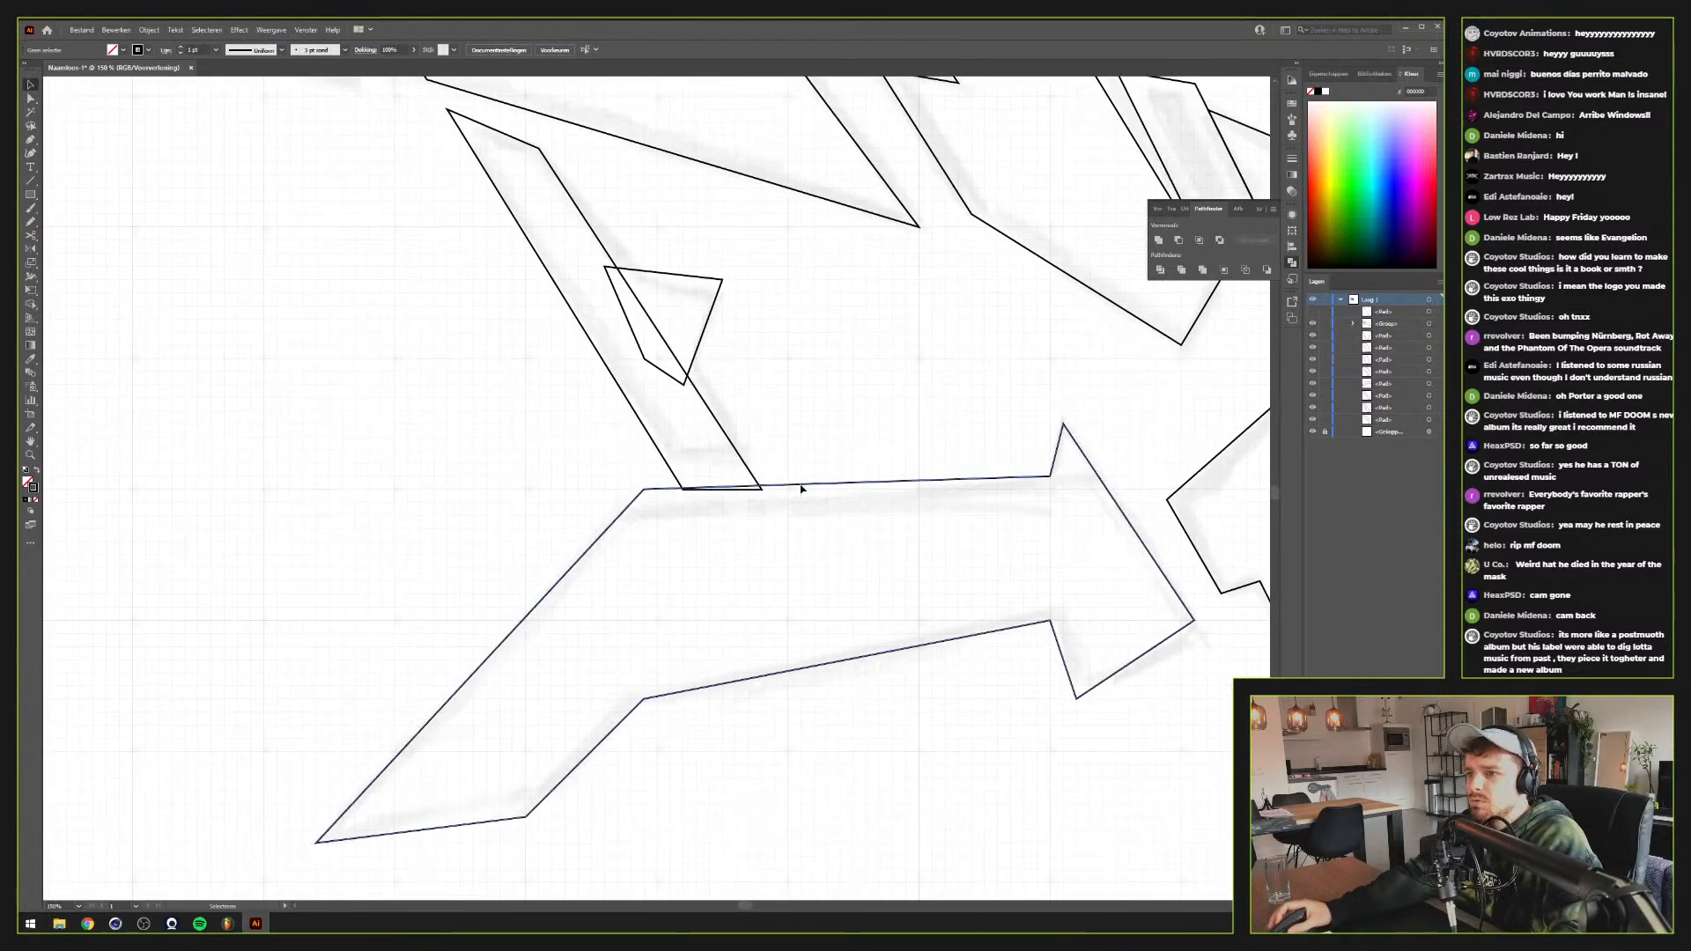
{"action": "left_click", "coordinate": [744, 466]}
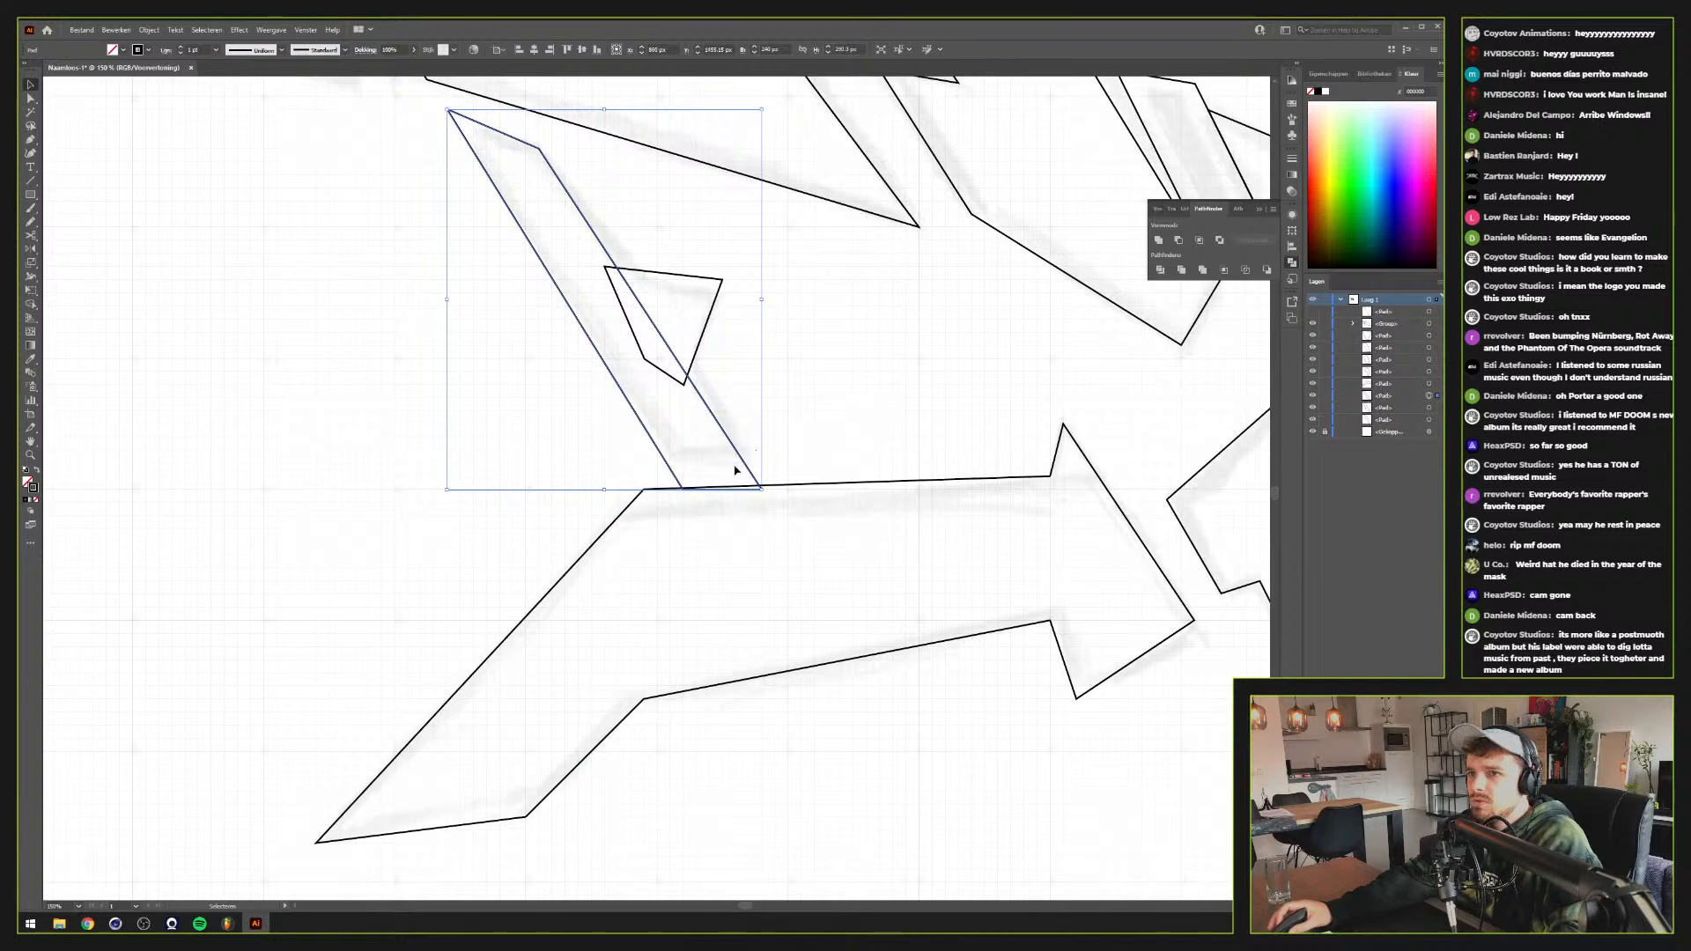
{"action": "left_click_drag", "start_coordinate": [636, 377], "coordinate": [1024, 728]}
{"action": "scroll", "coordinate": [771, 411], "scroll_direction": "up", "scroll_amount": 1}
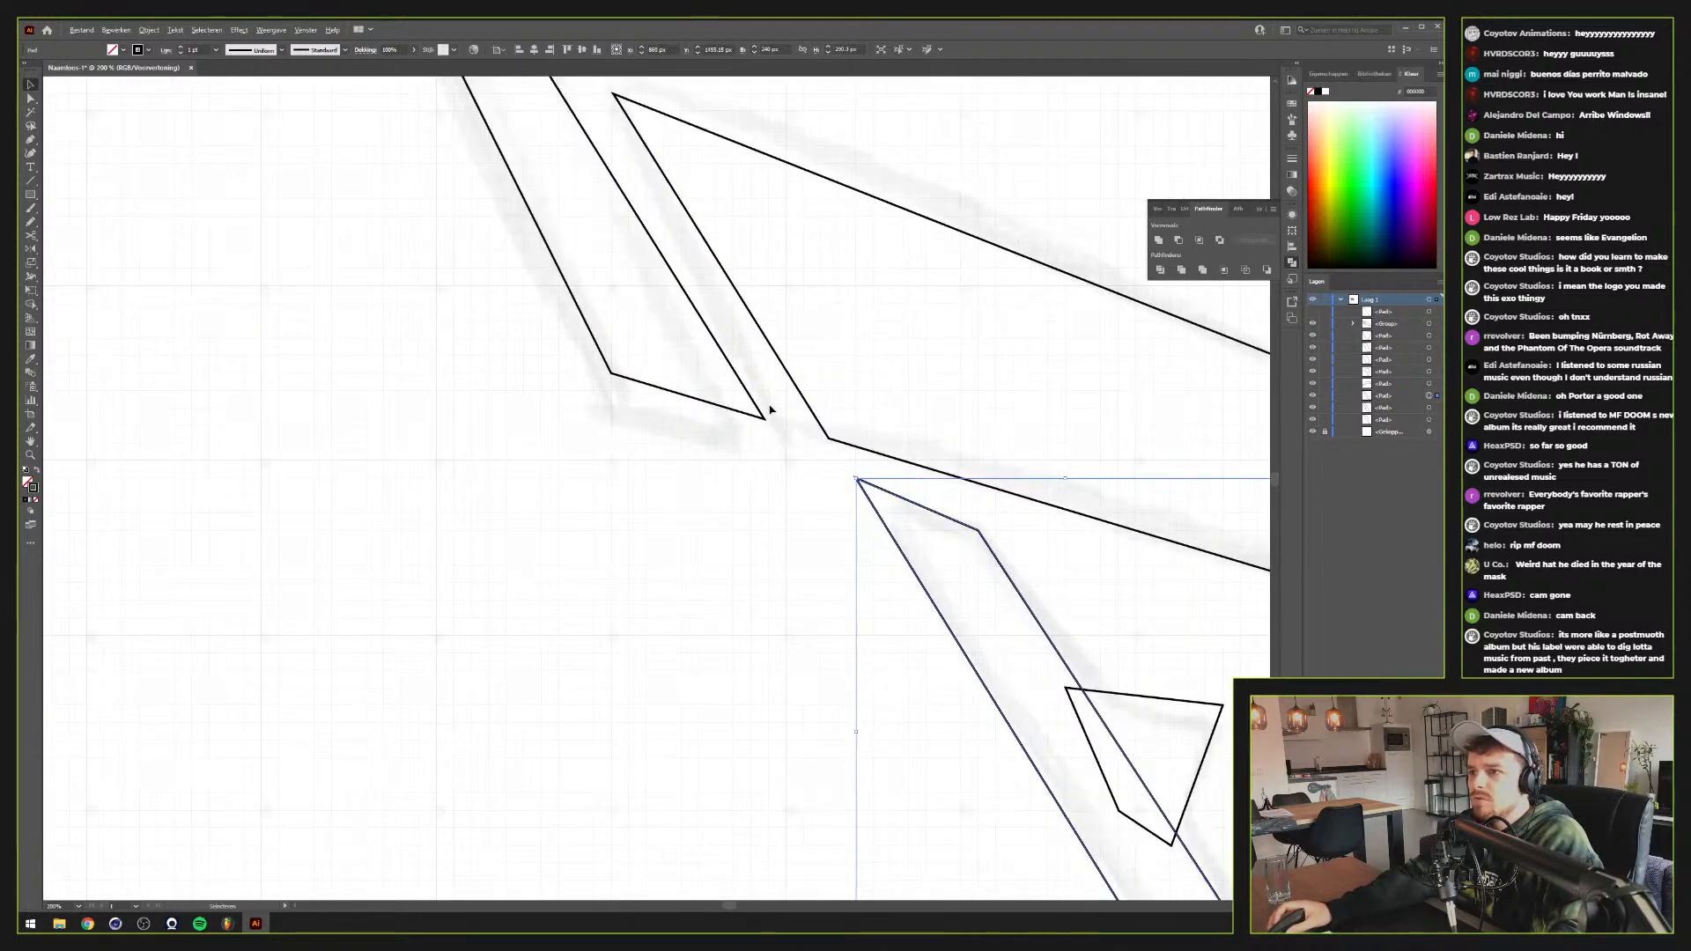
{"action": "scroll", "coordinate": [771, 413], "scroll_direction": "down", "scroll_amount": 1}
{"action": "left_click", "coordinate": [1313, 312]}
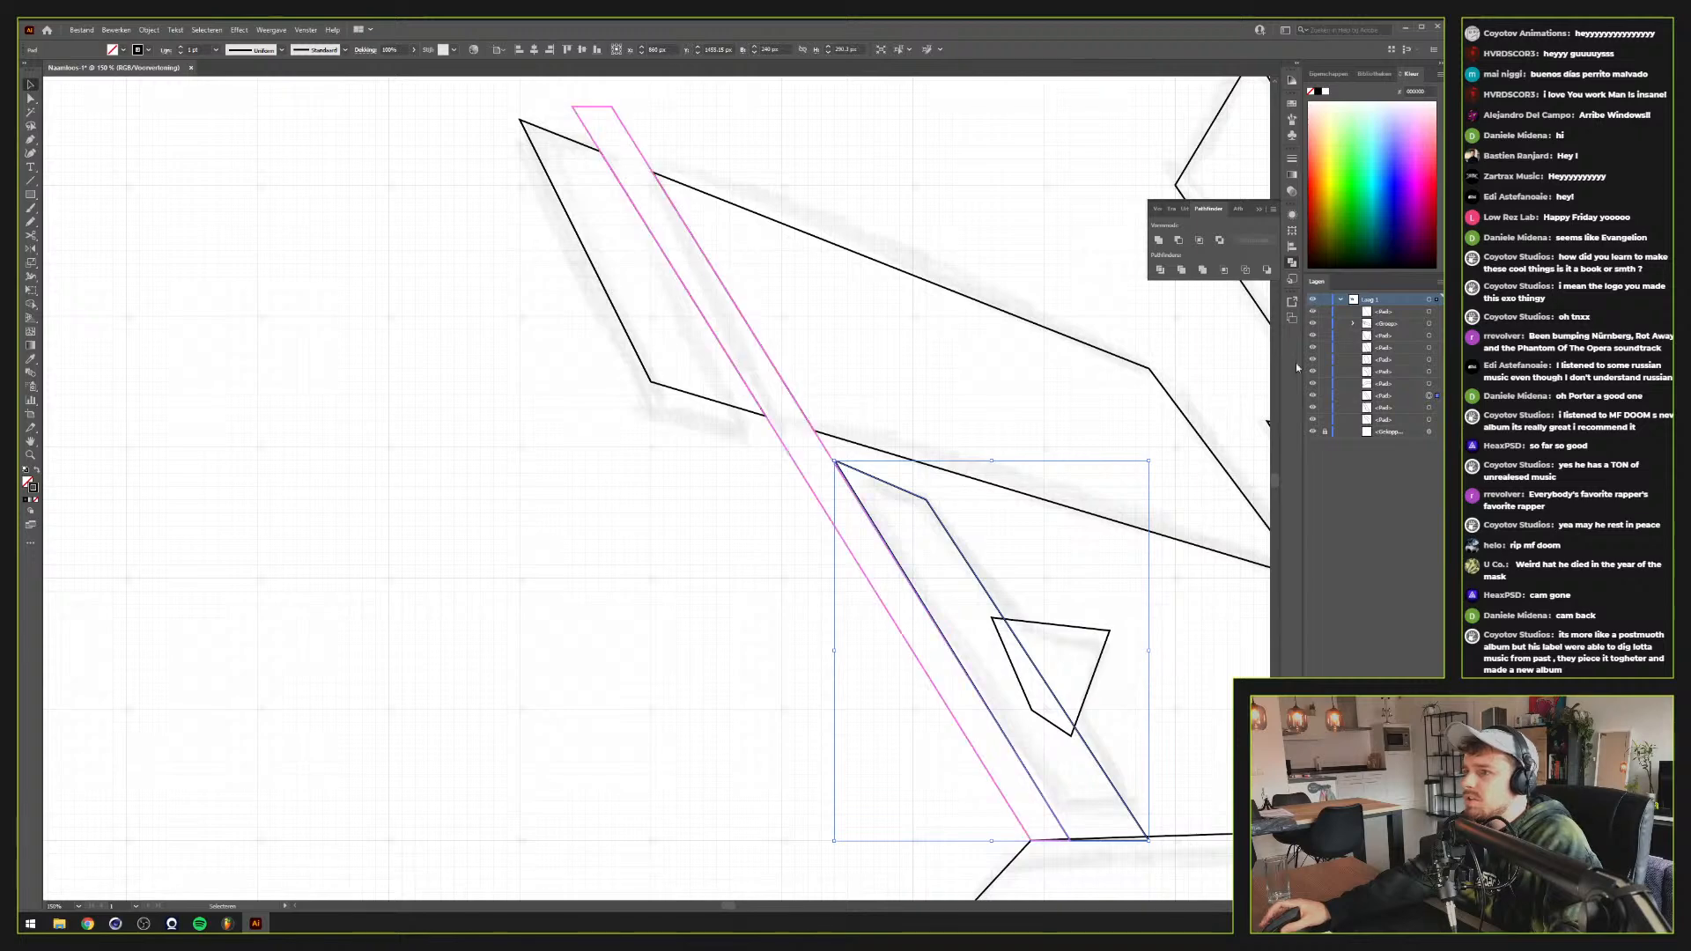
{"action": "key", "text": "space"}
{"action": "left_click_drag", "start_coordinate": [953, 715], "coordinate": [709, 489]}
{"action": "scroll", "coordinate": [804, 623], "scroll_direction": "up", "scroll_amount": 3}
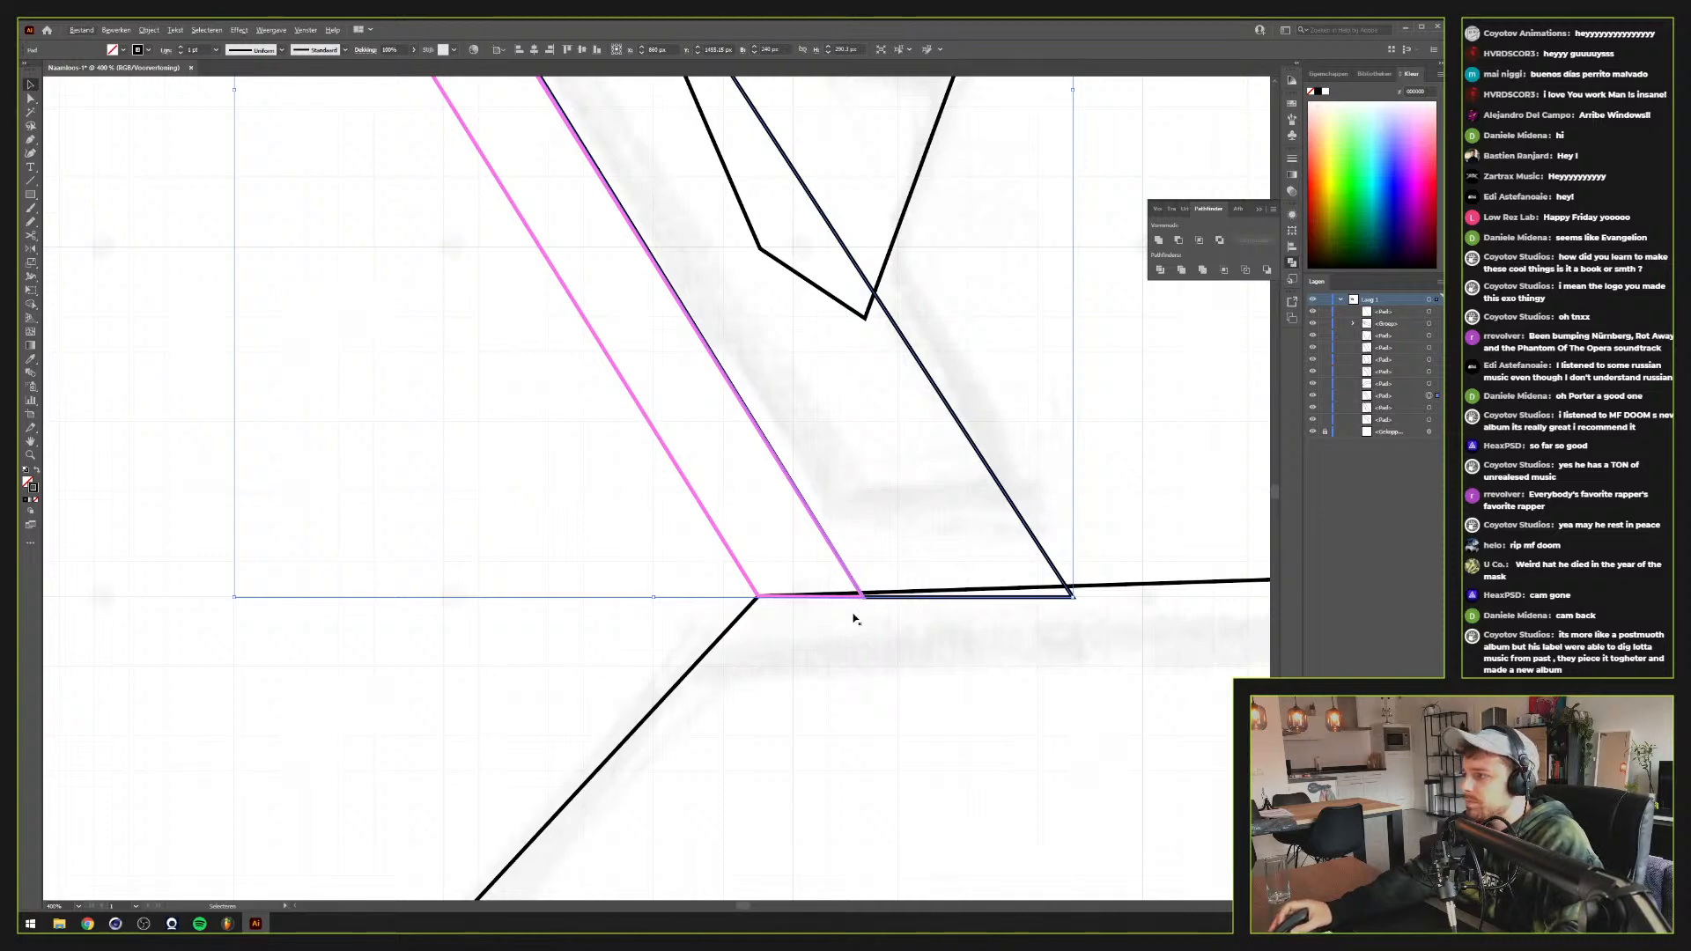
Hide the topmost pink strip copy and keep the wider slanted strip below the upper feather shown
{"action": "scroll", "coordinate": [851, 616], "scroll_direction": "down", "scroll_amount": 2}
{"action": "scroll", "coordinate": [852, 618], "scroll_direction": "down", "scroll_amount": 1}
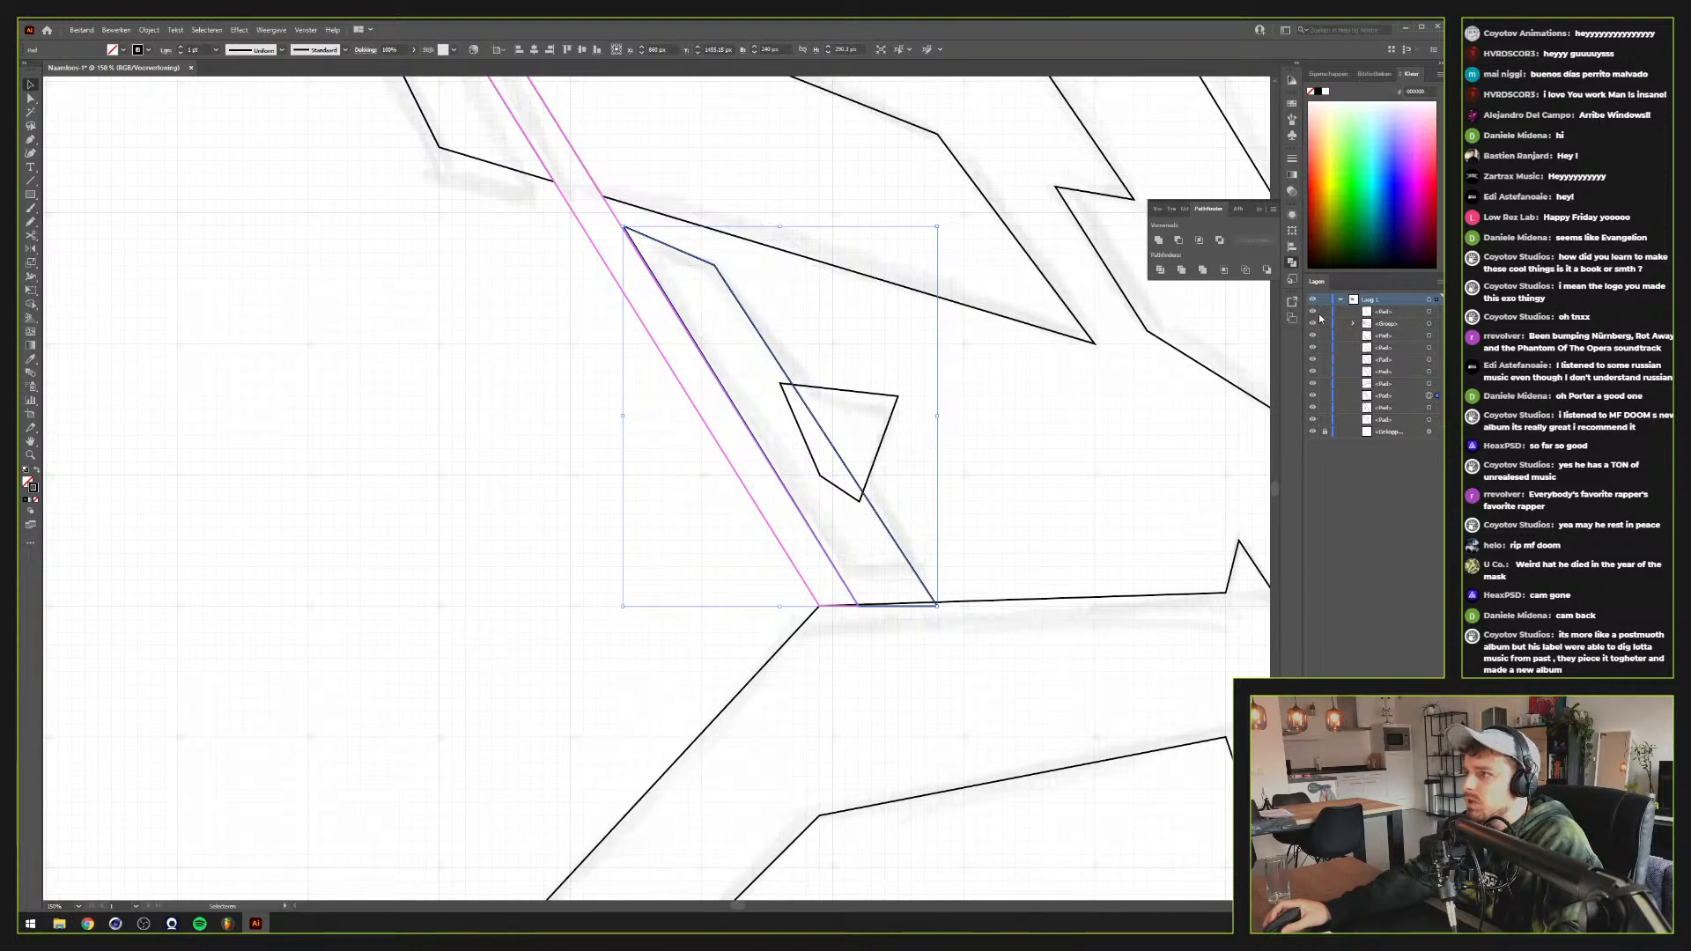
{"action": "left_click", "coordinate": [1313, 395]}
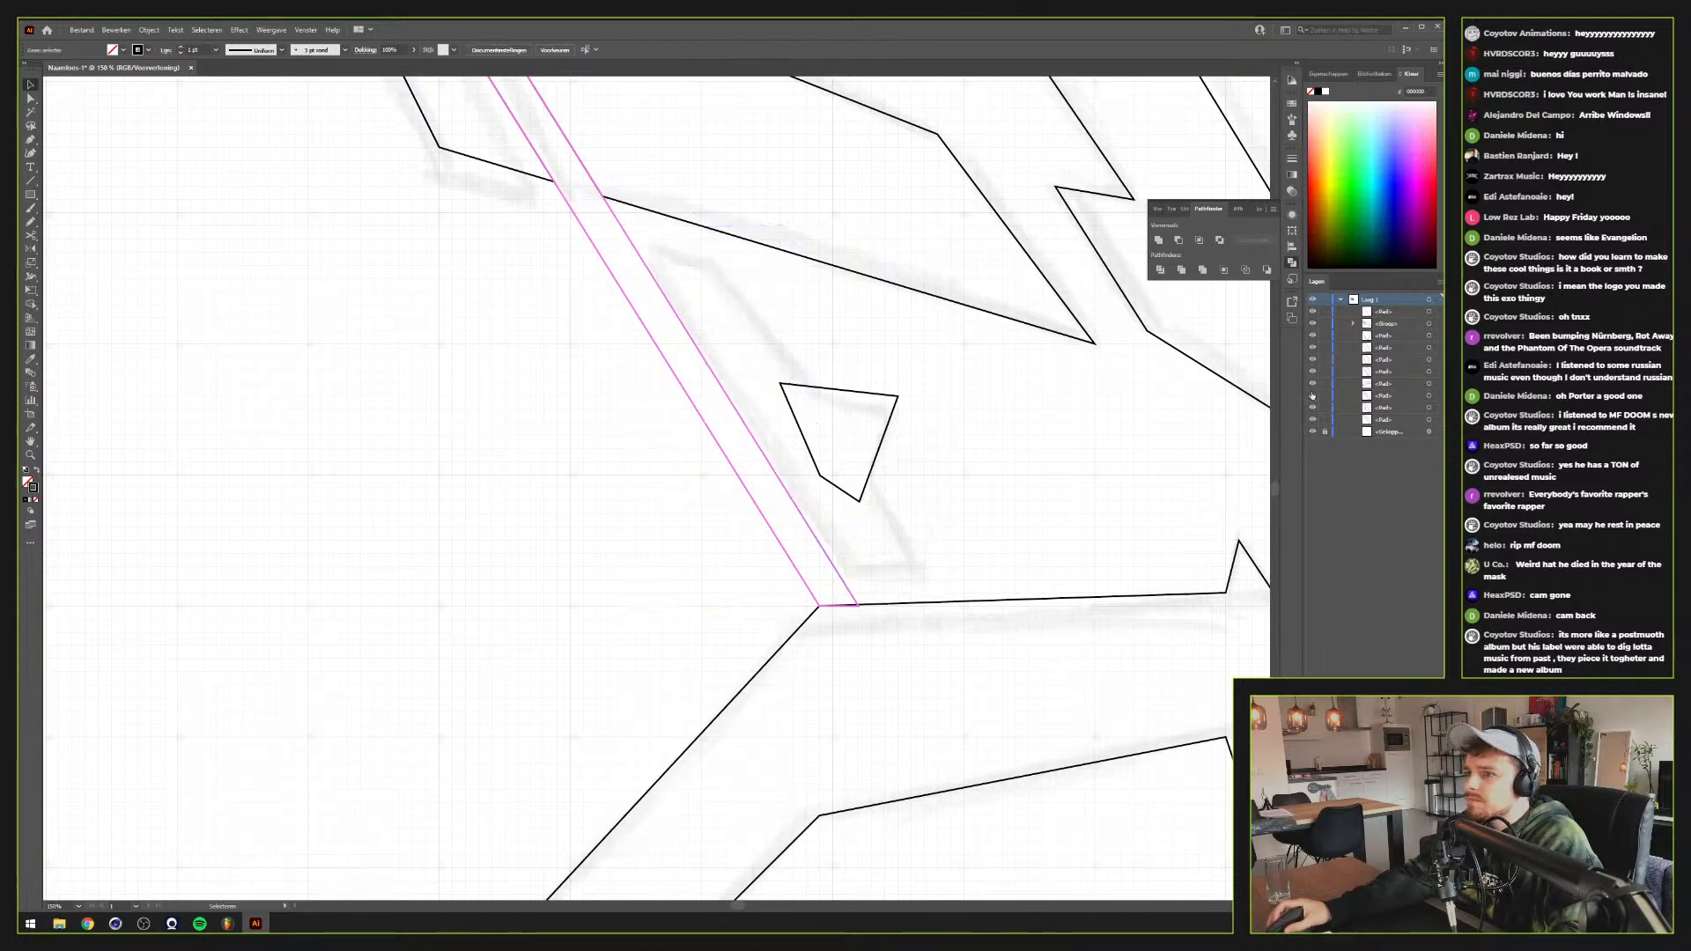
{"action": "left_click", "coordinate": [1311, 314]}
{"action": "left_click", "coordinate": [1311, 313]}
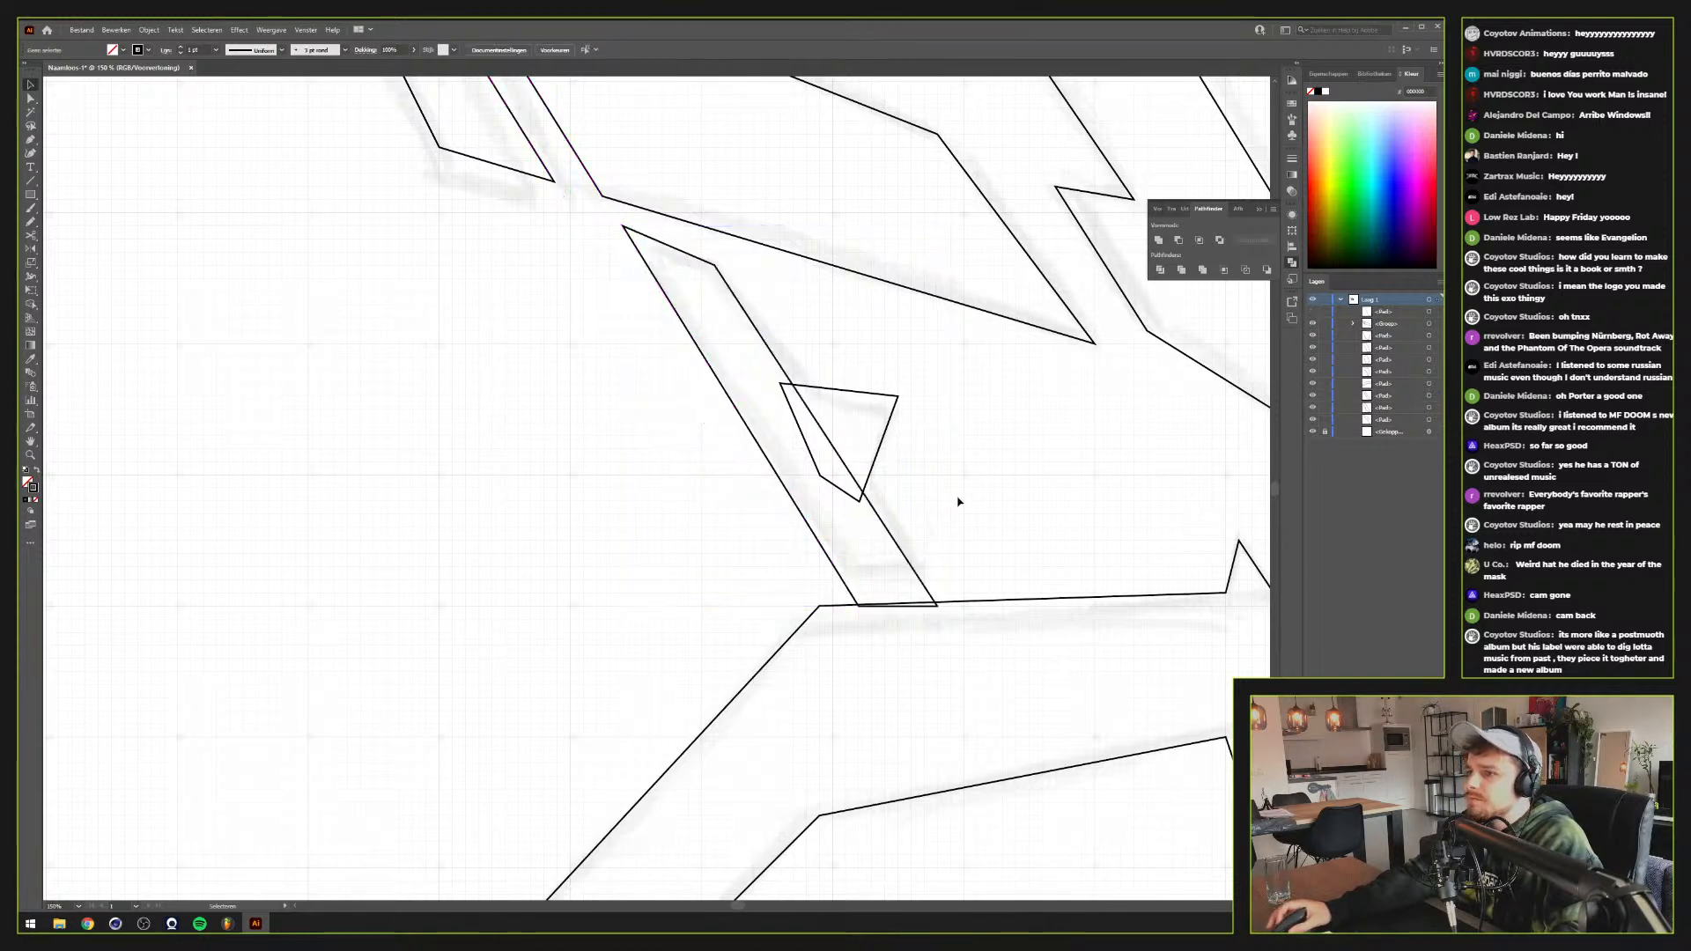
Draw a temporary 30 px square in the empty area beside the slanted strip to gauge the gap size, and delete it
{"action": "left_click_drag", "start_coordinate": [1035, 522], "coordinate": [844, 518]}
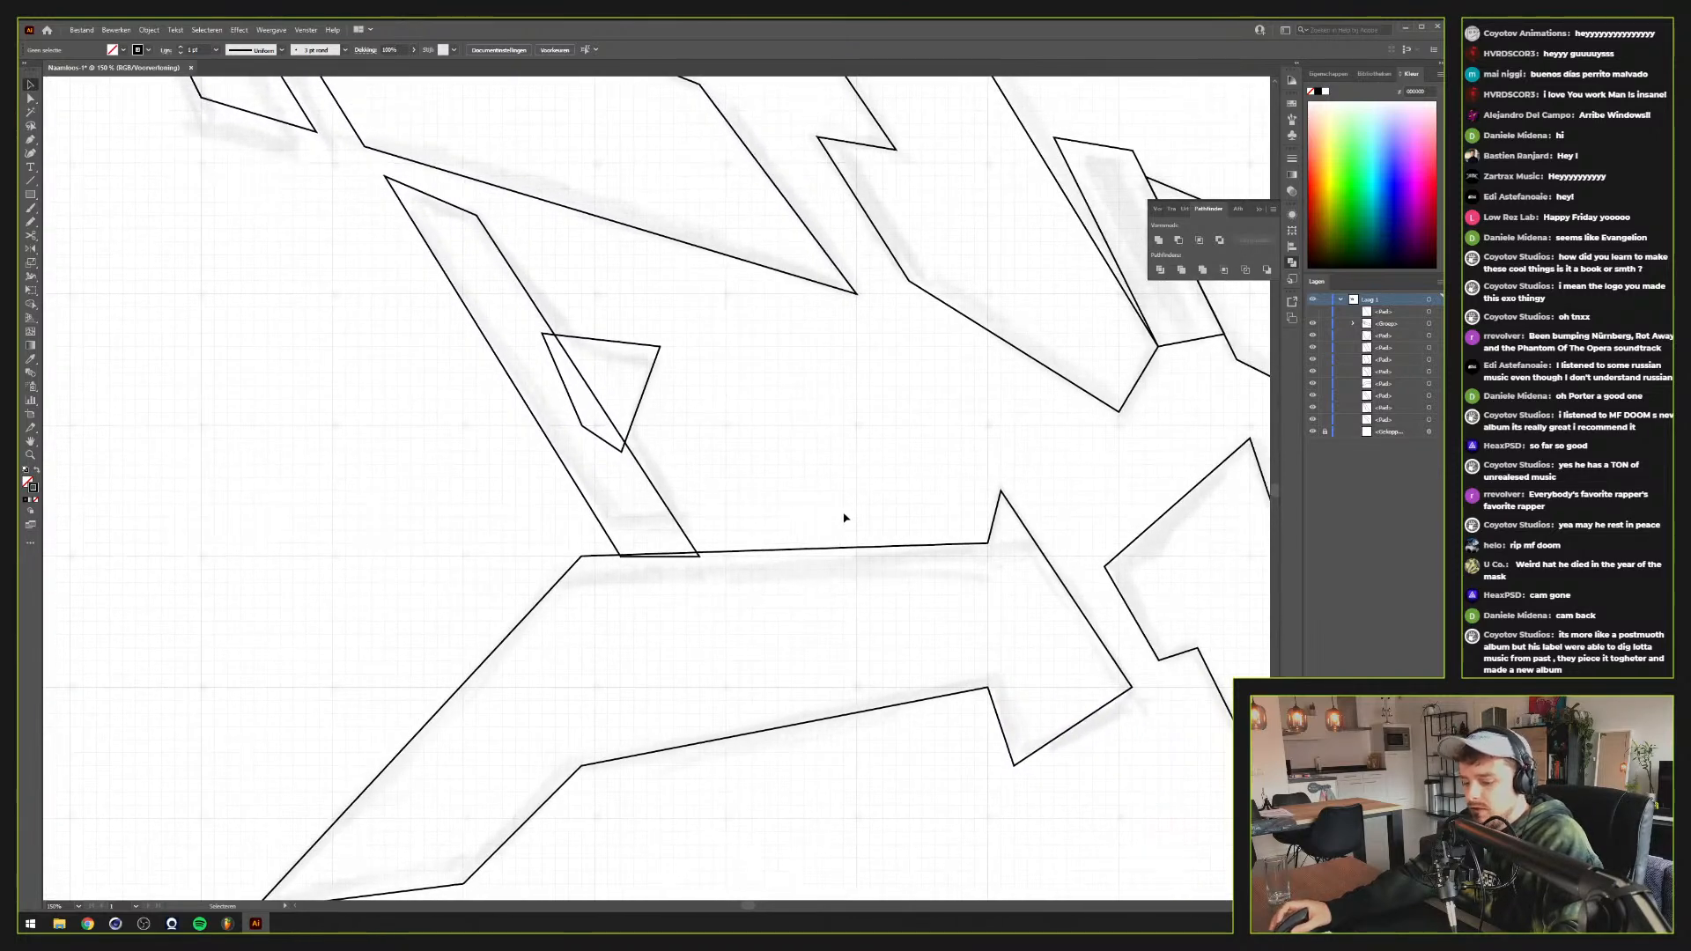
{"action": "key", "text": "m"}
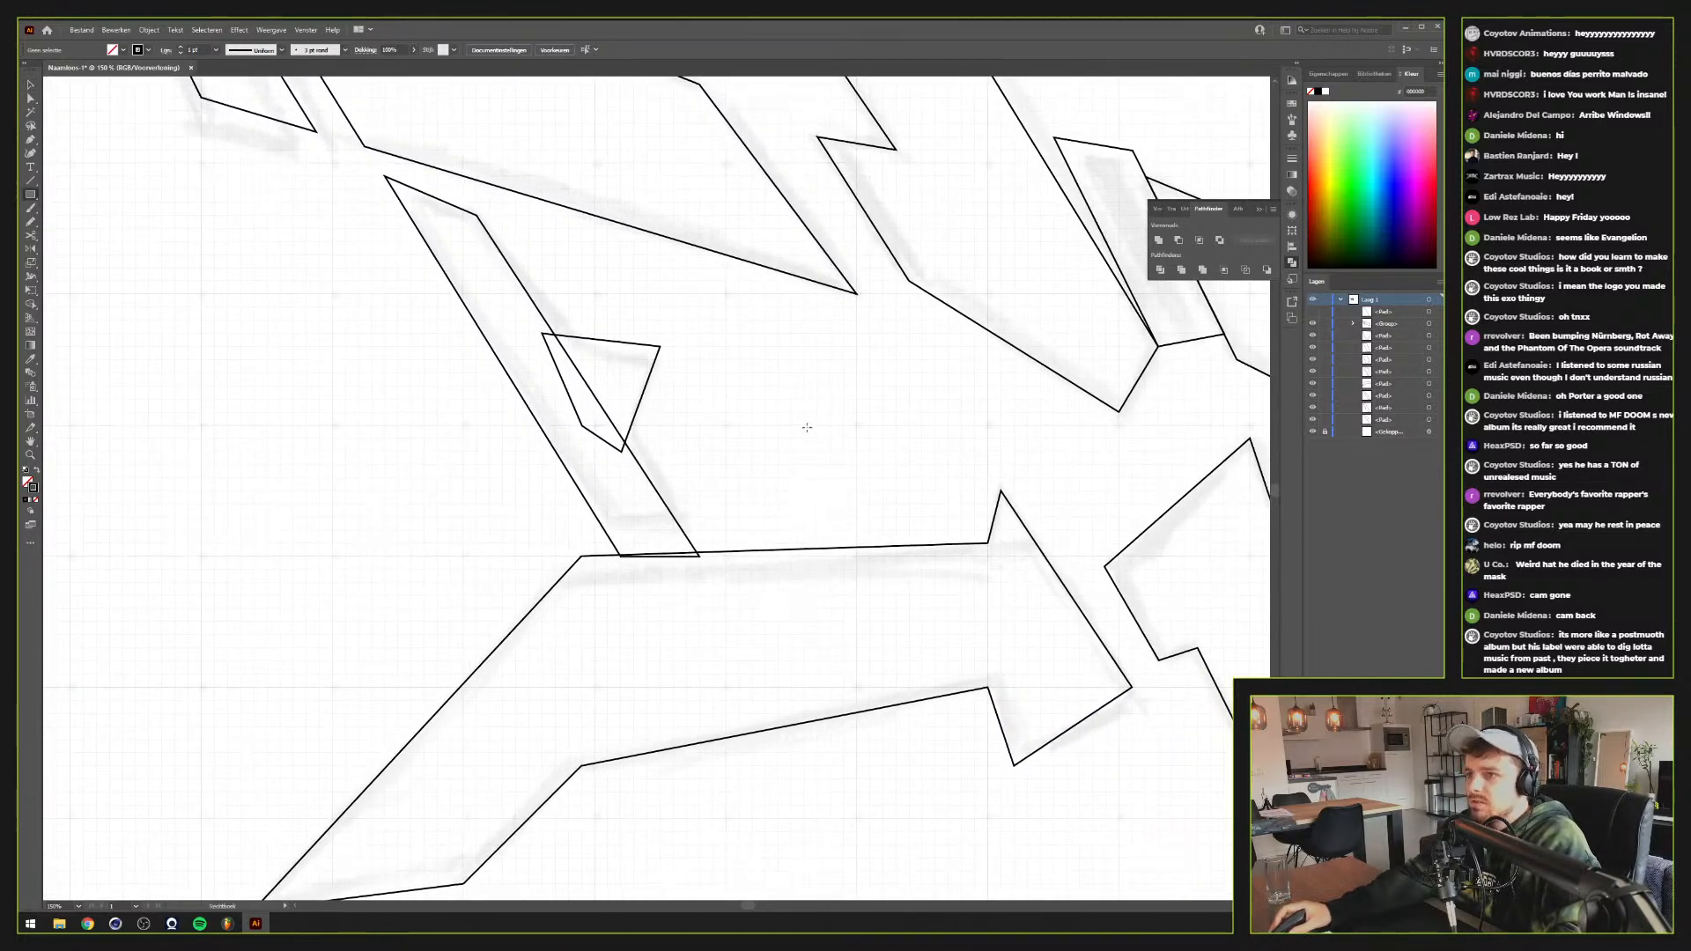
{"action": "left_click_drag", "start_coordinate": [803, 426], "coordinate": [844, 464]}
{"action": "left_click", "coordinate": [1330, 75]}
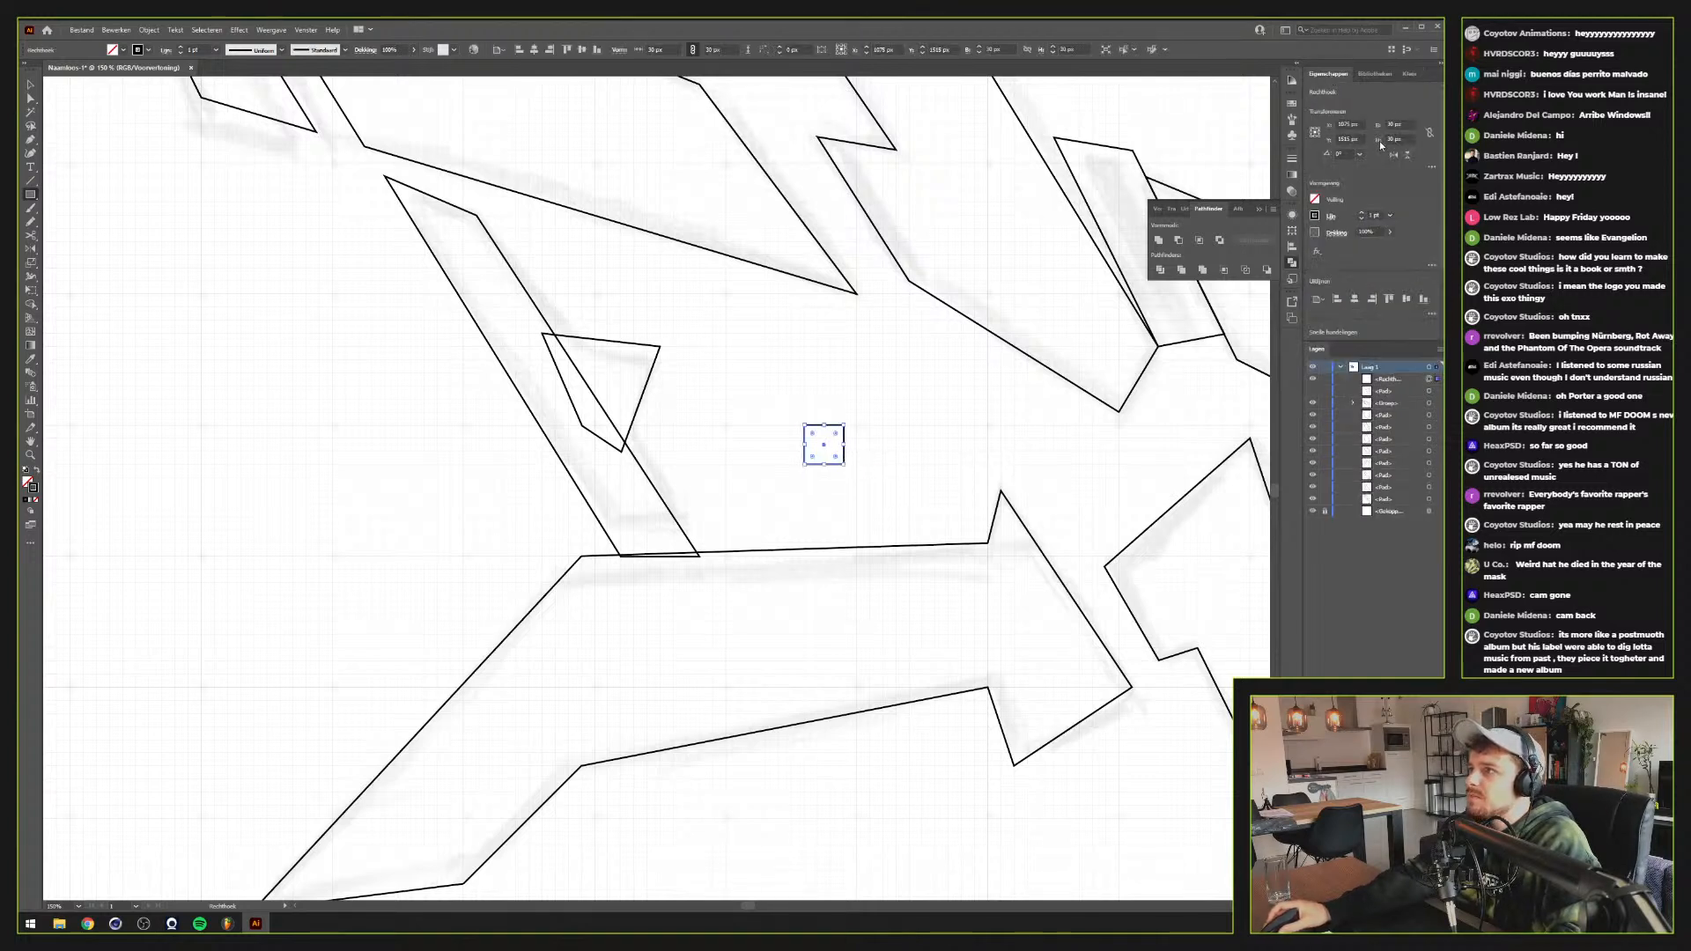
{"action": "key", "text": "Delete"}
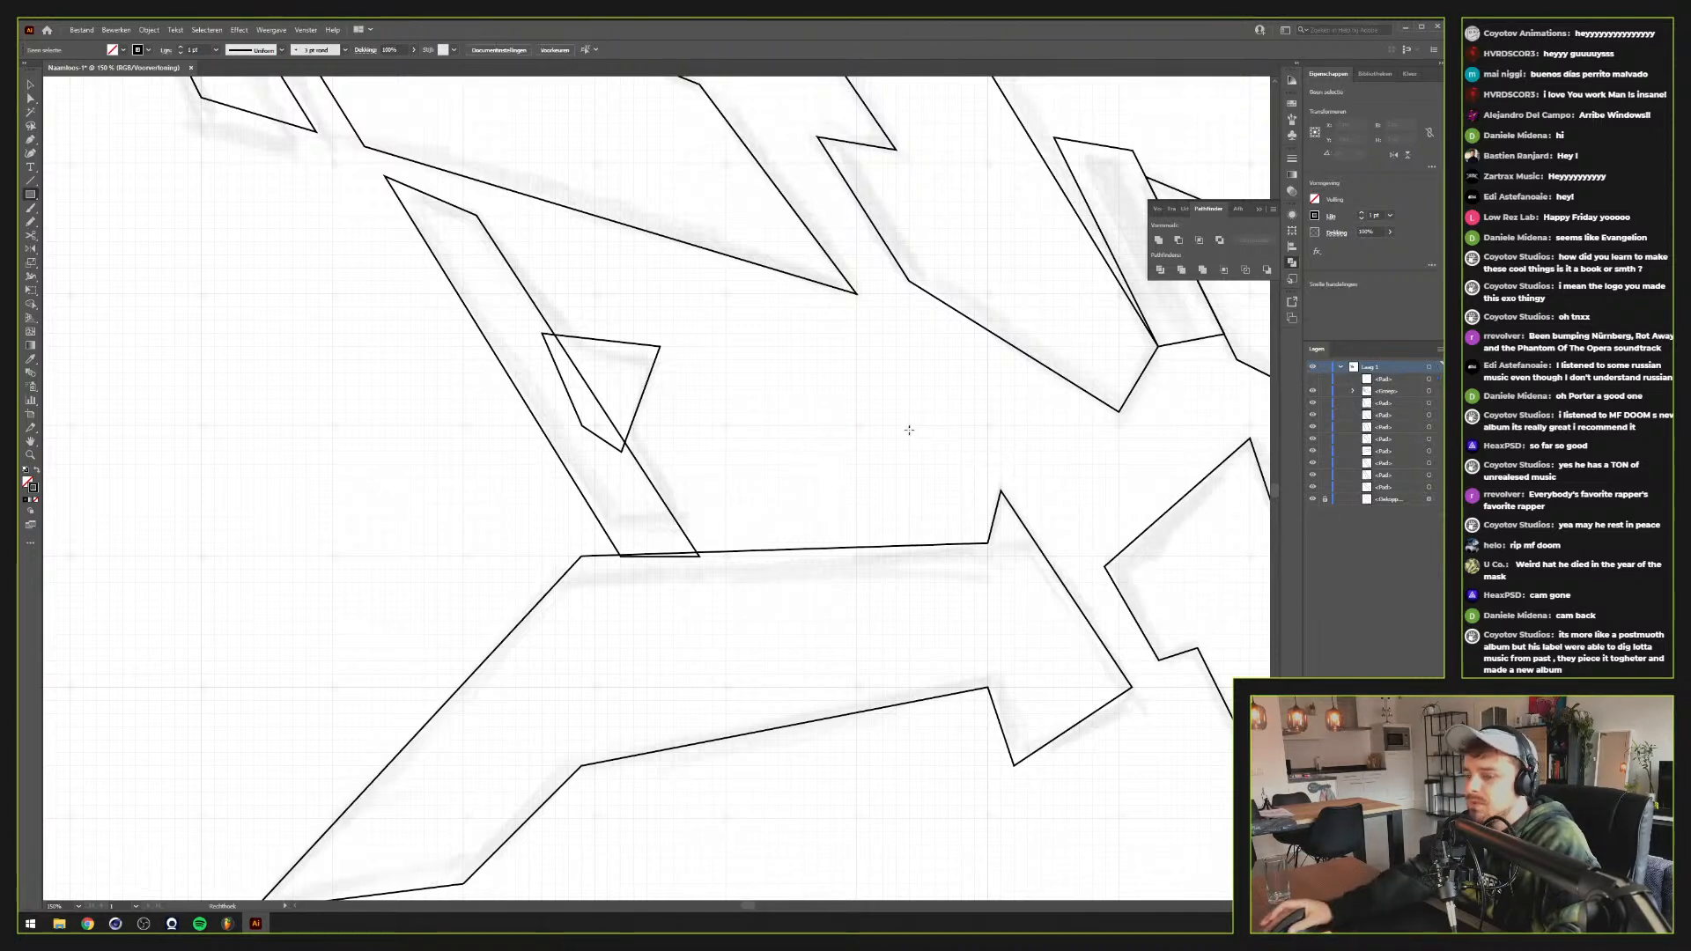
Offset the large lower feather's path outward by 30 px using Offset Path
{"action": "key", "text": "v"}
{"action": "left_click", "coordinate": [740, 552]}
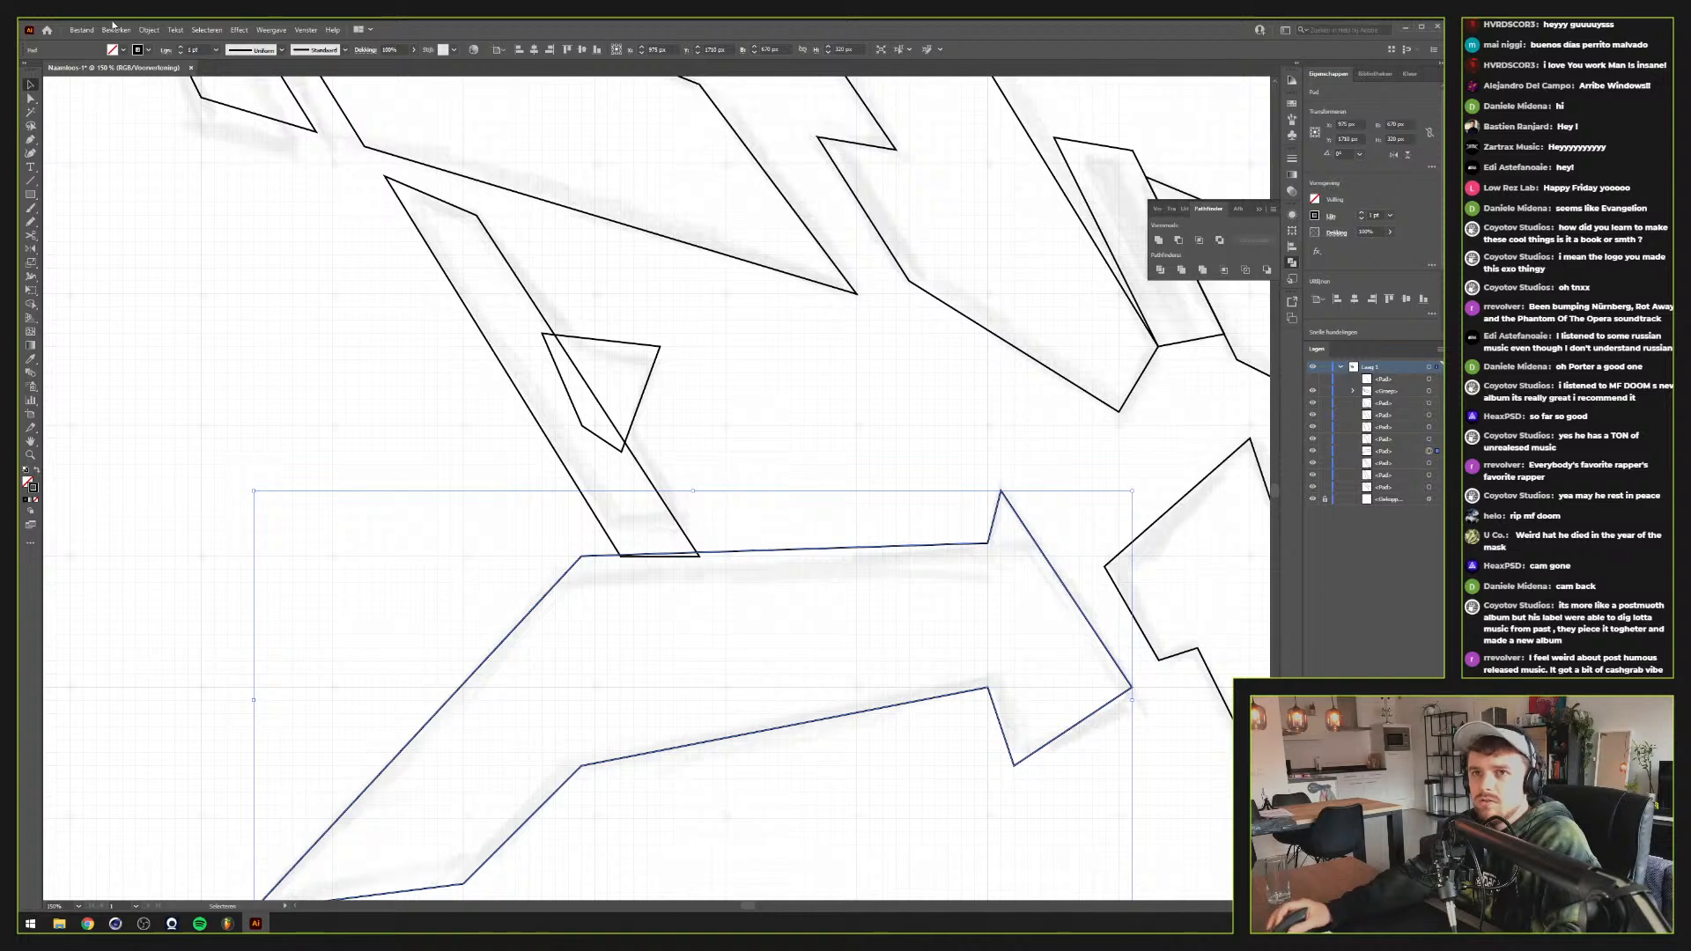
{"action": "left_click", "coordinate": [149, 29]}
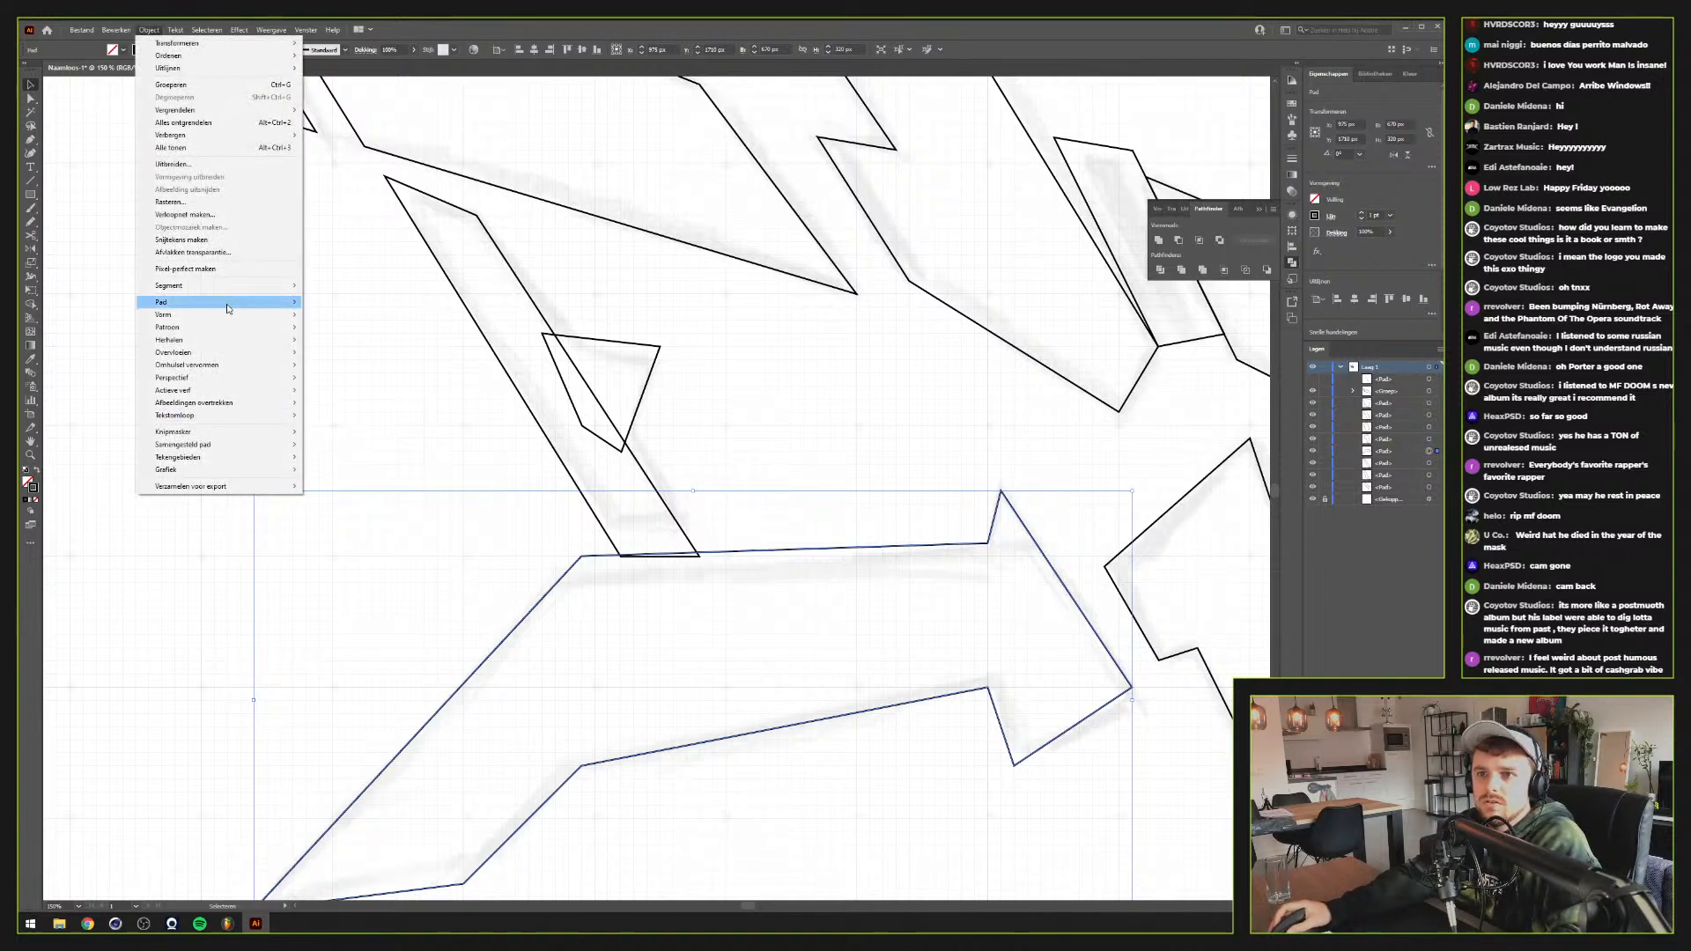
{"action": "mouse_move", "coordinate": [231, 302]}
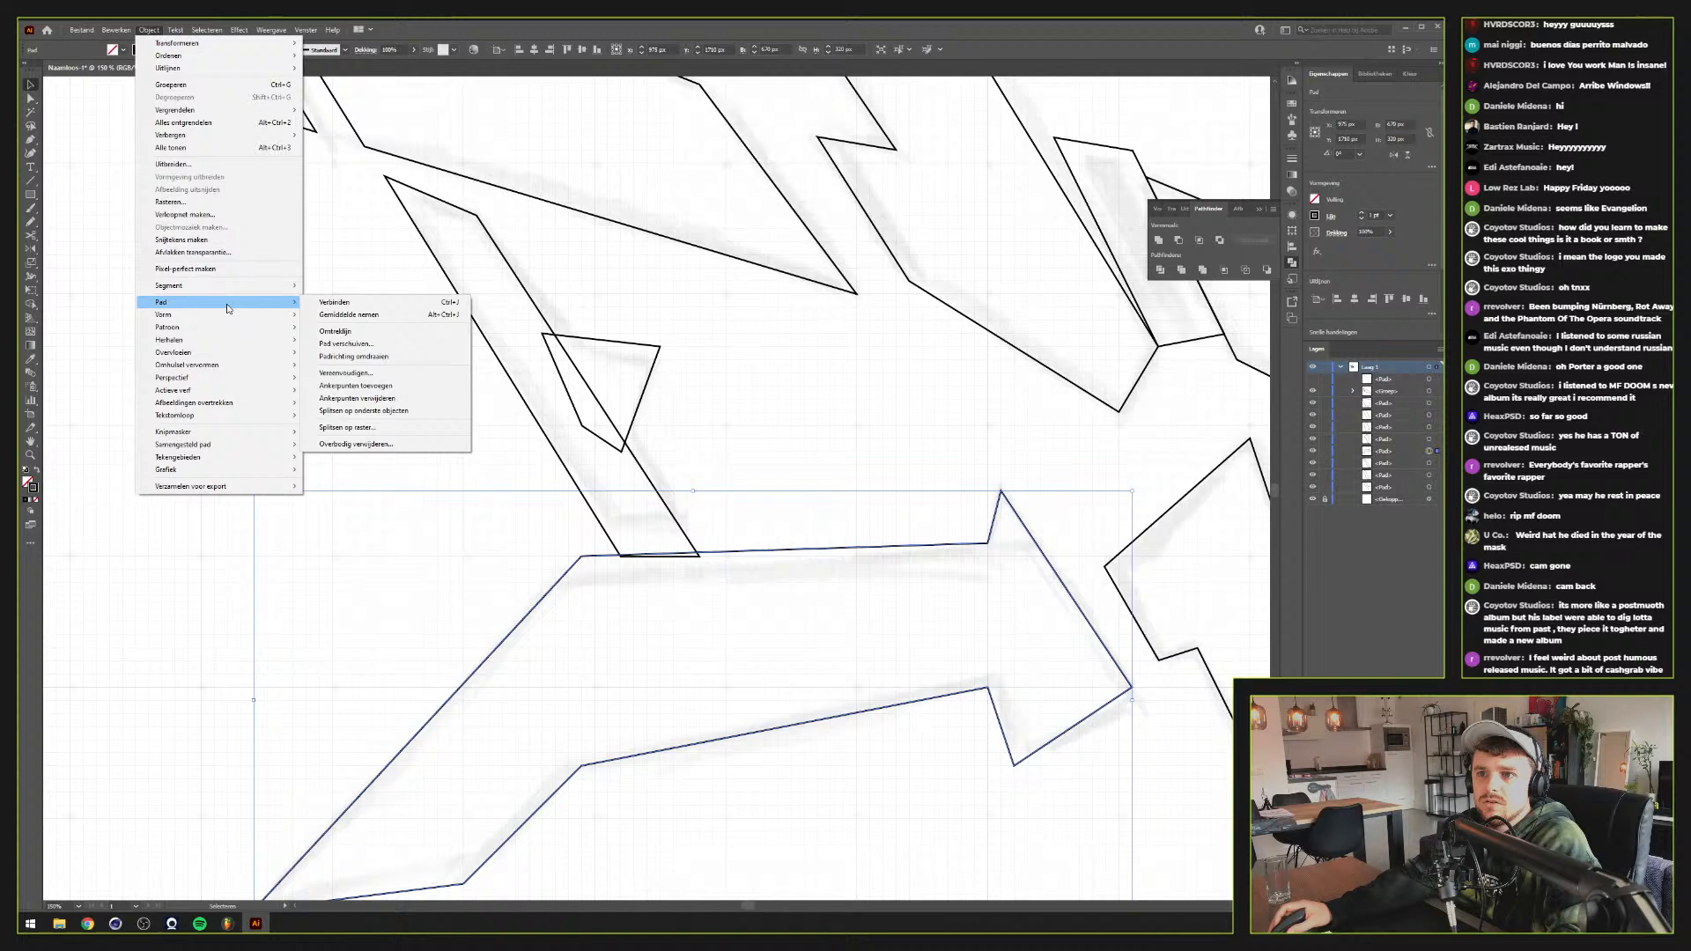
{"action": "left_click", "coordinate": [357, 344]}
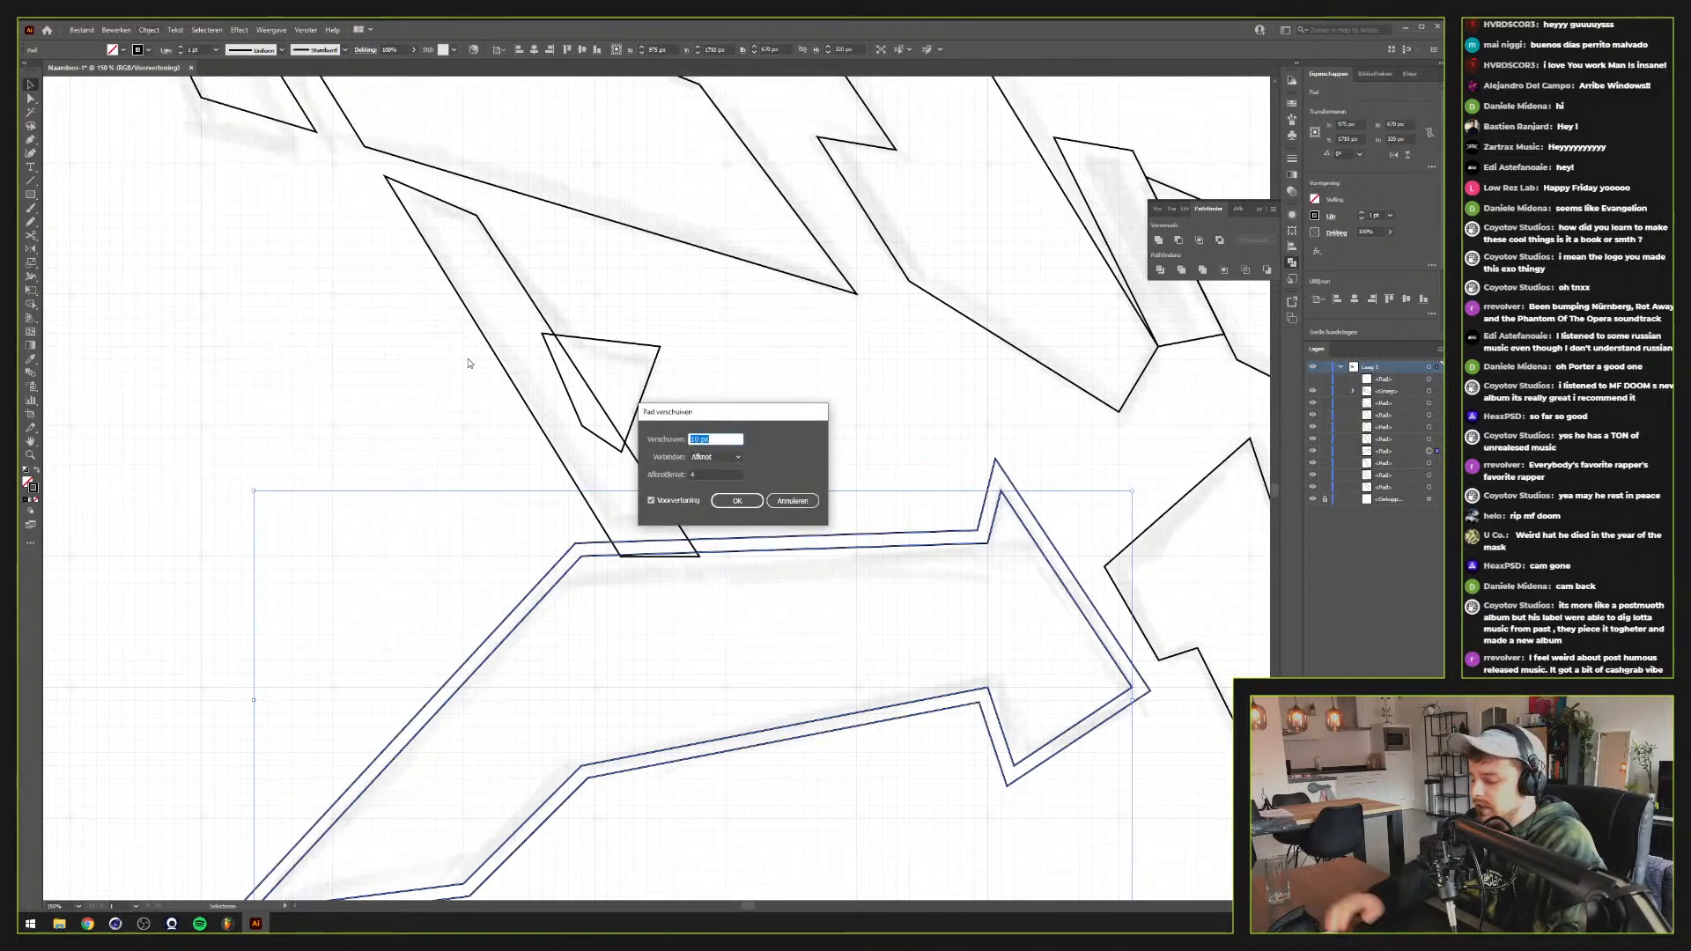
{"action": "key", "text": "shift+Up"}
{"action": "key", "text": "shift+Up"}
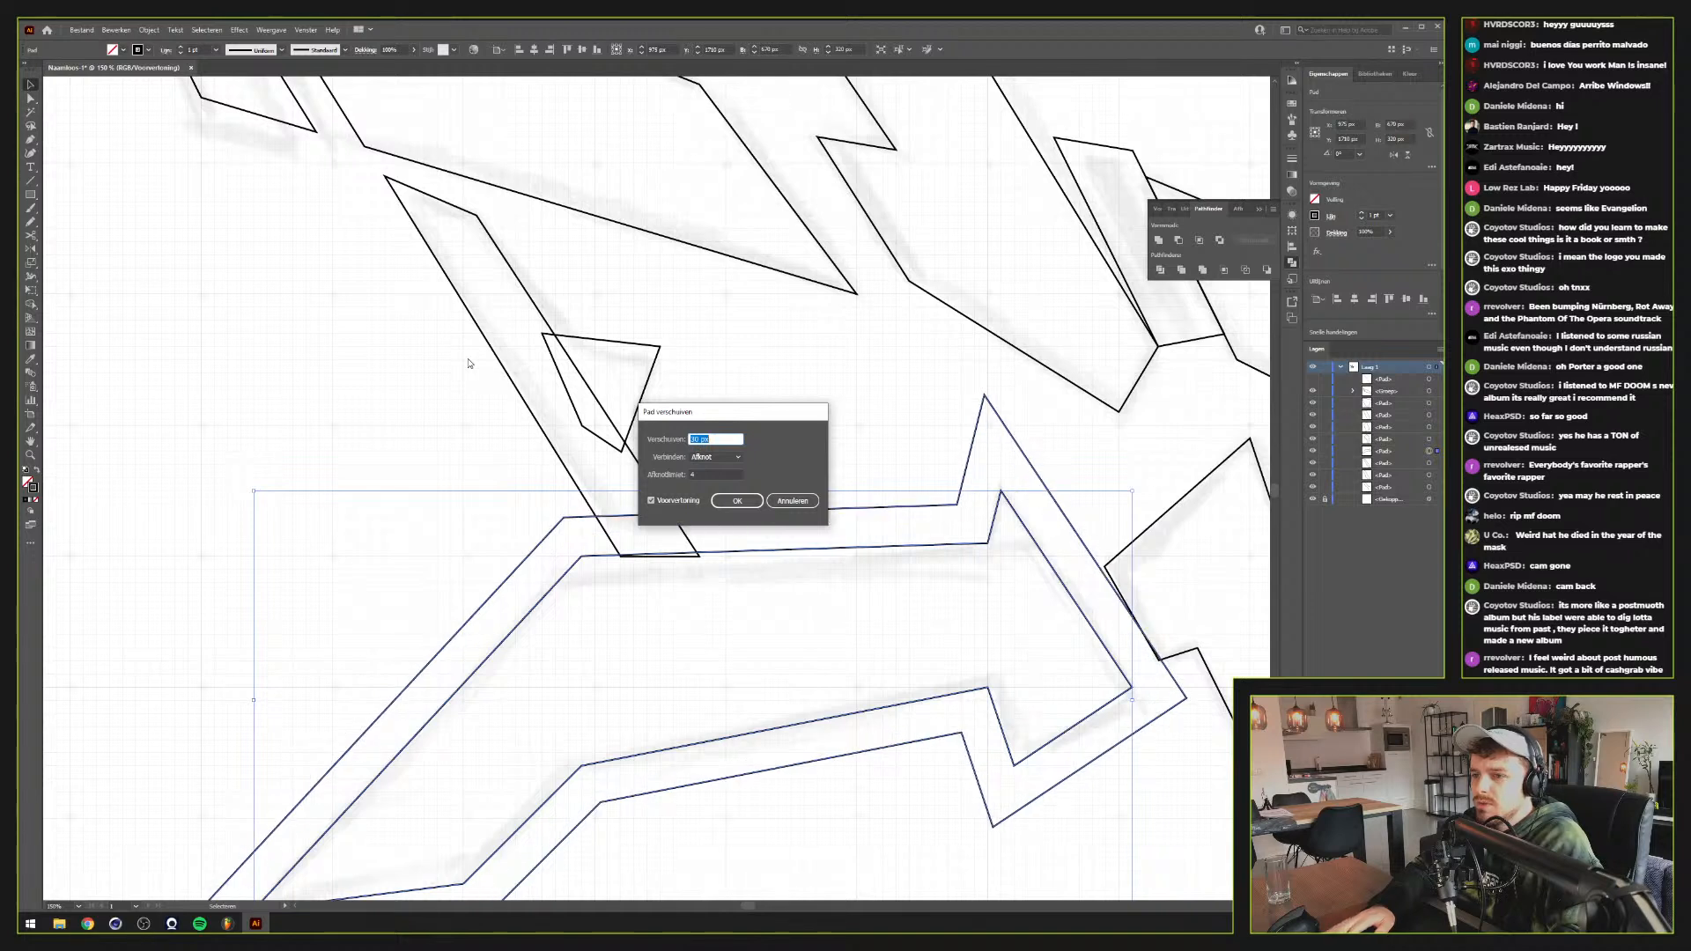
{"action": "key", "text": "Return"}
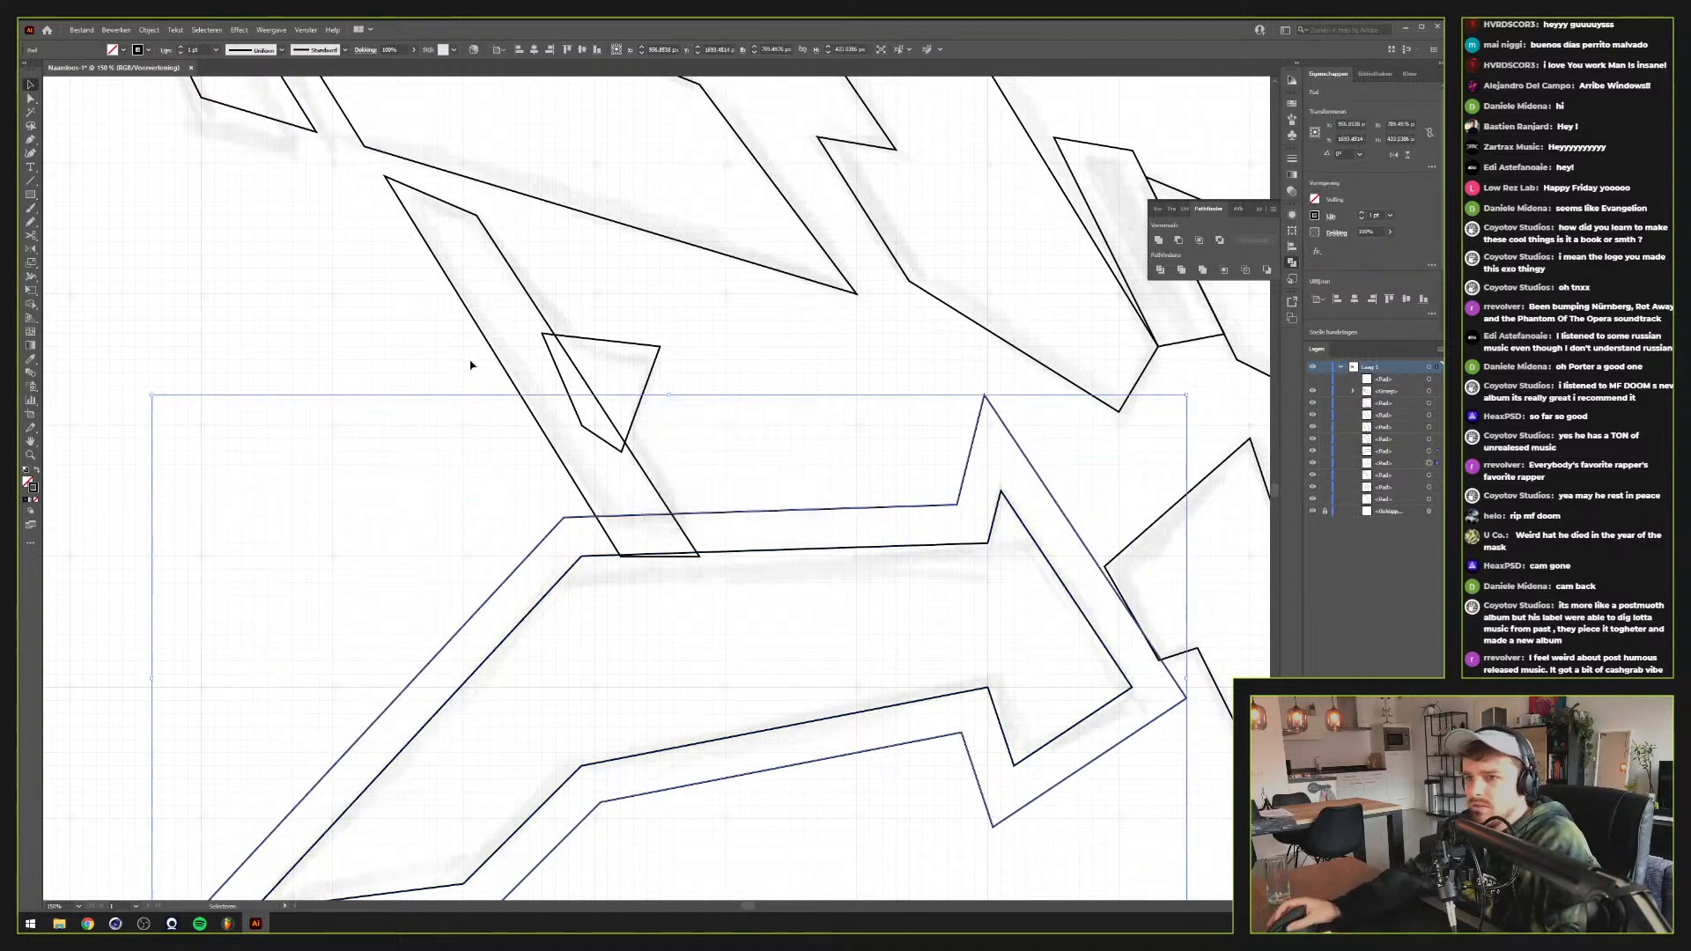
Trim the slanted strip's lower end with the offset feather outline using Minus Front, and unite the strip with the overlapping small quadrilateral
{"action": "left_click", "coordinate": [496, 355], "text": "shift"}
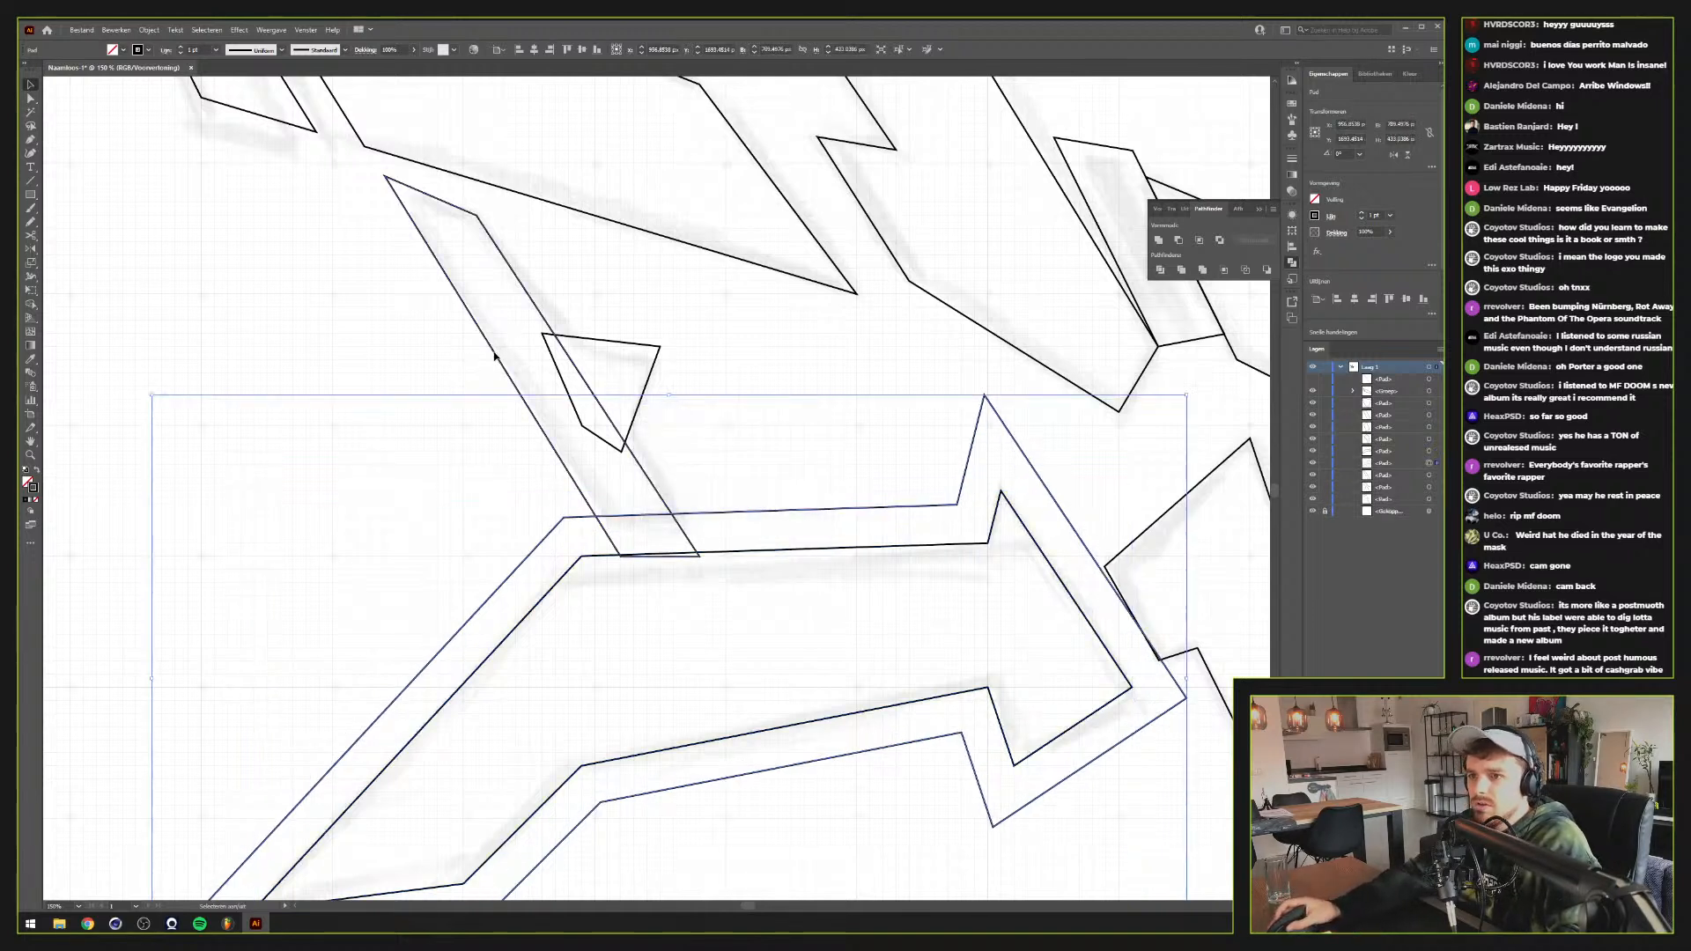
{"action": "left_click", "coordinate": [1178, 240]}
{"action": "left_click", "coordinate": [705, 389]}
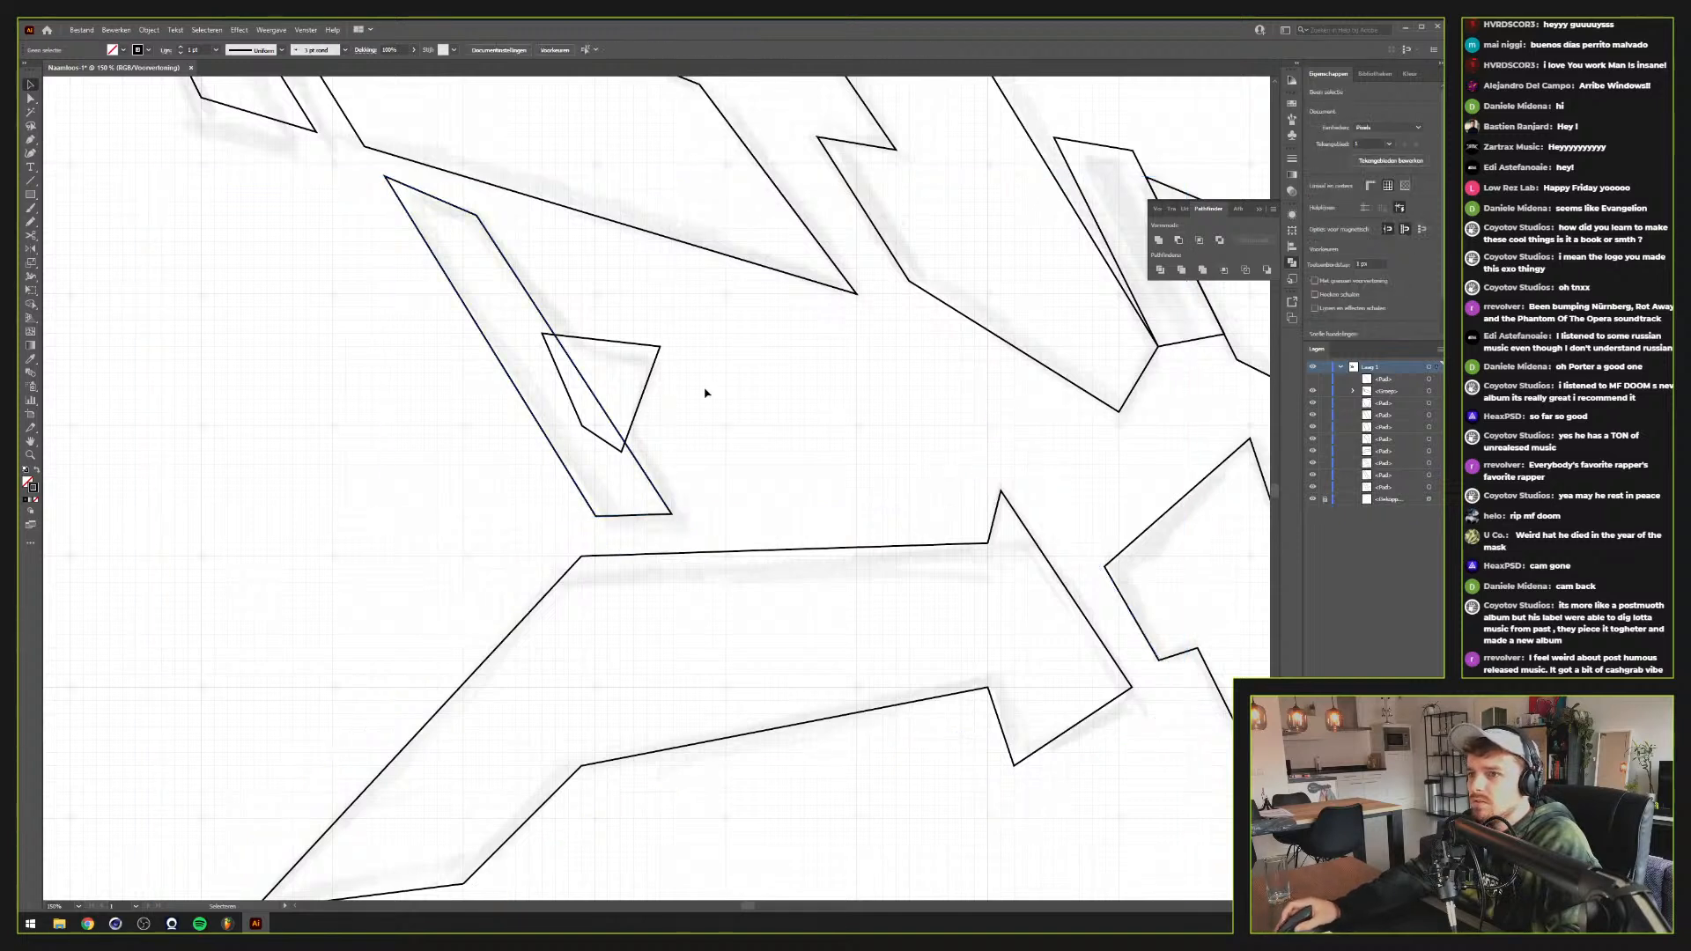
{"action": "left_click", "coordinate": [603, 411]}
{"action": "left_click", "coordinate": [1159, 240]}
{"action": "left_click", "coordinate": [812, 444]}
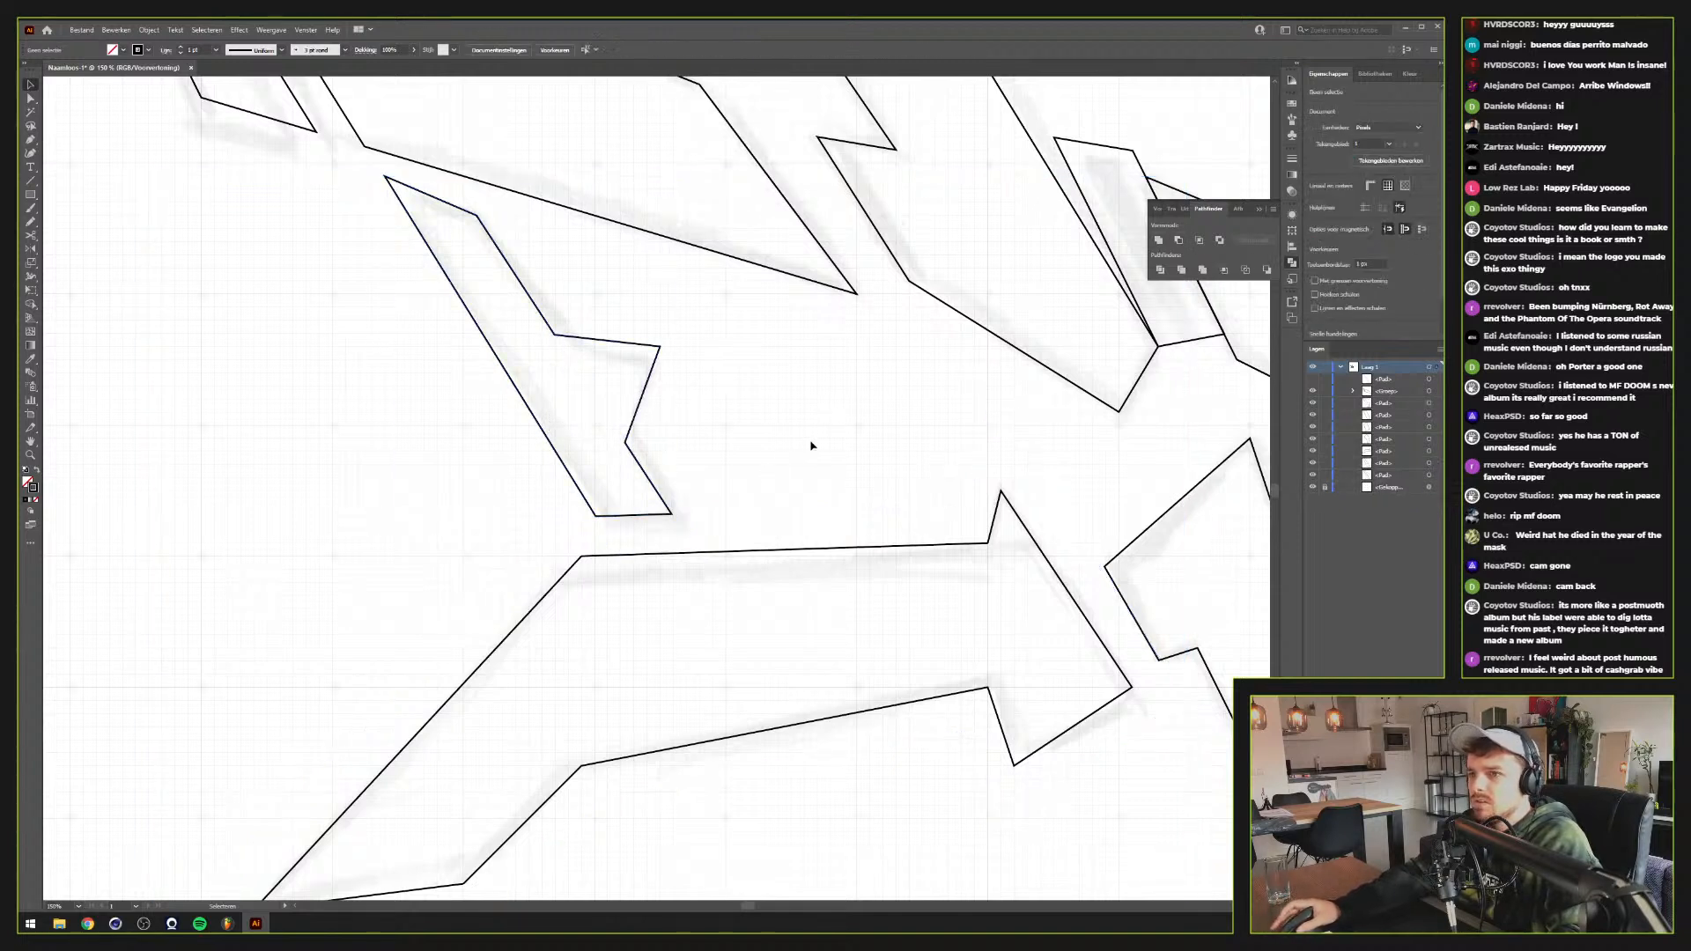
Inspect the gap between the strip and the lower feather, and undo the unite, the trim and the 30 px offset
{"action": "scroll", "coordinate": [812, 435], "scroll_direction": "down", "scroll_amount": 3}
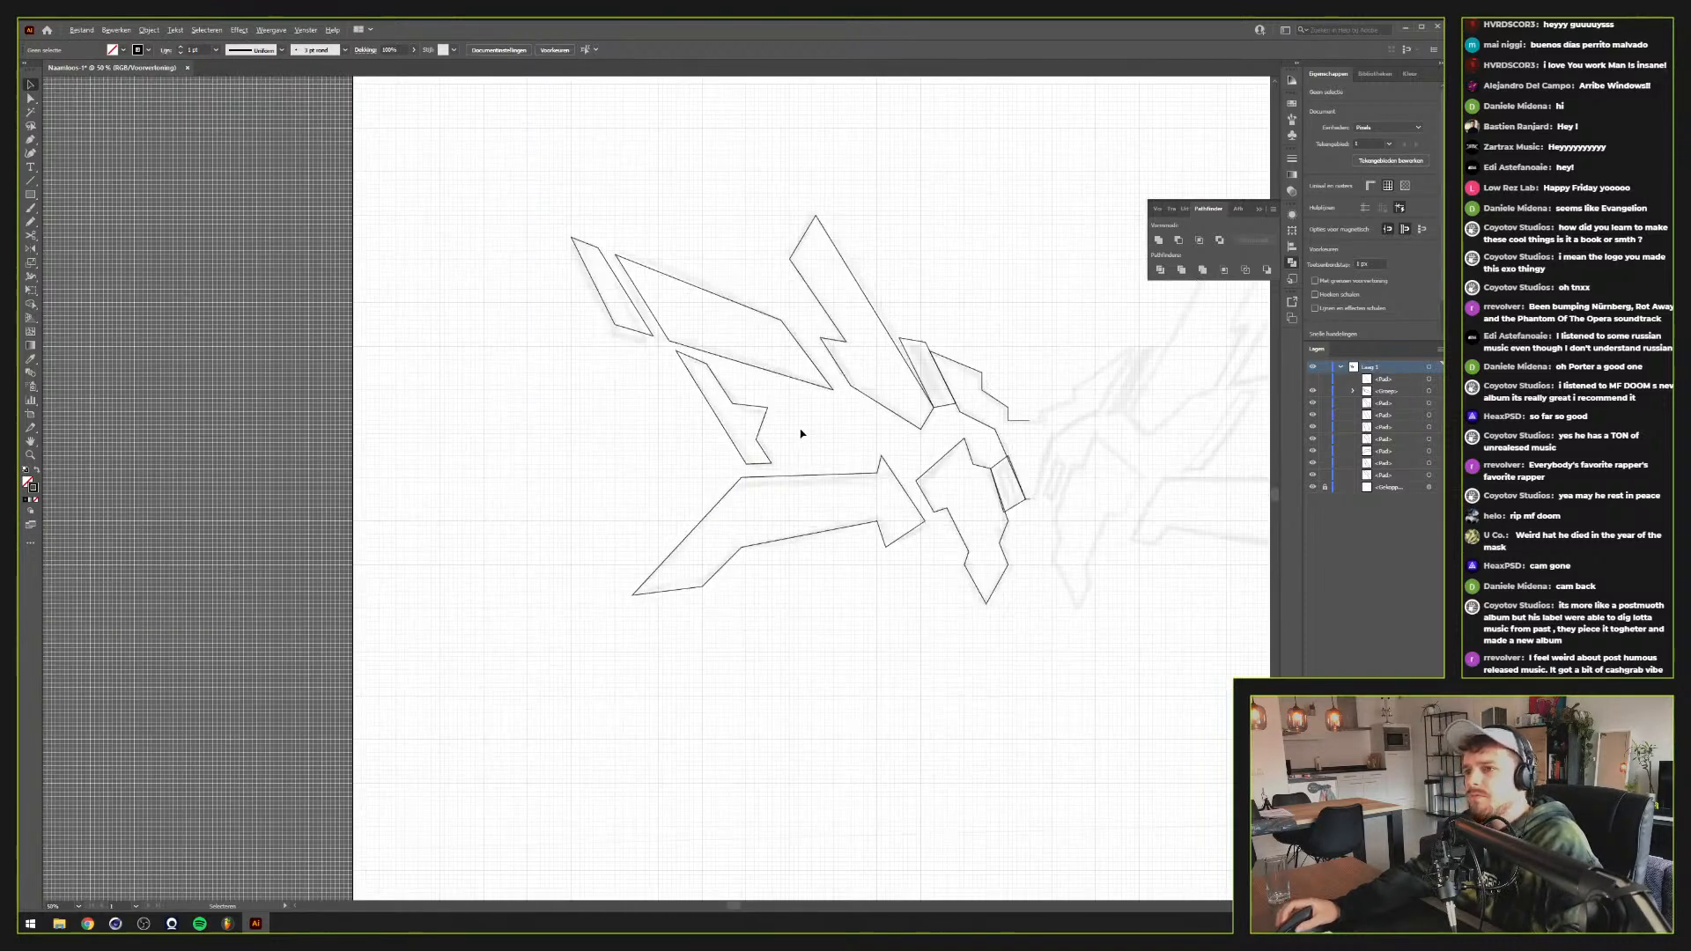
{"action": "scroll", "coordinate": [717, 483], "scroll_direction": "up", "scroll_amount": 1}
{"action": "scroll", "coordinate": [726, 487], "scroll_direction": "up", "scroll_amount": 2}
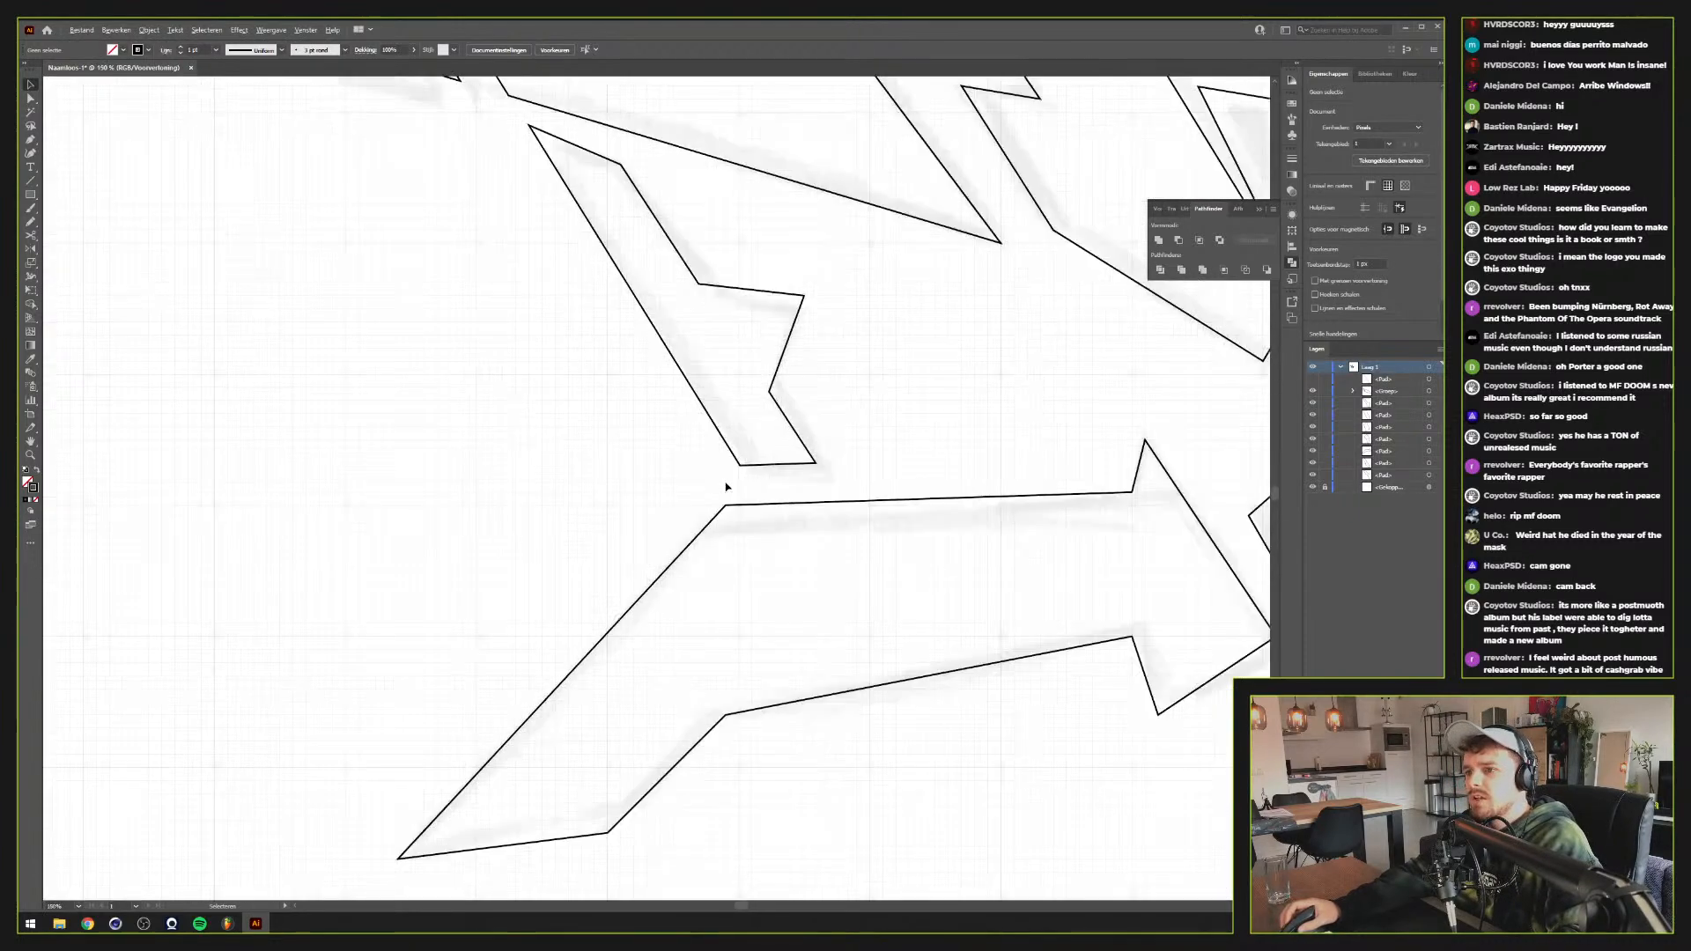
{"action": "scroll", "coordinate": [736, 480], "scroll_direction": "up", "scroll_amount": 1}
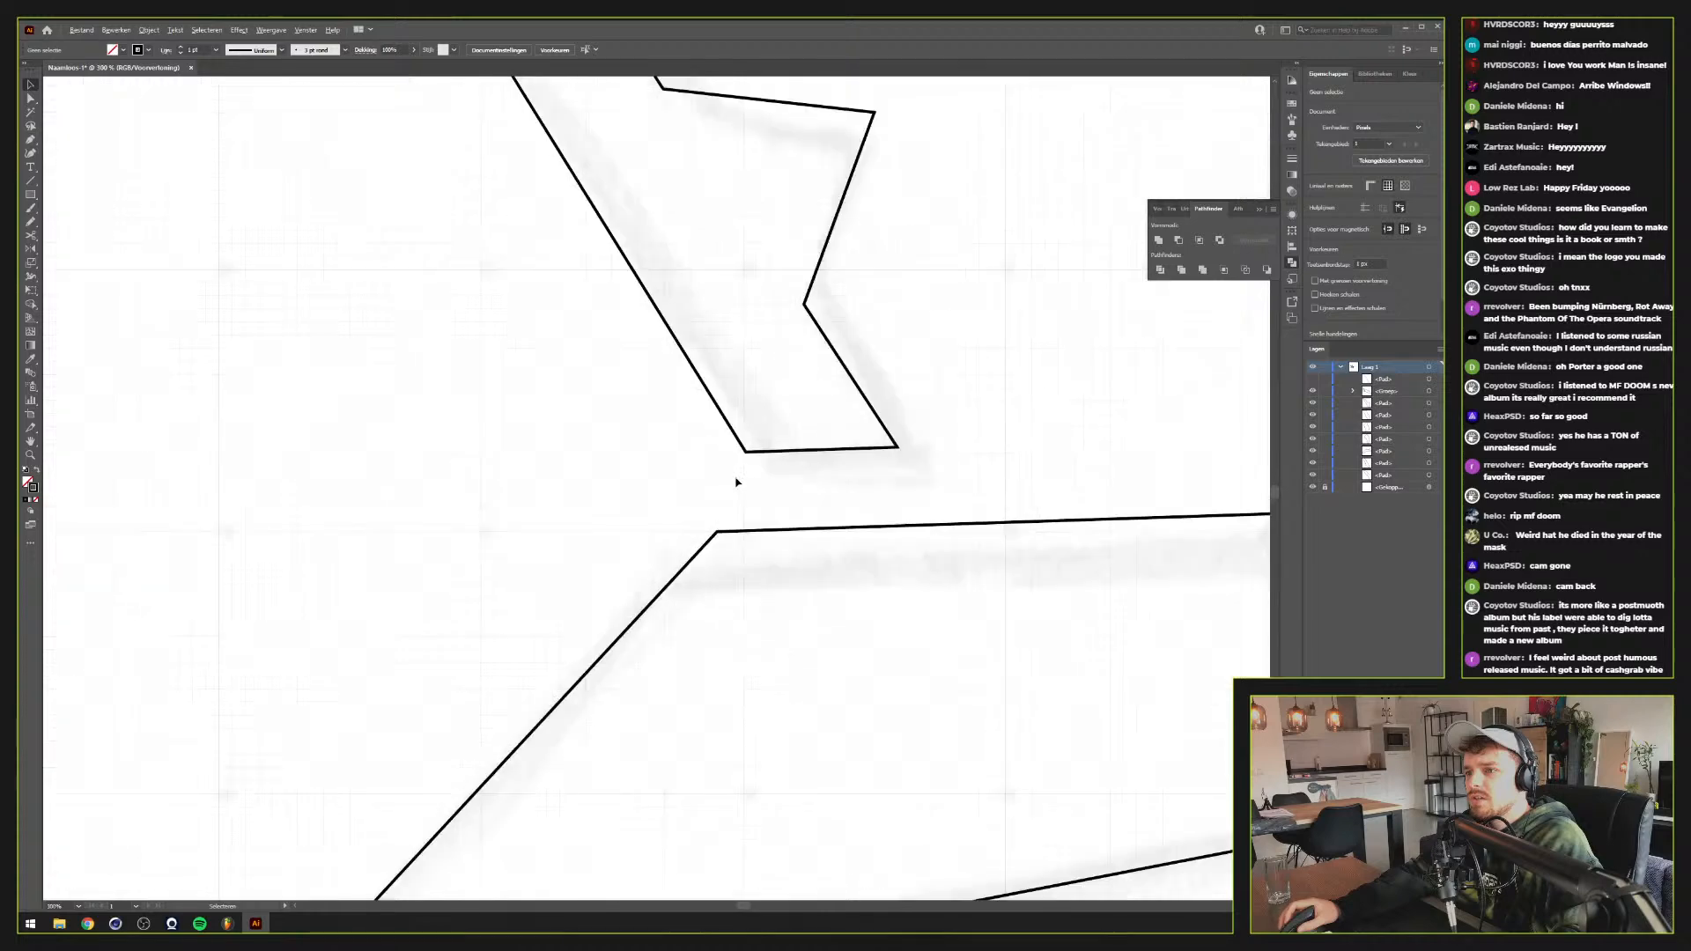
{"action": "scroll", "coordinate": [736, 480], "scroll_direction": "down", "scroll_amount": 2}
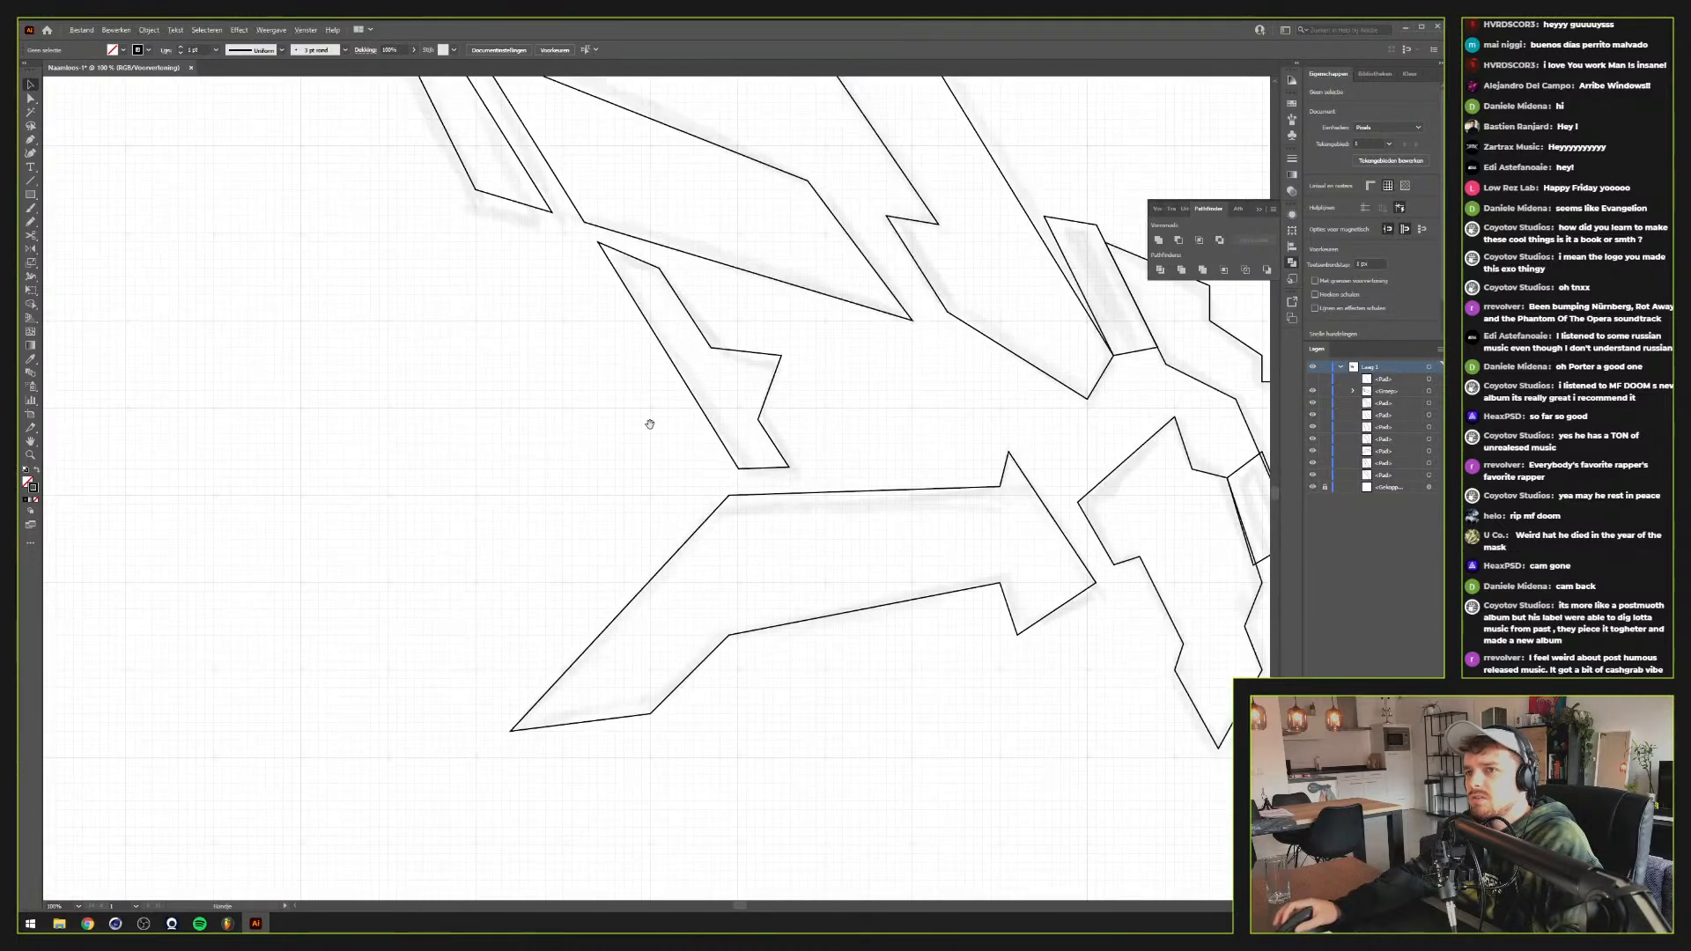
{"action": "left_click_drag", "start_coordinate": [649, 423], "coordinate": [527, 478]}
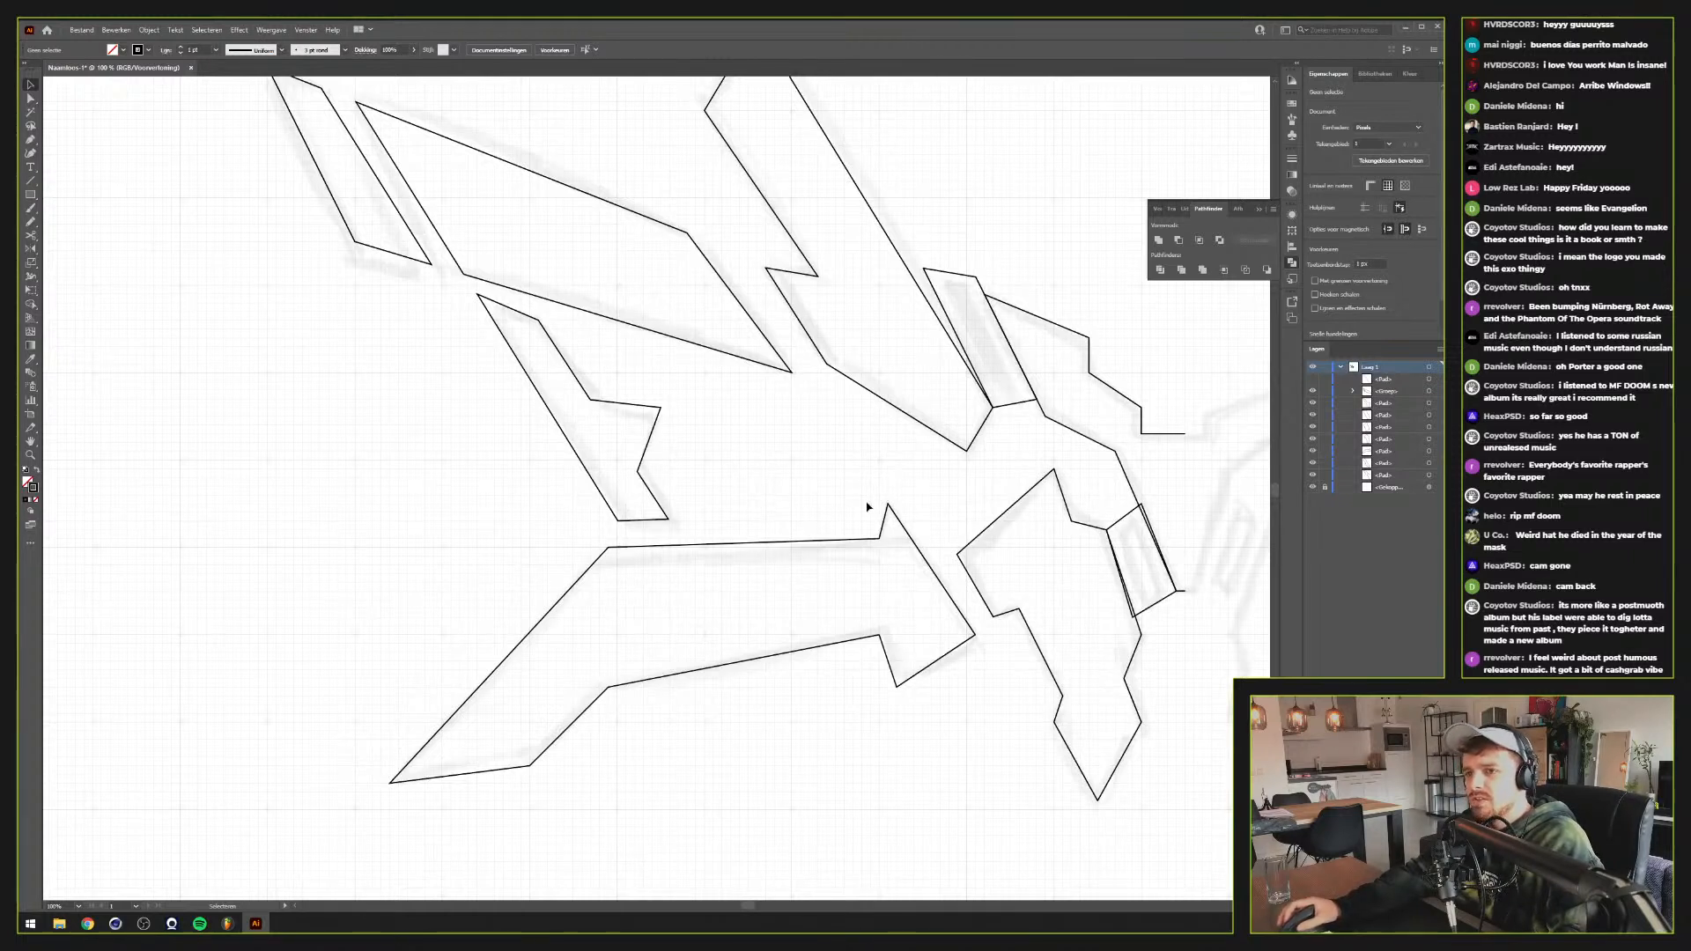
{"action": "key", "text": "ctrl+z"}
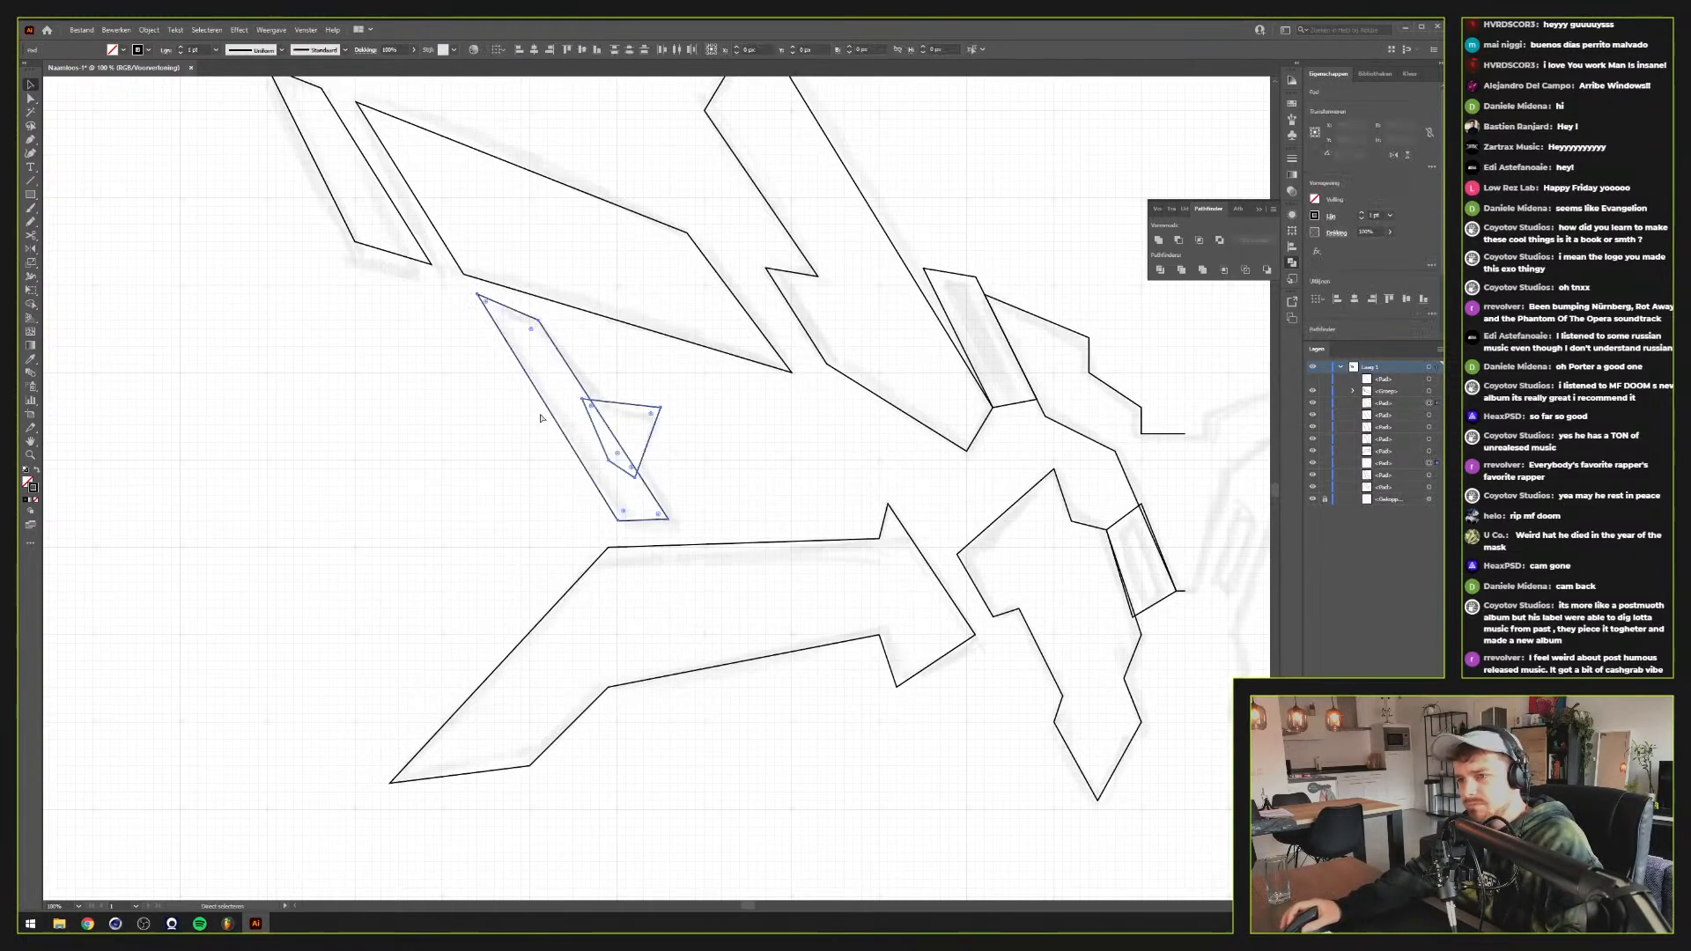
{"action": "key", "text": "ctrl+z"}
{"action": "key", "text": "ctrl+z"}
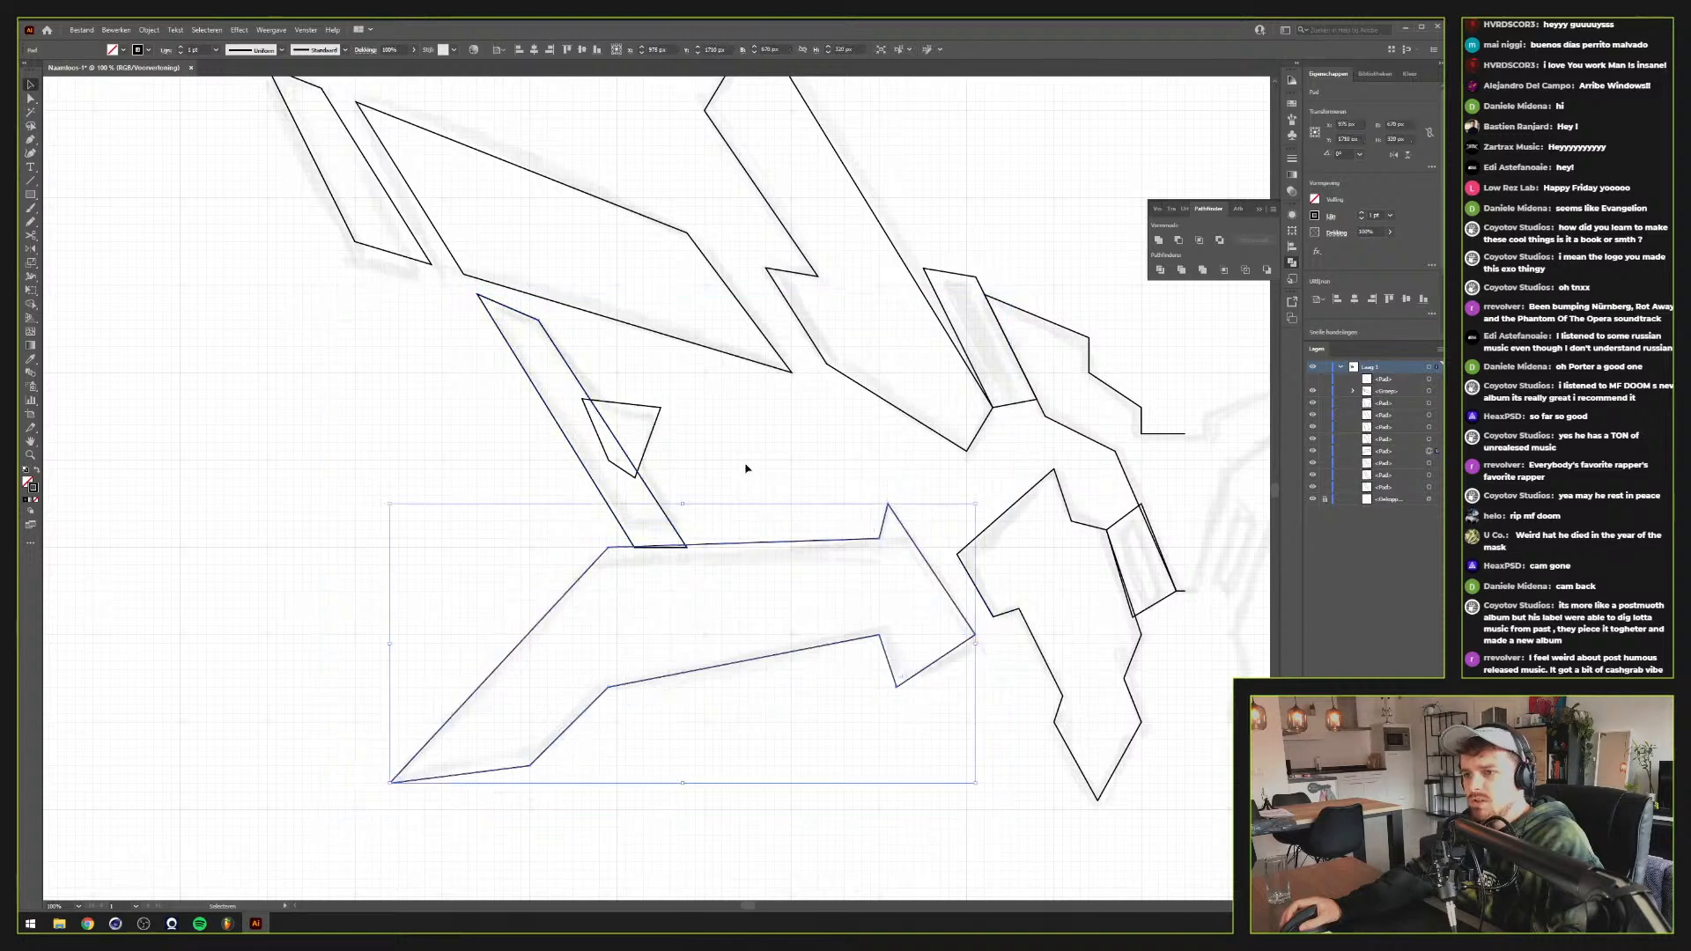
{"action": "key", "text": "ctrl+z"}
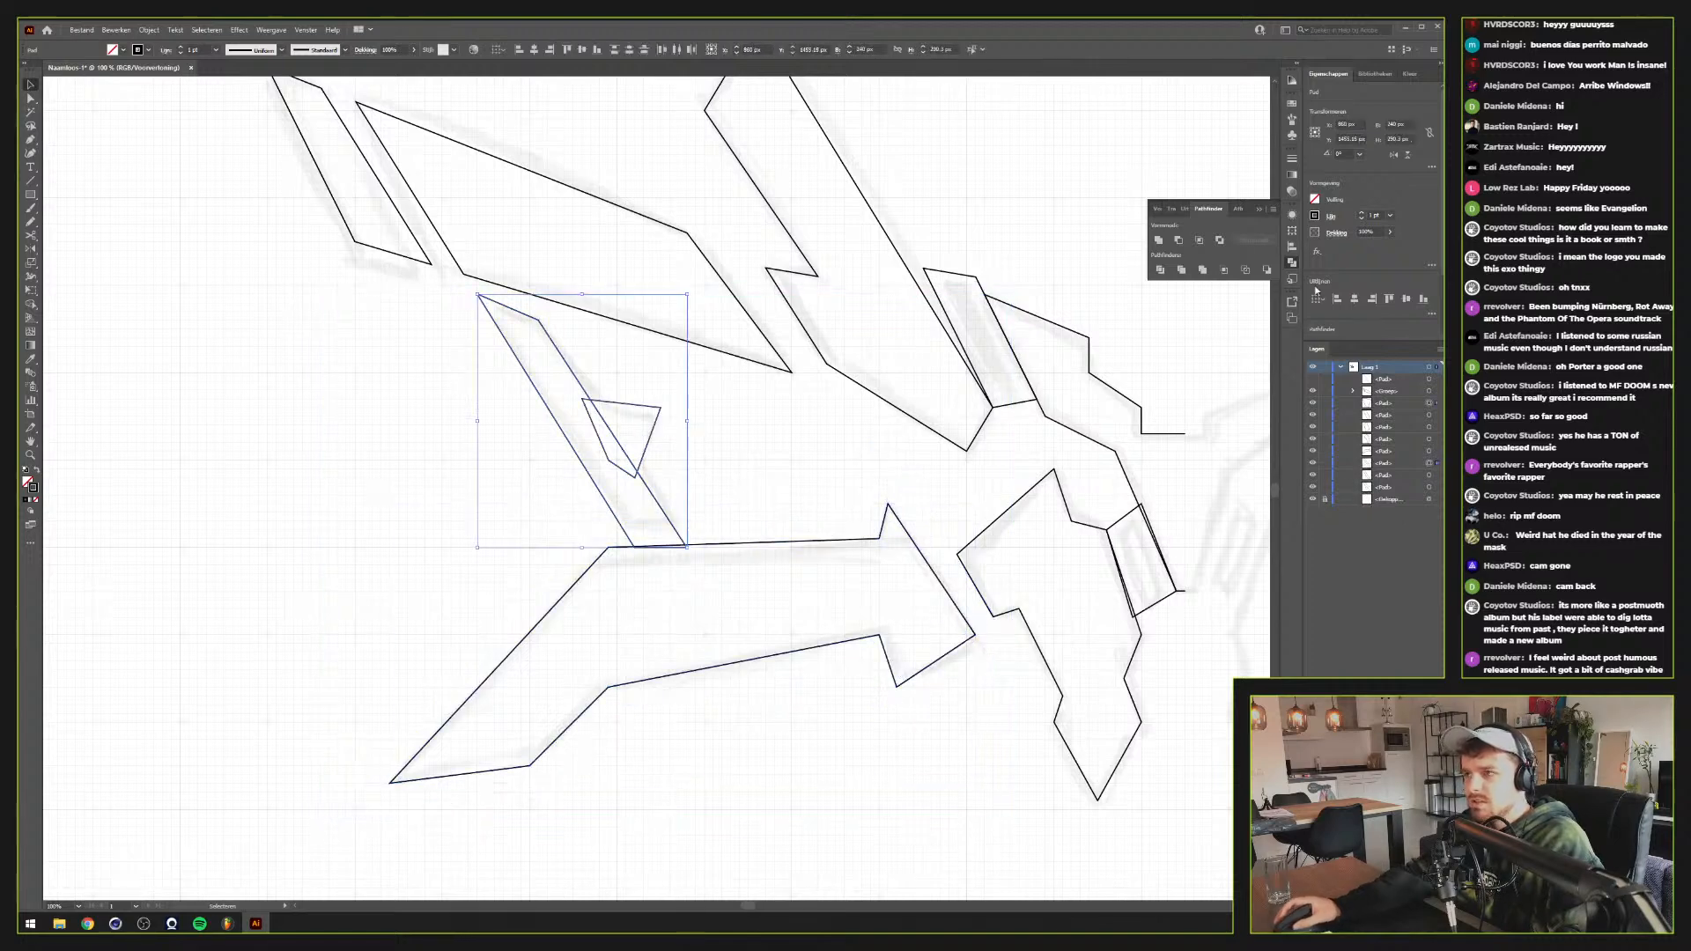
Unite the untrimmed slanted strip with the overlapping small quadrilateral using Pathfinder
{"action": "left_click", "coordinate": [1158, 240]}
Offset the large lower feather's path outward by 15 px, moving the dialog aside to view the preview
{"action": "left_click", "coordinate": [759, 543]}
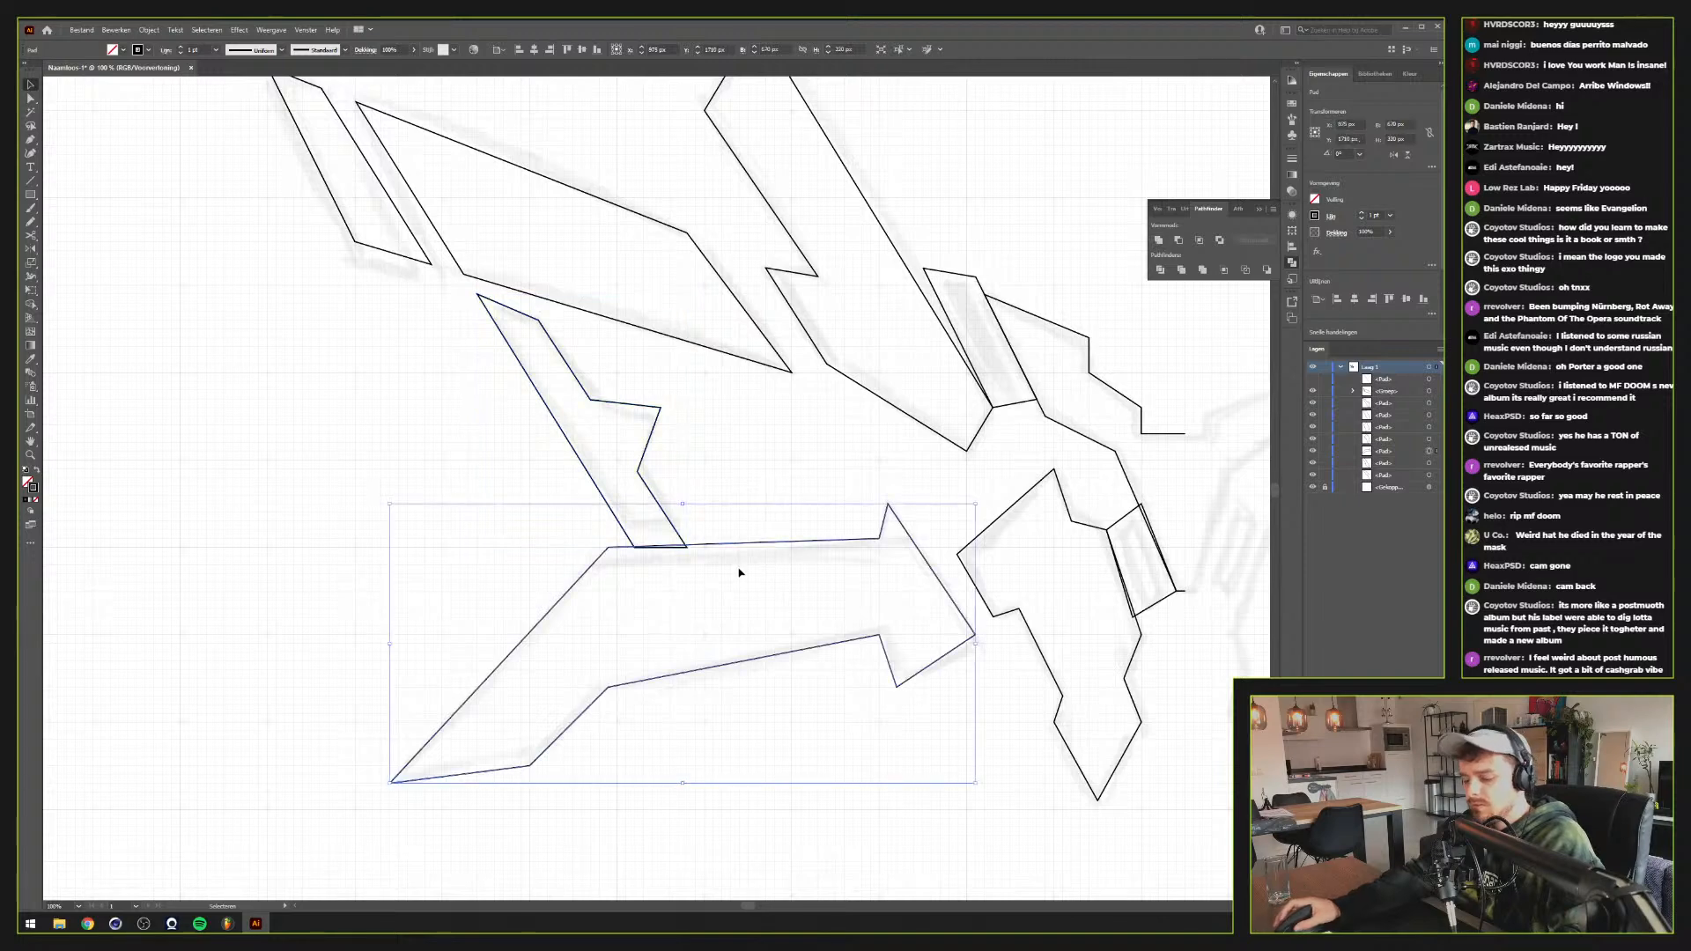
{"action": "left_click", "coordinate": [148, 30]}
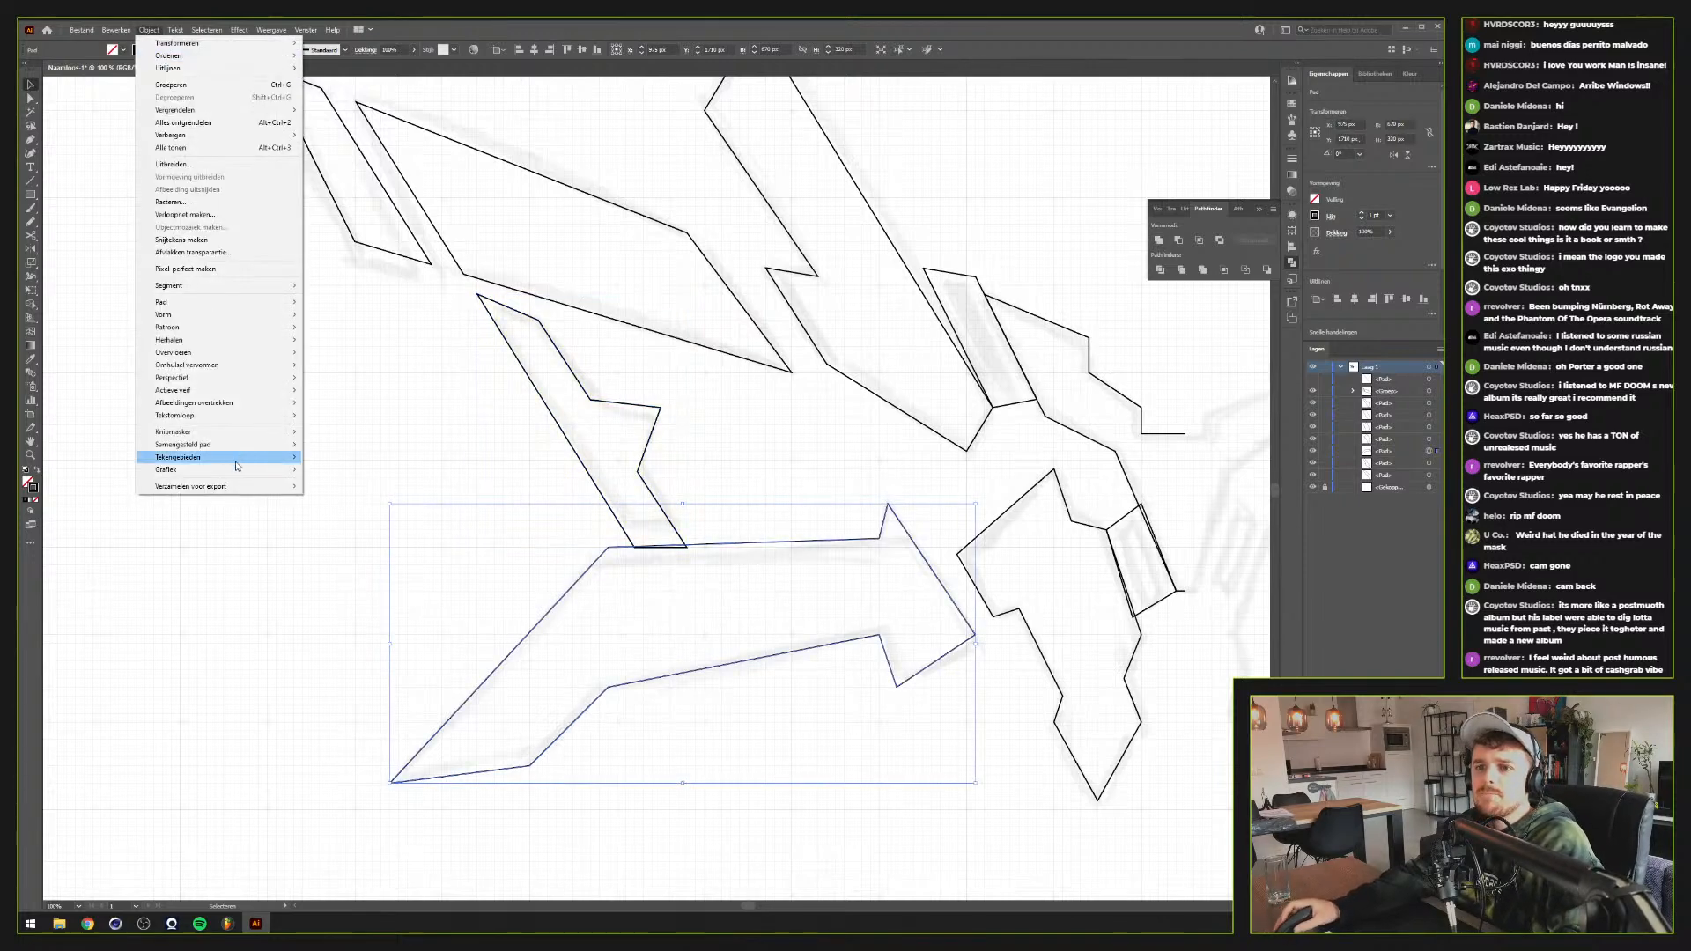
{"action": "mouse_move", "coordinate": [236, 324]}
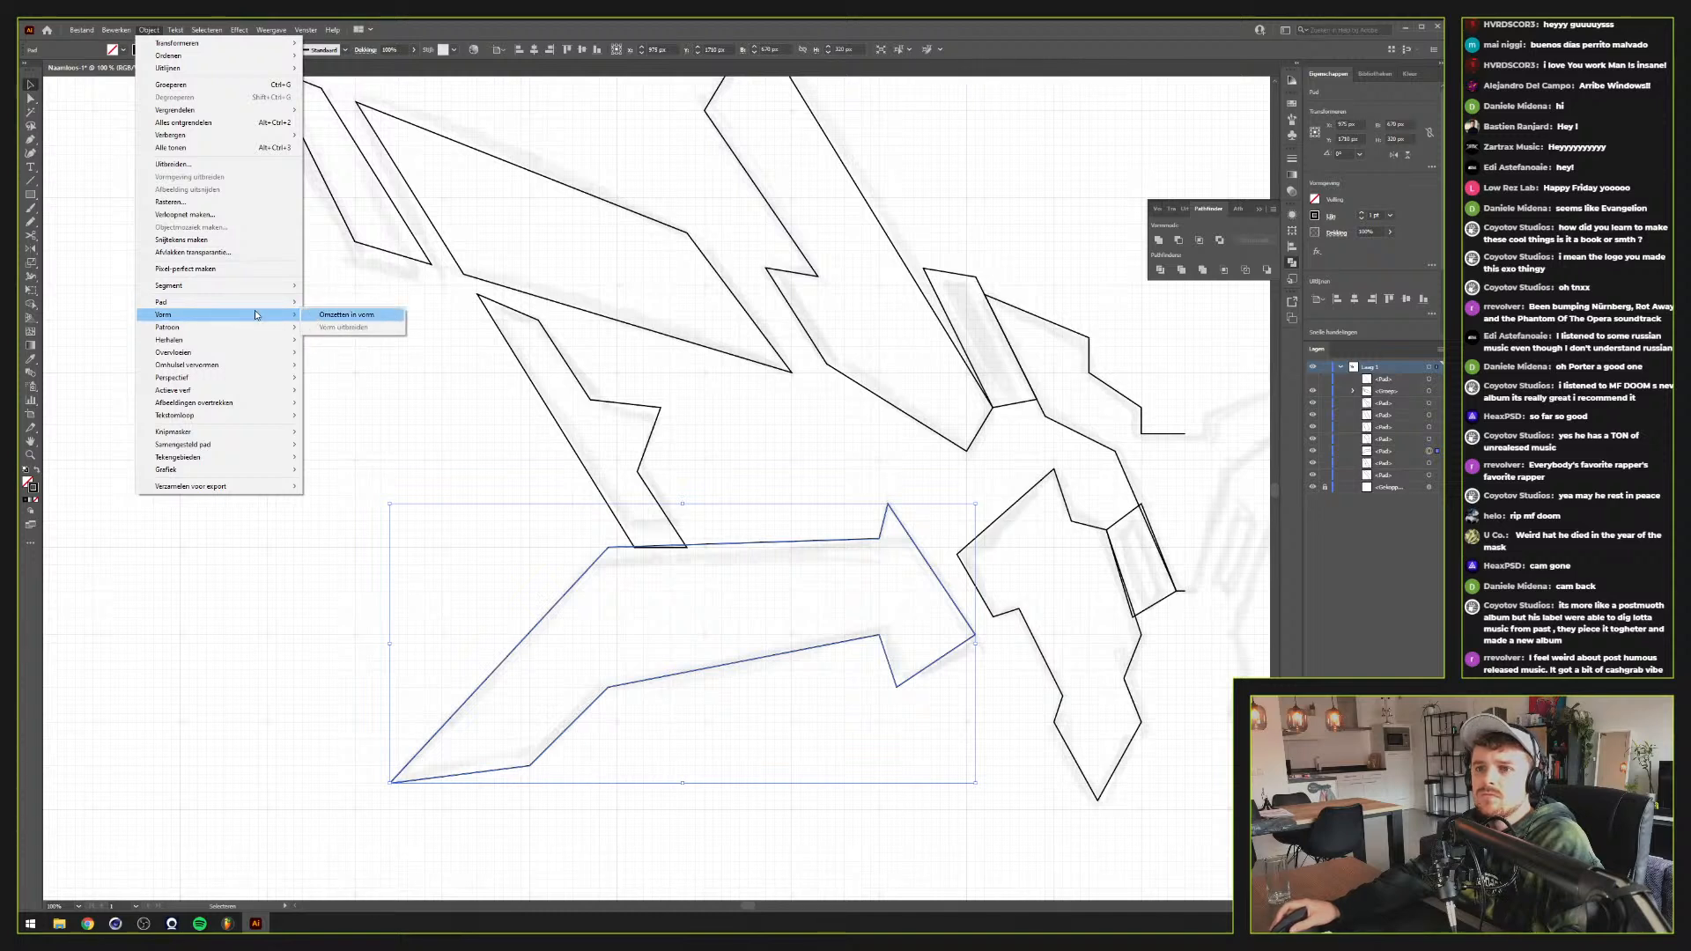
{"action": "left_click", "coordinate": [361, 351]}
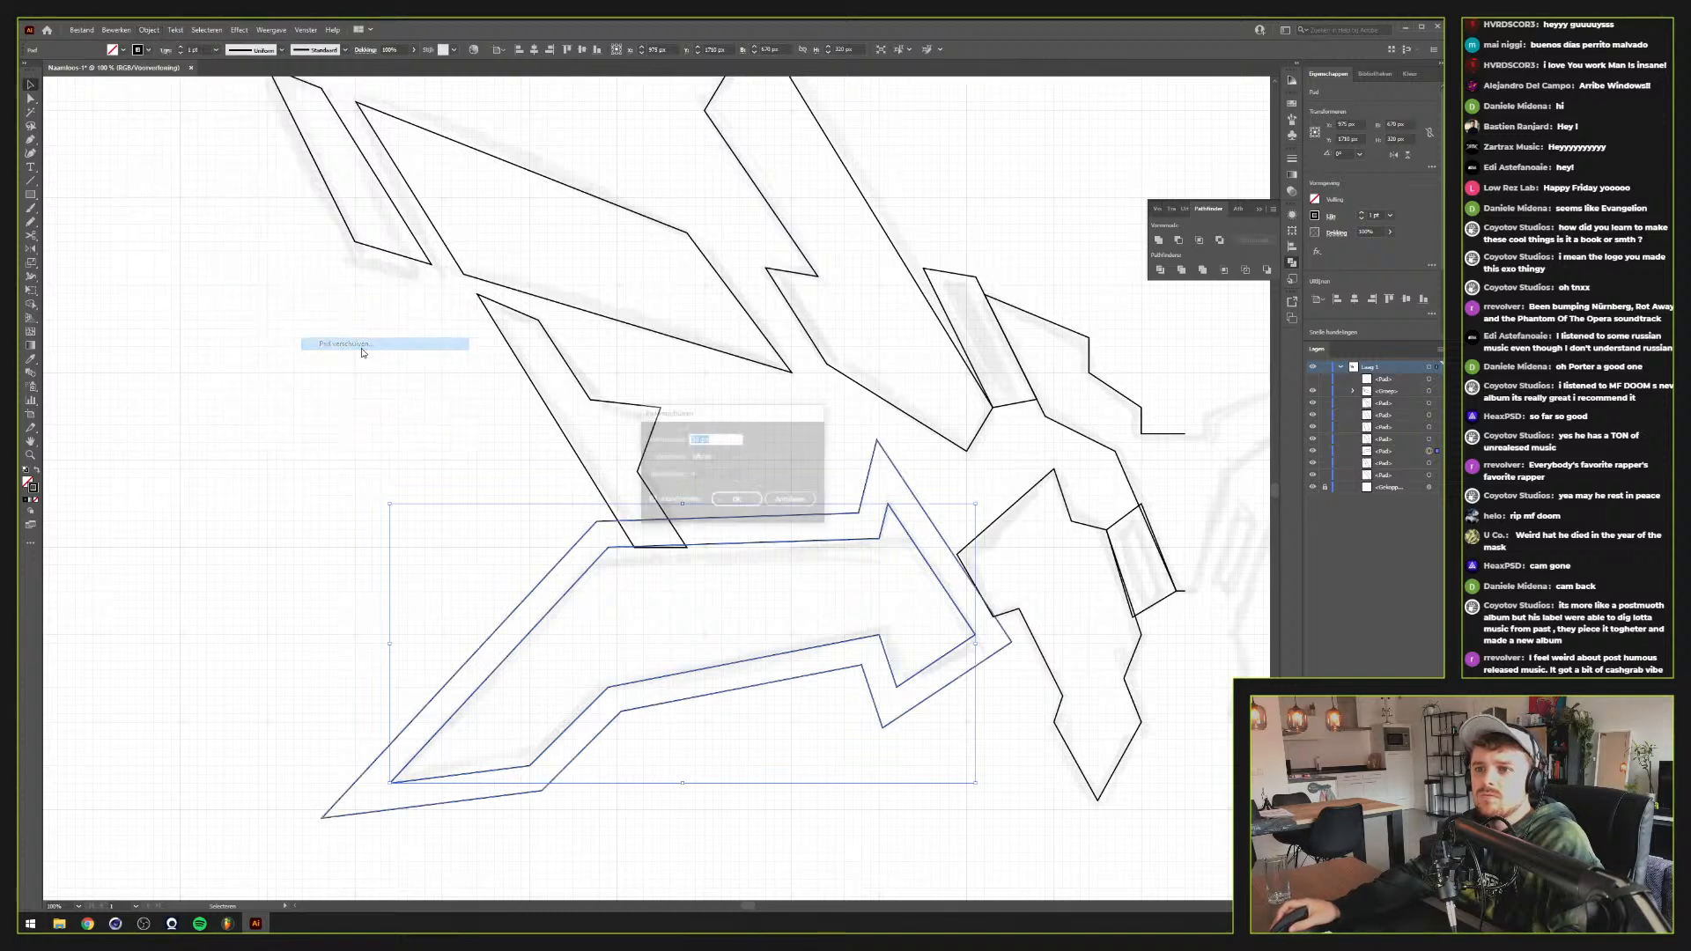
{"action": "scroll", "coordinate": [722, 440], "scroll_direction": "down", "scroll_amount": 15}
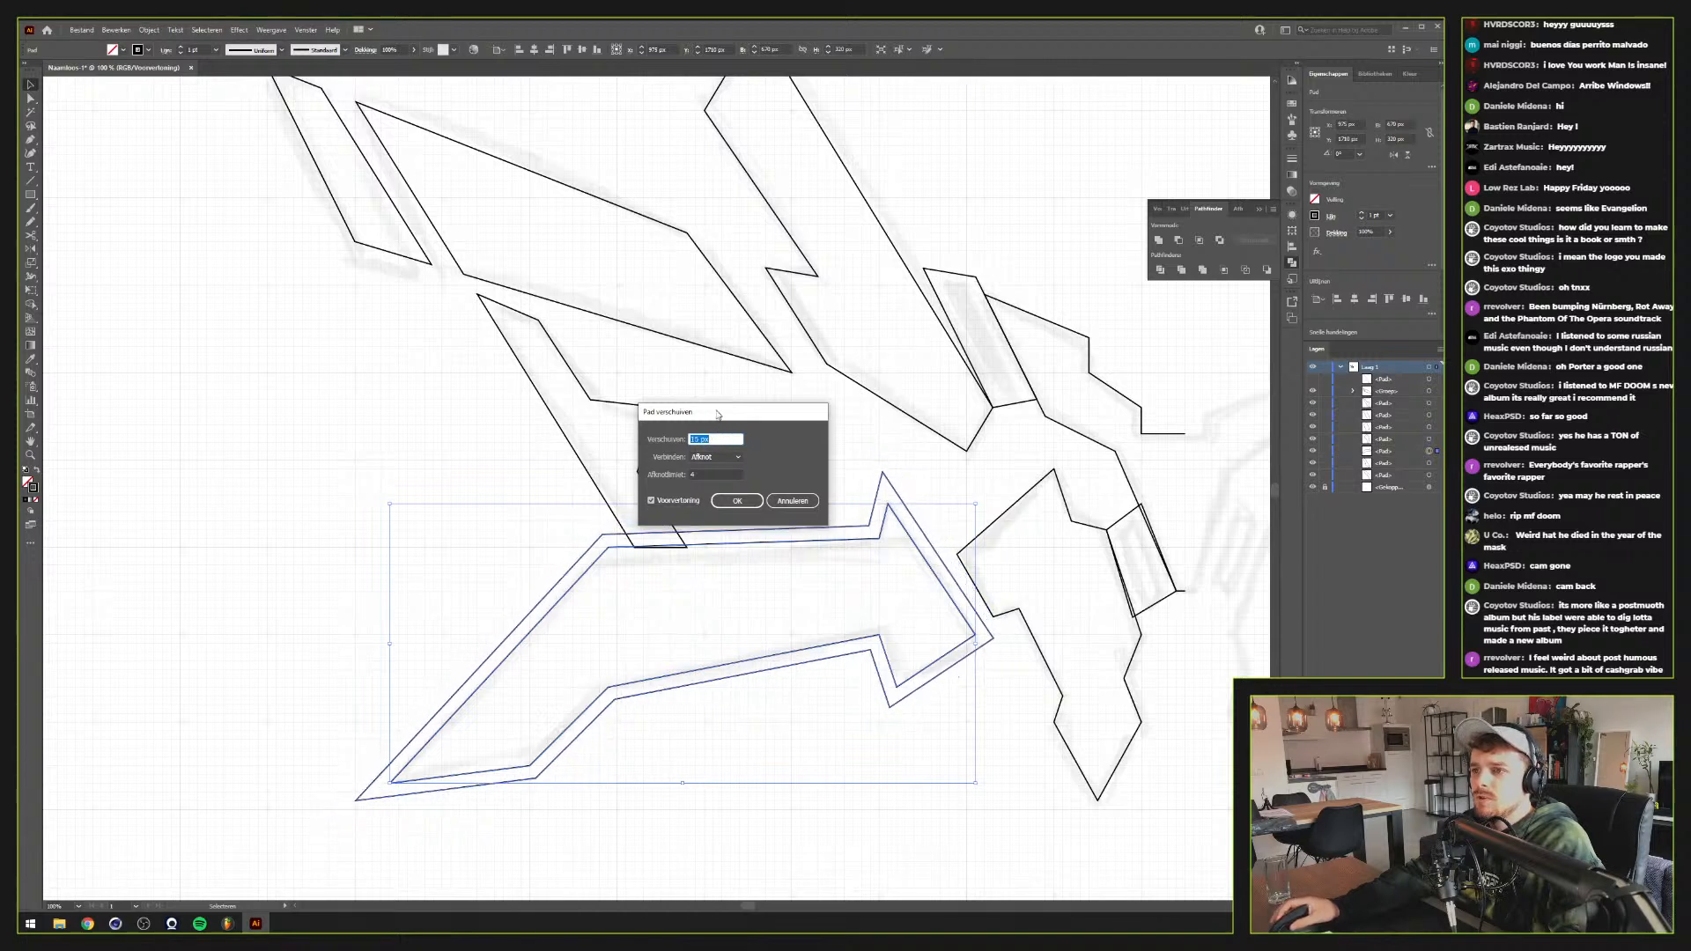
{"action": "left_click_drag", "start_coordinate": [718, 414], "coordinate": [973, 304]}
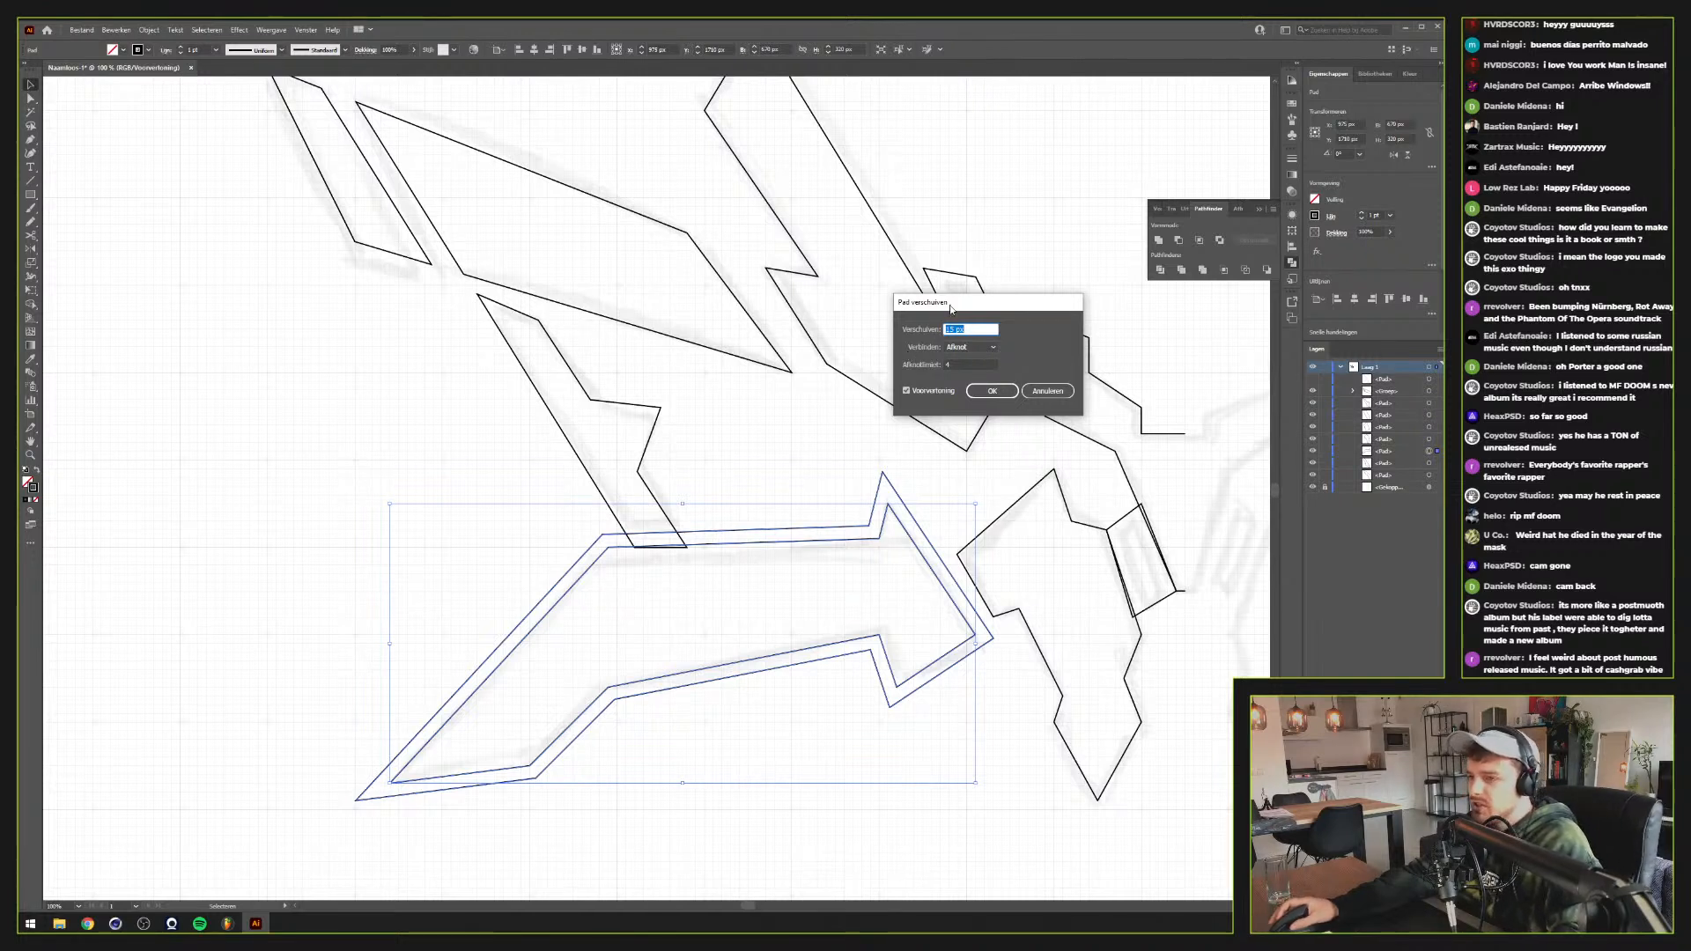
{"action": "left_click_drag", "start_coordinate": [951, 309], "coordinate": [991, 227]}
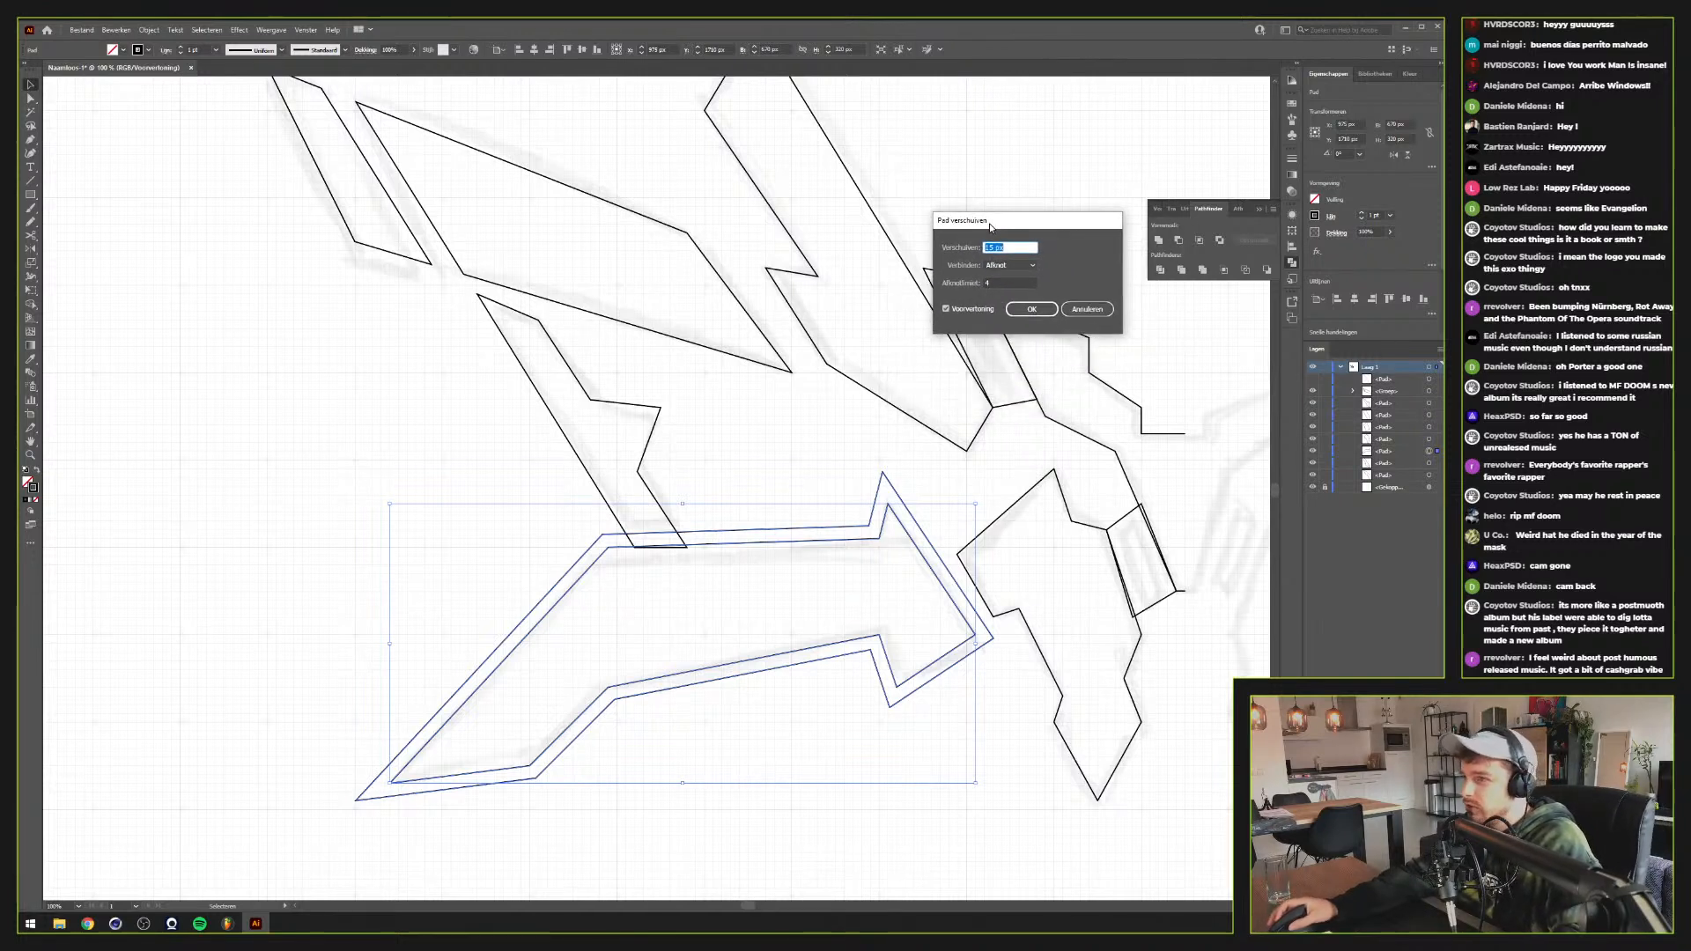
{"action": "left_click", "coordinate": [1031, 310]}
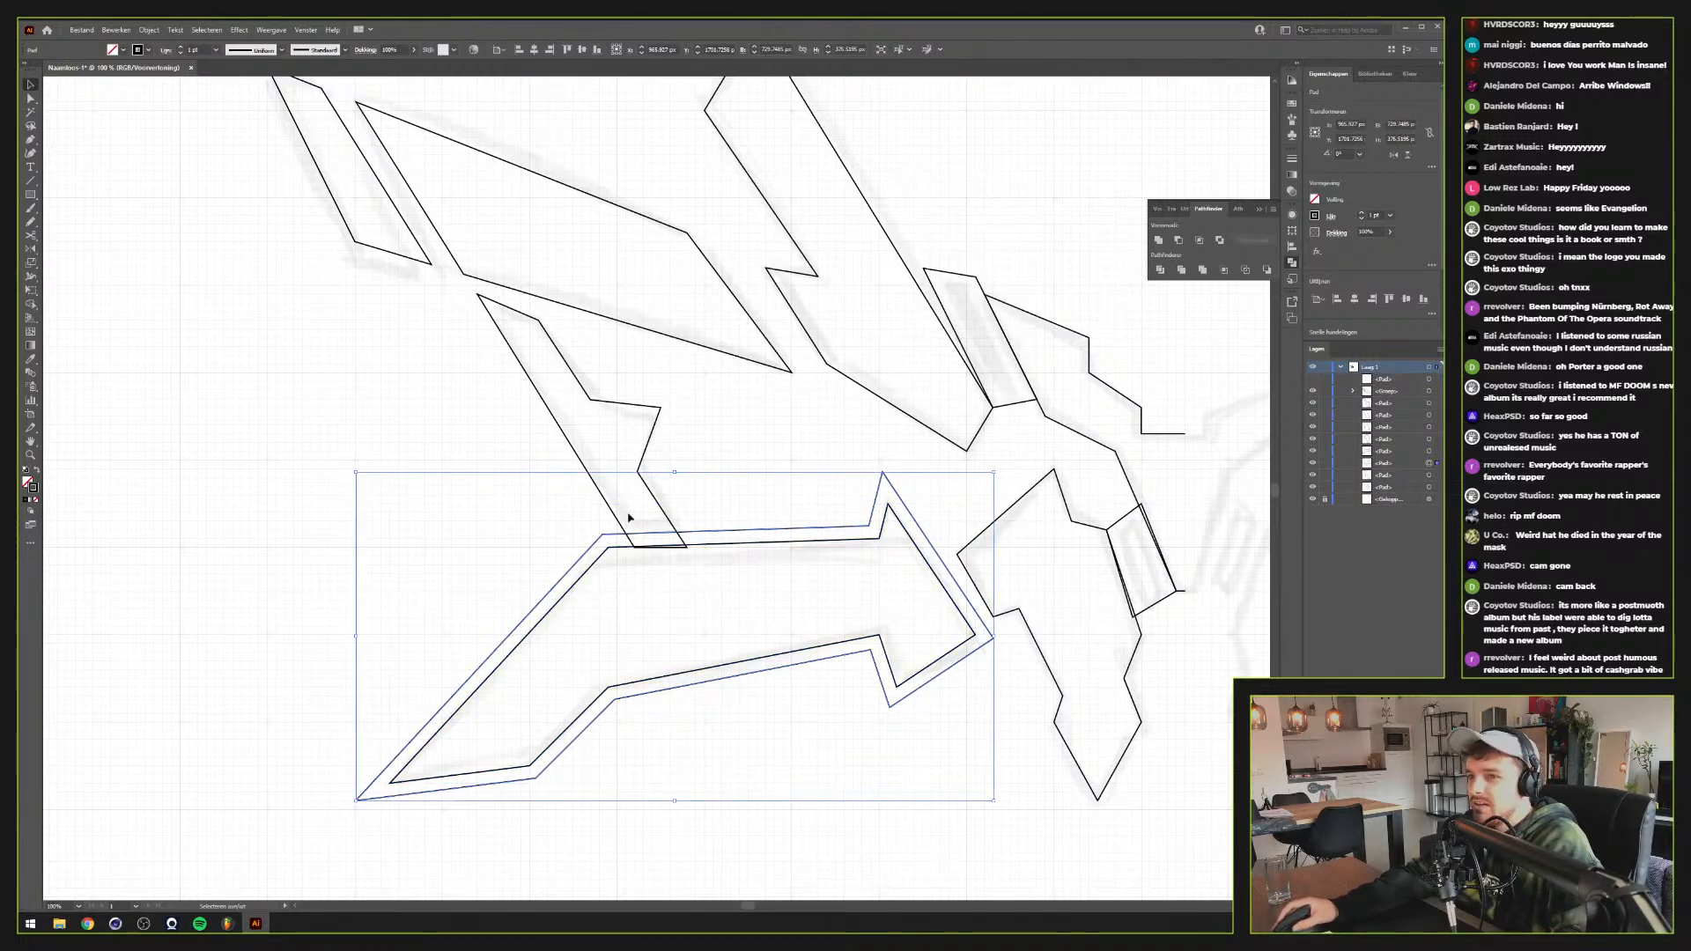
Try subtracting between the united strip and the offset feather outline with Minus Front, and undo the operation
{"action": "left_click", "coordinate": [676, 539], "text": "shift"}
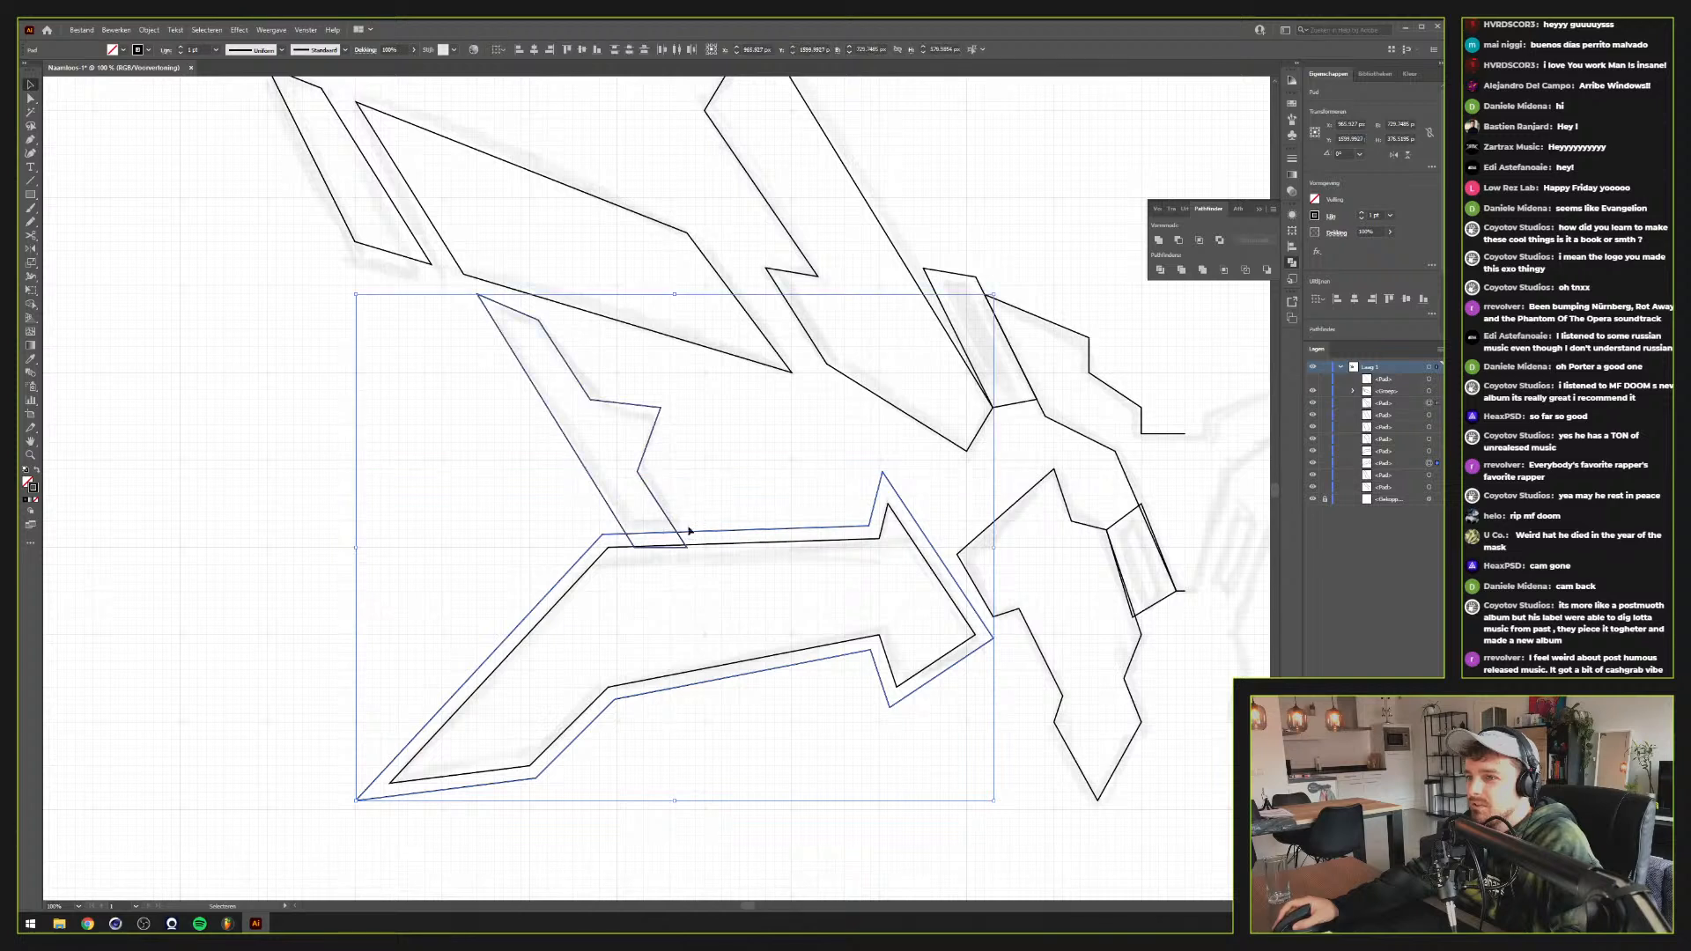
{"action": "left_click", "coordinate": [1179, 241]}
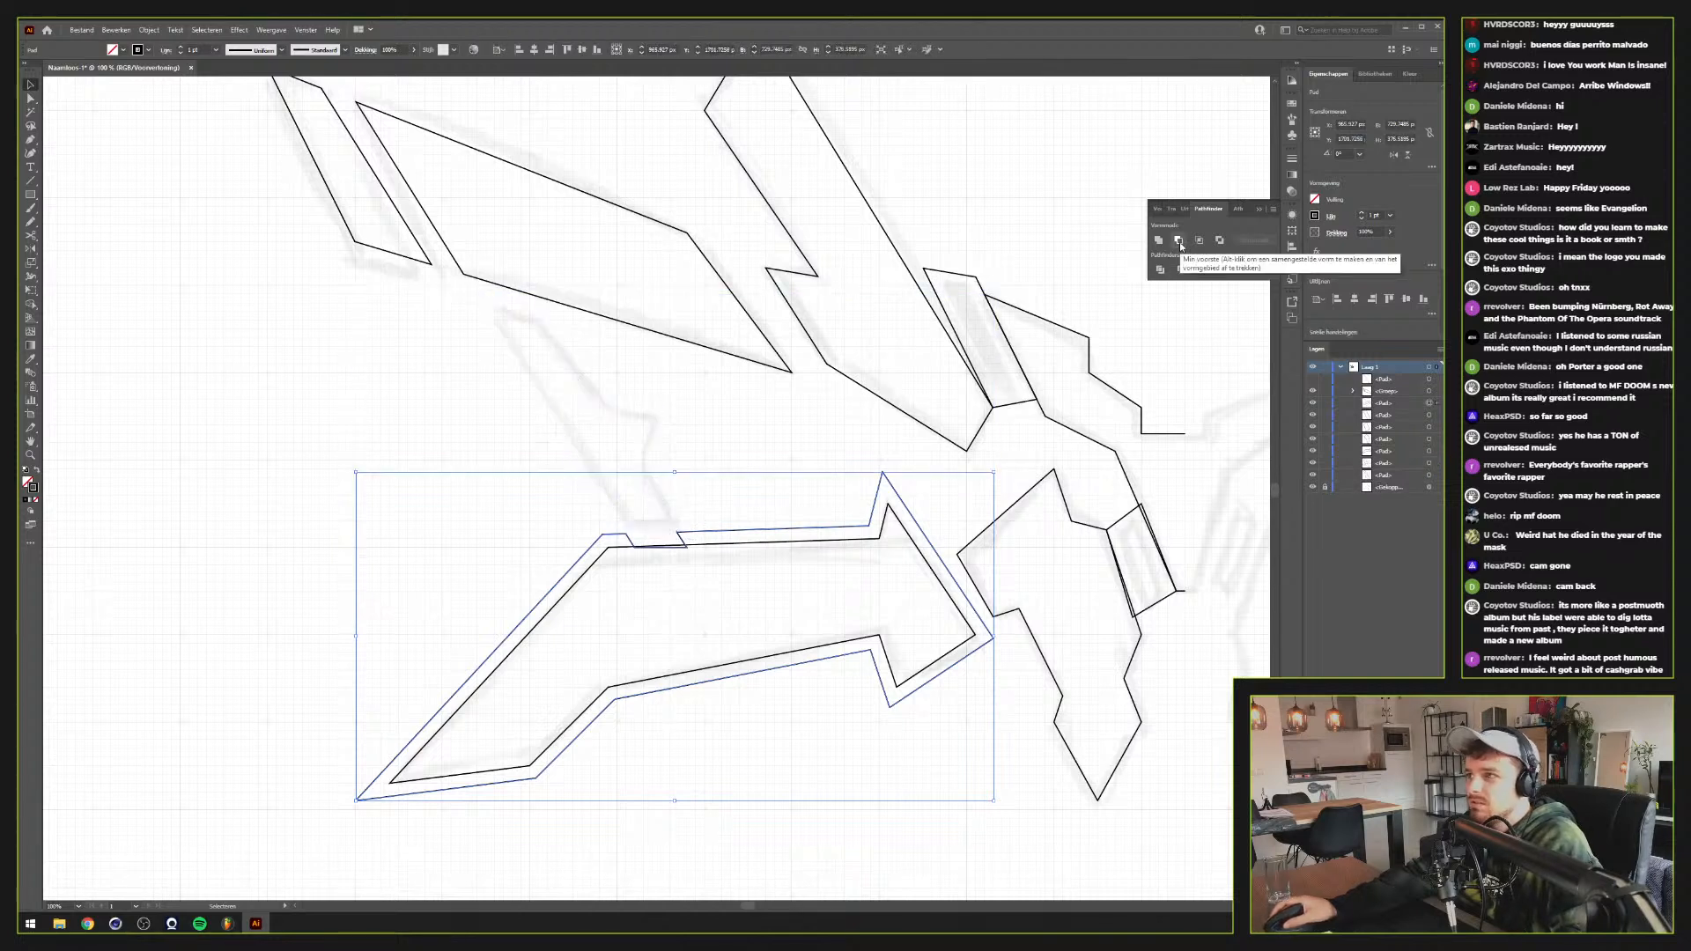
{"action": "key", "text": "ctrl+z"}
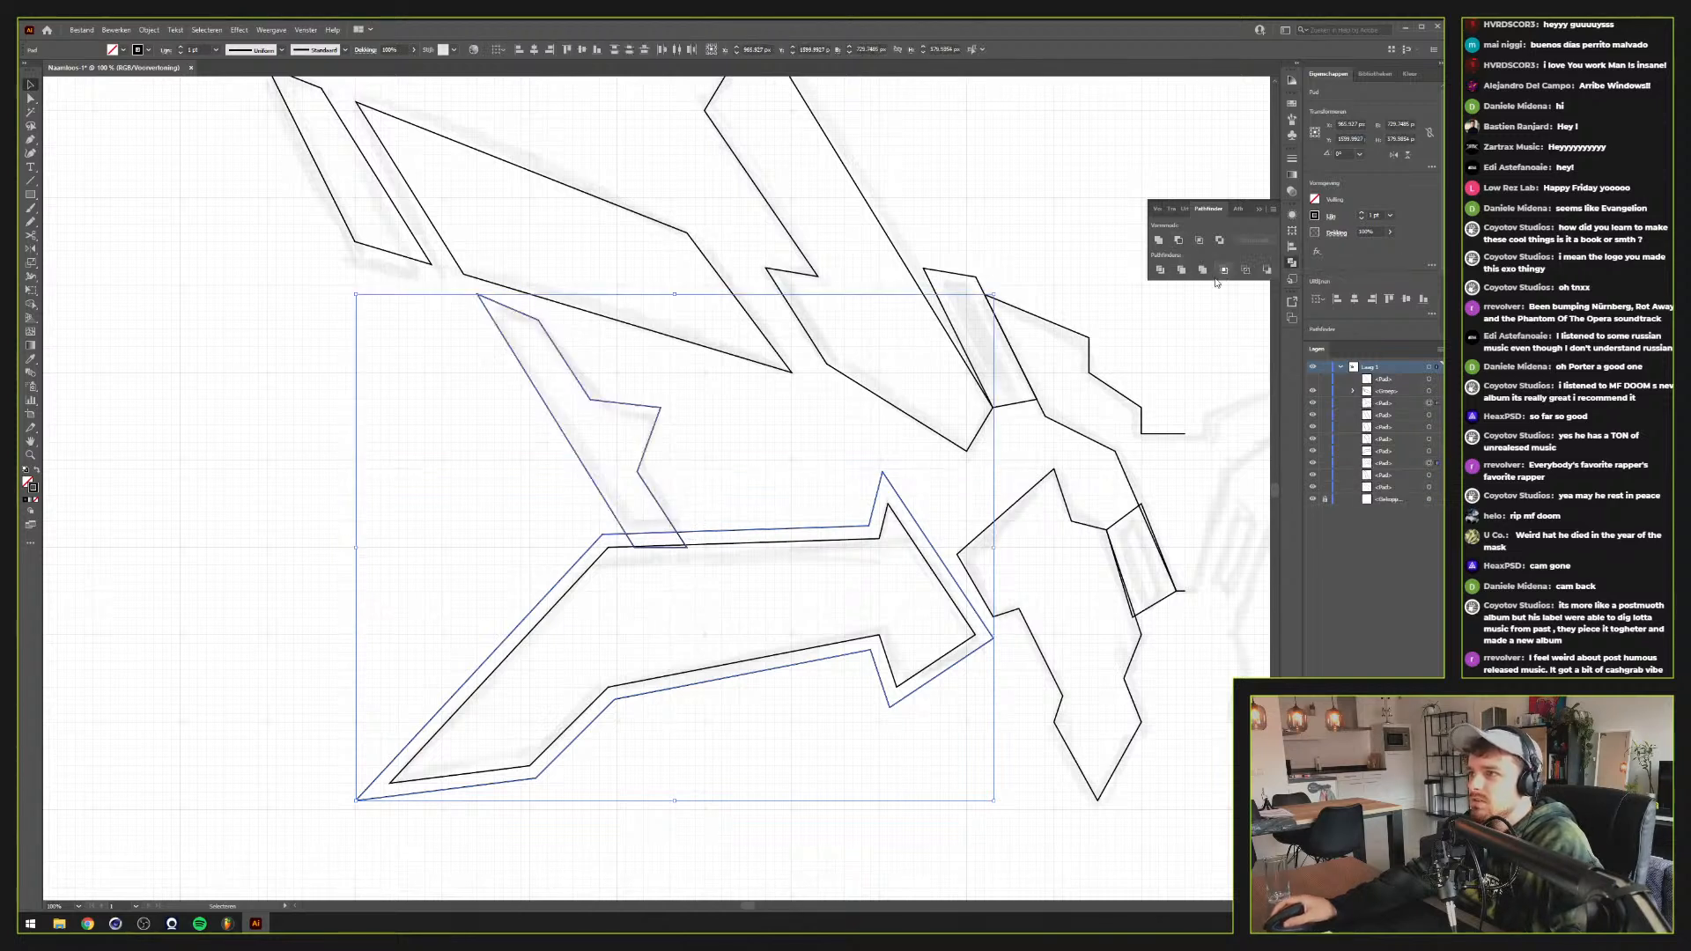
Trim the united slanted strip with the offset outline of the lower feather using Minus Back, and deselect the result
{"action": "left_click", "coordinate": [1260, 272]}
{"action": "left_click", "coordinate": [773, 490]}
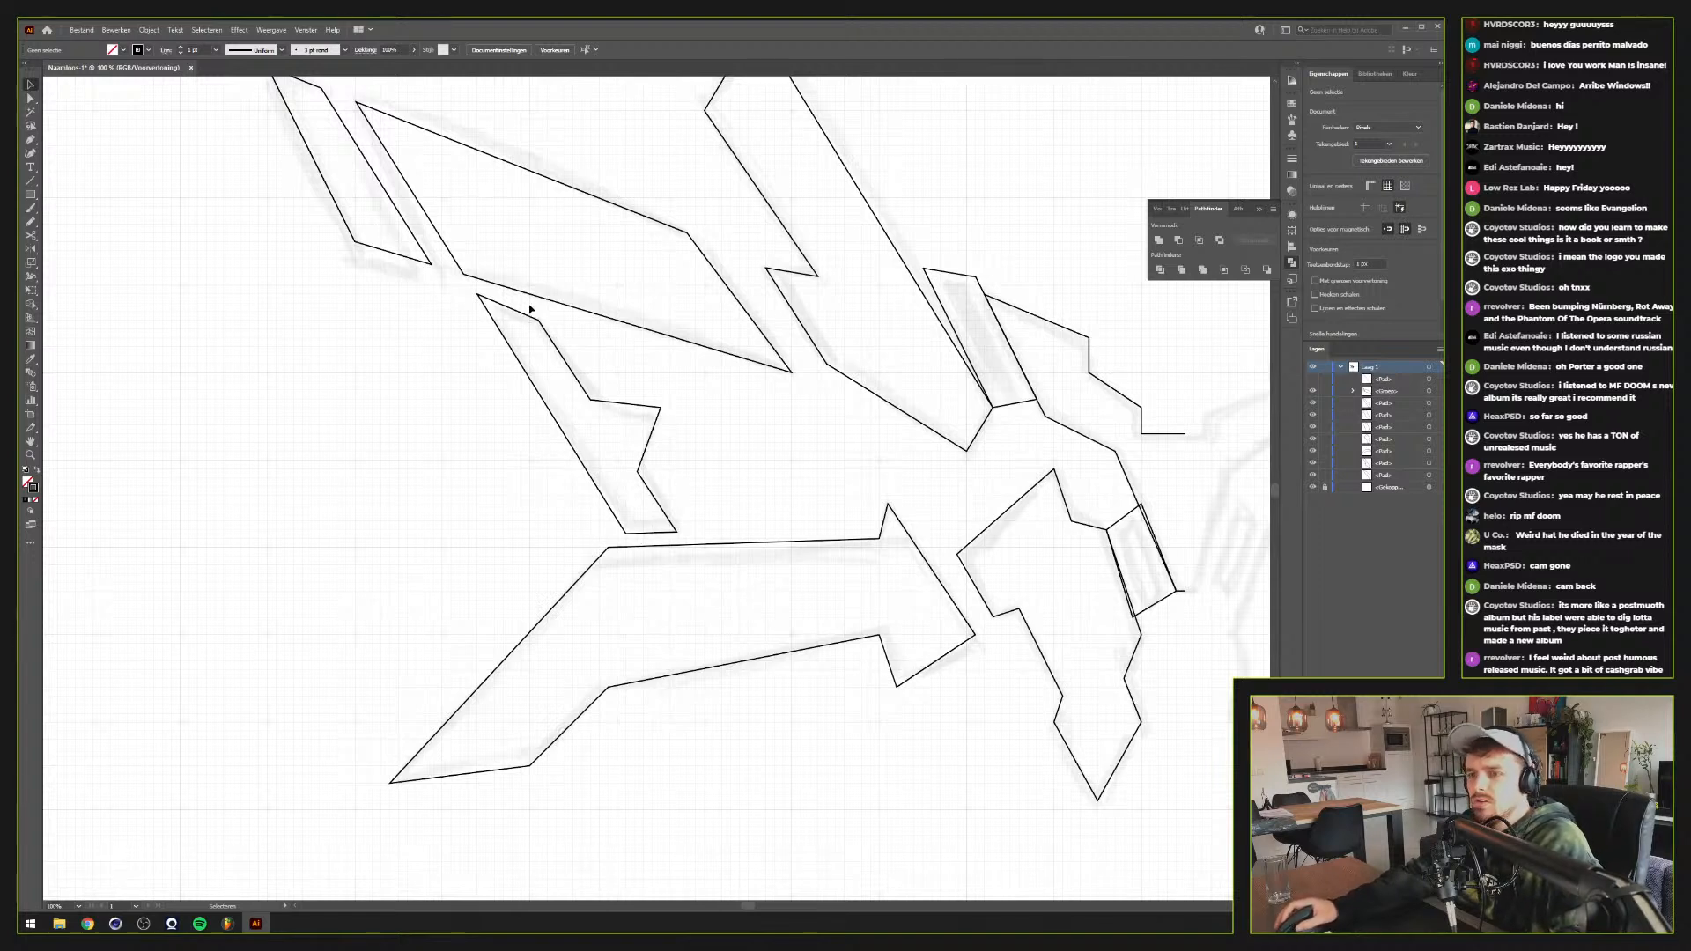
{"action": "key", "text": "a"}
{"action": "left_click", "coordinate": [479, 298]}
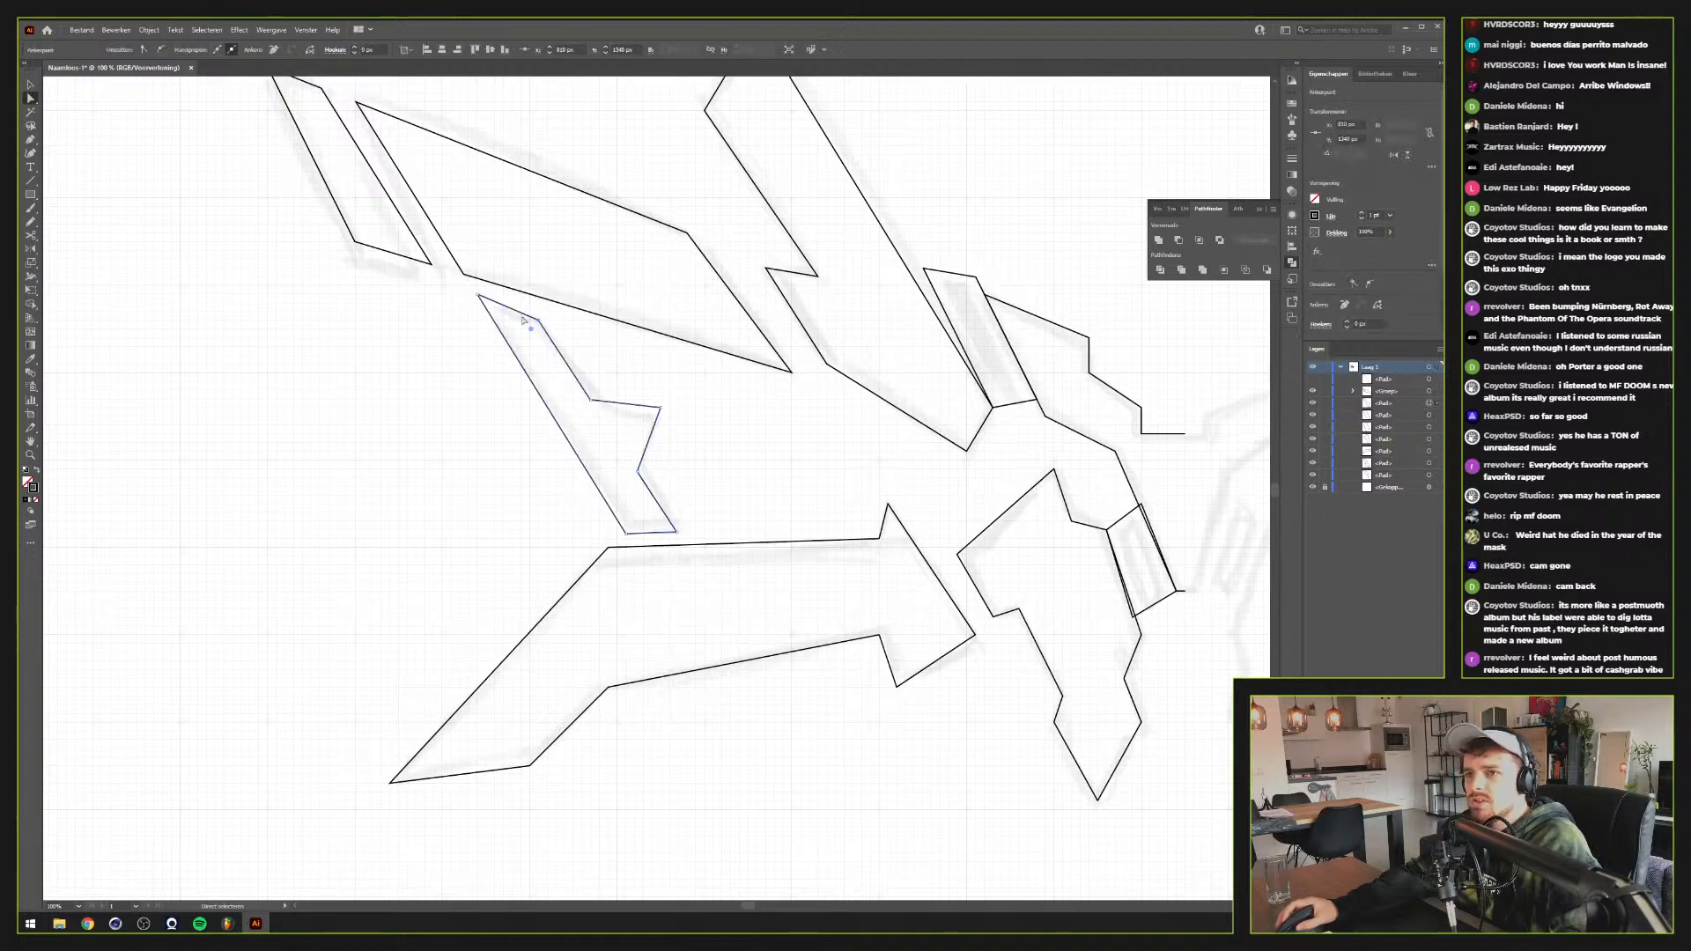
{"action": "left_click", "coordinate": [503, 307]}
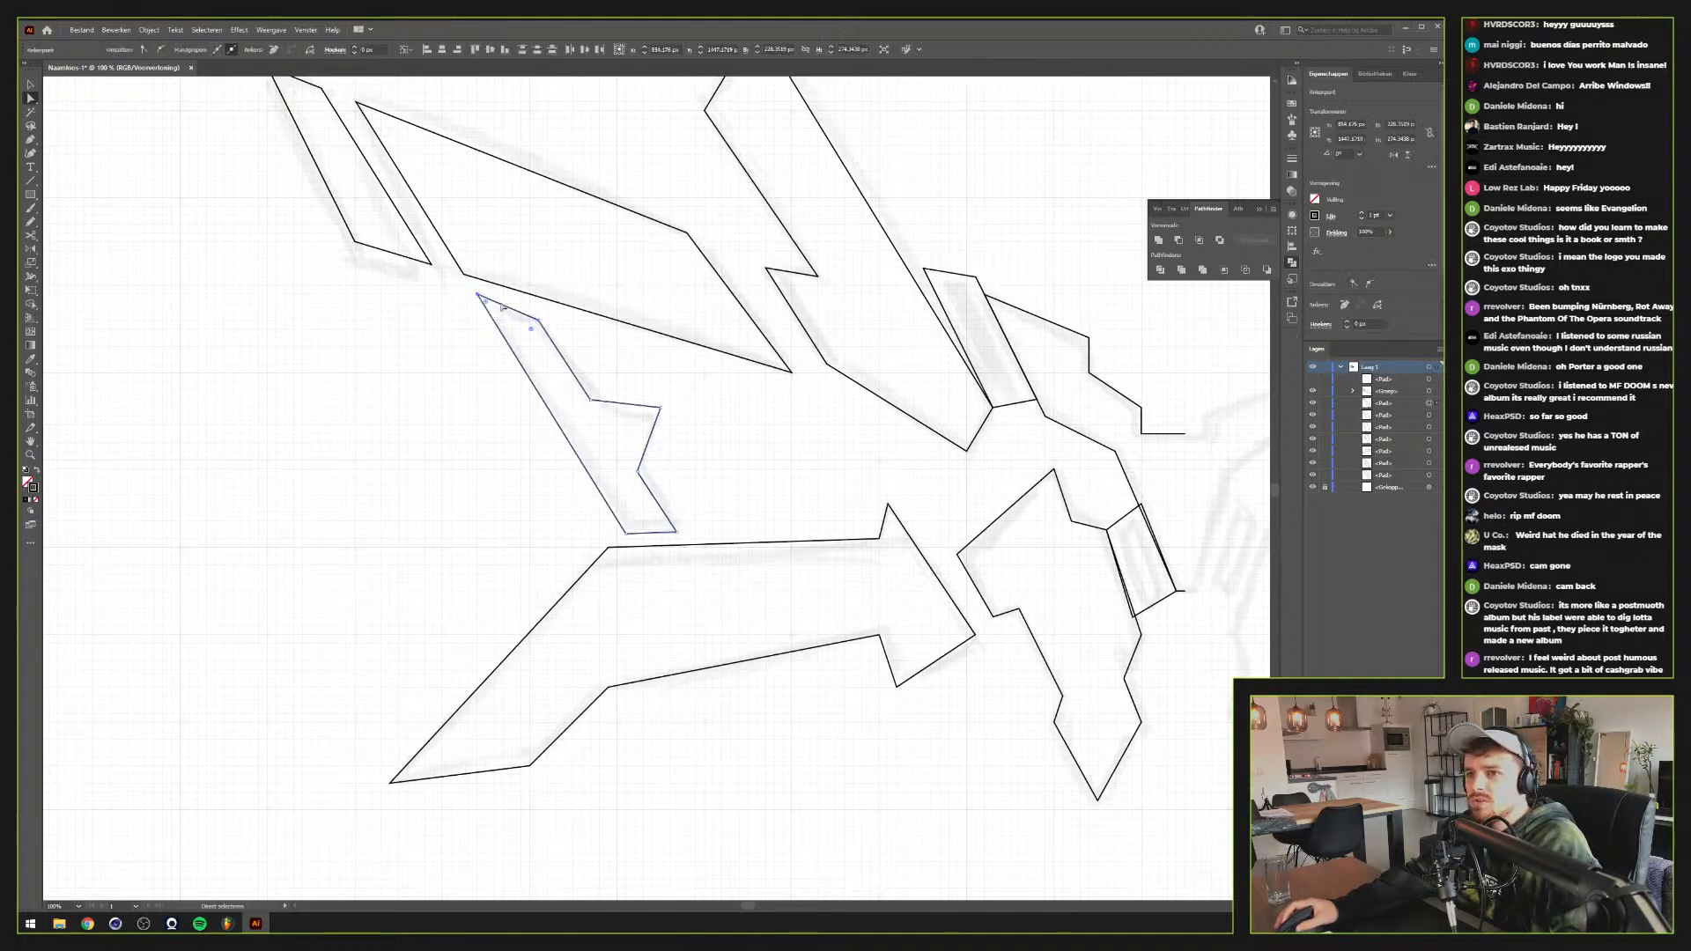
{"action": "left_click", "coordinate": [539, 321]}
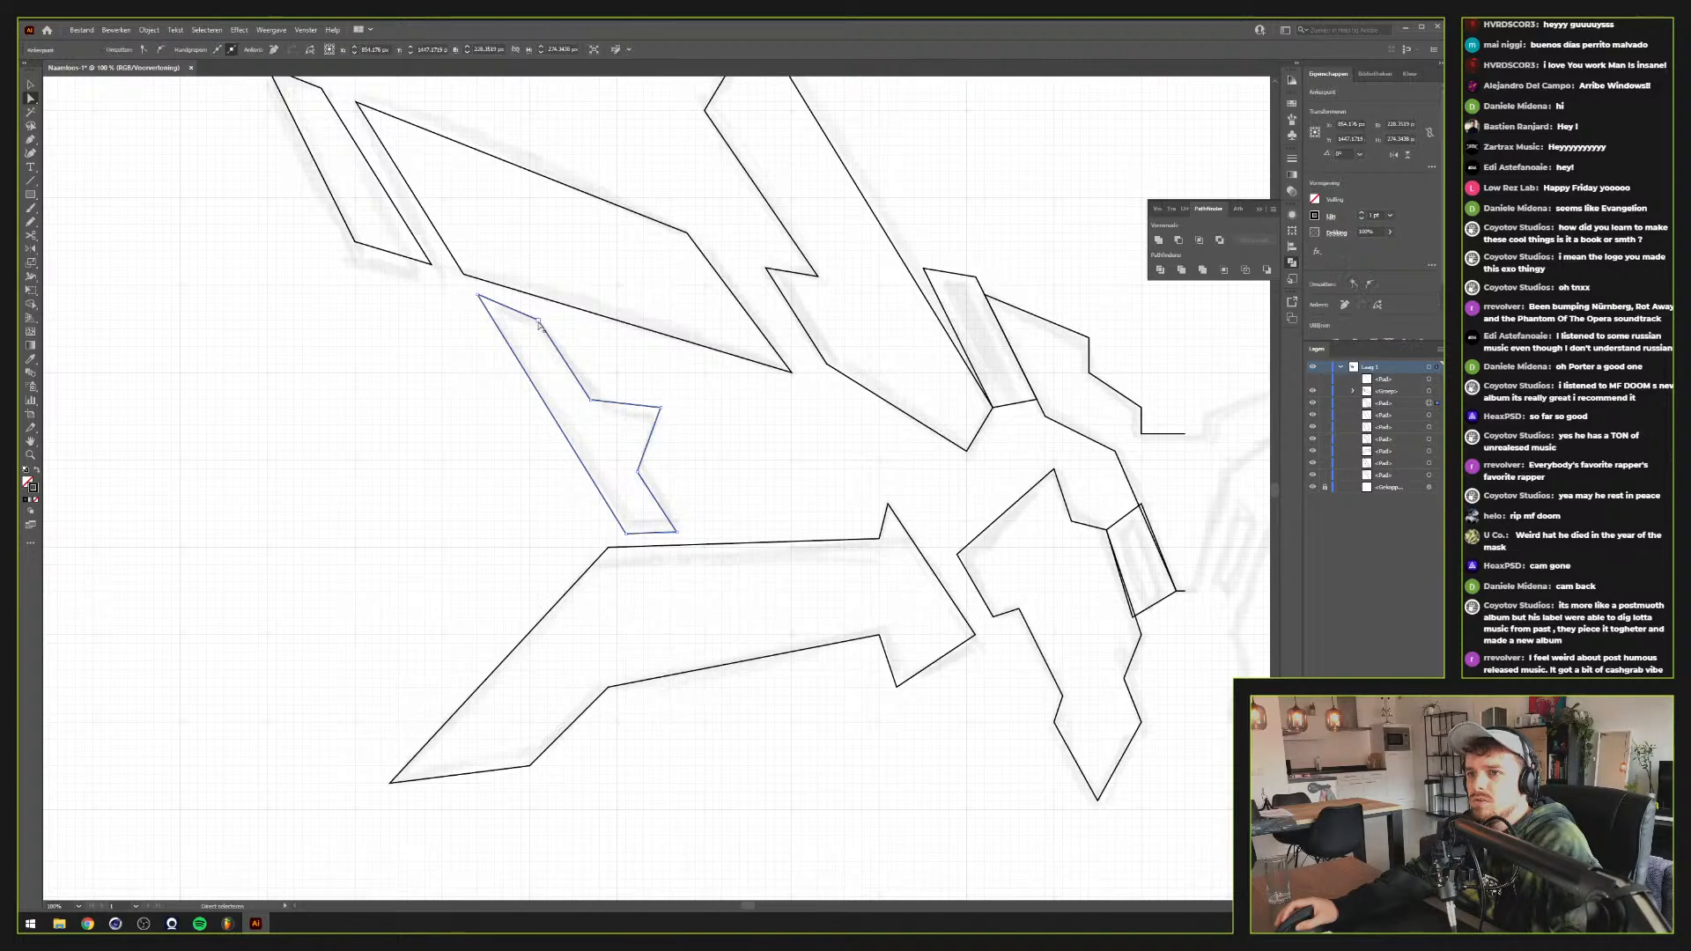
{"action": "key", "text": "v"}
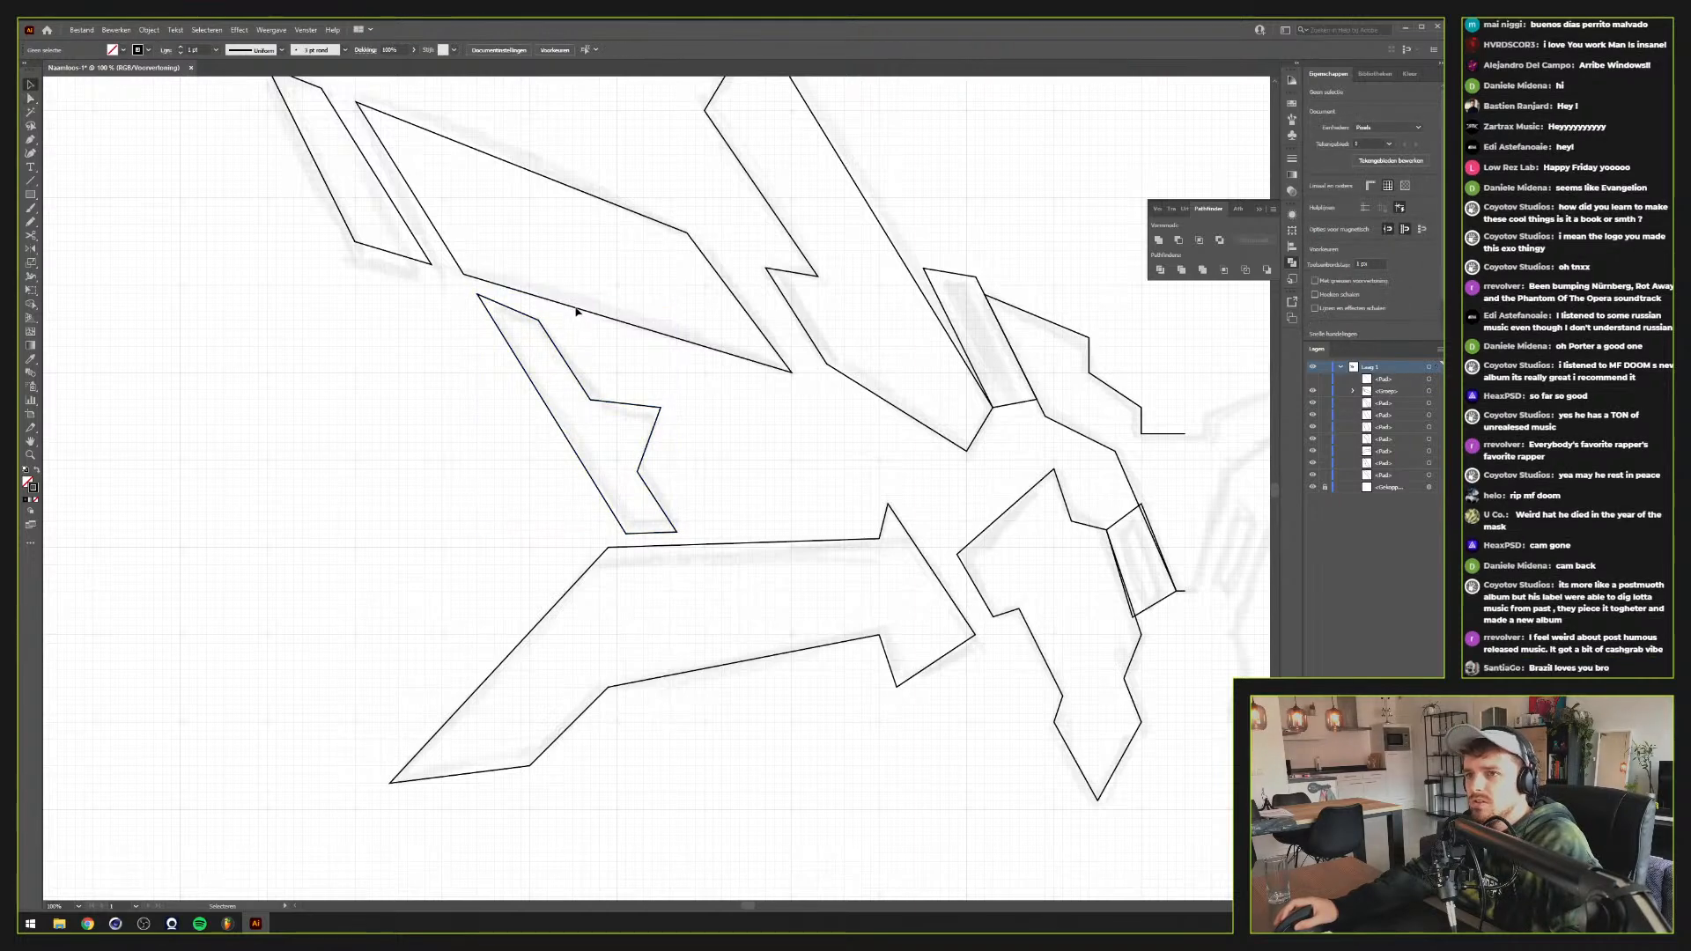
Ungroup the two upper-left feathers and offset the larger one's path outward by 15 px
{"action": "left_click", "coordinate": [577, 310]}
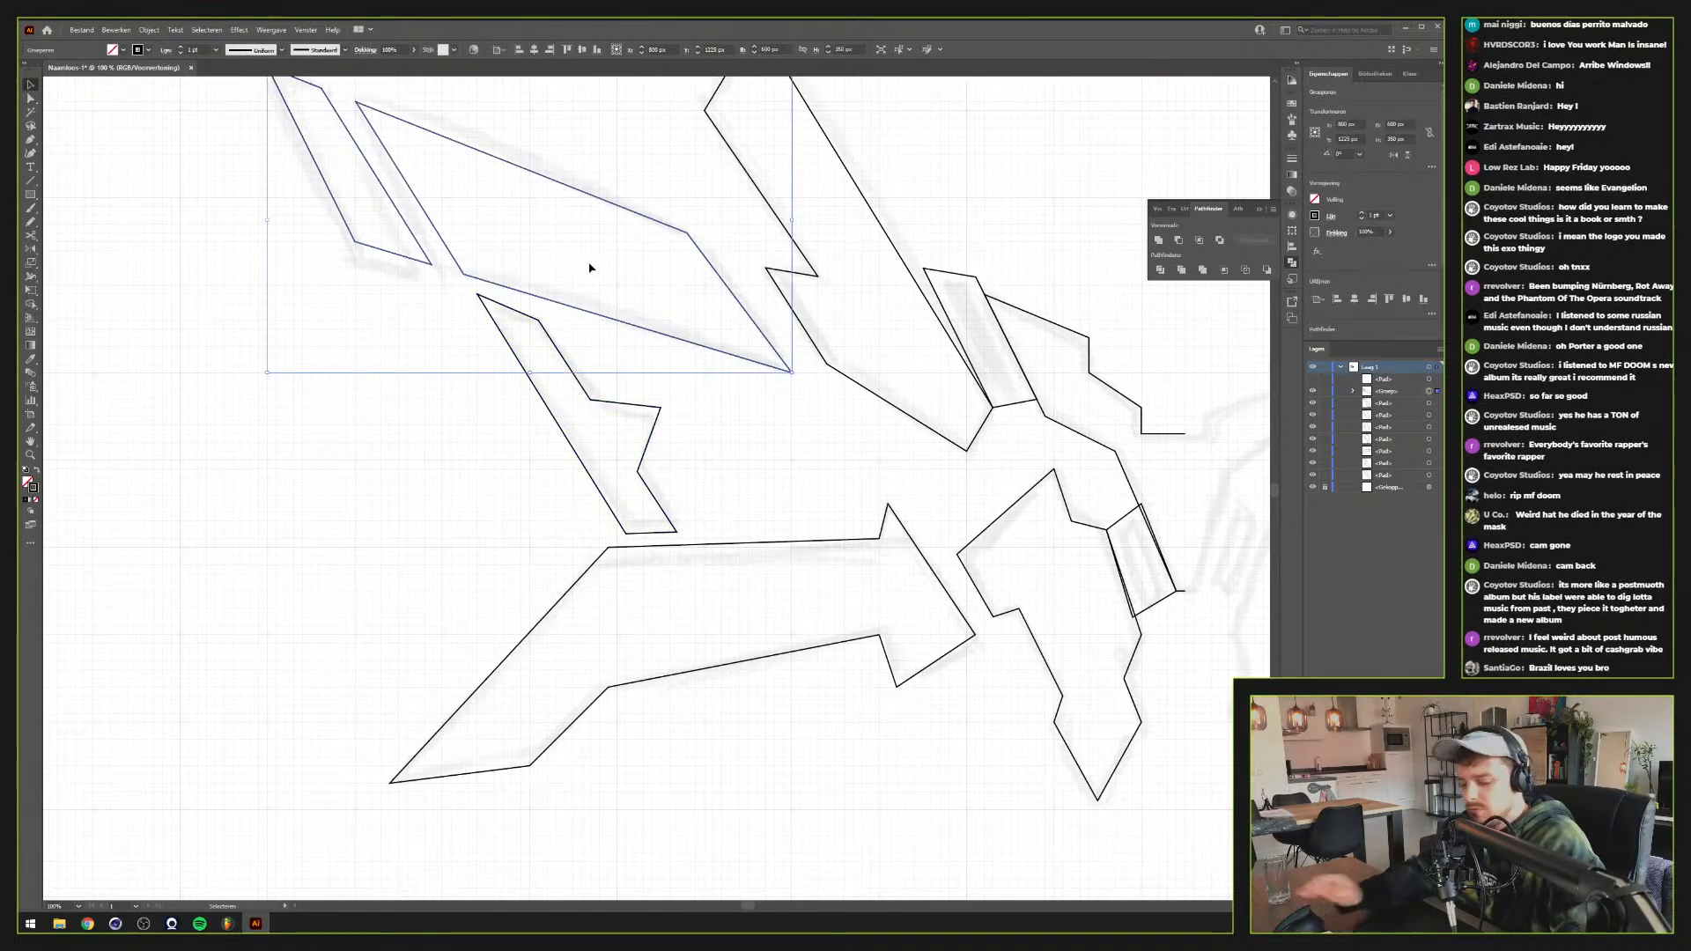
{"action": "key", "text": "ctrl+shift+g"}
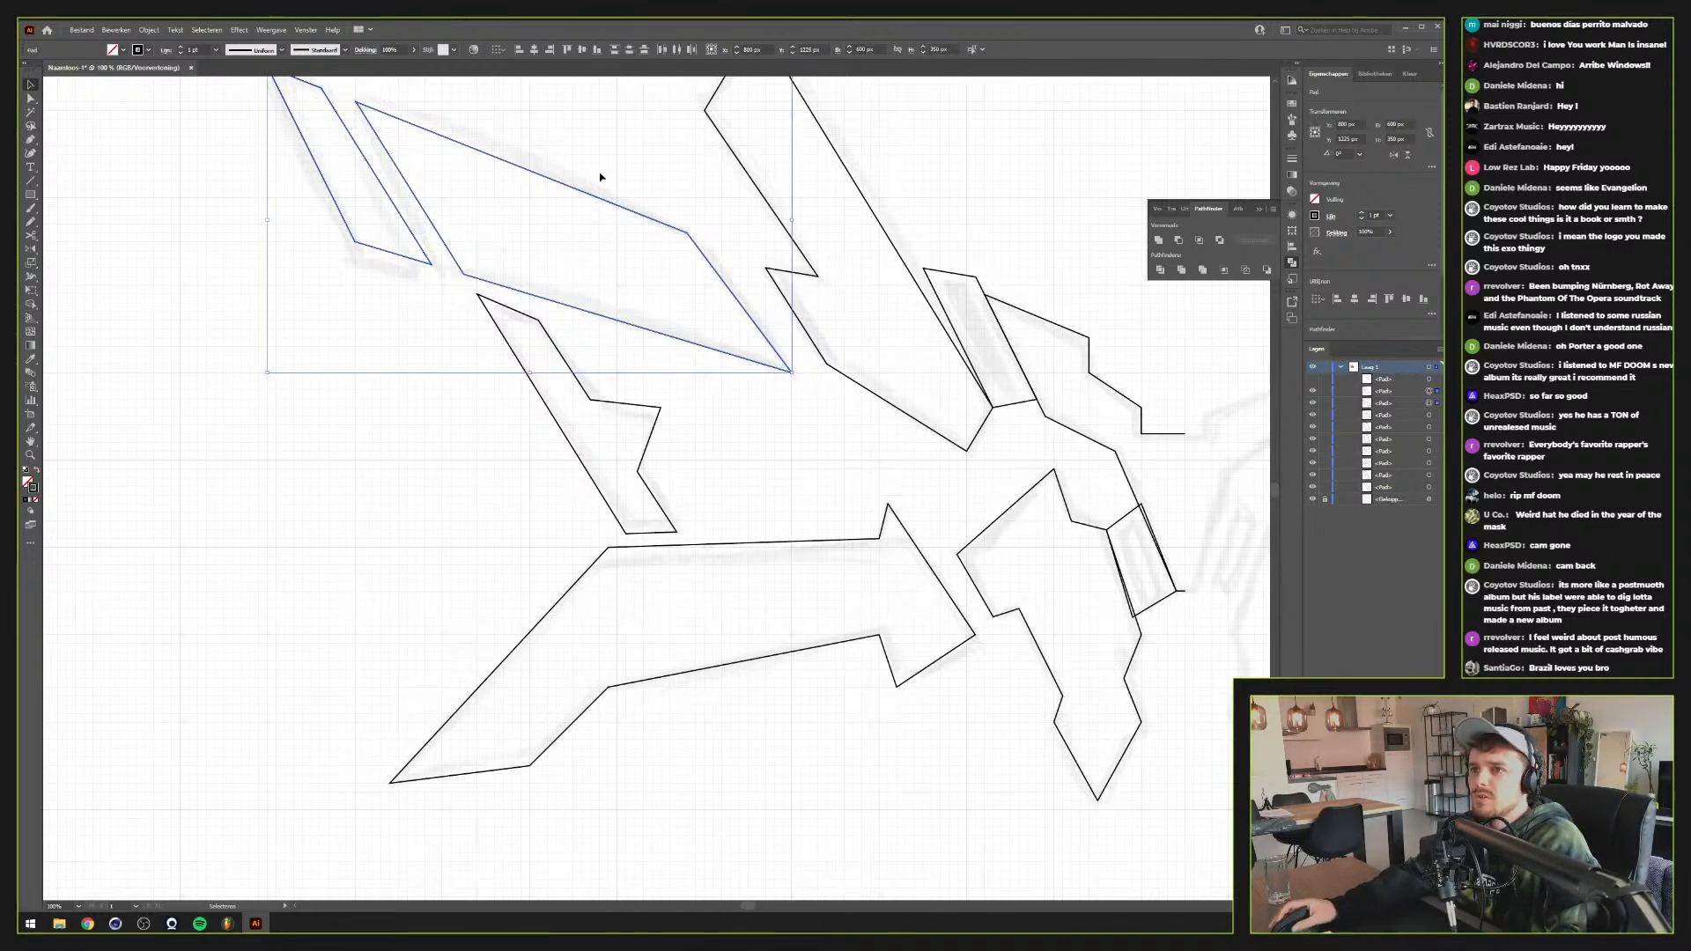
{"action": "left_click_drag", "start_coordinate": [599, 177], "coordinate": [563, 235]}
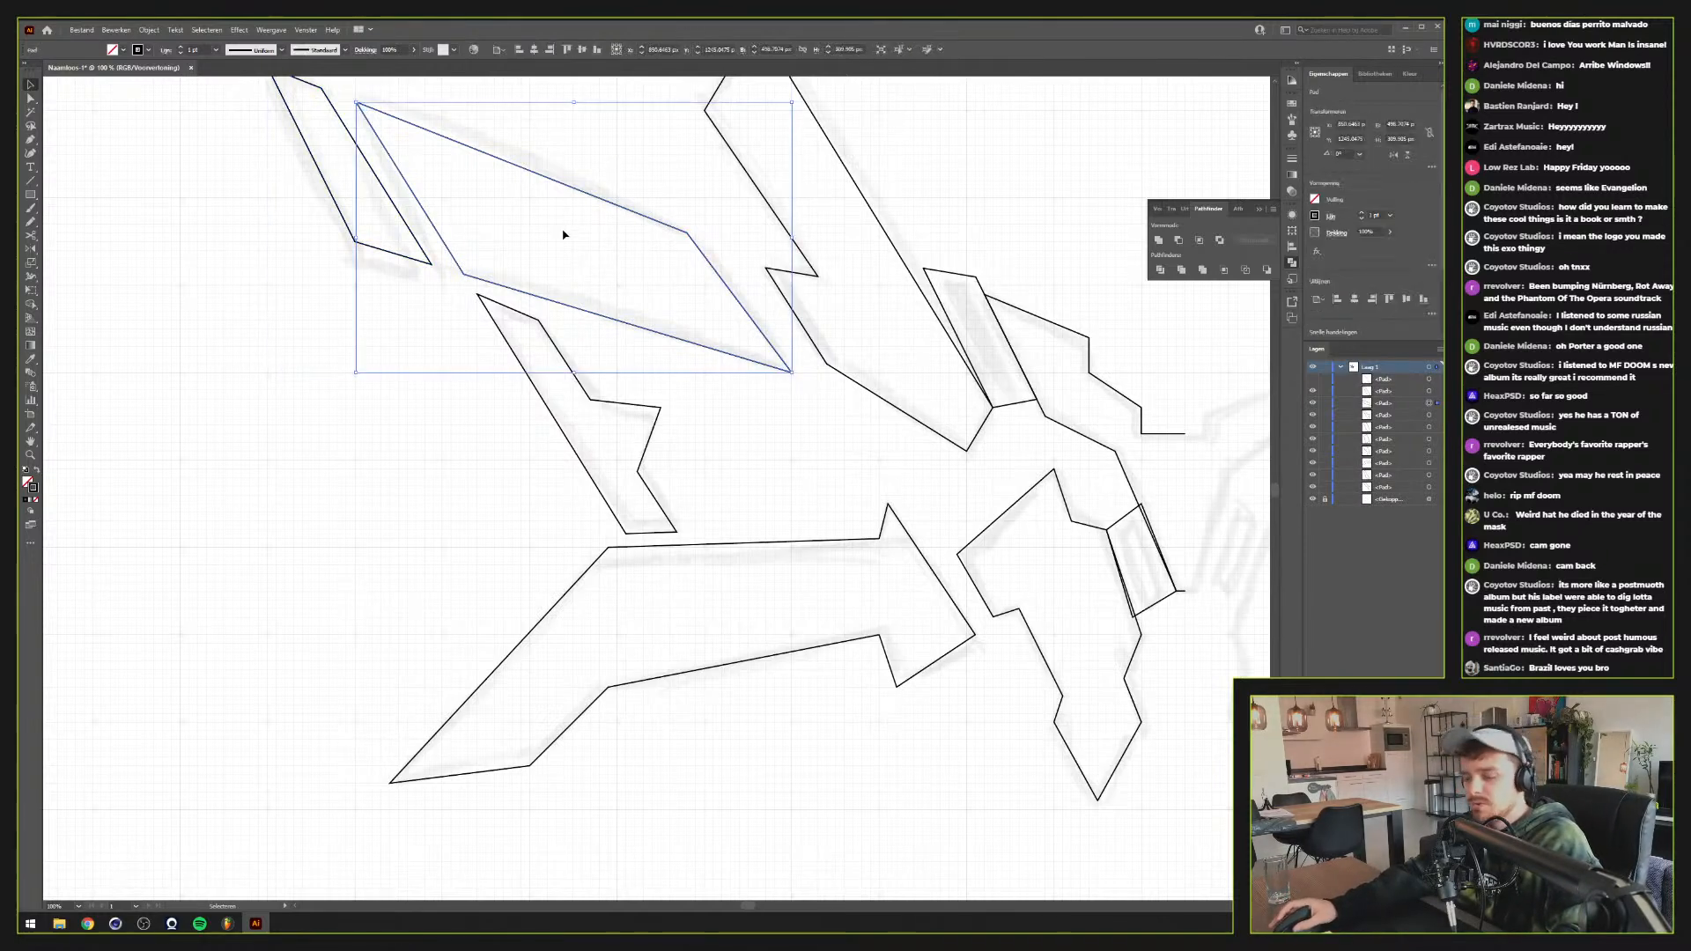
{"action": "left_click", "coordinate": [150, 30]}
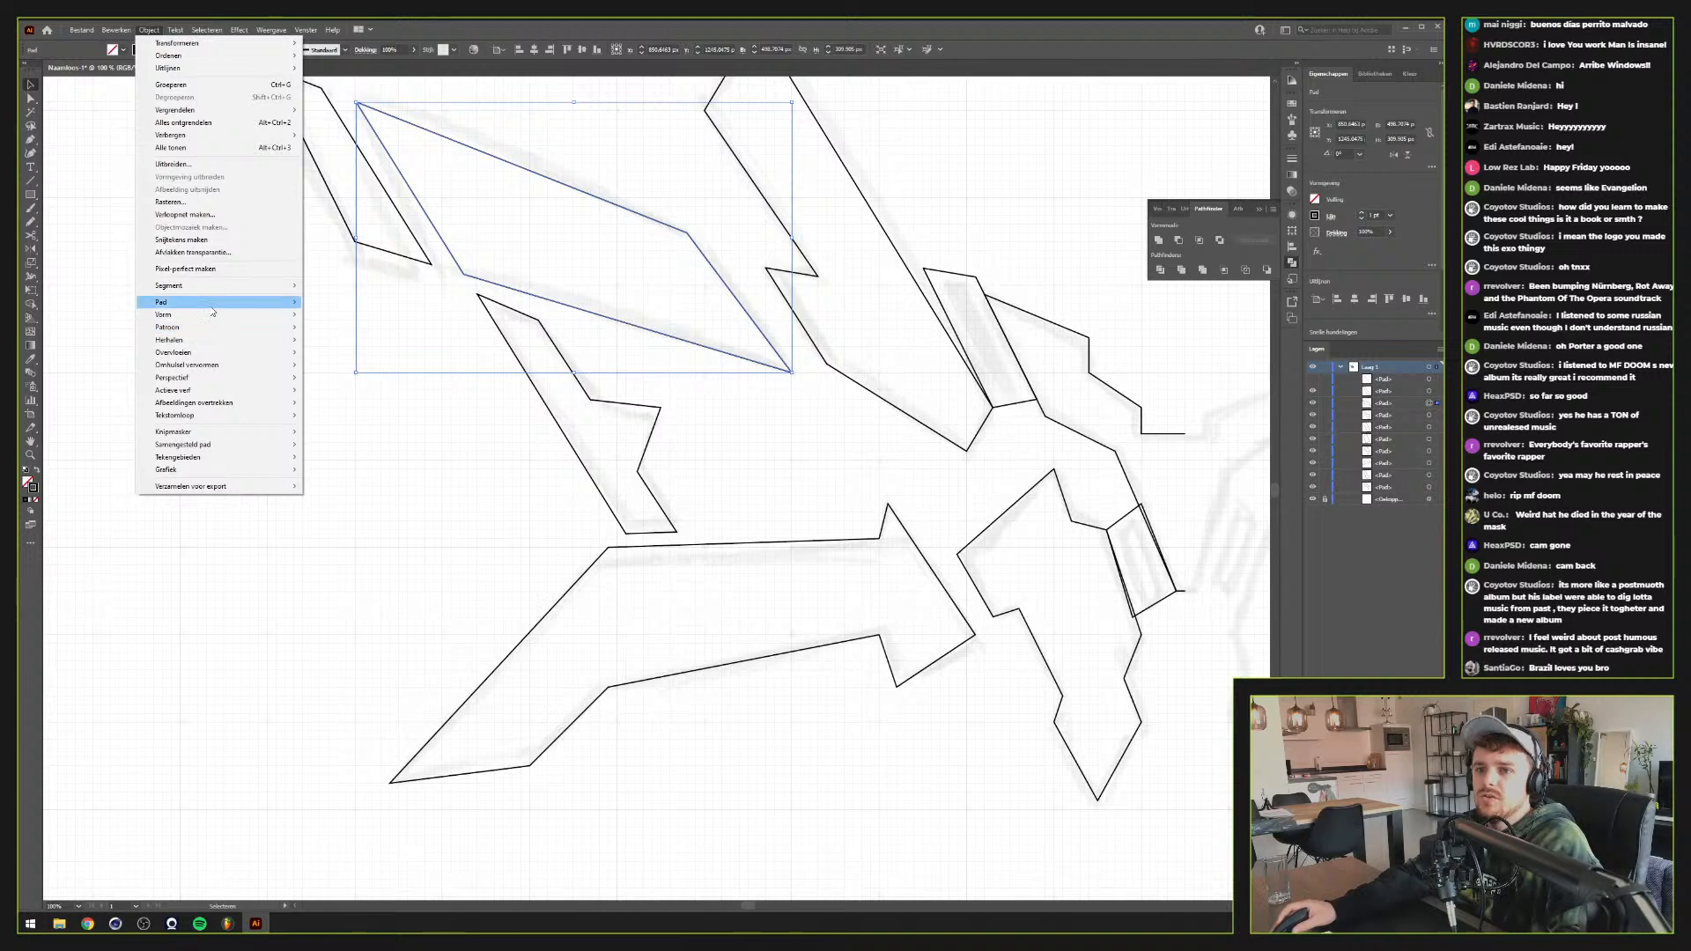
{"action": "mouse_move", "coordinate": [220, 302]}
{"action": "left_click", "coordinate": [339, 344]}
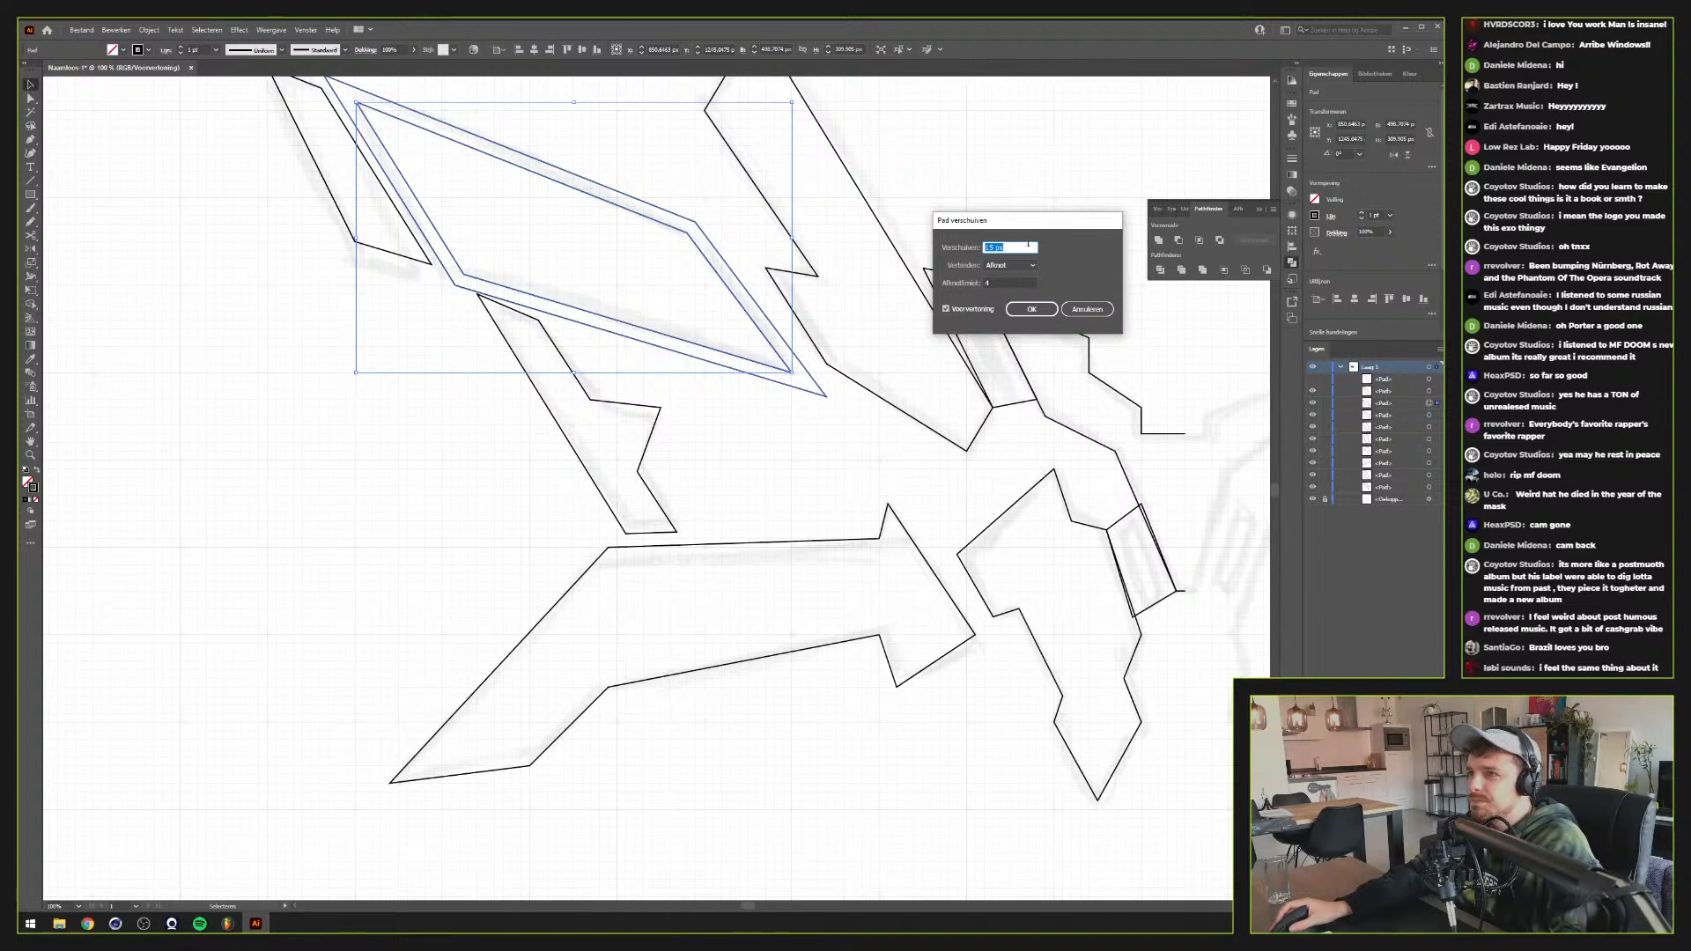
{"action": "left_click", "coordinate": [1028, 311]}
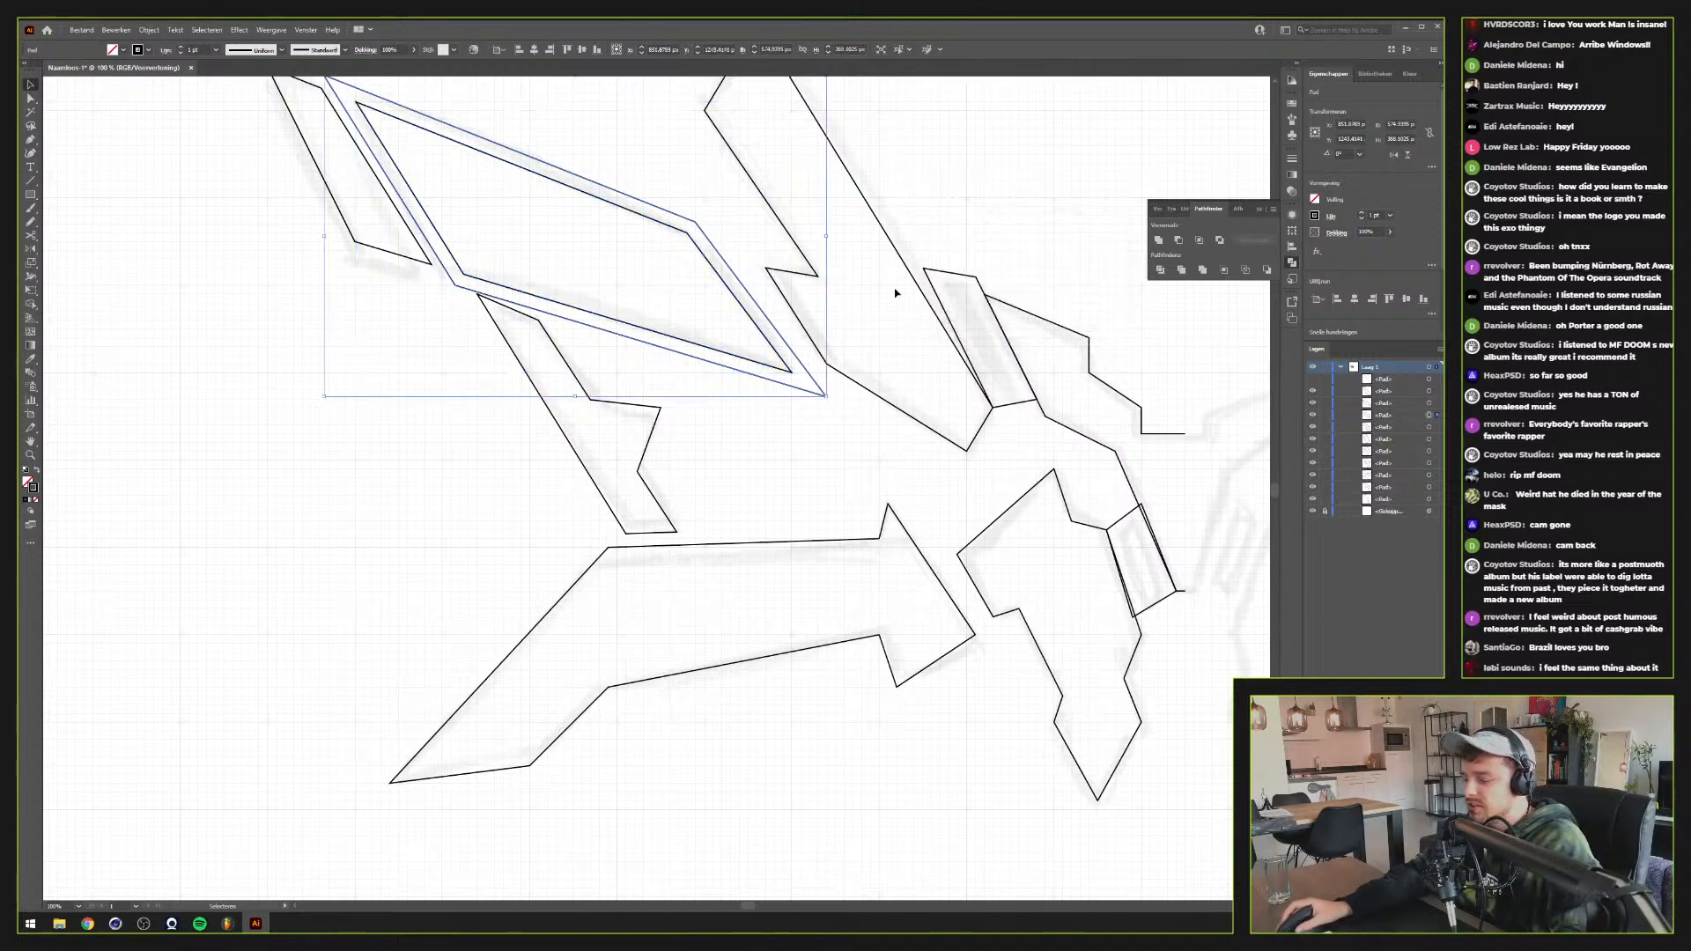
Inspect where the offset outline meets the slanted strip's upper end and switch to Direct Selection for its anchor points
{"action": "scroll", "coordinate": [796, 314], "scroll_direction": "up", "scroll_amount": 2}
{"action": "scroll", "coordinate": [800, 307], "scroll_direction": "down", "scroll_amount": 1}
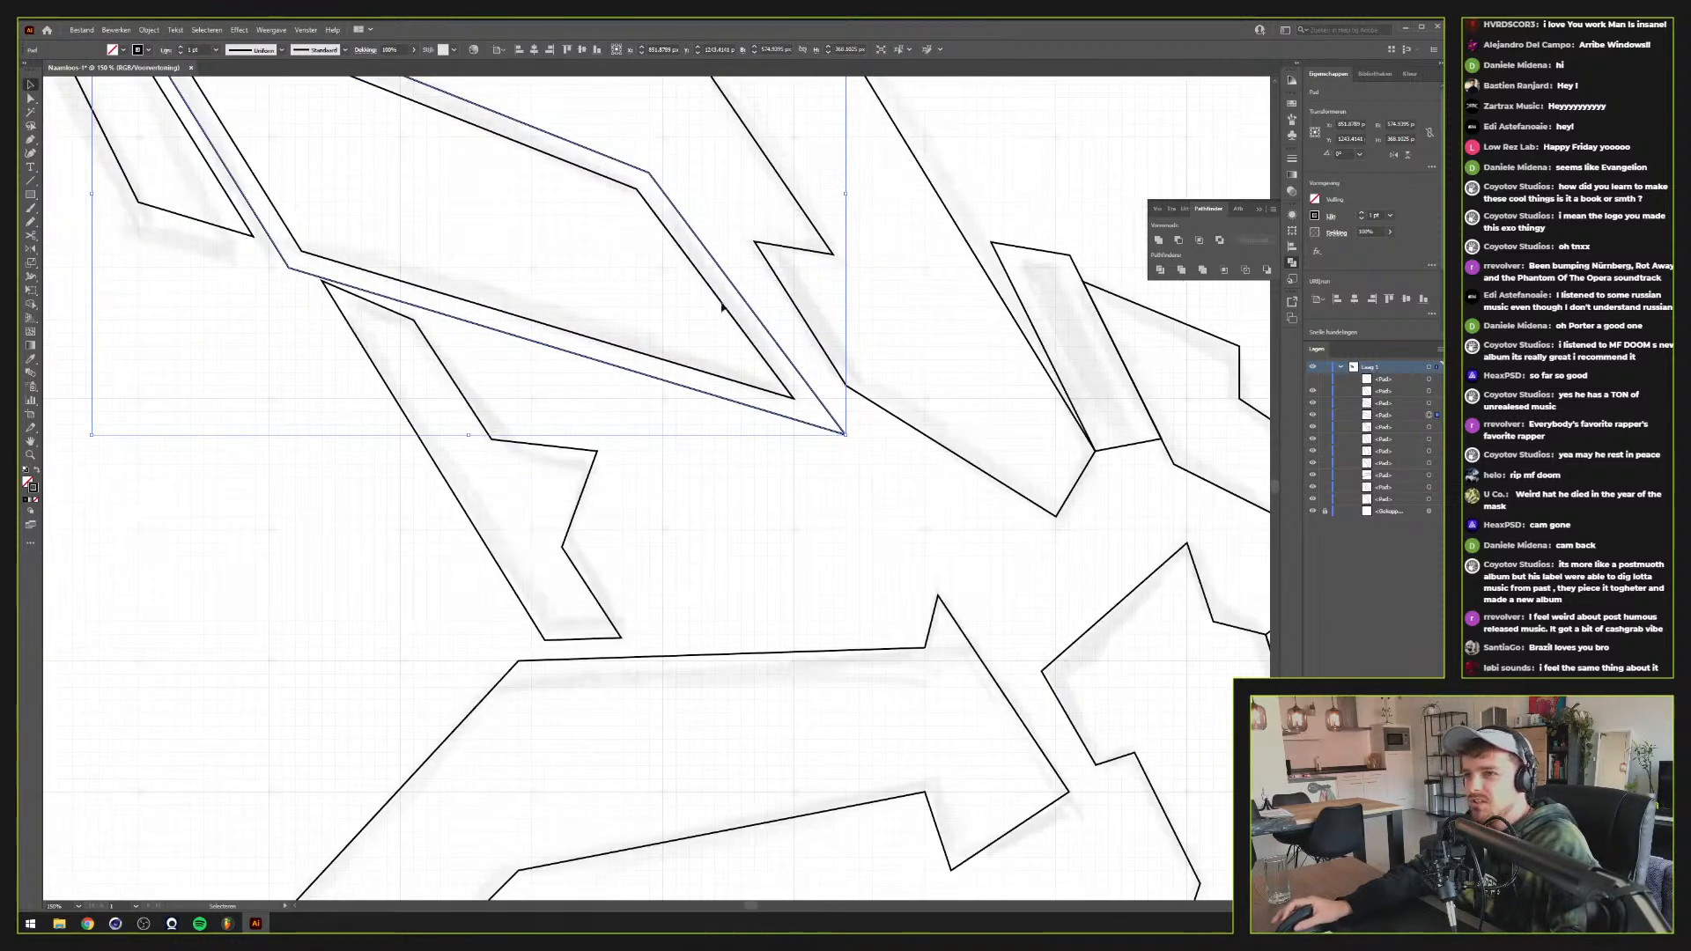
{"action": "left_click_drag", "start_coordinate": [649, 309], "coordinate": [1026, 519]}
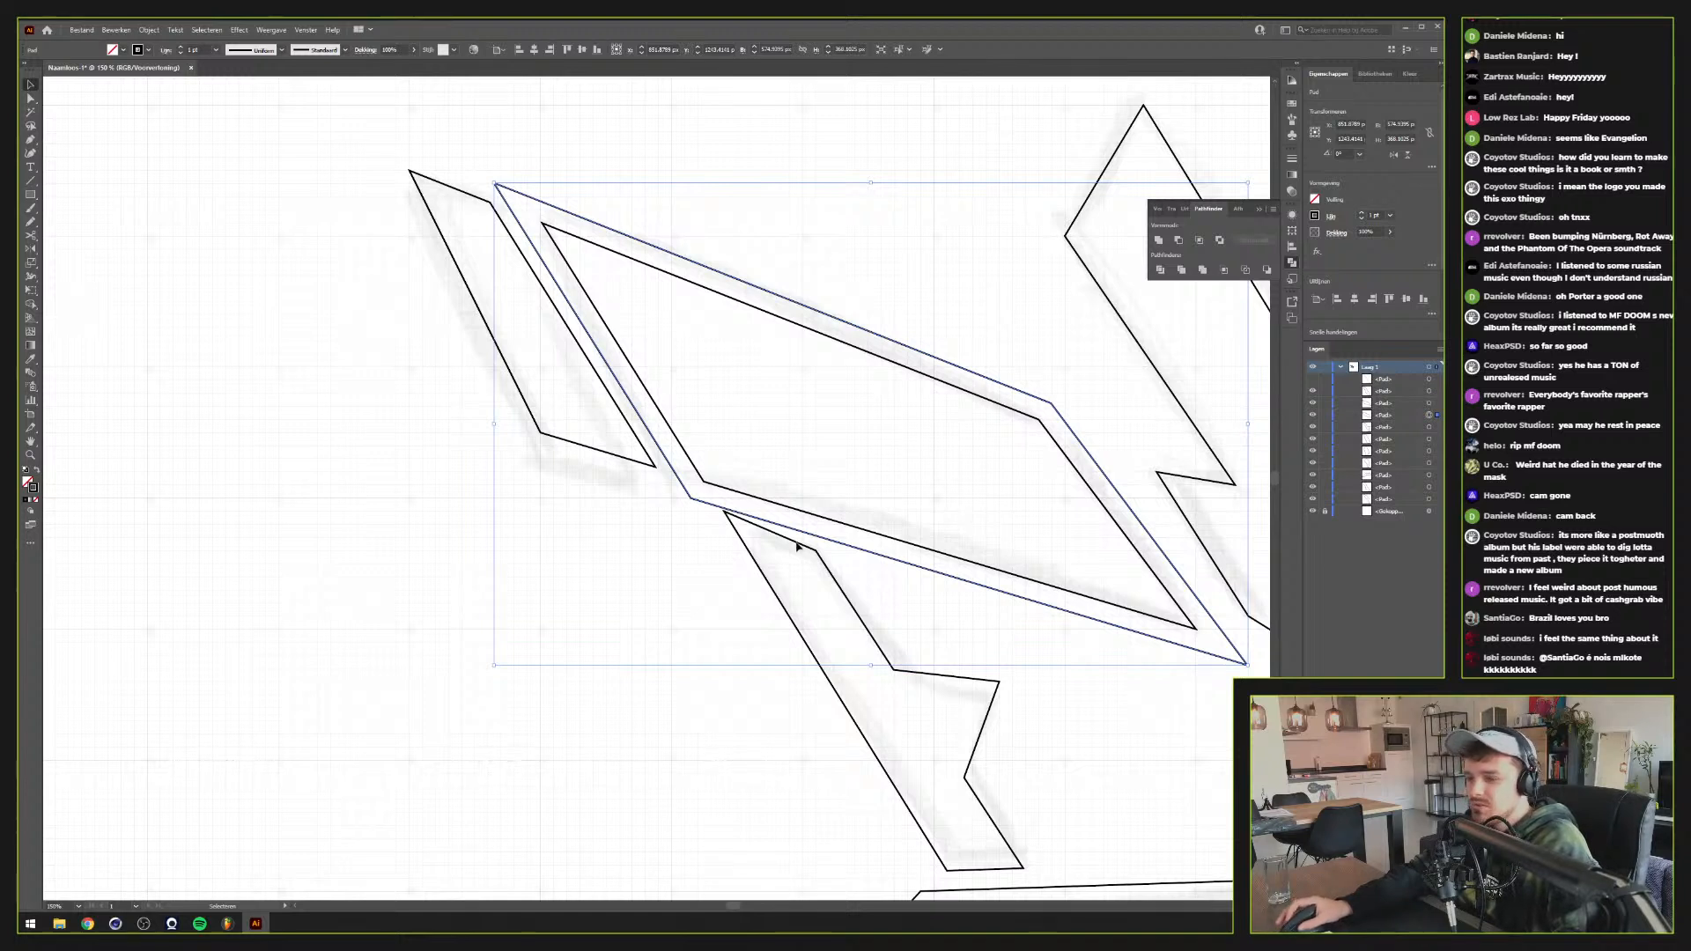
{"action": "key", "text": "a"}
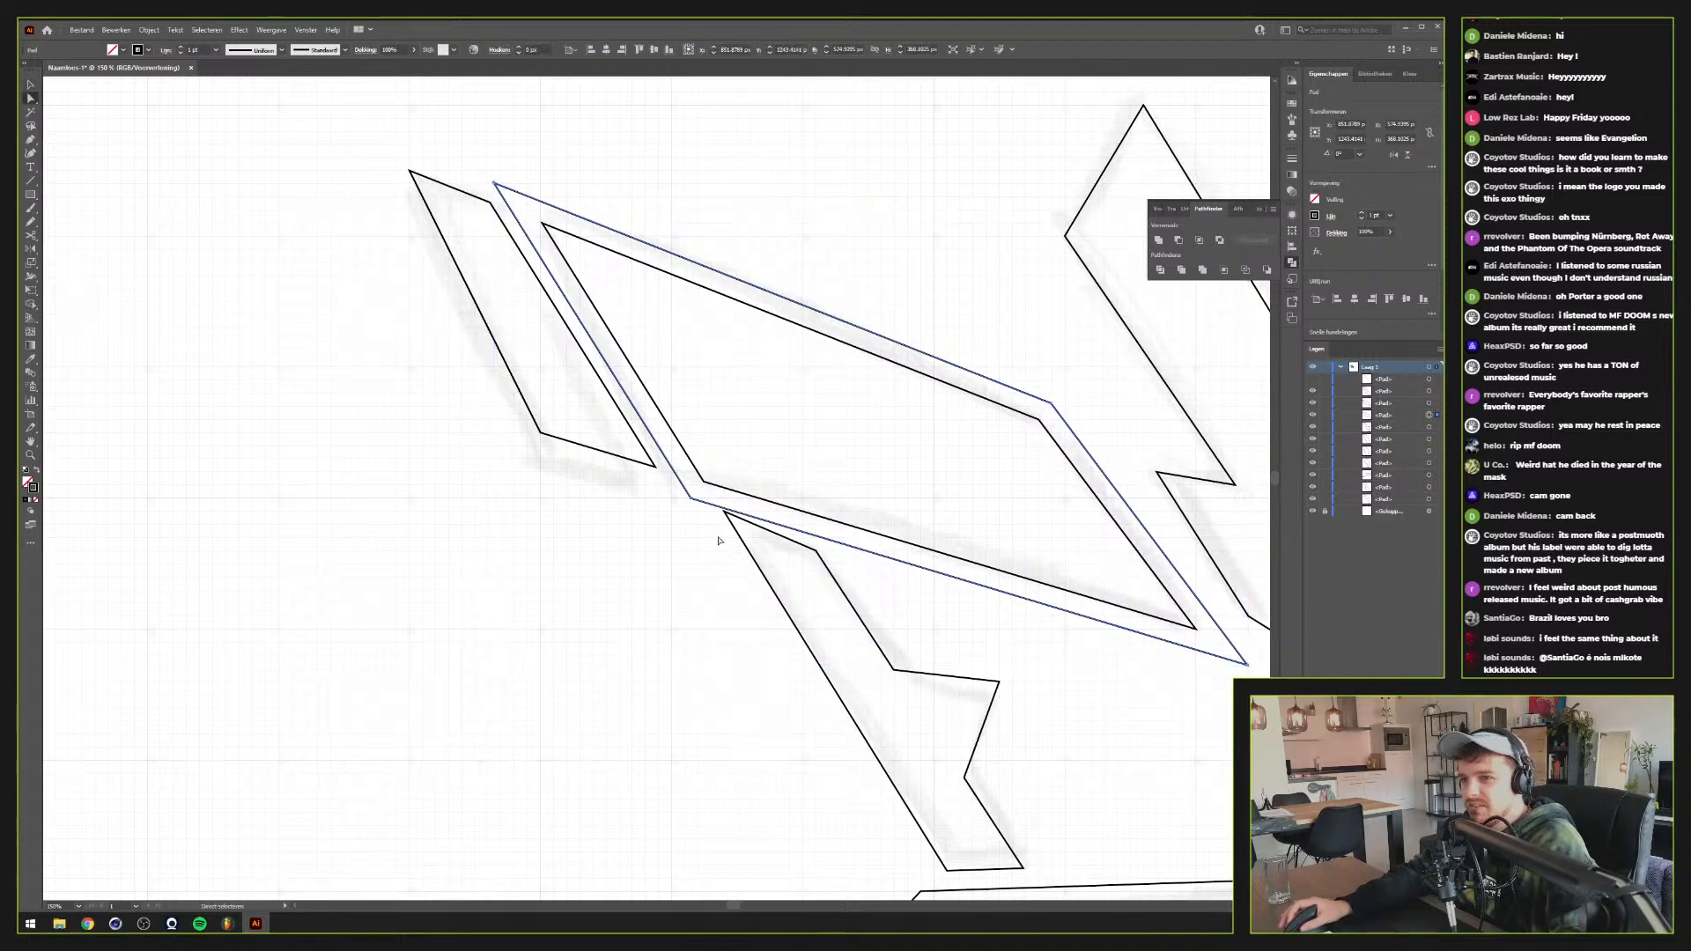
Show the hidden magenta guide strip and move the lower jagged feather's two upper anchor points up past the large feather's outer outline
{"action": "left_click", "coordinate": [719, 537]}
{"action": "left_click", "coordinate": [730, 525]}
{"action": "scroll", "coordinate": [728, 524], "scroll_direction": "up", "scroll_amount": 1}
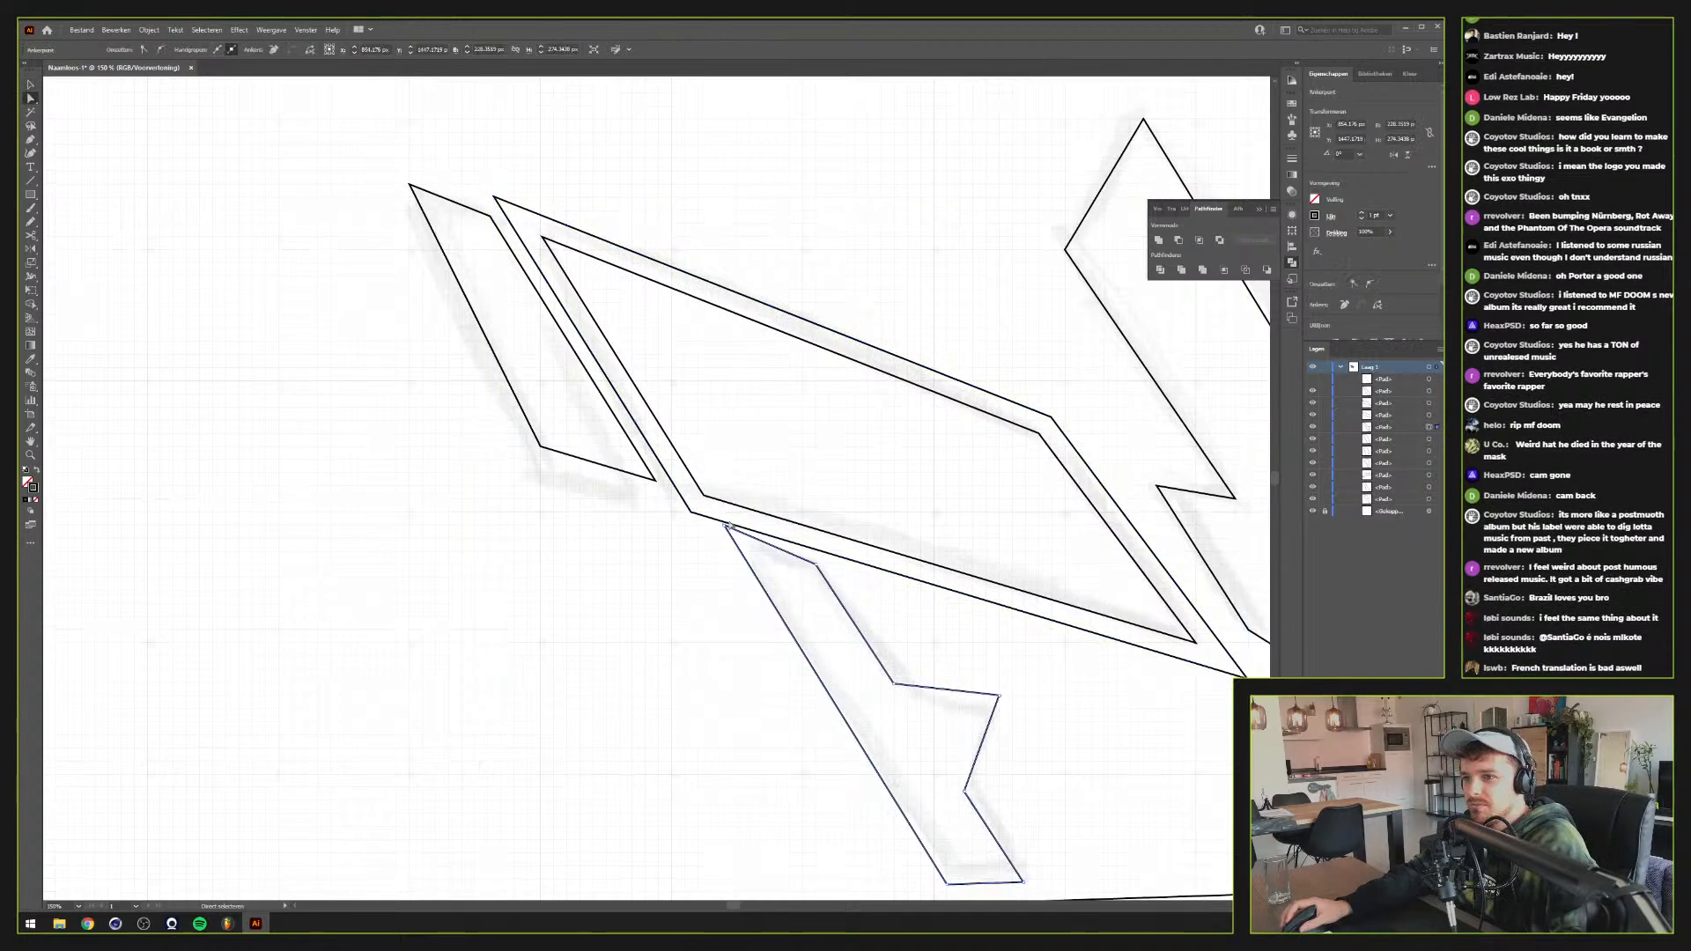
{"action": "scroll", "coordinate": [730, 525], "scroll_direction": "down", "scroll_amount": 4}
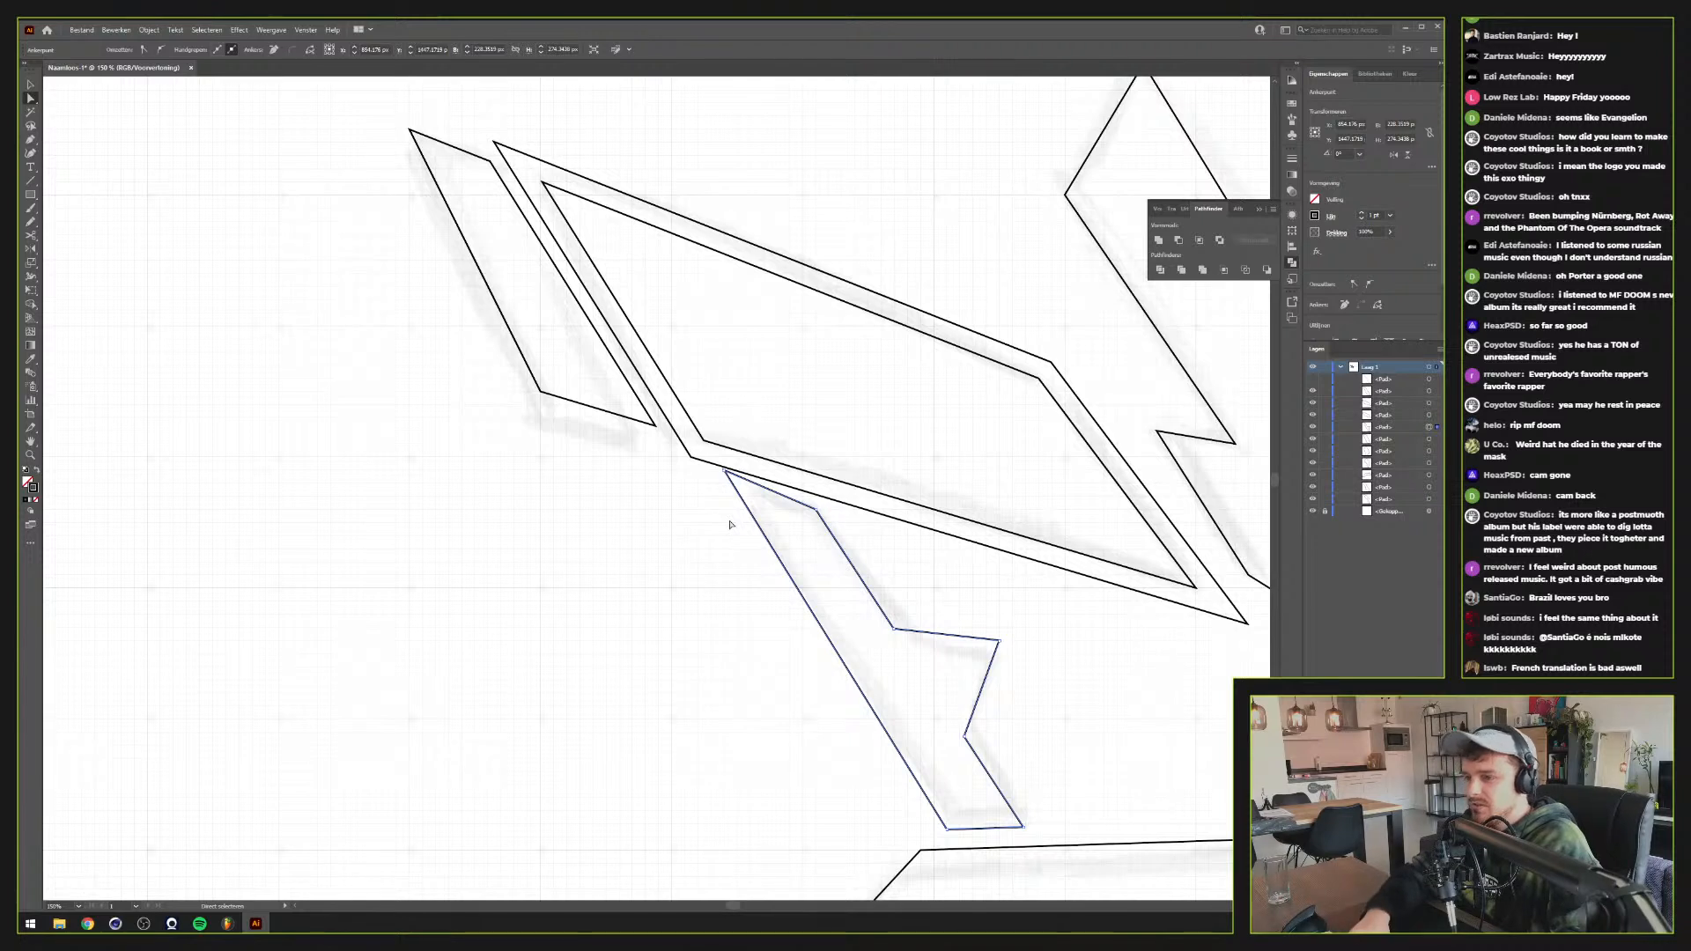
{"action": "left_click", "coordinate": [1312, 381]}
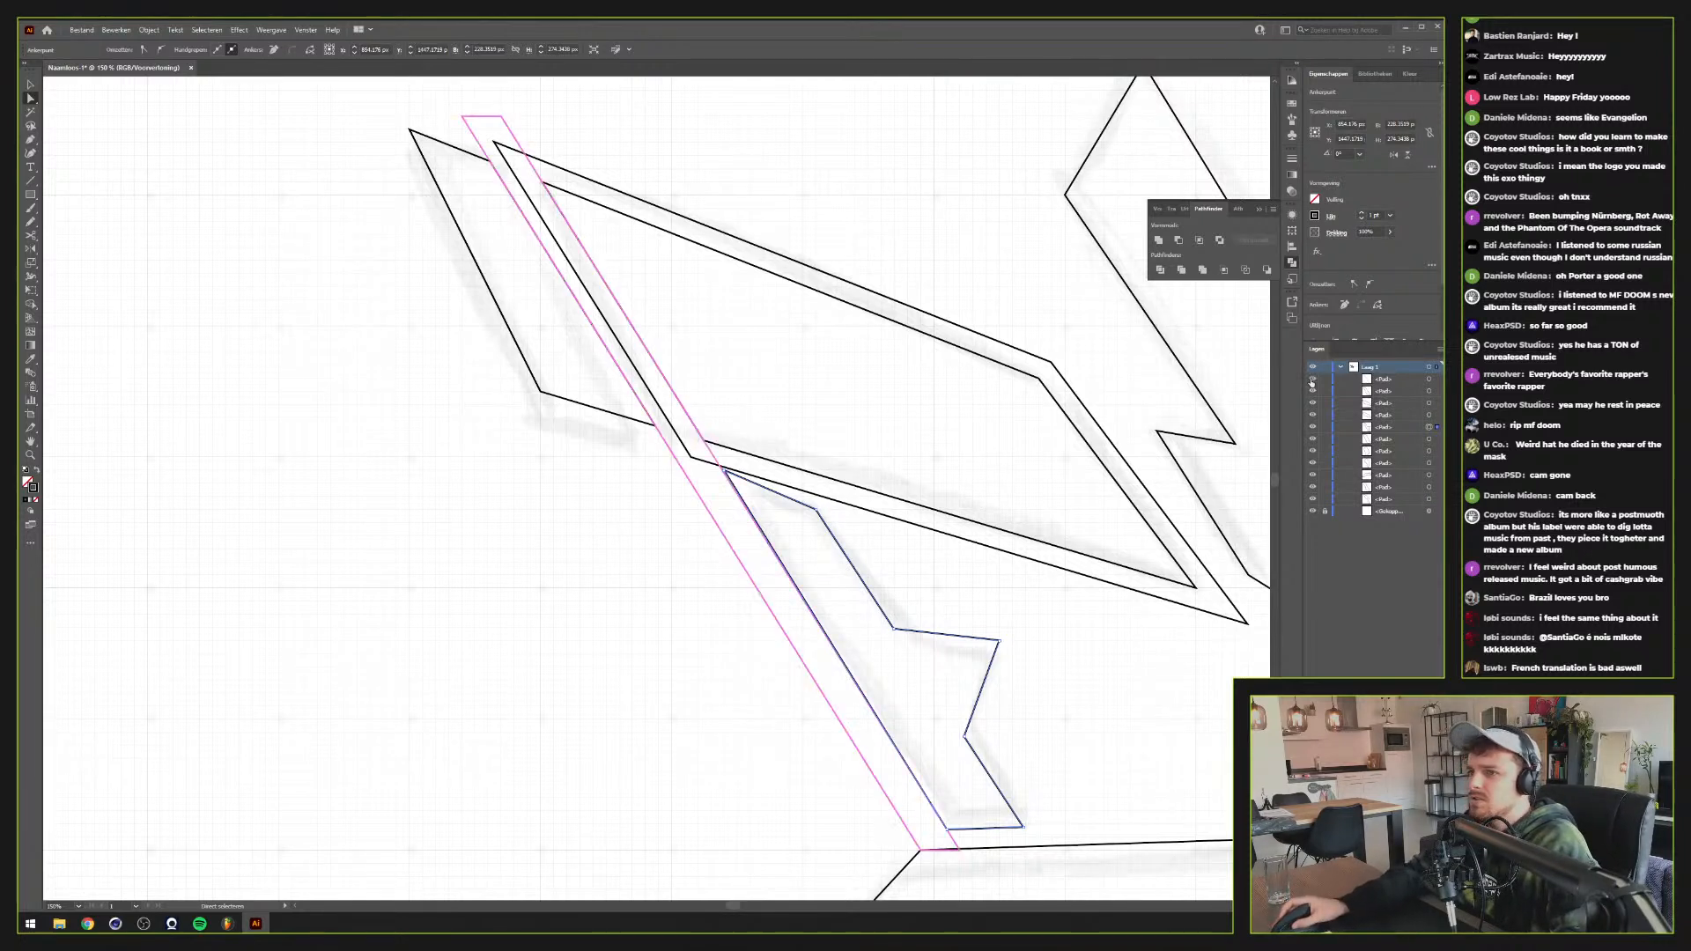
{"action": "left_click", "coordinate": [814, 510]}
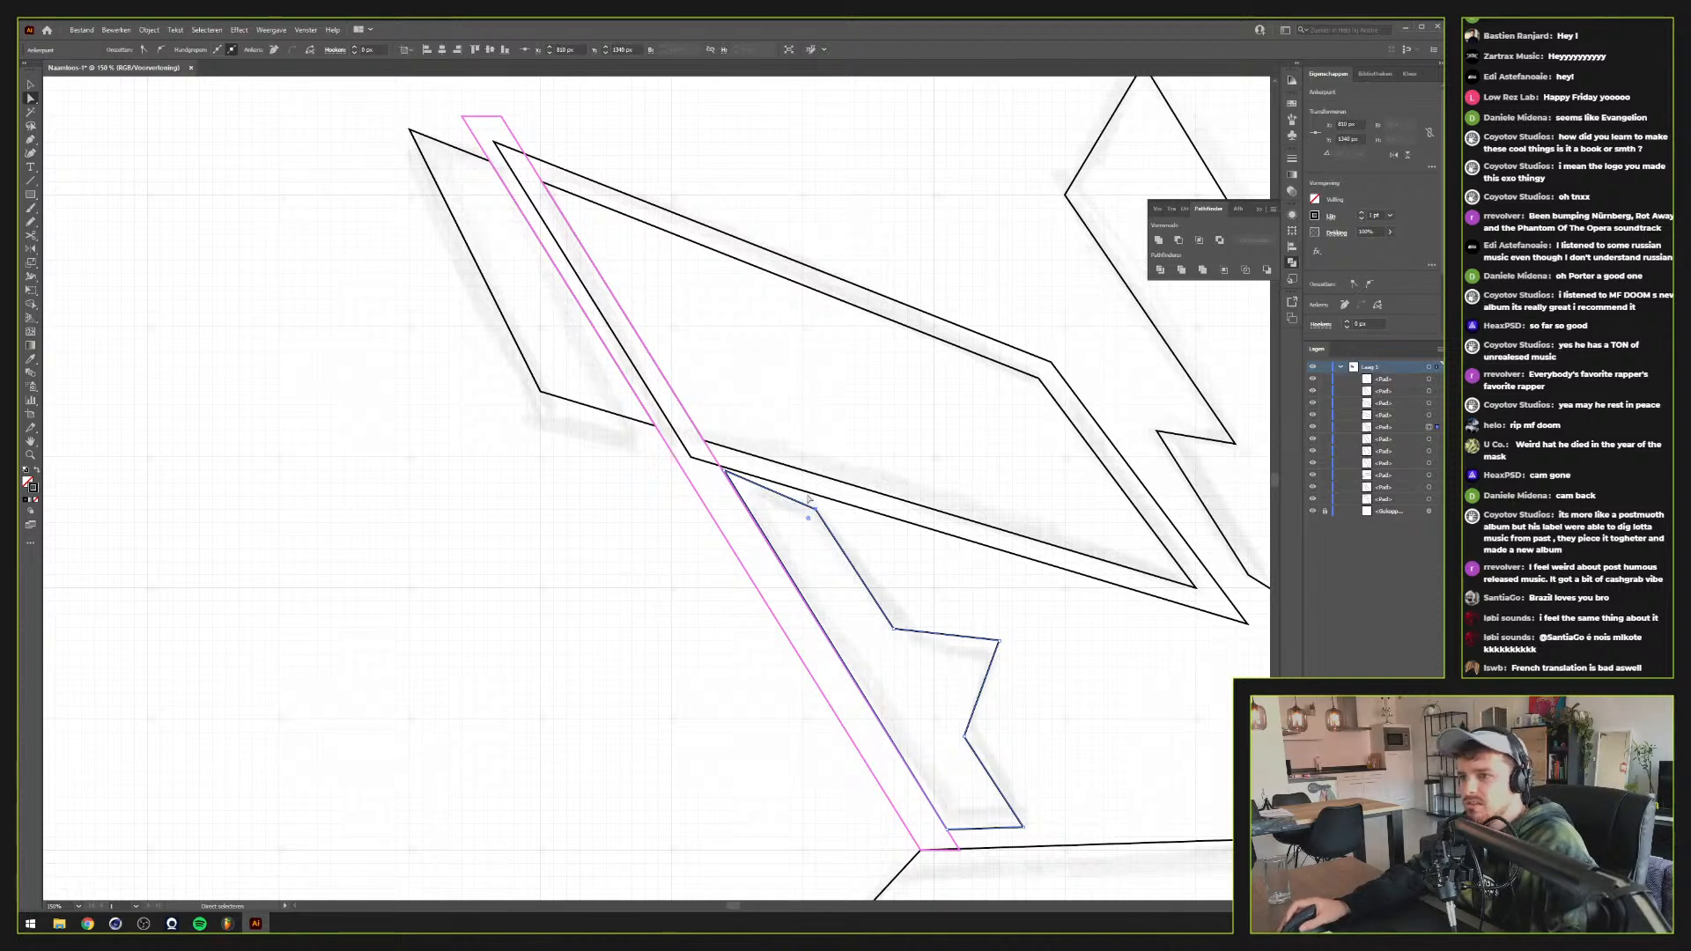
{"action": "left_click_drag", "start_coordinate": [817, 511], "coordinate": [763, 432]}
{"action": "left_click_drag", "start_coordinate": [726, 474], "coordinate": [661, 391]}
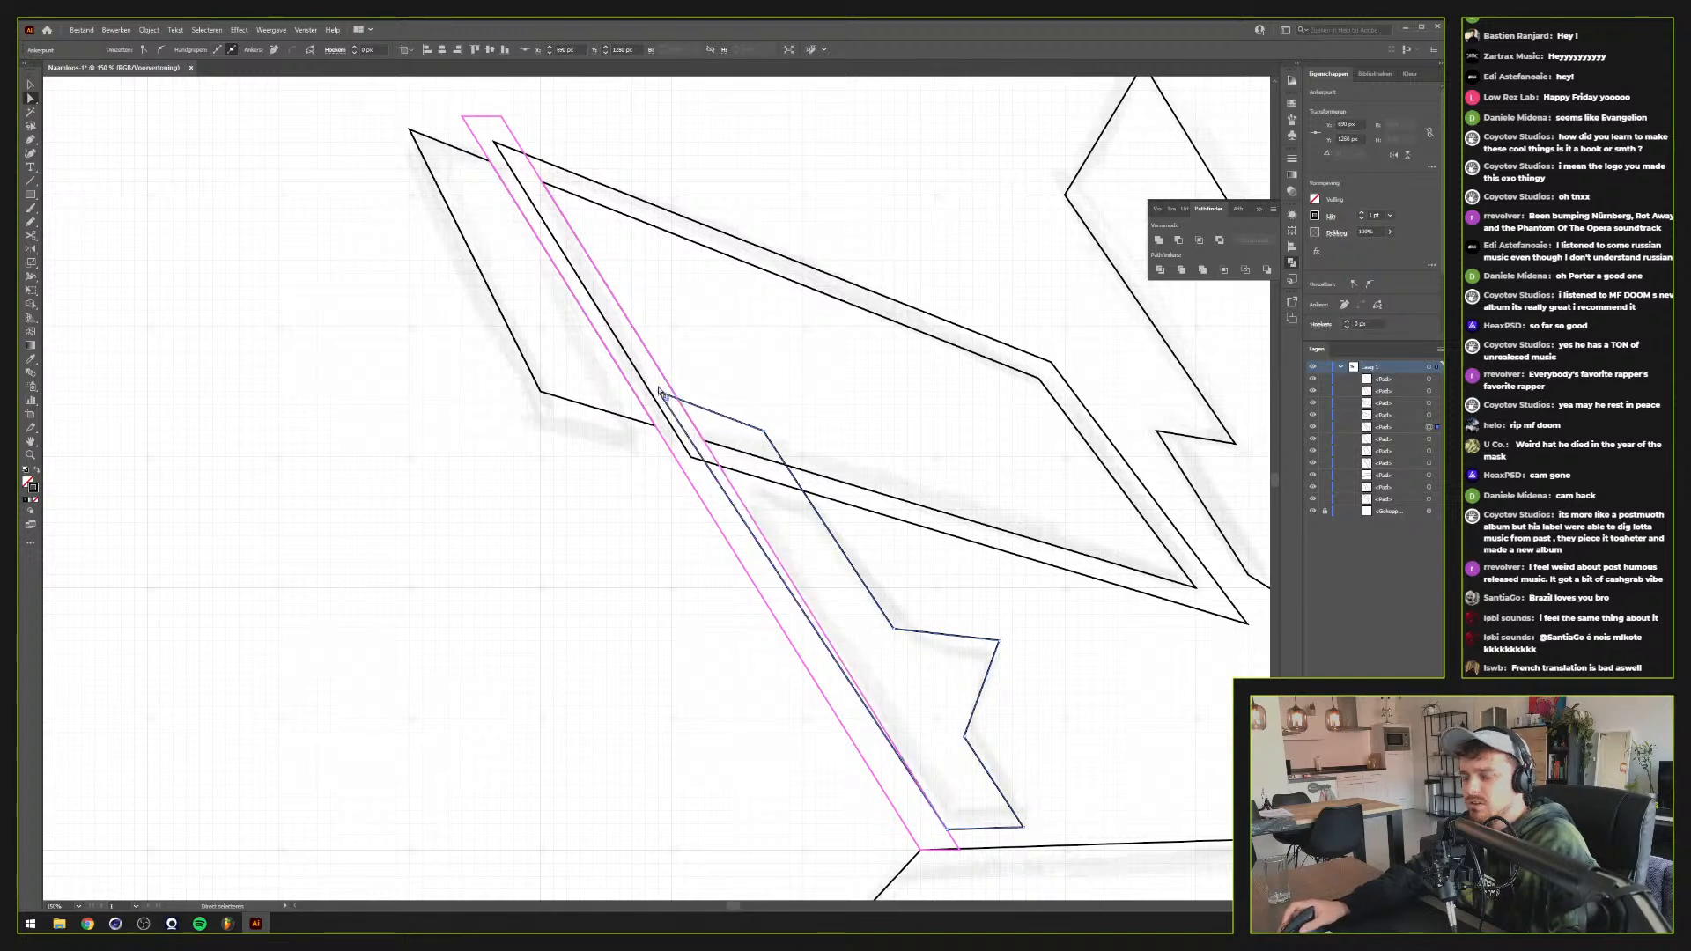
{"action": "key", "text": "v"}
{"action": "left_click", "coordinate": [637, 408]}
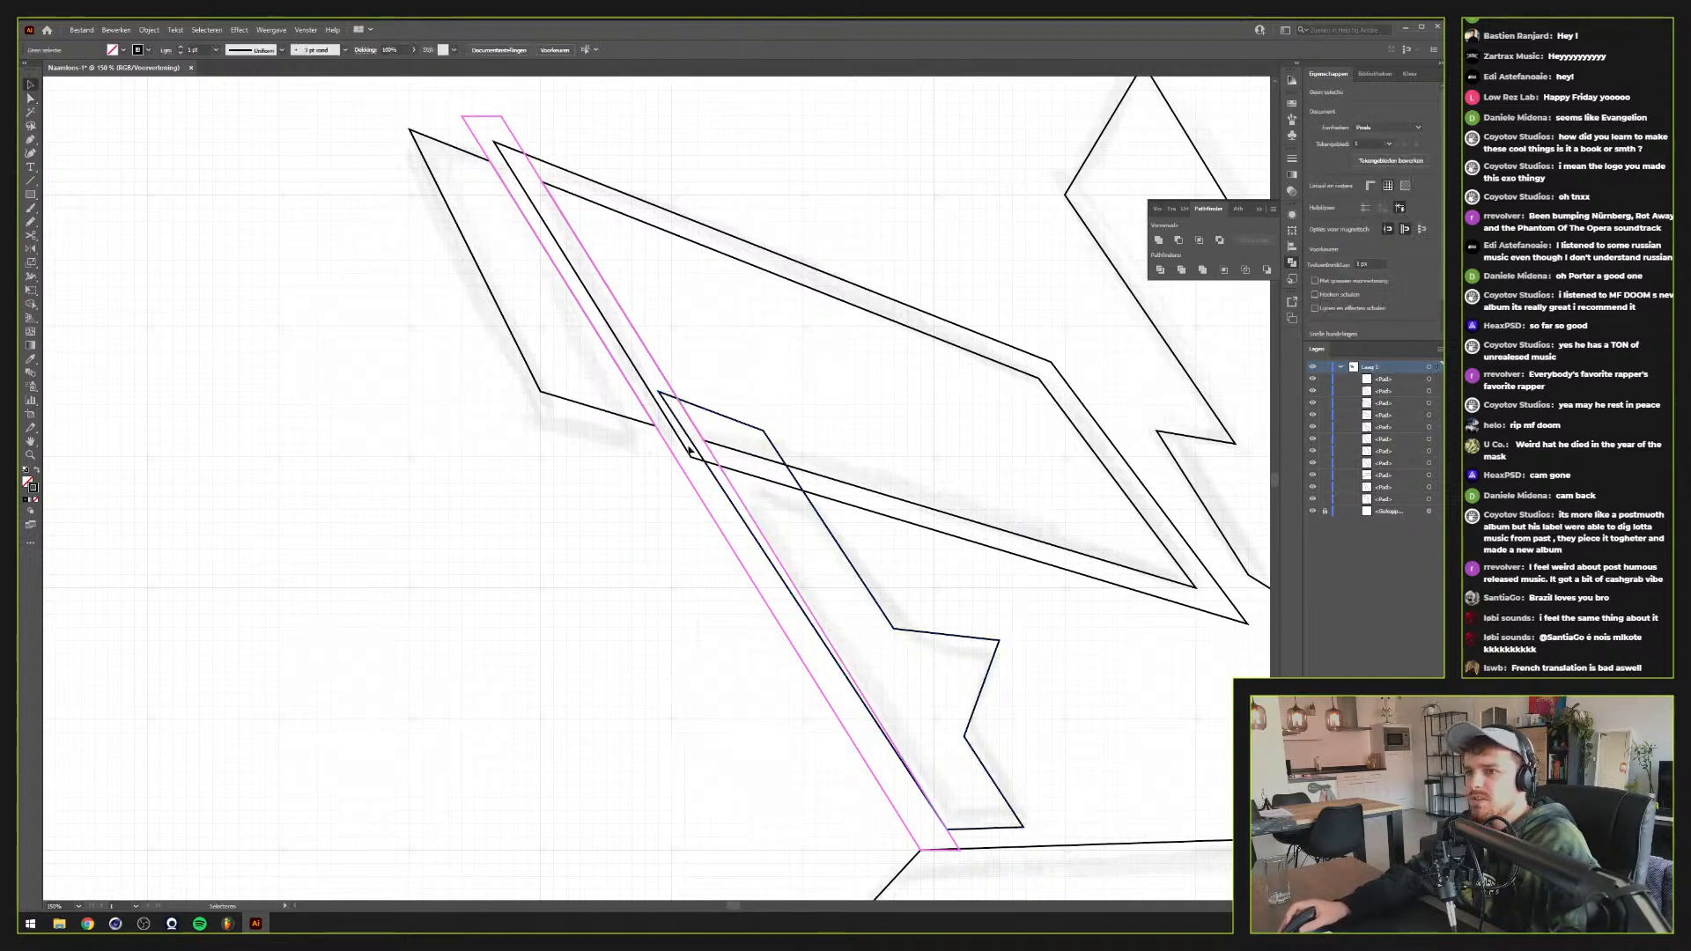
Subtract a copy of the magenta guide strip from the lower jagged feather with Minus Front and hide the original guide
{"action": "left_click", "coordinate": [1312, 382]}
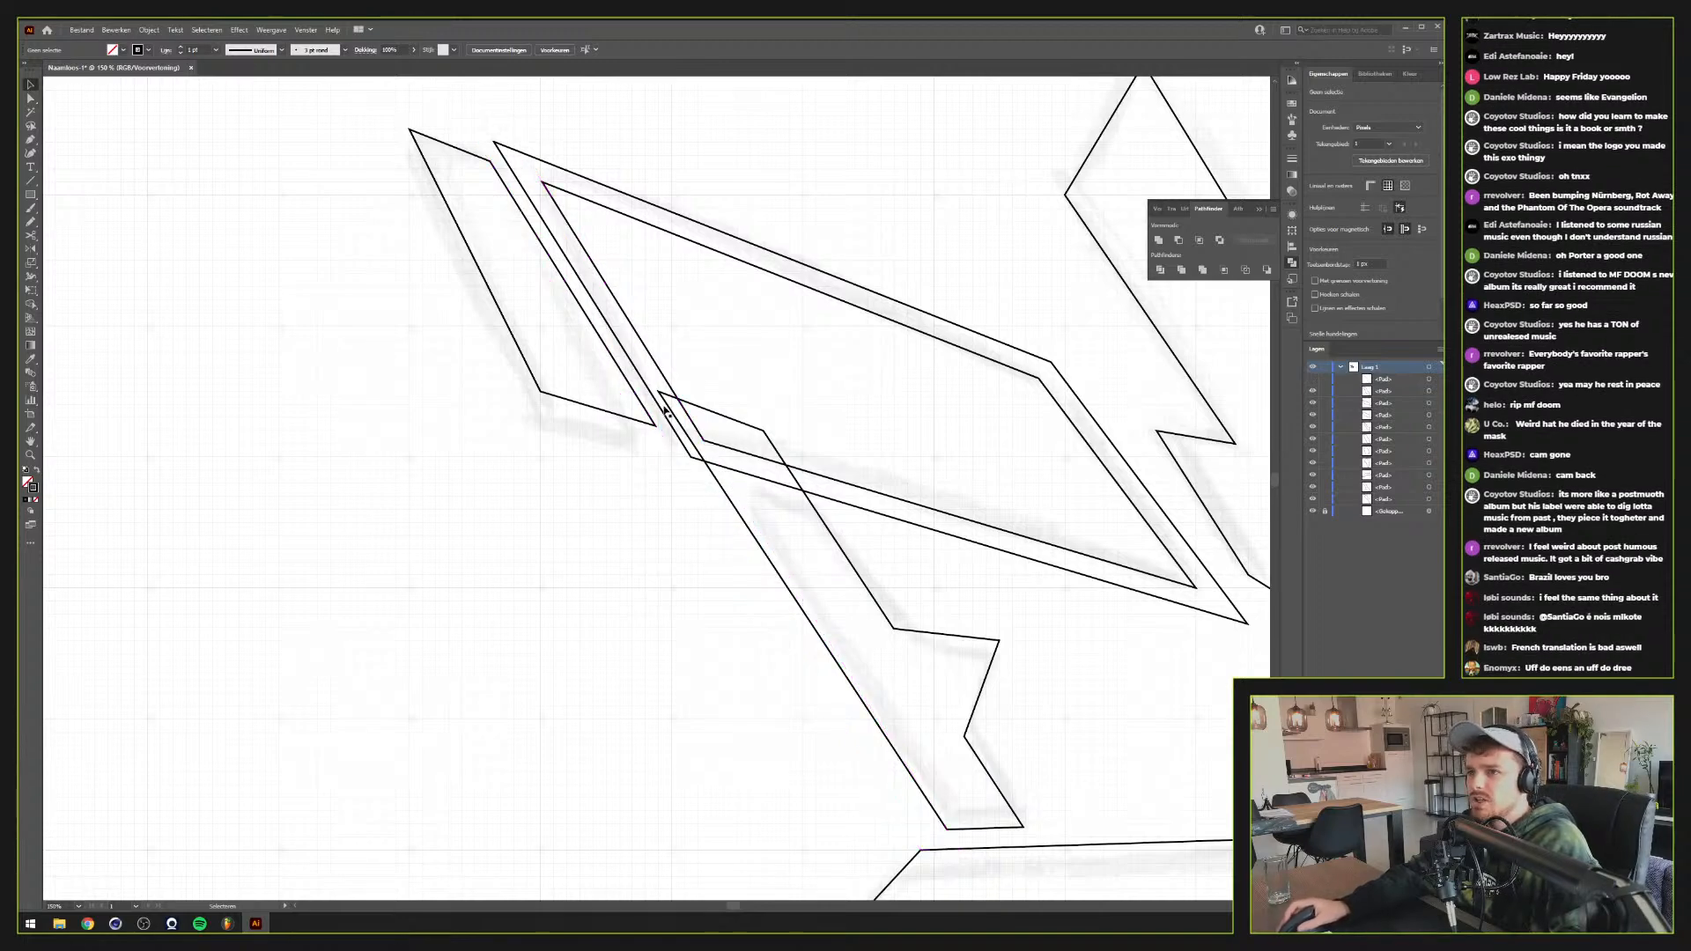
{"action": "left_click", "coordinate": [1312, 379]}
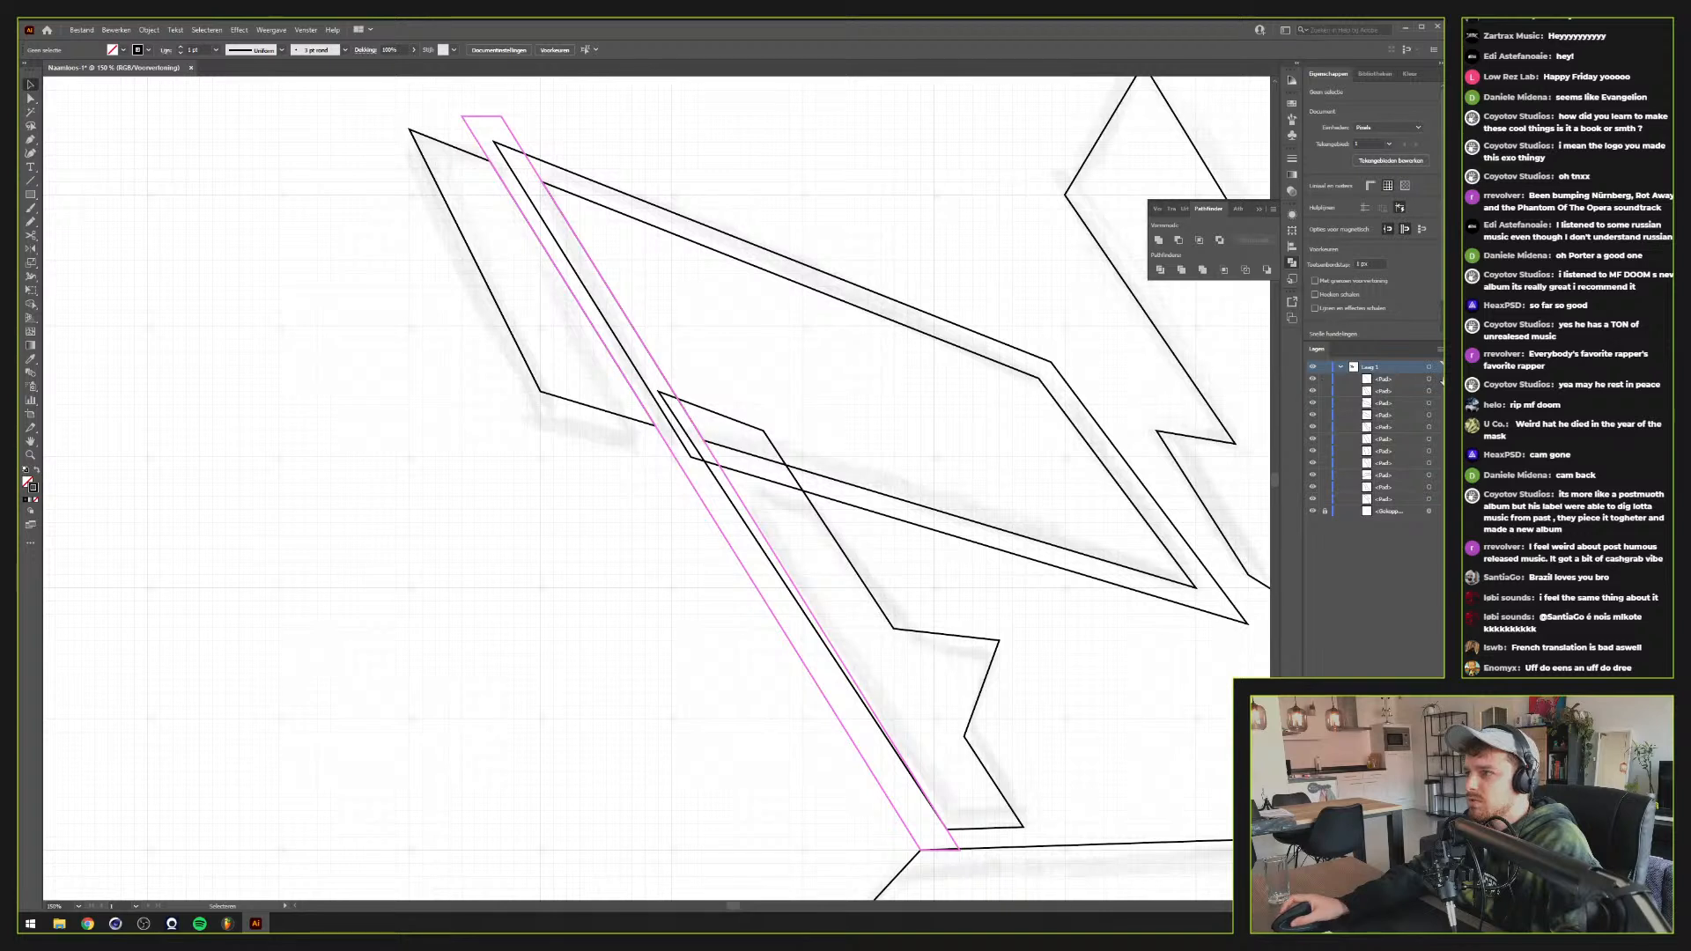
{"action": "left_click", "coordinate": [1436, 379]}
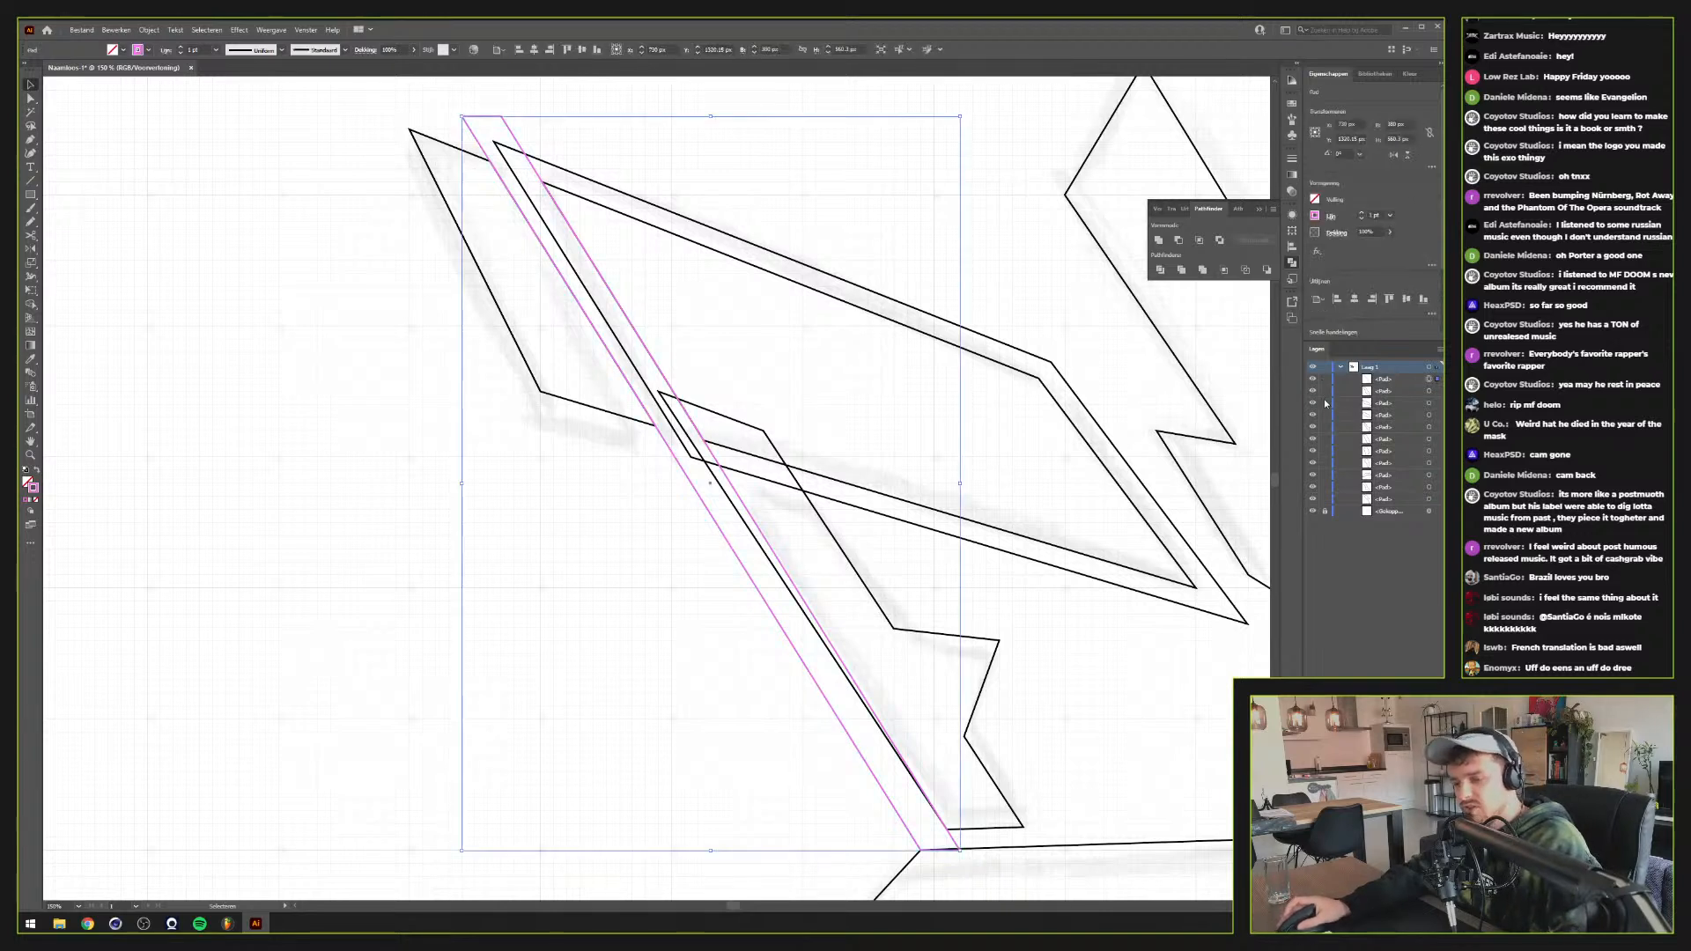
{"action": "key", "text": "a"}
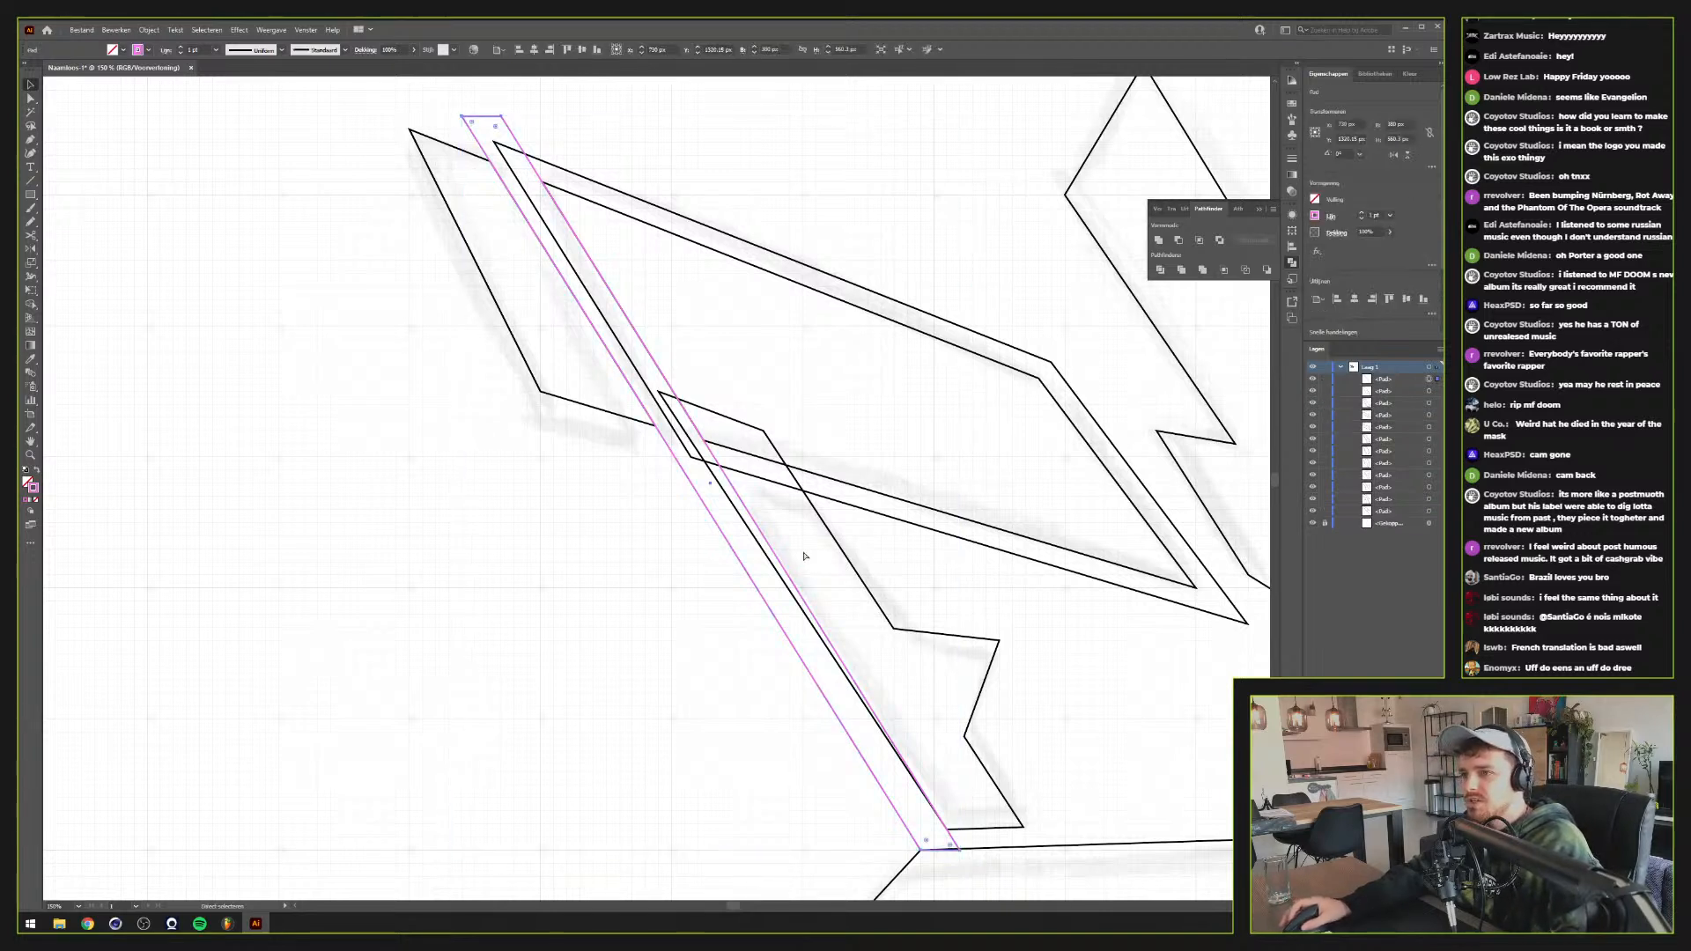
{"action": "left_click", "coordinate": [838, 546], "text": "ctrl"}
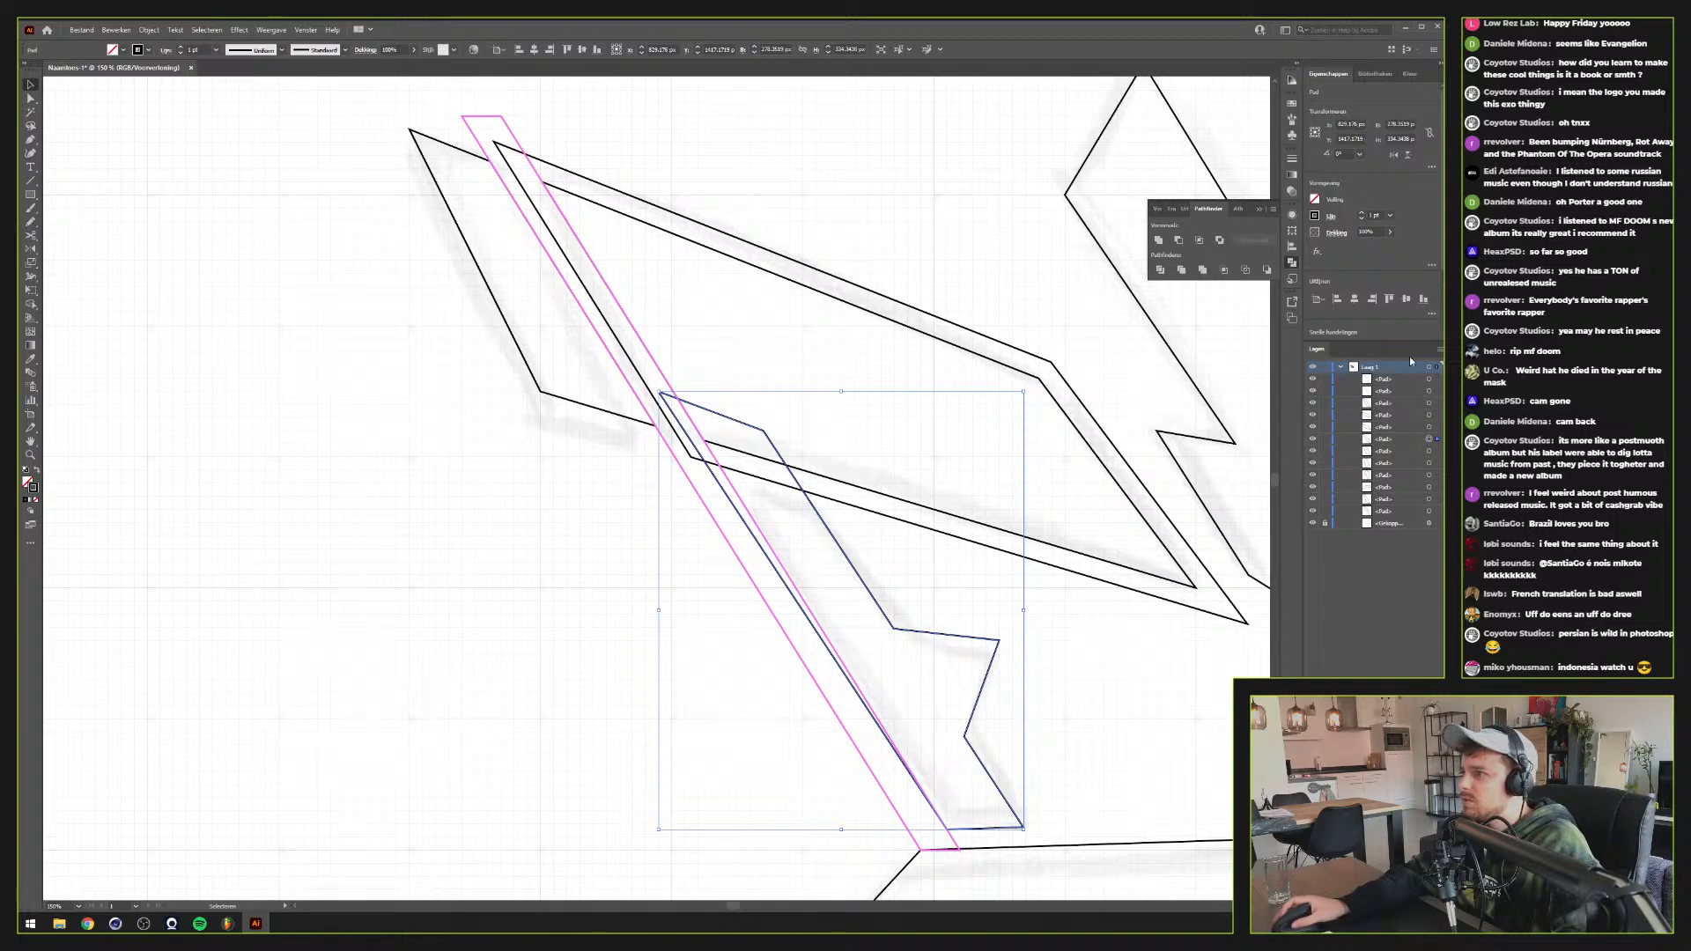
{"action": "left_click", "coordinate": [1431, 379]}
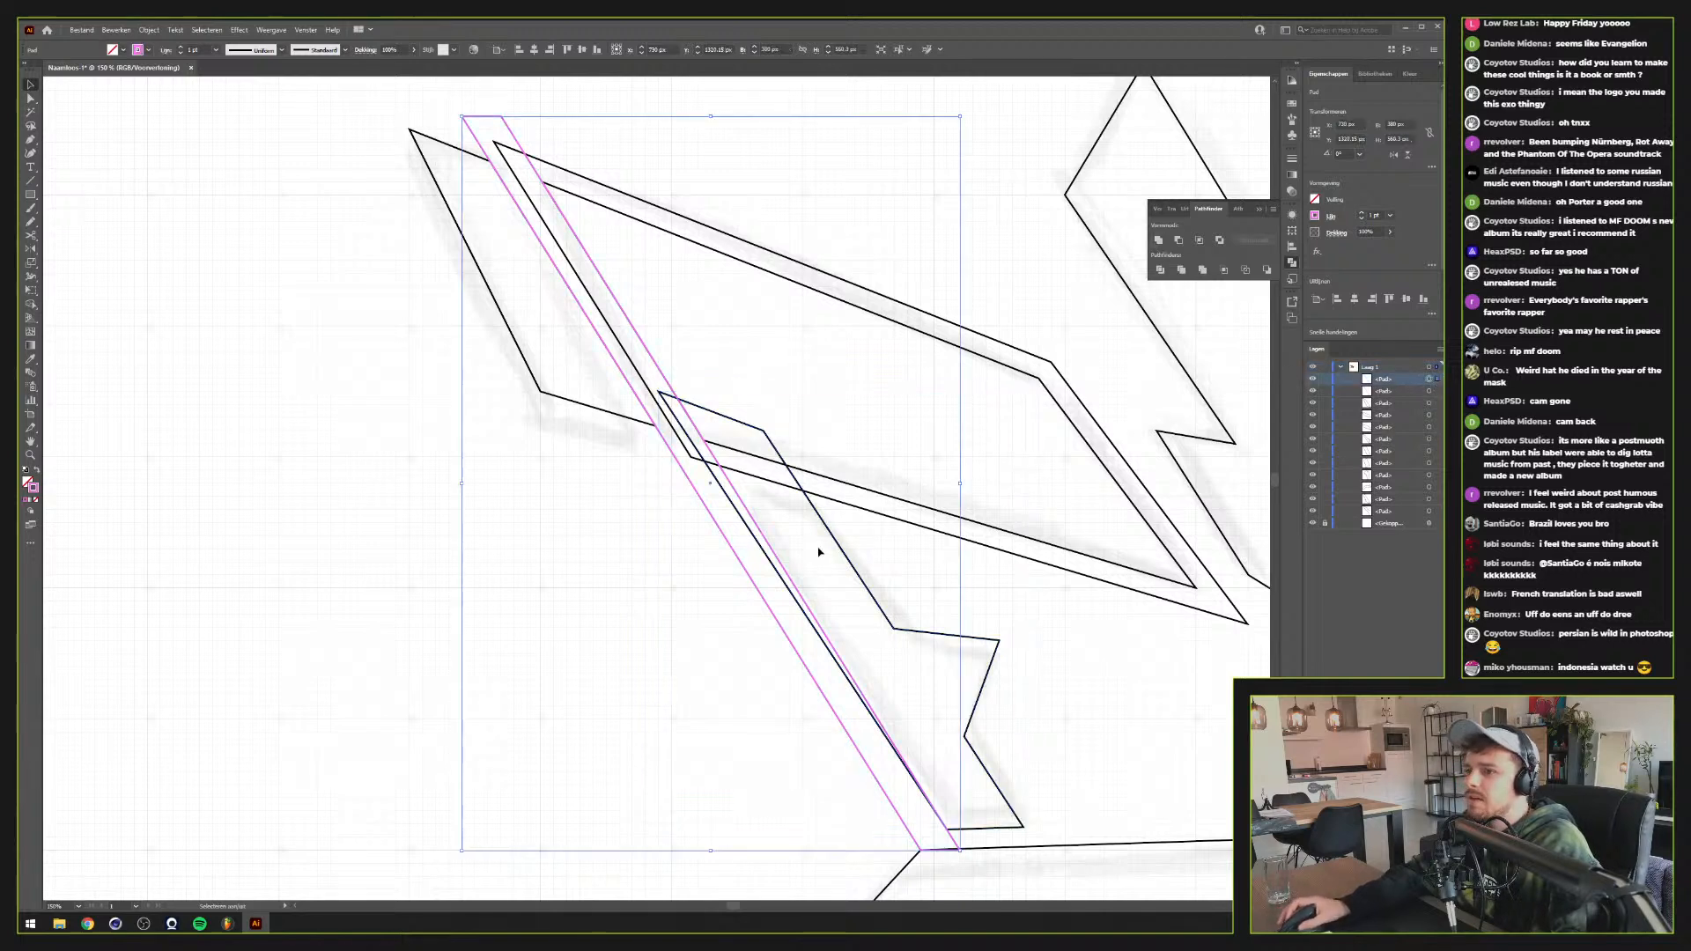
{"action": "left_click", "coordinate": [845, 553], "text": "shift"}
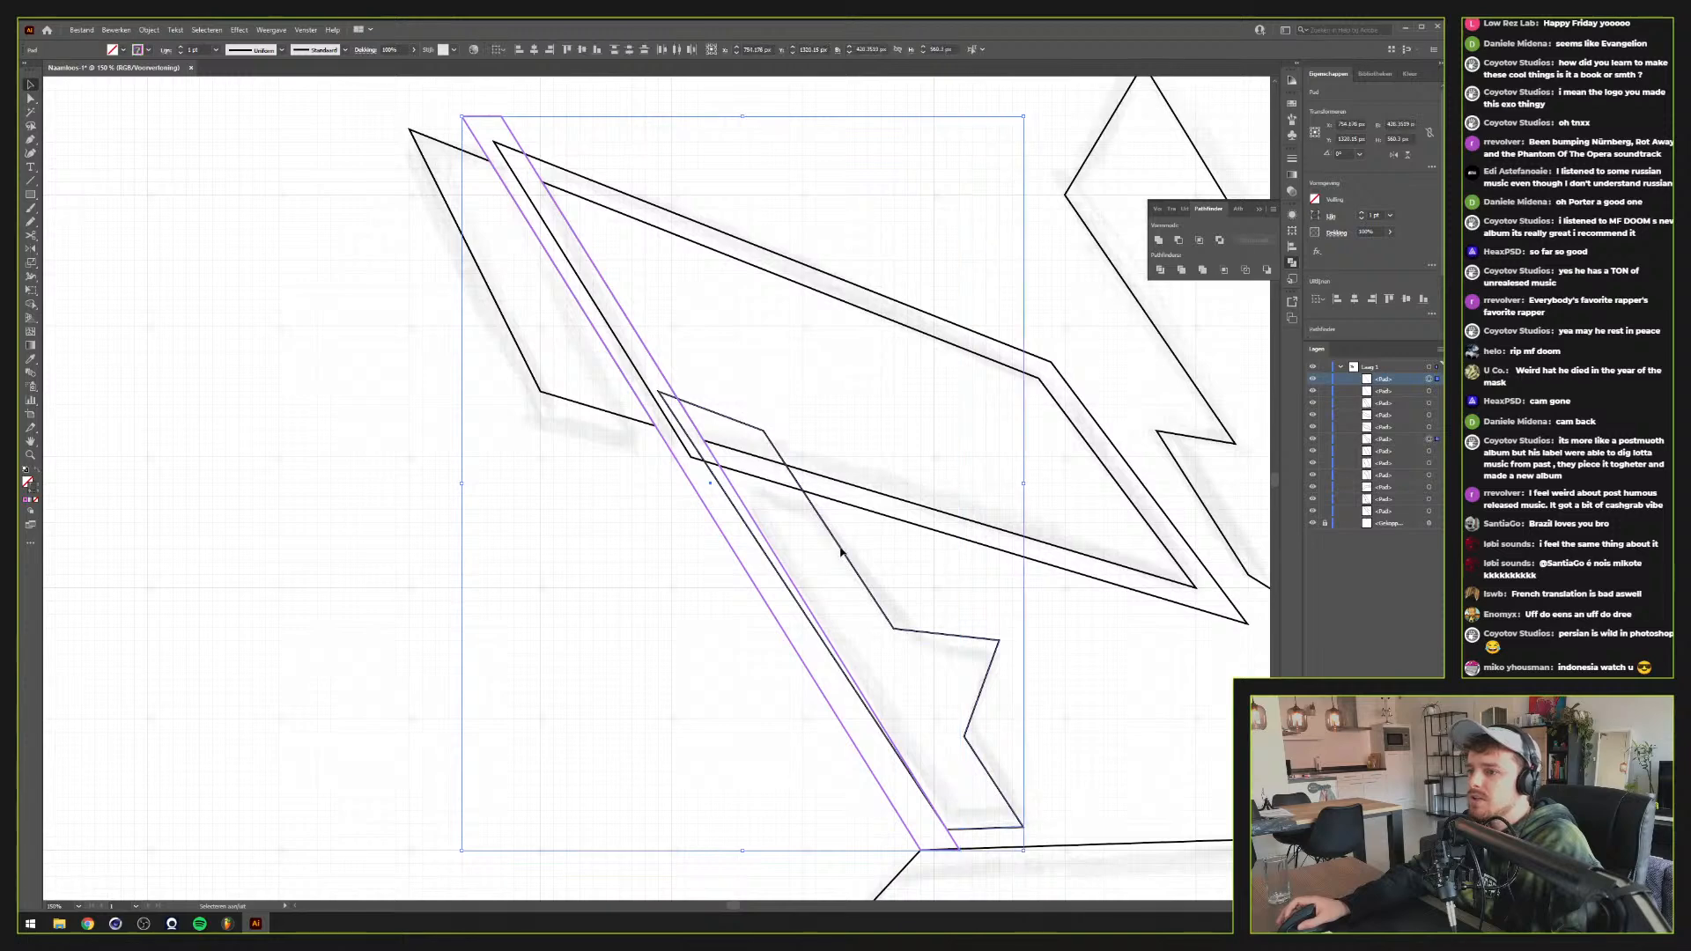
{"action": "left_click", "coordinate": [1180, 239]}
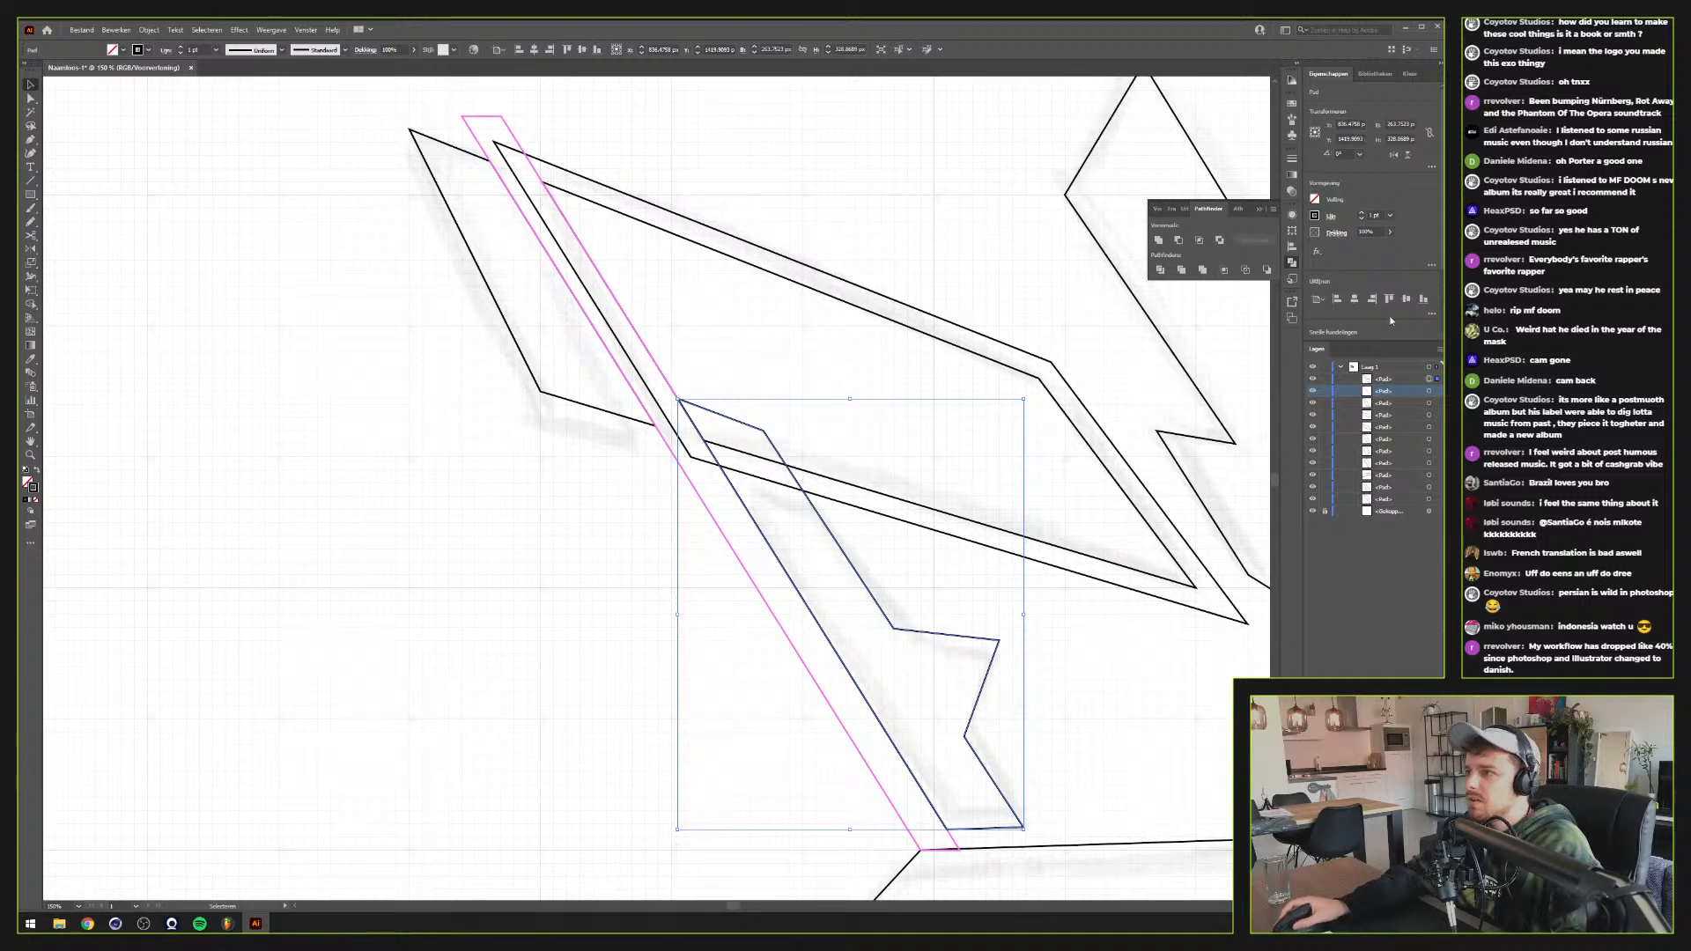
{"action": "left_click", "coordinate": [1312, 391]}
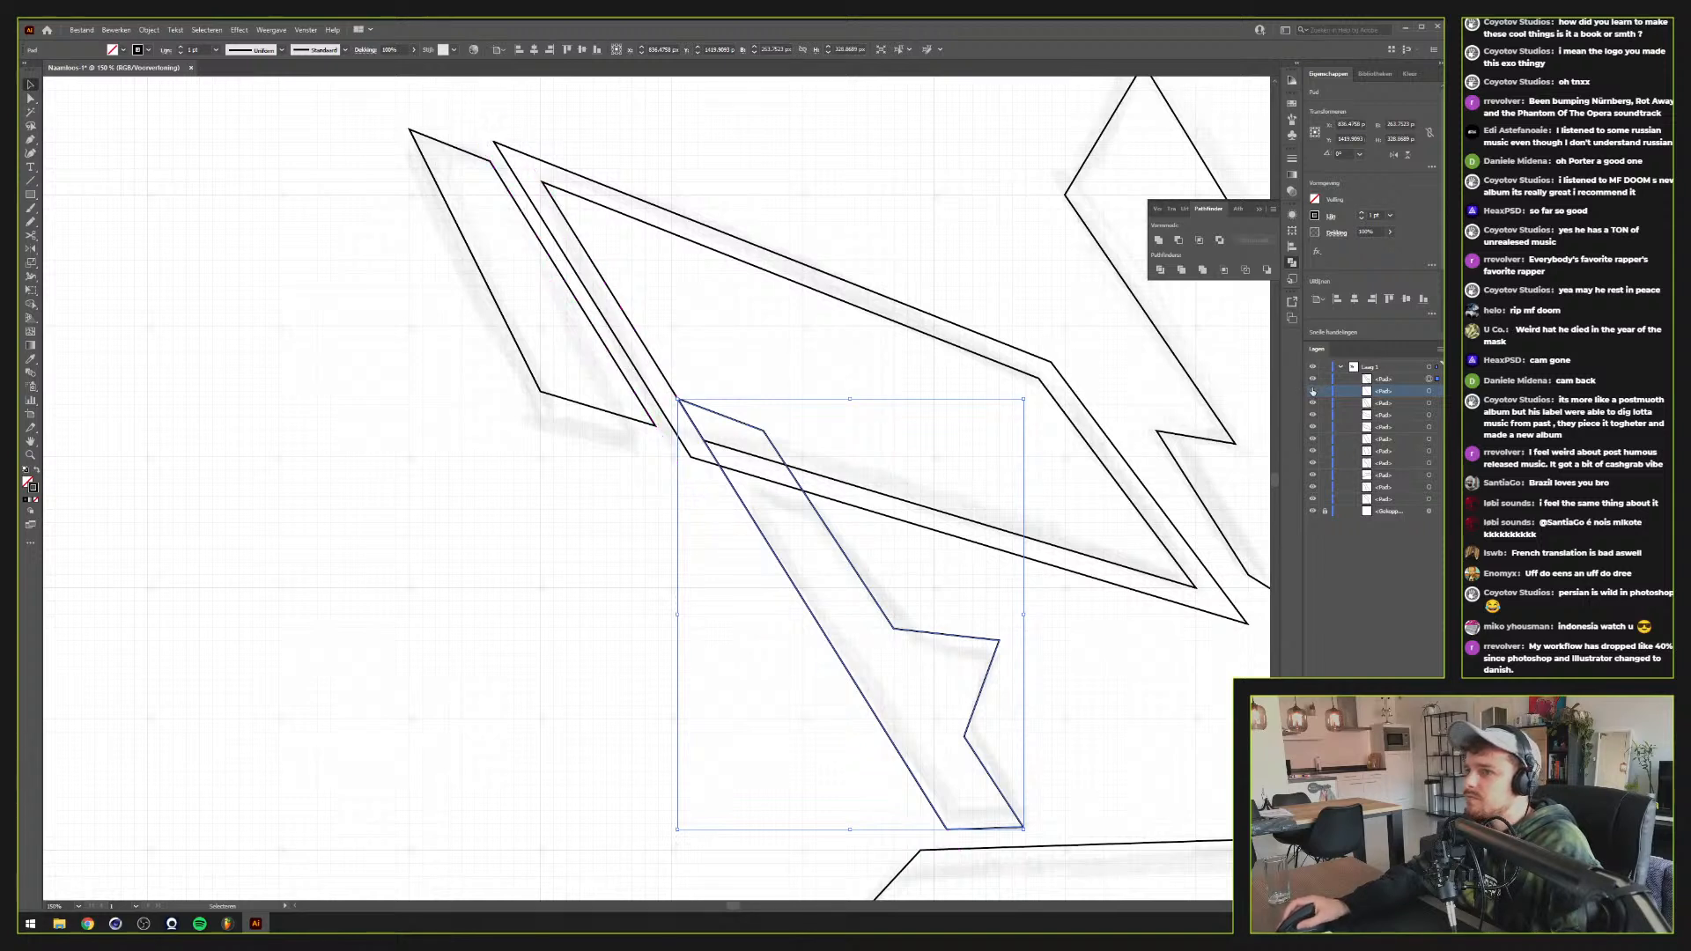
{"action": "left_click", "coordinate": [635, 534]}
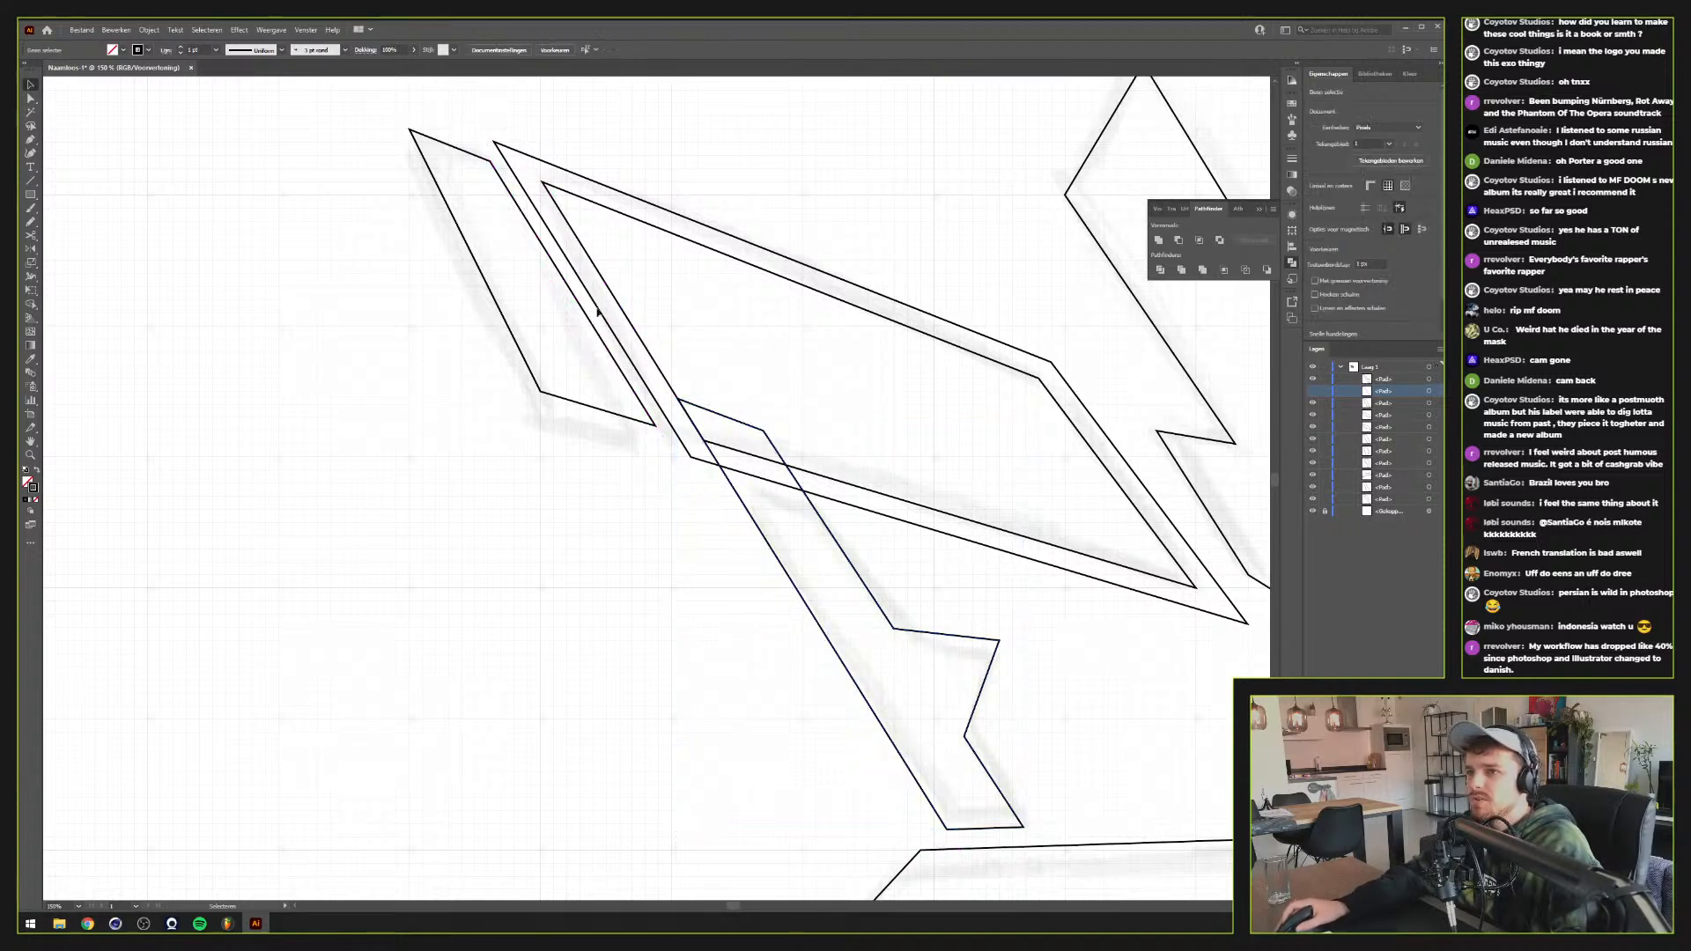
Cut the lower jagged feather along the large feather's outer offset outline with Minus Back, consuming the offset outline
{"action": "left_click", "coordinate": [695, 462]}
{"action": "left_click", "coordinate": [745, 517], "text": "shift"}
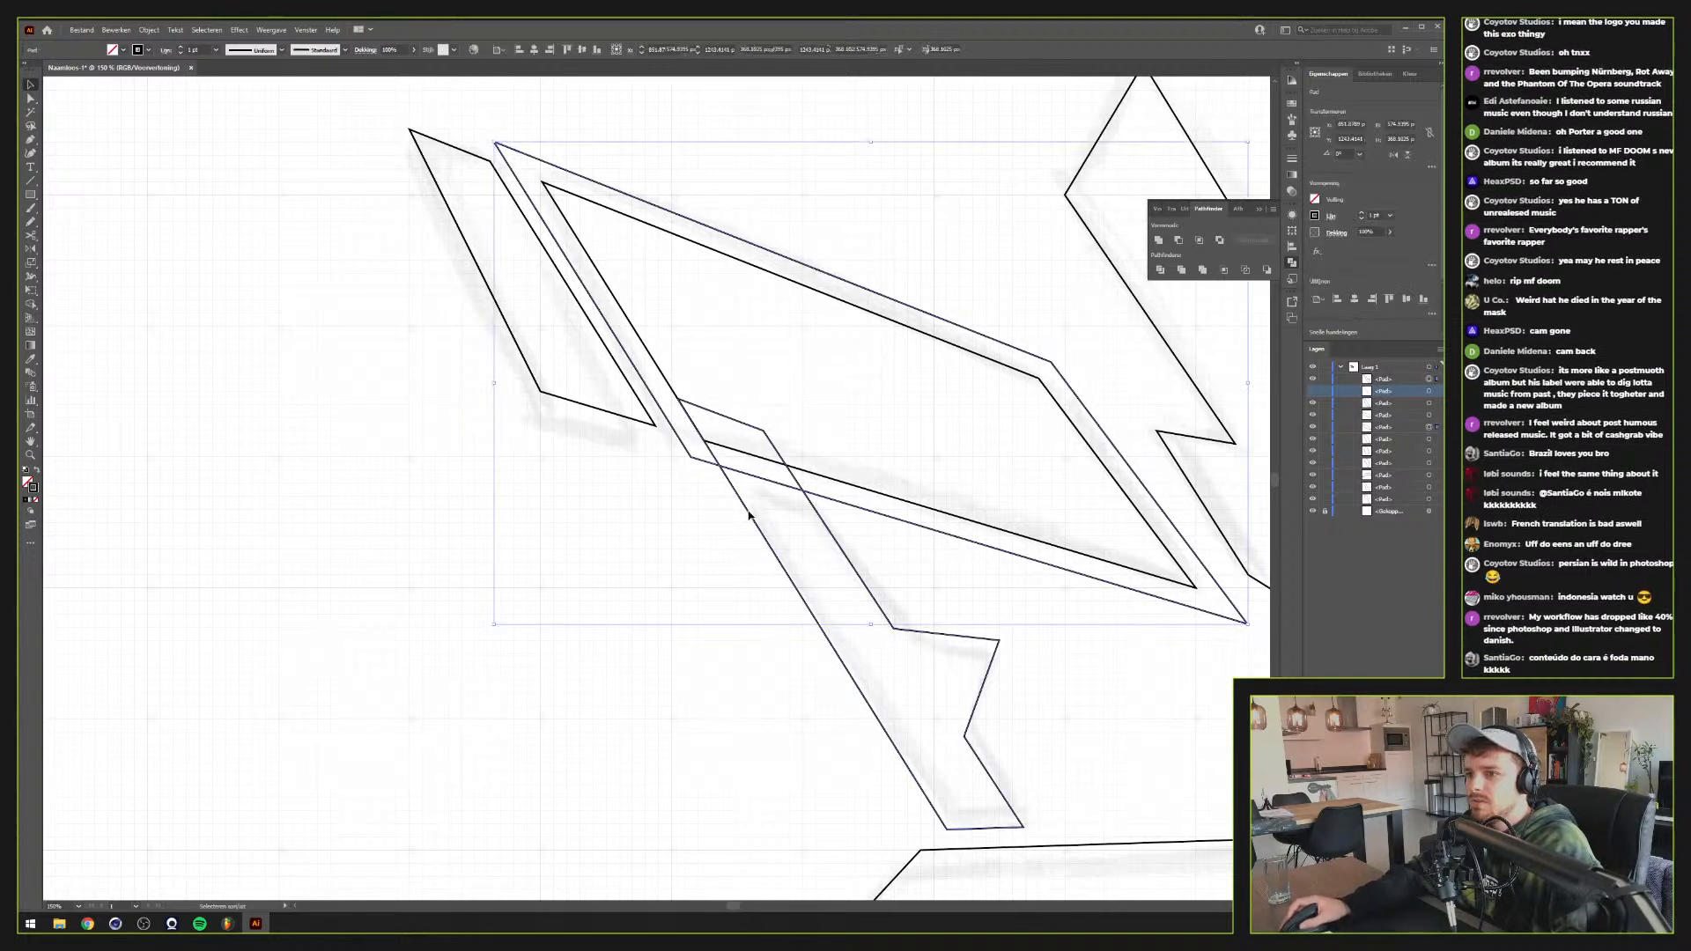
{"action": "left_click", "coordinate": [1180, 241]}
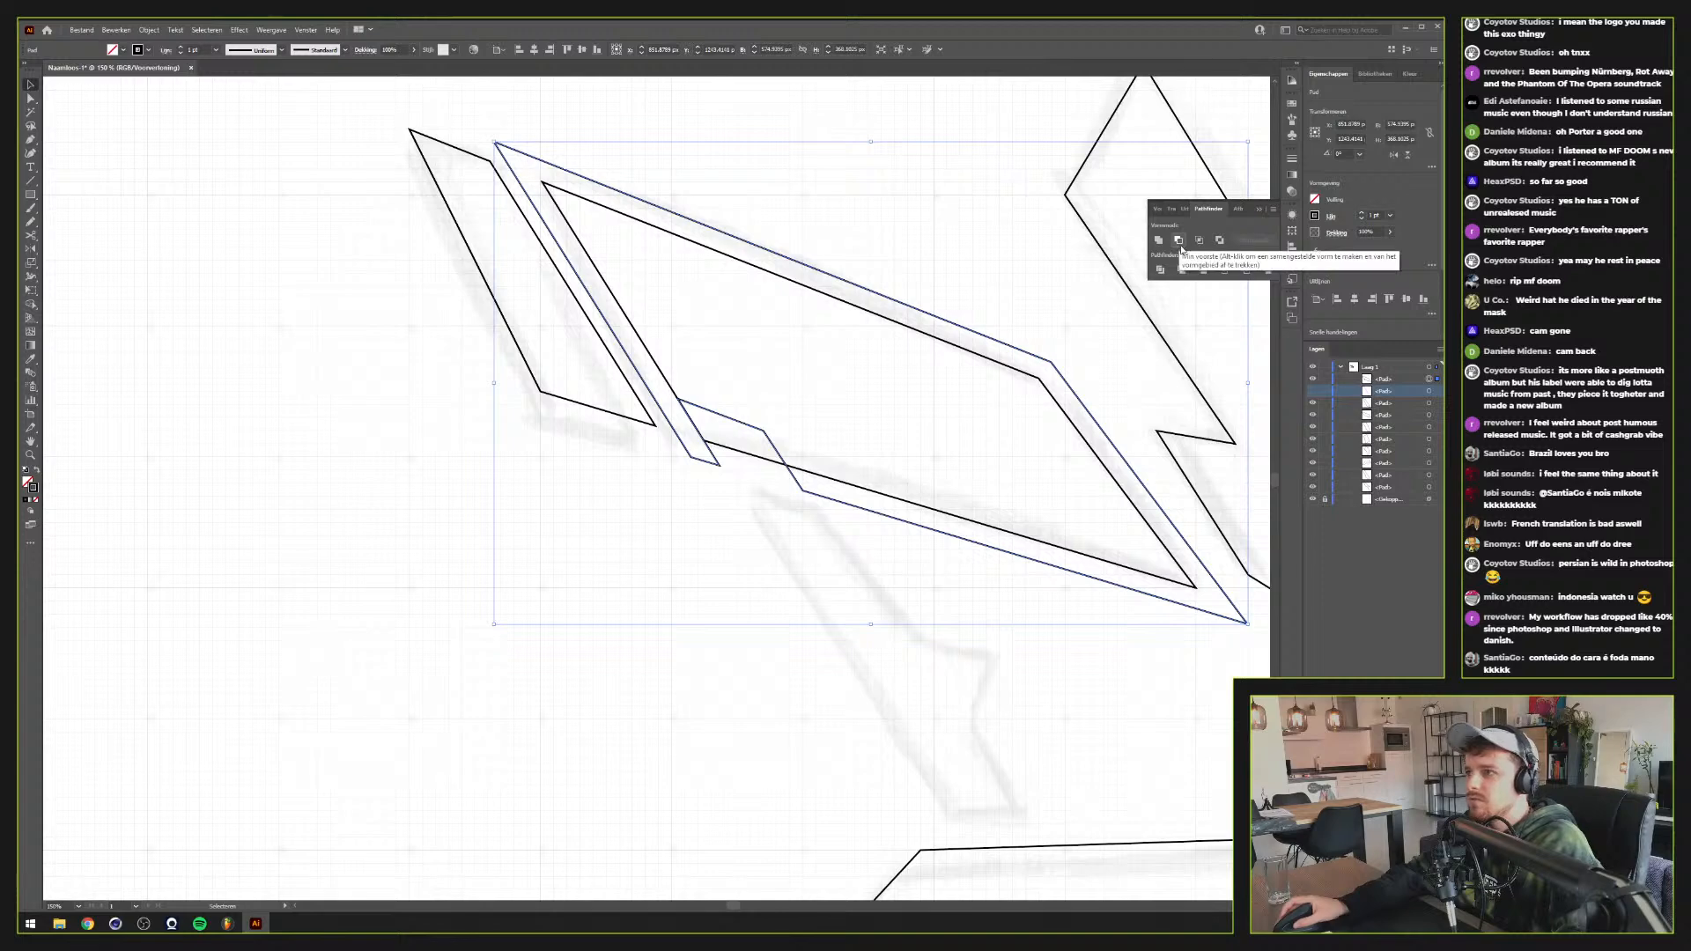
{"action": "key", "text": "ctrl+z"}
{"action": "left_click", "coordinate": [1265, 270]}
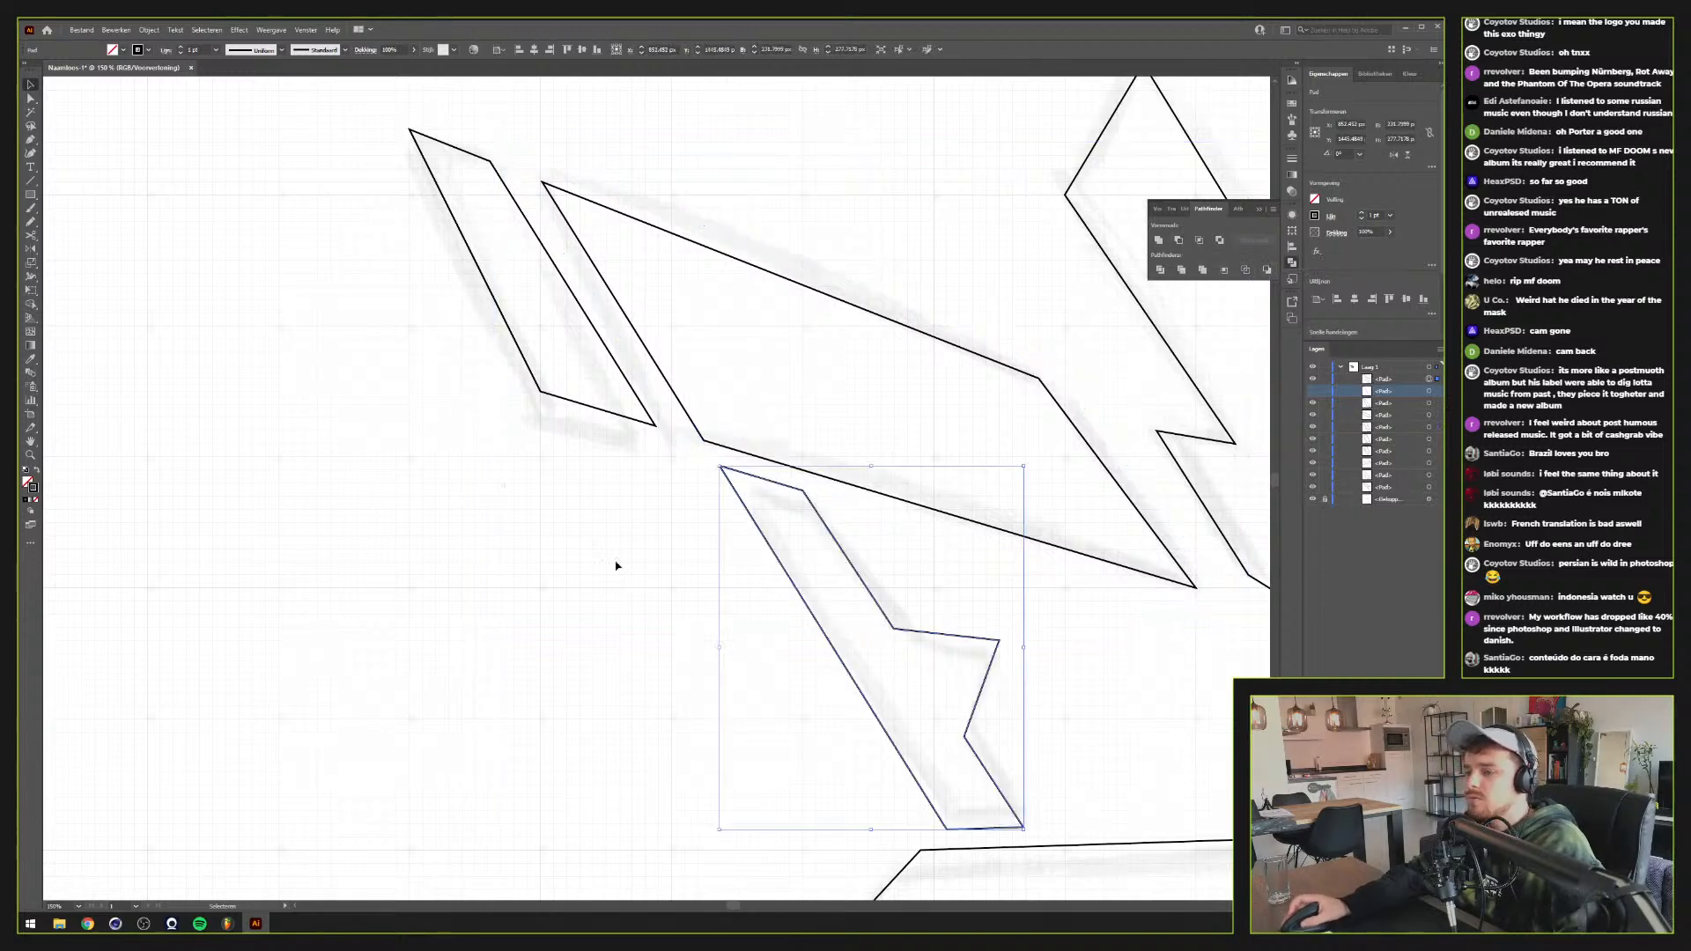
{"action": "left_click", "coordinate": [625, 602]}
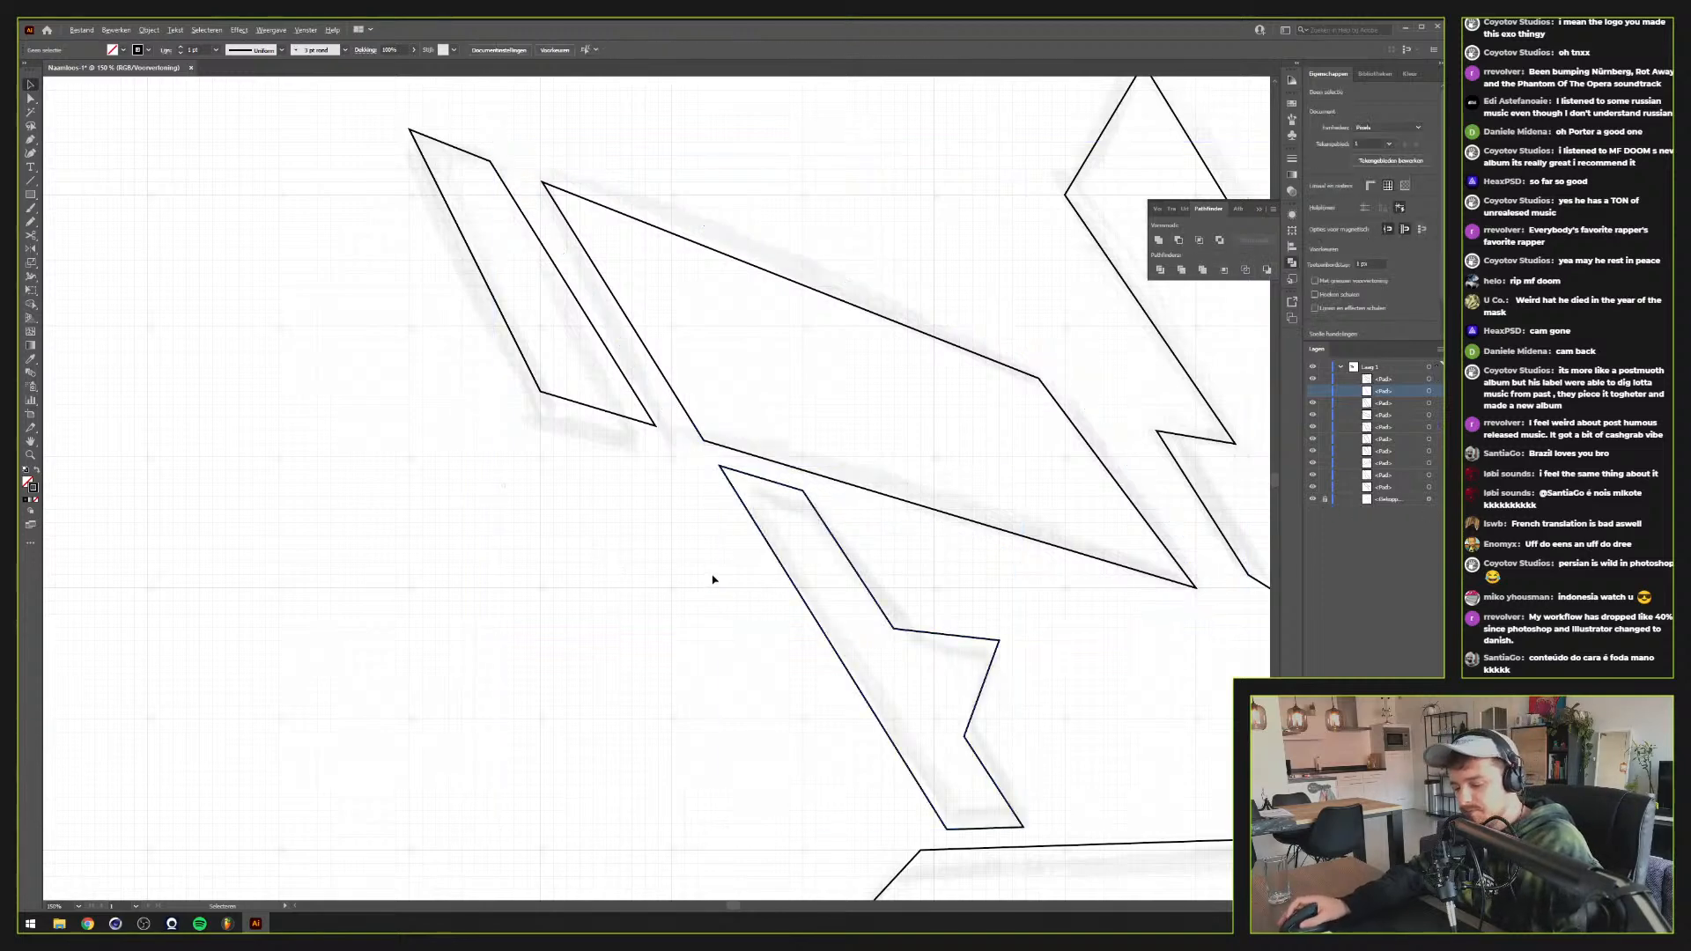
Examine the wing outline's feather shapes and the gaps between them against the faint sketch, both overall and close up
{"action": "scroll", "coordinate": [714, 579], "scroll_direction": "down", "scroll_amount": 1}
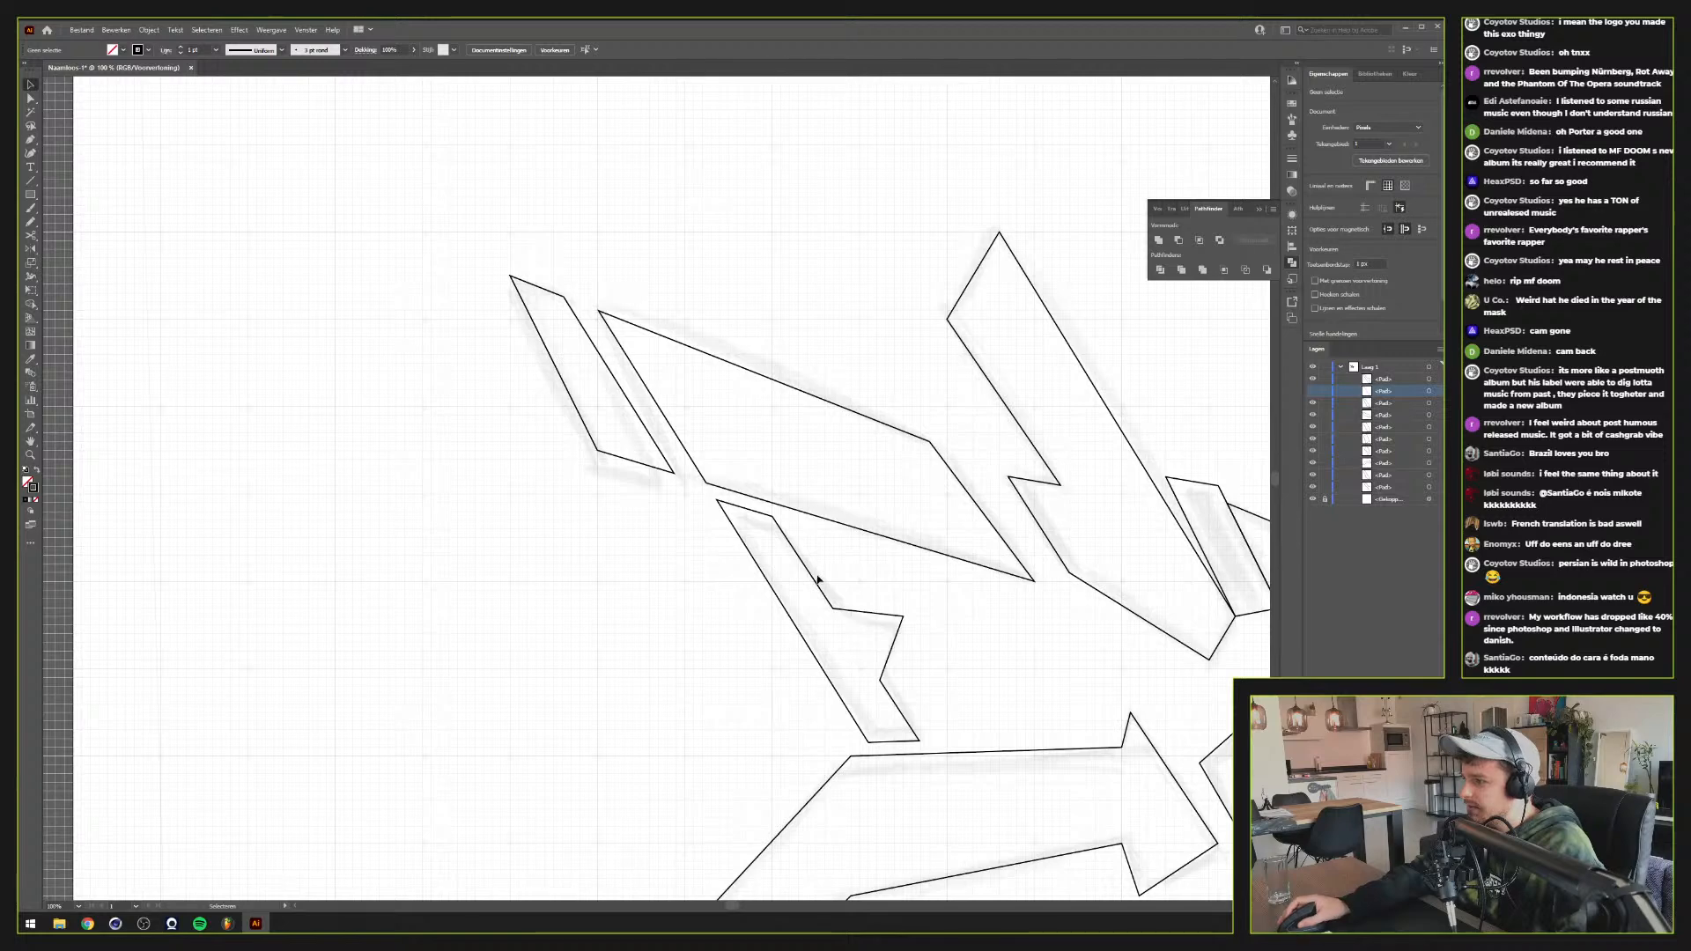
{"action": "key", "text": "space"}
{"action": "left_click_drag", "start_coordinate": [812, 578], "coordinate": [704, 500]}
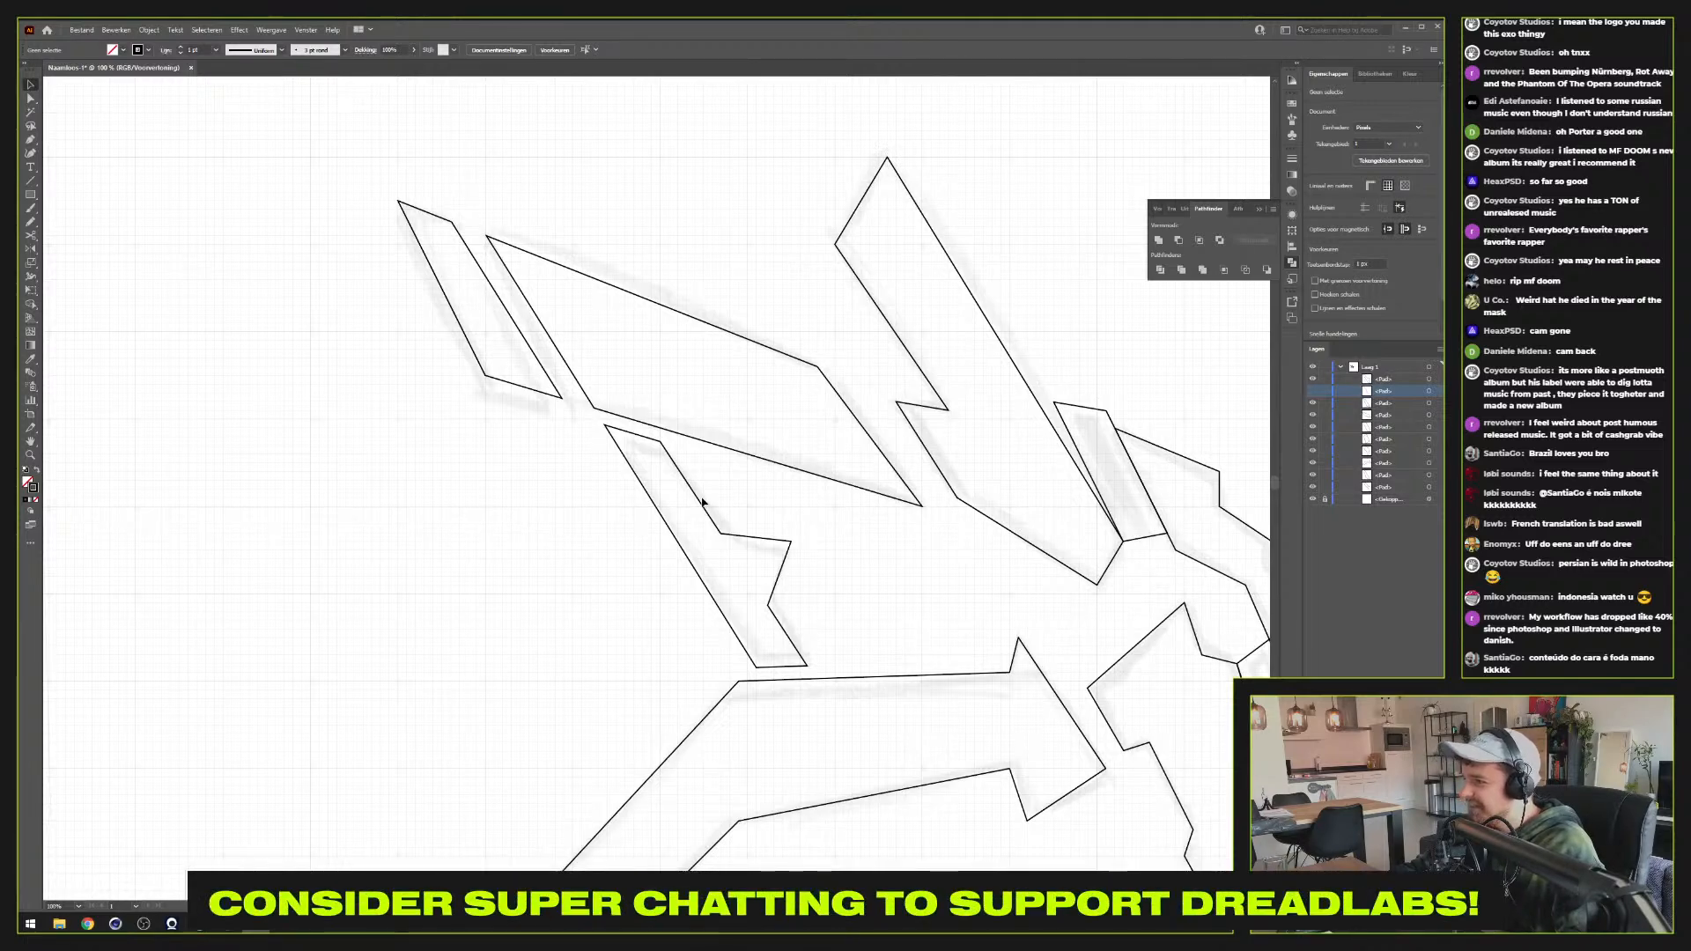
{"action": "left_click_drag", "start_coordinate": [714, 501], "coordinate": [749, 495]}
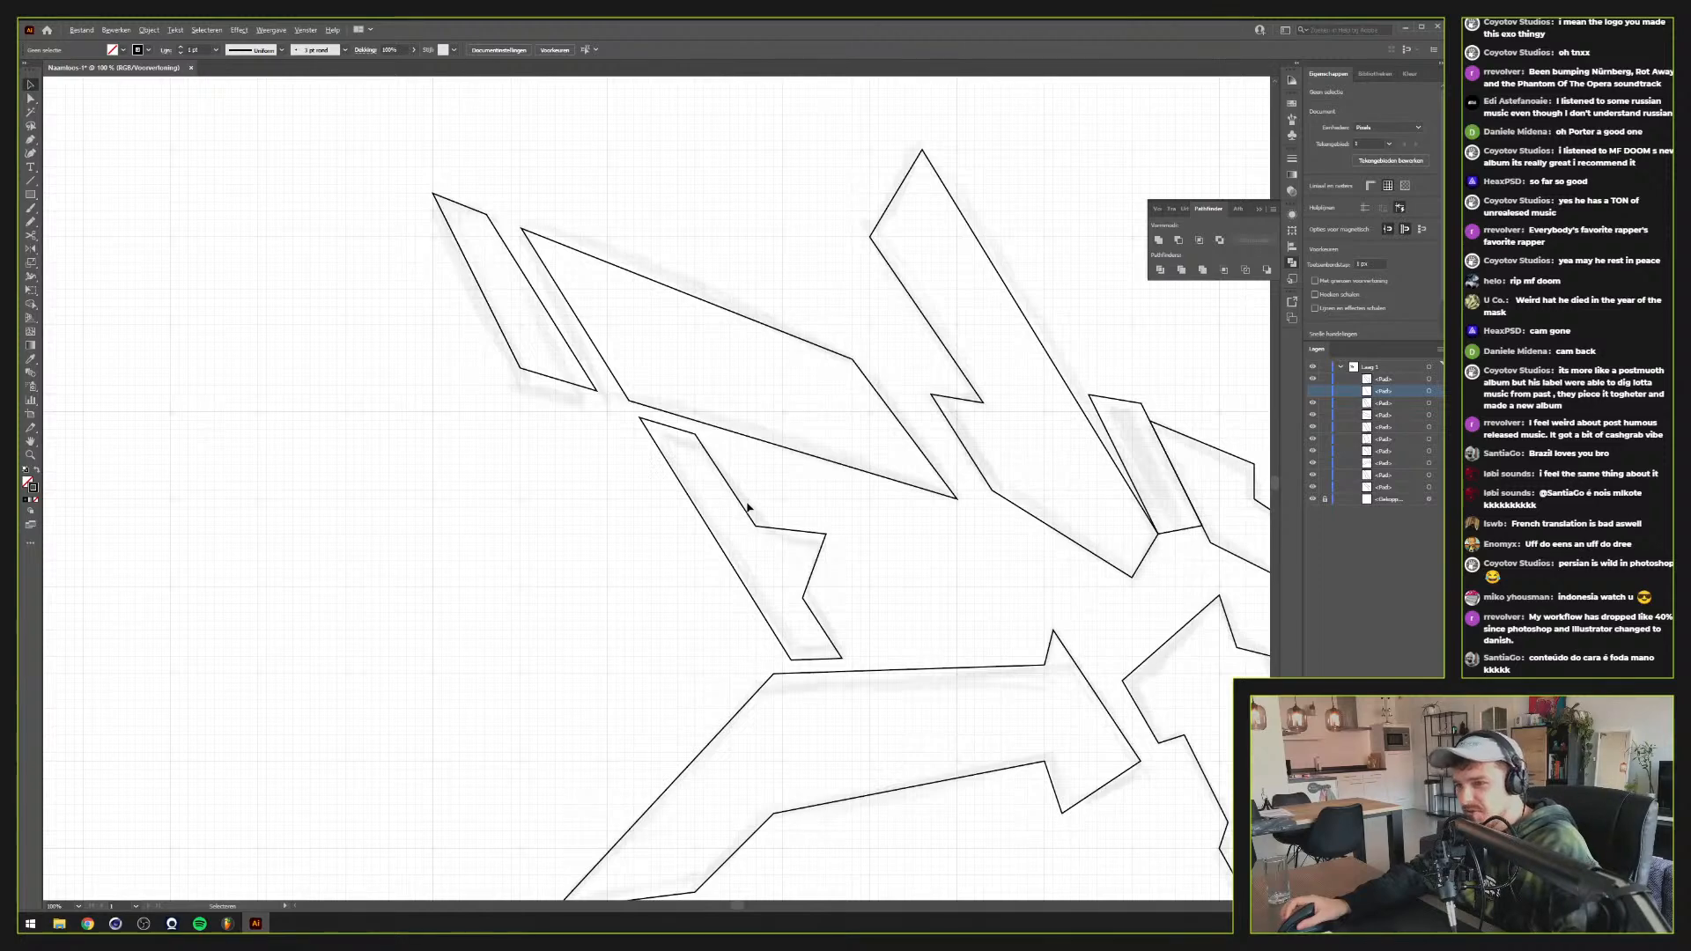
{"action": "scroll", "coordinate": [750, 496], "scroll_direction": "up", "scroll_amount": 2}
{"action": "scroll", "coordinate": [746, 508], "scroll_direction": "down", "scroll_amount": 2}
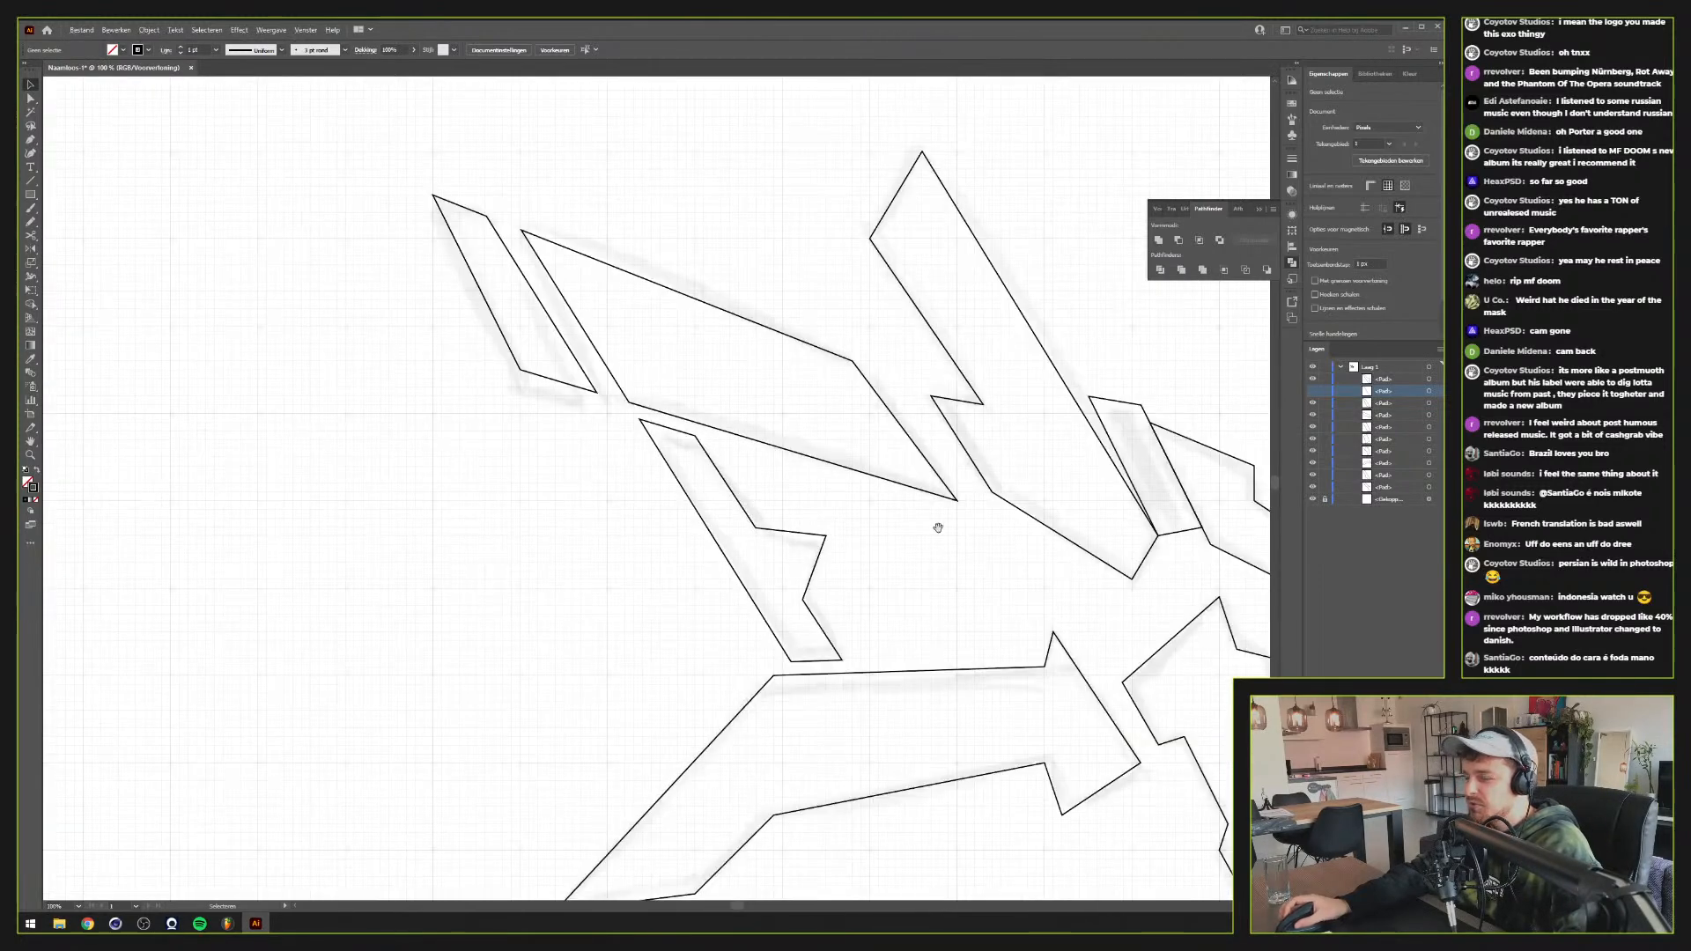
{"action": "left_click_drag", "start_coordinate": [937, 528], "coordinate": [967, 275]}
{"action": "scroll", "coordinate": [714, 514], "scroll_direction": "up", "scroll_amount": 1}
{"action": "scroll", "coordinate": [714, 514], "scroll_direction": "down", "scroll_amount": 1}
{"action": "scroll", "coordinate": [995, 411], "scroll_direction": "up", "scroll_amount": 1}
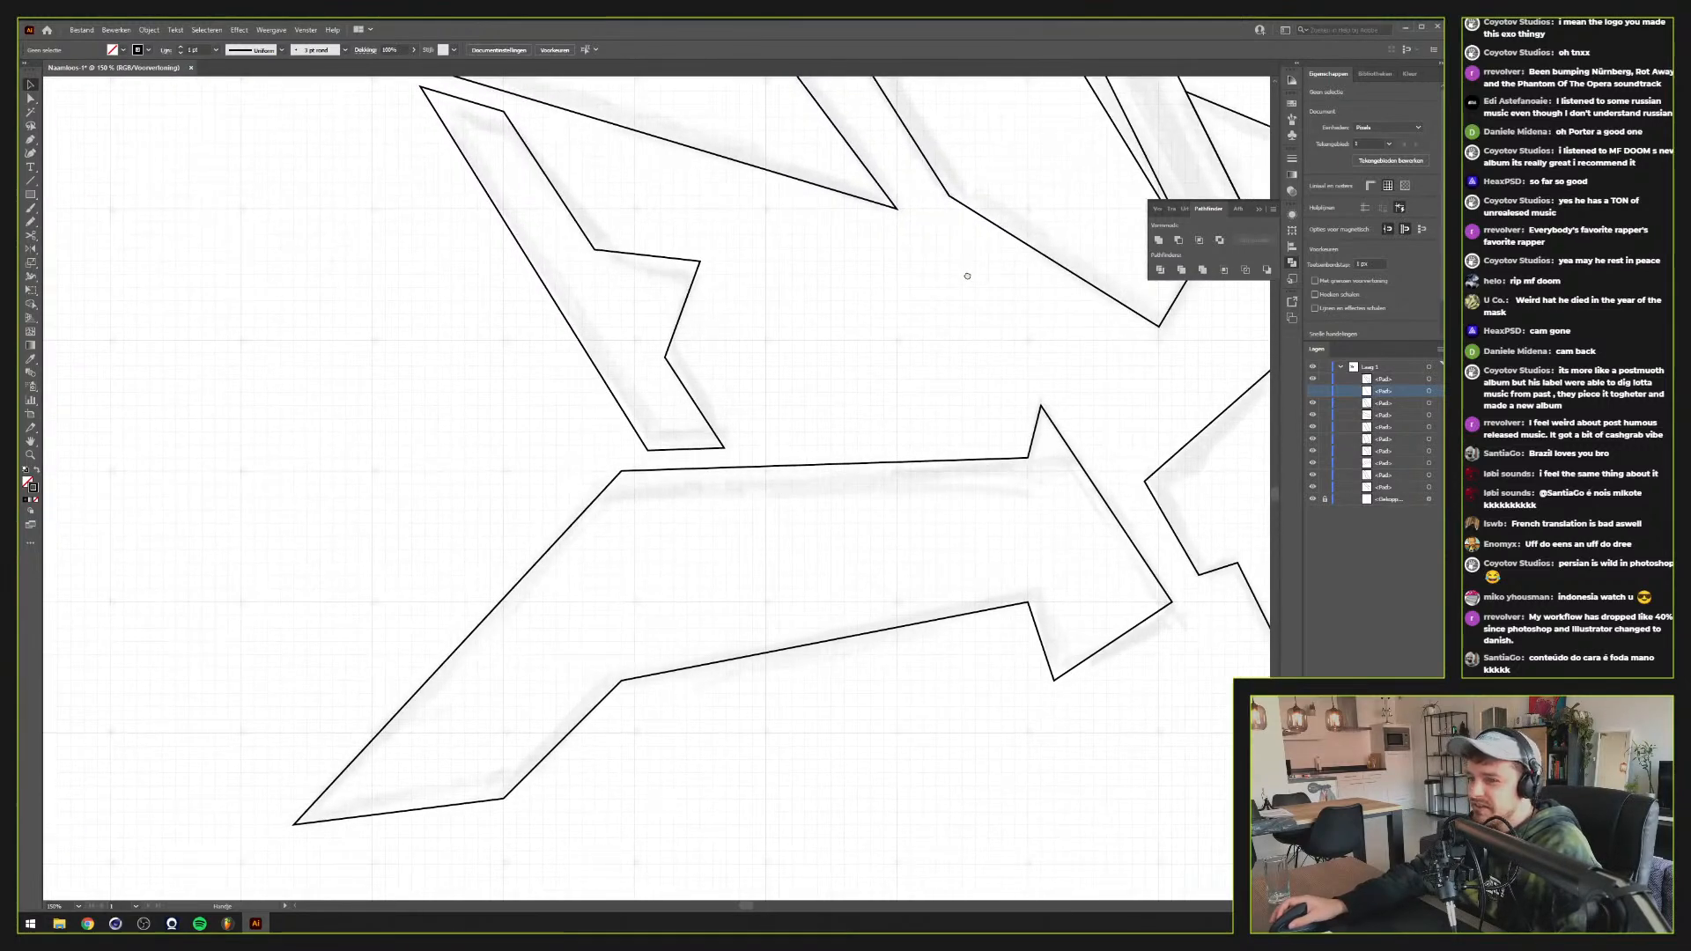
{"action": "scroll", "coordinate": [931, 462], "scroll_direction": "down", "scroll_amount": 4}
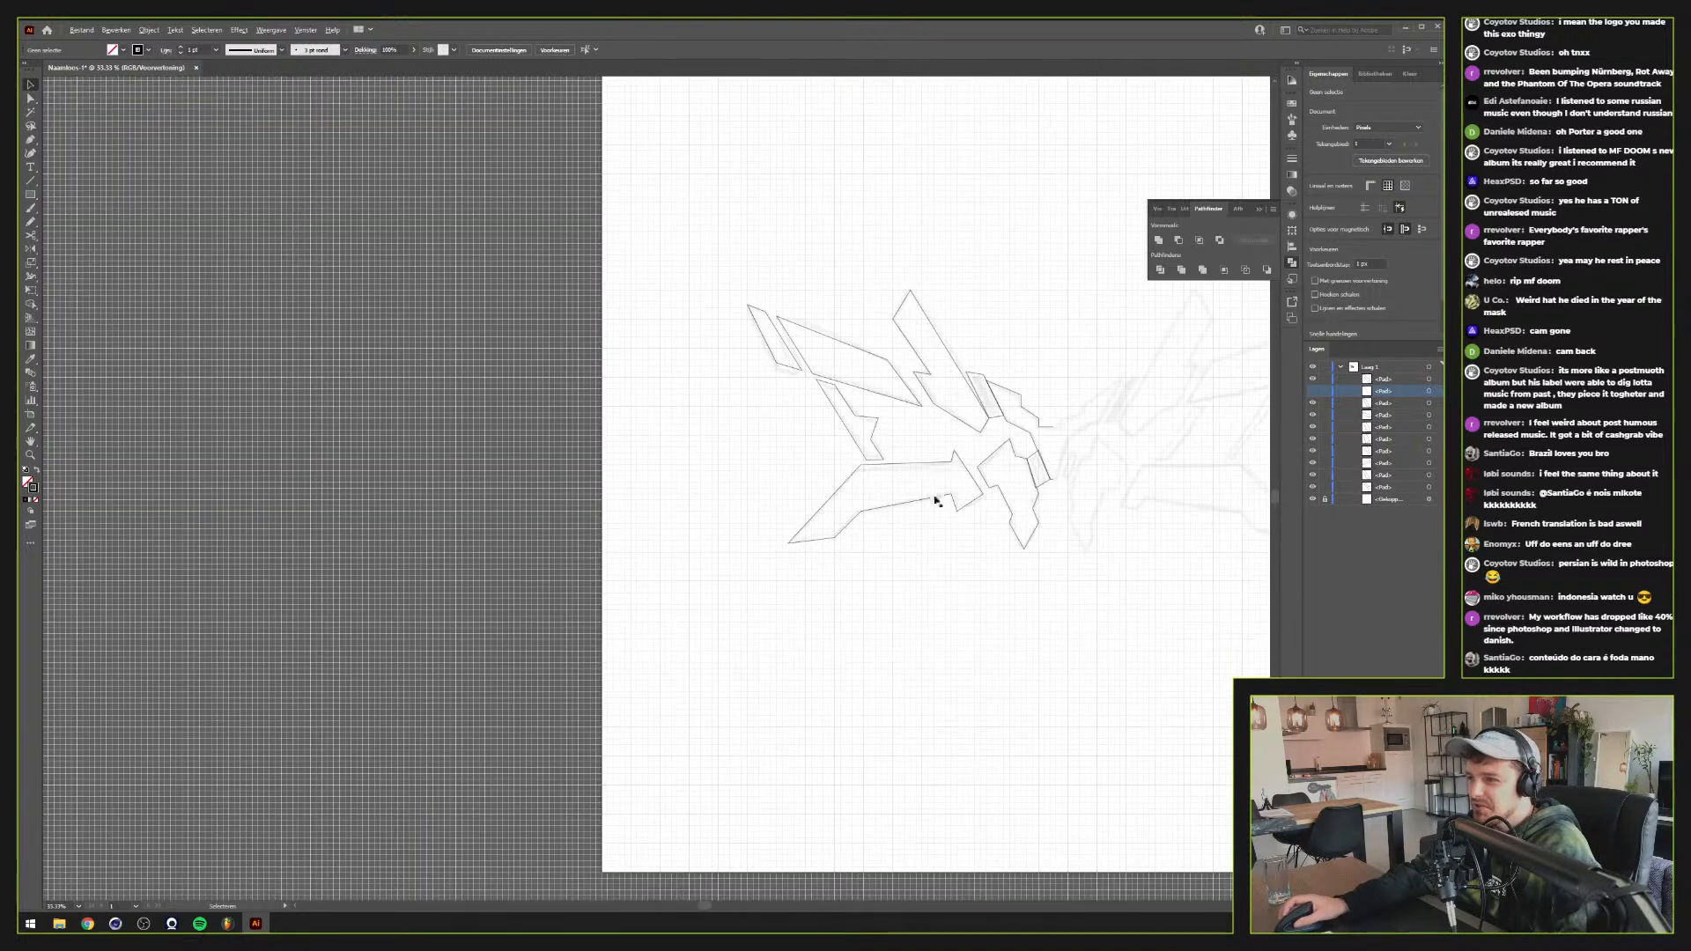
{"action": "scroll", "coordinate": [946, 522], "scroll_direction": "up", "scroll_amount": 2}
{"action": "scroll", "coordinate": [1024, 481], "scroll_direction": "up", "scroll_amount": 2}
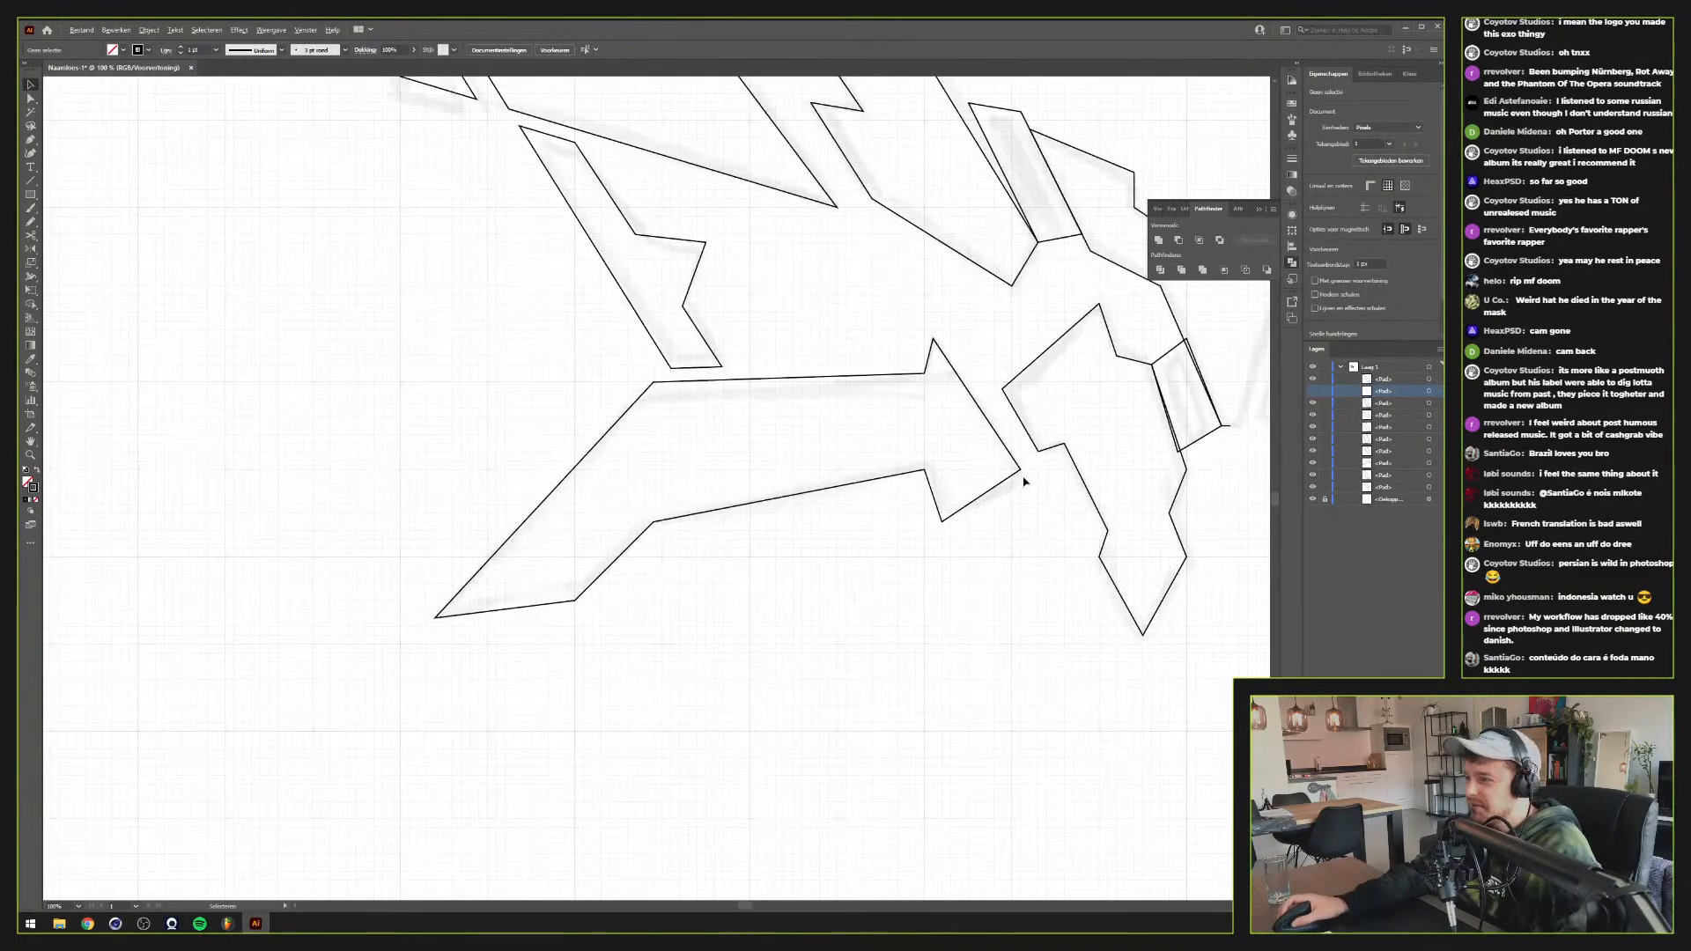
{"action": "scroll", "coordinate": [1011, 616], "scroll_direction": "down", "scroll_amount": 2}
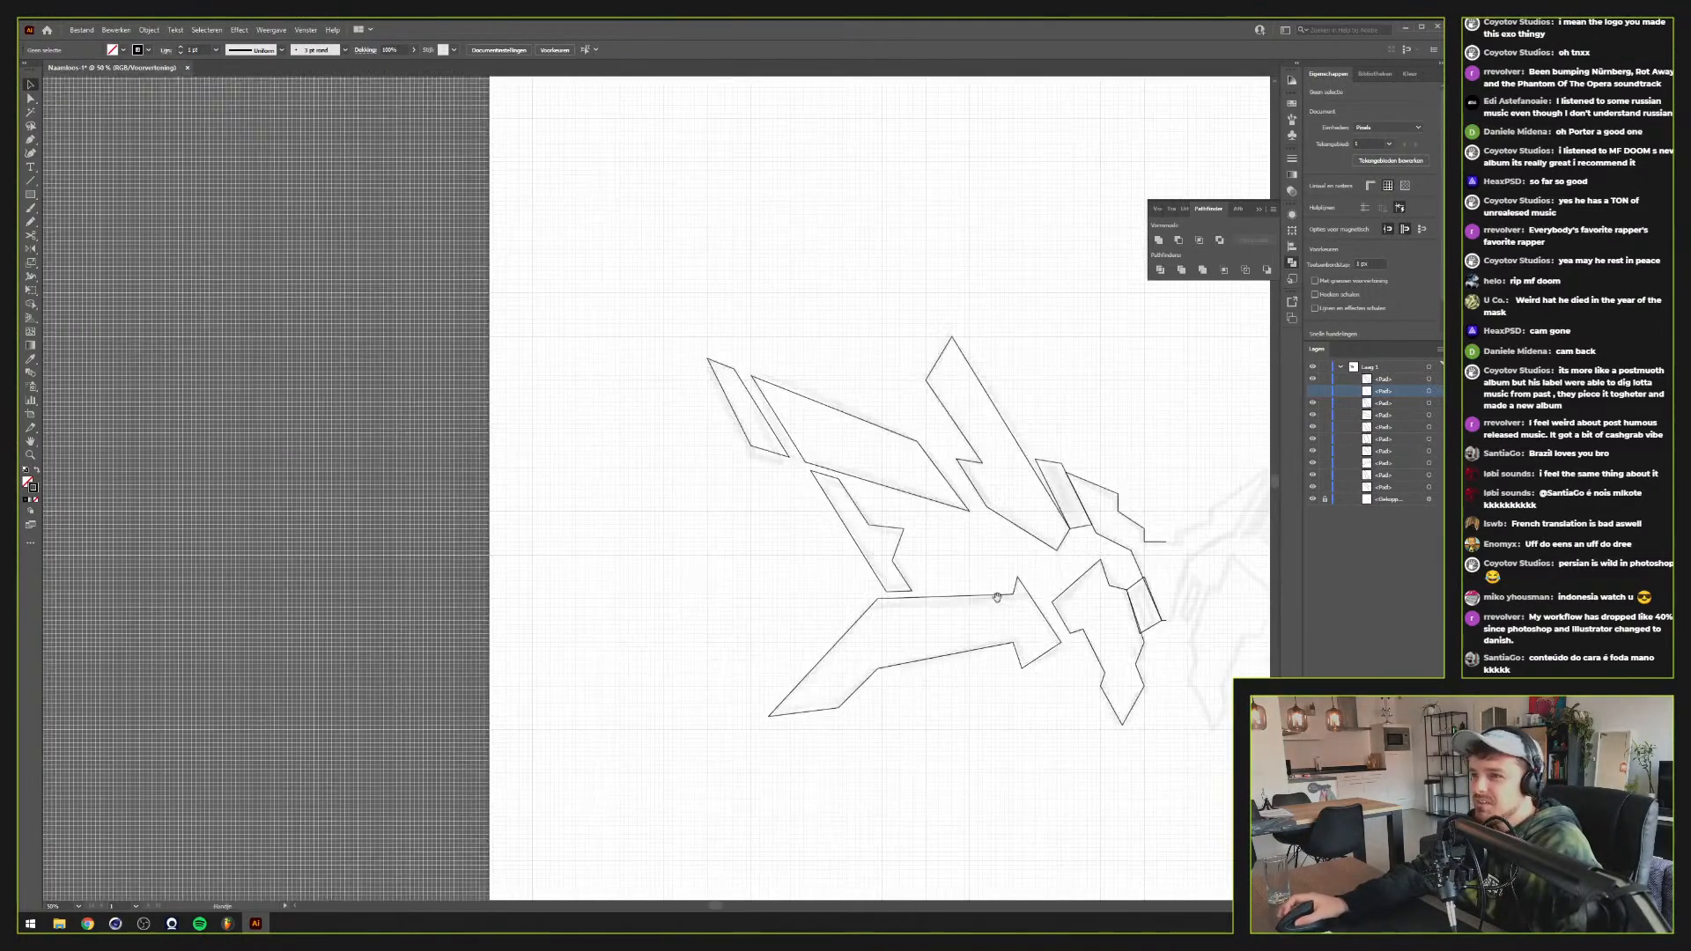
{"action": "scroll", "coordinate": [917, 656], "scroll_direction": "up", "scroll_amount": 1}
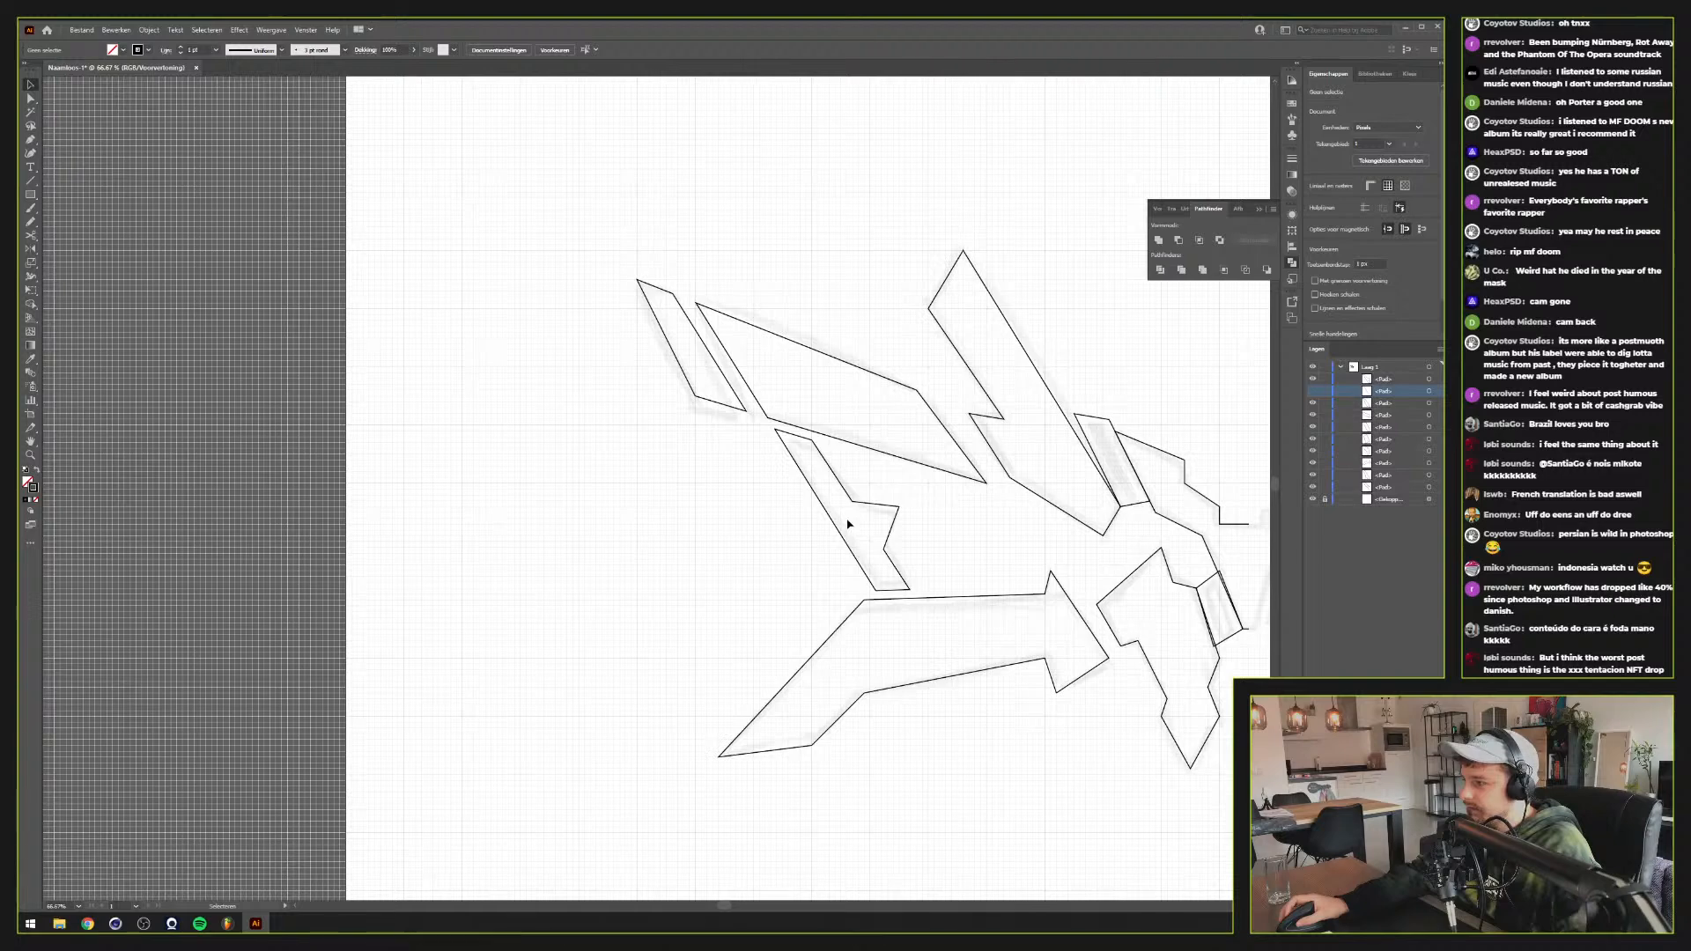
{"action": "scroll", "coordinate": [853, 528], "scroll_direction": "up", "scroll_amount": 1}
{"action": "left_click_drag", "start_coordinate": [933, 483], "coordinate": [702, 524]}
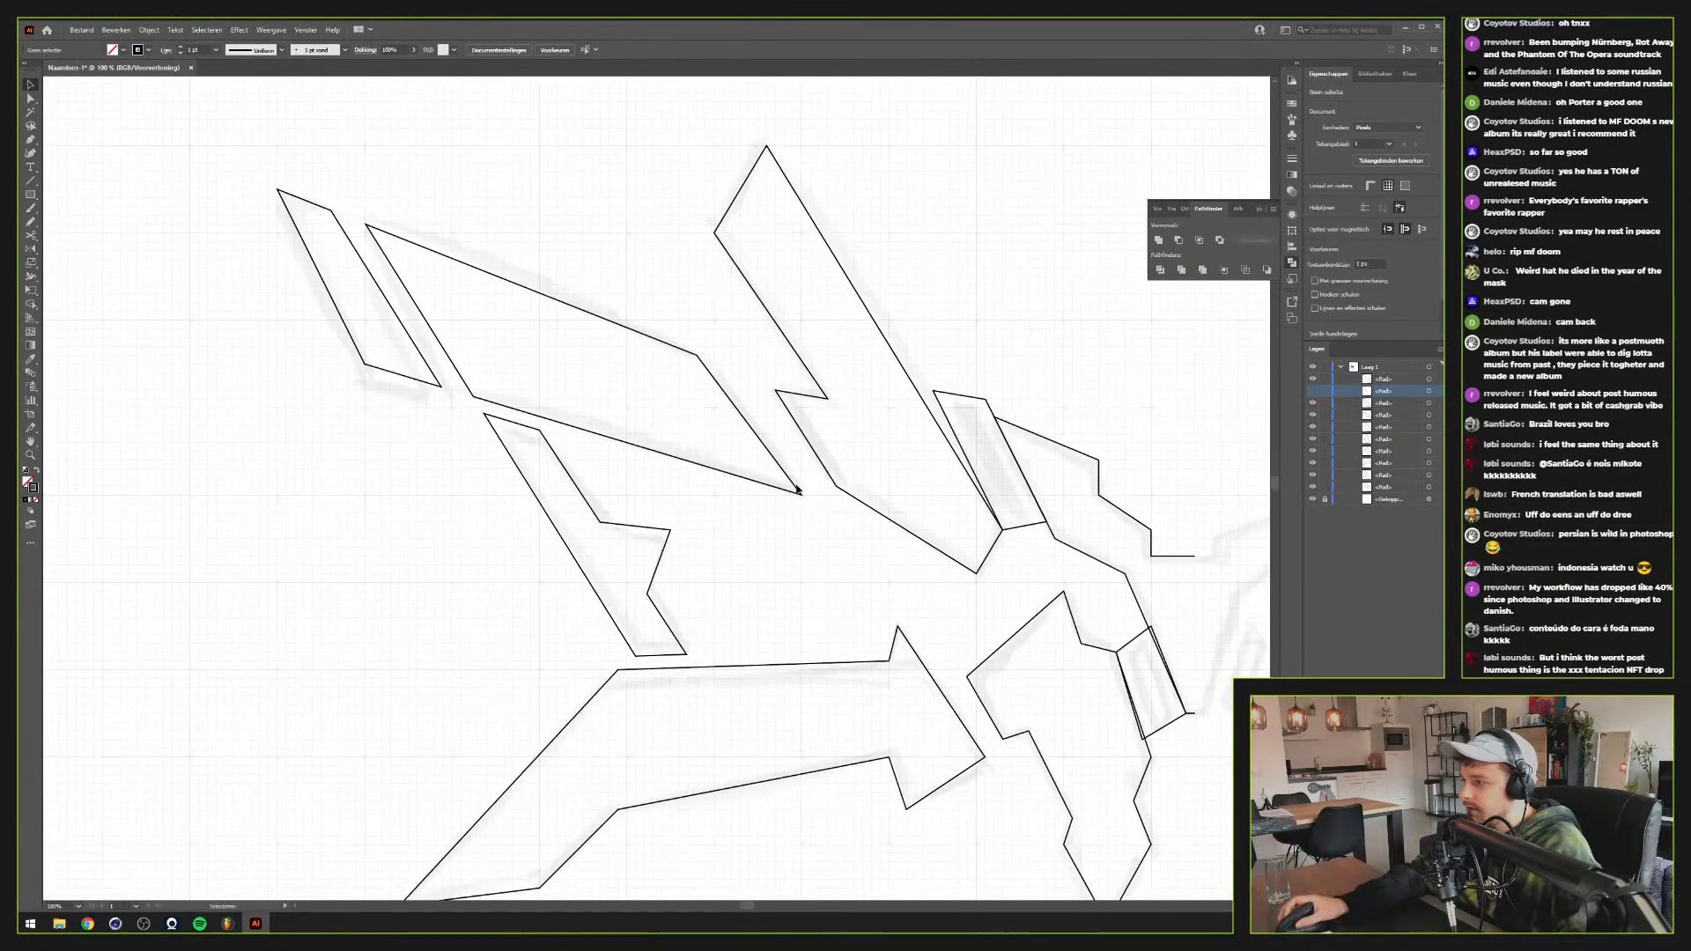
Examine the gap between the large feather and the tall feather's jagged inner edge, both overall and close up
{"action": "left_click_drag", "start_coordinate": [797, 488], "coordinate": [668, 529]}
{"action": "scroll", "coordinate": [740, 489], "scroll_direction": "up", "scroll_amount": 1}
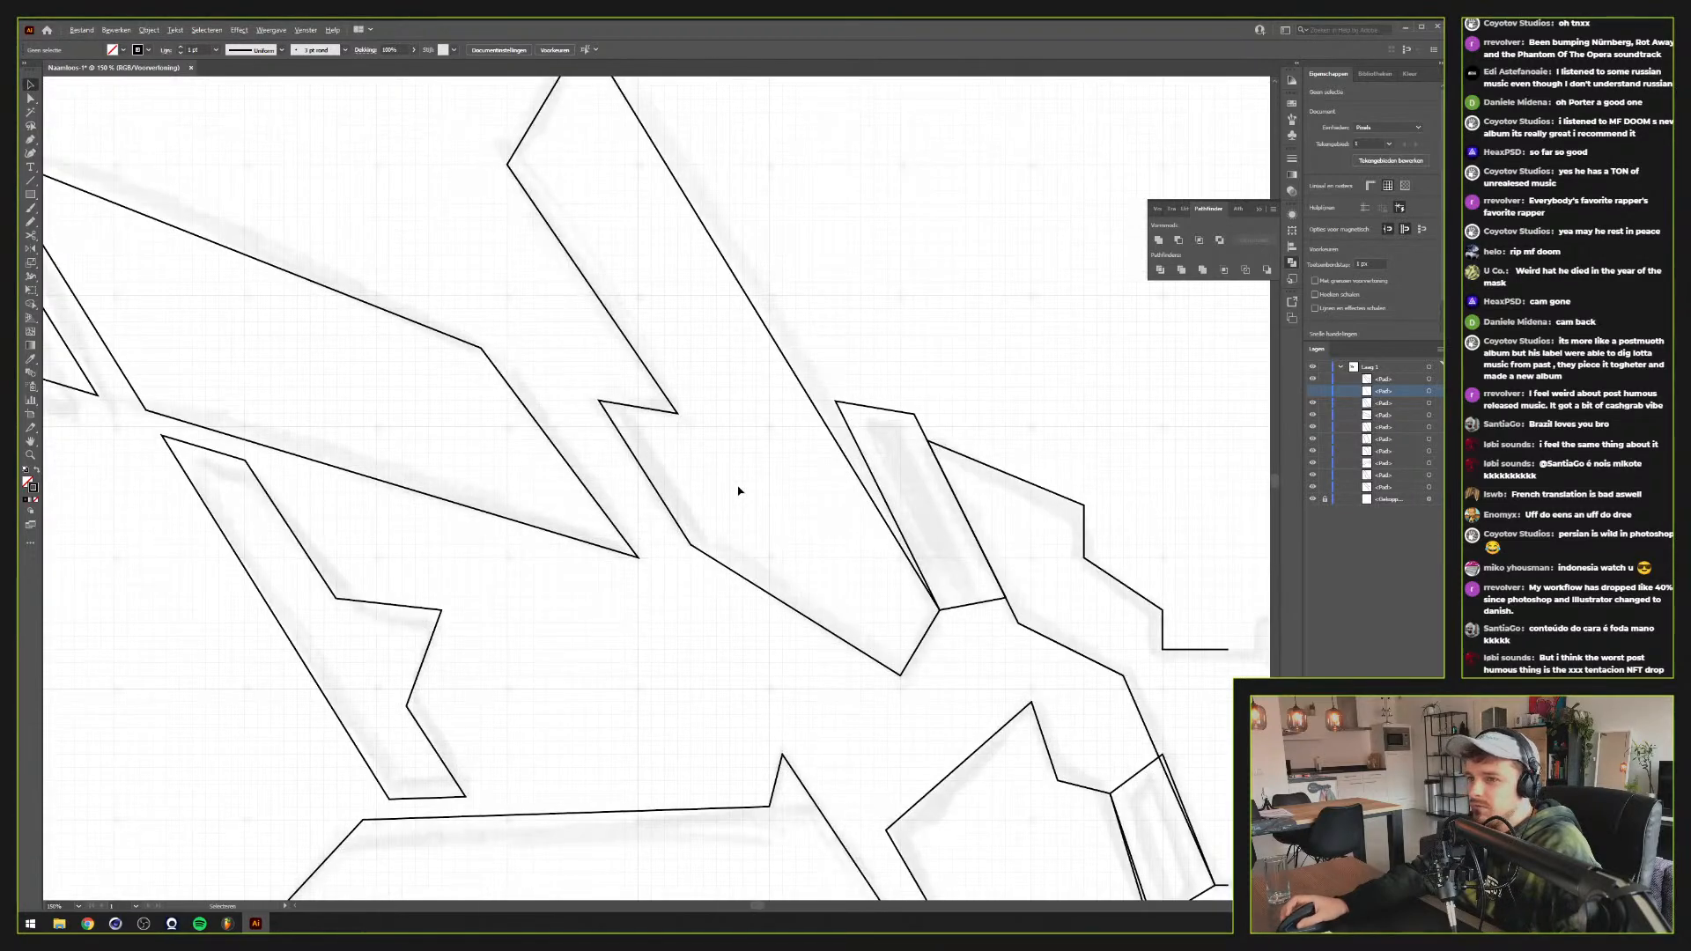
{"action": "scroll", "coordinate": [739, 490], "scroll_direction": "down", "scroll_amount": 1}
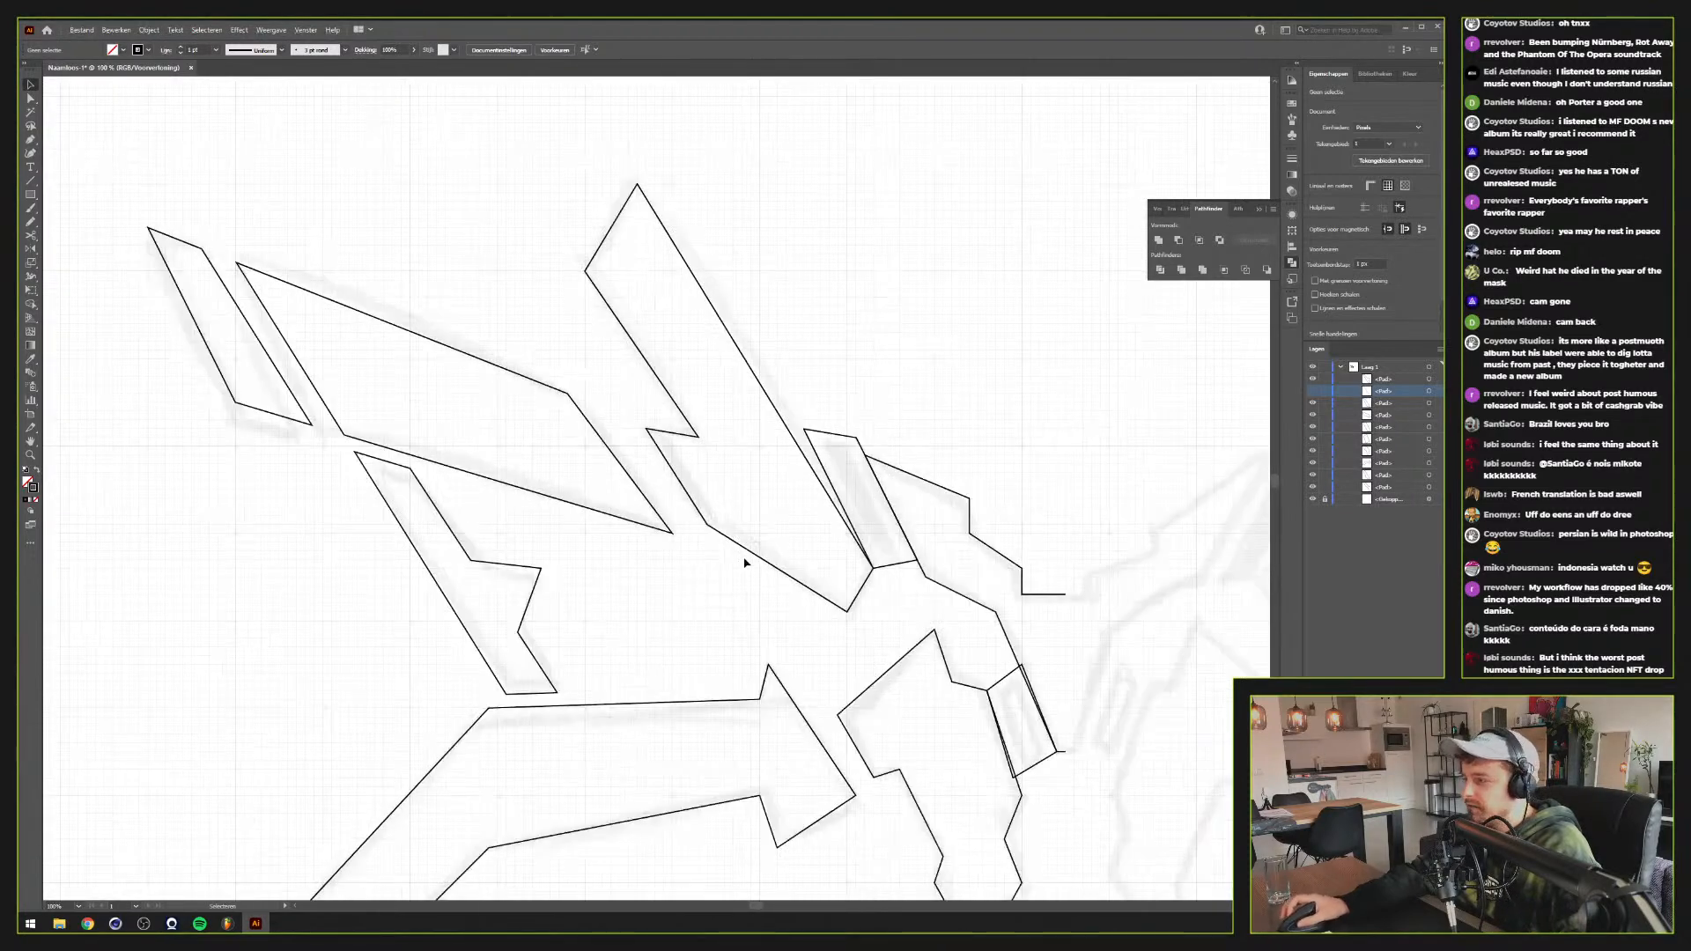
{"action": "scroll", "coordinate": [737, 566], "scroll_direction": "up", "scroll_amount": 1}
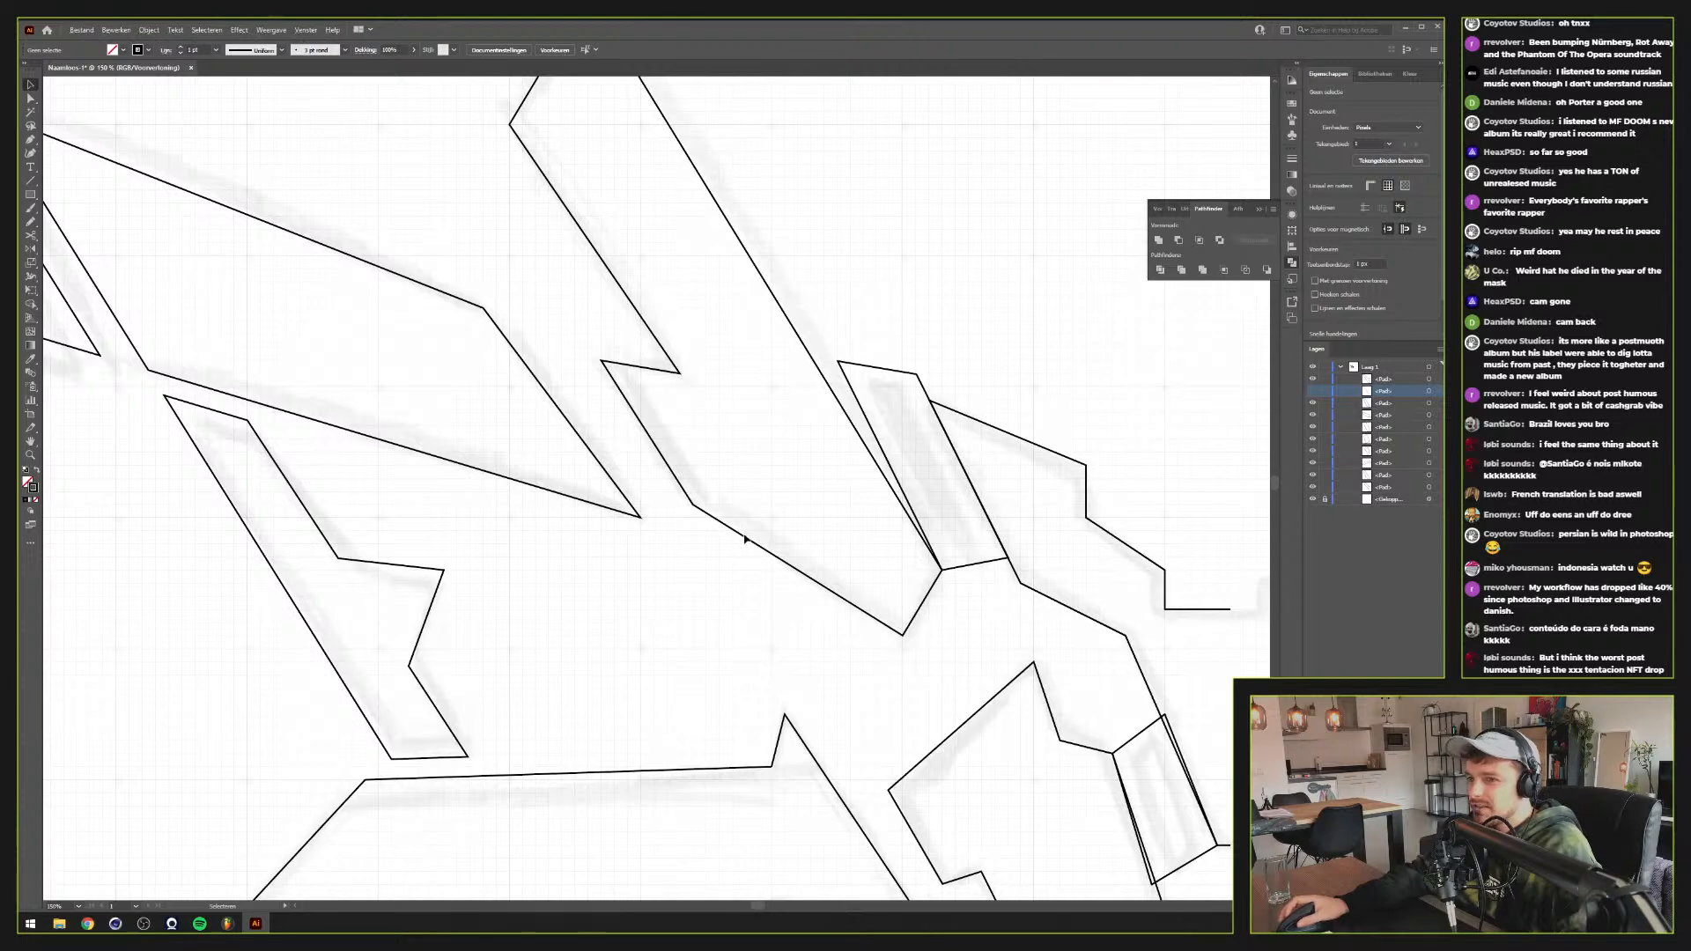
{"action": "left_click", "coordinate": [743, 541]}
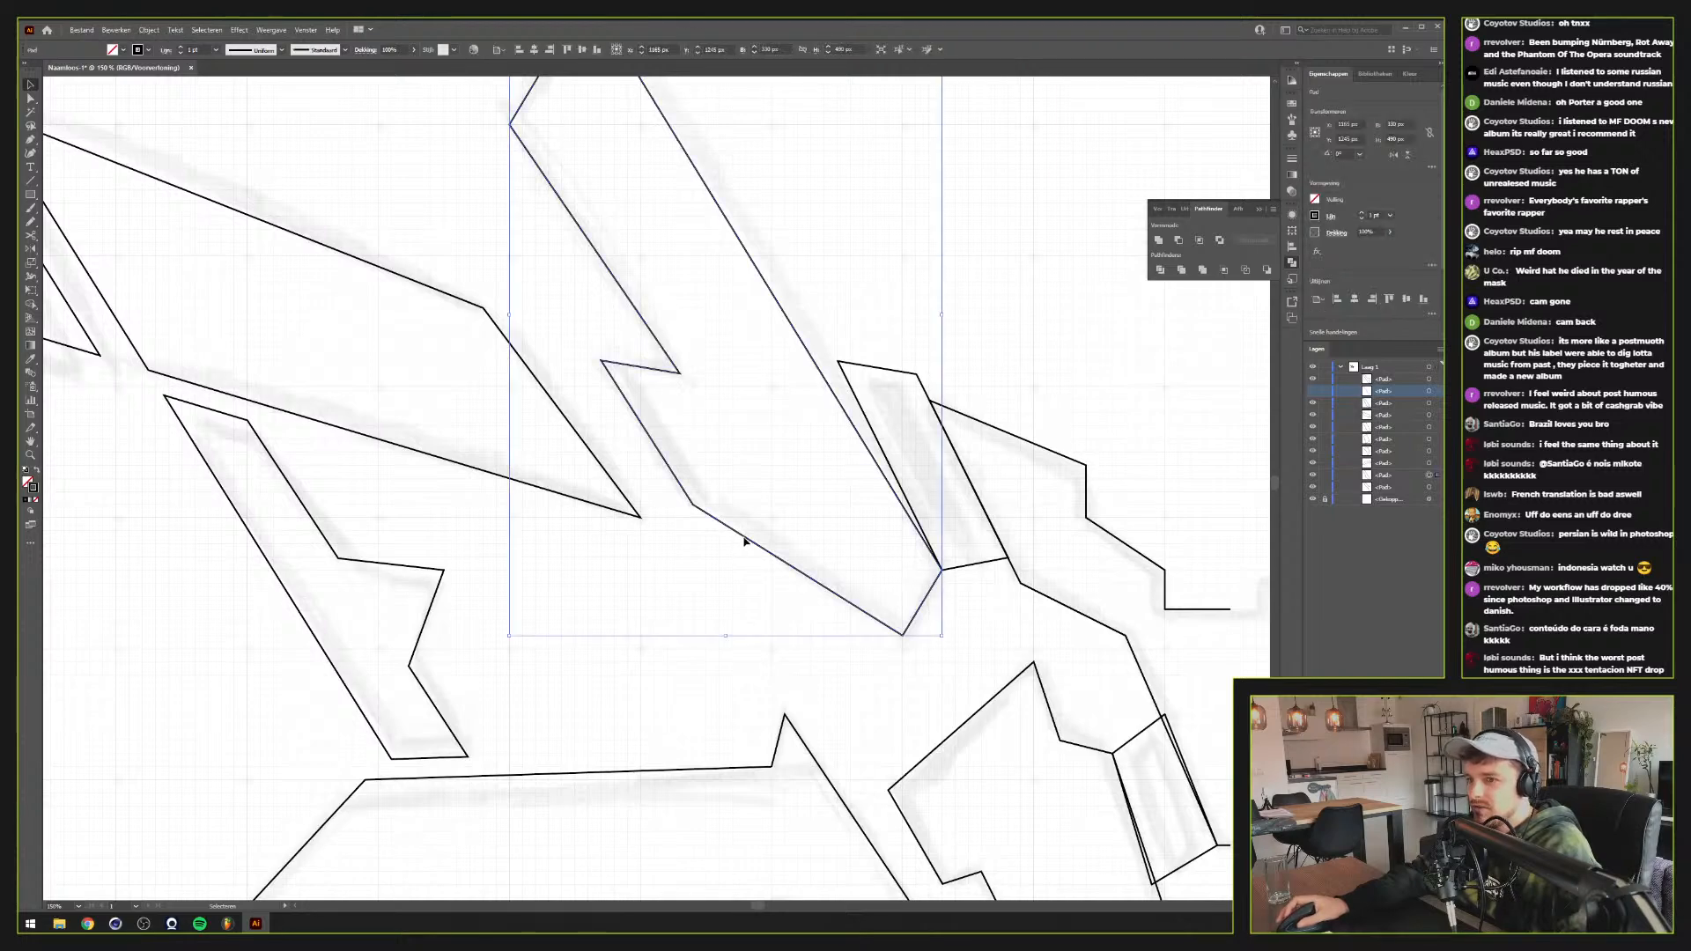
{"action": "scroll", "coordinate": [743, 542], "scroll_direction": "down", "scroll_amount": 1}
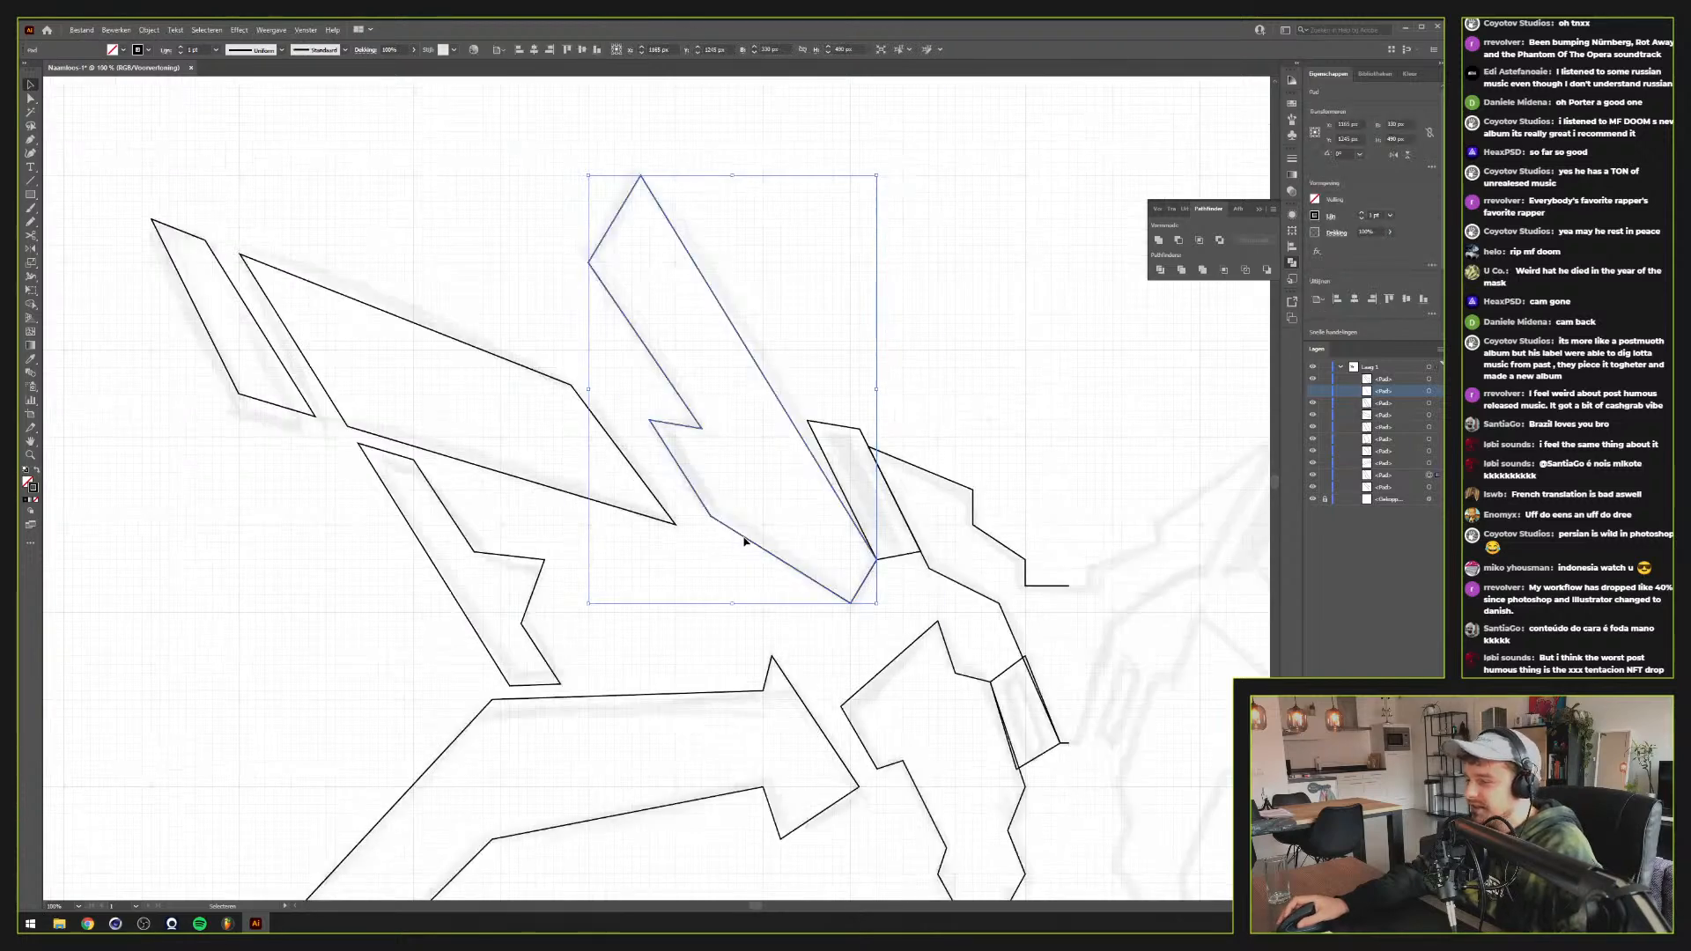
{"action": "left_click", "coordinate": [690, 564]}
{"action": "scroll", "coordinate": [642, 472], "scroll_direction": "up", "scroll_amount": 1}
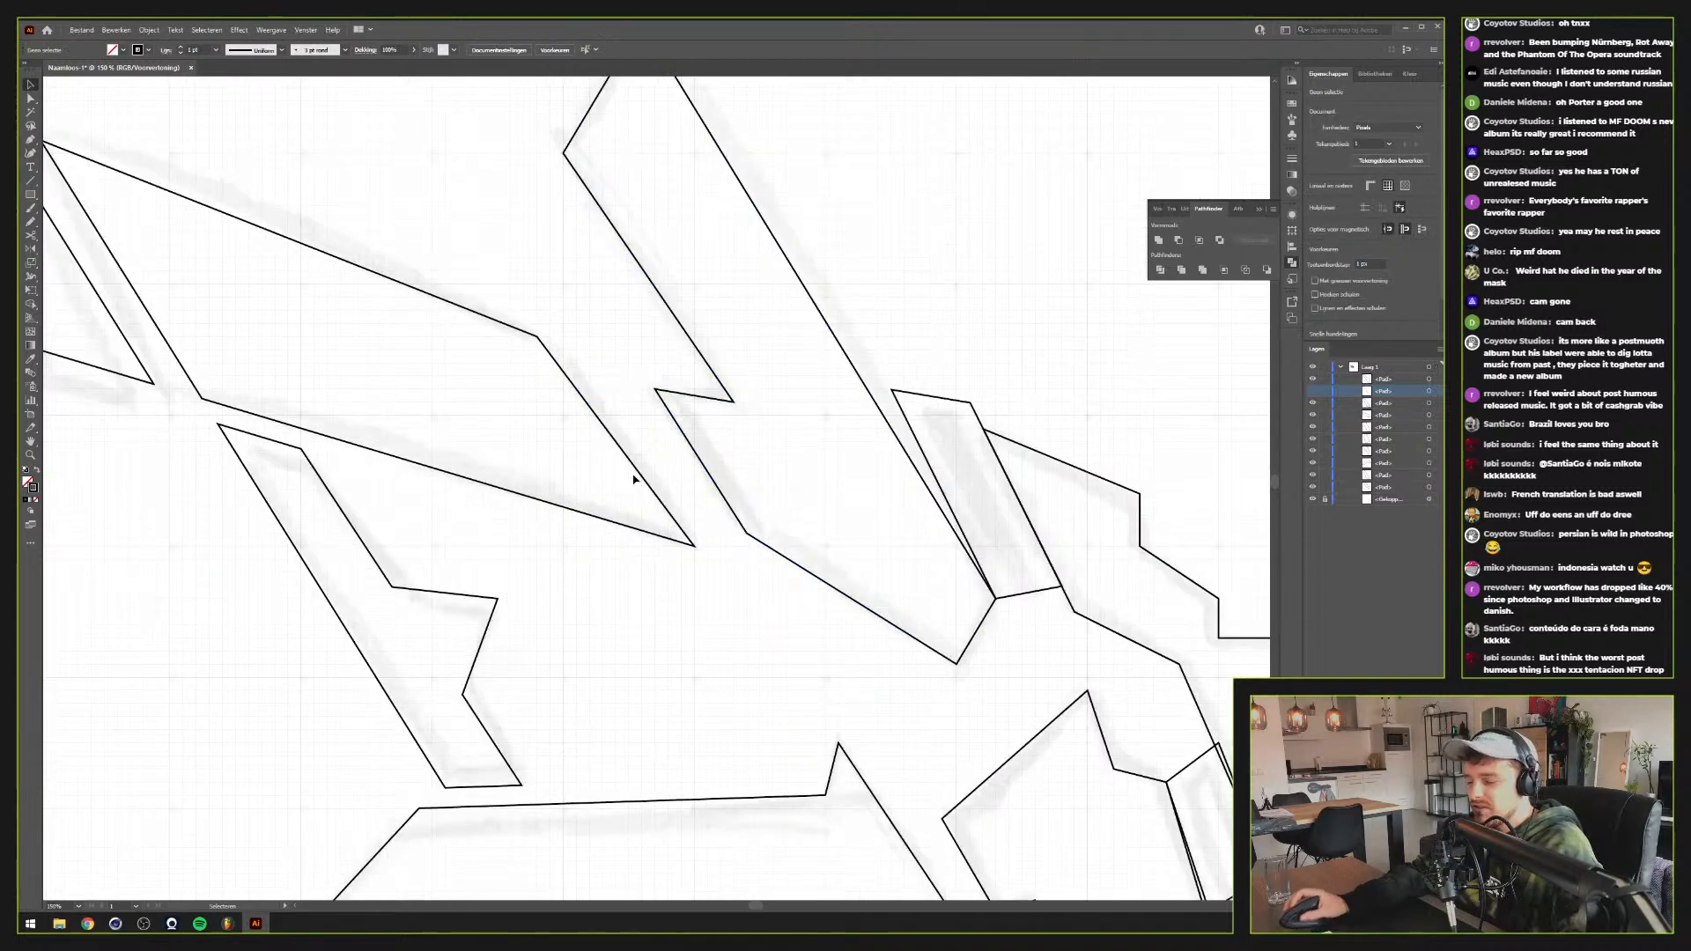
{"action": "scroll", "coordinate": [628, 456], "scroll_direction": "down", "scroll_amount": 1}
Draw a straight Pen line from the narrow outer feather's tip along the large feather's upper edge to its inner corner
{"action": "left_click_drag", "start_coordinate": [494, 388], "coordinate": [754, 566]}
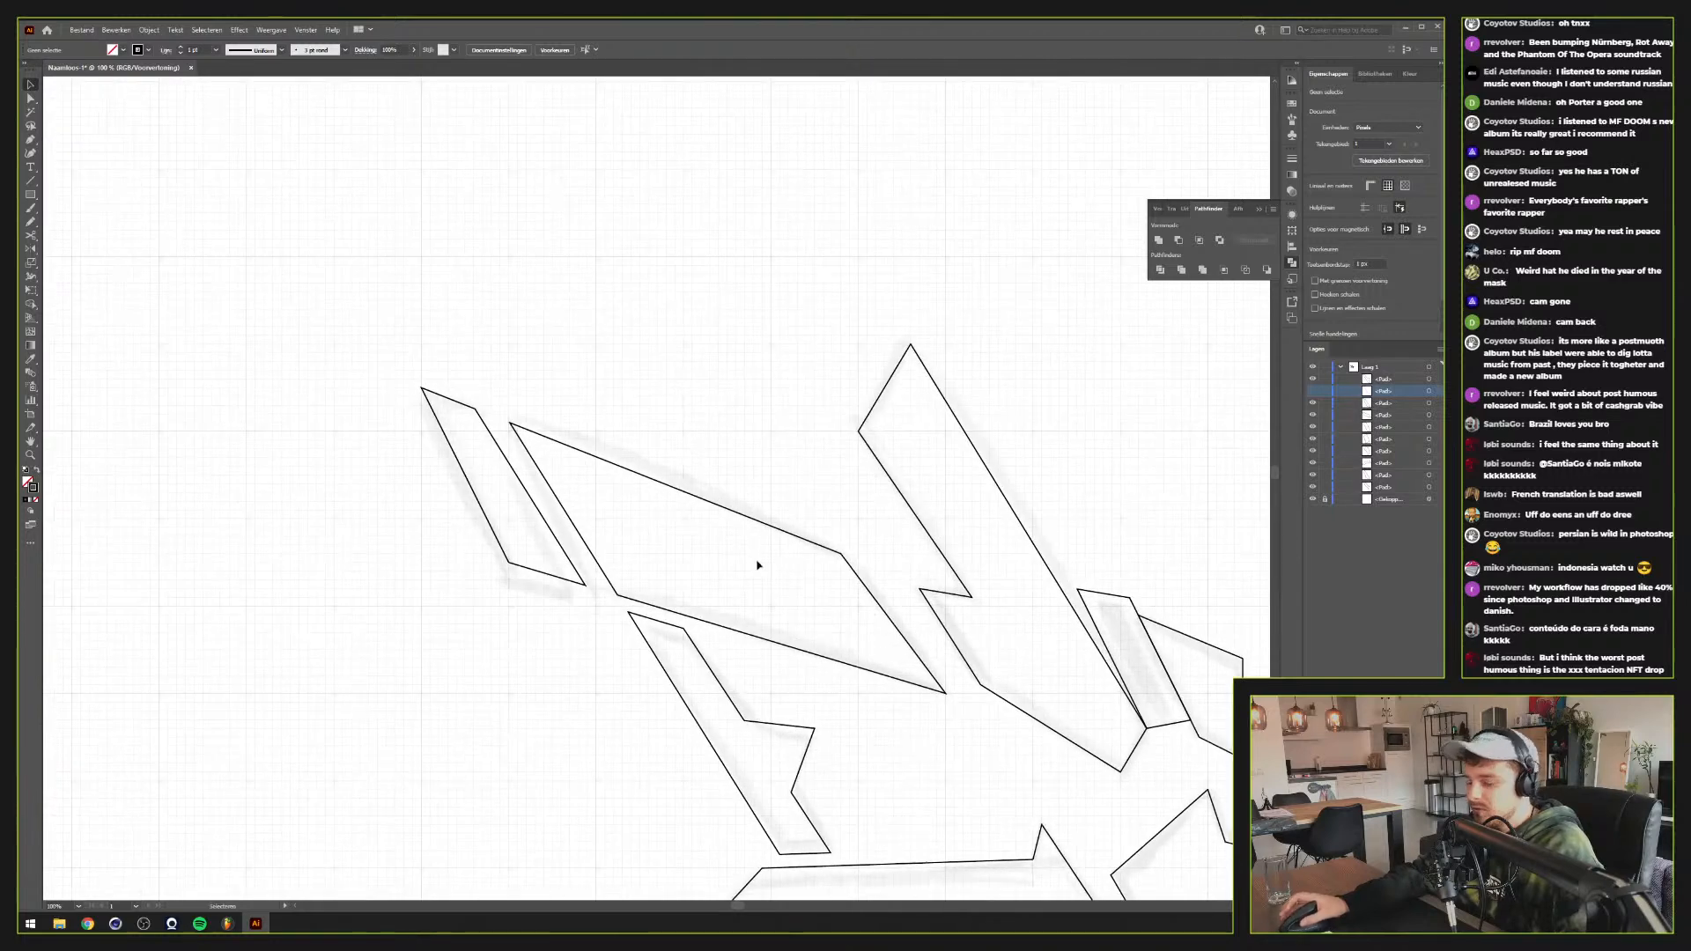
{"action": "key", "text": "p"}
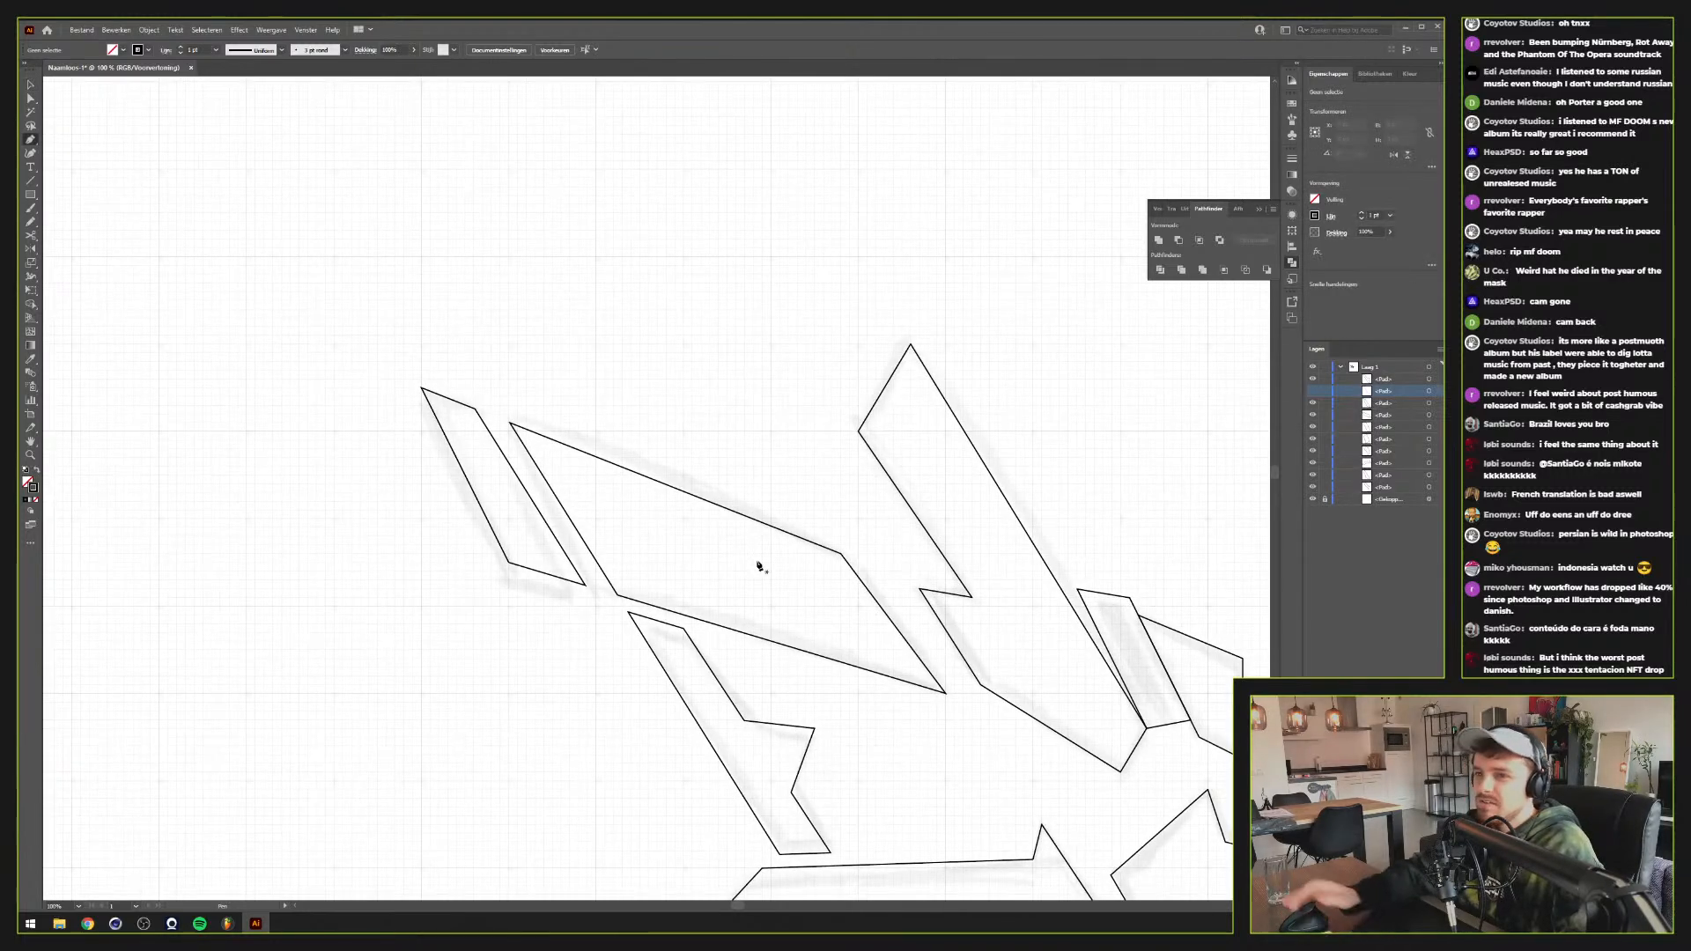
{"action": "left_click", "coordinate": [422, 391]}
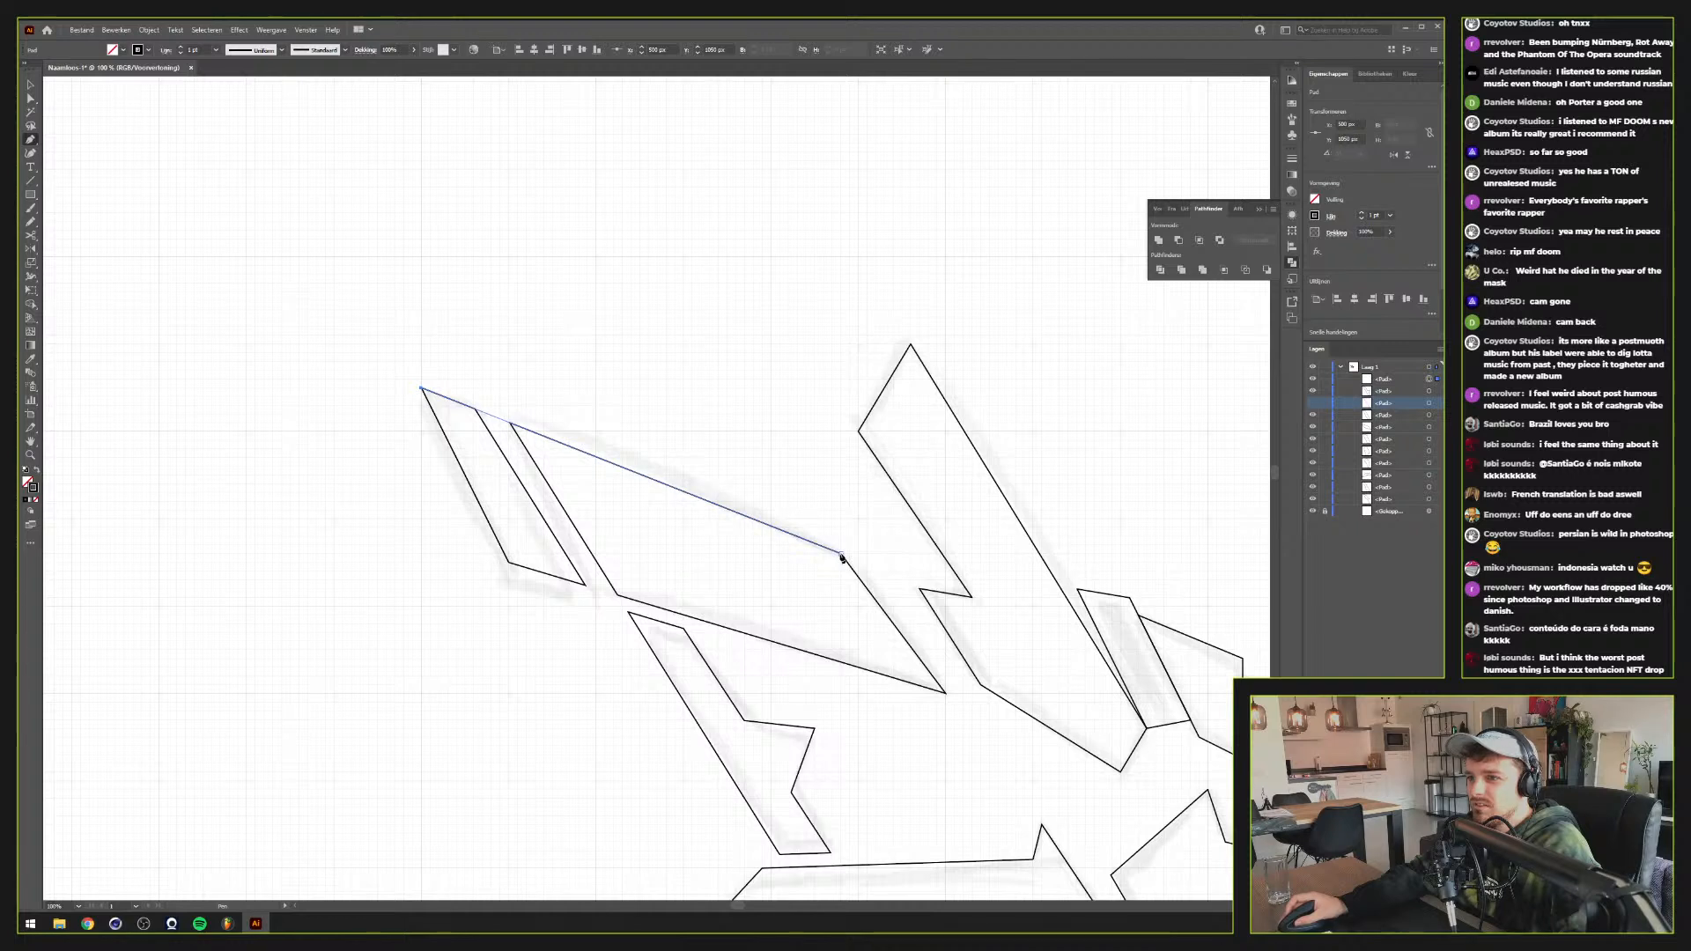
{"action": "left_click", "coordinate": [841, 556]}
{"action": "key", "text": "a"}
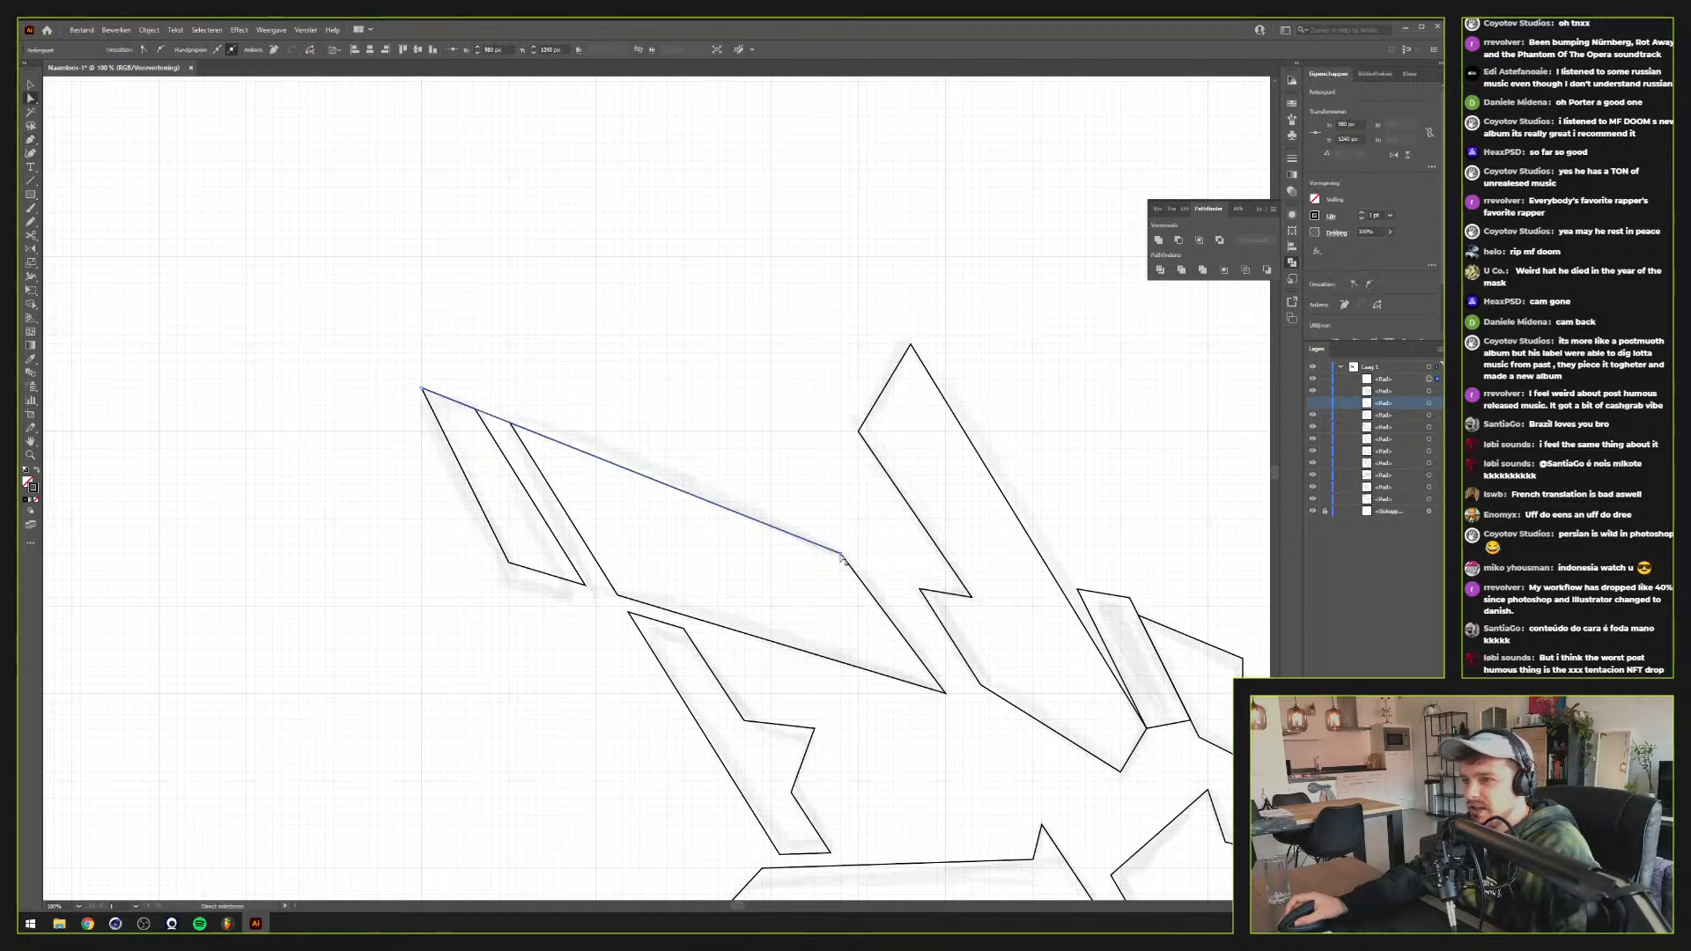
{"action": "key", "text": "s"}
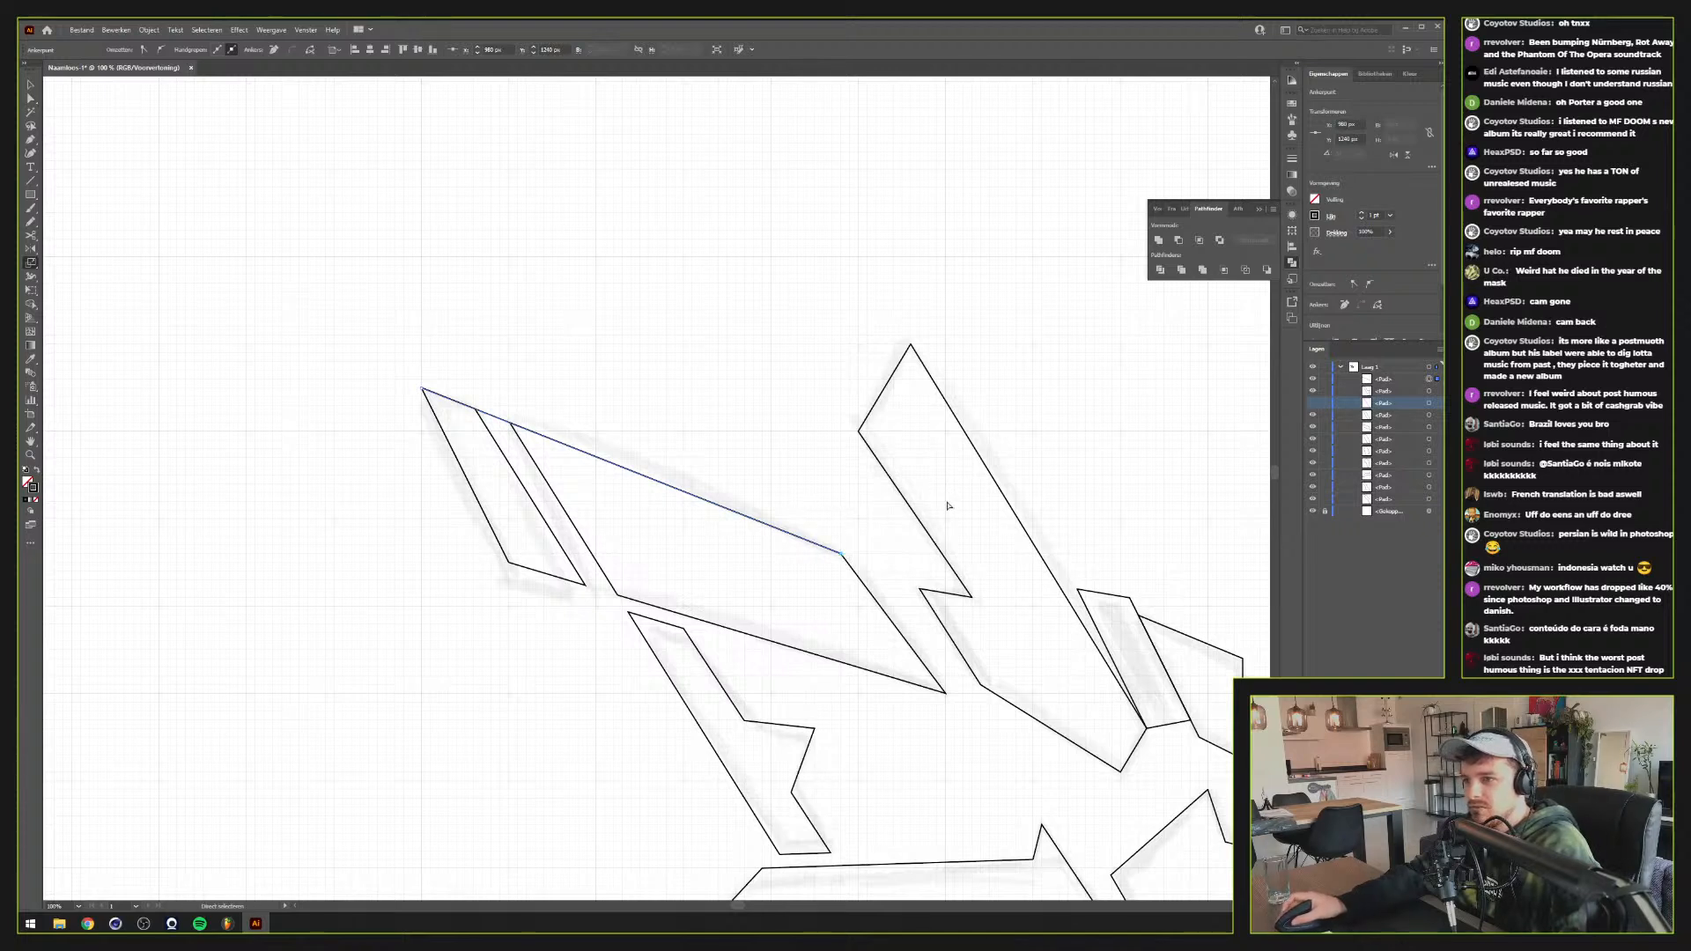
Extend the line's inner end across the tall feather and adjust it in outline view to stay aligned with the large feather's upper edge
{"action": "key", "text": "a"}
{"action": "left_click_drag", "start_coordinate": [842, 554], "coordinate": [1074, 649]}
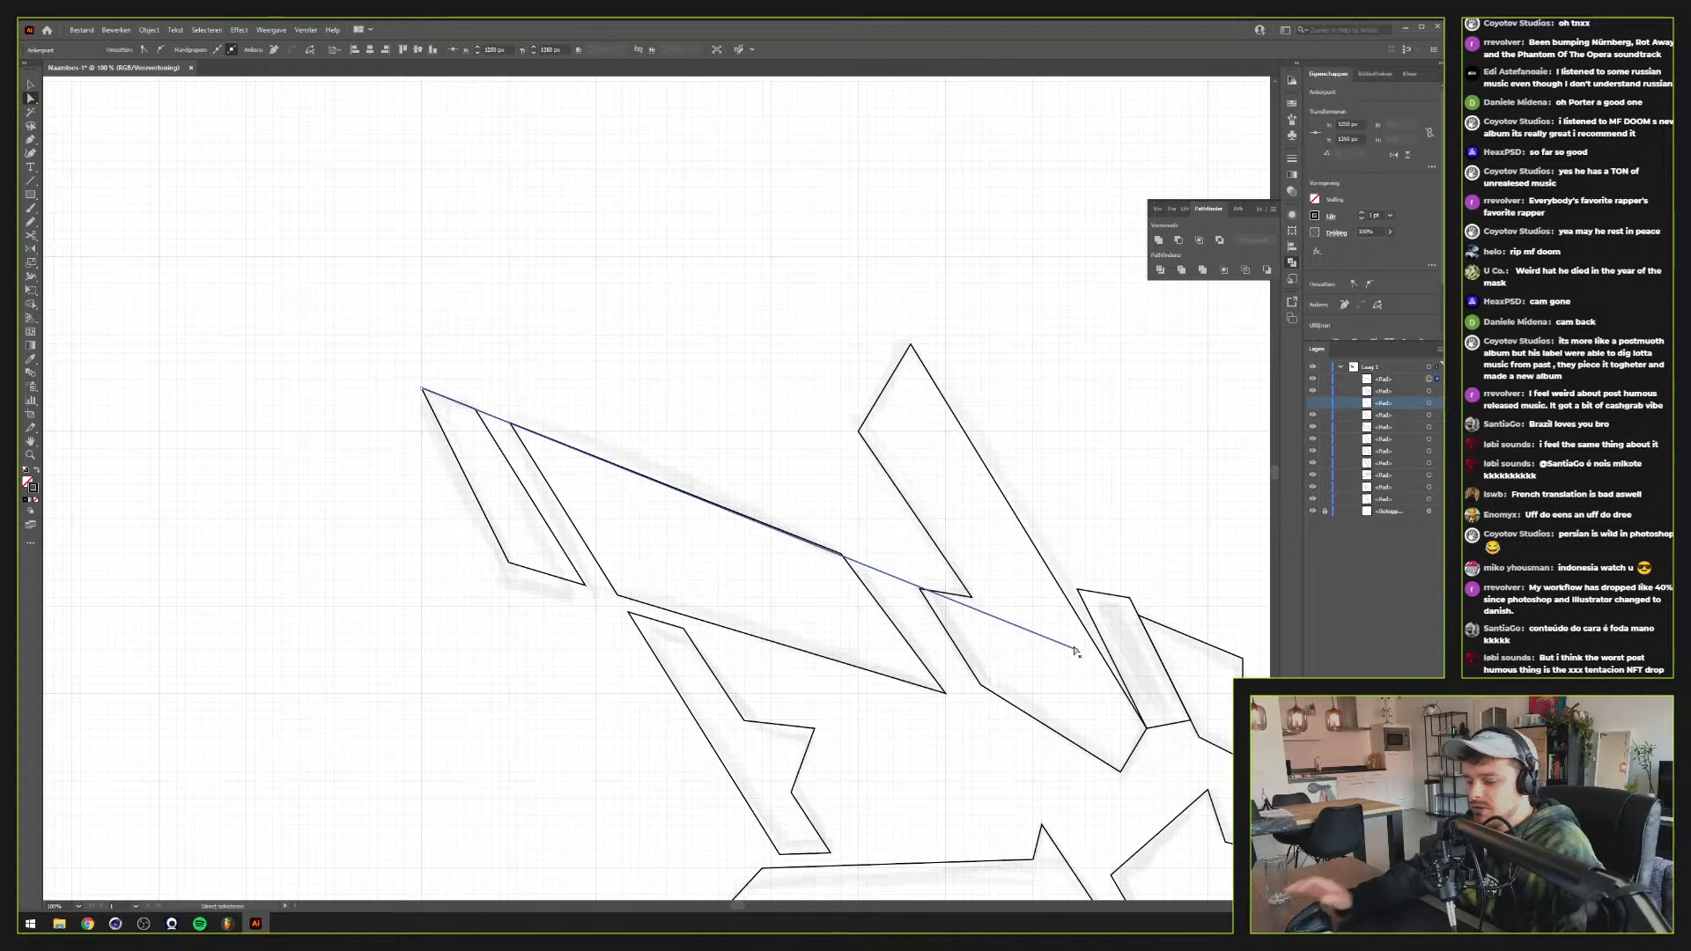
{"action": "key", "text": "ctrl+y"}
{"action": "scroll", "coordinate": [1075, 652], "scroll_direction": "down", "scroll_amount": 4}
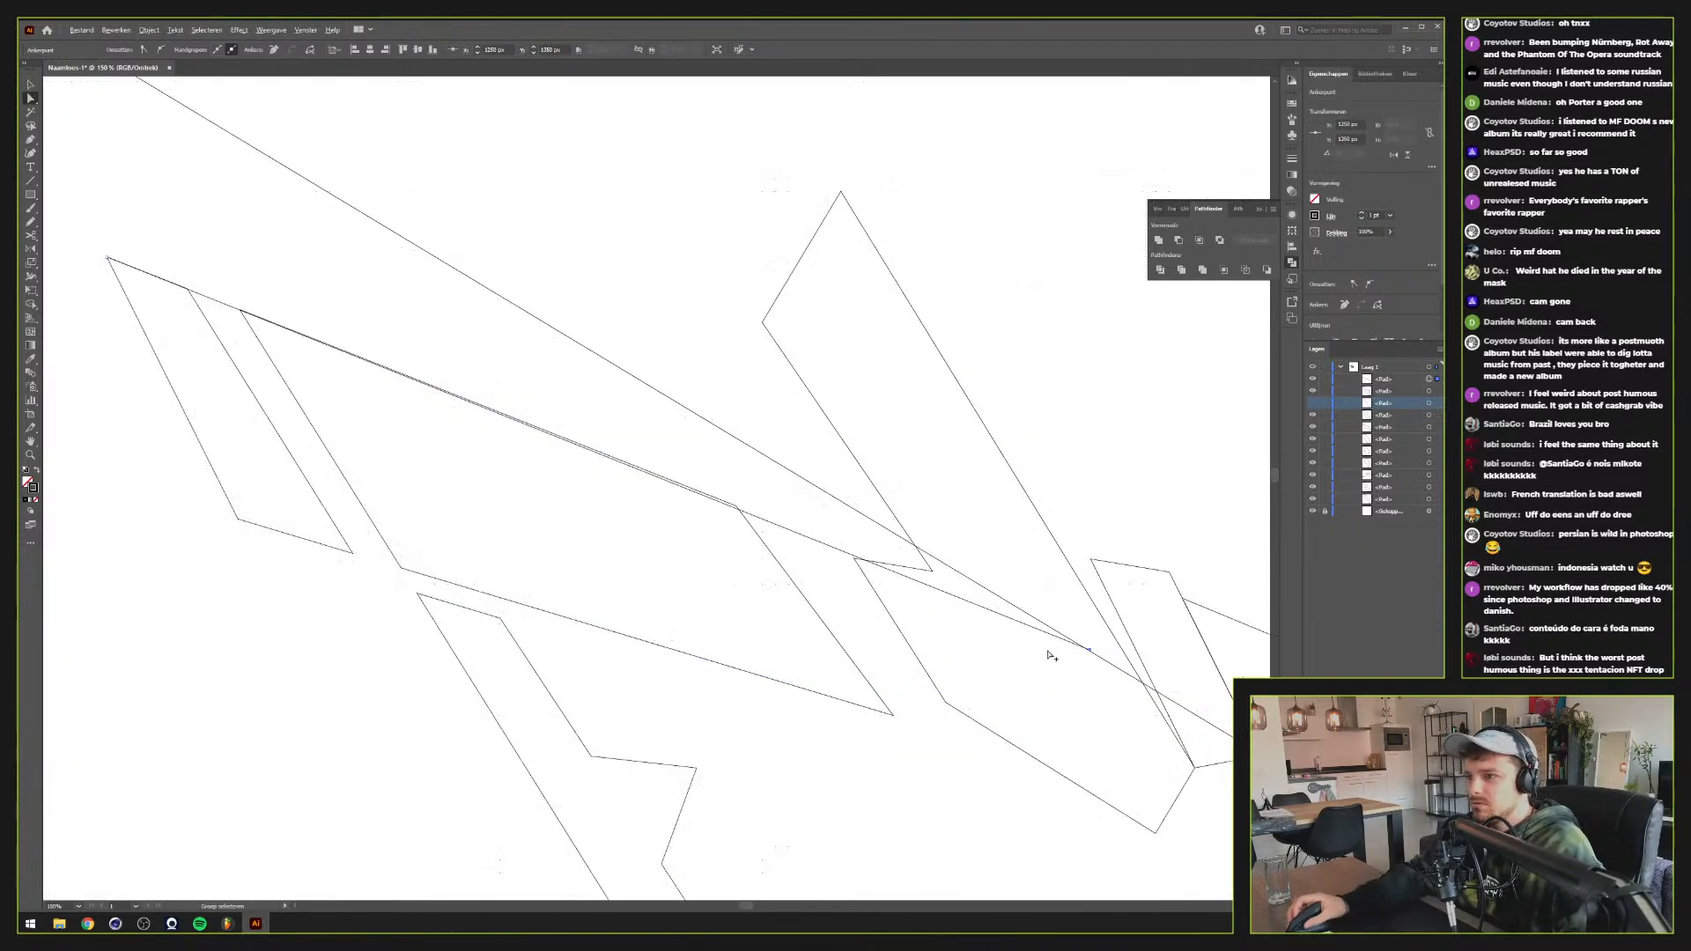
{"action": "scroll", "coordinate": [1050, 655], "scroll_direction": "up", "scroll_amount": 5}
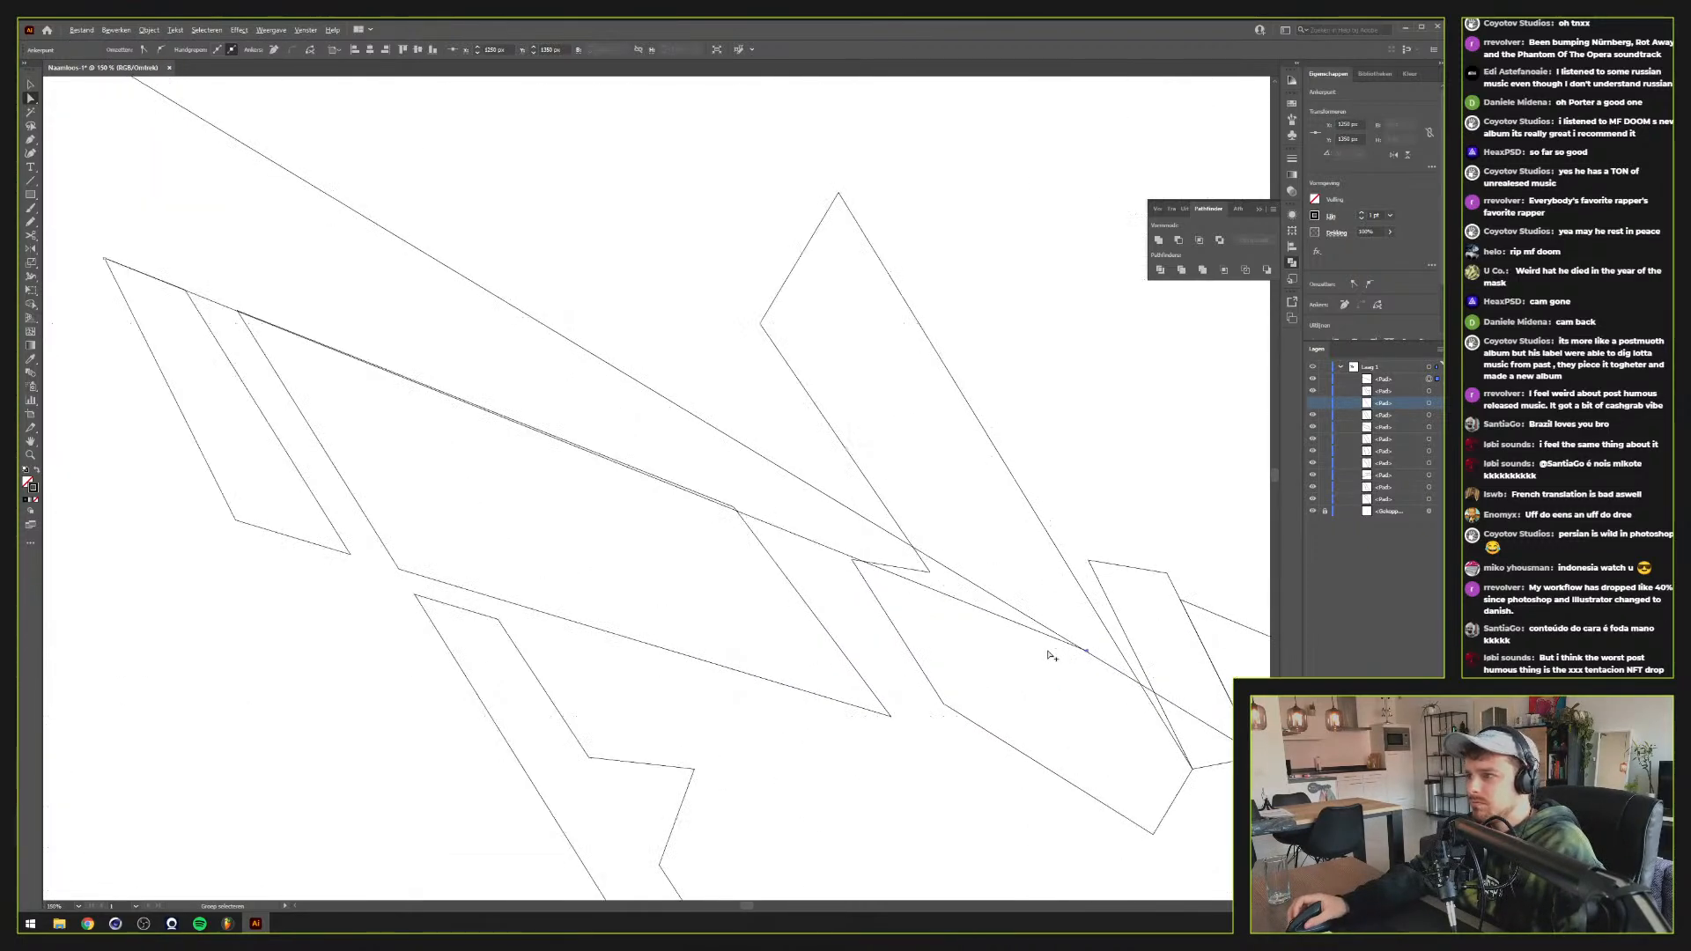
{"action": "mouse_move", "coordinate": [1086, 652]}
{"action": "left_mouse_down"}
{"action": "mouse_move", "coordinate": [1130, 664]}
{"action": "mouse_move", "coordinate": [1085, 652]}
{"action": "mouse_move", "coordinate": [1100, 651]}
{"action": "left_mouse_up"}
{"action": "scroll", "coordinate": [731, 516], "scroll_direction": "up", "scroll_amount": 6}
{"action": "scroll", "coordinate": [743, 485], "scroll_direction": "down", "scroll_amount": 6}
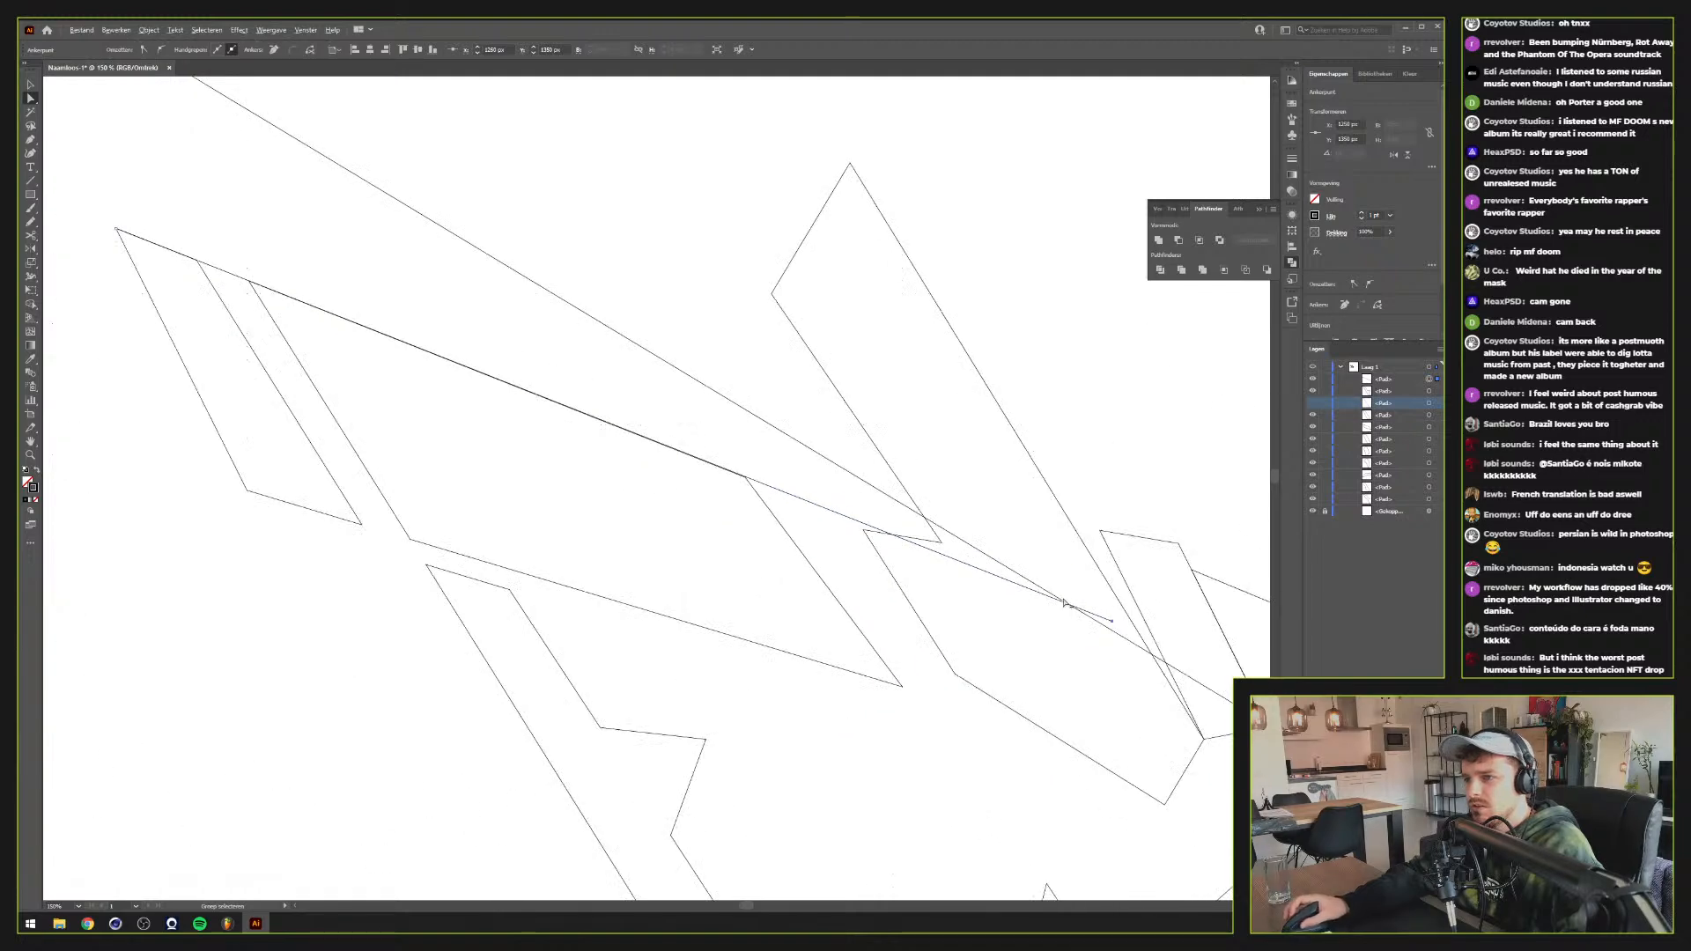
{"action": "left_click", "coordinate": [1115, 625]}
{"action": "left_click", "coordinate": [1113, 624]}
{"action": "left_click_drag", "start_coordinate": [1142, 636], "coordinate": [1182, 654]}
Delete the extended line's segment and return to the normal preview with nothing selected
{"action": "scroll", "coordinate": [736, 484], "scroll_direction": "up", "scroll_amount": 2}
{"action": "scroll", "coordinate": [738, 485], "scroll_direction": "down", "scroll_amount": 4}
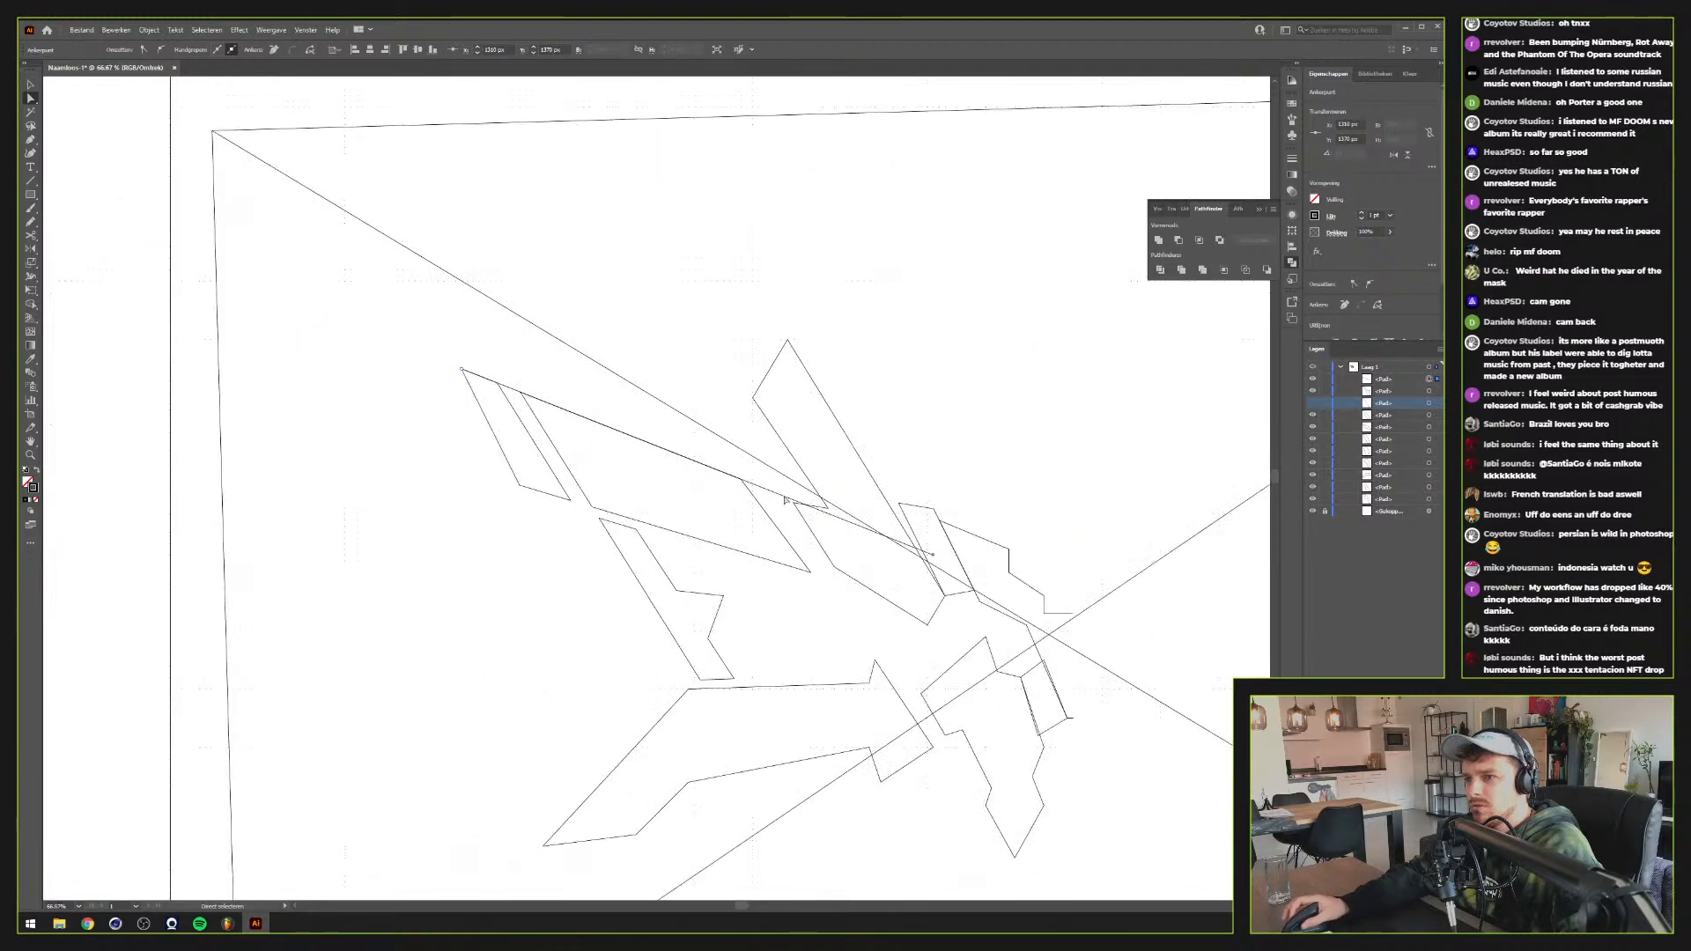
{"action": "left_click_drag", "start_coordinate": [769, 501], "coordinate": [770, 502]}
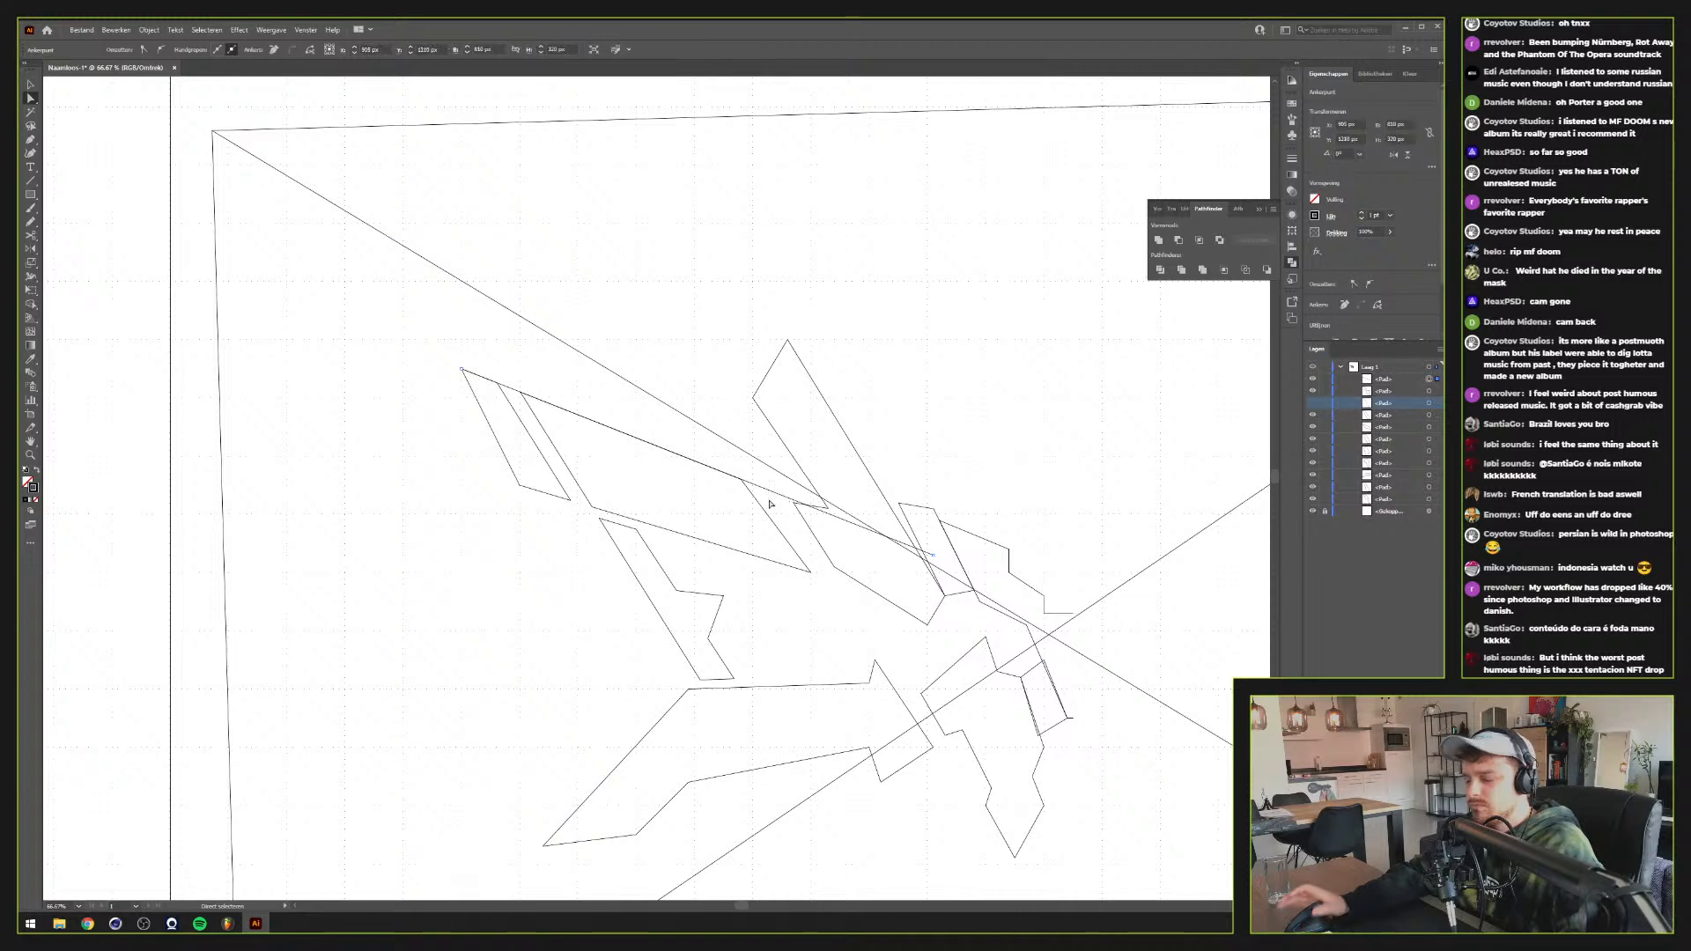
{"action": "key", "text": "Delete"}
{"action": "key", "text": "y"}
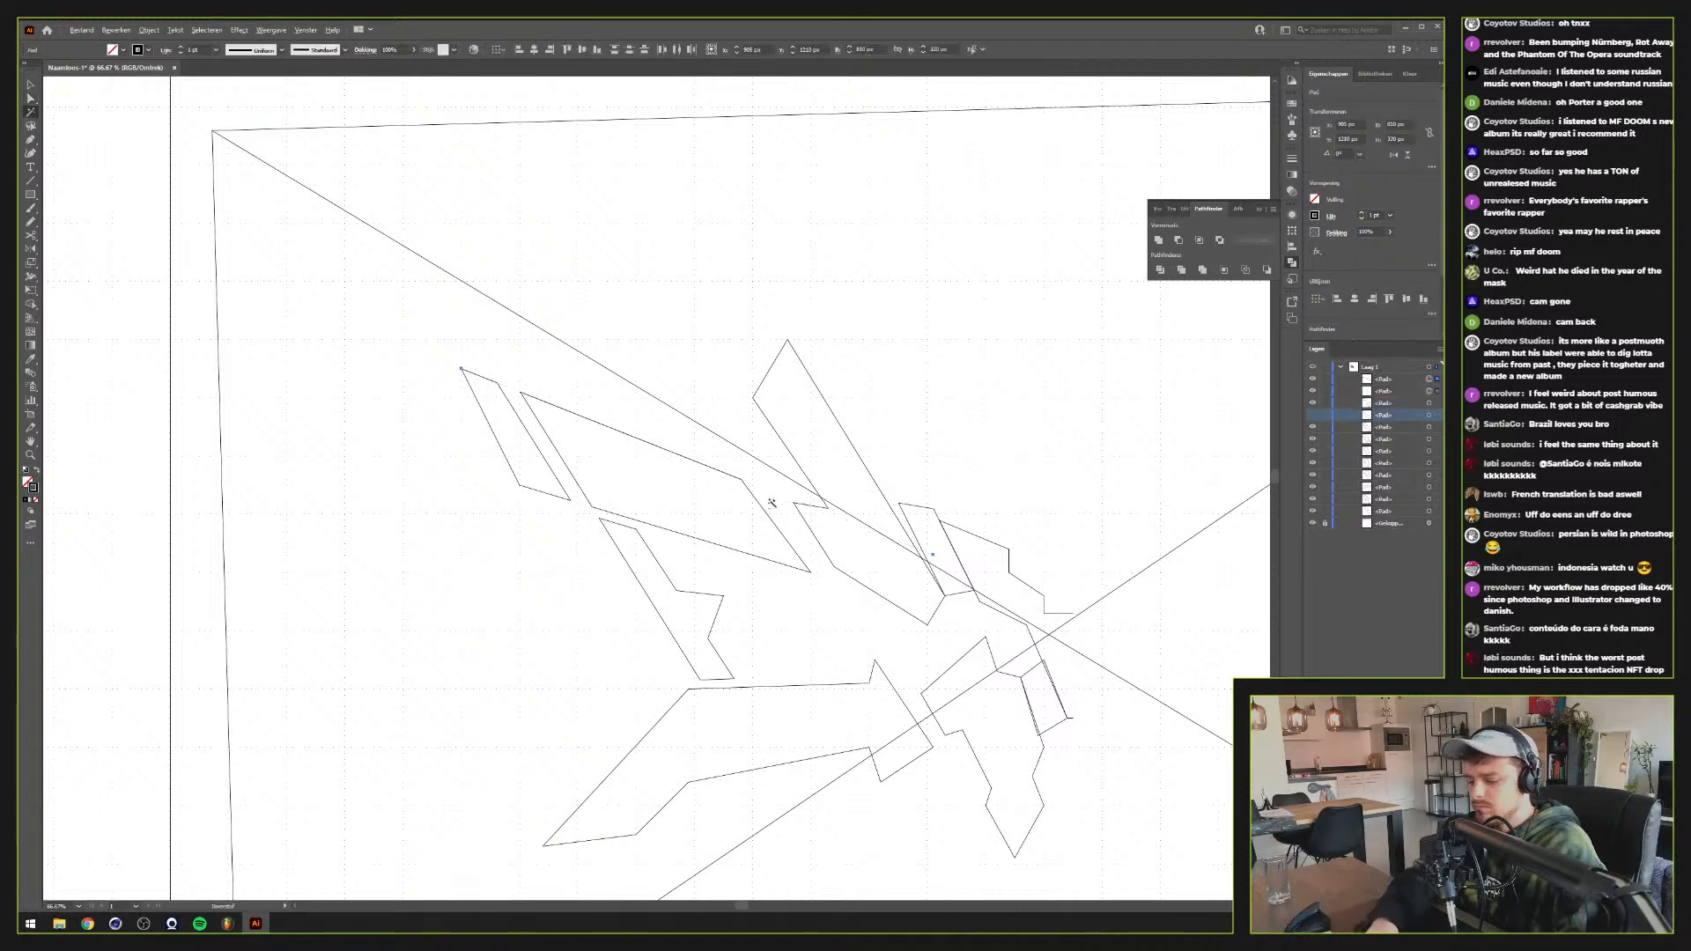
{"action": "key", "text": "ctrl+y"}
{"action": "key", "text": "v"}
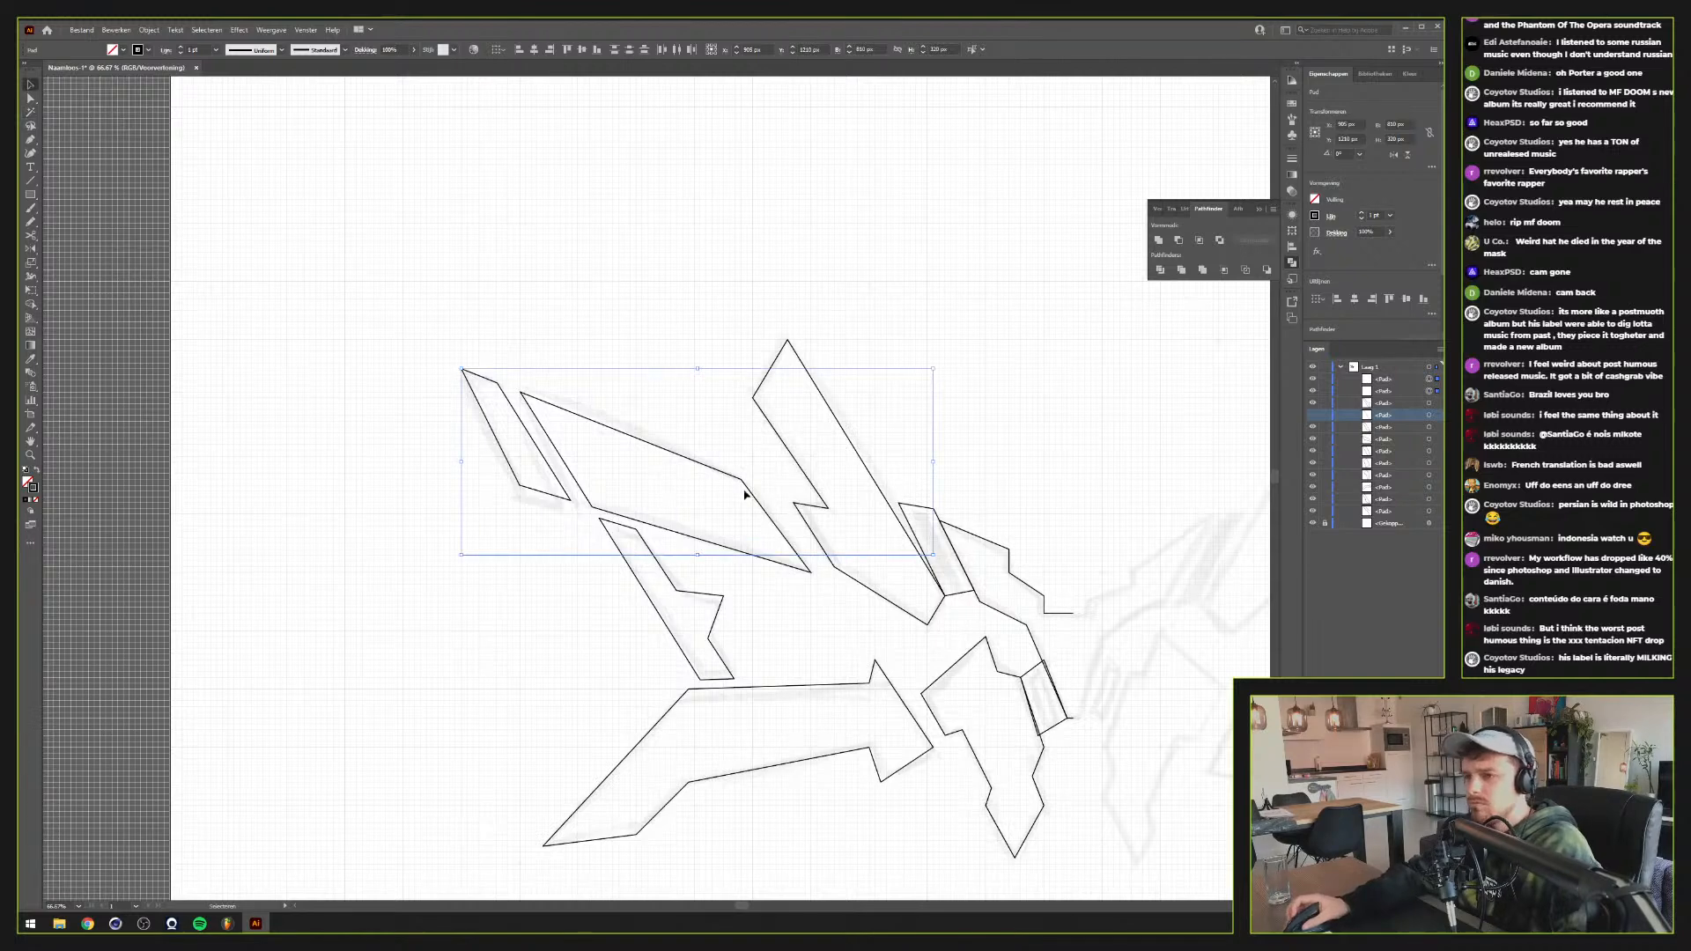
{"action": "scroll", "coordinate": [722, 484], "scroll_direction": "up", "scroll_amount": 2}
{"action": "left_click", "coordinate": [738, 451]}
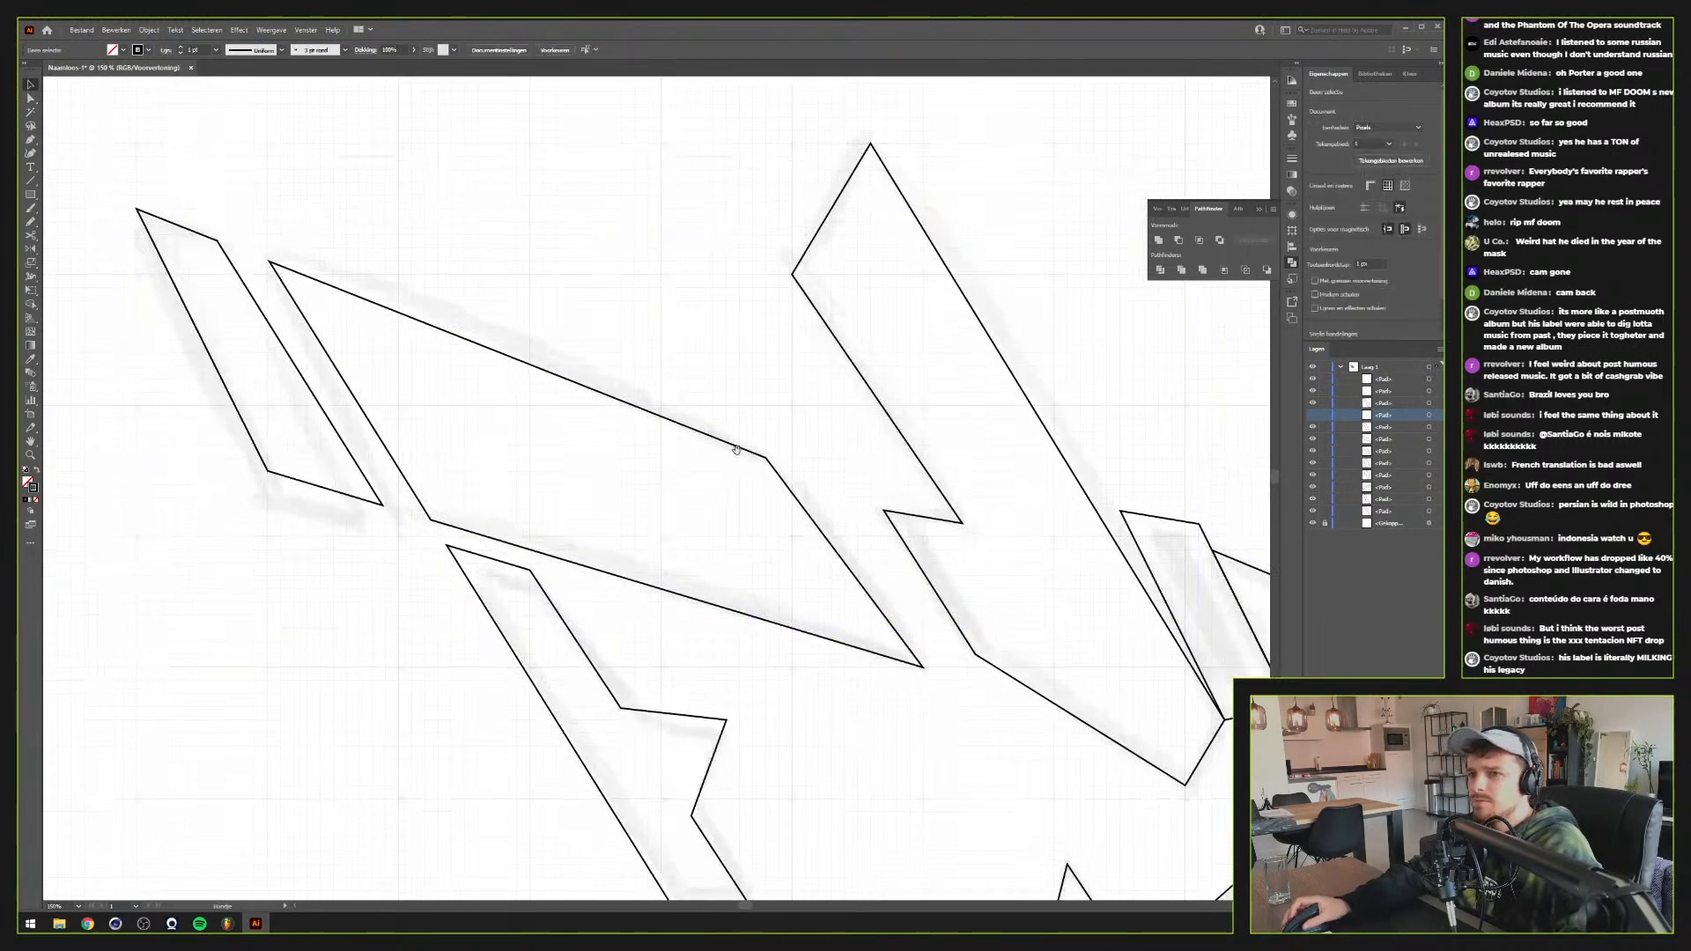
Duplicate the large feather outline in place and bring the copy to the front of the layer
{"action": "scroll", "coordinate": [739, 452], "scroll_direction": "down", "scroll_amount": 2}
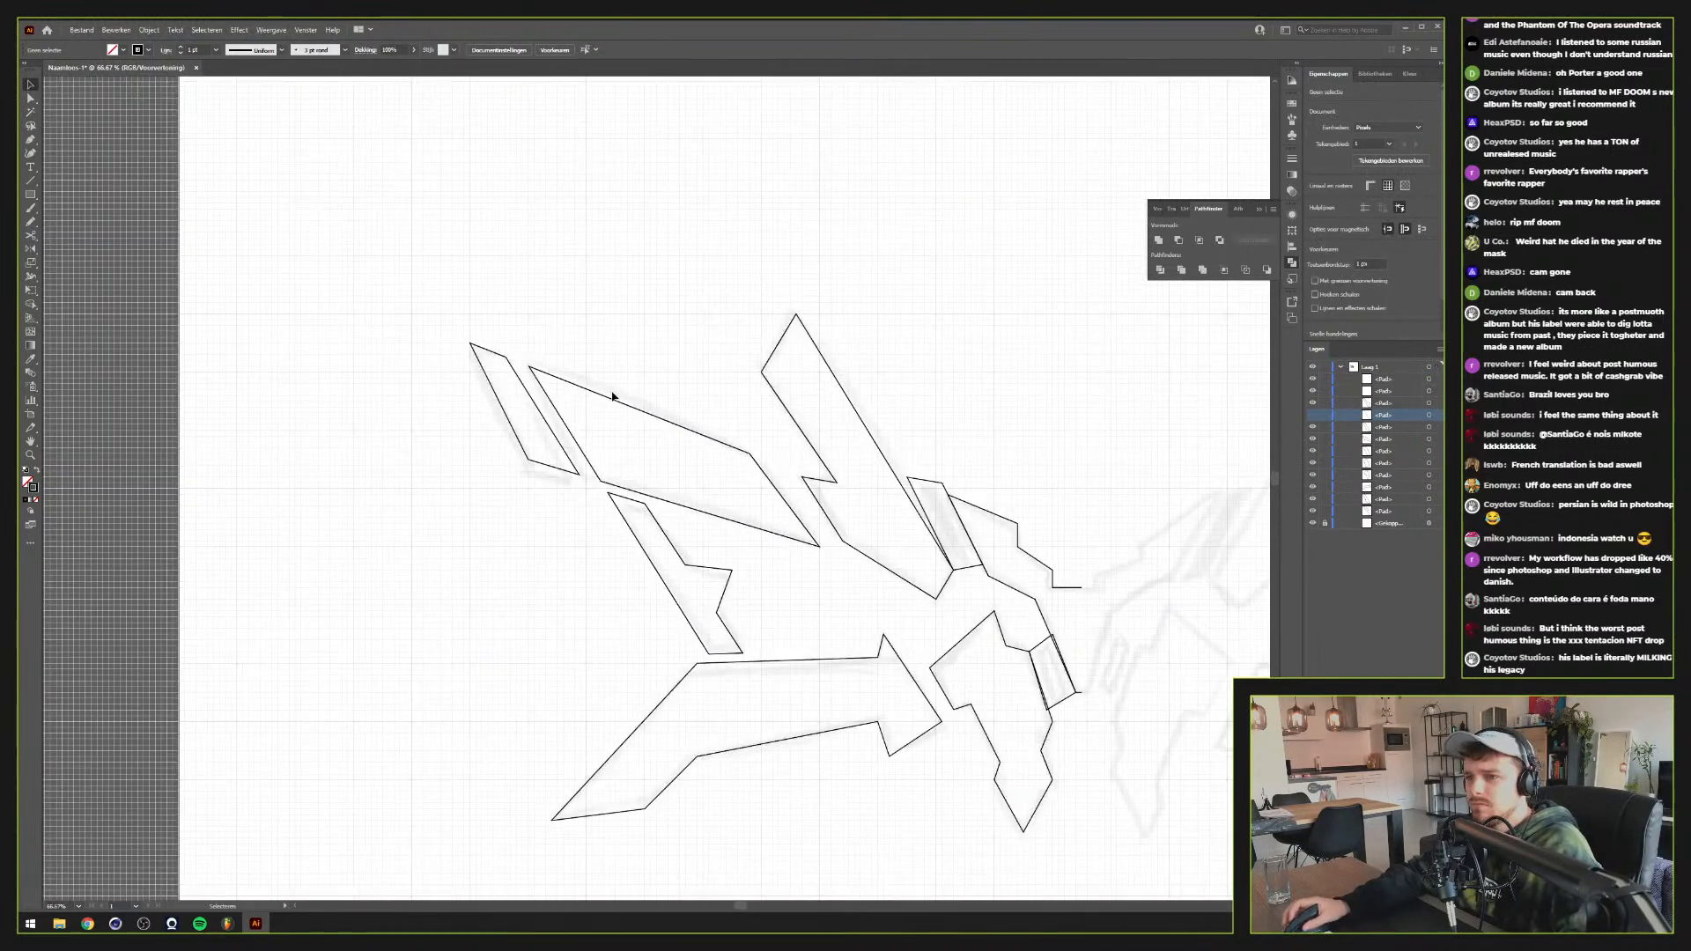
{"action": "left_click", "coordinate": [649, 426]}
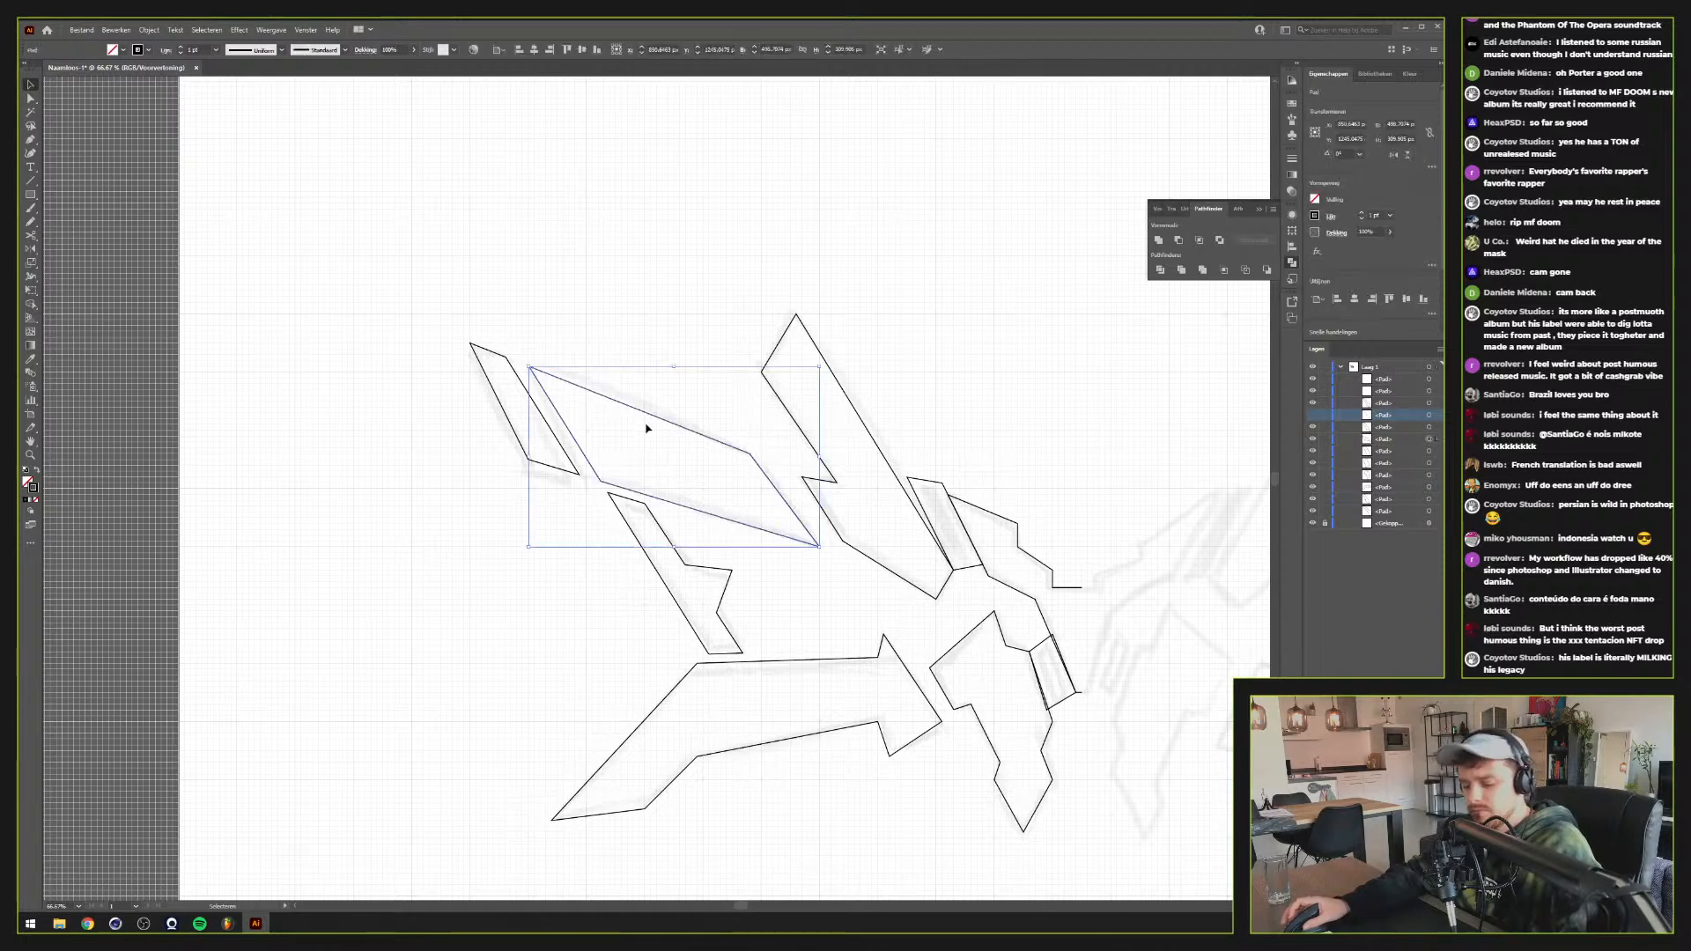
{"action": "key", "text": "a"}
{"action": "key", "text": "ctrl+f"}
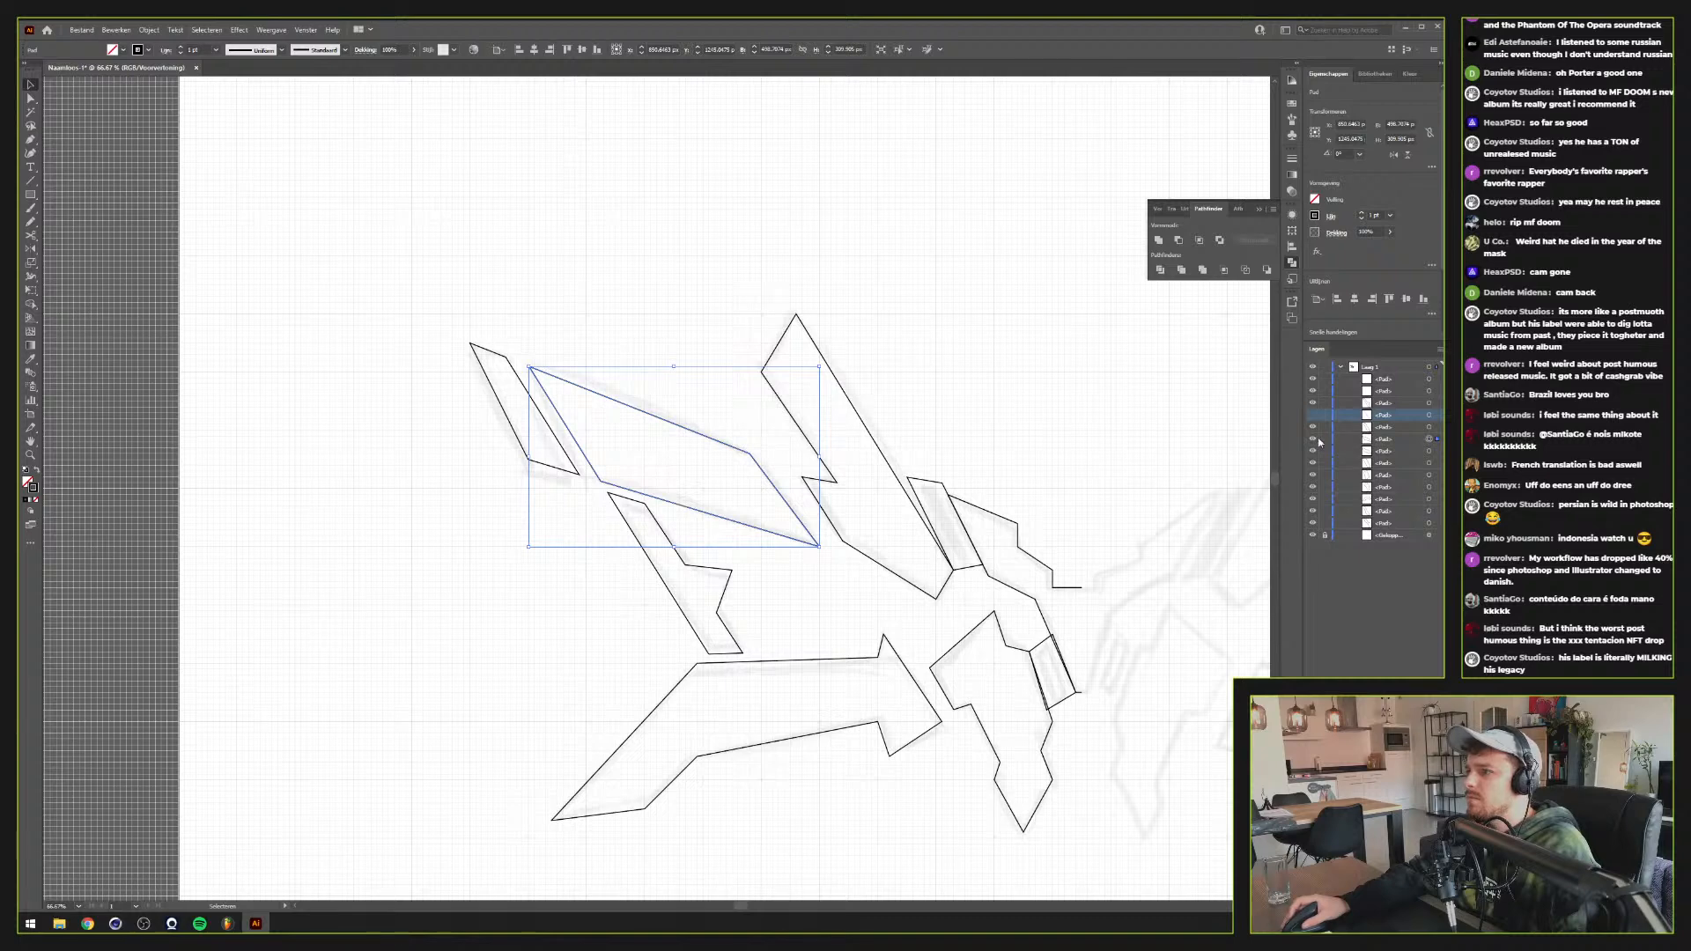
{"action": "key", "text": "ctrl+shift+]"}
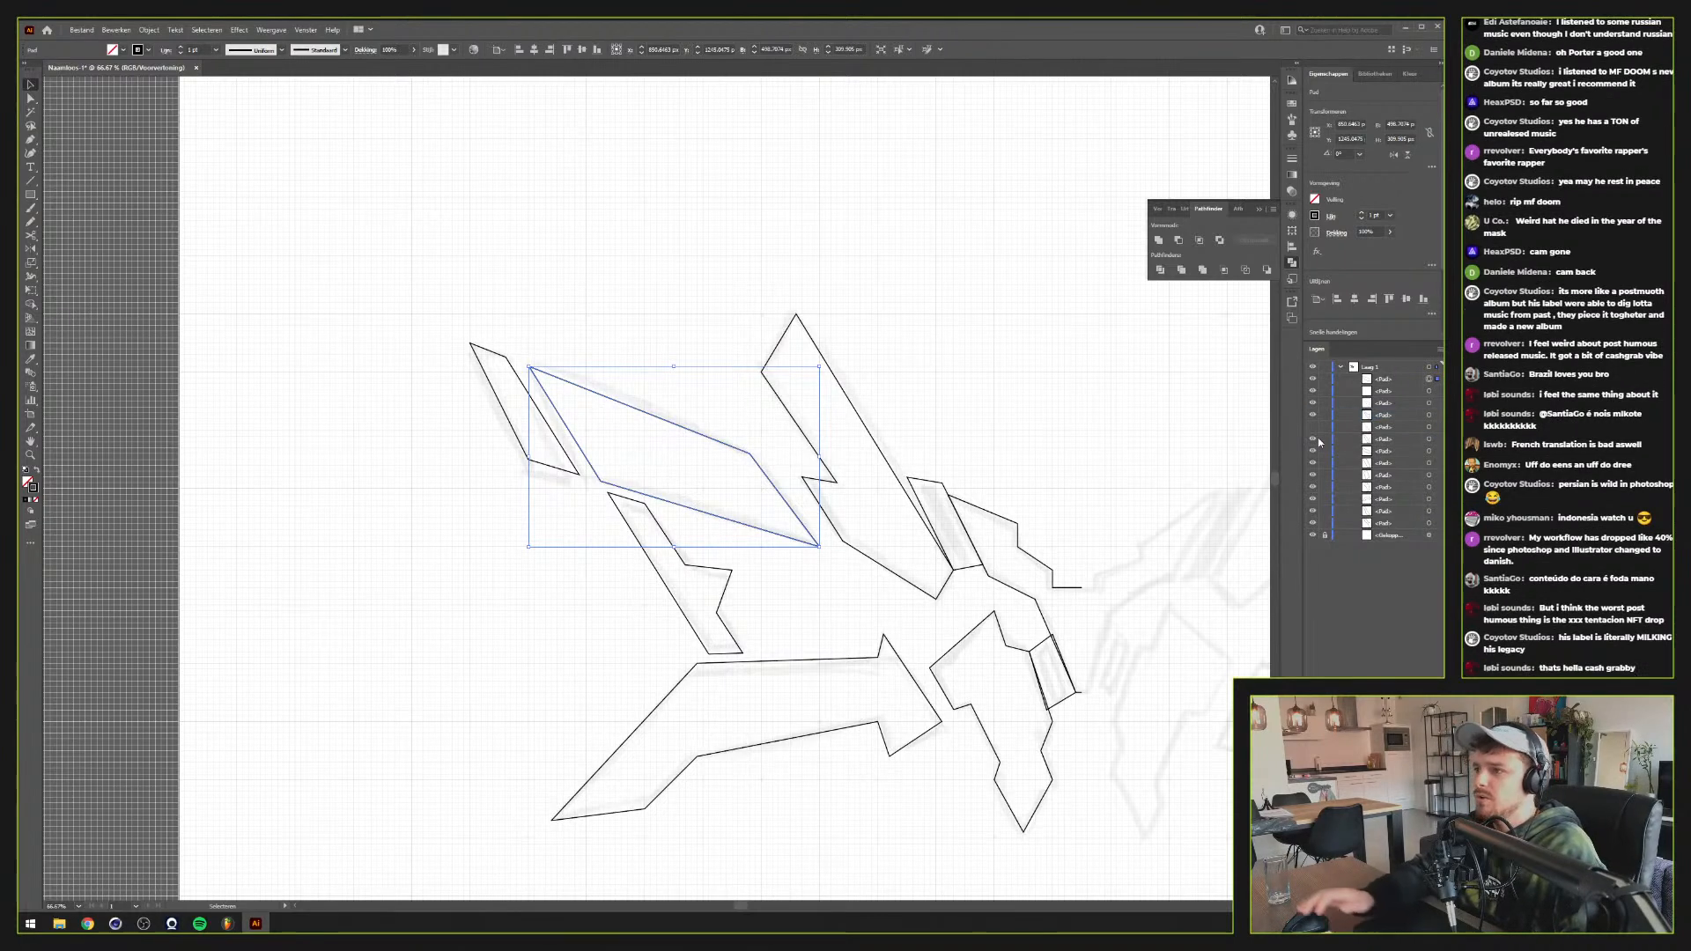
Give the large feather's copy a thick bright green stroke and deselect it
{"action": "left_click", "coordinate": [1410, 73]}
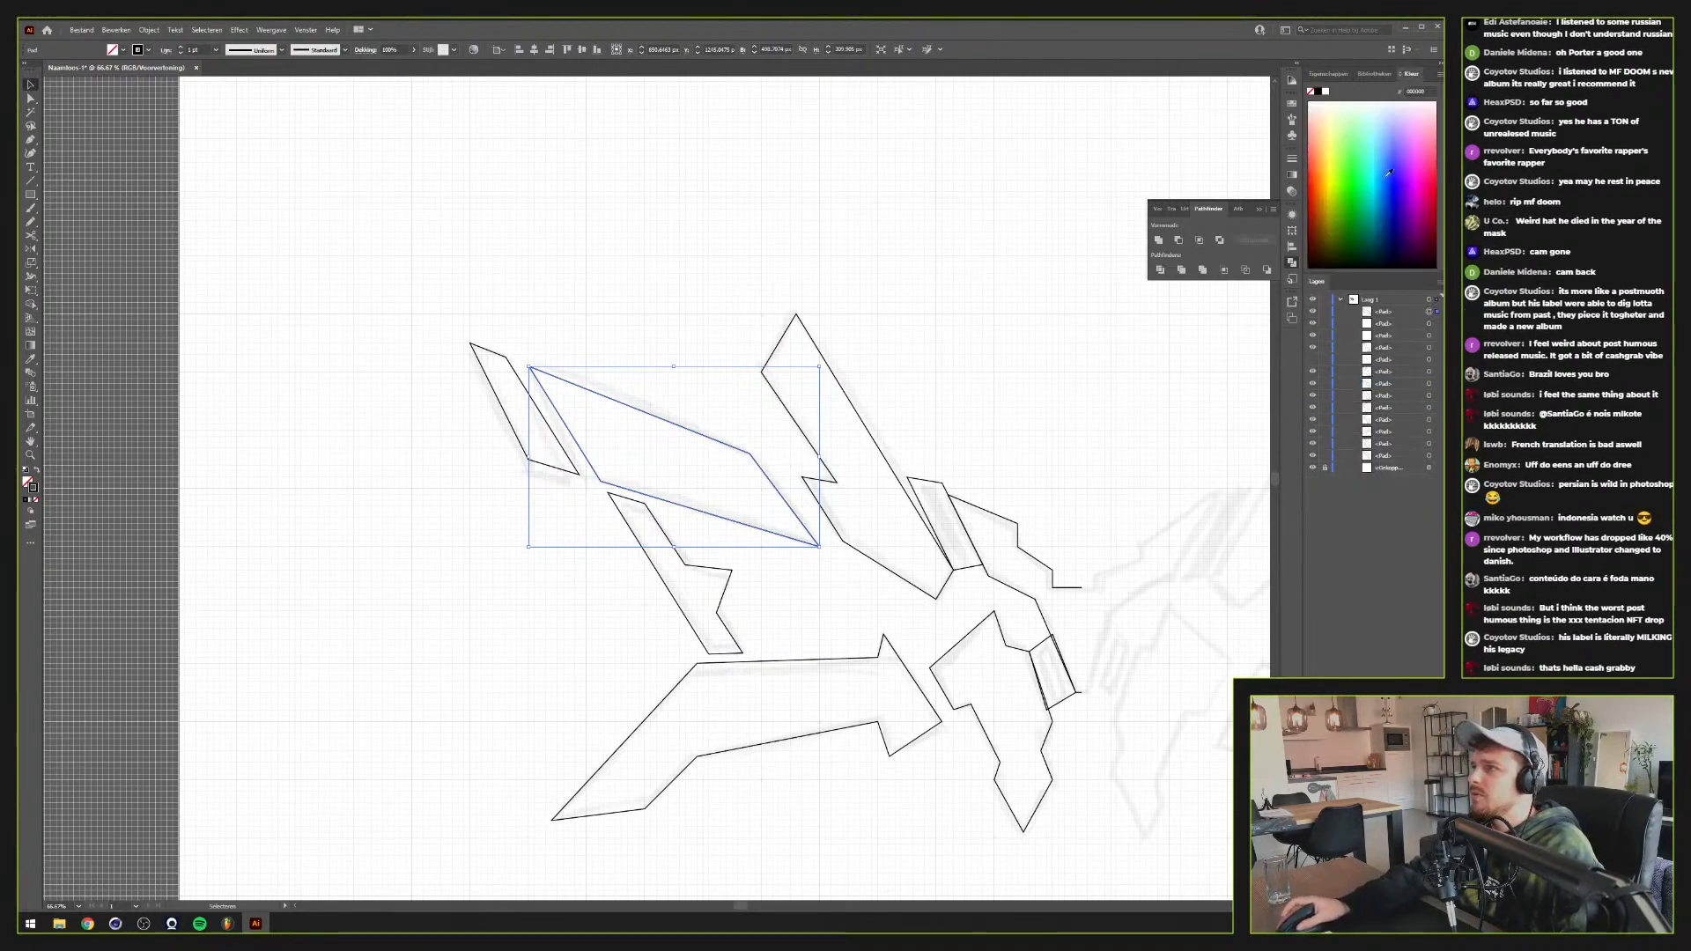
{"action": "left_click", "coordinate": [1338, 174]}
{"action": "left_click", "coordinate": [1357, 176]}
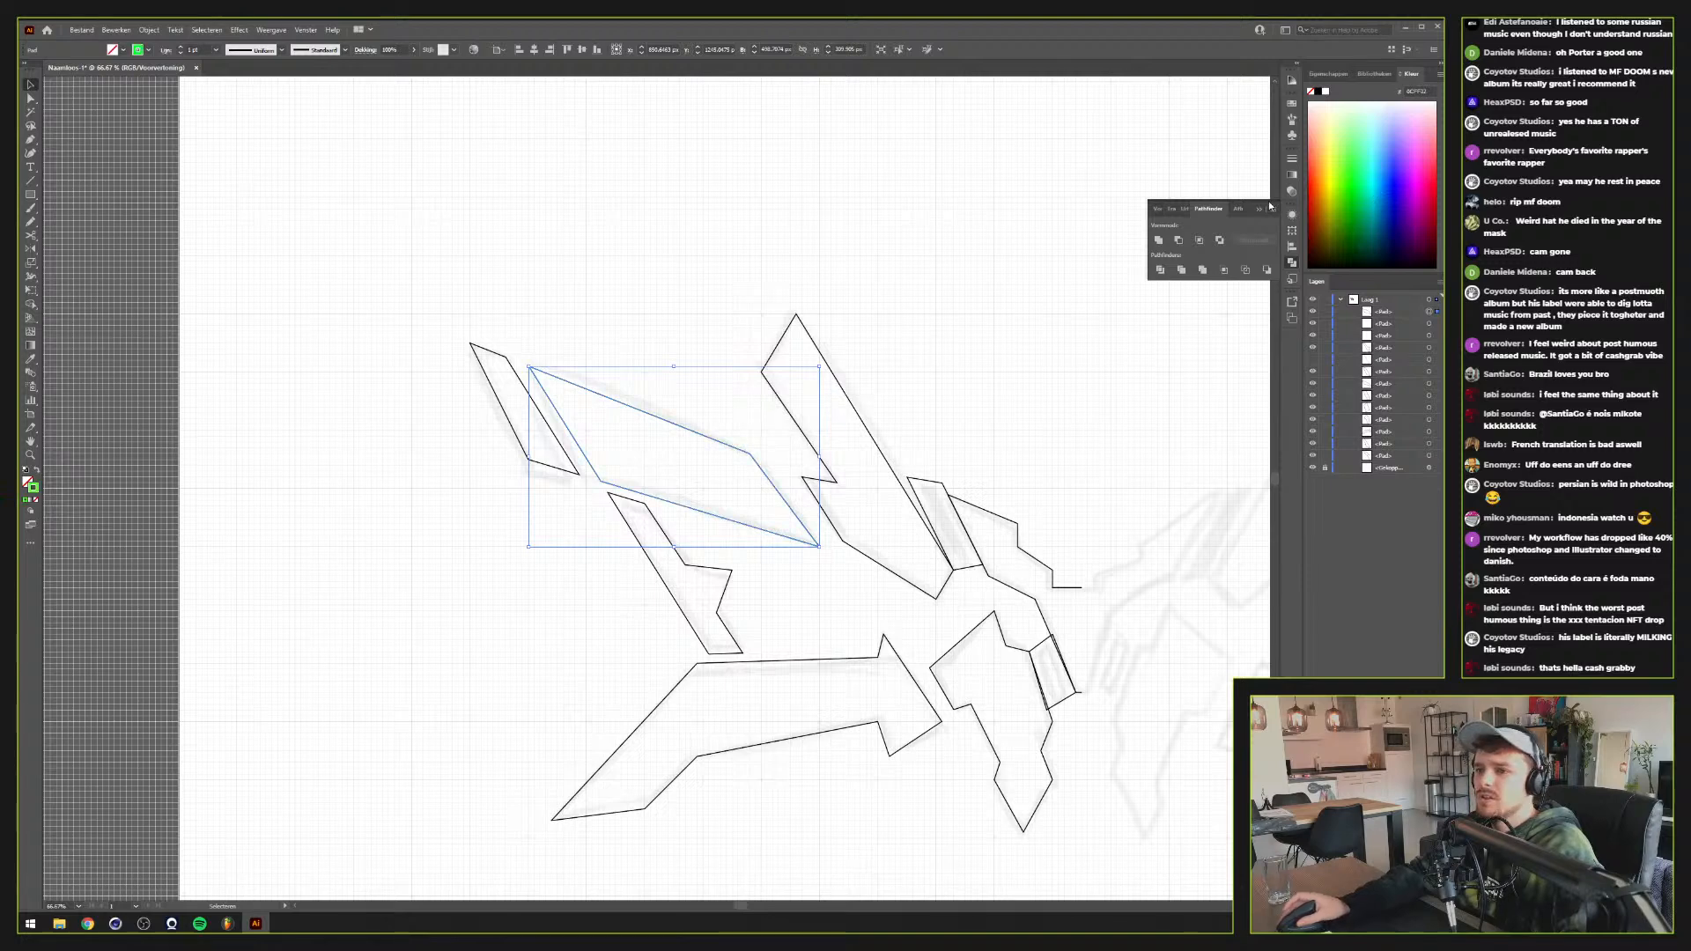
{"action": "left_click", "coordinate": [180, 47], "text": "shift"}
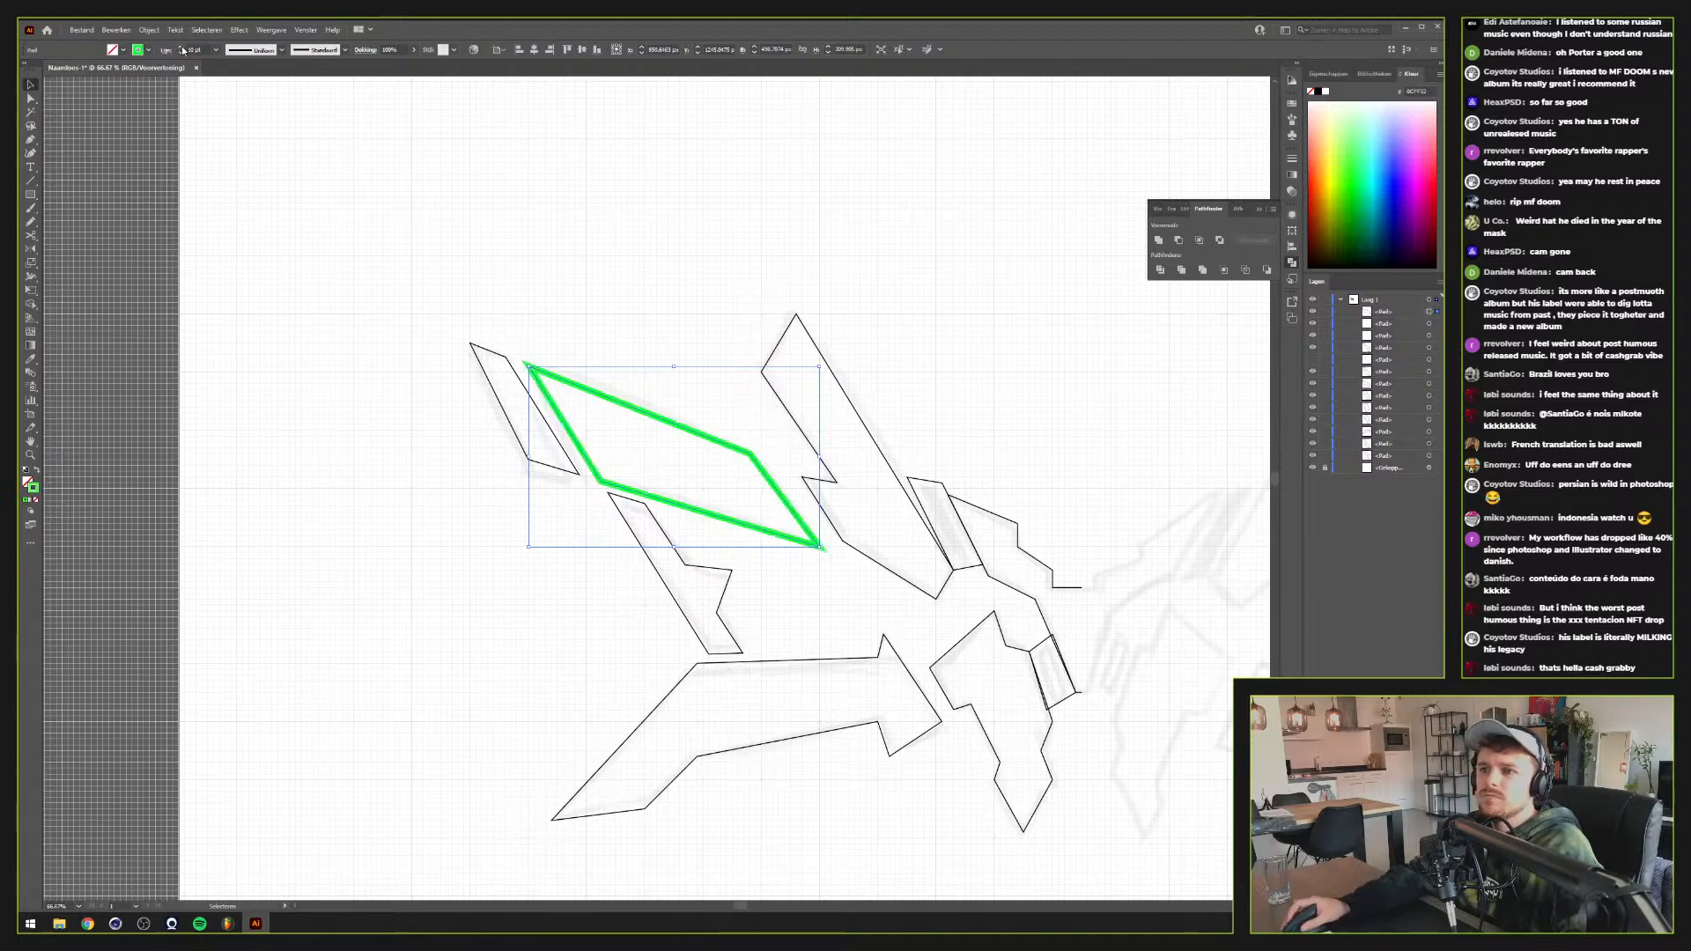
{"action": "left_click", "coordinate": [666, 357]}
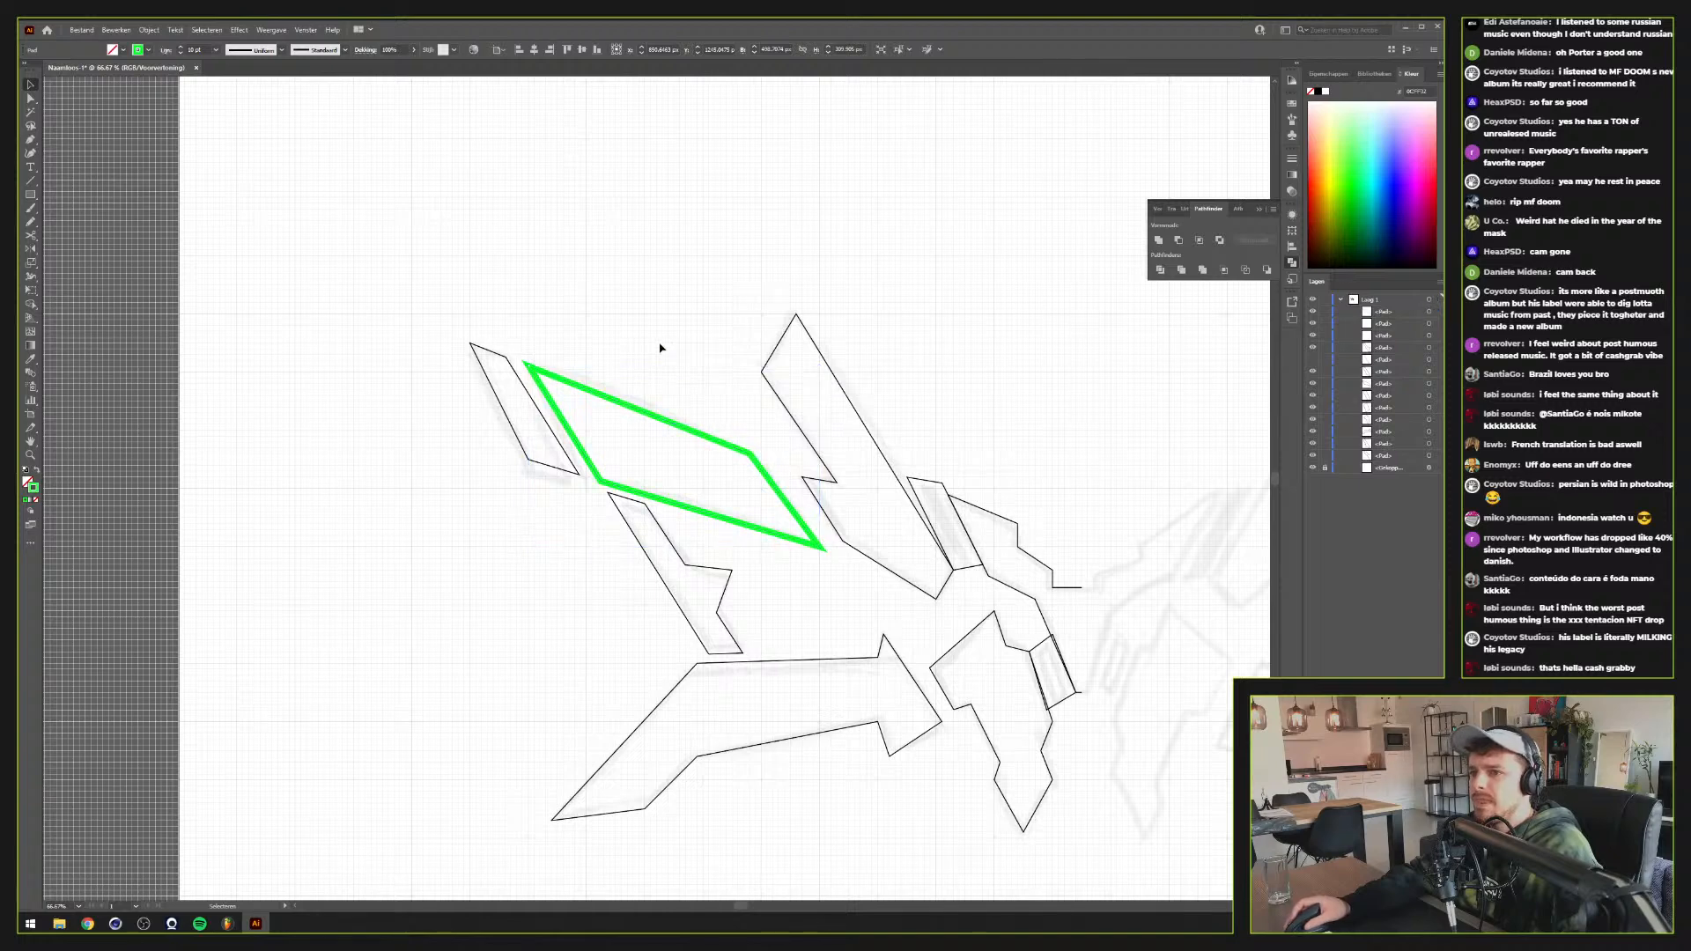
Delete the green copy's two lower anchor points so that only the large feather's upper edge remains as a green line
{"action": "key", "text": "a"}
{"action": "scroll", "coordinate": [614, 417], "scroll_direction": "up", "scroll_amount": 1}
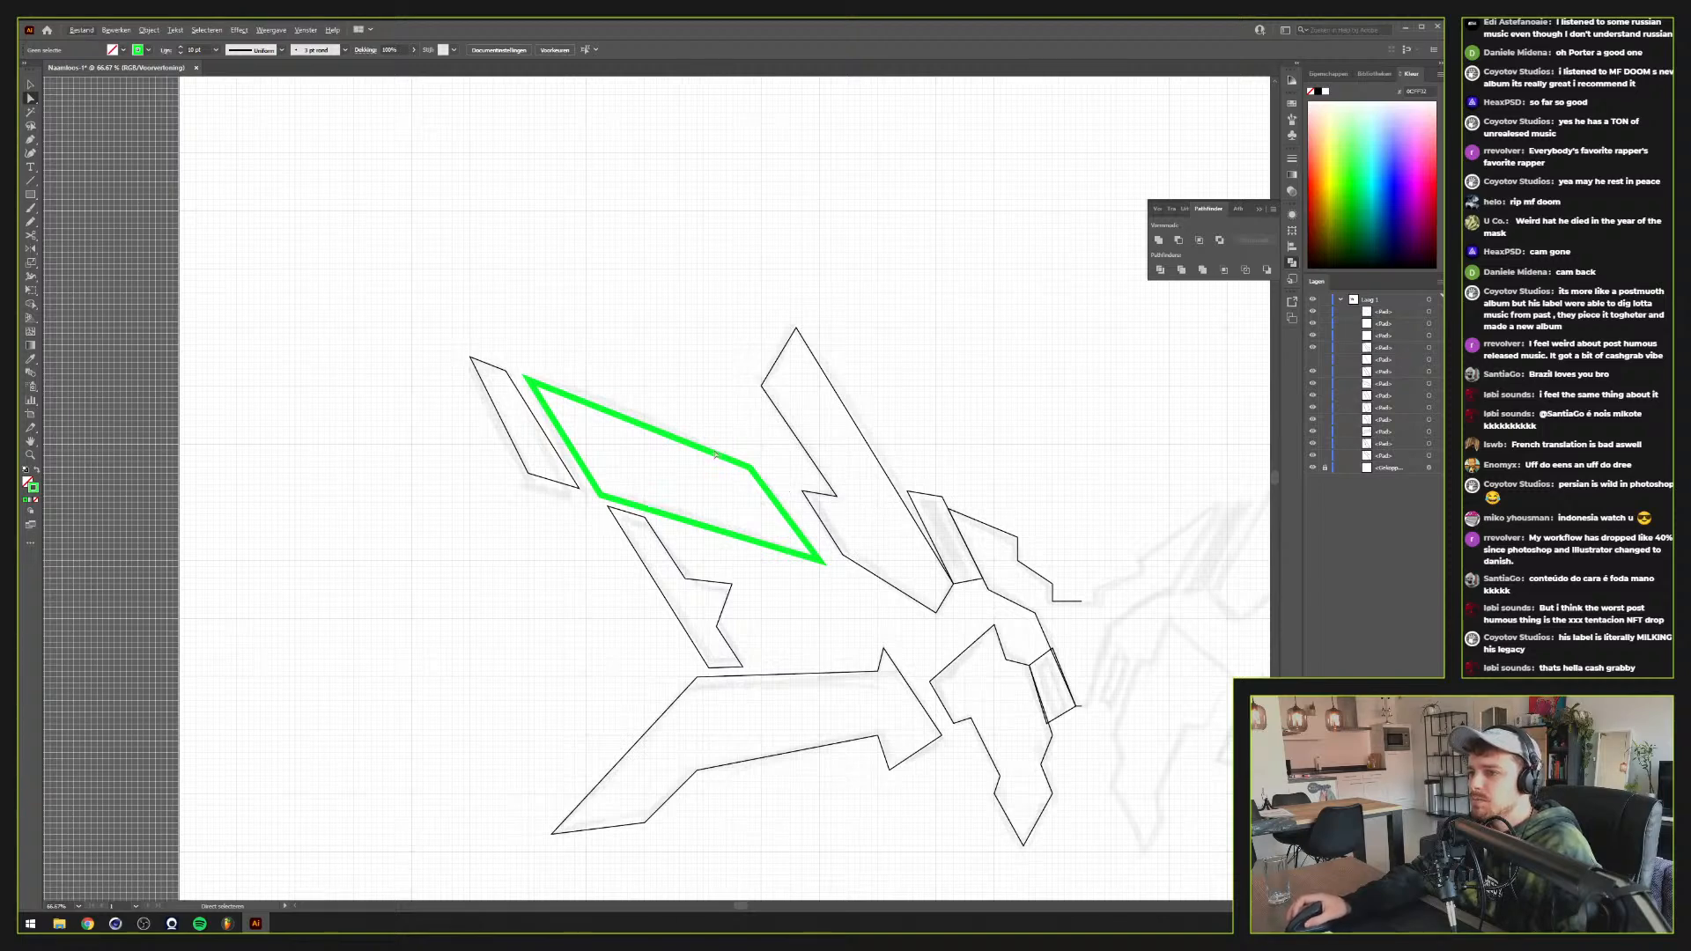
{"action": "key", "text": "alt+v"}
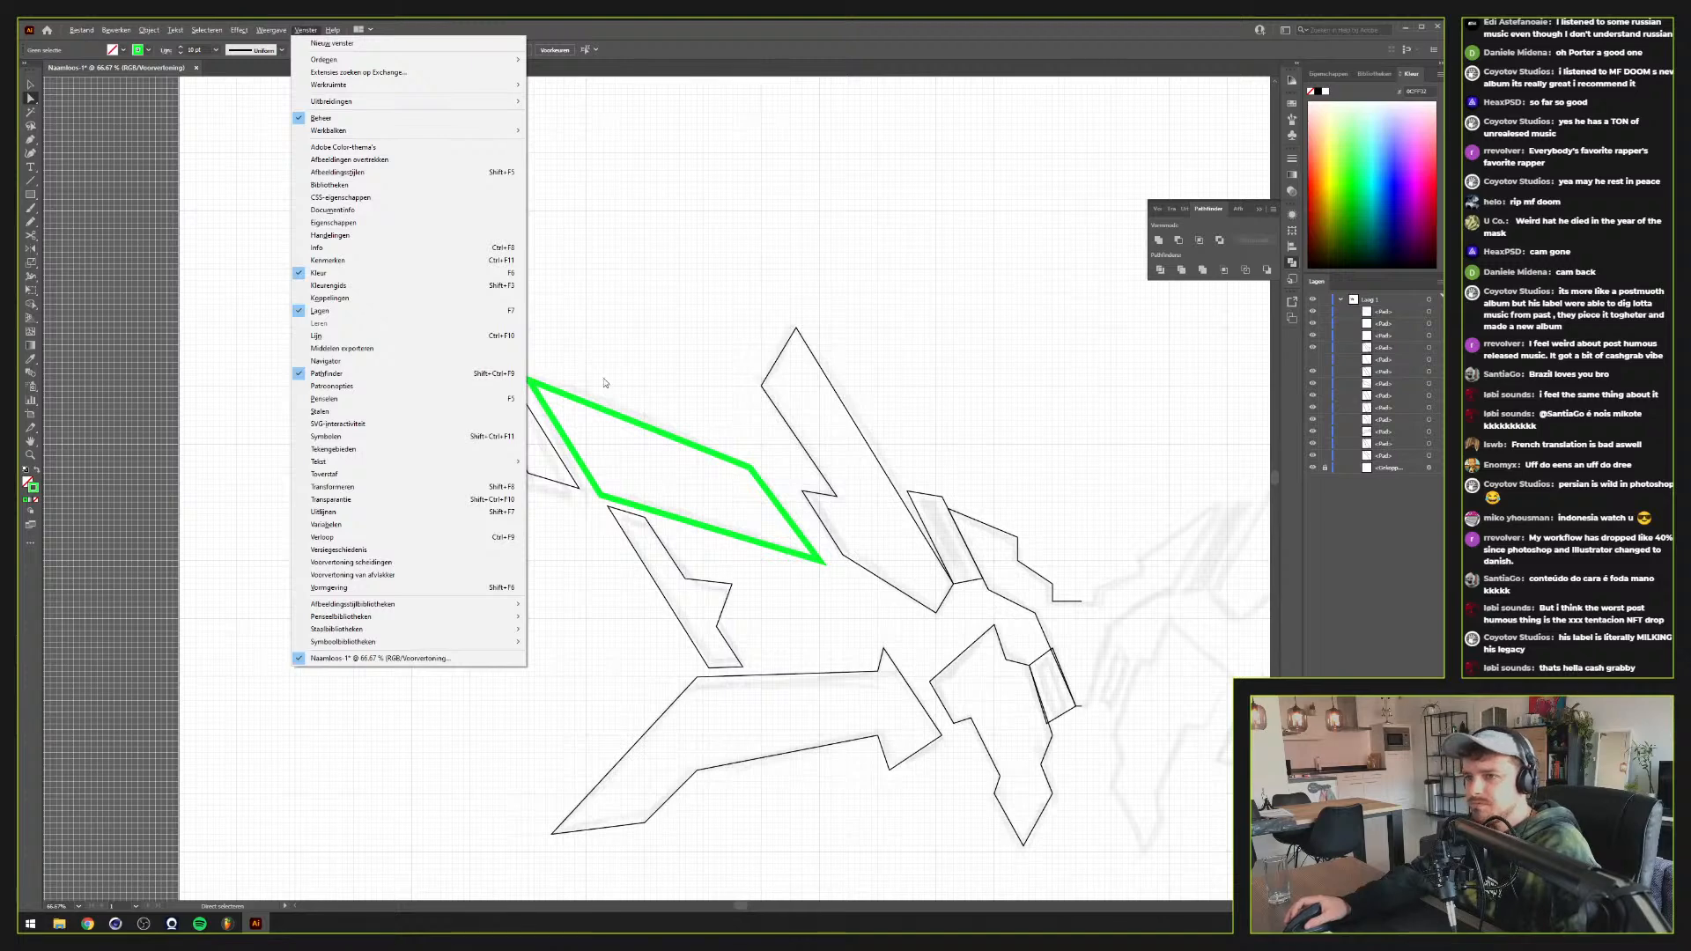
{"action": "key", "text": "Escape"}
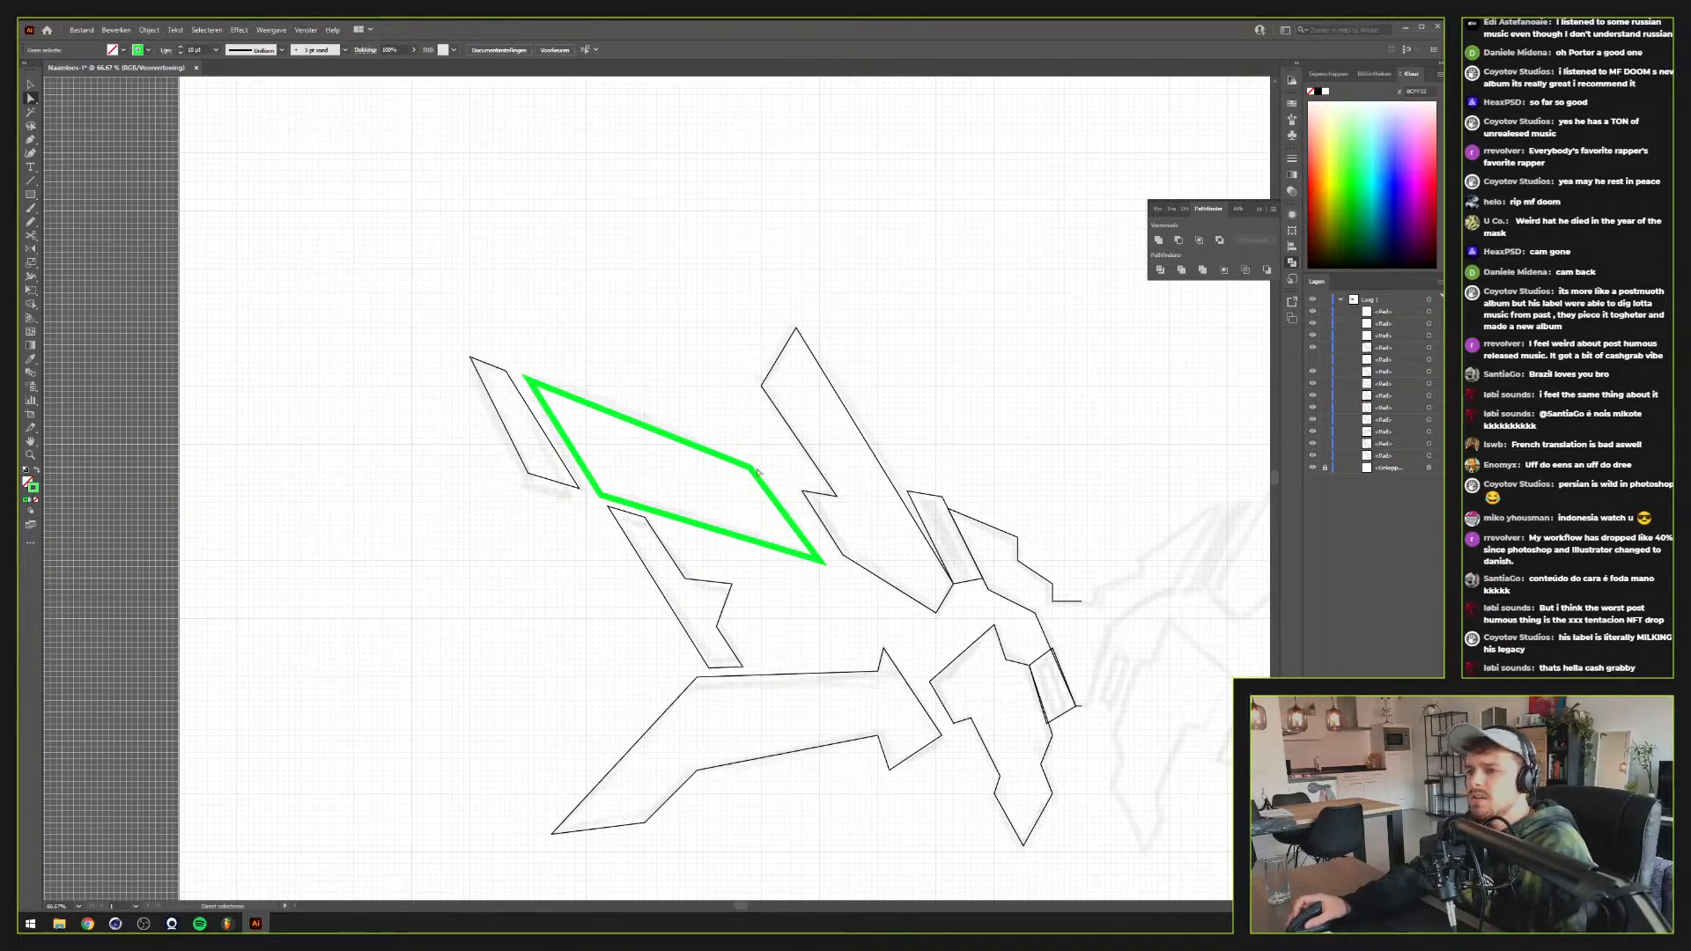
{"action": "left_click", "coordinate": [821, 561]}
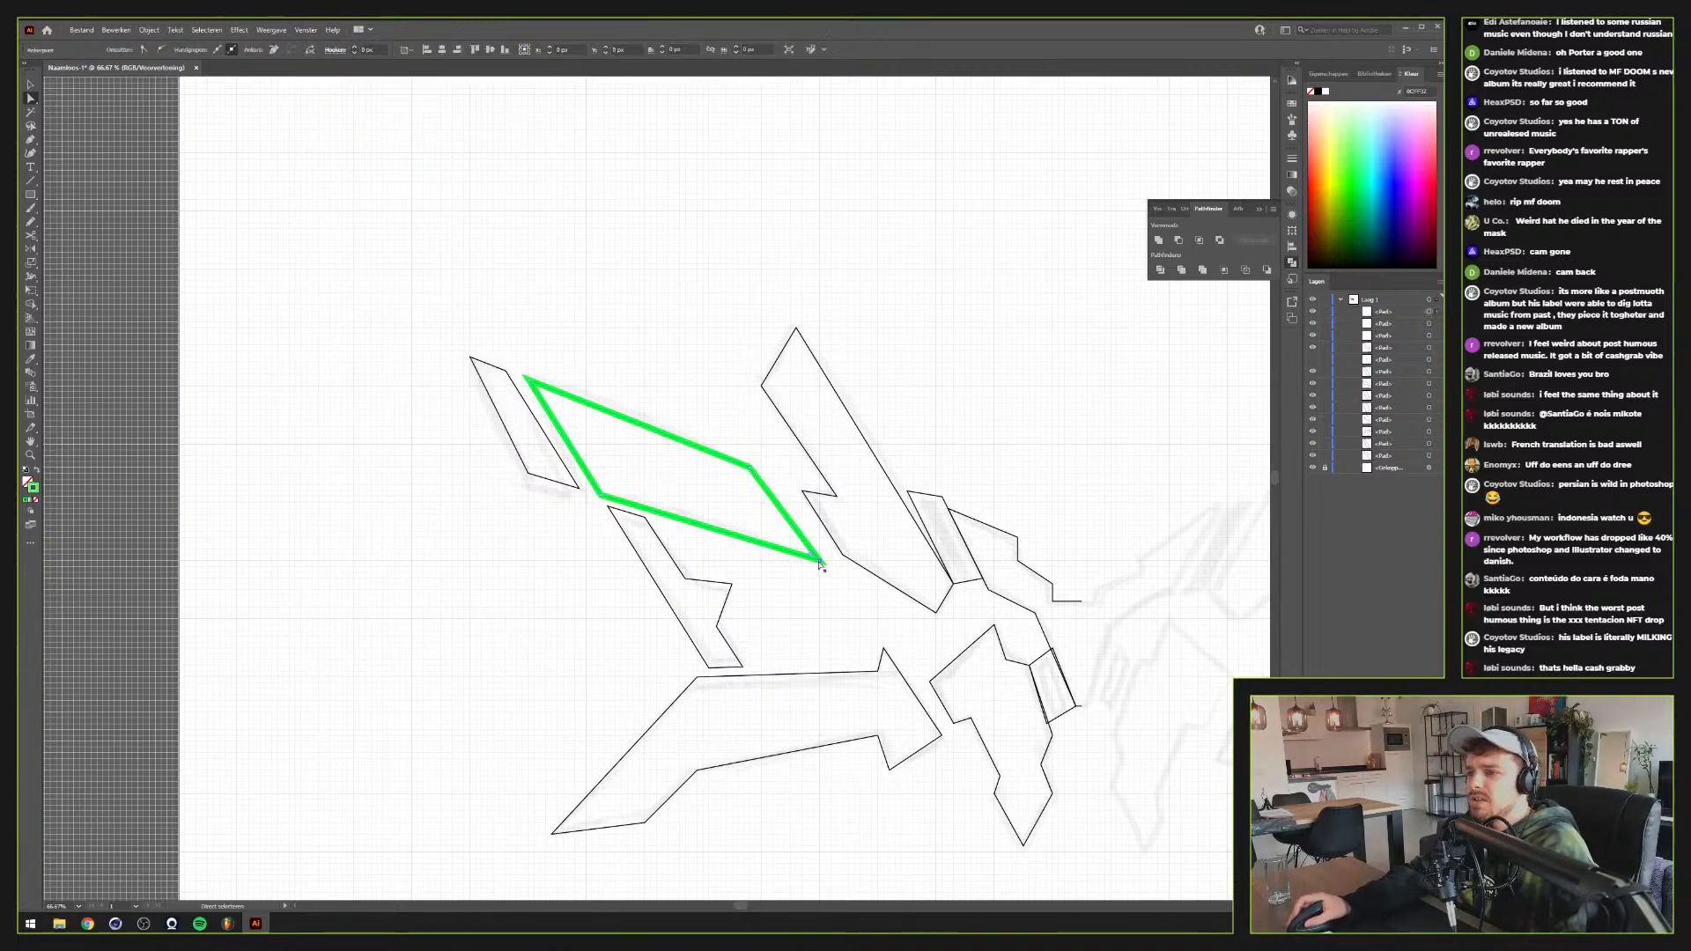
{"action": "key", "text": "Delete"}
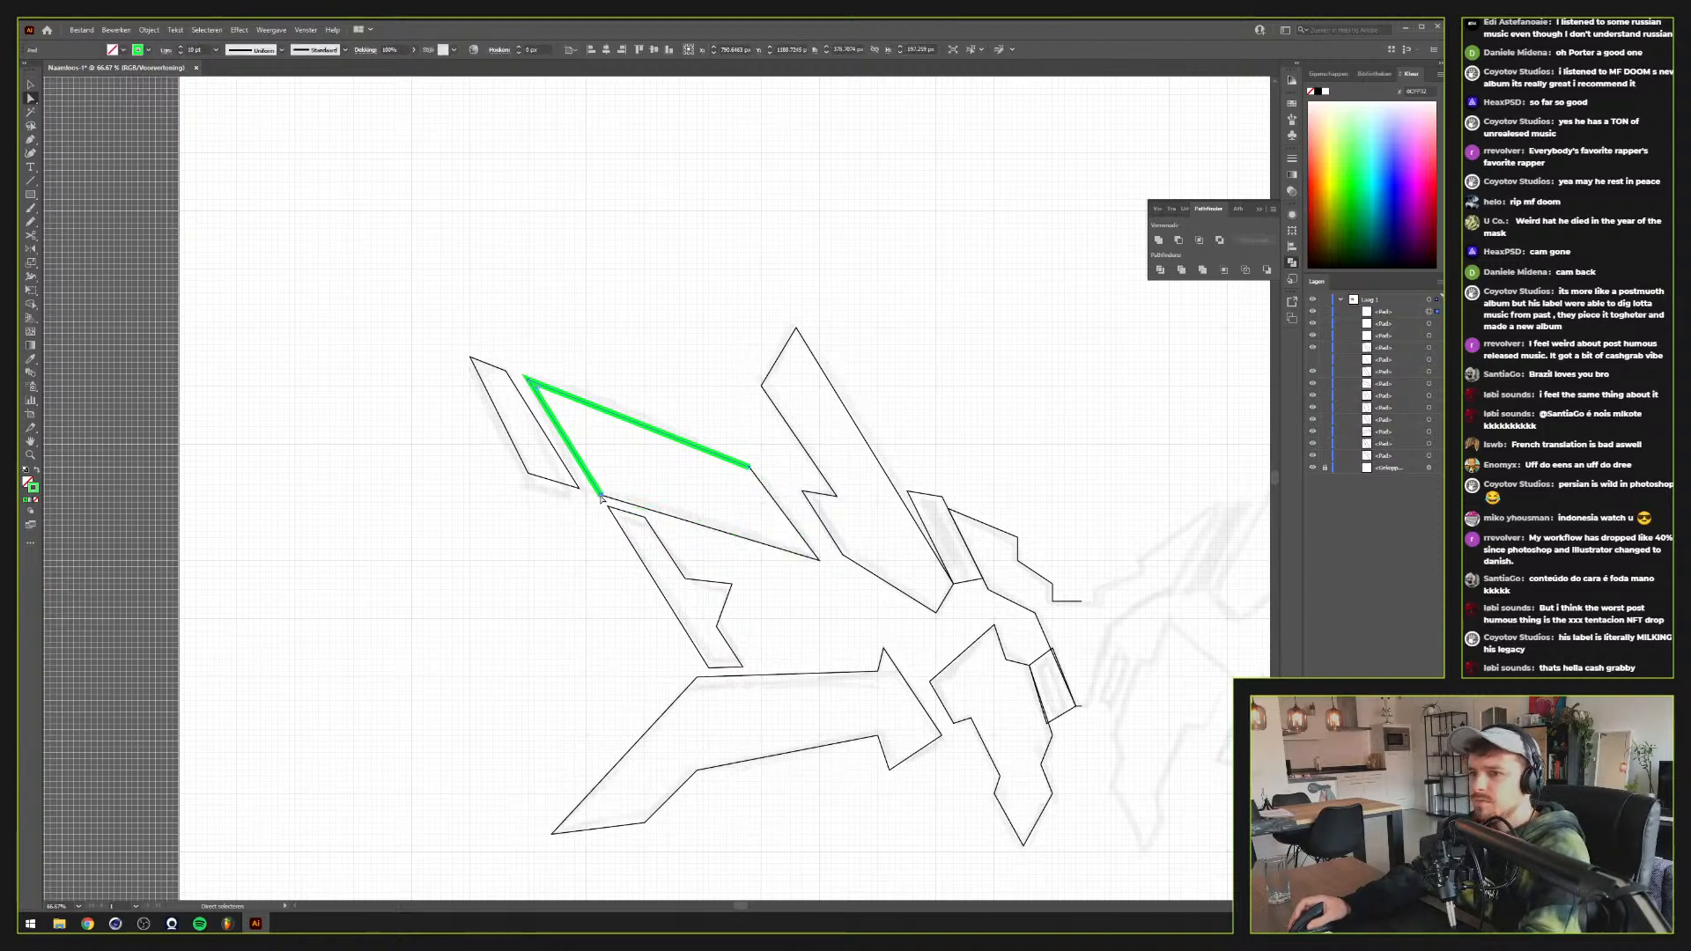
{"action": "left_click", "coordinate": [600, 497]}
{"action": "key", "text": "Delete"}
Scale the green line proportionally to about twice its length so it extends past the neighbouring feathers at both ends
{"action": "key", "text": "v"}
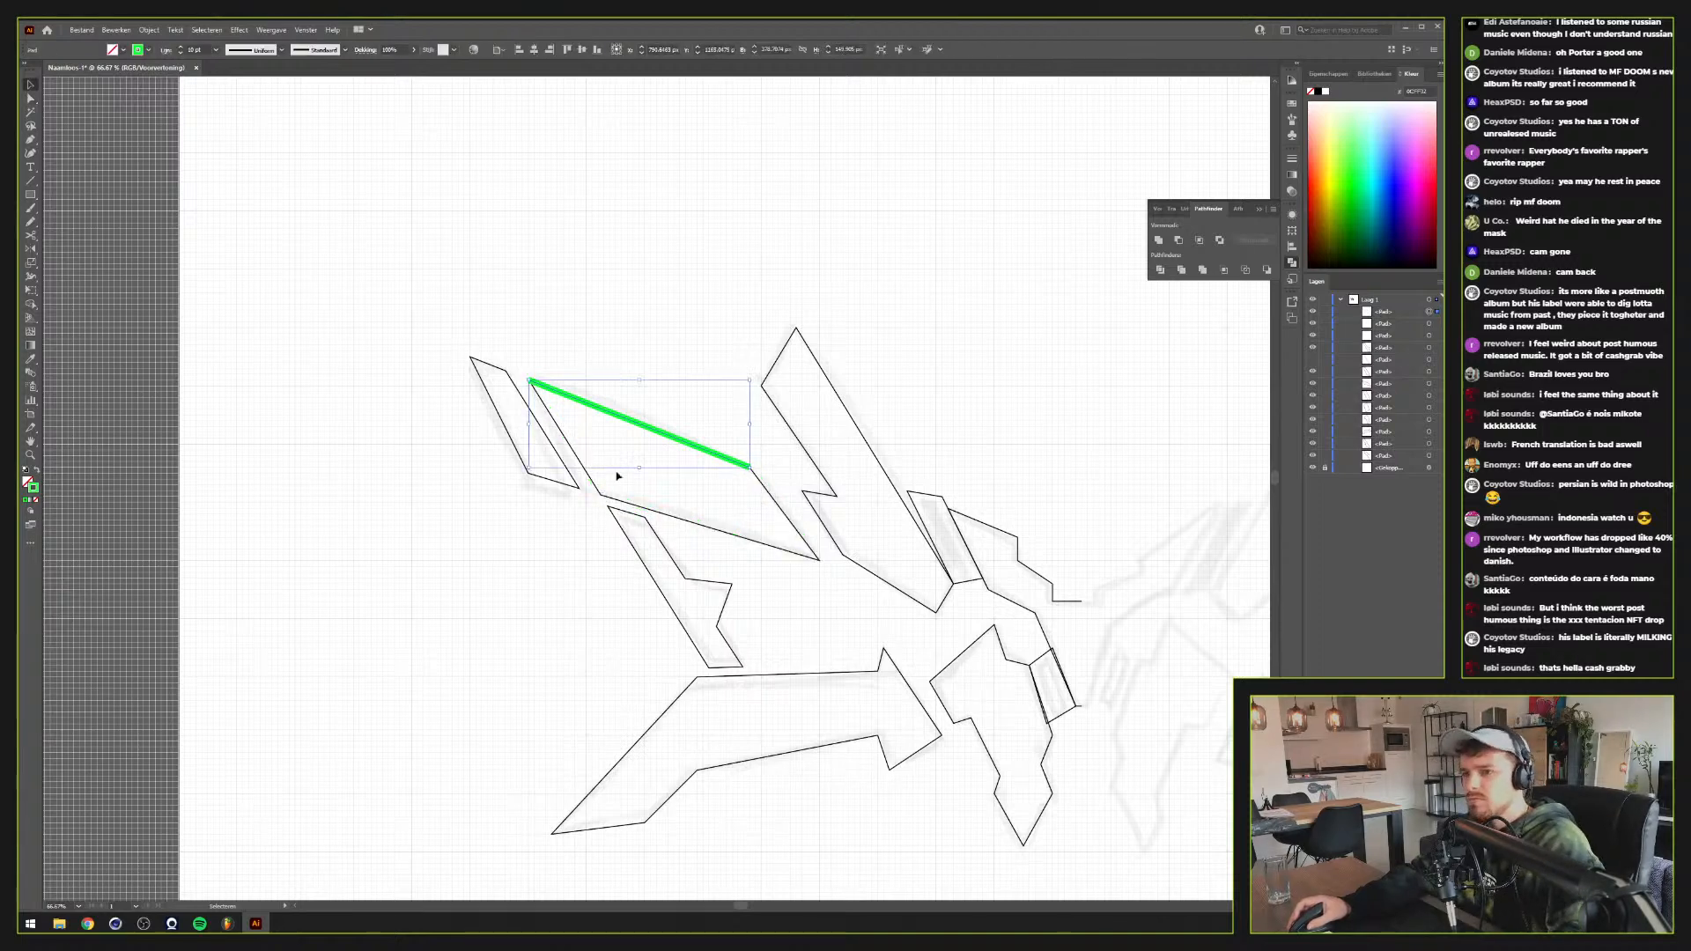
{"action": "right_click", "coordinate": [659, 436]}
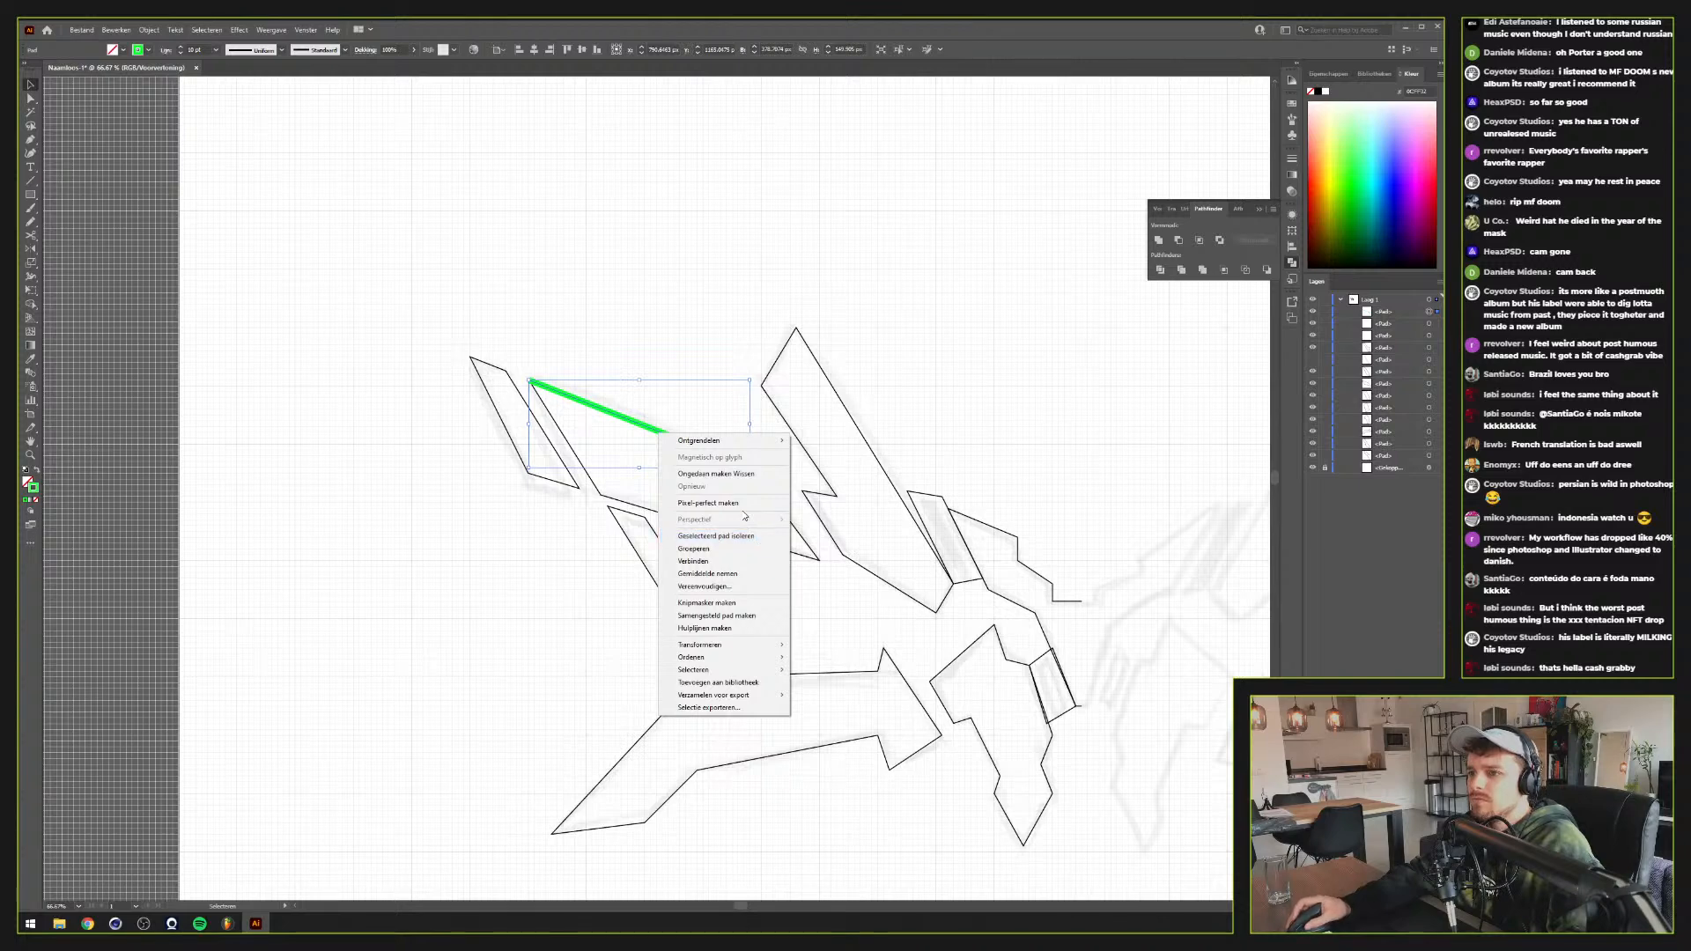
{"action": "mouse_move", "coordinate": [745, 648]}
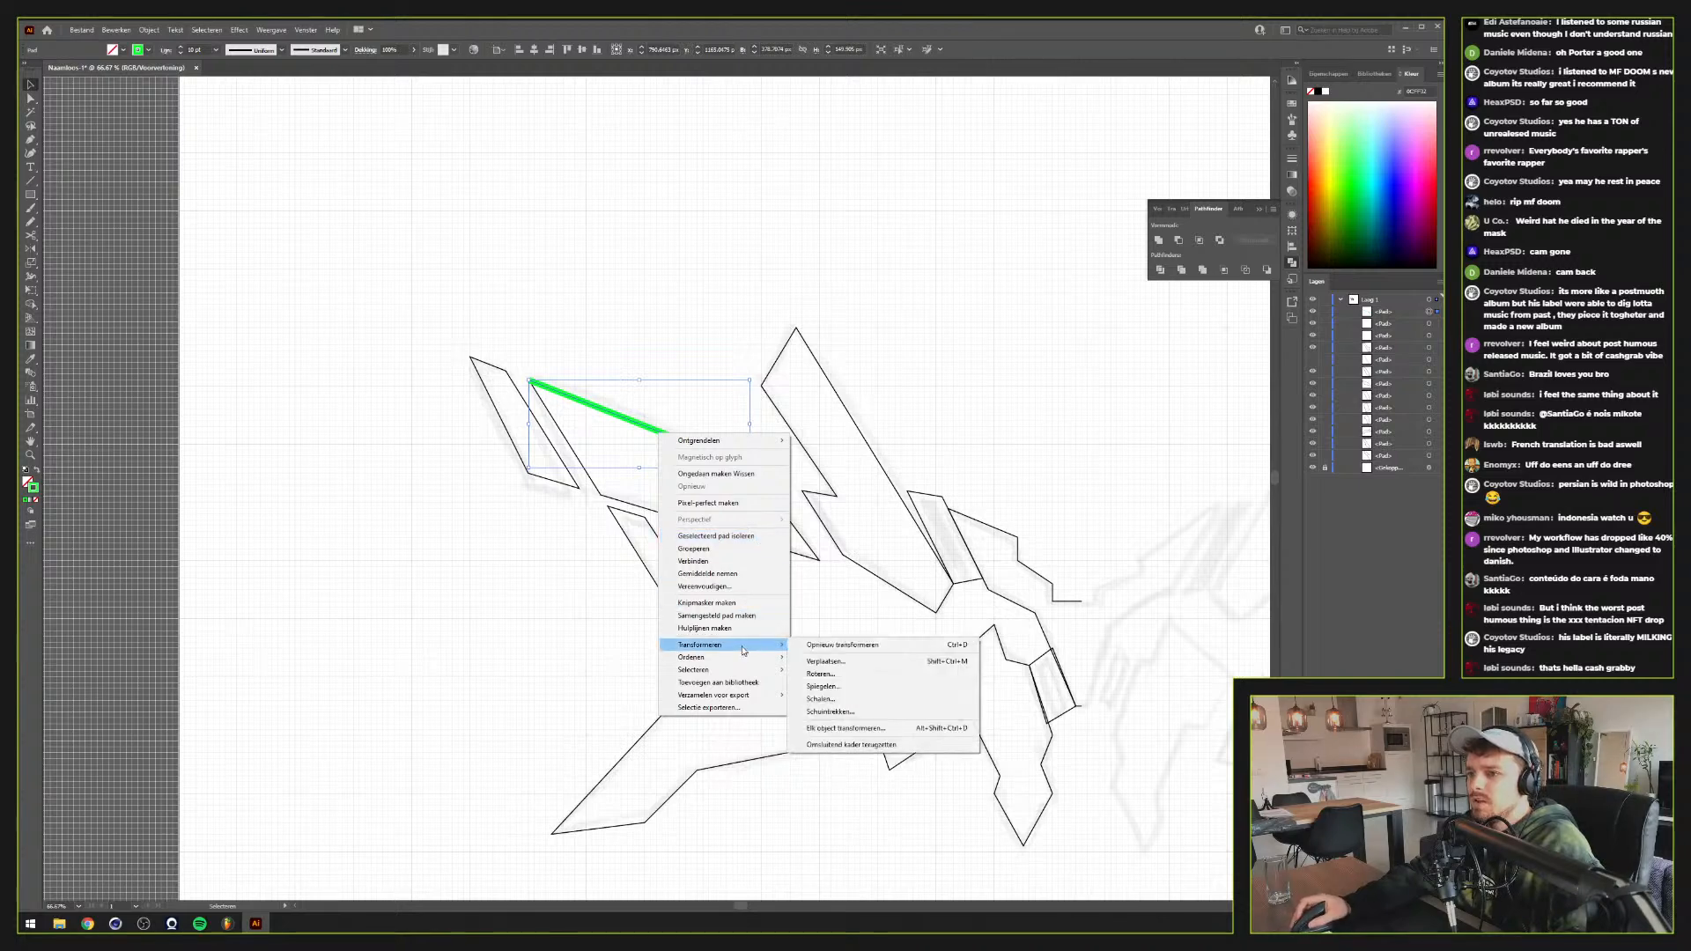
{"action": "left_click", "coordinate": [858, 699]}
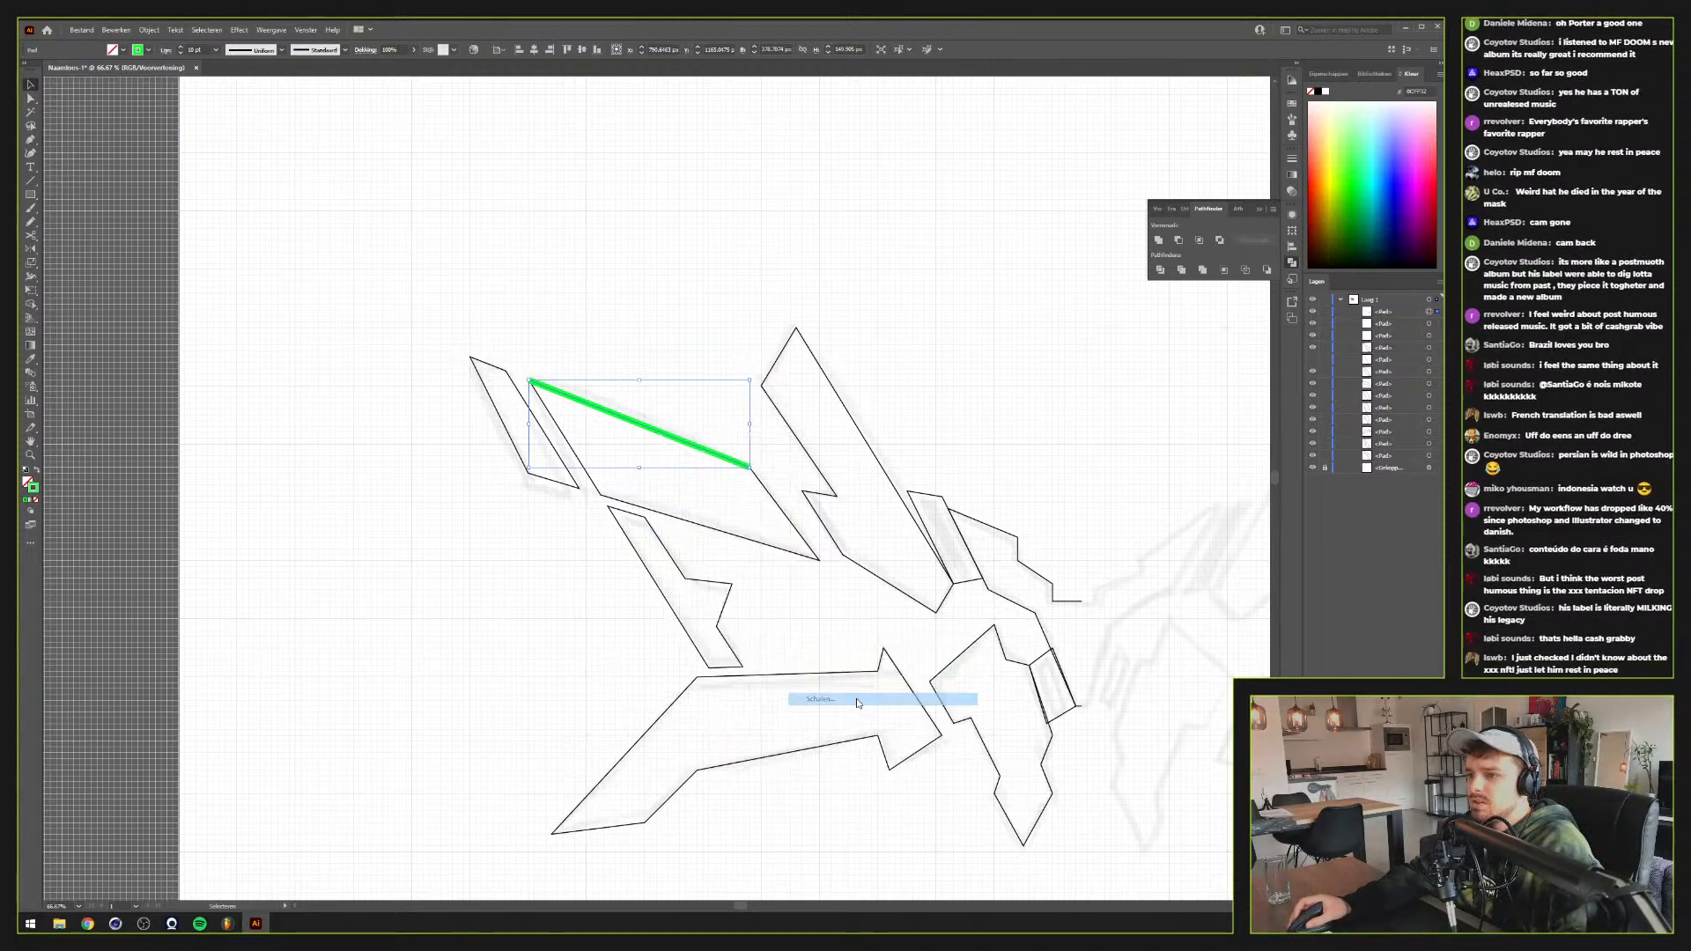
{"action": "left_click_drag", "start_coordinate": [765, 358], "coordinate": [1500, 478]}
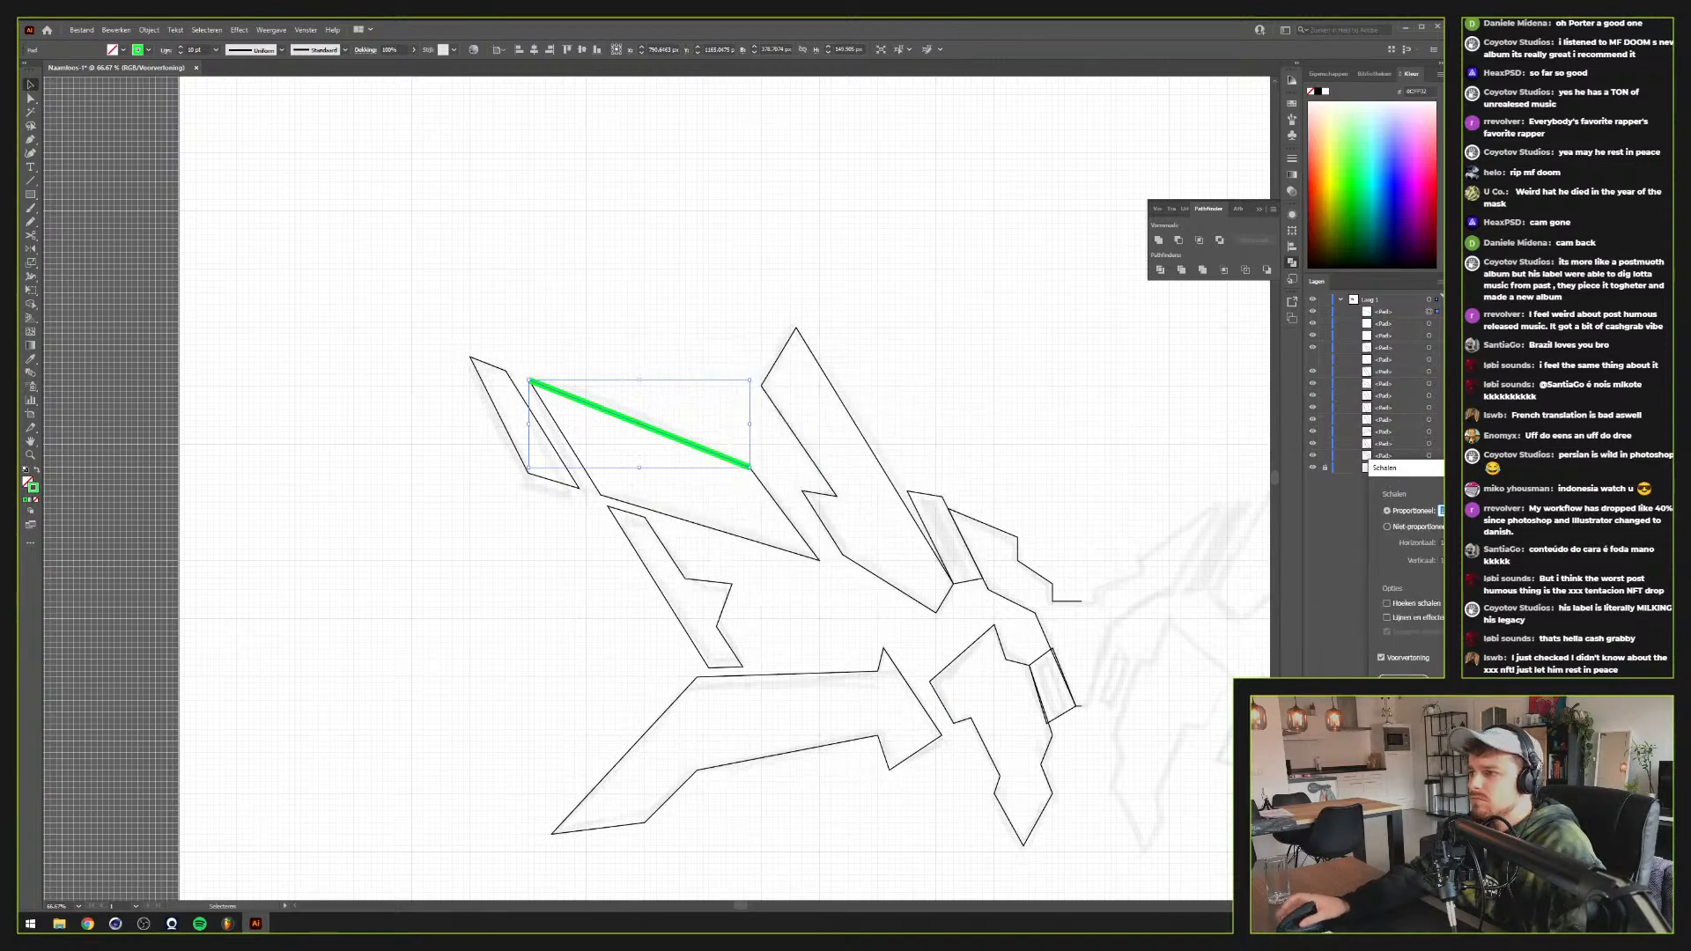
{"action": "key", "text": "shift+Up"}
{"action": "key", "text": "shift+Up"}
{"action": "key", "text": "shift+Up"}
{"action": "key", "text": "shift+Up"}
{"action": "key", "text": "shift+Up"}
{"action": "key", "text": "shift+Up"}
{"action": "key", "text": "shift+Up"}
{"action": "key", "text": "shift+Up"}
{"action": "key", "text": "shift+Up"}
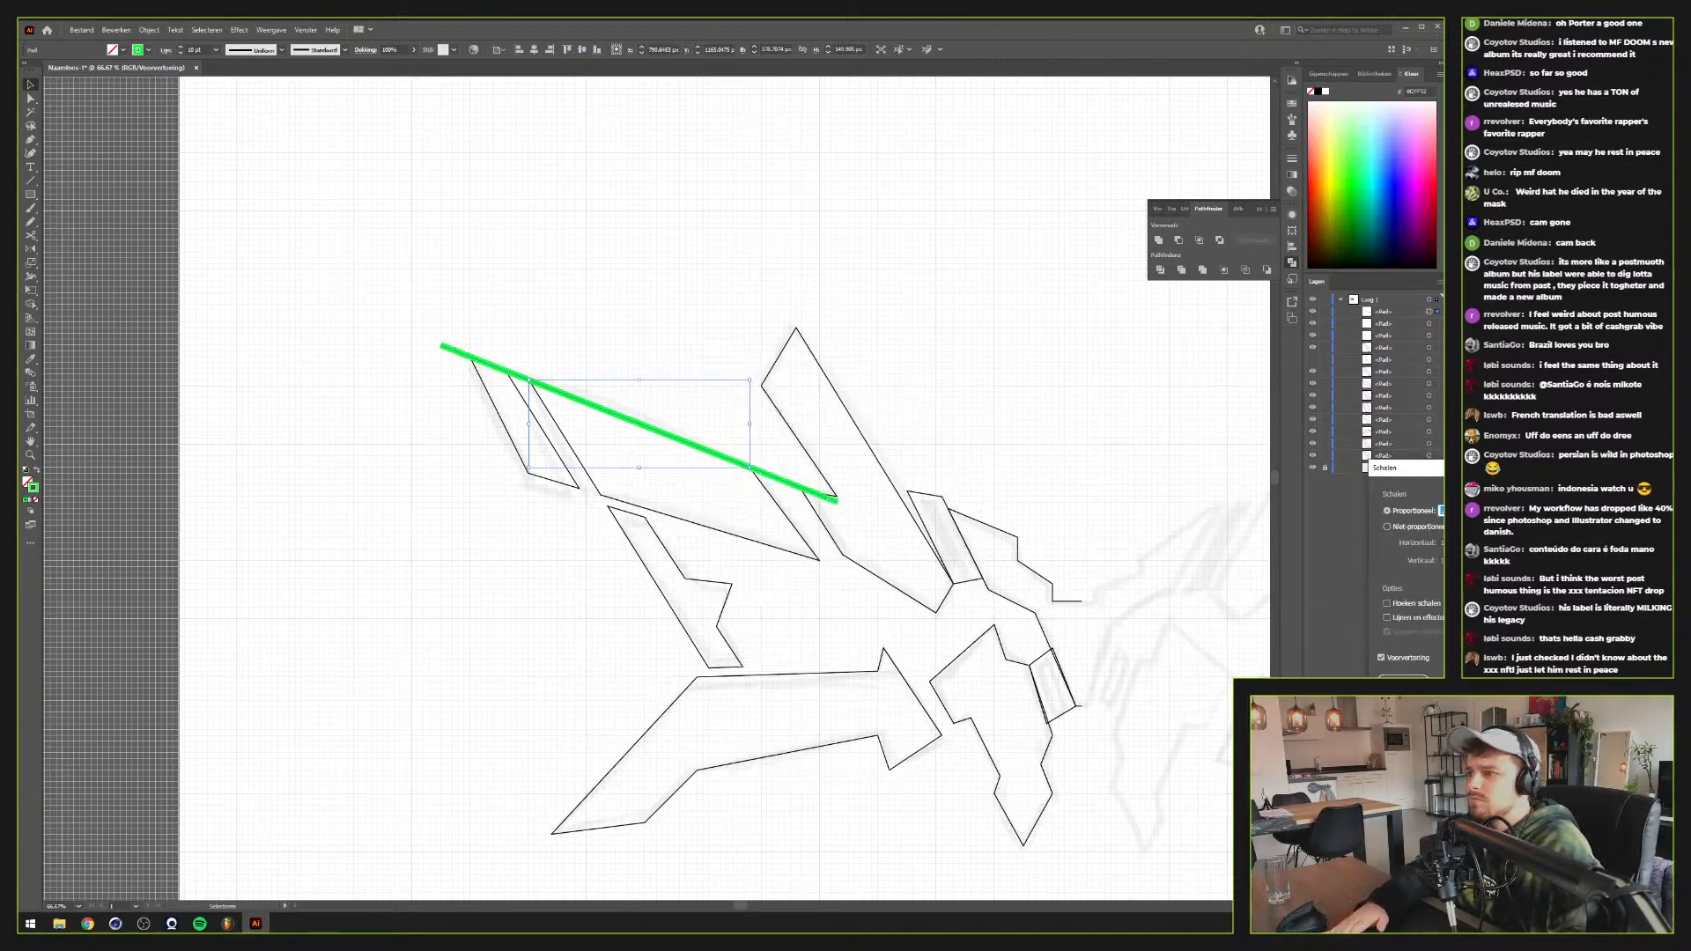
{"action": "key", "text": "shift+Down"}
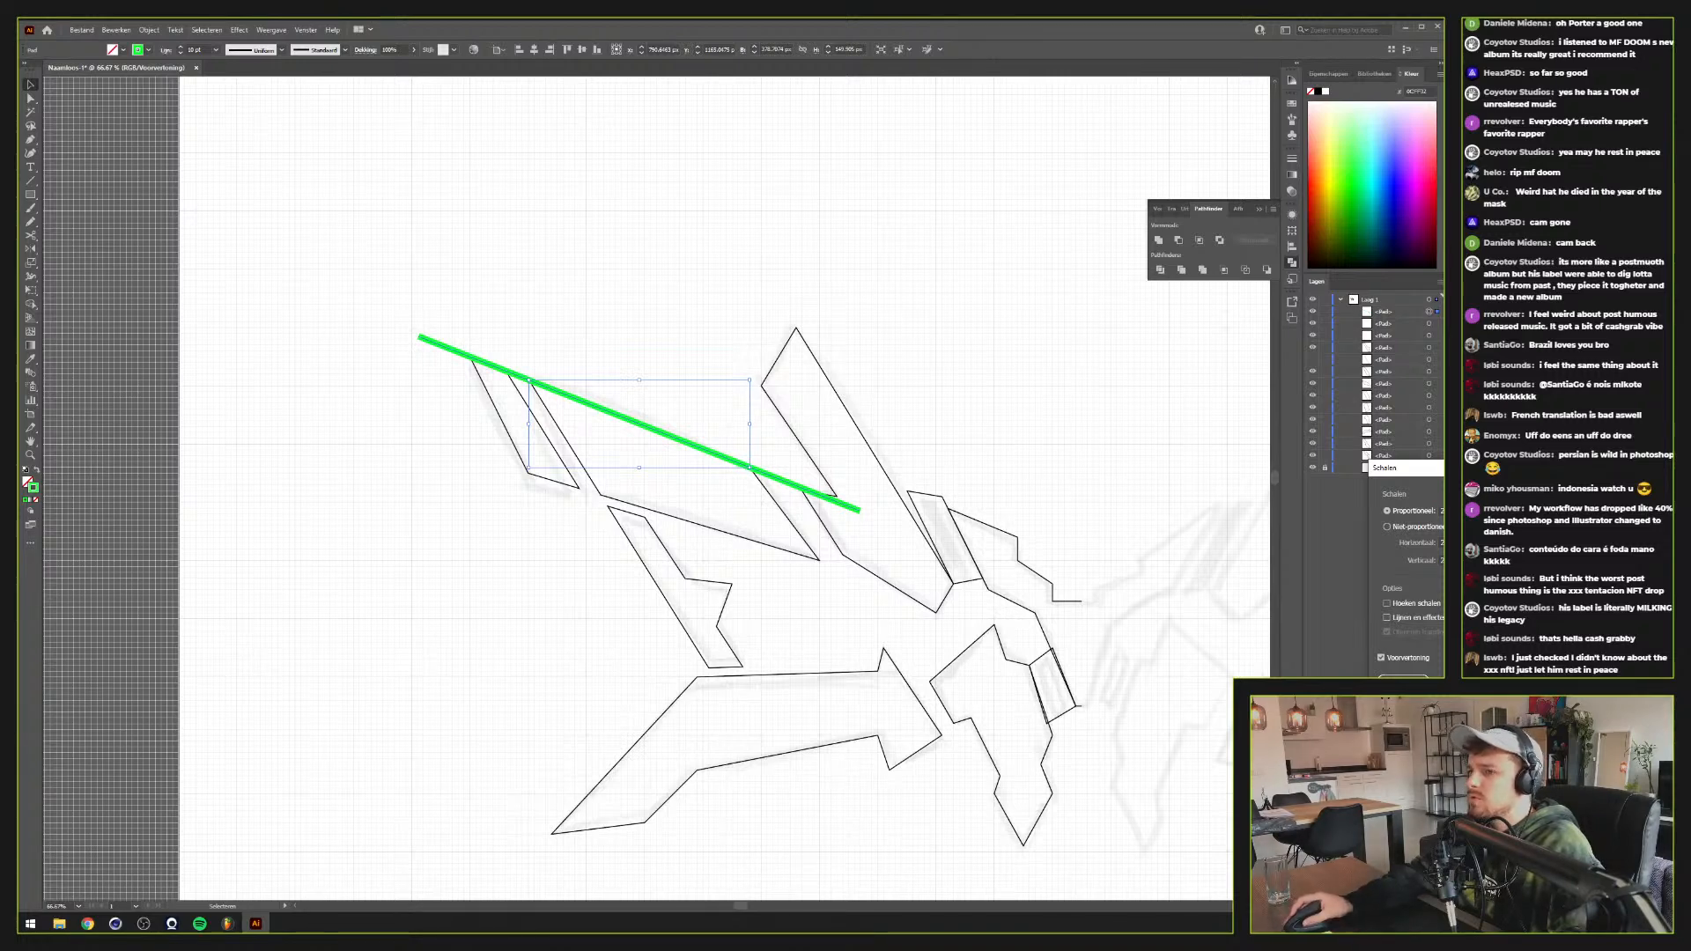
{"action": "key", "text": "Return"}
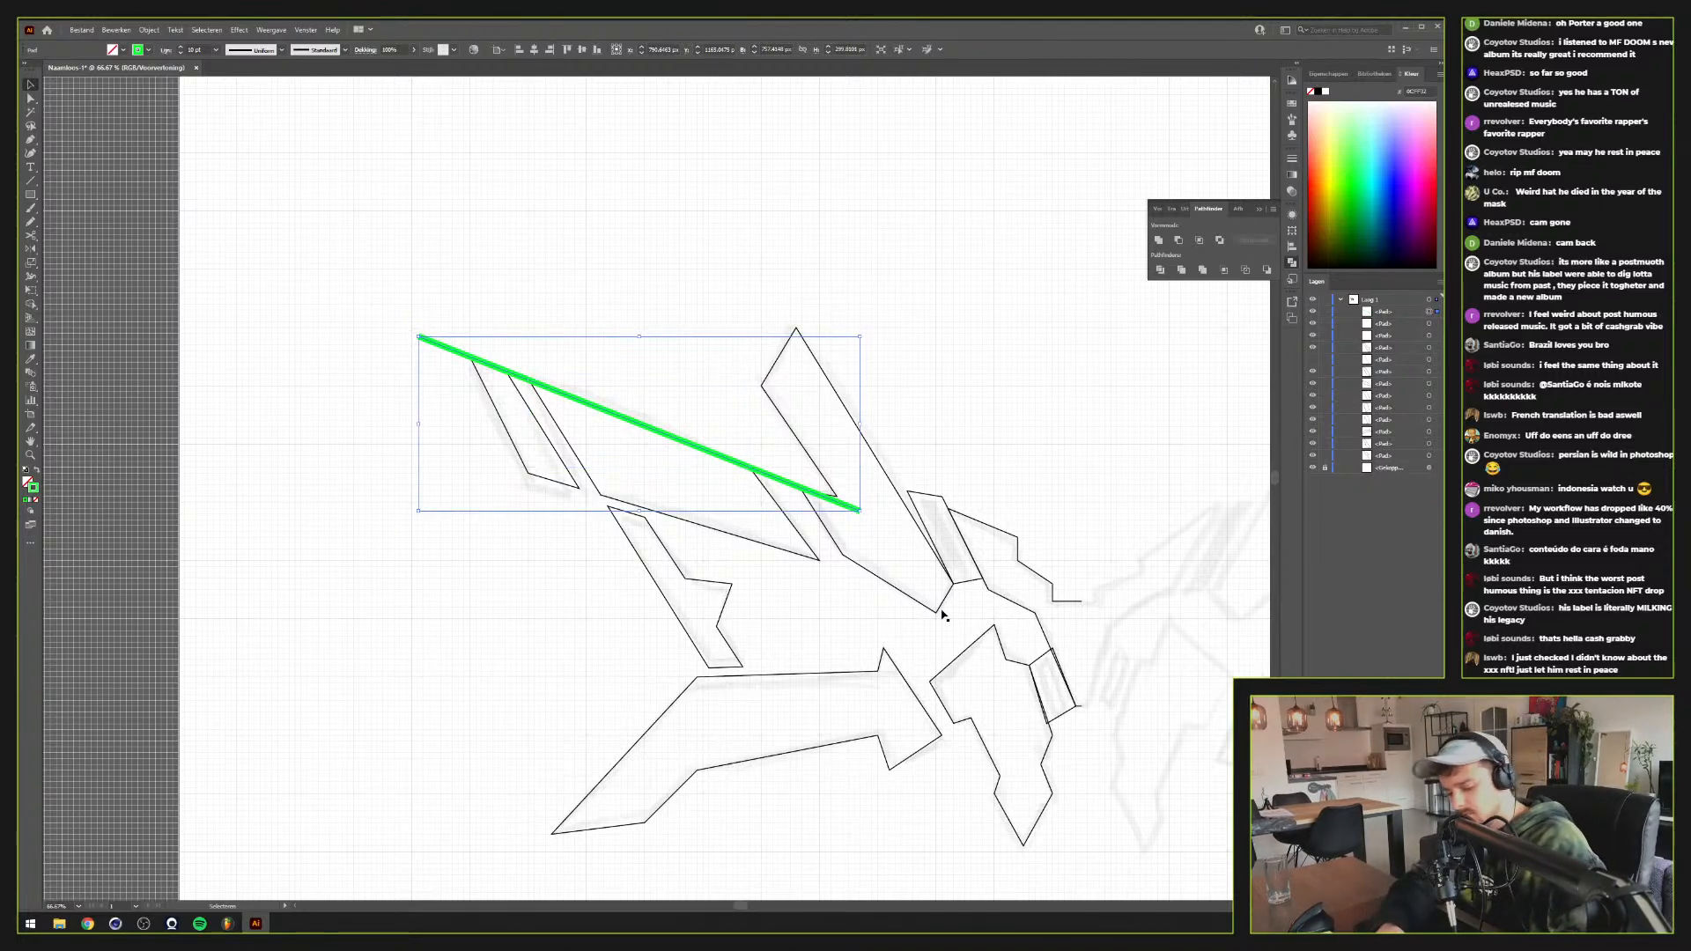
In outline view, move the tall feather's outer notch anchor up along its lower-left edge past the green line, and return to preview
{"action": "key", "text": "ctrl+y"}
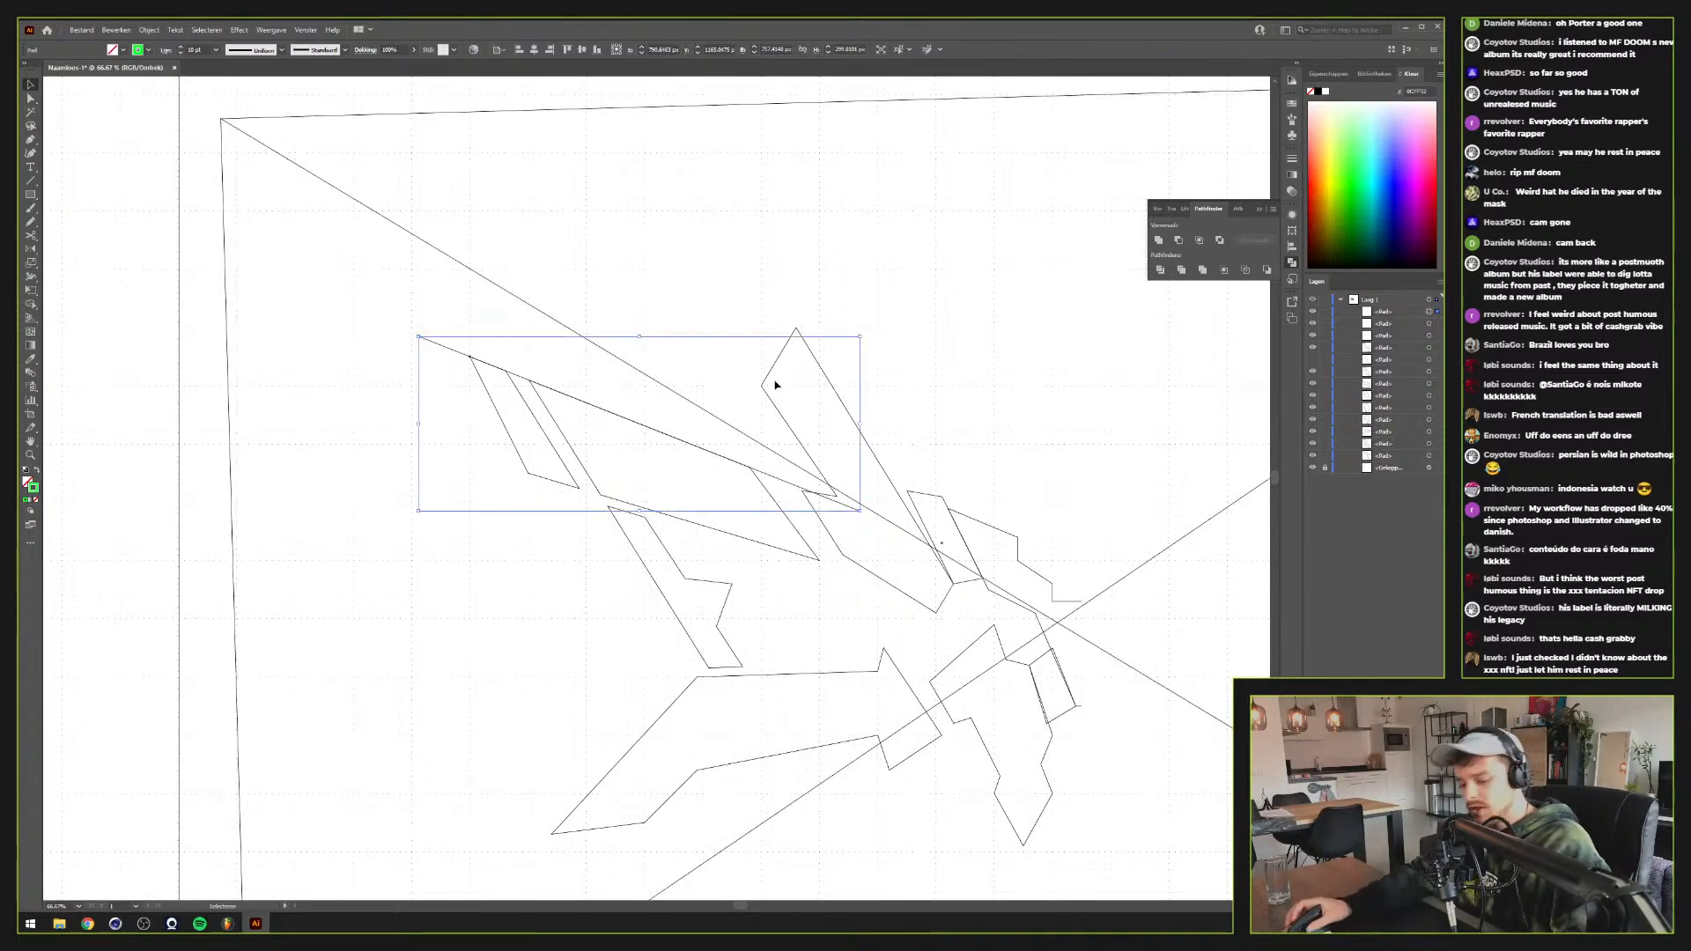
{"action": "scroll", "coordinate": [690, 441], "scroll_direction": "up", "scroll_amount": 4}
{"action": "scroll", "coordinate": [690, 441], "scroll_direction": "down", "scroll_amount": 4}
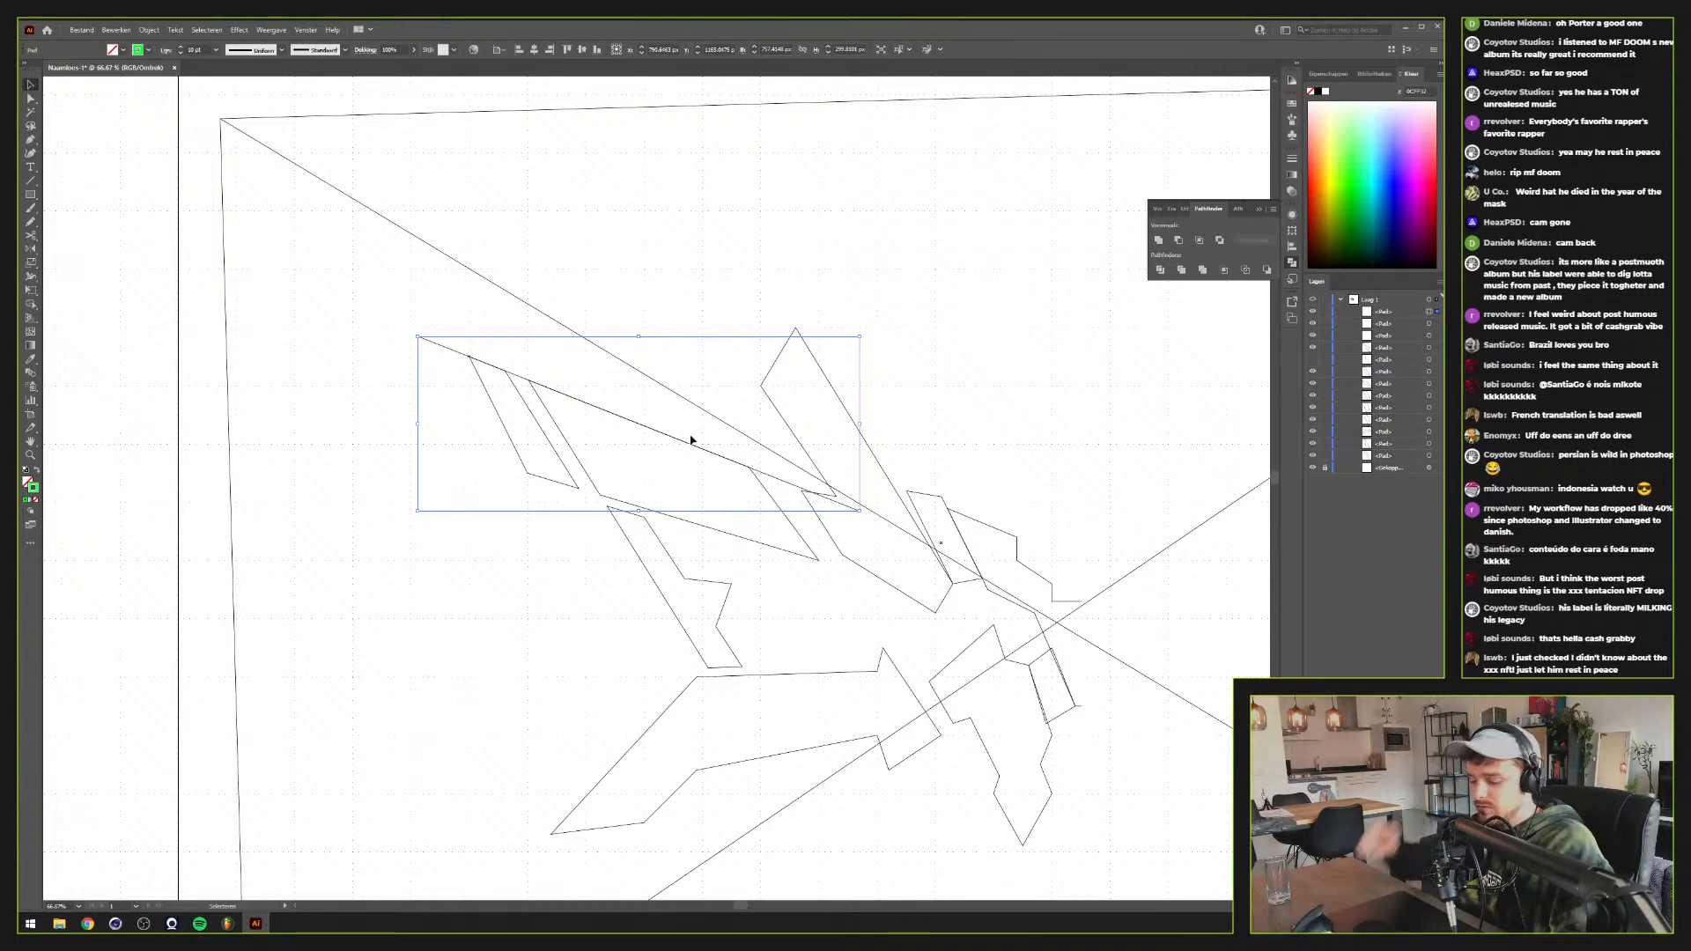
{"action": "key", "text": "ctrl+y"}
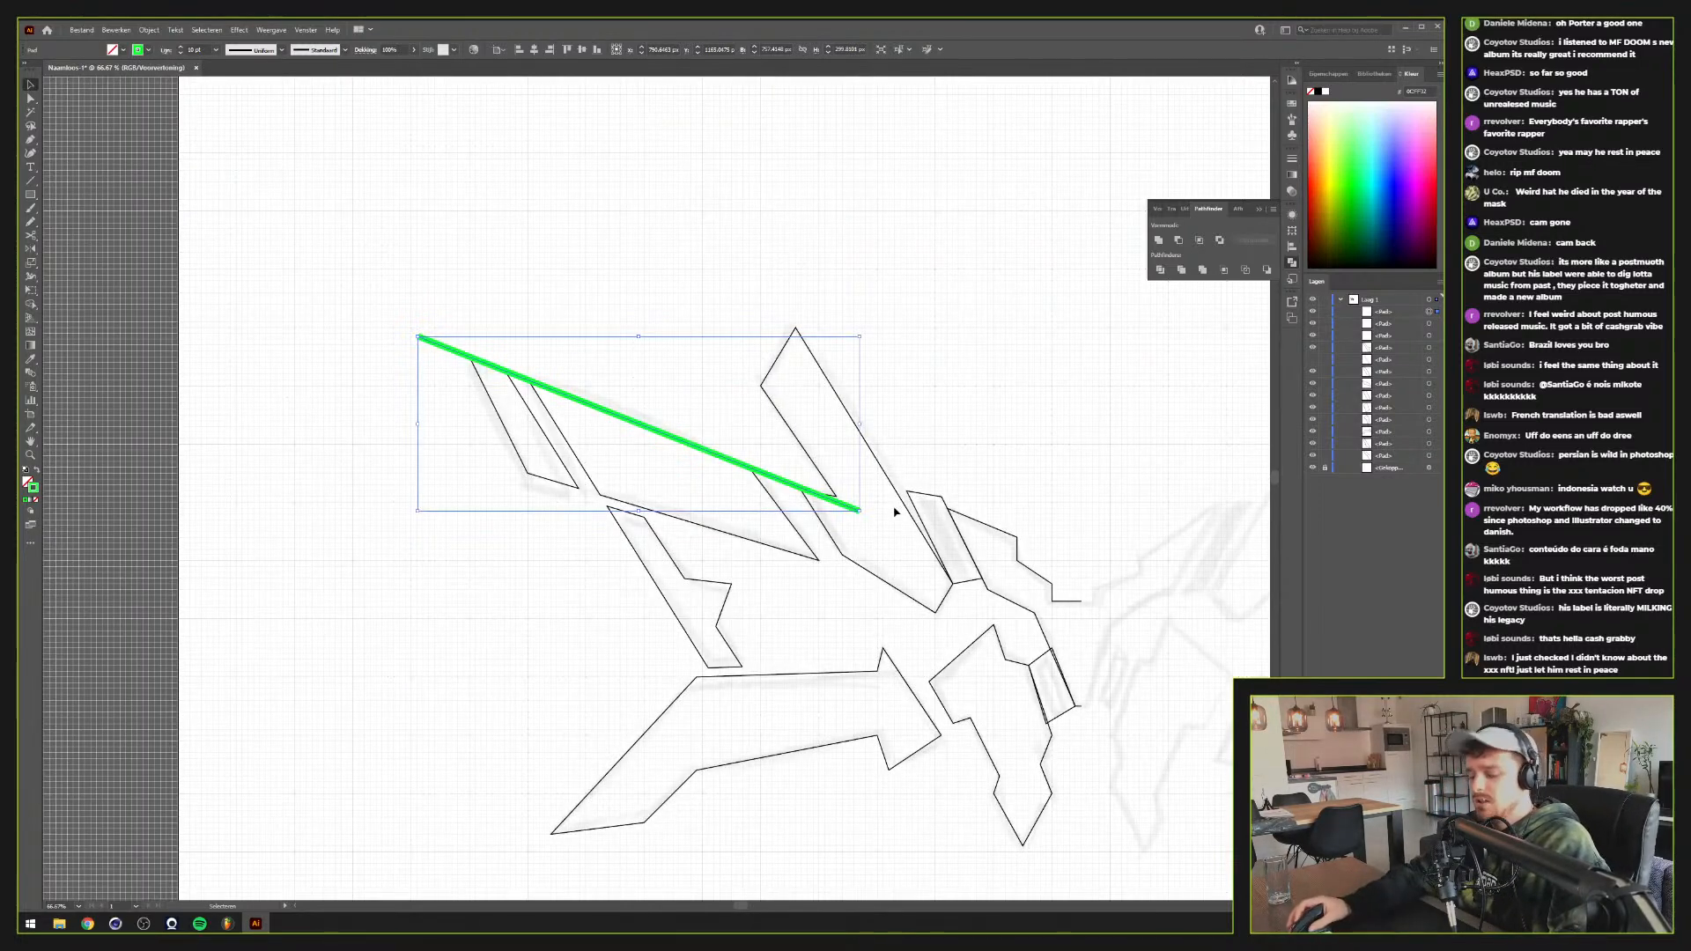
{"action": "scroll", "coordinate": [859, 503], "scroll_direction": "up", "scroll_amount": 3}
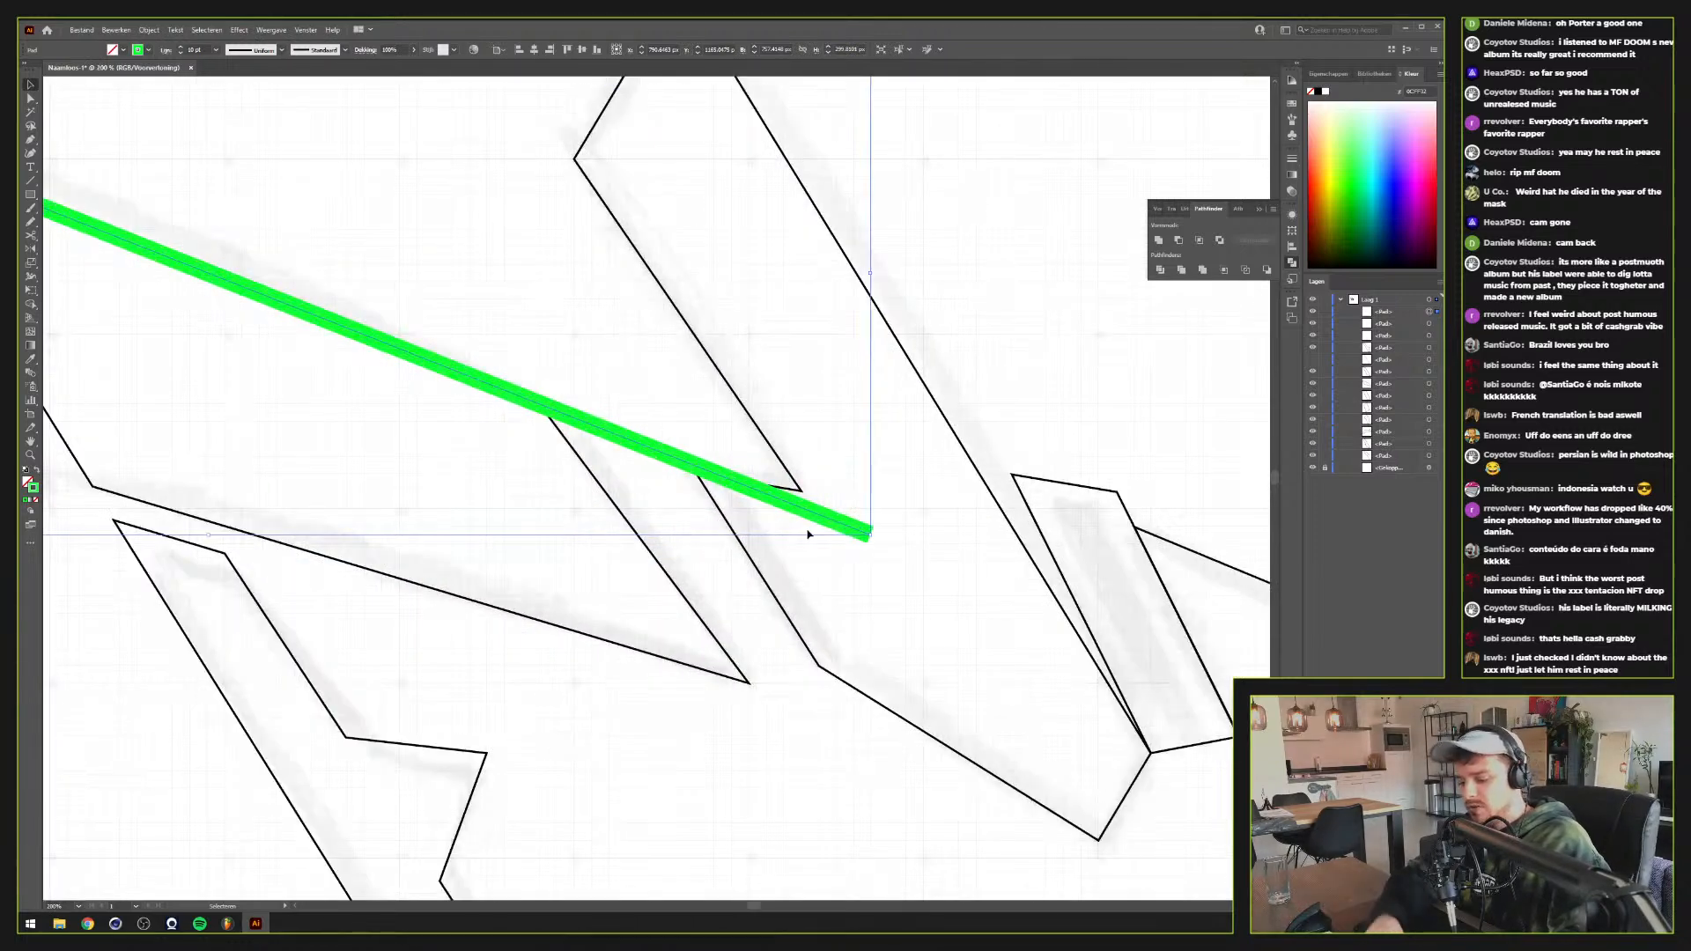
{"action": "key", "text": "a"}
{"action": "key", "text": "ctrl+y"}
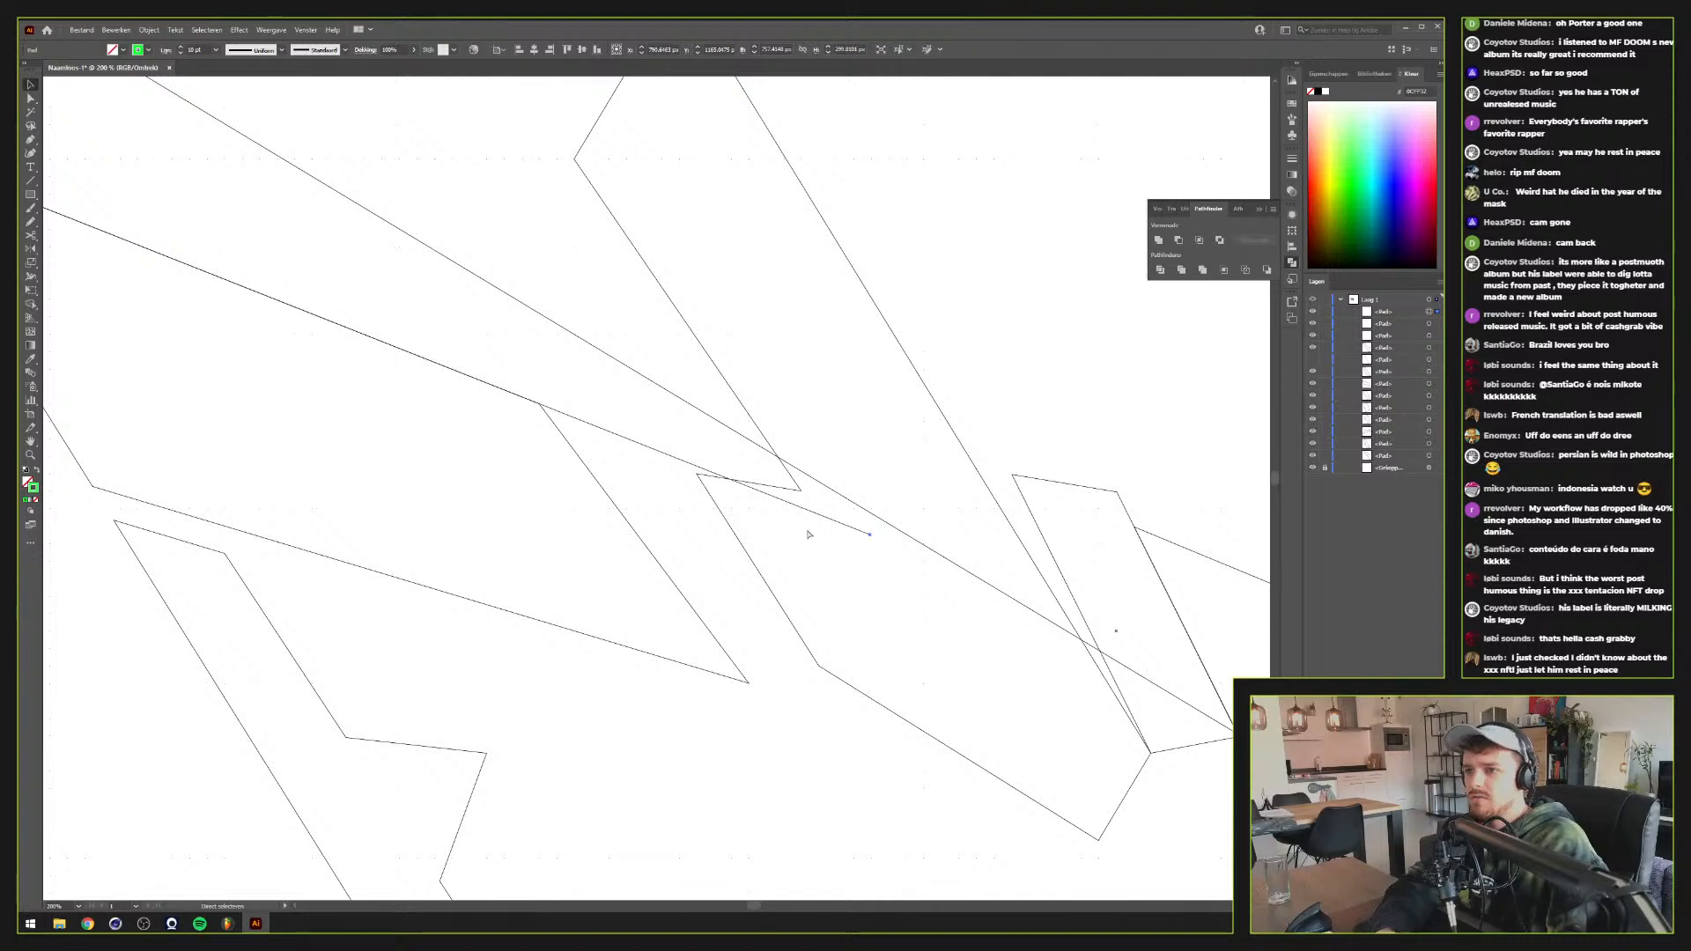
{"action": "key", "text": "a"}
{"action": "left_click_drag", "start_coordinate": [696, 475], "coordinate": [662, 424]}
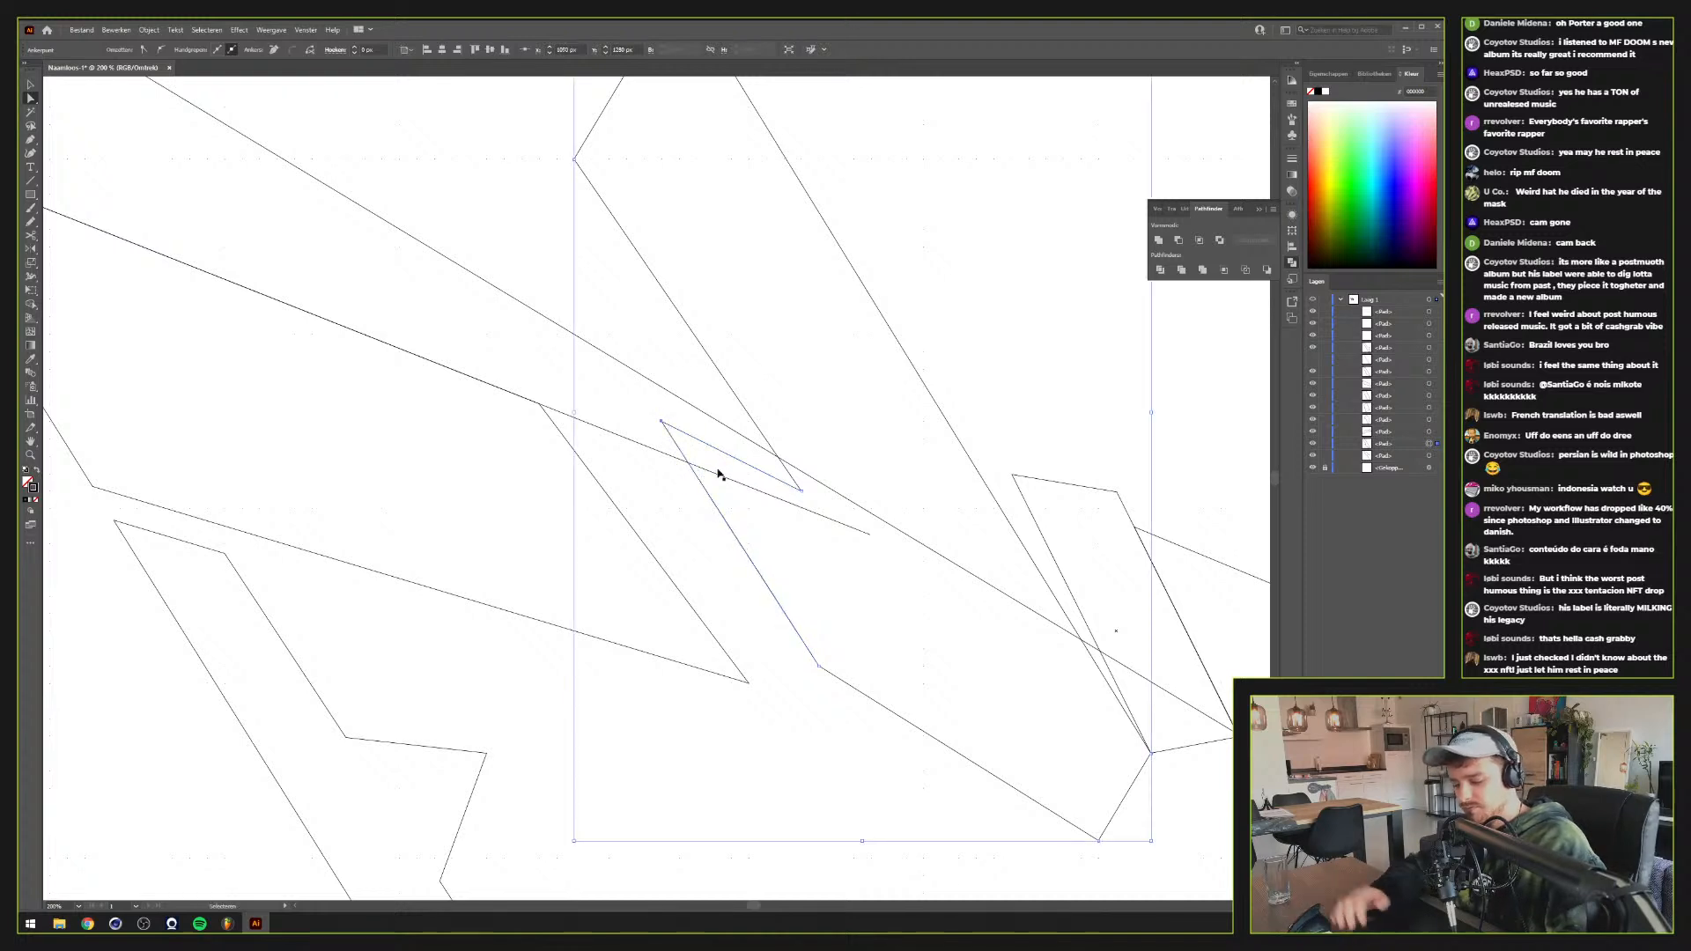
{"action": "key", "text": "ctrl+y"}
{"action": "key", "text": "a"}
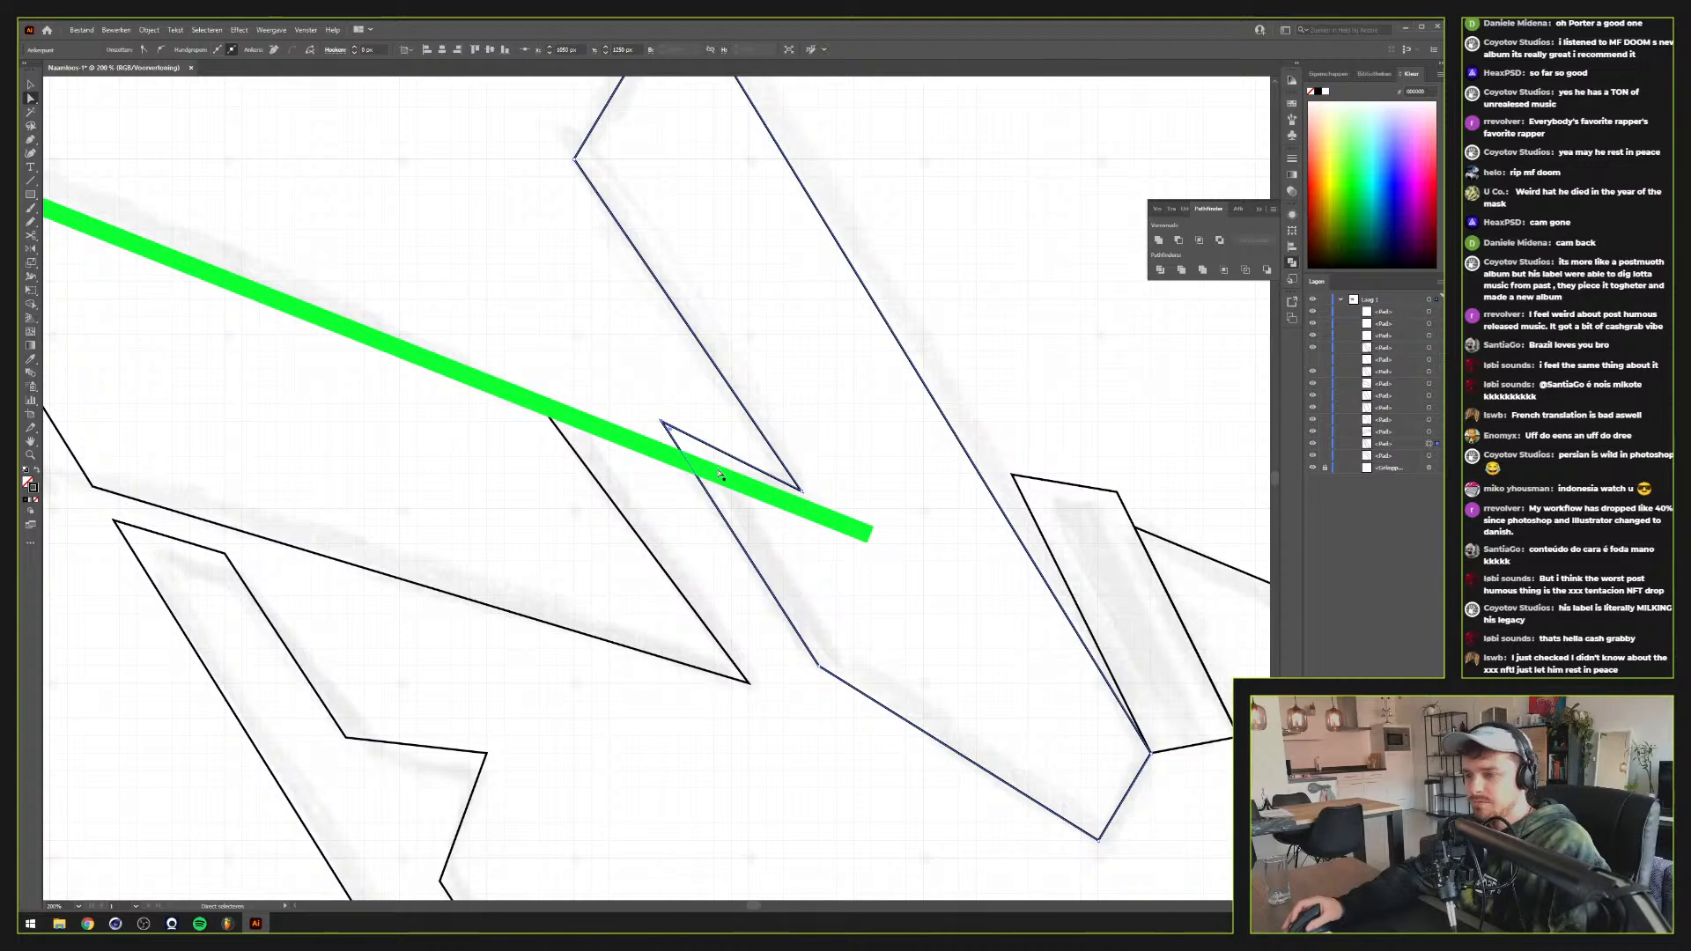
Deselect the tall feather and examine how its reshaped notch relates to the green line and the large feather
{"action": "scroll", "coordinate": [721, 474], "scroll_direction": "down", "scroll_amount": 2}
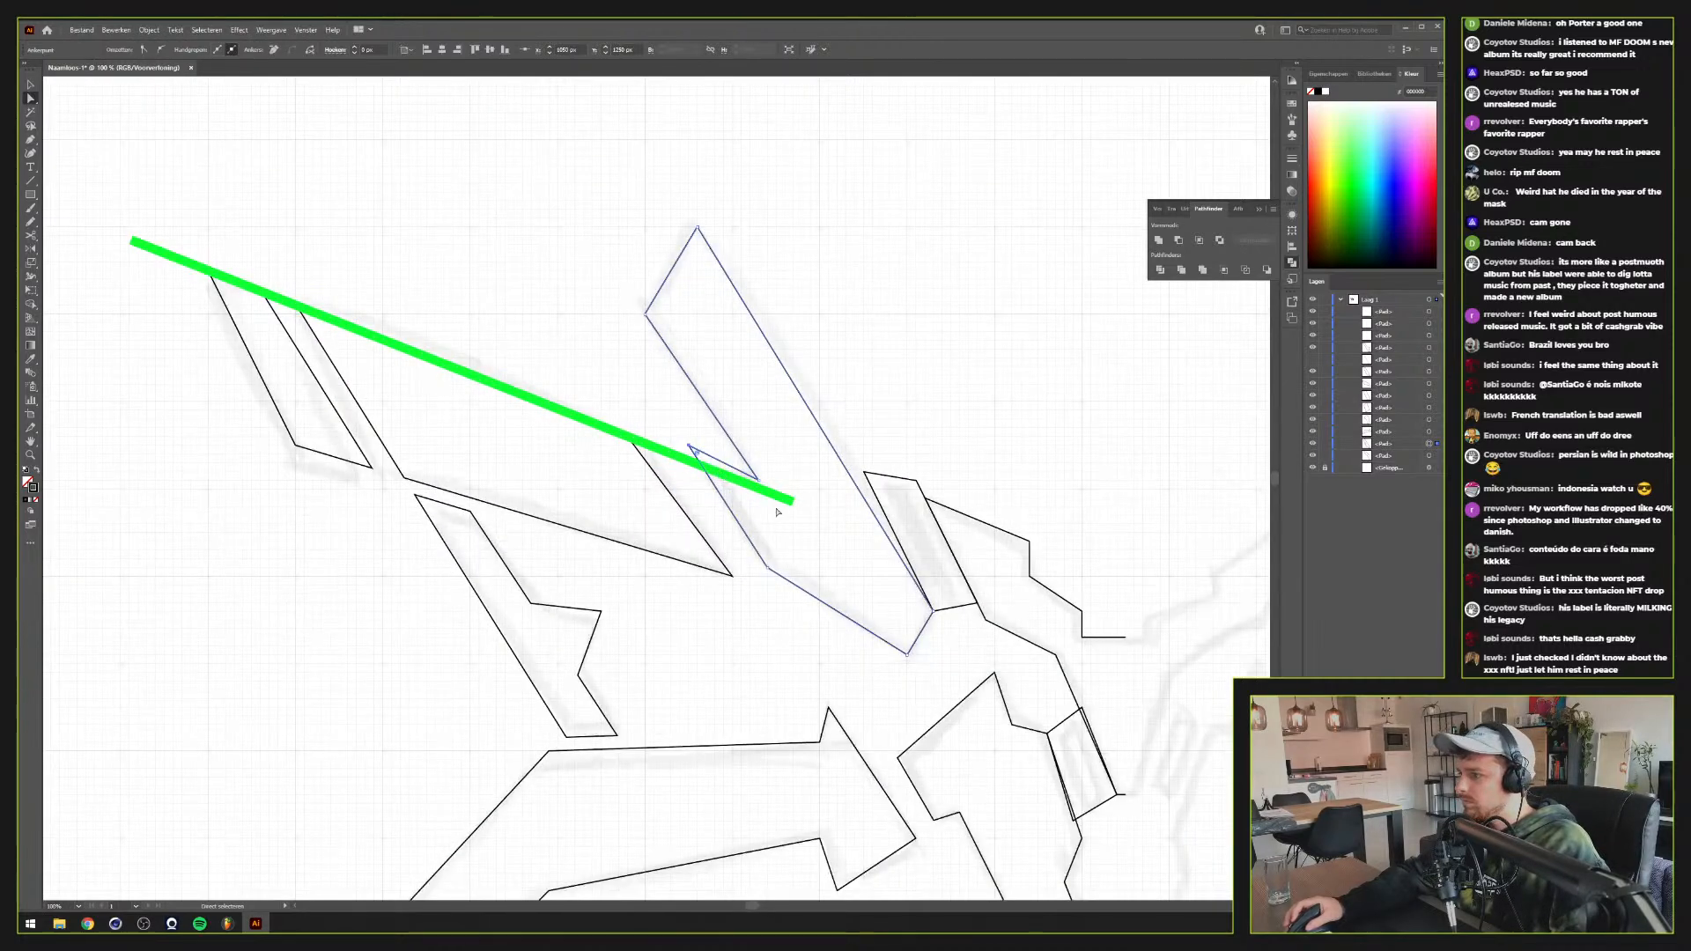
{"action": "left_click_drag", "start_coordinate": [900, 568], "coordinate": [834, 451]}
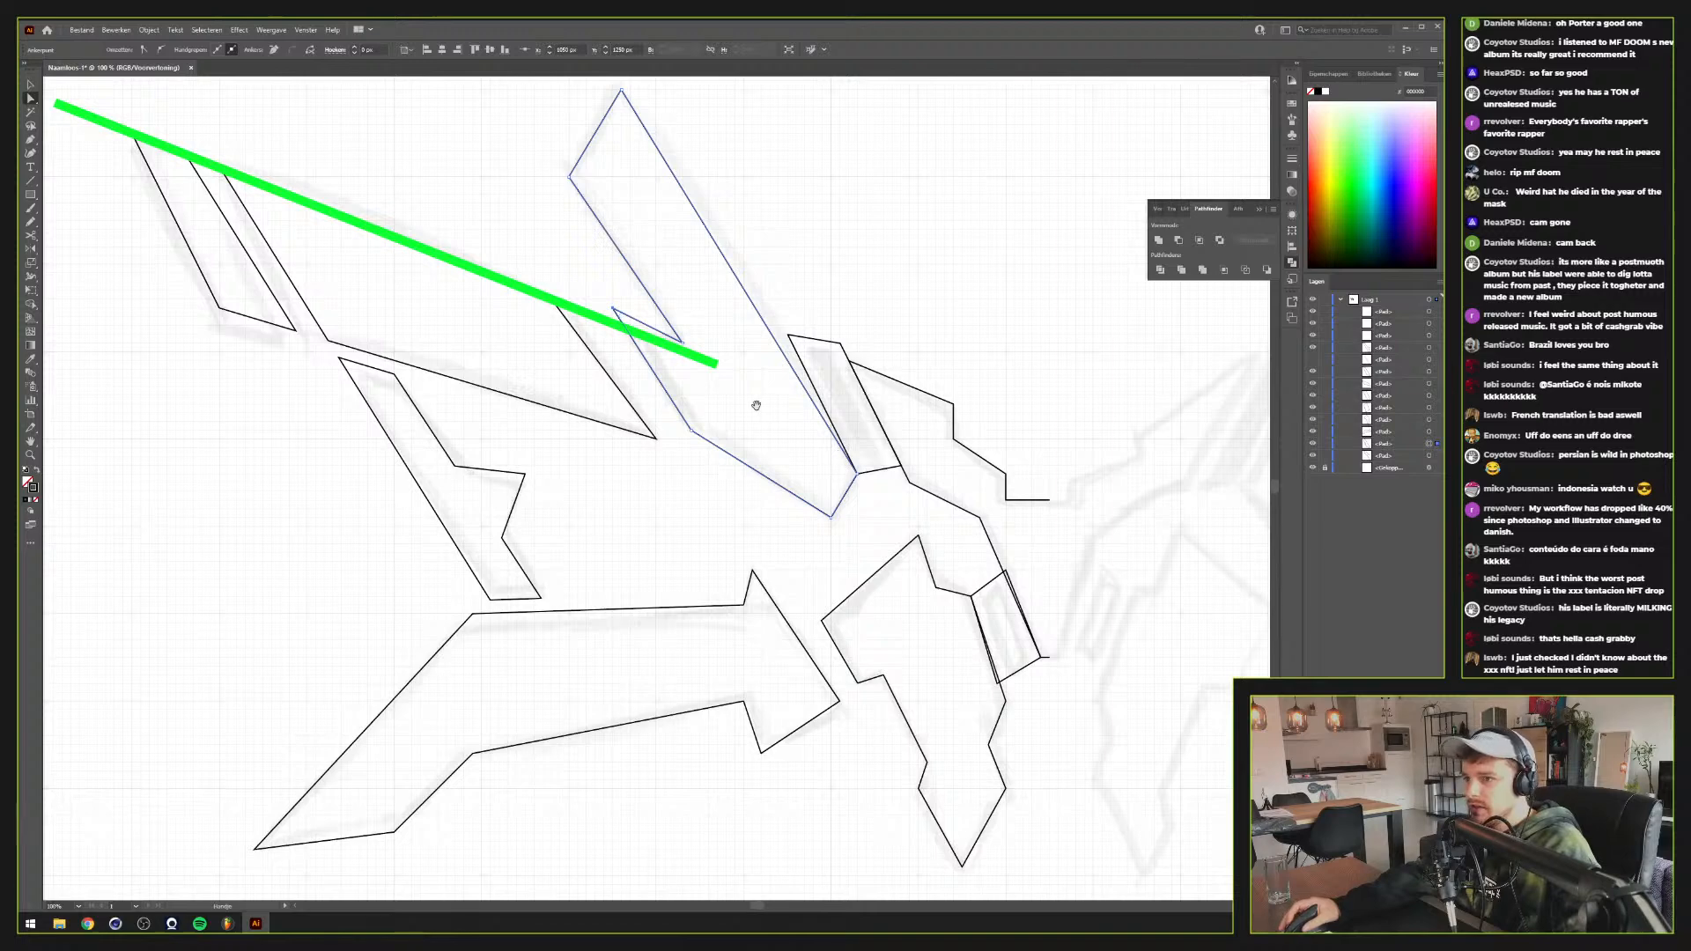
{"action": "left_click_drag", "start_coordinate": [759, 396], "coordinate": [890, 506]}
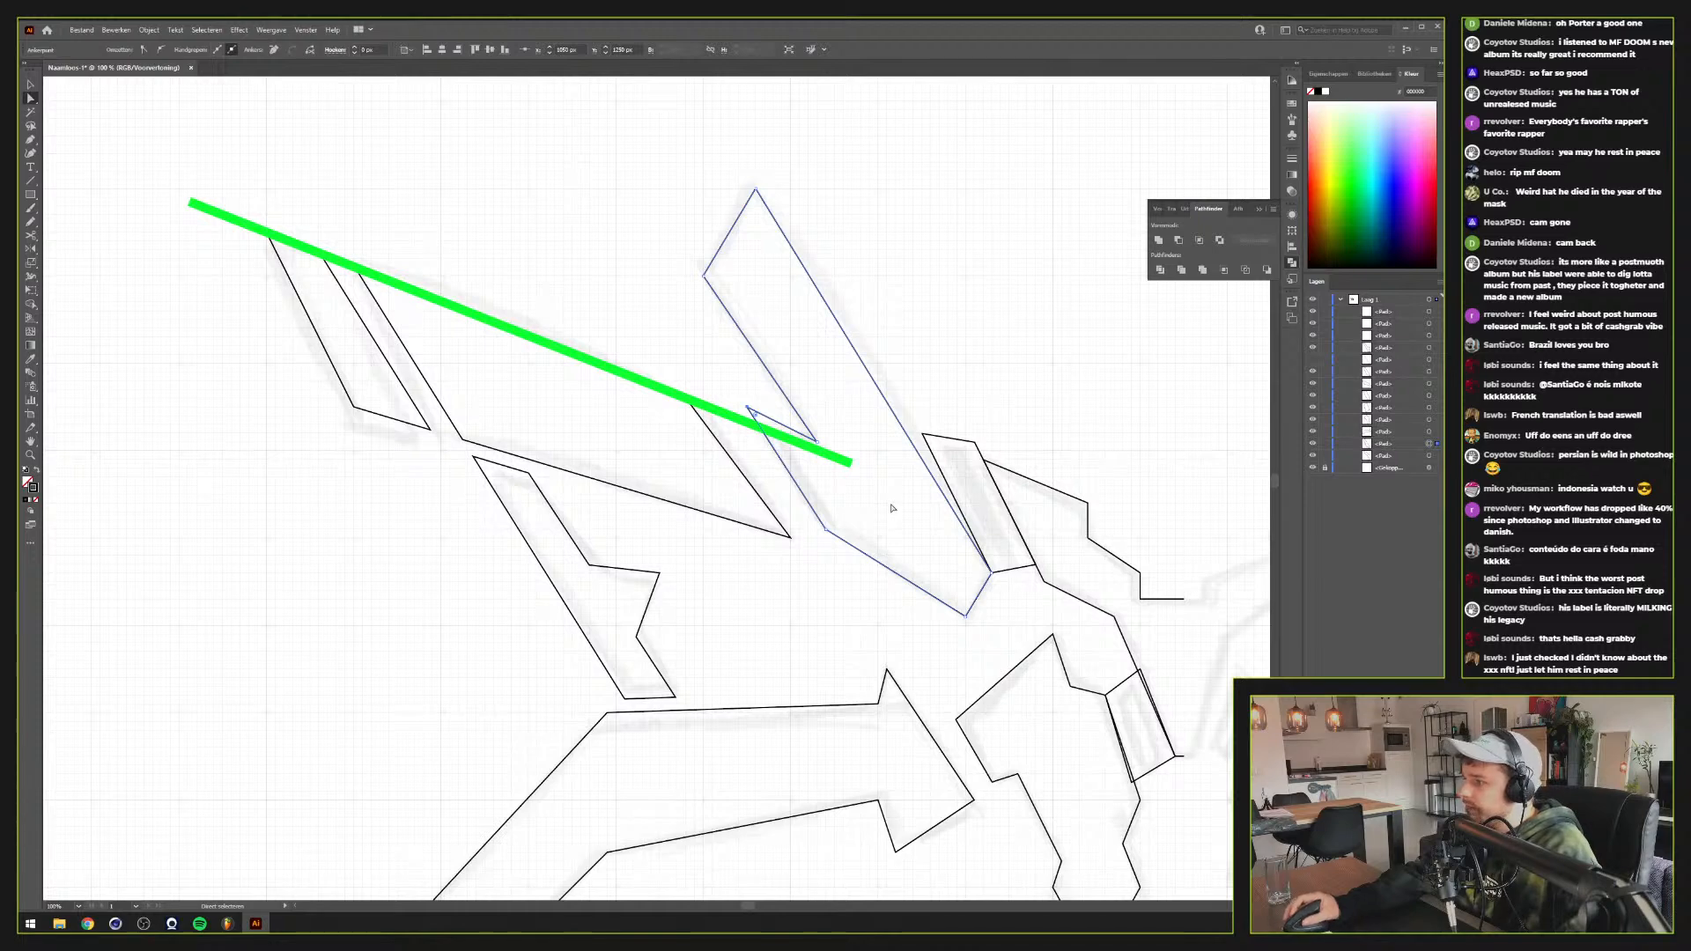
{"action": "scroll", "coordinate": [829, 487], "scroll_direction": "up", "scroll_amount": 1}
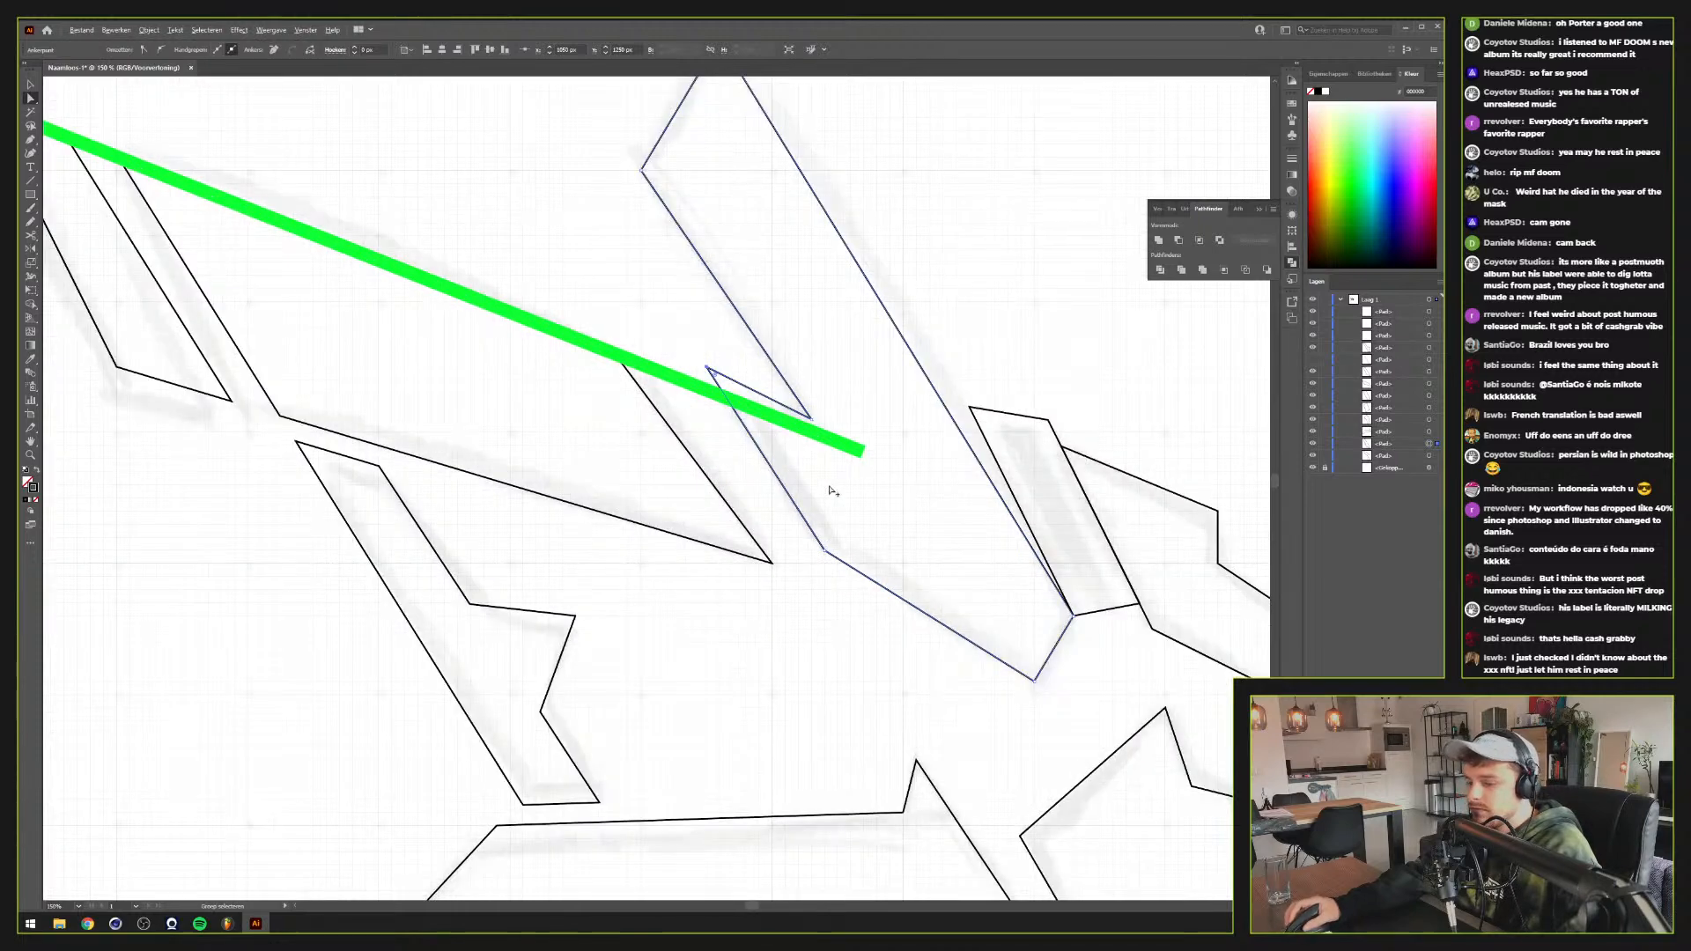
{"action": "key", "text": "v"}
{"action": "left_click", "coordinate": [832, 485]}
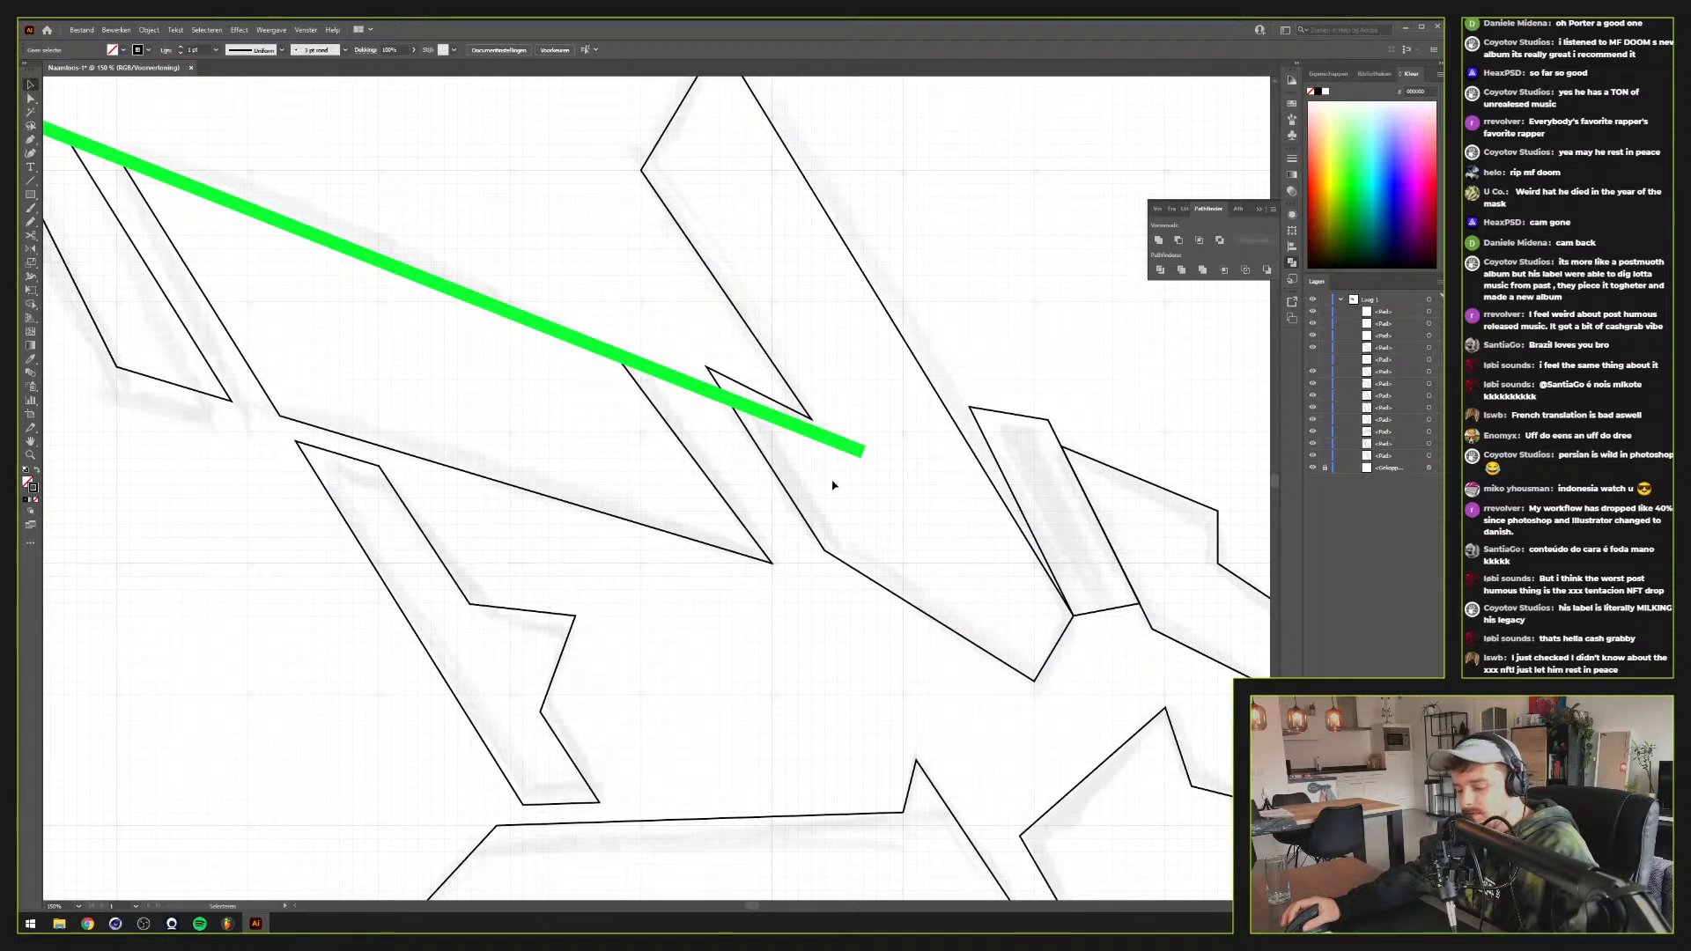
{"action": "mouse_move", "coordinate": [832, 486]}
{"action": "left_mouse_down"}
{"action": "mouse_move", "coordinate": [877, 607]}
{"action": "mouse_move", "coordinate": [954, 452]}
{"action": "mouse_move", "coordinate": [924, 476]}
{"action": "mouse_move", "coordinate": [1025, 483]}
{"action": "mouse_move", "coordinate": [979, 477]}
{"action": "mouse_move", "coordinate": [972, 535]}
{"action": "mouse_move", "coordinate": [904, 543]}
{"action": "left_mouse_up"}
{"action": "scroll", "coordinate": [961, 480], "scroll_direction": "down", "scroll_amount": 3}
{"action": "scroll", "coordinate": [965, 480], "scroll_direction": "up", "scroll_amount": 1}
{"action": "scroll", "coordinate": [992, 477], "scroll_direction": "up", "scroll_amount": 2}
{"action": "scroll", "coordinate": [969, 524], "scroll_direction": "down", "scroll_amount": 1}
{"action": "scroll", "coordinate": [900, 541], "scroll_direction": "up", "scroll_amount": 2}
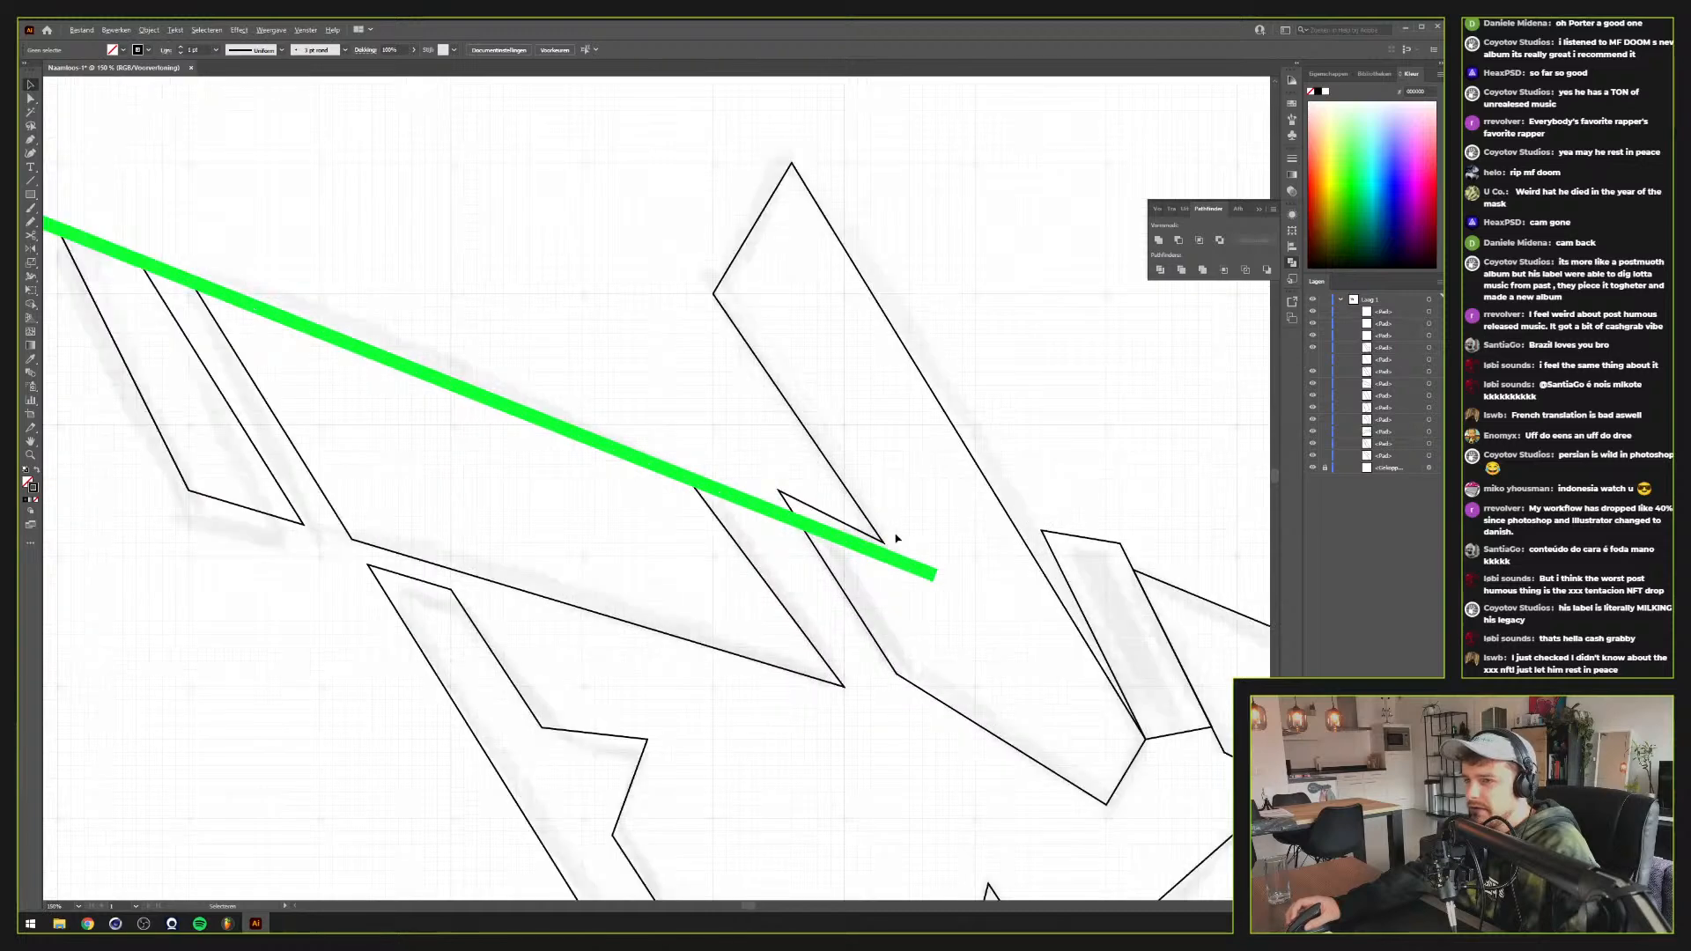
{"action": "scroll", "coordinate": [896, 538], "scroll_direction": "down", "scroll_amount": 1}
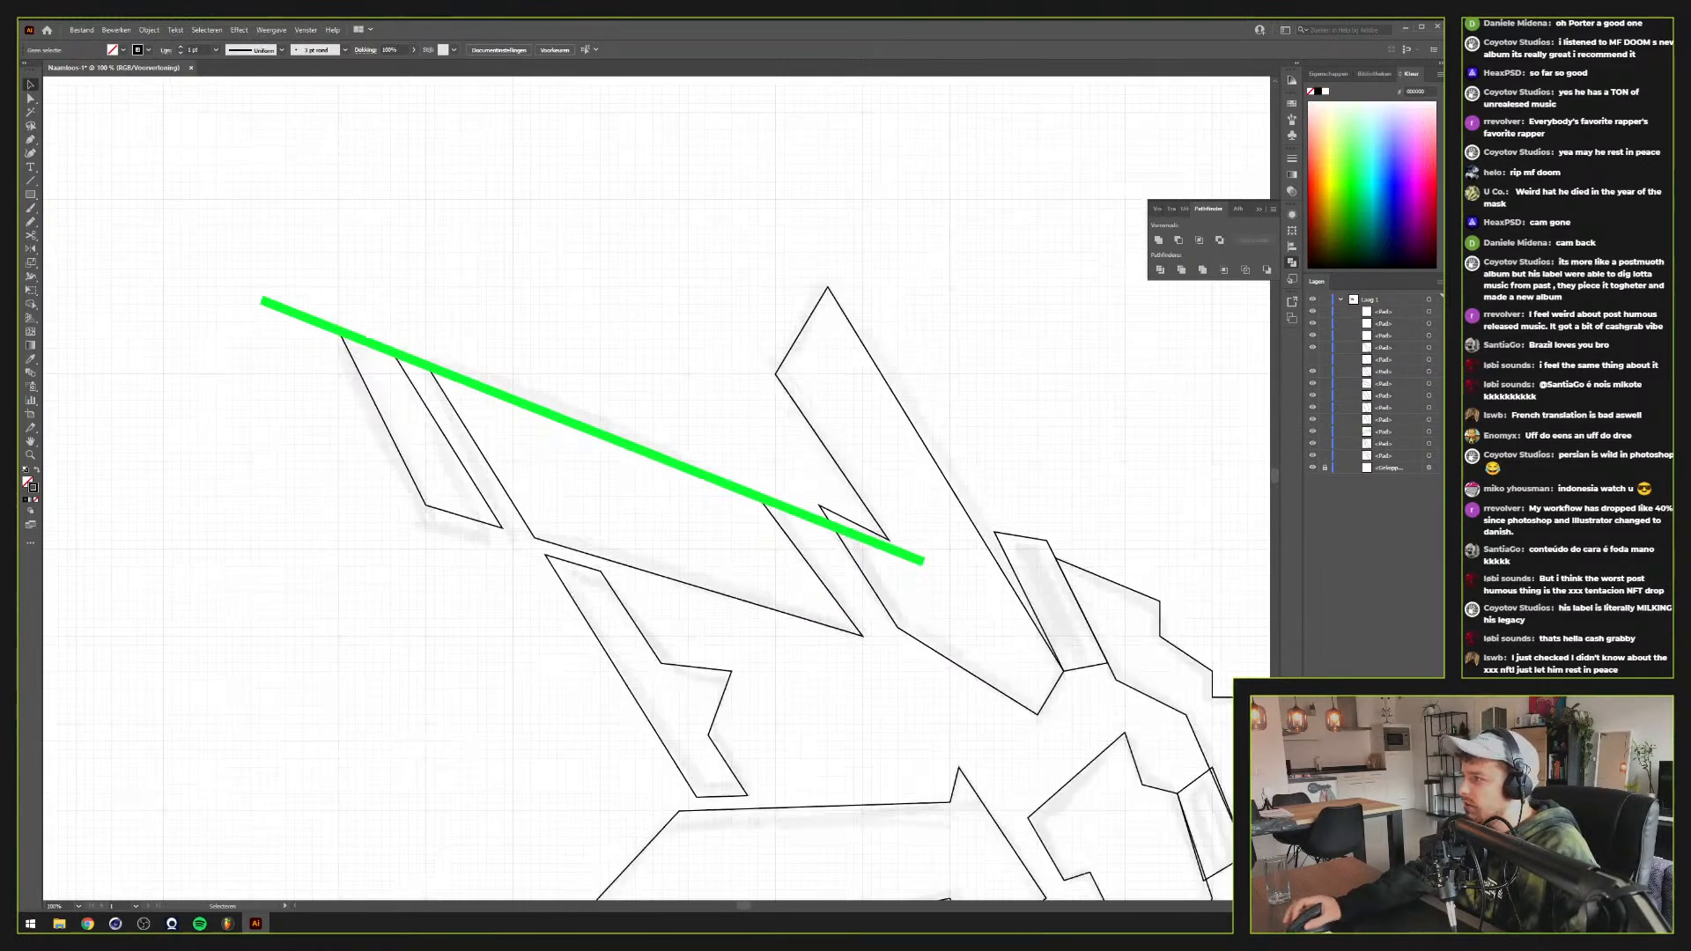
{"action": "key", "text": "alt+Tab"}
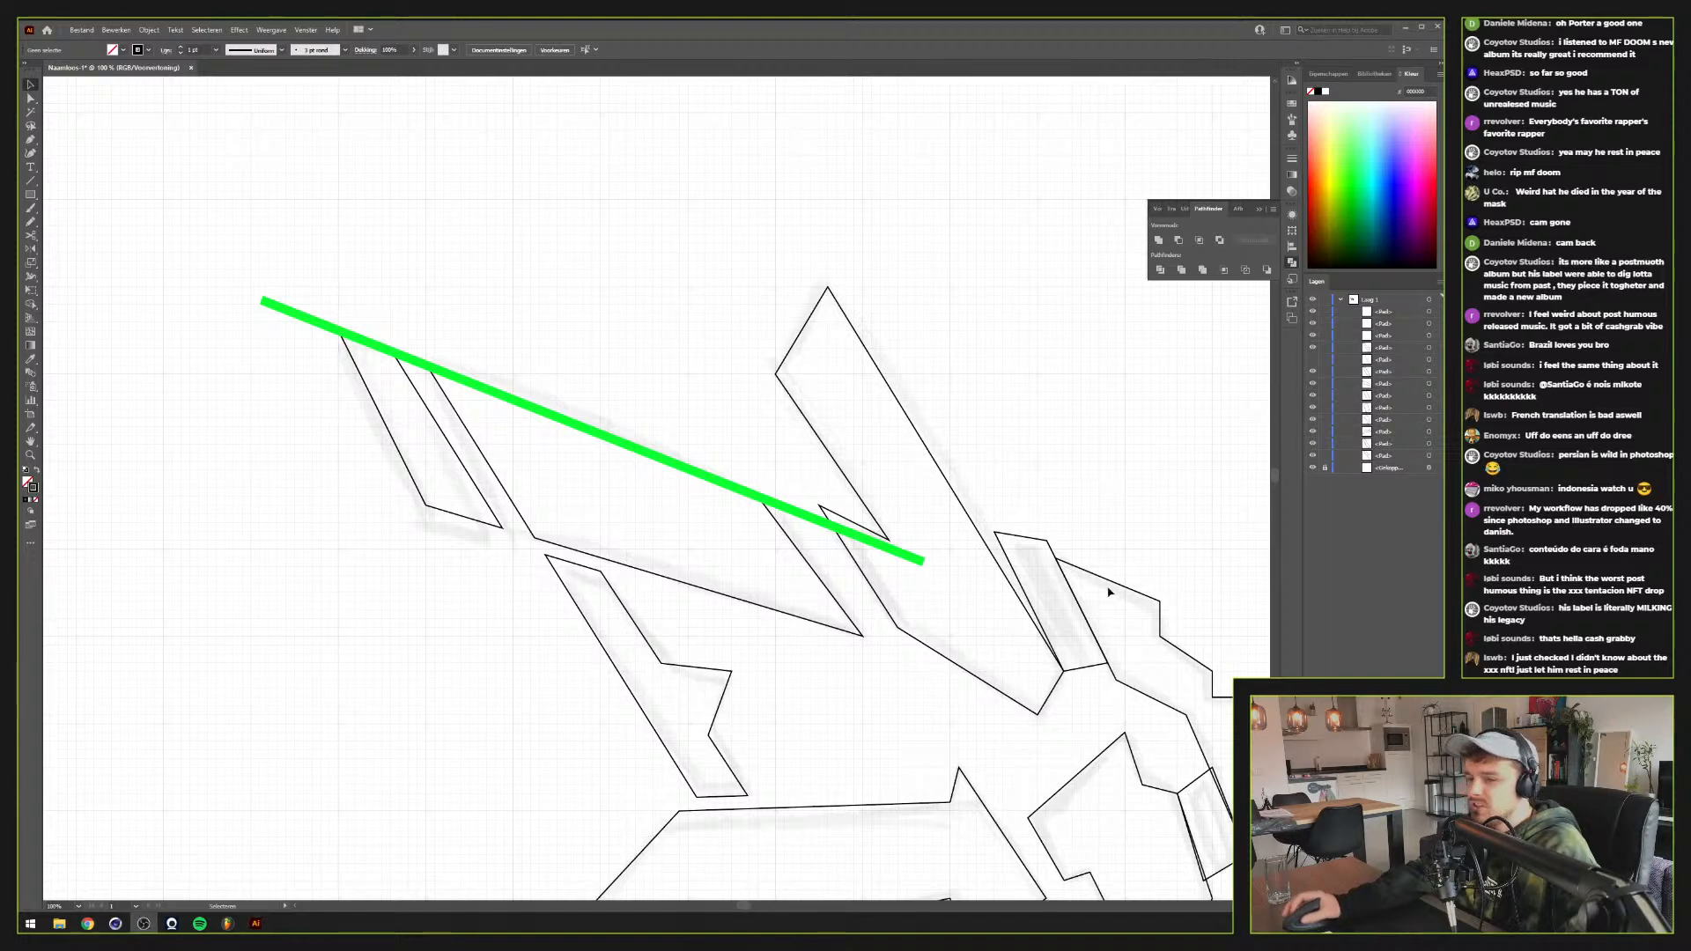
{"action": "left_click", "coordinate": [87, 922]}
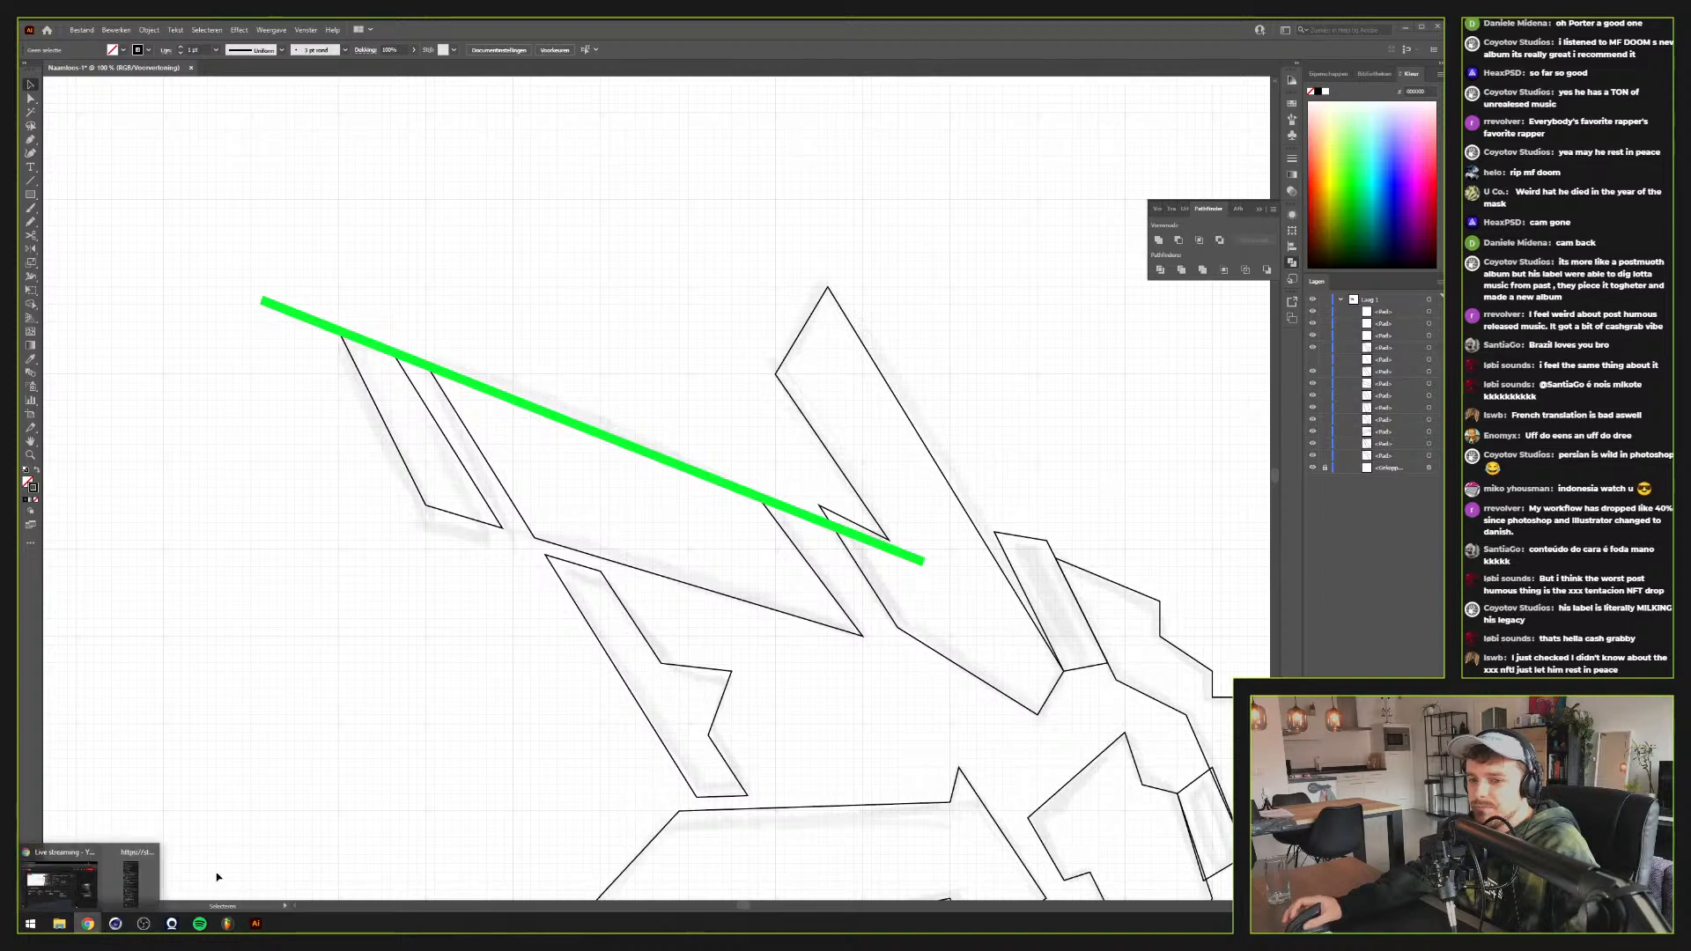
{"action": "left_click", "coordinate": [130, 878]}
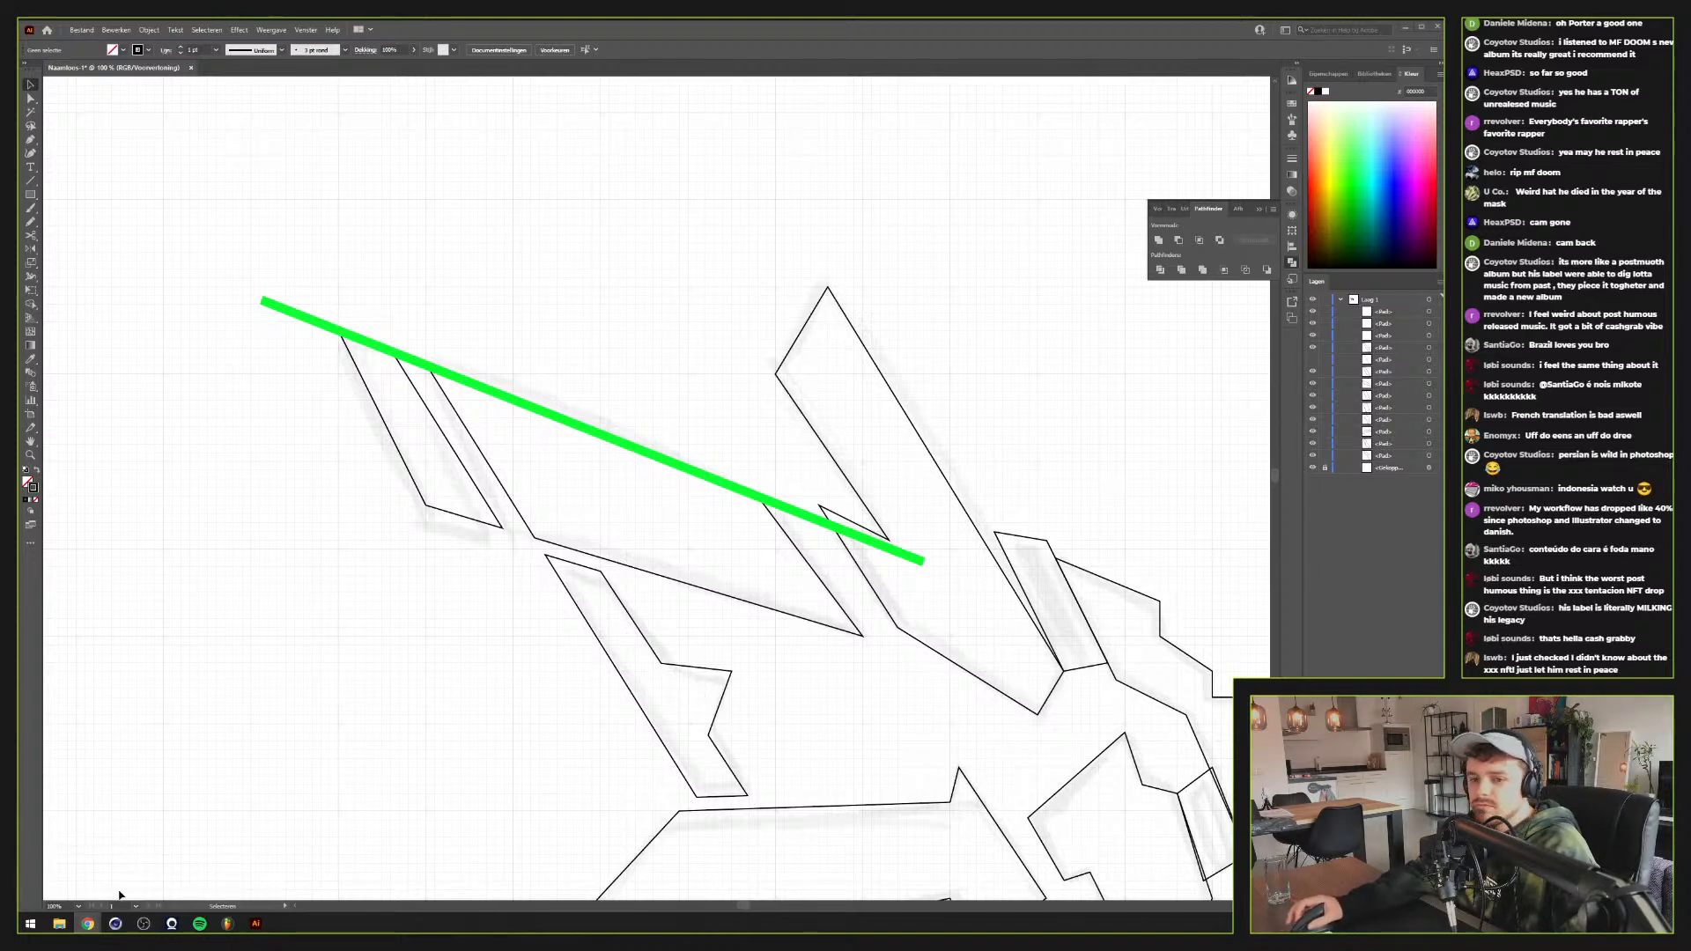
{"action": "mouse_move", "coordinate": [89, 924]}
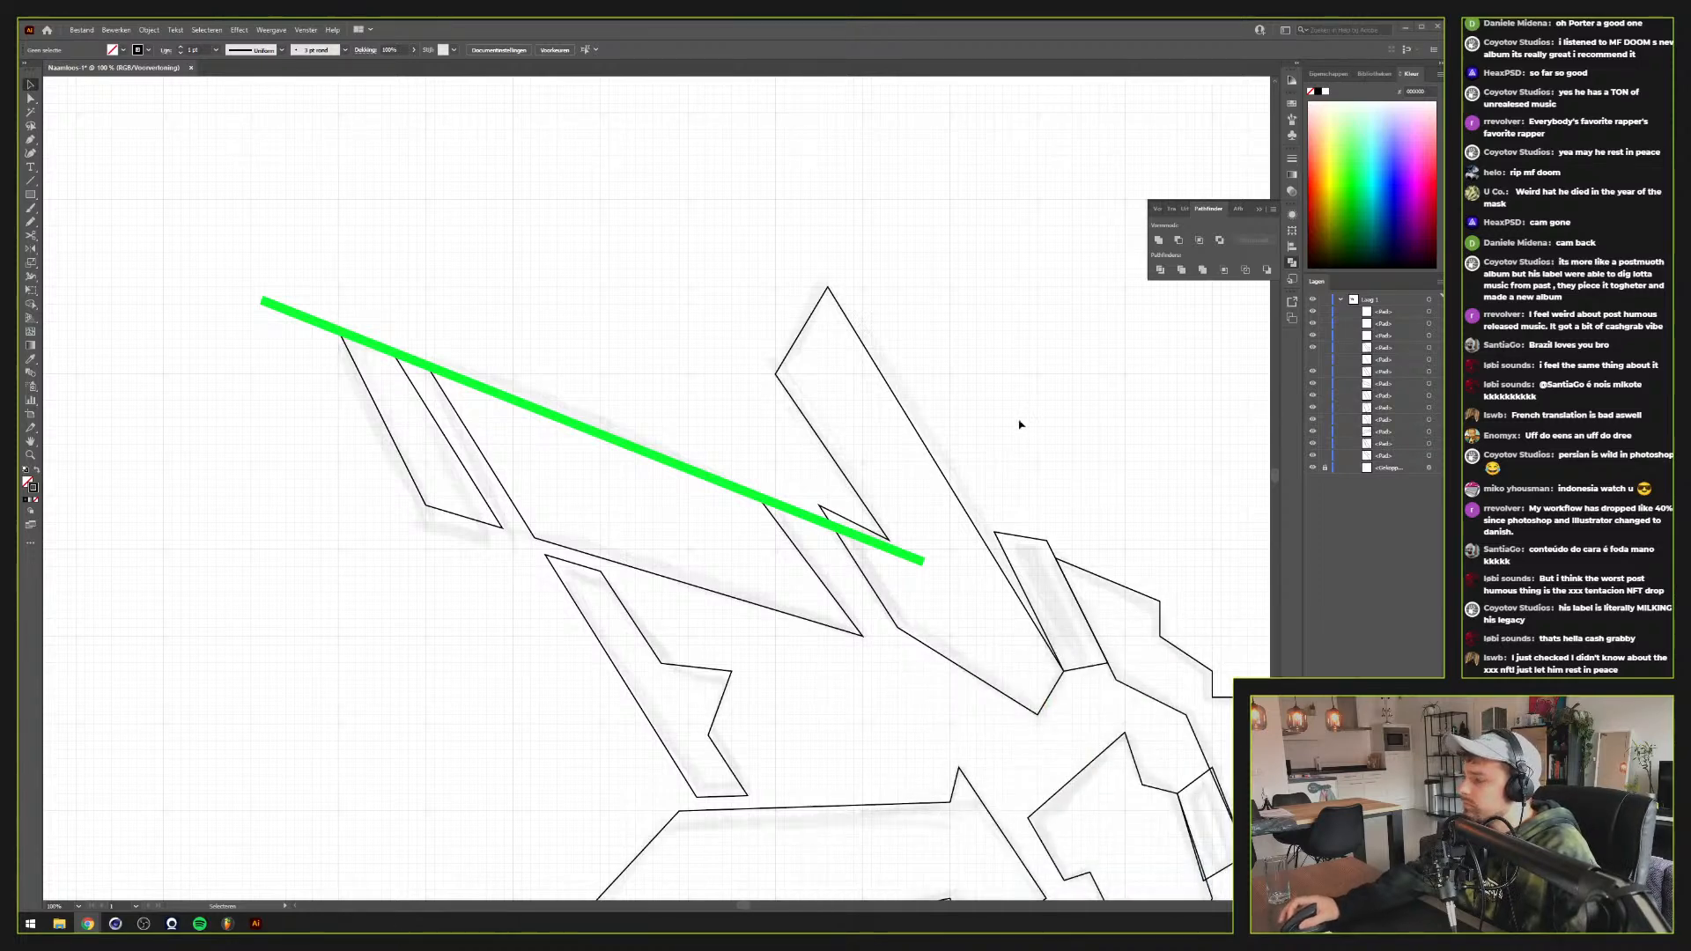
Try placing a copy of the tall feather lower down, with its notch beside the large feather's lower tip
{"action": "scroll", "coordinate": [850, 510], "scroll_direction": "up", "scroll_amount": 2}
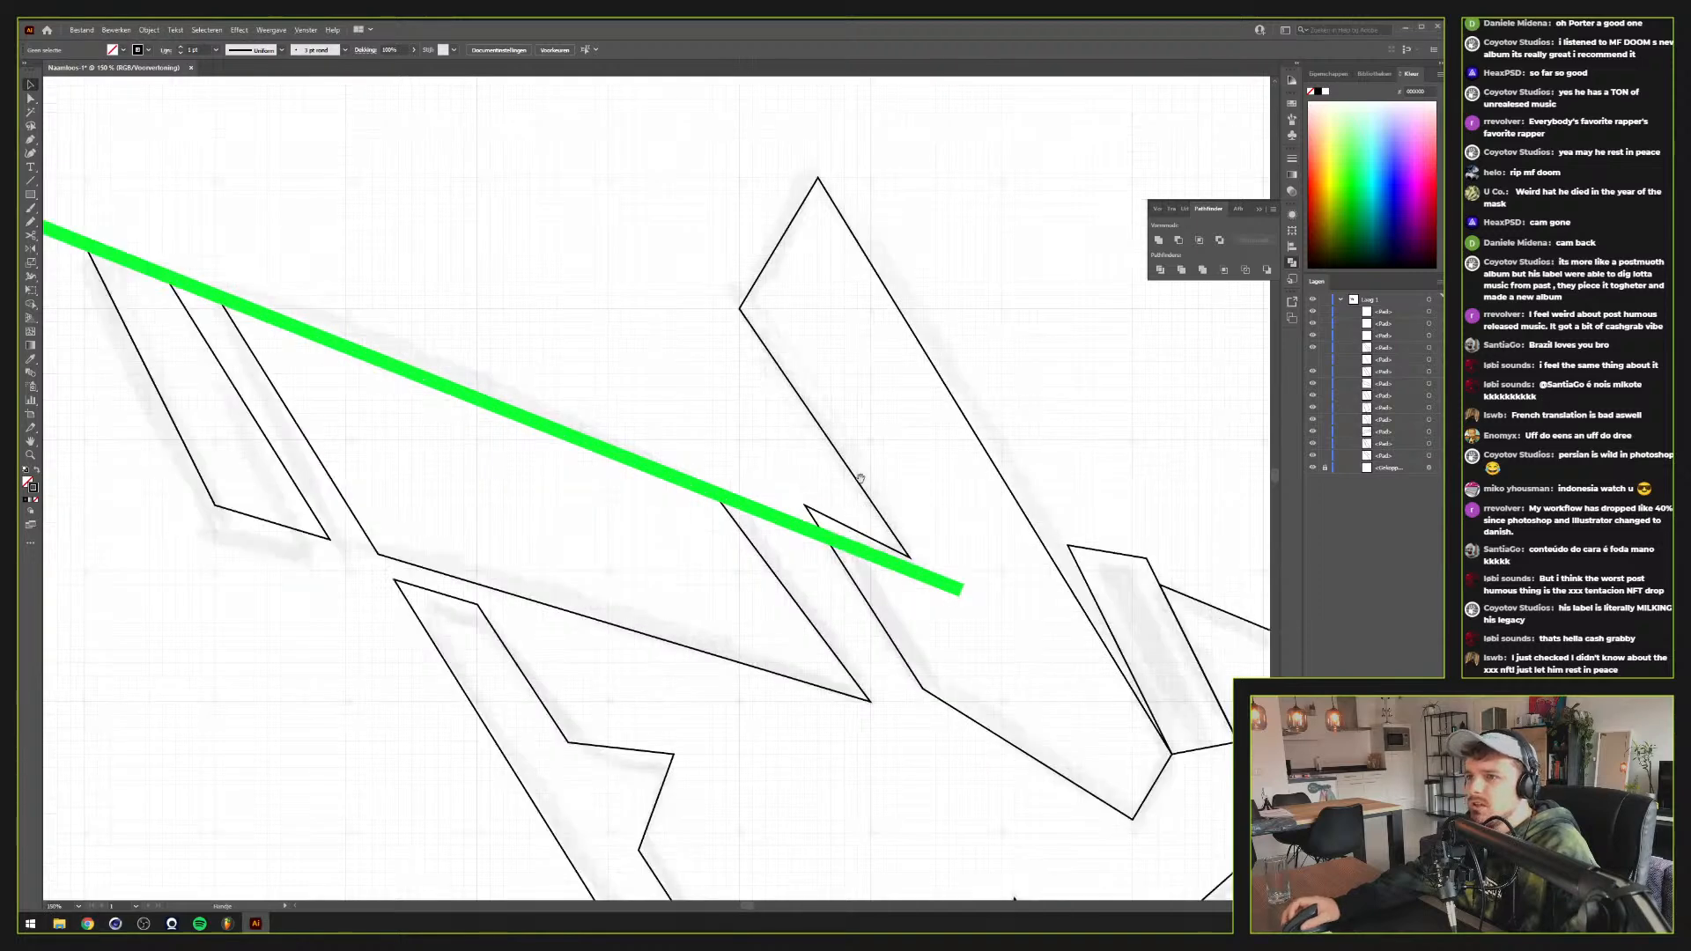
{"action": "scroll", "coordinate": [860, 478], "scroll_direction": "down", "scroll_amount": 2}
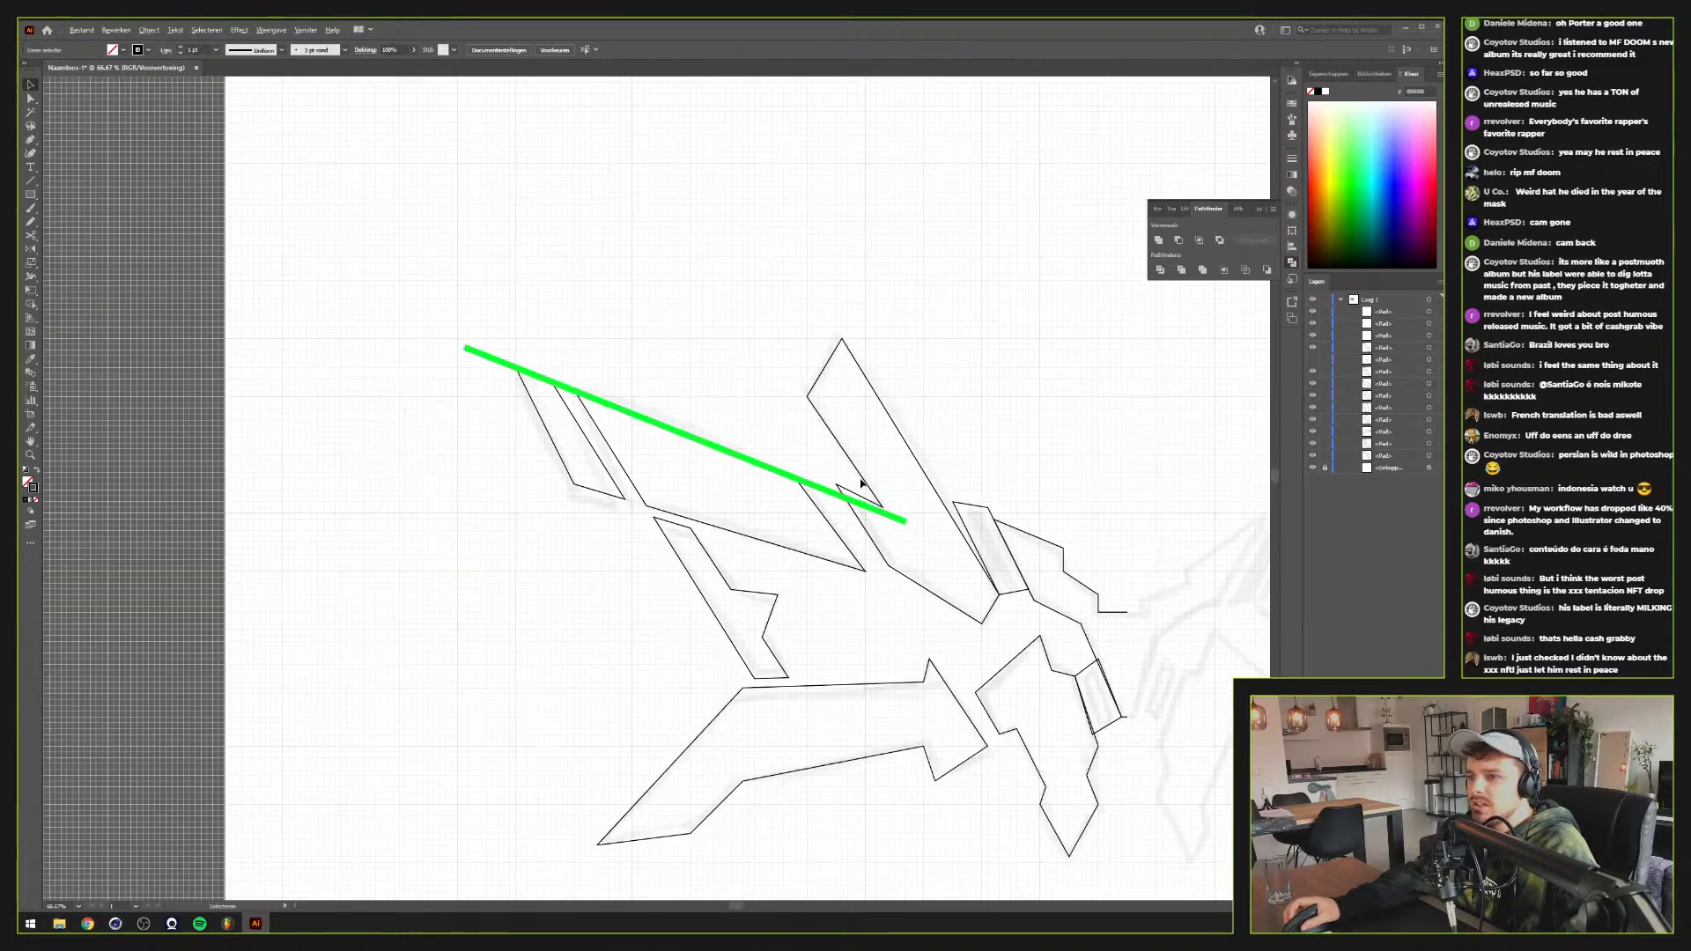
{"action": "scroll", "coordinate": [860, 482], "scroll_direction": "up", "scroll_amount": 1}
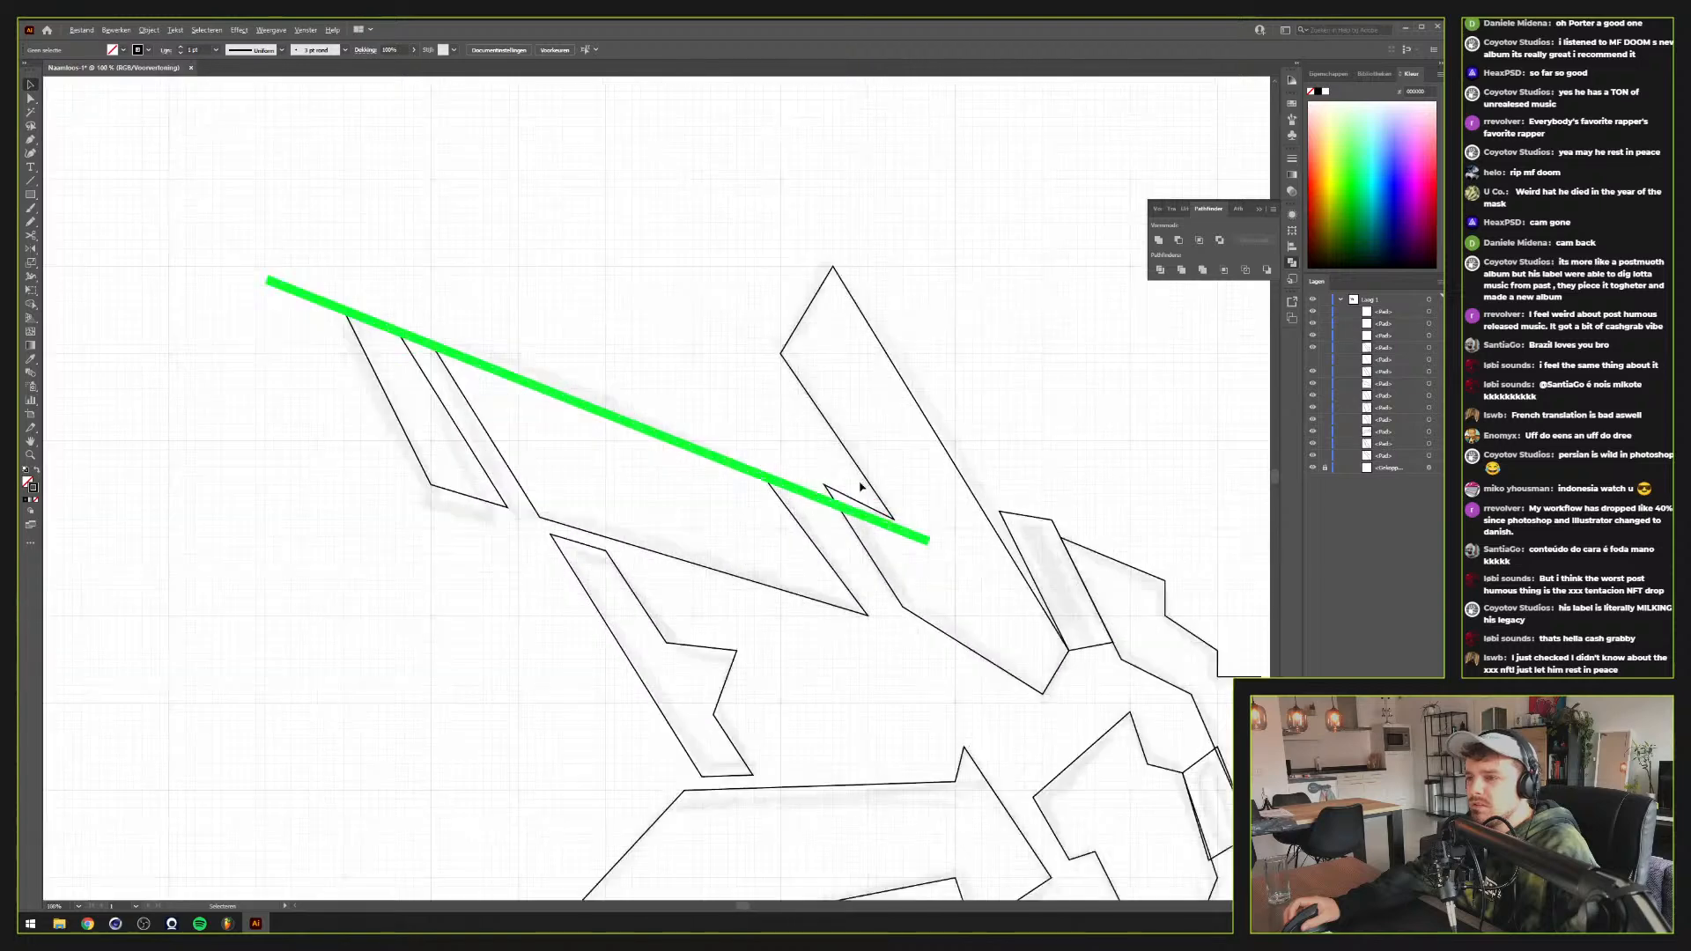
{"action": "left_click_drag", "start_coordinate": [876, 532], "coordinate": [775, 538]}
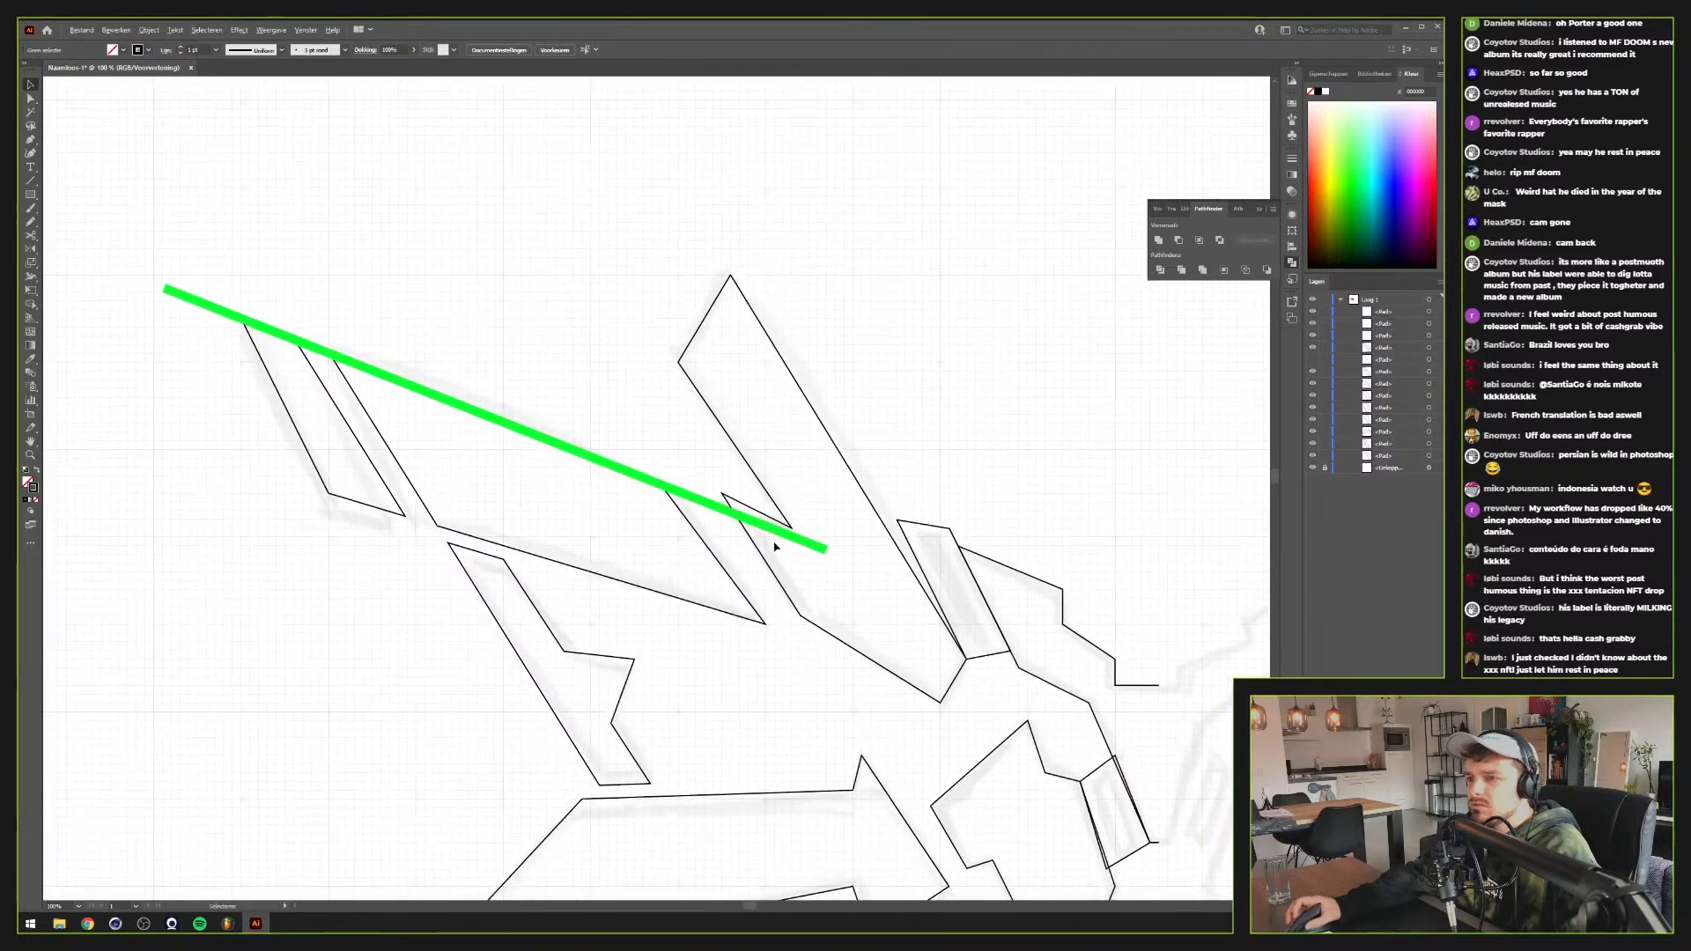
{"action": "scroll", "coordinate": [772, 529], "scroll_direction": "up", "scroll_amount": 1}
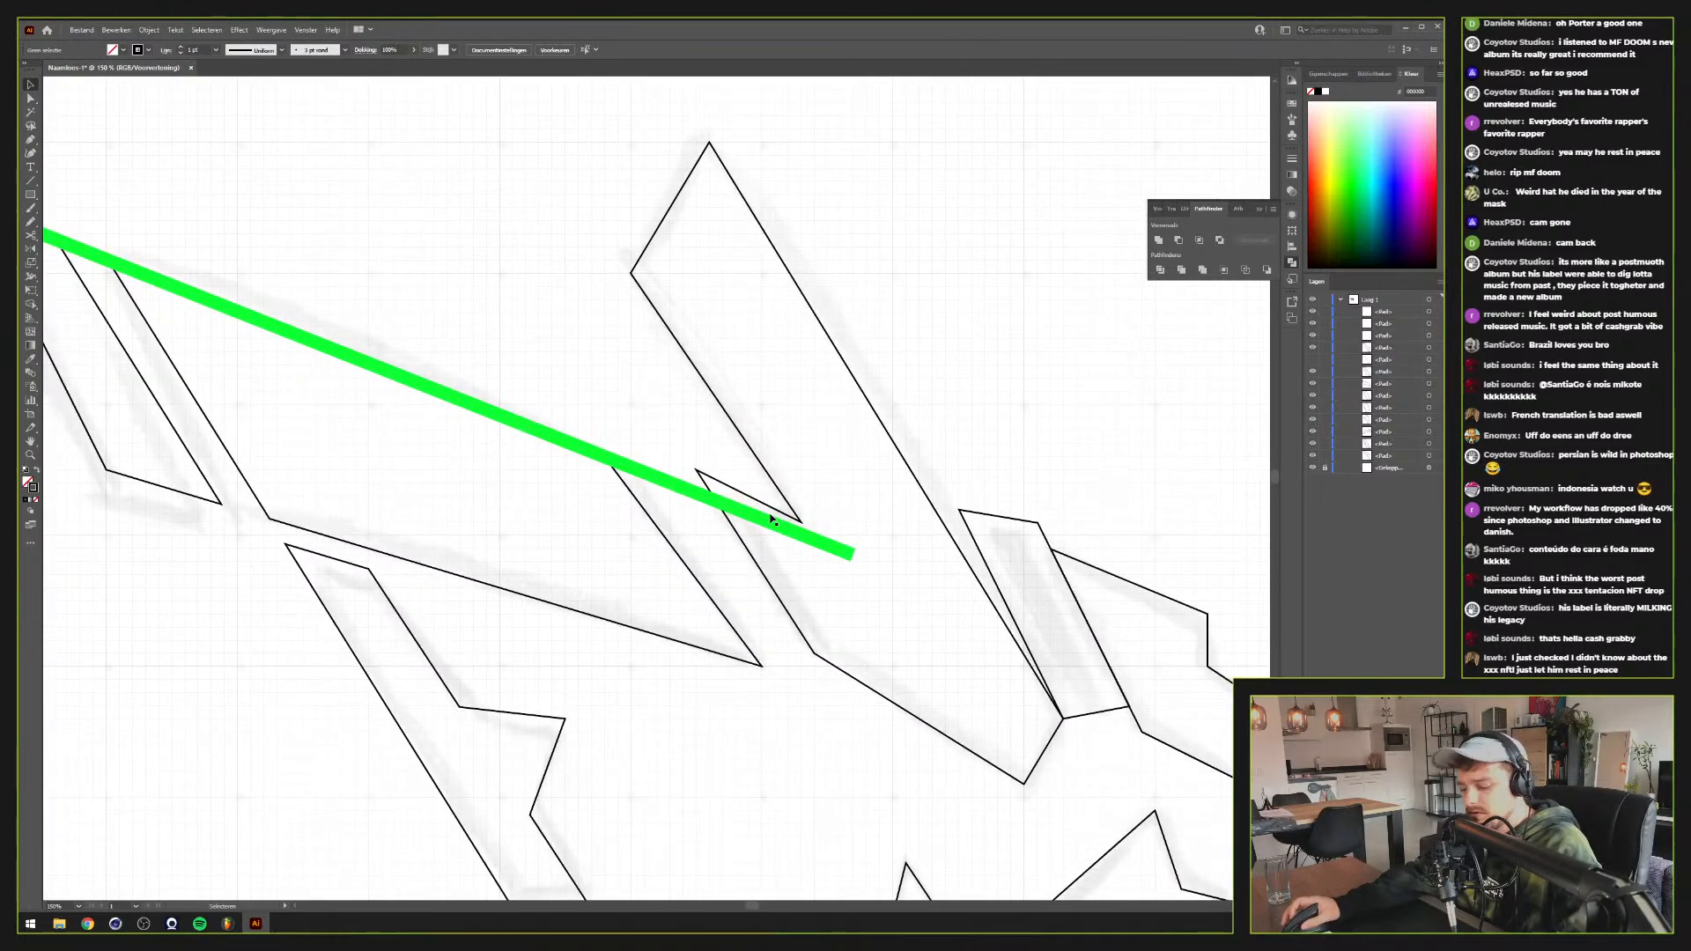
{"action": "left_click", "coordinate": [803, 638]}
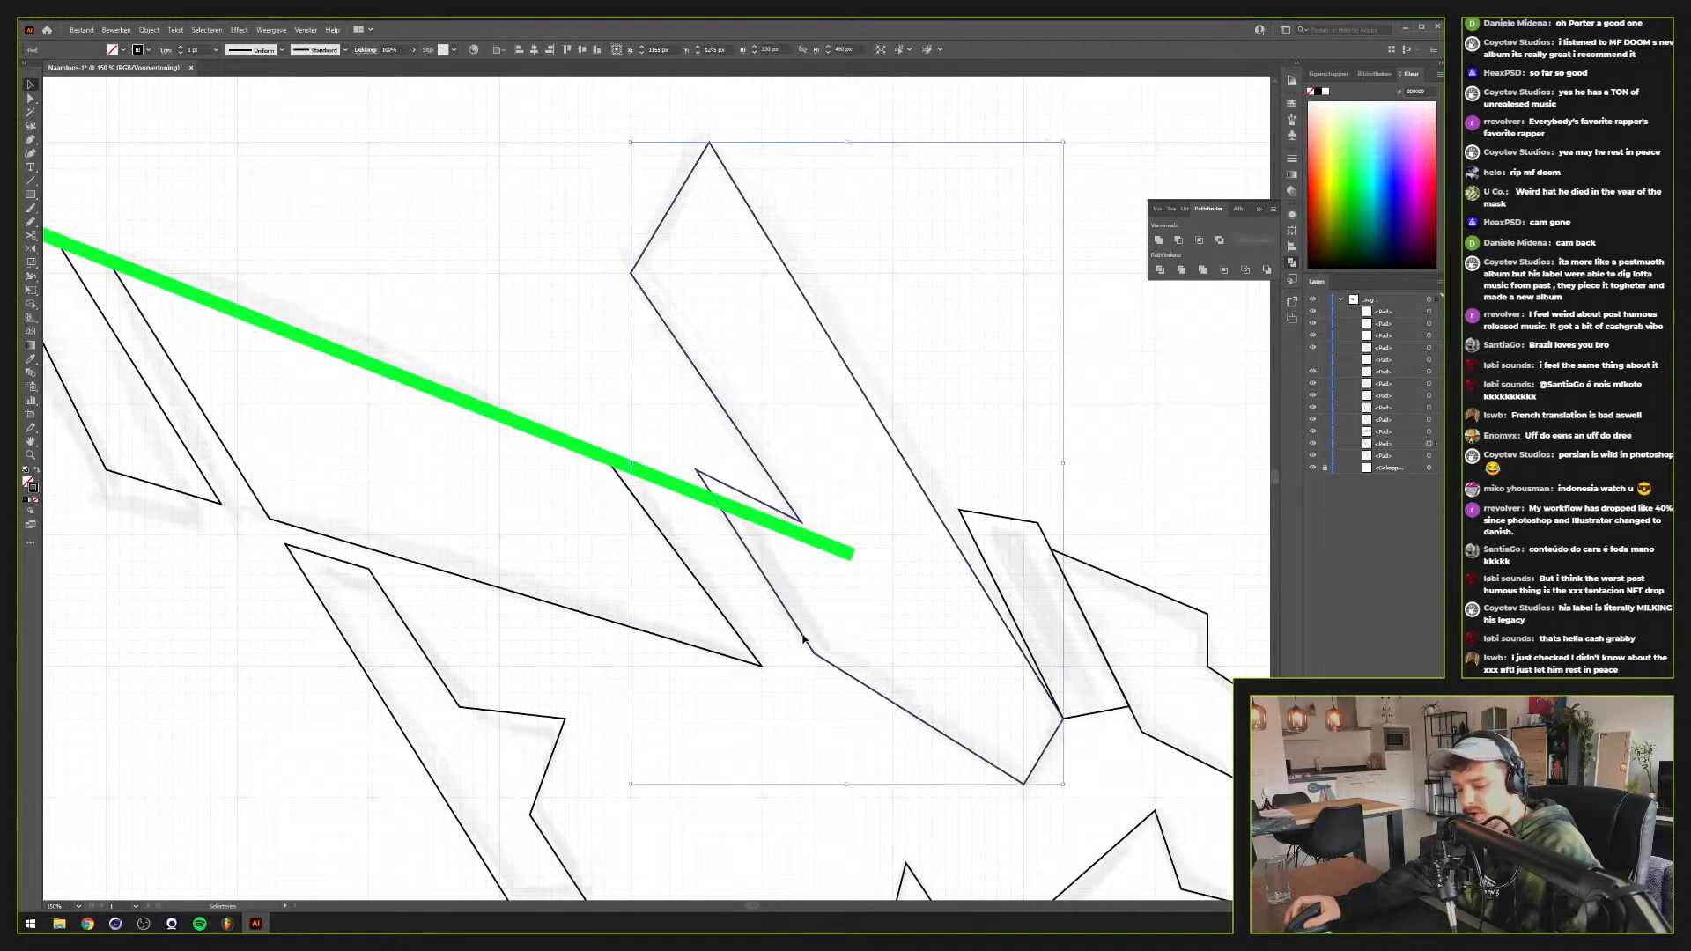
{"action": "left_click_drag", "start_coordinate": [803, 639], "coordinate": [775, 801]}
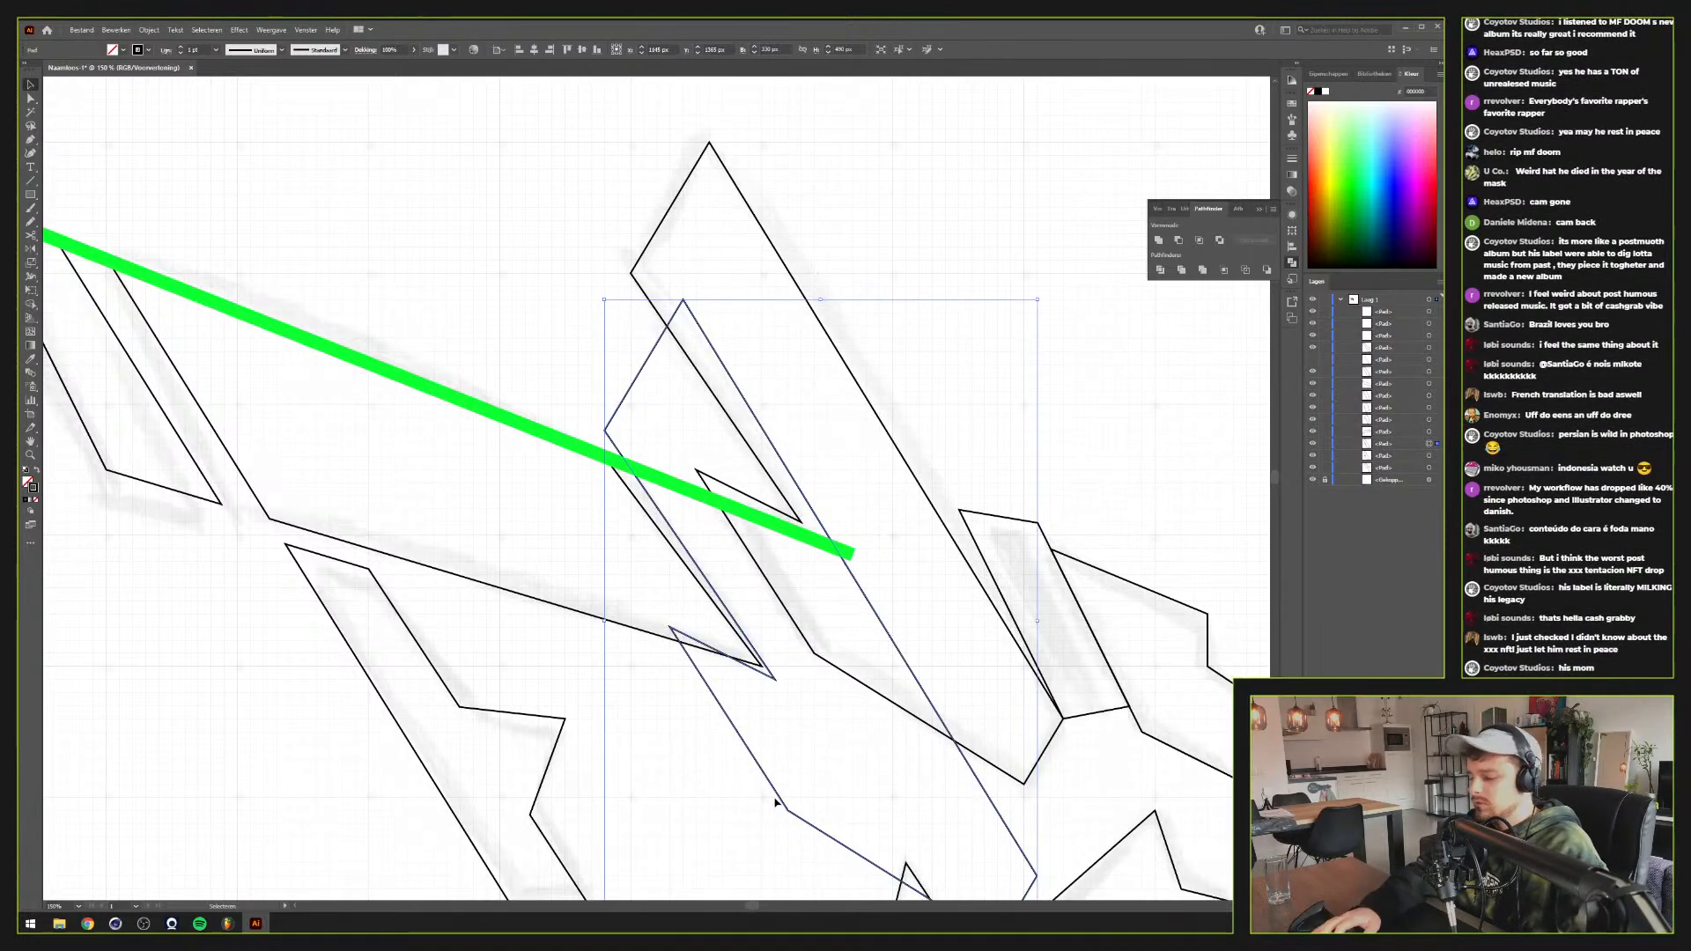
{"action": "key", "text": "Delete"}
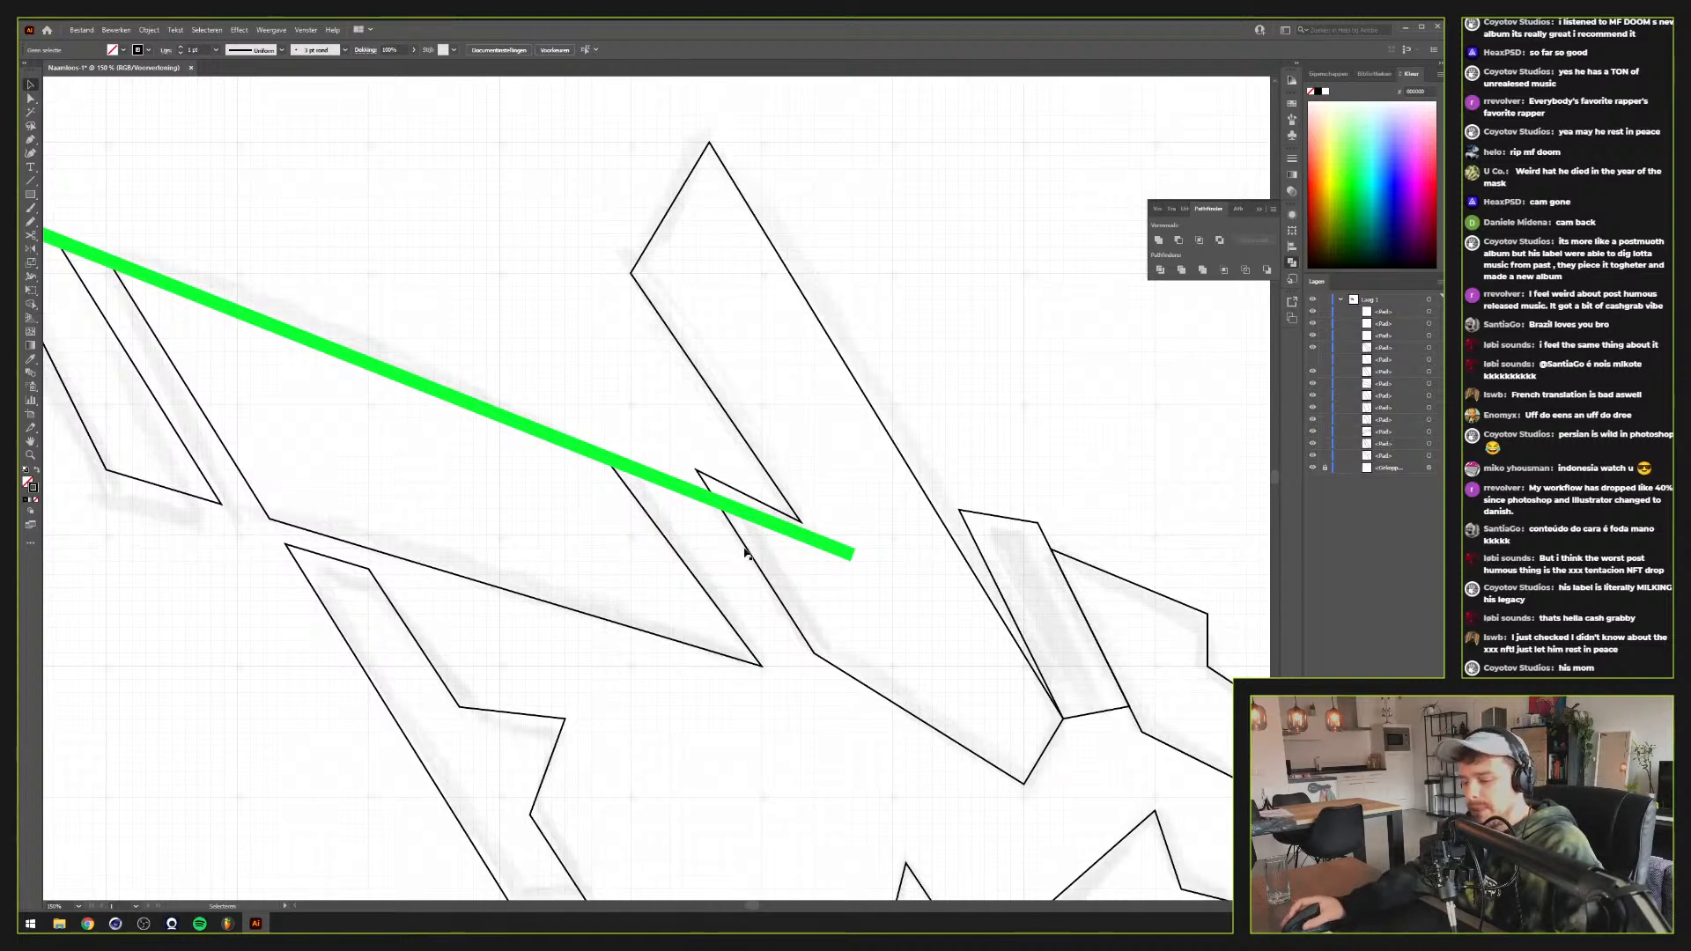
Duplicate the large feather in place, bring the copy to the front and give it a thick blue stroke
{"action": "left_click", "coordinate": [692, 573]}
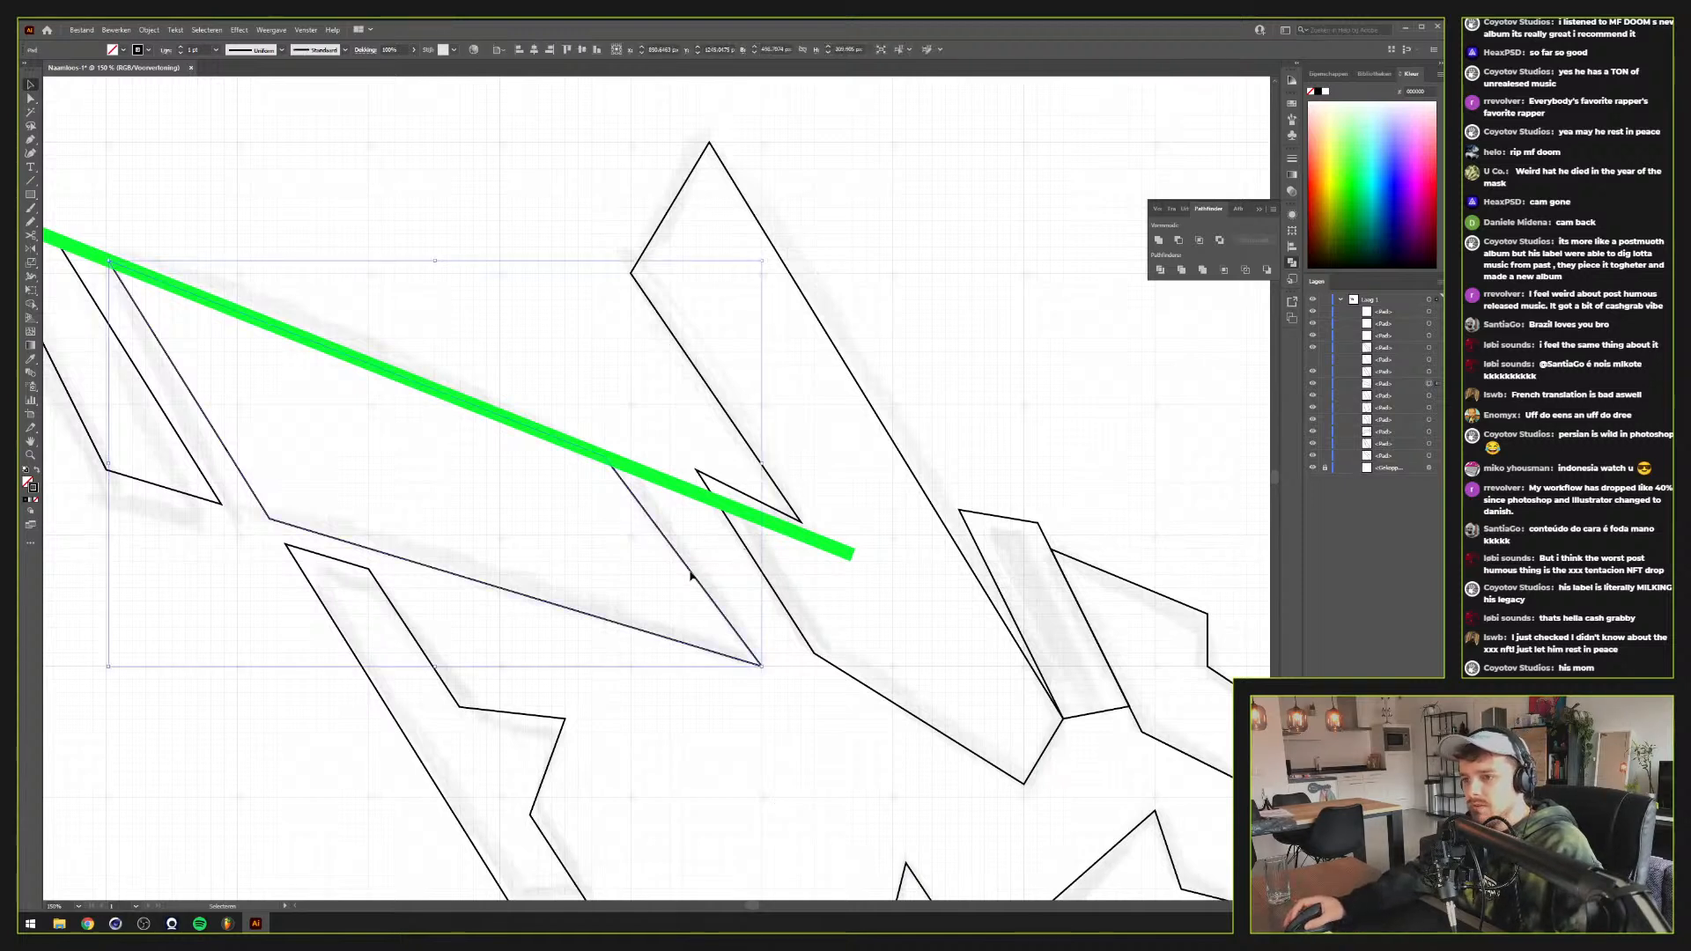
{"action": "key", "text": "ctrl+c"}
{"action": "key", "text": "ctrl+f"}
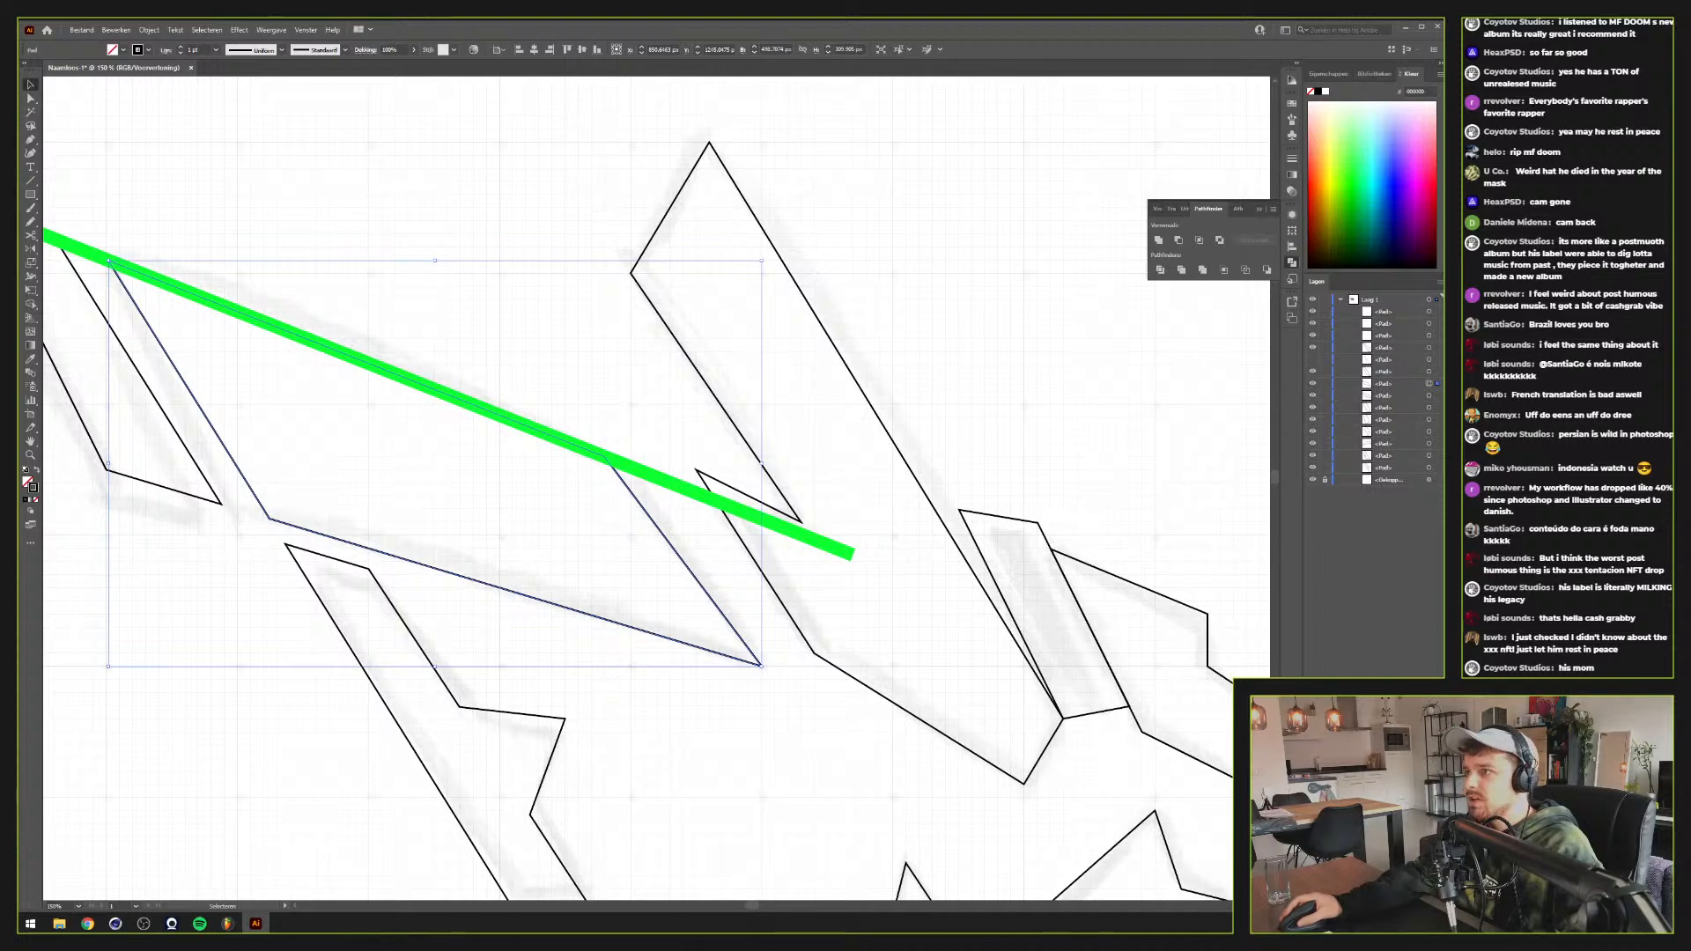
{"action": "key", "text": "ctrl+shift+]"}
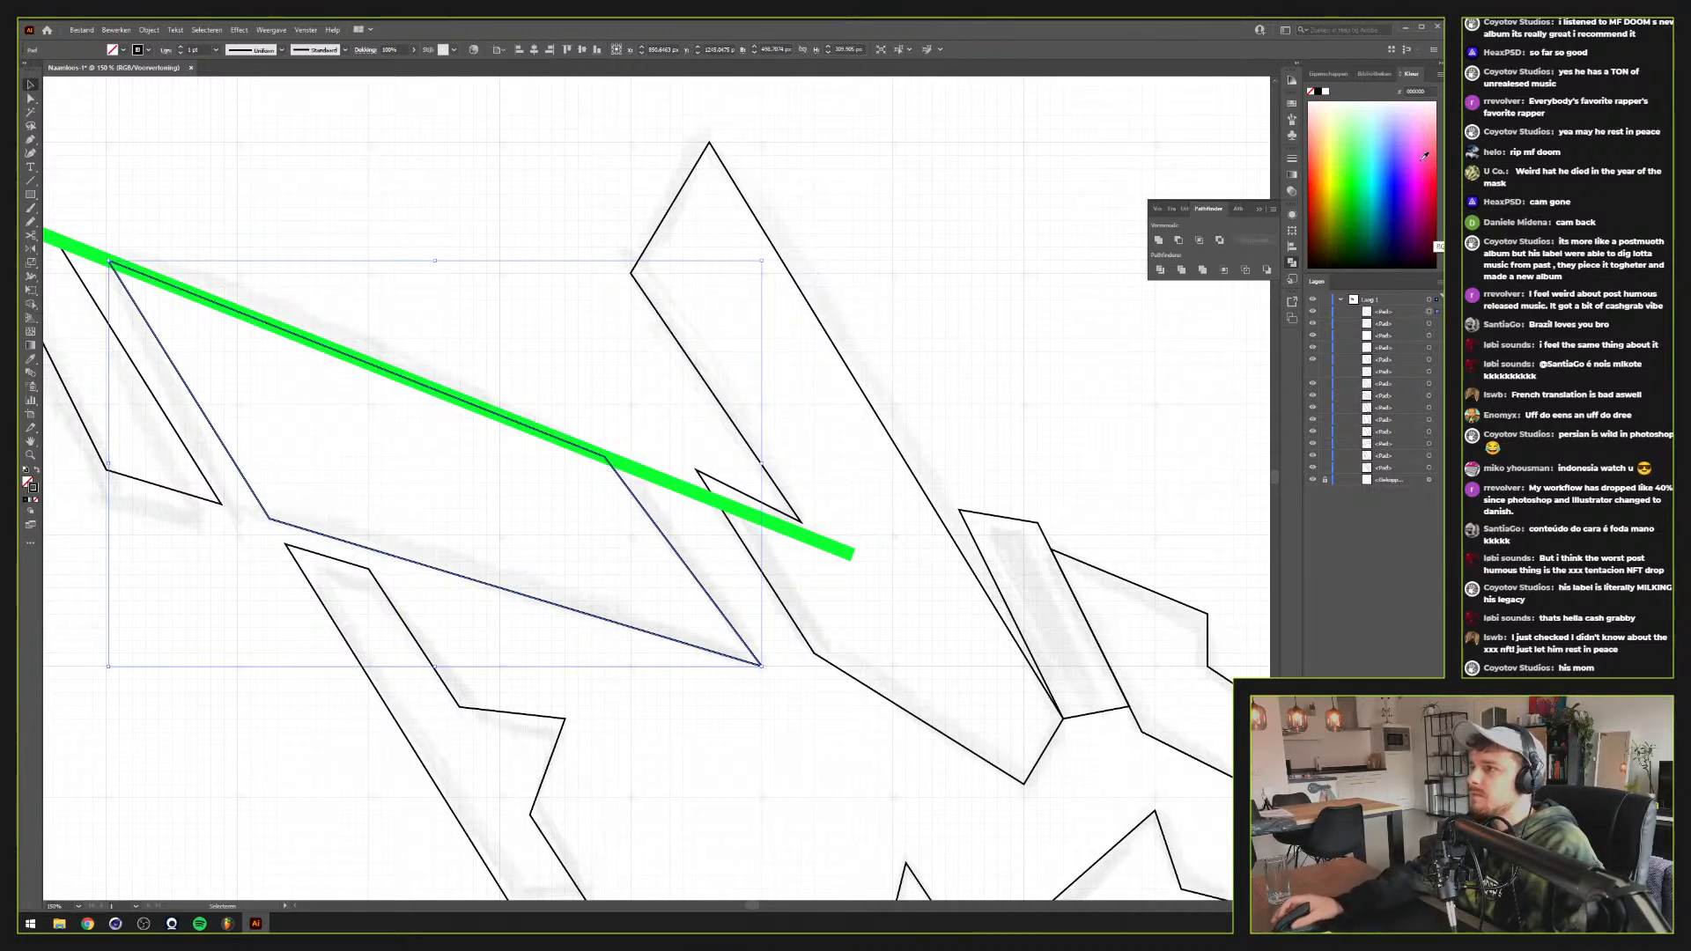
{"action": "left_click", "coordinate": [1408, 191]}
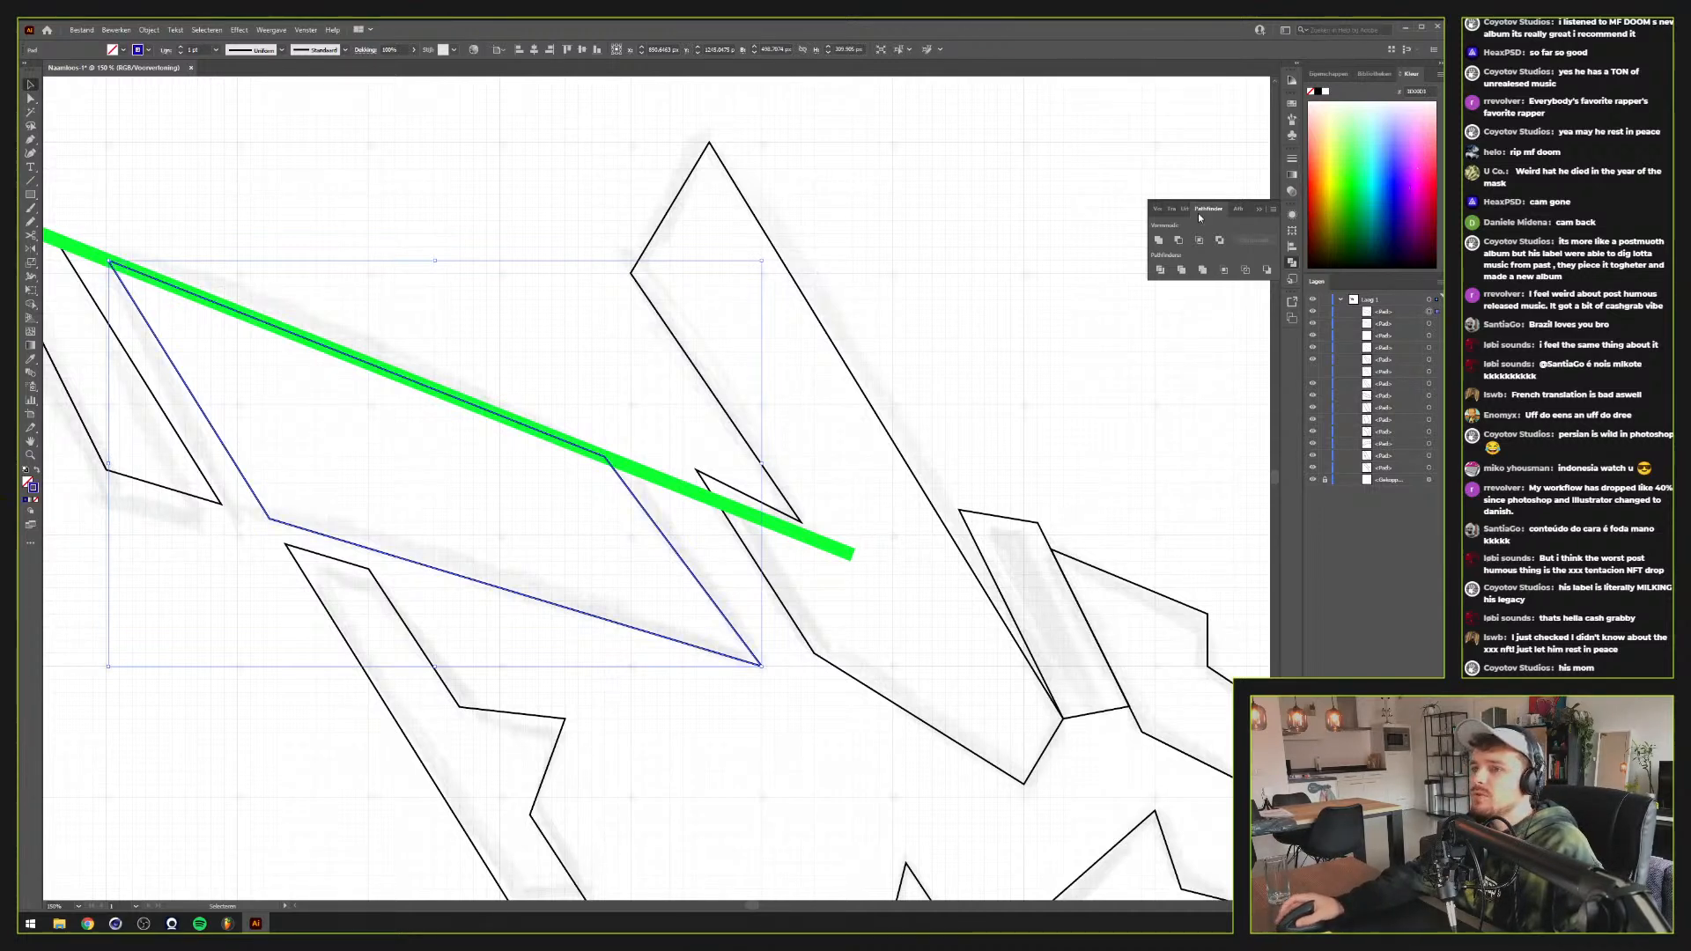
{"action": "left_click", "coordinate": [181, 47], "text": "shift"}
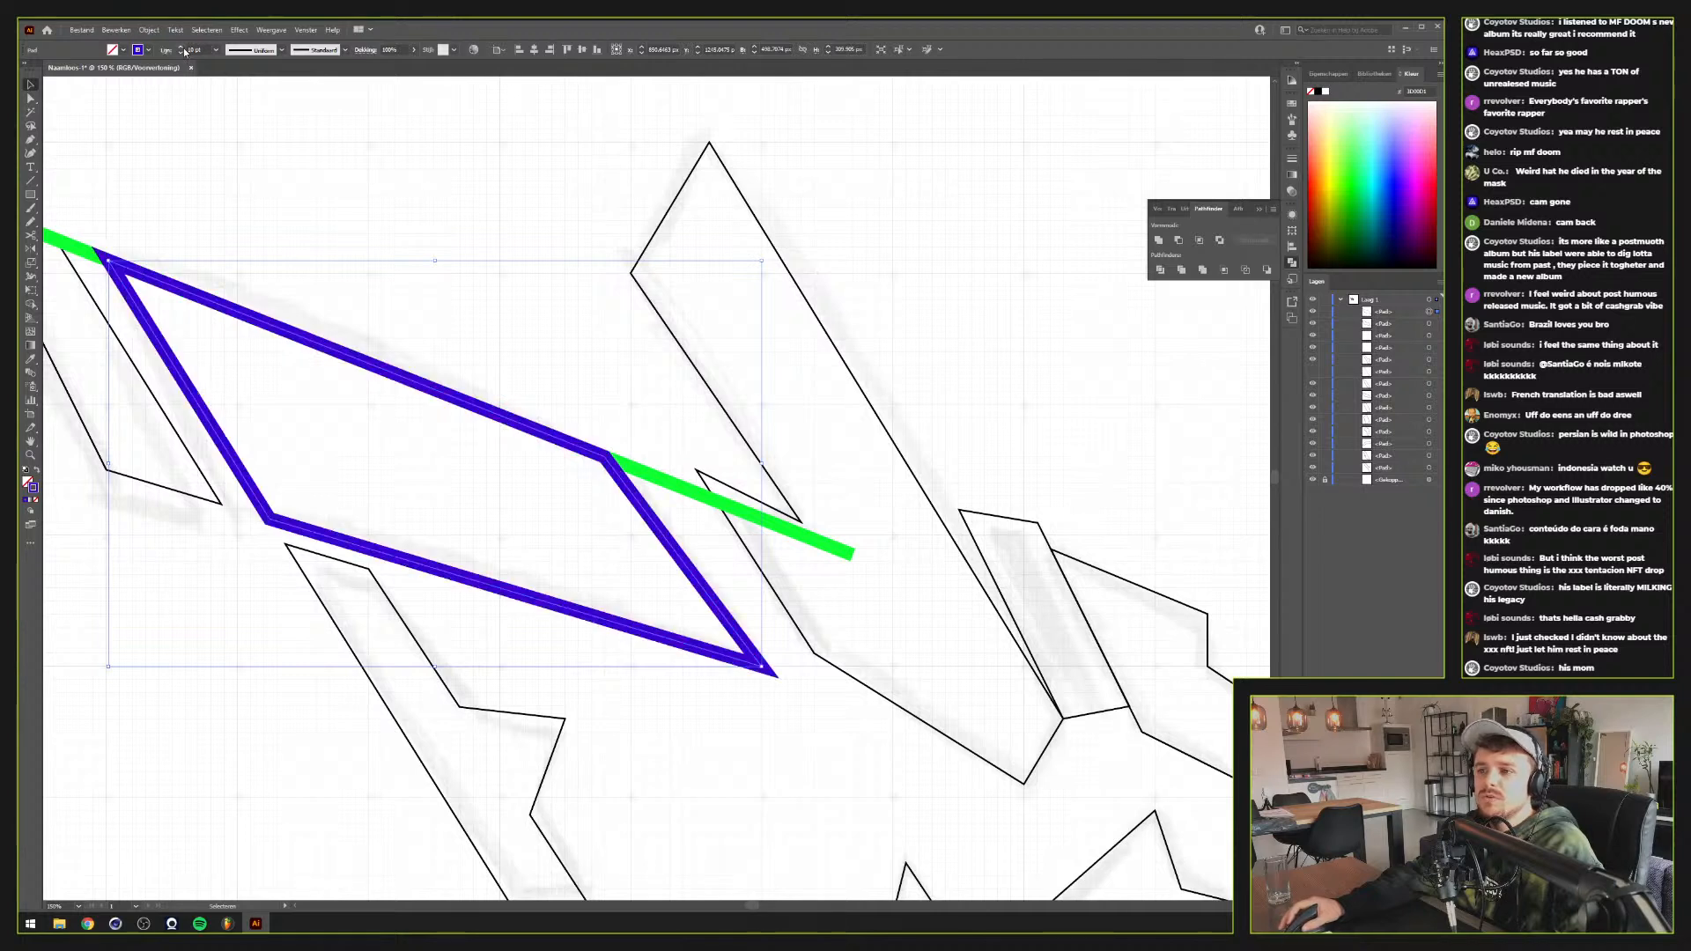
Remove the two left-hand anchors of the blue copy, keeping only the feather's short right edge
{"action": "key", "text": "a"}
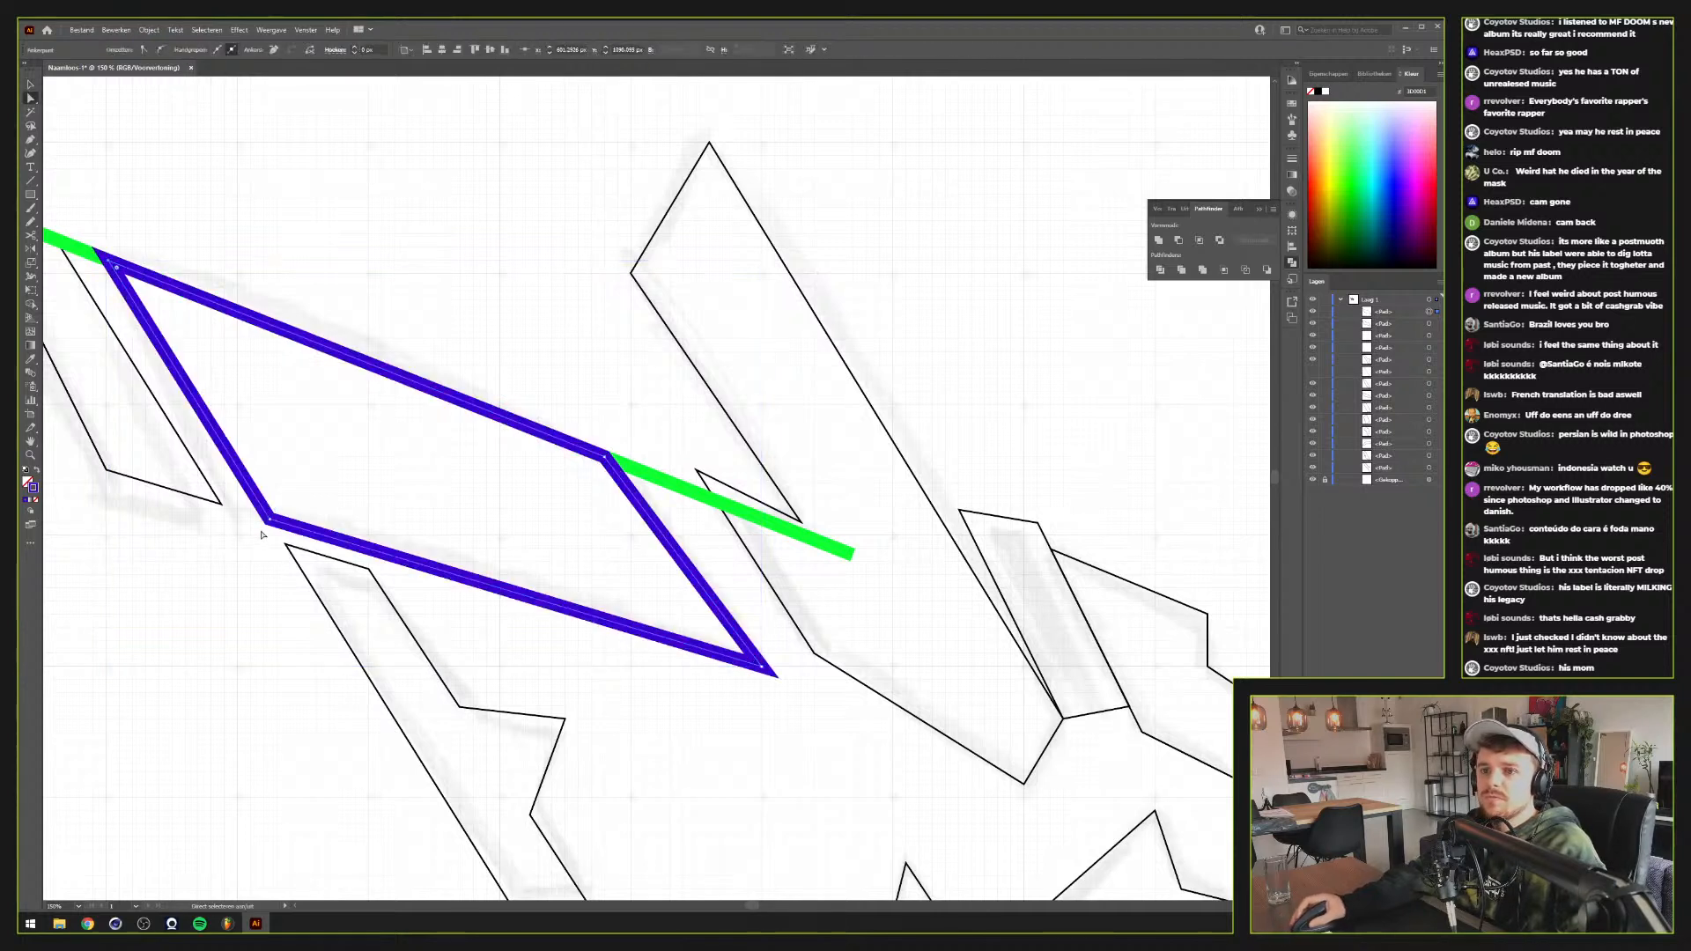
{"action": "left_click", "coordinate": [269, 523], "text": "shift"}
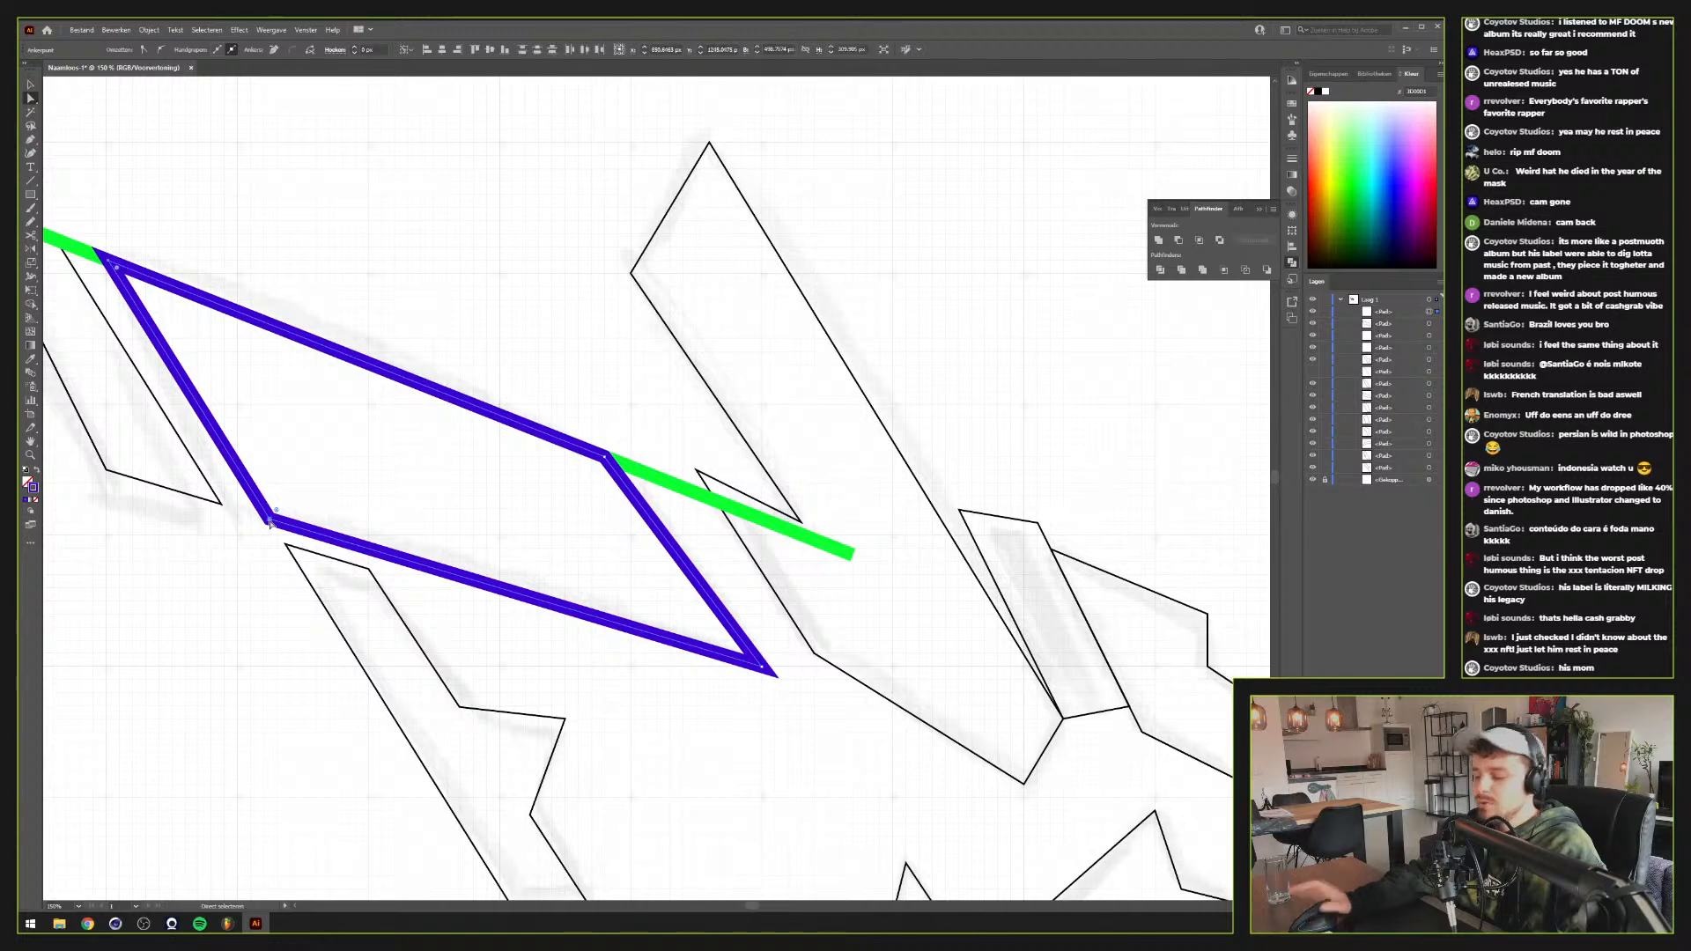
{"action": "key", "text": "Delete"}
{"action": "key", "text": "v"}
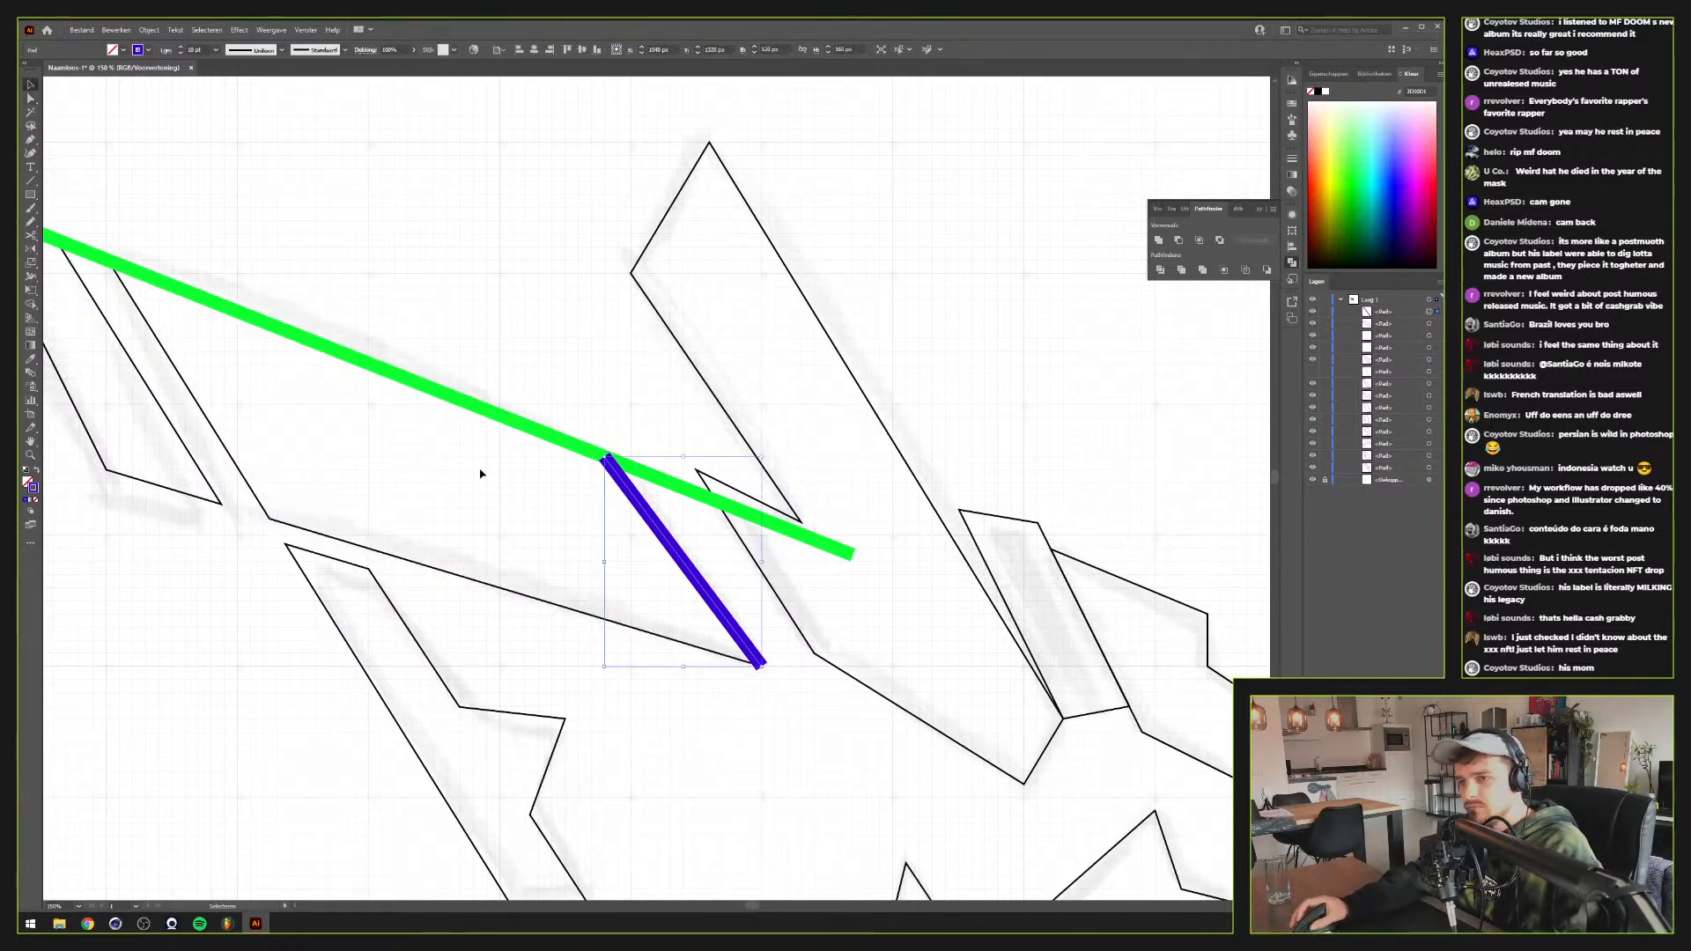
Scale the blue line proportionally to about twice its length so it extends beyond the large feather's right edge
{"action": "right_click", "coordinate": [766, 528]}
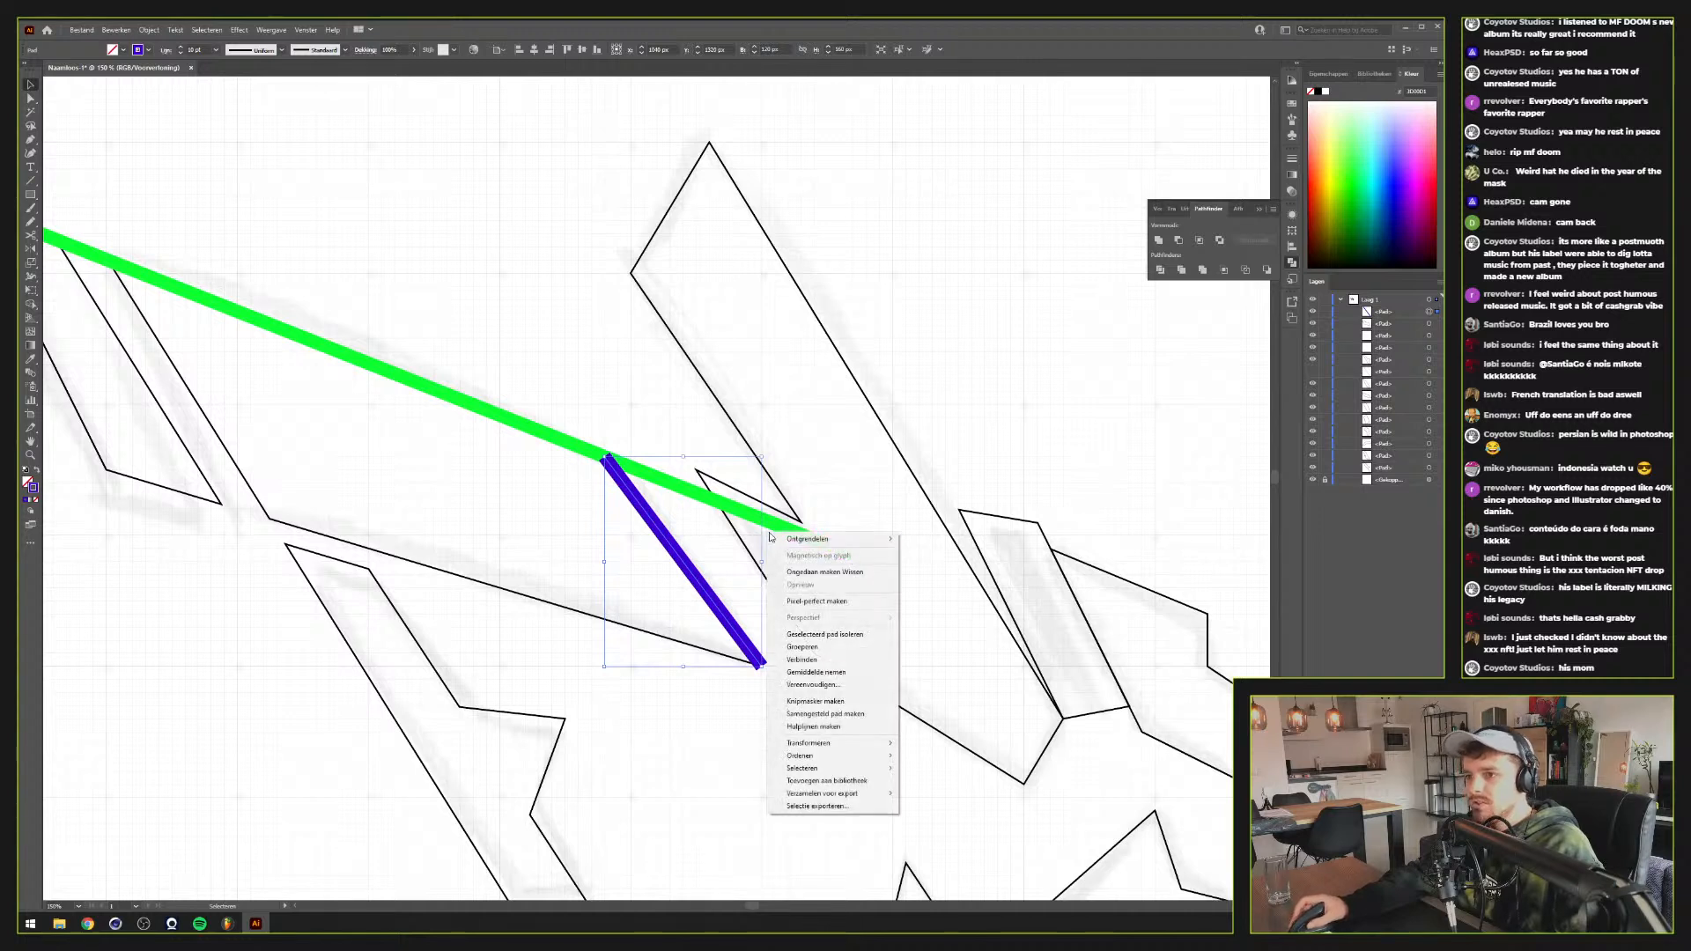
{"action": "mouse_move", "coordinate": [850, 746]}
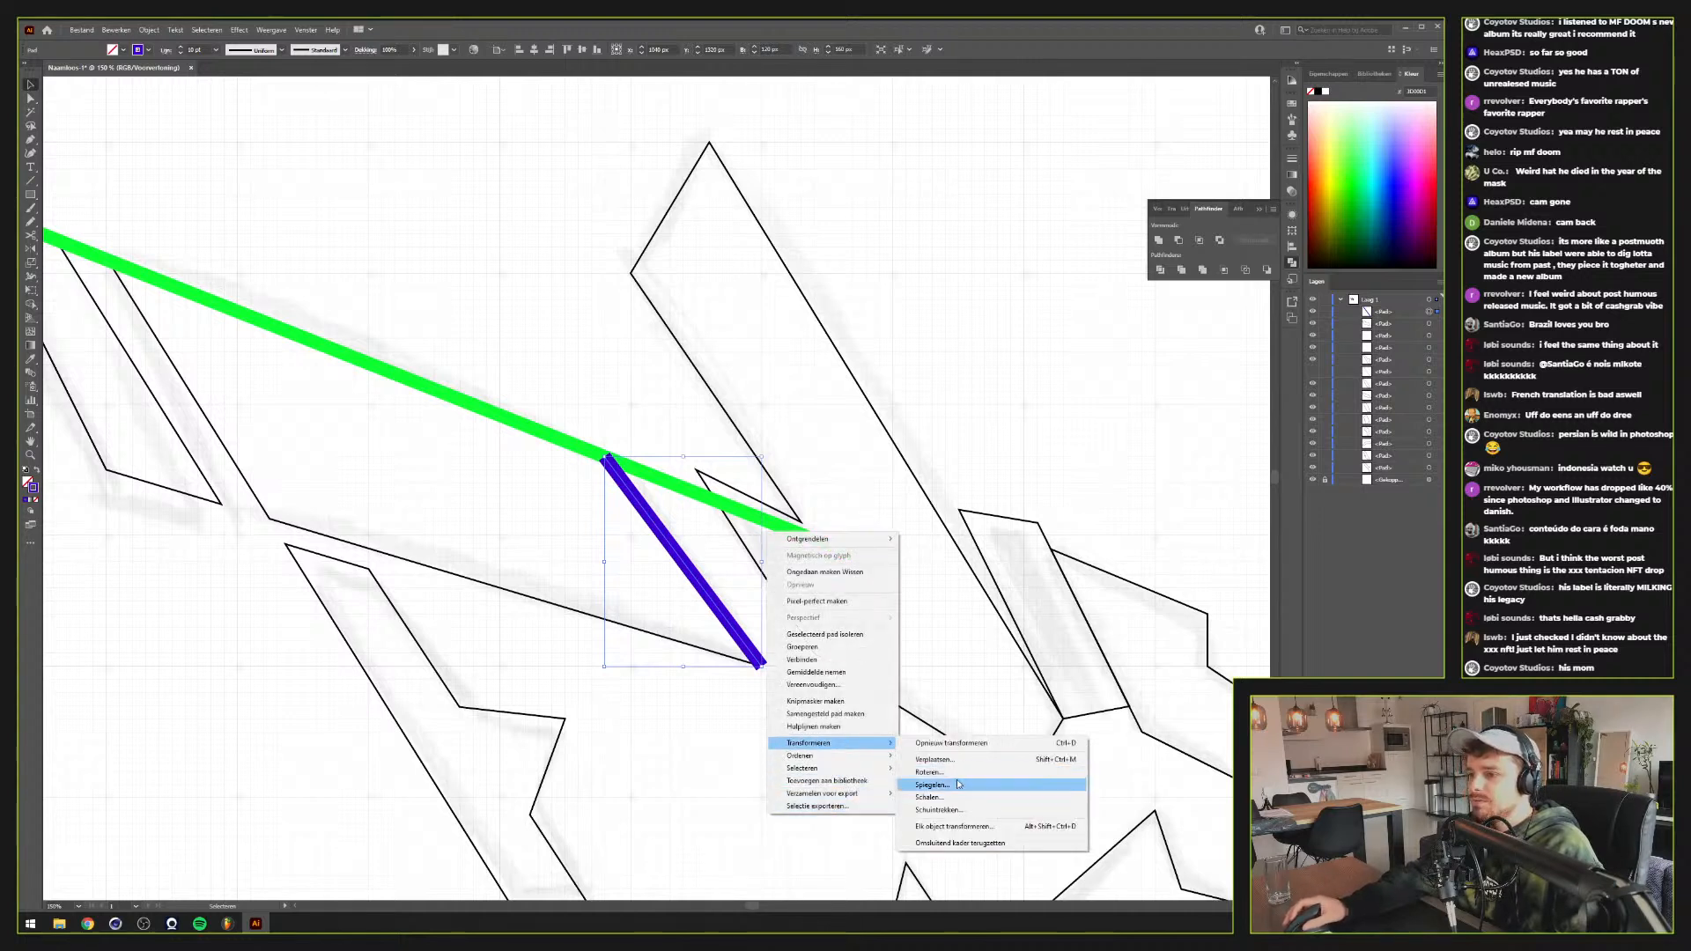
{"action": "left_click", "coordinate": [951, 799]}
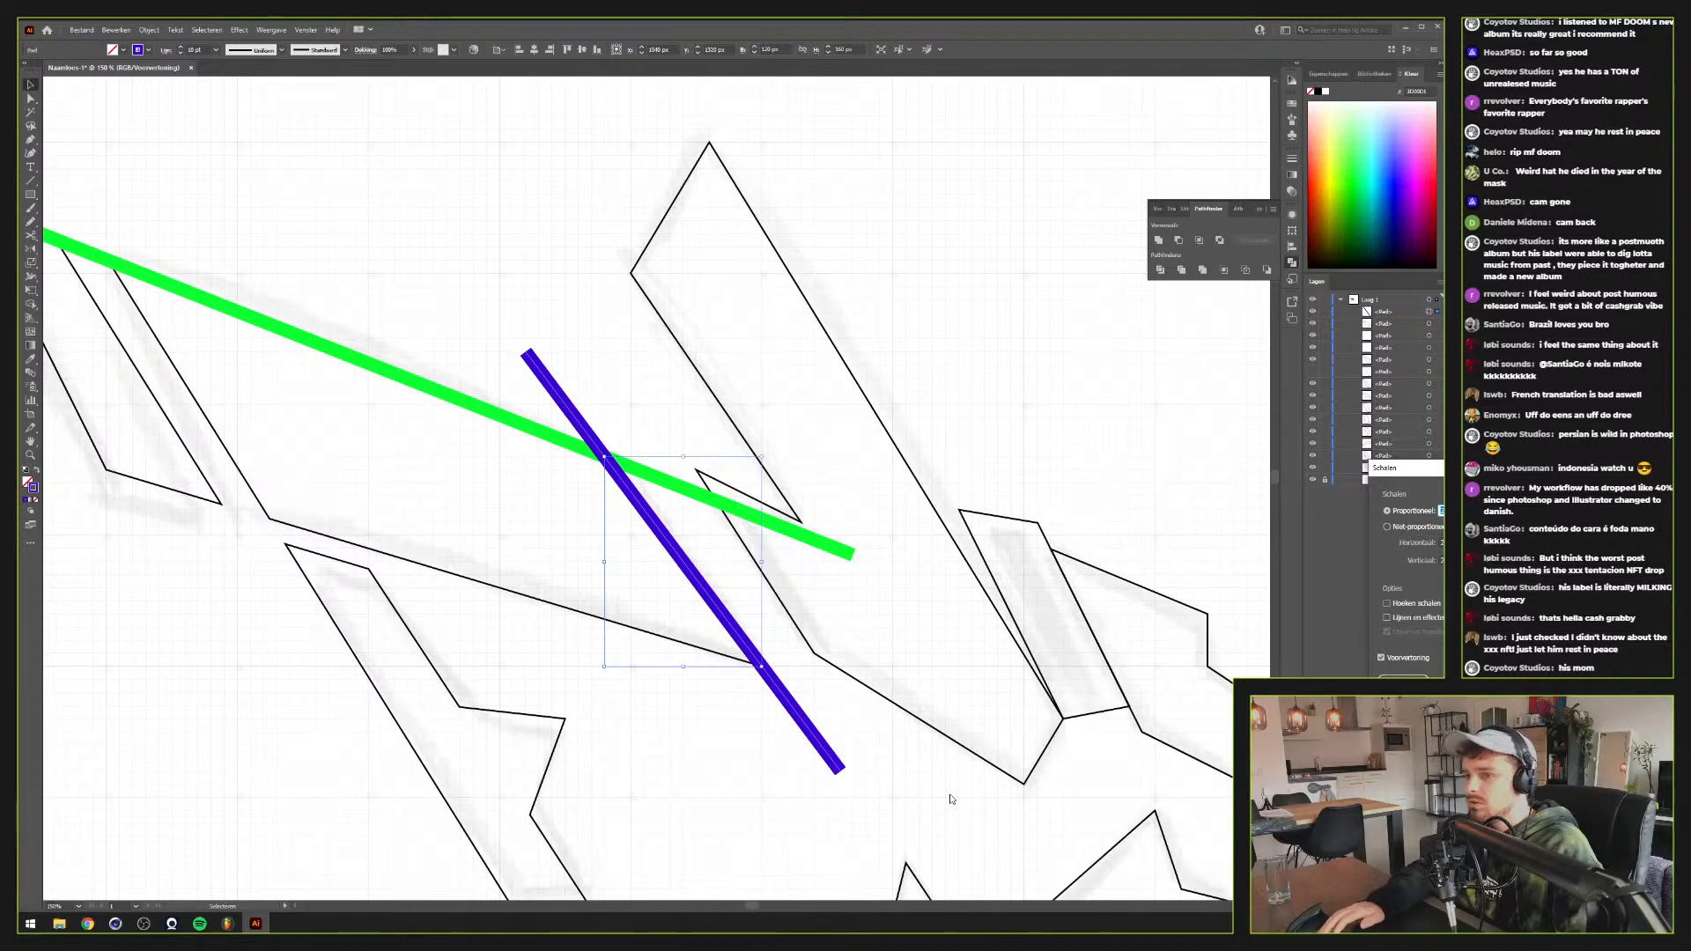
{"action": "key", "text": "Return"}
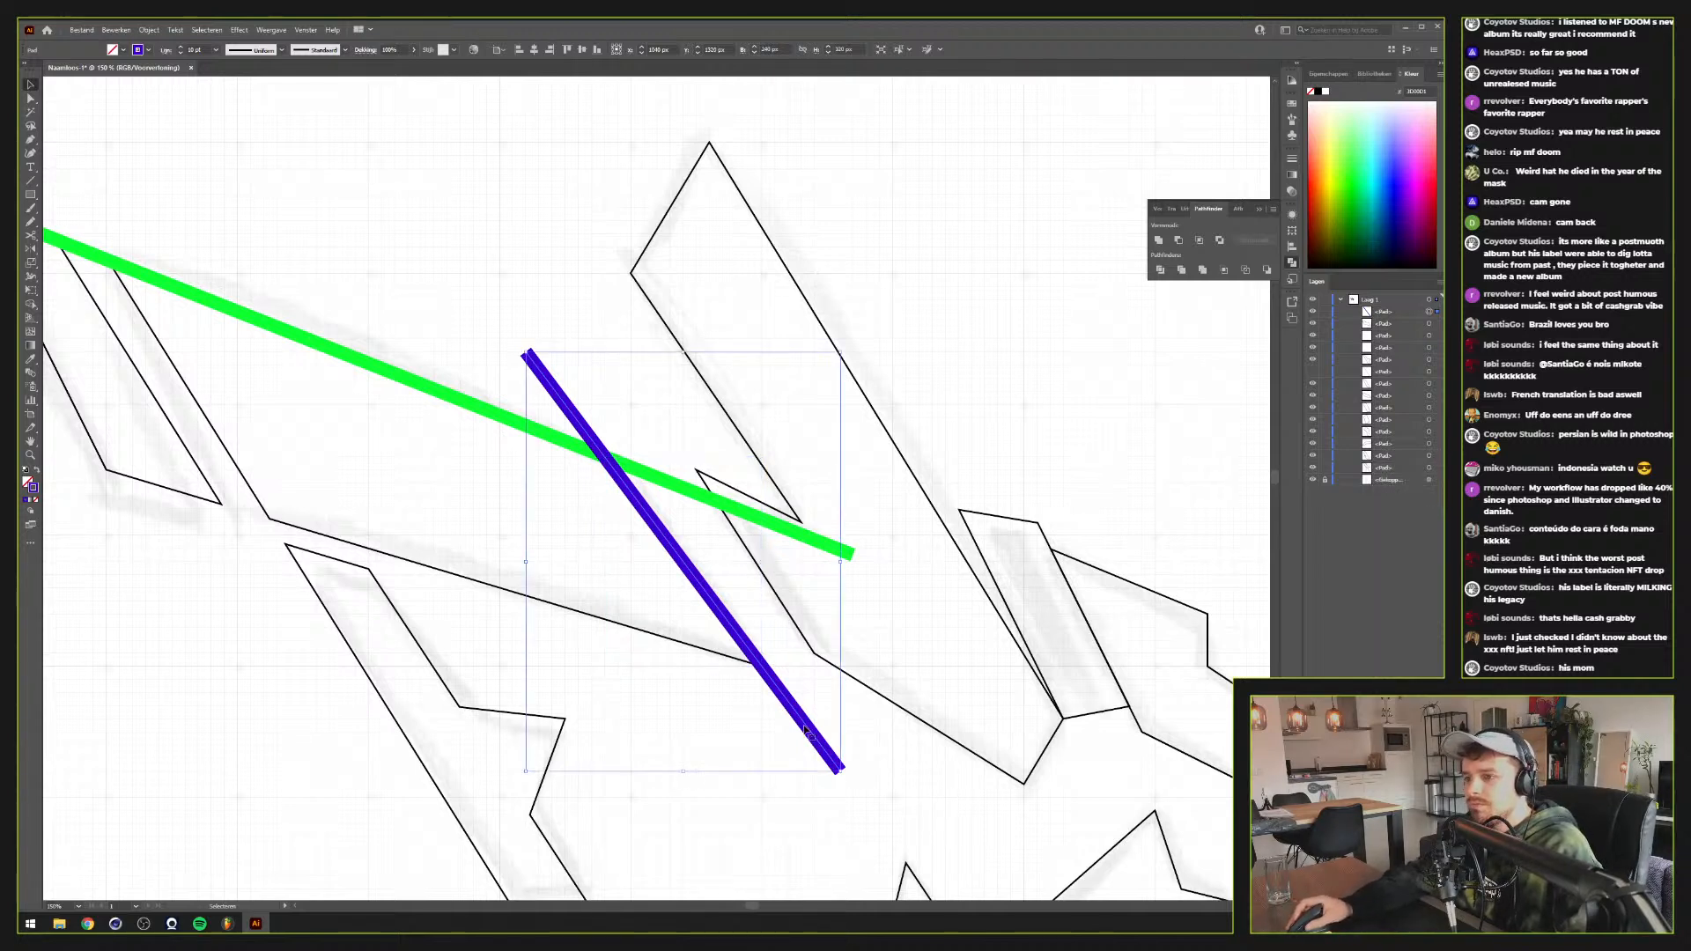
Move the blue line over the tall feather's notch edge so its lower end meets the green line's lower-right end
{"action": "left_click_drag", "start_coordinate": [799, 713], "coordinate": [864, 491]}
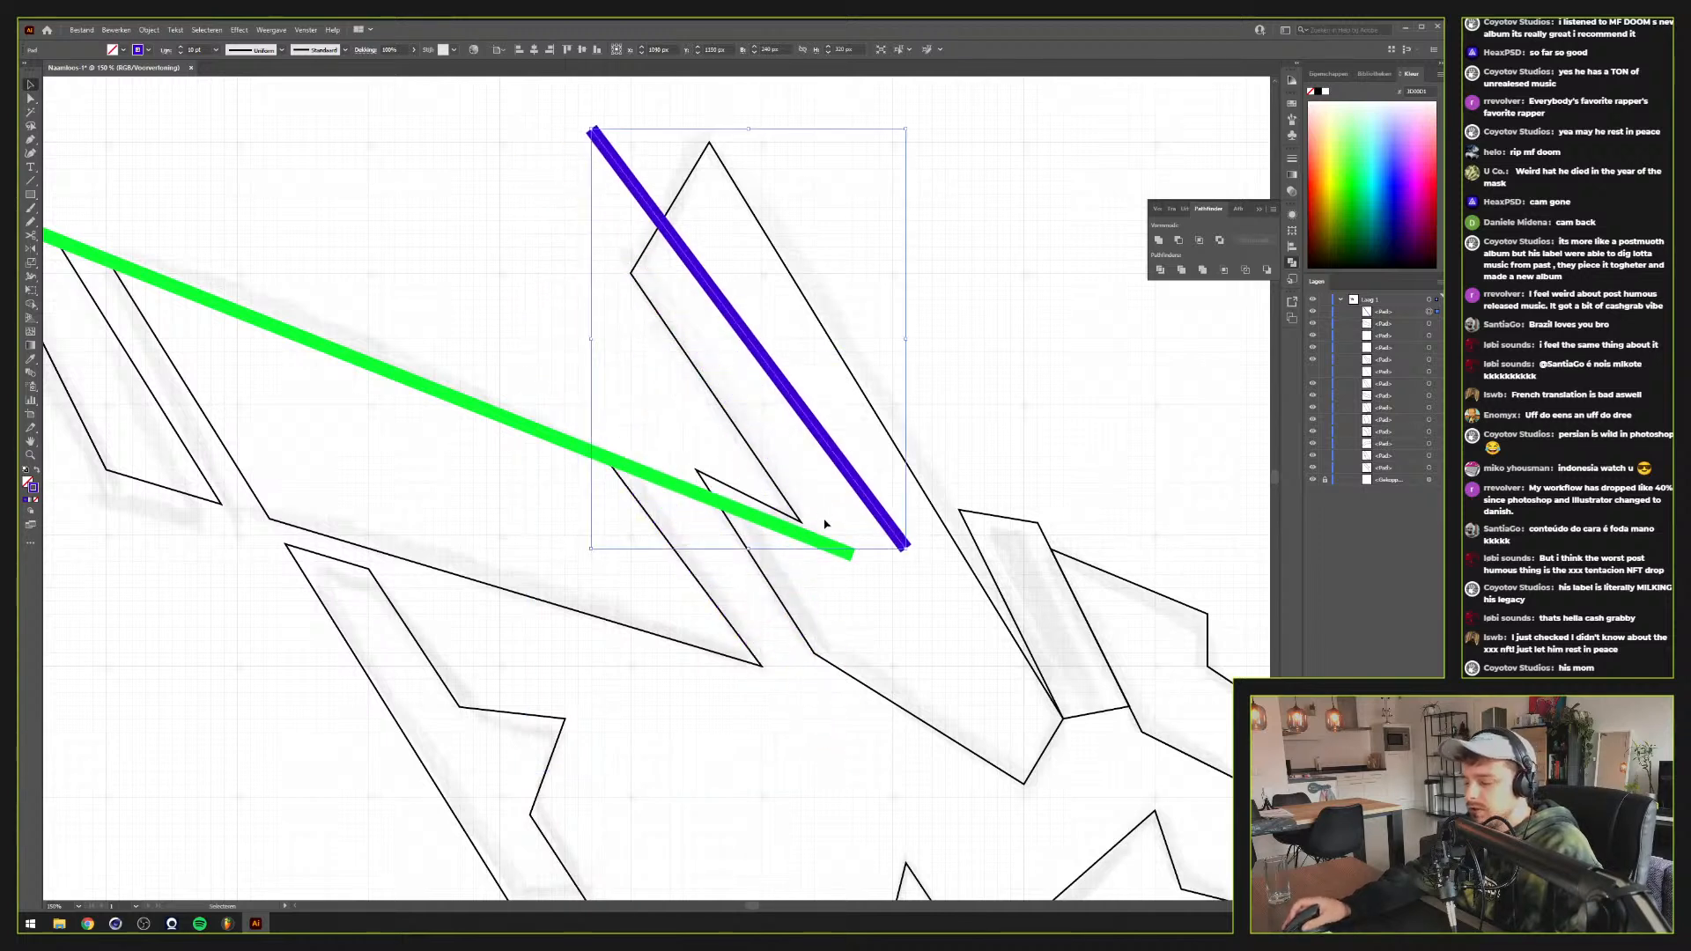
{"action": "key", "text": "a"}
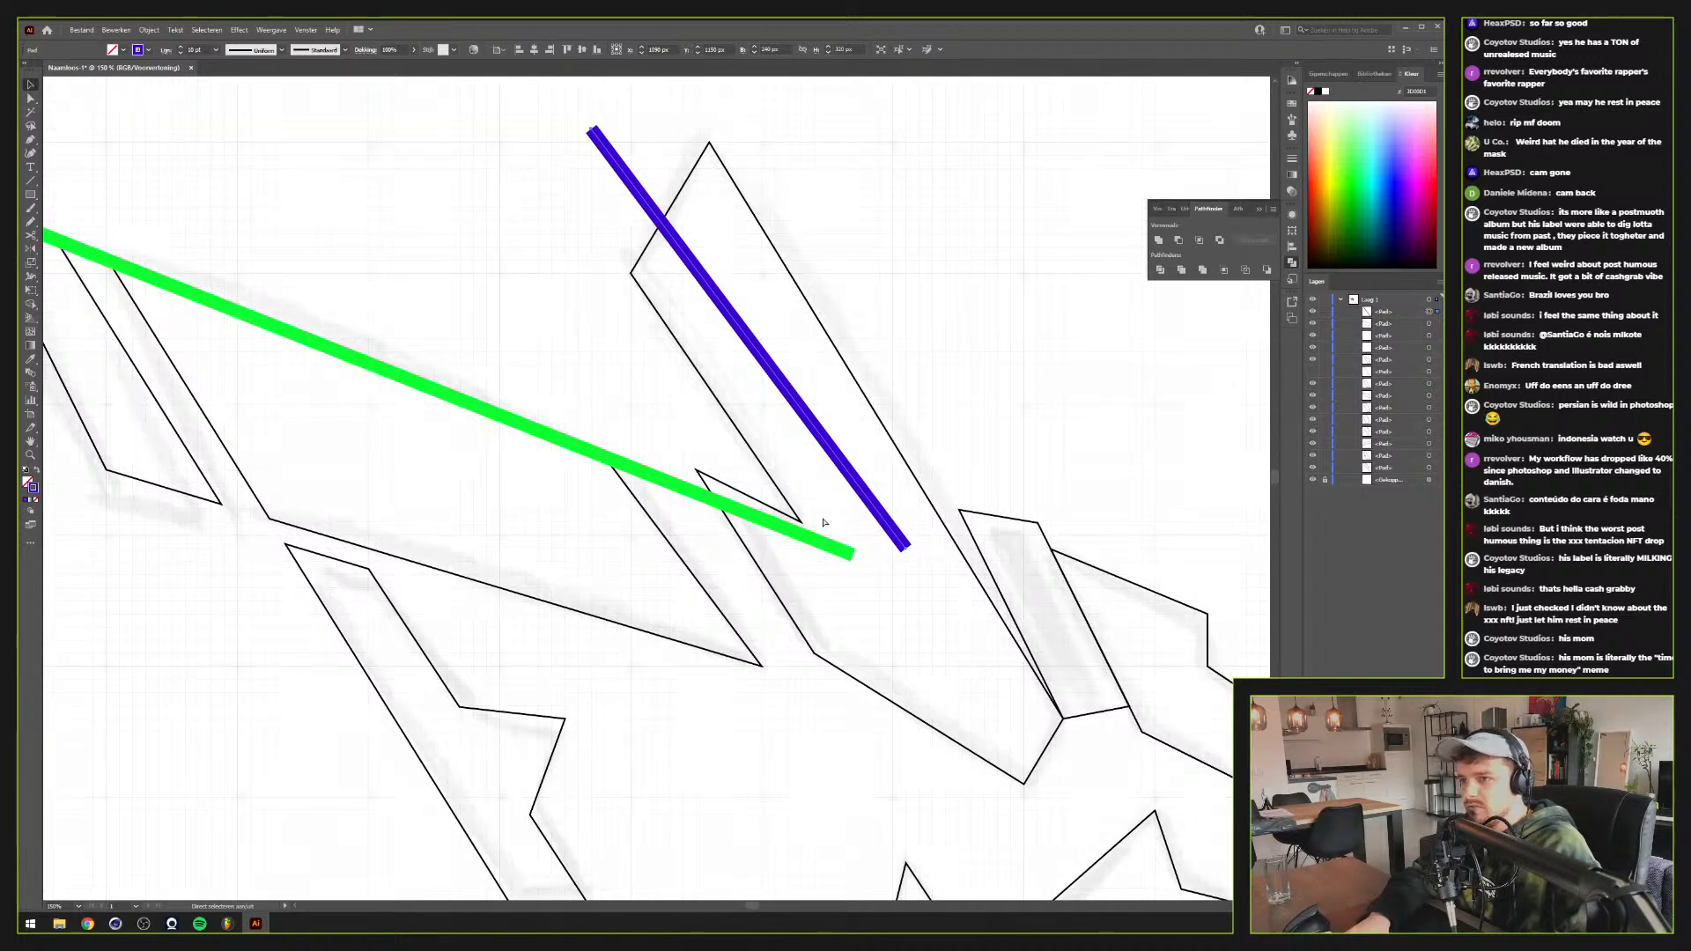
{"action": "key", "text": "v"}
{"action": "left_click_drag", "start_coordinate": [867, 498], "coordinate": [819, 507]}
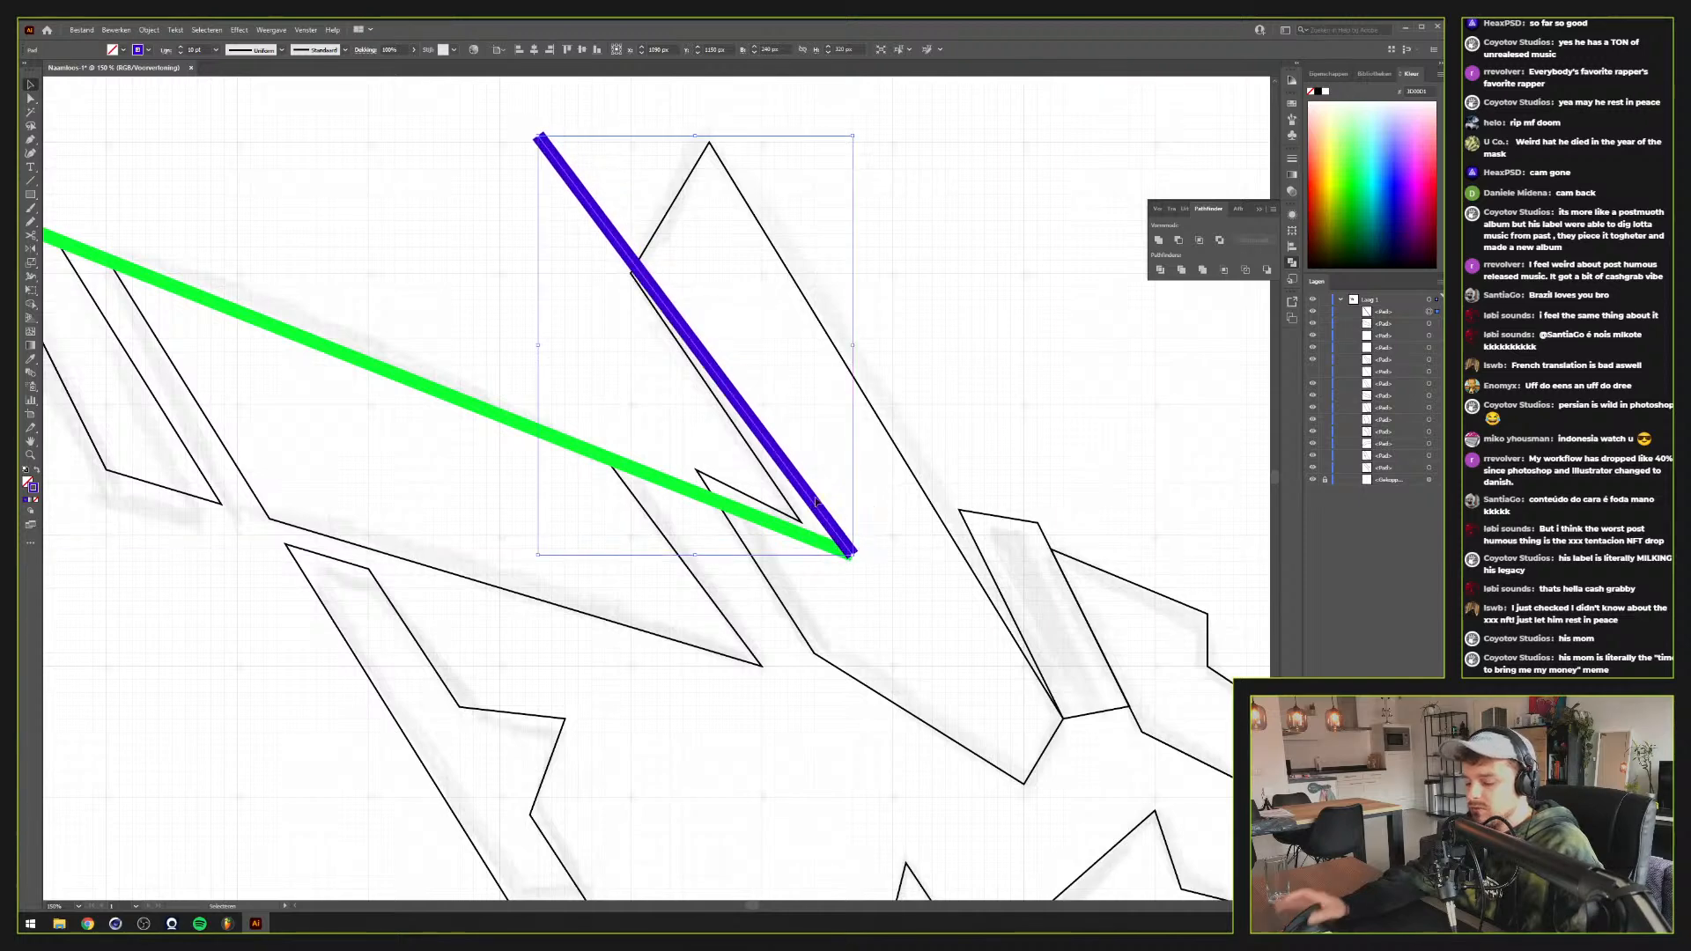
In outline view, join the meeting lower-right endpoints of the green and blue lines into one path, and return to preview
{"action": "key", "text": "ctrl+y"}
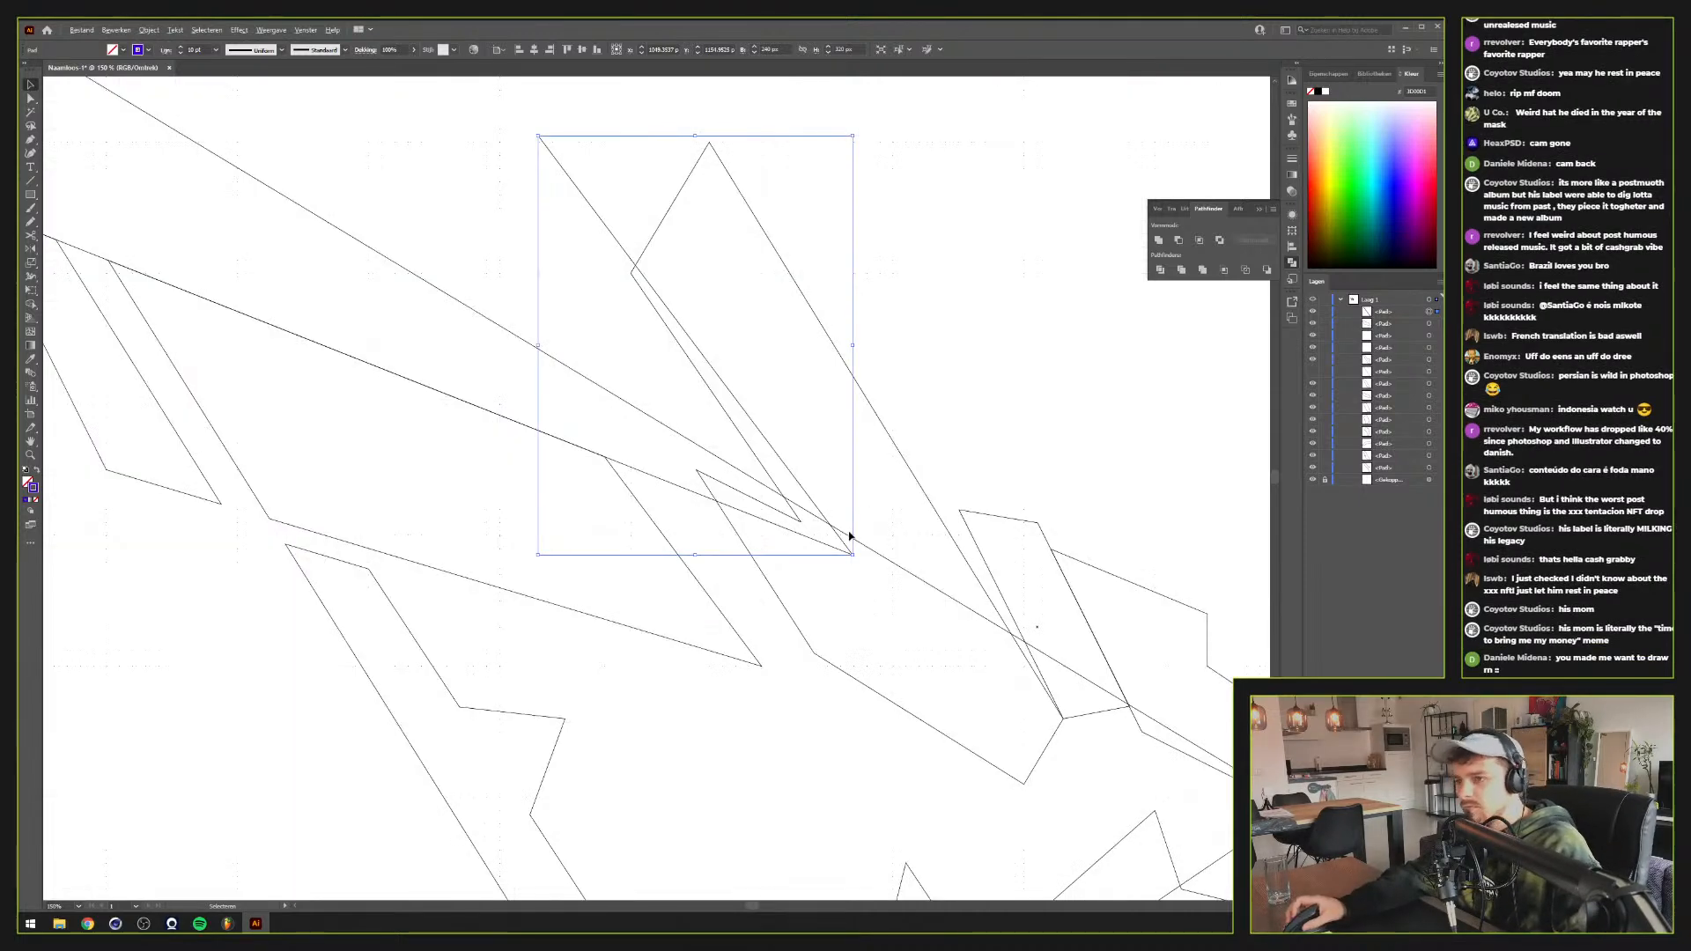
{"action": "scroll", "coordinate": [849, 551], "scroll_direction": "up", "scroll_amount": 3}
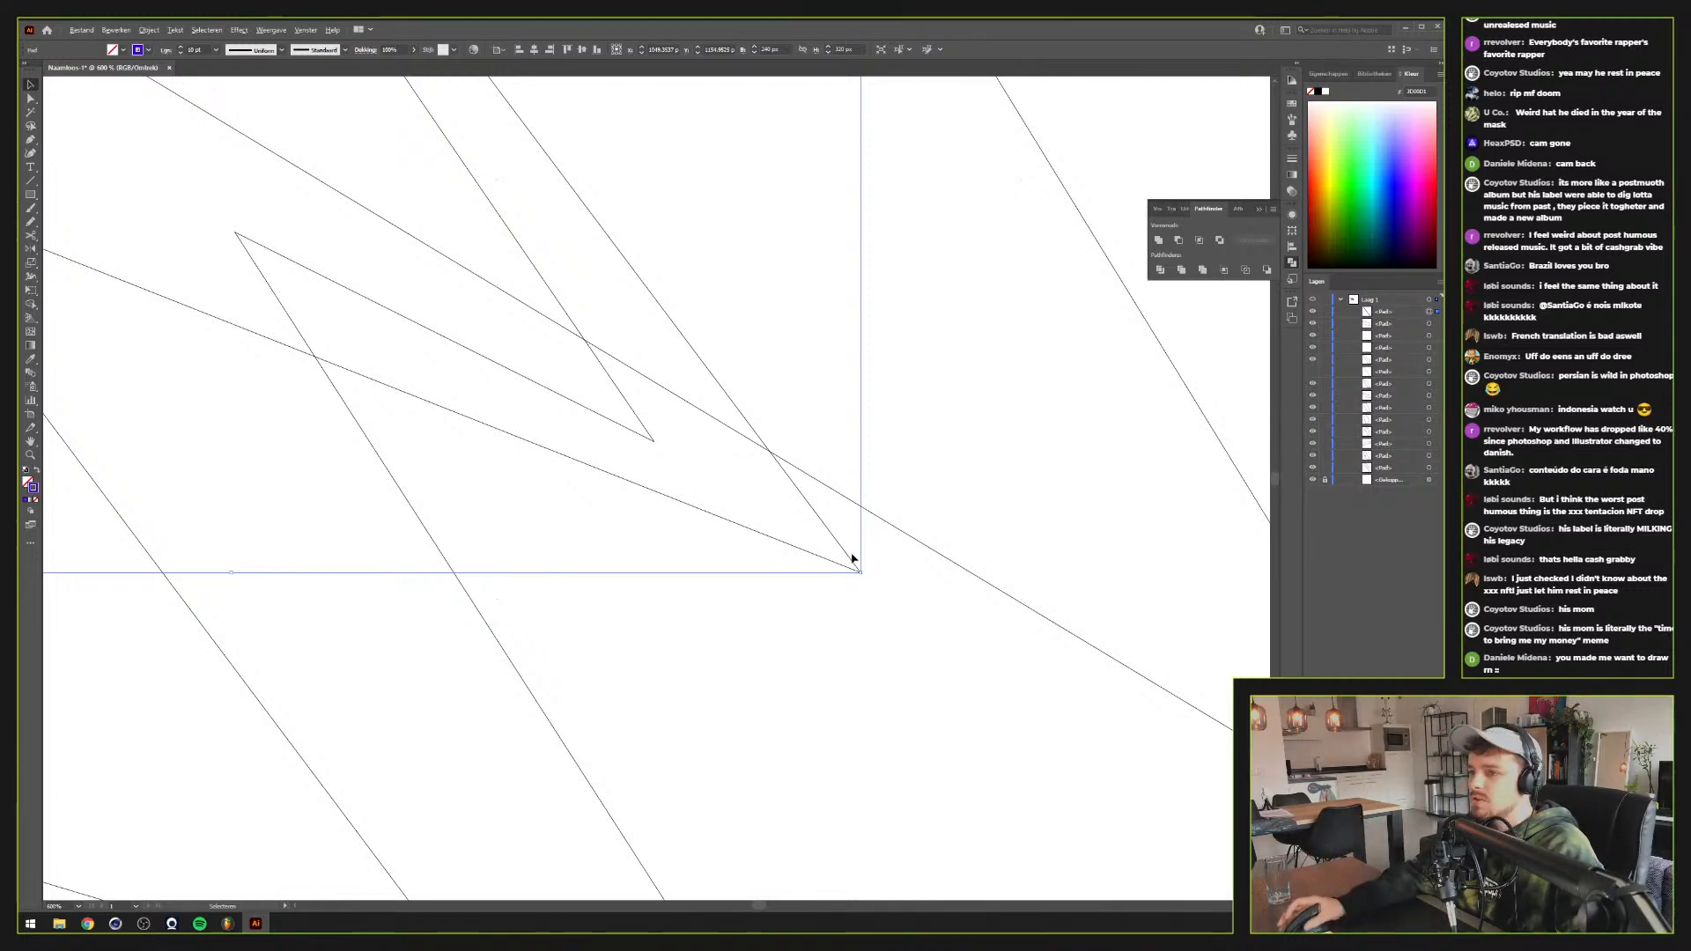
{"action": "scroll", "coordinate": [858, 561], "scroll_direction": "down", "scroll_amount": 1}
{"action": "scroll", "coordinate": [858, 561], "scroll_direction": "up", "scroll_amount": 3}
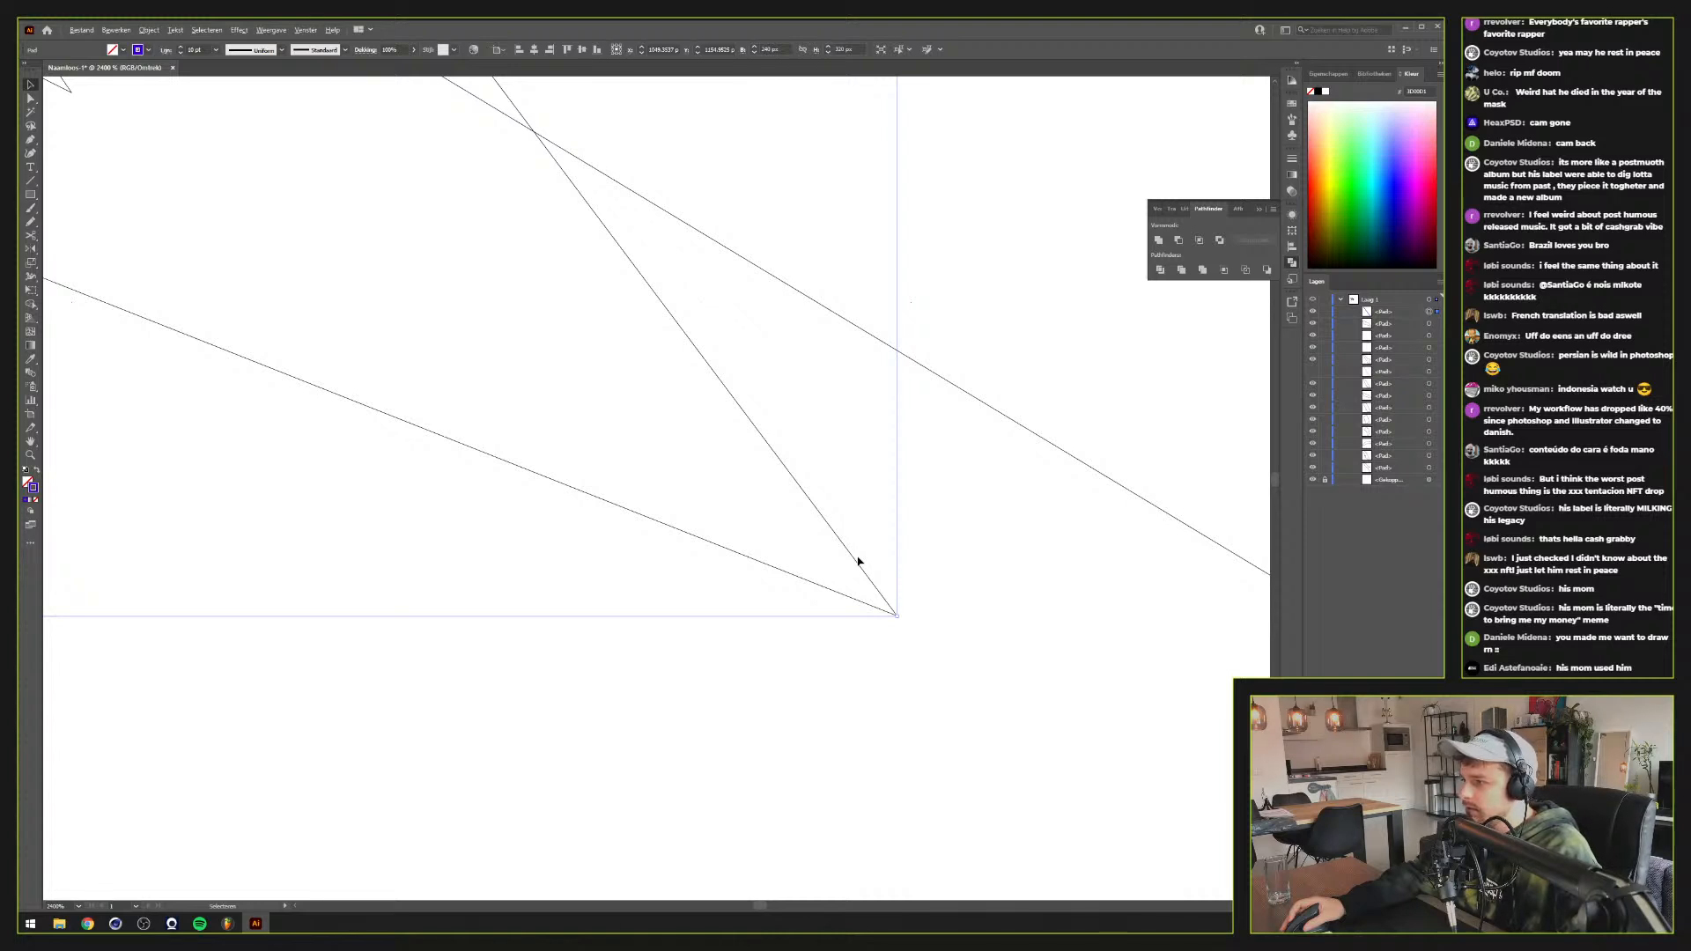
{"action": "scroll", "coordinate": [859, 561], "scroll_direction": "down", "scroll_amount": 3}
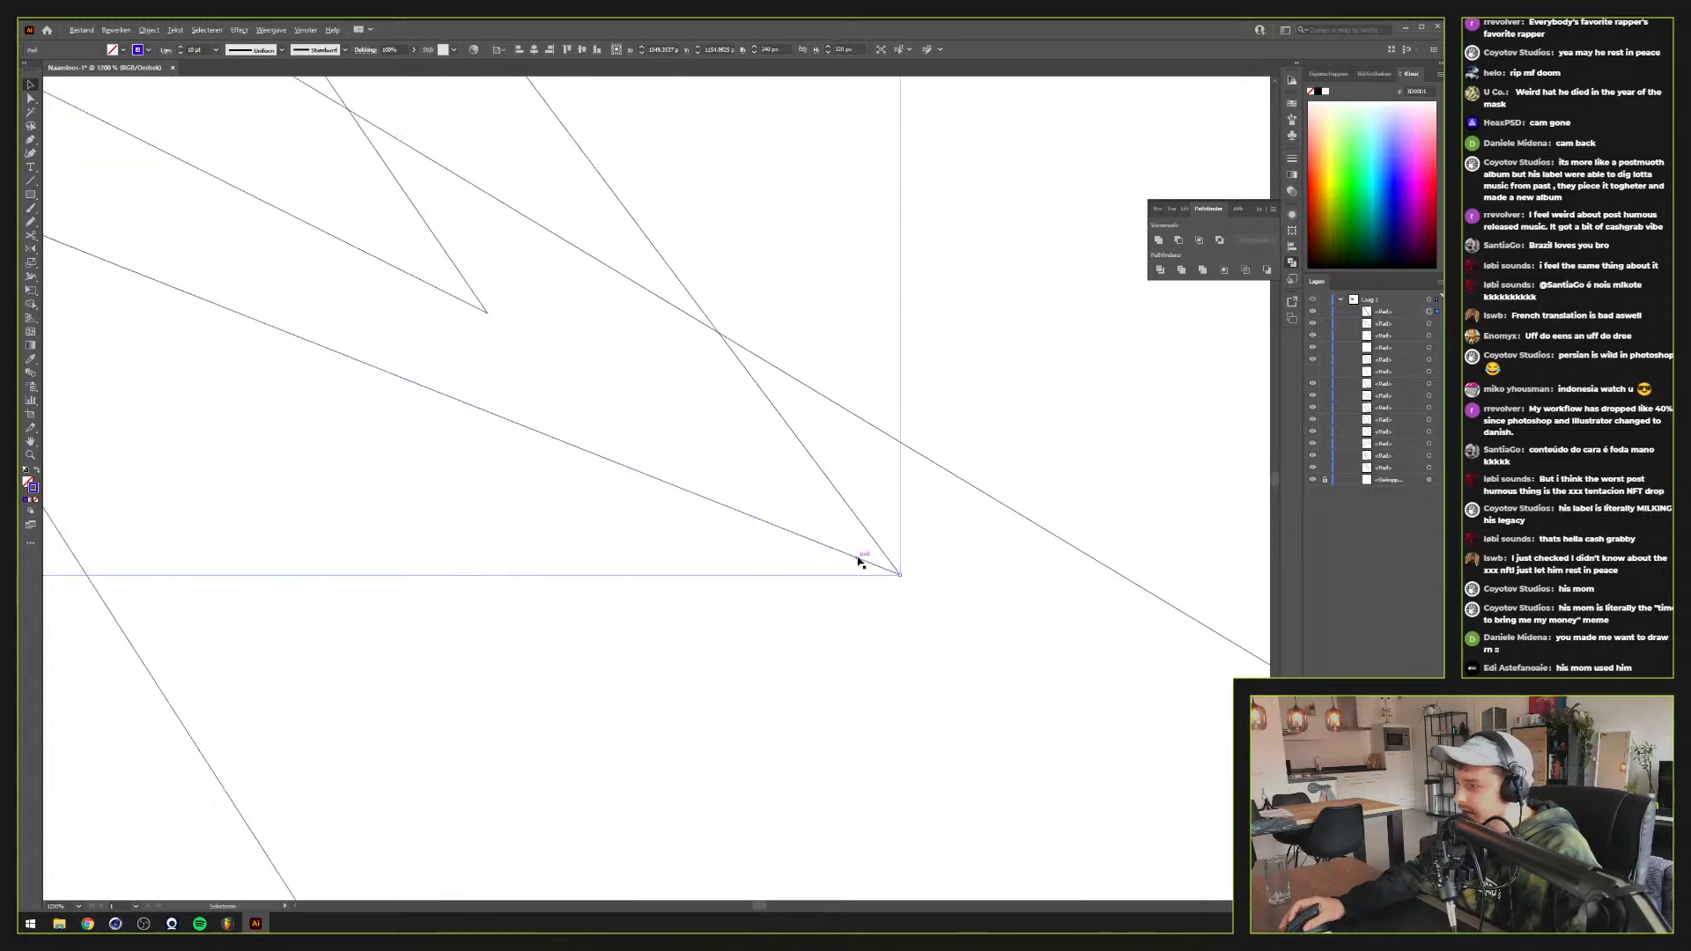
{"action": "scroll", "coordinate": [859, 561], "scroll_direction": "down", "scroll_amount": 6}
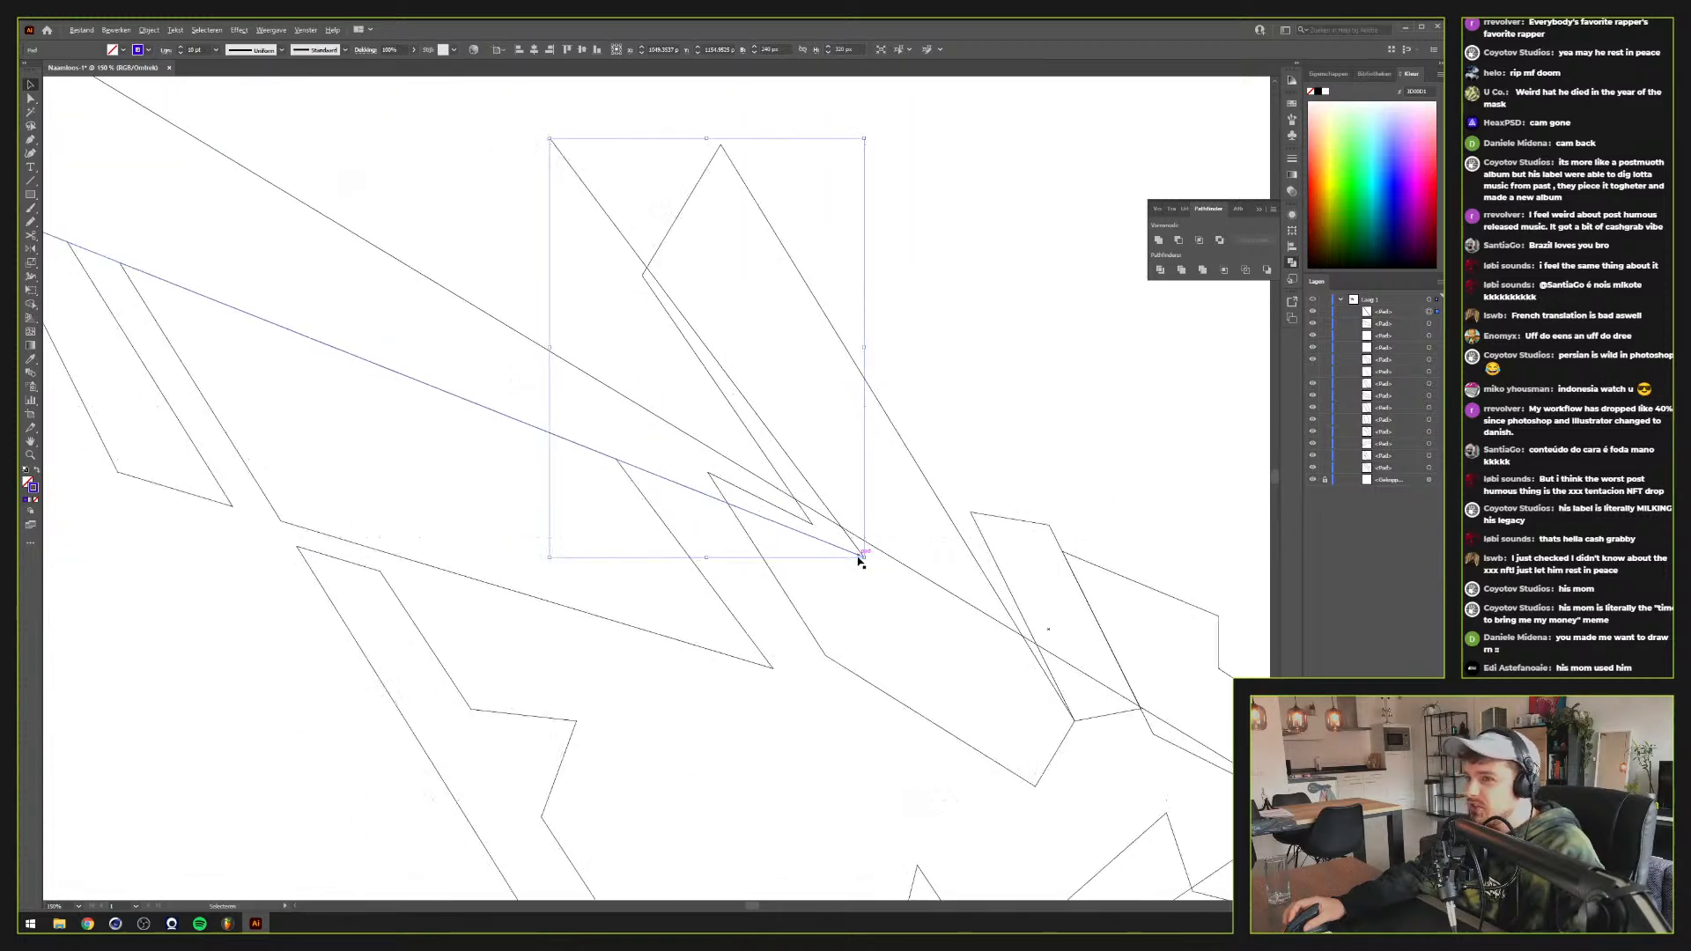
{"action": "scroll", "coordinate": [859, 561], "scroll_direction": "down", "scroll_amount": 1}
{"action": "scroll", "coordinate": [858, 561], "scroll_direction": "up", "scroll_amount": 2}
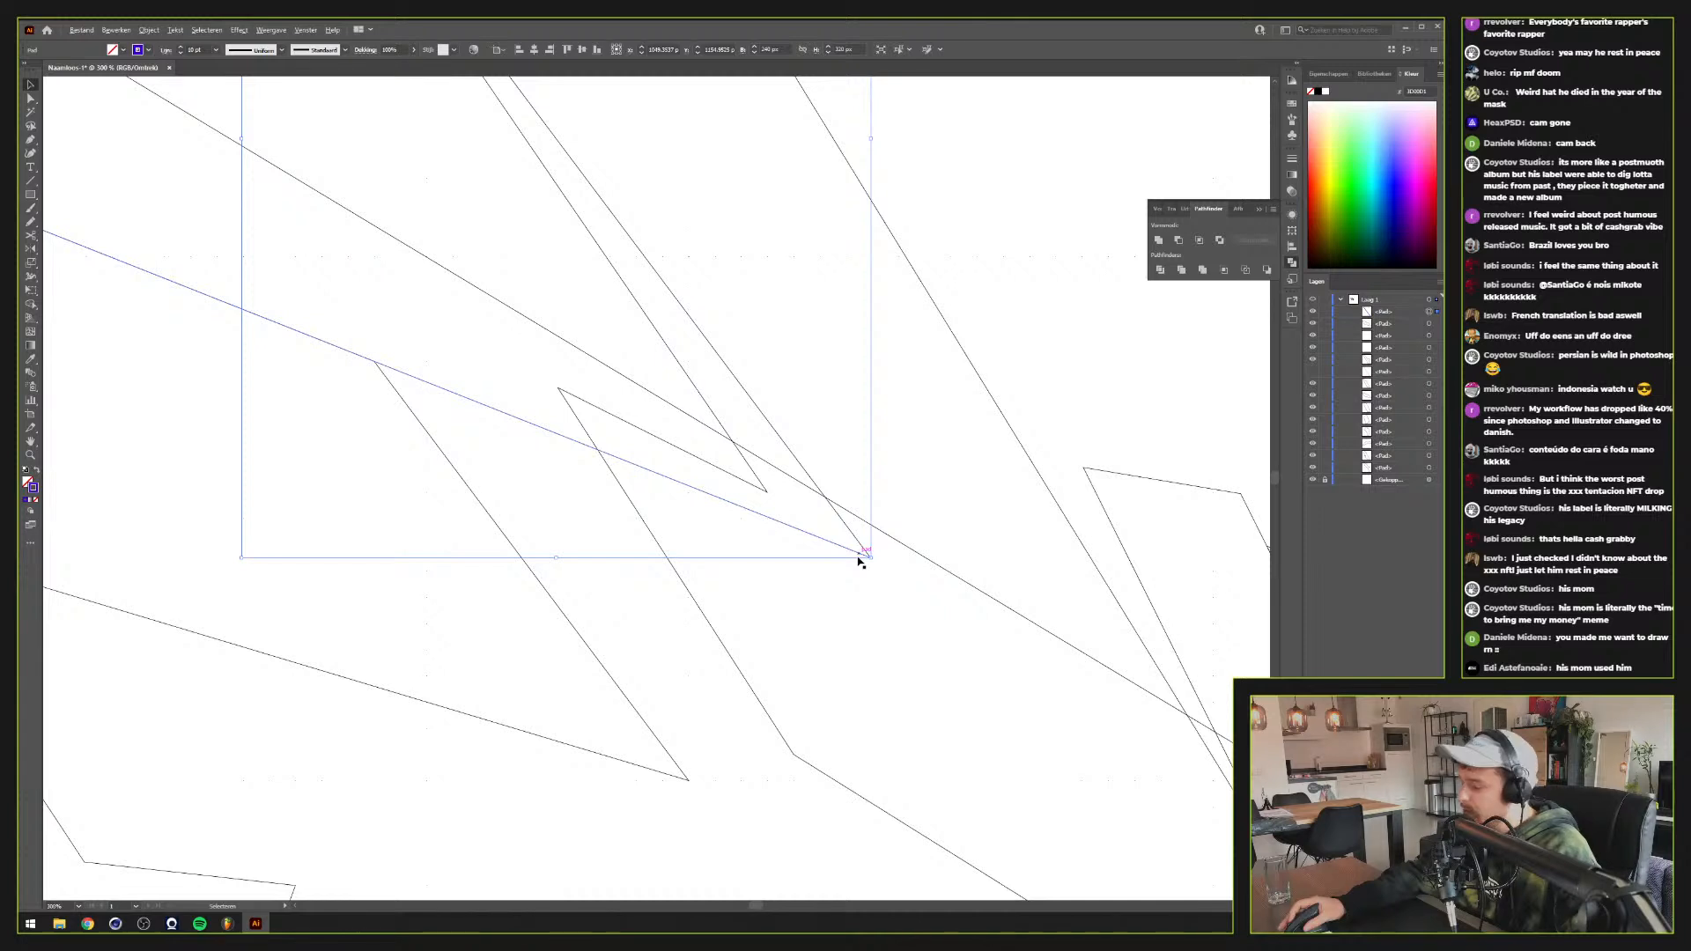
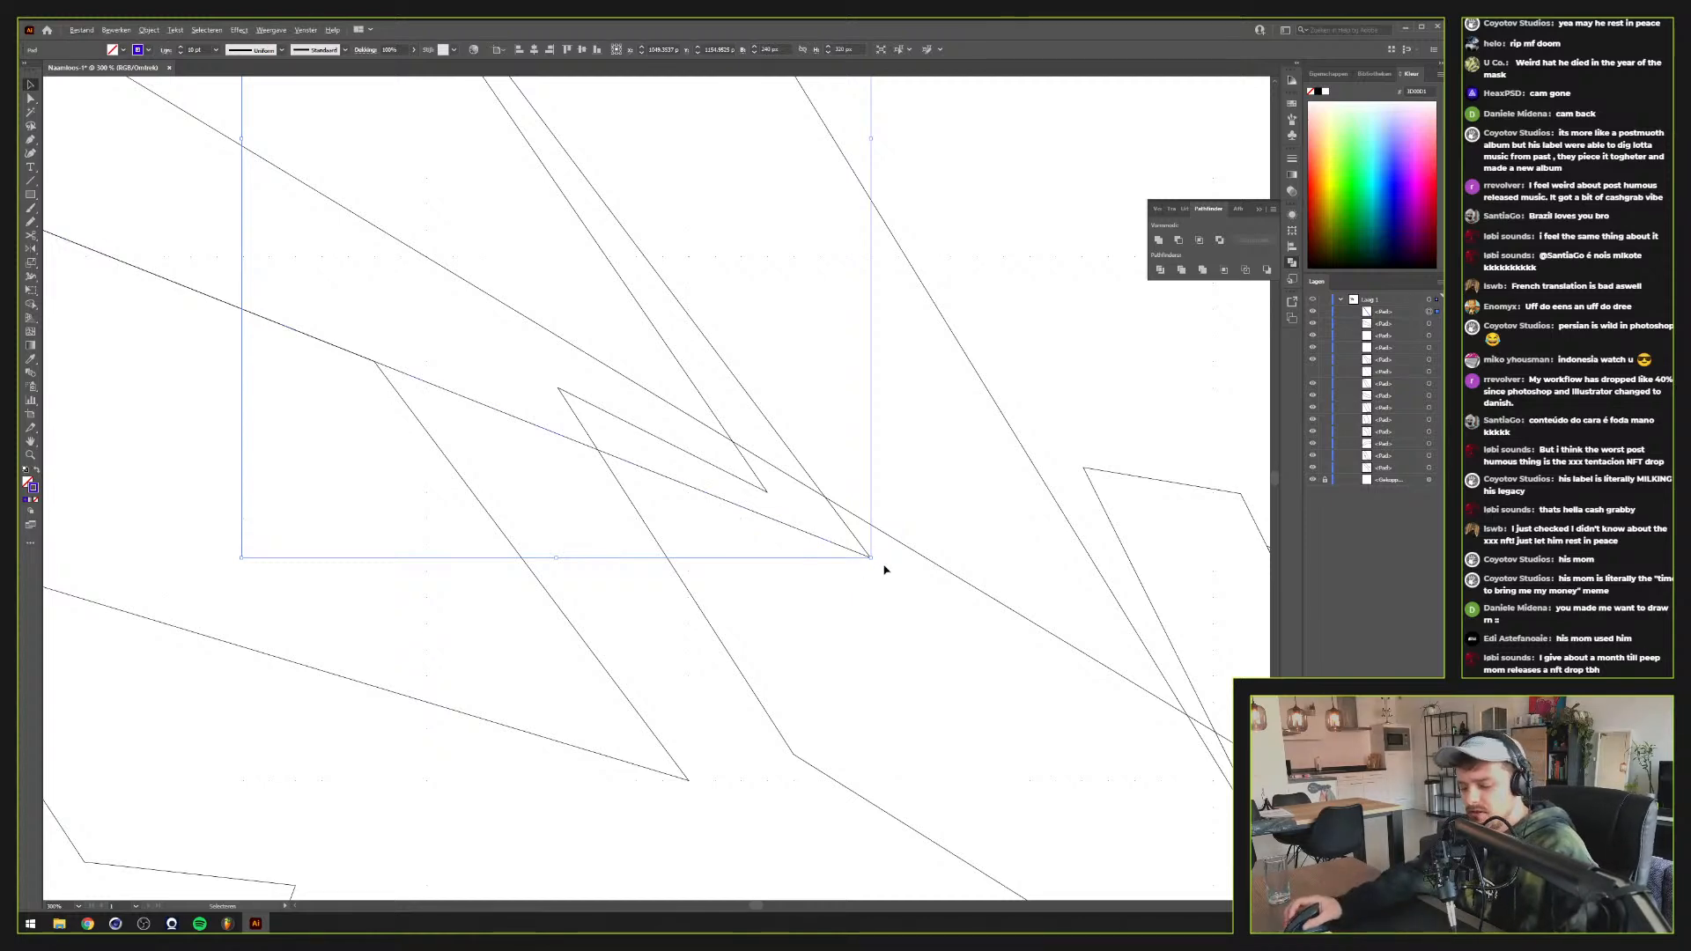
{"action": "scroll", "coordinate": [884, 569], "scroll_direction": "up", "scroll_amount": 2}
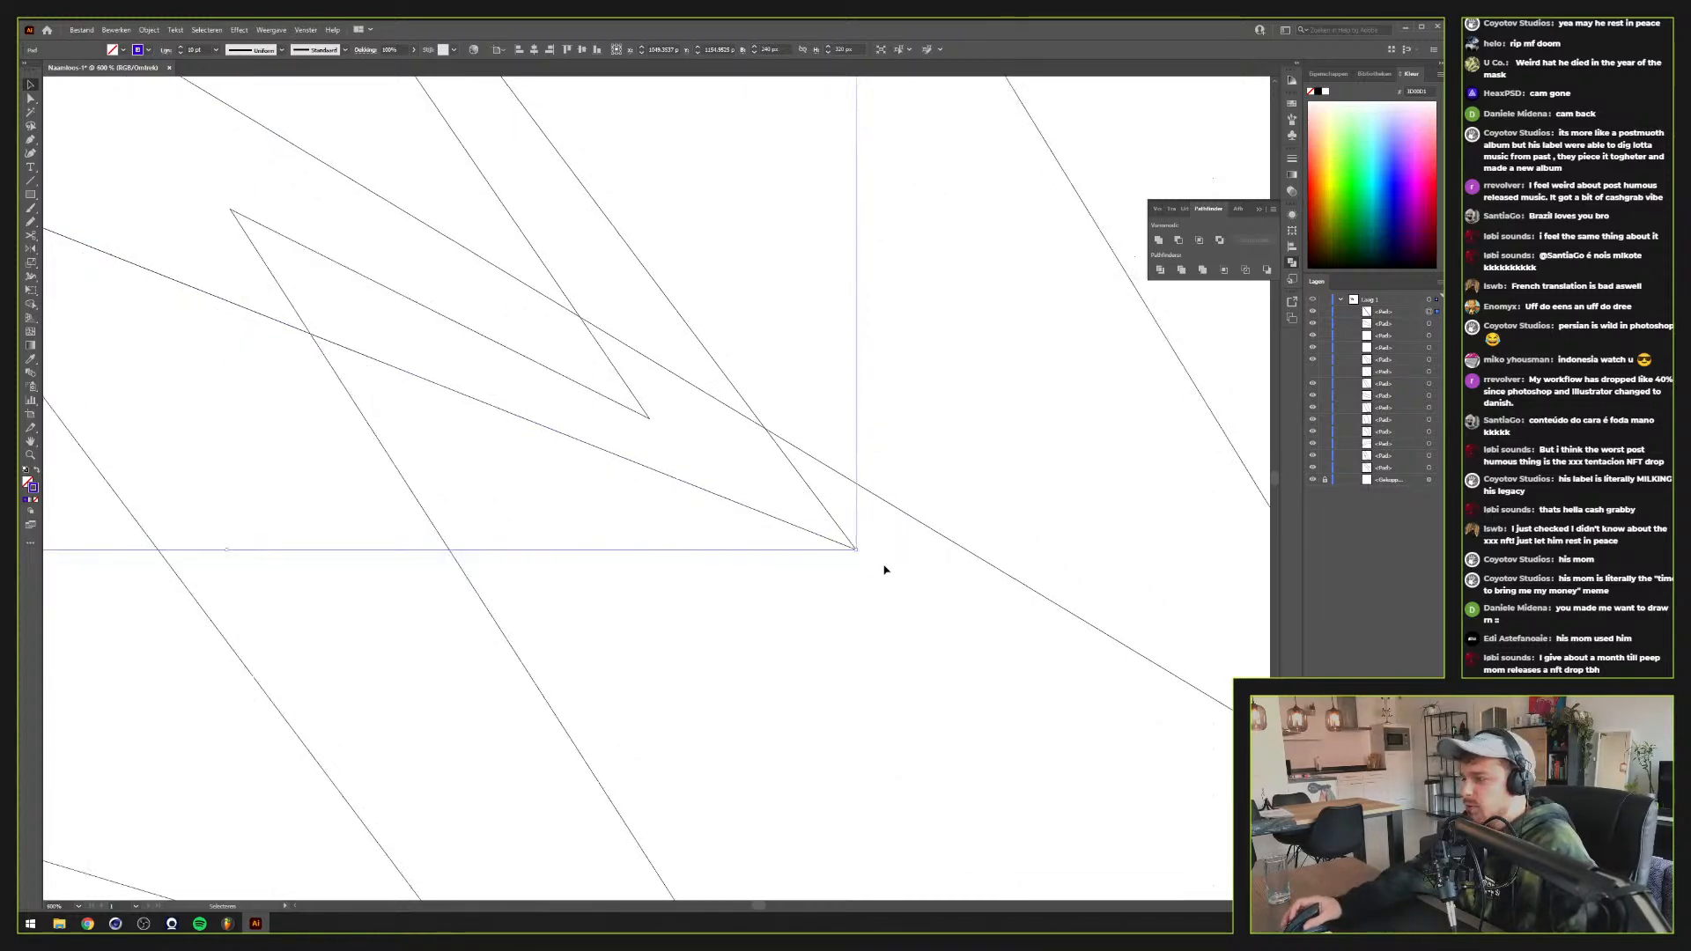
{"action": "scroll", "coordinate": [884, 570], "scroll_direction": "up", "scroll_amount": 2}
{"action": "key", "text": "a"}
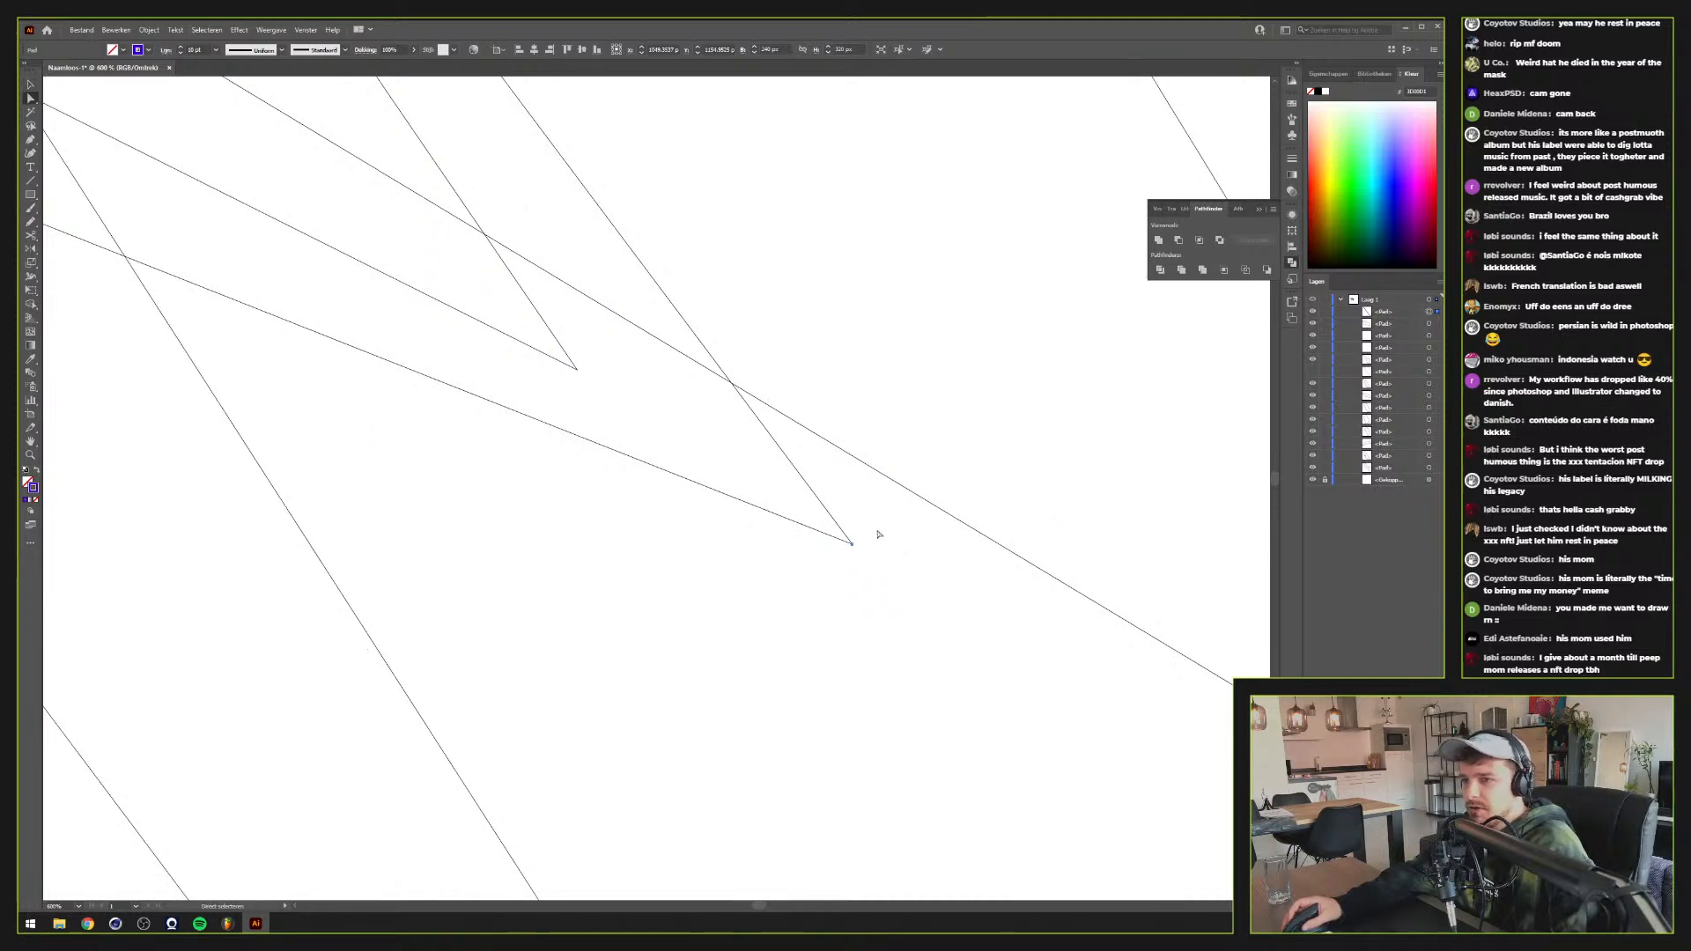
{"action": "left_click_drag", "start_coordinate": [832, 570], "coordinate": [833, 570]}
{"action": "key", "text": "ctrl+j"}
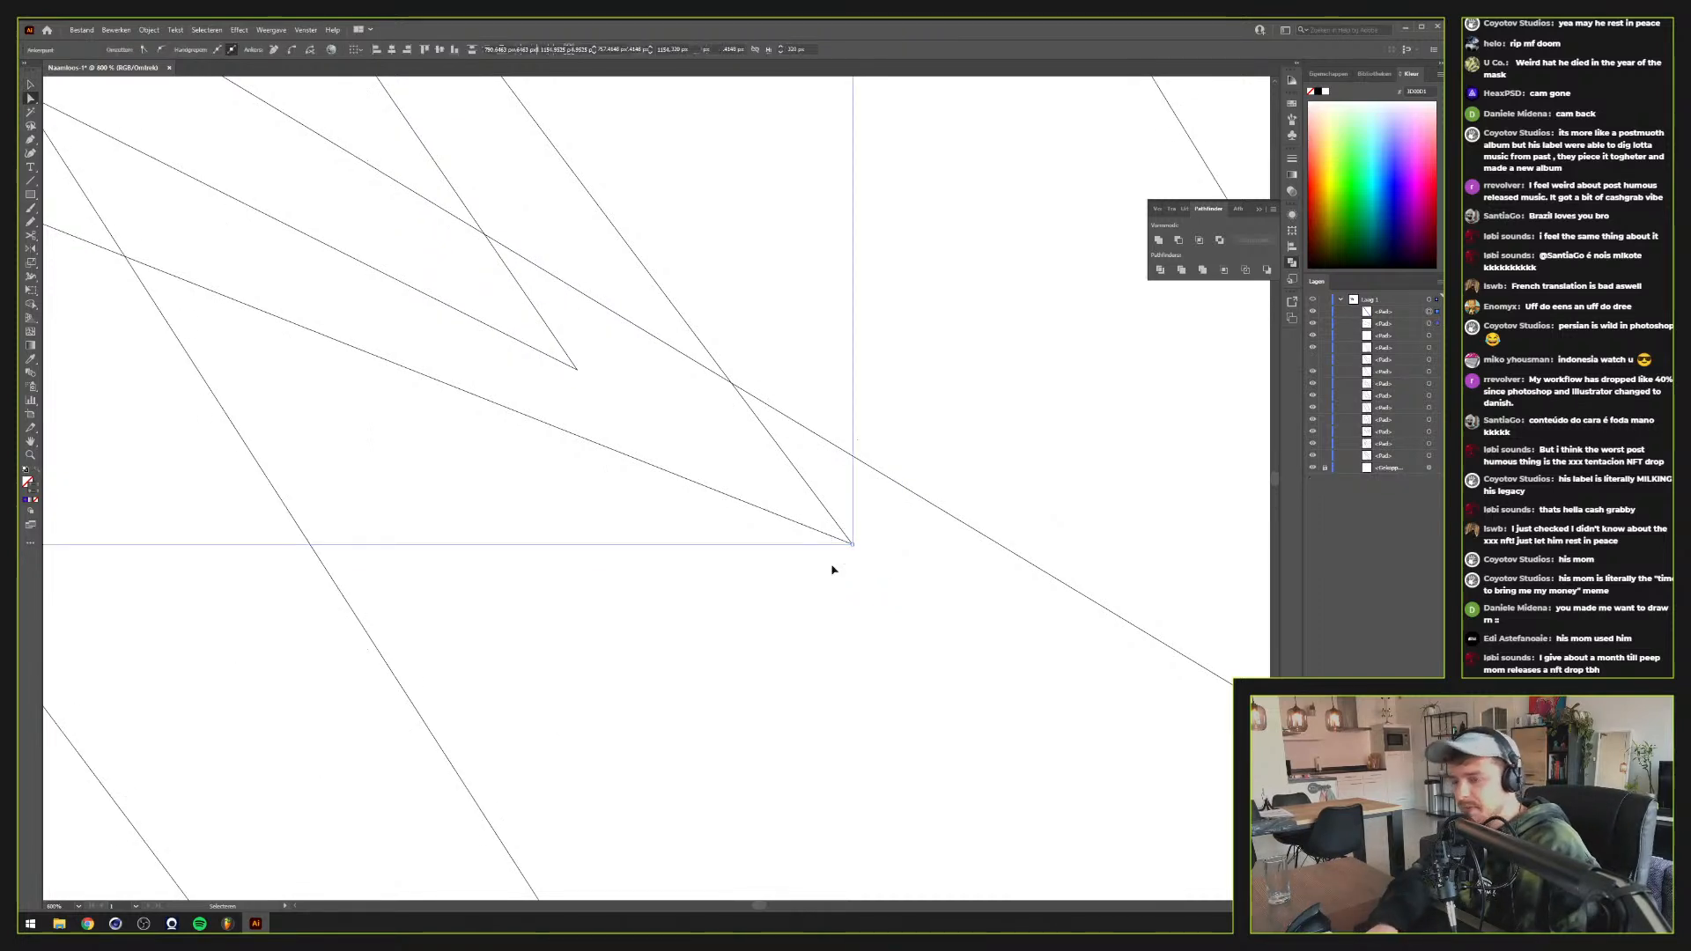
{"action": "scroll", "coordinate": [832, 546], "scroll_direction": "down", "scroll_amount": 5}
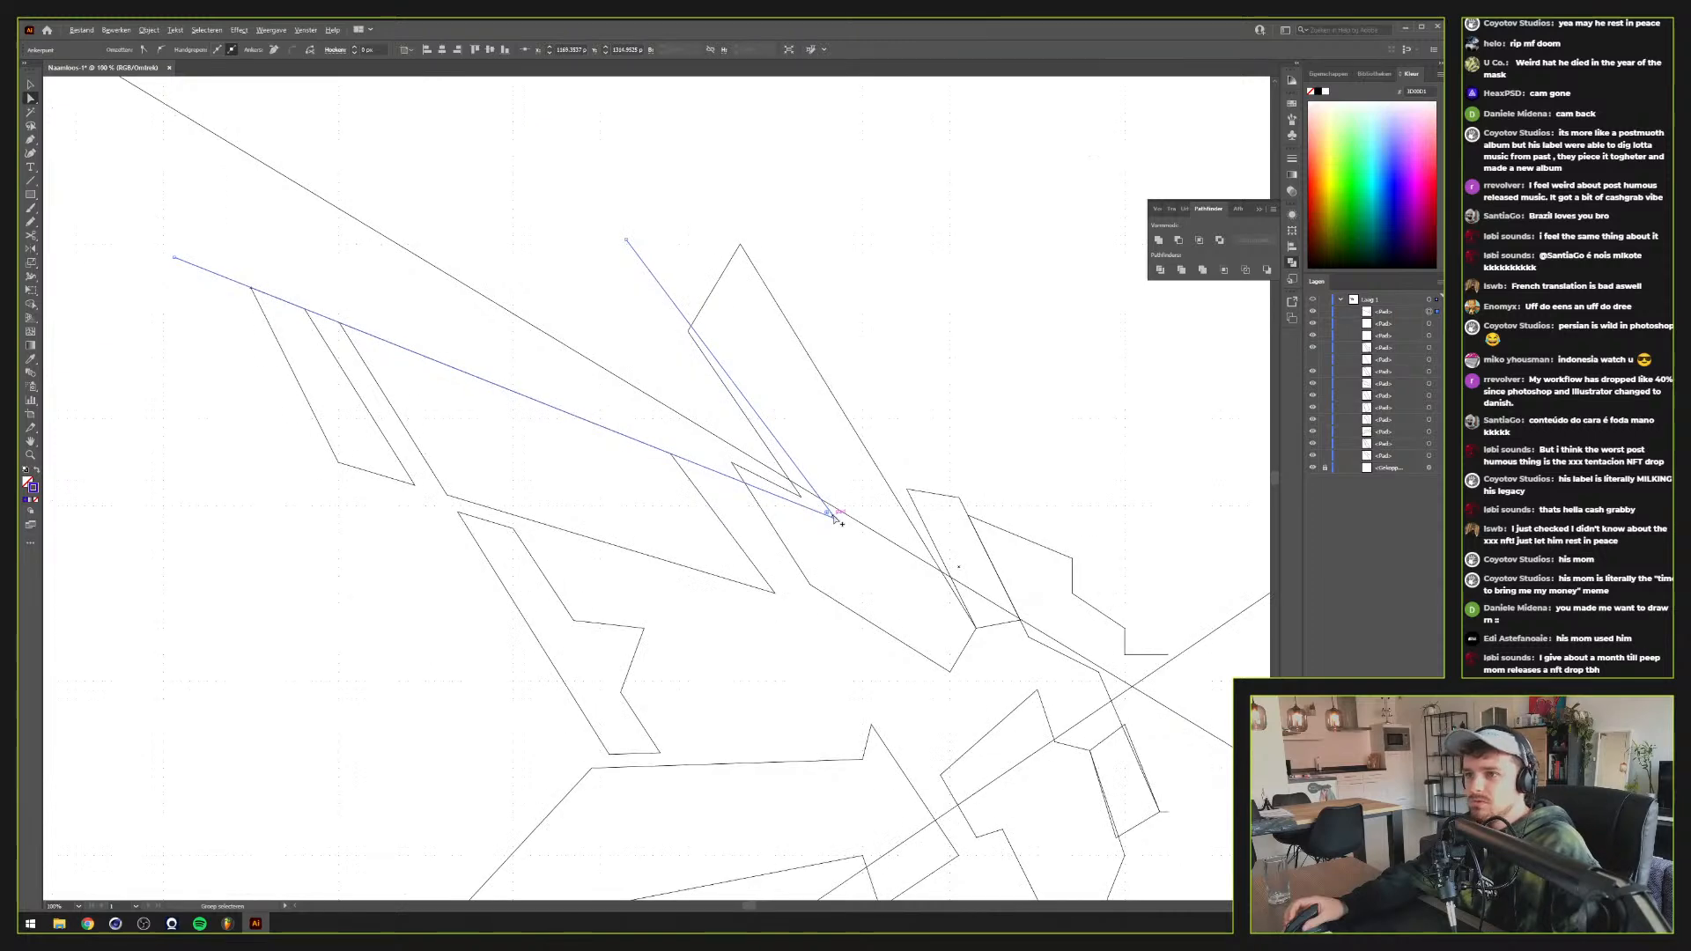
{"action": "key", "text": "ctrl+y"}
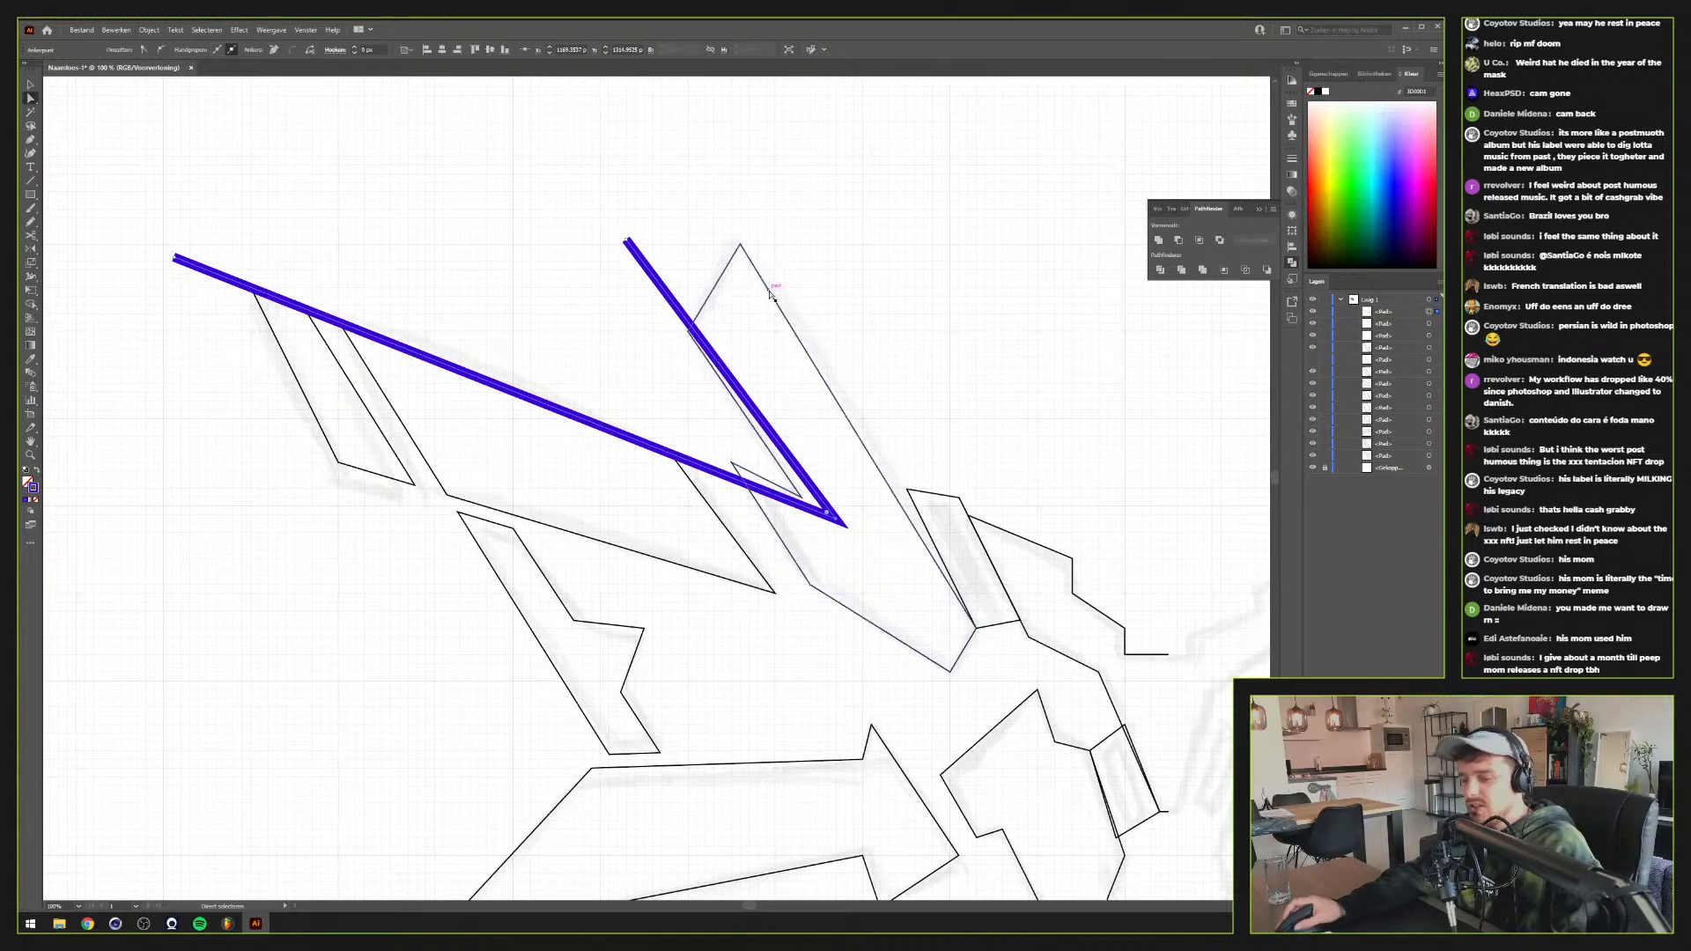
Join the two open upper ends of the blue V-shaped path to close it into a triangle
{"action": "key", "text": "v"}
{"action": "left_click", "coordinate": [611, 277]}
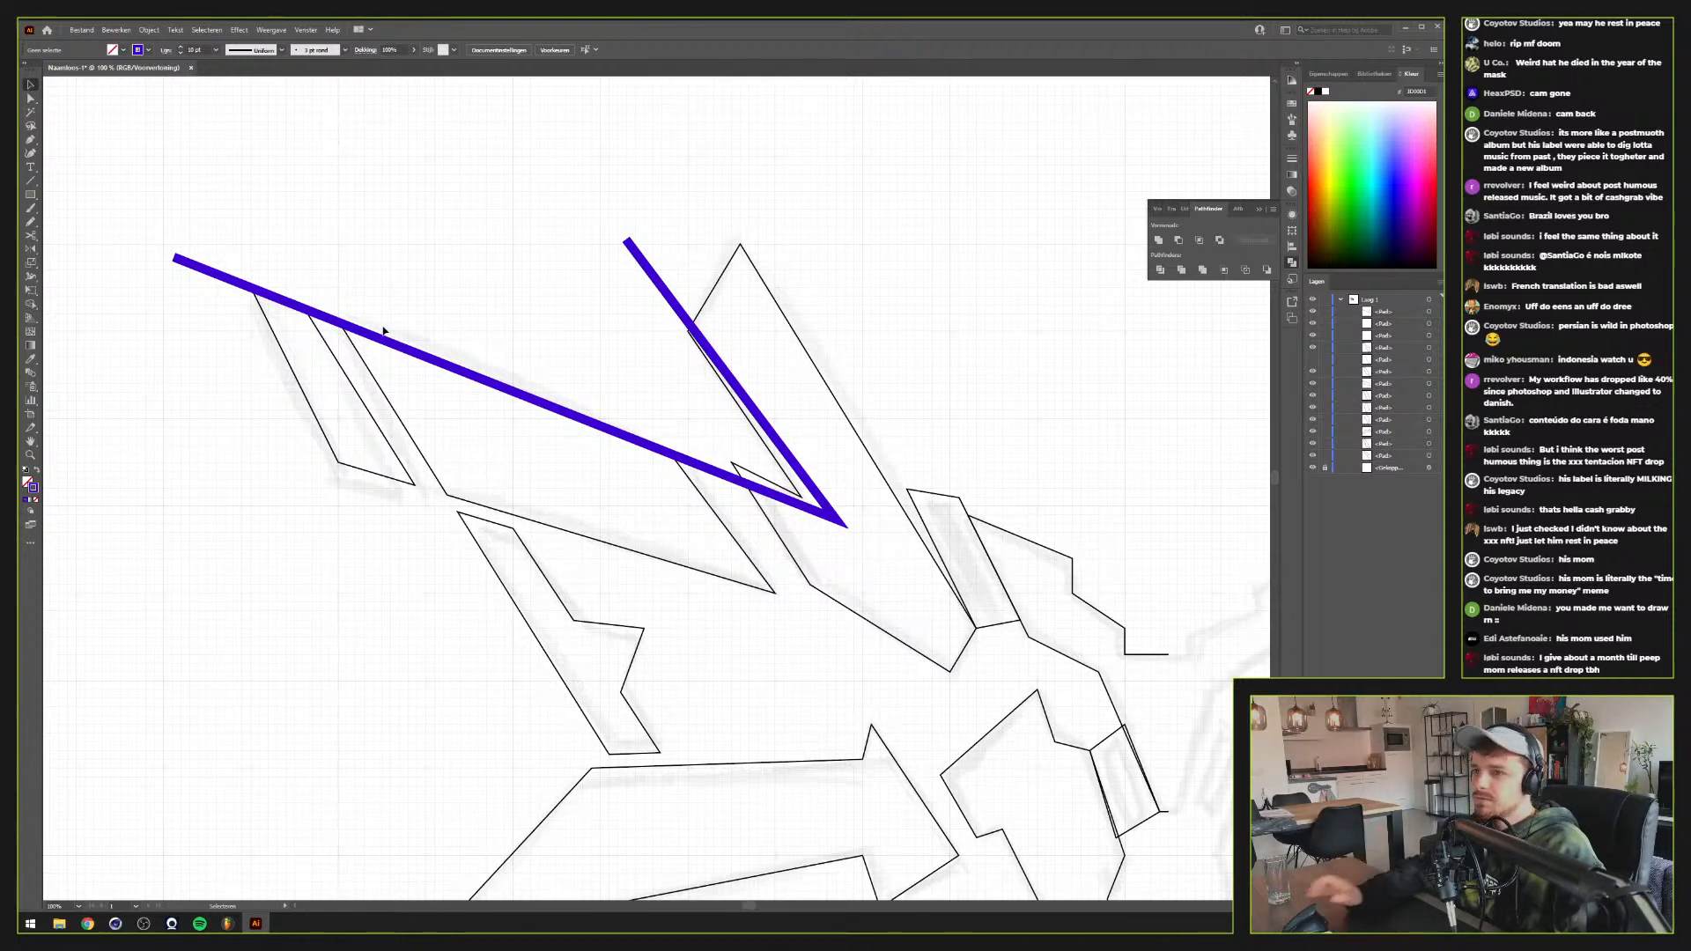
{"action": "left_click", "coordinate": [650, 270]}
{"action": "key", "text": "ctrl+j"}
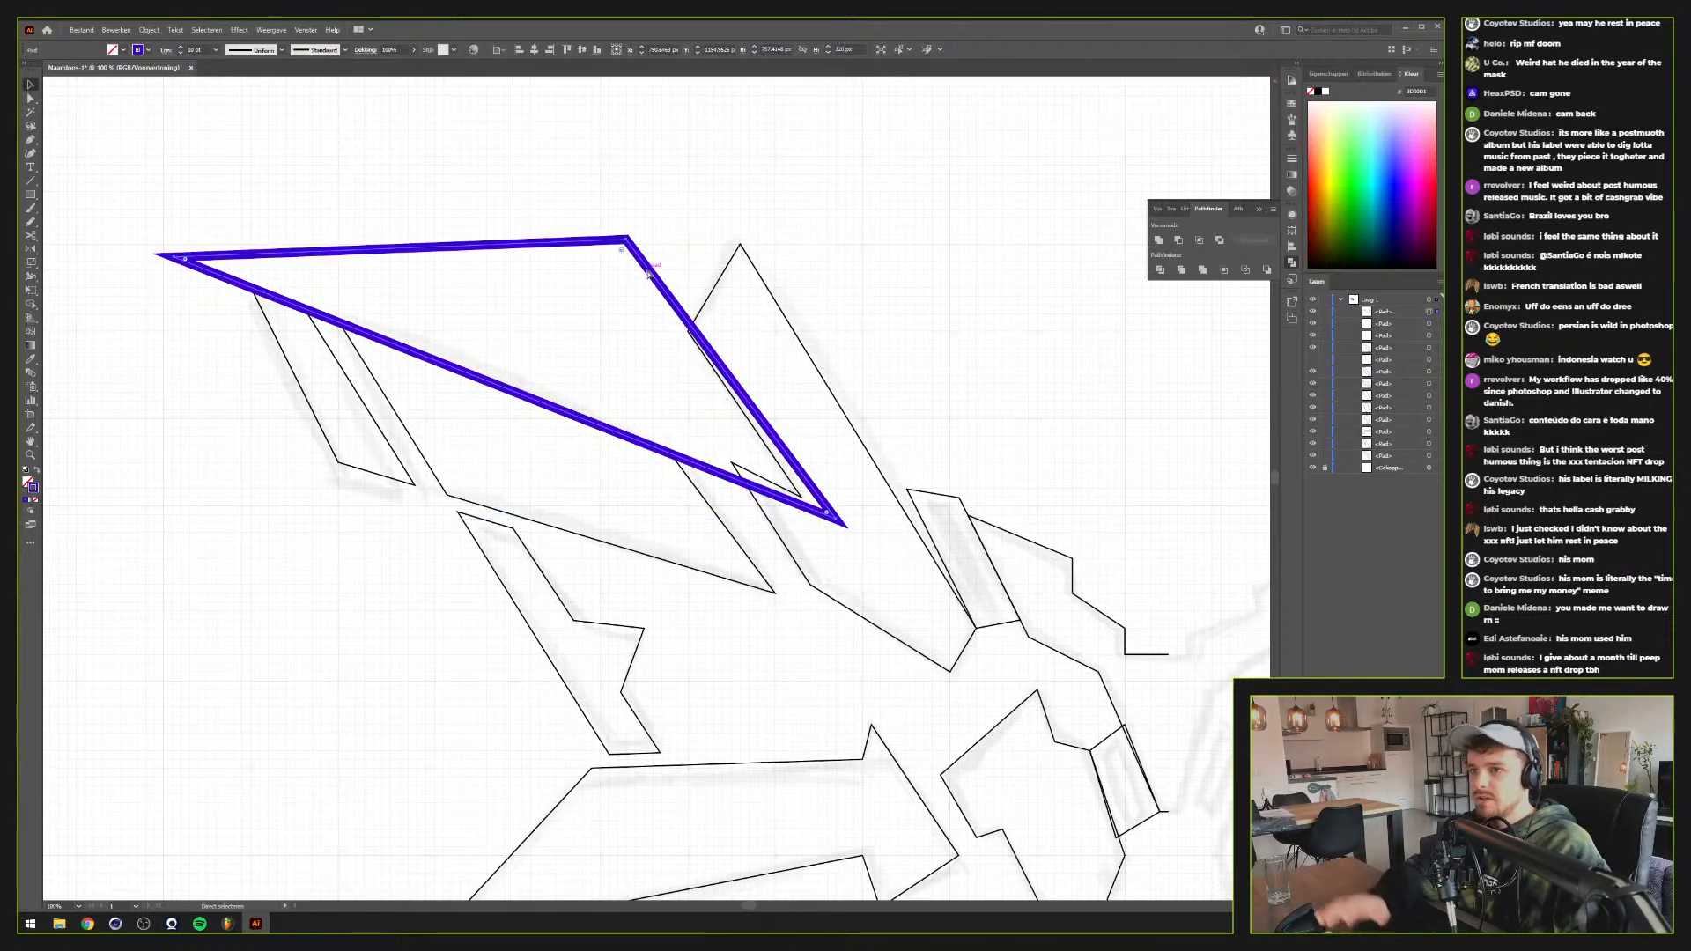
Reduce the blue triangle's stroke weight to a thin line and deselect it
{"action": "key", "text": "a"}
{"action": "key", "text": "v"}
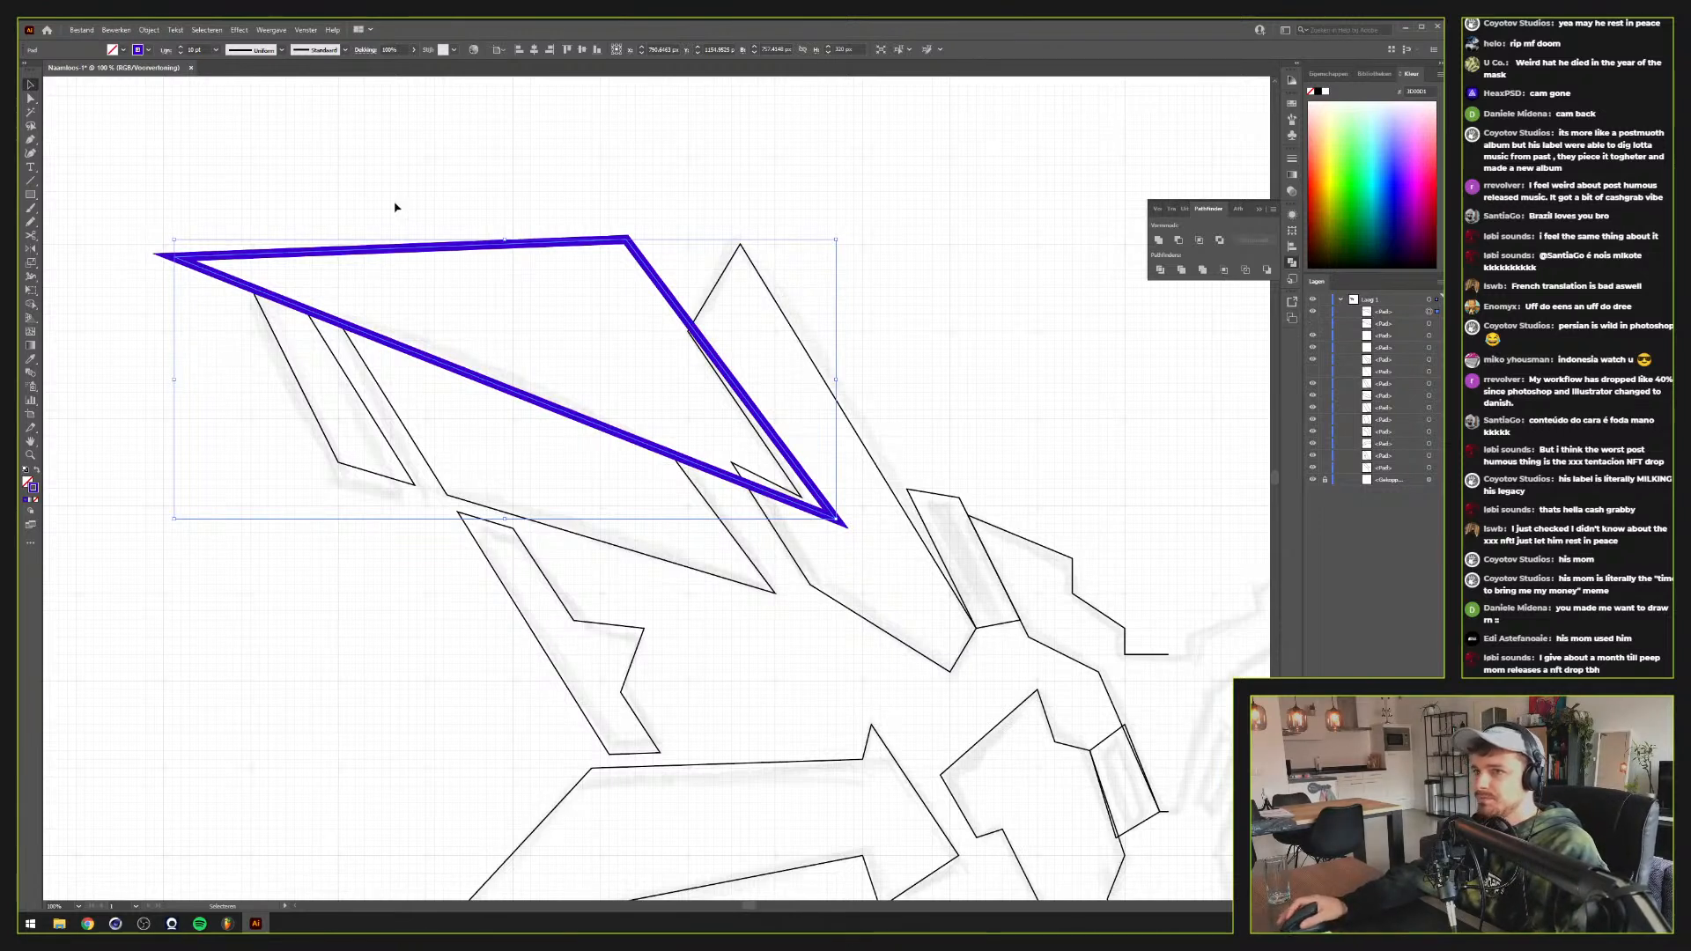
{"action": "left_click", "coordinate": [181, 54]}
{"action": "left_click", "coordinate": [180, 54]}
{"action": "left_click", "coordinate": [181, 54]}
{"action": "left_click", "coordinate": [180, 54]}
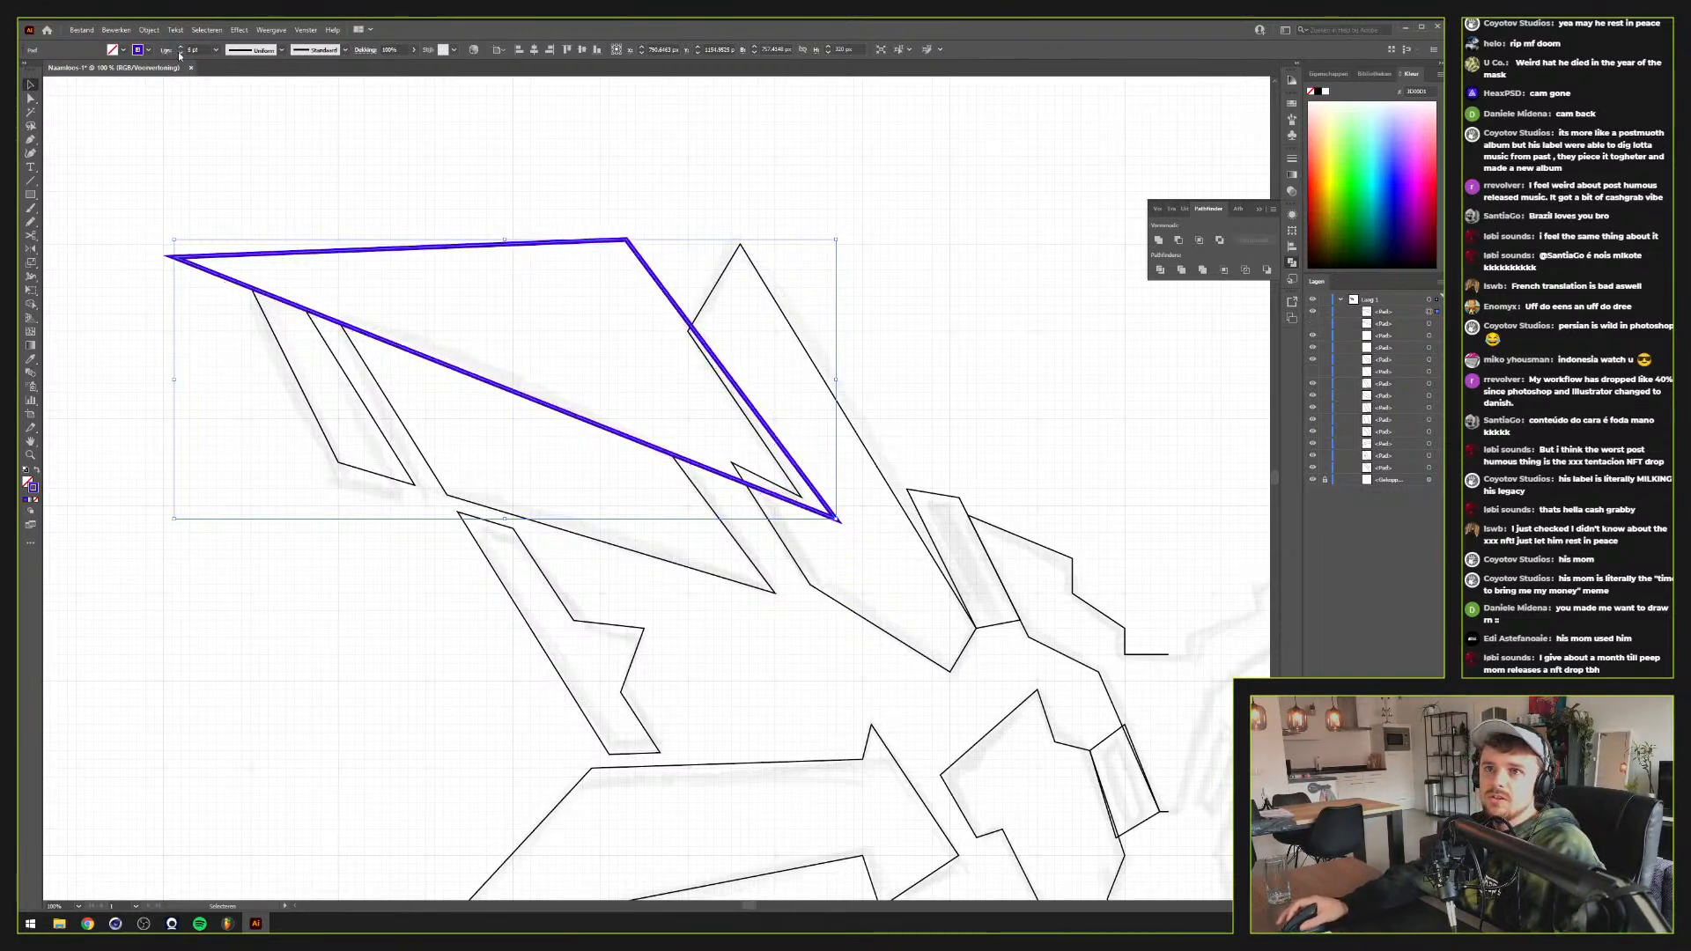
{"action": "left_click", "coordinate": [180, 53]}
{"action": "left_click", "coordinate": [180, 54]}
{"action": "left_click", "coordinate": [180, 54]}
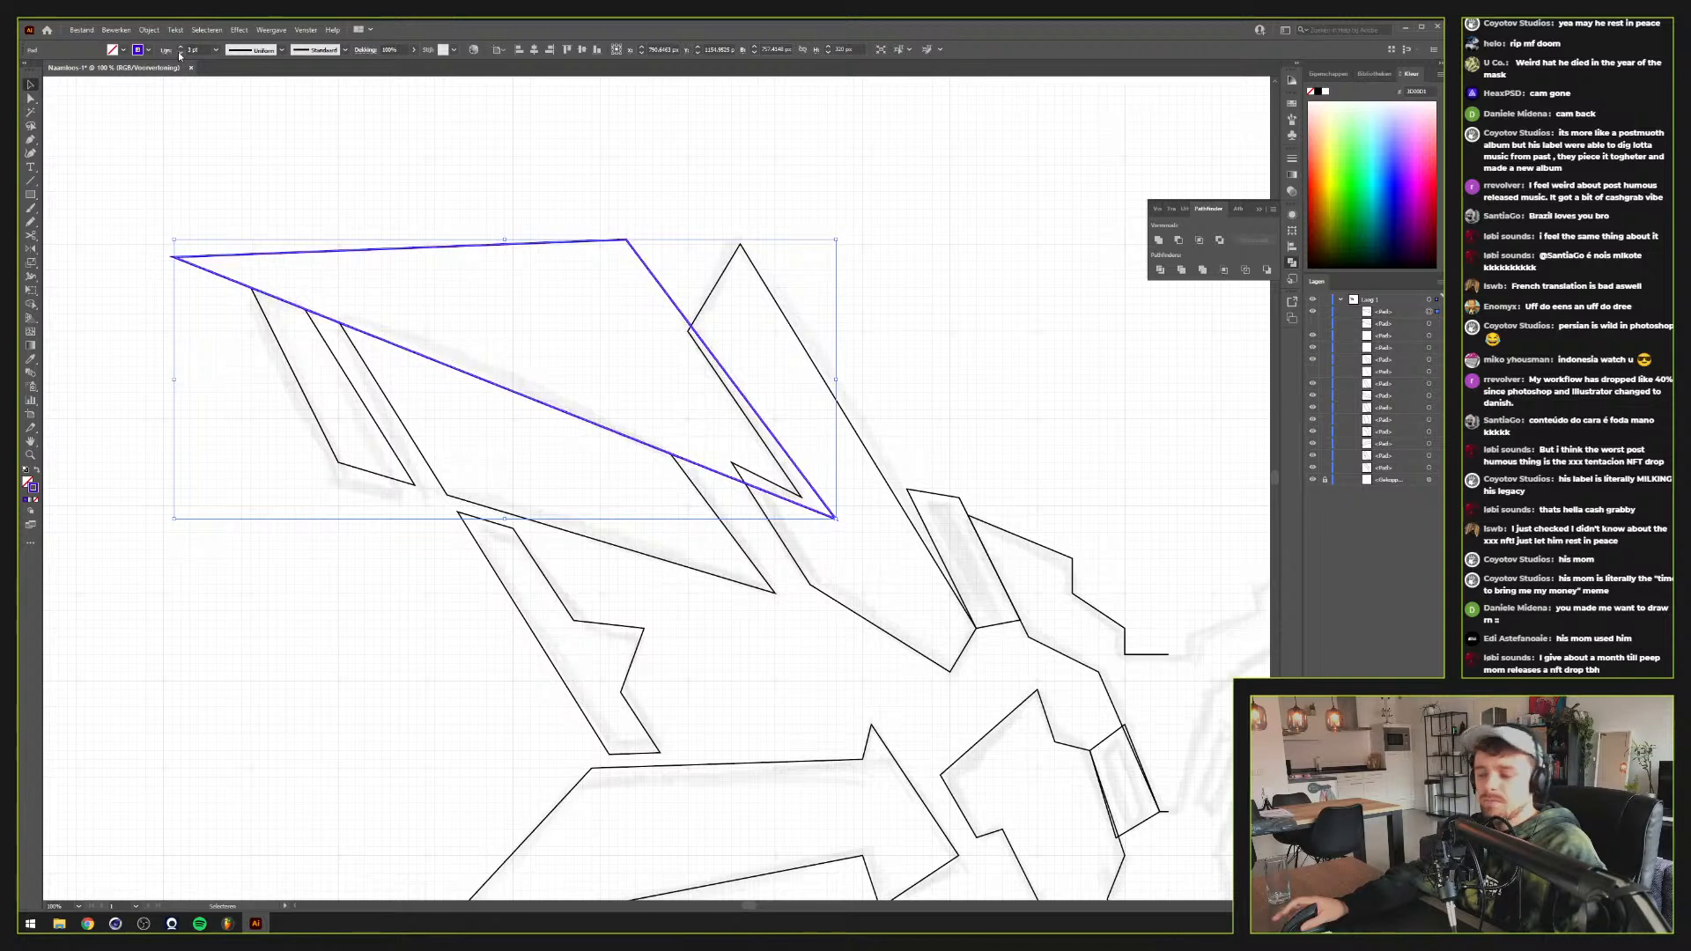
{"action": "left_click", "coordinate": [692, 222]}
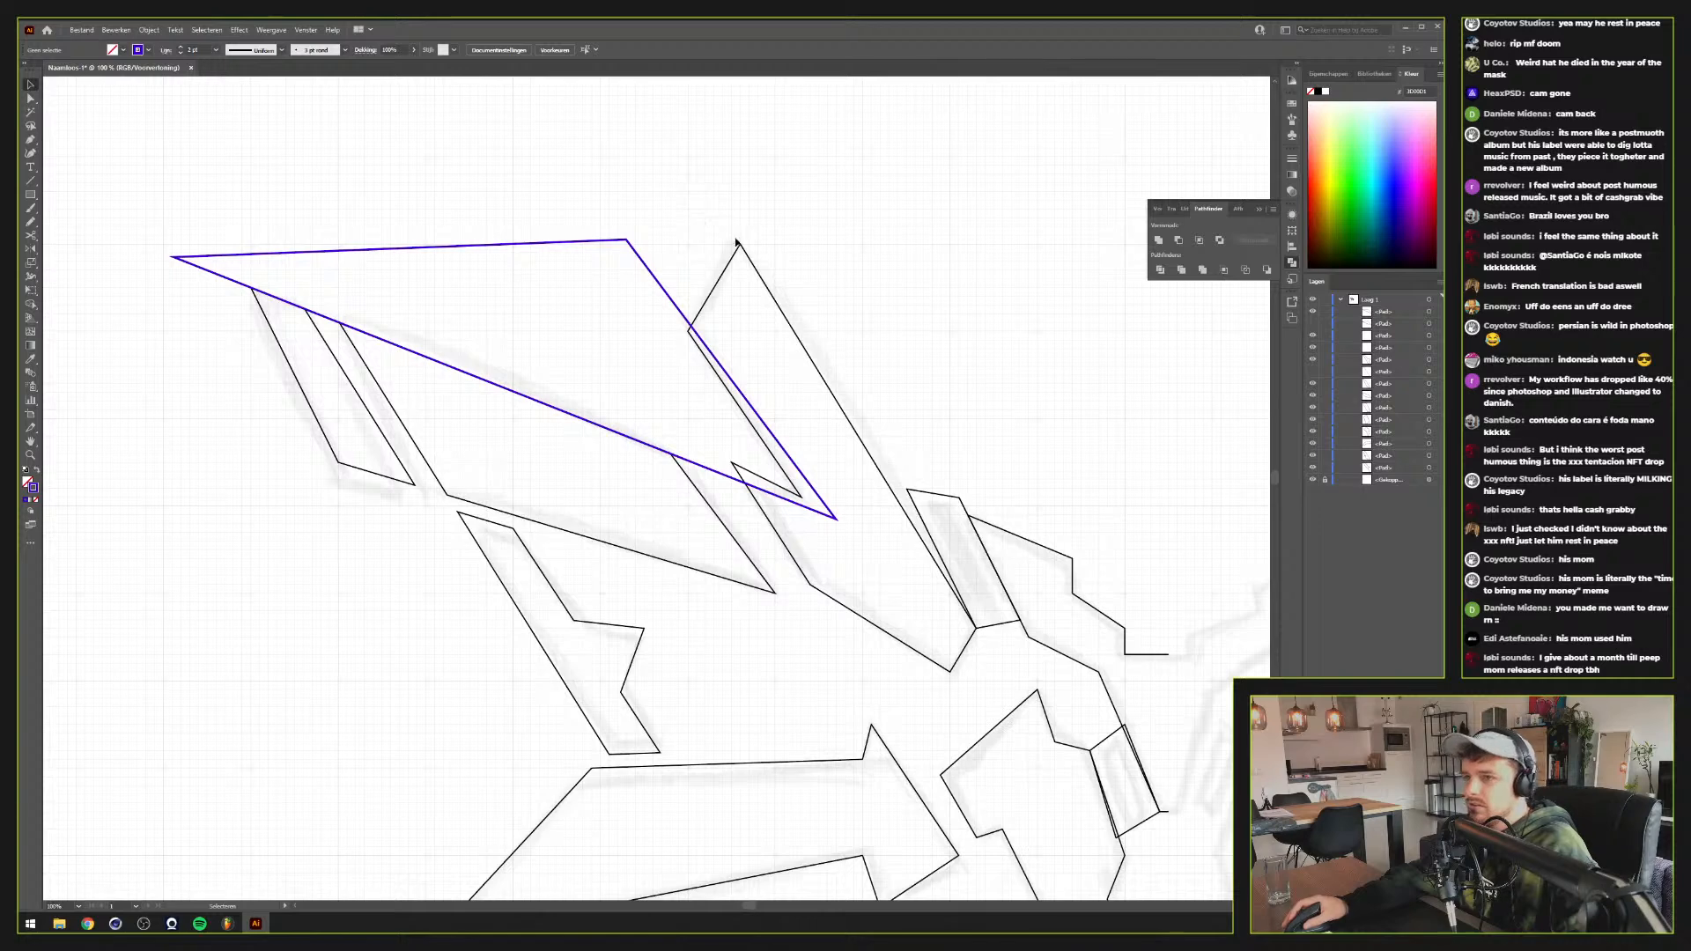
Select the tall feather together with the blue triangle and subtract the triangle from it with Minus Front
{"action": "left_click", "coordinate": [731, 264]}
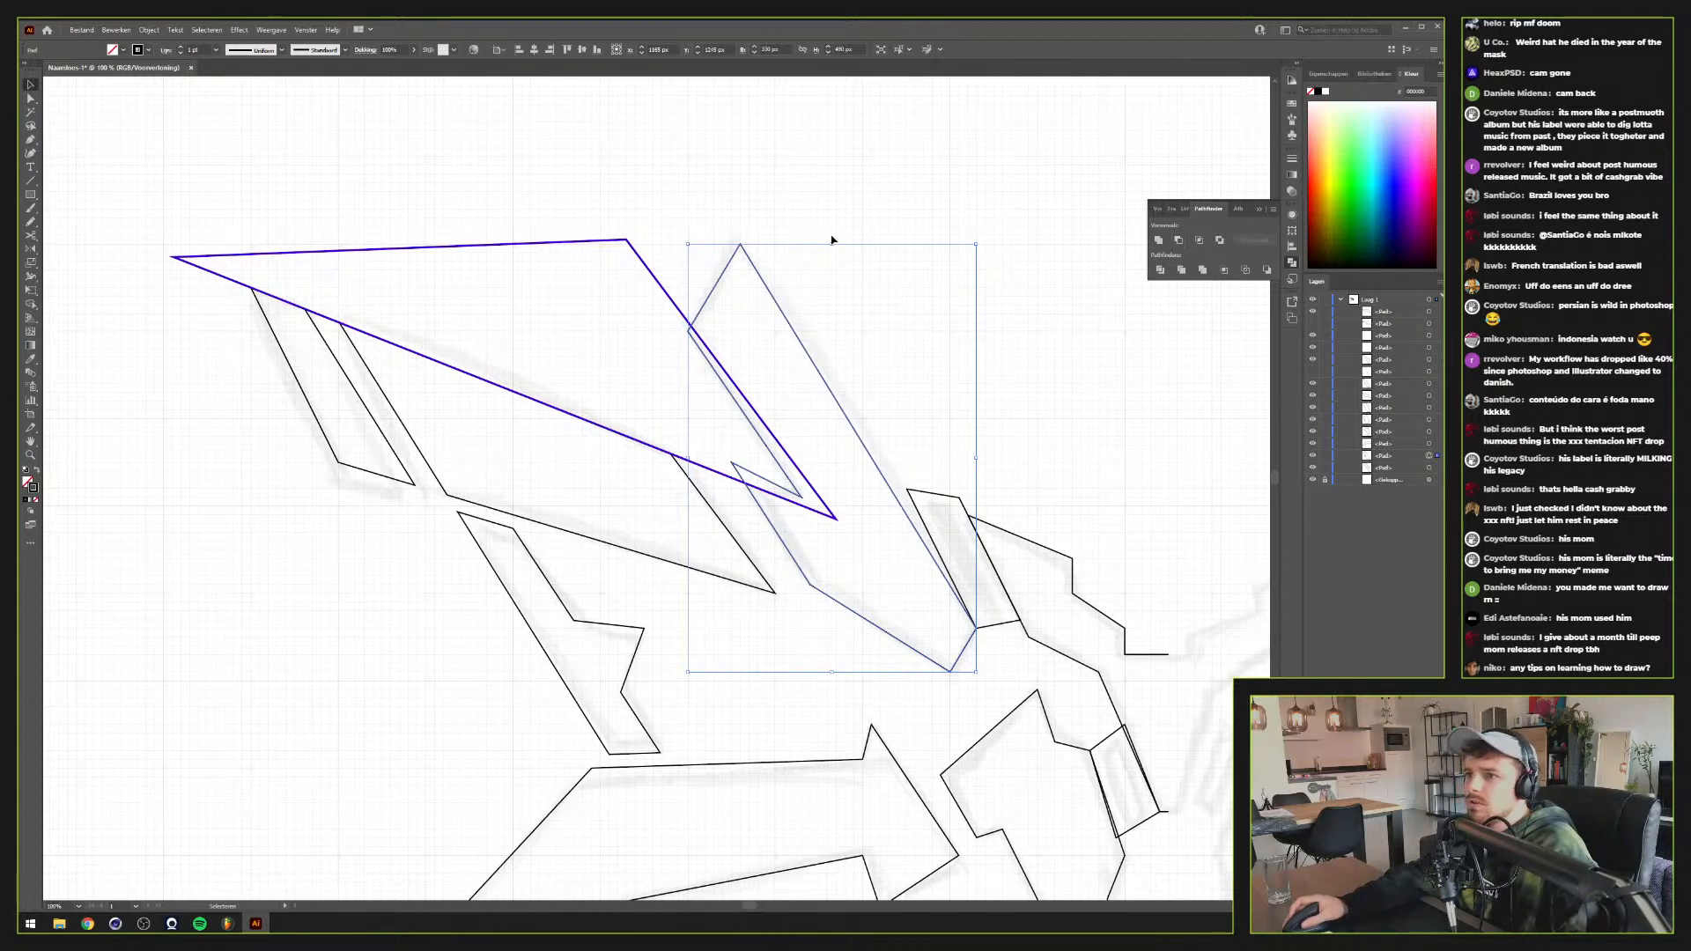
{"action": "left_click", "coordinate": [1178, 240]}
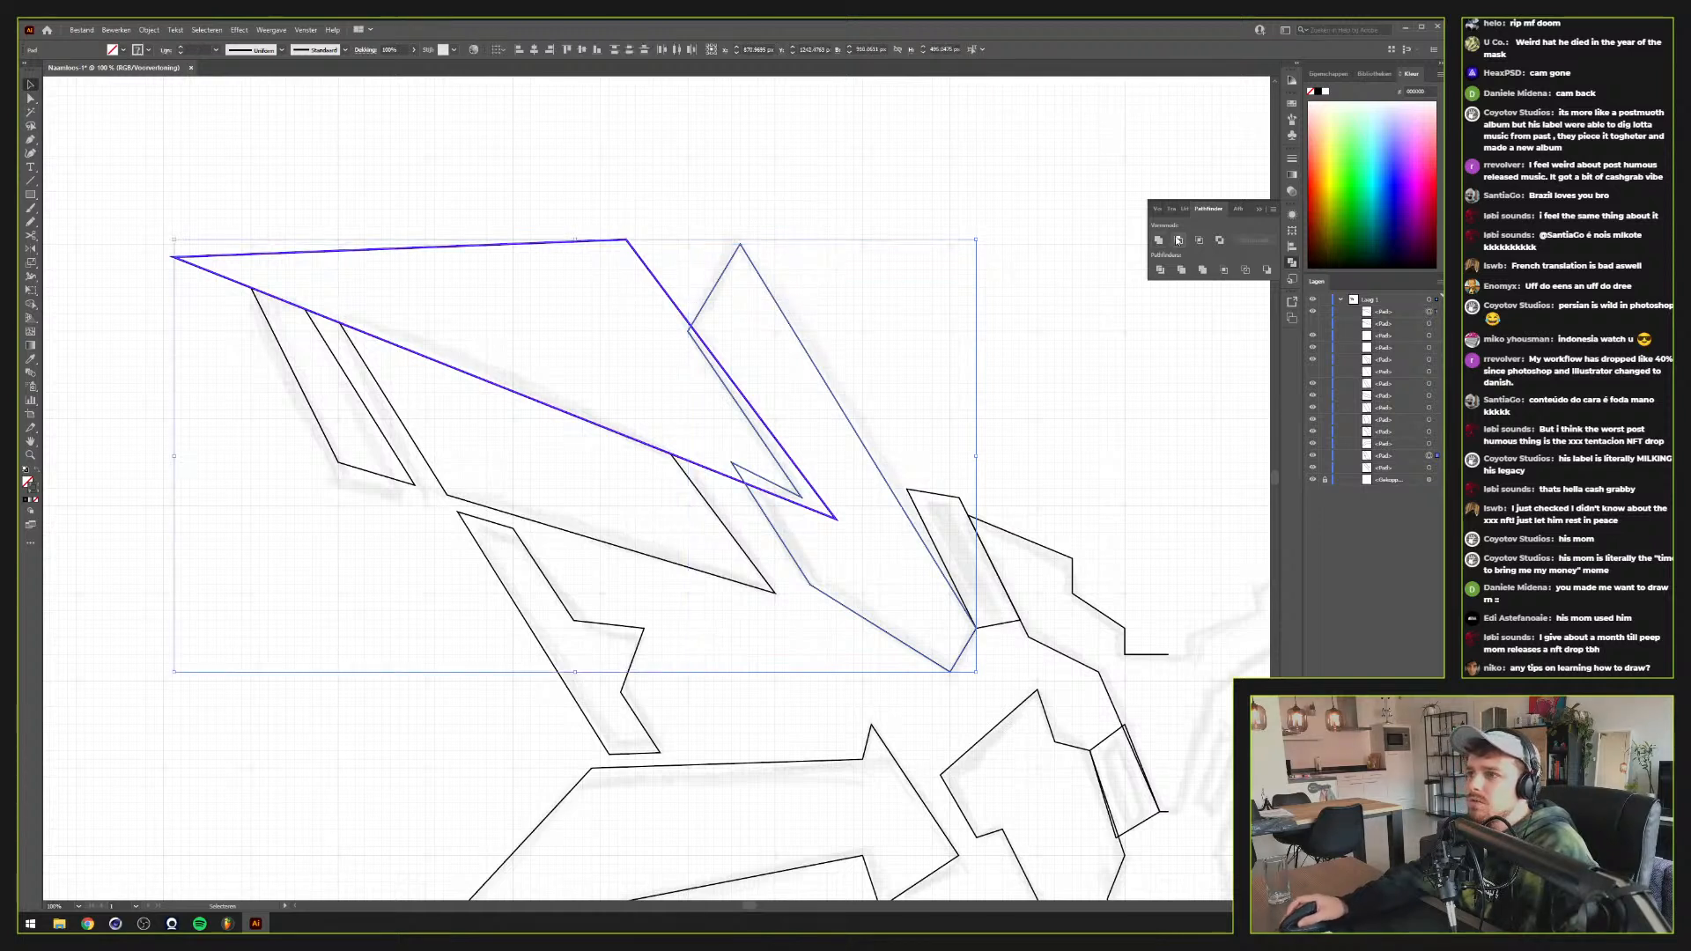
Deselect the artwork and examine the tall feather's cut notch and lower edges against the neighbouring feather at several magnifications
{"action": "left_click", "coordinate": [878, 275]}
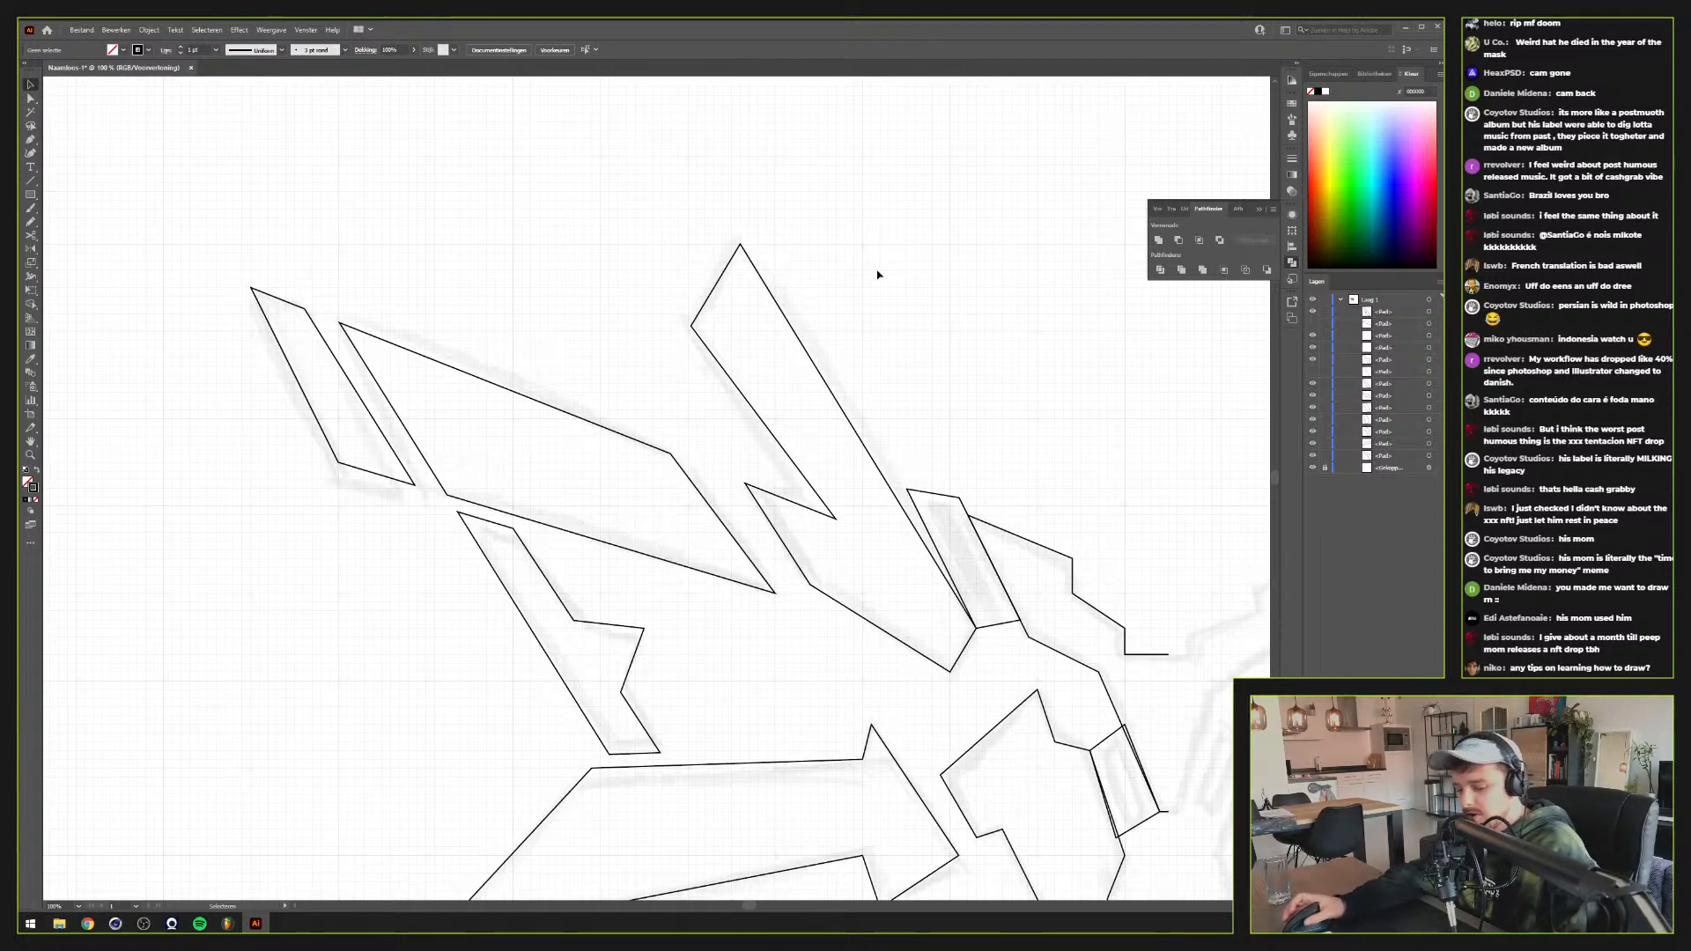
{"action": "scroll", "coordinate": [878, 275], "scroll_direction": "down", "scroll_amount": 1}
{"action": "scroll", "coordinate": [878, 275], "scroll_direction": "up", "scroll_amount": 1}
{"action": "left_click_drag", "start_coordinate": [774, 272], "coordinate": [739, 268]}
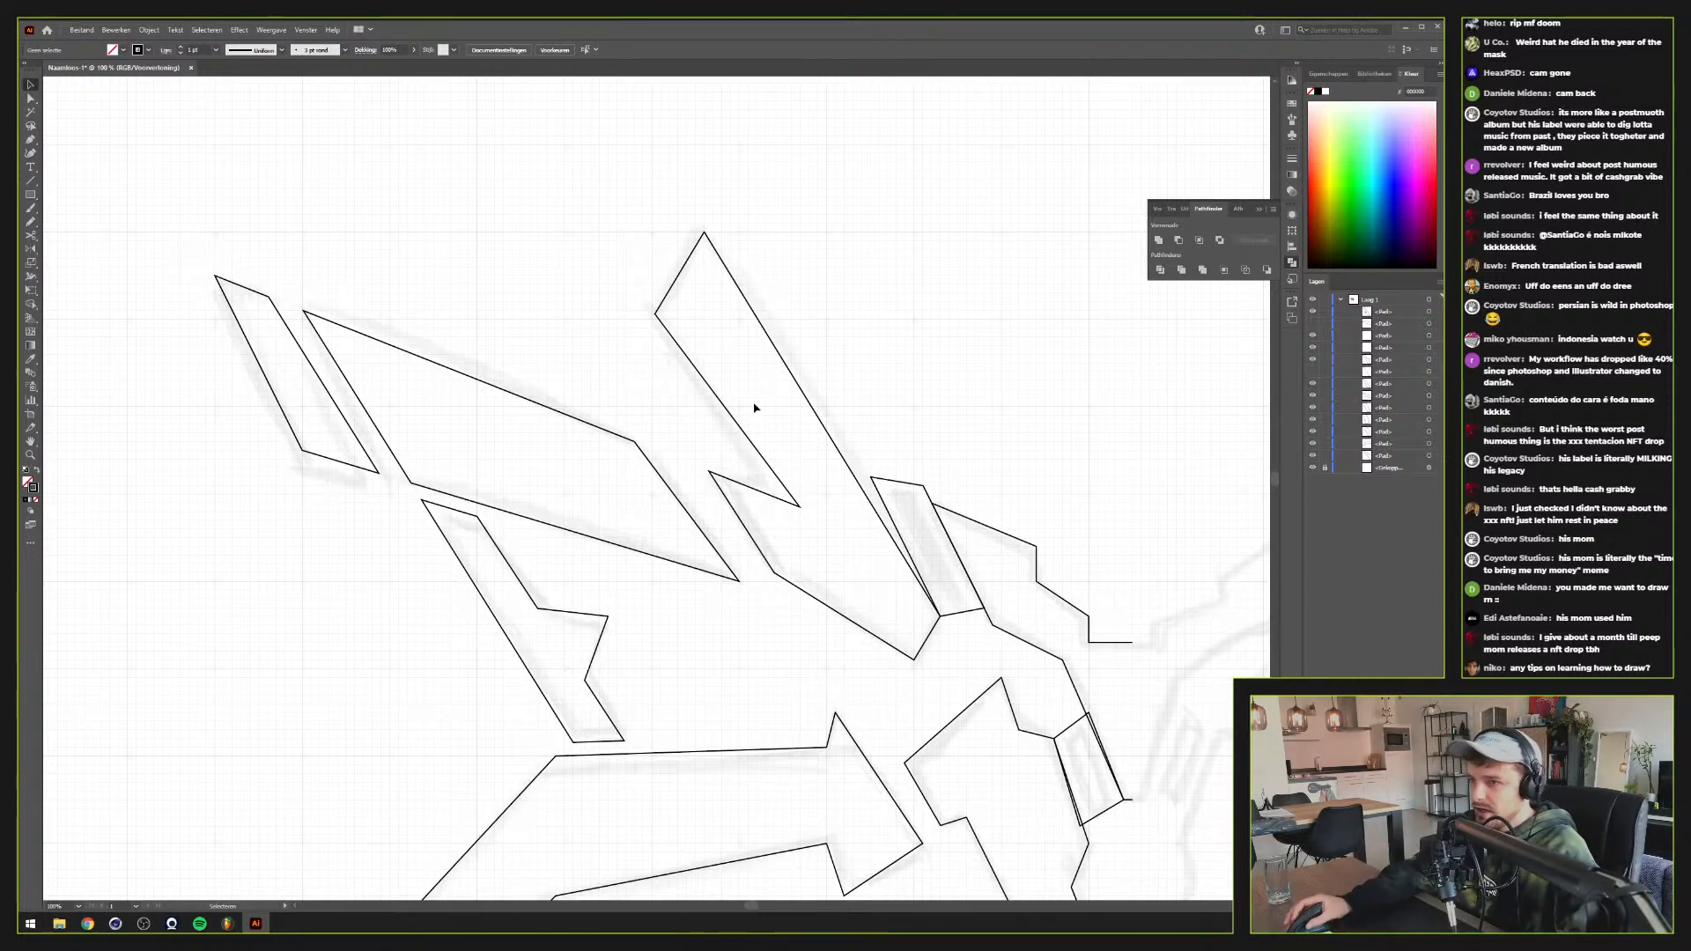
{"action": "scroll", "coordinate": [745, 419], "scroll_direction": "up", "scroll_amount": 2}
{"action": "scroll", "coordinate": [747, 426], "scroll_direction": "down", "scroll_amount": 2}
{"action": "scroll", "coordinate": [747, 426], "scroll_direction": "up", "scroll_amount": 2}
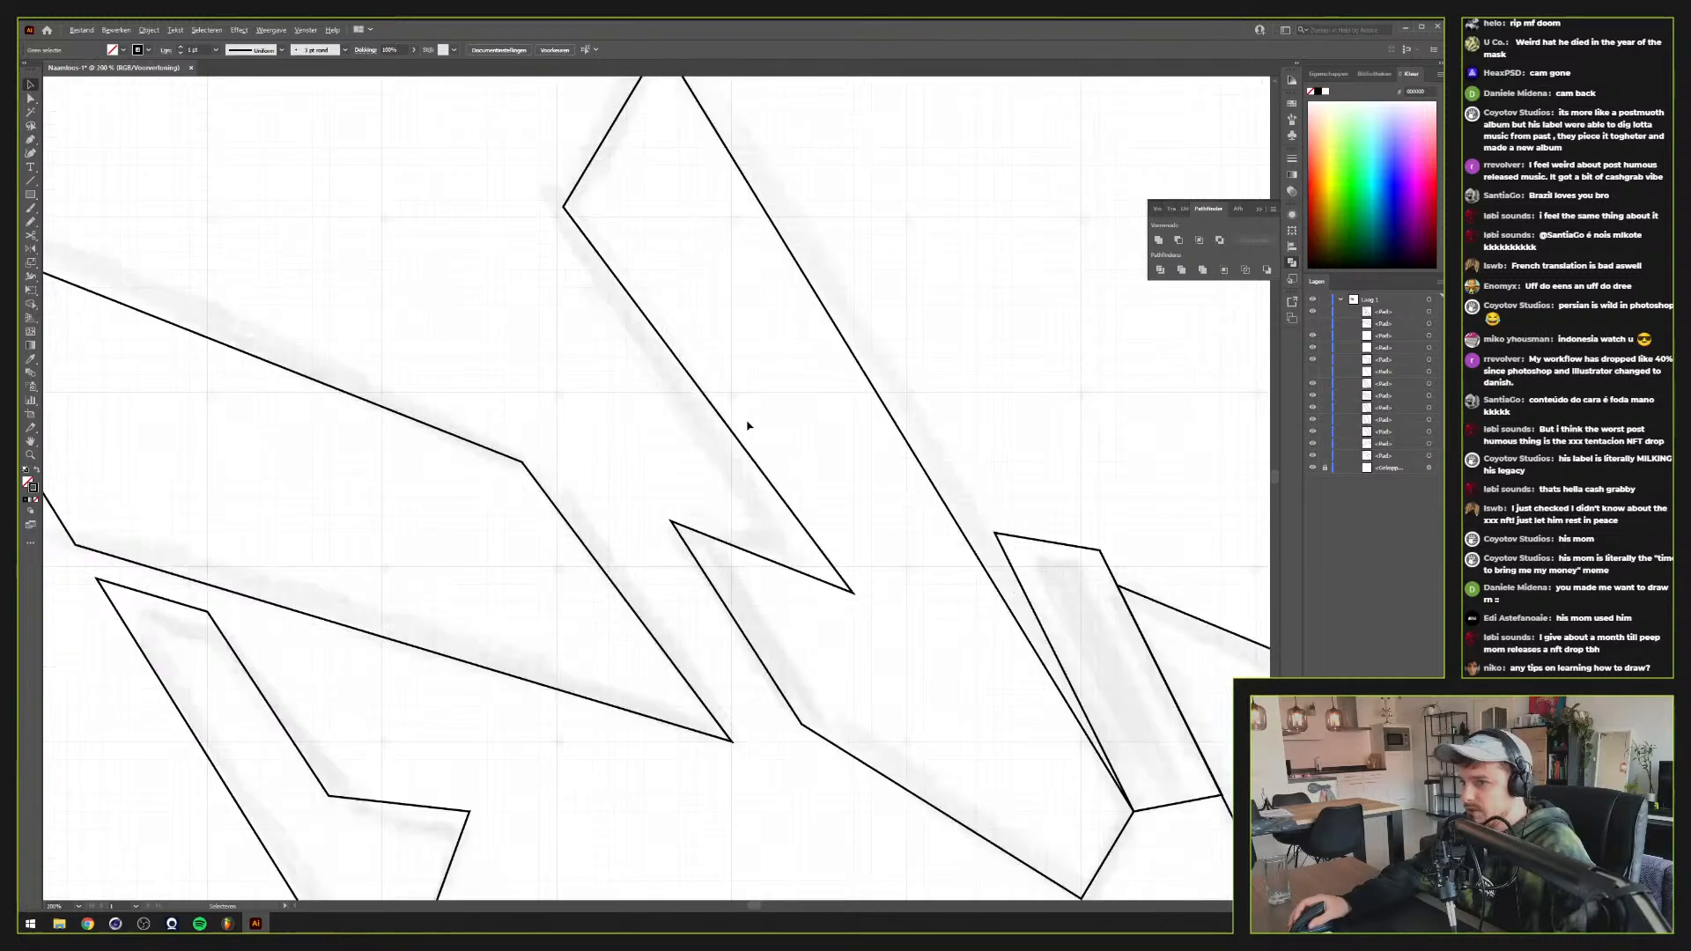
{"action": "scroll", "coordinate": [747, 425], "scroll_direction": "down", "scroll_amount": 2}
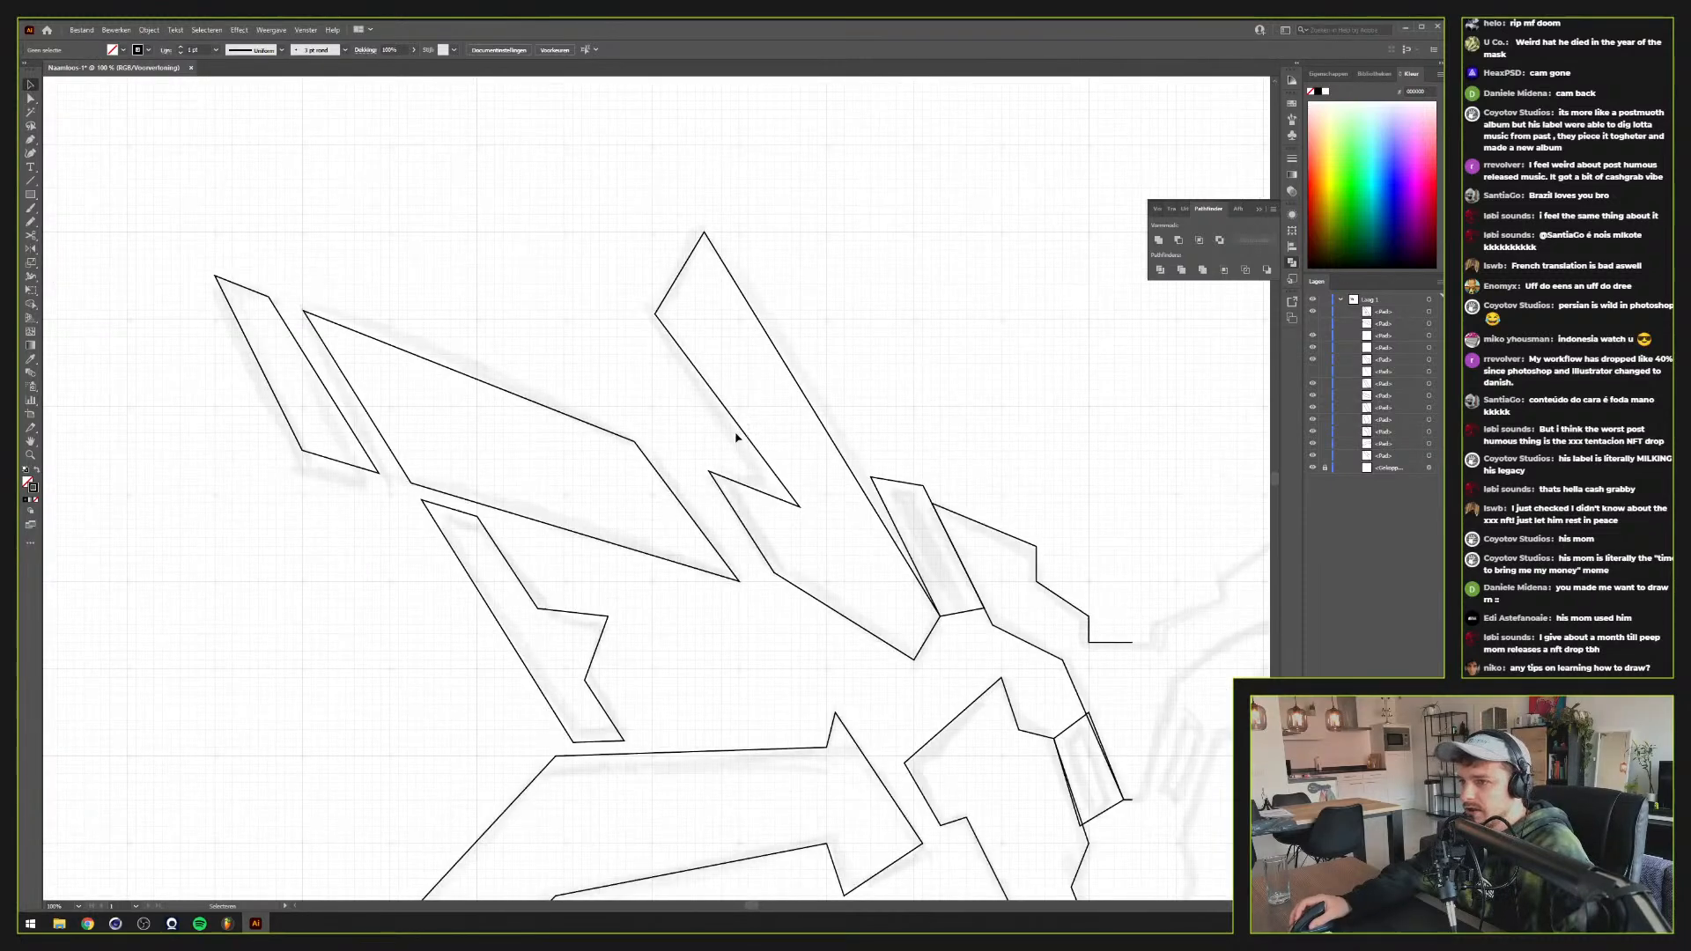
{"action": "scroll", "coordinate": [738, 435], "scroll_direction": "up", "scroll_amount": 1}
{"action": "scroll", "coordinate": [736, 437], "scroll_direction": "down", "scroll_amount": 2}
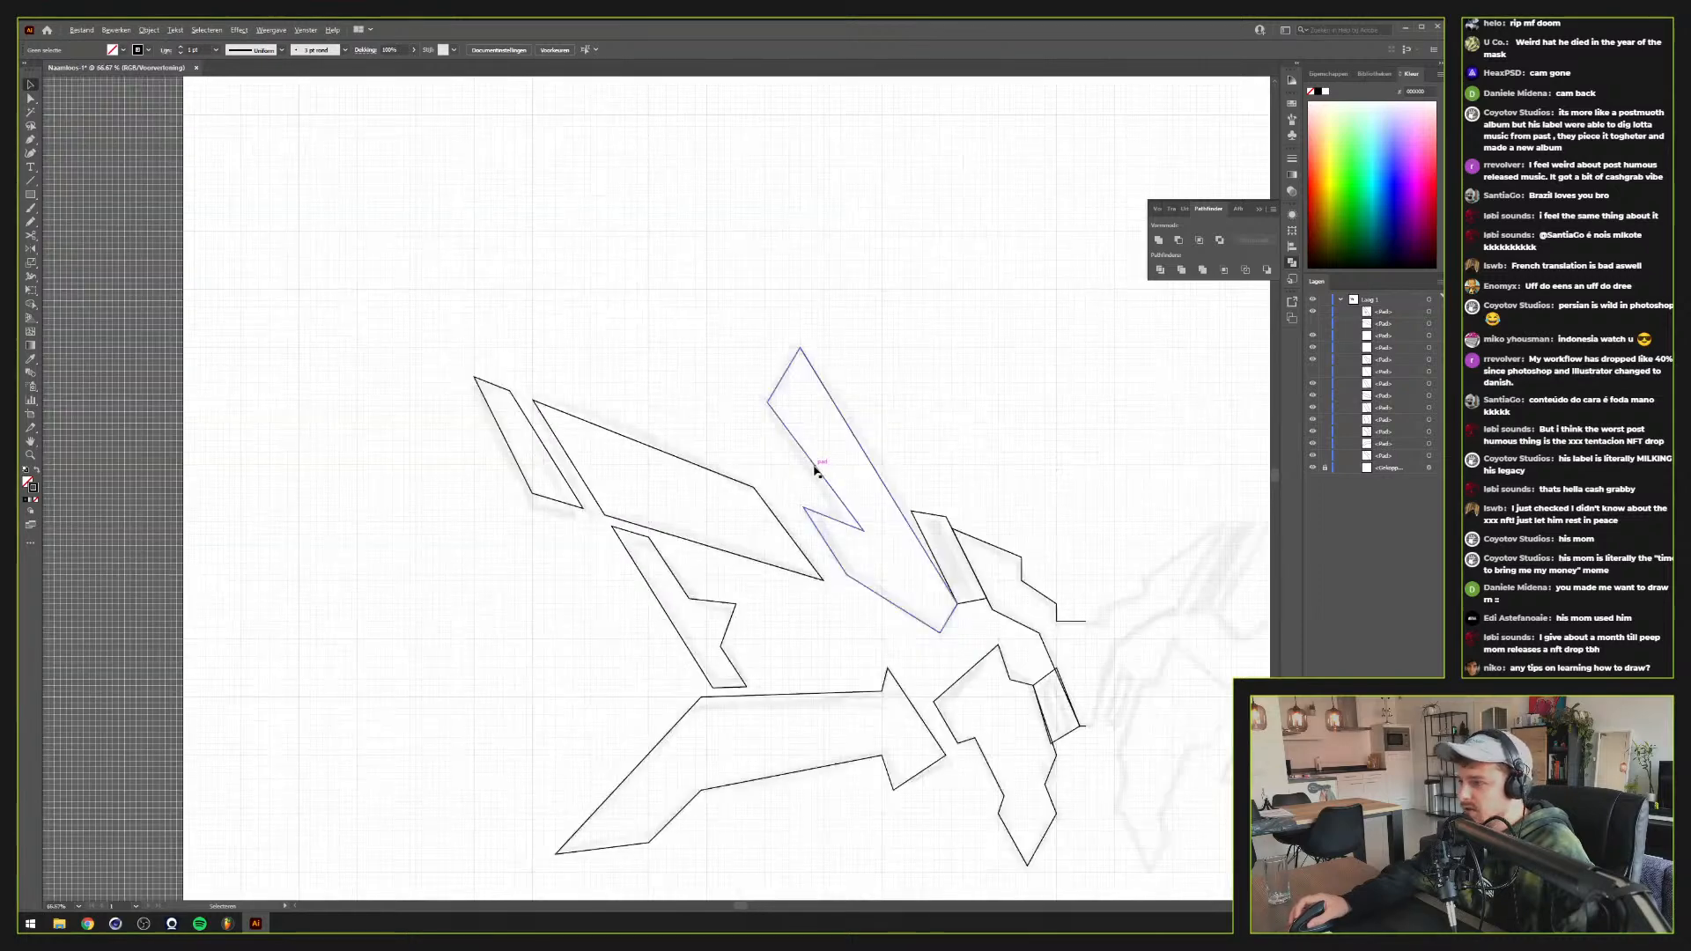
{"action": "scroll", "coordinate": [815, 471], "scroll_direction": "up", "scroll_amount": 1}
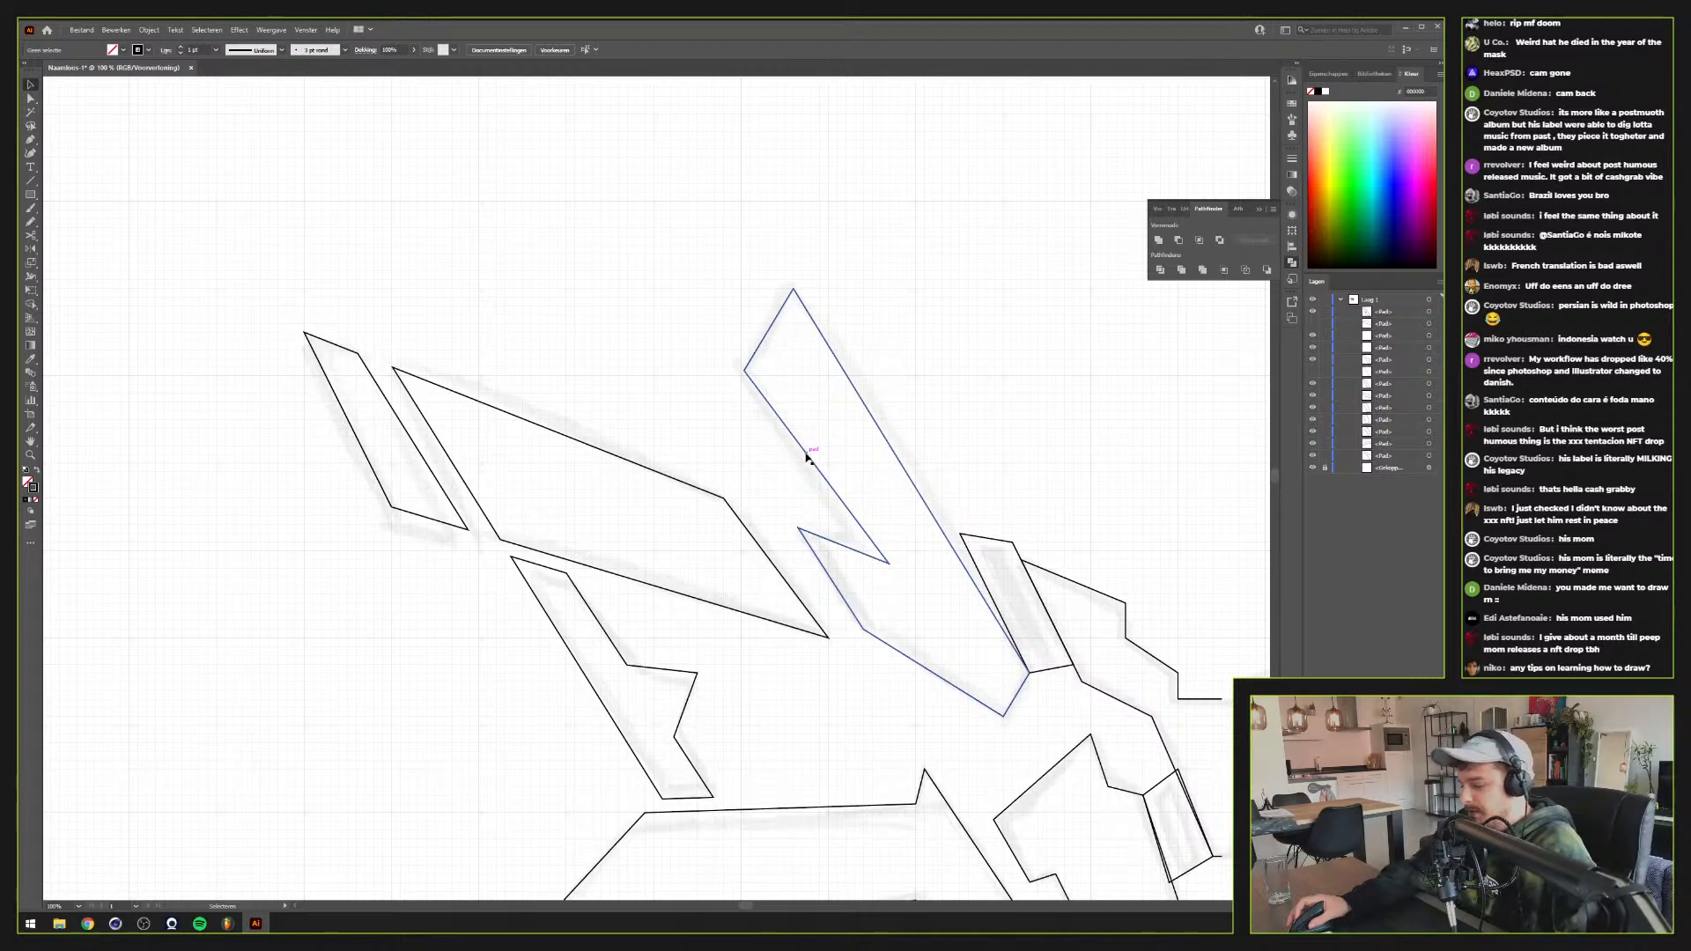
{"action": "scroll", "coordinate": [806, 455], "scroll_direction": "up", "scroll_amount": 1}
{"action": "scroll", "coordinate": [805, 455], "scroll_direction": "up", "scroll_amount": 1}
{"action": "scroll", "coordinate": [806, 455], "scroll_direction": "down", "scroll_amount": 2}
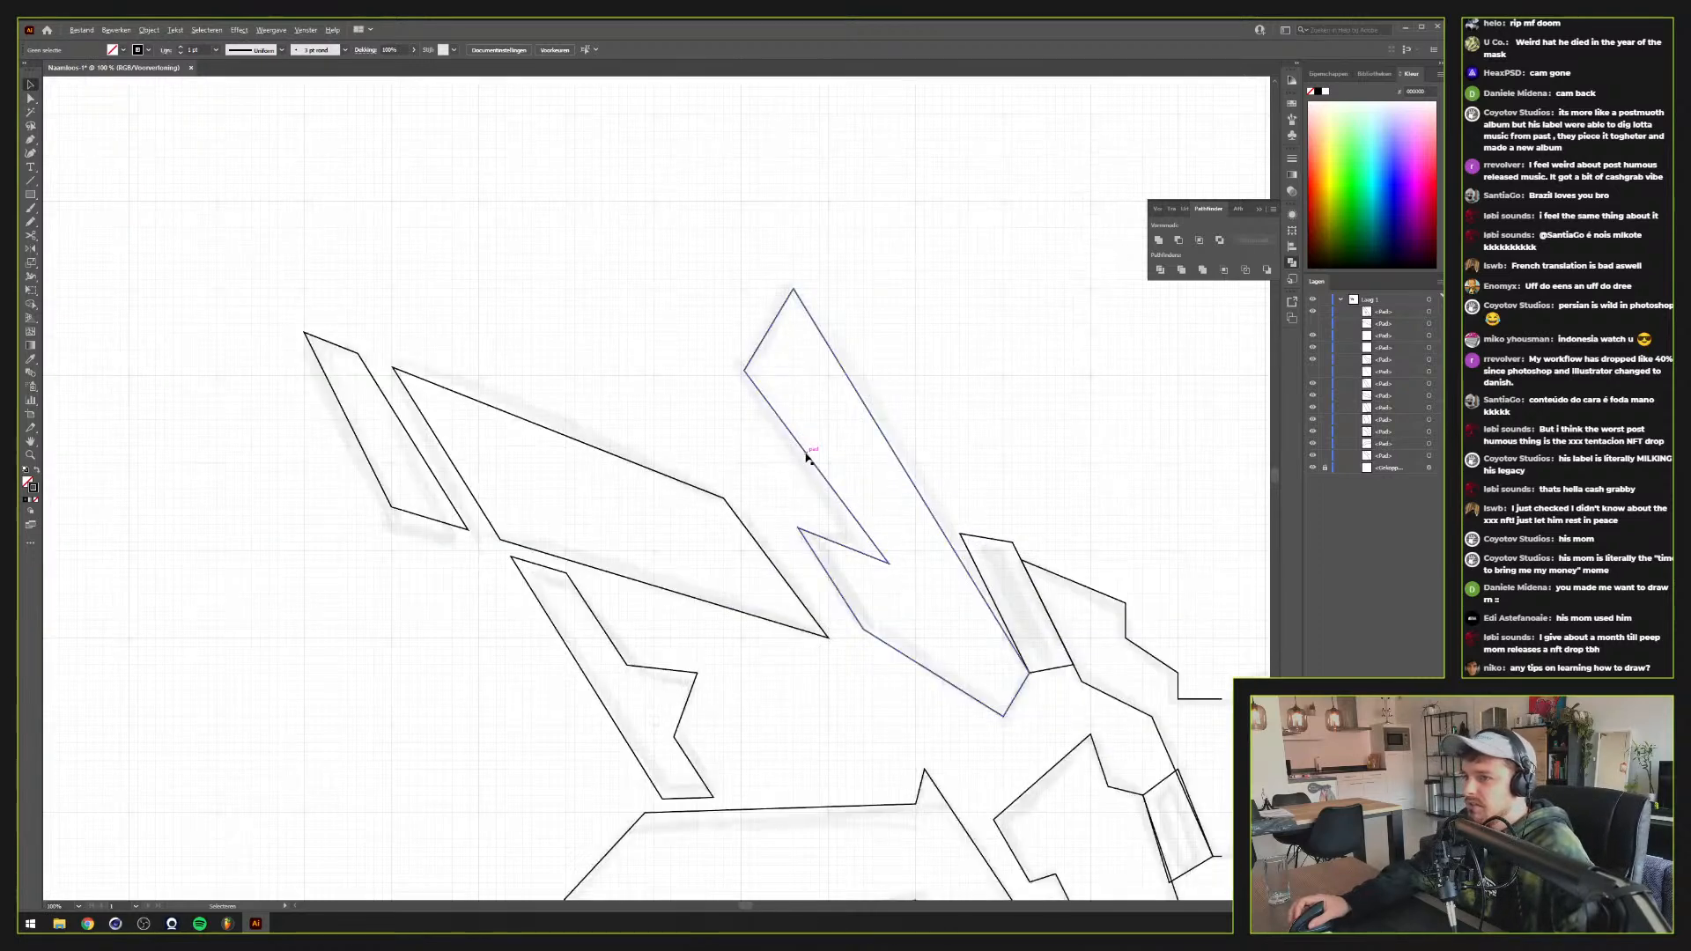
{"action": "scroll", "coordinate": [806, 455], "scroll_direction": "up", "scroll_amount": 2}
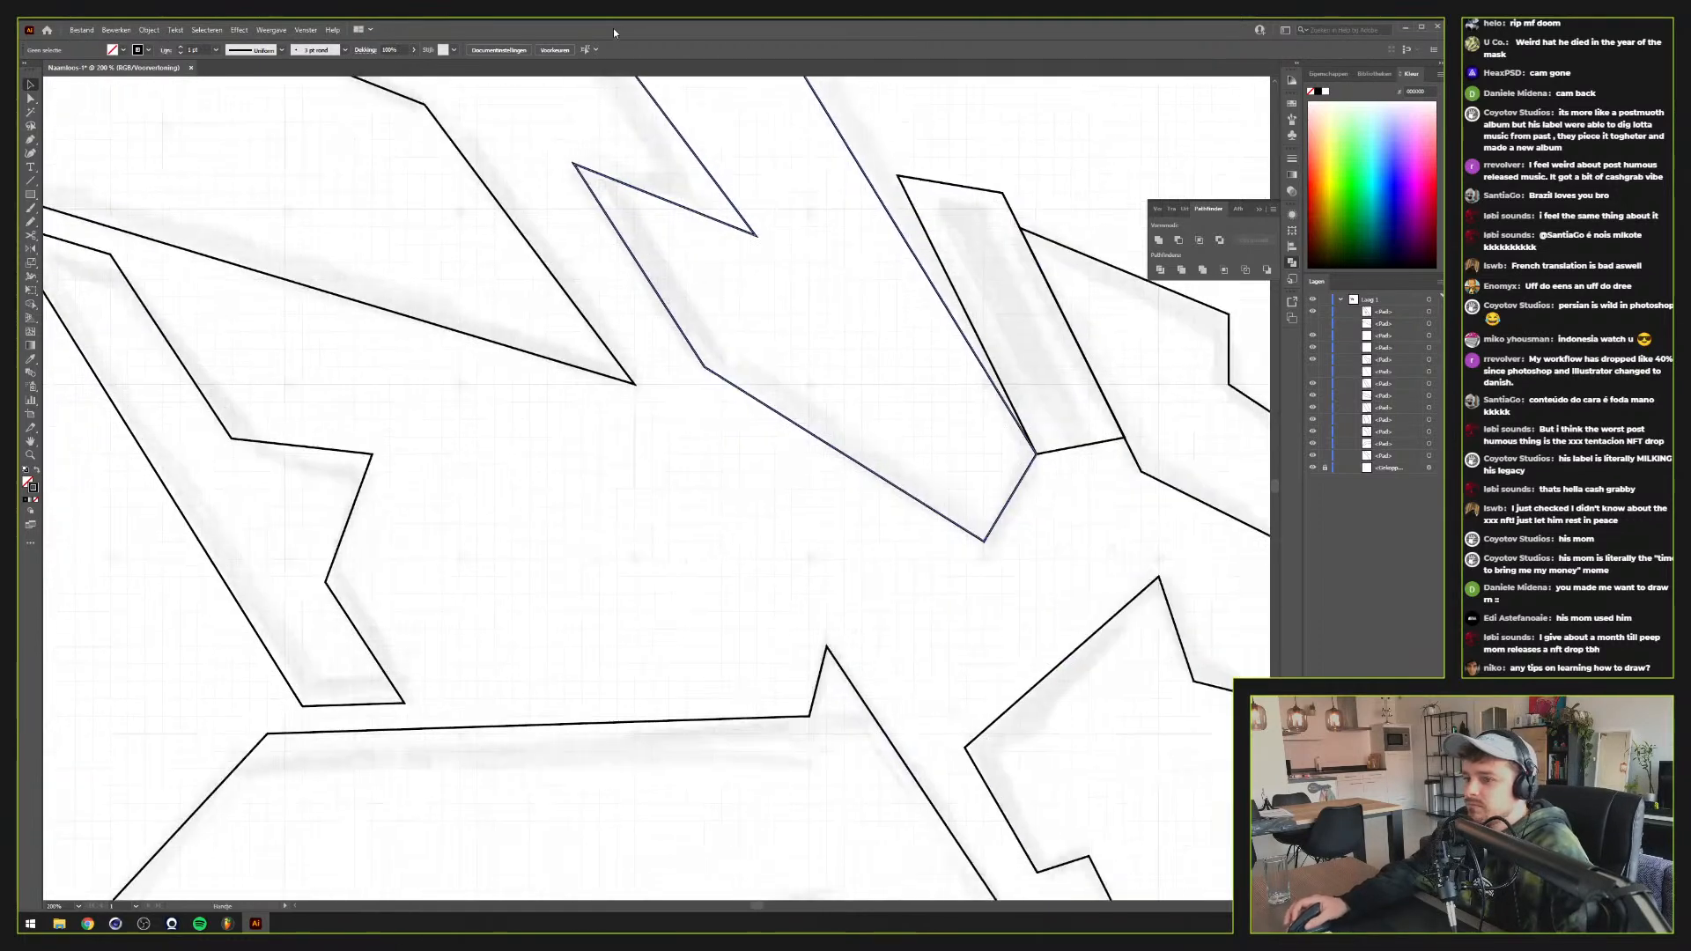
{"action": "scroll", "coordinate": [696, 403], "scroll_direction": "down", "scroll_amount": 1}
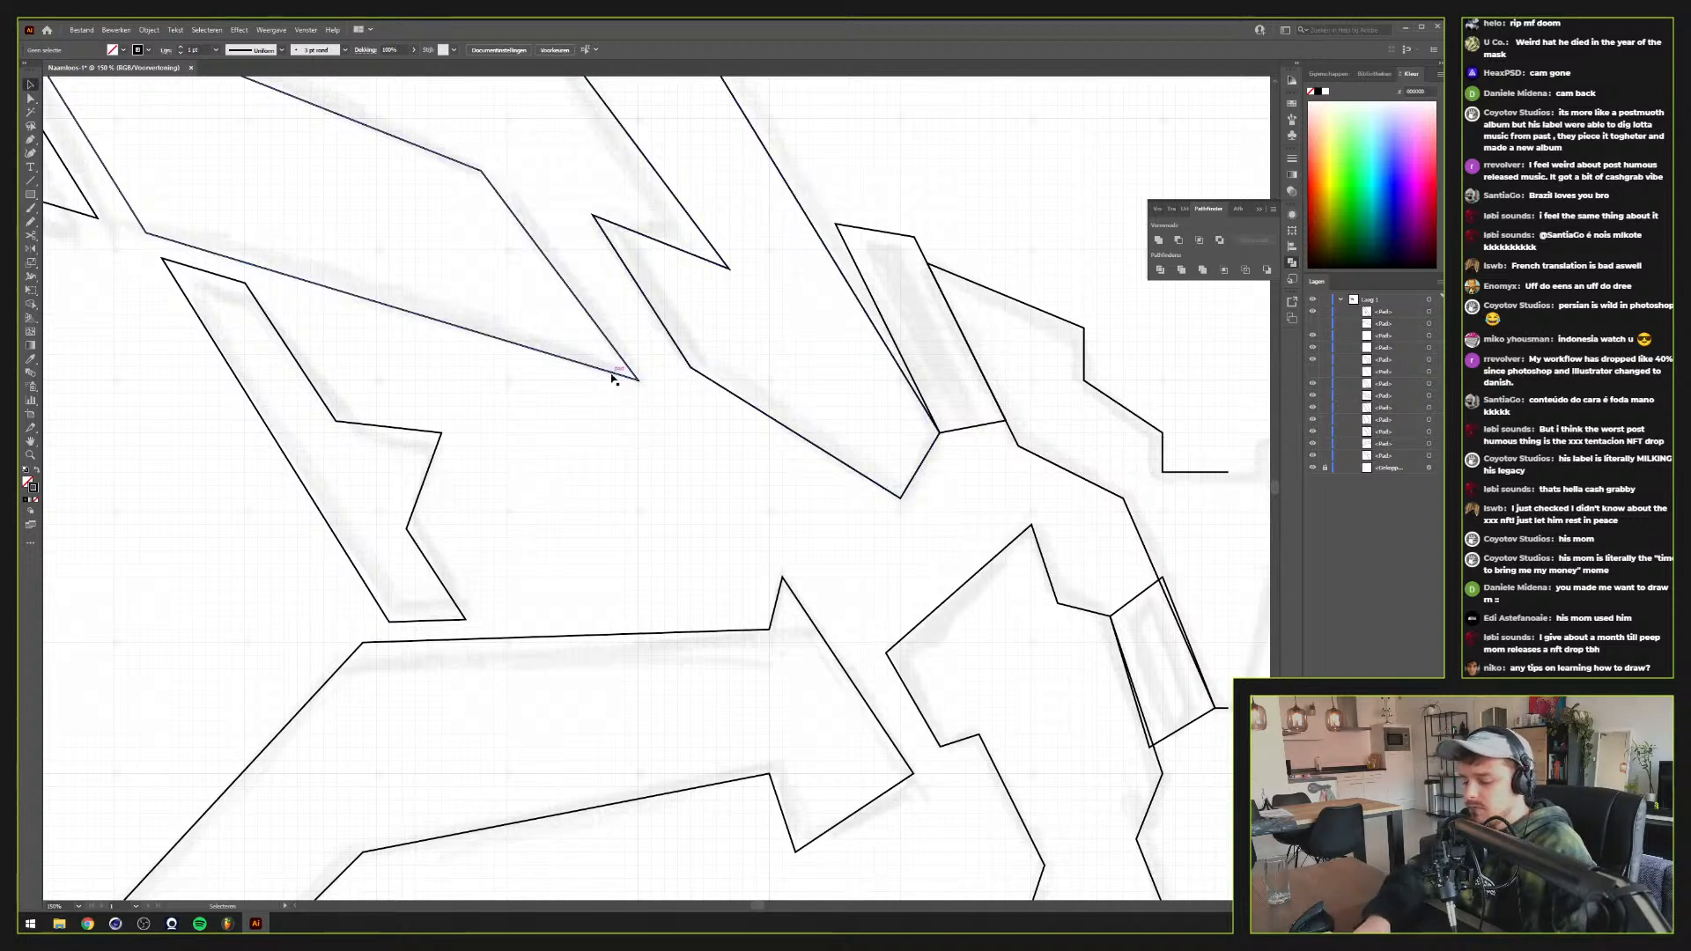
{"action": "key", "text": "m"}
{"action": "left_click_drag", "start_coordinate": [632, 411], "coordinate": [736, 487]}
{"action": "key", "text": "ctrl+z"}
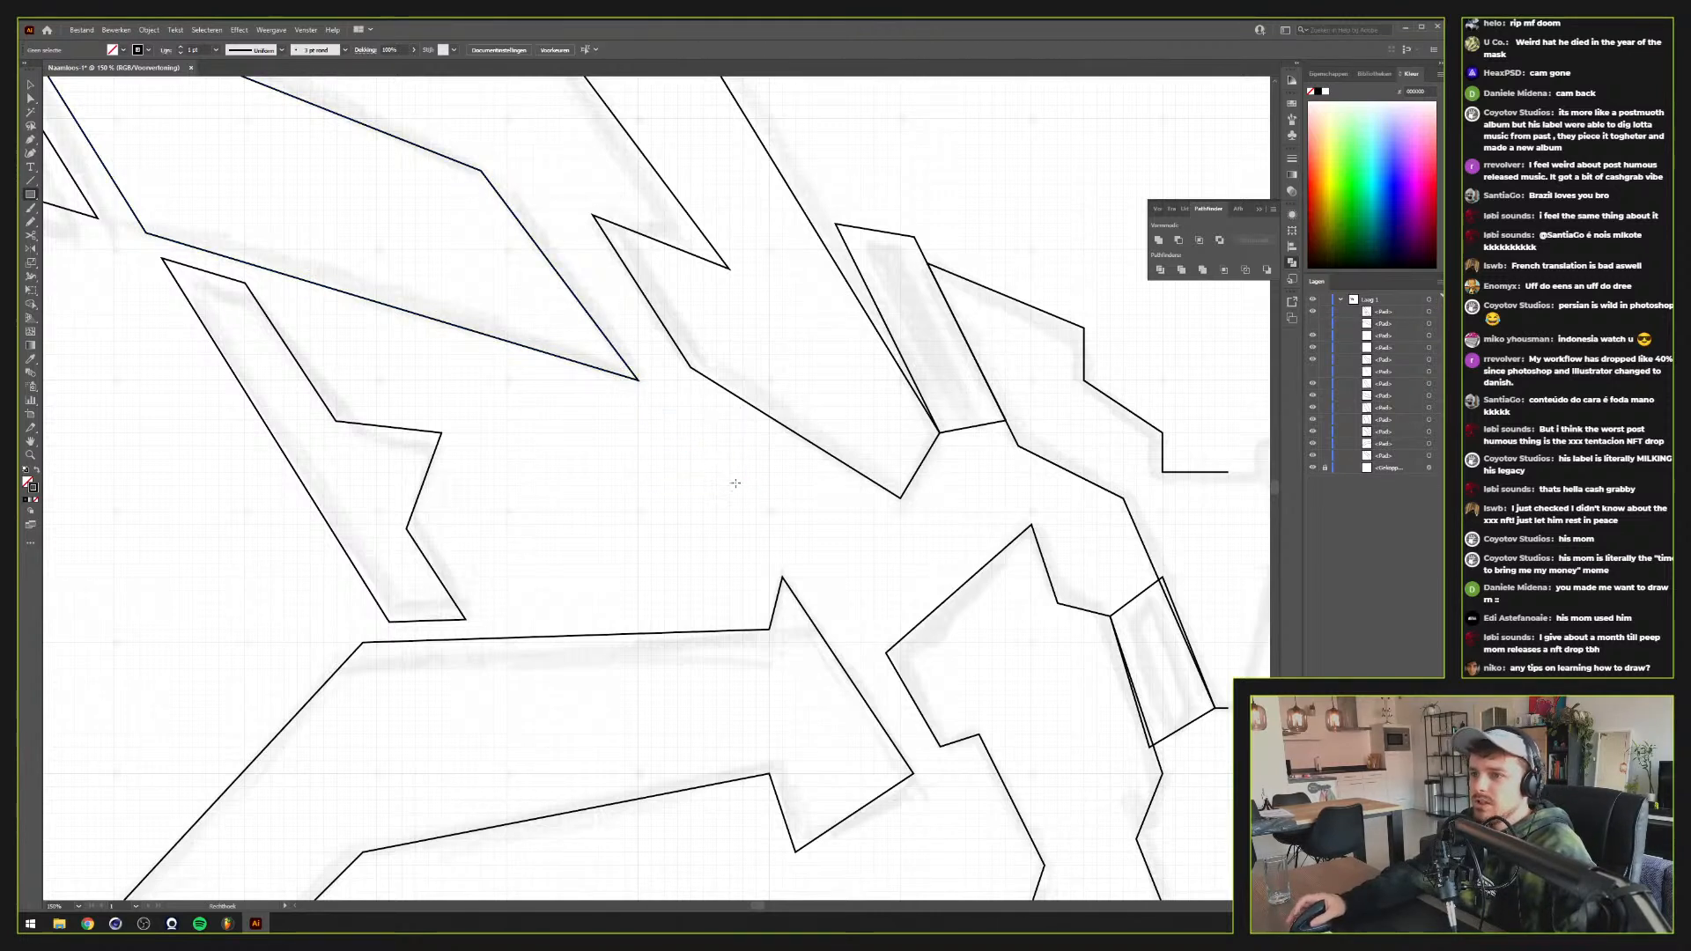
{"action": "left_click_drag", "start_coordinate": [637, 378], "coordinate": [705, 509]}
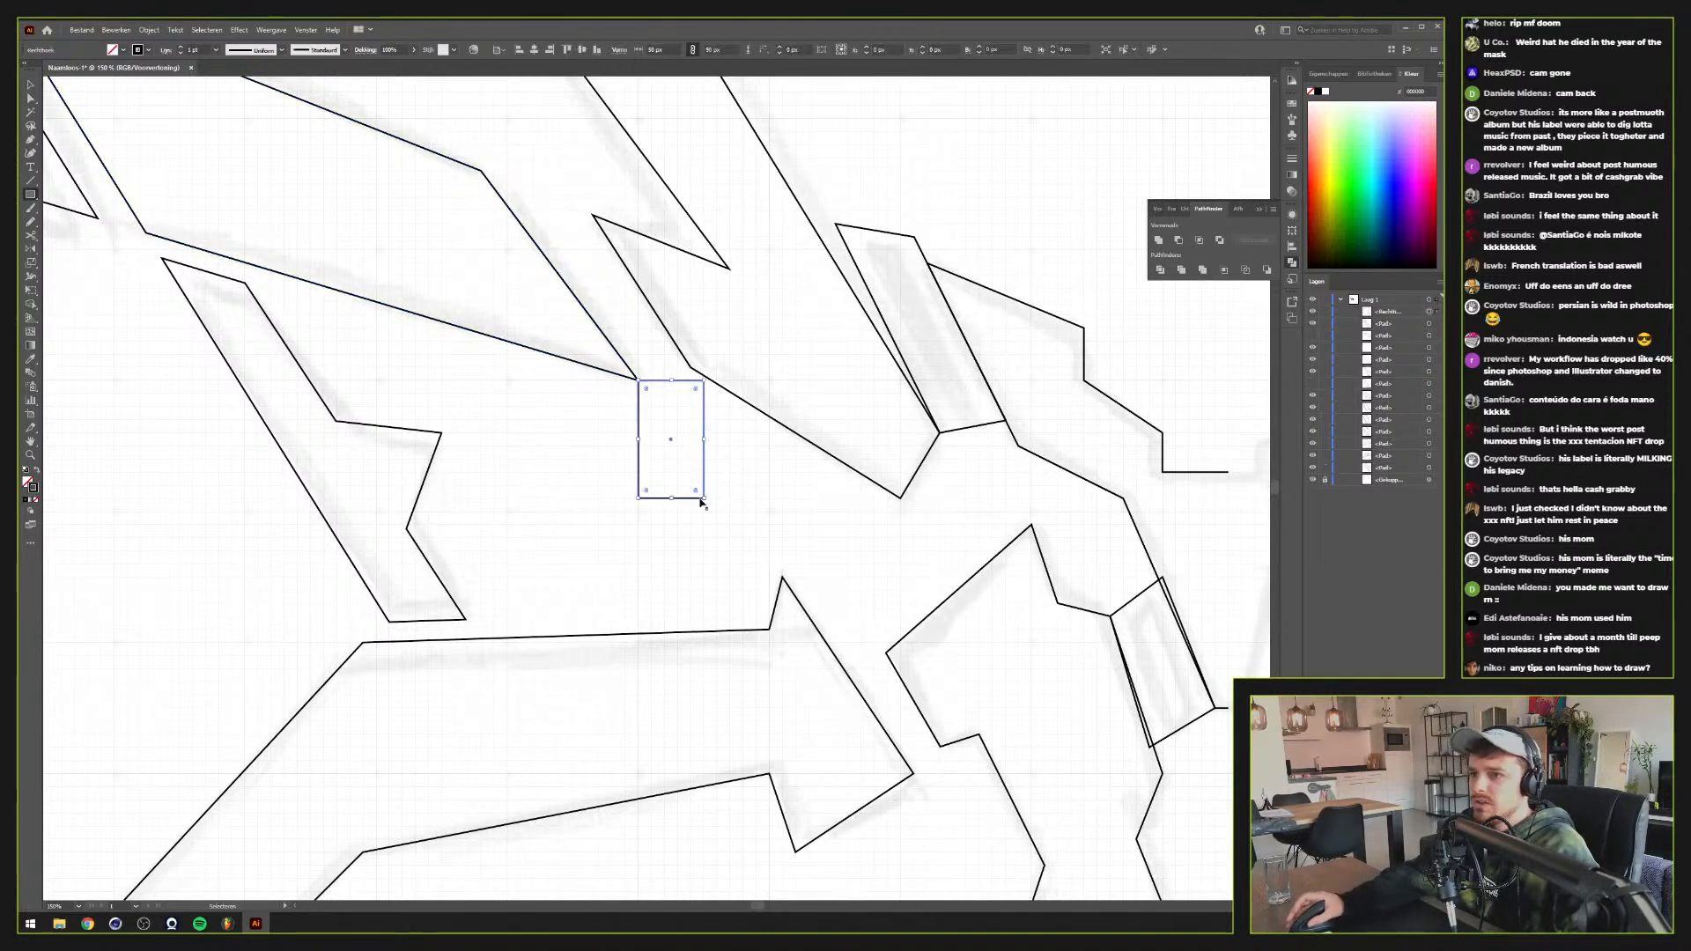
{"action": "key", "text": "ctrl+z"}
{"action": "key", "text": "v"}
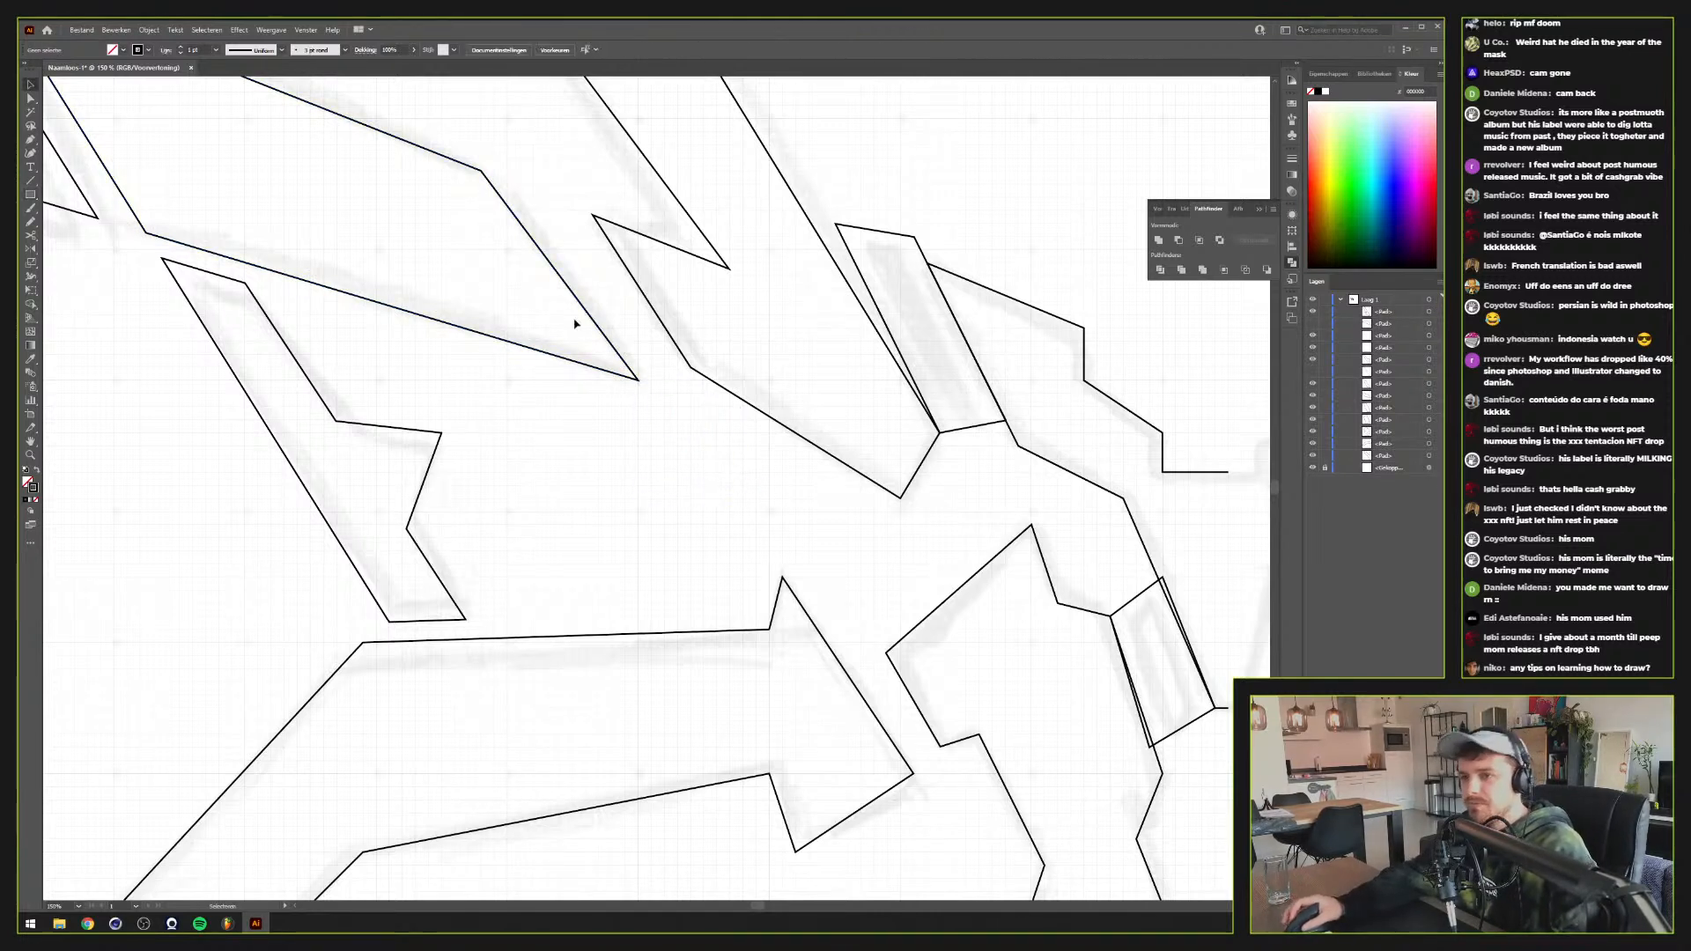
Duplicate the wide feather left of the tall one in place and give the copy a thick red stroke
{"action": "left_click", "coordinate": [531, 350]}
{"action": "left_click_drag", "start_coordinate": [530, 417], "coordinate": [786, 605]}
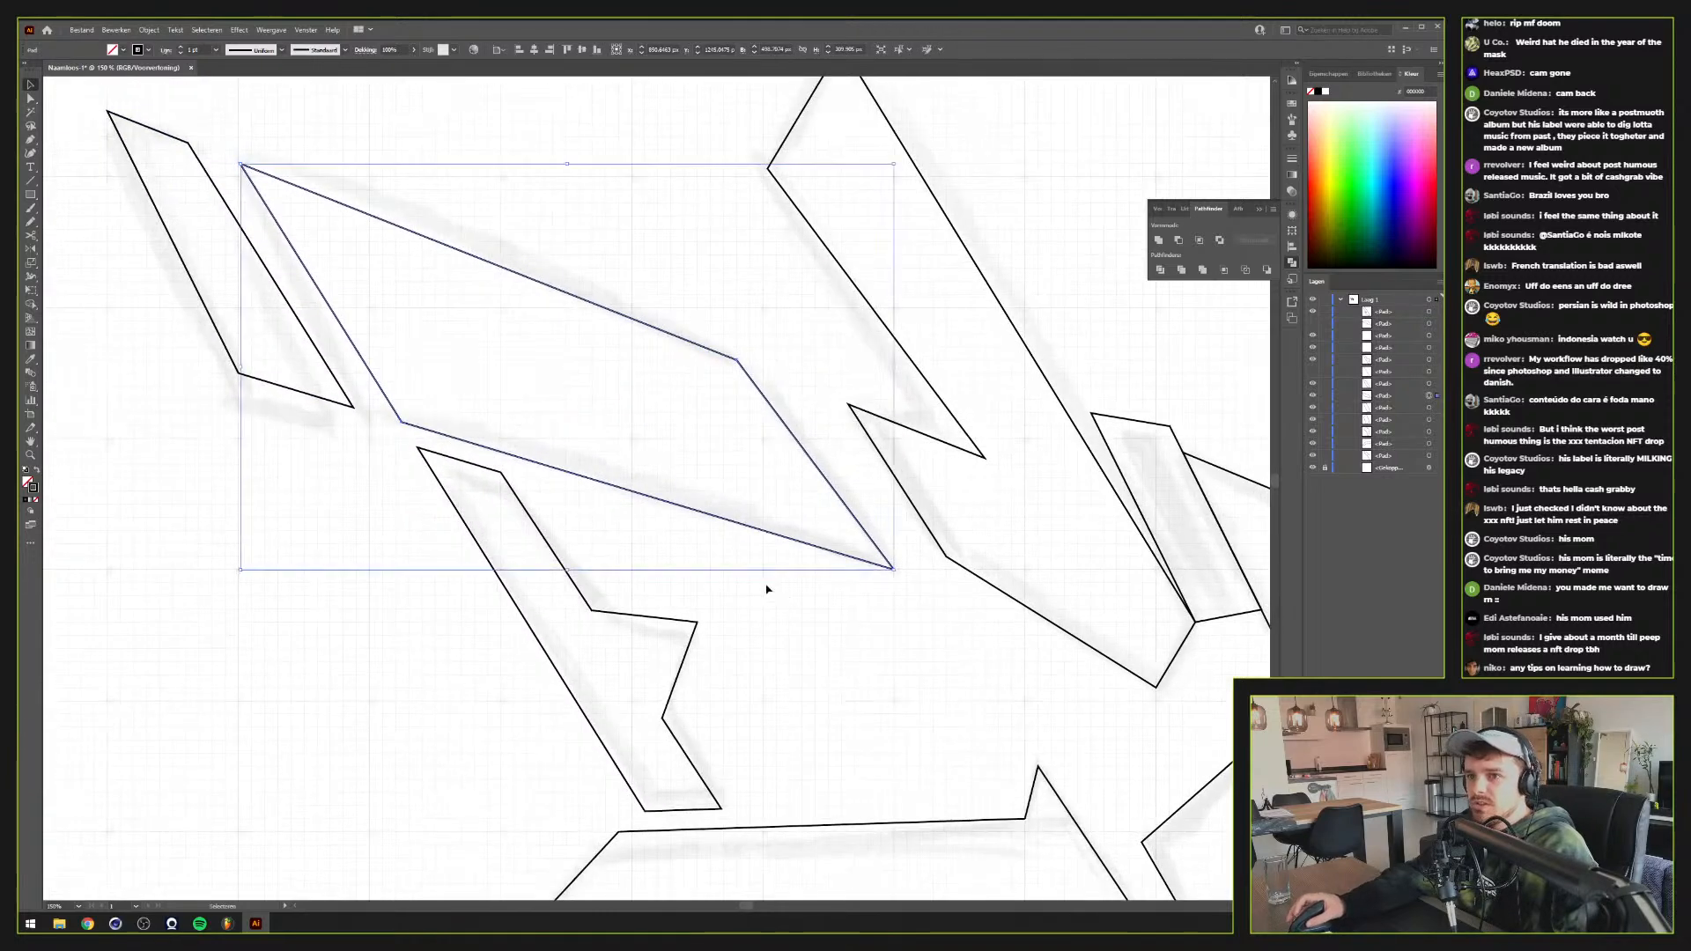
{"action": "key", "text": "ctrl+c"}
{"action": "key", "text": "ctrl+f"}
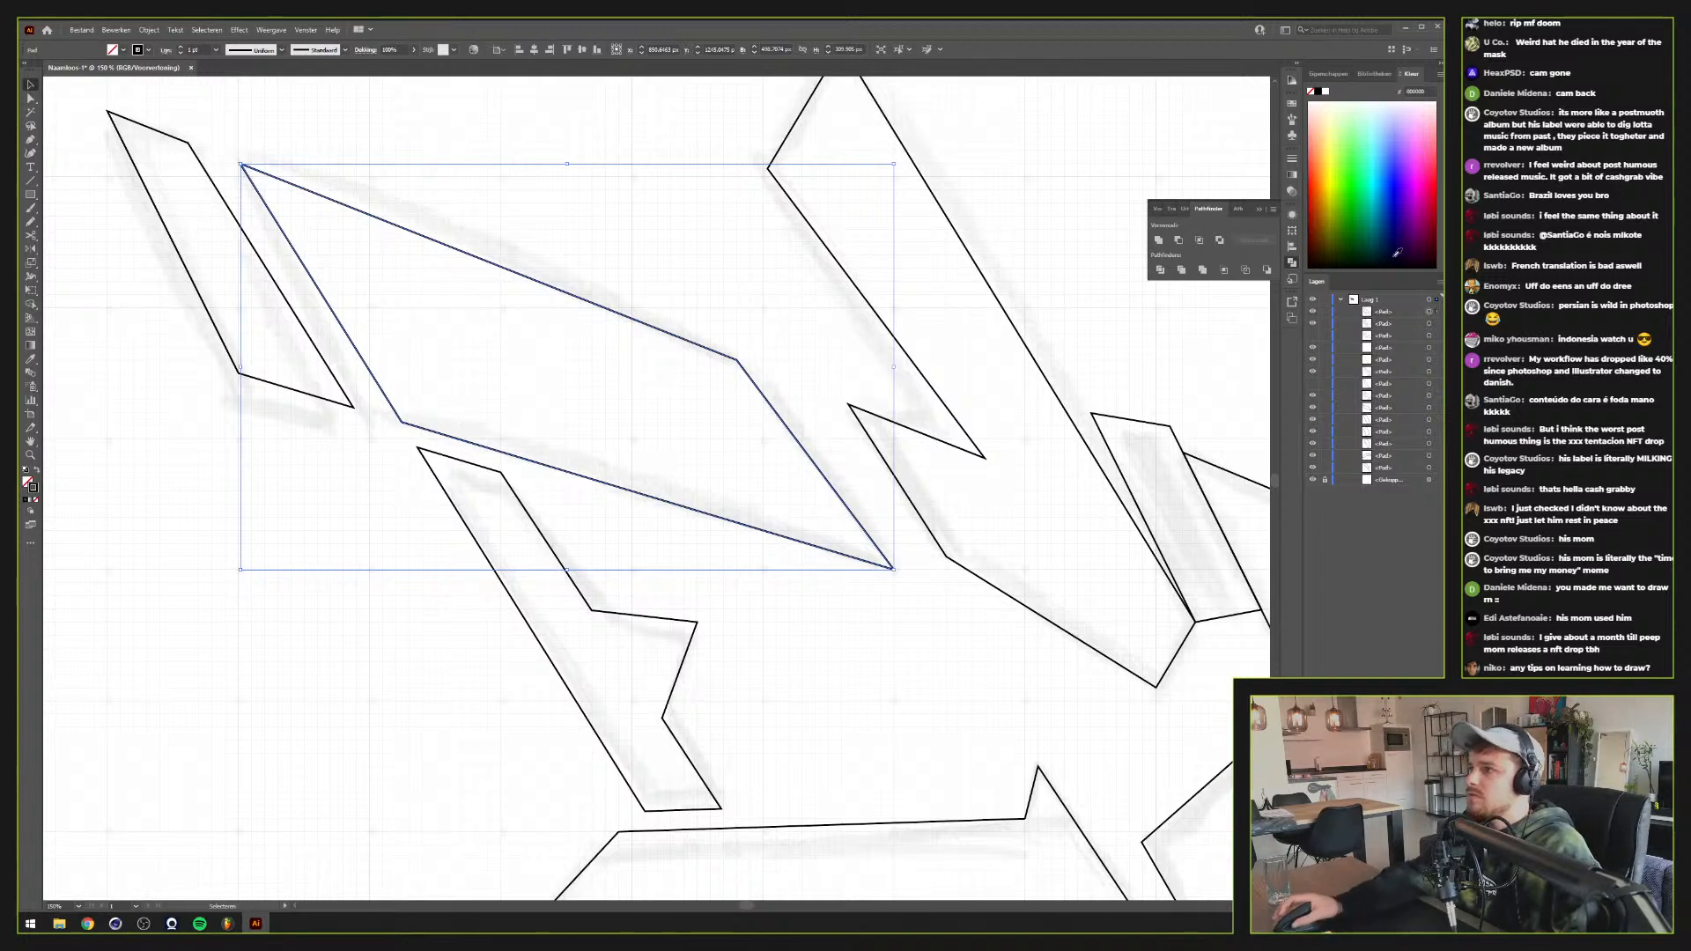
{"action": "left_click_drag", "start_coordinate": [1385, 183], "coordinate": [1435, 184]}
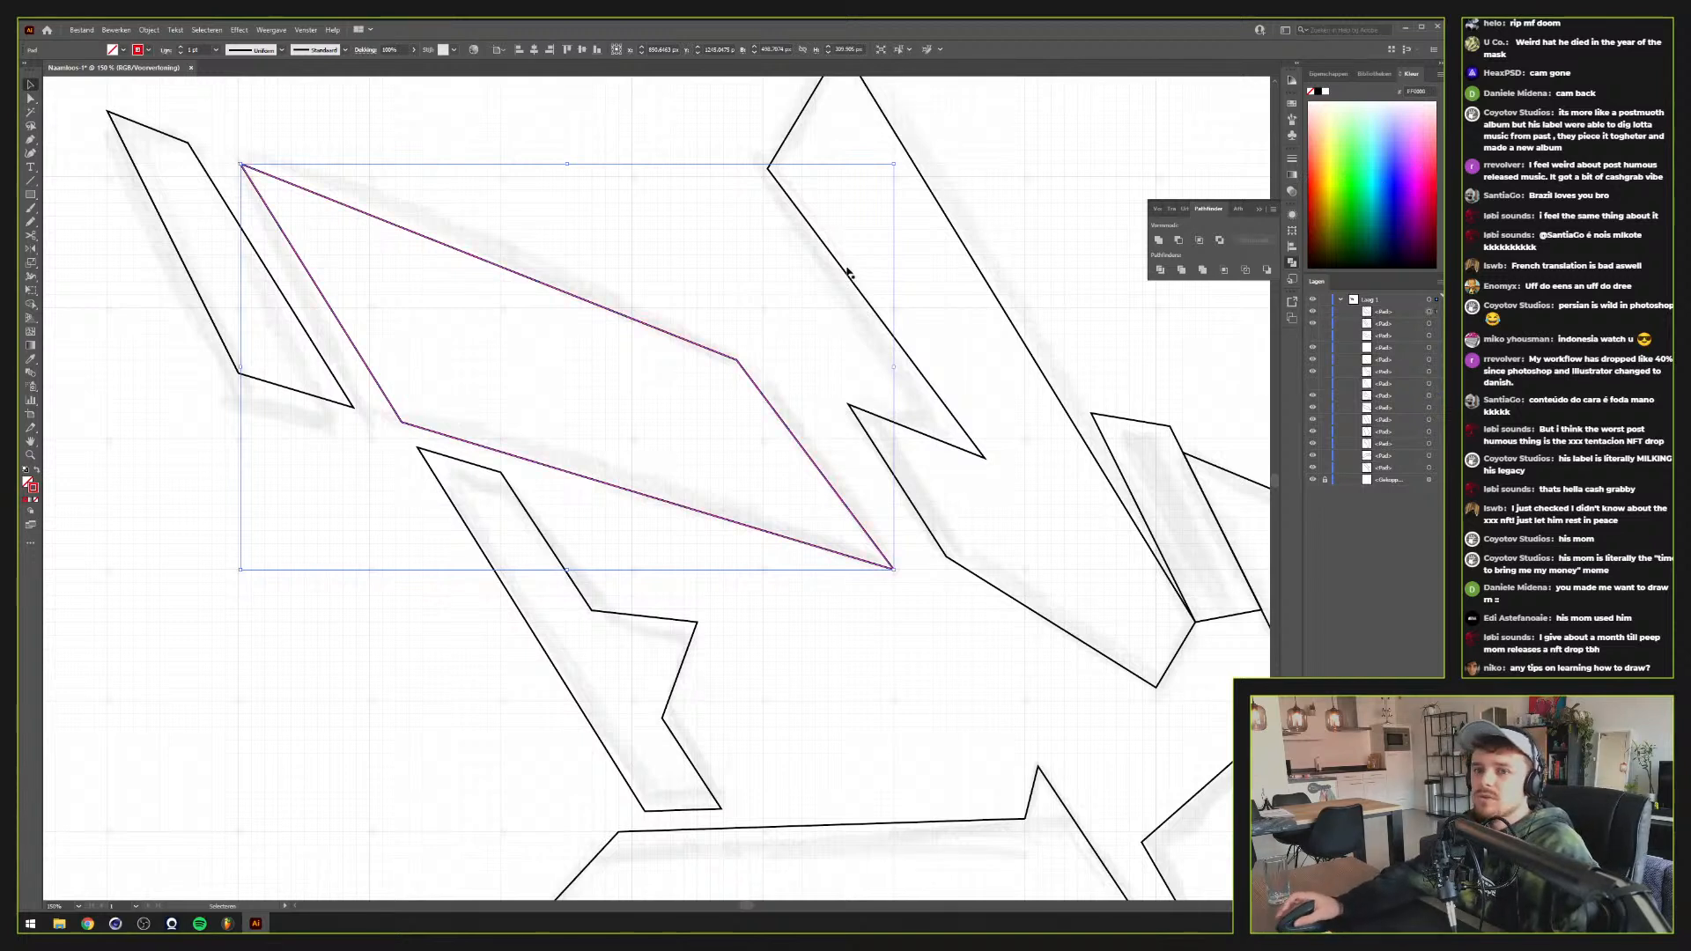
{"action": "left_click", "coordinate": [180, 46], "text": "shift"}
{"action": "left_click", "coordinate": [181, 46], "text": "shift"}
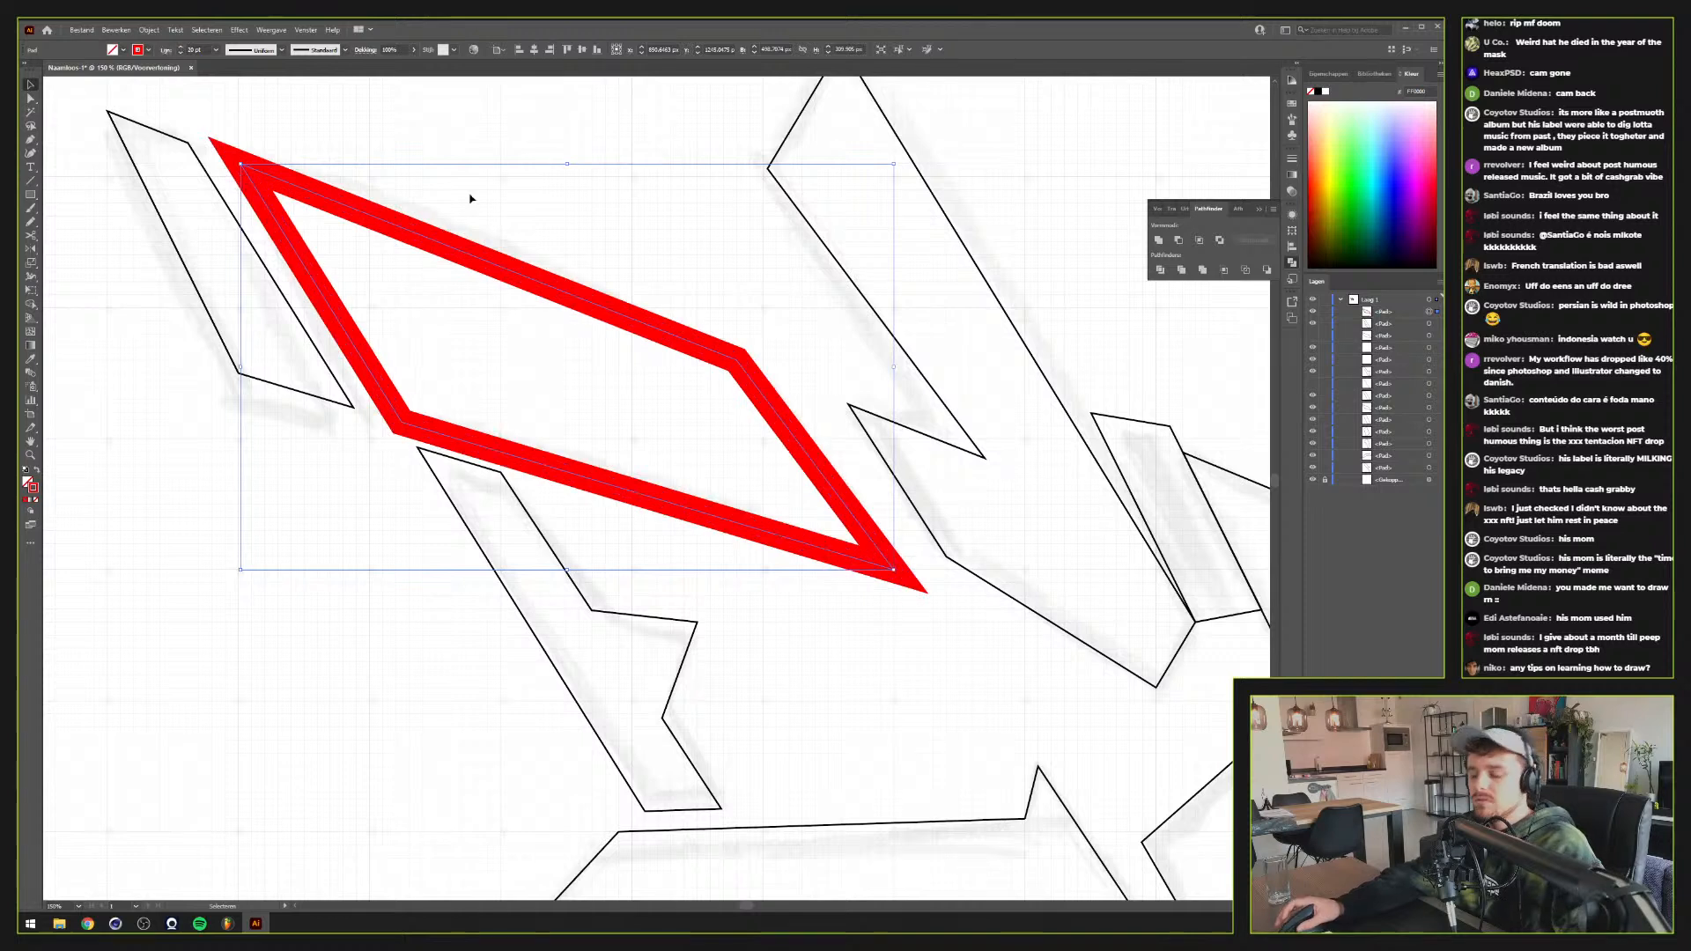
{"action": "left_click", "coordinate": [181, 54], "text": "shift"}
Delete the red copy's two upper anchor points so only its long lower edge is left as a guide line
{"action": "key", "text": "a"}
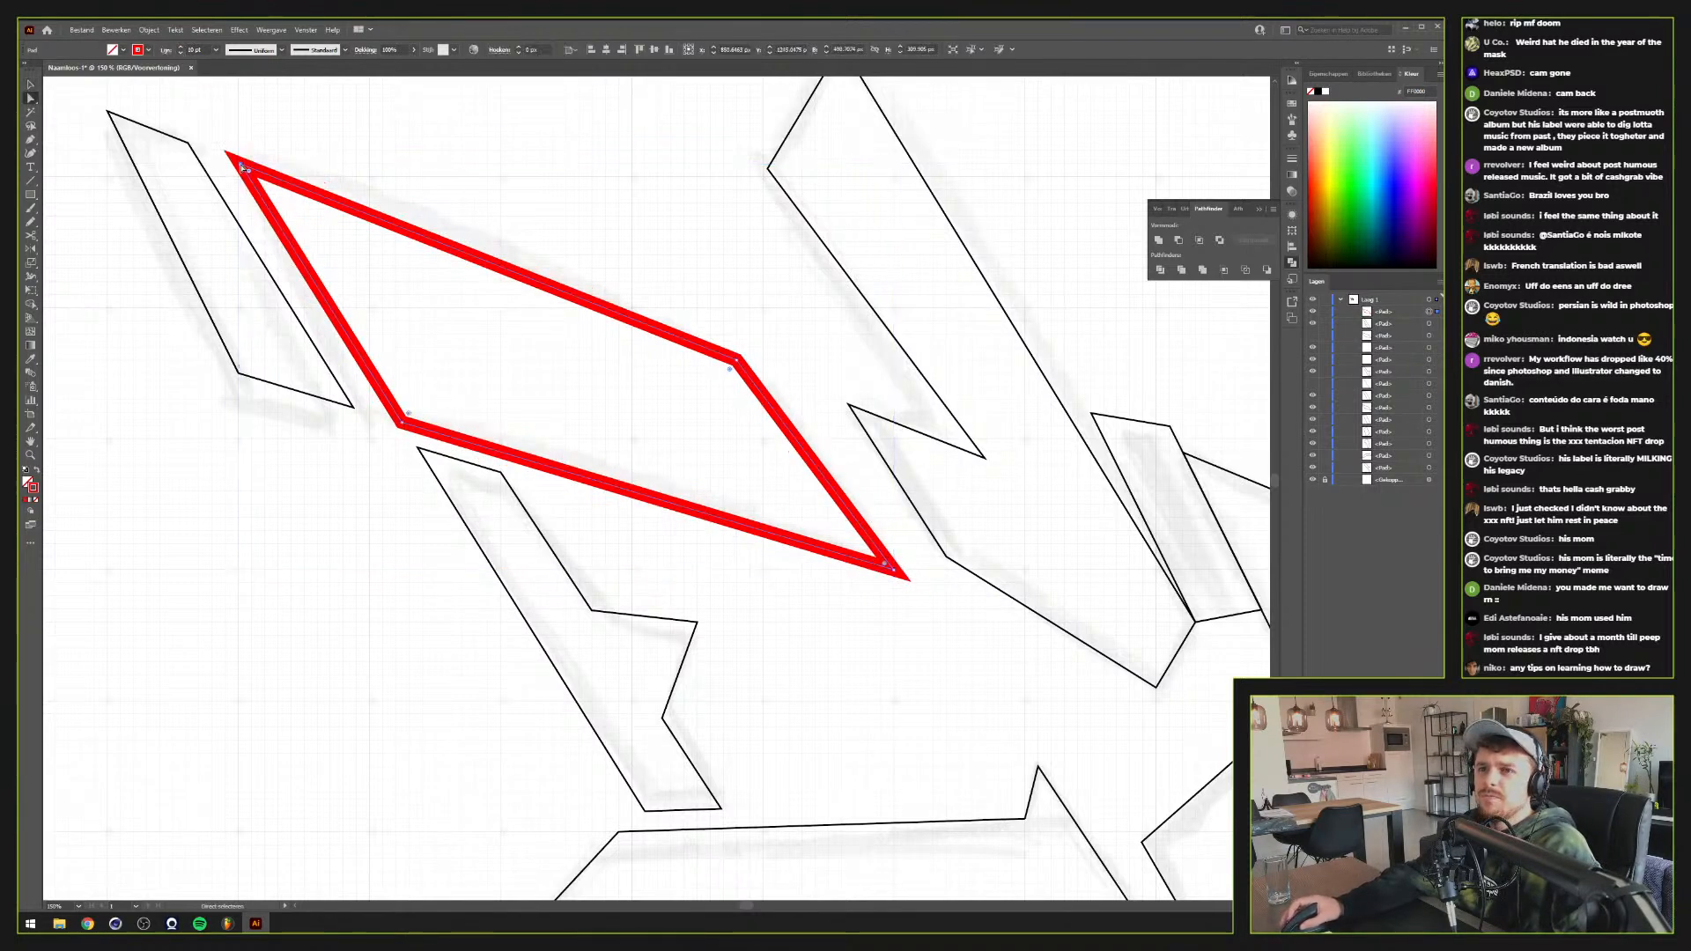
{"action": "left_click", "coordinate": [242, 168]}
{"action": "left_click", "coordinate": [737, 361], "text": "shift"}
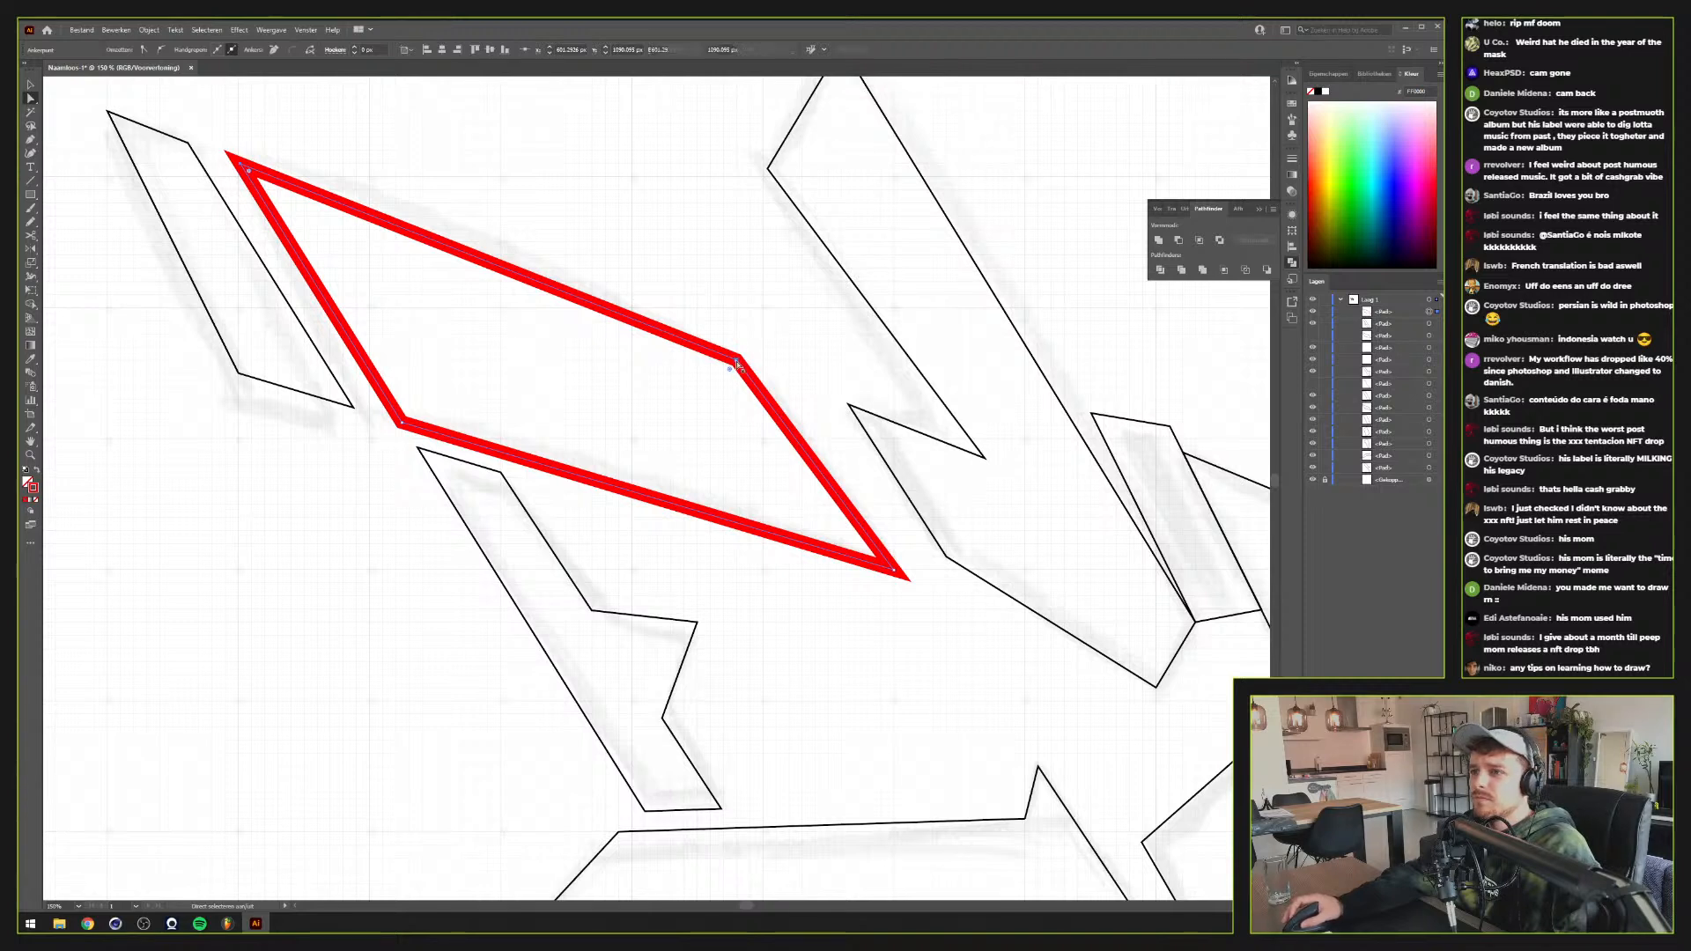
{"action": "key", "text": "Delete"}
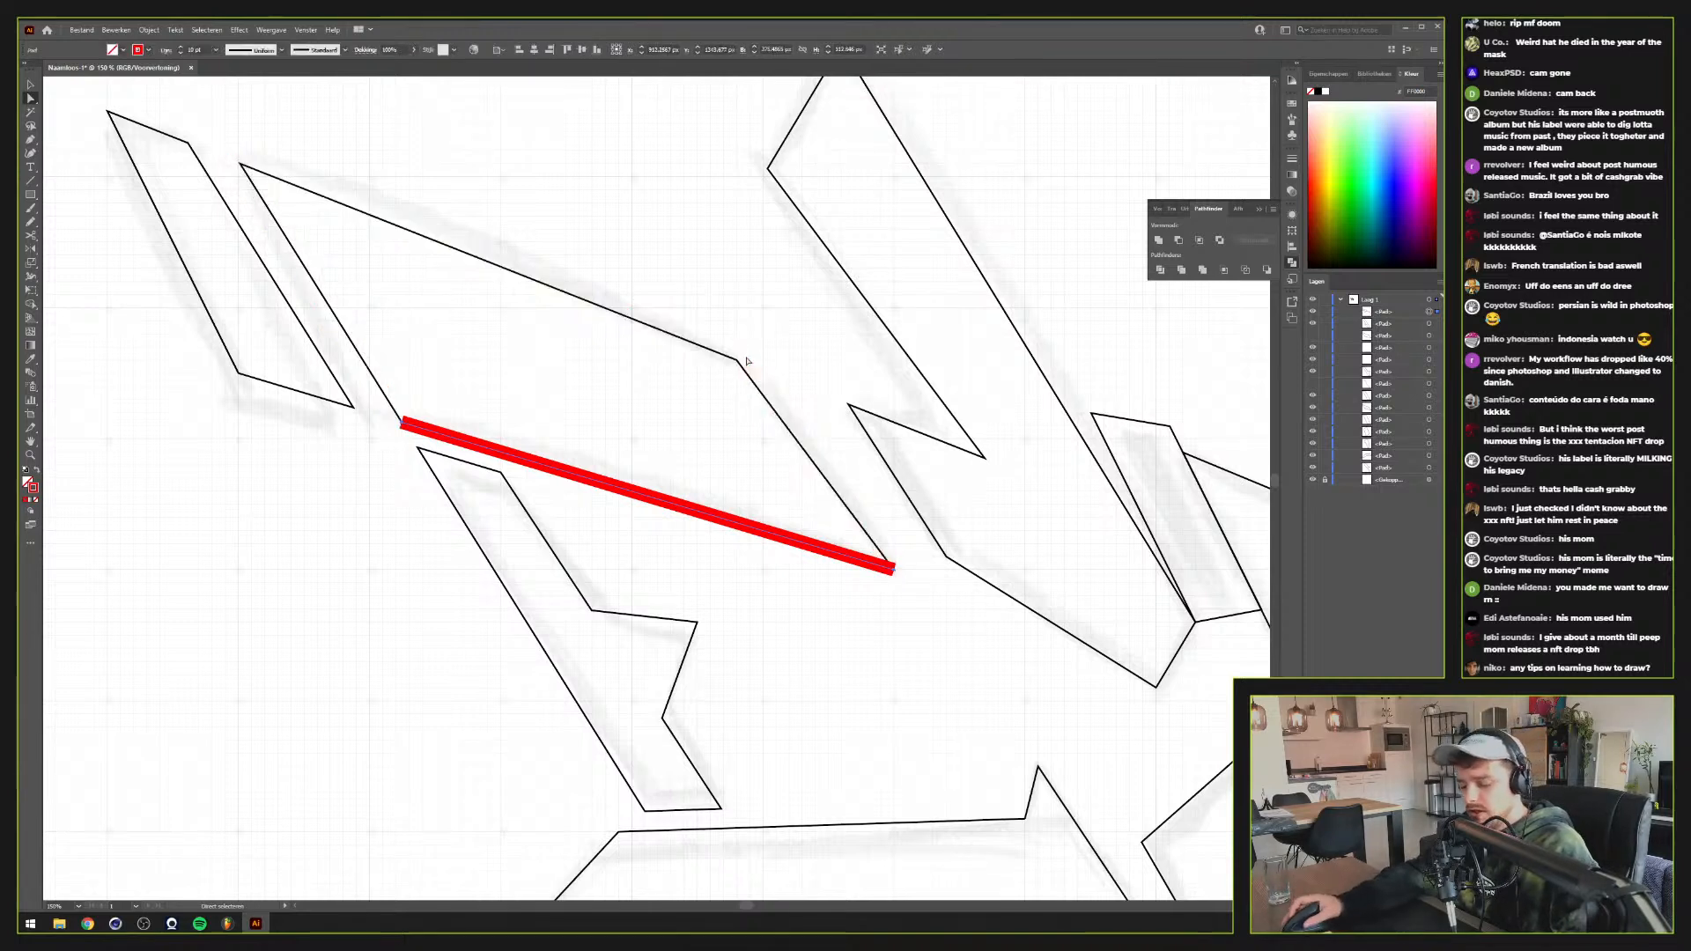
{"action": "key", "text": "b"}
{"action": "right_click", "coordinate": [739, 564]}
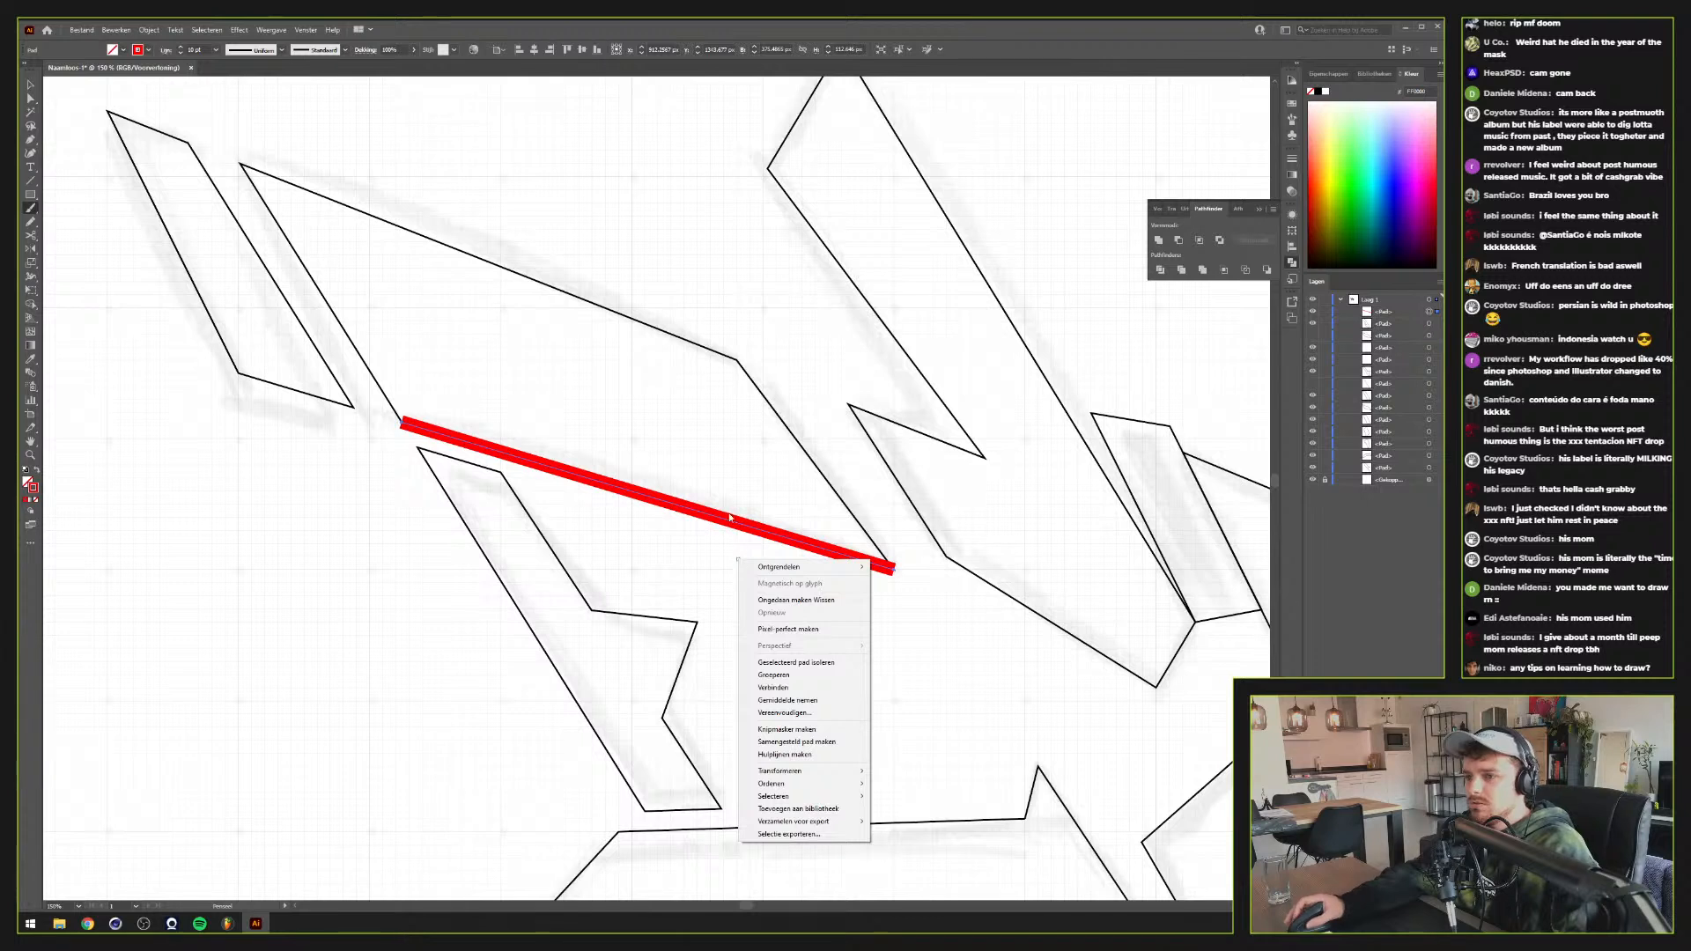
{"action": "key", "text": "Escape"}
Scale the red guide line proportionally to about twice its length so it extends across the tall feather's base
{"action": "key", "text": "v"}
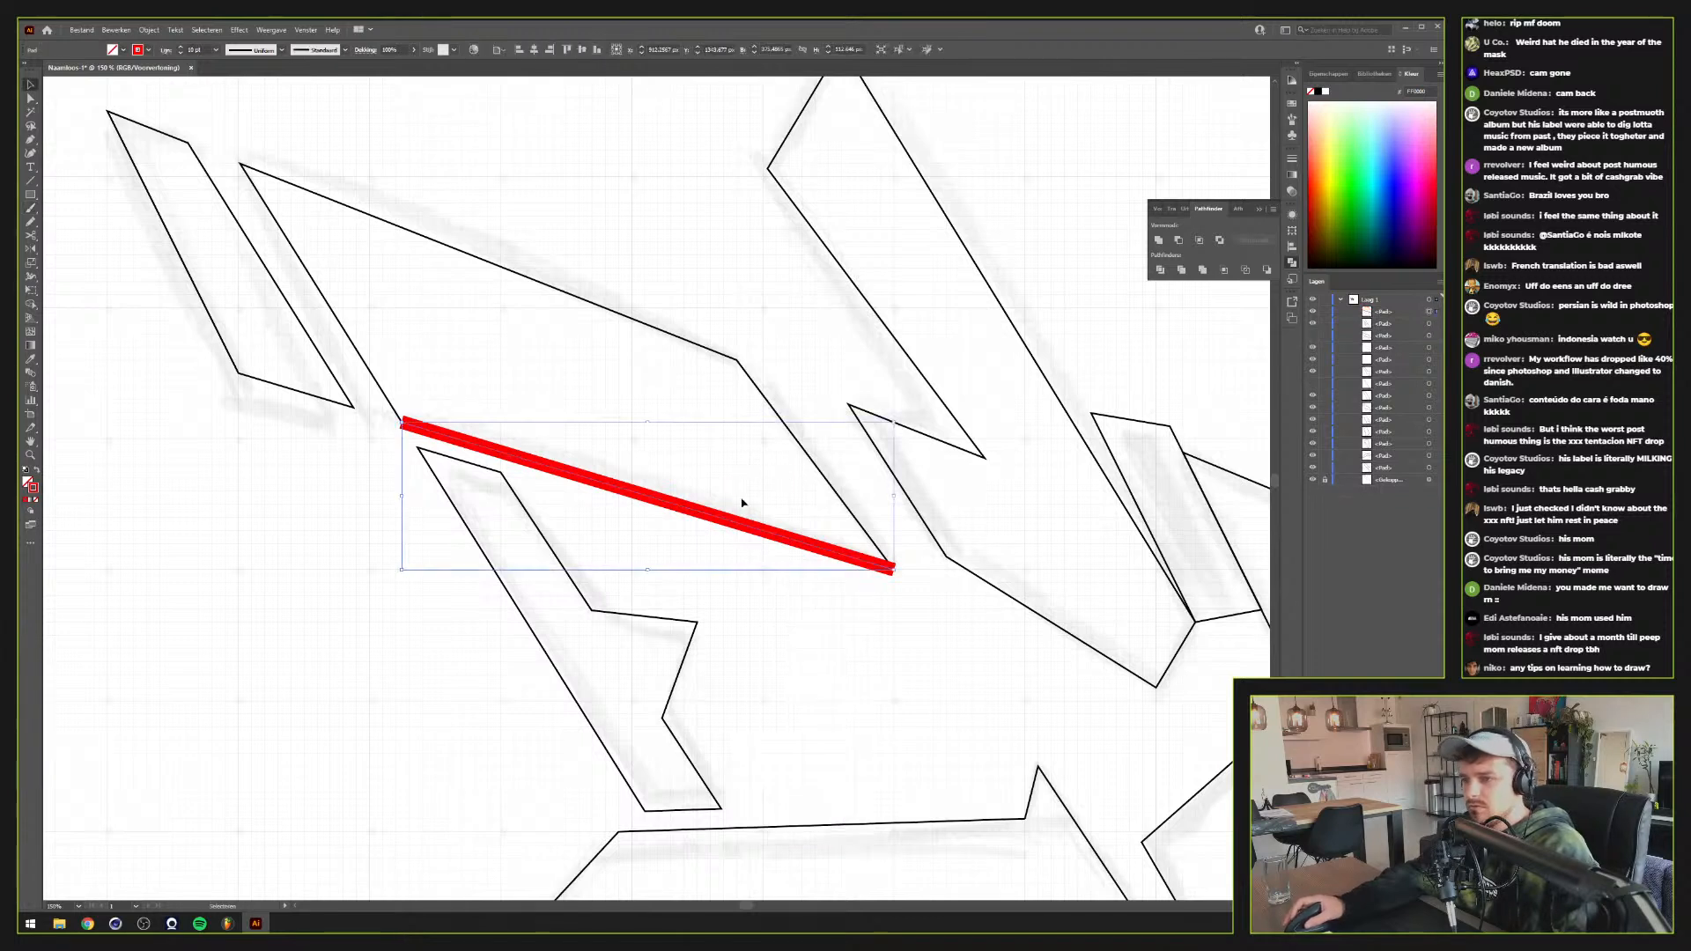
{"action": "right_click", "coordinate": [736, 500]}
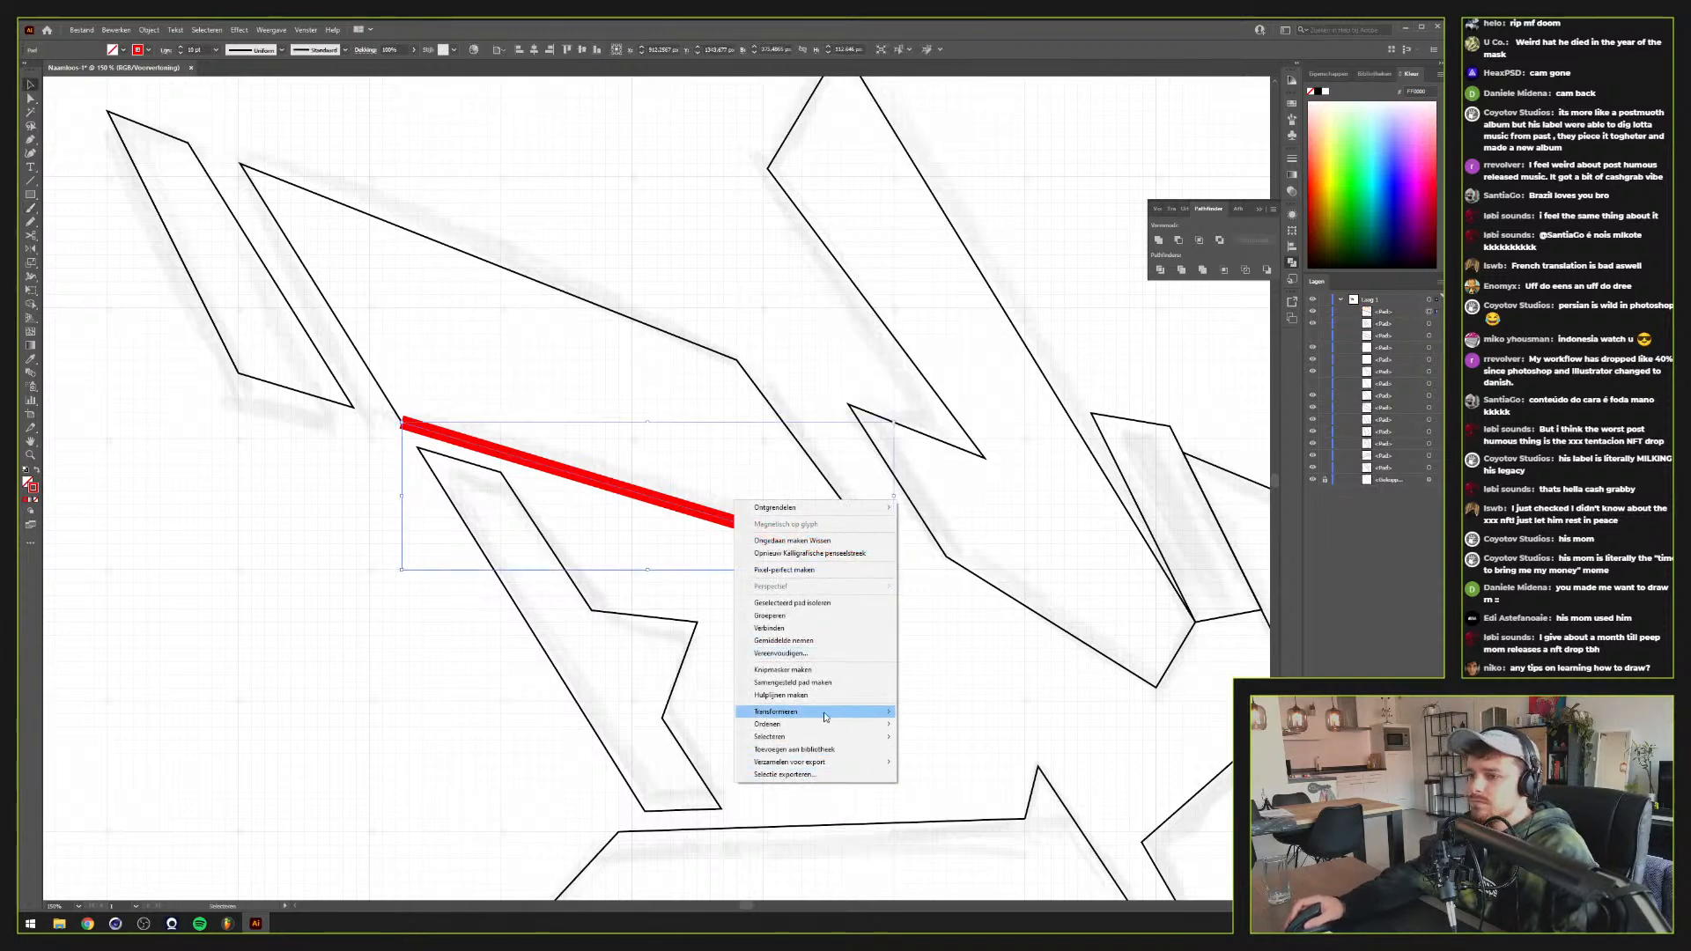
{"action": "mouse_move", "coordinate": [825, 715]}
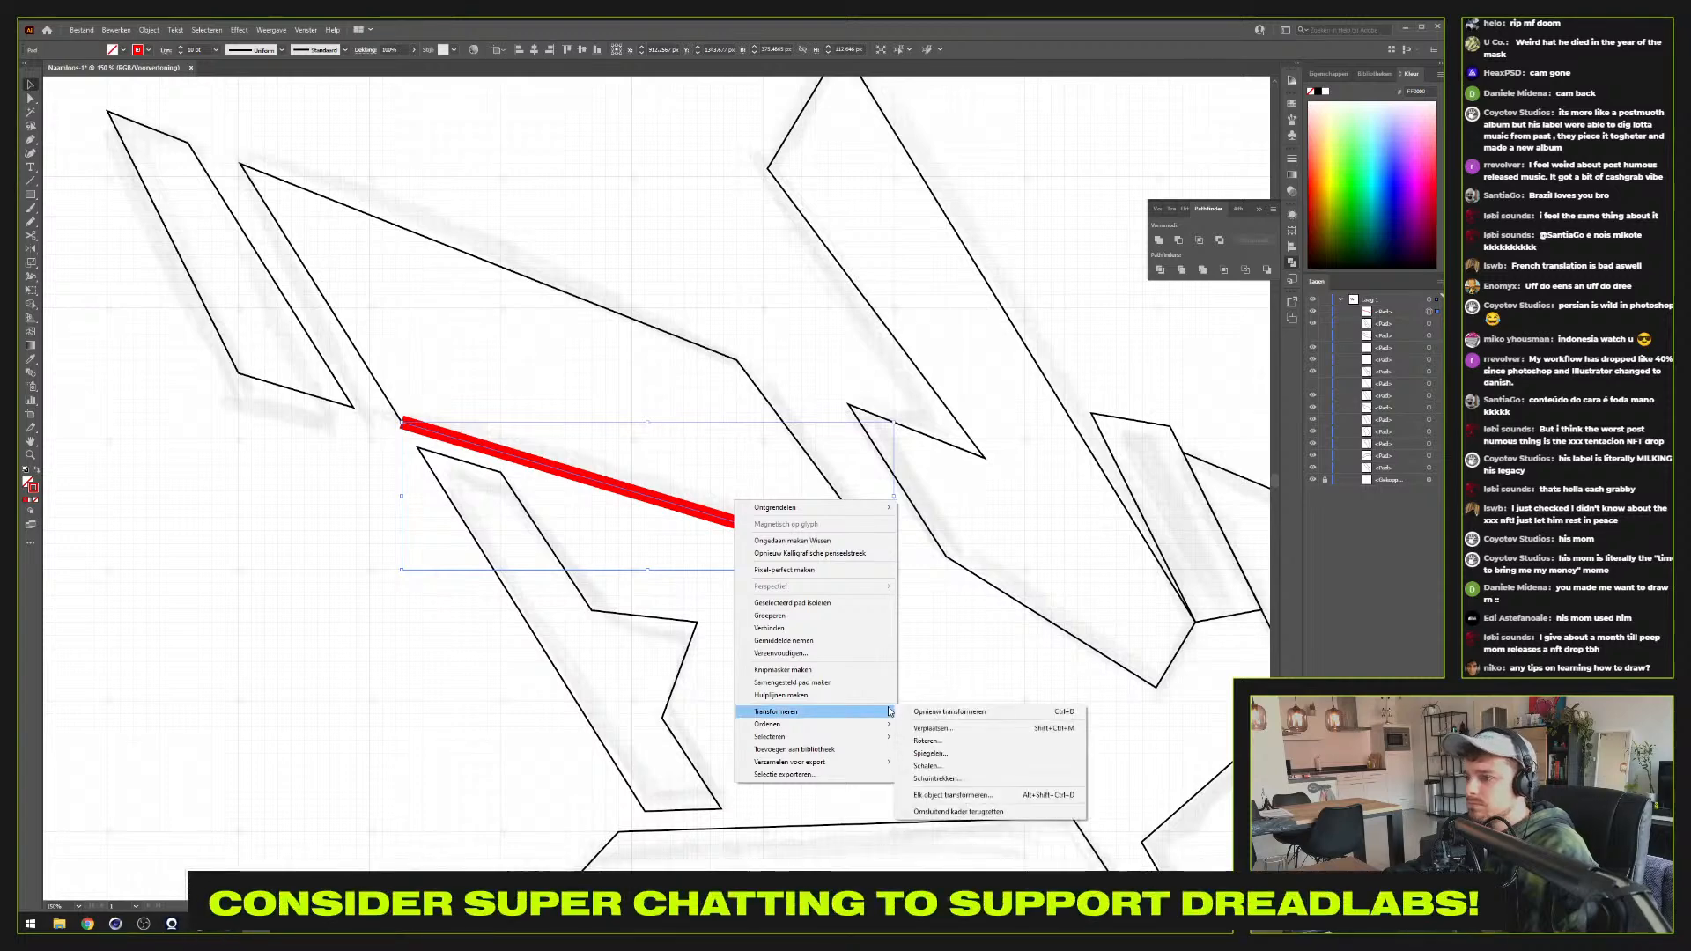
{"action": "left_click", "coordinate": [942, 766]}
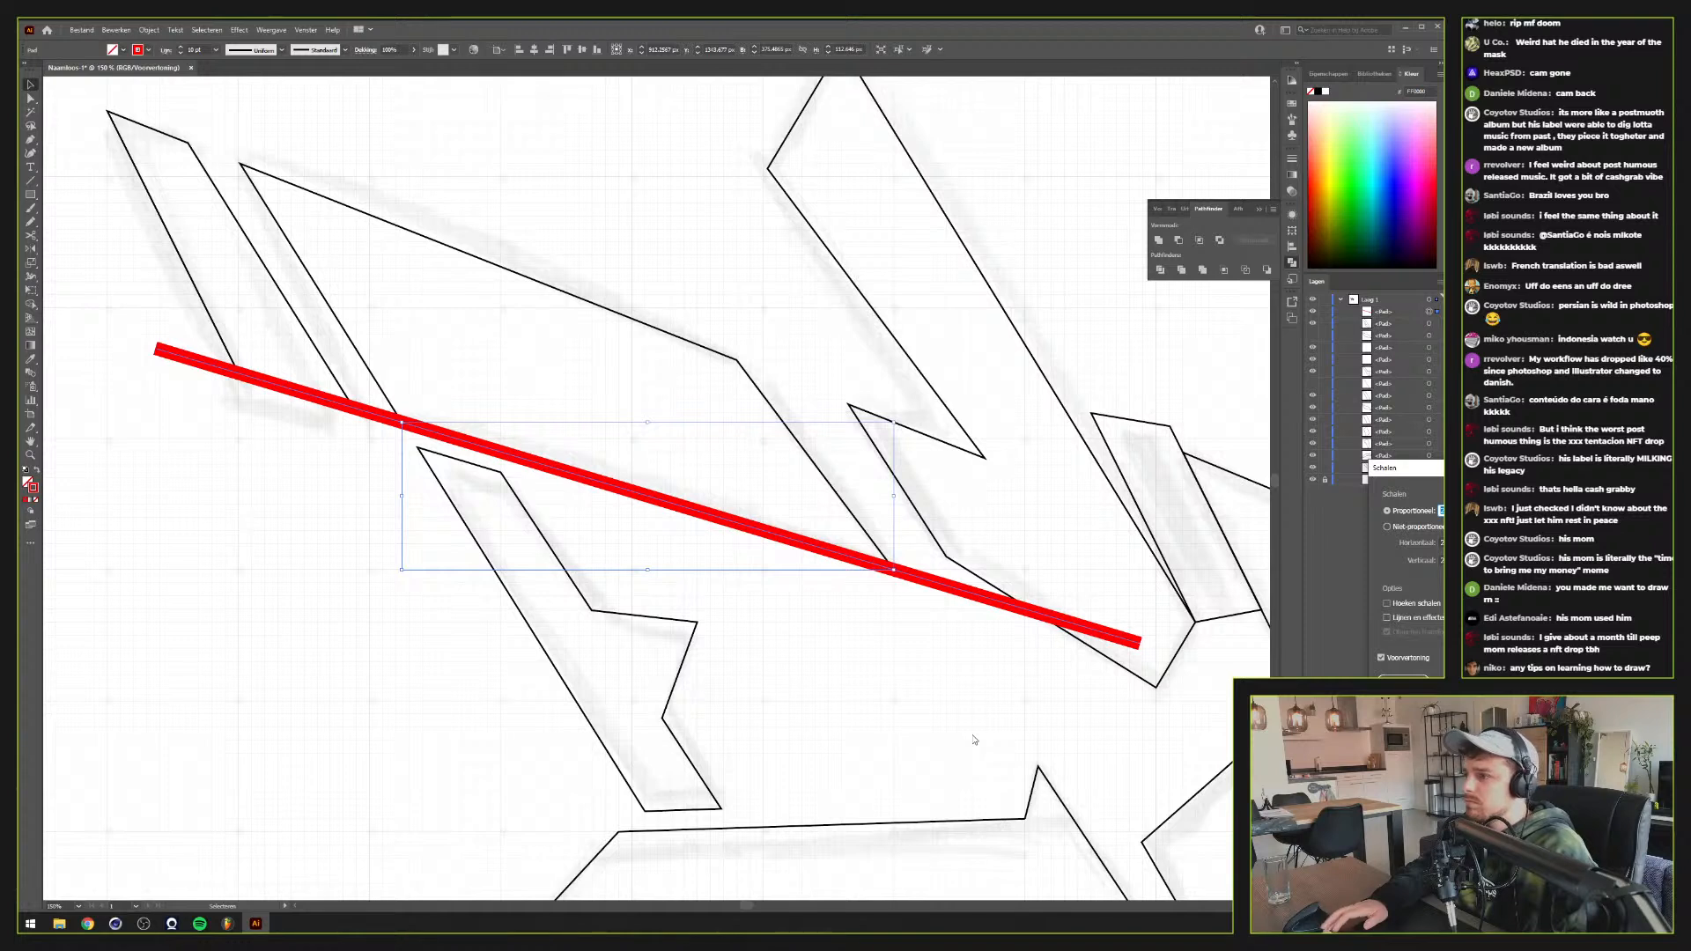
{"action": "key", "text": "Return"}
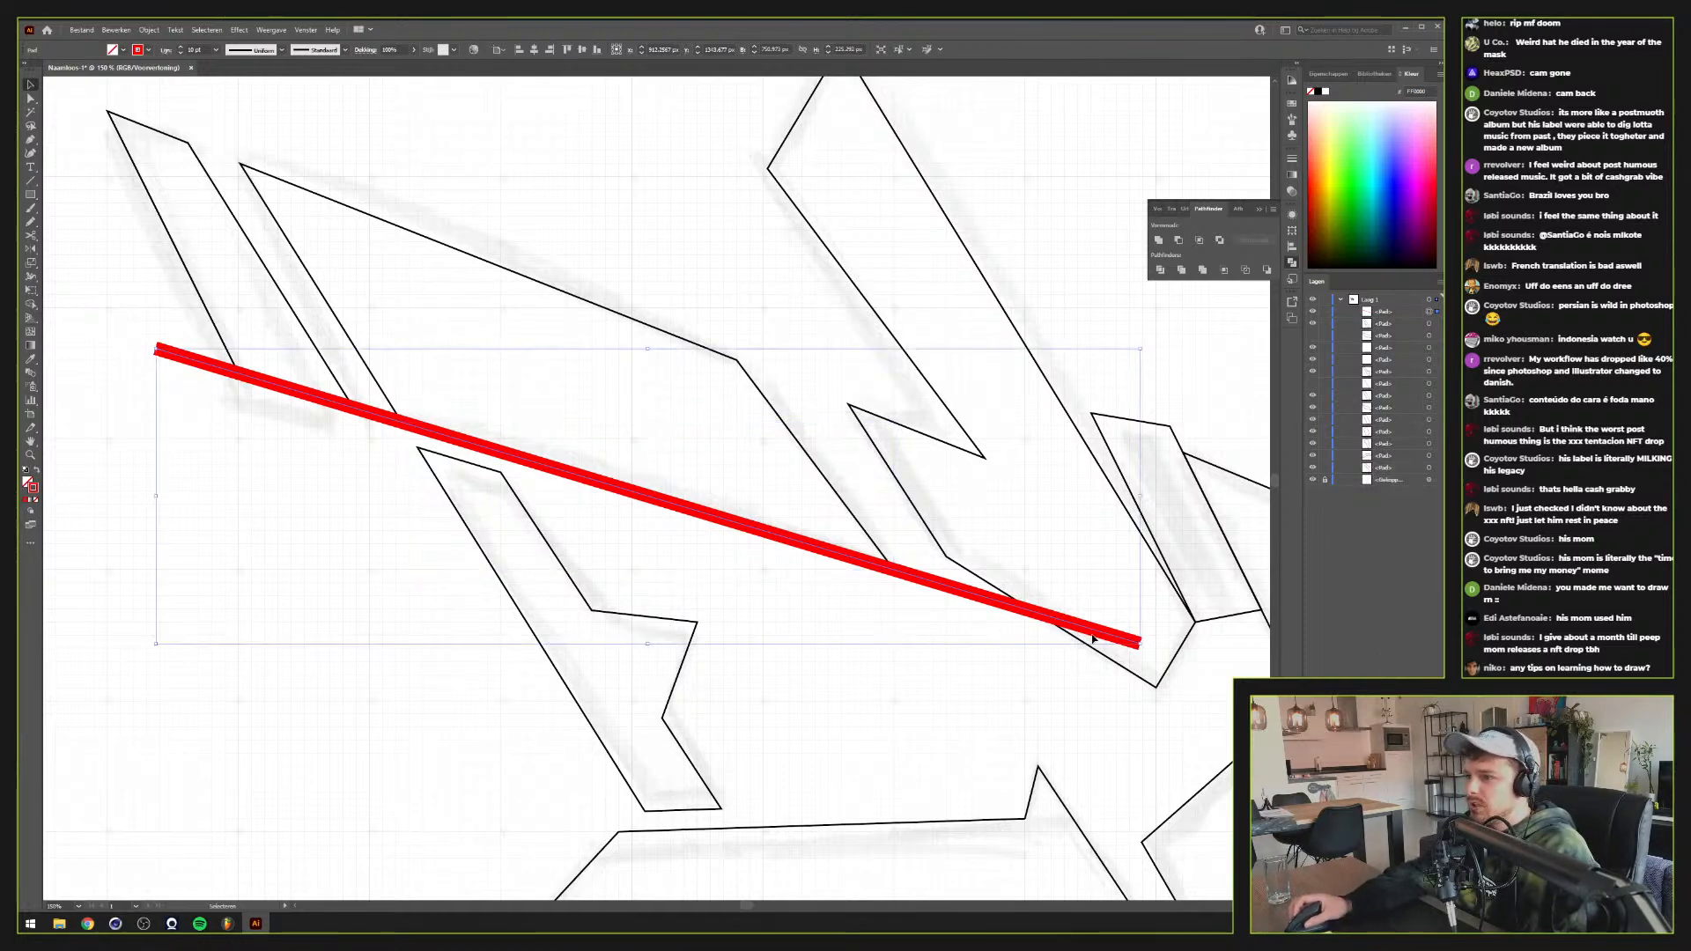
Move the corner below the tall feather's notch down along its edge direction onto the red guide line
{"action": "scroll", "coordinate": [1085, 630], "scroll_direction": "up", "scroll_amount": 1}
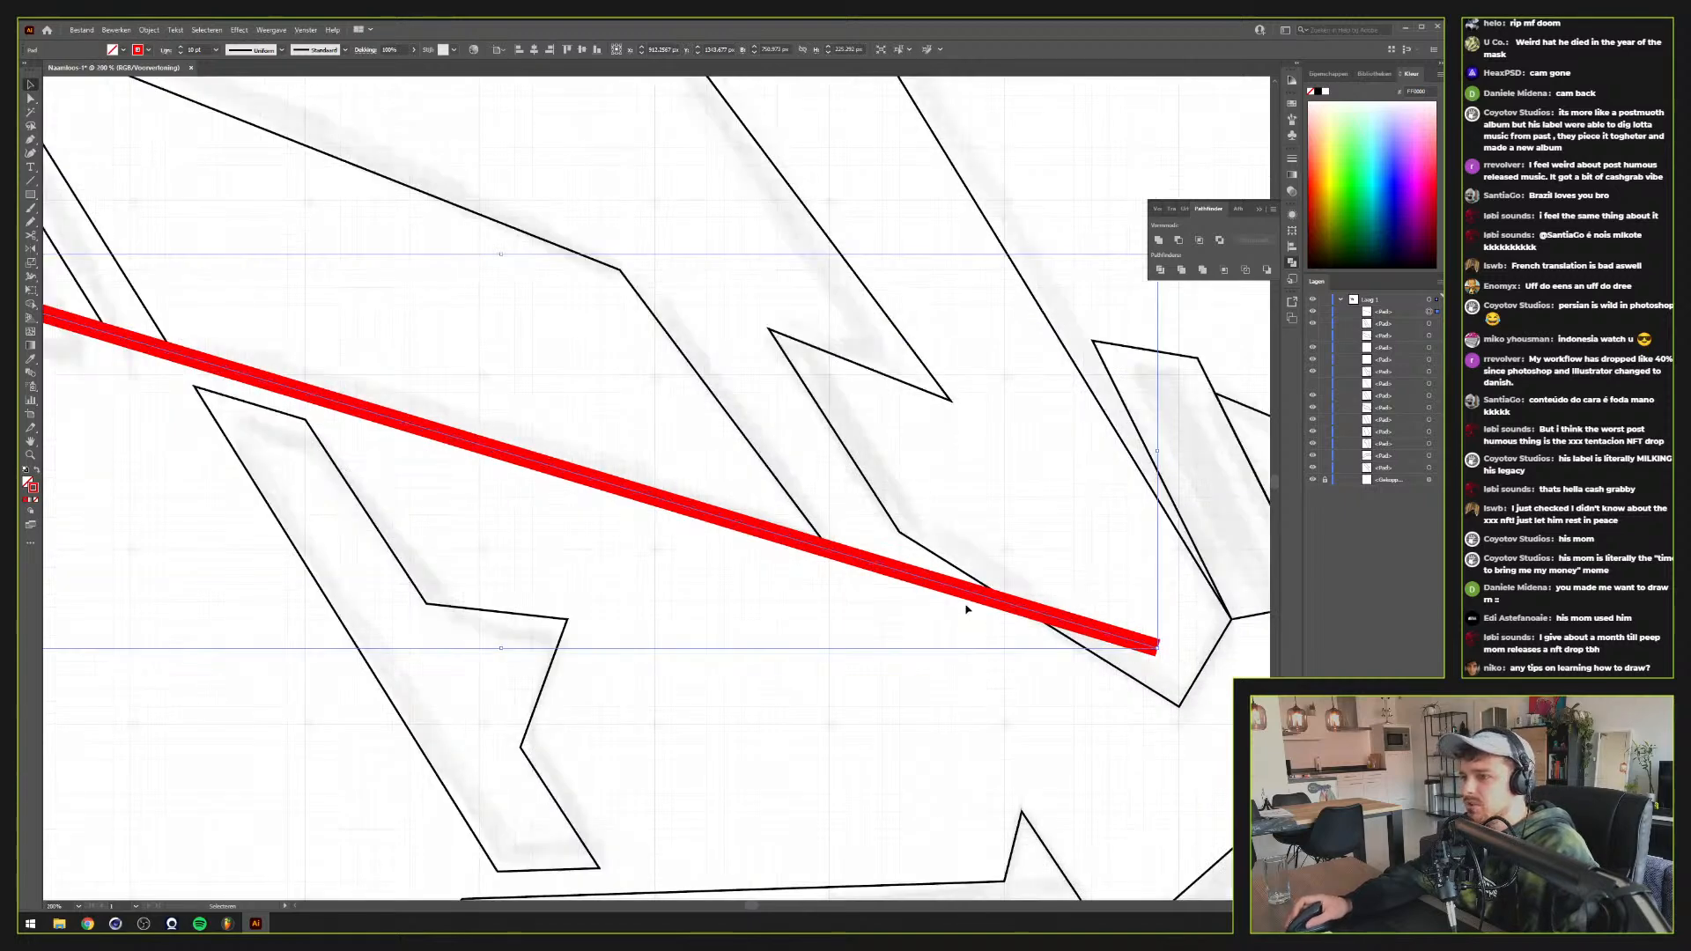
{"action": "key", "text": "a"}
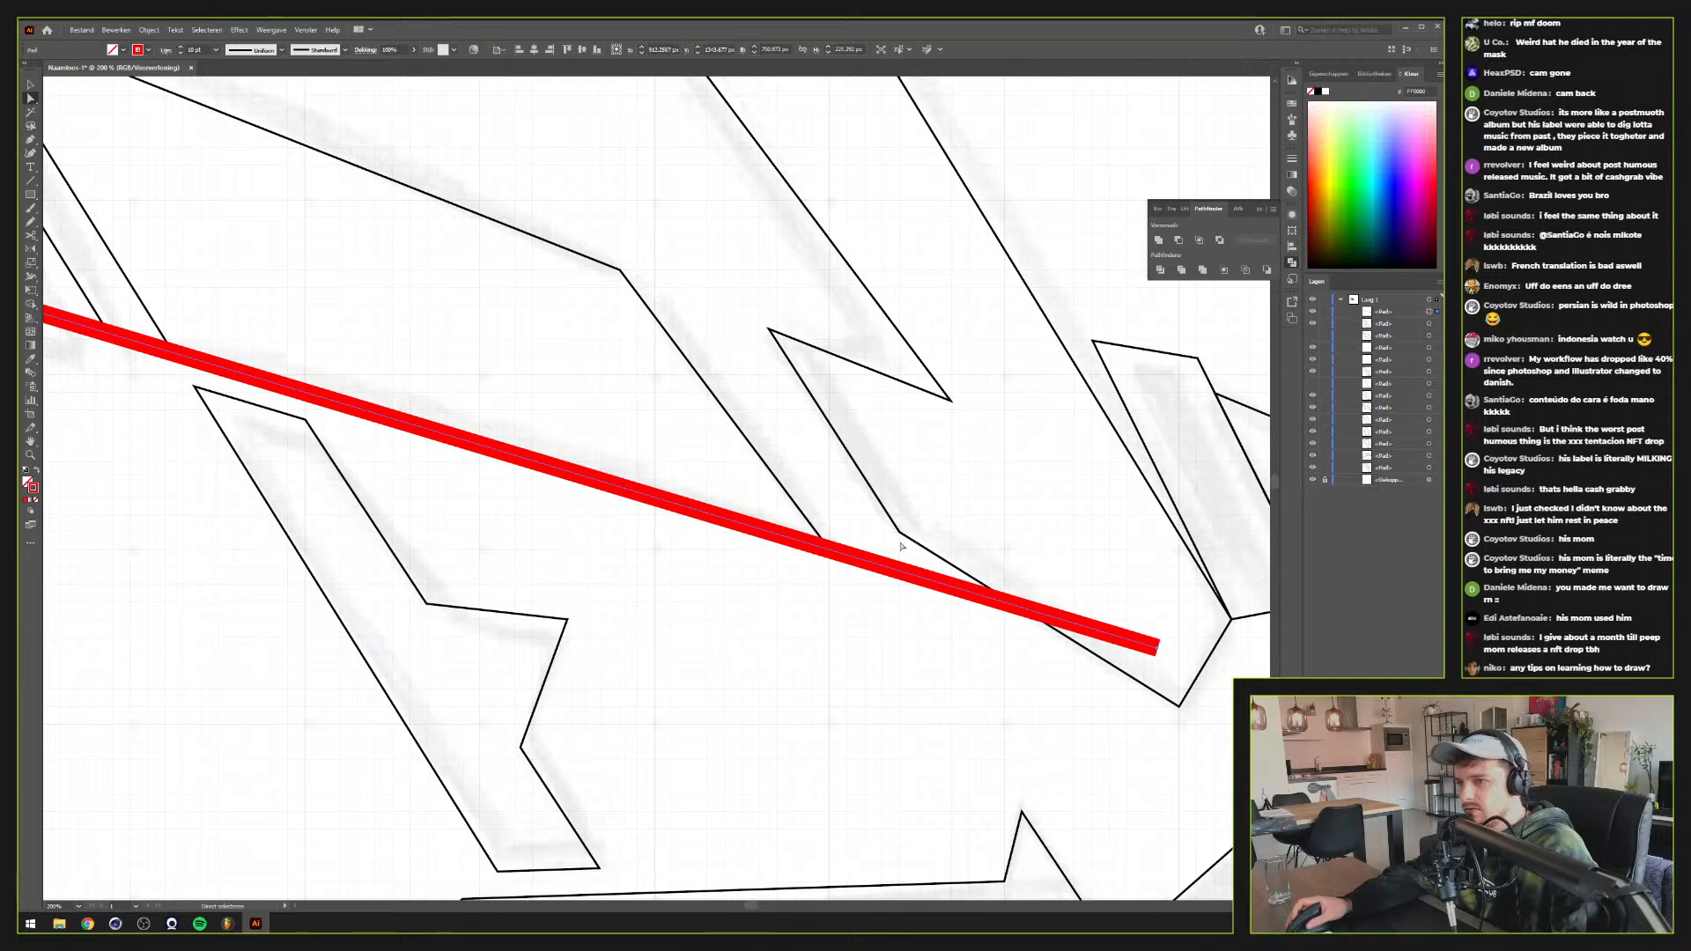
{"action": "left_click", "coordinate": [899, 533]}
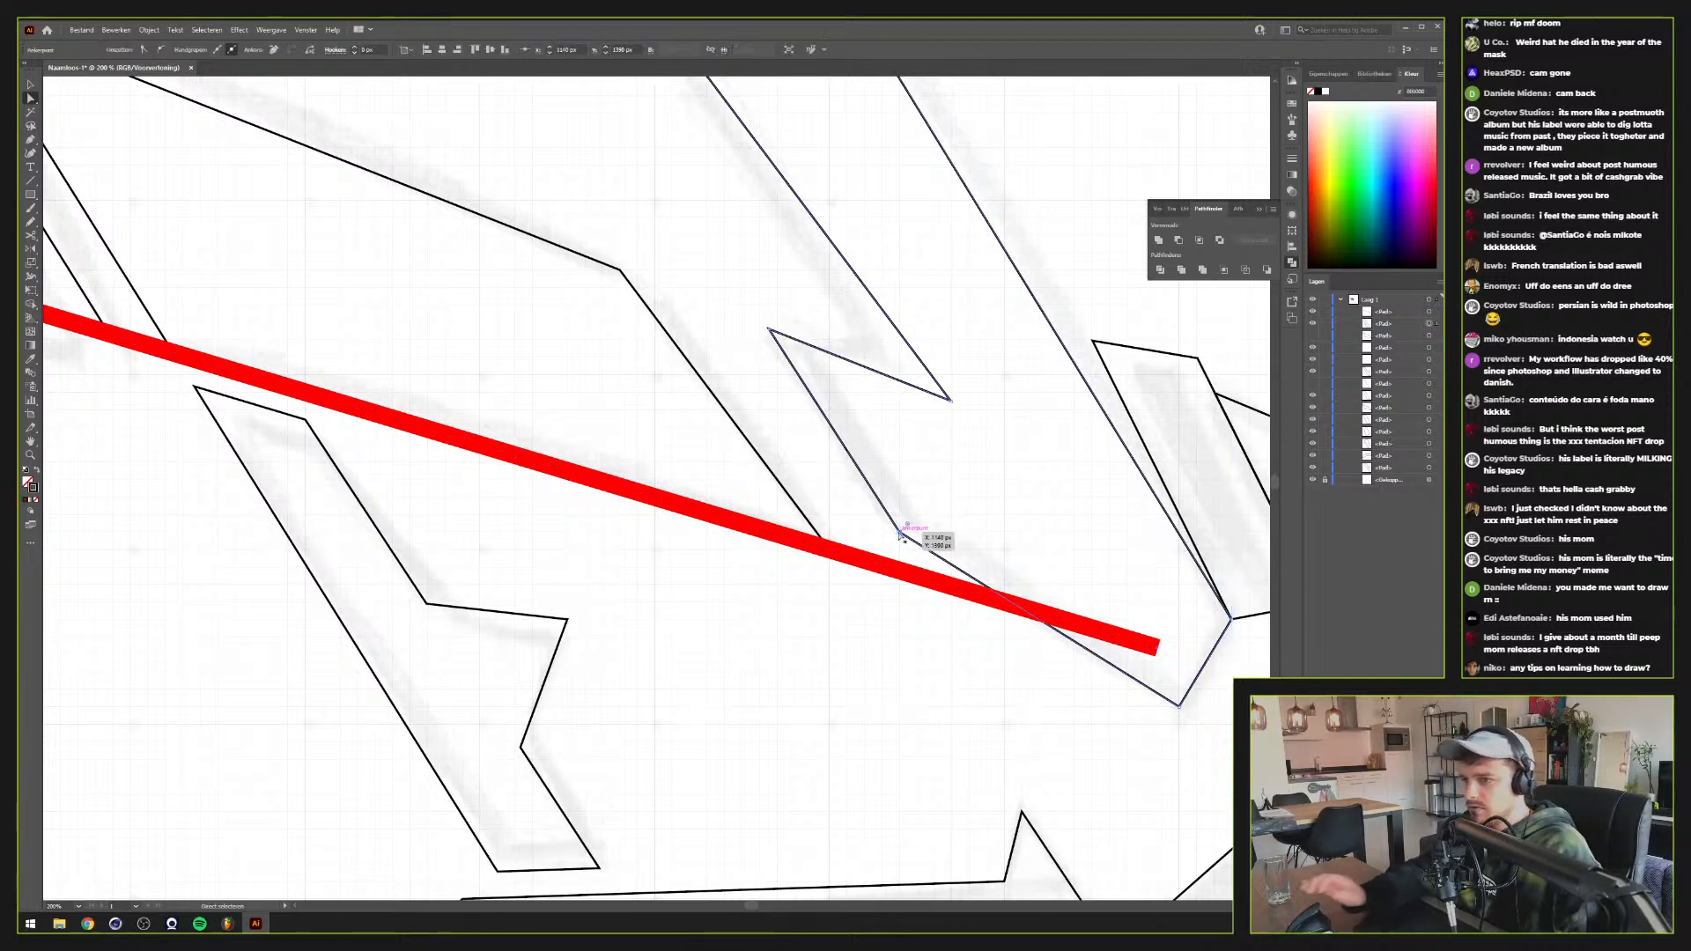
{"action": "left_click_drag", "start_coordinate": [899, 532], "coordinate": [931, 583]}
{"action": "key", "text": "ctrl+z"}
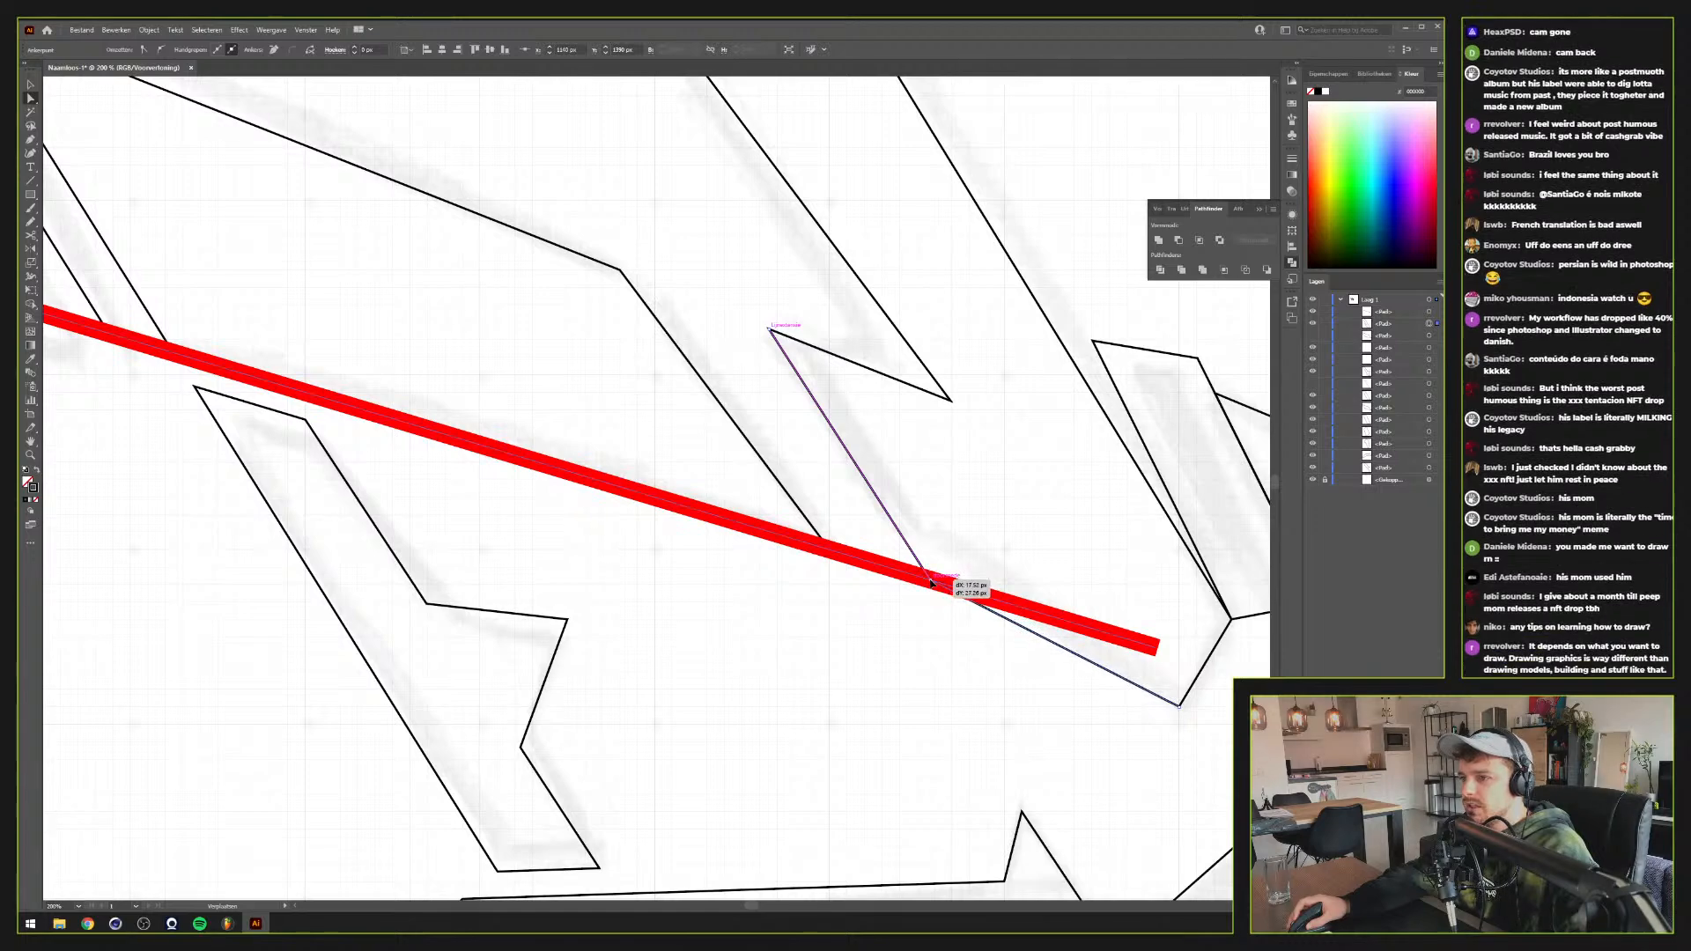
{"action": "left_click_drag", "start_coordinate": [931, 582], "coordinate": [931, 582]}
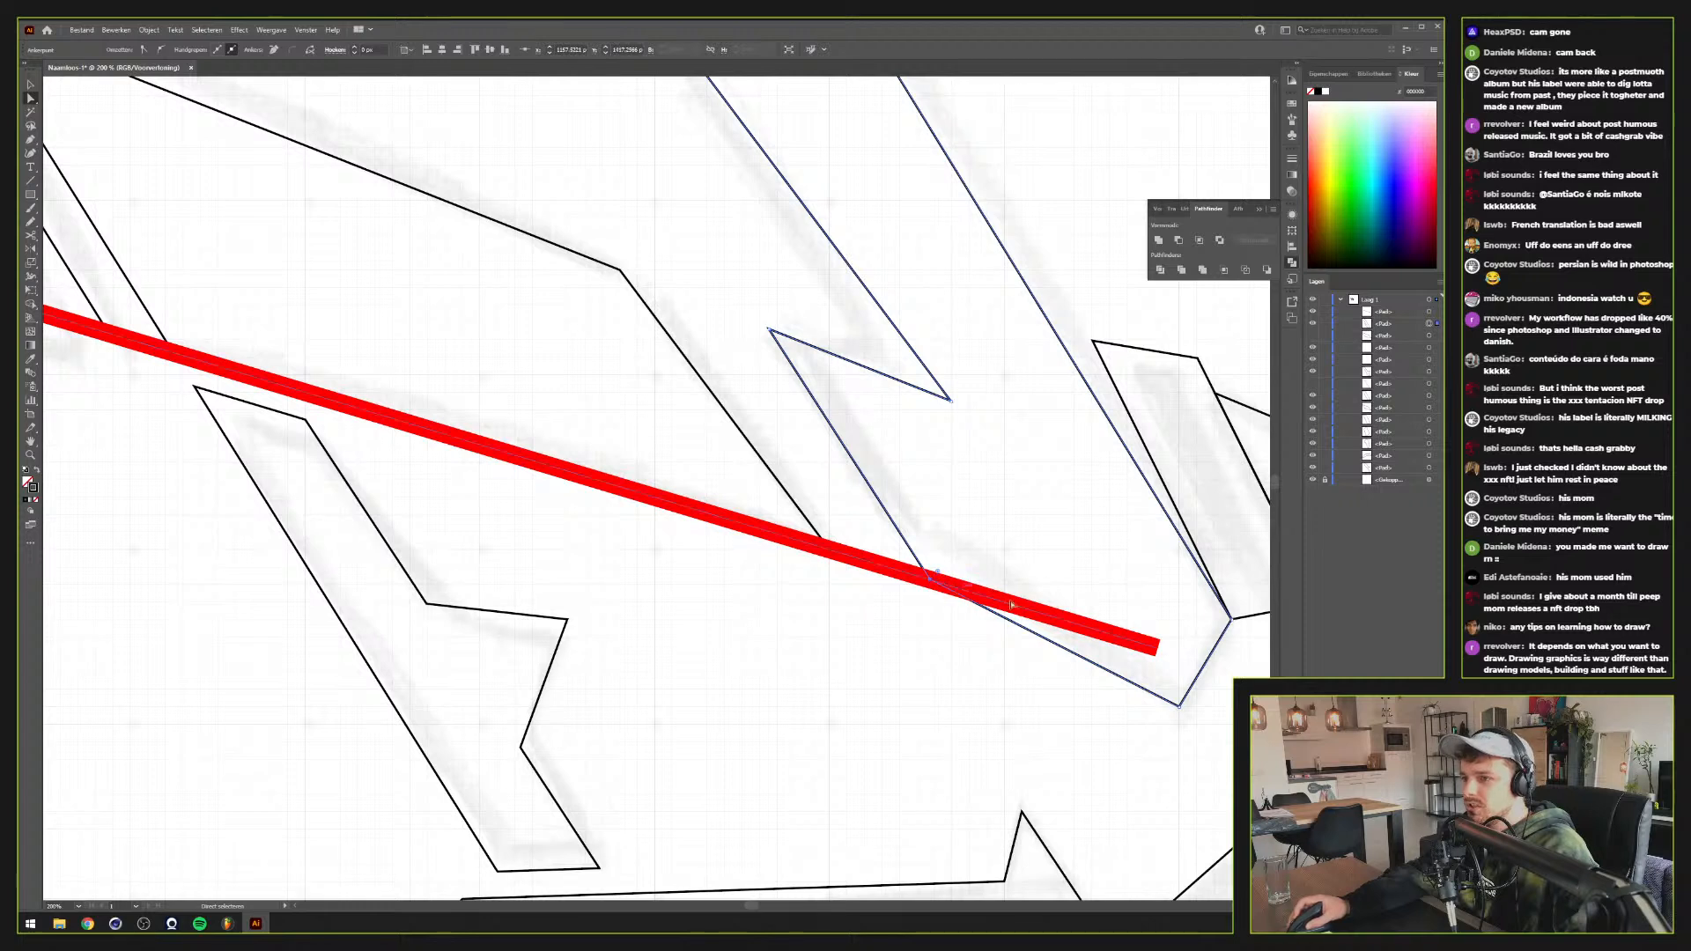
{"action": "key", "text": "v"}
{"action": "left_click", "coordinate": [819, 614]}
{"action": "left_click", "coordinate": [863, 559]}
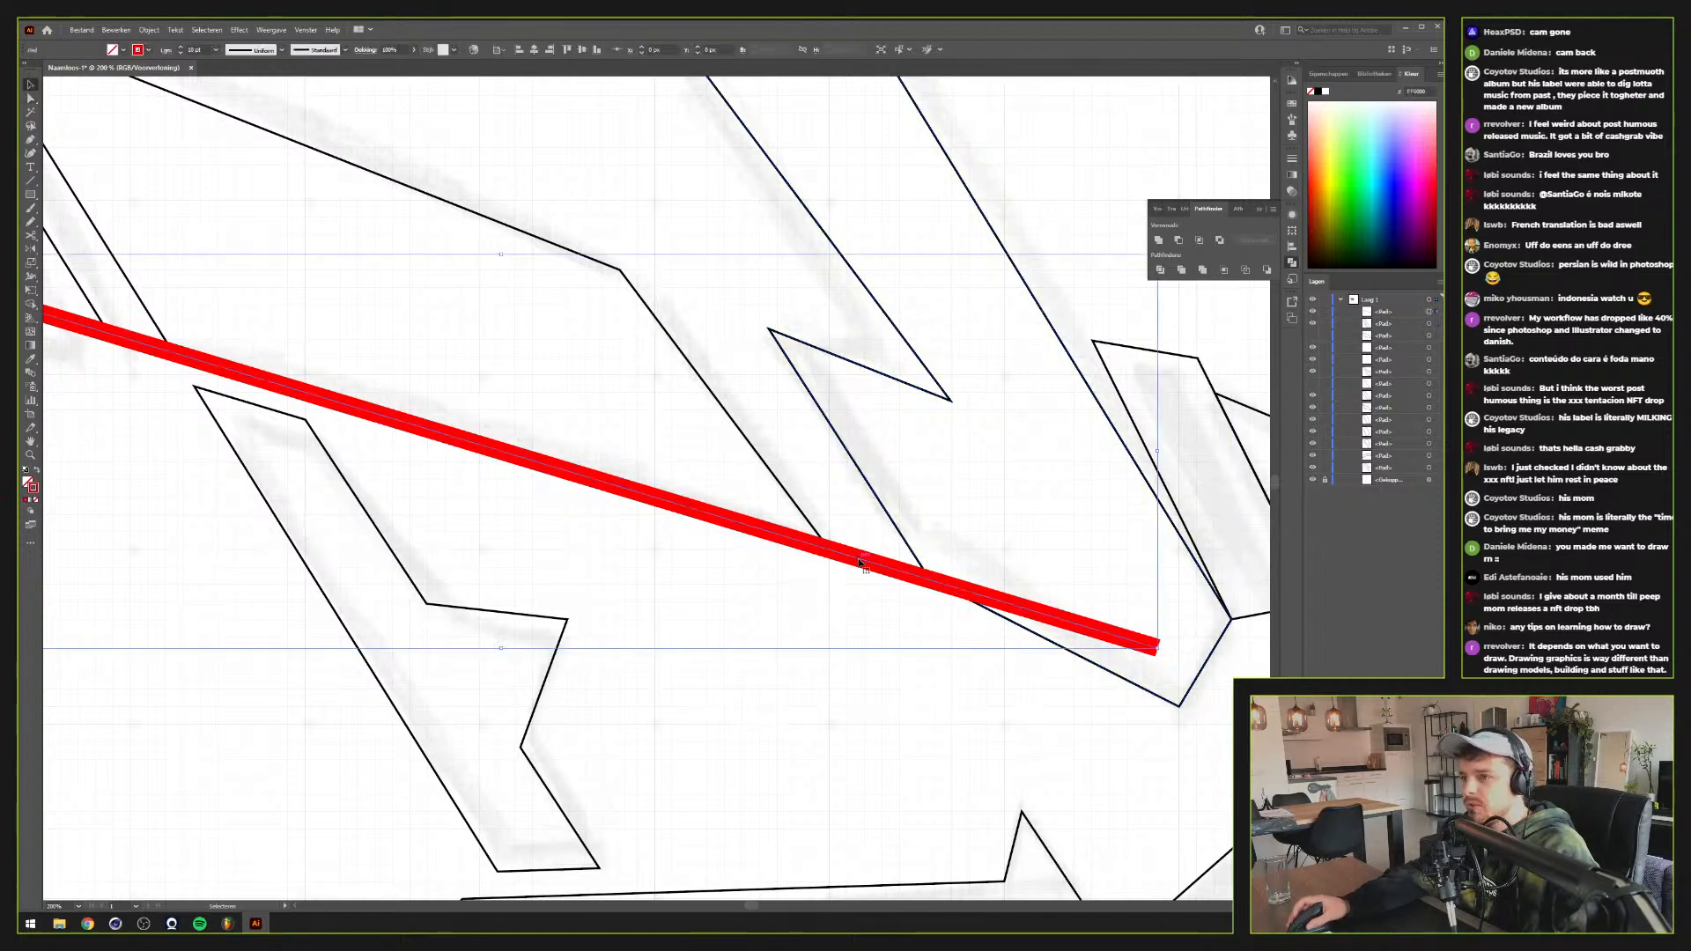
{"action": "key", "text": "Delete"}
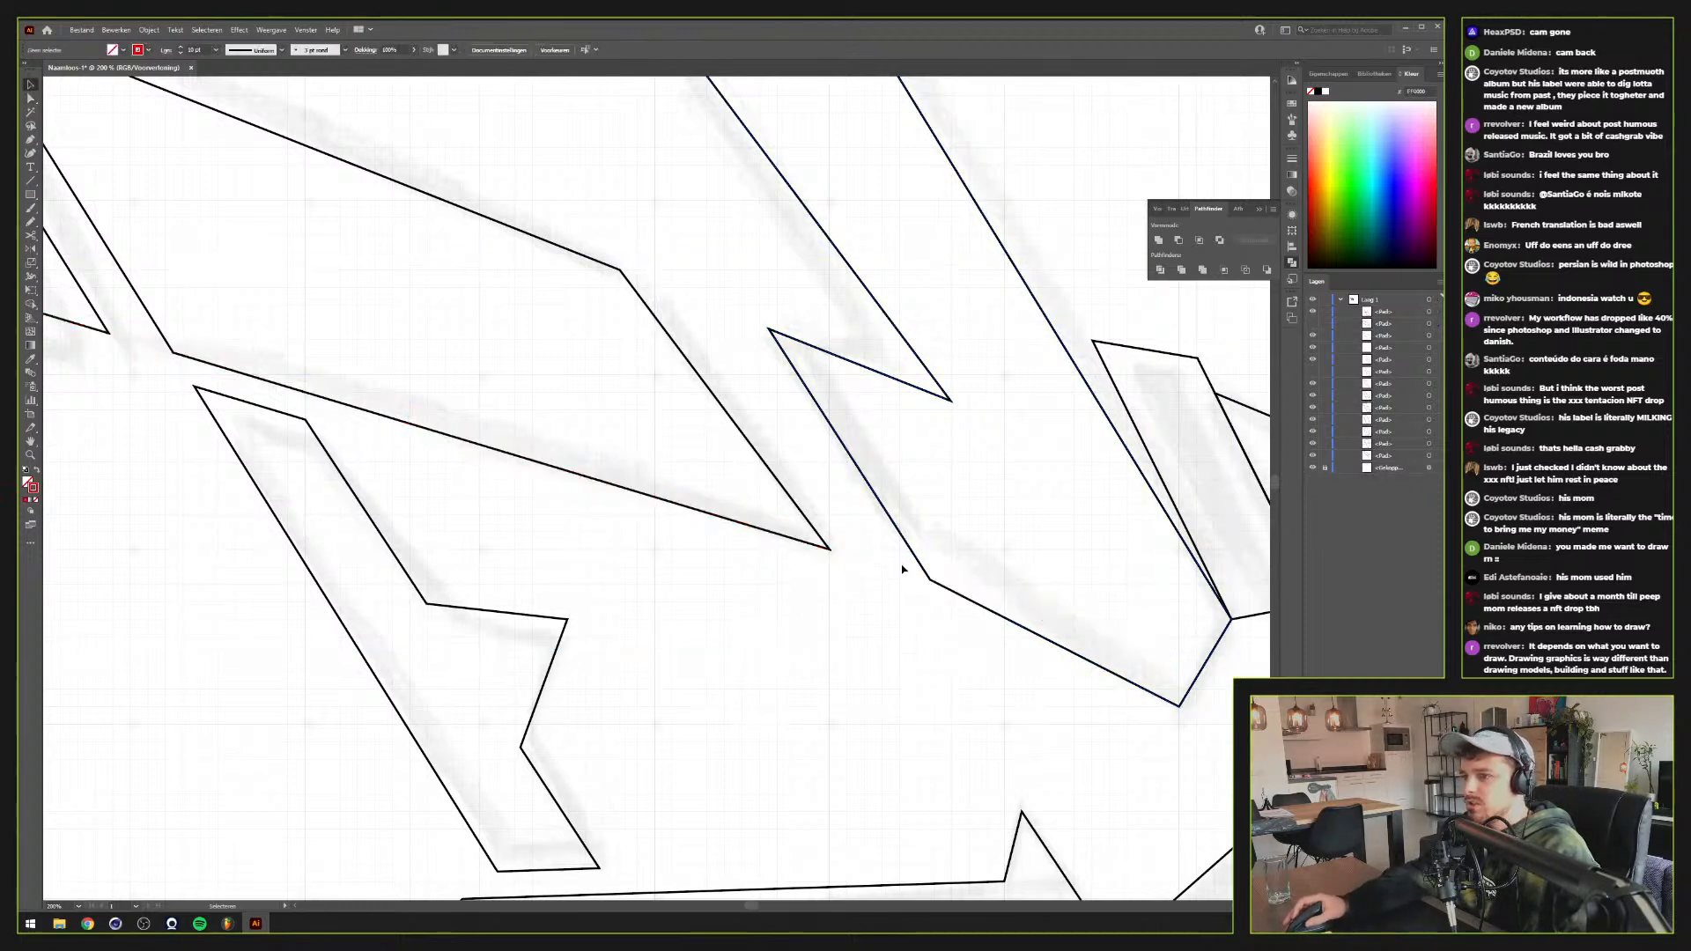
{"action": "key", "text": "ctrl+z"}
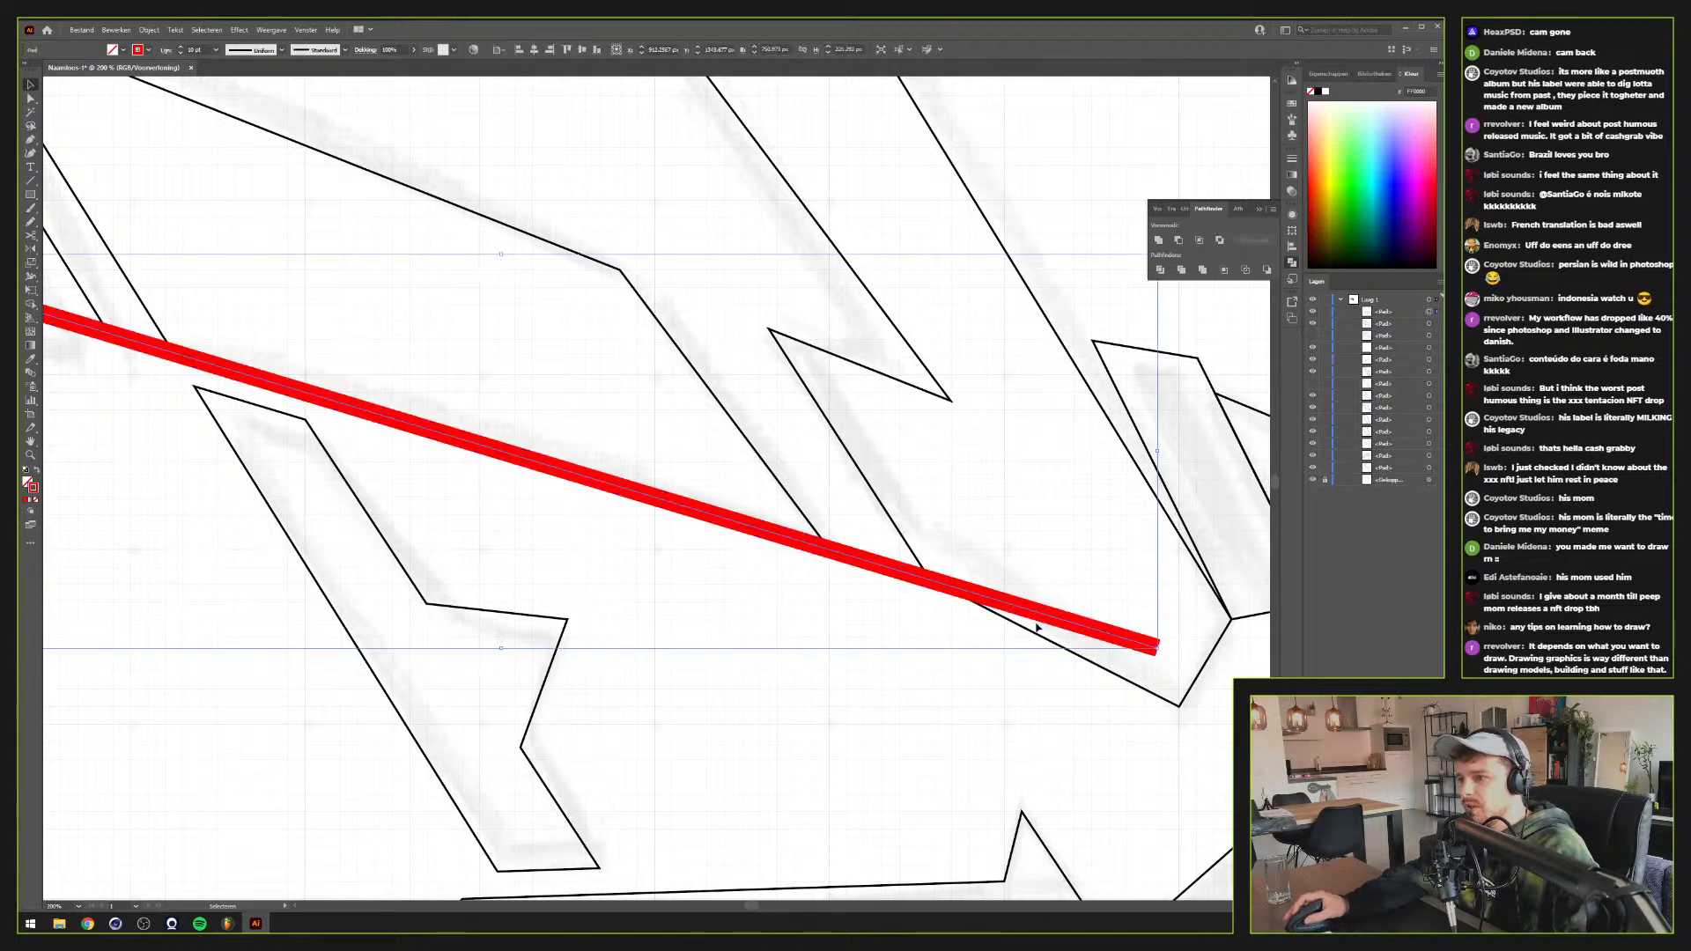
Move the tall feather's bottommost corner up onto the right end of the red guide line and deselect the feather
{"action": "key", "text": "a"}
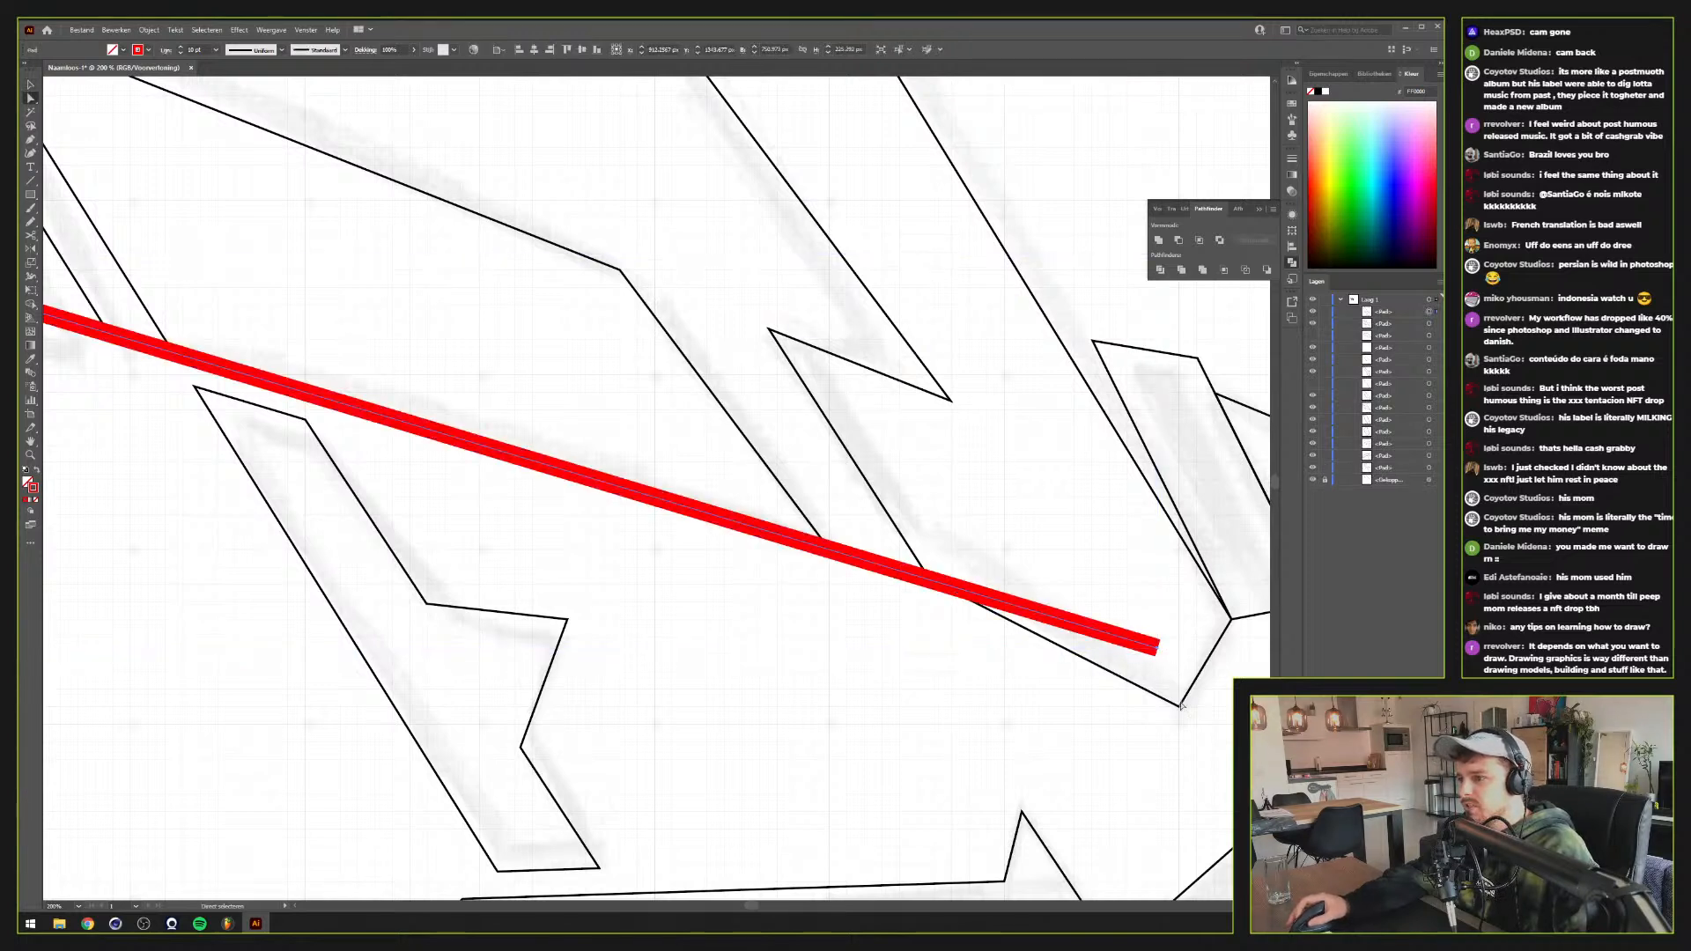
{"action": "left_click", "coordinate": [1180, 705]}
{"action": "left_click_drag", "start_coordinate": [1180, 705], "coordinate": [1159, 649]}
{"action": "left_click", "coordinate": [1118, 664]}
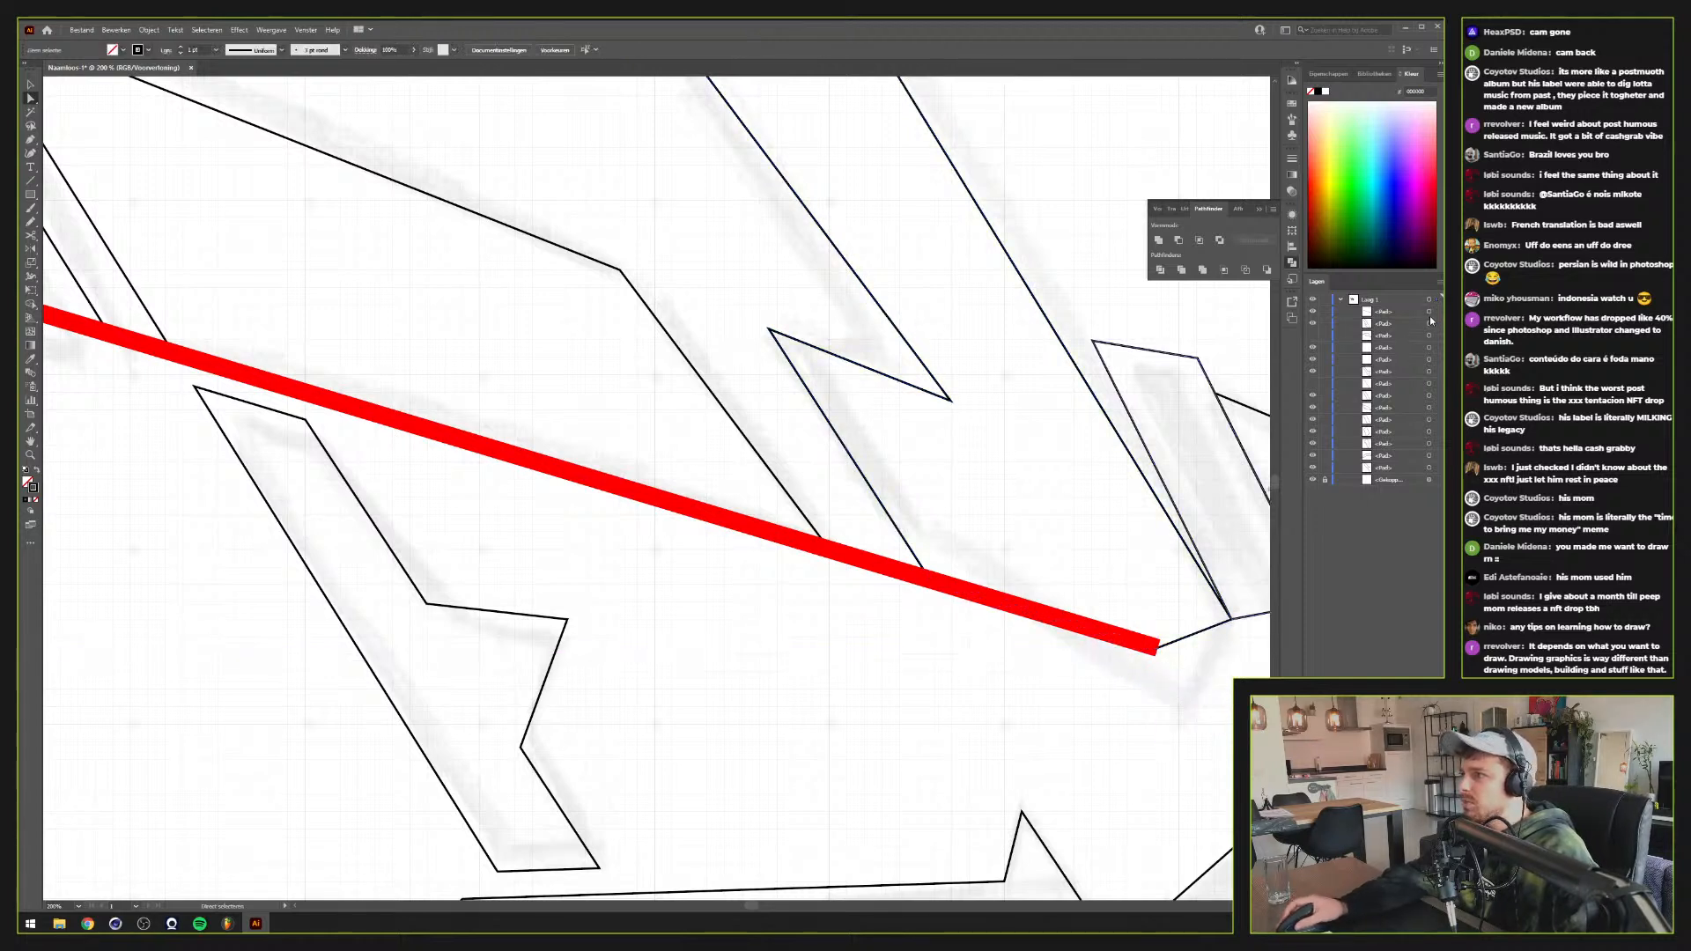
Hide the red guide line below the feathers
{"action": "left_click", "coordinate": [1312, 311]}
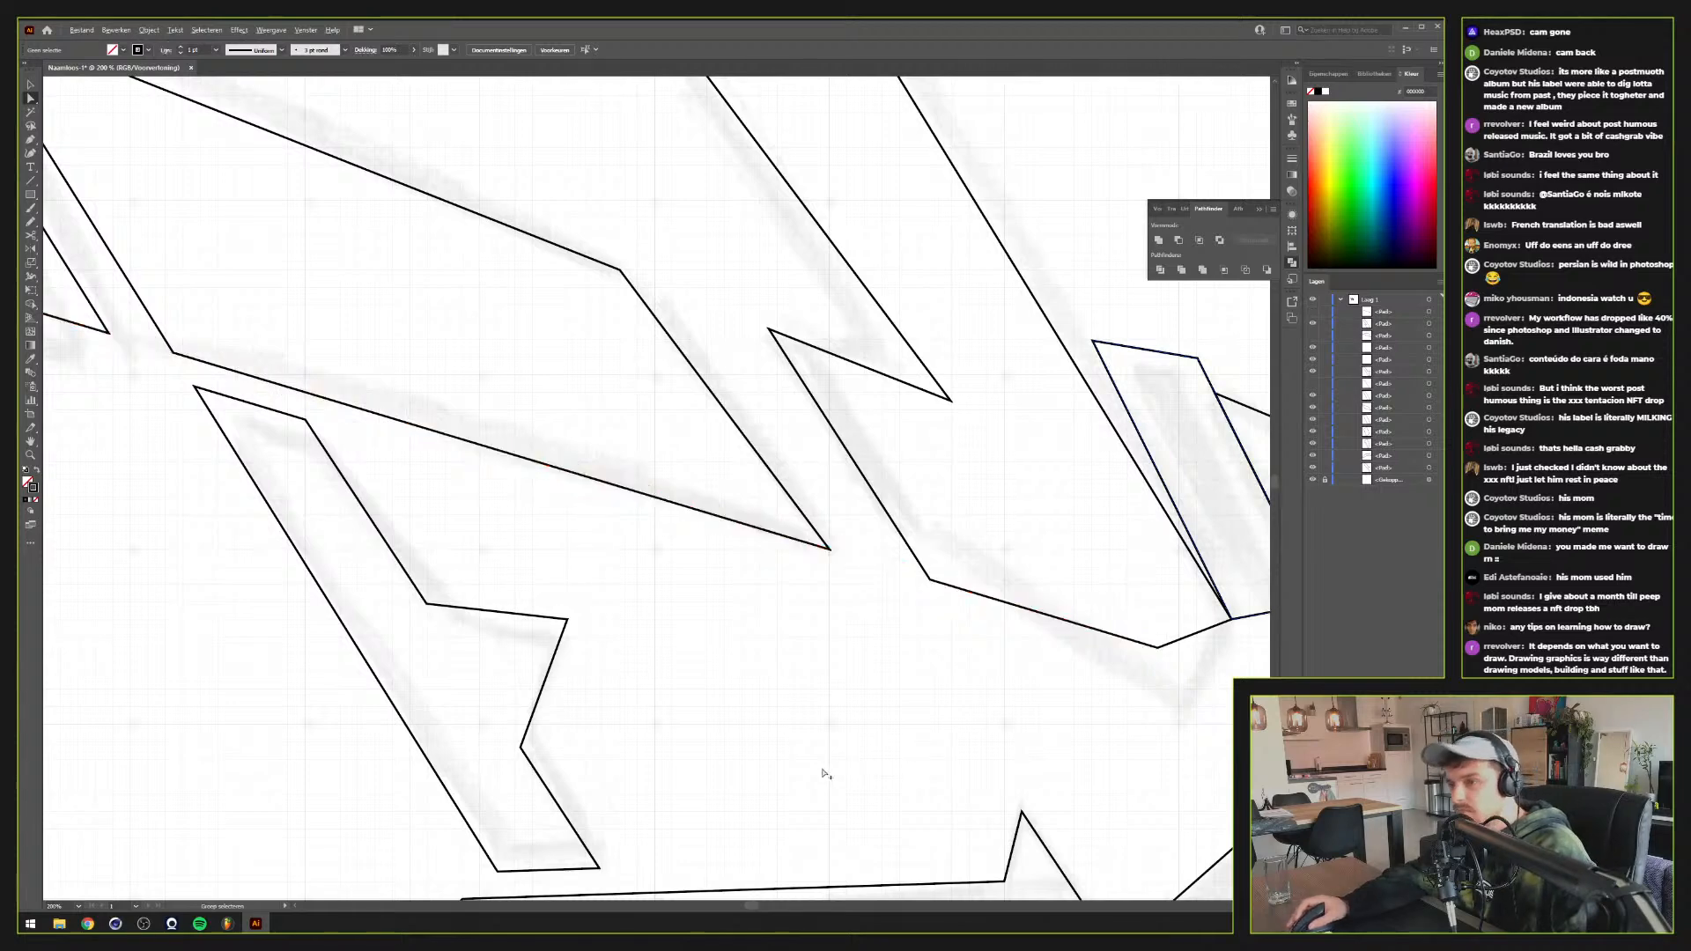
{"action": "scroll", "coordinate": [823, 774], "scroll_direction": "down", "scroll_amount": 3}
{"action": "scroll", "coordinate": [819, 738], "scroll_direction": "up", "scroll_amount": 1}
Examine the wing outlines from near and far, comparing the feather edges and gaps with the lower wing and the faint sketch
{"action": "key", "text": "space"}
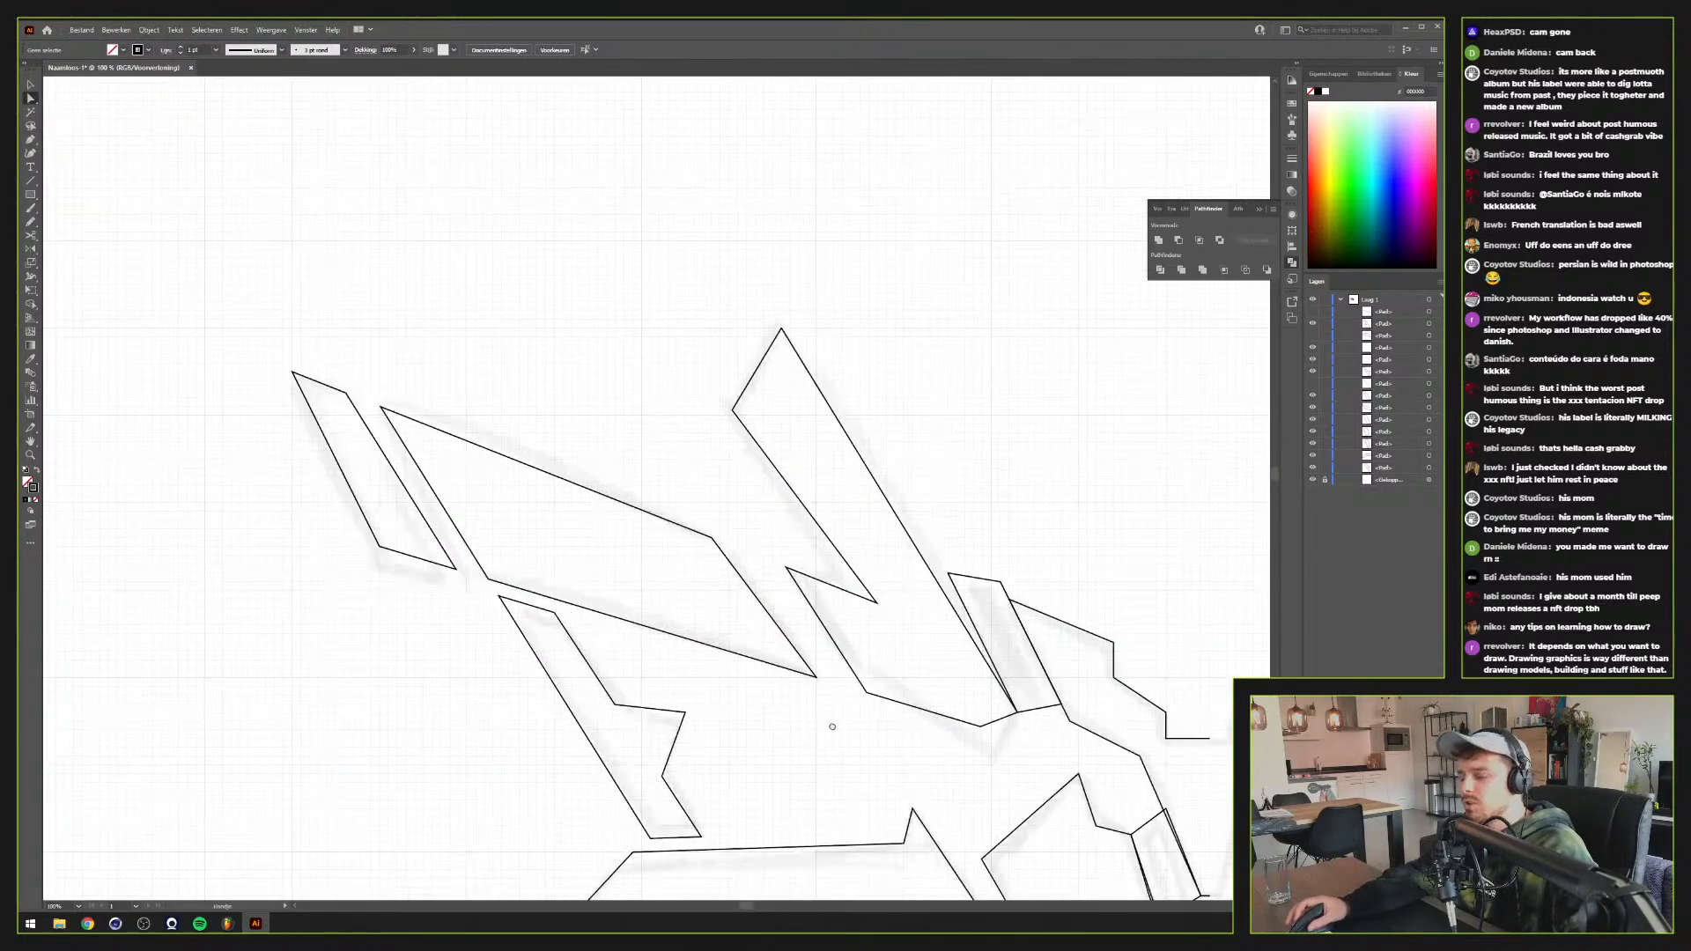
{"action": "left_click_drag", "start_coordinate": [832, 726], "coordinate": [753, 651]}
{"action": "scroll", "coordinate": [713, 625], "scroll_direction": "up", "scroll_amount": 1}
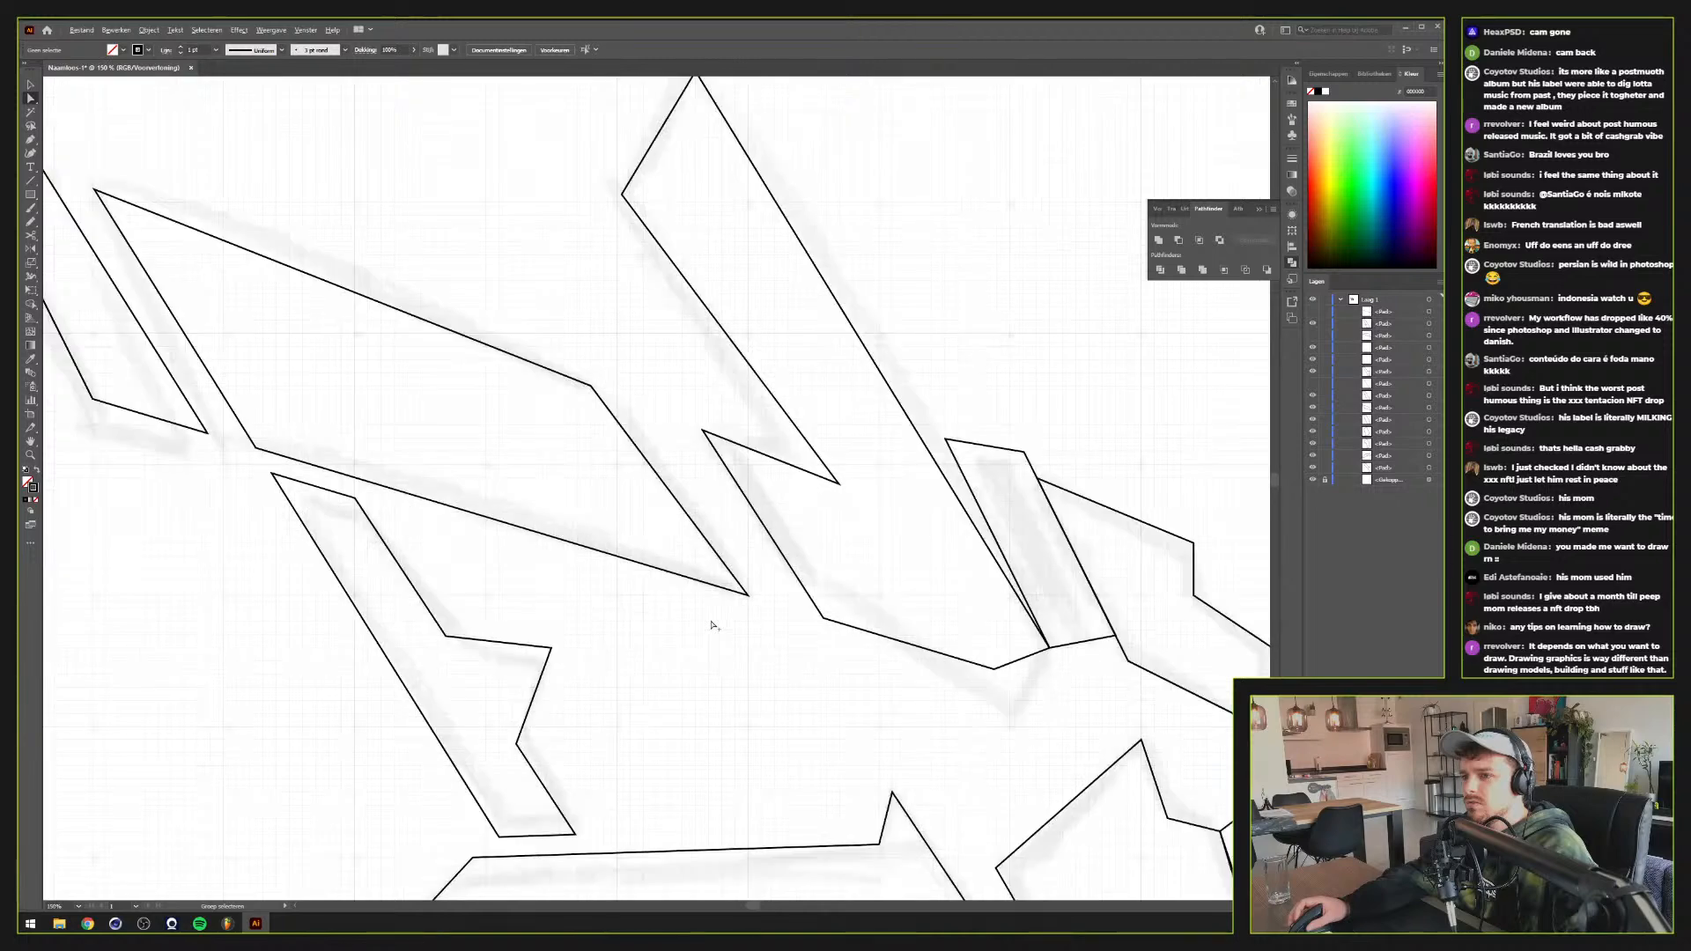
{"action": "scroll", "coordinate": [713, 624], "scroll_direction": "down", "scroll_amount": 2}
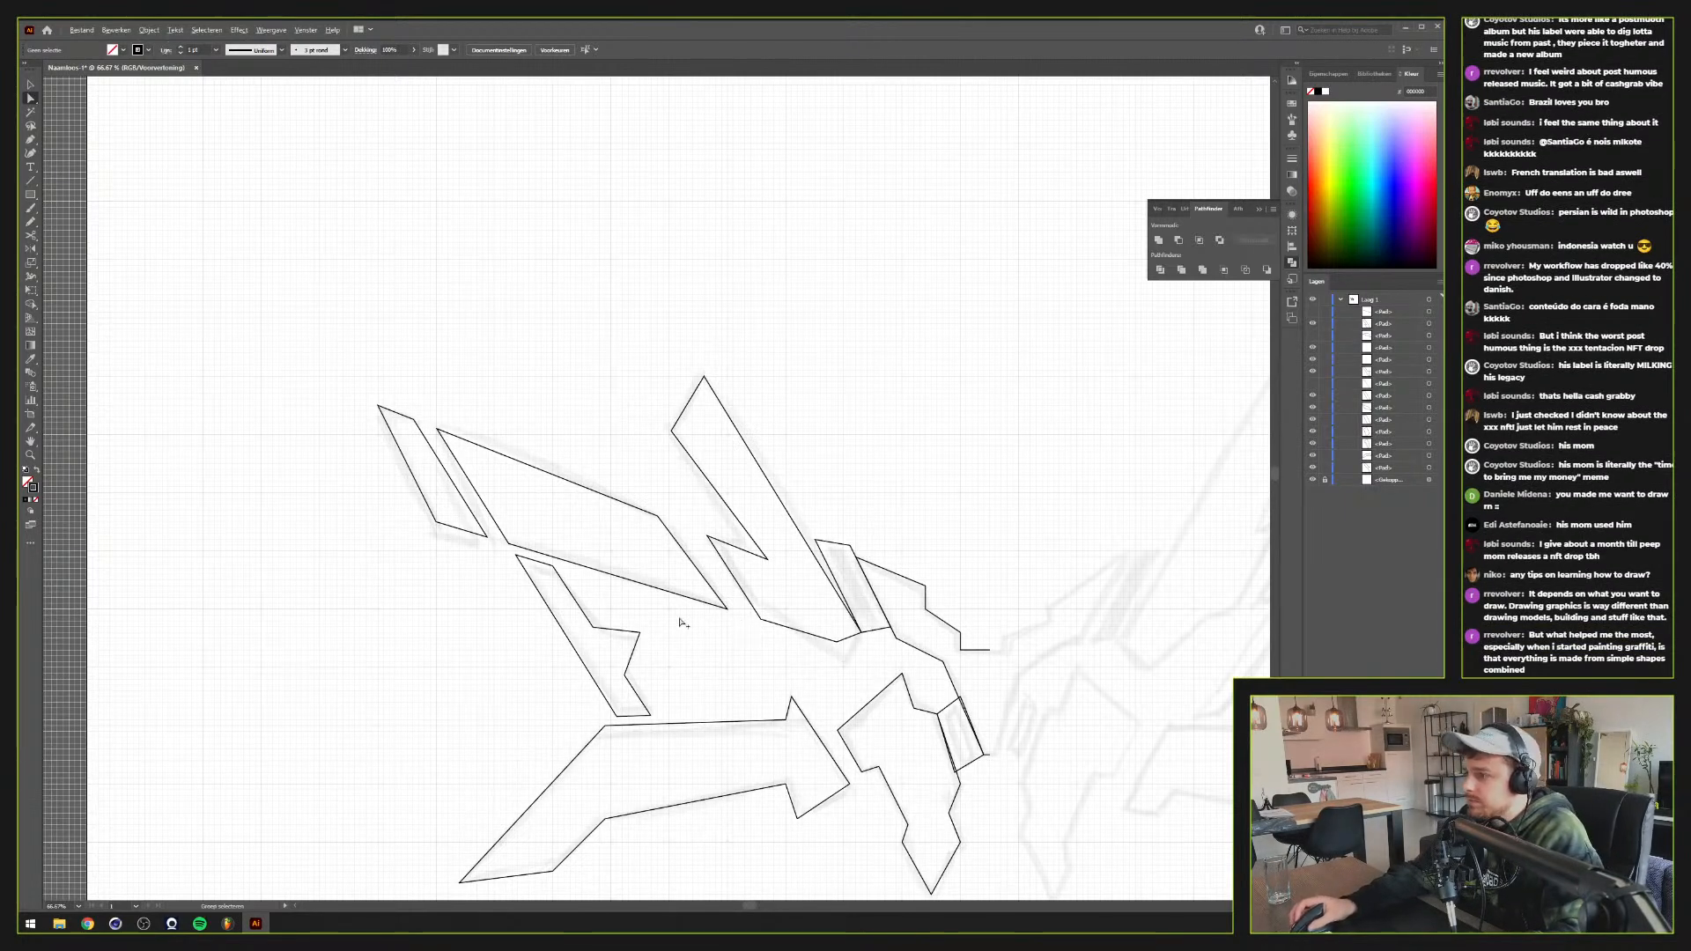
{"action": "scroll", "coordinate": [679, 623], "scroll_direction": "up", "scroll_amount": 1}
{"action": "left_click_drag", "start_coordinate": [676, 604], "coordinate": [775, 501]}
{"action": "scroll", "coordinate": [905, 520], "scroll_direction": "up", "scroll_amount": 1}
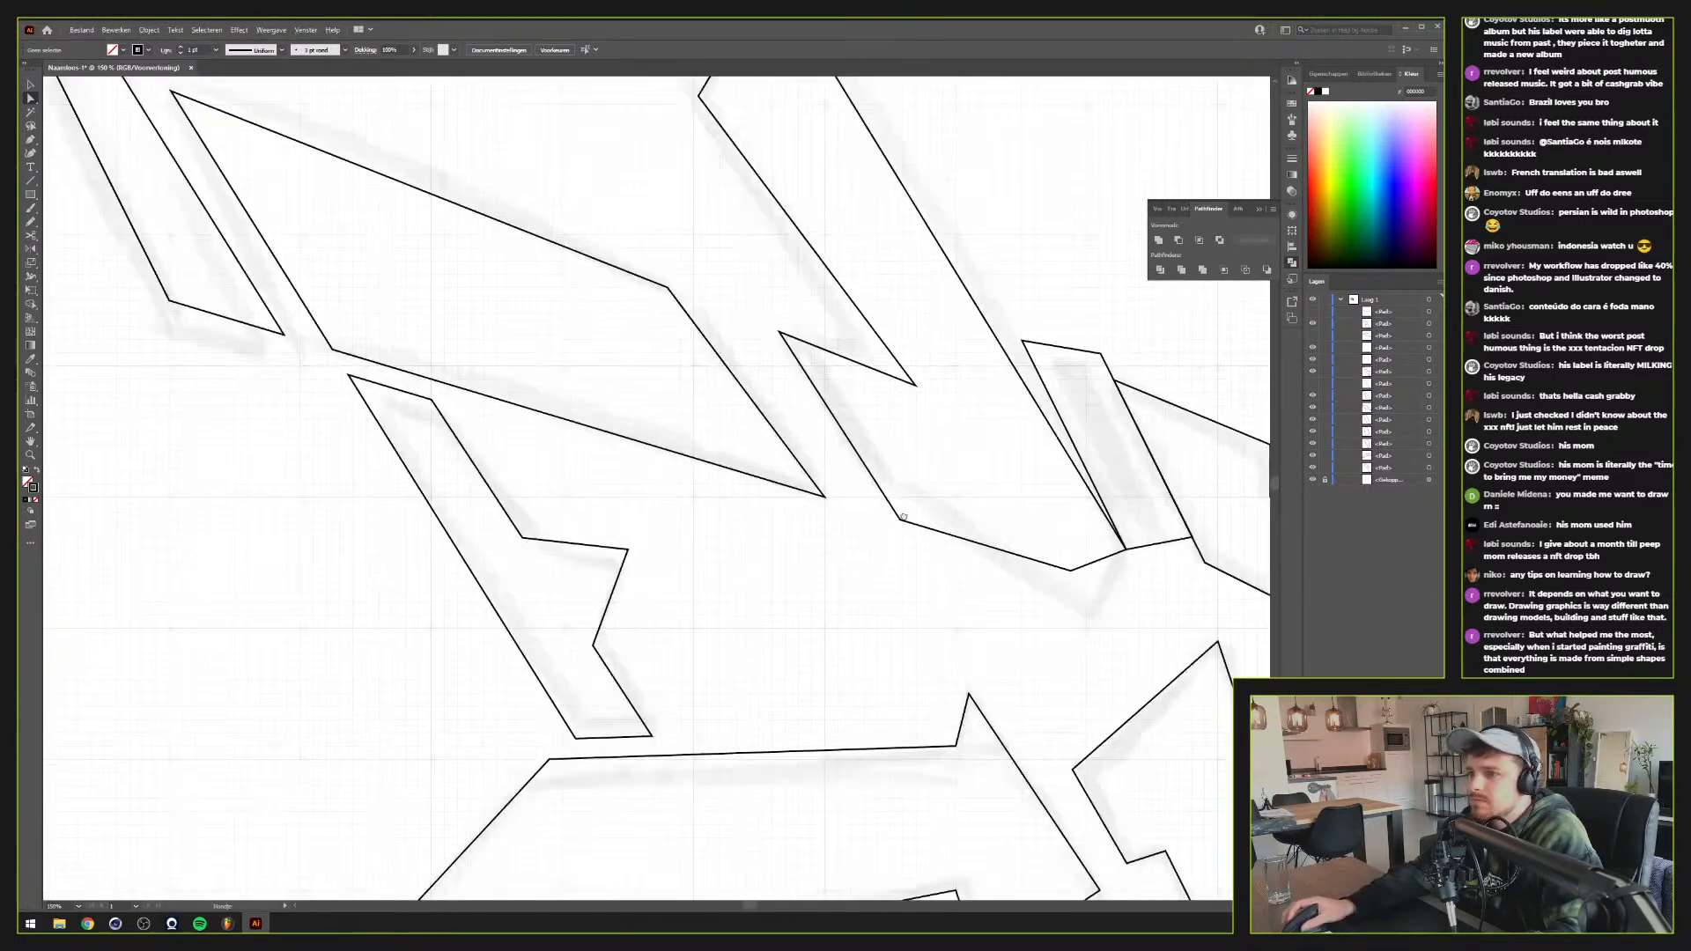
{"action": "left_click_drag", "start_coordinate": [904, 520], "coordinate": [860, 624]}
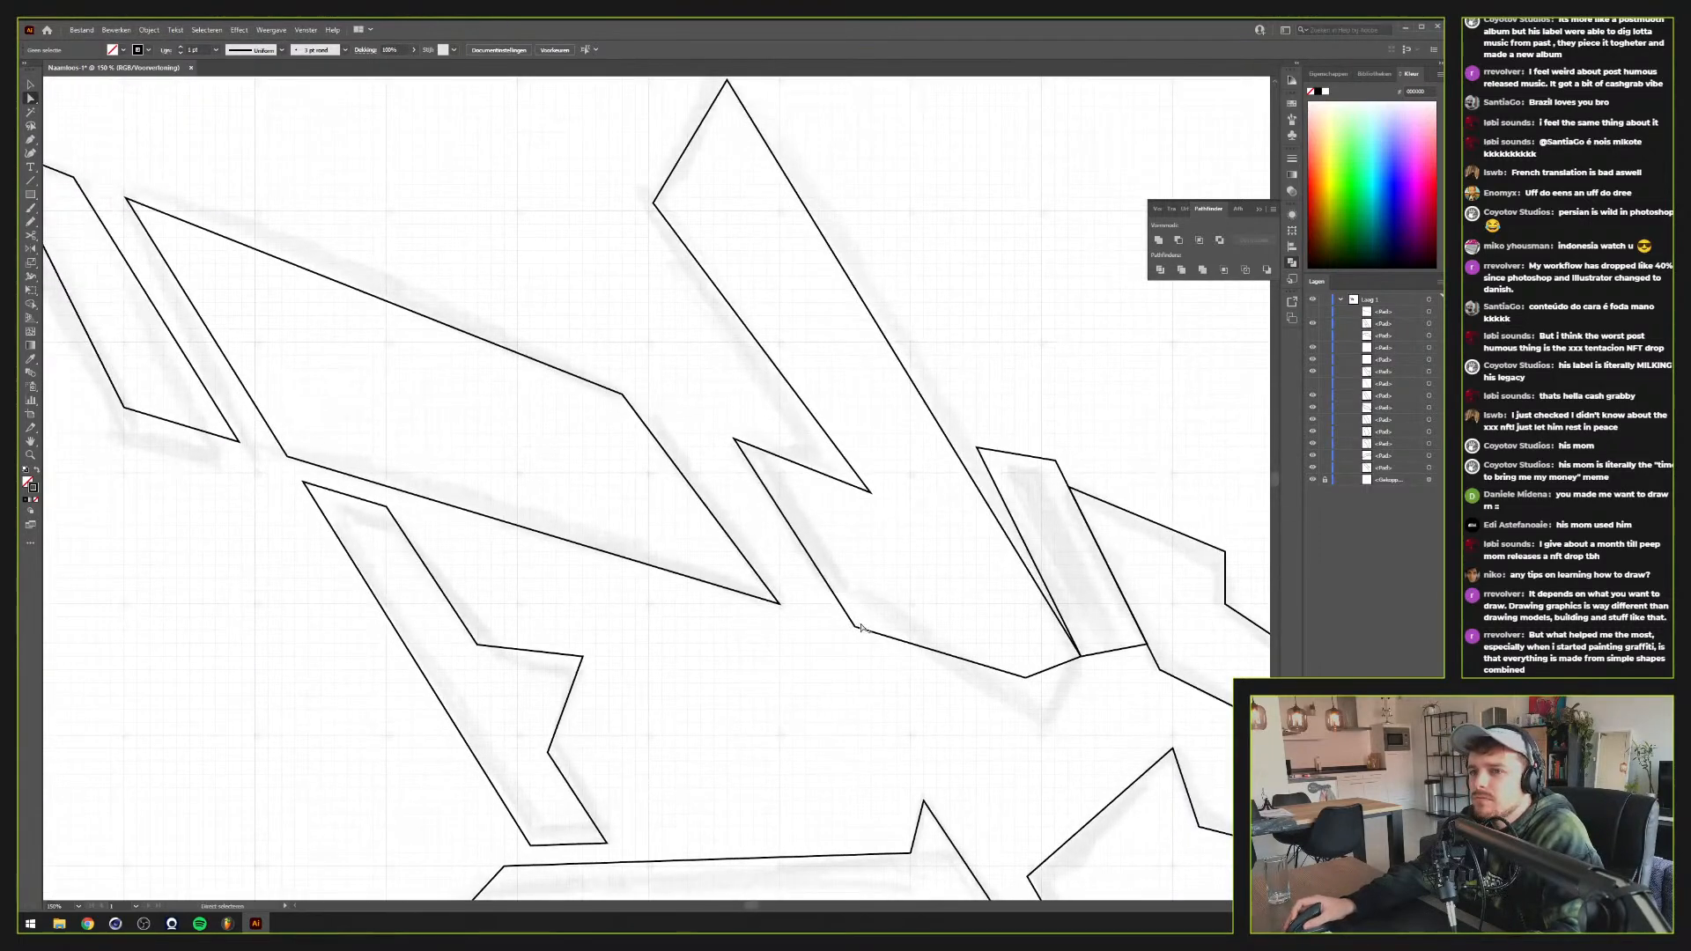
{"action": "scroll", "coordinate": [859, 624], "scroll_direction": "down", "scroll_amount": 3}
{"action": "scroll", "coordinate": [859, 624], "scroll_direction": "up", "scroll_amount": 3}
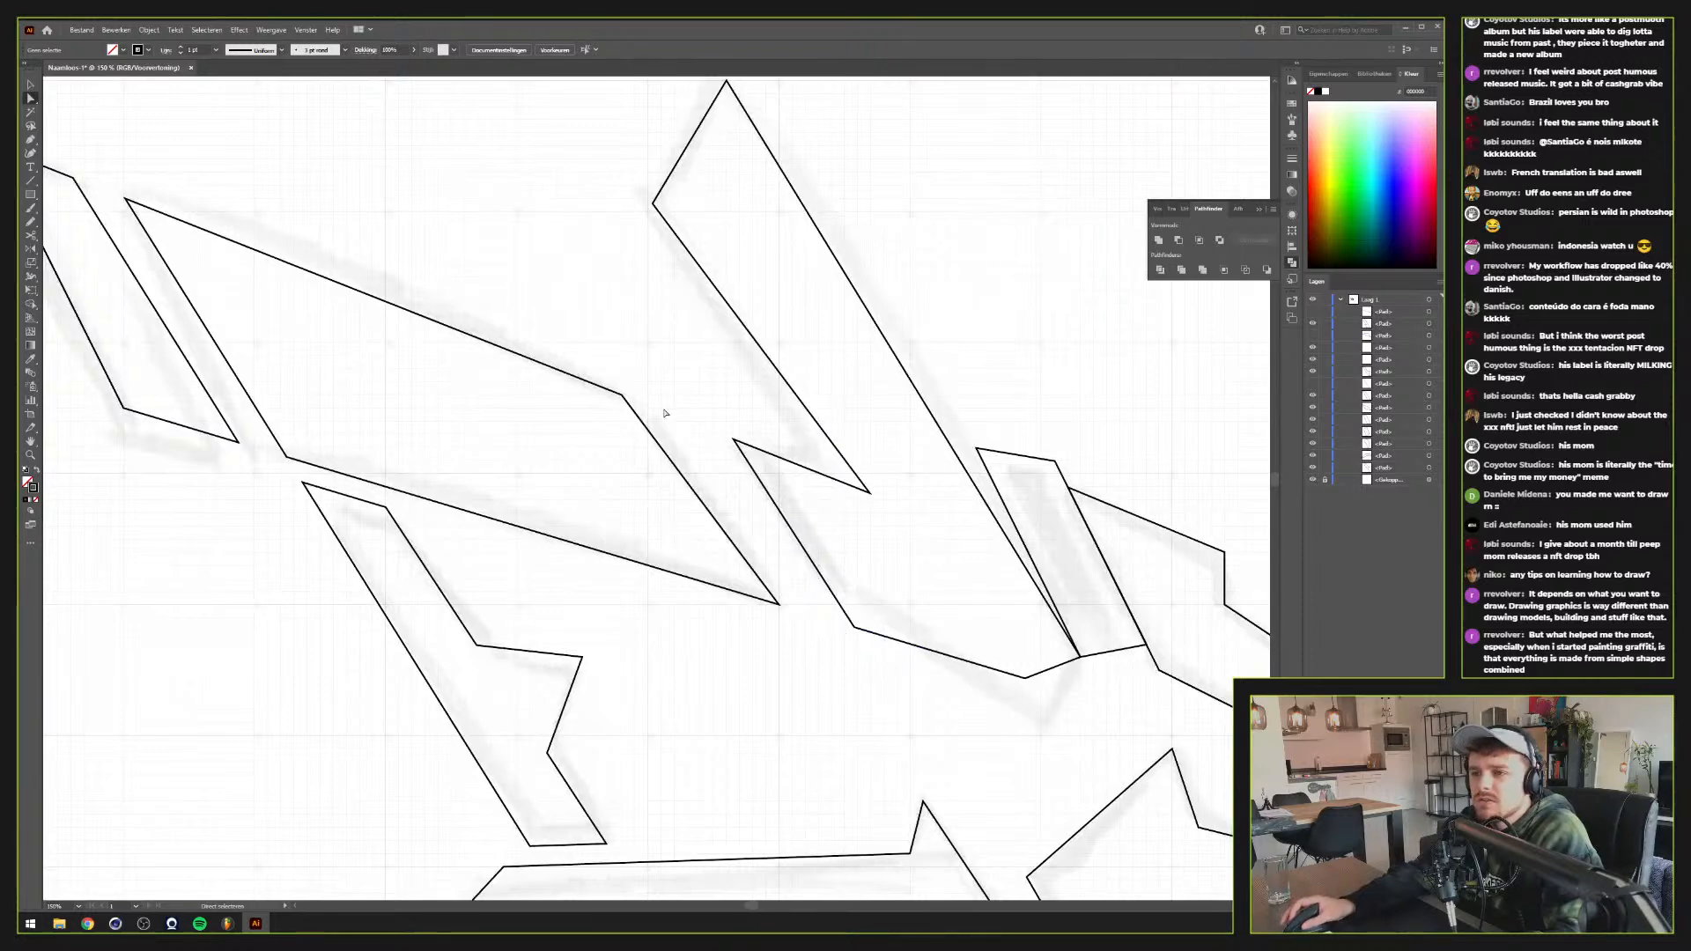
{"action": "scroll", "coordinate": [665, 413], "scroll_direction": "down", "scroll_amount": 2}
{"action": "scroll", "coordinate": [662, 410], "scroll_direction": "up", "scroll_amount": 3}
{"action": "scroll", "coordinate": [660, 411], "scroll_direction": "down", "scroll_amount": 2}
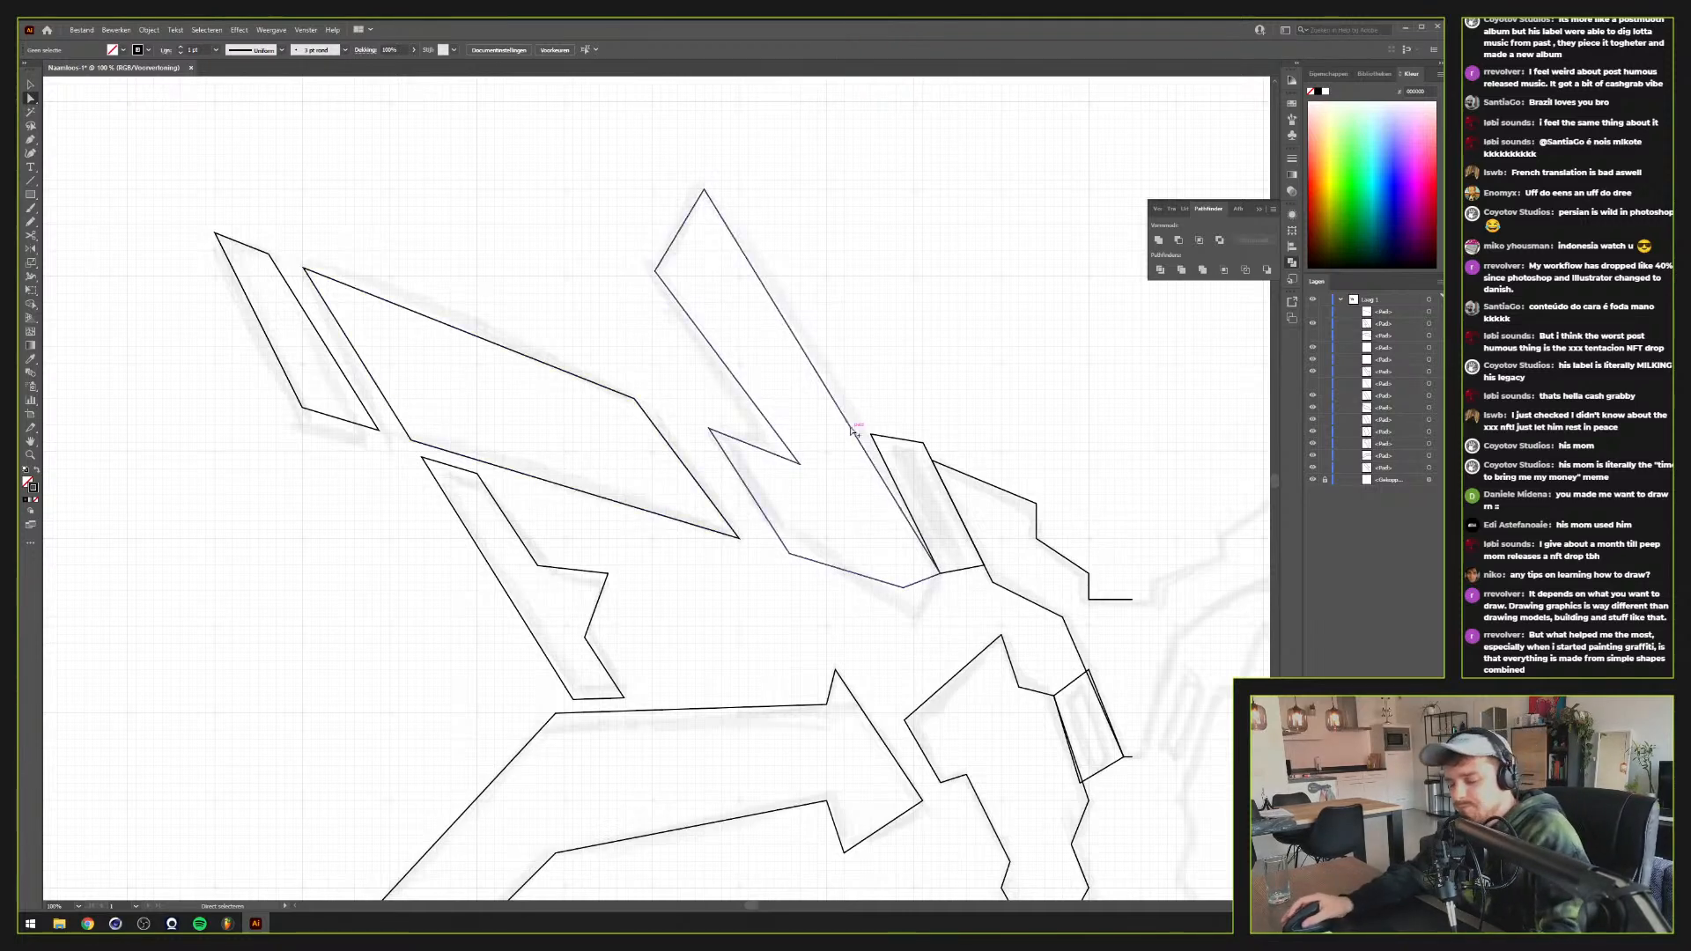
{"action": "scroll", "coordinate": [803, 394], "scroll_direction": "down", "scroll_amount": 1}
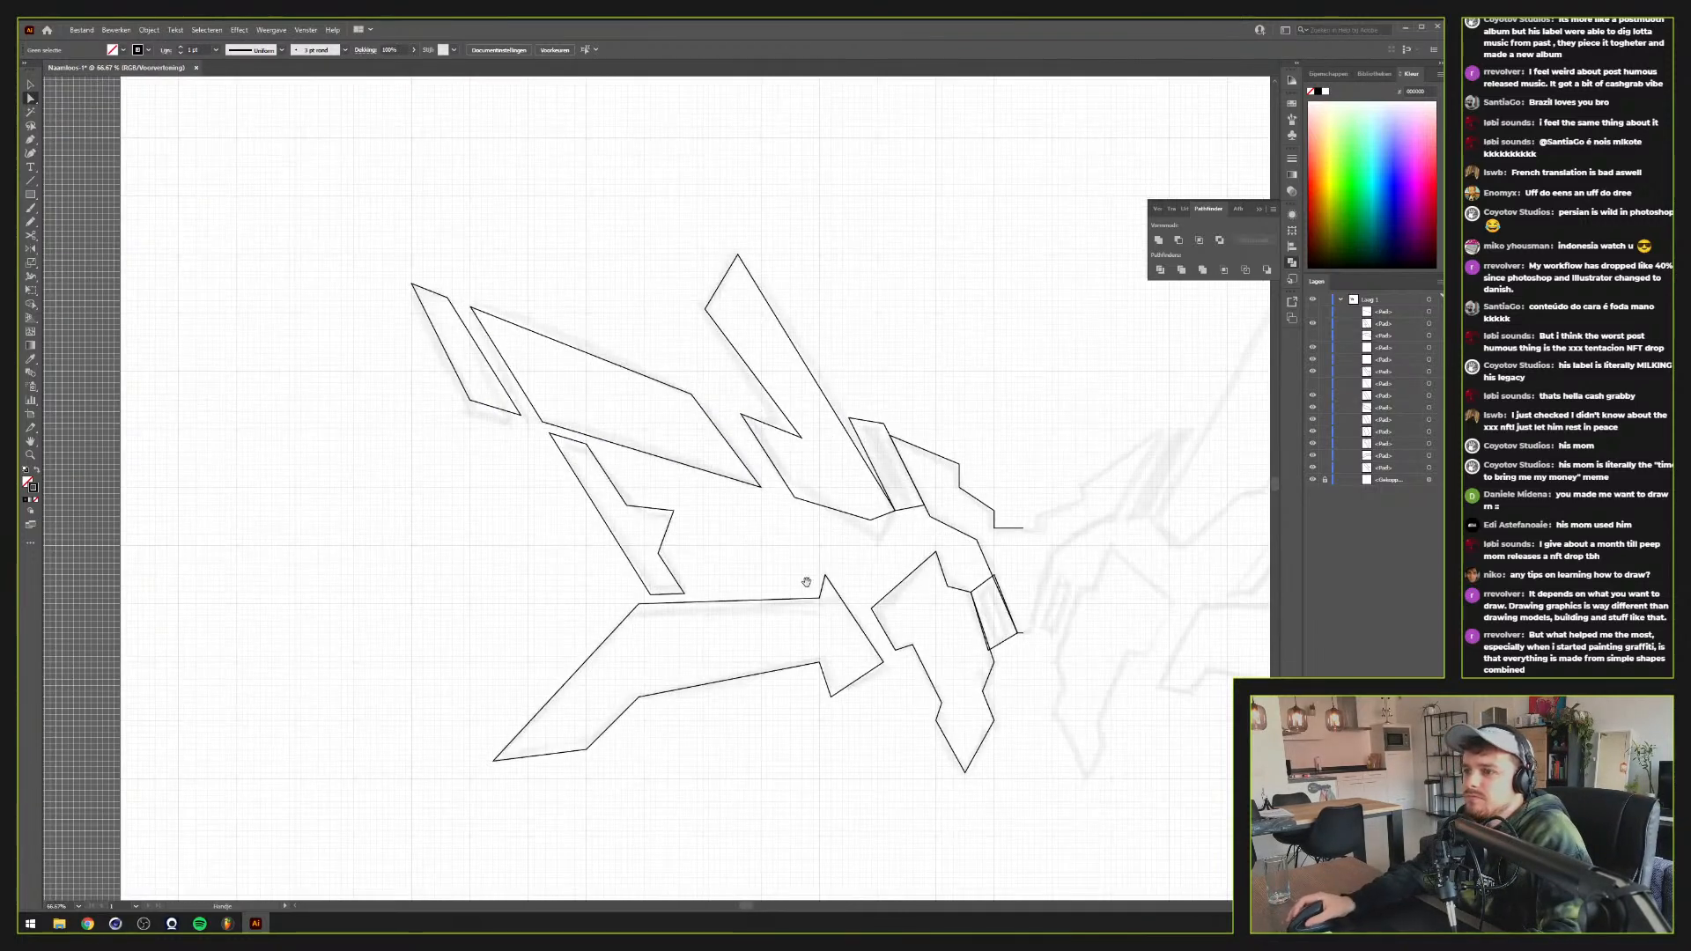
{"action": "scroll", "coordinate": [705, 554], "scroll_direction": "up", "scroll_amount": 1}
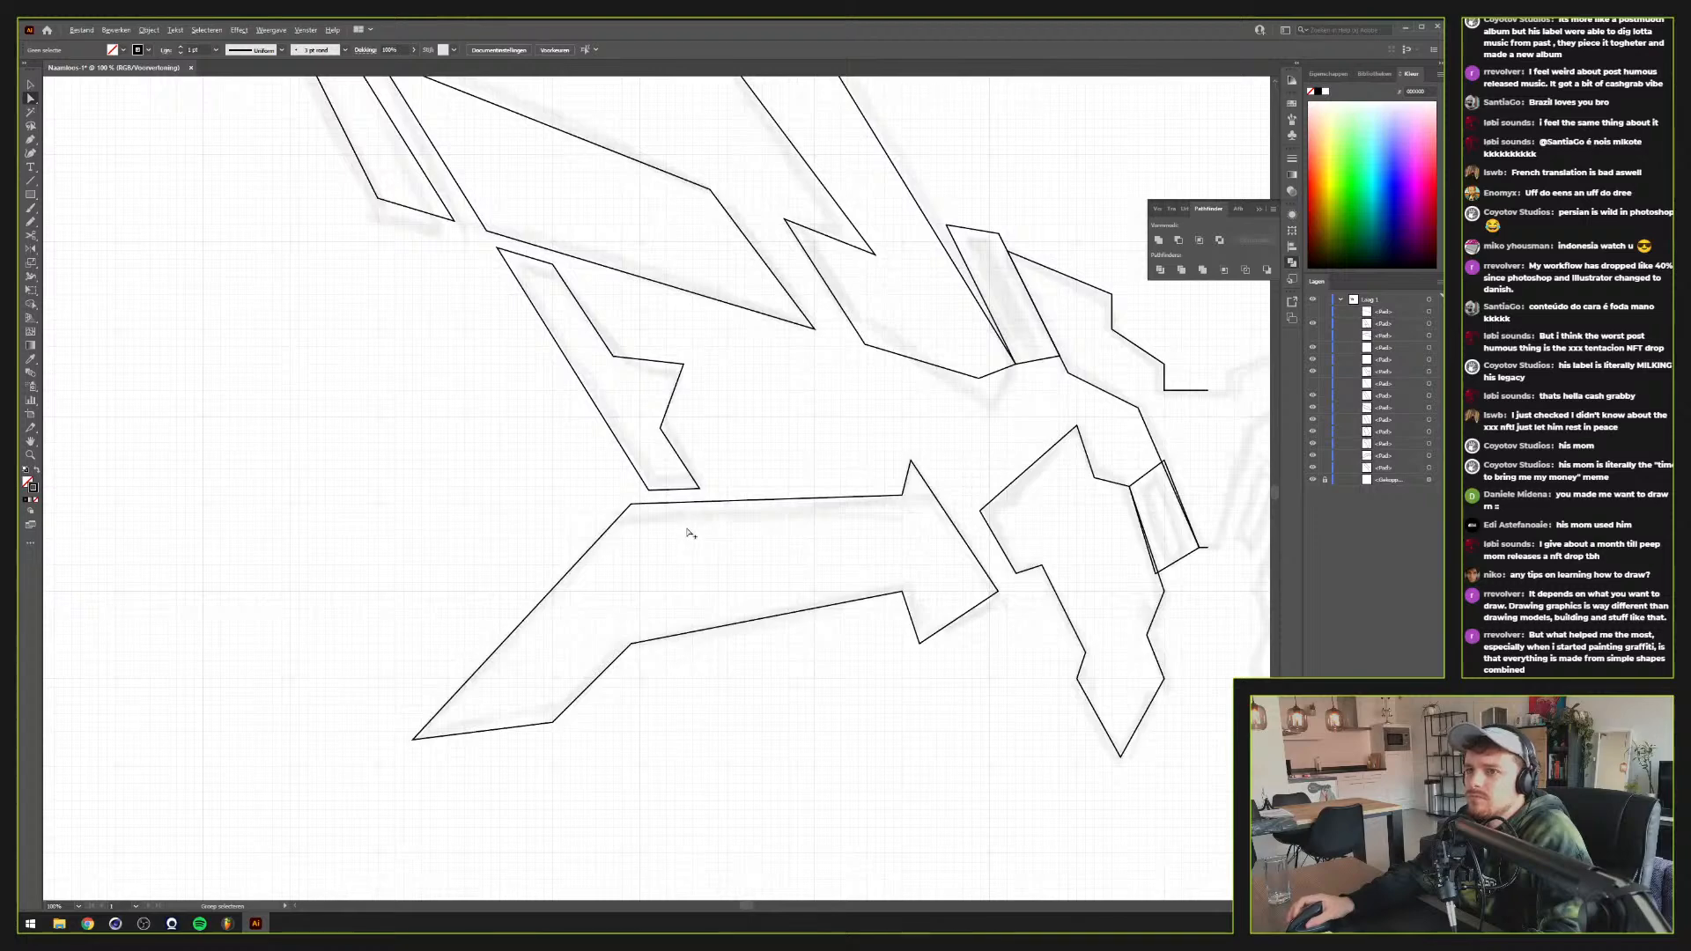
{"action": "scroll", "coordinate": [745, 499], "scroll_direction": "up", "scroll_amount": 3}
{"action": "scroll", "coordinate": [745, 499], "scroll_direction": "left", "scroll_amount": 1}
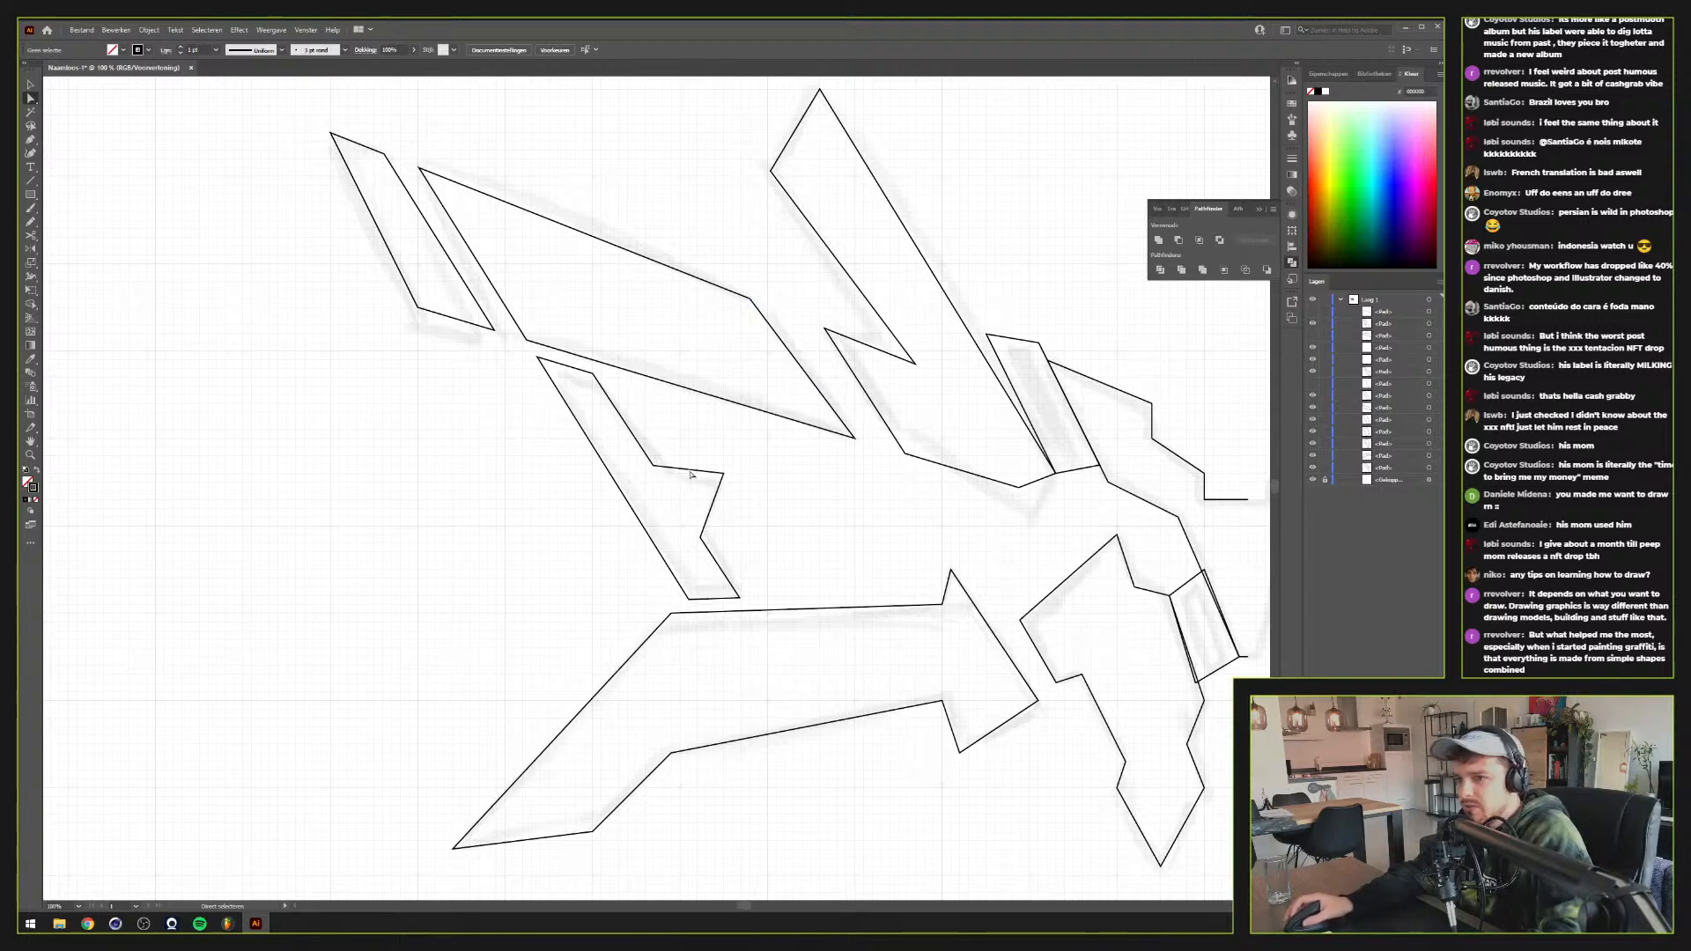
{"action": "scroll", "coordinate": [739, 515], "scroll_direction": "down", "scroll_amount": 2, "text": "alt"}
{"action": "scroll", "coordinate": [891, 560], "scroll_direction": "up", "scroll_amount": 1, "text": "alt"}
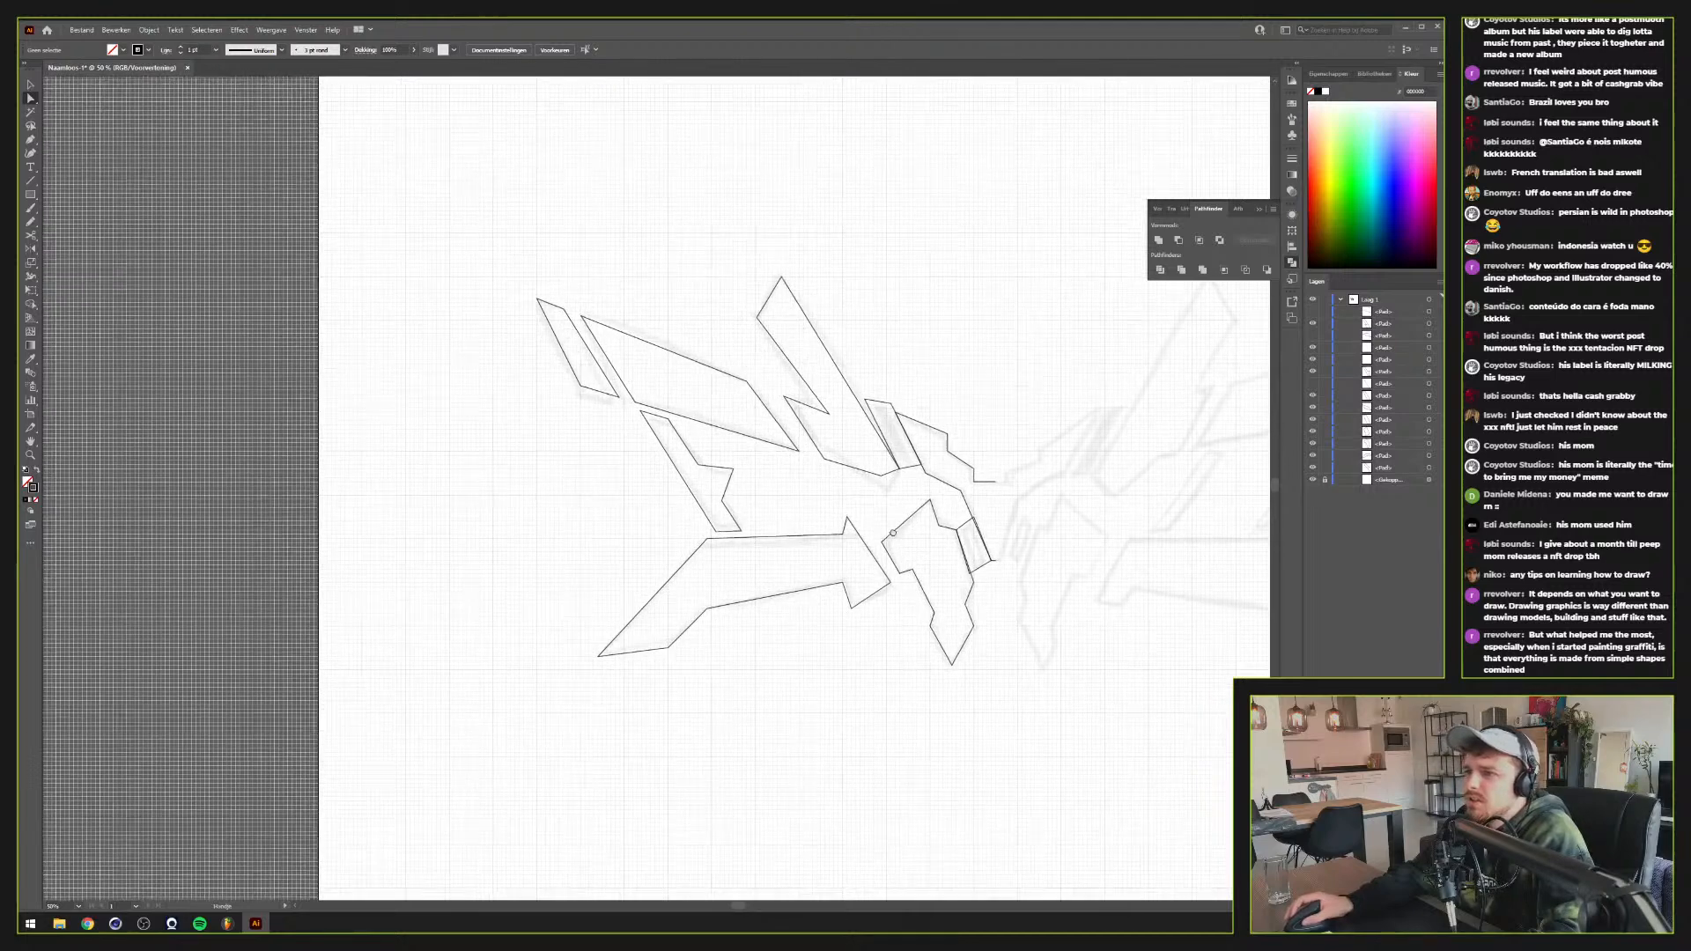
{"action": "scroll", "coordinate": [859, 561], "scroll_direction": "up", "scroll_amount": 1, "text": "alt"}
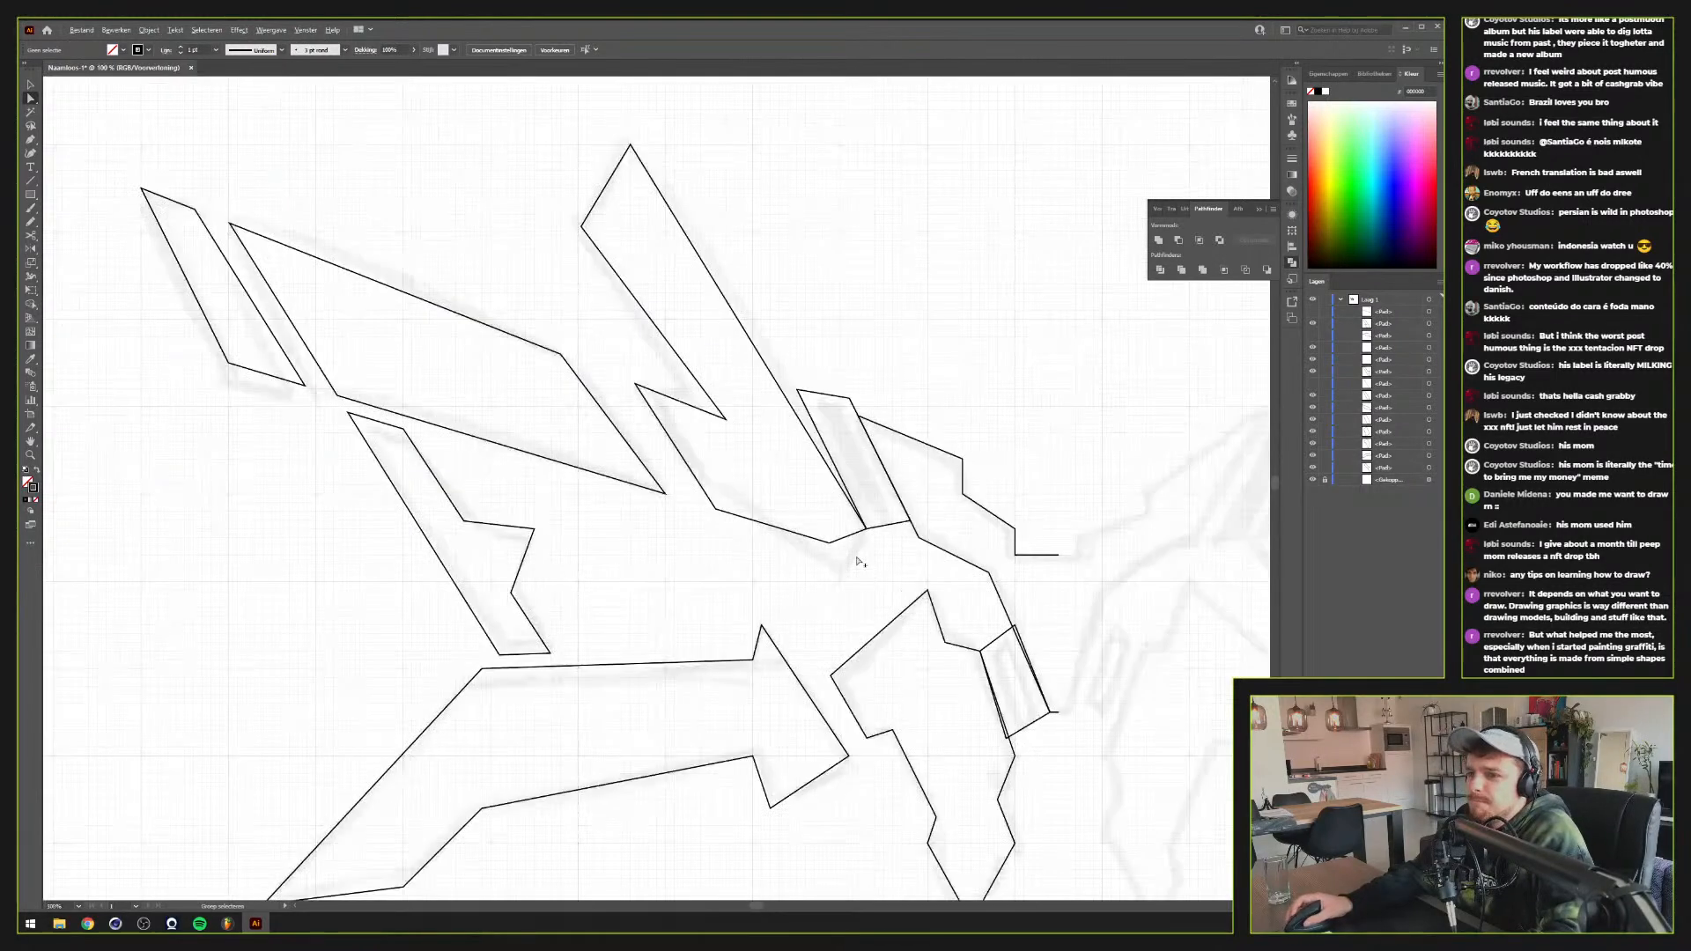
{"action": "scroll", "coordinate": [858, 561], "scroll_direction": "down", "scroll_amount": 1}
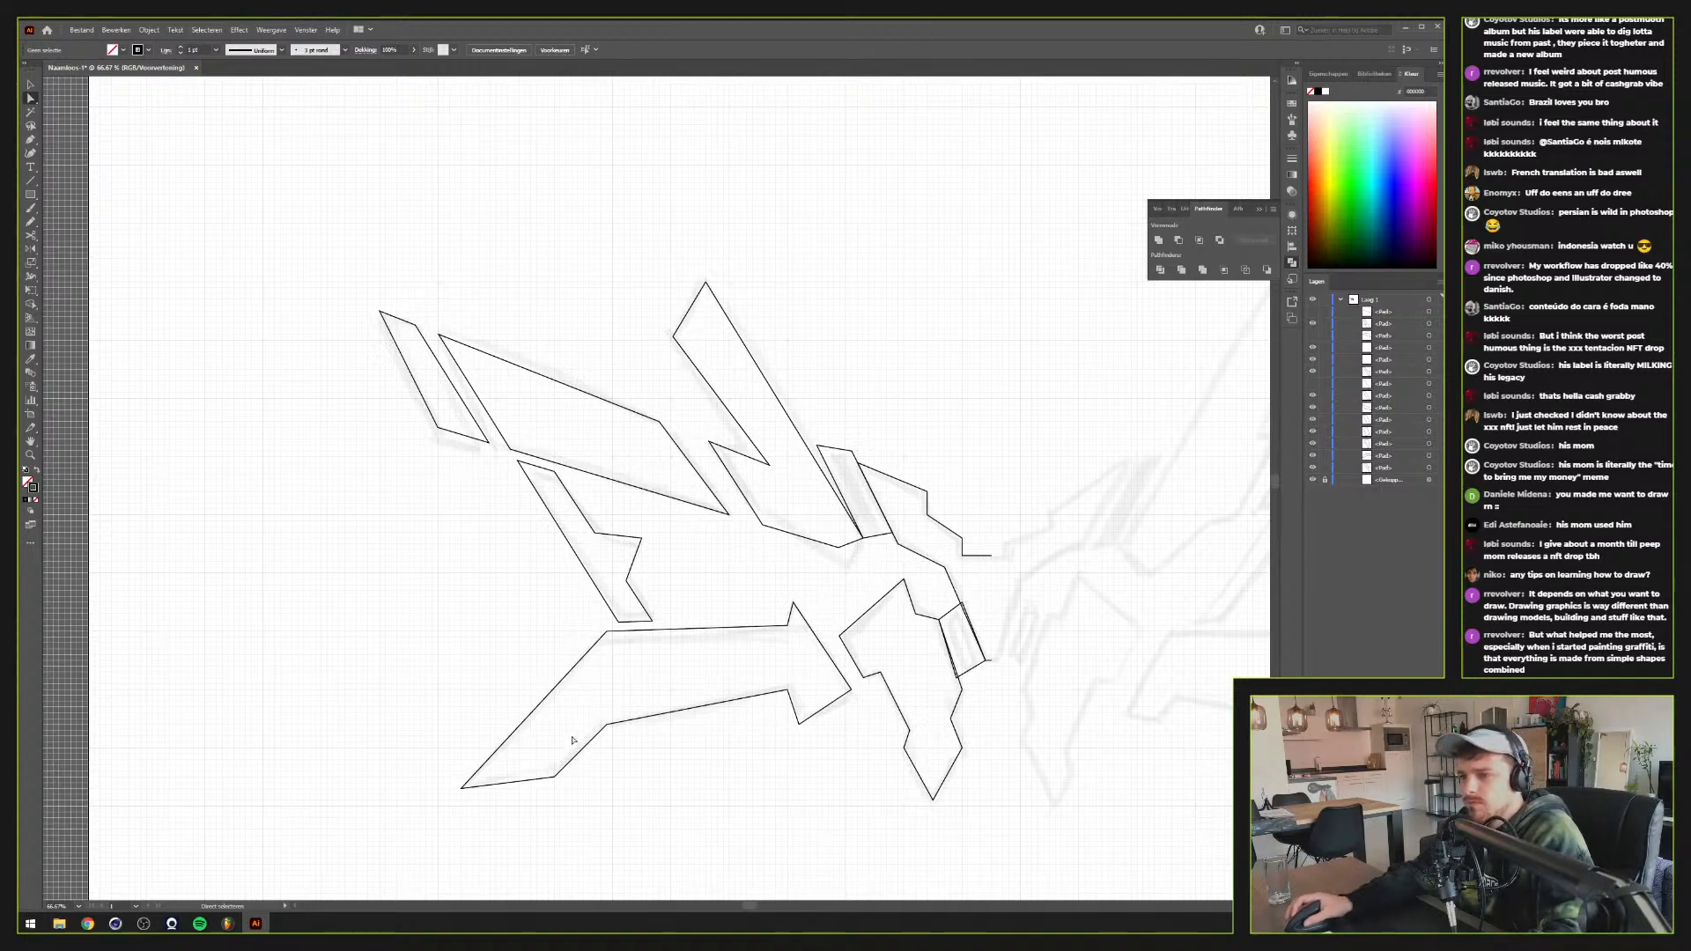
{"action": "left_click", "coordinate": [608, 725]}
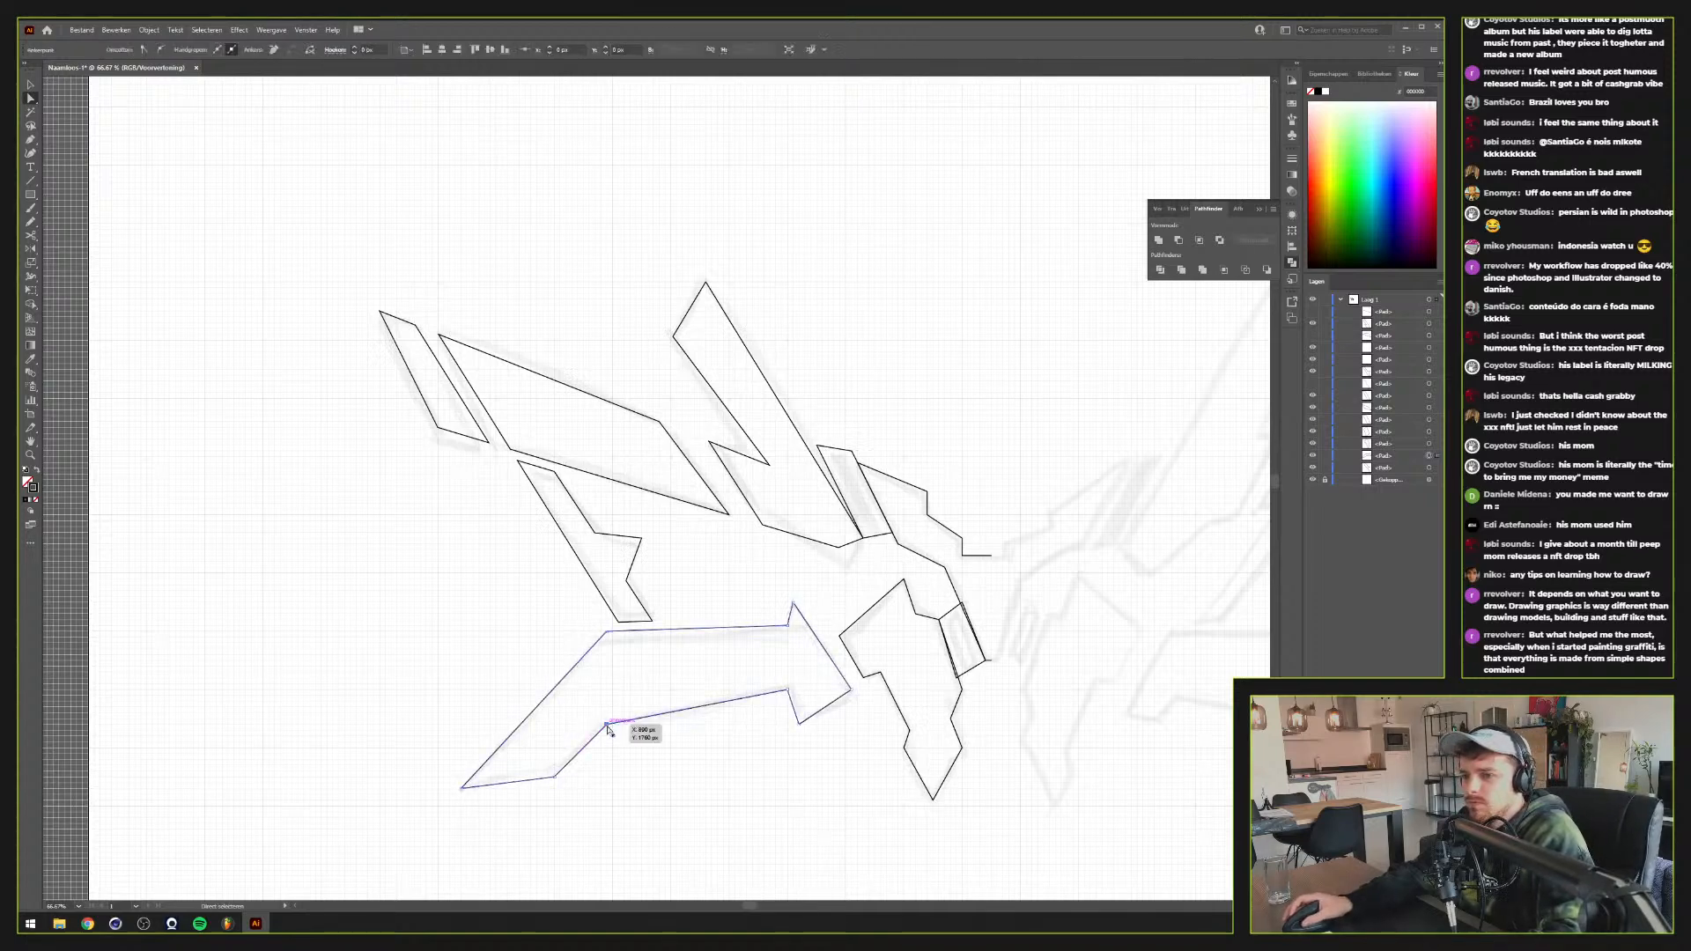
{"action": "left_click", "coordinate": [723, 748]}
{"action": "scroll", "coordinate": [803, 675], "scroll_direction": "up", "scroll_amount": 2}
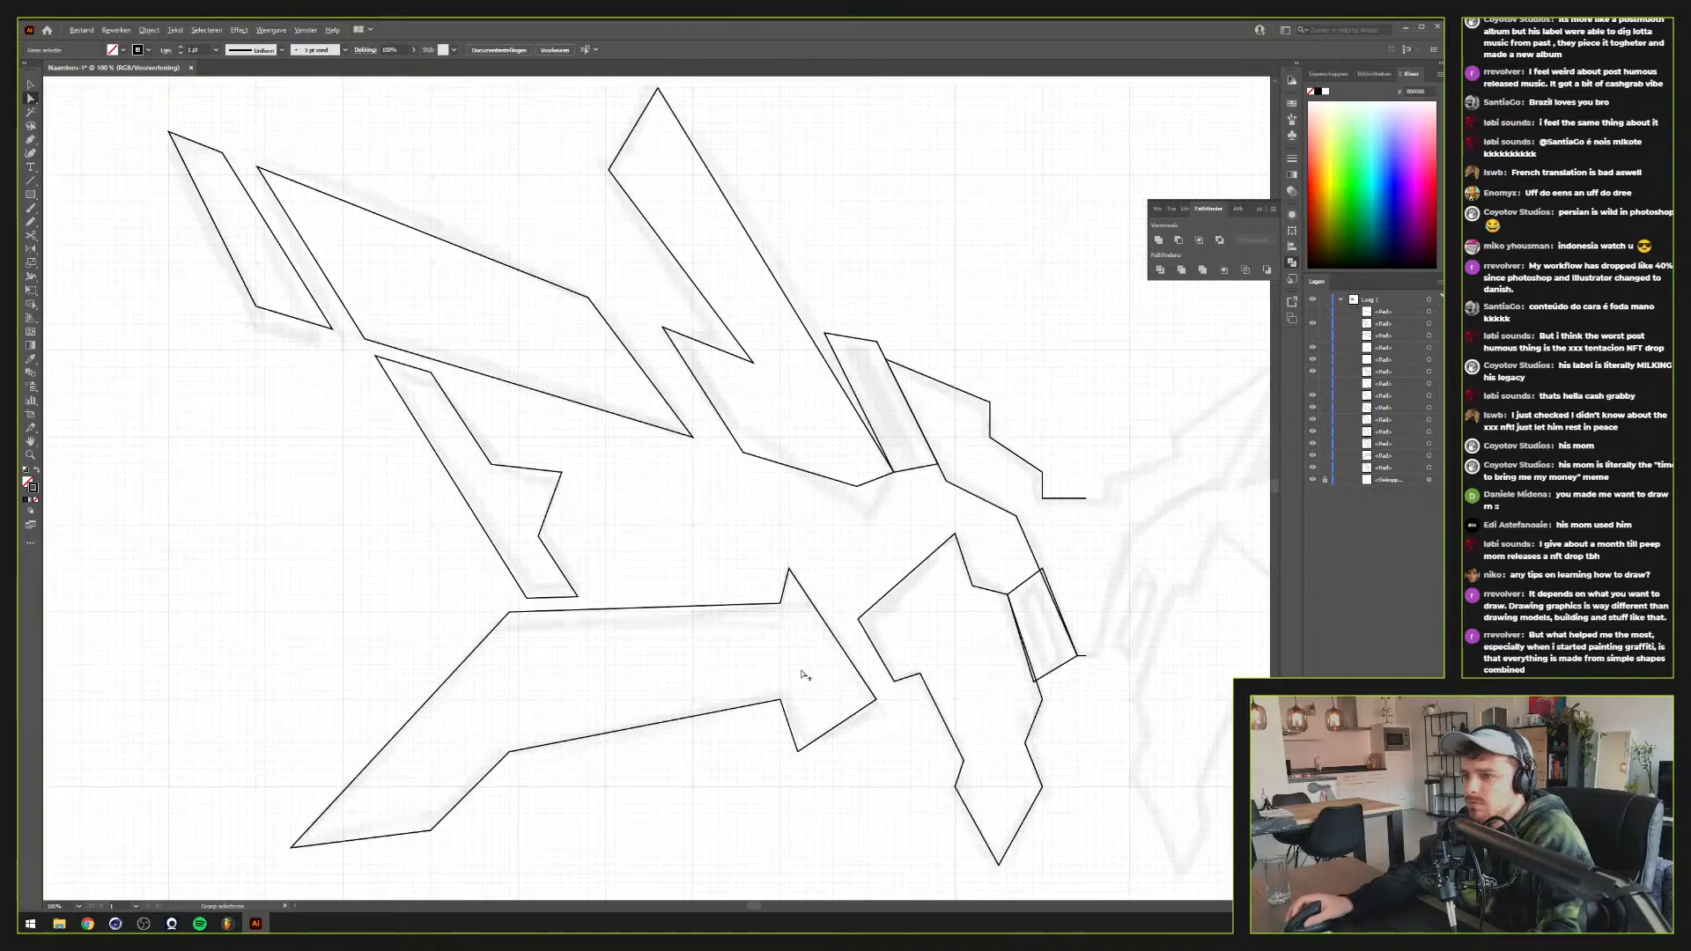
{"action": "scroll", "coordinate": [804, 675], "scroll_direction": "down", "scroll_amount": 4}
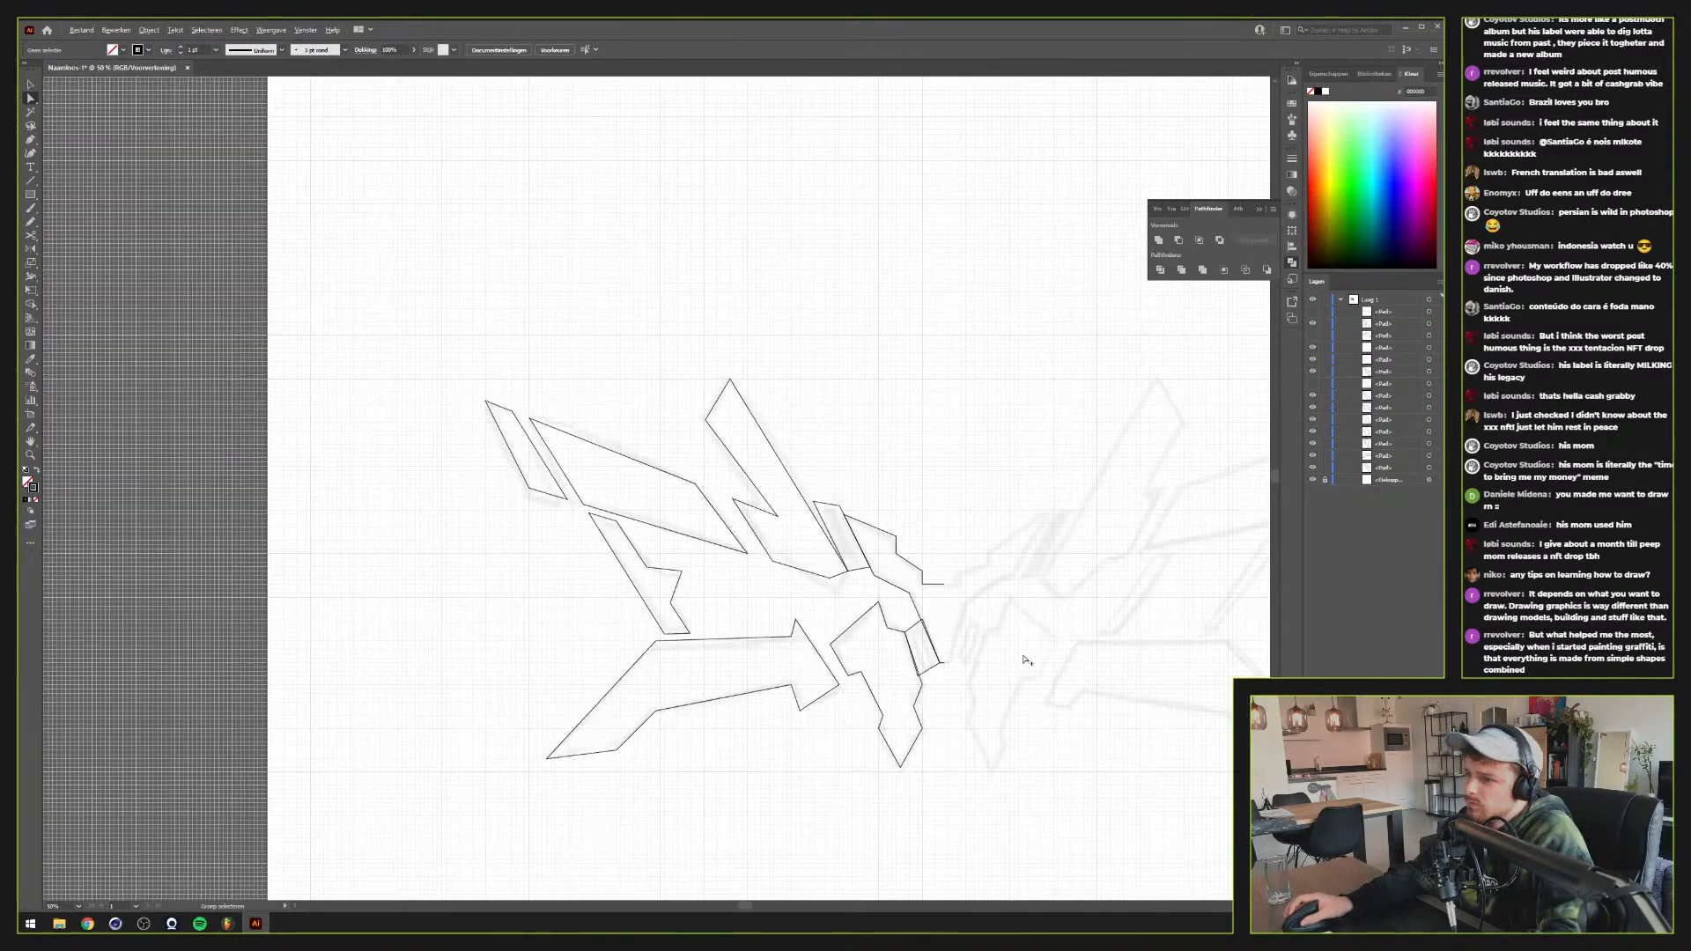
{"action": "scroll", "coordinate": [891, 669], "scroll_direction": "up", "scroll_amount": 2}
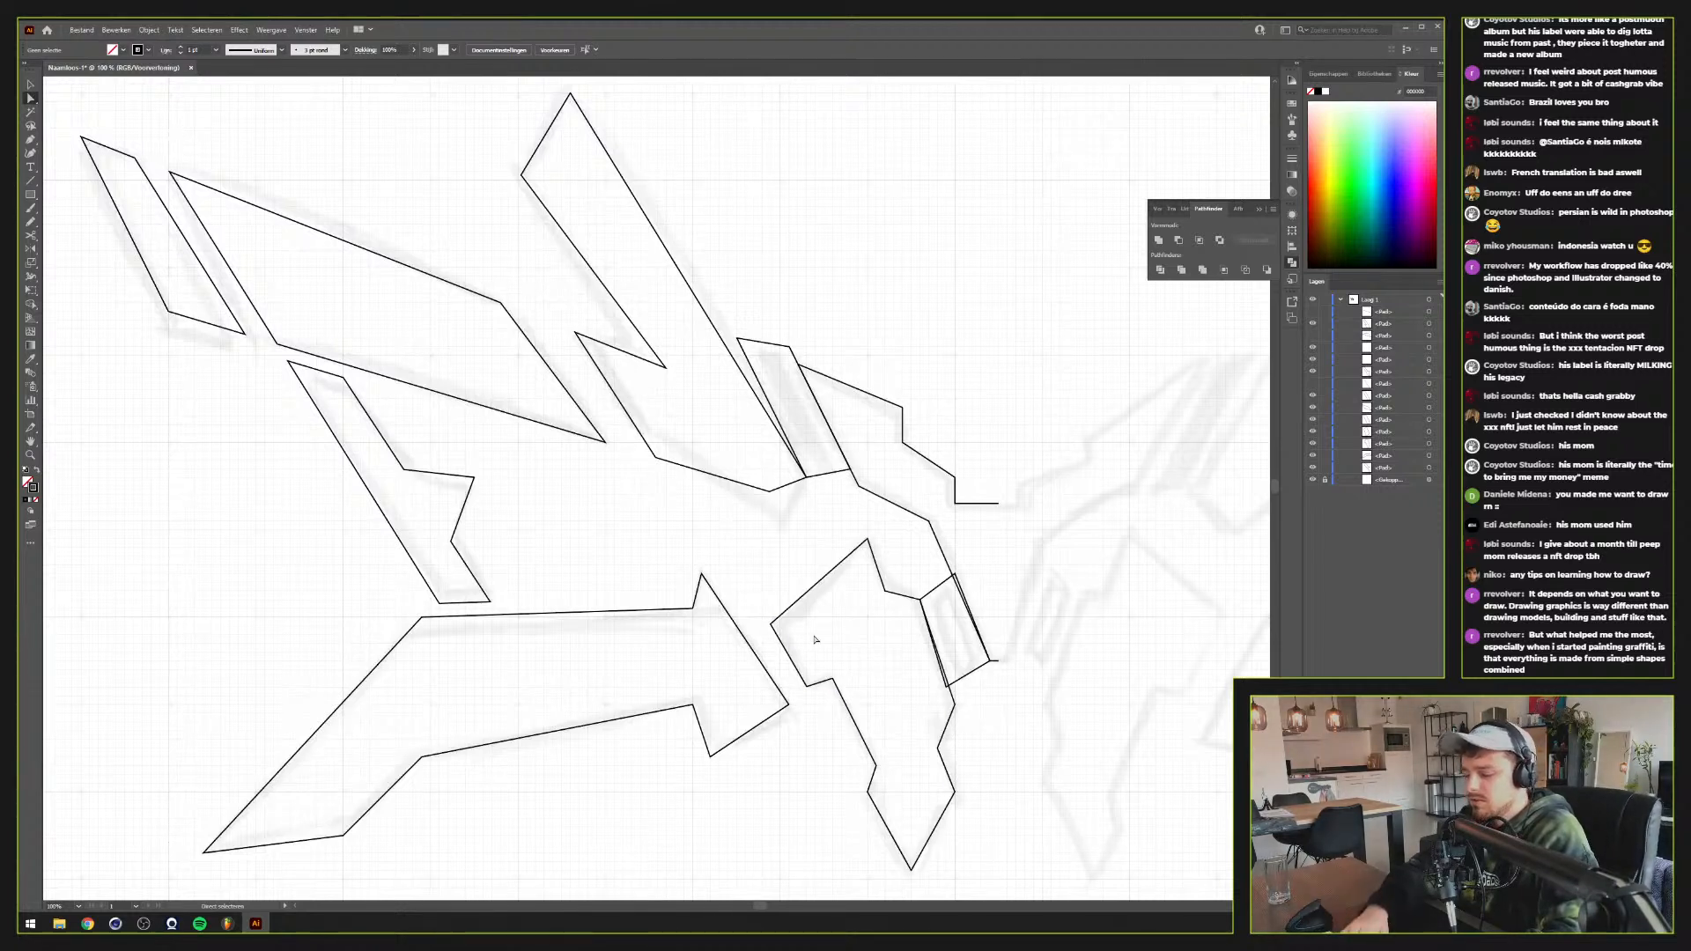
{"action": "key", "text": "b"}
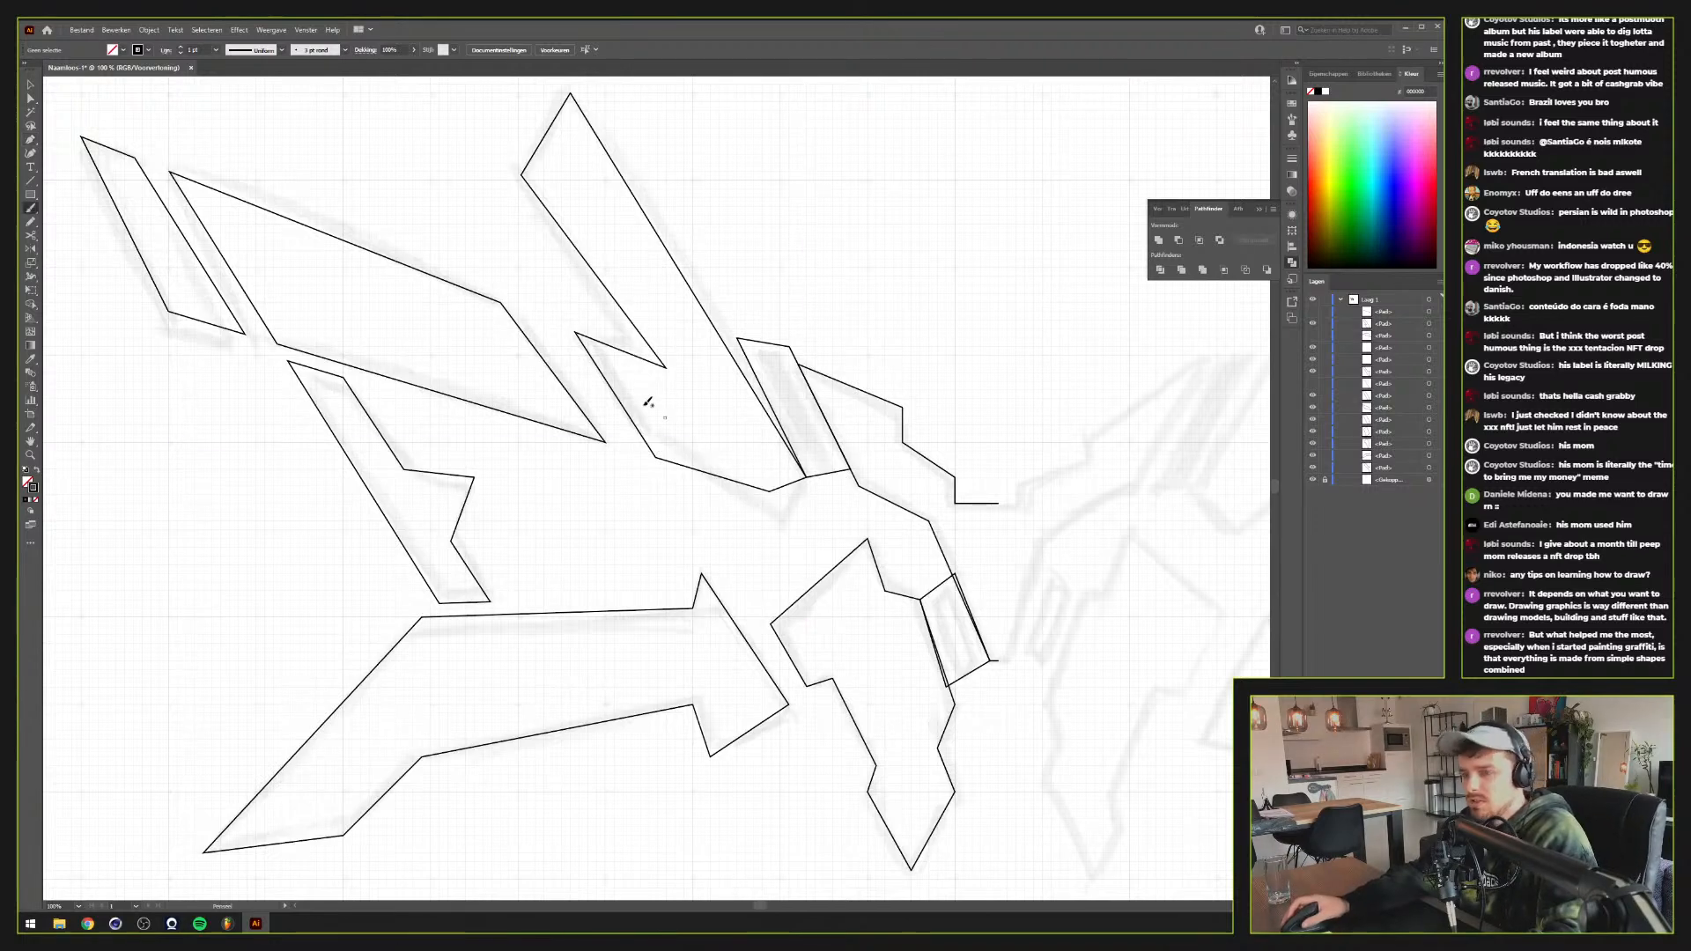
{"action": "key", "text": "v"}
{"action": "left_click", "coordinate": [544, 365]}
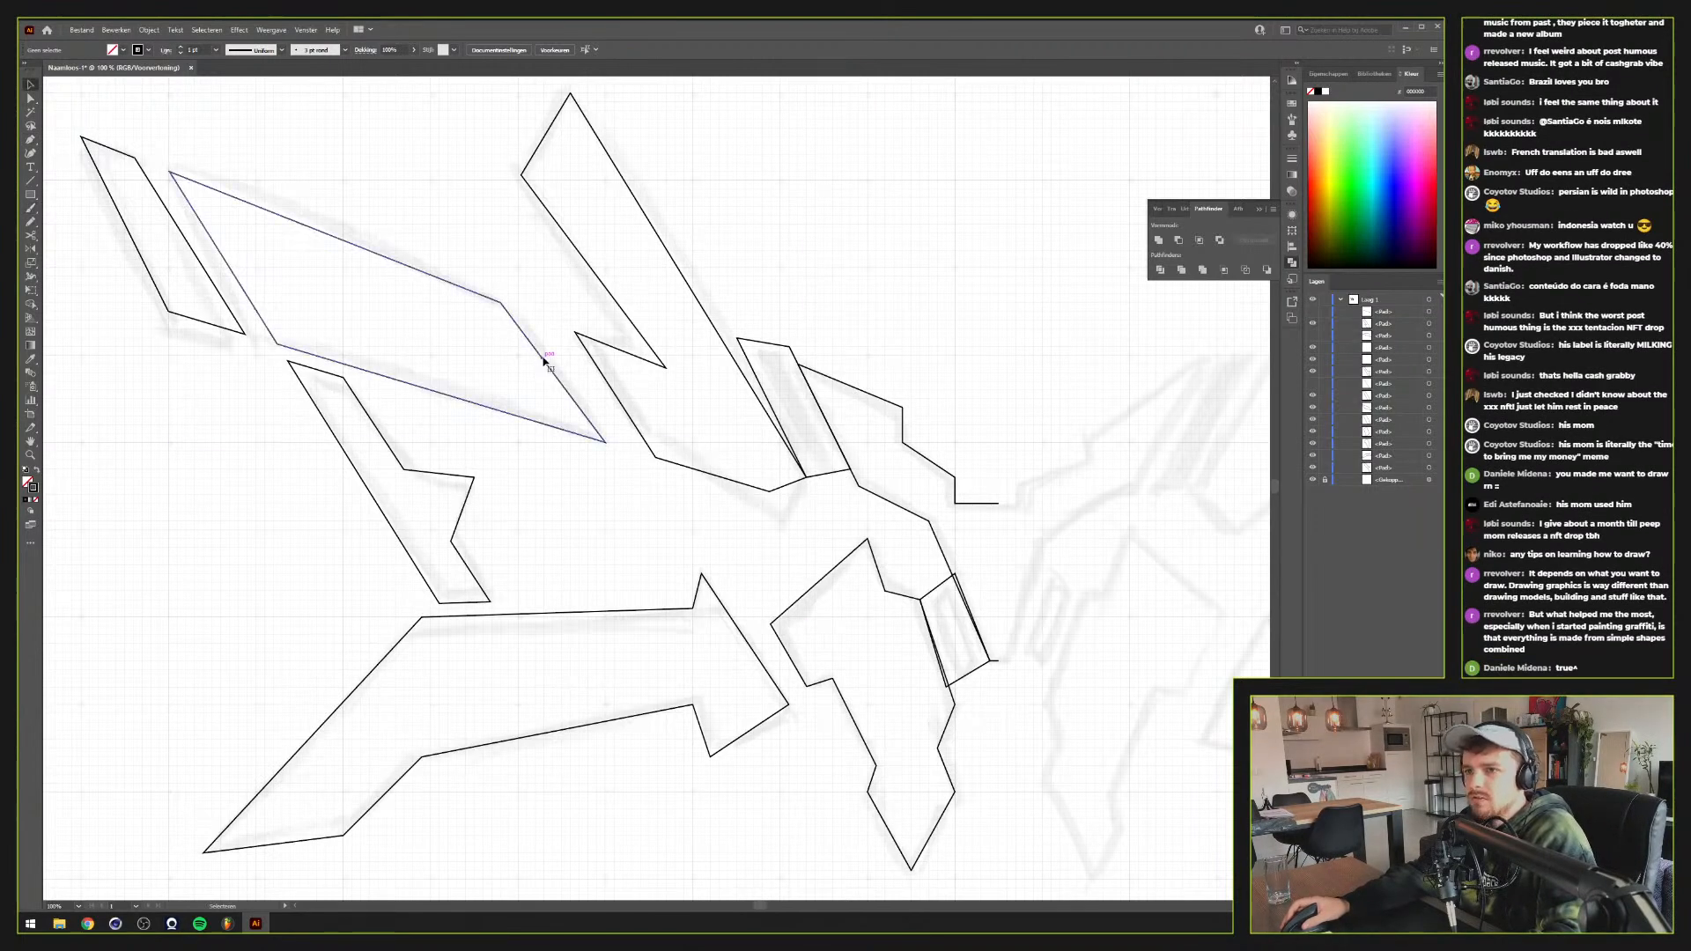
{"action": "left_click", "coordinate": [1313, 335]}
{"action": "left_click", "coordinate": [1436, 336]}
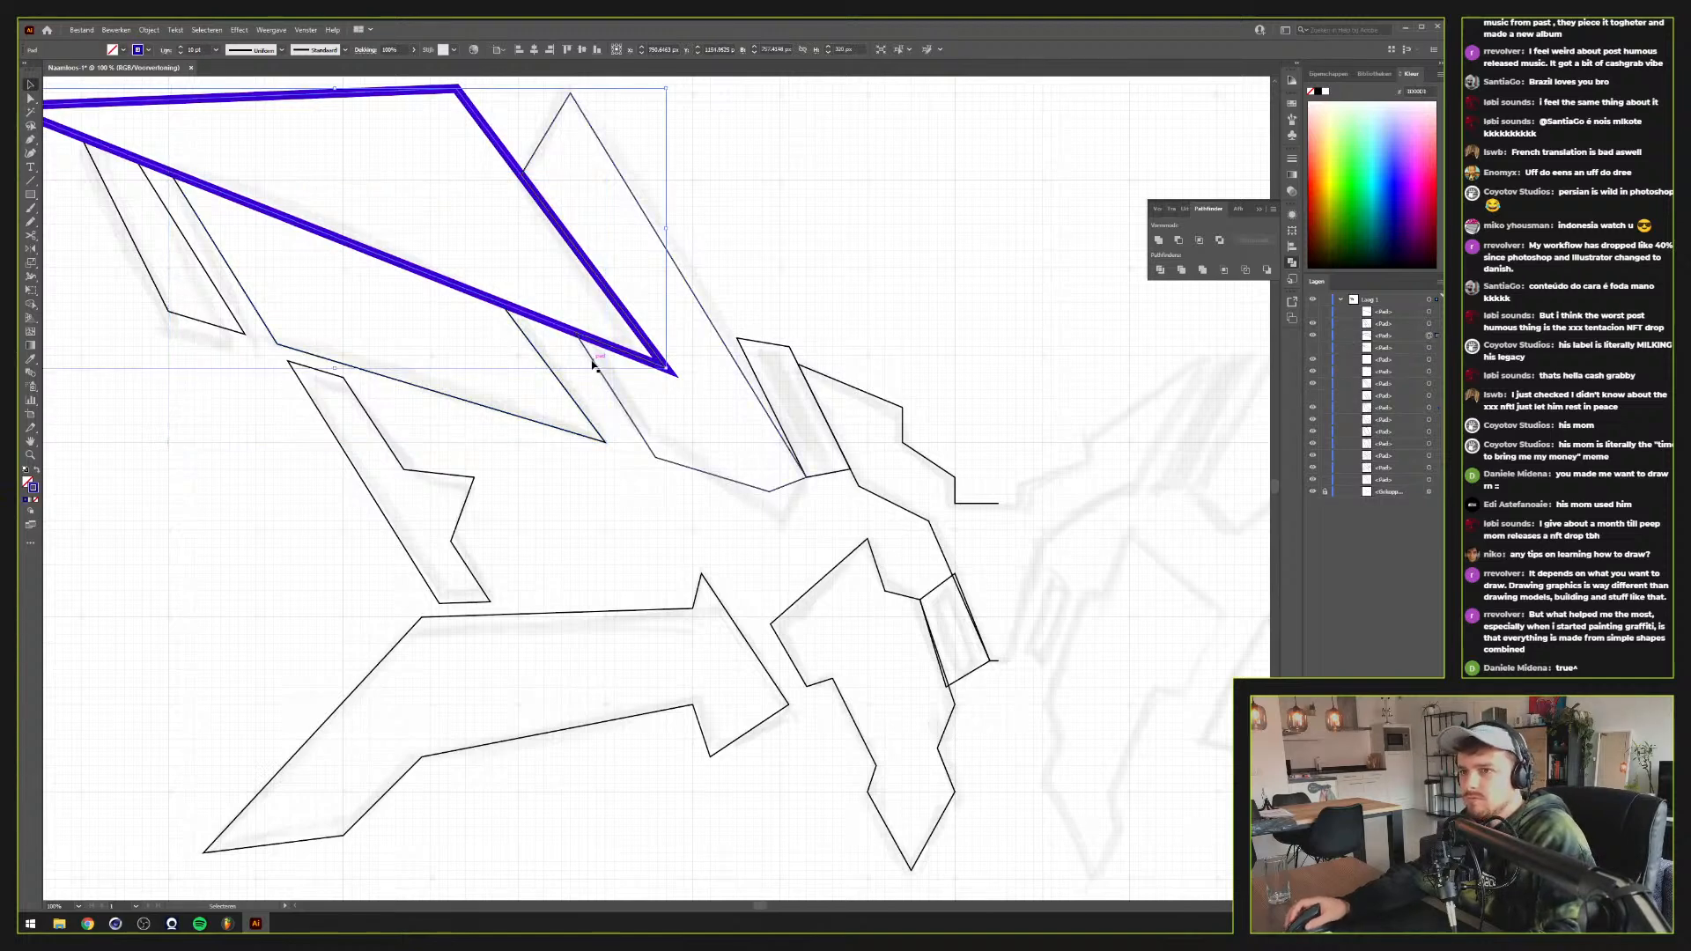
{"action": "key", "text": "Delete"}
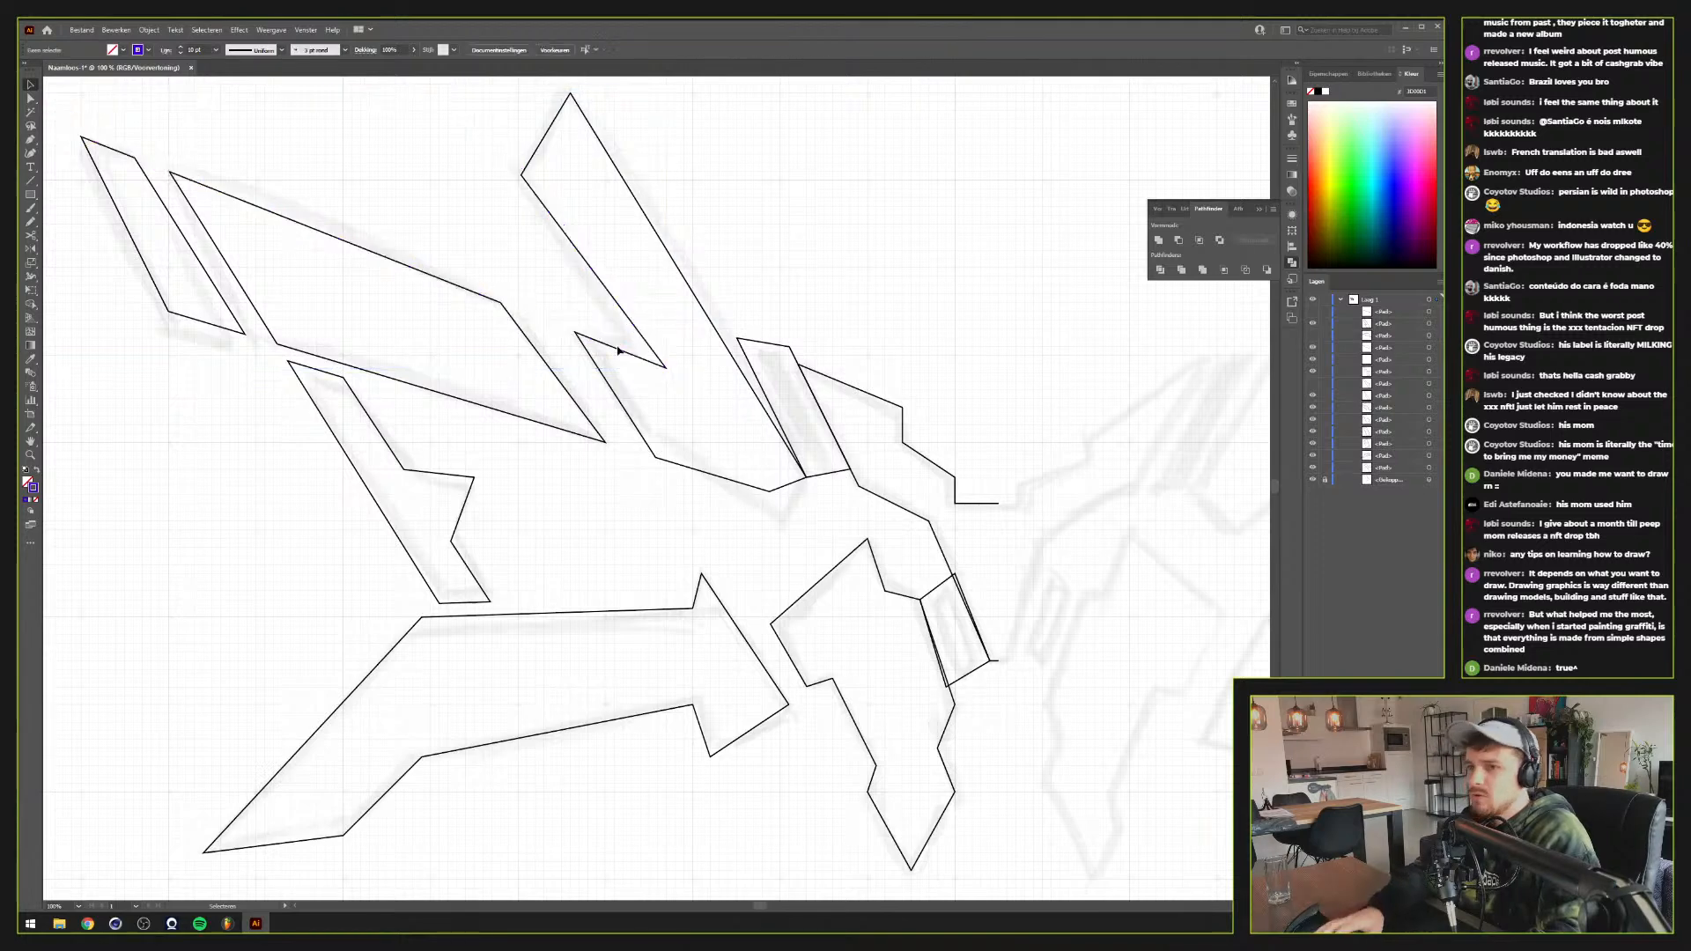
Duplicate the wide feather in place at the front of the stack and give the copy a thick orange outline
{"action": "left_click", "coordinate": [547, 367]}
{"action": "key", "text": "ctrl+c"}
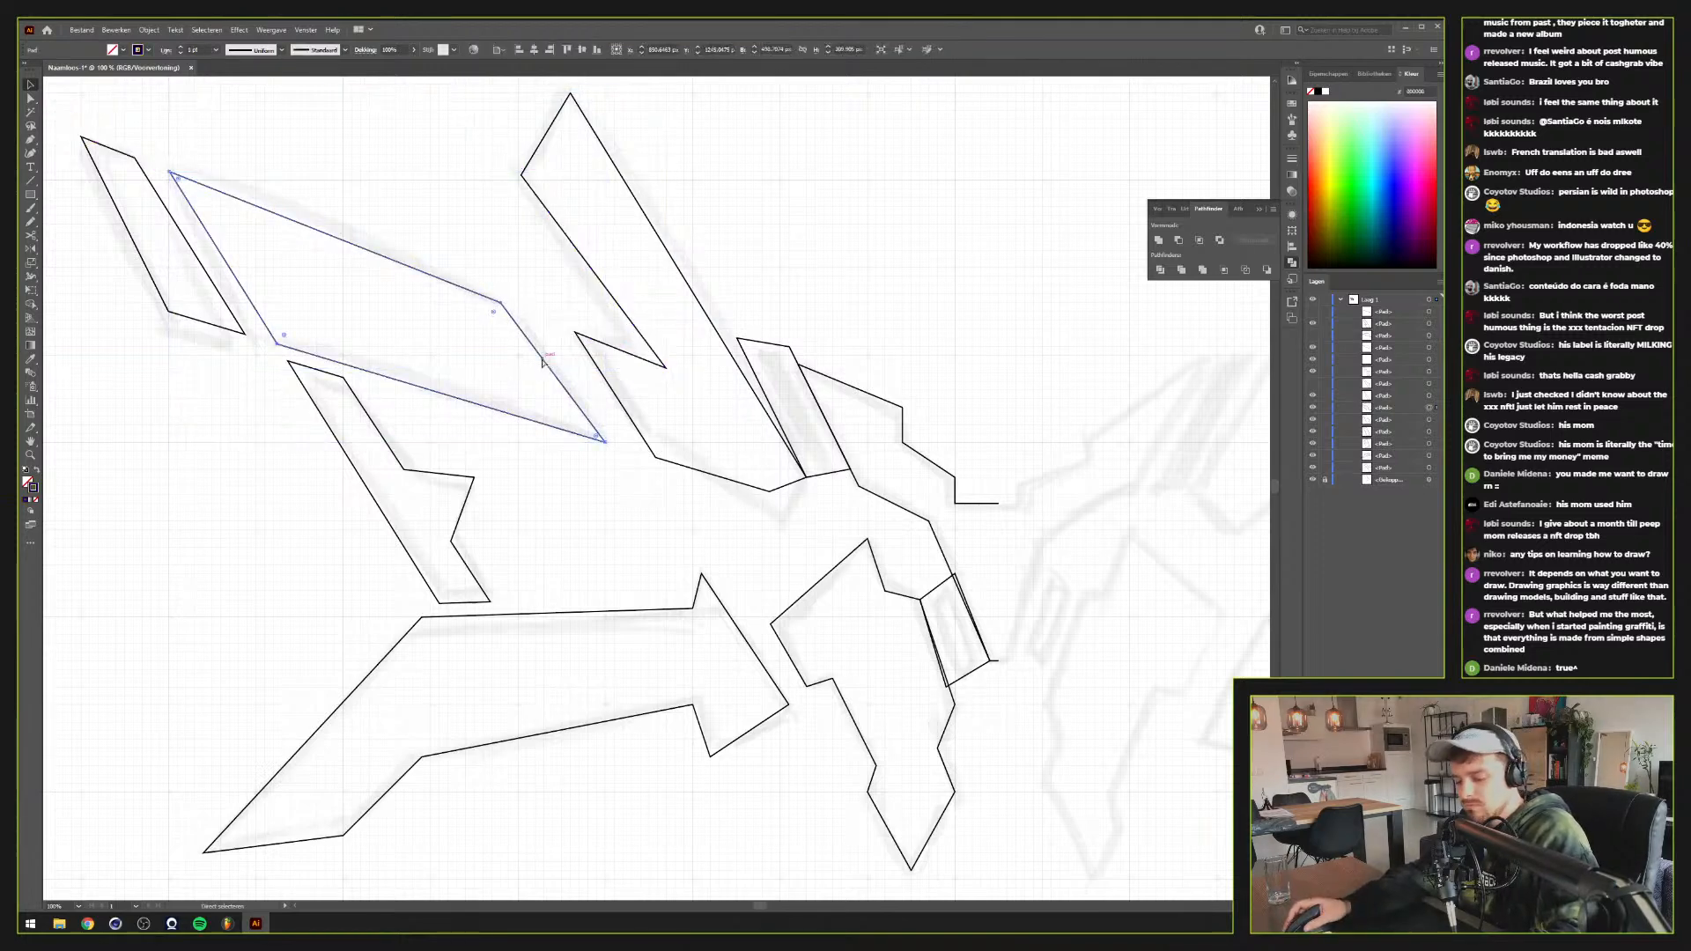
{"action": "key", "text": "ctrl+f"}
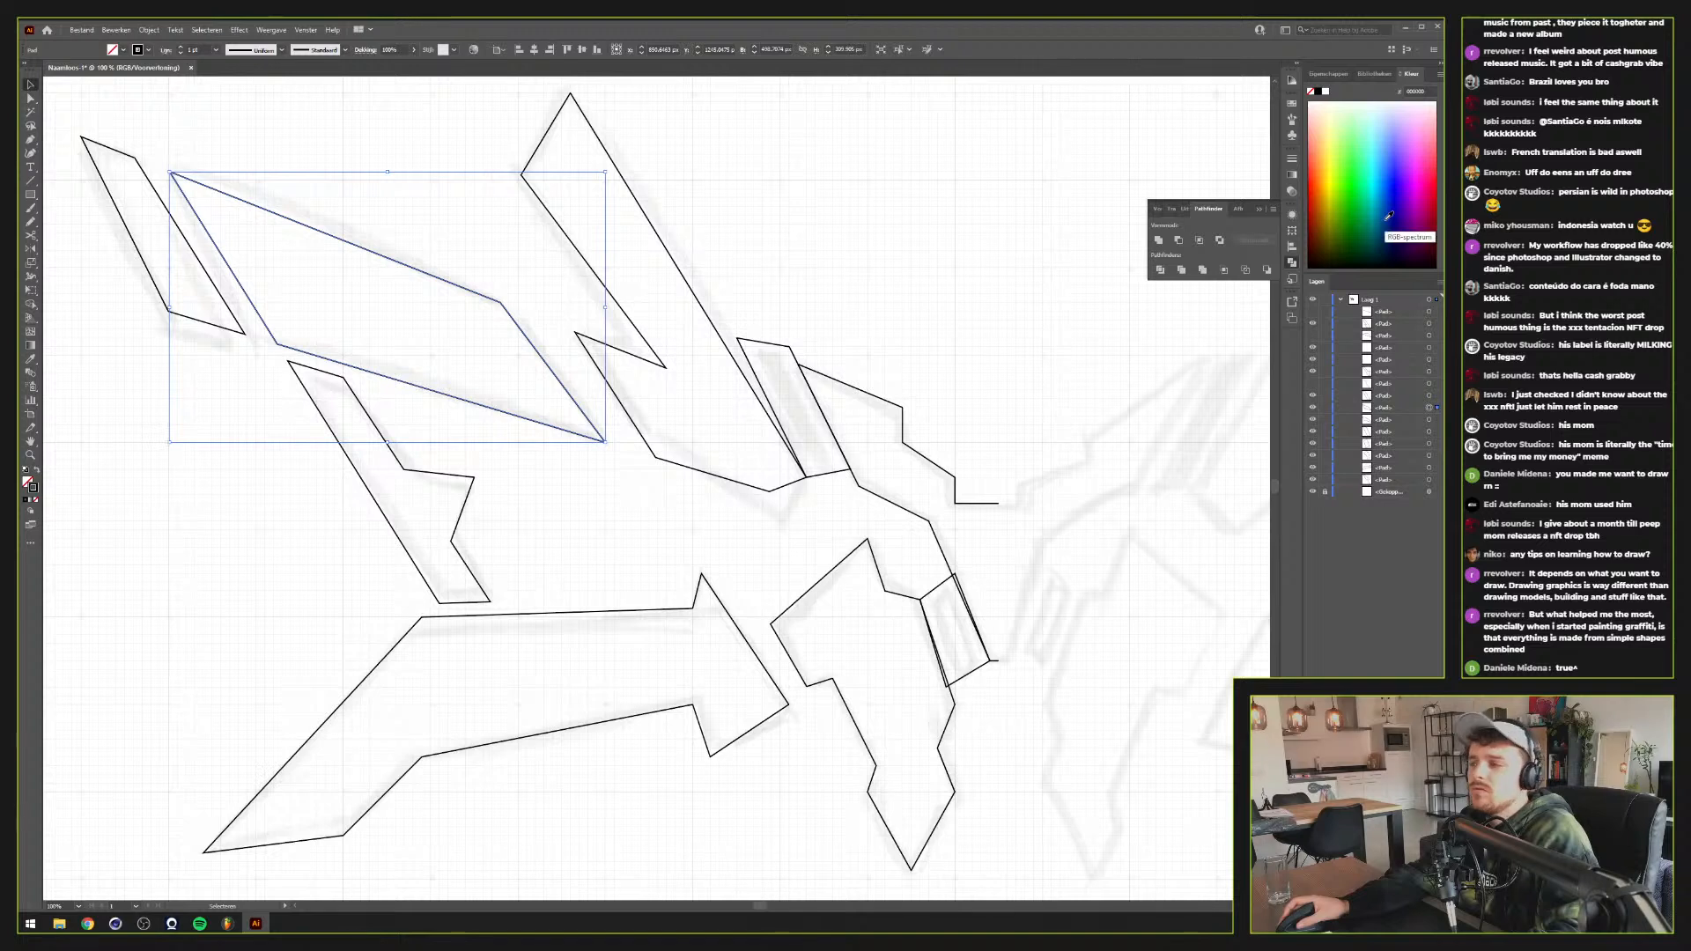
{"action": "key", "text": "ctrl+shift+]"}
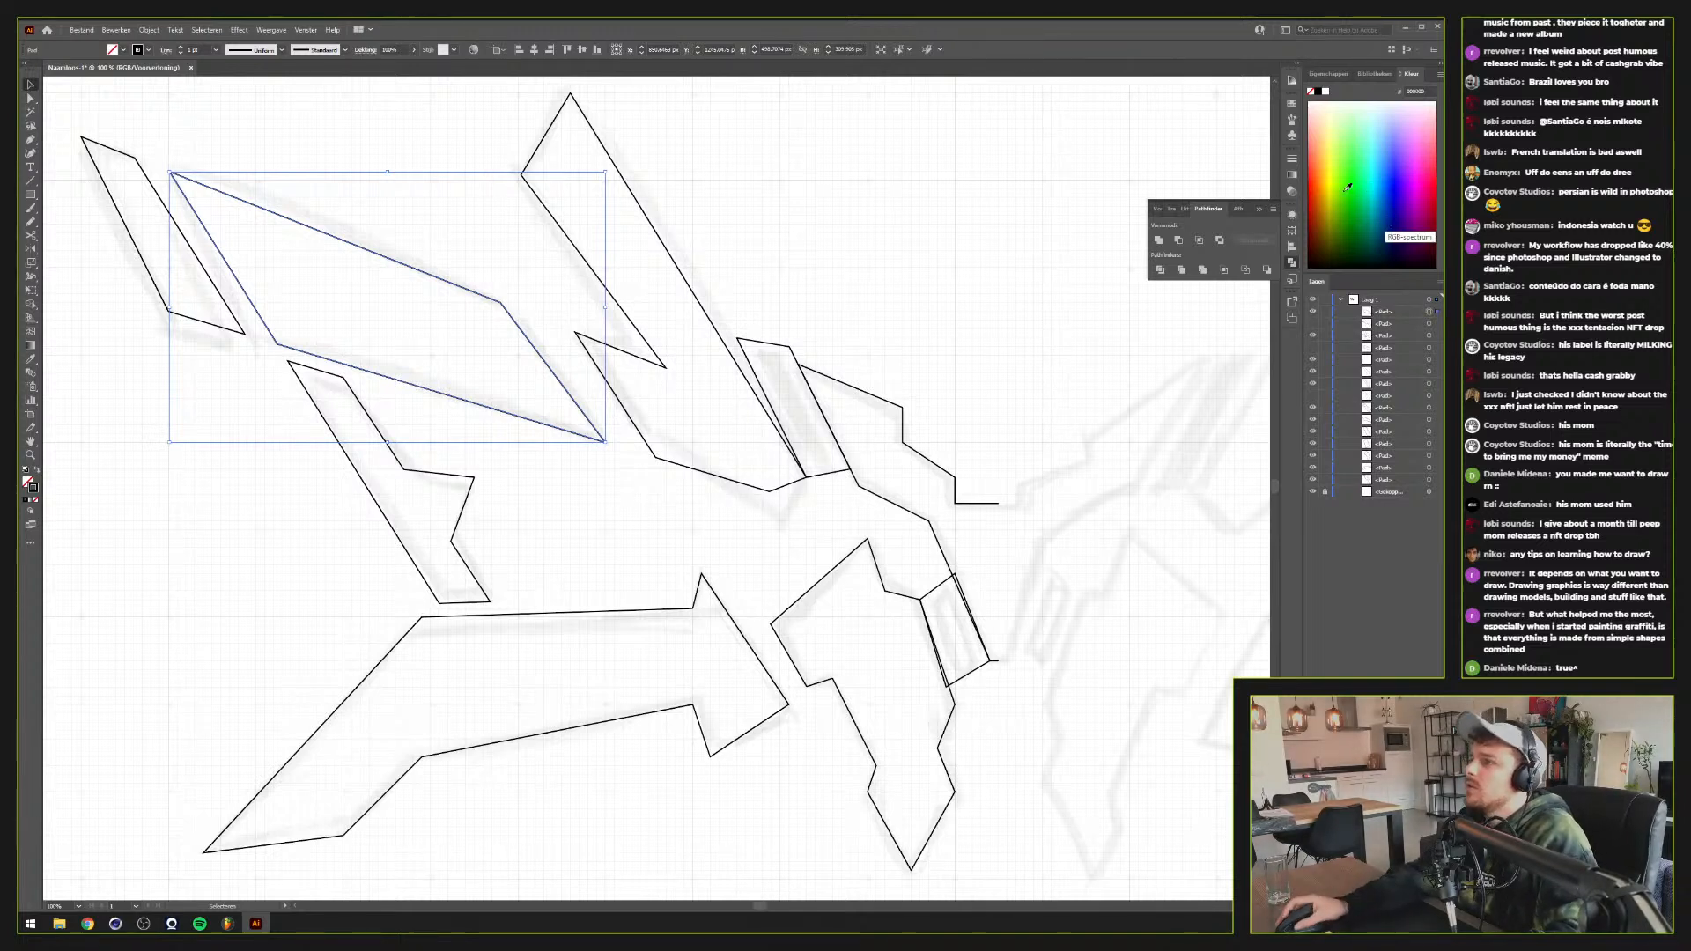
{"action": "left_click", "coordinate": [1310, 163]}
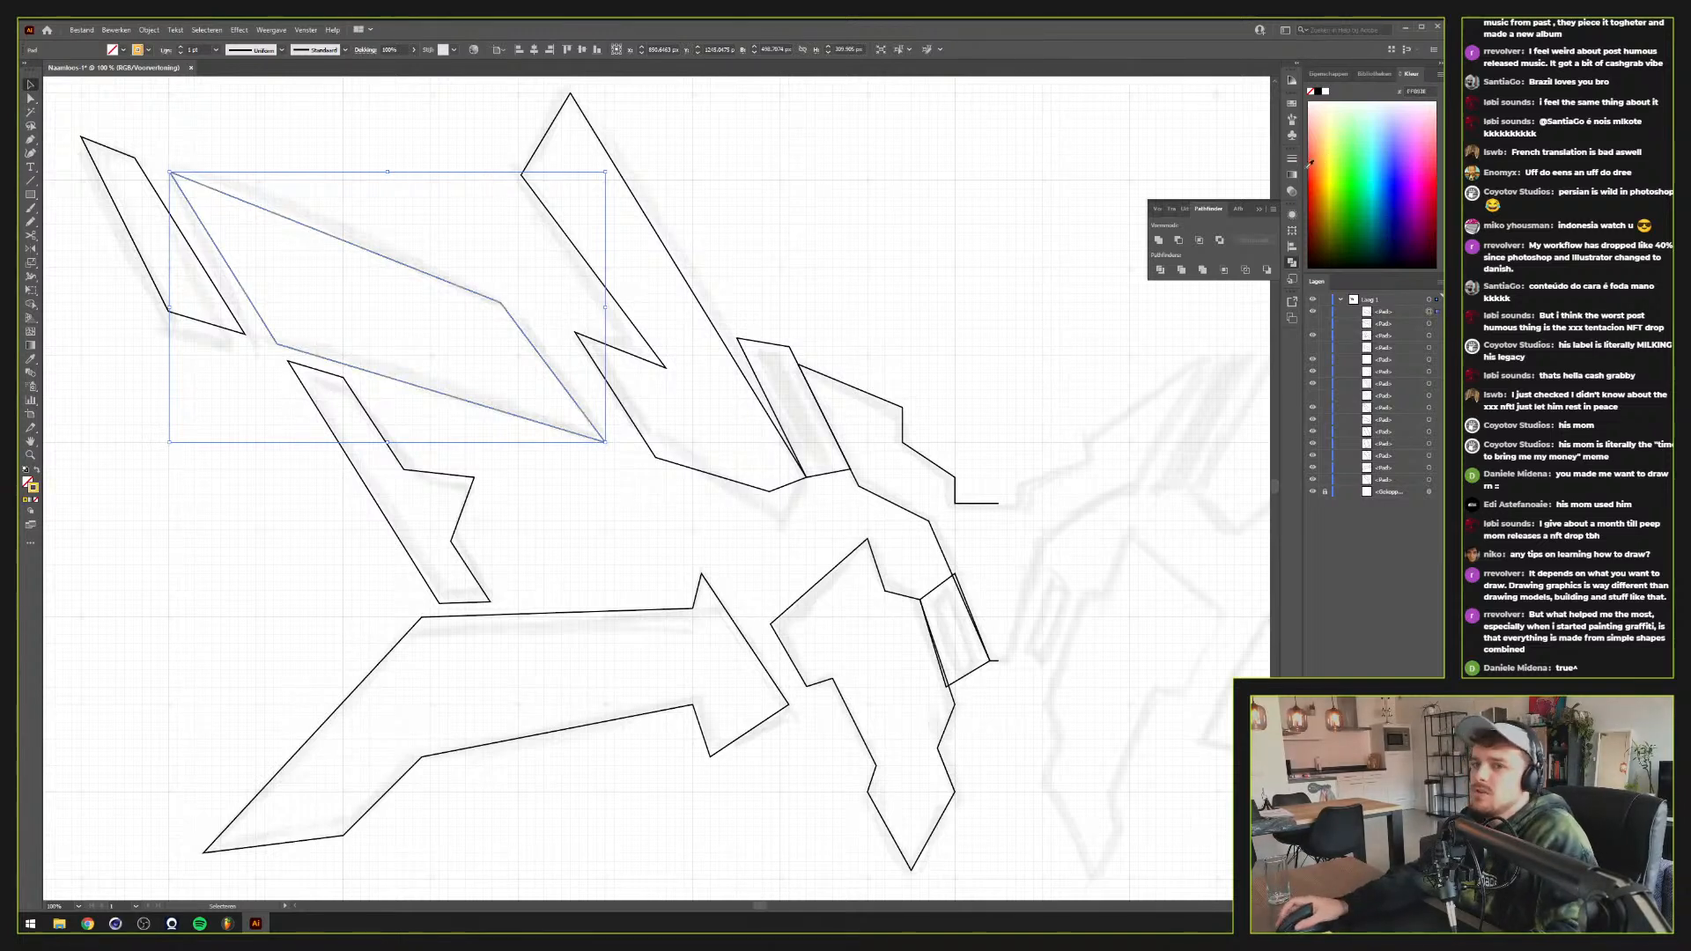
{"action": "left_click", "coordinate": [180, 47], "text": "shift"}
Delete the orange copy's two left anchor points so only its short right edge is left as a guide line
{"action": "key", "text": "a"}
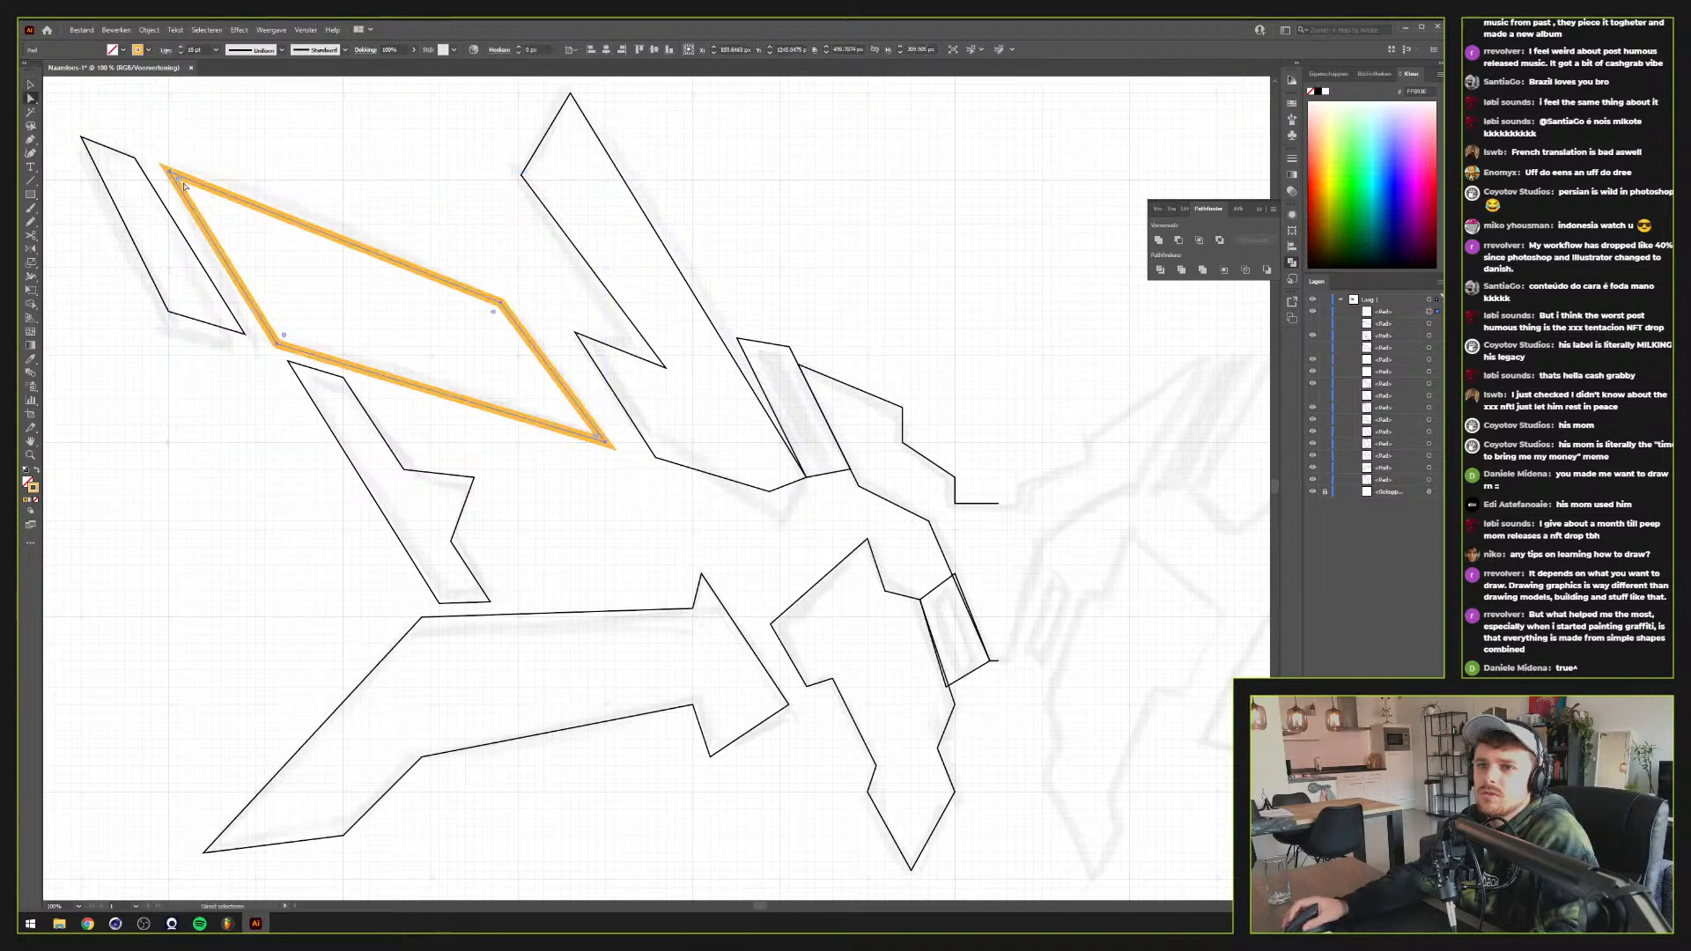
{"action": "left_click", "coordinate": [170, 175]}
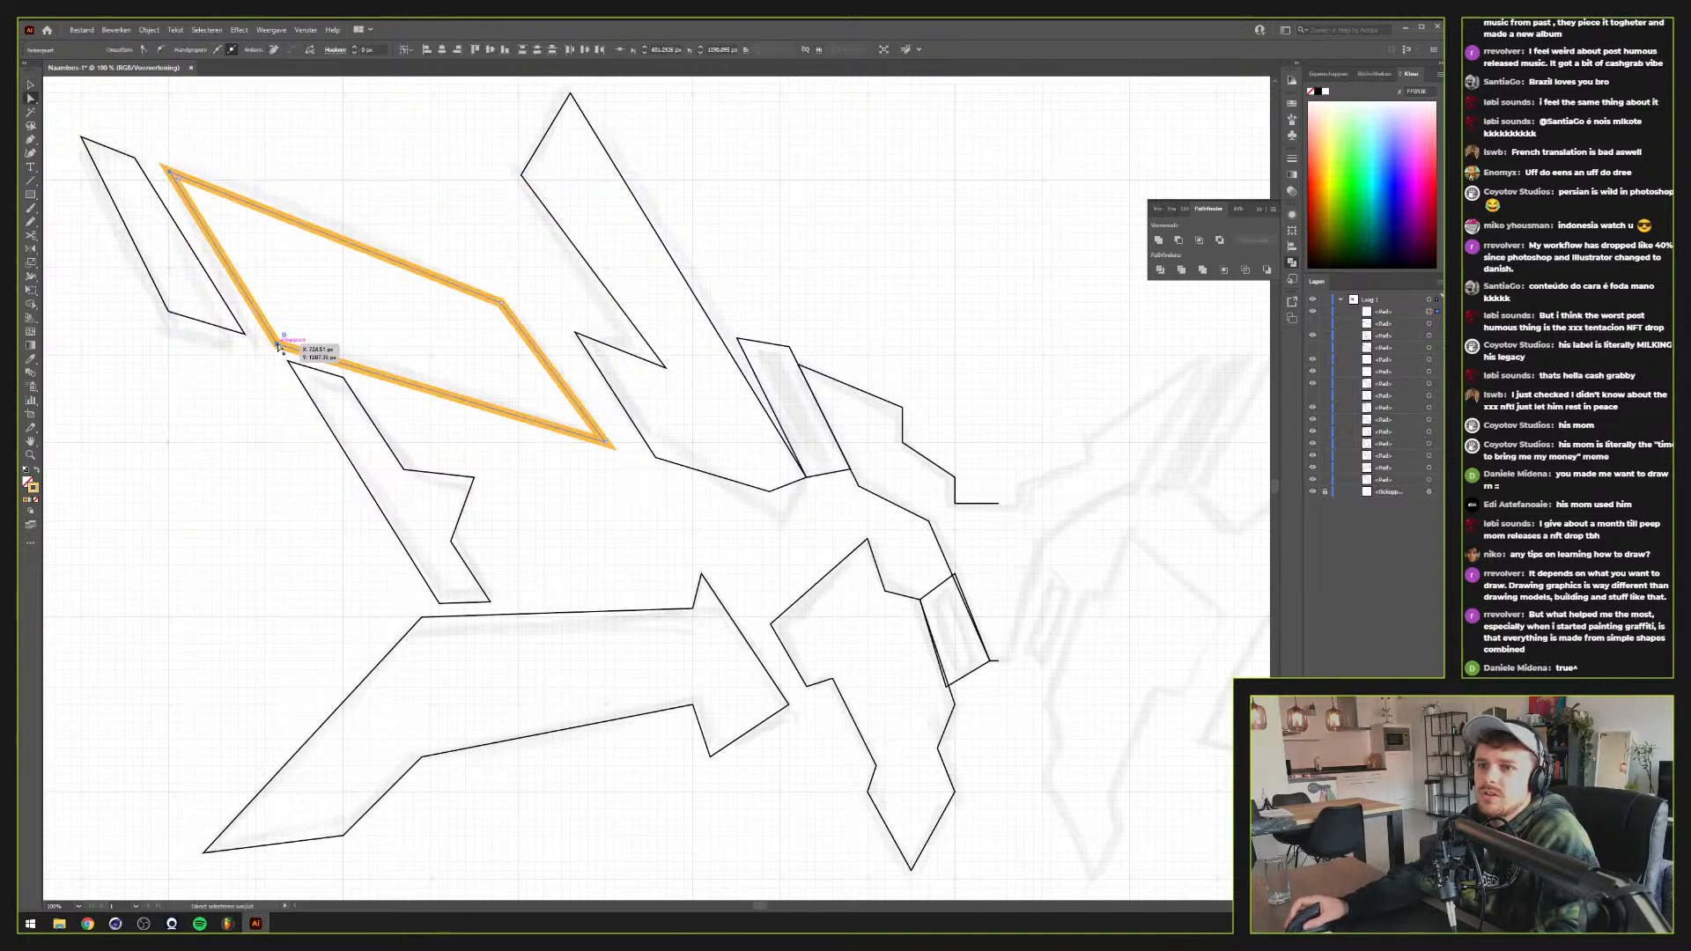
{"action": "key", "text": "Delete"}
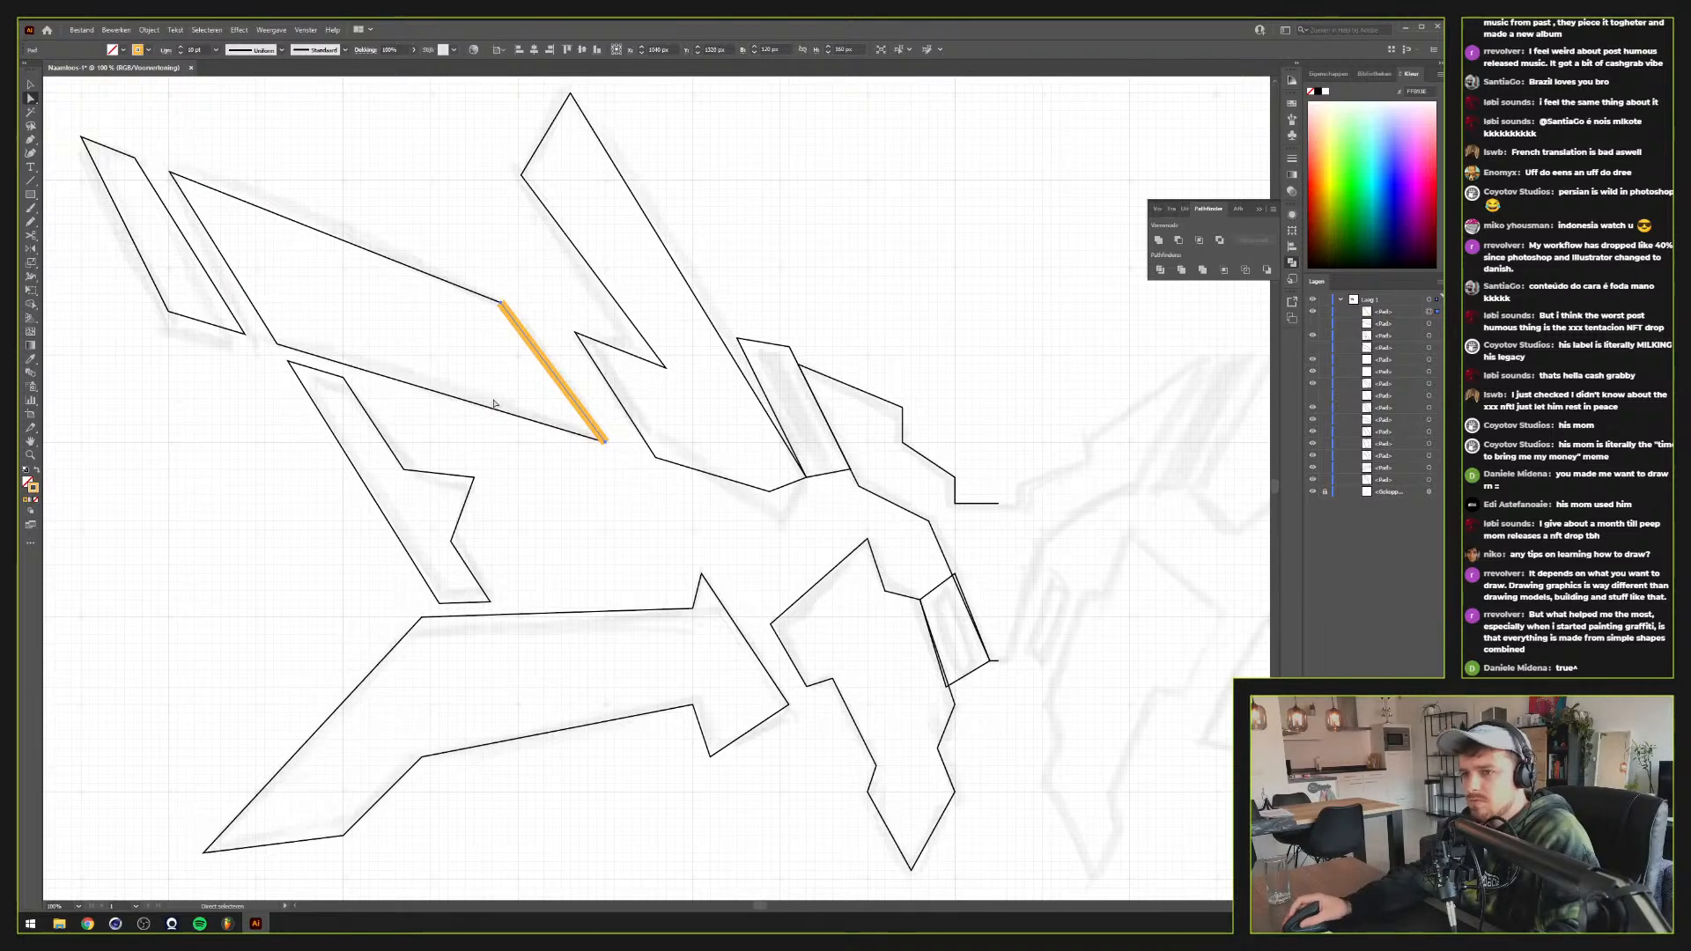
Scale the orange guide line up proportionally until it extends past the right edge of the lower wing
{"action": "key", "text": "v"}
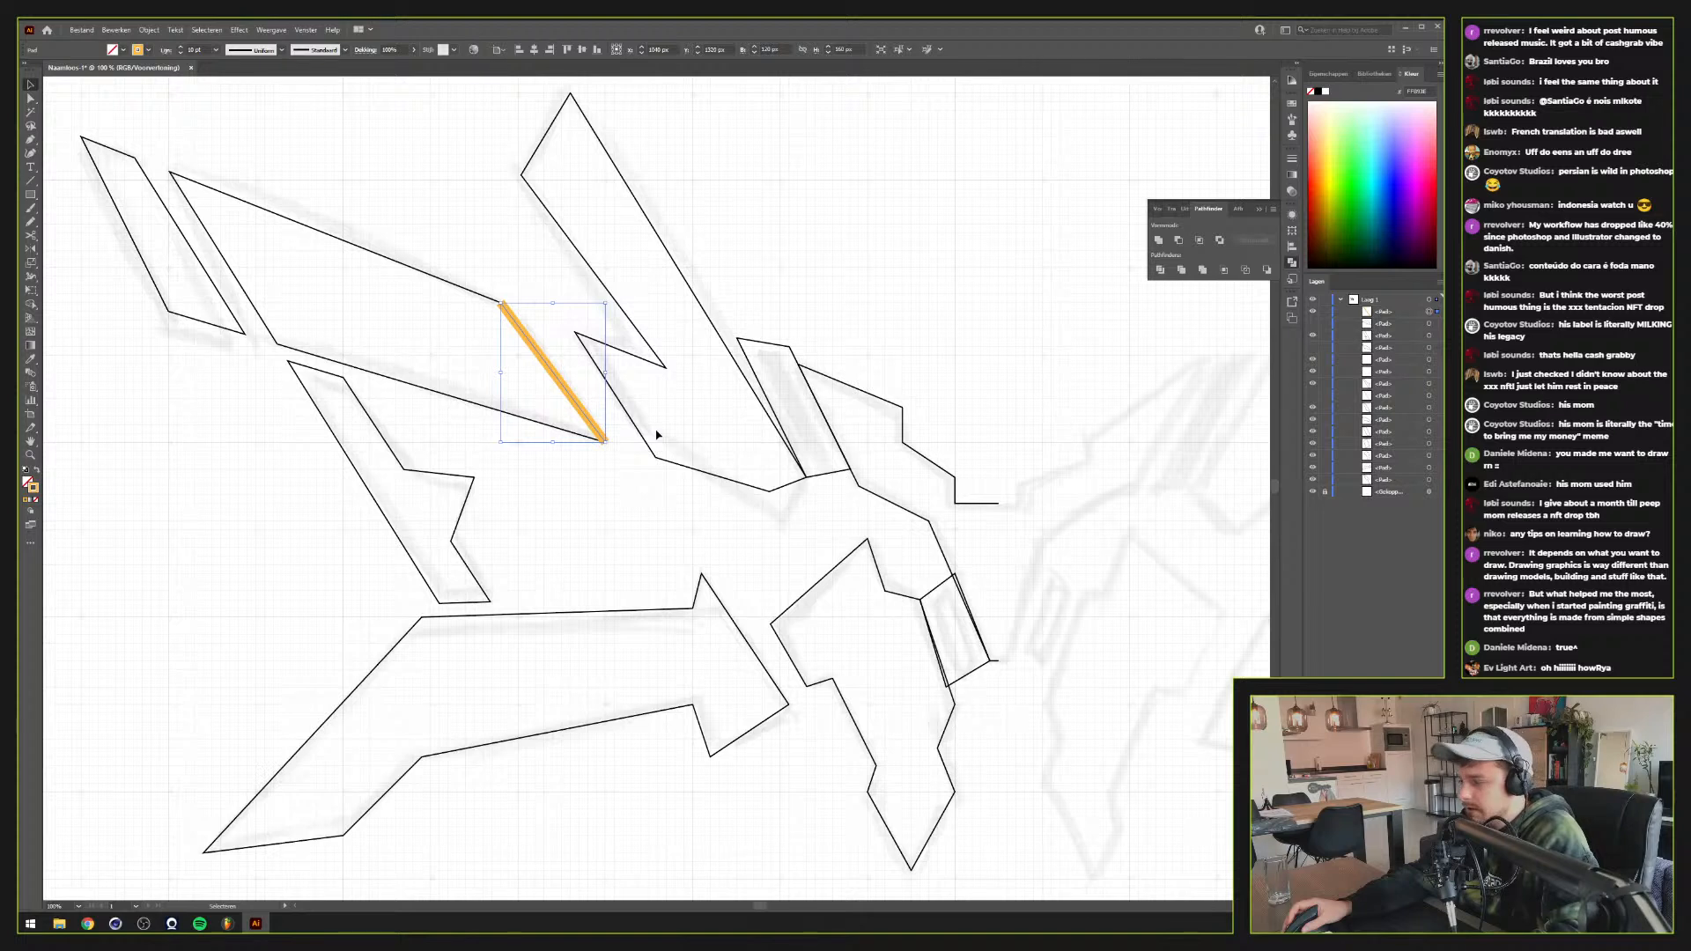
{"action": "right_click", "coordinate": [647, 480]}
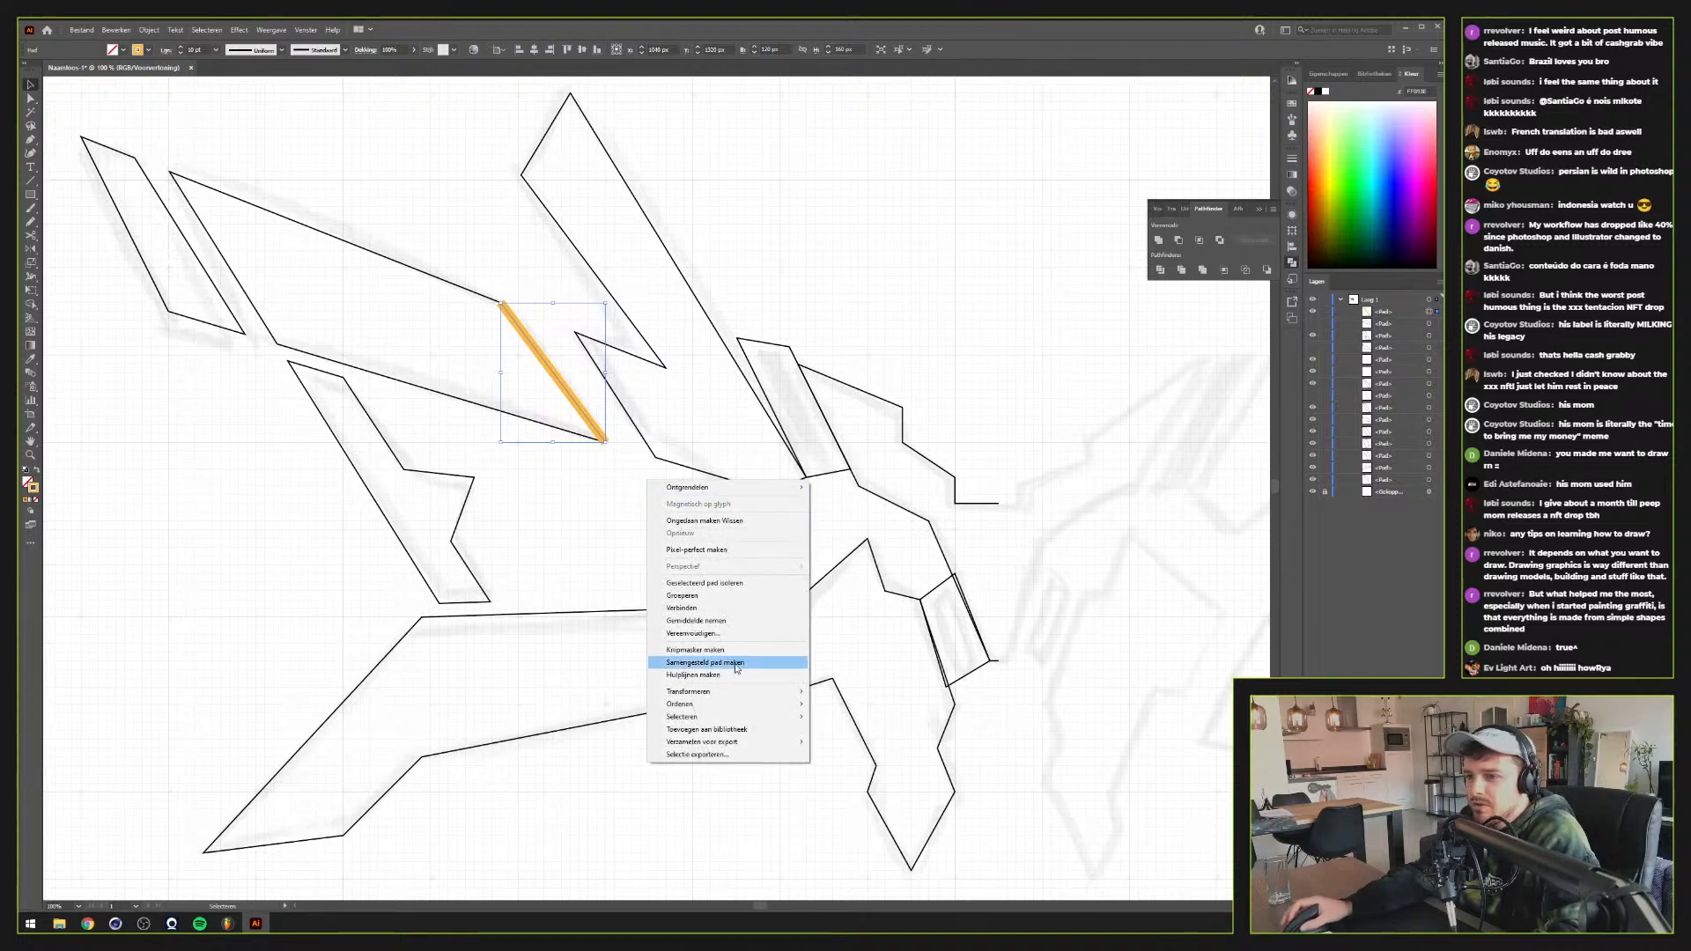
{"action": "mouse_move", "coordinate": [705, 691]}
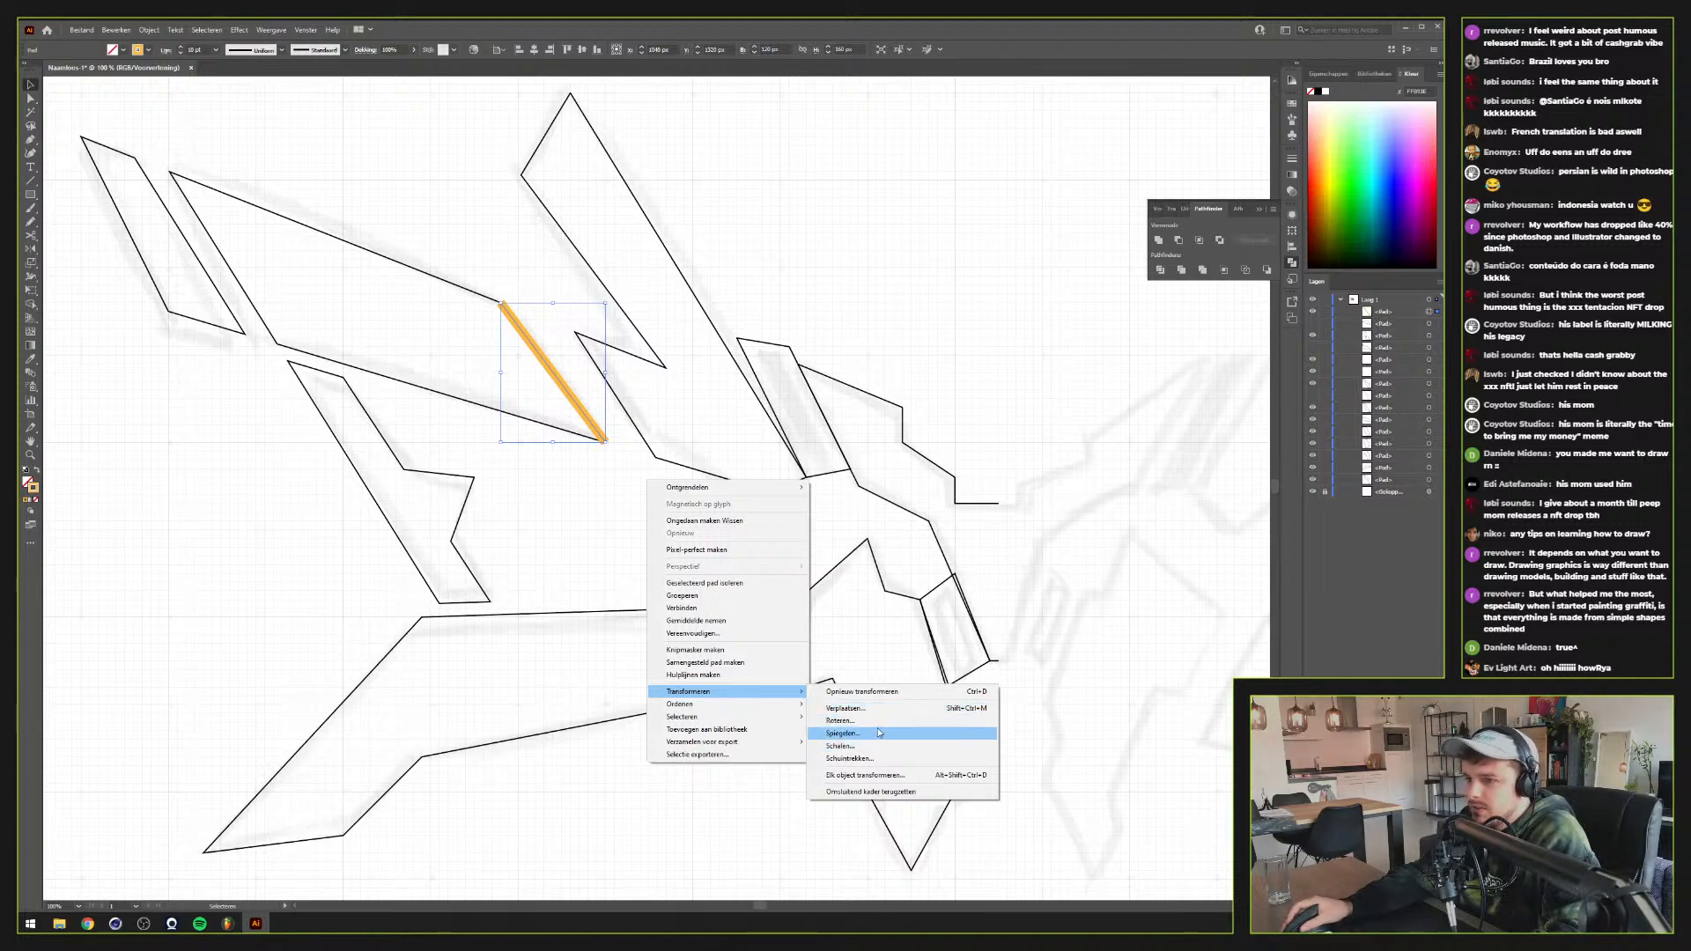
{"action": "left_click", "coordinate": [873, 745]}
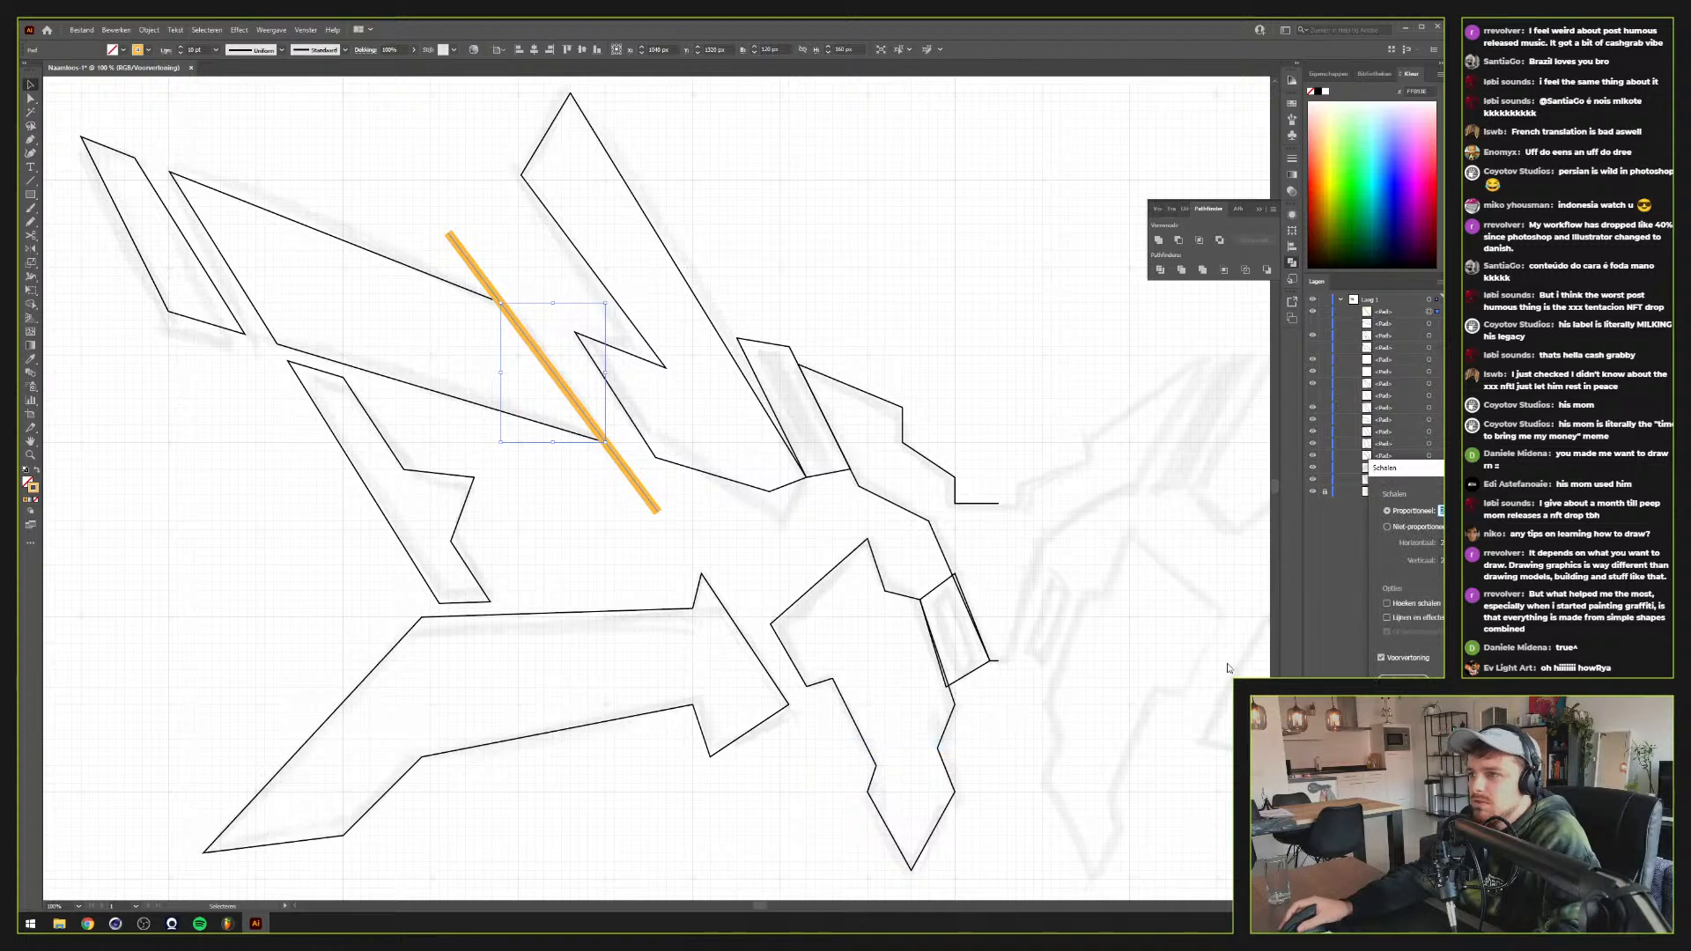
{"action": "key", "text": "shift+Up"}
{"action": "key", "text": "shift+Up"}
{"action": "key", "text": "shift+Up"}
{"action": "key", "text": "shift+Up"}
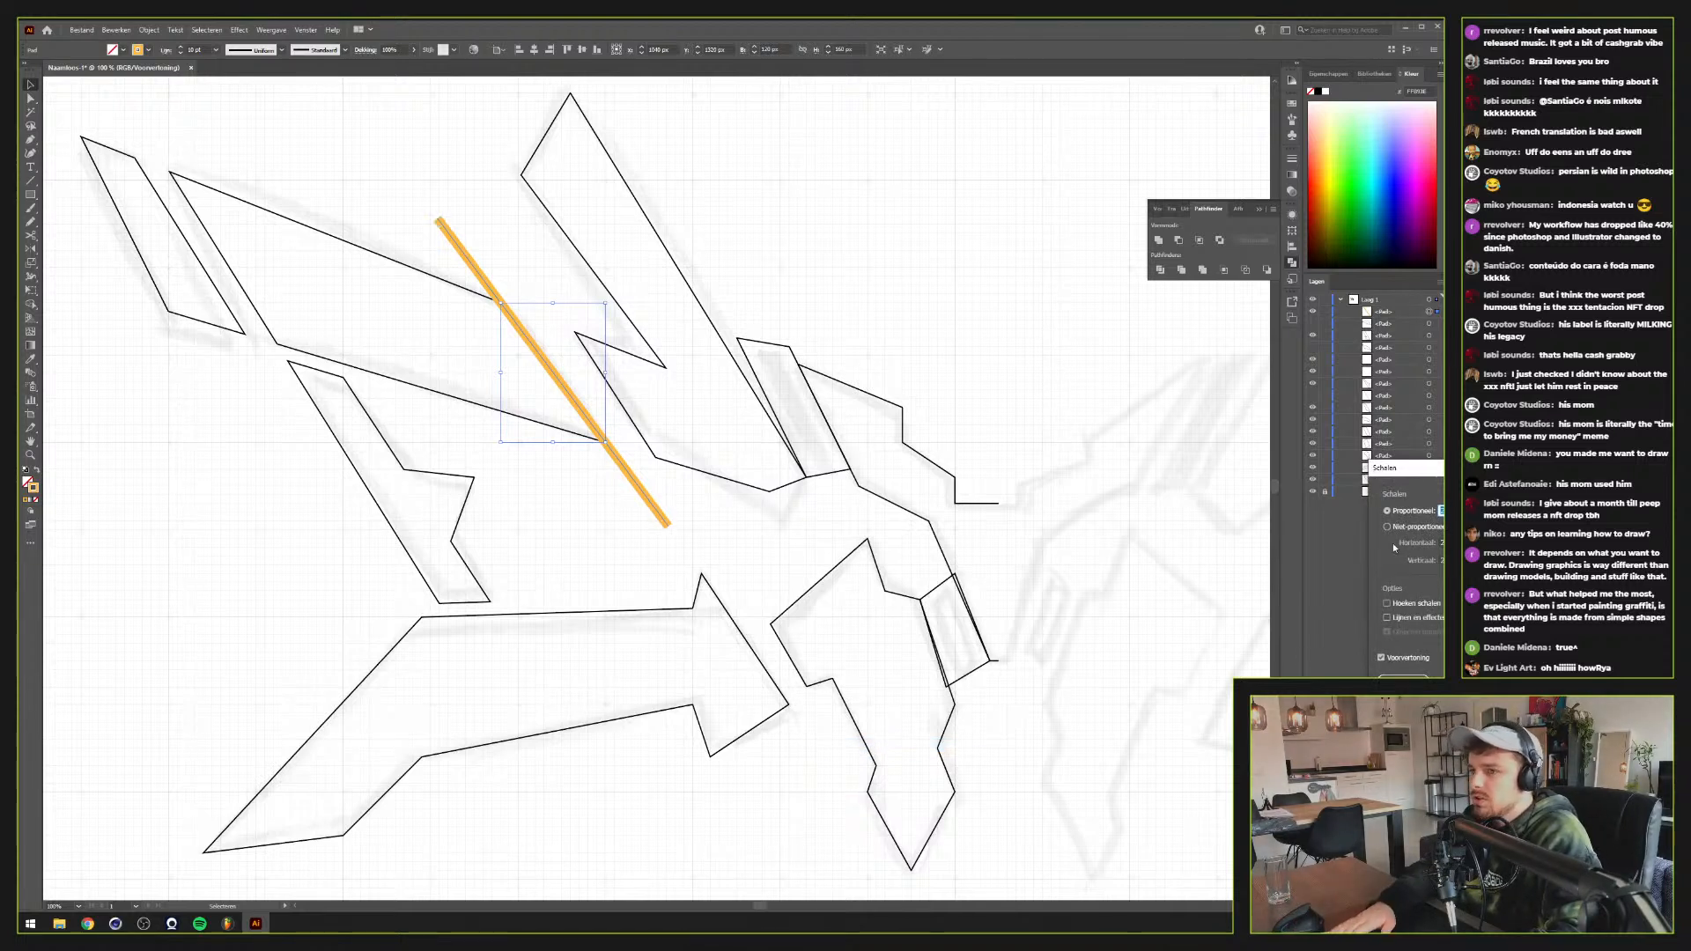
{"action": "key", "text": "shift+Up"}
{"action": "key", "text": "shift+Up"}
{"action": "key", "text": "shift+Up"}
{"action": "key", "text": "shift+Up"}
{"action": "key", "text": "shift+Up"}
{"action": "key", "text": "shift+Up"}
{"action": "key", "text": "shift+Up"}
{"action": "key", "text": "shift+Up"}
{"action": "key", "text": "shift+Up"}
{"action": "key", "text": "shift+Up"}
{"action": "key", "text": "shift+Up"}
{"action": "key", "text": "shift+Up"}
{"action": "key", "text": "shift+Up"}
{"action": "key", "text": "shift+Up"}
{"action": "key", "text": "shift+Up"}
{"action": "key", "text": "shift+Up"}
{"action": "key", "text": "shift+Up"}
{"action": "key", "text": "shift+Up"}
{"action": "key", "text": "shift+Up"}
{"action": "key", "text": "shift+Up"}
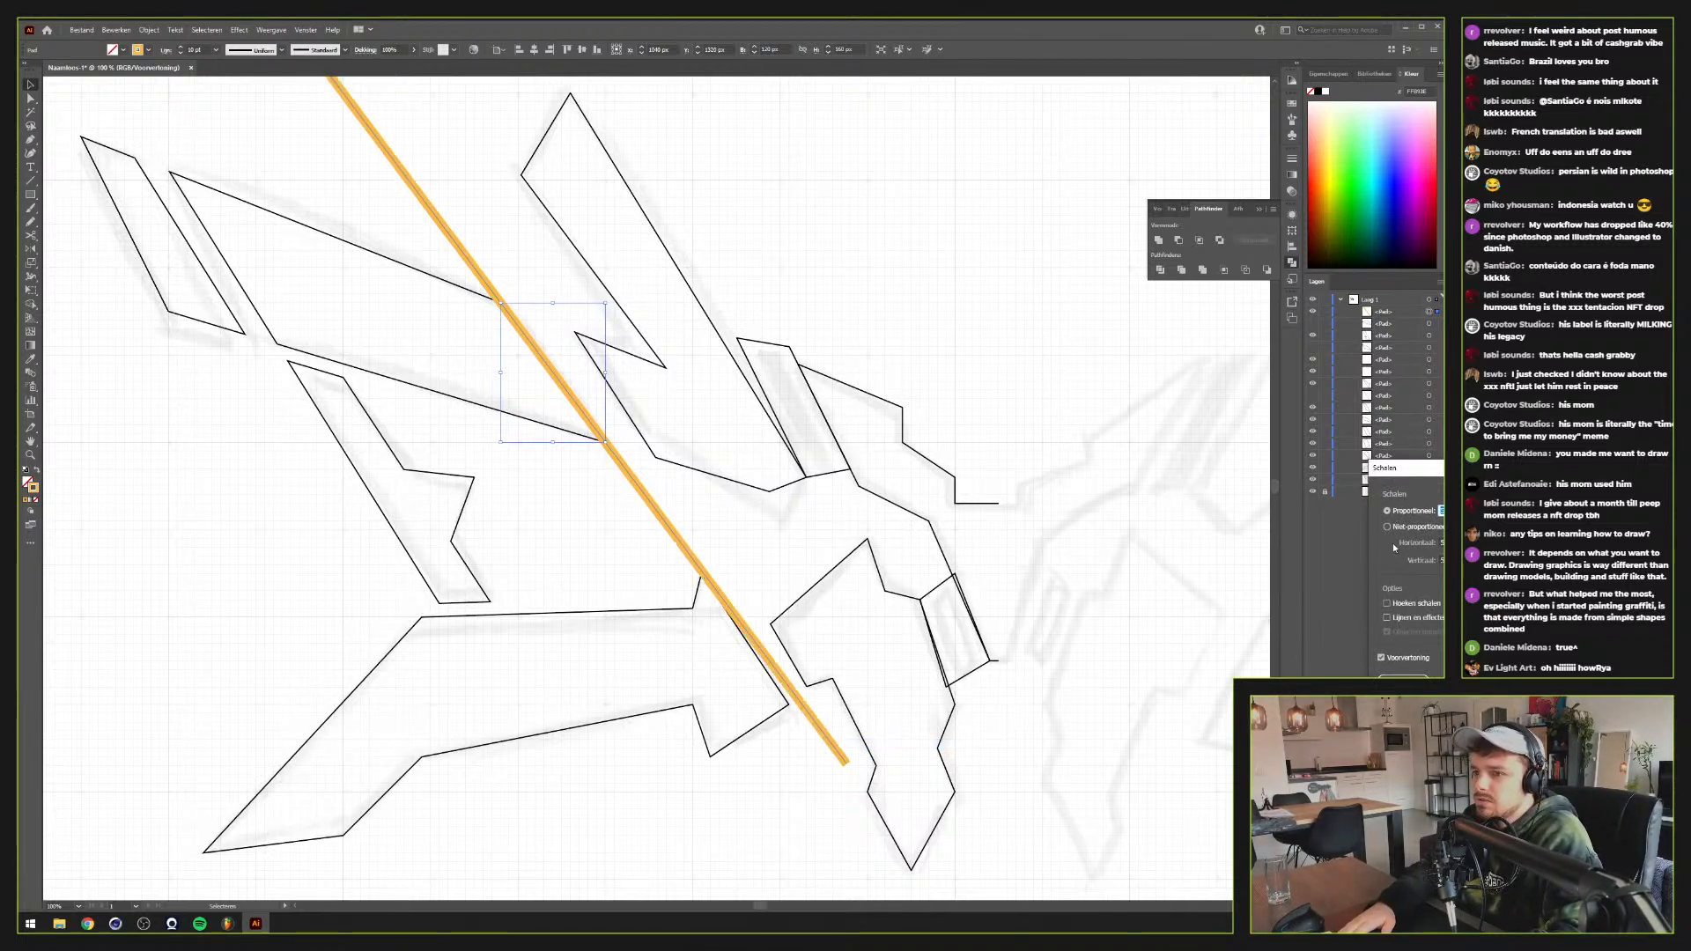
{"action": "key", "text": "Return"}
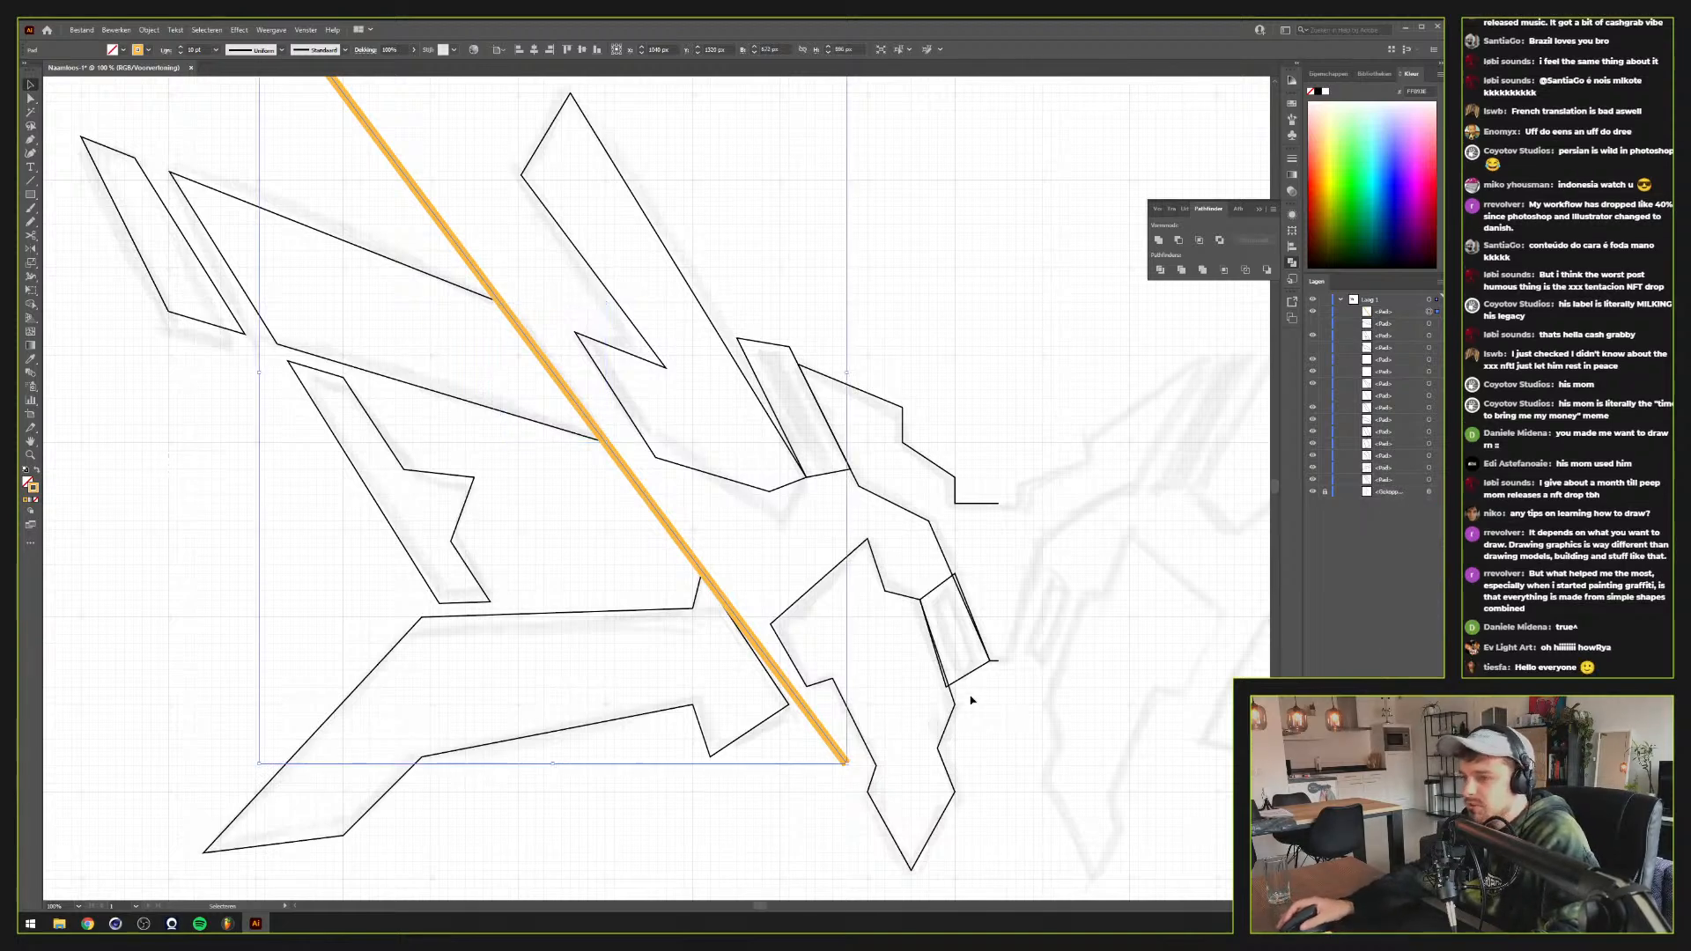
Try to move the lower wing's right corner onto the guide line in outline view
{"action": "scroll", "coordinate": [770, 713], "scroll_direction": "up", "scroll_amount": 2}
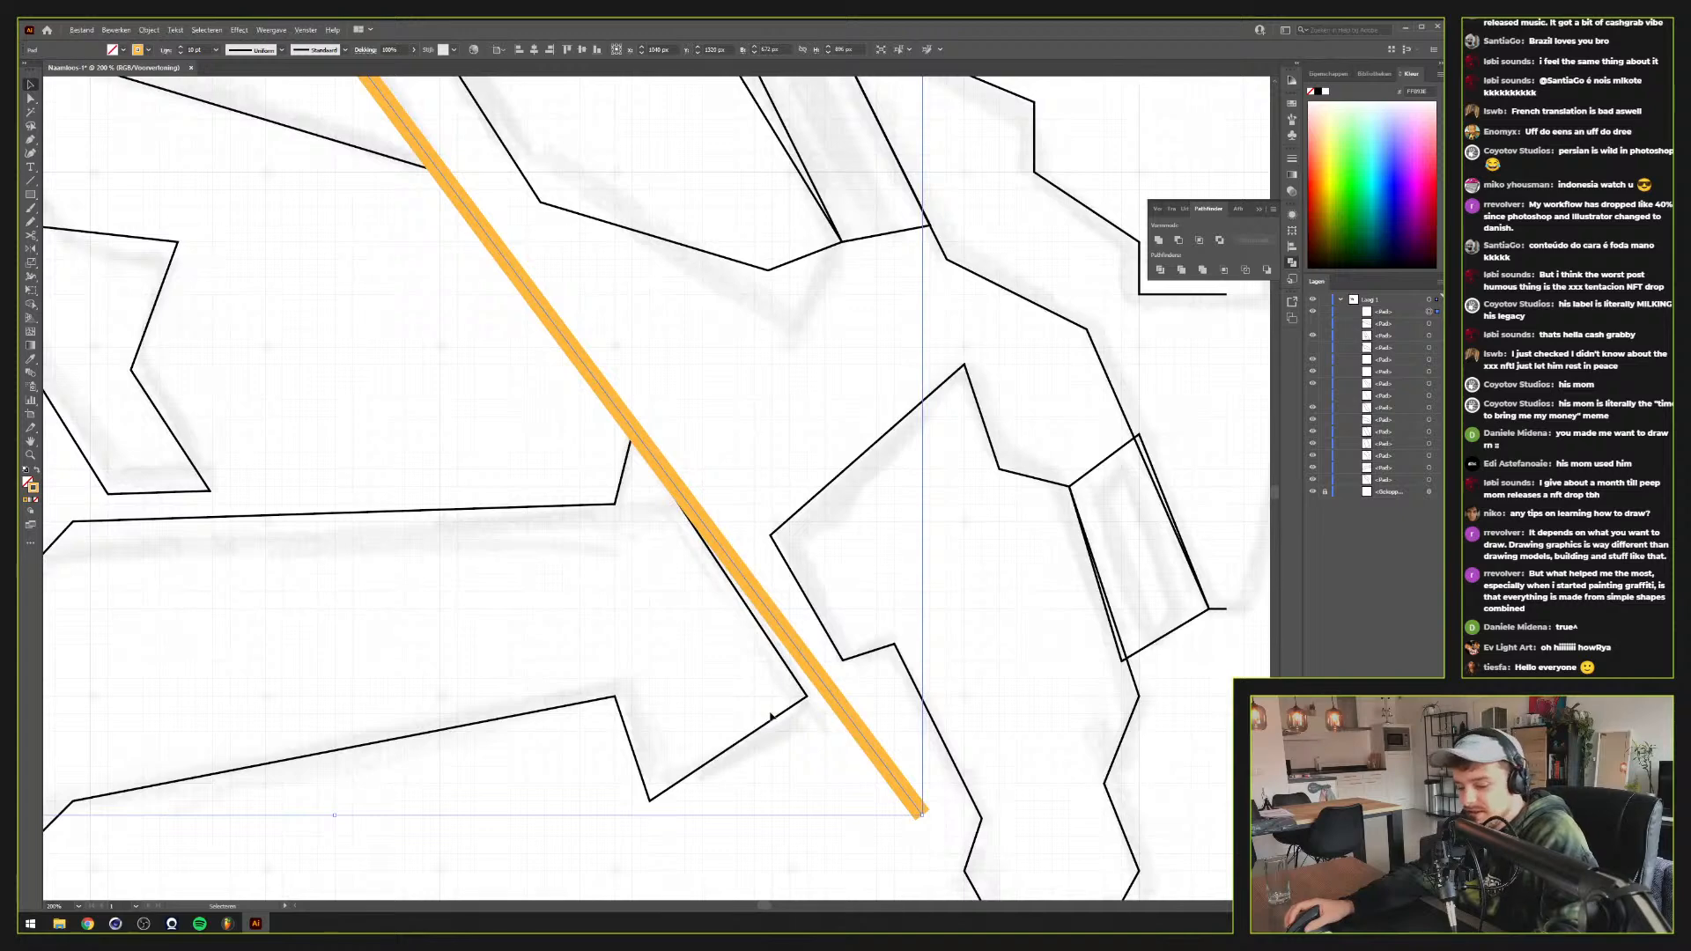
{"action": "key", "text": "a"}
{"action": "left_click", "coordinate": [805, 696]}
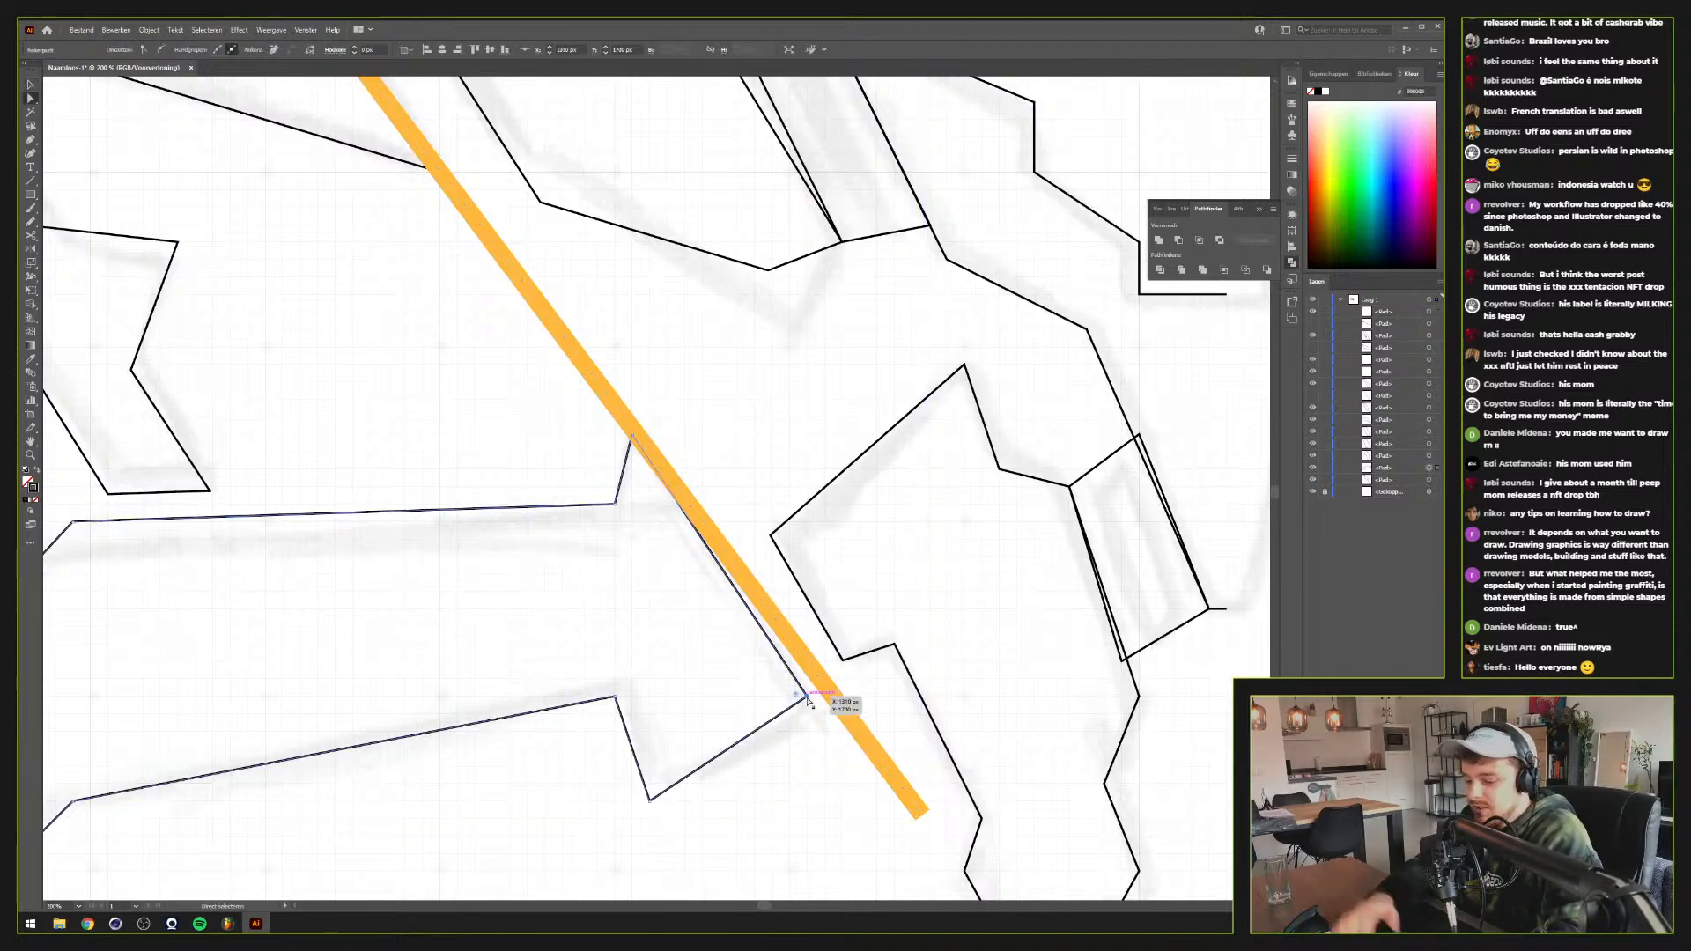
{"action": "key", "text": "ctrl+y"}
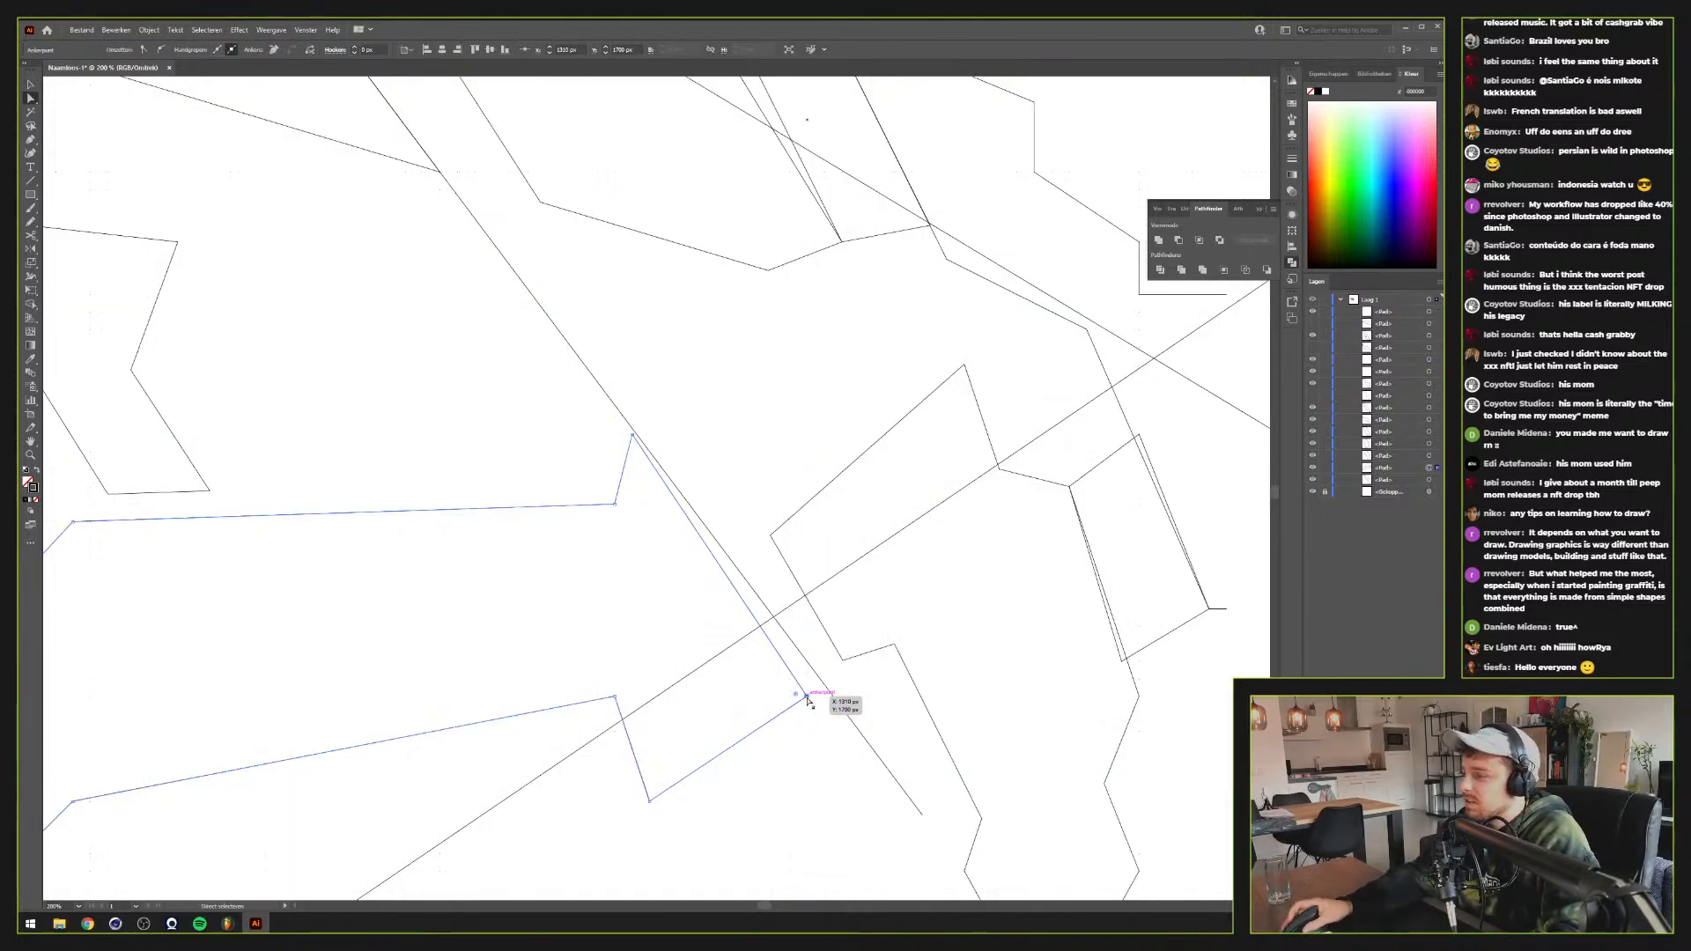
{"action": "left_click_drag", "start_coordinate": [806, 697], "coordinate": [833, 696]}
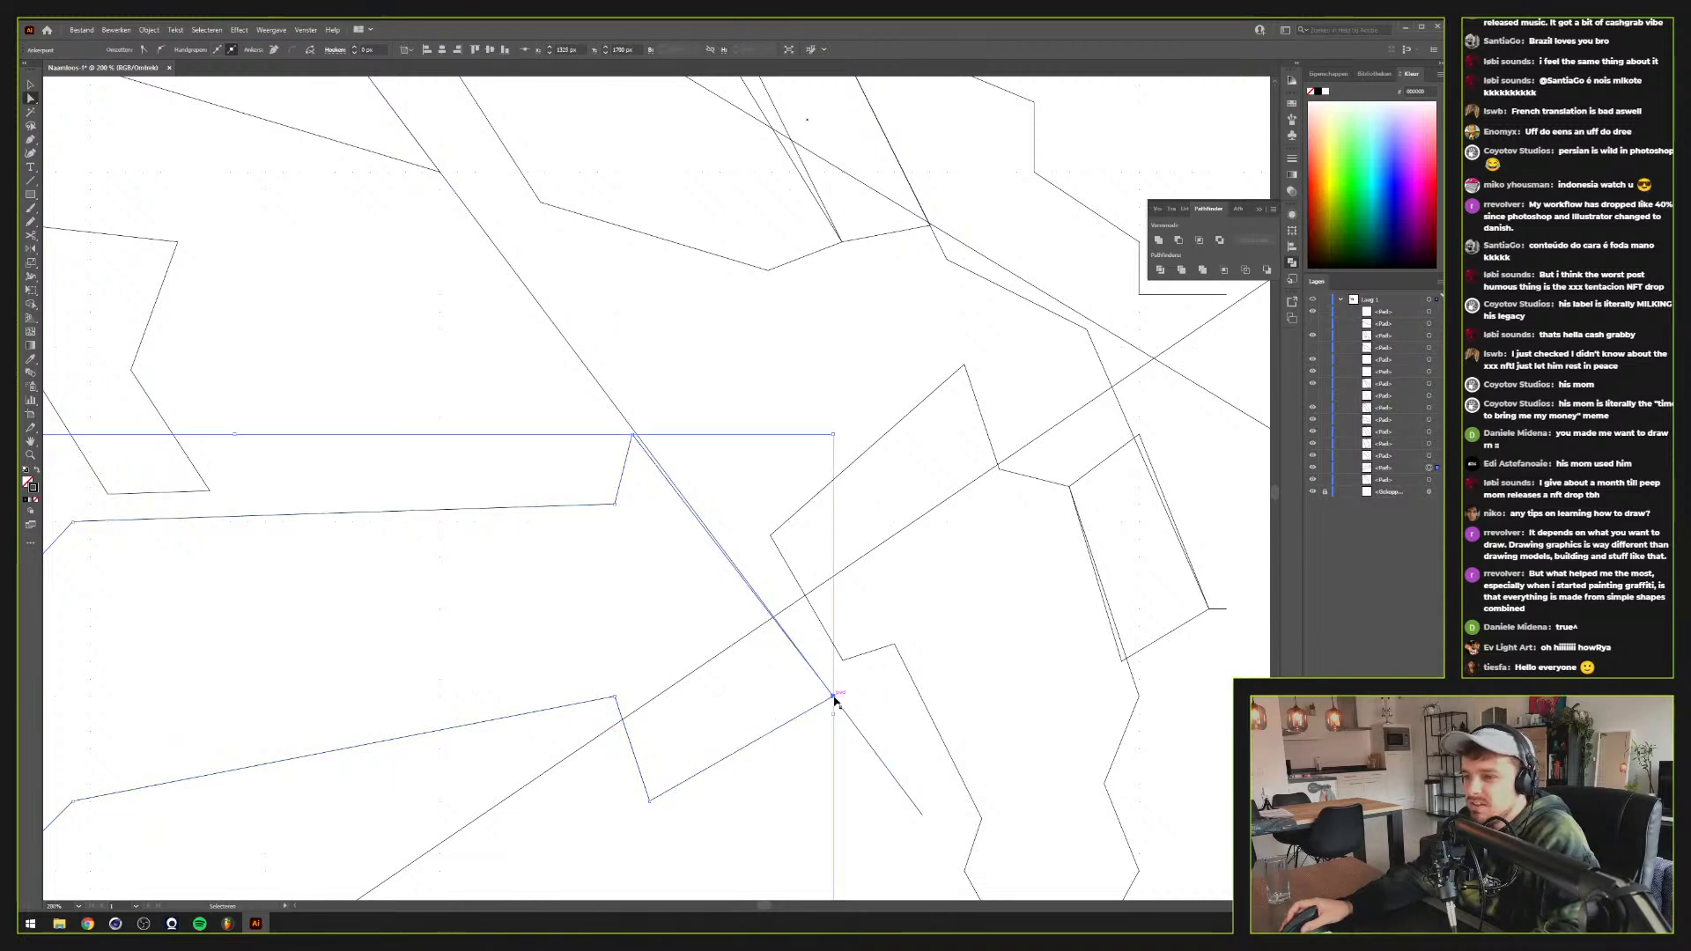
{"action": "key", "text": "ctrl+z"}
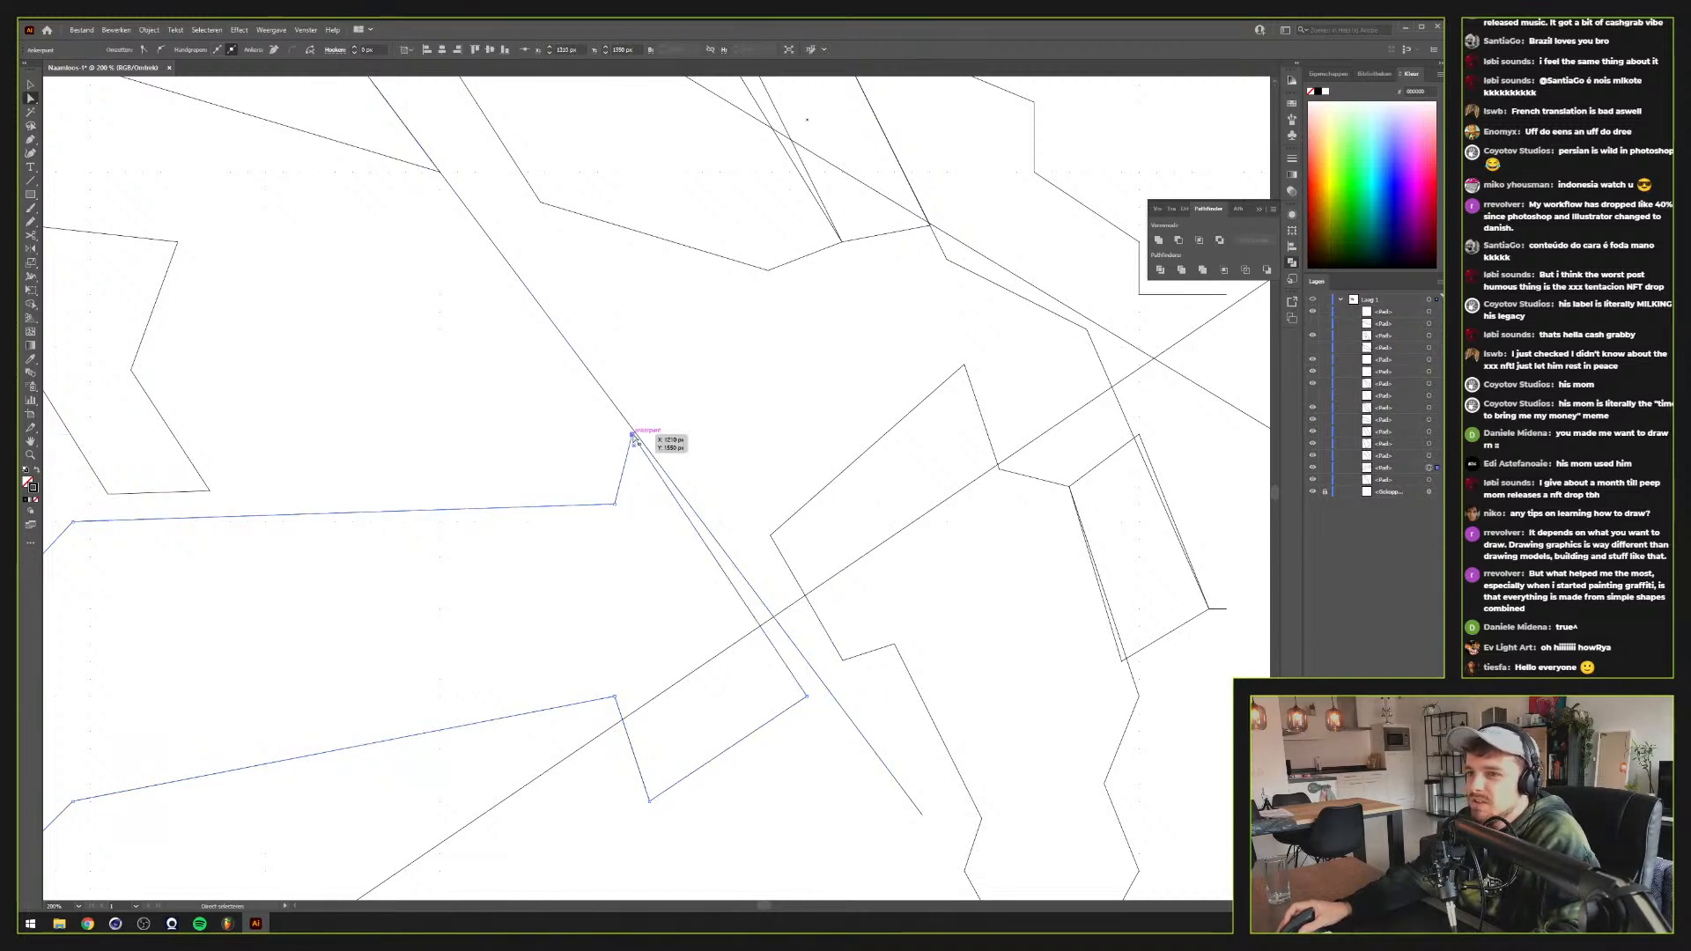
Move the lower wing's upper tip and right corner outward so its right edge lies beyond the guide line
{"action": "scroll", "coordinate": [633, 436], "scroll_direction": "down", "scroll_amount": 2}
{"action": "scroll", "coordinate": [633, 436], "scroll_direction": "up", "scroll_amount": 2}
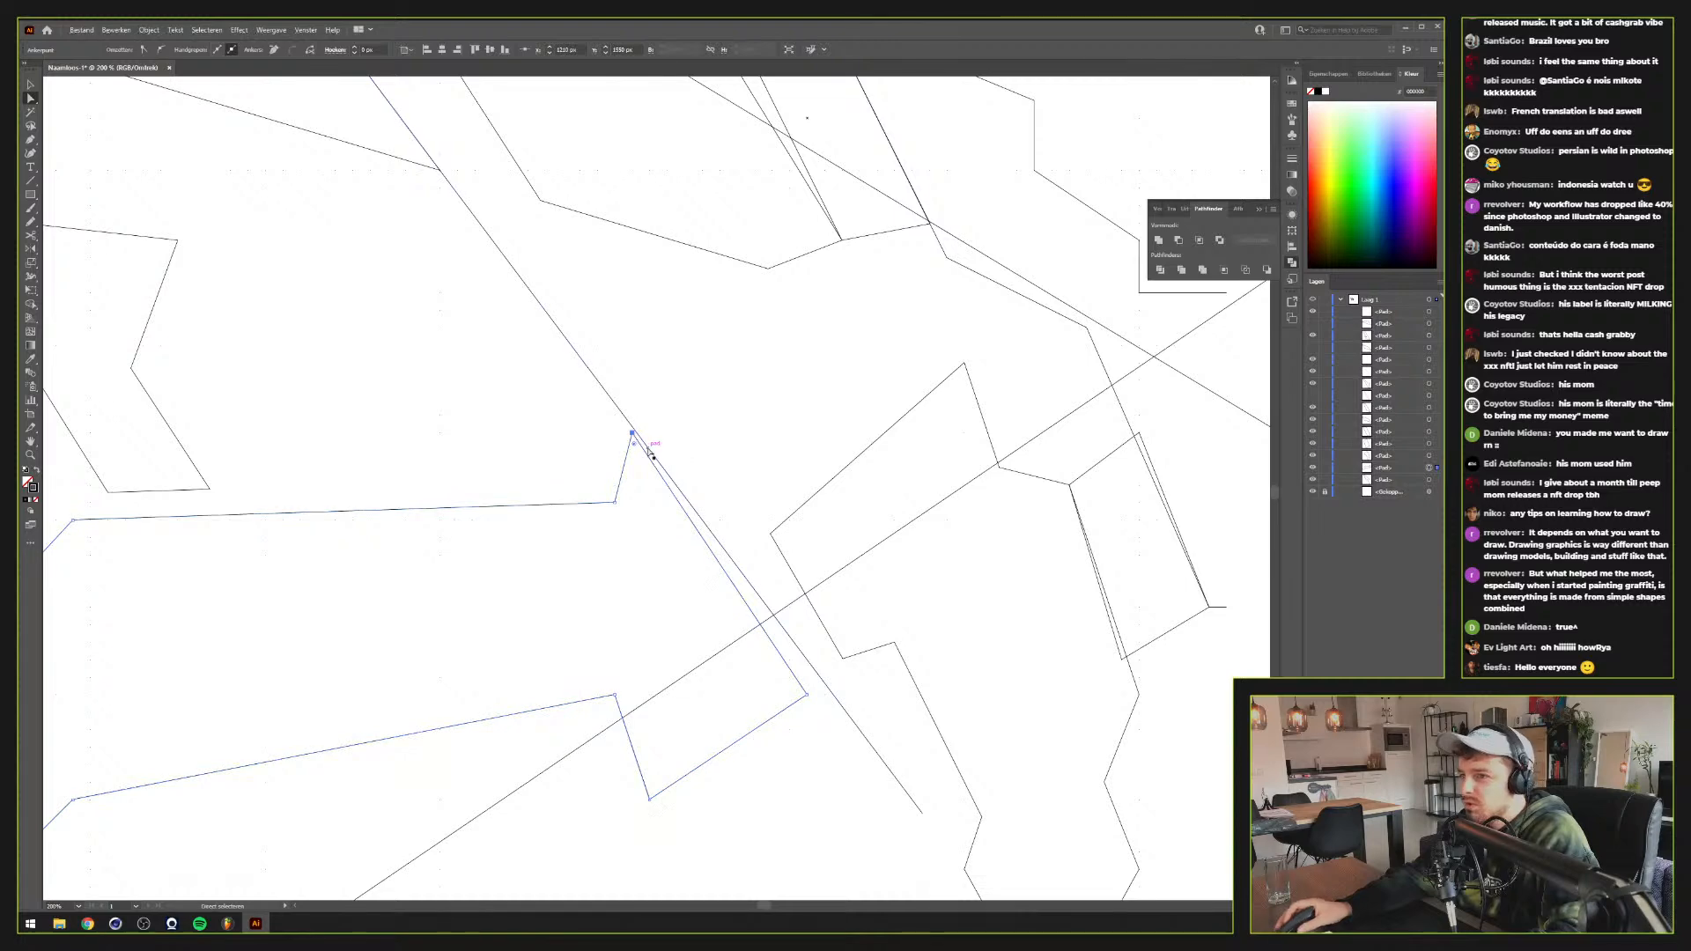
{"action": "scroll", "coordinate": [618, 472], "scroll_direction": "down", "scroll_amount": 1}
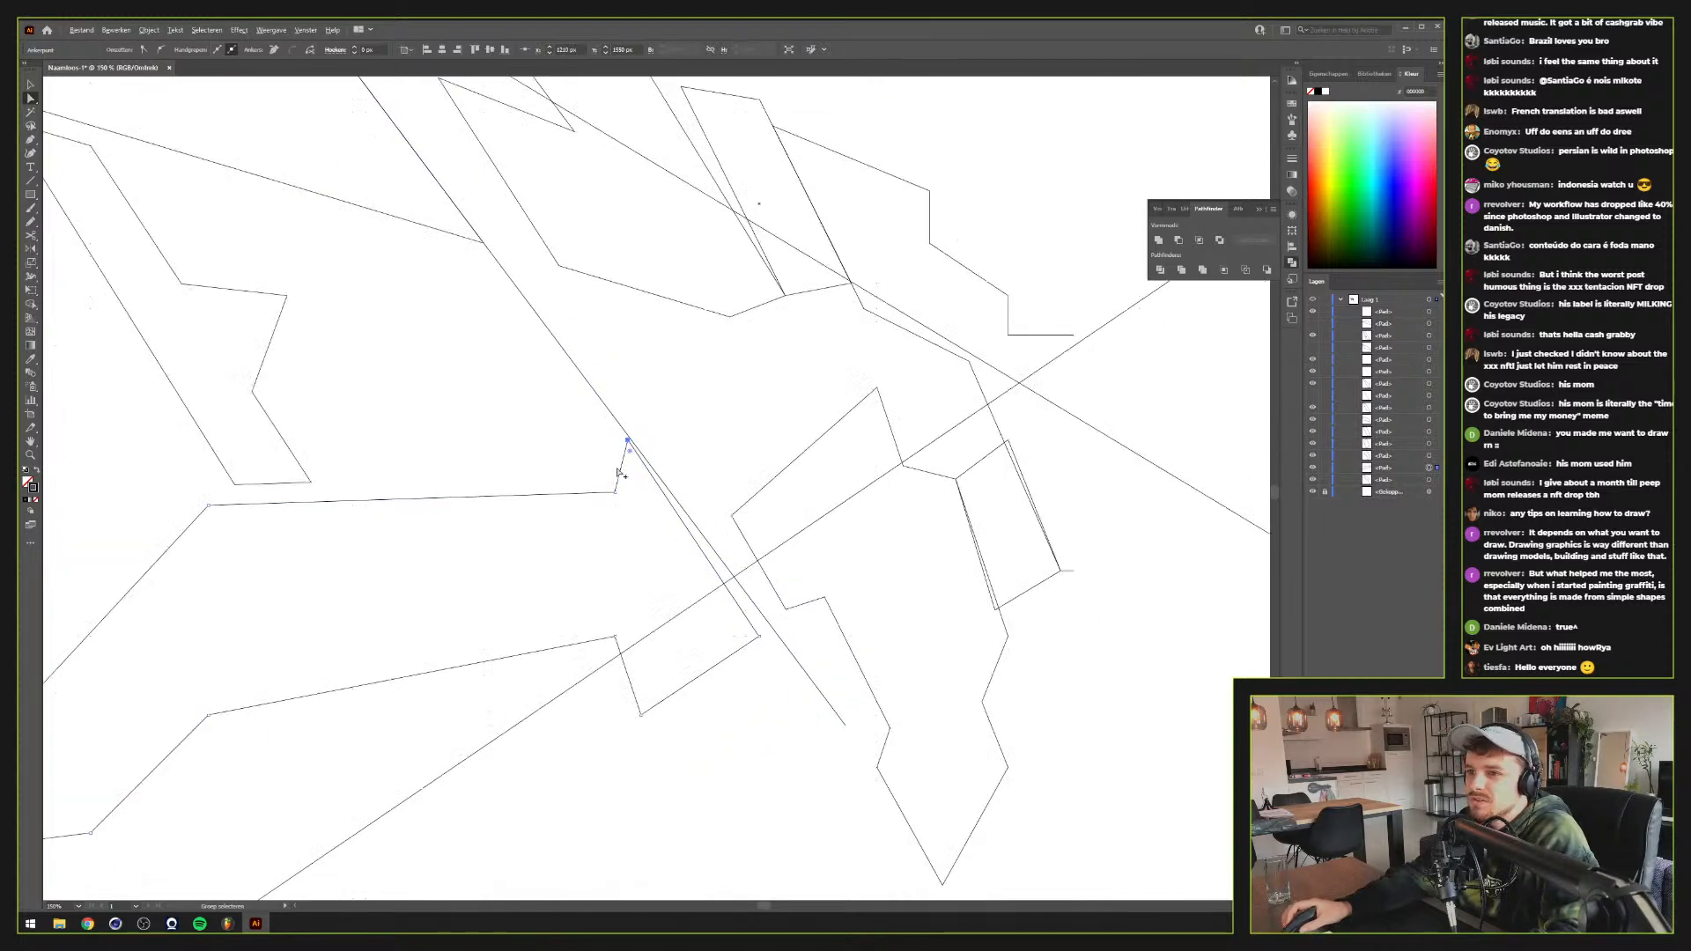
{"action": "scroll", "coordinate": [677, 608], "scroll_direction": "up", "scroll_amount": 1}
{"action": "left_click_drag", "start_coordinate": [605, 536], "coordinate": [700, 592]}
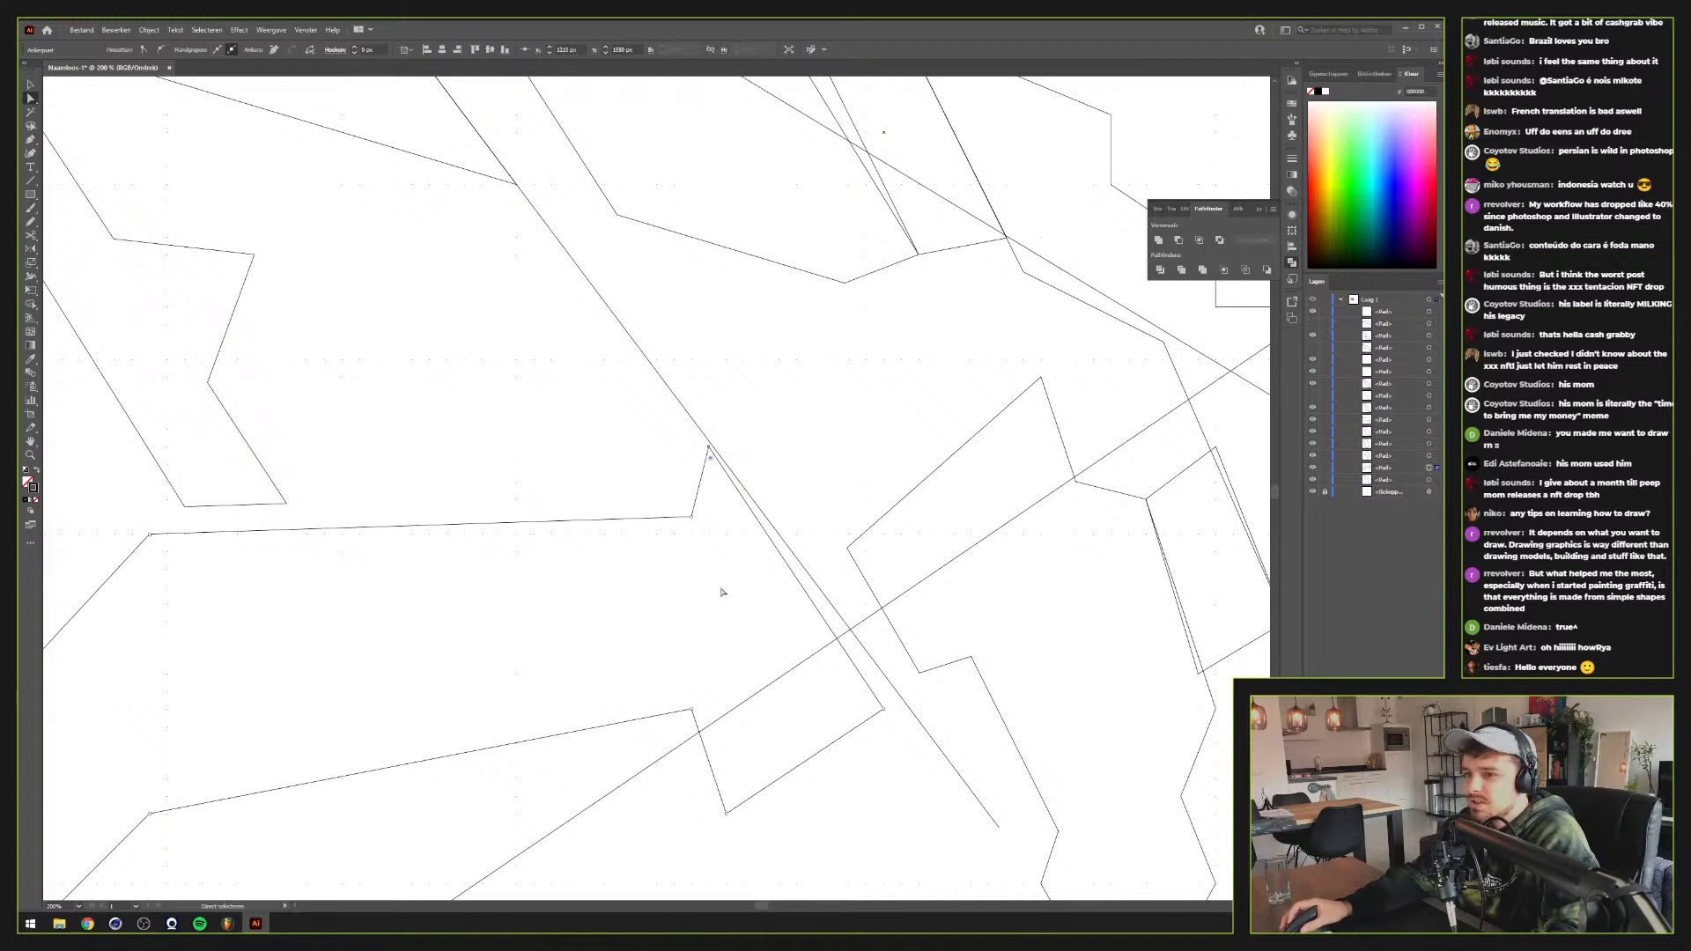
{"action": "left_click", "coordinate": [693, 603]}
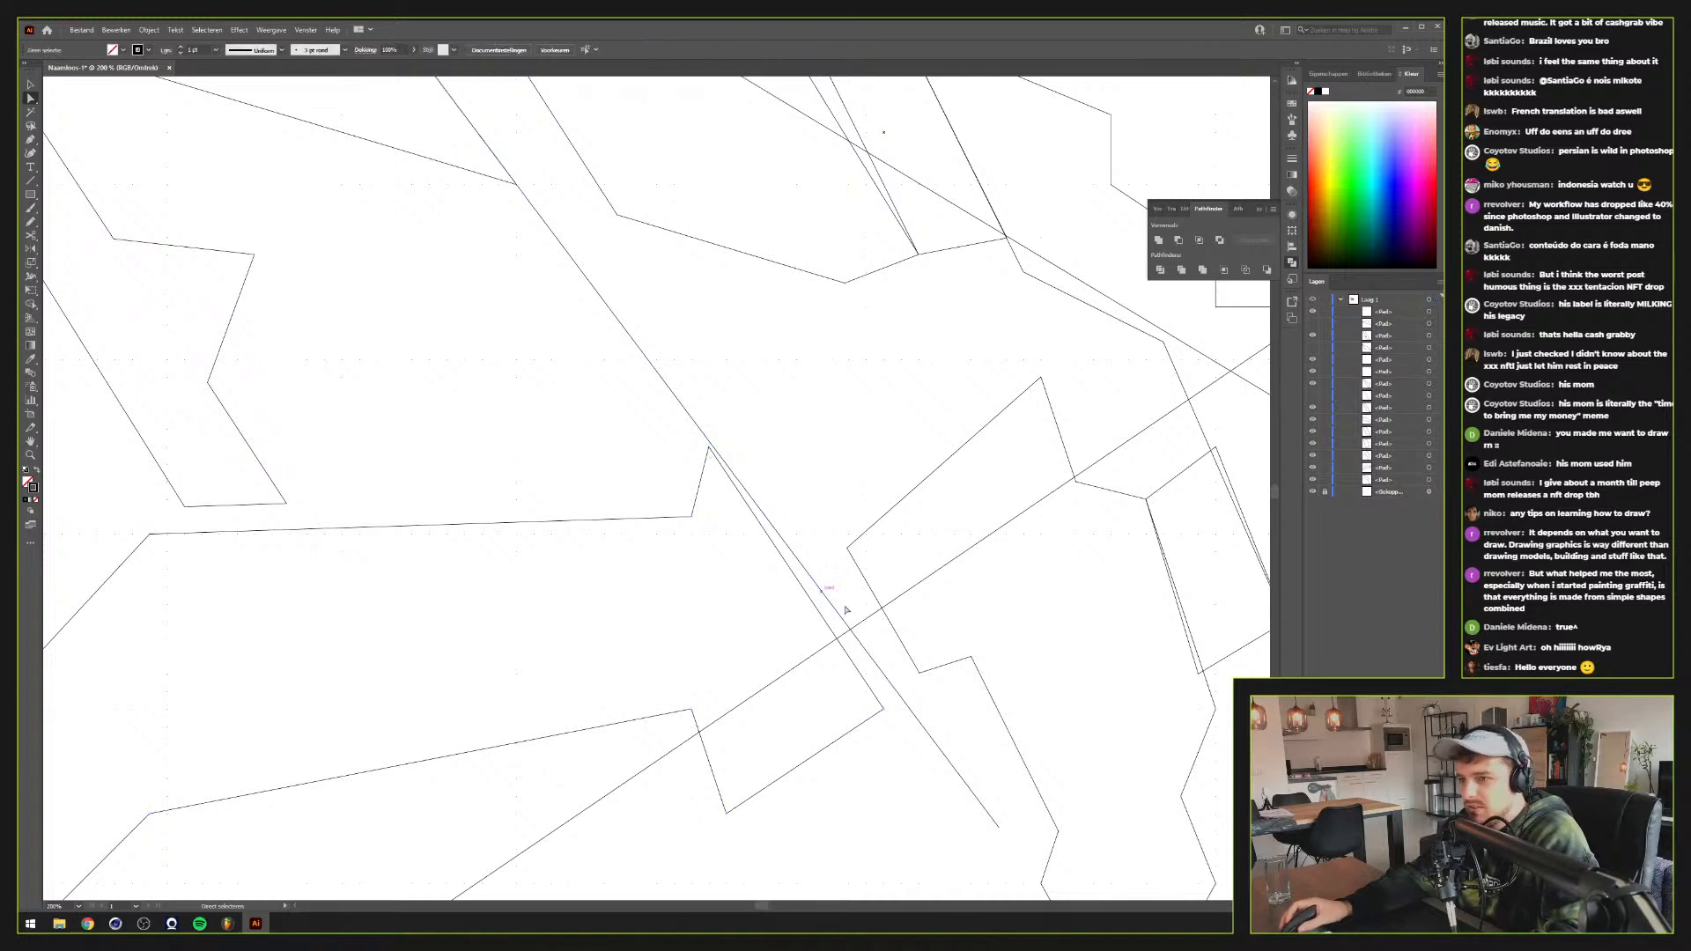
{"action": "left_click", "coordinate": [860, 722]}
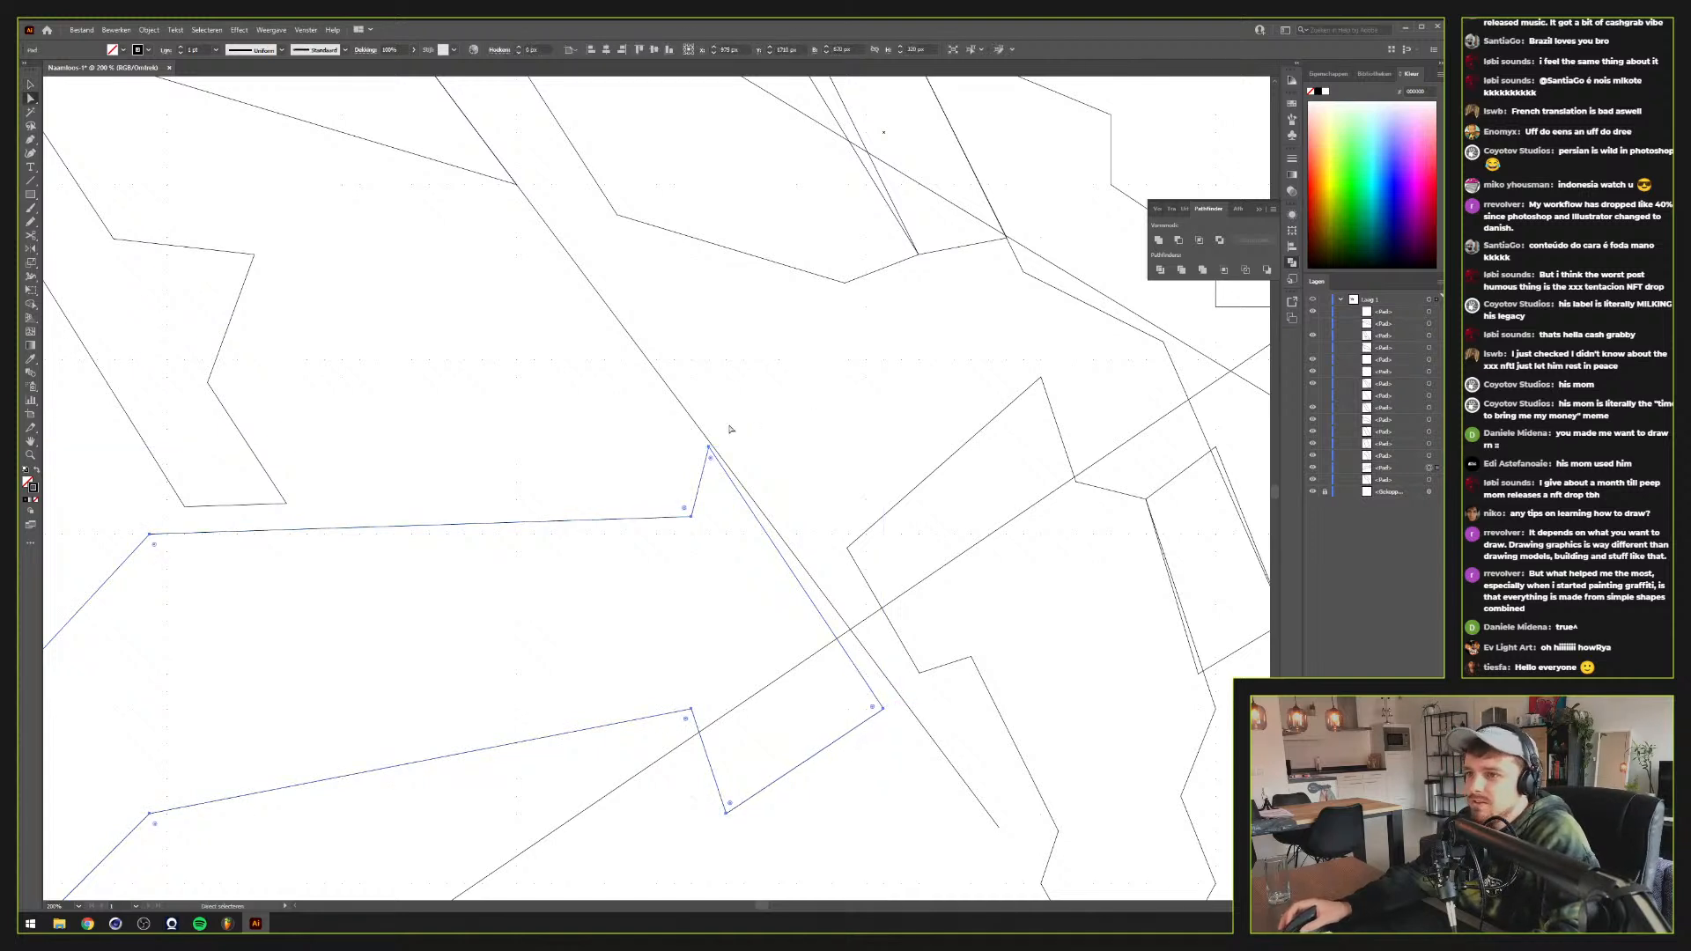
{"action": "left_click_drag", "start_coordinate": [708, 448], "coordinate": [720, 416]}
{"action": "left_click_drag", "start_coordinate": [883, 707], "coordinate": [907, 697]}
{"action": "key", "text": "ctrl+y"}
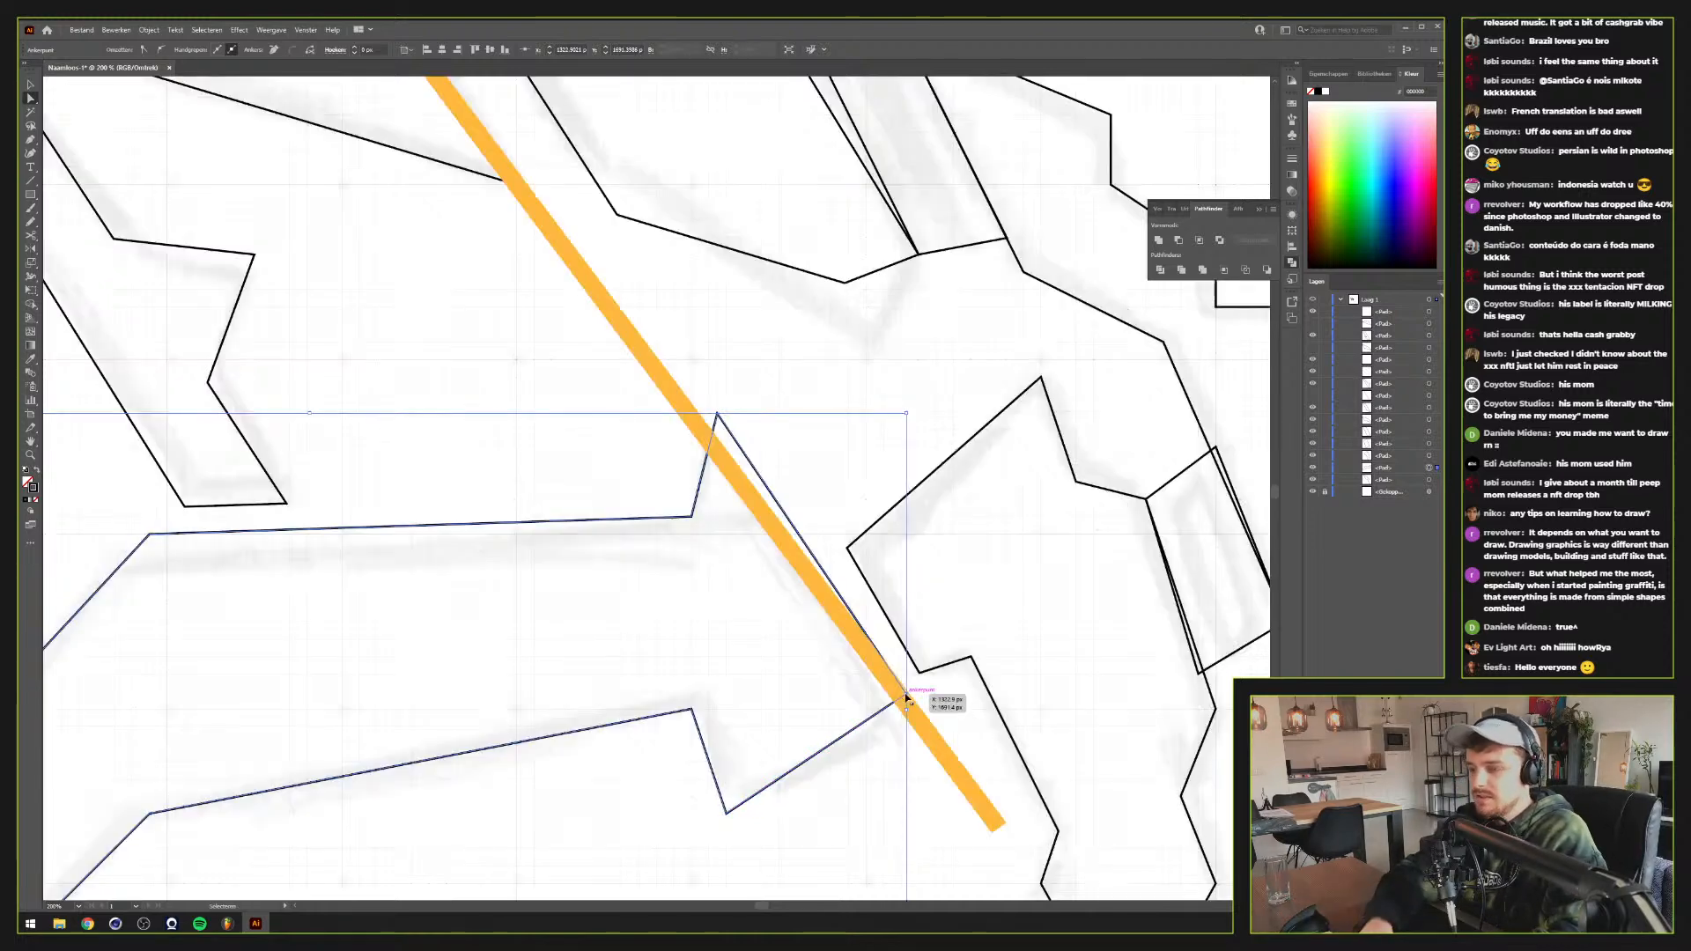
Close the orange guide line into a large triangle by adding one Pen point to the right of the upper wing
{"action": "scroll", "coordinate": [907, 695], "scroll_direction": "down", "scroll_amount": 2}
{"action": "scroll", "coordinate": [908, 696], "scroll_direction": "up", "scroll_amount": 2}
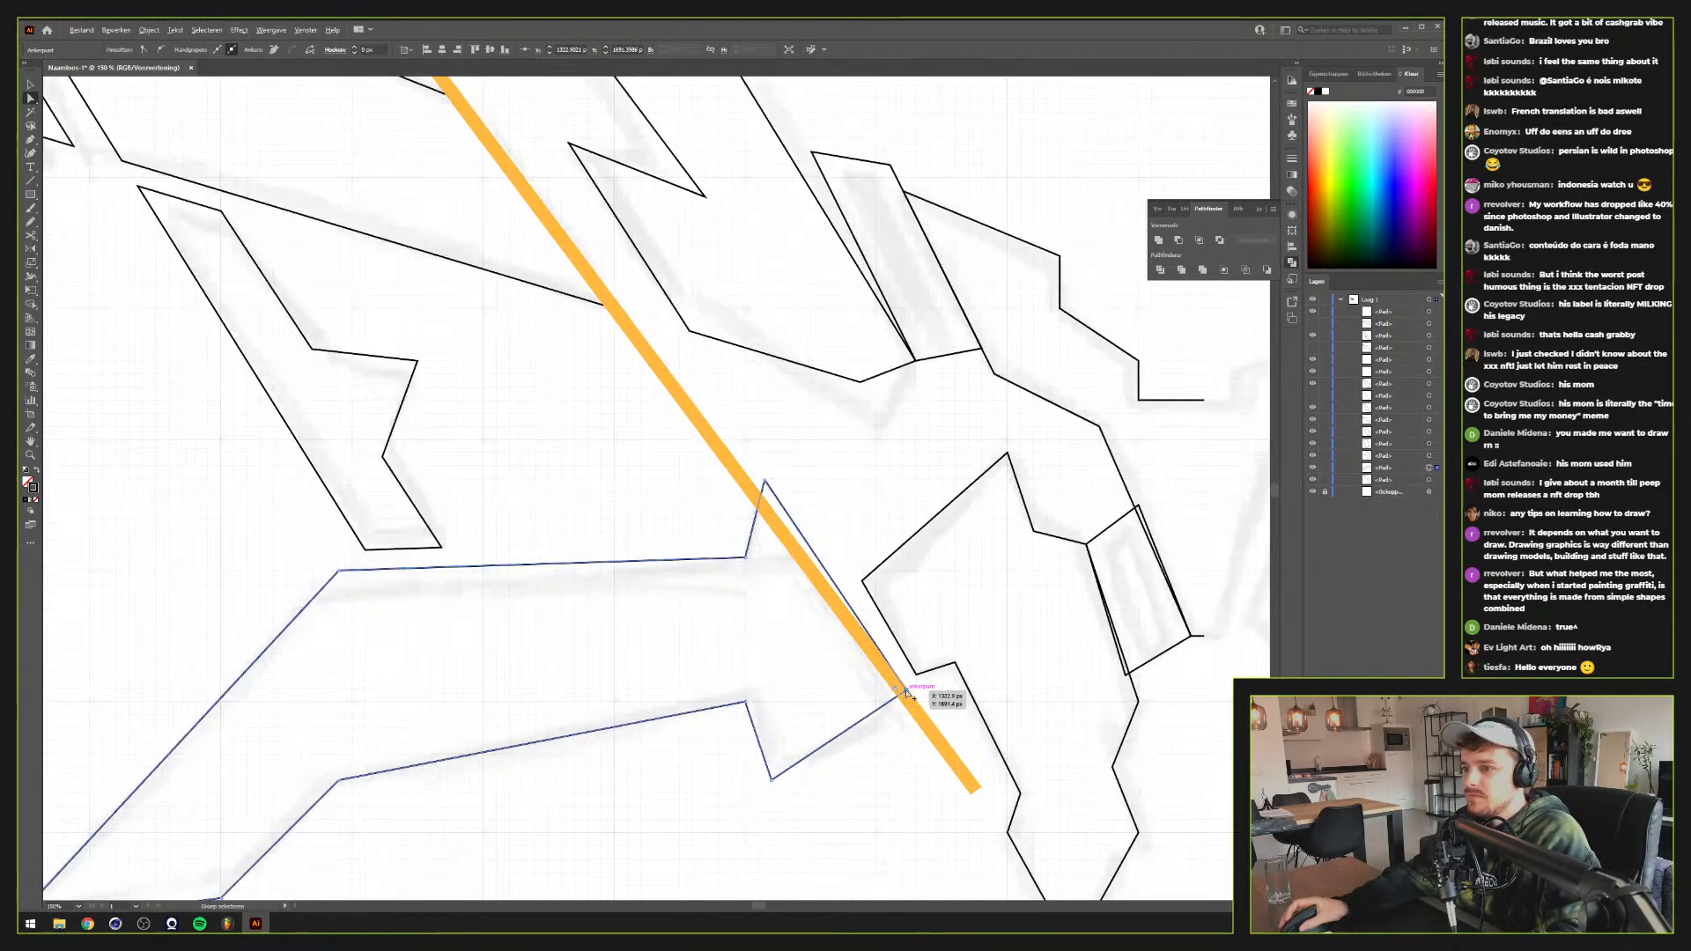
{"action": "scroll", "coordinate": [907, 696], "scroll_direction": "down", "scroll_amount": 2}
{"action": "scroll", "coordinate": [907, 694], "scroll_direction": "up", "scroll_amount": 1}
{"action": "scroll", "coordinate": [907, 693], "scroll_direction": "down", "scroll_amount": 2}
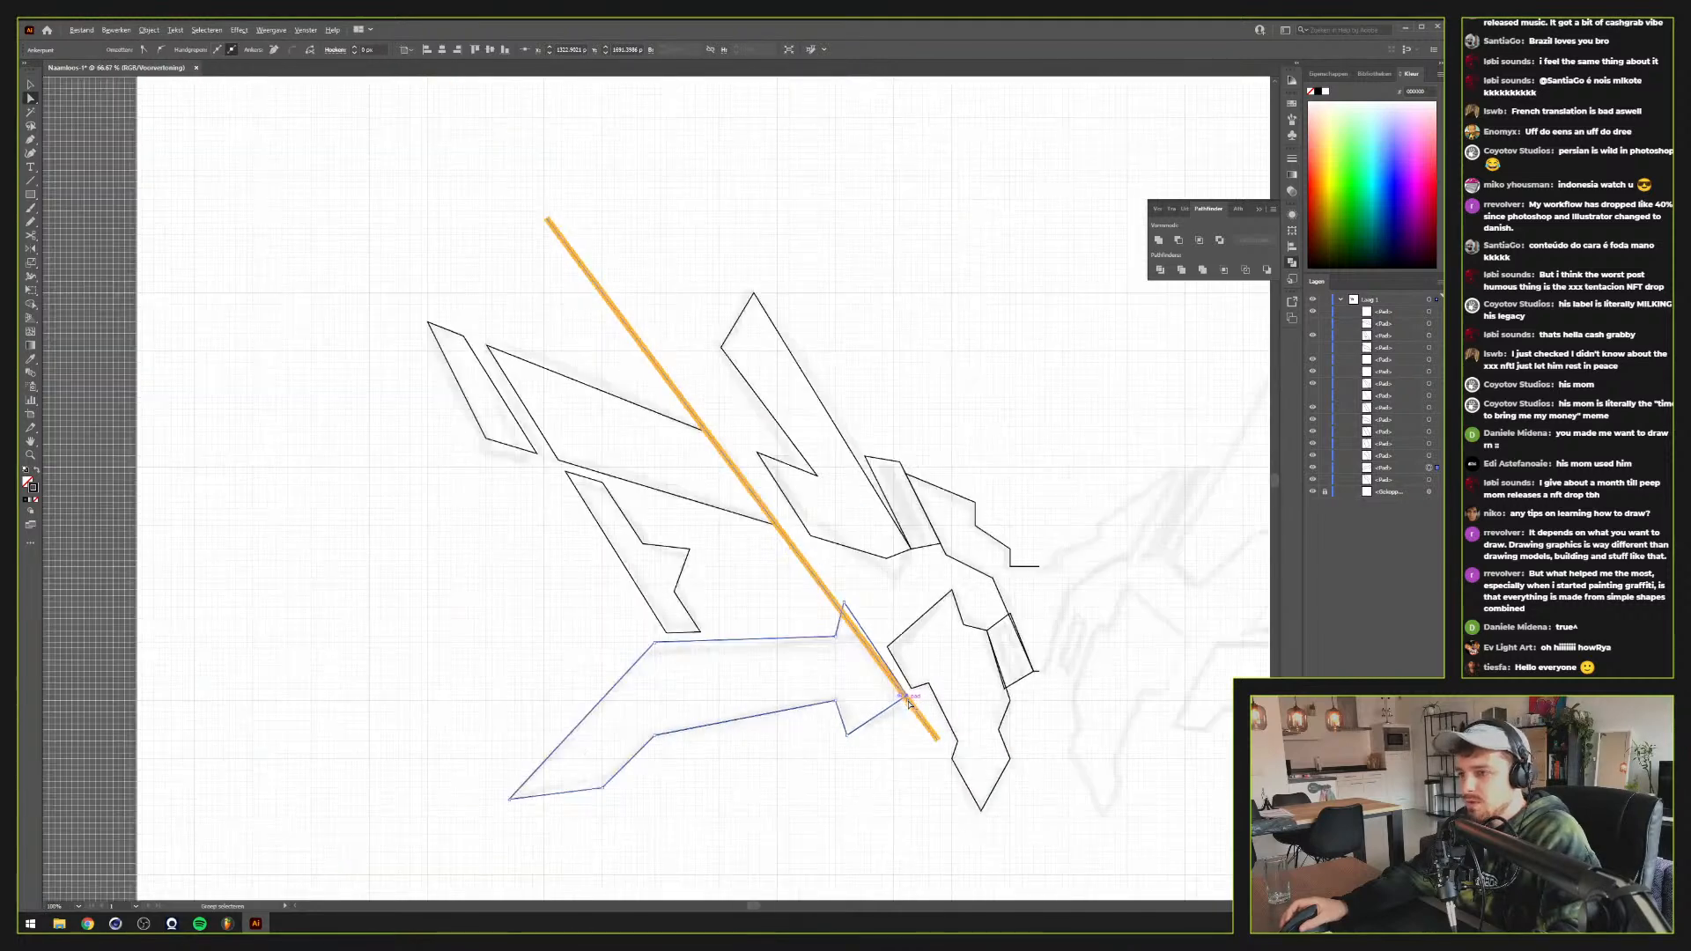
{"action": "key", "text": "p"}
{"action": "left_click", "coordinate": [937, 743]}
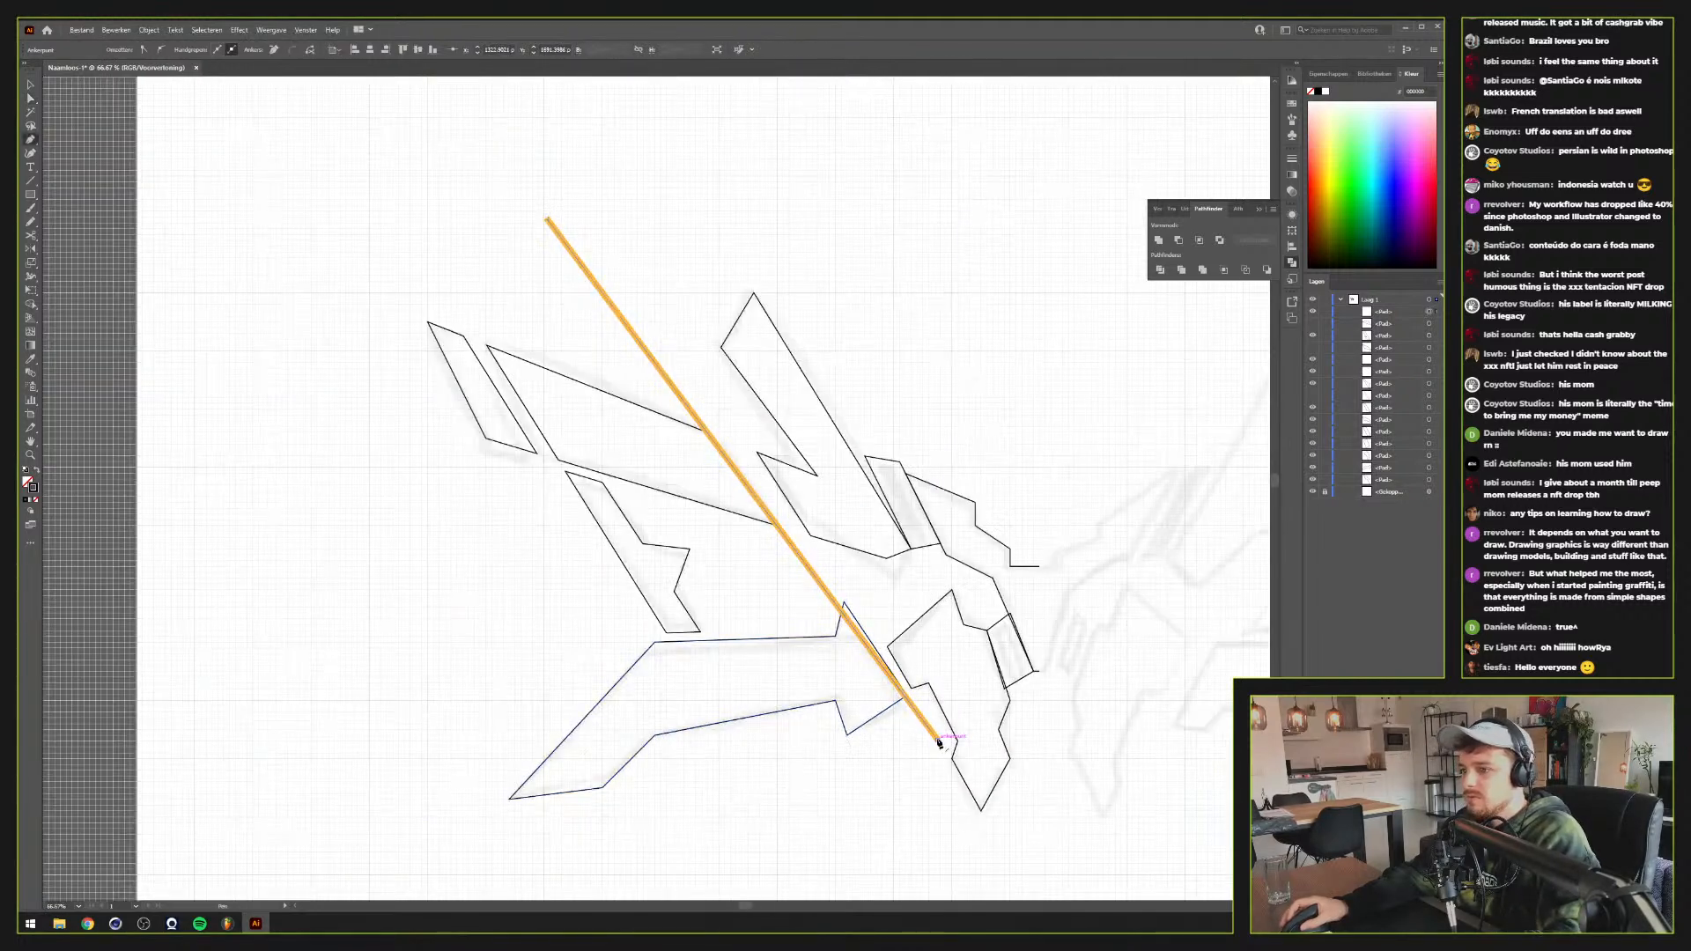
{"action": "left_click", "coordinate": [938, 244]}
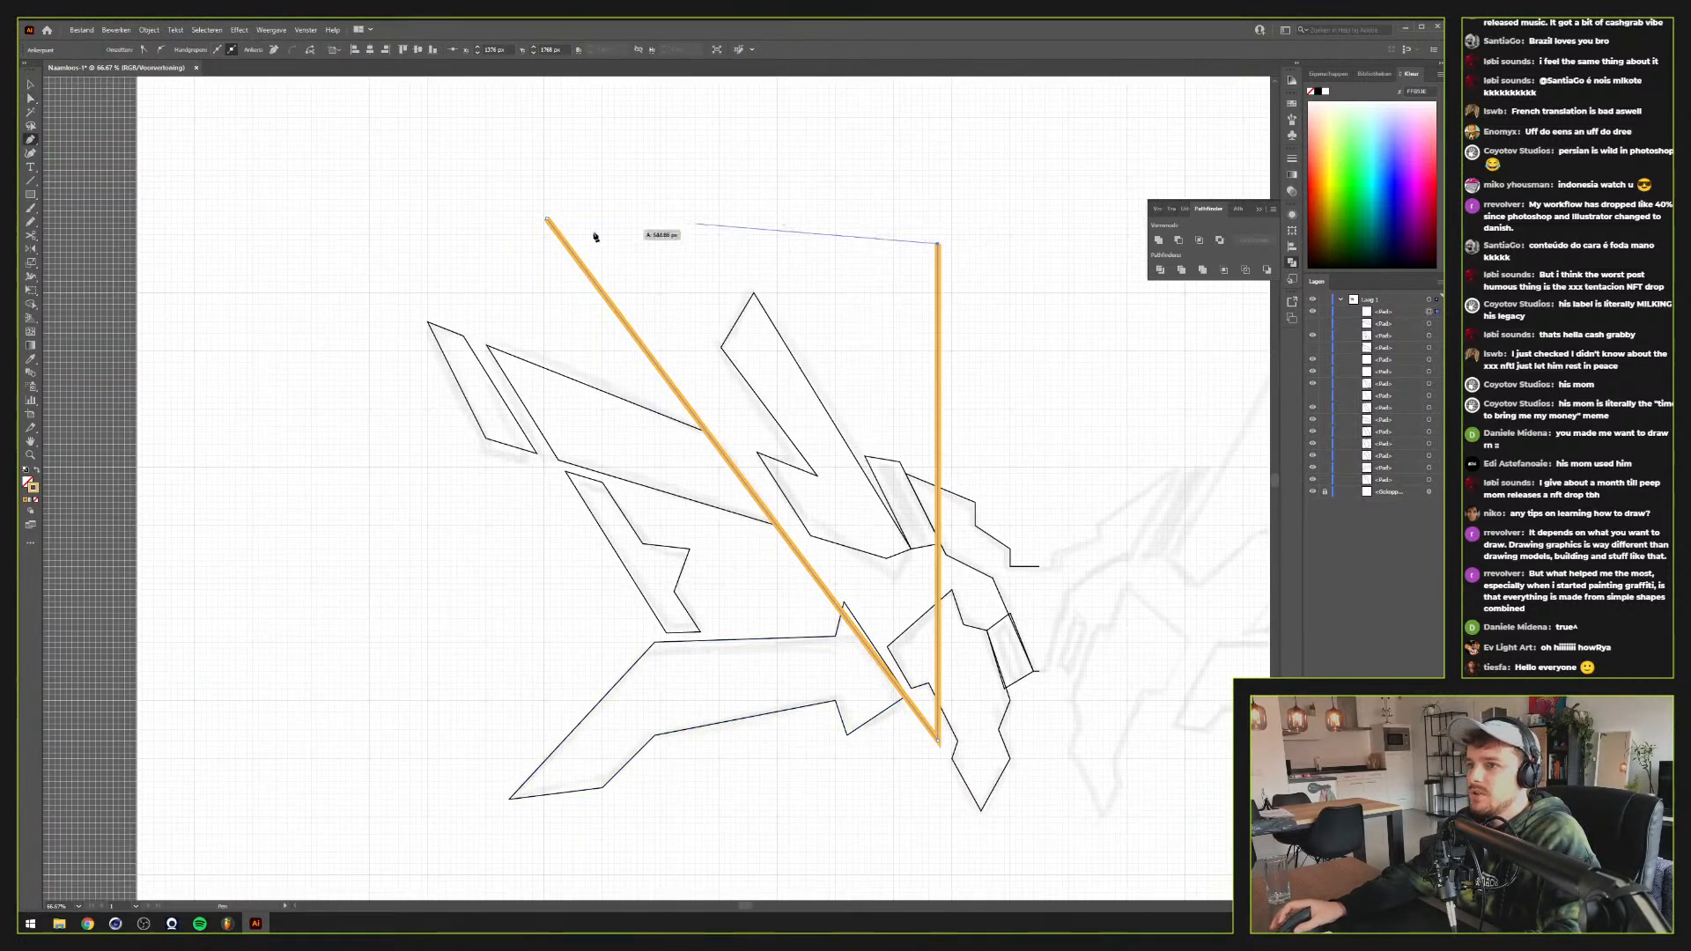
{"action": "left_click", "coordinate": [548, 218]}
{"action": "key", "text": "v"}
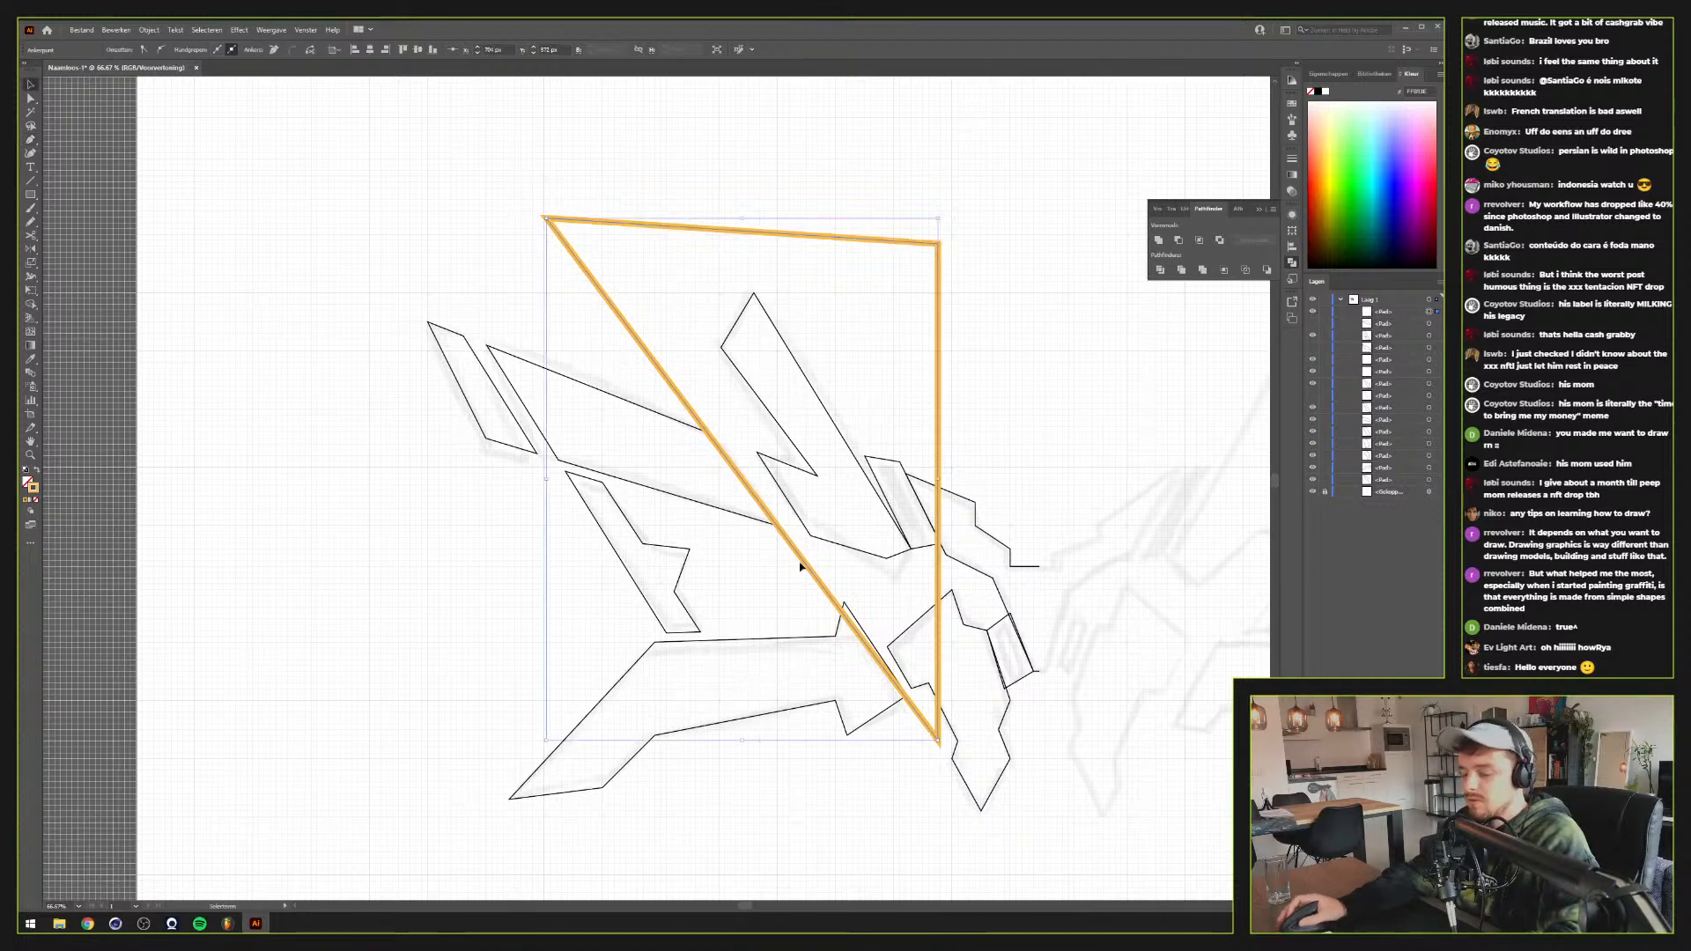
Duplicate the orange triangle in place and hide the front copy
{"action": "key", "text": "a"}
{"action": "key", "text": "v"}
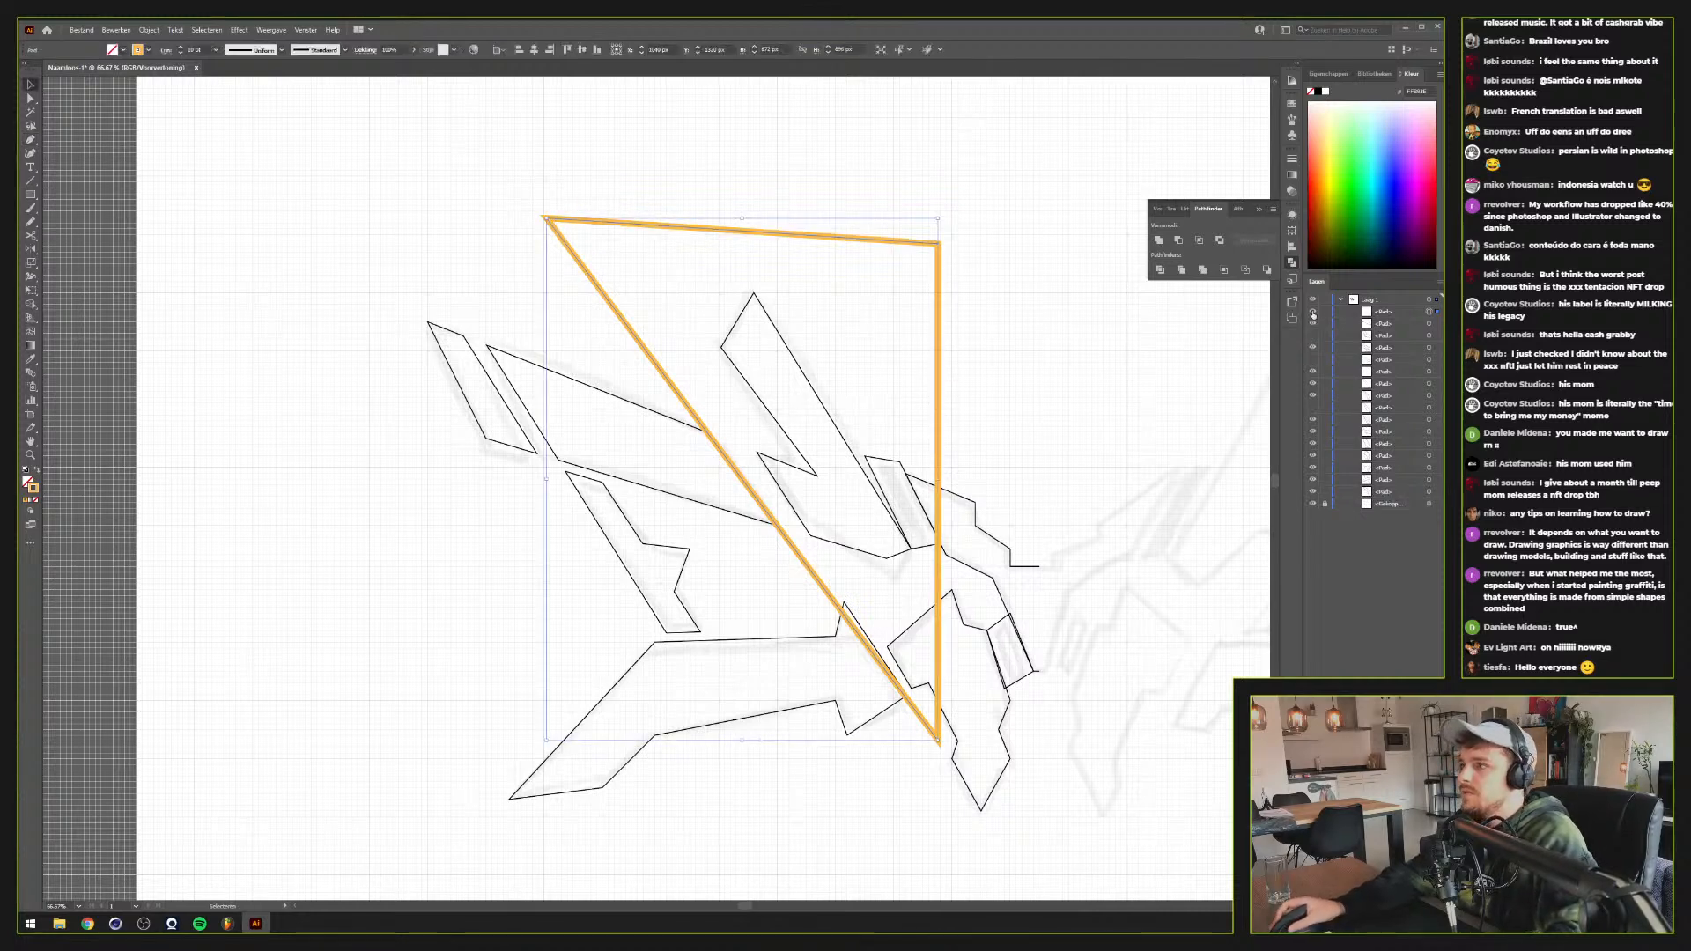
{"action": "left_click", "coordinate": [643, 805]}
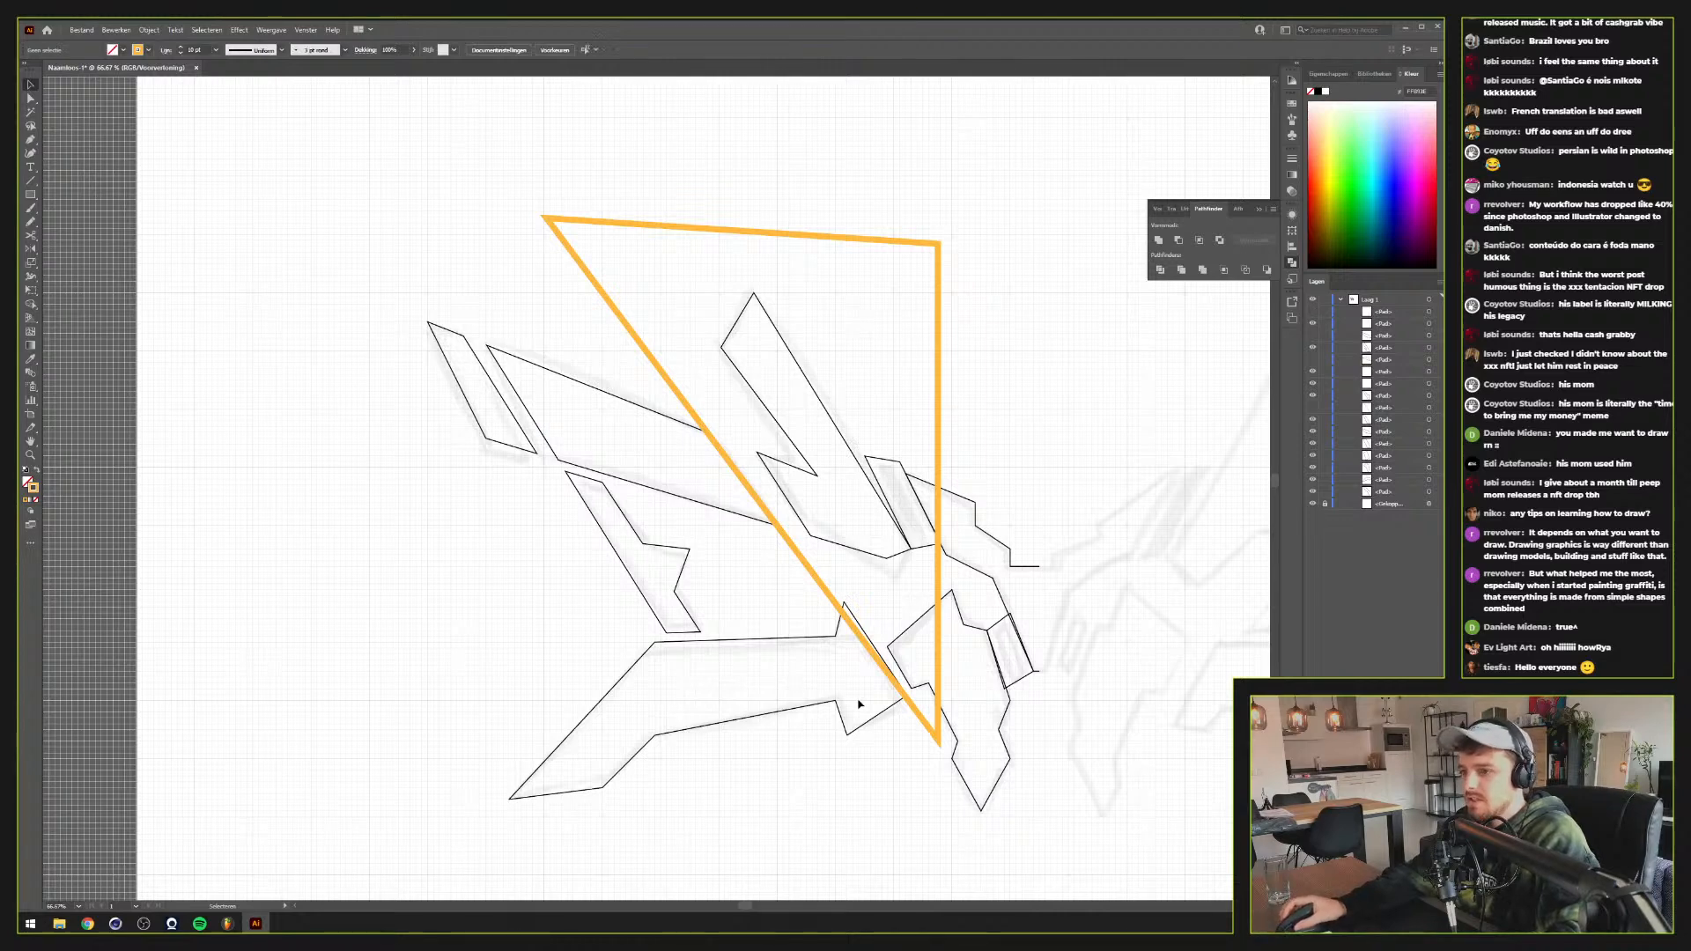
Subtract the orange triangle from the lower wing with Minus Front so its right edge follows the guide line
{"action": "scroll", "coordinate": [860, 704], "scroll_direction": "up", "scroll_amount": 2}
{"action": "key", "text": "ctrl+y"}
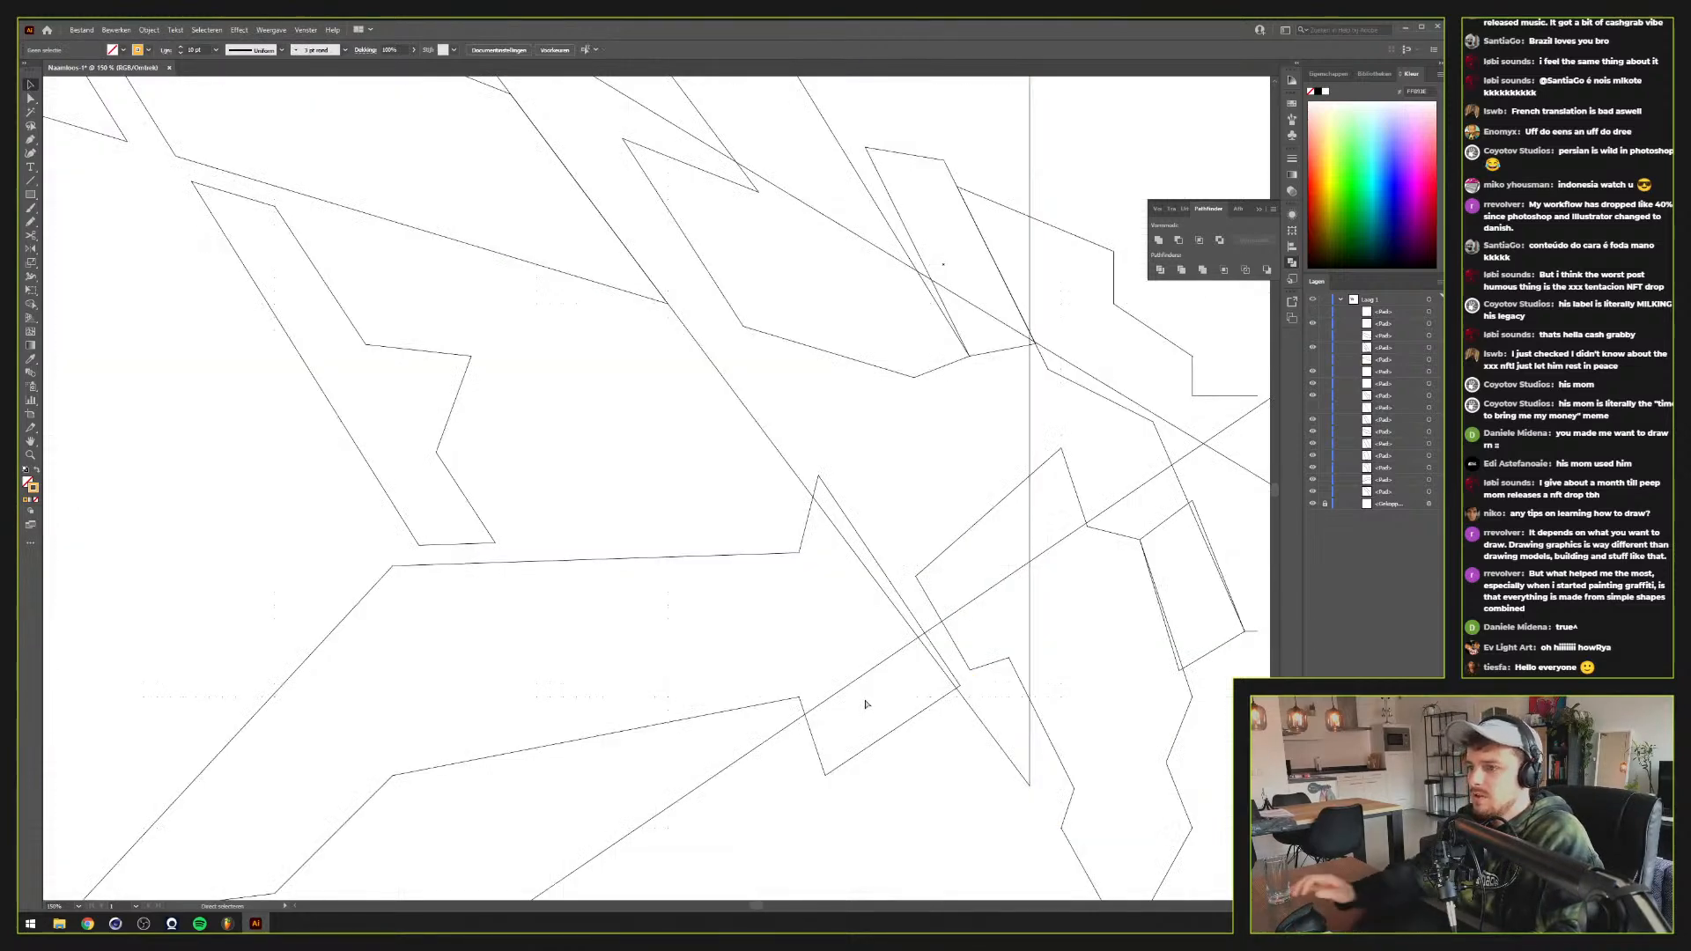
{"action": "key", "text": "ctrl+y"}
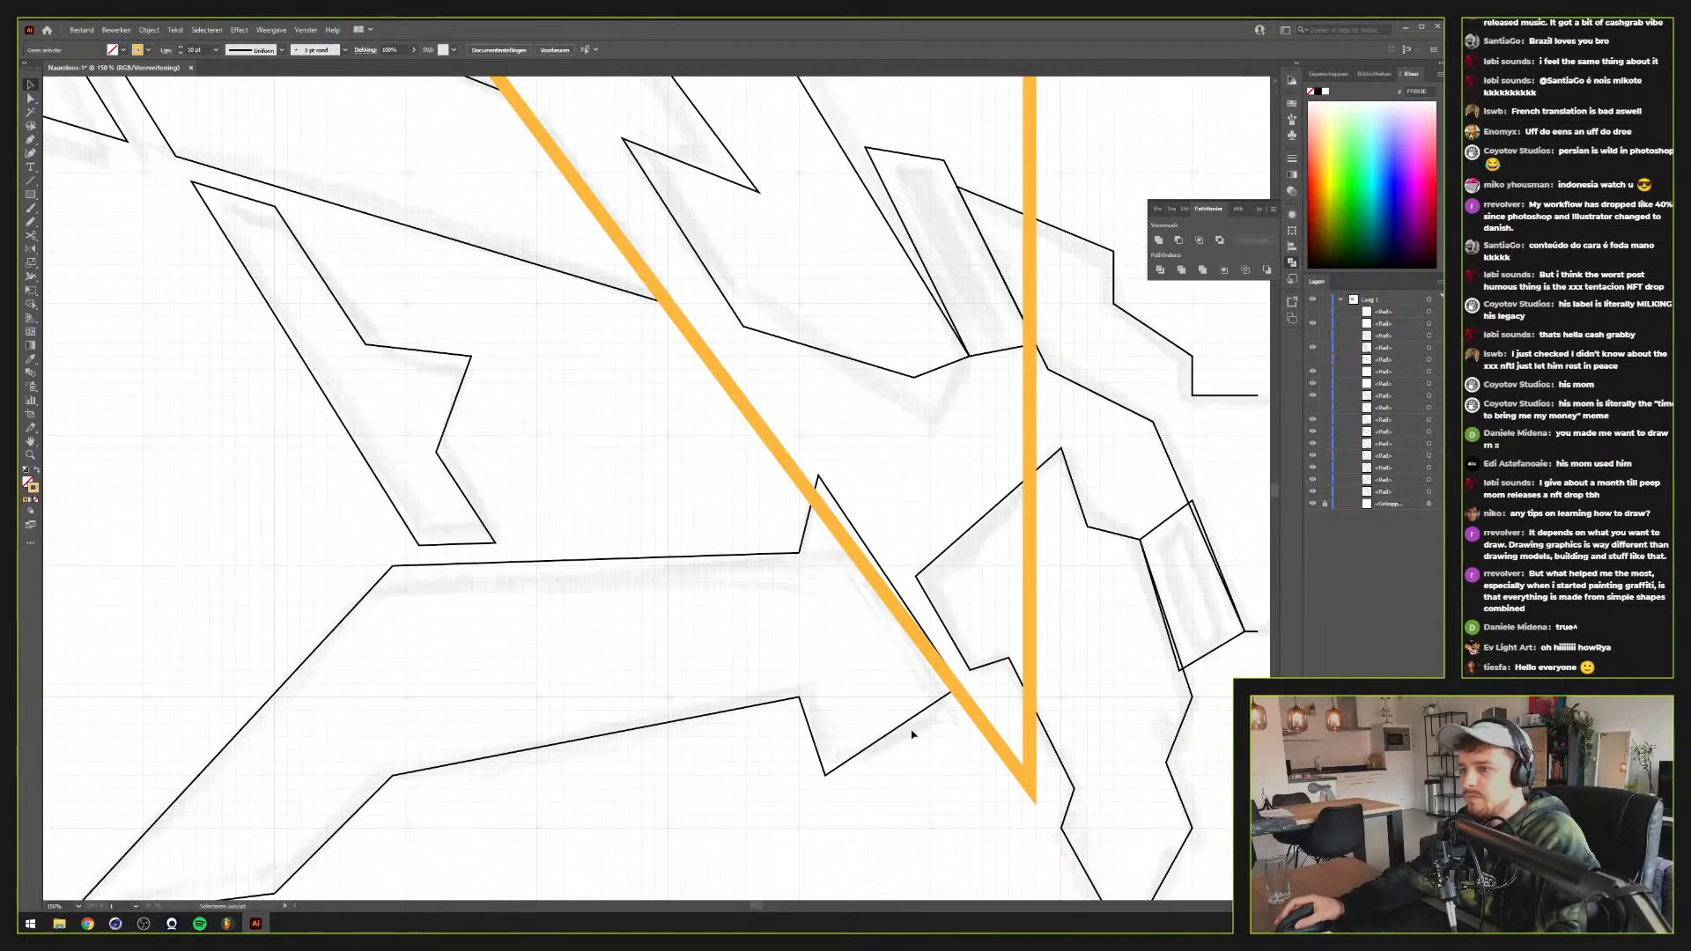
{"action": "left_click", "coordinate": [927, 654]}
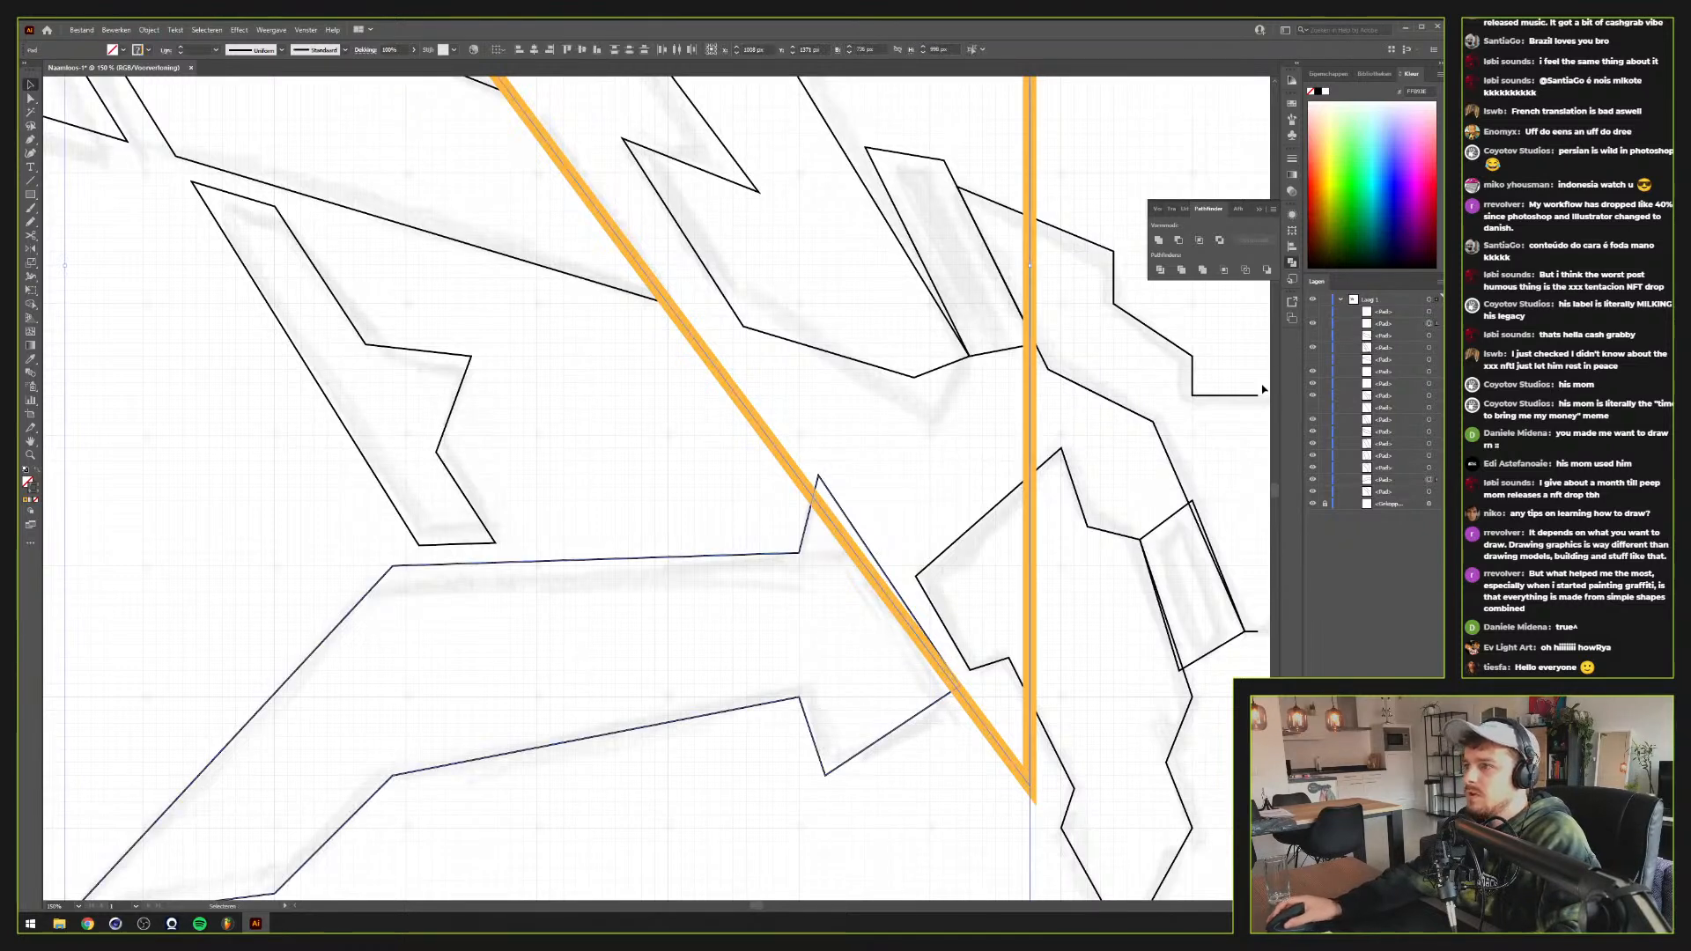
{"action": "left_click", "coordinate": [1178, 240]}
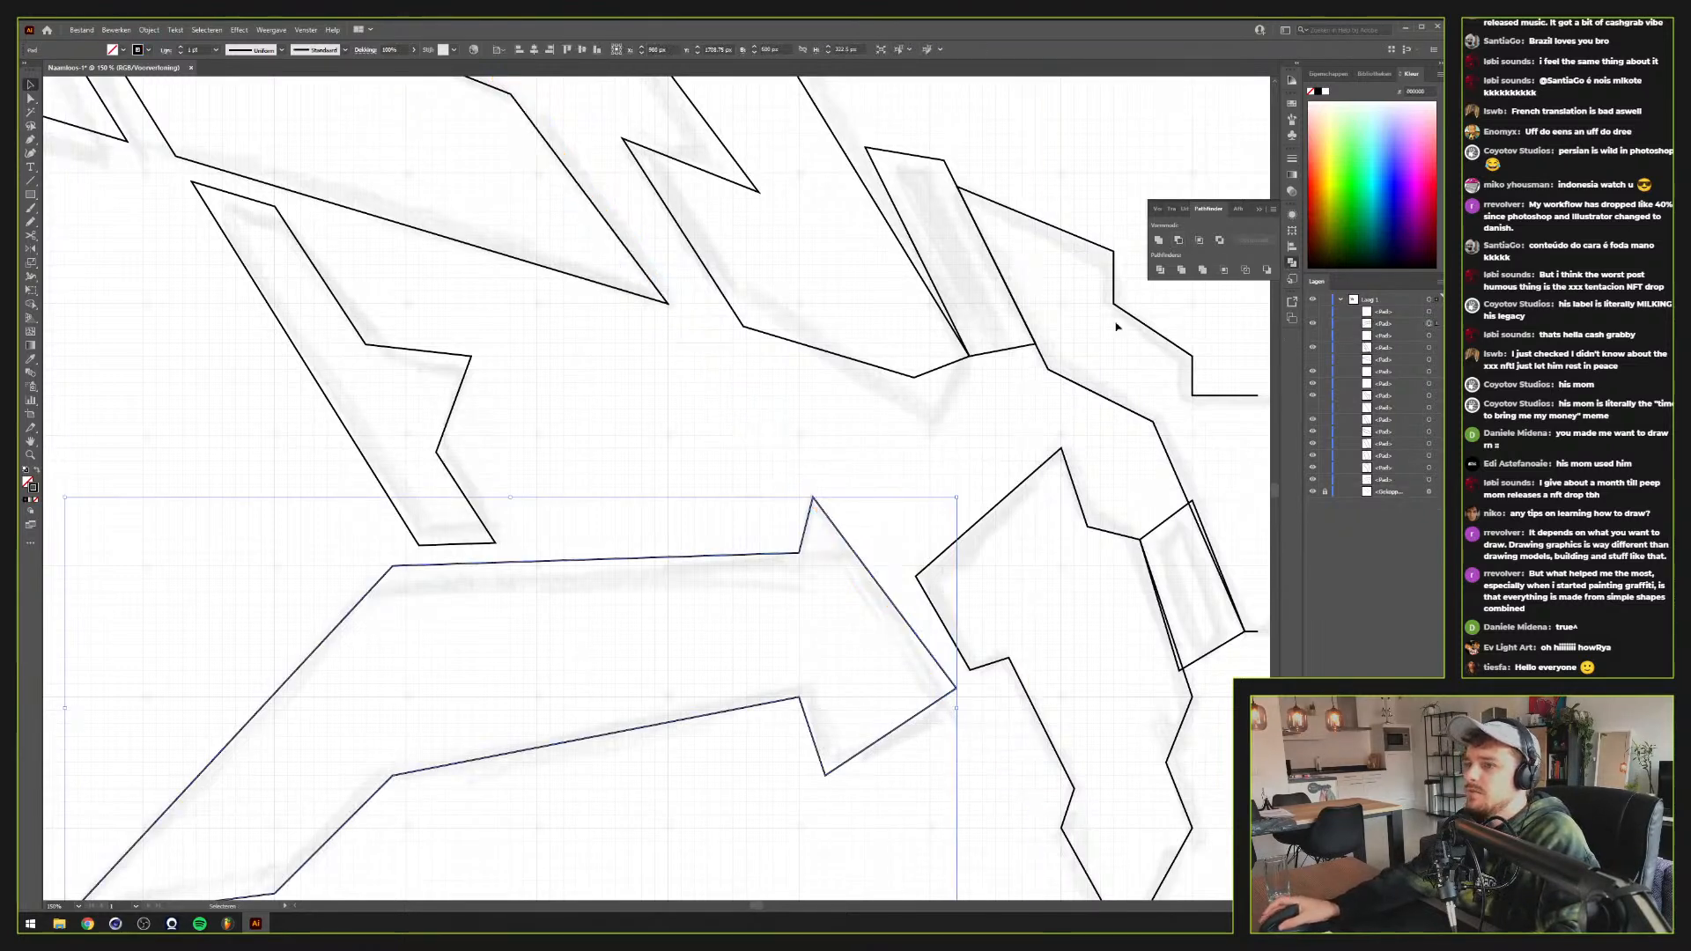
{"action": "left_click", "coordinate": [744, 490]}
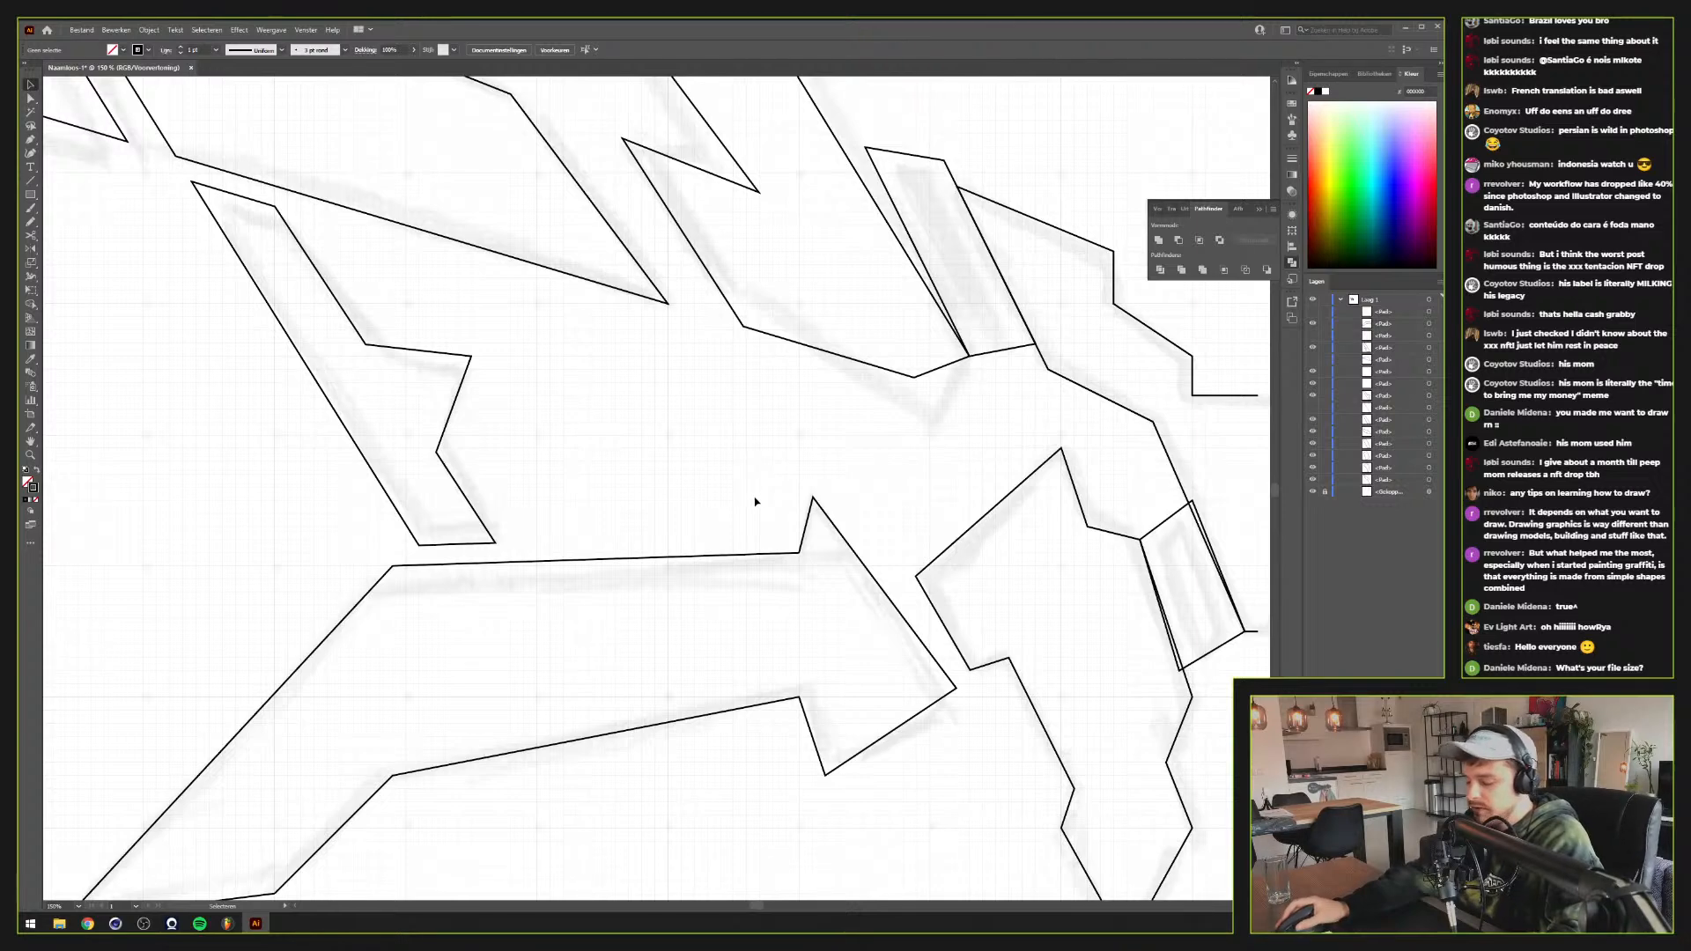
Review the document setup and the guides and grid preferences, leaving the settings as they are
{"action": "scroll", "coordinate": [743, 480], "scroll_direction": "down", "scroll_amount": 4}
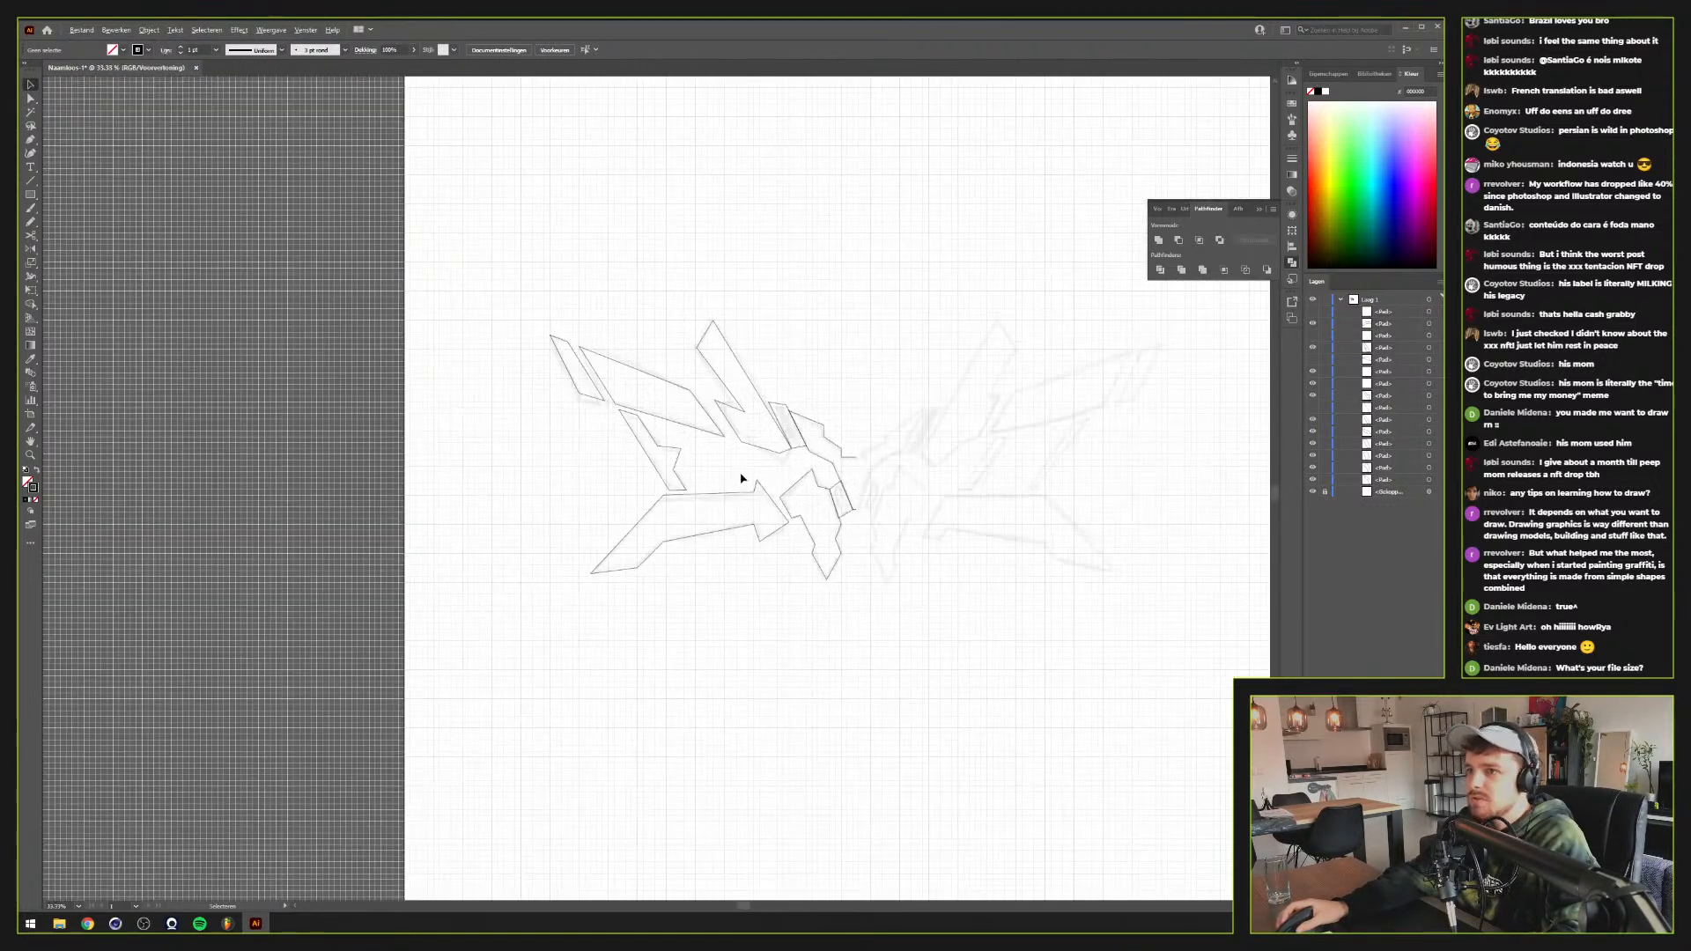
{"action": "left_click", "coordinate": [82, 30]}
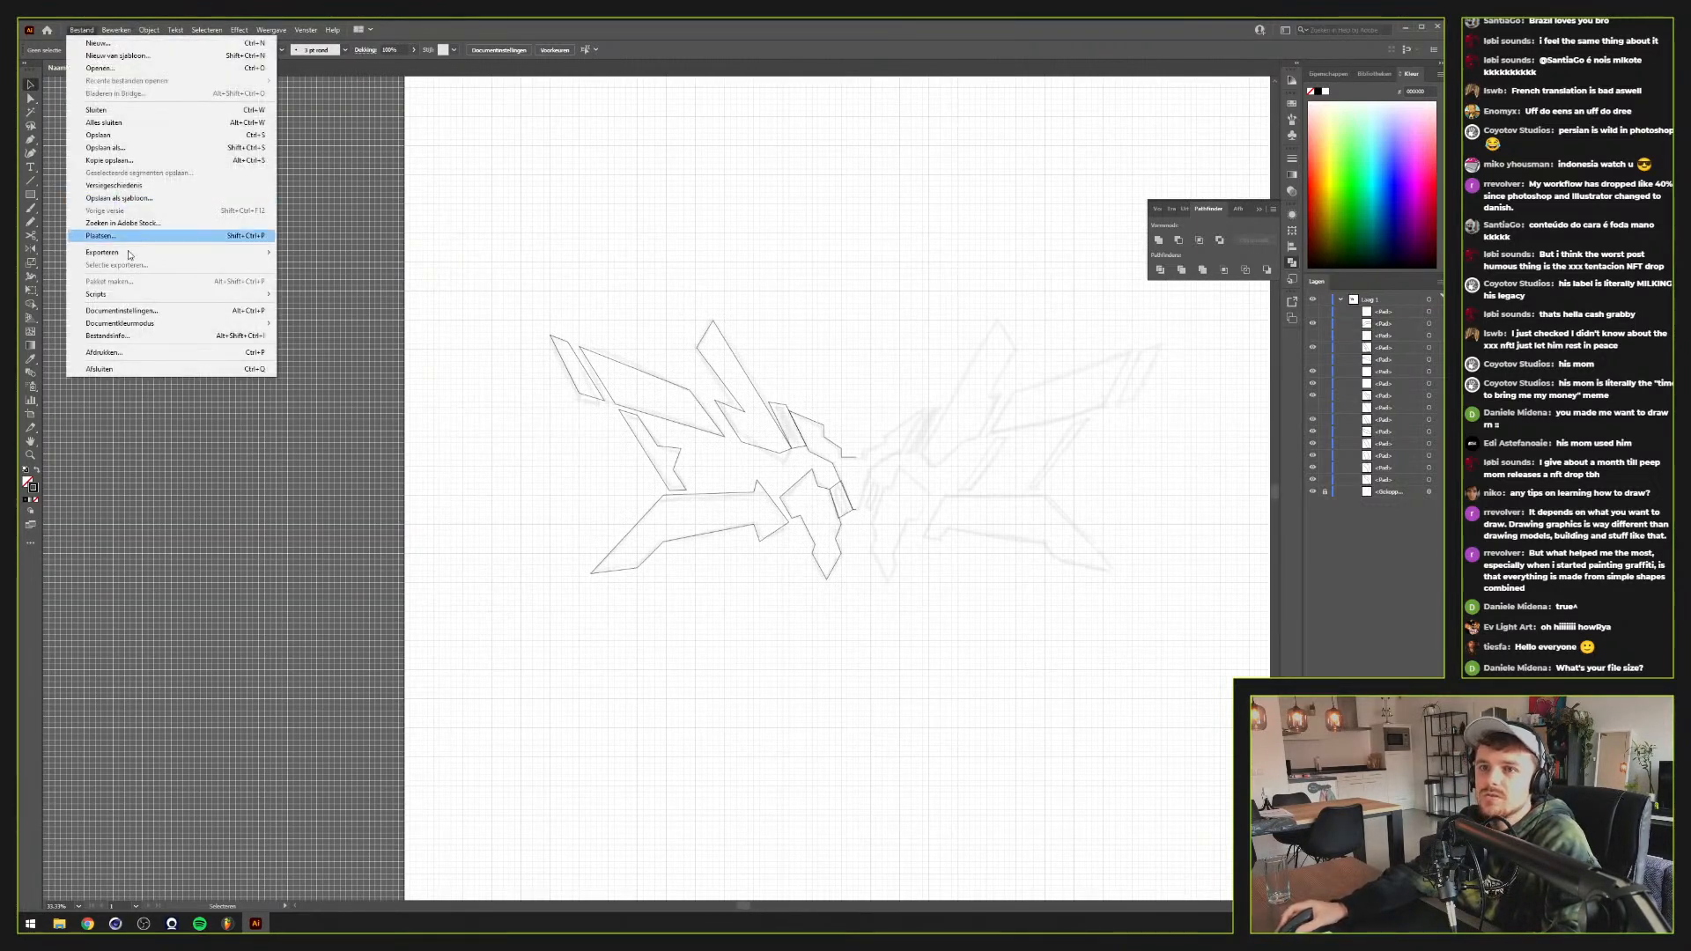
{"action": "left_click", "coordinate": [161, 314]}
{"action": "left_click", "coordinate": [851, 579]}
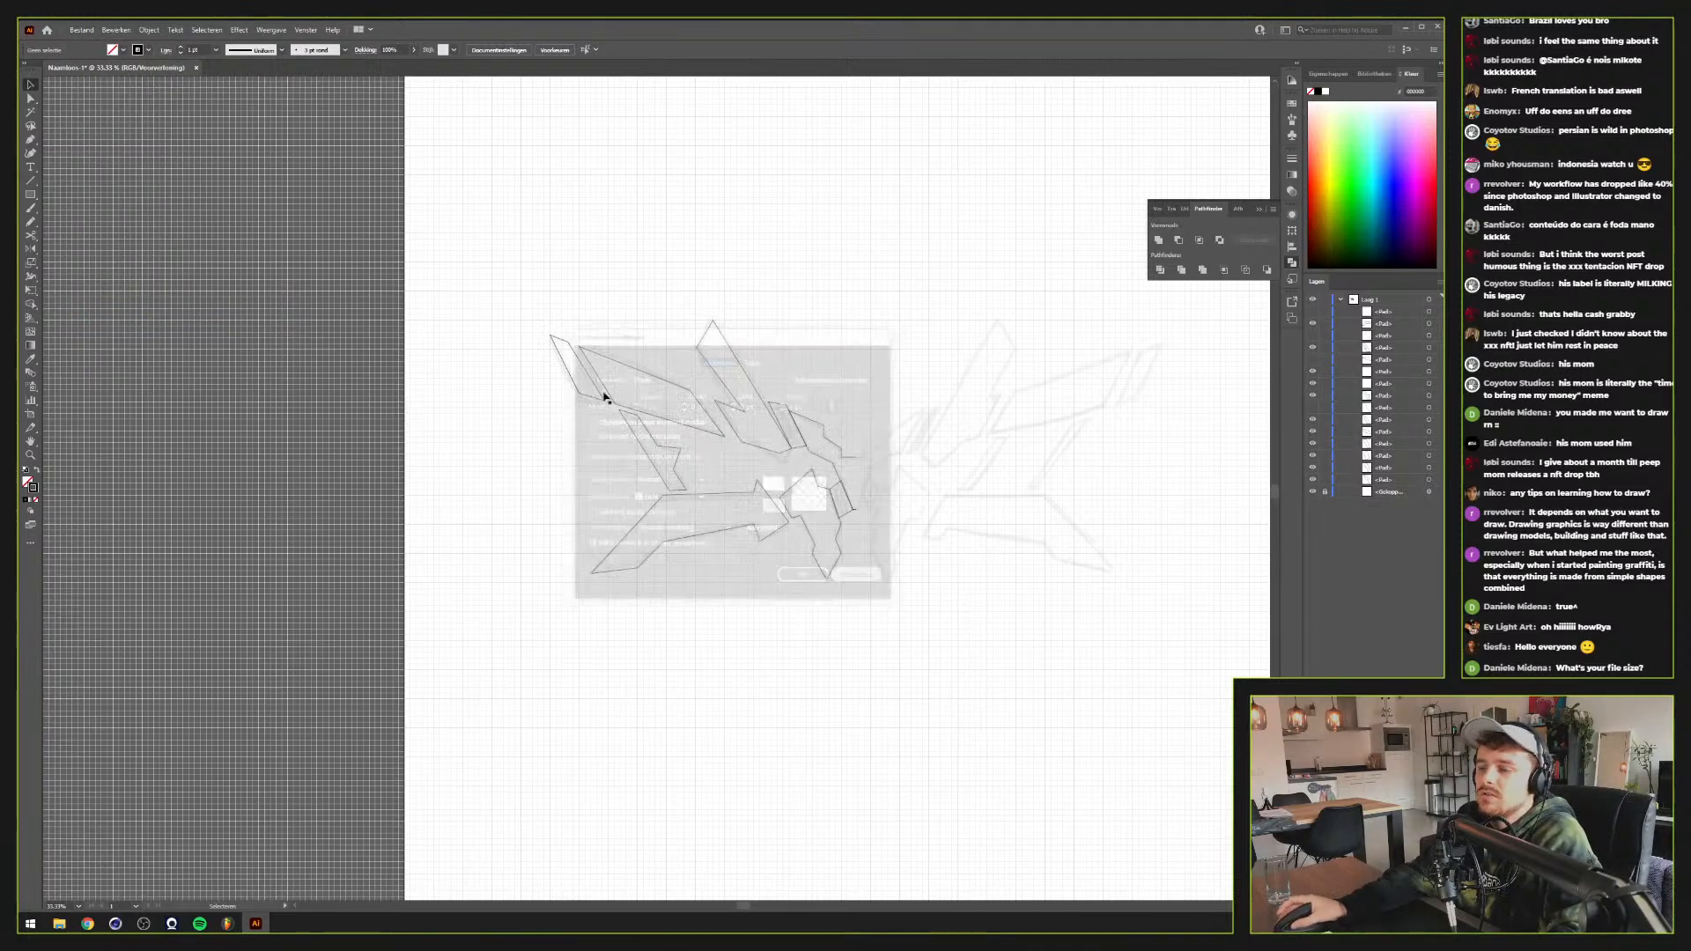
{"action": "left_click", "coordinate": [84, 30]}
{"action": "mouse_move", "coordinate": [115, 30]}
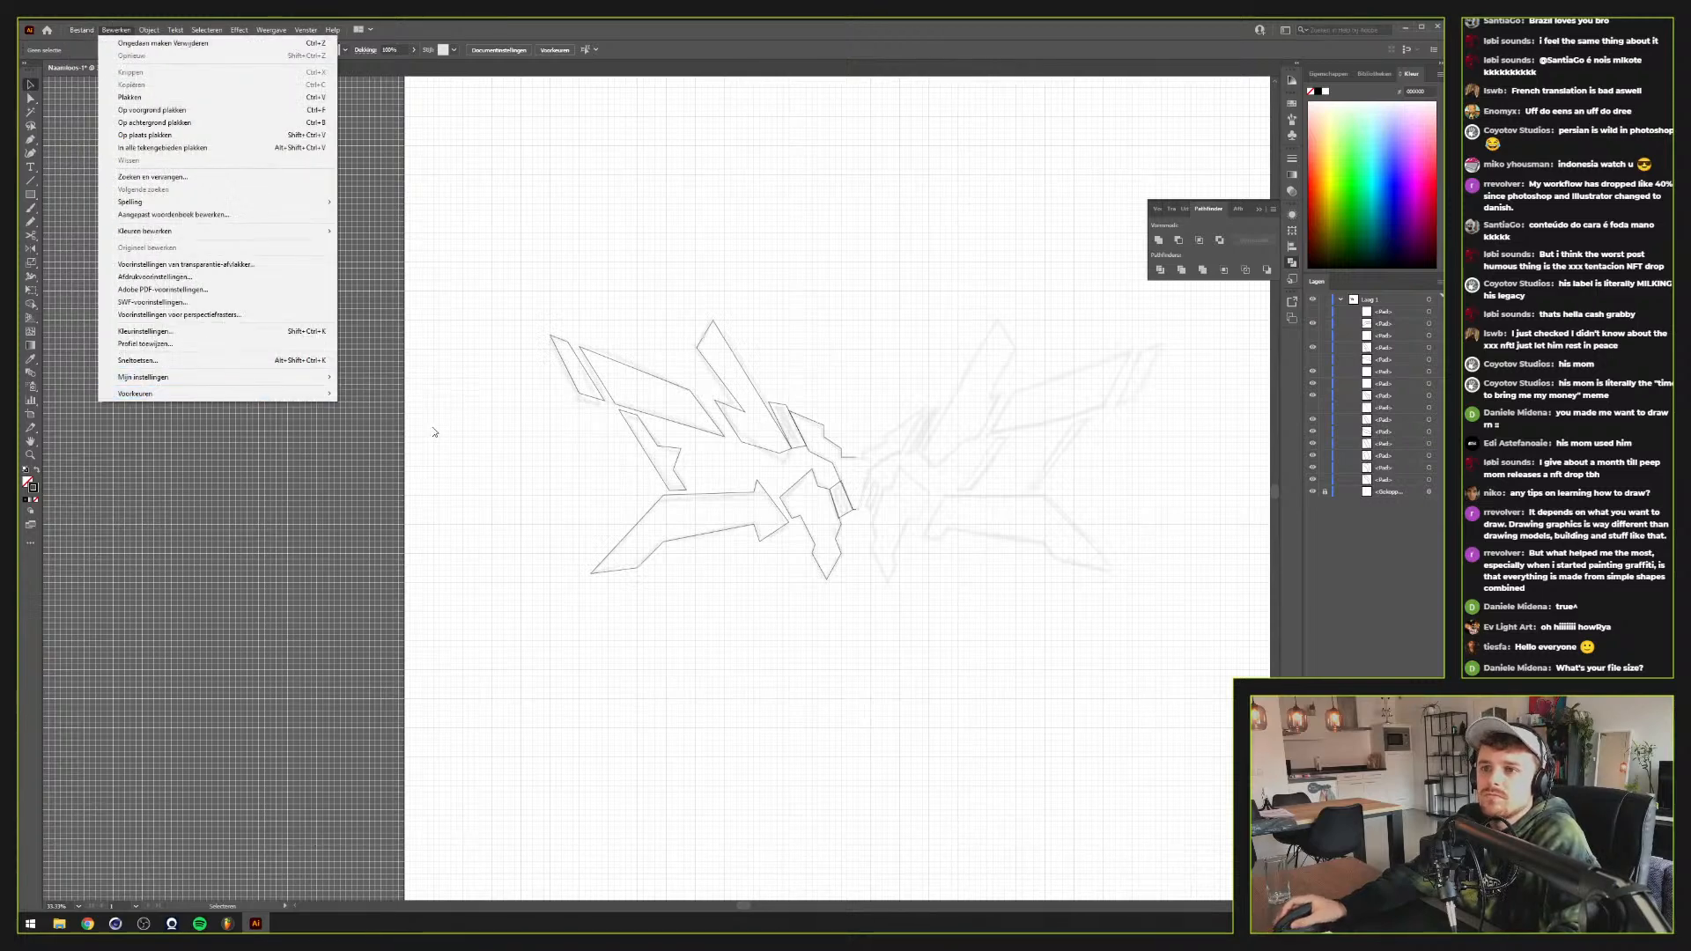
{"action": "mouse_move", "coordinate": [255, 398]}
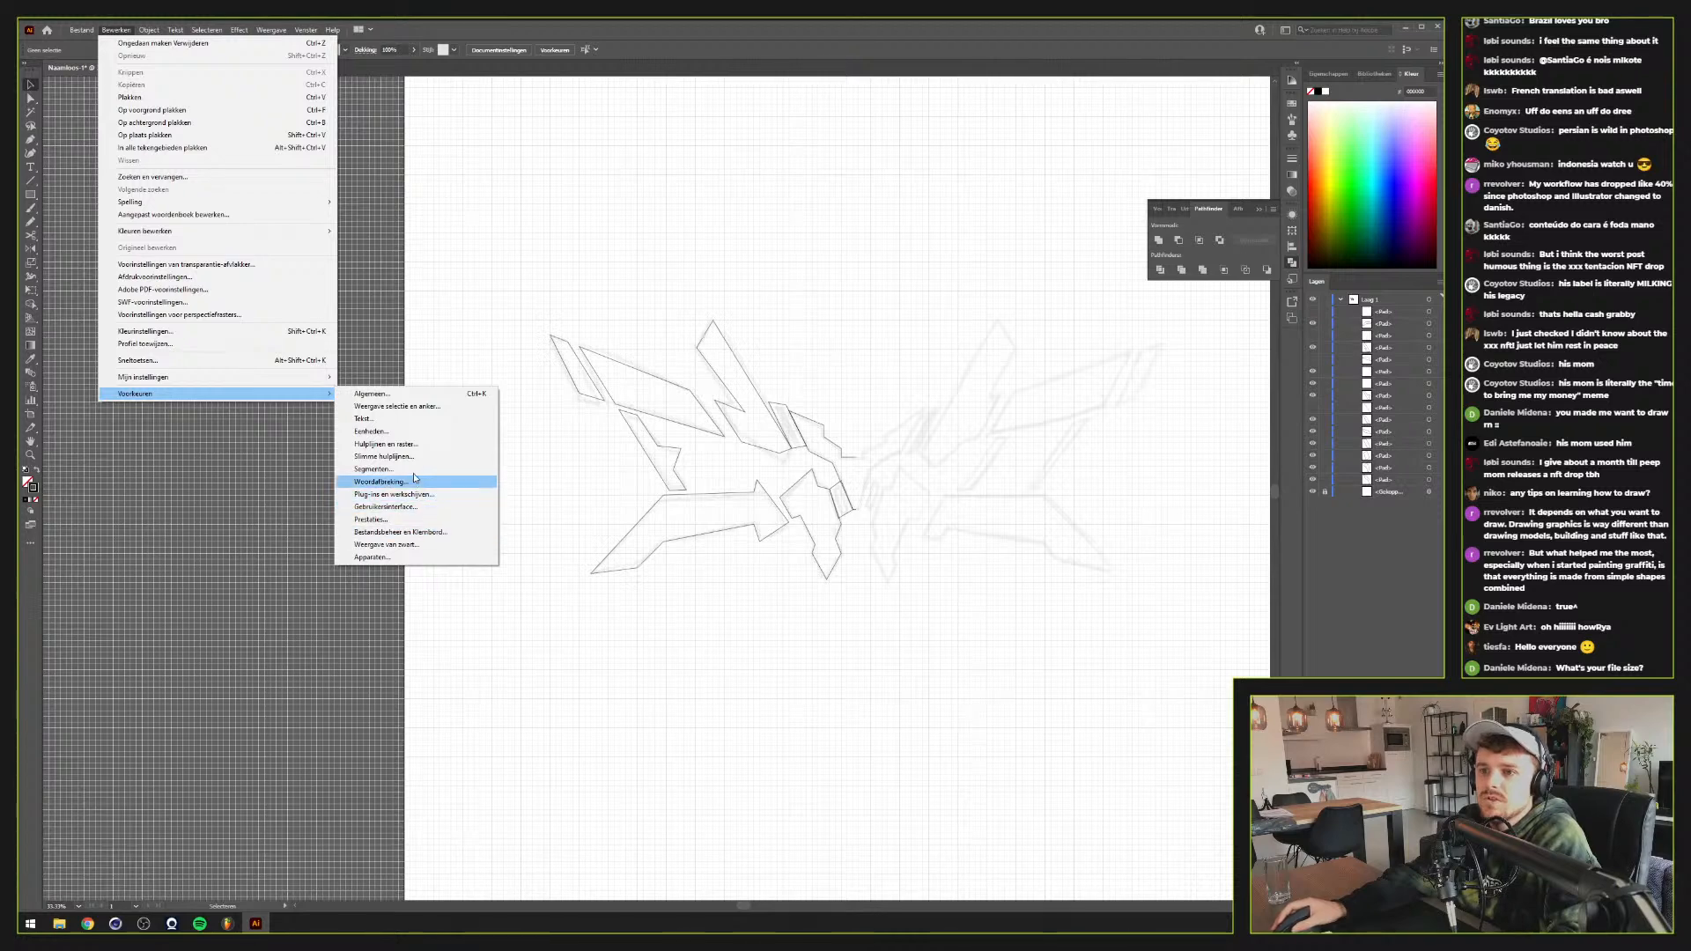
{"action": "left_click", "coordinate": [412, 444]}
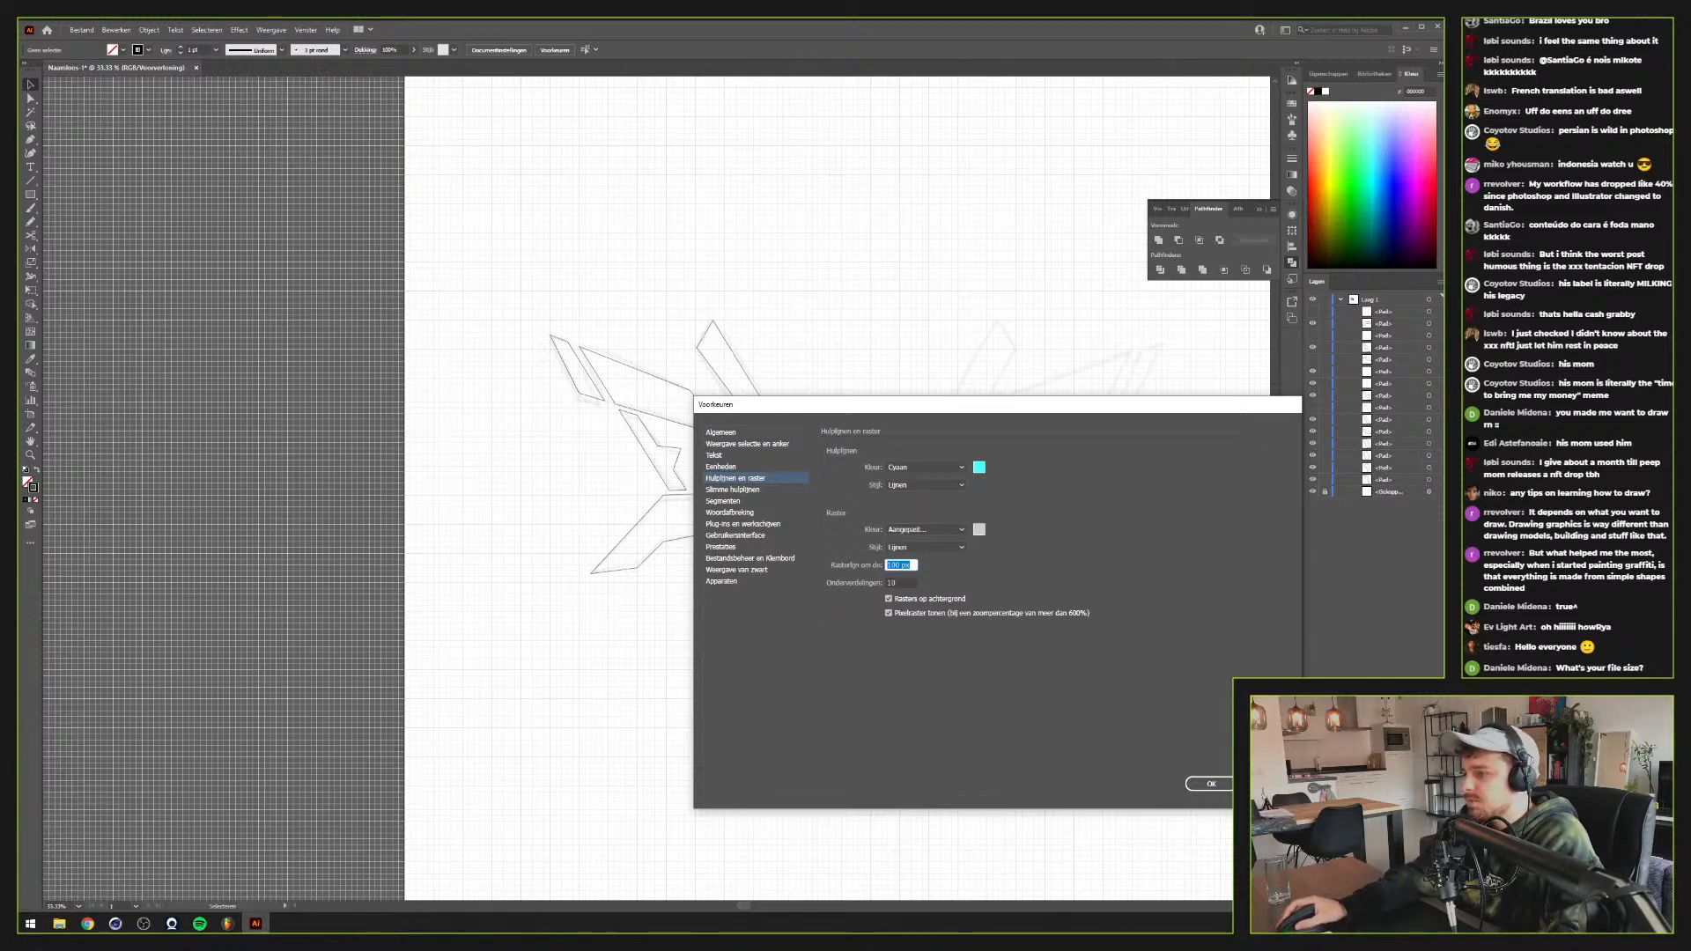
{"action": "left_click", "coordinate": [1209, 783]}
Examine how the background grid lines up with the artboard's upper corners and the wing outlines
{"action": "scroll", "coordinate": [1053, 722], "scroll_direction": "down", "scroll_amount": 3}
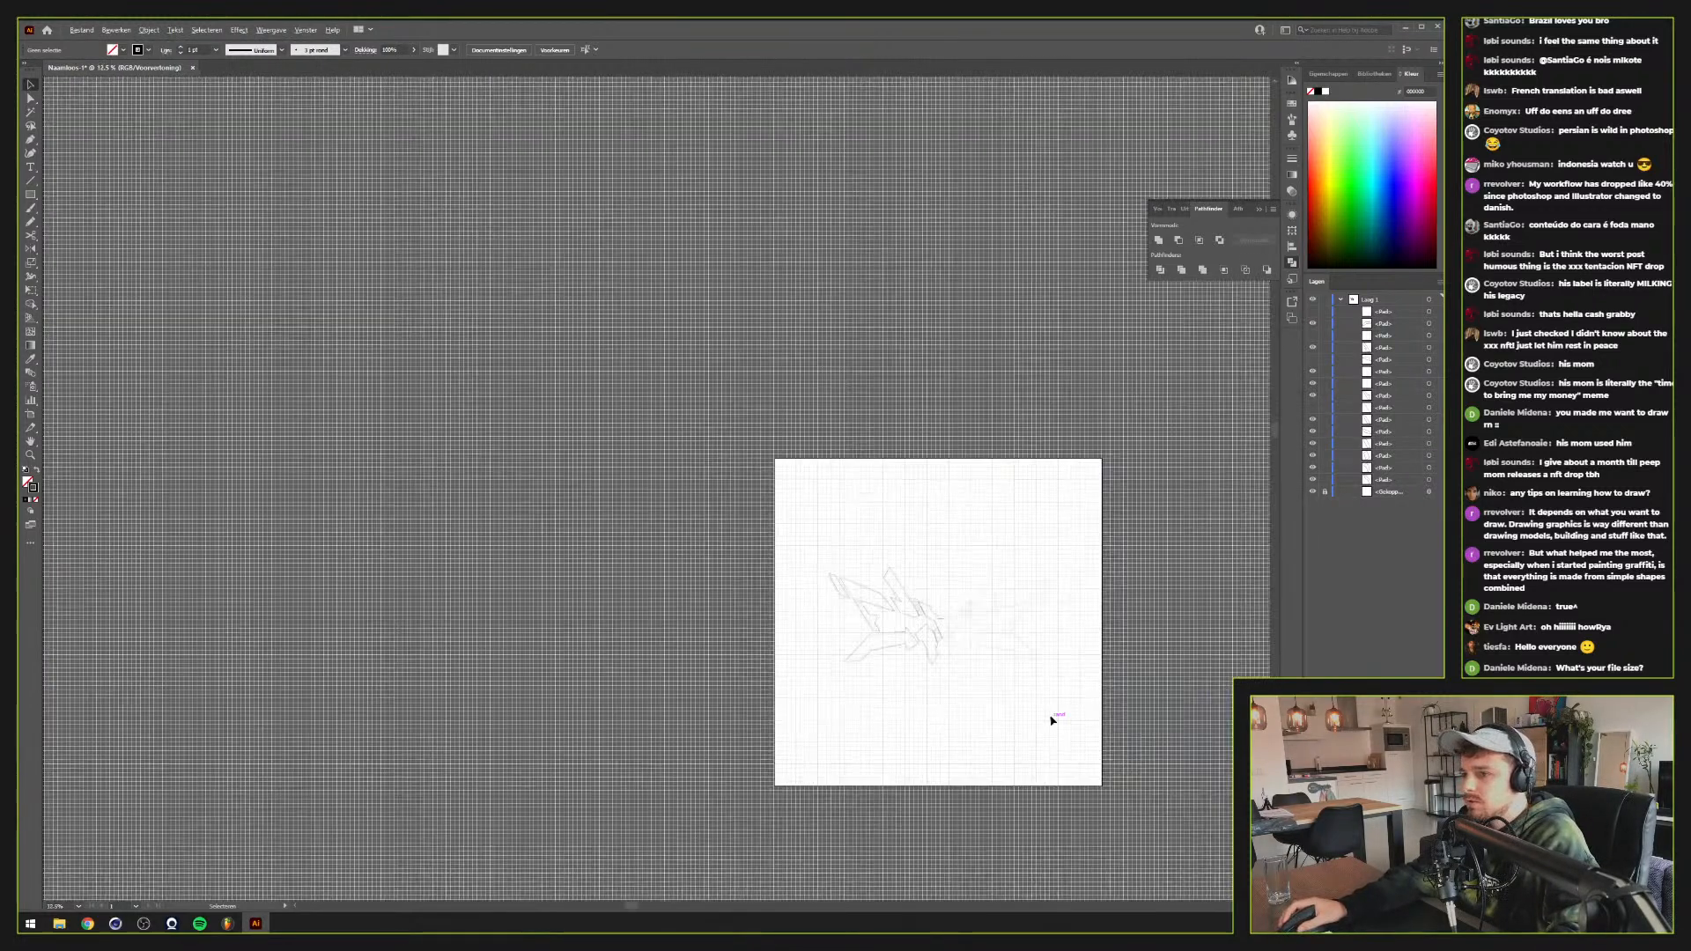
{"action": "scroll", "coordinate": [1053, 722], "scroll_direction": "up", "scroll_amount": 1}
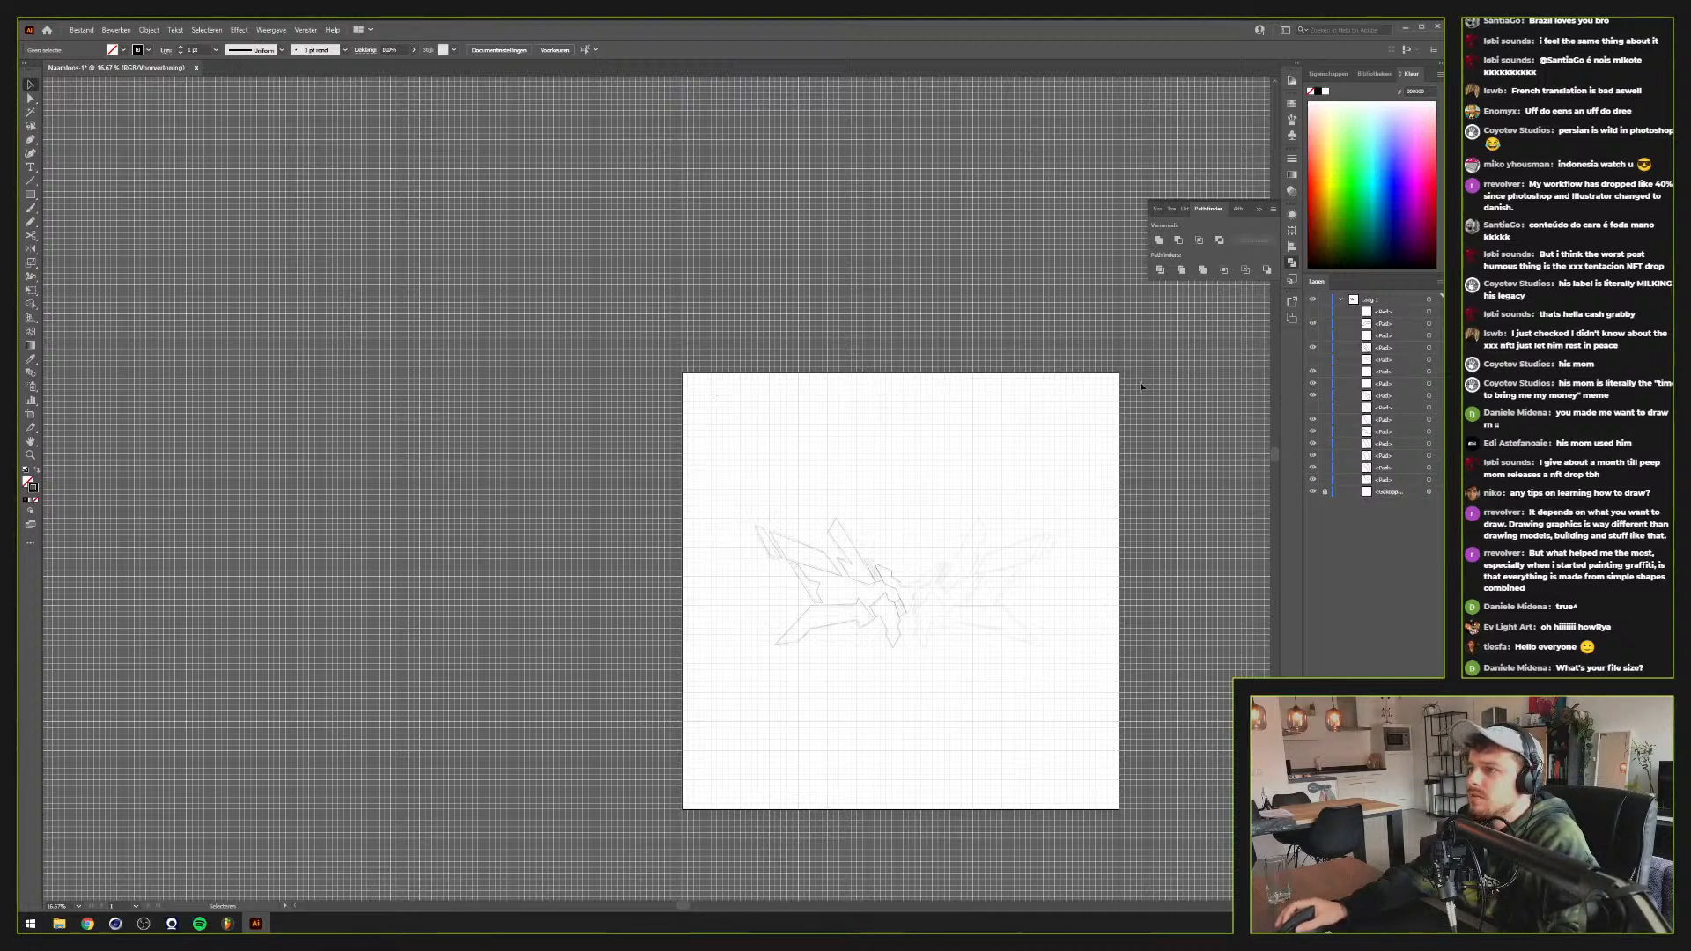
{"action": "scroll", "coordinate": [1107, 388], "scroll_direction": "up", "scroll_amount": 5}
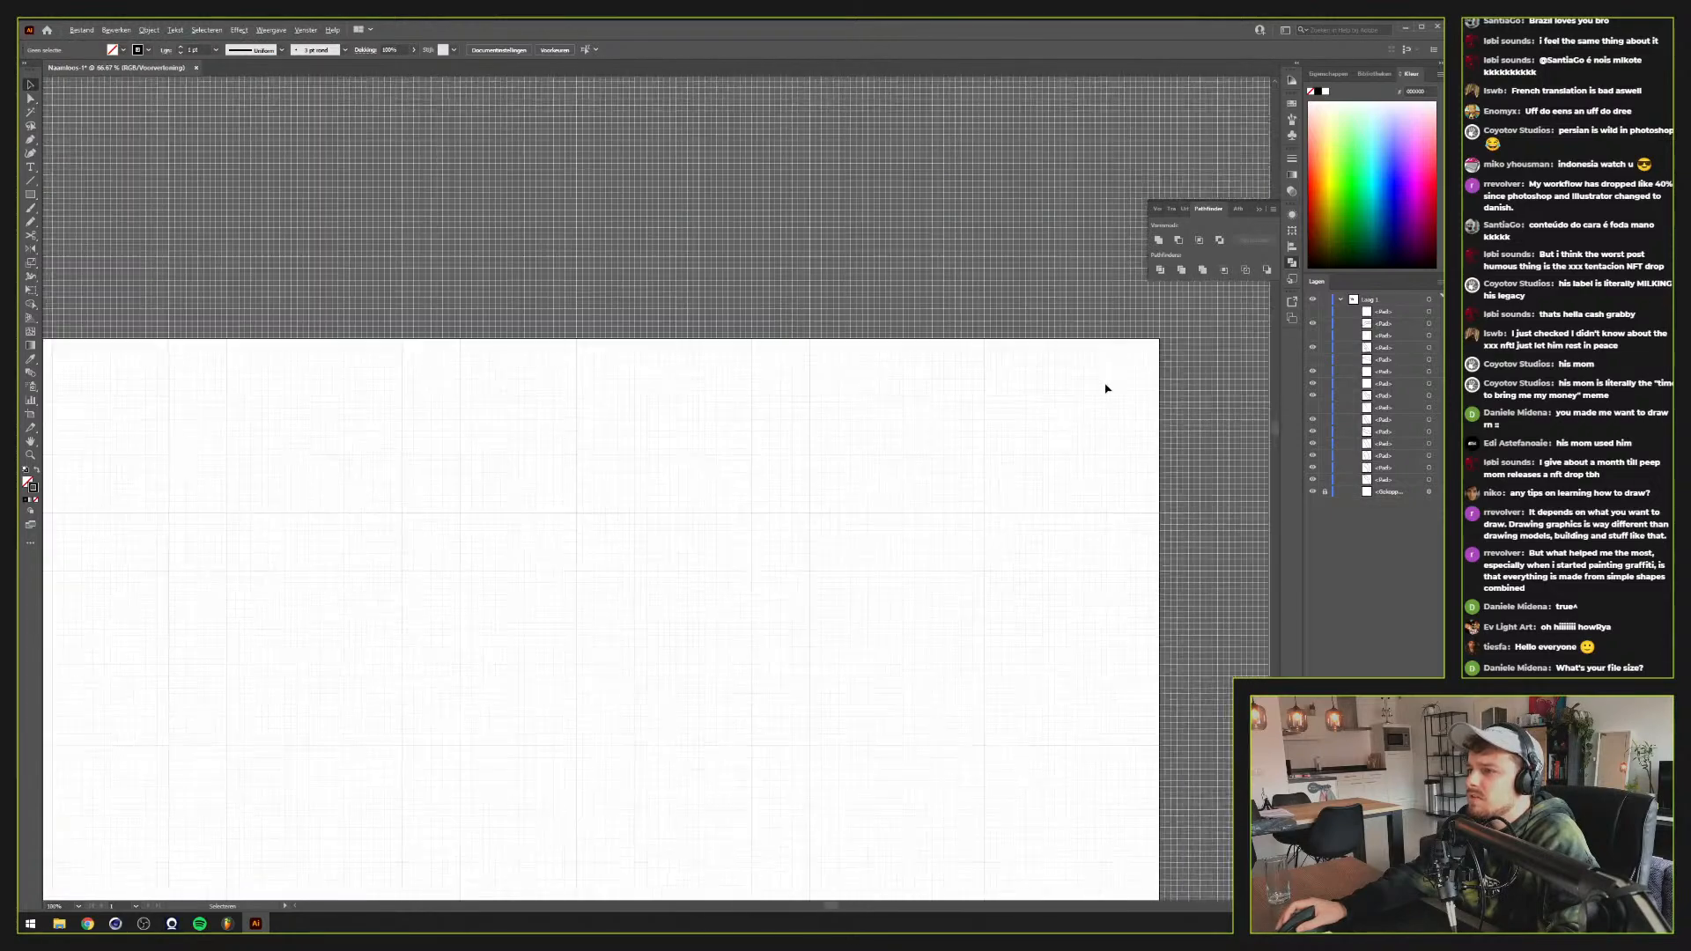
{"action": "scroll", "coordinate": [1107, 389], "scroll_direction": "down", "scroll_amount": 1}
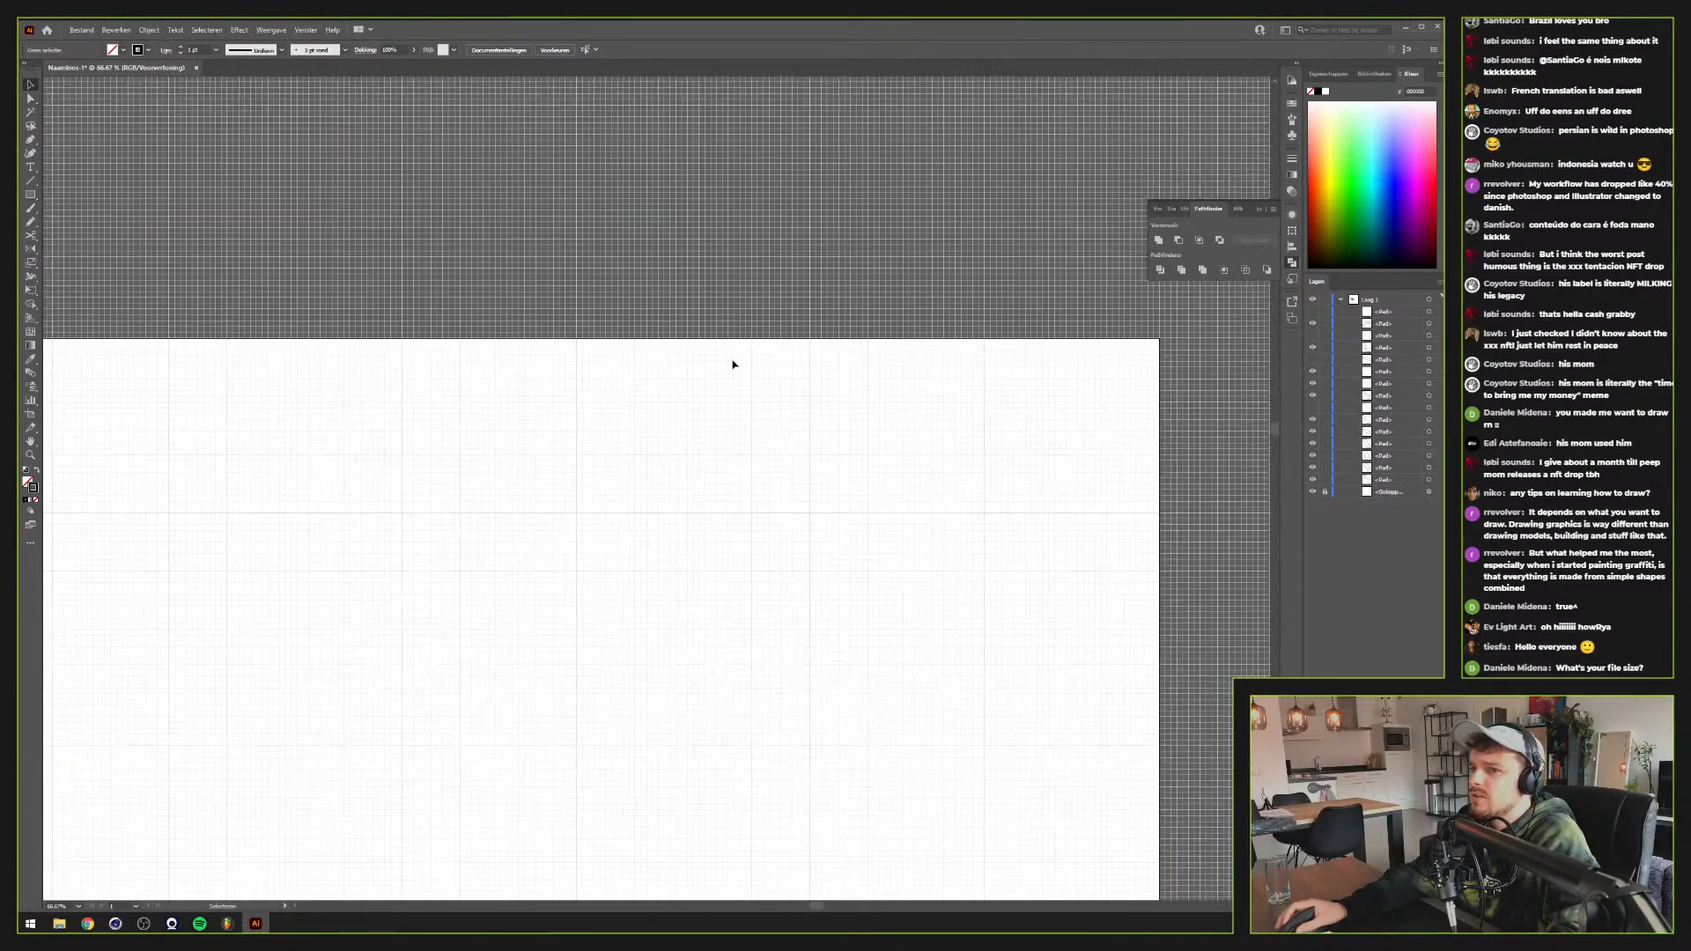
{"action": "left_click_drag", "start_coordinate": [573, 402], "coordinate": [1406, 410]}
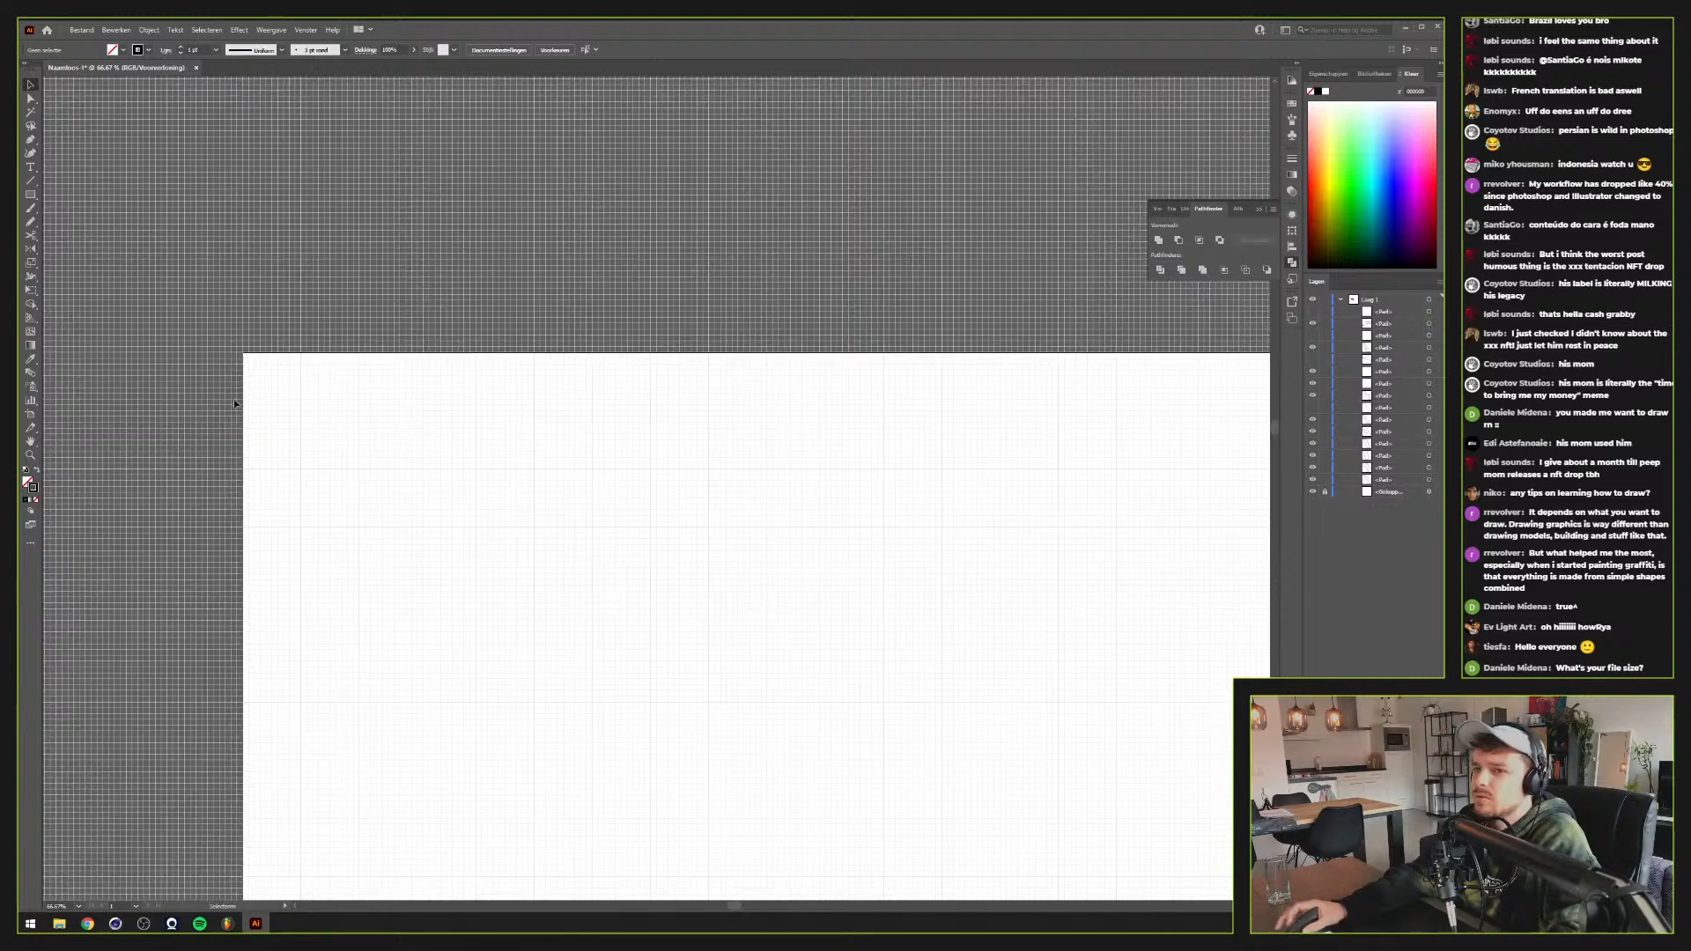
{"action": "left_click_drag", "start_coordinate": [861, 572], "coordinate": [566, 185]}
{"action": "left_click_drag", "start_coordinate": [908, 897], "coordinate": [597, 332]}
{"action": "scroll", "coordinate": [460, 455], "scroll_direction": "up", "scroll_amount": 1}
{"action": "left_click_drag", "start_coordinate": [410, 391], "coordinate": [645, 568]}
{"action": "scroll", "coordinate": [645, 568], "scroll_direction": "up", "scroll_amount": 1}
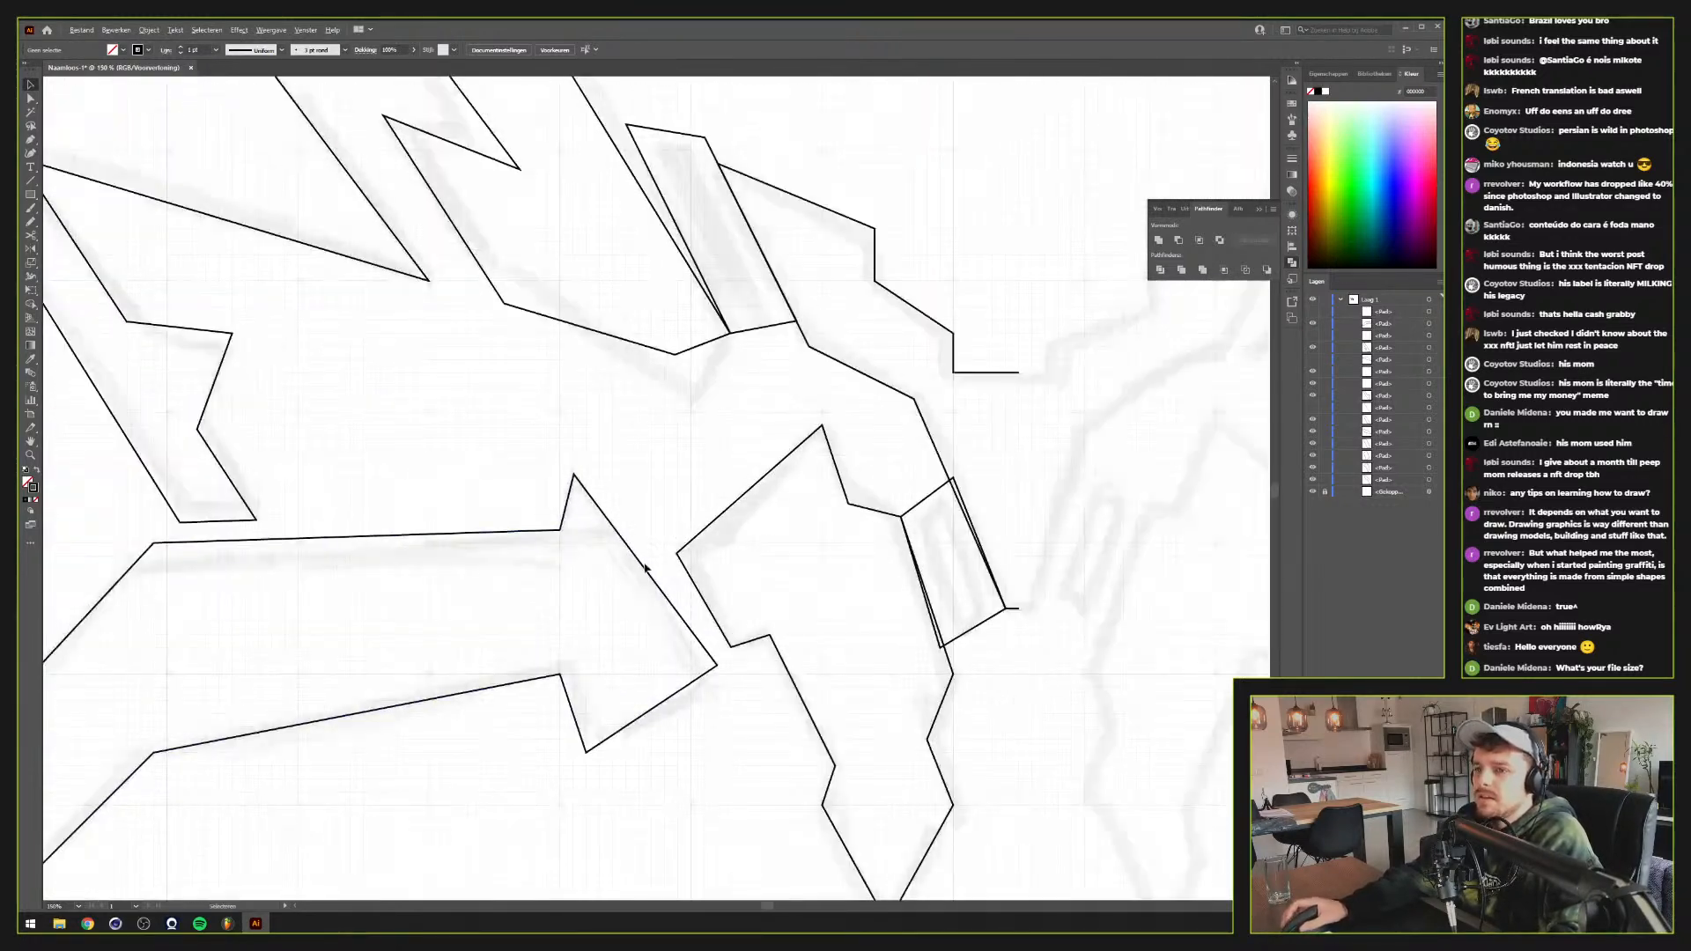
Show the hidden copy of the orange guide triangle and select it
{"action": "left_click", "coordinate": [1313, 313]}
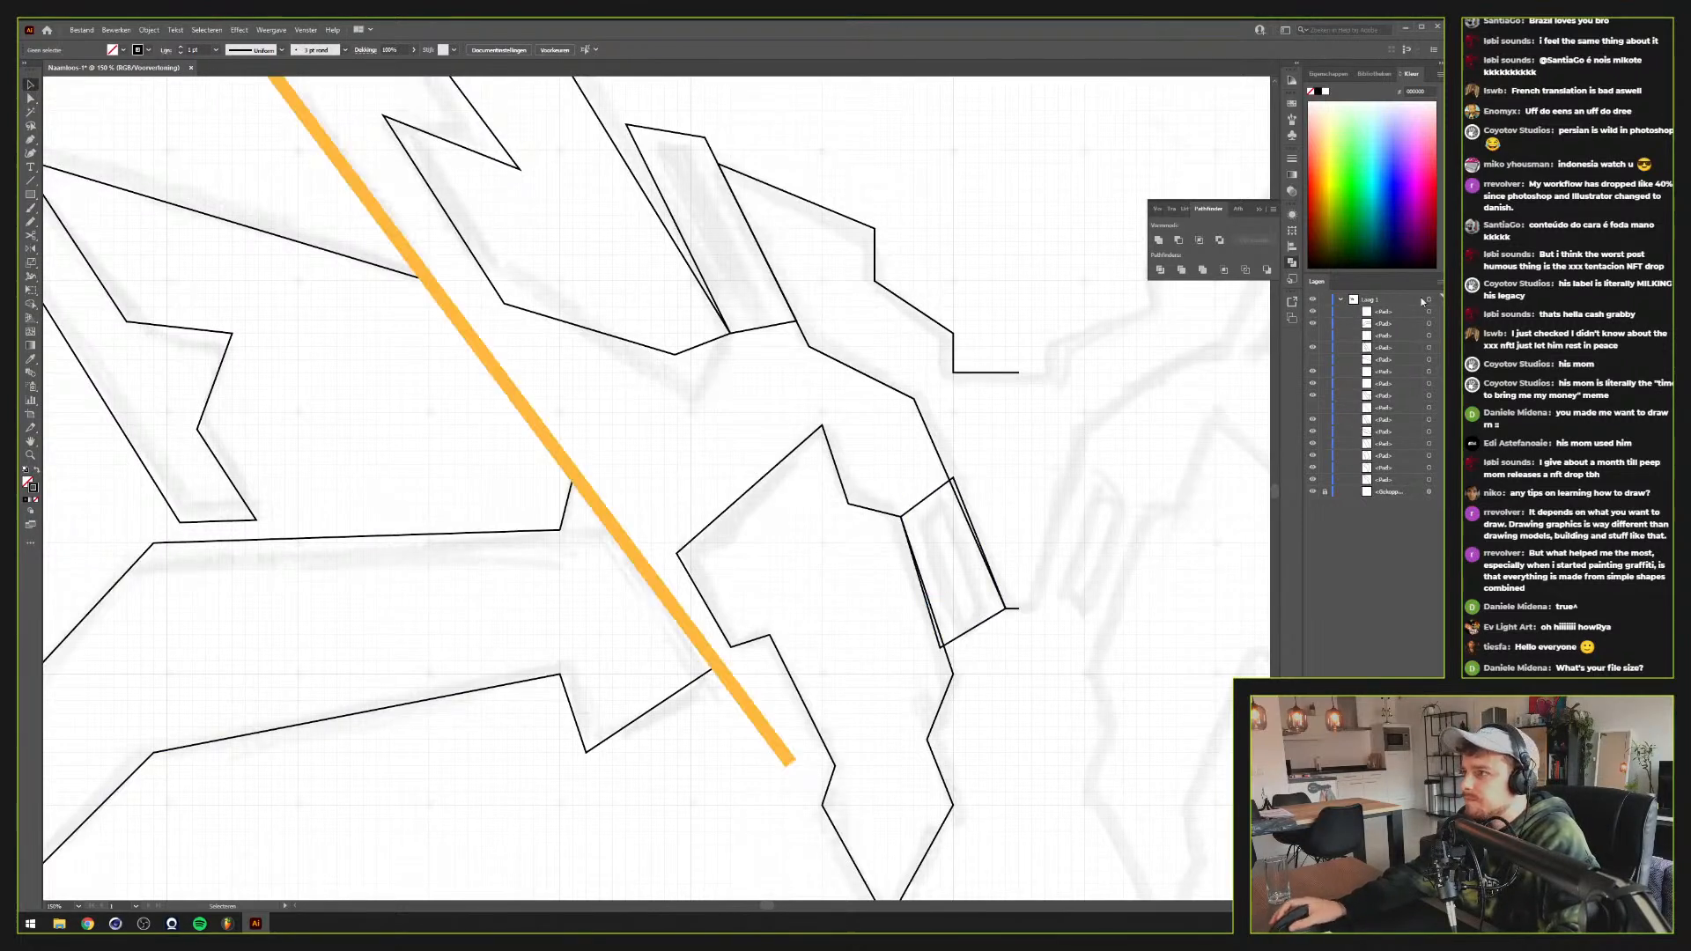
{"action": "left_click", "coordinate": [758, 726]}
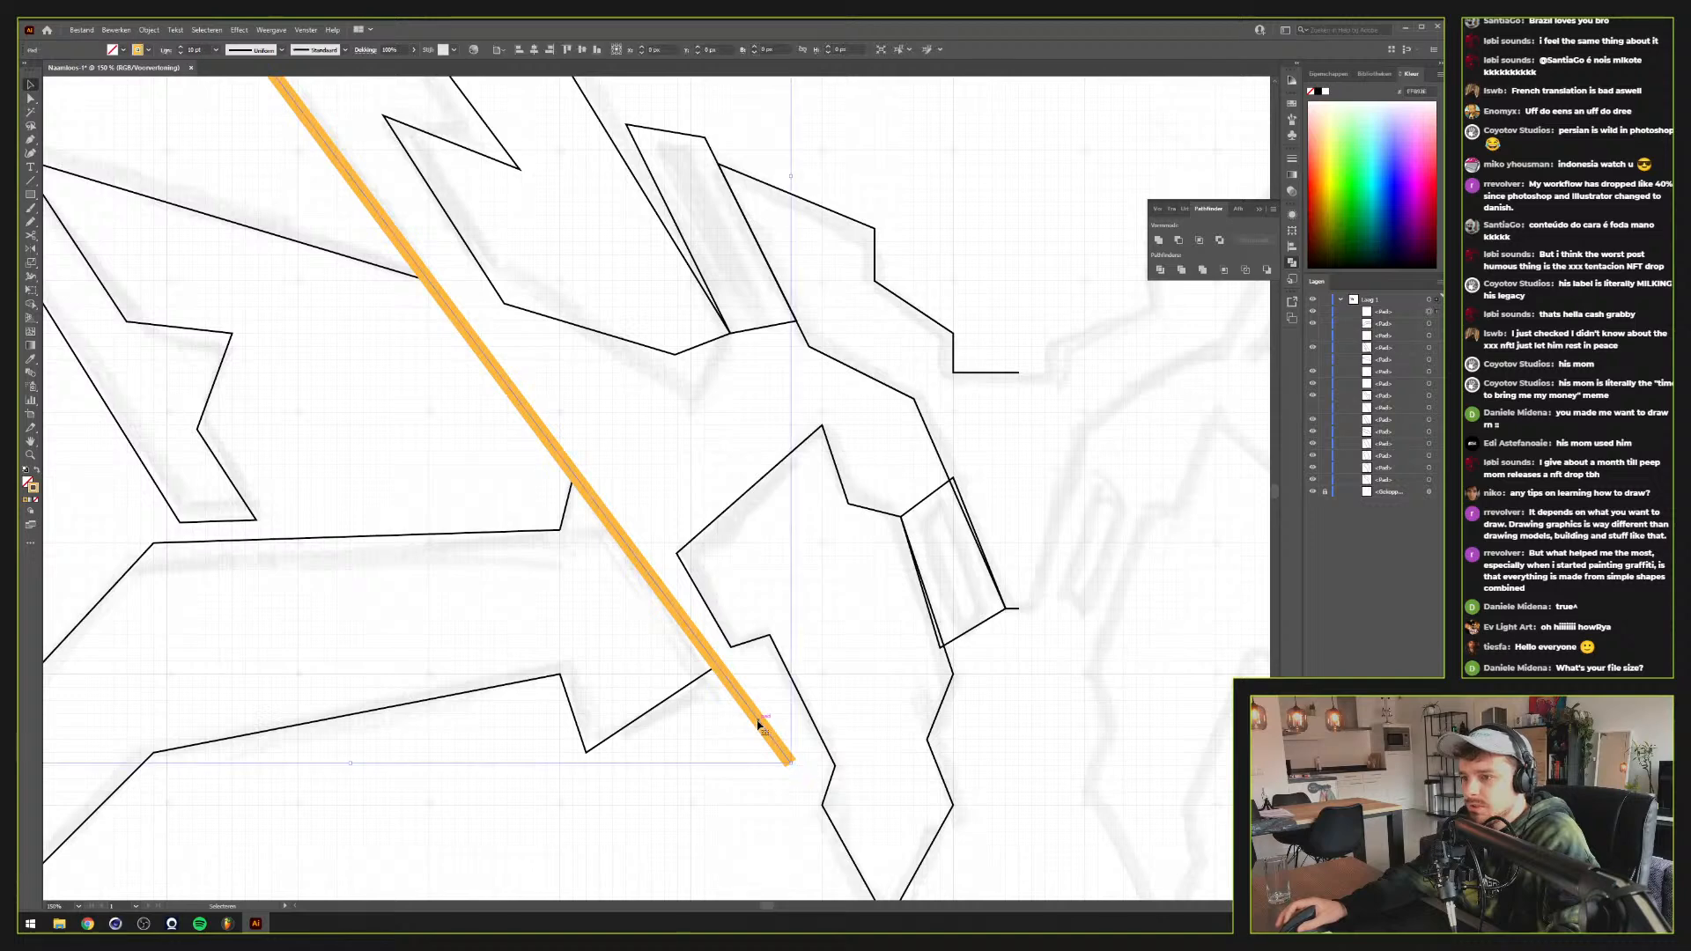
{"action": "key", "text": "super+c"}
{"action": "key", "text": "super+f"}
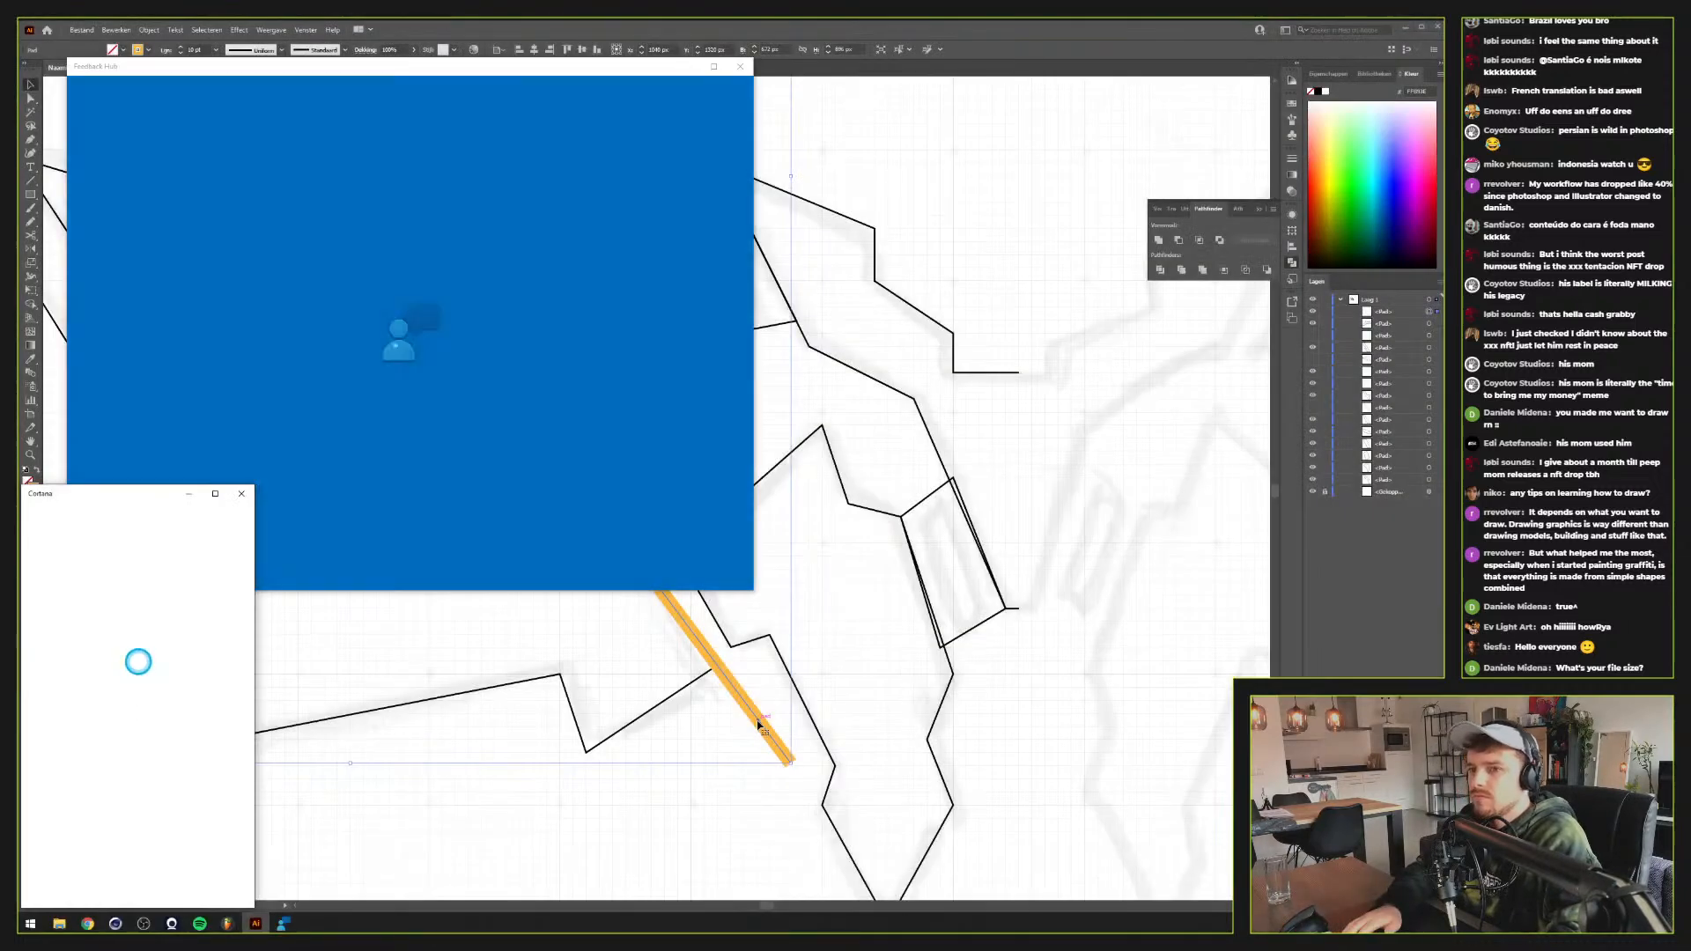
{"action": "left_click", "coordinate": [743, 63]}
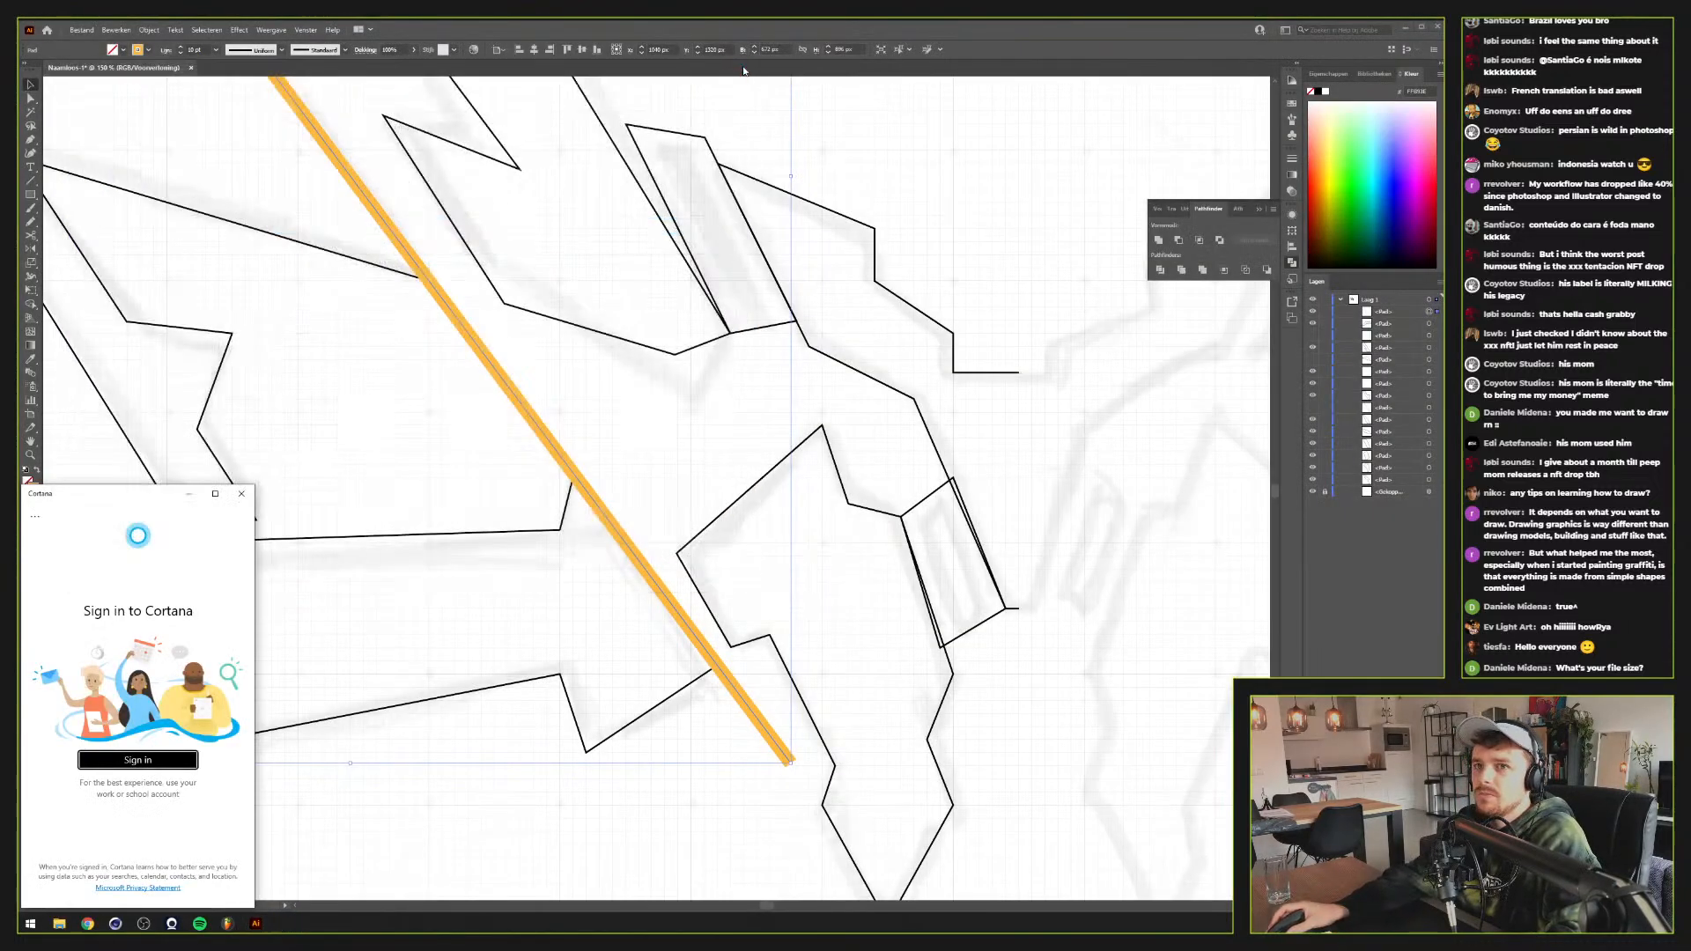
{"action": "left_click", "coordinate": [648, 581]}
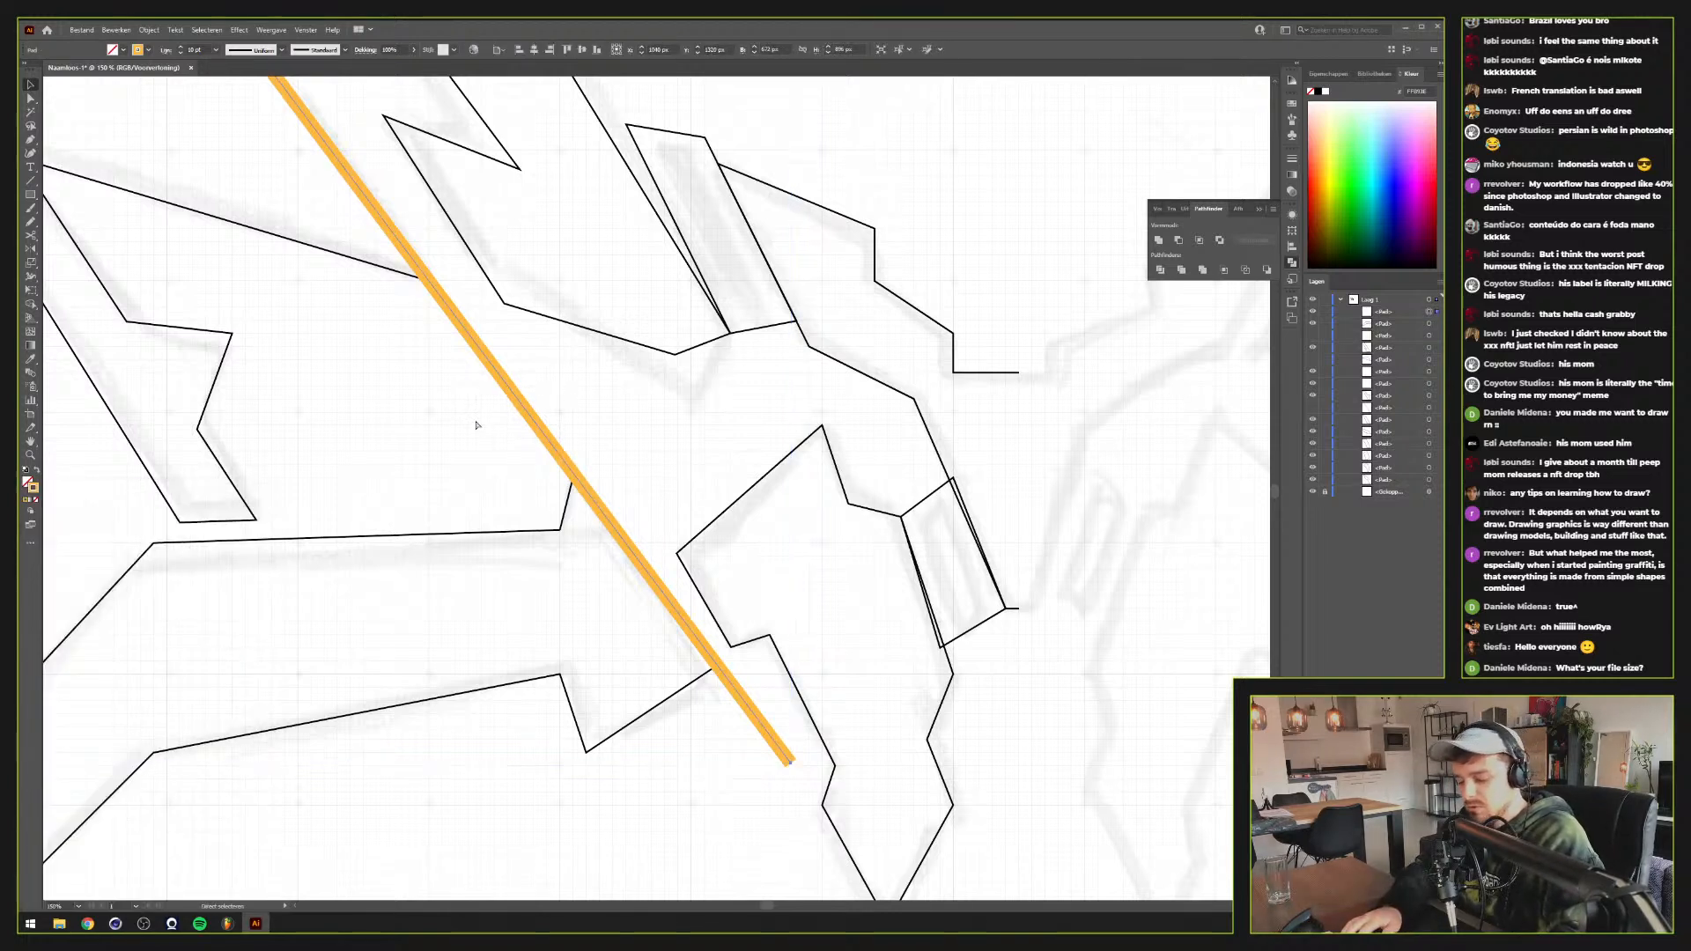
Duplicate the orange guide in place and nudge the copy right in three large steps, up to the central body shape's left corner
{"action": "key", "text": "ctrl+c"}
{"action": "key", "text": "ctrl+f"}
{"action": "key", "text": "shift+Right"}
{"action": "key", "text": "shift+Right"}
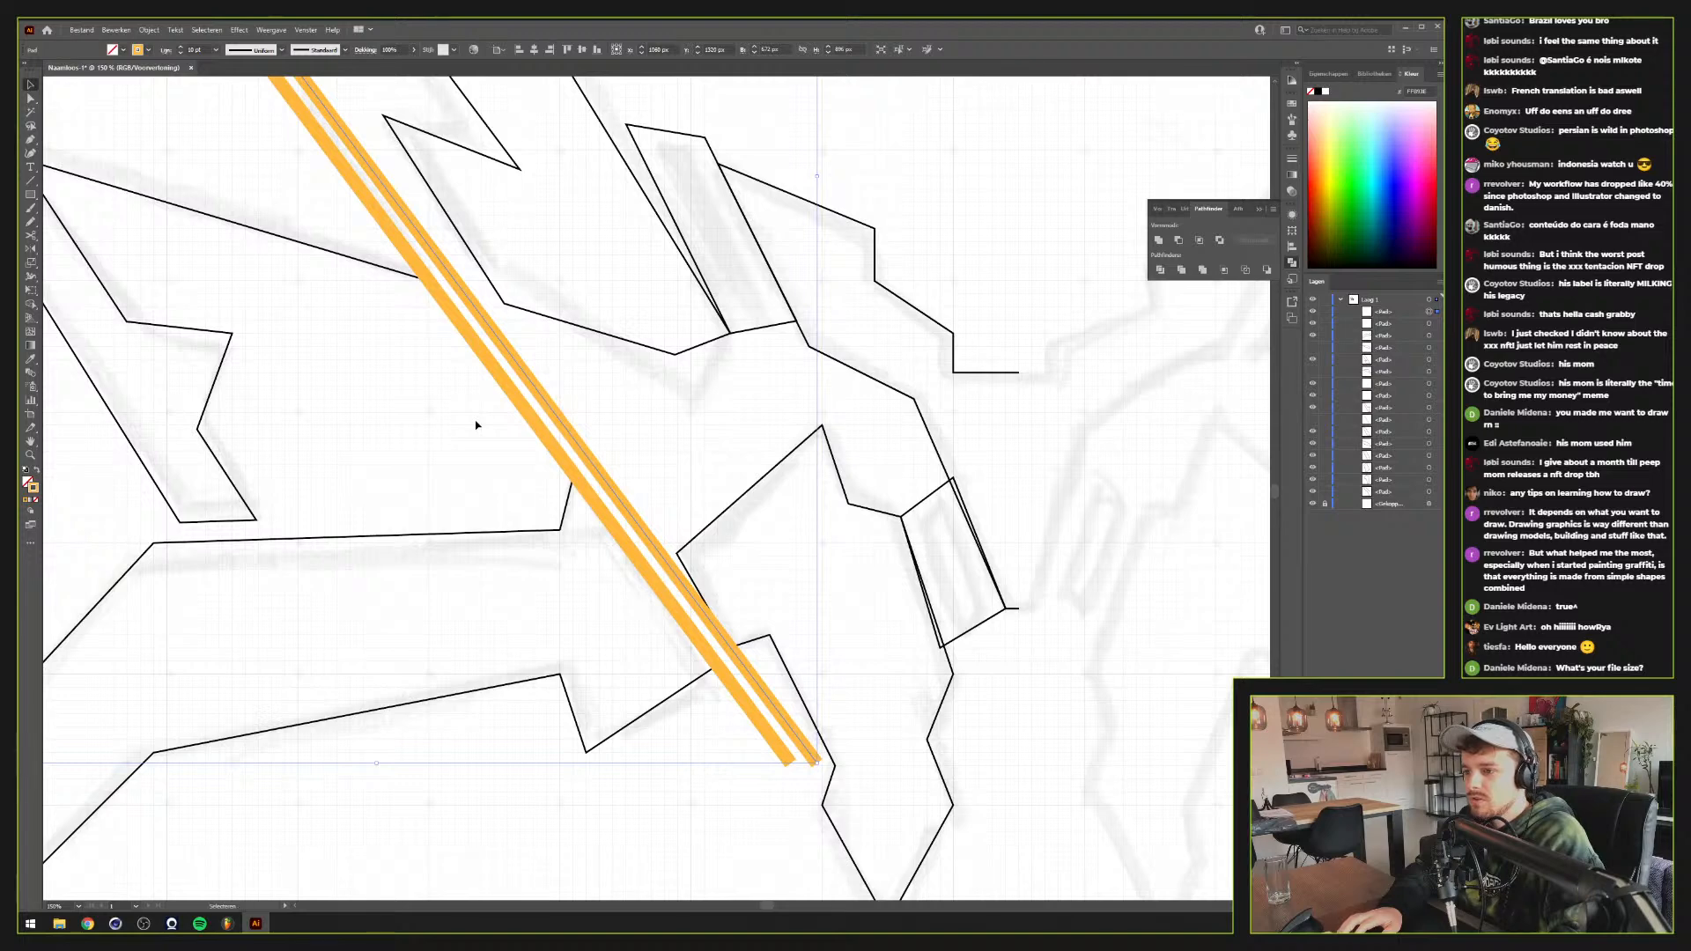
{"action": "key", "text": "shift+Right"}
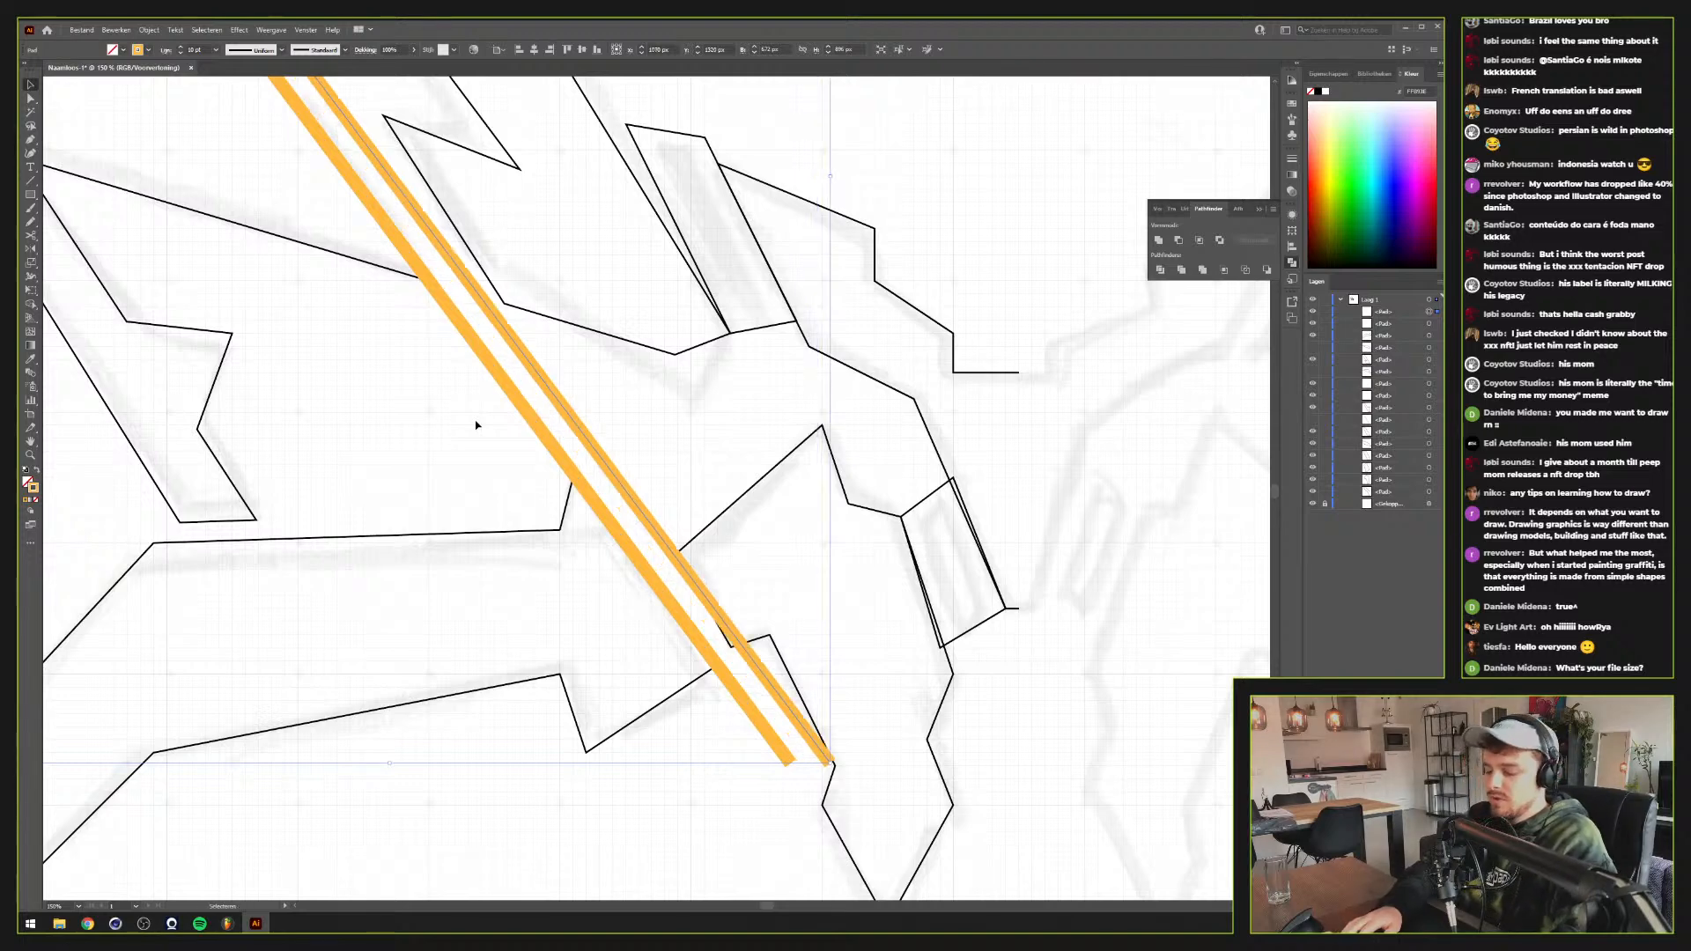
Check in outline view how the shifted guide line runs past the wings and the central body shape
{"action": "key", "text": "ctrl+y"}
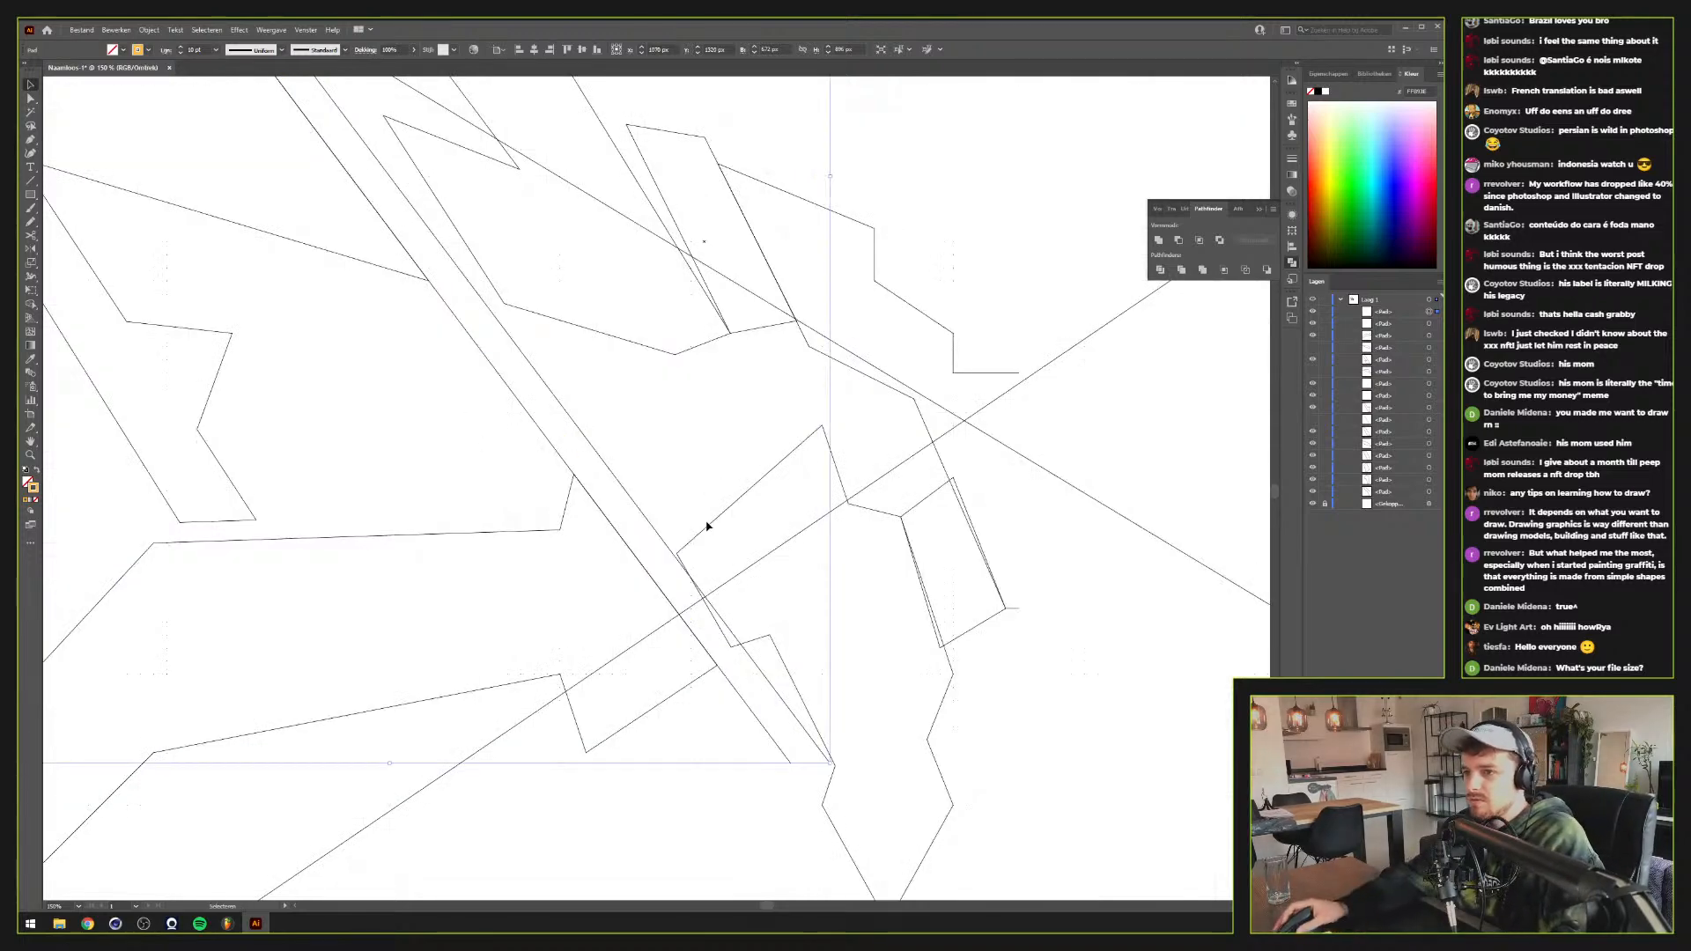
{"action": "key", "text": "a"}
{"action": "left_click_drag", "start_coordinate": [333, 379], "coordinate": [807, 555]}
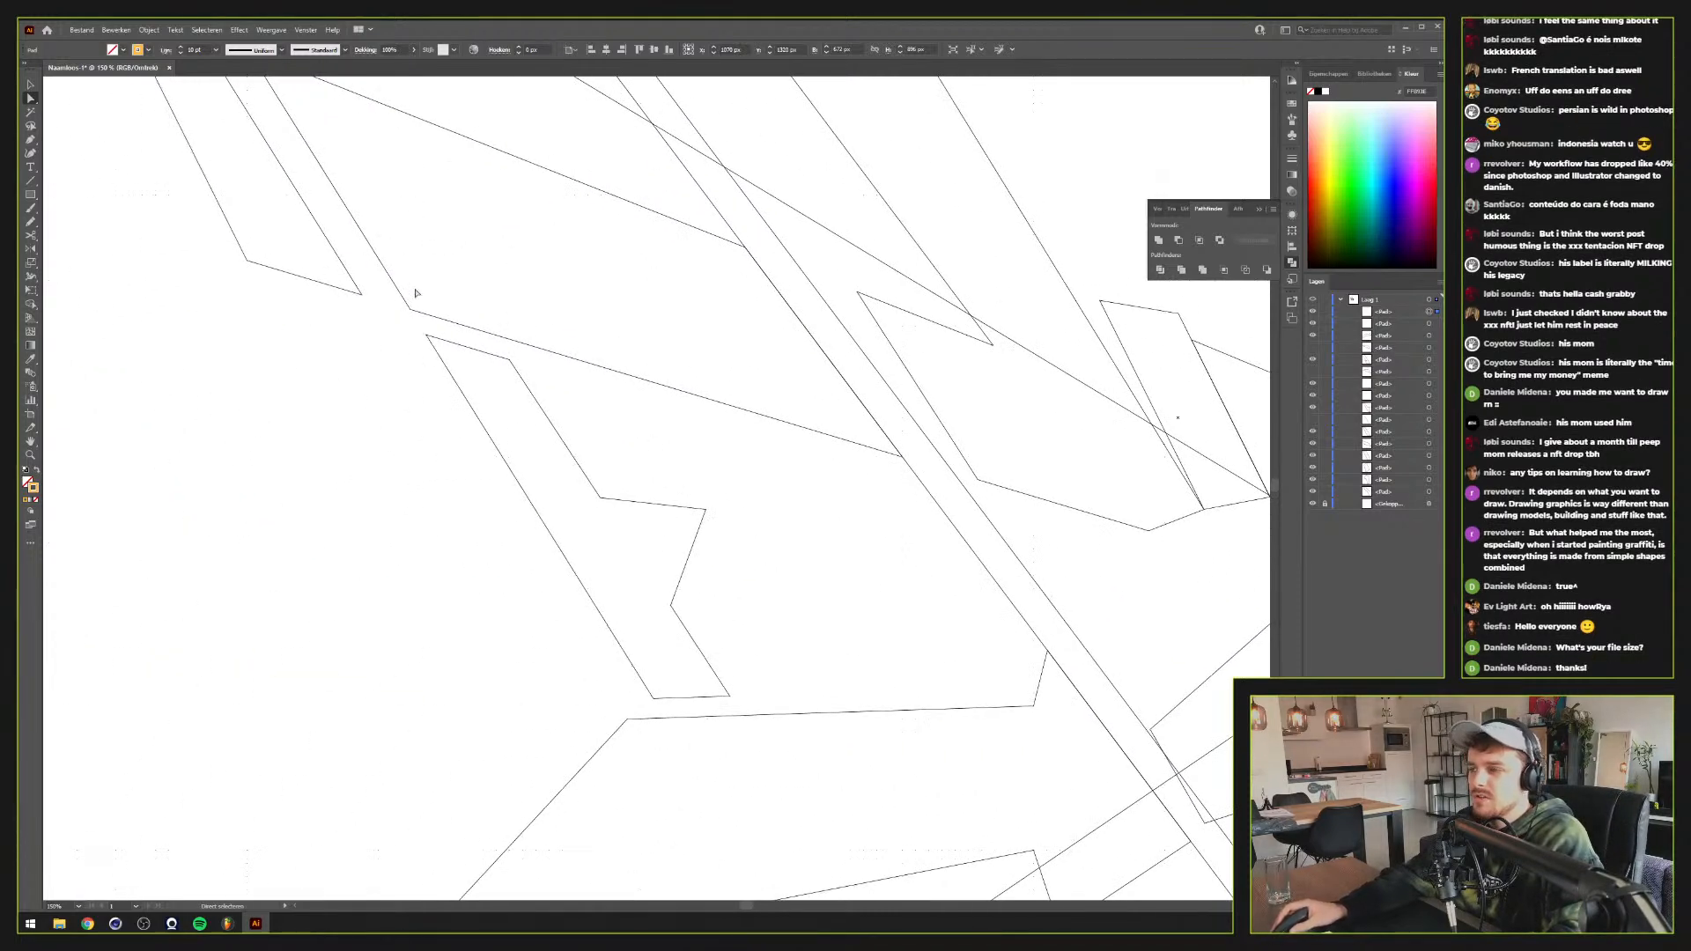
{"action": "left_click_drag", "start_coordinate": [894, 712], "coordinate": [452, 464]}
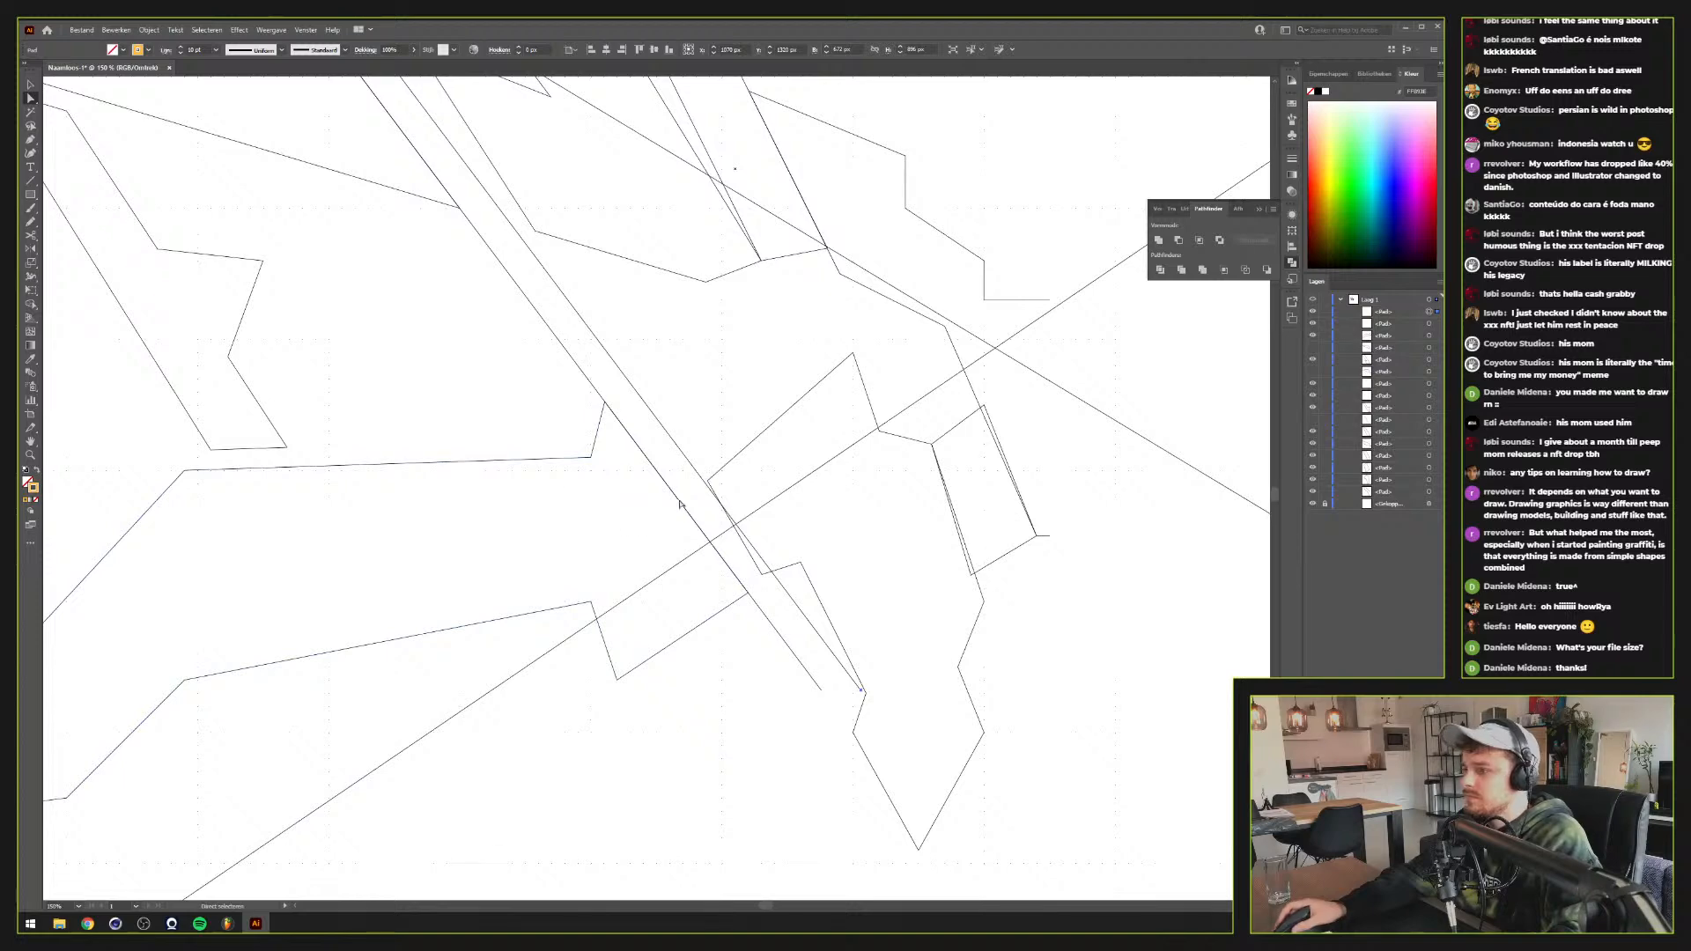
{"action": "scroll", "coordinate": [702, 493], "scroll_direction": "up", "scroll_amount": 1}
{"action": "key", "text": "ctrl+y"}
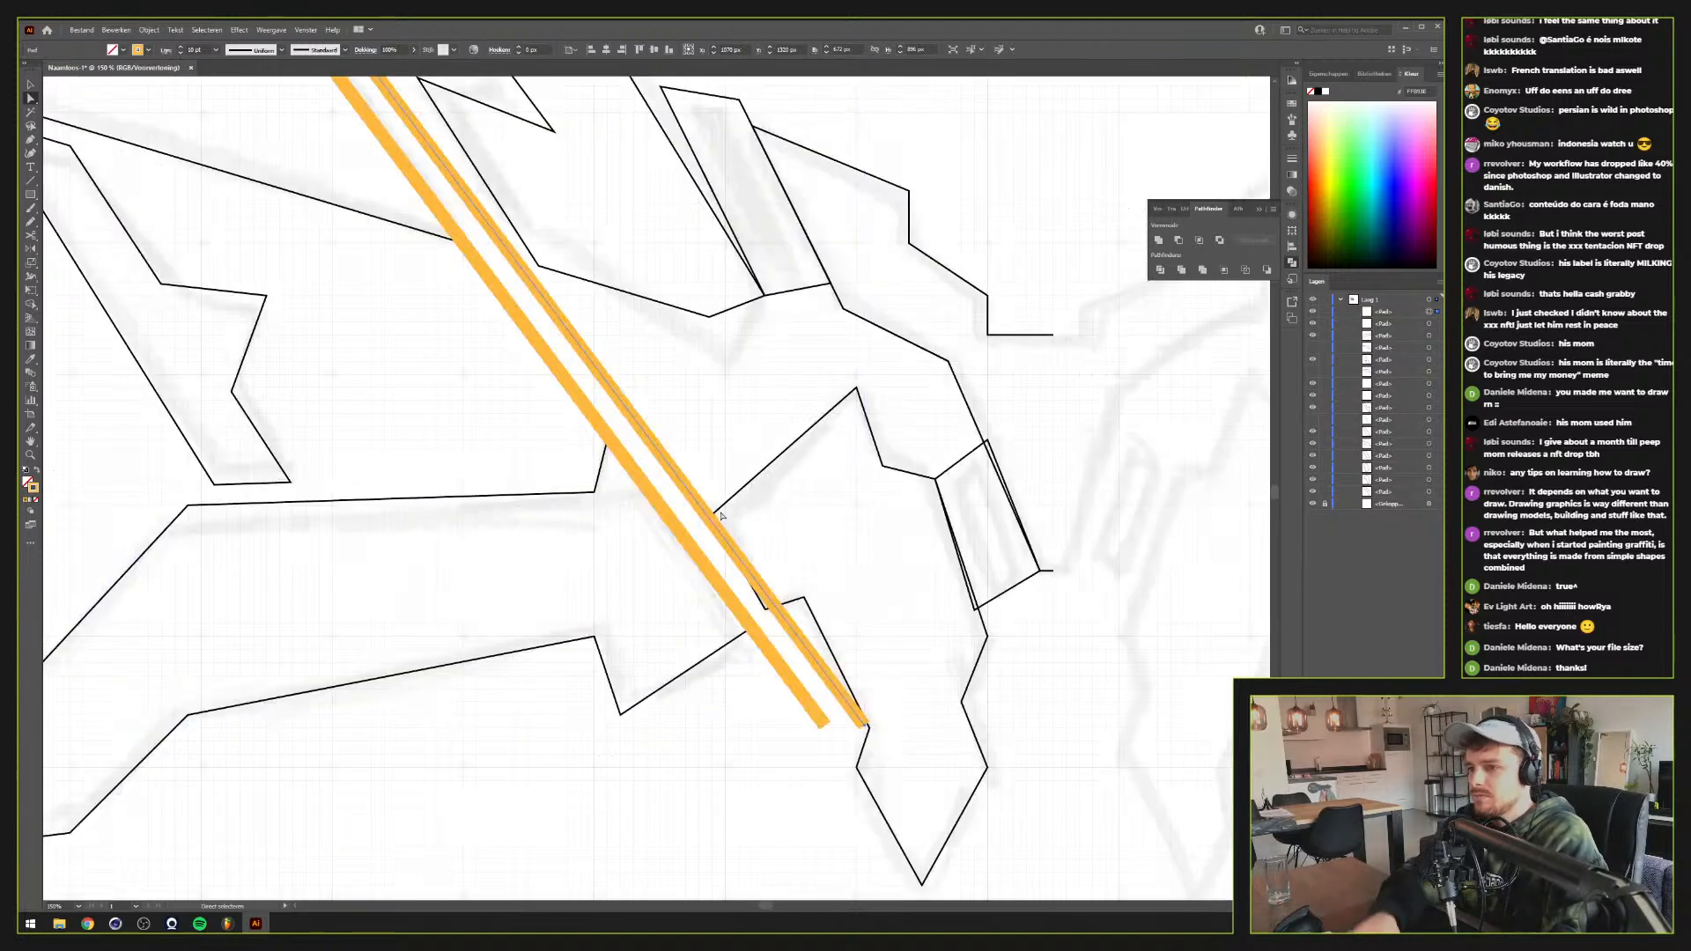
Move the central body shape's left corner slightly outward onto the far side of the shifted guide, checking it in outline view
{"action": "left_click", "coordinate": [726, 508]}
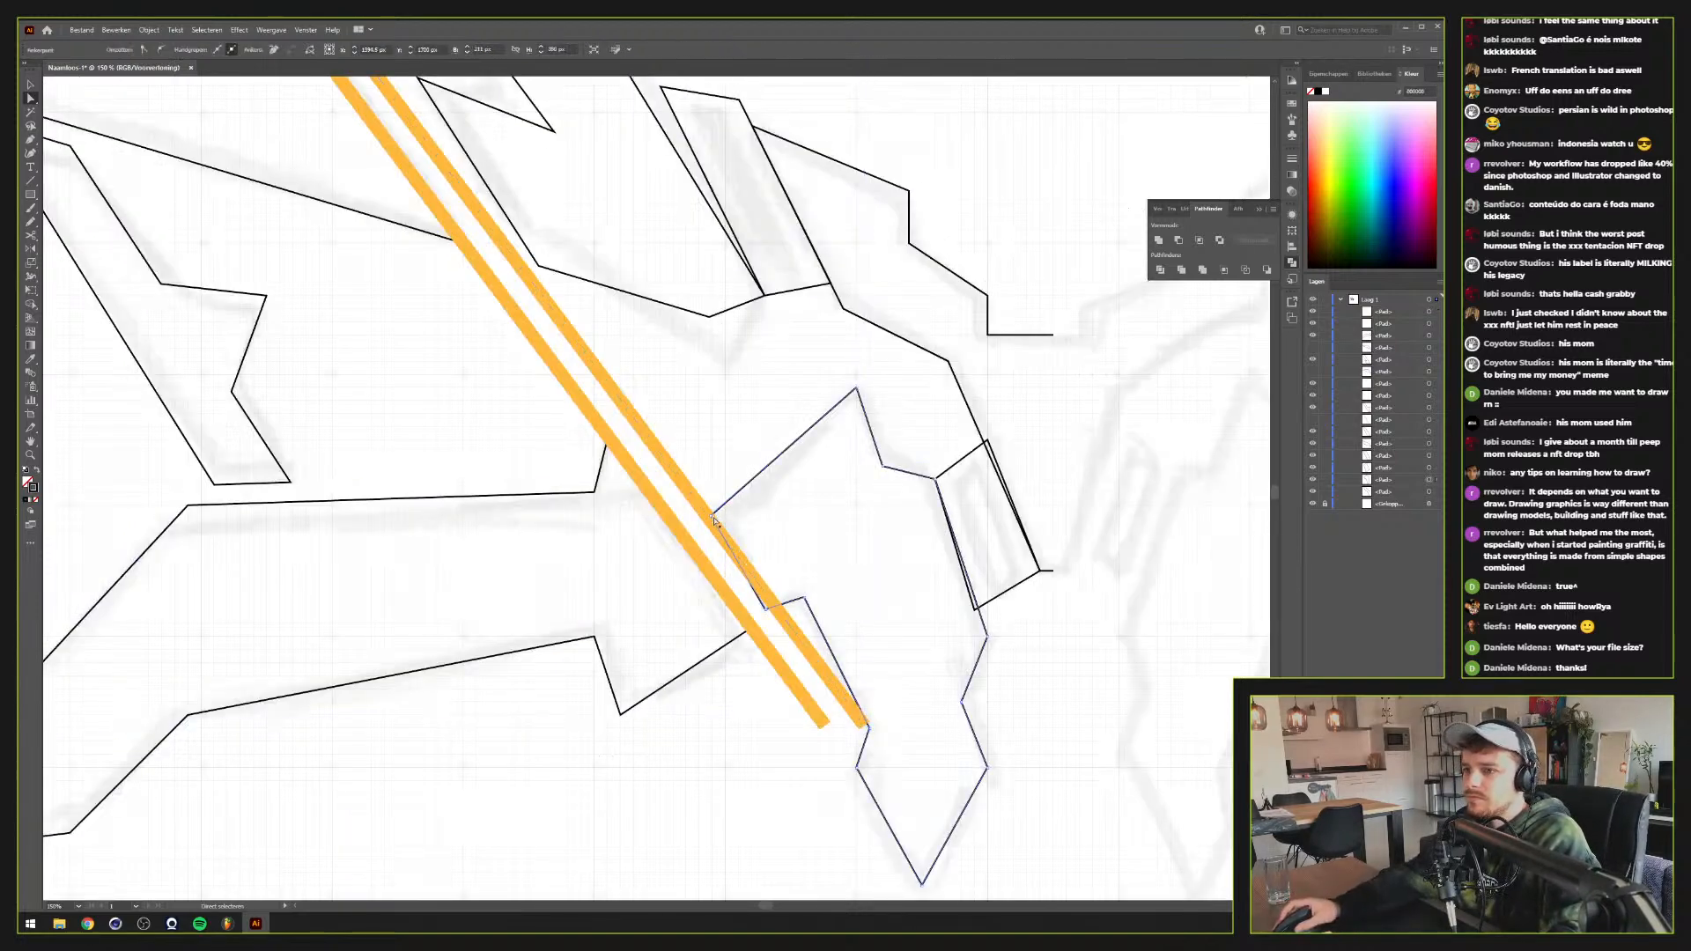
{"action": "left_click_drag", "start_coordinate": [714, 522], "coordinate": [704, 522]}
{"action": "key", "text": "ctrl+y"}
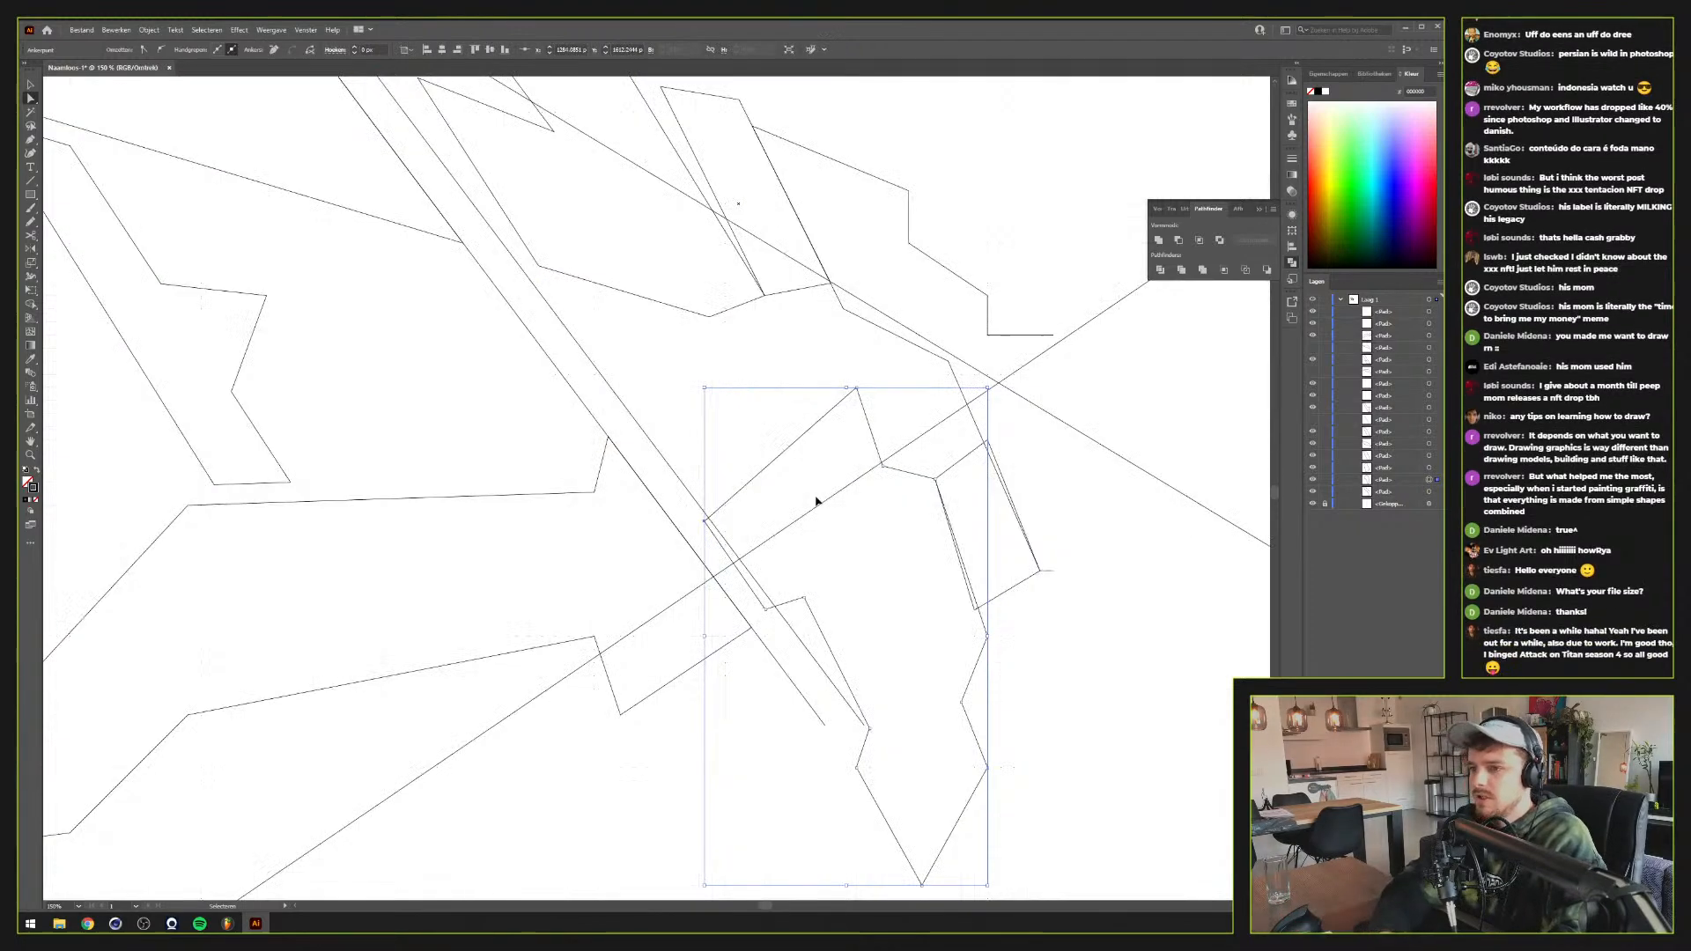
{"action": "key", "text": "ctrl+y"}
Extend the shifted orange guide from its lower end with one Pen point to the left, below the lower wing
{"action": "key", "text": "a"}
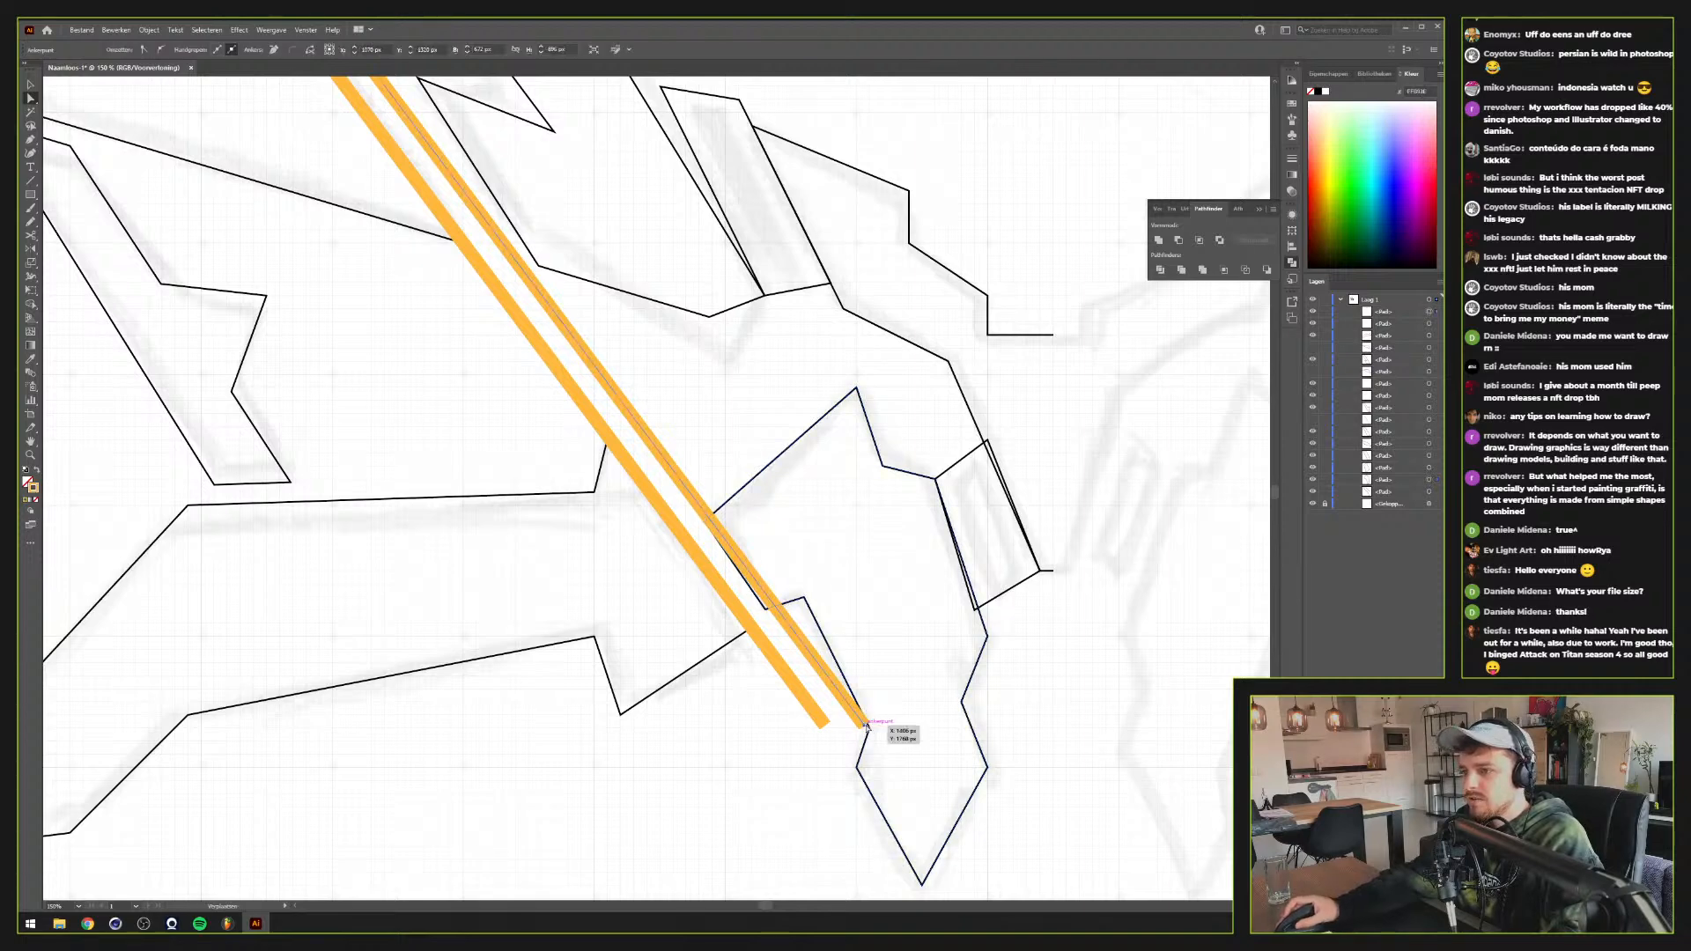
{"action": "left_click", "coordinate": [864, 723]}
{"action": "left_click_drag", "start_coordinate": [864, 722], "coordinate": [860, 709]}
{"action": "scroll", "coordinate": [859, 722], "scroll_direction": "down", "scroll_amount": 2}
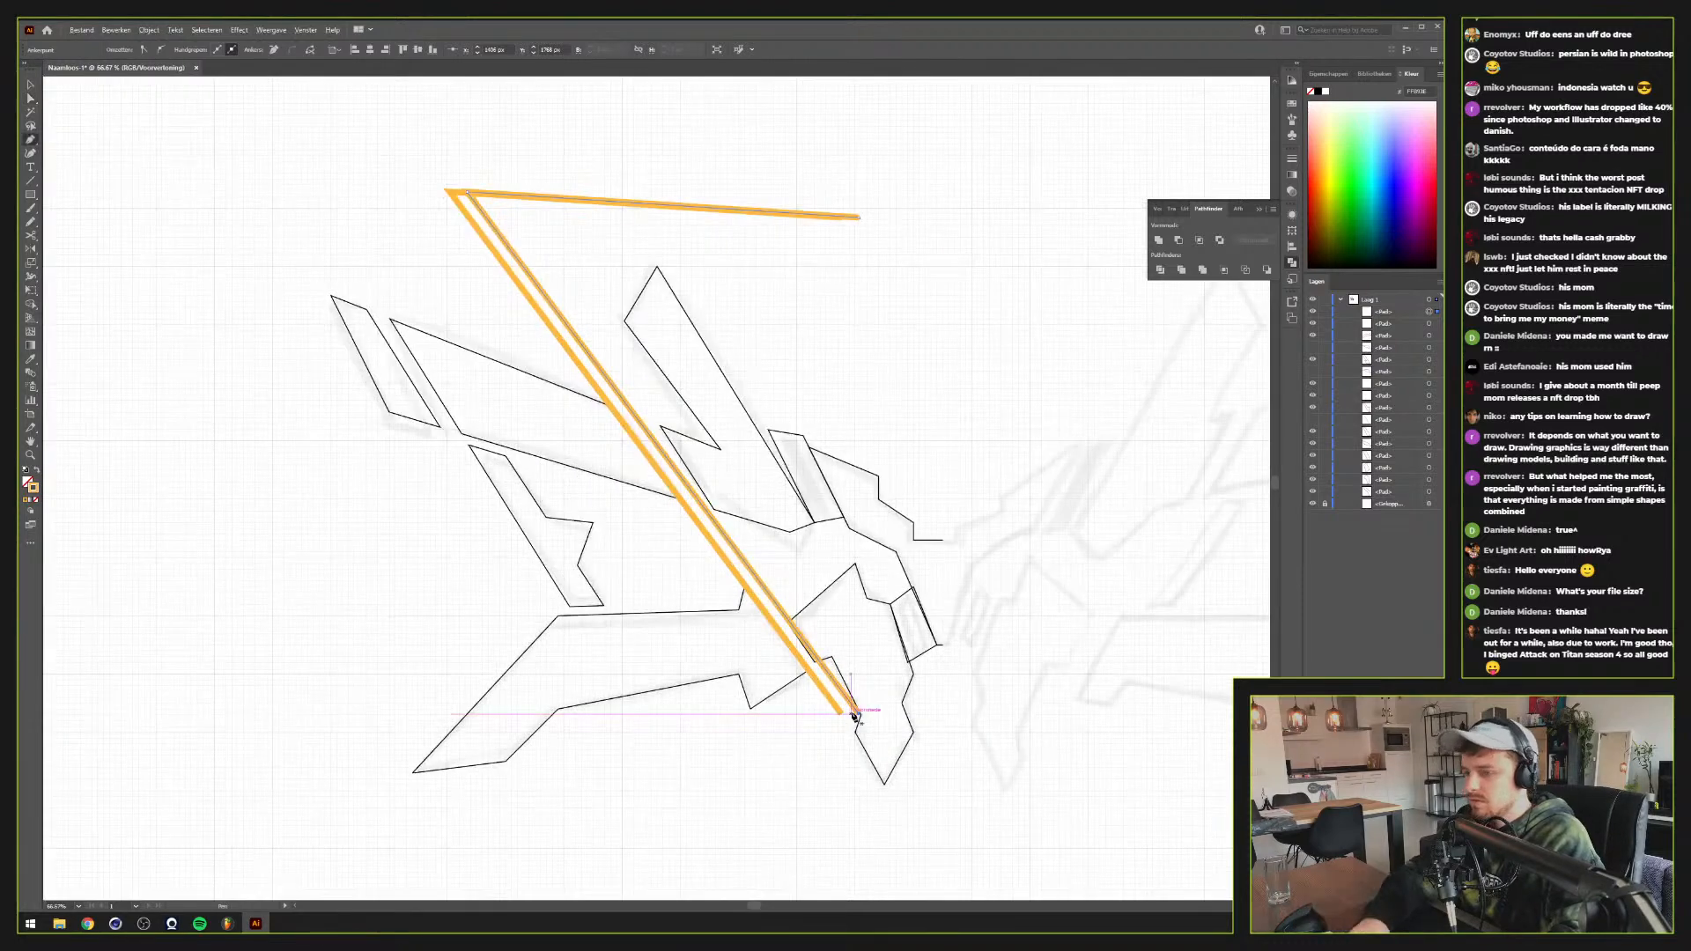
{"action": "key", "text": "p"}
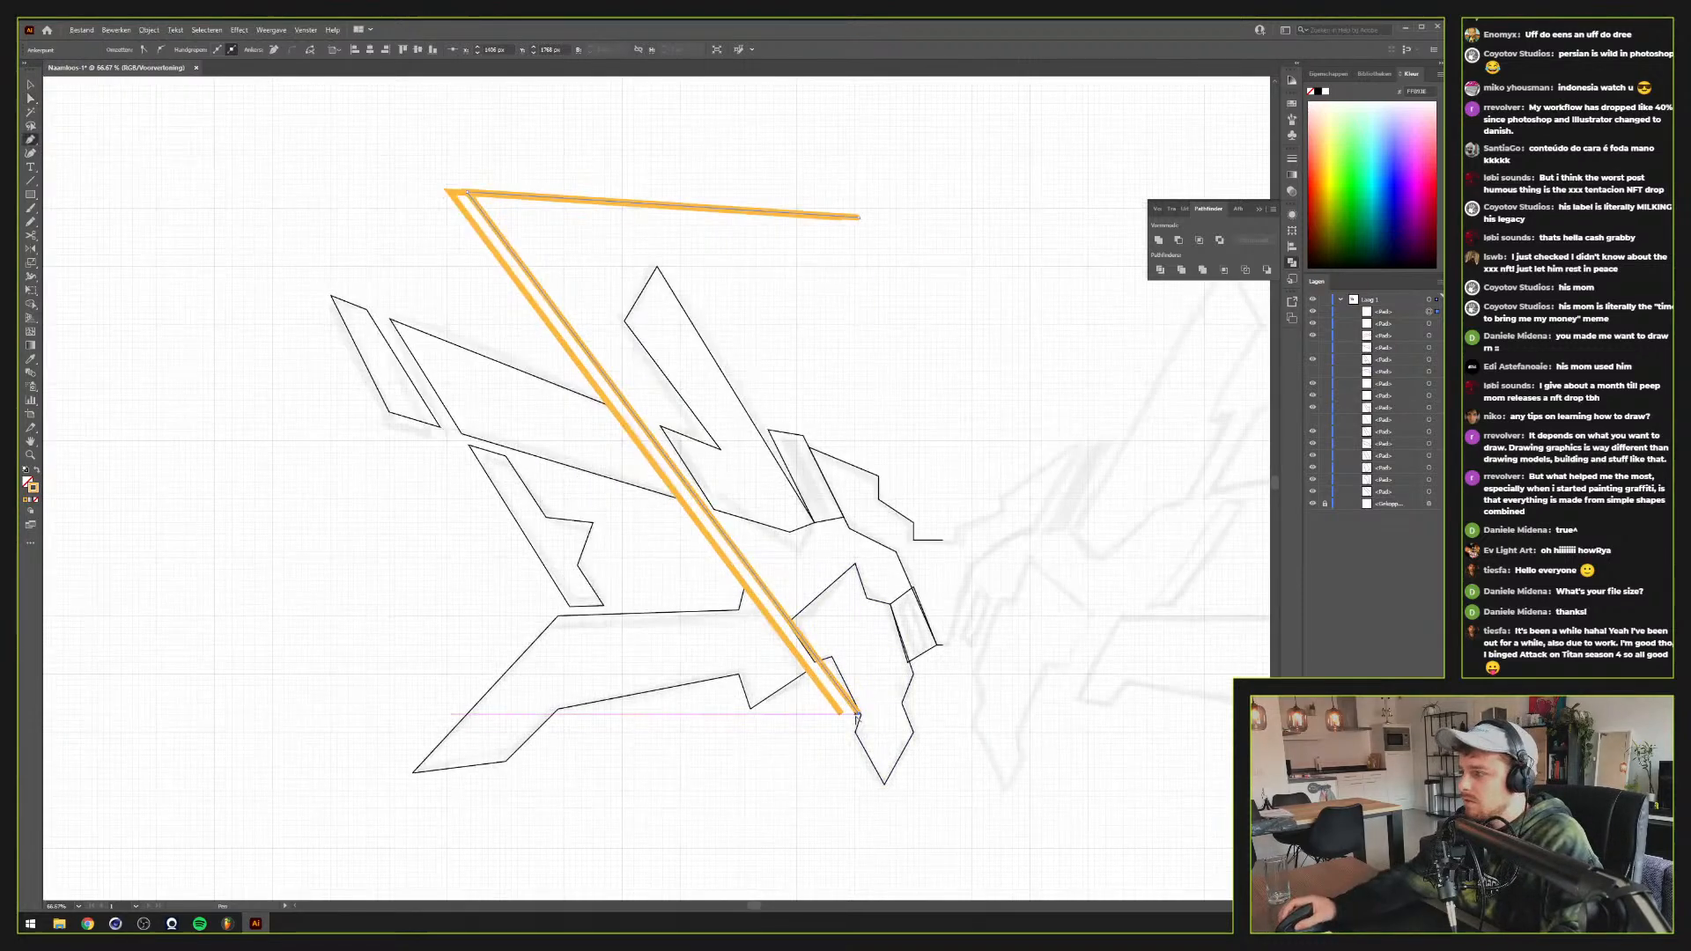
{"action": "scroll", "coordinate": [861, 721], "scroll_direction": "up", "scroll_amount": 2}
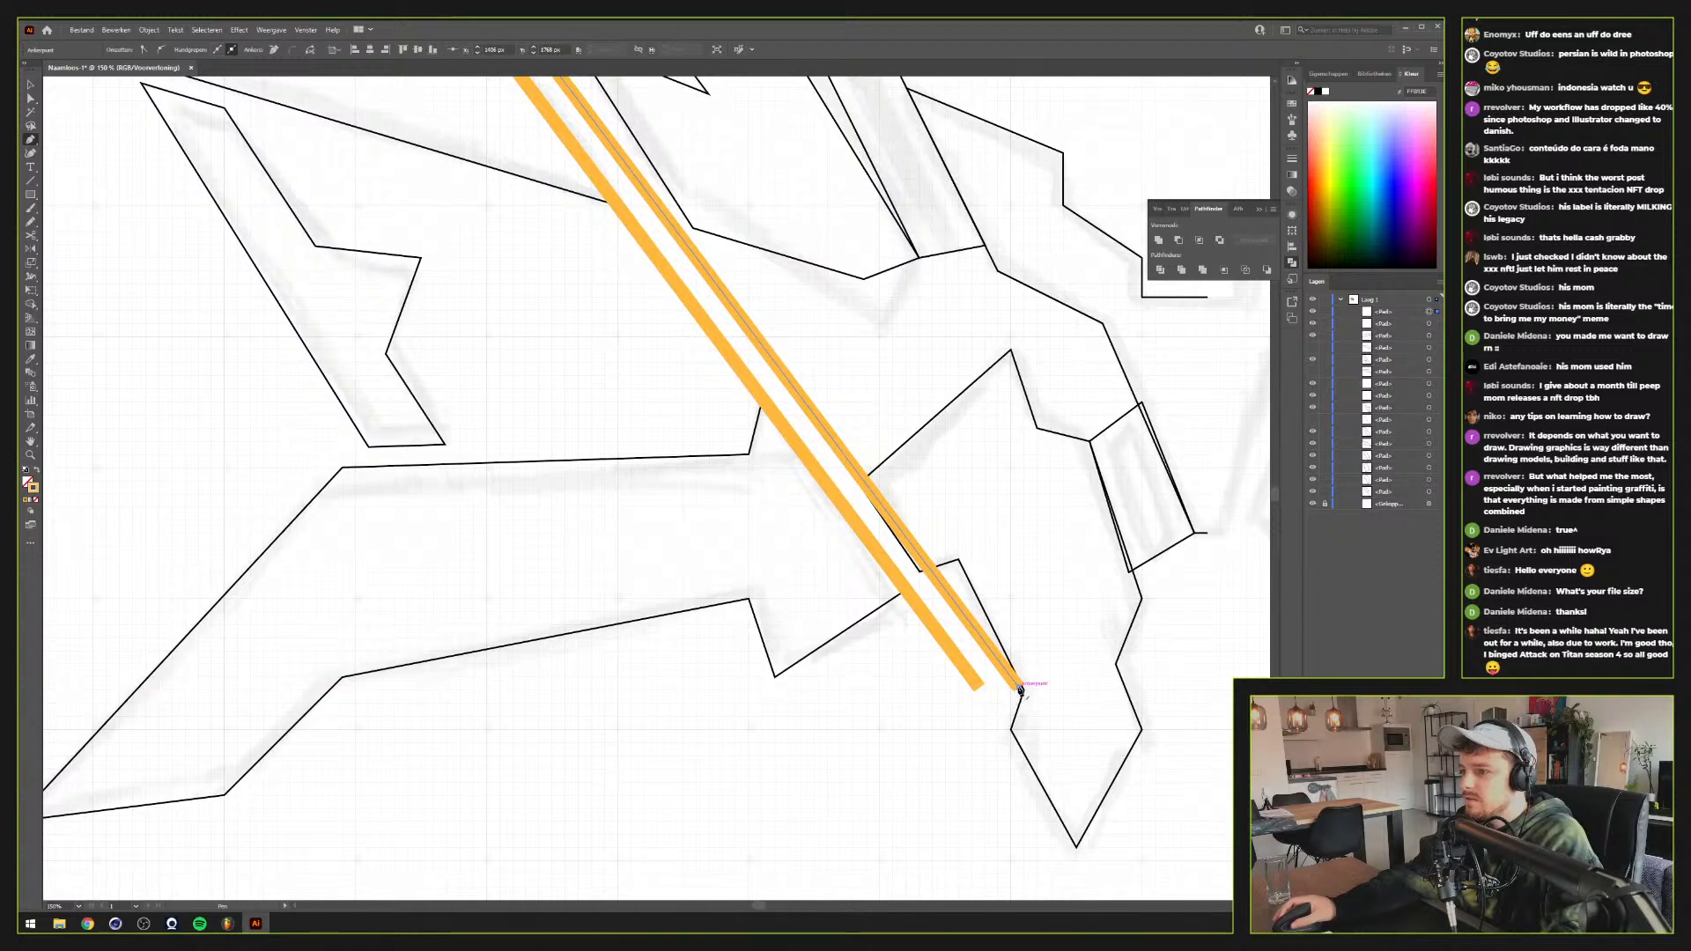
{"action": "left_click", "coordinate": [1019, 689]}
{"action": "left_click", "coordinate": [634, 728]}
Try to continue the orange guide upward with another Pen point above the upper wing's long feather
{"action": "left_click_drag", "start_coordinate": [378, 378], "coordinate": [699, 804]}
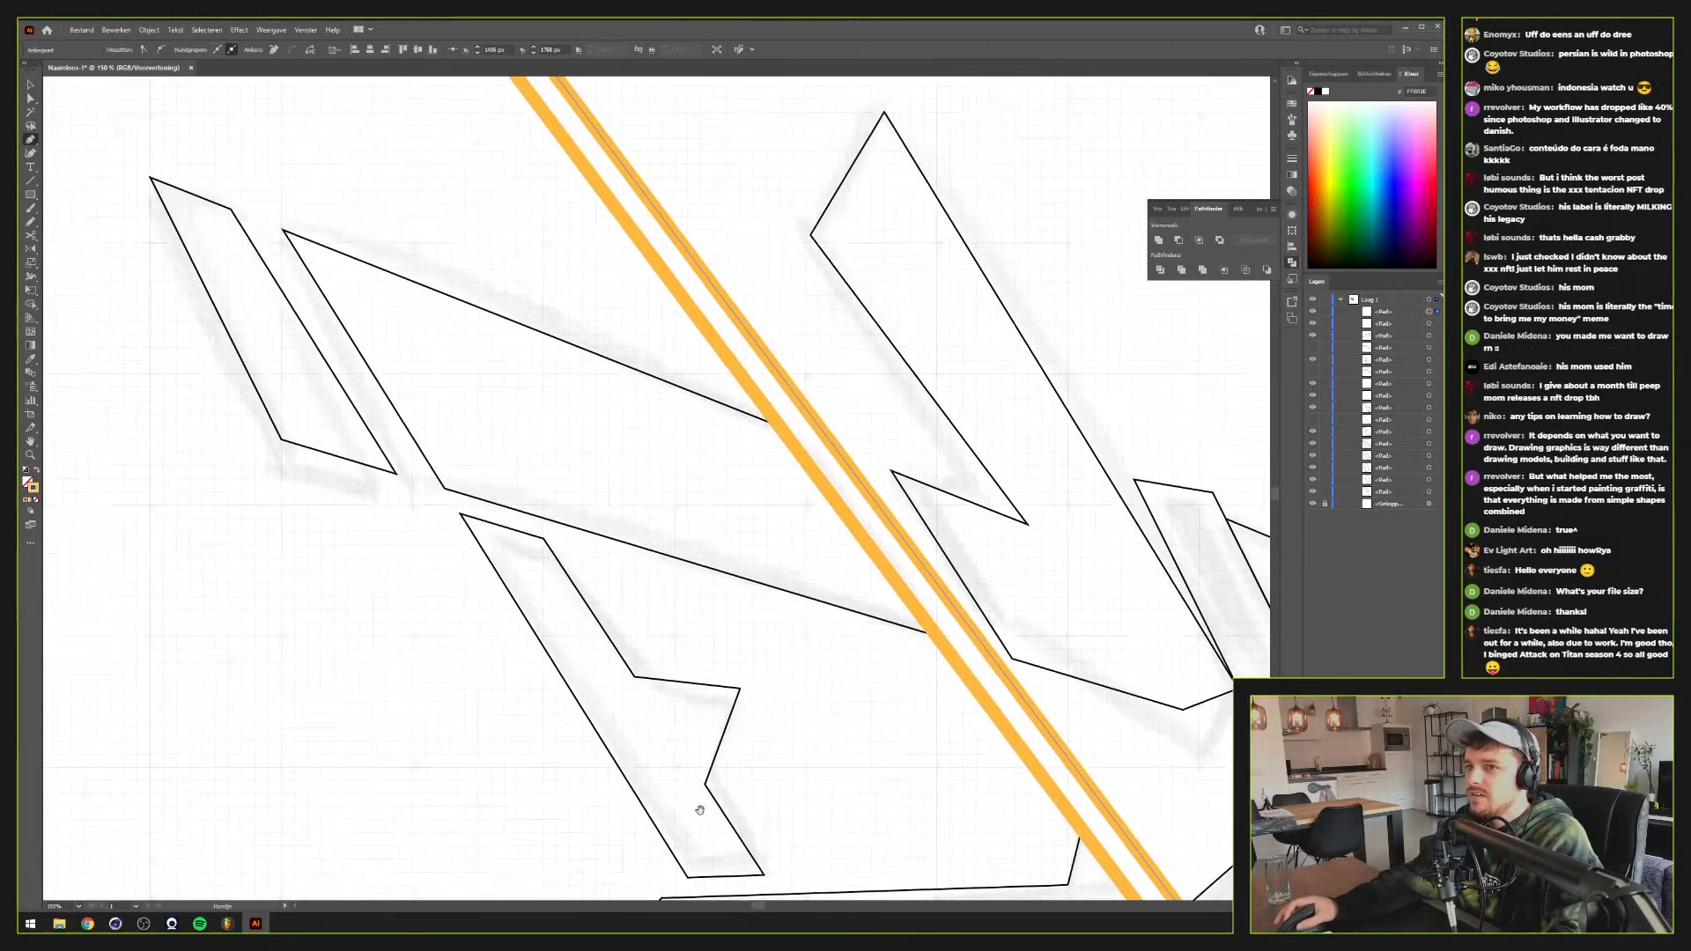
{"action": "left_click", "coordinate": [483, 265]}
{"action": "left_click_drag", "start_coordinate": [484, 265], "coordinate": [593, 517]}
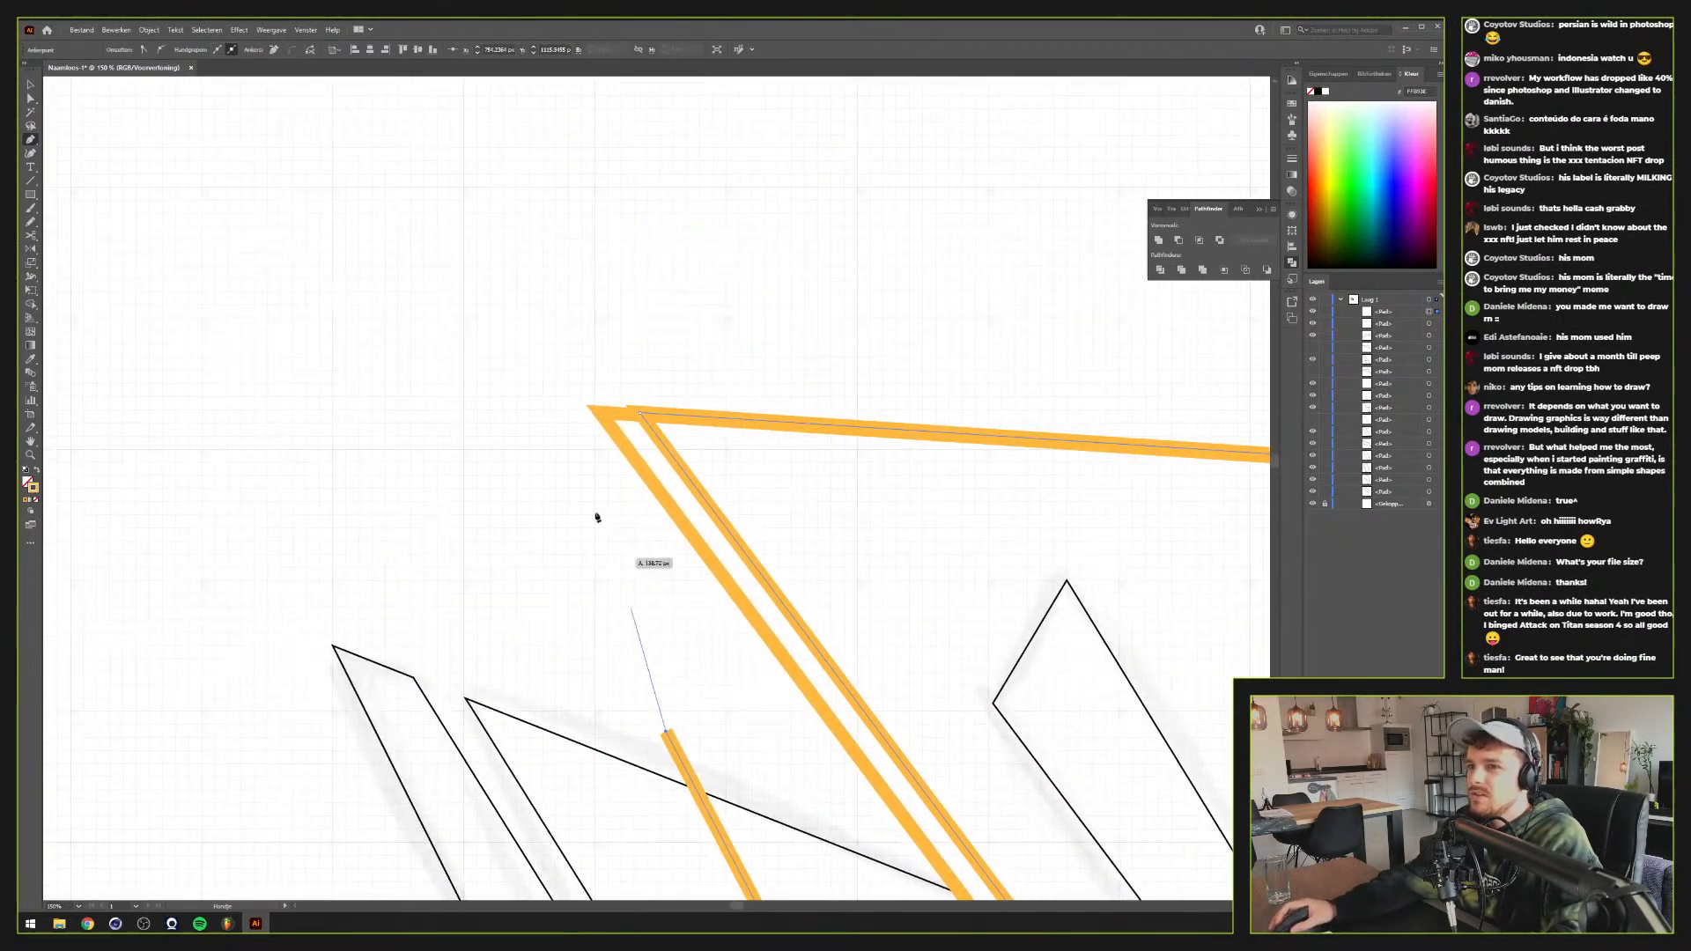
{"action": "key", "text": "ctrl+minus"}
{"action": "key", "text": "ctrl+minus"}
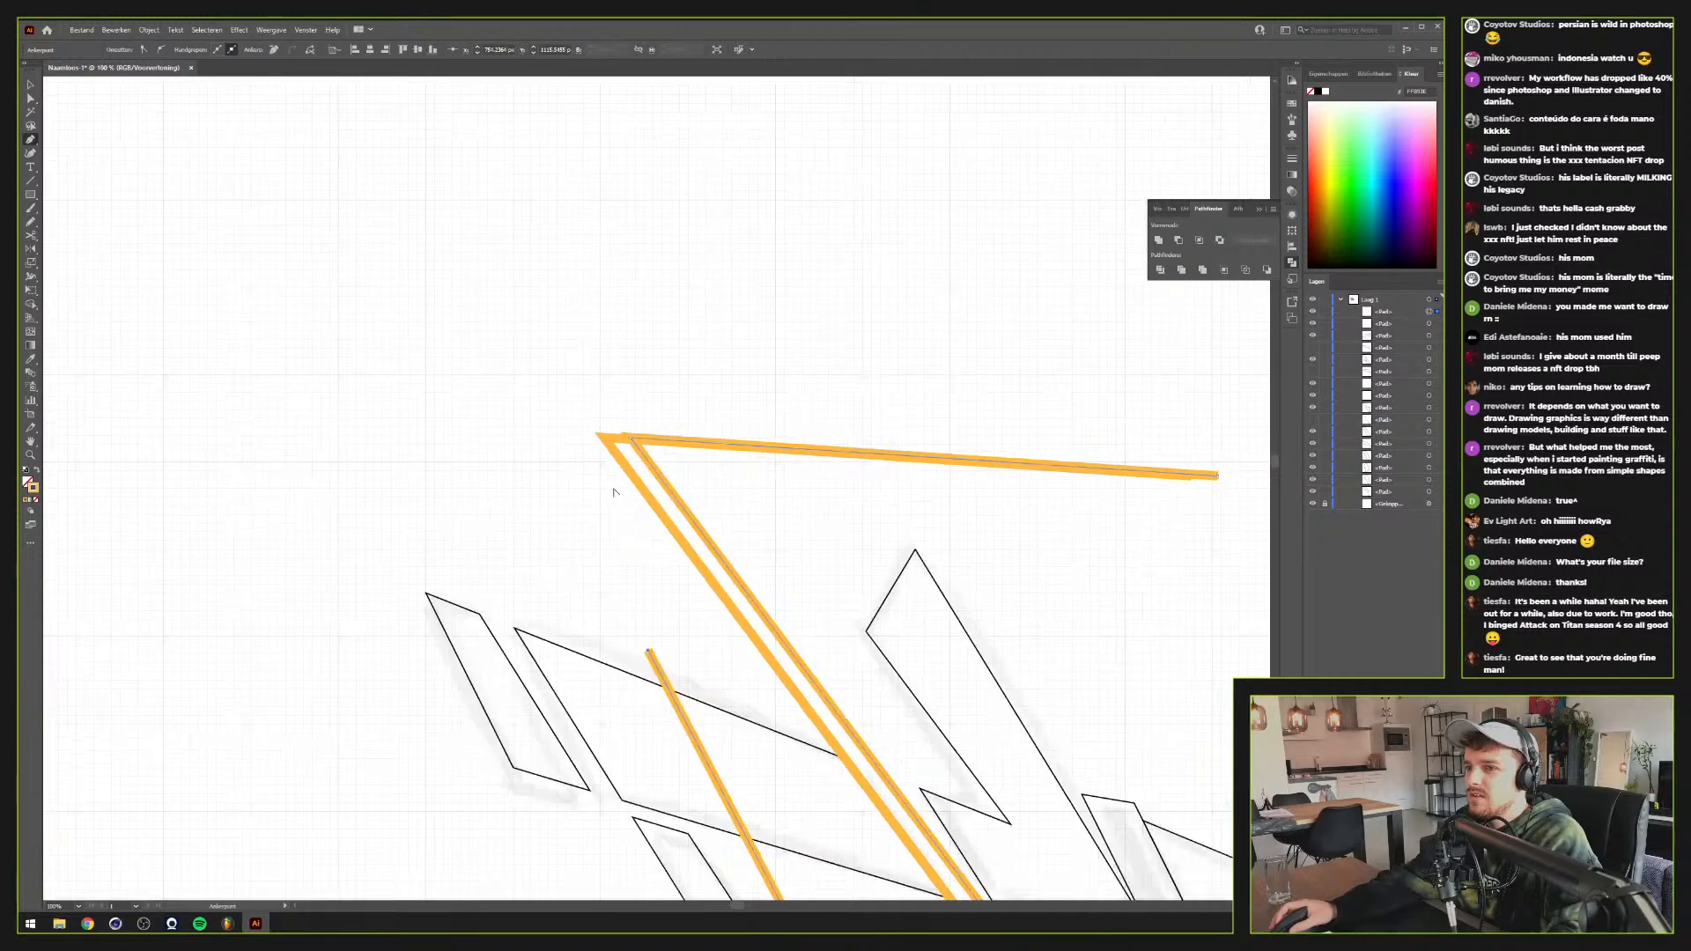
{"action": "scroll", "coordinate": [618, 500], "scroll_direction": "down", "scroll_amount": 4}
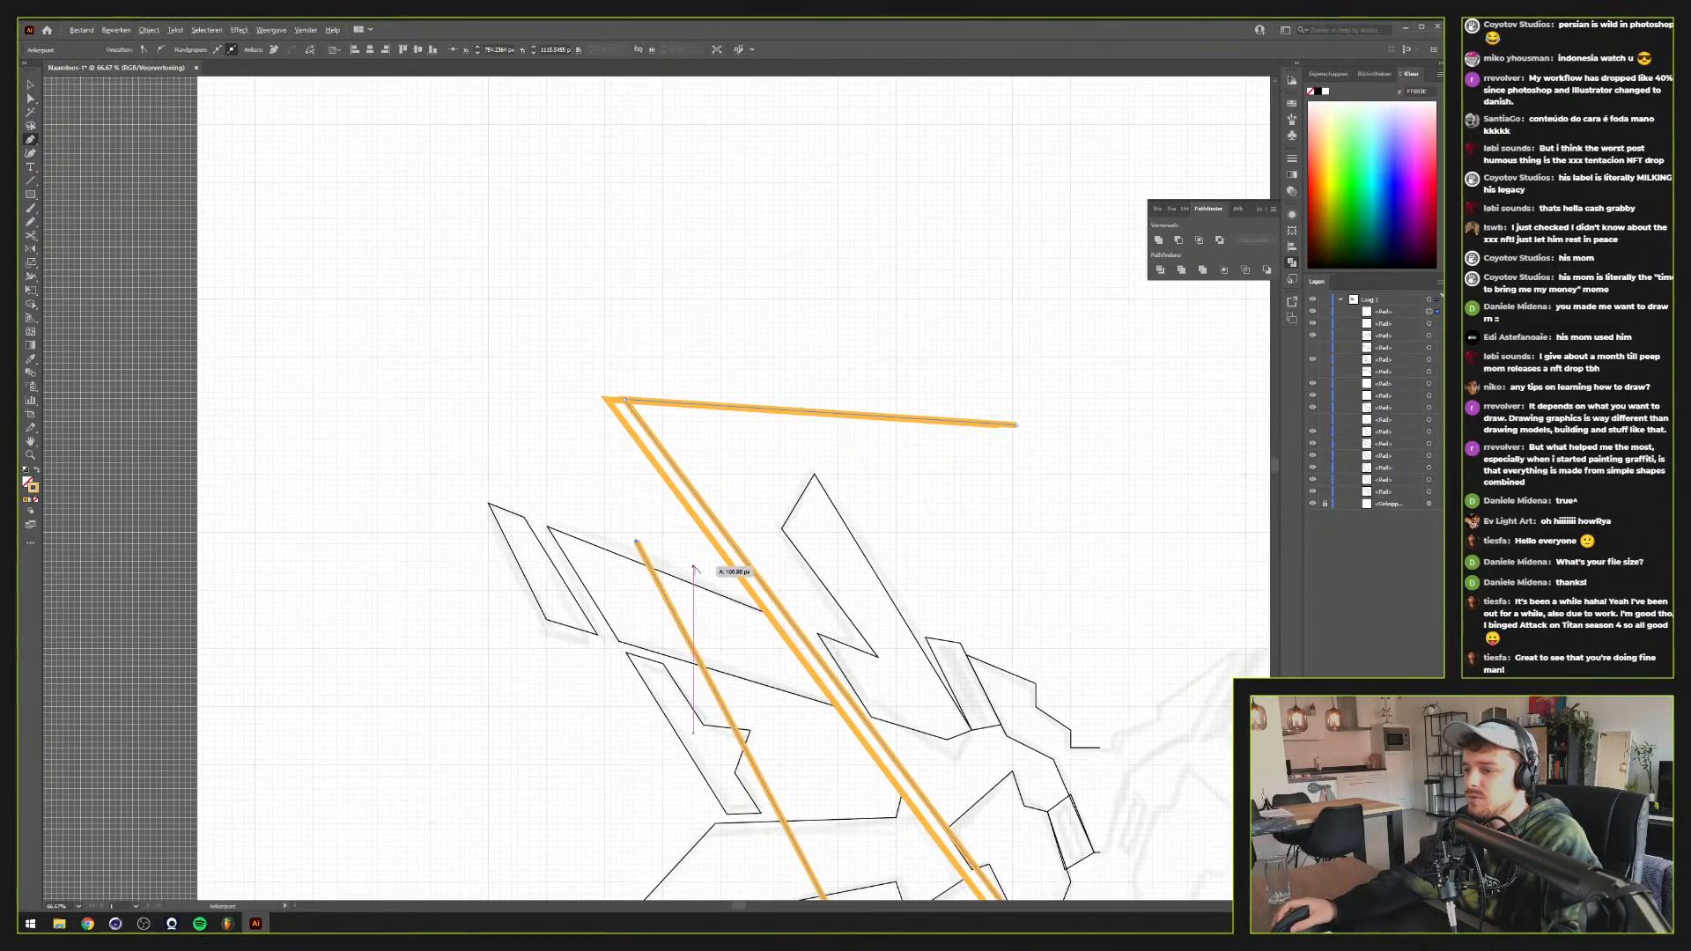
{"action": "scroll", "coordinate": [720, 574], "scroll_direction": "down", "scroll_amount": 1}
{"action": "left_click_drag", "start_coordinate": [723, 574], "coordinate": [623, 435]}
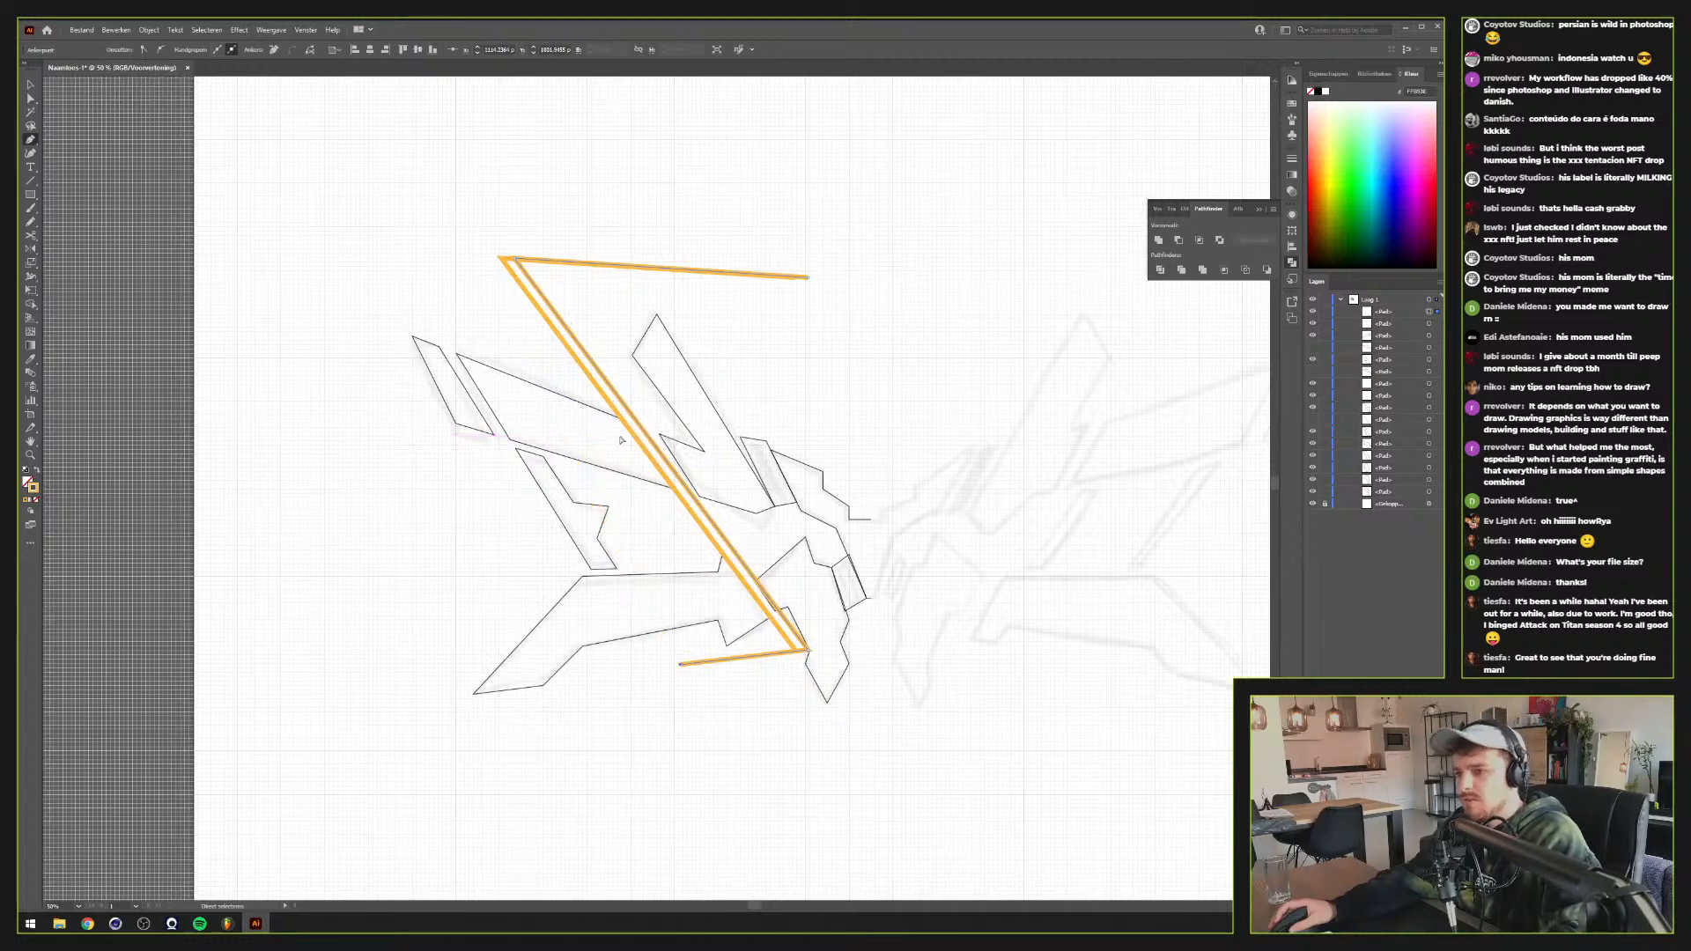
Move the shifted orange guide's lower end closer to the central body's base and its upper end out beyond the wing feathers
{"action": "key", "text": "a"}
{"action": "left_click_drag", "start_coordinate": [679, 664], "coordinate": [767, 676]}
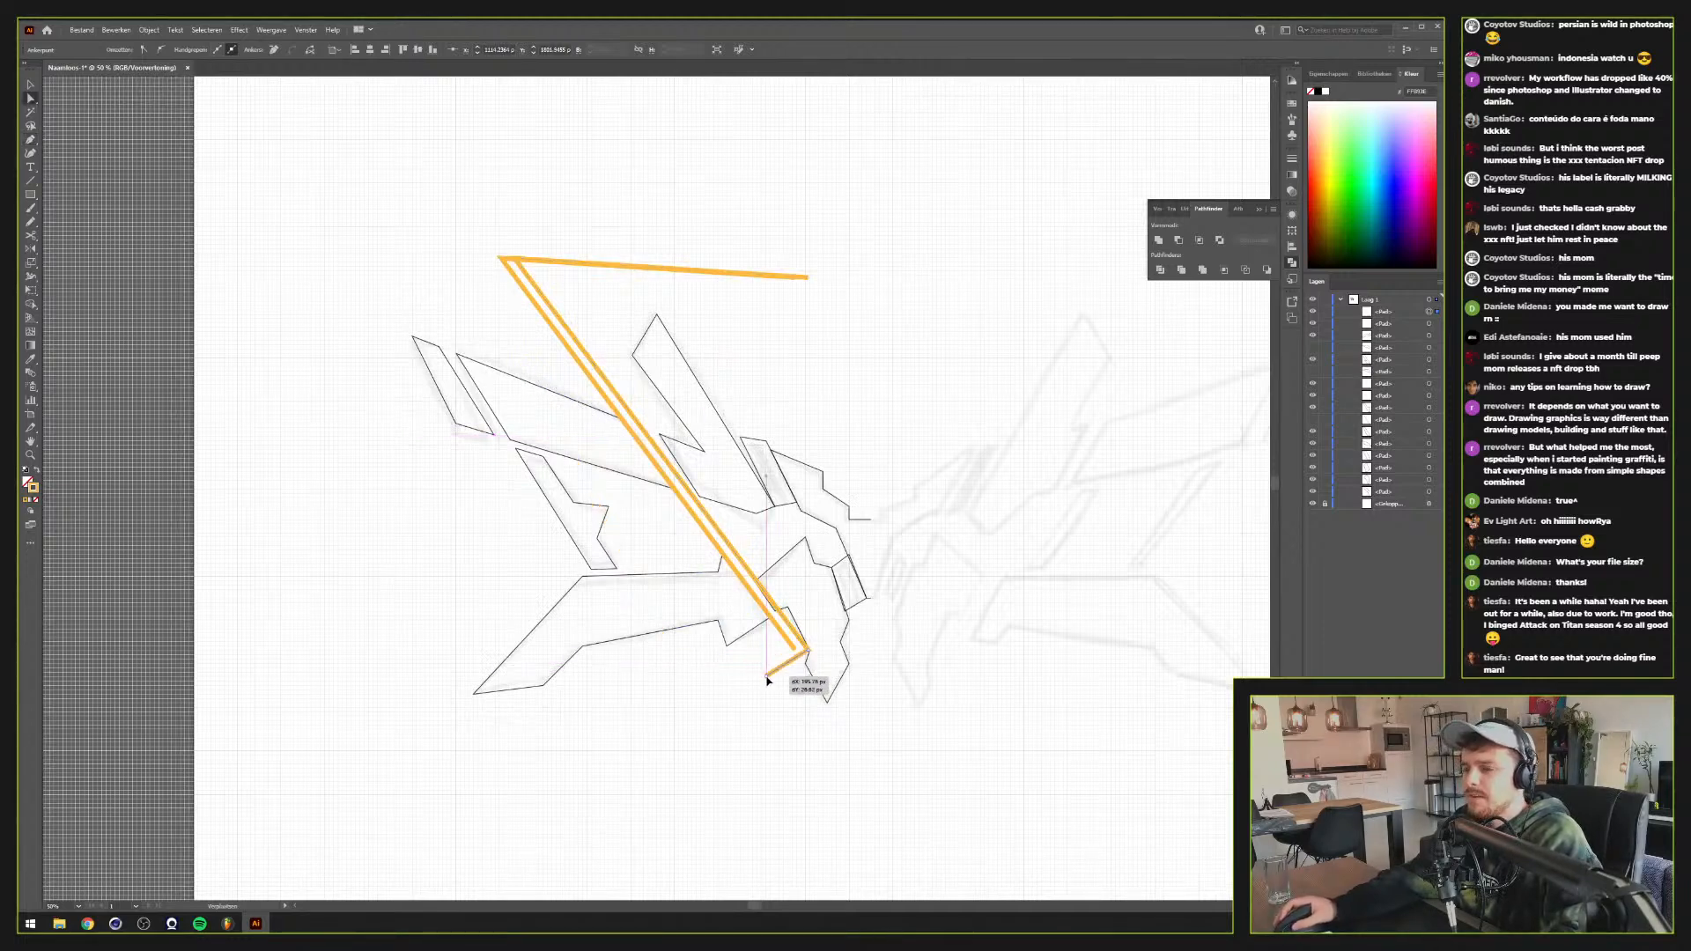
{"action": "left_click_drag", "start_coordinate": [813, 275], "coordinate": [481, 544]}
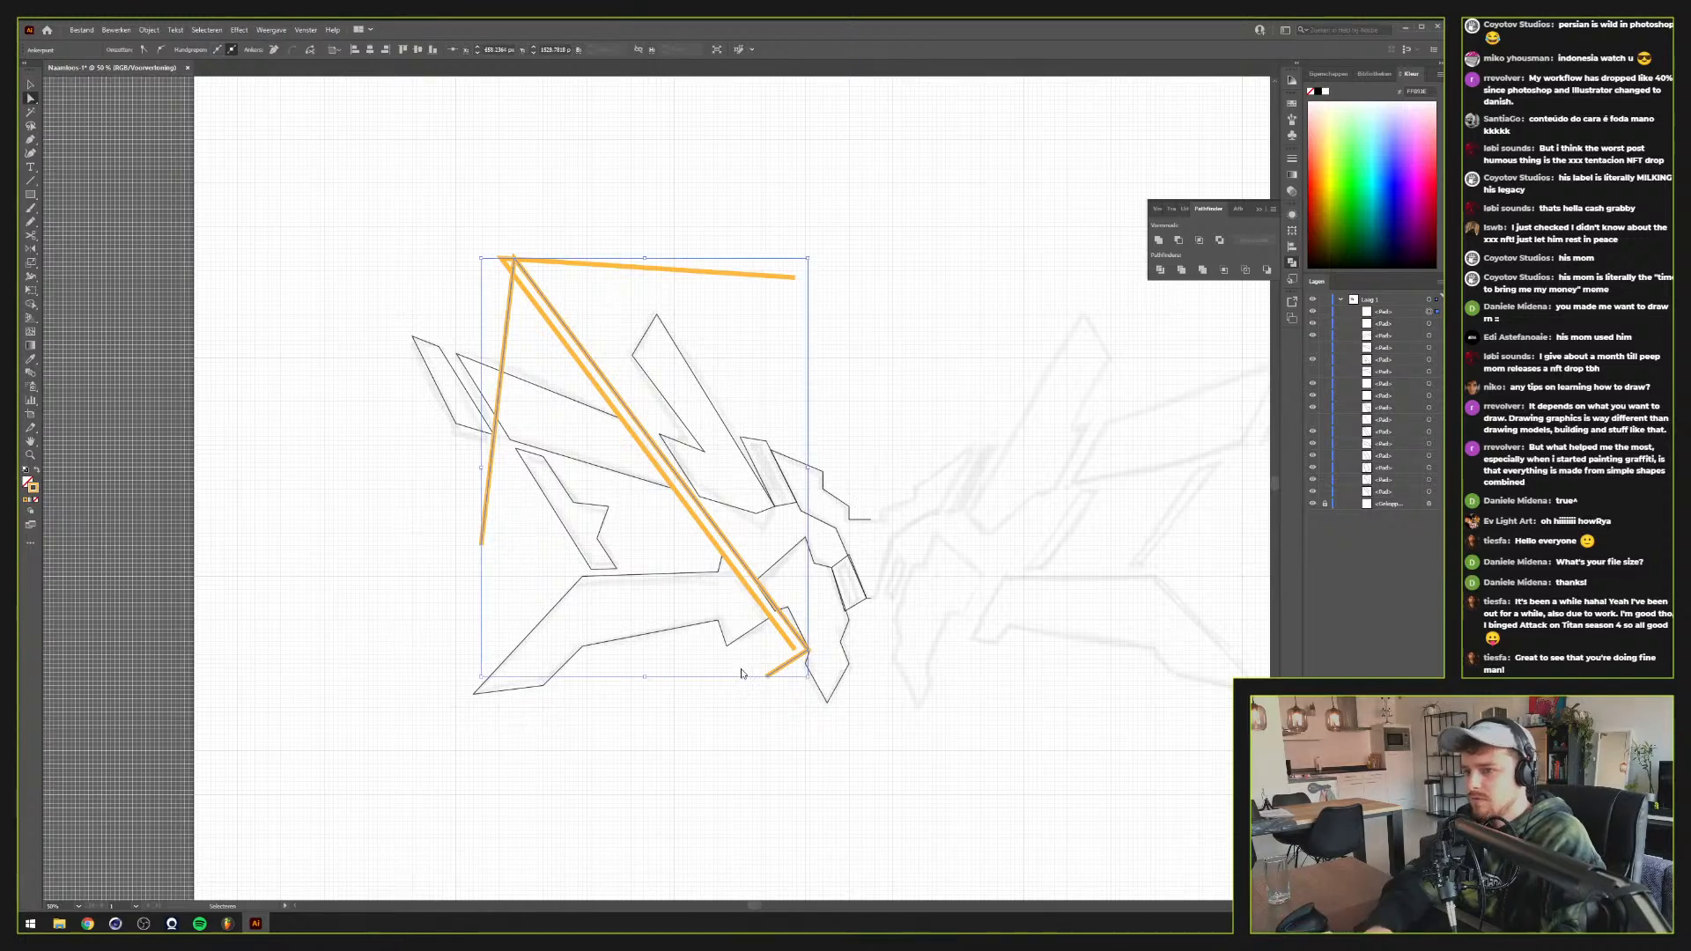
Join the two end points of the shifted orange guide into one closed shape
{"action": "key", "text": "ctrl+j"}
{"action": "key", "text": "Return"}
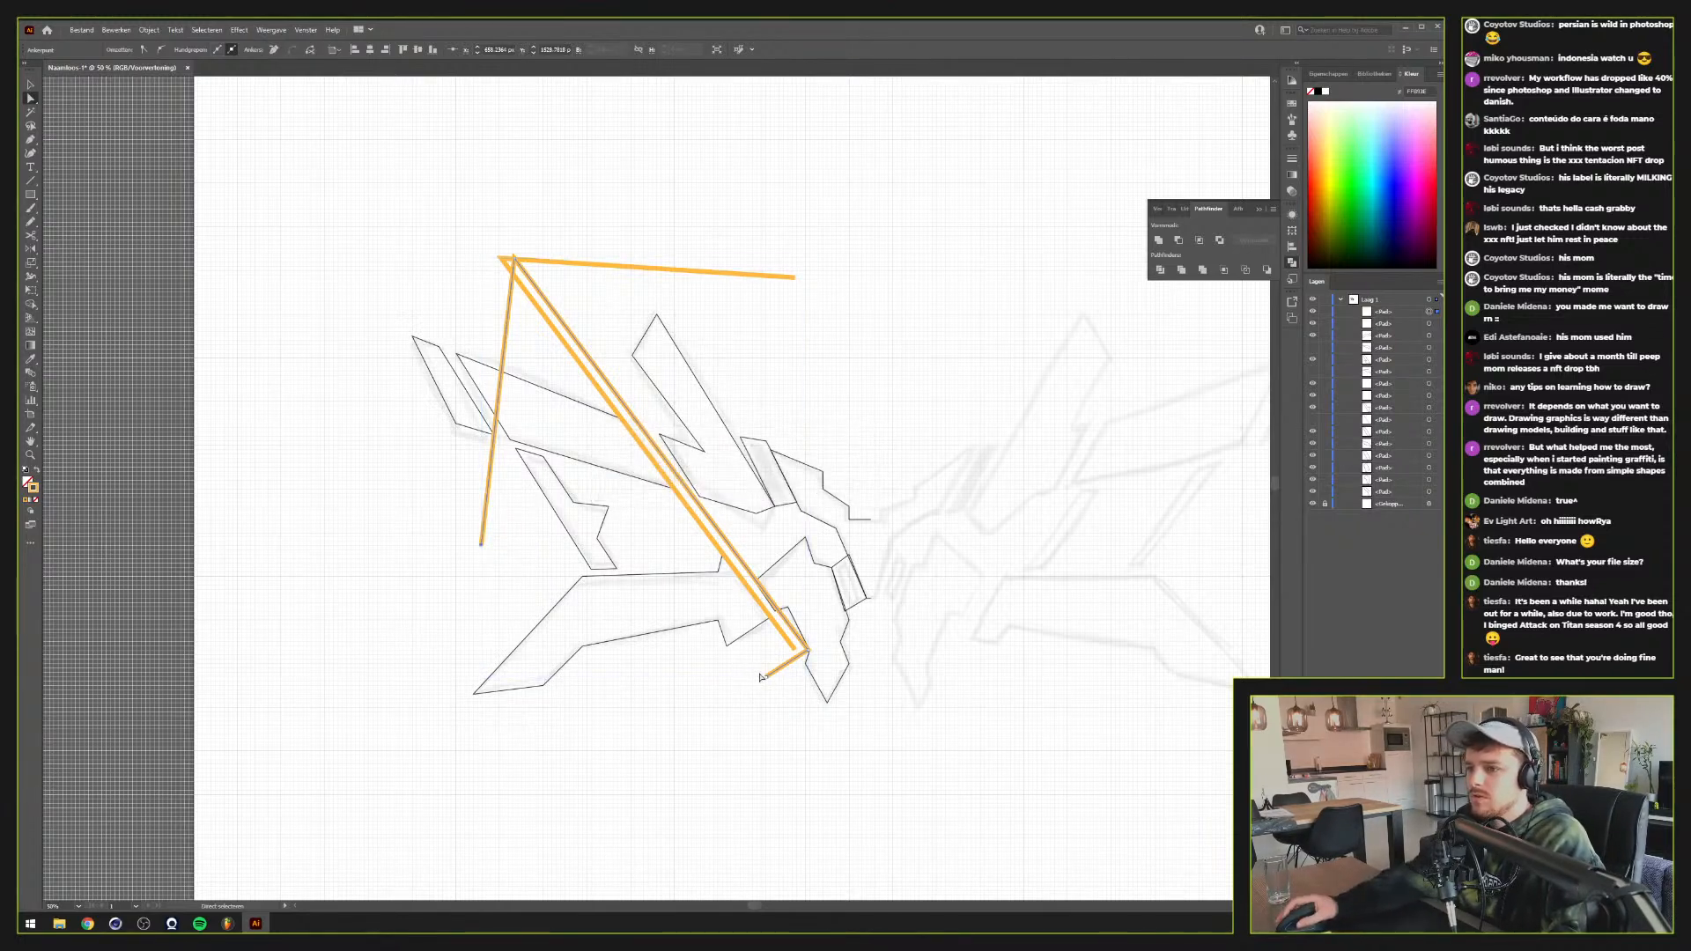
{"action": "left_click", "coordinate": [766, 677], "text": "shift"}
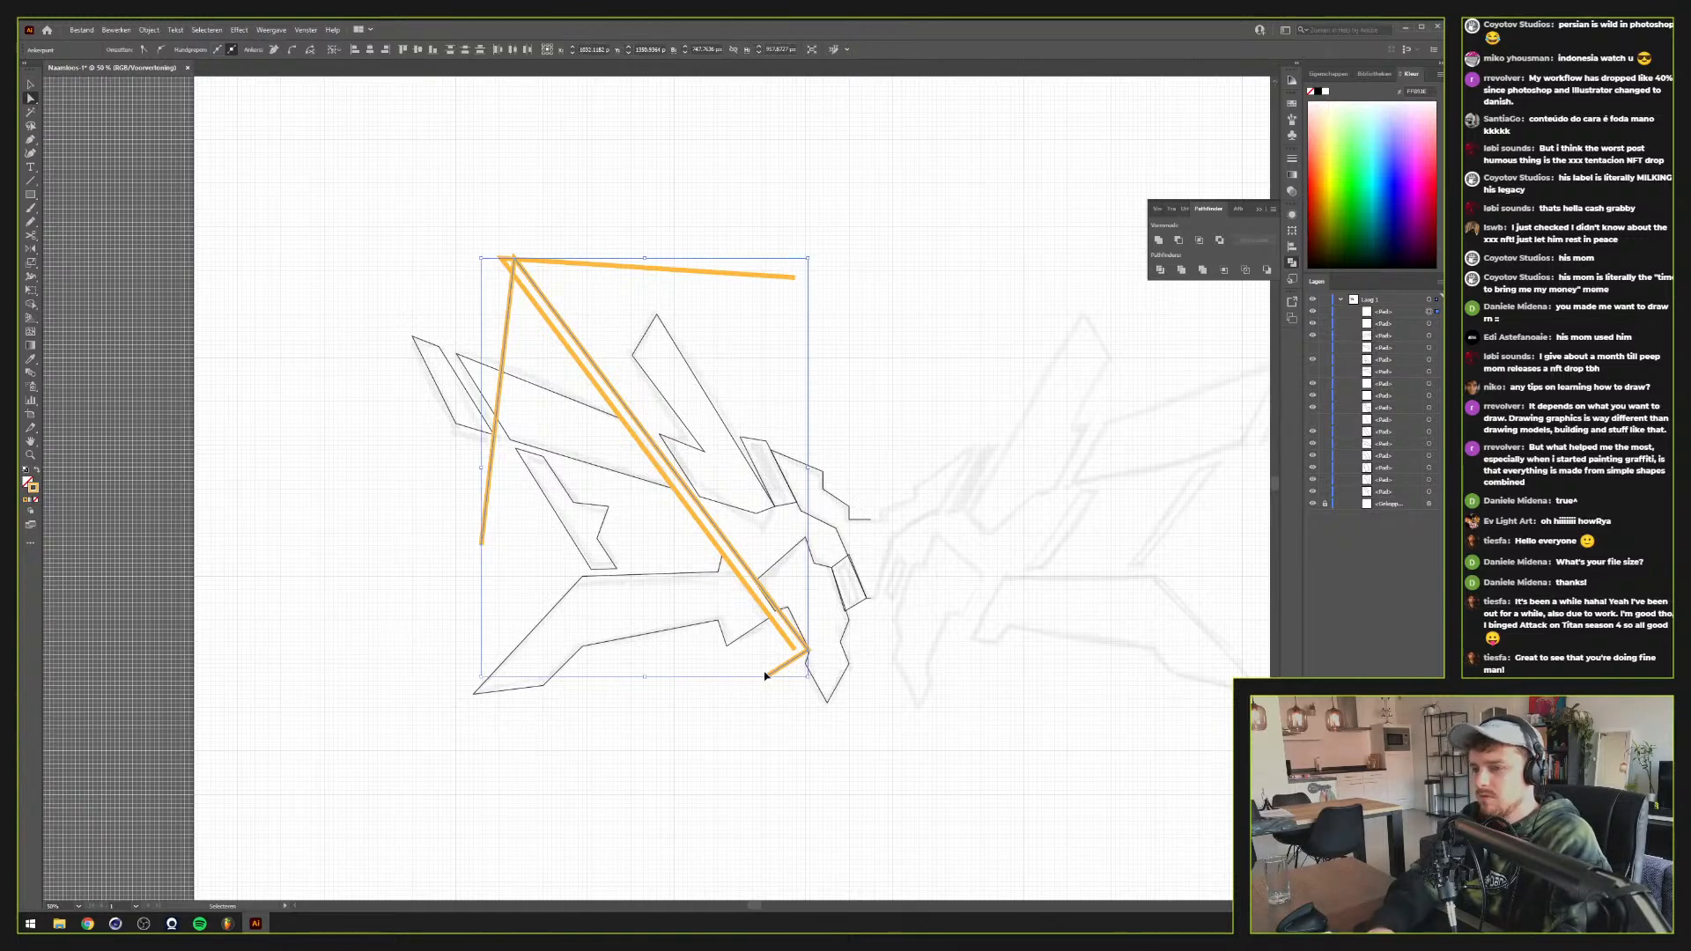
{"action": "key", "text": "ctrl+j"}
{"action": "key", "text": "v"}
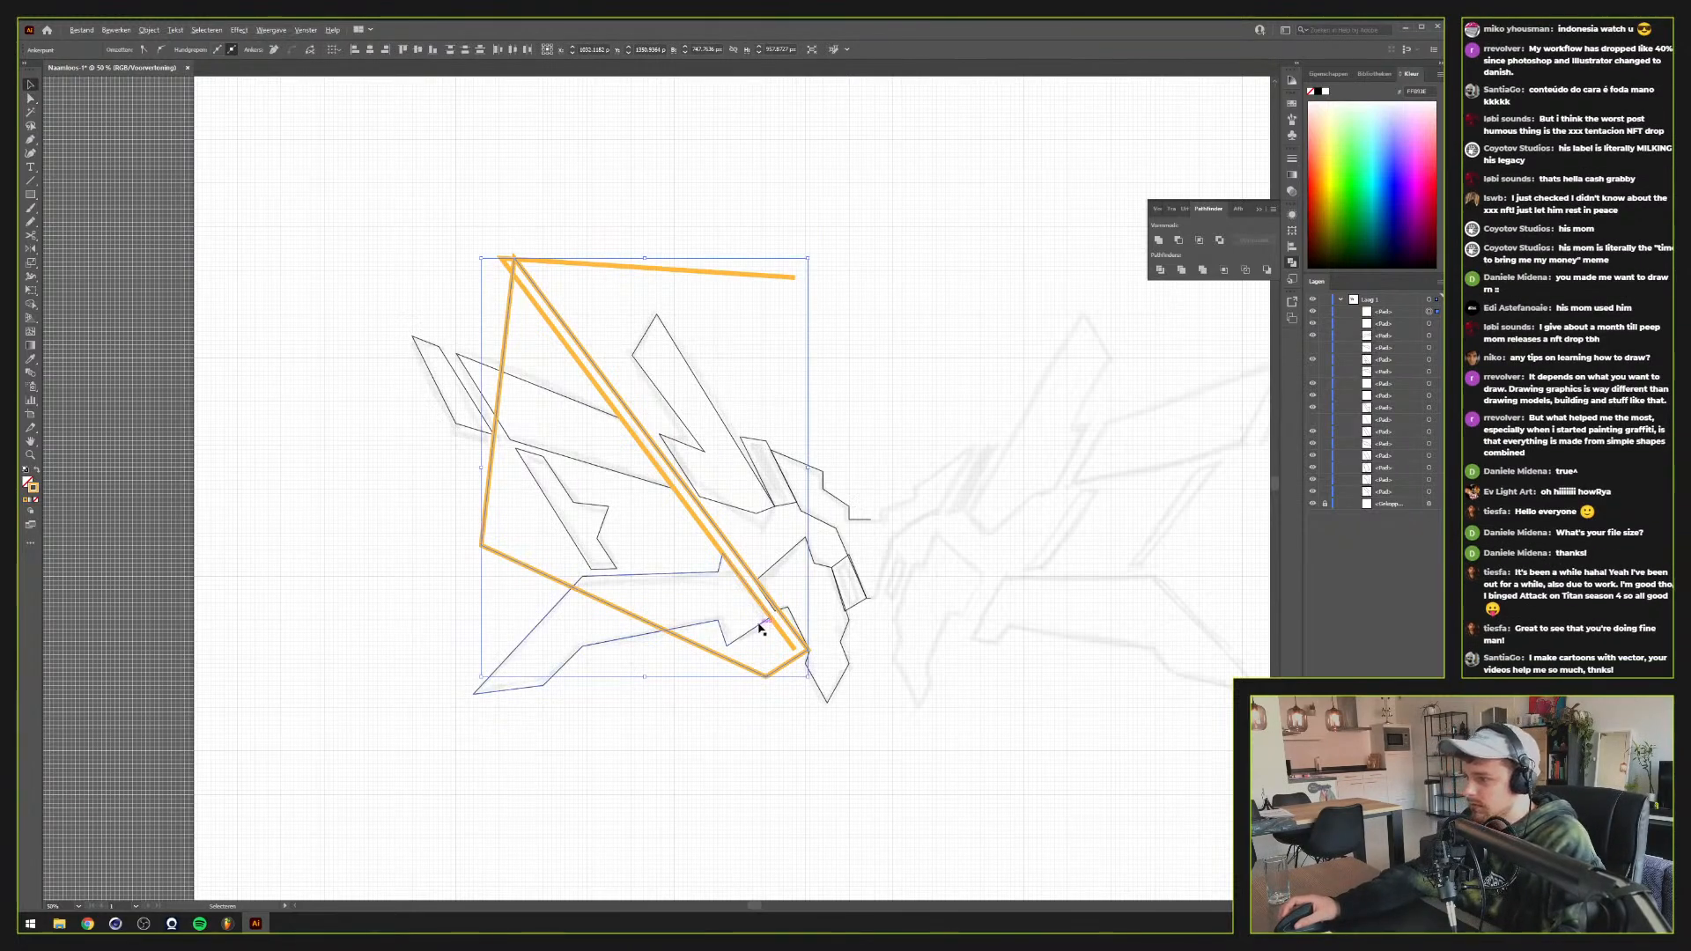
Subtract the closed orange guide from the central body shape with Minus Front, and hide the remaining orange guide line
{"action": "scroll", "coordinate": [760, 628], "scroll_direction": "up", "scroll_amount": 2}
{"action": "scroll", "coordinate": [760, 628], "scroll_direction": "up", "scroll_amount": 1}
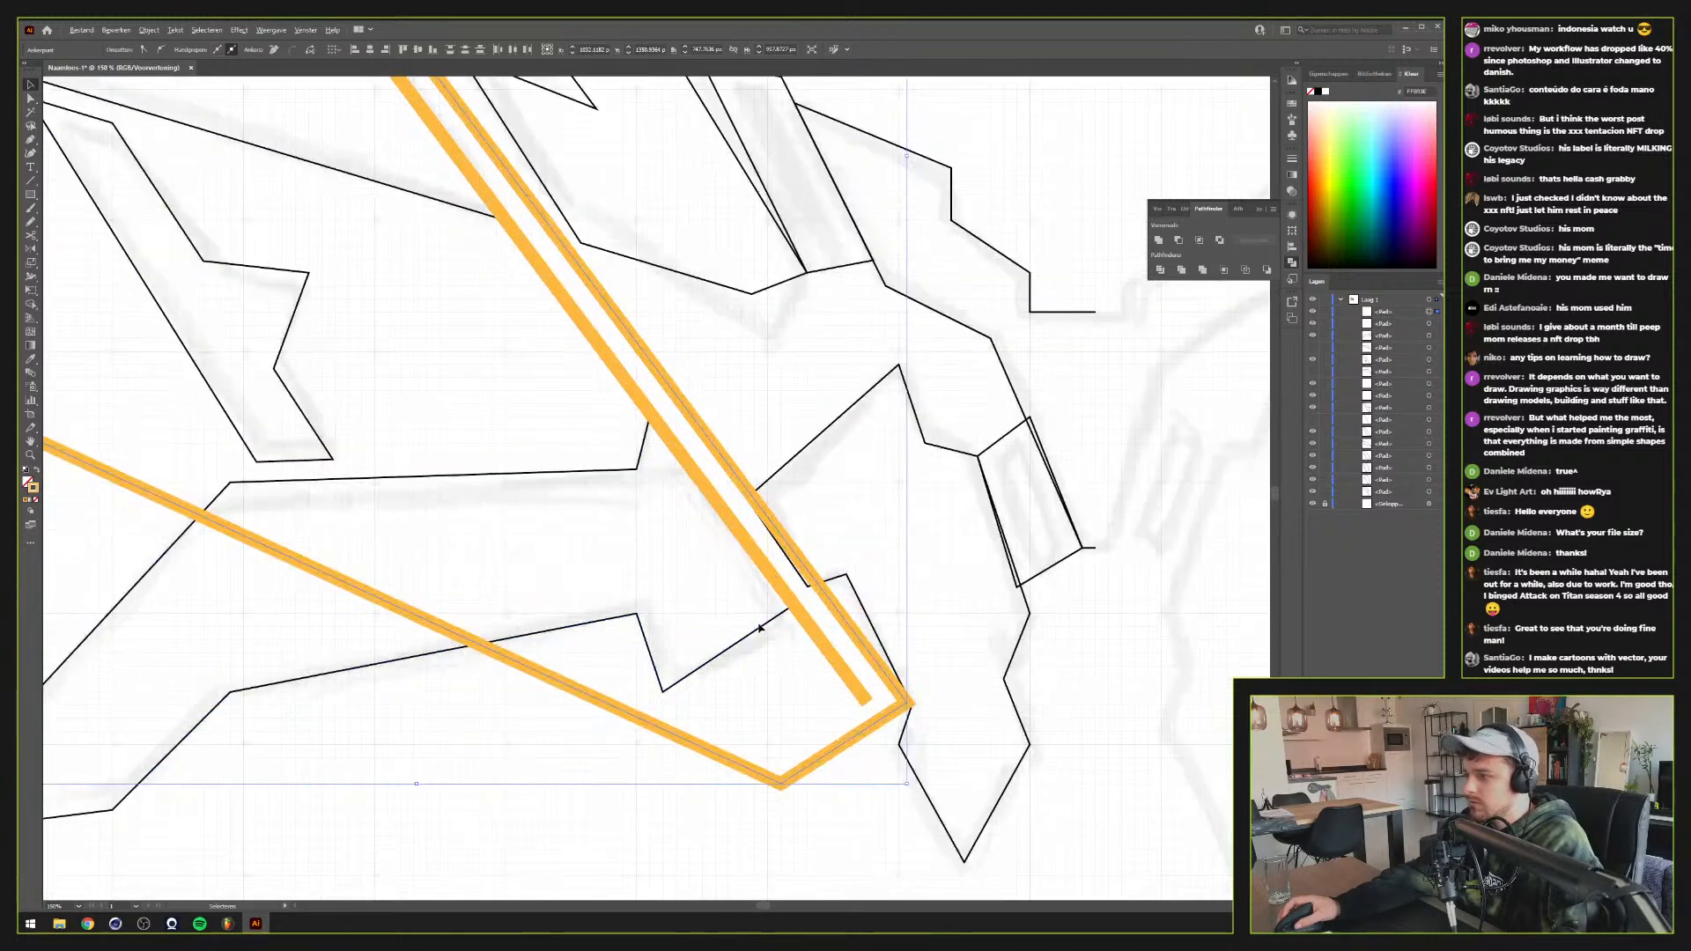
{"action": "scroll", "coordinate": [760, 628], "scroll_direction": "up", "scroll_amount": 1}
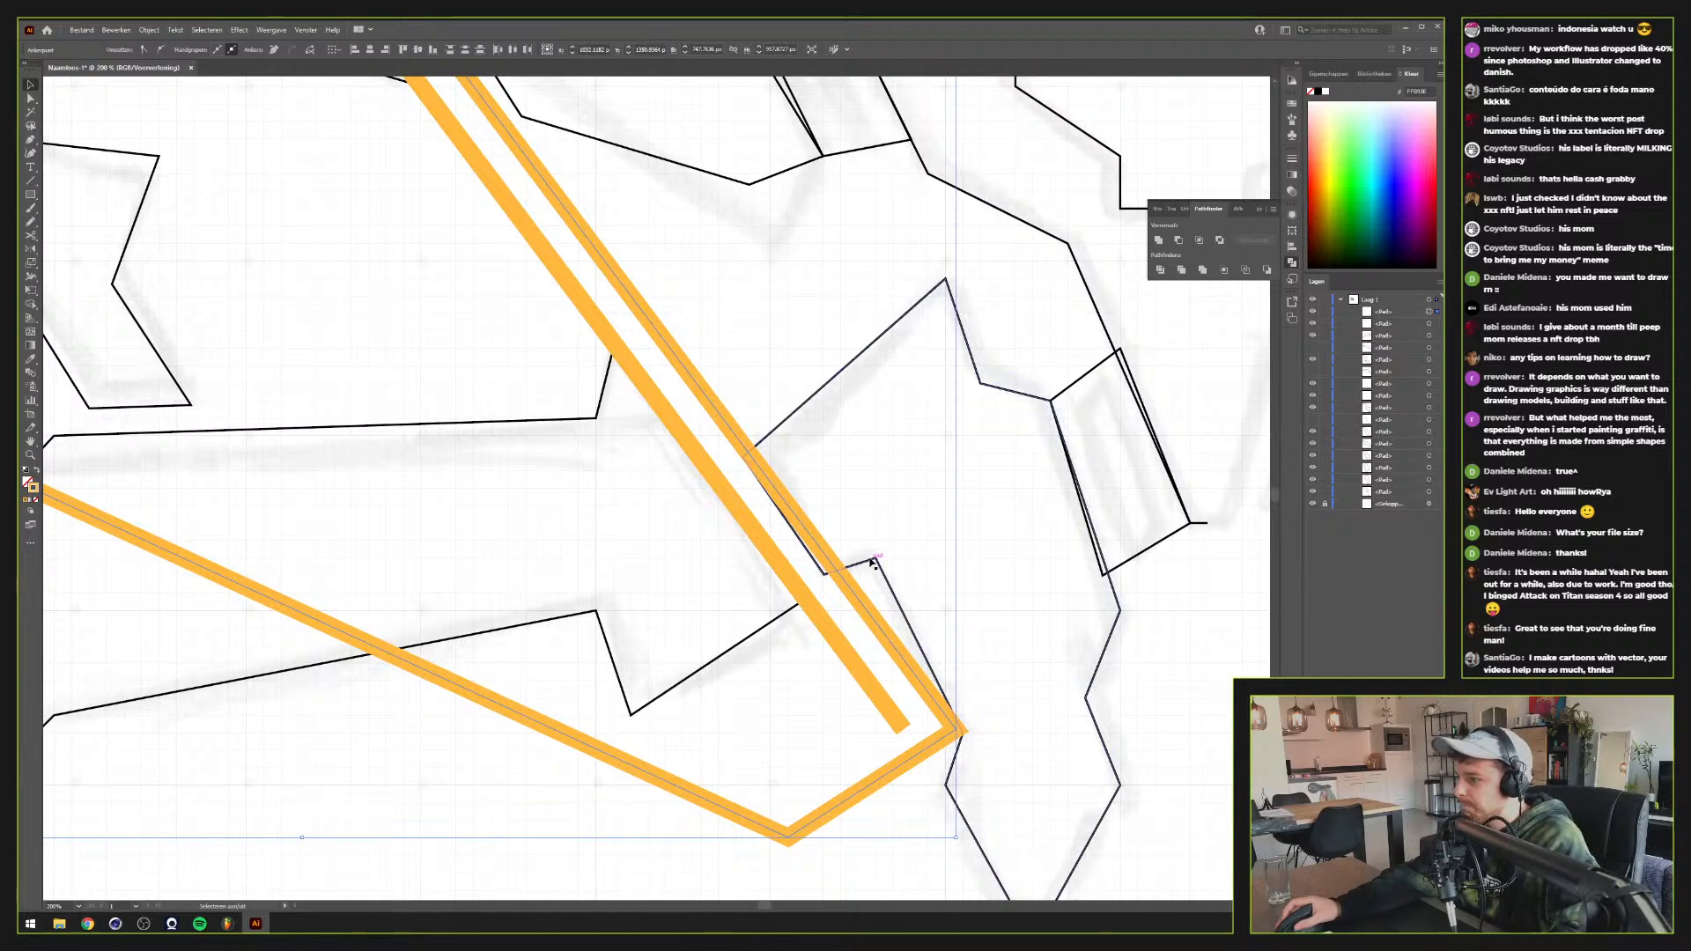
{"action": "left_click", "coordinate": [872, 561]}
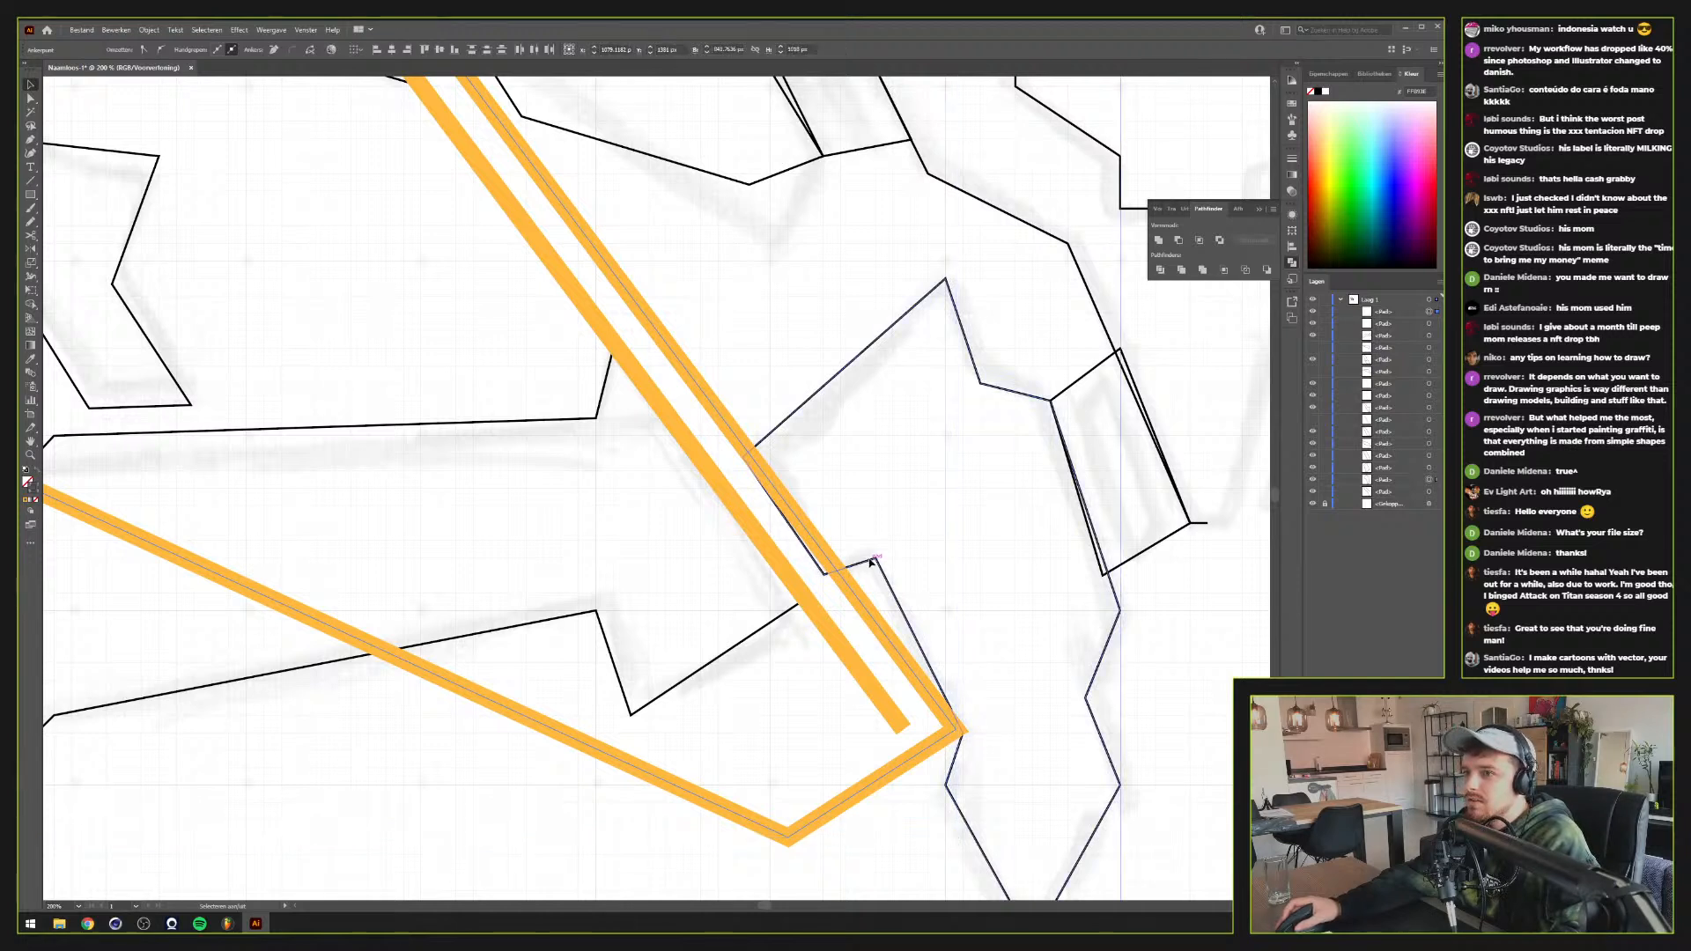
{"action": "left_click", "coordinate": [1197, 242]}
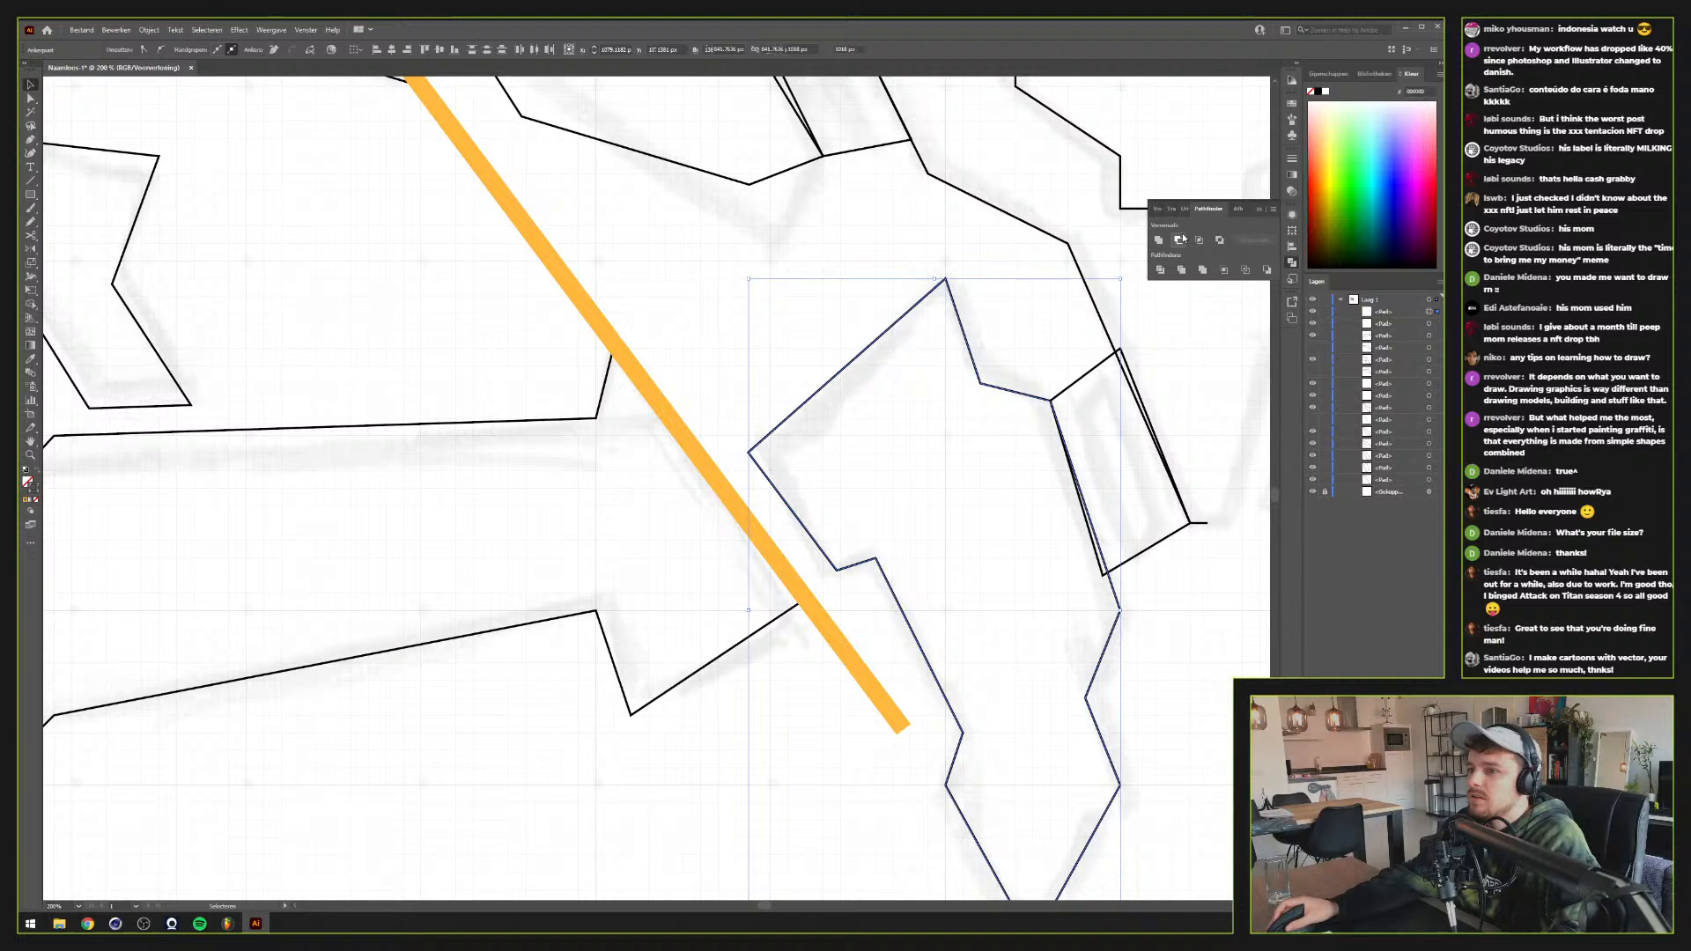
{"action": "left_click", "coordinate": [832, 627]}
{"action": "left_click", "coordinate": [1312, 325]}
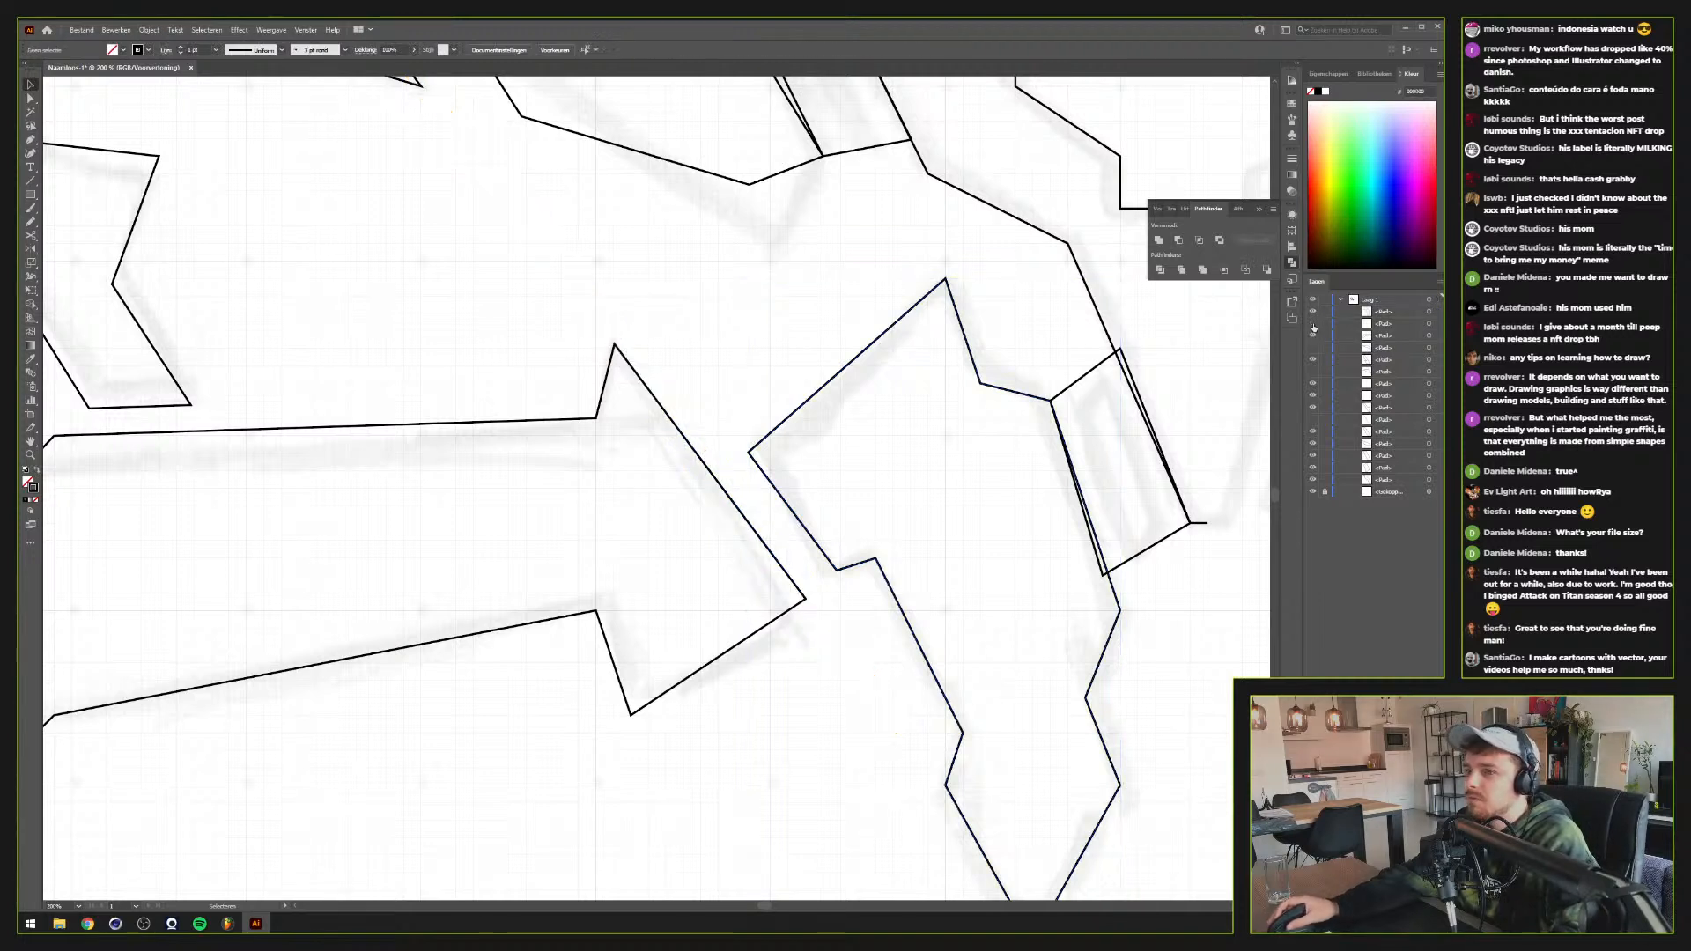
Examine the gaps between the lower wing, the upper feathers and the central body shape
{"action": "scroll", "coordinate": [816, 592], "scroll_direction": "down", "scroll_amount": 3}
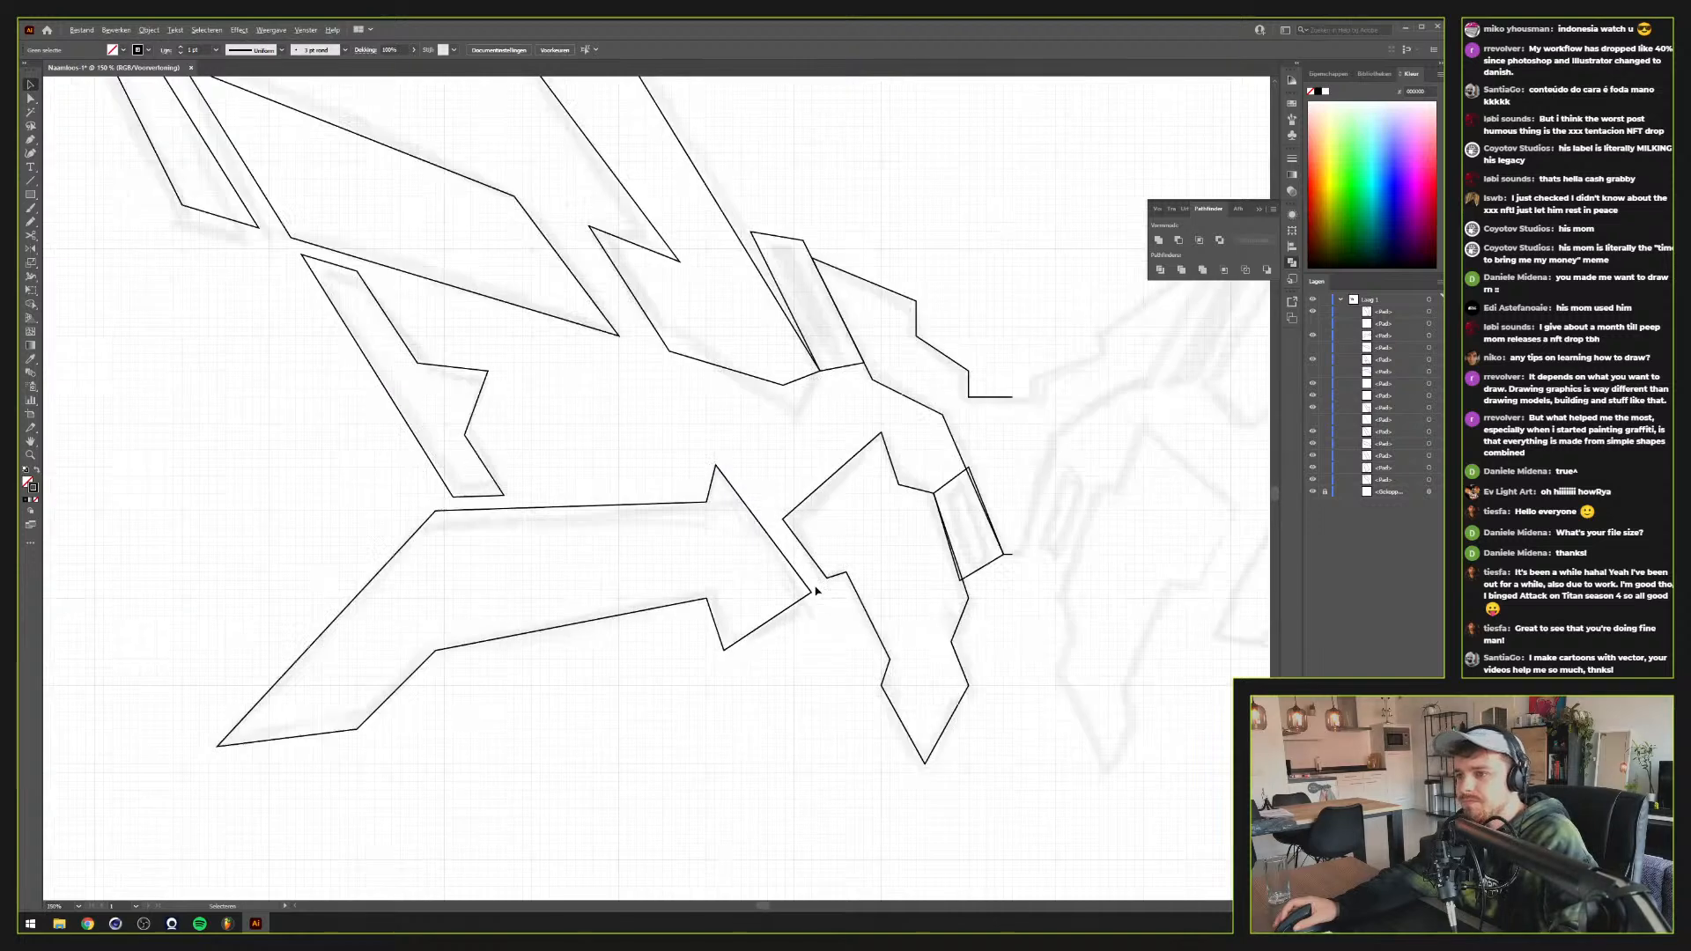
{"action": "scroll", "coordinate": [815, 589], "scroll_direction": "up", "scroll_amount": 2}
{"action": "left_click_drag", "start_coordinate": [773, 522], "coordinate": [854, 634]}
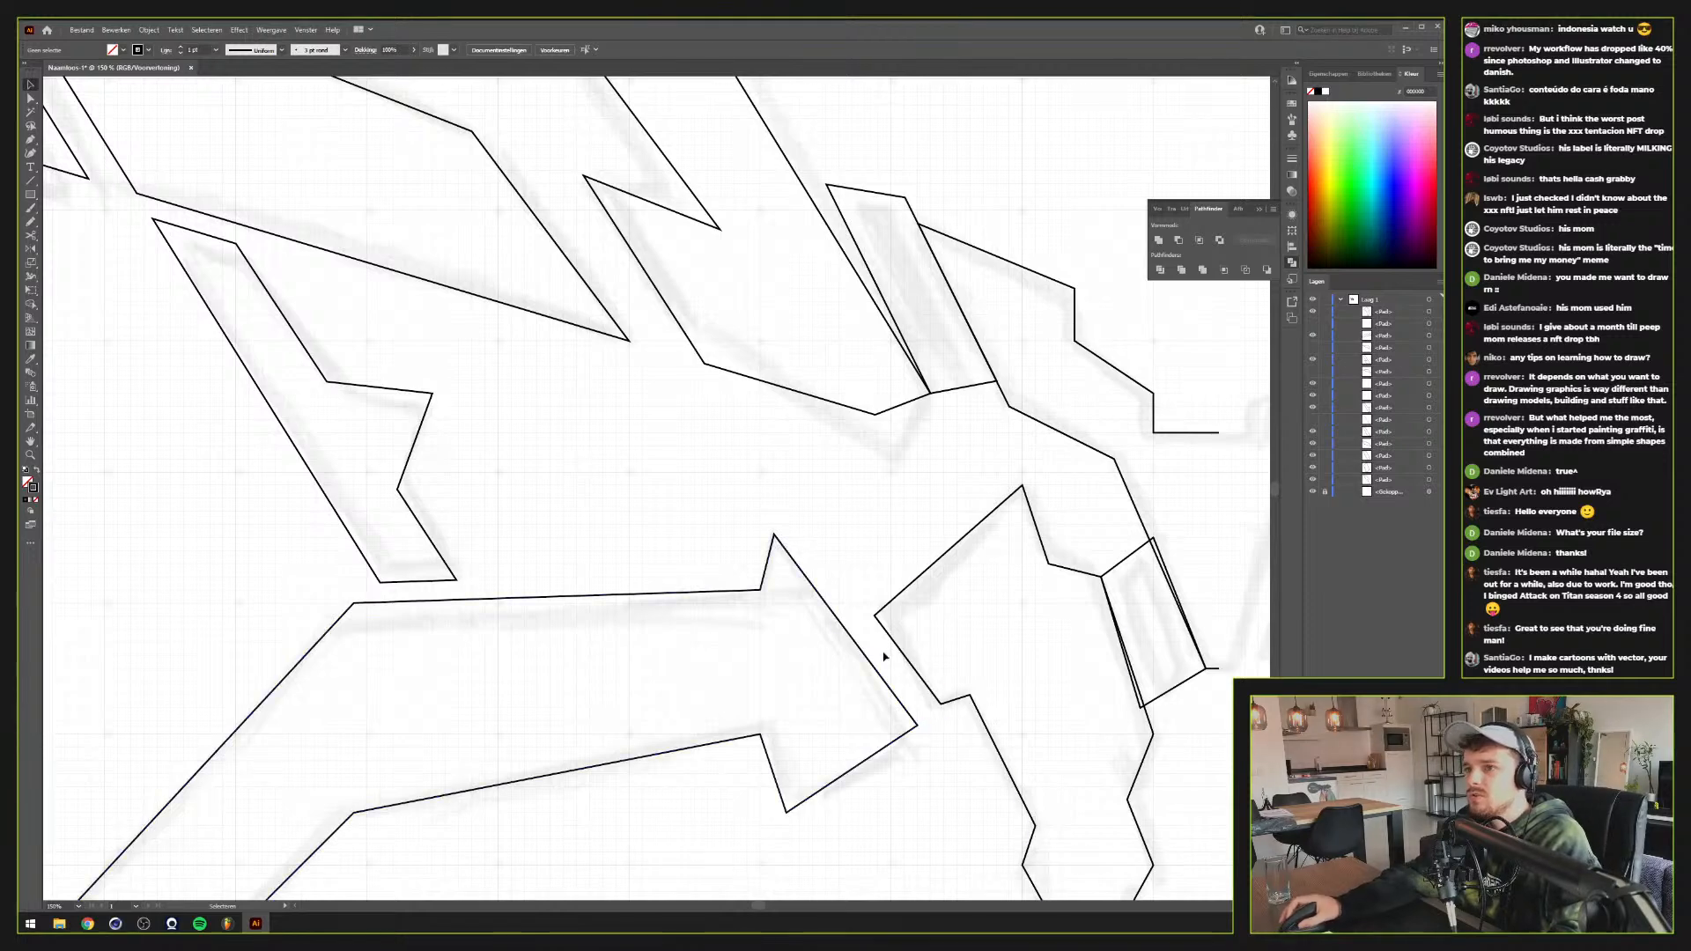
{"action": "left_click_drag", "start_coordinate": [762, 509], "coordinate": [993, 570]}
{"action": "left_click_drag", "start_coordinate": [302, 164], "coordinate": [586, 498]}
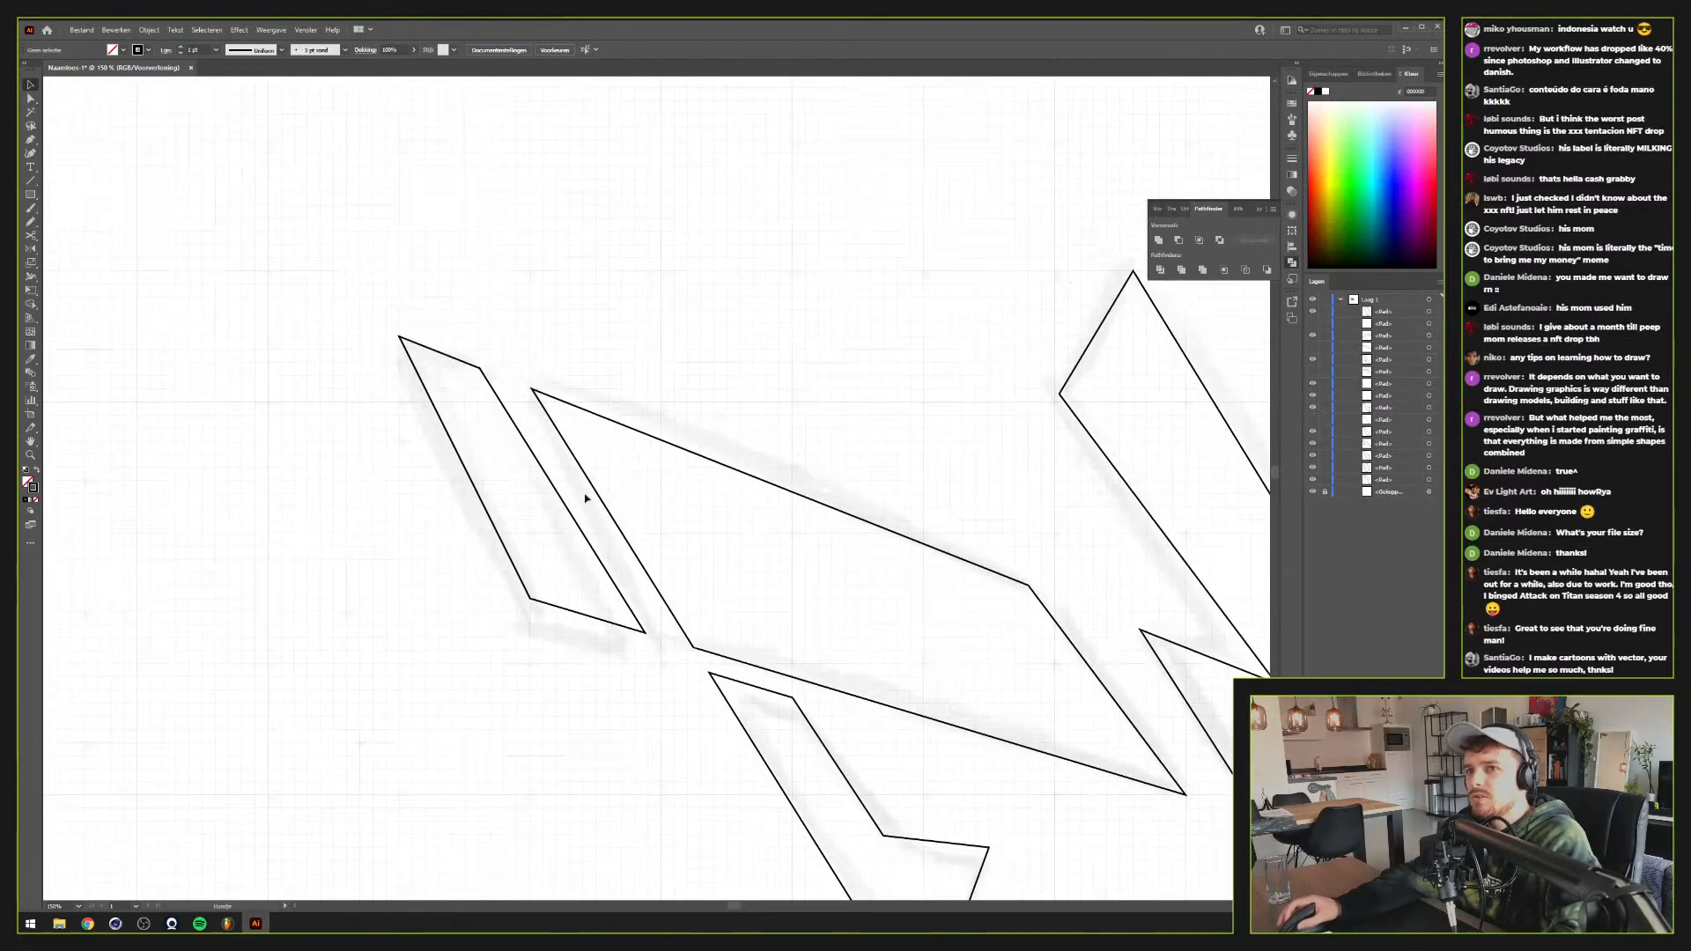
{"action": "left_click_drag", "start_coordinate": [883, 836], "coordinate": [333, 324]}
{"action": "left_click_drag", "start_coordinate": [935, 621], "coordinate": [580, 507]}
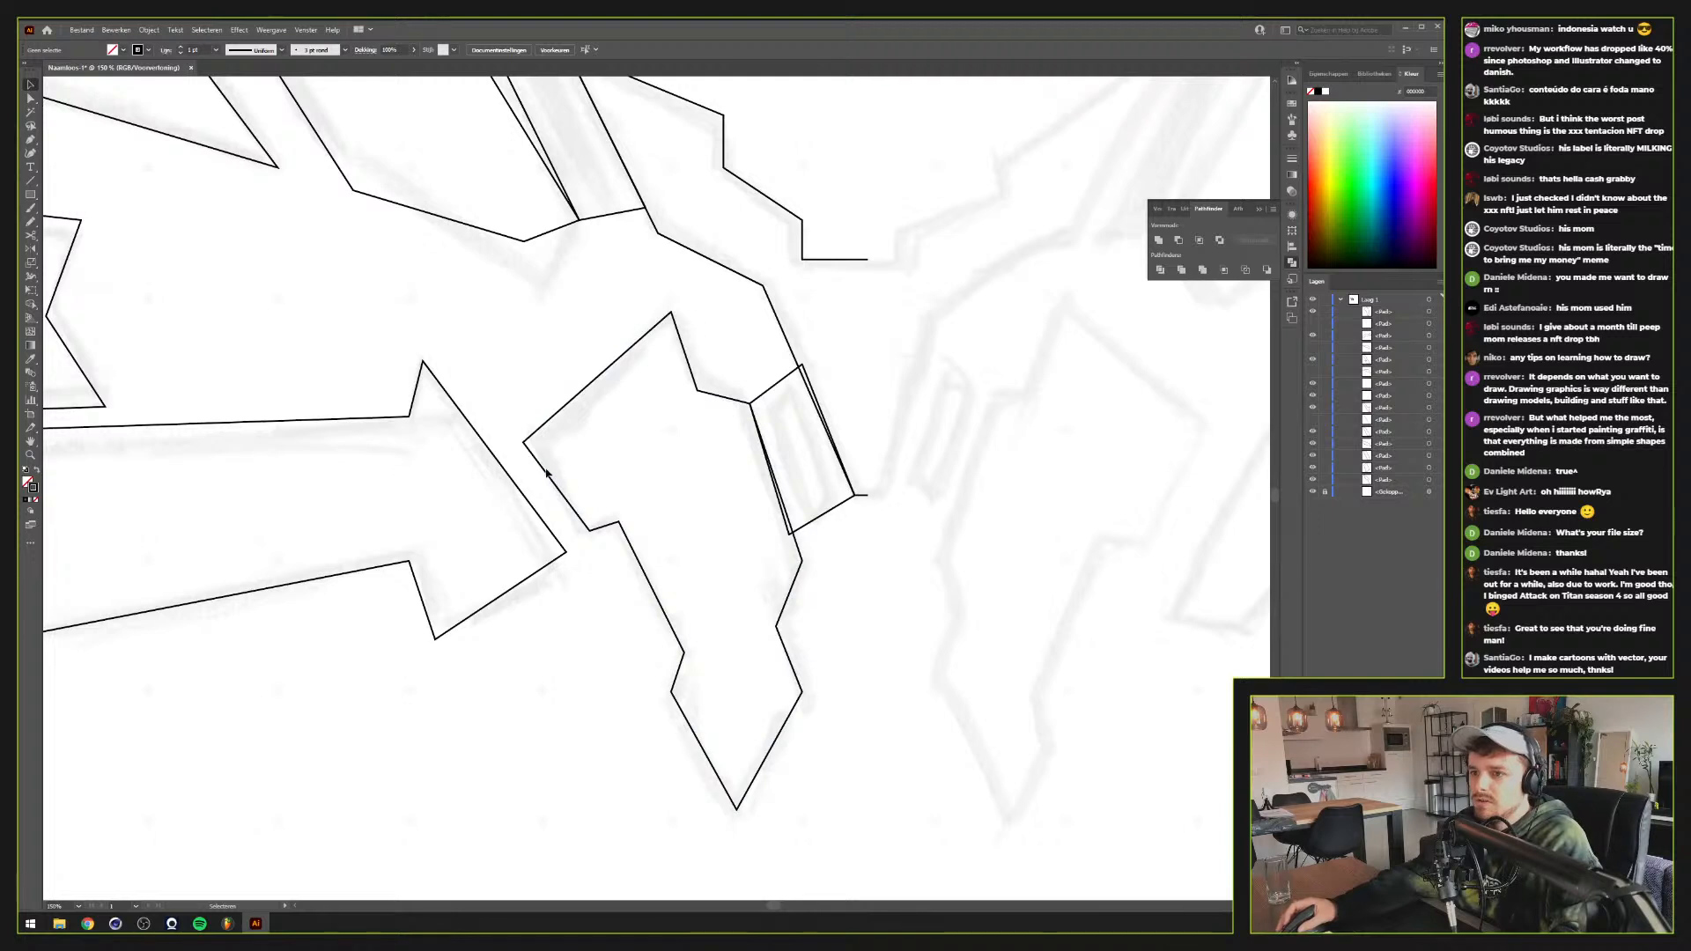
Copy the central body shape in place and reduce the copy to the edges around its left corner and notch
{"action": "left_click", "coordinate": [634, 553]}
{"action": "key", "text": "ctrl+c"}
{"action": "key", "text": "ctrl+f"}
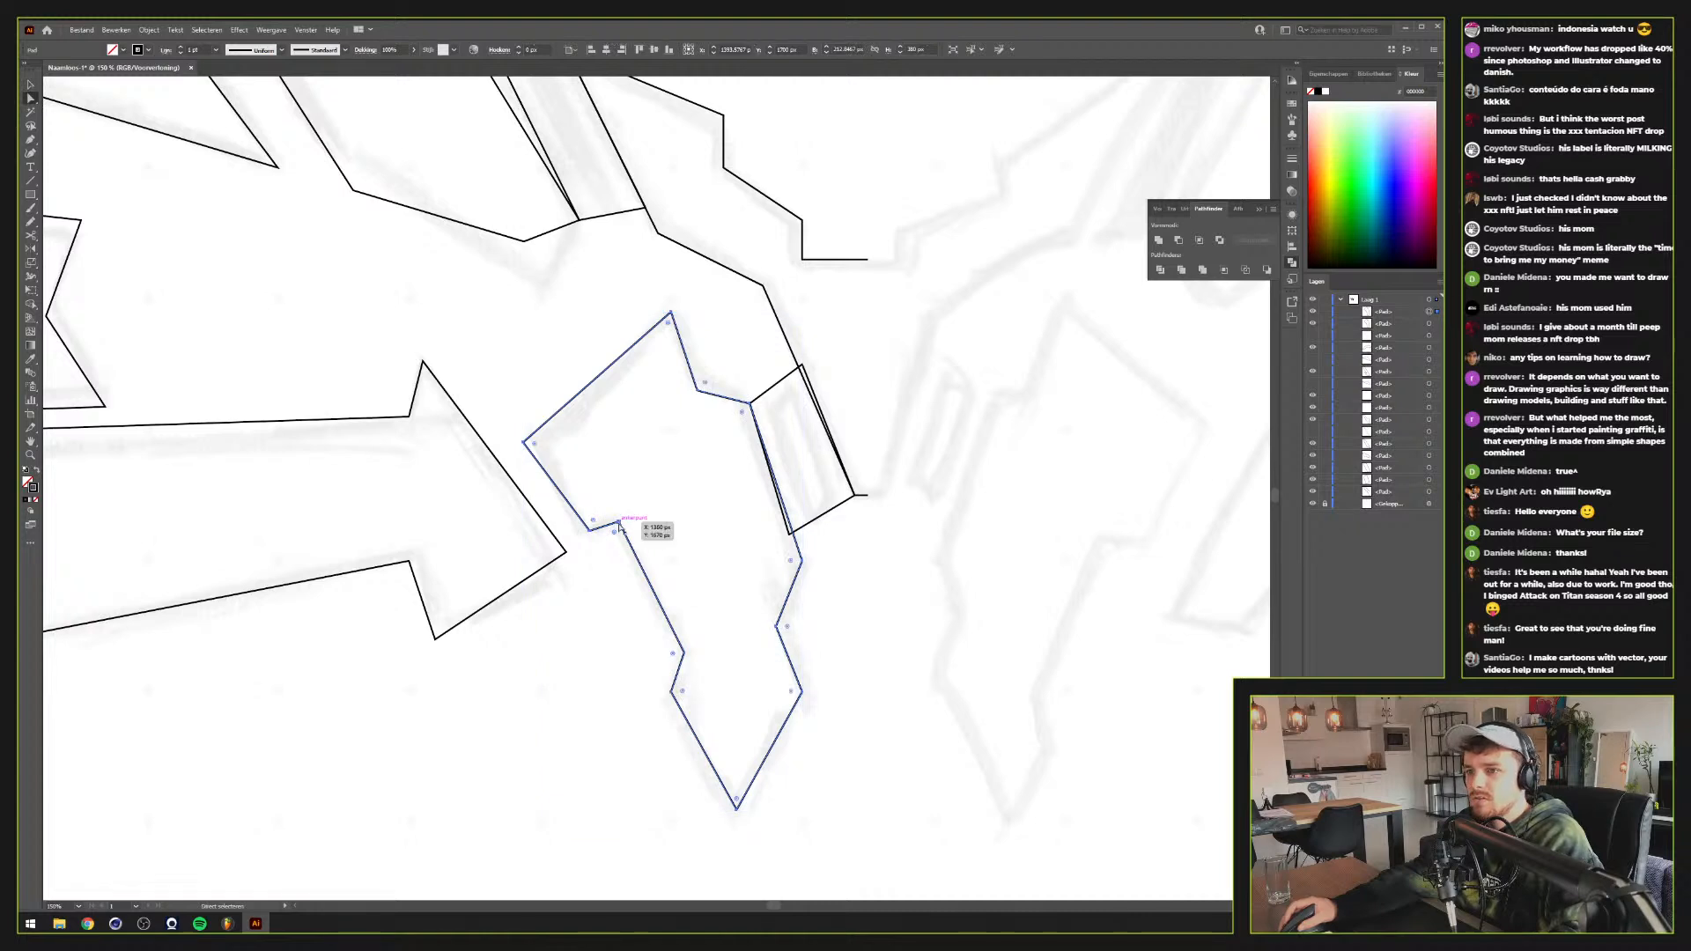
{"action": "key", "text": "v"}
{"action": "key", "text": "a"}
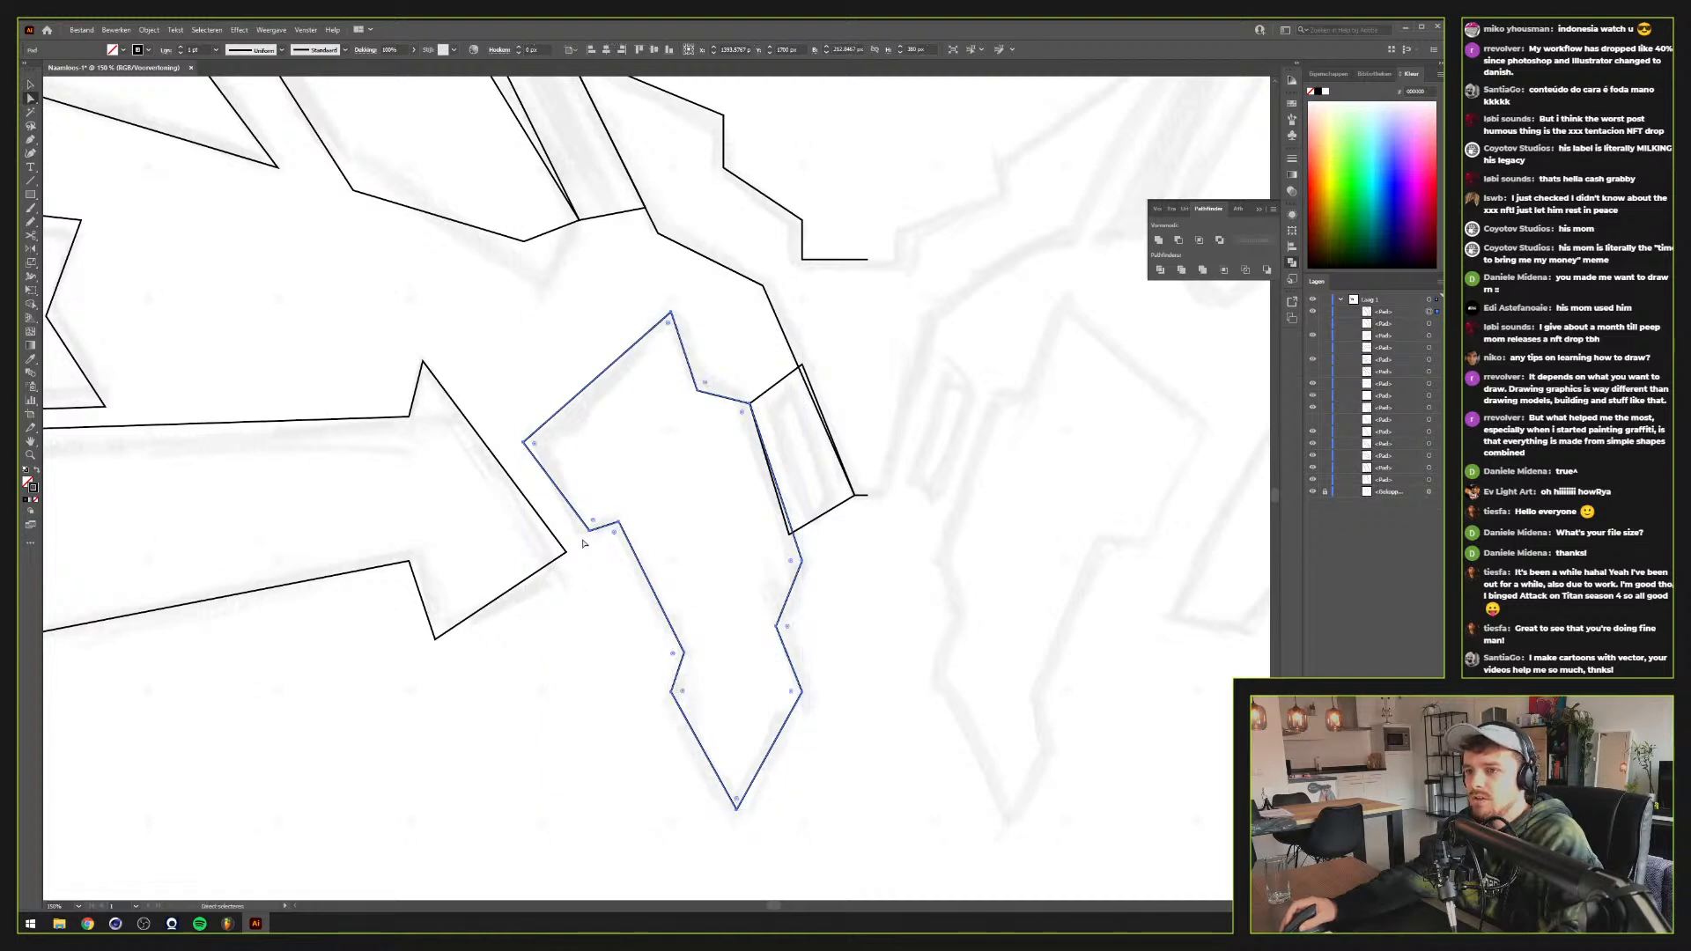
{"action": "left_click", "coordinate": [588, 543]}
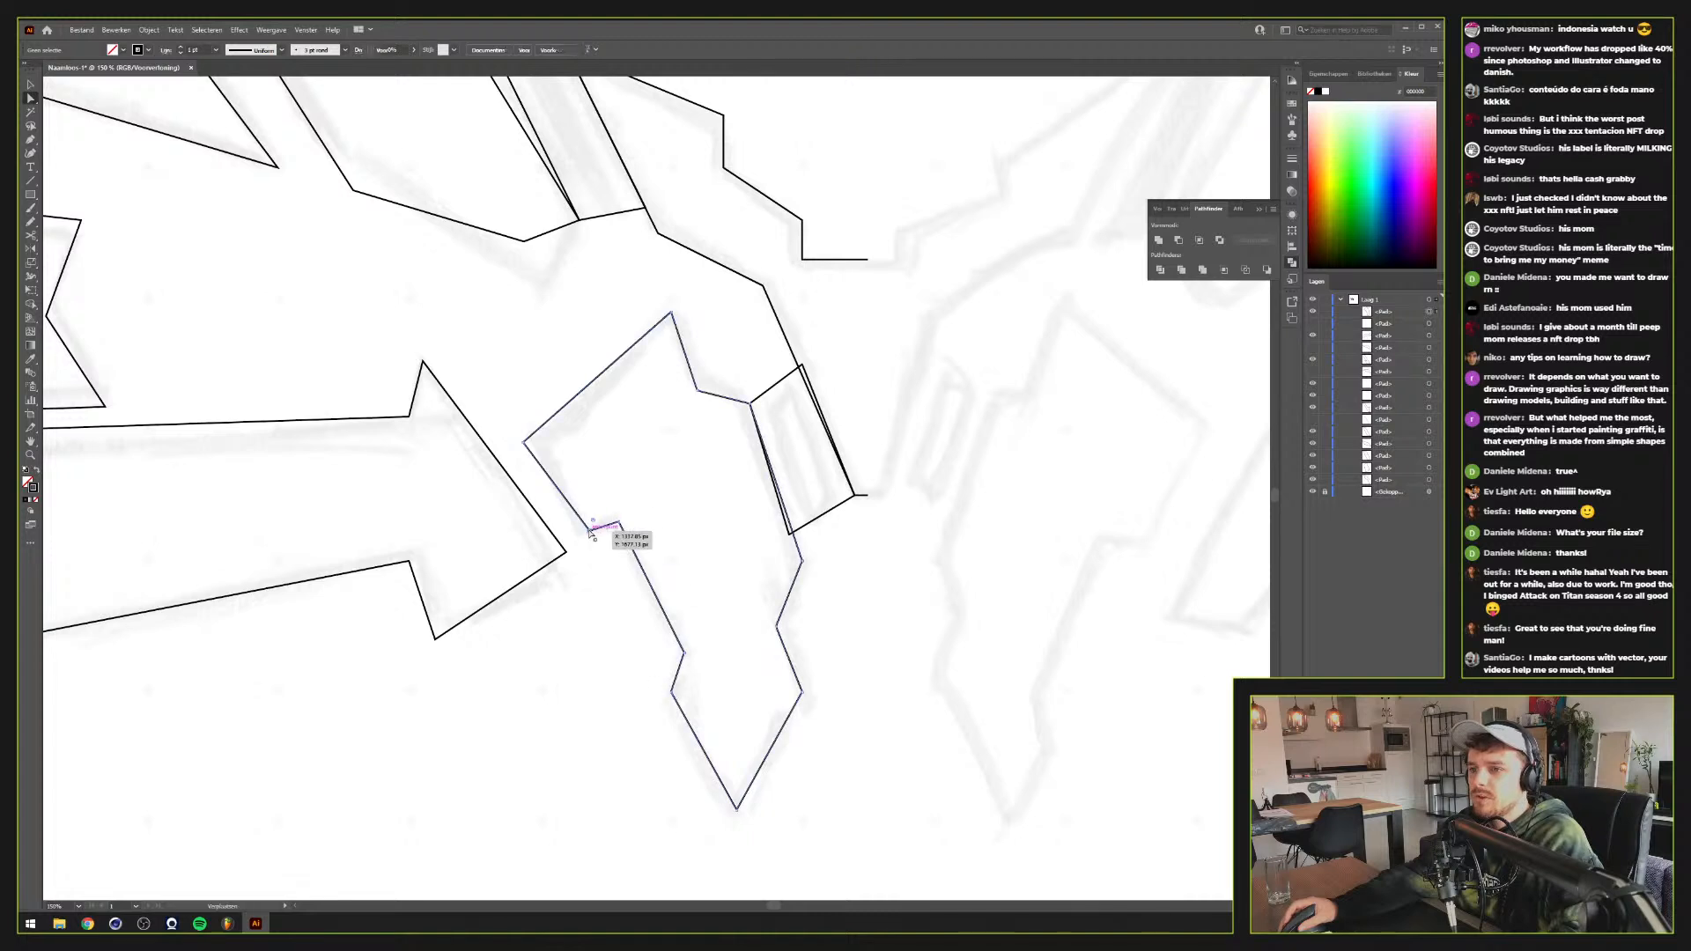
{"action": "left_click", "coordinate": [525, 442]}
{"action": "left_click_drag", "start_coordinate": [520, 314], "coordinate": [679, 528]}
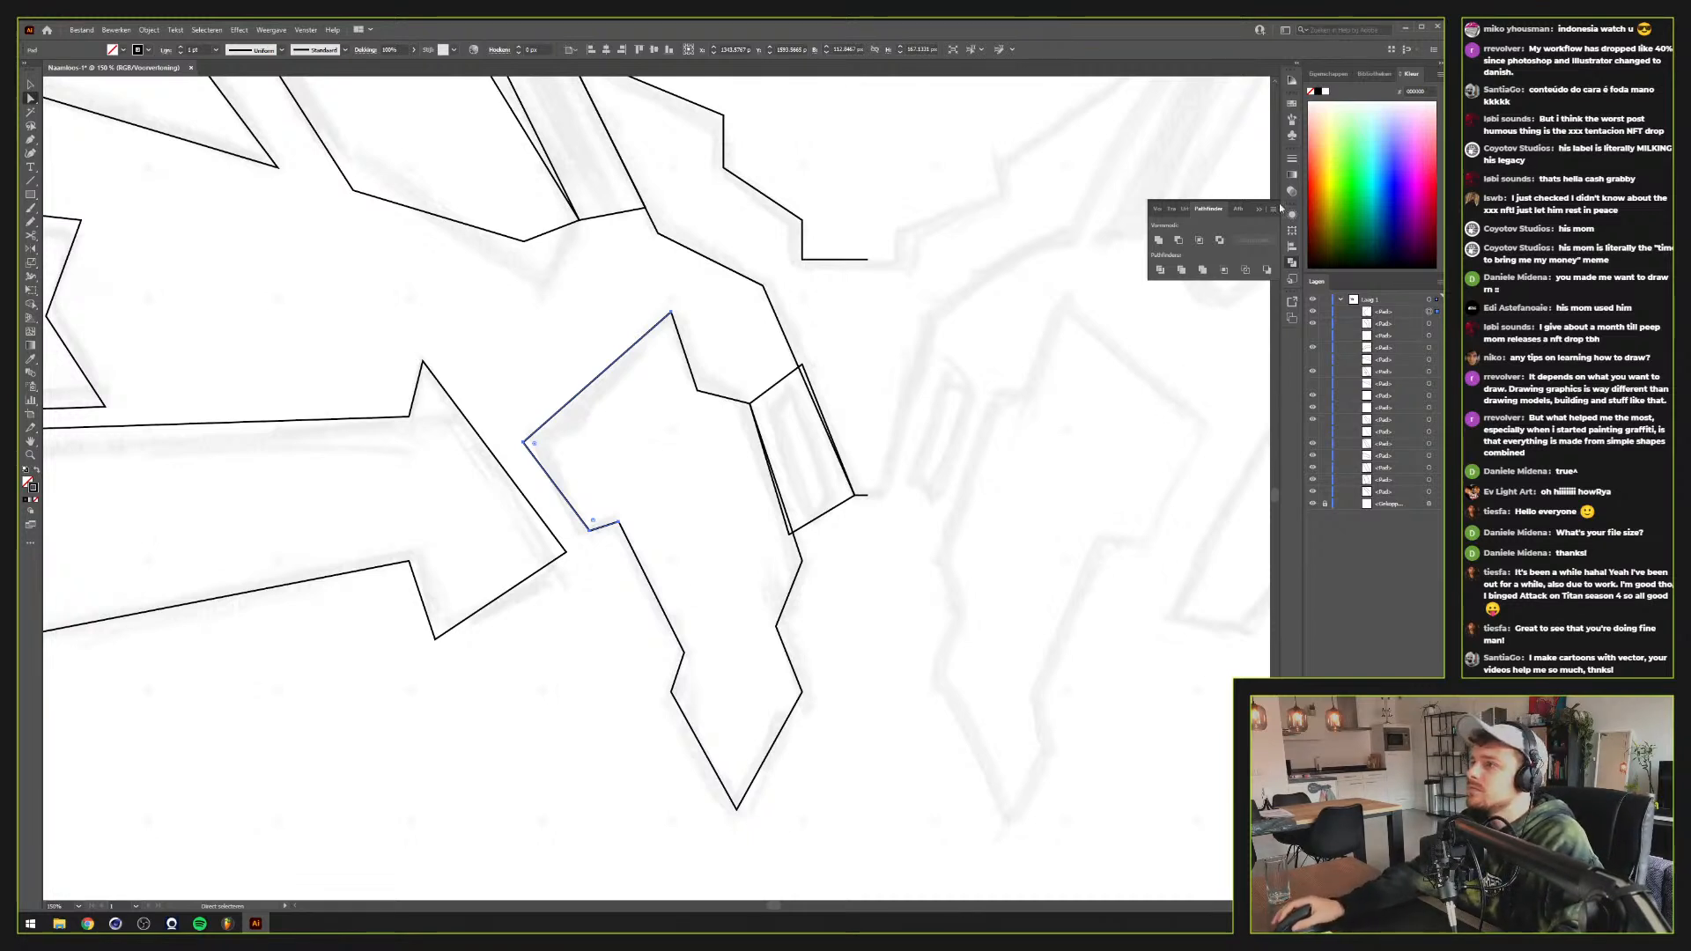
Give the copied edges a thick green stroke and delete both end points, keeping only the short slanted edge facing the lower wing
{"action": "left_click", "coordinate": [1359, 190]}
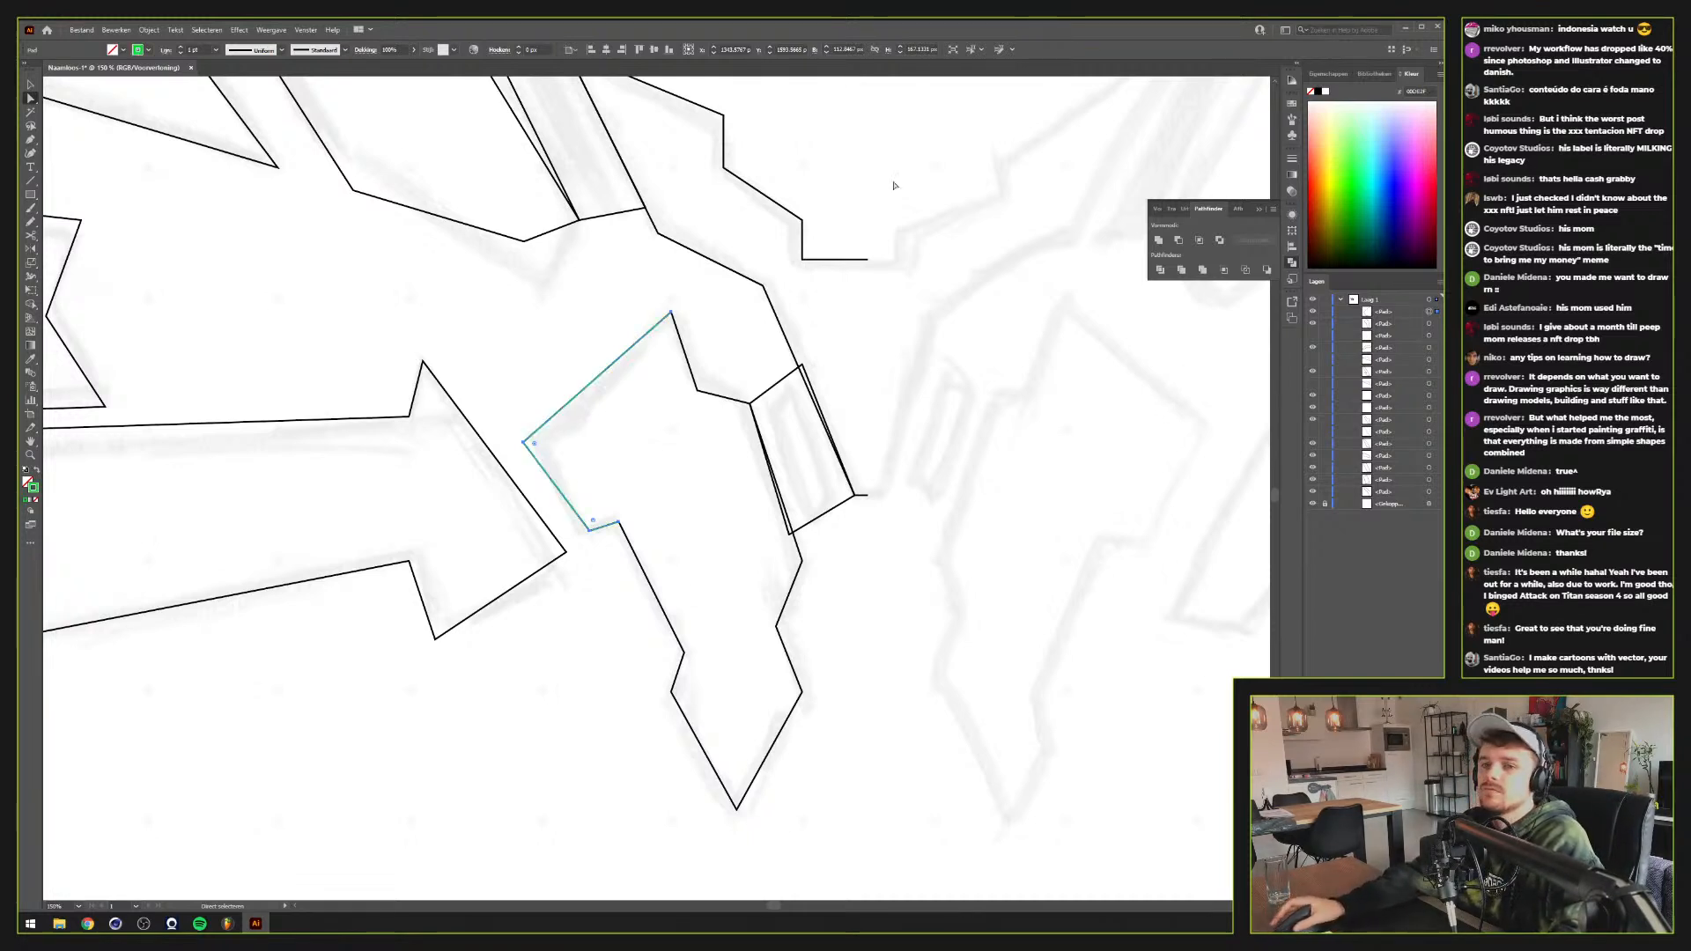
{"action": "left_click", "coordinate": [181, 46], "text": "shift"}
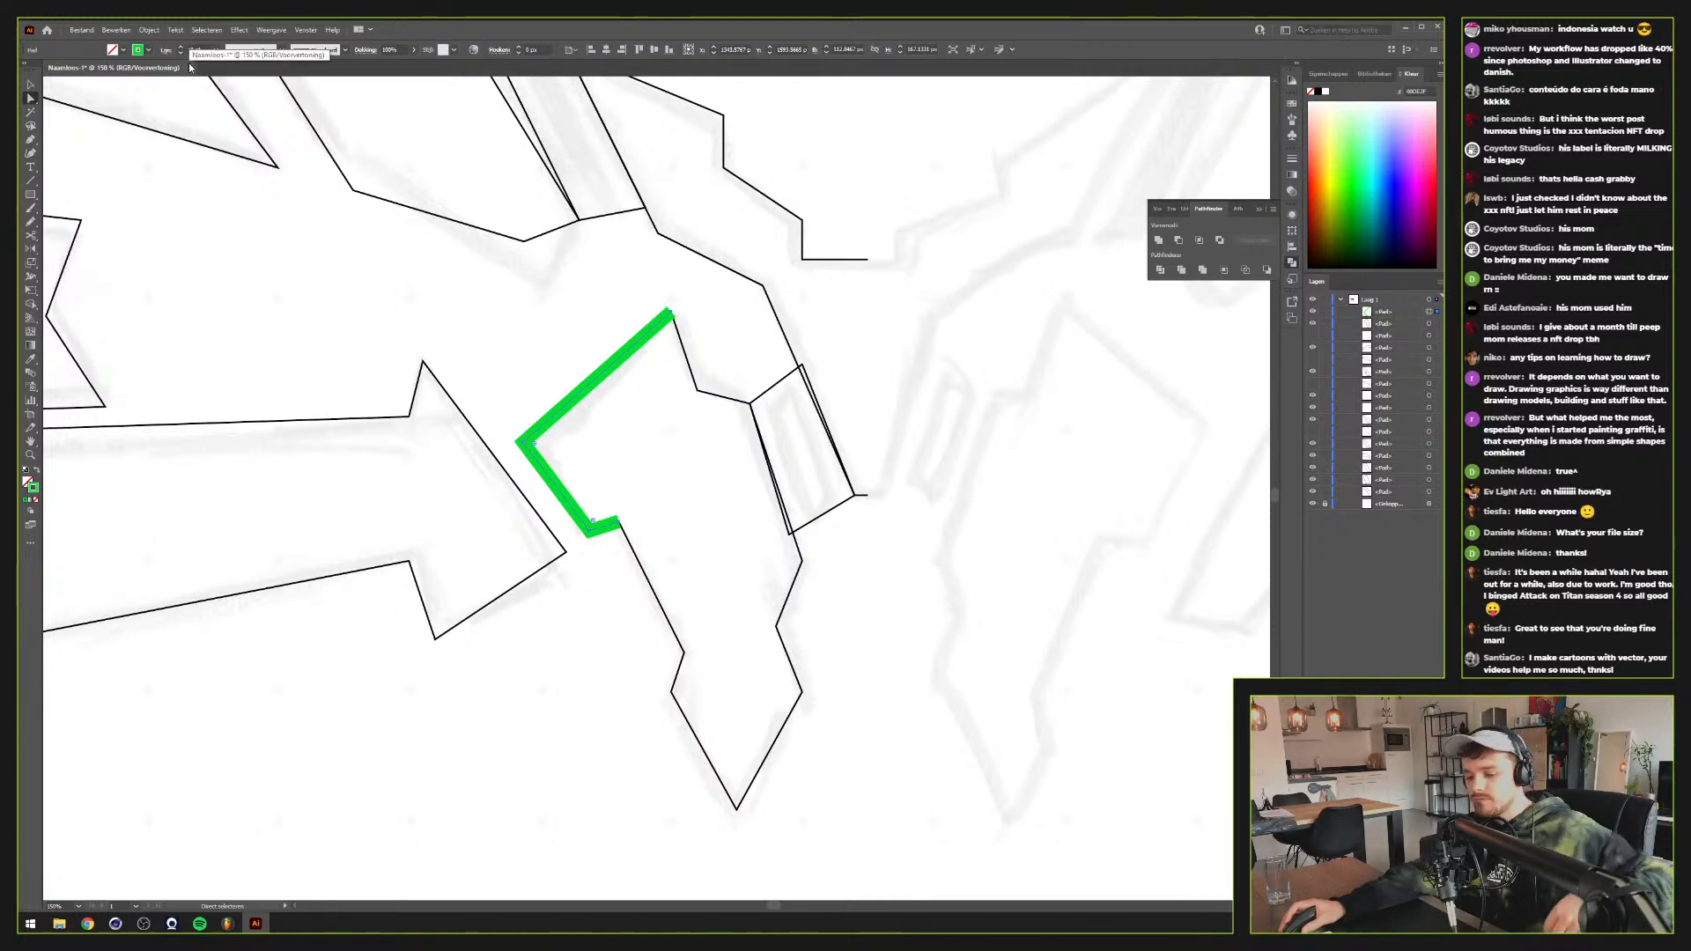
{"action": "left_click", "coordinate": [669, 311]}
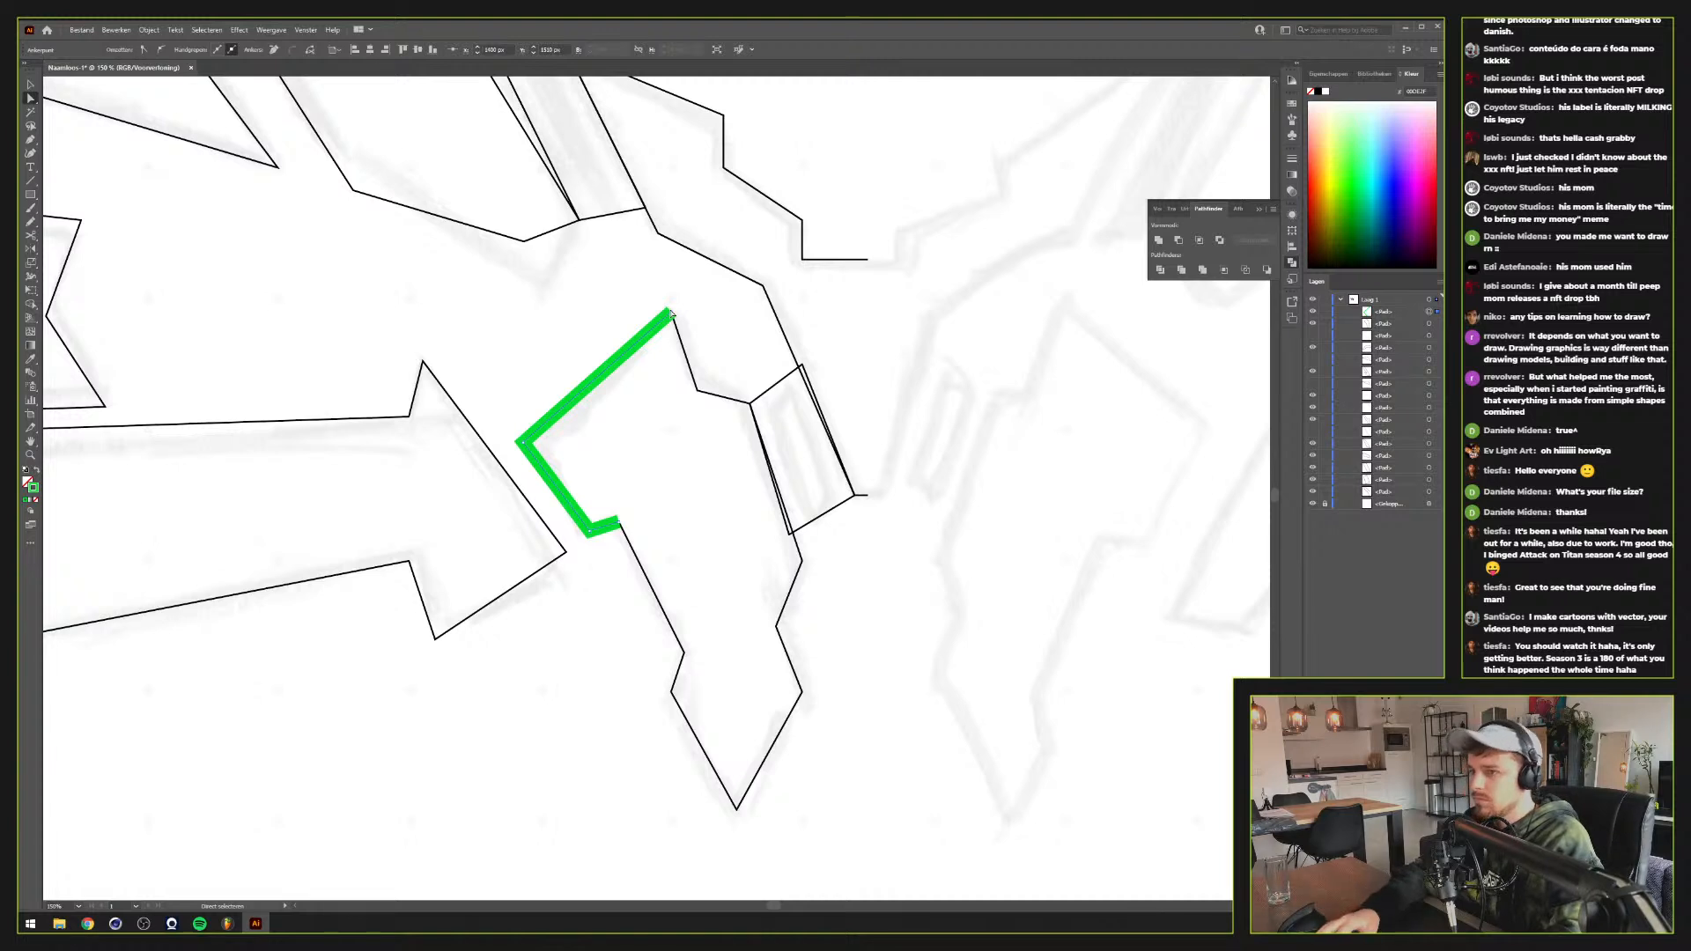
{"action": "key", "text": "Delete"}
{"action": "left_click", "coordinate": [619, 523]}
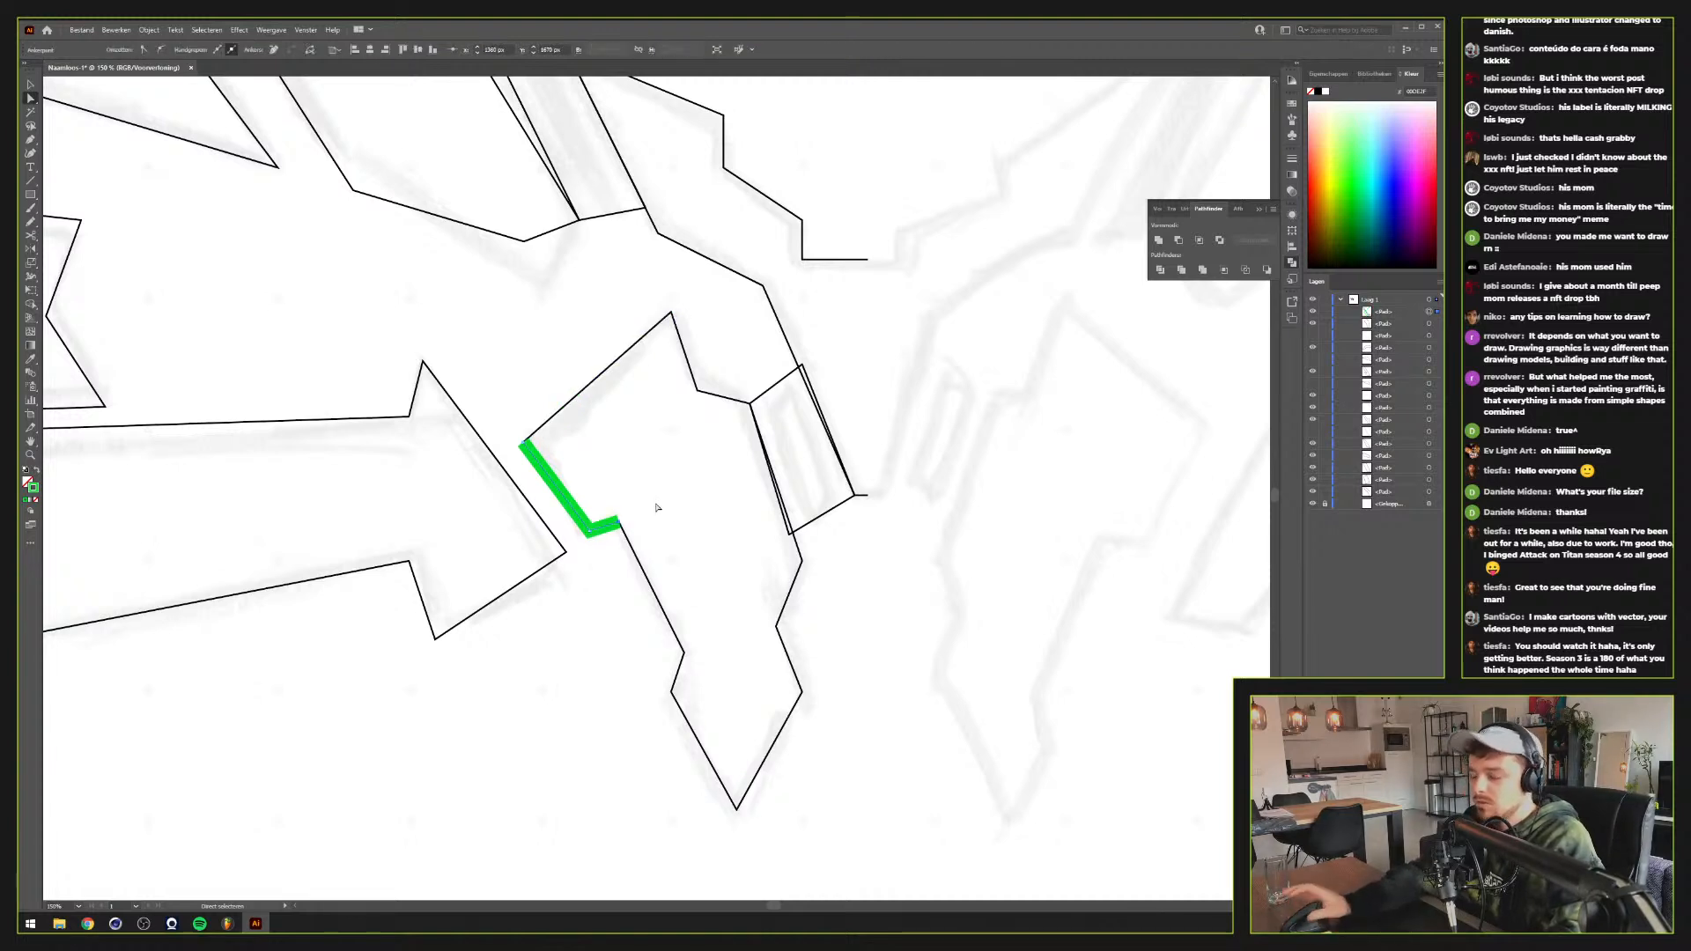
{"action": "key", "text": "Delete"}
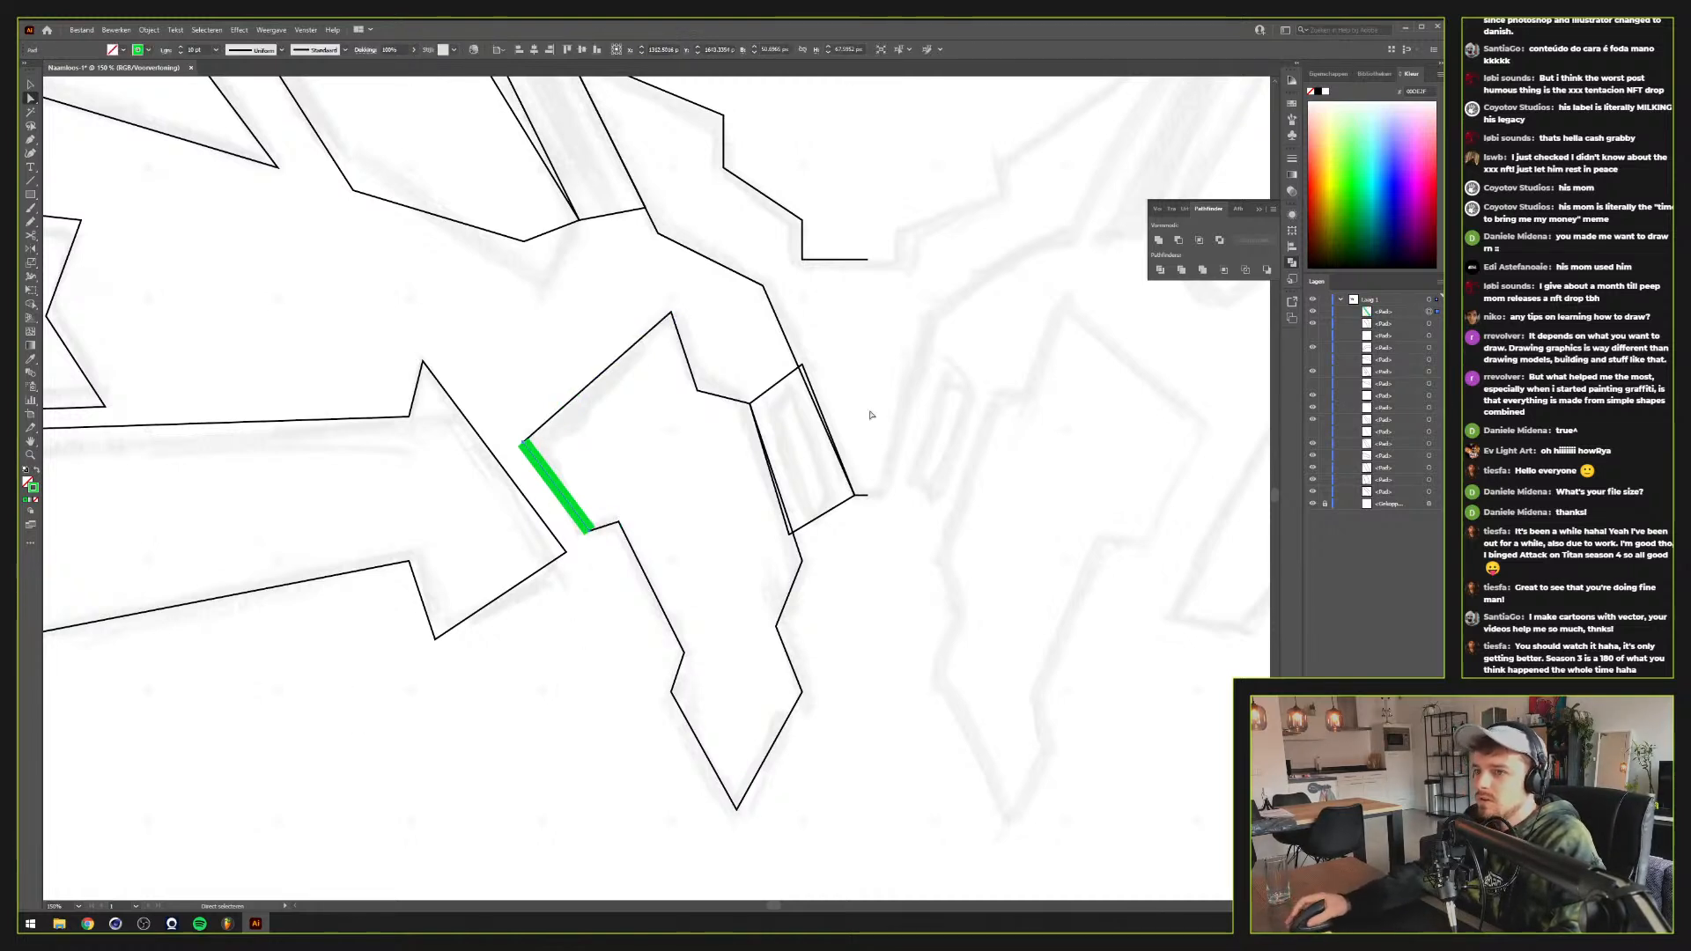
{"action": "key", "text": "v"}
{"action": "left_click", "coordinate": [650, 690]}
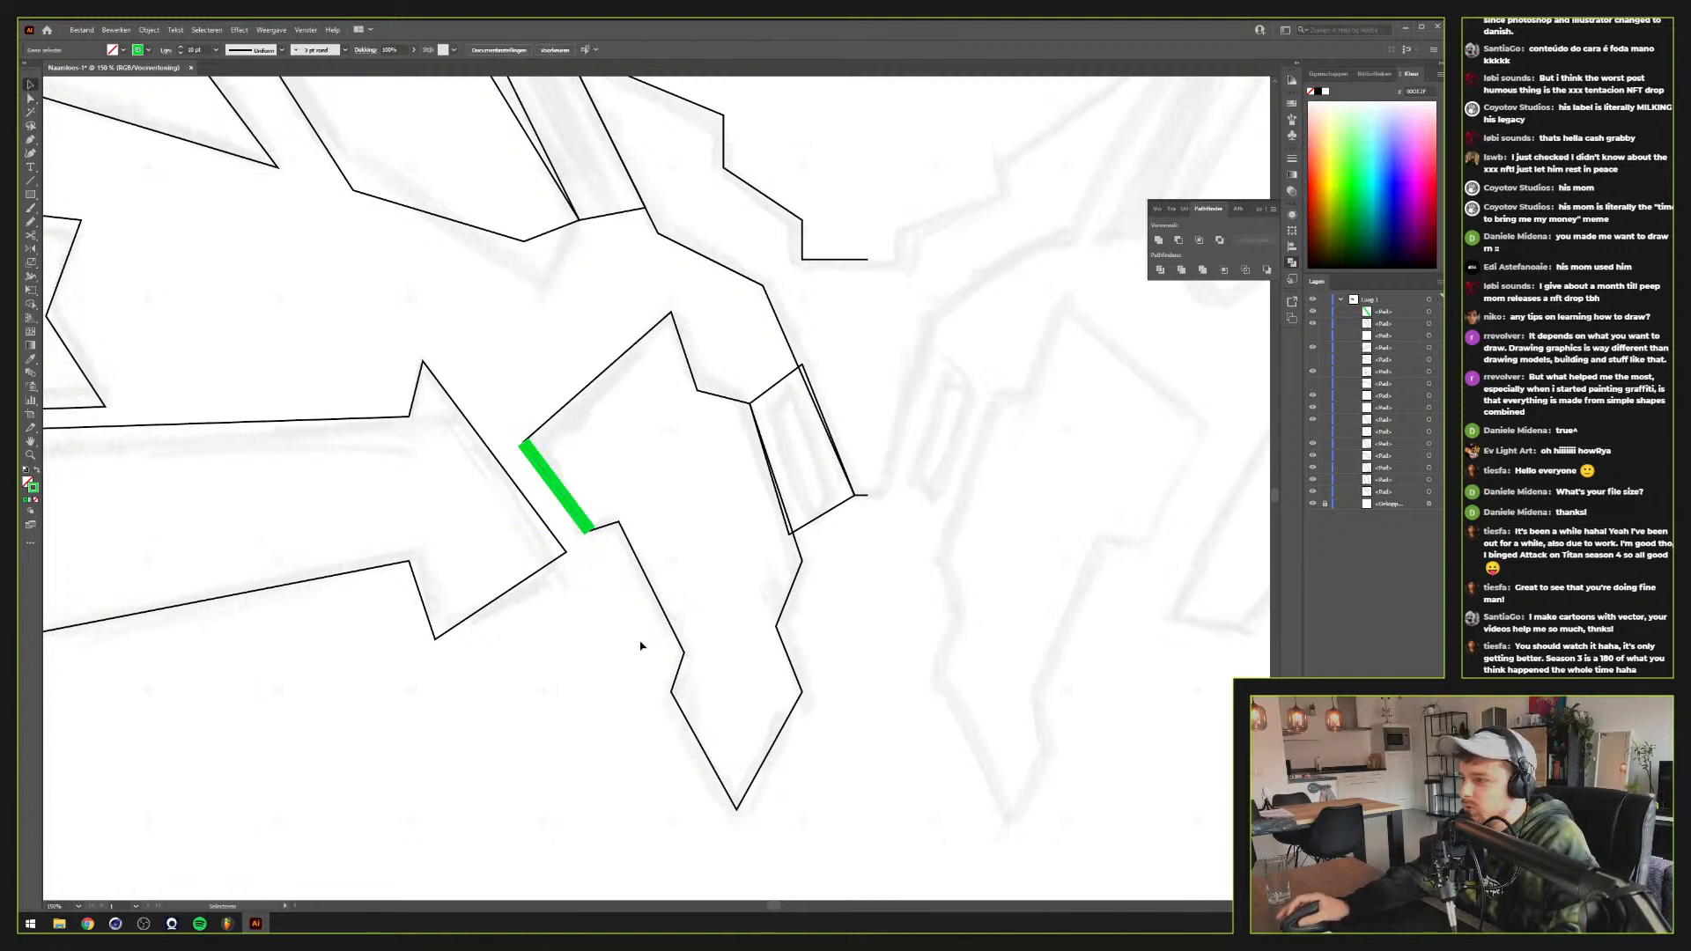
Extend the green line's lower end along its own direction to beyond the central body's bottom tip
{"action": "key", "text": "a"}
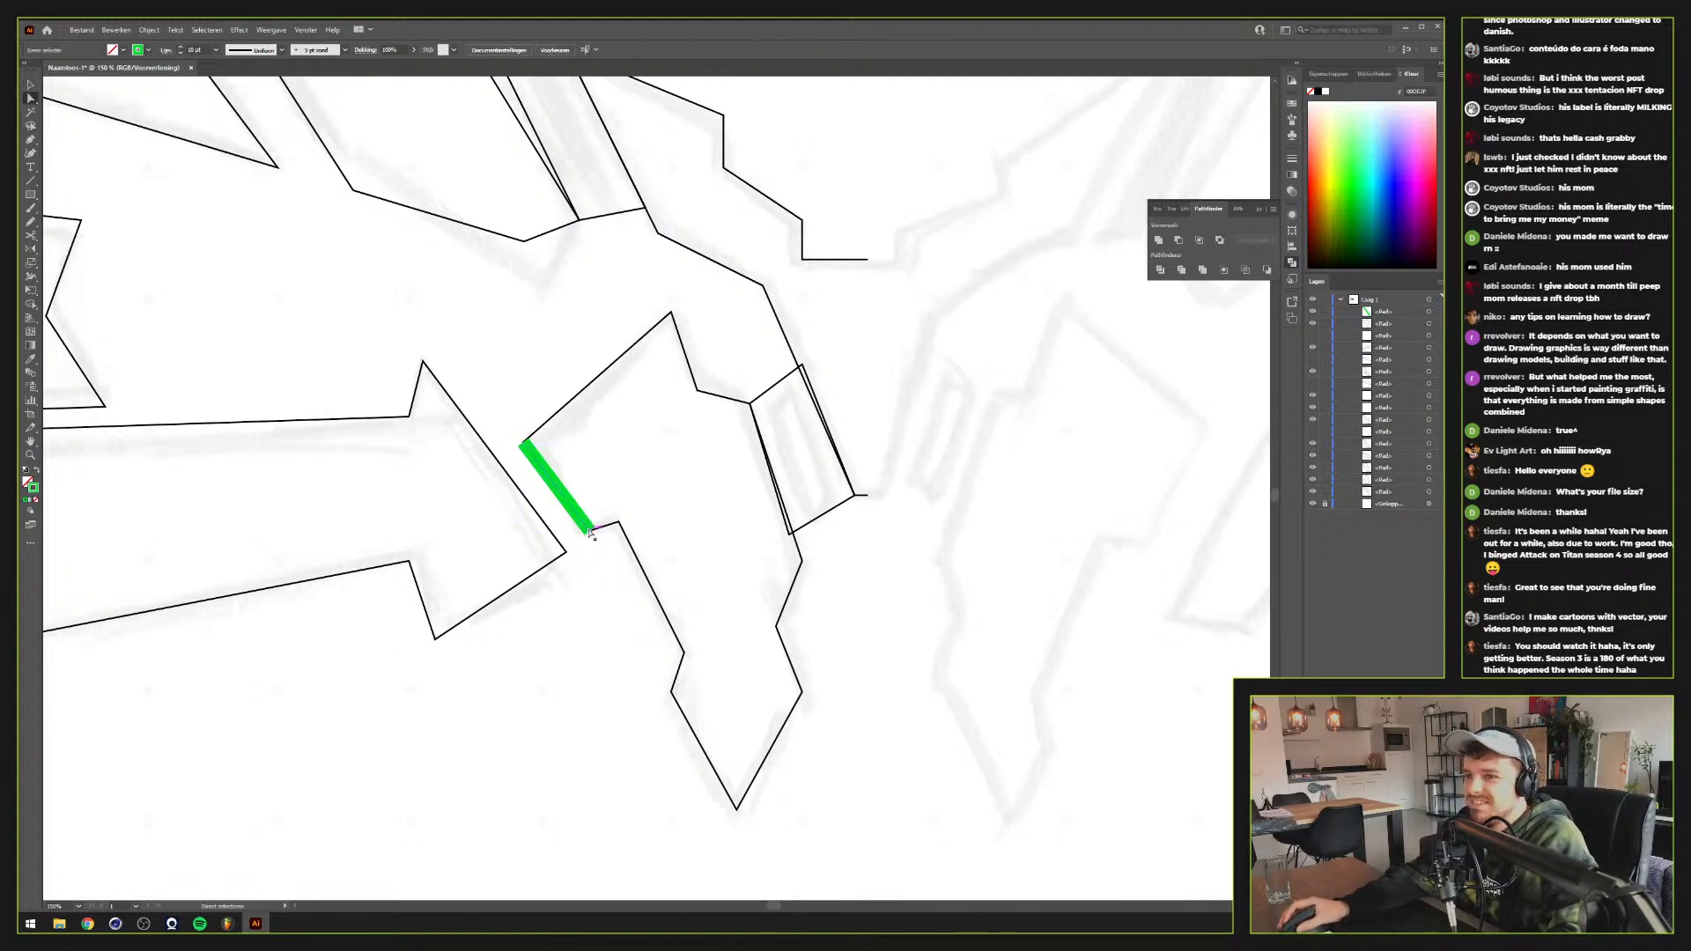
{"action": "left_click", "coordinate": [590, 532]}
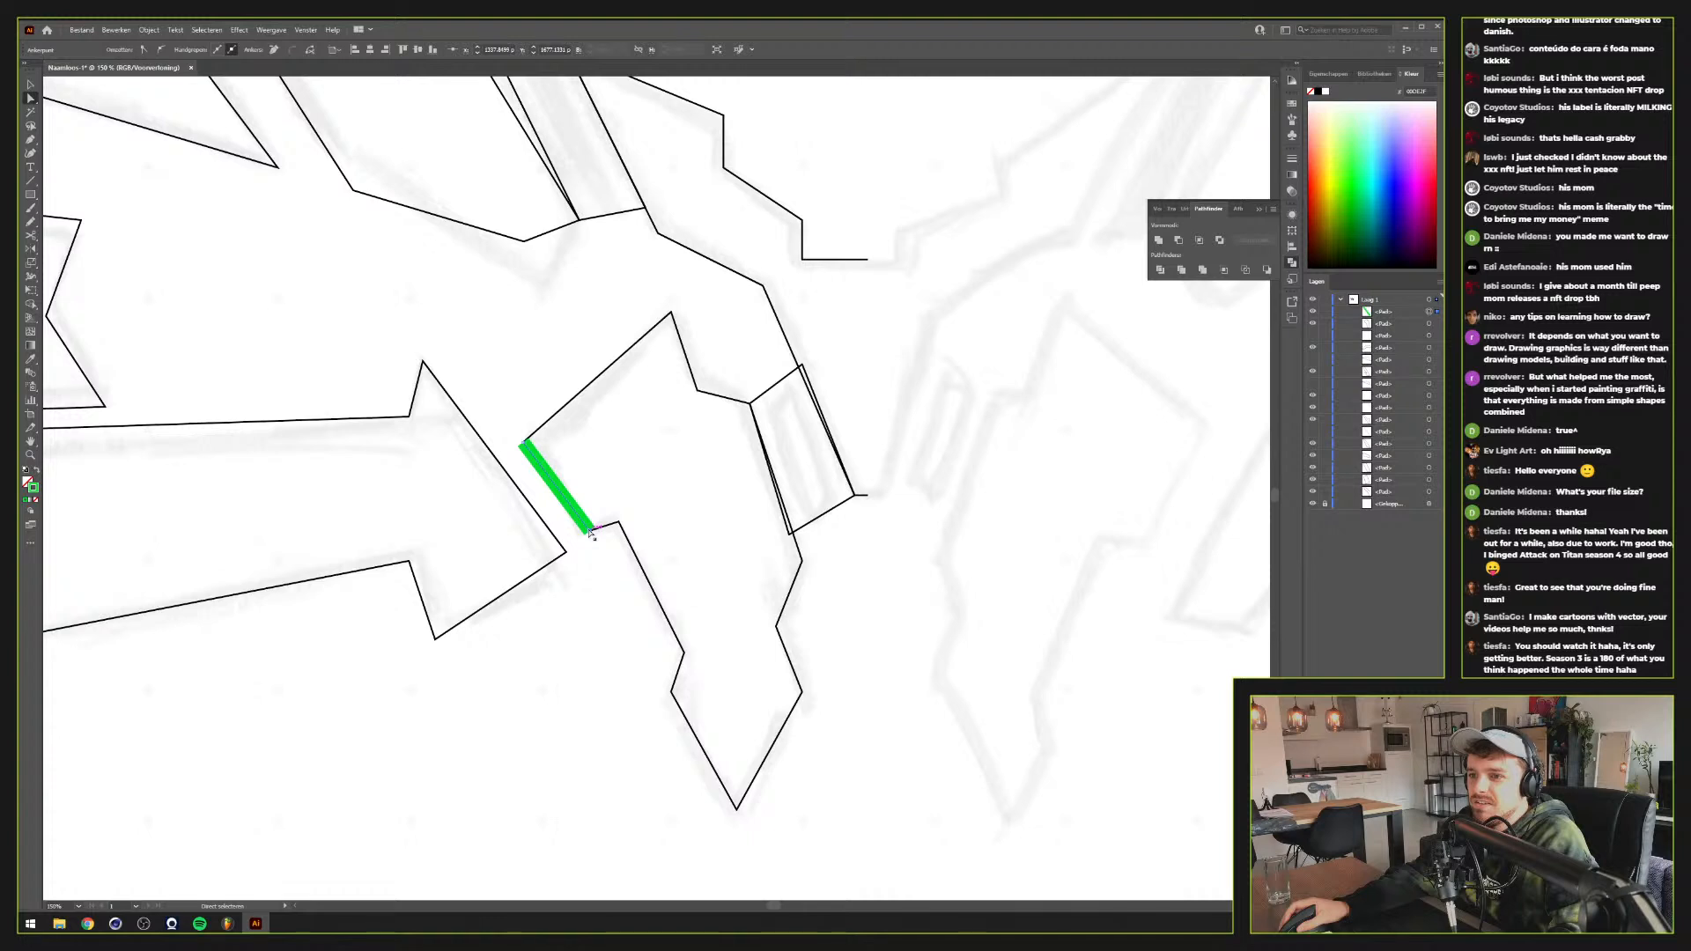
{"action": "left_click_drag", "start_coordinate": [590, 532], "coordinate": [814, 834]}
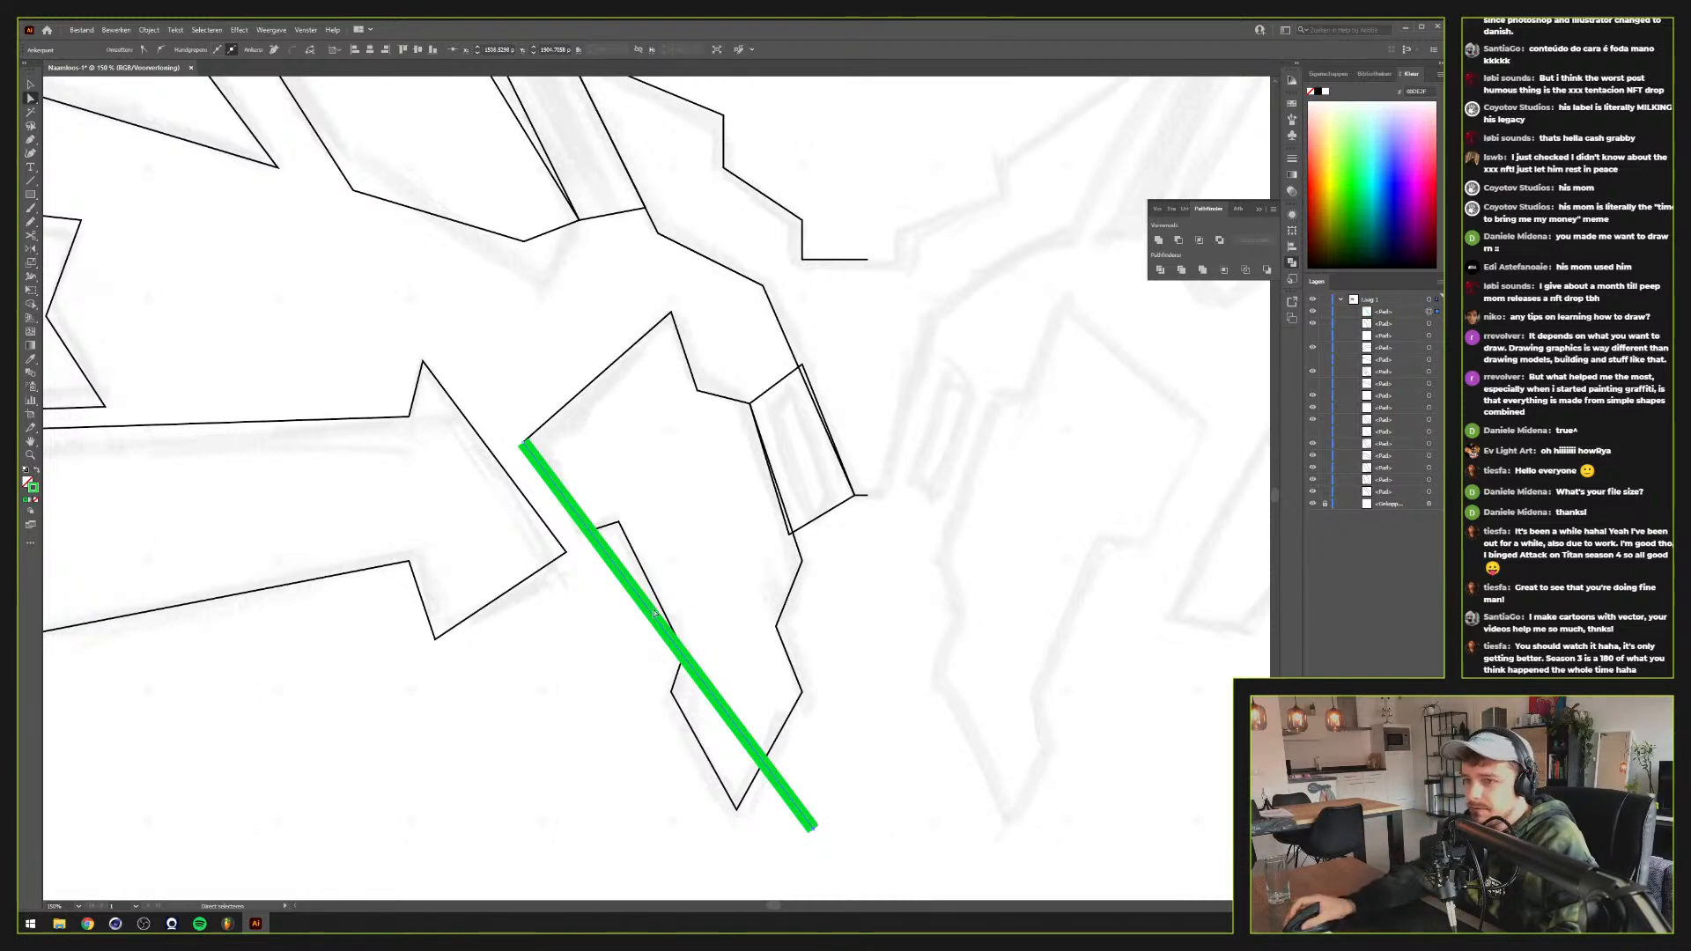
{"action": "key", "text": "v"}
{"action": "left_click", "coordinate": [590, 673]}
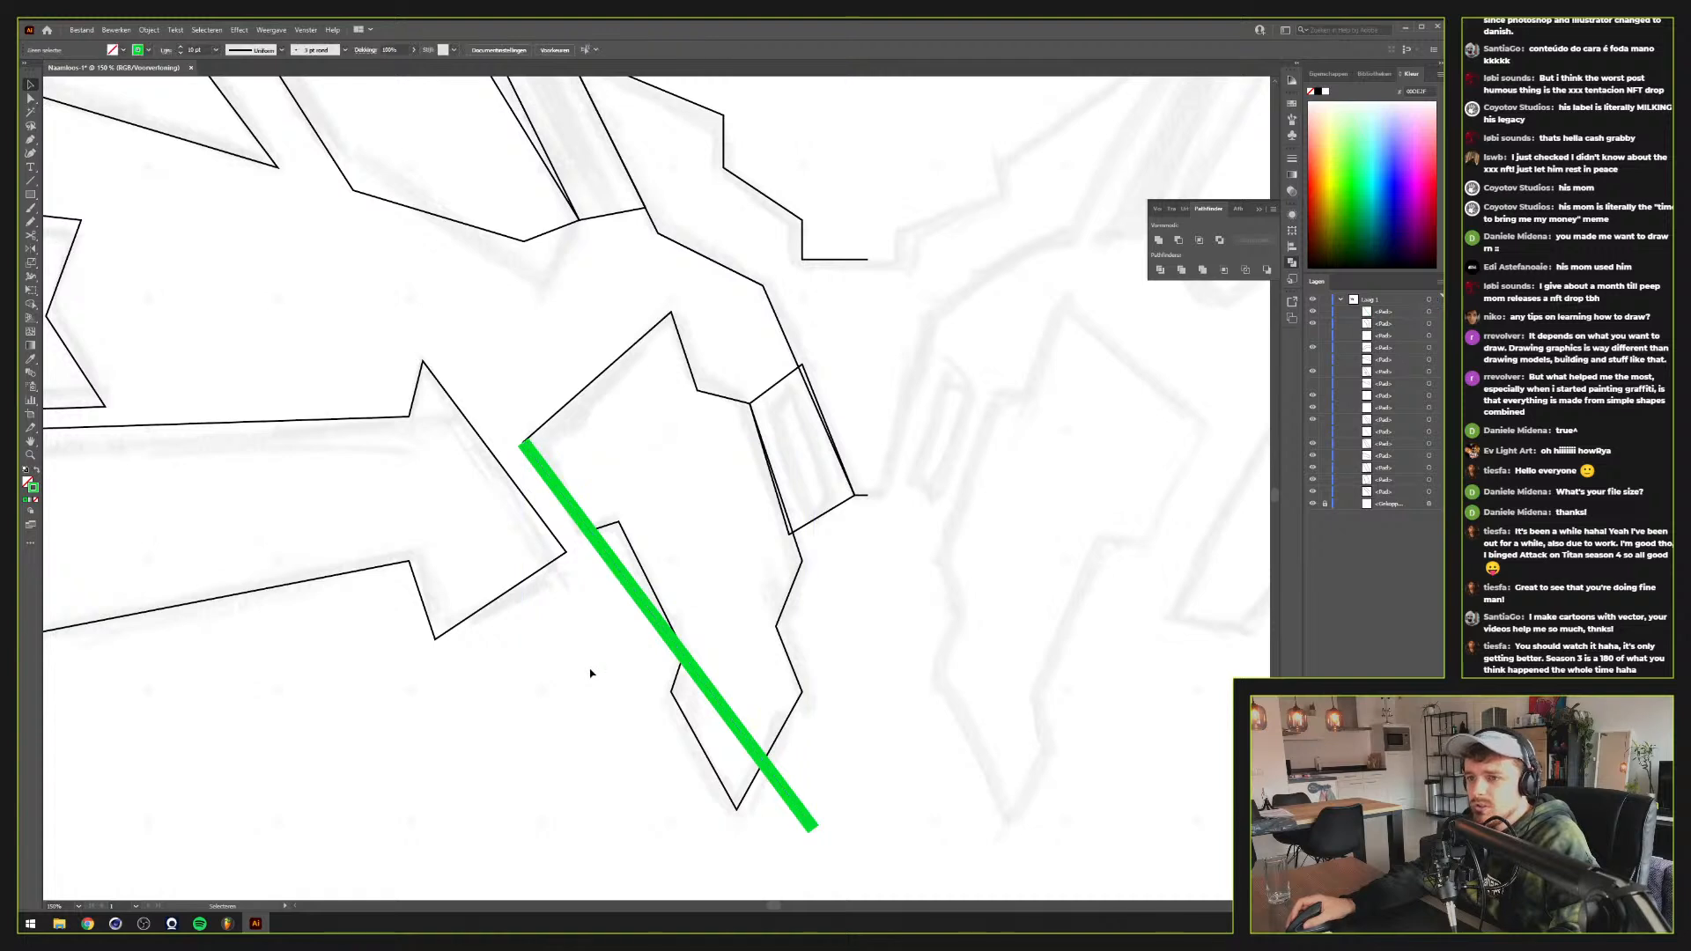
Close the green line into a triangle with a Pen point below and left of the central body's bottom tip
{"action": "key", "text": "p"}
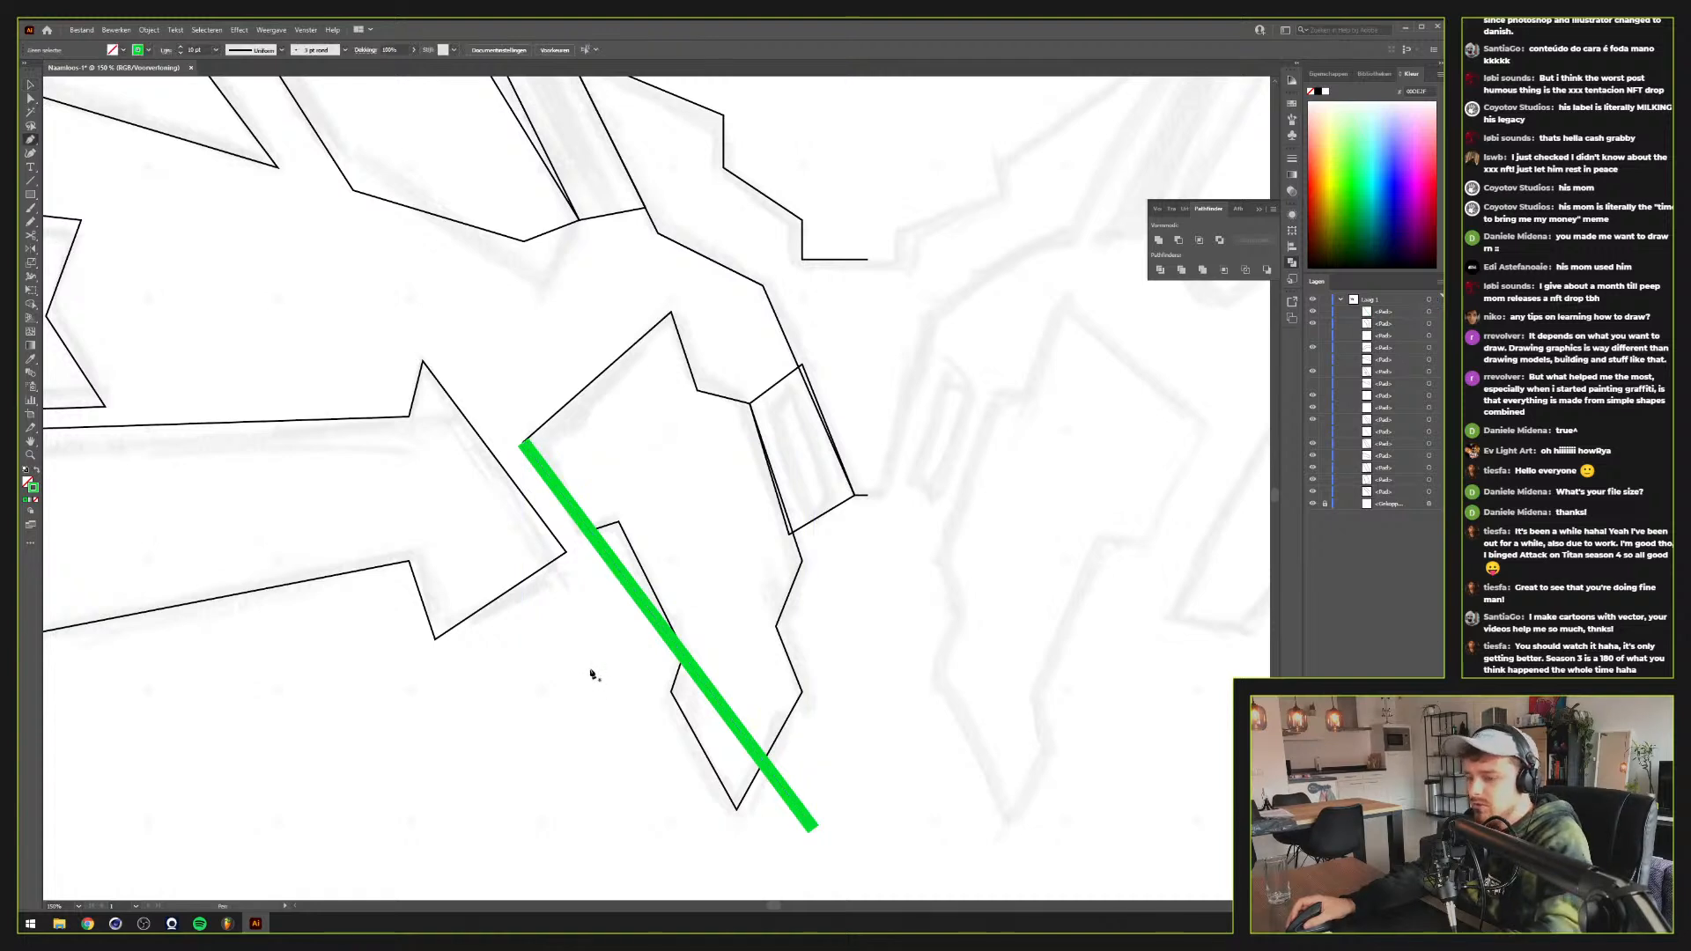
{"action": "left_click", "coordinate": [810, 829]}
{"action": "left_click", "coordinate": [646, 872]}
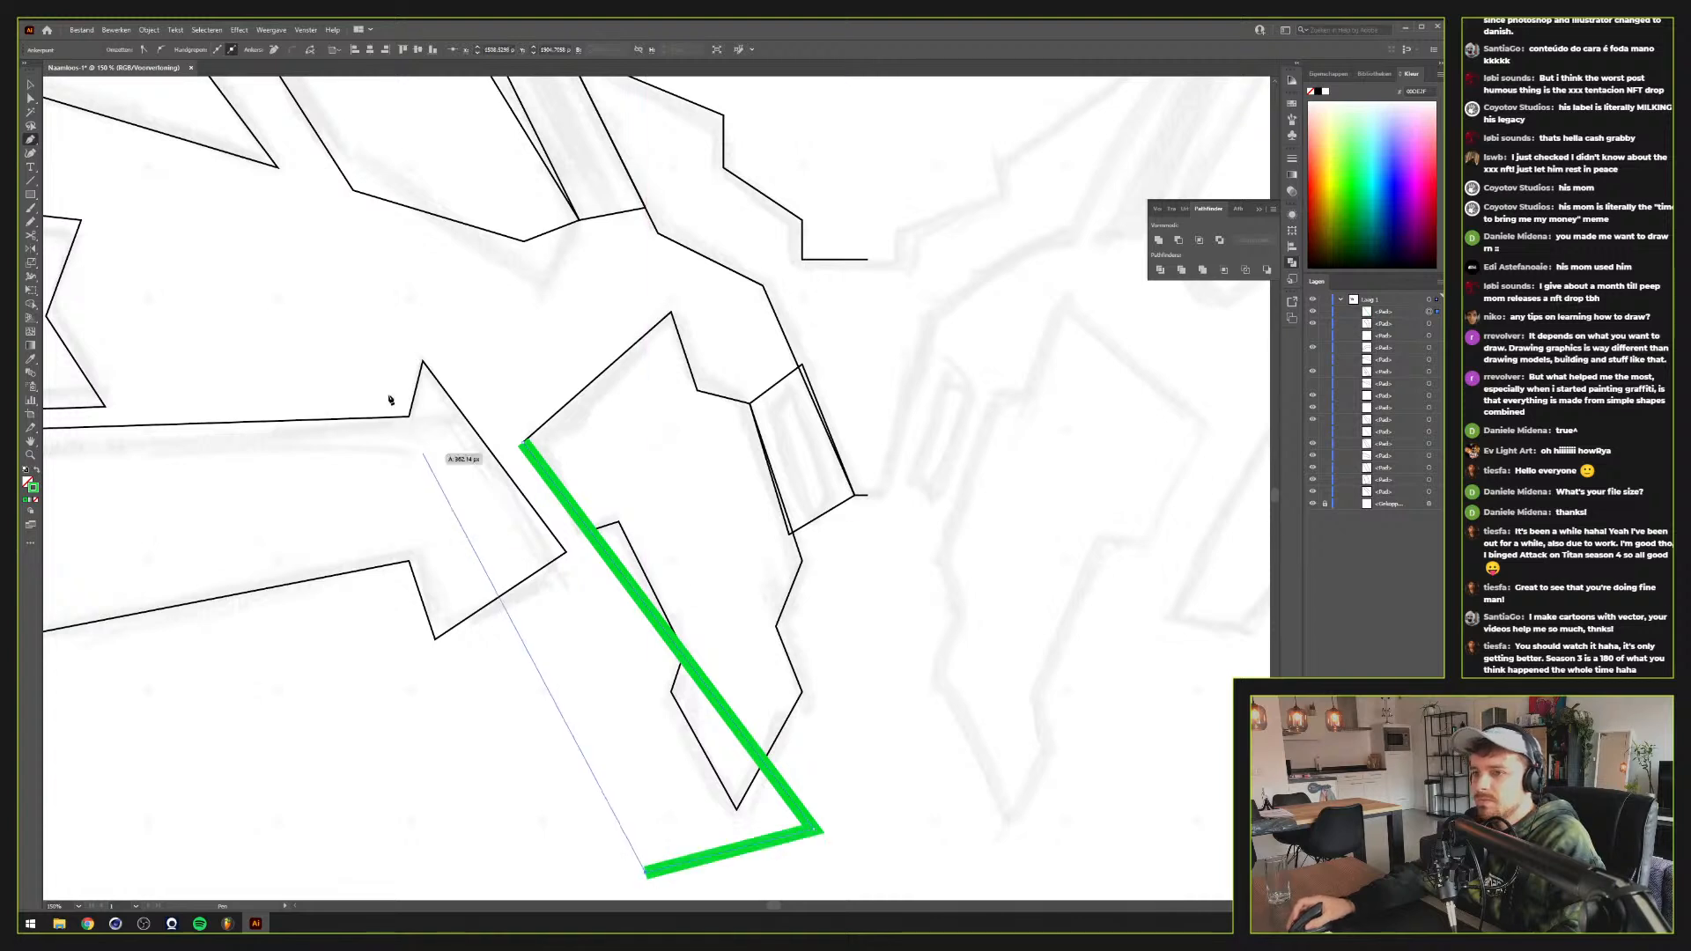
{"action": "left_click", "coordinate": [523, 443]}
Subtract the green triangle from the central body shape with Minus Front to cut its lower tip at the guide's angle
{"action": "key", "text": "v"}
{"action": "left_click", "coordinate": [598, 376], "text": "shift"}
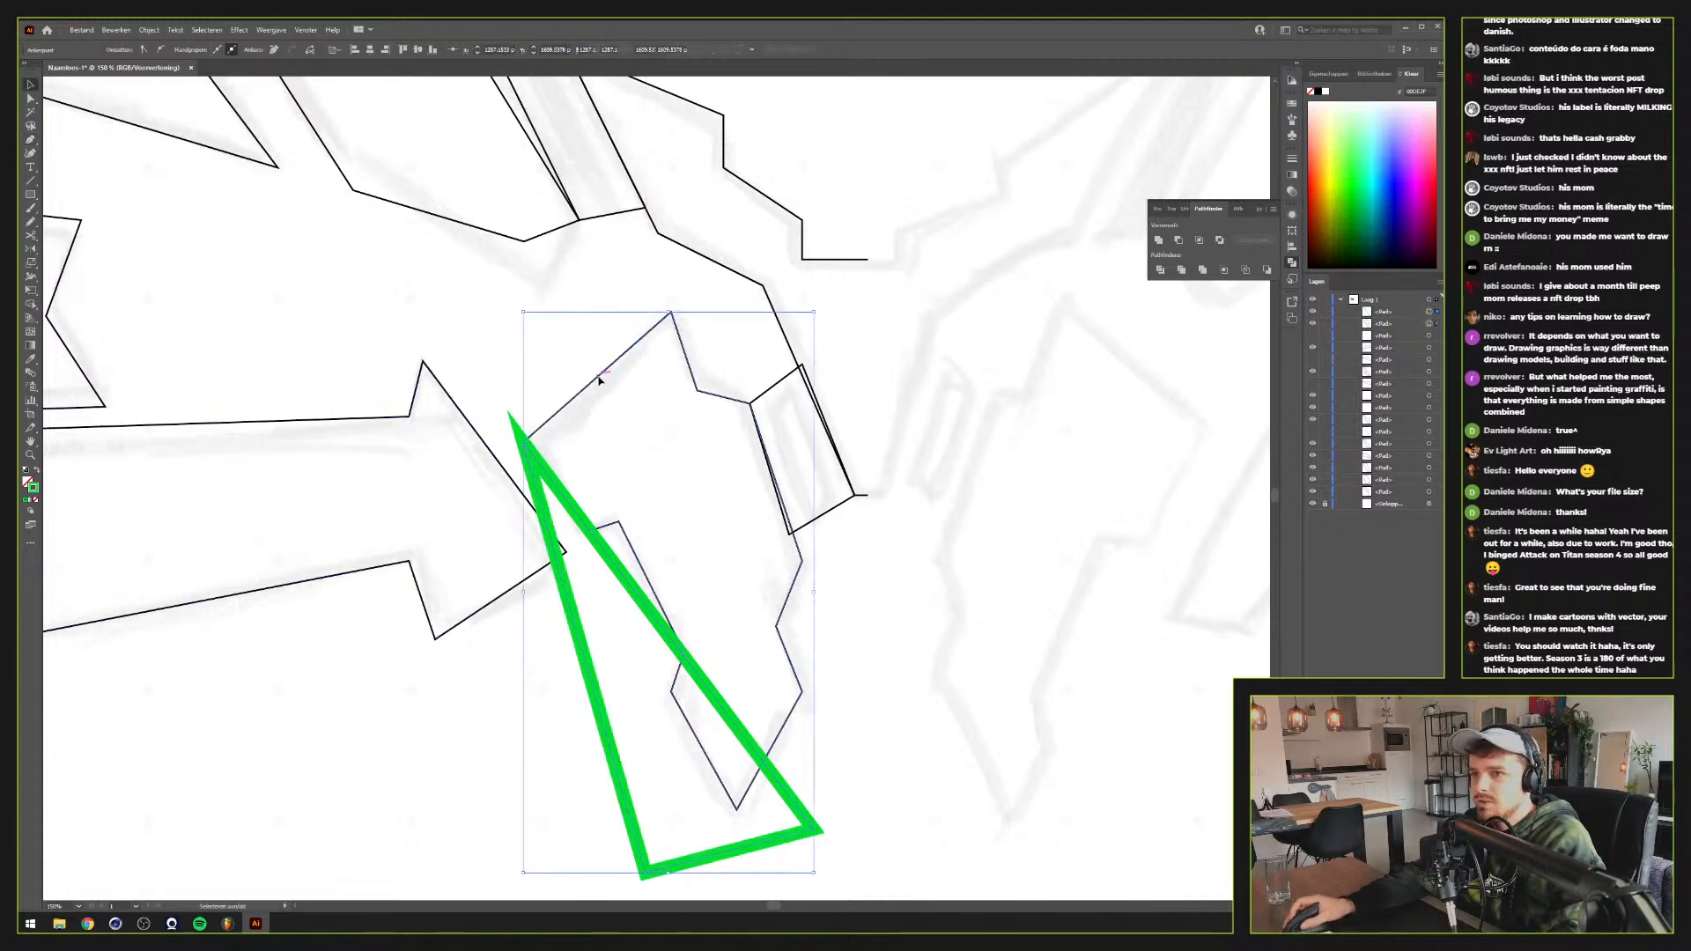
{"action": "left_click", "coordinate": [1182, 241]}
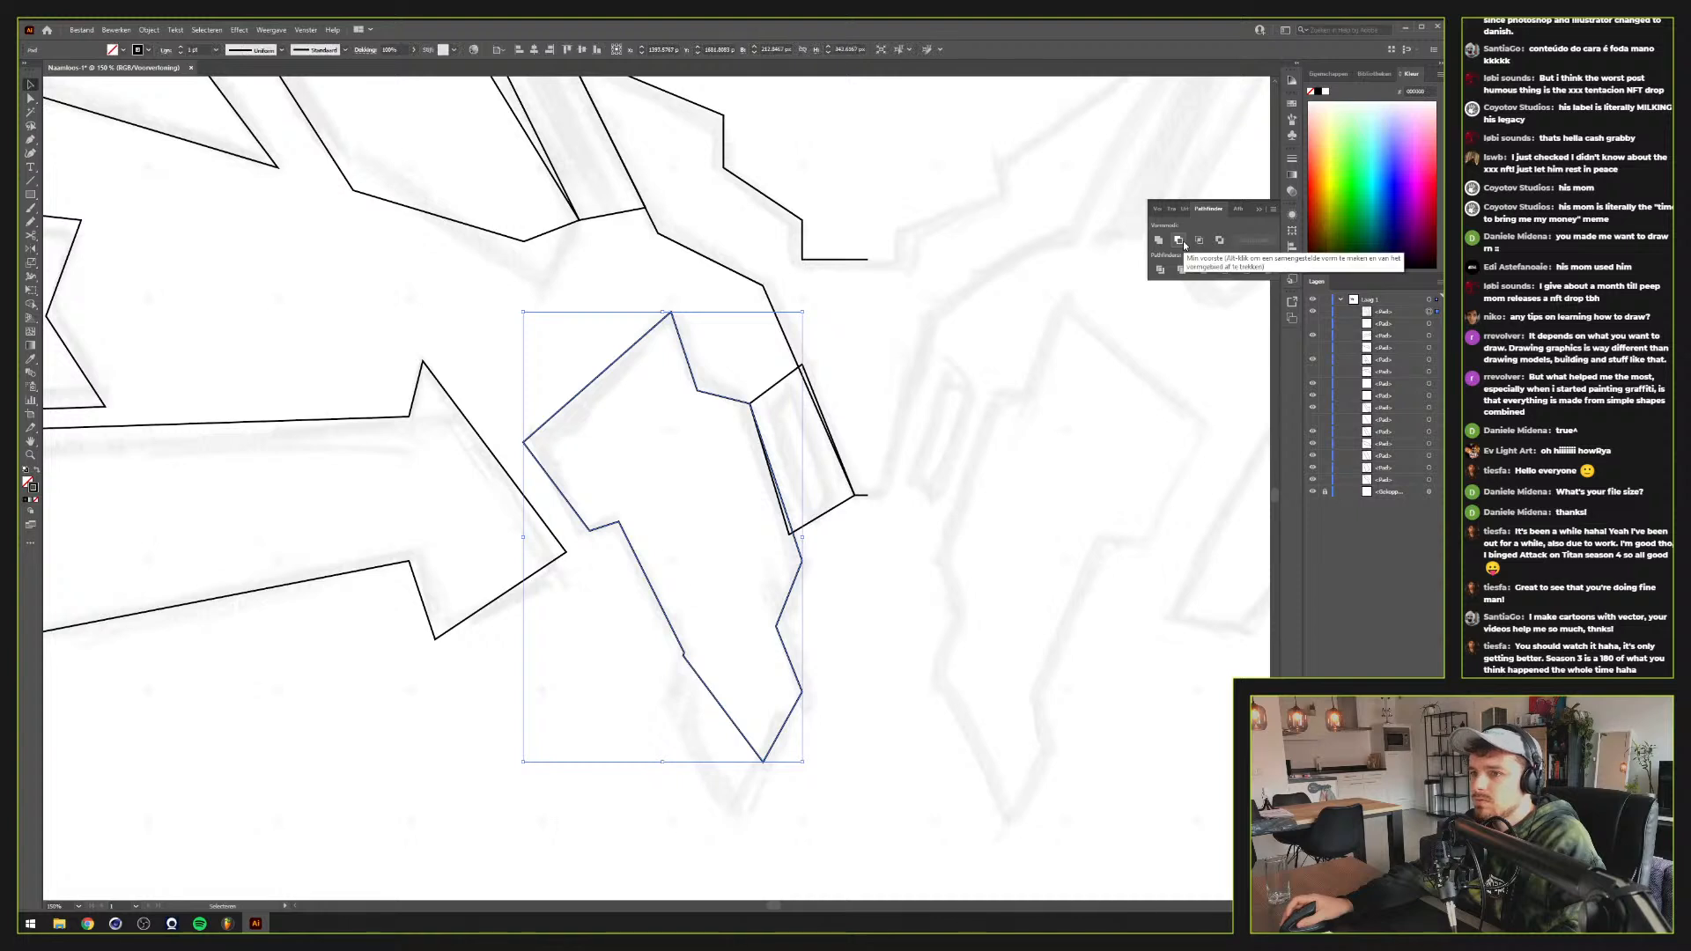
{"action": "left_click", "coordinate": [588, 721]}
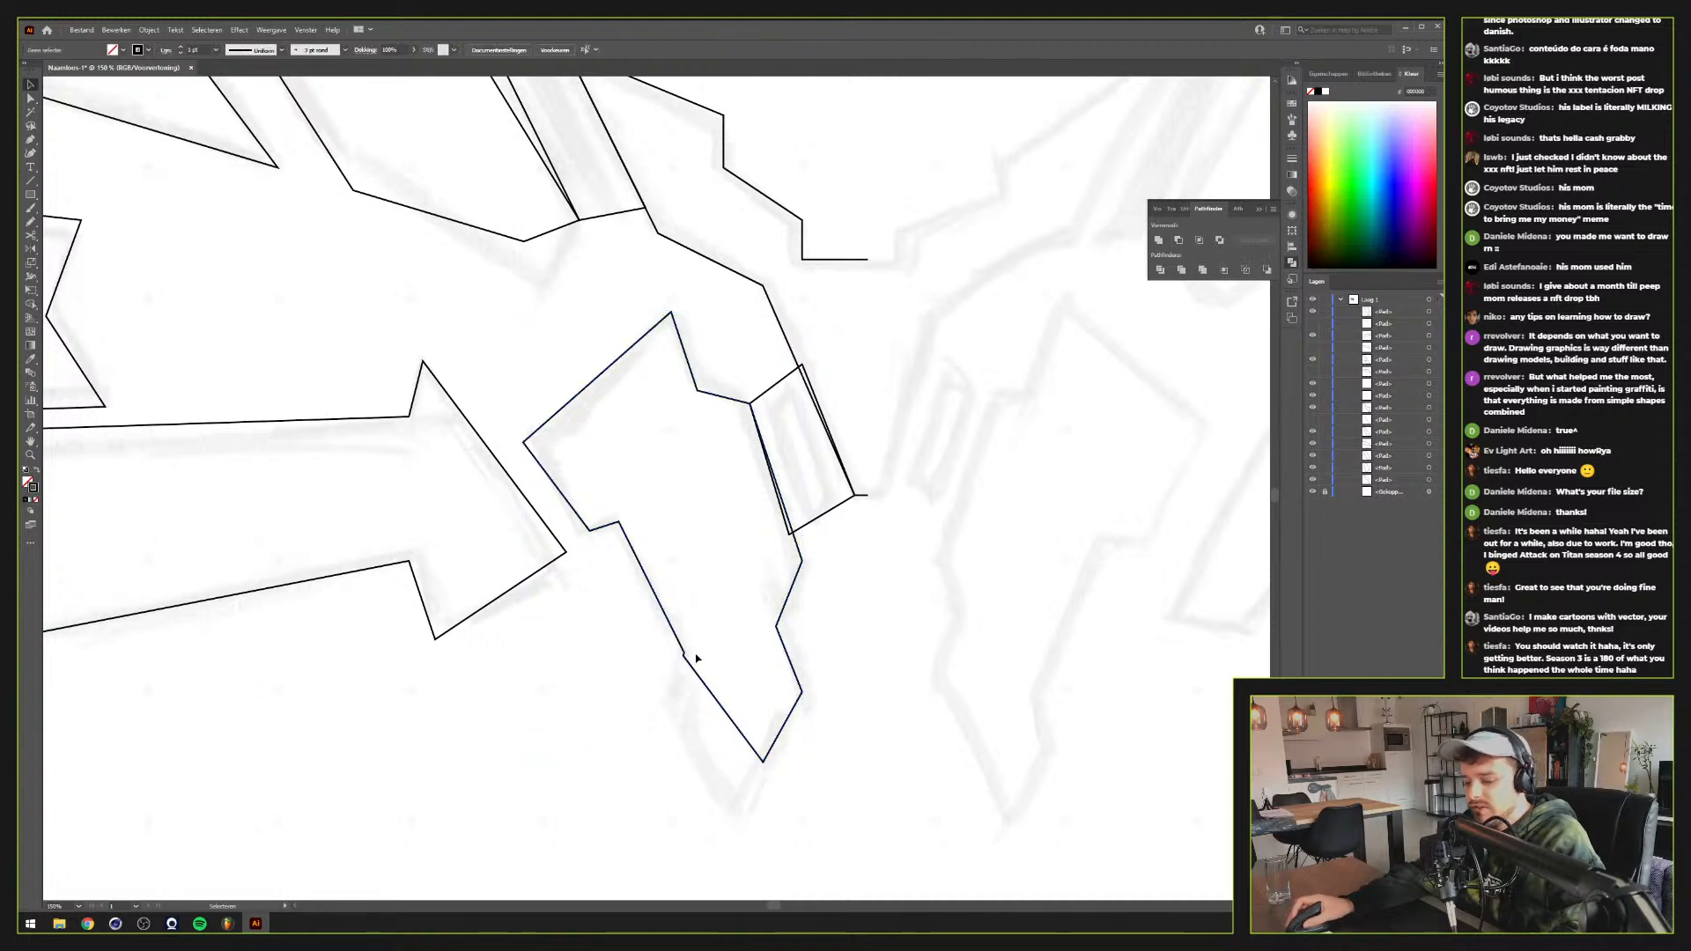
Delete the two anchor points on the central body's lower left side, opening its outline between the short left edge and the bottom tip
{"action": "key", "text": "a"}
{"action": "left_click", "coordinate": [683, 654]}
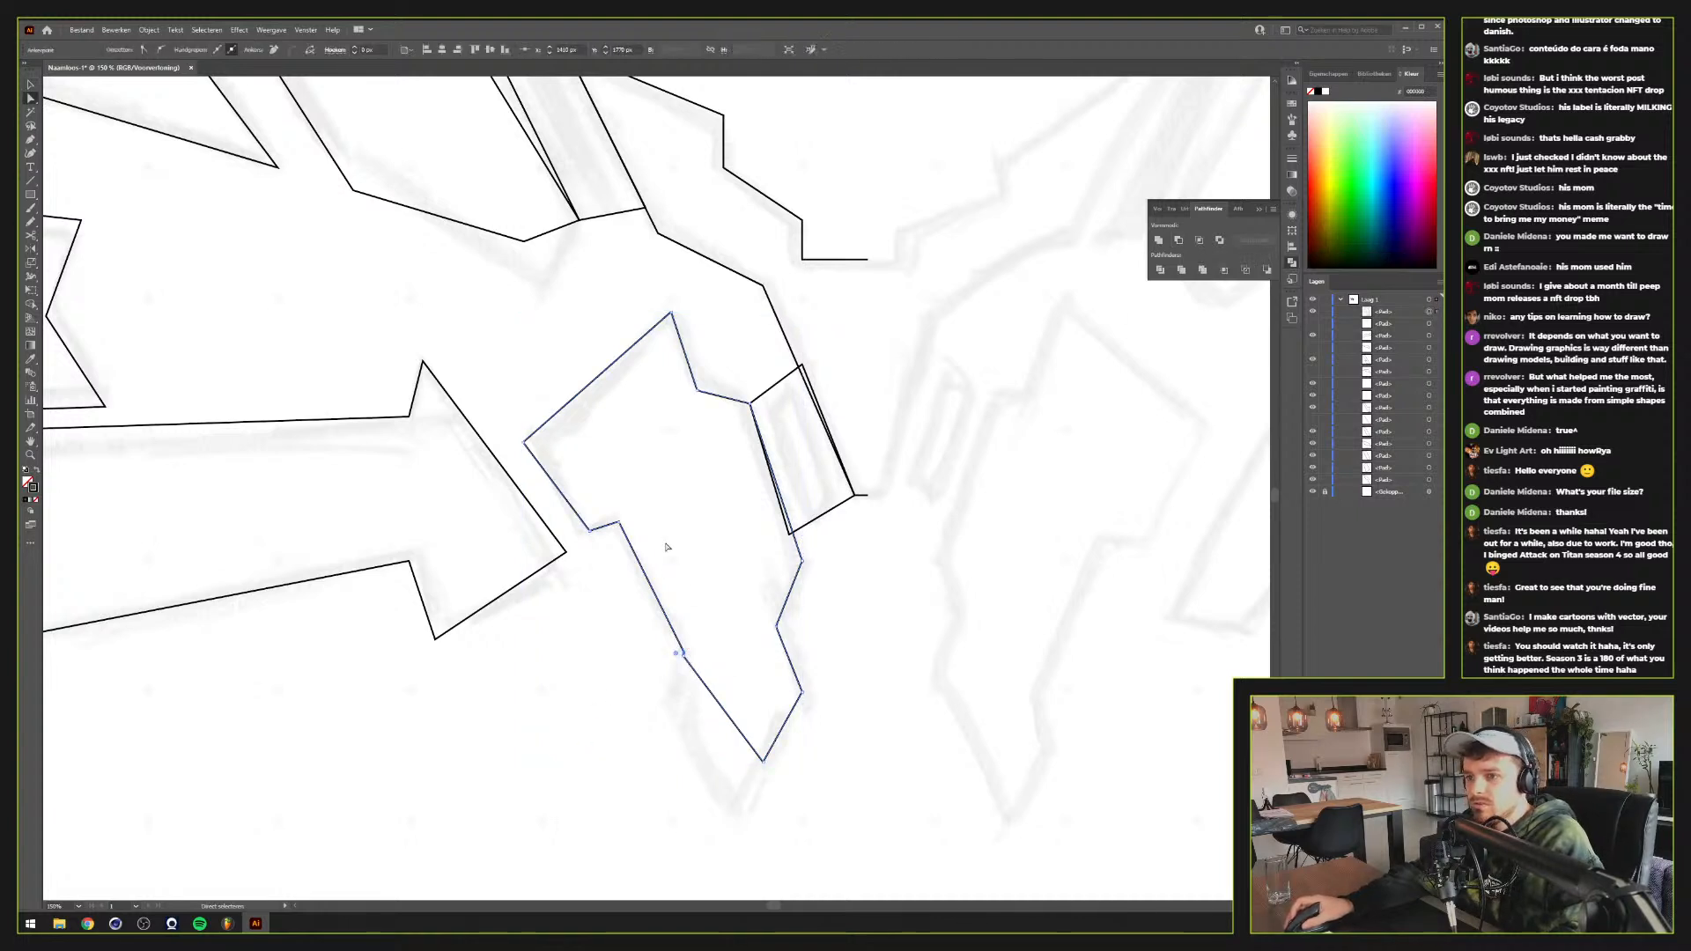
{"action": "left_click", "coordinate": [619, 525]}
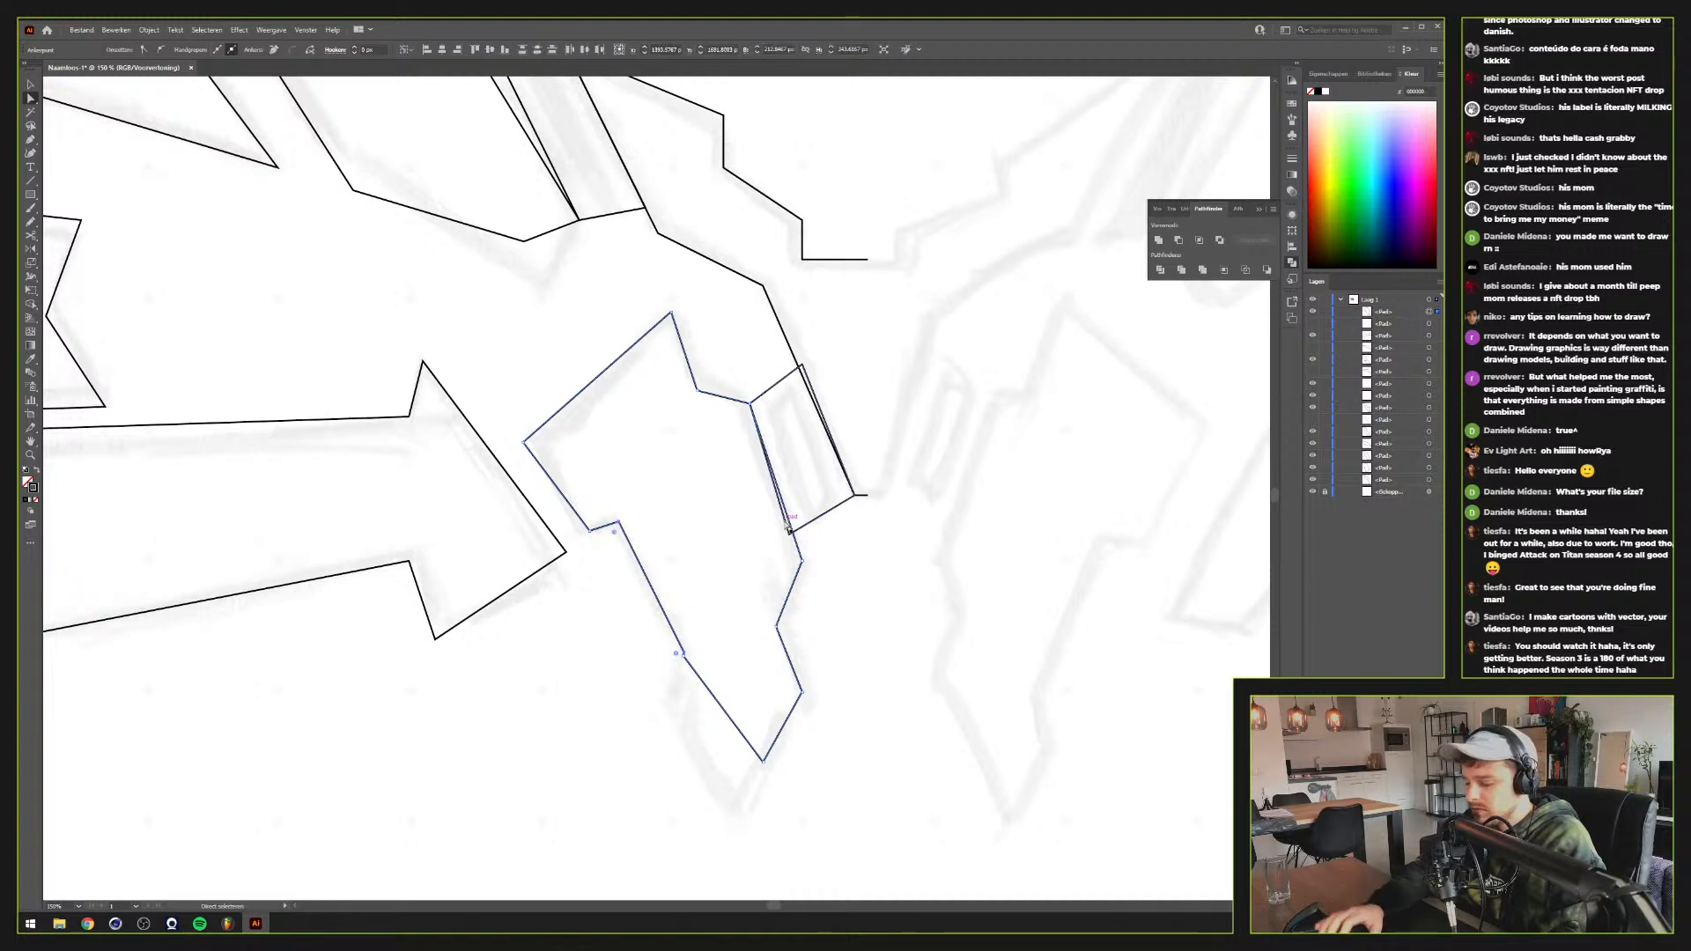
{"action": "key", "text": "Delete"}
{"action": "key", "text": "v"}
{"action": "left_click", "coordinate": [591, 617]}
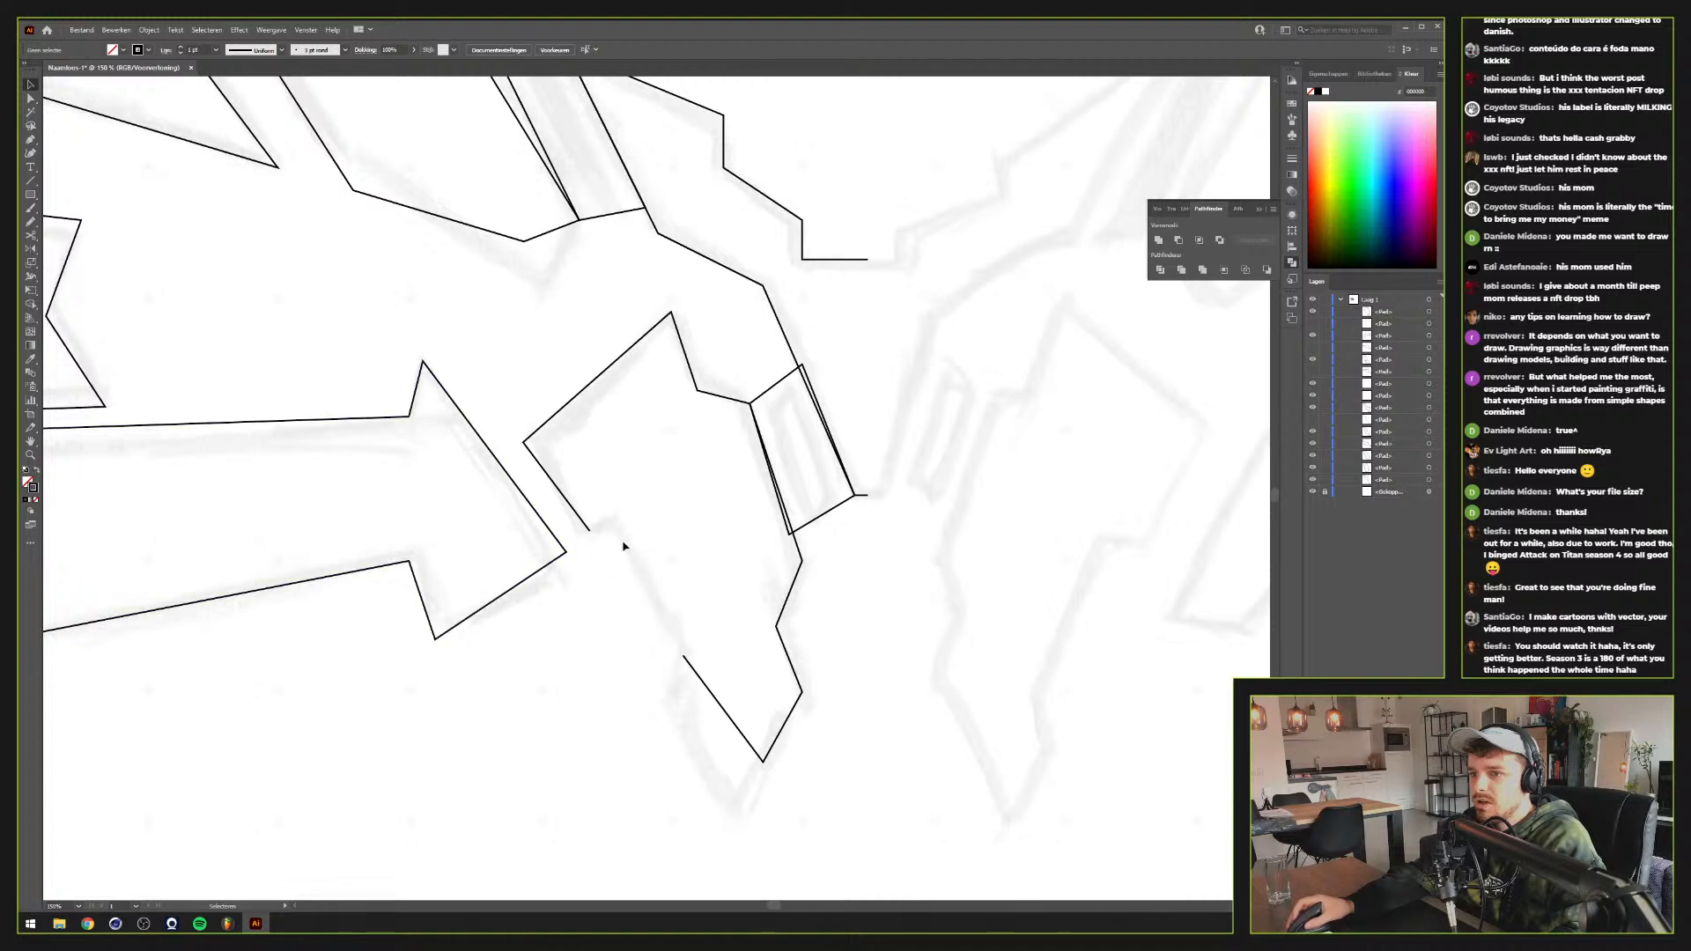
Cut the lower wing's path at the pointed tip facing the central body
{"action": "key", "text": "p"}
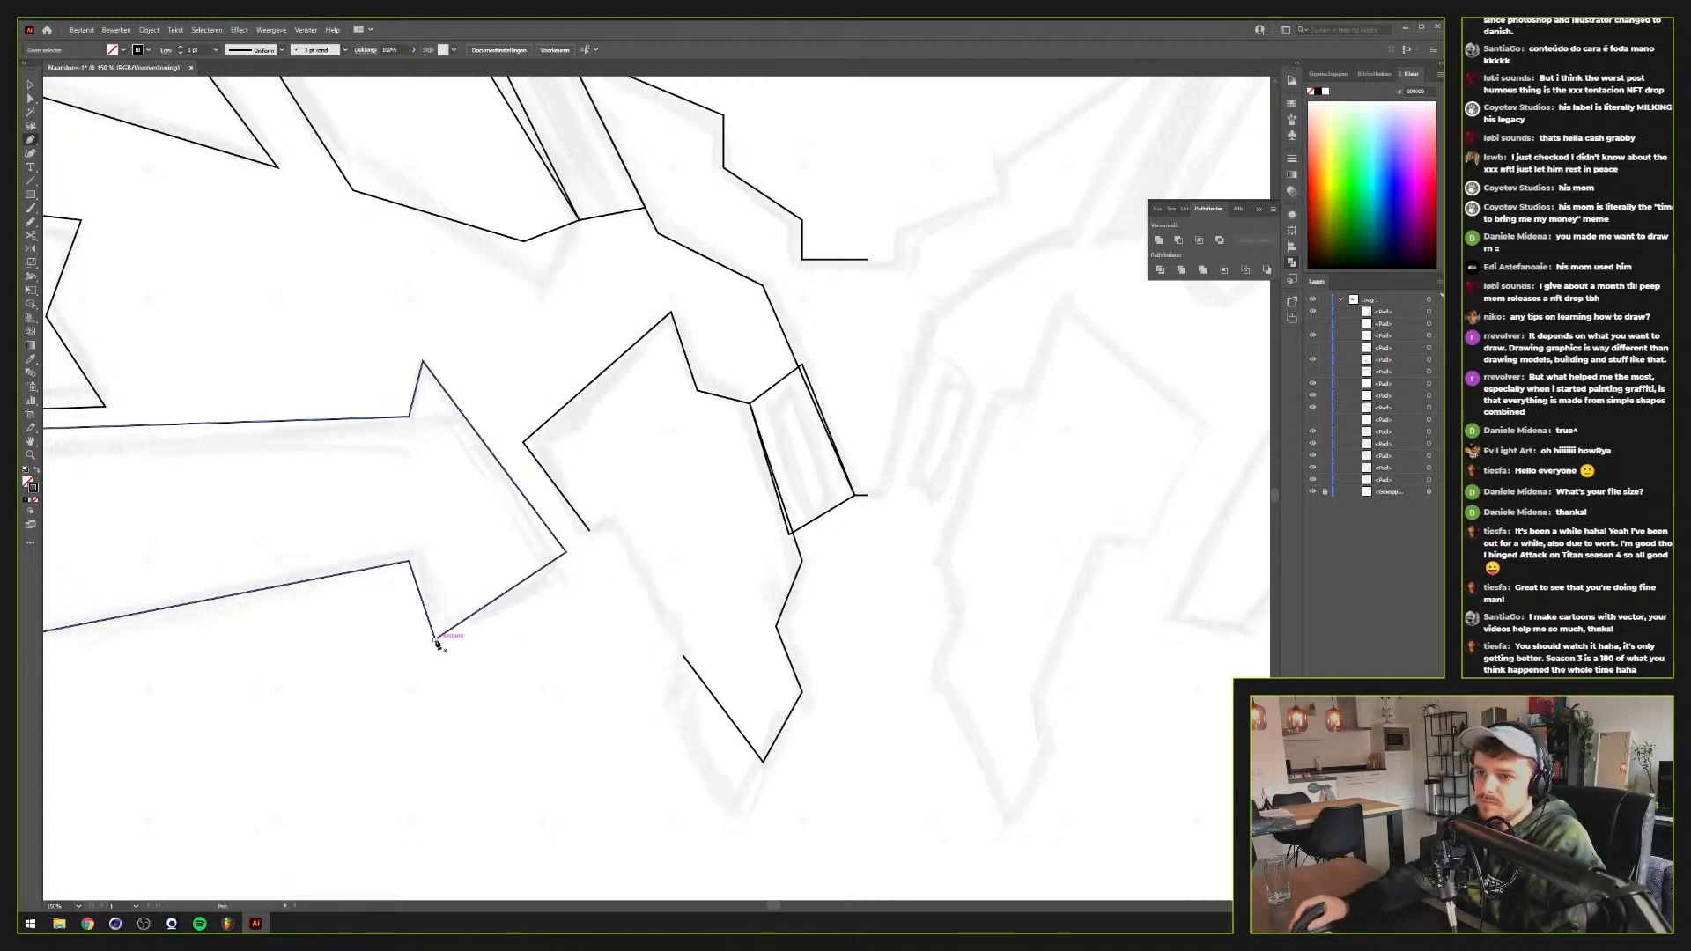
{"action": "key", "text": "m"}
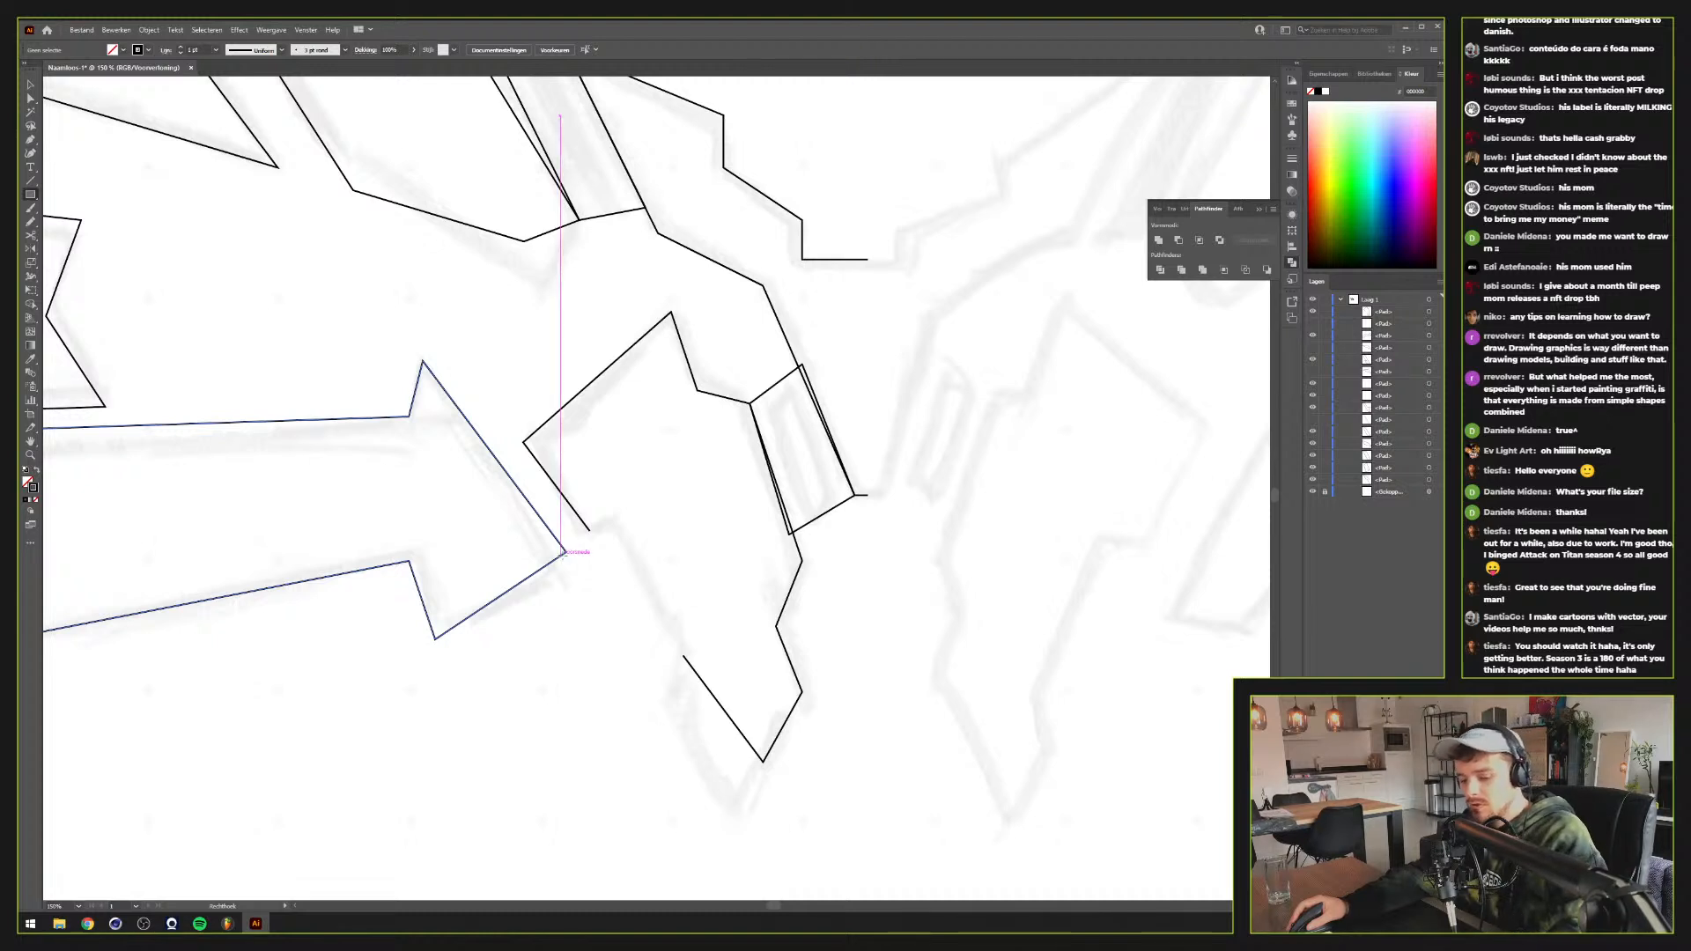
{"action": "key", "text": "a"}
{"action": "left_click", "coordinate": [566, 554]}
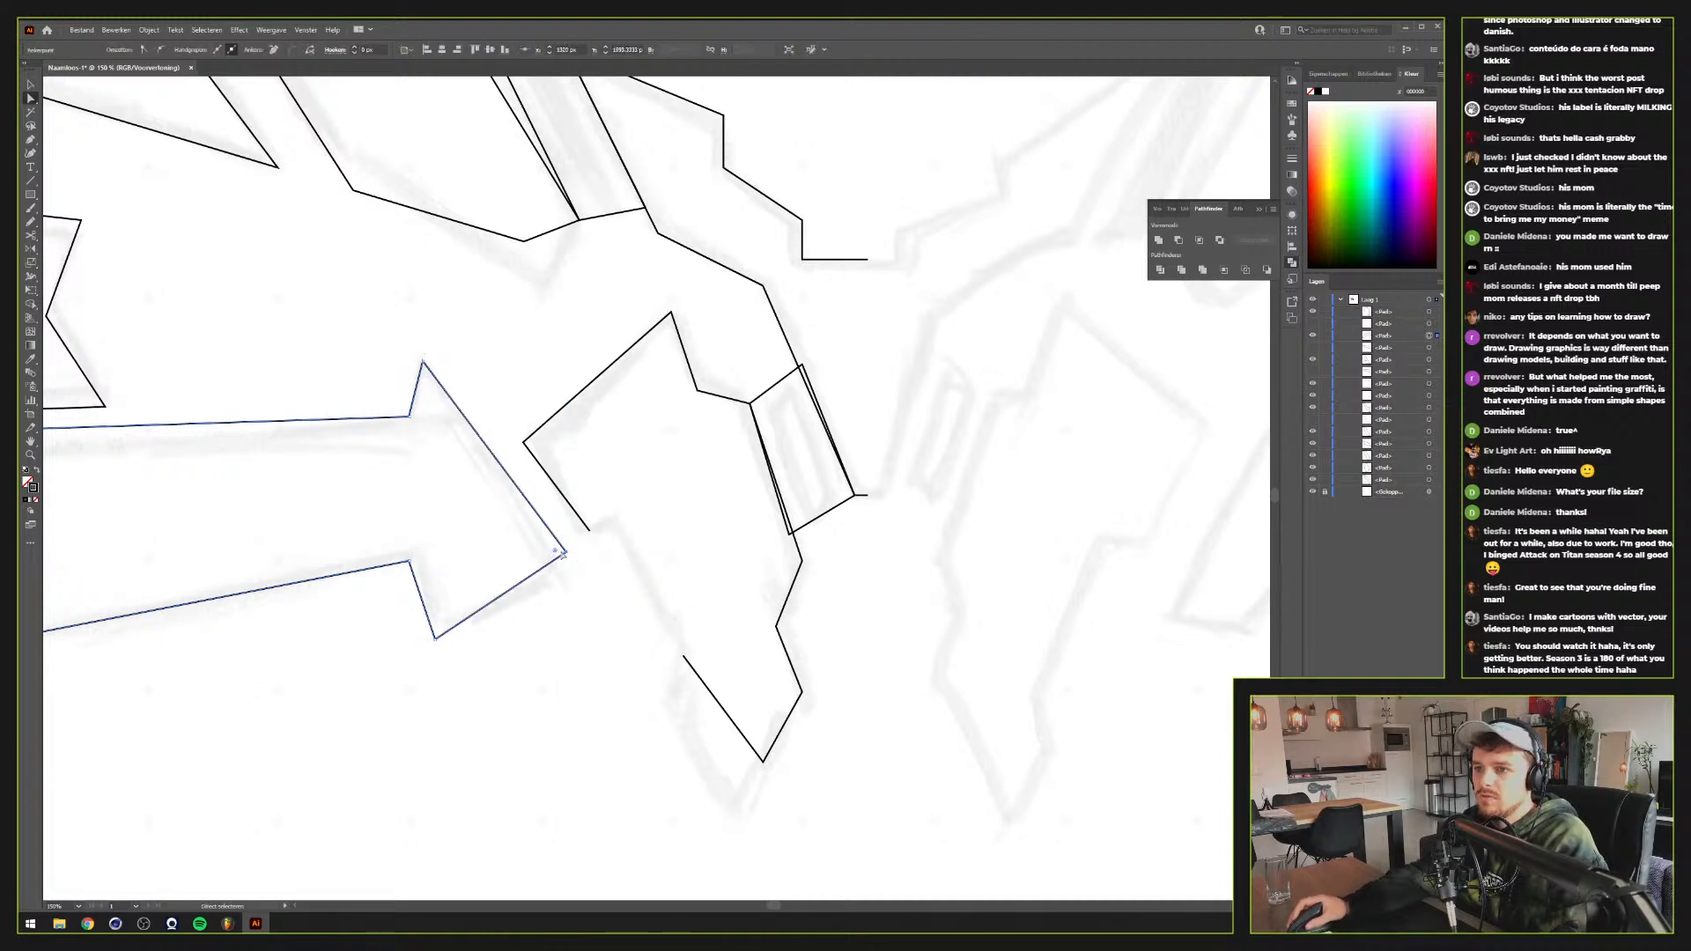
{"action": "left_click", "coordinate": [309, 49]}
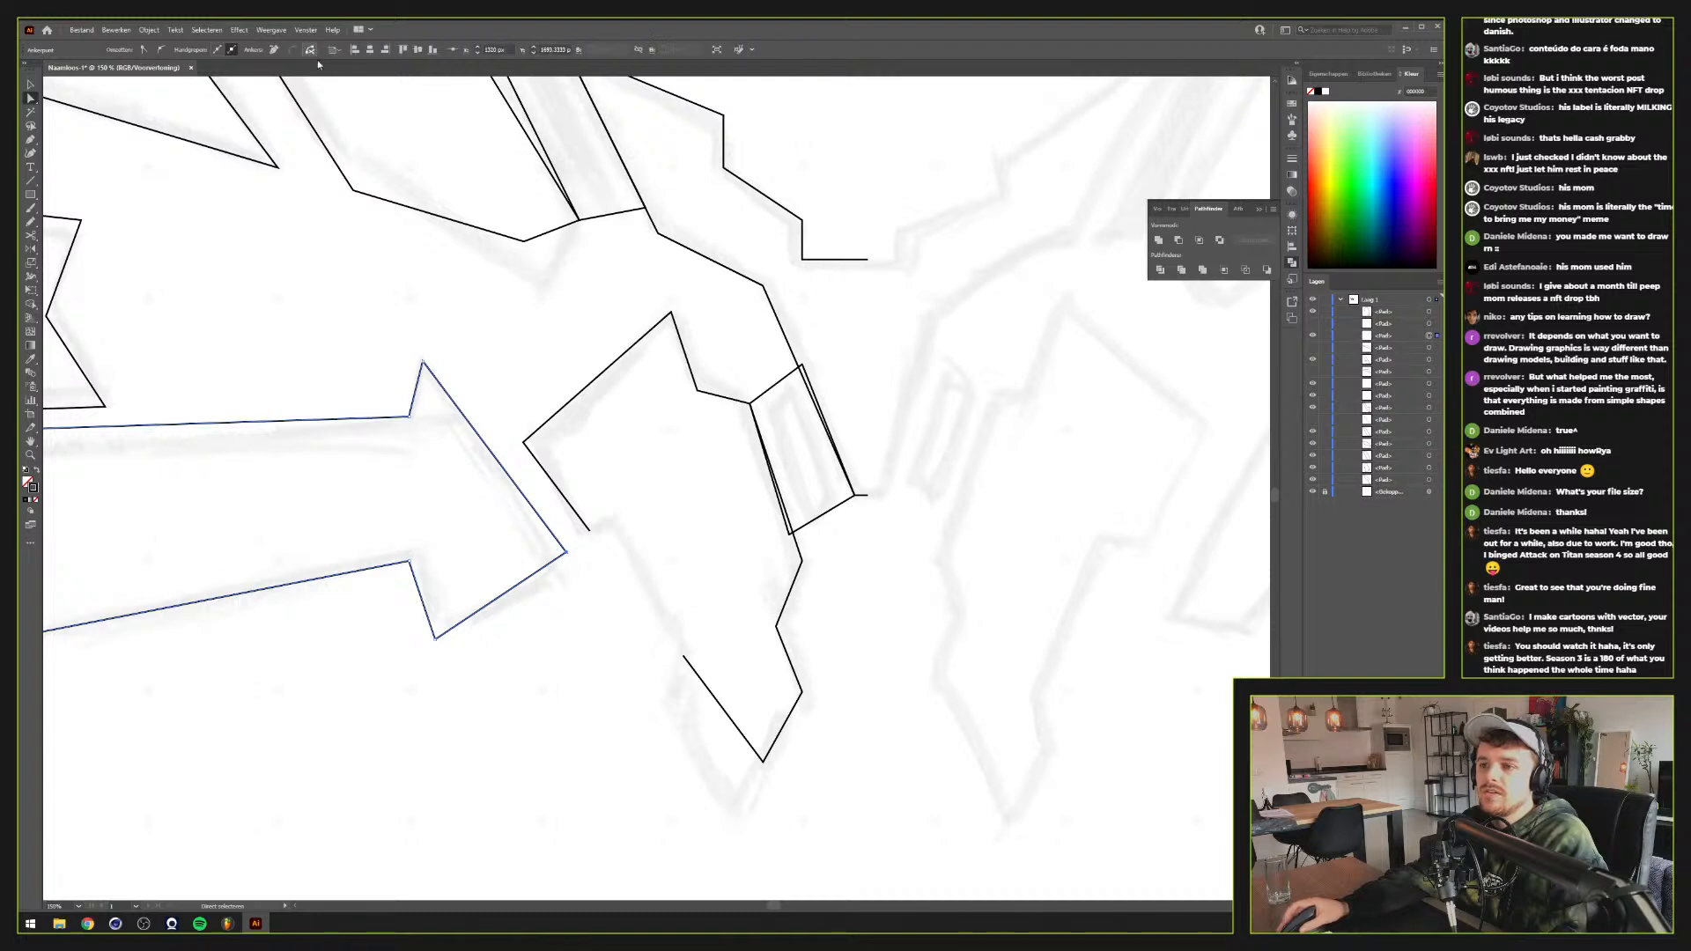
{"action": "left_click", "coordinate": [567, 555]}
{"action": "mouse_move", "coordinate": [568, 557]}
{"action": "left_mouse_down"}
{"action": "mouse_move", "coordinate": [581, 586]}
{"action": "mouse_move", "coordinate": [567, 553]}
{"action": "left_mouse_up"}
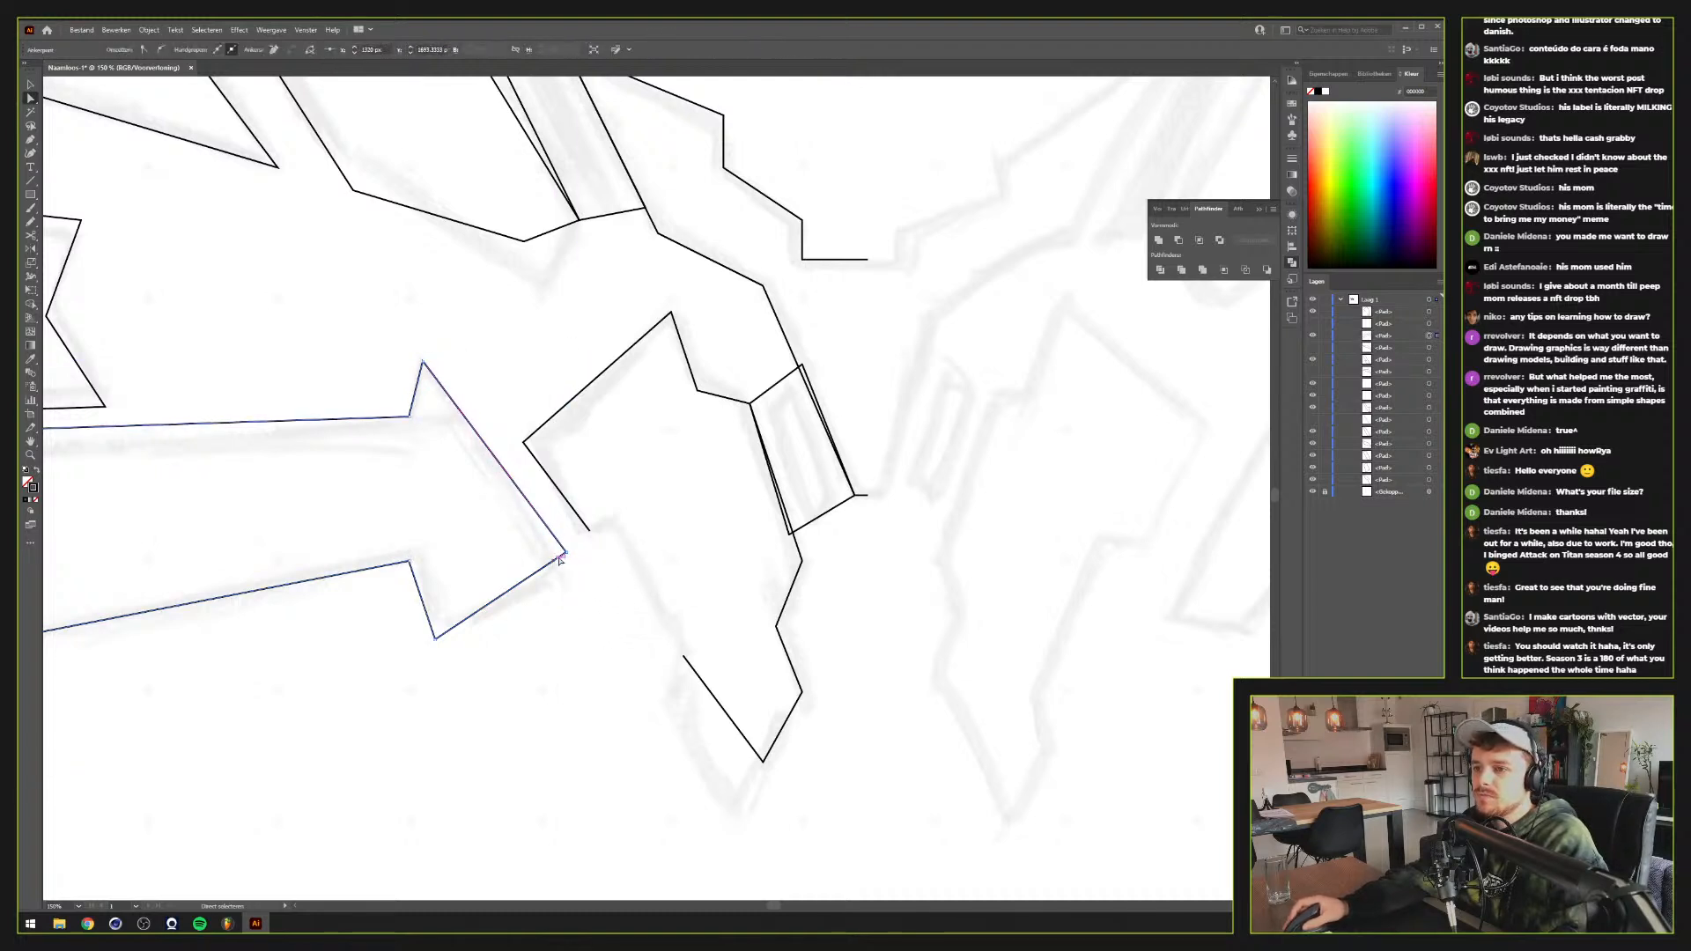
Extend the lower wing's bottom slanted edge along its own direction past the cut tip to the sketched corner of the central body
{"action": "key", "text": "v"}
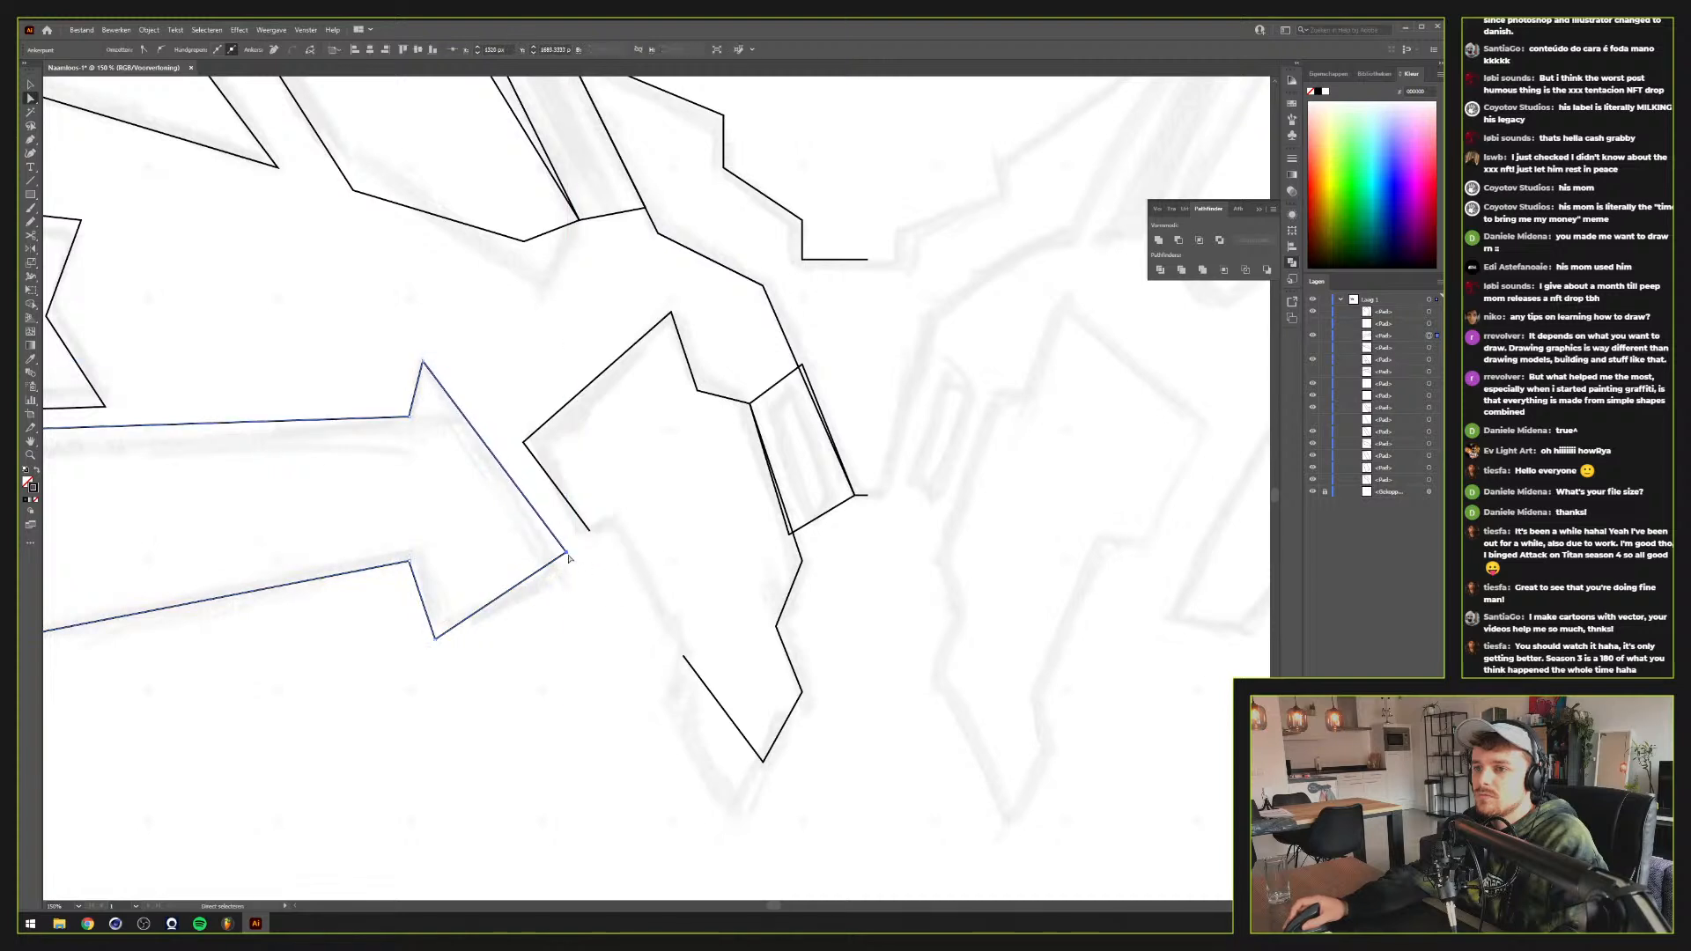
{"action": "left_click", "coordinate": [567, 552]}
{"action": "key", "text": "shift+Right"}
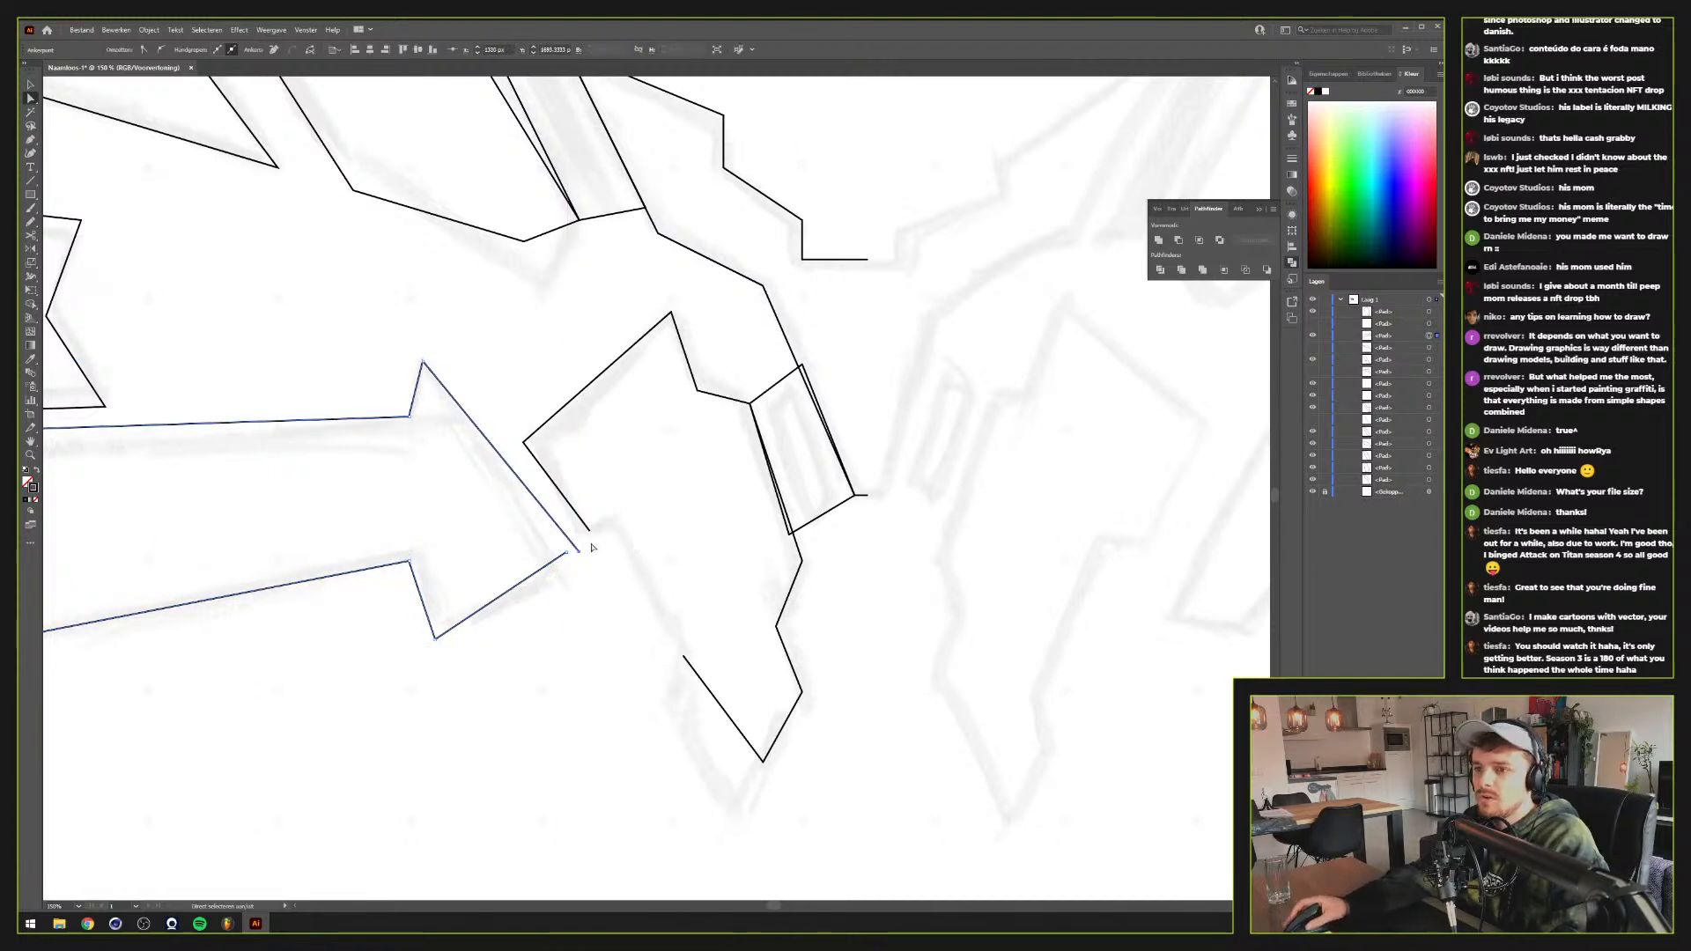
{"action": "left_click", "coordinate": [564, 553], "text": "shift"}
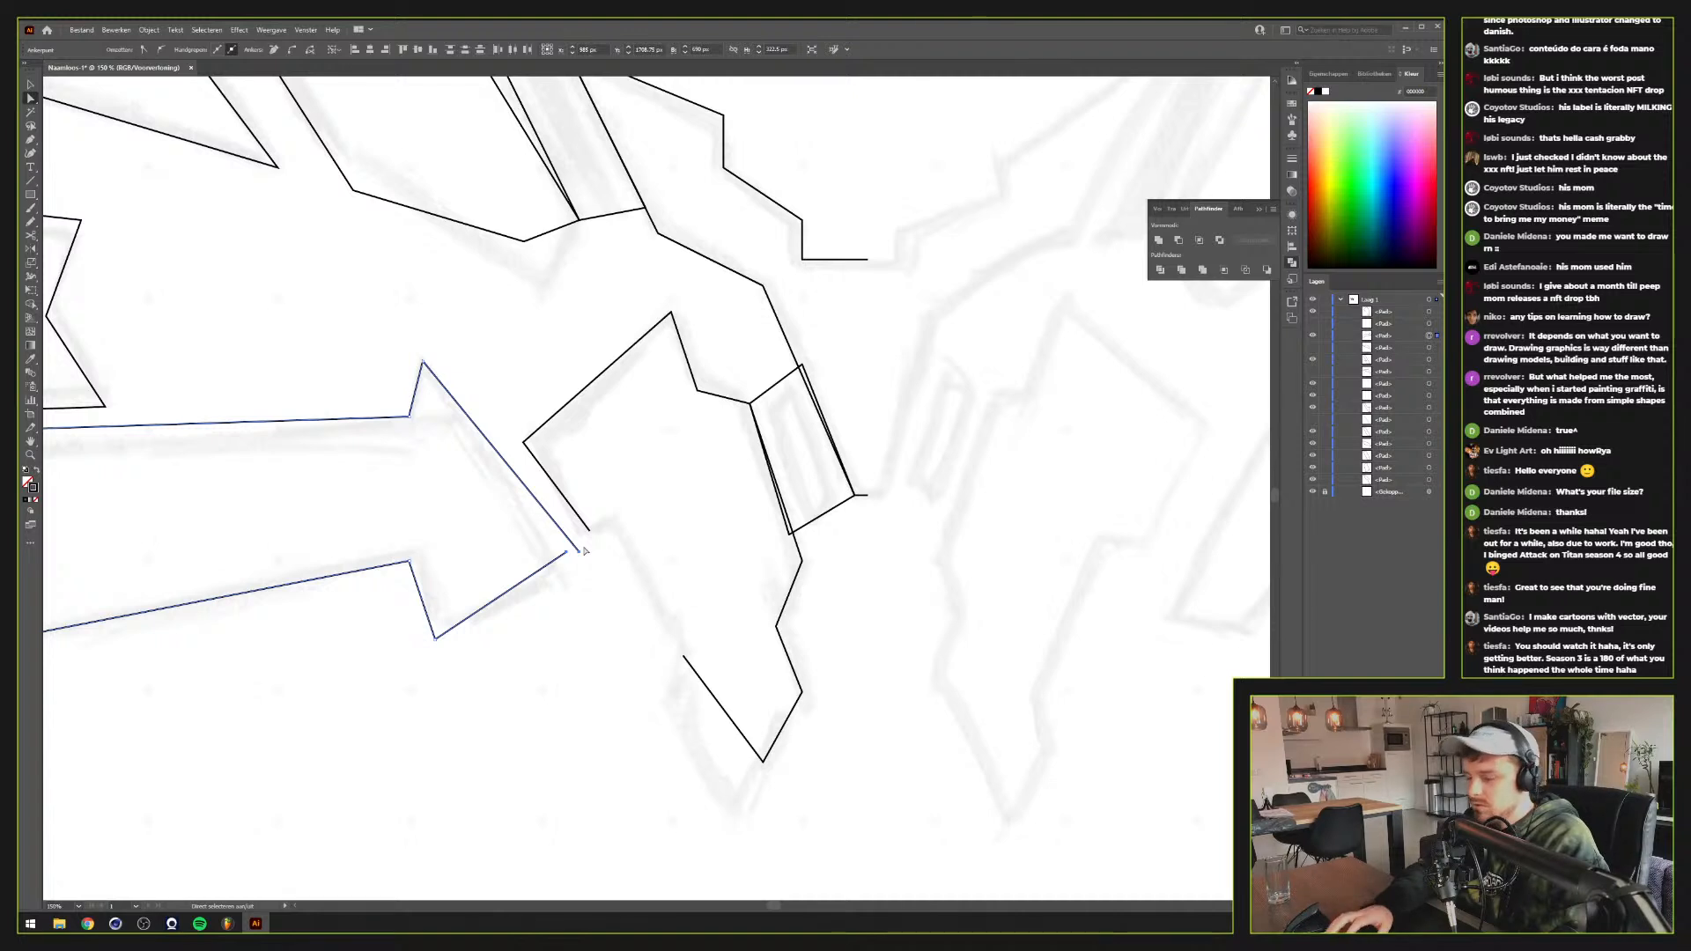
{"action": "key", "text": "shift+Left"}
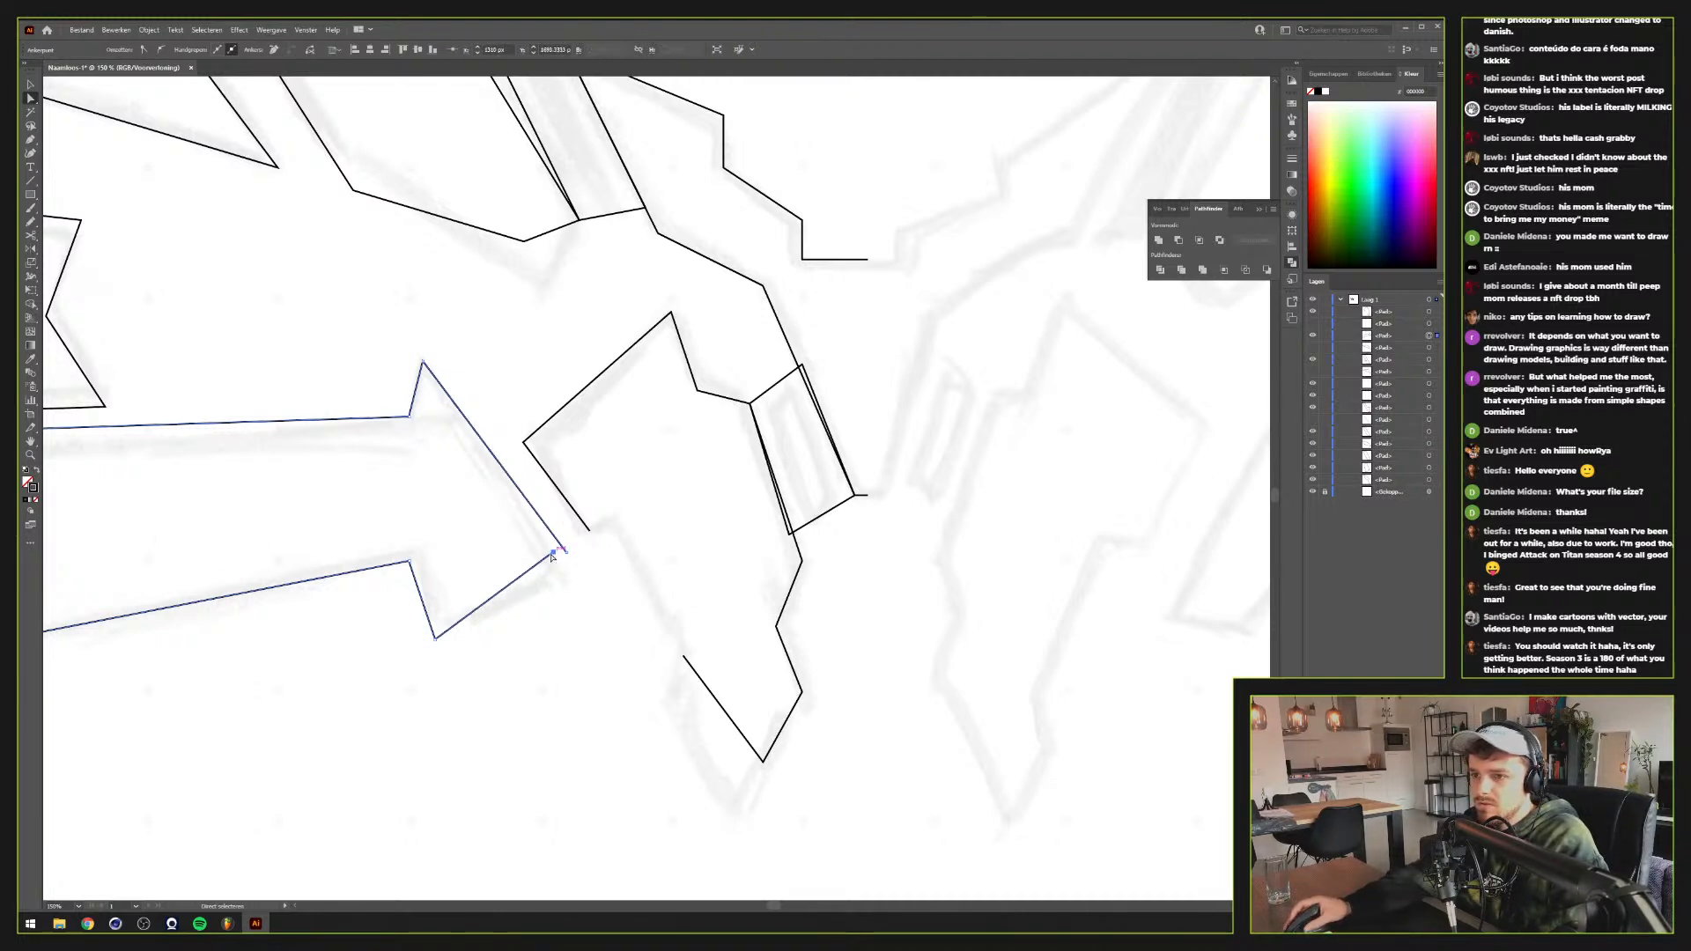
{"action": "left_click_drag", "start_coordinate": [556, 558], "coordinate": [617, 521]}
{"action": "left_click", "coordinate": [435, 637]}
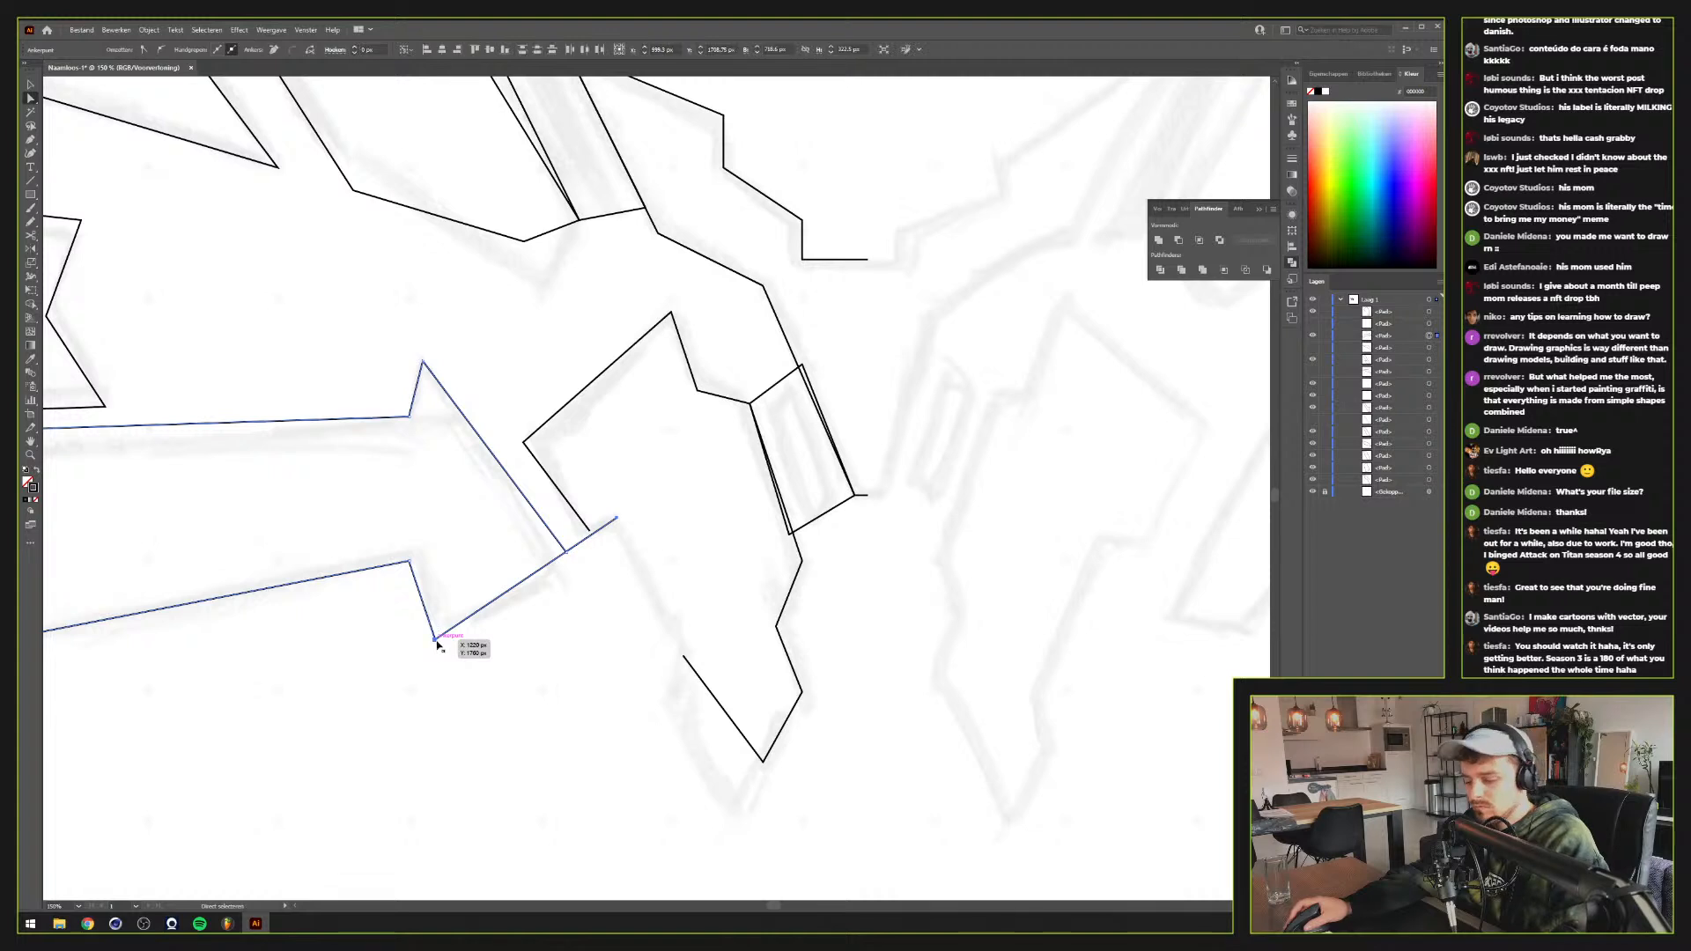
{"action": "key", "text": "Delete"}
{"action": "key", "text": "ctrl+z"}
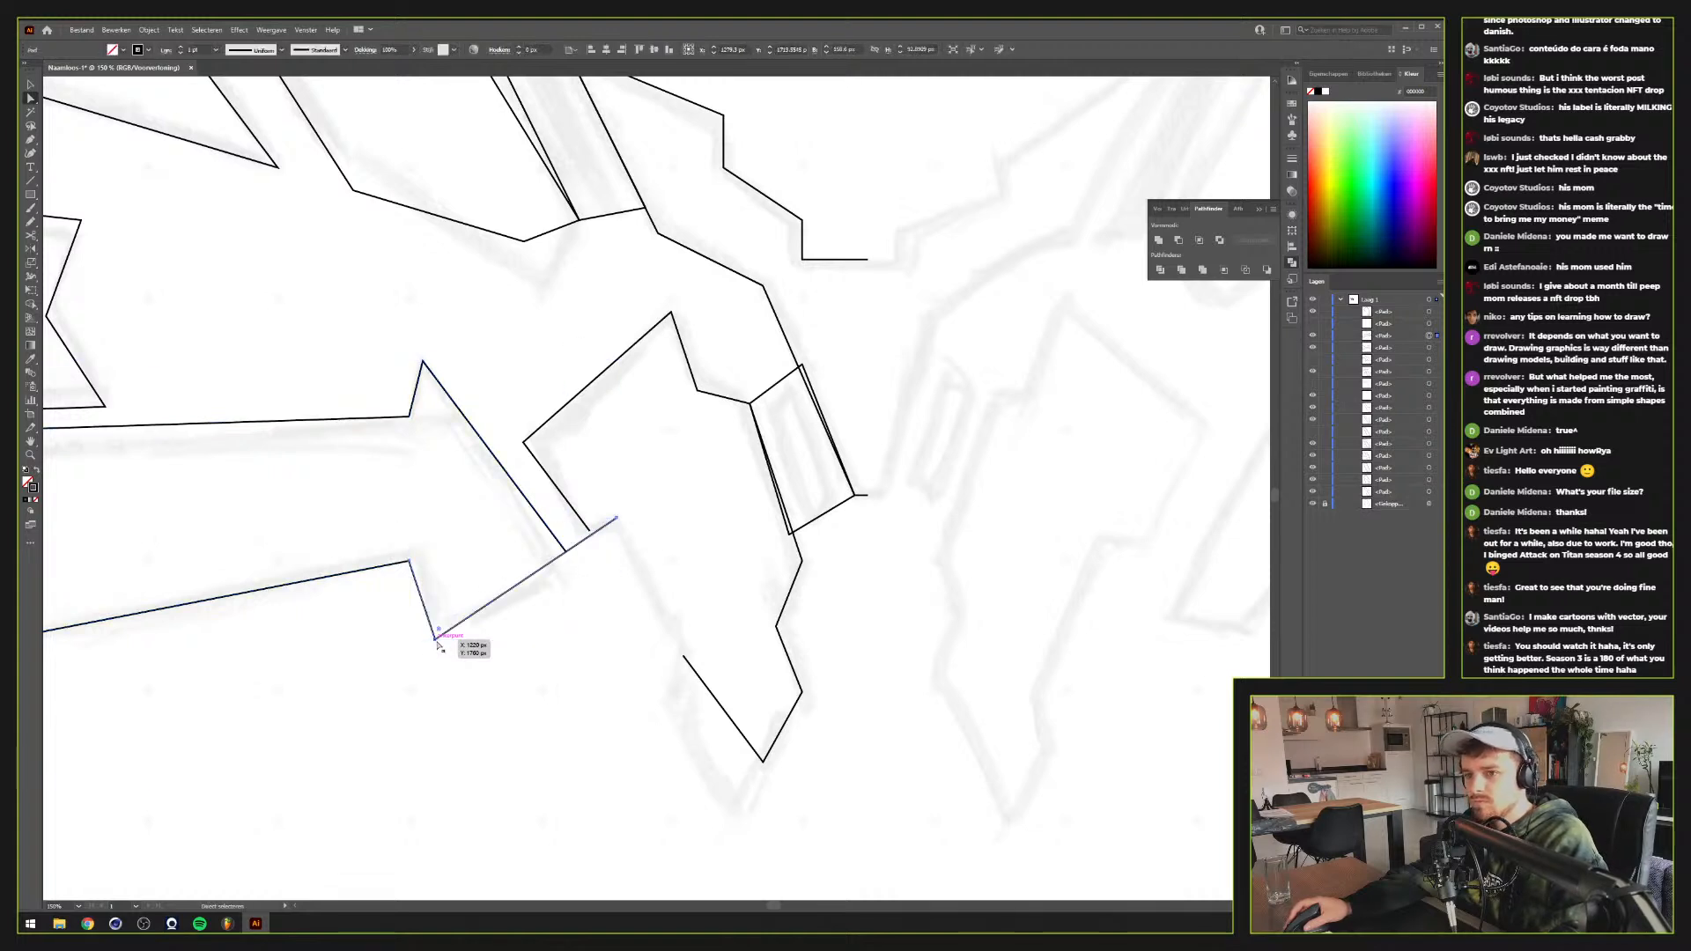
{"action": "left_click", "coordinate": [414, 603]}
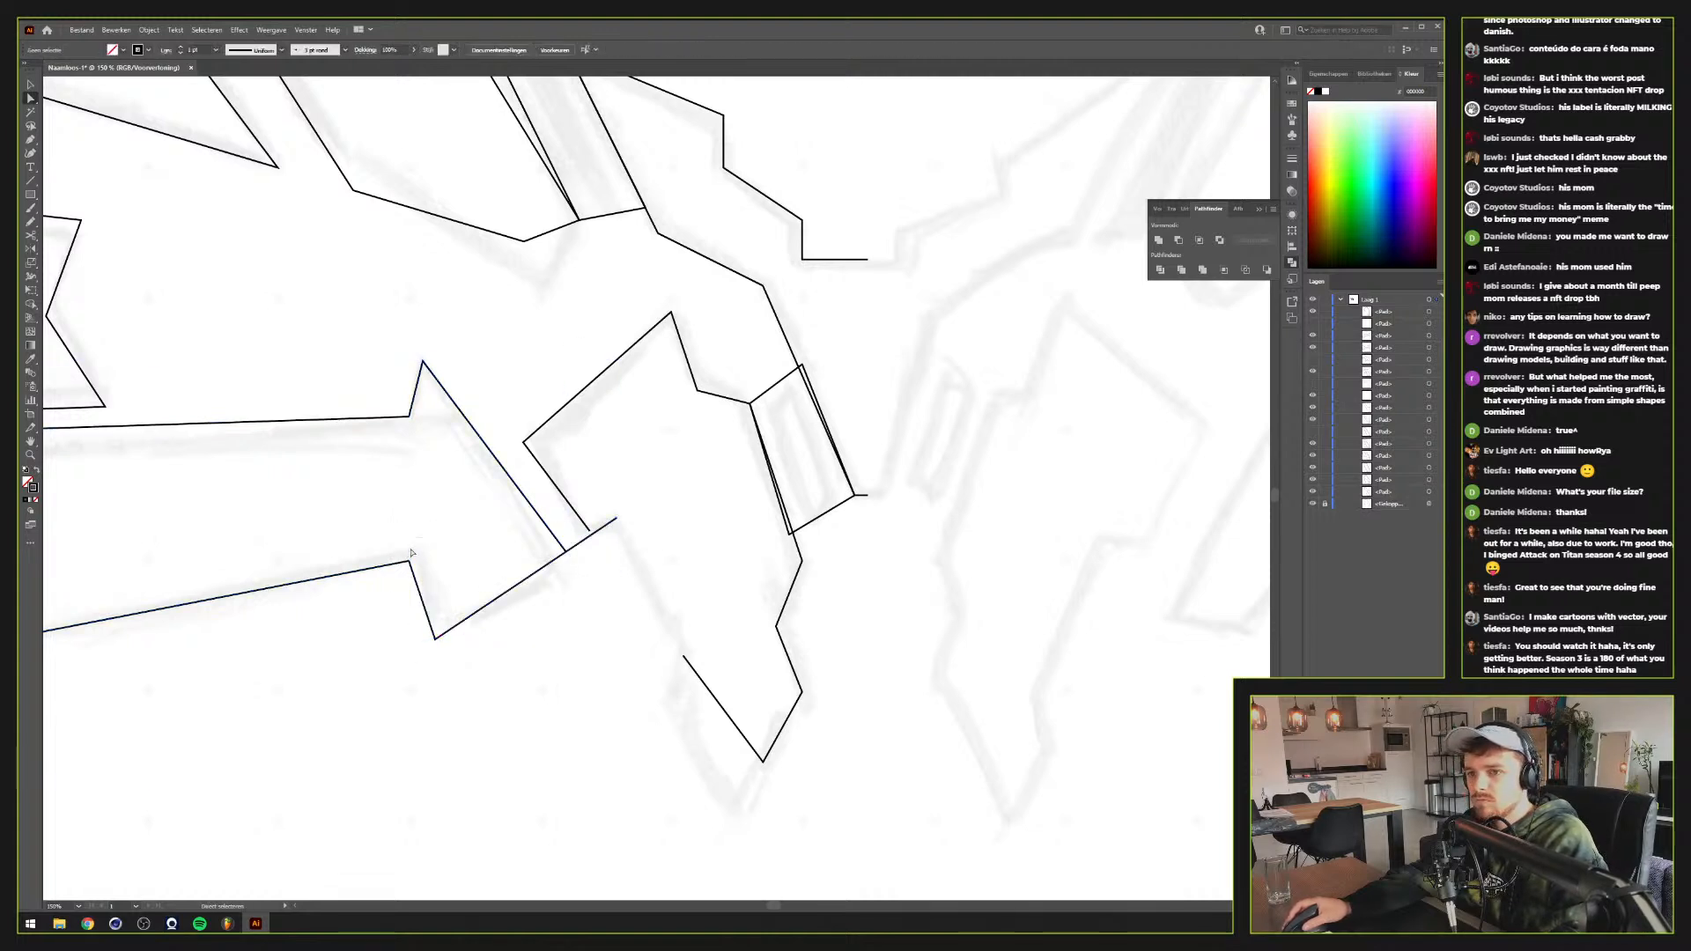
{"action": "key", "text": "ctrl+z"}
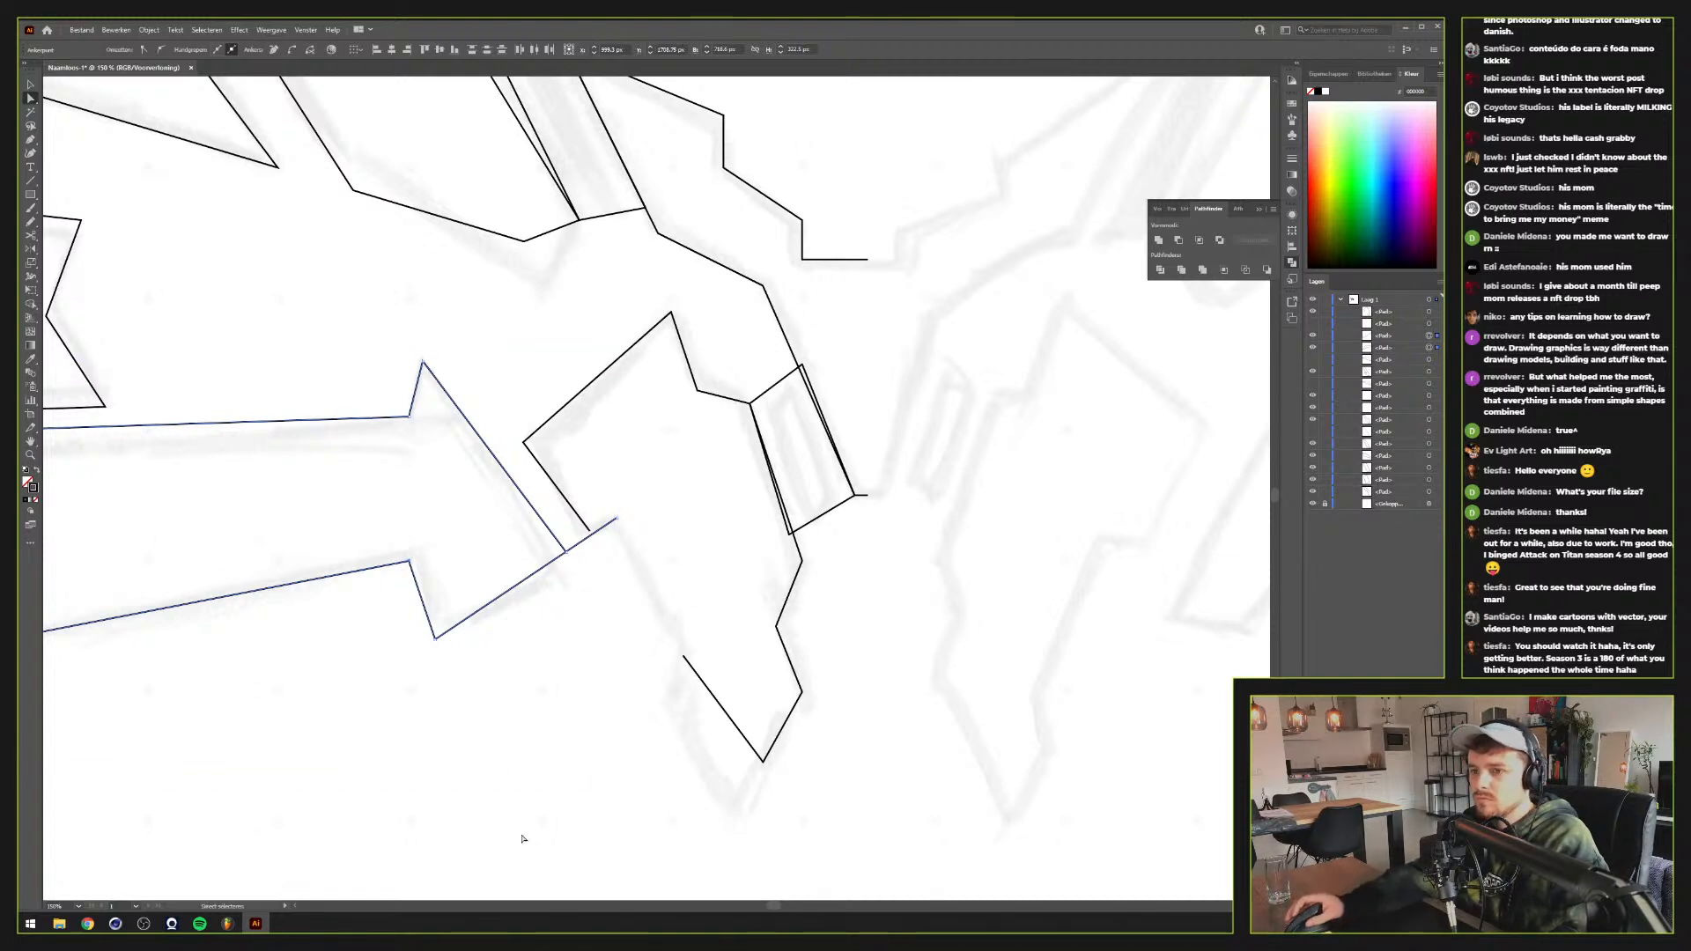
{"action": "left_click", "coordinate": [529, 796]}
{"action": "key", "text": "v"}
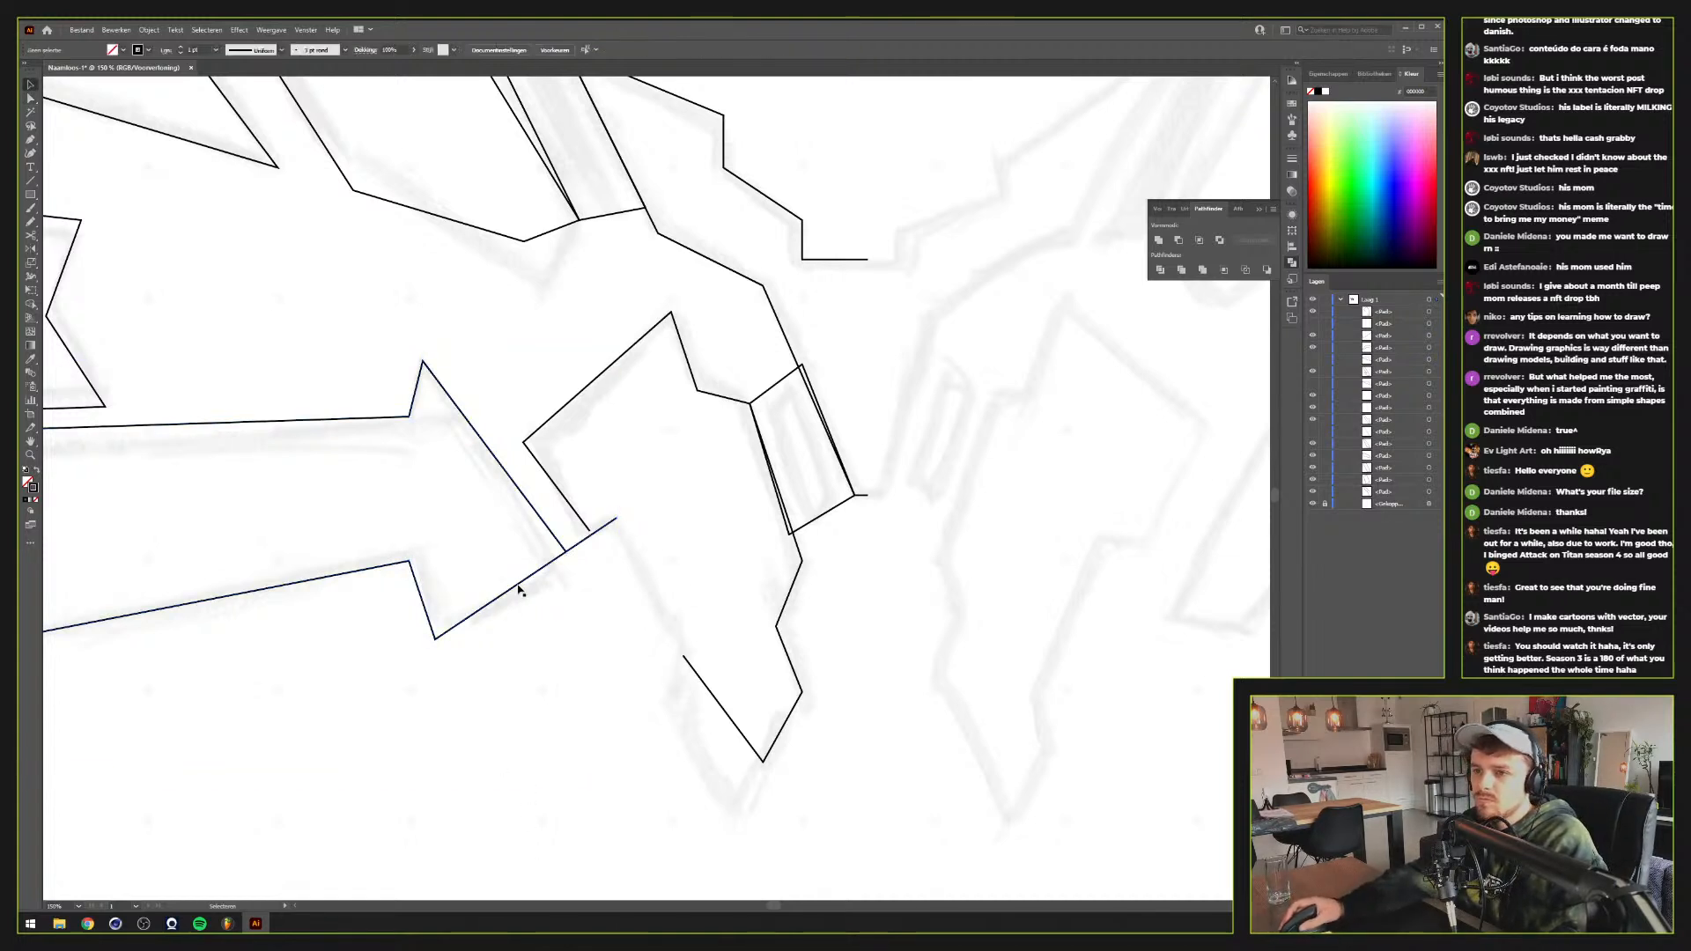
{"action": "key", "text": "ctrl+z"}
{"action": "key", "text": "ctrl+z"}
{"action": "left_click", "coordinate": [671, 584]}
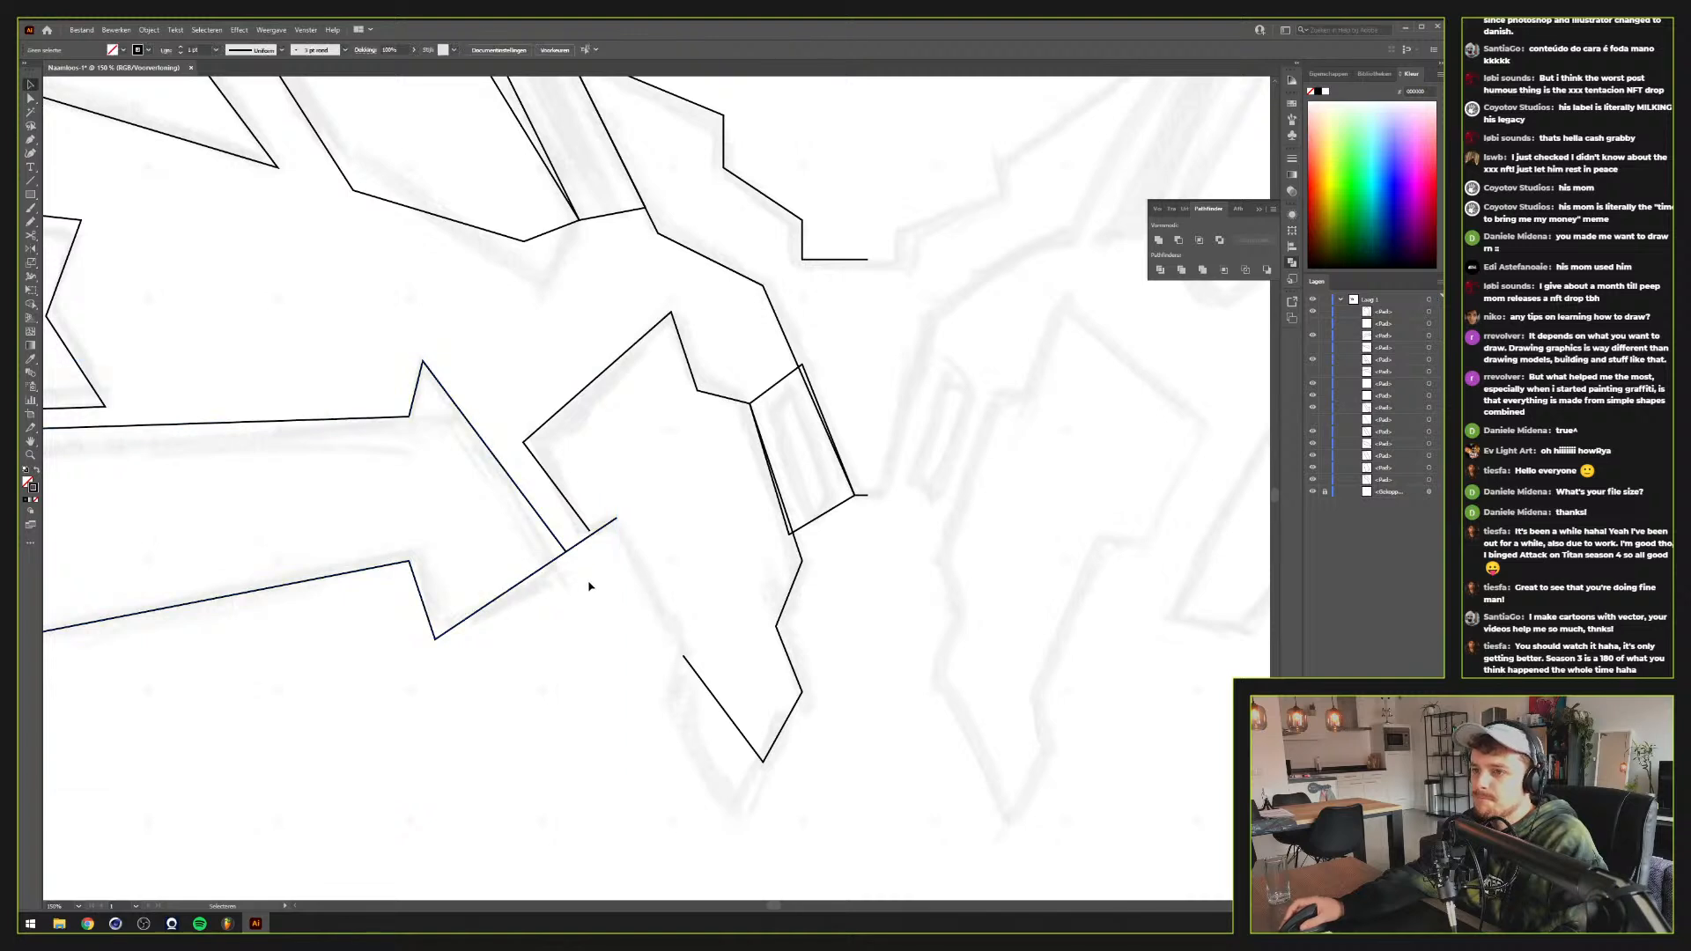
{"action": "key", "text": "a"}
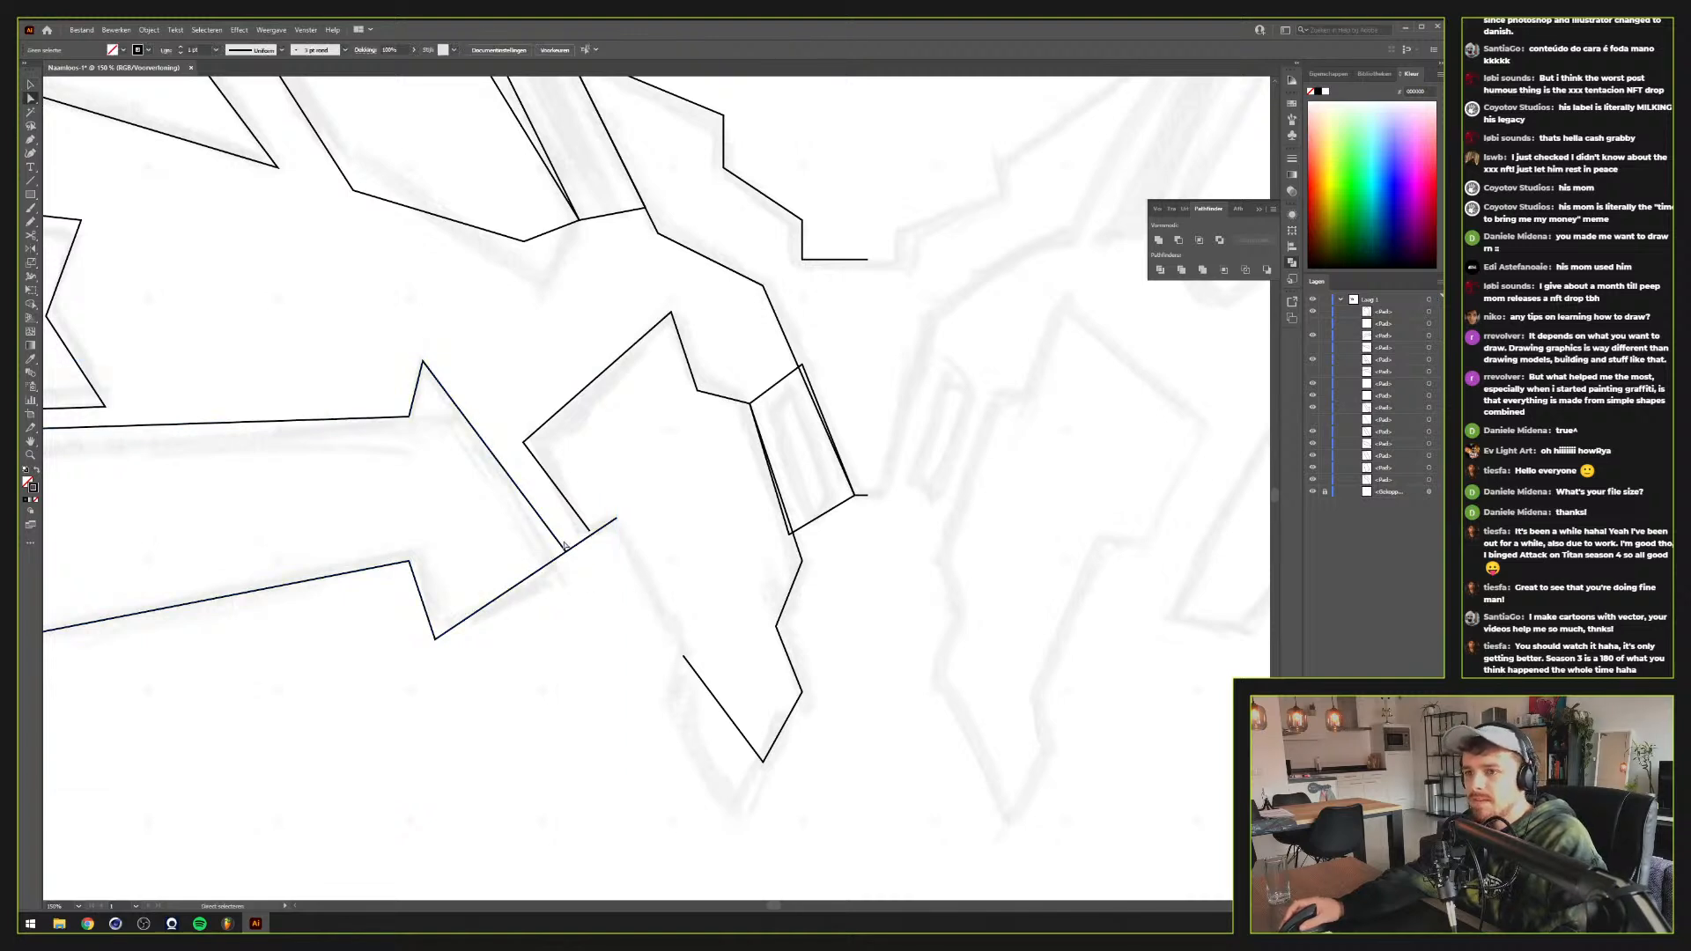
{"action": "scroll", "coordinate": [555, 573], "scroll_direction": "up", "scroll_amount": 2}
{"action": "scroll", "coordinate": [547, 593], "scroll_direction": "up", "scroll_amount": 2}
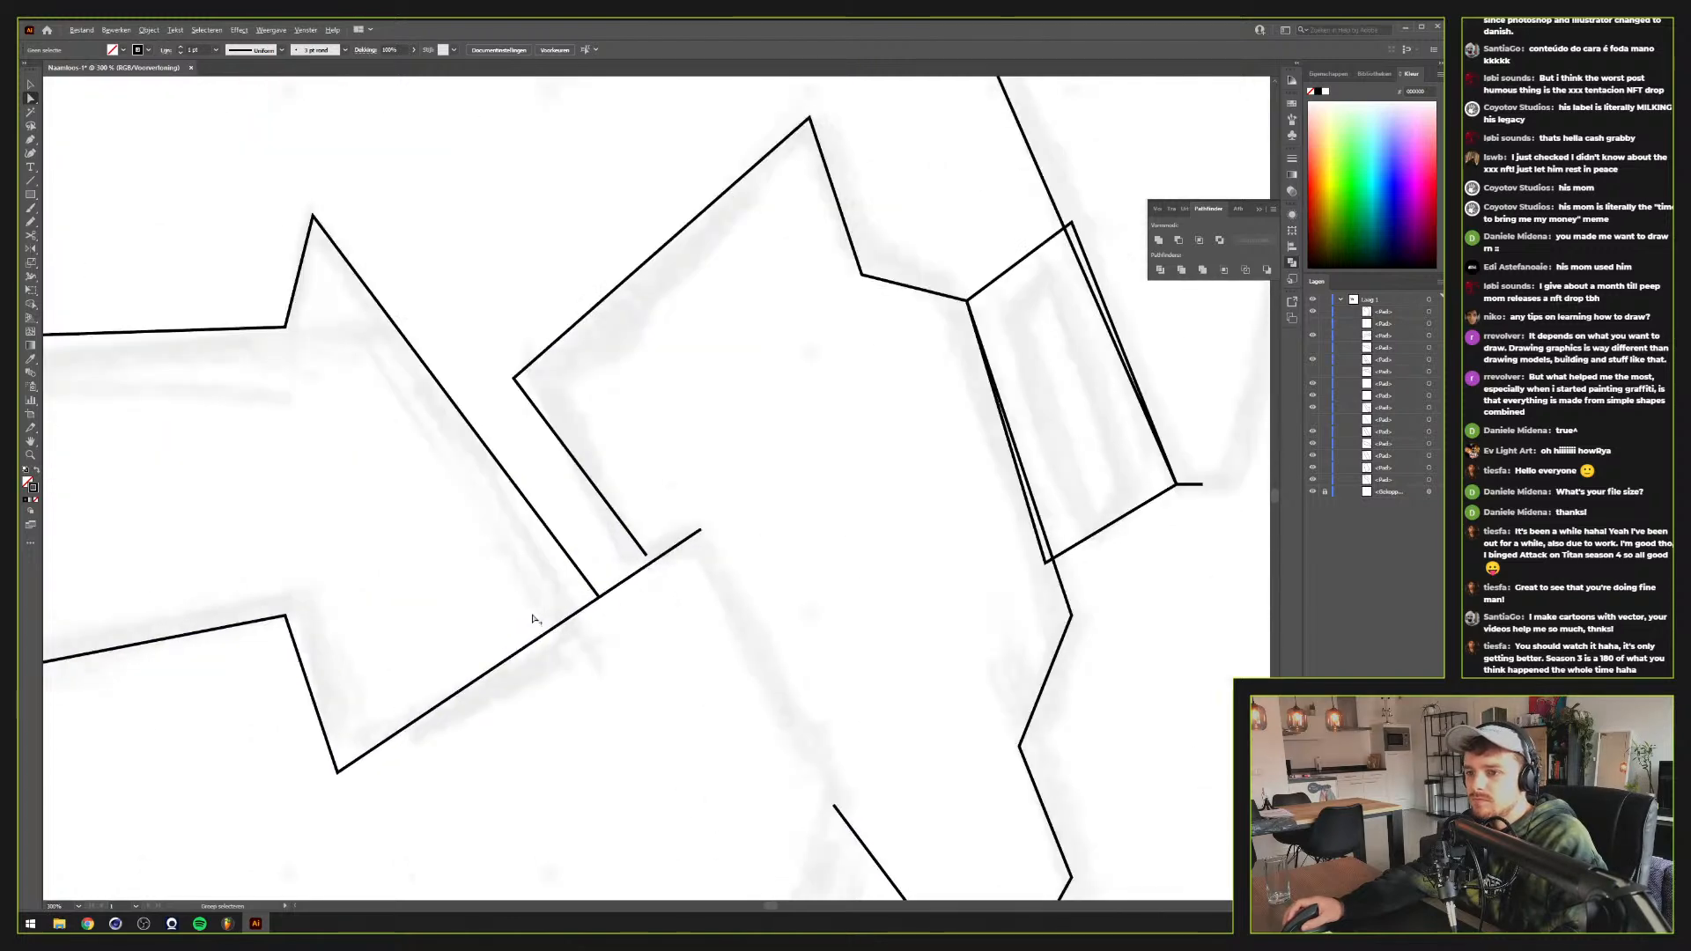
{"action": "key", "text": "ctrl+y"}
{"action": "key", "text": "ctrl+y"}
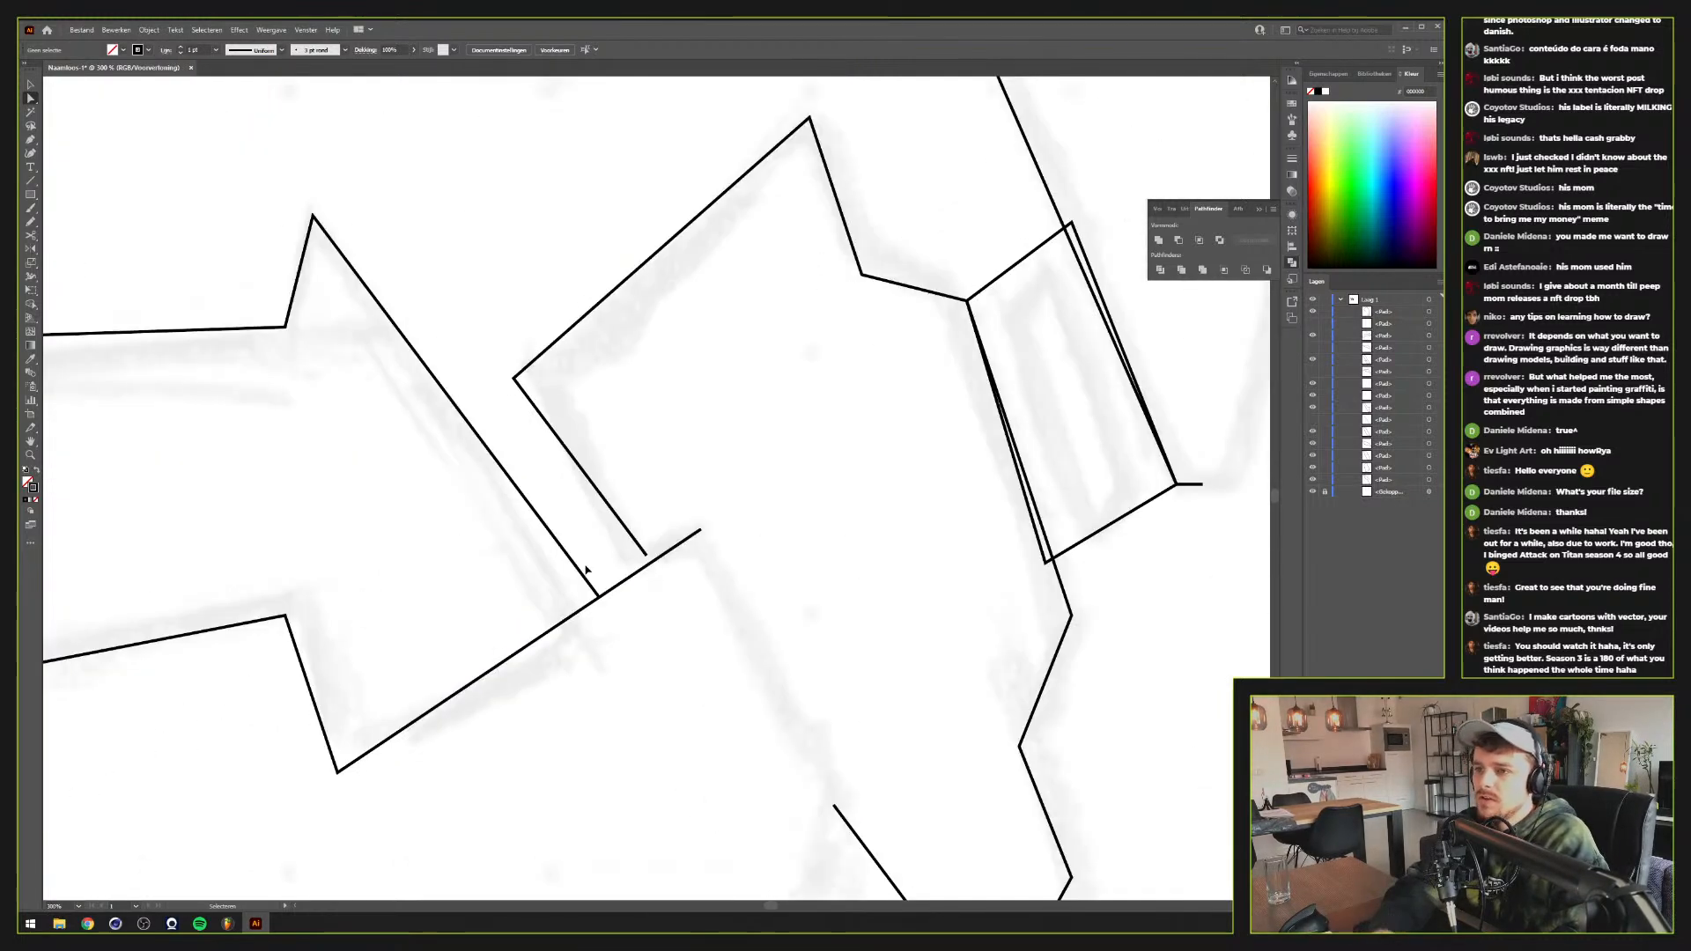
{"action": "key", "text": "p"}
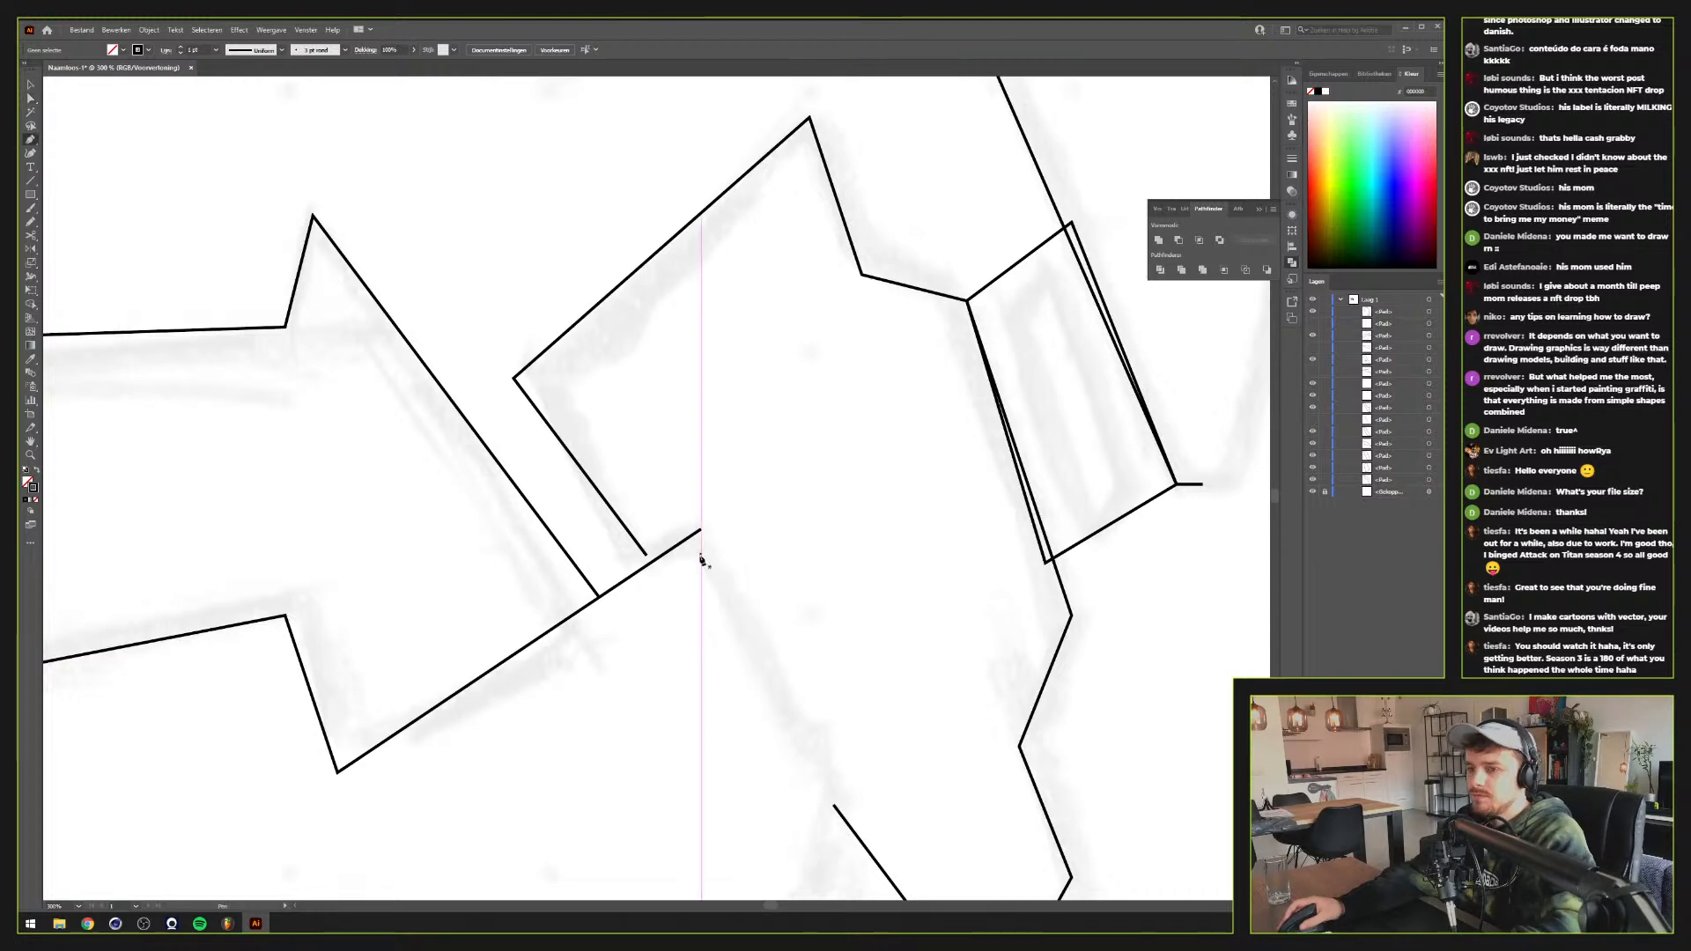
{"action": "scroll", "coordinate": [695, 573], "scroll_direction": "down", "scroll_amount": 1}
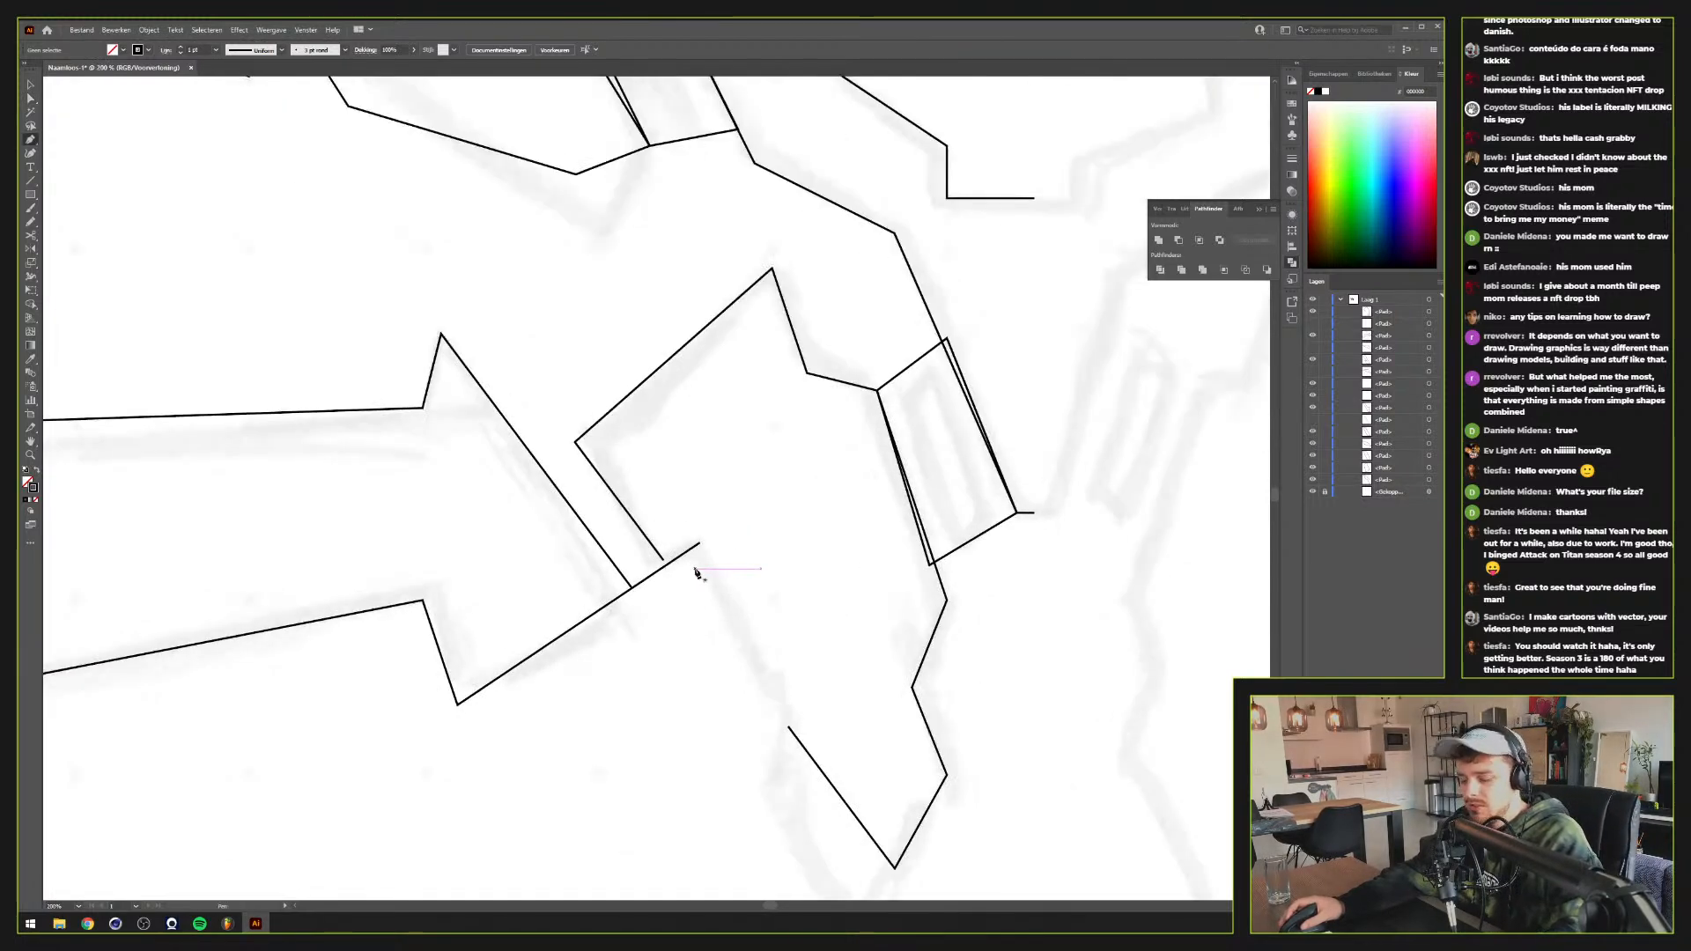
{"action": "key", "text": "v"}
Copy the central body's two edges meeting at its left corner in front and move the copy right, into the body
{"action": "key", "text": "a"}
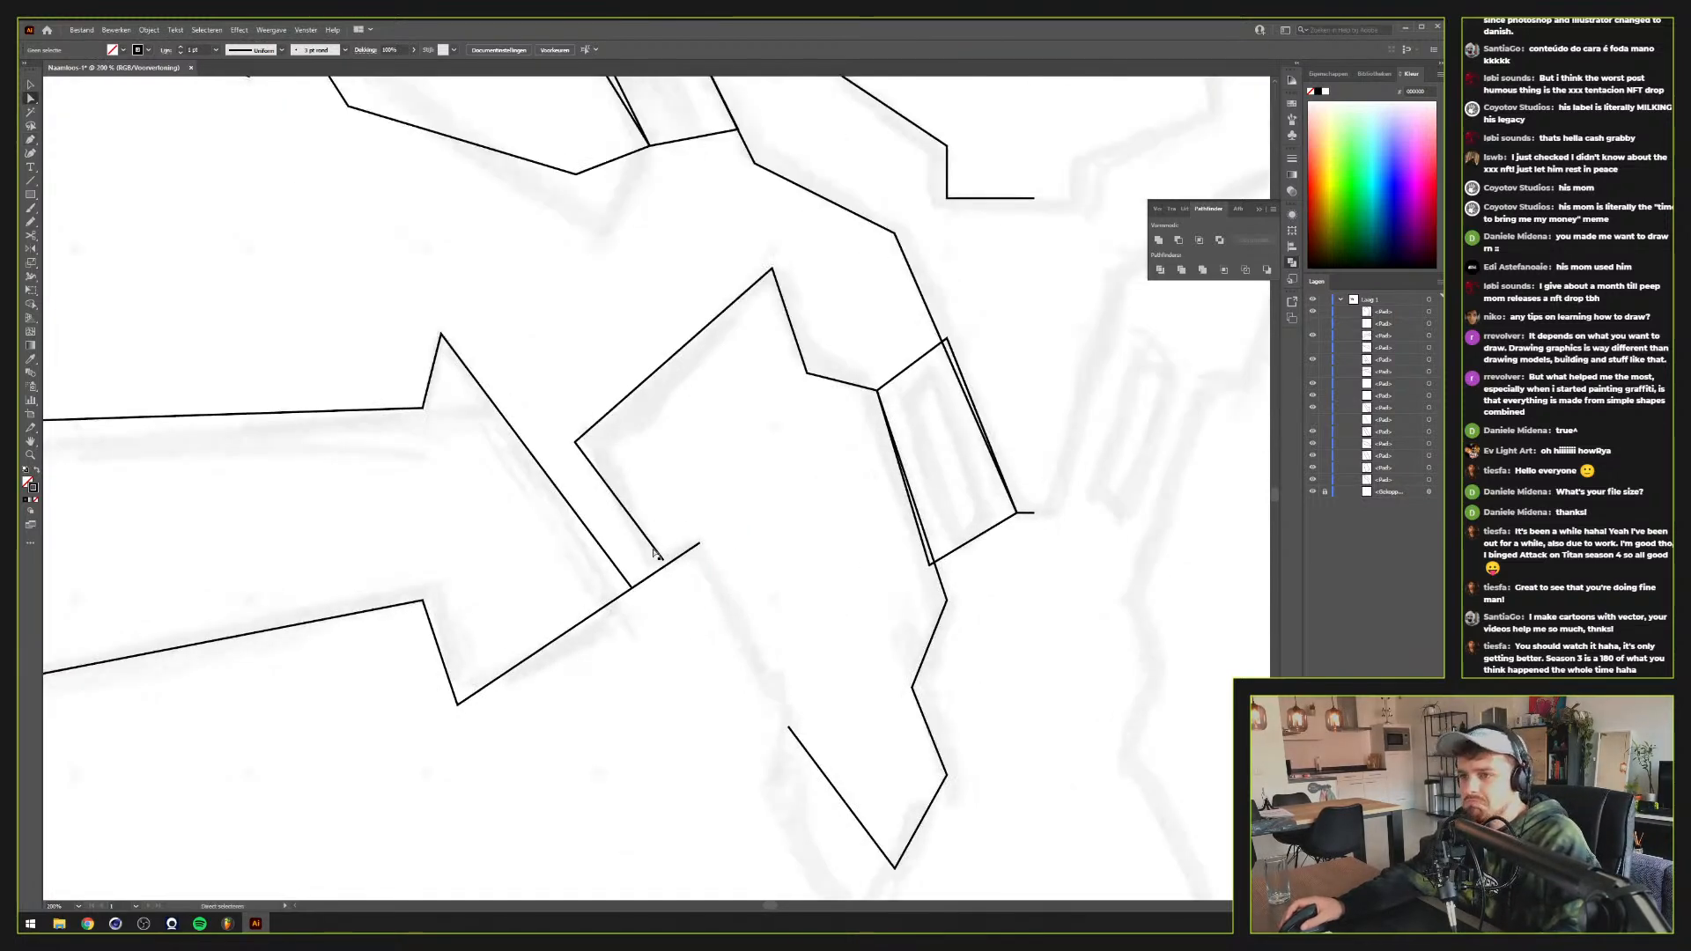
{"action": "left_click", "coordinate": [663, 554]}
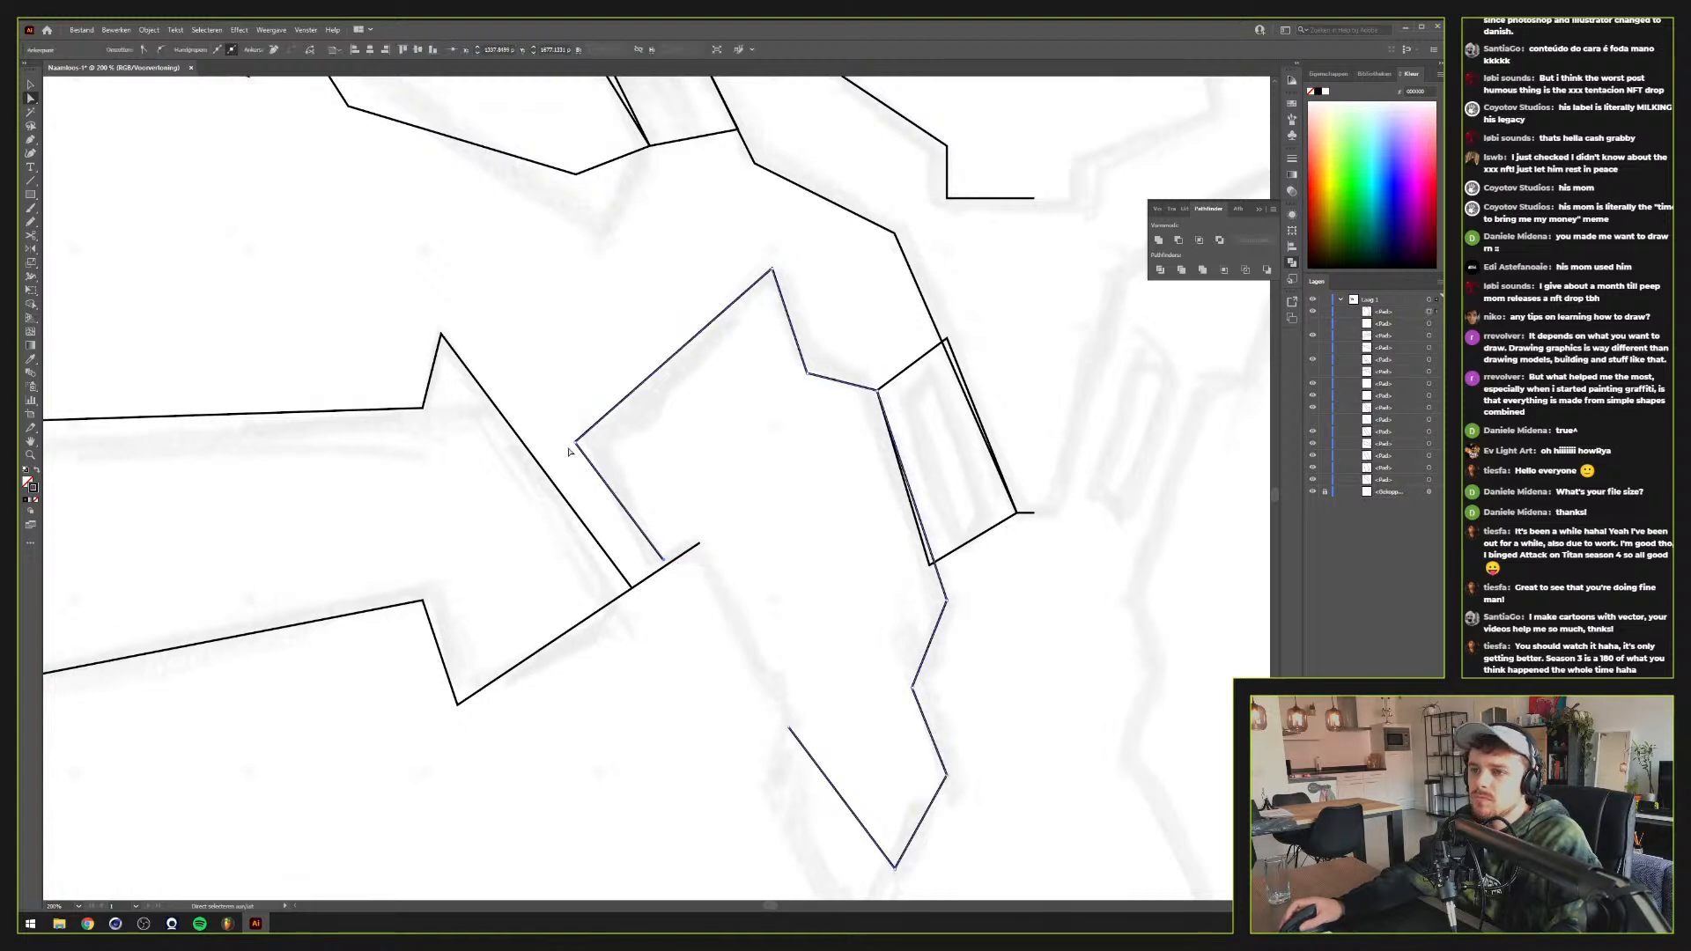
{"action": "key", "text": "v"}
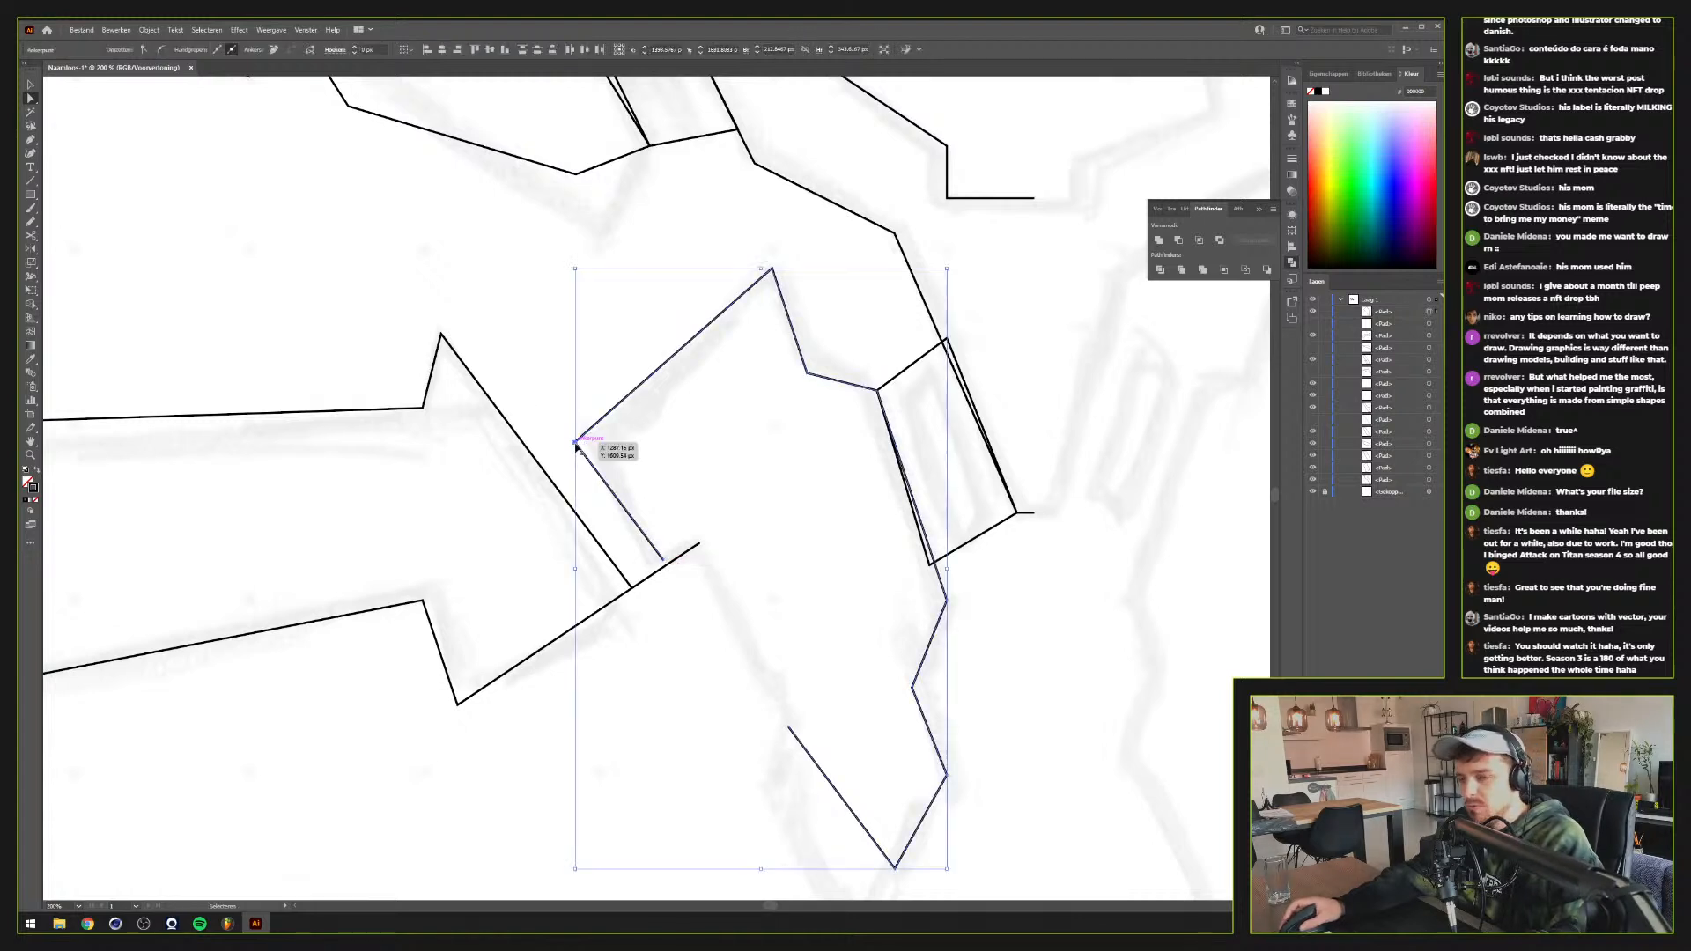
{"action": "key", "text": "ctrl+c"}
{"action": "key", "text": "ctrl+f"}
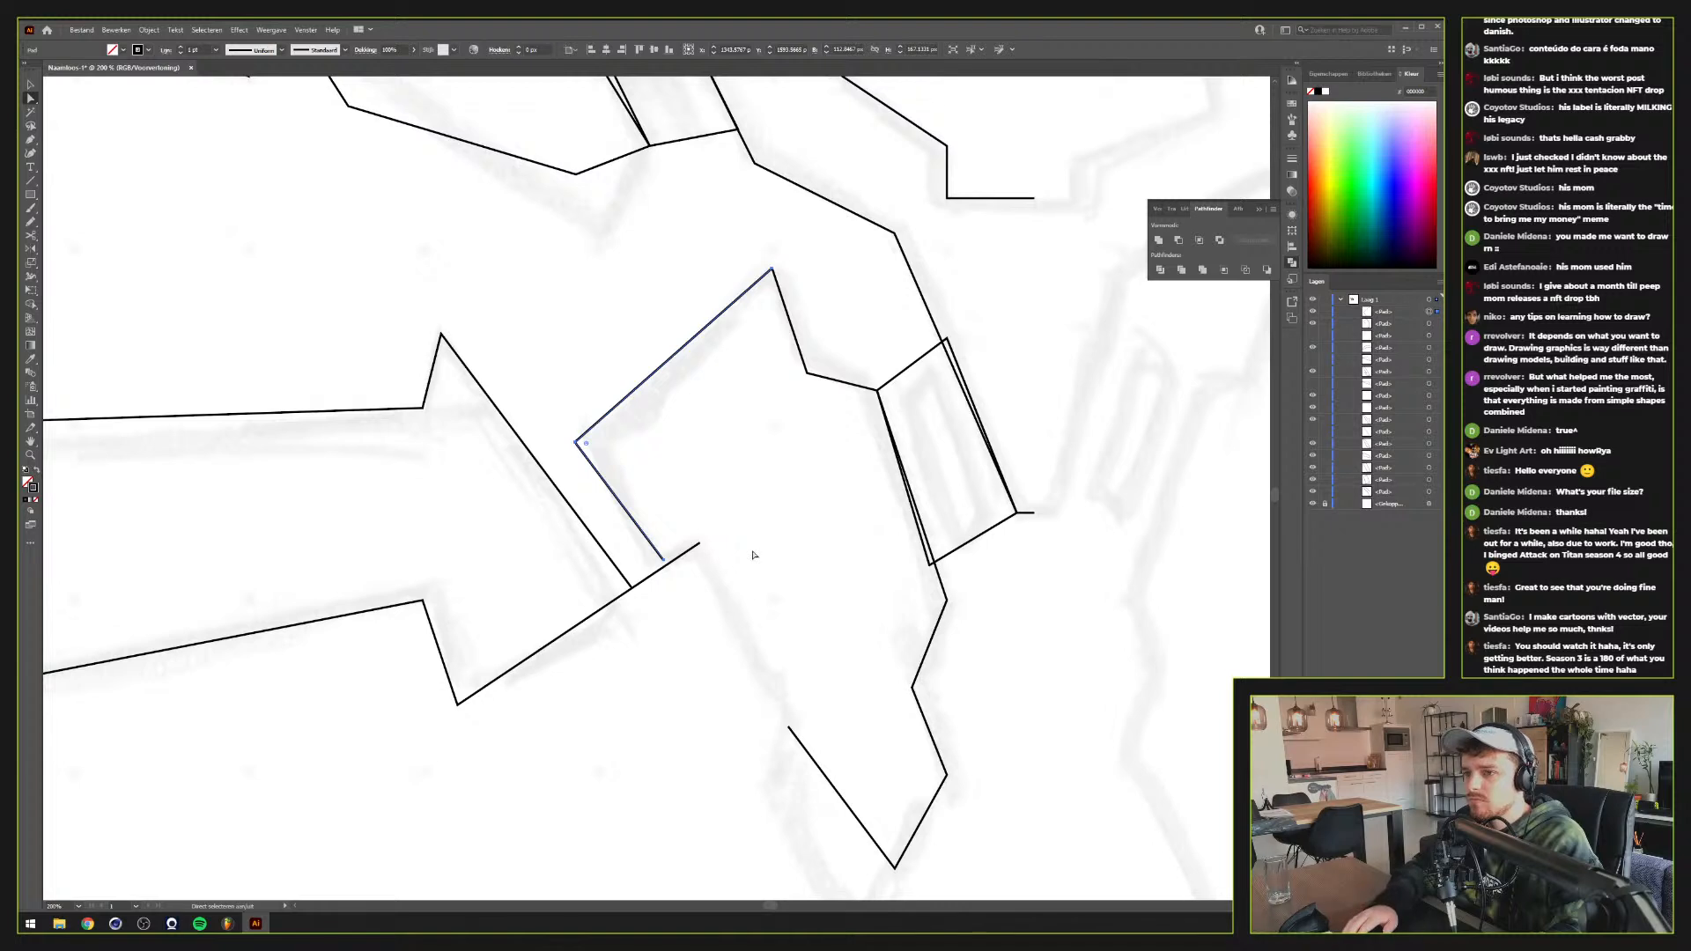
{"action": "key", "text": "shift+Right"}
{"action": "key", "text": "shift+Right"}
{"action": "key", "text": "shift+Right"}
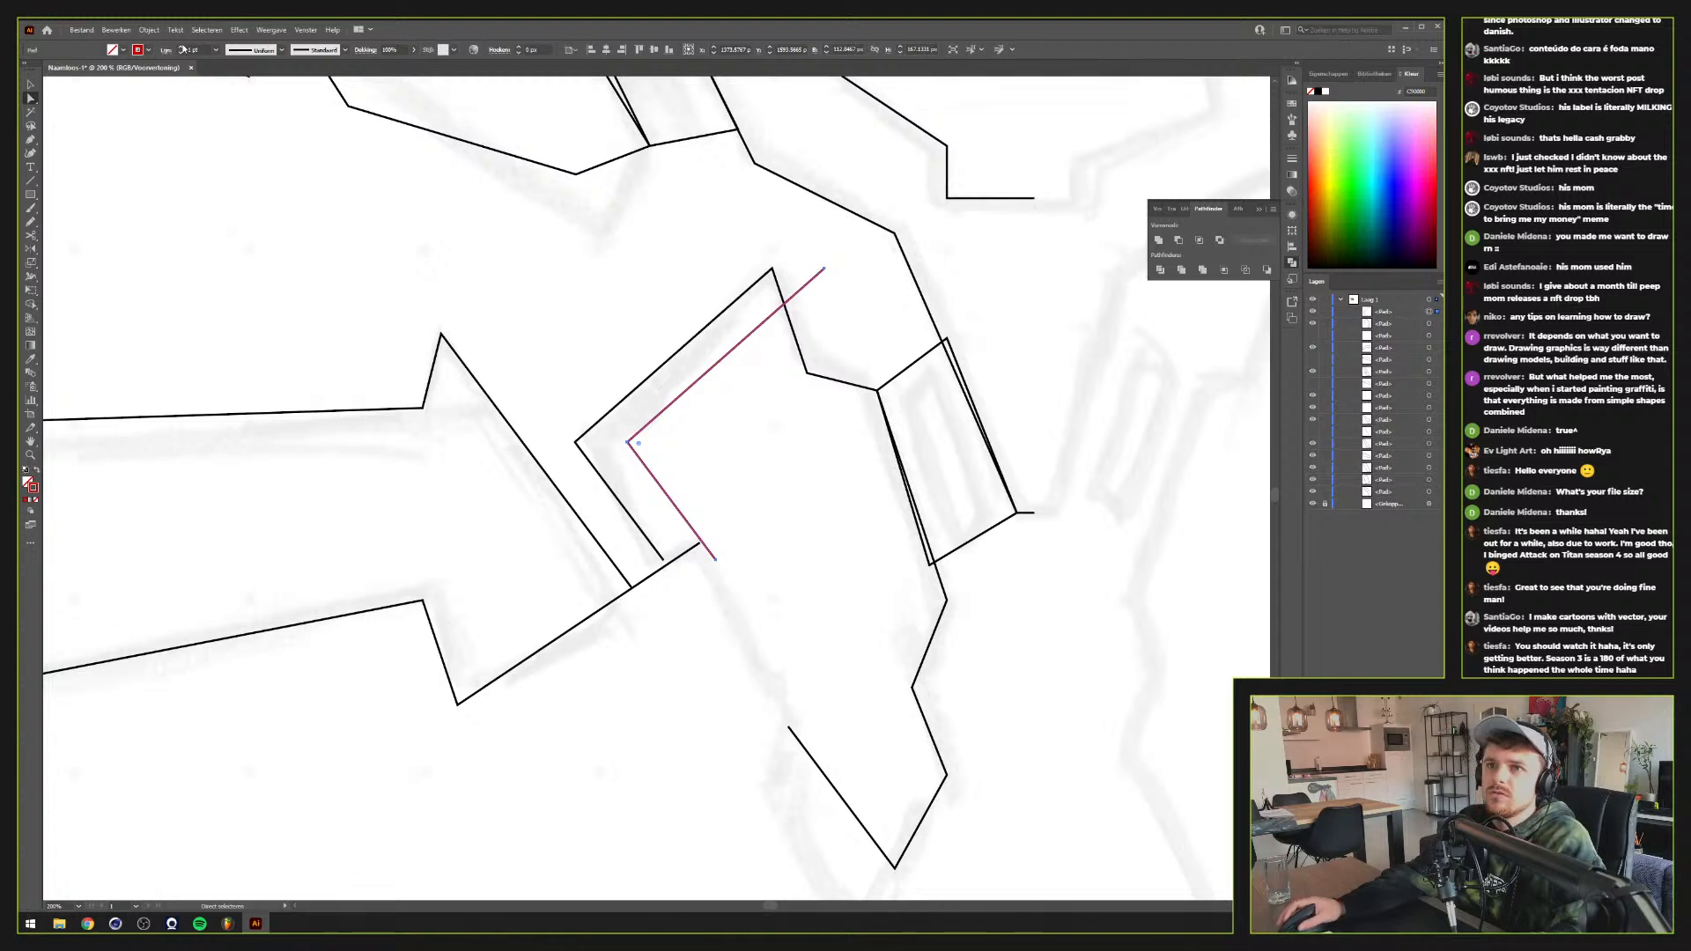
Give the copied edges a thick red stroke and delete the upper end point, keeping only the short edge parallel to the wing
{"action": "left_click", "coordinate": [182, 46], "text": "shift"}
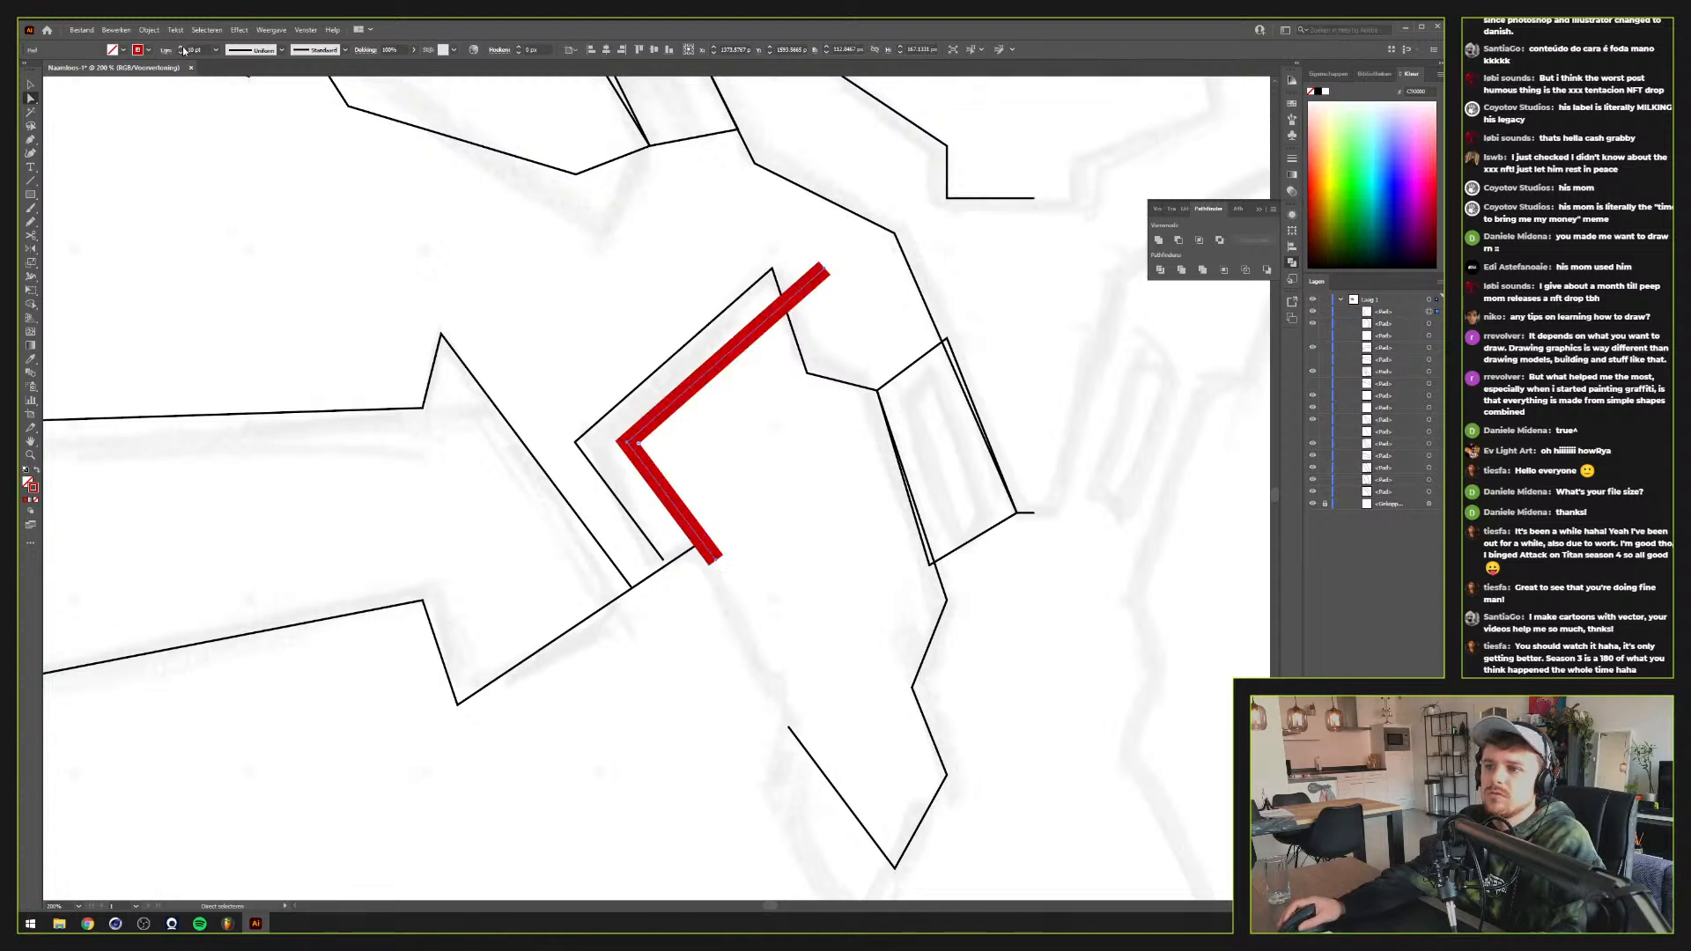
{"action": "left_click", "coordinate": [825, 273]}
{"action": "key", "text": "Delete"}
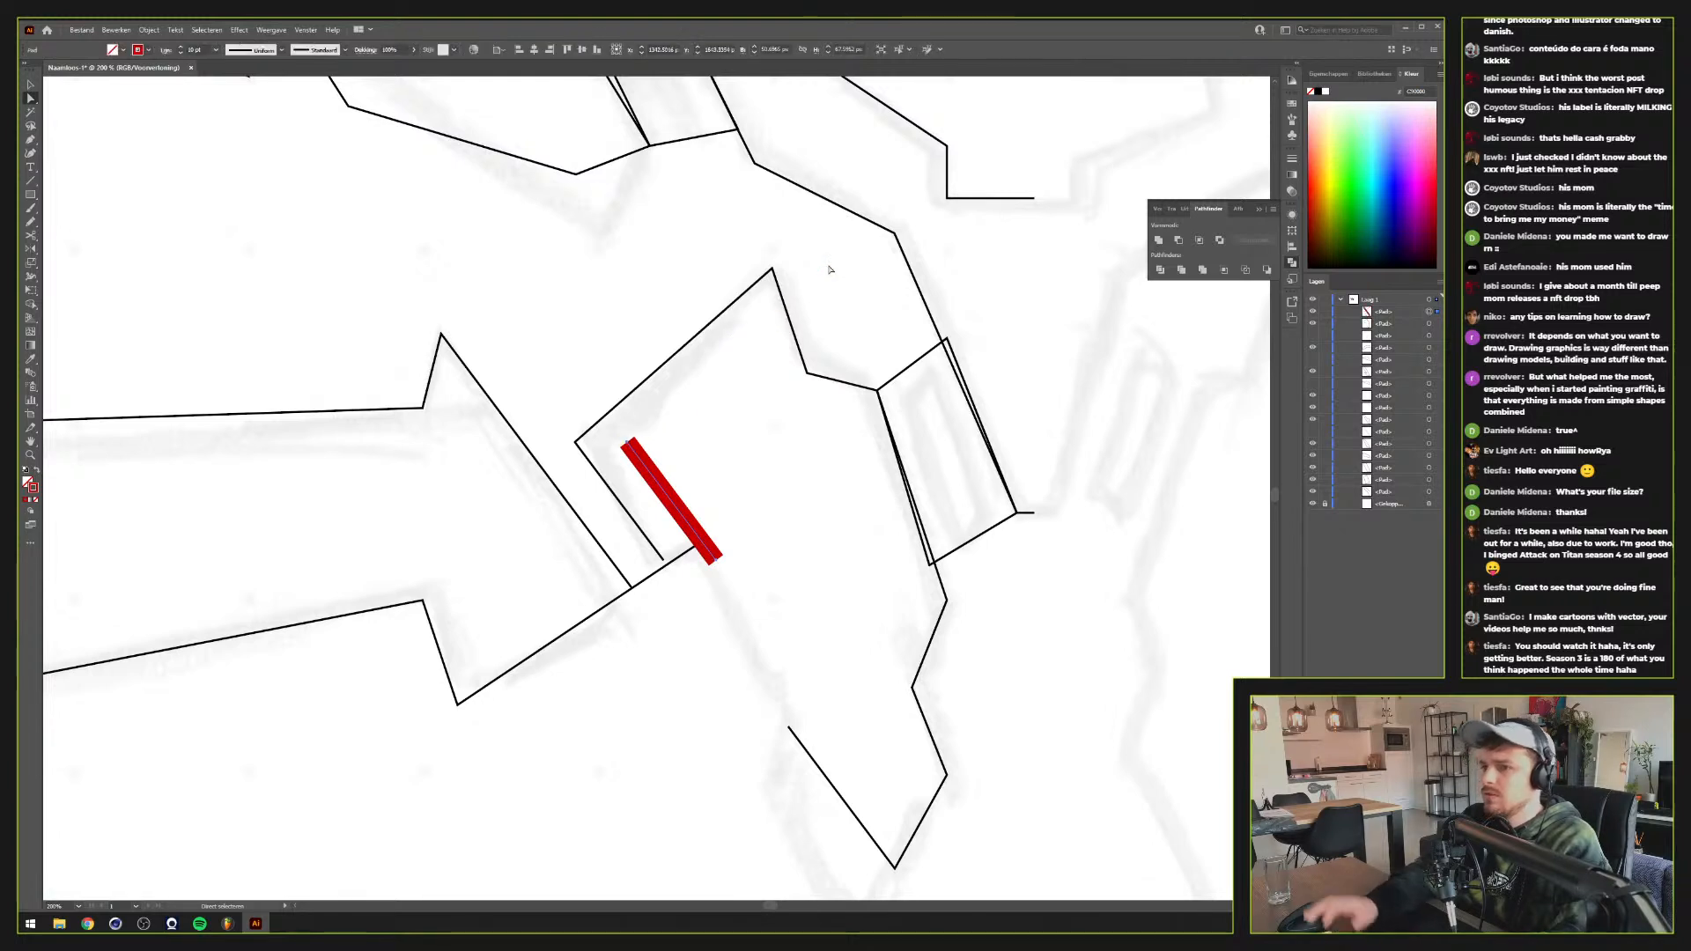
Scale the red line up proportionally so it runs from above the lower wing to near the central body's bottom tip, and switch to outline view
{"action": "right_click", "coordinate": [701, 500]}
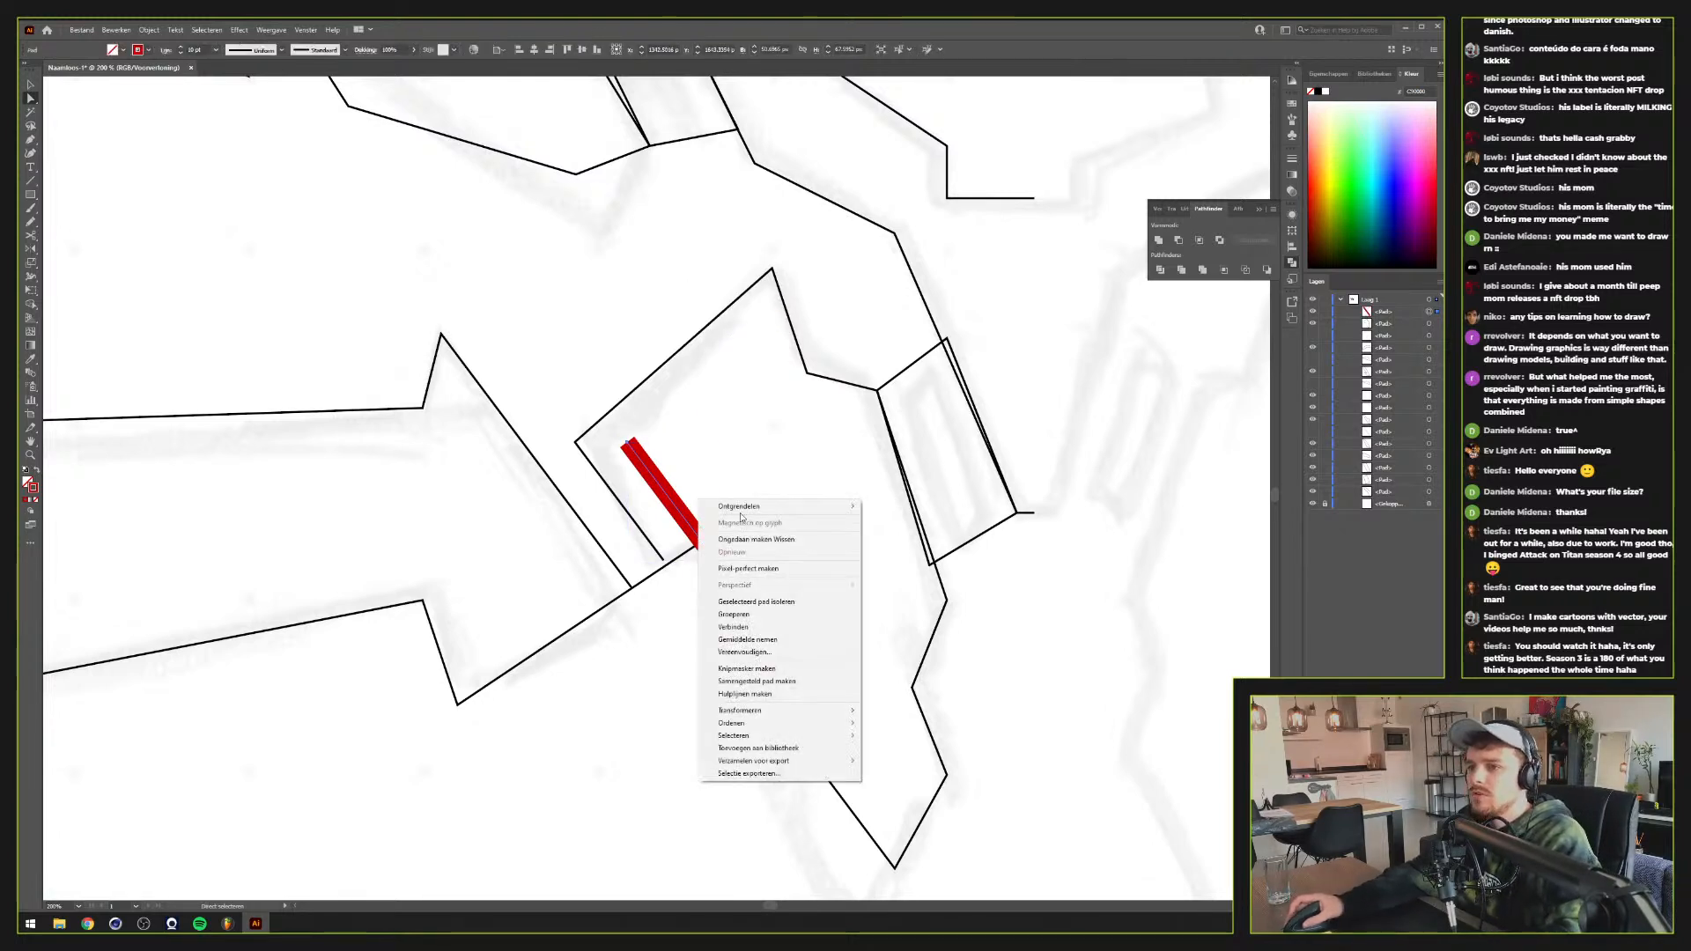
{"action": "mouse_move", "coordinate": [784, 712]}
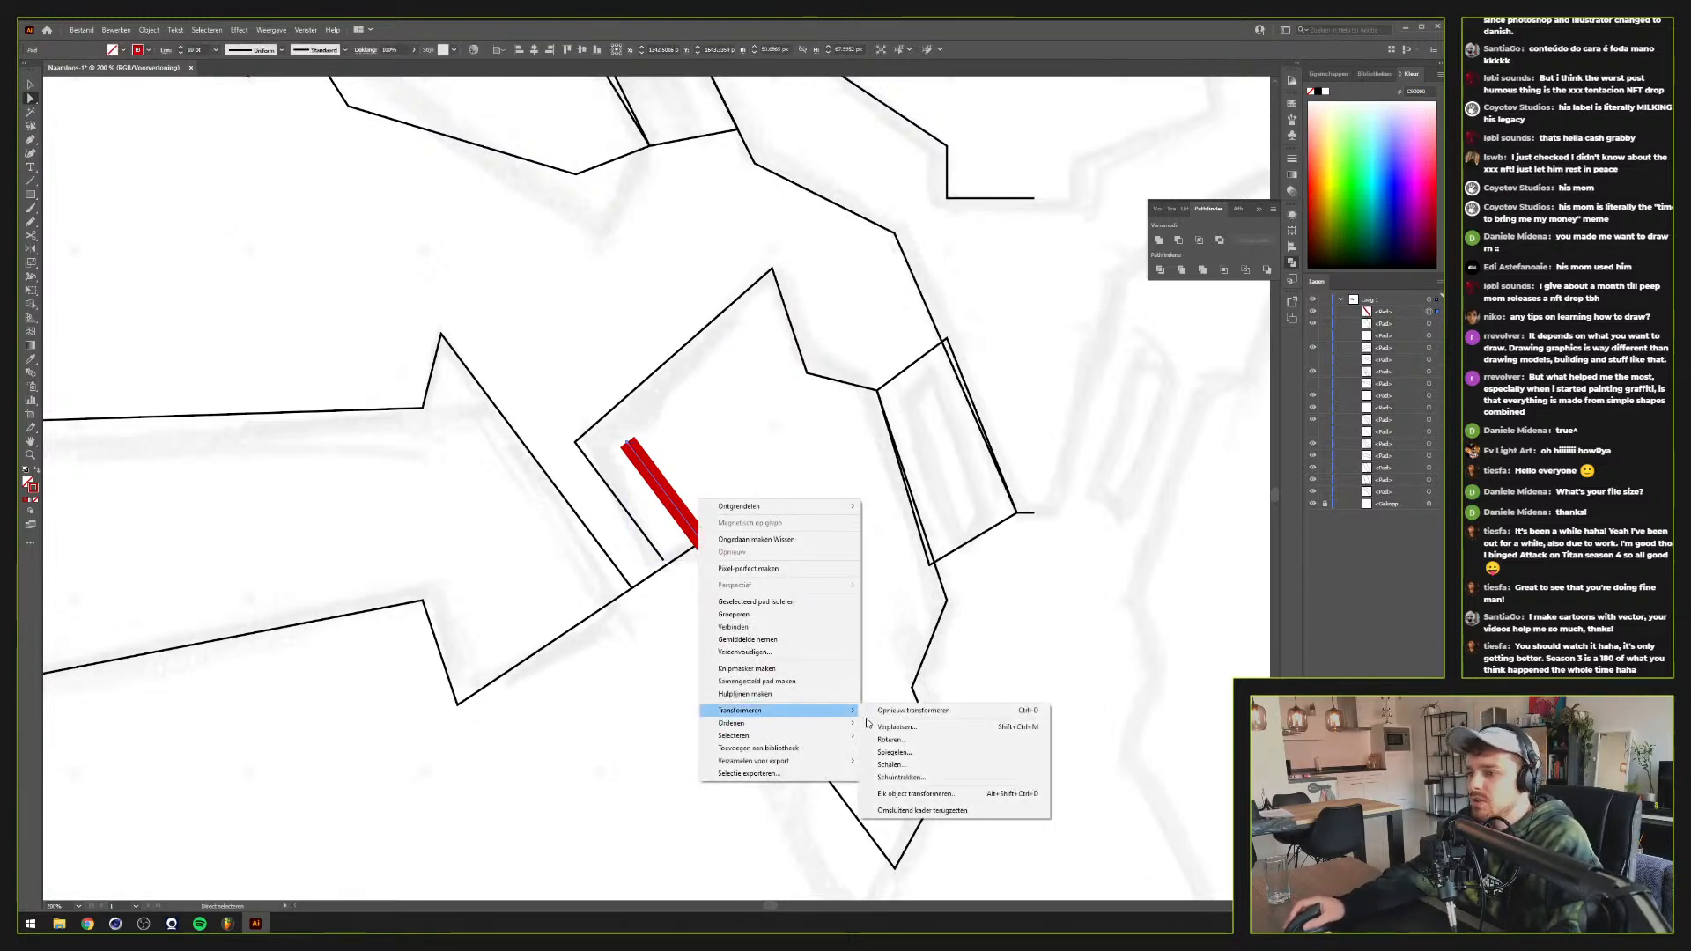
{"action": "left_click", "coordinate": [932, 764]}
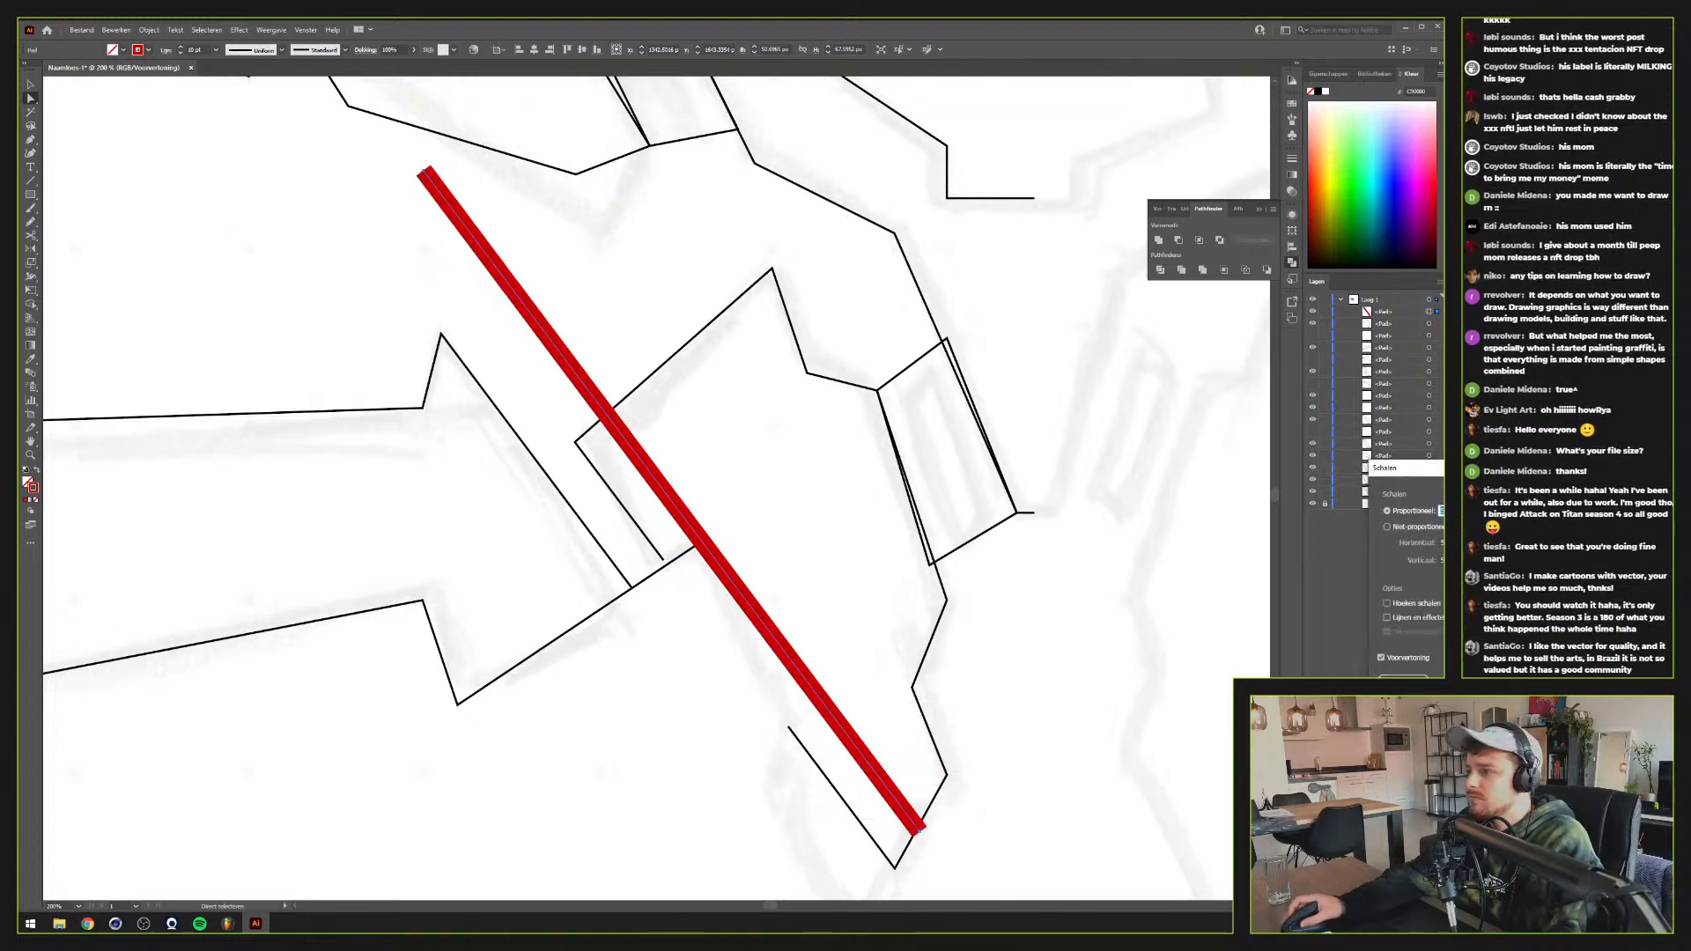
{"action": "key", "text": "Return"}
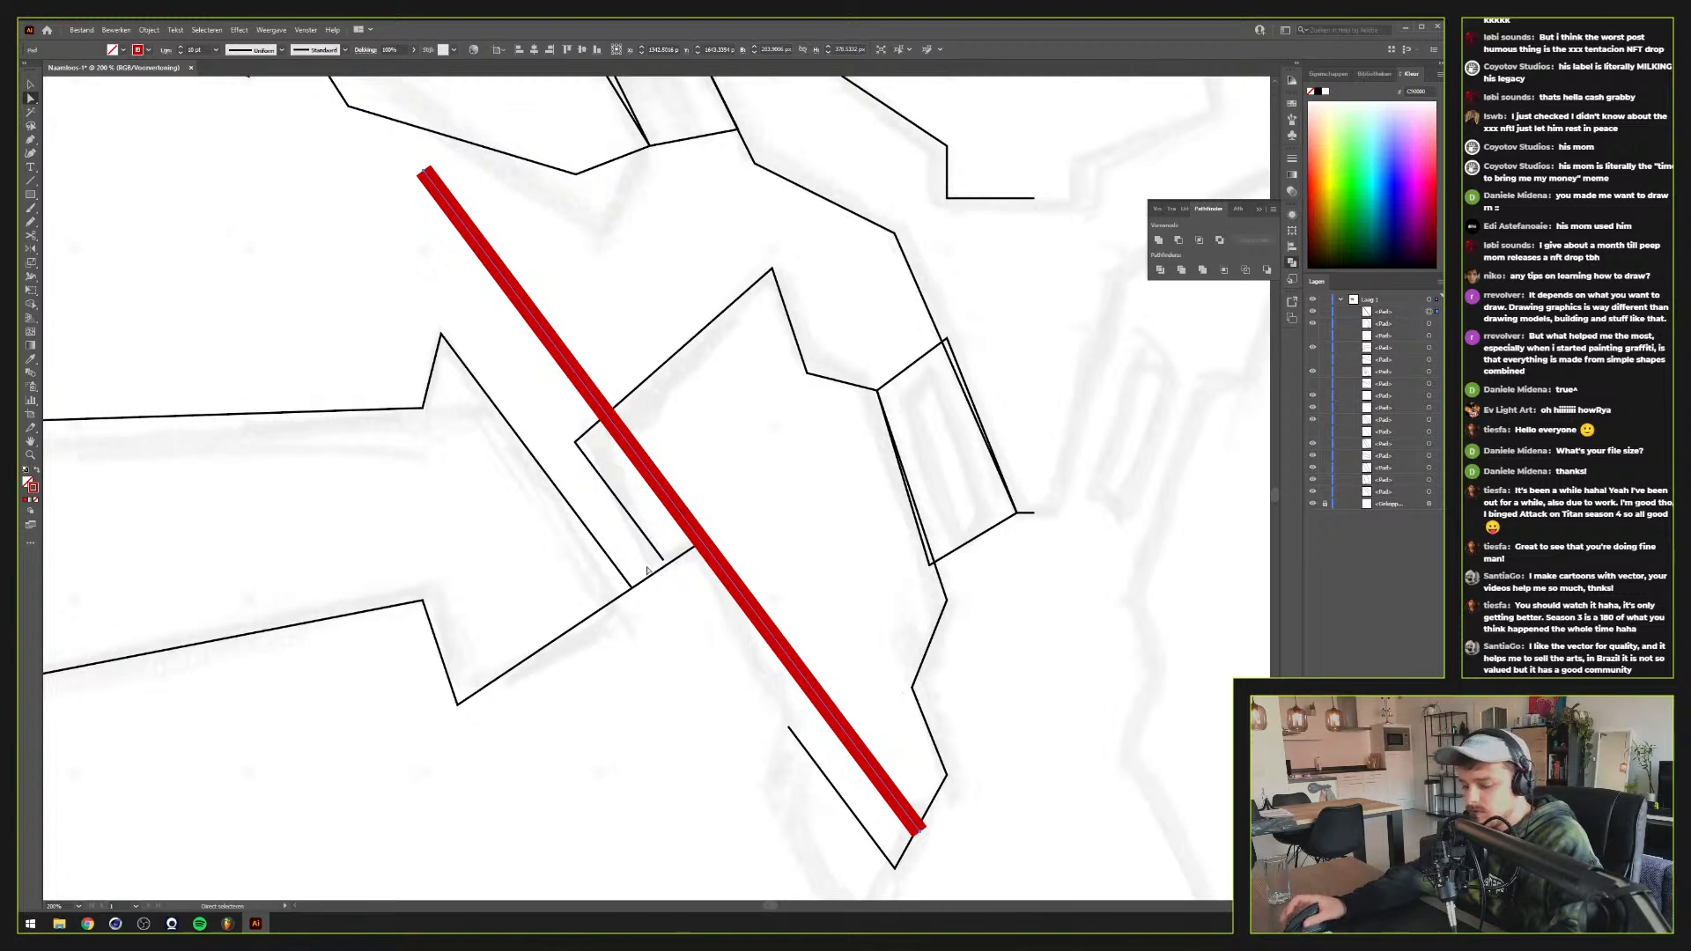
{"action": "key", "text": "ctrl+y"}
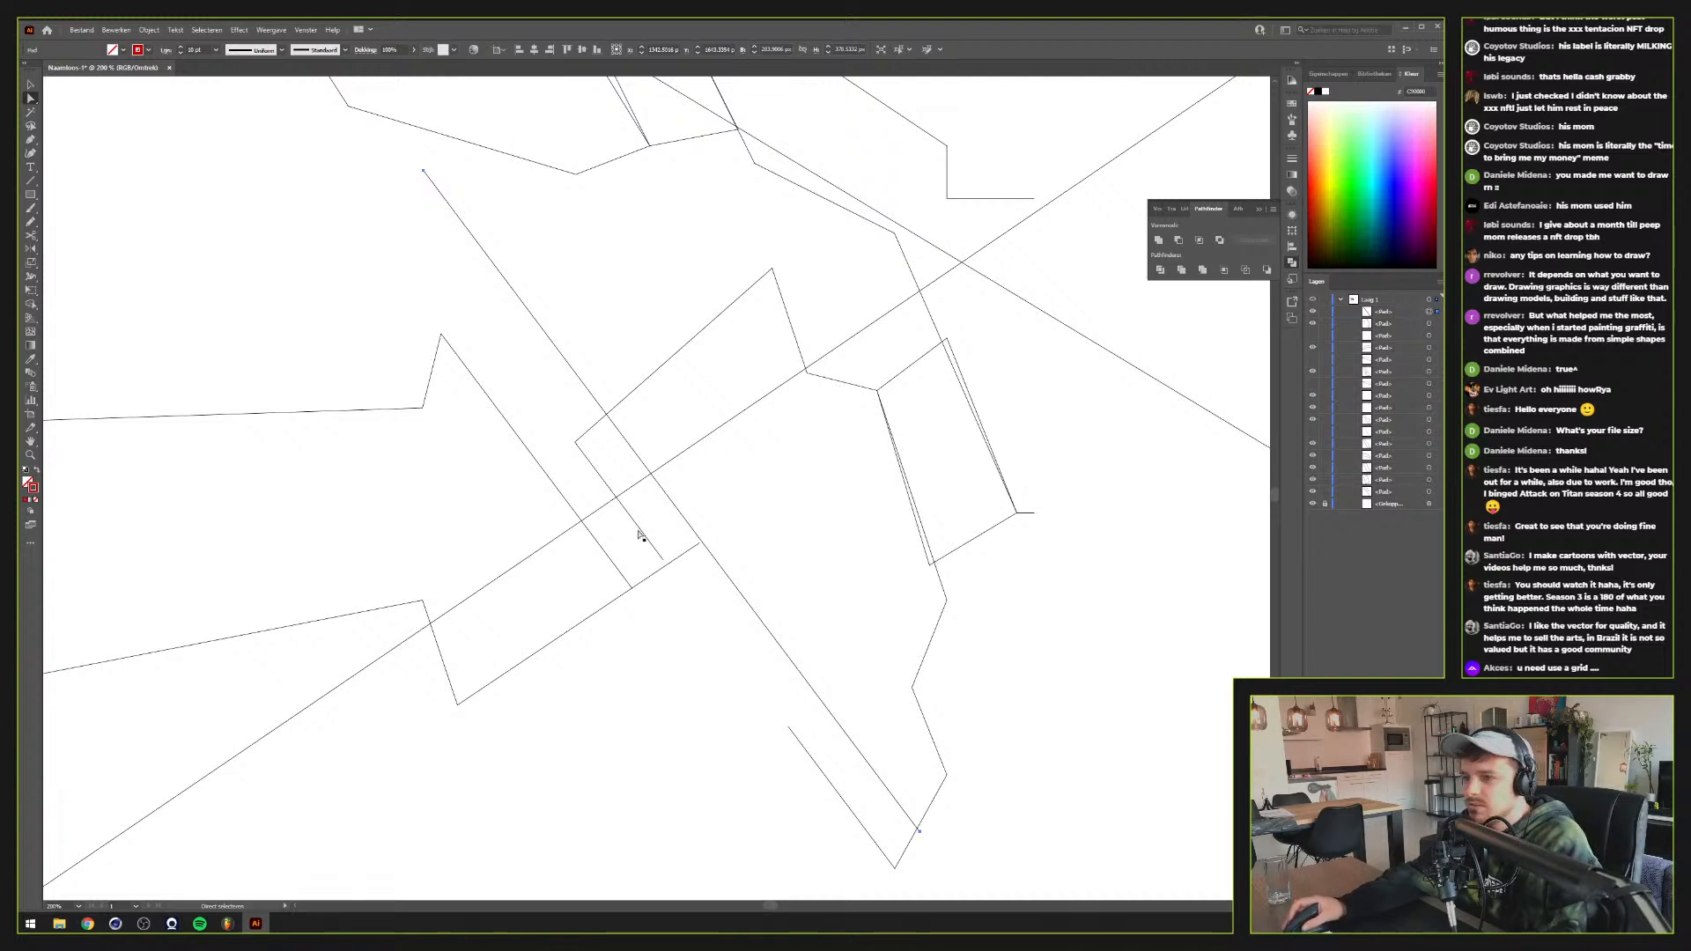
Snap the end point of the lower wing's extended bottom edge onto the red line
{"action": "scroll", "coordinate": [704, 570], "scroll_direction": "up", "scroll_amount": 1}
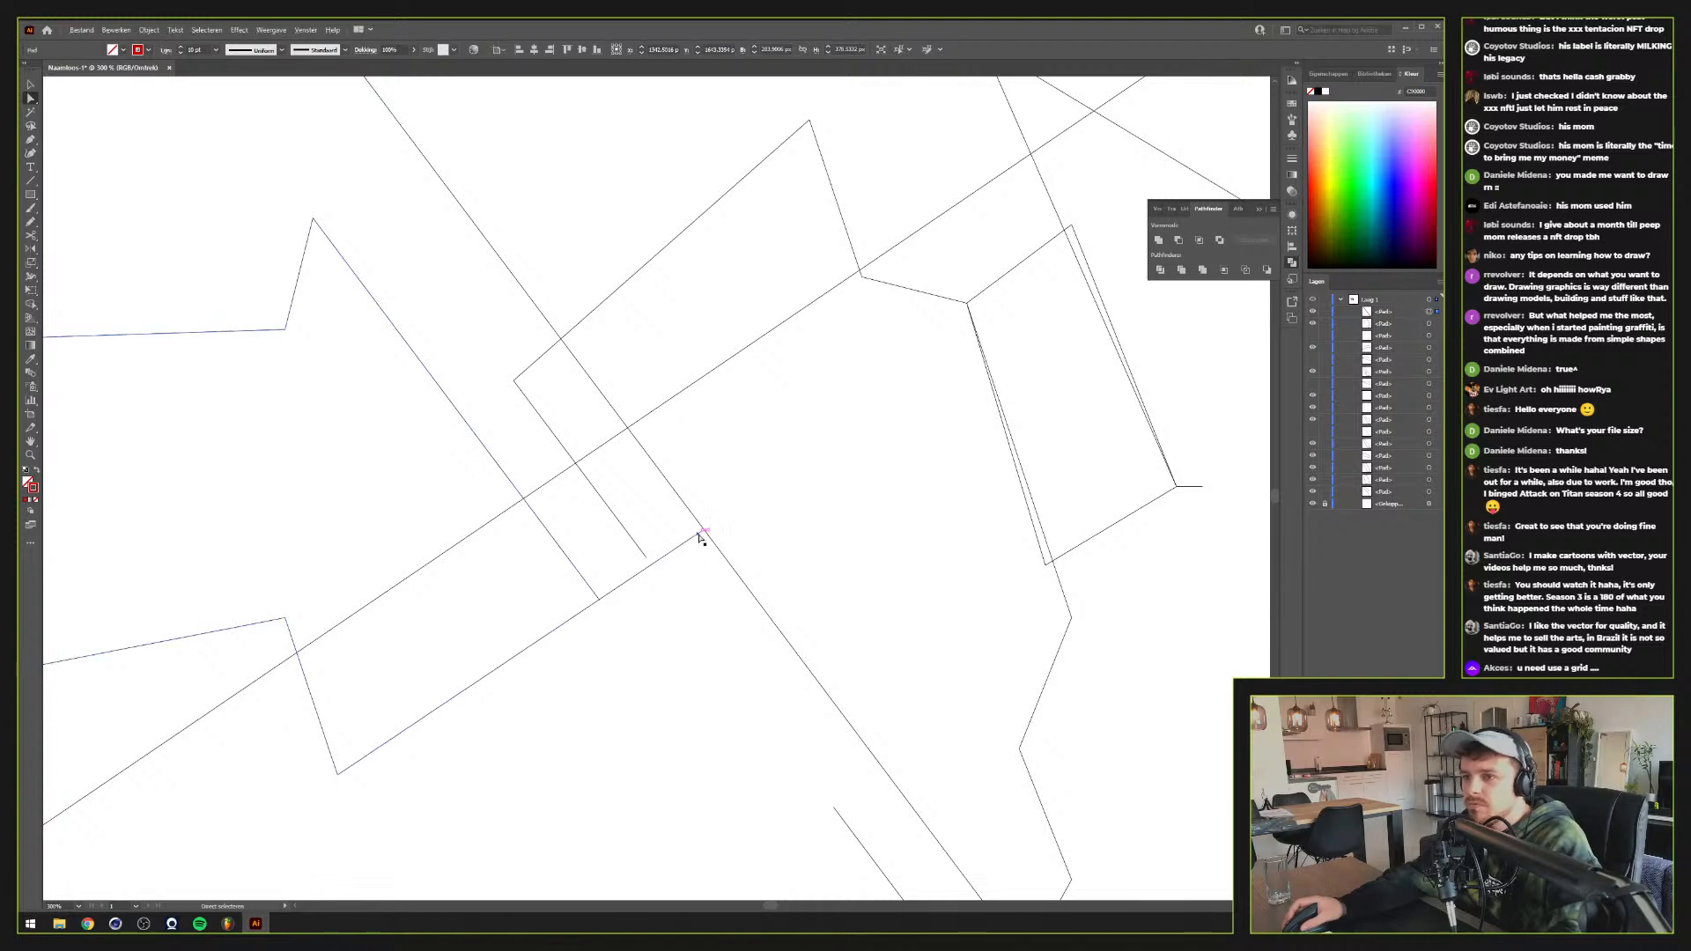
{"action": "left_click", "coordinate": [701, 535]}
{"action": "left_click", "coordinate": [701, 535]}
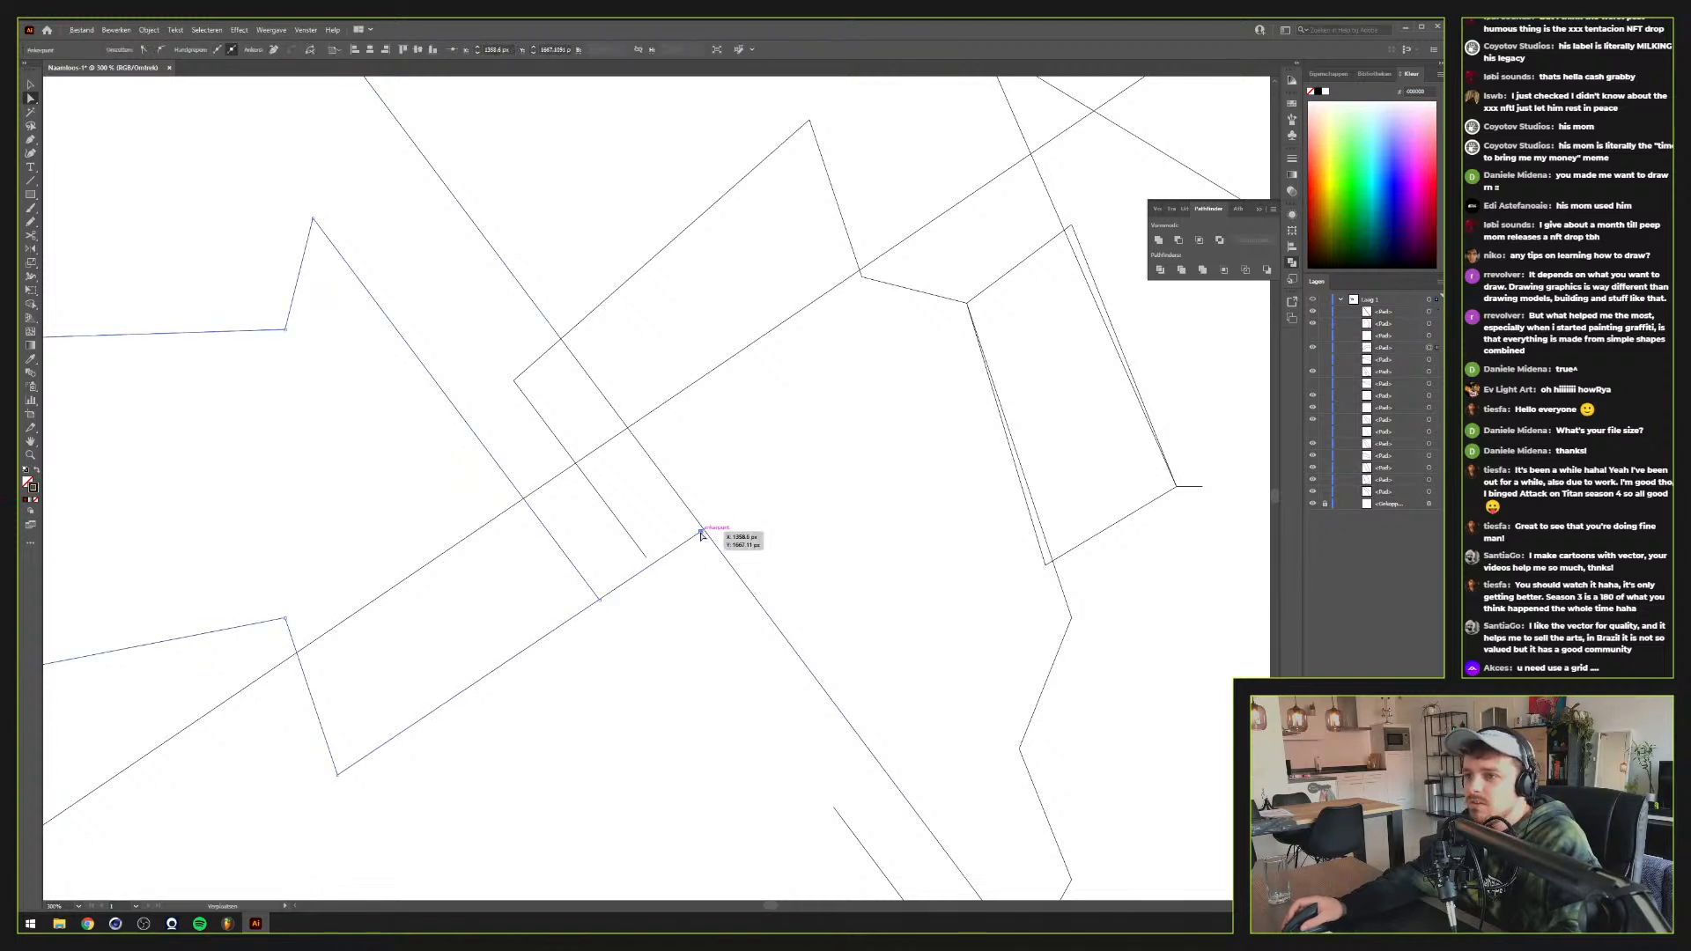
{"action": "left_click_drag", "start_coordinate": [701, 535], "coordinate": [708, 533]}
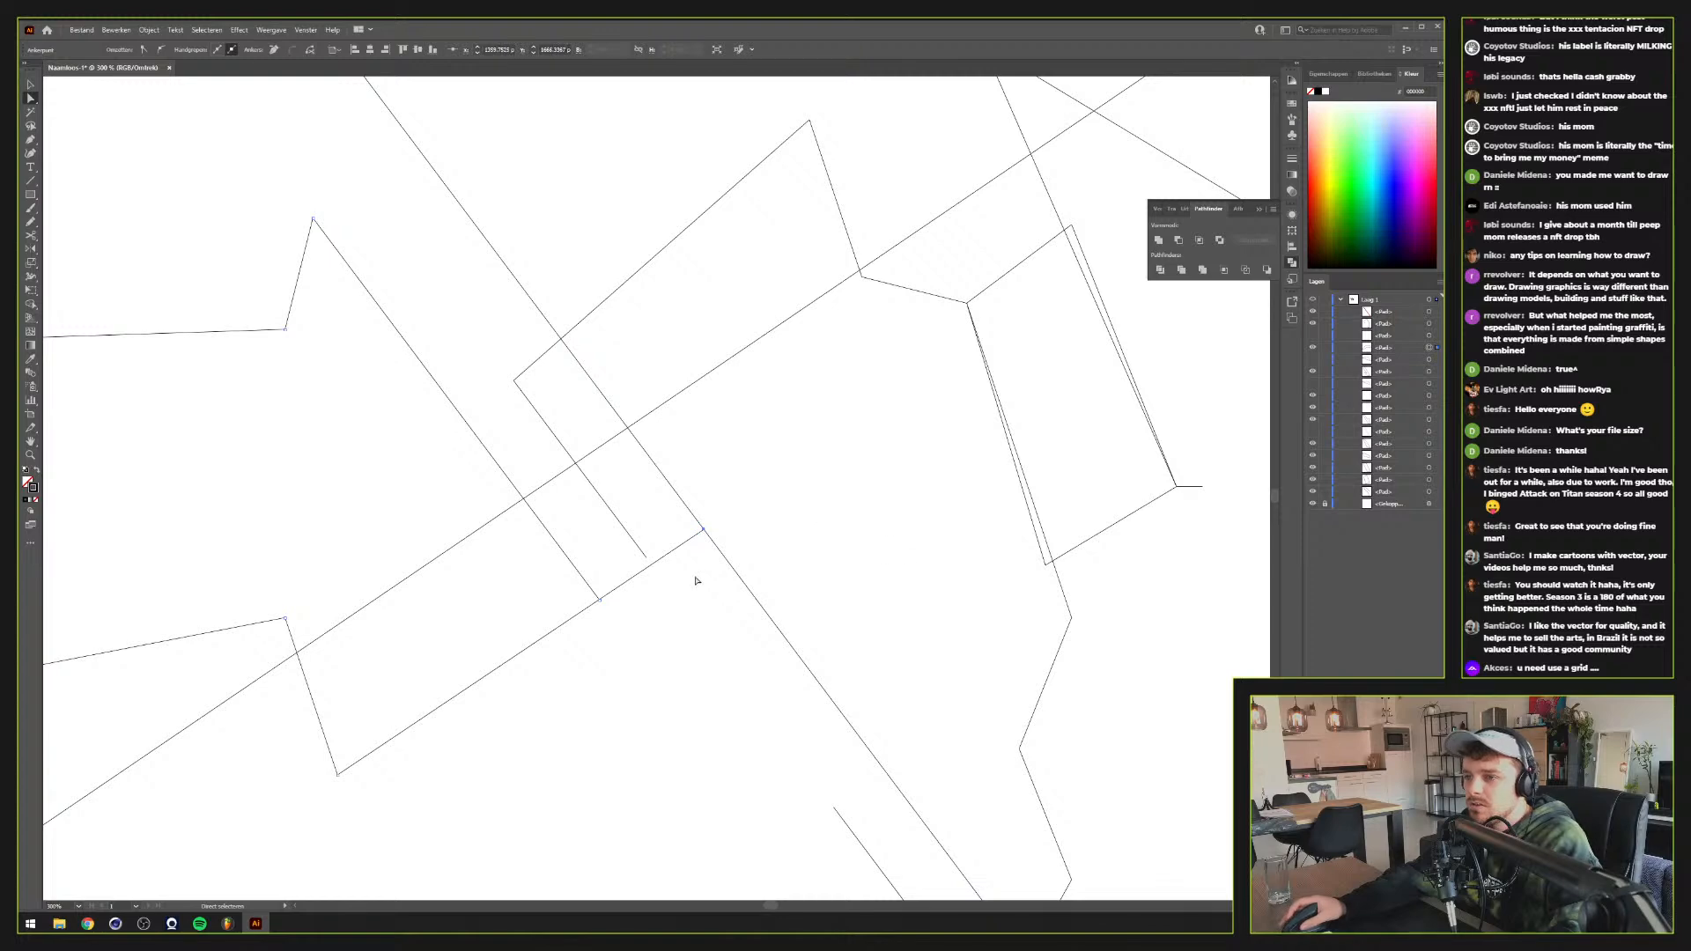
Shorten the red line by moving its upper end point to the lower wing's extended tip, and return to preview view
{"action": "scroll", "coordinate": [685, 577], "scroll_direction": "down", "scroll_amount": 2}
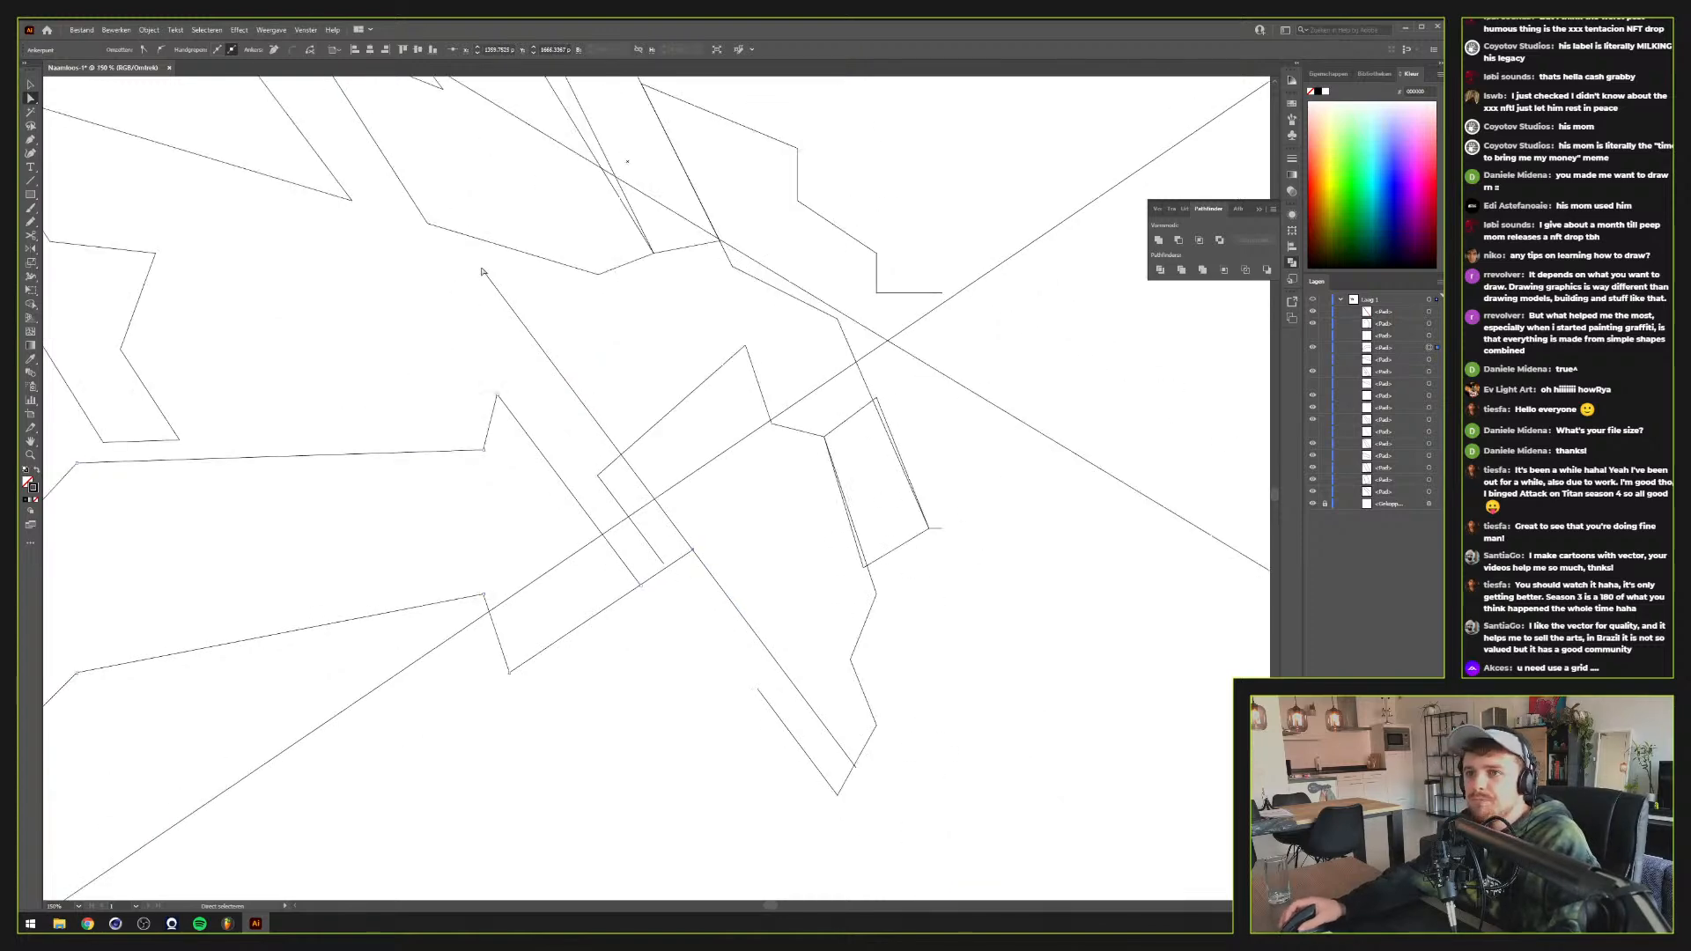
{"action": "left_click_drag", "start_coordinate": [488, 282], "coordinate": [692, 553]}
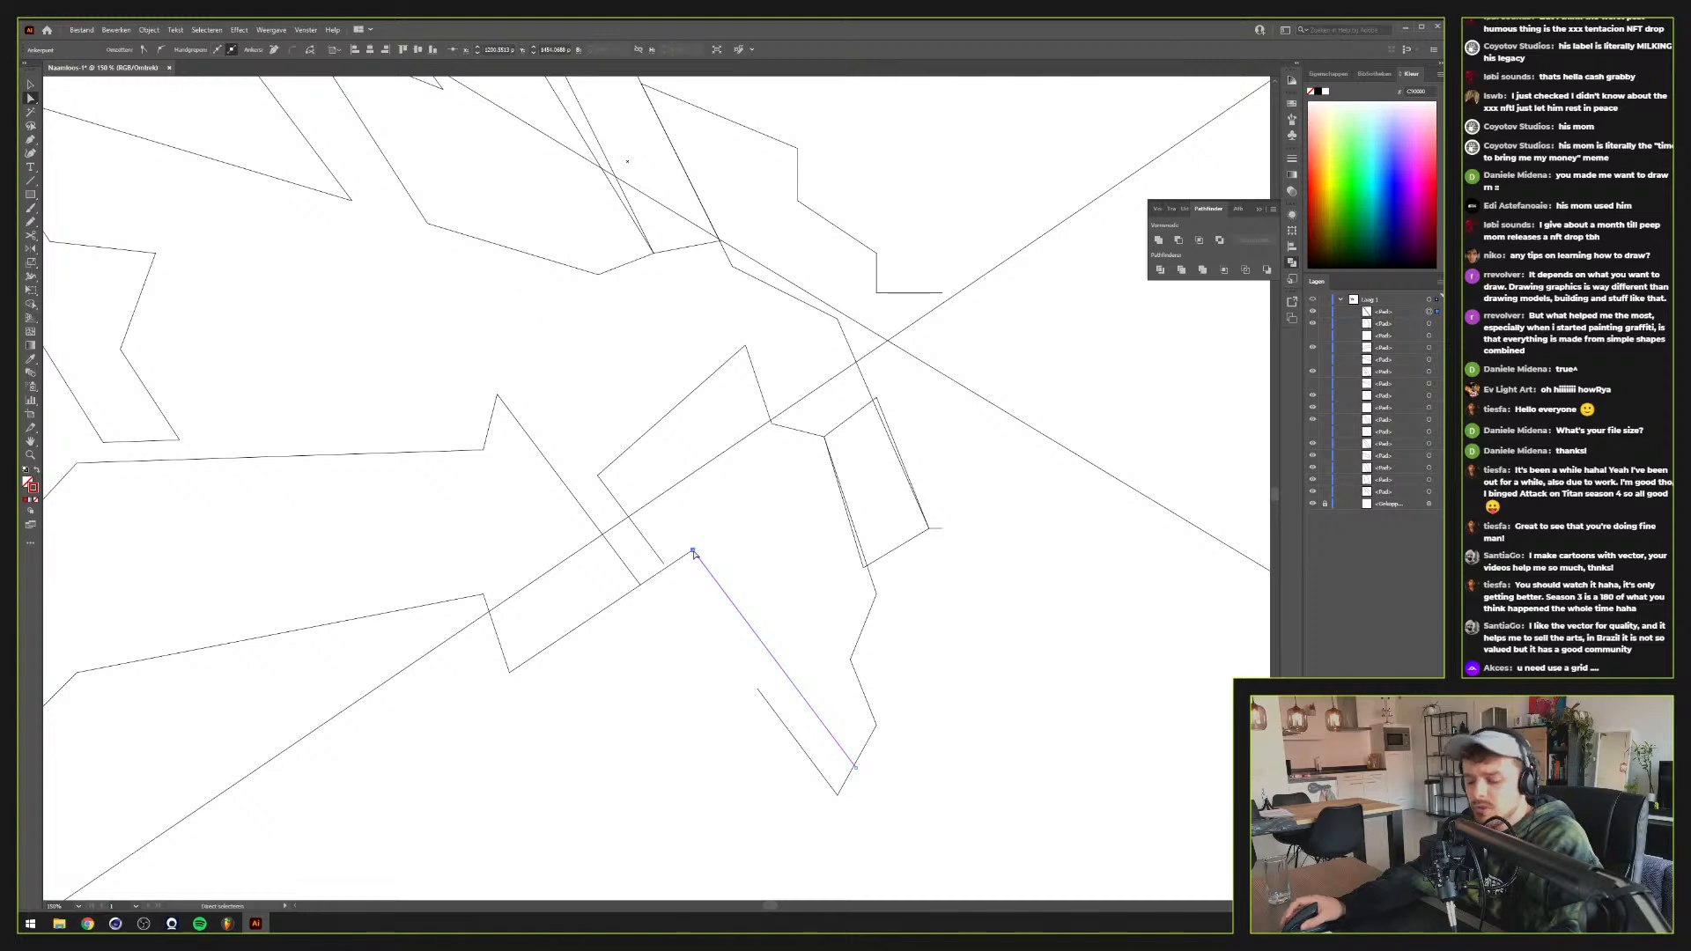
{"action": "scroll", "coordinate": [691, 546], "scroll_direction": "up", "scroll_amount": 4}
{"action": "scroll", "coordinate": [691, 539], "scroll_direction": "down", "scroll_amount": 3}
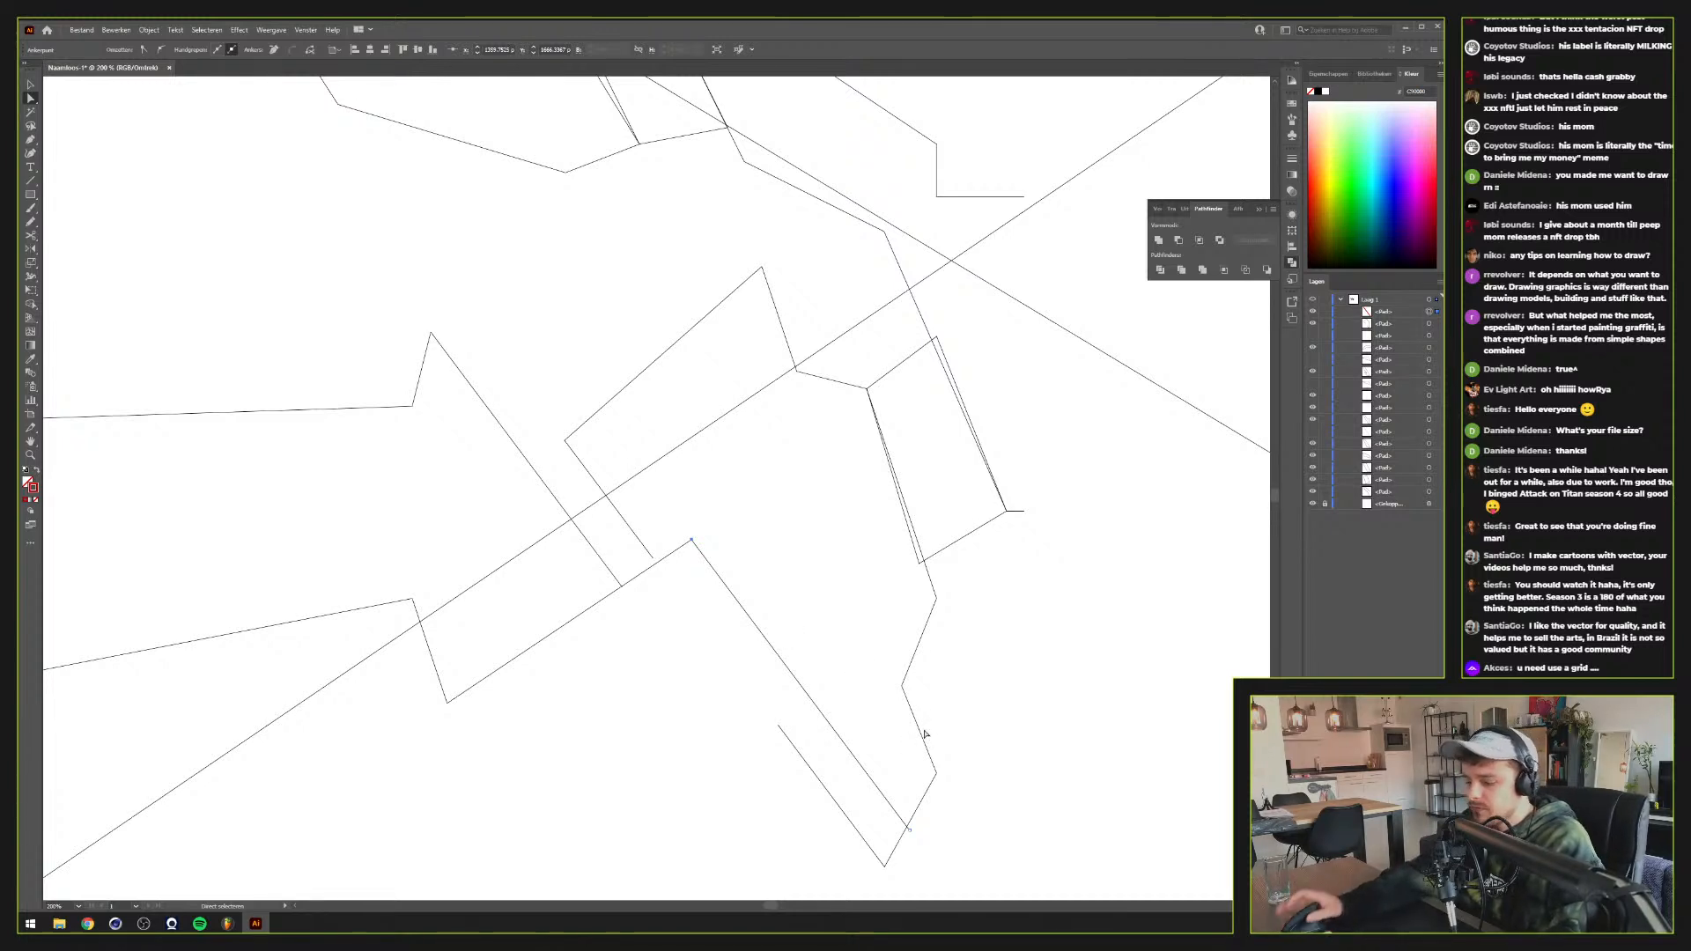
{"action": "key", "text": "ctrl+y"}
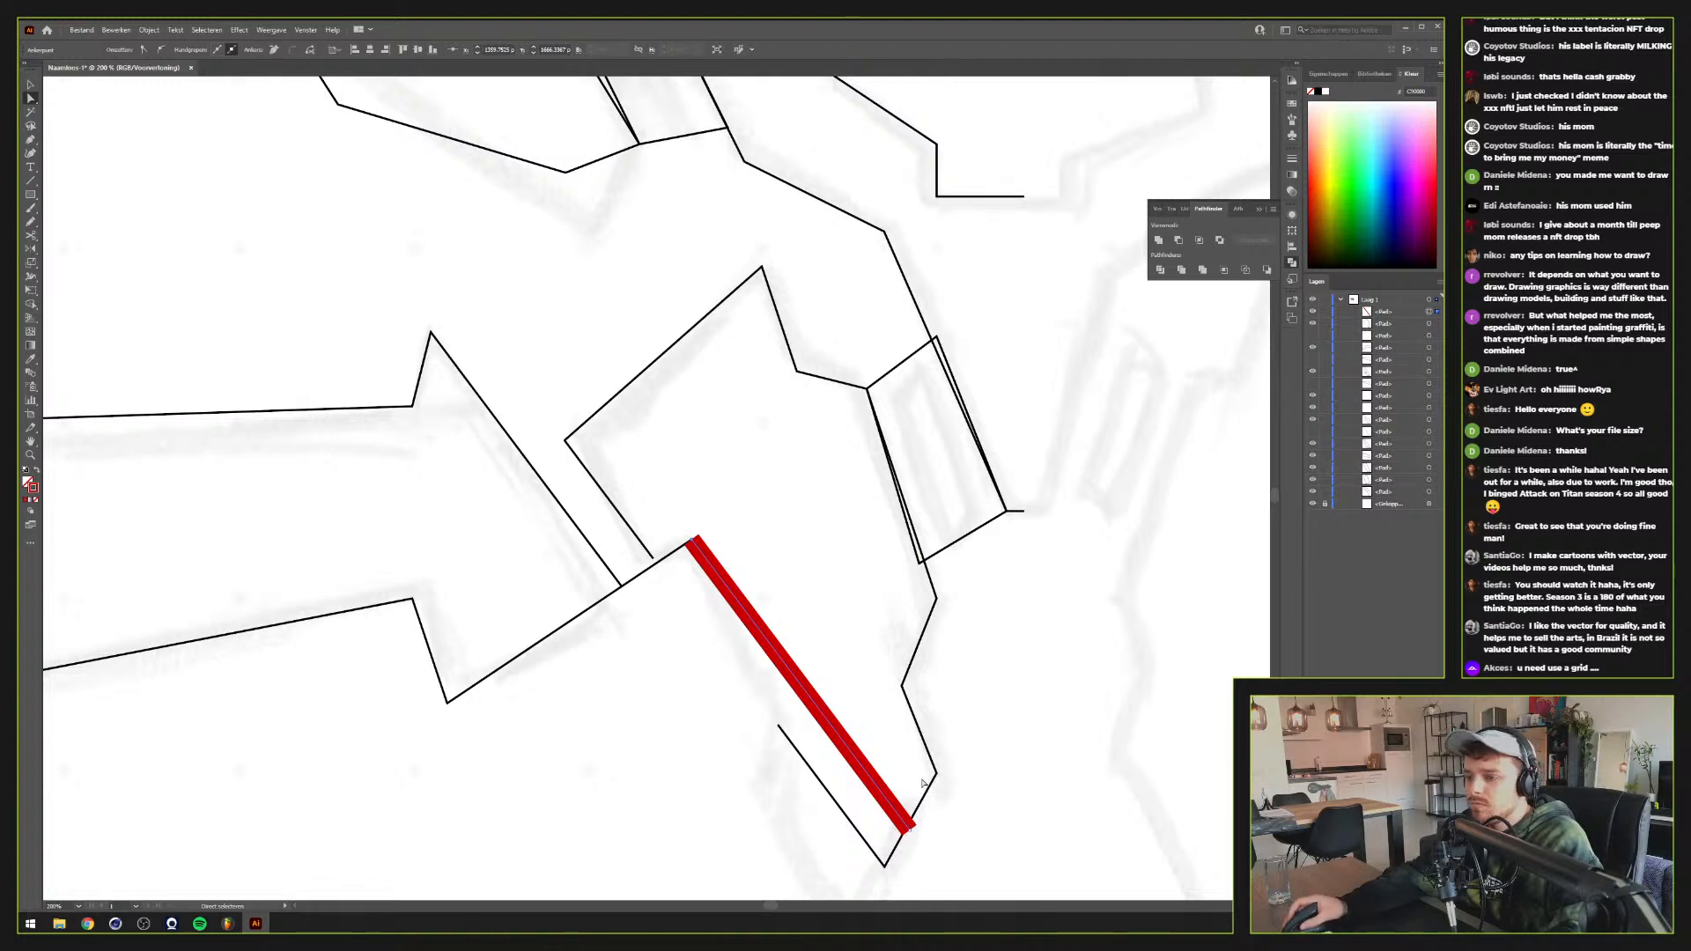
Show the document grid and deselect the red line
{"action": "key", "text": "p"}
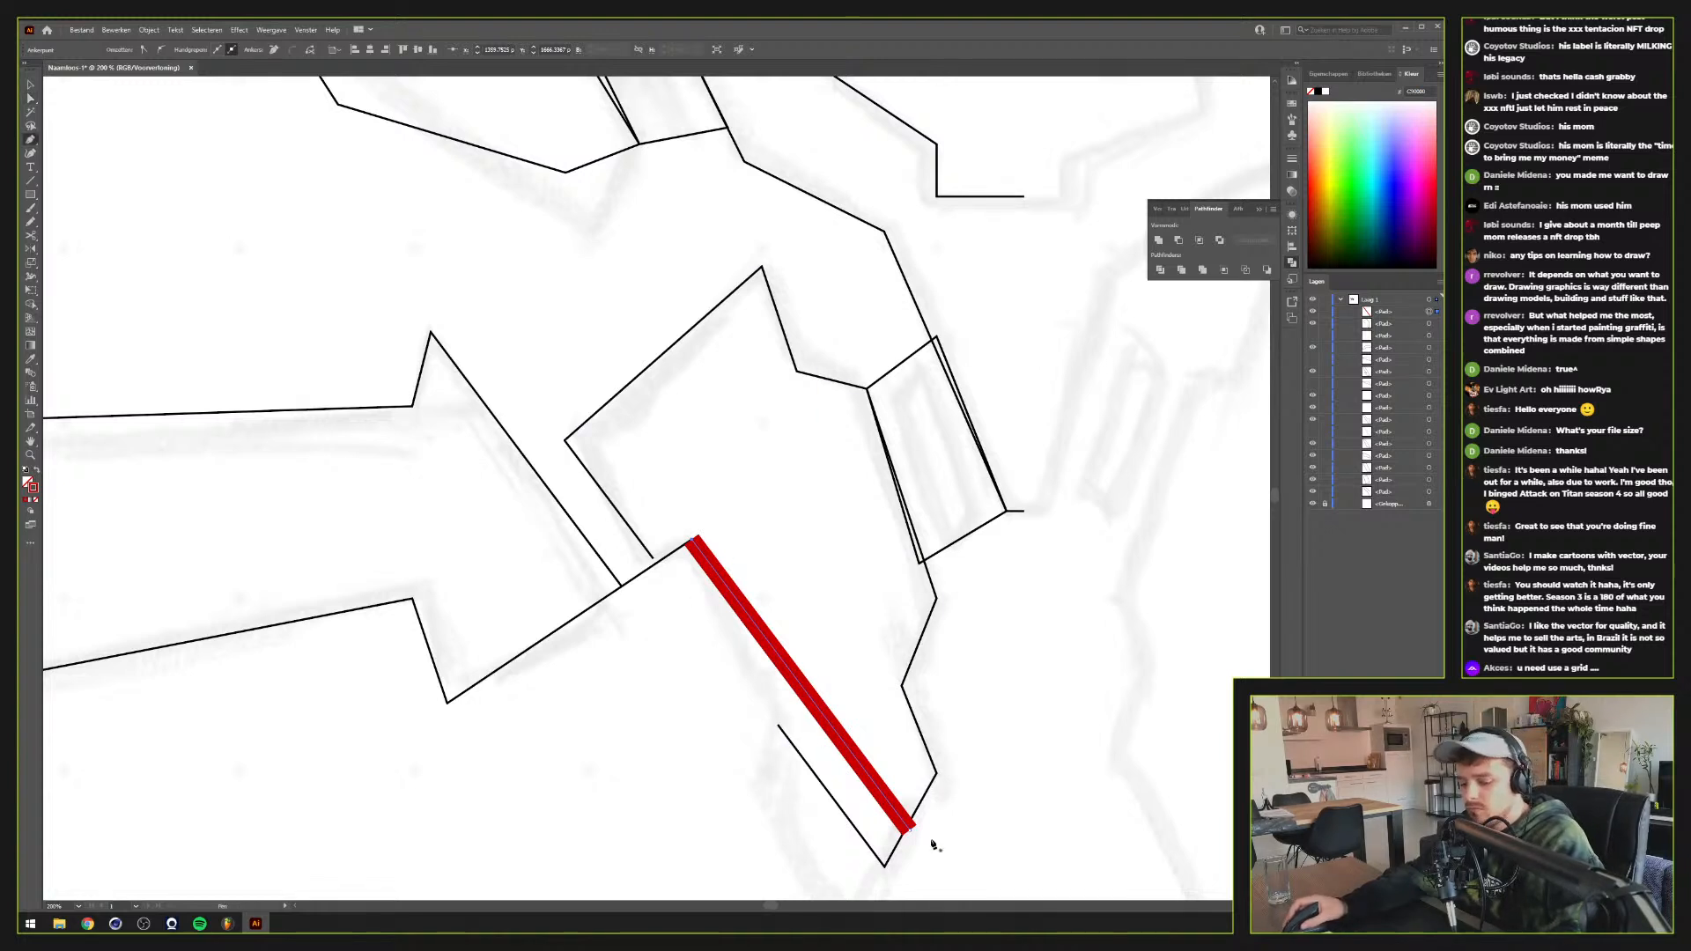
{"action": "key", "text": "a"}
{"action": "key", "text": "ctrl+apostrophe"}
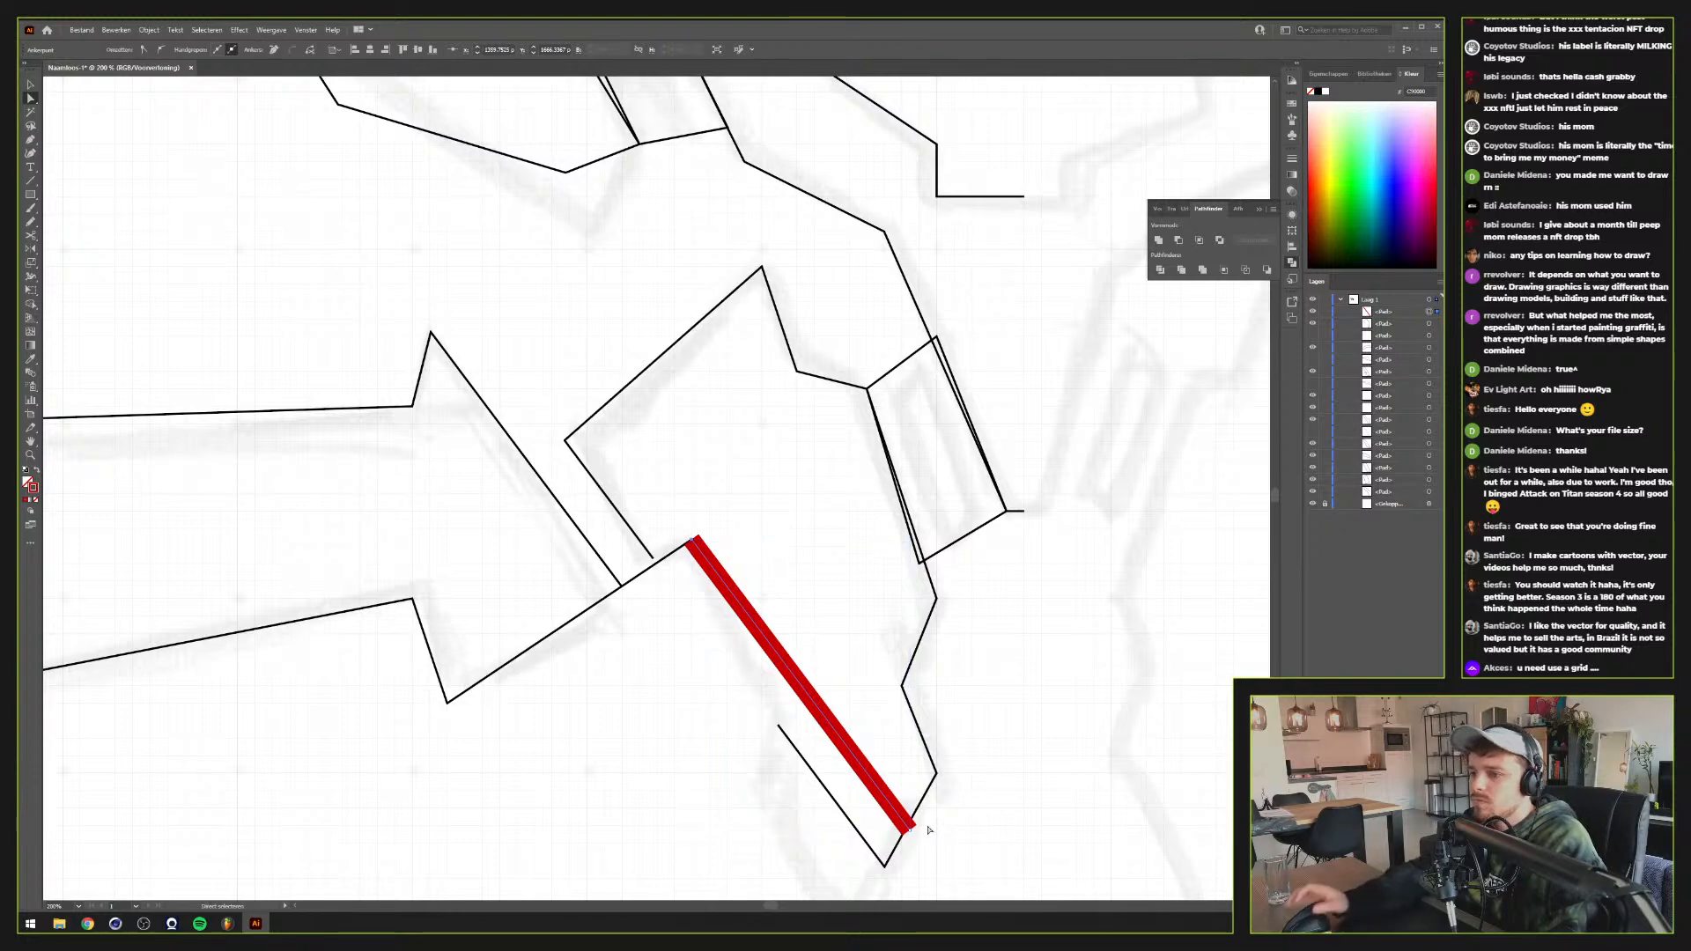
{"action": "key", "text": "v"}
{"action": "left_click", "coordinate": [702, 647]}
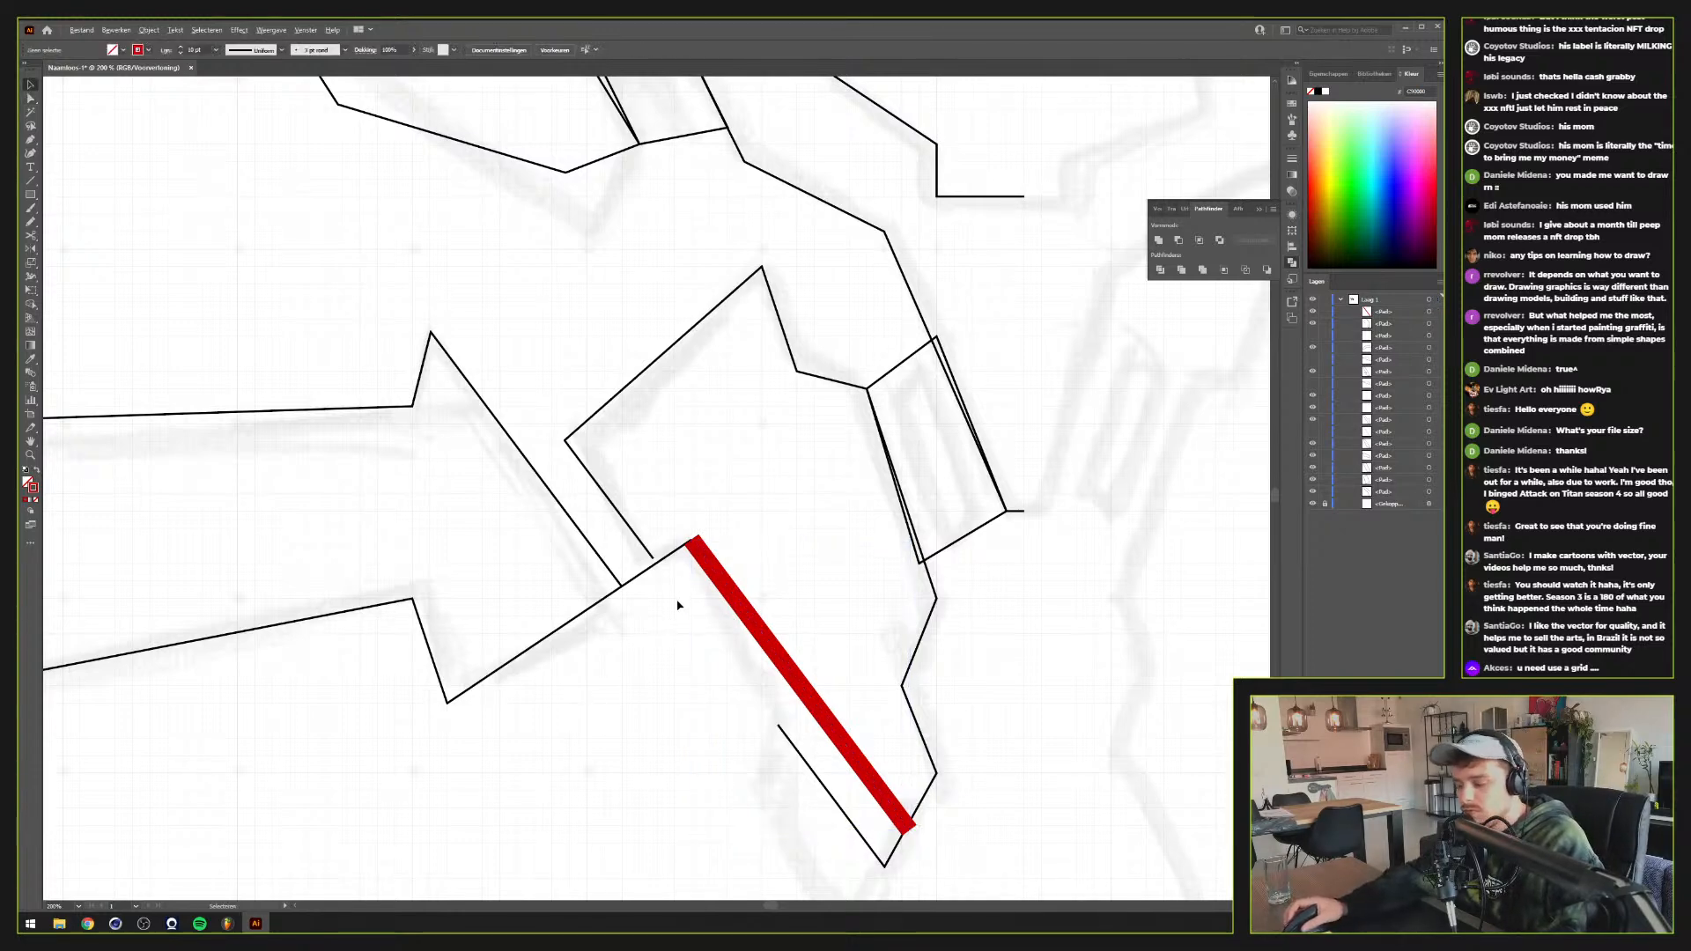
Extend the open end of the central body's left edge to meet the lower wing's extended bottom edge
{"action": "scroll", "coordinate": [678, 605], "scroll_direction": "up", "scroll_amount": 1}
{"action": "left_click_drag", "start_coordinate": [676, 564], "coordinate": [801, 585]}
{"action": "key", "text": "a"}
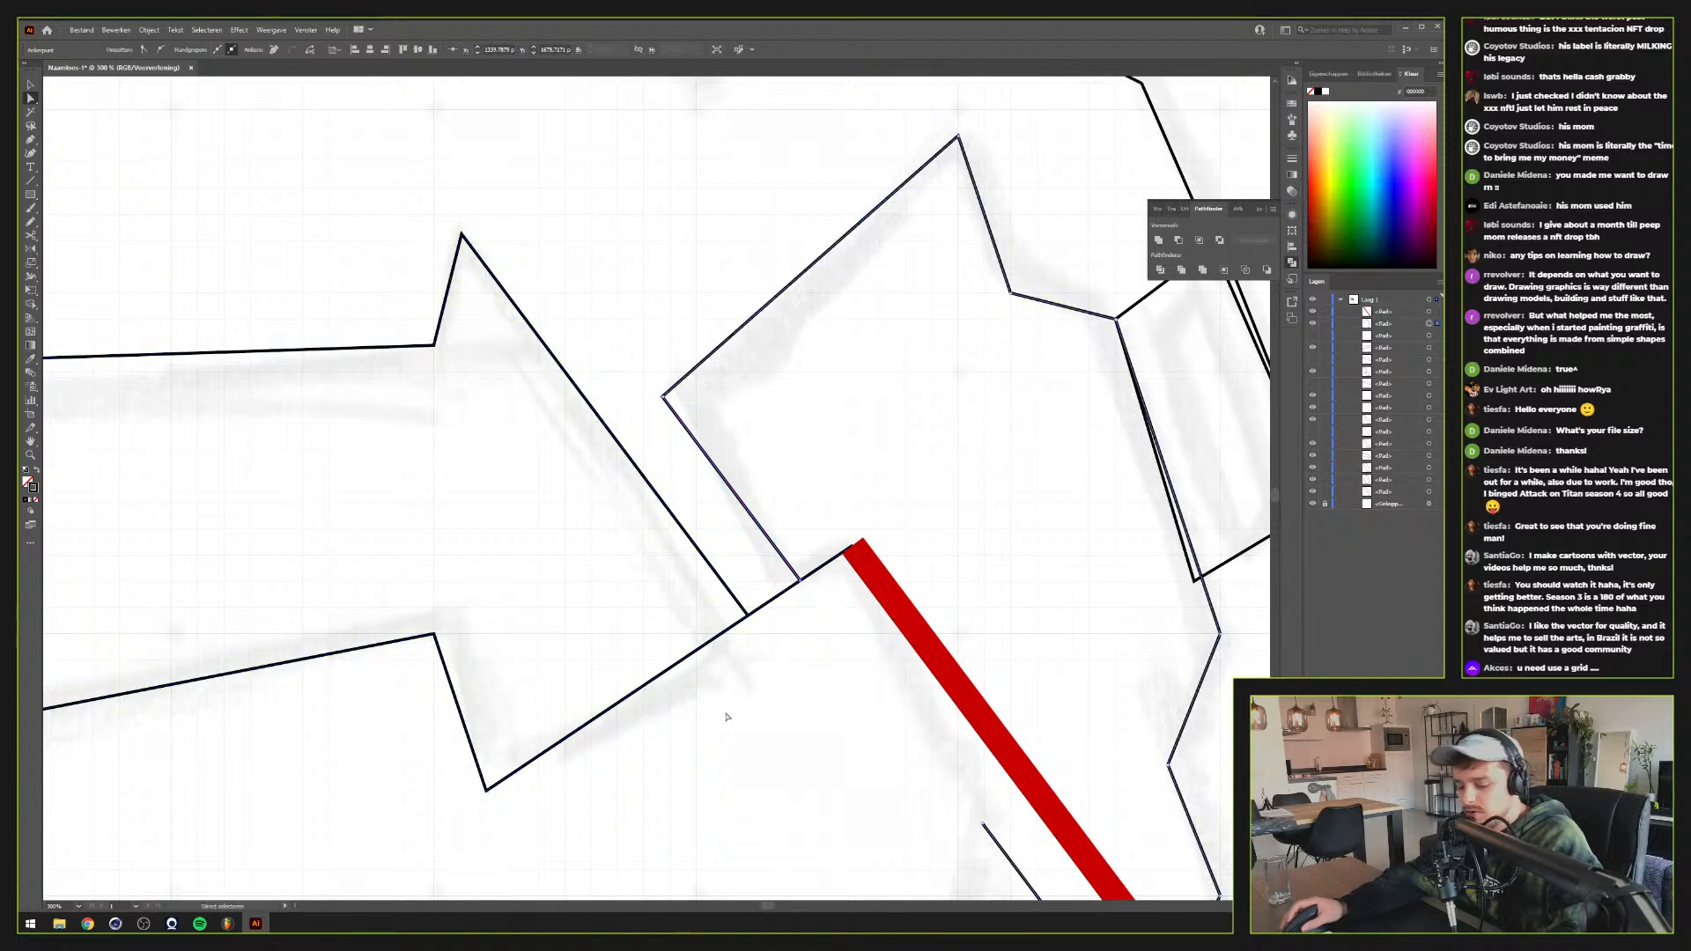
Pull the lower wing's extended tip back to its right corner, clear of the central body, and deselect the wing
{"action": "left_click_drag", "start_coordinate": [487, 788], "coordinate": [783, 621]}
{"action": "key", "text": "ctrl+z"}
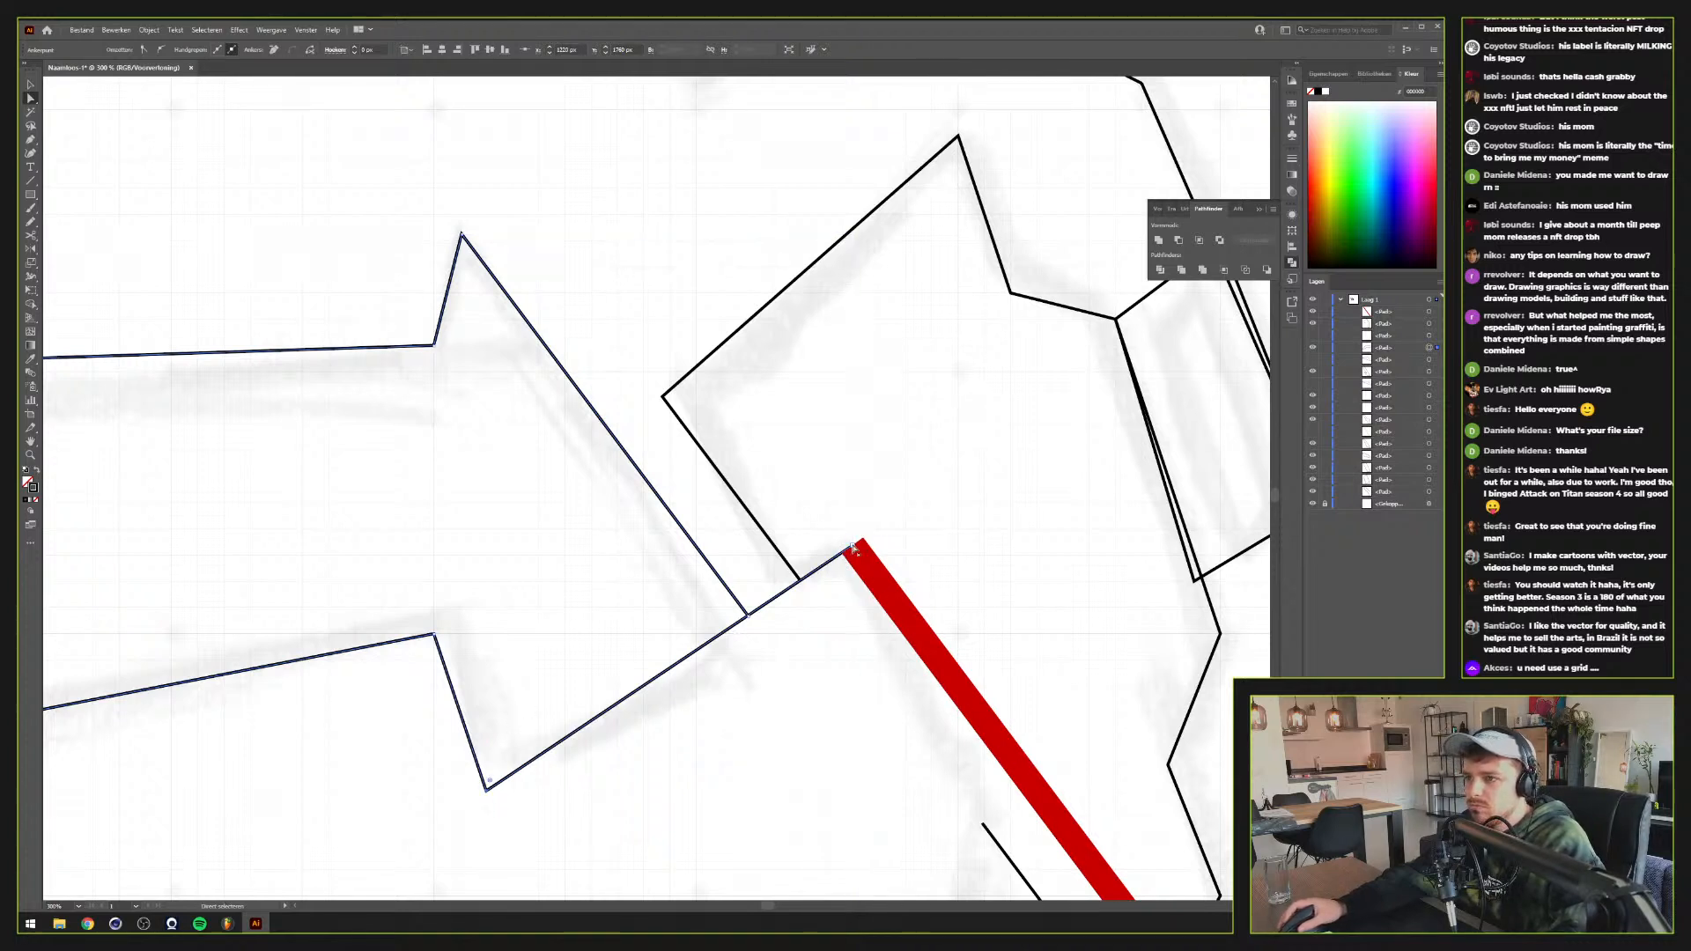
{"action": "left_click_drag", "start_coordinate": [852, 548], "coordinate": [748, 616]}
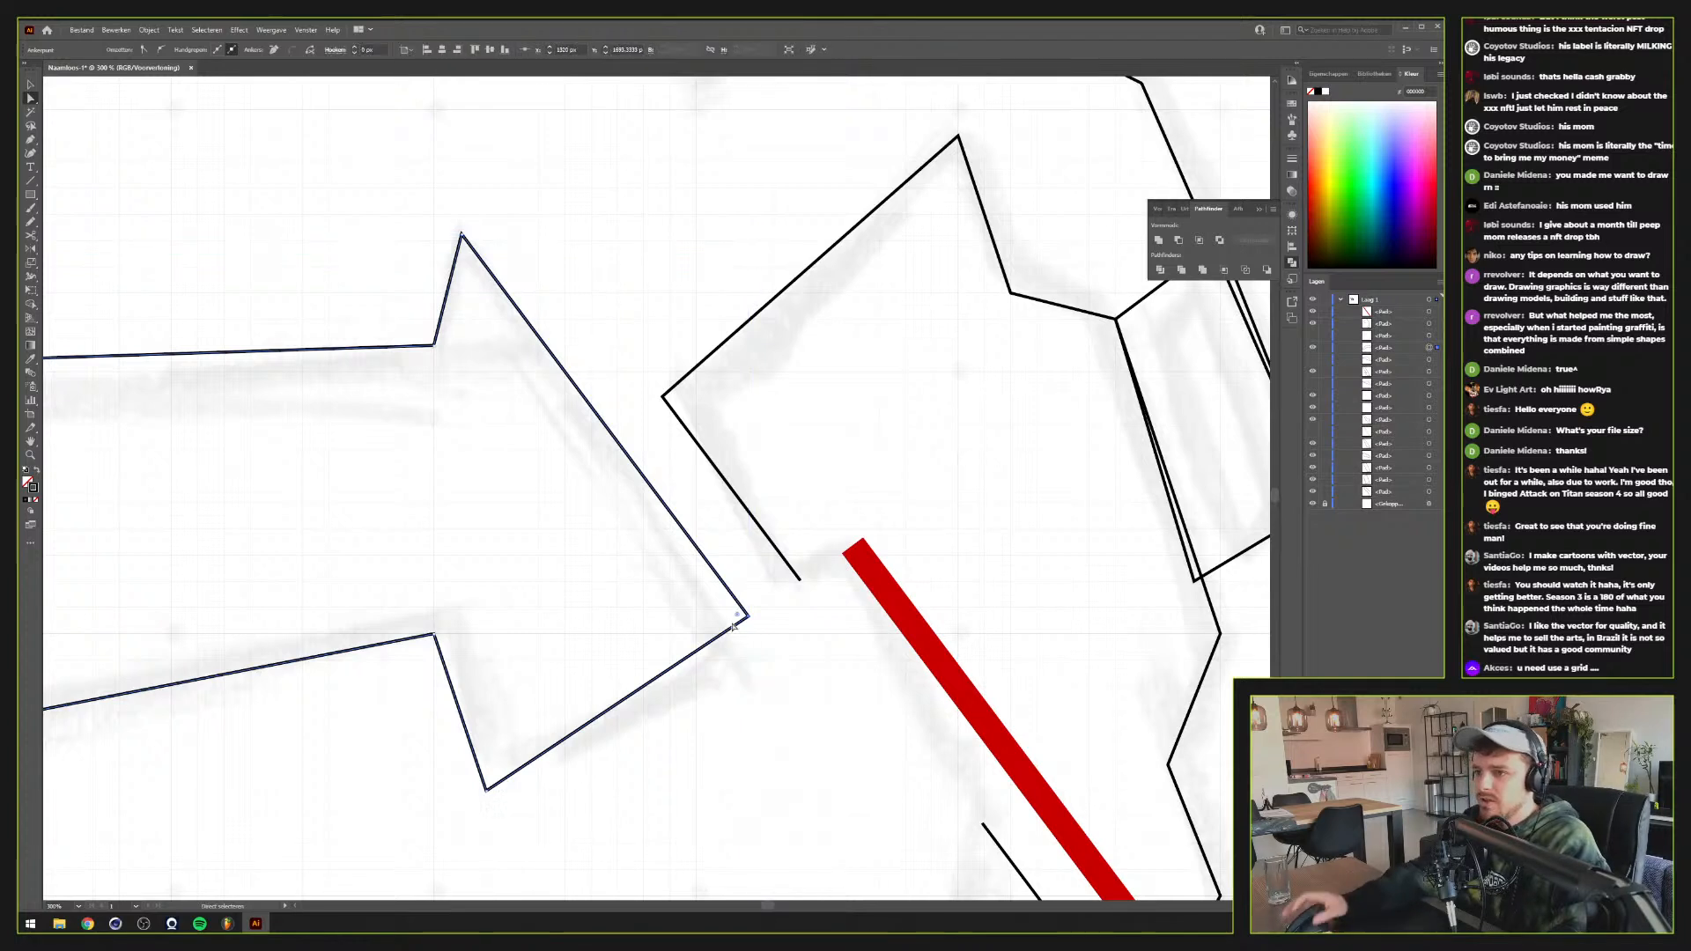
{"action": "left_click", "coordinate": [764, 748]}
Draw a short line along the lower wing's bottom edge and stretch its upper end in the same direction to the red line's top
{"action": "key", "text": "p"}
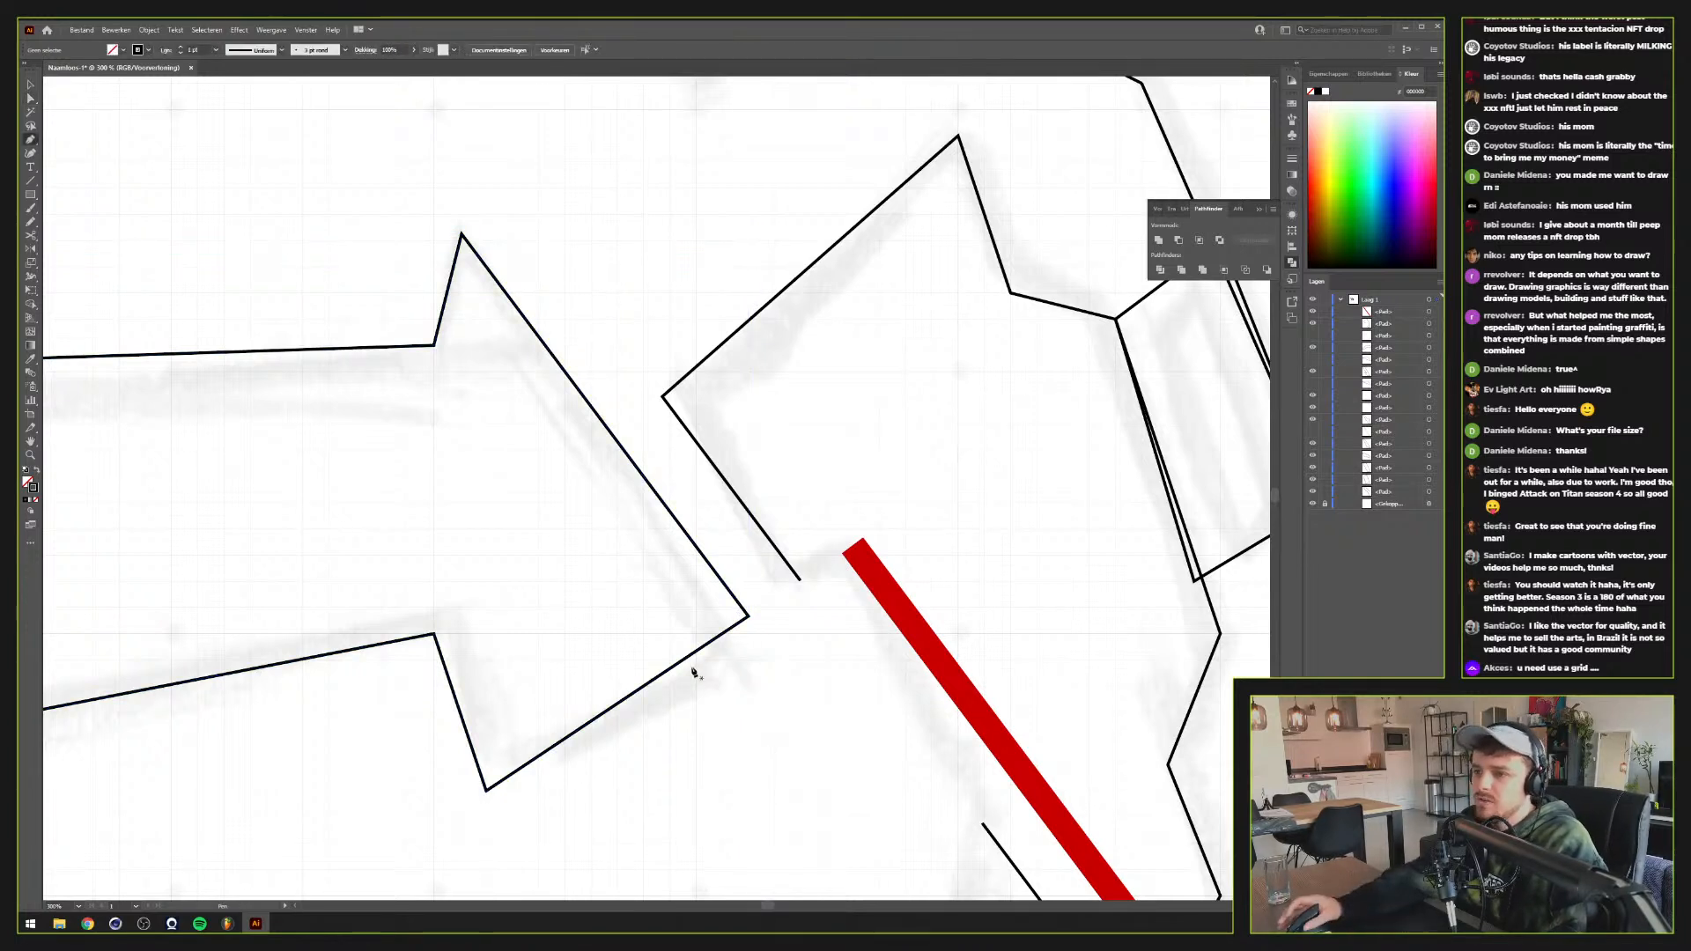
{"action": "left_click", "coordinate": [657, 678]}
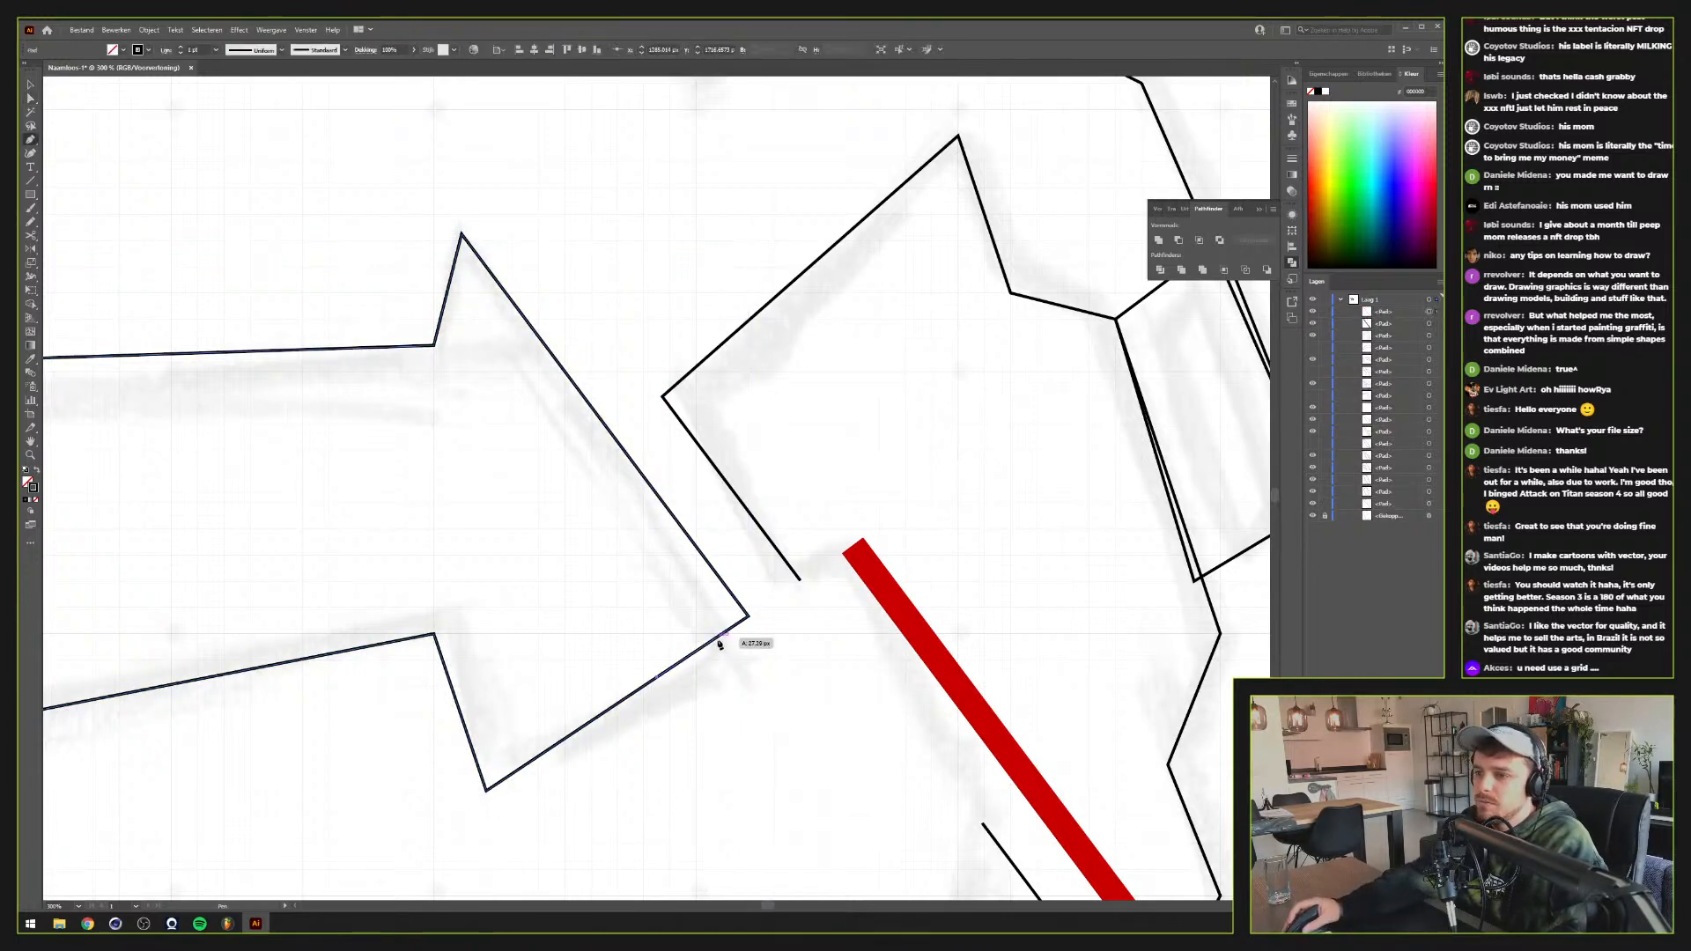
{"action": "left_click", "coordinate": [718, 638]}
{"action": "key", "text": "a"}
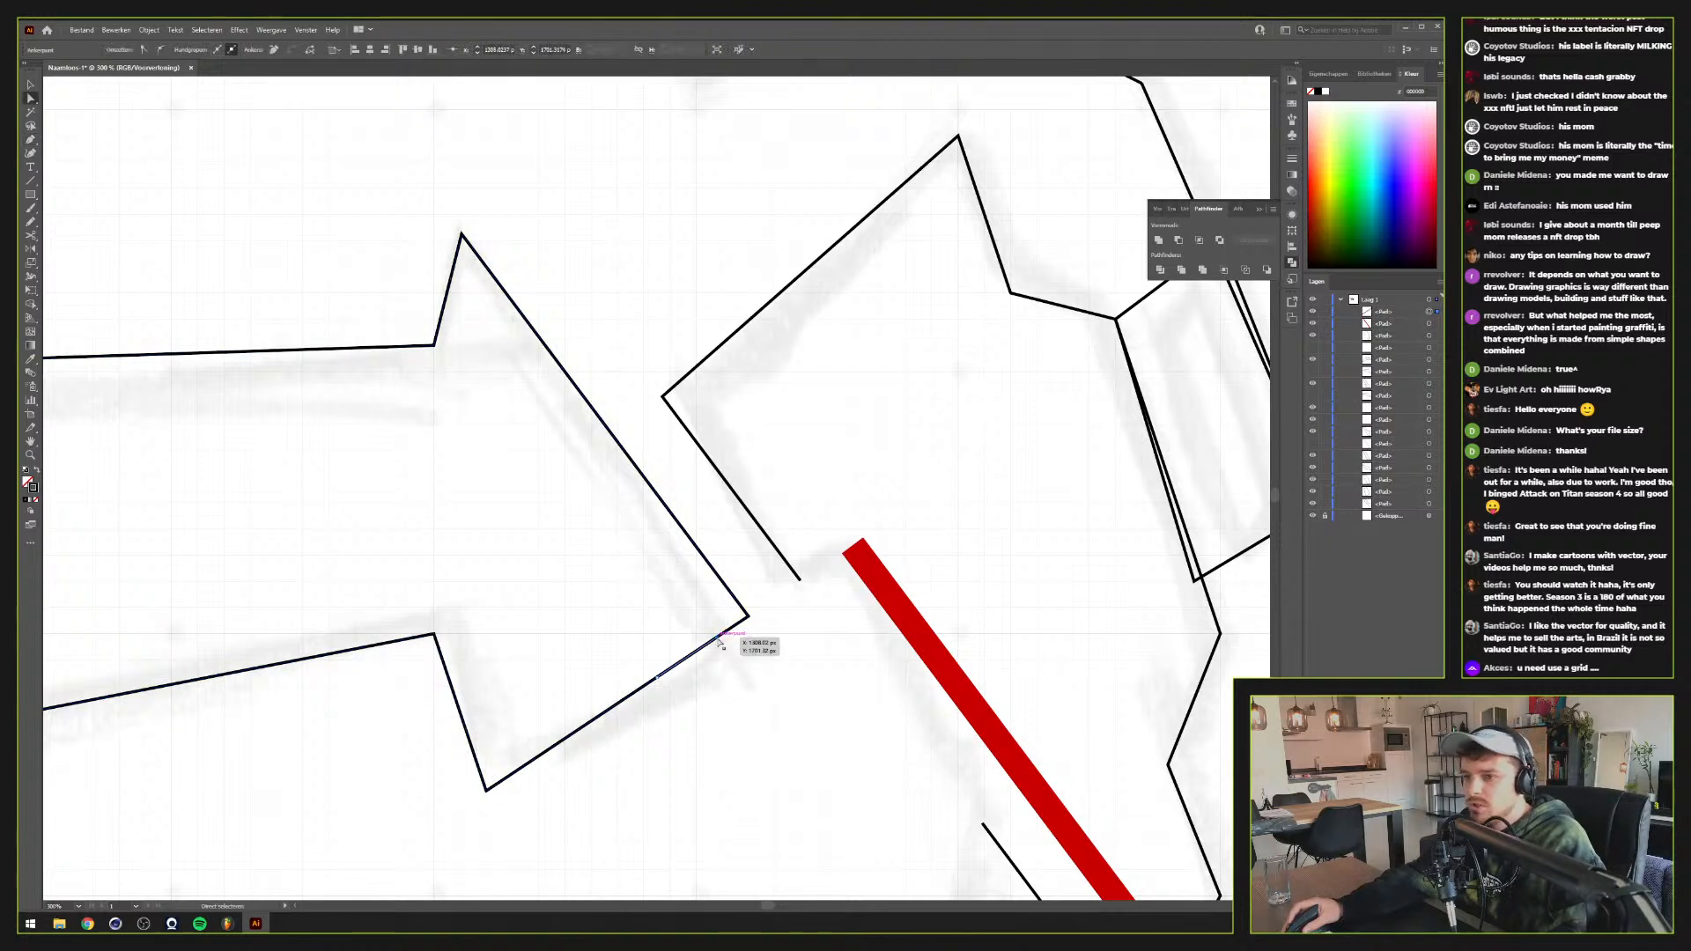
{"action": "left_click_drag", "start_coordinate": [718, 642], "coordinate": [853, 549]}
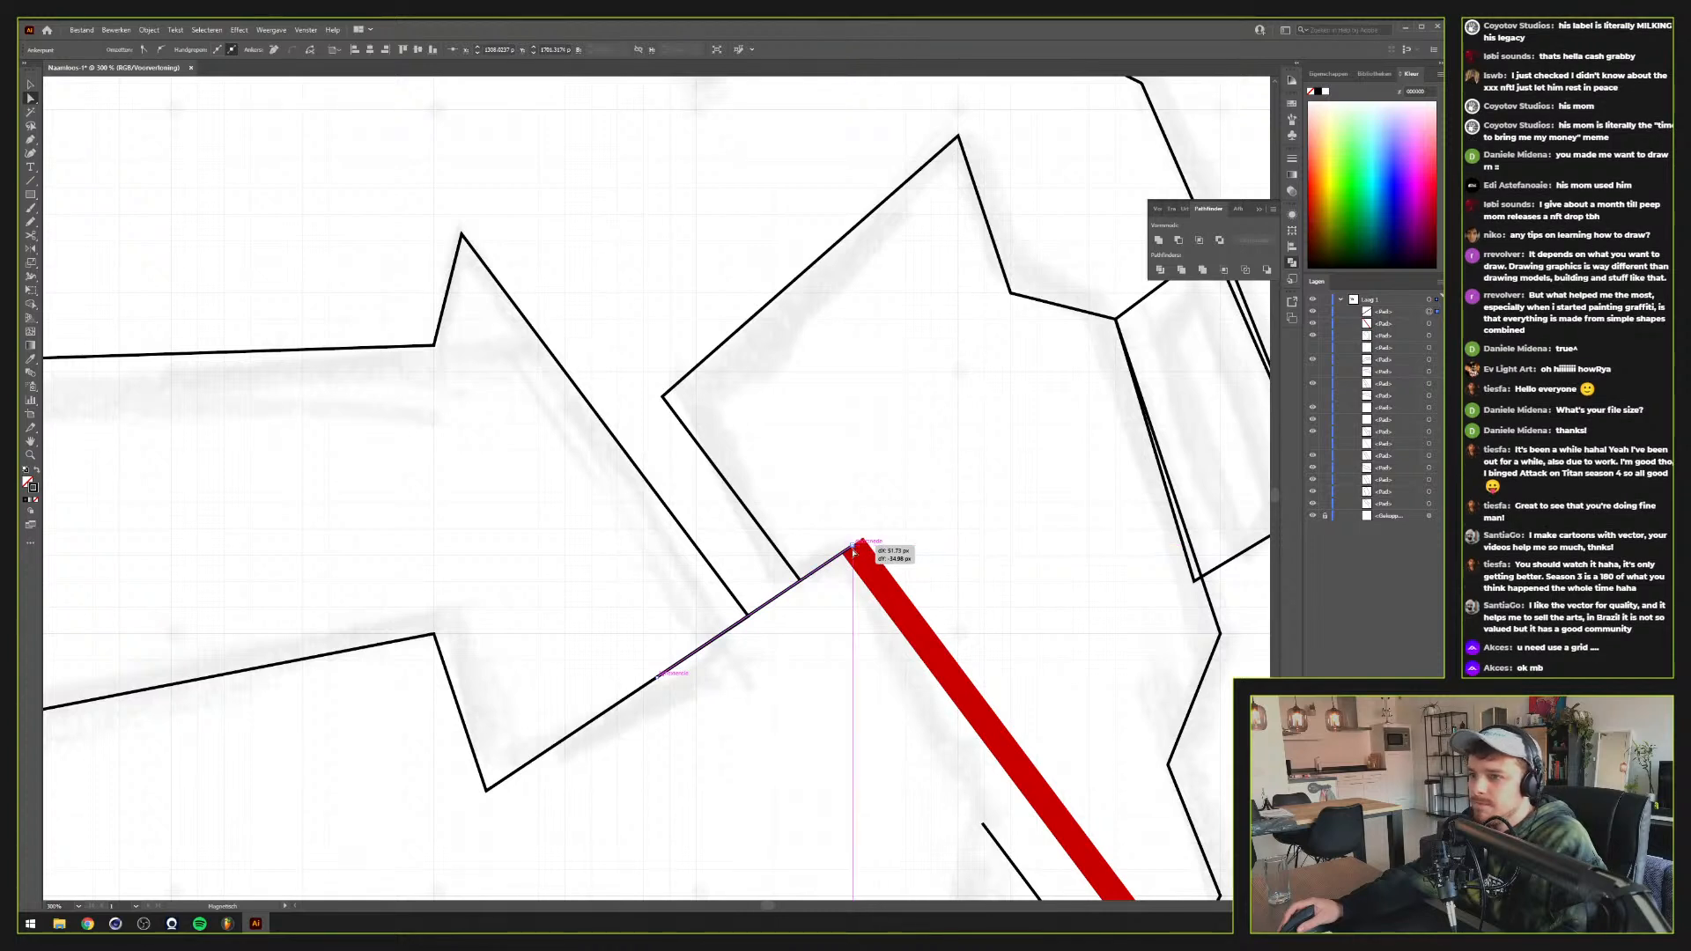
Move the short line's lower end to the open end of the central body's left edge and join the two paths
{"action": "left_click_drag", "start_coordinate": [656, 681], "coordinate": [785, 556]}
{"action": "key", "text": "ctrl+j"}
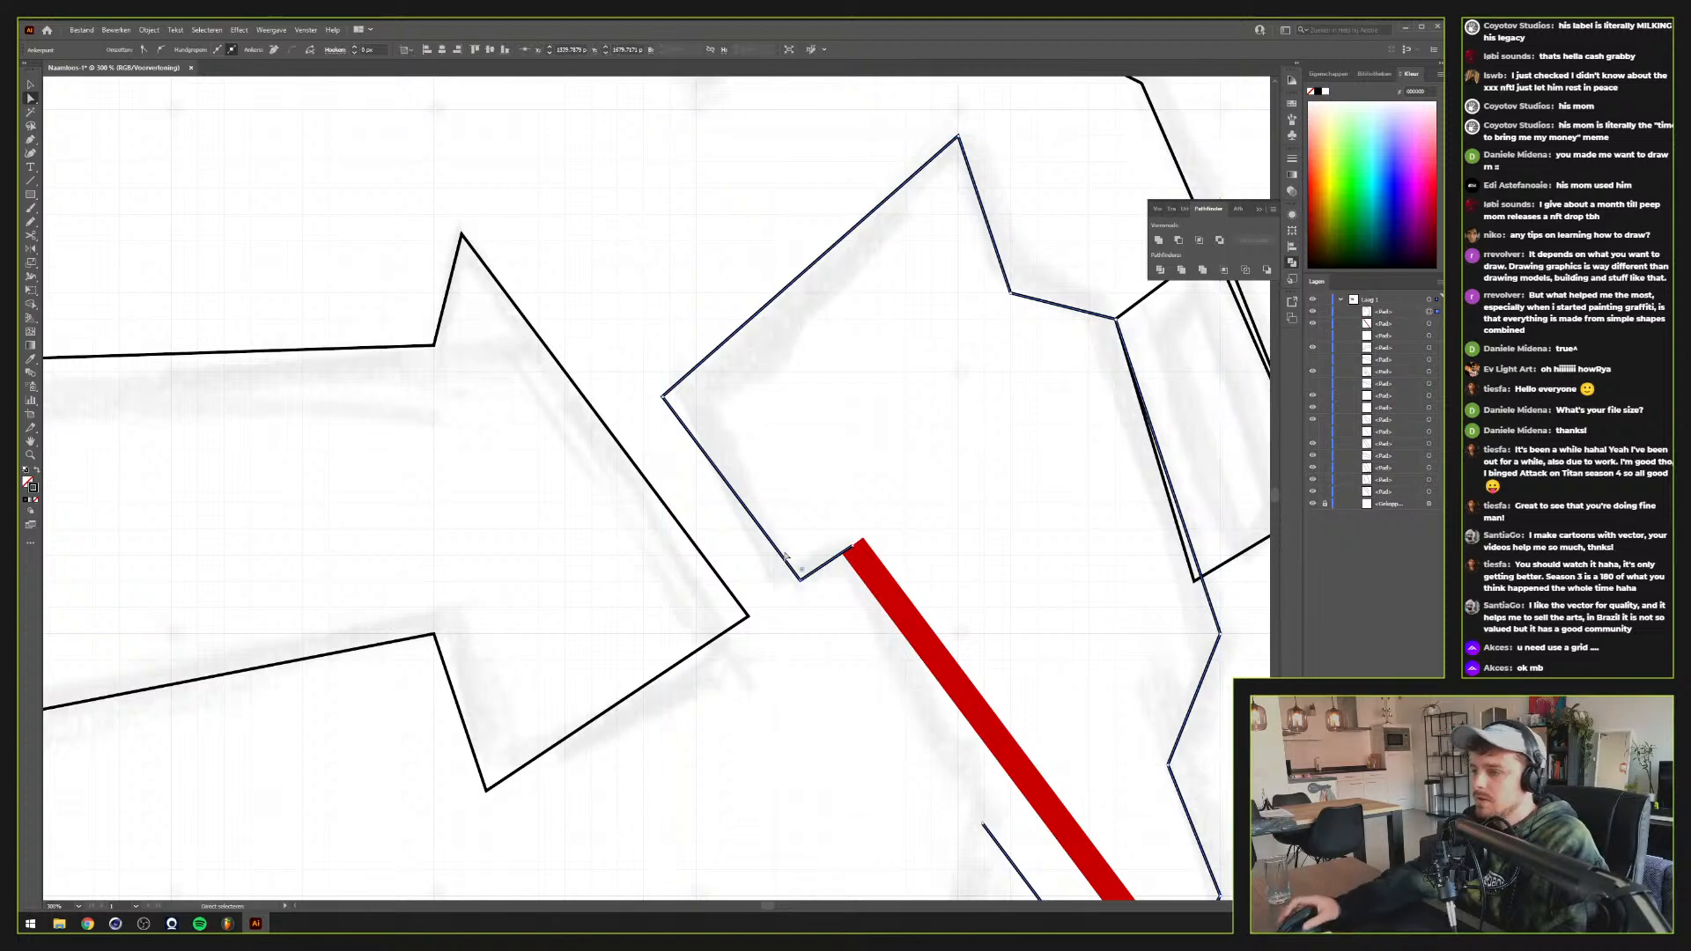
Examine the junction of the central body's new short edge with the red line and the sketched shape around it
{"action": "scroll", "coordinate": [1042, 622], "scroll_direction": "down", "scroll_amount": 1}
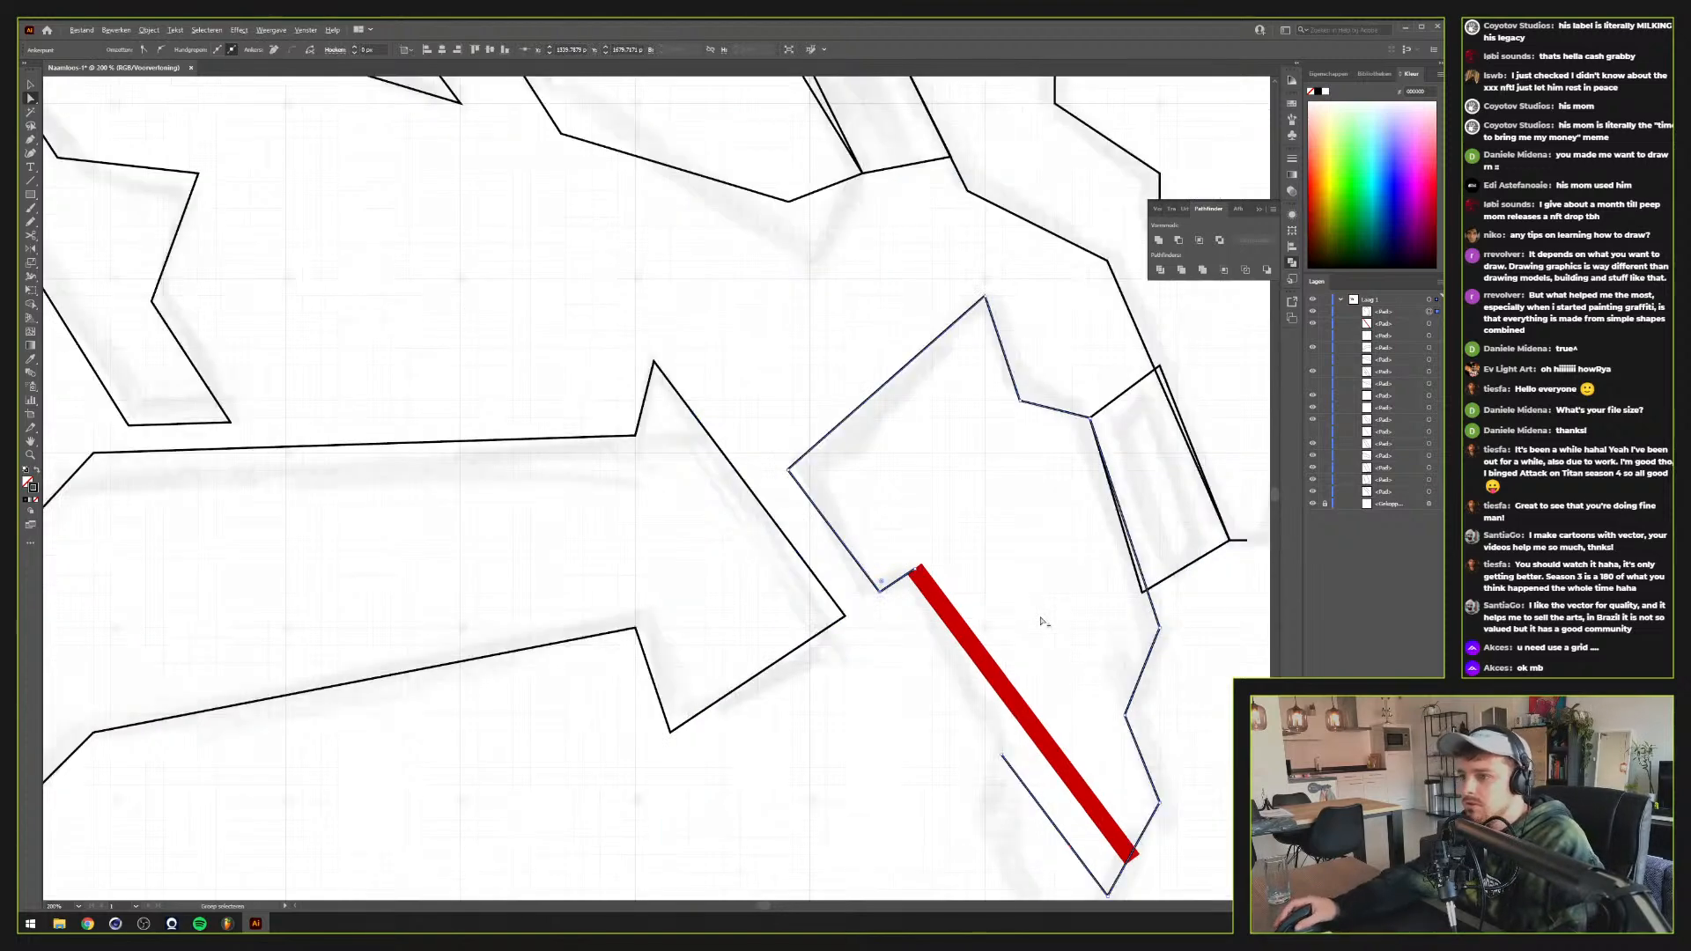
{"action": "scroll", "coordinate": [955, 587], "scroll_direction": "up", "scroll_amount": 1}
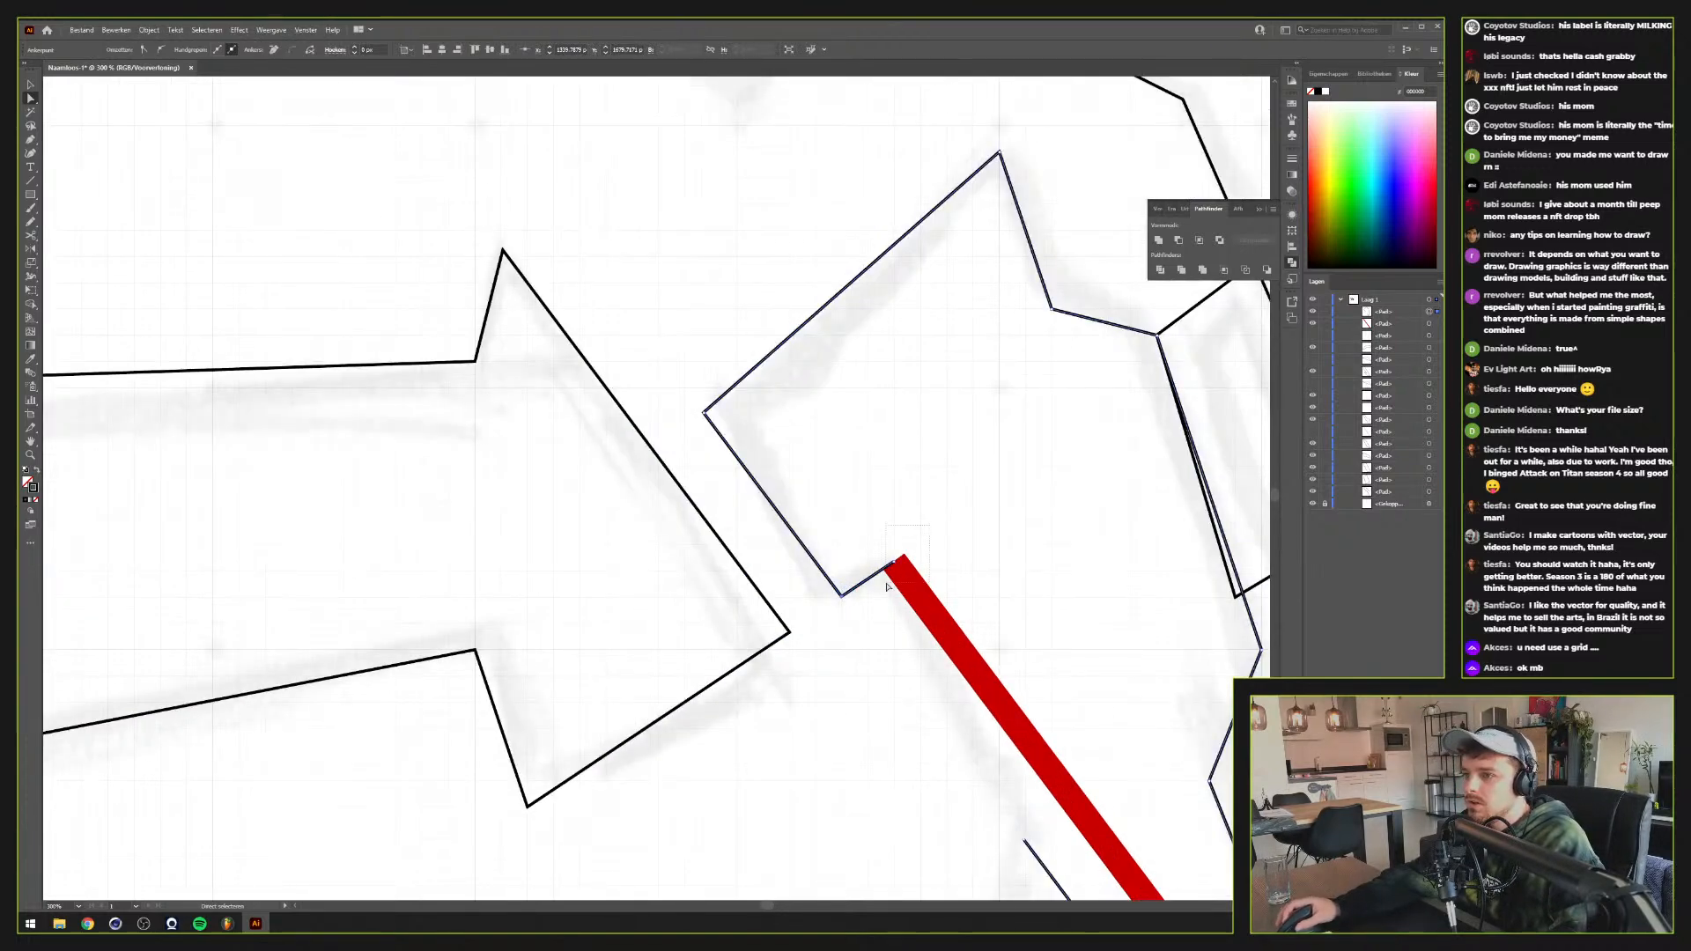
{"action": "left_click_drag", "start_coordinate": [886, 587], "coordinate": [885, 615]}
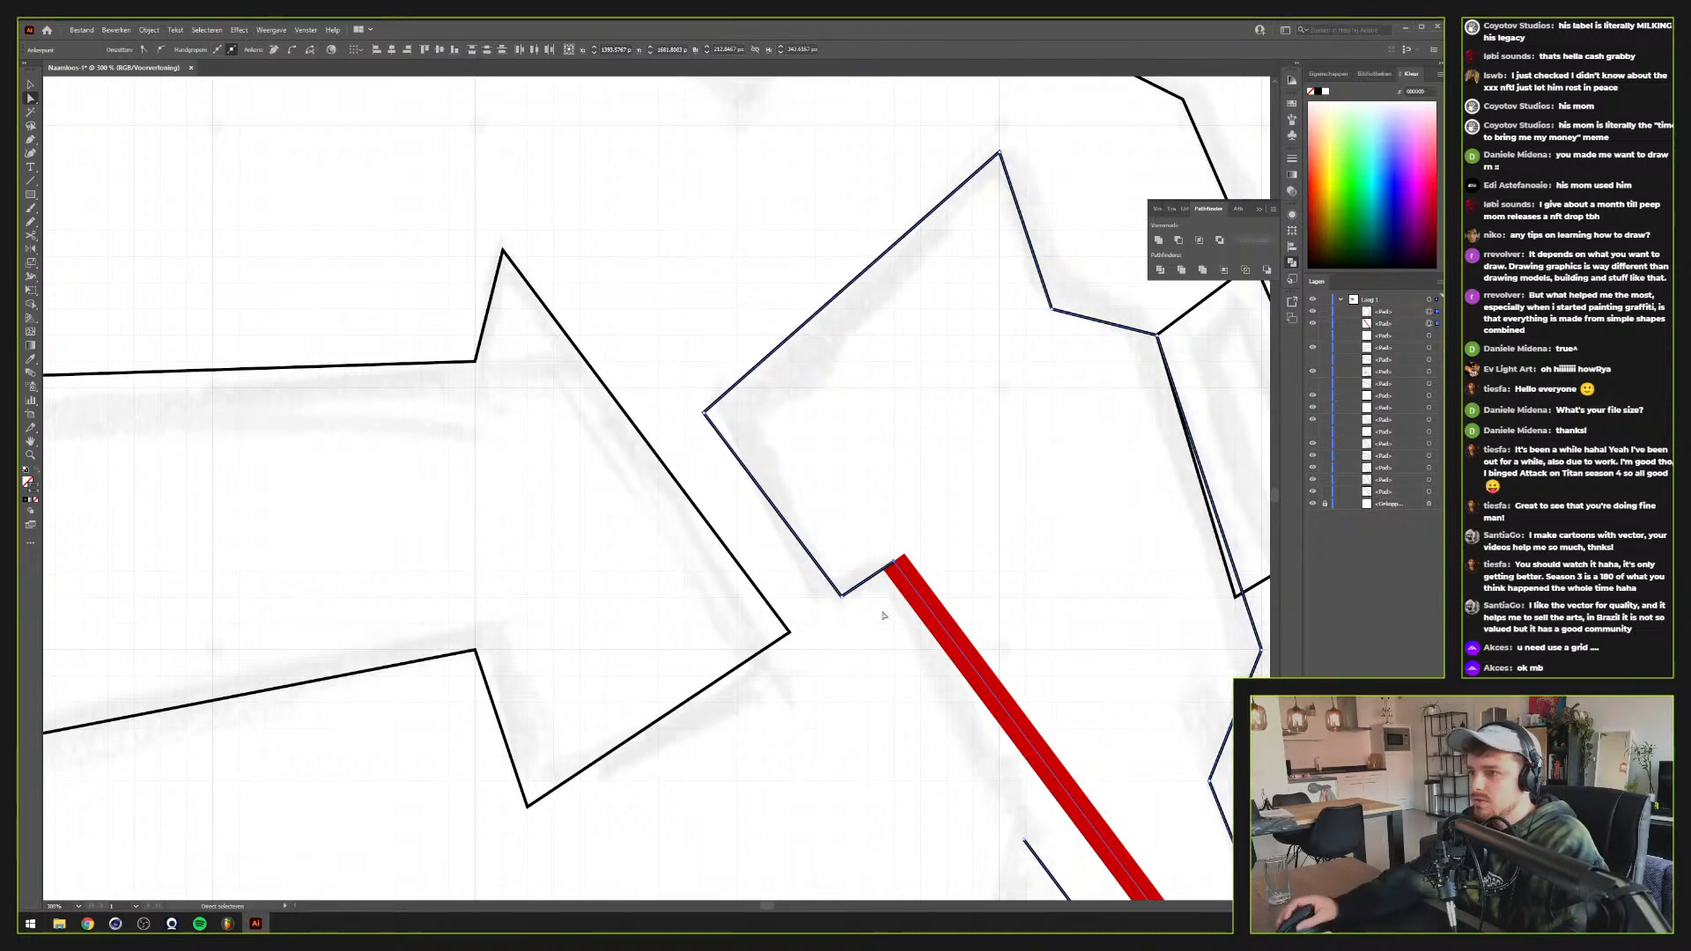
{"action": "left_click", "coordinate": [885, 616]}
{"action": "scroll", "coordinate": [897, 583], "scroll_direction": "up", "scroll_amount": 2}
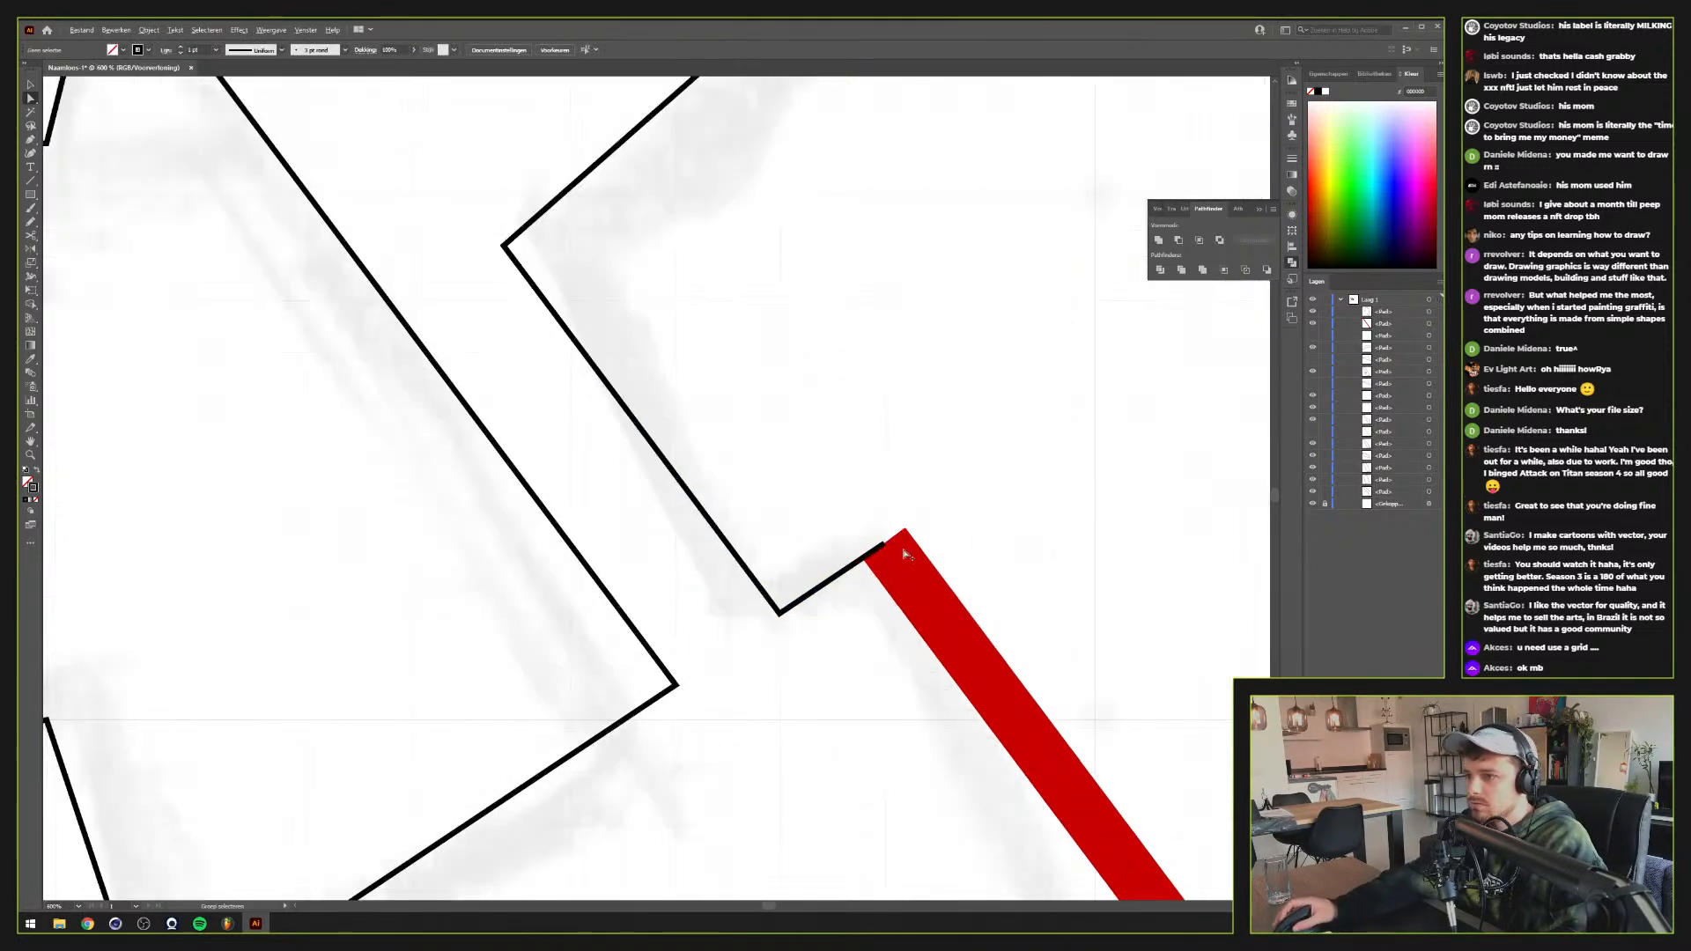
{"action": "key", "text": "ctrl+y"}
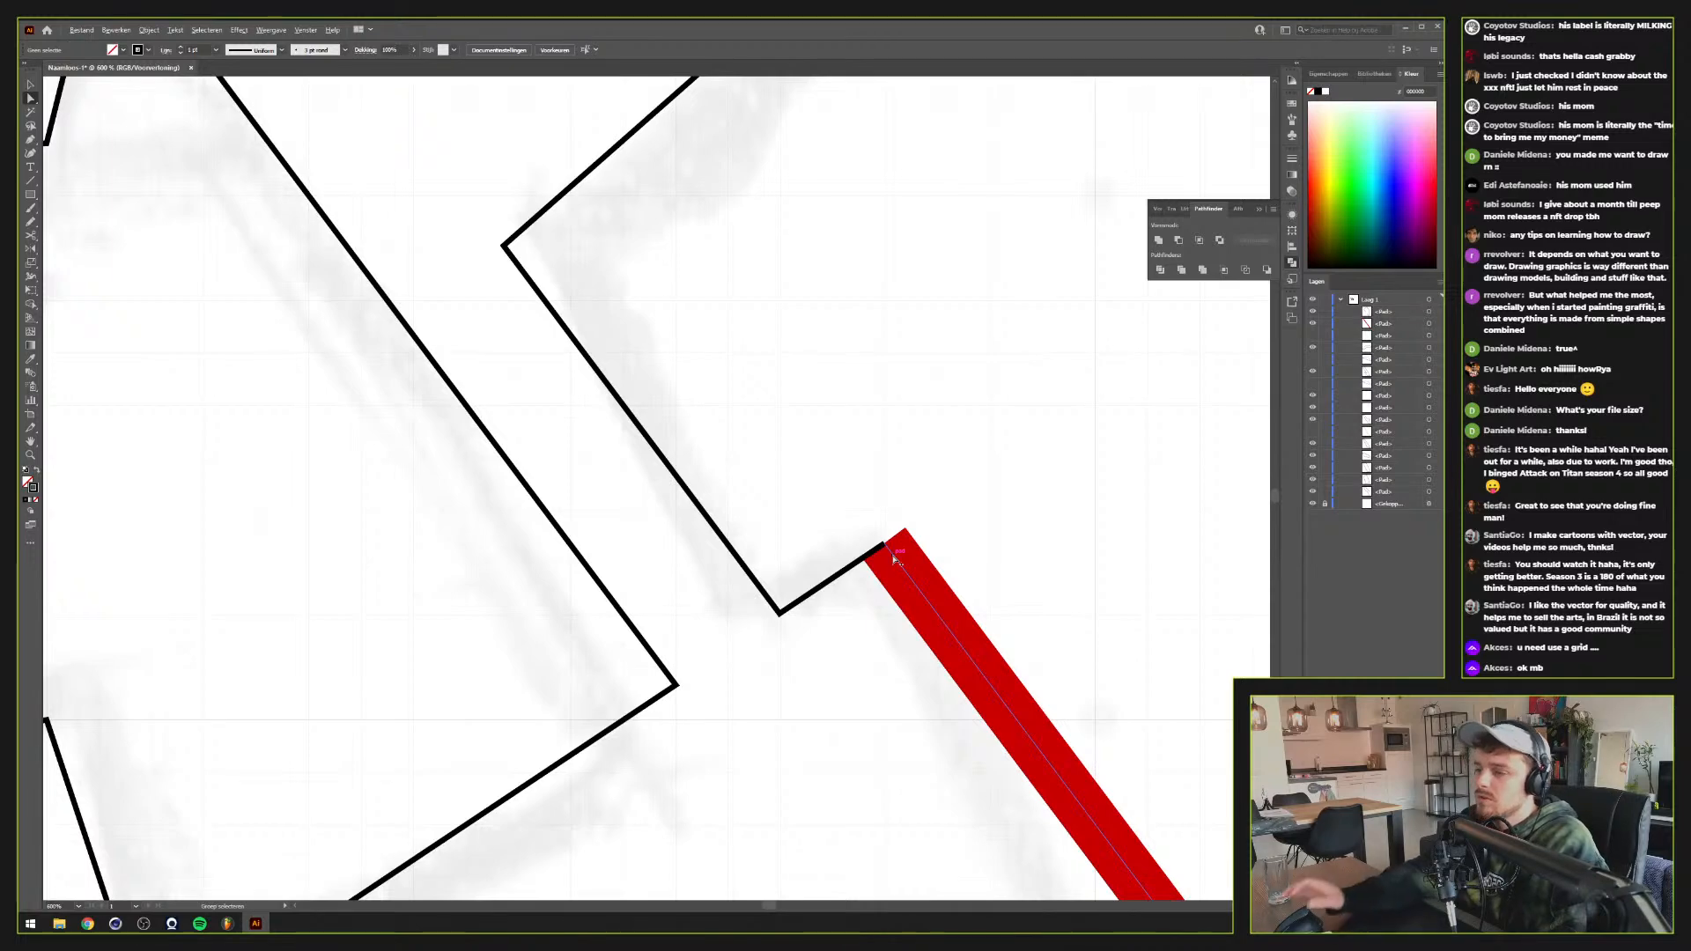
{"action": "scroll", "coordinate": [893, 559], "scroll_direction": "down", "scroll_amount": 2}
{"action": "scroll", "coordinate": [948, 755], "scroll_direction": "down", "scroll_amount": 2}
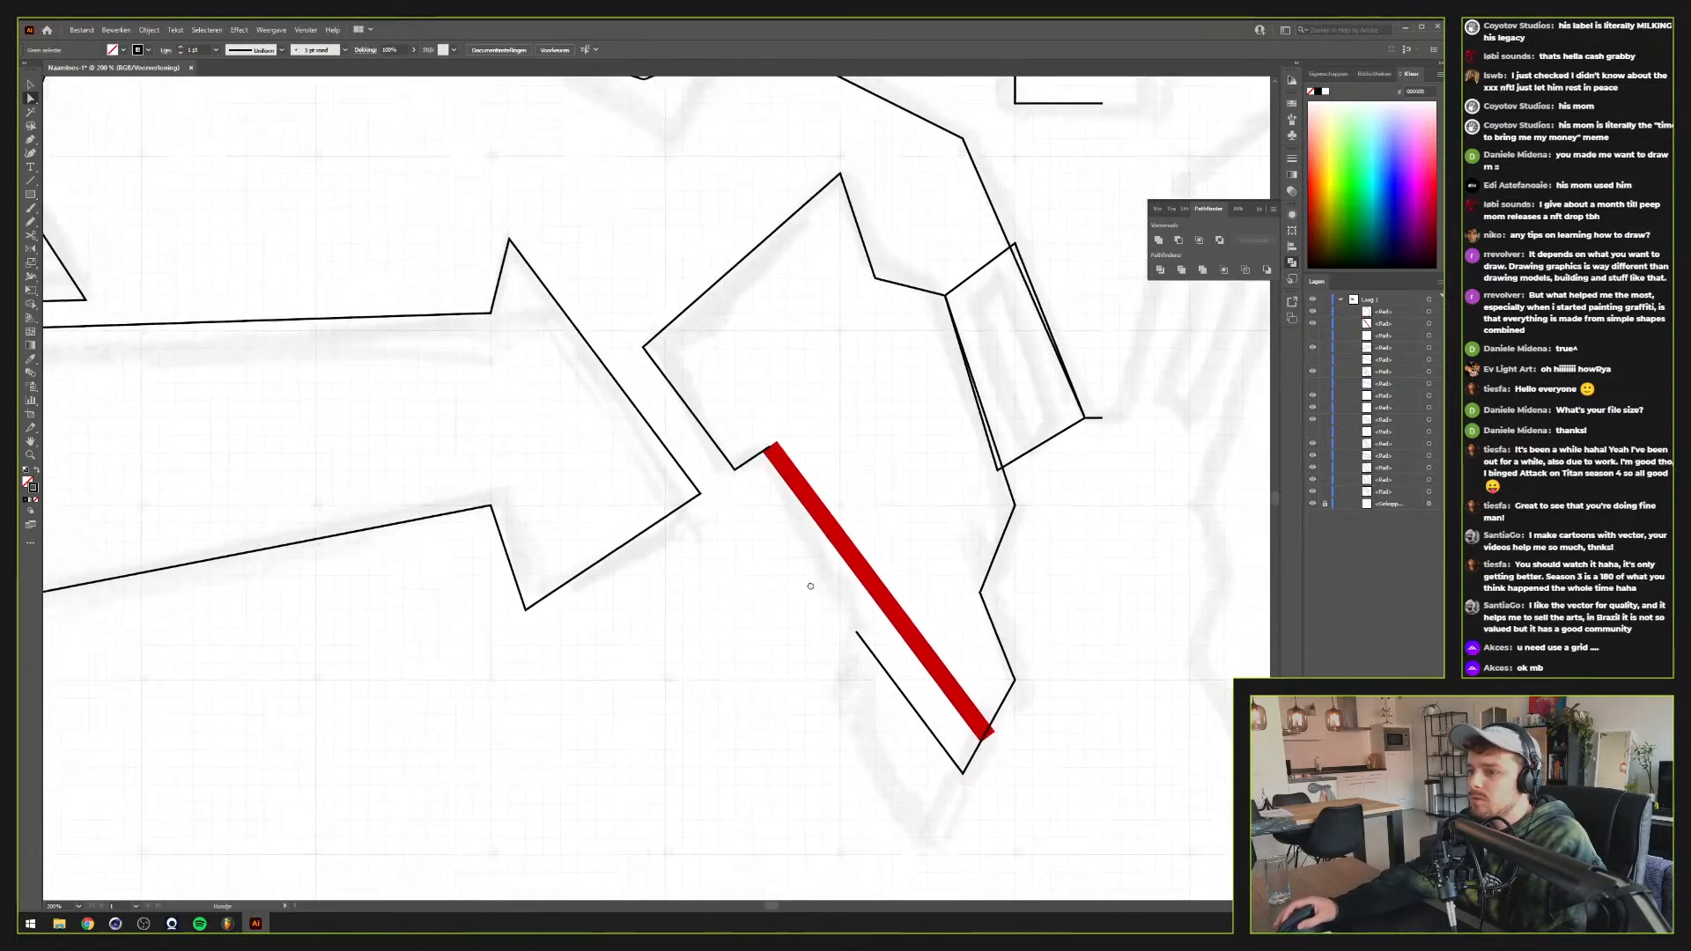
{"action": "key", "text": "p"}
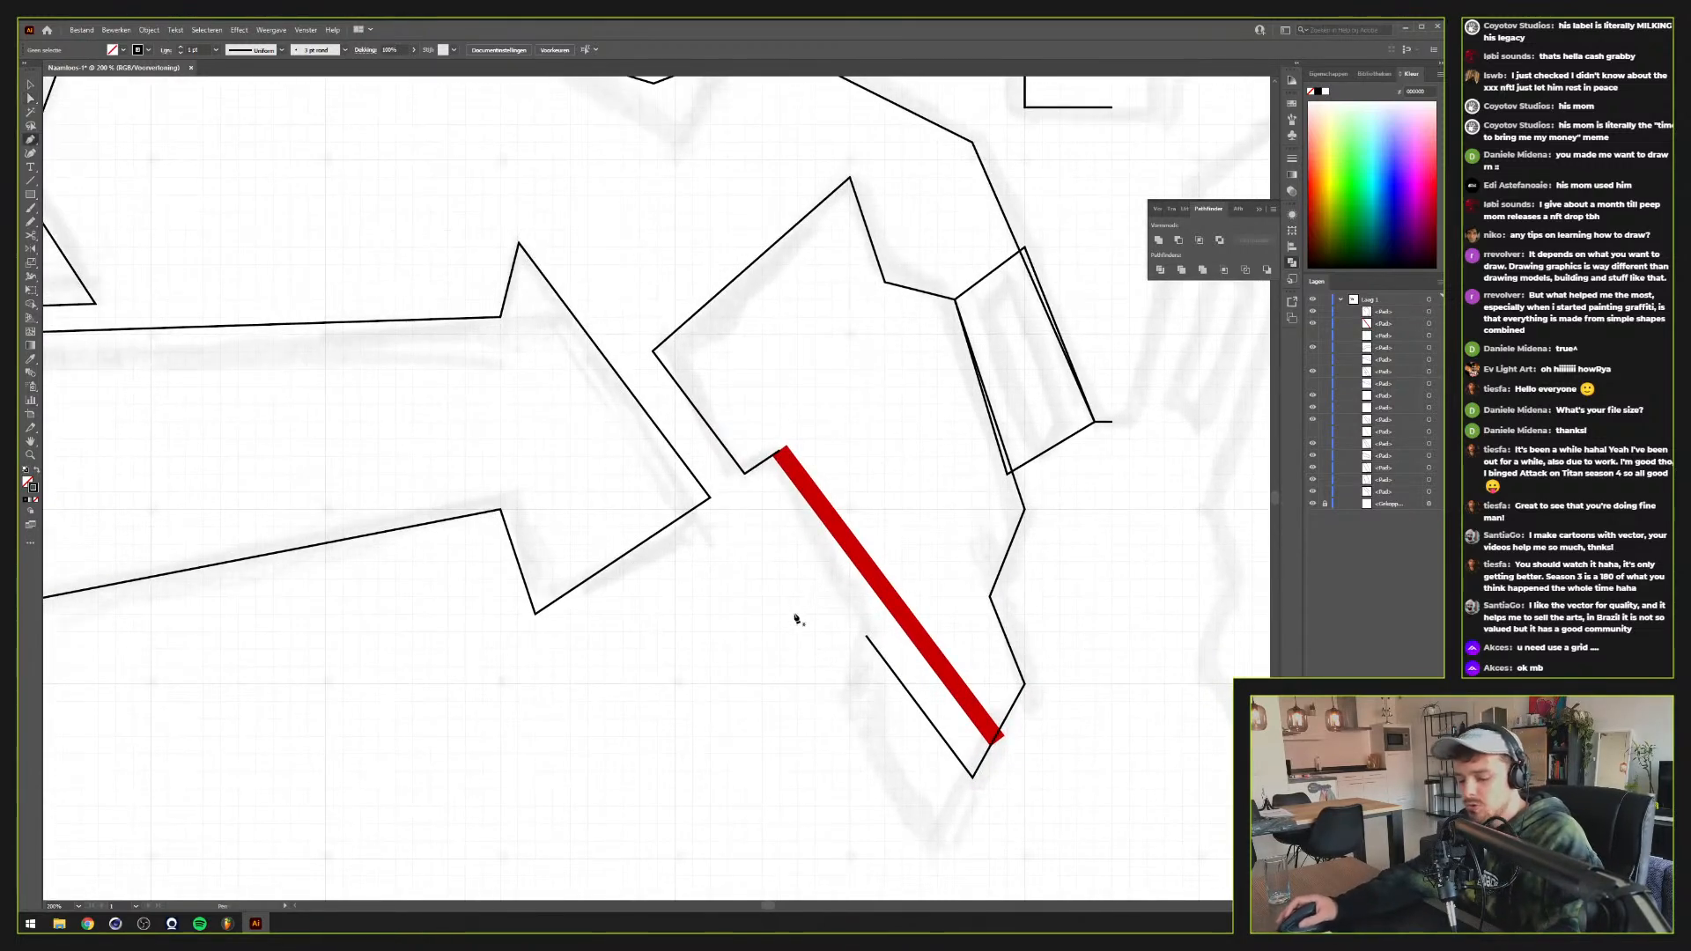
{"action": "scroll", "coordinate": [812, 620], "scroll_direction": "down", "scroll_amount": 2}
{"action": "scroll", "coordinate": [914, 558], "scroll_direction": "up", "scroll_amount": 1}
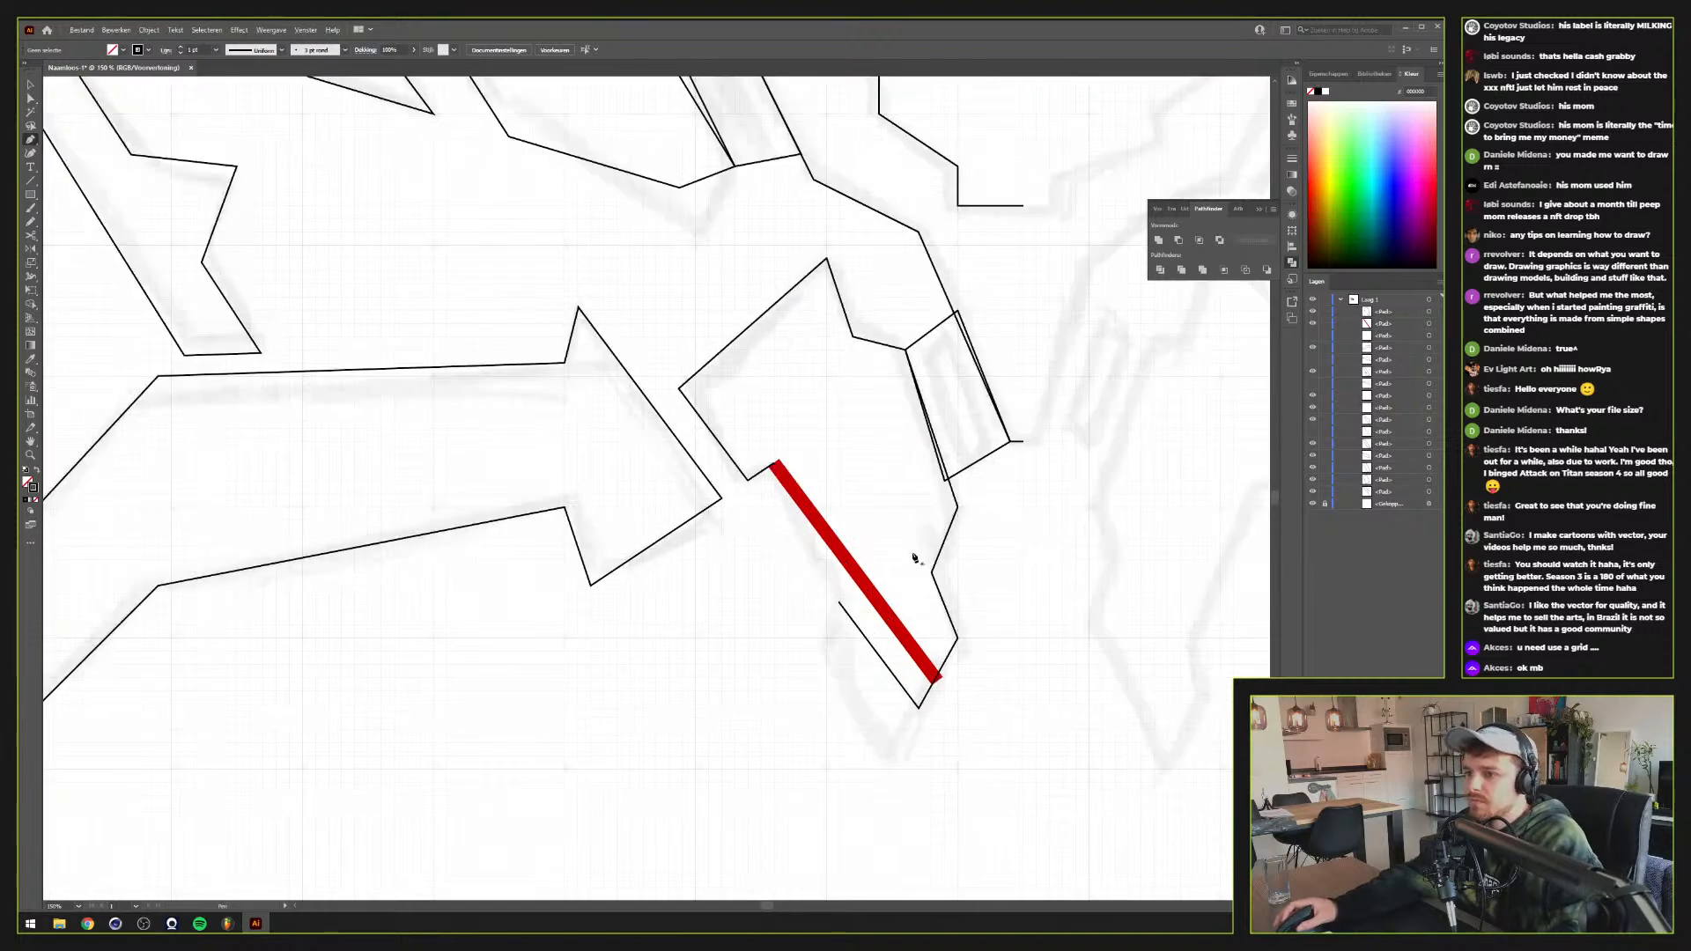
{"action": "left_click_drag", "start_coordinate": [770, 539], "coordinate": [756, 604]}
{"action": "key", "text": "v"}
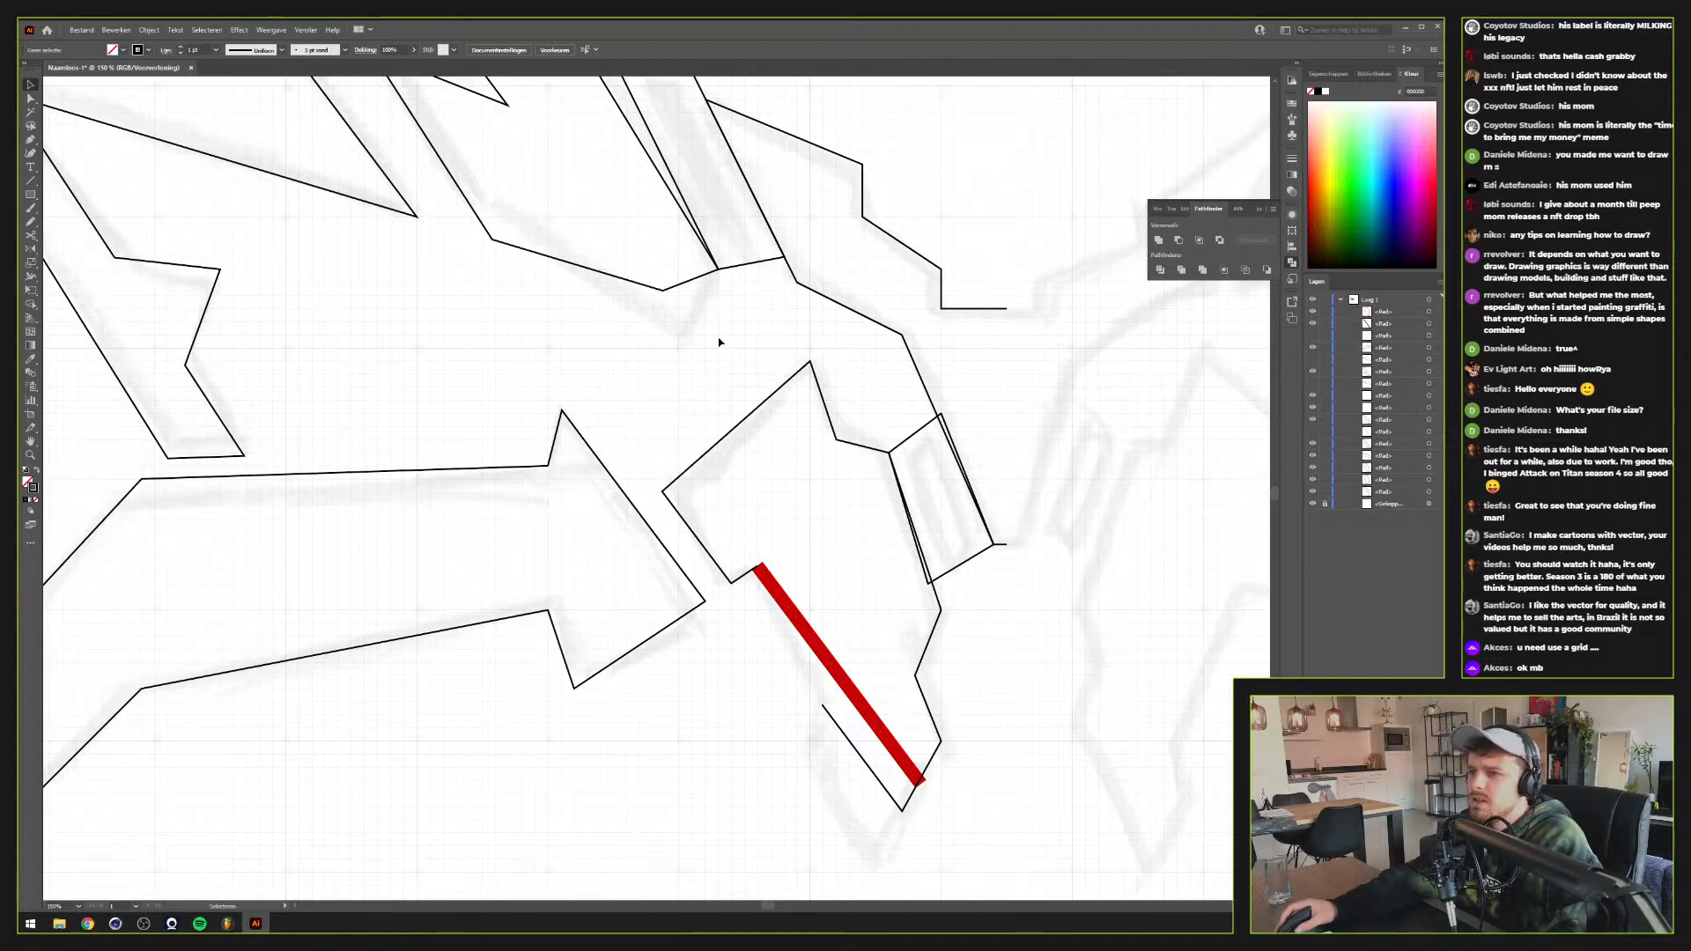
{"action": "left_click", "coordinate": [757, 409]}
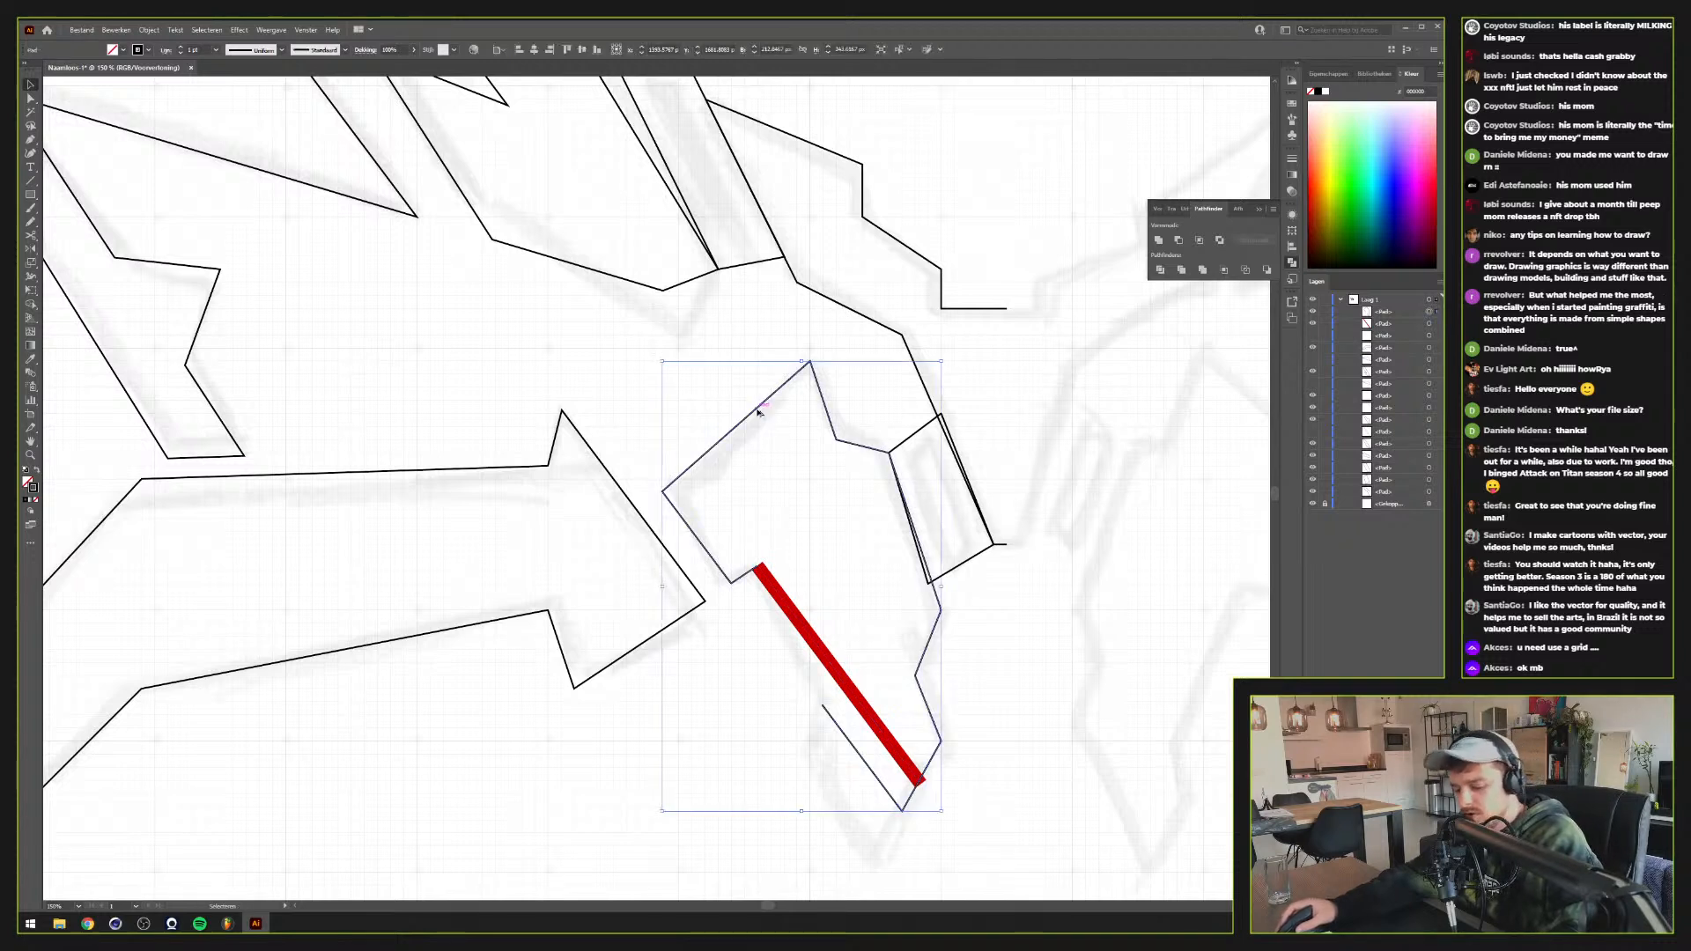
{"action": "left_click_drag", "start_coordinate": [758, 409], "coordinate": [826, 659]}
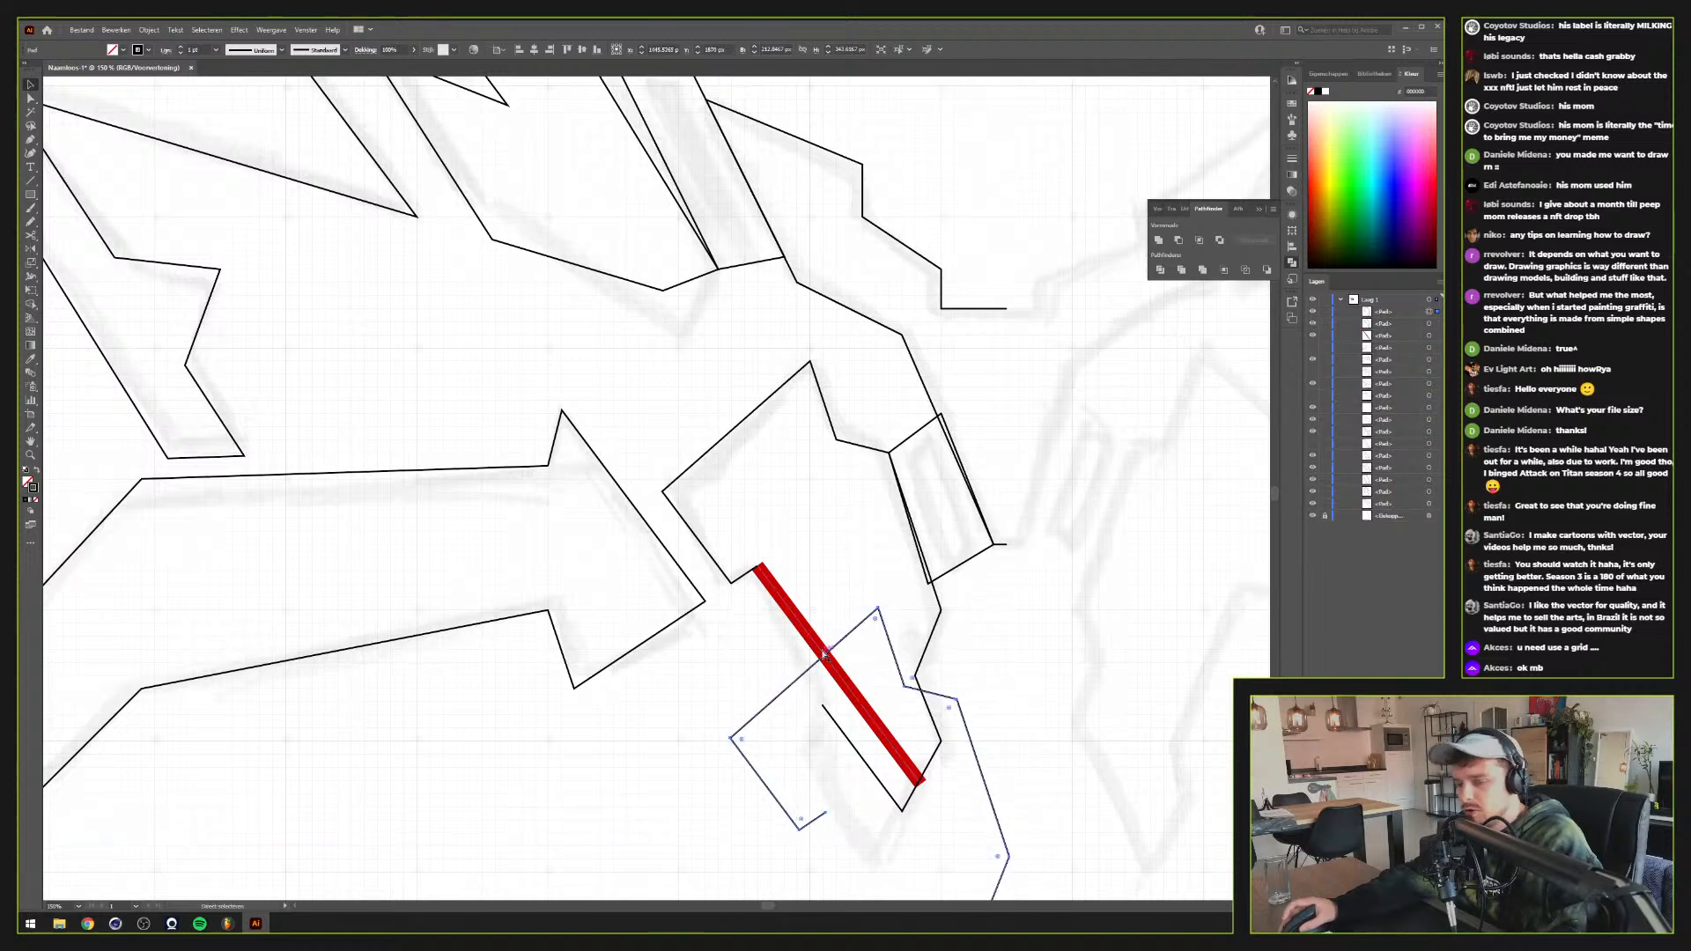
{"action": "left_click", "coordinate": [933, 727]}
{"action": "left_click", "coordinate": [795, 522]}
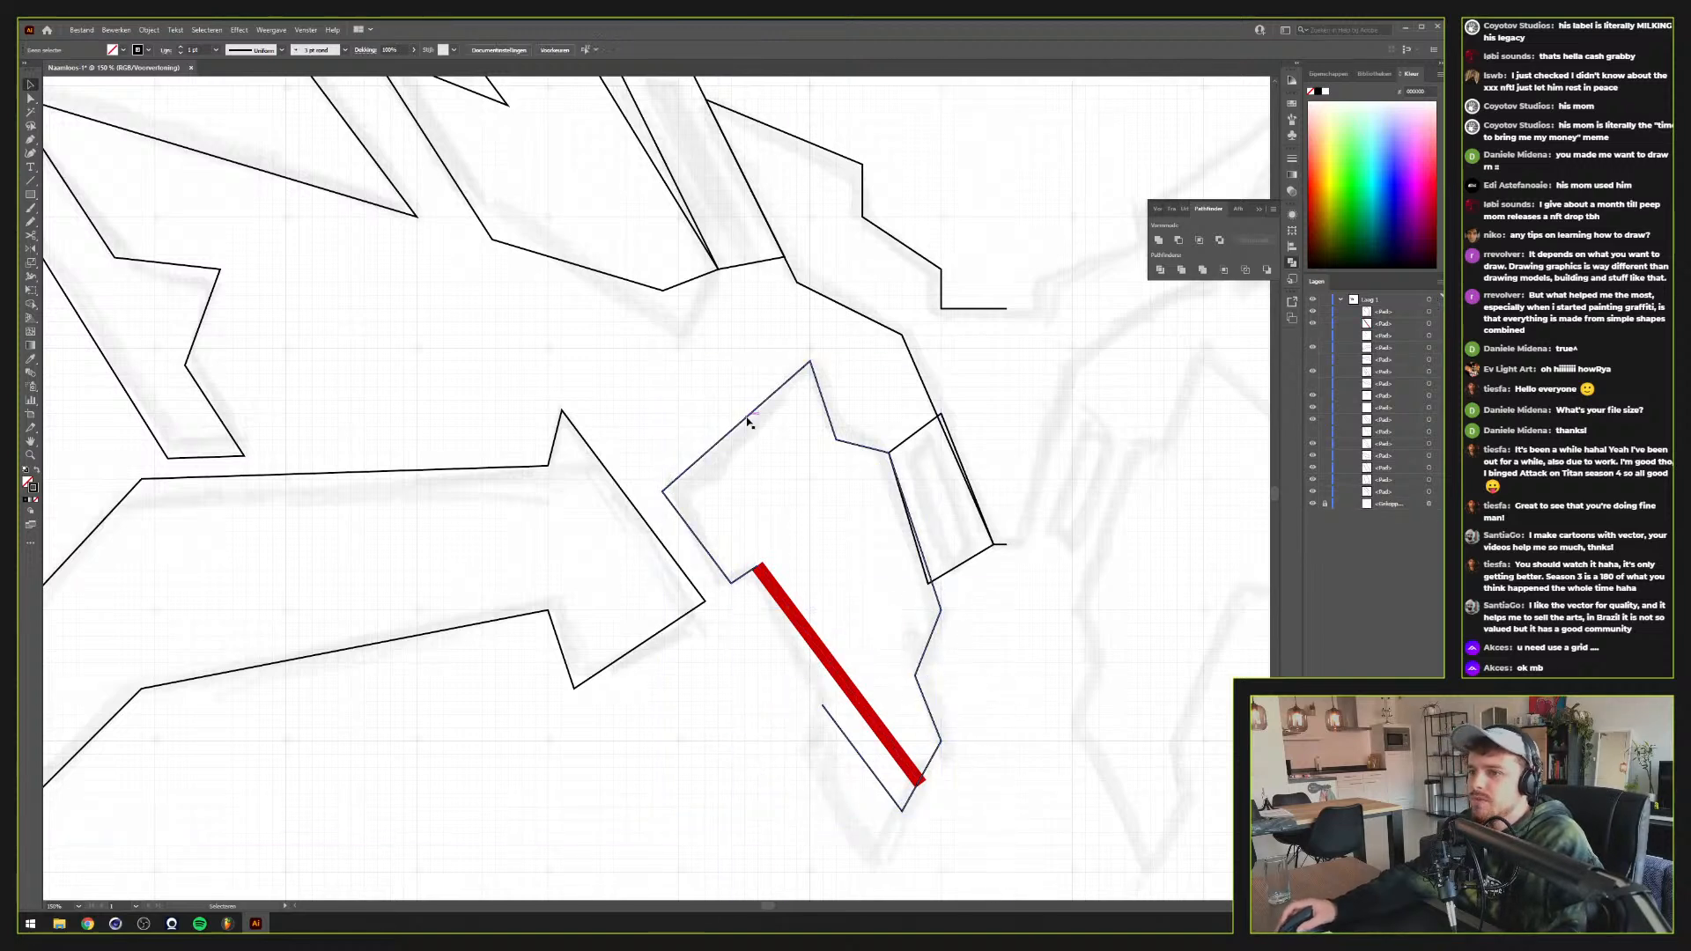
Copy the central body's edges around its left corner and top point and paste them in front
{"action": "key", "text": "a"}
{"action": "left_click", "coordinate": [662, 491]}
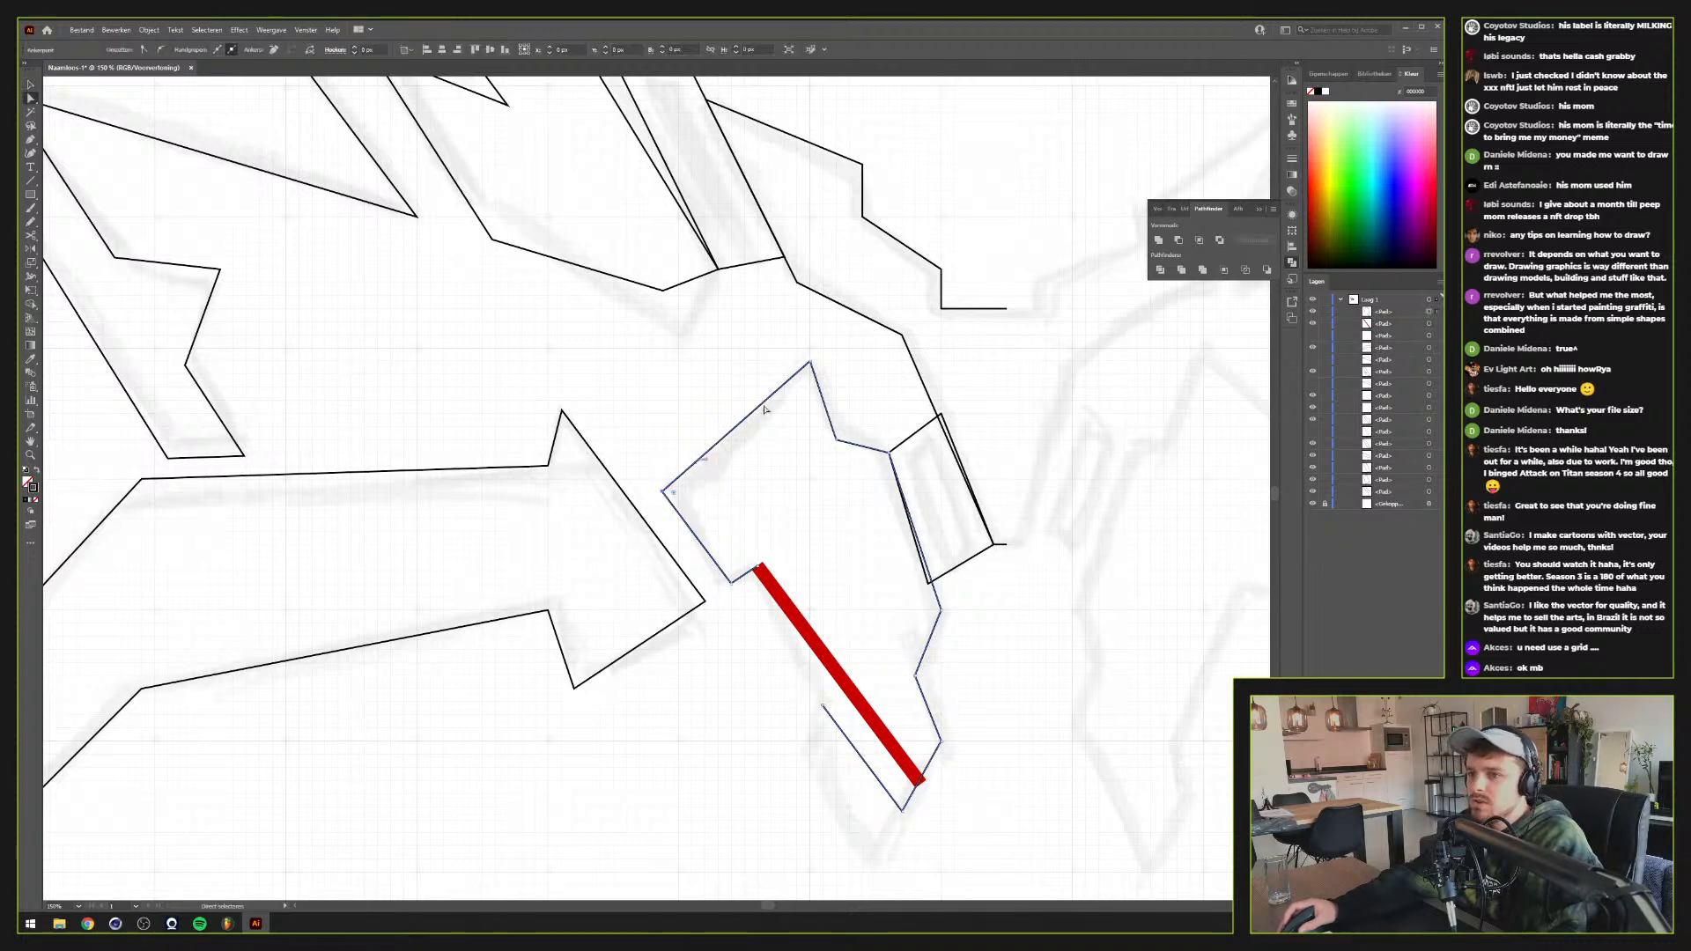
{"action": "left_click", "coordinate": [810, 362], "text": "shift"}
{"action": "key", "text": "ctrl+c"}
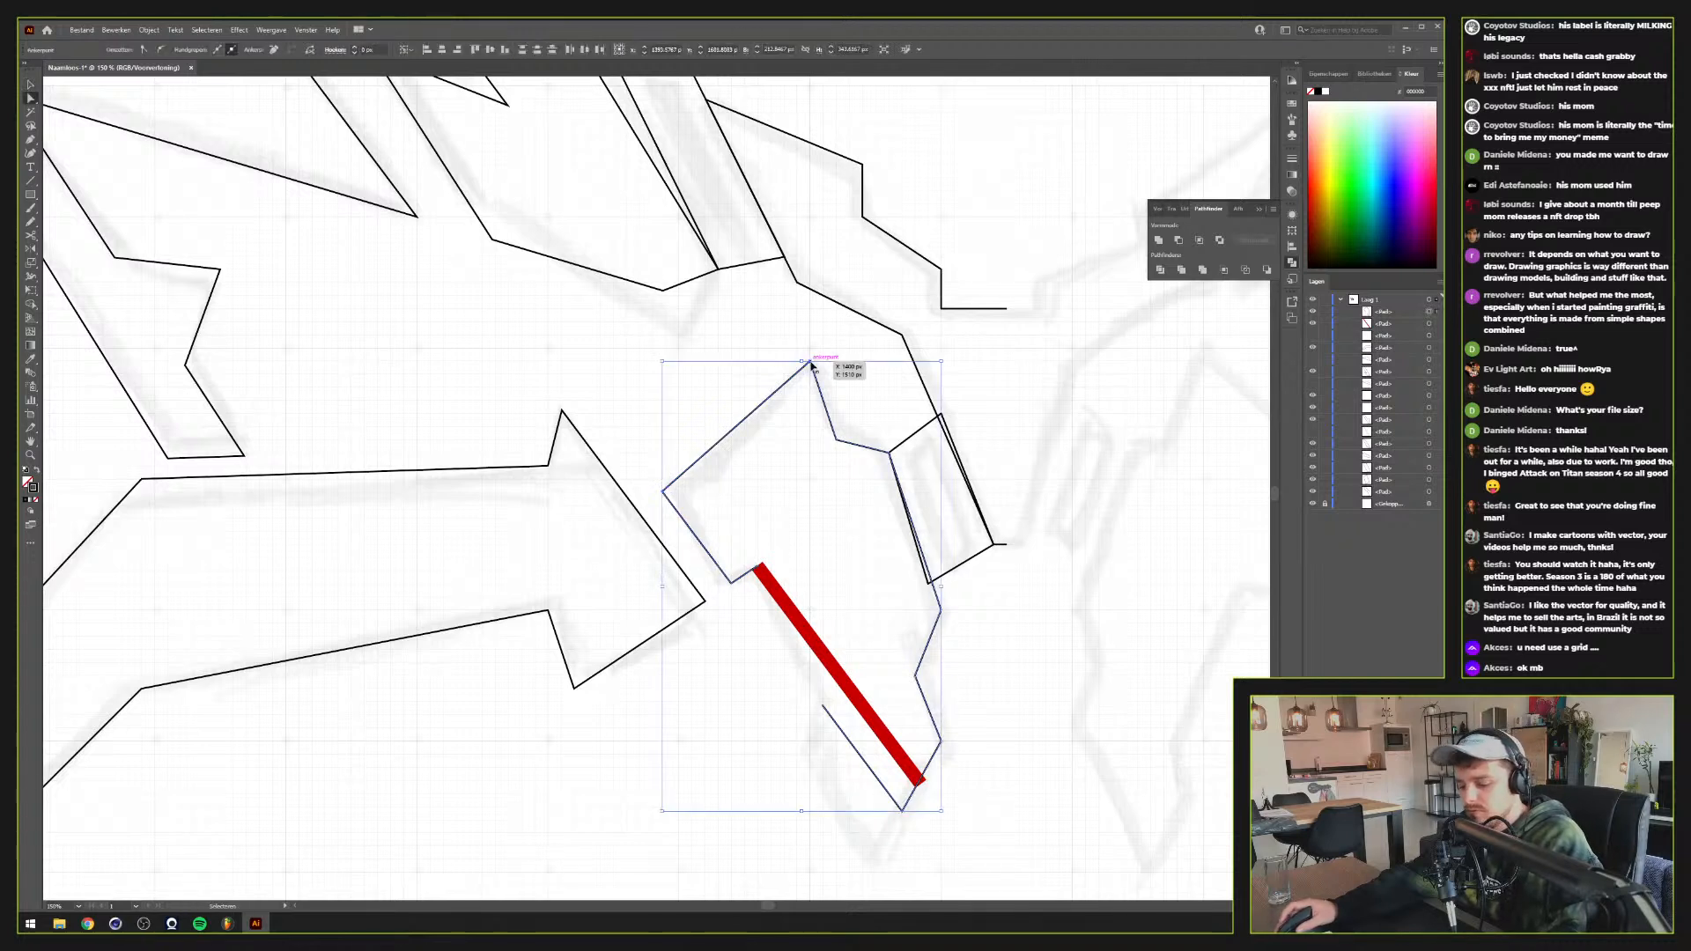
{"action": "key", "text": "ctrl+f"}
Nudge the pasted corner edges diagonally down across the red line until their parallel edge lies just inside the body's open lower-left edge
{"action": "key", "text": "shift+Right"}
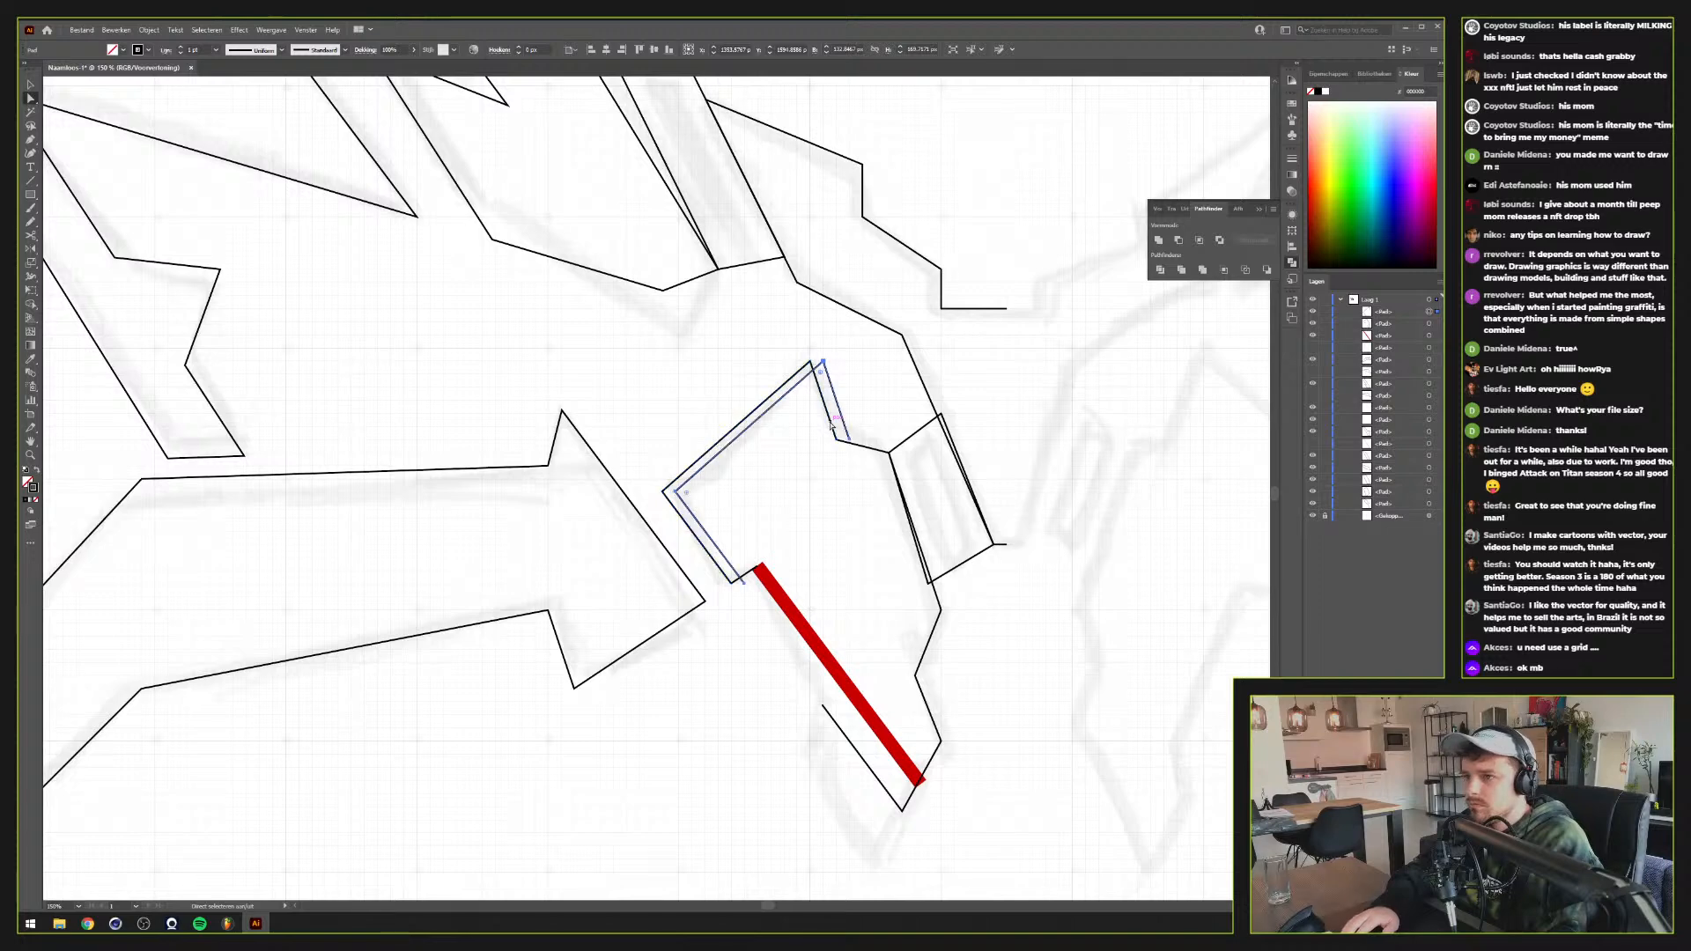
{"action": "key", "text": "shift+Down"}
{"action": "key", "text": "shift+Right"}
{"action": "key", "text": "shift+Down"}
{"action": "key", "text": "shift+Right"}
{"action": "key", "text": "shift+Down"}
{"action": "key", "text": "shift+Right"}
{"action": "key", "text": "shift+Down"}
{"action": "key", "text": "shift+Right"}
{"action": "key", "text": "shift+Down"}
{"action": "key", "text": "shift+Right"}
{"action": "key", "text": "shift+Down"}
{"action": "key", "text": "shift+Right"}
{"action": "key", "text": "shift+Down"}
{"action": "key", "text": "shift+Right"}
{"action": "key", "text": "shift+Down"}
{"action": "key", "text": "shift+Right"}
{"action": "key", "text": "shift+Down"}
{"action": "key", "text": "shift+Right"}
{"action": "key", "text": "shift+Down"}
{"action": "key", "text": "shift+Down"}
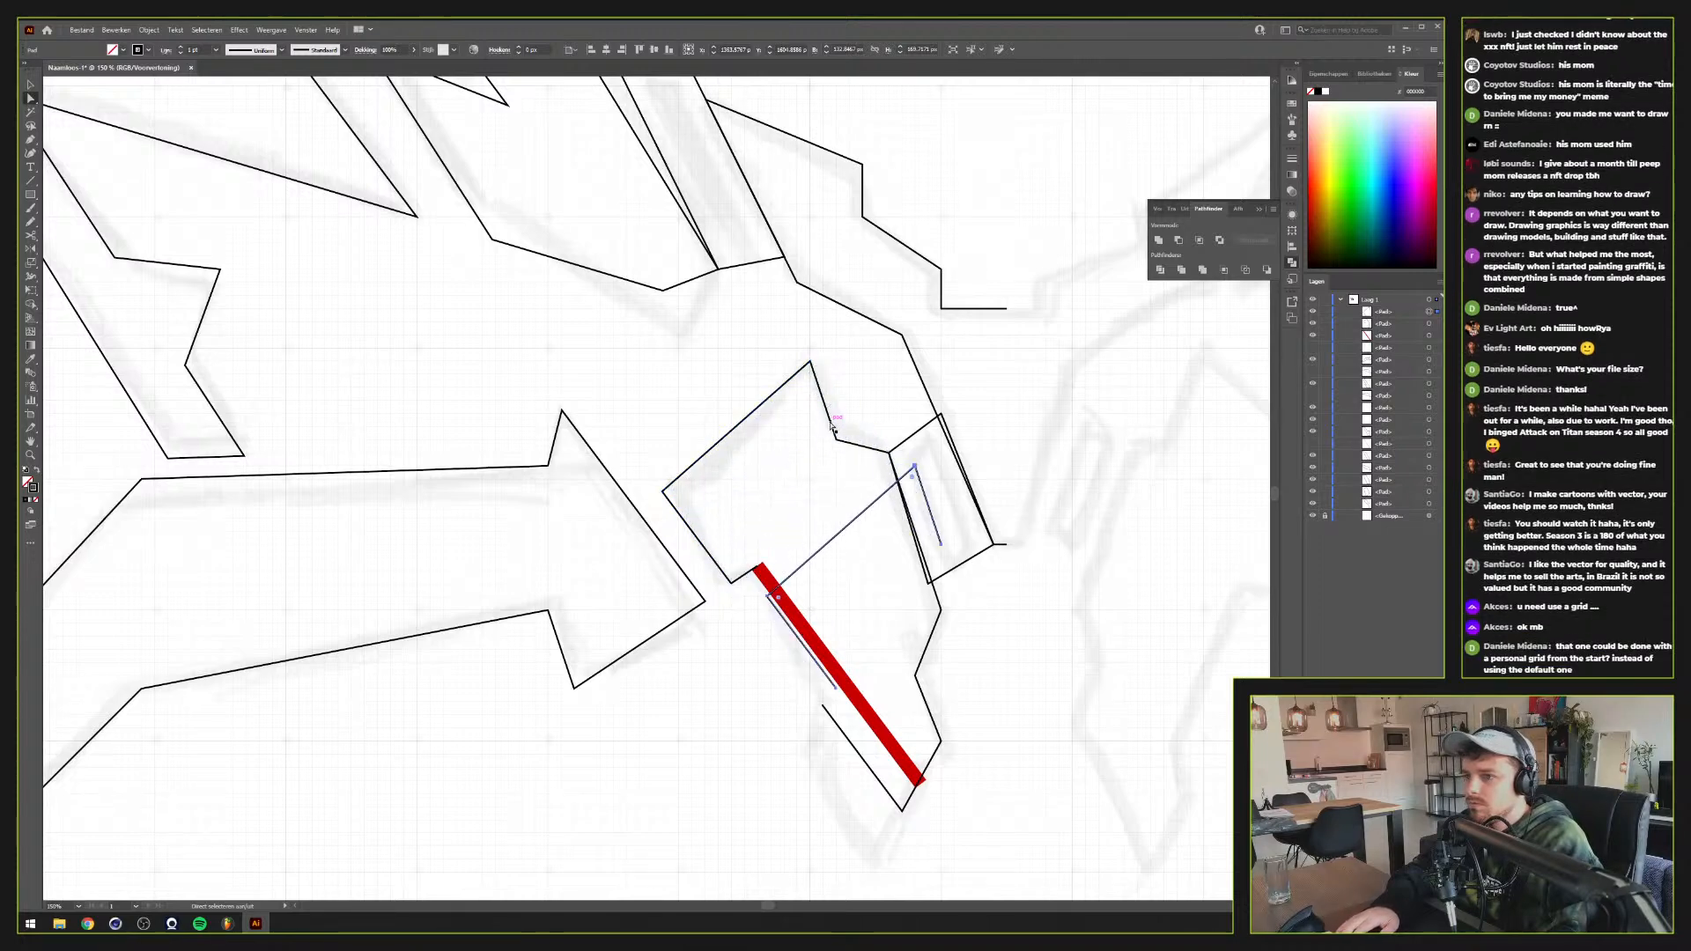
{"action": "key", "text": "shift+Right"}
{"action": "key", "text": "shift+Down"}
{"action": "key", "text": "shift+Right"}
{"action": "key", "text": "shift+Down"}
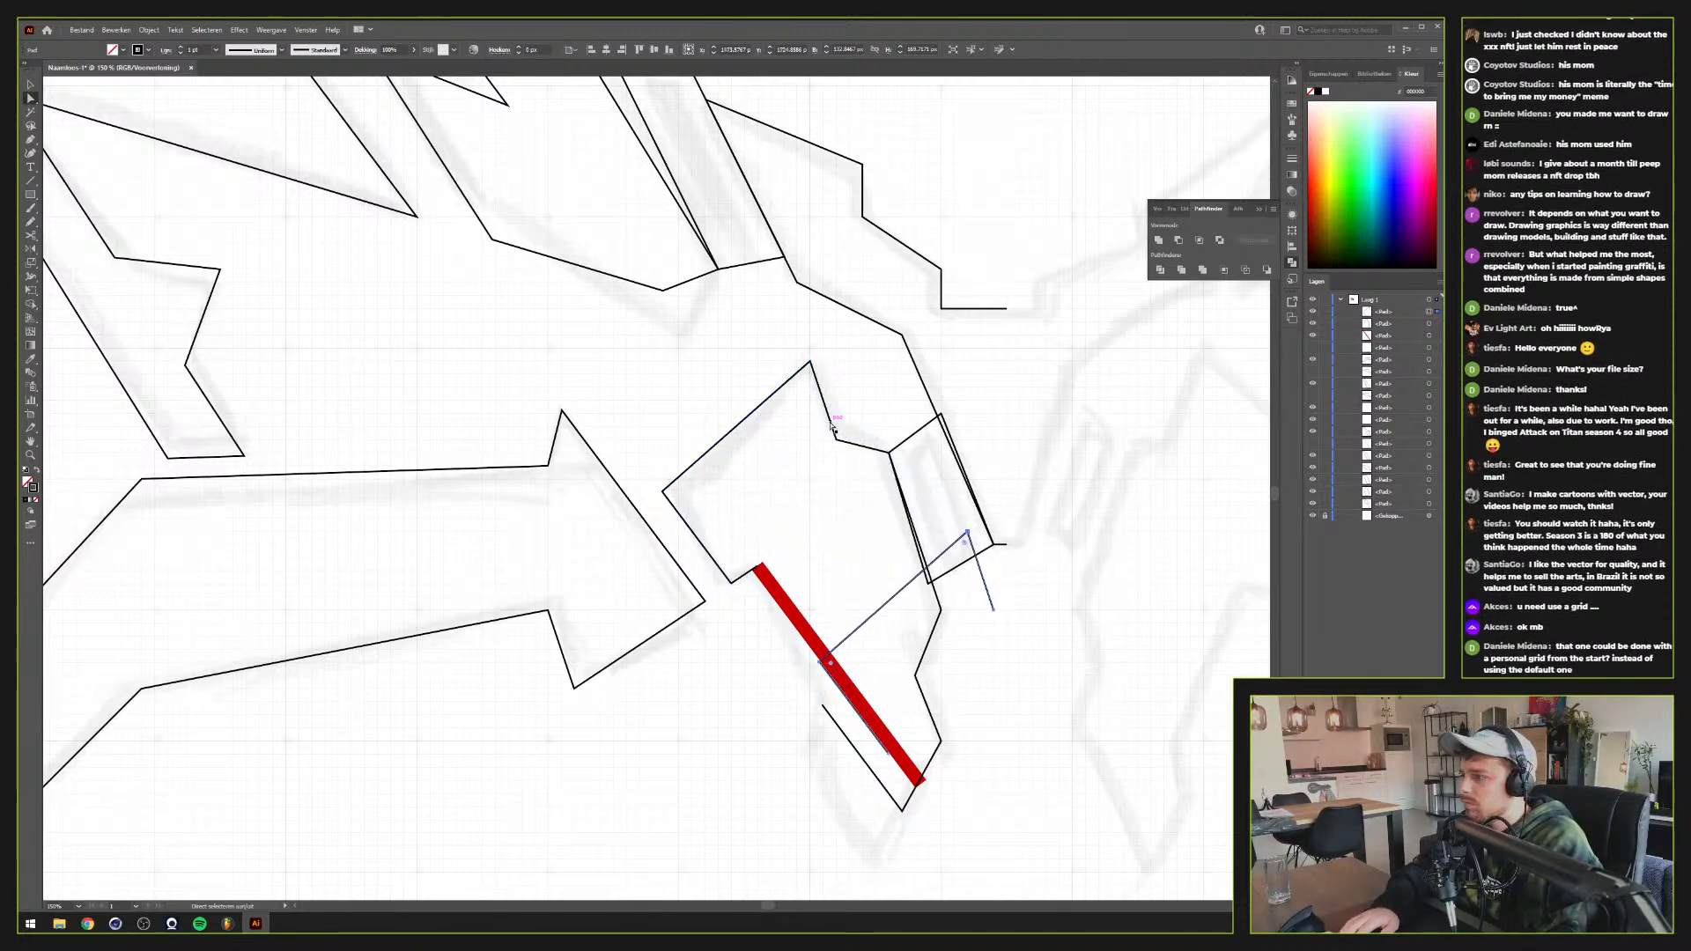
{"action": "key", "text": "shift+Down"}
{"action": "key", "text": "shift+Down"}
{"action": "key", "text": "shift+Down"}
{"action": "key", "text": "shift+Down"}
{"action": "key", "text": "shift+Down"}
{"action": "key", "text": "shift+Down"}
{"action": "key", "text": "shift+Down"}
{"action": "key", "text": "shift+Down"}
{"action": "key", "text": "shift+Down"}
{"action": "key", "text": "shift+Down"}
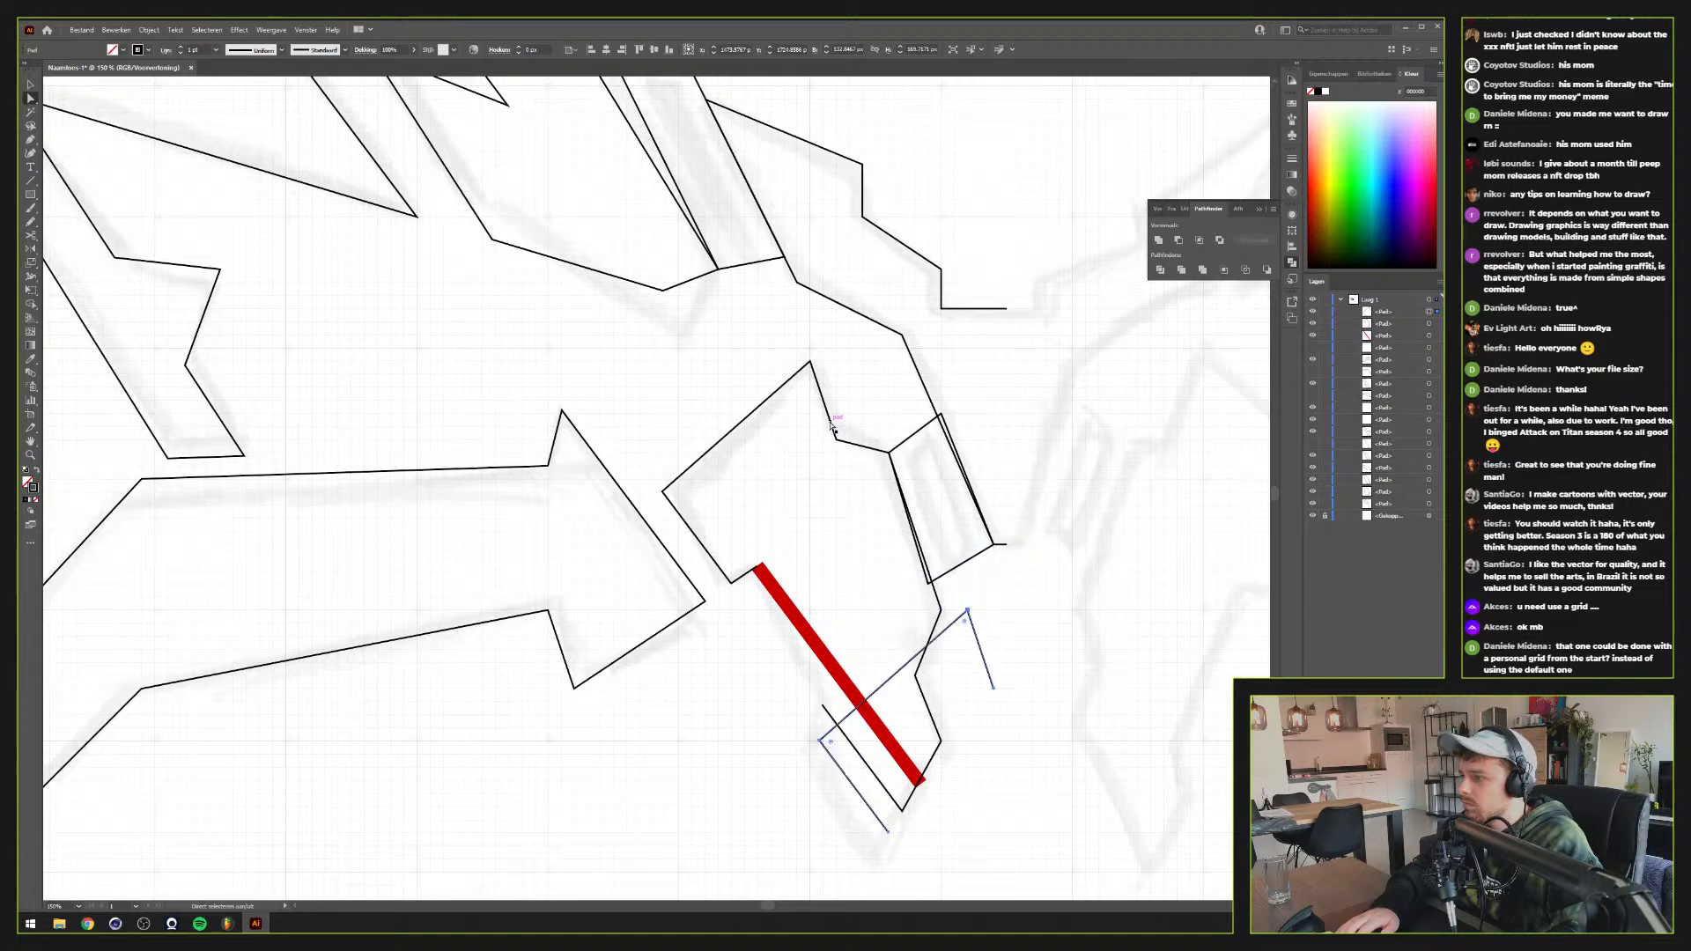
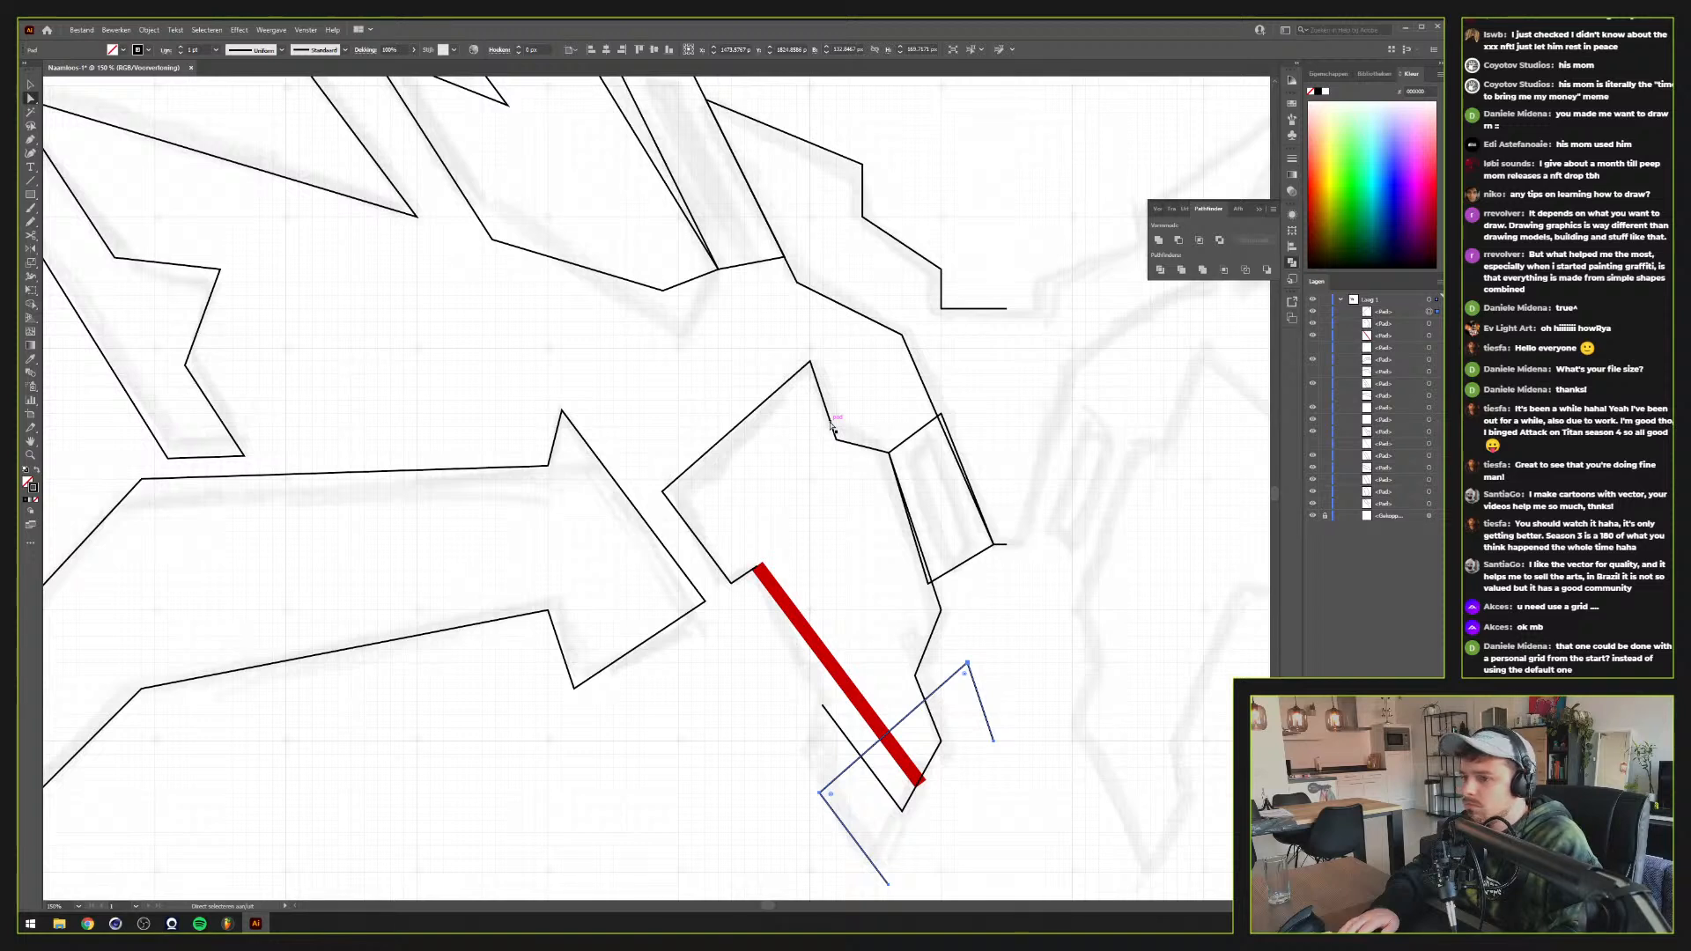
{"action": "key", "text": "shift+Up"}
{"action": "key", "text": "shift+Up"}
{"action": "key", "text": "shift+Up"}
{"action": "key", "text": "shift+Up"}
{"action": "key", "text": "shift+Up"}
{"action": "key", "text": "shift+Up"}
{"action": "key", "text": "shift+Up"}
{"action": "key", "text": "shift+Right"}
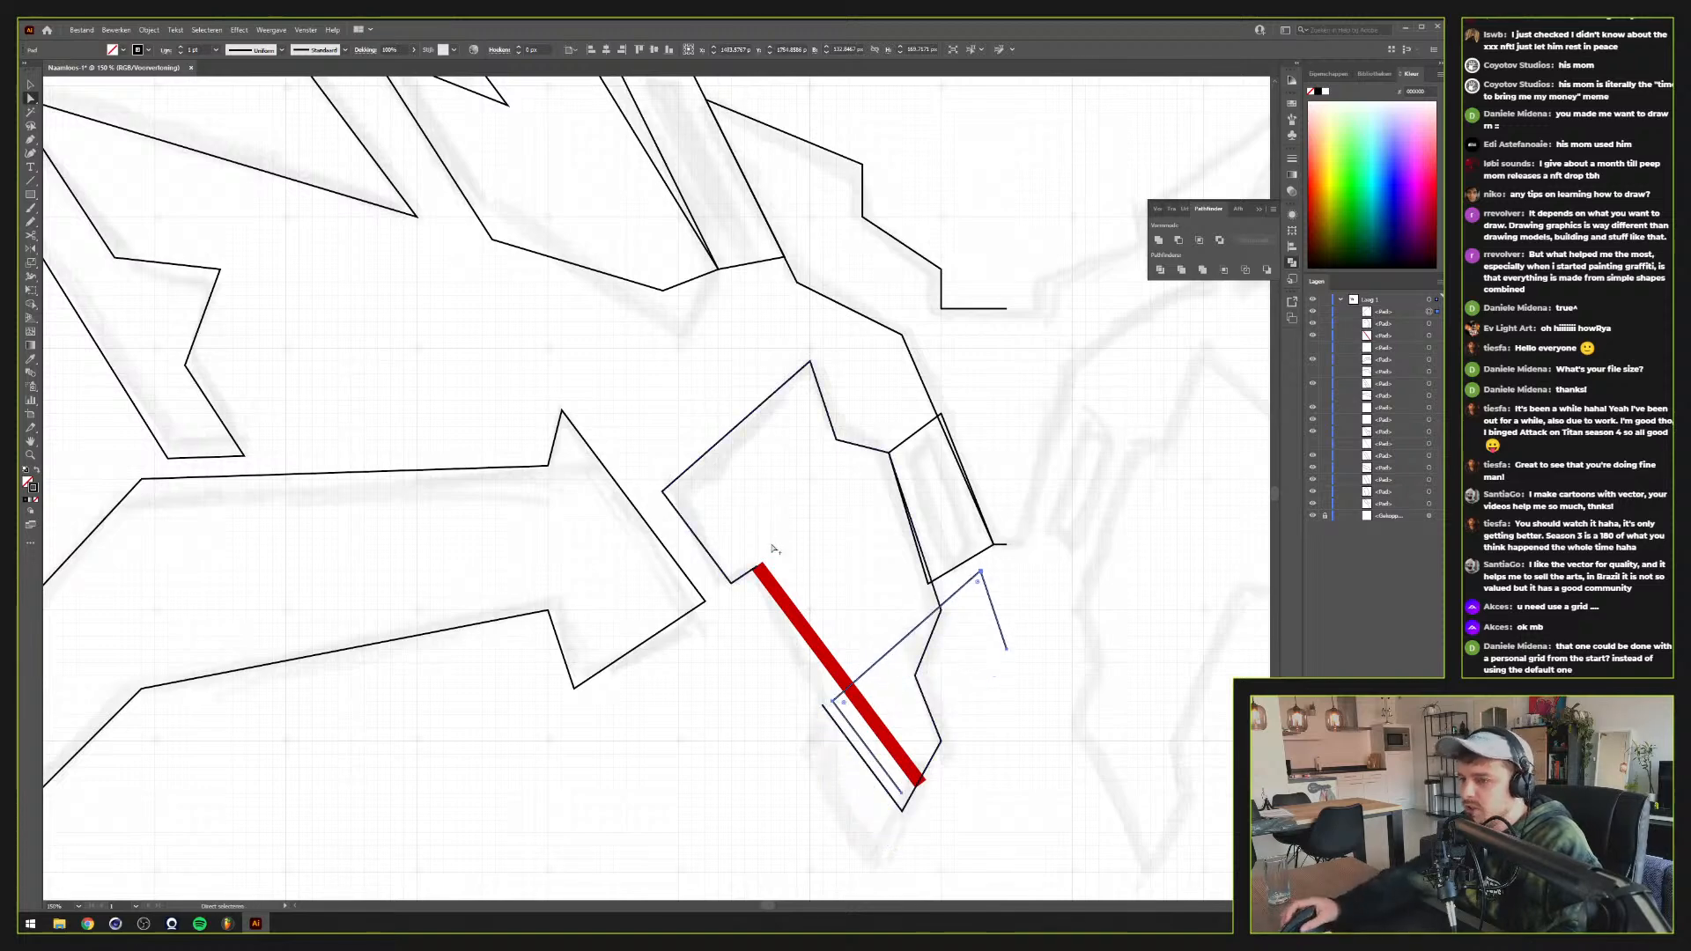
Examine the gap between the copied edges, the body's open lower-left edge and the red line against the sketch
{"action": "scroll", "coordinate": [780, 671], "scroll_direction": "up", "scroll_amount": 1}
{"action": "scroll", "coordinate": [780, 671], "scroll_direction": "up", "scroll_amount": 1}
{"action": "key", "text": "v"}
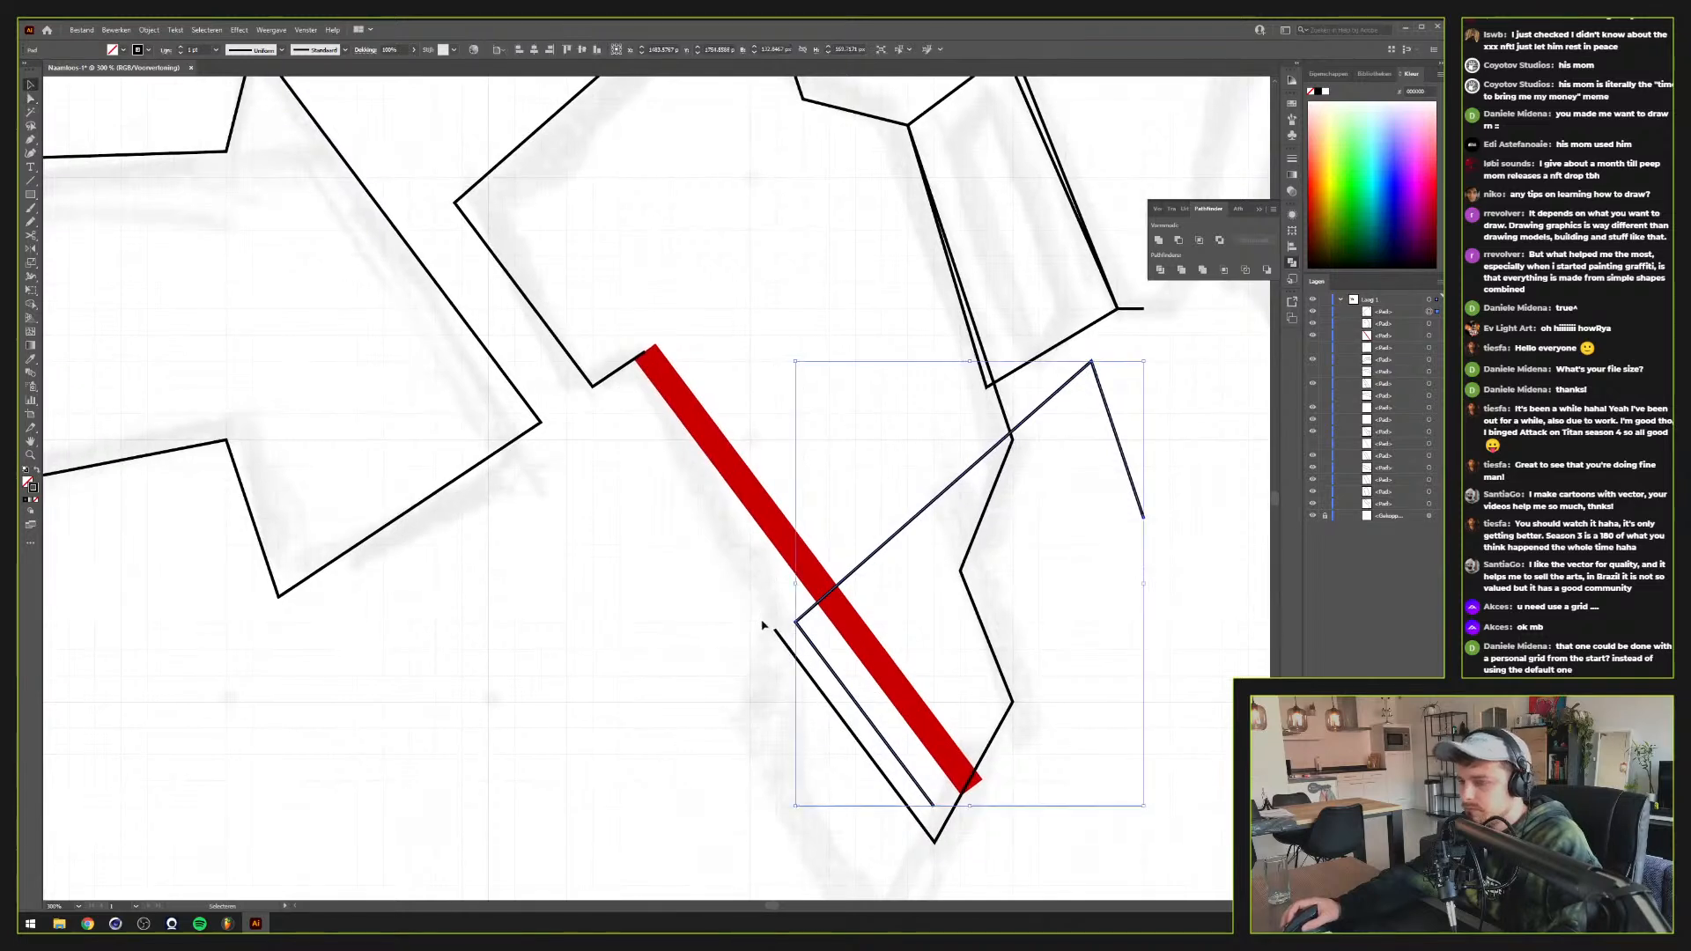
{"action": "left_click", "coordinate": [764, 644]}
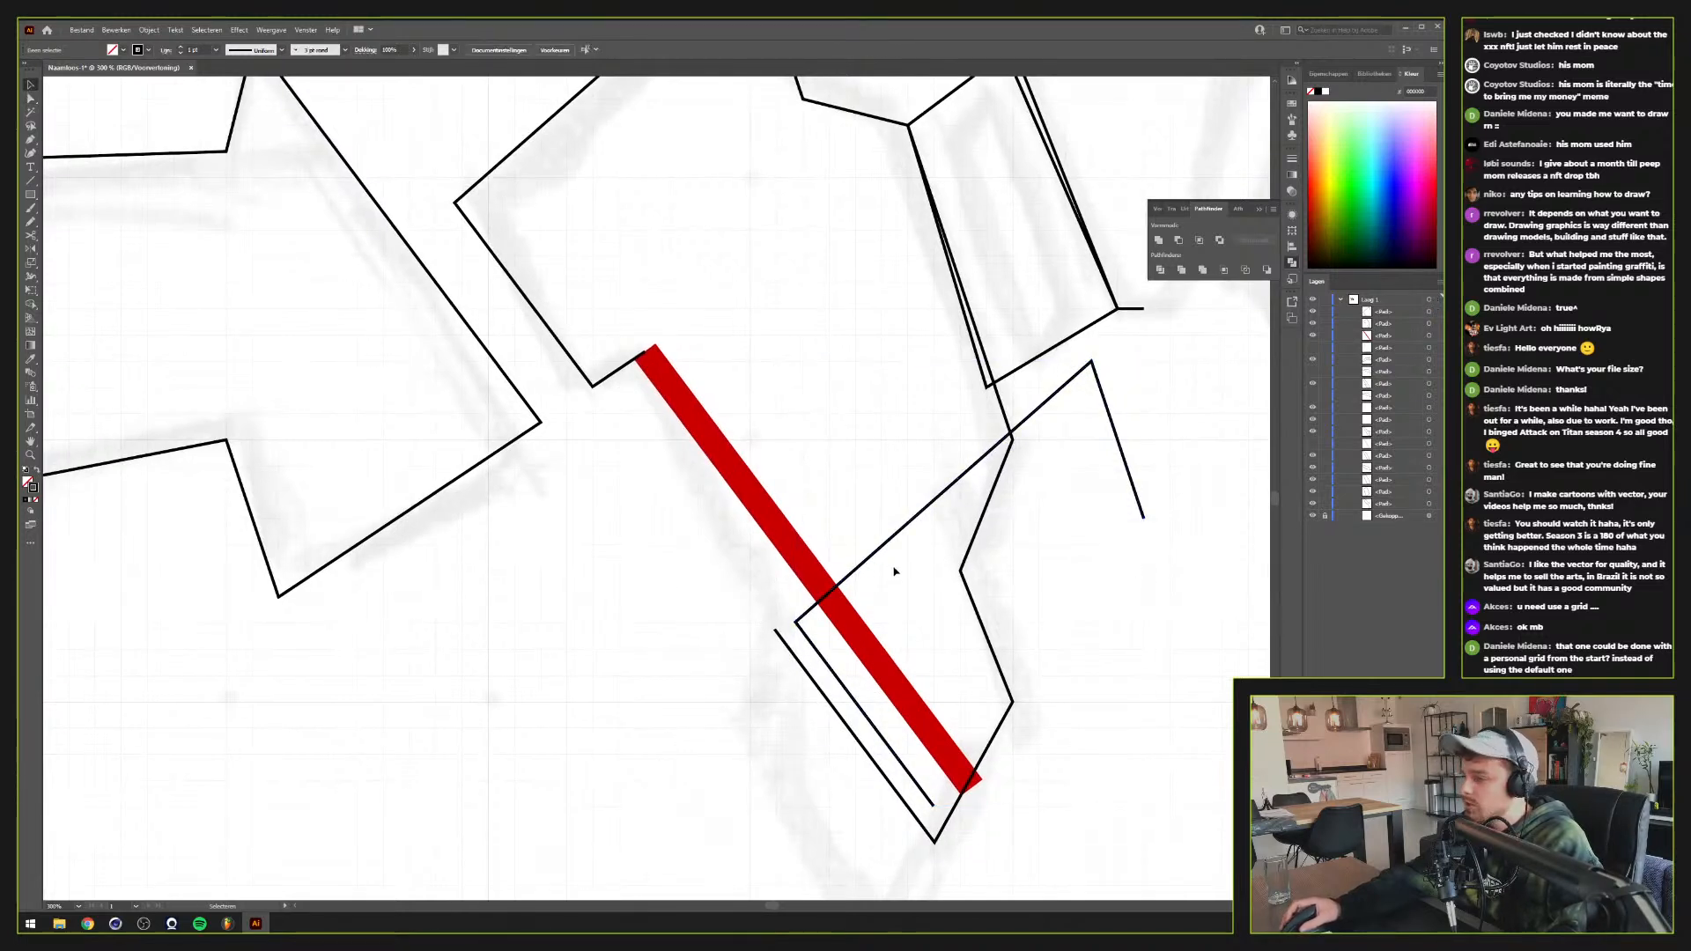
{"action": "left_click_drag", "start_coordinate": [741, 584], "coordinate": [797, 662]}
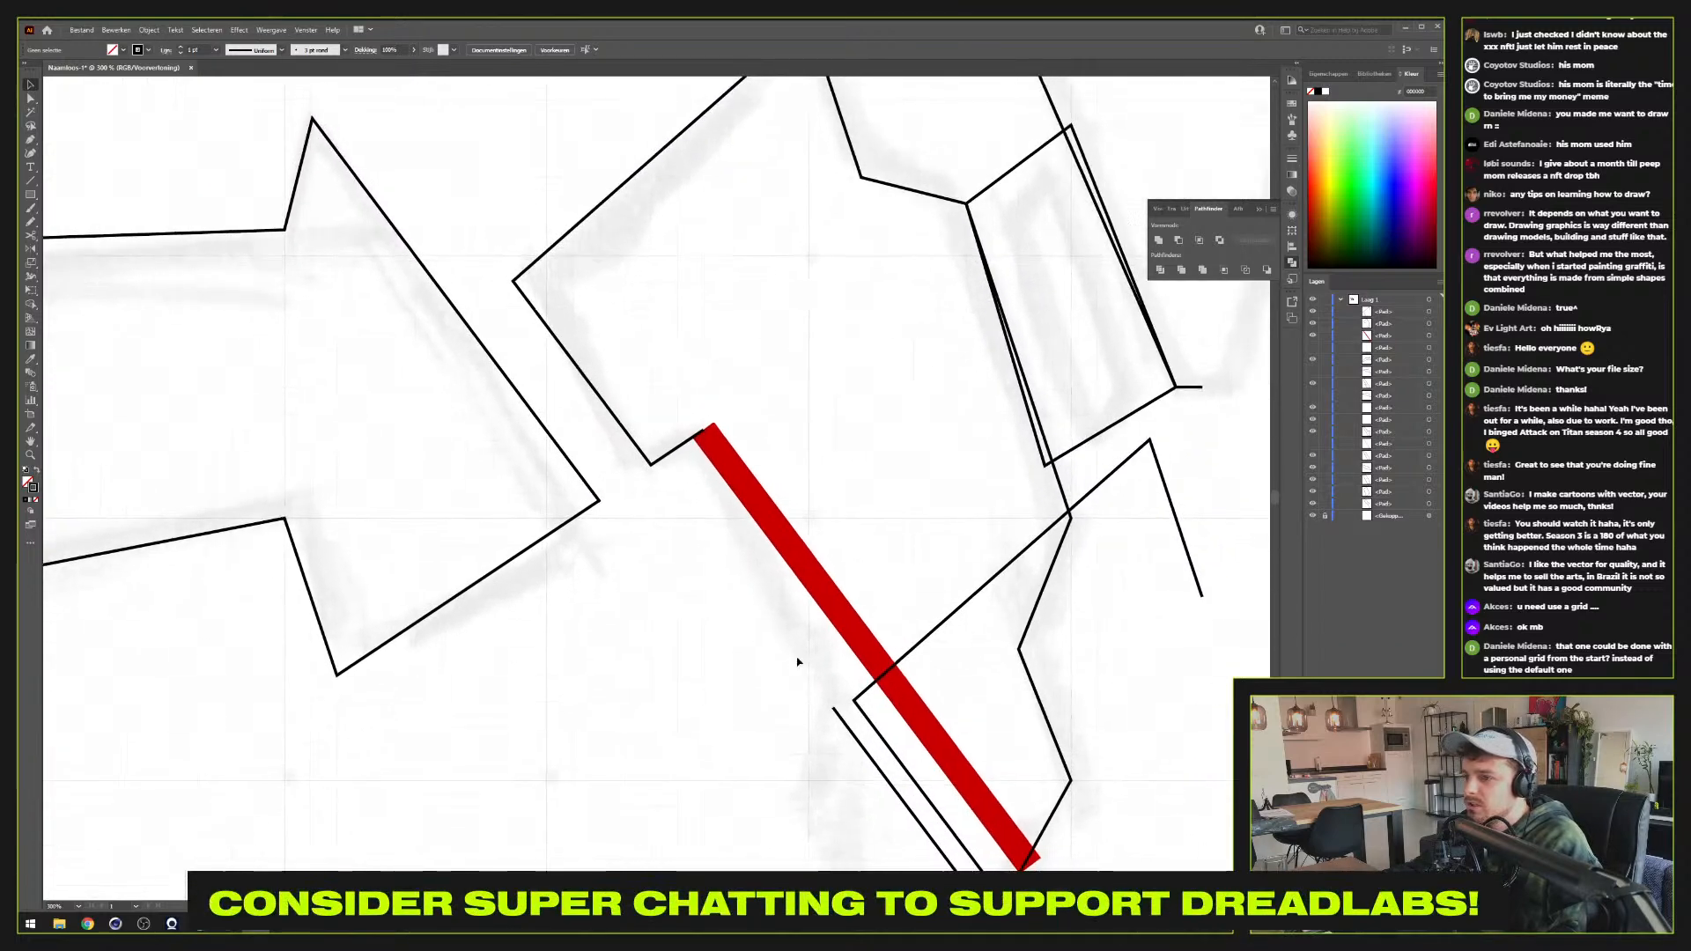
{"action": "left_click", "coordinate": [876, 725]}
{"action": "left_click", "coordinate": [769, 684]}
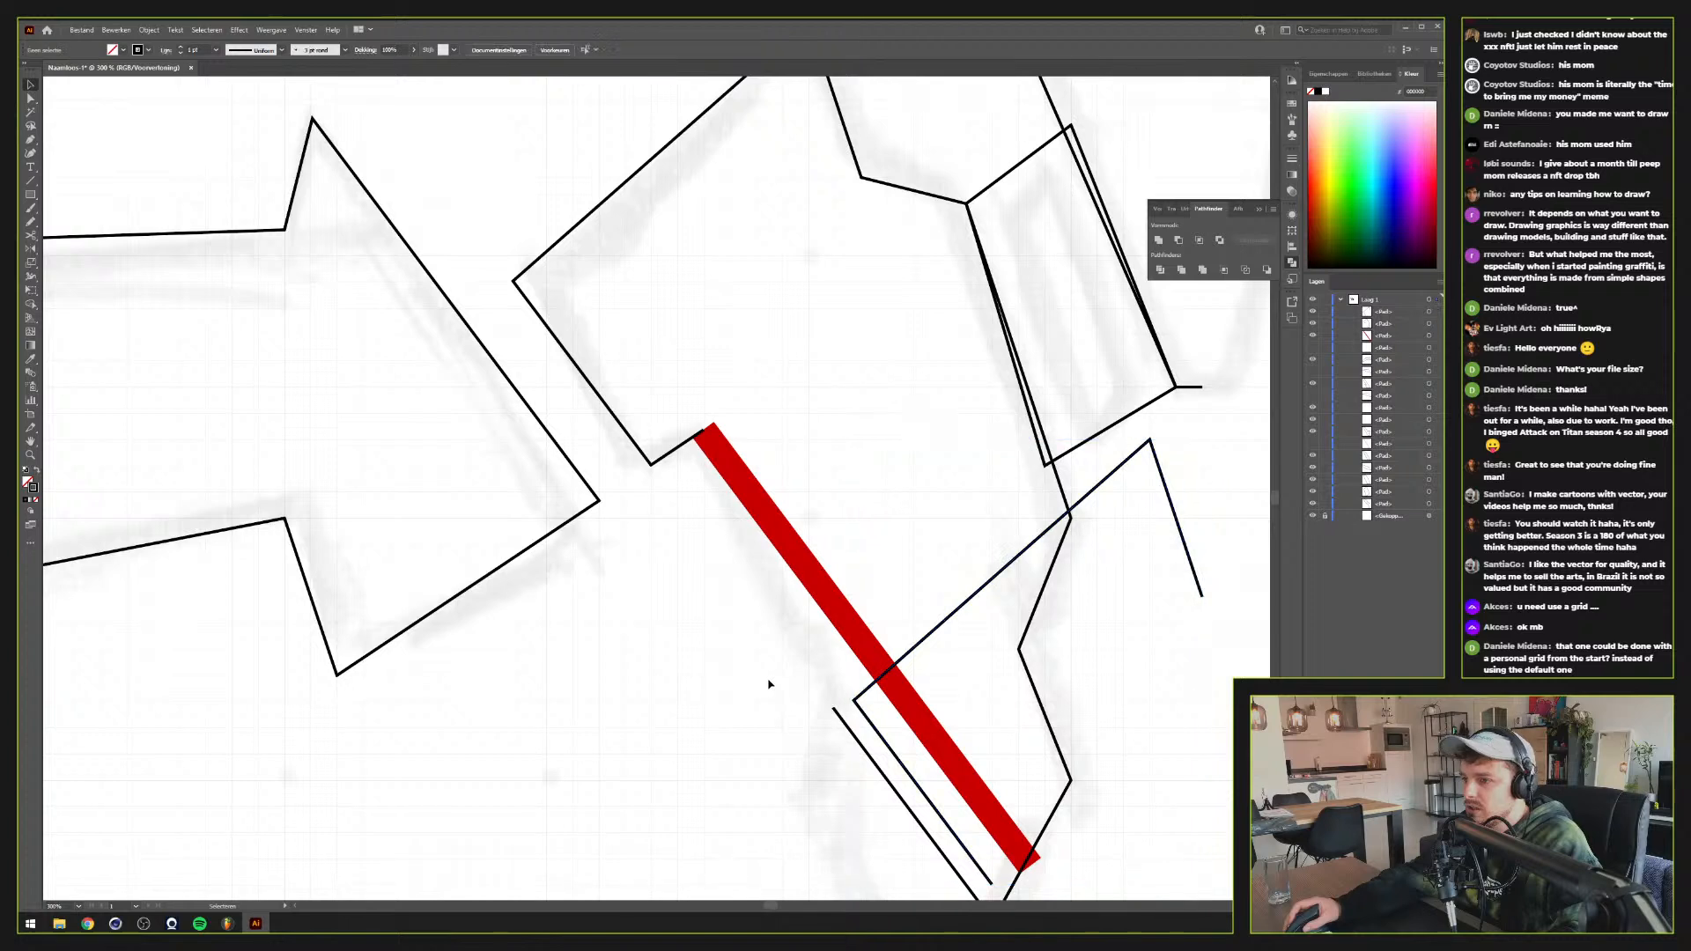
{"action": "right_click", "coordinate": [910, 470]}
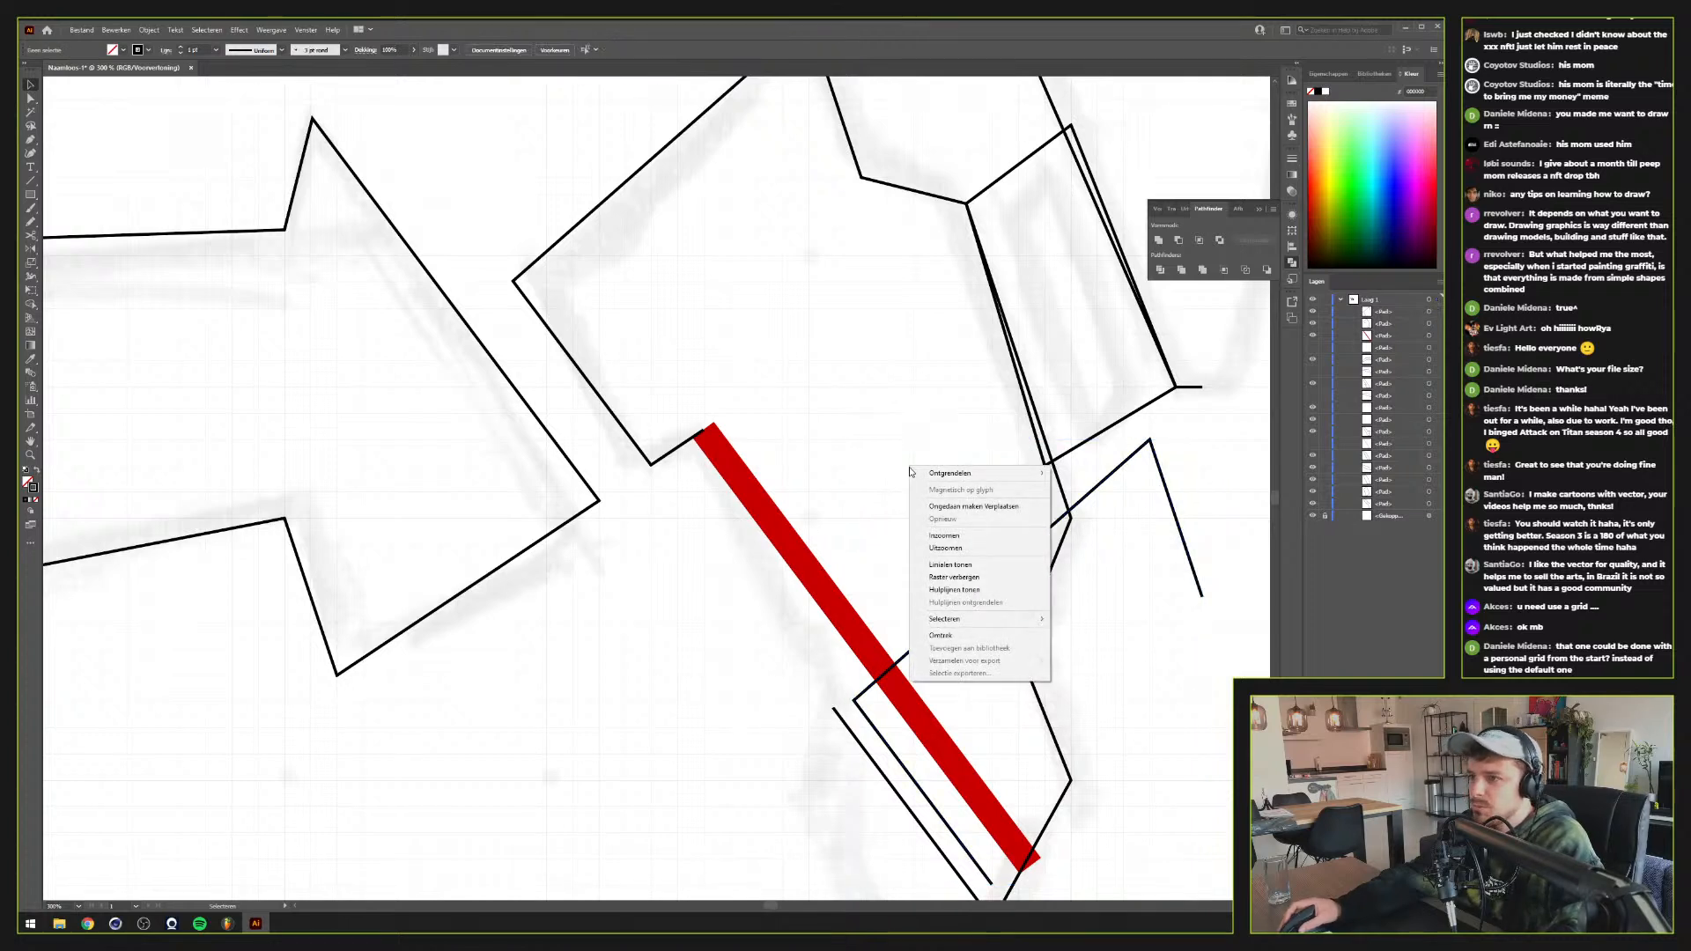
{"action": "left_click", "coordinate": [870, 609]}
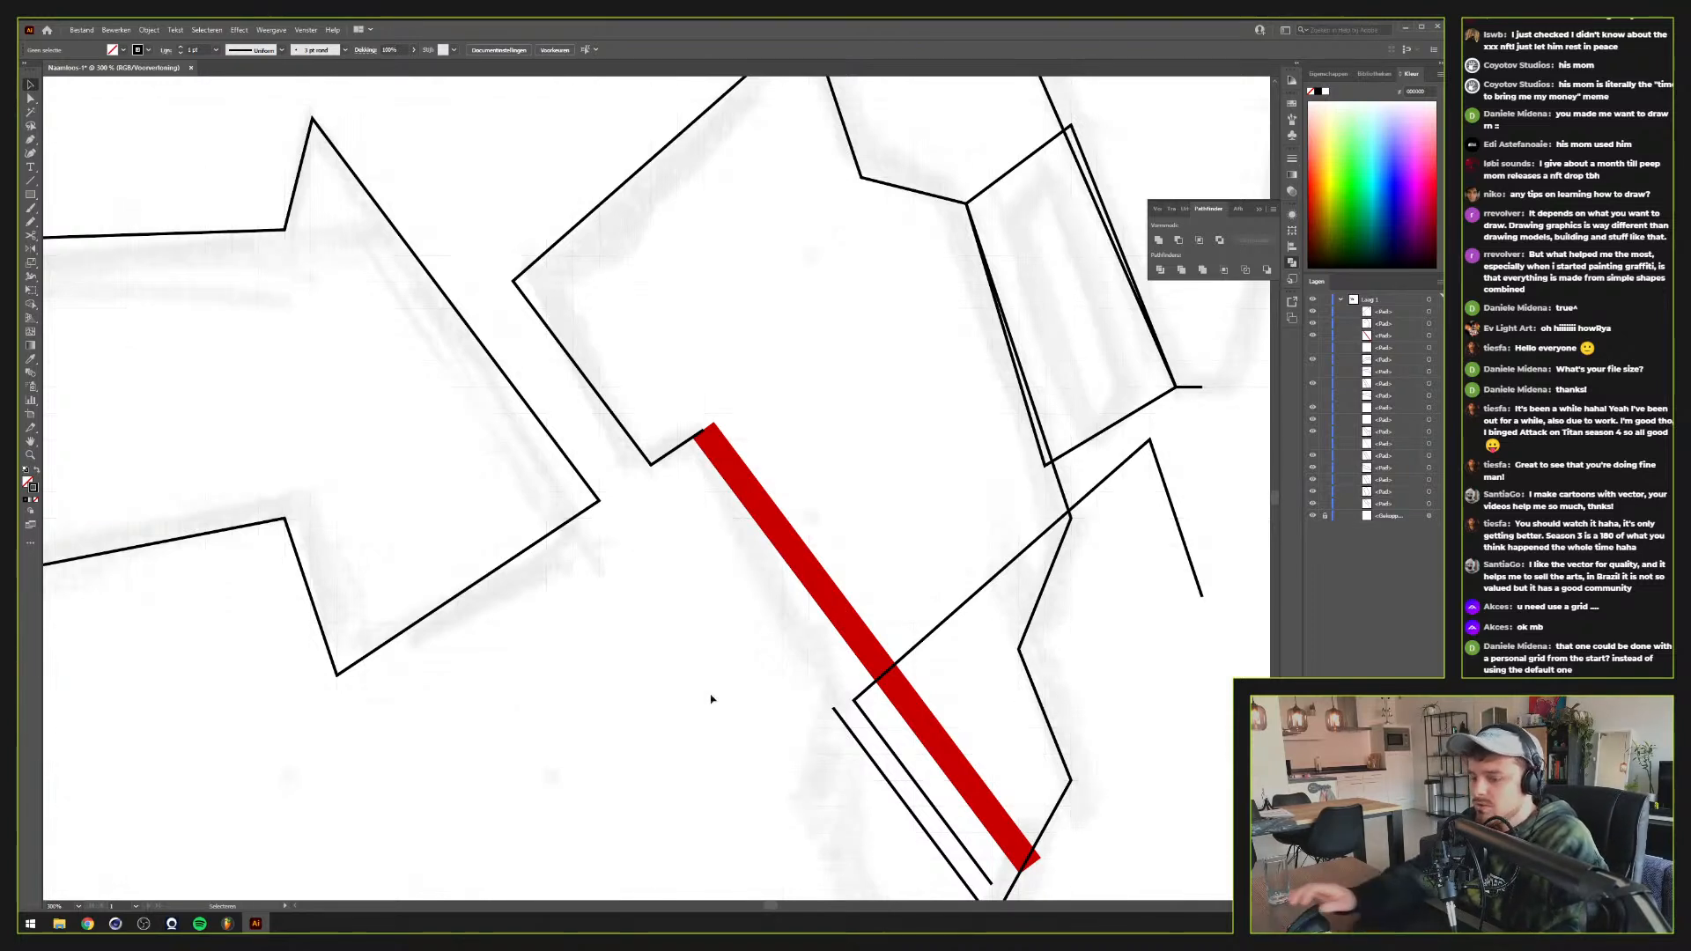
{"action": "key", "text": "m"}
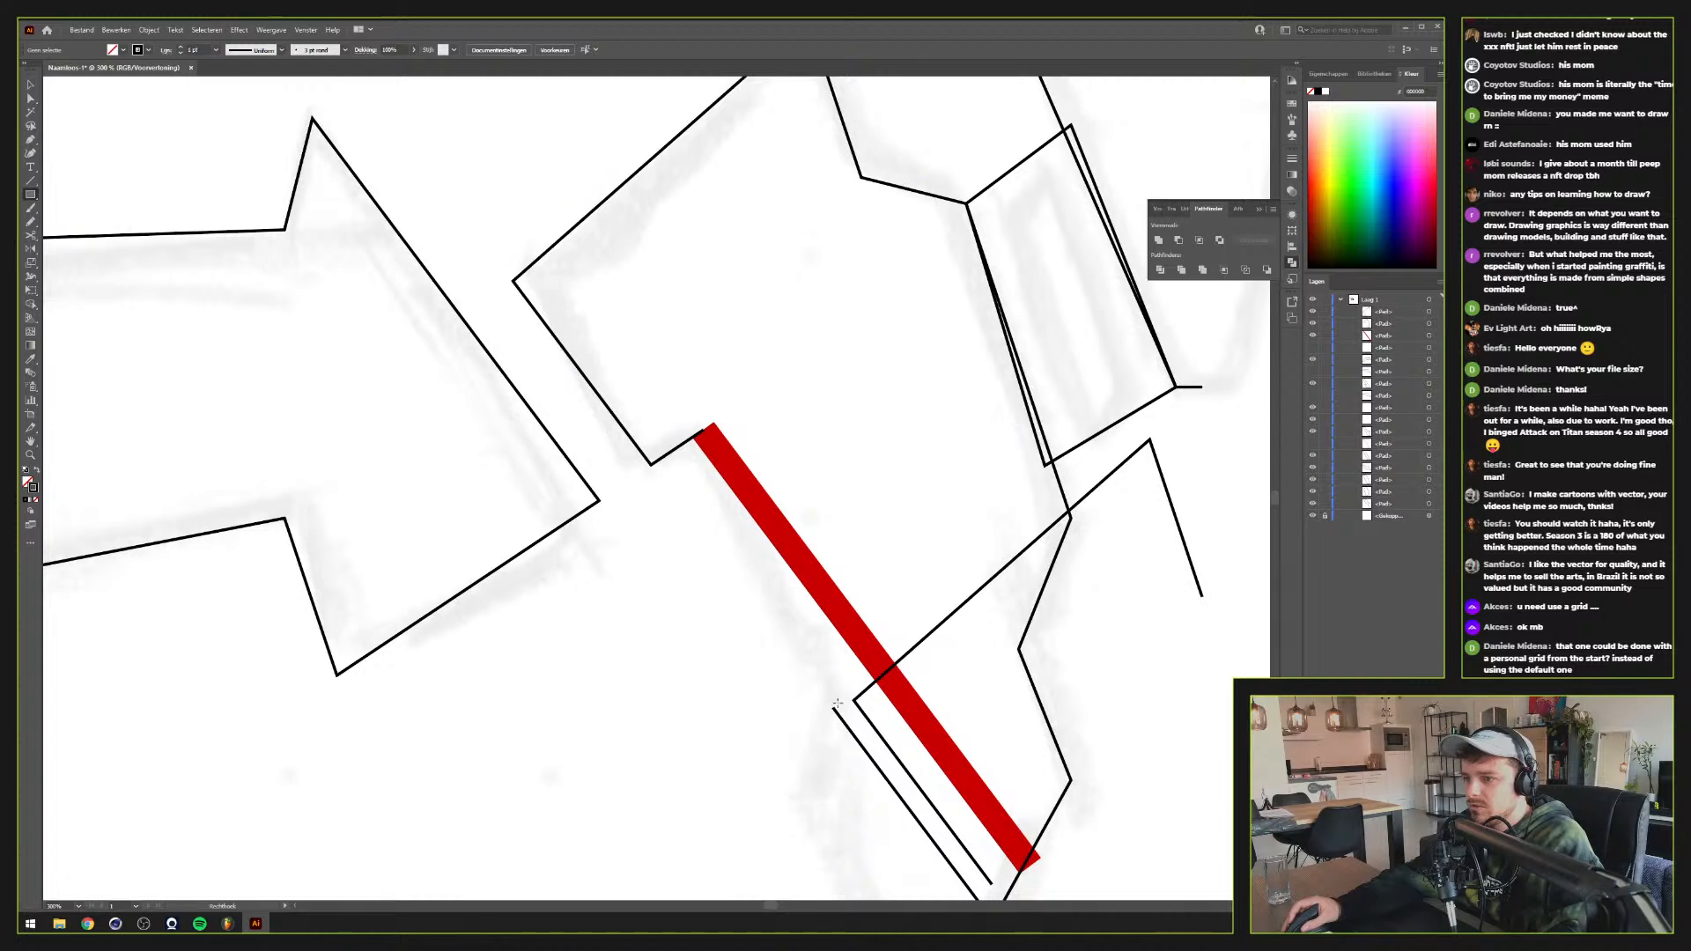
{"action": "mouse_move", "coordinate": [661, 676]}
{"action": "left_mouse_down"}
{"action": "mouse_move", "coordinate": [826, 720]}
{"action": "mouse_move", "coordinate": [826, 740]}
{"action": "left_mouse_up"}
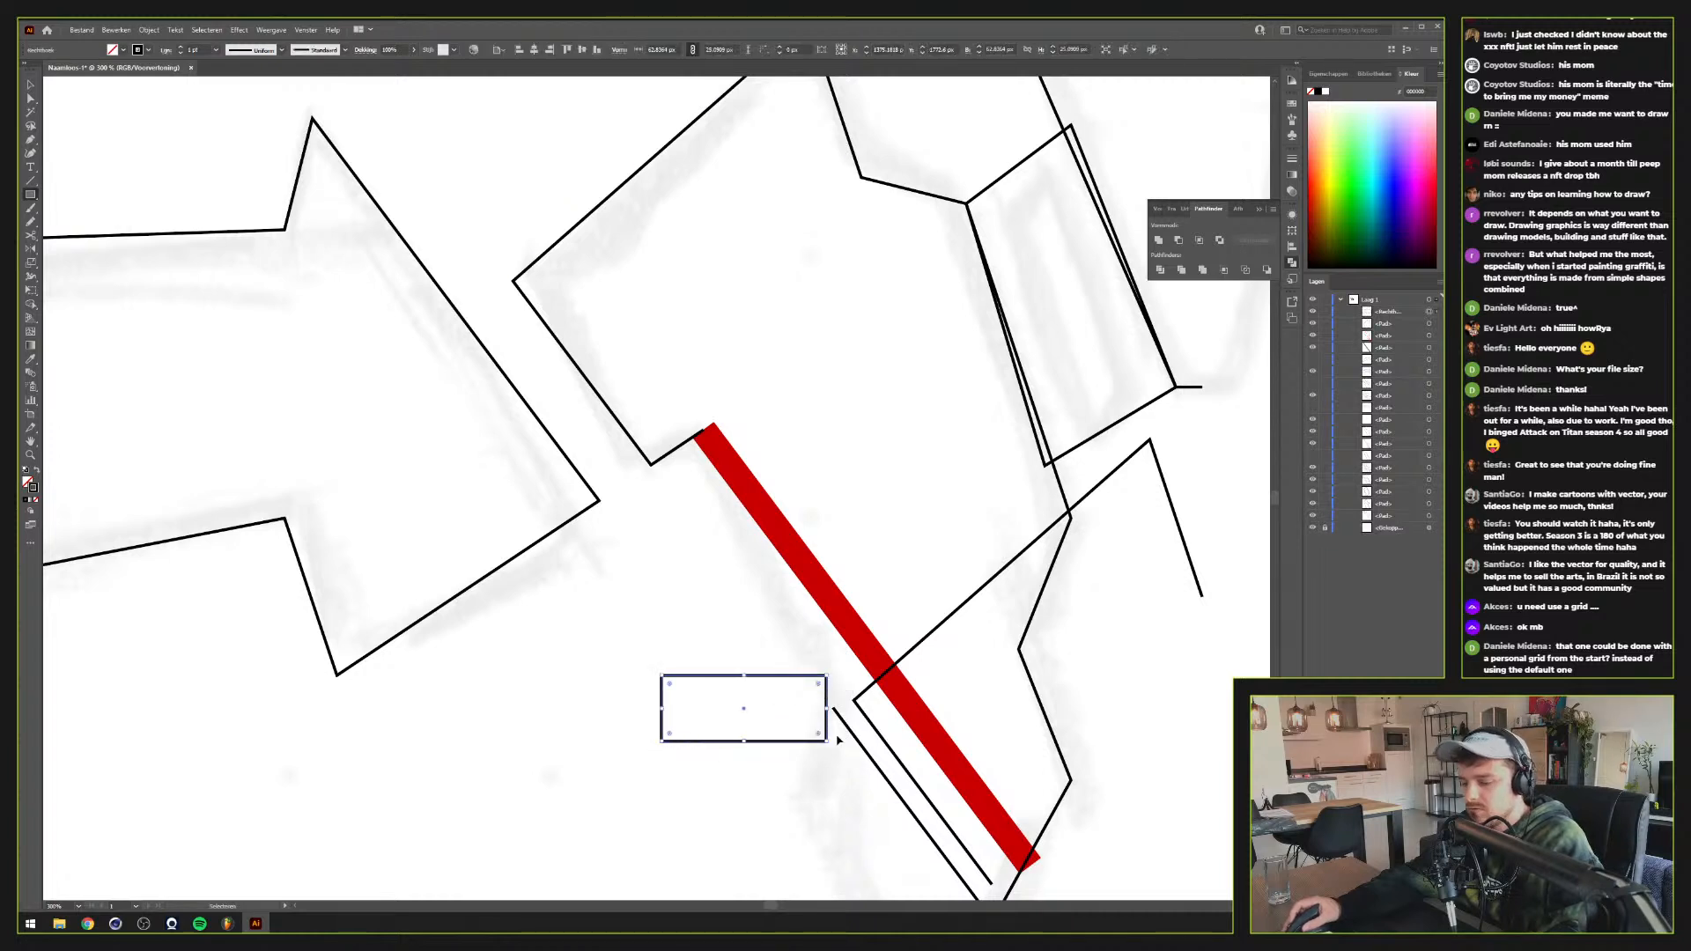
{"action": "key", "text": "ctrl+z"}
{"action": "key", "text": "p"}
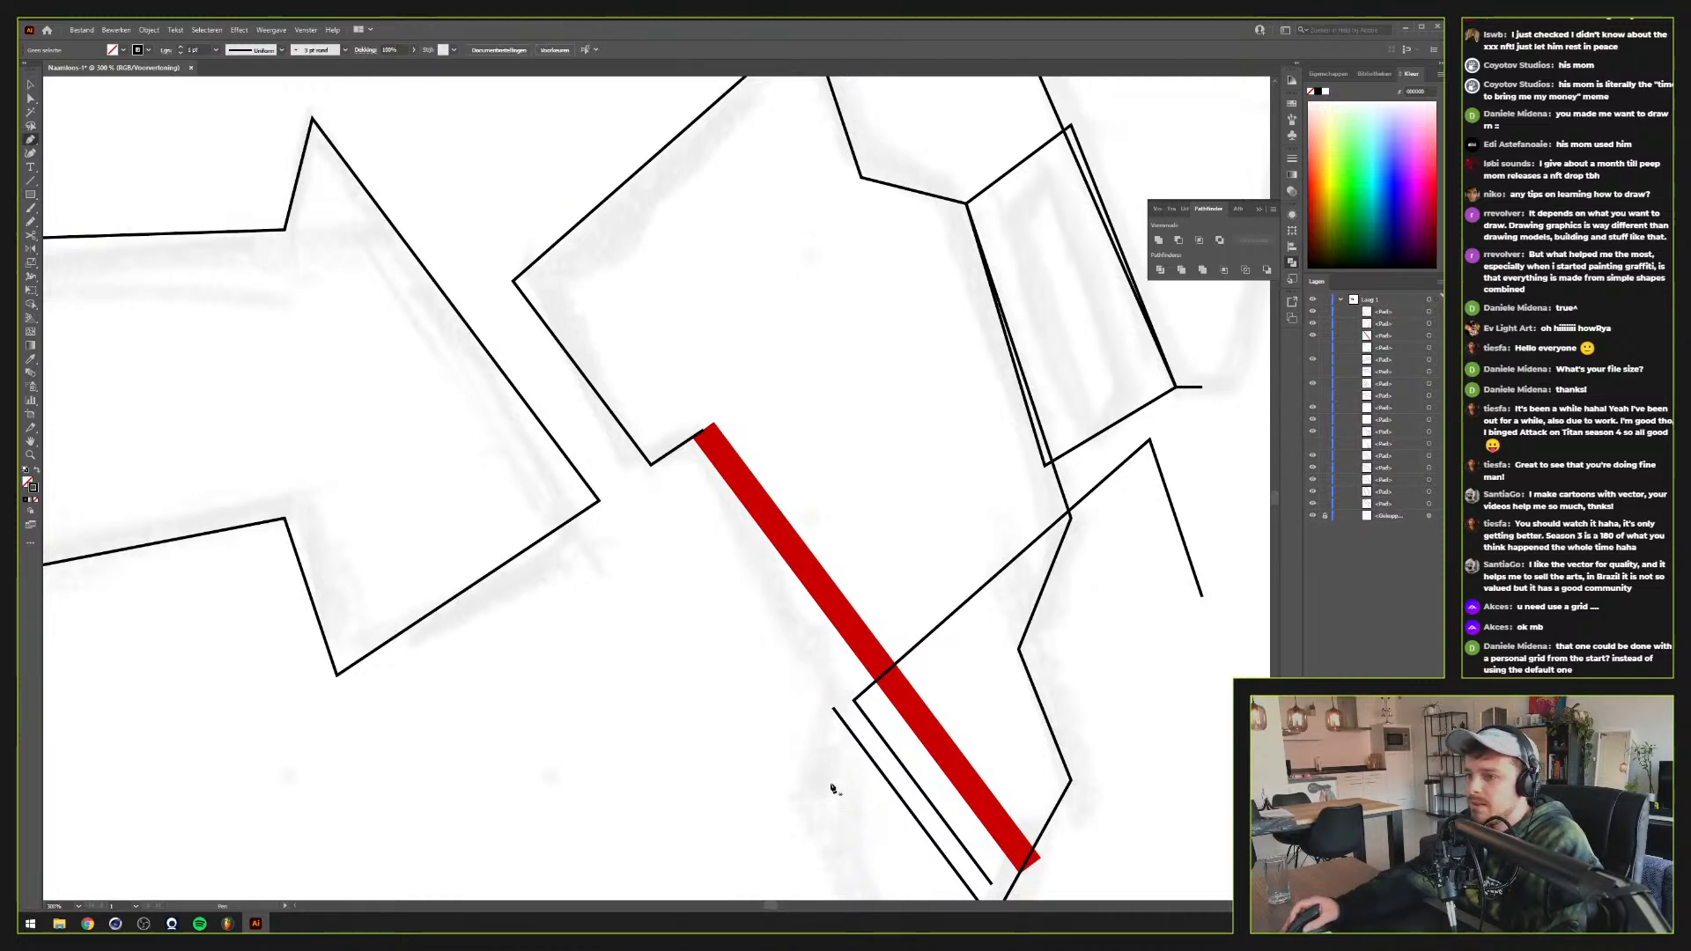
{"action": "key", "text": "m"}
{"action": "left_click_drag", "start_coordinate": [611, 573], "coordinate": [770, 797]}
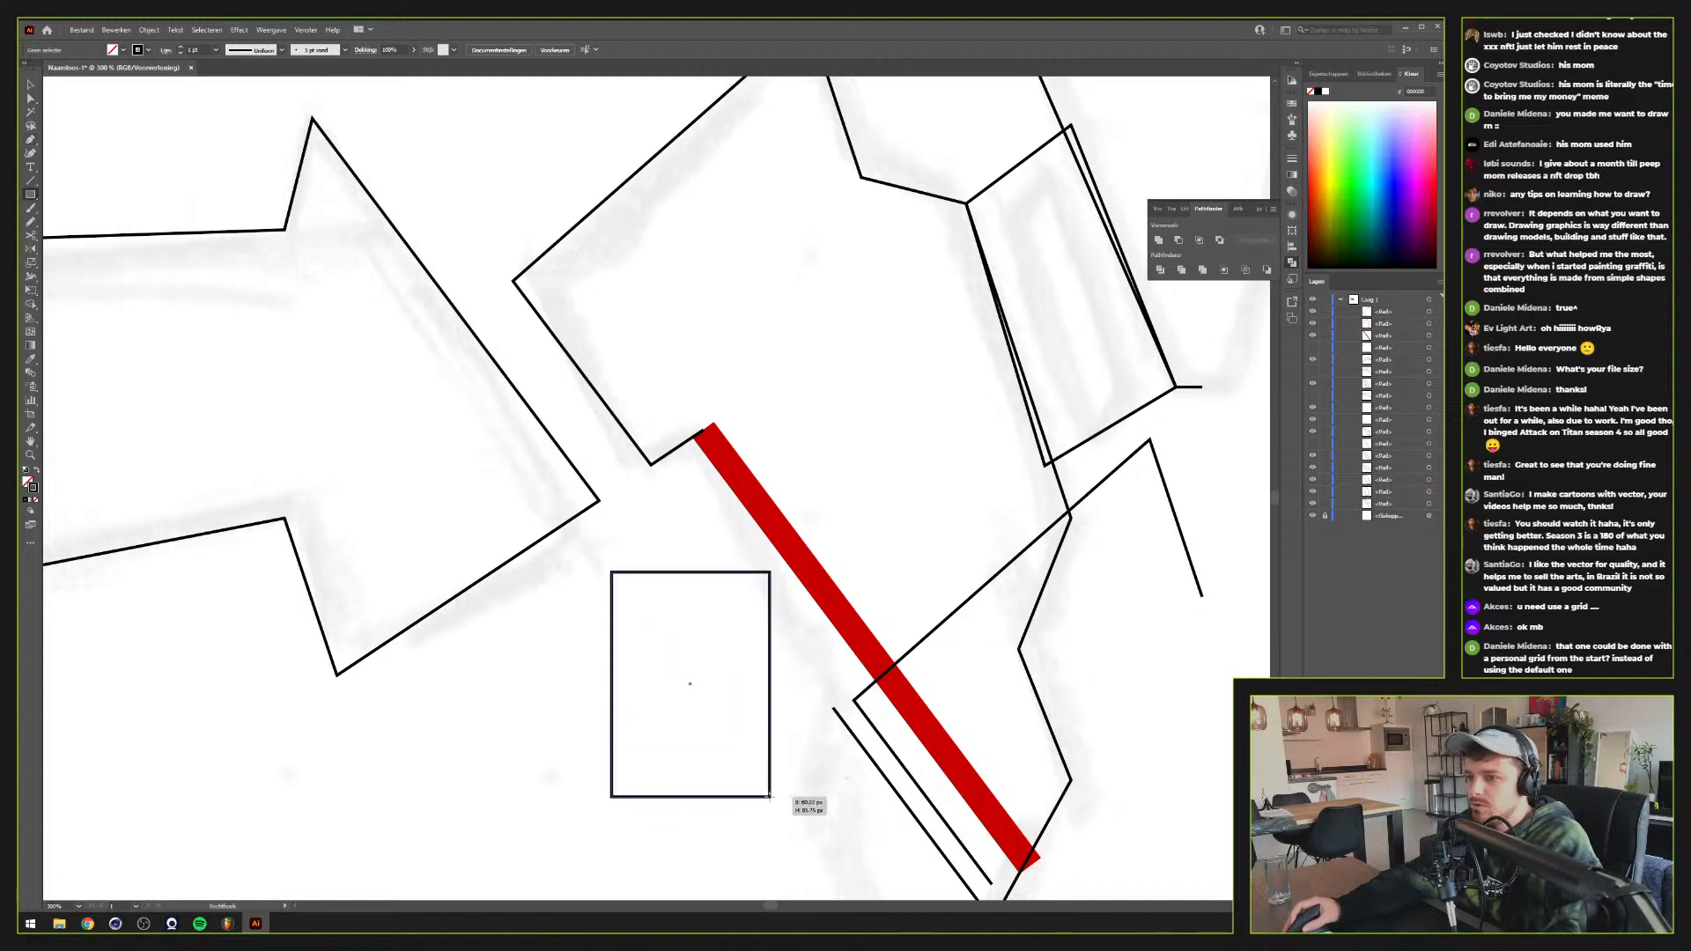
{"action": "key", "text": "v"}
{"action": "left_click_drag", "start_coordinate": [772, 724], "coordinate": [830, 751]}
{"action": "key", "text": "a"}
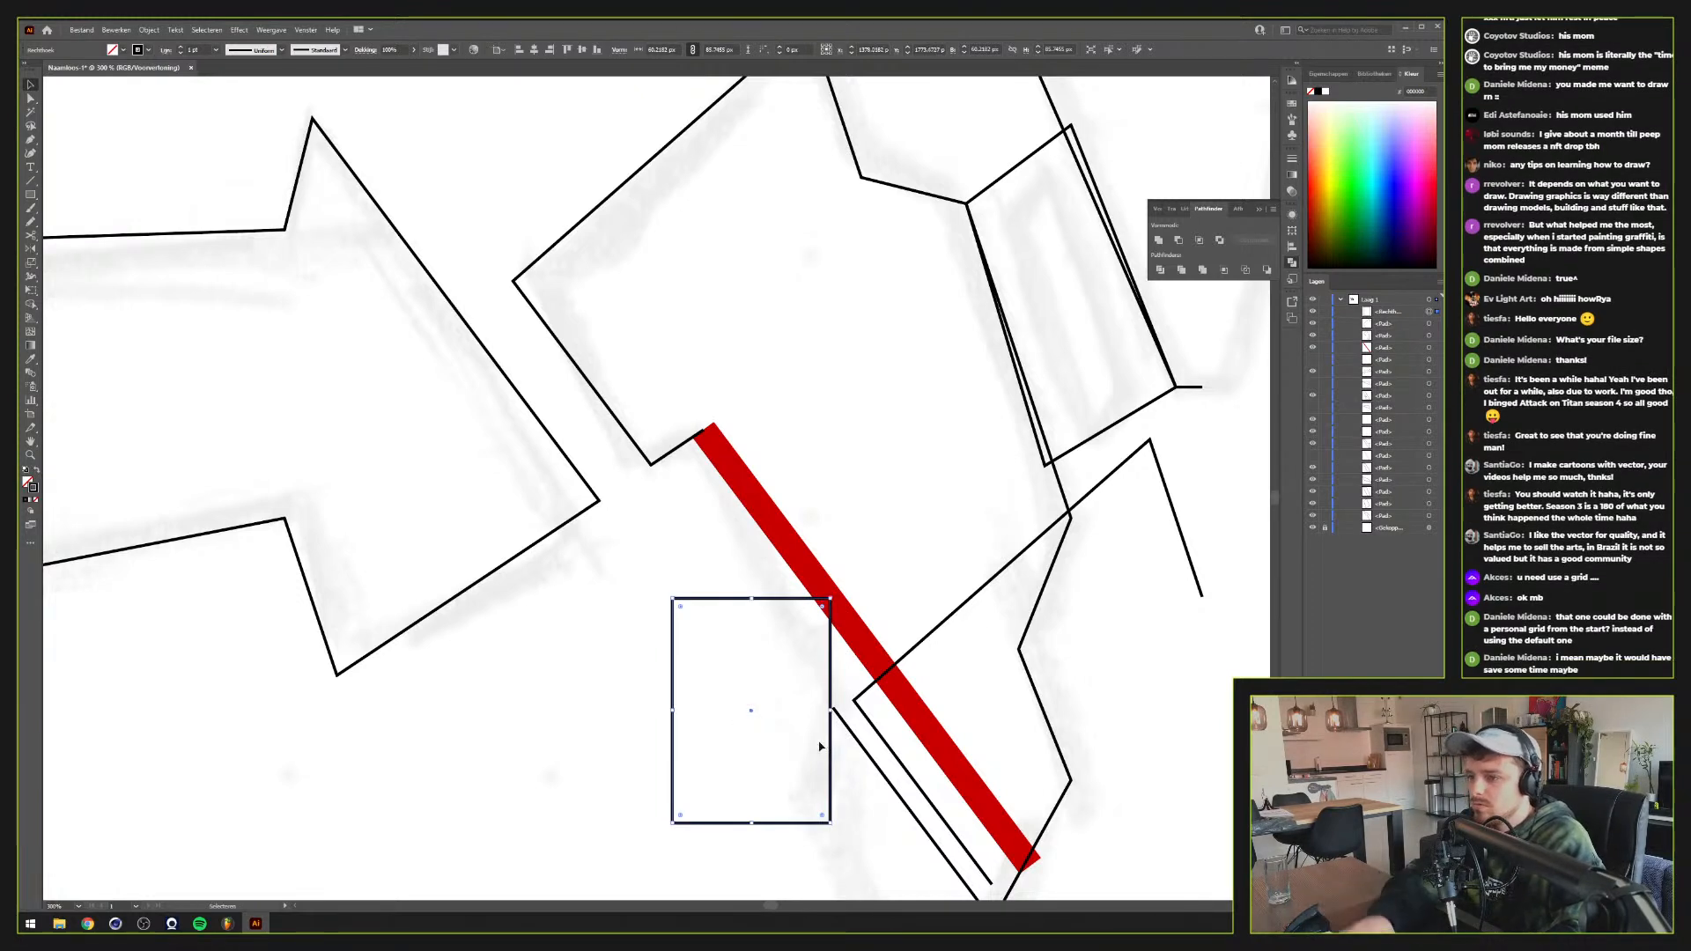
{"action": "key", "text": "Delete"}
Extend the body's open lower-left edge with a vertical line up across the red line, and move the copied edges clear of the body
{"action": "scroll", "coordinate": [825, 690], "scroll_direction": "left", "scroll_amount": 1}
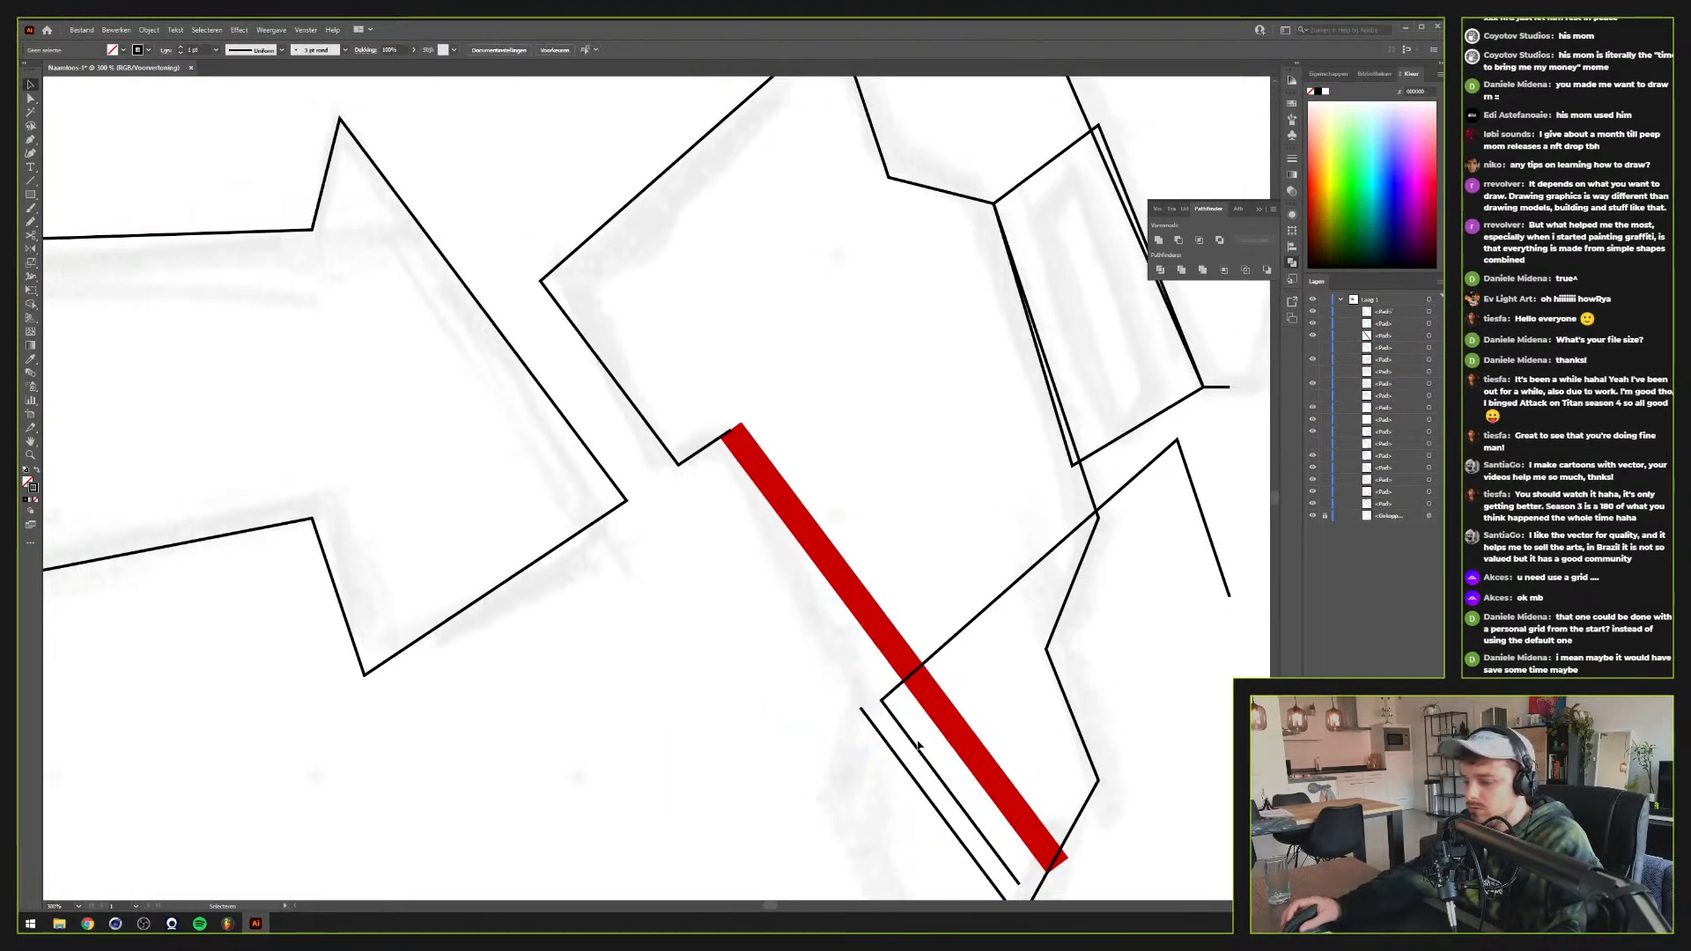
{"action": "scroll", "coordinate": [918, 745], "scroll_direction": "up", "scroll_amount": 1}
{"action": "key", "text": "p"}
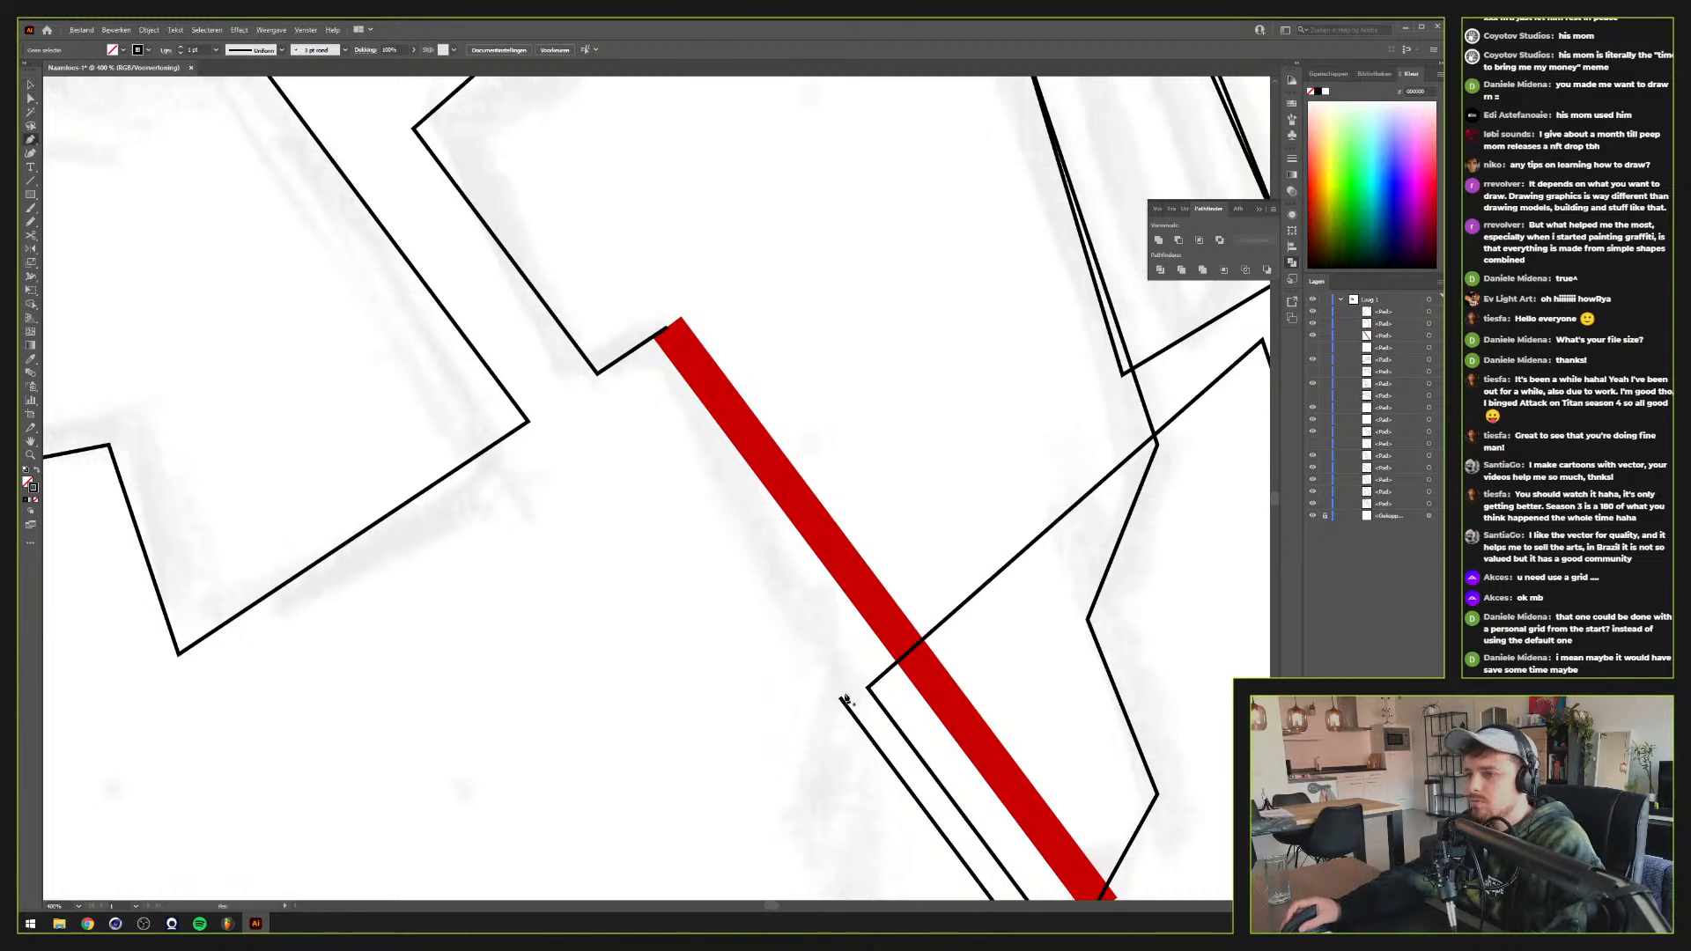
{"action": "left_click", "coordinate": [841, 697]}
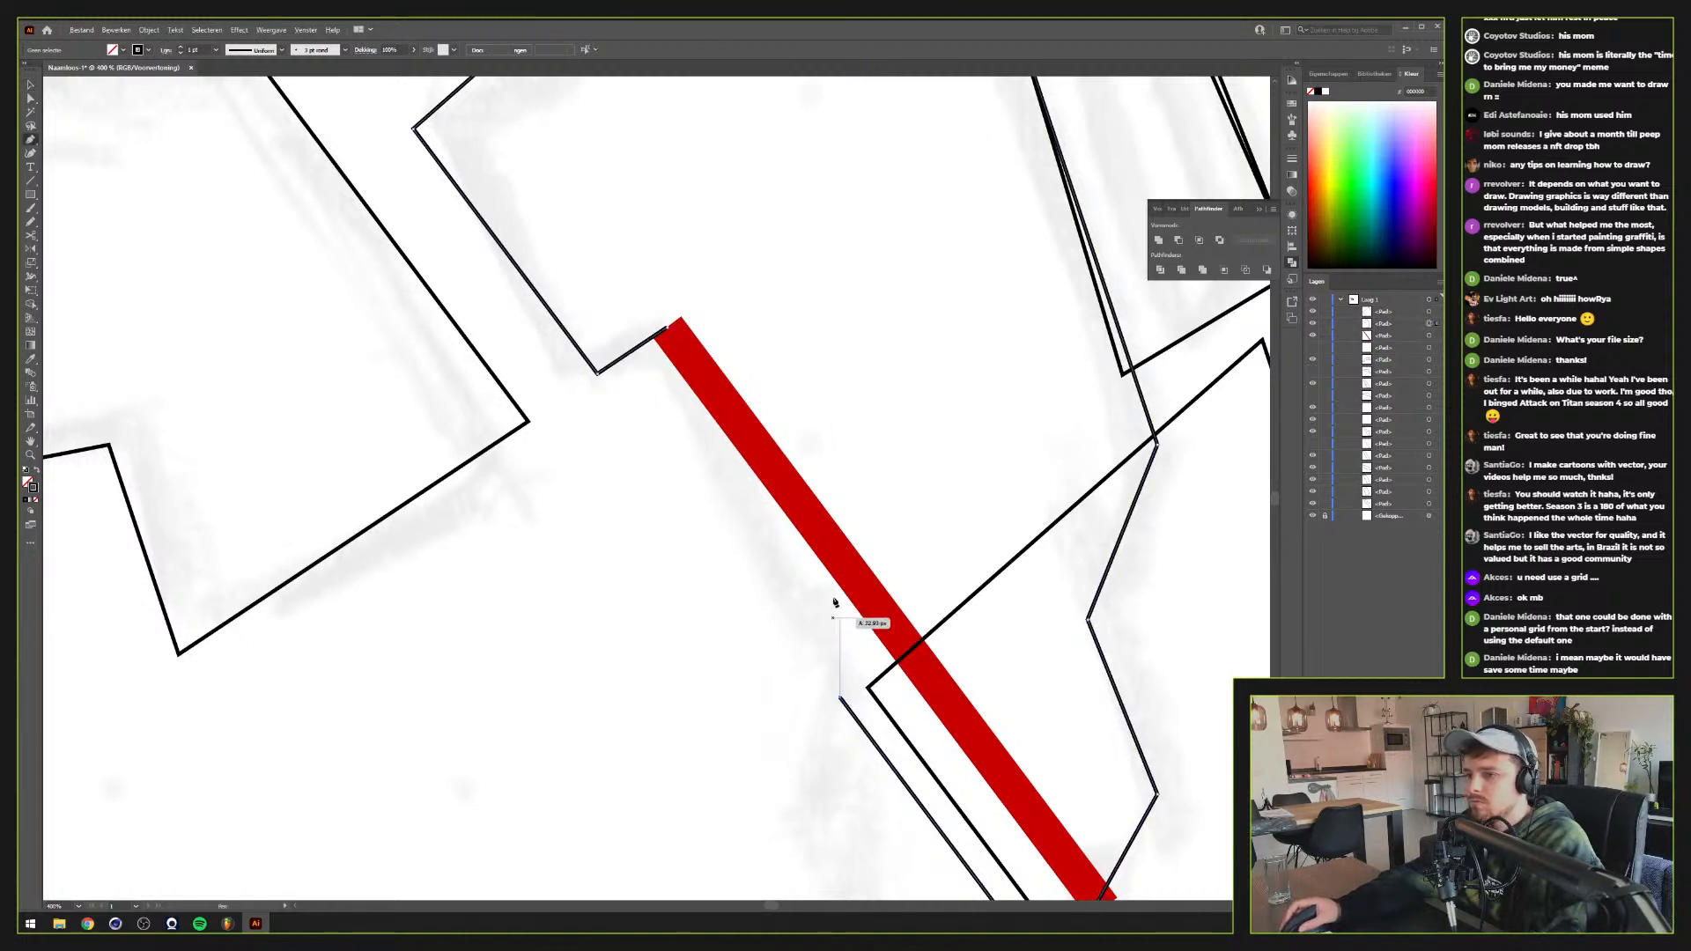
{"action": "left_click", "coordinate": [841, 302]}
{"action": "key", "text": "v"}
{"action": "left_click", "coordinate": [750, 610]}
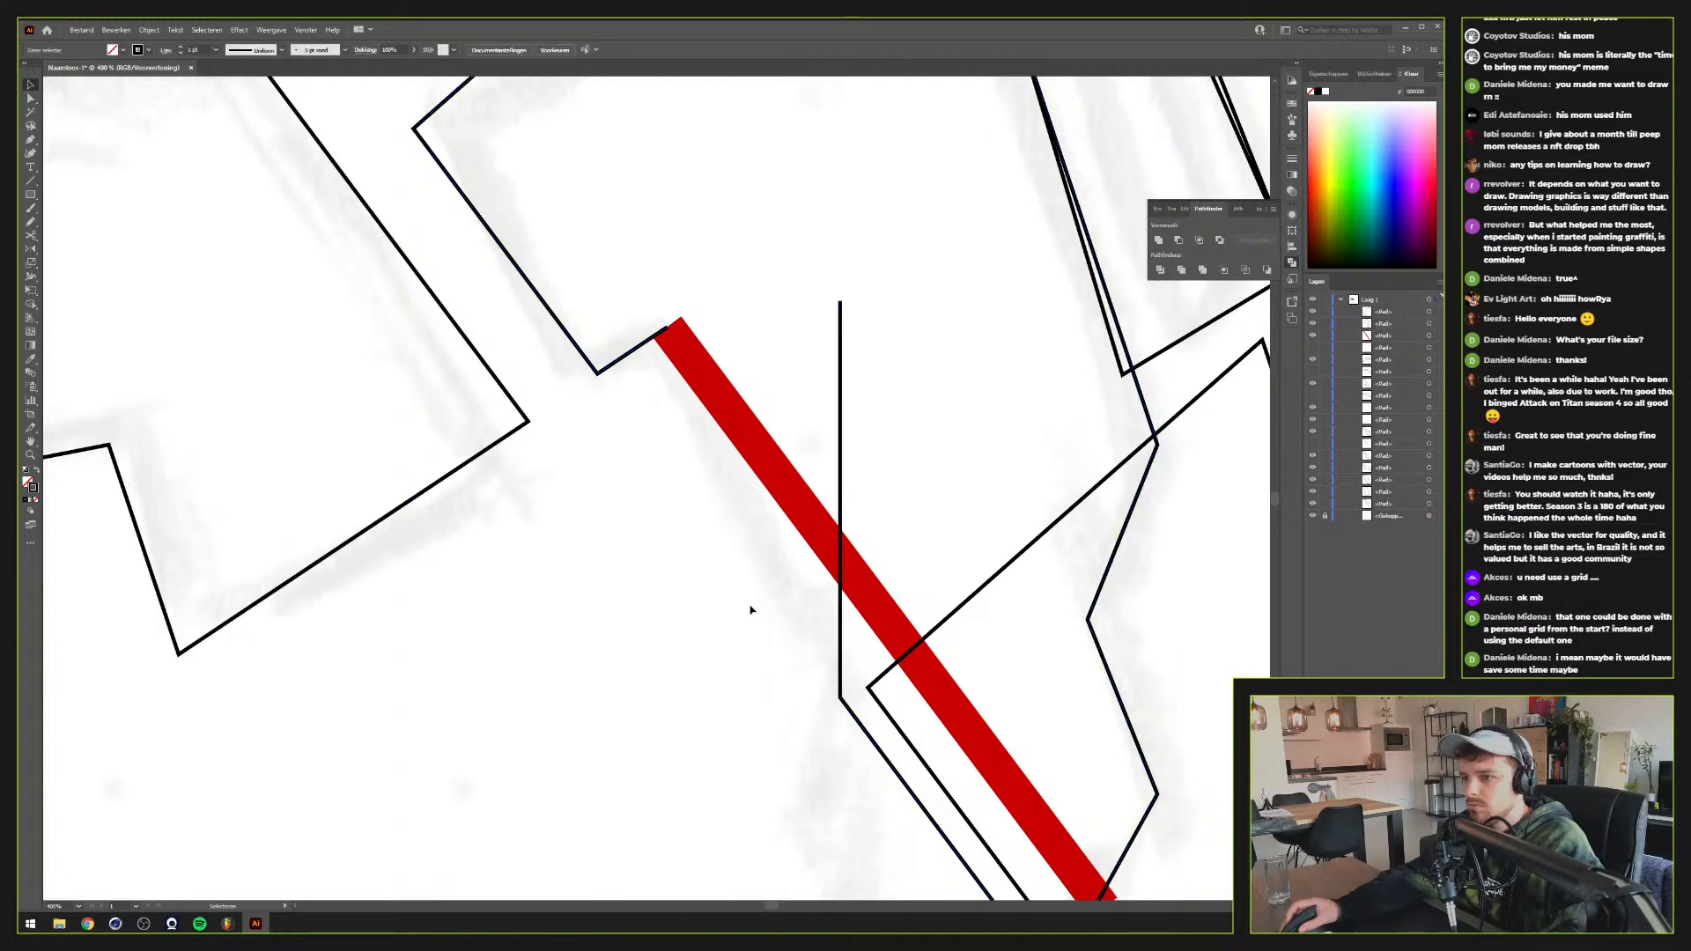
{"action": "scroll", "coordinate": [751, 609], "scroll_direction": "down", "scroll_amount": 2}
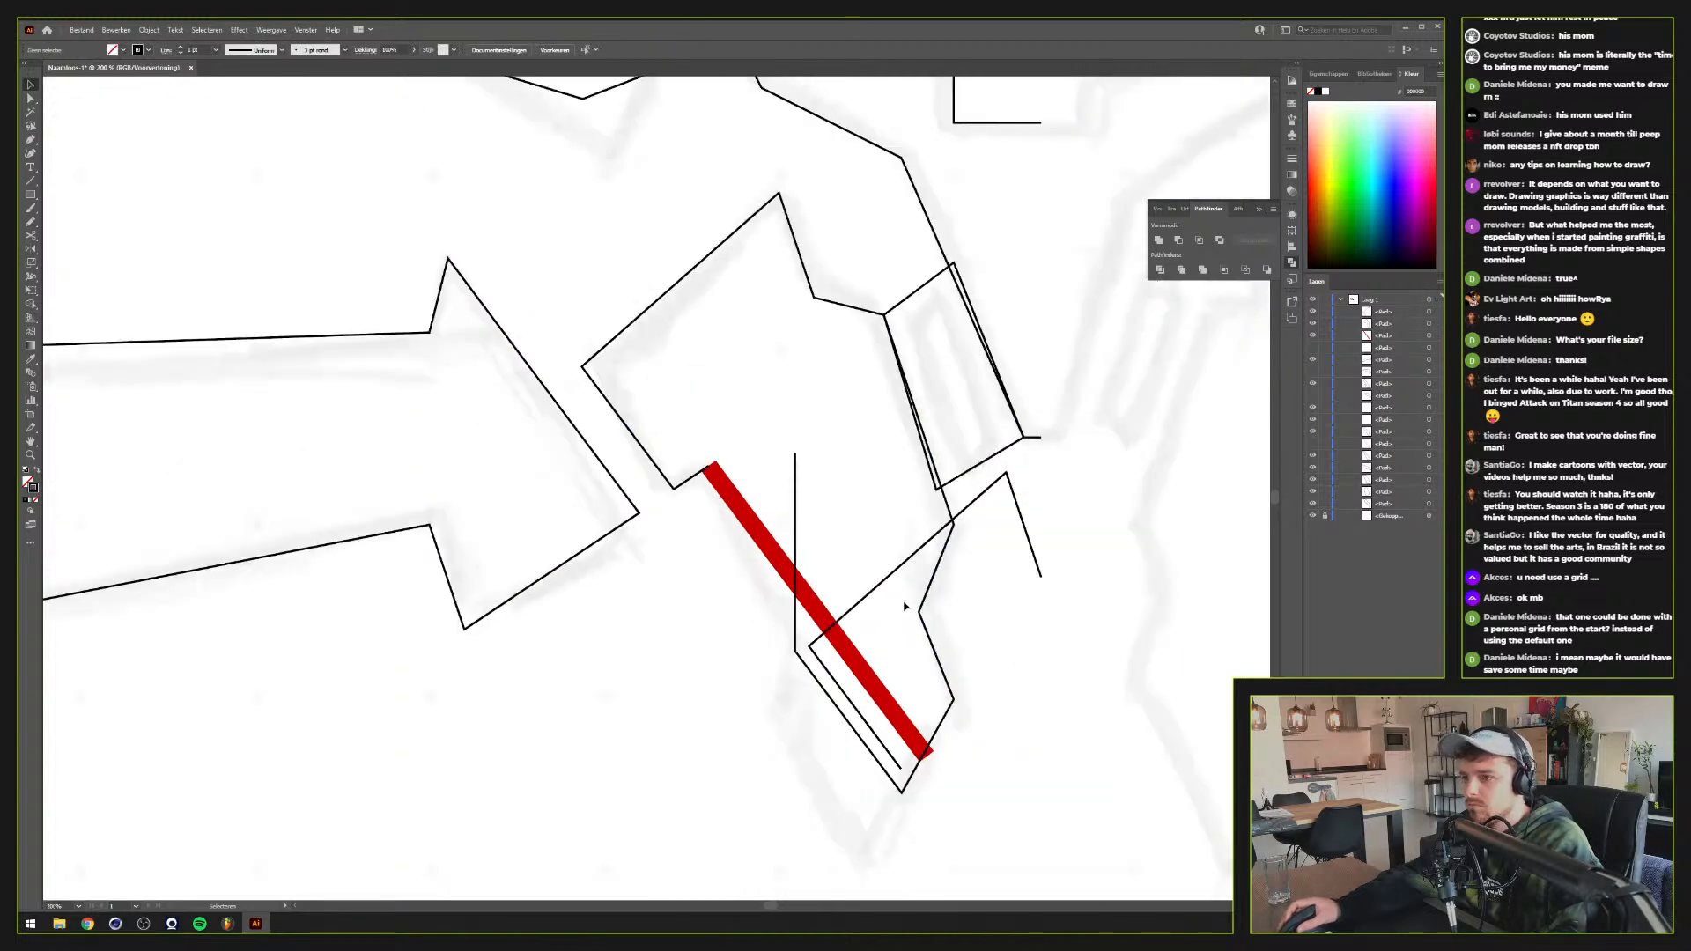
{"action": "left_click_drag", "start_coordinate": [904, 606], "coordinate": [556, 696]}
Split the vertical line off the central body's path at the anchor where it meets the lower-left edge
{"action": "left_click", "coordinate": [795, 488]}
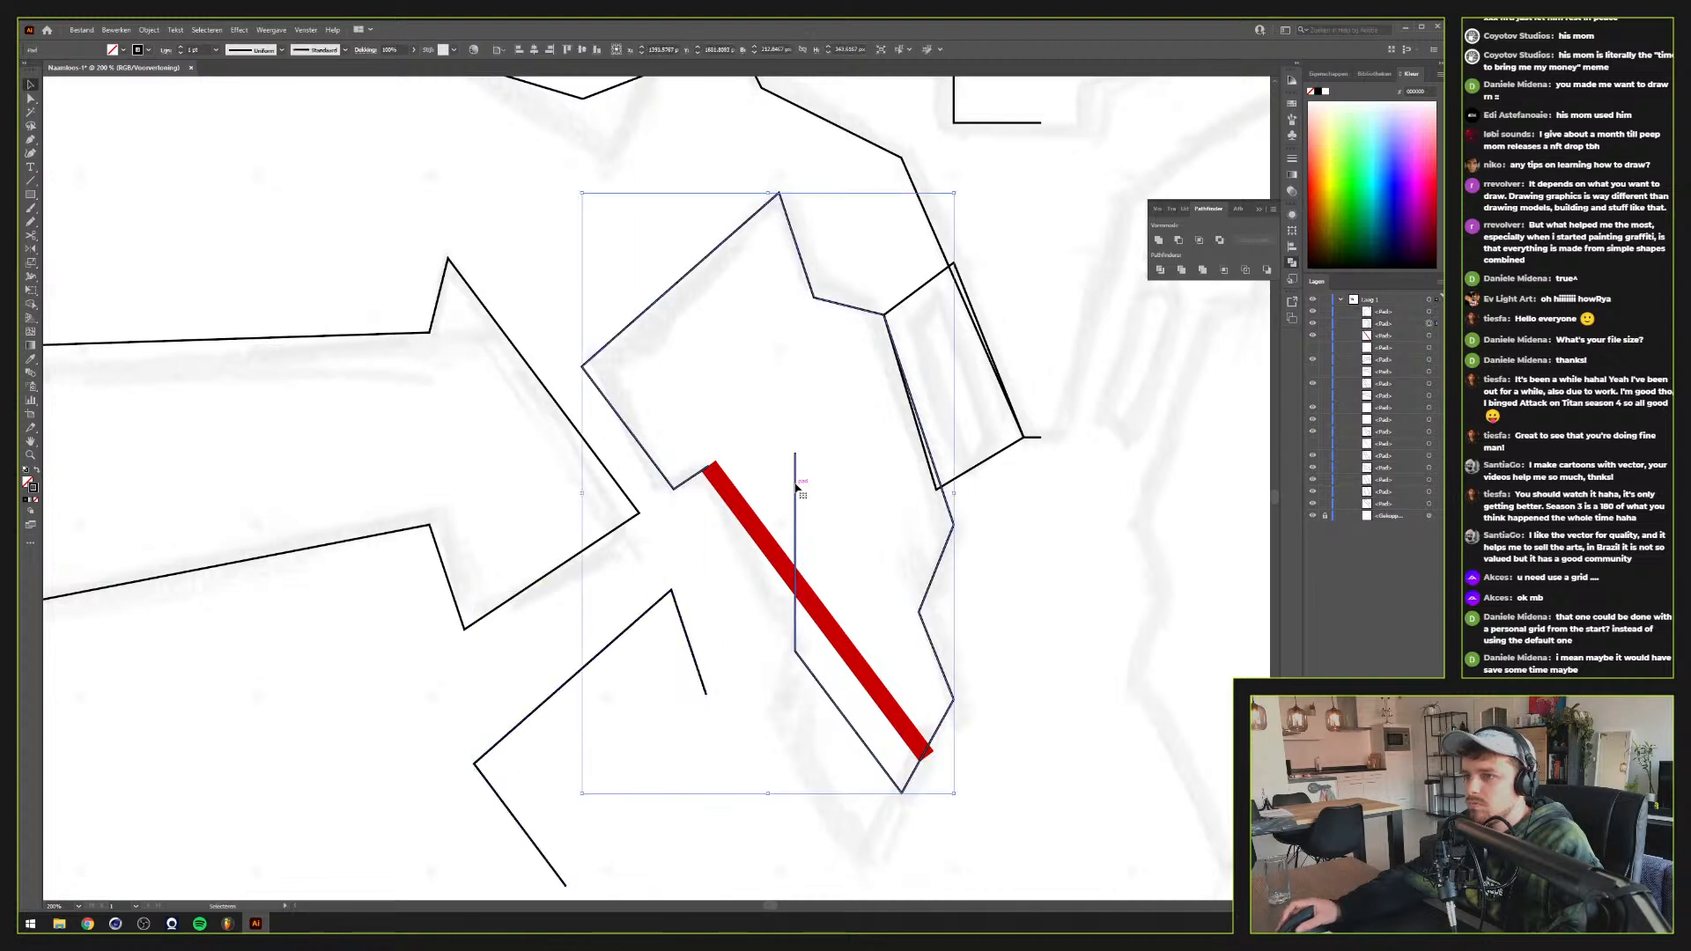
{"action": "key", "text": "a"}
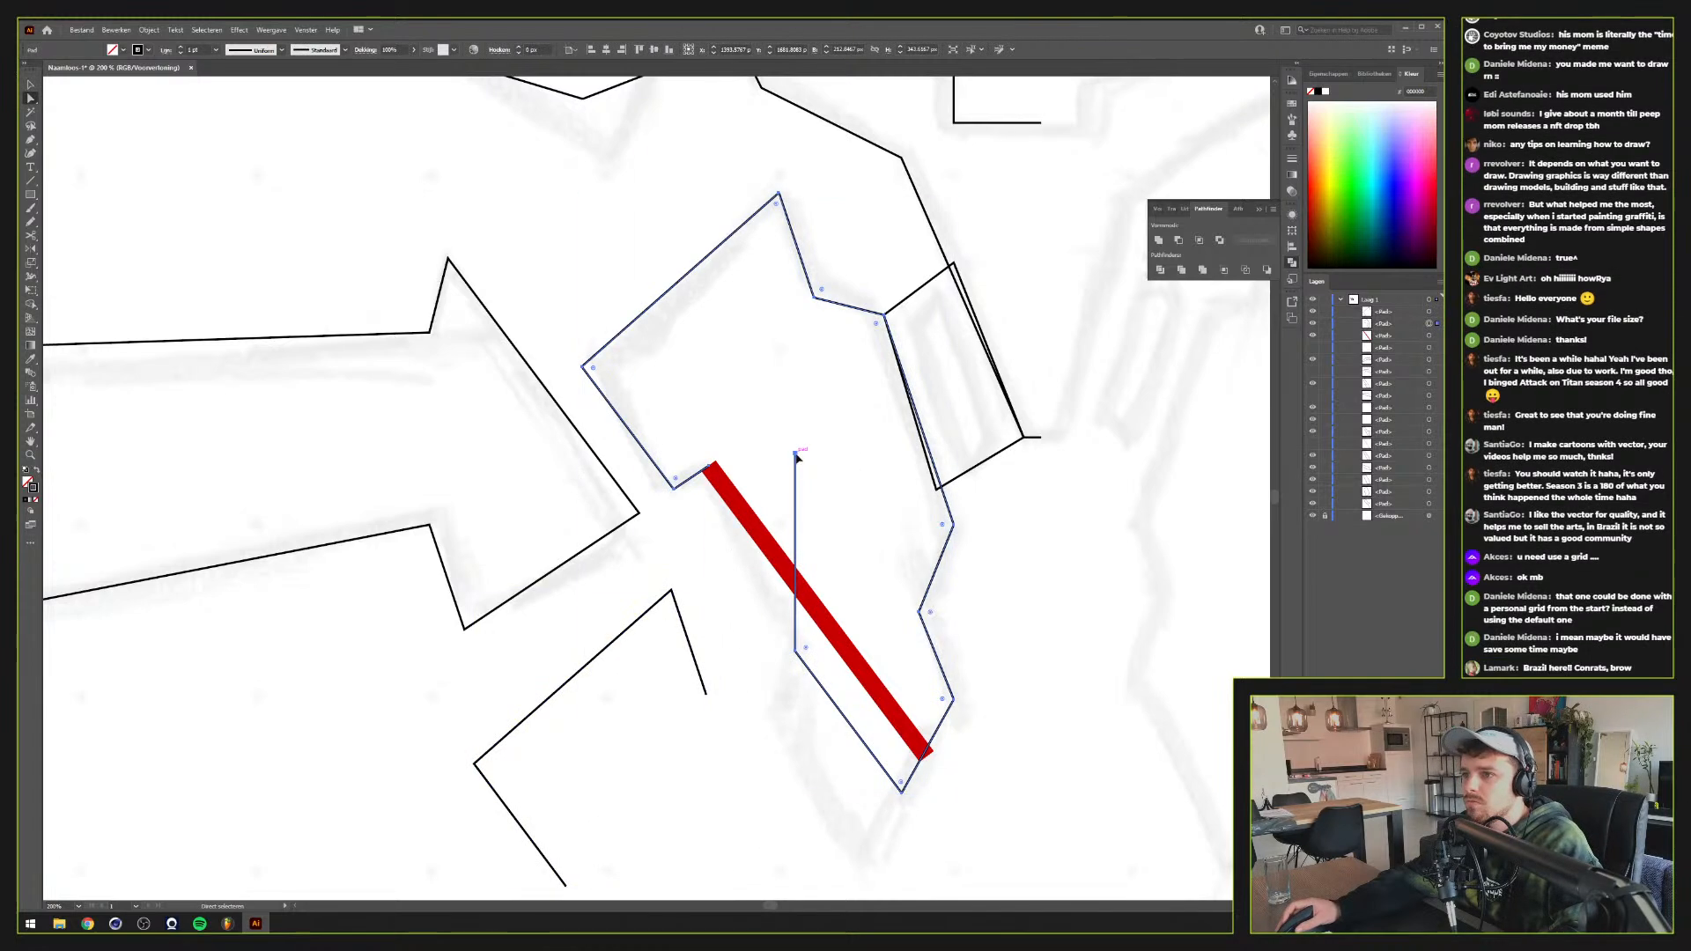
{"action": "left_click", "coordinate": [796, 455]}
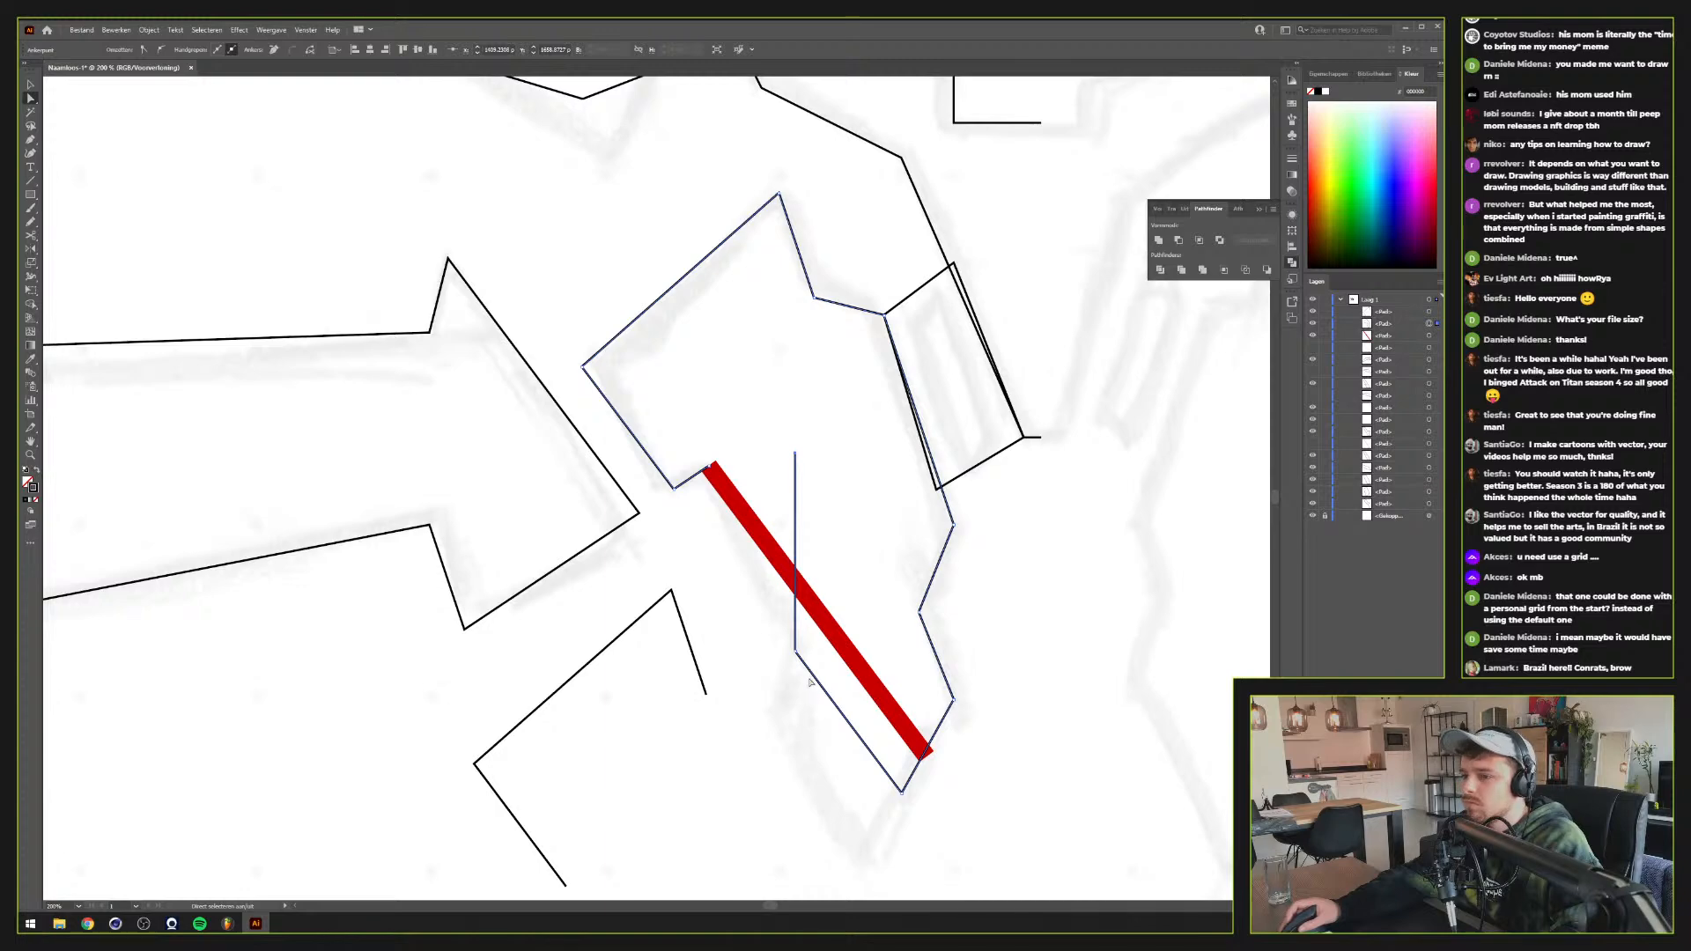
{"action": "left_click", "coordinate": [796, 650], "text": "shift"}
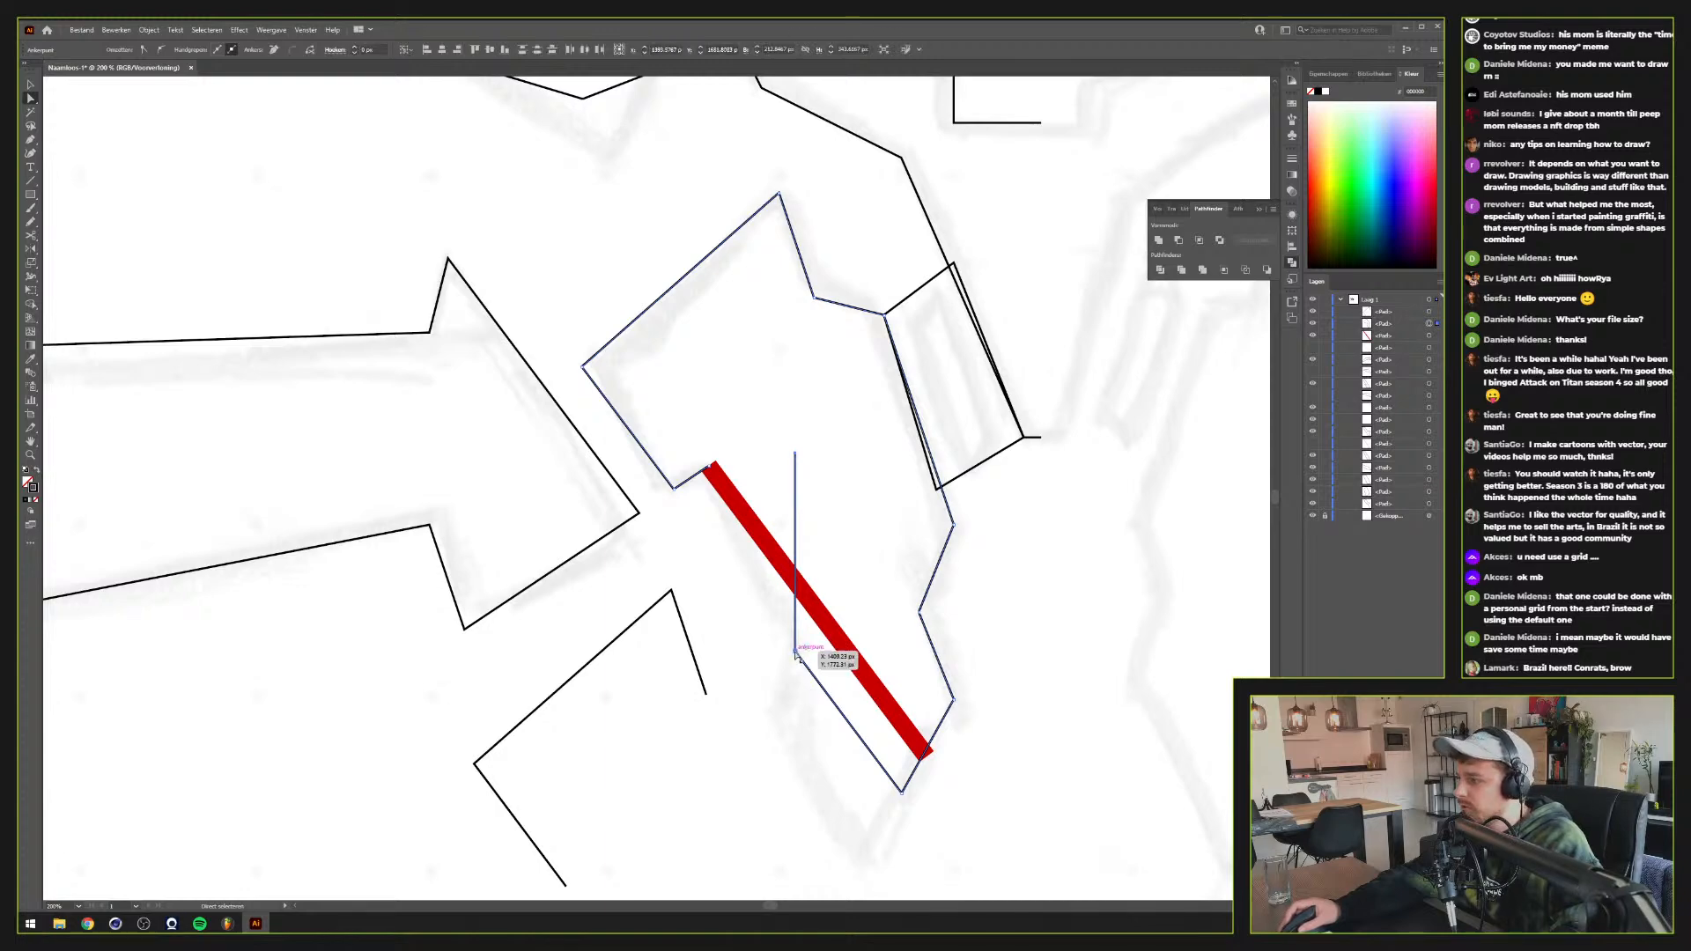
{"action": "scroll", "coordinate": [795, 653], "scroll_direction": "up", "scroll_amount": 1}
{"action": "scroll", "coordinate": [796, 654], "scroll_direction": "up", "scroll_amount": 1}
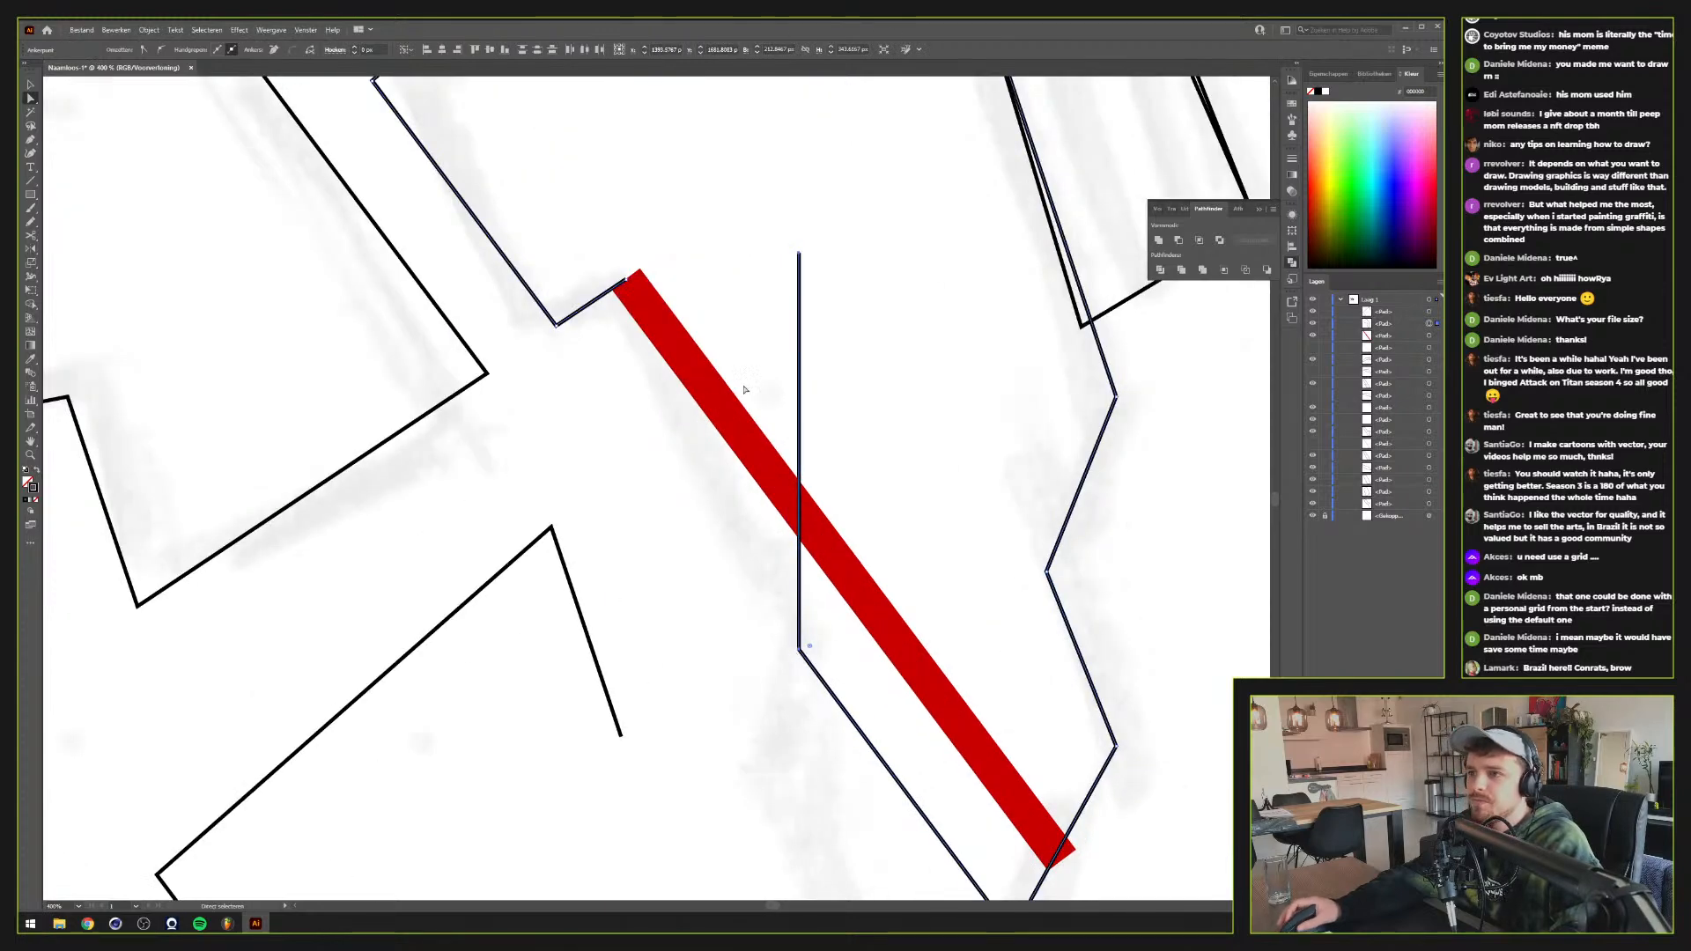
{"action": "scroll", "coordinate": [738, 372], "scroll_direction": "down", "scroll_amount": 1}
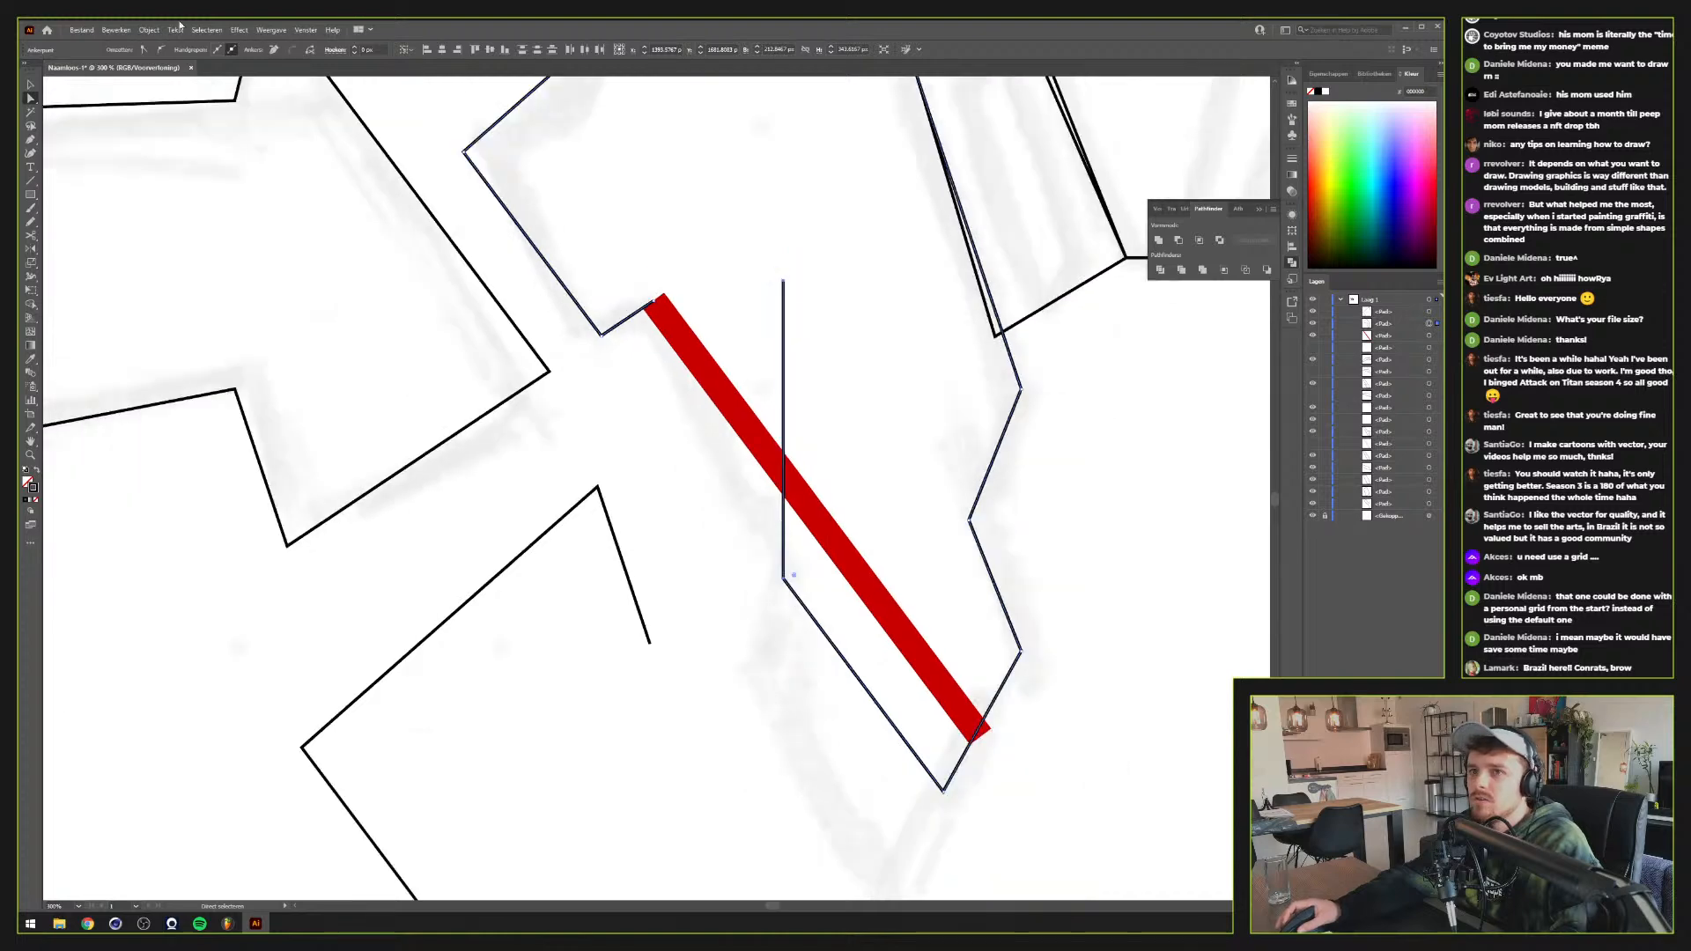
{"action": "left_click", "coordinate": [697, 586]}
Move the copied edges closer to the vertical line and select the vertical line
{"action": "key", "text": "v"}
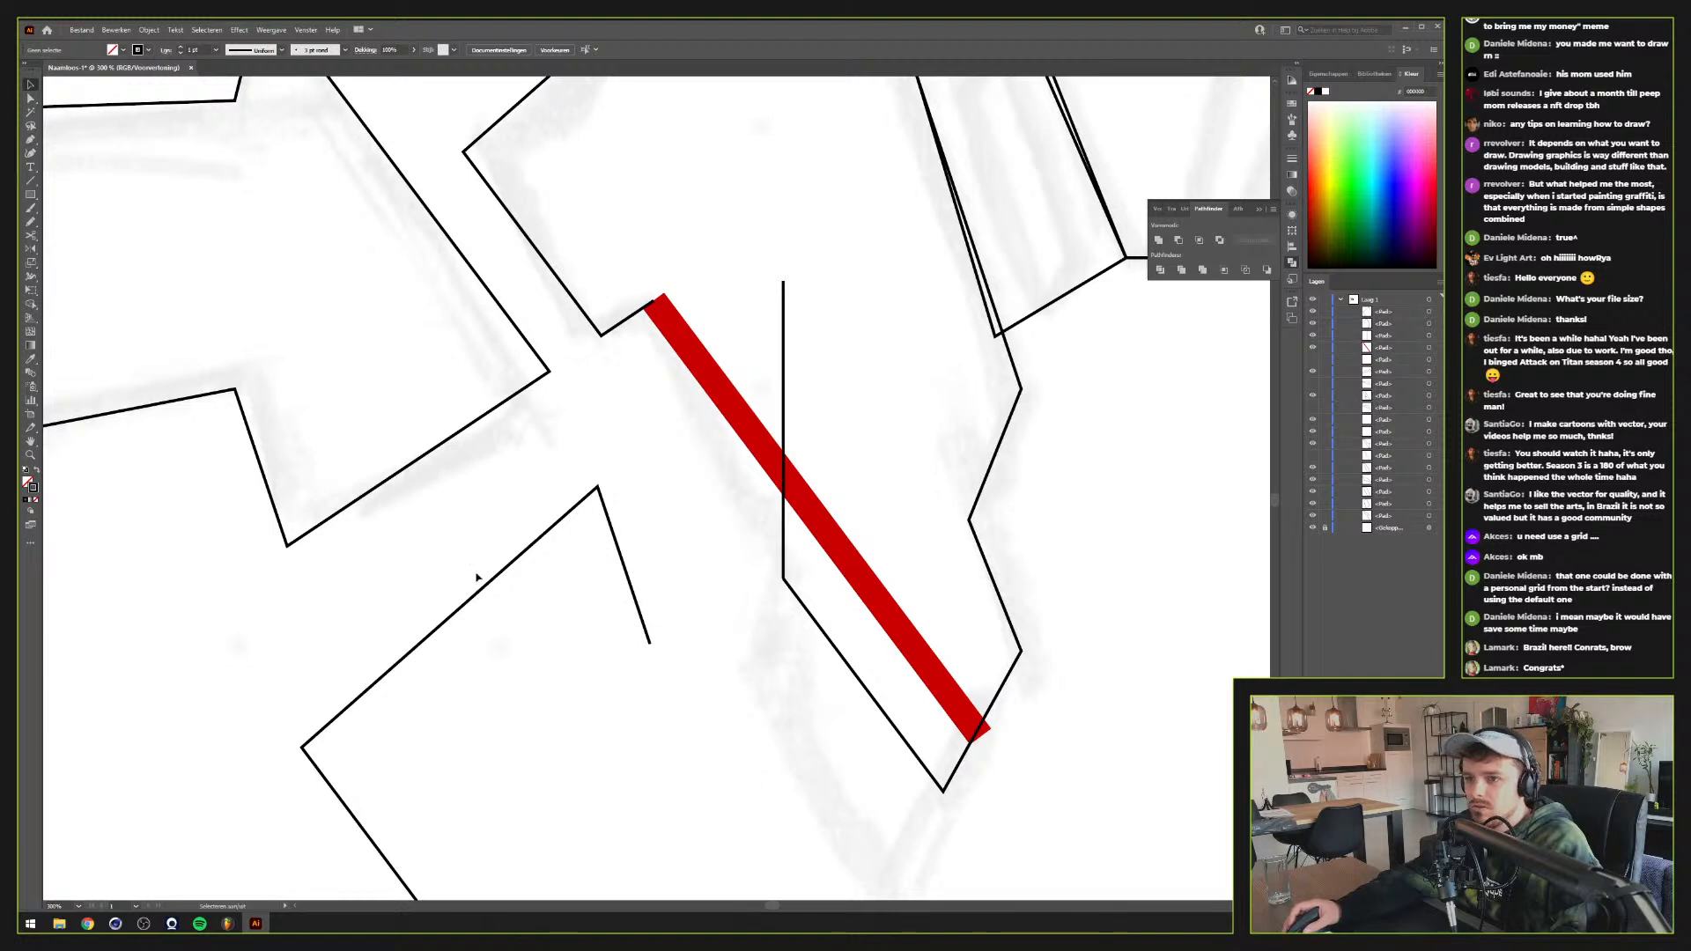
{"action": "left_click_drag", "start_coordinate": [484, 590], "coordinate": [621, 550]}
{"action": "left_click", "coordinate": [785, 358]}
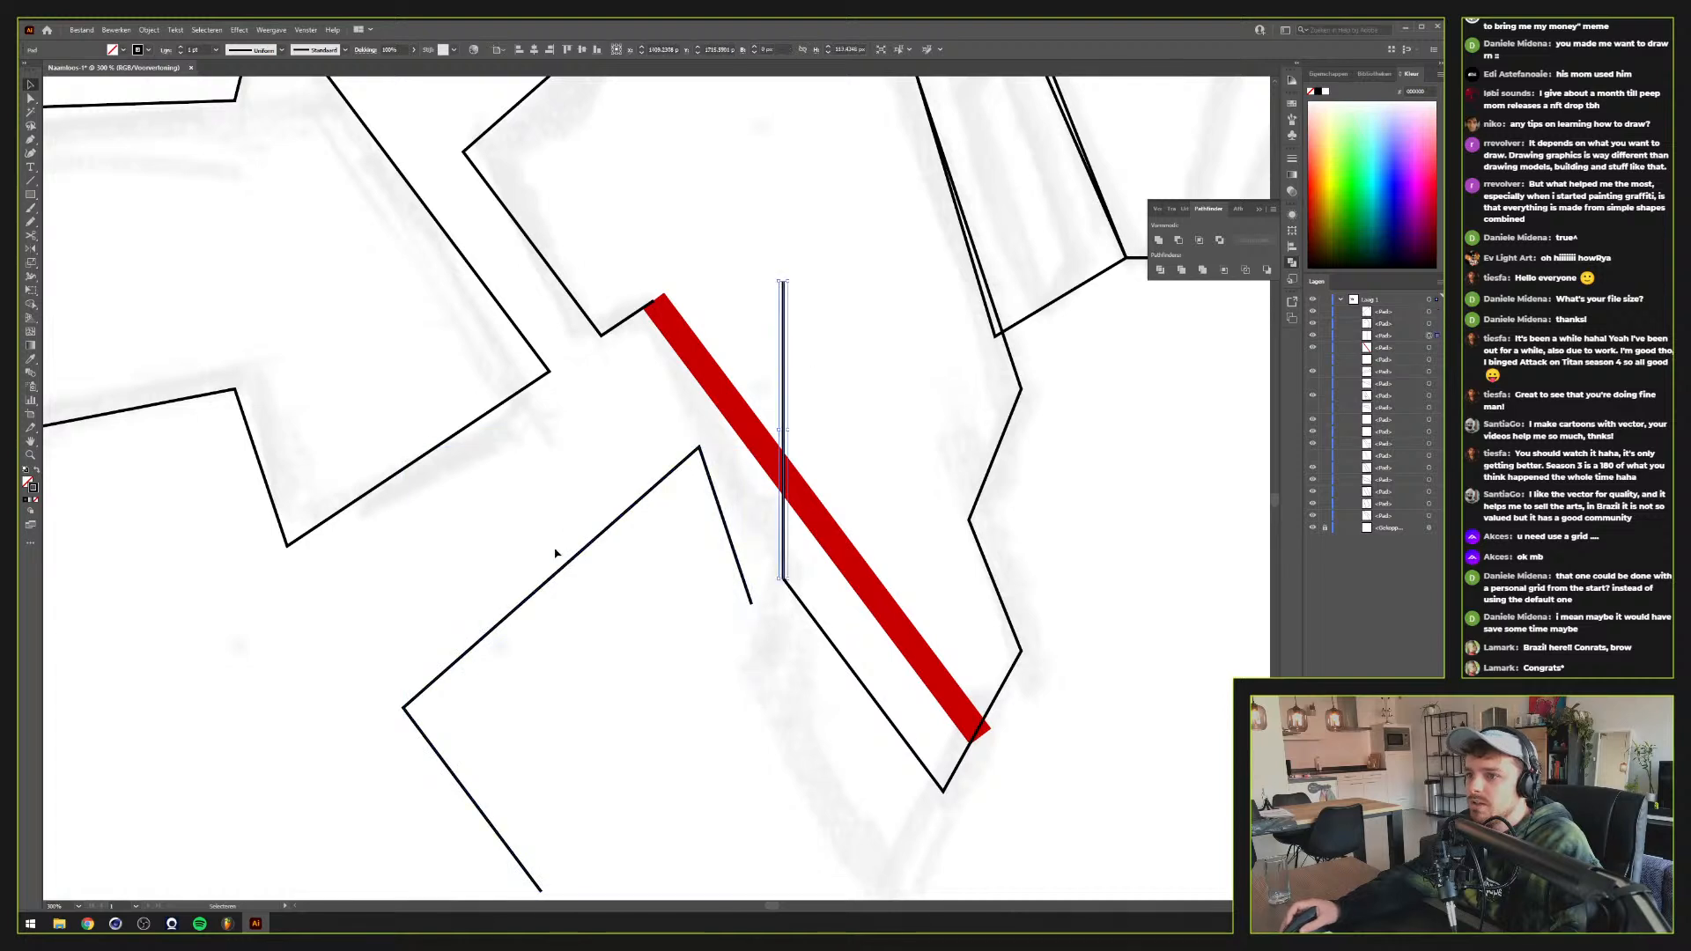
Align the left edges of the bent open path and the vertical guide line
{"action": "left_click", "coordinate": [573, 562], "text": "shift"}
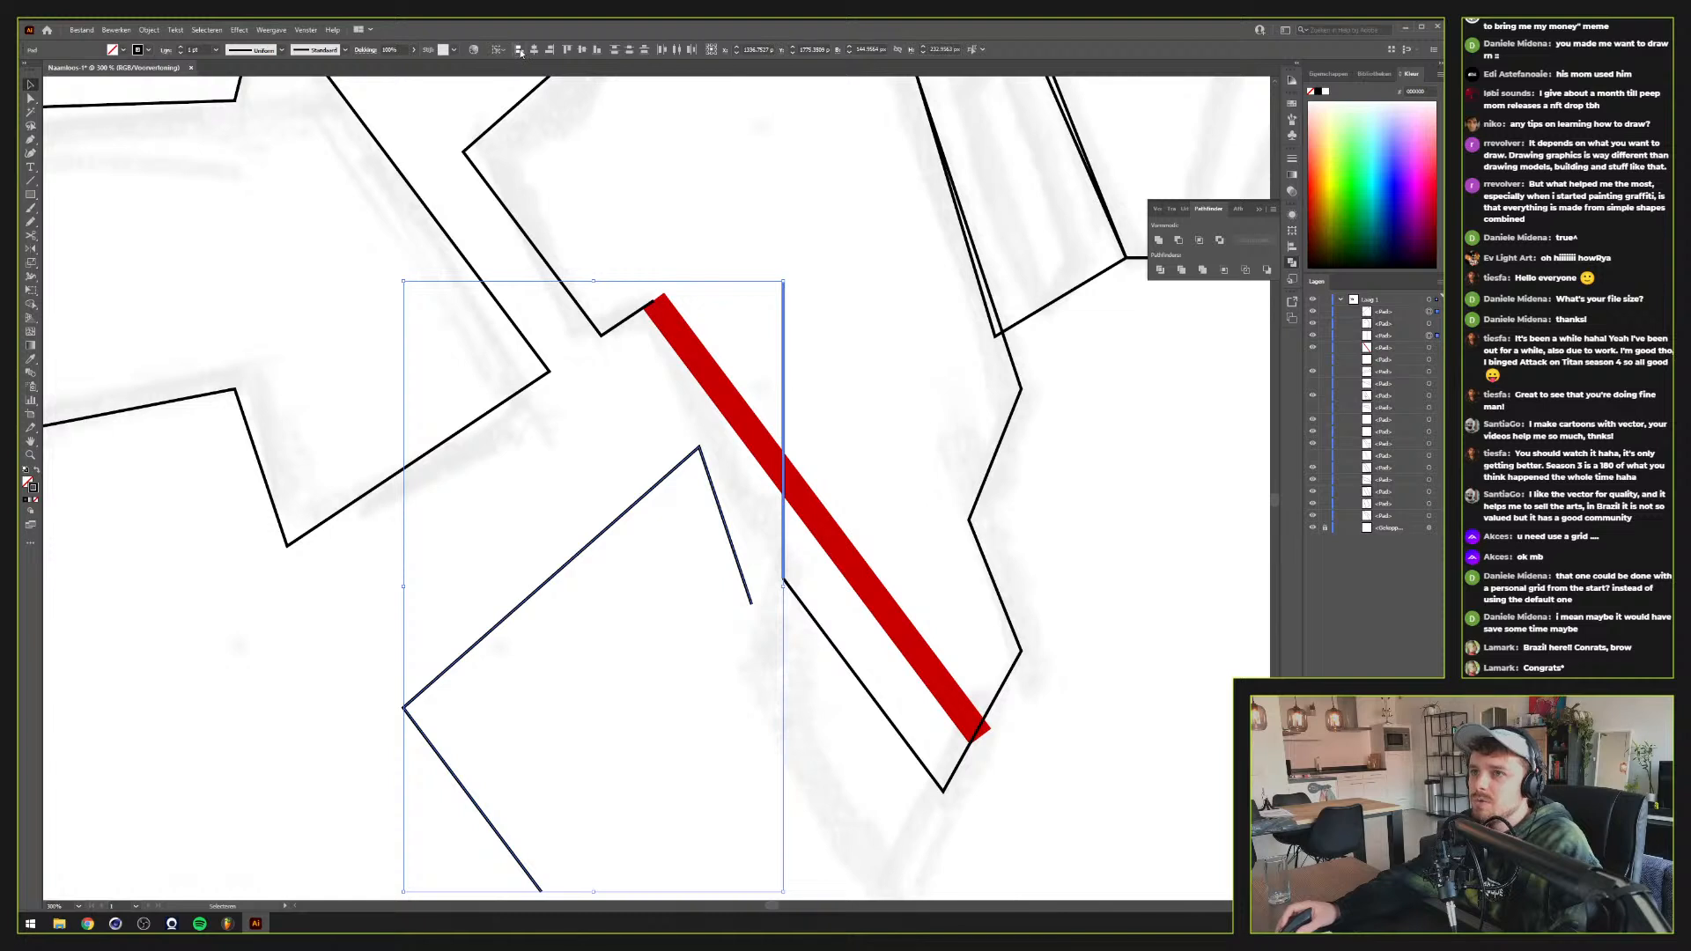
{"action": "left_click", "coordinate": [520, 51]}
{"action": "left_click", "coordinate": [727, 644]}
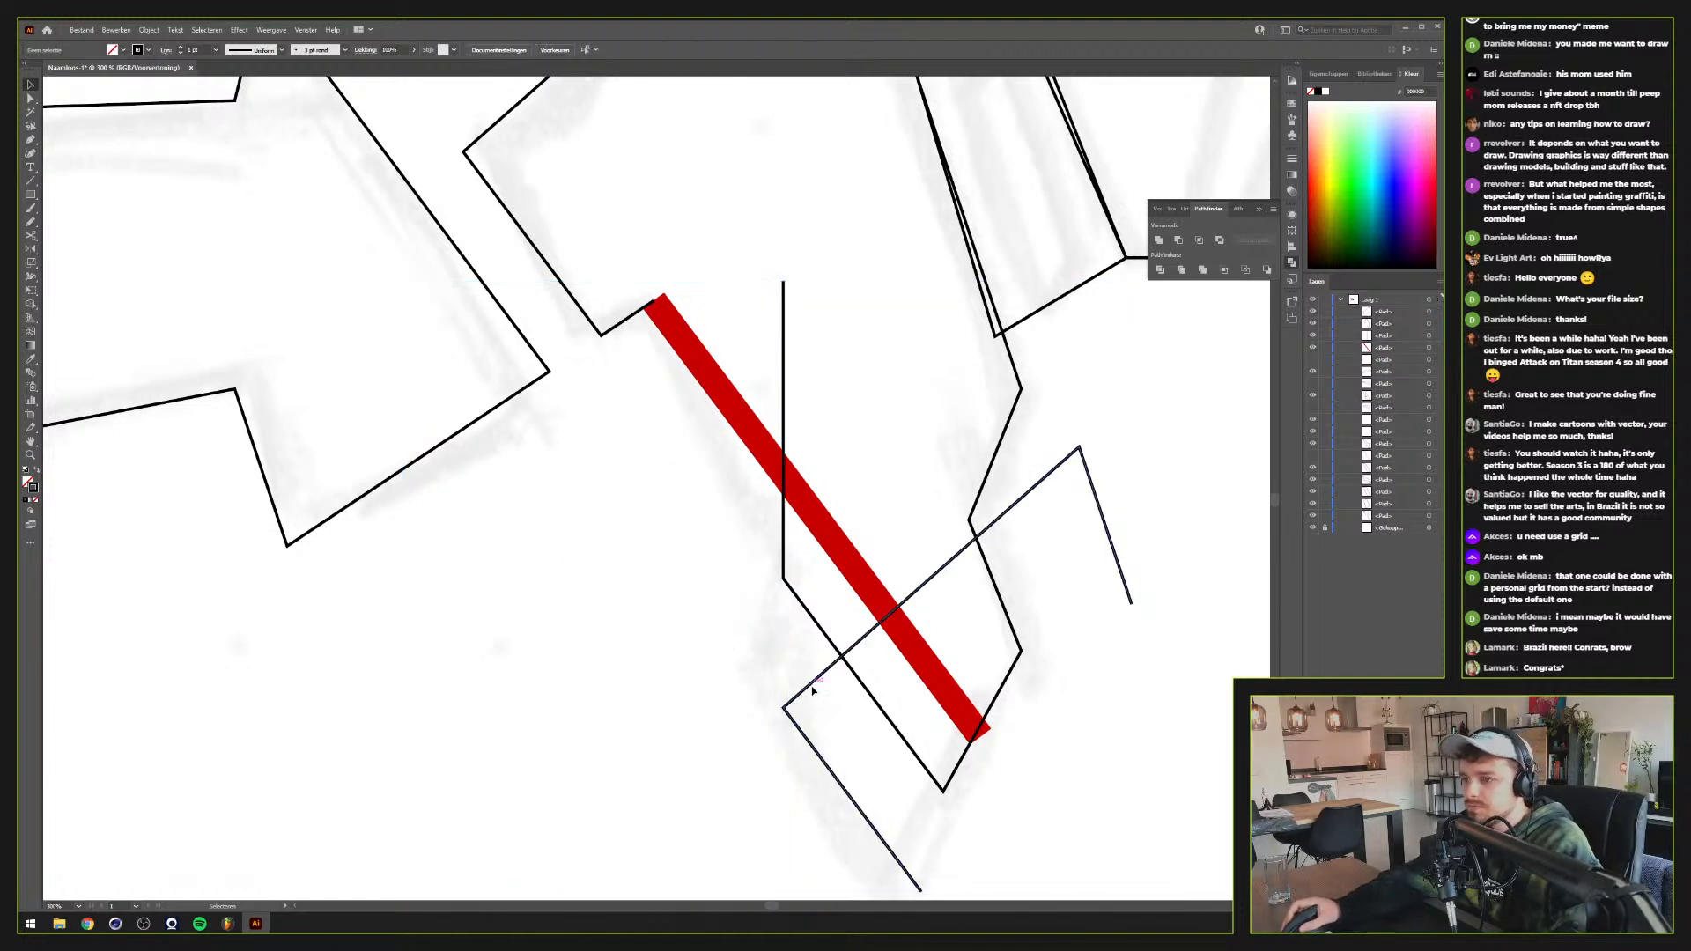
Delete the shifted path's two end anchor points, keeping only its diagonal segment, and remove the vertical guide line
{"action": "key", "text": "a"}
{"action": "left_click", "coordinate": [920, 891]}
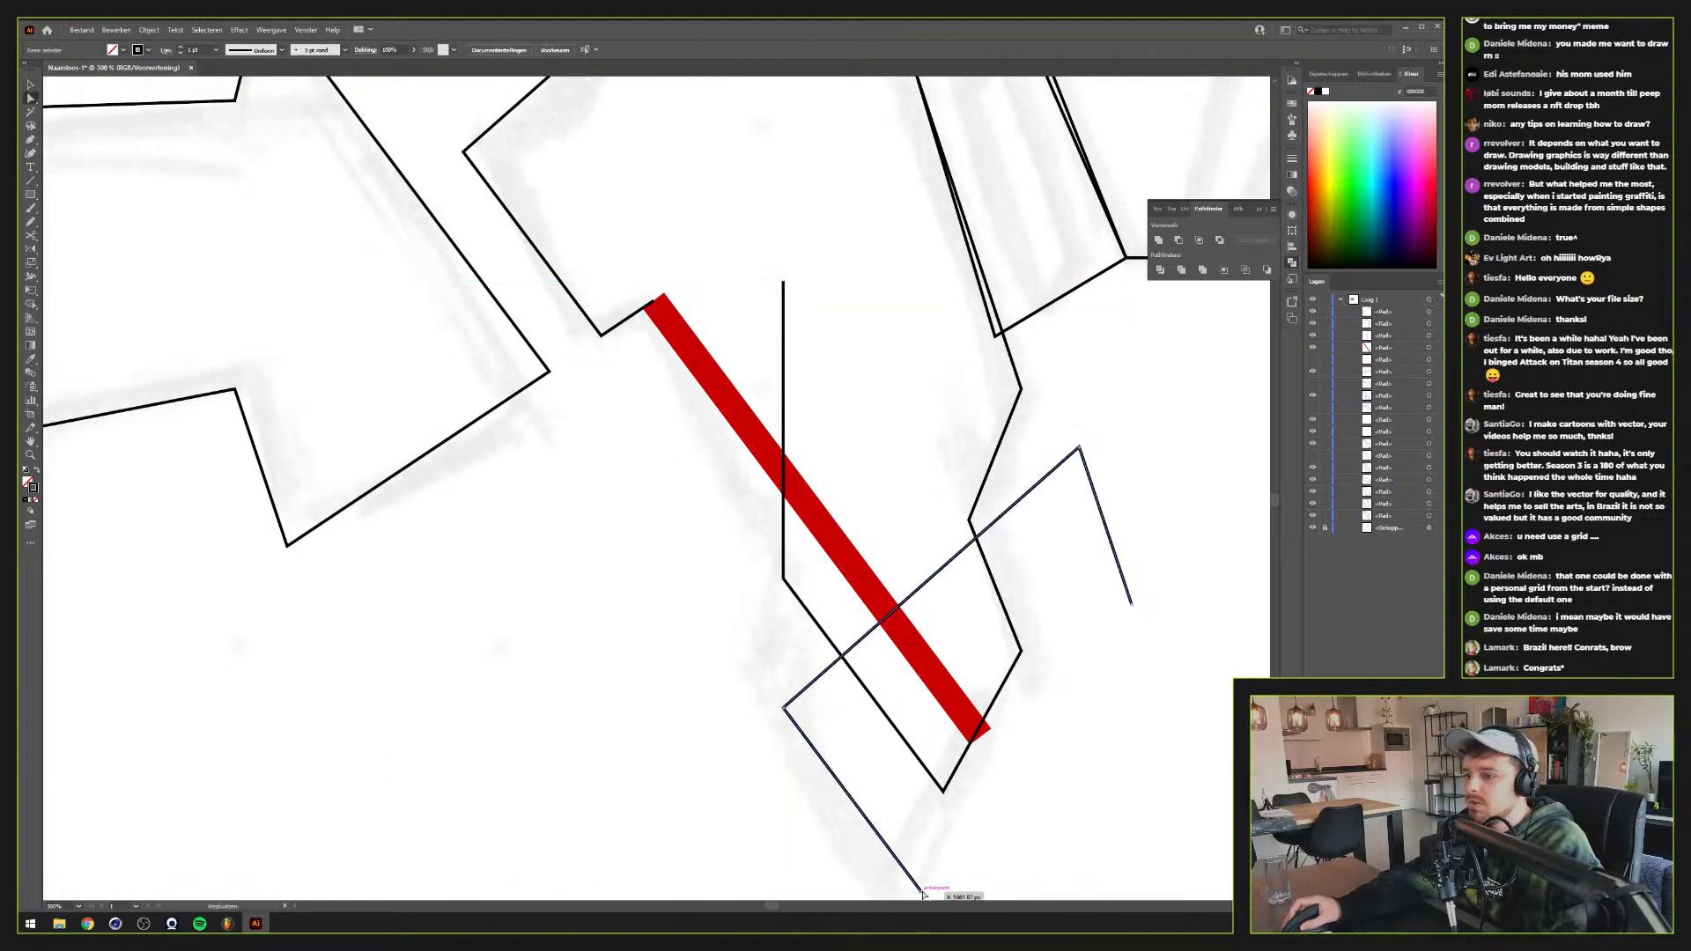
{"action": "left_click", "coordinate": [1129, 606], "text": "shift"}
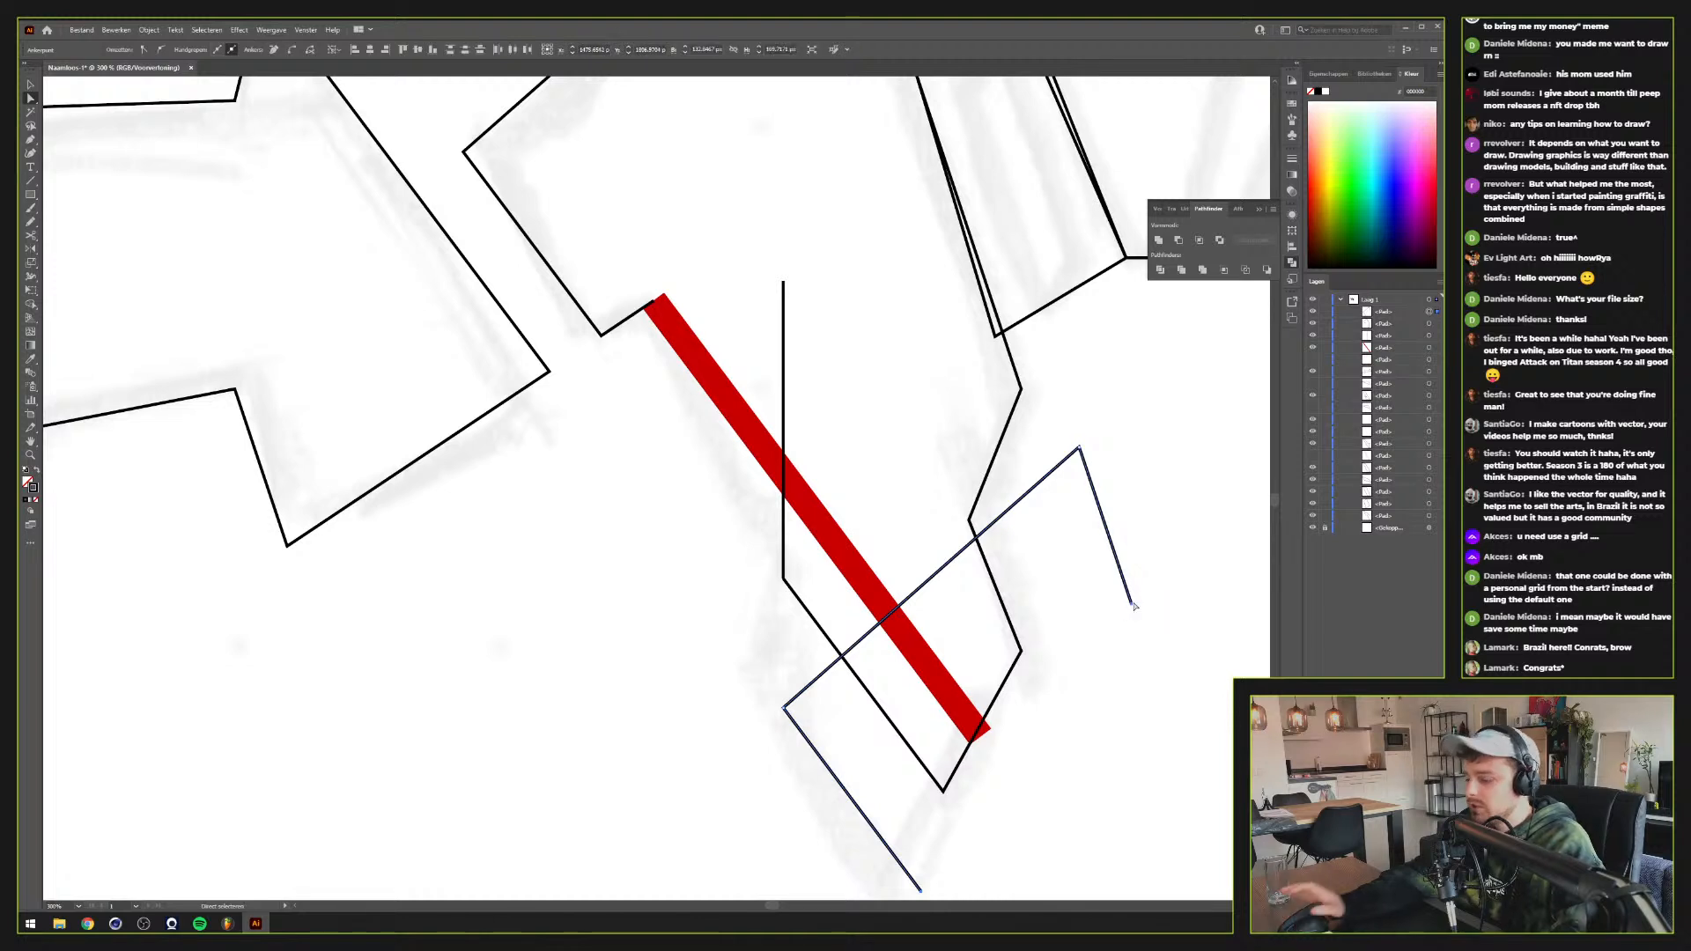
{"action": "key", "text": "Delete"}
{"action": "key", "text": "v"}
{"action": "left_click", "coordinate": [656, 681]}
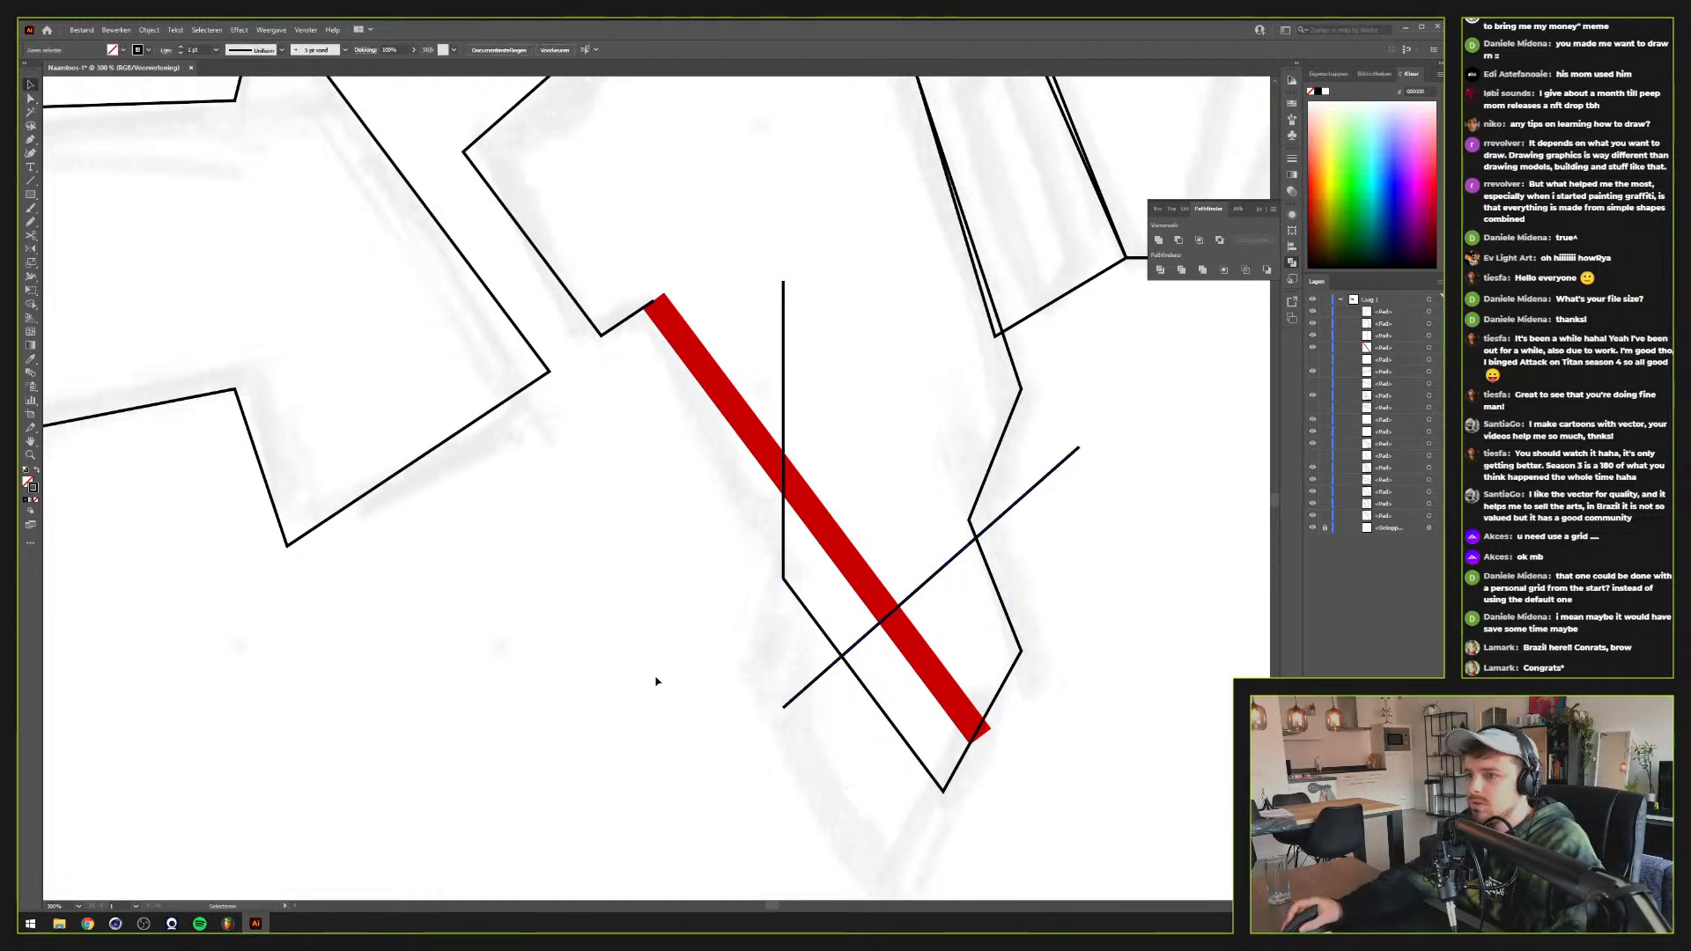
{"action": "left_click", "coordinate": [785, 370]}
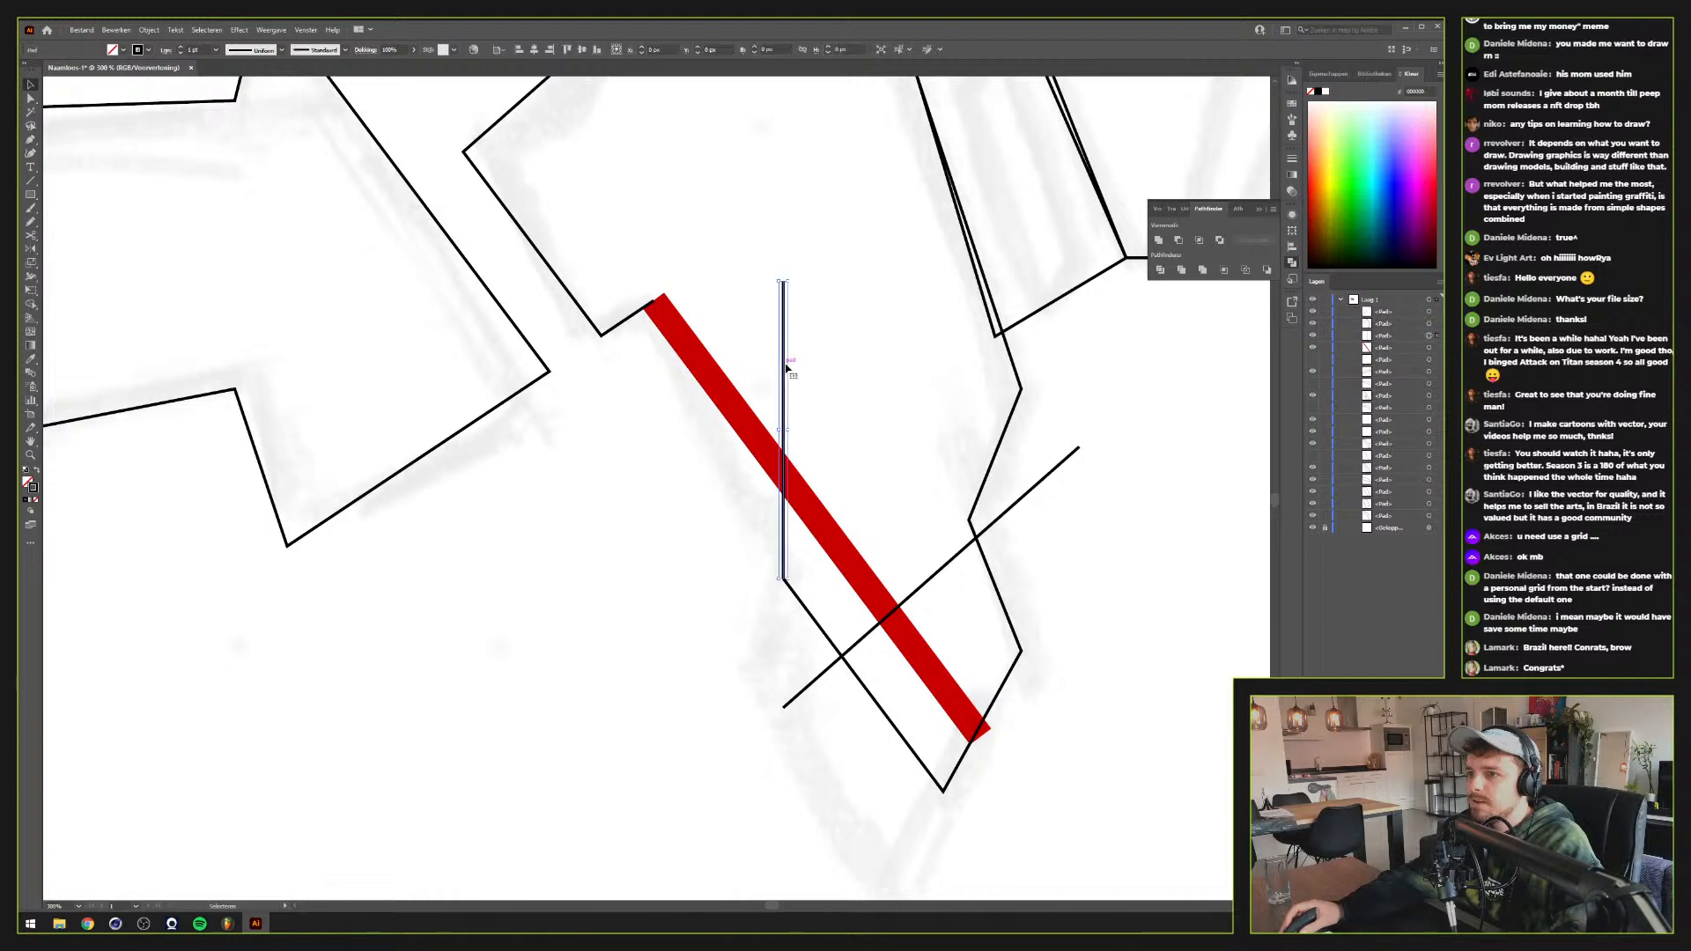
{"action": "key", "text": "Delete"}
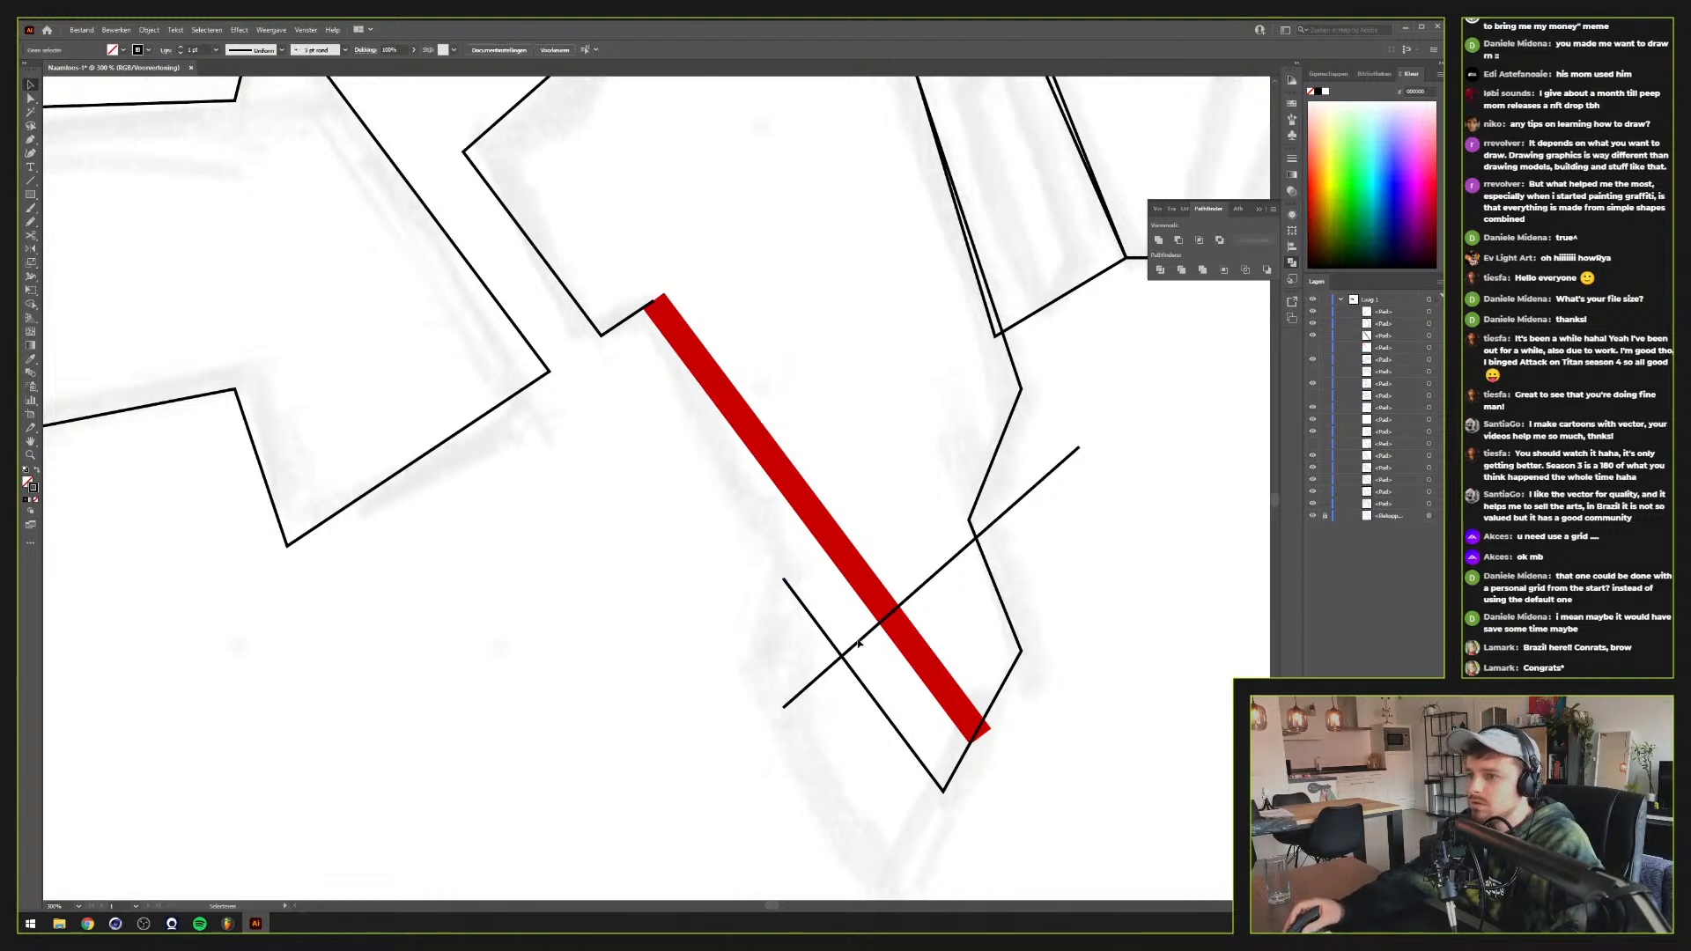
Move the diagonal line vertically so its lower end meets the open end of the claw-shaped outline
{"action": "left_click_drag", "start_coordinate": [850, 648], "coordinate": [845, 508]}
{"action": "scroll", "coordinate": [758, 581], "scroll_direction": "up", "scroll_amount": 4}
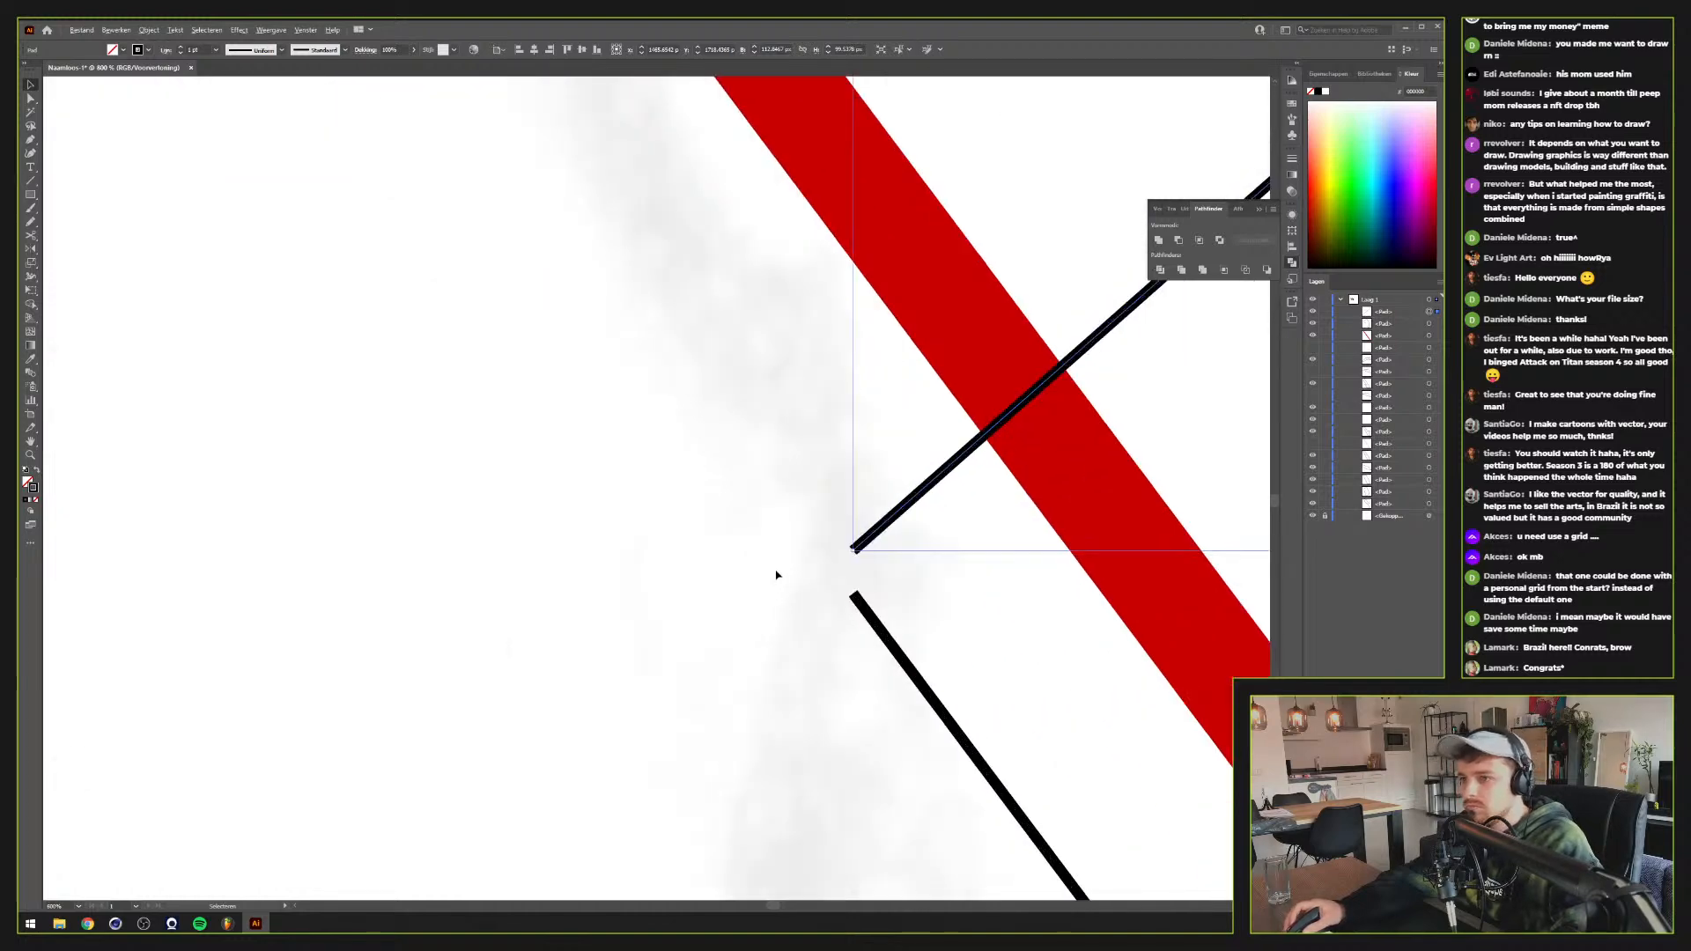
{"action": "left_click_drag", "start_coordinate": [922, 498], "coordinate": [919, 541]}
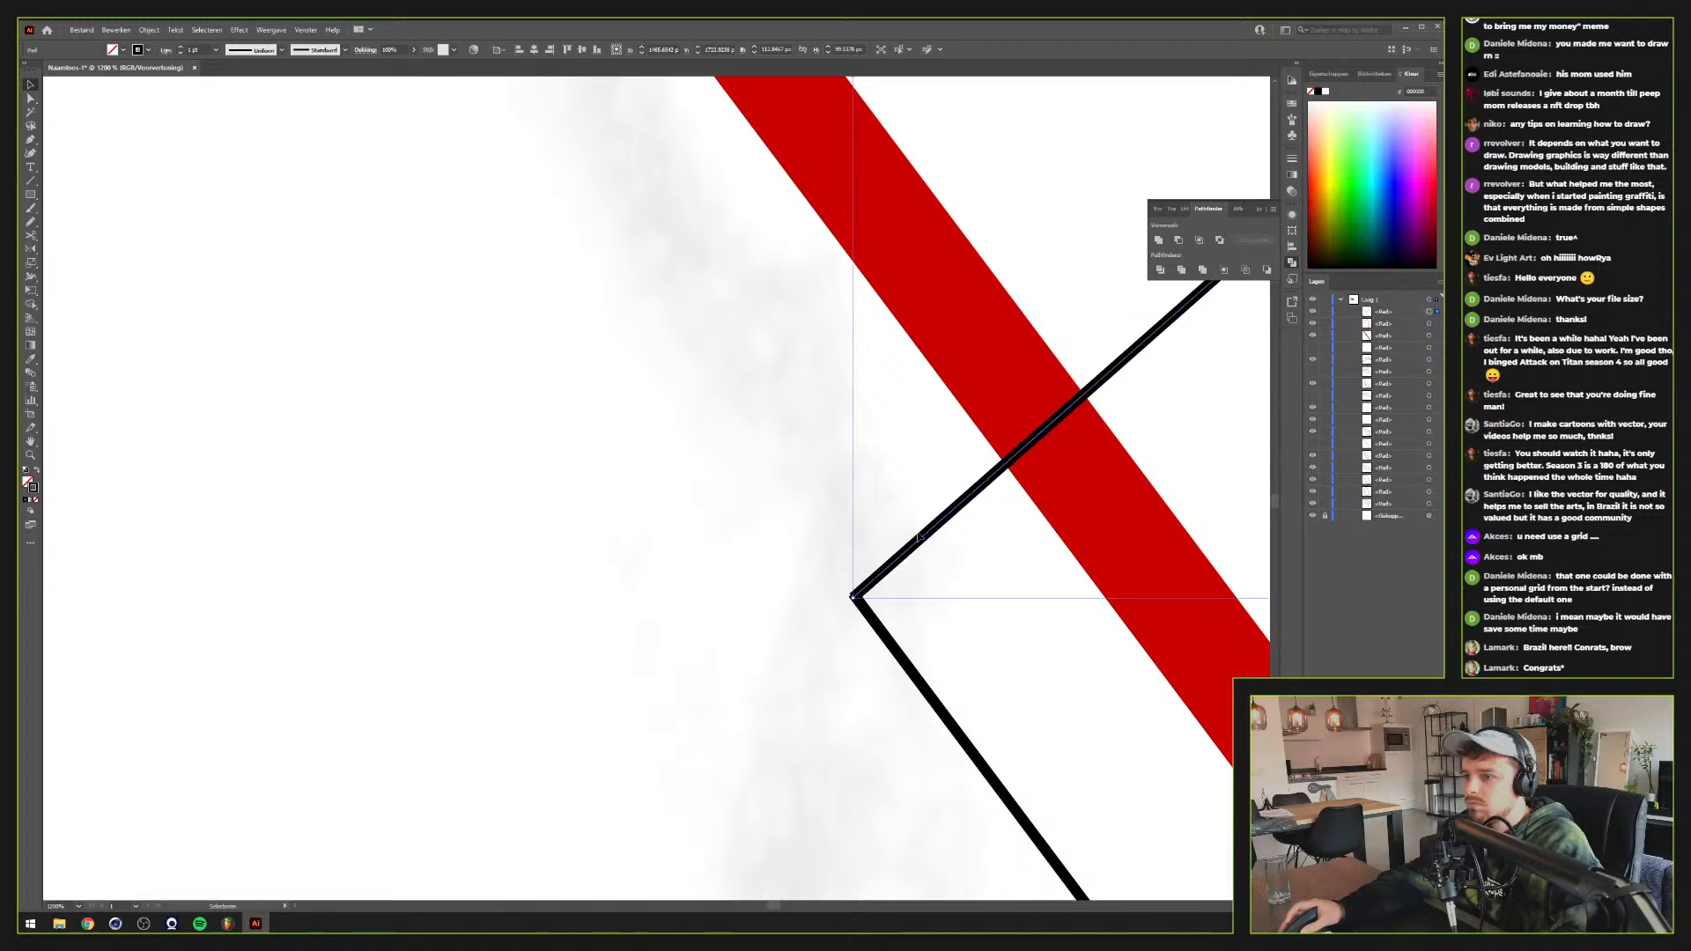
{"action": "scroll", "coordinate": [918, 538], "scroll_direction": "down", "scroll_amount": 4}
{"action": "scroll", "coordinate": [916, 535], "scroll_direction": "up", "scroll_amount": 4}
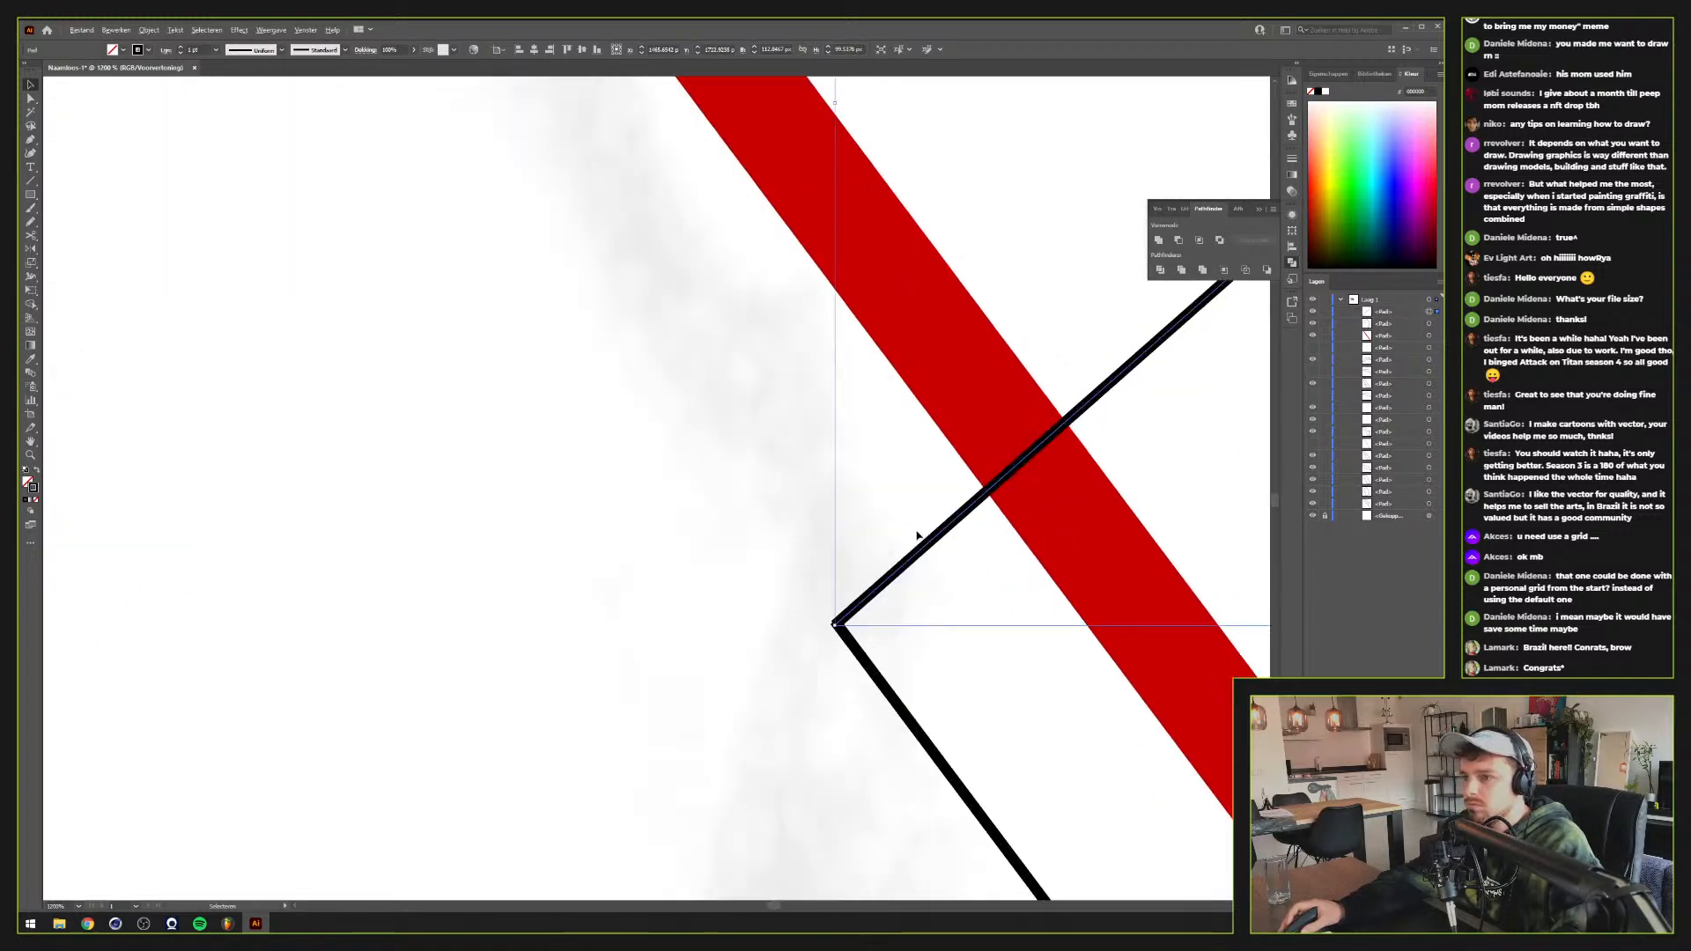
Switch to outline view and move the diagonal line up, clear of the claw outline's open end
{"action": "key", "text": "ctrl+y"}
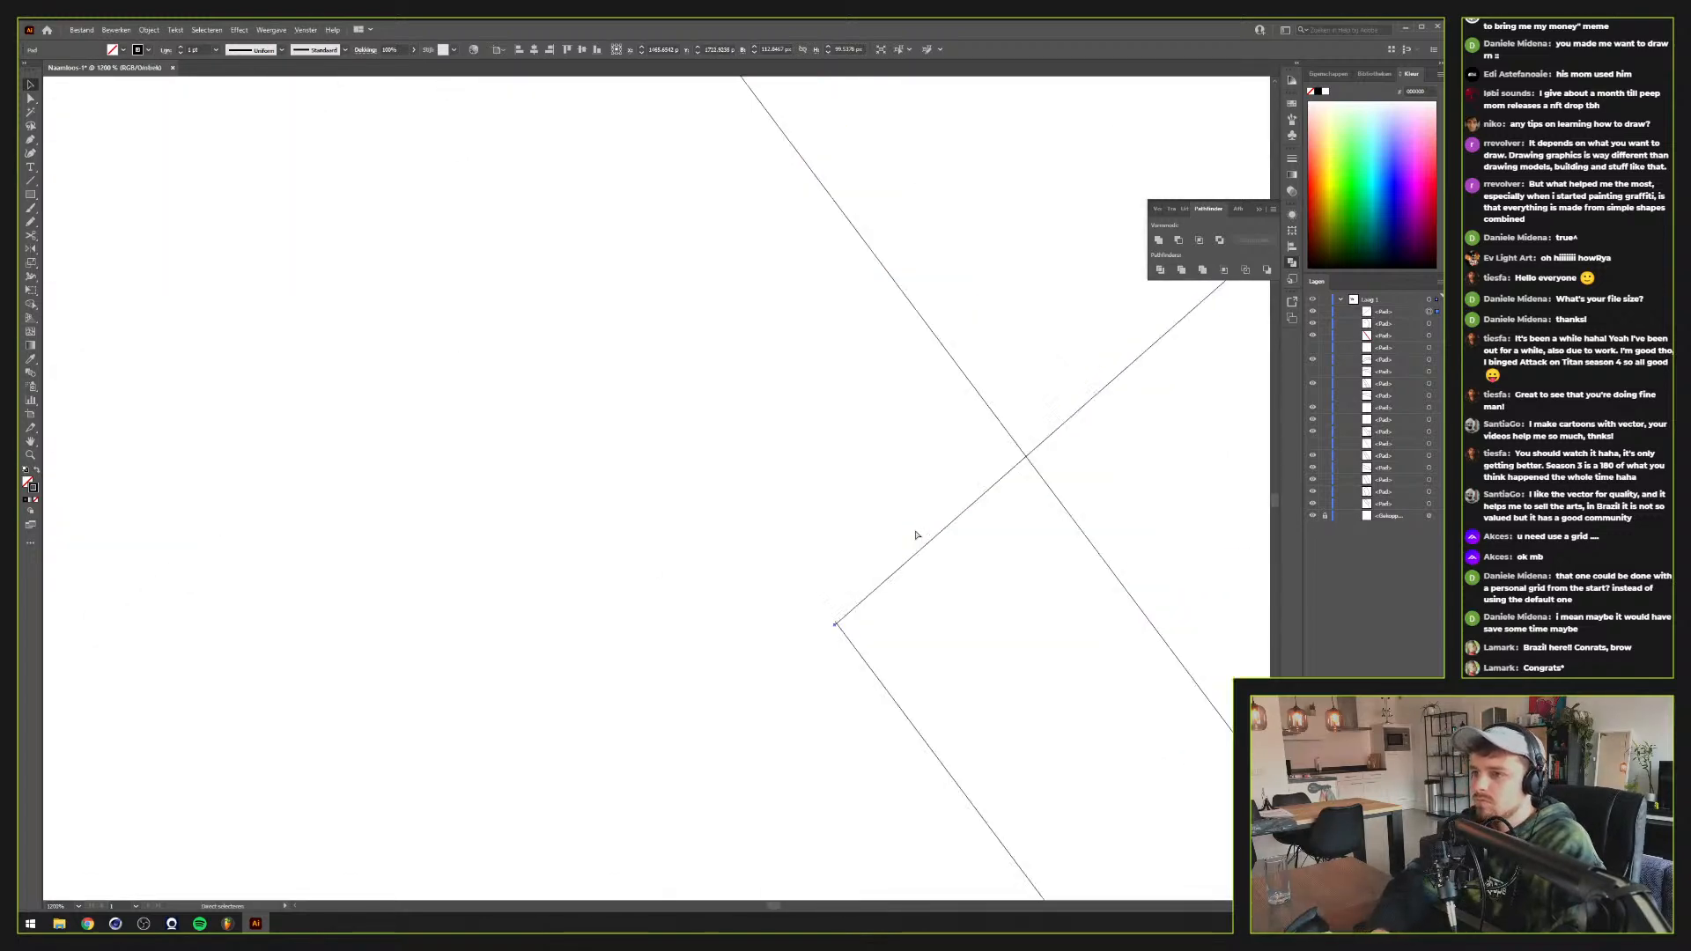
{"action": "key", "text": "ctrl+y"}
{"action": "key", "text": "ctrl+y"}
{"action": "key", "text": "v"}
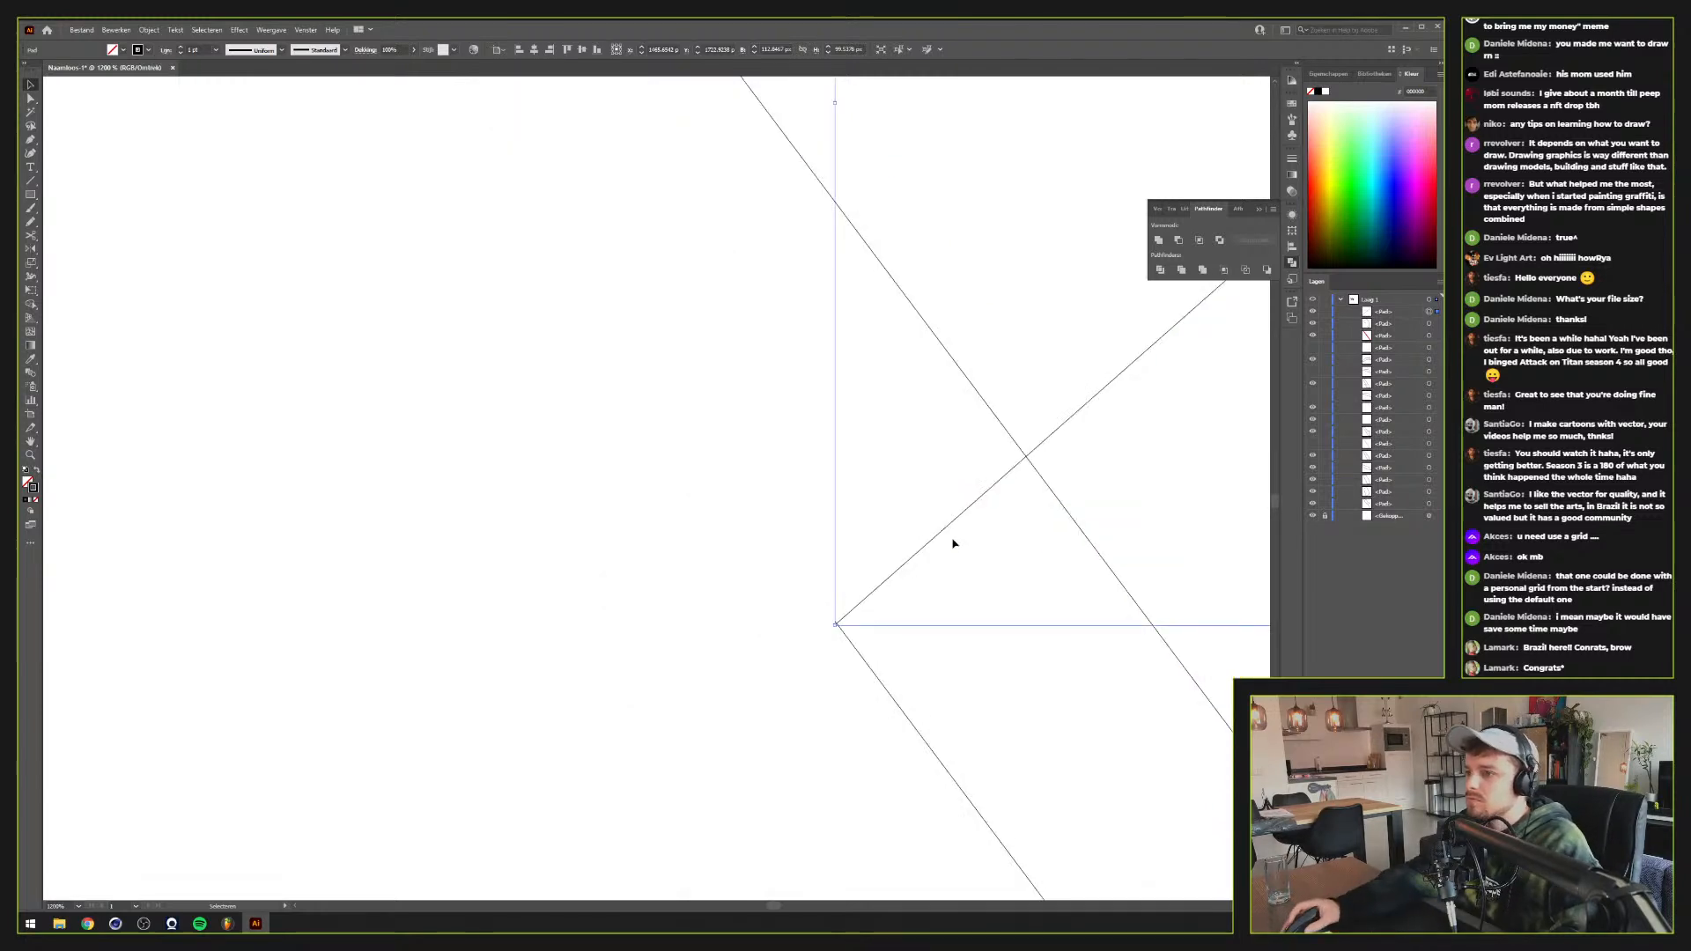
{"action": "left_click_drag", "start_coordinate": [943, 534], "coordinate": [906, 362]}
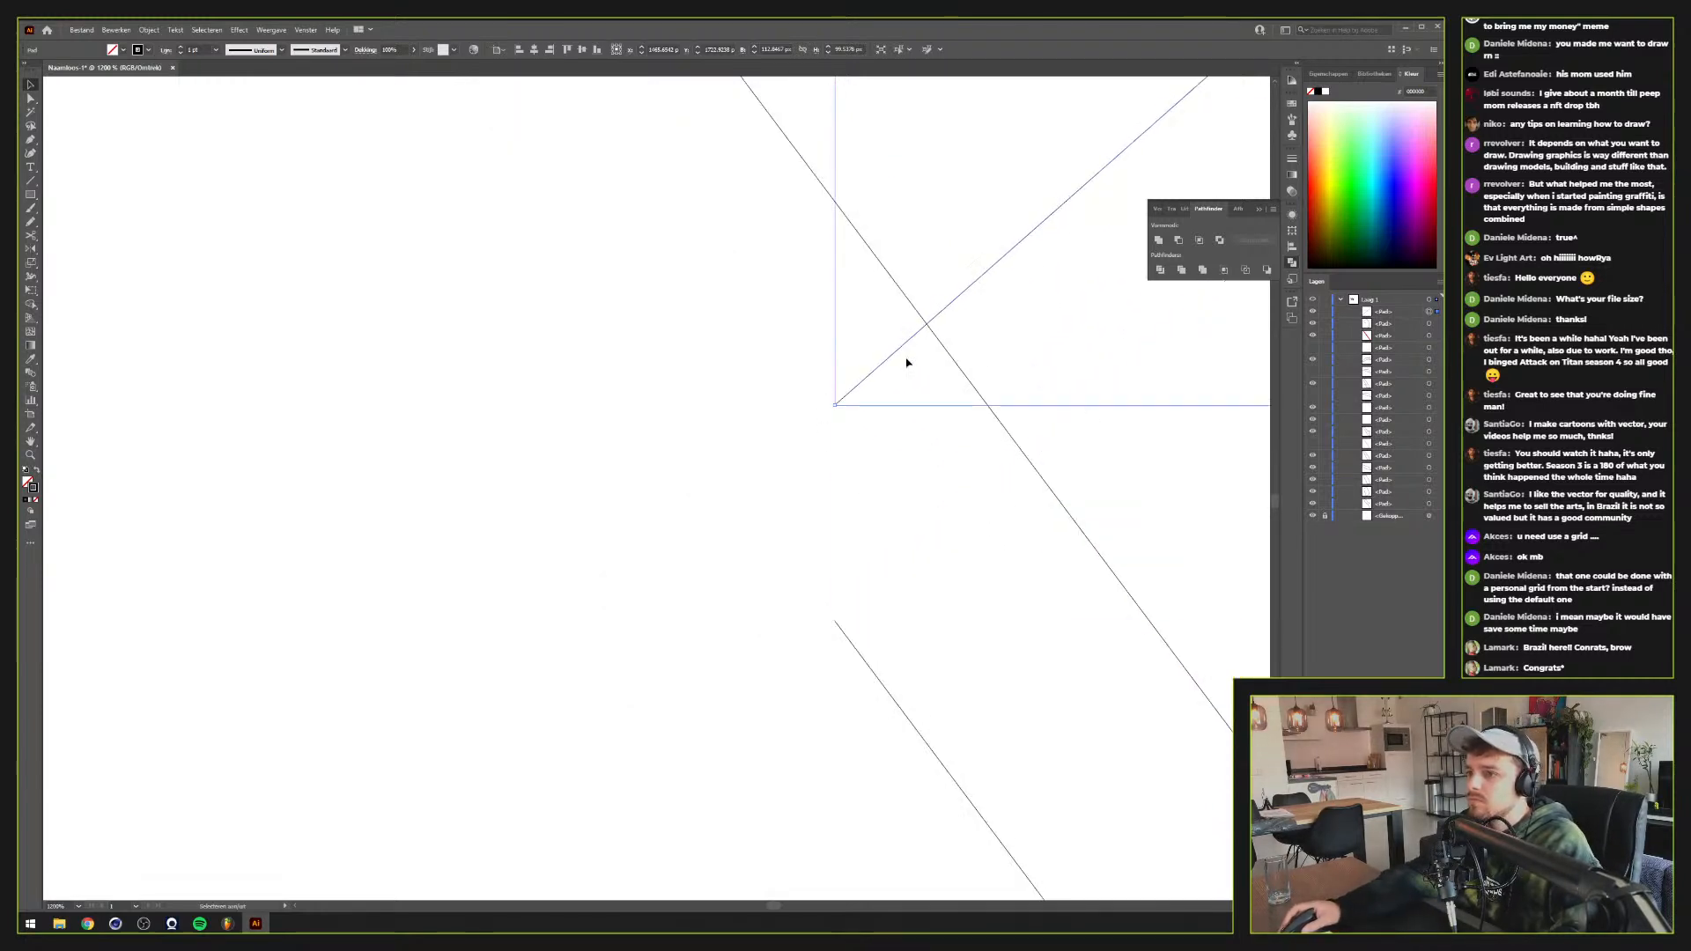
{"action": "left_click", "coordinate": [702, 603]}
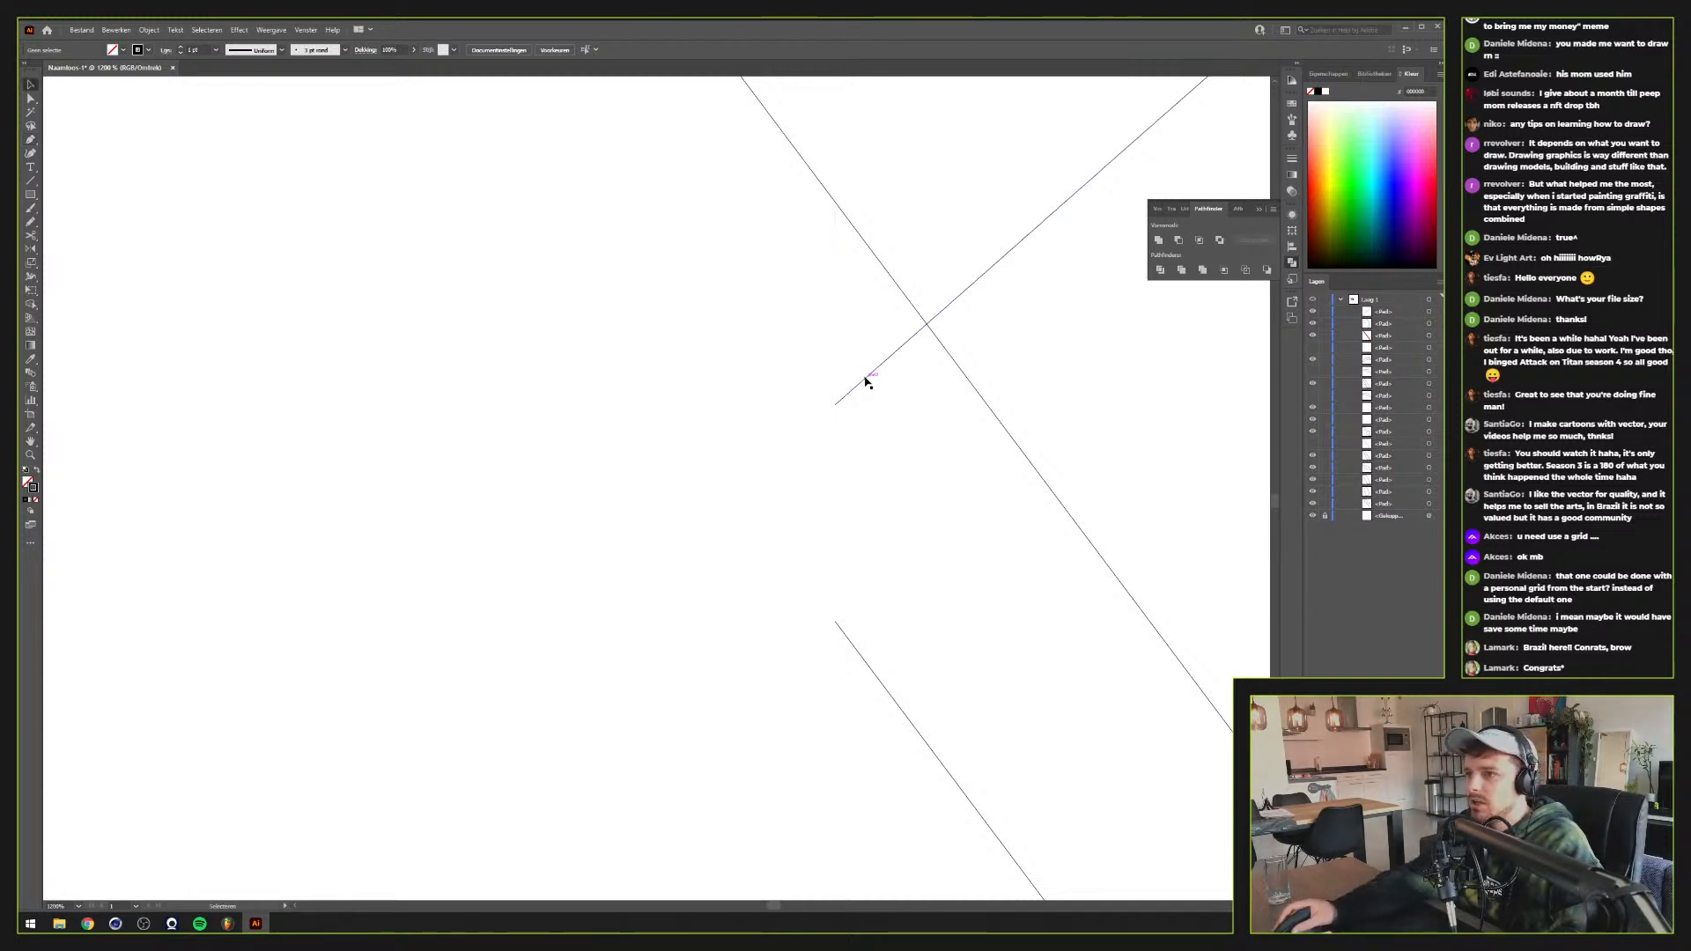
{"action": "left_click_drag", "start_coordinate": [866, 382], "coordinate": [866, 418]}
{"action": "left_click", "coordinate": [734, 638]}
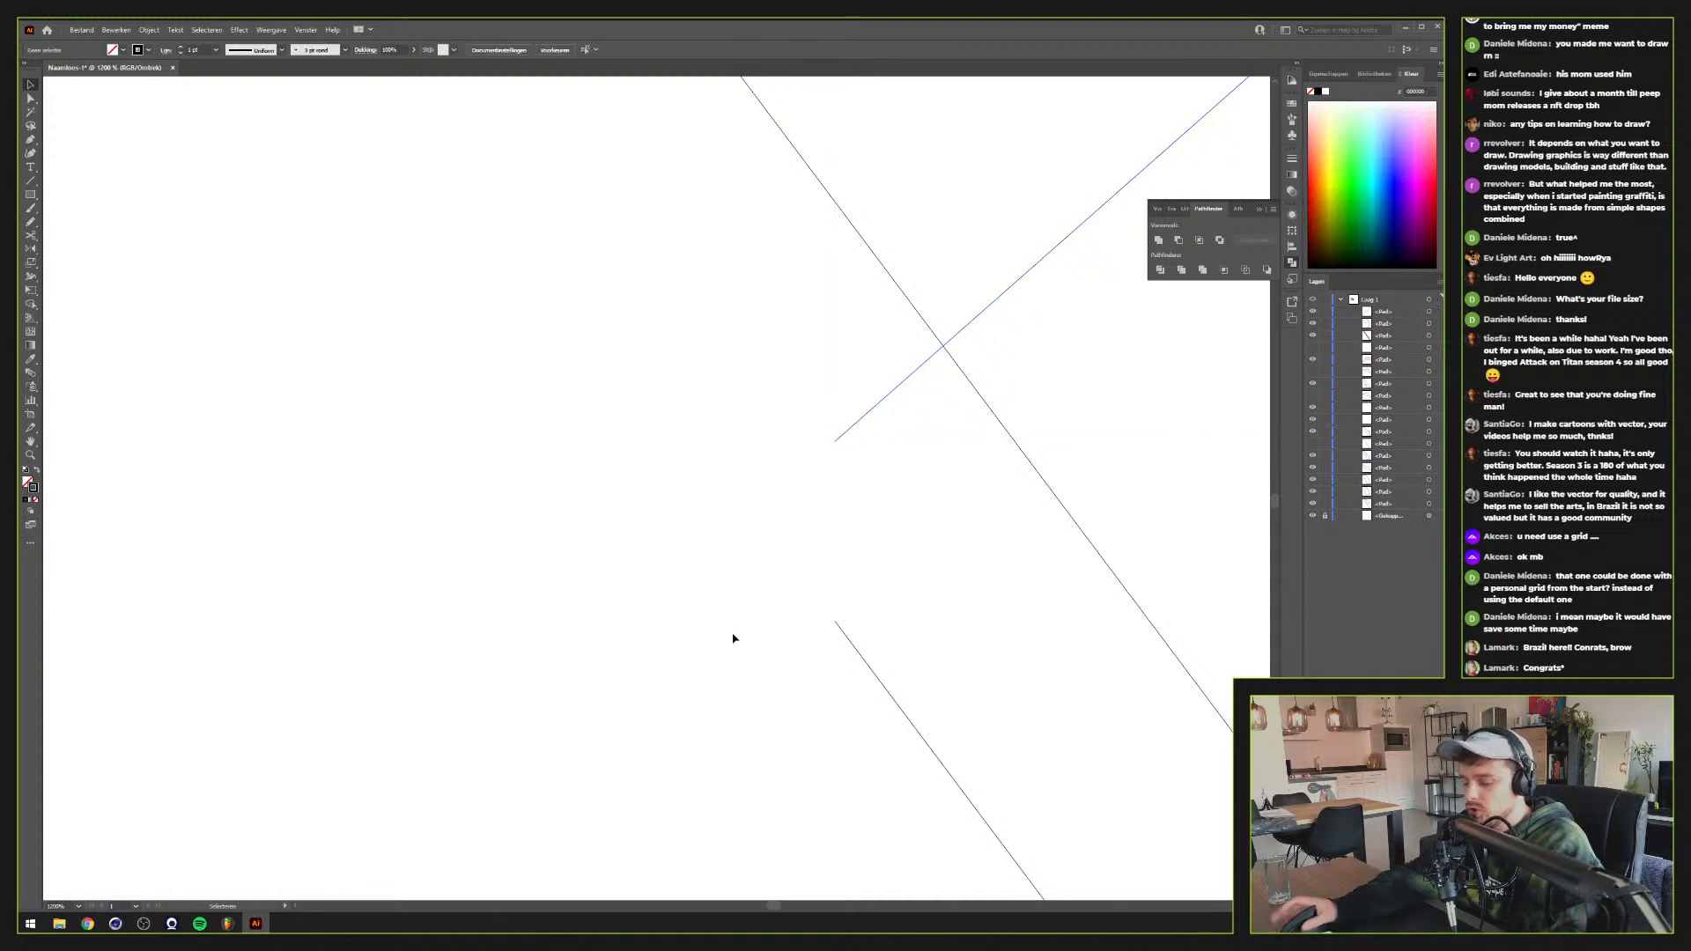
Draw a guide rectangle with its upper right corner on the claw outline's open end
{"action": "key", "text": "m"}
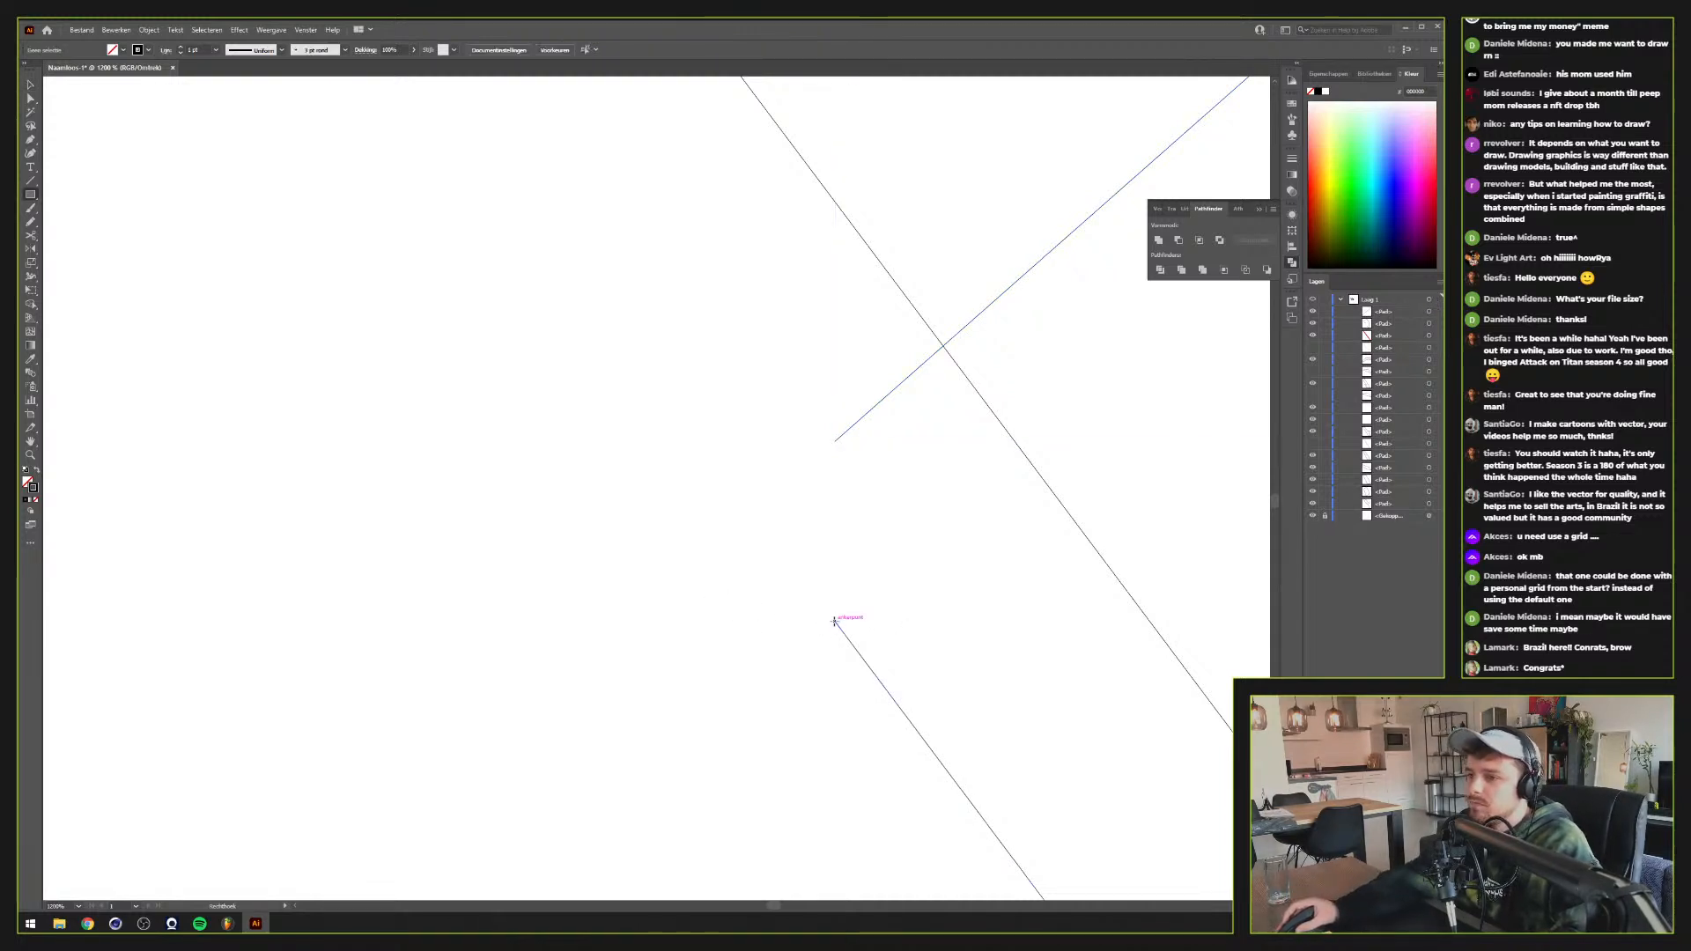
{"action": "left_click_drag", "start_coordinate": [835, 620], "coordinate": [268, 762]}
{"action": "key", "text": "v"}
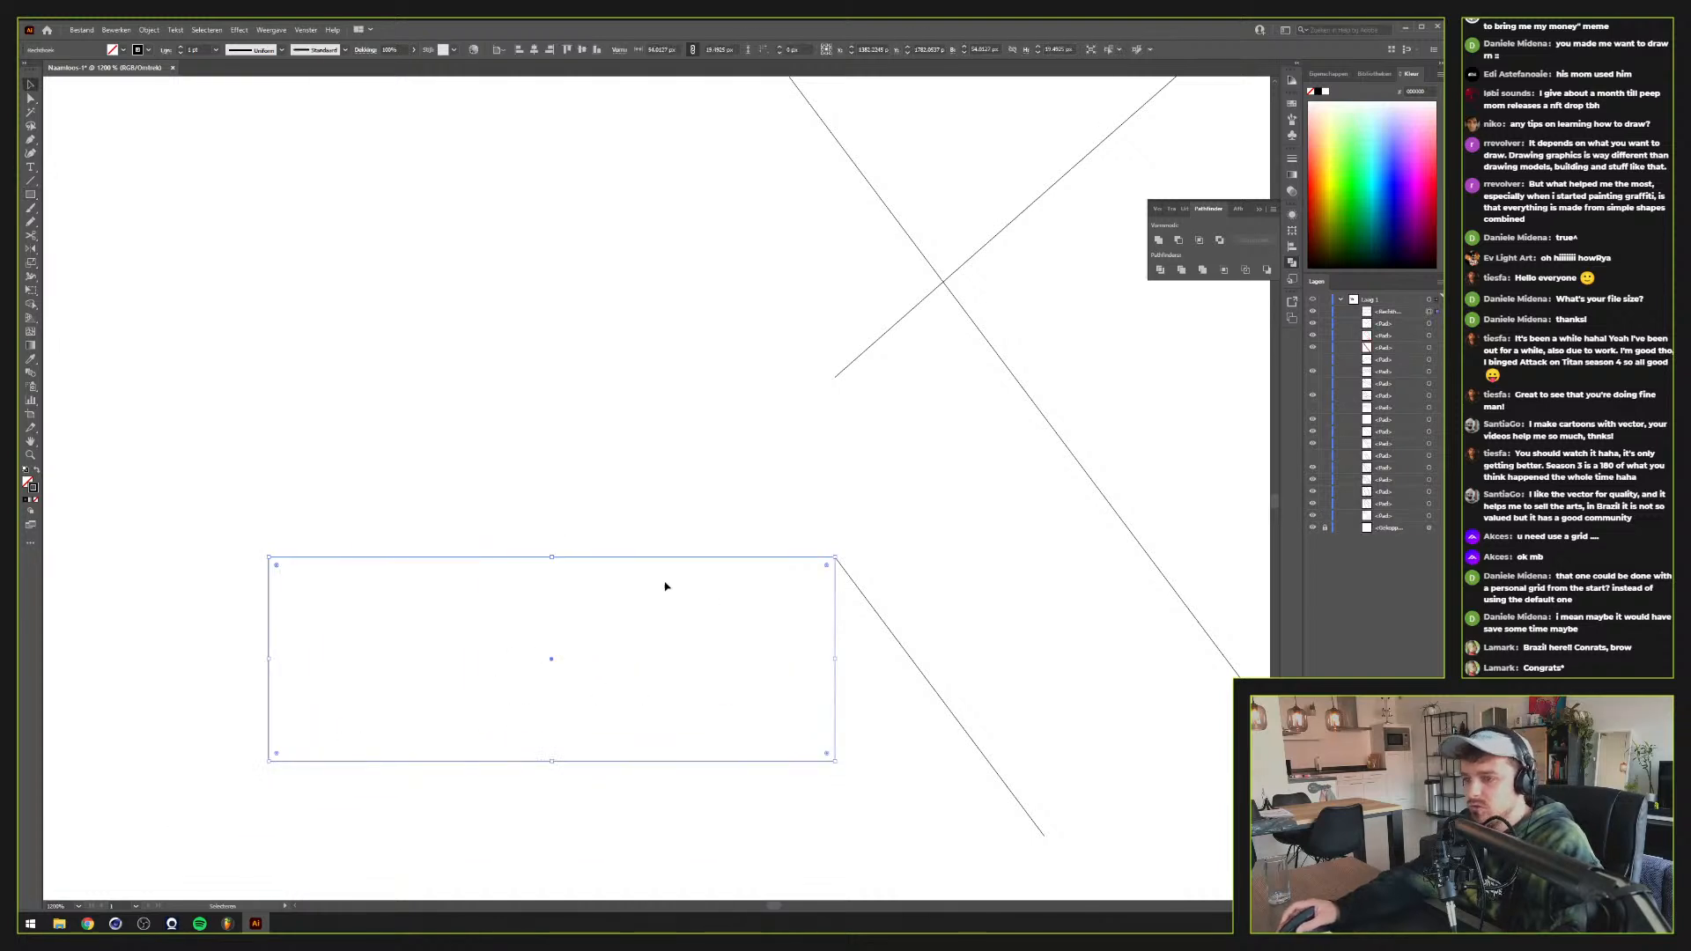
Snap the diagonal line's lower end to the guide rectangle's upper right corner, then delete the rectangle
{"action": "key", "text": "space"}
{"action": "left_click_drag", "start_coordinate": [704, 474], "coordinate": [649, 618]}
{"action": "left_click", "coordinate": [671, 623]}
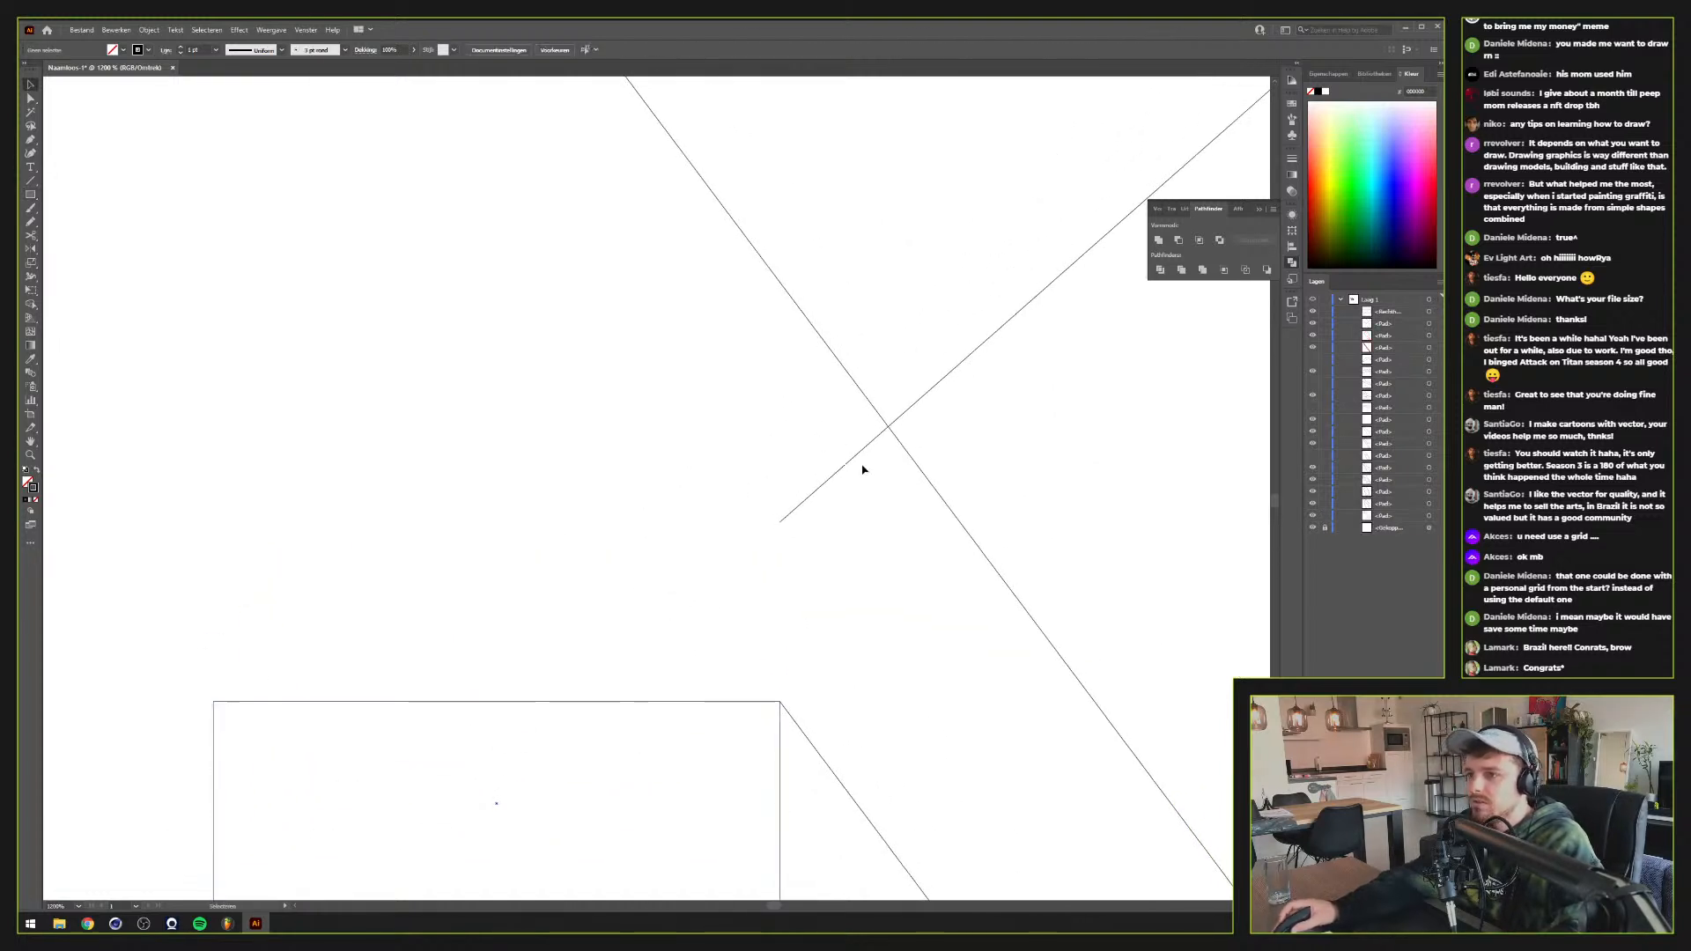
{"action": "left_click_drag", "start_coordinate": [854, 459], "coordinate": [837, 641]}
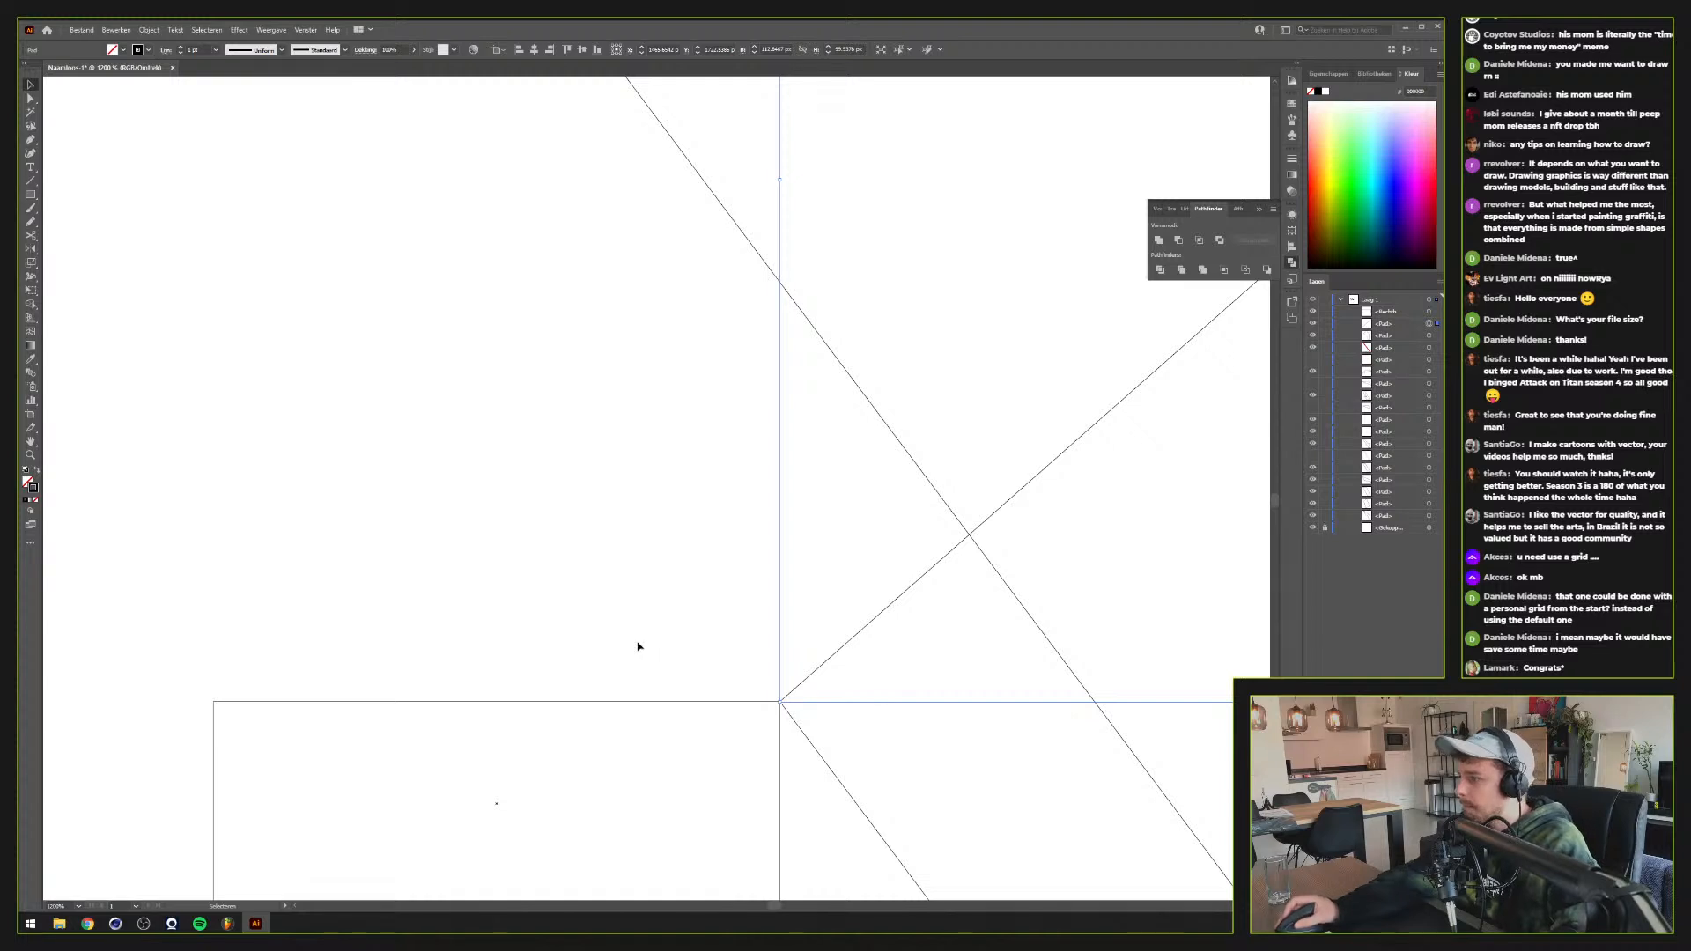
{"action": "left_click", "coordinate": [635, 702]}
{"action": "left_click", "coordinate": [634, 706]}
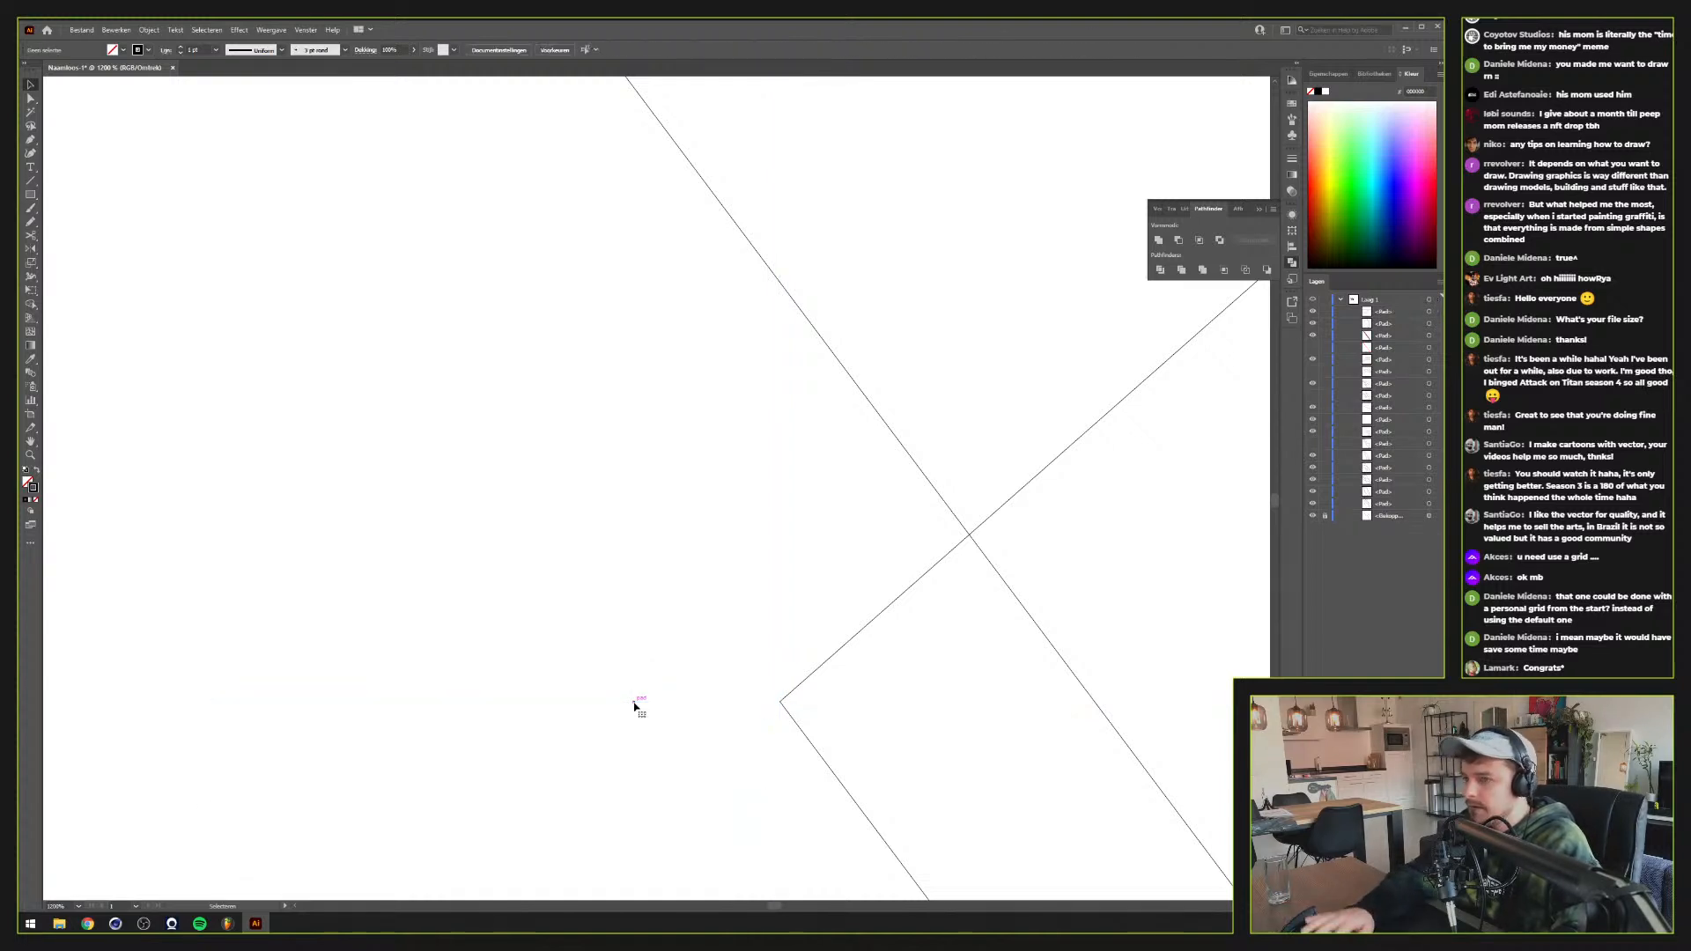
Return to preview view and join the diagonal line to the claw outline where their ends meet
{"action": "scroll", "coordinate": [634, 705], "scroll_direction": "down", "scroll_amount": 2}
{"action": "key", "text": "ctrl+y"}
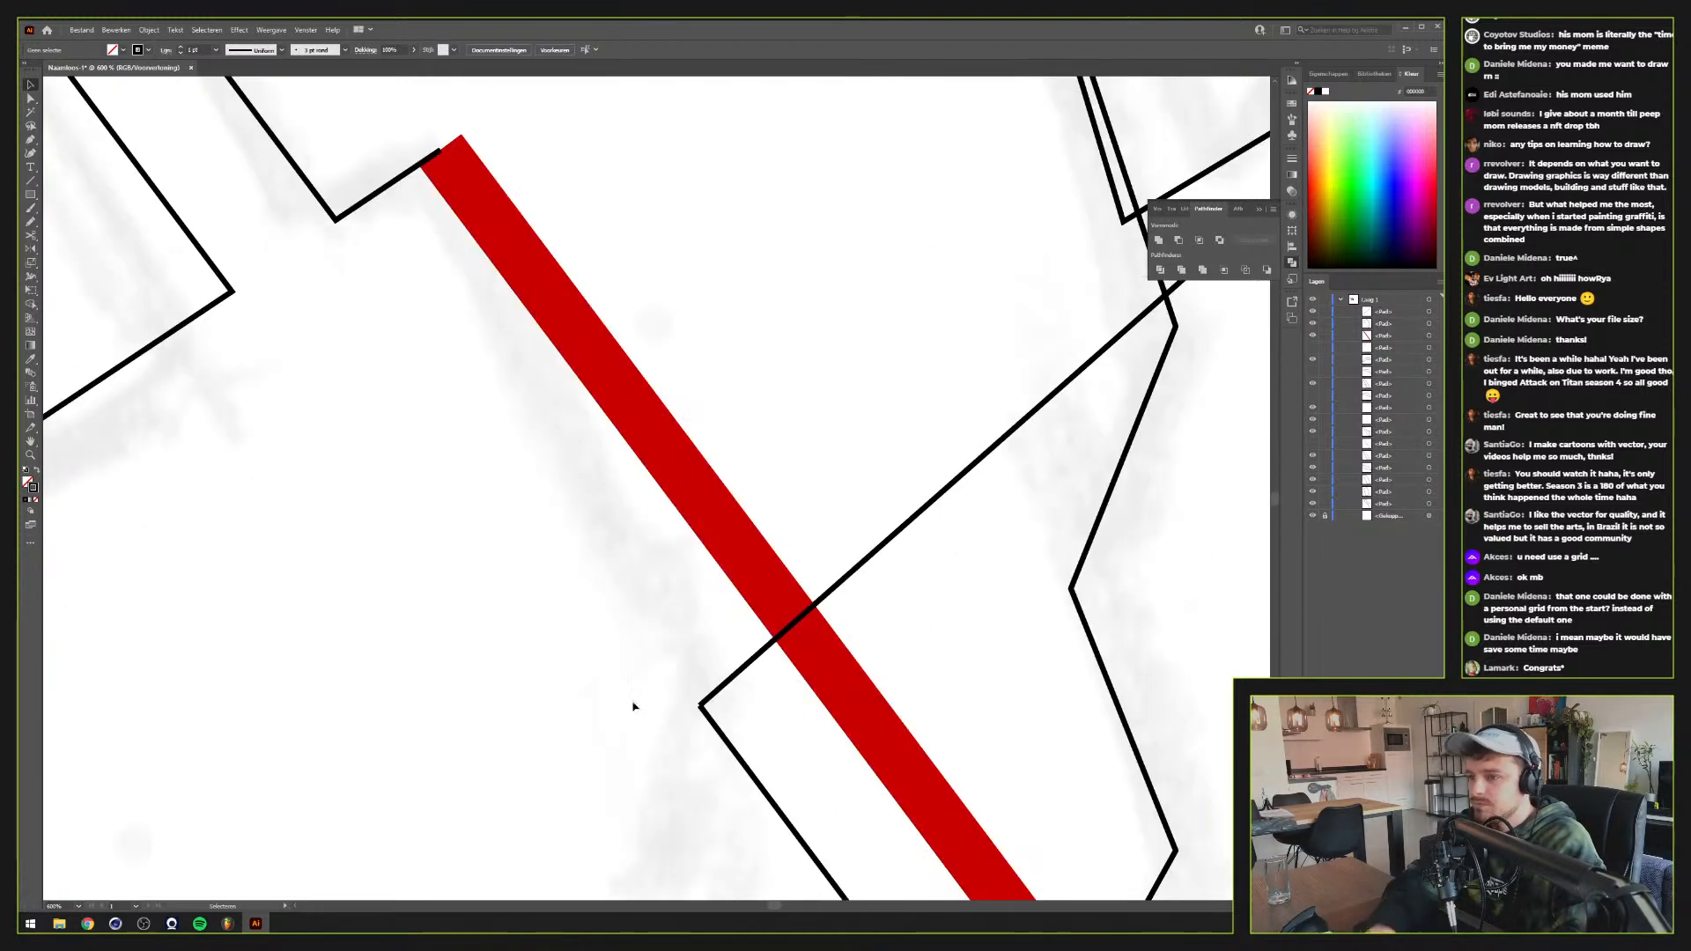
{"action": "left_click_drag", "start_coordinate": [738, 759], "coordinate": [737, 757]}
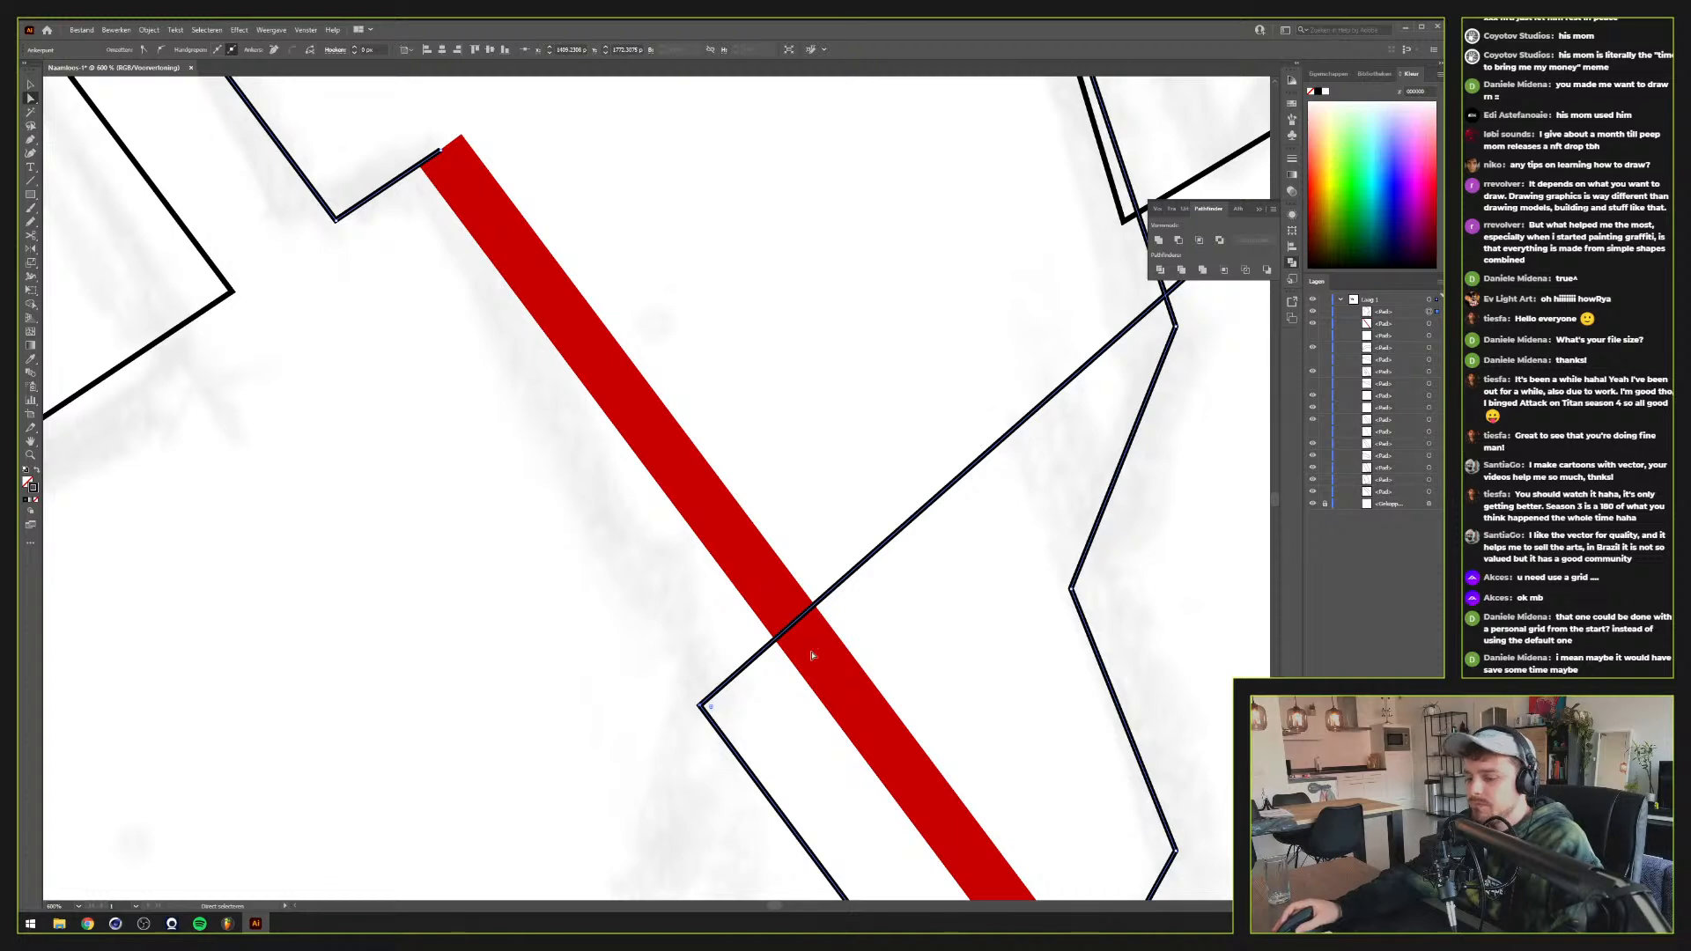
Shorten the red line and the diagonal segment so both end at the point where they cross
{"action": "scroll", "coordinate": [811, 655], "scroll_direction": "down", "scroll_amount": 2}
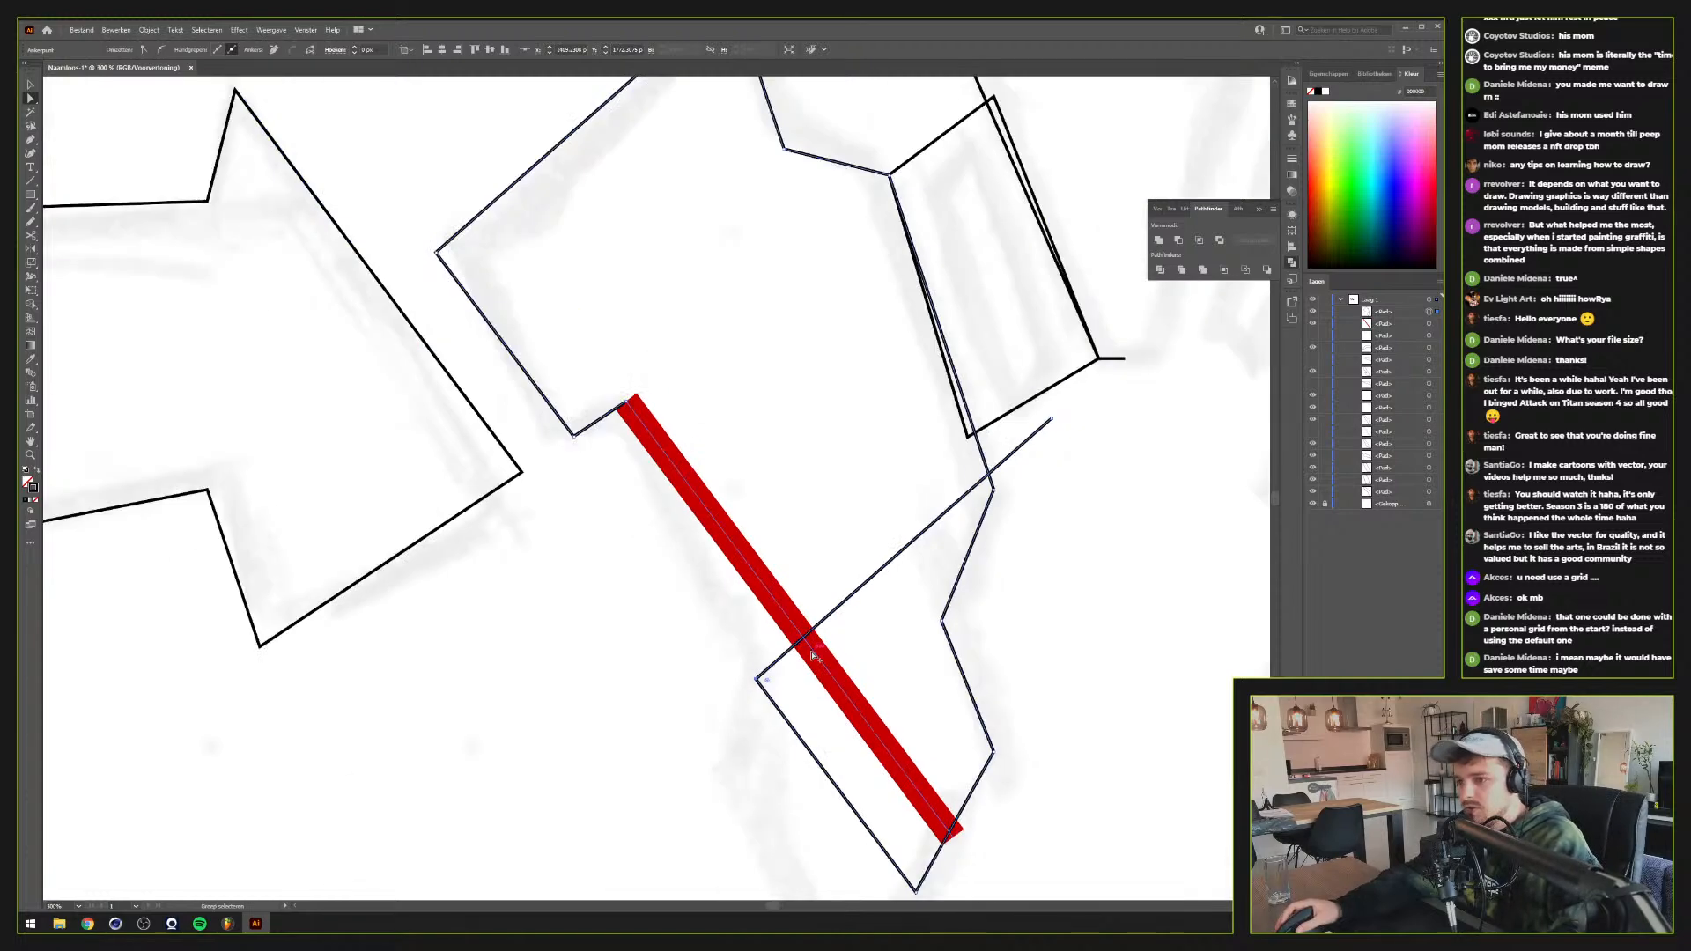
{"action": "scroll", "coordinate": [812, 657], "scroll_direction": "up", "scroll_amount": 1}
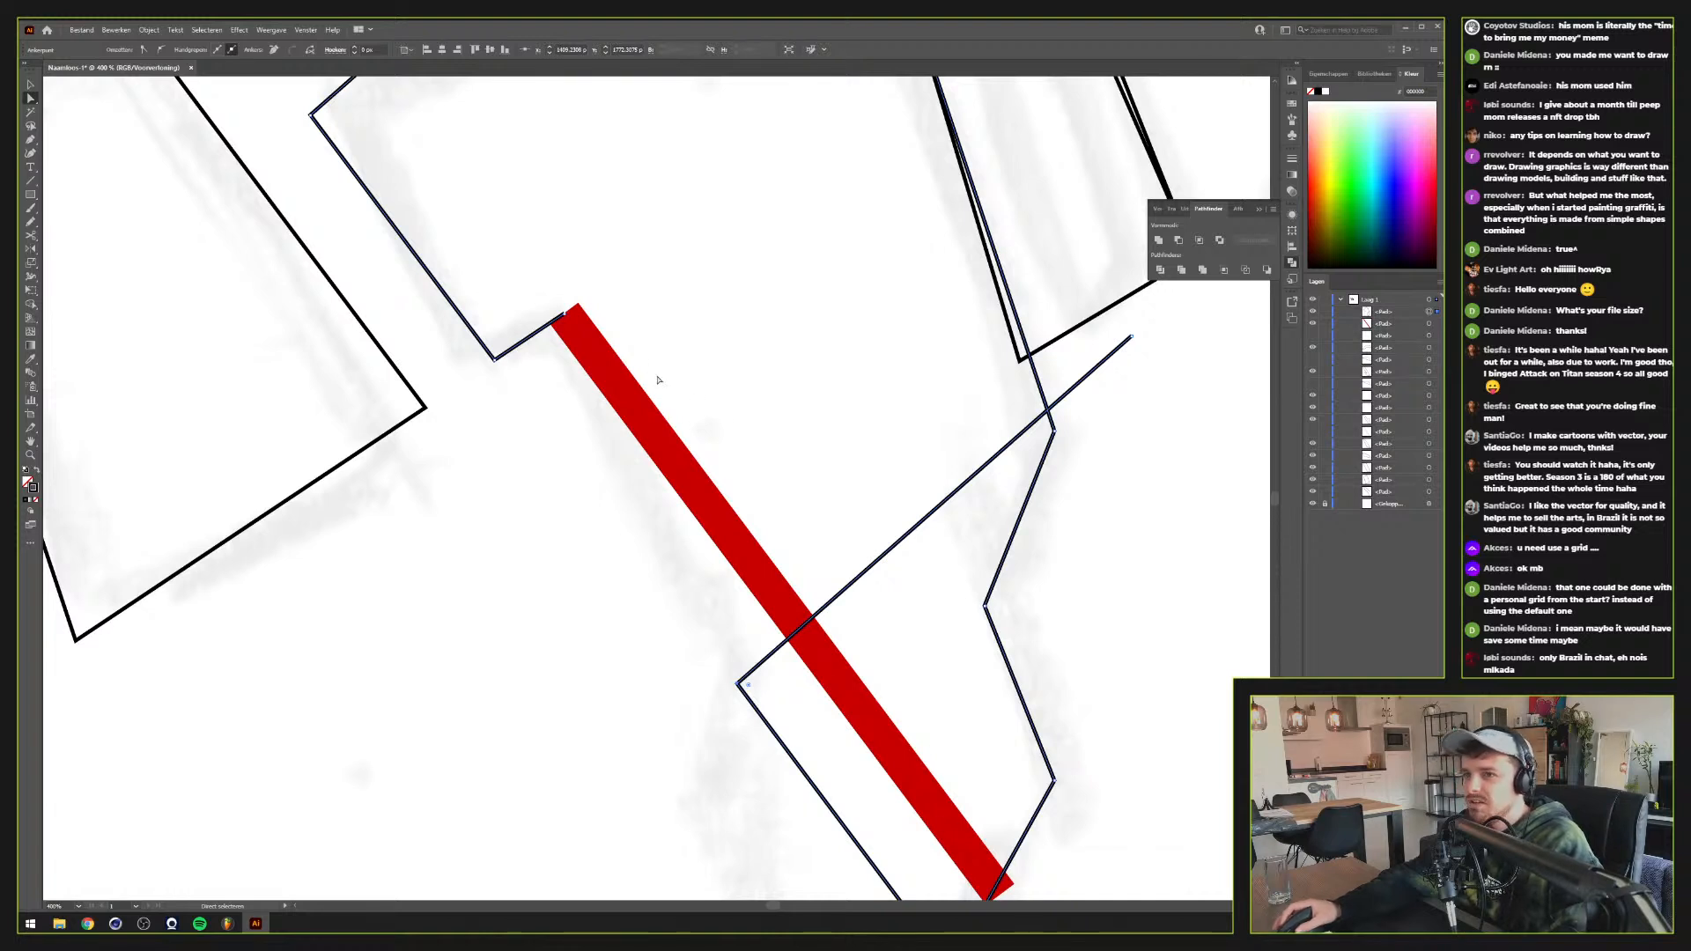
{"action": "left_click", "coordinate": [615, 397]}
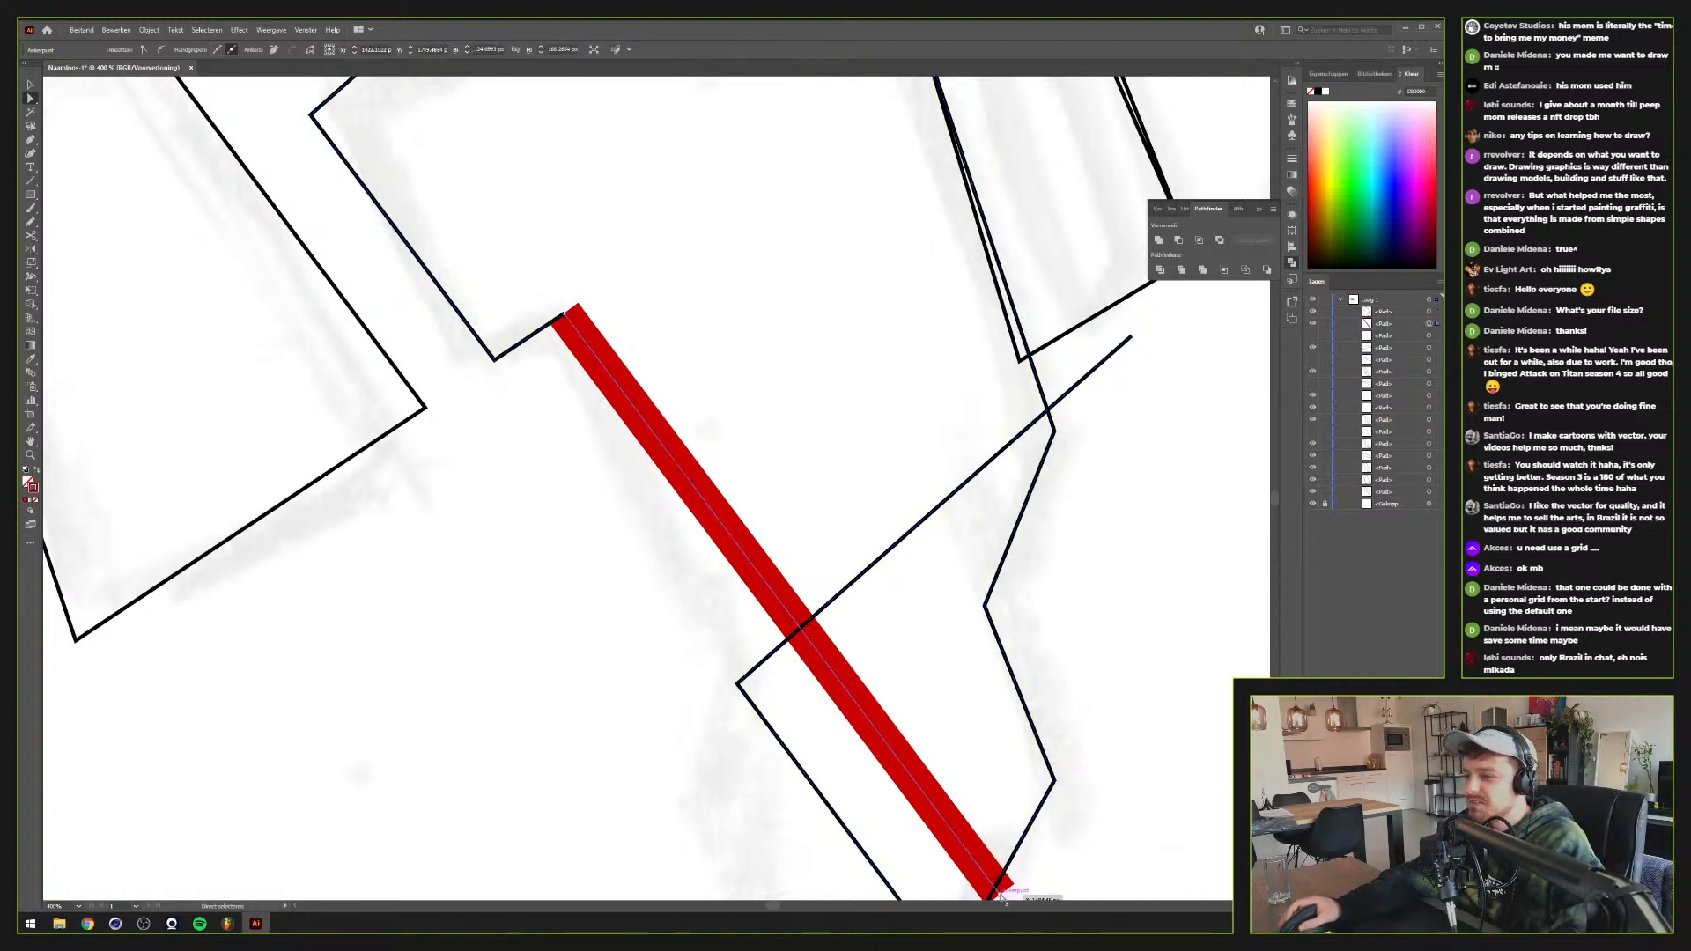
{"action": "left_click_drag", "start_coordinate": [1001, 896], "coordinate": [810, 644]}
{"action": "left_click_drag", "start_coordinate": [804, 633], "coordinate": [802, 631]}
{"action": "left_click", "coordinate": [1132, 338]}
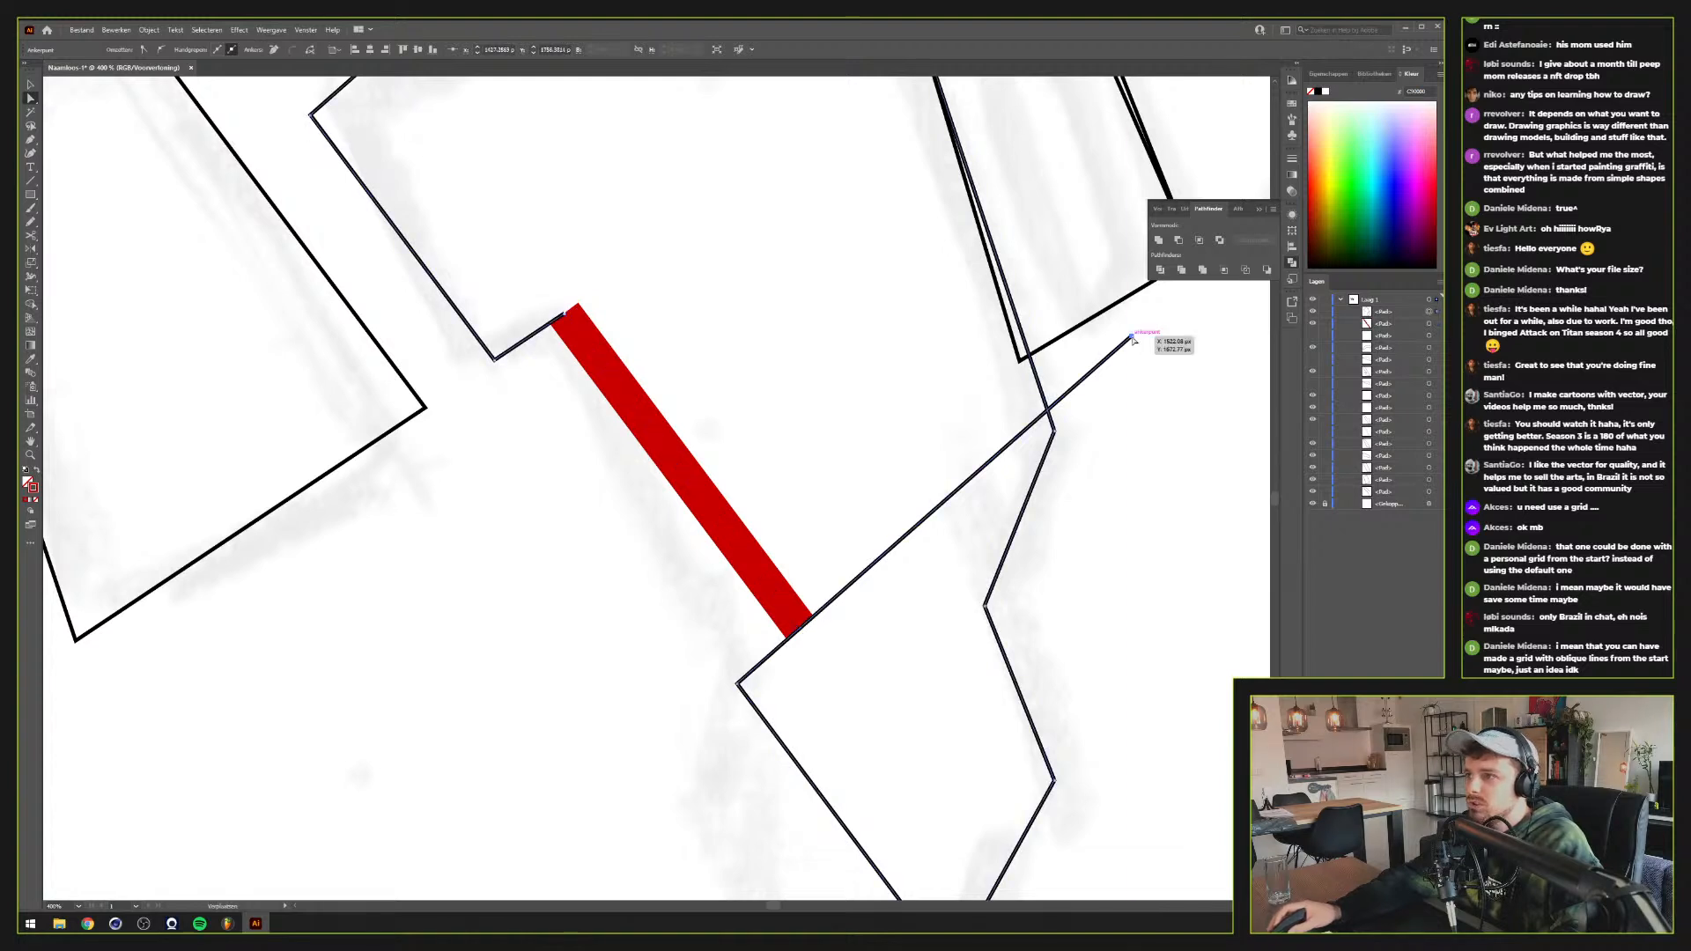
{"action": "left_click_drag", "start_coordinate": [1133, 339], "coordinate": [801, 630]}
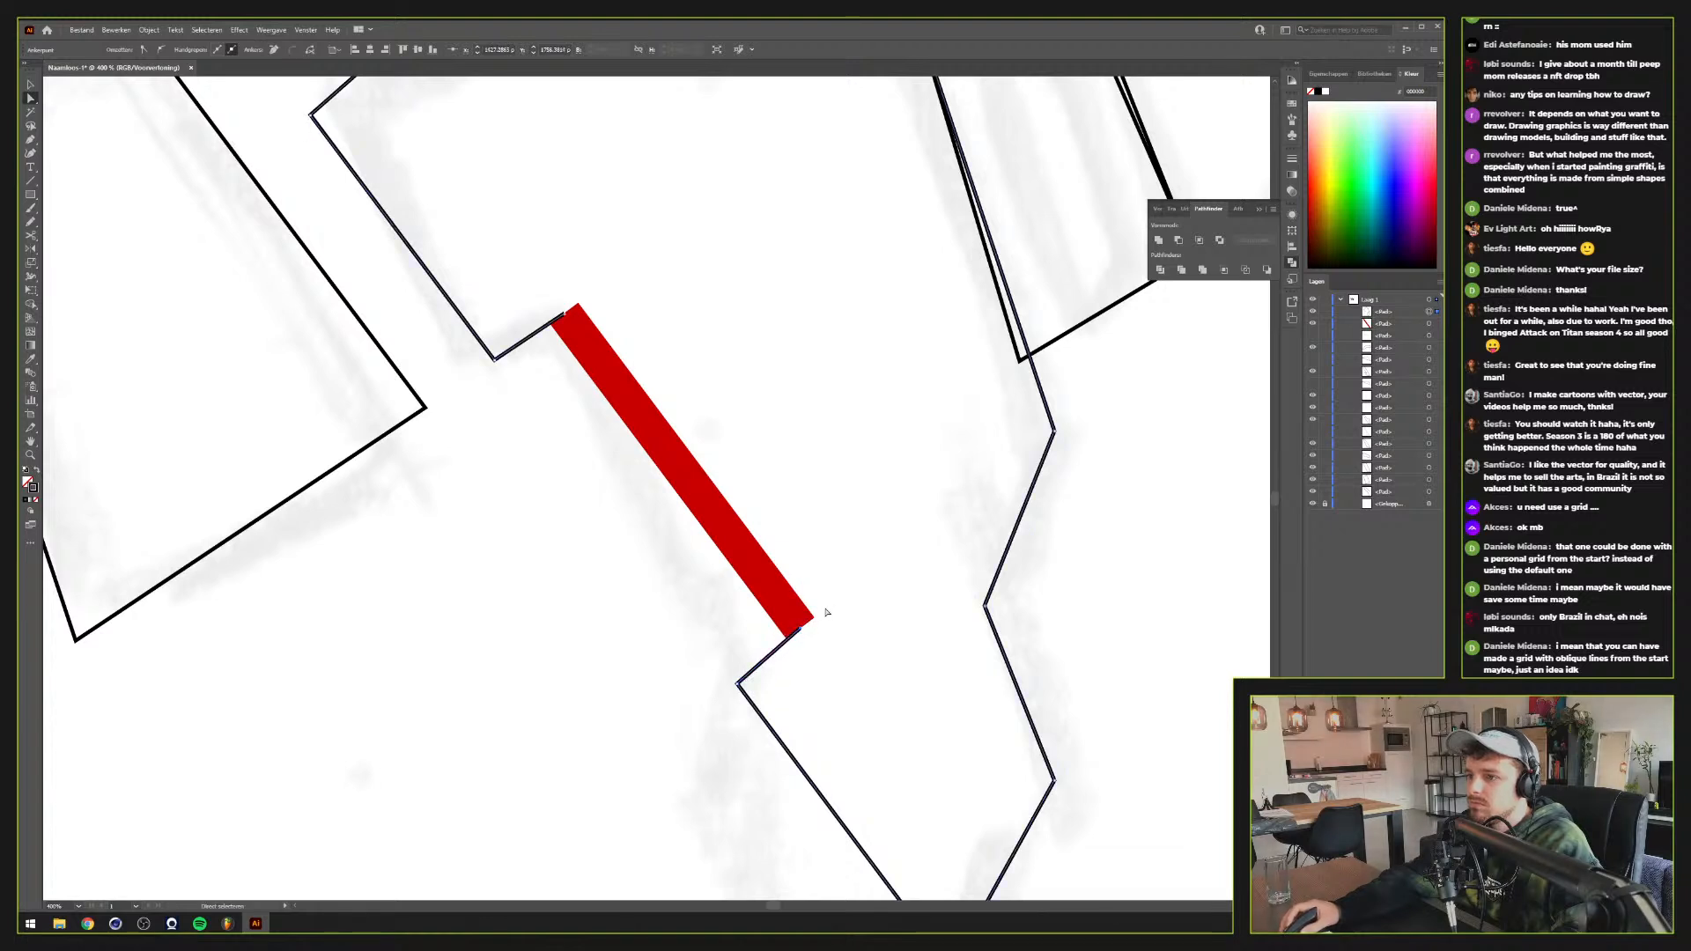
Close the claw outline with a black edge in place of the red line, joining both open ends
{"action": "left_click", "coordinate": [780, 645]}
{"action": "key", "text": "Delete"}
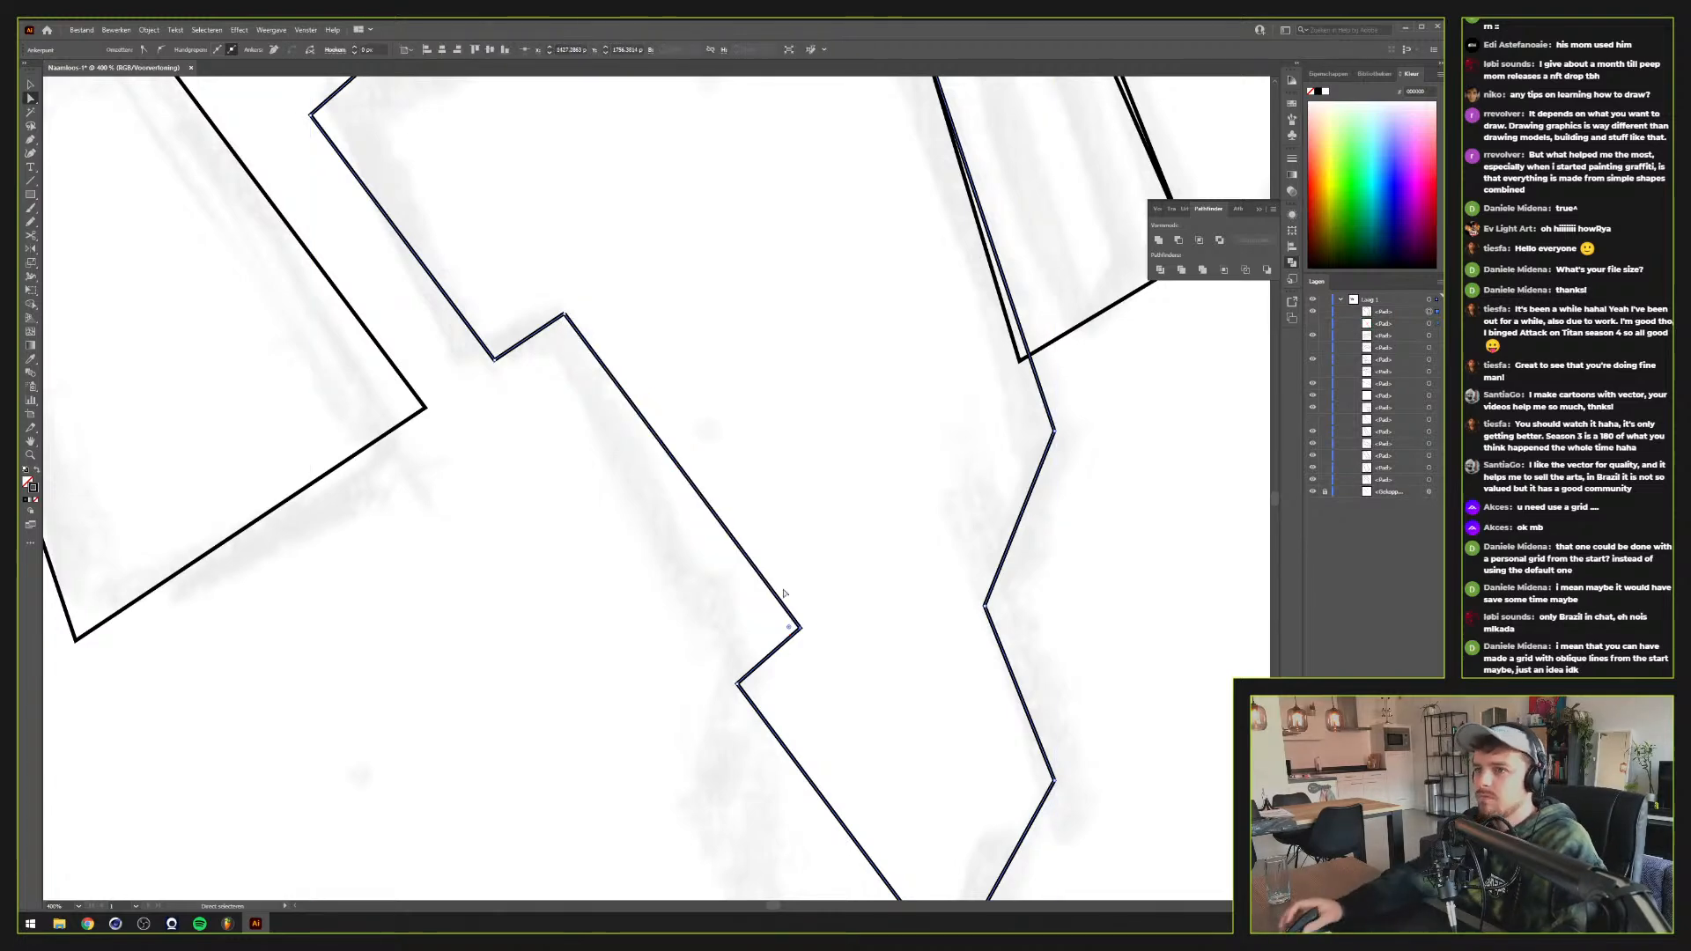
{"action": "left_click", "coordinate": [563, 315]}
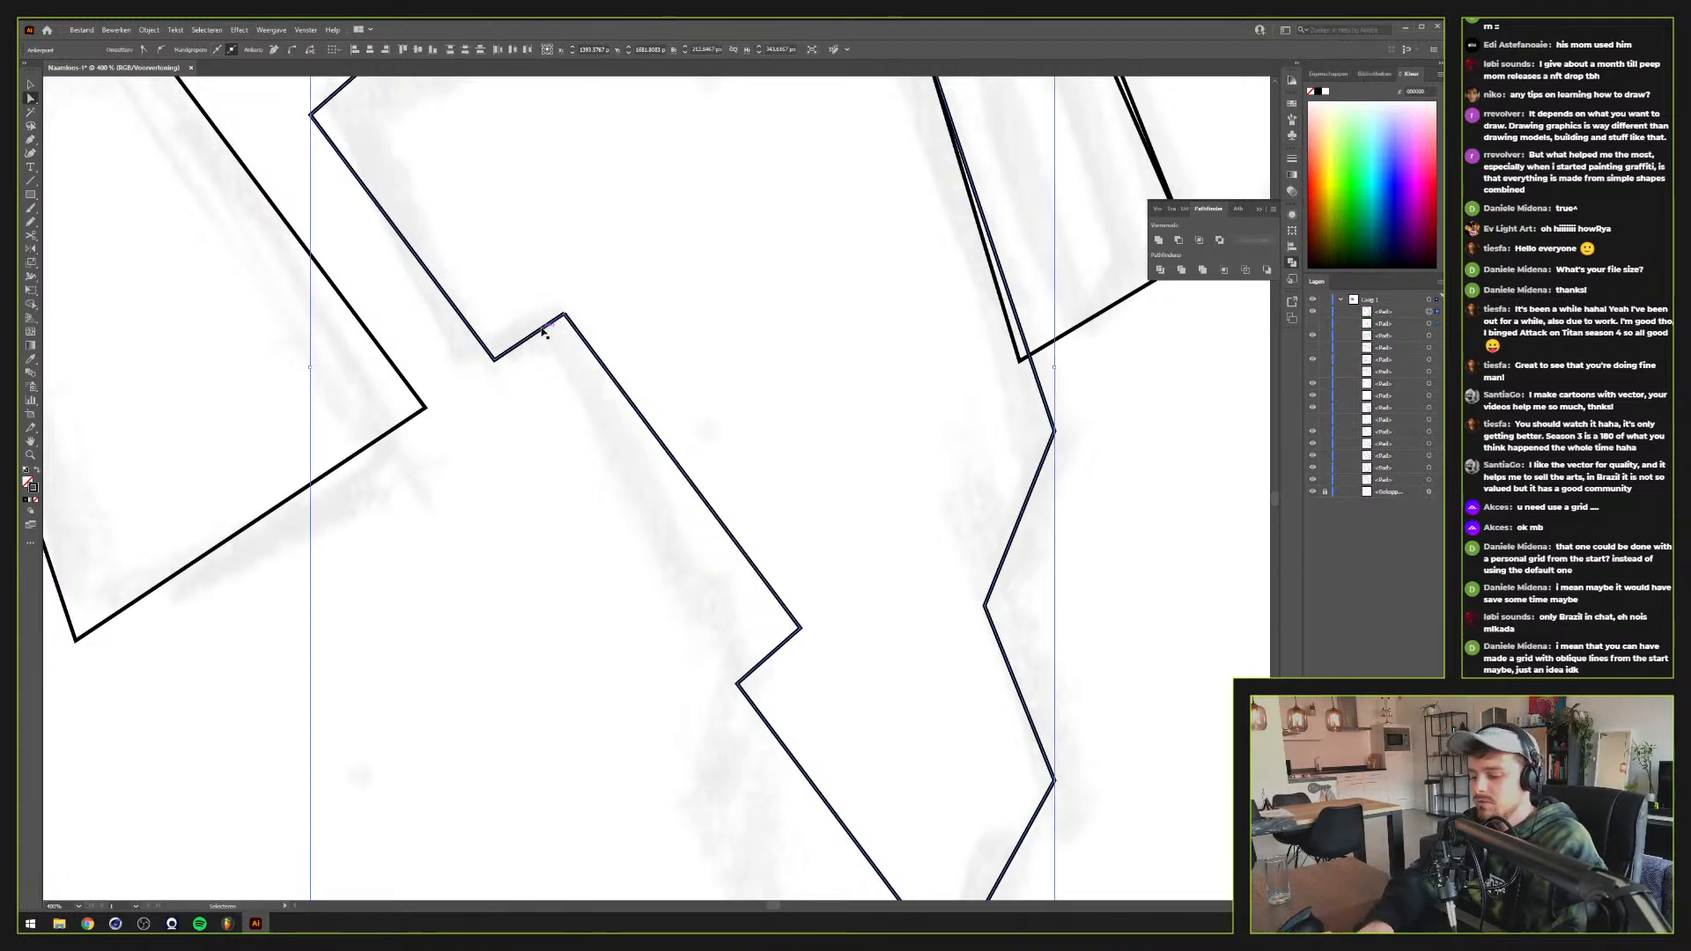
Deselect the claw outline and review the traced line art against the full symmetrical sketch
{"action": "scroll", "coordinate": [566, 570], "scroll_direction": "down", "scroll_amount": 3}
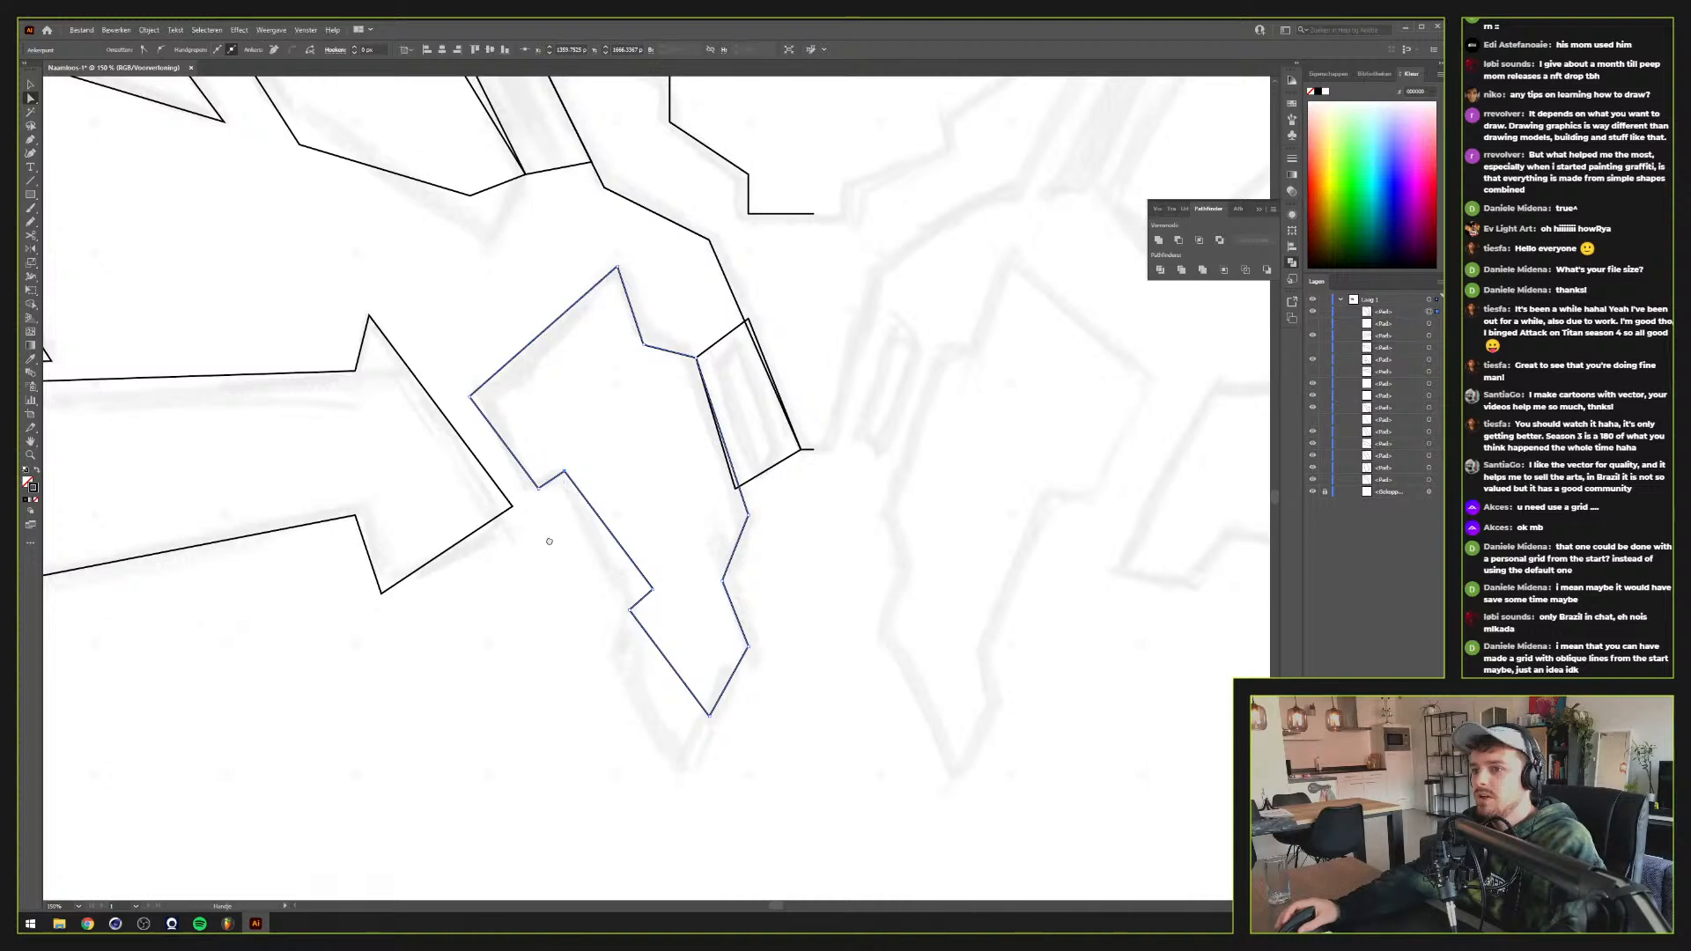
{"action": "left_click_drag", "start_coordinate": [547, 540], "coordinate": [768, 636]}
{"action": "key", "text": "v"}
{"action": "left_click", "coordinate": [764, 657]}
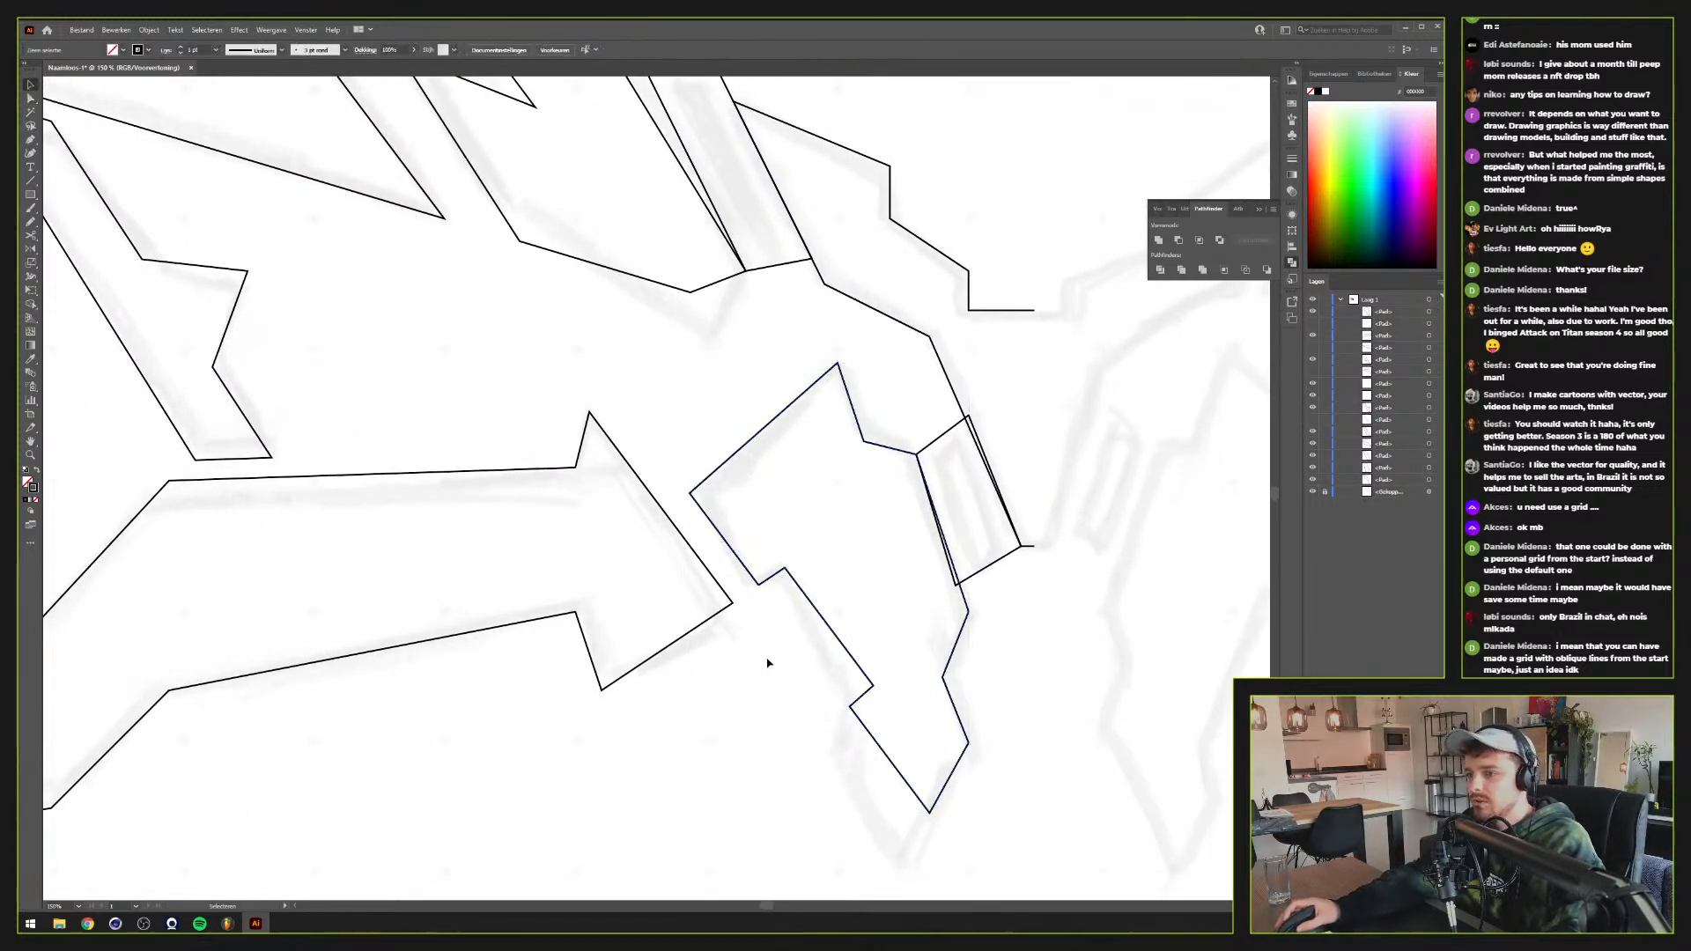
{"action": "scroll", "coordinate": [780, 638], "scroll_direction": "down", "scroll_amount": 3}
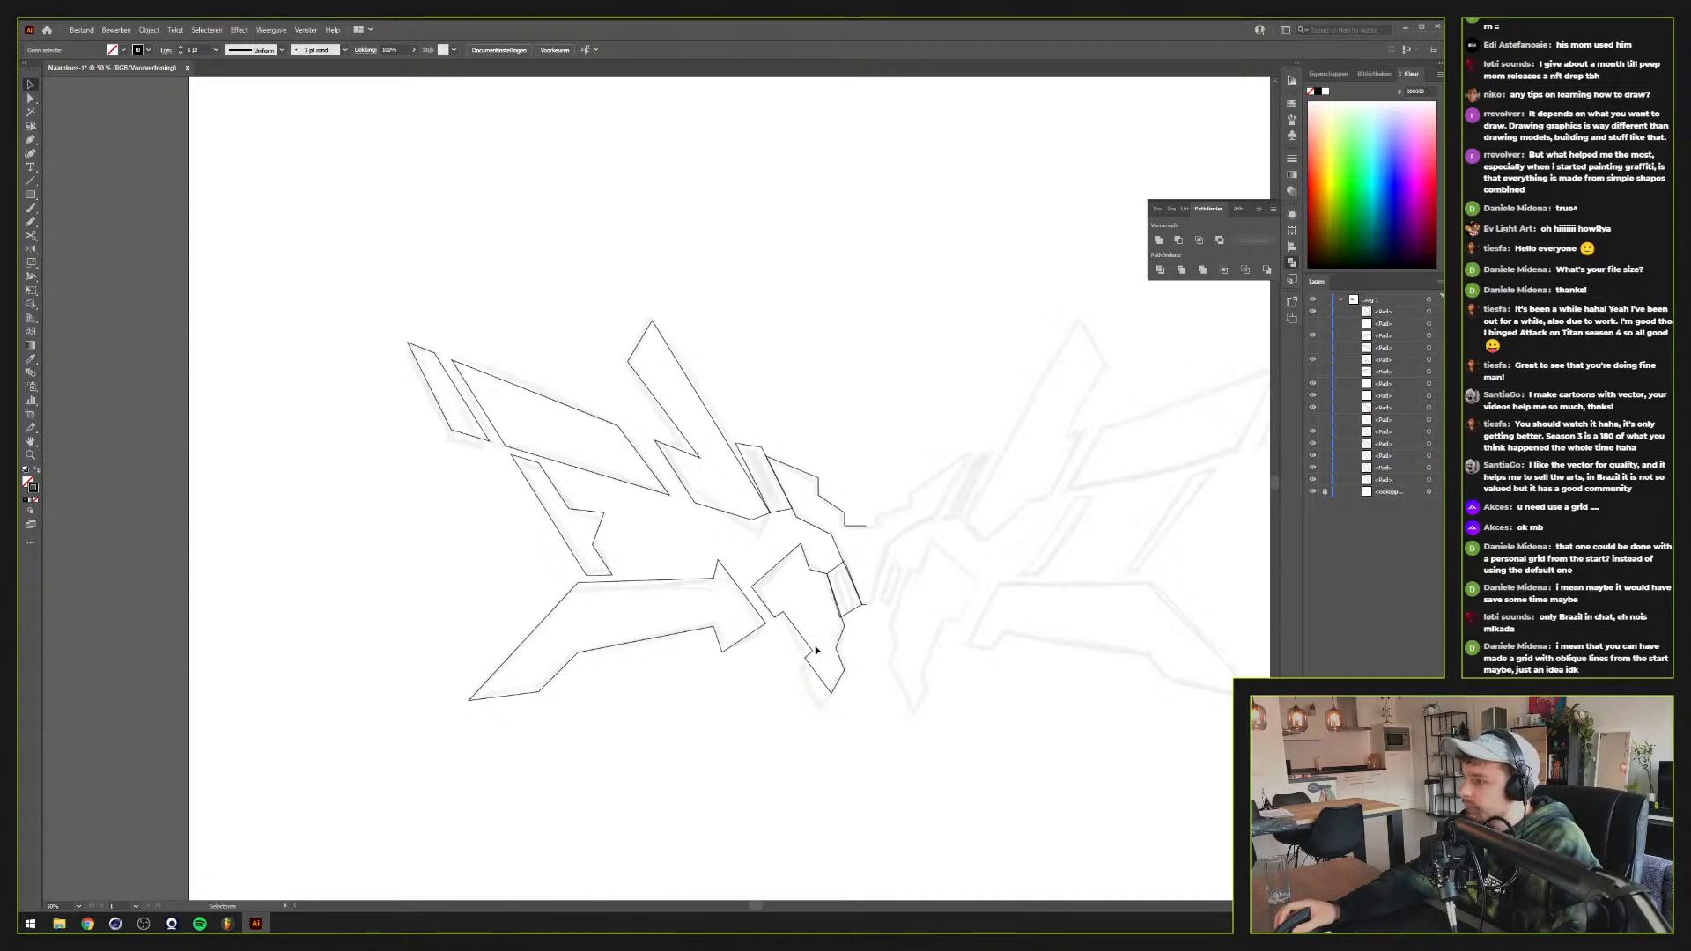
{"action": "scroll", "coordinate": [815, 650], "scroll_direction": "up", "scroll_amount": 1}
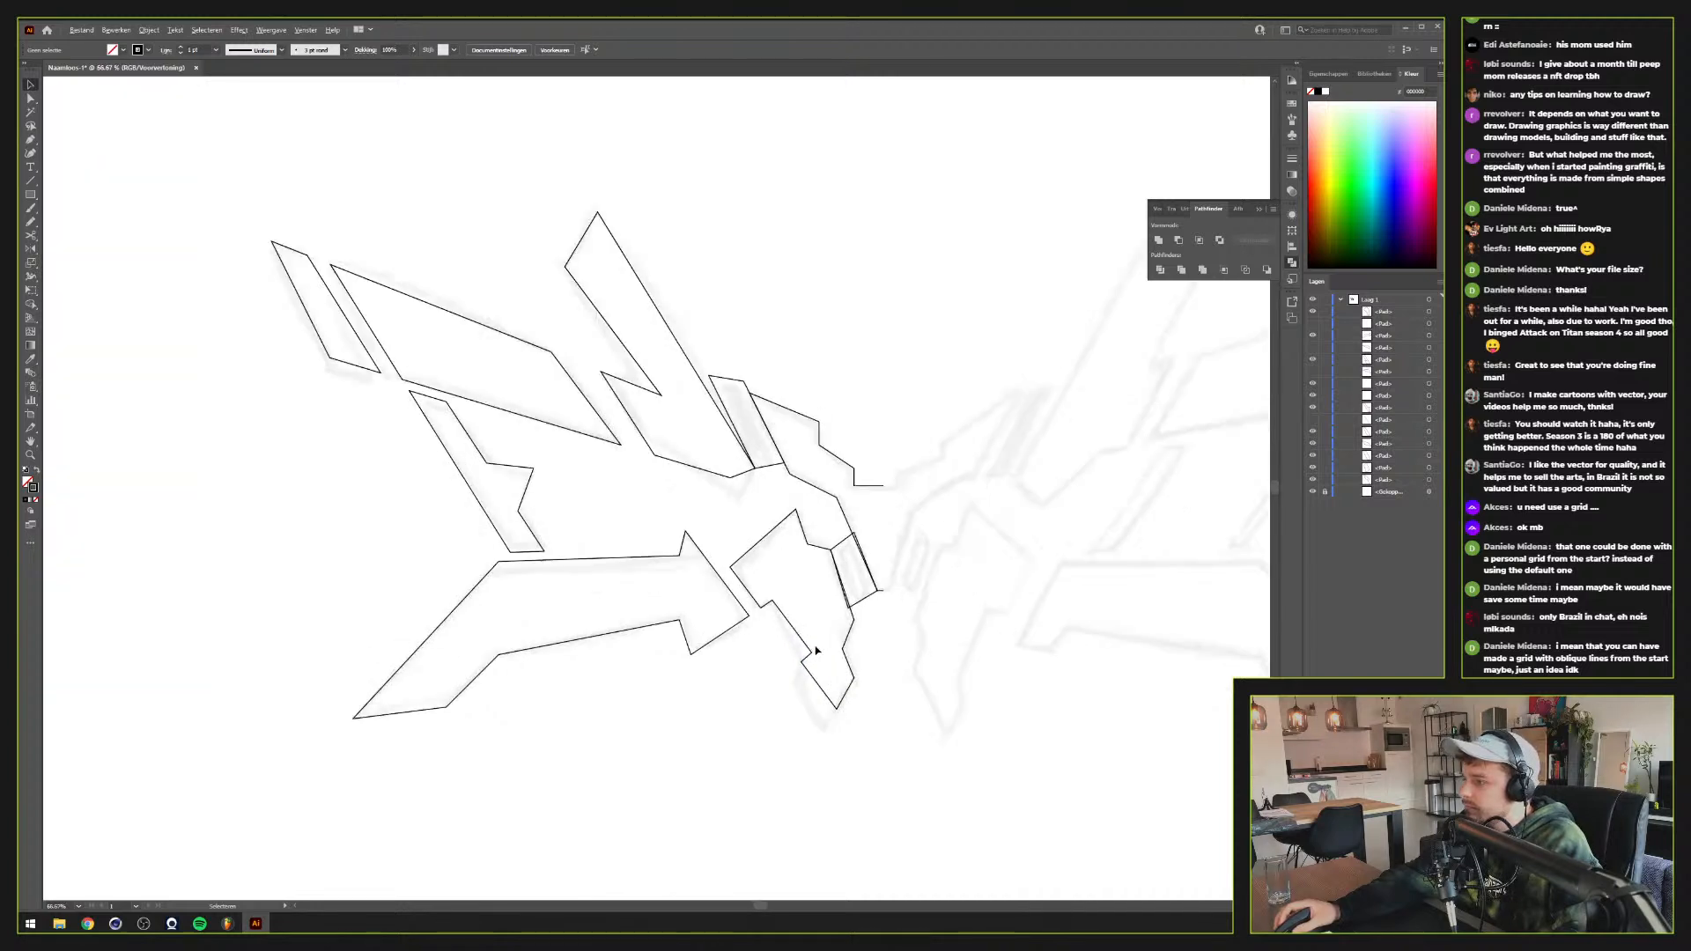
{"action": "left_click_drag", "start_coordinate": [904, 637], "coordinate": [728, 652]}
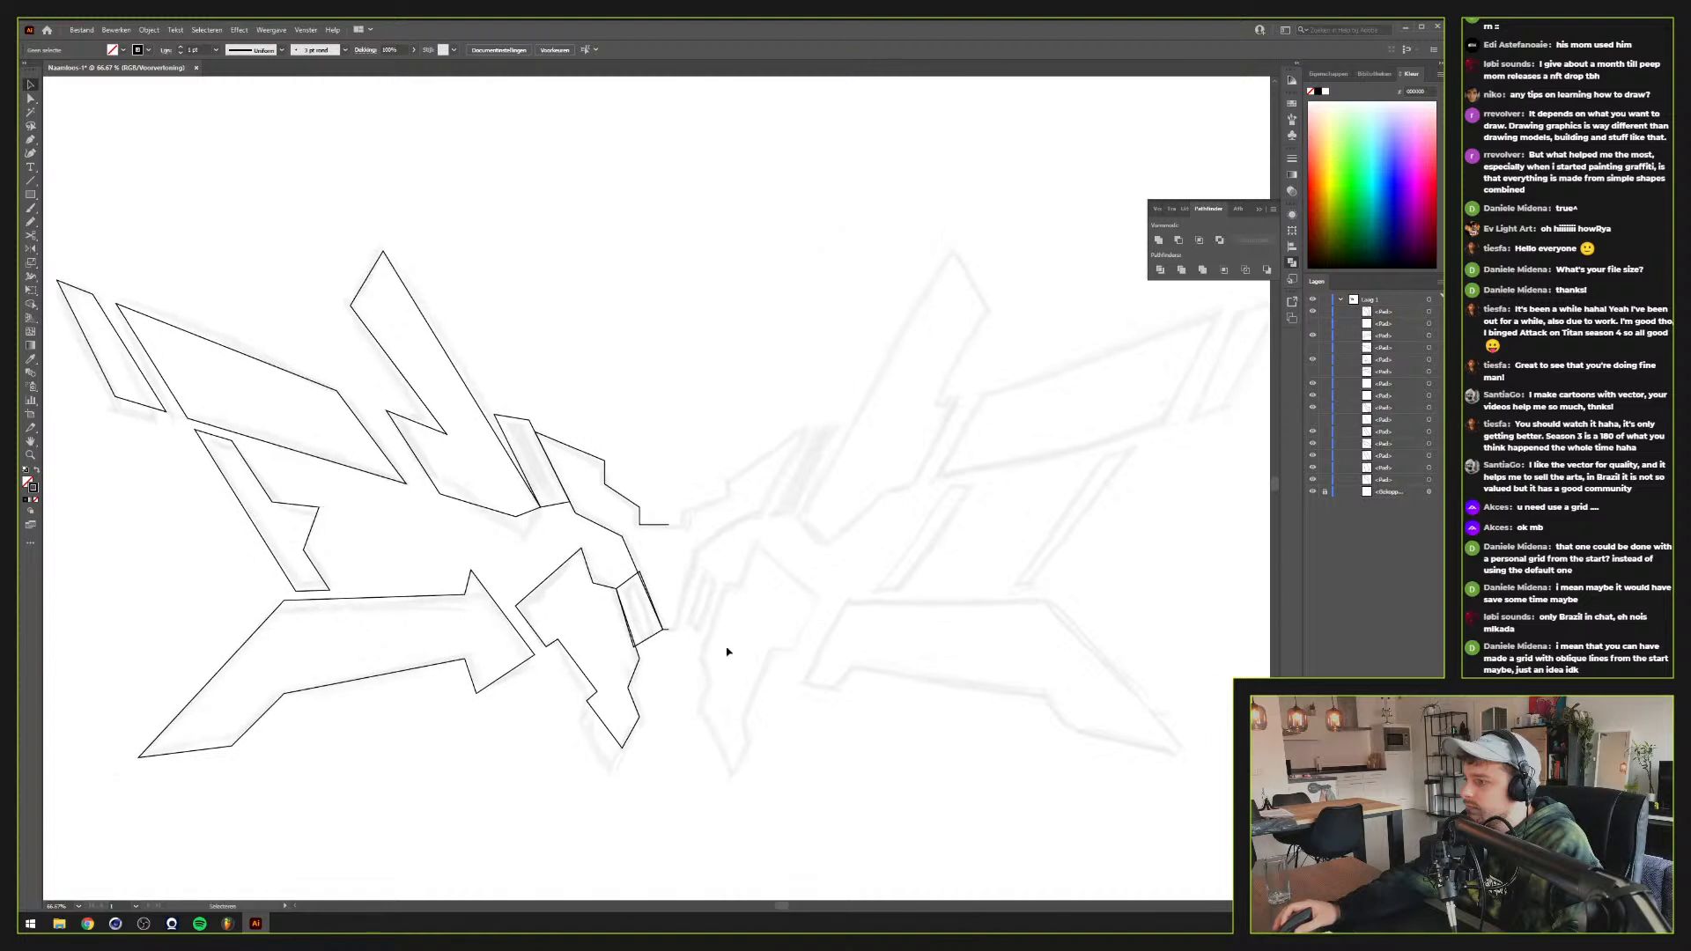
{"action": "scroll", "coordinate": [740, 660], "scroll_direction": "down", "scroll_amount": 3}
{"action": "scroll", "coordinate": [740, 659], "scroll_direction": "up", "scroll_amount": 2}
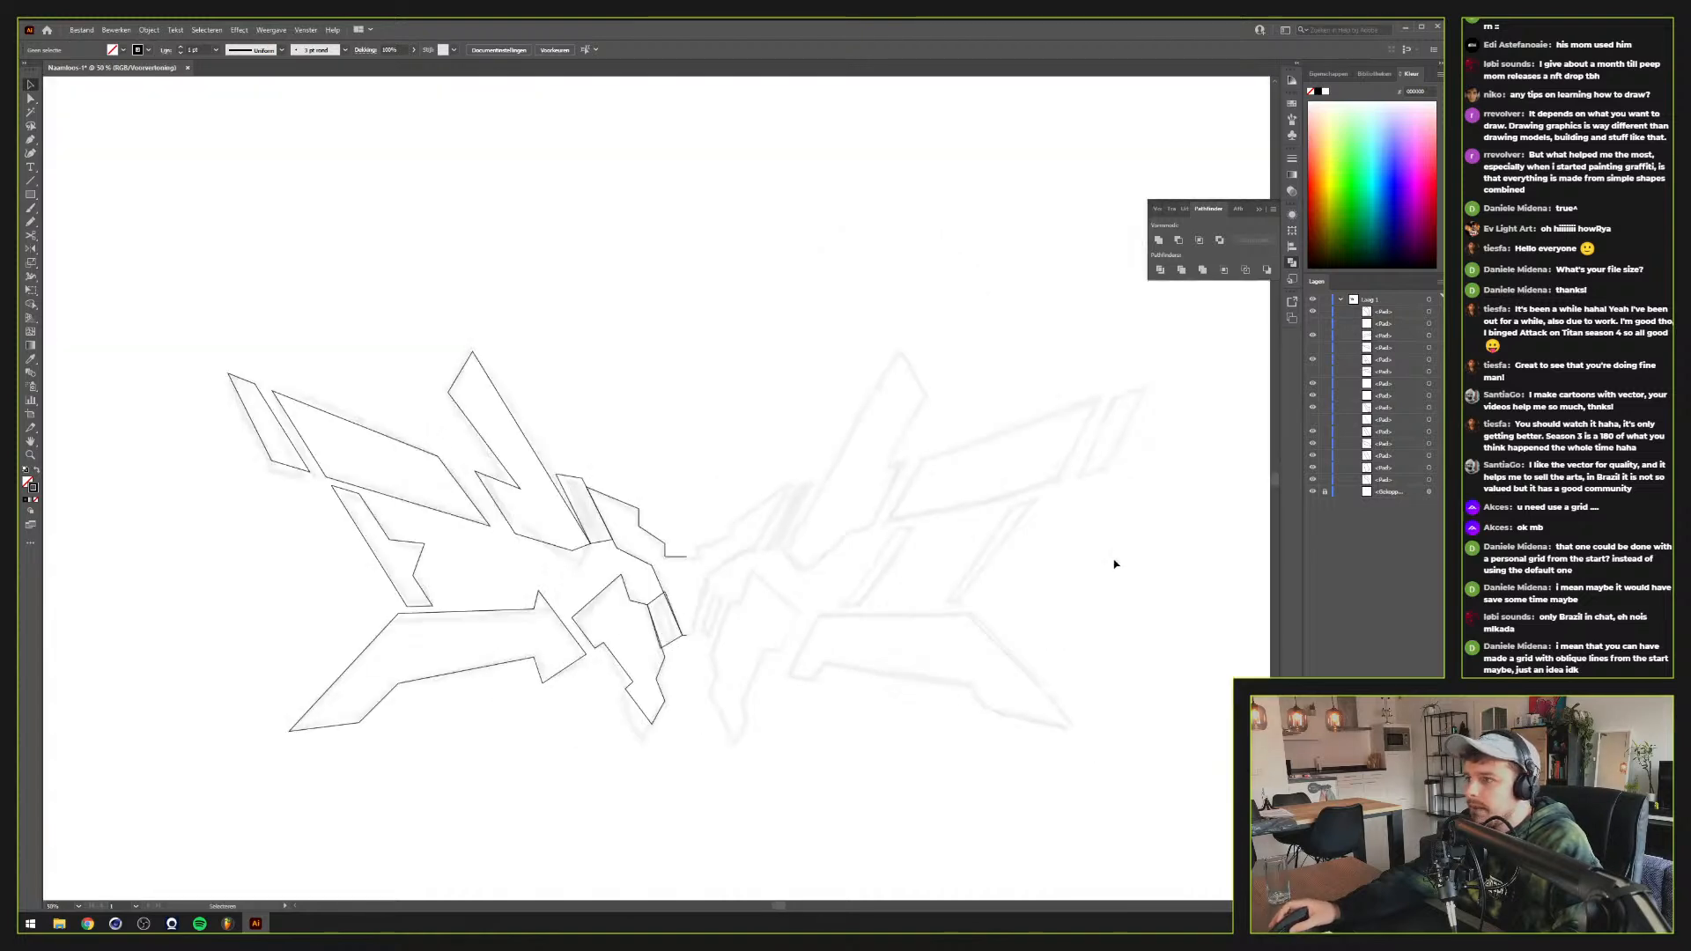
Show the document grid behind the traced emblem line art
{"action": "scroll", "coordinate": [1089, 571], "scroll_direction": "down", "scroll_amount": 2}
{"action": "scroll", "coordinate": [1084, 571], "scroll_direction": "up", "scroll_amount": 1}
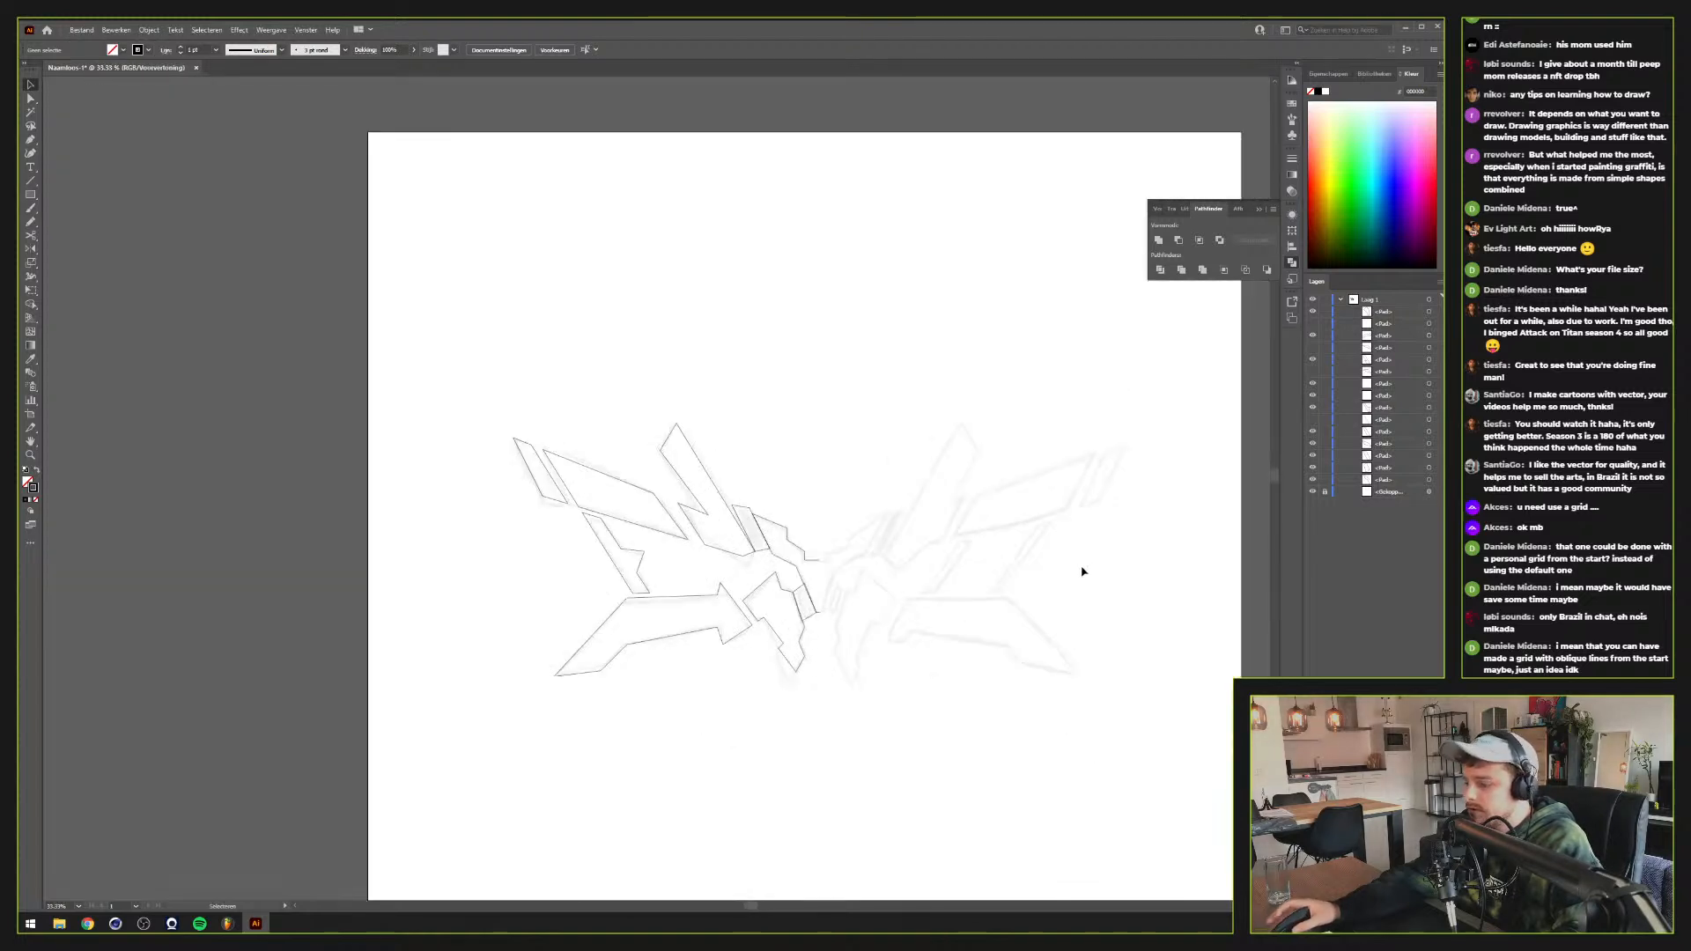
{"action": "key", "text": "ctrl+apostrophe"}
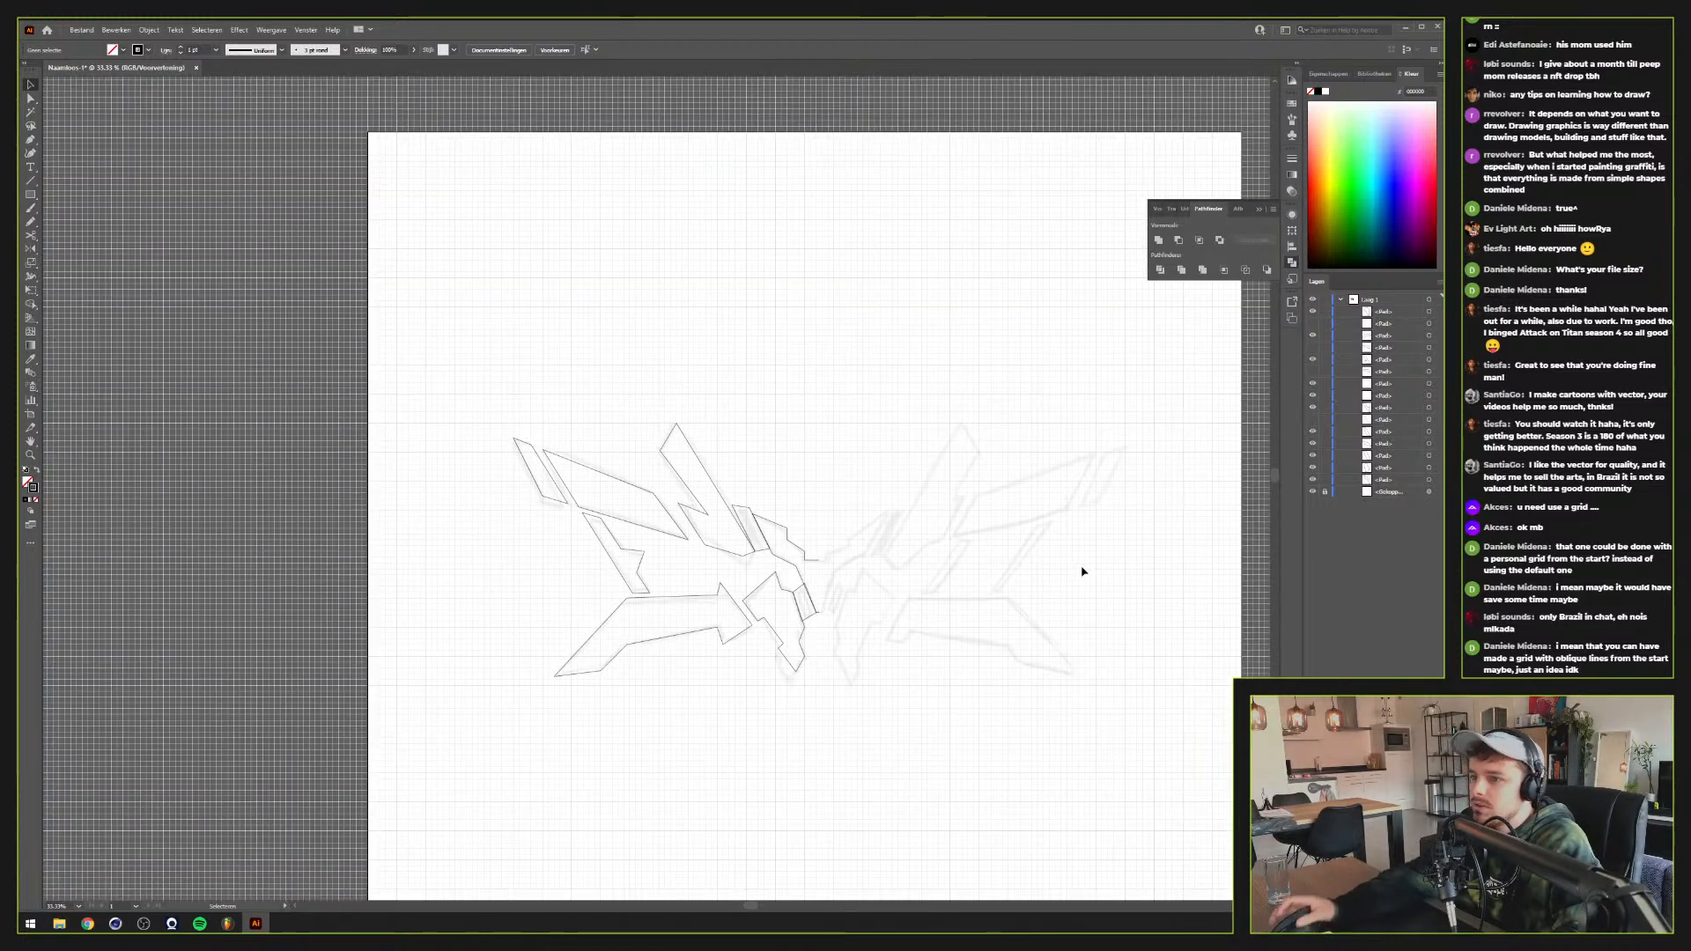
Examine the traced wing, head and claw outlines against the grid and the underlying sketch
{"action": "scroll", "coordinate": [582, 710], "scroll_direction": "up", "scroll_amount": 2}
{"action": "left_click_drag", "start_coordinate": [933, 599], "coordinate": [541, 739]}
{"action": "scroll", "coordinate": [620, 683], "scroll_direction": "up", "scroll_amount": 1}
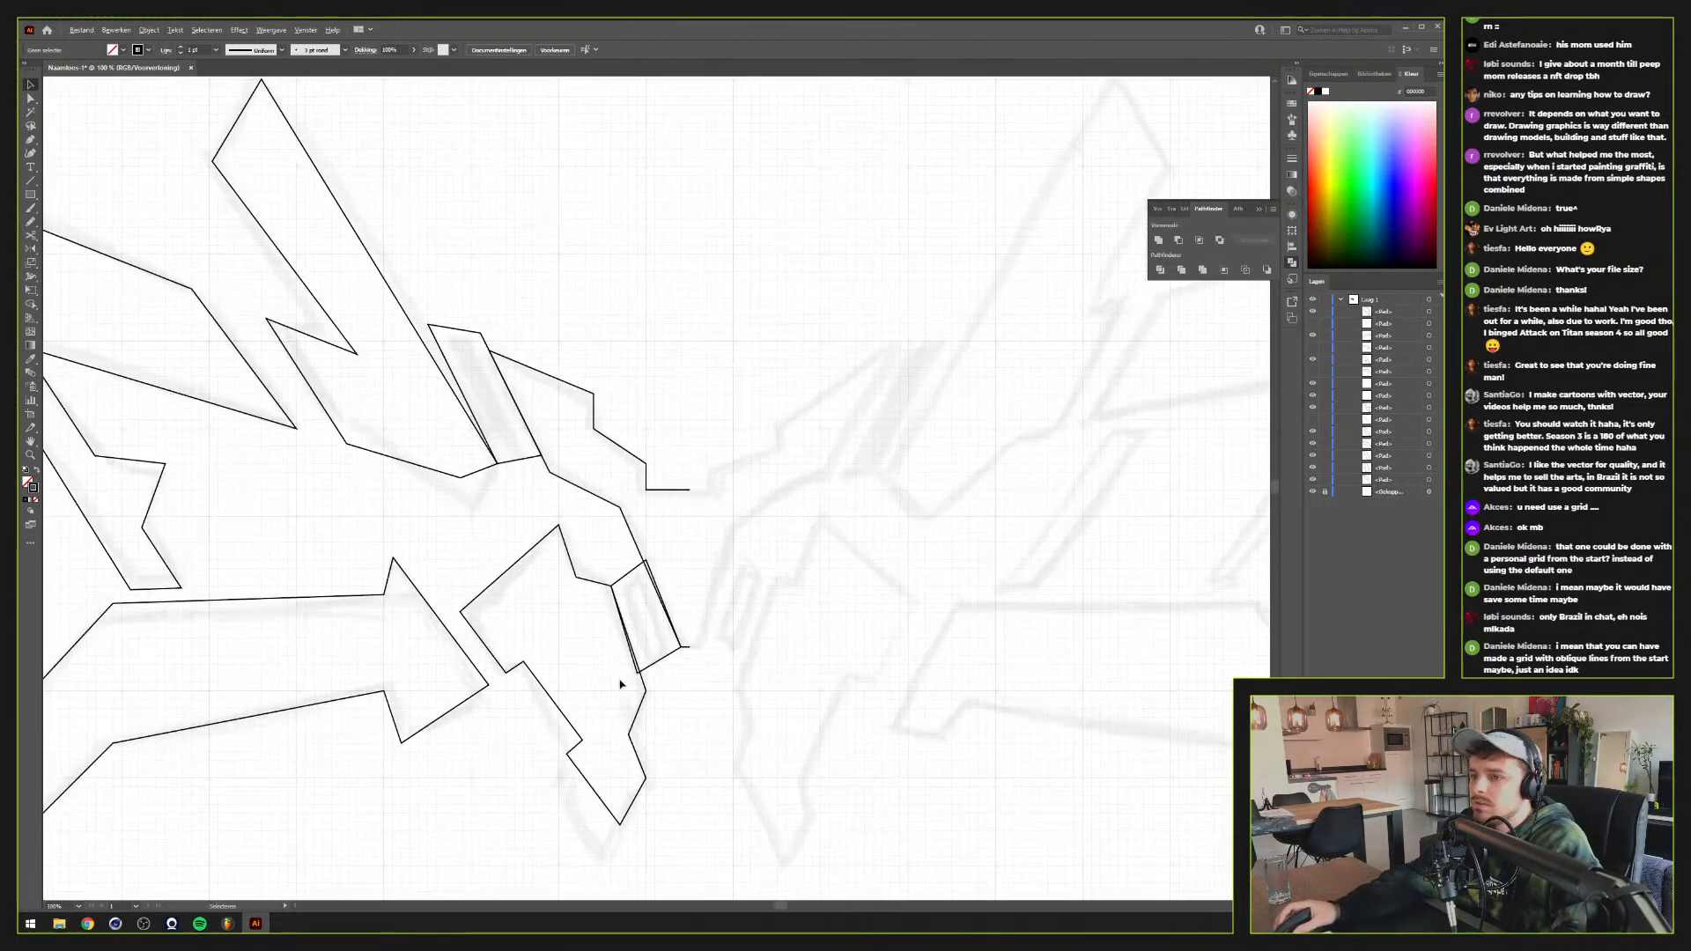
{"action": "left_click_drag", "start_coordinate": [597, 671], "coordinate": [923, 570]}
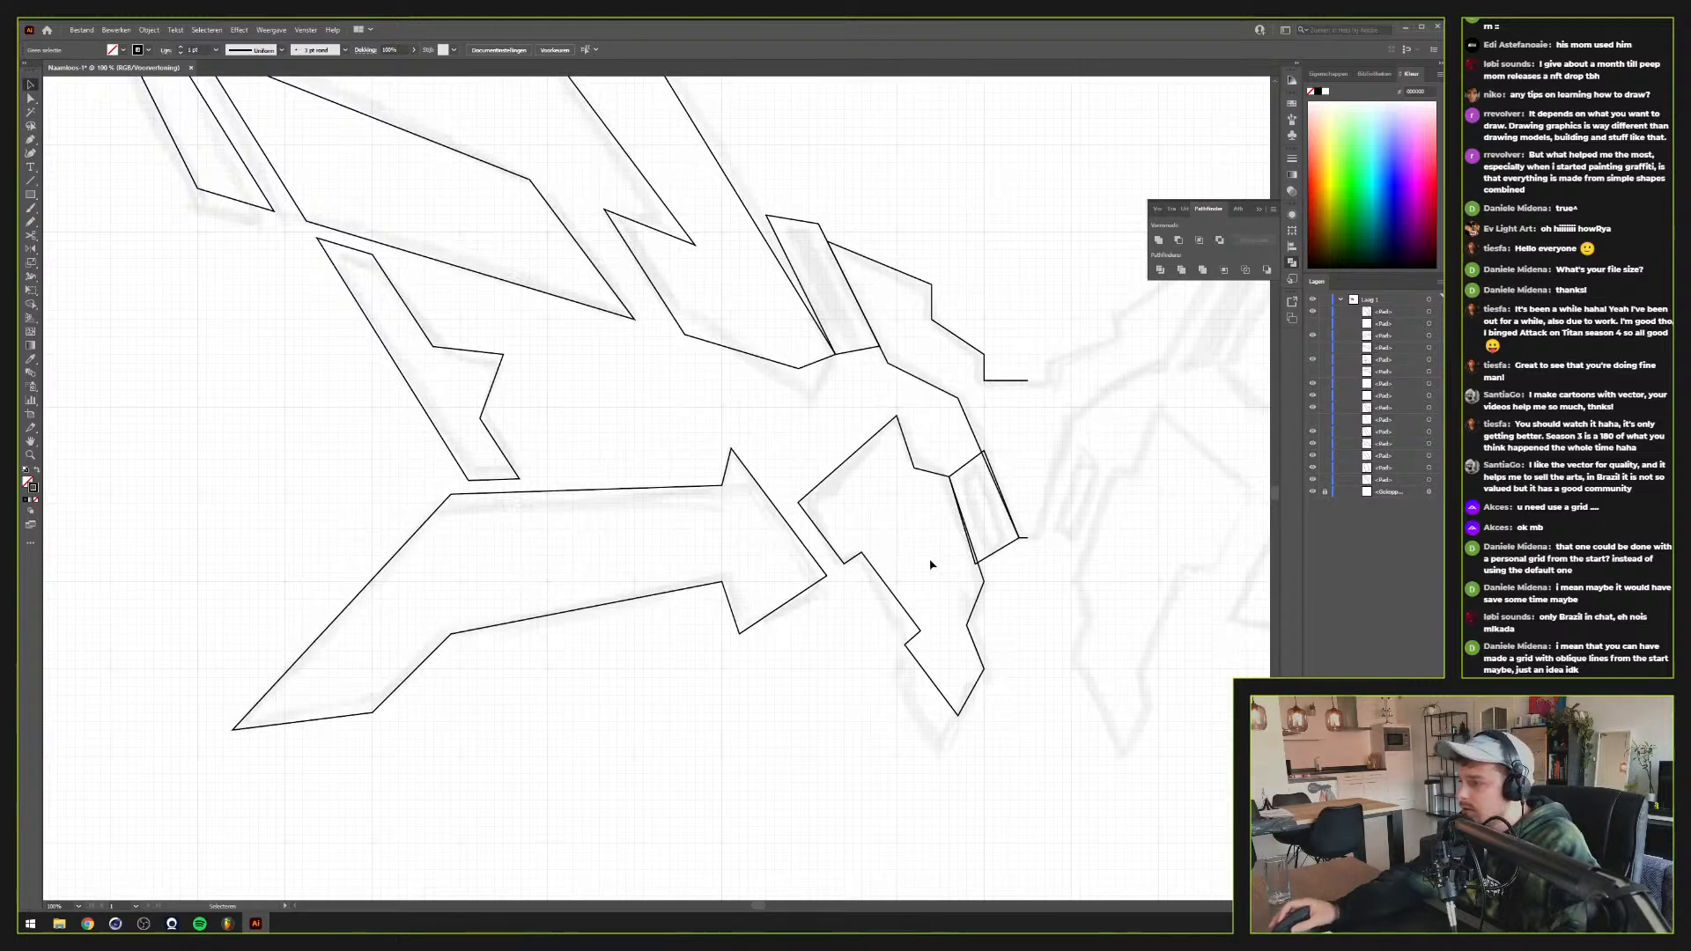
{"action": "scroll", "coordinate": [920, 570], "scroll_direction": "up", "scroll_amount": 1}
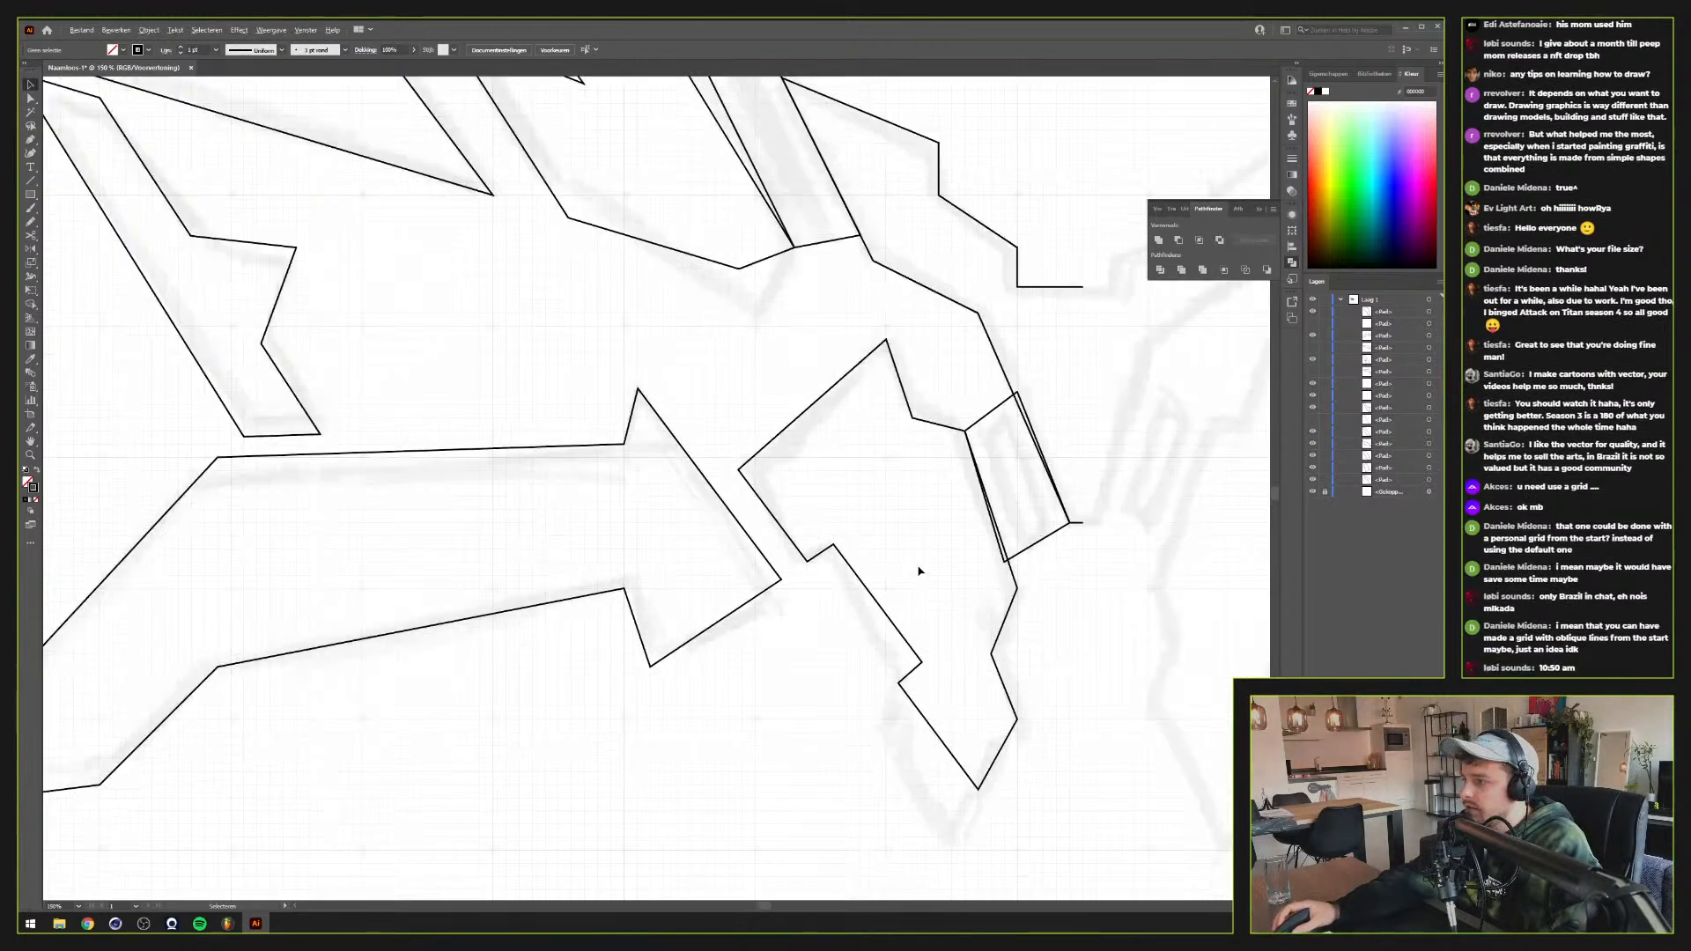
{"action": "scroll", "coordinate": [919, 571], "scroll_direction": "down", "scroll_amount": 1}
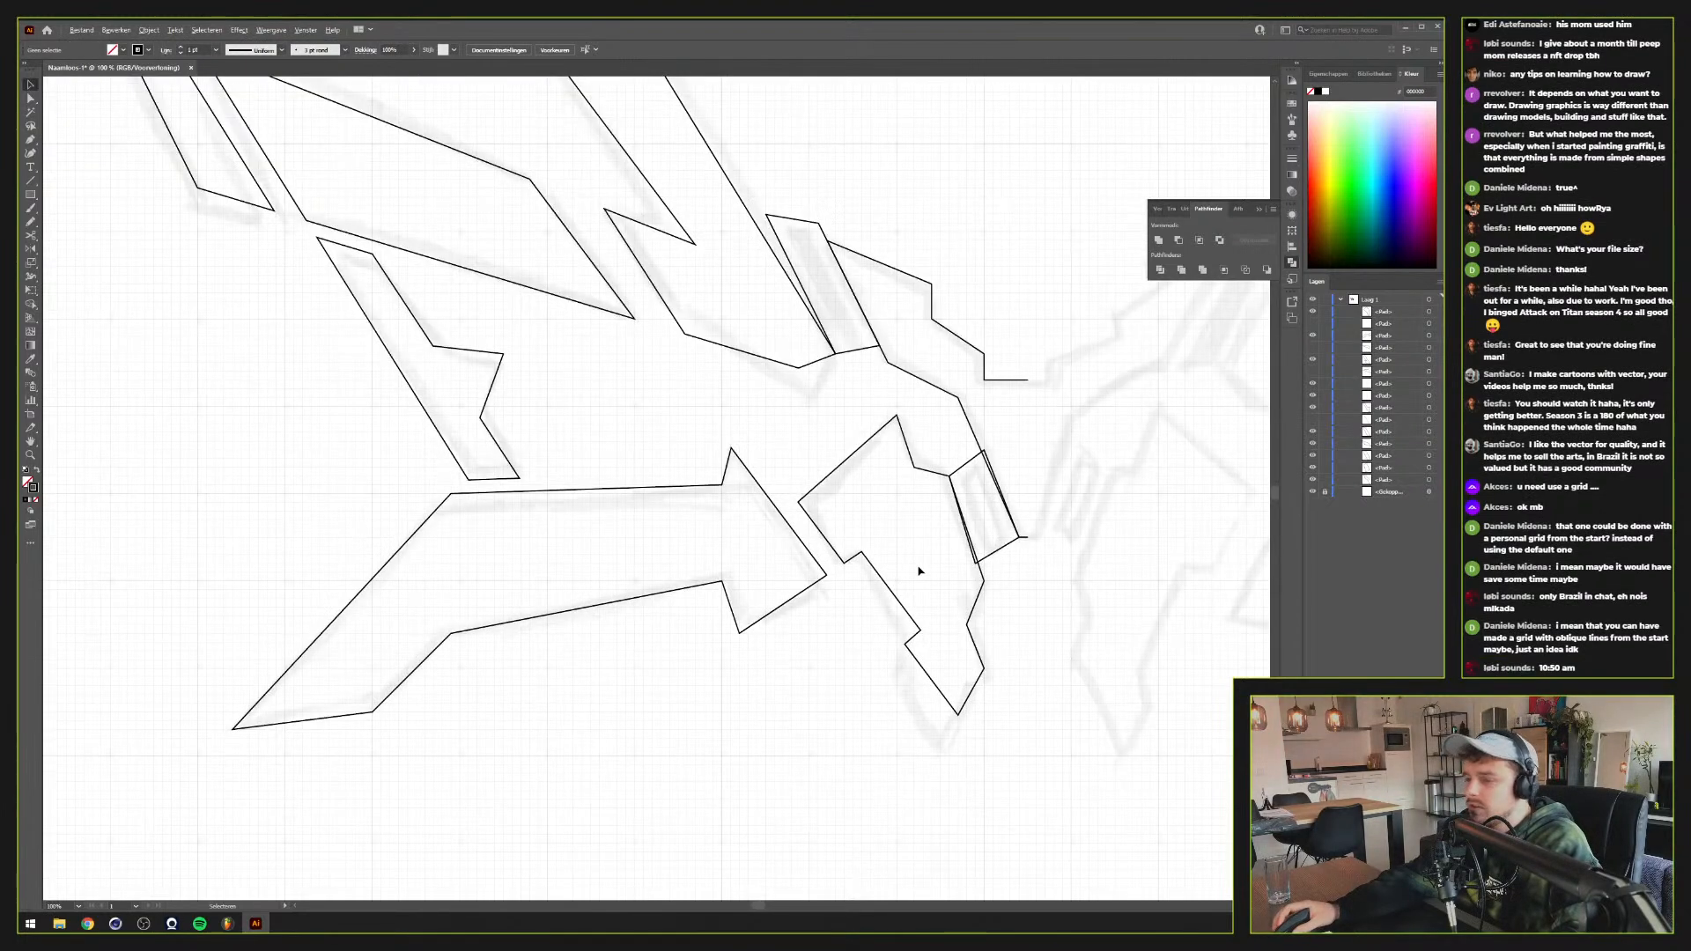
{"action": "scroll", "coordinate": [919, 570], "scroll_direction": "down", "scroll_amount": 2}
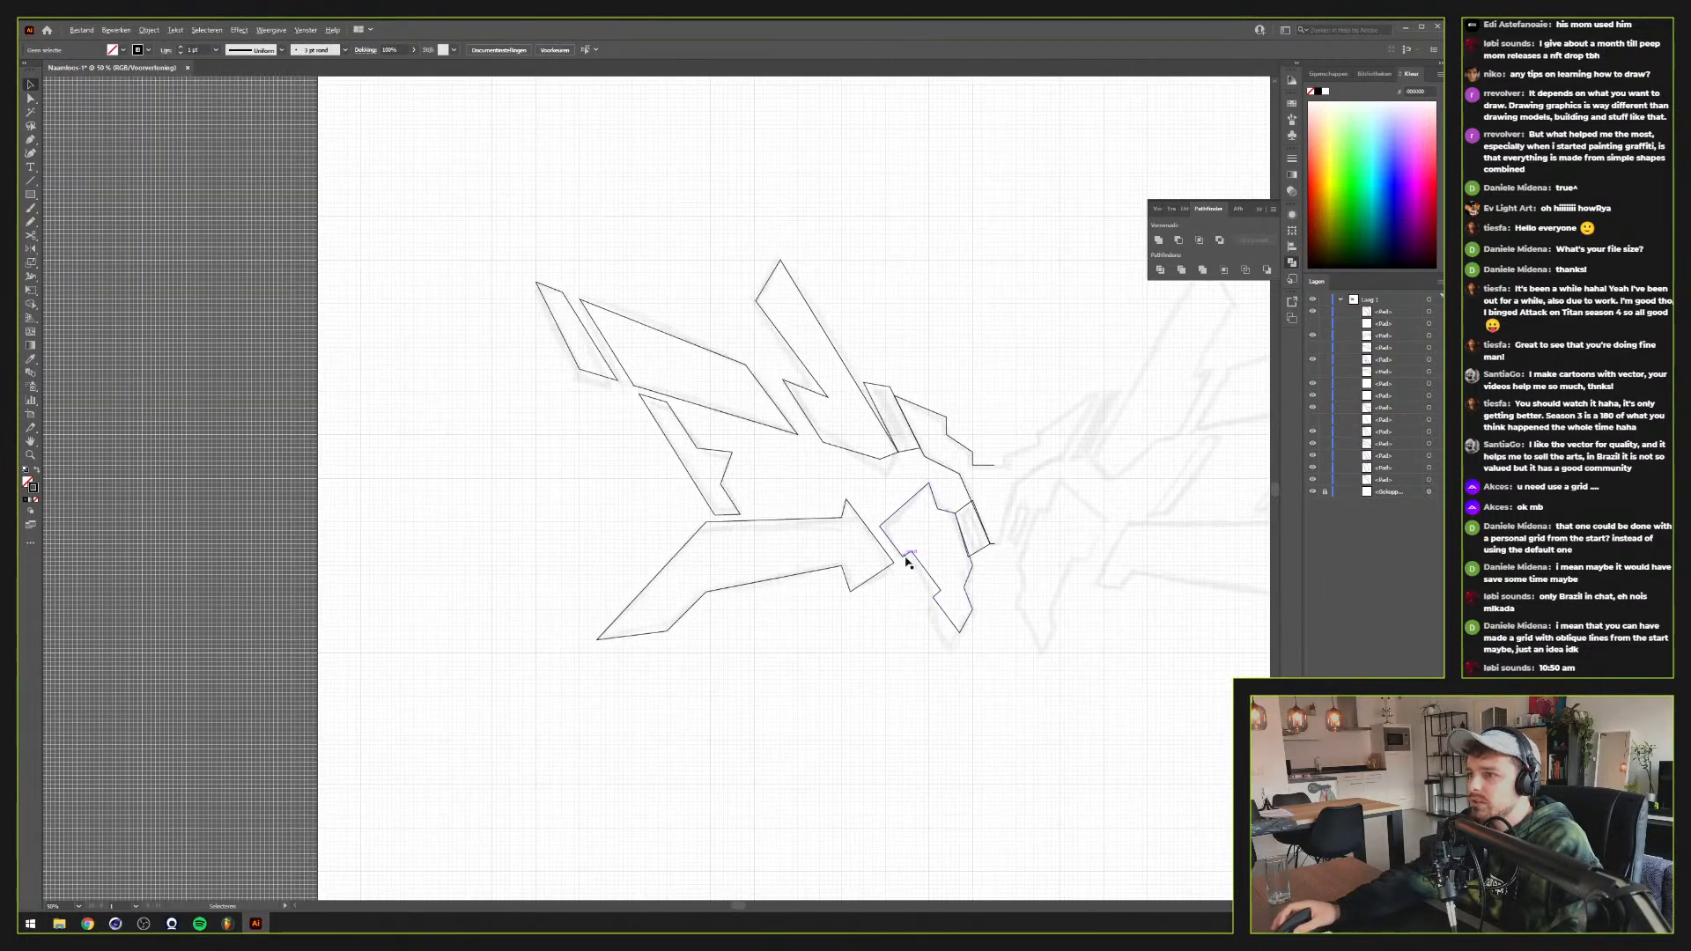
{"action": "scroll", "coordinate": [907, 561], "scroll_direction": "up", "scroll_amount": 2}
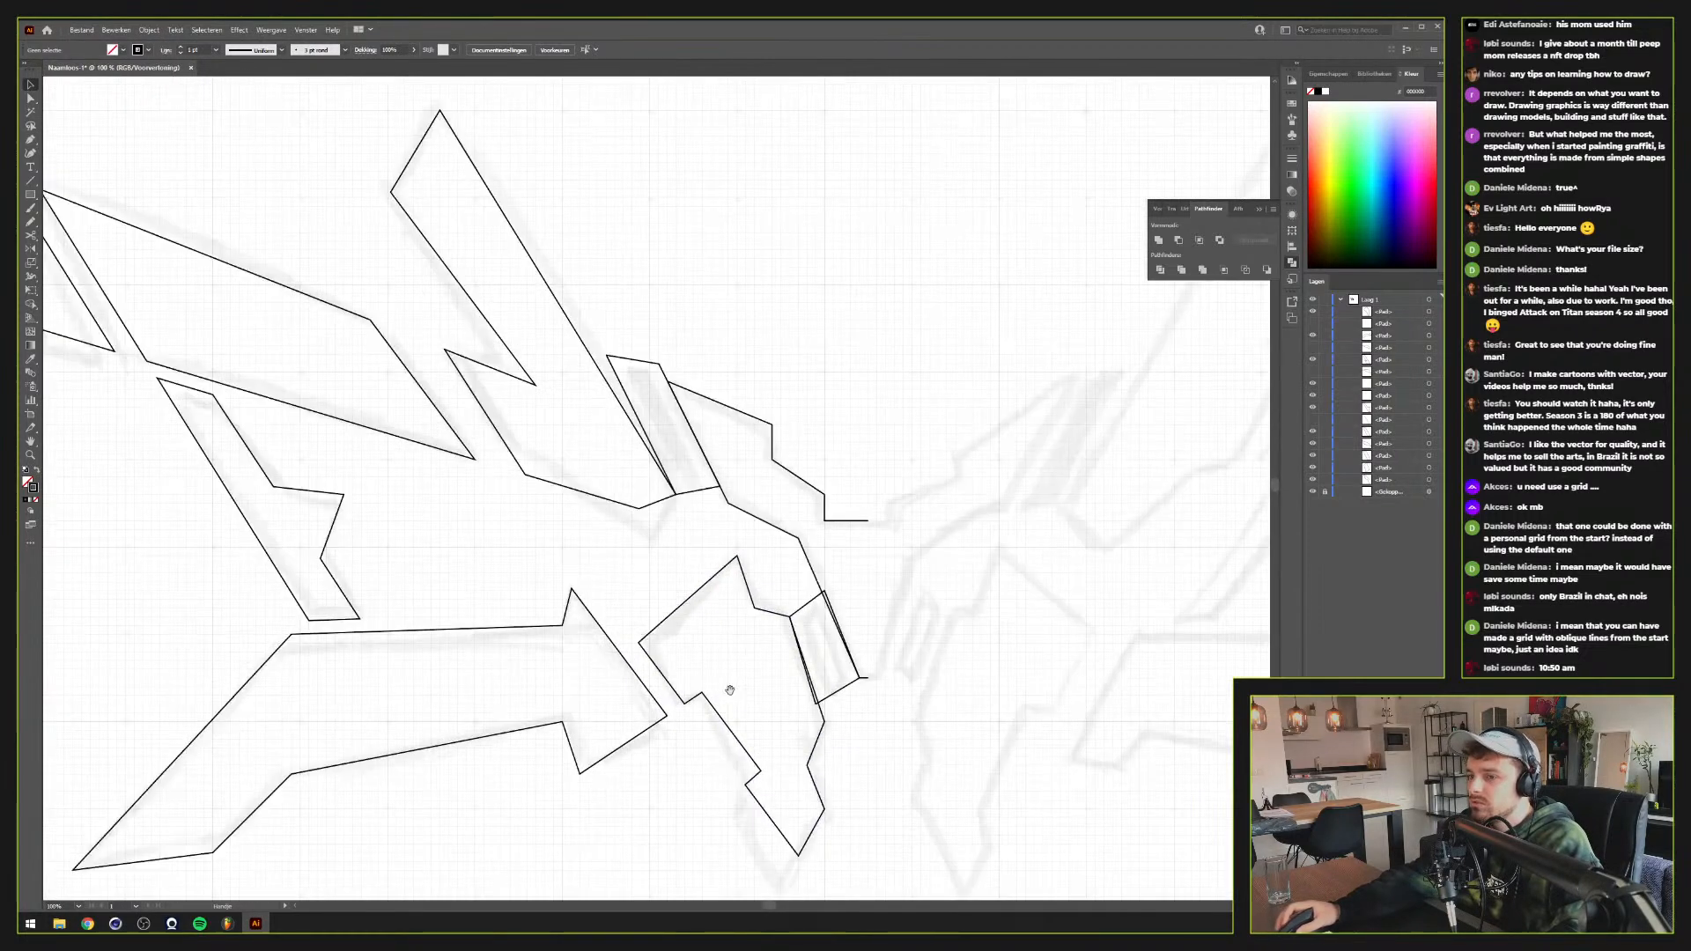
{"action": "scroll", "coordinate": [730, 690], "scroll_direction": "up", "scroll_amount": 2}
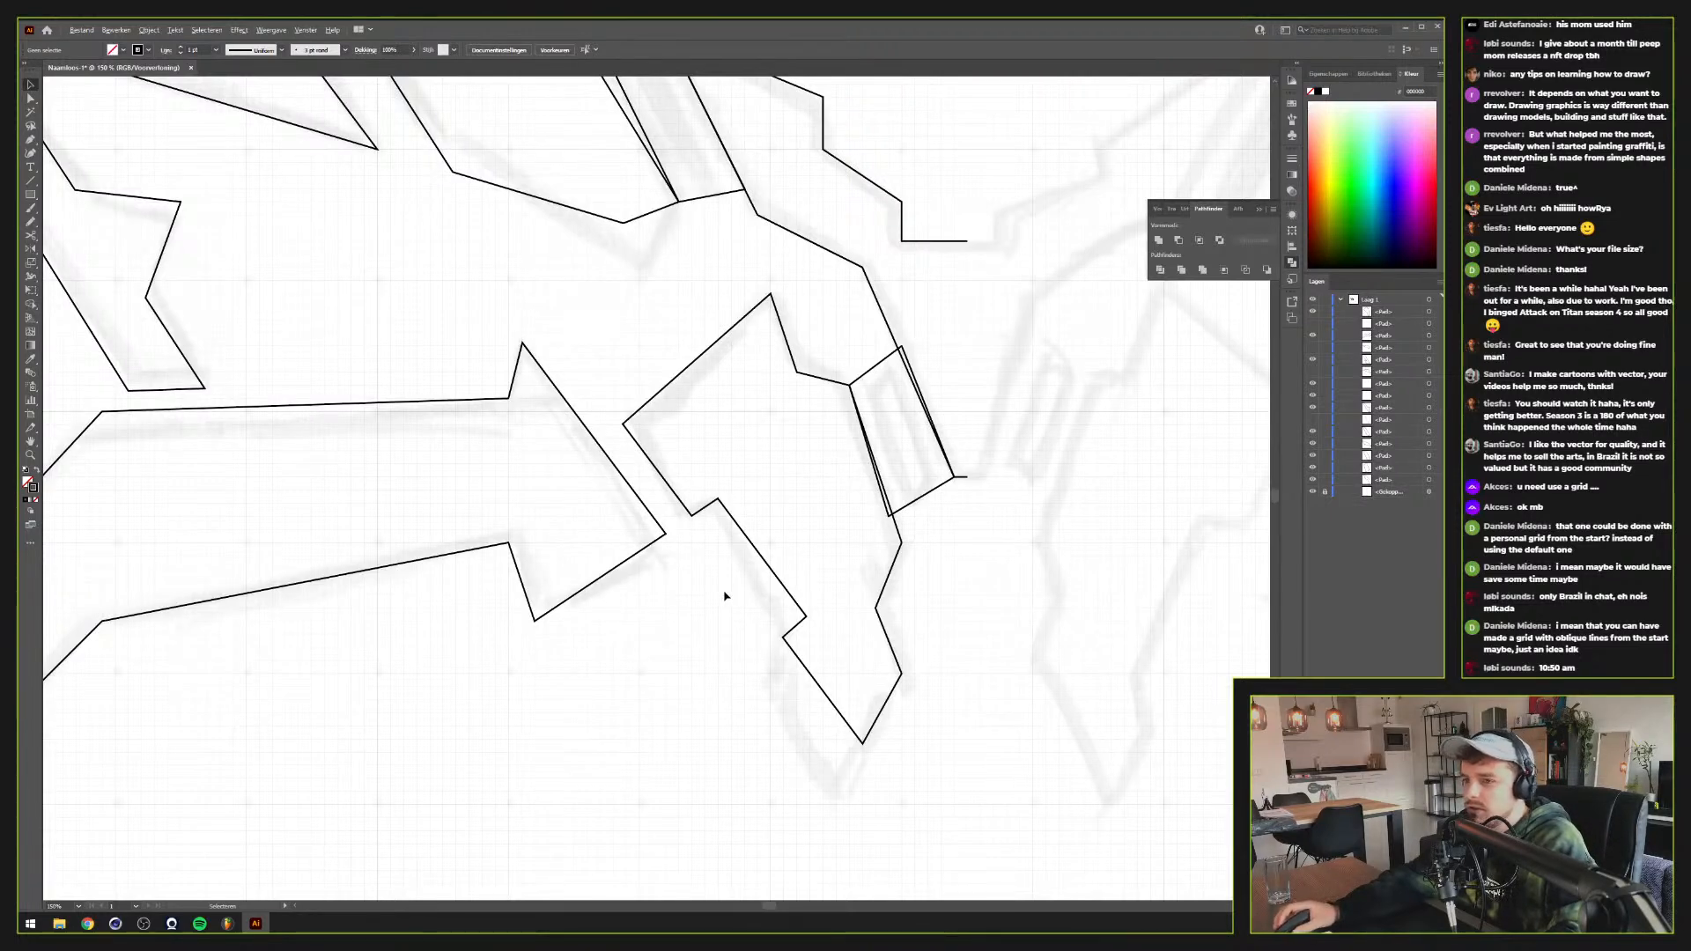
{"action": "scroll", "coordinate": [724, 596], "scroll_direction": "down", "scroll_amount": 3}
{"action": "scroll", "coordinate": [809, 527], "scroll_direction": "up", "scroll_amount": 2}
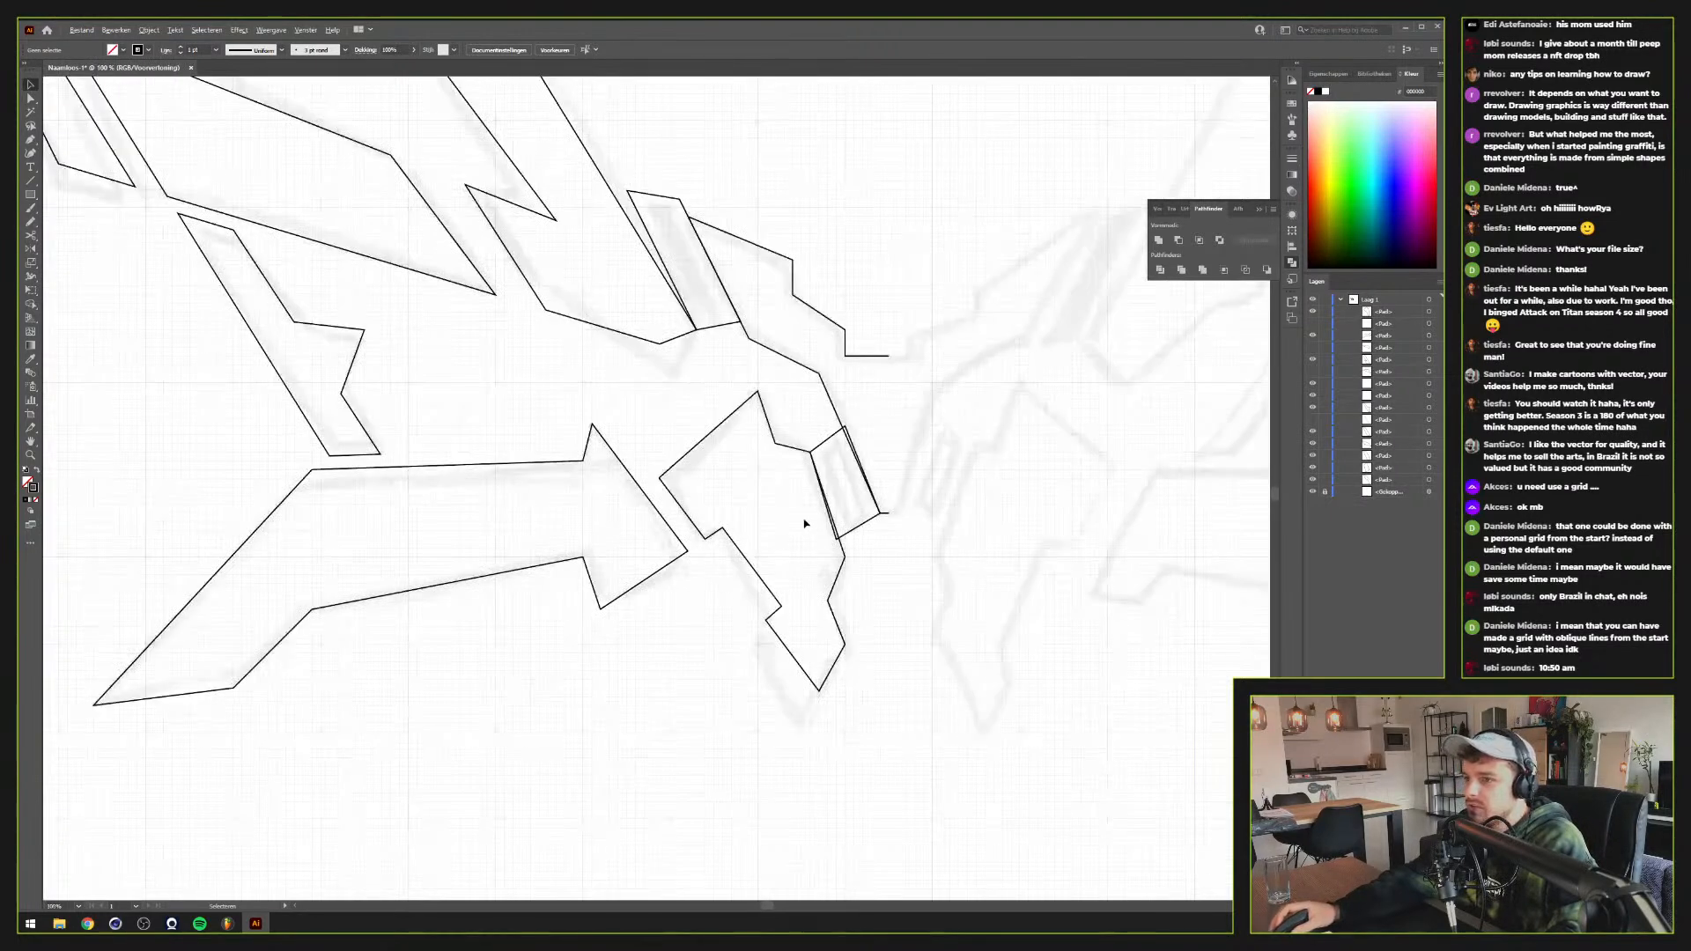
{"action": "left_click_drag", "start_coordinate": [805, 523], "coordinate": [740, 605]}
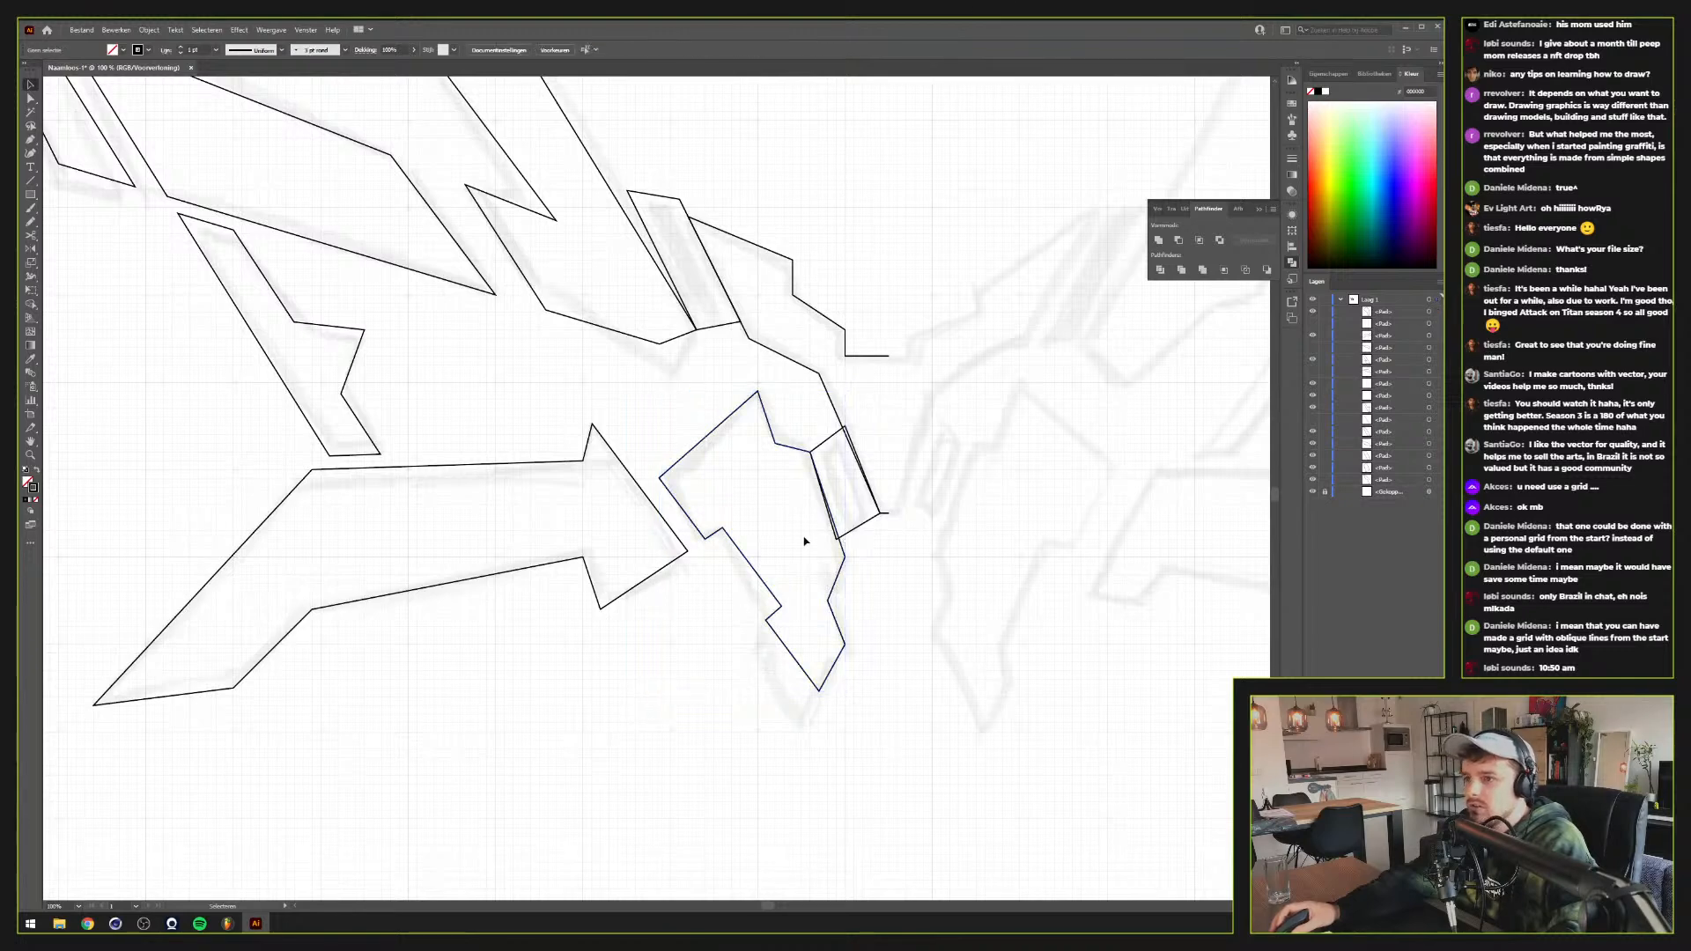
{"action": "scroll", "coordinate": [804, 541], "scroll_direction": "up", "scroll_amount": 2}
{"action": "left_click_drag", "start_coordinate": [653, 678], "coordinate": [880, 555]}
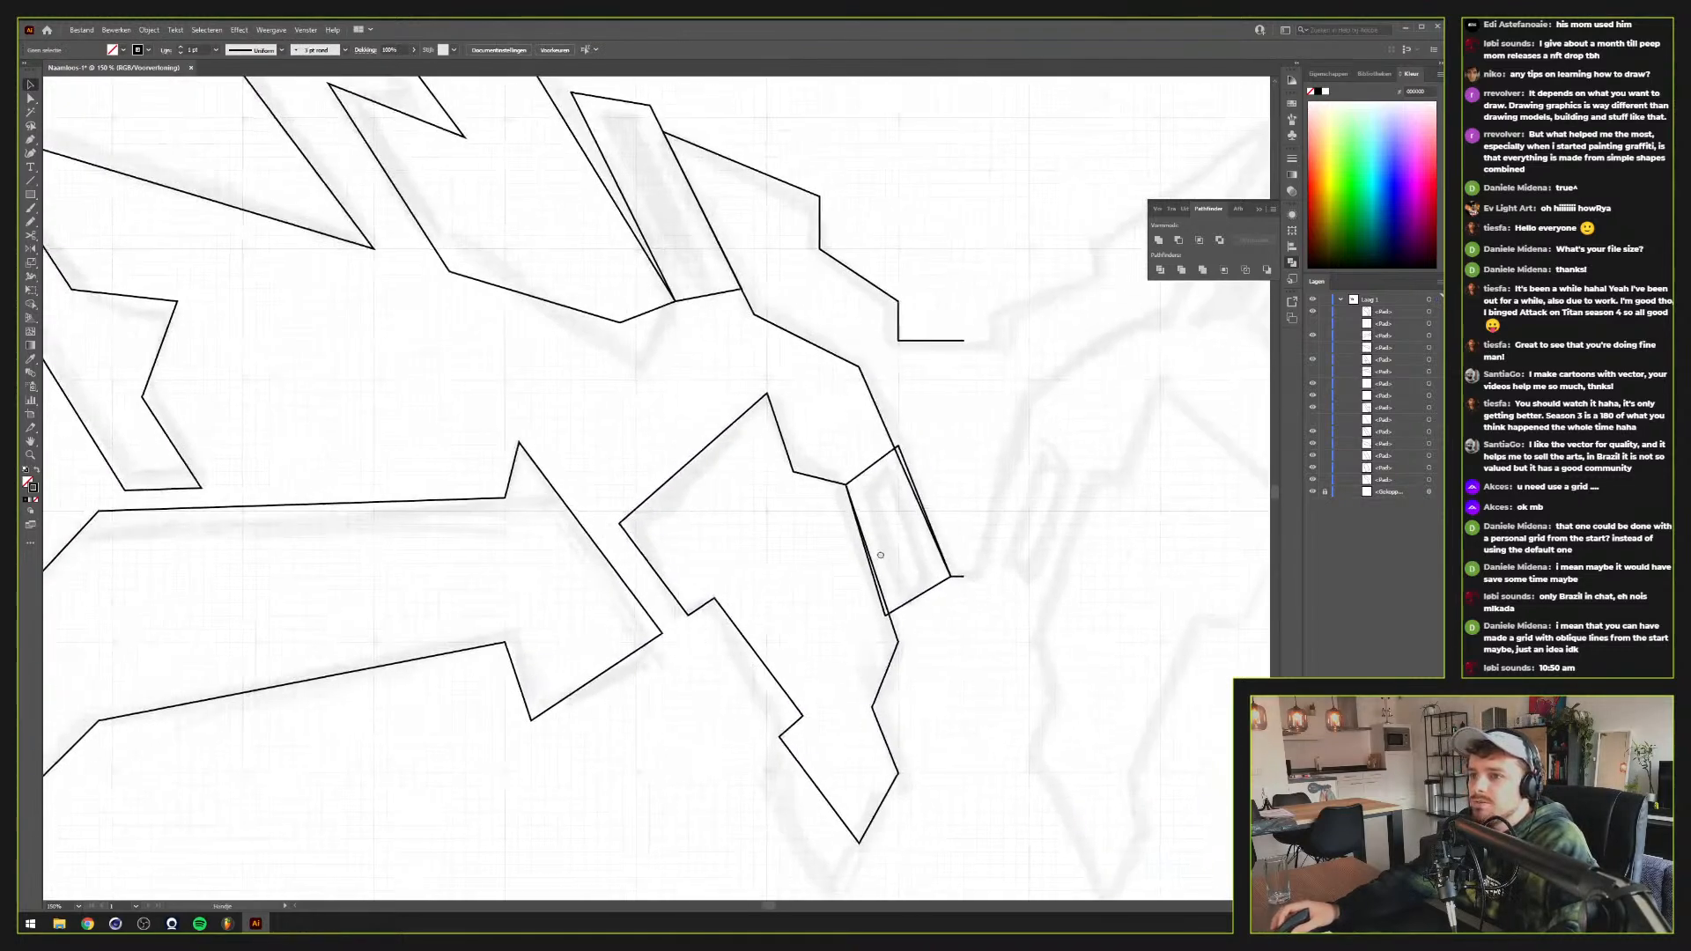
{"action": "scroll", "coordinate": [880, 555], "scroll_direction": "down", "scroll_amount": 3}
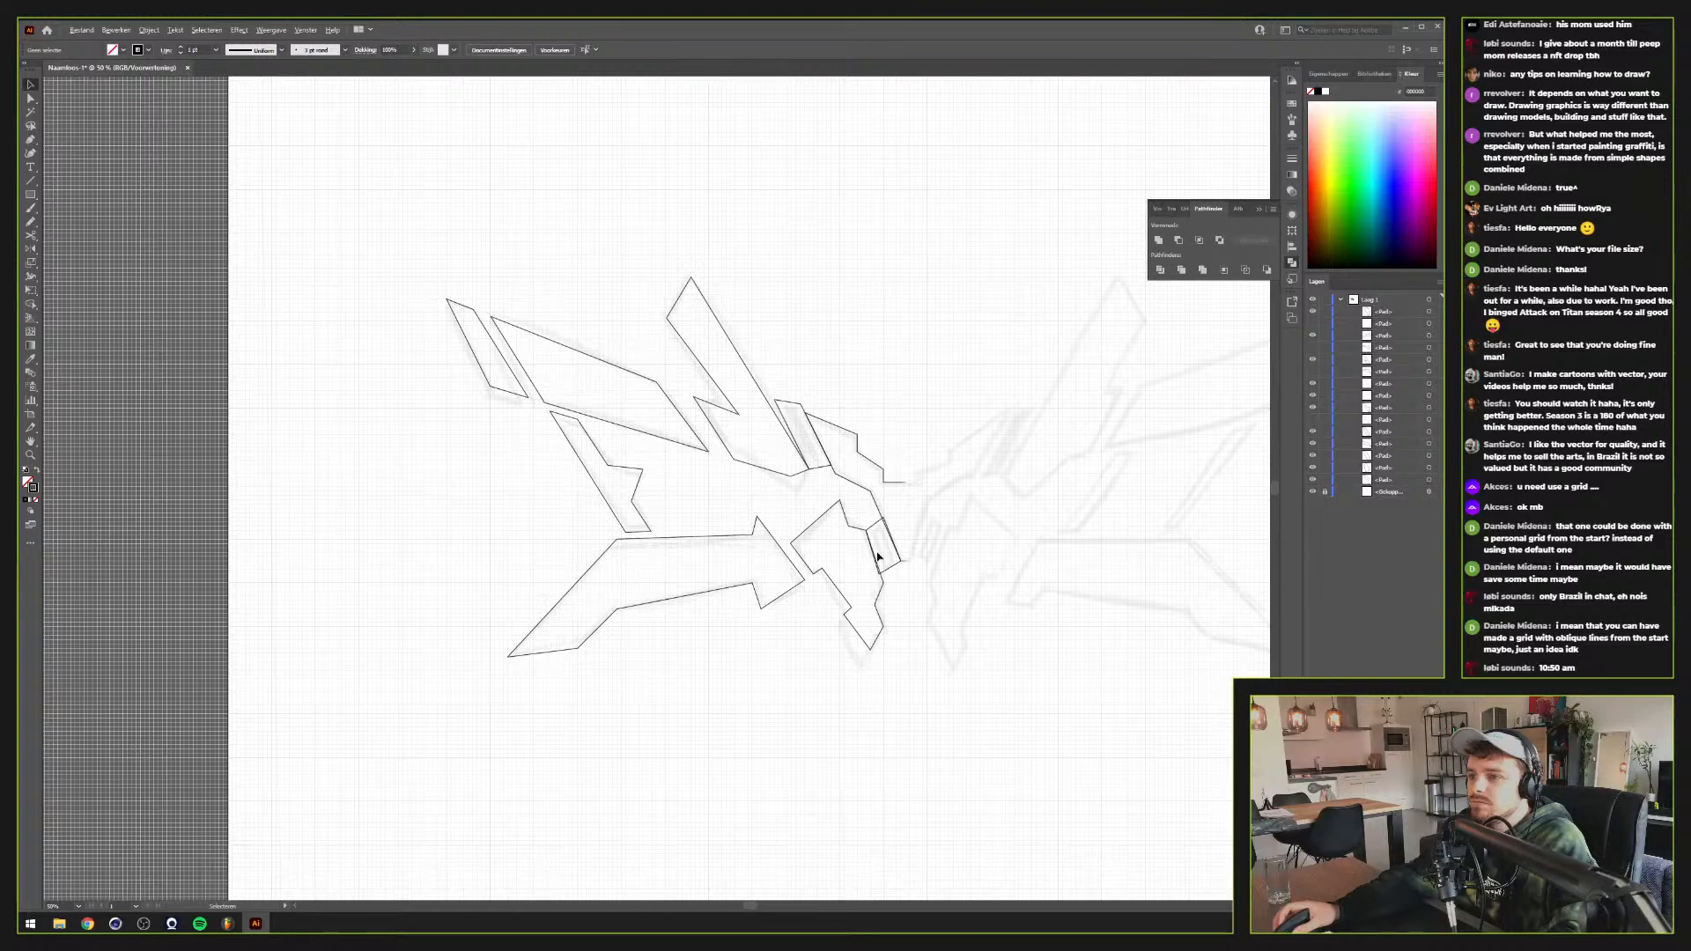
{"action": "scroll", "coordinate": [876, 557], "scroll_direction": "up", "scroll_amount": 2}
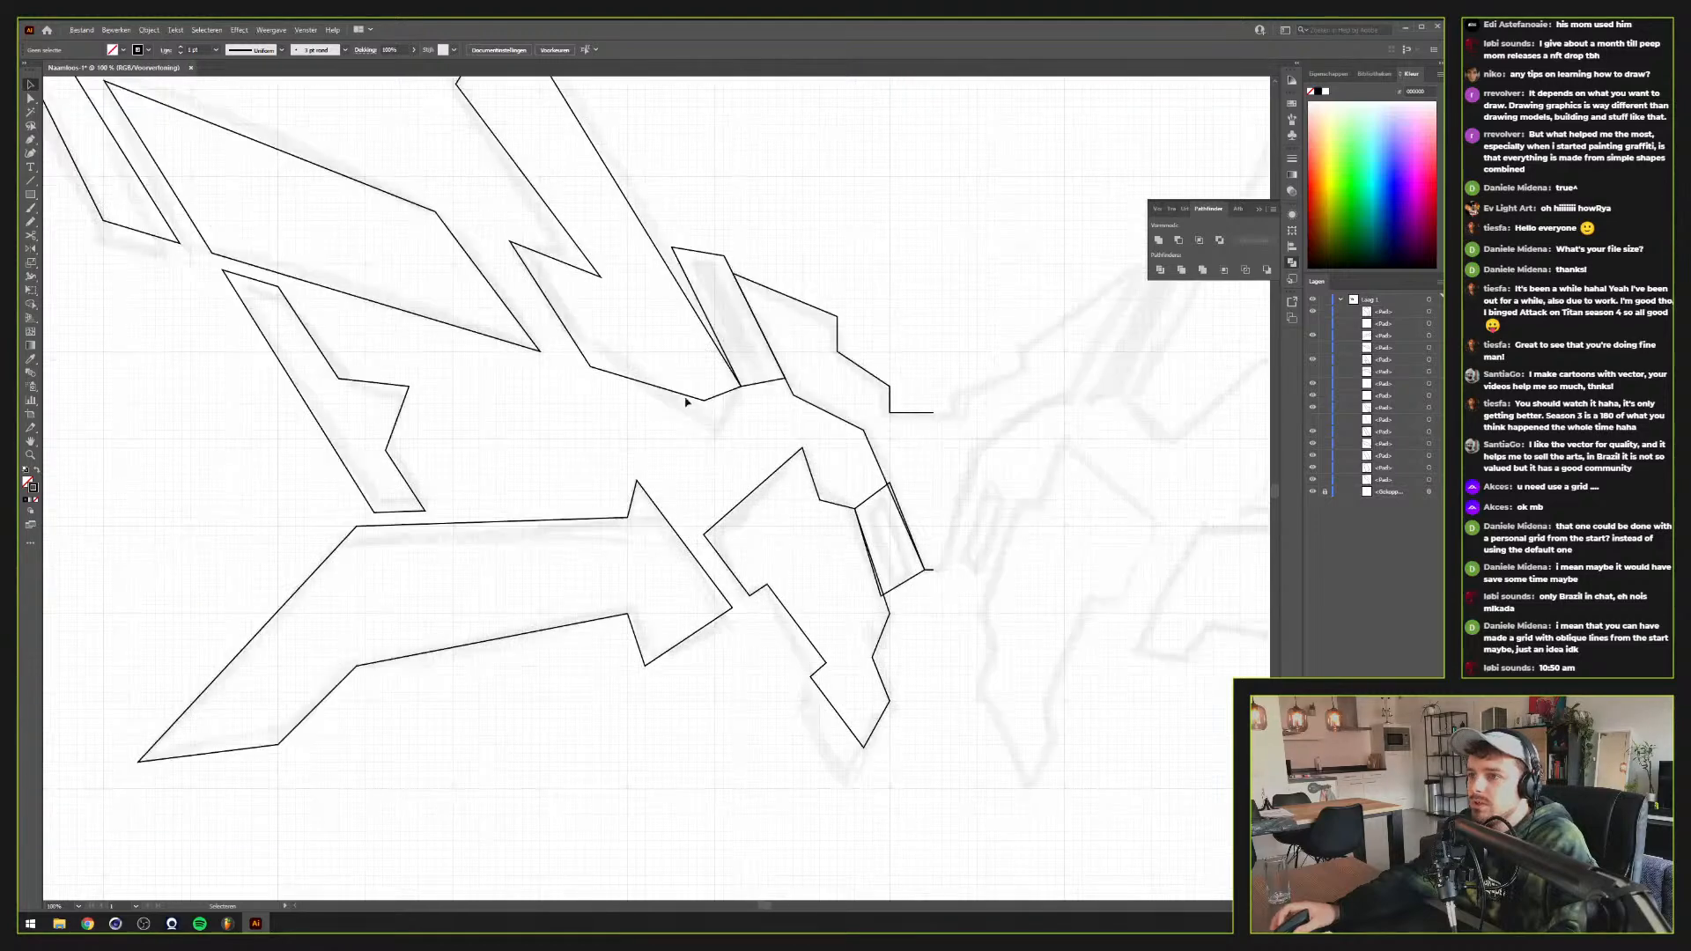
{"action": "left_click_drag", "start_coordinate": [734, 452], "coordinate": [649, 520]}
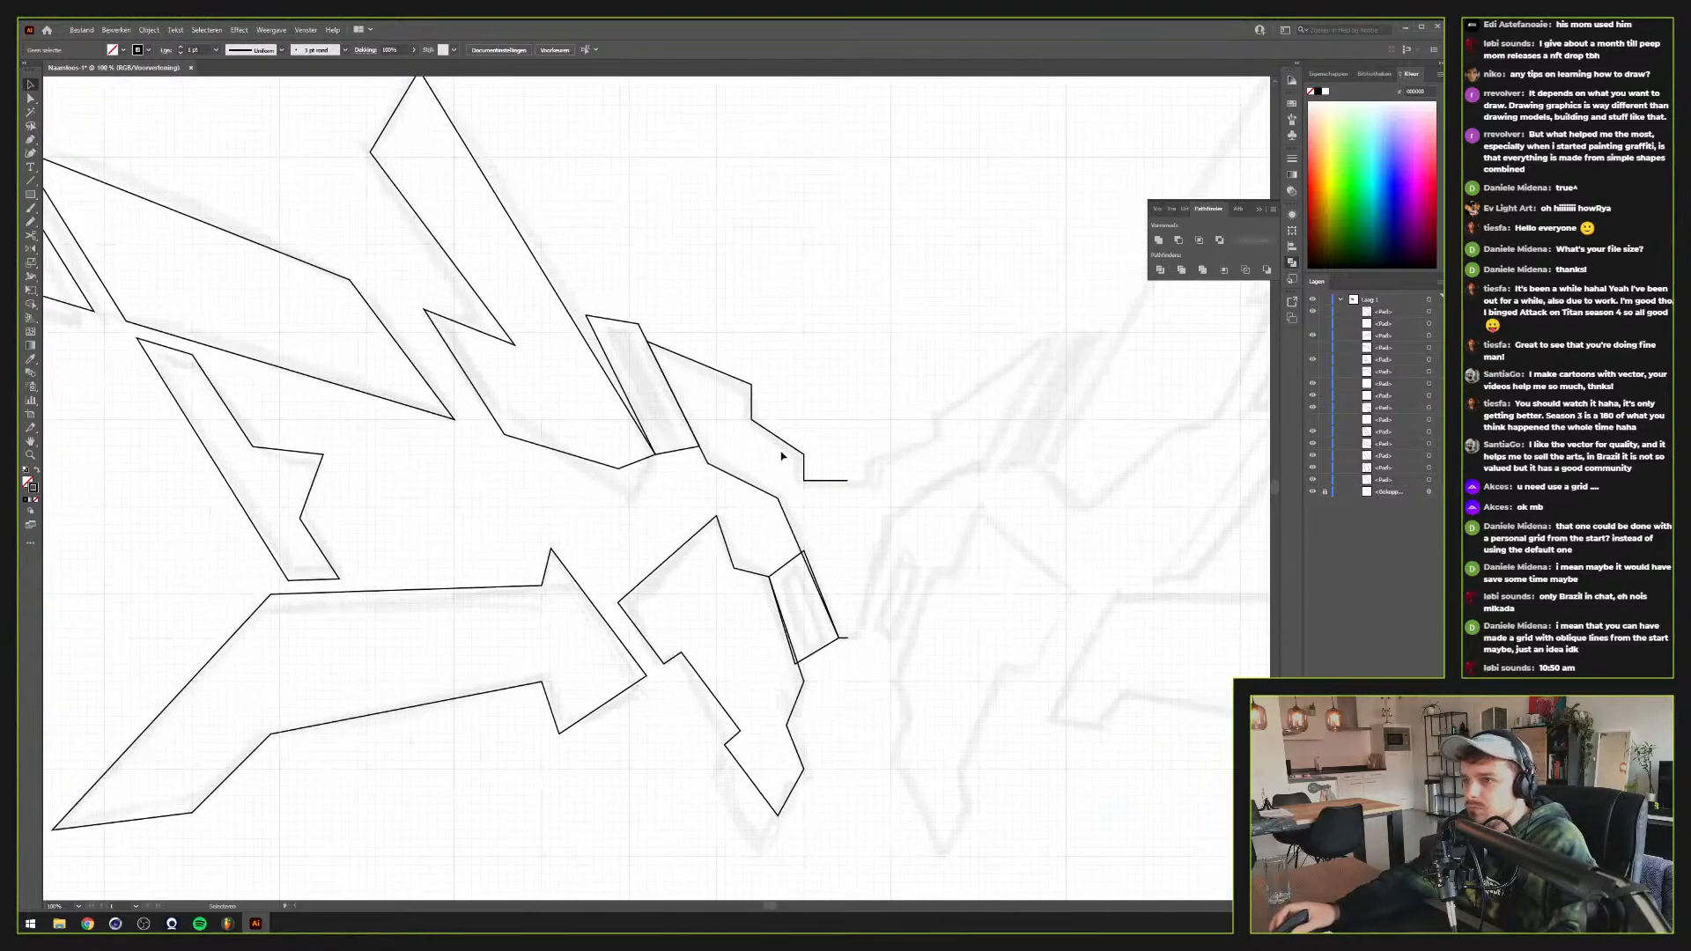
Close the open stepped outline beside the centre line by joining its two loose ends with a vertical edge
{"action": "left_click", "coordinate": [781, 456]}
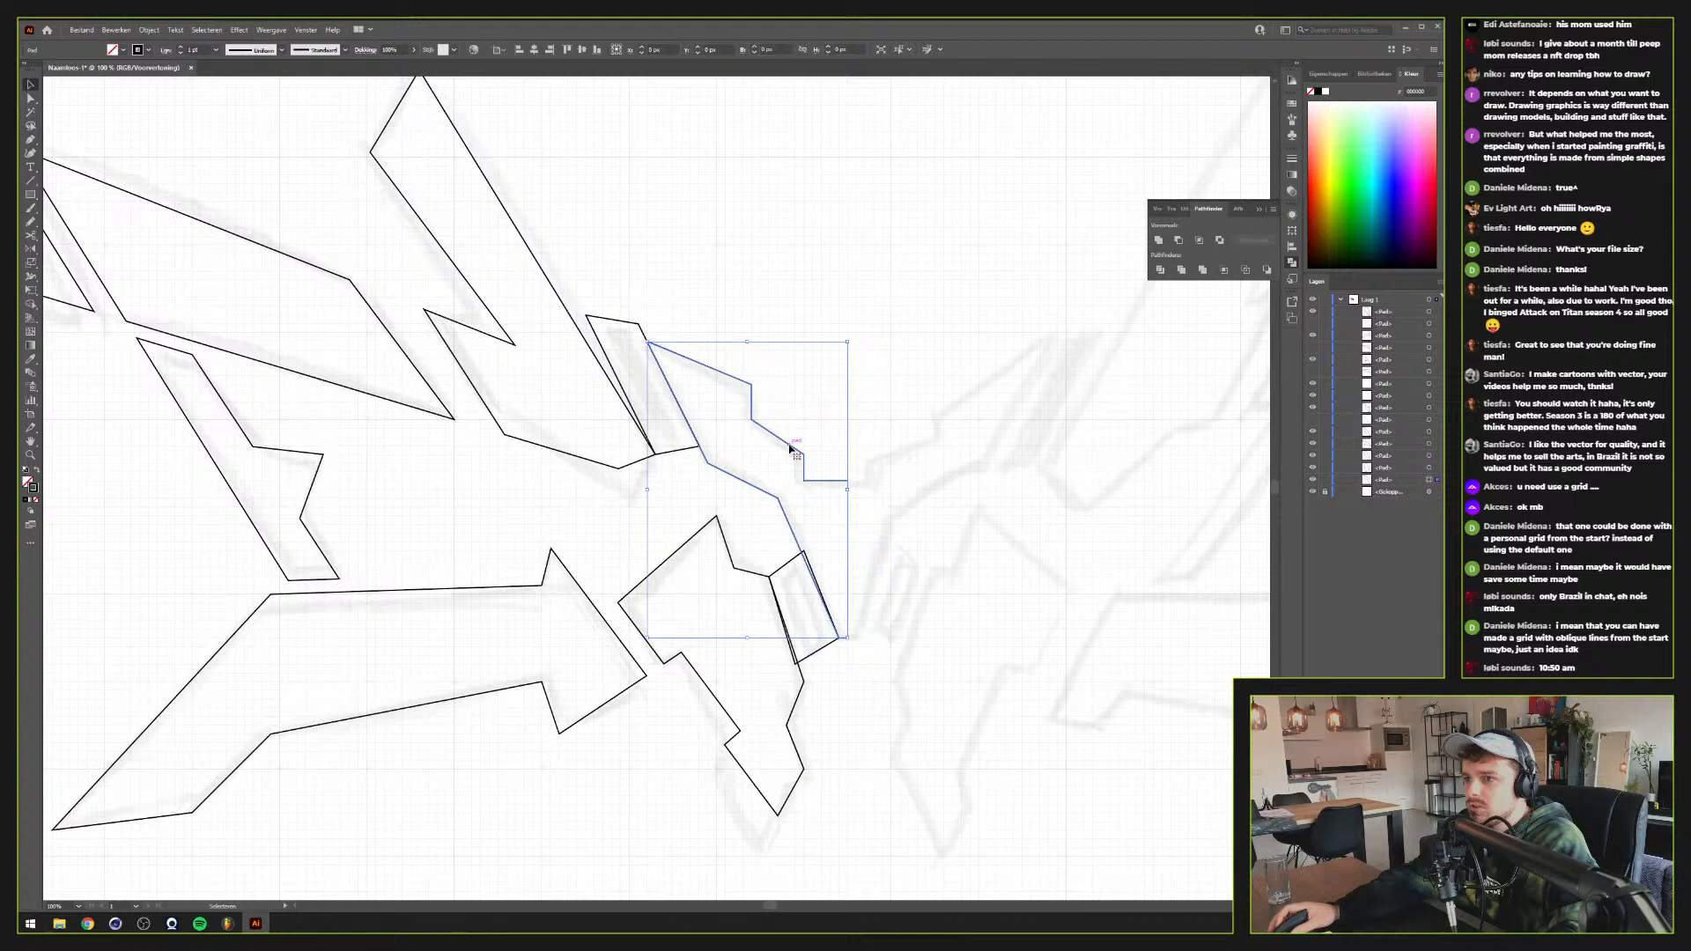
{"action": "left_click", "coordinate": [900, 312]}
{"action": "left_click", "coordinate": [724, 402]}
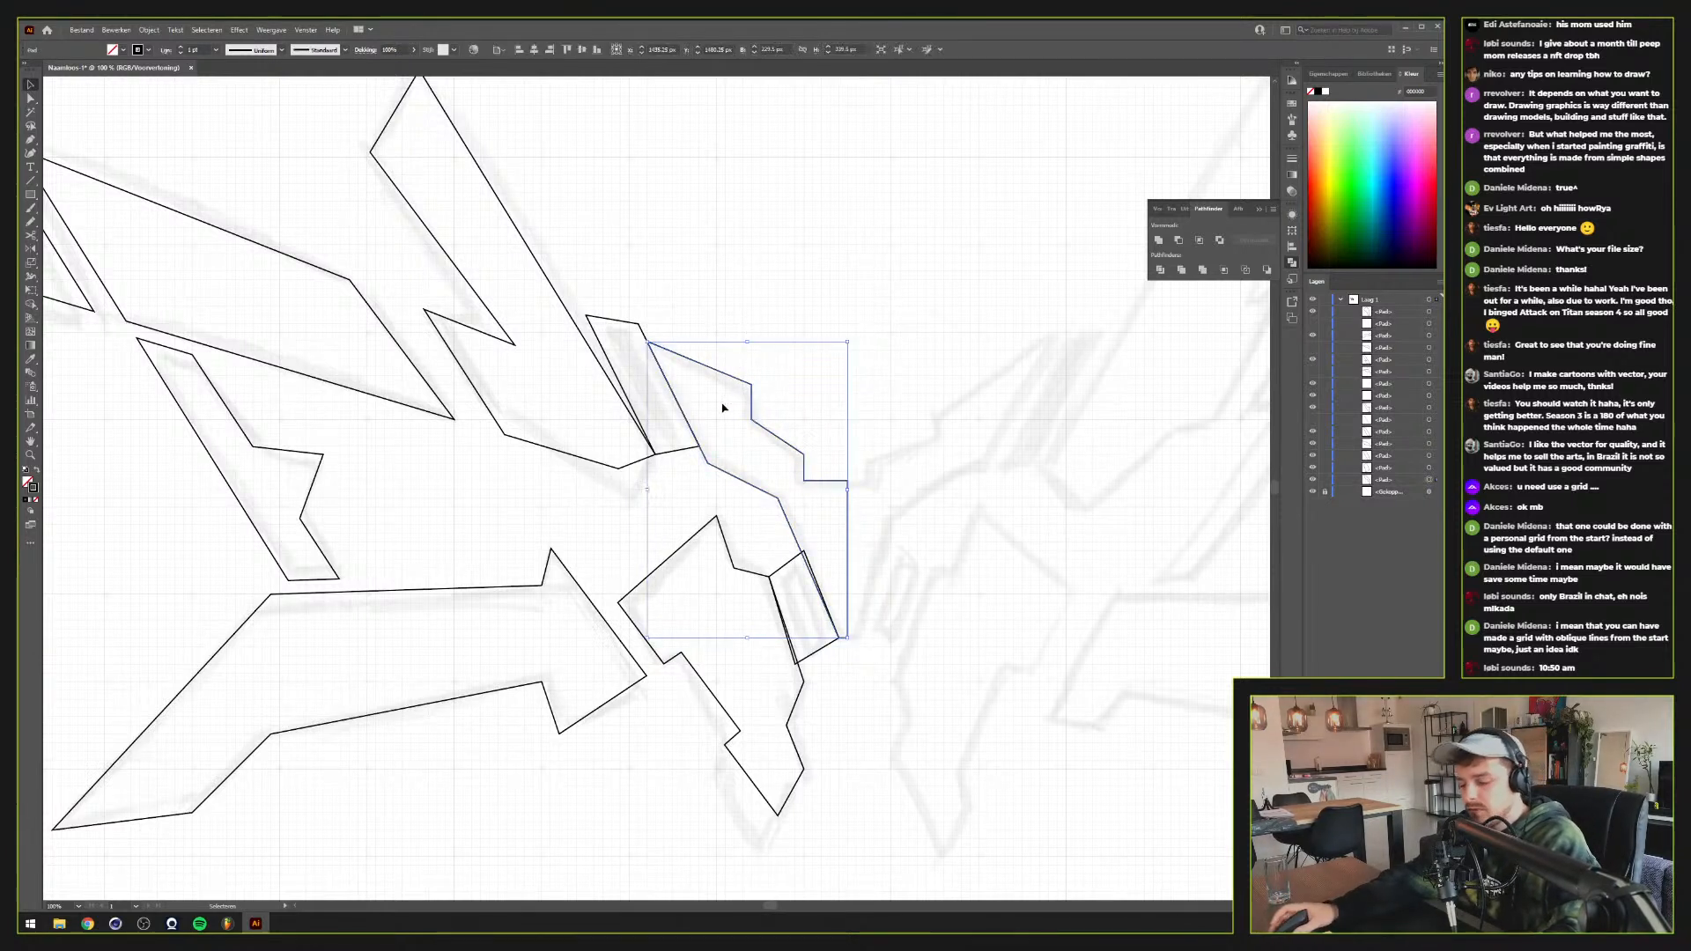
Create an outward Offset Path of about 15 px around the closed stepped outline, checking the distance in the preview
{"action": "left_click", "coordinate": [82, 30]}
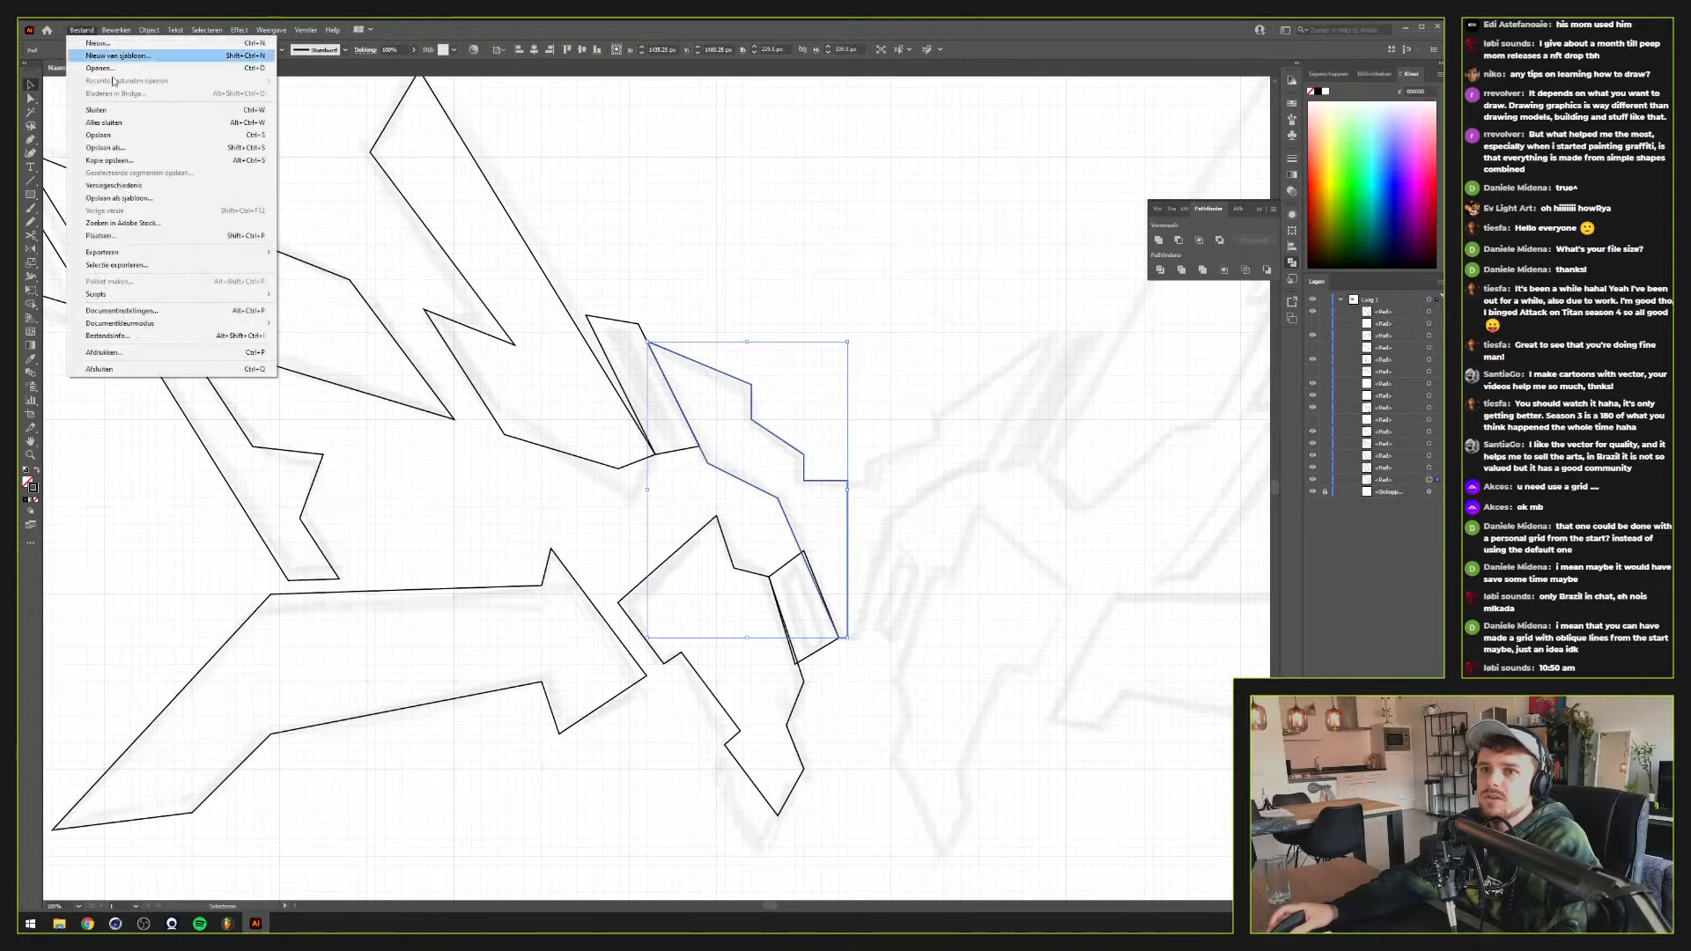
{"action": "mouse_move", "coordinate": [149, 30]}
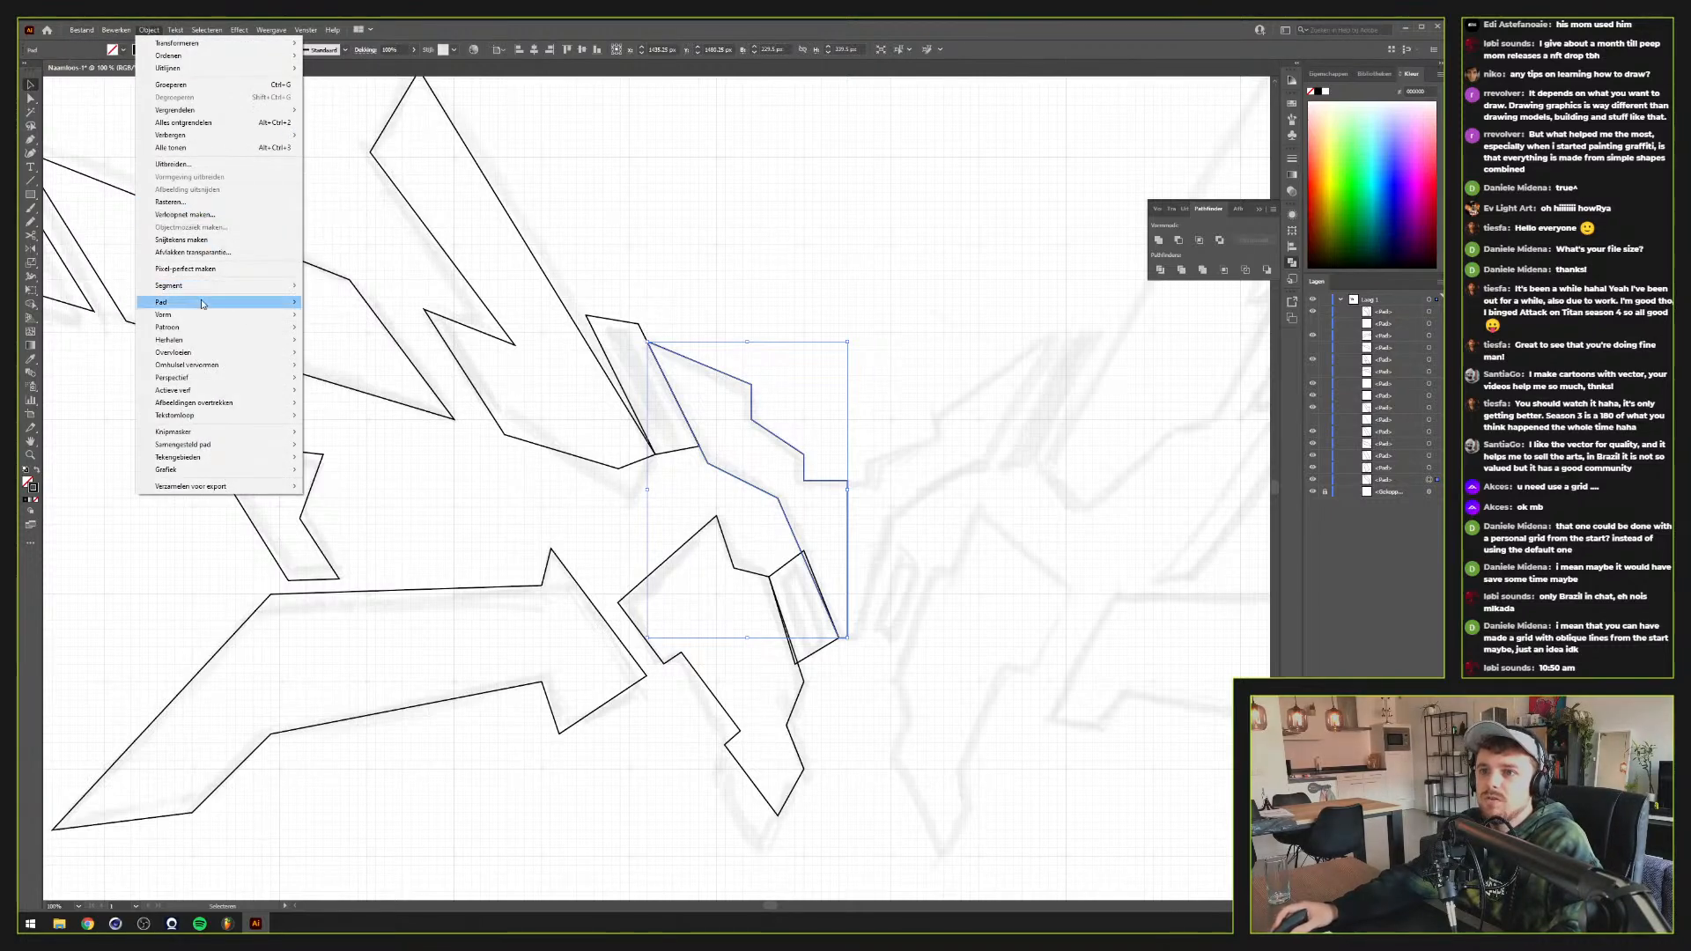
{"action": "mouse_move", "coordinate": [206, 302]}
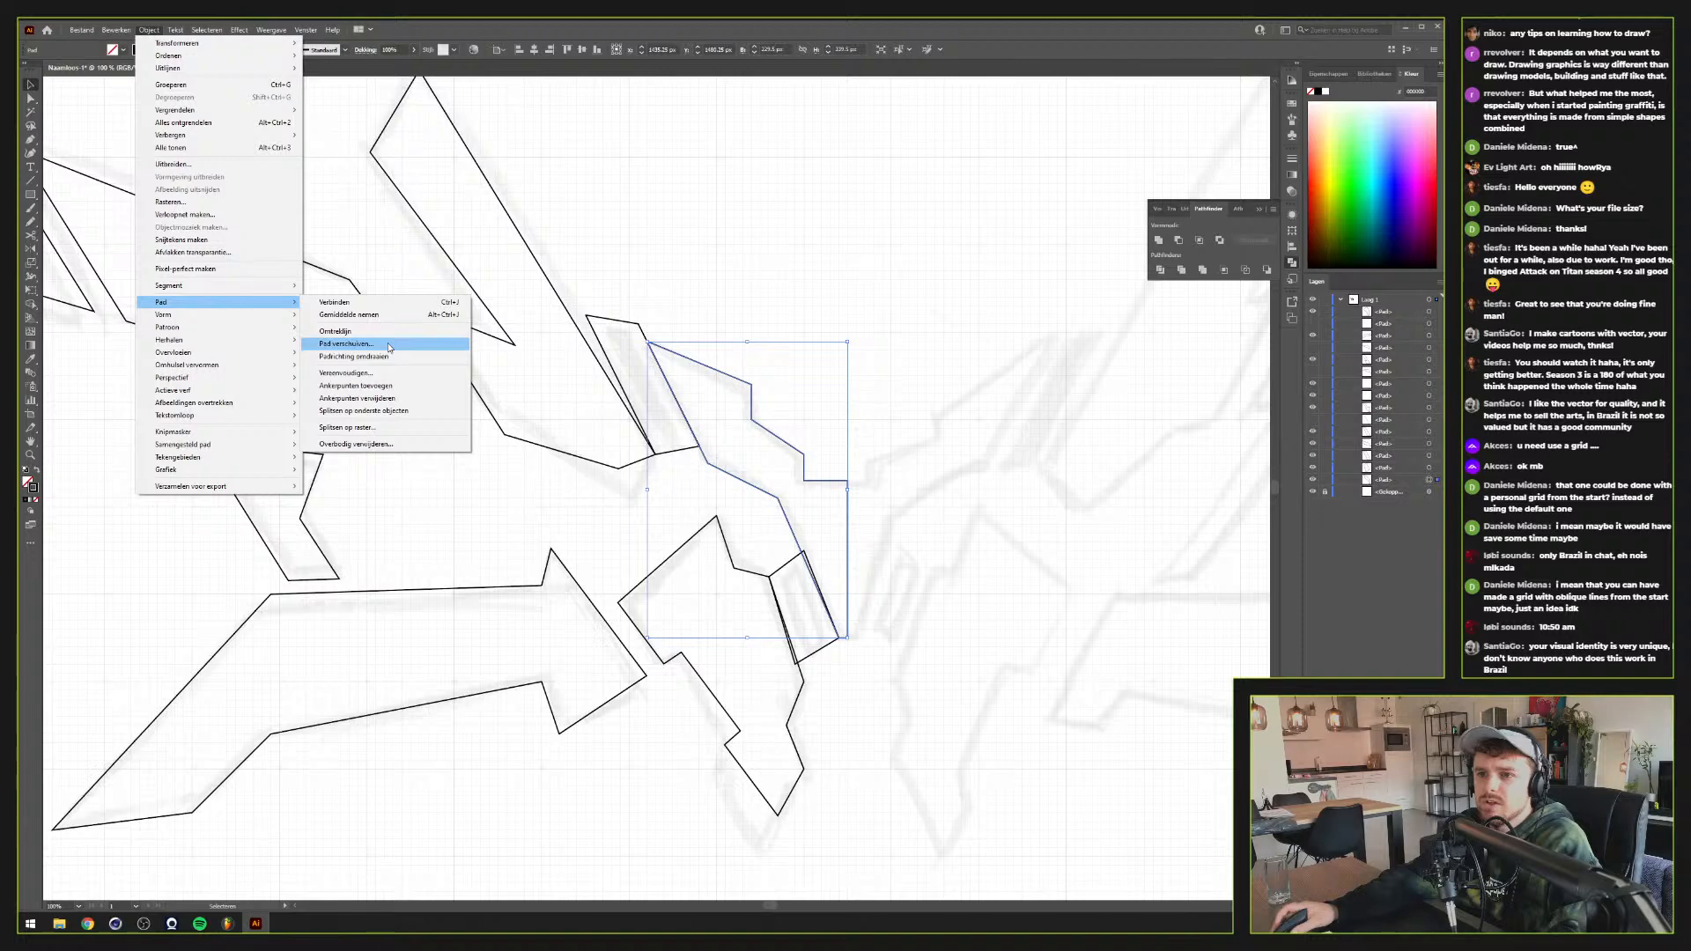
{"action": "left_click", "coordinate": [389, 346]}
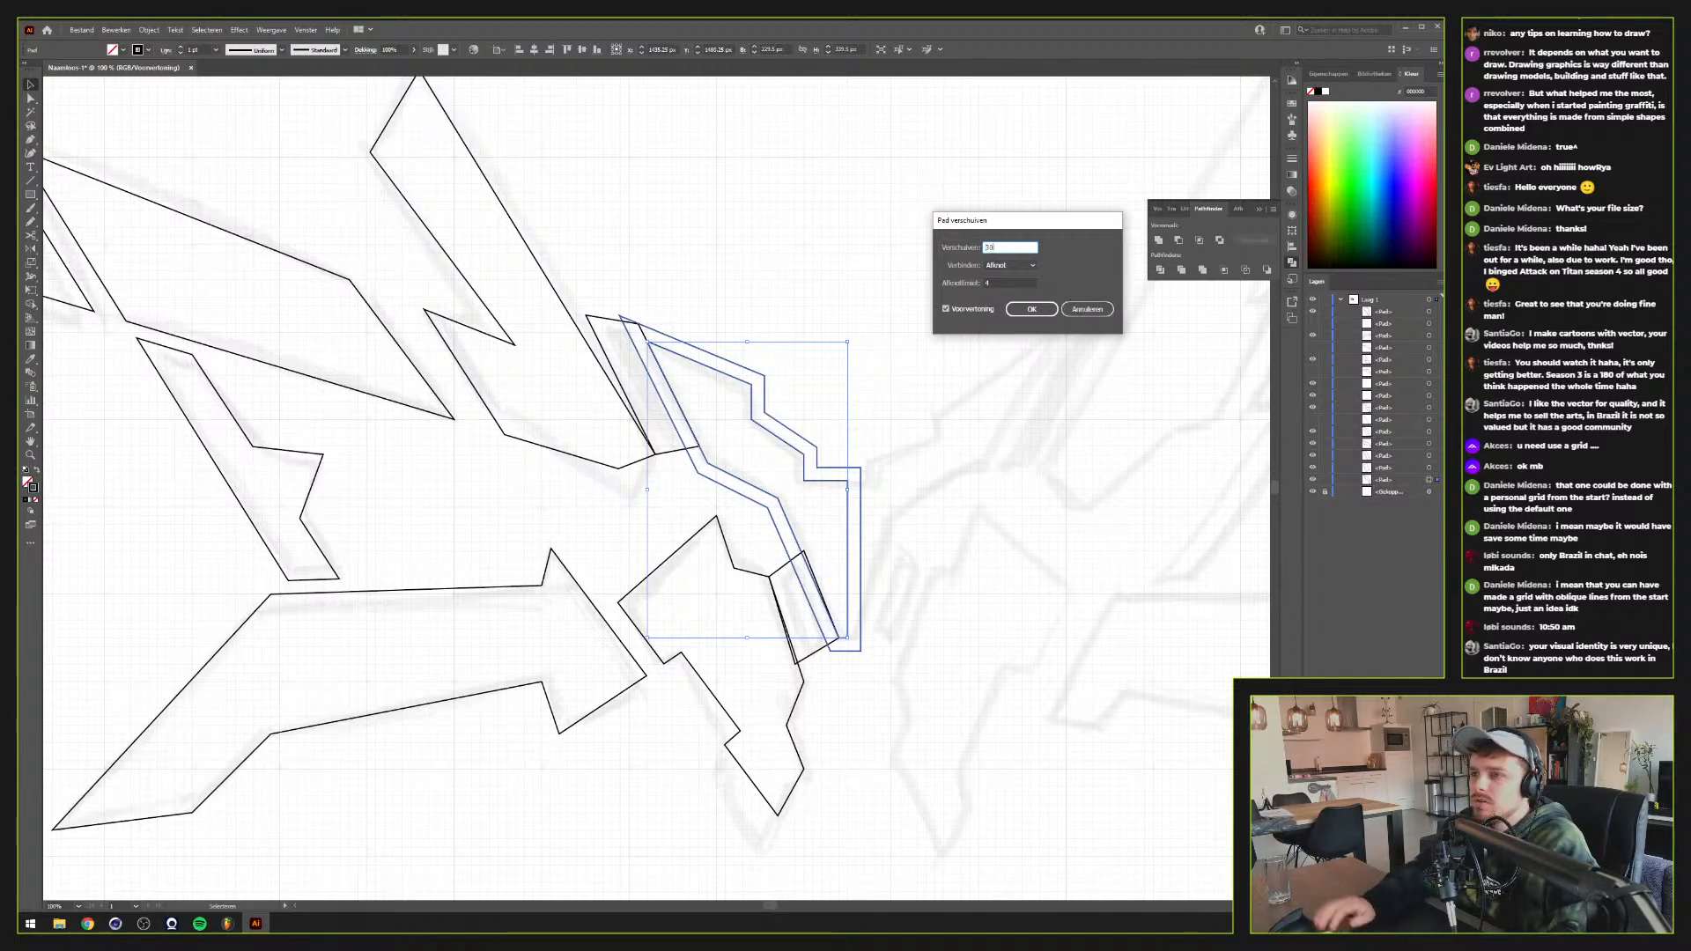
{"action": "scroll", "coordinate": [999, 247], "scroll_direction": "up", "scroll_amount": 1}
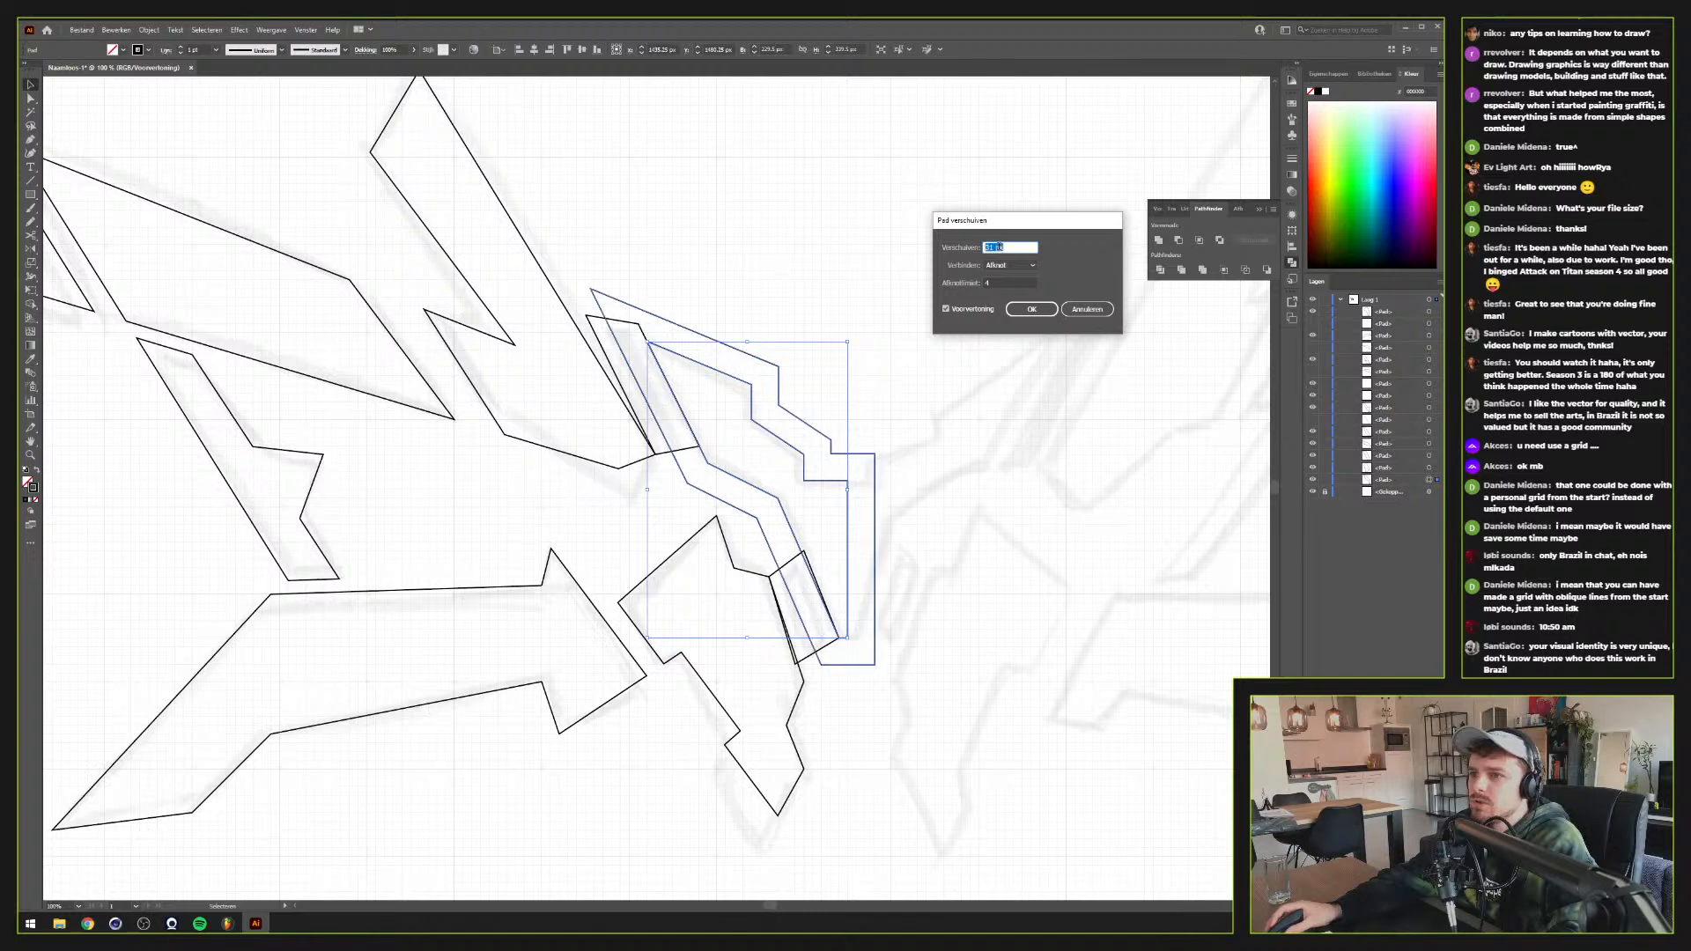
{"action": "scroll", "coordinate": [998, 246], "scroll_direction": "down", "scroll_amount": 12}
{"action": "scroll", "coordinate": [1000, 247], "scroll_direction": "down", "scroll_amount": 4}
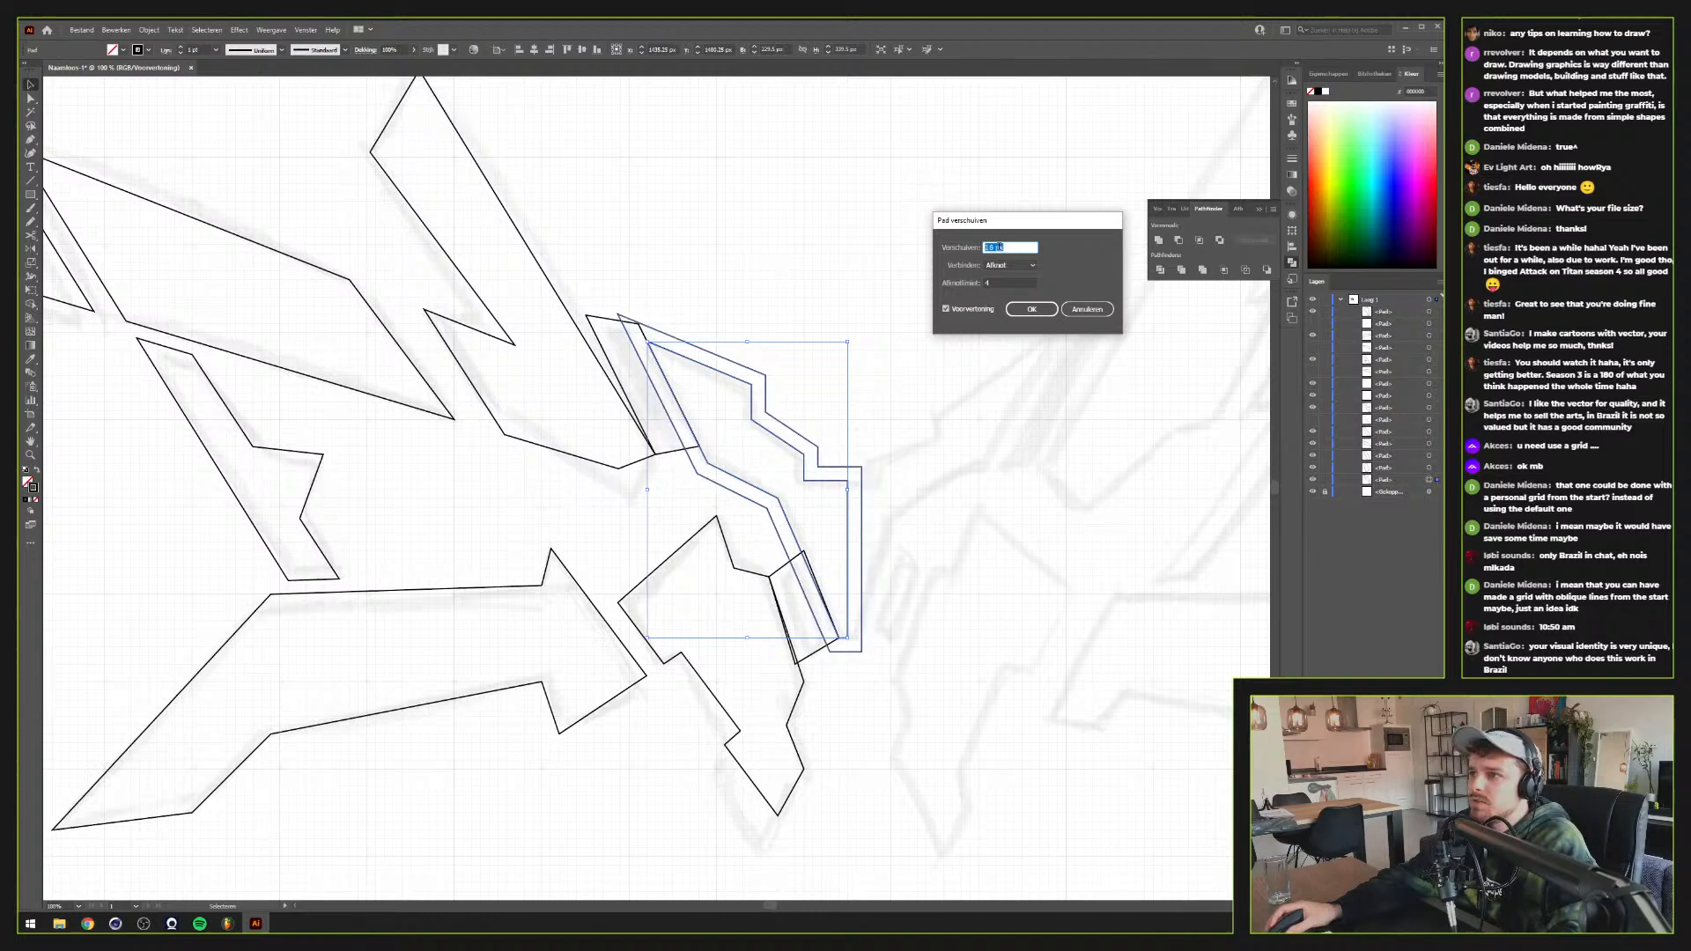
{"action": "left_click", "coordinate": [1033, 309]}
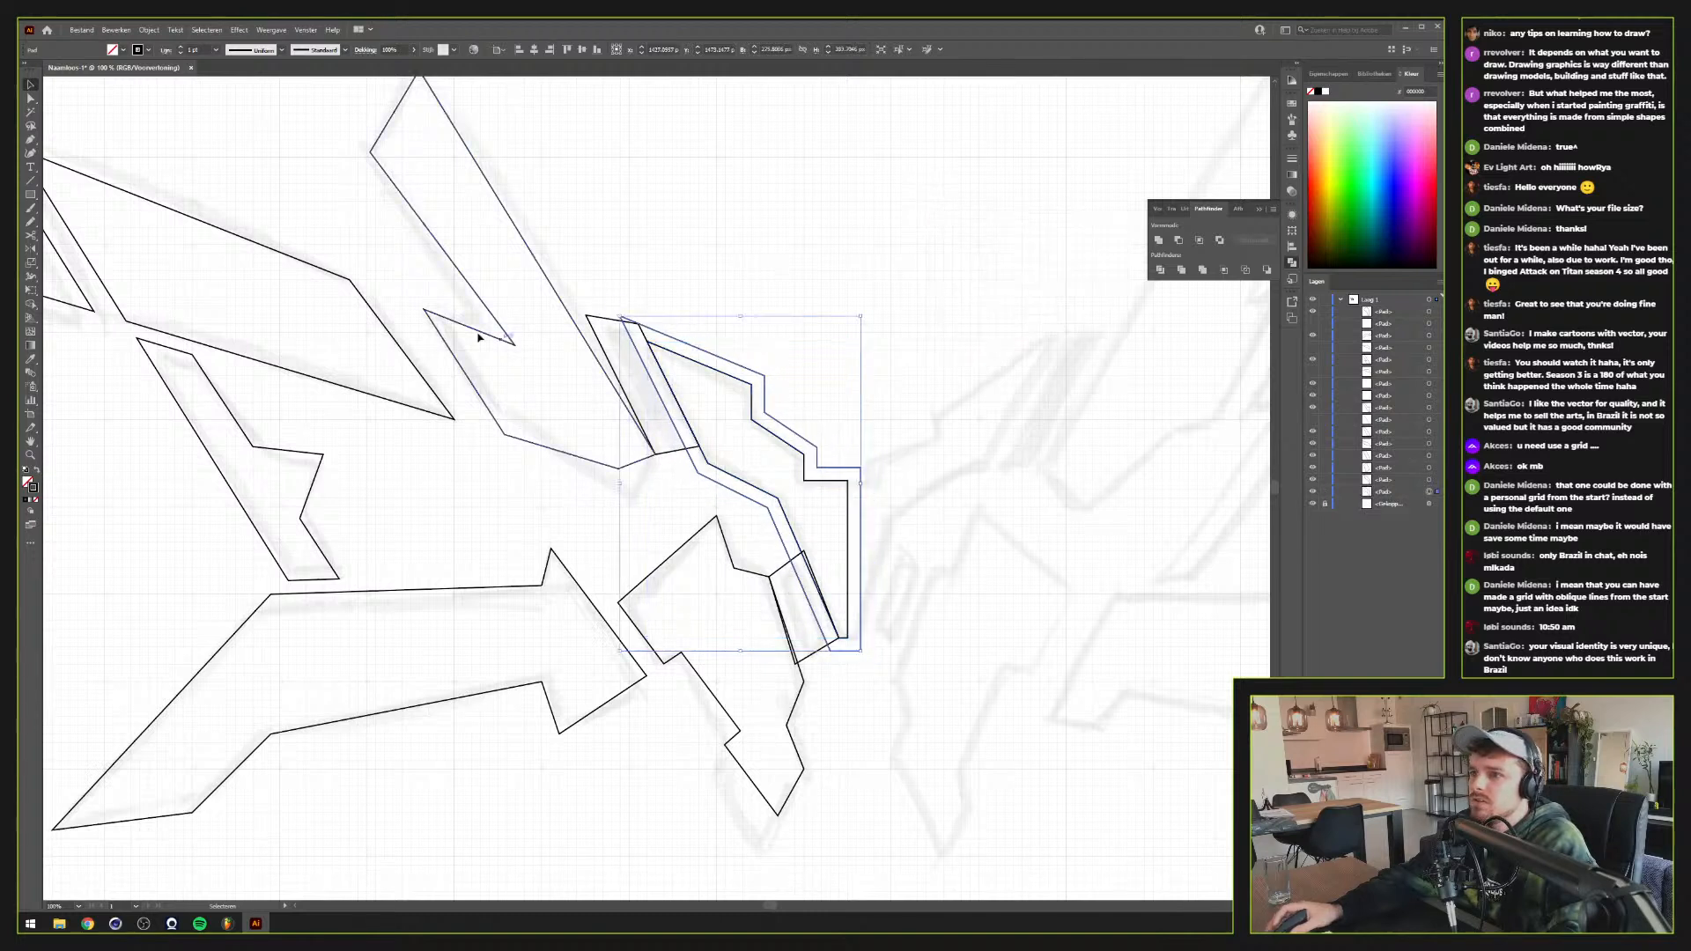
Create an Offset Path with the same distance around the tall upper feather outline
{"action": "left_click", "coordinate": [532, 255]}
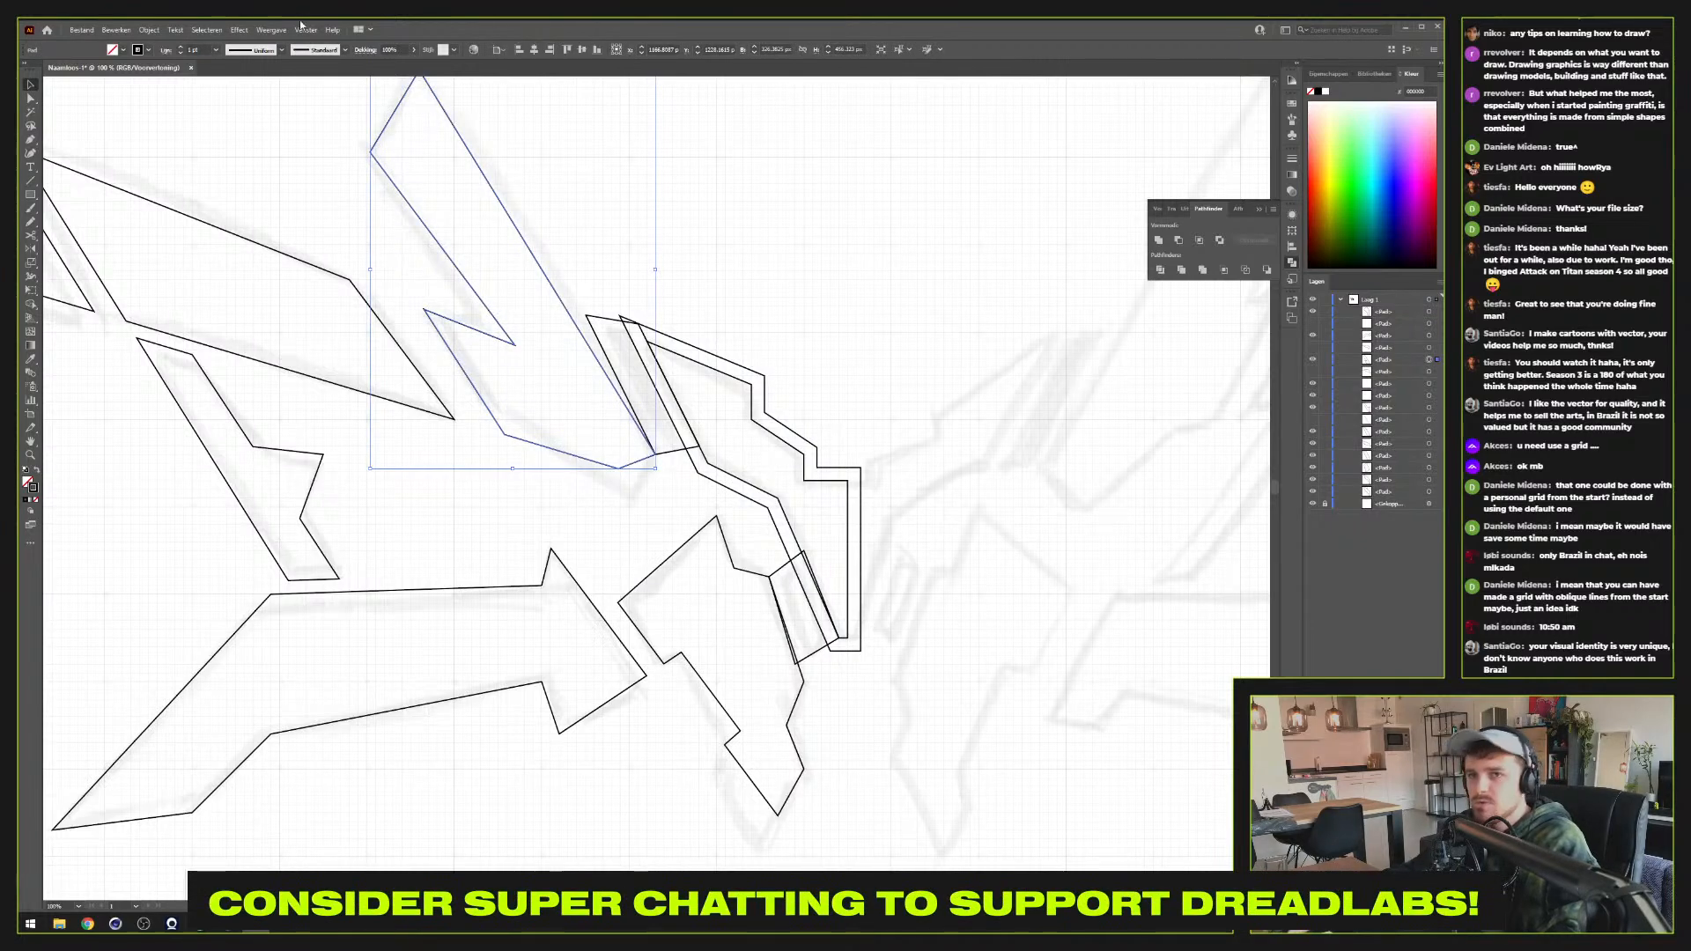
{"action": "left_click", "coordinate": [149, 30]}
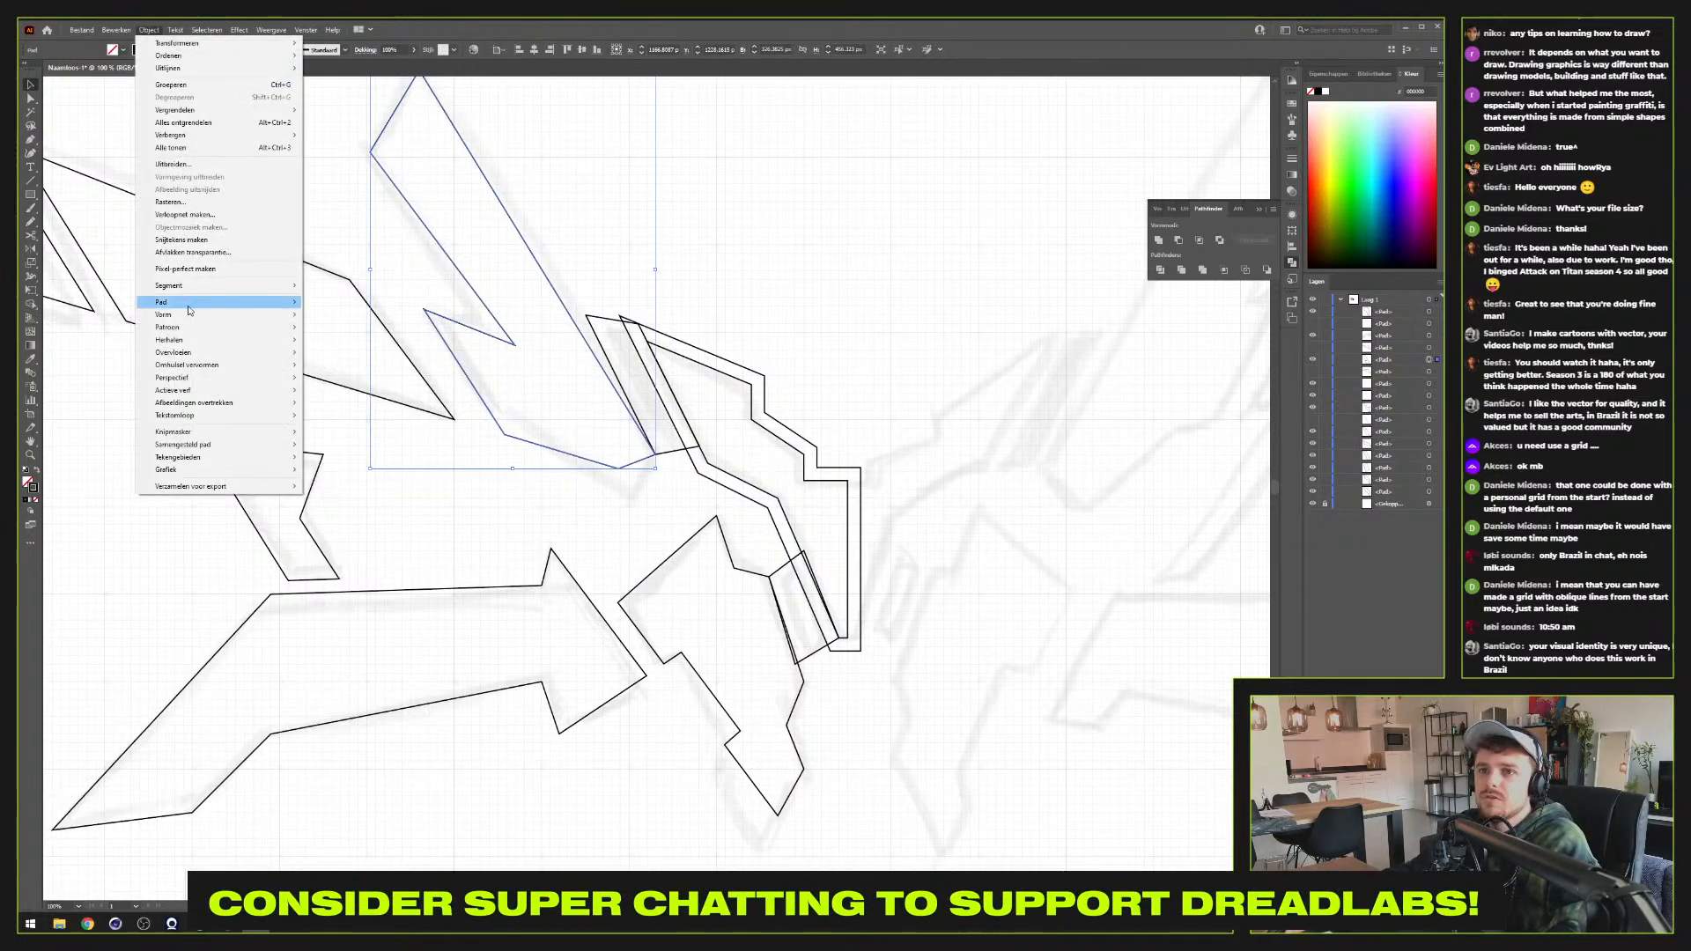
{"action": "left_click", "coordinate": [347, 344]}
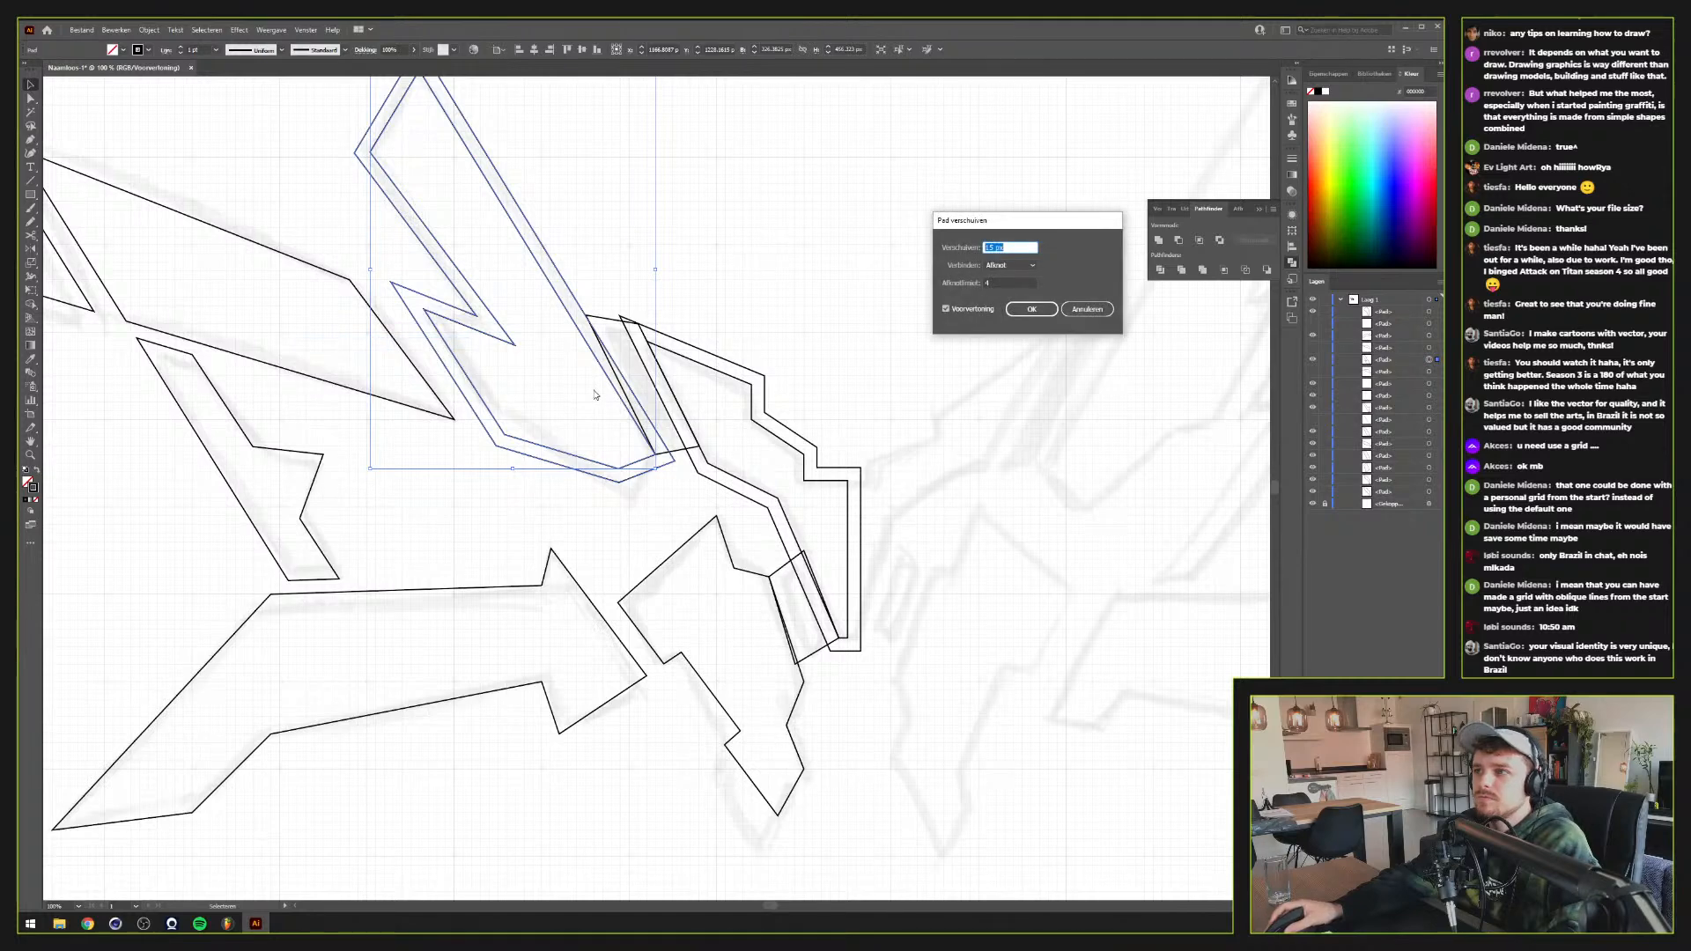
{"action": "key", "text": "Return"}
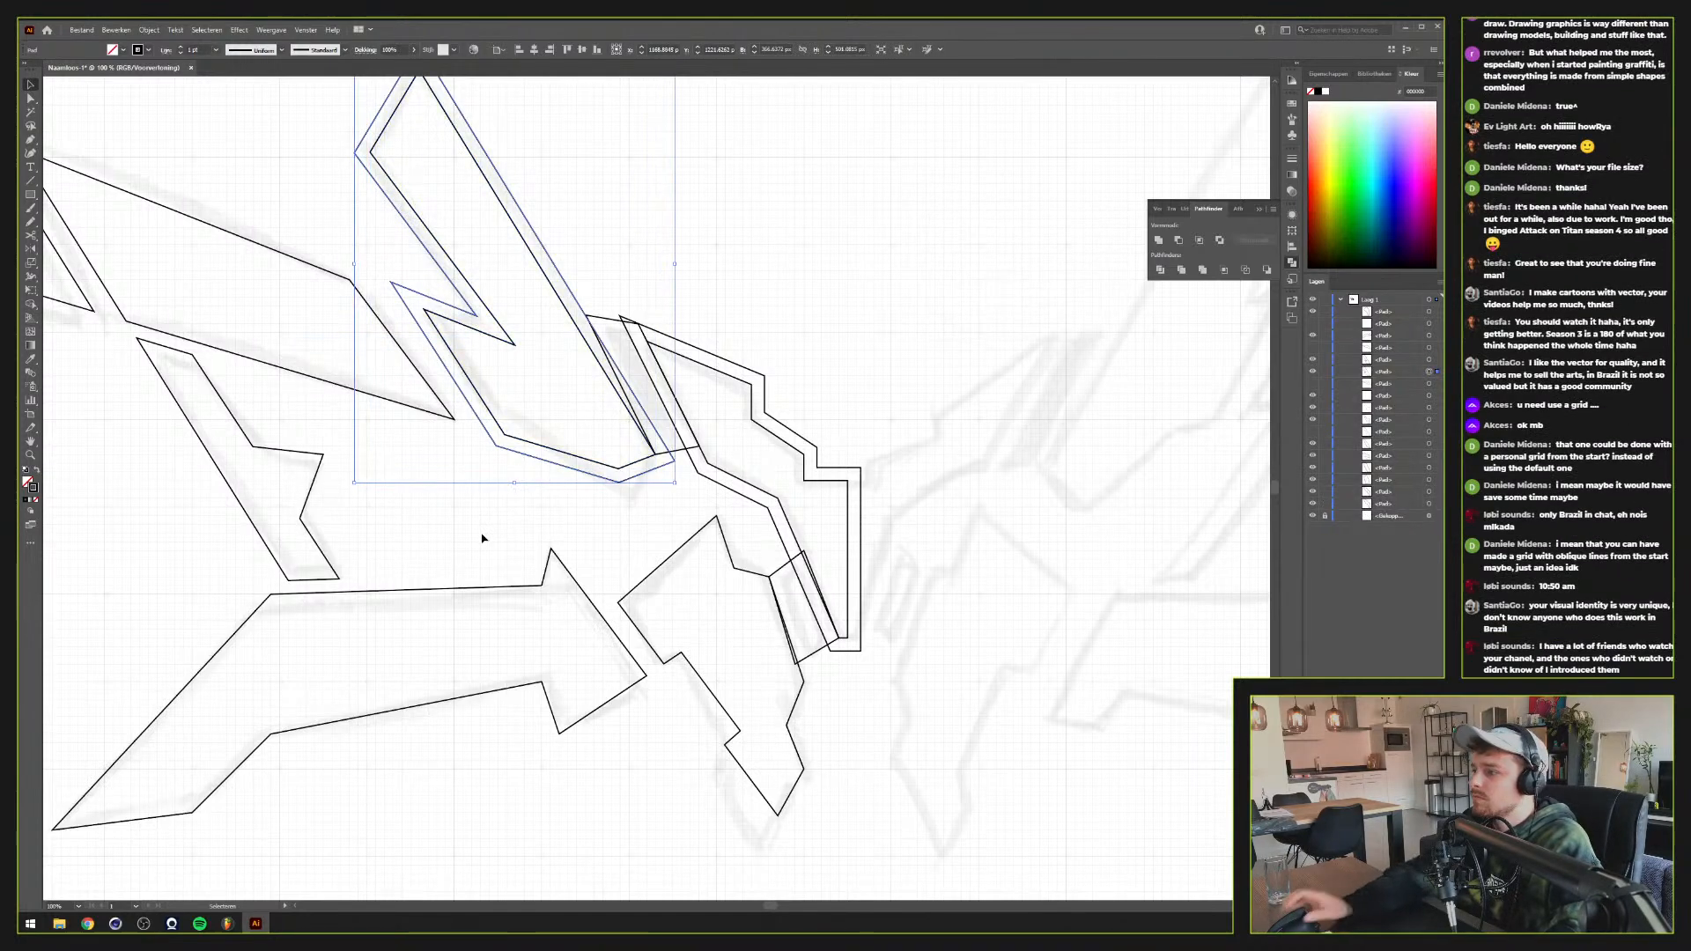
In outline view, move the upper outer corner of the narrow strip onto the tall feather's offset edge
{"action": "scroll", "coordinate": [665, 431], "scroll_direction": "up", "scroll_amount": 1}
{"action": "left_click_drag", "start_coordinate": [584, 388], "coordinate": [681, 518]}
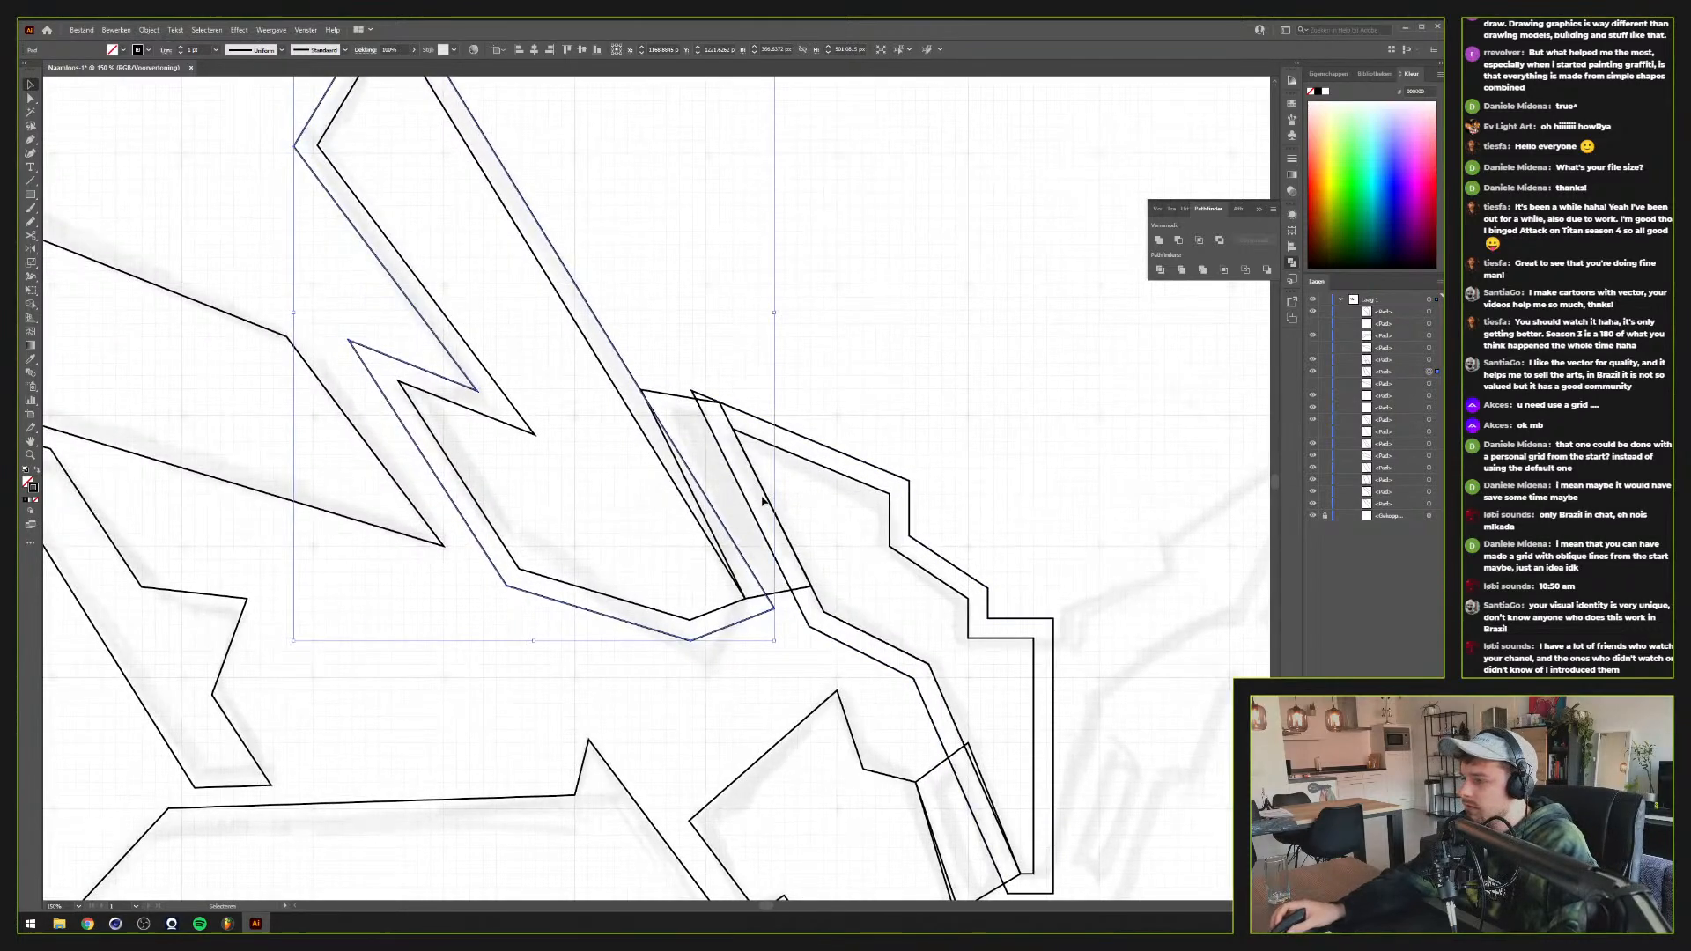
{"action": "scroll", "coordinate": [763, 500], "scroll_direction": "up", "scroll_amount": 2}
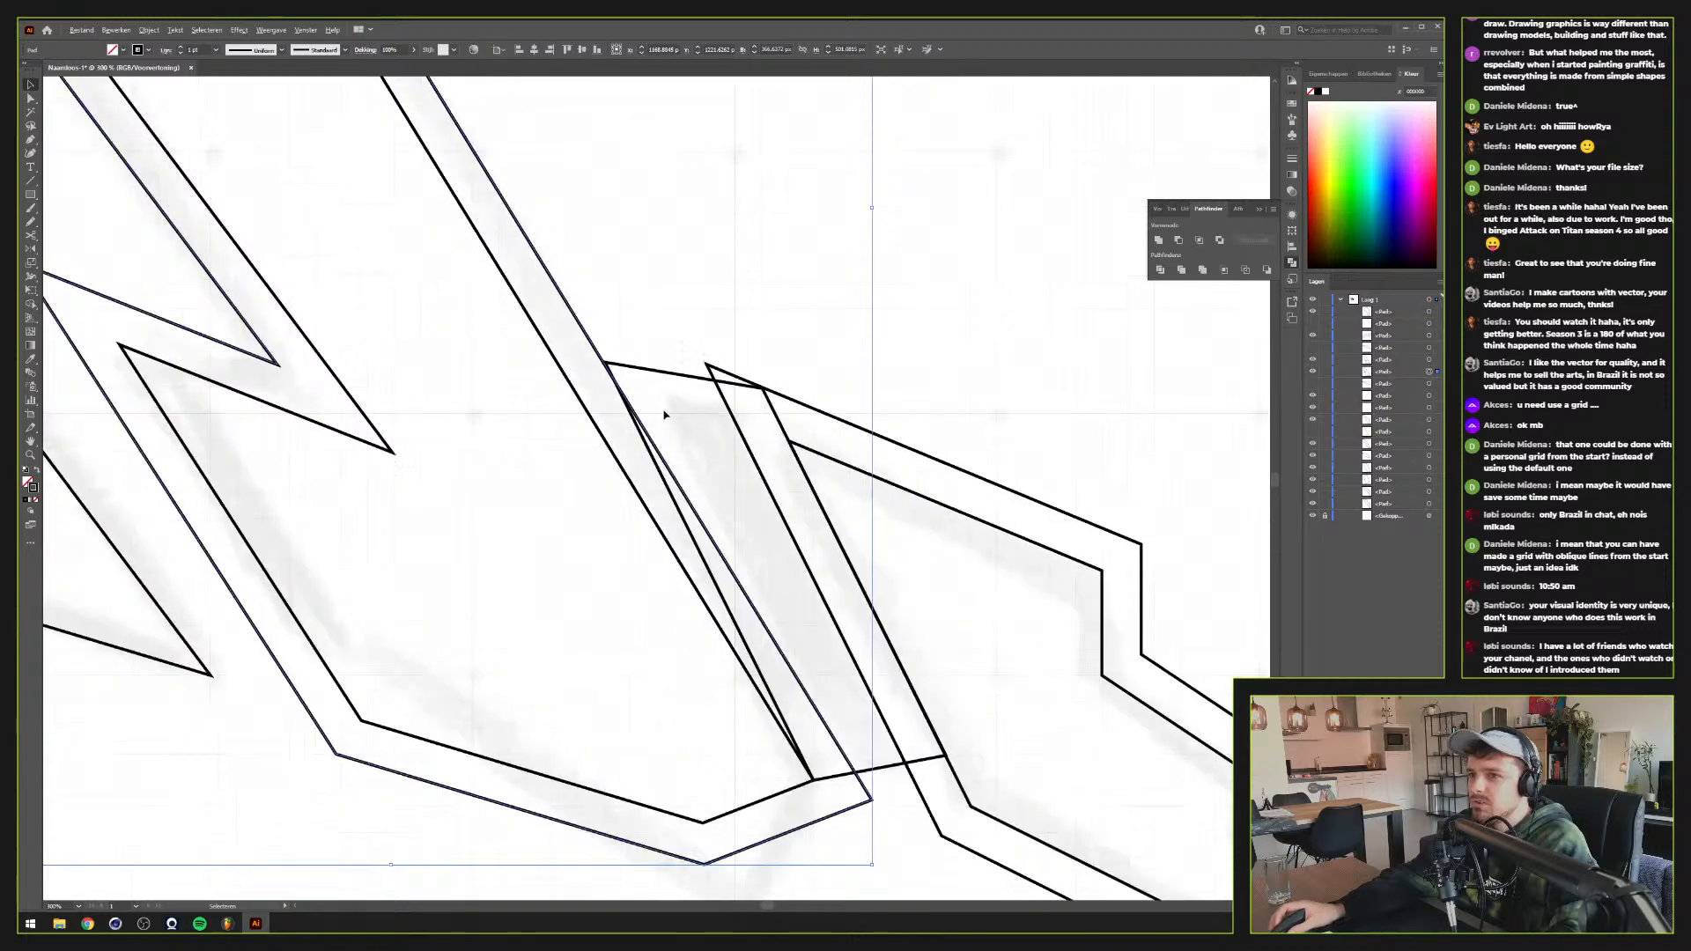
{"action": "left_click_drag", "start_coordinate": [665, 414], "coordinate": [926, 511]}
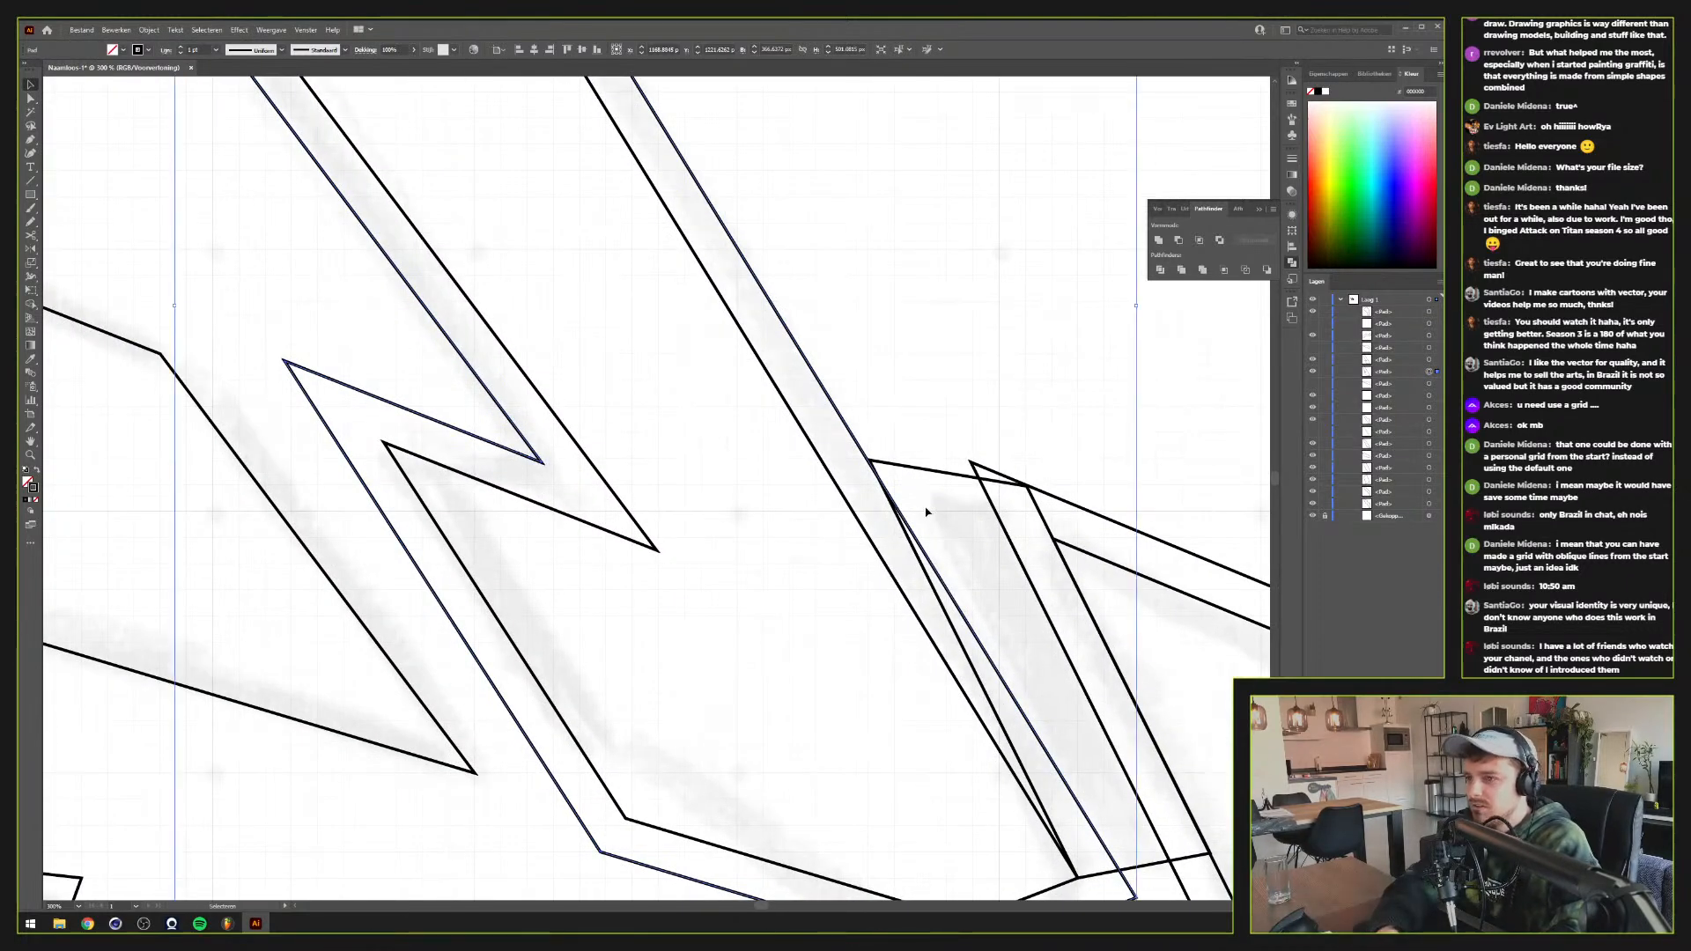
{"action": "key", "text": "ctrl+y"}
{"action": "key", "text": "v"}
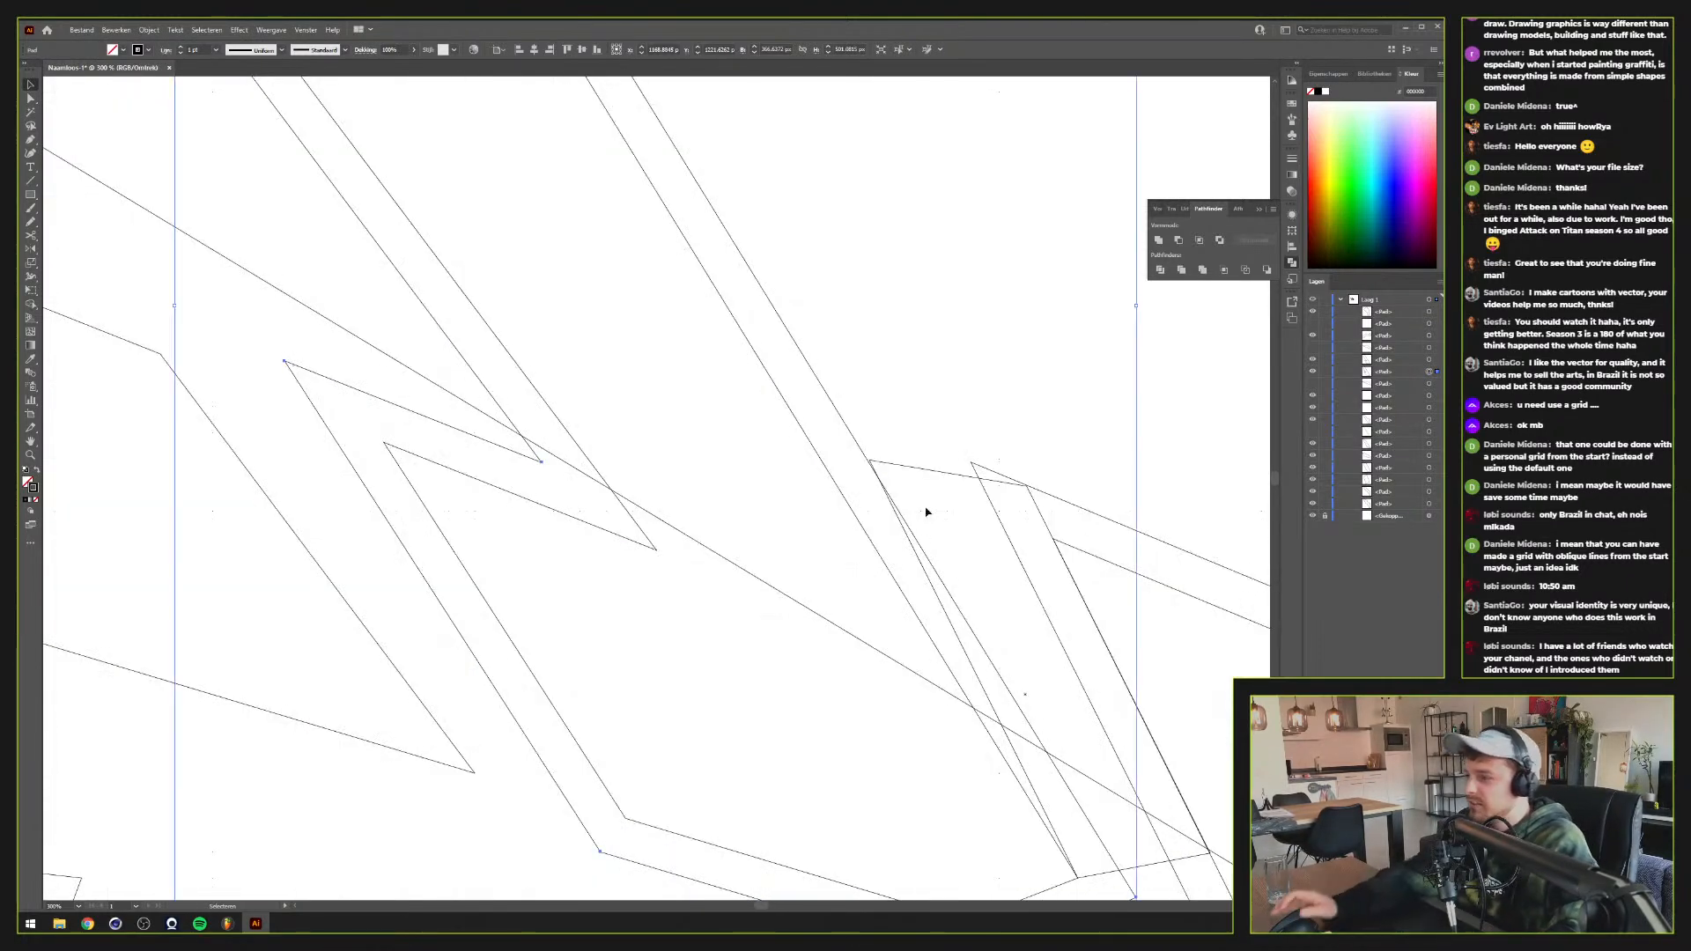
{"action": "scroll", "coordinate": [925, 509], "scroll_direction": "up", "scroll_amount": 1}
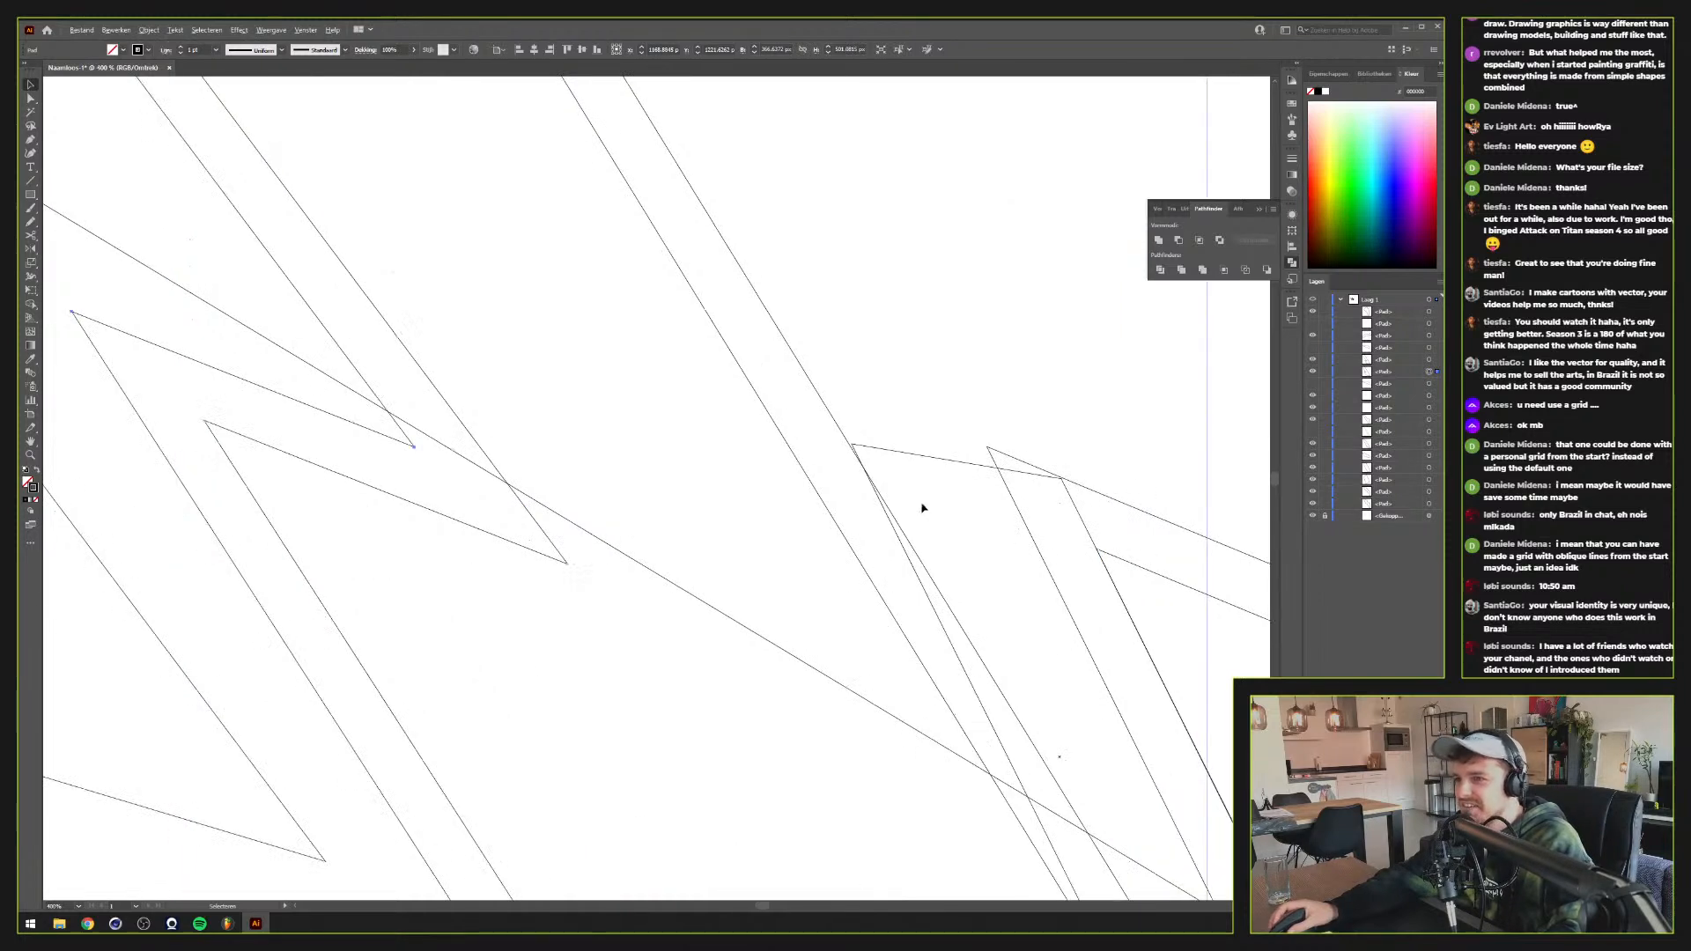
{"action": "key", "text": "a"}
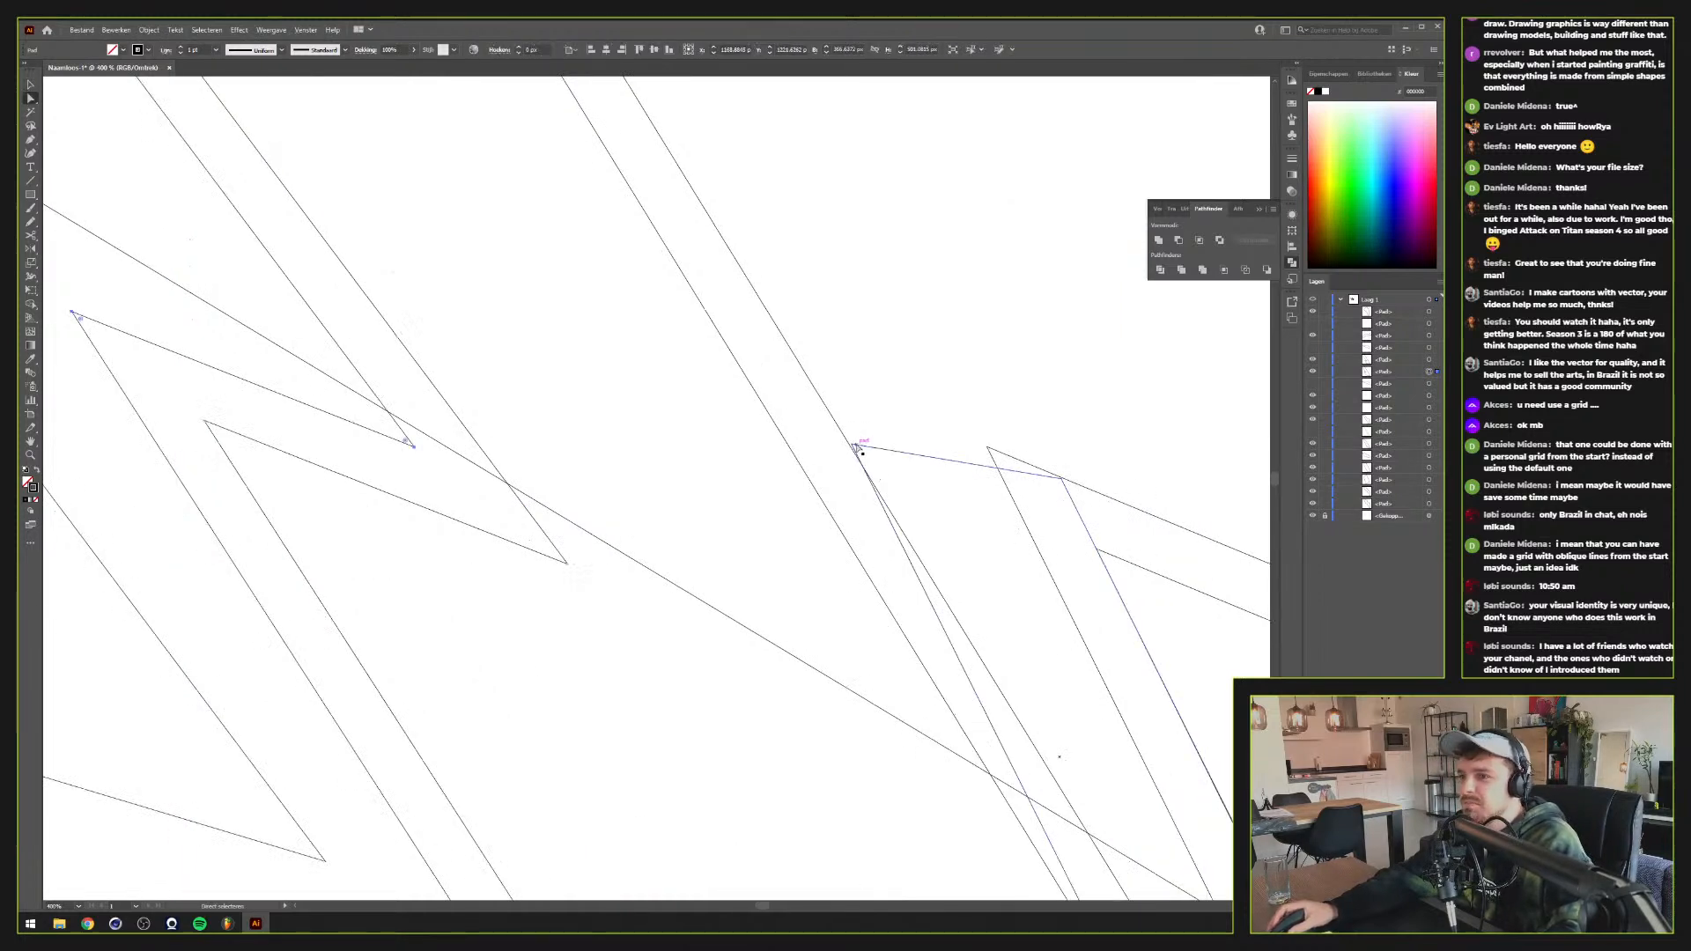
{"action": "left_click_drag", "start_coordinate": [854, 445], "coordinate": [838, 443]}
{"action": "scroll", "coordinate": [916, 480], "scroll_direction": "down", "scroll_amount": 2}
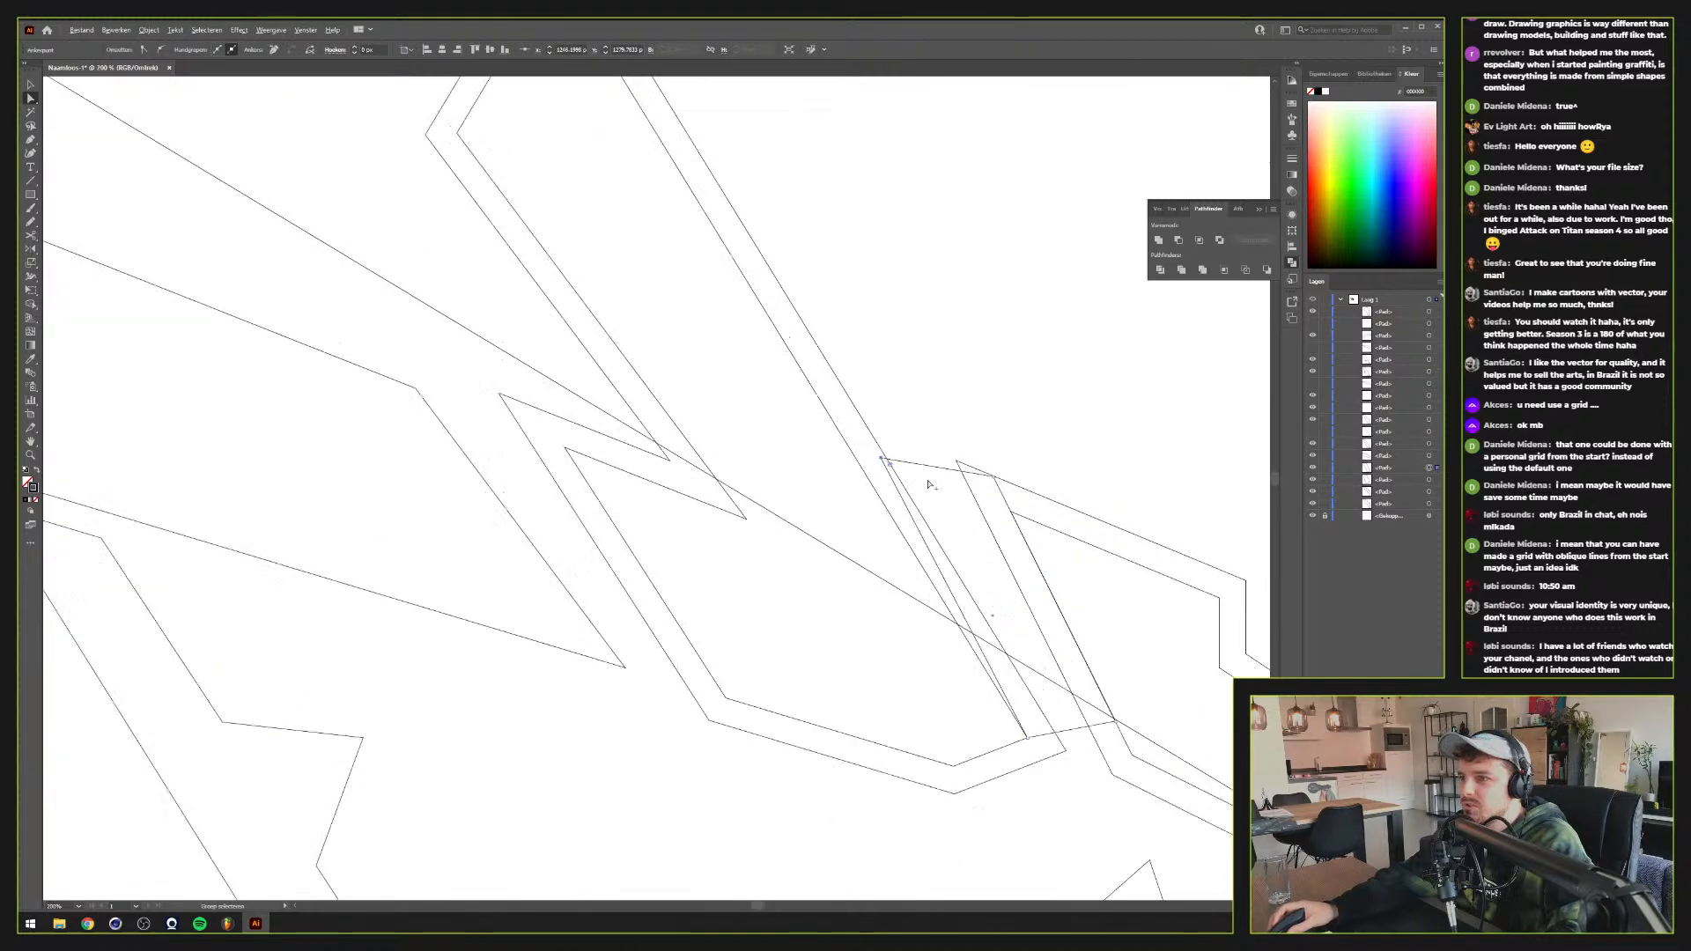
Return from outline view to the normal preview and give the narrow strip a bright green fill without a stroke
{"action": "left_click", "coordinate": [883, 459], "text": "alt"}
{"action": "key", "text": "ctrl+y"}
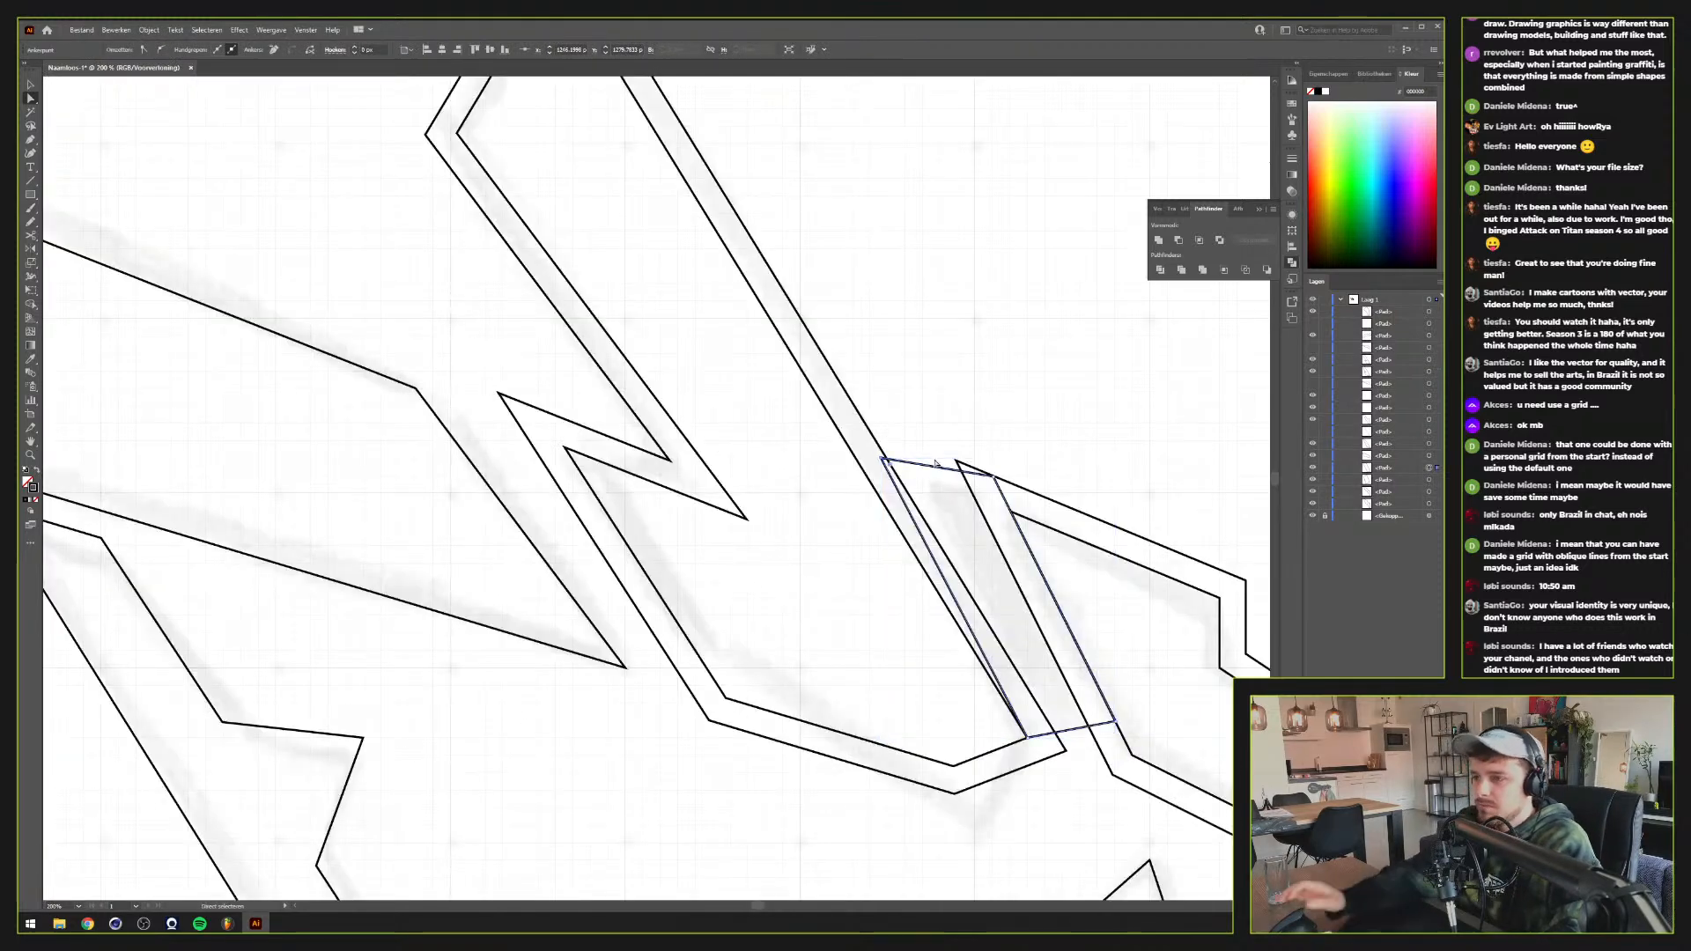
{"action": "key", "text": "v"}
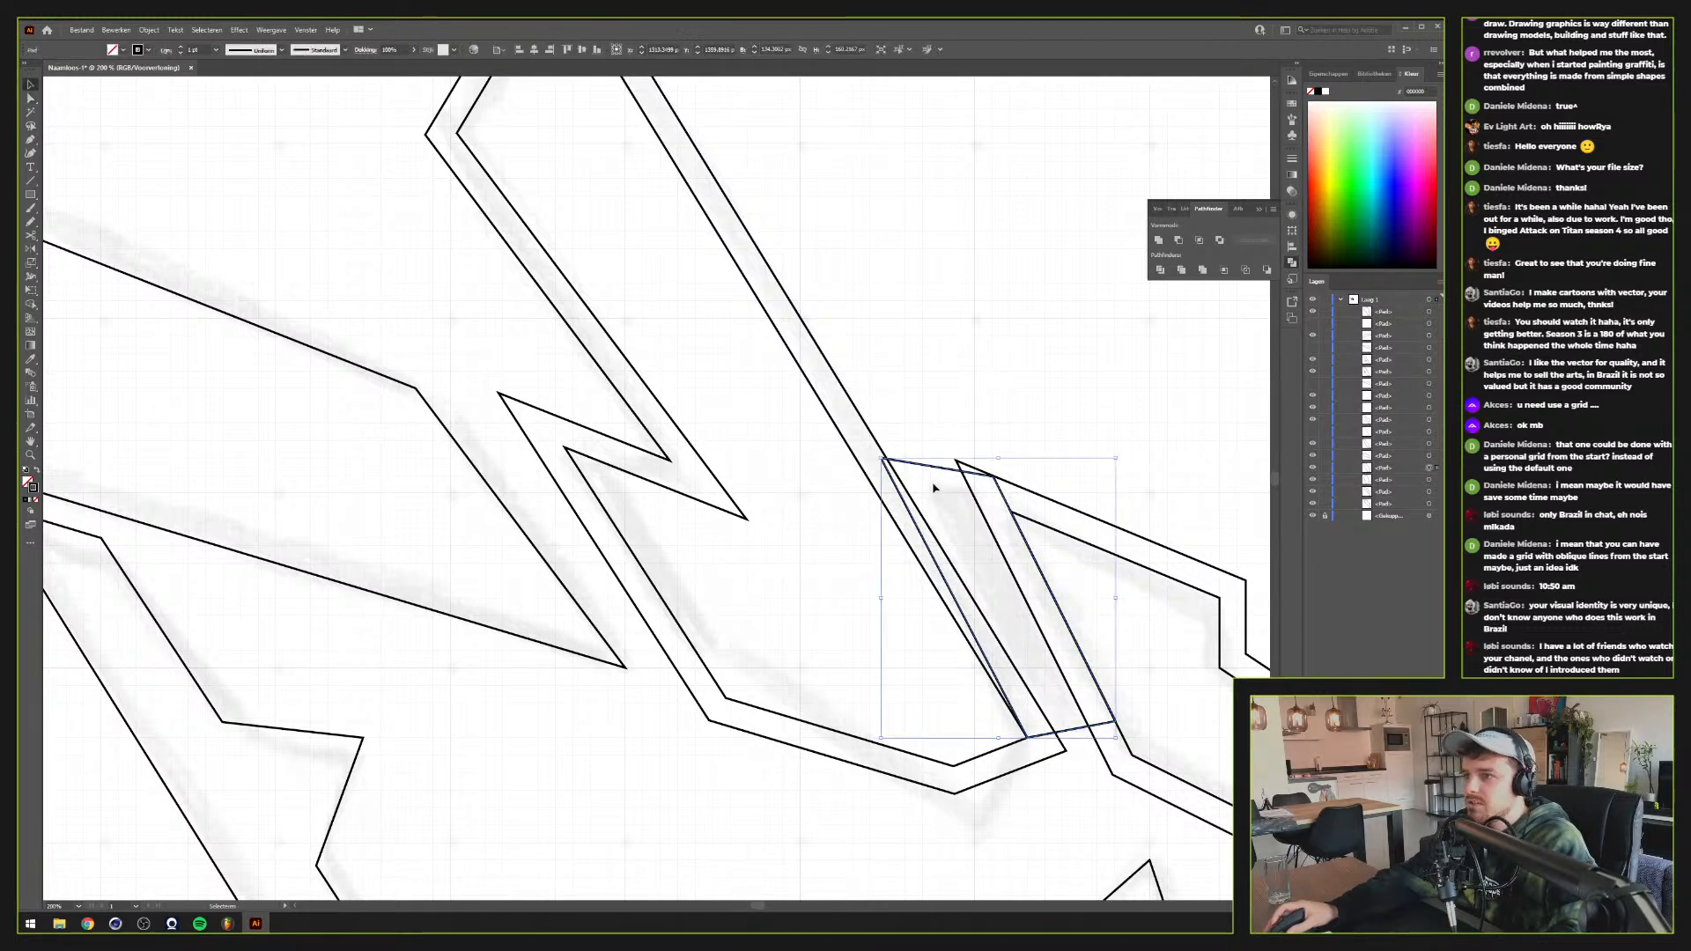
{"action": "key", "text": "Delete"}
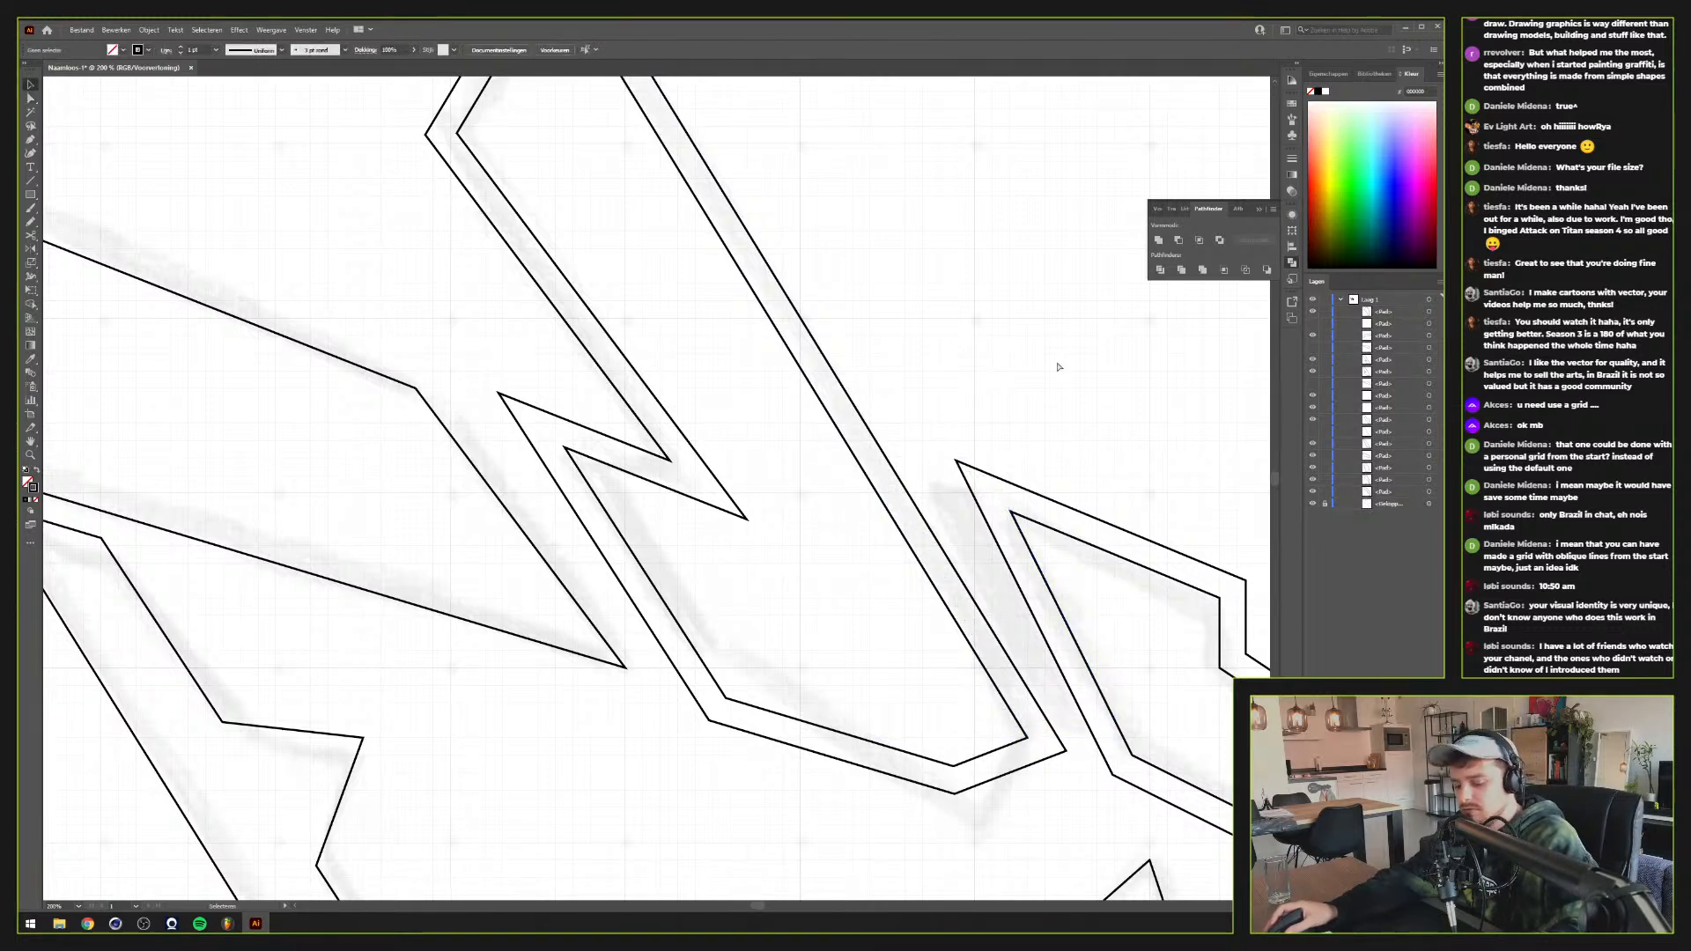
{"action": "key", "text": "ctrl+z"}
{"action": "key", "text": "shift+x"}
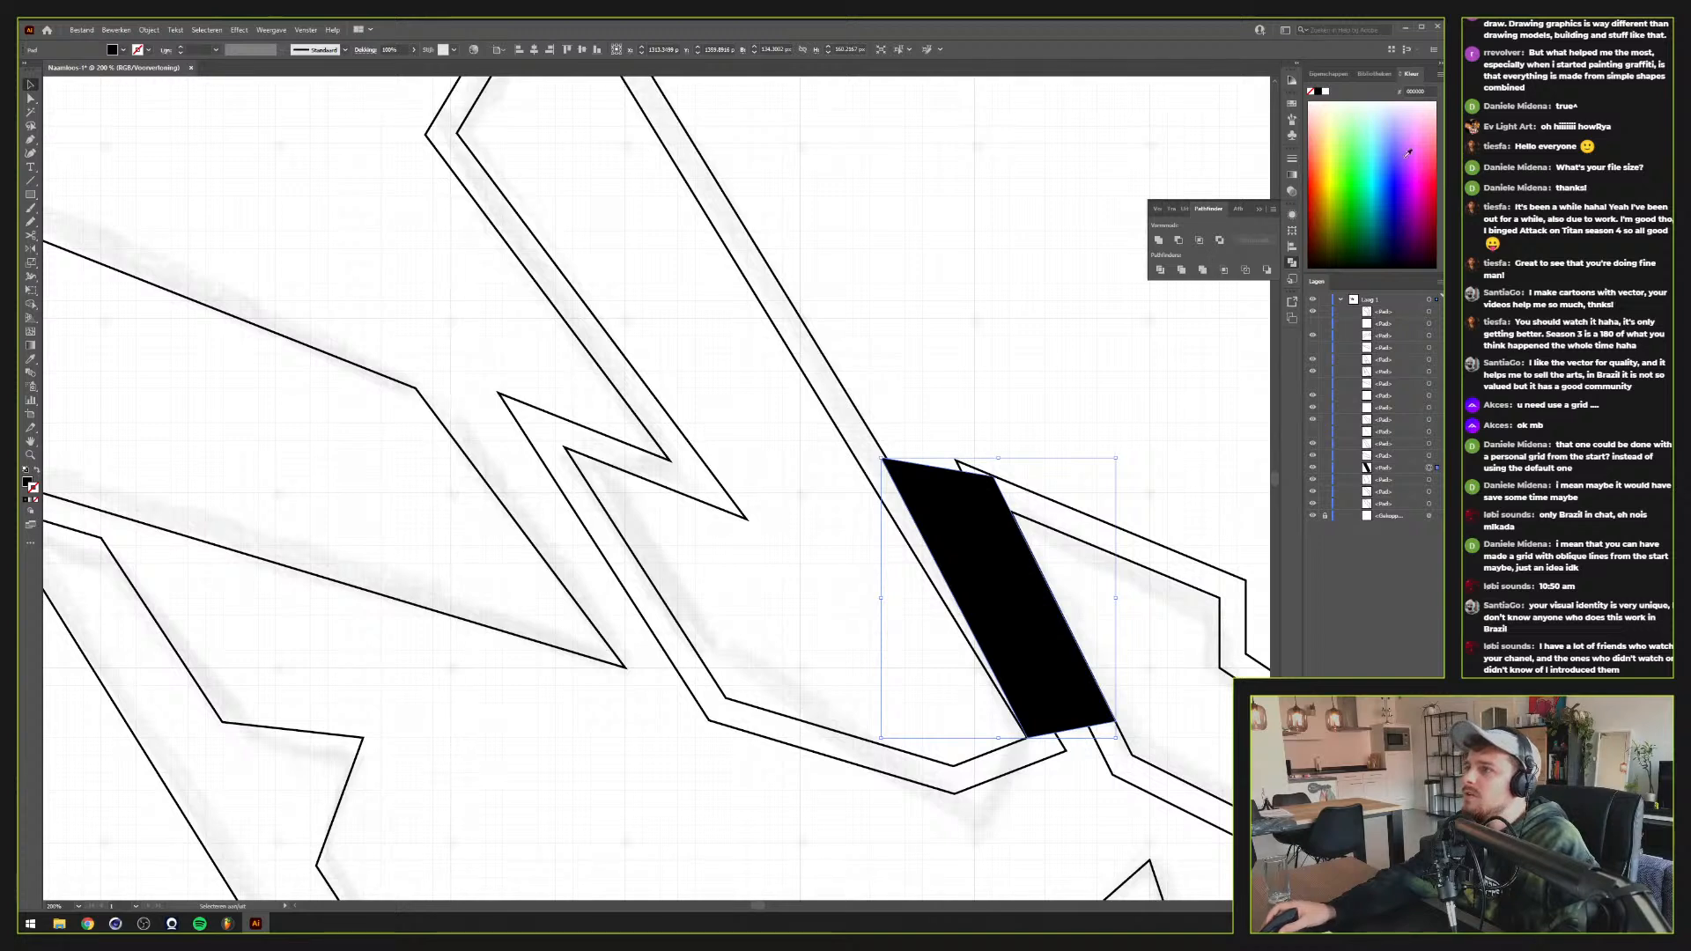
{"action": "left_click", "coordinate": [1352, 175]}
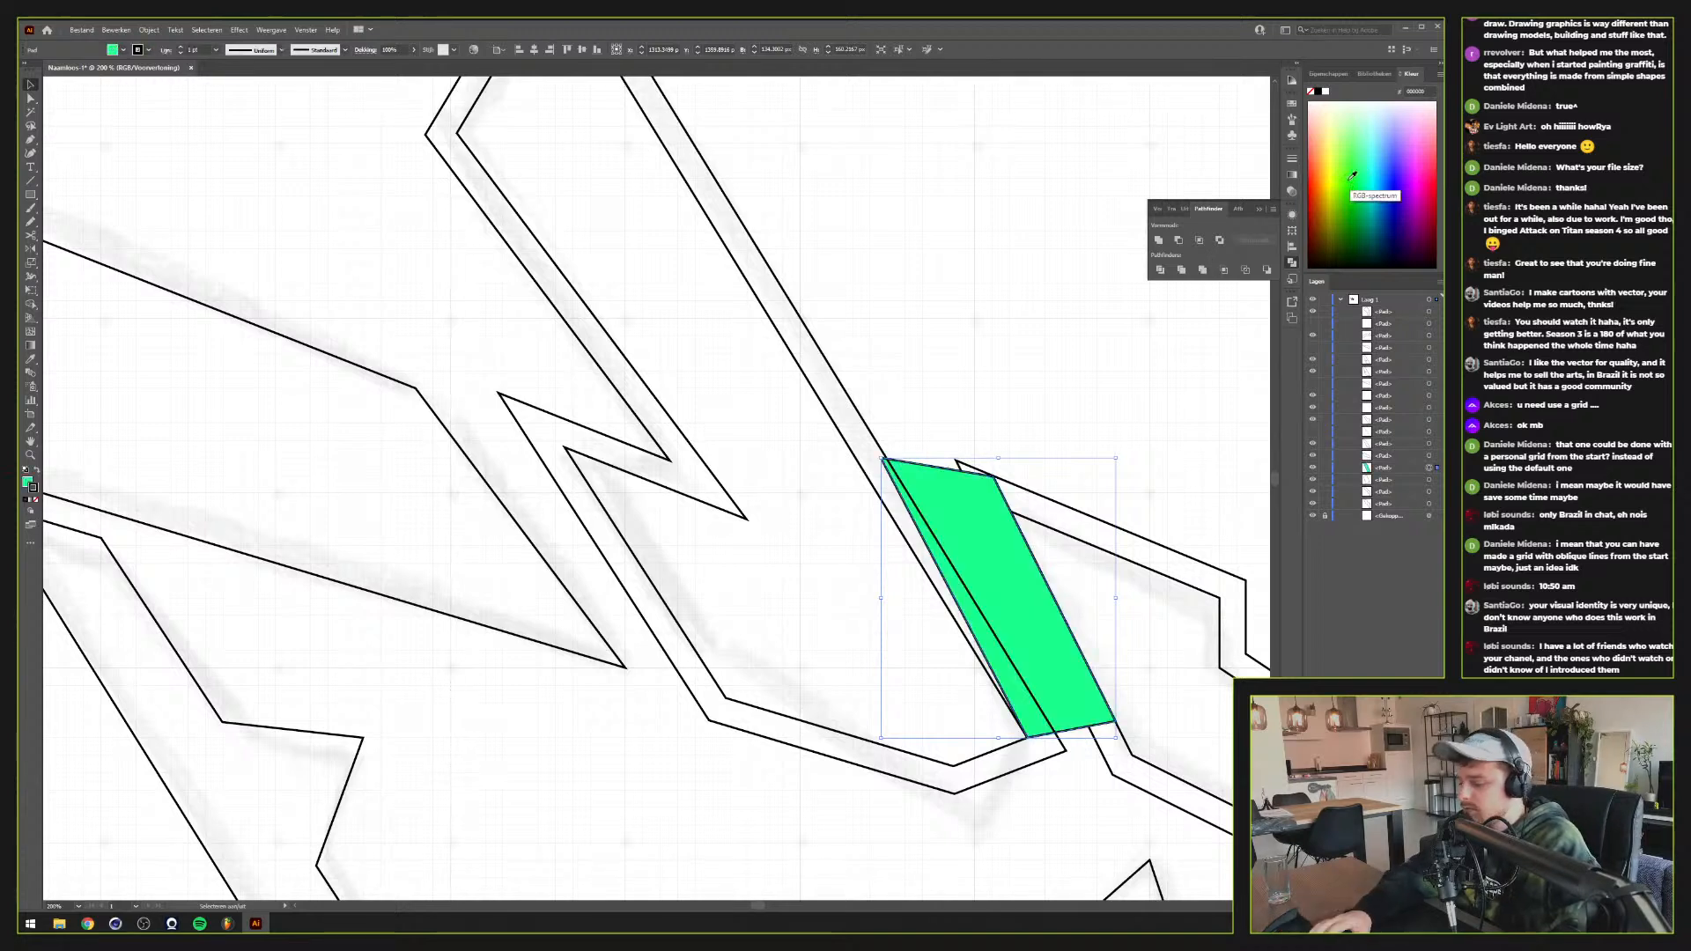
{"action": "key", "text": "Delete"}
{"action": "key", "text": "ctrl+z"}
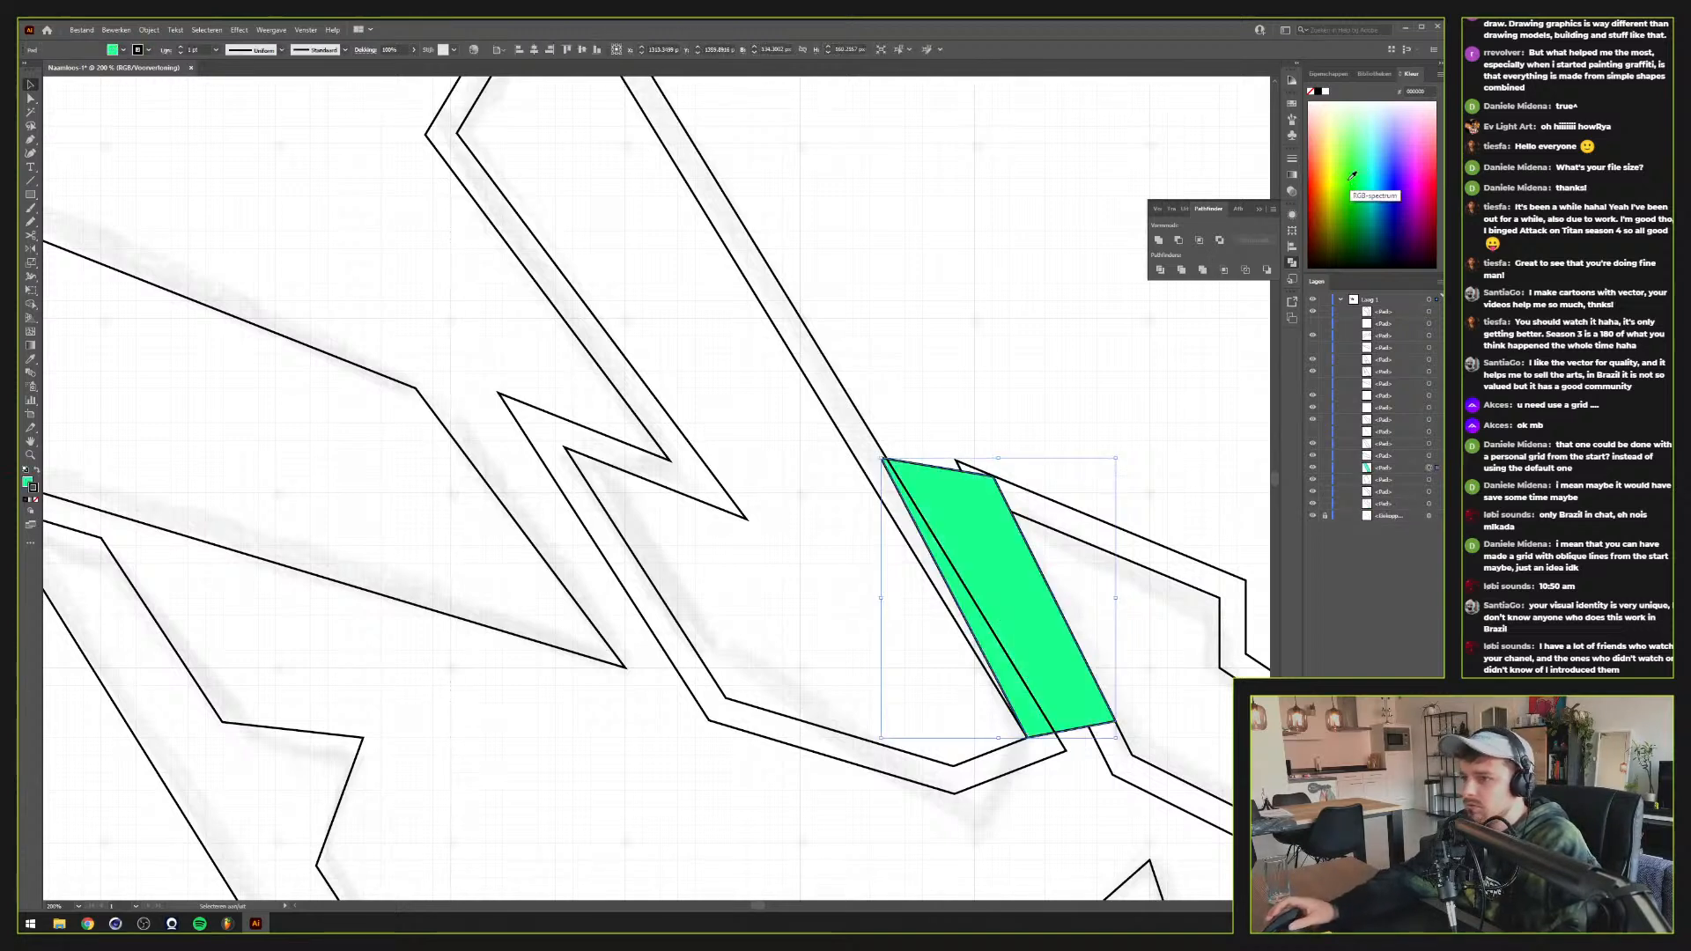
{"action": "key", "text": "/"}
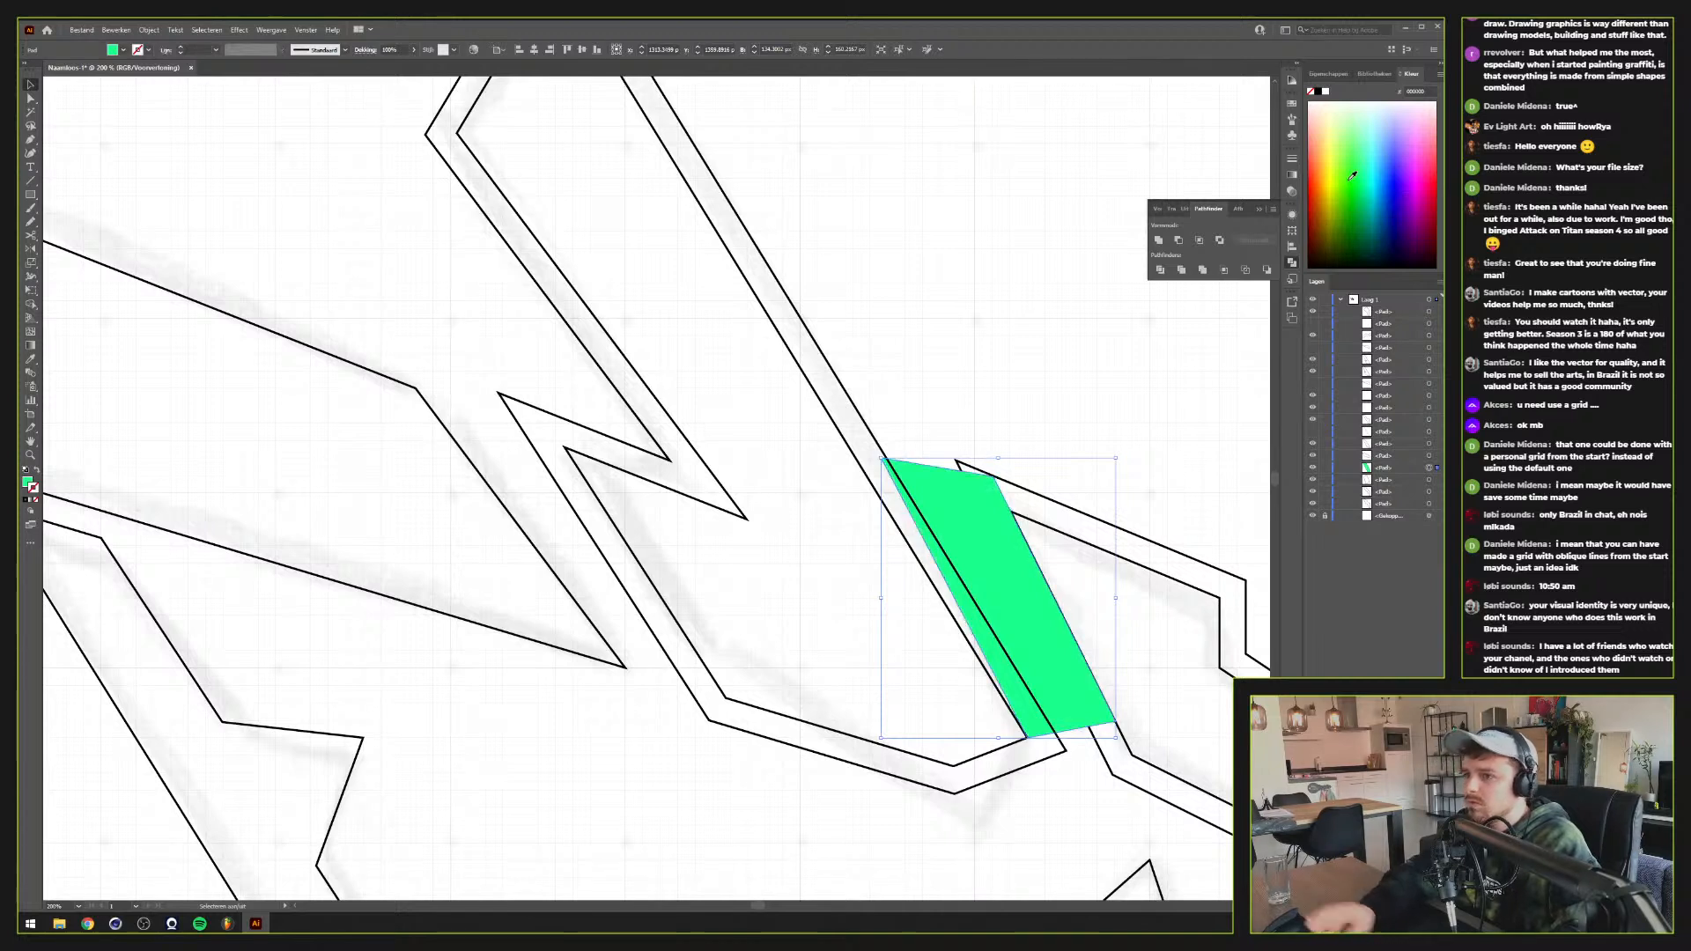
{"action": "left_click", "coordinate": [1012, 235]}
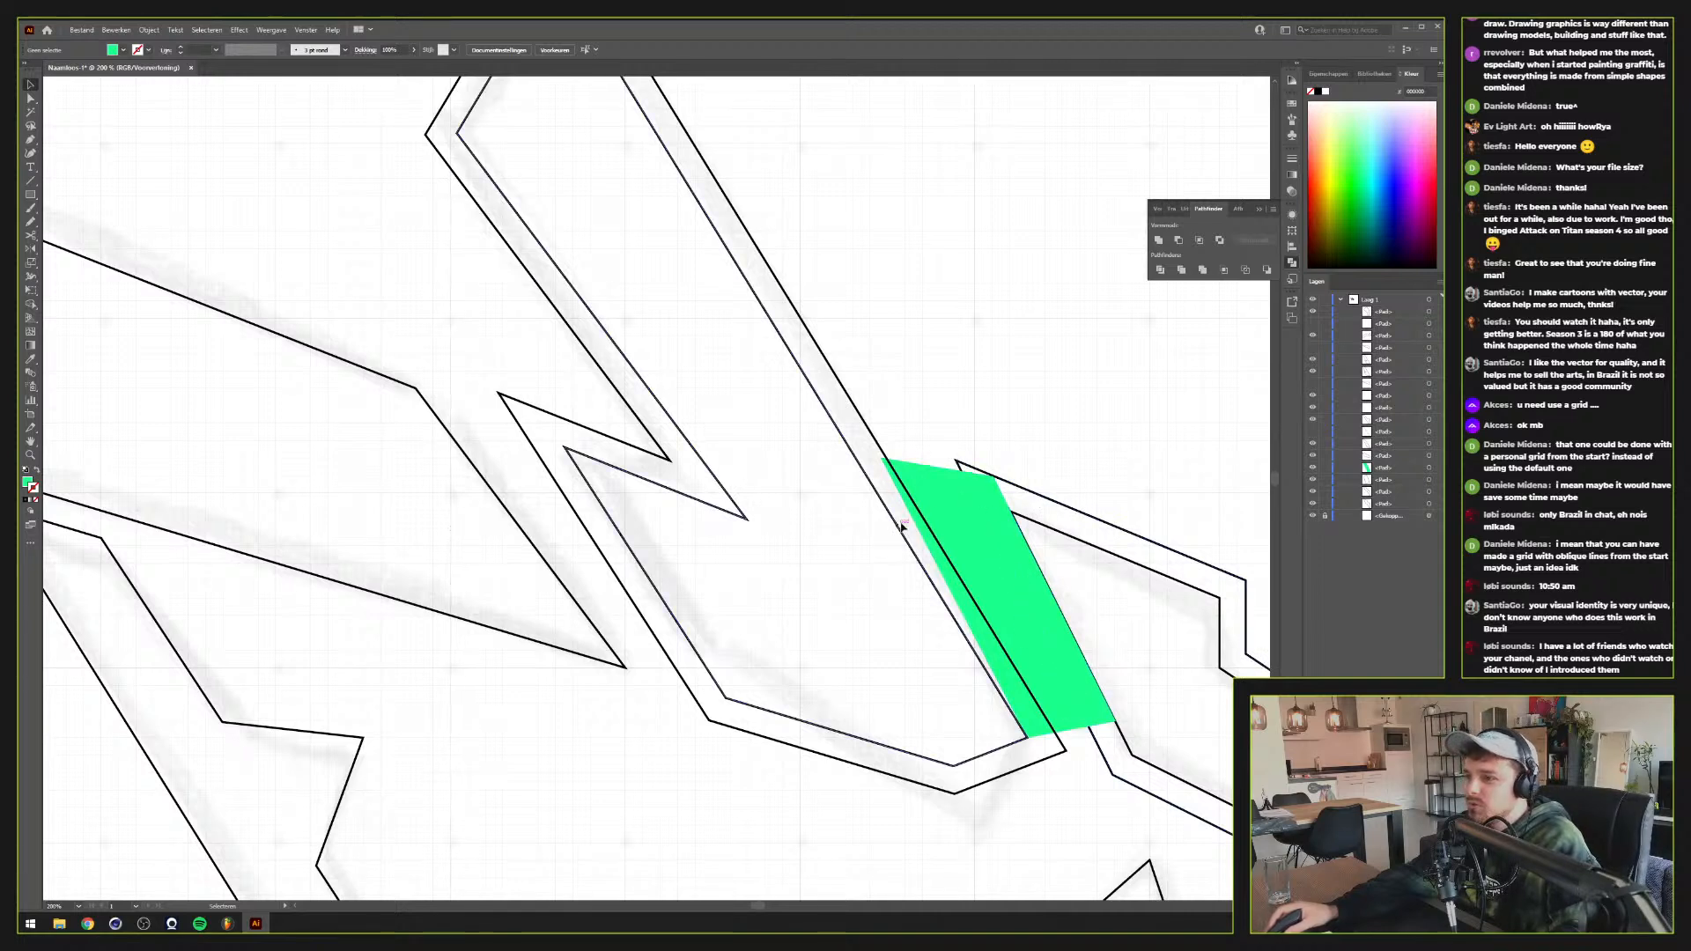
Give the offset outlines on both sides of the green strip a 4 pt red stroke and arrange them in front of it
{"action": "left_click", "coordinate": [891, 462]}
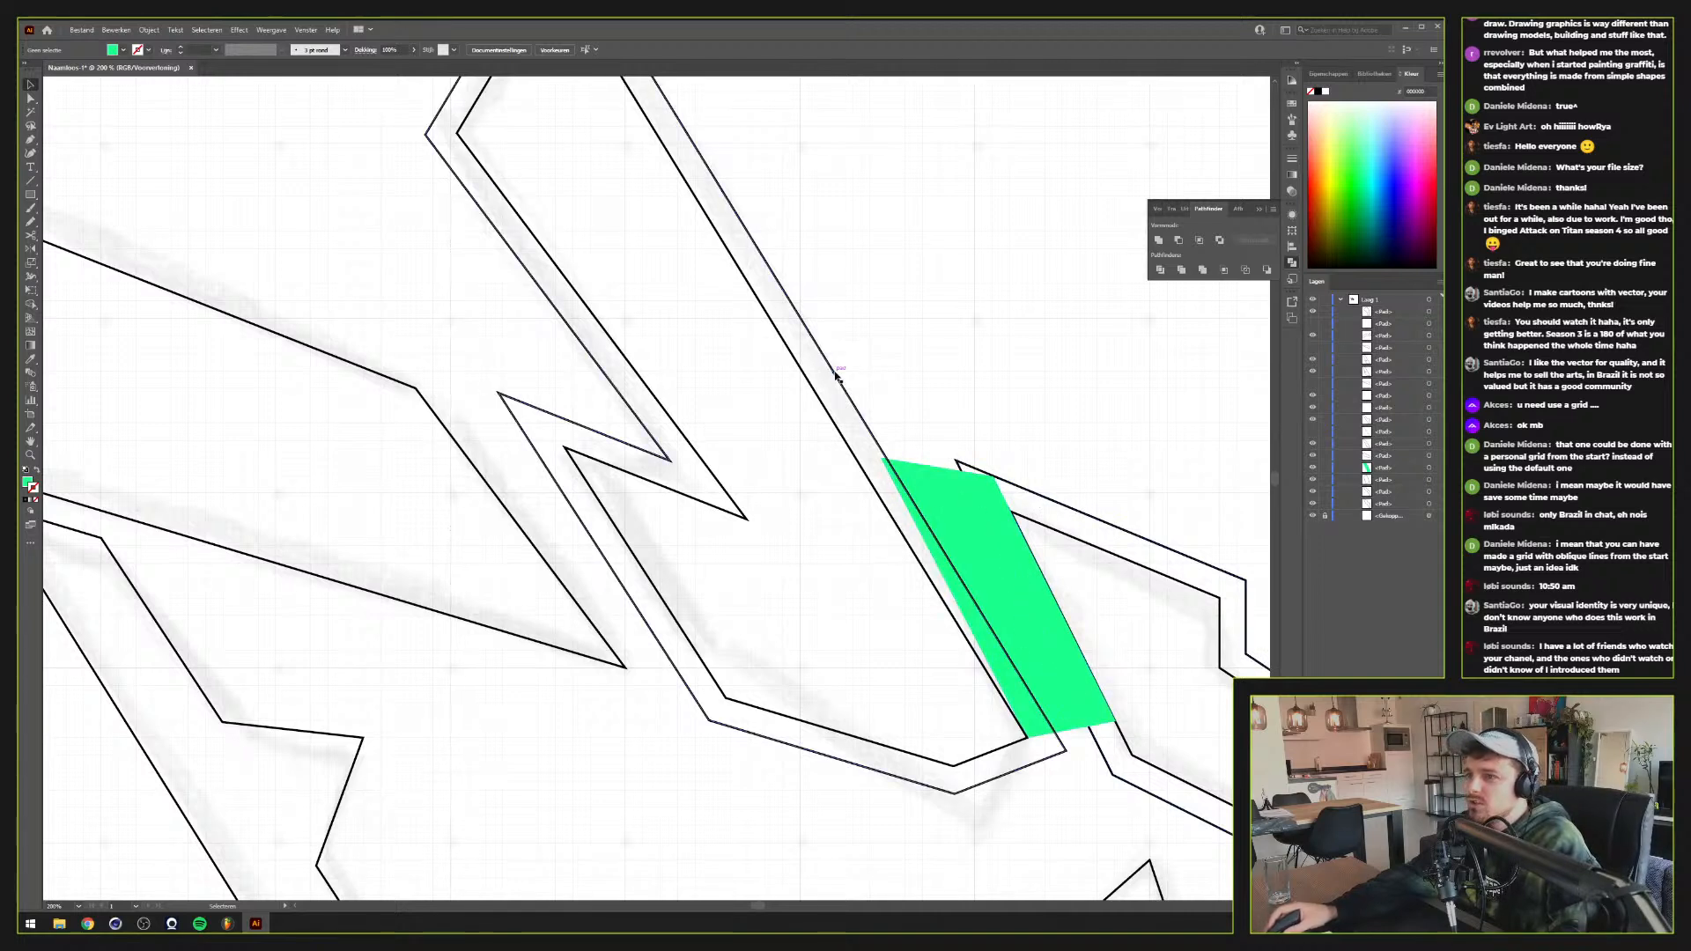
{"action": "left_click", "coordinate": [1130, 534], "text": "shift"}
{"action": "left_click_drag", "start_coordinate": [1340, 167], "coordinate": [1116, 188]}
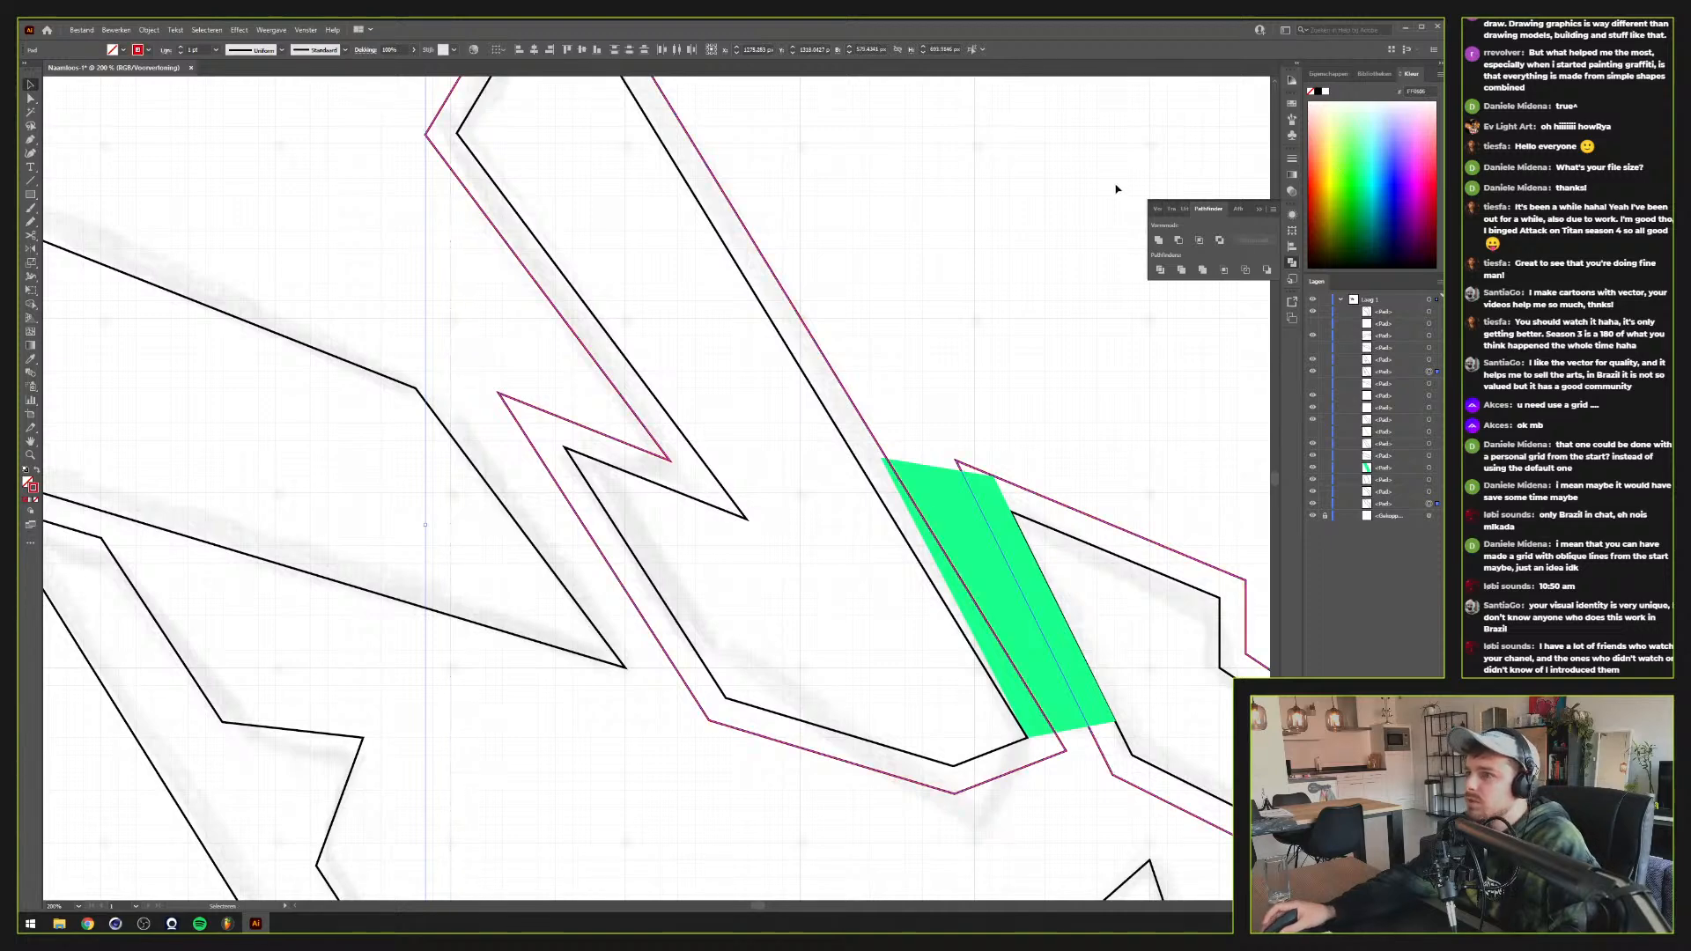
{"action": "left_click", "coordinate": [181, 51]}
{"action": "left_click", "coordinate": [181, 51]}
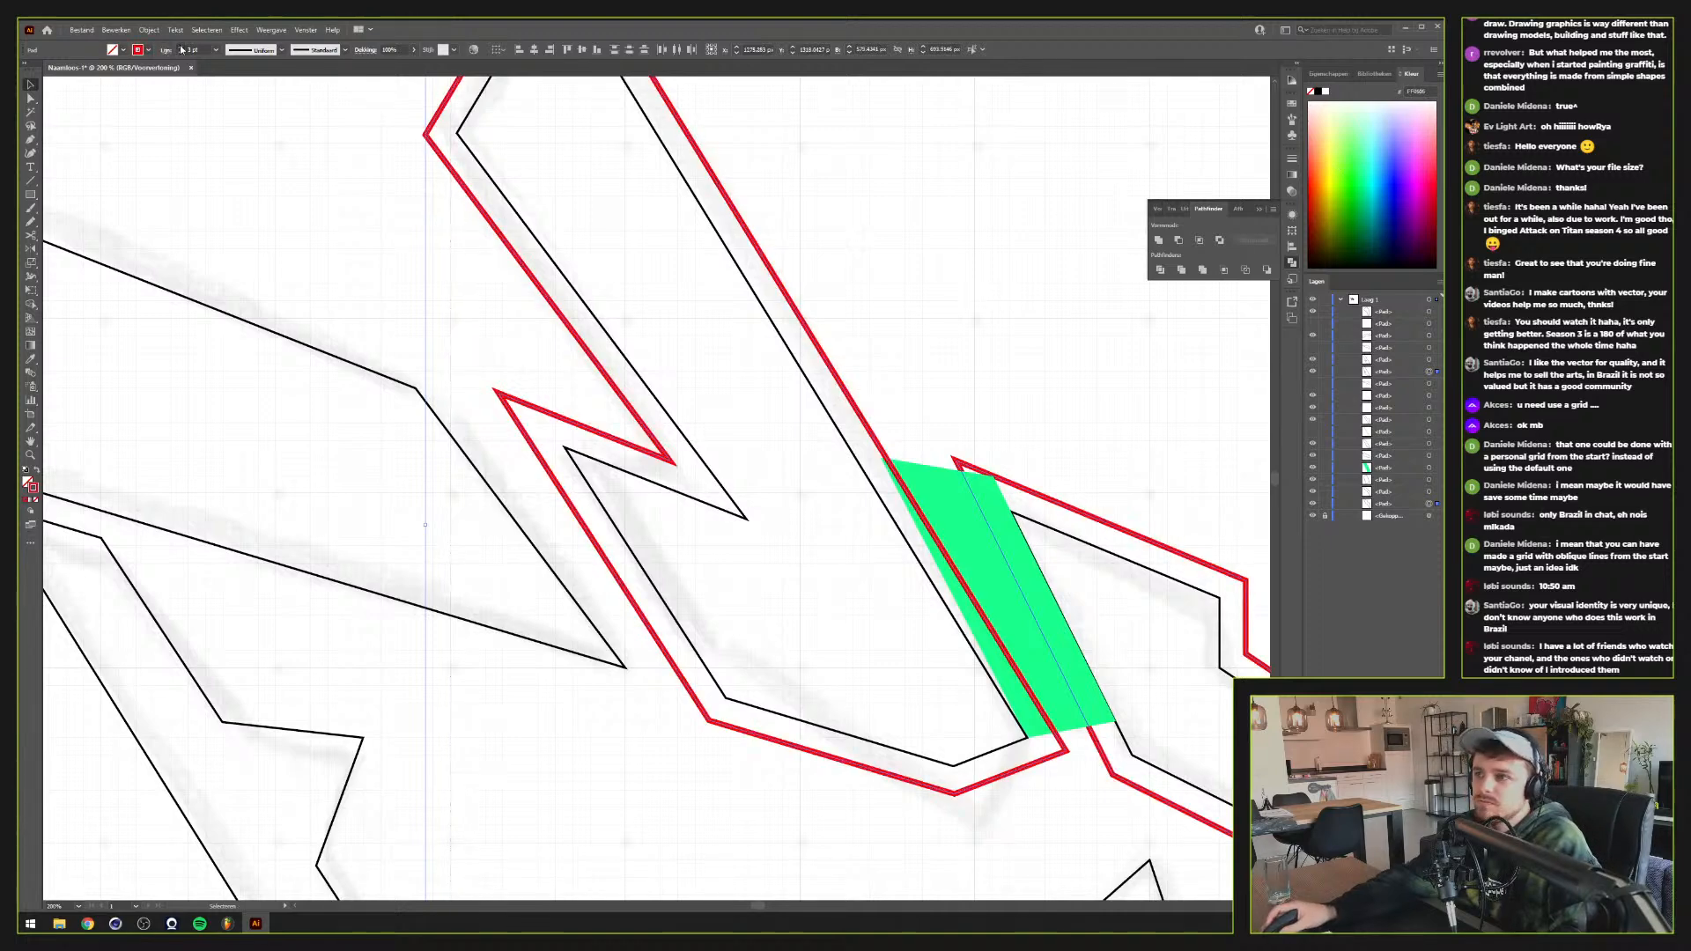
{"action": "left_click", "coordinate": [180, 50]}
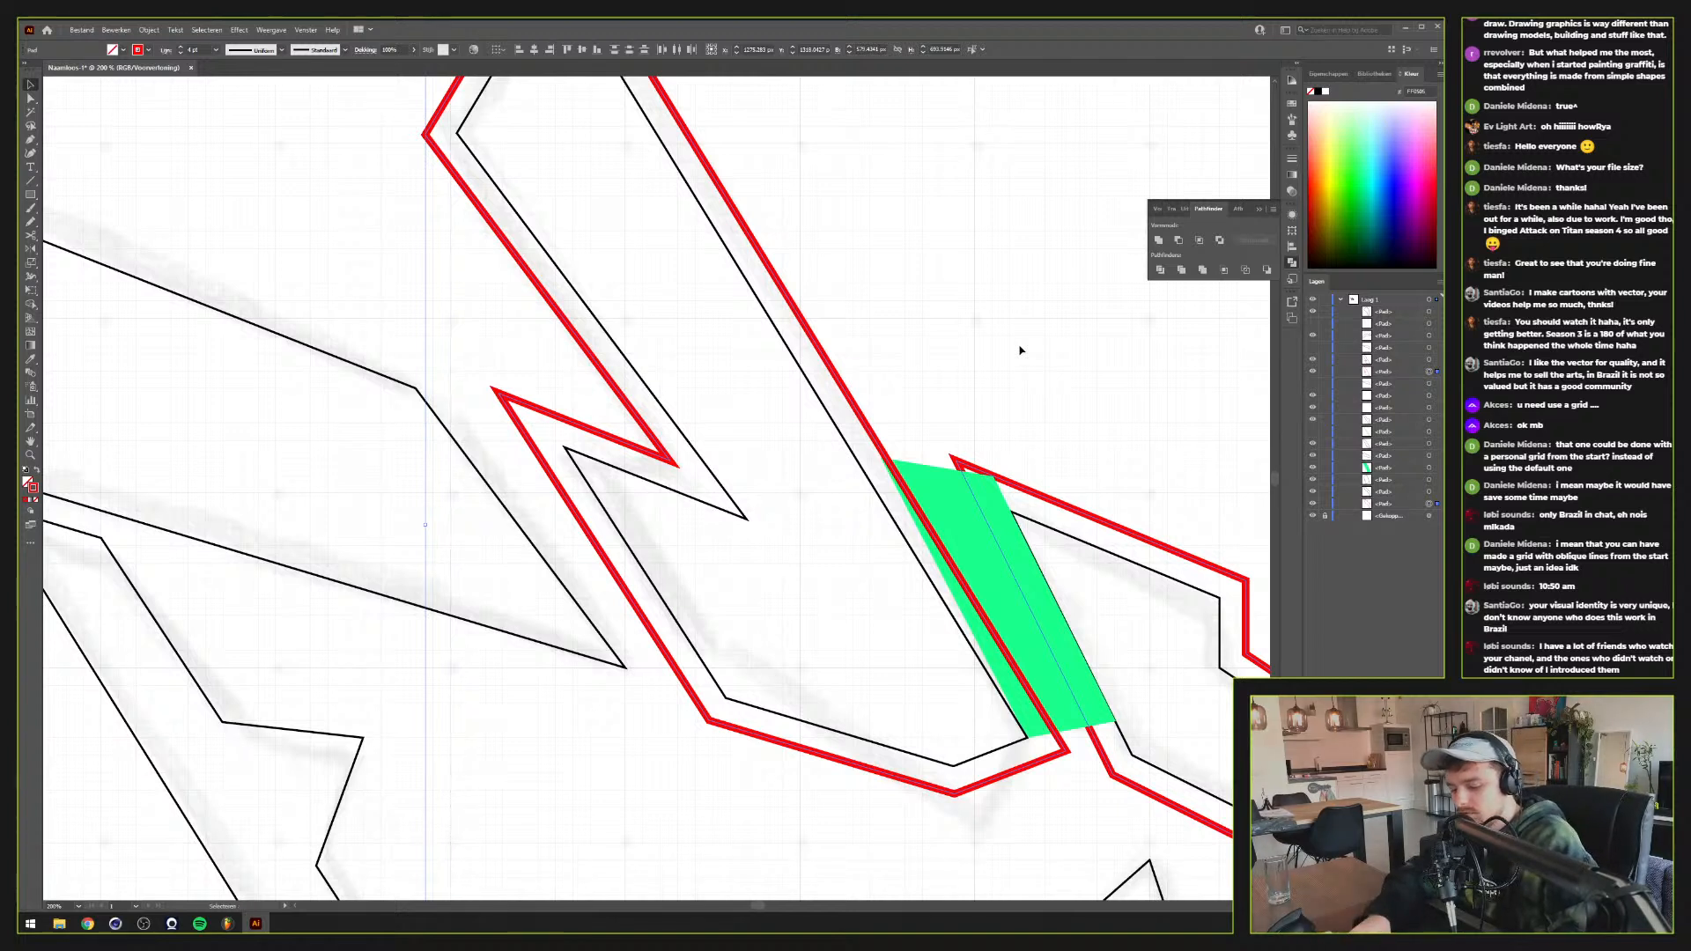
{"action": "key", "text": "ctrl+bracketleft"}
{"action": "left_click", "coordinate": [1011, 459]}
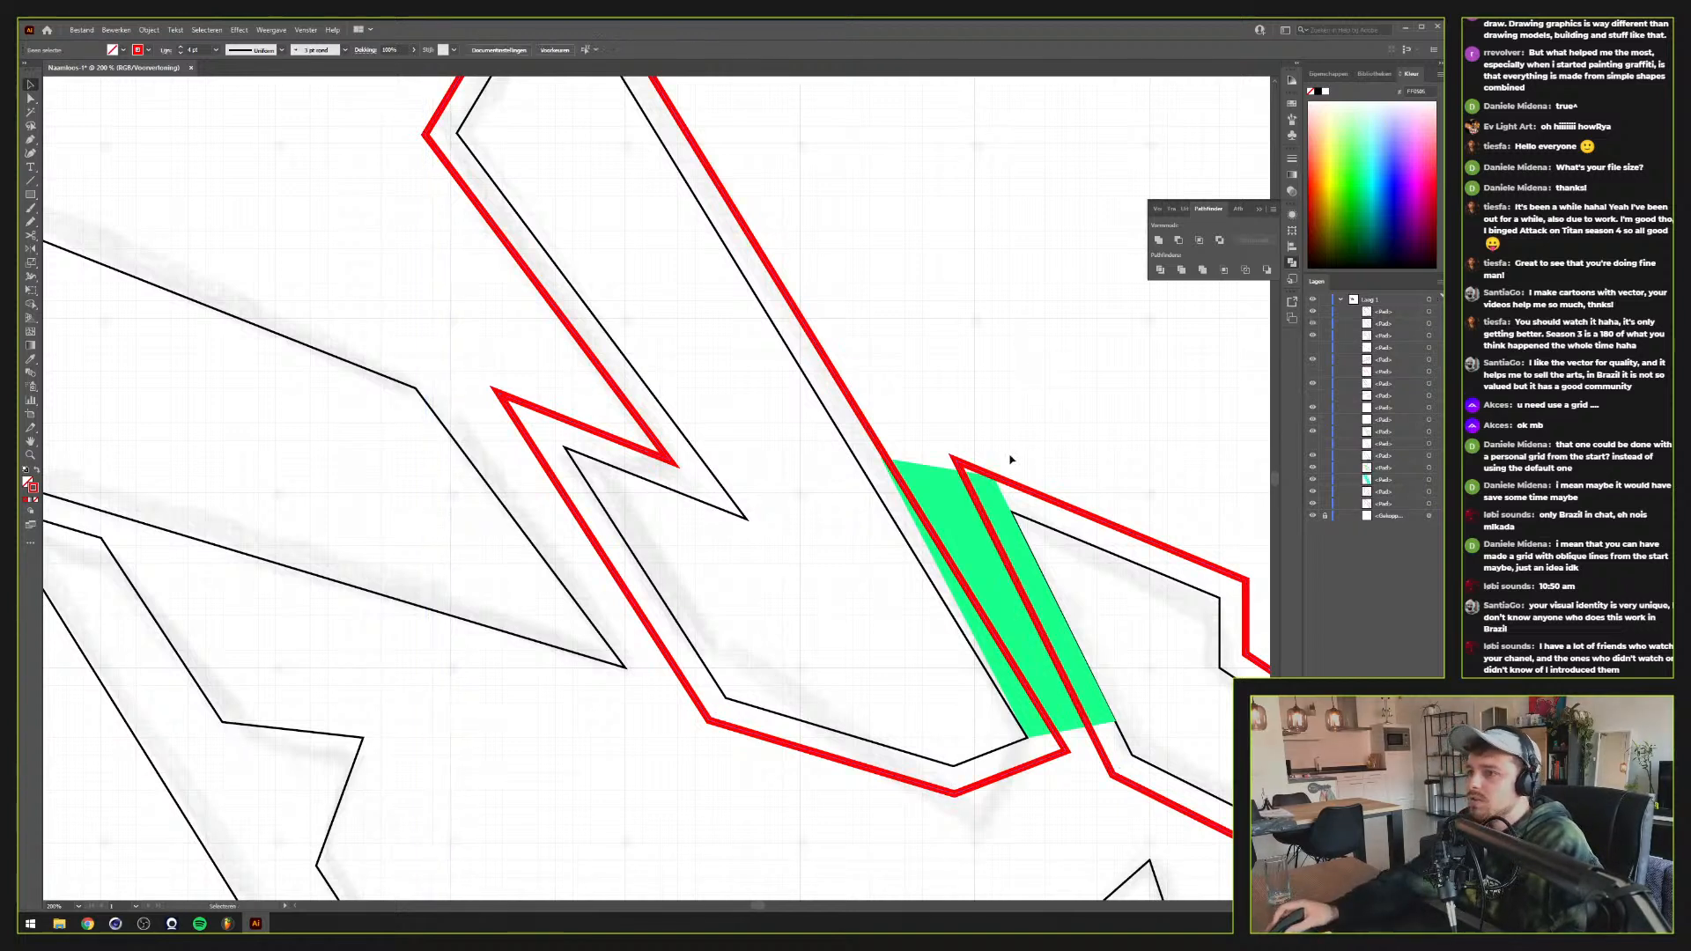
Subtract both red offset outlines from the green strip with Minus Front, cutting even gaps along its two long sides
{"action": "left_click_drag", "start_coordinate": [866, 471], "coordinate": [958, 493]}
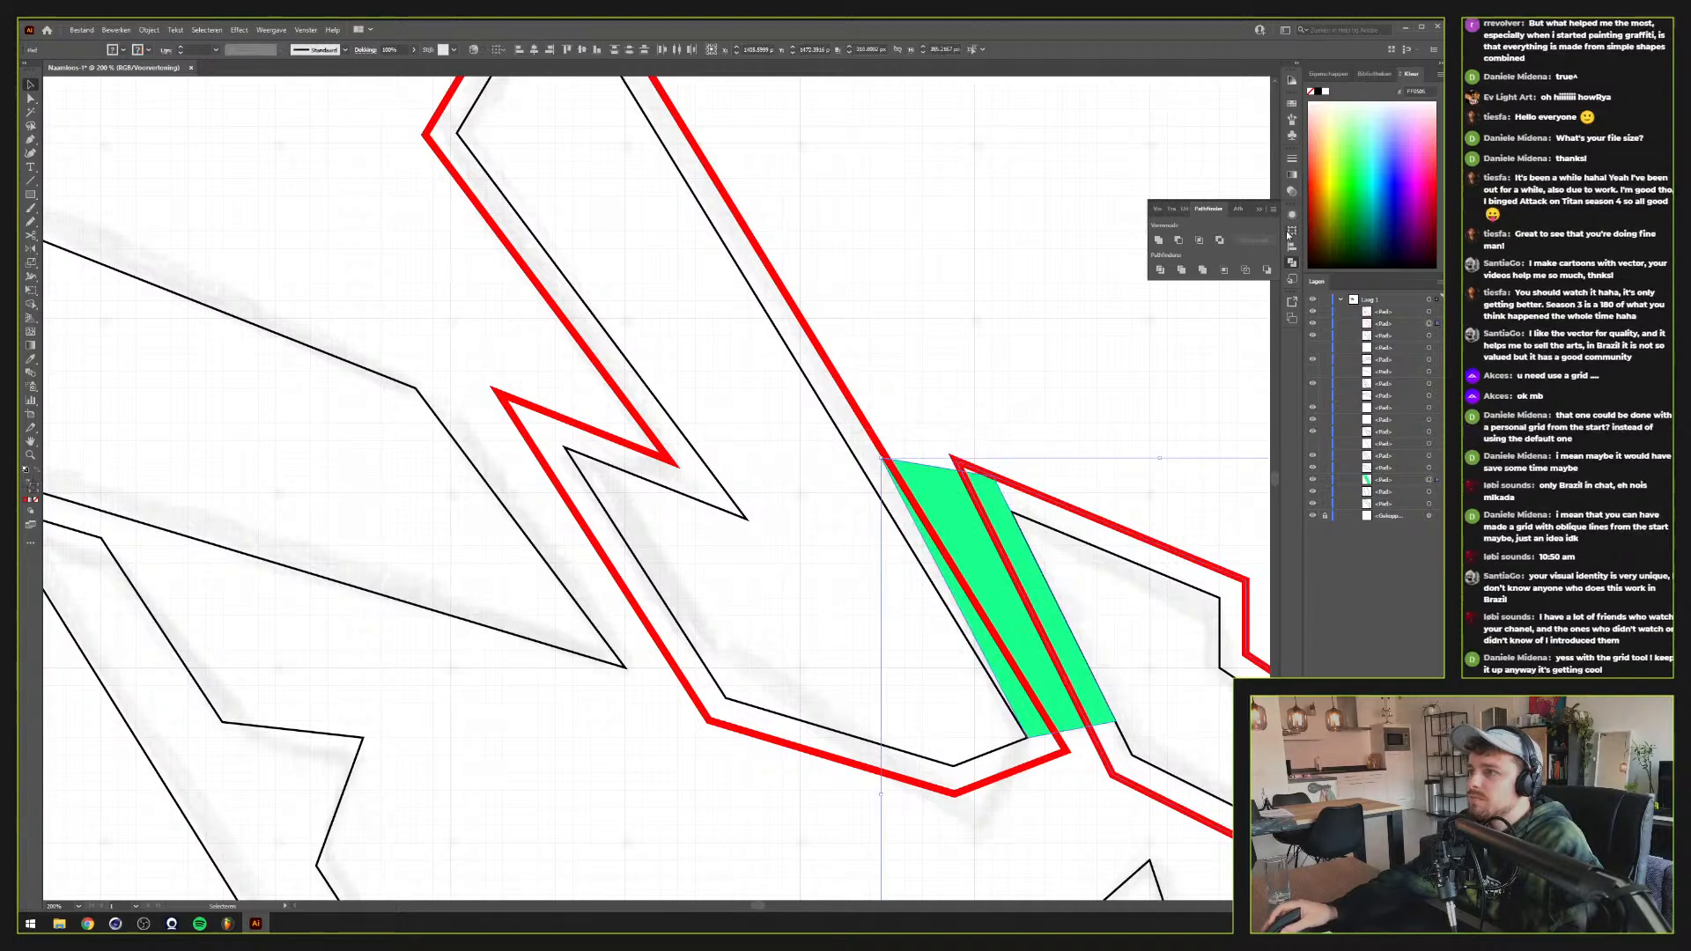
{"action": "left_click", "coordinate": [1179, 241]}
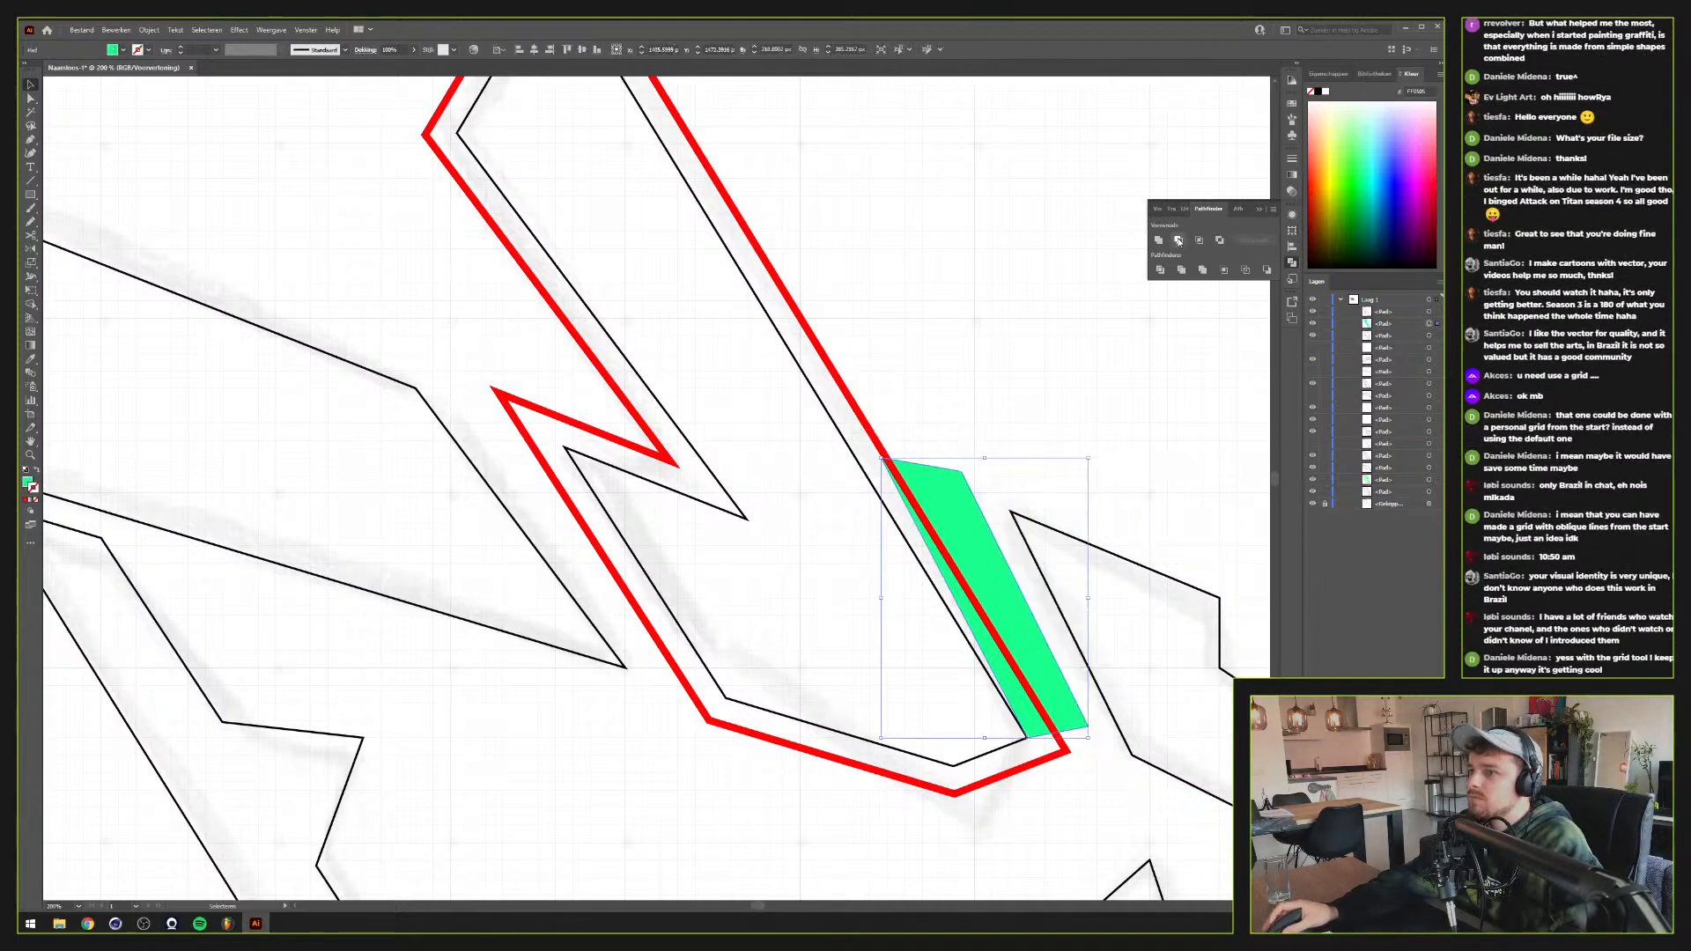
{"action": "left_click", "coordinate": [888, 474], "text": "shift"}
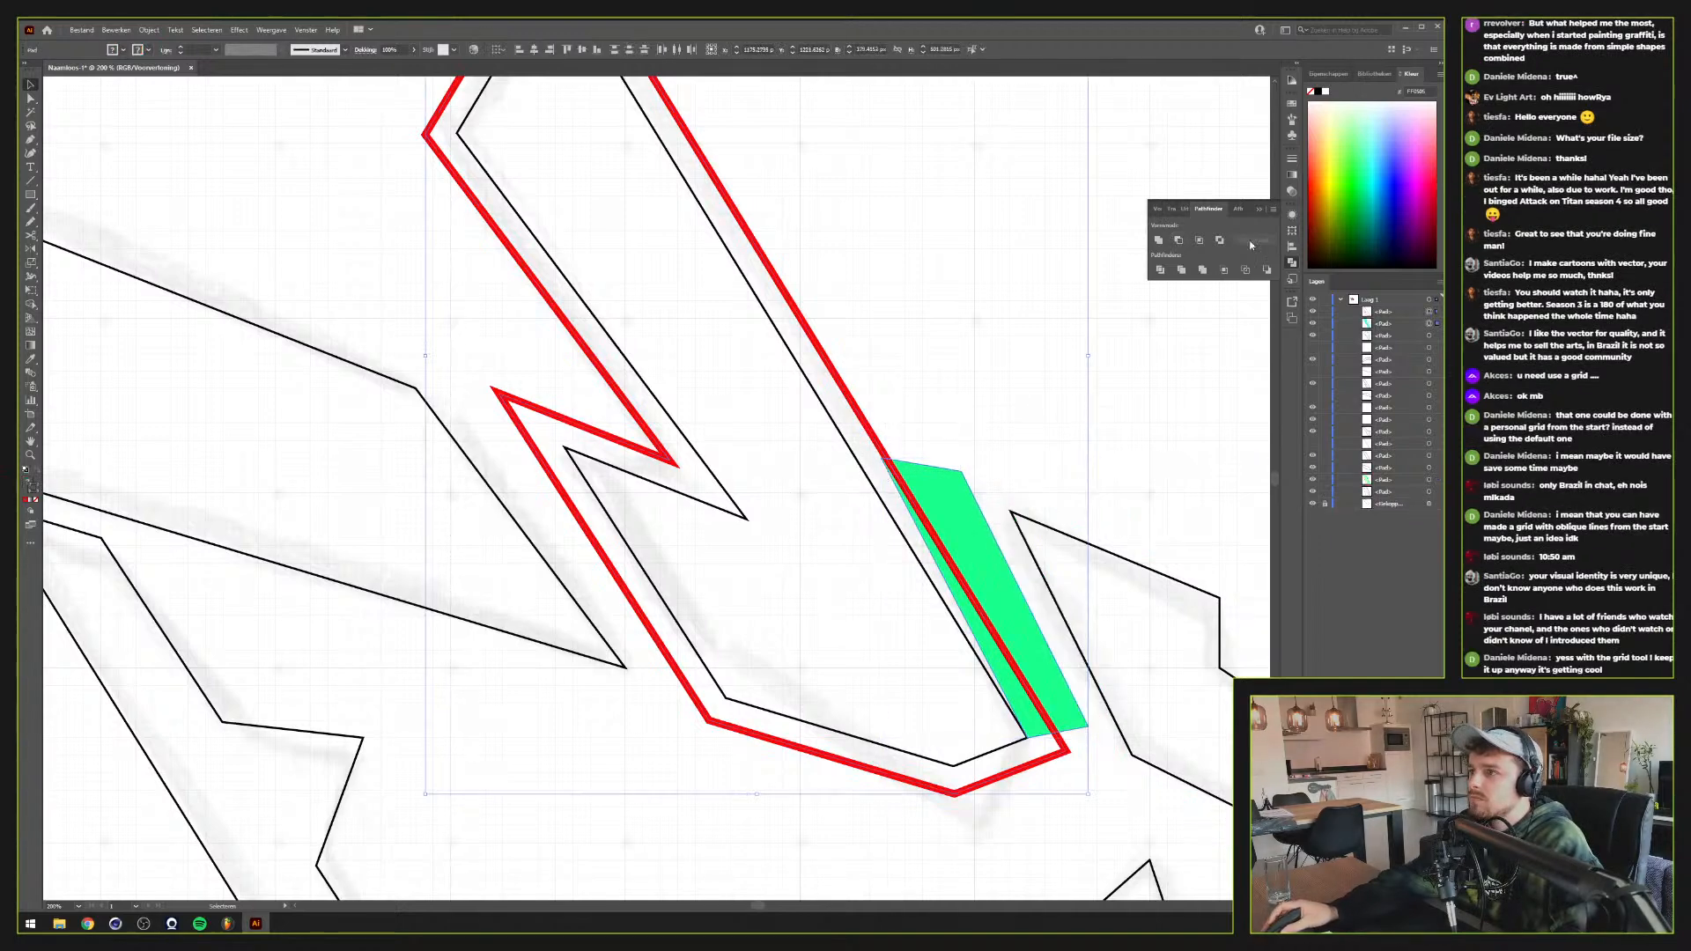
{"action": "left_click", "coordinate": [1179, 241]}
{"action": "left_click", "coordinate": [945, 420]}
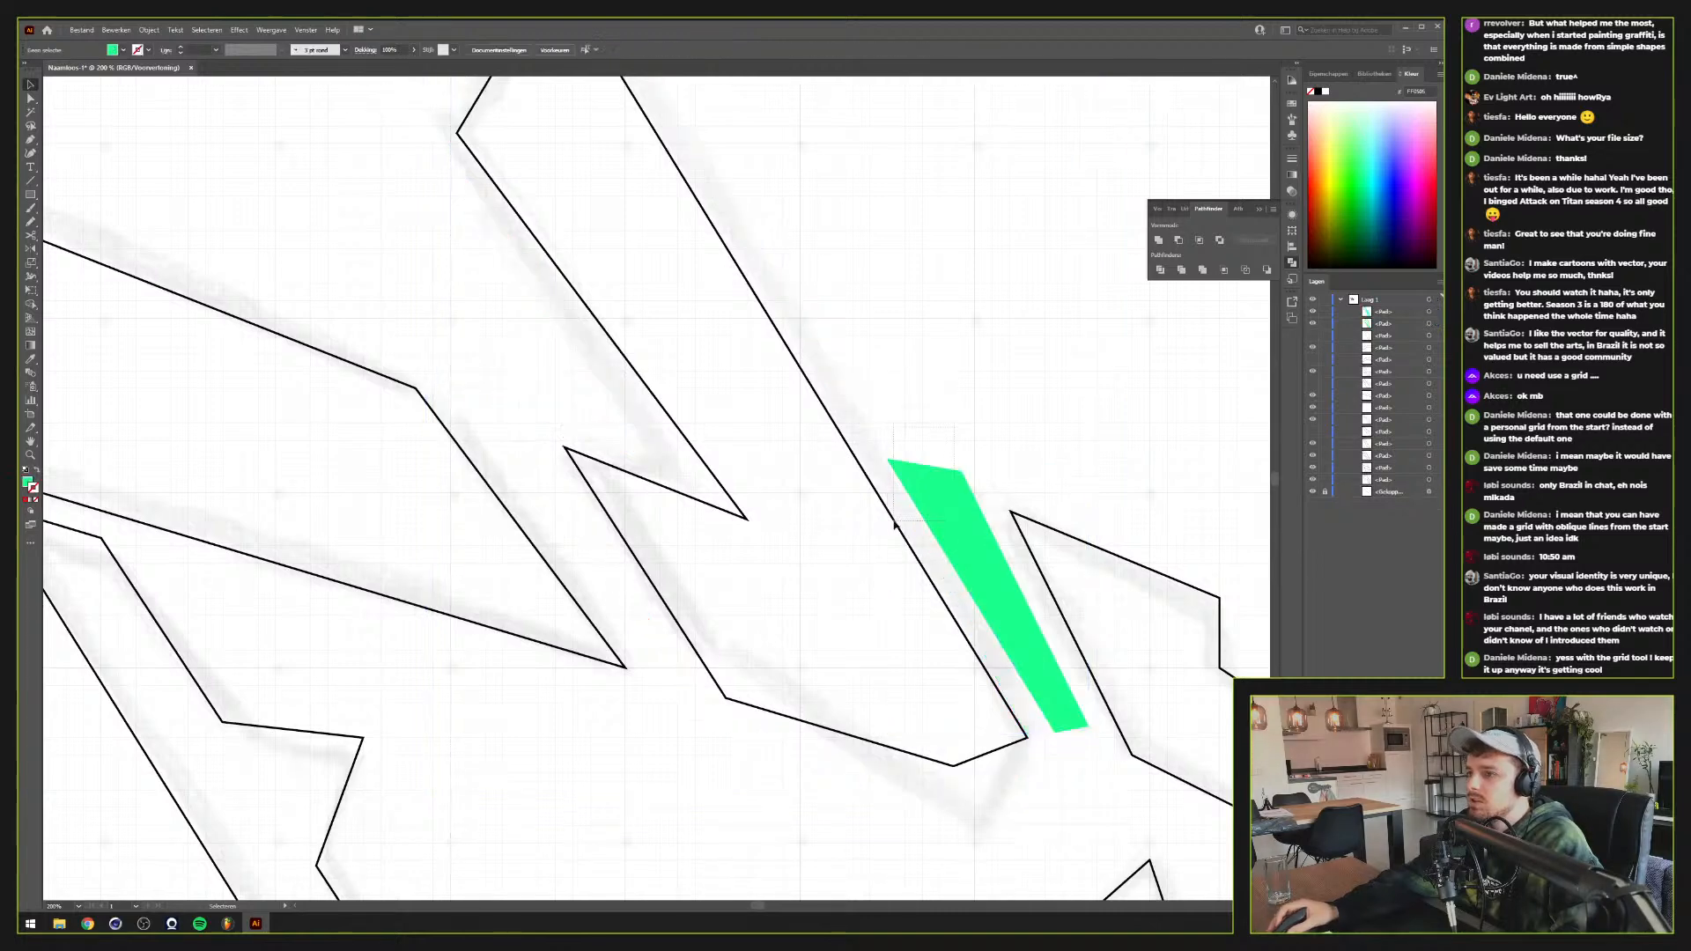
Use the Eyedropper to give the trimmed strip and the tall feather the neighbouring shape's black stroke and no fill
{"action": "left_click_drag", "start_coordinate": [894, 524], "coordinate": [897, 519]}
{"action": "key", "text": "i"}
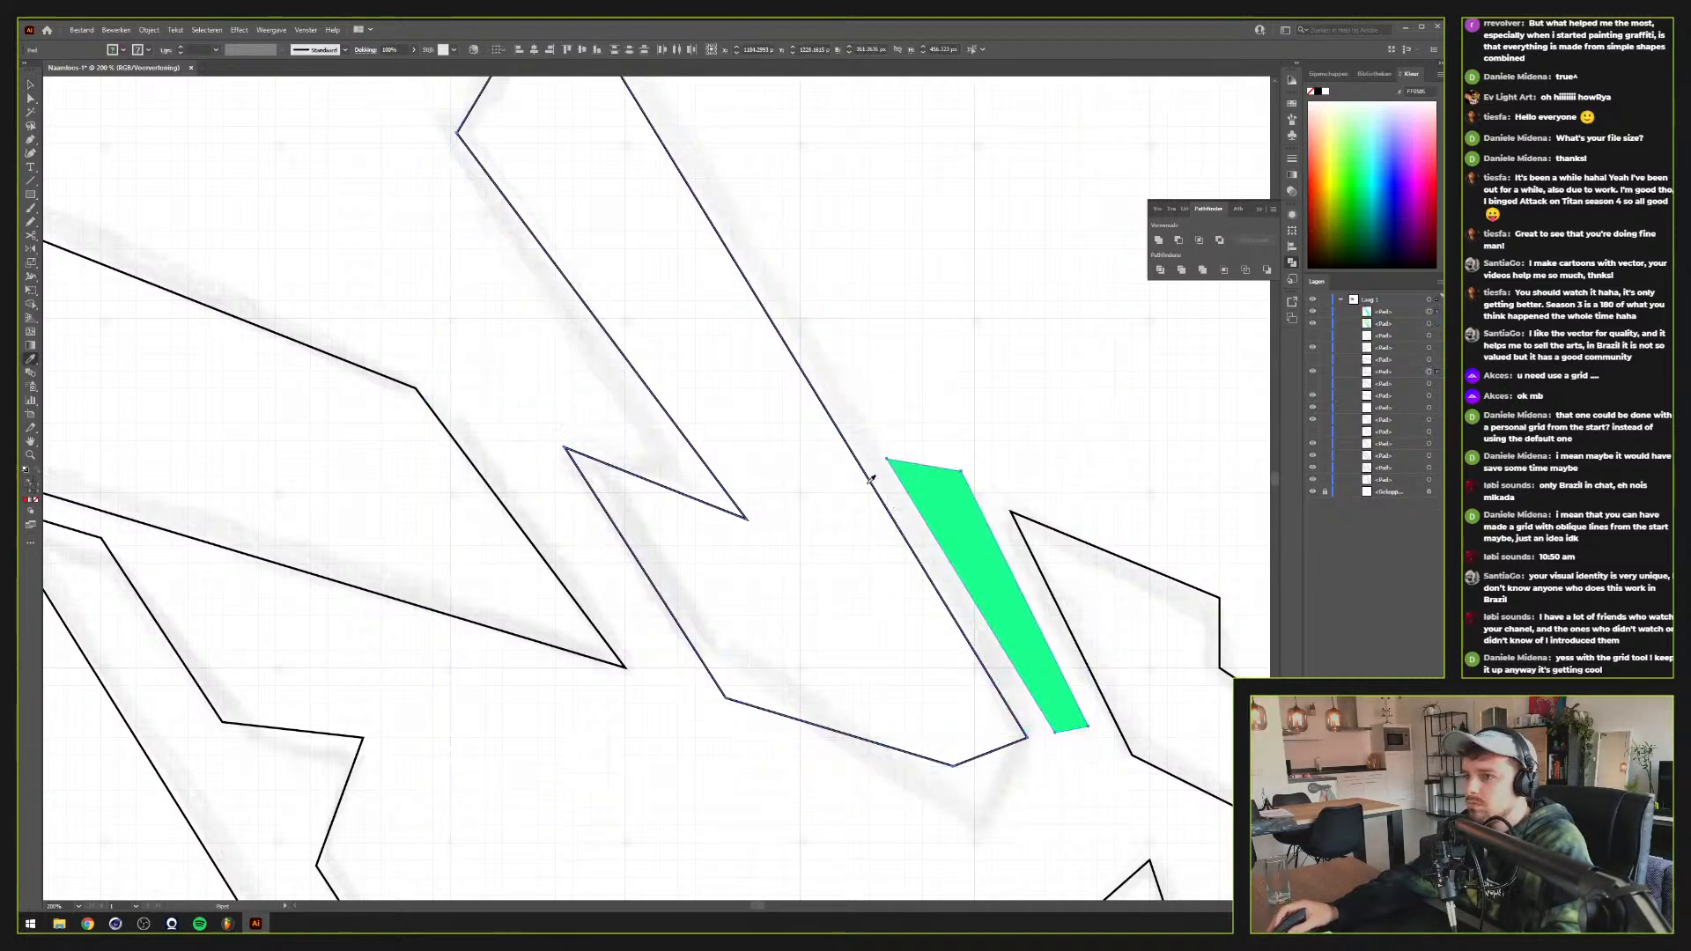
{"action": "left_click", "coordinate": [871, 479]}
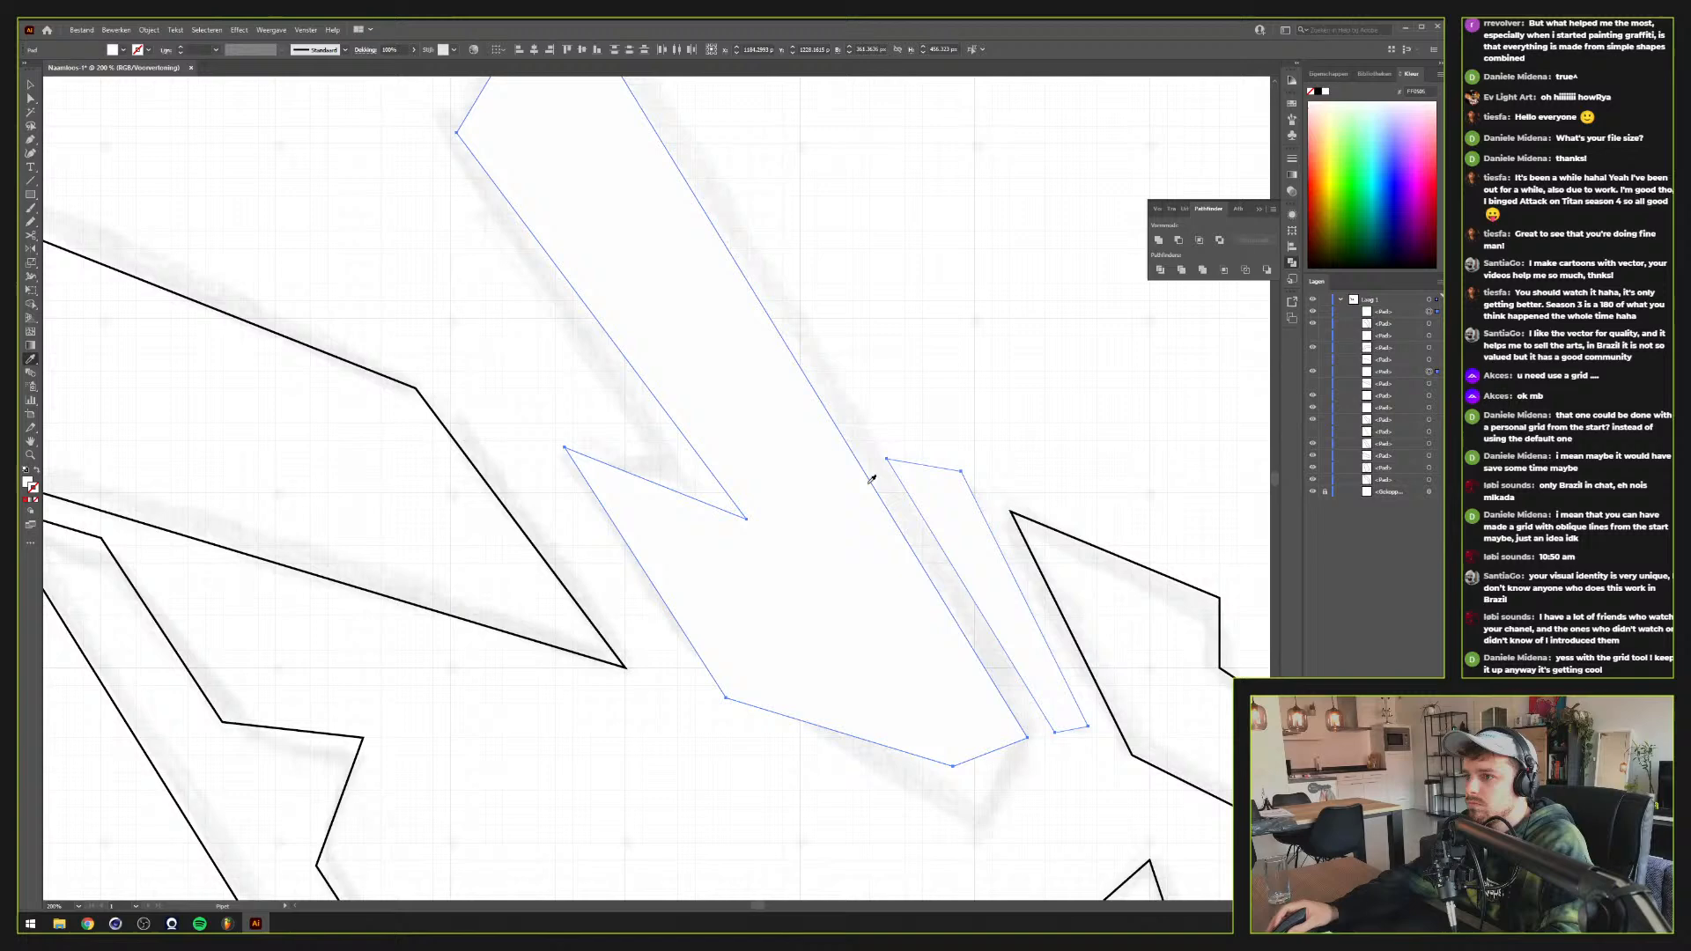
{"action": "left_click", "coordinate": [1076, 536]}
{"action": "key", "text": "v"}
{"action": "left_click", "coordinate": [1059, 473]}
Copy the tall feather outline and paste the duplicate in front at the same position
{"action": "scroll", "coordinate": [1060, 477], "scroll_direction": "down", "scroll_amount": 2}
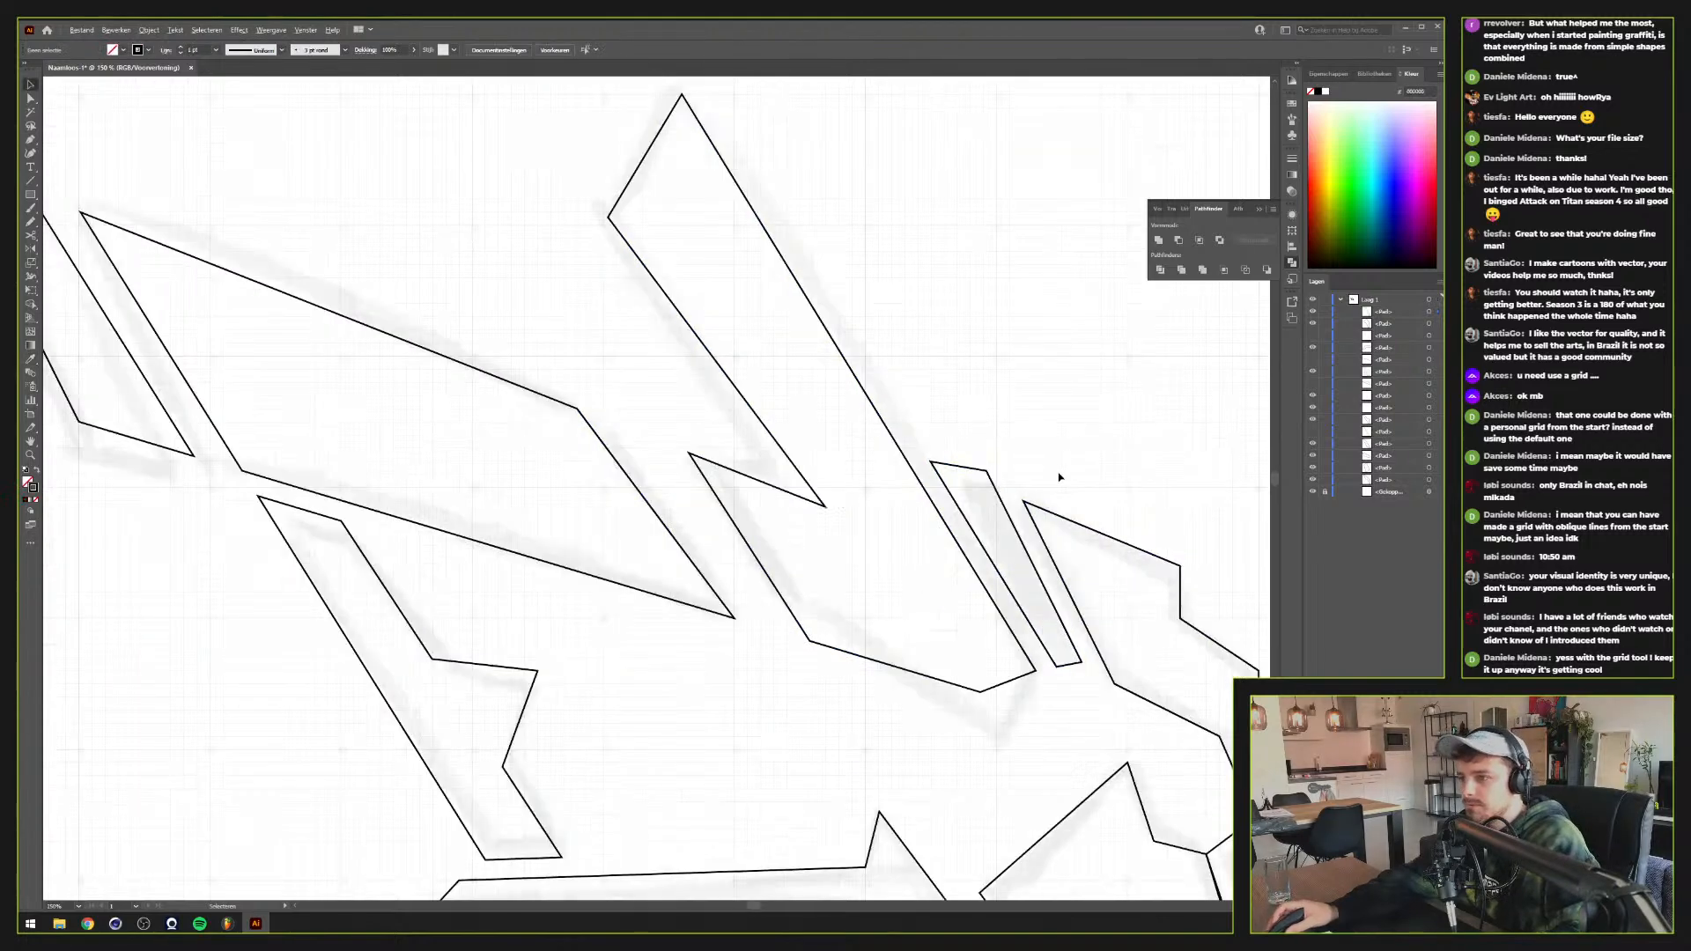
{"action": "left_click_drag", "start_coordinate": [1106, 499], "coordinate": [974, 487]}
{"action": "scroll", "coordinate": [901, 667], "scroll_direction": "up", "scroll_amount": 2}
{"action": "scroll", "coordinate": [908, 629], "scroll_direction": "up", "scroll_amount": 1}
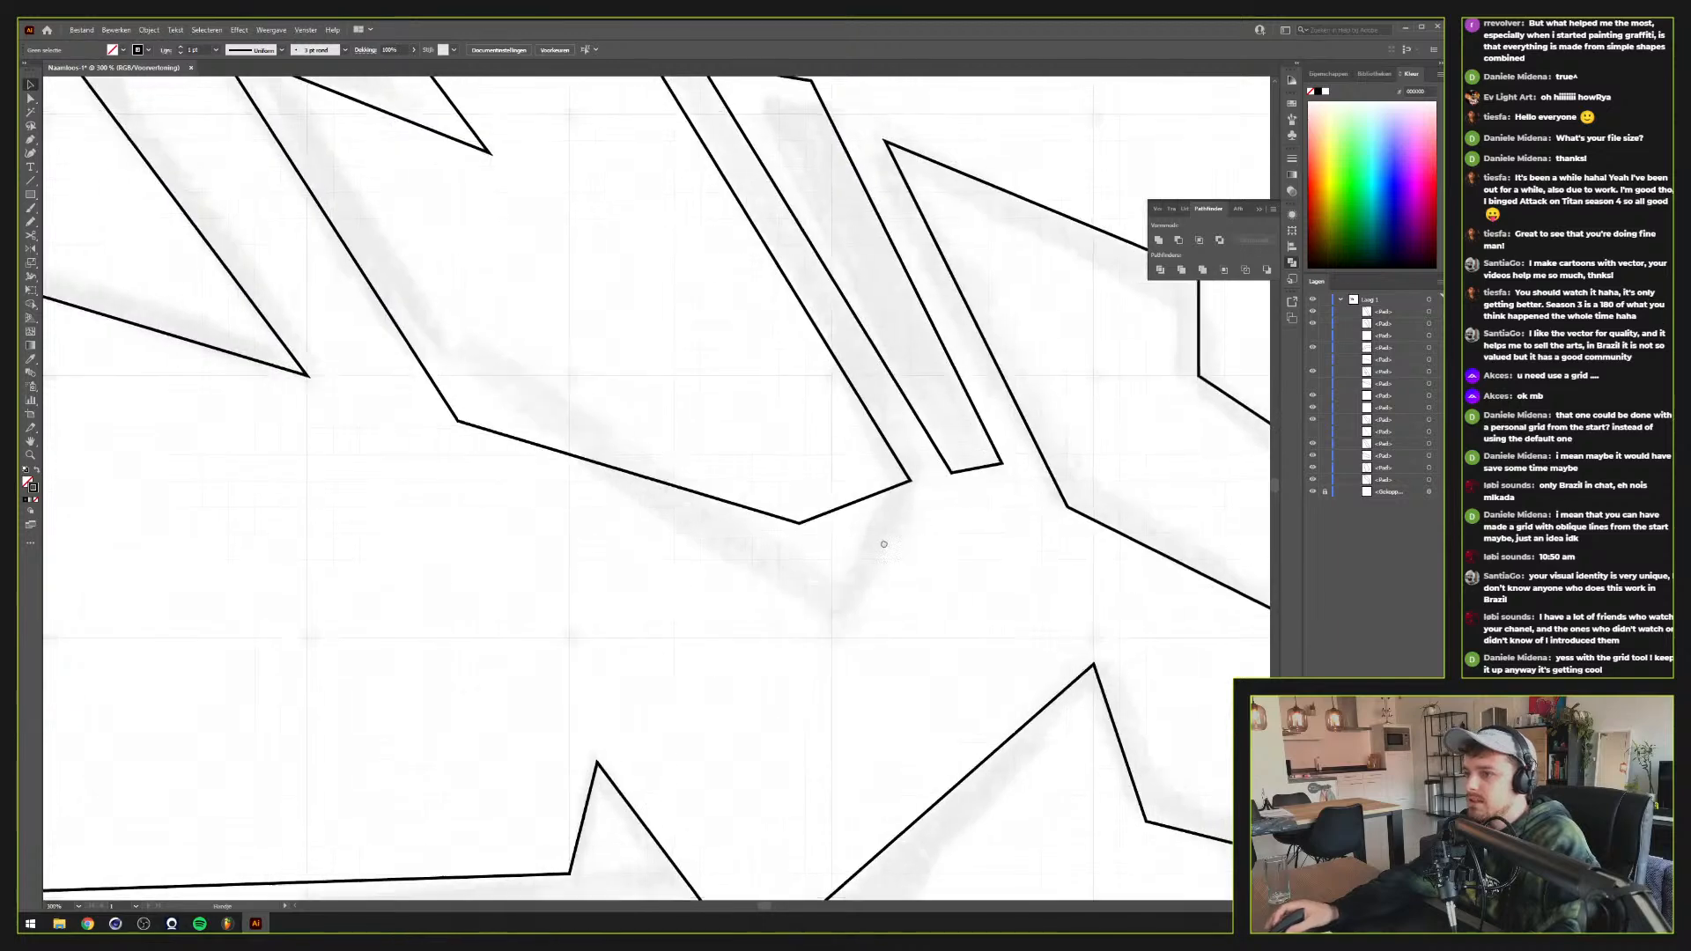
{"action": "scroll", "coordinate": [884, 543], "scroll_direction": "down", "scroll_amount": 2}
{"action": "left_click_drag", "start_coordinate": [884, 544], "coordinate": [792, 597]}
{"action": "key", "text": "space"}
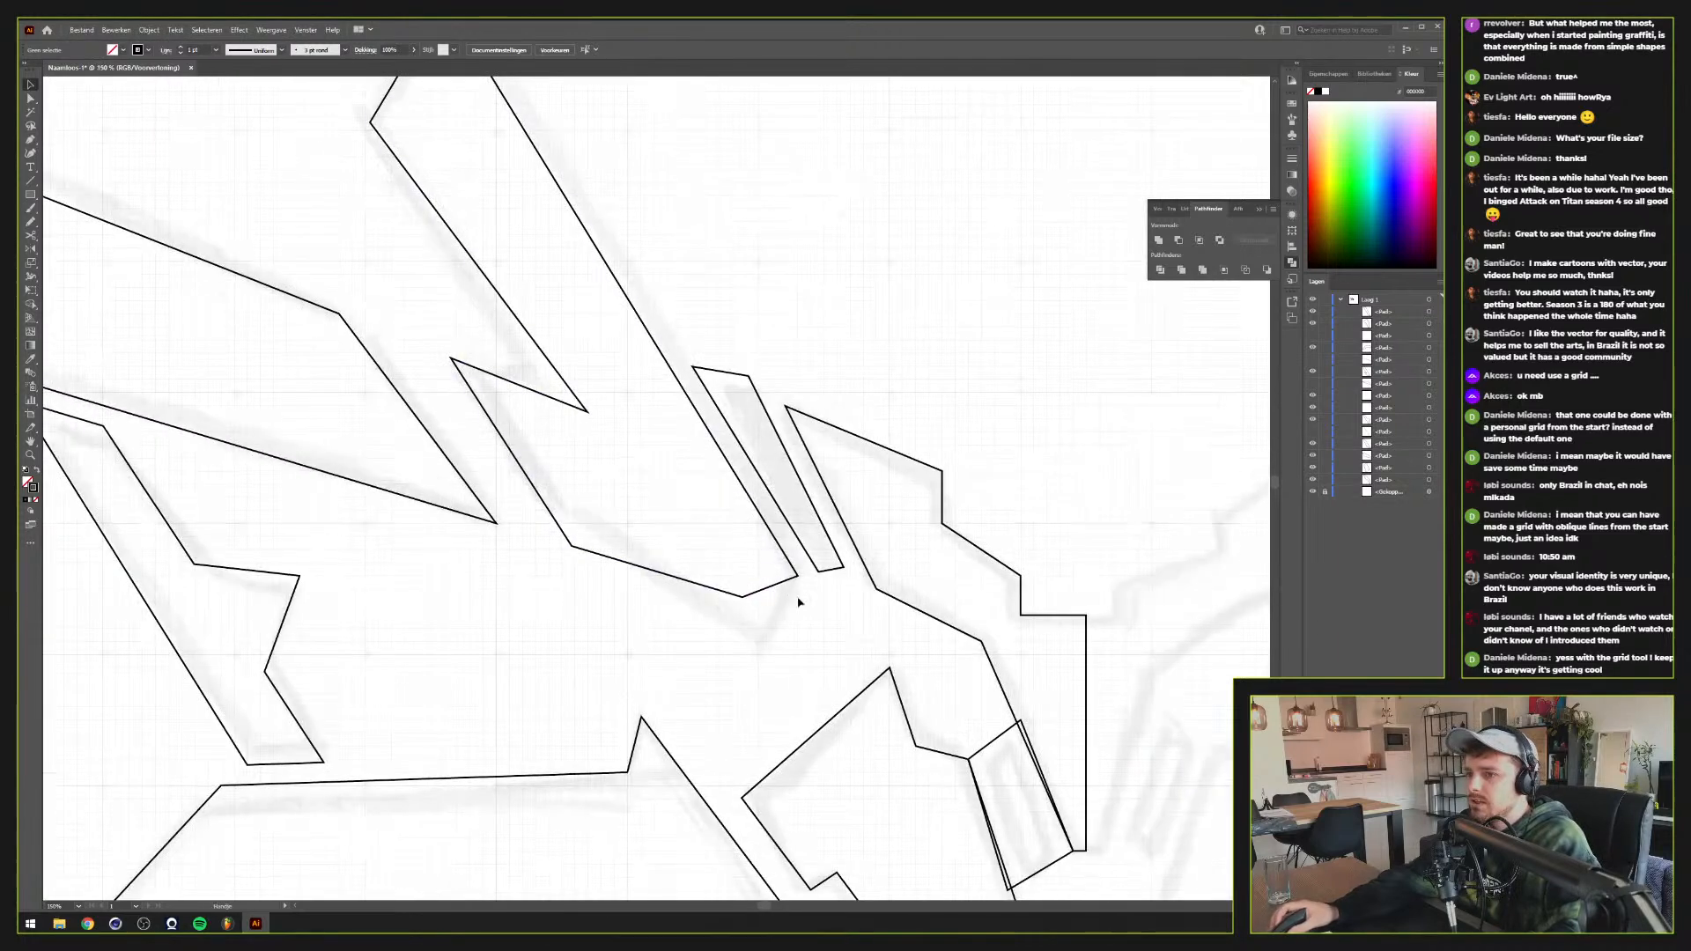
{"action": "scroll", "coordinate": [795, 599], "scroll_direction": "up", "scroll_amount": 1}
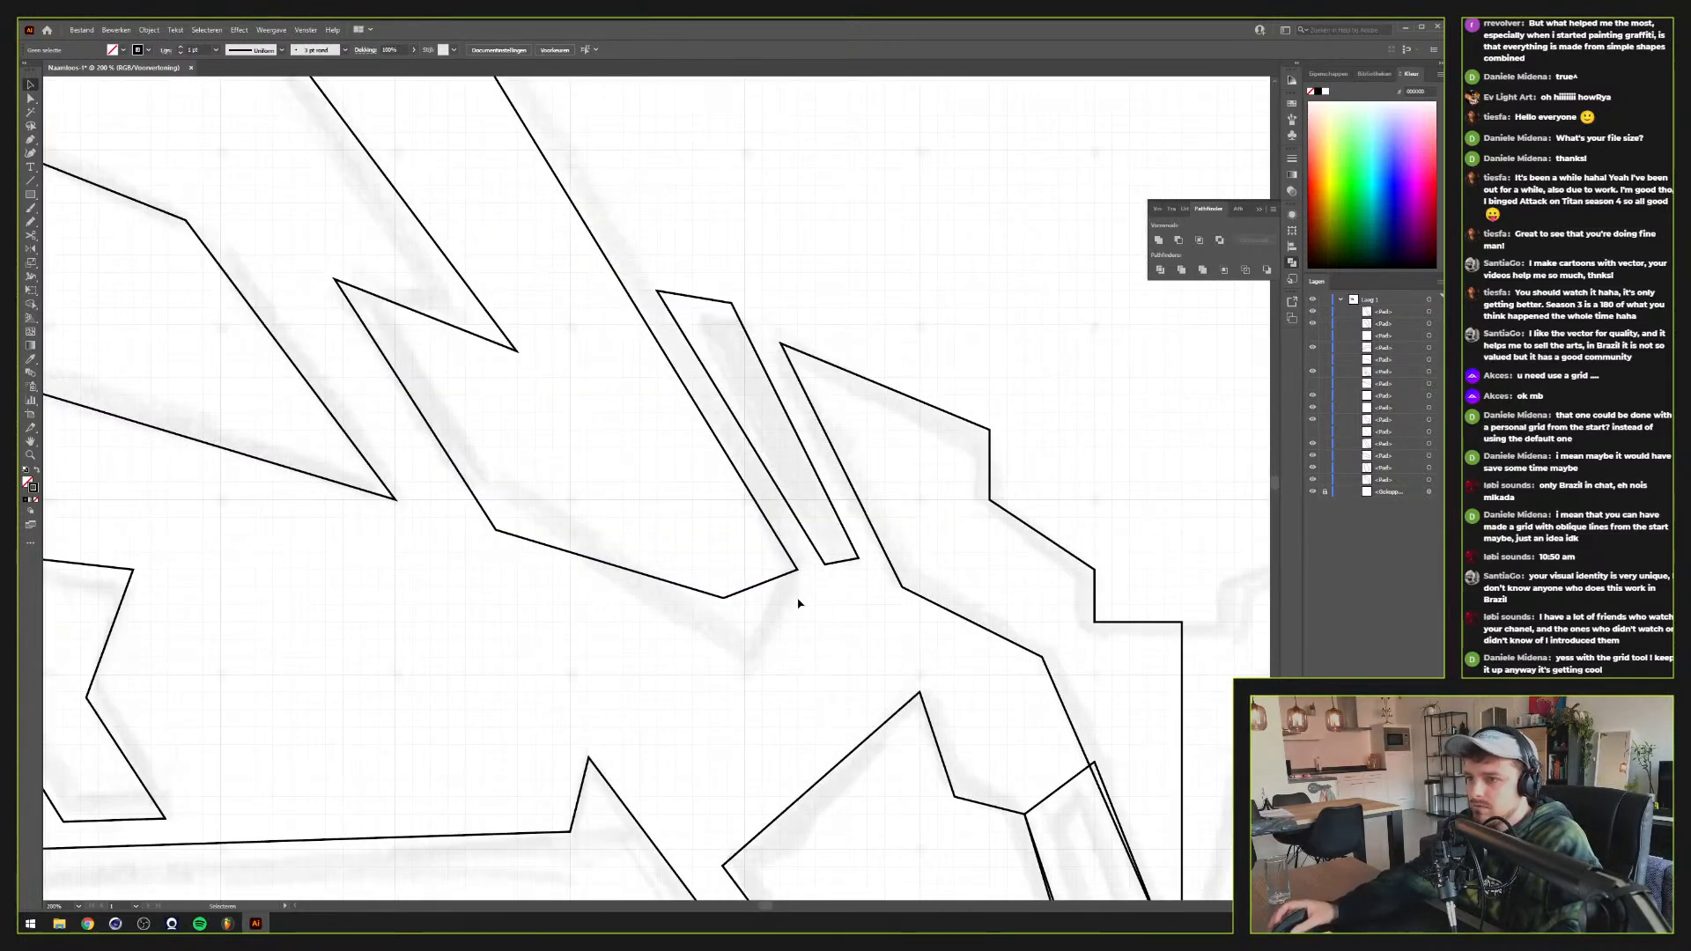
{"action": "left_click", "coordinate": [744, 589]}
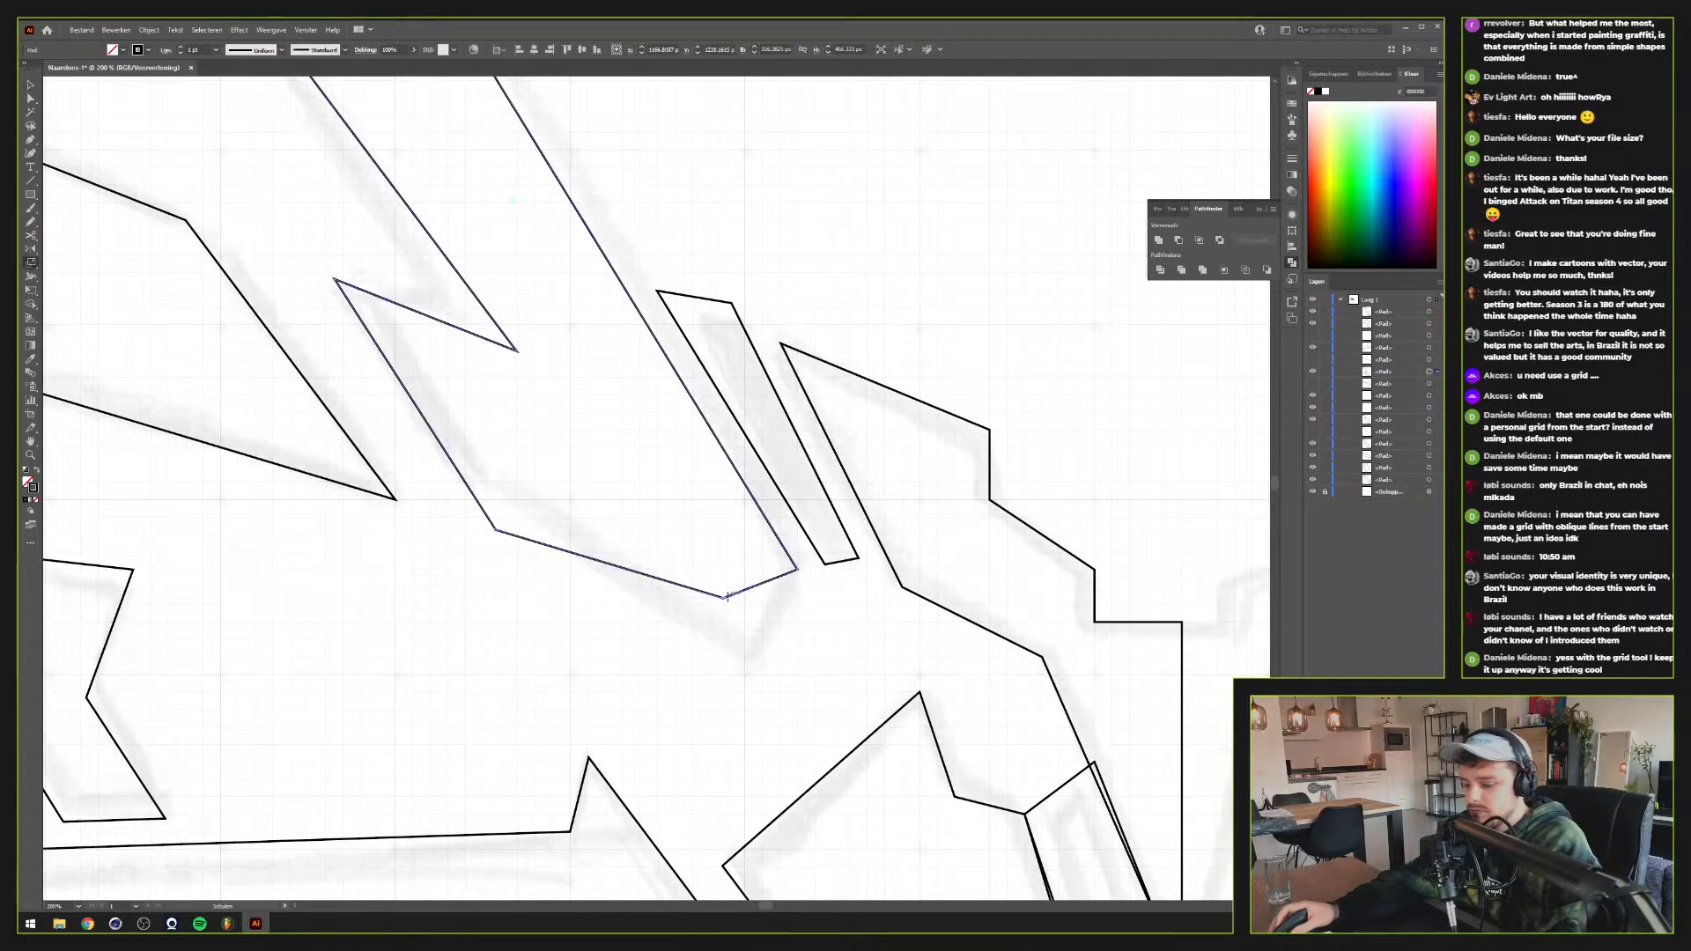
{"action": "key", "text": "ctrl+c"}
{"action": "key", "text": "ctrl+f"}
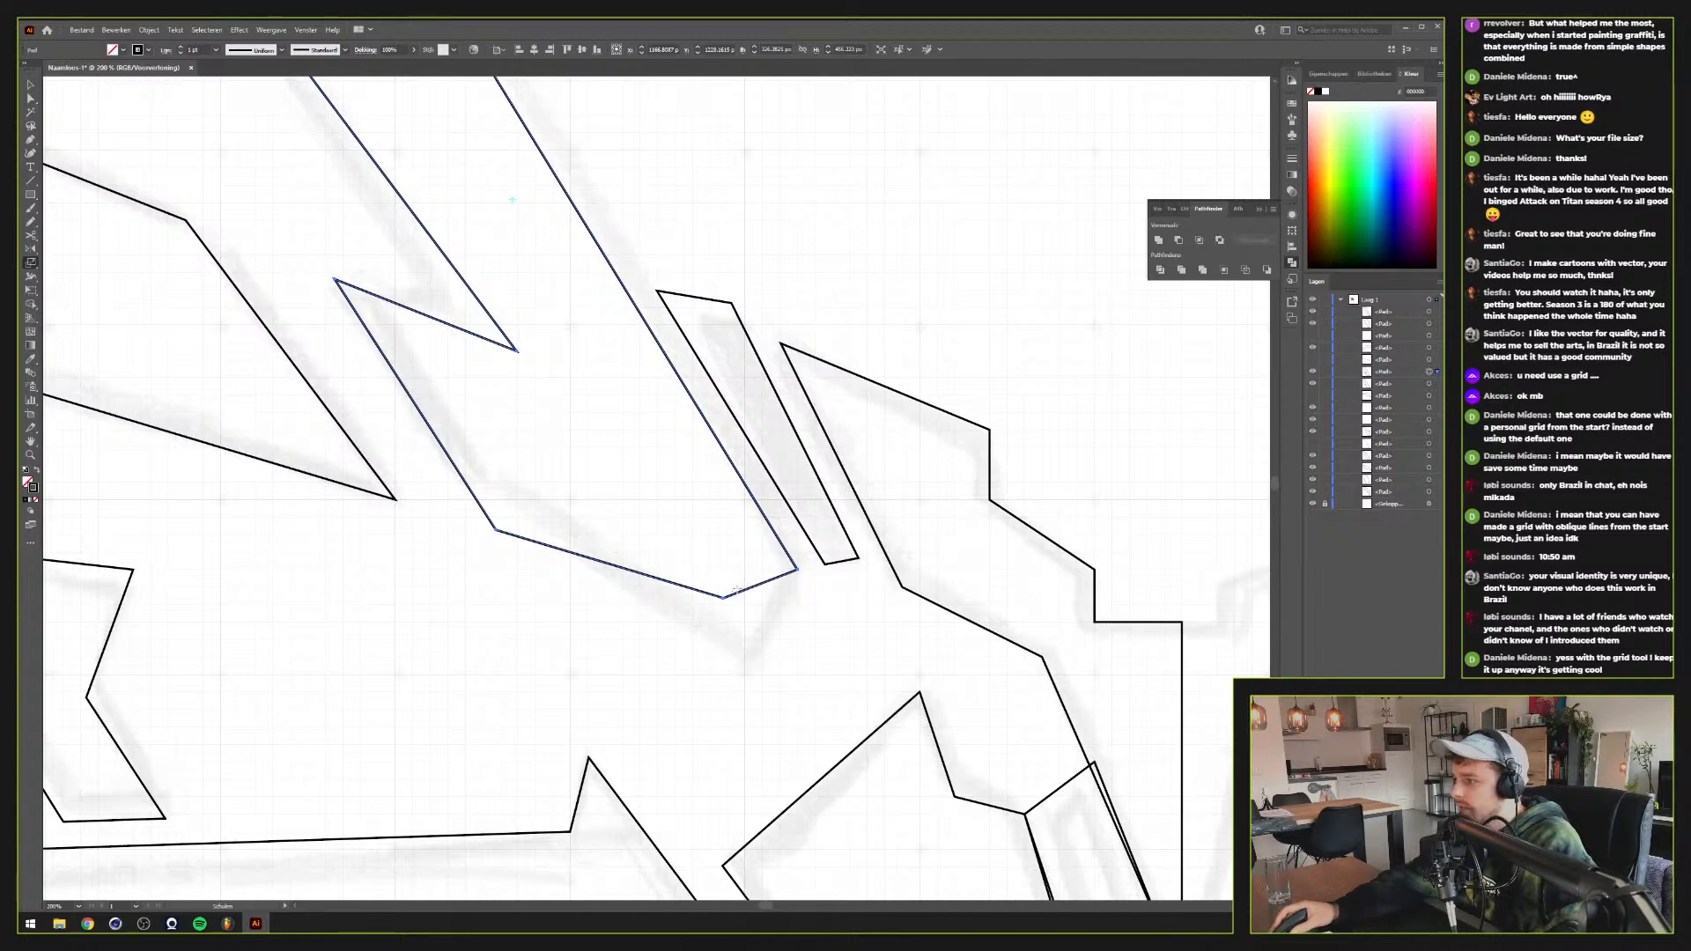
Examine how the tall feather's lower end relates to the sketch and the neighbouring shapes, close up and from afar
{"action": "scroll", "coordinate": [751, 599], "scroll_direction": "down", "scroll_amount": 4, "text": "alt"}
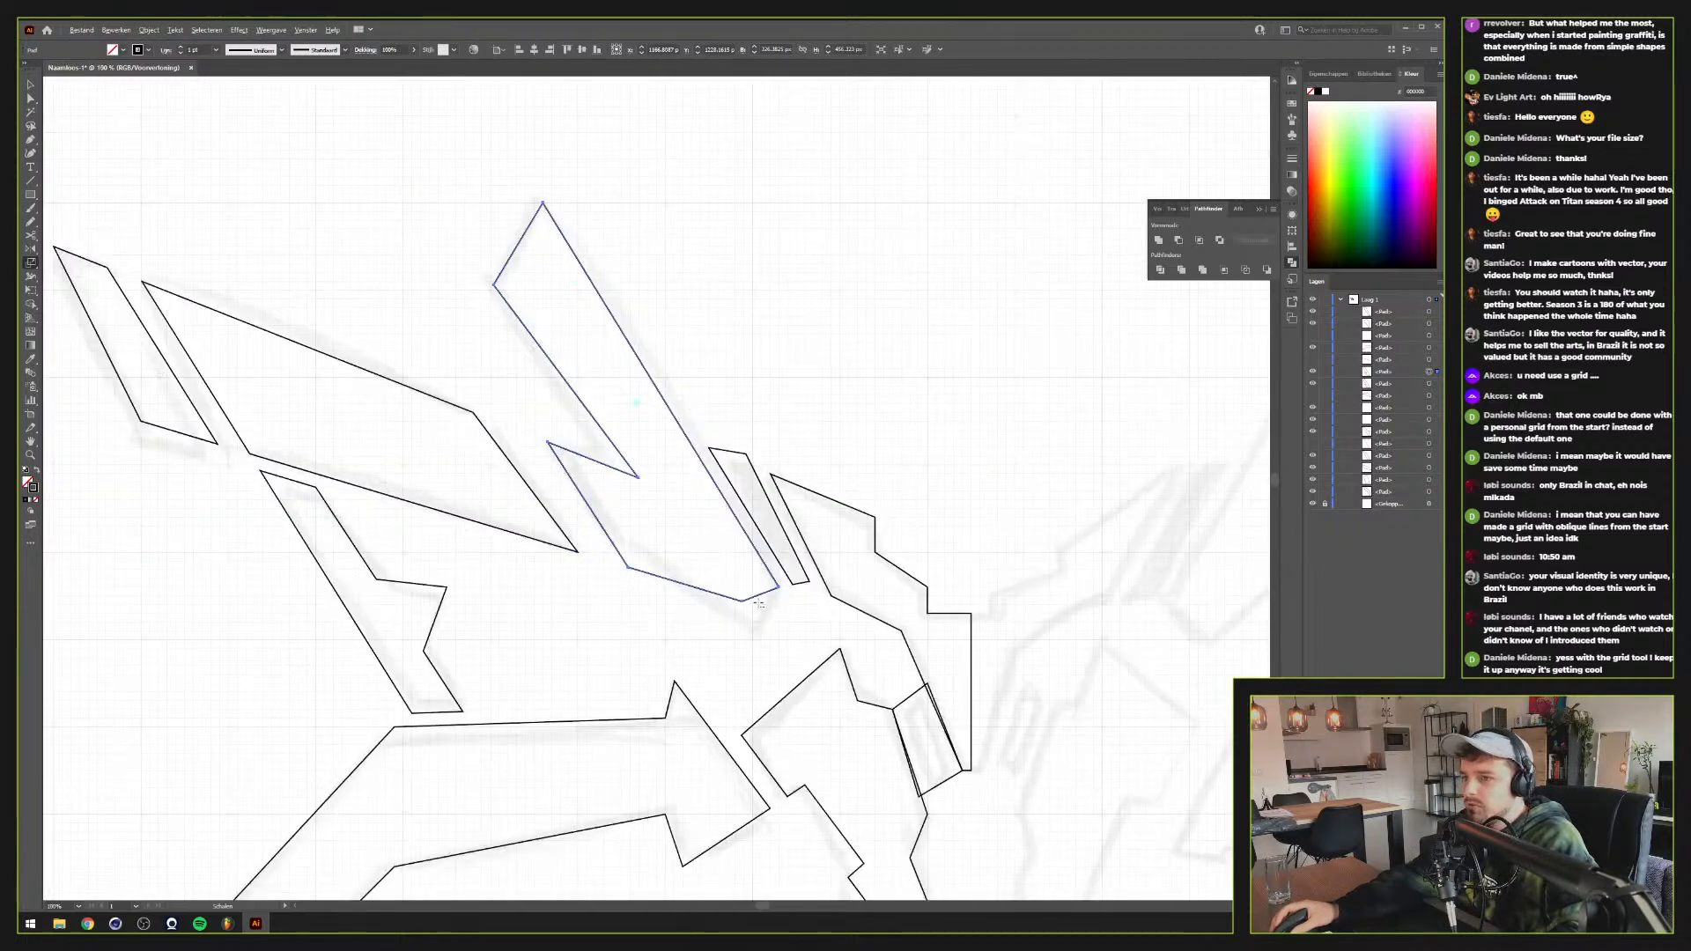
{"action": "scroll", "coordinate": [758, 603], "scroll_direction": "up", "scroll_amount": 4, "text": "alt"}
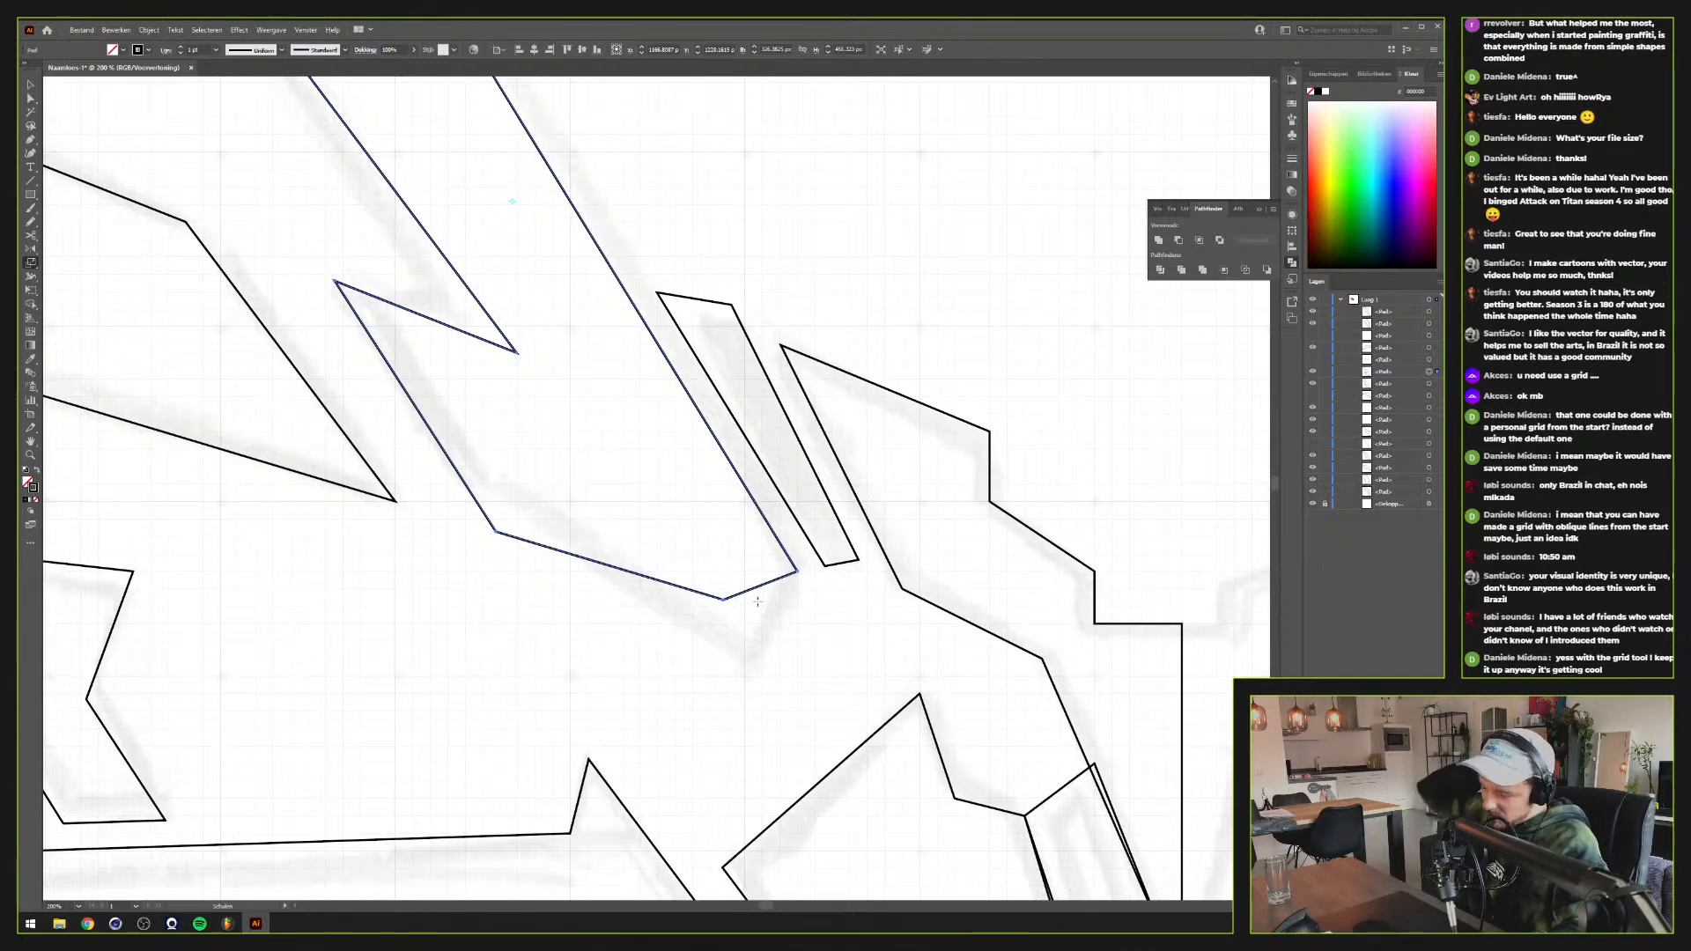
{"action": "scroll", "coordinate": [755, 599], "scroll_direction": "down", "scroll_amount": 3, "text": "alt"}
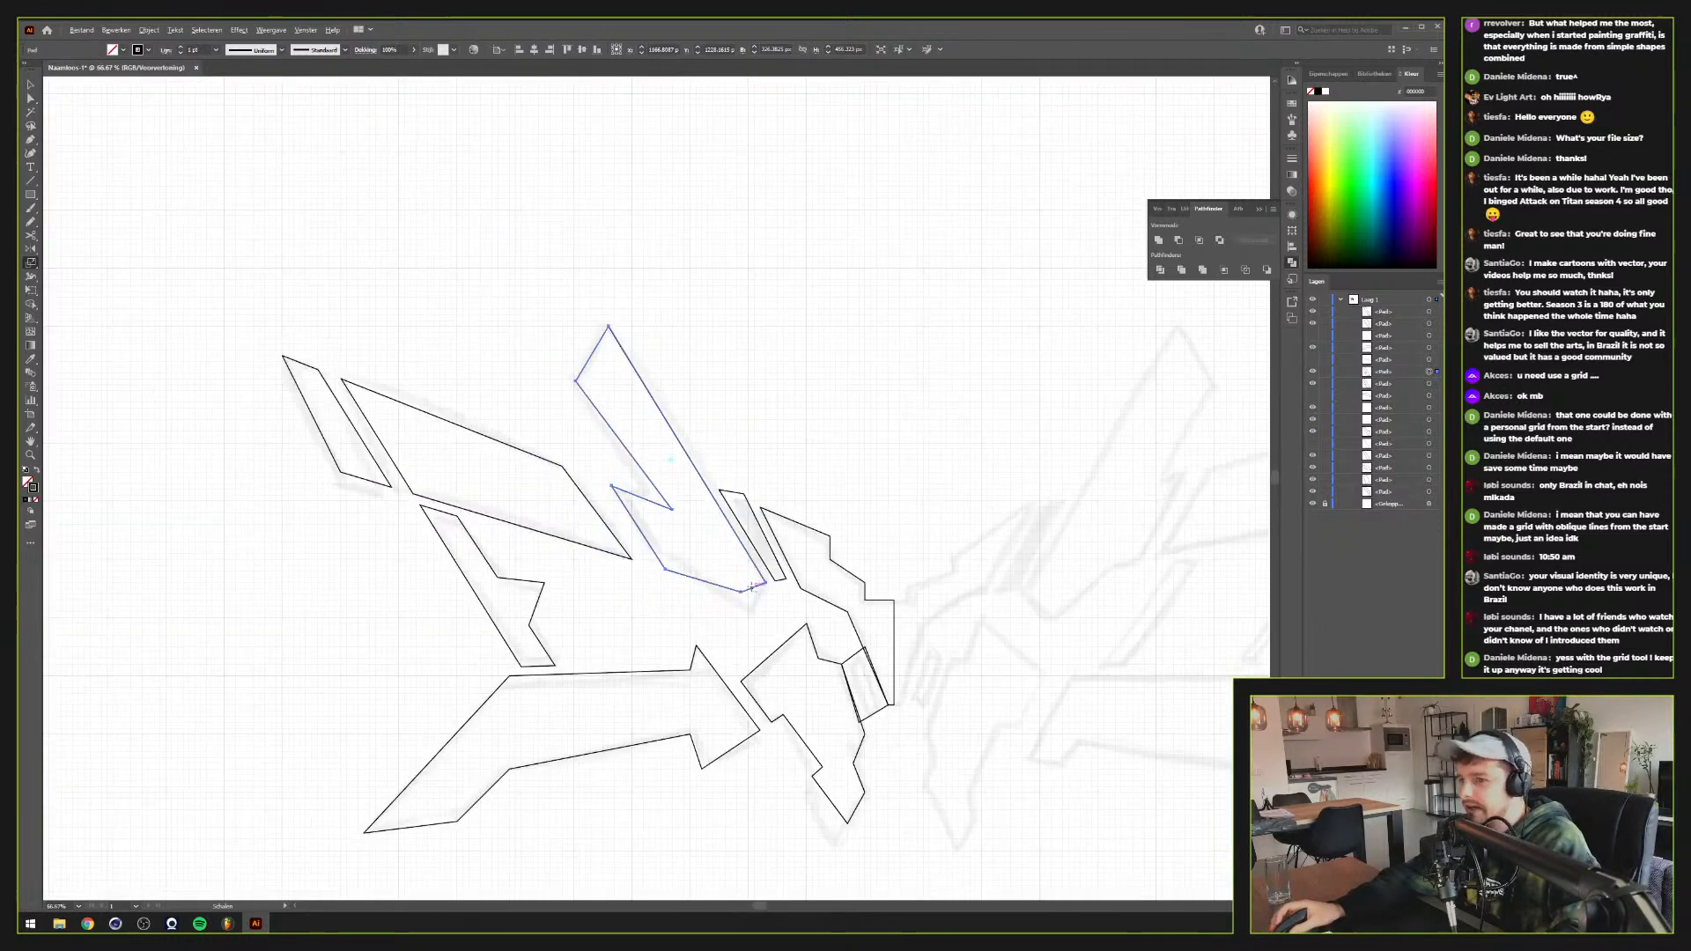
{"action": "scroll", "coordinate": [752, 584], "scroll_direction": "up", "scroll_amount": 3, "text": "alt"}
{"action": "scroll", "coordinate": [784, 605], "scroll_direction": "down", "scroll_amount": 2, "text": "alt"}
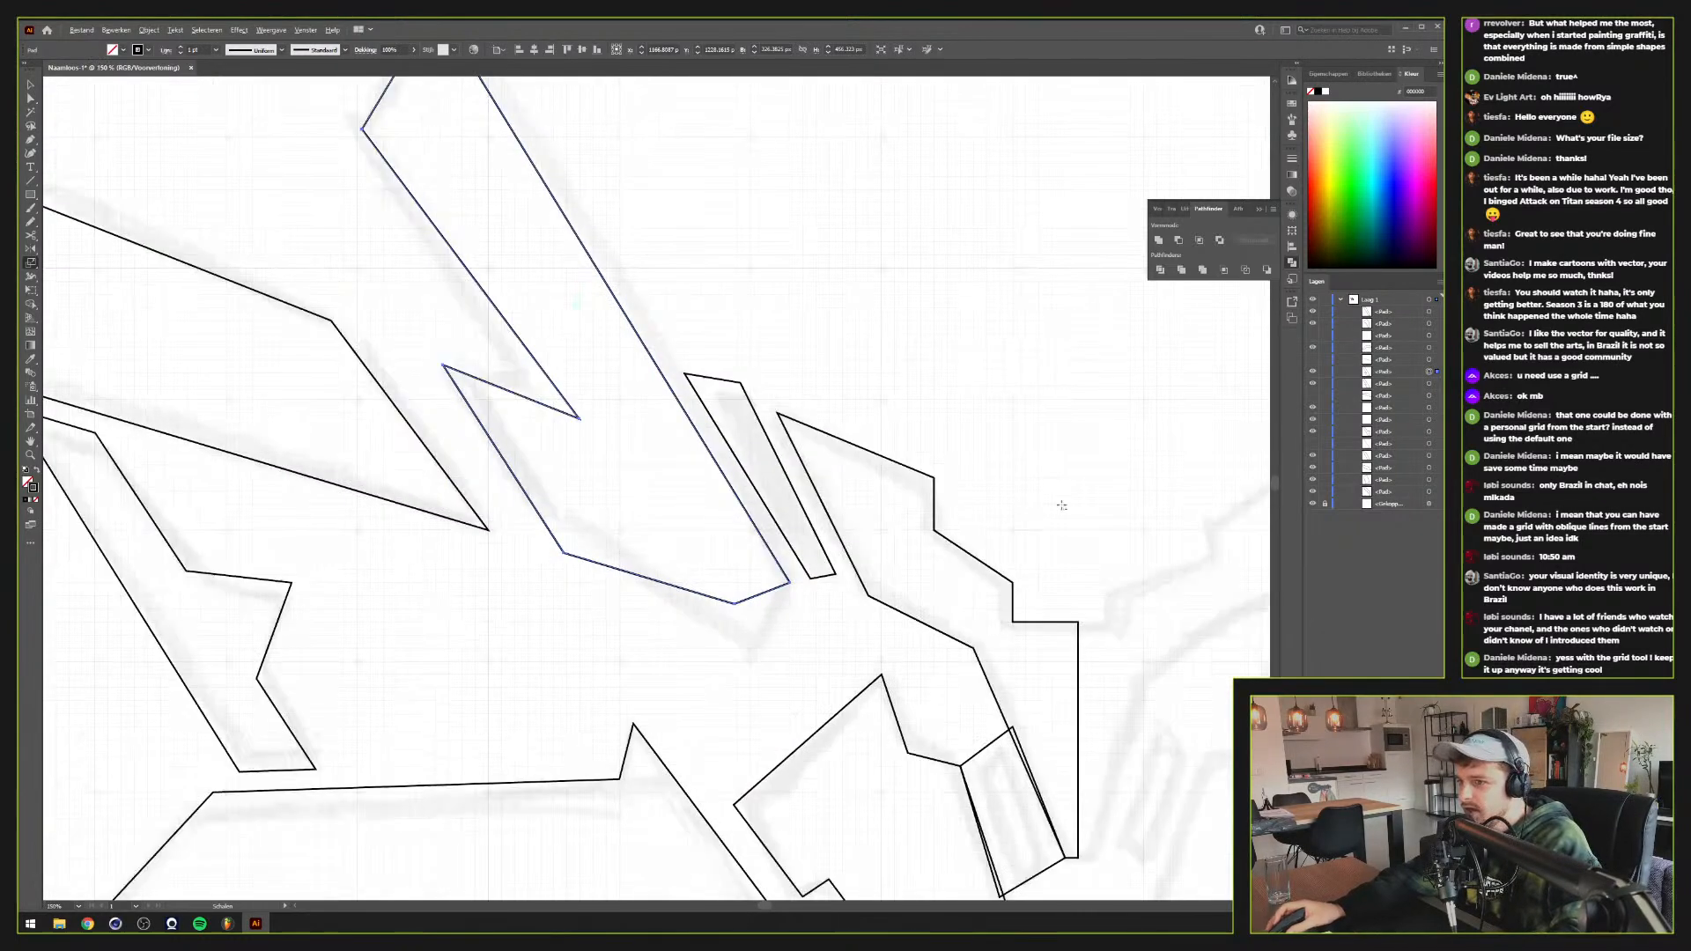
{"action": "scroll", "coordinate": [819, 616], "scroll_direction": "down", "scroll_amount": 1, "text": "alt"}
{"action": "scroll", "coordinate": [844, 629], "scroll_direction": "up", "scroll_amount": 2, "text": "alt"}
{"action": "scroll", "coordinate": [844, 629], "scroll_direction": "up", "scroll_amount": 1, "text": "alt"}
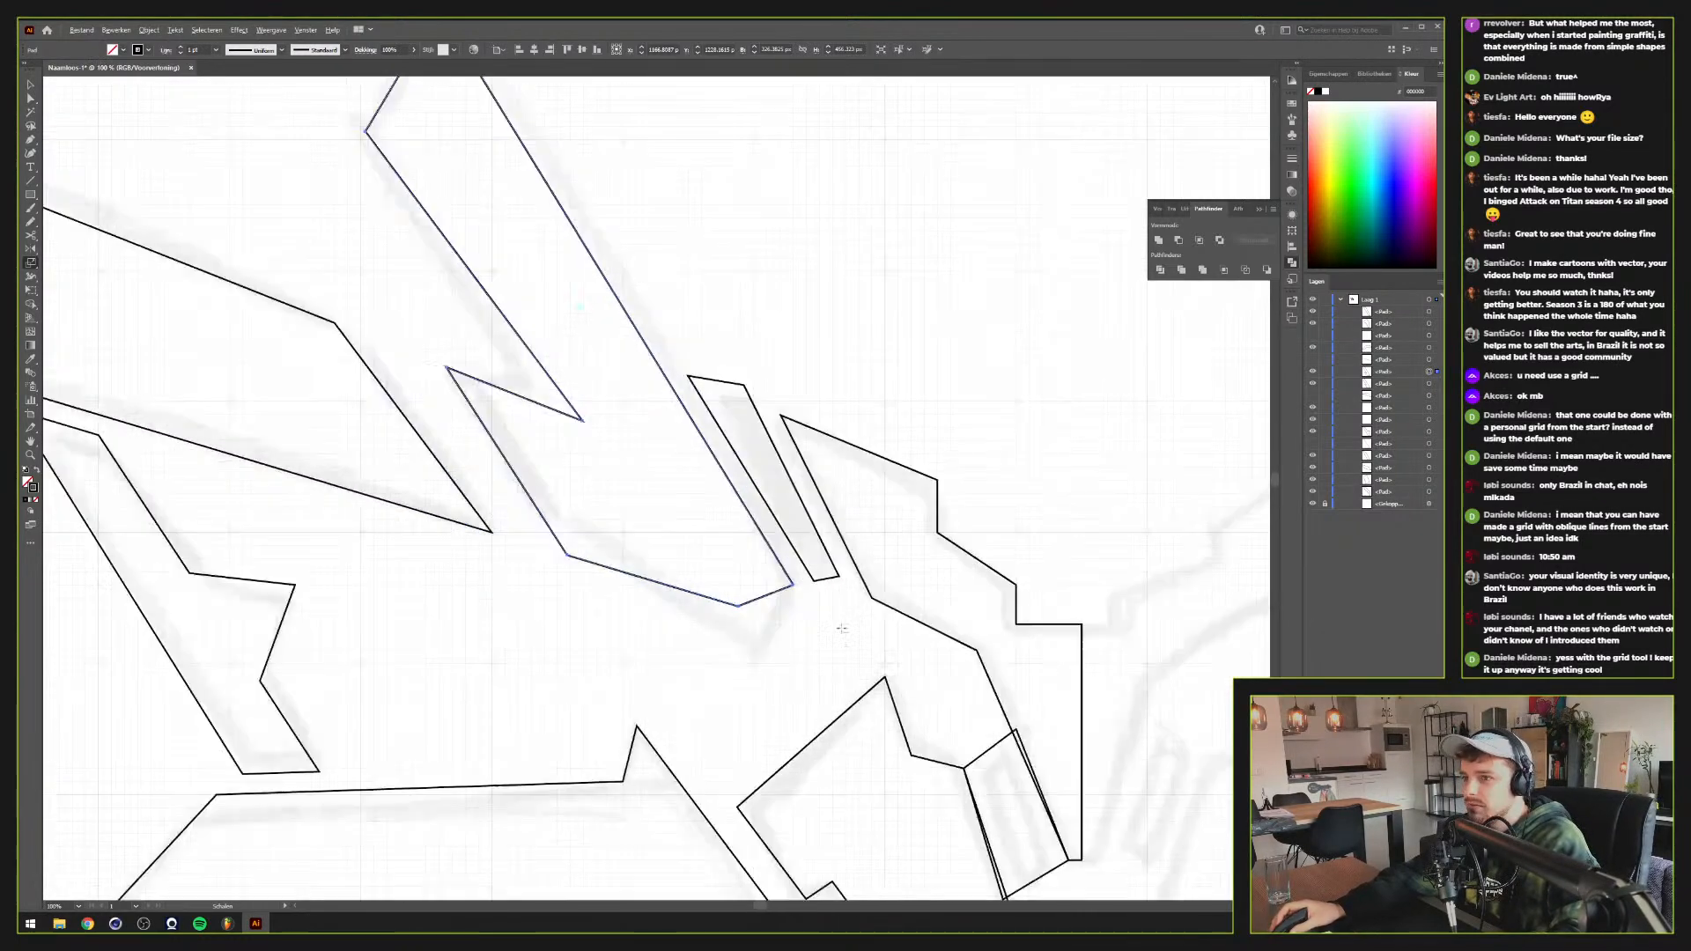
{"action": "scroll", "coordinate": [784, 623], "scroll_direction": "down", "scroll_amount": 3, "text": "alt"}
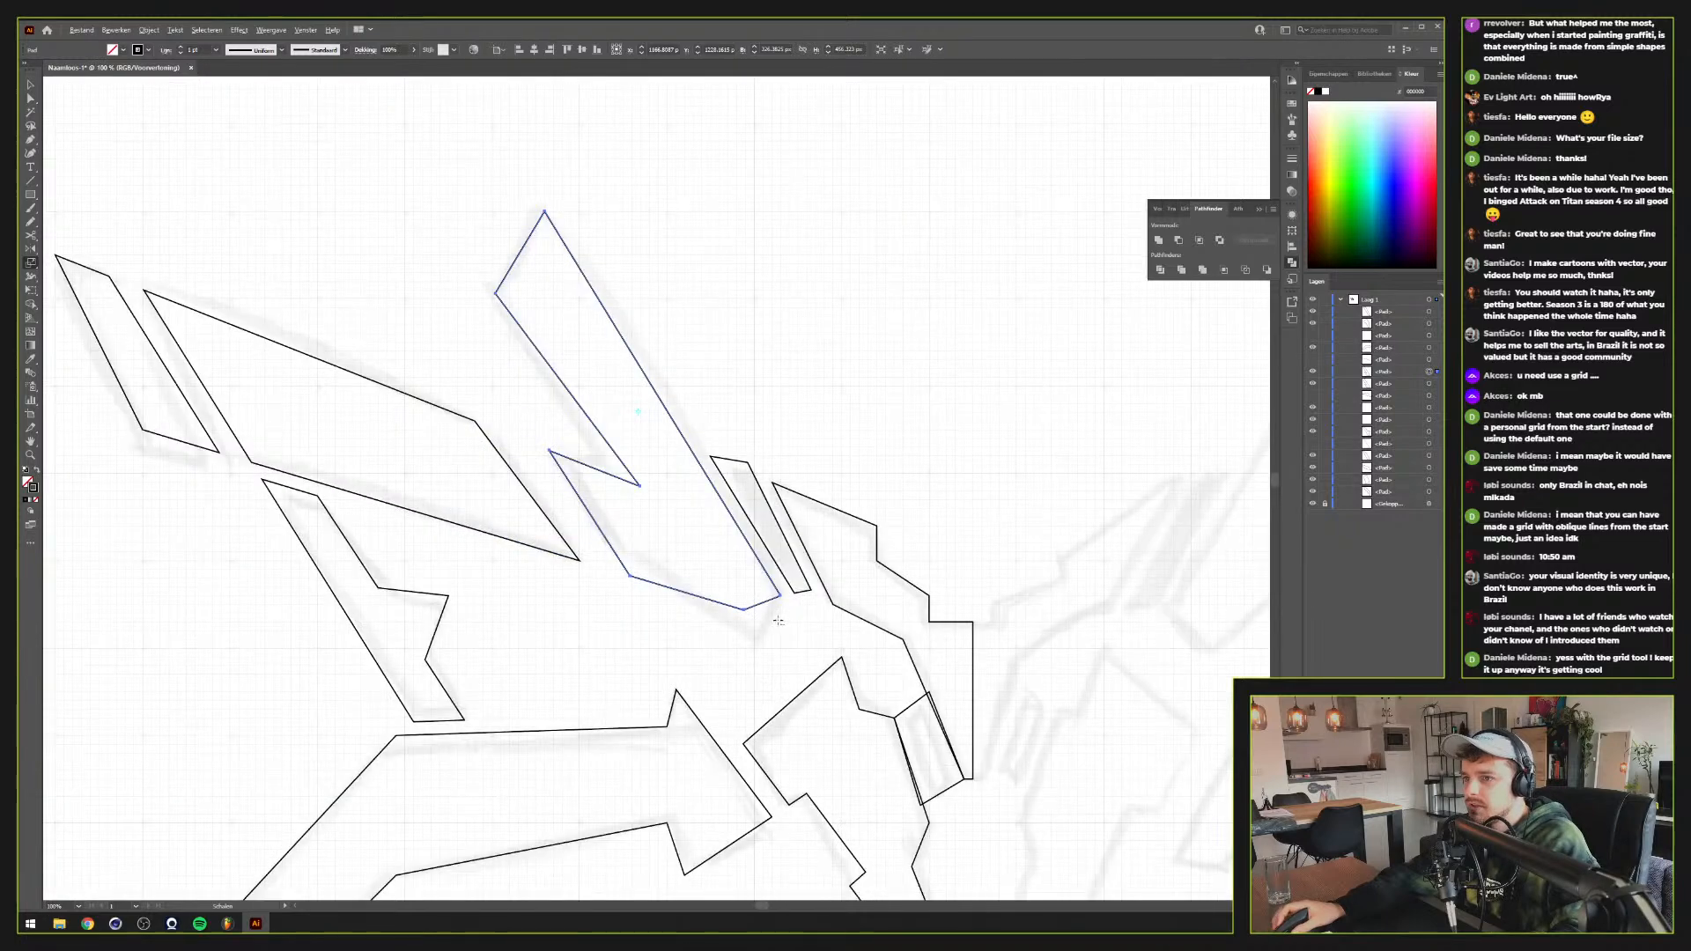
{"action": "scroll", "coordinate": [774, 620], "scroll_direction": "up", "scroll_amount": 2, "text": "alt"}
{"action": "scroll", "coordinate": [774, 619], "scroll_direction": "up", "scroll_amount": 1, "text": "alt"}
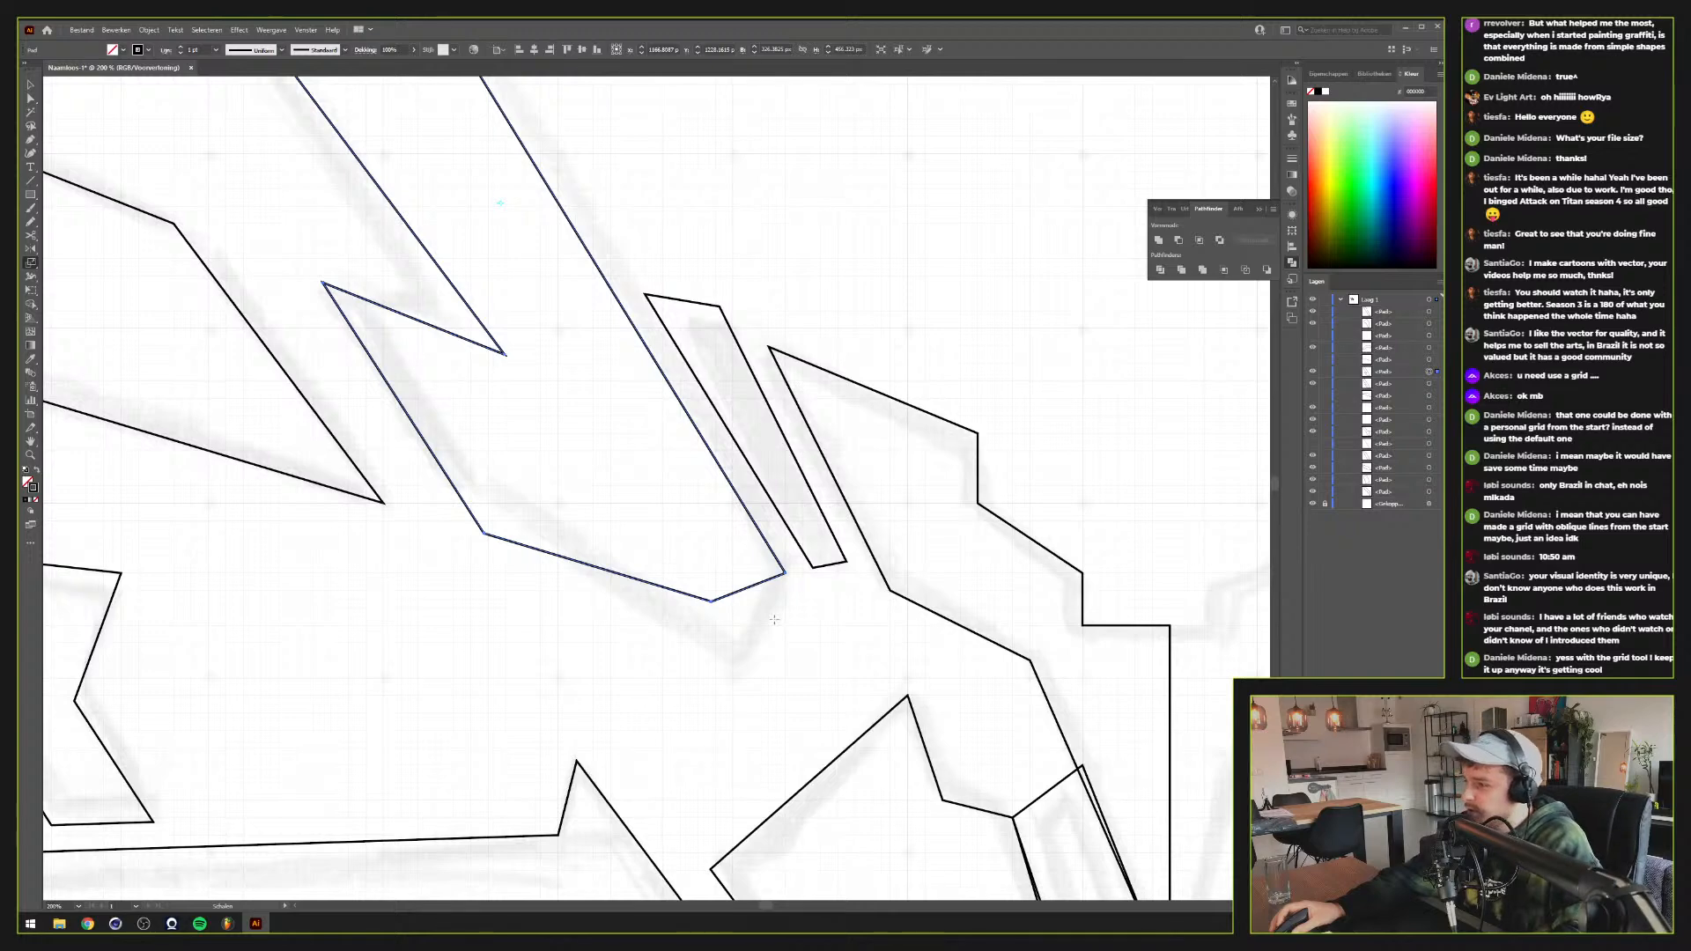
{"action": "scroll", "coordinate": [774, 619], "scroll_direction": "up", "scroll_amount": 1}
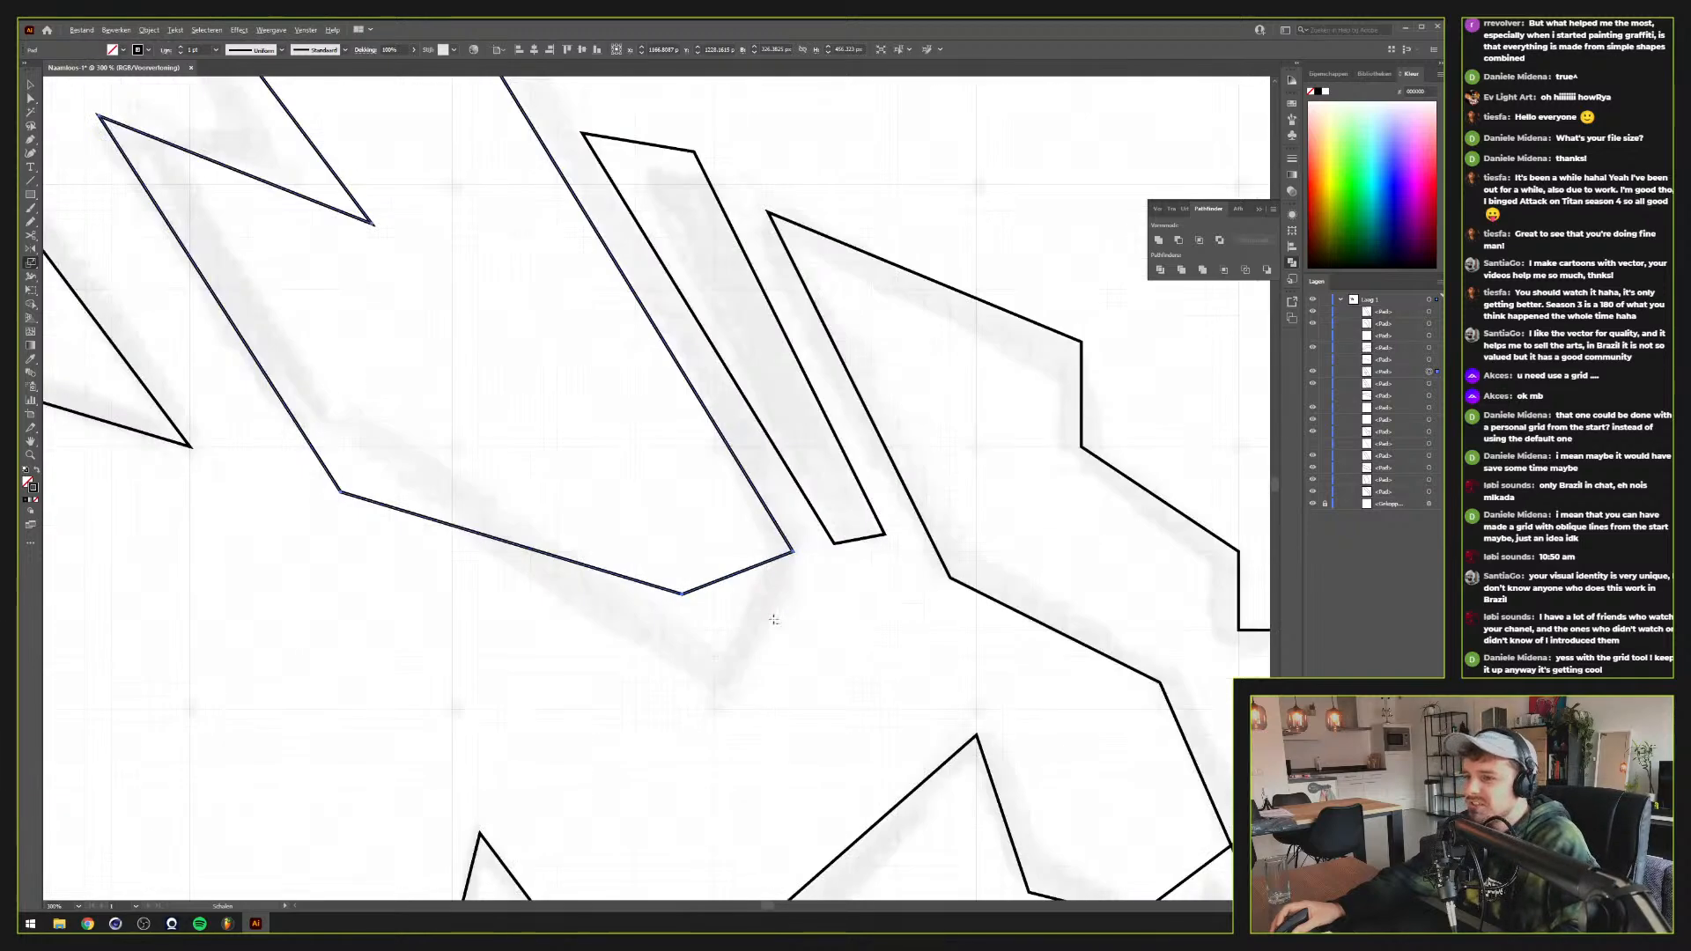
{"action": "scroll", "coordinate": [774, 619], "scroll_direction": "down", "scroll_amount": 3}
{"action": "scroll", "coordinate": [774, 619], "scroll_direction": "up", "scroll_amount": 2}
{"action": "left_click_drag", "start_coordinate": [773, 620], "coordinate": [773, 619]}
Give the duplicated tall feather outline a thick blue stroke to set it apart from the original
{"action": "key", "text": "ctrl+z"}
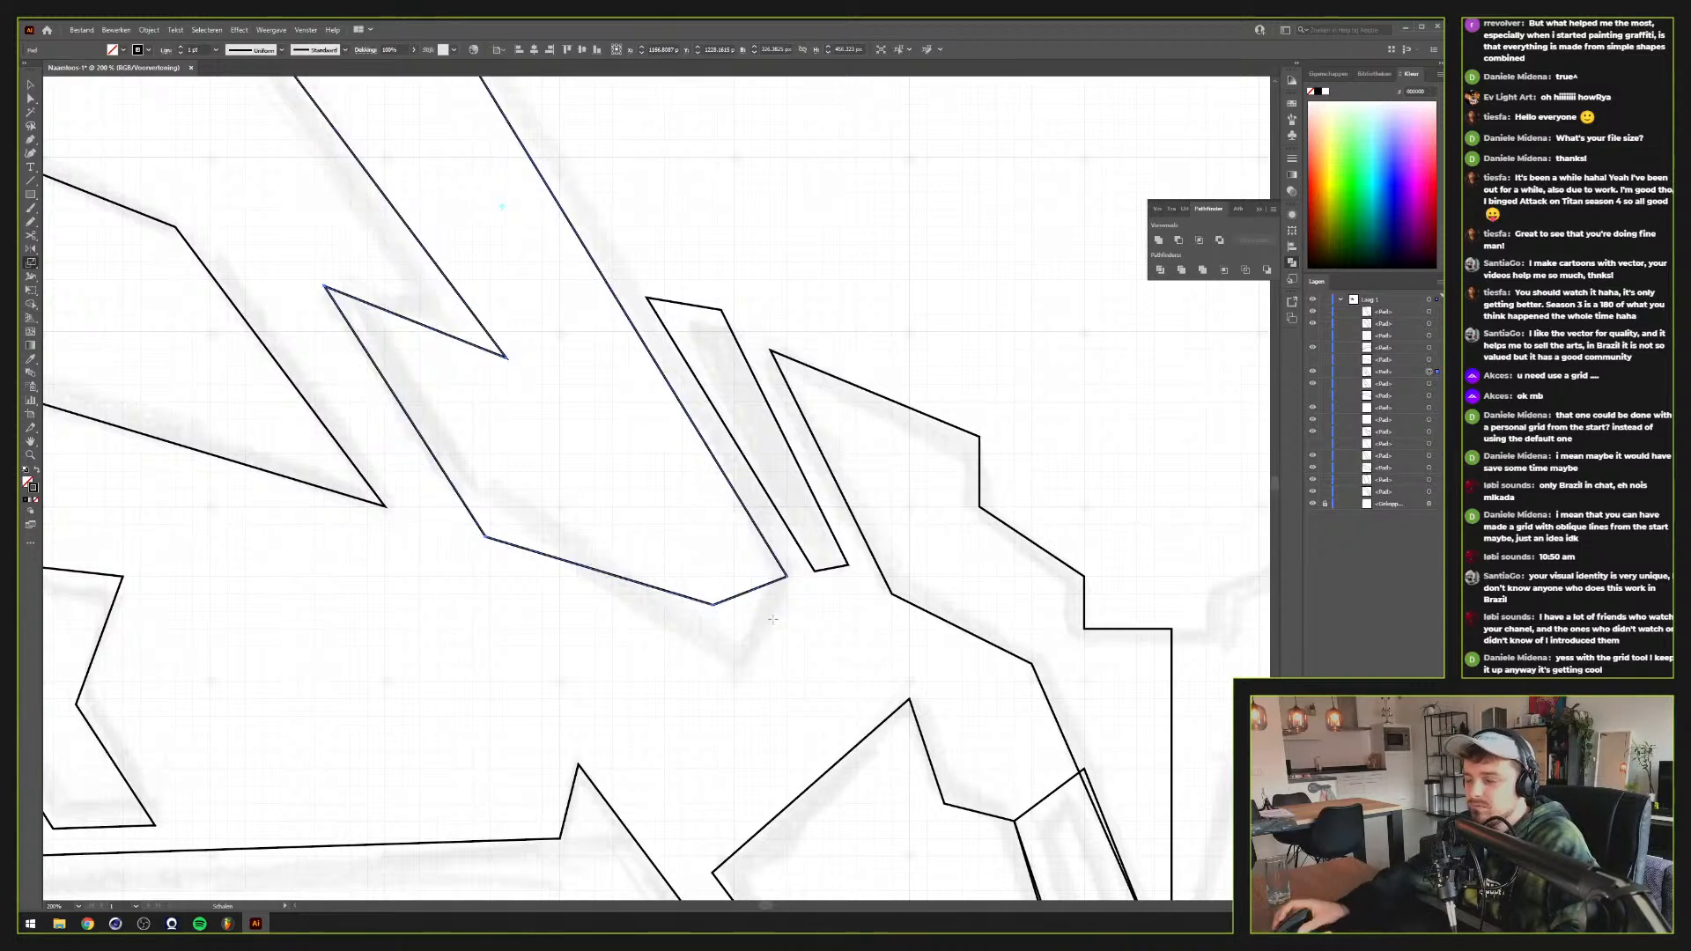
{"action": "left_click", "coordinate": [1418, 183]}
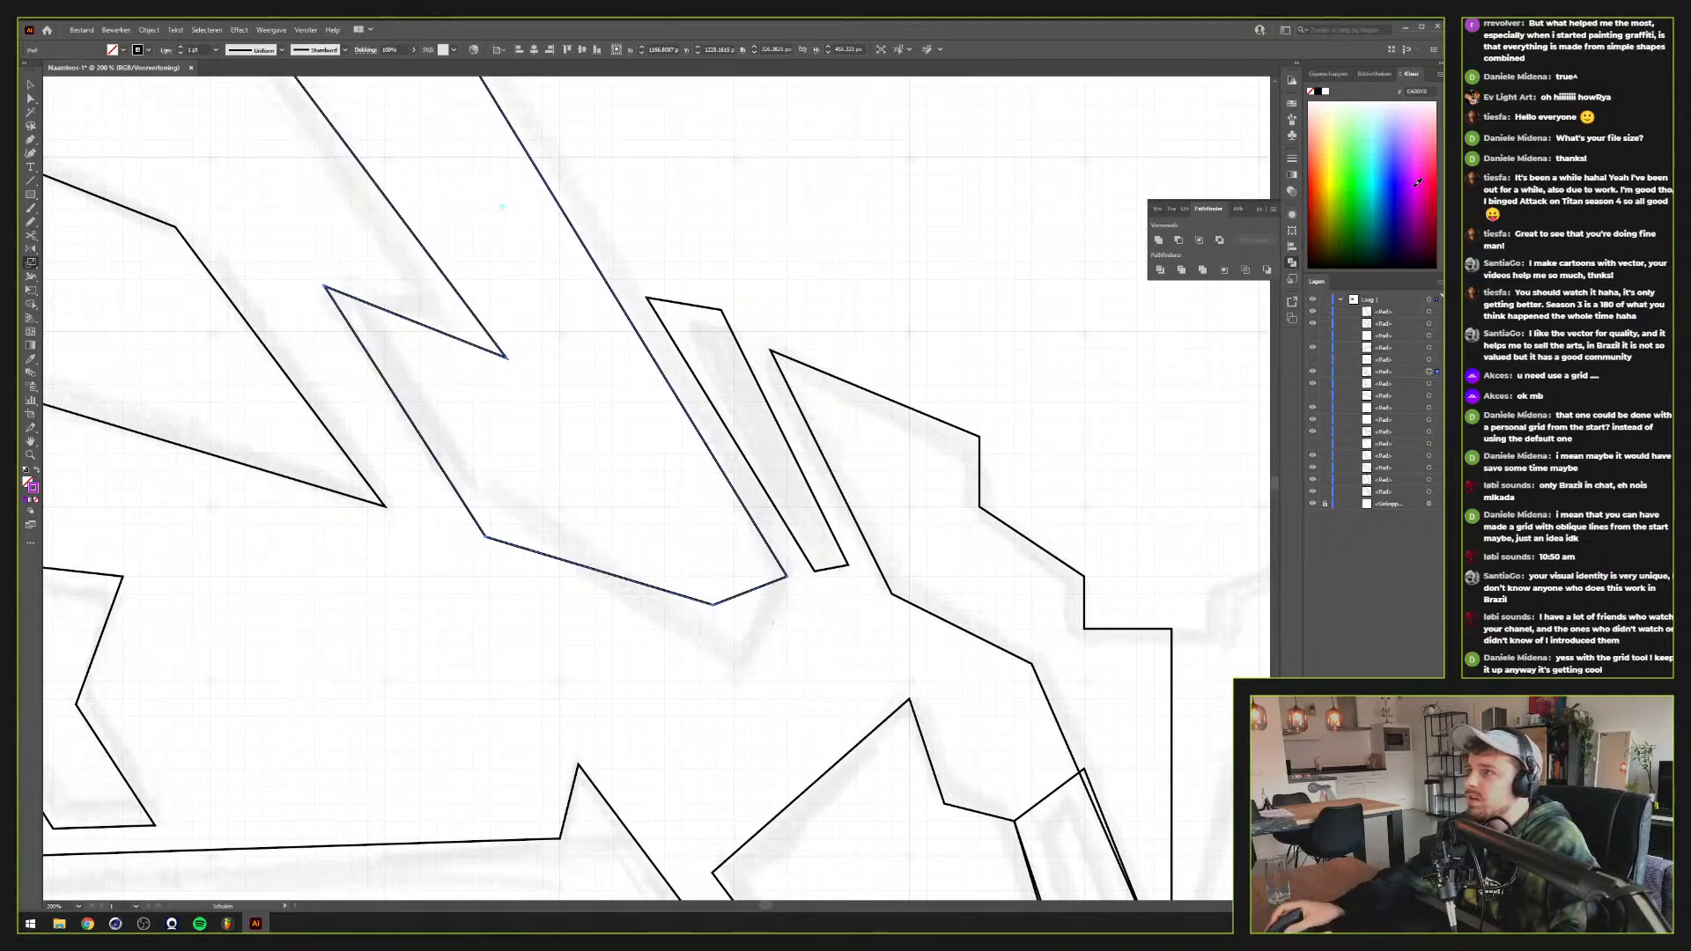
{"action": "left_click", "coordinate": [181, 47], "text": "shift"}
{"action": "key", "text": "a"}
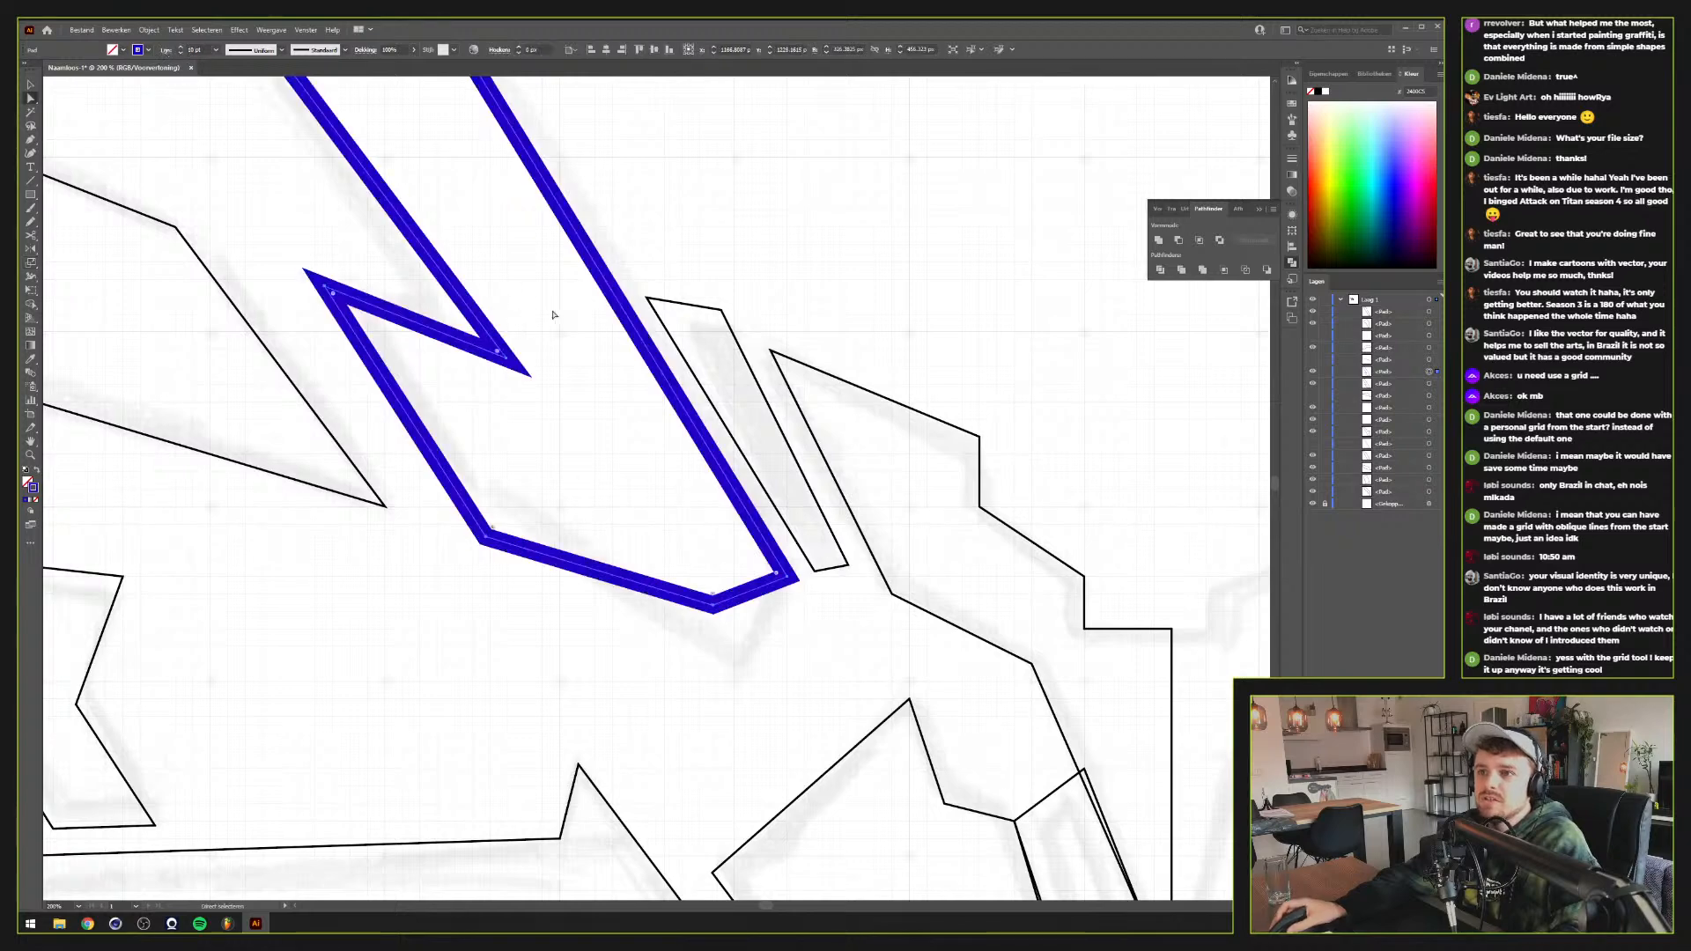
Delete the blue duplicate's notch, left-side and tip anchor points to isolate its short lower-end edge
{"action": "left_click", "coordinate": [505, 359]}
{"action": "left_click_drag", "start_coordinate": [356, 325], "coordinate": [685, 575]}
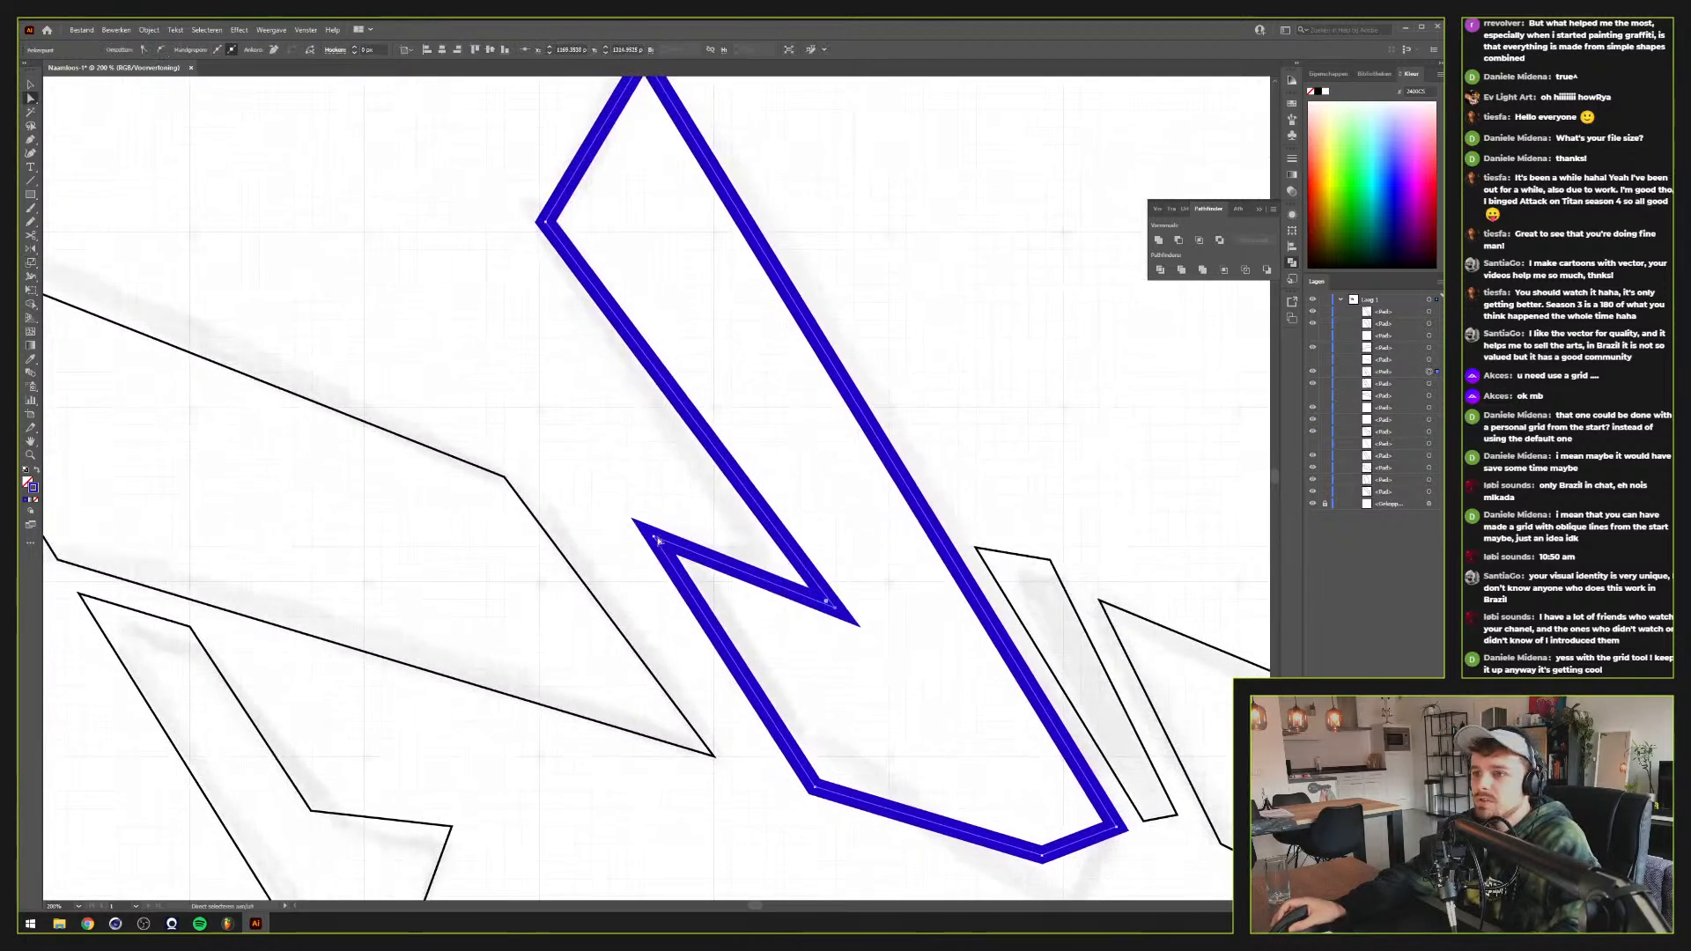
{"action": "key", "text": "Delete"}
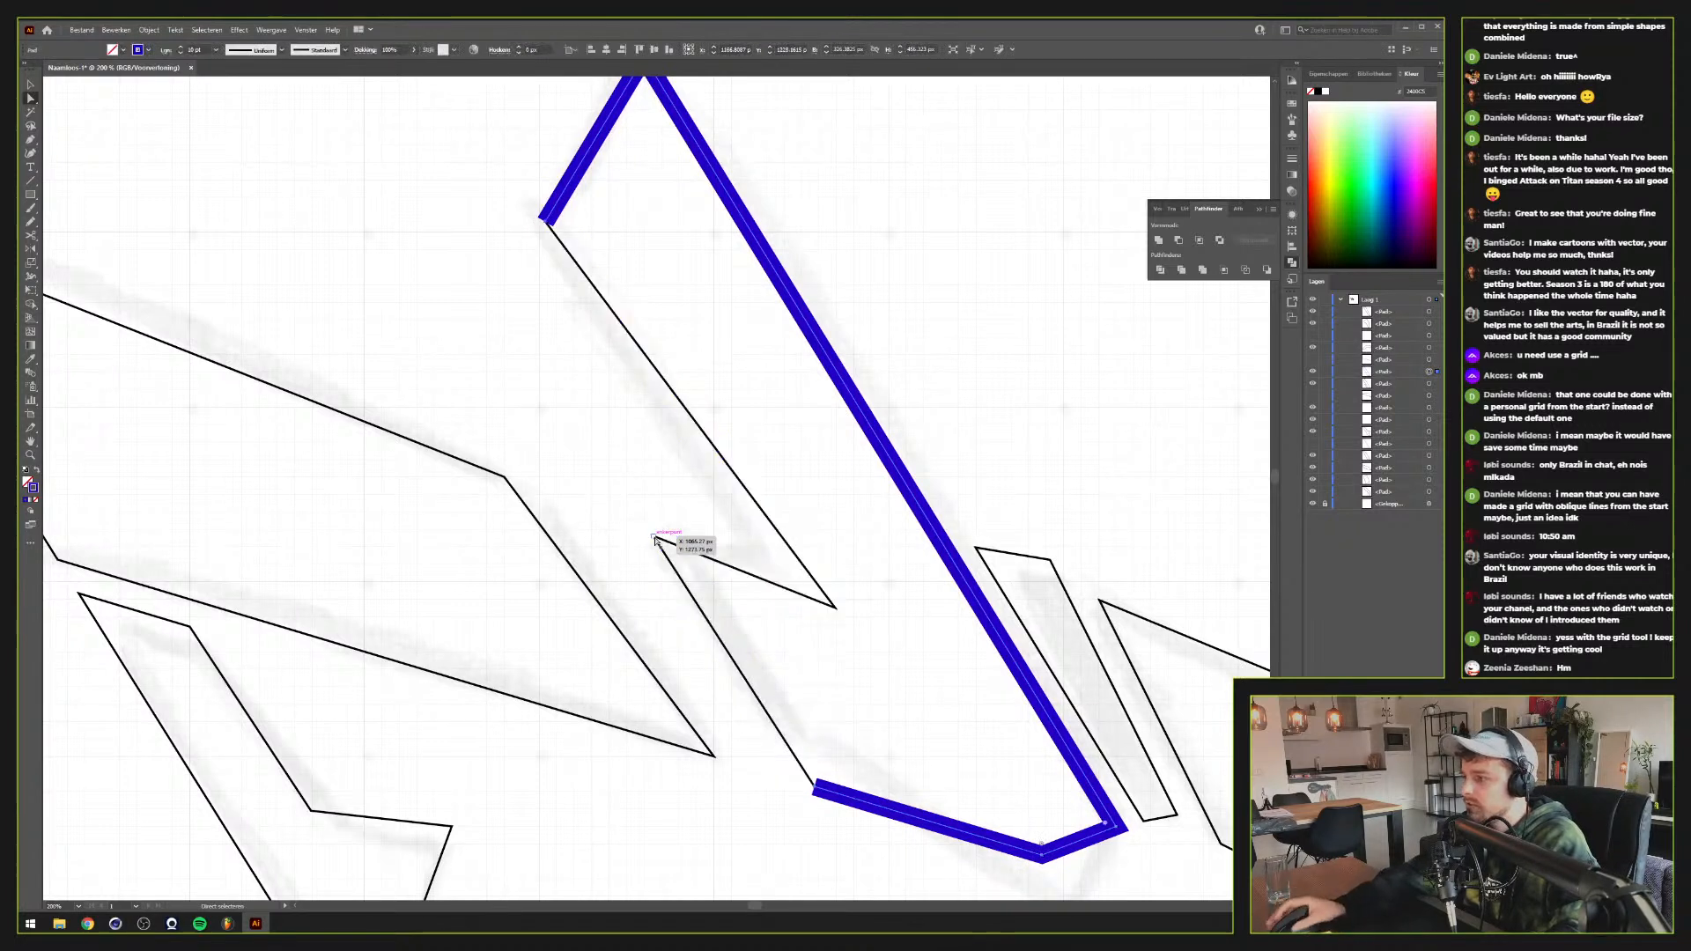
{"action": "left_click", "coordinate": [812, 781]}
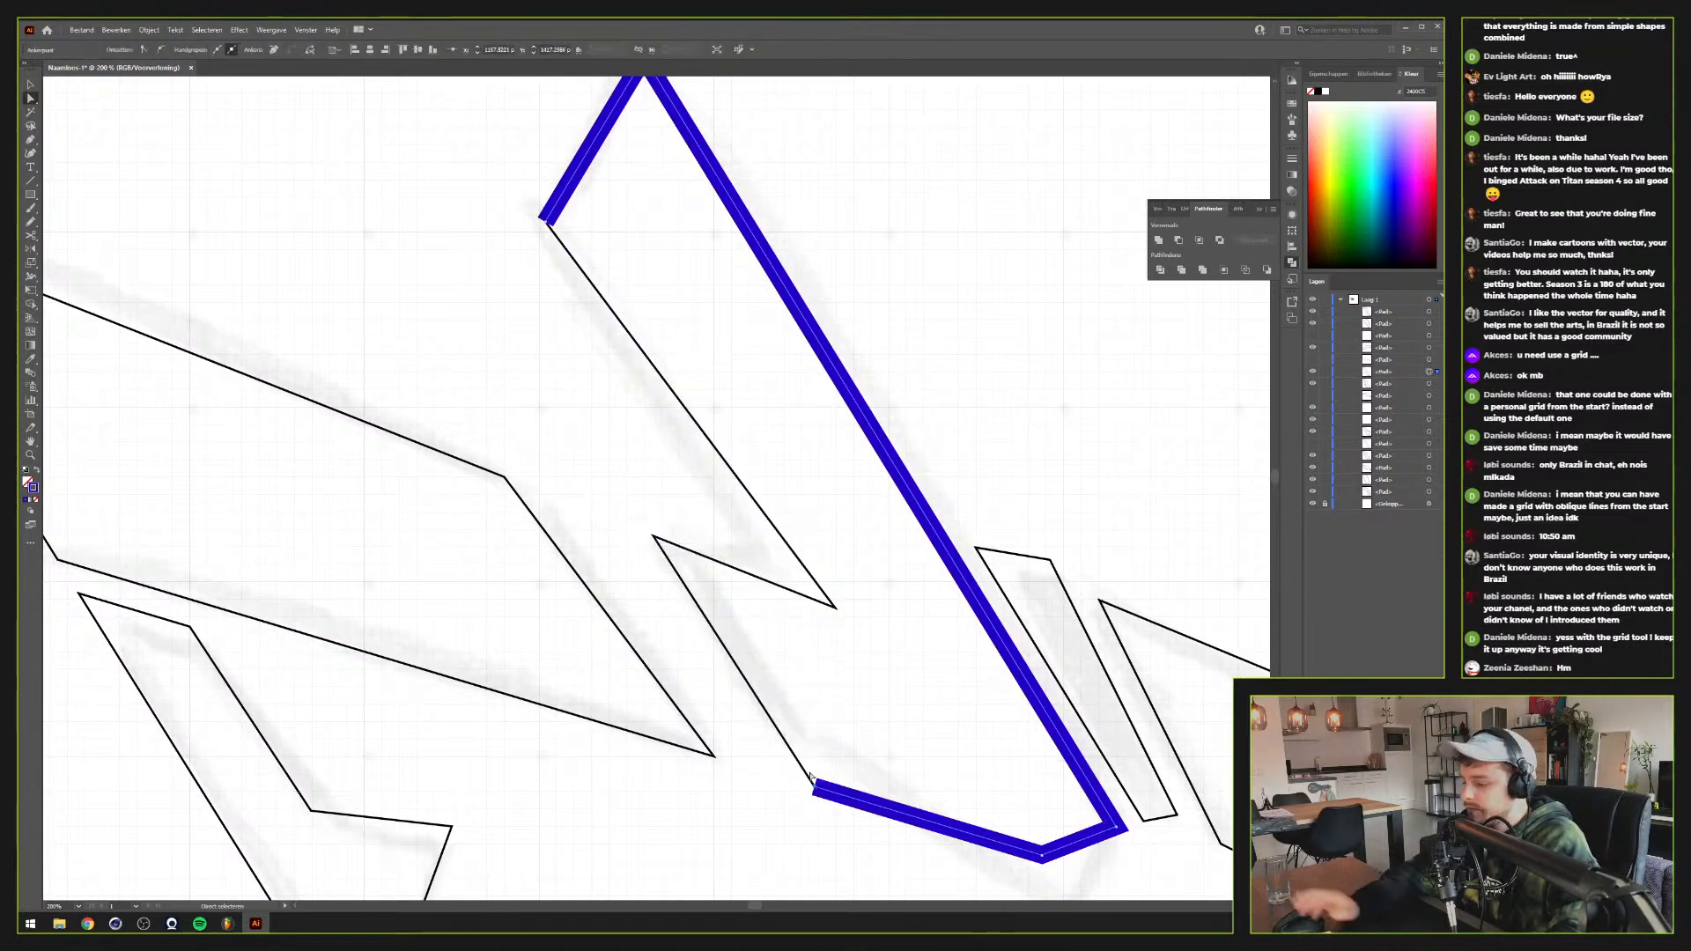
{"action": "scroll", "coordinate": [836, 720], "scroll_direction": "down", "scroll_amount": 1}
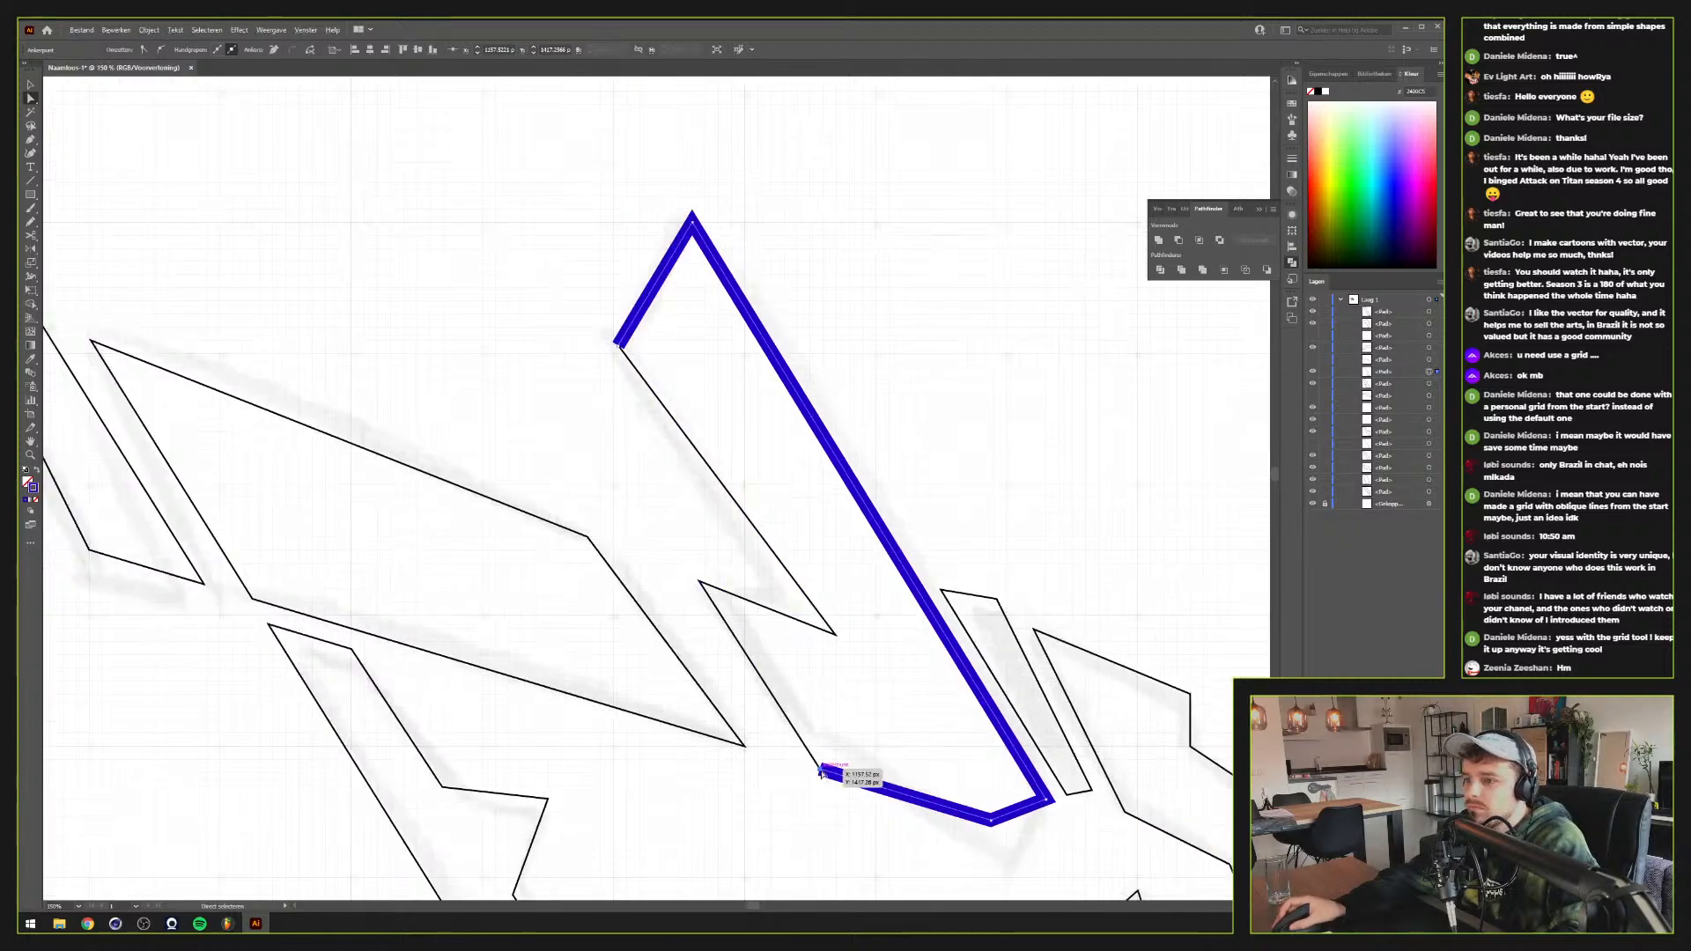
{"action": "key", "text": "Delete"}
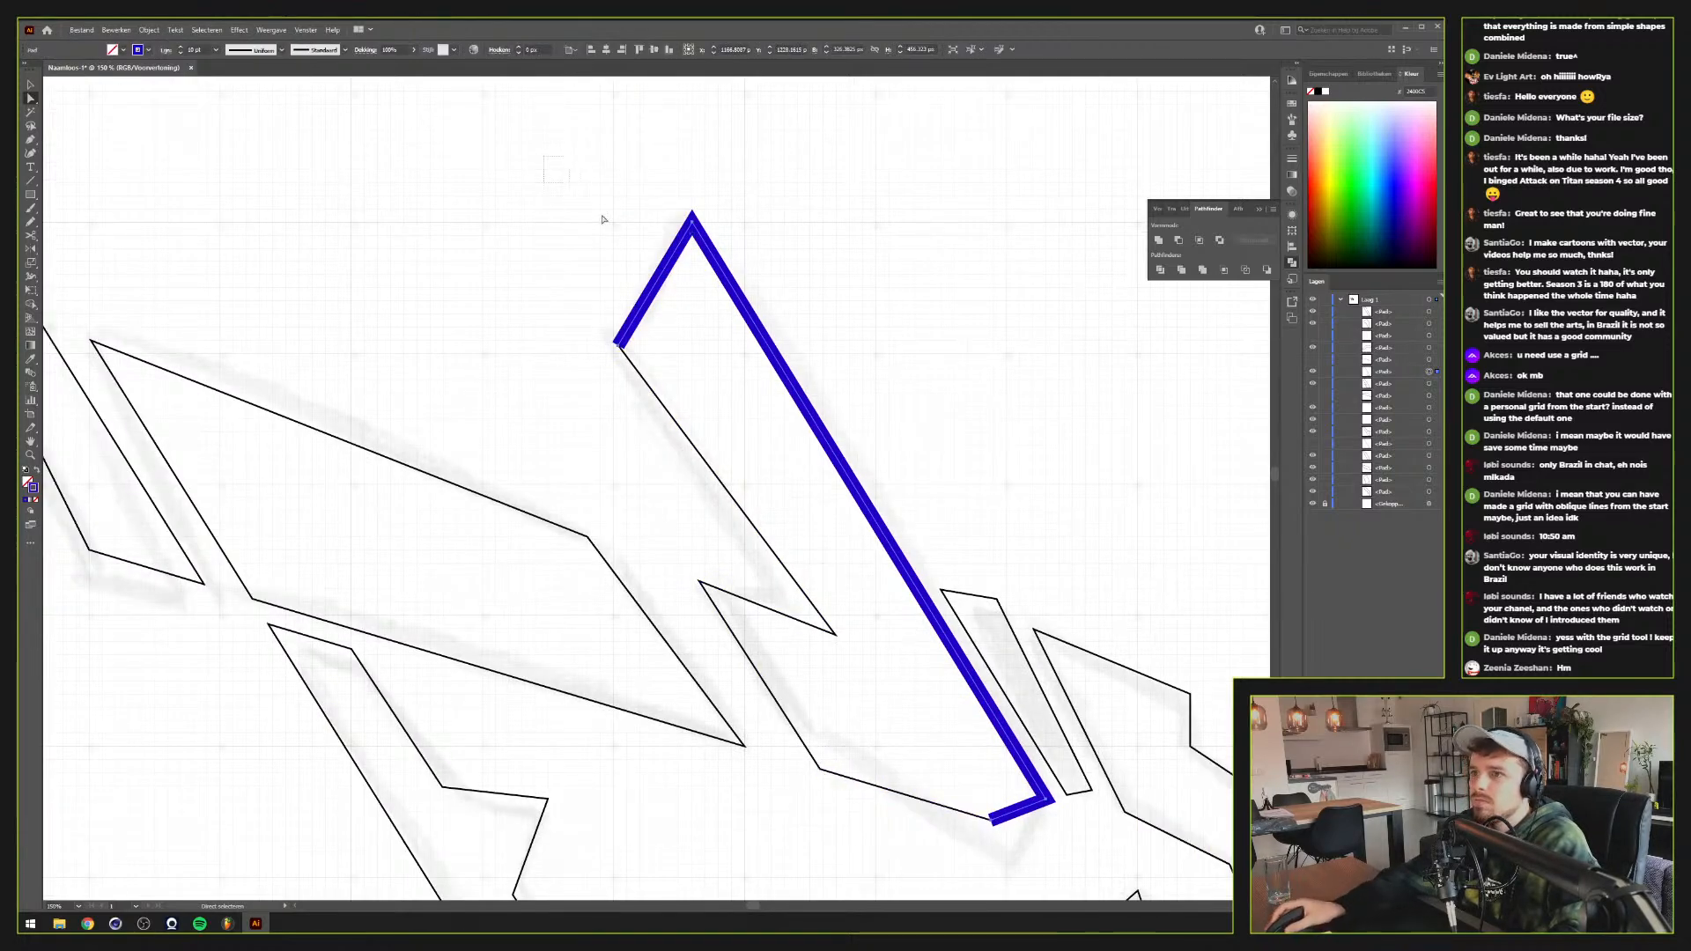
{"action": "left_click_drag", "start_coordinate": [602, 219], "coordinate": [742, 351]}
{"action": "key", "text": "Delete"}
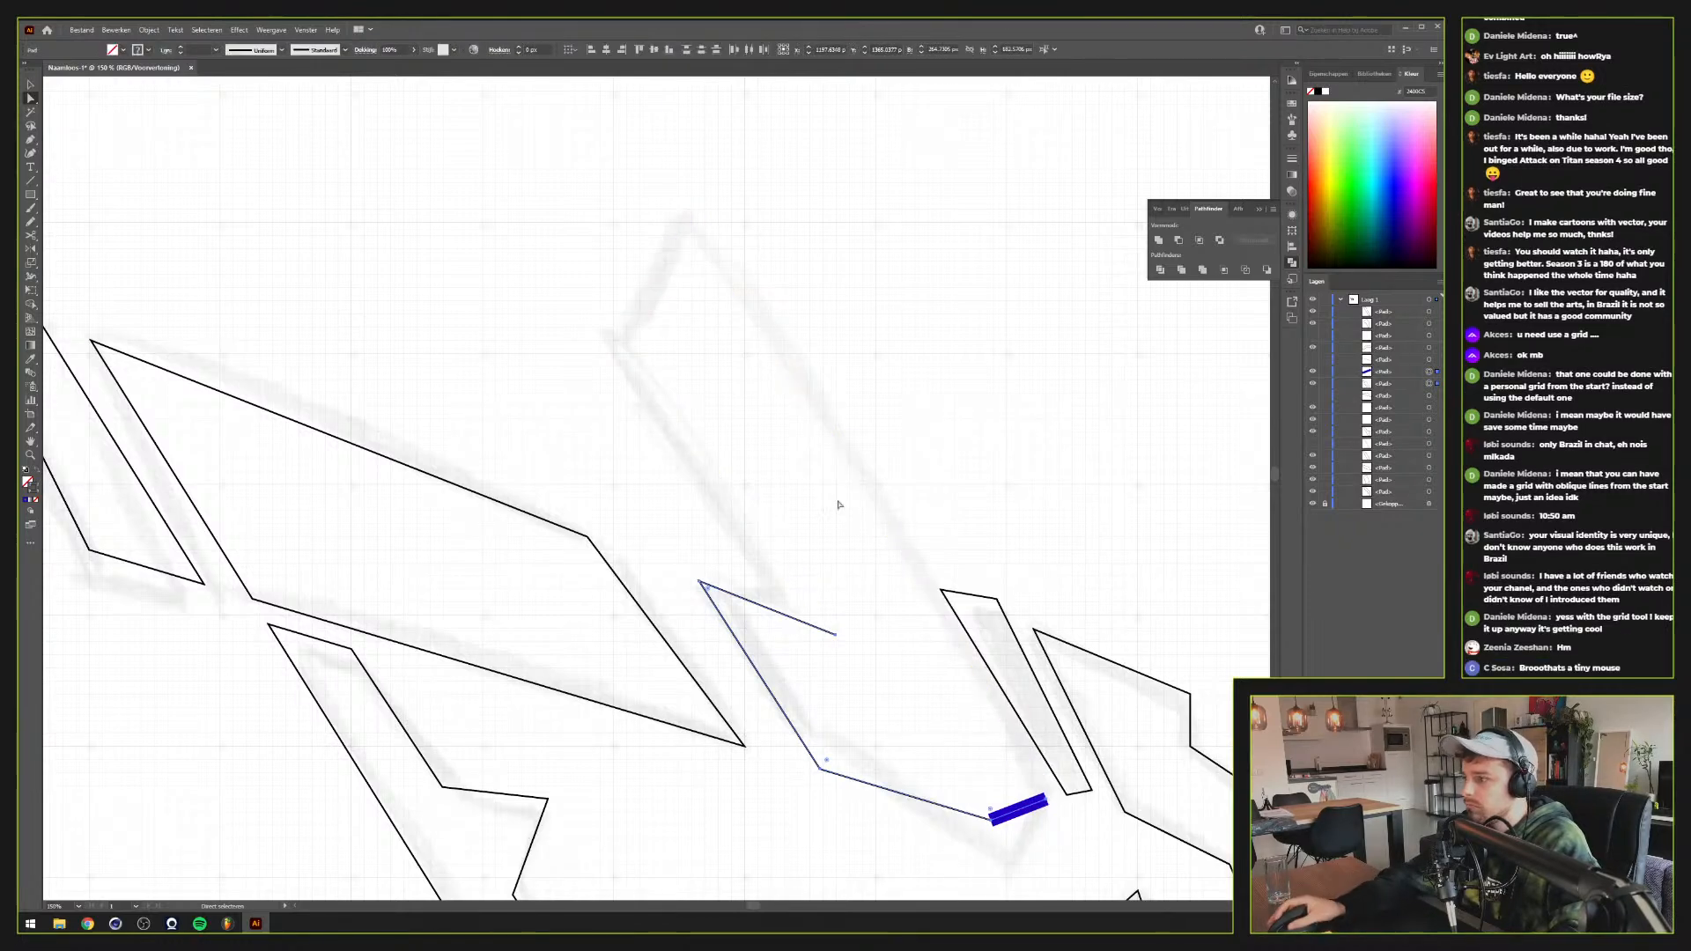
Undo the last anchor deletion and lock the original feather path
{"action": "left_click_drag", "start_coordinate": [1079, 650], "coordinate": [642, 382]}
{"action": "scroll", "coordinate": [581, 485], "scroll_direction": "up", "scroll_amount": 1}
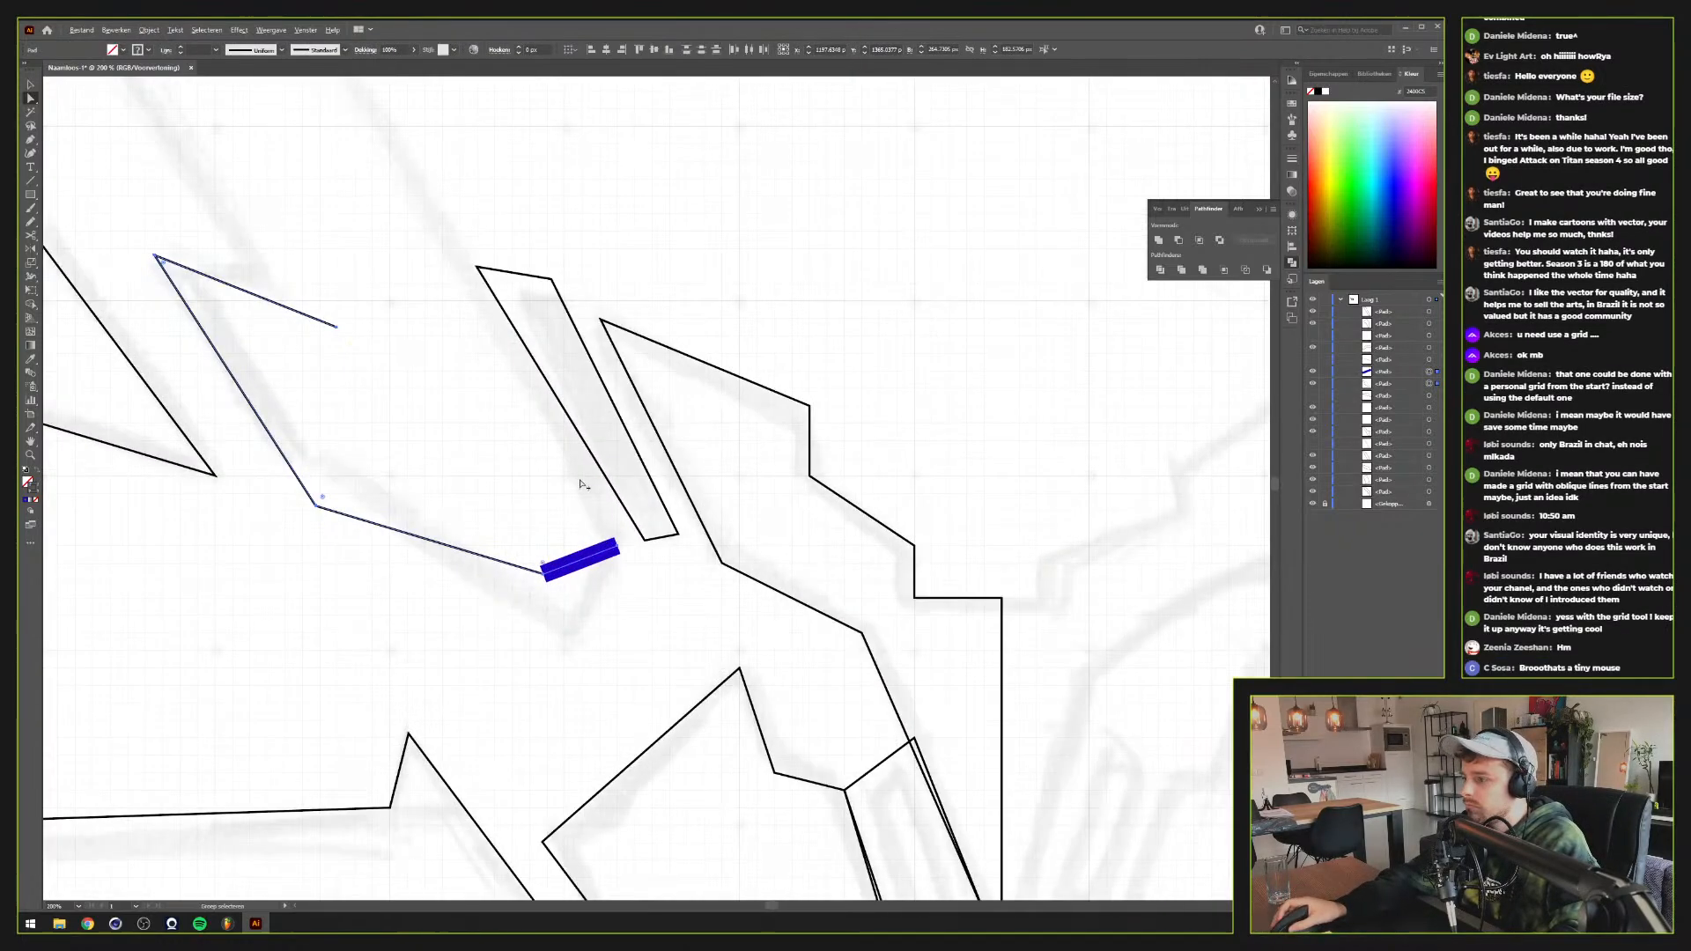
{"action": "scroll", "coordinate": [580, 485], "scroll_direction": "down", "scroll_amount": 4}
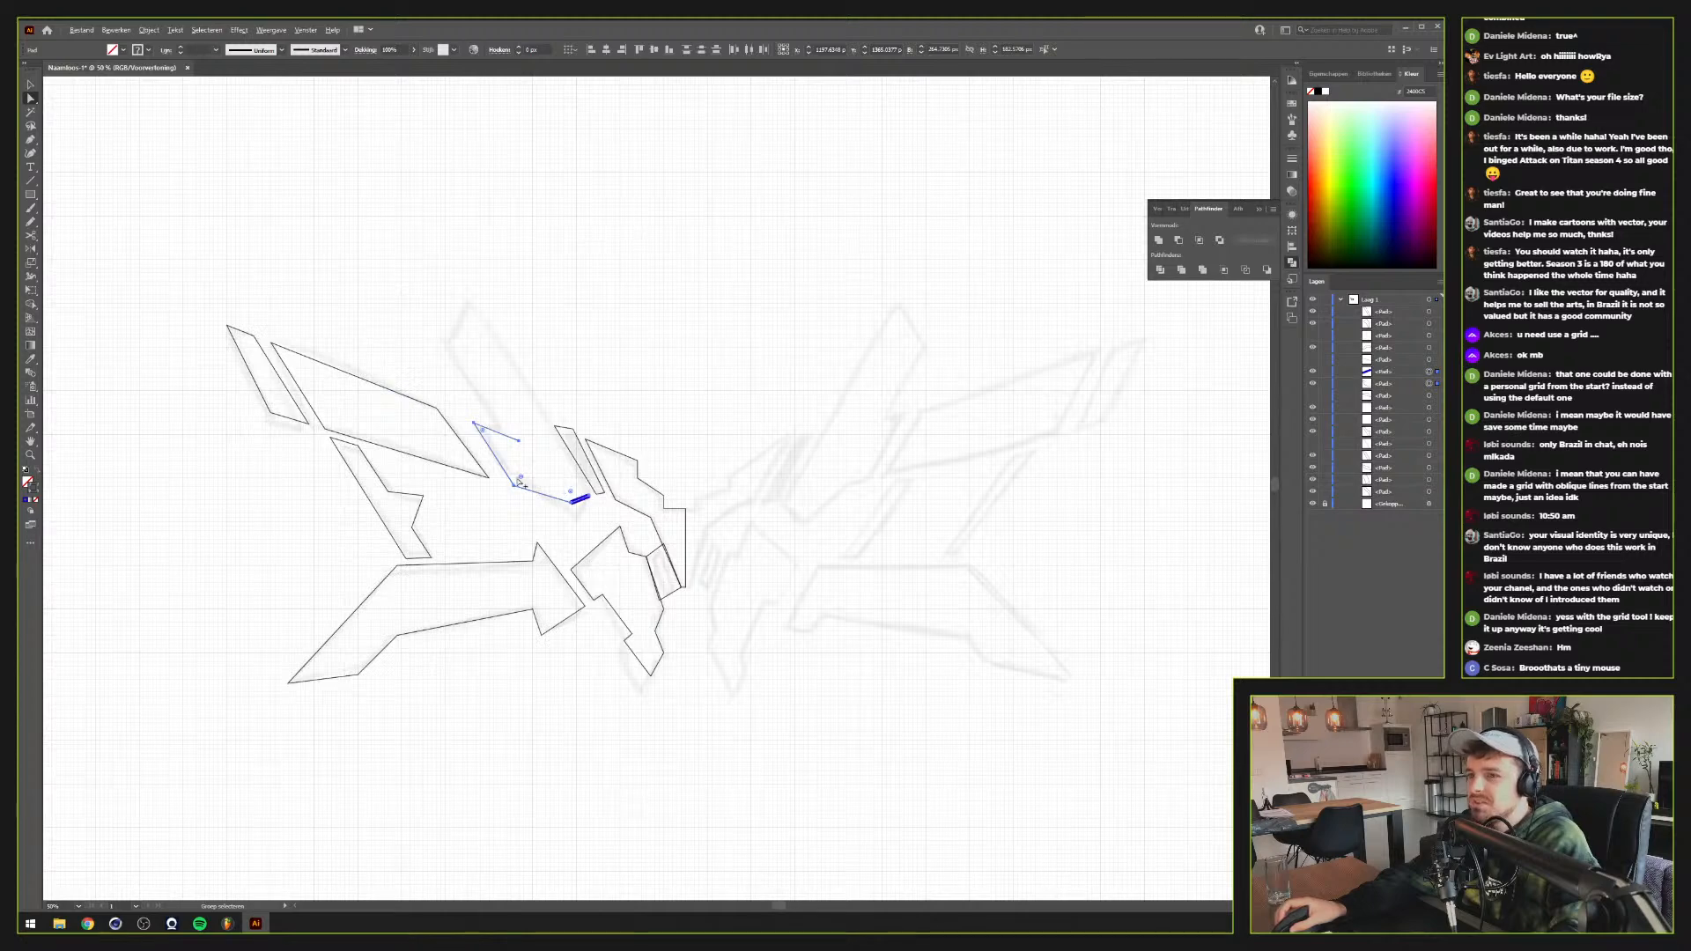
{"action": "scroll", "coordinate": [519, 483], "scroll_direction": "up", "scroll_amount": 3}
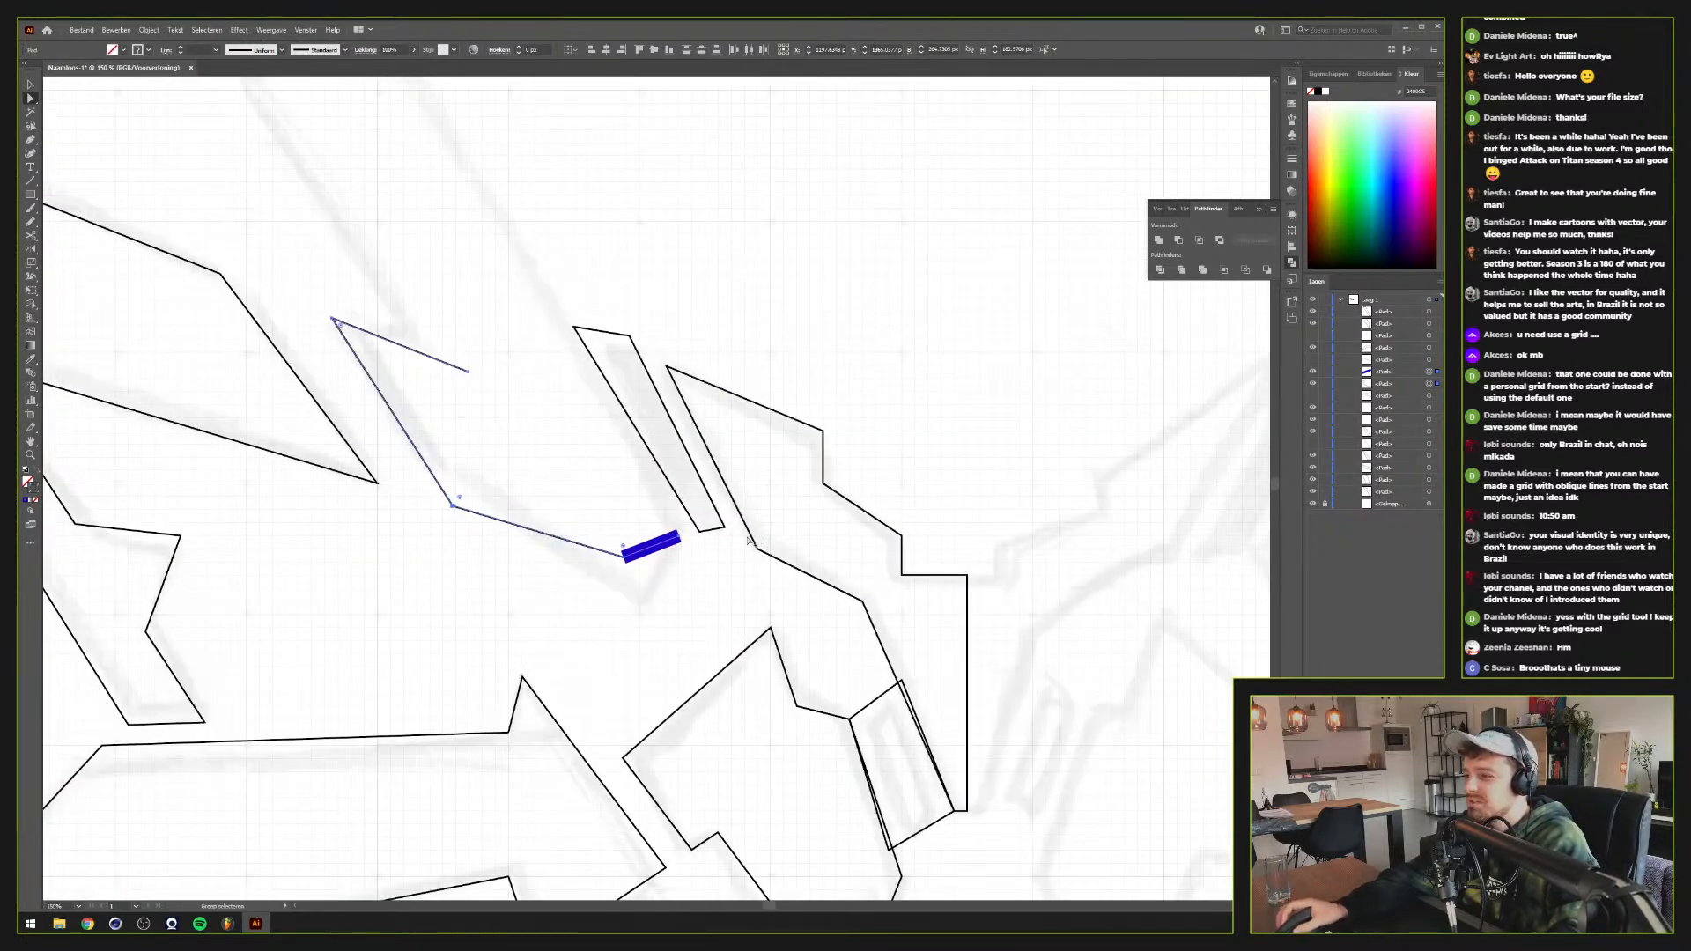
{"action": "scroll", "coordinate": [731, 541], "scroll_direction": "up", "scroll_amount": 1}
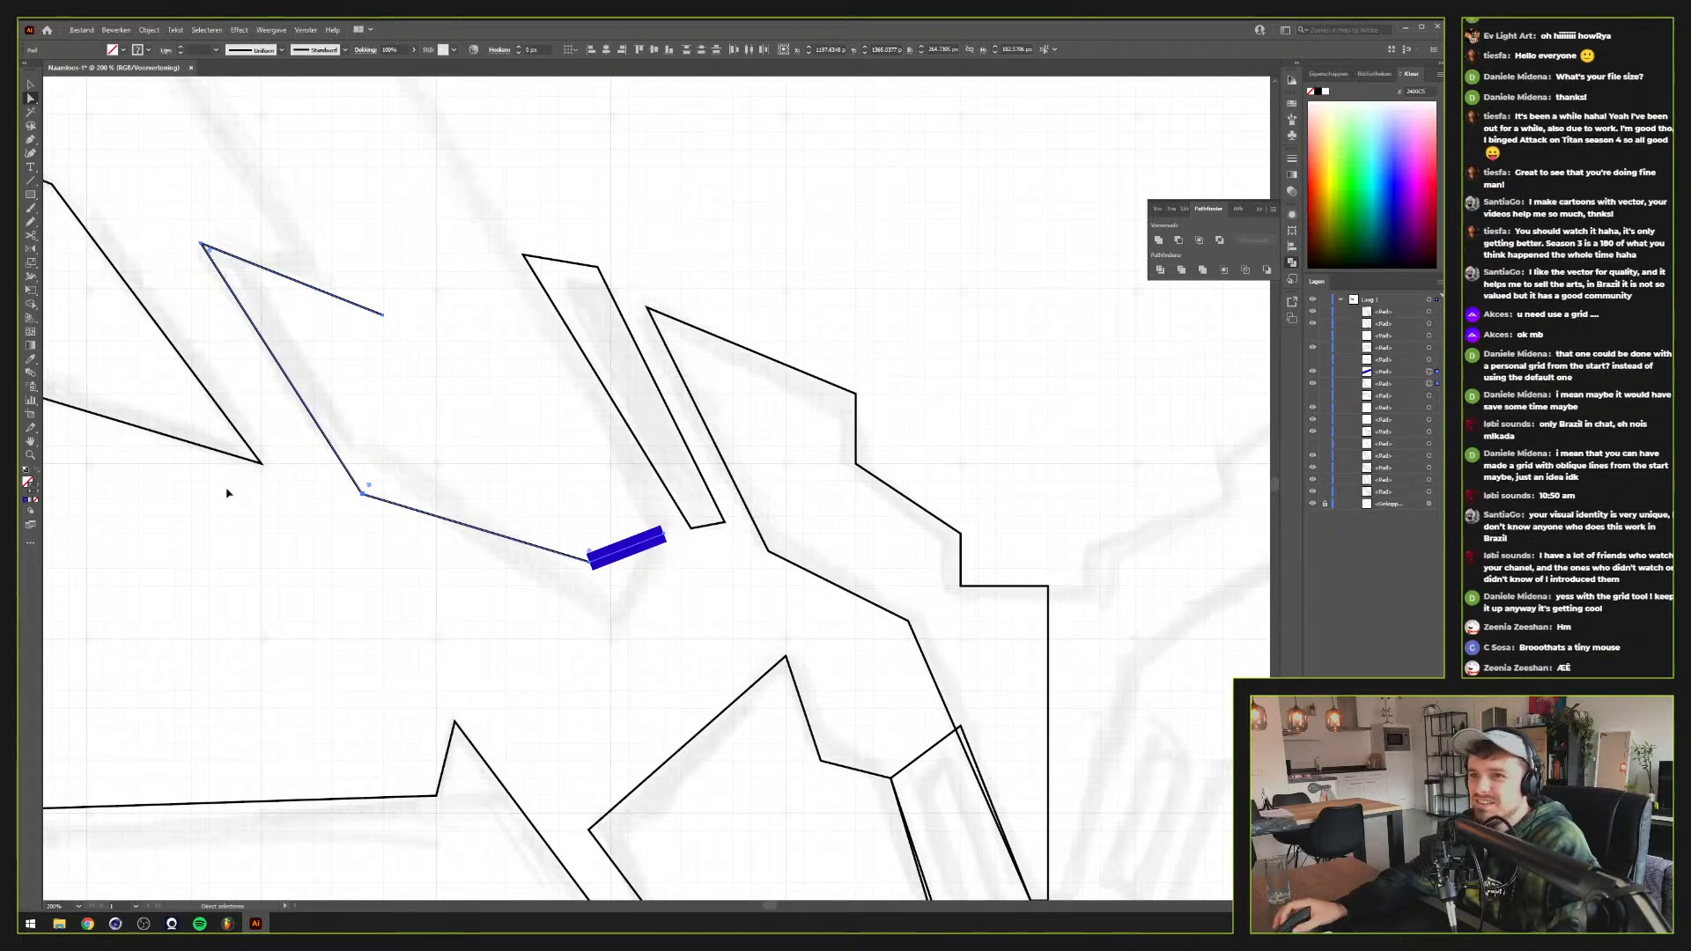
{"action": "key", "text": "ctrl+z"}
{"action": "scroll", "coordinate": [286, 489], "scroll_direction": "down", "scroll_amount": 3}
{"action": "left_click_drag", "start_coordinate": [281, 370], "coordinate": [536, 541]}
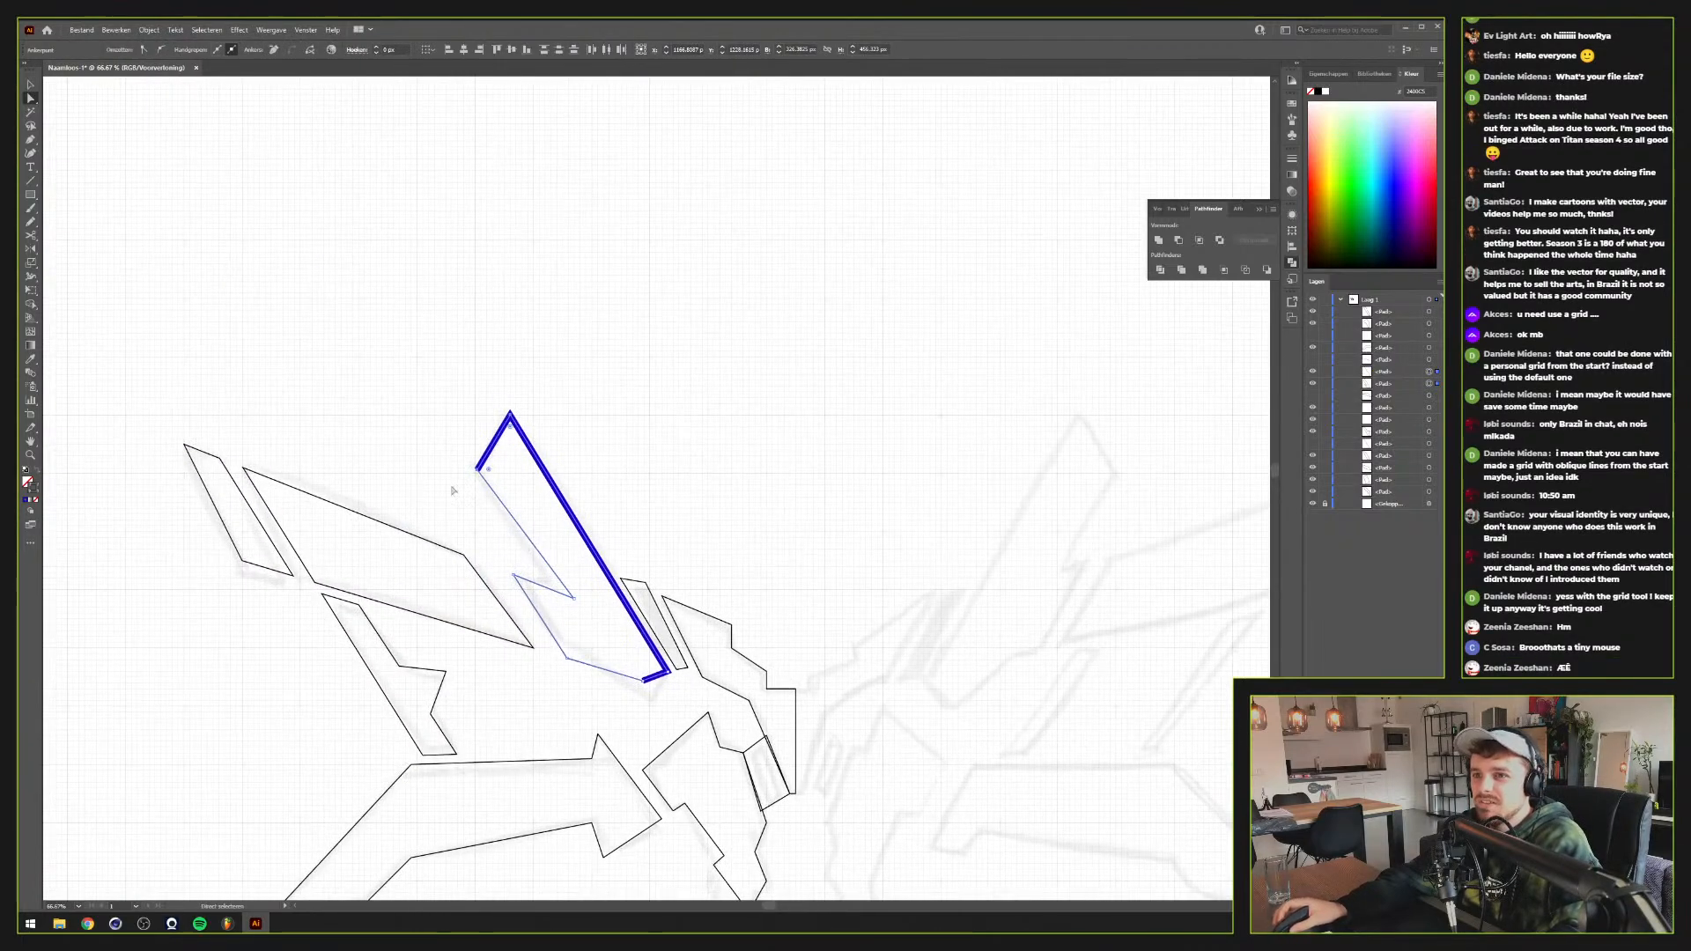
{"action": "left_click", "coordinate": [1326, 384]}
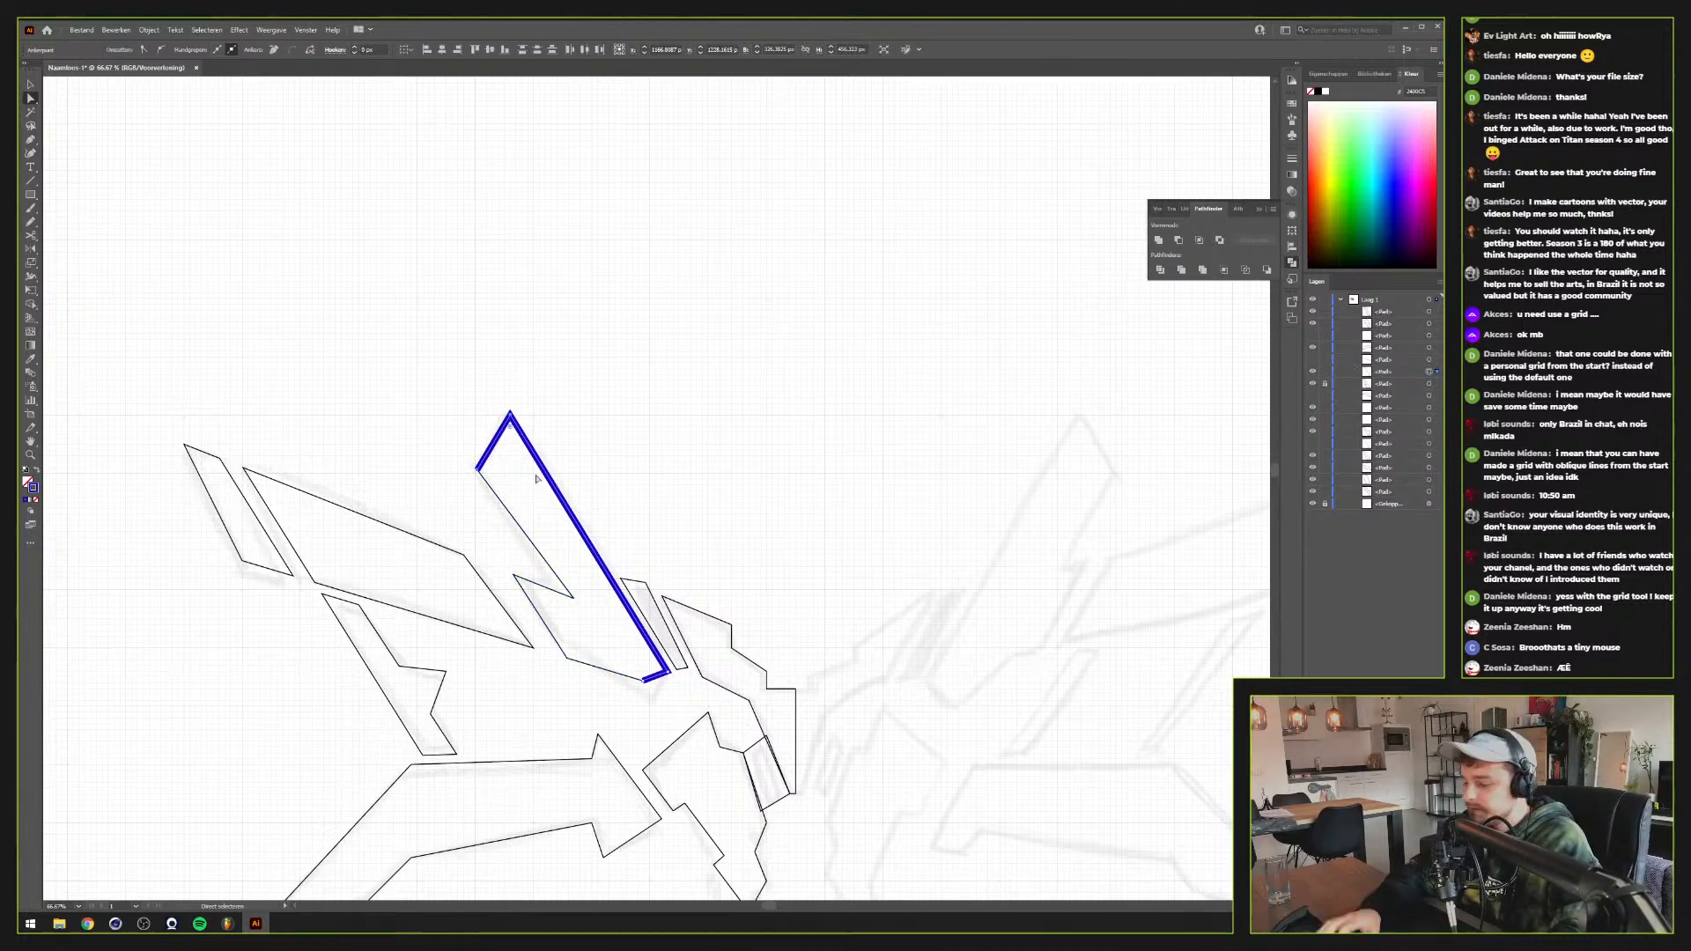
Remove the rest of the blue duplicate, keeping only the short segment along the feather's lower end
{"action": "left_click", "coordinate": [650, 678]}
{"action": "scroll", "coordinate": [626, 670], "scroll_direction": "up", "scroll_amount": 3}
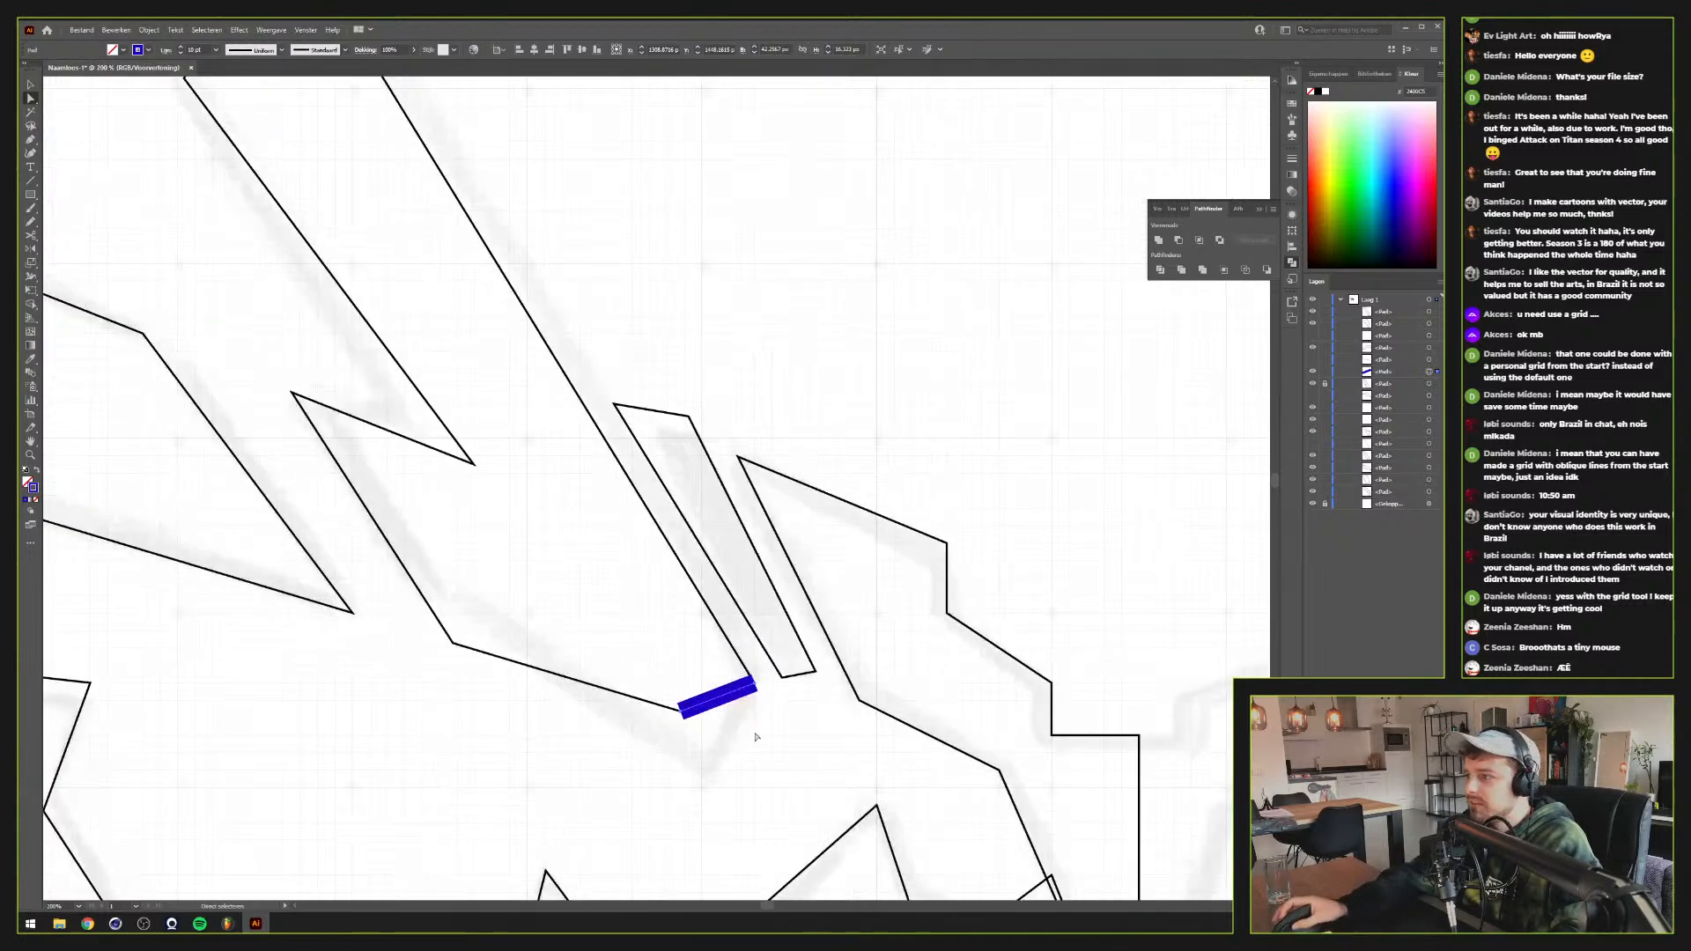
{"action": "scroll", "coordinate": [755, 736], "scroll_direction": "up", "scroll_amount": 3}
{"action": "key", "text": "v"}
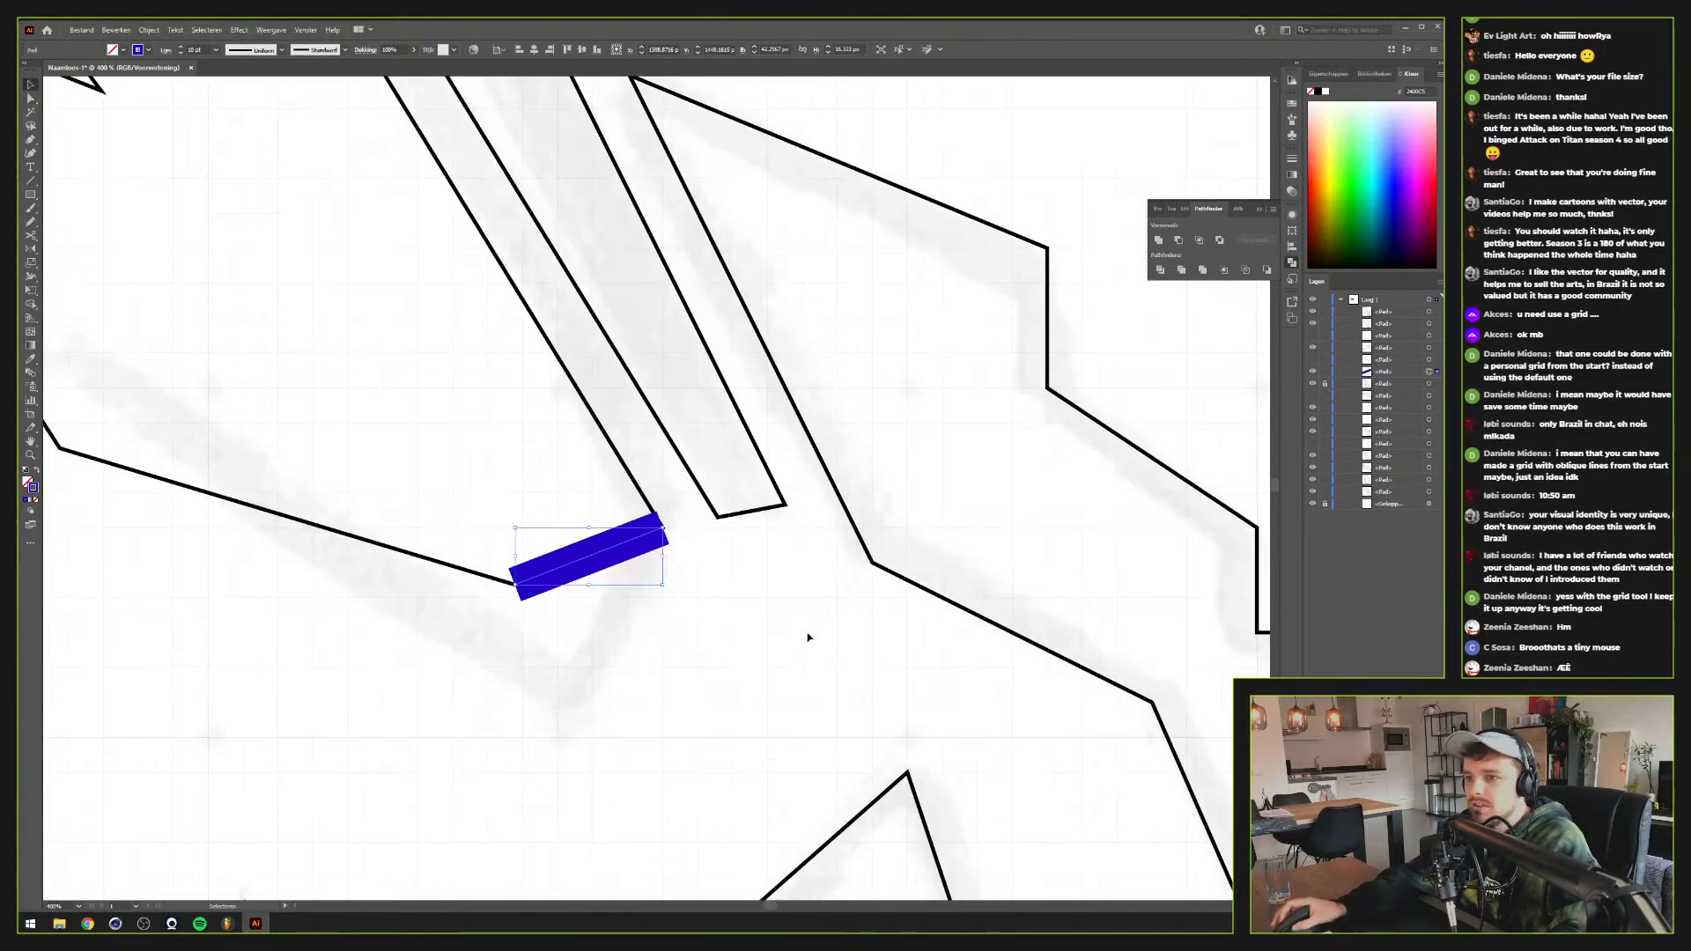
Scale the short blue segment up proportionally so it extends across the narrow strip's lower end on both sides
{"action": "left_click", "coordinate": [803, 632]}
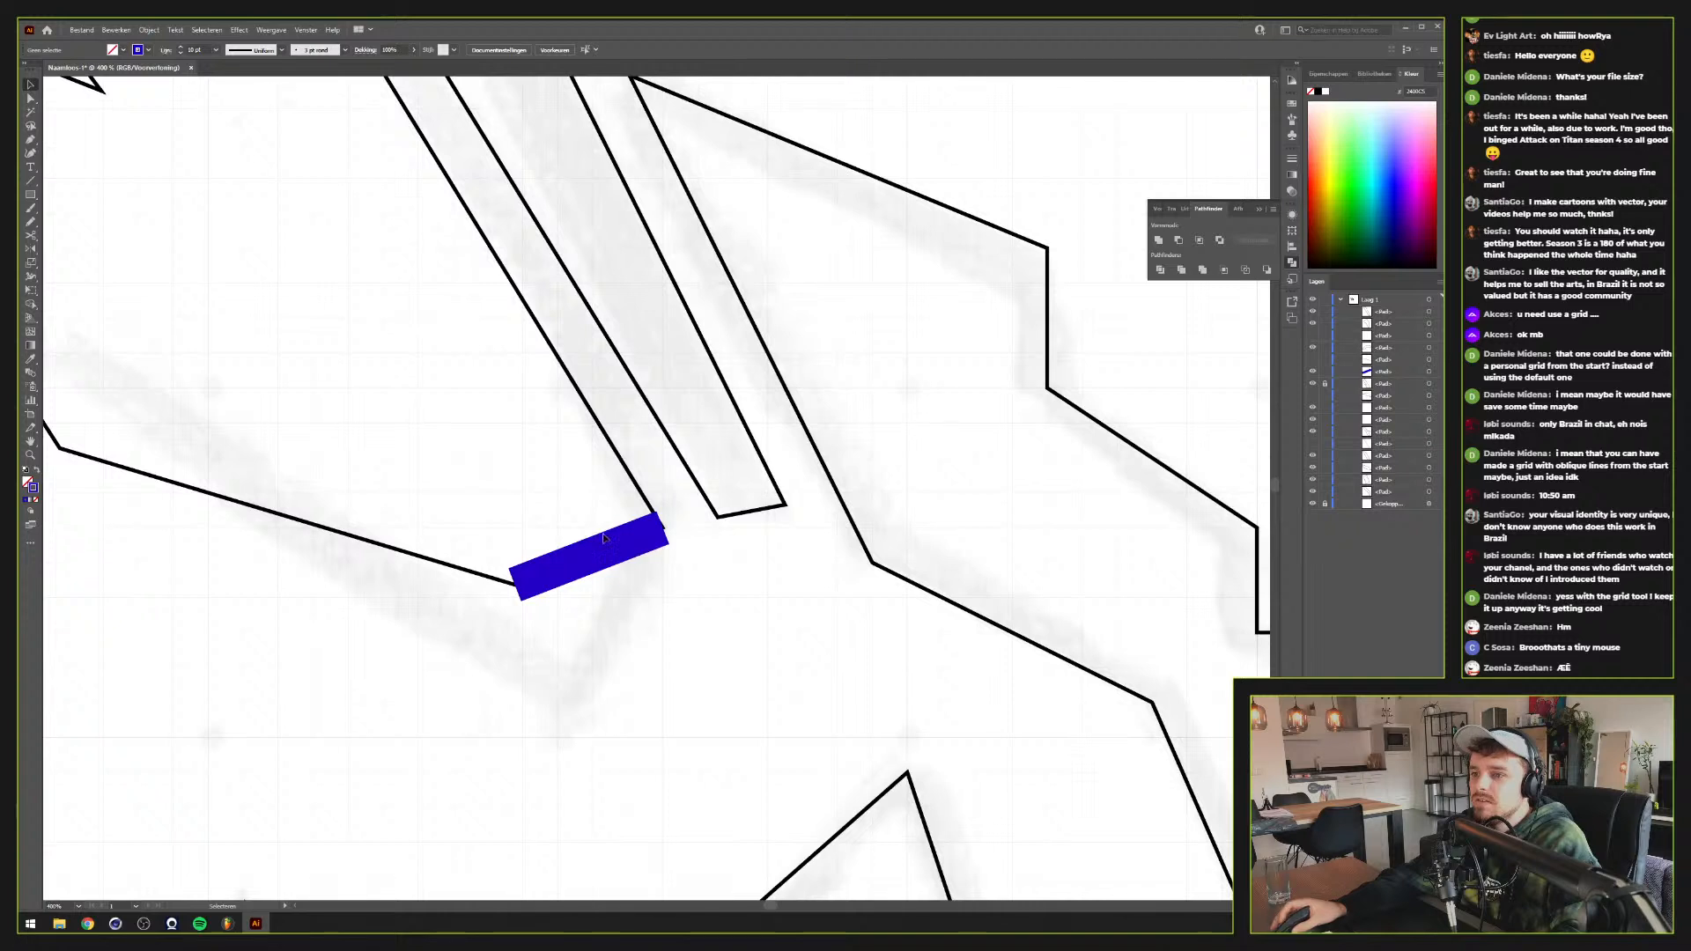
{"action": "left_click", "coordinate": [605, 538]}
{"action": "right_click", "coordinate": [863, 390]}
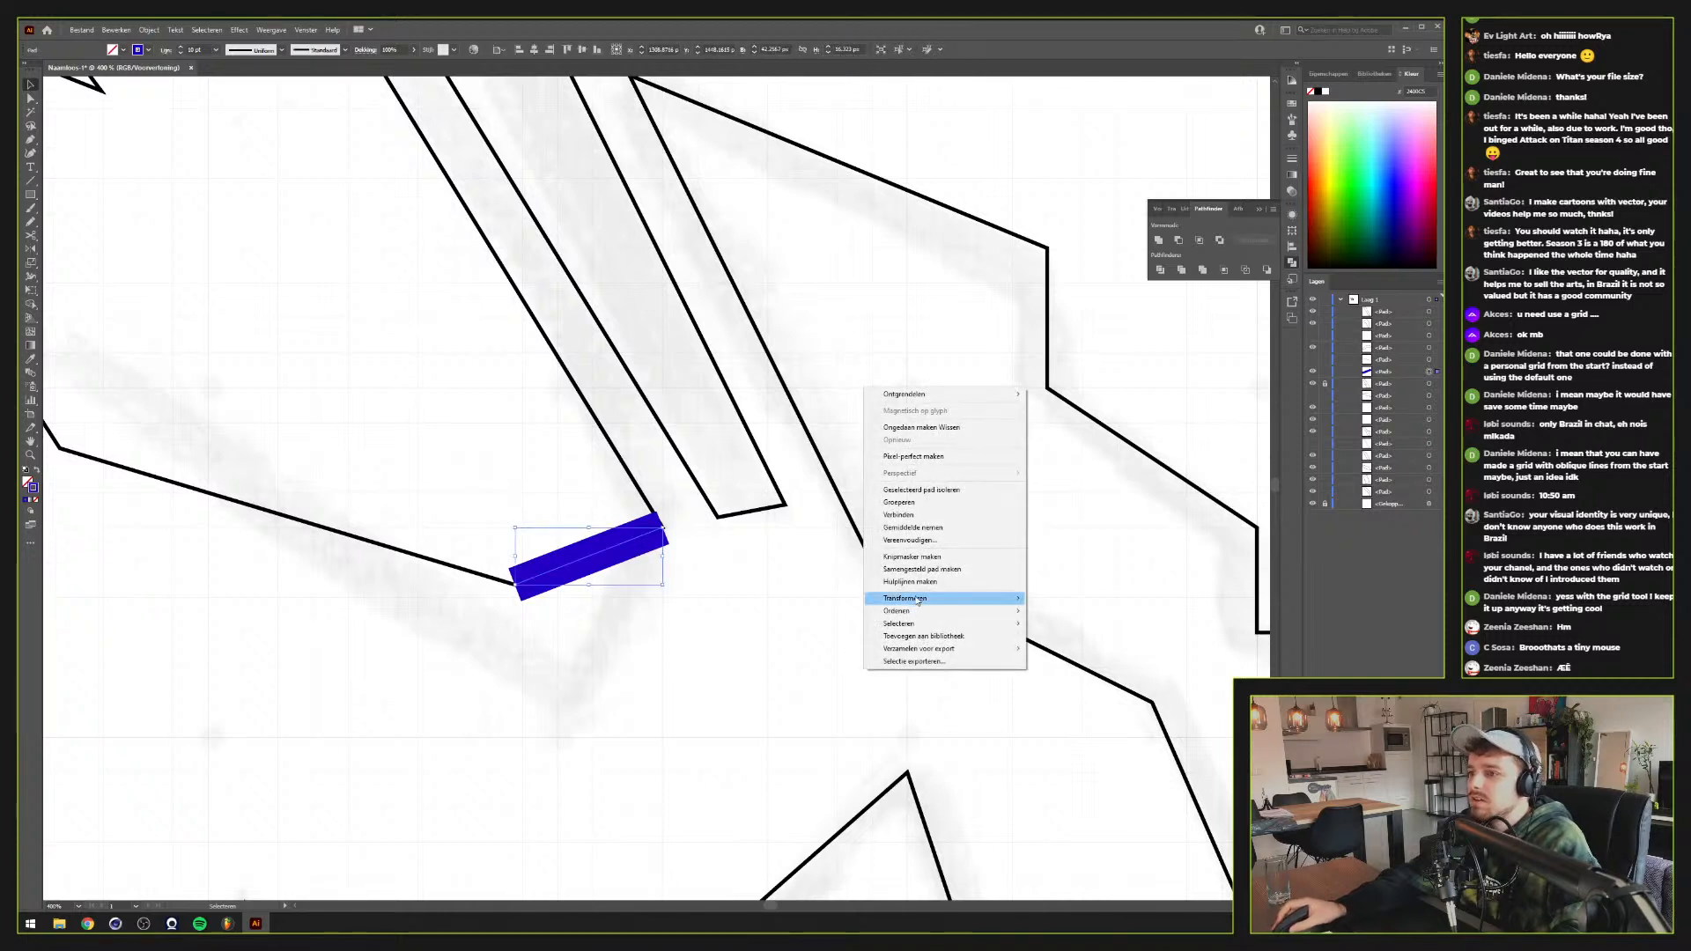
{"action": "mouse_move", "coordinate": [918, 600]}
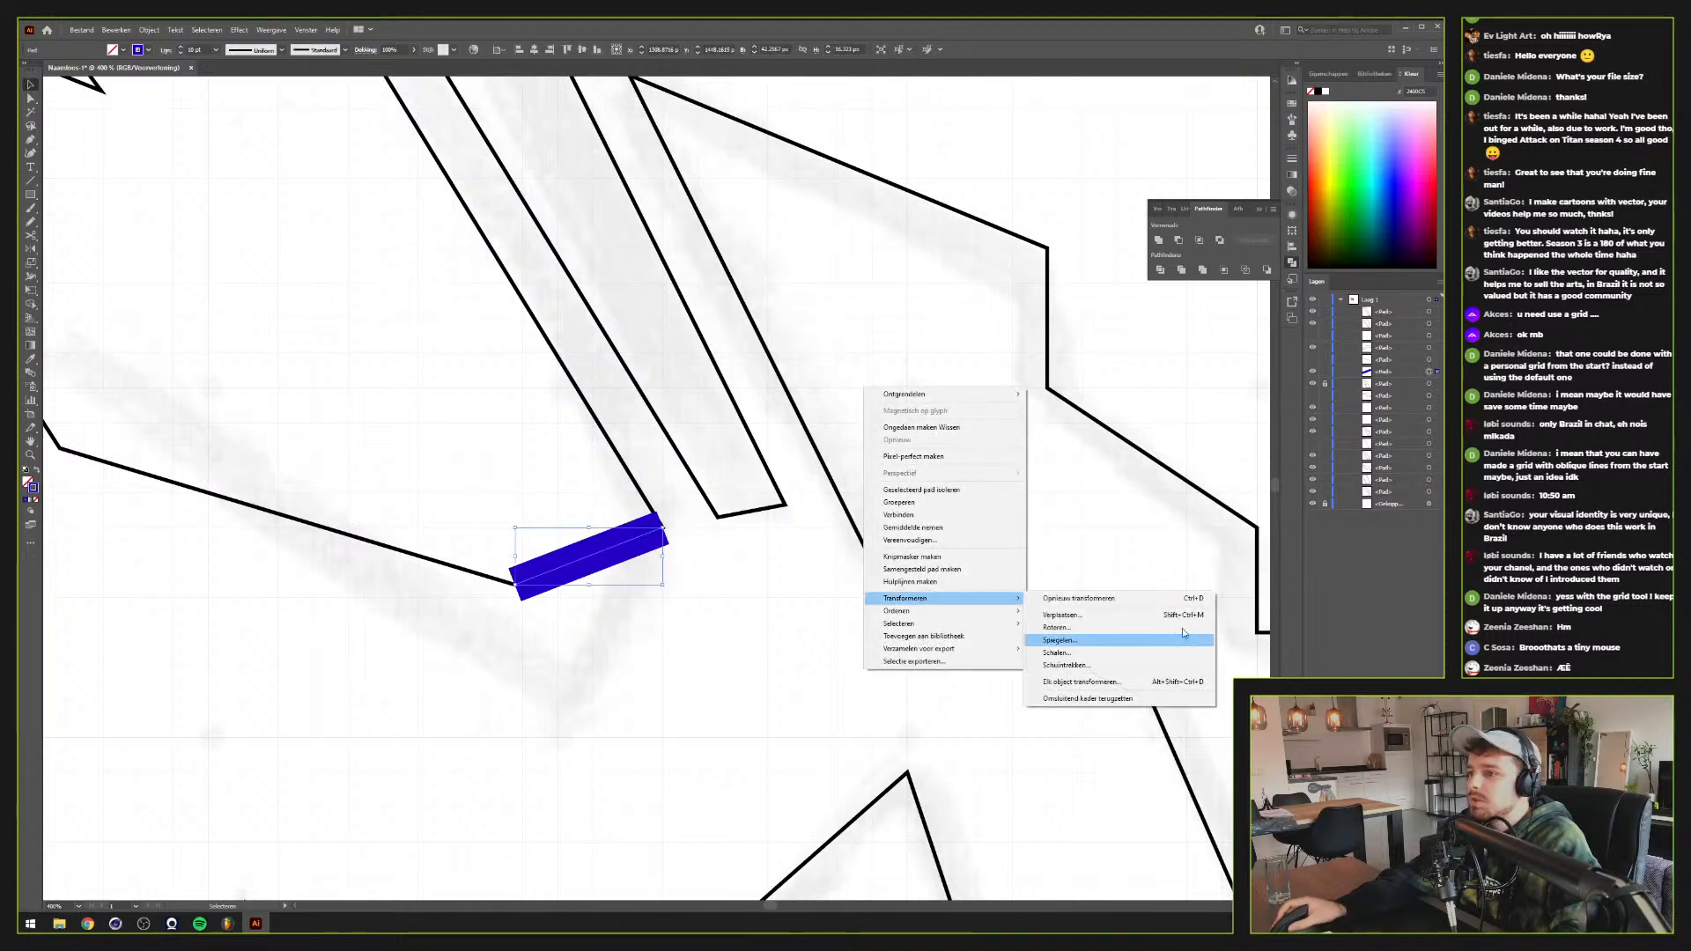
{"action": "left_click", "coordinate": [1106, 653]}
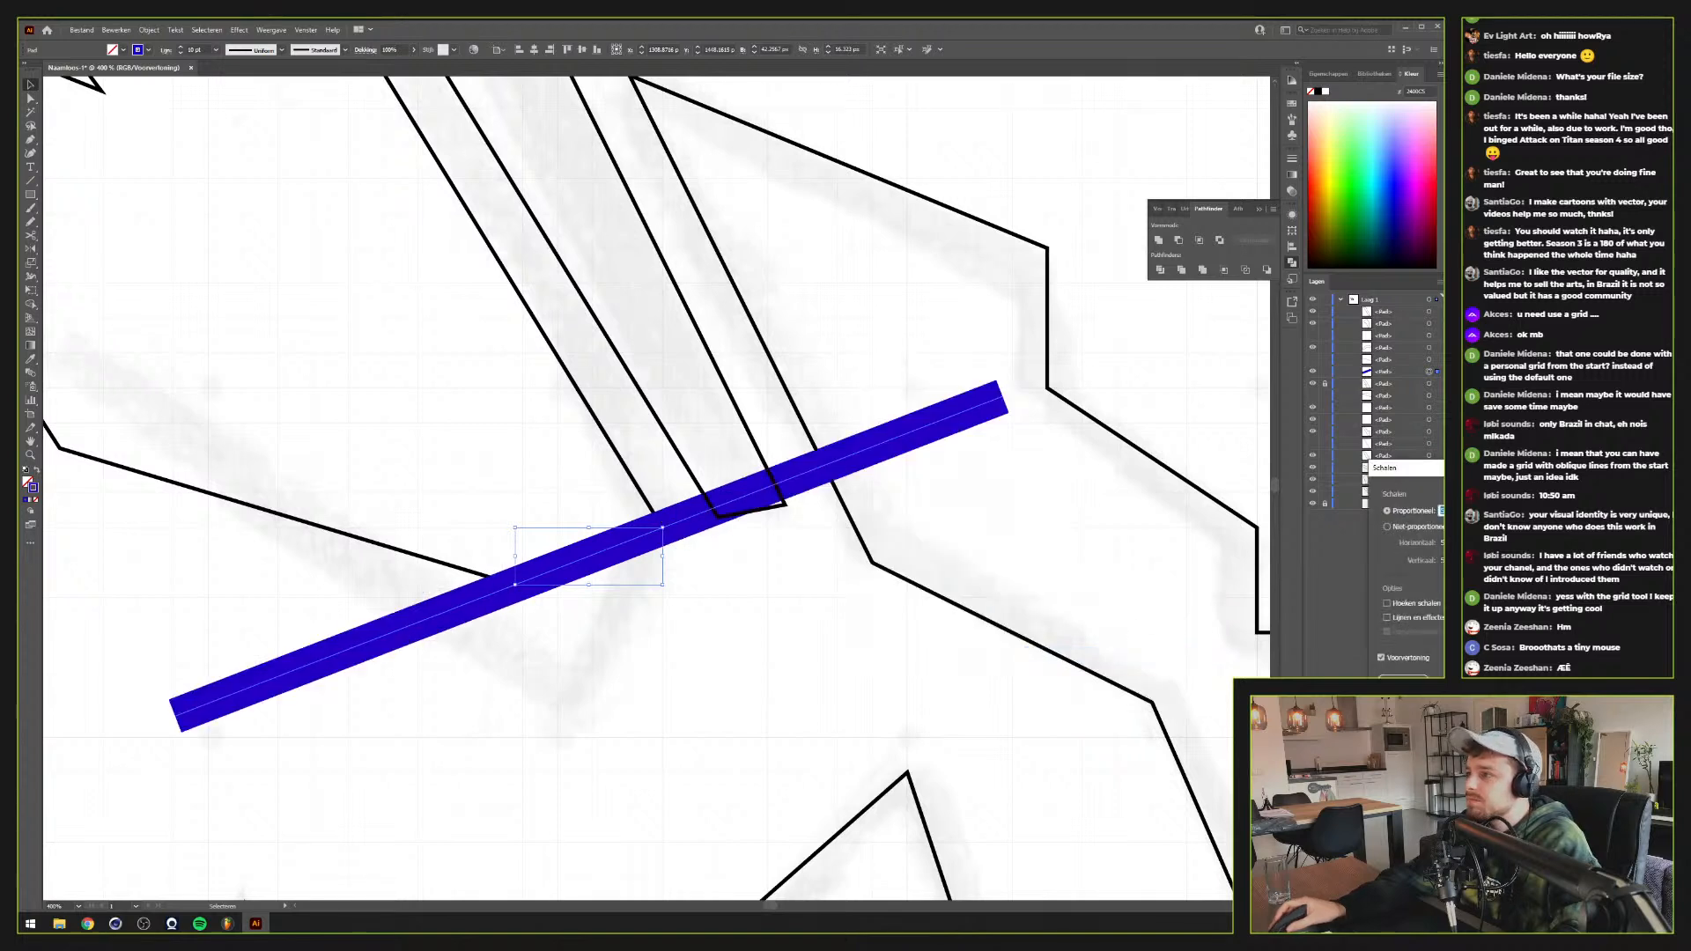
{"action": "key", "text": "Return"}
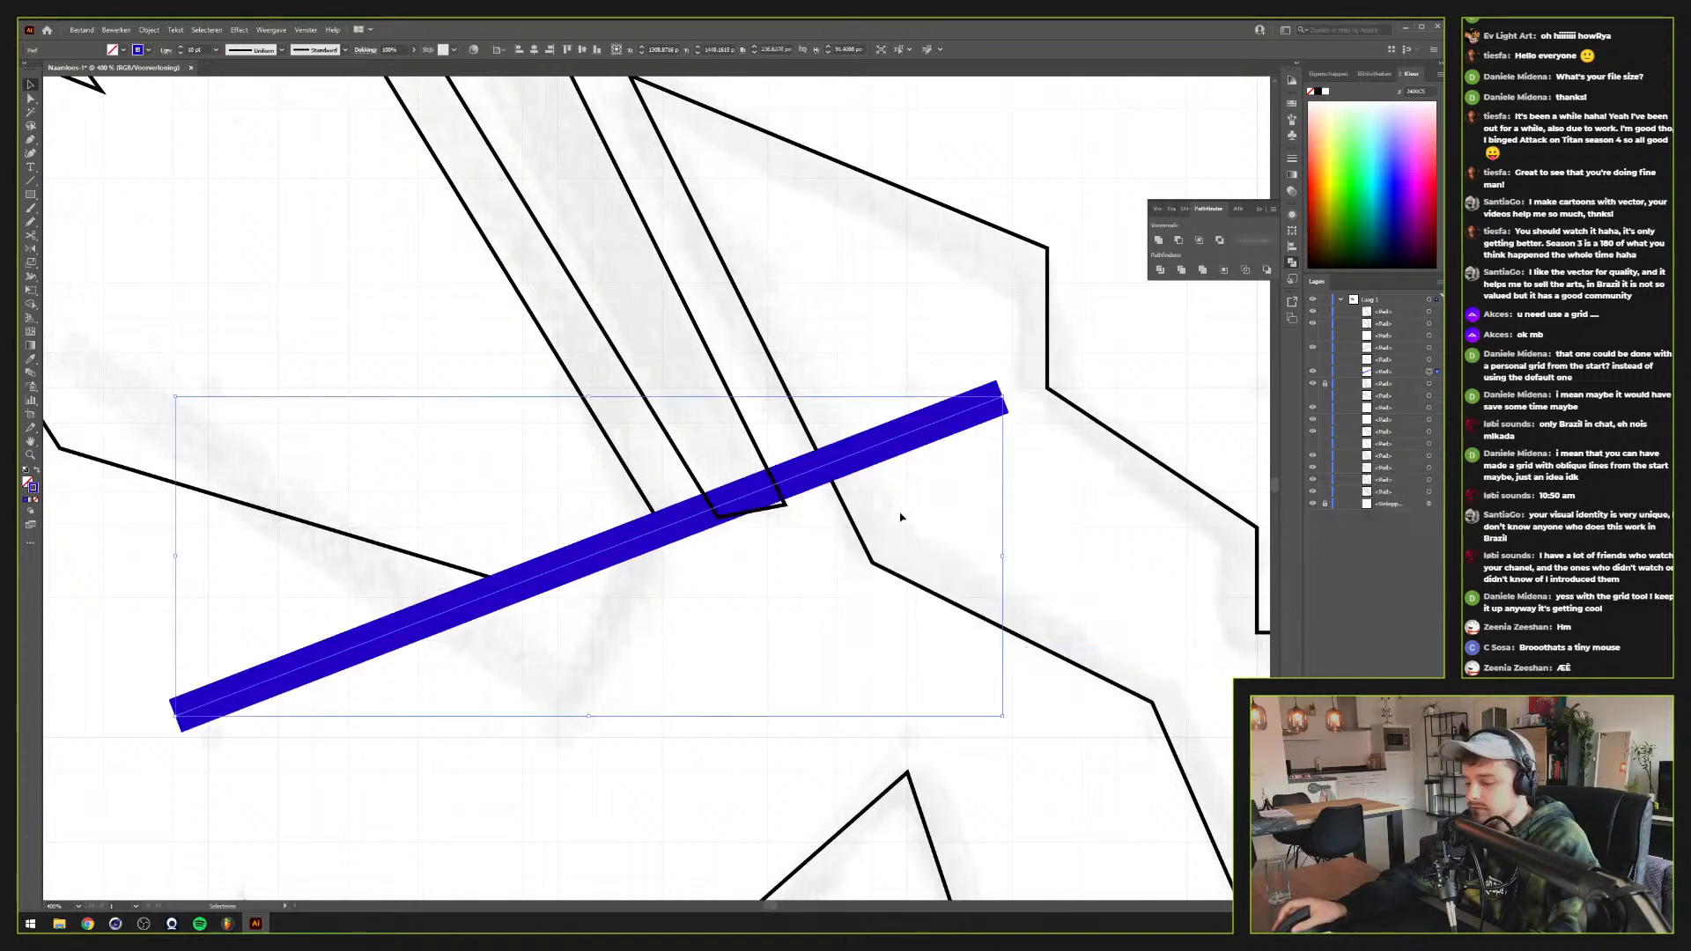
Close the extended blue segment into a triangle below the strip with the Pen tool
{"action": "key", "text": "p"}
{"action": "left_click", "coordinate": [806, 599]}
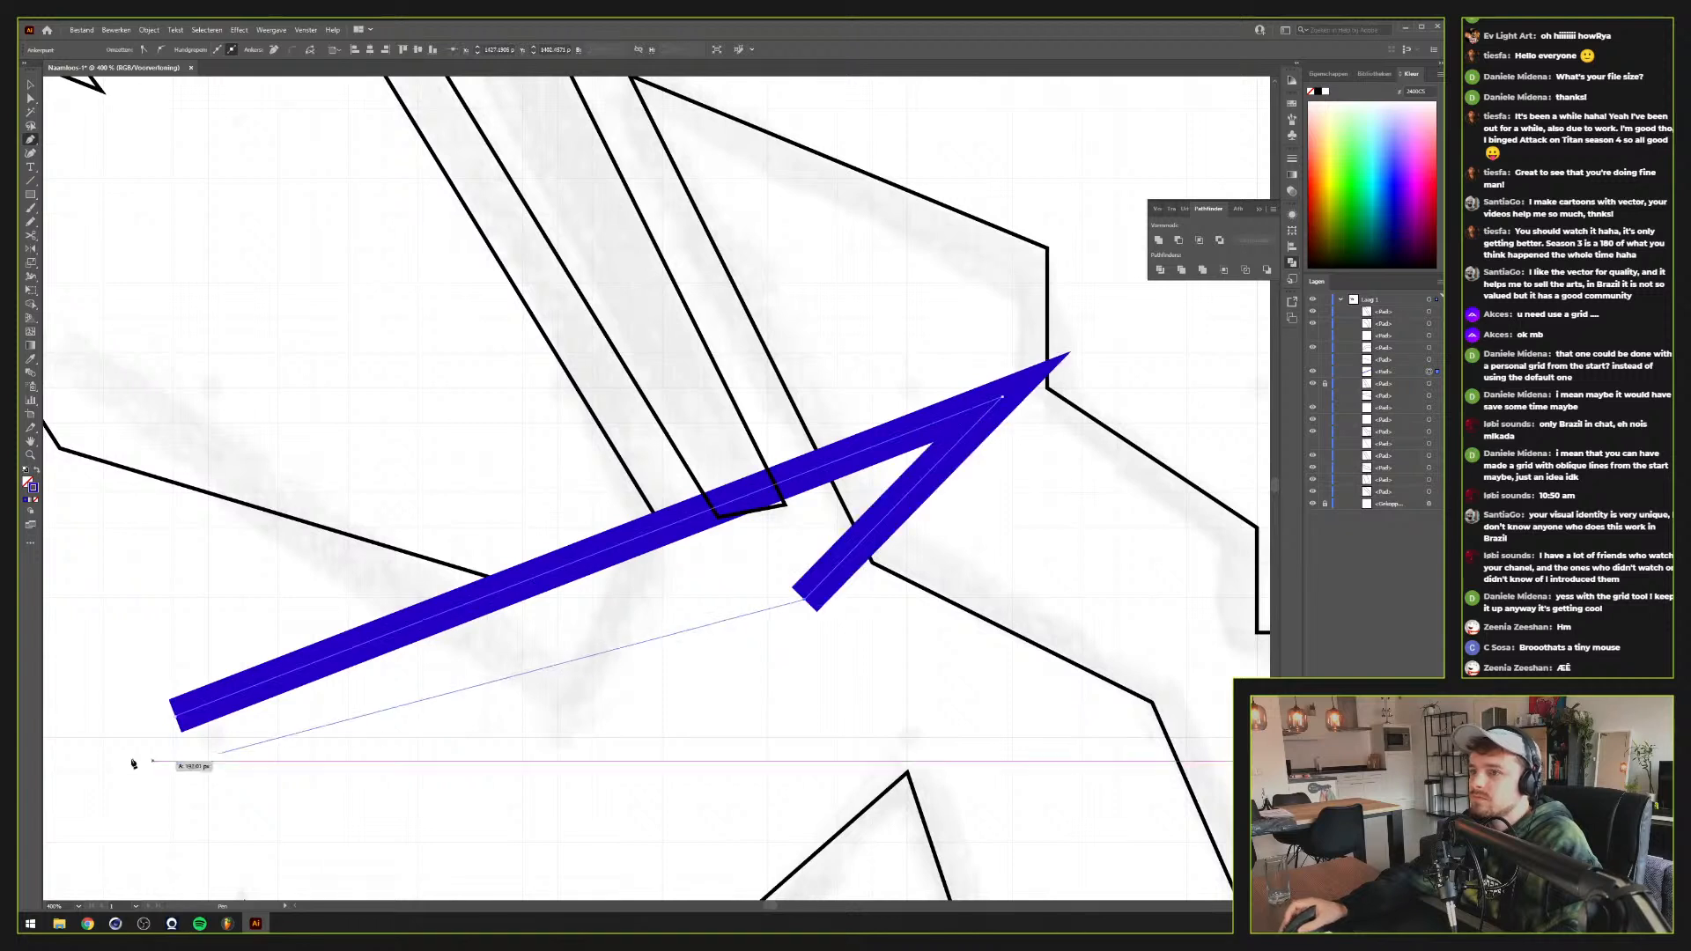
{"action": "left_click", "coordinate": [179, 718]}
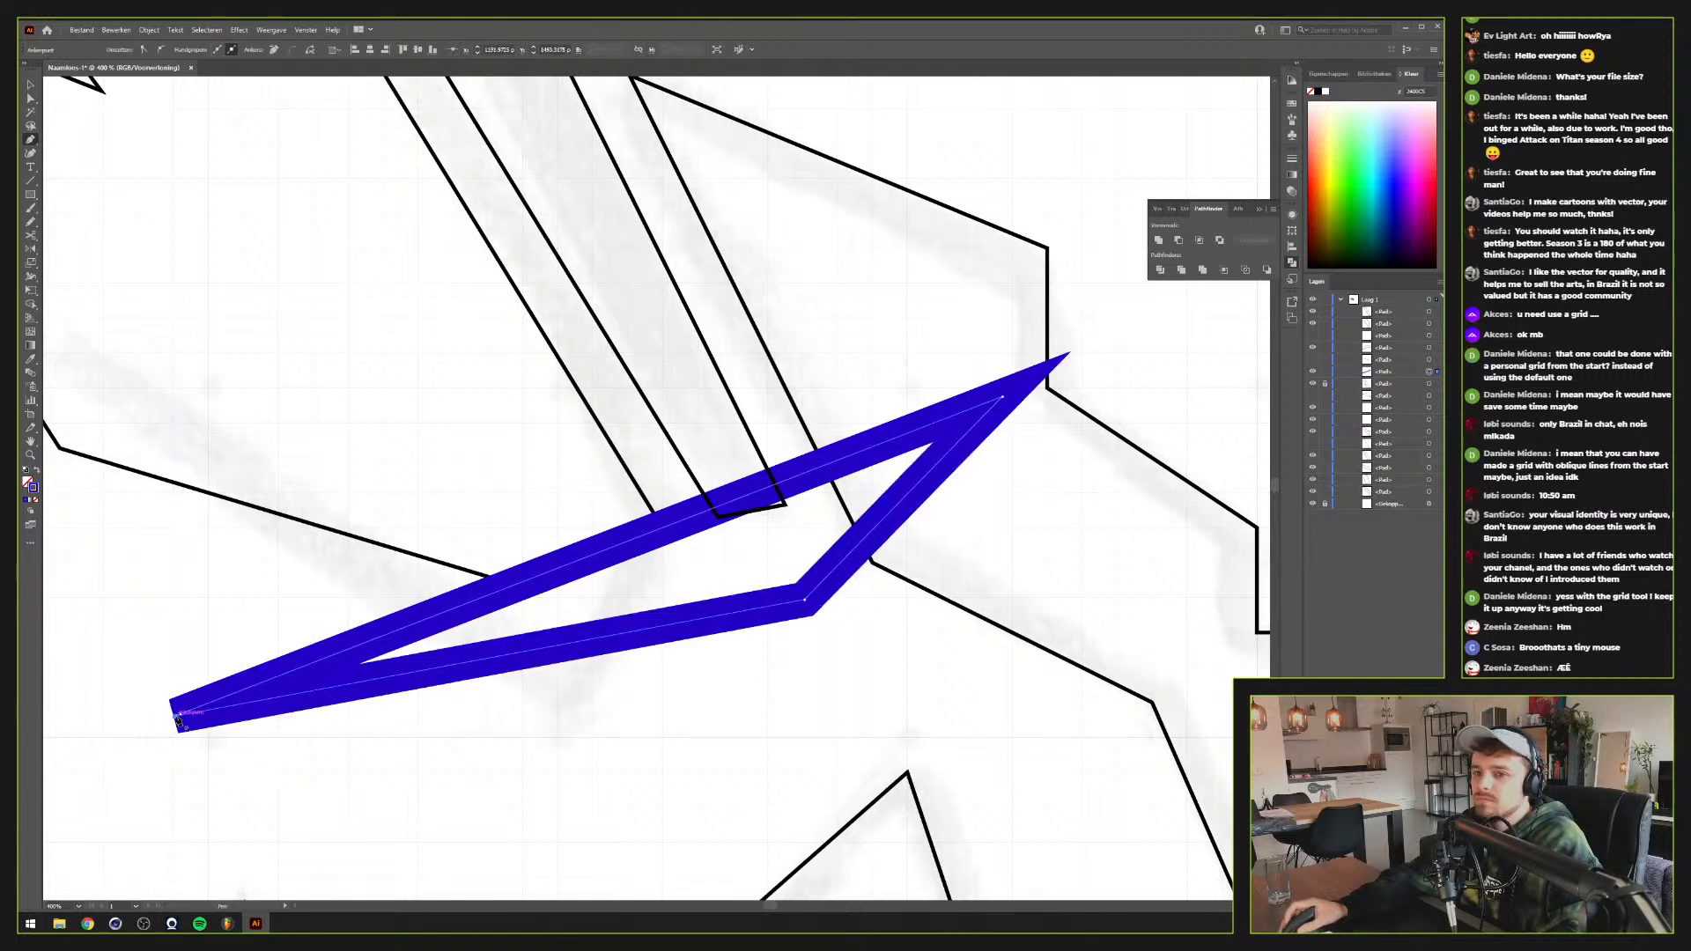
Trim the narrow strip's lower end along the blue triangle's upper edge, trying Minus Front, undoing it, and using Minus Back
{"action": "key", "text": "v"}
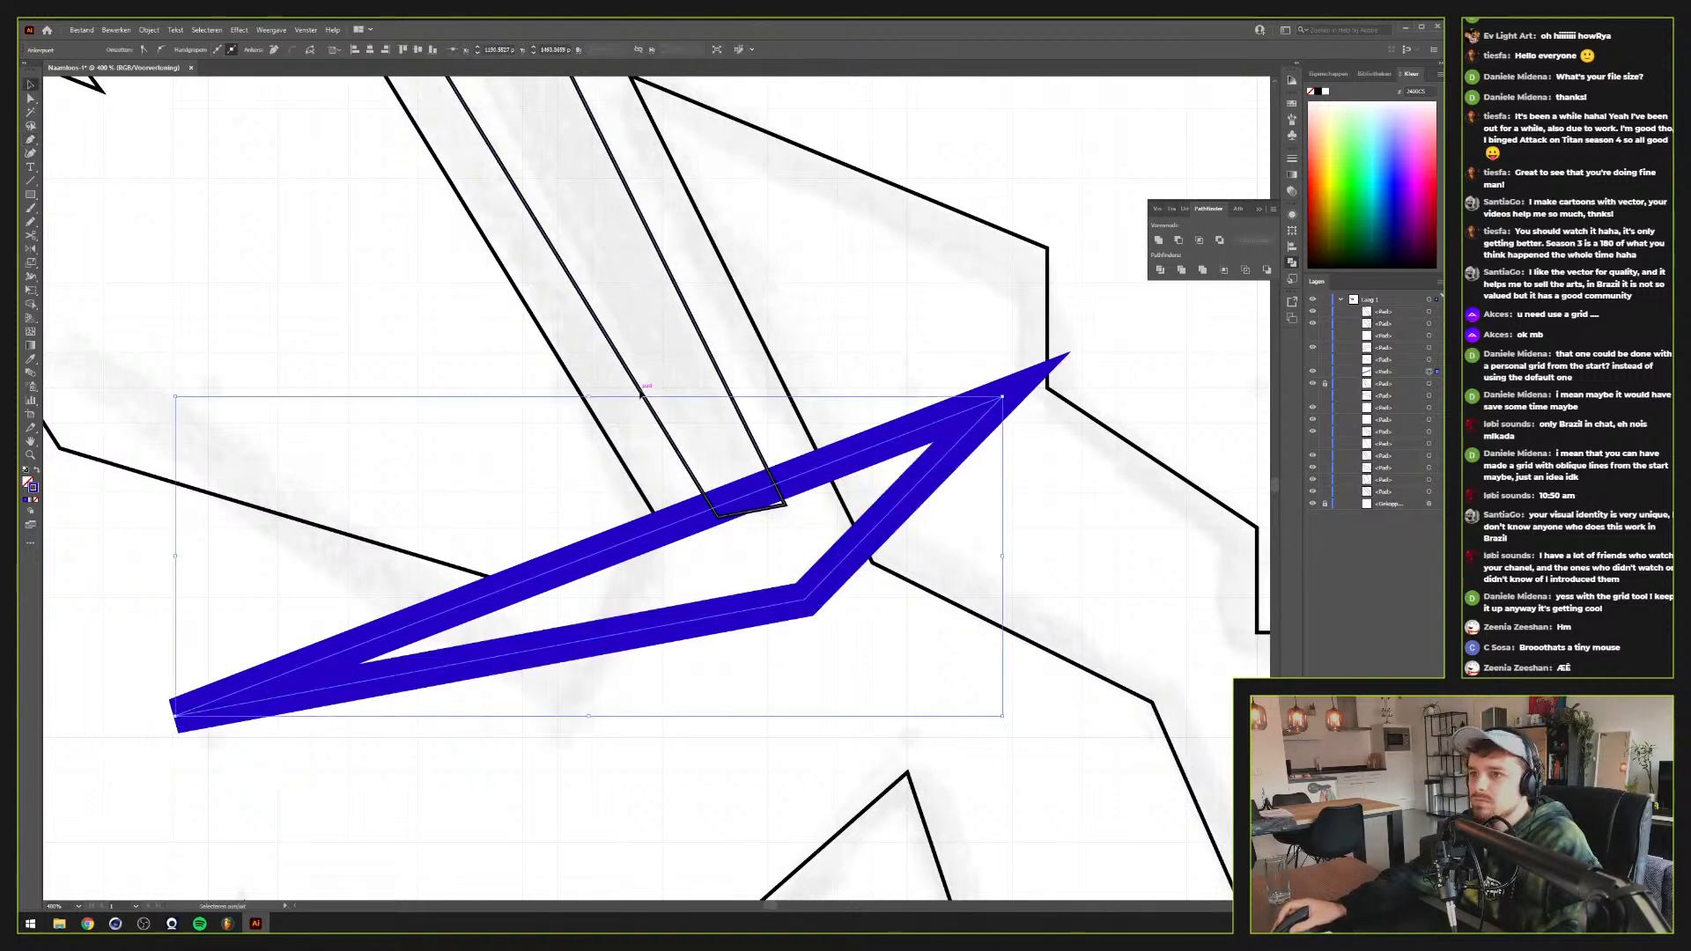
{"action": "left_click", "coordinate": [644, 395], "text": "shift"}
{"action": "left_click", "coordinate": [1179, 242]}
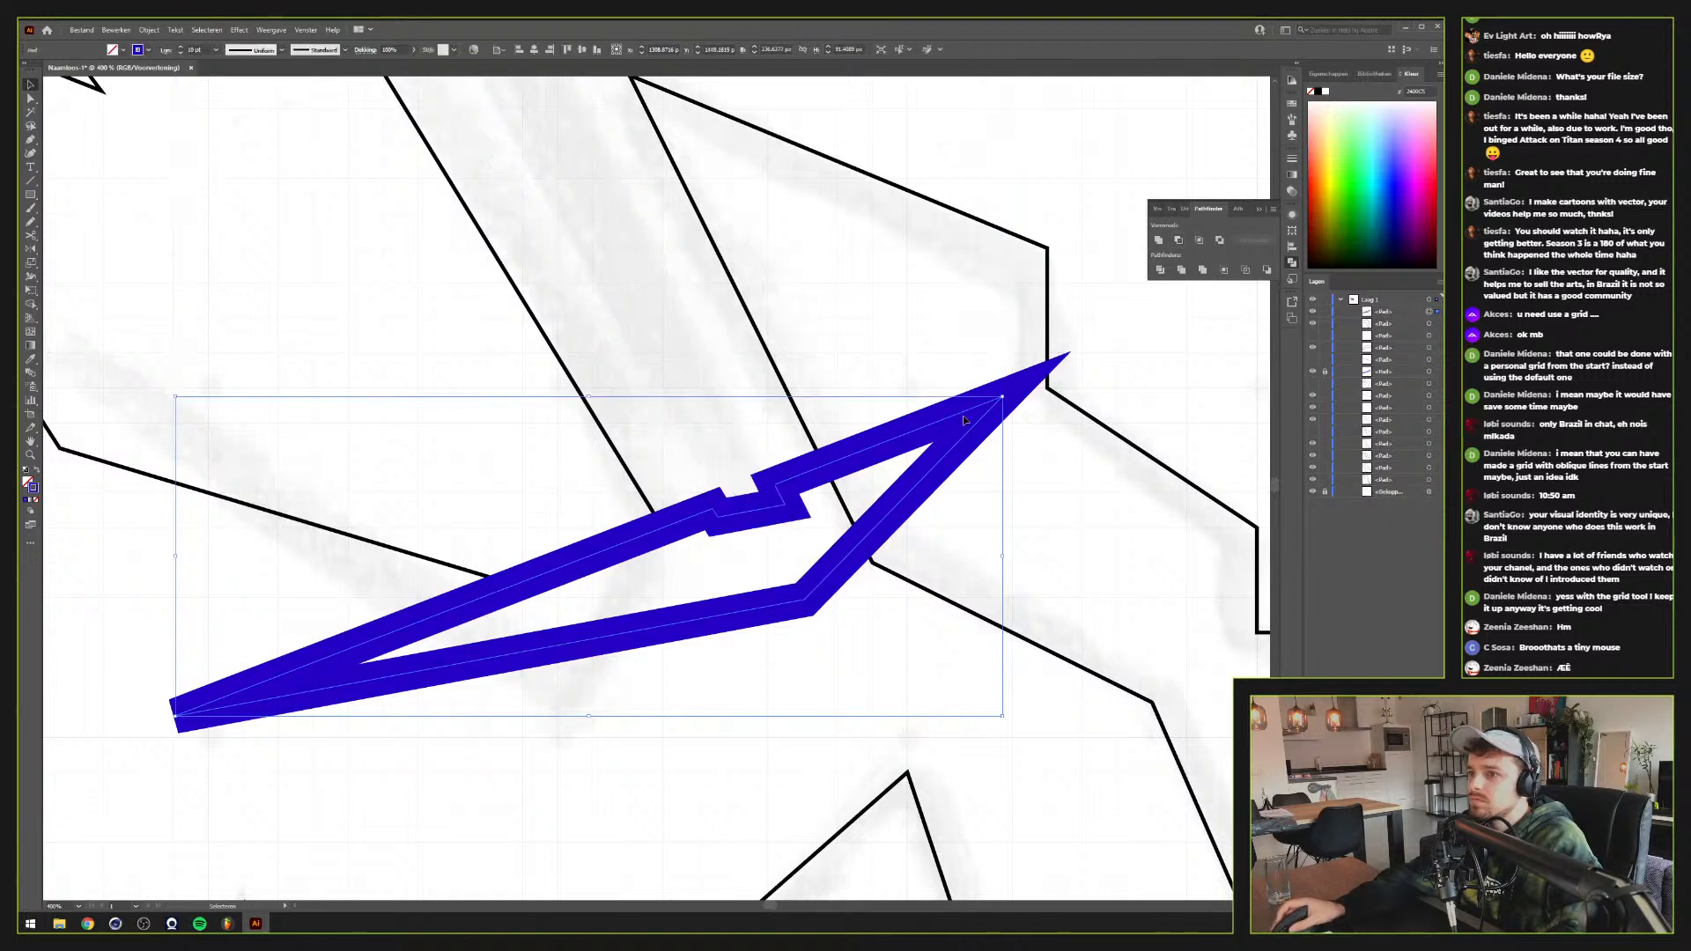
{"action": "key", "text": "ctrl+z"}
{"action": "left_click", "coordinate": [1266, 269]}
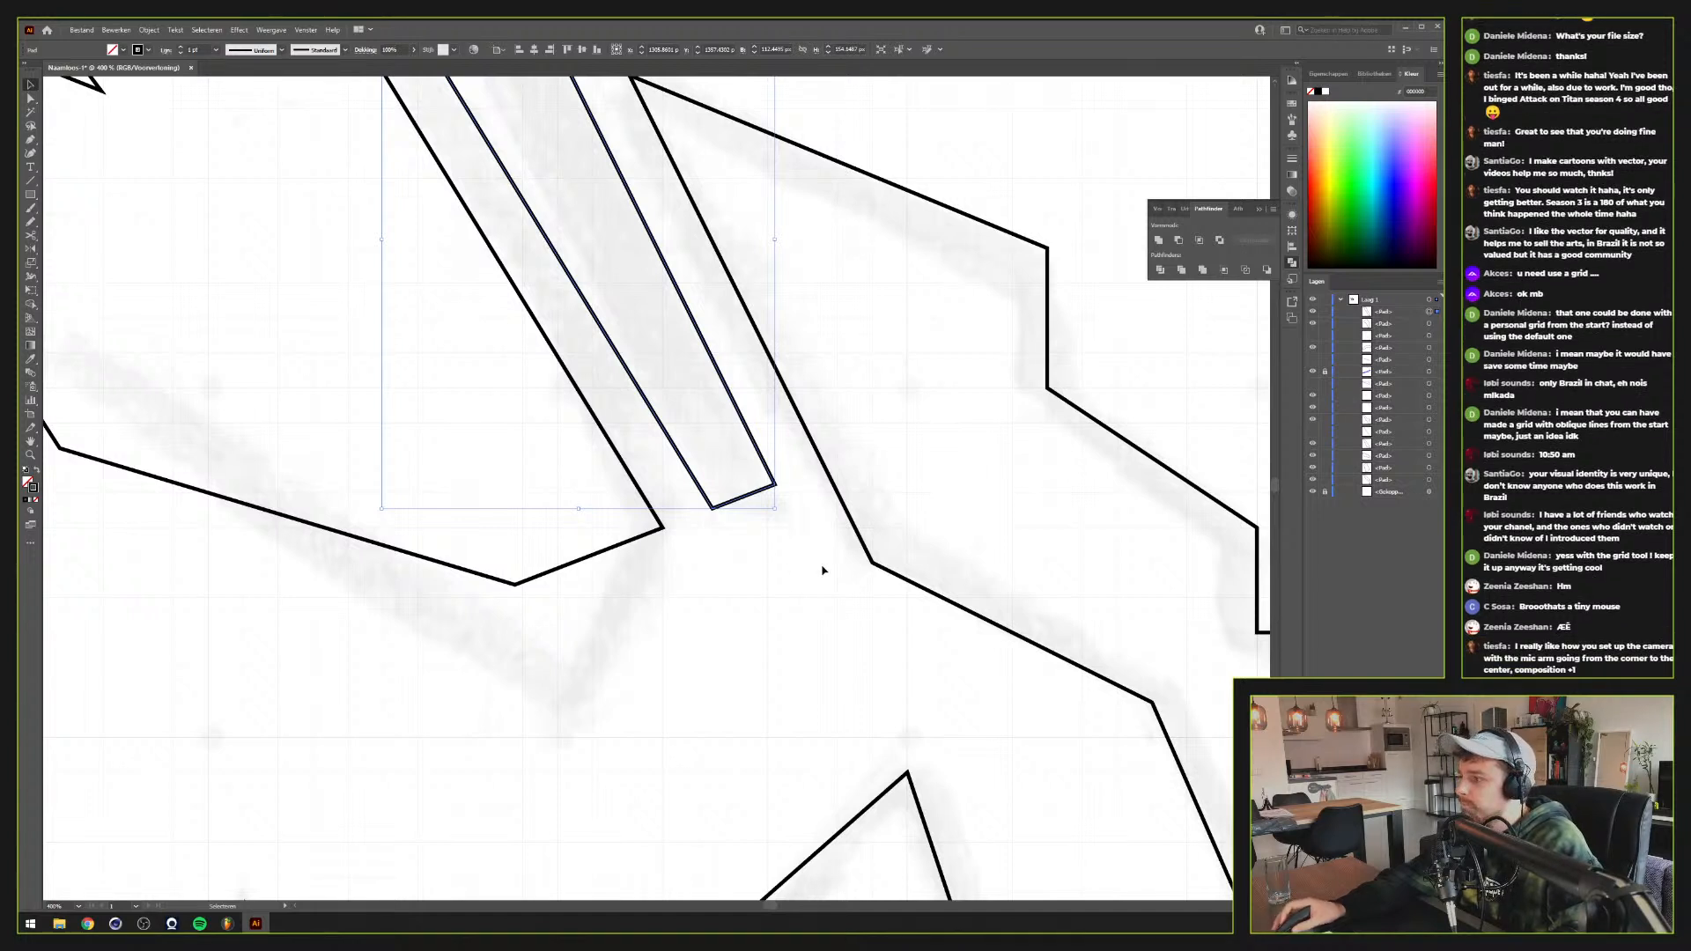
Undo the strip trim, the triangle, the scaling and the deletions, back to the complete blue feather duplicate
{"action": "key", "text": "ctrl+z"}
{"action": "key", "text": "ctrl+z"}
{"action": "key", "text": "ctrl+z"}
{"action": "key", "text": "ctrl+z"}
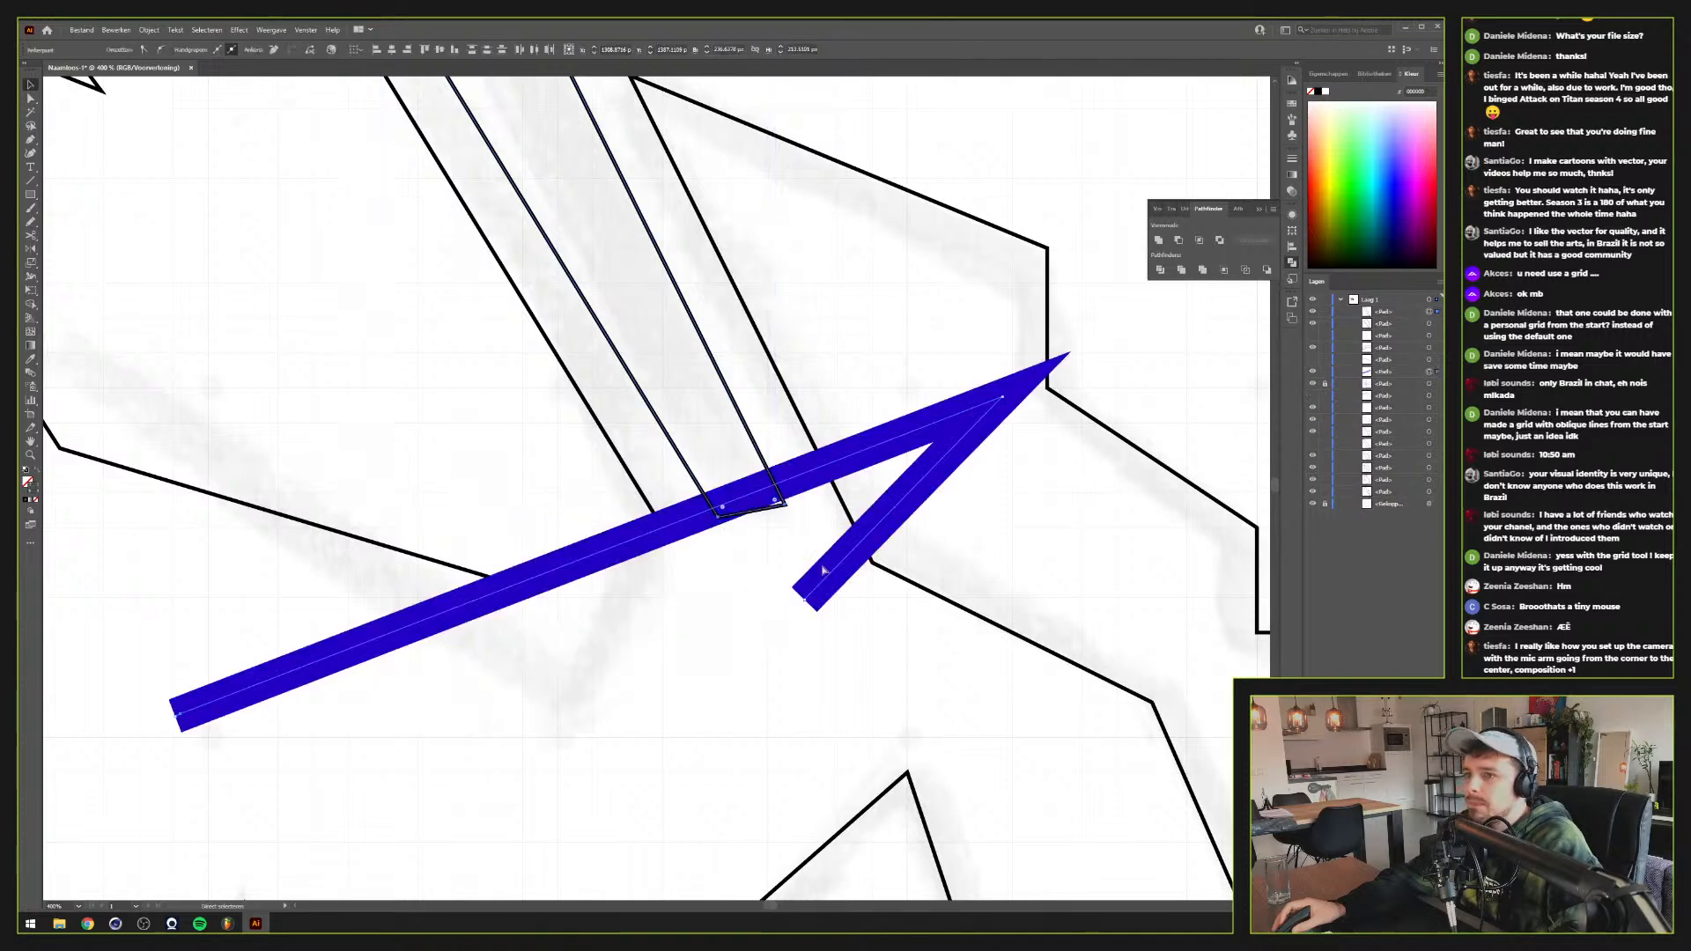
{"action": "key", "text": "ctrl+z"}
{"action": "key", "text": "ctrl+z"}
{"action": "key", "text": "ctrl+z"}
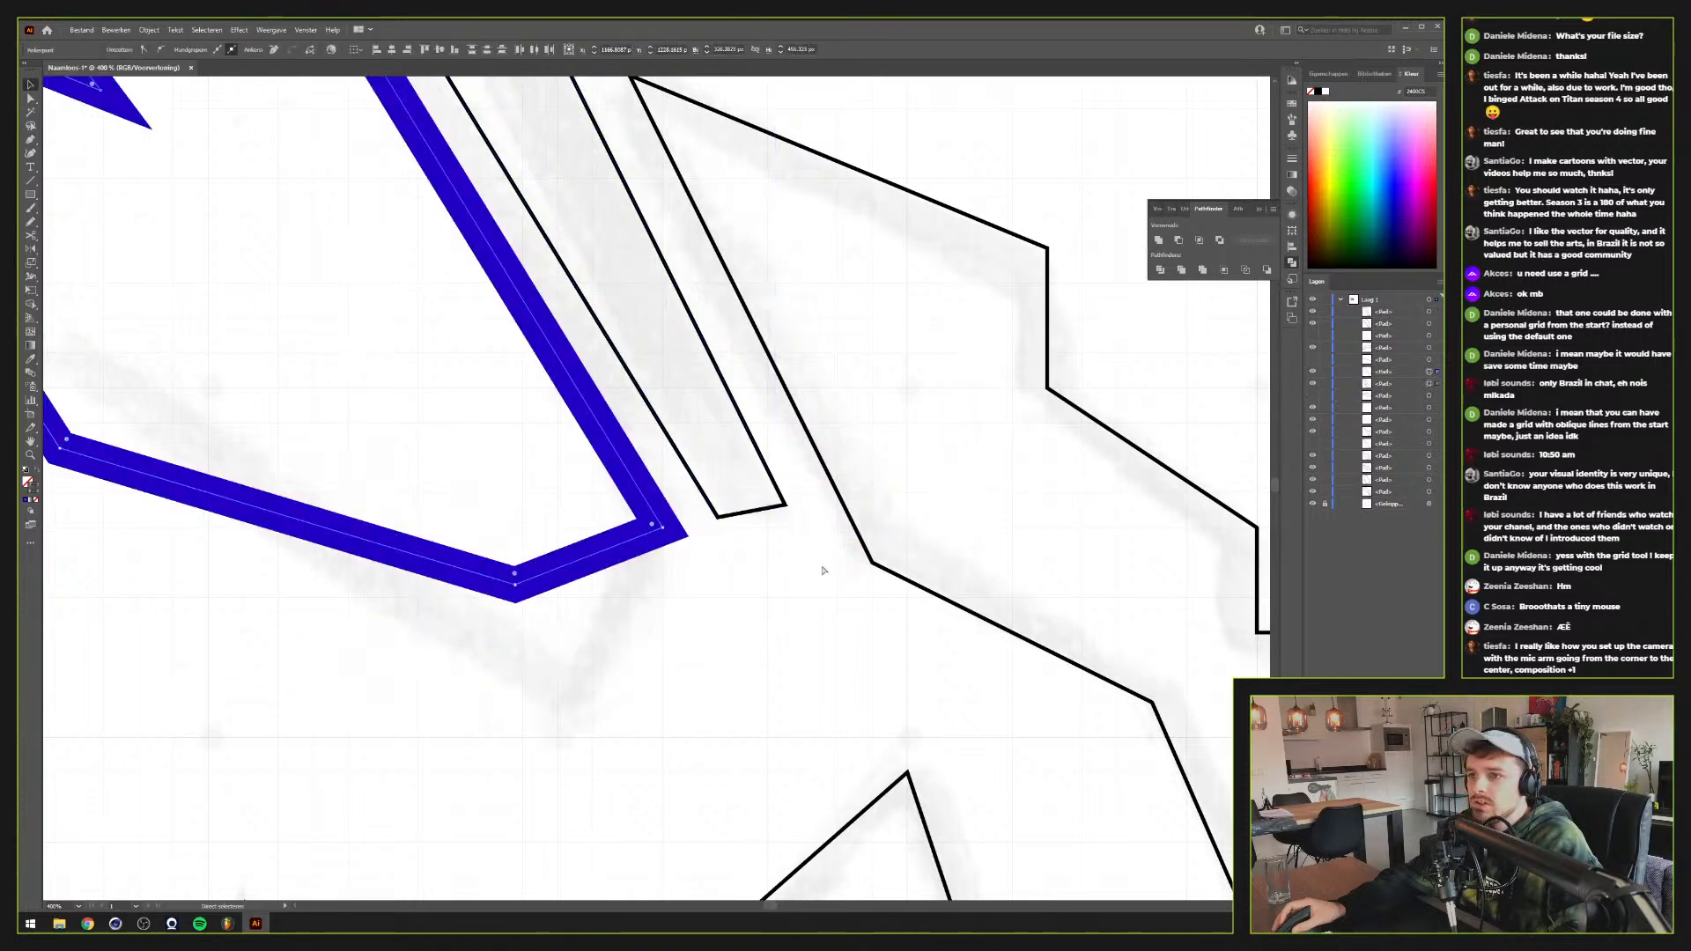
Delete the blue duplicate of the tall feather, leaving the original black outline
{"action": "scroll", "coordinate": [822, 570], "scroll_direction": "down", "scroll_amount": 2}
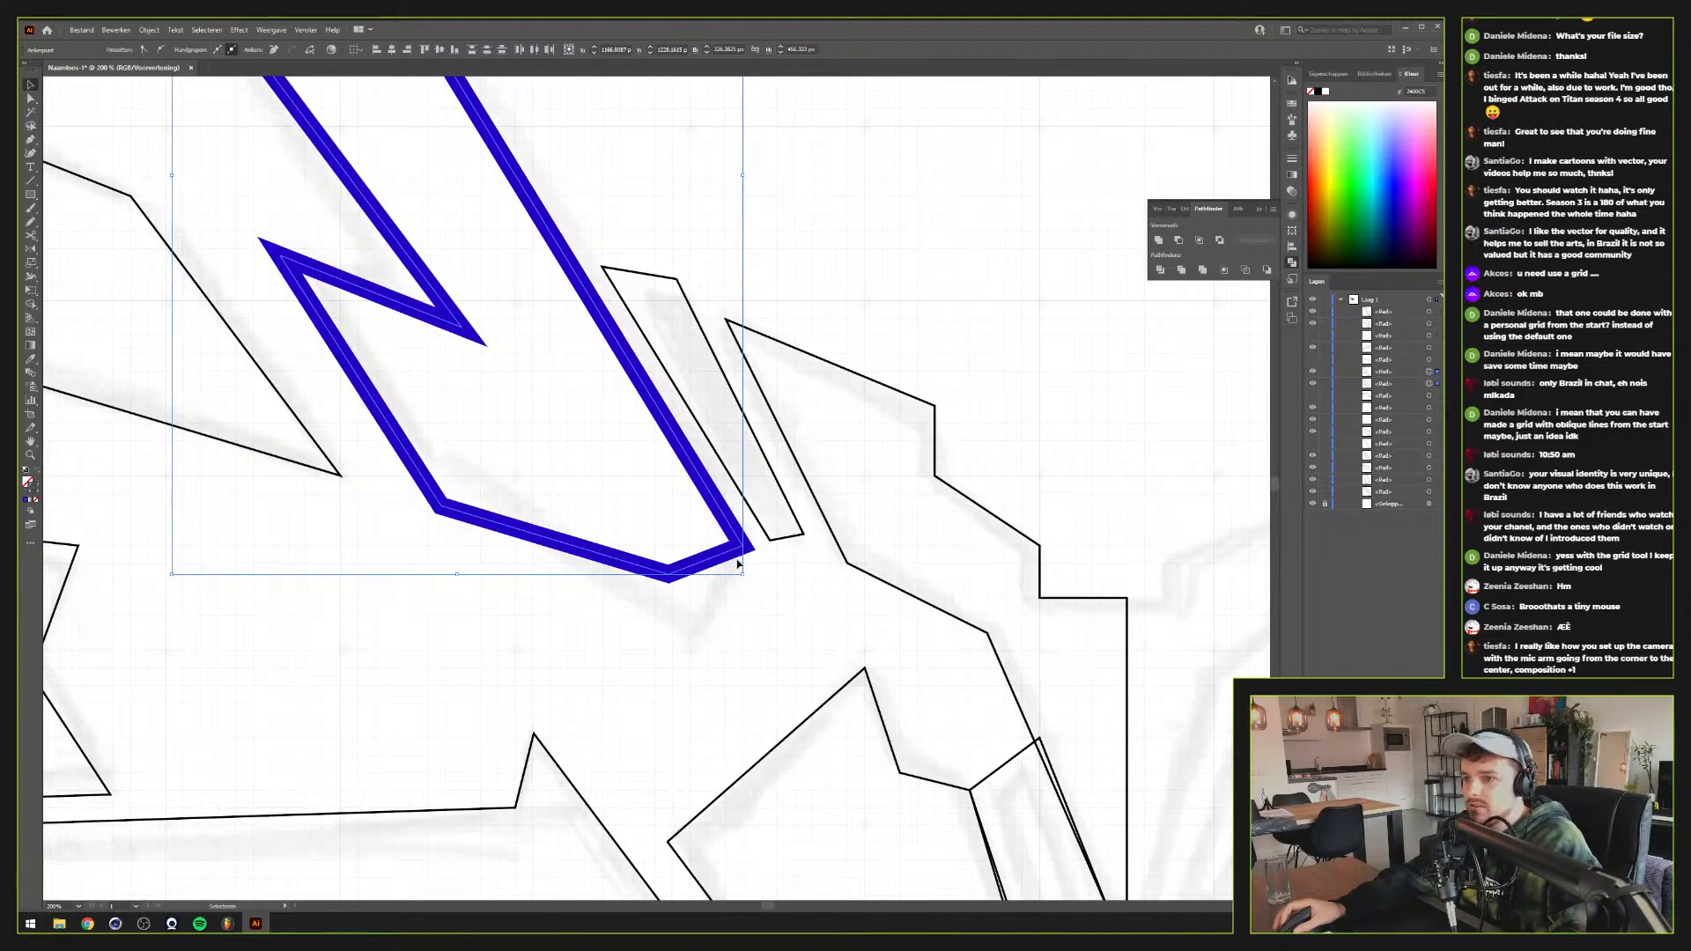
{"action": "left_click_drag", "start_coordinate": [713, 548], "coordinate": [1092, 697]}
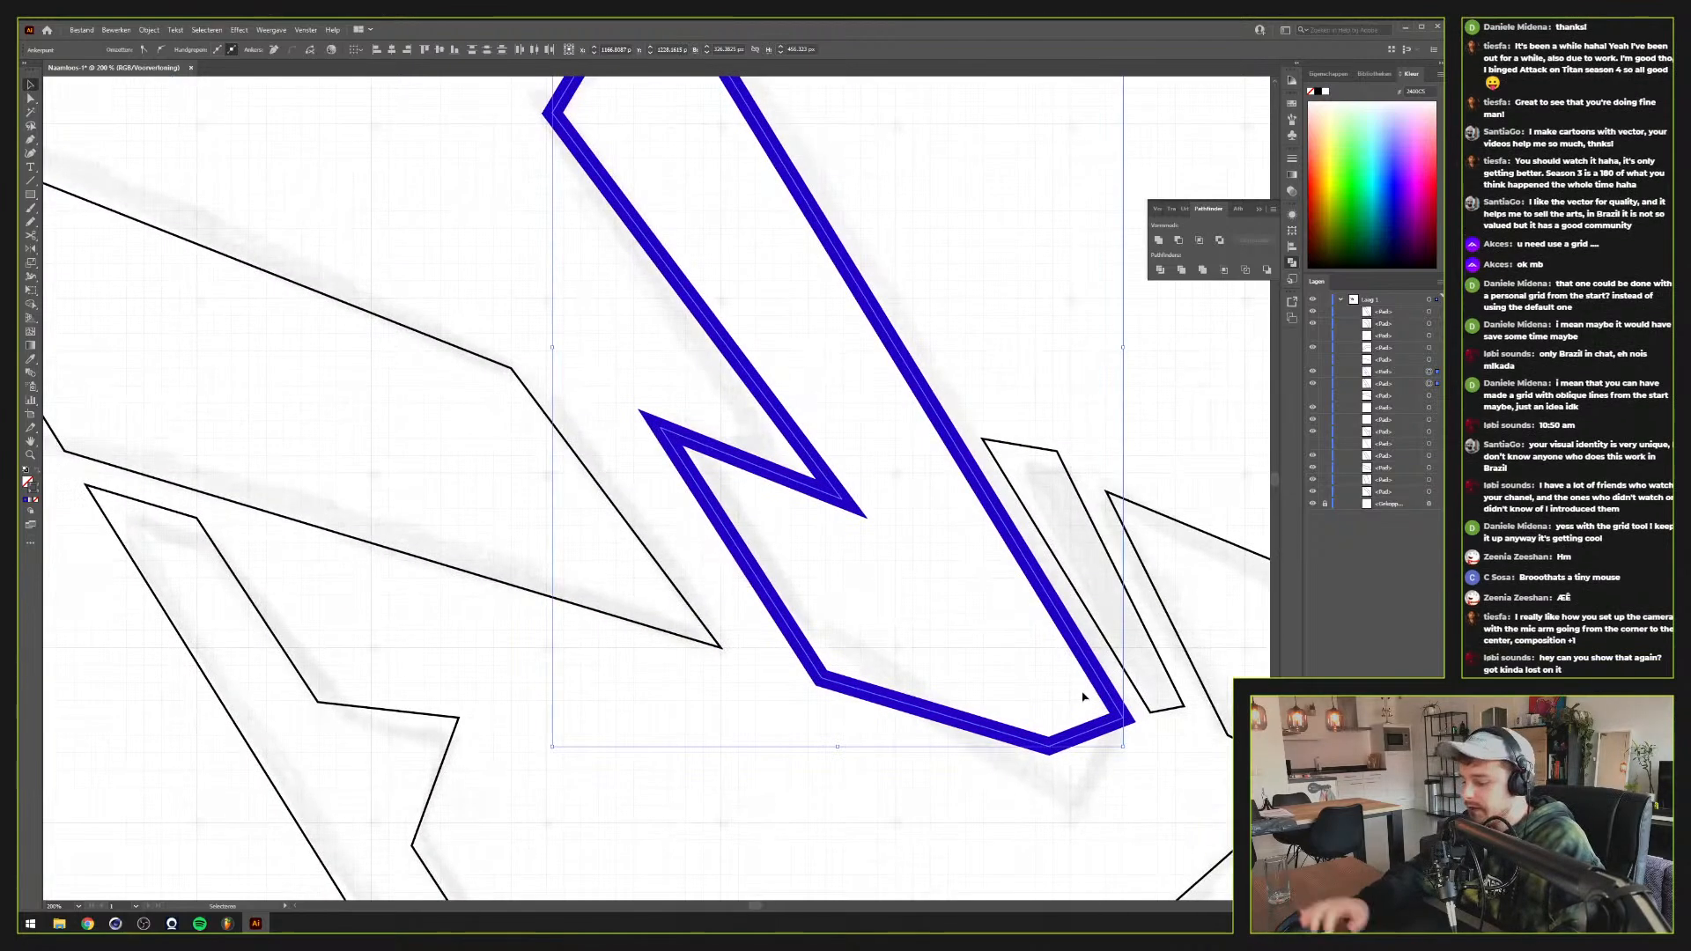
{"action": "key", "text": "ctrl+z"}
{"action": "key", "text": "ctrl+shift+z"}
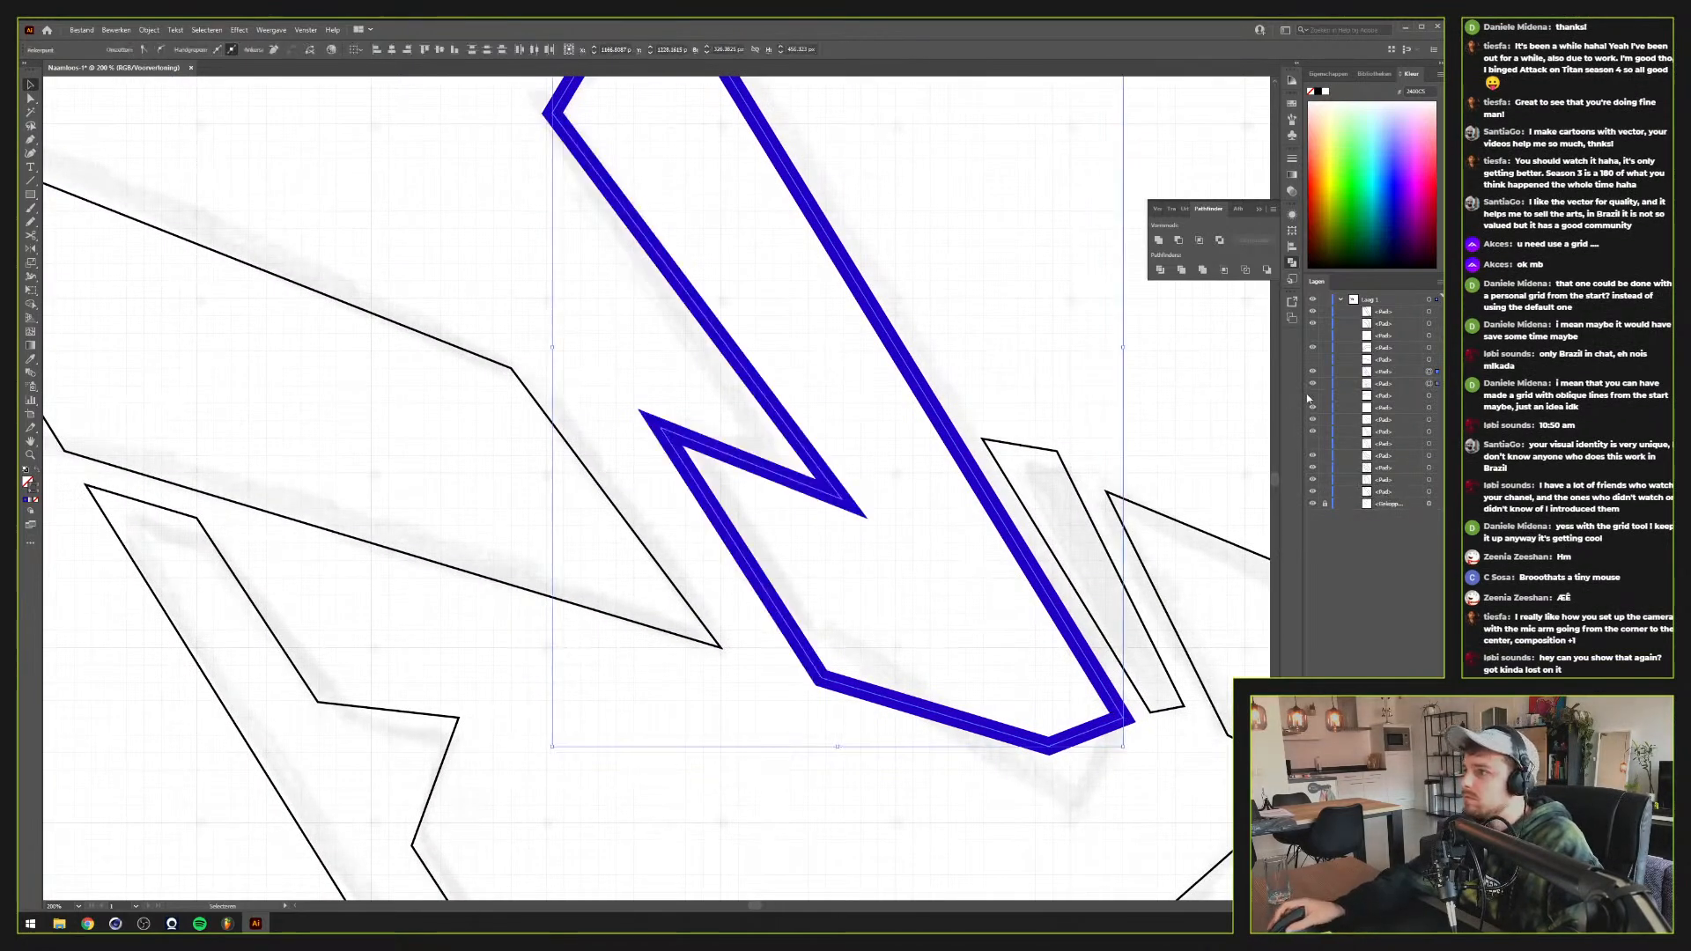
{"action": "key", "text": "Delete"}
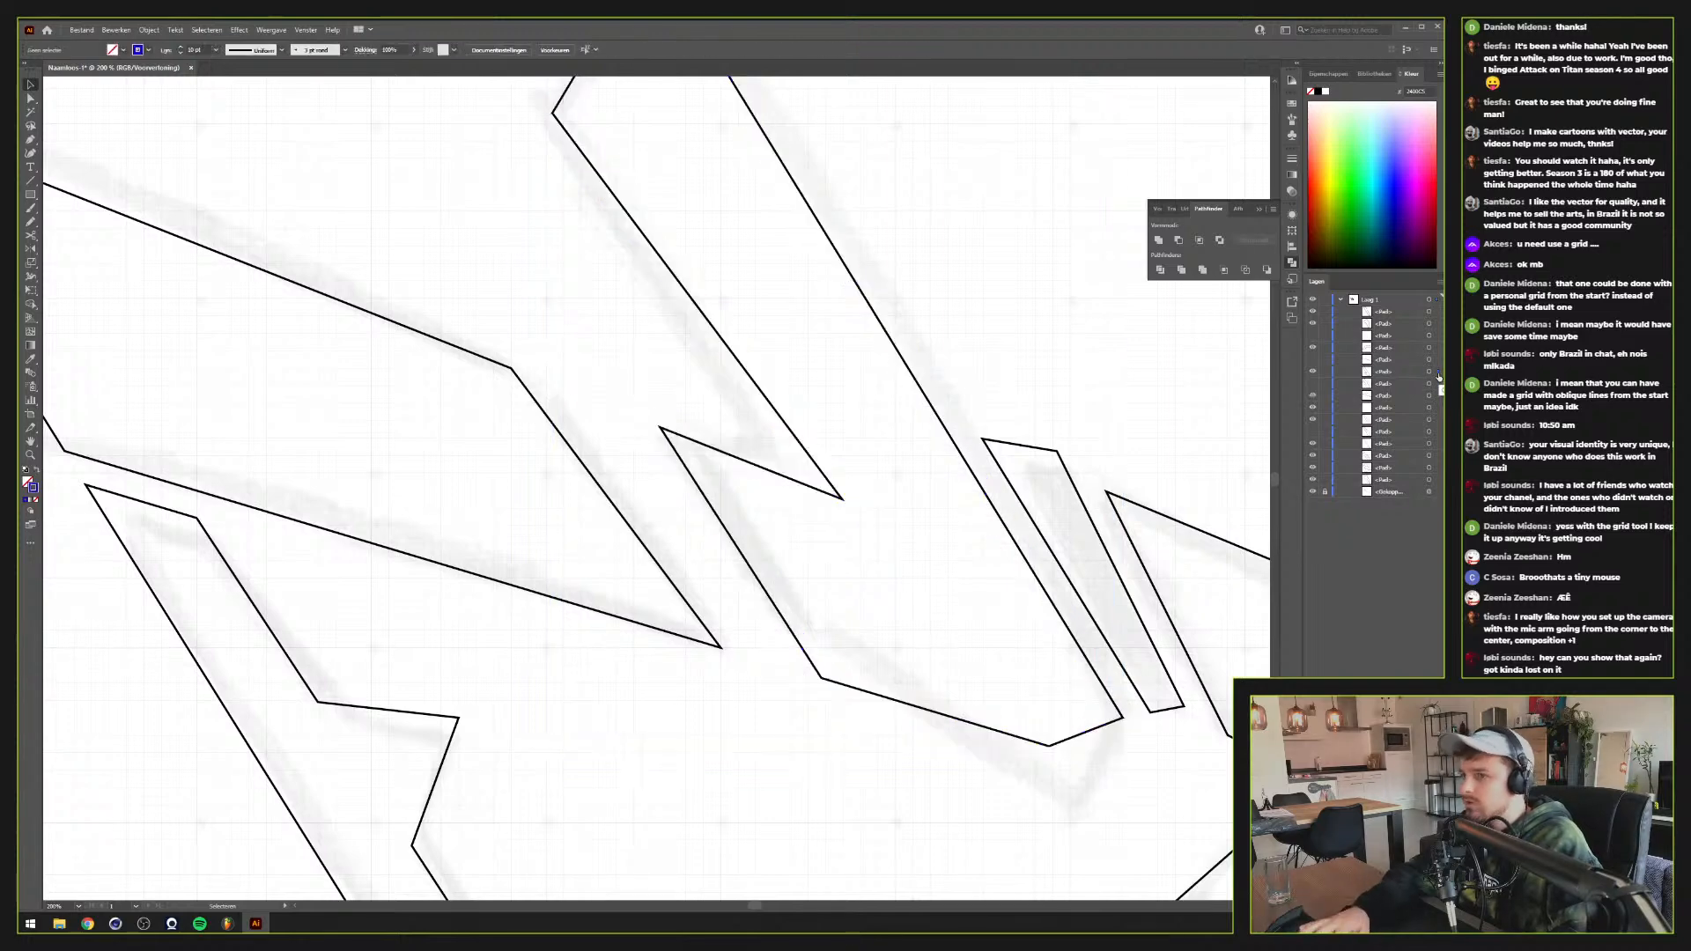
Duplicate the tall feather outline in place
{"action": "scroll", "coordinate": [888, 193], "scroll_direction": "down", "scroll_amount": 5}
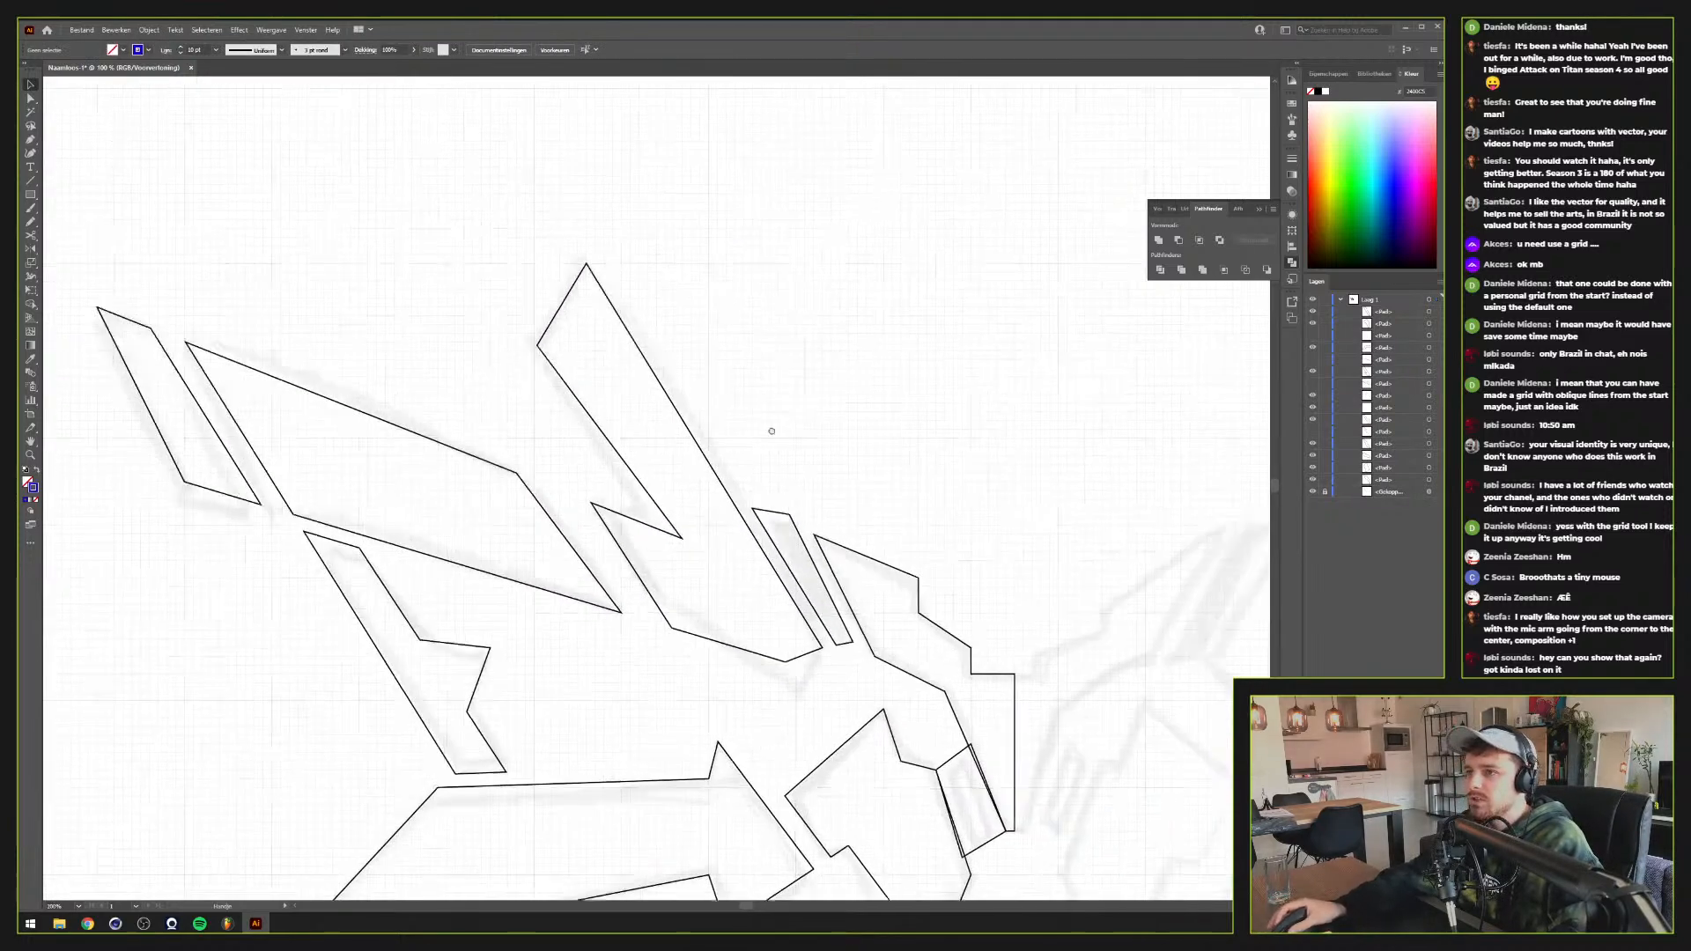
{"action": "left_click_drag", "start_coordinate": [530, 465], "coordinate": [533, 467]}
{"action": "scroll", "coordinate": [555, 473], "scroll_direction": "up", "scroll_amount": 2}
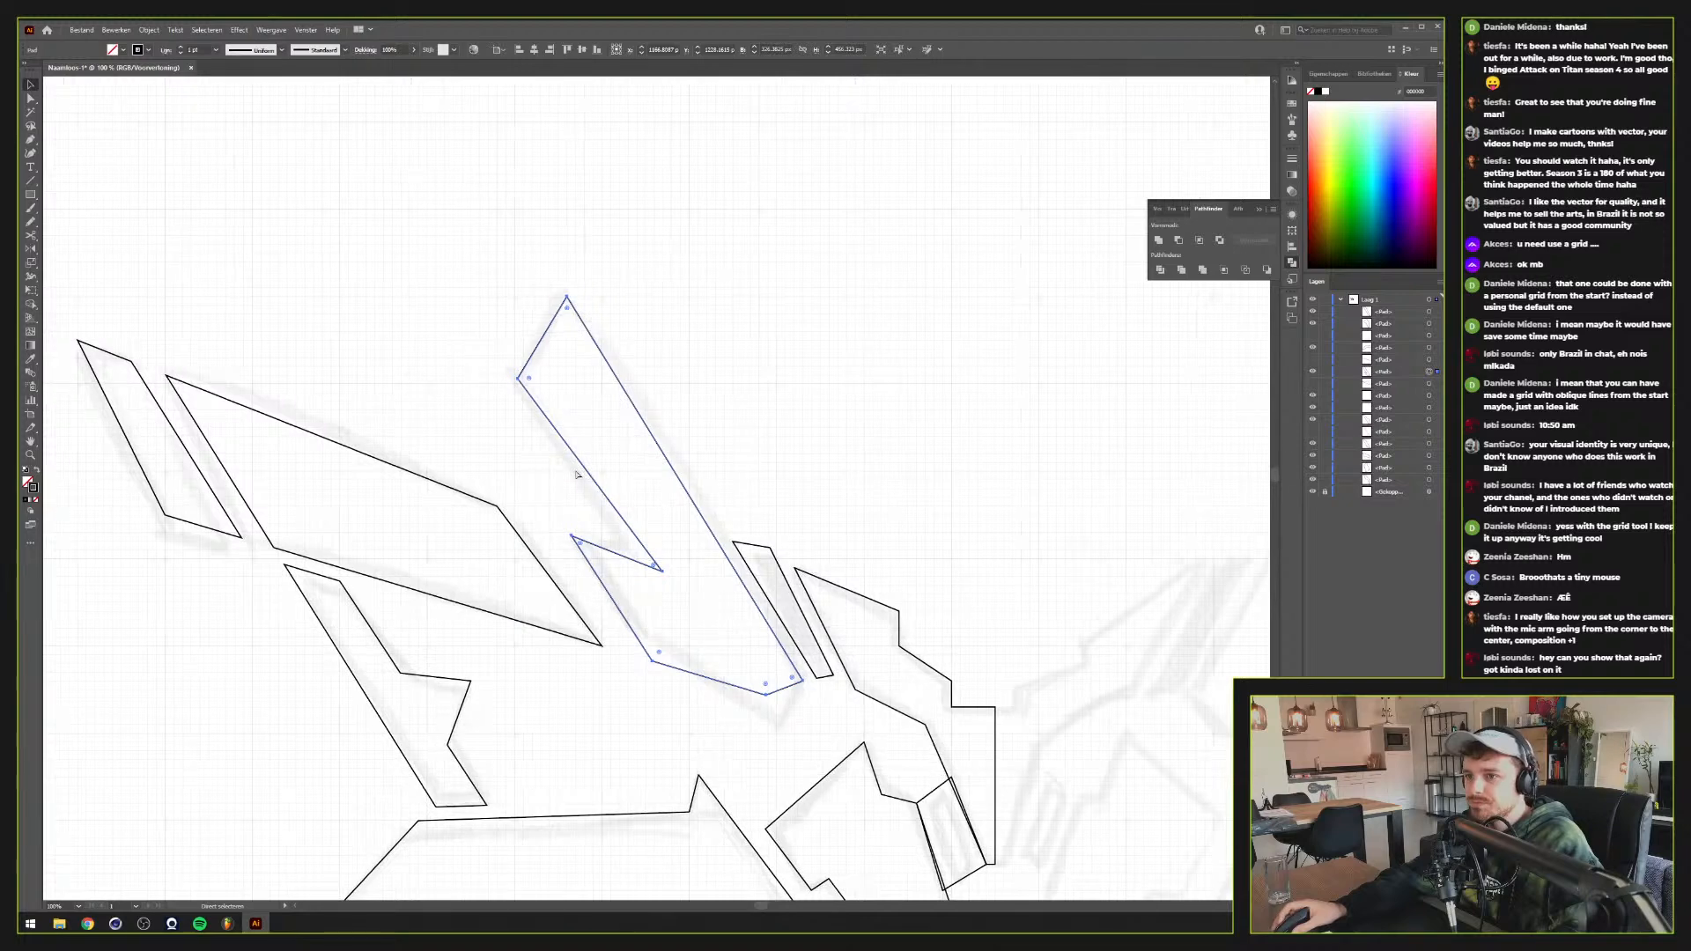
{"action": "key", "text": "ctrl+c"}
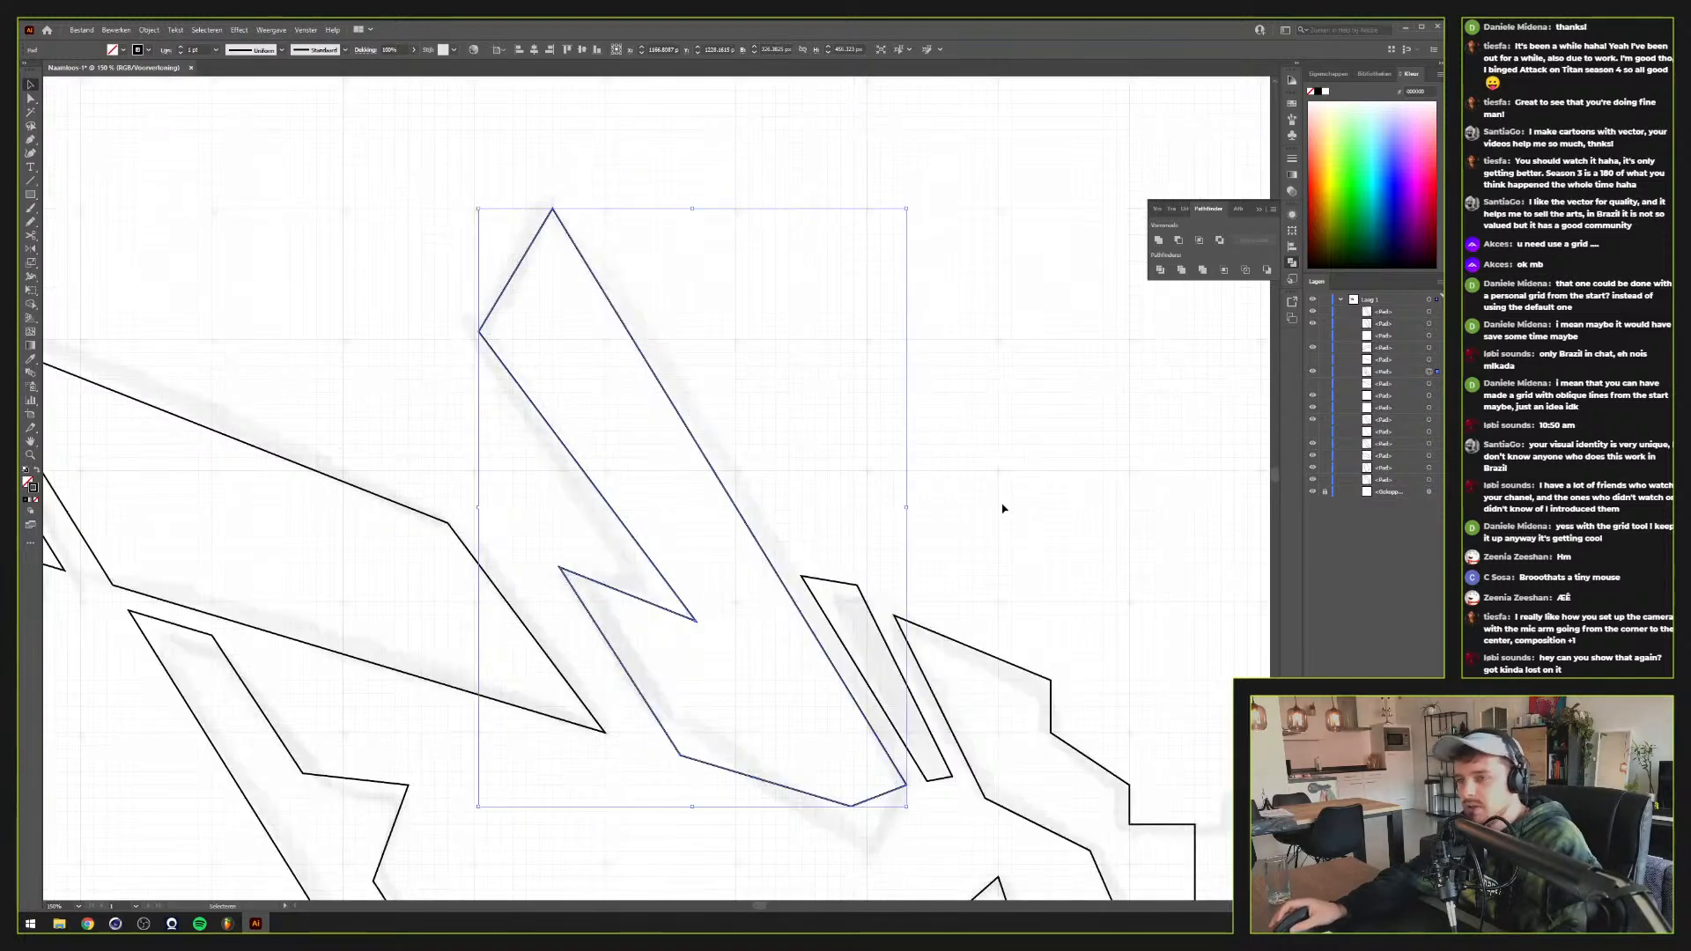
{"action": "key", "text": "ctrl+f"}
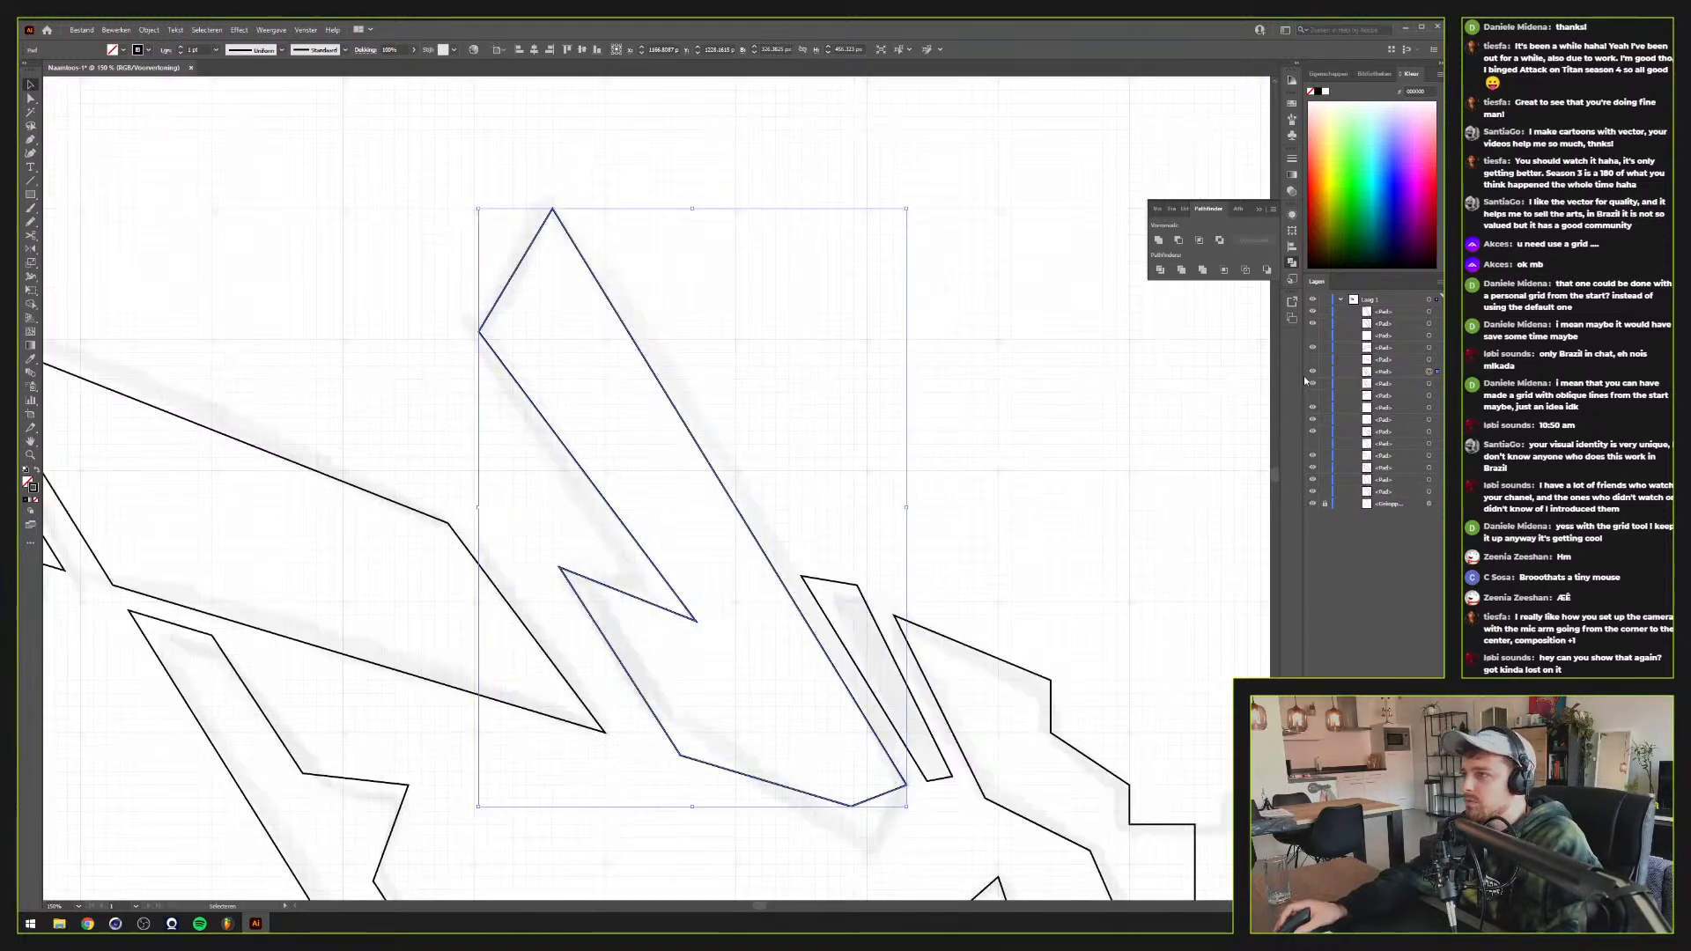
Give the feather duplicate a thicker green stroke and keep it stacked directly above the original black outline
{"action": "left_click", "coordinate": [1350, 196]}
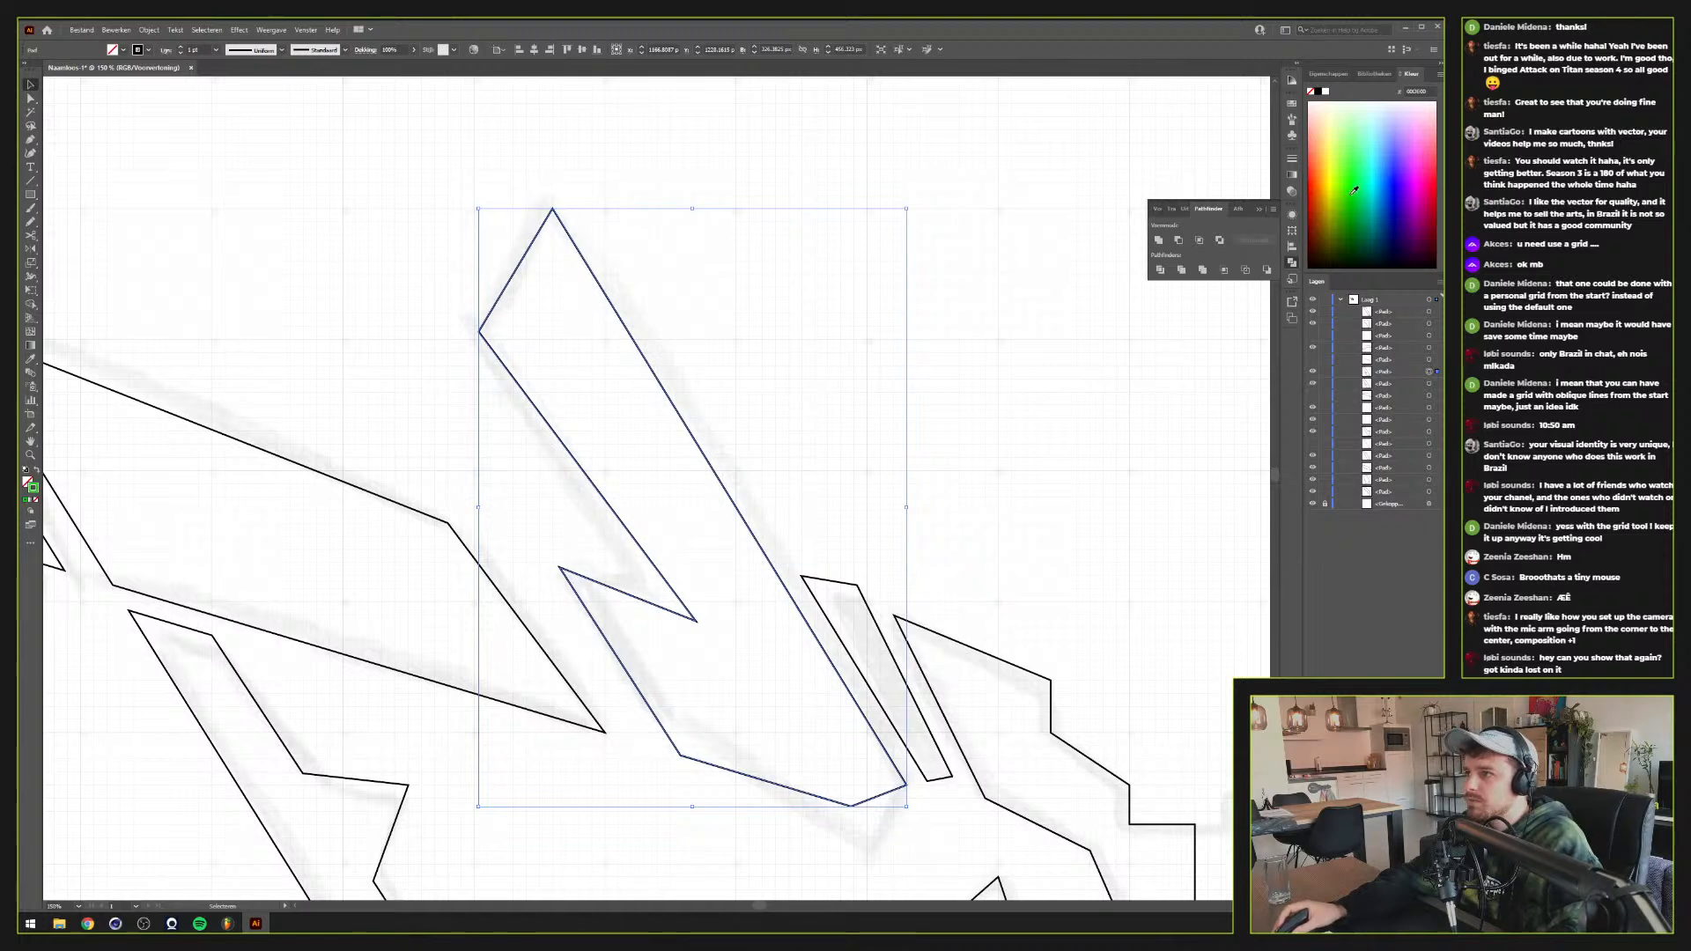
{"action": "left_click", "coordinate": [182, 49]}
{"action": "left_click", "coordinate": [181, 49]}
{"action": "left_click", "coordinate": [182, 49]}
{"action": "left_click", "coordinate": [181, 49]}
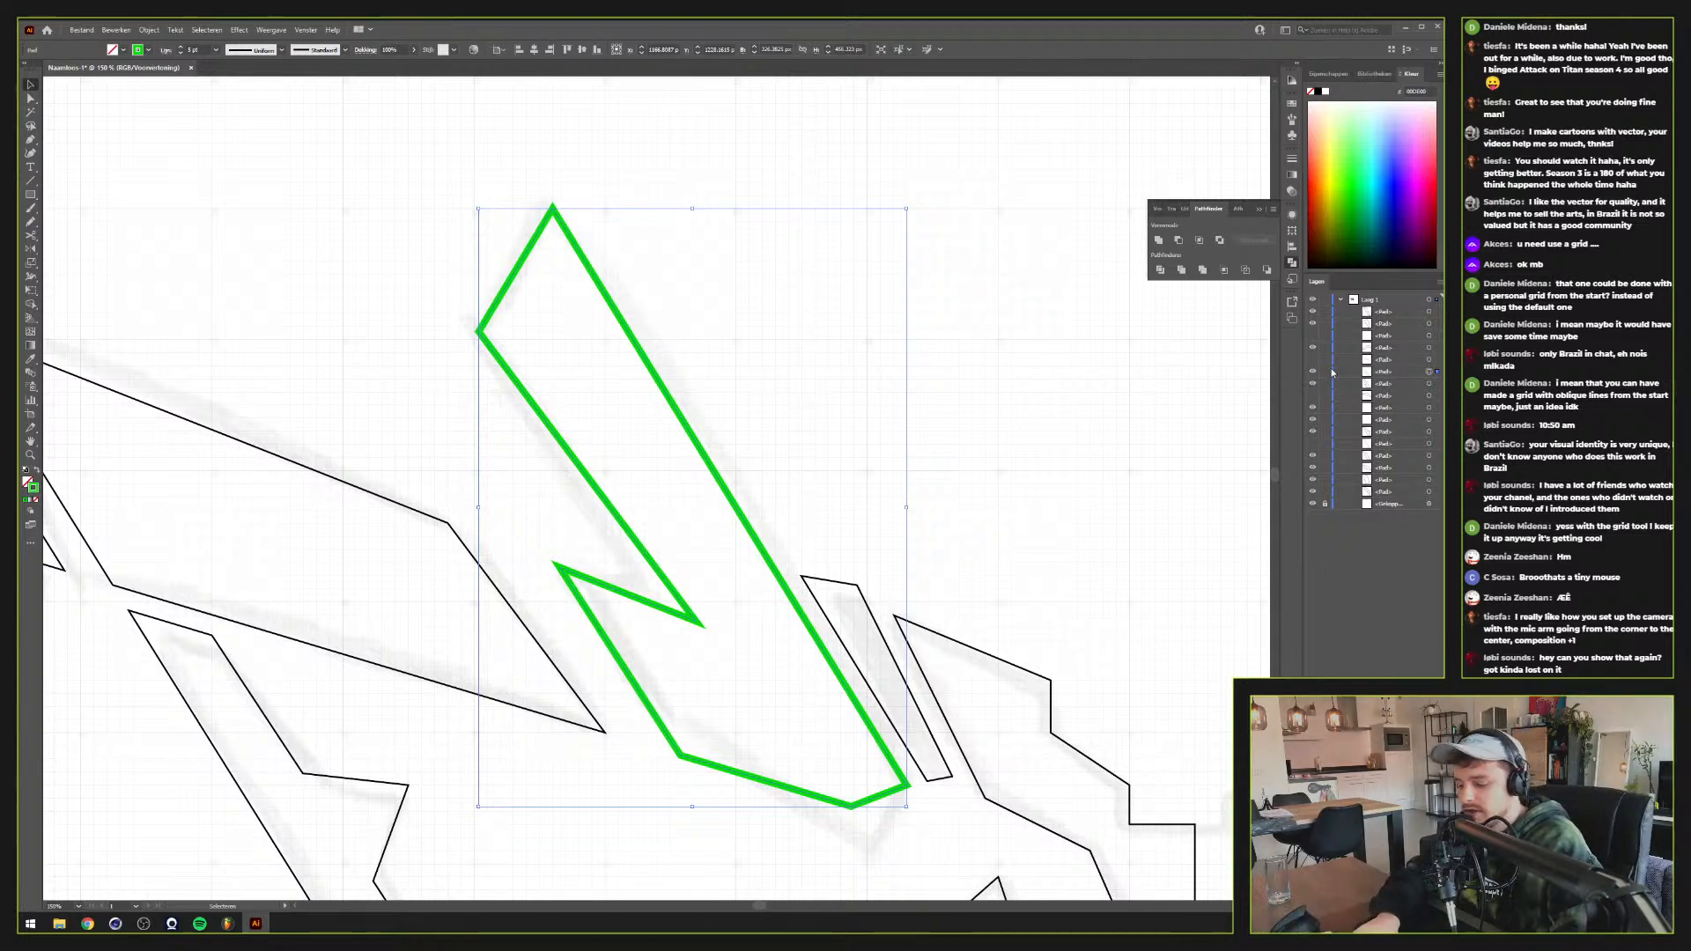
{"action": "key", "text": "ctrl+["}
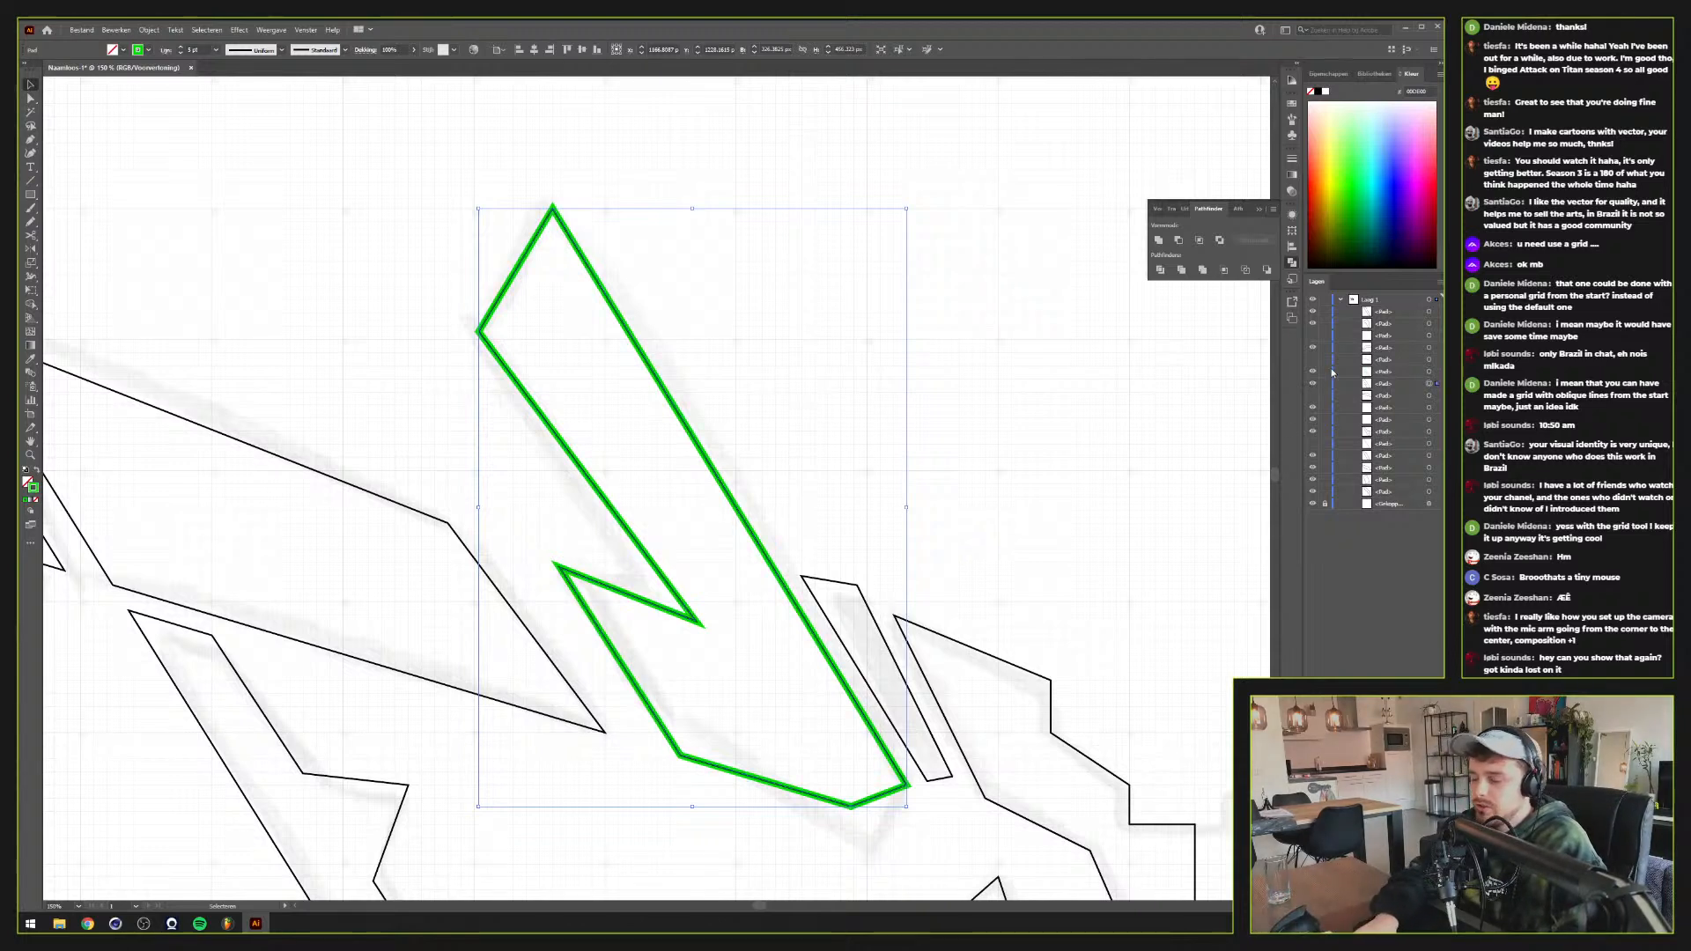
{"action": "key", "text": "ctrl+]"}
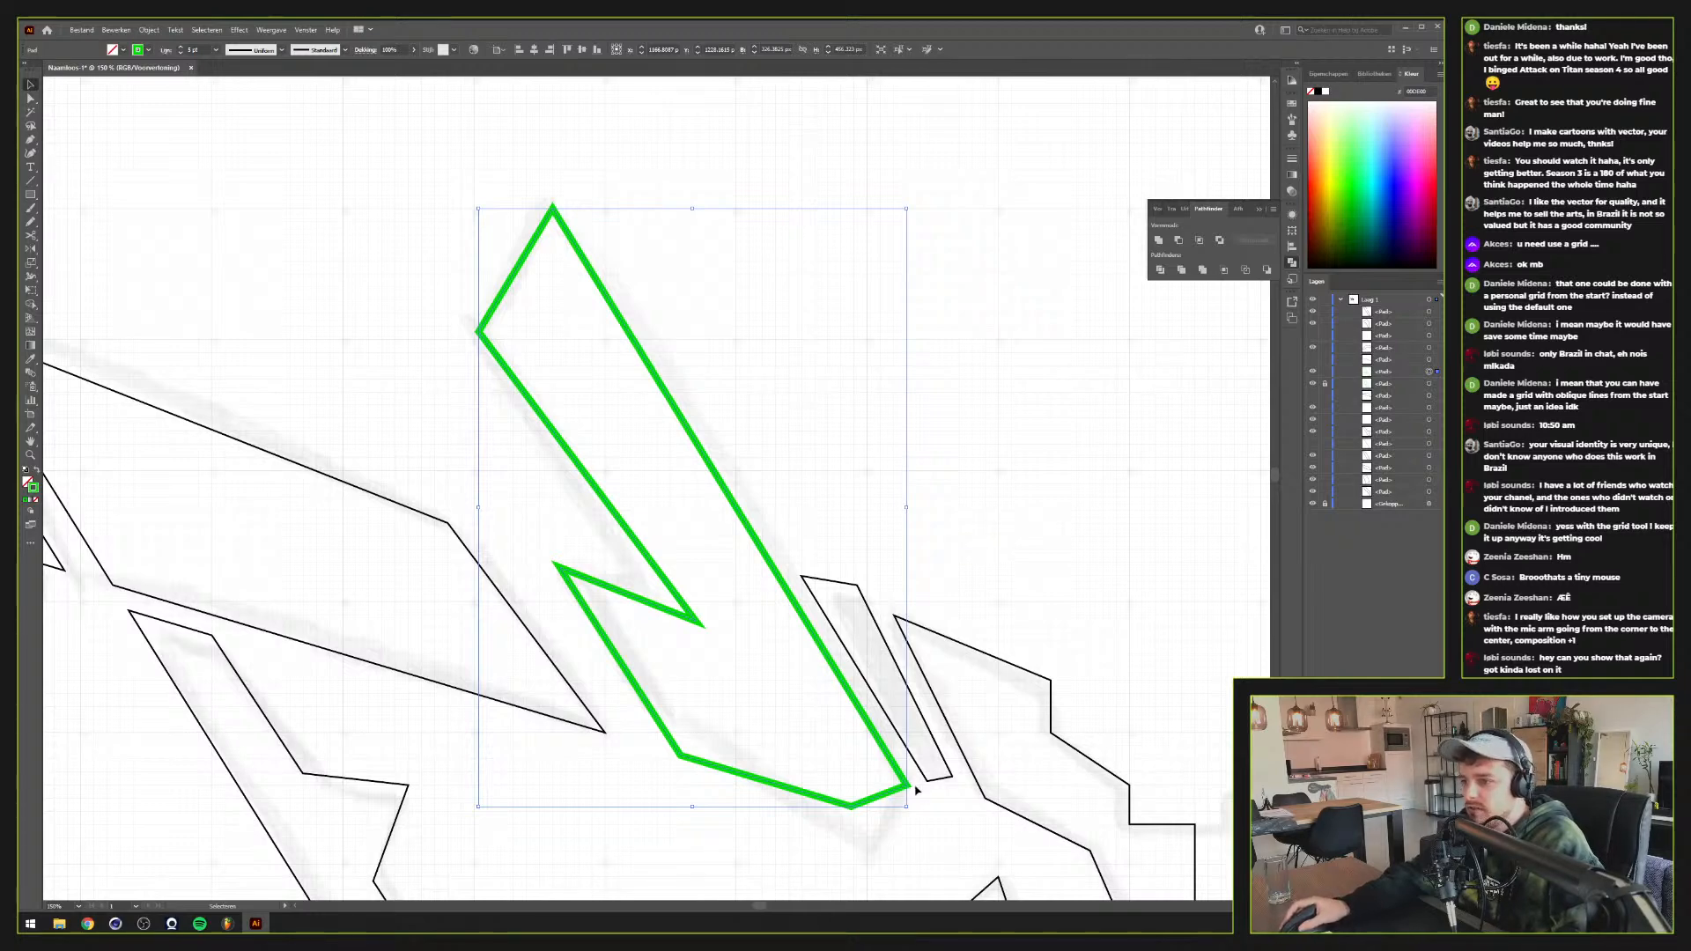
Lock the neighbouring large feather and delete the green duplicate's anchor points except for the short lower-right edge
{"action": "key", "text": "a"}
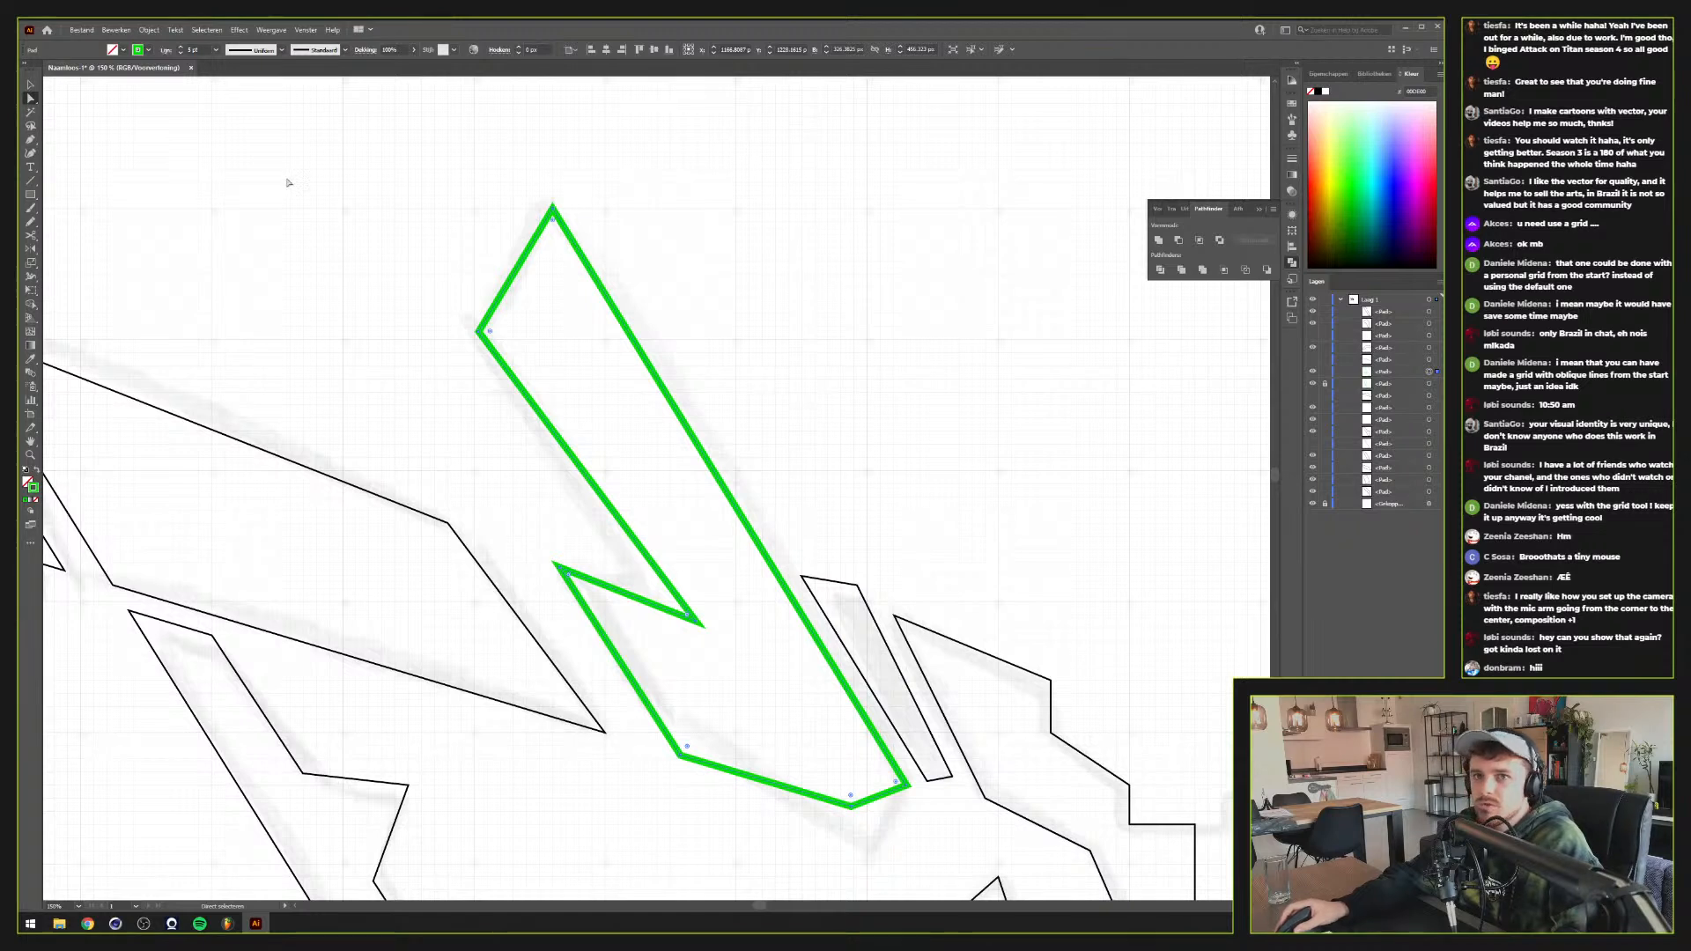
{"action": "left_click_drag", "start_coordinate": [785, 178], "coordinate": [408, 771]}
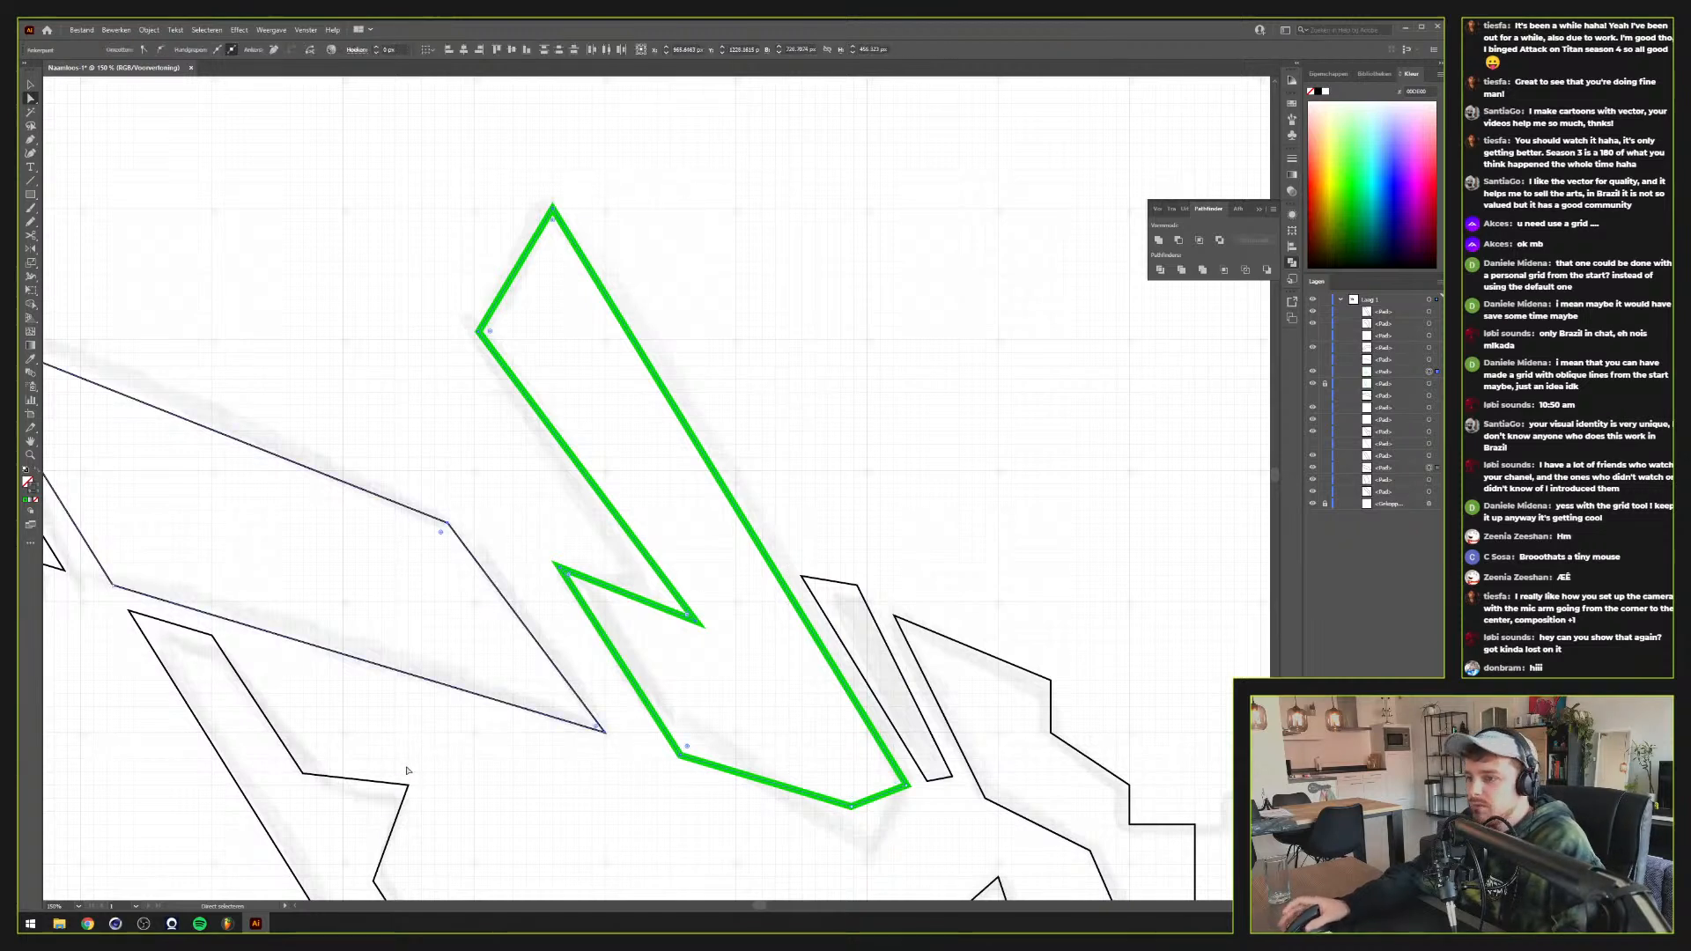
{"action": "left_click", "coordinate": [1324, 468]}
{"action": "key", "text": "Delete"}
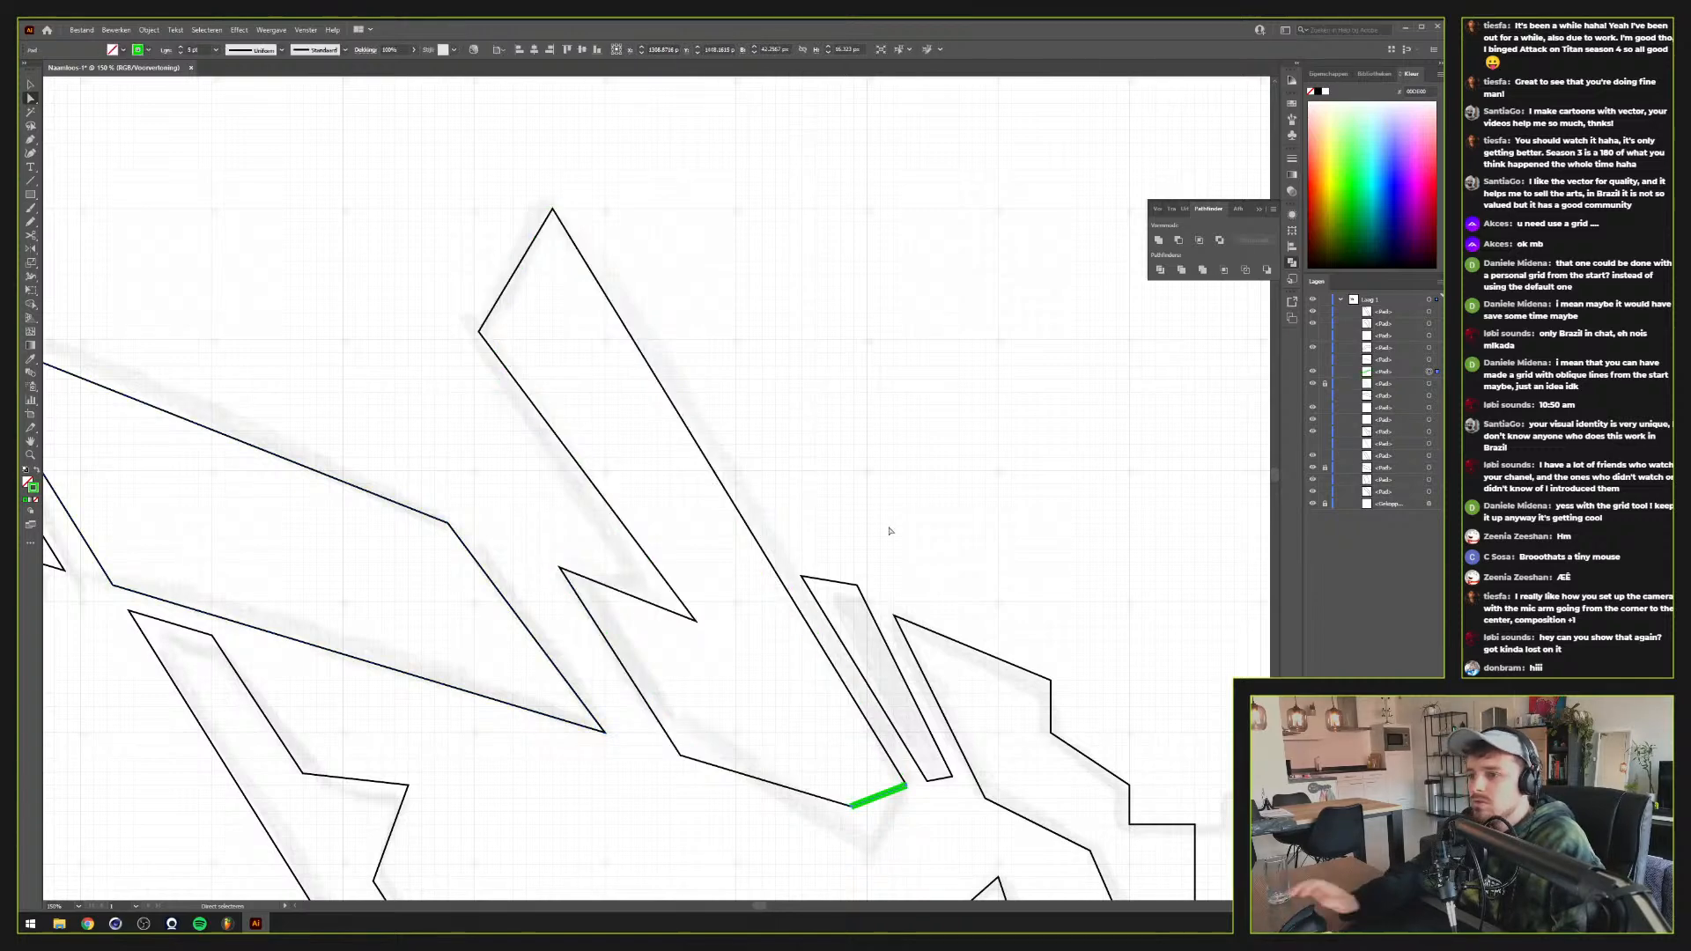
Scale the short green segment up proportionally so it extends across the narrow strip's lower end
{"action": "key", "text": "ctrl+plus"}
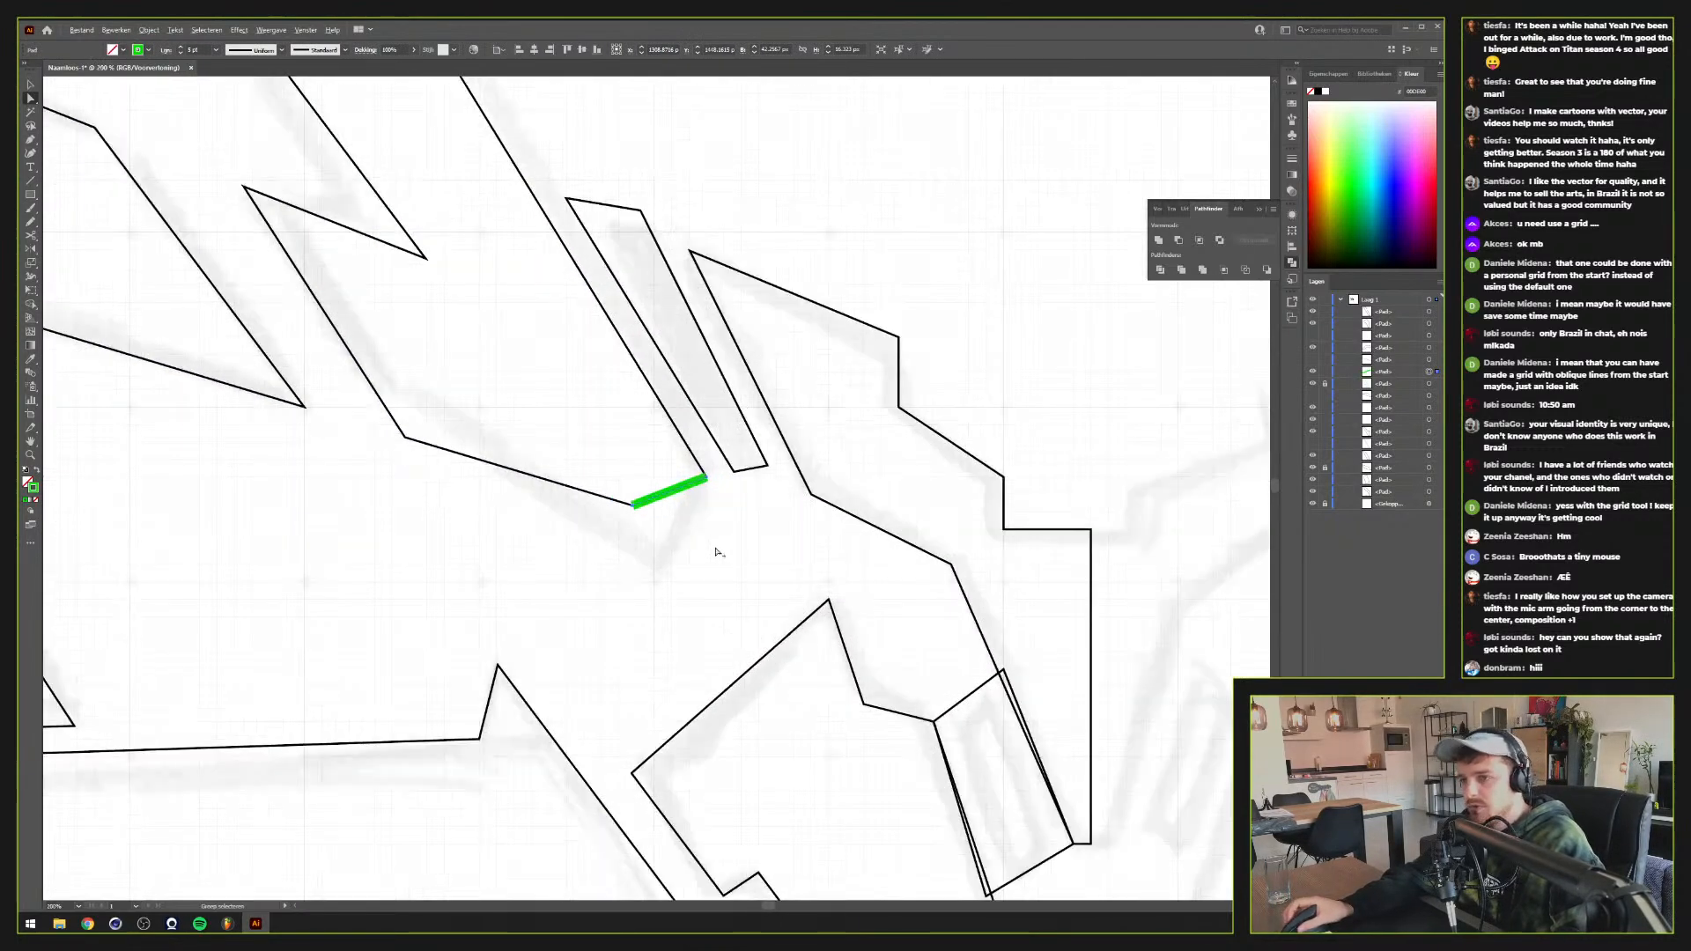
{"action": "key", "text": "ctrl+plus"}
{"action": "key", "text": "ctrl+plus"}
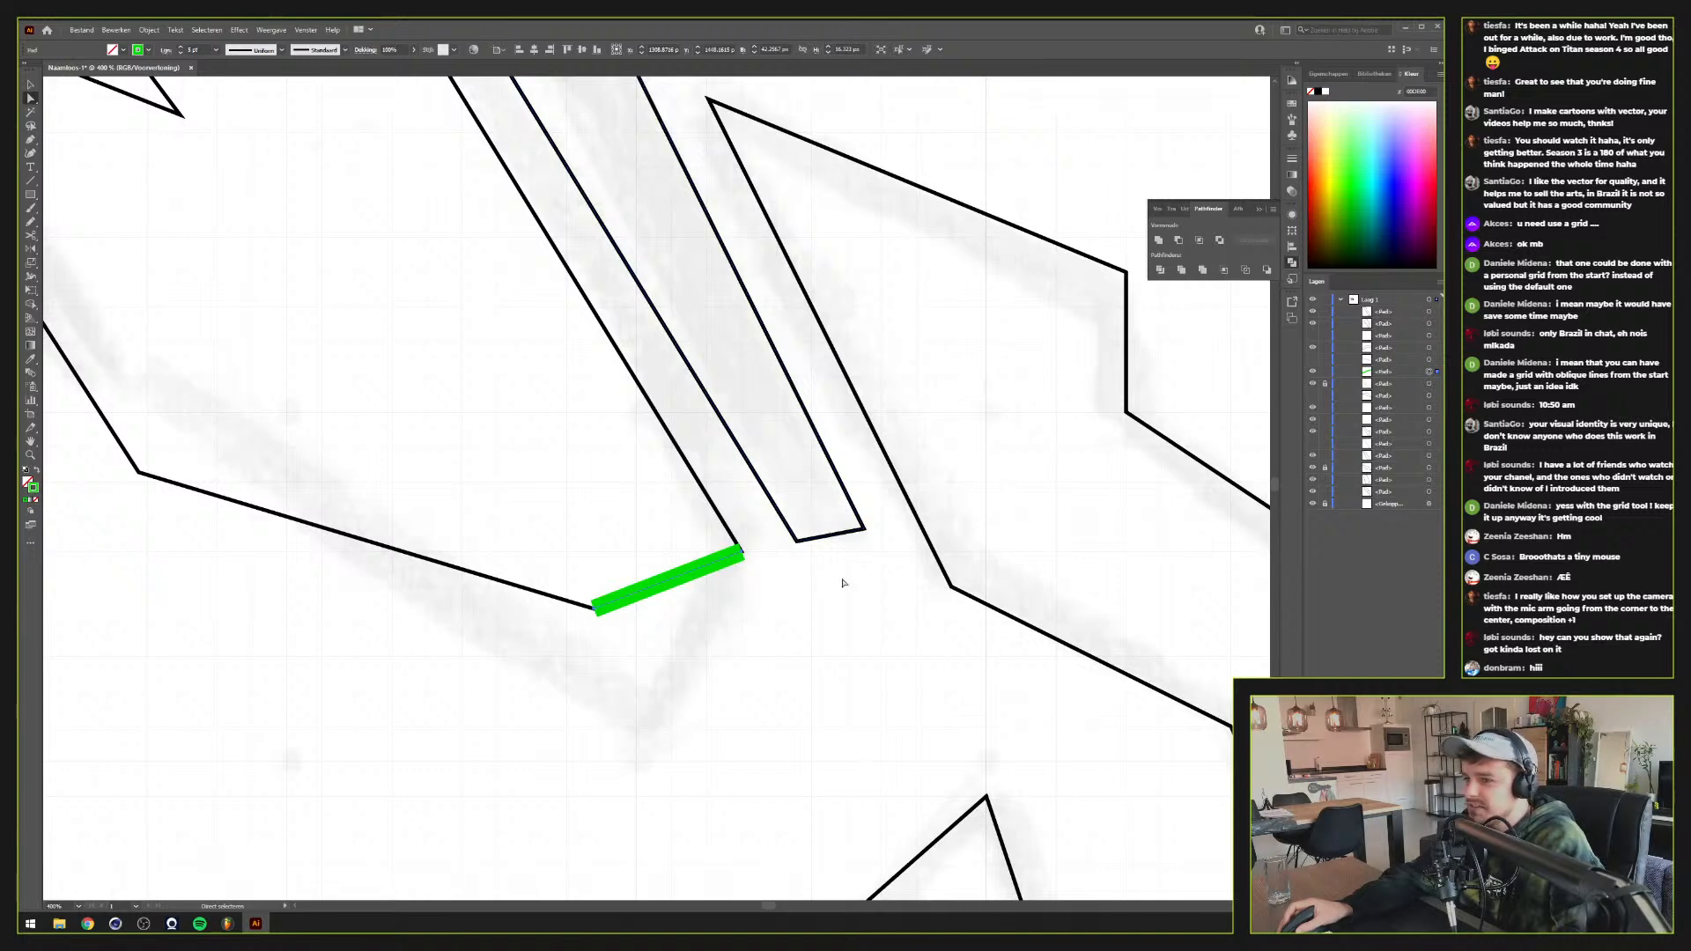
{"action": "key", "text": "v"}
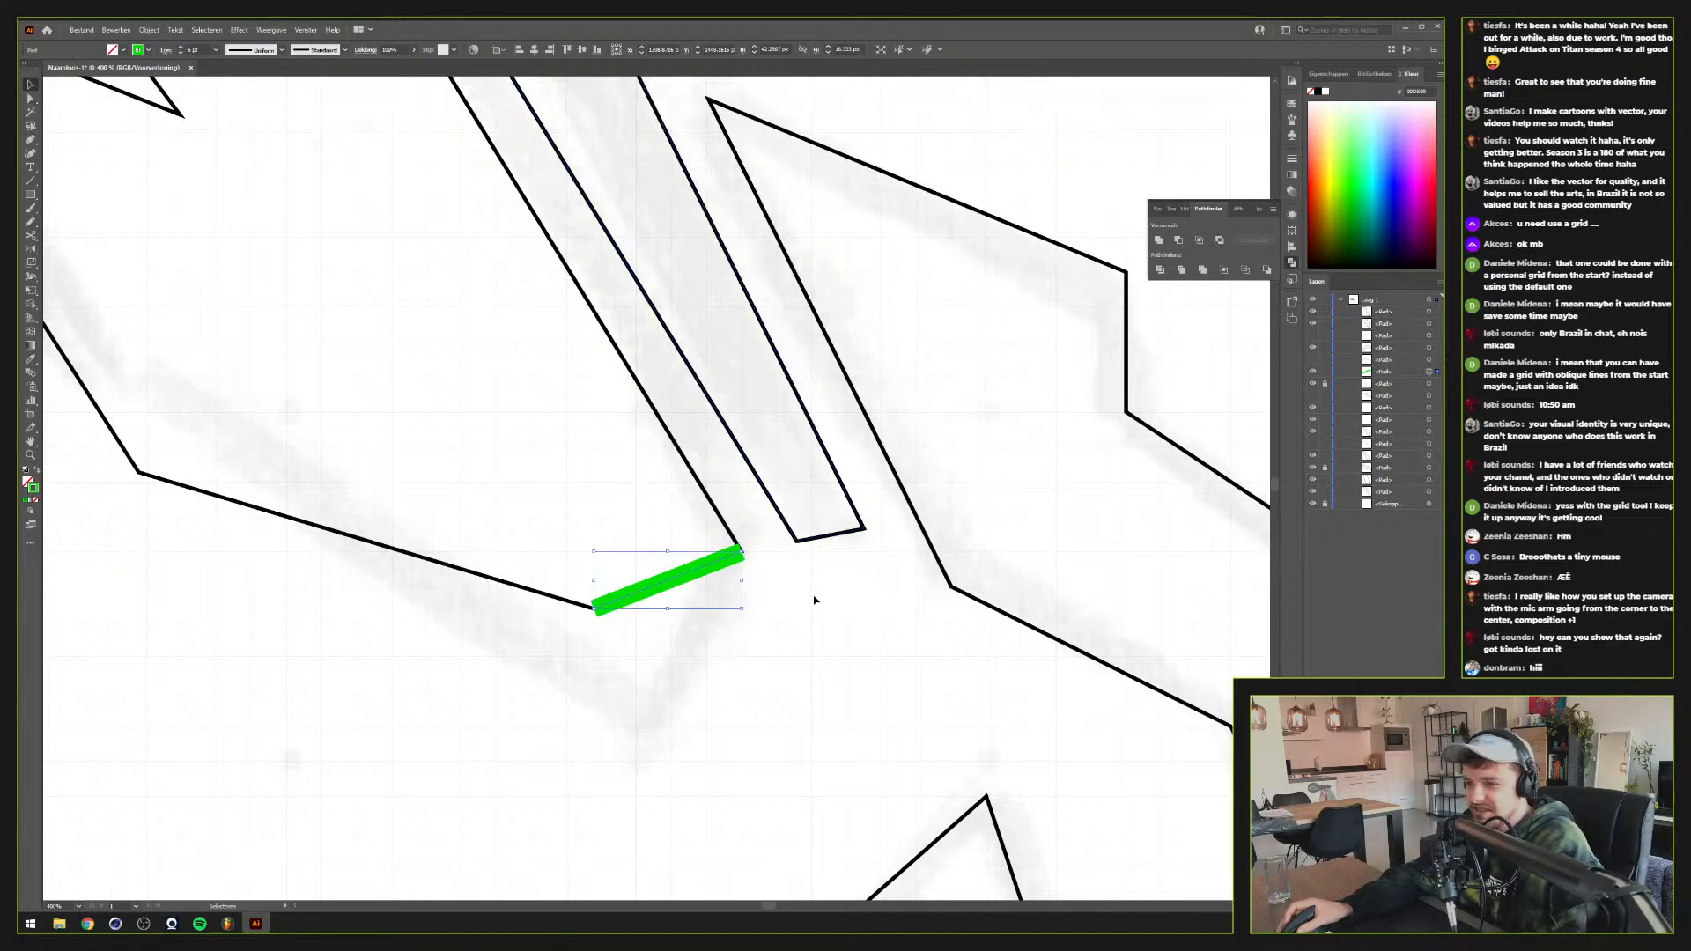
{"action": "scroll", "coordinate": [809, 599], "scroll_direction": "down", "scroll_amount": 1}
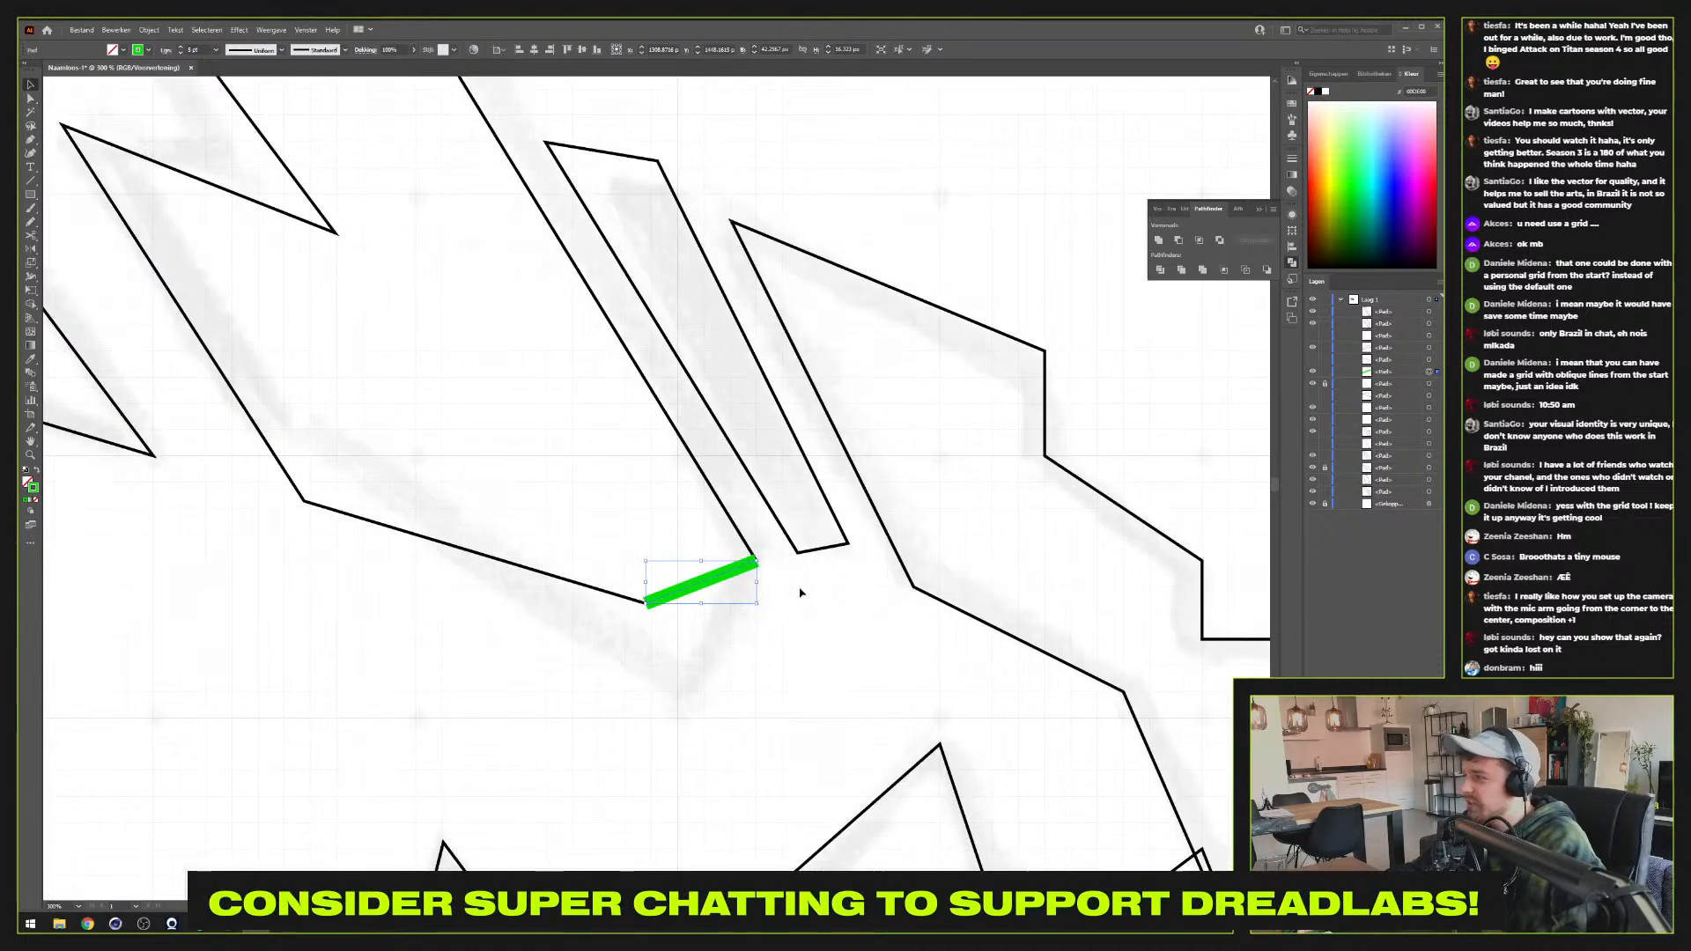
{"action": "right_click", "coordinate": [799, 595]}
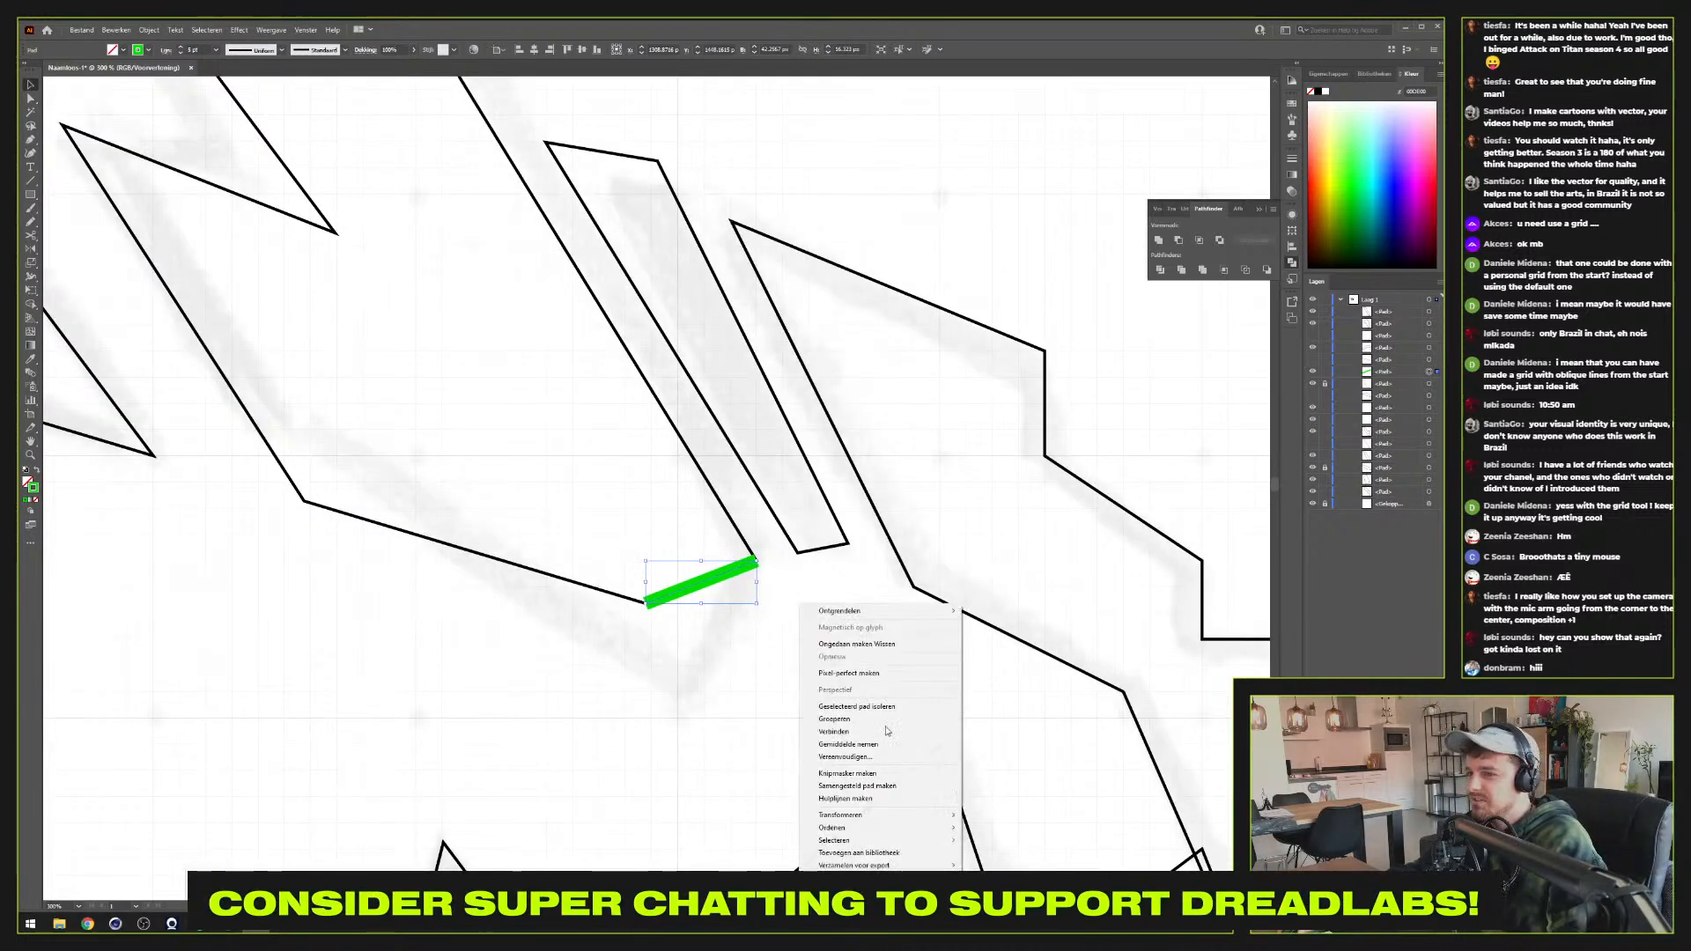
{"action": "mouse_move", "coordinate": [883, 822]}
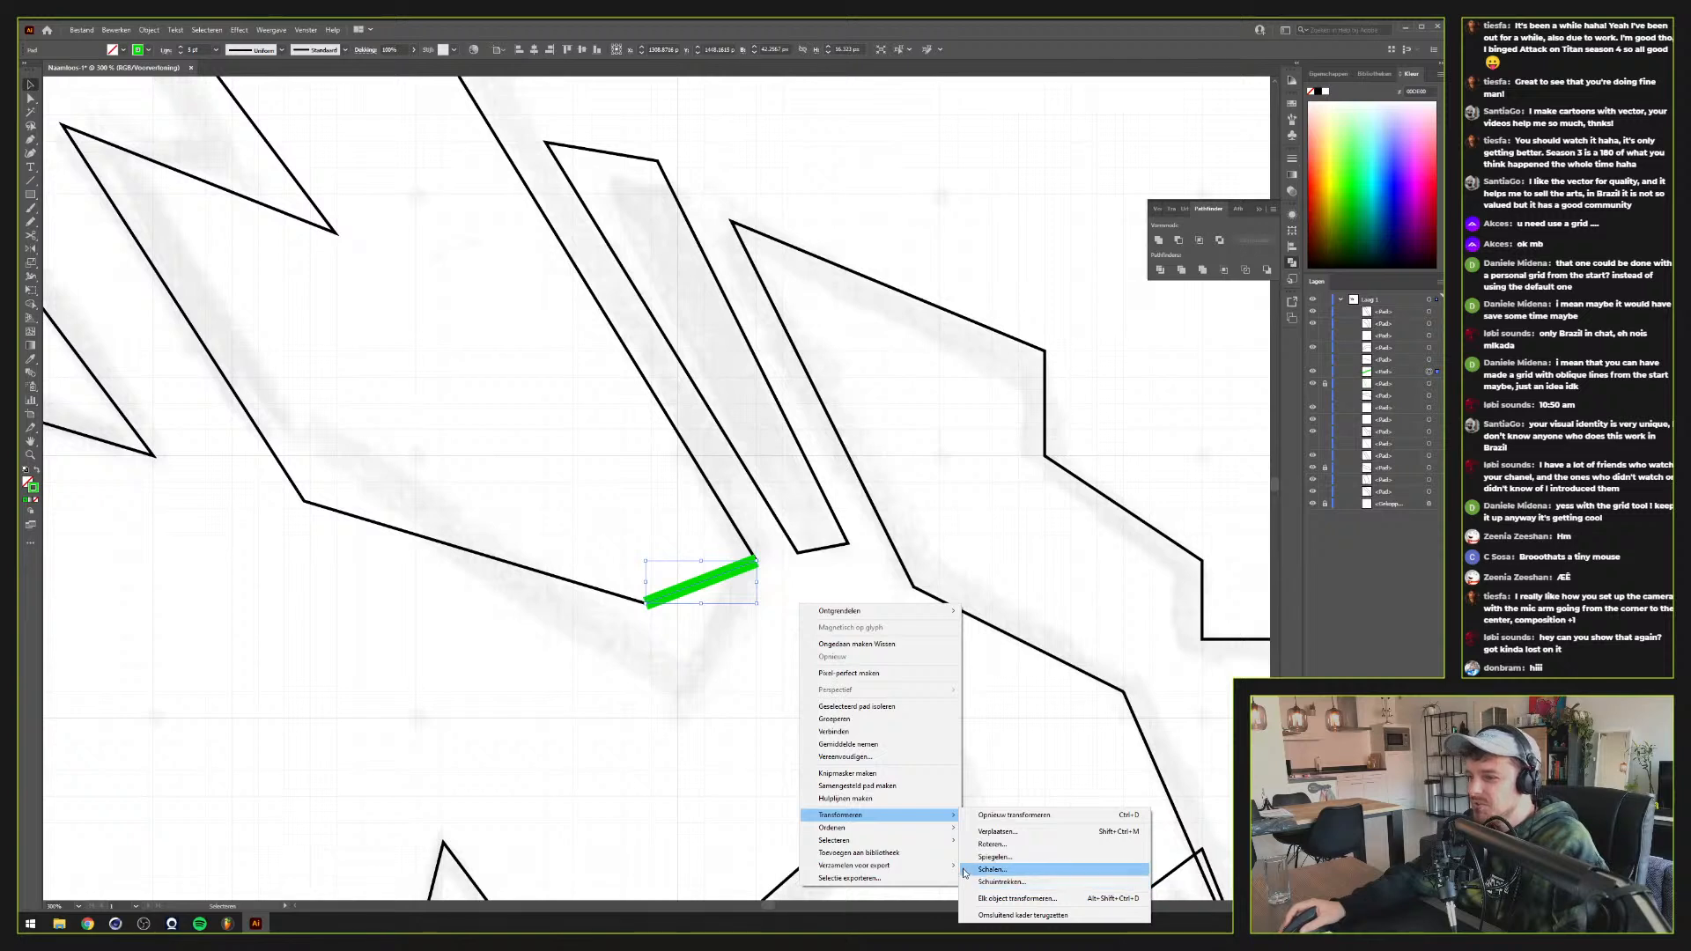
{"action": "left_click", "coordinate": [990, 869]}
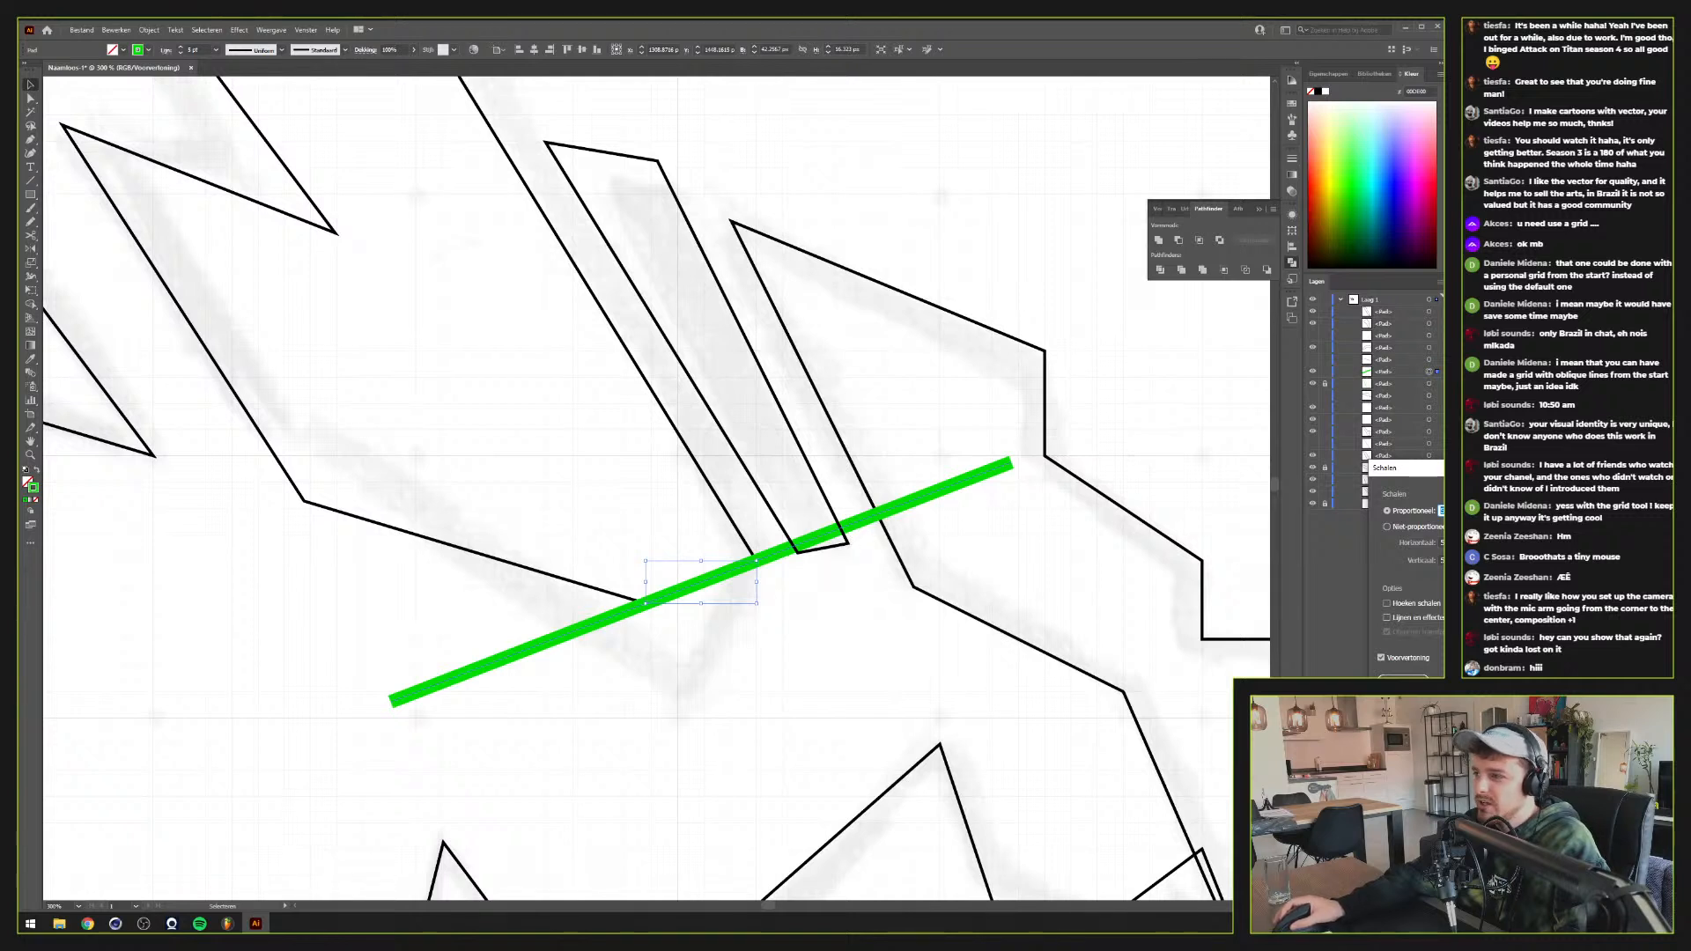
{"action": "key", "text": "Return"}
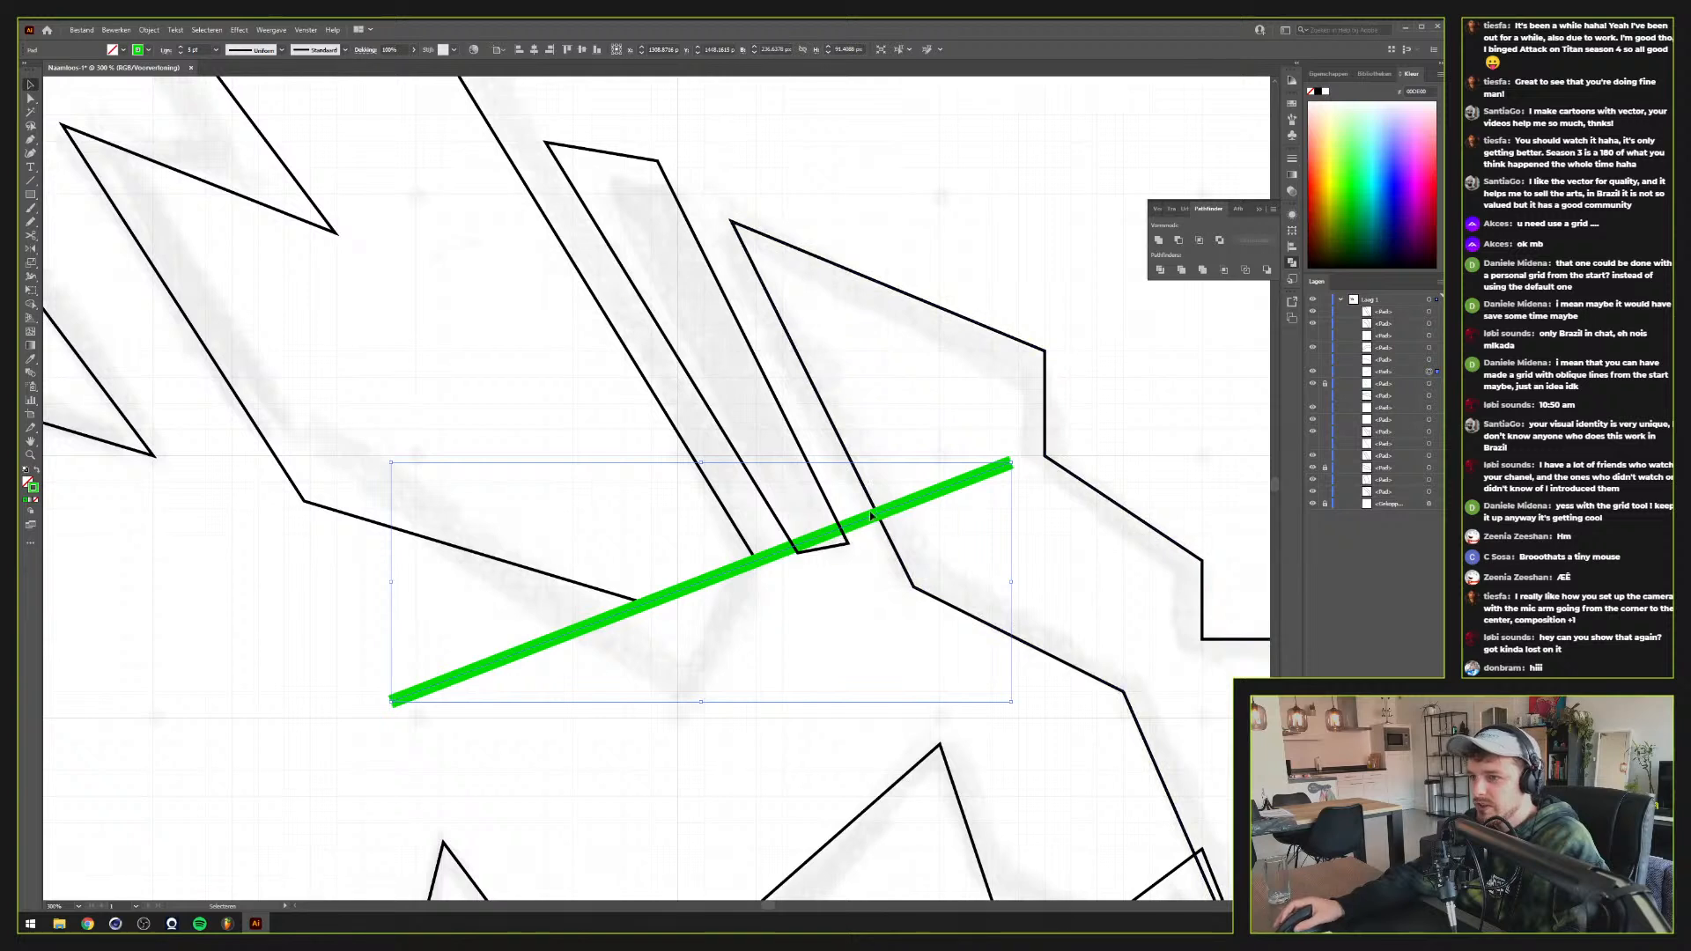
{"action": "left_click_drag", "start_coordinate": [870, 520], "coordinate": [957, 660]}
{"action": "key", "text": "ctrl+z"}
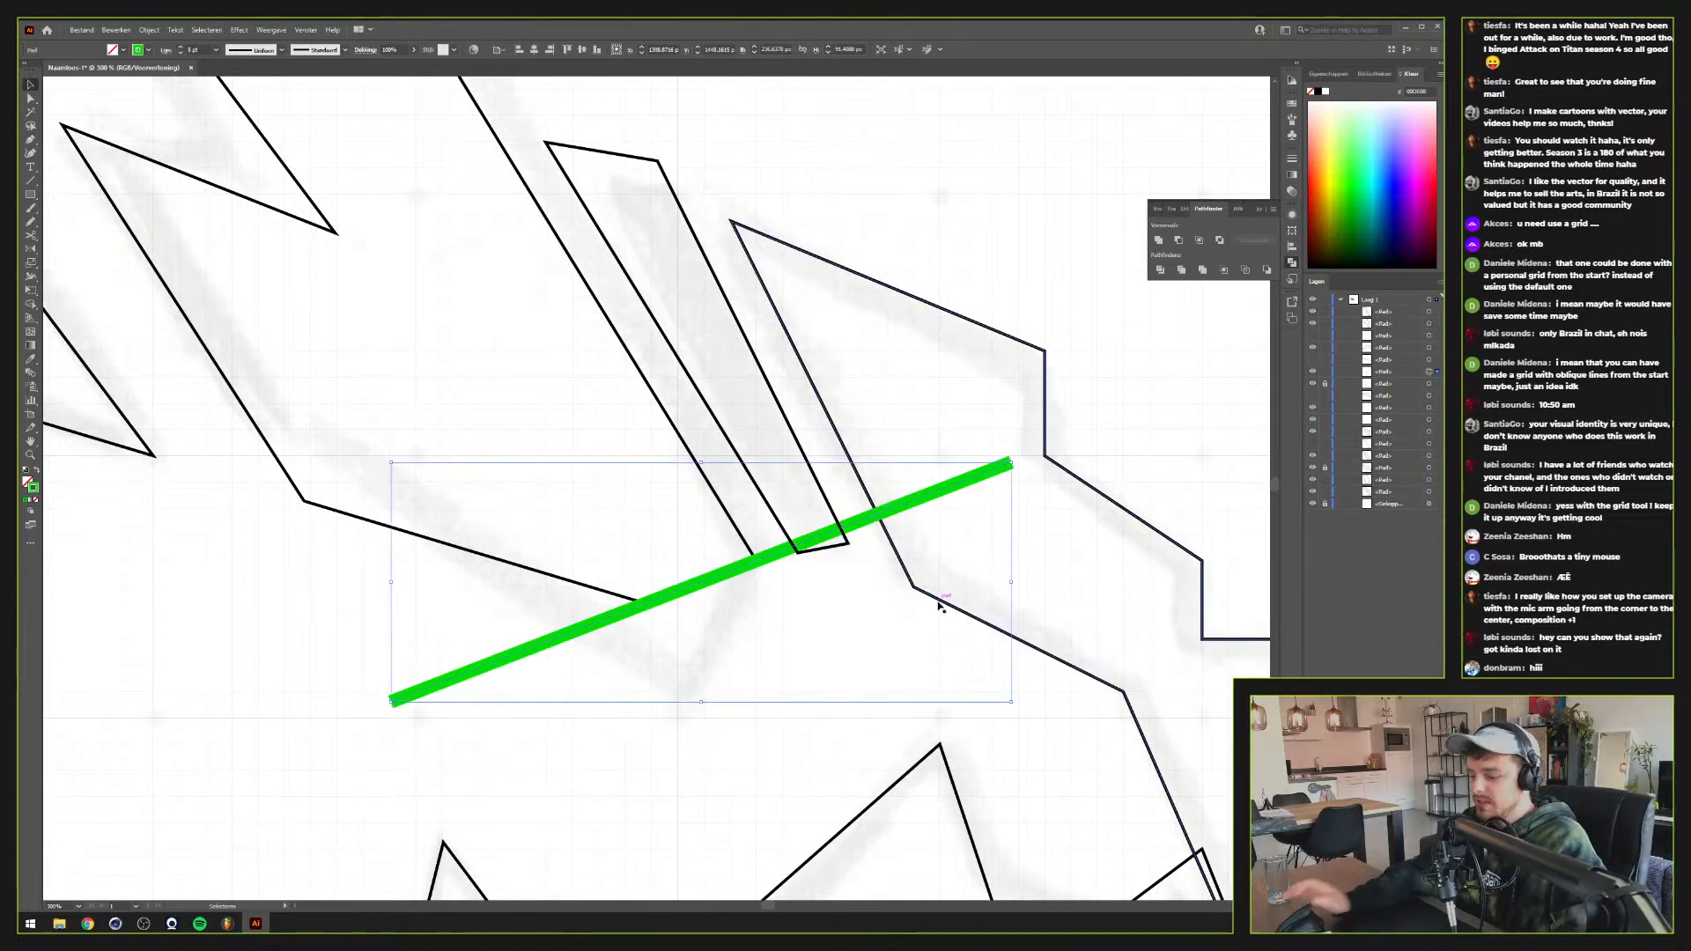
{"action": "key", "text": "p"}
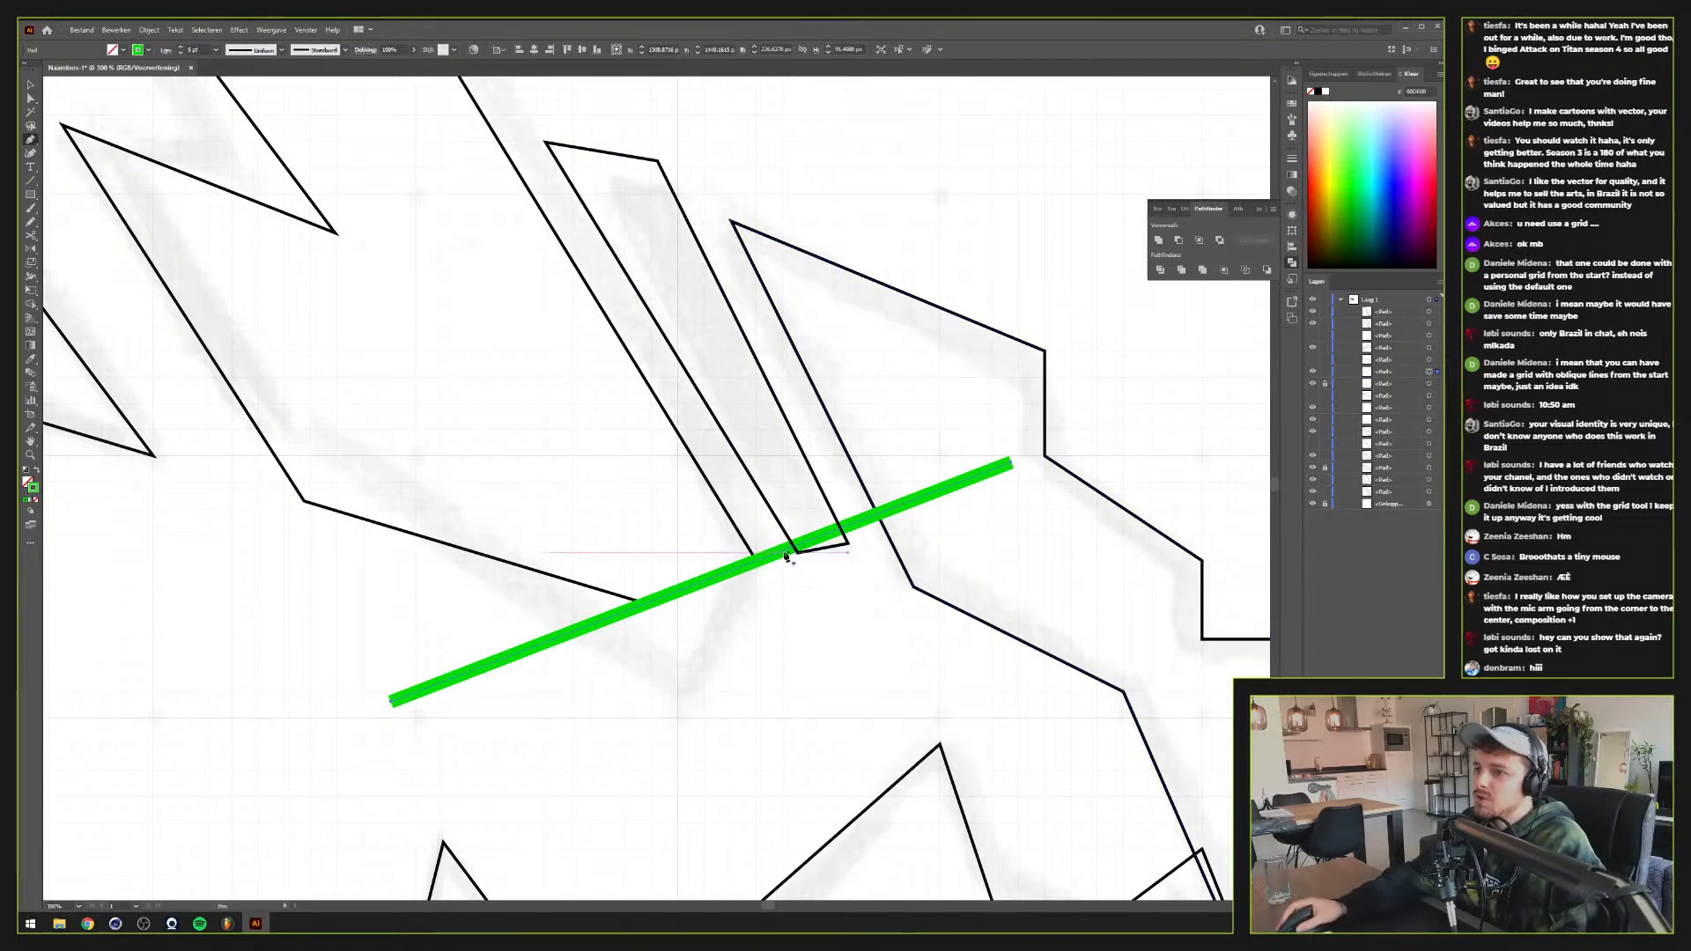
{"action": "key", "text": "v"}
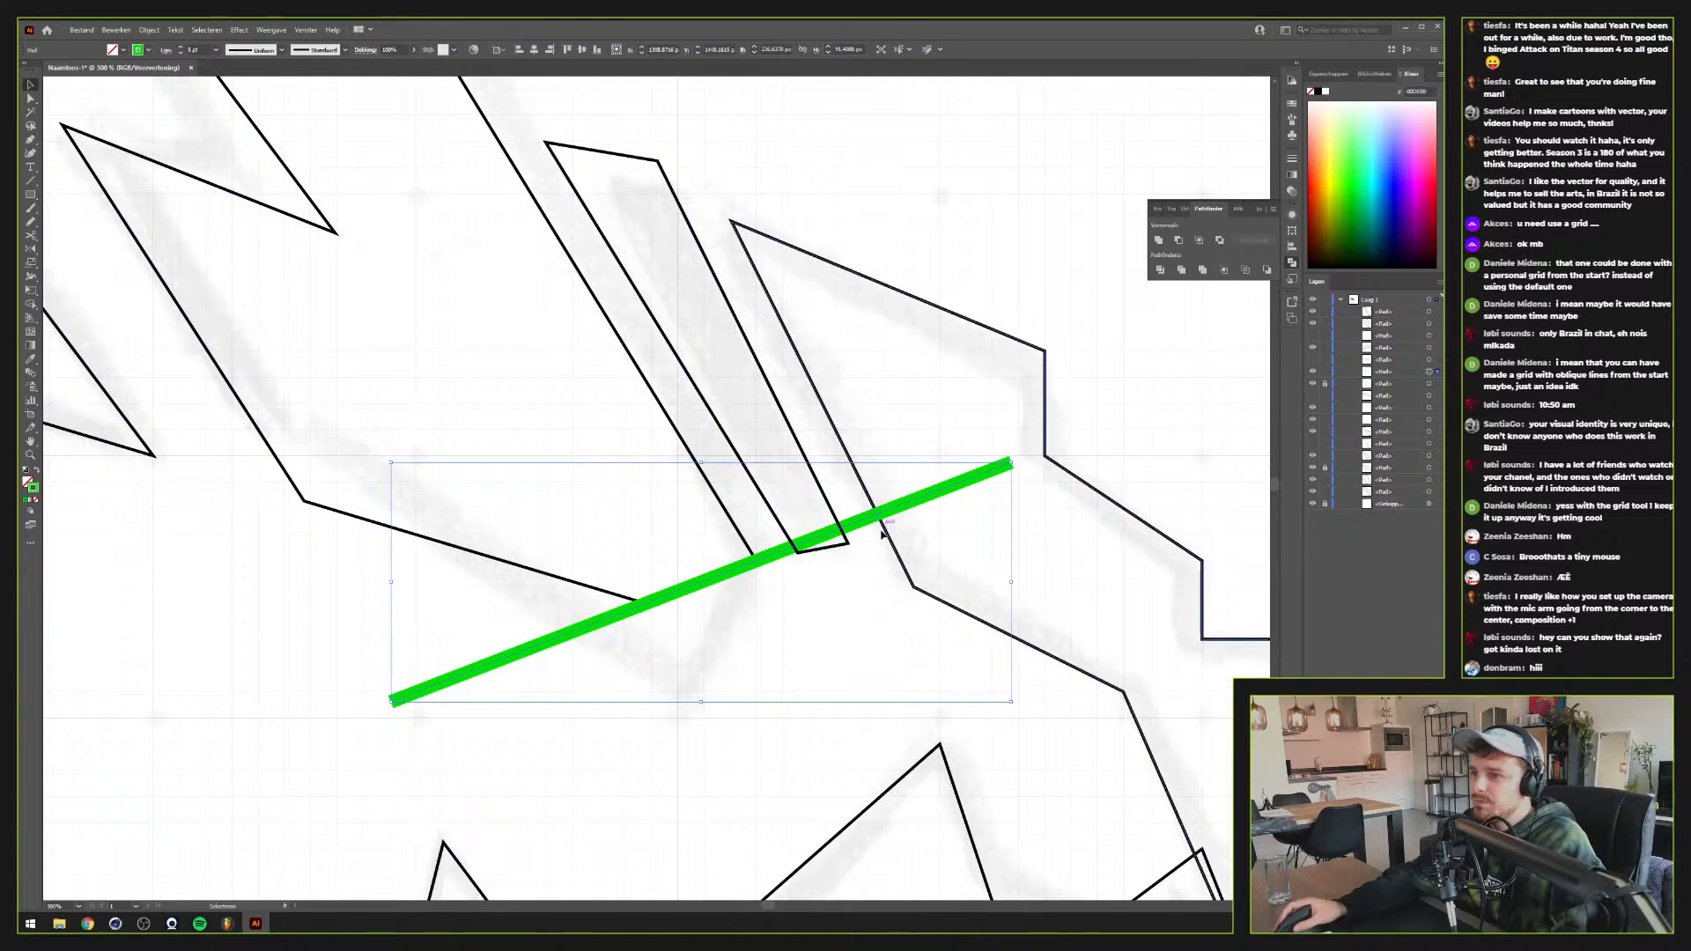
Close the extended green segment into a four-sided shape below the strip with the Pen tool
{"action": "key", "text": "p"}
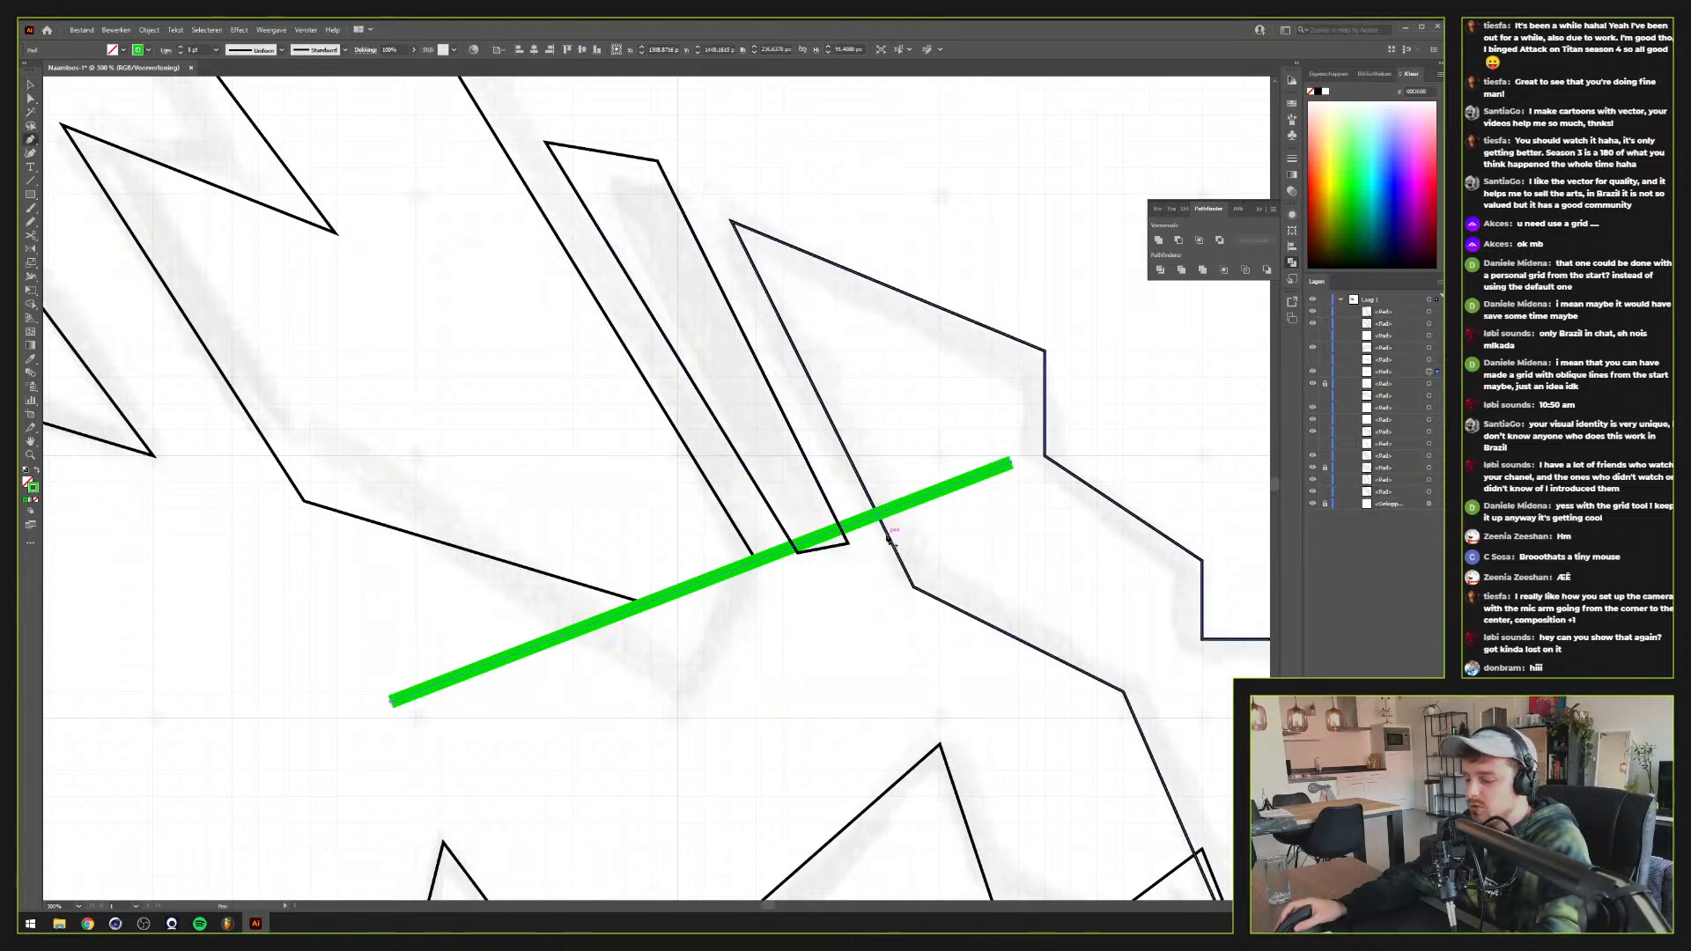
{"action": "left_click", "coordinate": [1011, 463]}
{"action": "left_click", "coordinate": [855, 651]}
{"action": "left_click", "coordinate": [531, 708]}
{"action": "left_click", "coordinate": [390, 700]}
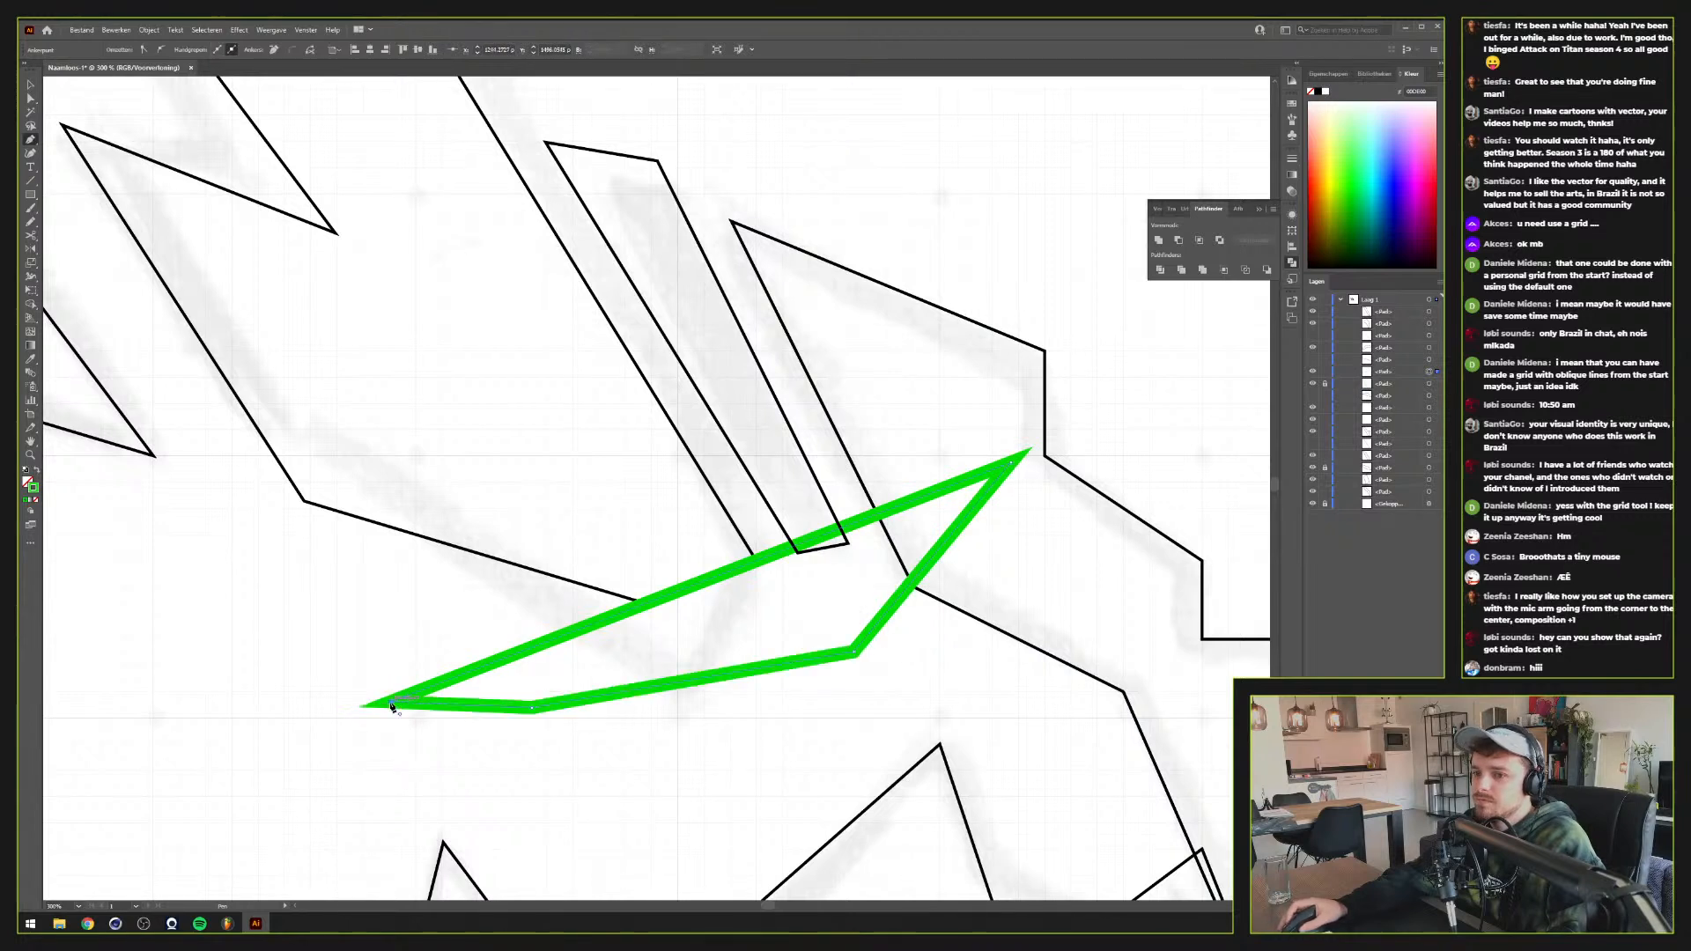
Select the closed green shape on its own and bring it above the narrow strip in the stacking order
{"action": "key", "text": "v"}
{"action": "left_click", "coordinate": [782, 598]}
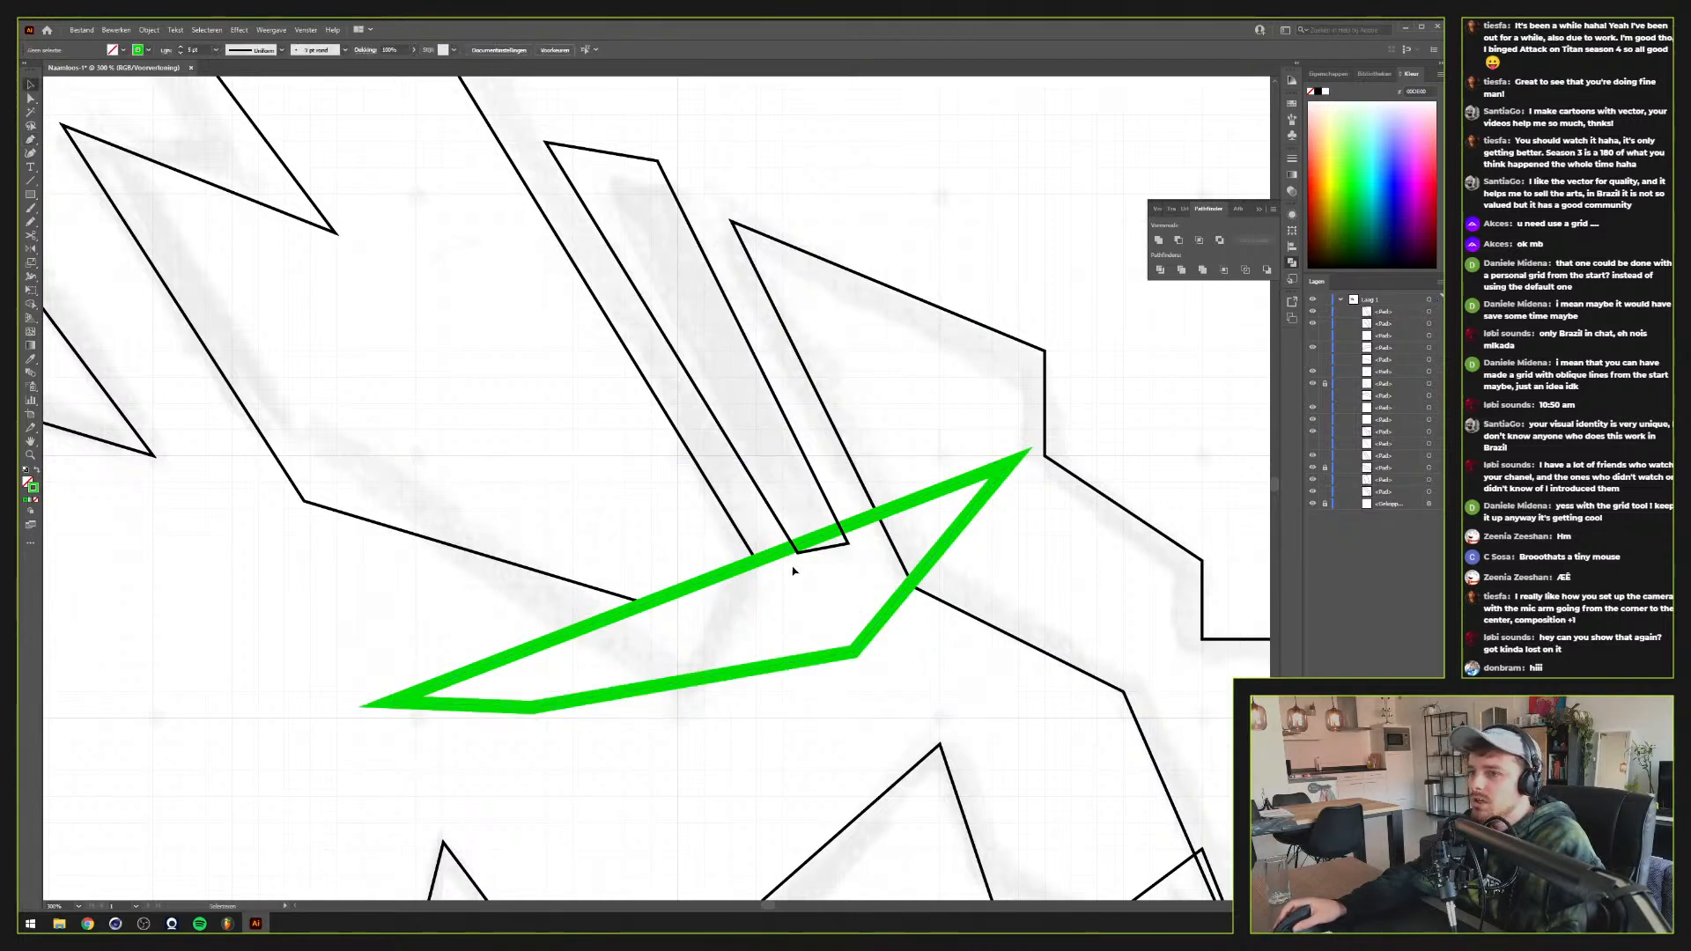
{"action": "left_click", "coordinate": [805, 542]}
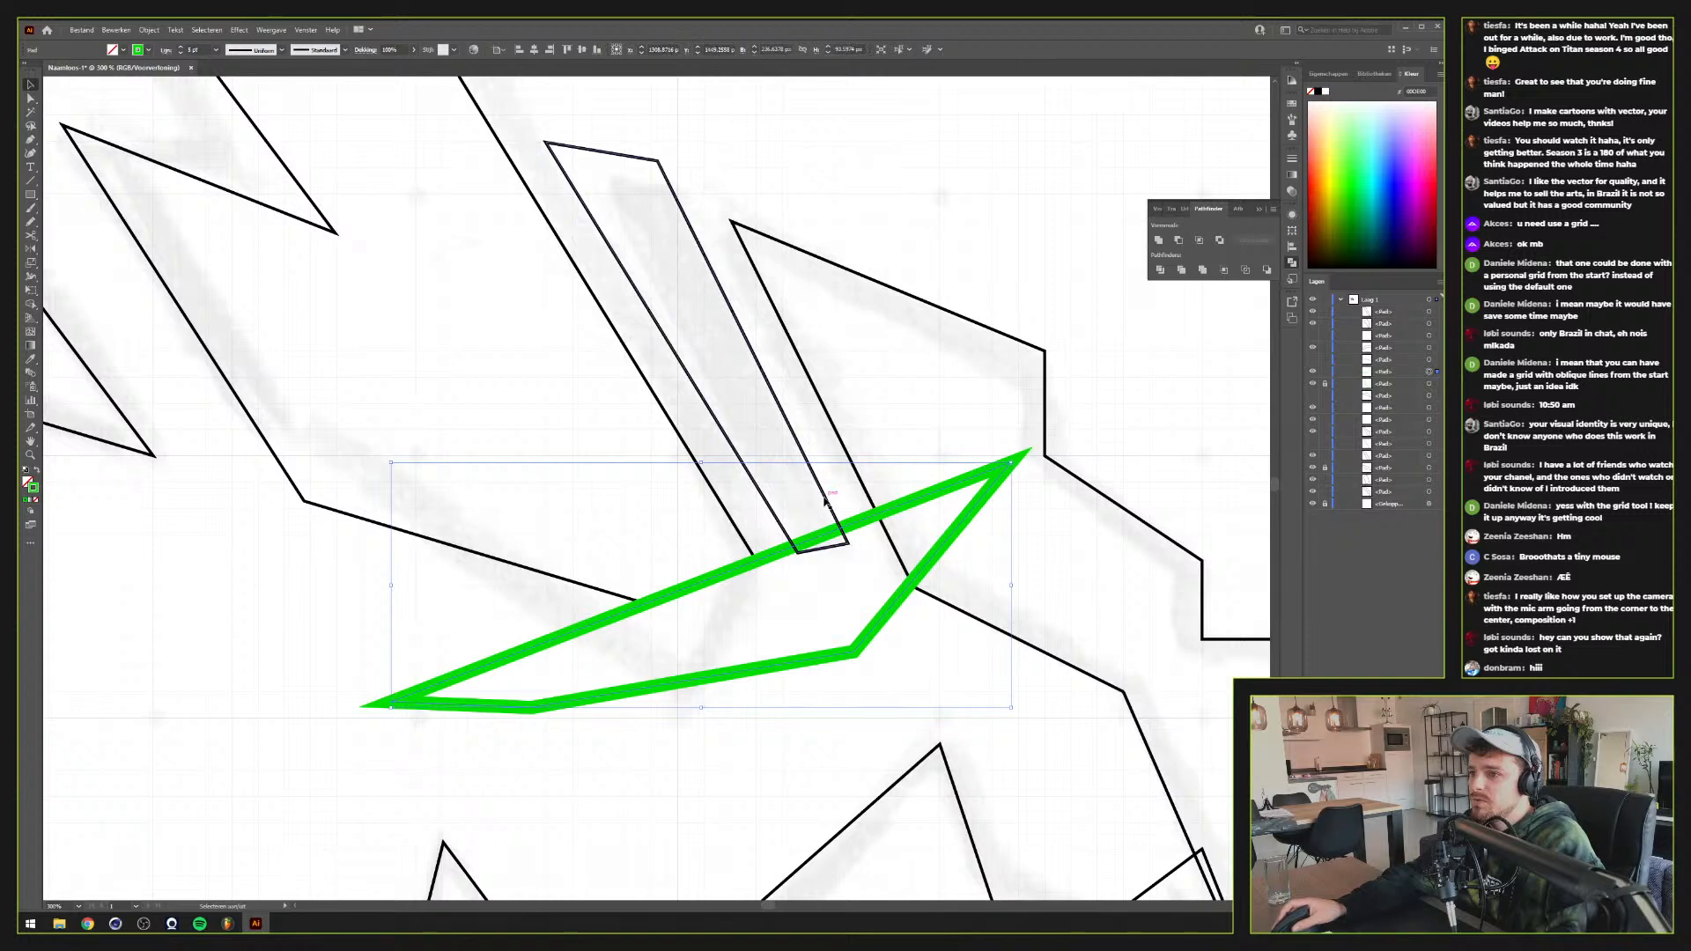
{"action": "left_click", "coordinate": [825, 499], "text": "shift"}
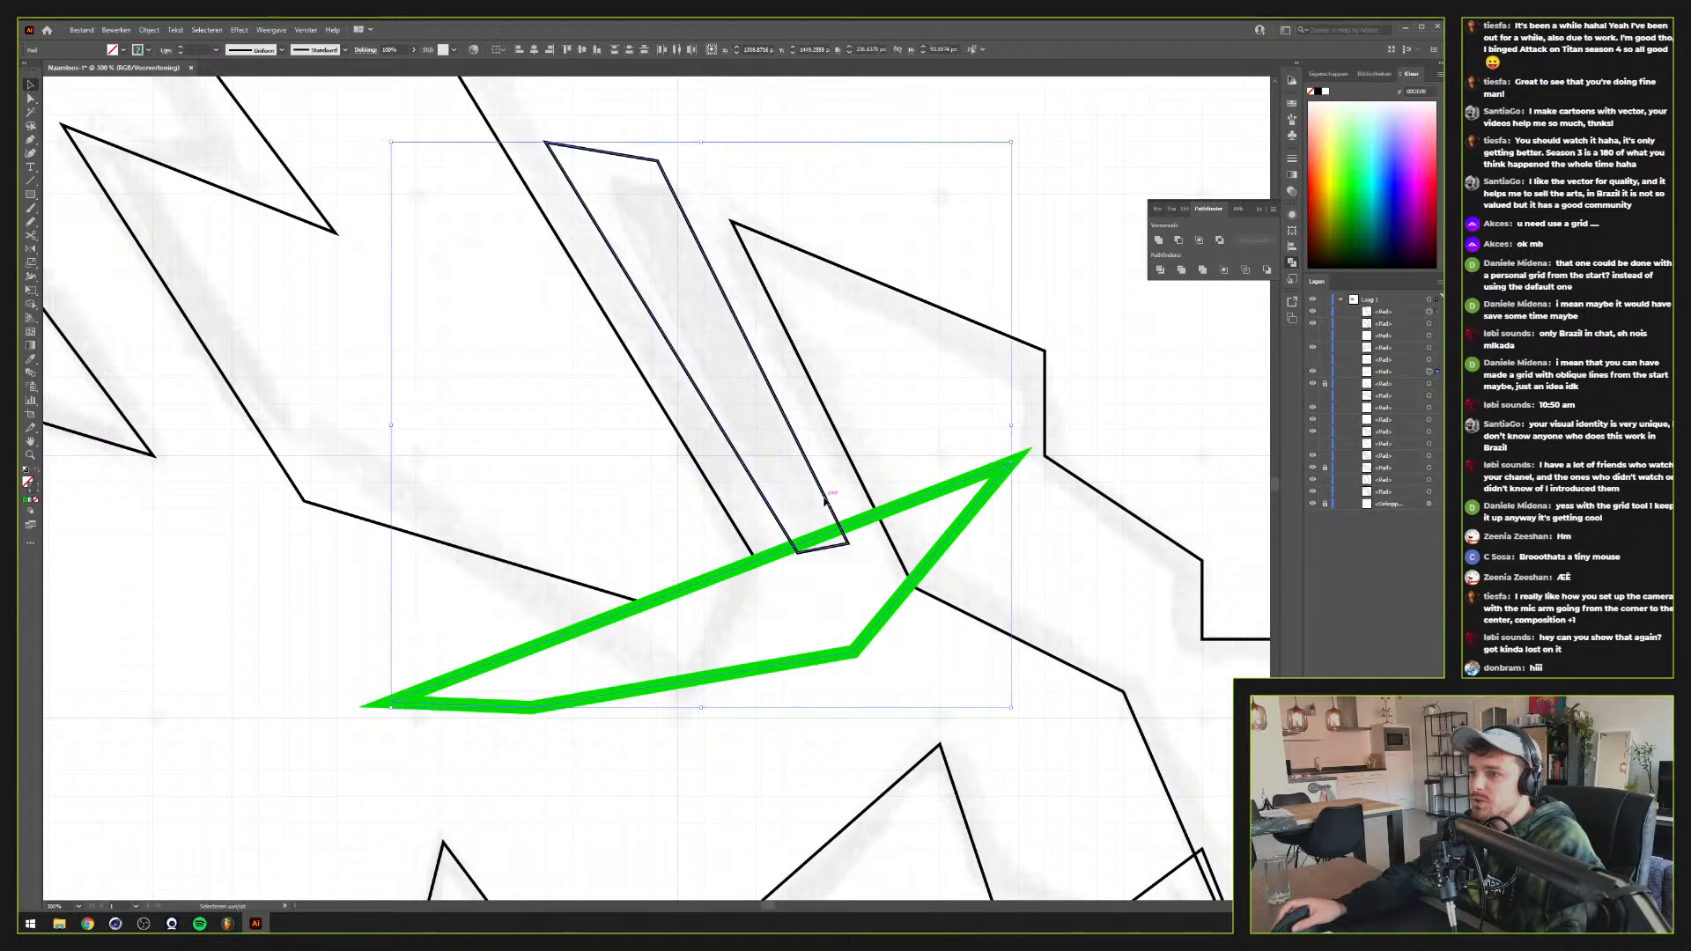
{"action": "left_click", "coordinate": [1437, 371], "text": "shift"}
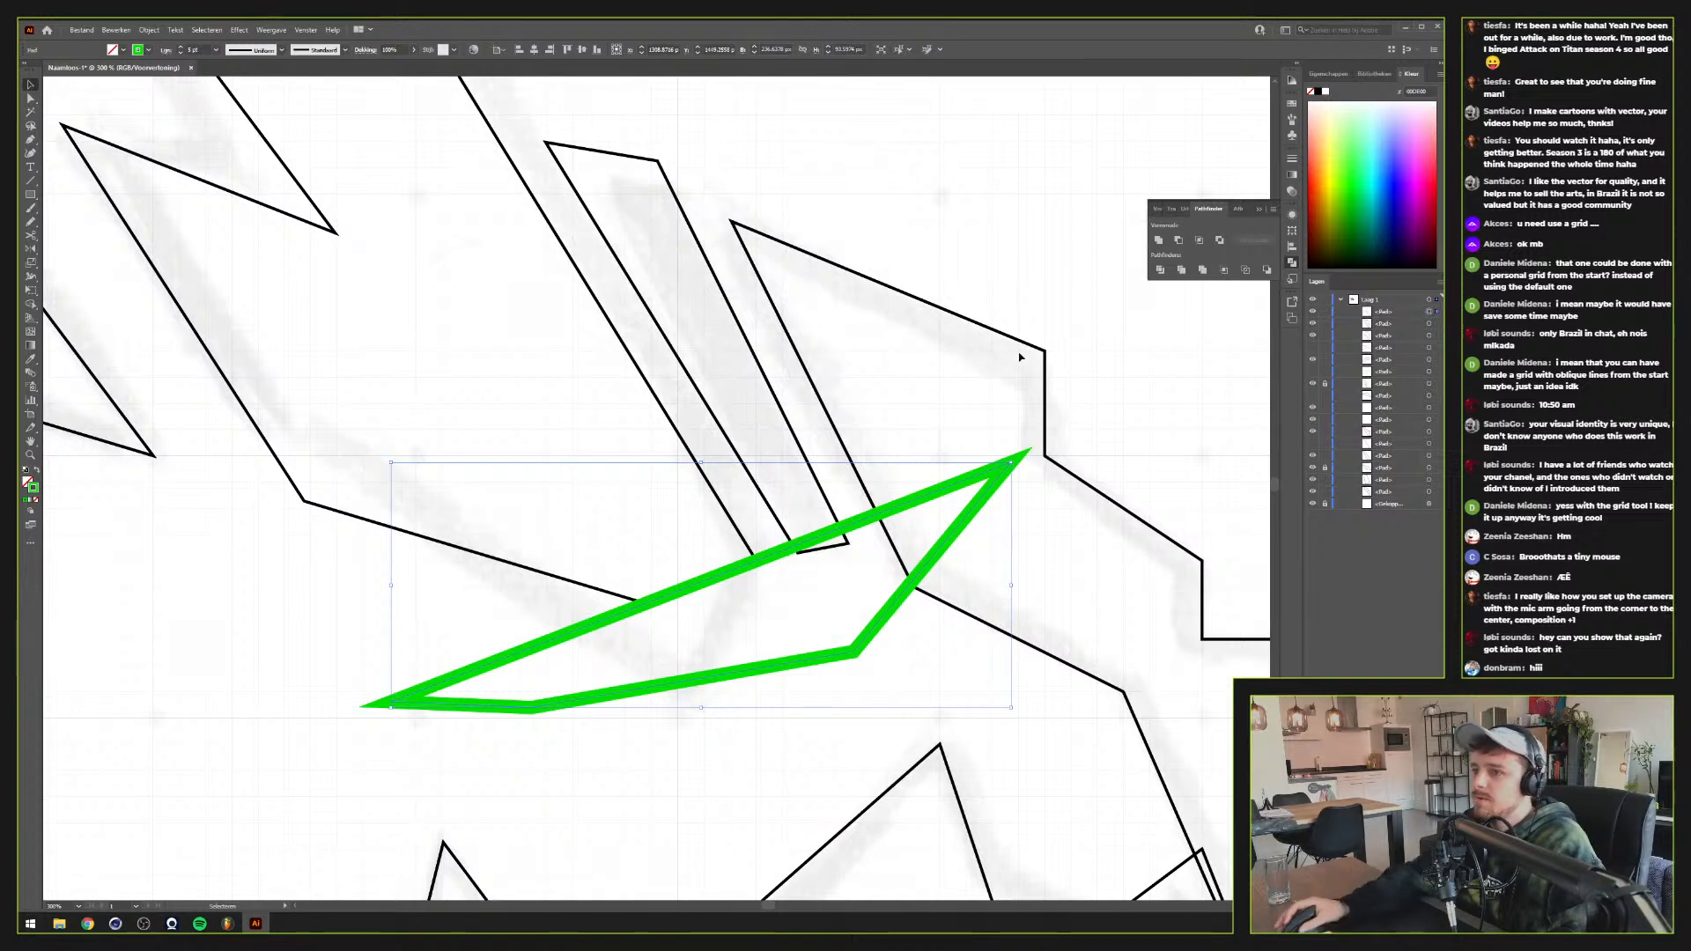
Trim the narrow strip's lower end along the green shape's upper edge with Minus Front
{"action": "left_click", "coordinate": [828, 541], "text": "shift"}
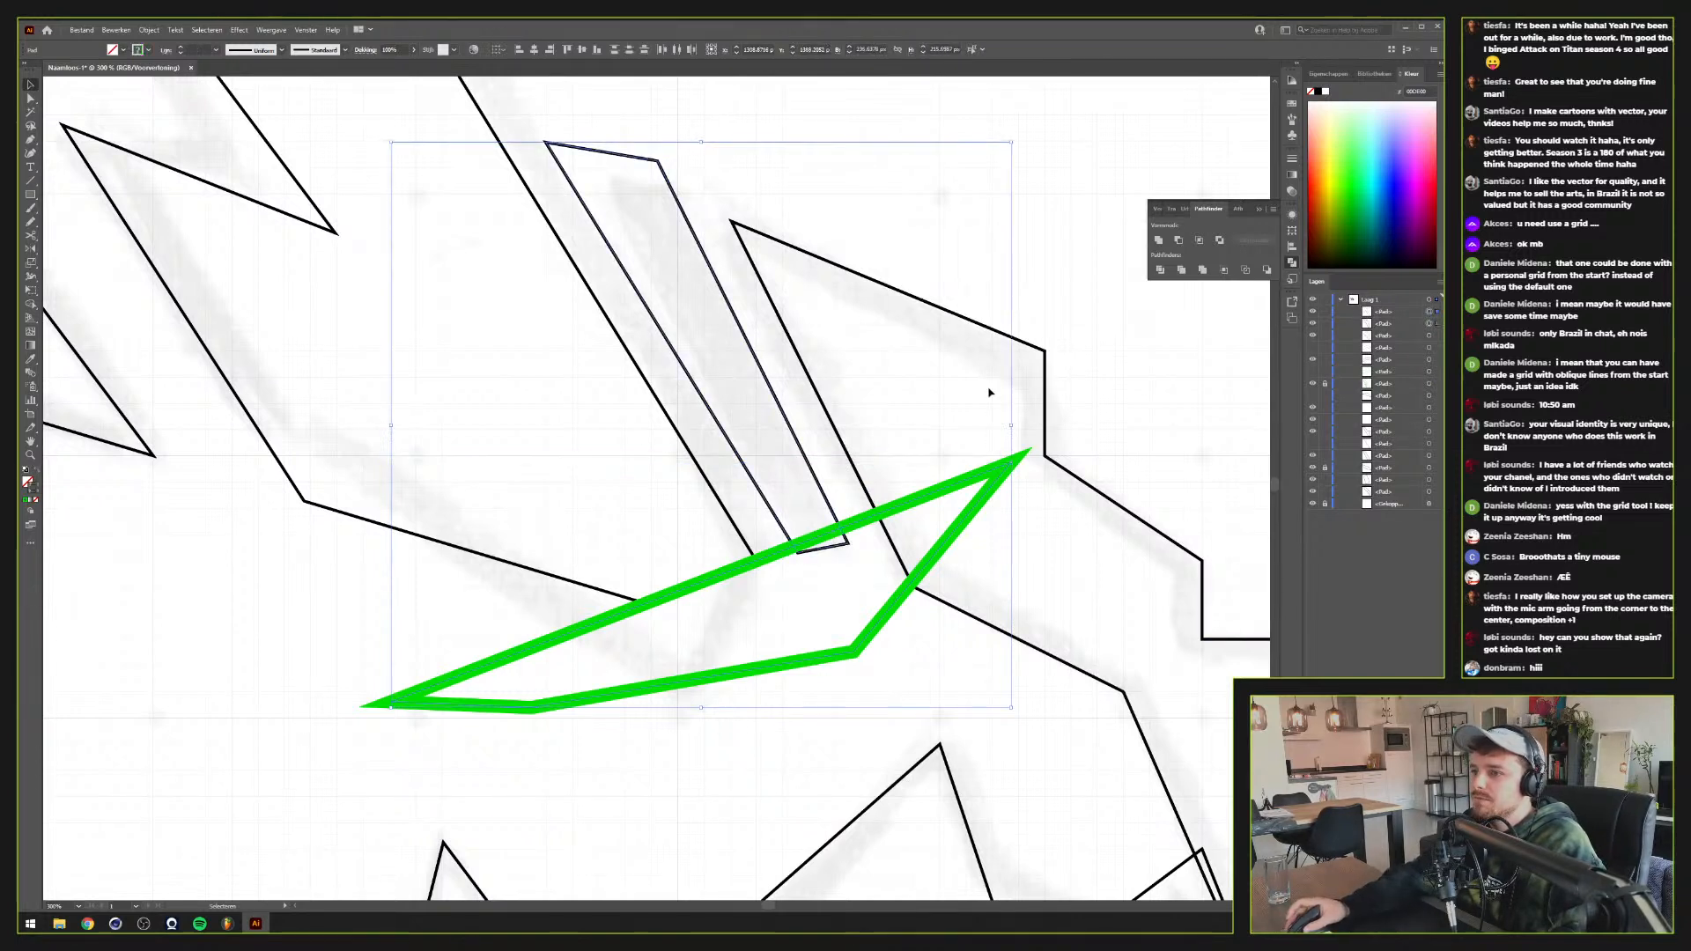
{"action": "left_click", "coordinate": [1181, 245]}
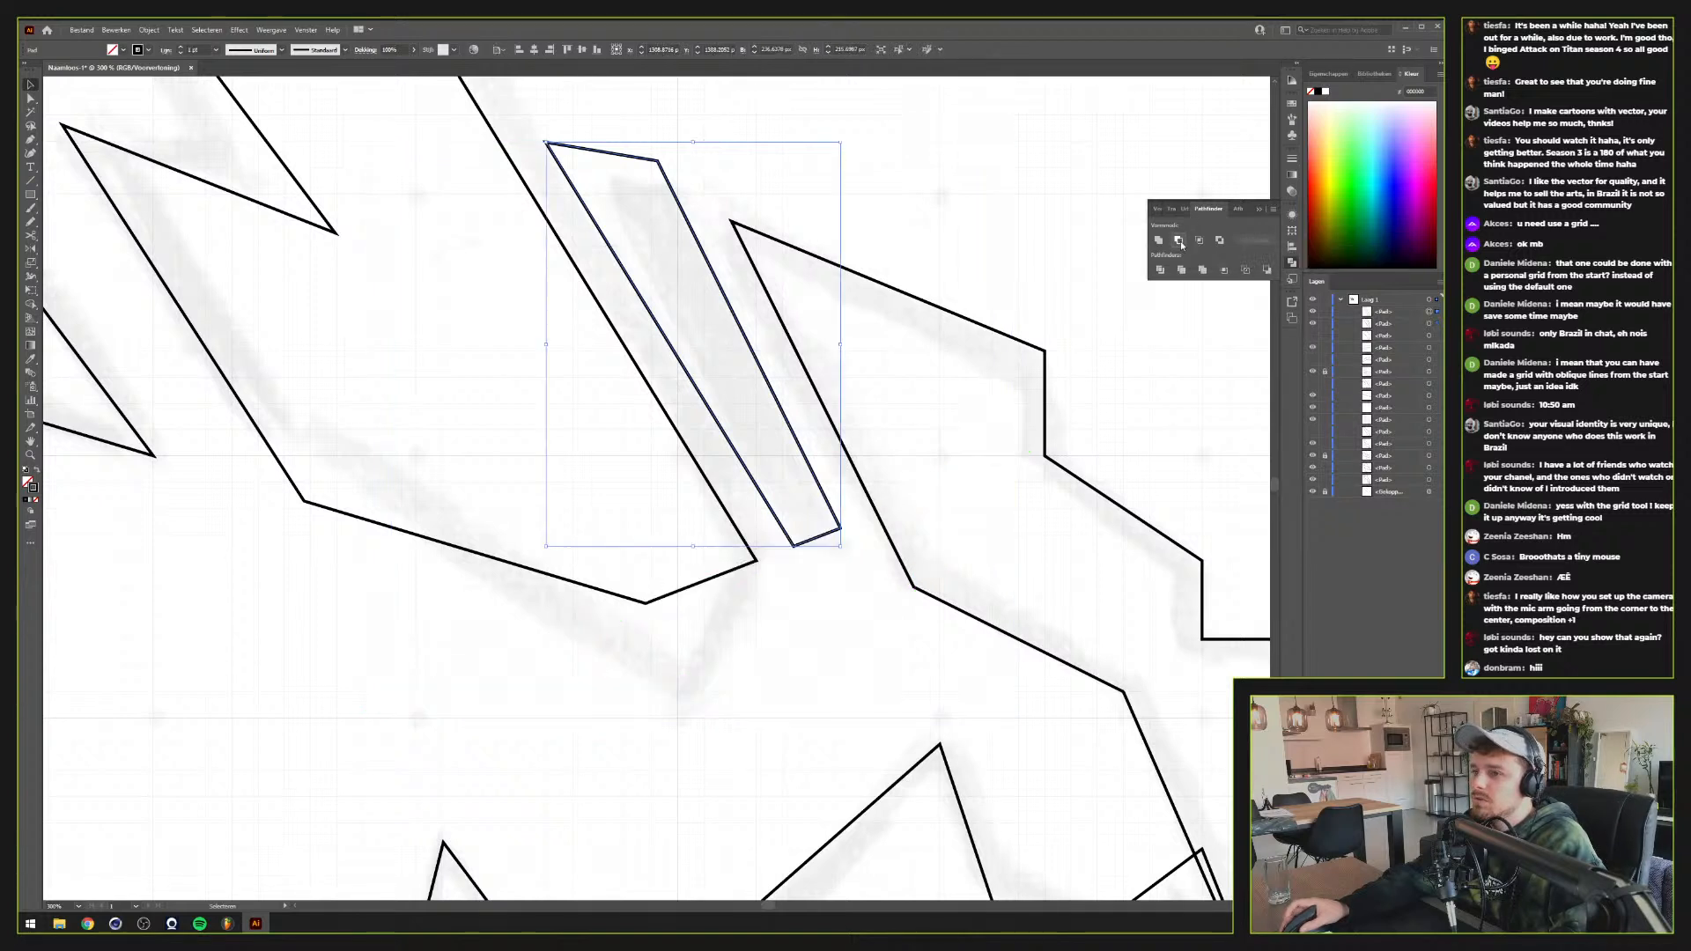
{"action": "left_click", "coordinate": [787, 568]}
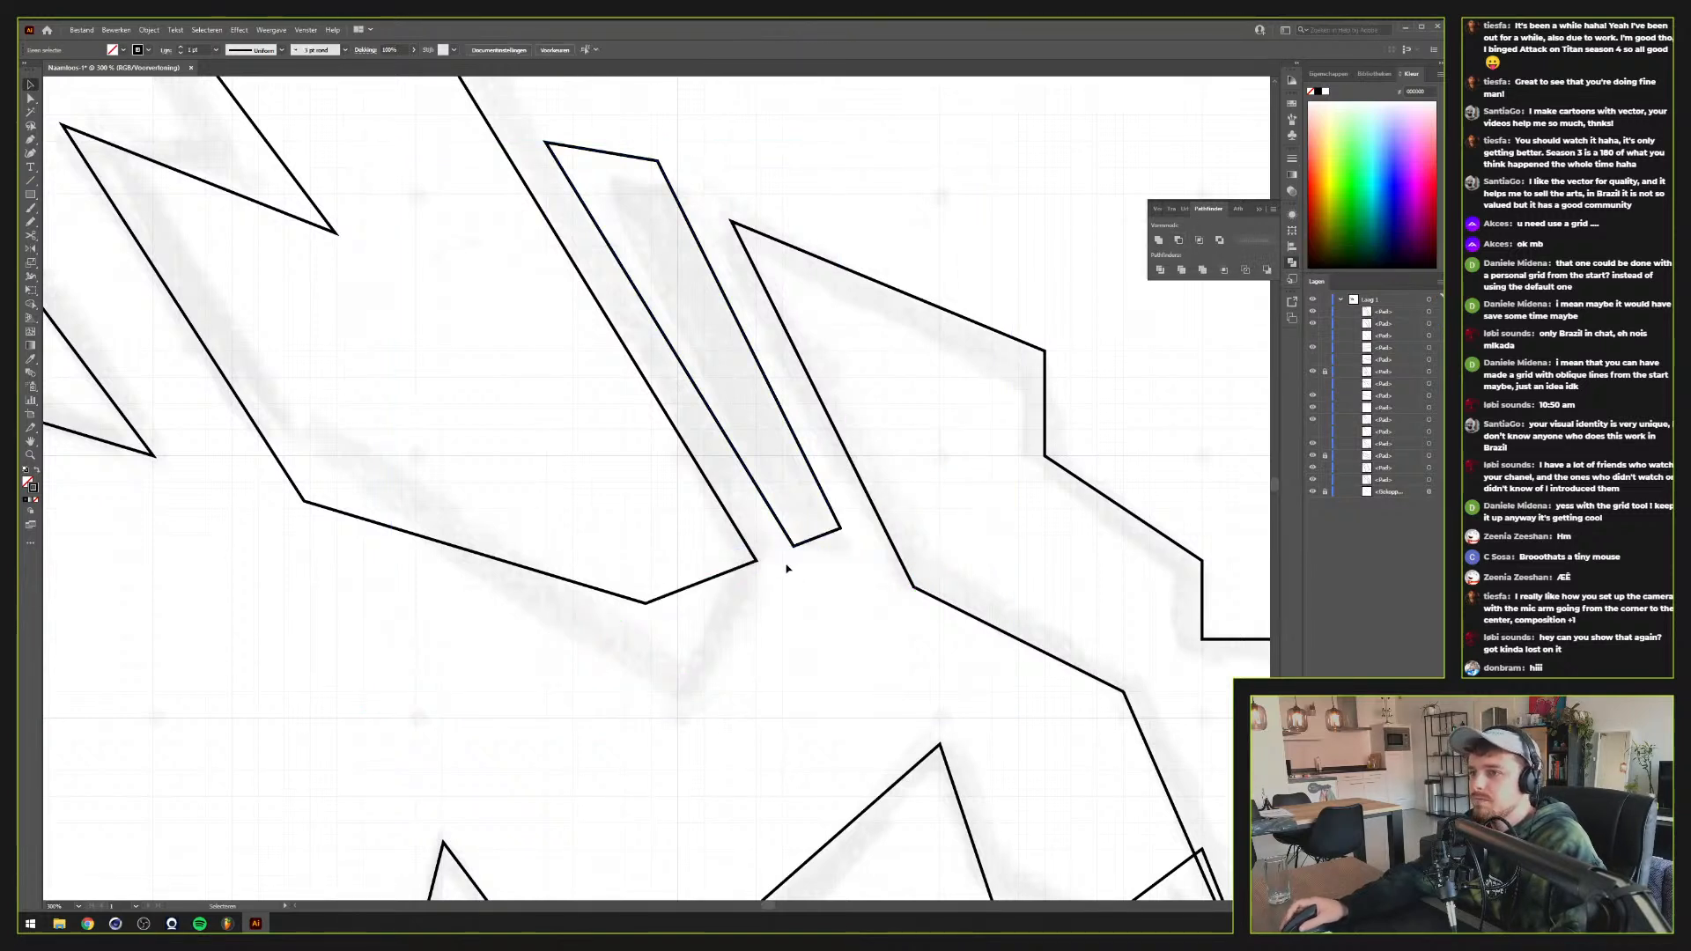
{"action": "scroll", "coordinate": [797, 573], "scroll_direction": "down", "scroll_amount": 2}
{"action": "scroll", "coordinate": [797, 573], "scroll_direction": "up", "scroll_amount": 1}
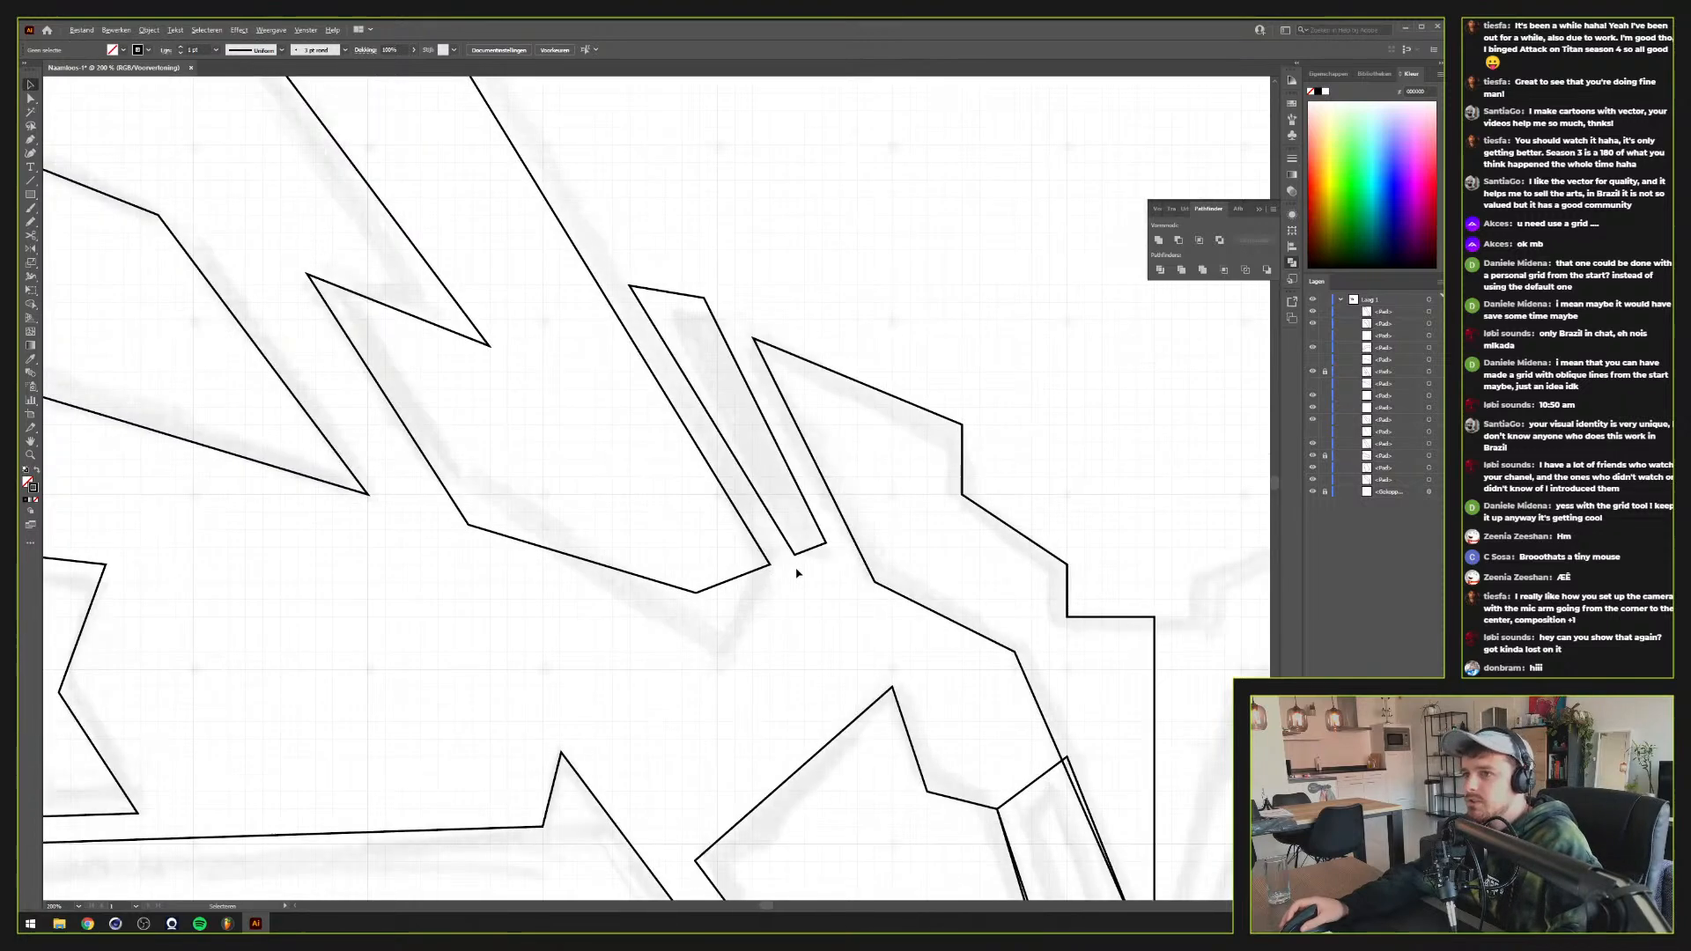
{"action": "scroll", "coordinate": [802, 480], "scroll_direction": "up", "scroll_amount": 2}
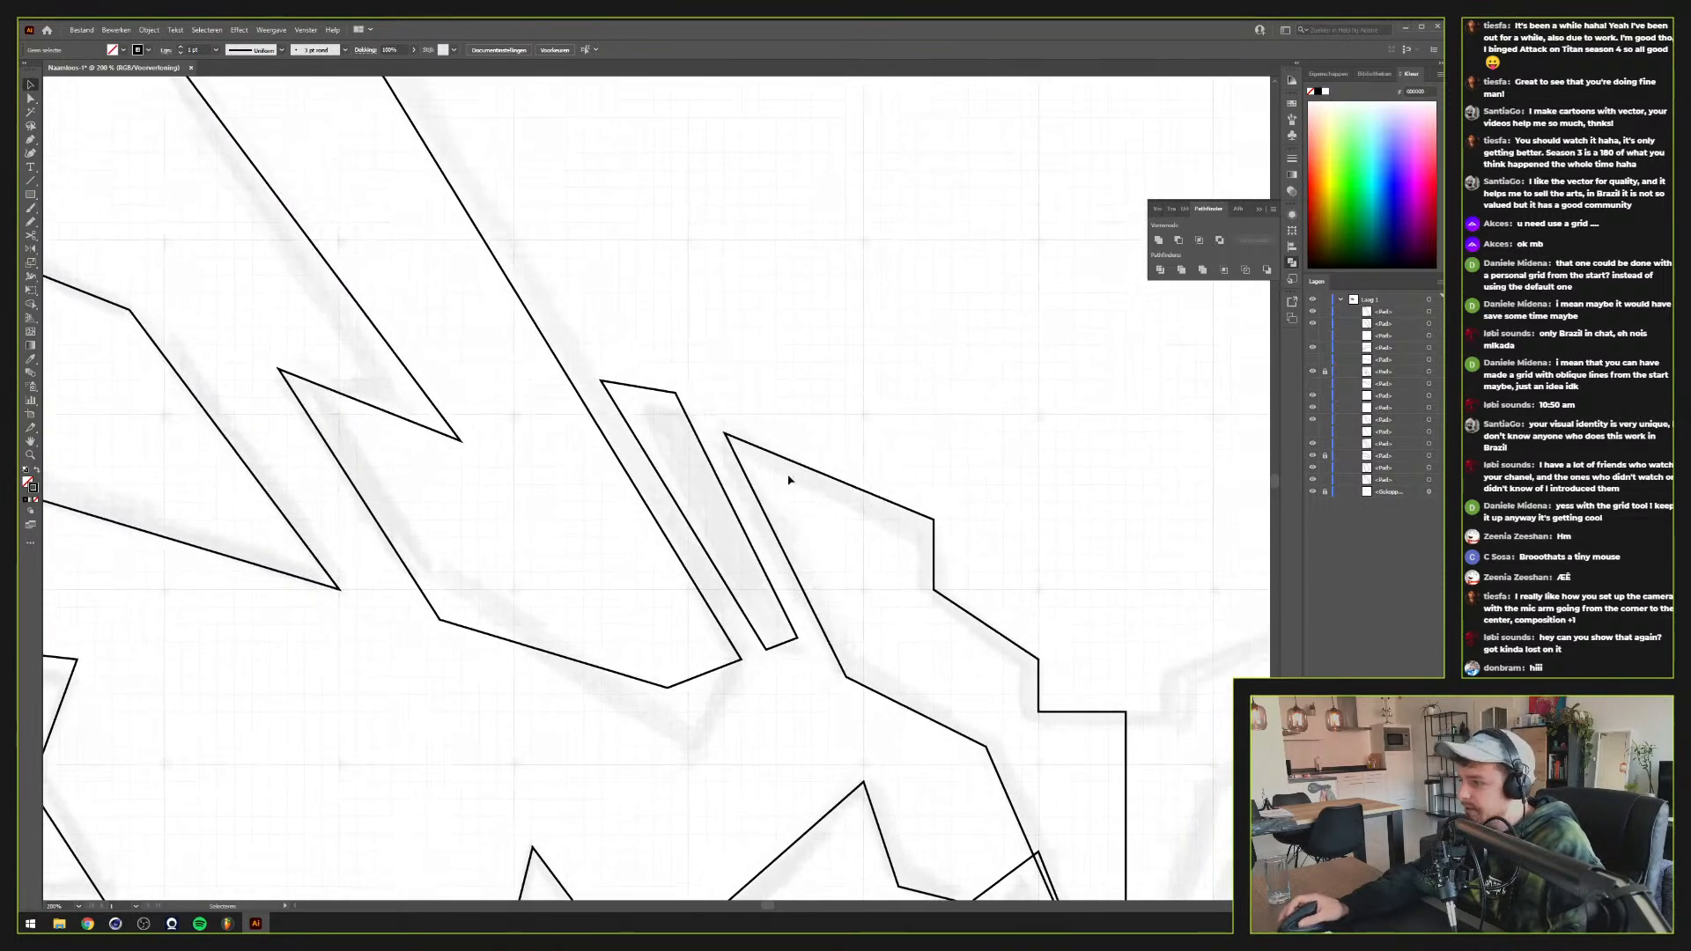
{"action": "scroll", "coordinate": [793, 471], "scroll_direction": "down", "scroll_amount": 1}
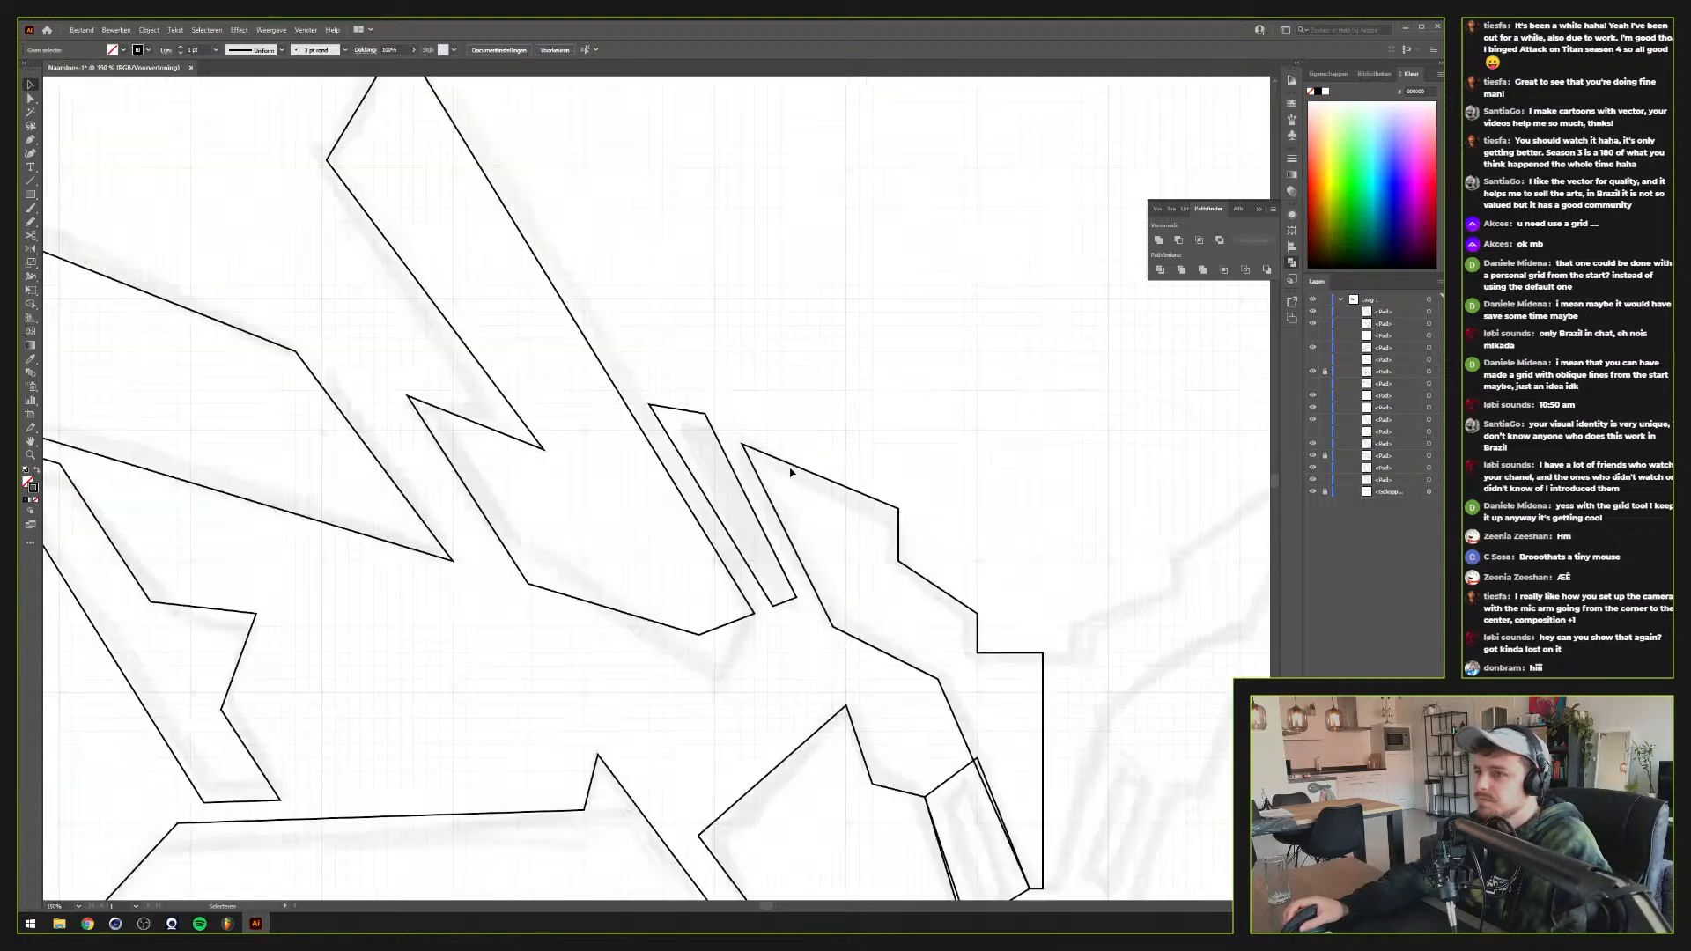
{"action": "scroll", "coordinate": [790, 464], "scroll_direction": "down", "scroll_amount": 1}
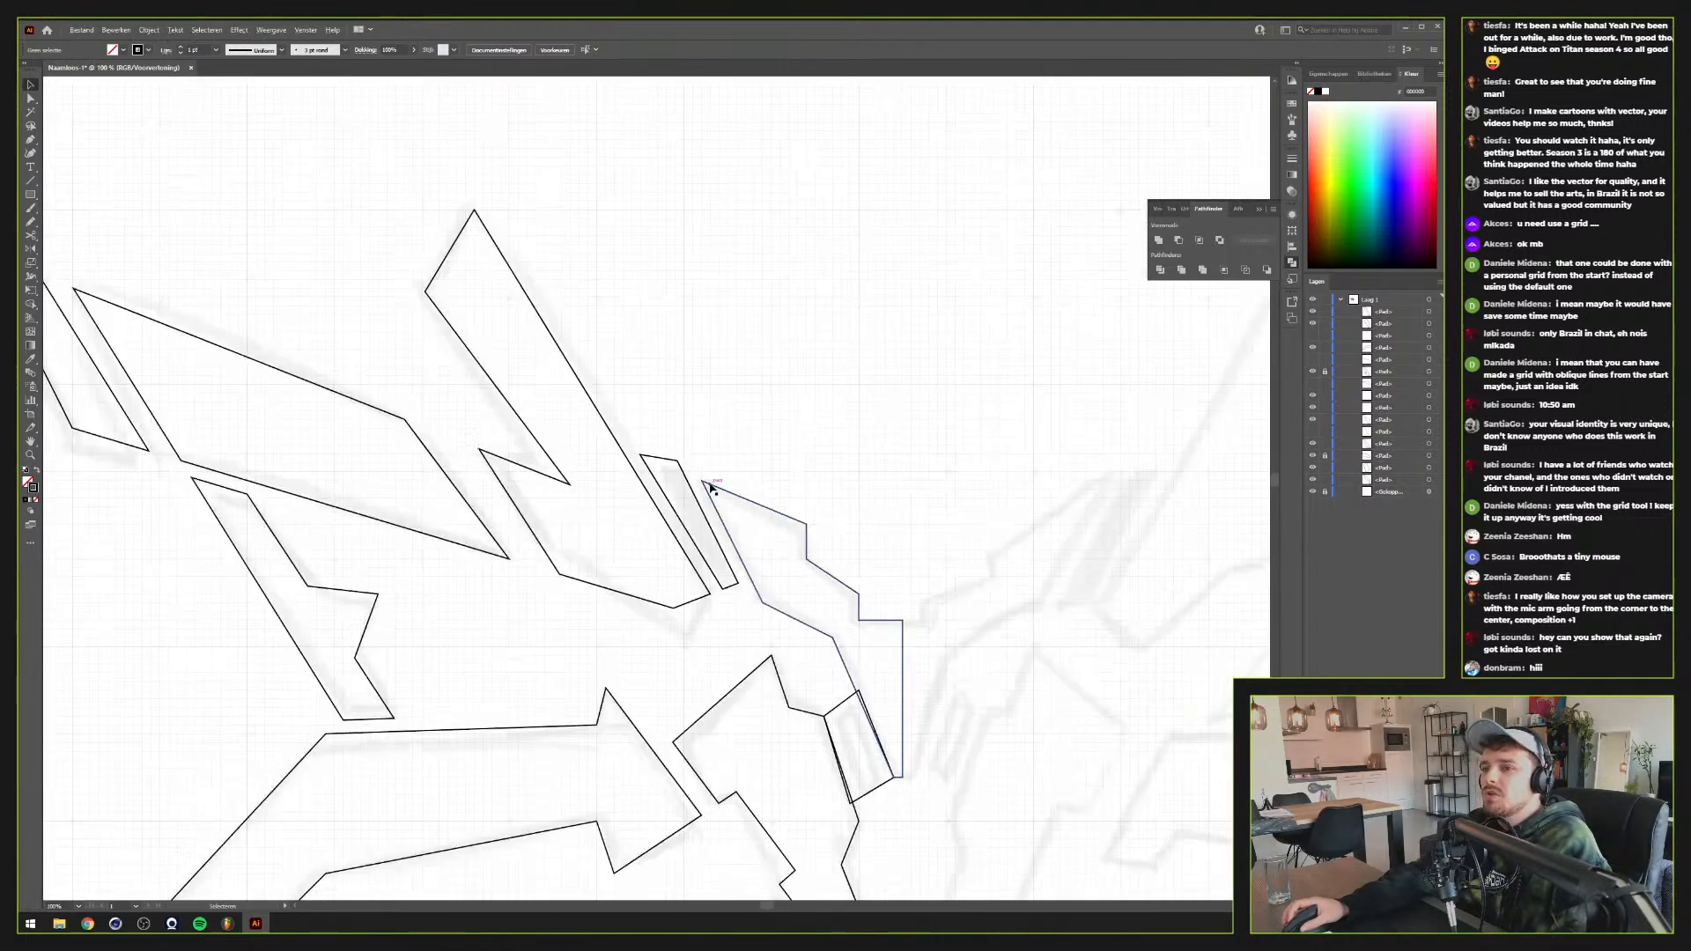
Duplicate the stepped crest outline beside the narrow strip in place, bring the copy to the front, and lock every other path
{"action": "scroll", "coordinate": [726, 482], "scroll_direction": "up", "scroll_amount": 2}
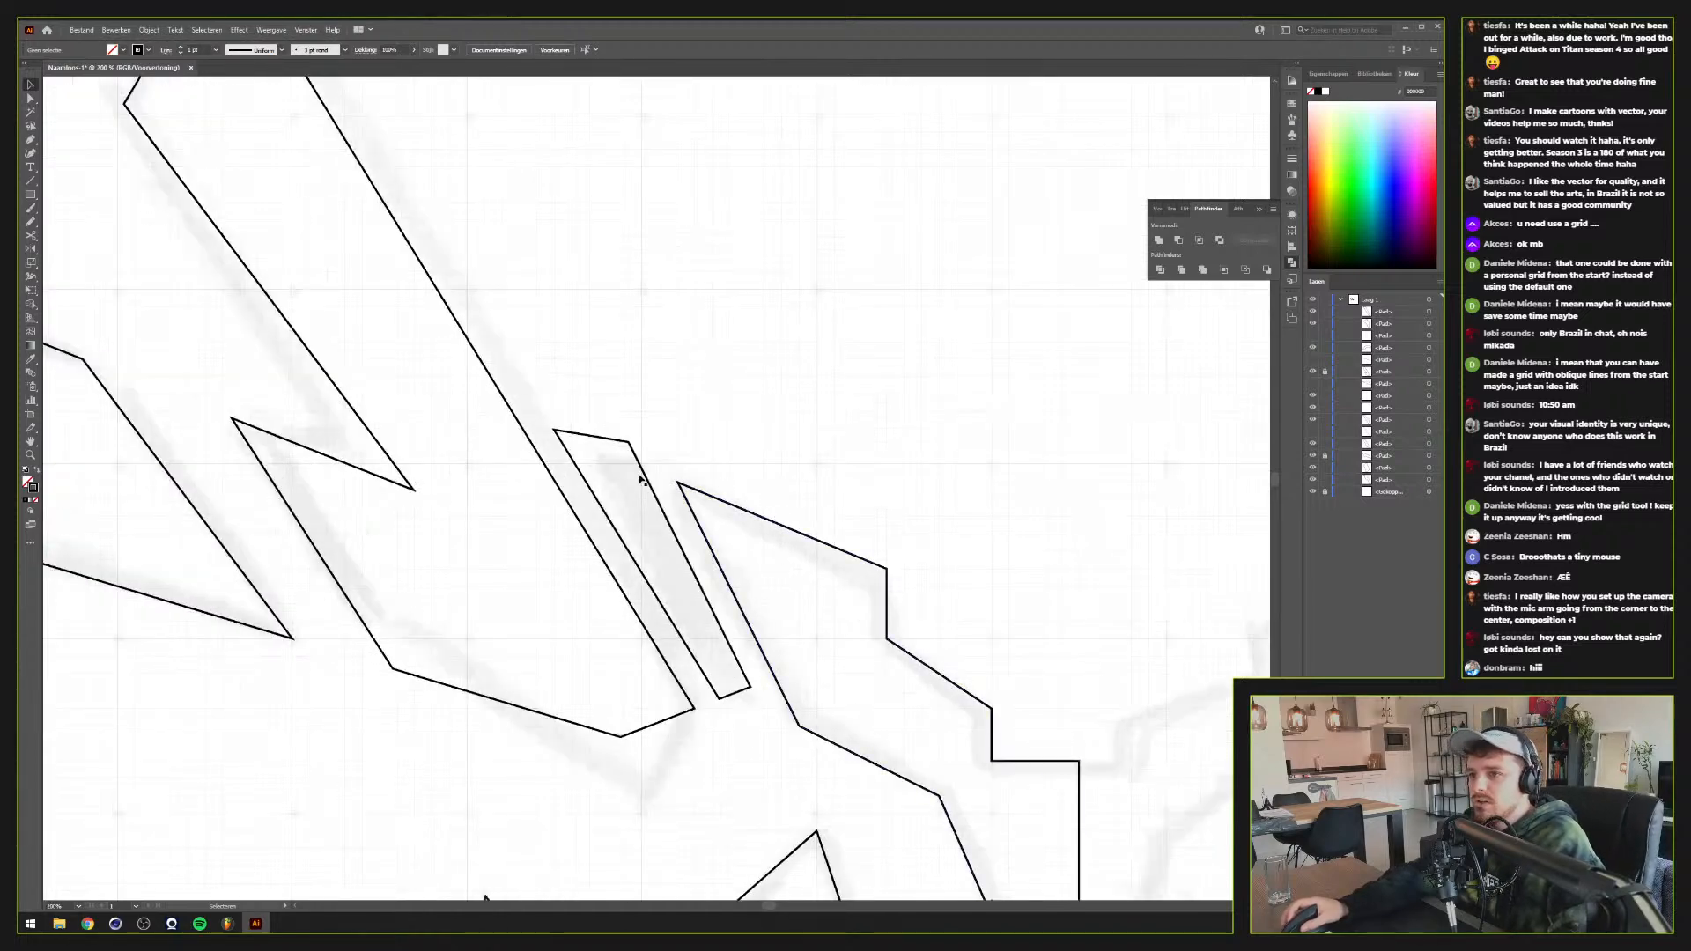
{"action": "left_click", "coordinate": [826, 544]}
{"action": "left_click_drag", "start_coordinate": [1063, 723], "coordinate": [871, 472]}
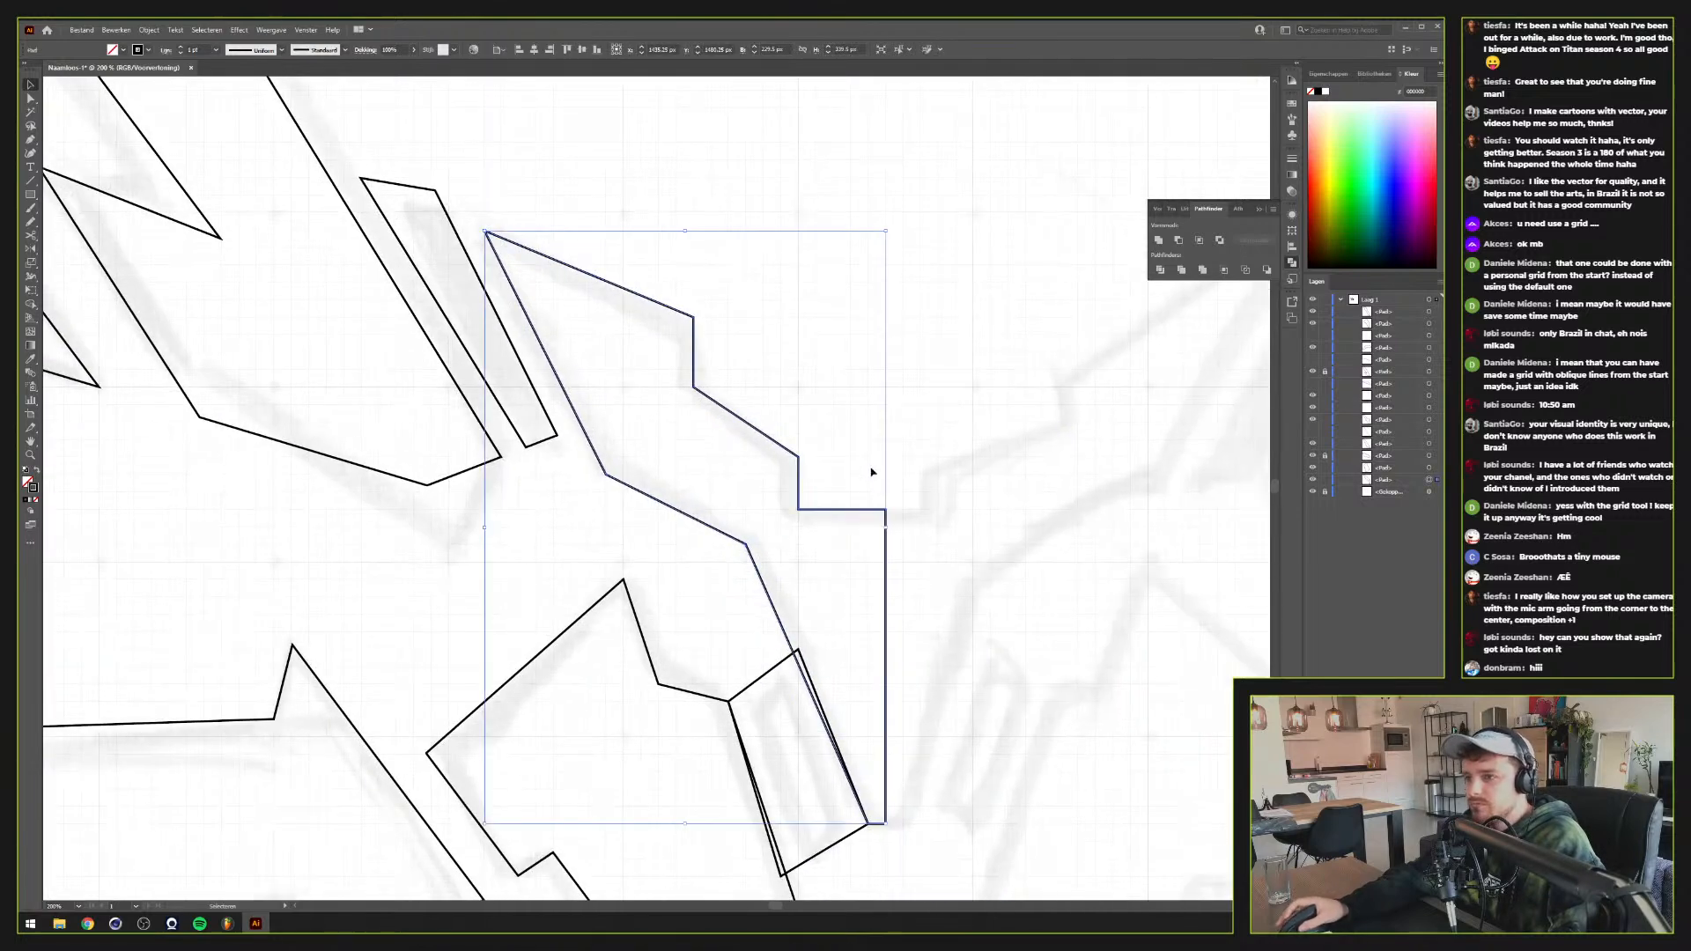
{"action": "scroll", "coordinate": [870, 472], "scroll_direction": "down", "scroll_amount": 1}
{"action": "key", "text": "a"}
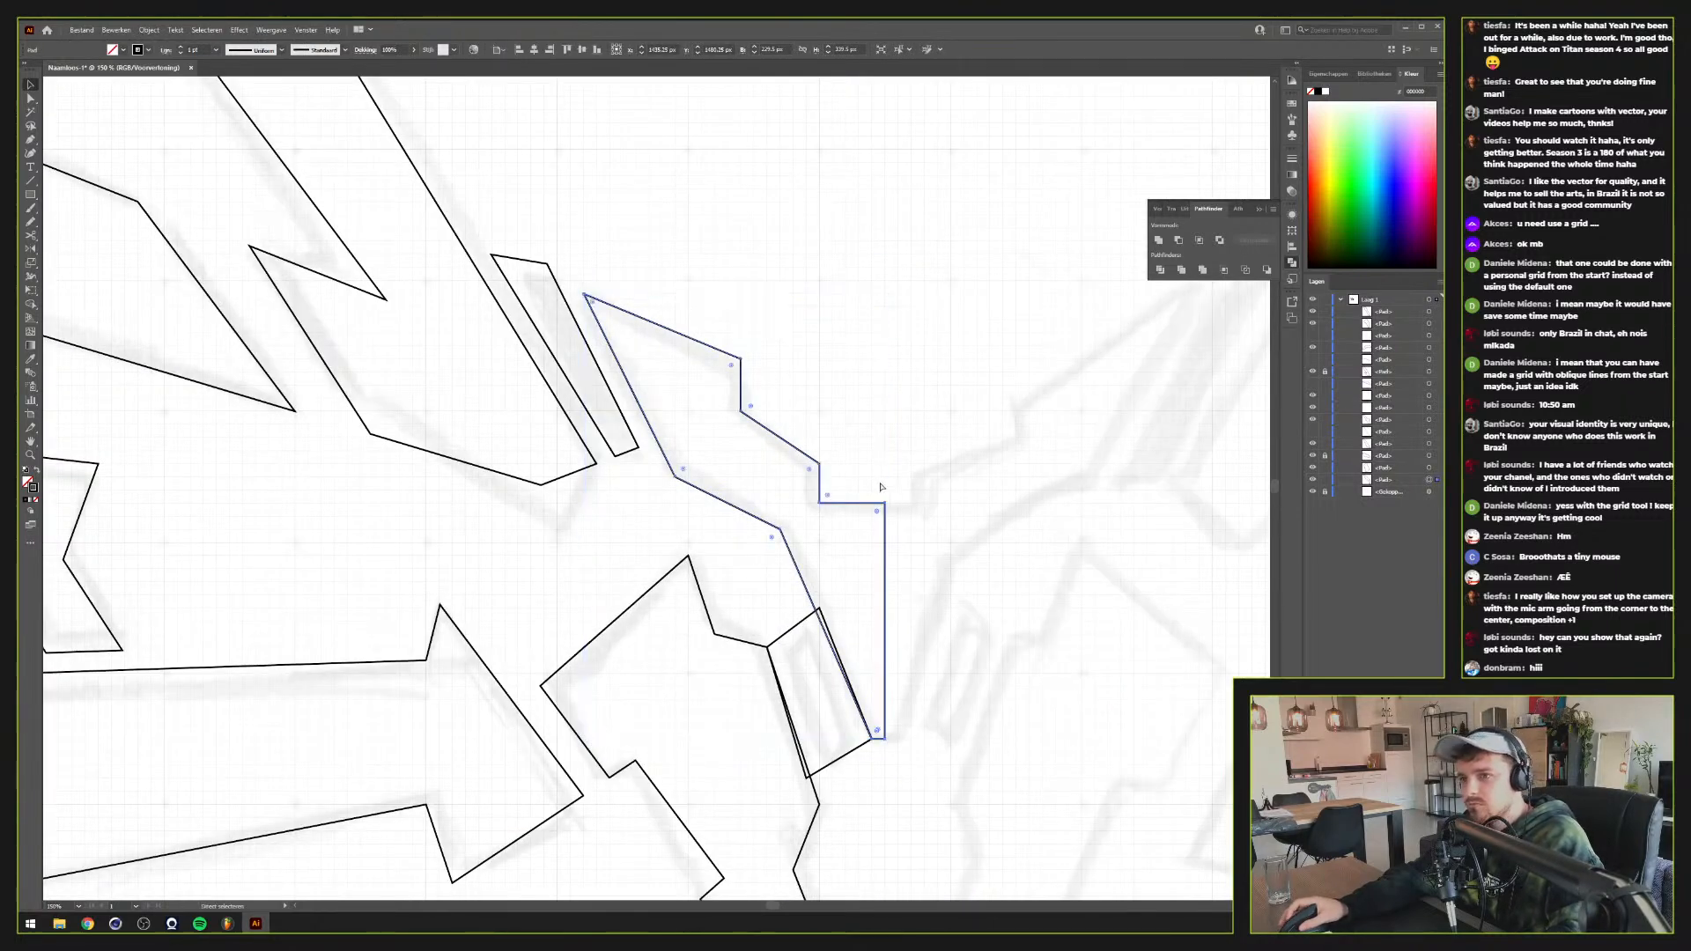
{"action": "key", "text": "ctrl+f"}
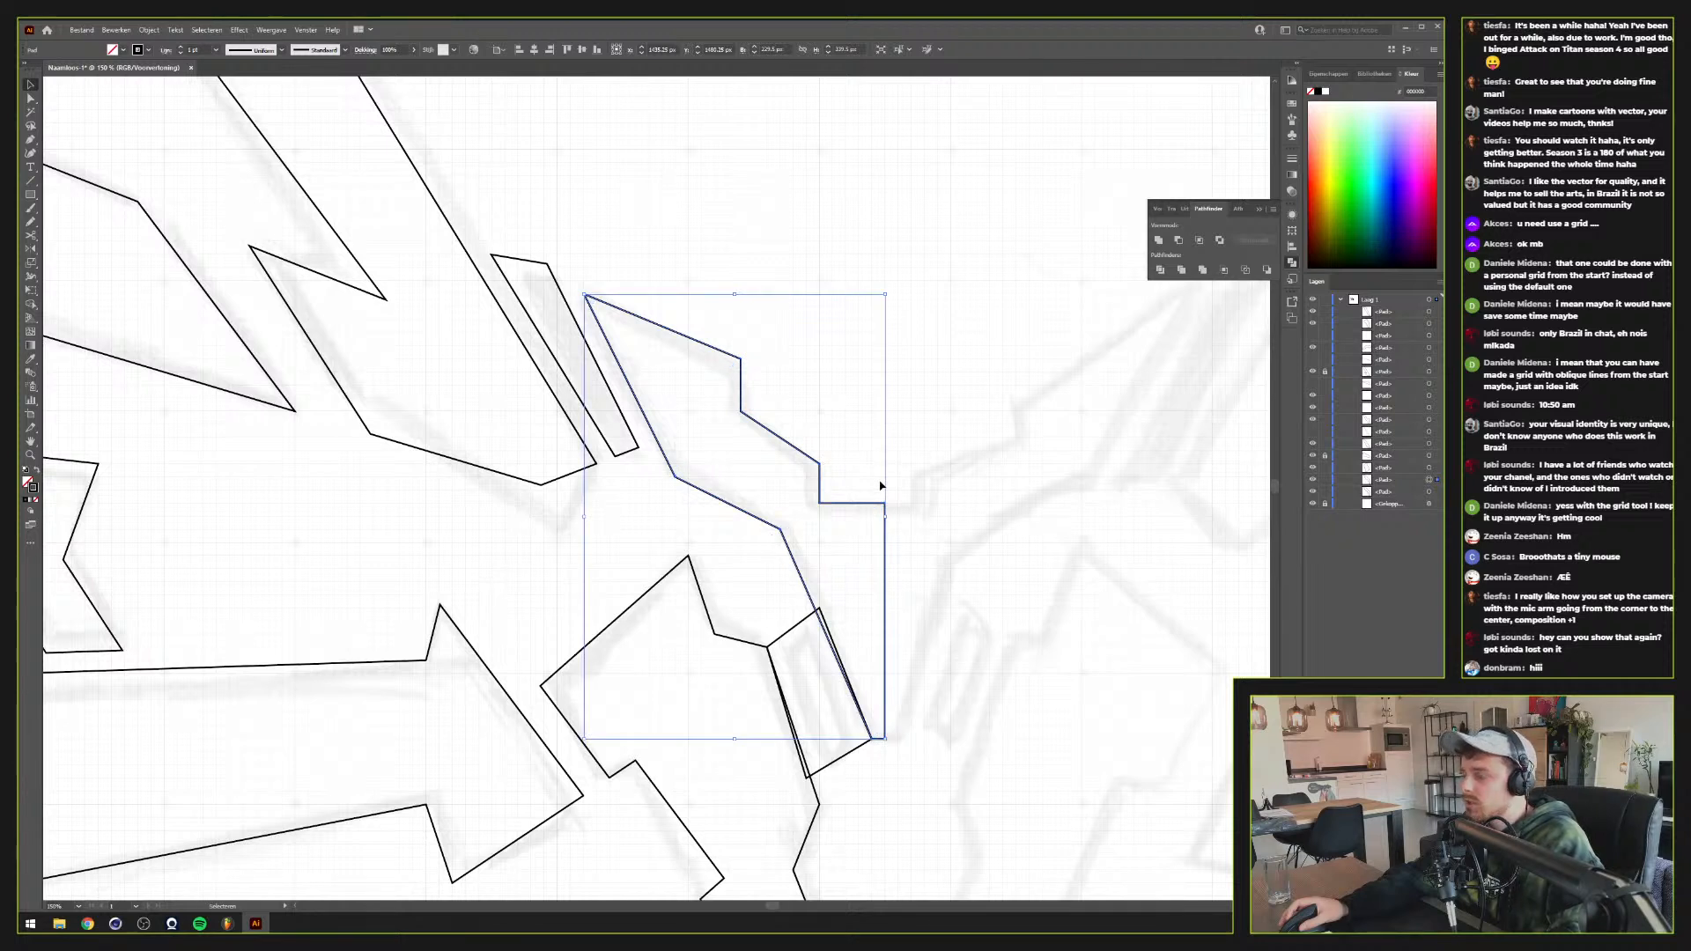
{"action": "key", "text": "ctrl+shift+bracketright"}
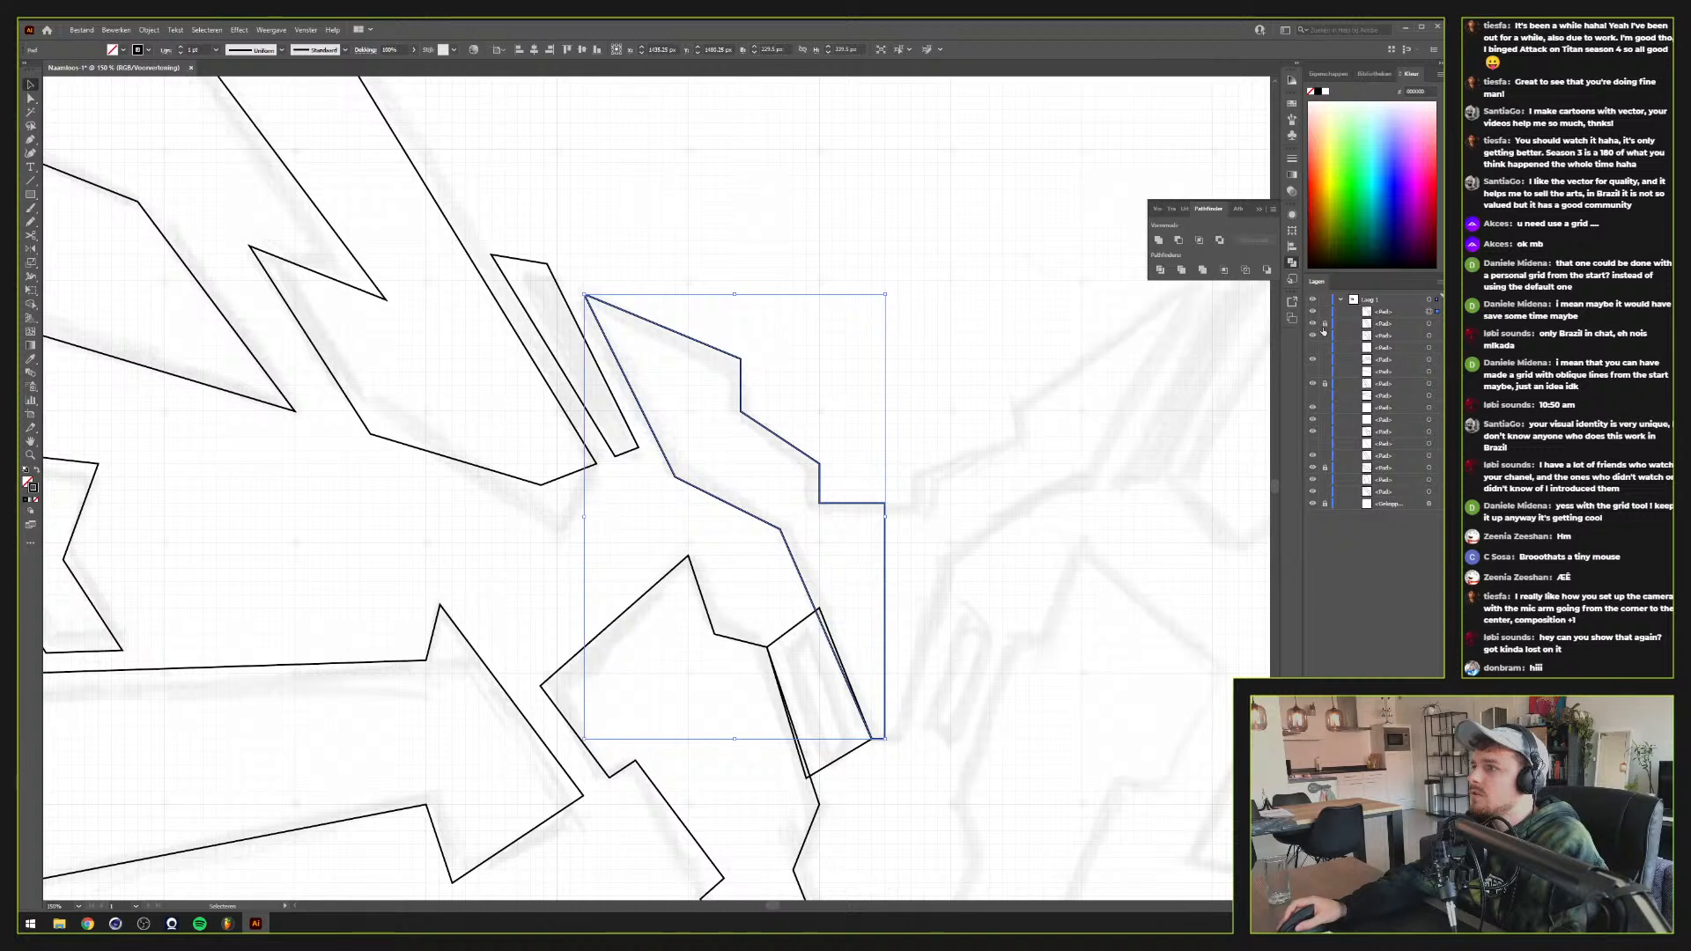
Delete all segments of the duplicated crest outline except its upper sloping edge
{"action": "key", "text": "a"}
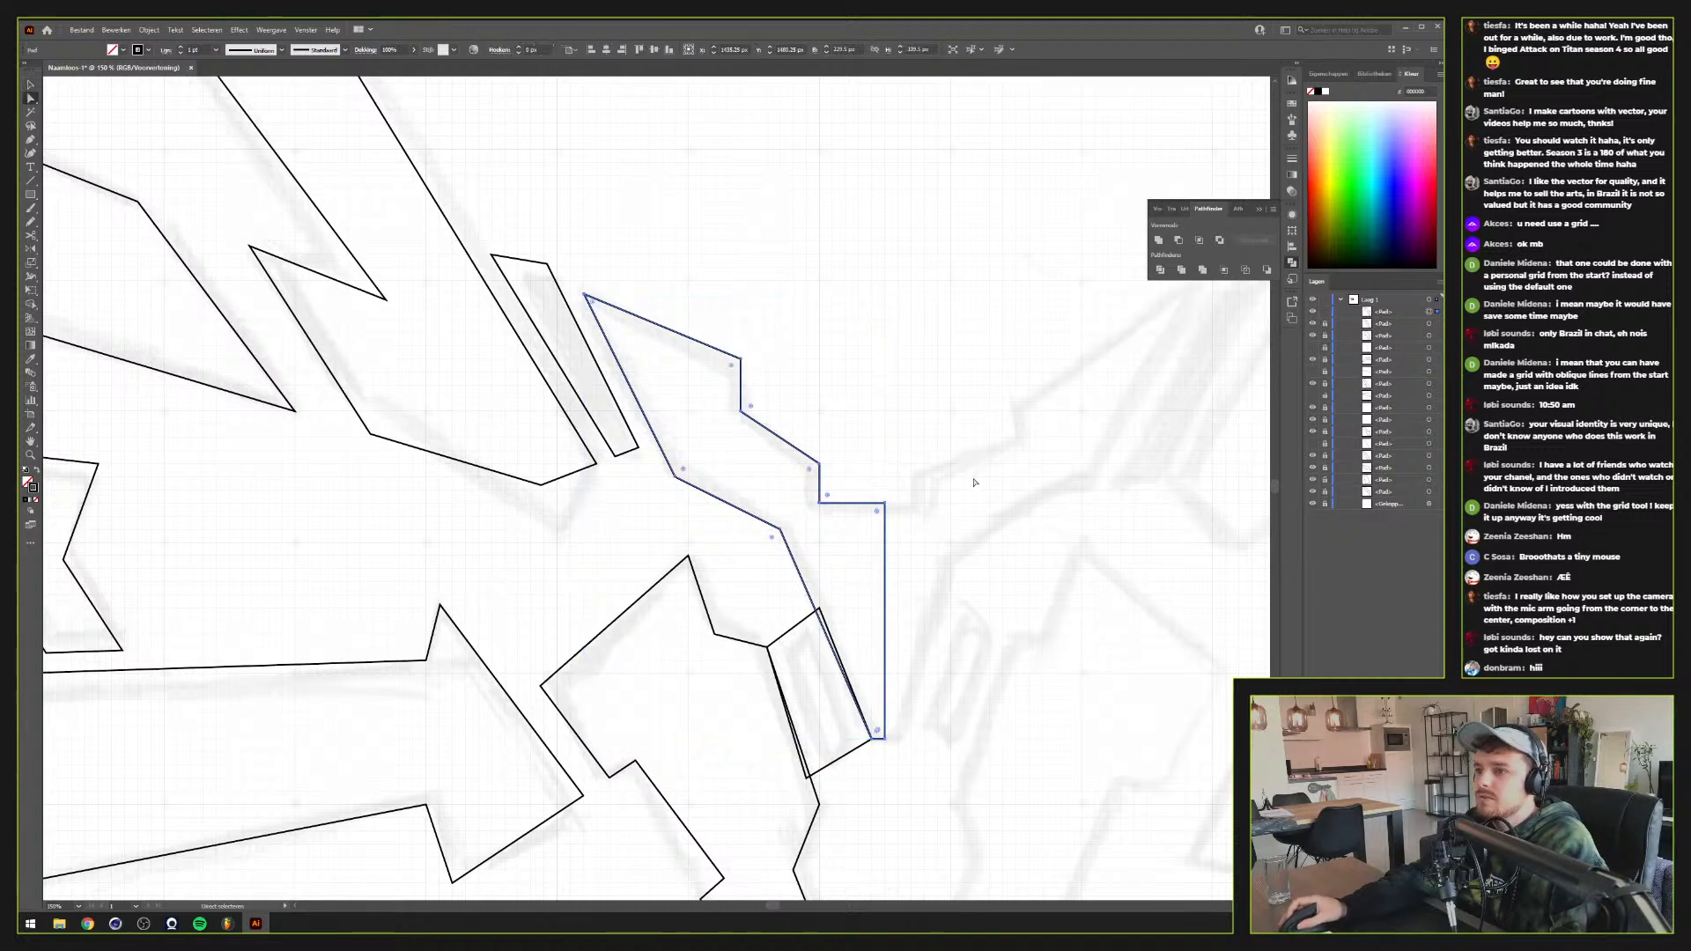
{"action": "left_click_drag", "start_coordinate": [707, 736], "coordinate": [658, 746]}
{"action": "key", "text": "Delete"}
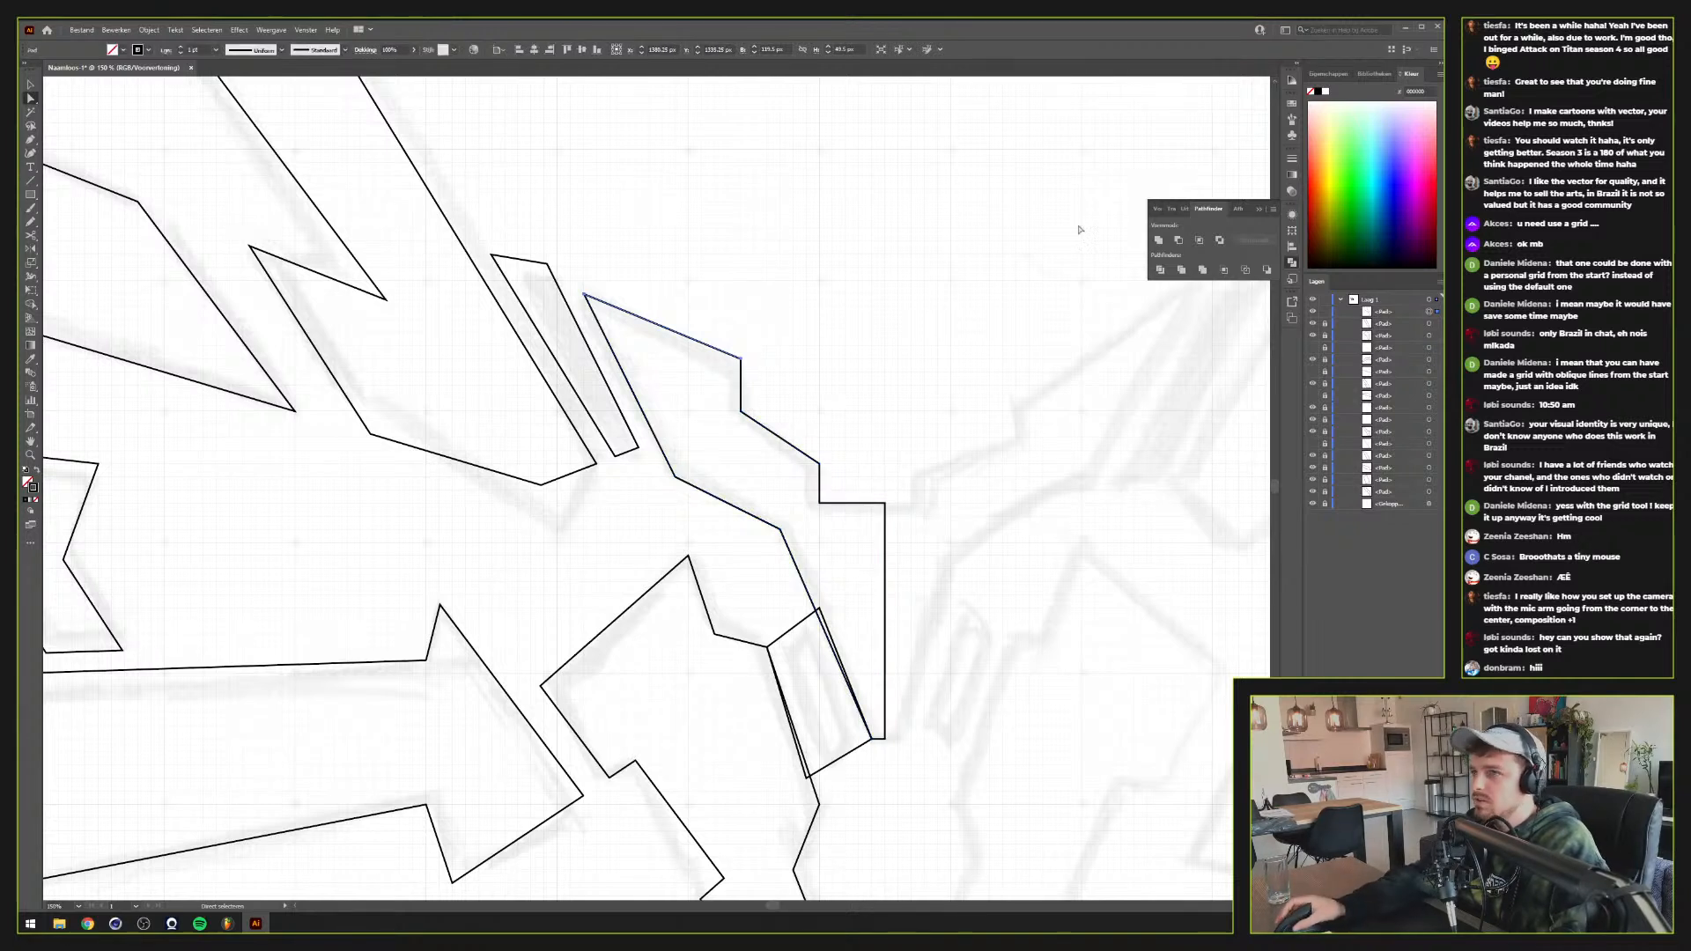
Give the remaining sloping segment a bright green stroke and thicken it to 20 pt
{"action": "left_click", "coordinate": [1369, 183]}
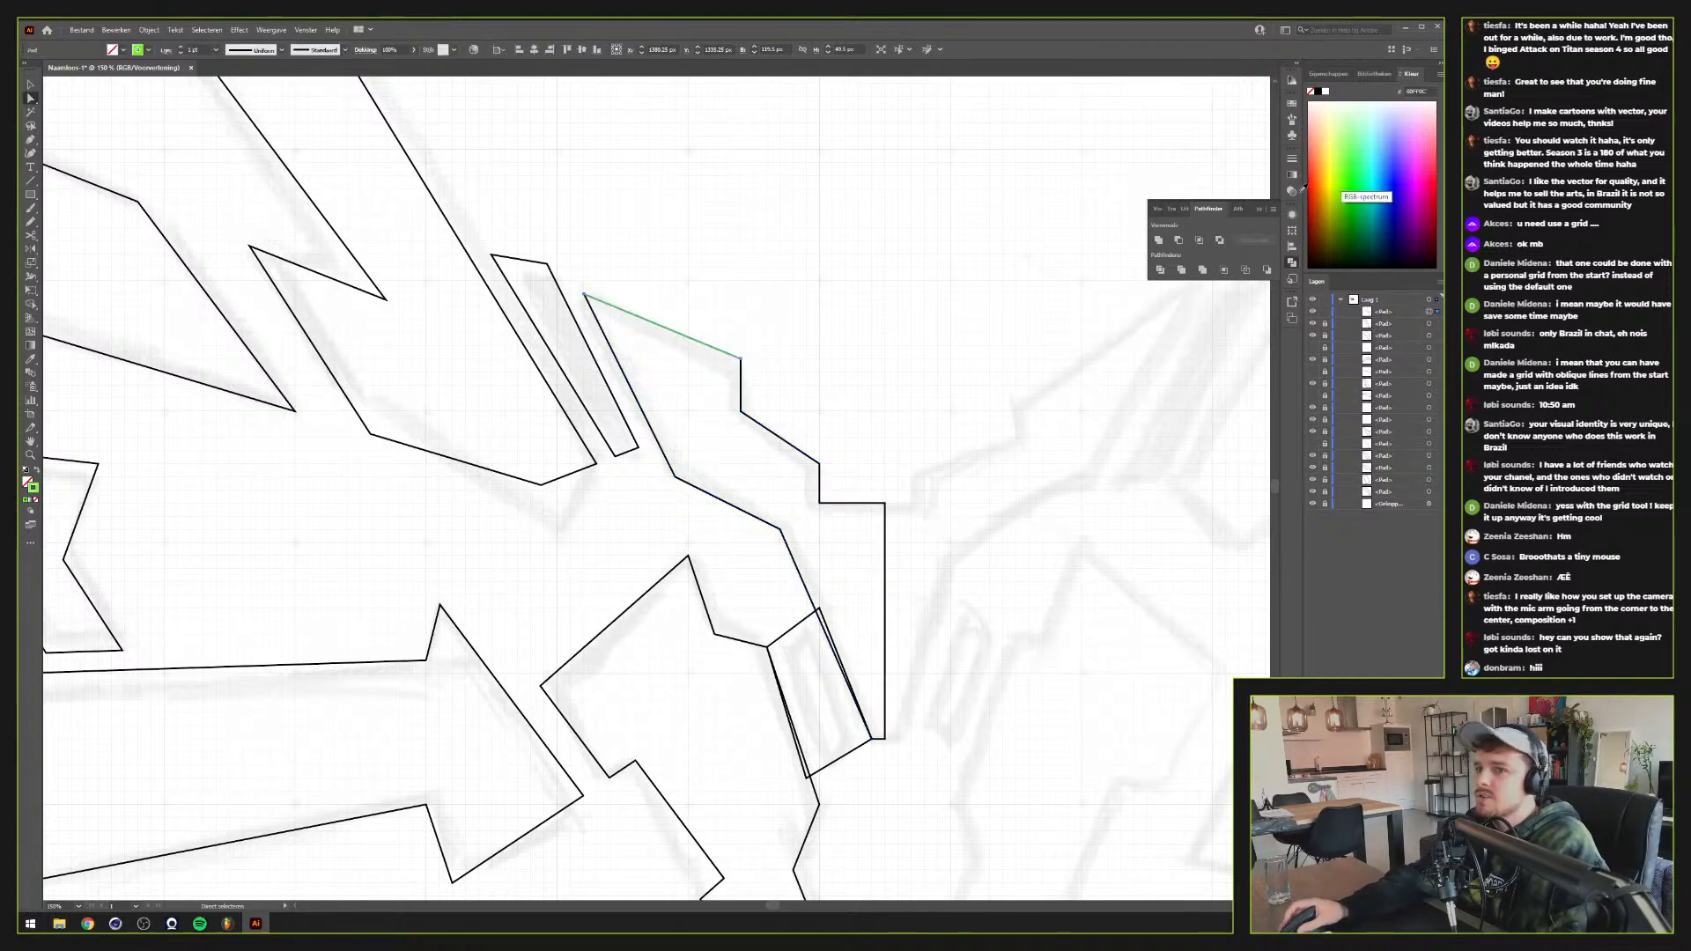
{"action": "left_click", "coordinate": [181, 47], "text": "shift"}
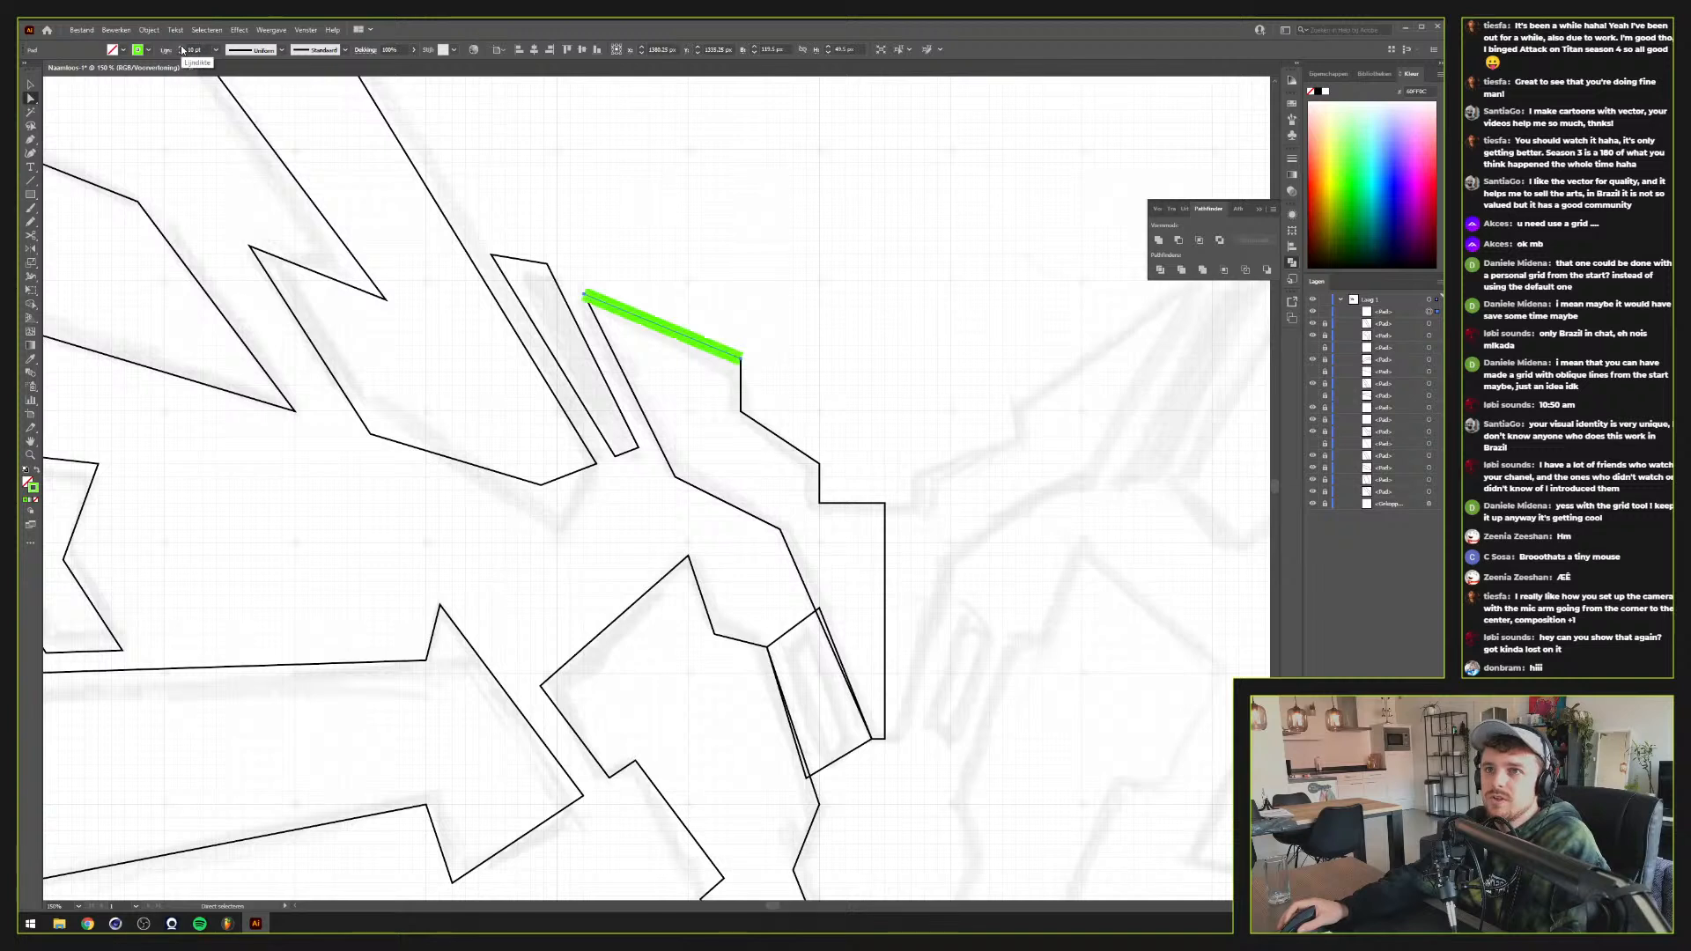
{"action": "left_click", "coordinate": [180, 47], "text": "shift"}
{"action": "key", "text": "v"}
{"action": "left_click", "coordinate": [808, 245]}
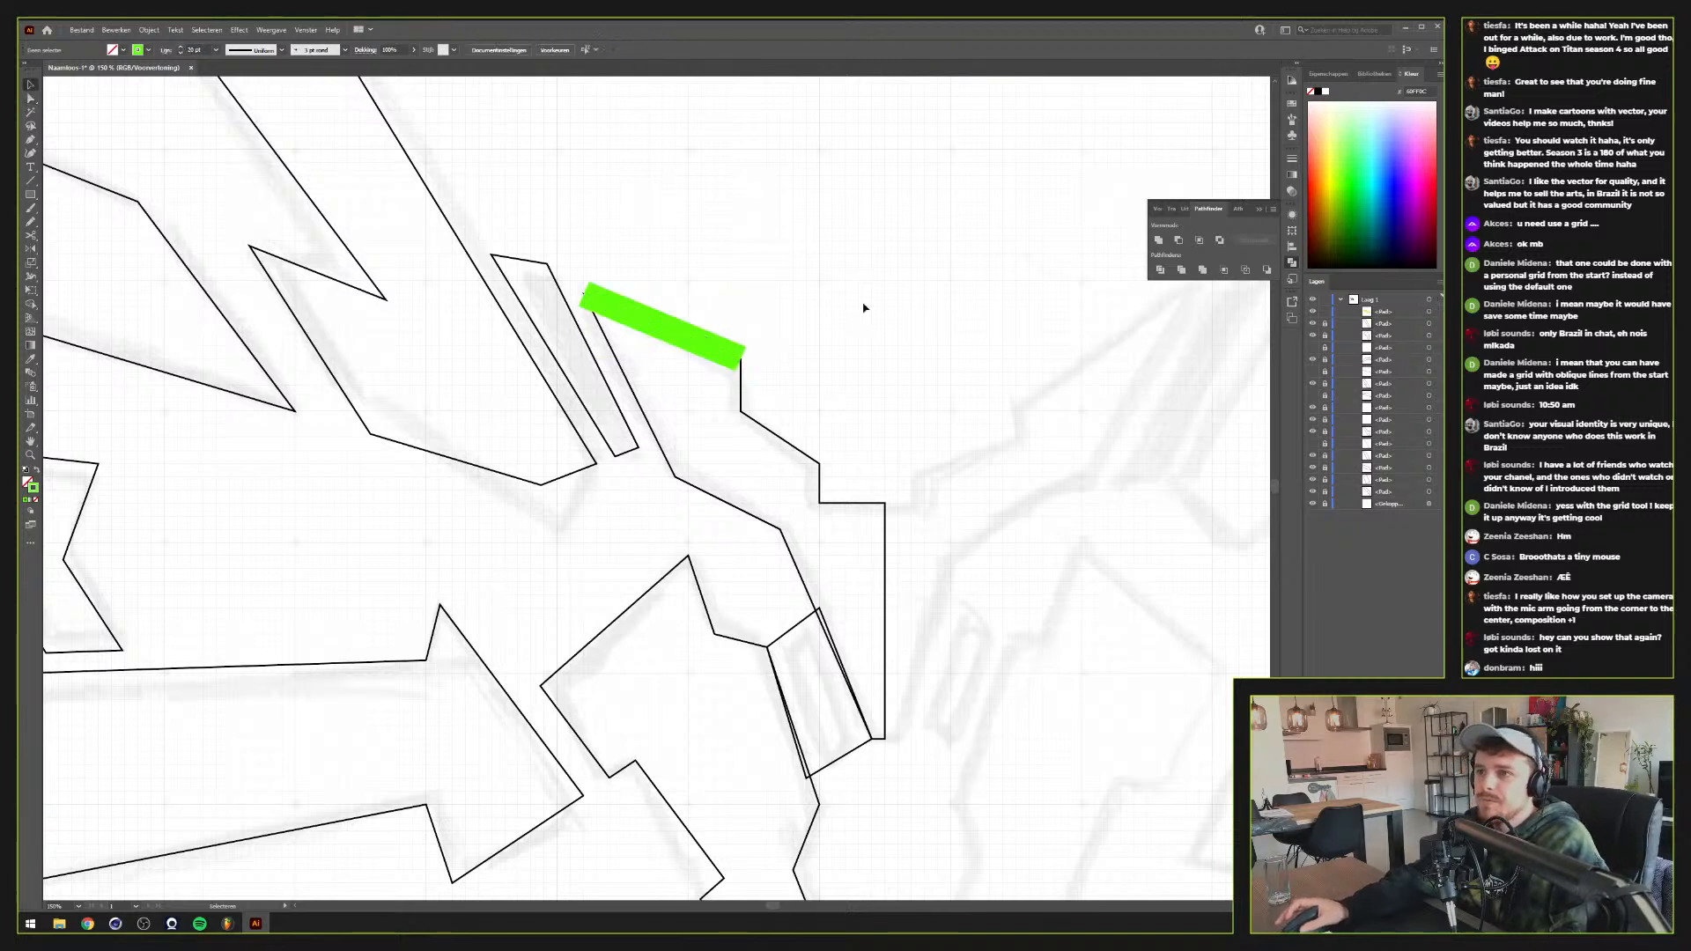
Scale the green segment up so it extends past the narrow strip's upper end, and set its stroke to 10 pt
{"action": "left_click", "coordinate": [665, 333]}
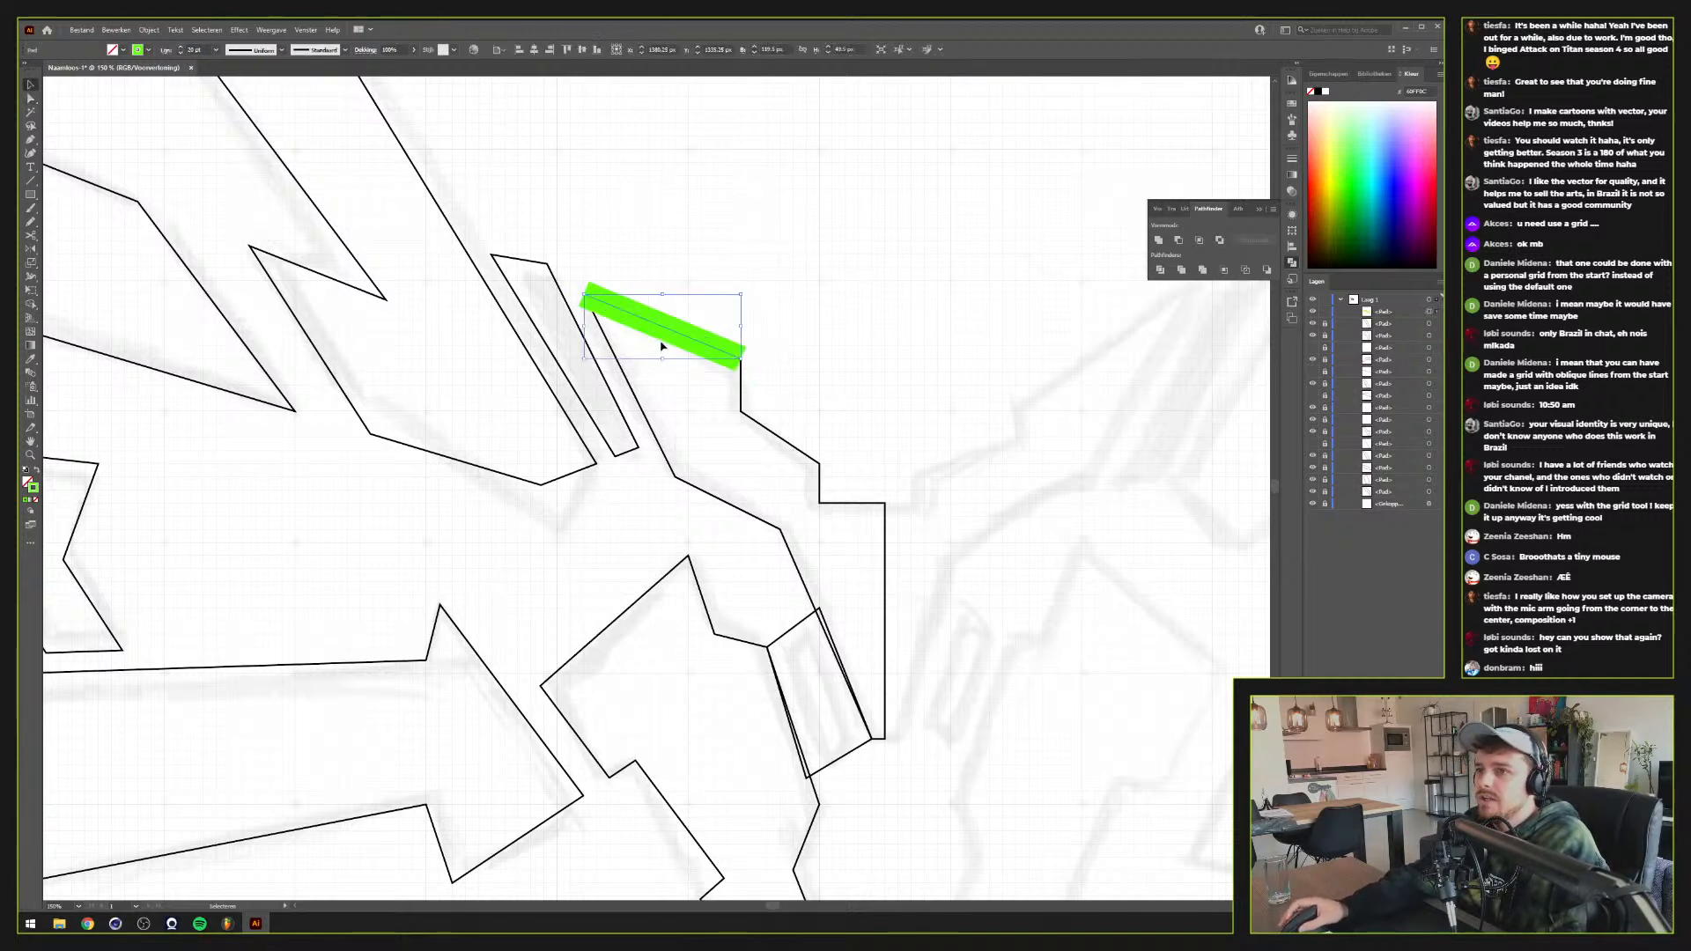
{"action": "right_click", "coordinate": [959, 299]}
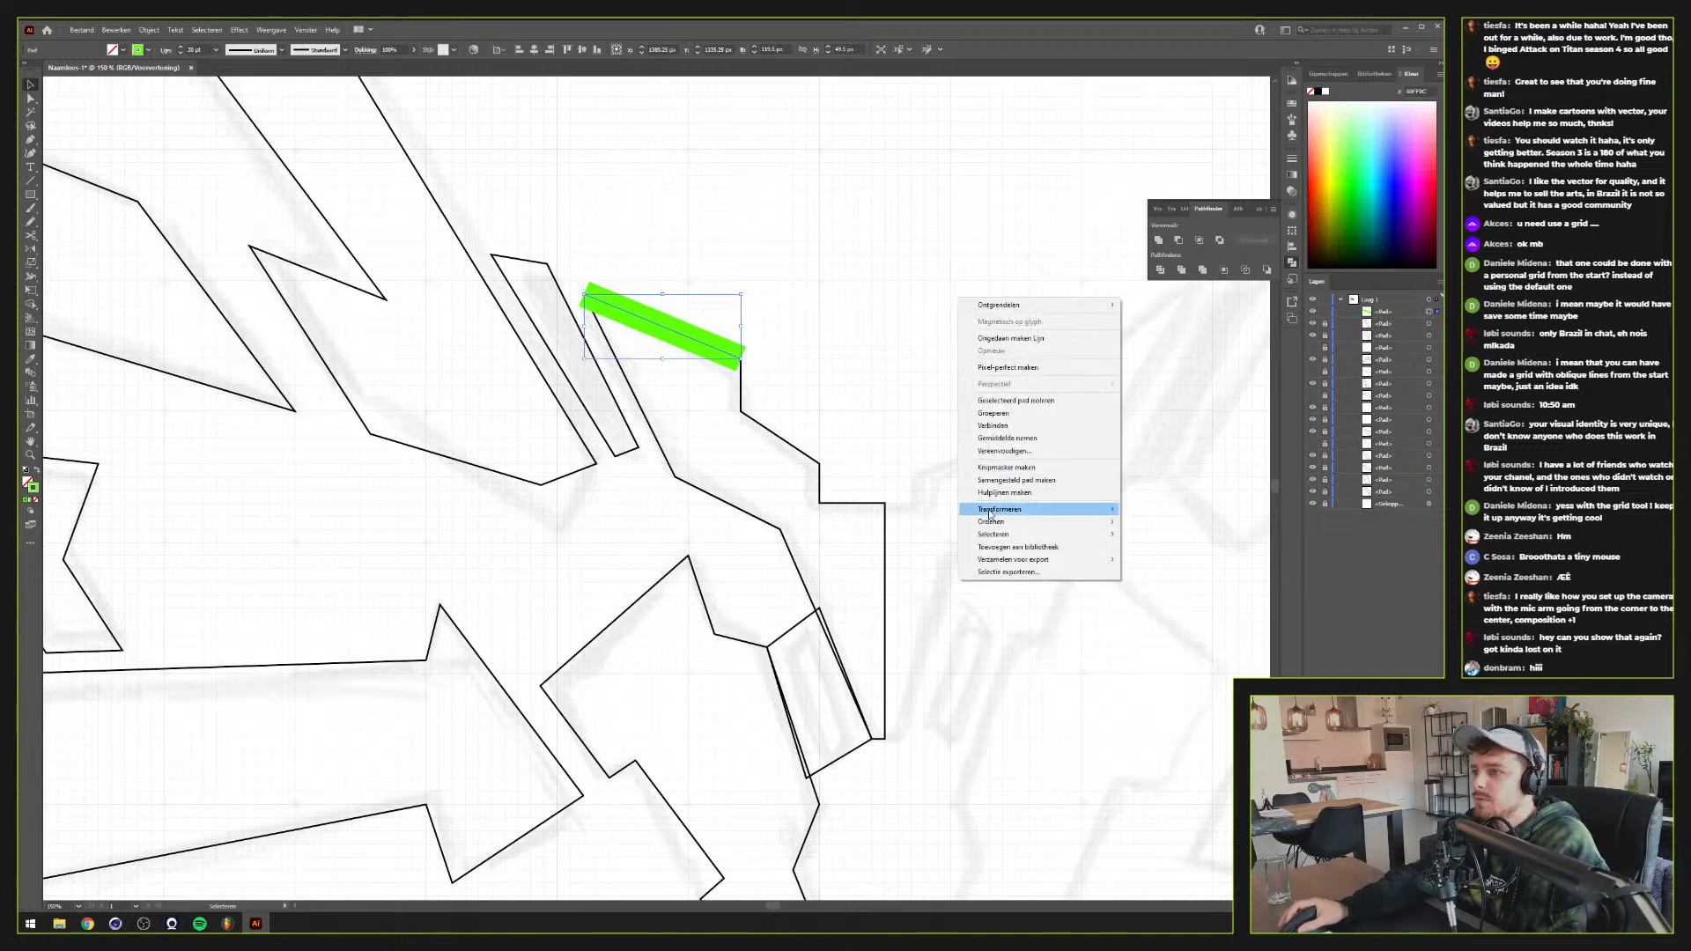
{"action": "mouse_move", "coordinate": [1057, 509]}
{"action": "left_click", "coordinate": [1199, 565]}
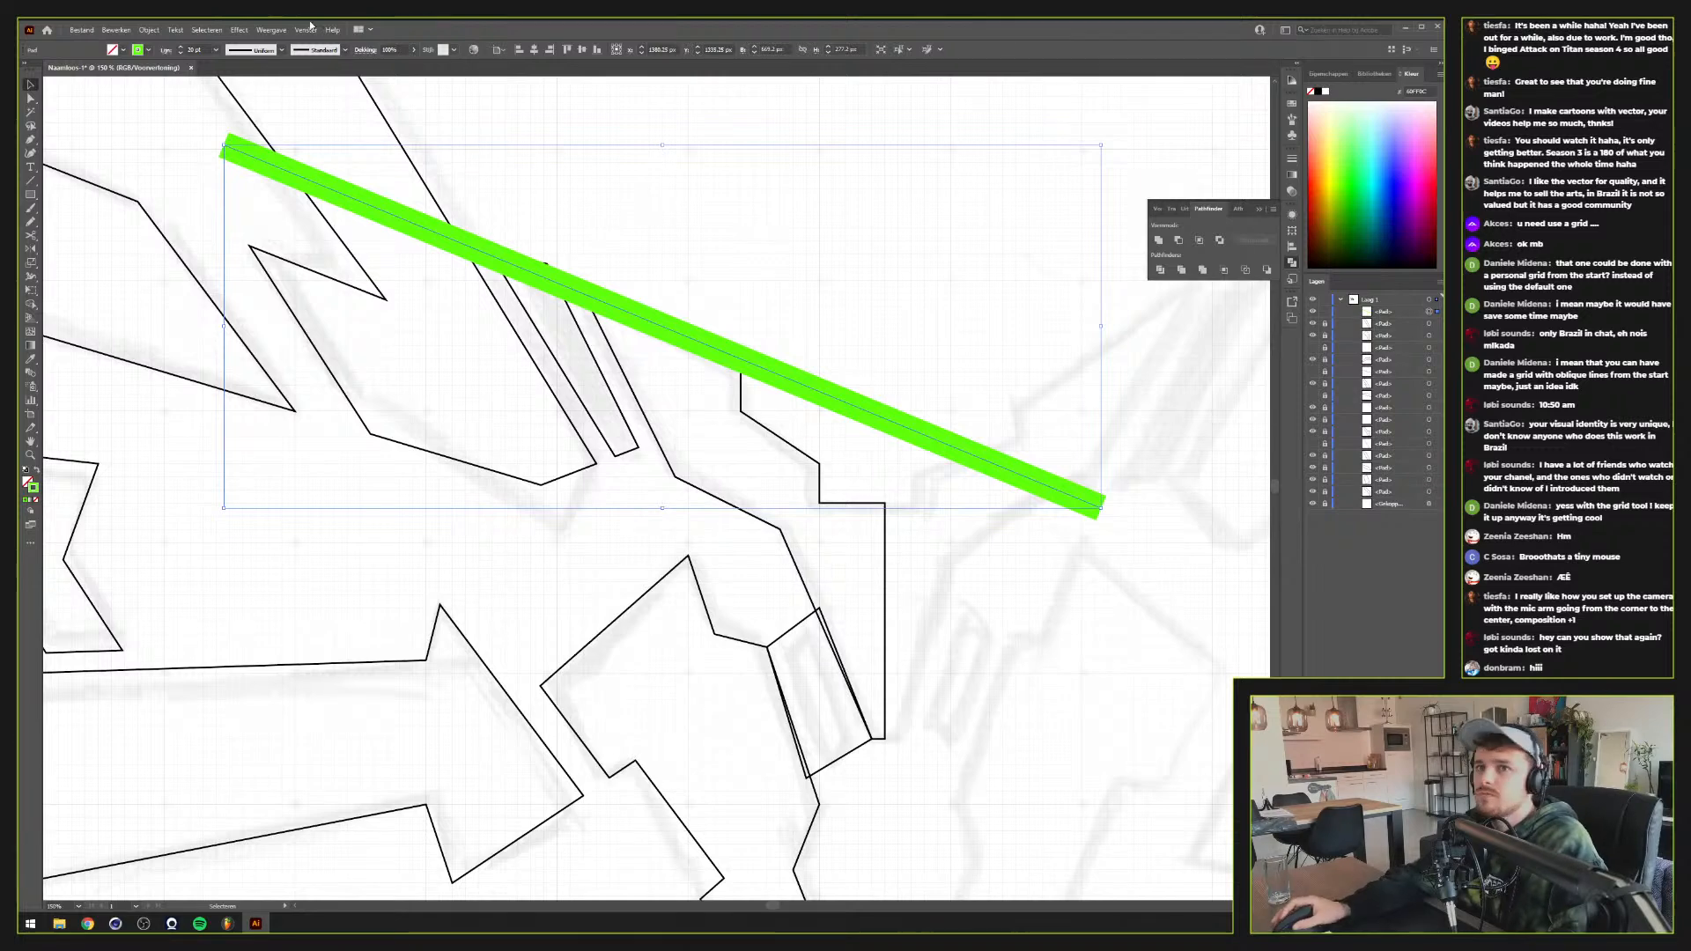
{"action": "left_click", "coordinate": [181, 51]}
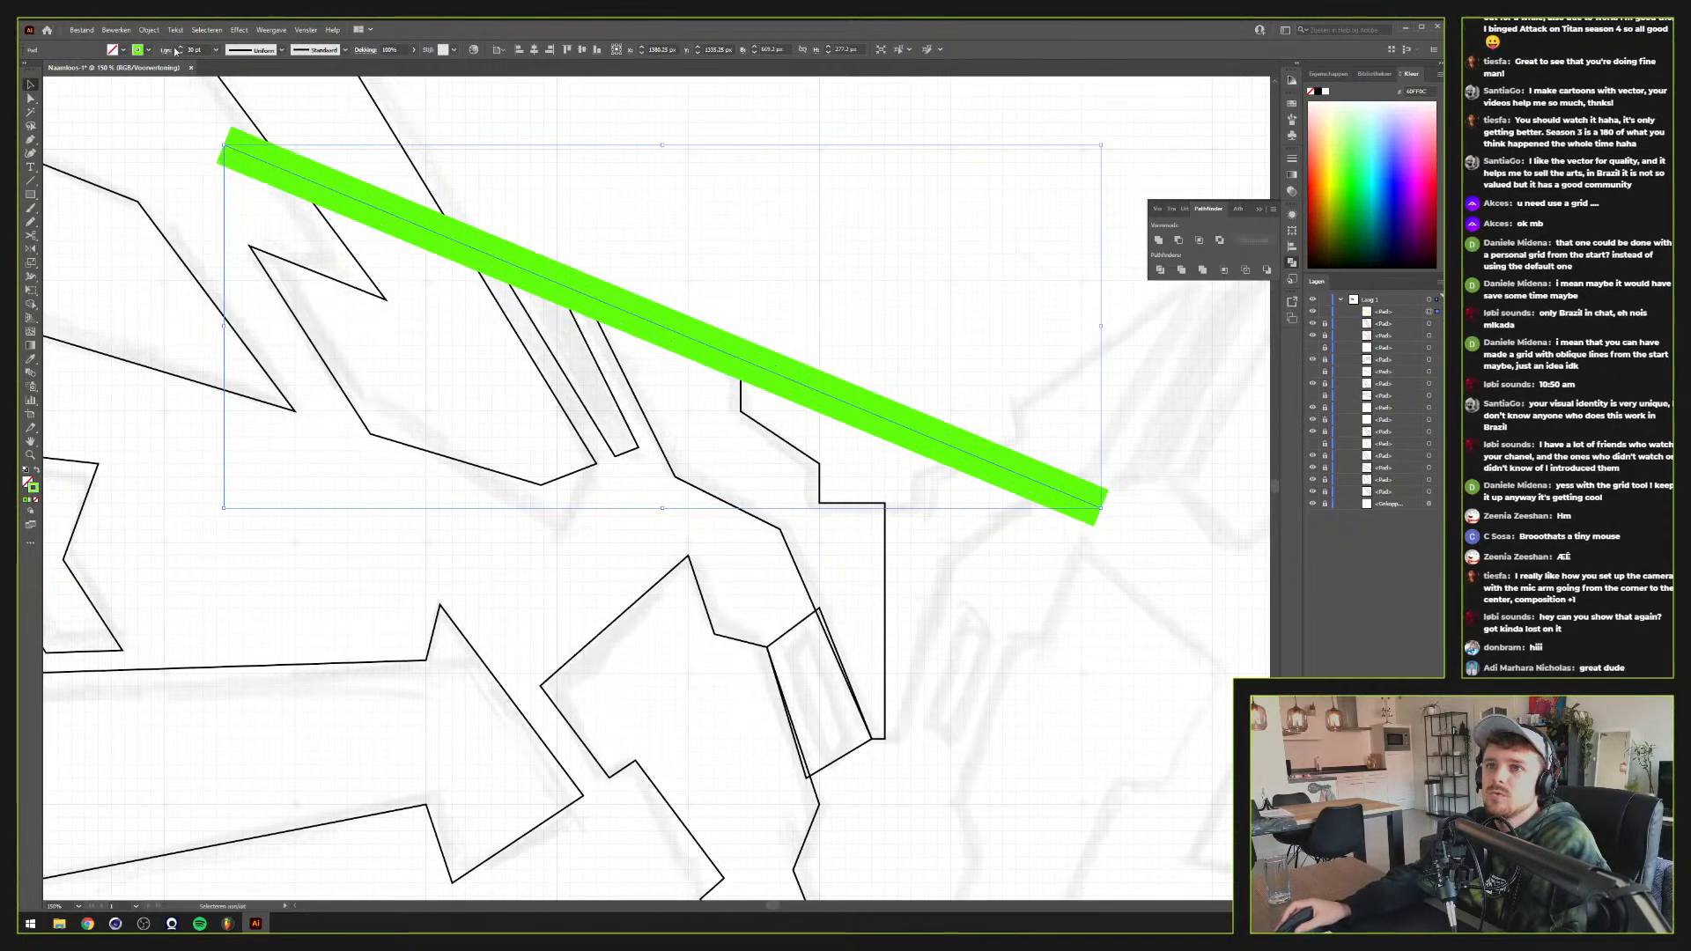
{"action": "left_click", "coordinate": [181, 55]}
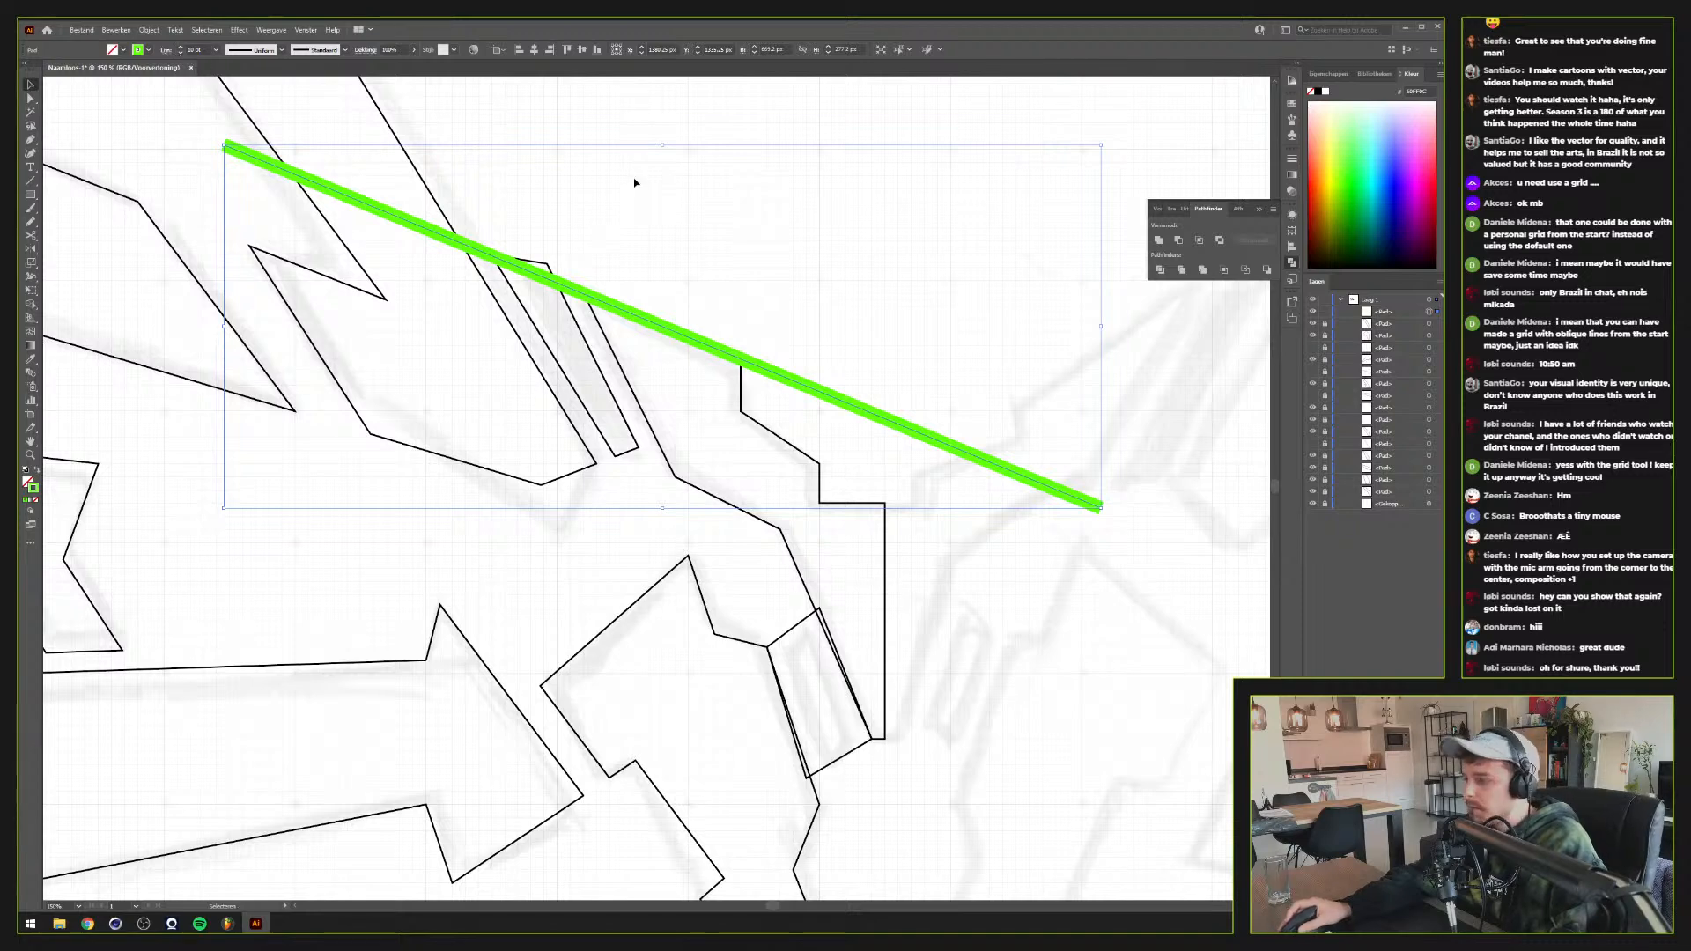
{"action": "left_click", "coordinate": [1000, 275]}
Shift the green line slightly in outline view so it passes exactly through the narrow strip's upper outer corner
{"action": "left_click_drag", "start_coordinate": [781, 270], "coordinate": [879, 412]}
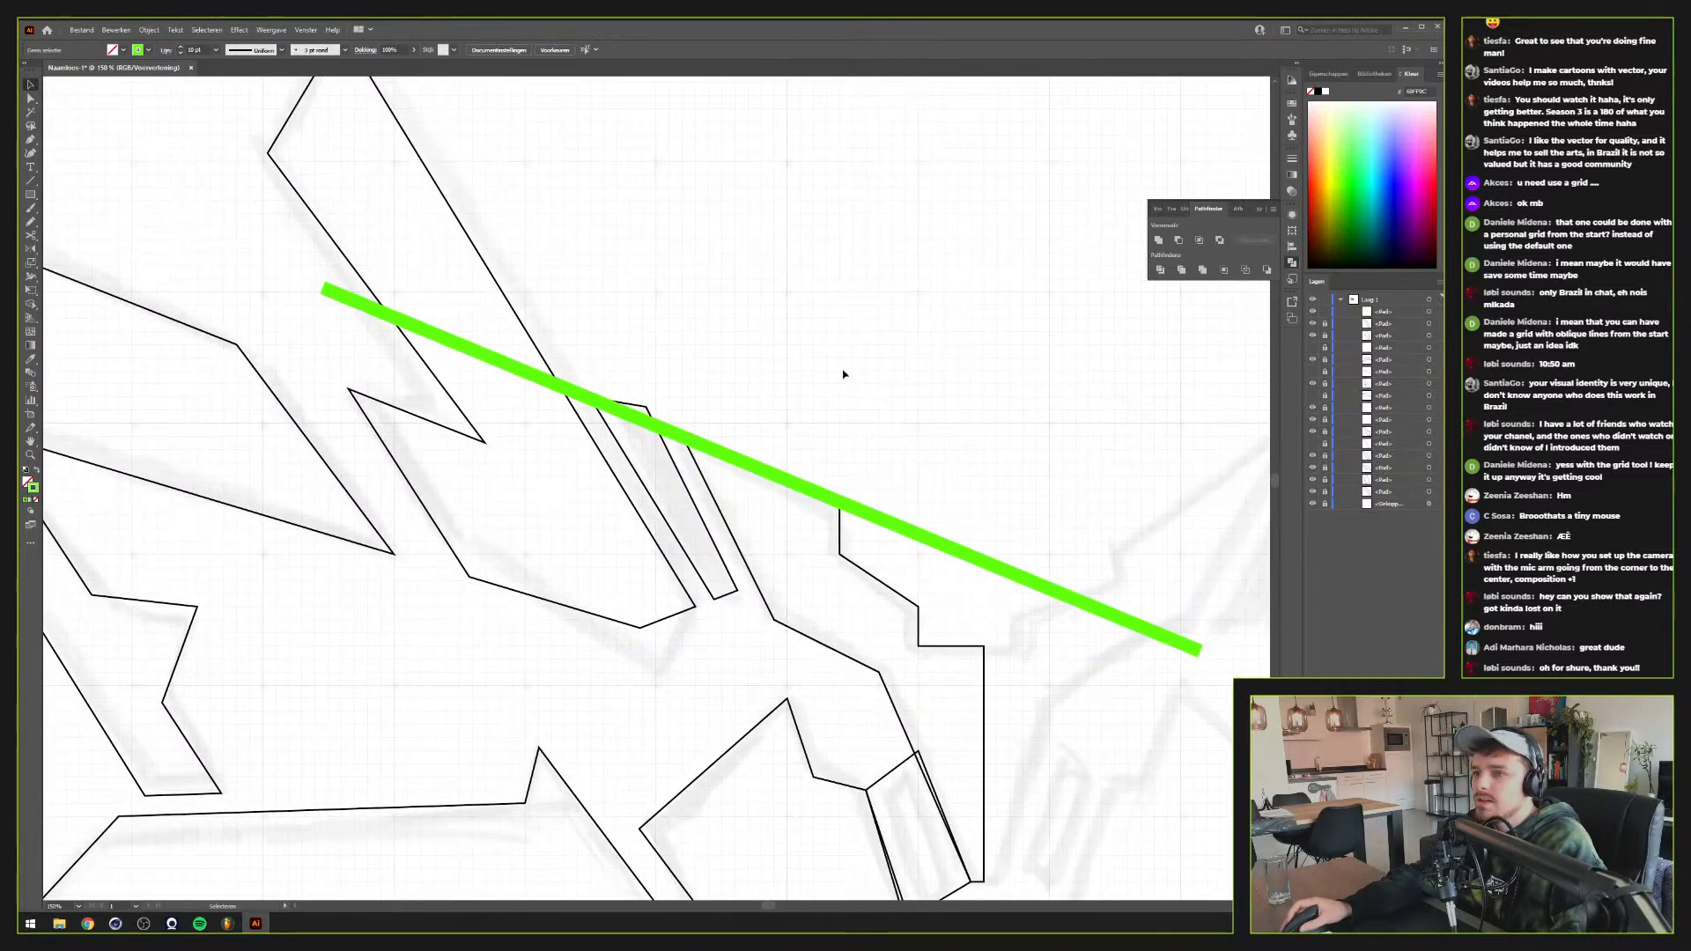
{"action": "key", "text": "ctrl+y"}
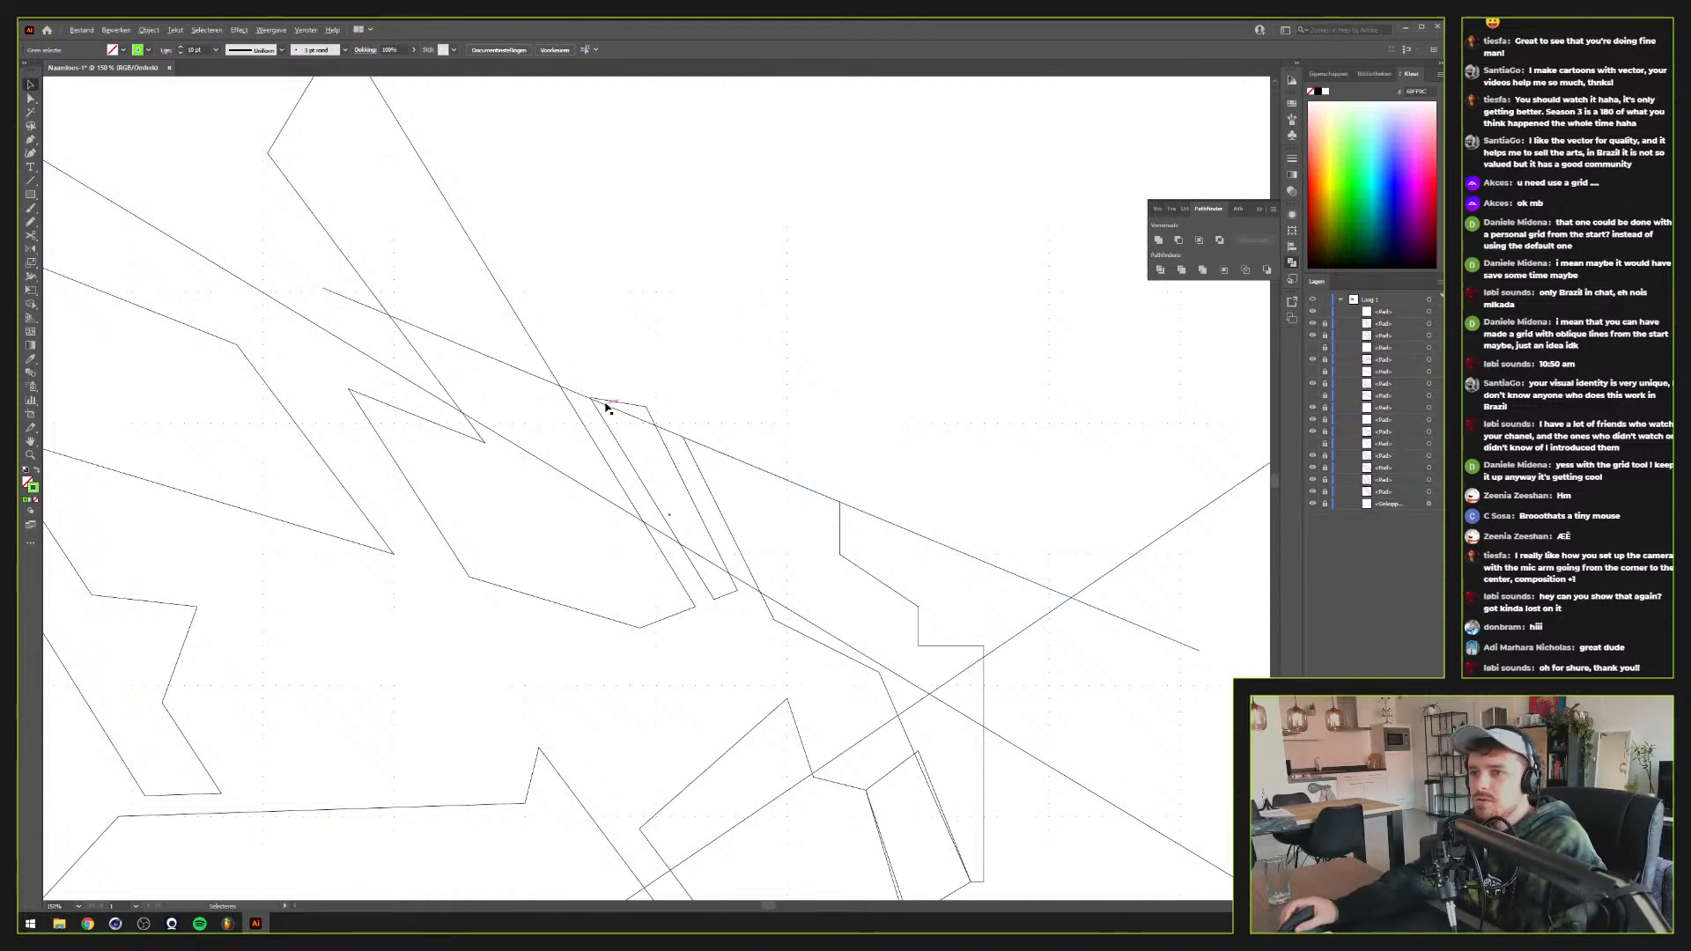
{"action": "scroll", "coordinate": [606, 405], "scroll_direction": "up", "scroll_amount": 4}
{"action": "left_click", "coordinate": [558, 385]}
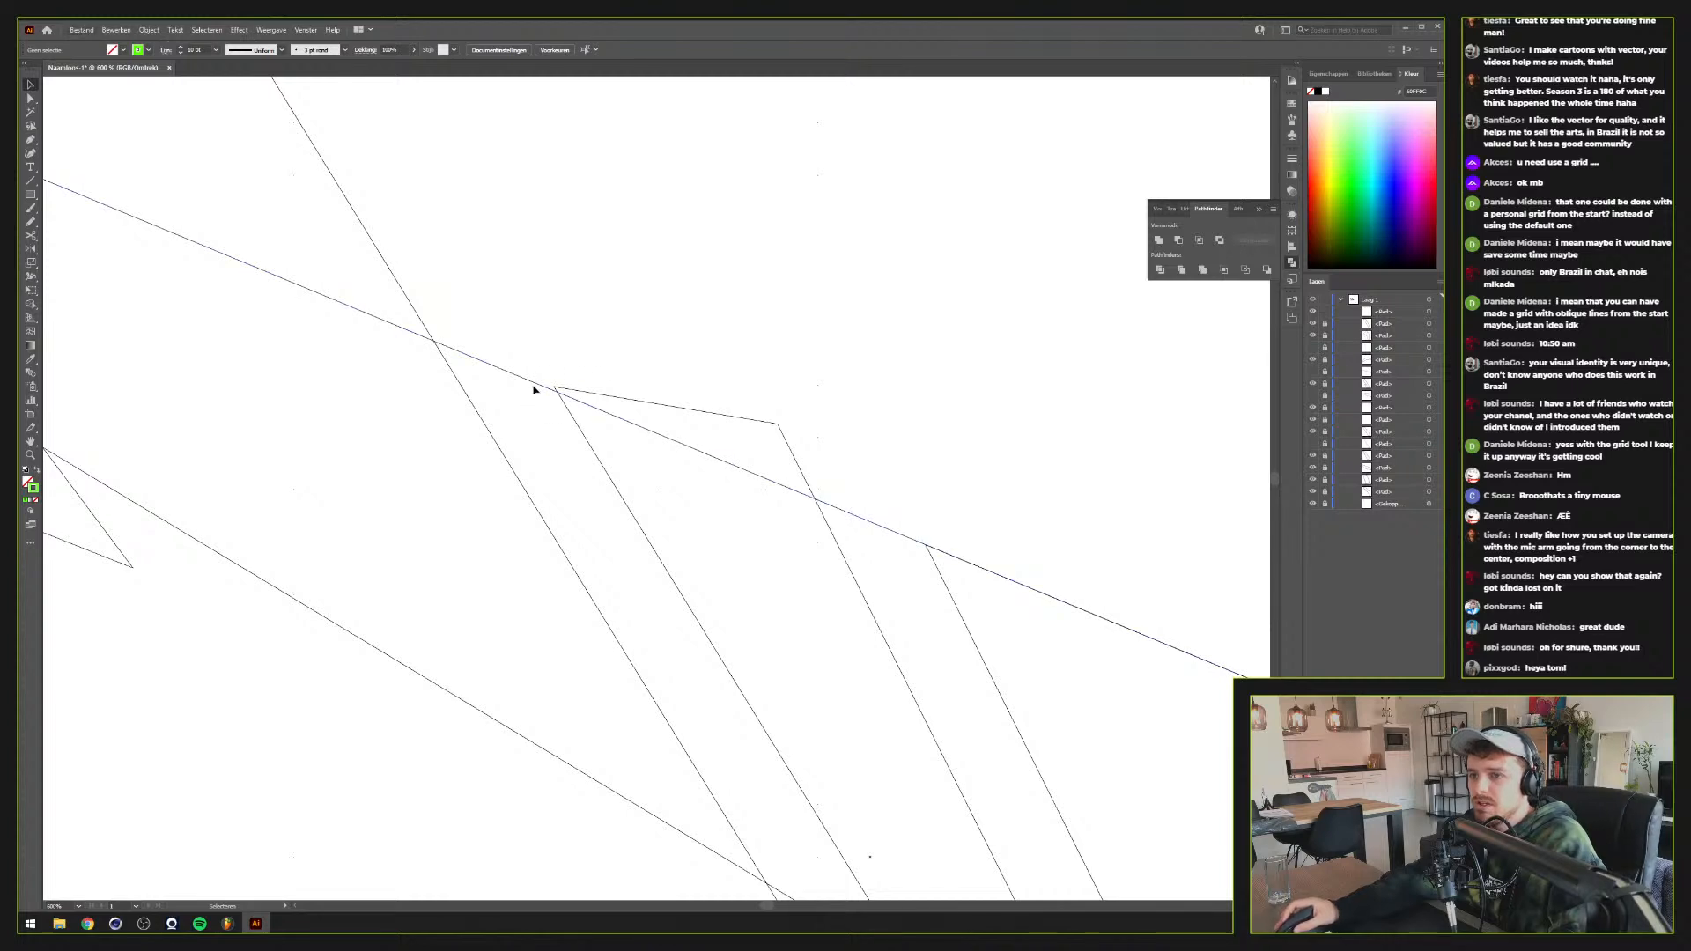
{"action": "left_click_drag", "start_coordinate": [538, 384], "coordinate": [555, 390]}
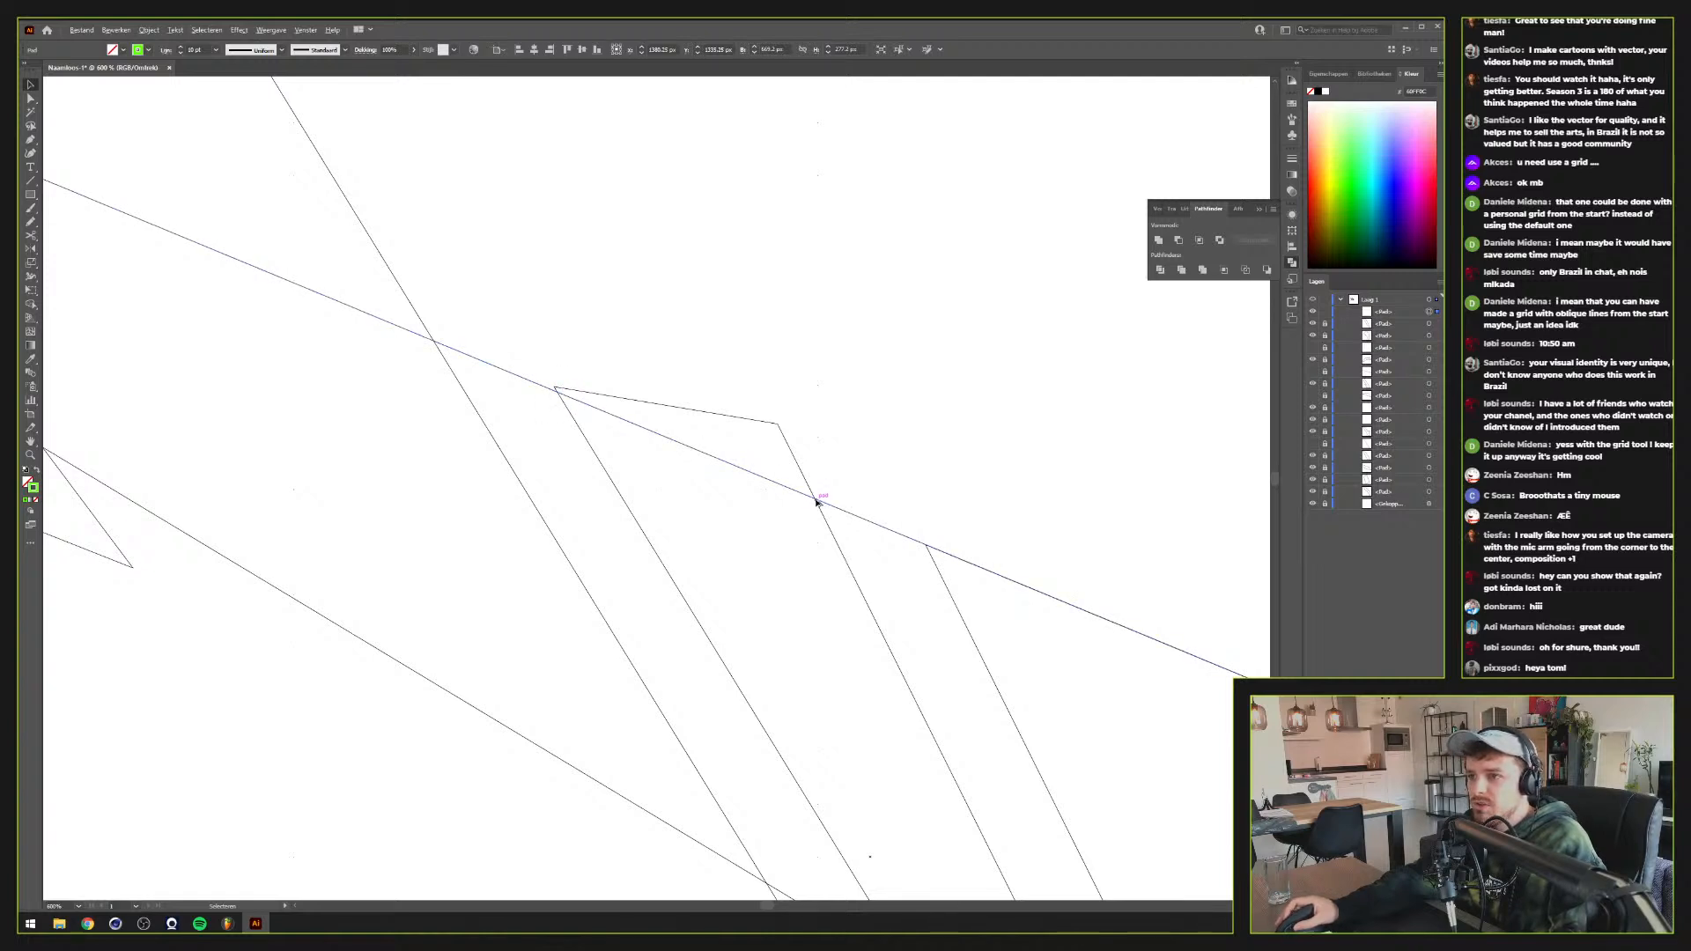
{"action": "scroll", "coordinate": [955, 576], "scroll_direction": "down", "scroll_amount": 5}
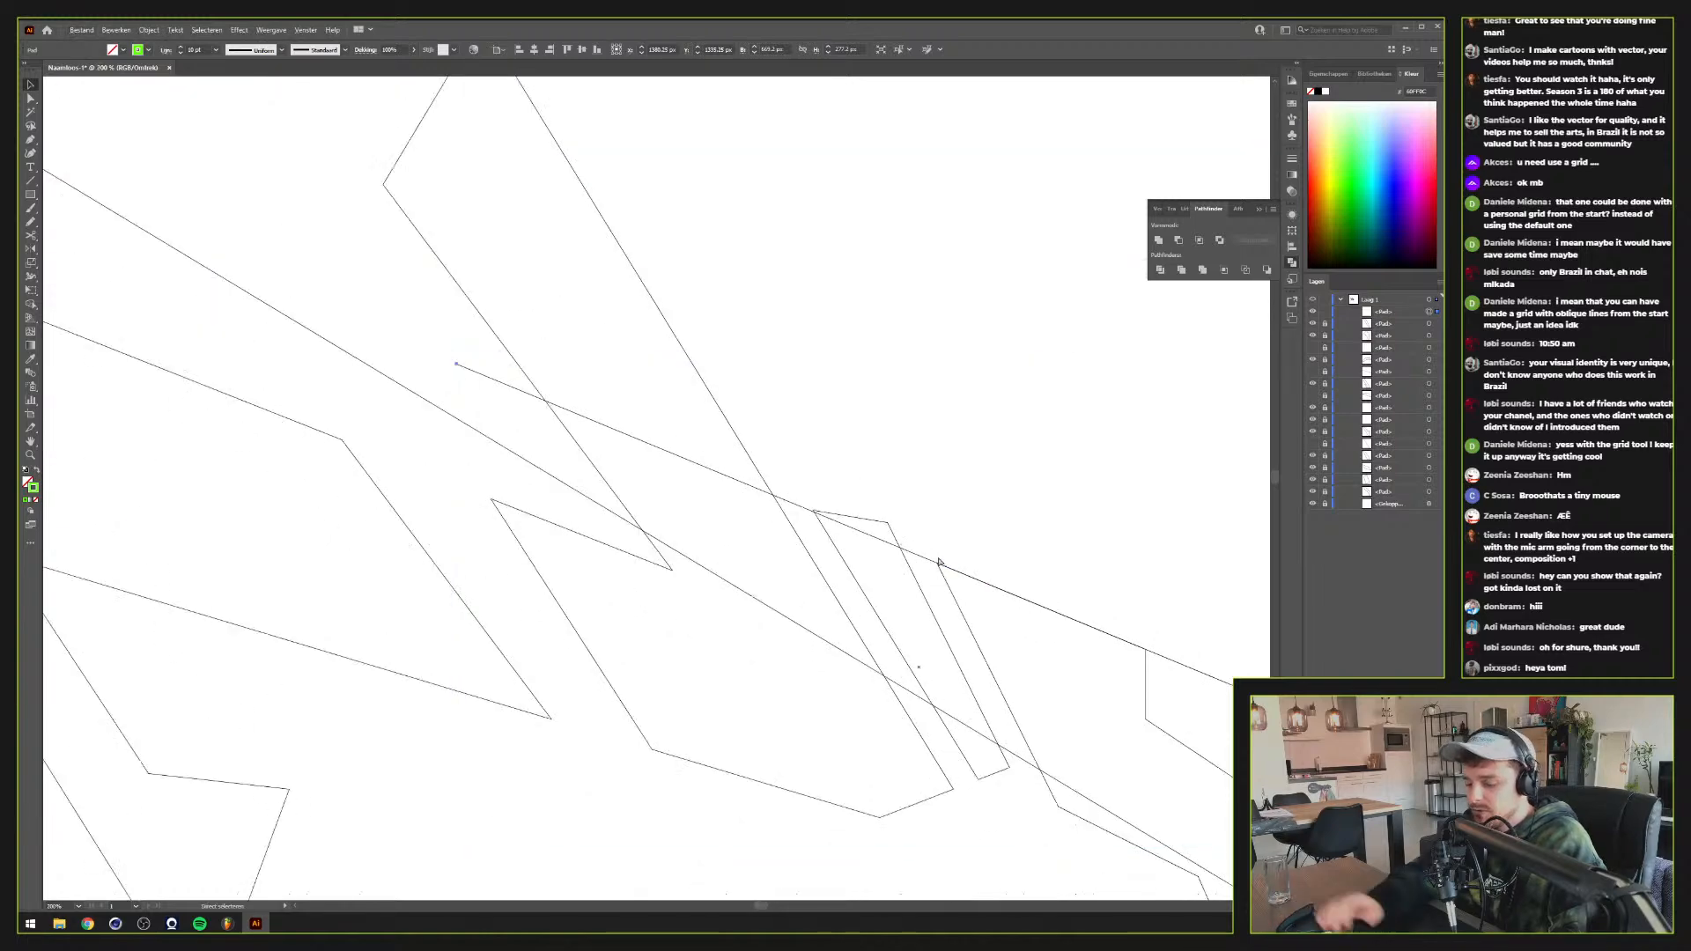
{"action": "key", "text": "ctrl+y"}
{"action": "left_click_drag", "start_coordinate": [939, 562], "coordinate": [555, 529]}
{"action": "scroll", "coordinate": [667, 532], "scroll_direction": "down", "scroll_amount": 2}
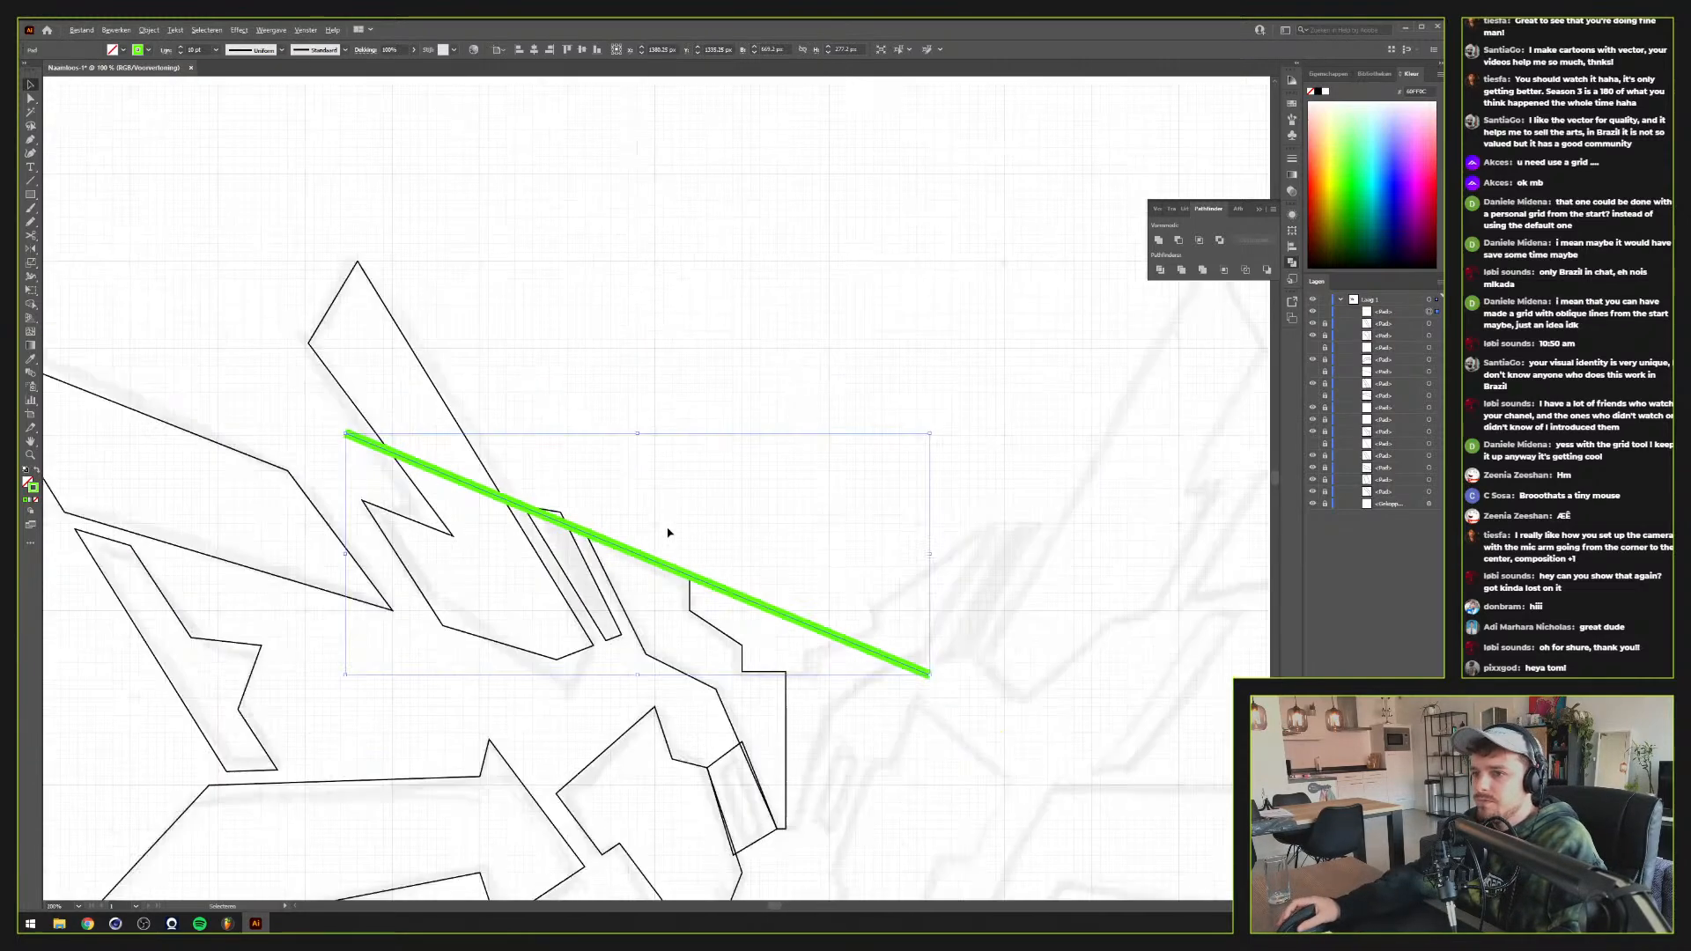
Close the green line into a triangle above the narrow strip with the Pen tool
{"action": "key", "text": "p"}
{"action": "left_click", "coordinate": [929, 674]}
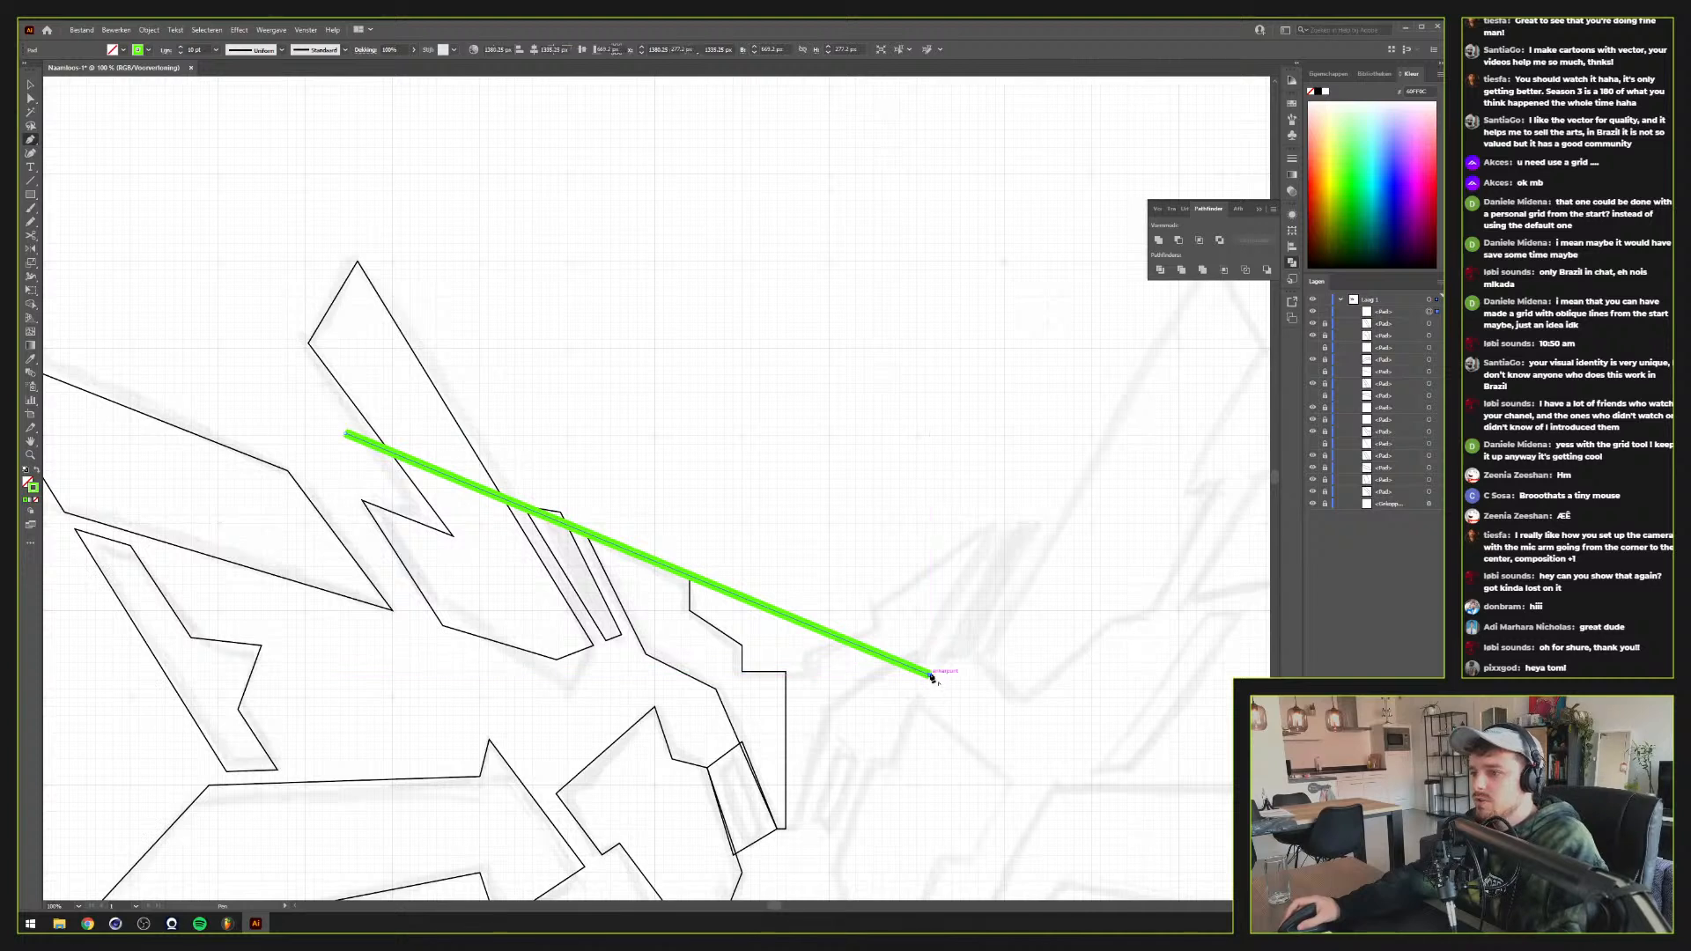
{"action": "left_click", "coordinate": [727, 360]}
{"action": "left_click", "coordinate": [346, 433]}
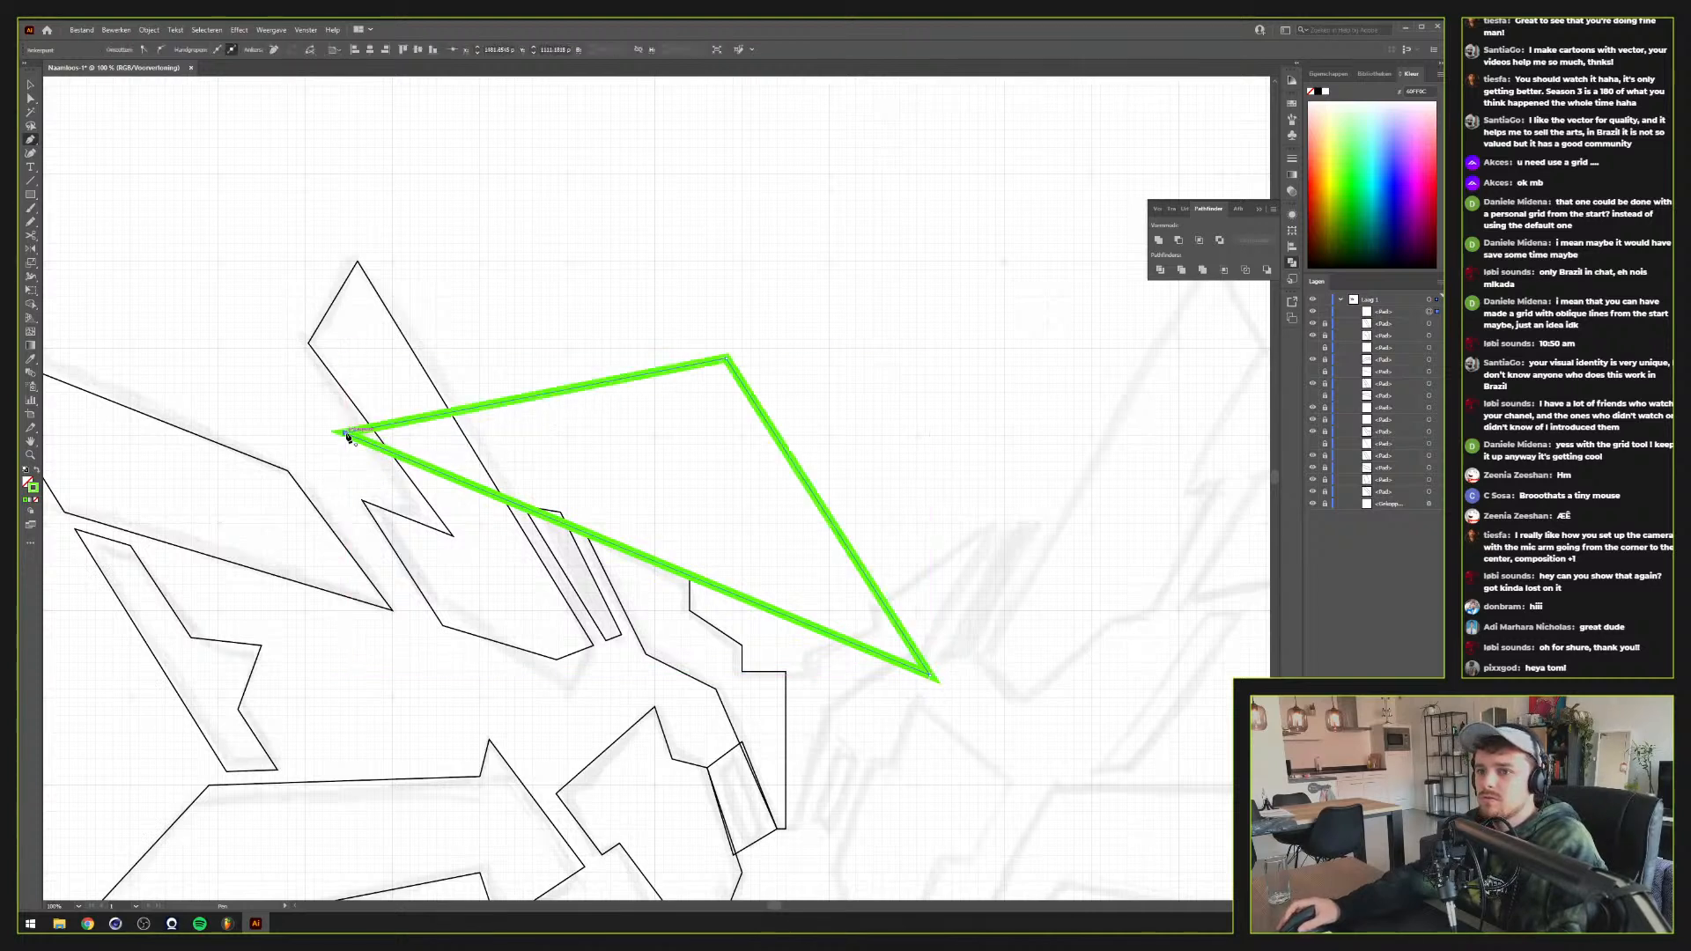
{"action": "key", "text": "v"}
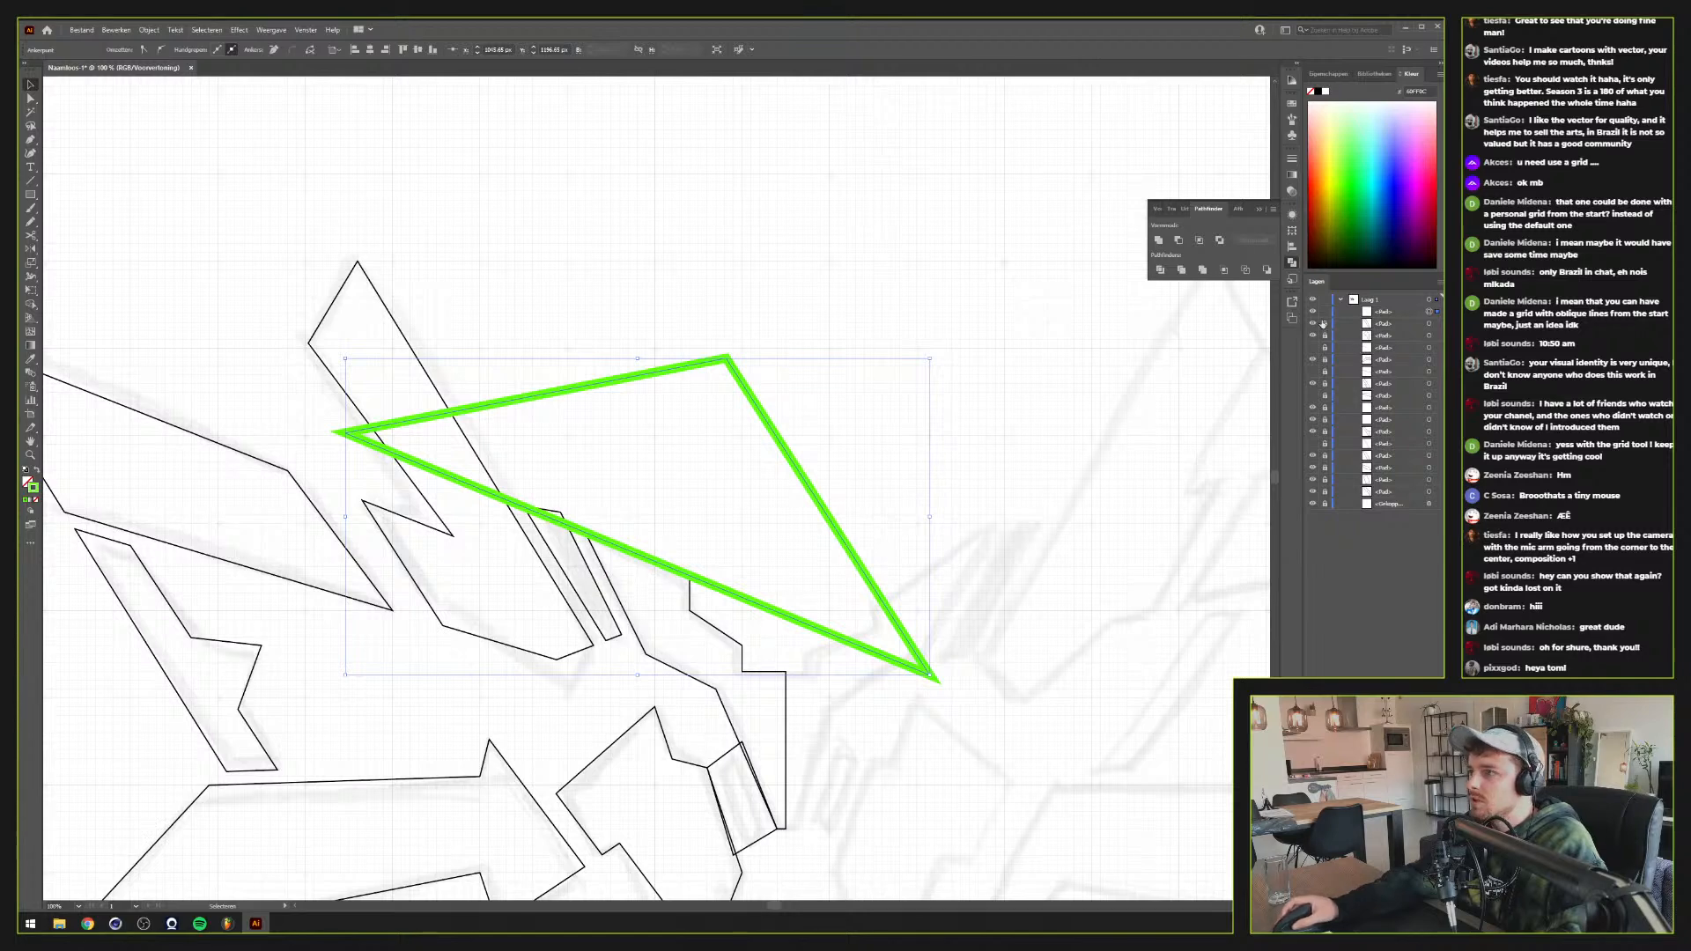
Unlock the traced paths but keep the reference sketch locked, and trim the narrow strip's upper end with the green triangle using Minus Front
{"action": "left_click_drag", "start_coordinate": [1323, 334], "coordinate": [1324, 502]}
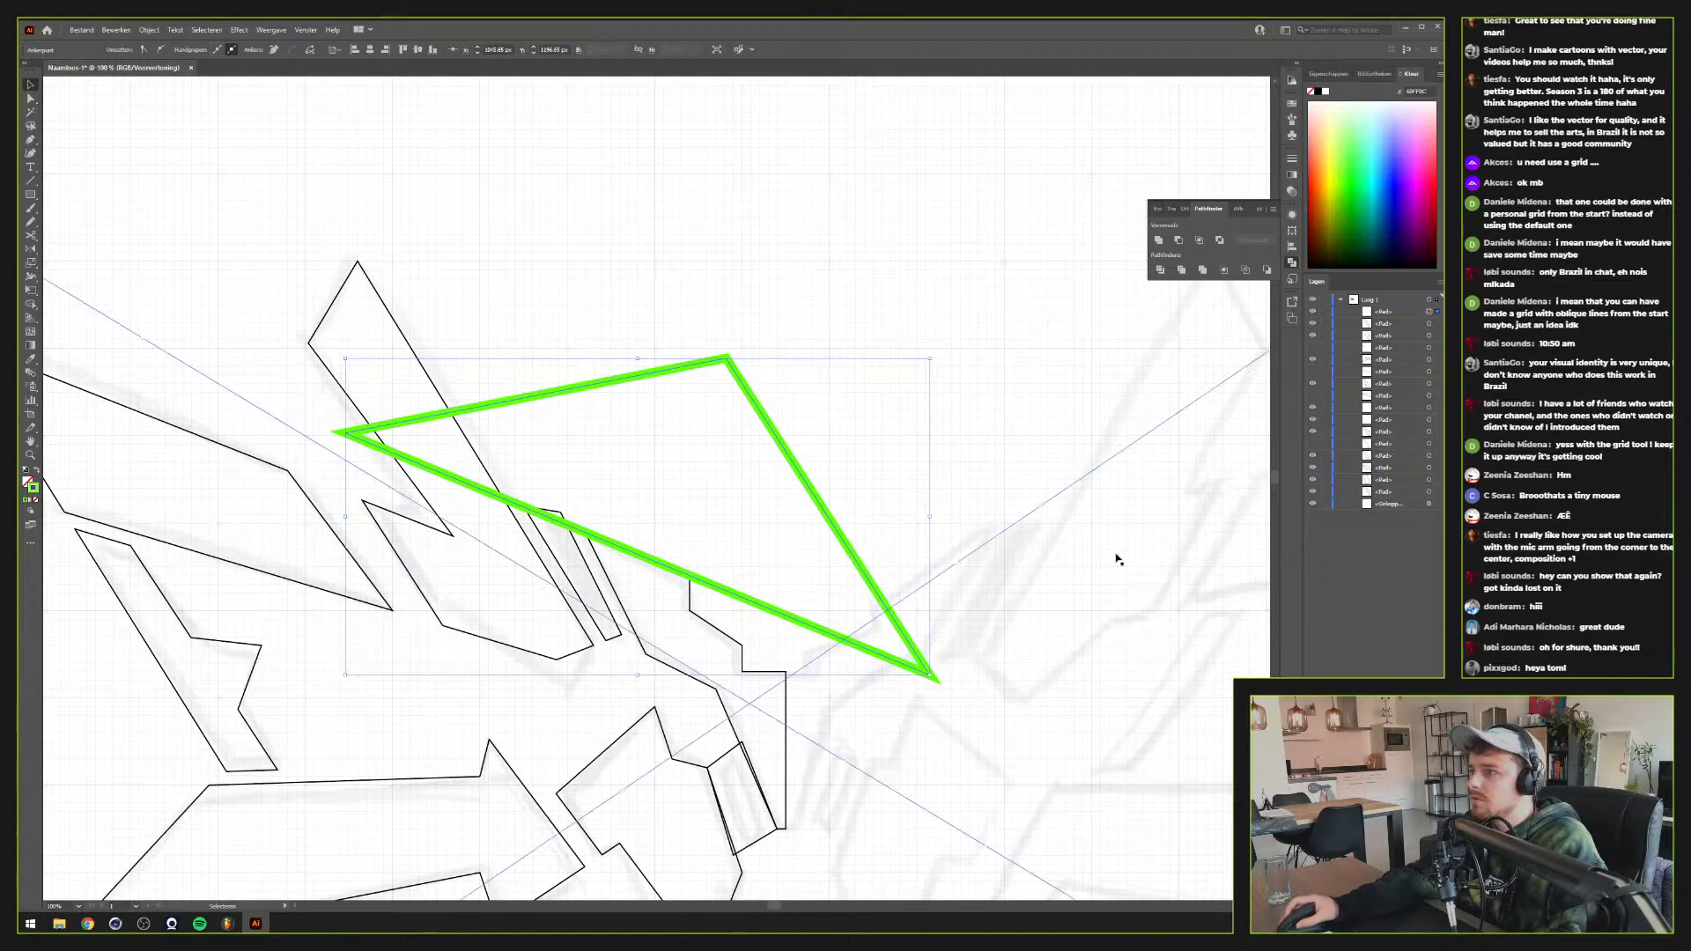
{"action": "left_click", "coordinate": [580, 535], "text": "shift"}
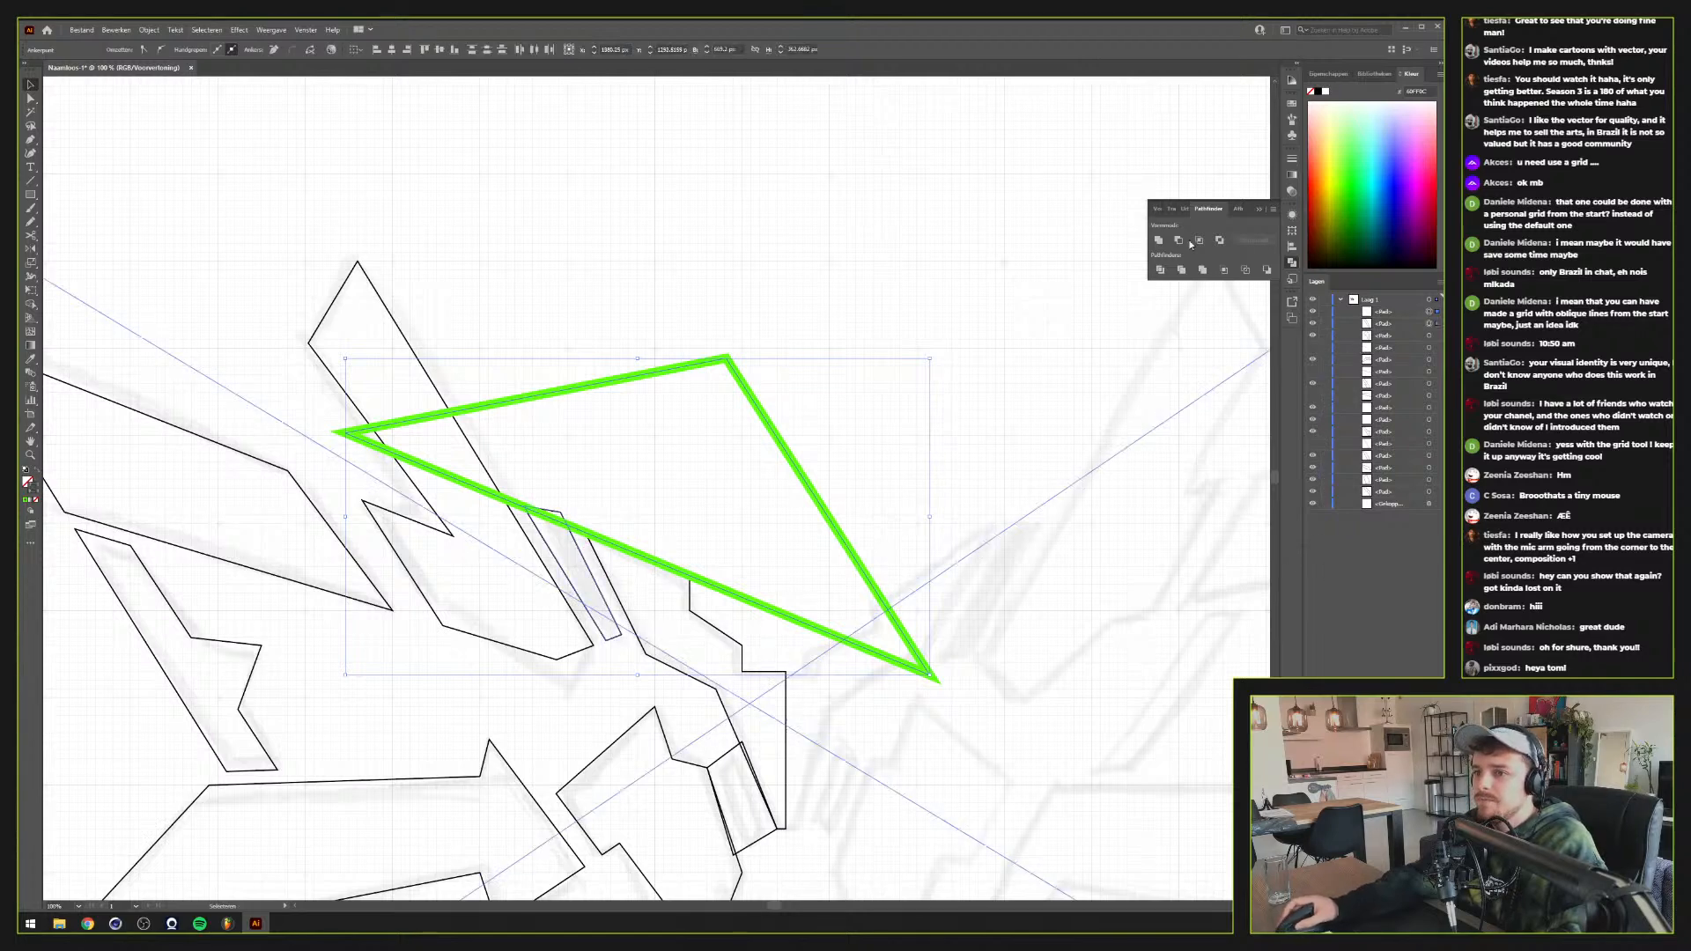
{"action": "left_click", "coordinate": [1324, 504]}
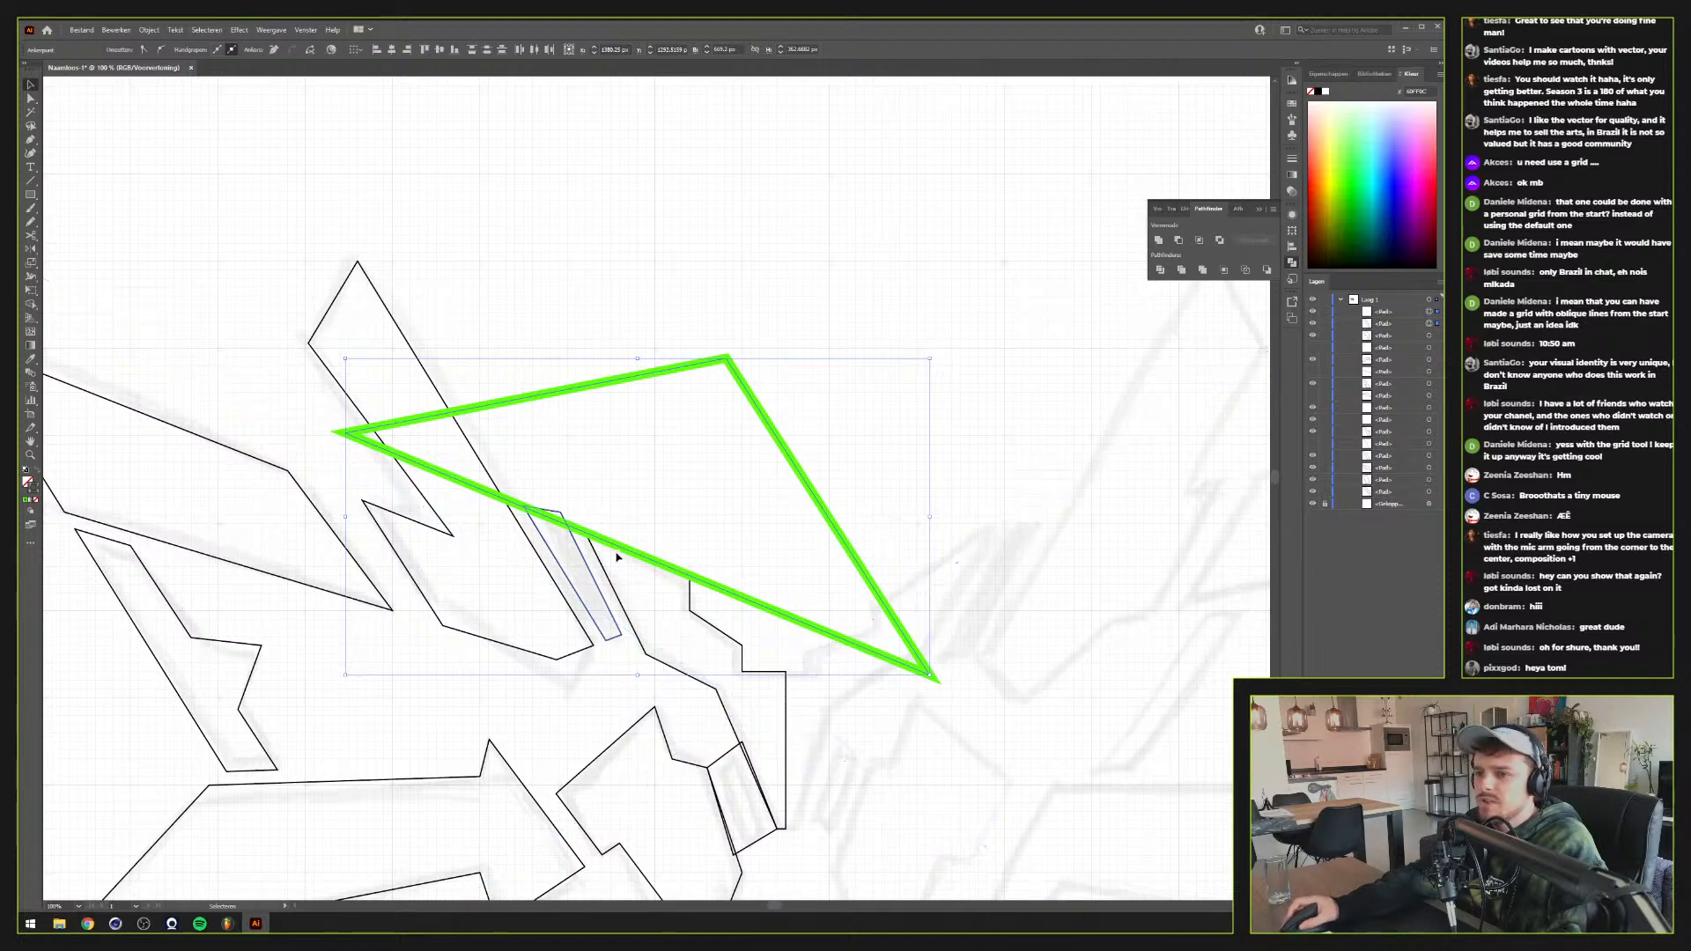
{"action": "left_click", "coordinate": [1179, 240]}
{"action": "scroll", "coordinate": [576, 620], "scroll_direction": "up", "scroll_amount": 2}
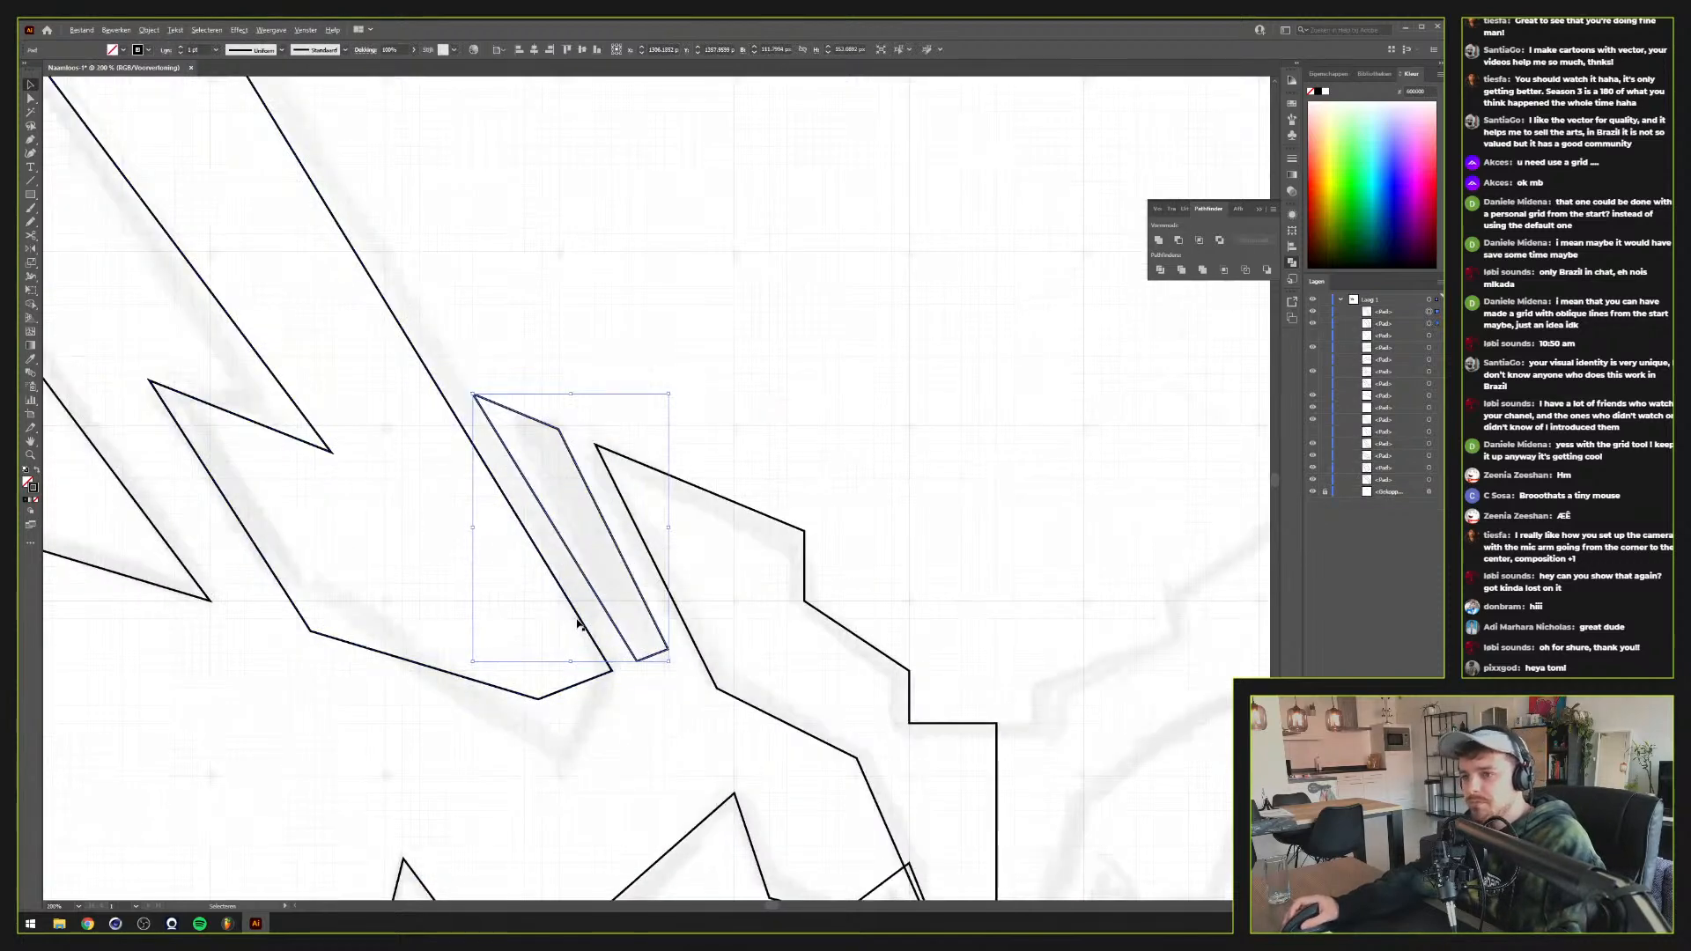
Examine the traced shapes and the gaps between them, particularly around the small four-sided piece beneath the crest
{"action": "scroll", "coordinate": [725, 559], "scroll_direction": "down", "scroll_amount": 3}
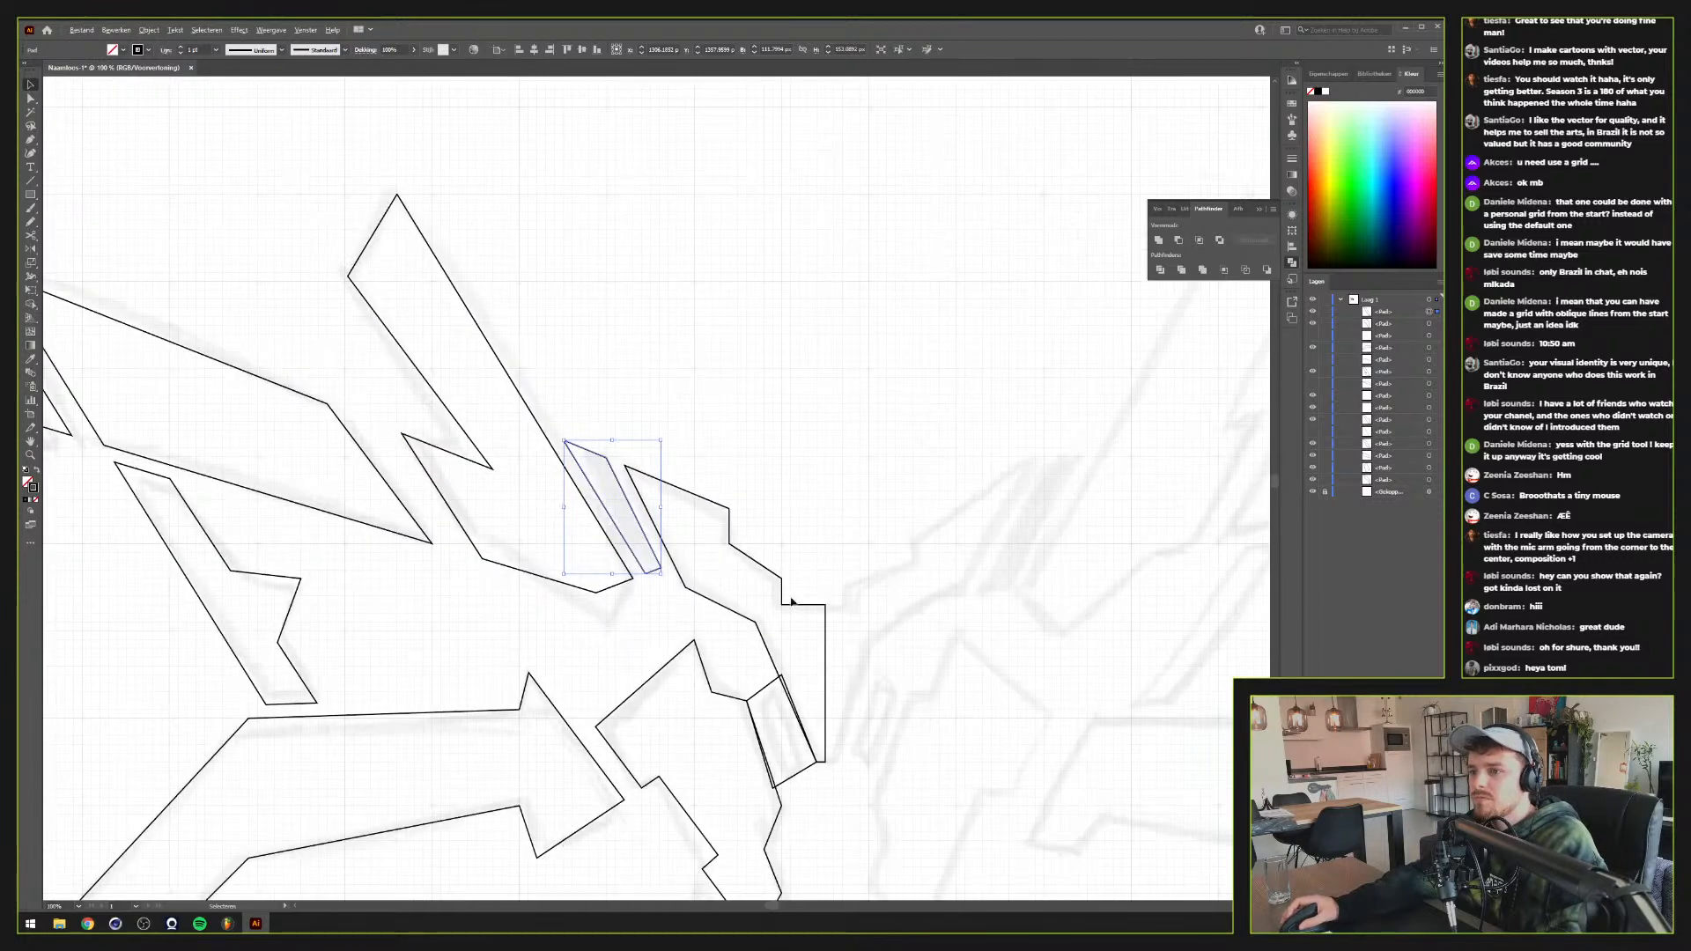
{"action": "scroll", "coordinate": [696, 661], "scroll_direction": "up", "scroll_amount": 1}
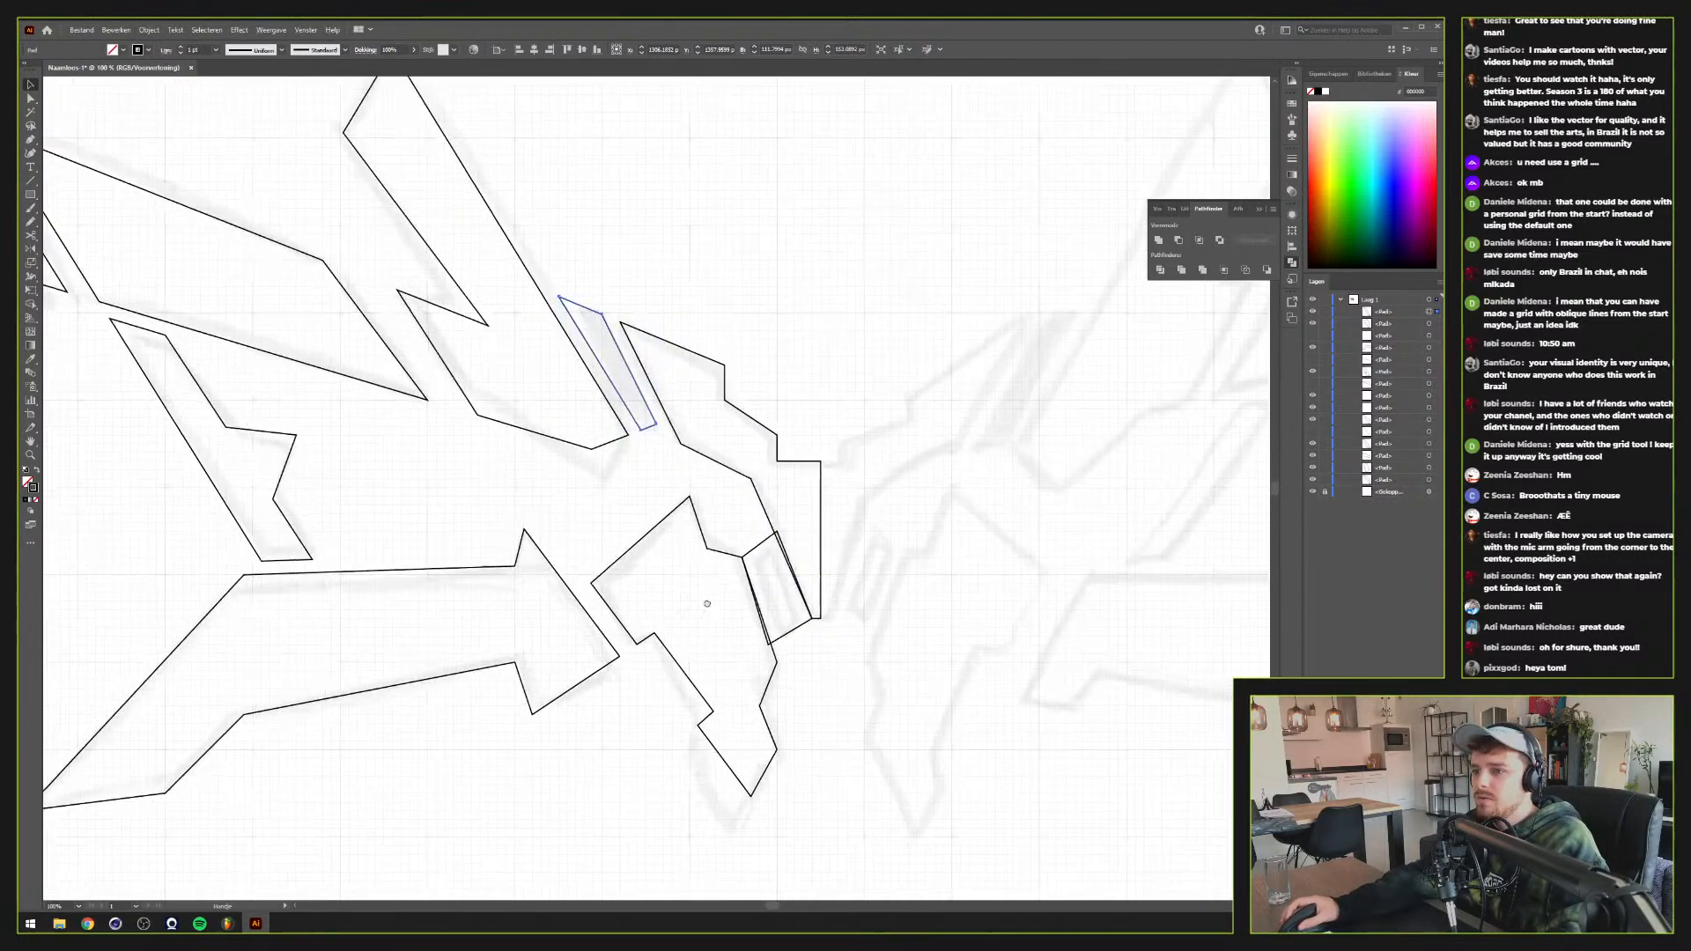
{"action": "scroll", "coordinate": [749, 594], "scroll_direction": "down", "scroll_amount": 1}
{"action": "scroll", "coordinate": [753, 604], "scroll_direction": "up", "scroll_amount": 1}
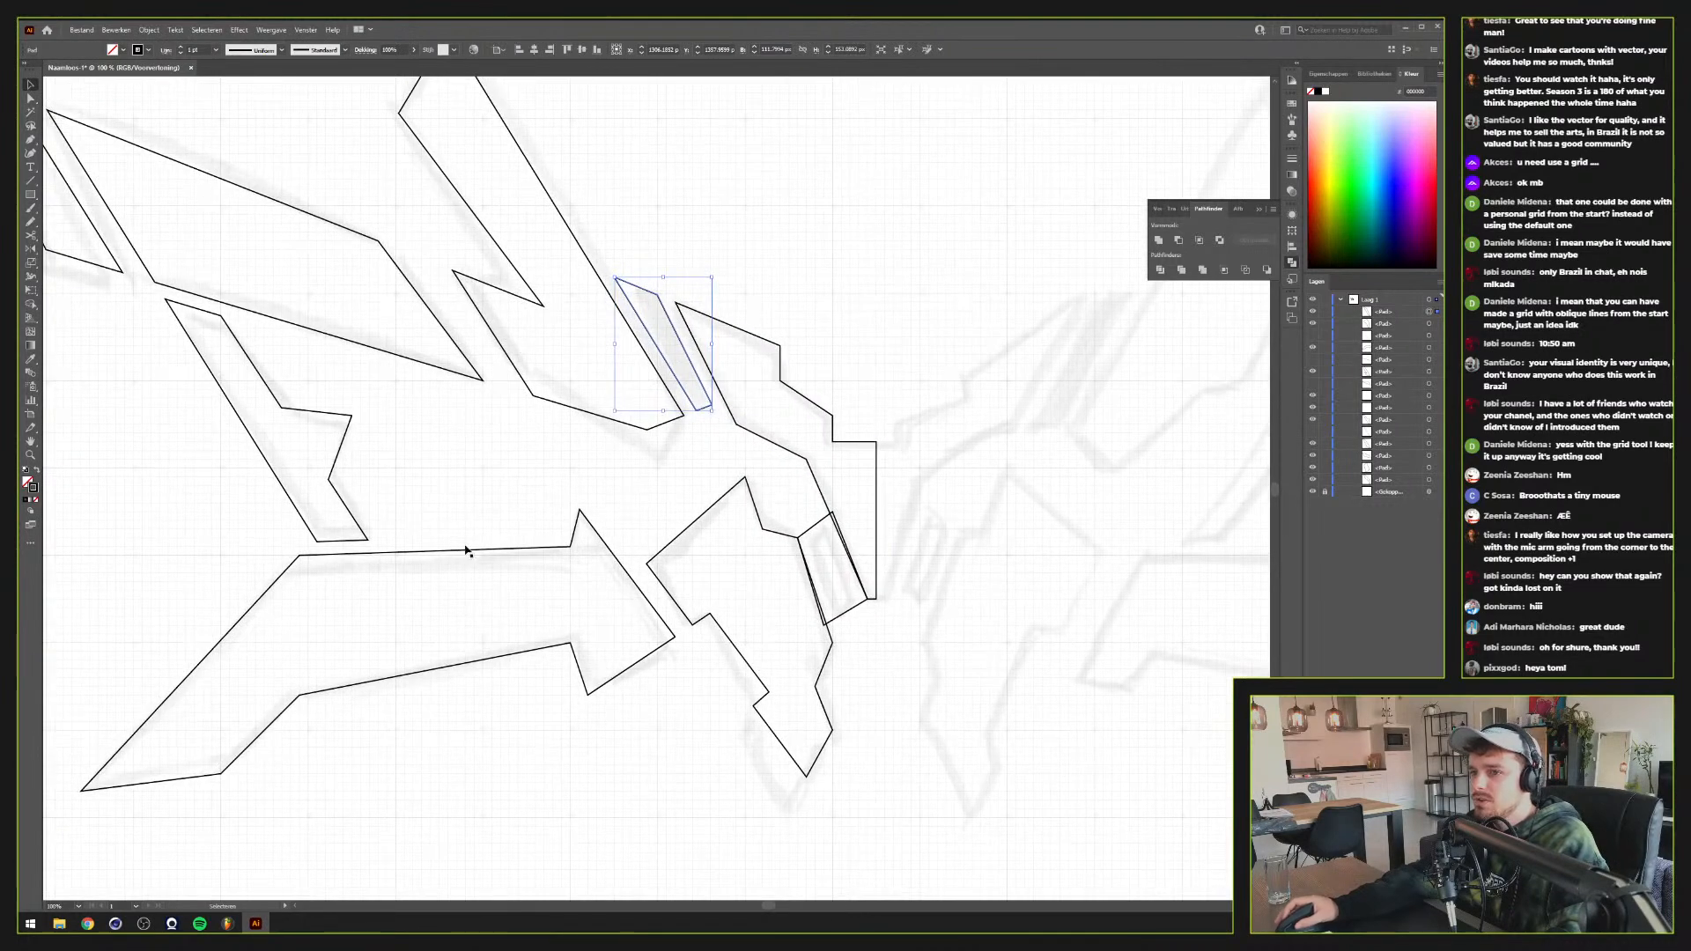
{"action": "left_click_drag", "start_coordinate": [601, 559], "coordinate": [433, 523]}
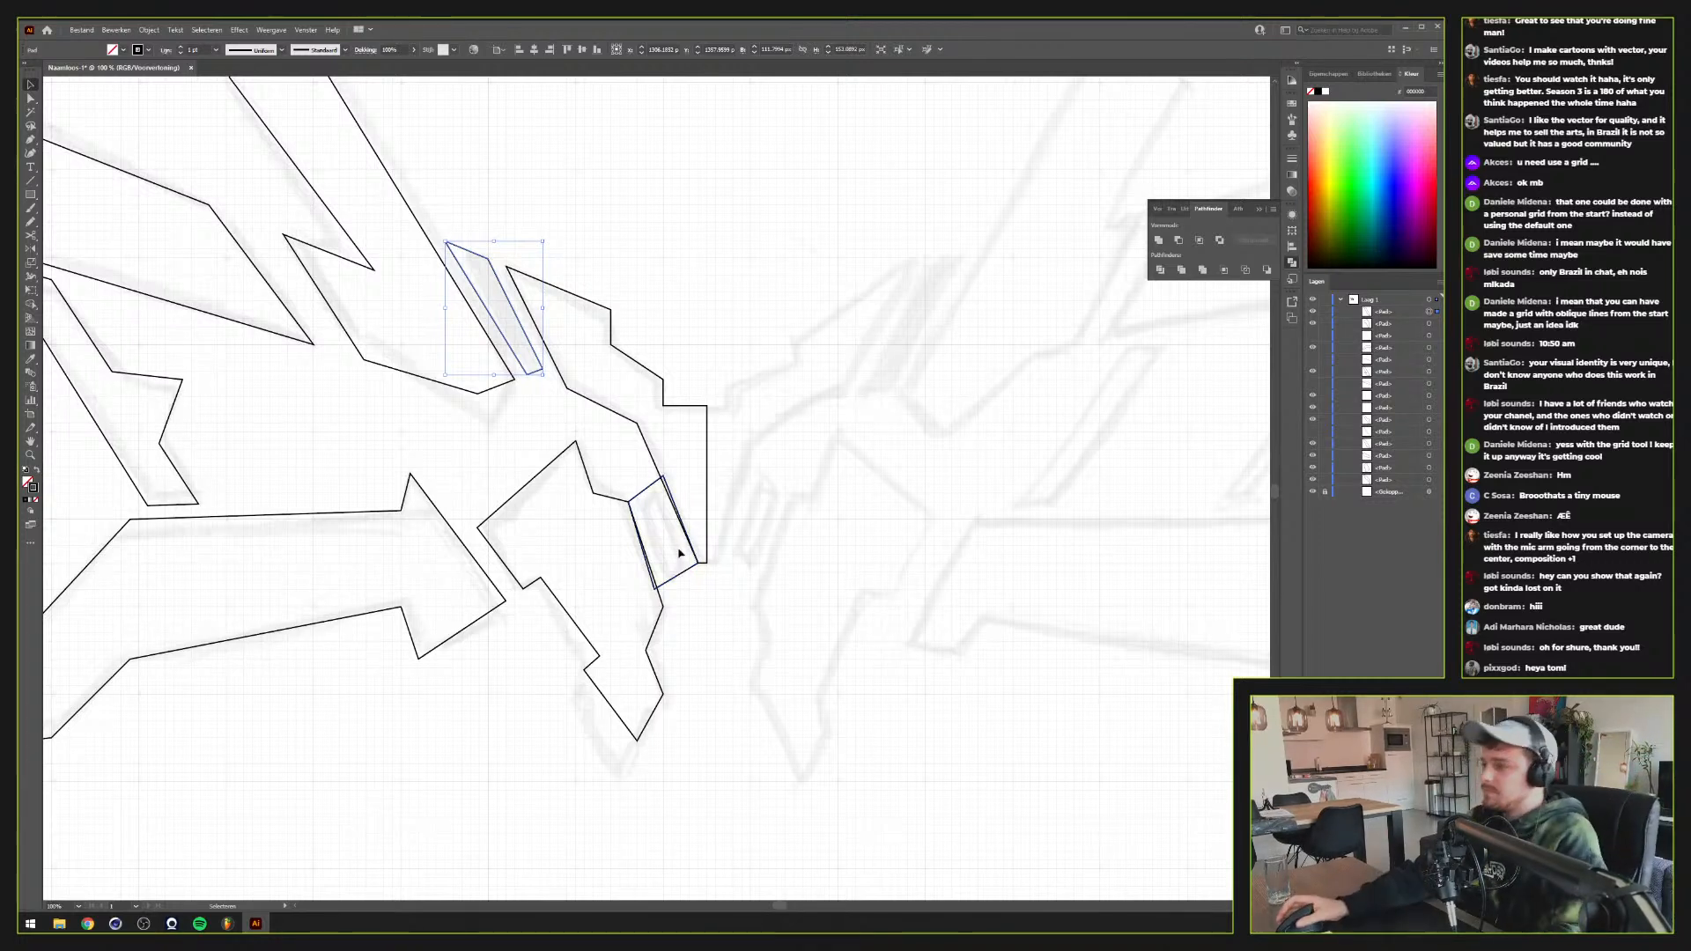
{"action": "left_click_drag", "start_coordinate": [712, 647], "coordinate": [914, 628]}
{"action": "left_click_drag", "start_coordinate": [862, 520], "coordinate": [850, 569]}
{"action": "scroll", "coordinate": [849, 563], "scroll_direction": "up", "scroll_amount": 1}
Examine how the crest and the lower body shape line up with the edges of the small four-sided piece
{"action": "left_click", "coordinate": [841, 473]}
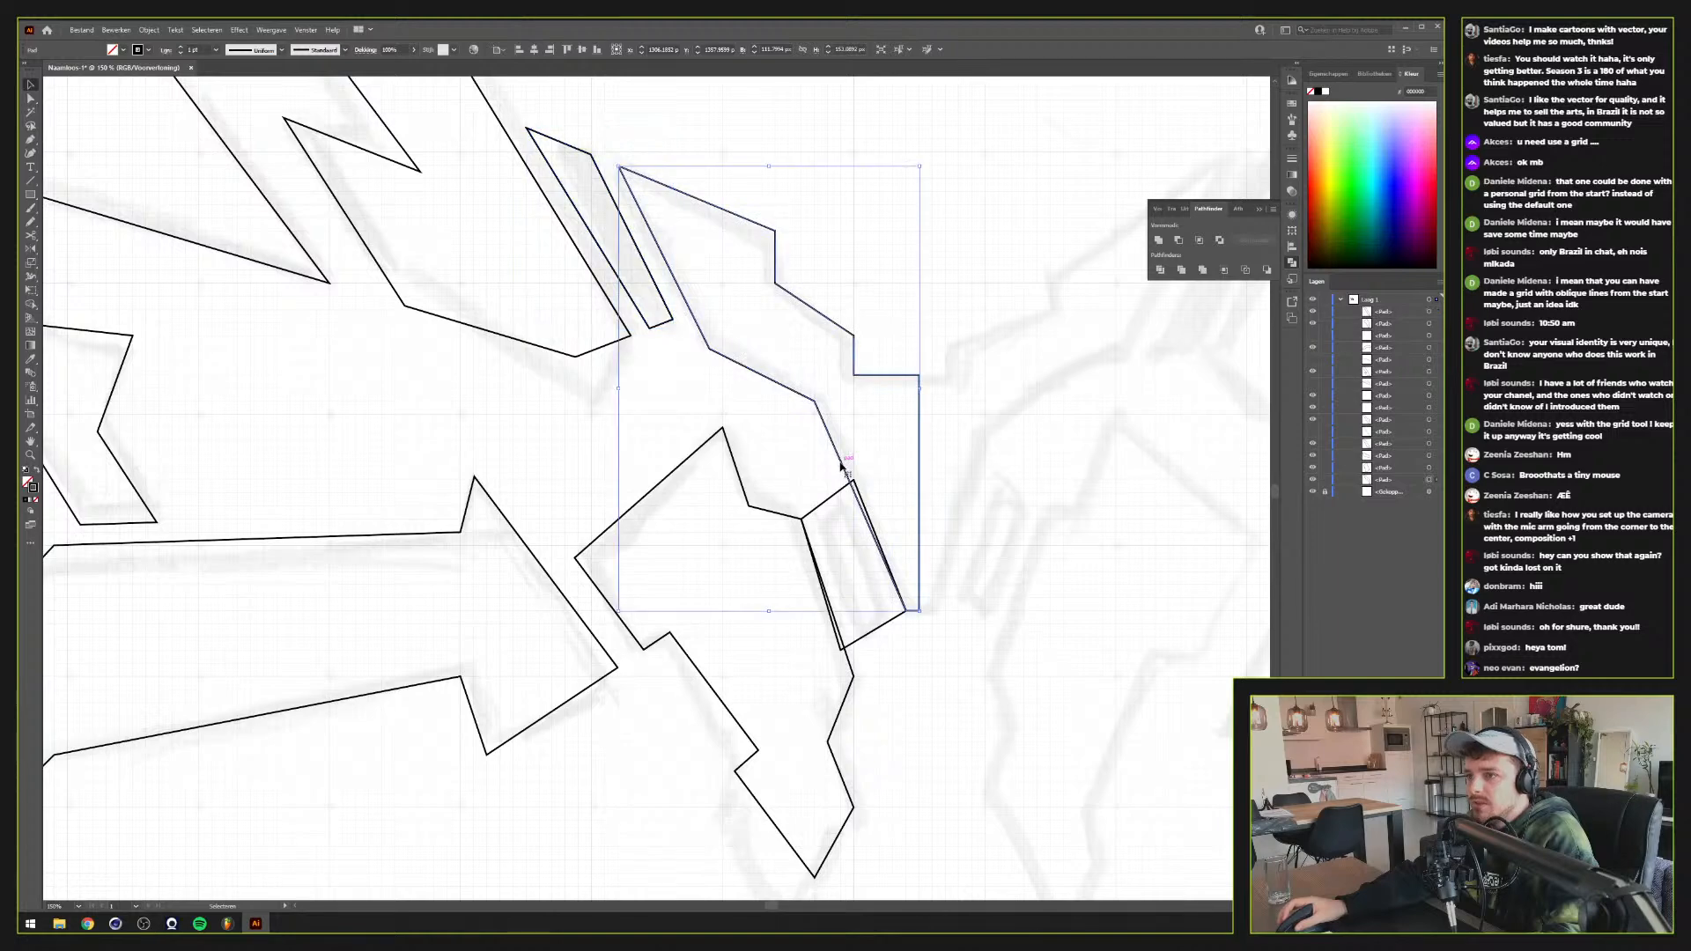
{"action": "left_click", "coordinate": [772, 515]}
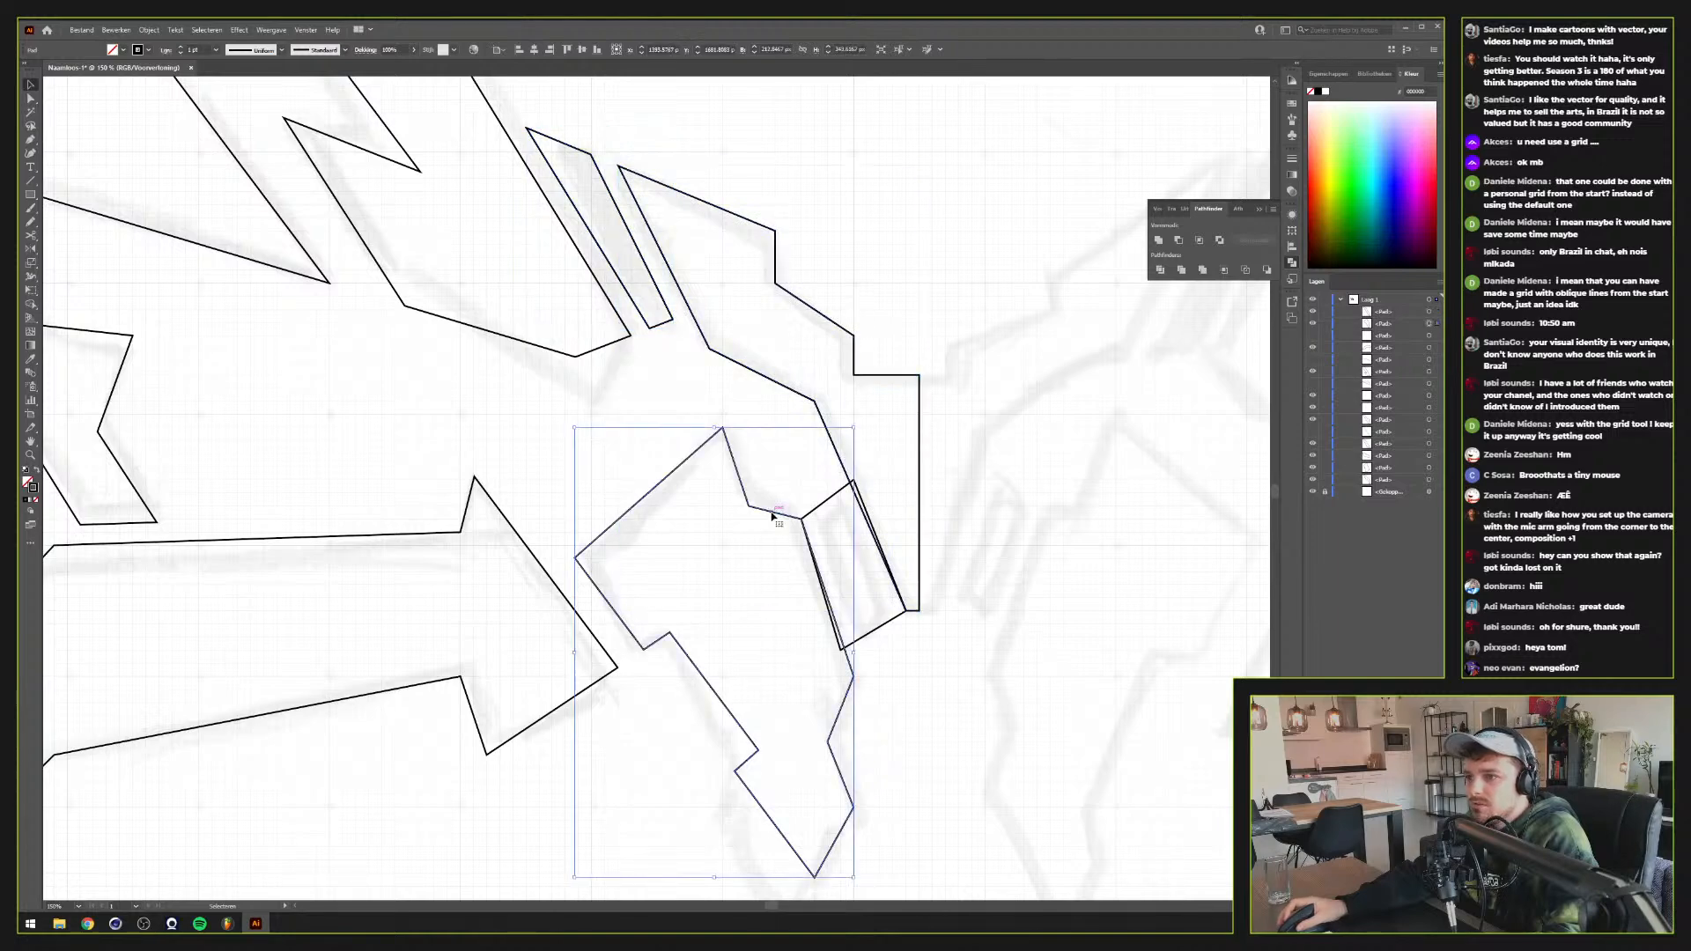
{"action": "scroll", "coordinate": [797, 520], "scroll_direction": "up", "scroll_amount": 2}
{"action": "scroll", "coordinate": [799, 519], "scroll_direction": "down", "scroll_amount": 2}
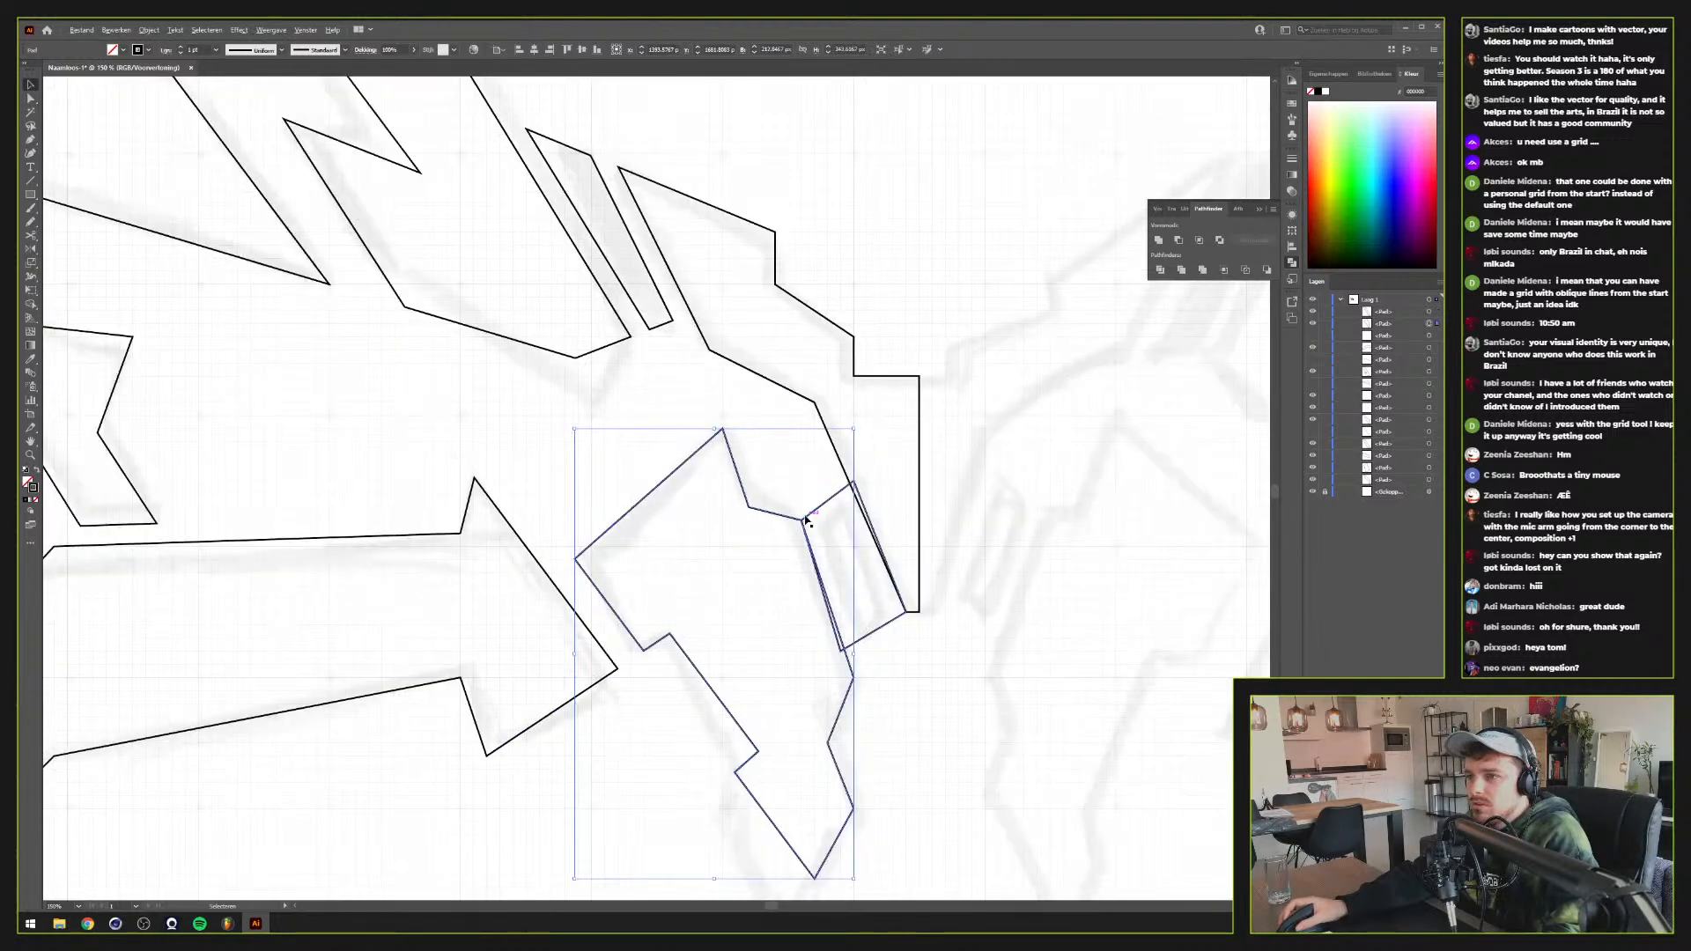
{"action": "scroll", "coordinate": [802, 519], "scroll_direction": "up", "scroll_amount": 2}
{"action": "scroll", "coordinate": [805, 519], "scroll_direction": "down", "scroll_amount": 2}
{"action": "left_click", "coordinate": [1019, 649]}
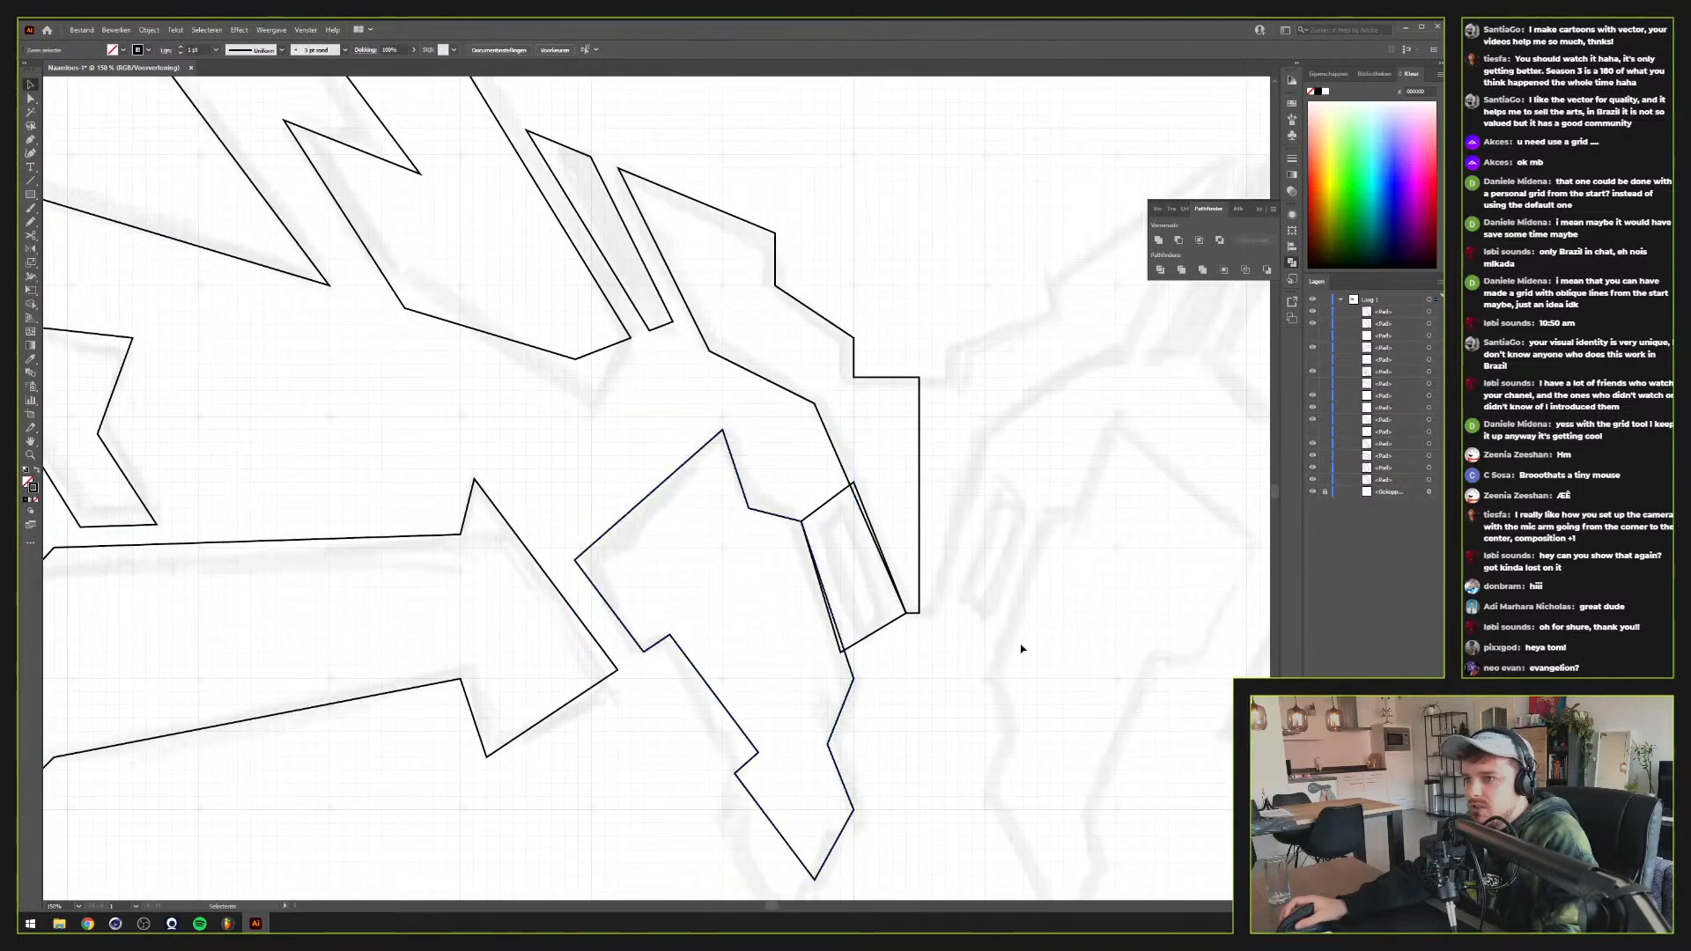
{"action": "scroll", "coordinate": [1000, 634], "scroll_direction": "up", "scroll_amount": 2}
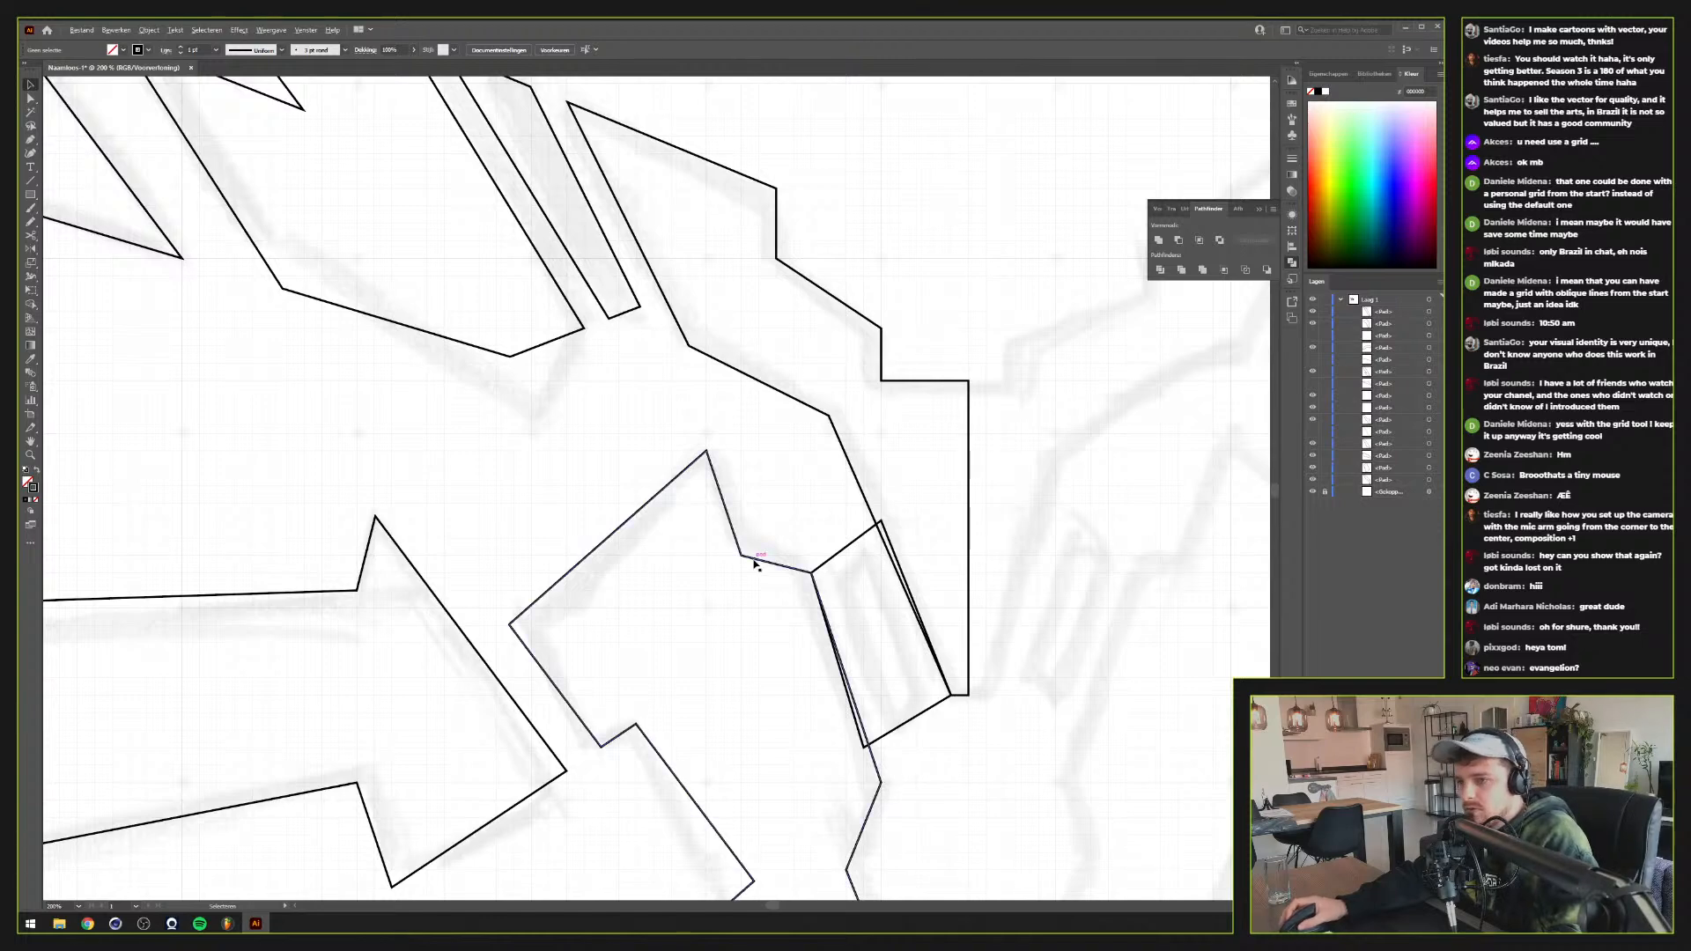
{"action": "key", "text": "alt+v"}
{"action": "left_click", "coordinate": [755, 562]}
{"action": "left_click_drag", "start_coordinate": [767, 563], "coordinate": [803, 420], "text": "alt"}
{"action": "key", "text": "ctrl+z"}
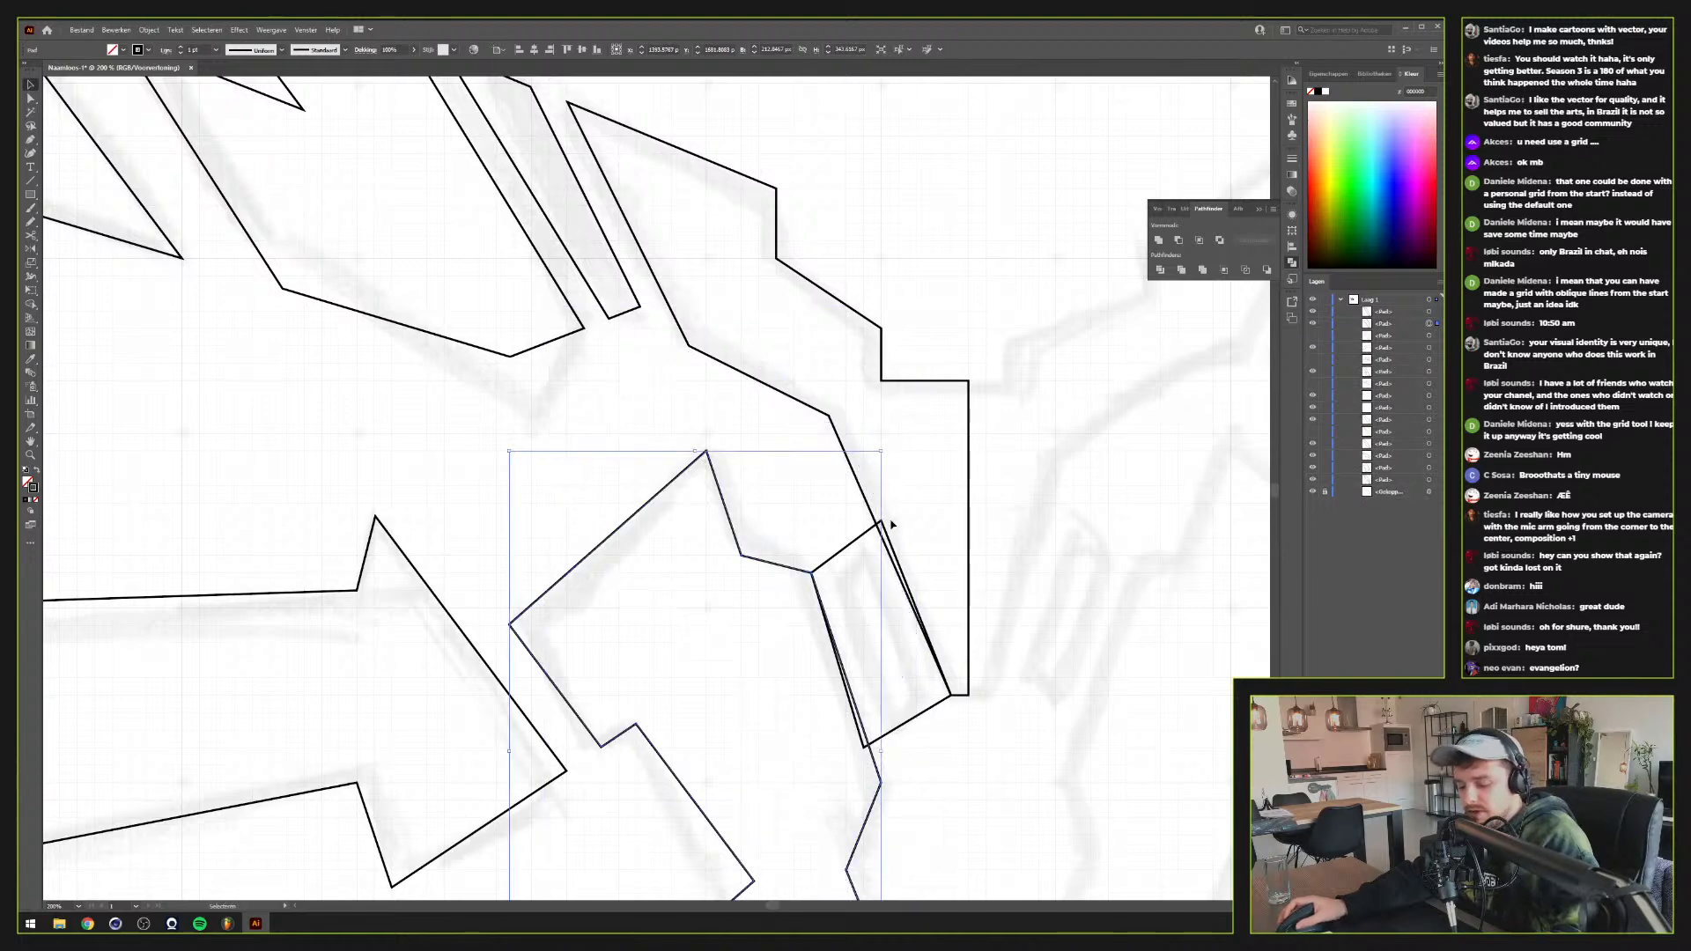
Hide the small four-sided piece between the crest and the lower body shape
{"action": "left_click", "coordinate": [846, 548]}
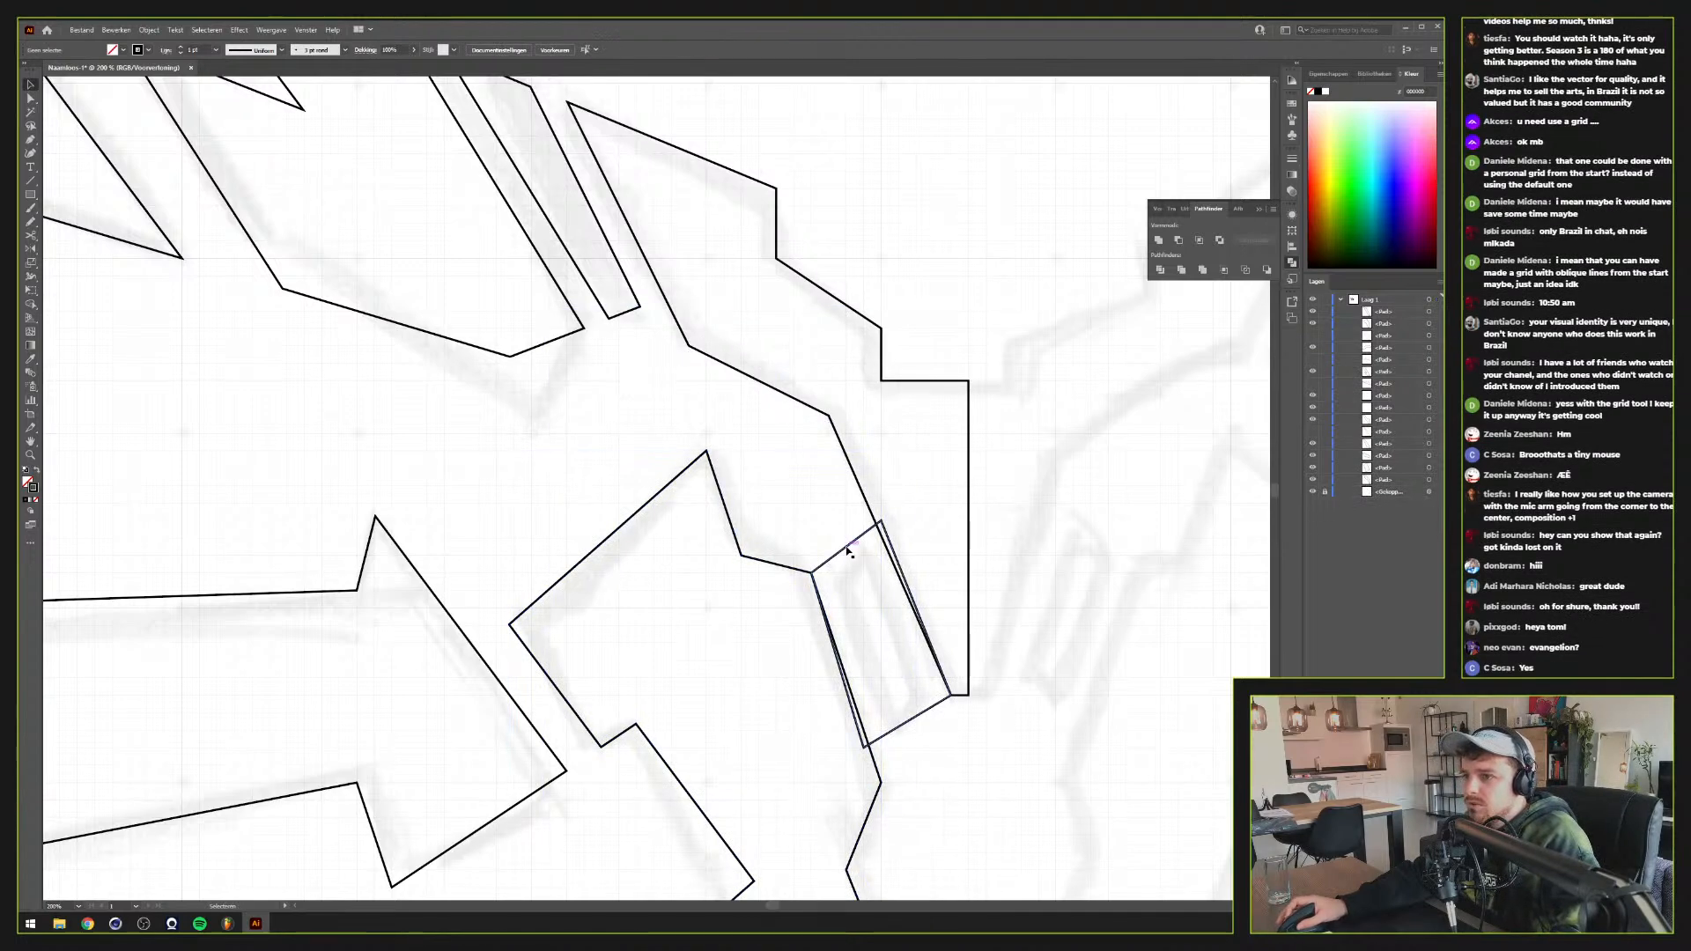
{"action": "left_click", "coordinate": [1312, 469]}
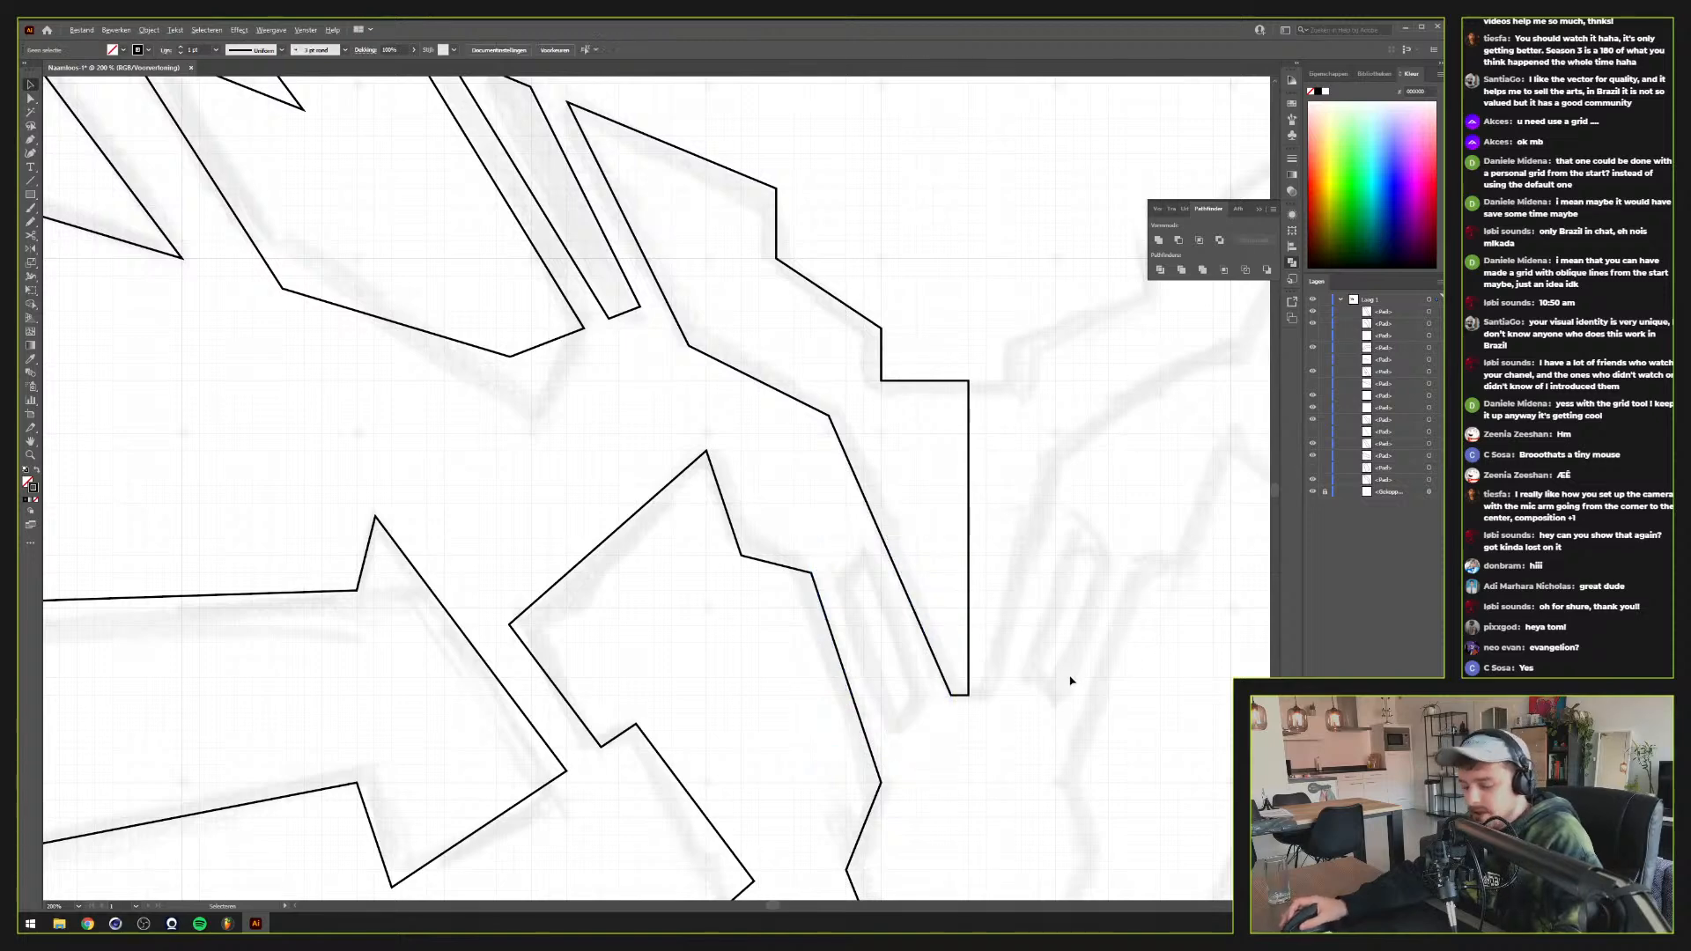
{"action": "scroll", "coordinate": [1066, 671], "scroll_direction": "down", "scroll_amount": 2}
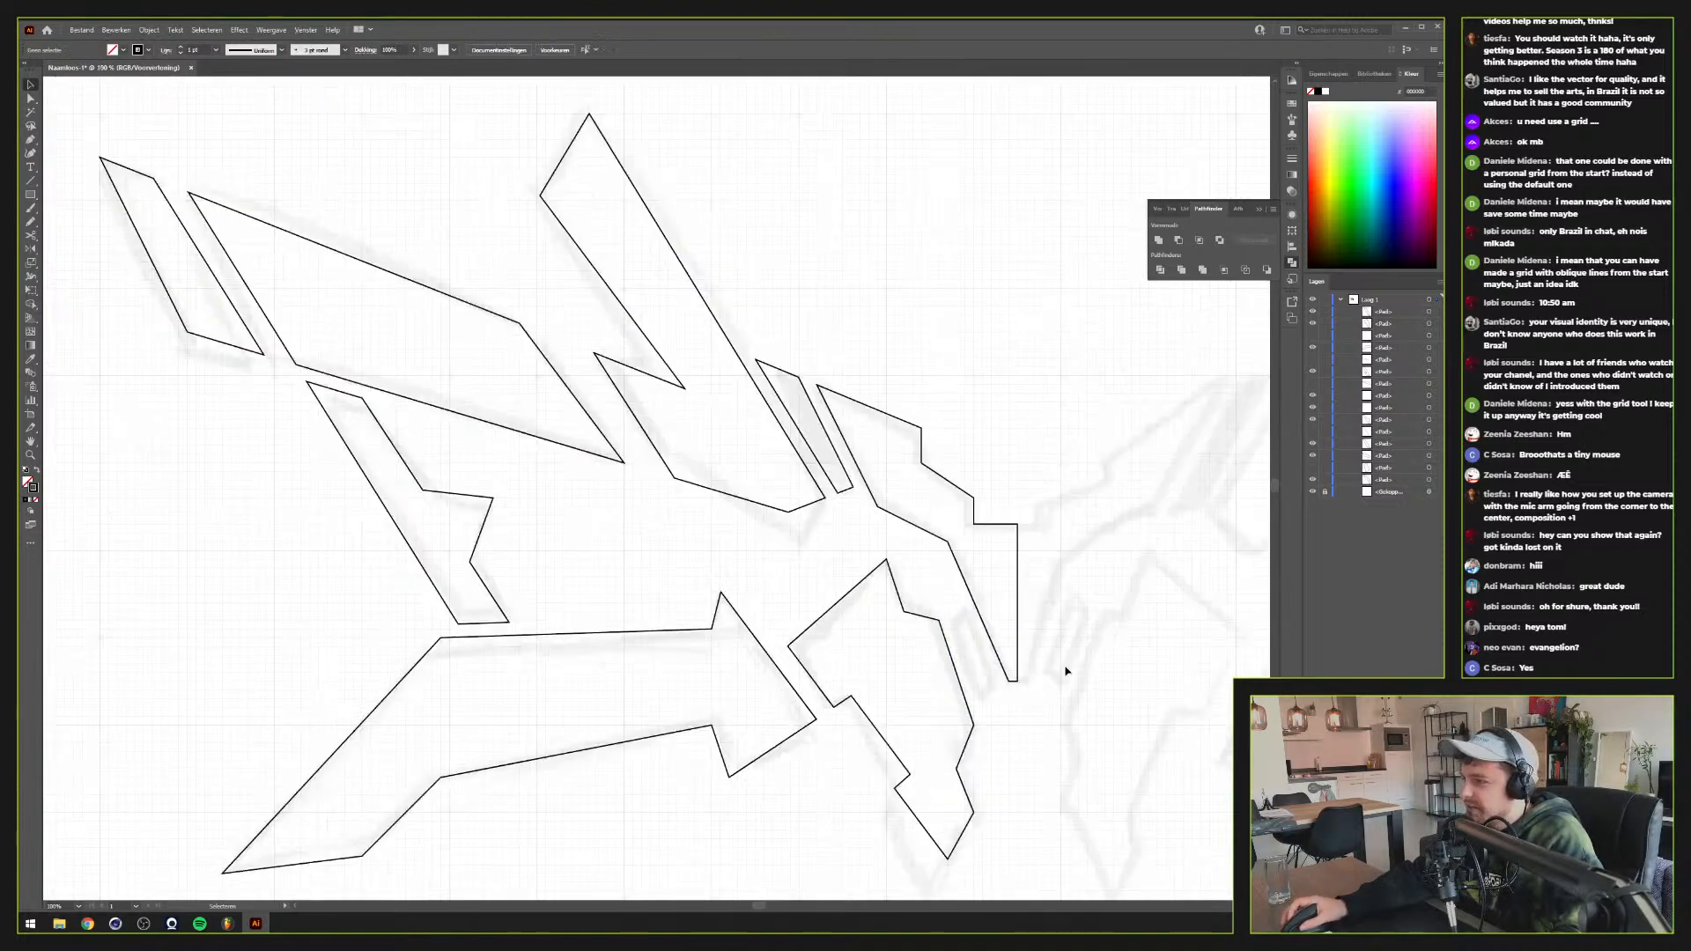
Copy the stepped crest outline and paste the duplicate in front, exactly over the original
{"action": "scroll", "coordinate": [1048, 714], "scroll_direction": "up", "scroll_amount": 2}
{"action": "mouse_move", "coordinate": [896, 532]}
{"action": "left_mouse_down"}
{"action": "mouse_move", "coordinate": [913, 488]}
{"action": "mouse_move", "coordinate": [890, 447]}
{"action": "mouse_move", "coordinate": [895, 561]}
{"action": "left_mouse_up"}
{"action": "scroll", "coordinate": [889, 448], "scroll_direction": "up", "scroll_amount": 1}
{"action": "scroll", "coordinate": [887, 451], "scroll_direction": "down", "scroll_amount": 2}
{"action": "scroll", "coordinate": [896, 561], "scroll_direction": "up", "scroll_amount": 1}
{"action": "left_click", "coordinate": [911, 516]}
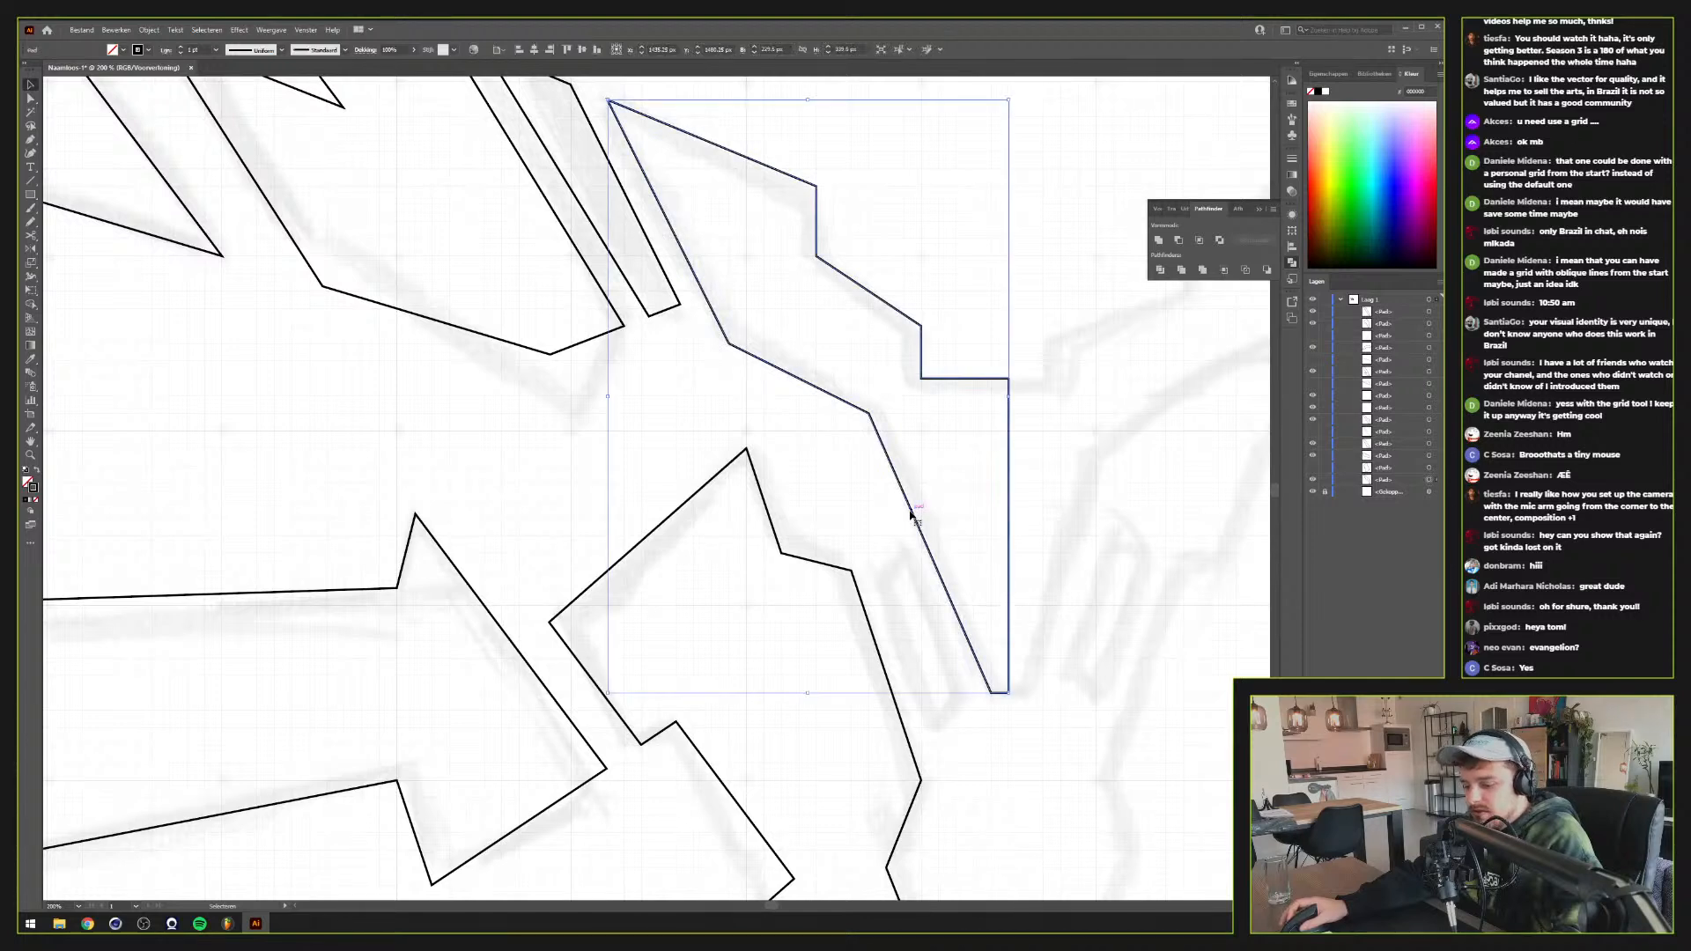
{"action": "left_click", "coordinate": [118, 32]}
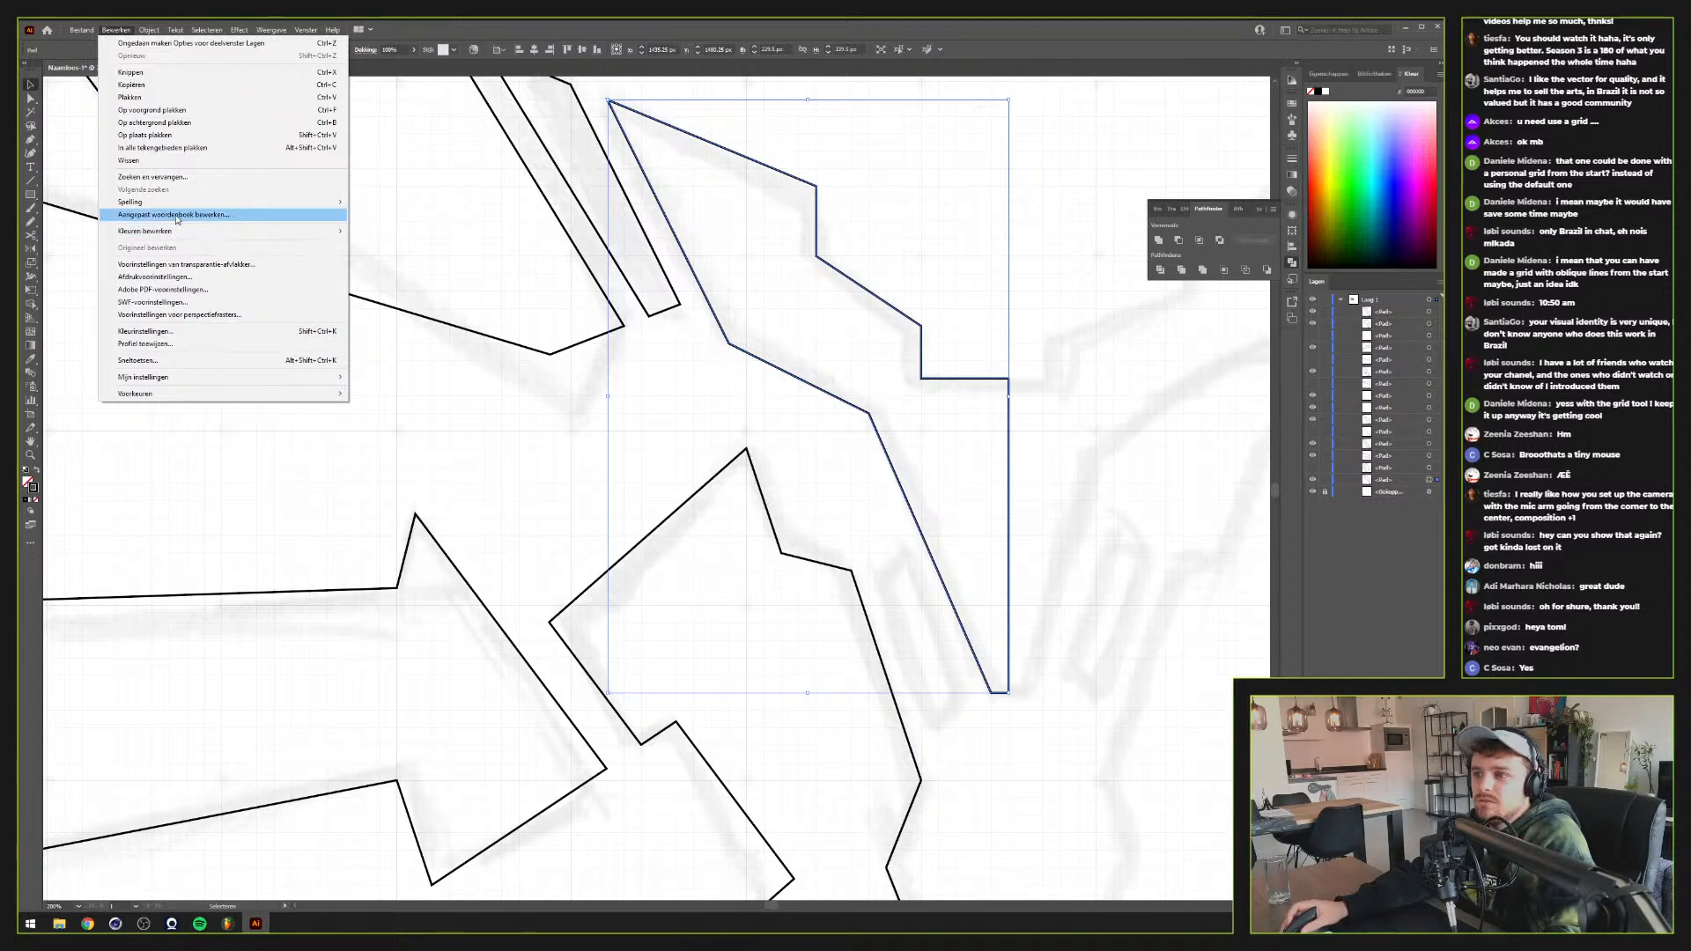
{"action": "left_click", "coordinate": [817, 446]}
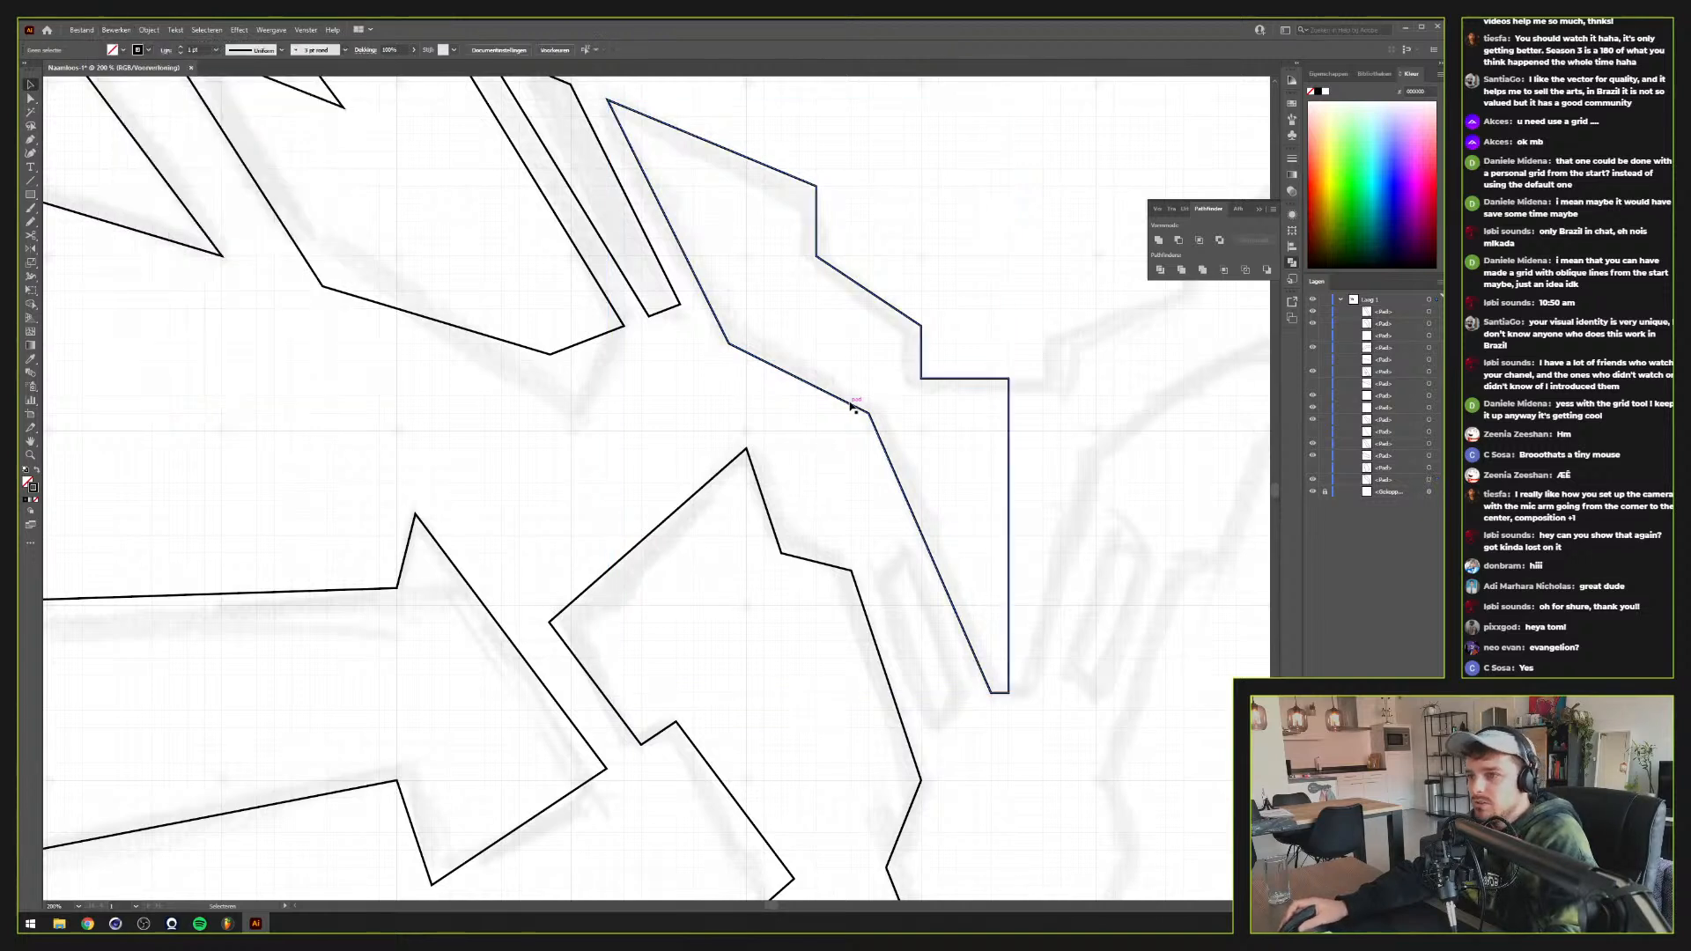
{"action": "left_click", "coordinate": [851, 405]}
{"action": "key", "text": "ctrl+c"}
{"action": "key", "text": "ctrl+f"}
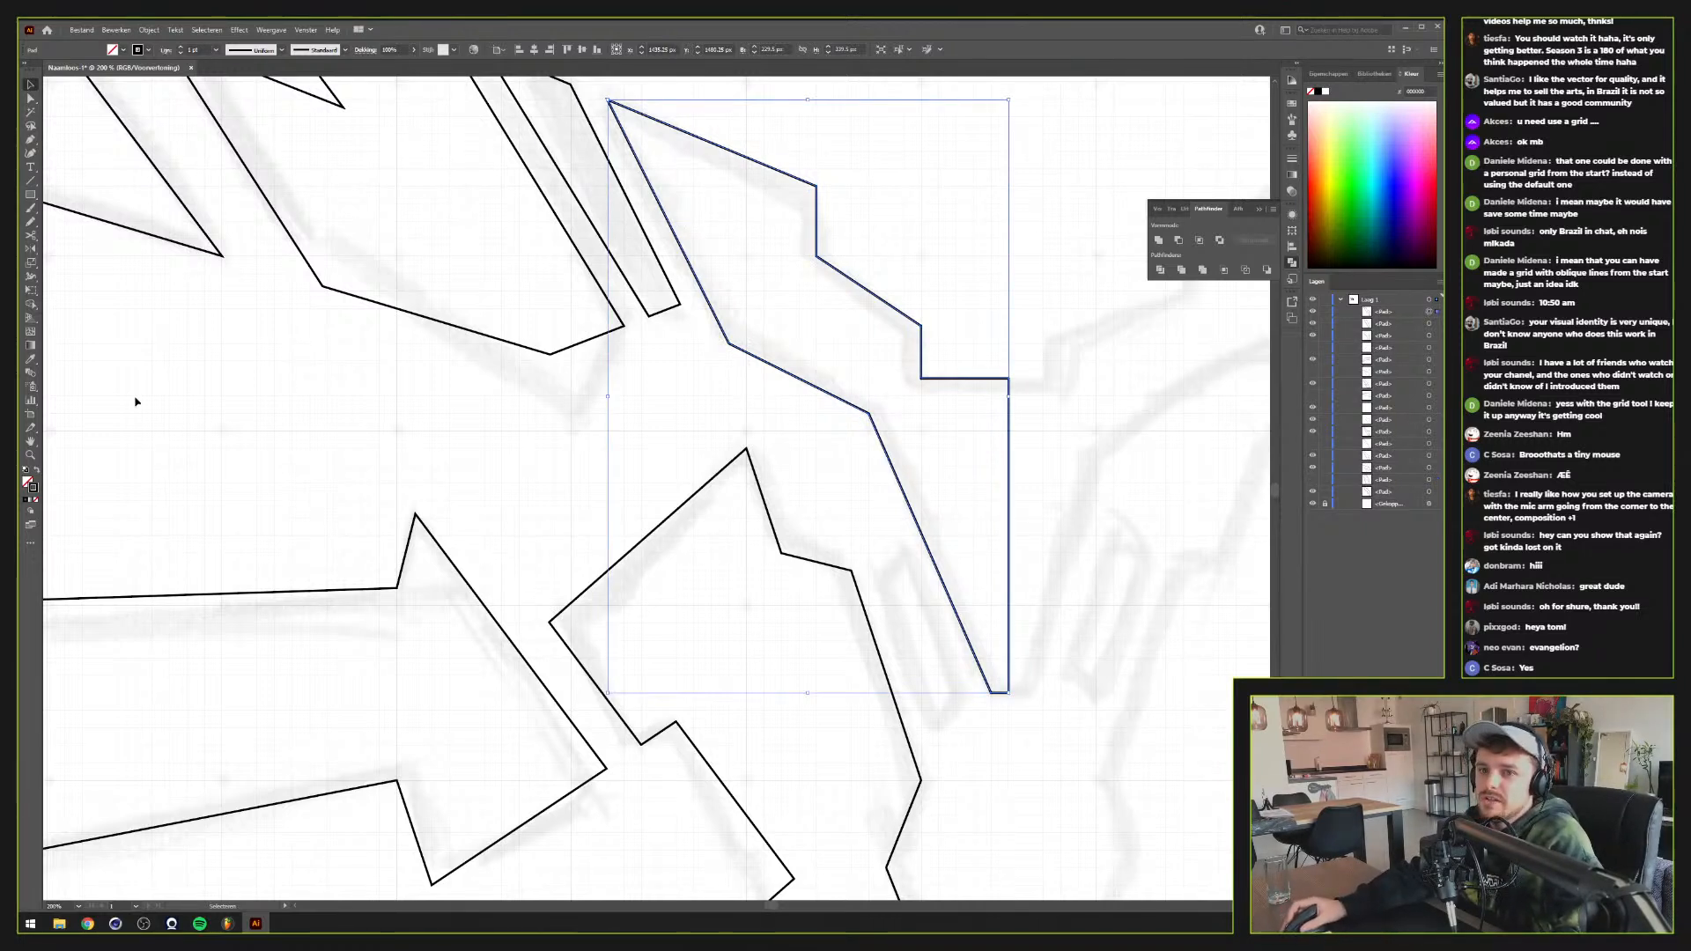
Give the crest duplicate a blue stroke and raise its stroke weight to 4 pt
{"action": "left_click", "coordinate": [1383, 191]}
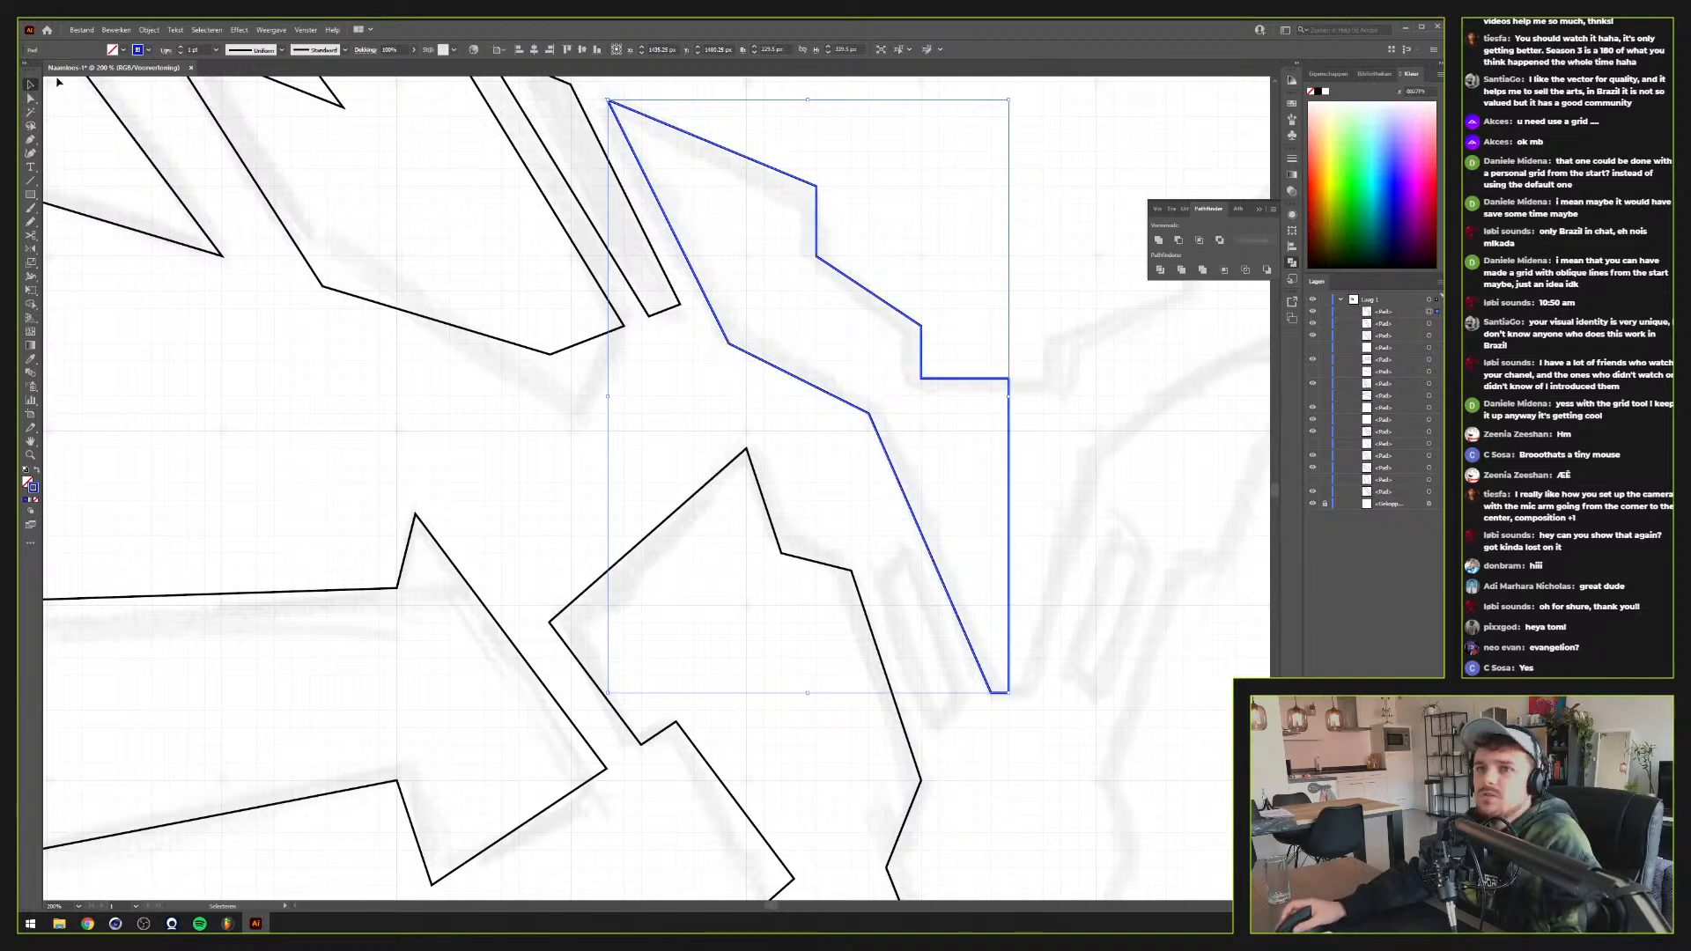
{"action": "left_click", "coordinate": [181, 50]}
{"action": "left_click", "coordinate": [181, 50]}
{"action": "left_click", "coordinate": [181, 50]}
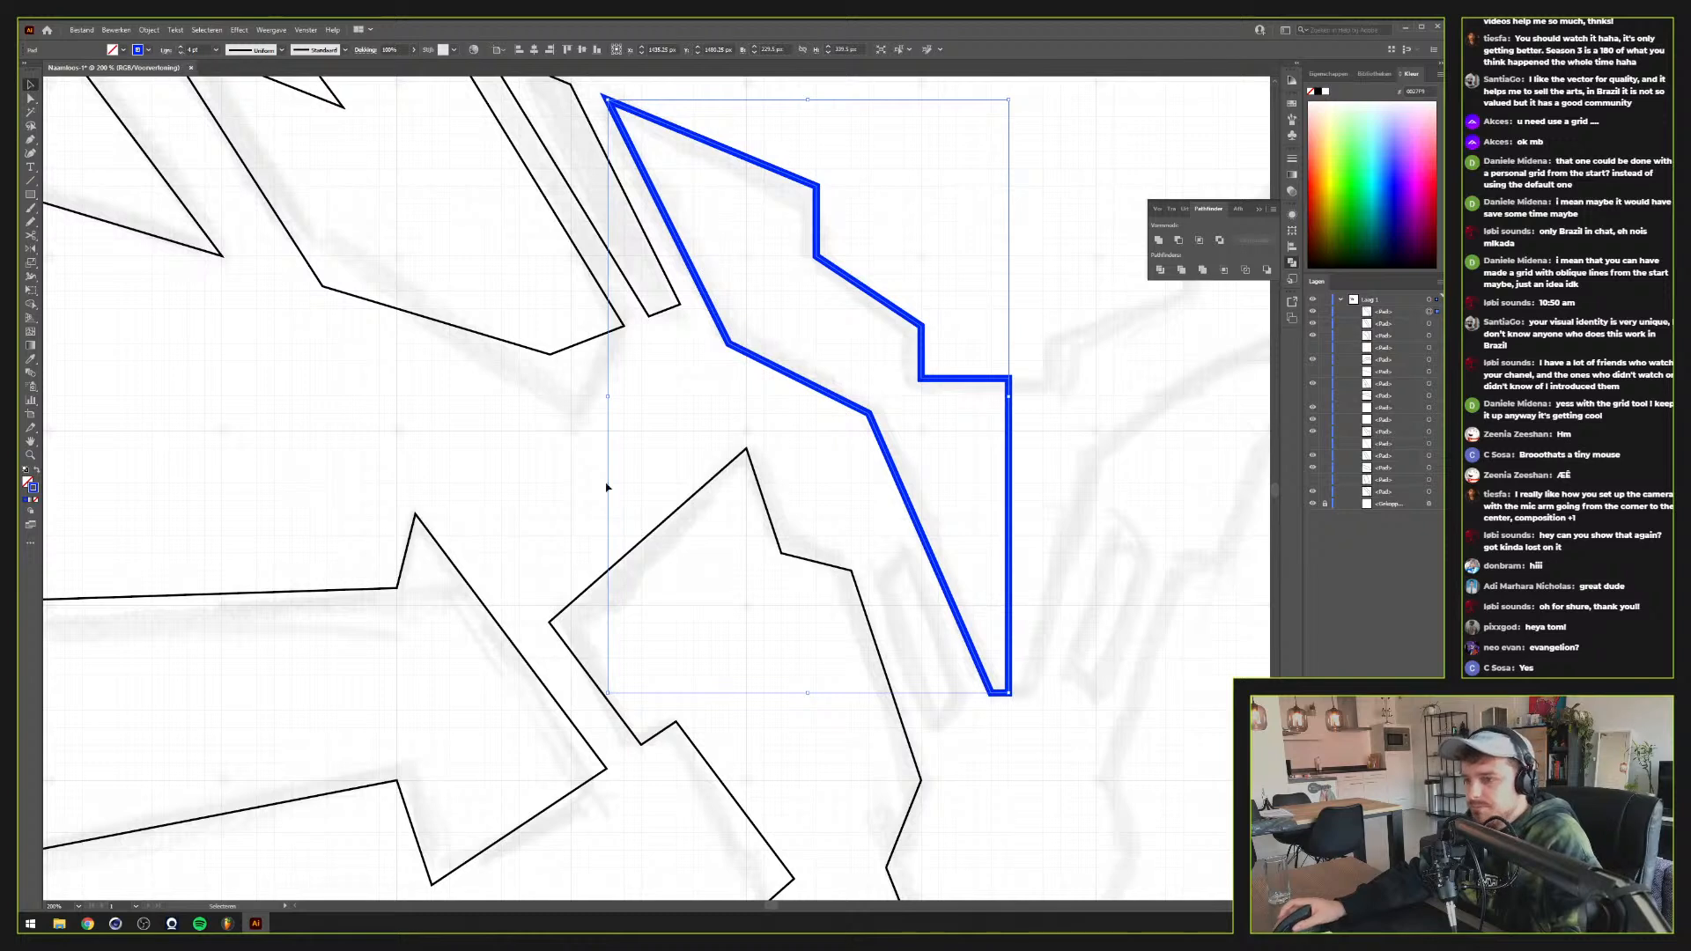
Move the blue crest duplicate down and left over the lower body shape, checking in outline view how their slanted edges meet
{"action": "left_click", "coordinate": [843, 431]}
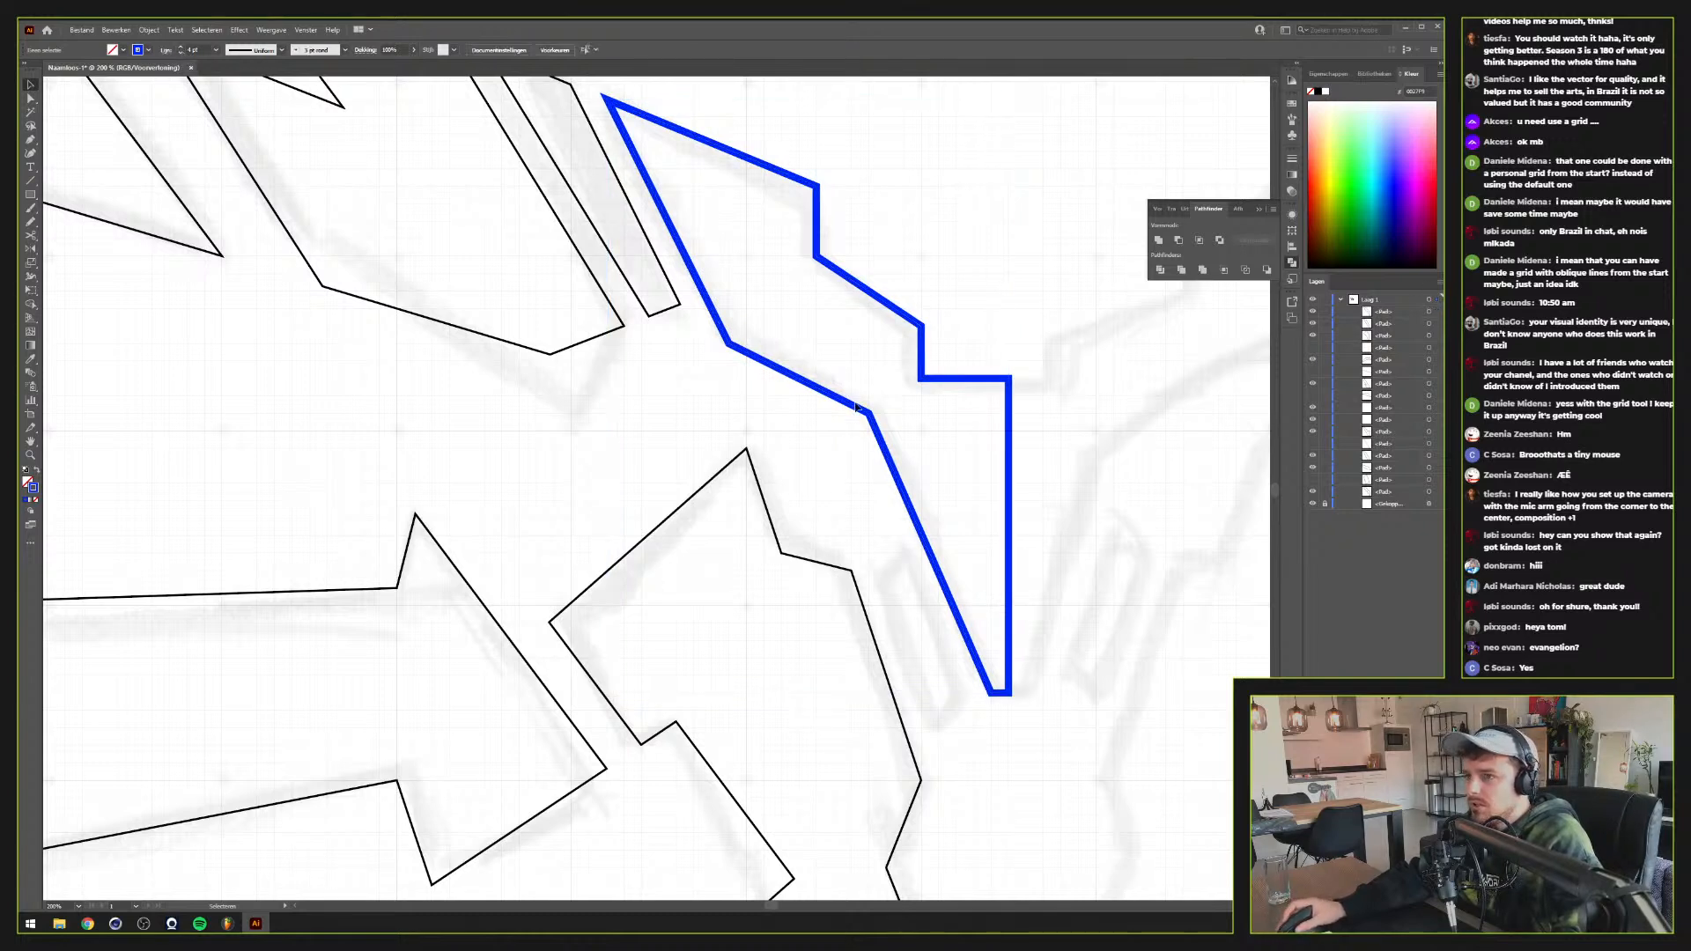
{"action": "left_click_drag", "start_coordinate": [857, 408], "coordinate": [802, 532]}
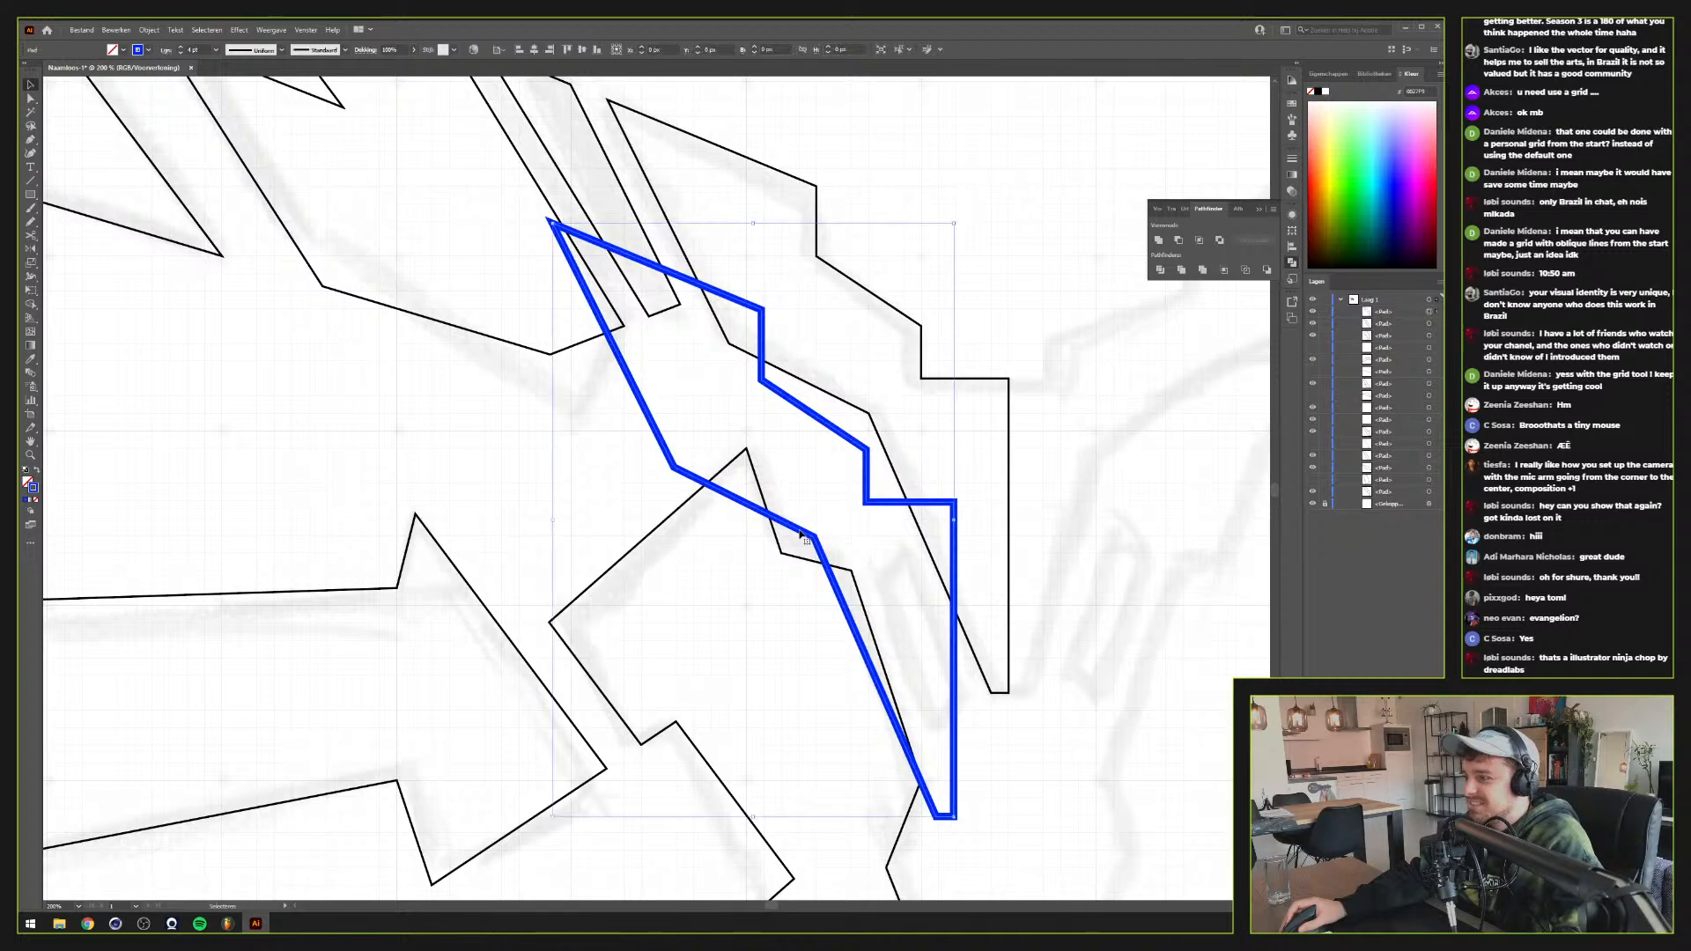
{"action": "key", "text": "ctrl+y"}
{"action": "key", "text": "v"}
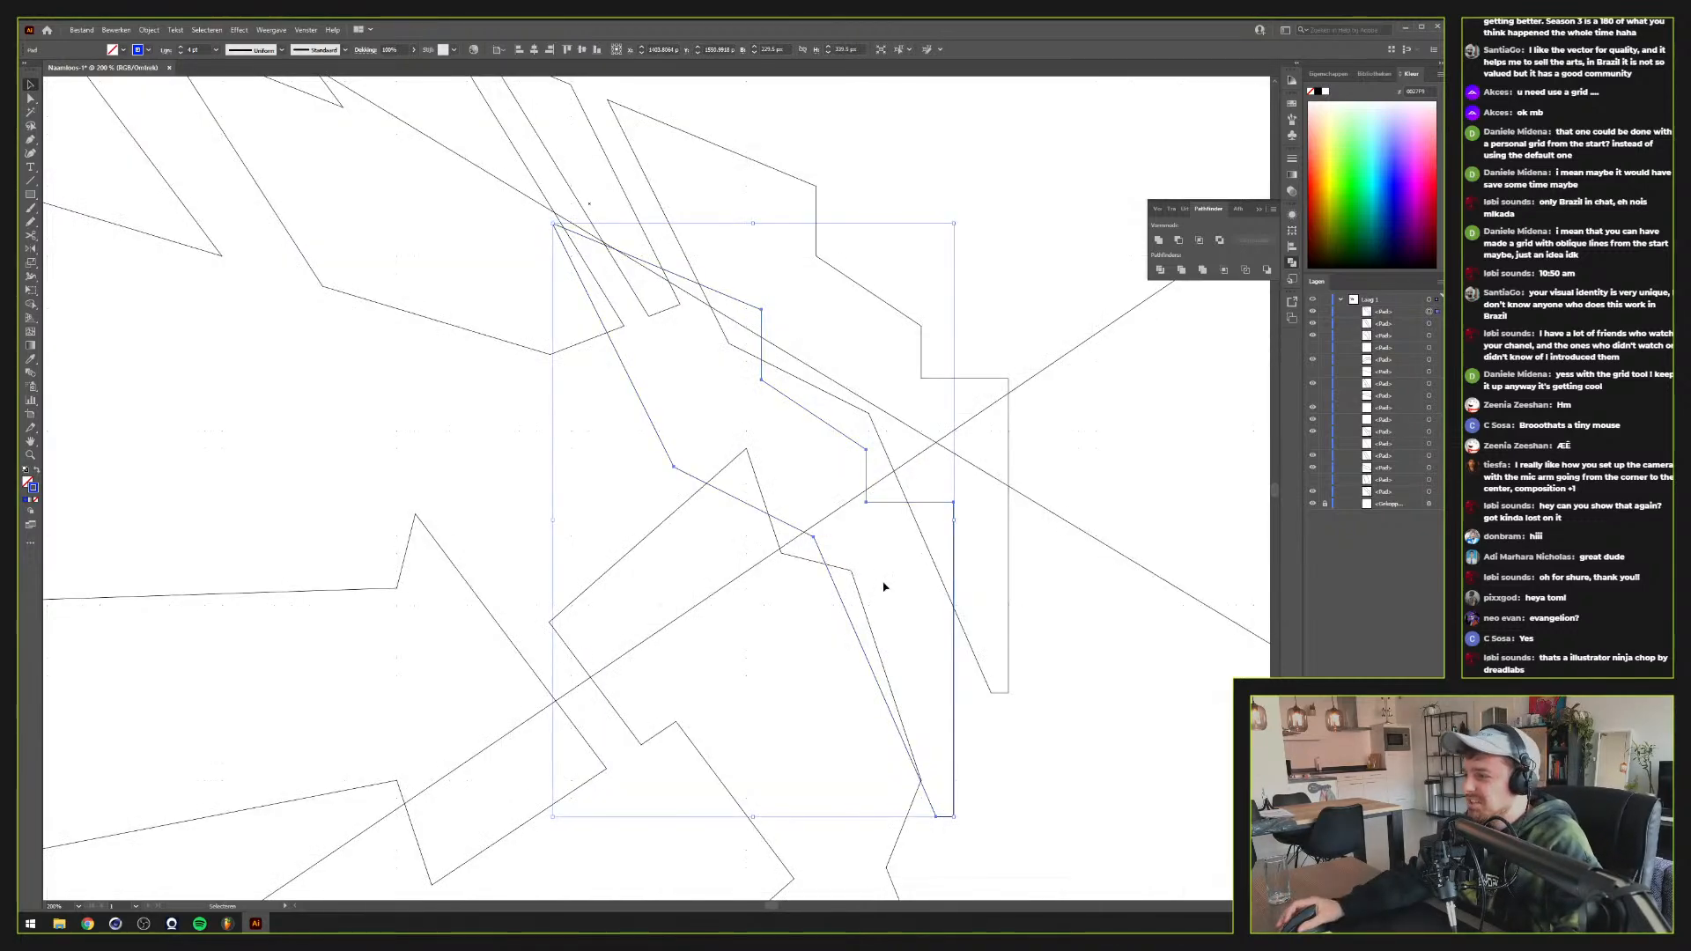
{"action": "scroll", "coordinate": [889, 589], "scroll_direction": "up", "scroll_amount": 4}
{"action": "scroll", "coordinate": [889, 590], "scroll_direction": "down", "scroll_amount": 4}
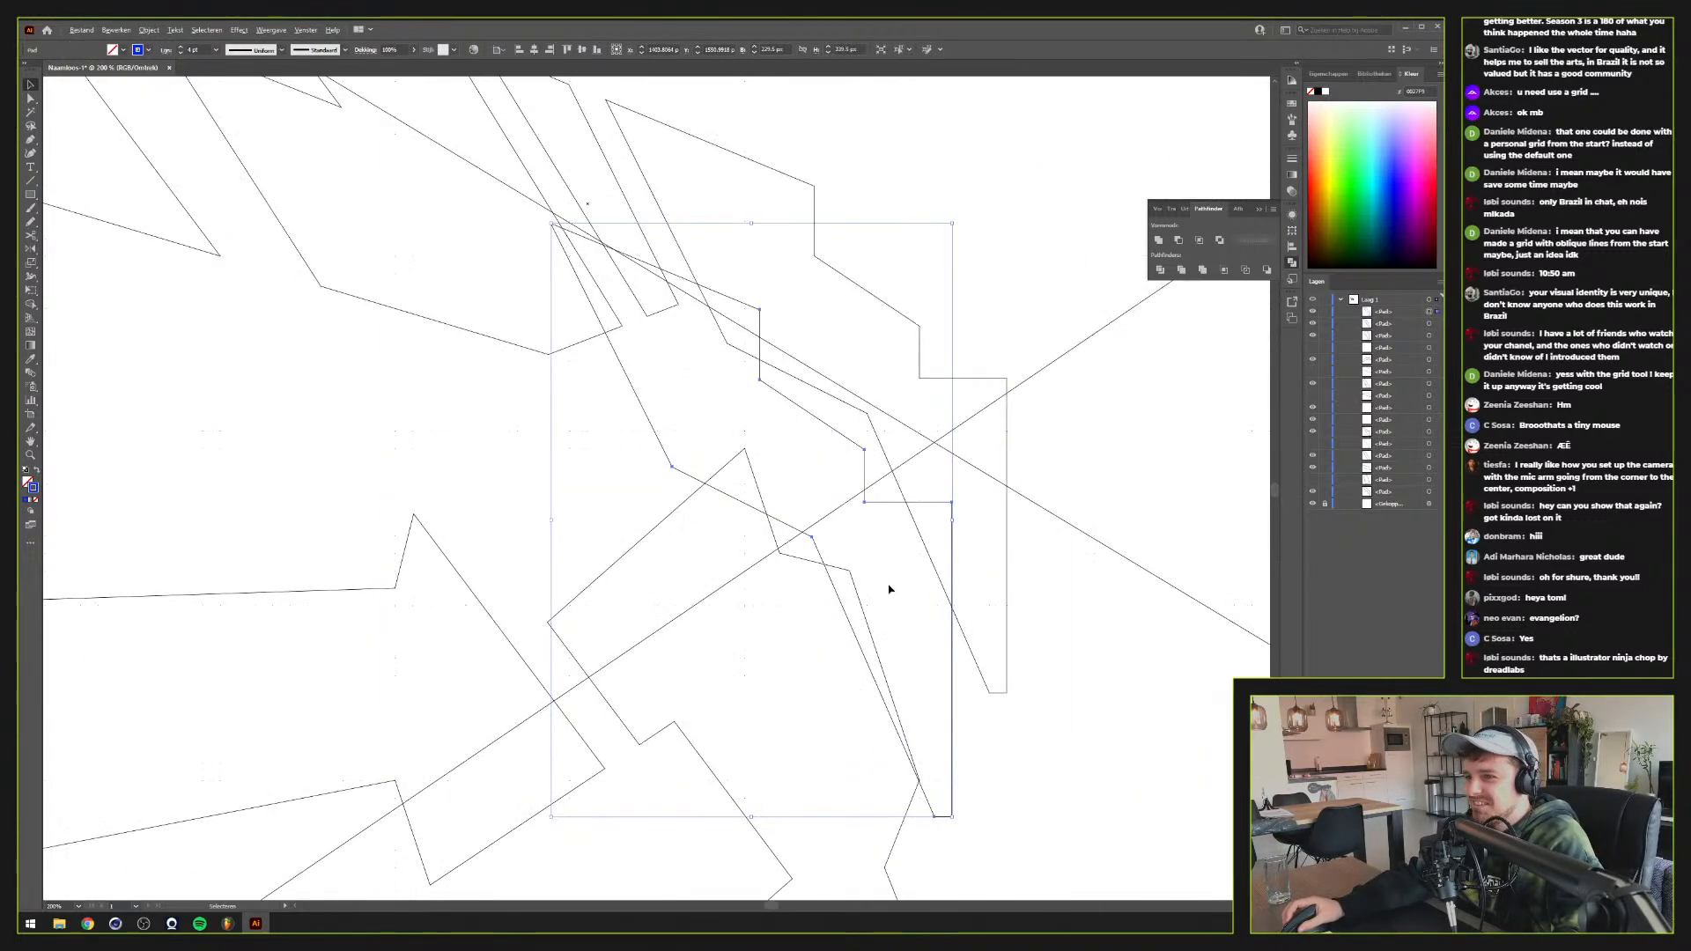
{"action": "scroll", "coordinate": [889, 589], "scroll_direction": "up", "scroll_amount": 2}
{"action": "scroll", "coordinate": [889, 589], "scroll_direction": "up", "scroll_amount": 1}
{"action": "left_click_drag", "start_coordinate": [851, 596], "coordinate": [756, 283]}
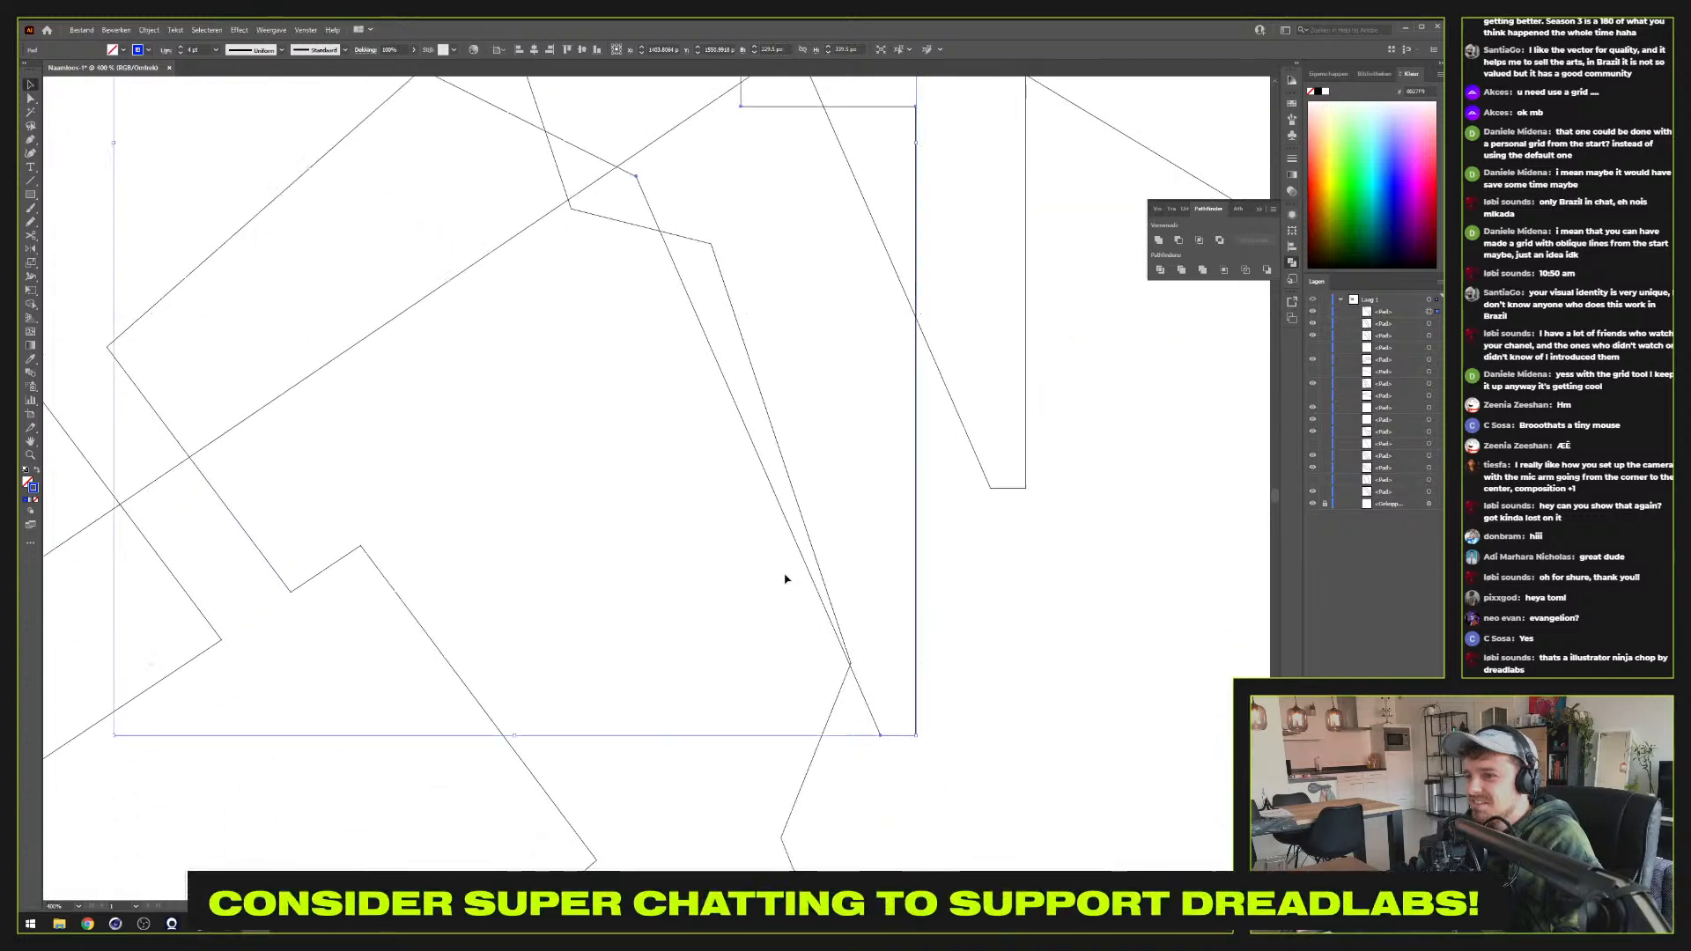
{"action": "scroll", "coordinate": [813, 661], "scroll_direction": "up", "scroll_amount": 2}
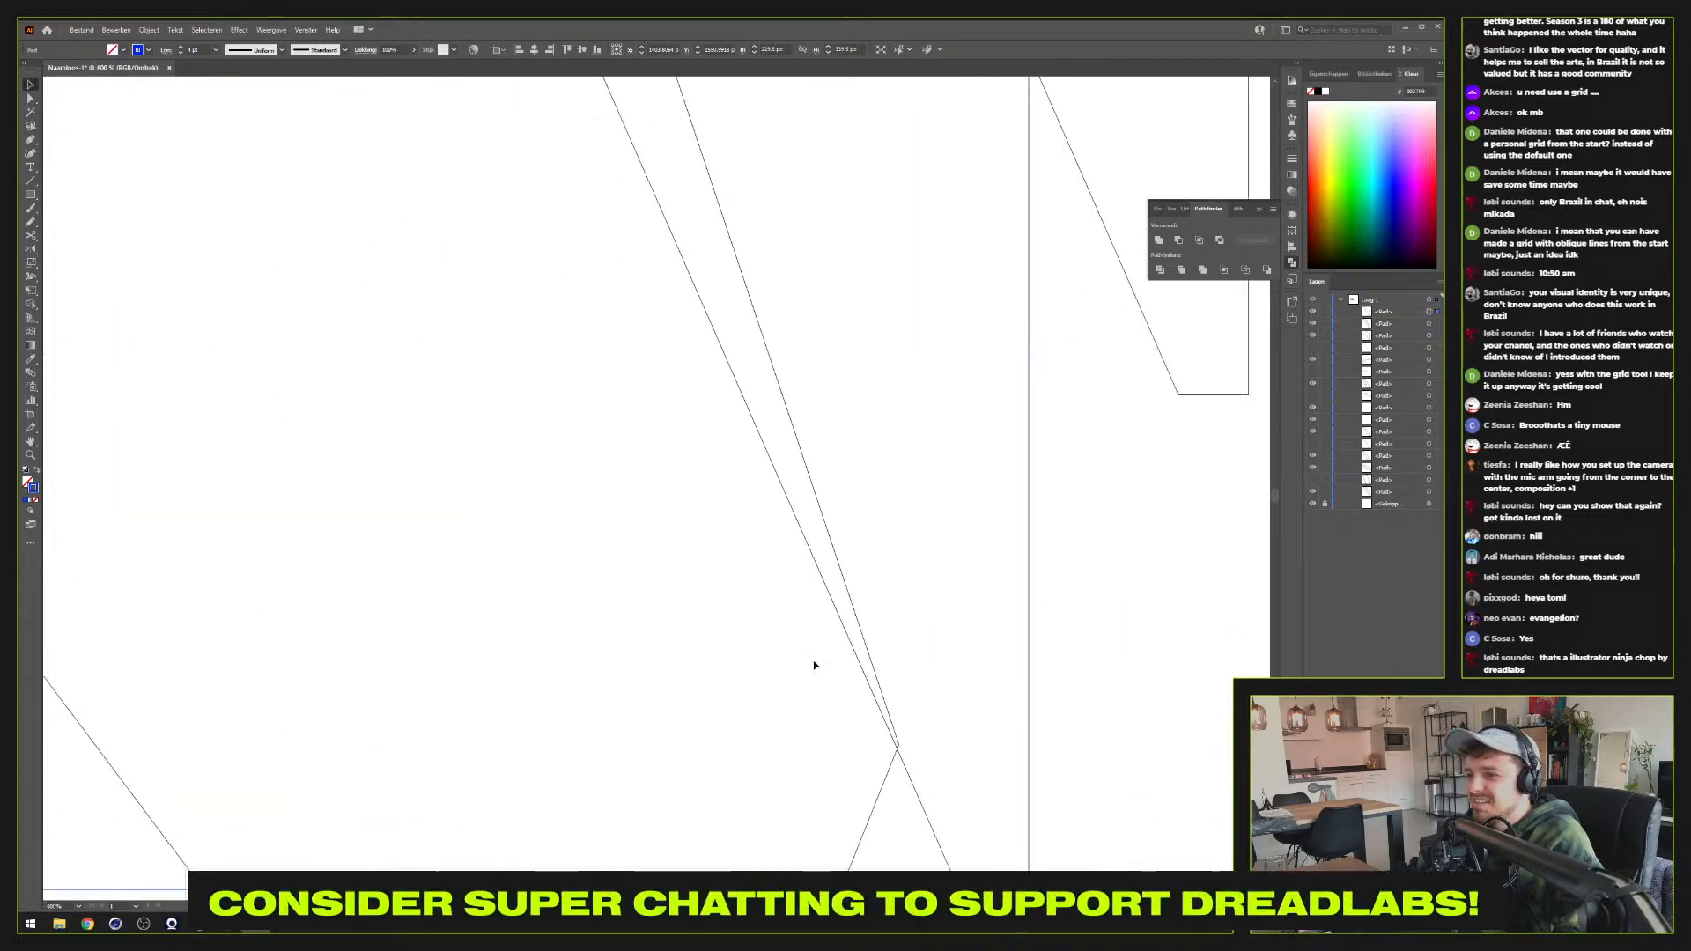
{"action": "scroll", "coordinate": [814, 665], "scroll_direction": "up", "scroll_amount": 1}
{"action": "scroll", "coordinate": [976, 764], "scroll_direction": "down", "scroll_amount": 5}
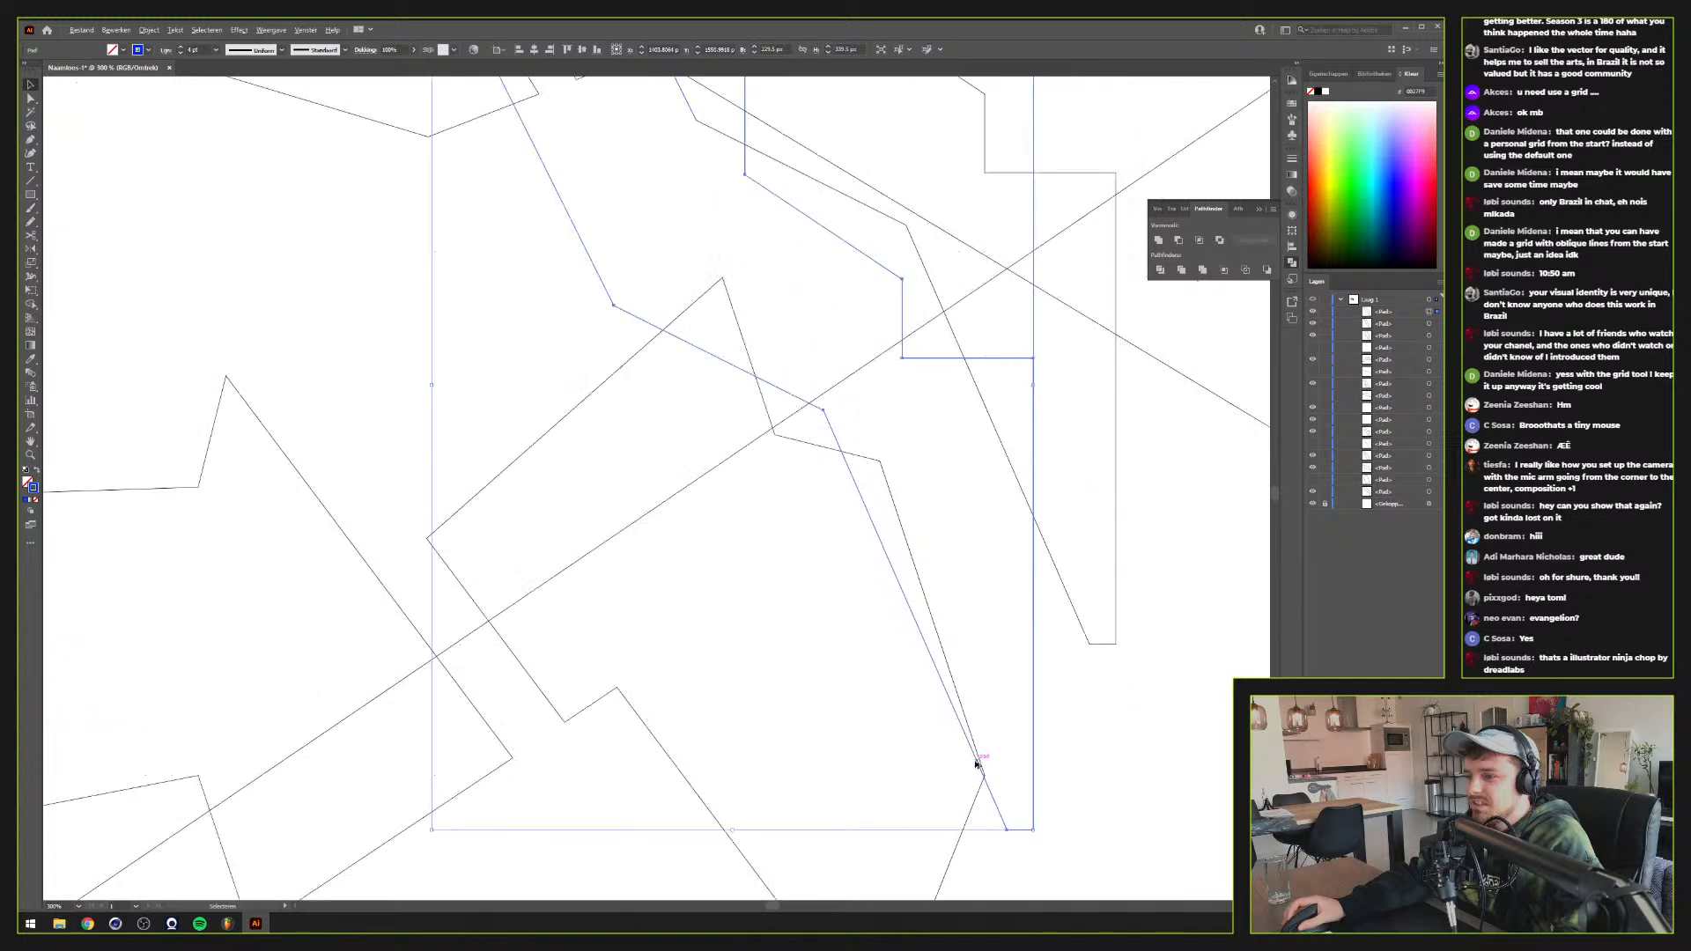
Nudge the blue crest duplicate up and left so its bottom inner corner lands near the lower body shape's outer corner
{"action": "scroll", "coordinate": [975, 765], "scroll_direction": "up", "scroll_amount": 2}
{"action": "key", "text": "a"}
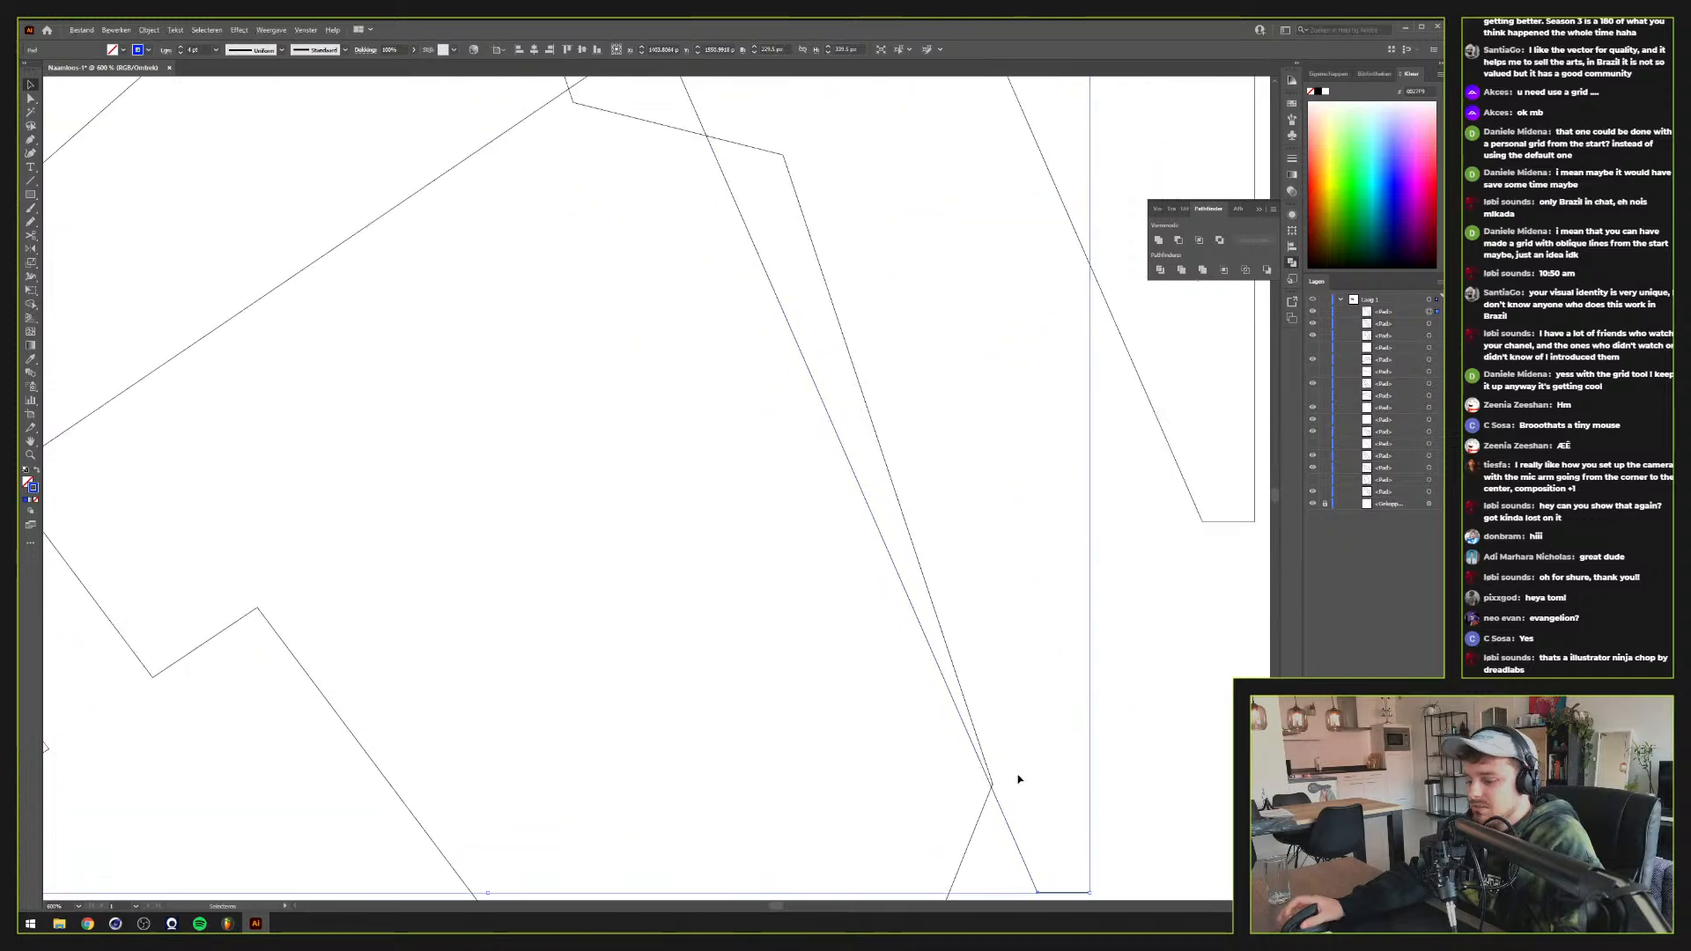
{"action": "key", "text": "ctrl+y"}
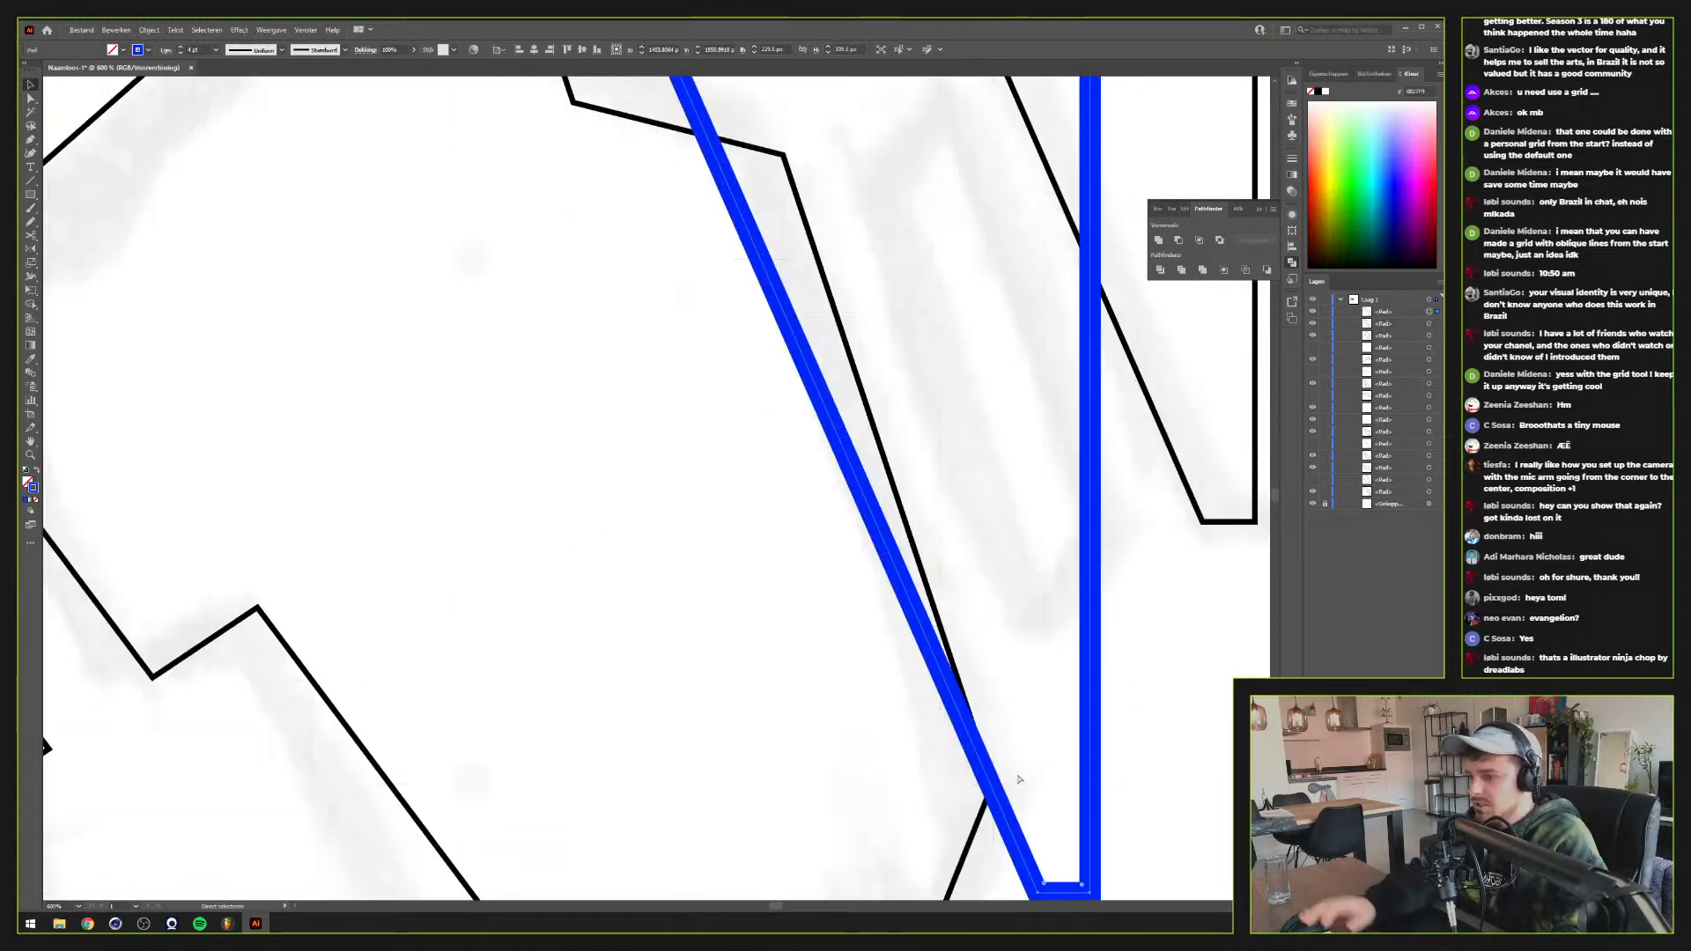
{"action": "key", "text": "v"}
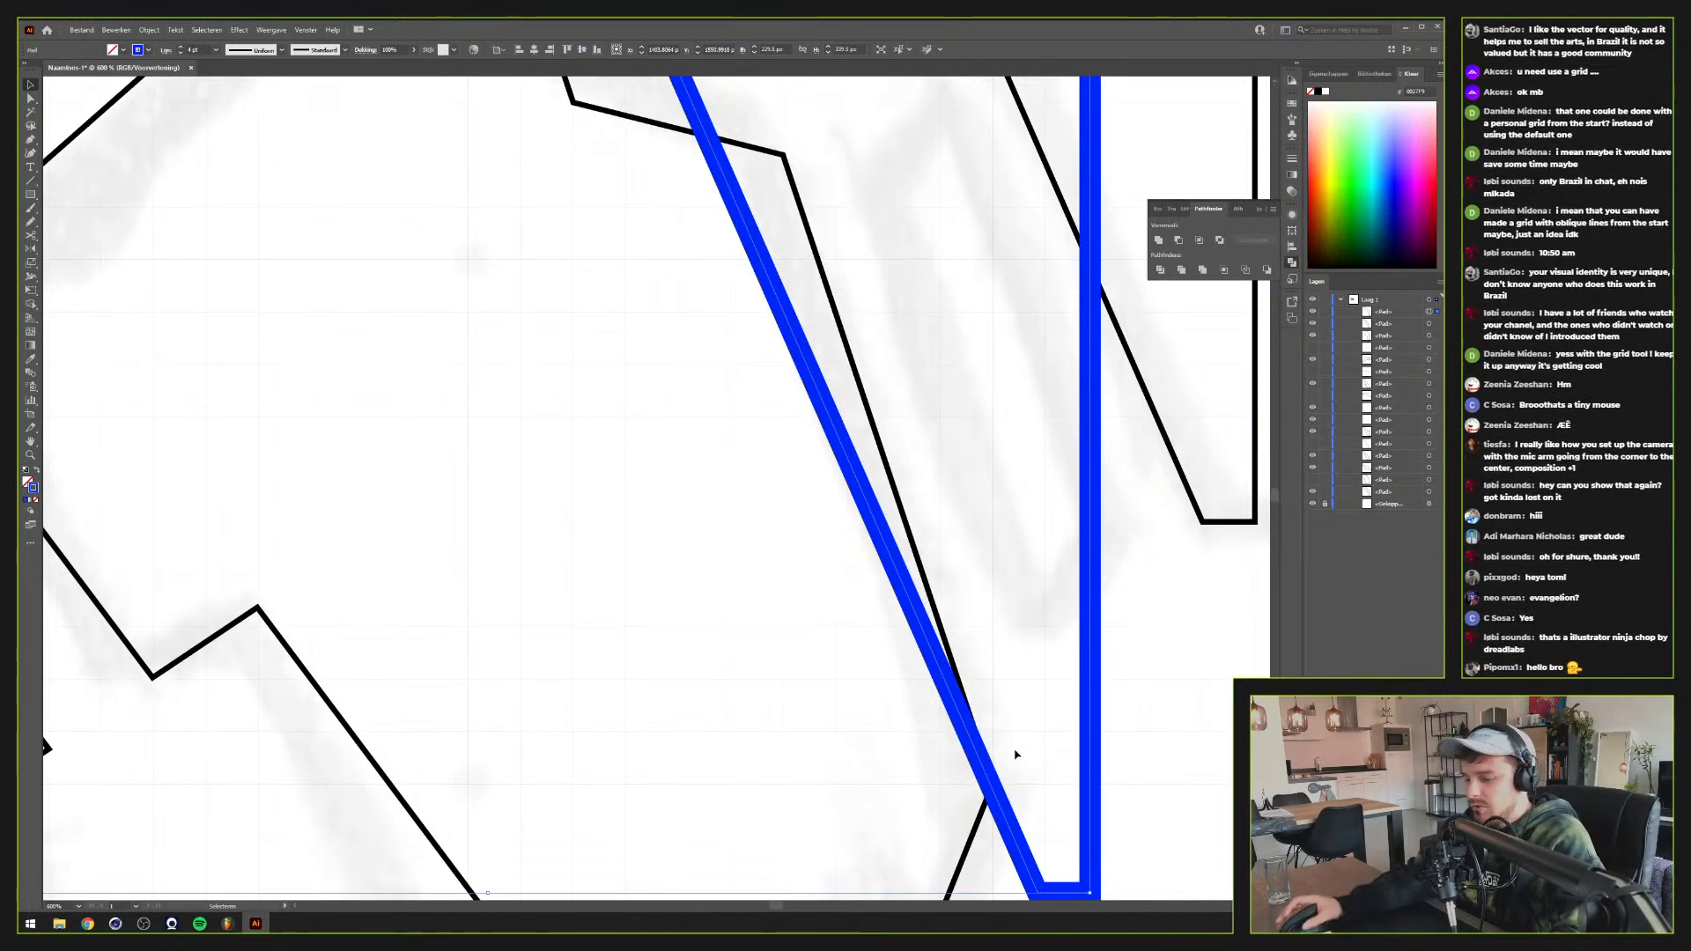
{"action": "key", "text": "Up"}
{"action": "key", "text": "Up"}
{"action": "key", "text": "Up"}
{"action": "key", "text": "Up"}
{"action": "key", "text": "Up"}
{"action": "key", "text": "Up"}
{"action": "key", "text": "Up"}
{"action": "key", "text": "Up"}
{"action": "key", "text": "Up"}
{"action": "key", "text": "Up"}
{"action": "key", "text": "Up"}
{"action": "key", "text": "Up"}
{"action": "key", "text": "Up"}
{"action": "key", "text": "Up"}
{"action": "key", "text": "Up"}
{"action": "key", "text": "Up"}
{"action": "key", "text": "Up"}
{"action": "key", "text": "Up"}
{"action": "key", "text": "Up"}
{"action": "key", "text": "Up"}
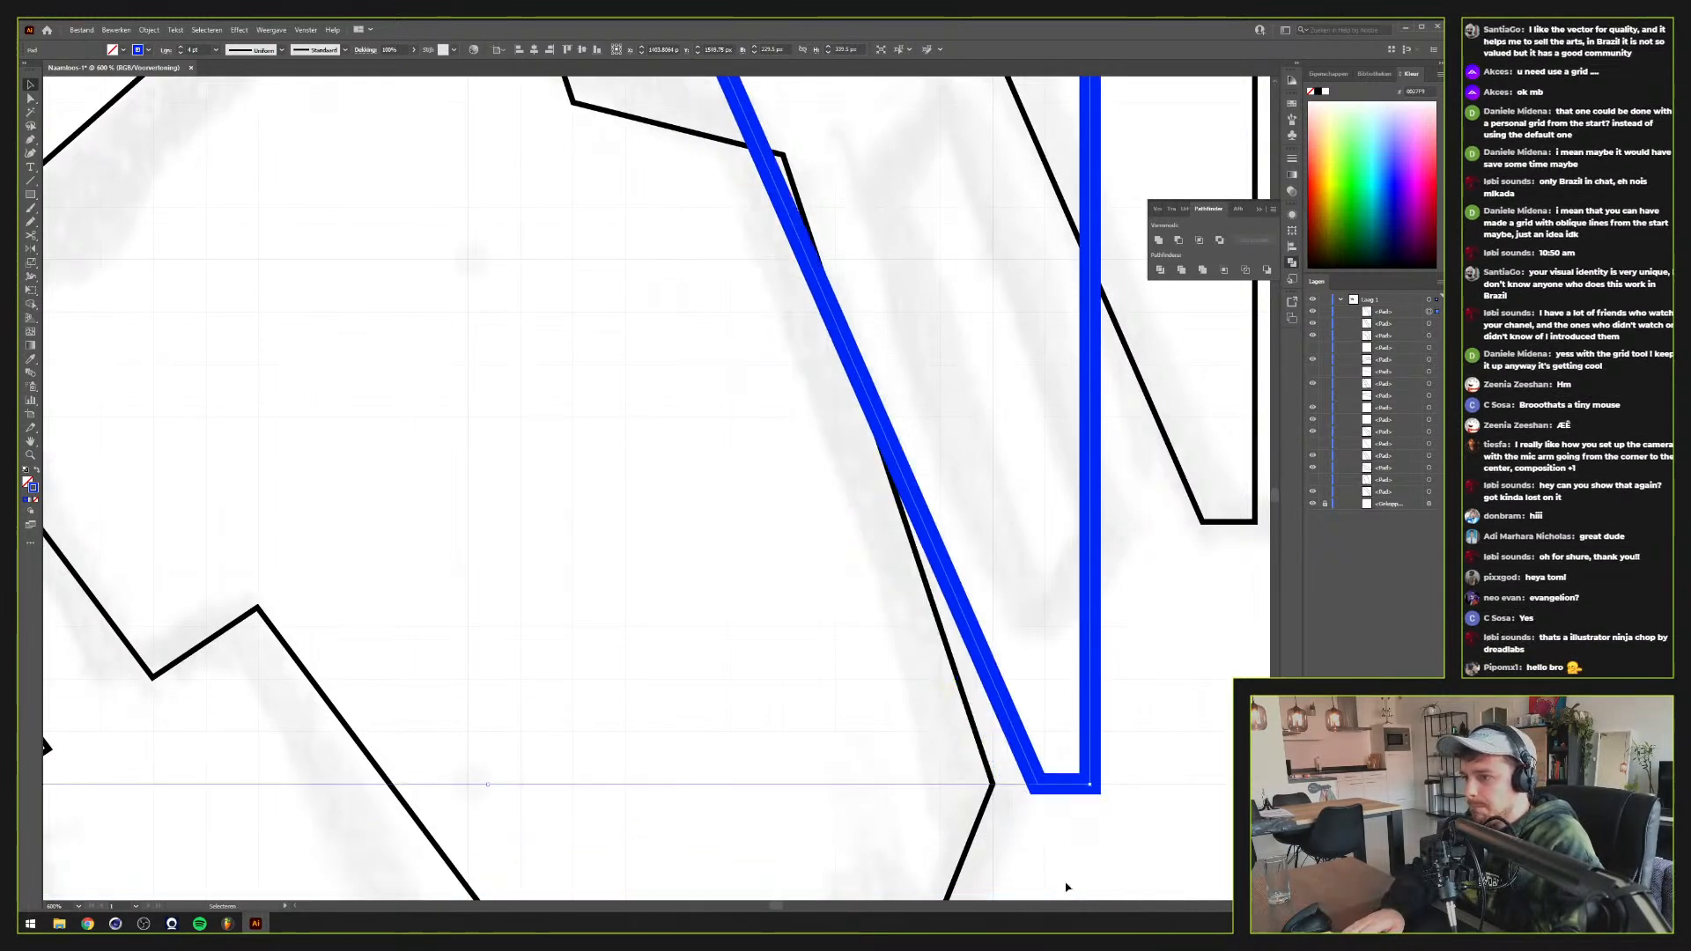
{"action": "key", "text": "shift+Down"}
{"action": "key", "text": "shift+Left"}
{"action": "key", "text": "ctrl+y"}
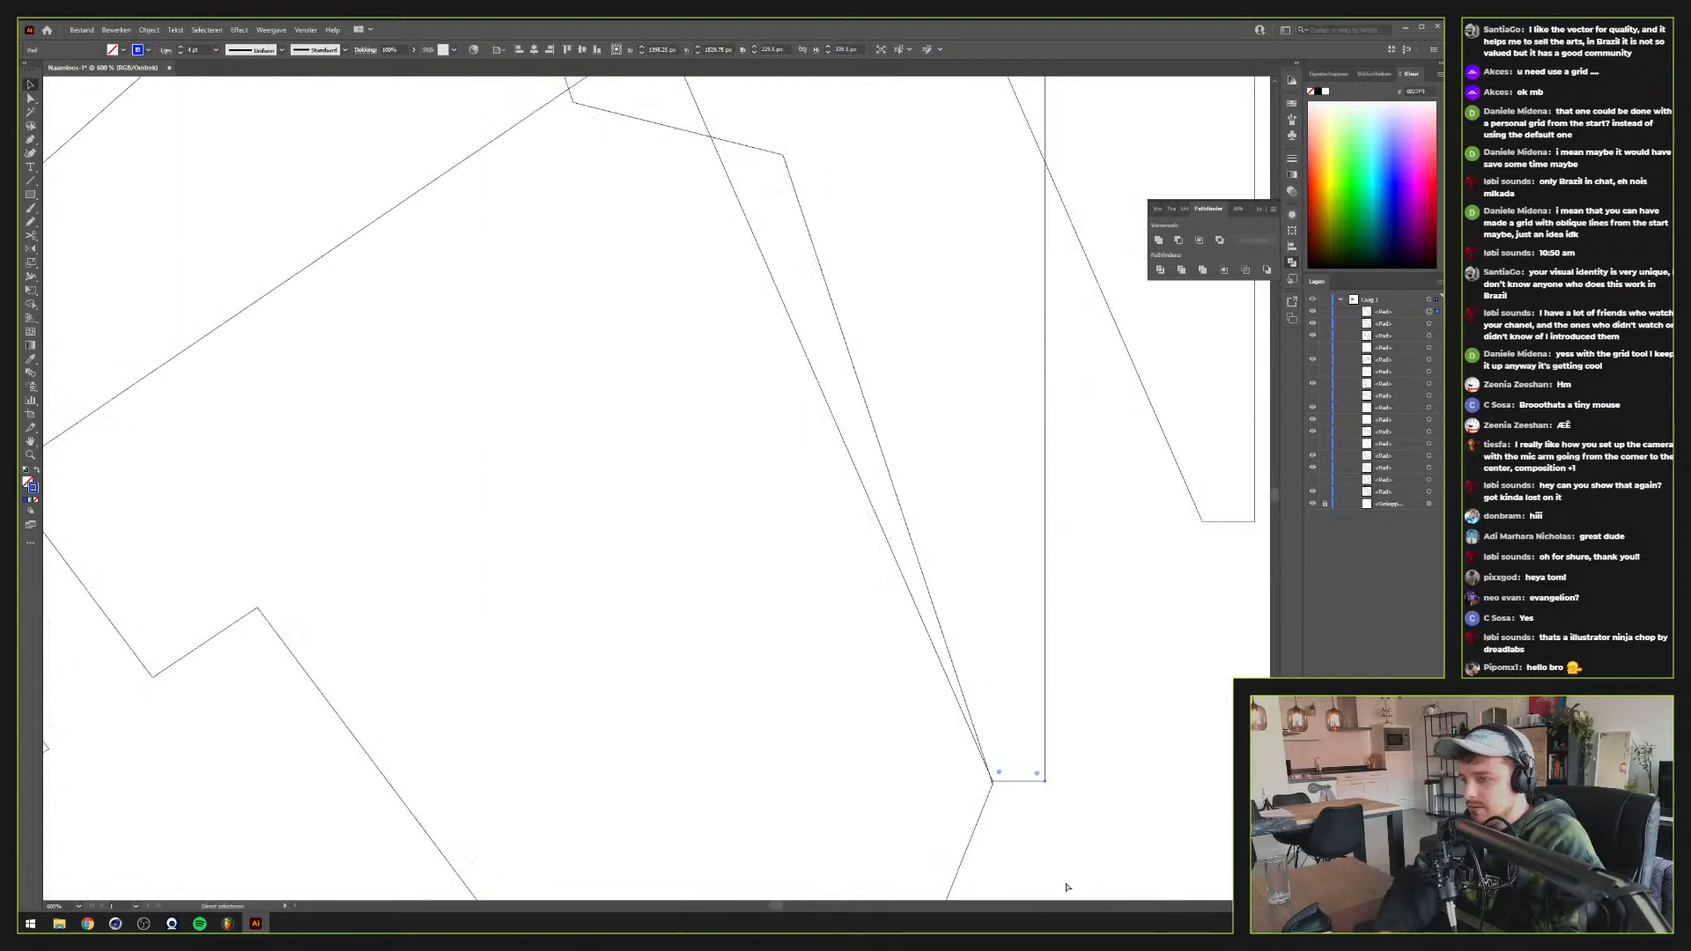
Draw a helper square of about 11 px with its upper corner on the lower body shape's outer corner
{"action": "scroll", "coordinate": [991, 780], "scroll_direction": "up", "scroll_amount": 5}
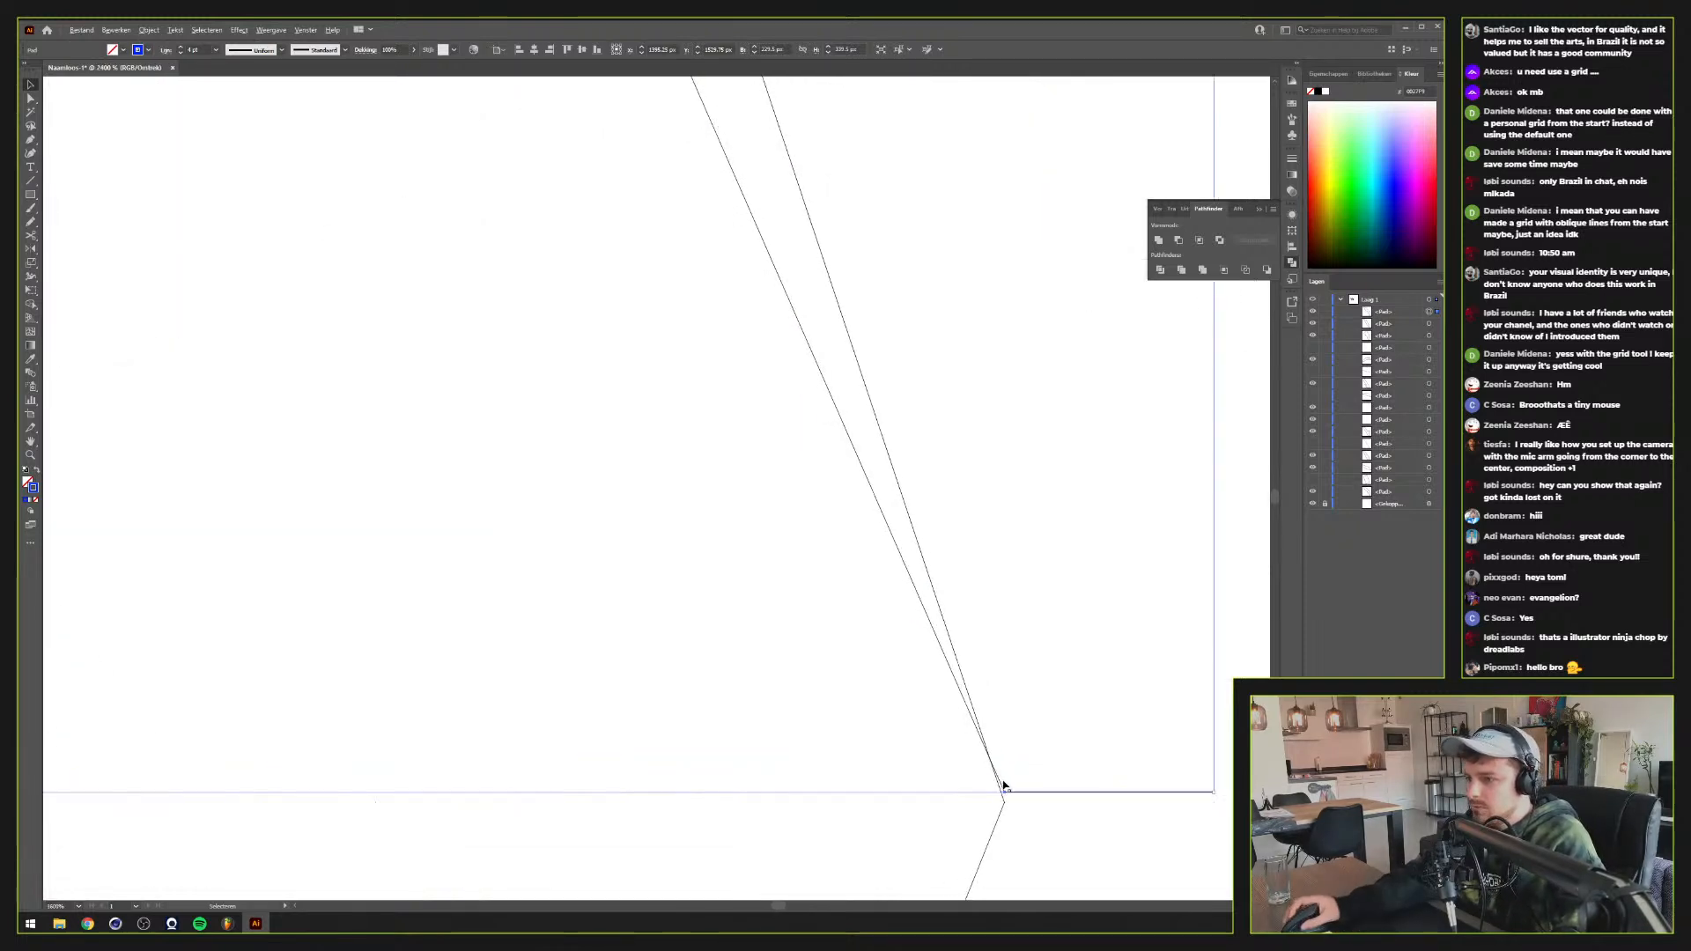
{"action": "key", "text": "a"}
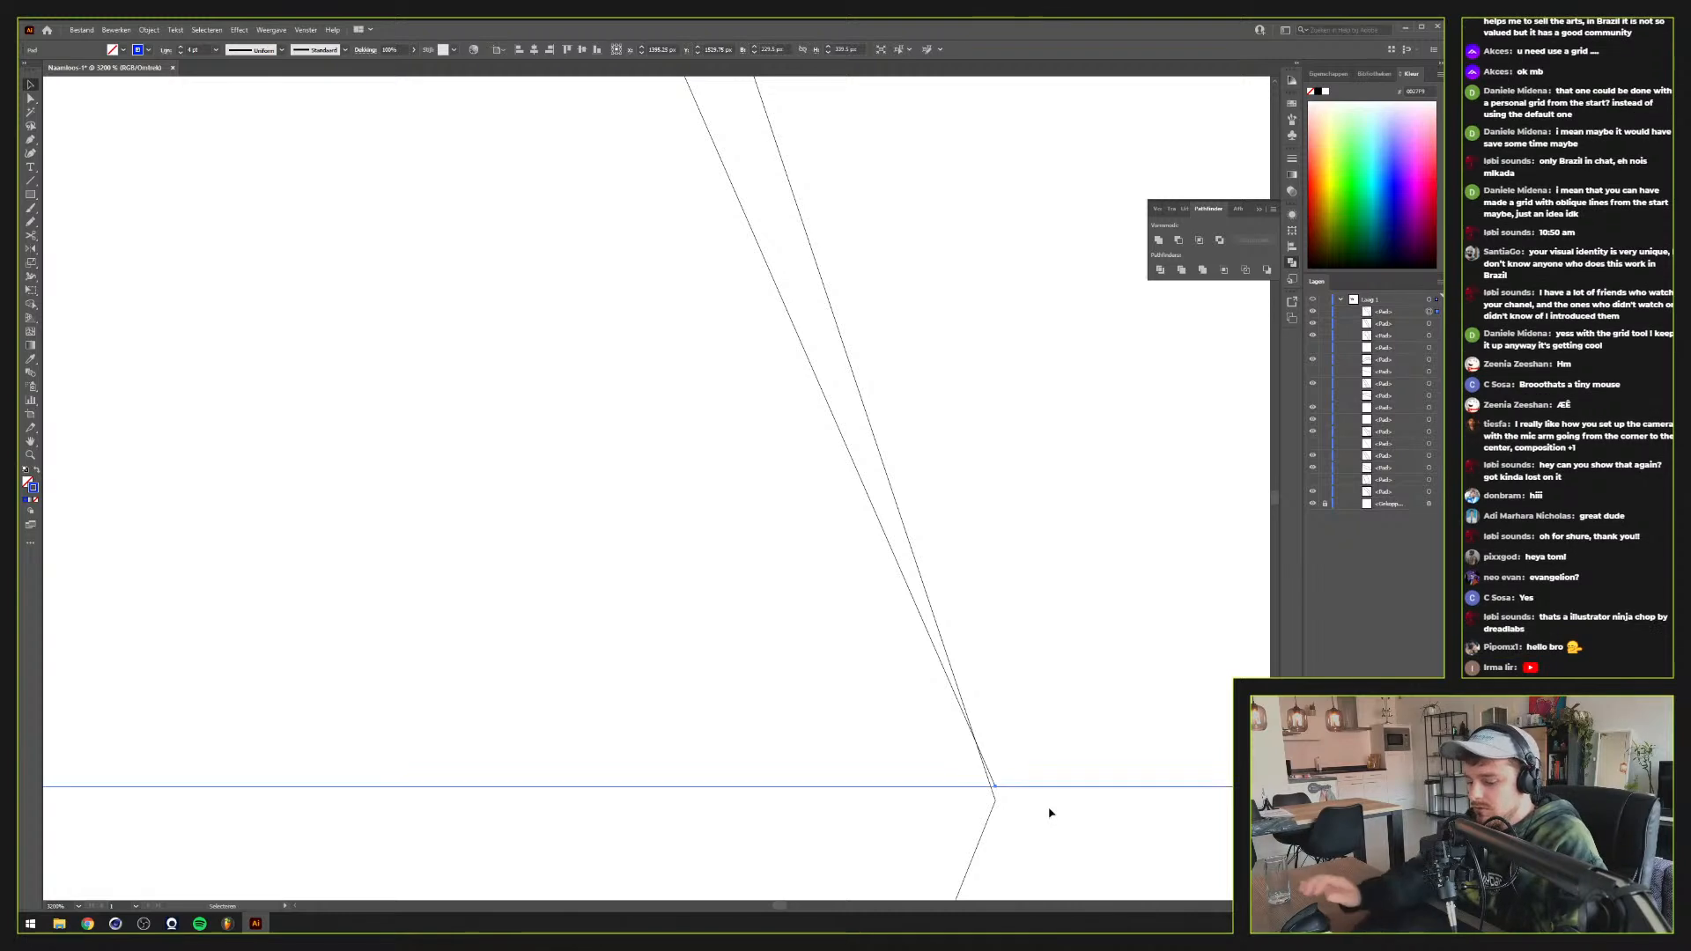
{"action": "key", "text": "m"}
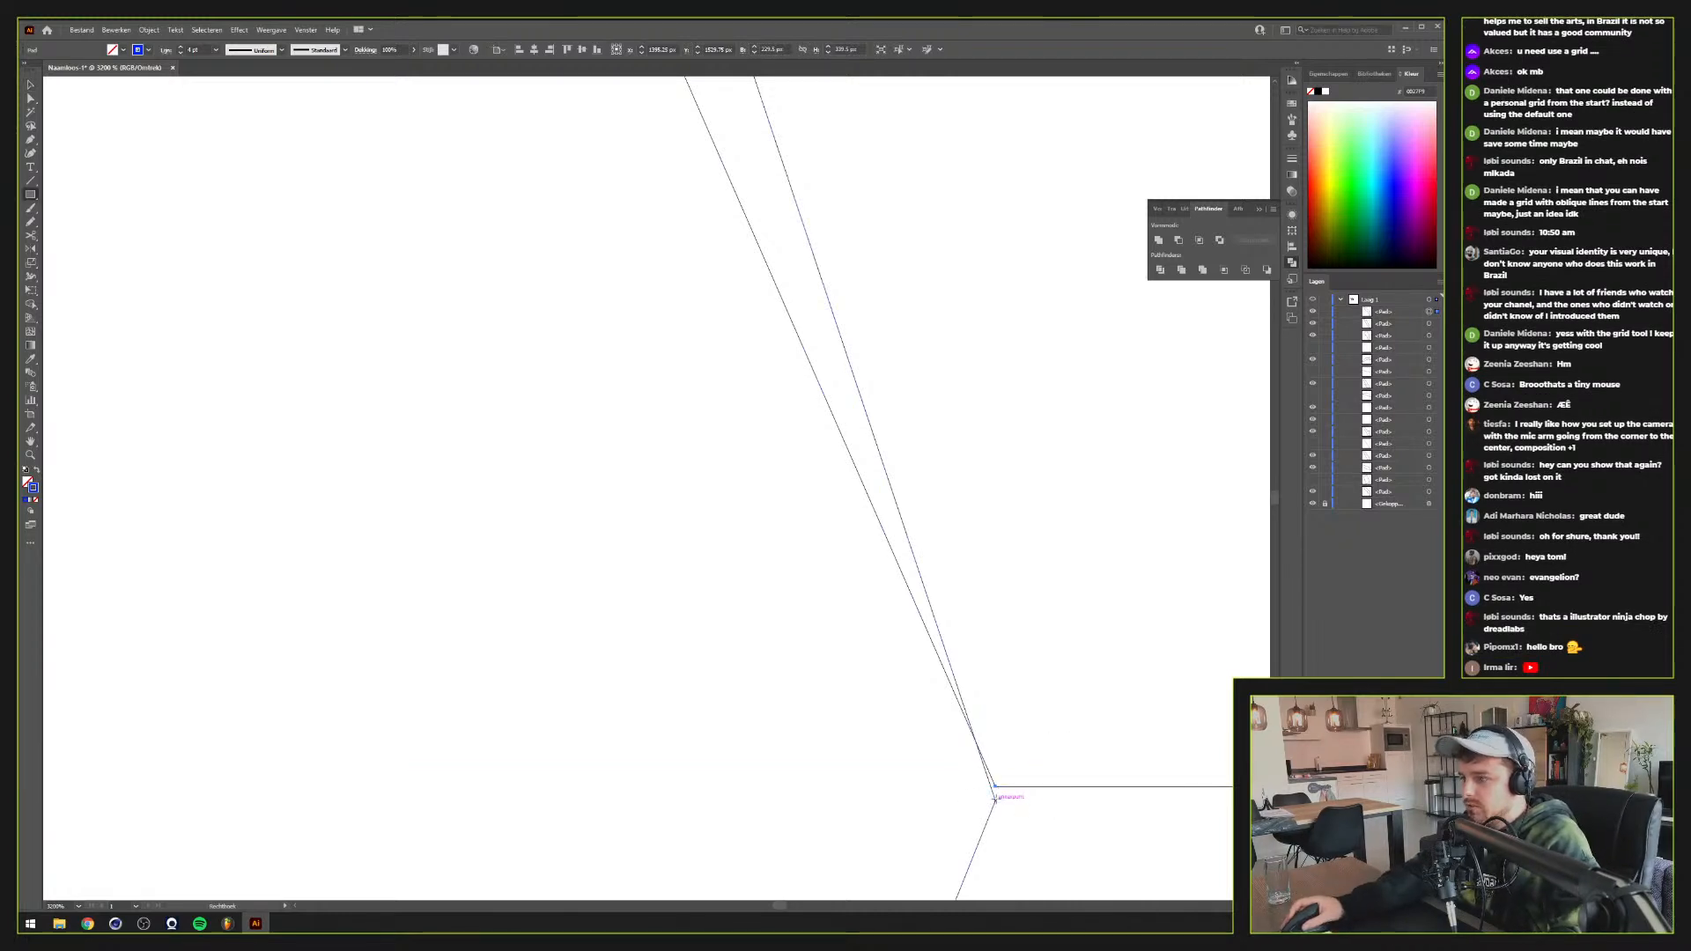
{"action": "left_click_drag", "start_coordinate": [996, 797], "coordinate": [761, 549]}
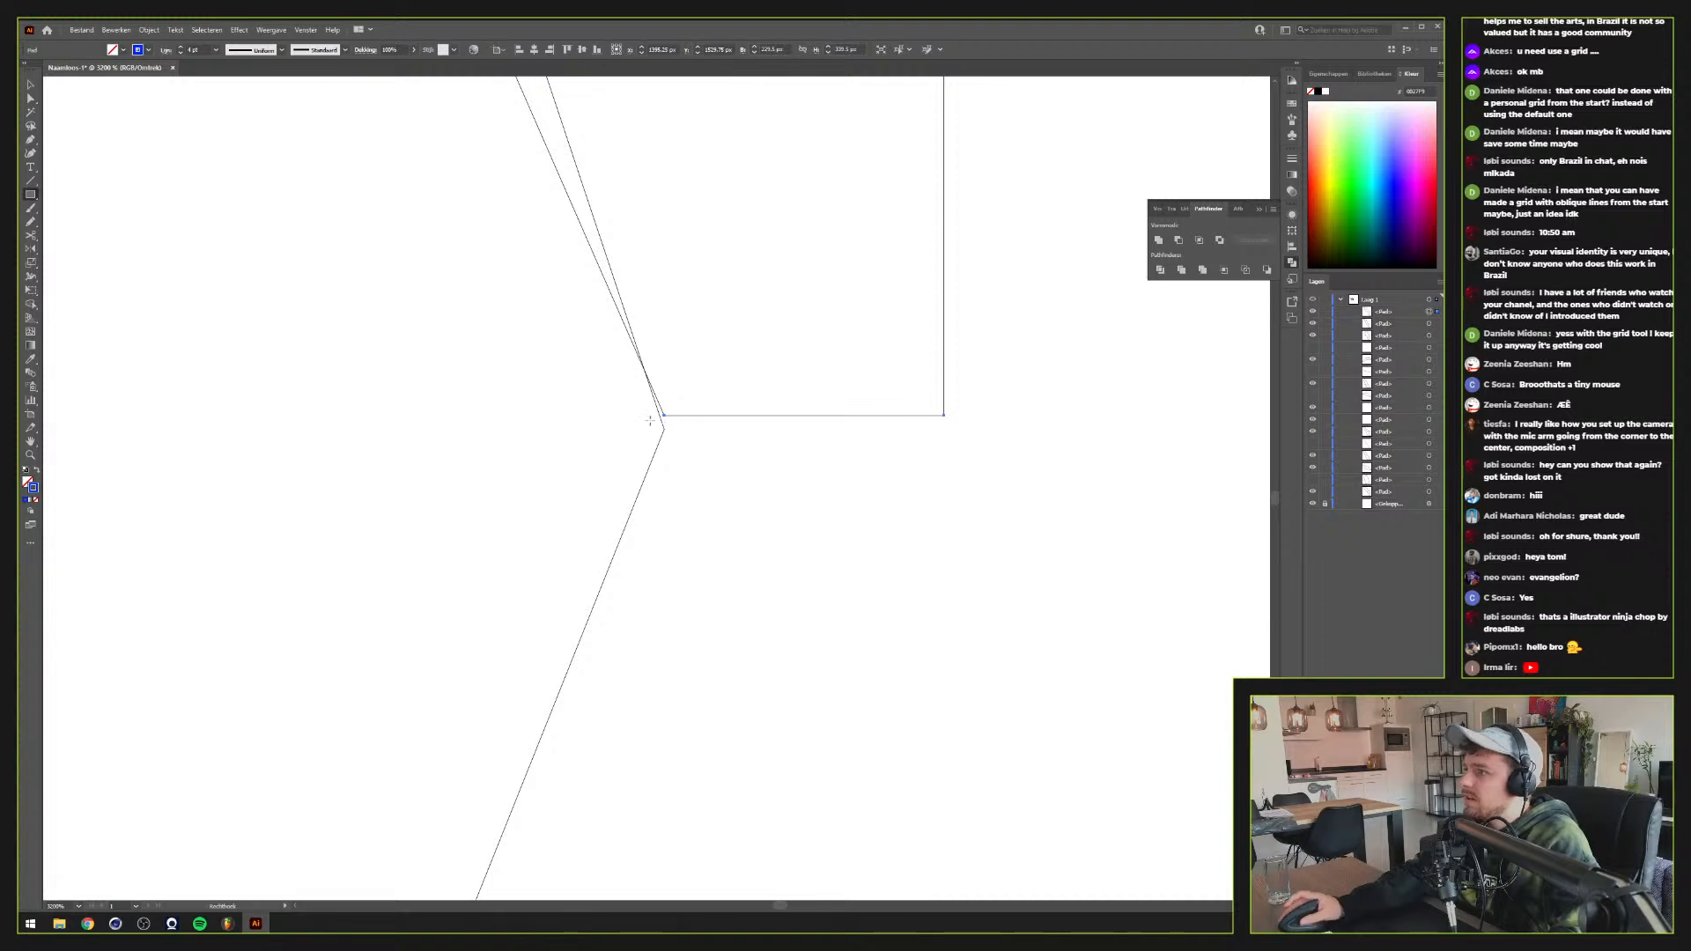
{"action": "left_click_drag", "start_coordinate": [668, 427], "coordinate": [977, 740]}
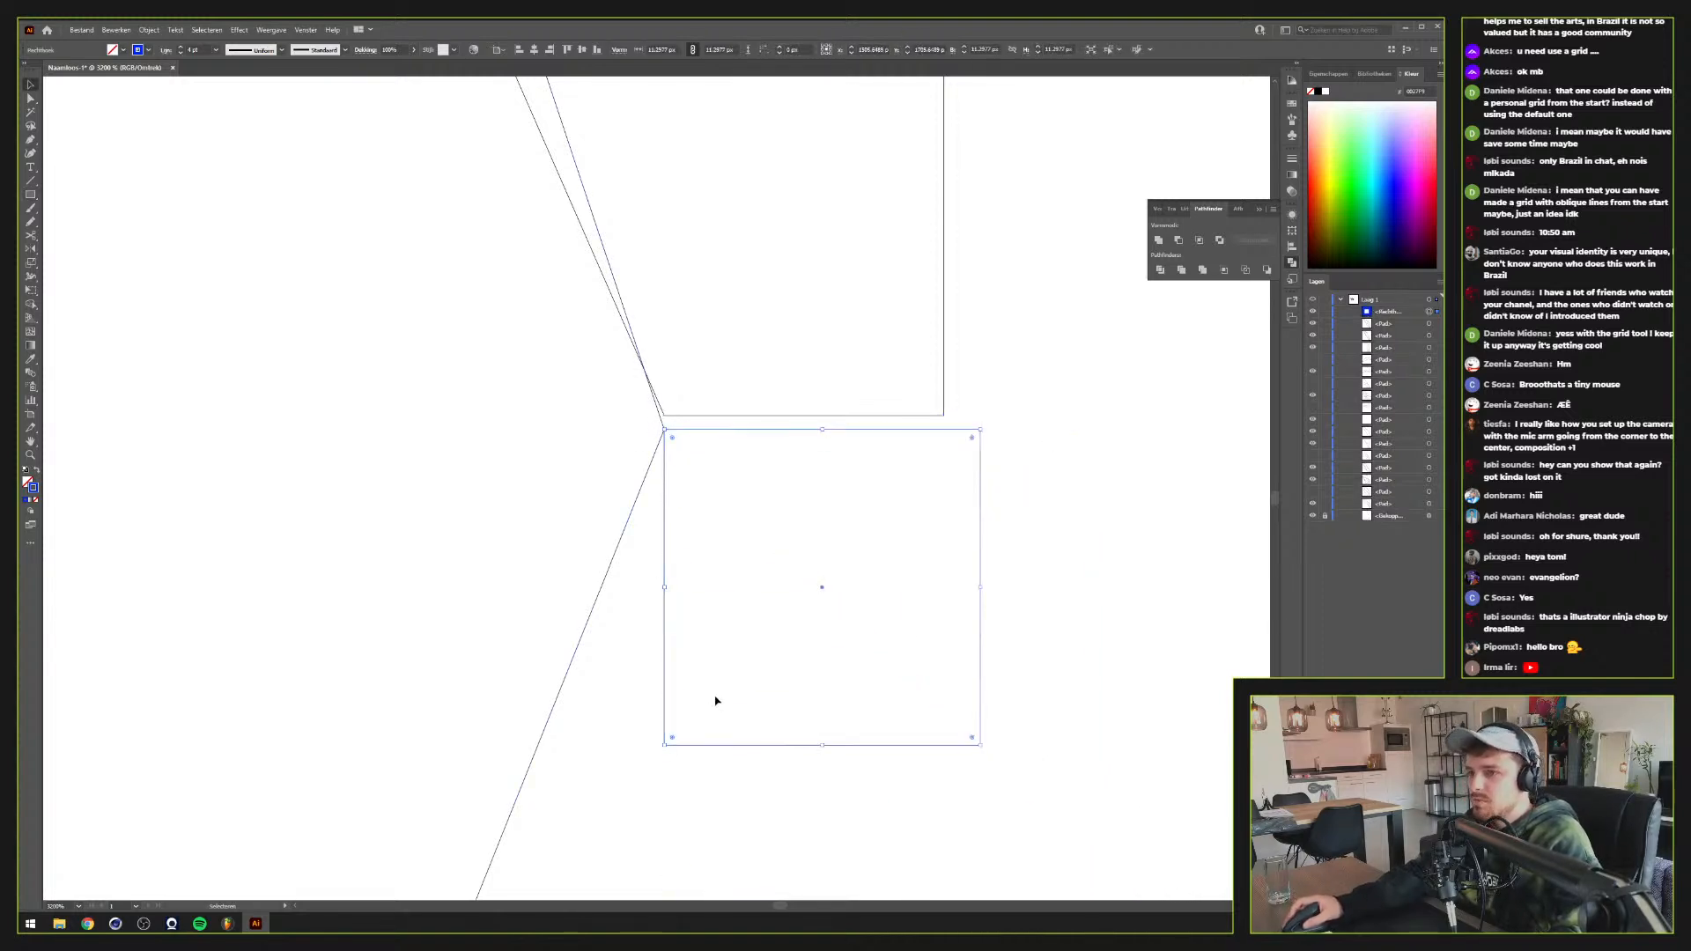
Snap the crest duplicate's bottom edge to the helper square's top edge and delete the square
{"action": "left_click_drag", "start_coordinate": [760, 524], "coordinate": [832, 707]}
{"action": "key", "text": "v"}
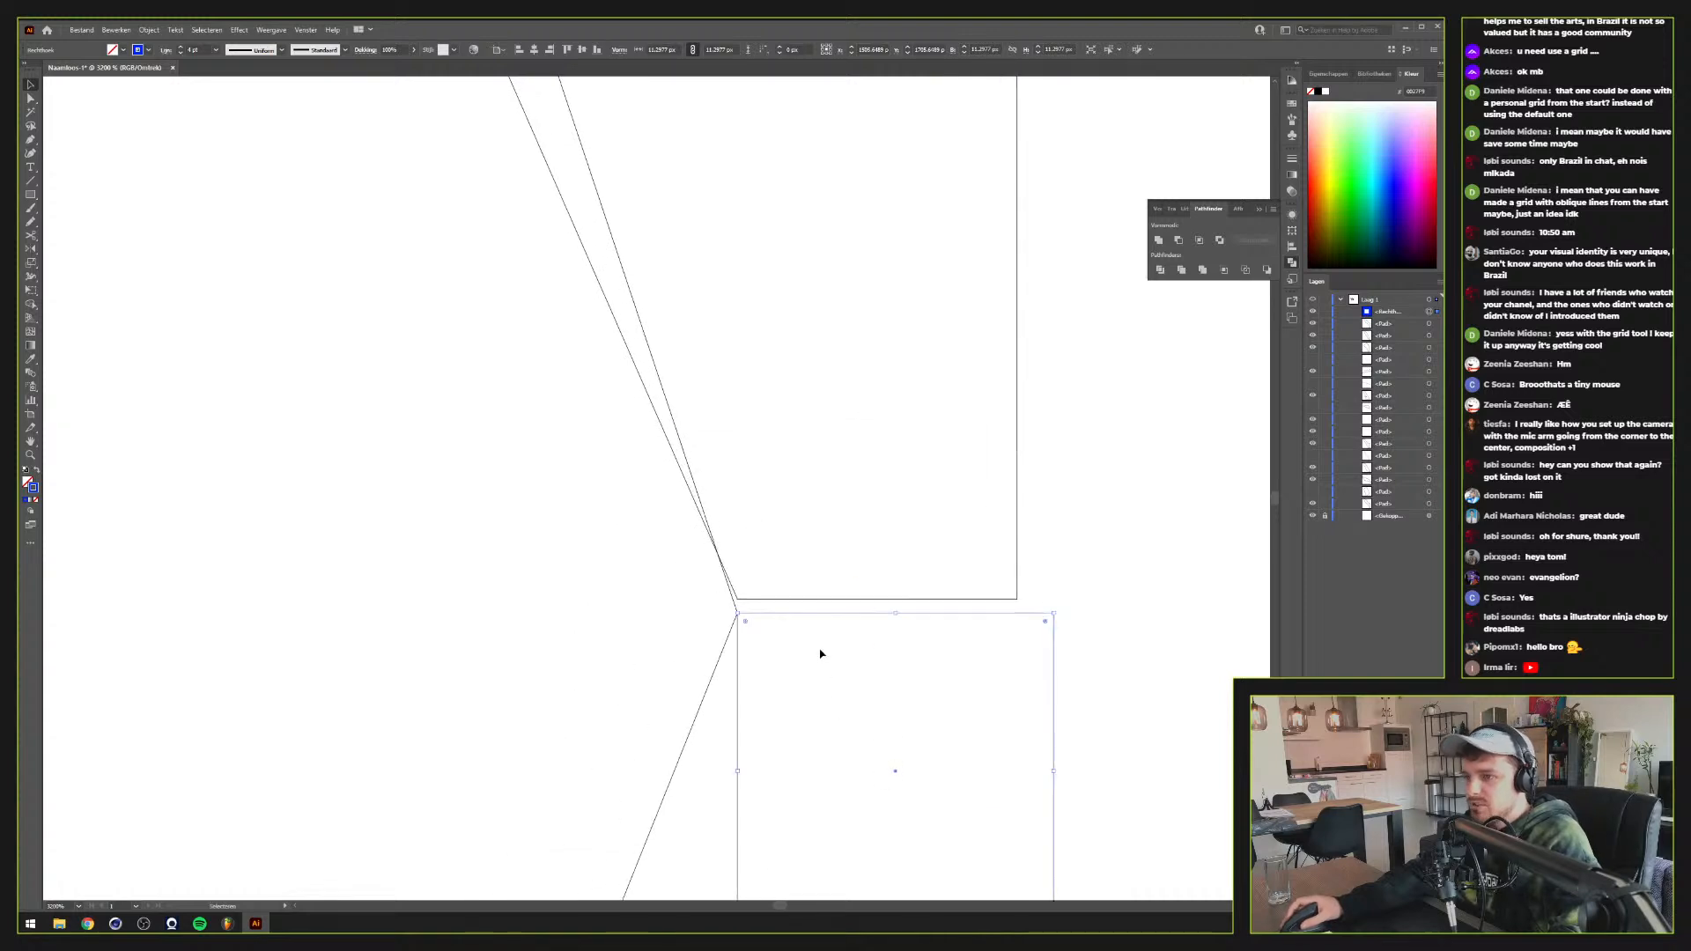
{"action": "left_click", "coordinate": [818, 599]}
{"action": "left_click_drag", "start_coordinate": [815, 604], "coordinate": [816, 616]}
{"action": "scroll", "coordinate": [816, 616], "scroll_direction": "down", "scroll_amount": 5}
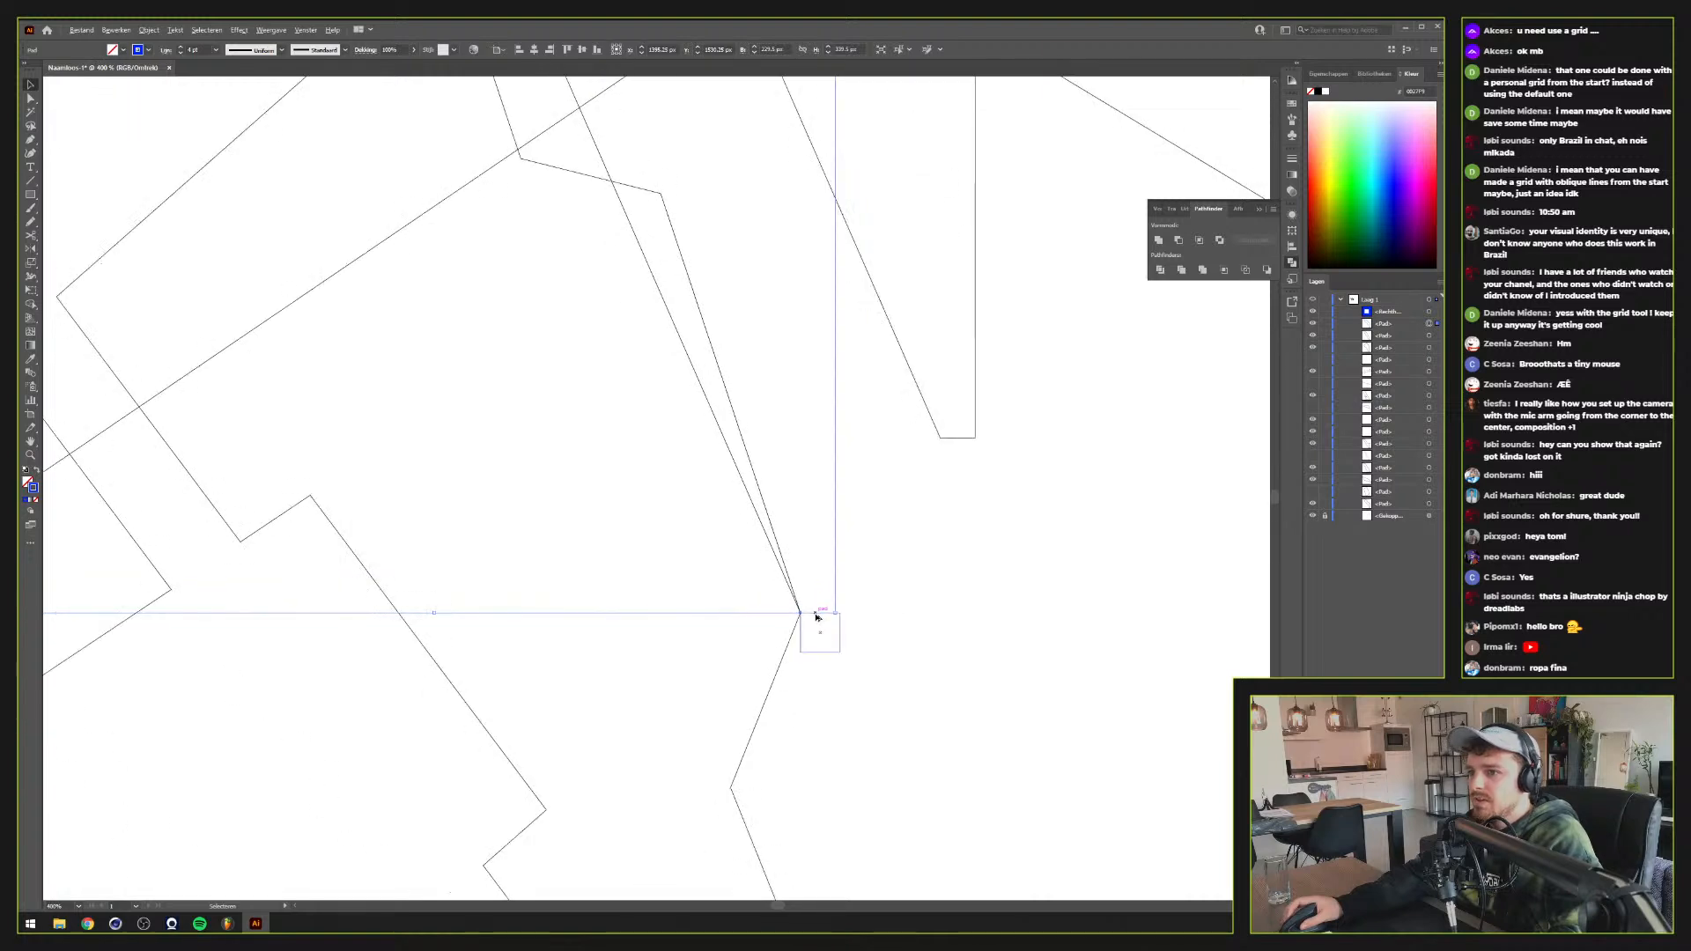
{"action": "key", "text": "Delete"}
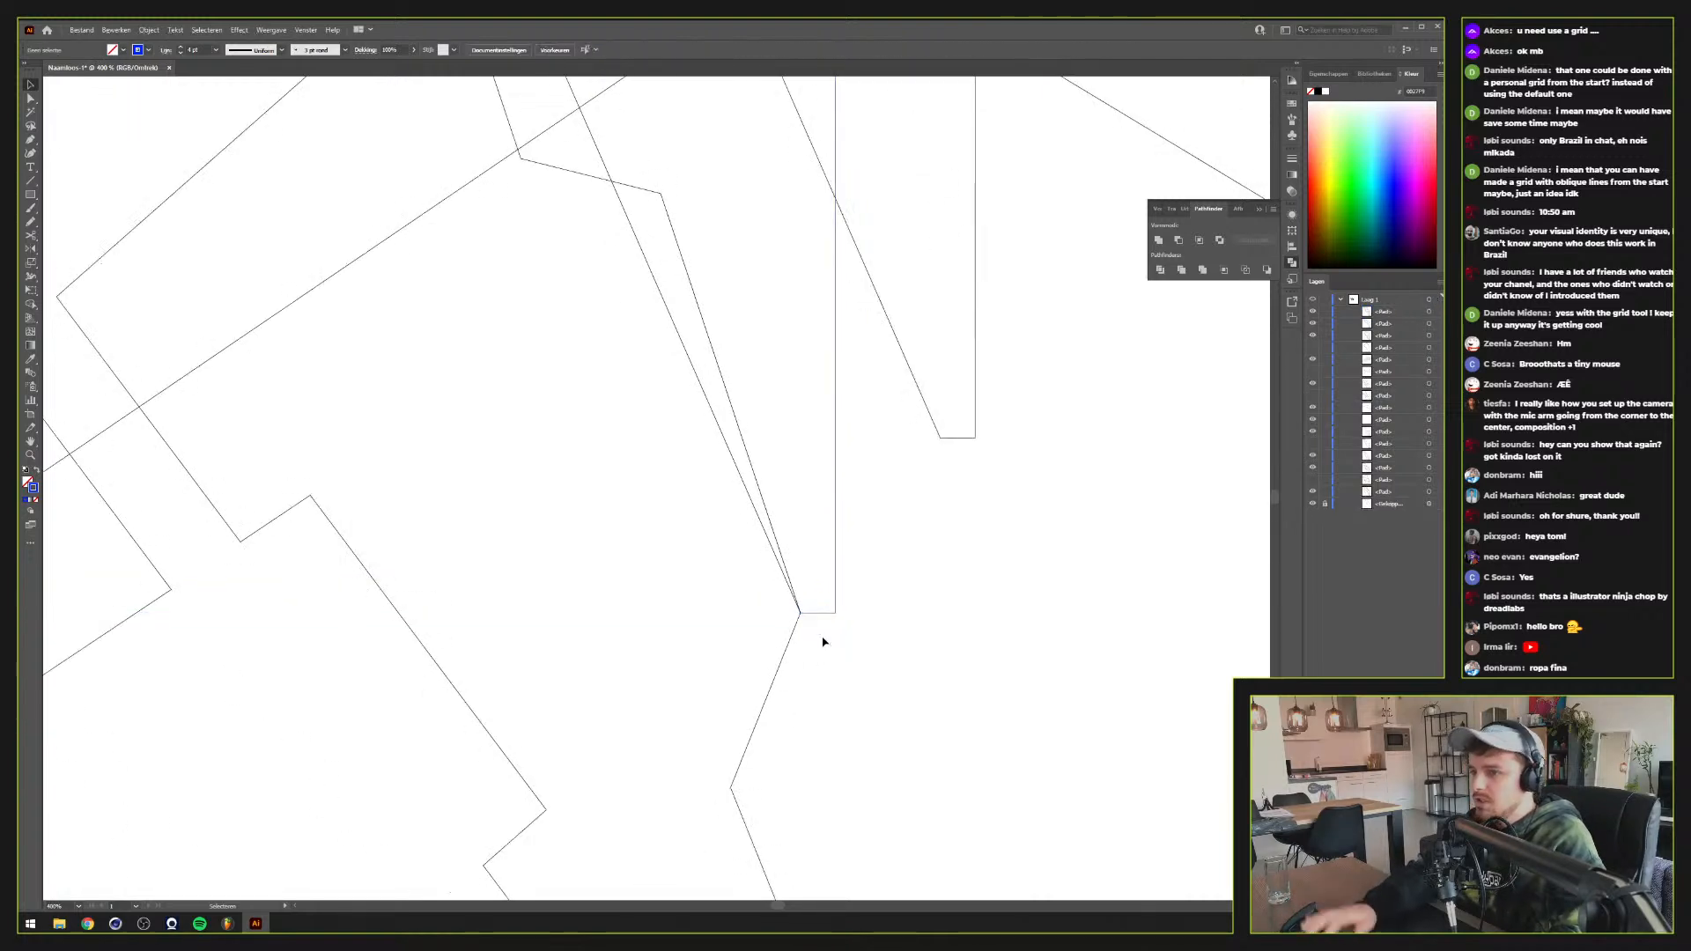
Subtract the blue crest duplicate from the lower body shape to trim its inner slanted edge
{"action": "scroll", "coordinate": [822, 636], "scroll_direction": "up", "scroll_amount": 1}
{"action": "scroll", "coordinate": [823, 636], "scroll_direction": "down", "scroll_amount": 2}
{"action": "key", "text": "ctrl+y"}
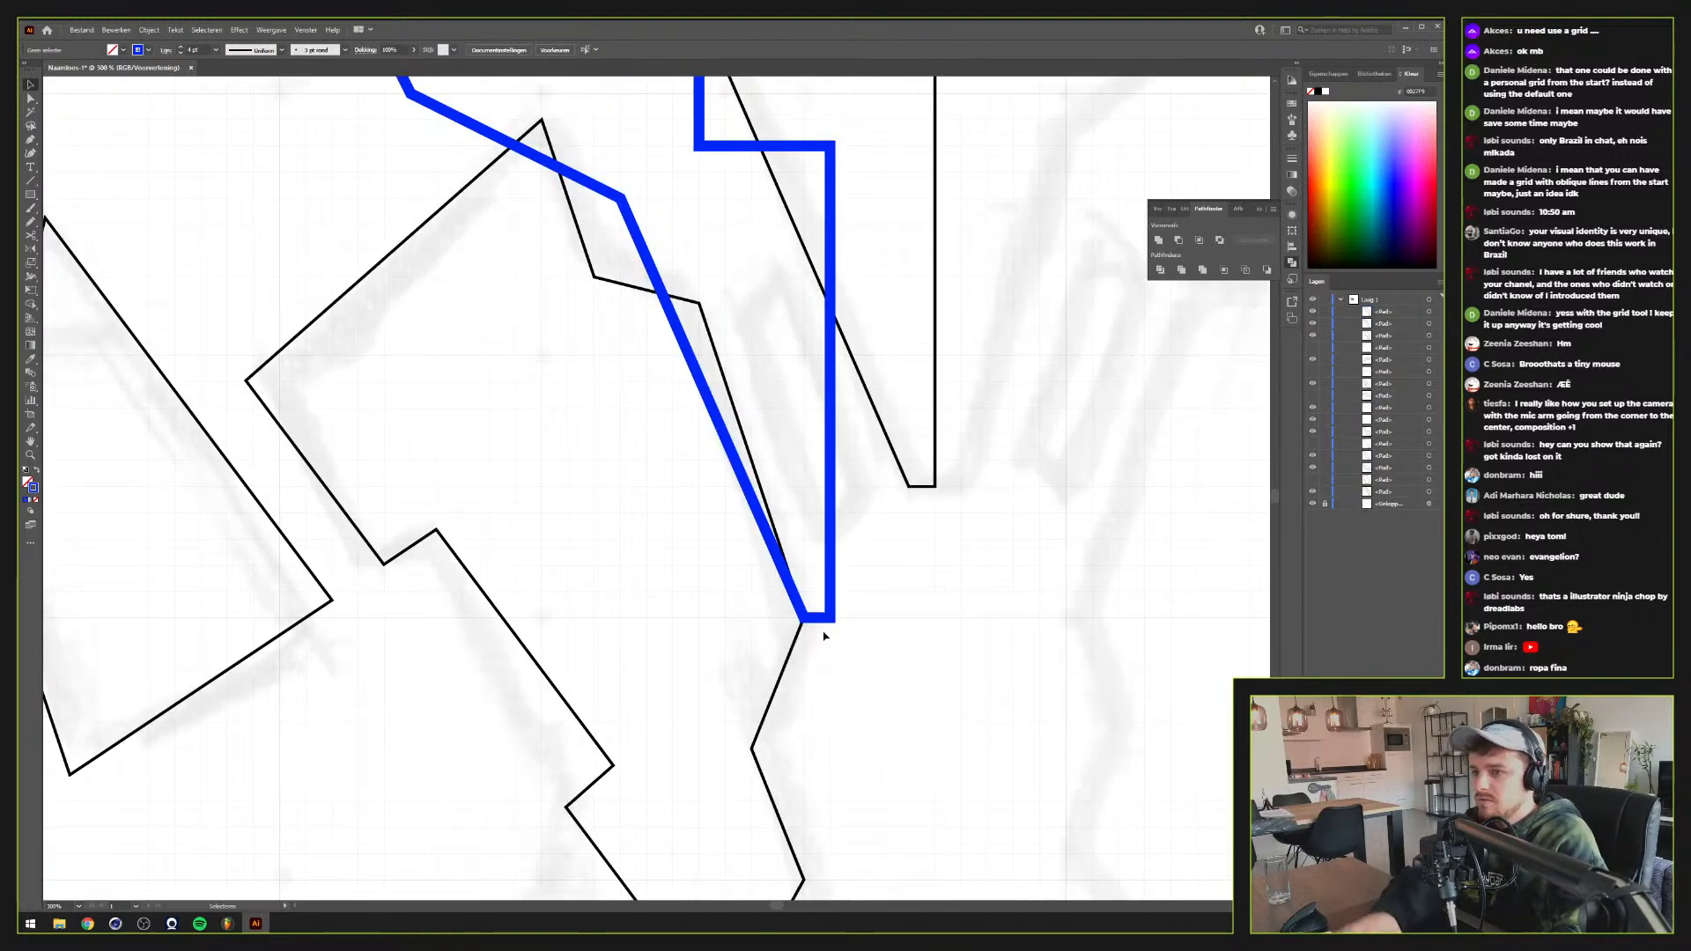
{"action": "left_click_drag", "start_coordinate": [770, 463], "coordinate": [876, 681]}
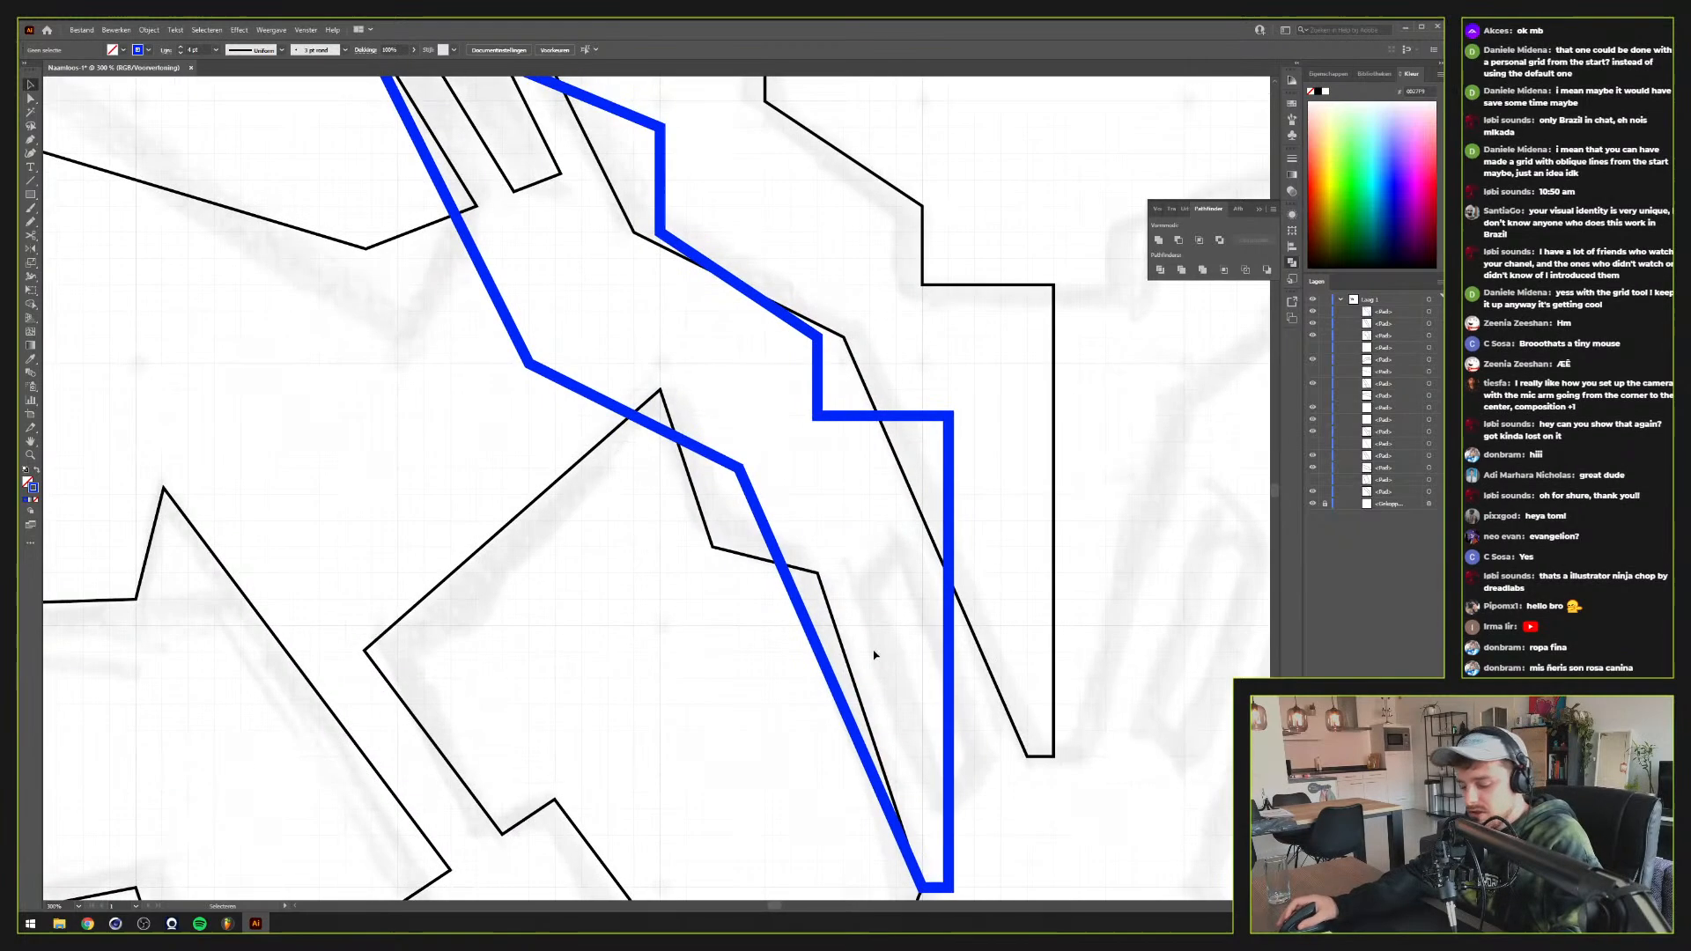
{"action": "left_click", "coordinate": [776, 568]}
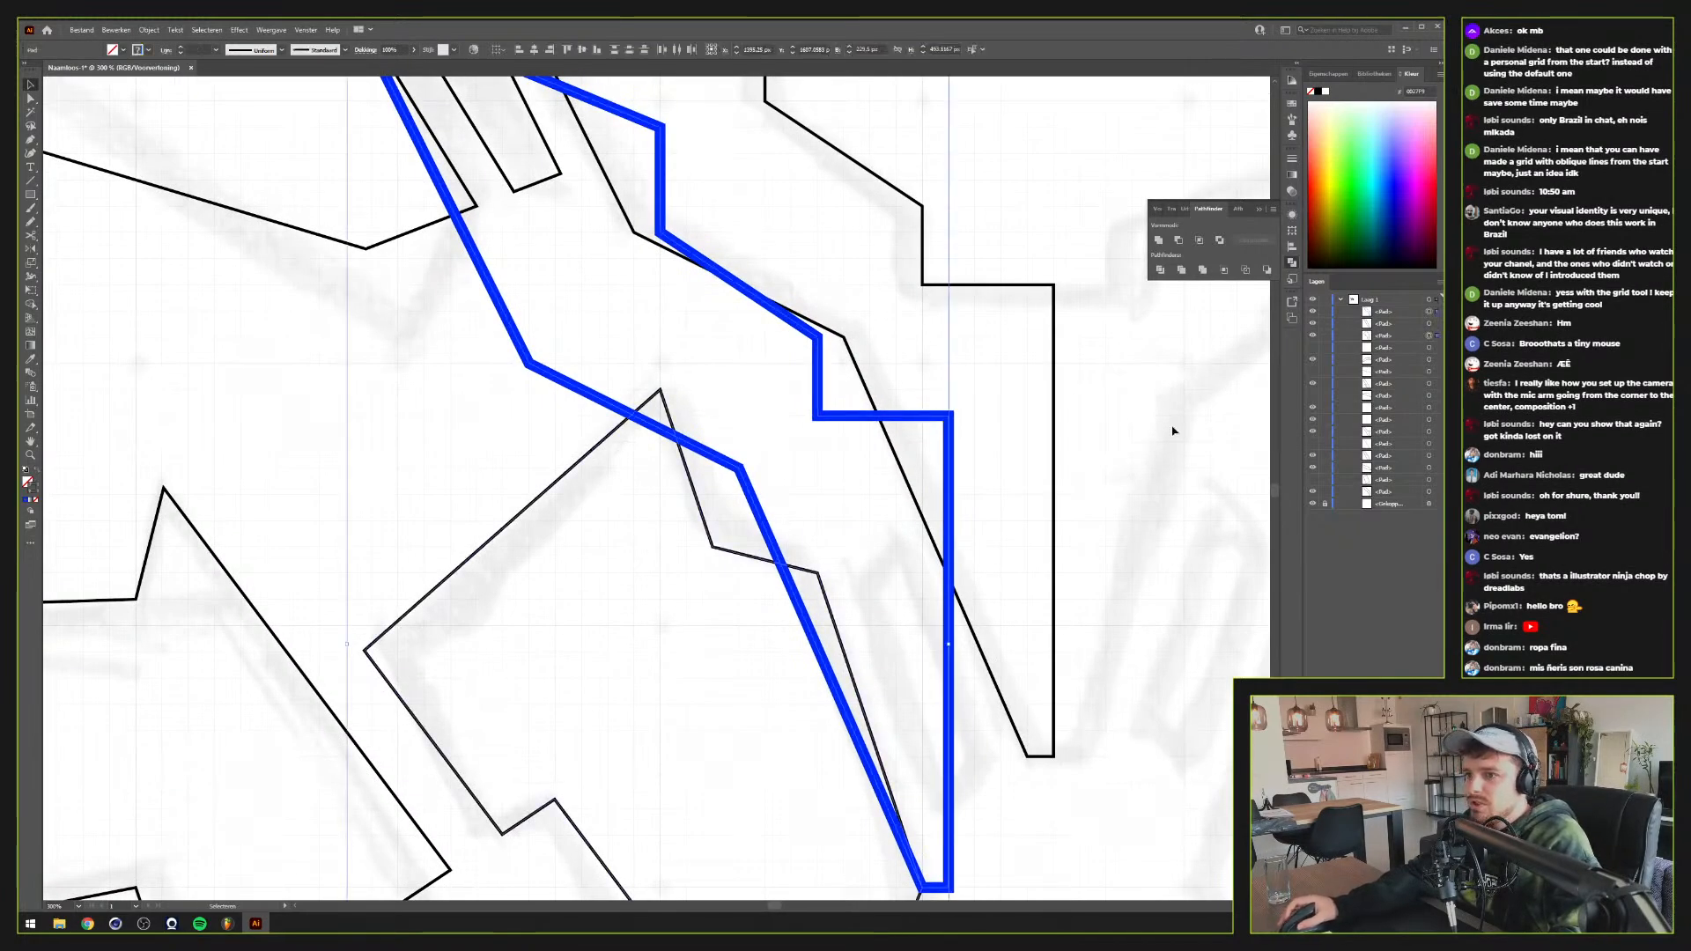
{"action": "left_click", "coordinate": [1178, 240]}
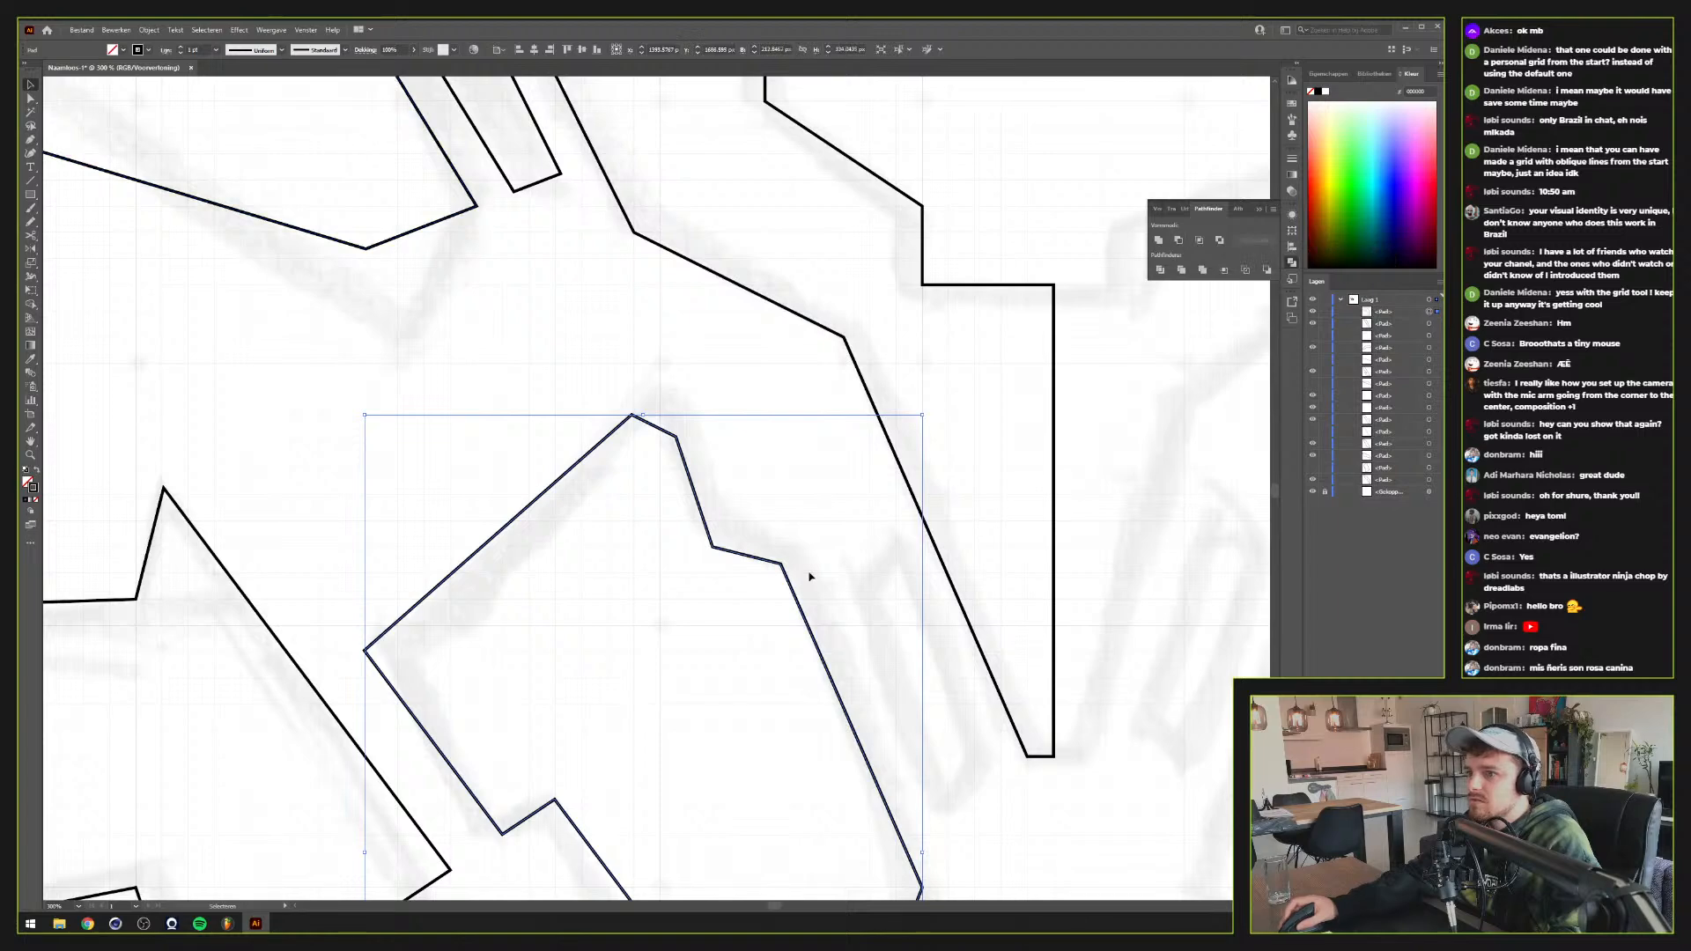
Show the hidden paths again, including the small four-sided shape between the crest and the lower body
{"action": "scroll", "coordinate": [697, 650], "scroll_direction": "down", "scroll_amount": 2}
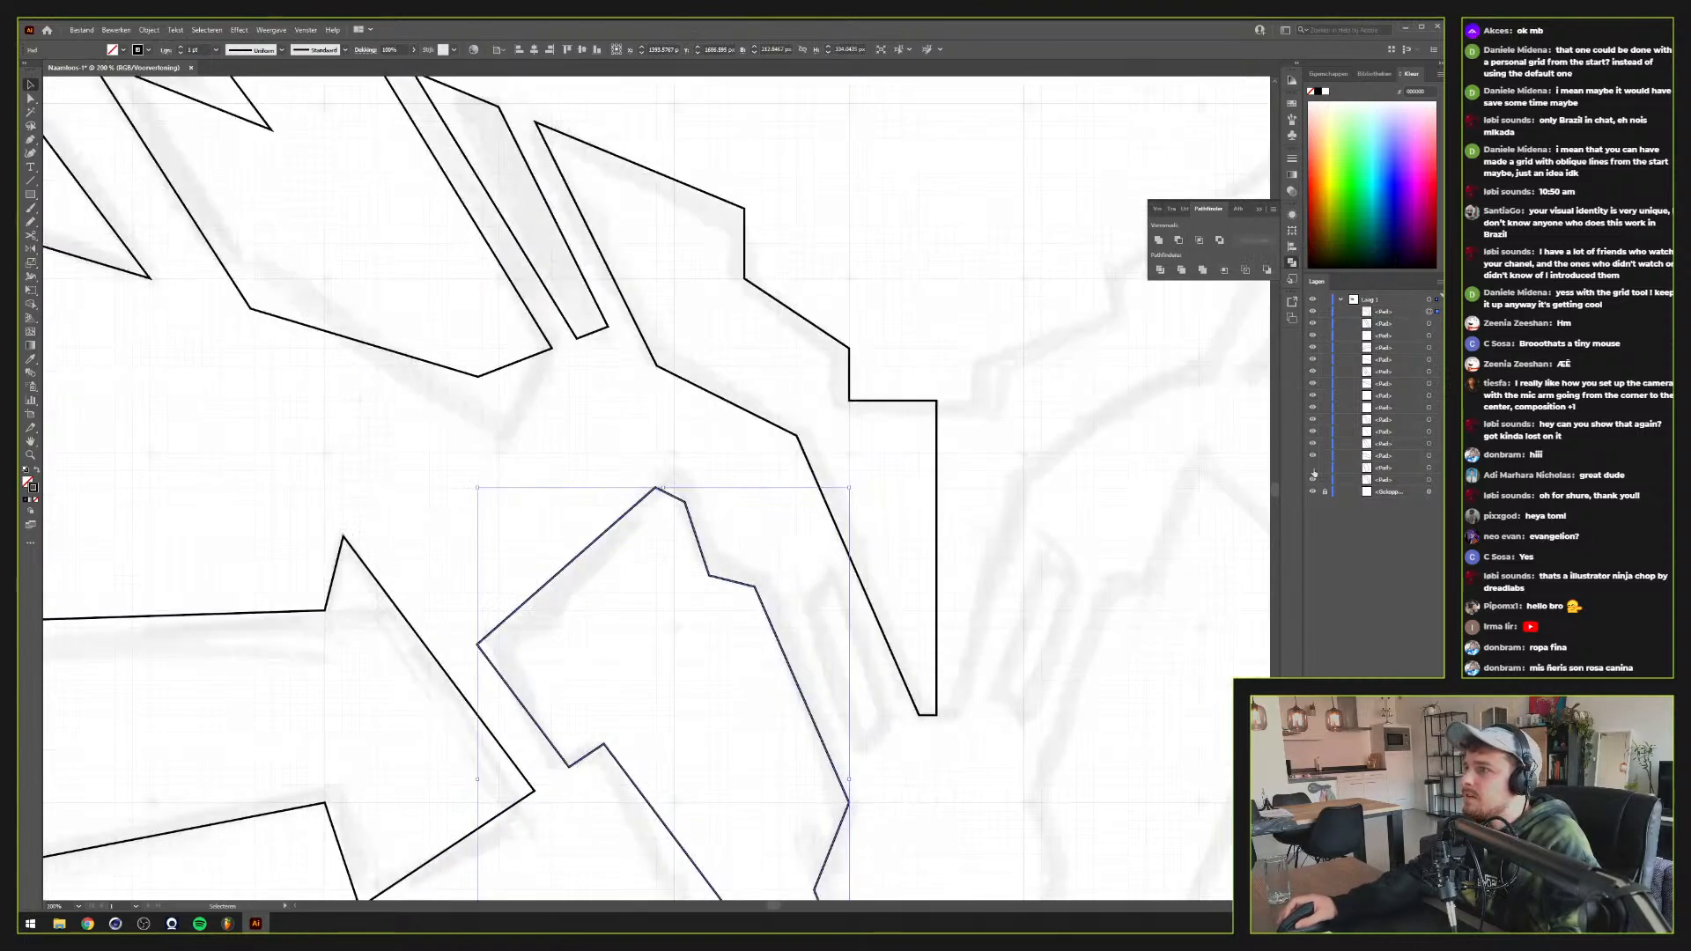
{"action": "left_click_drag", "start_coordinate": [1314, 473], "coordinate": [1313, 480]}
{"action": "scroll", "coordinate": [862, 547], "scroll_direction": "down", "scroll_amount": 2}
{"action": "scroll", "coordinate": [863, 546], "scroll_direction": "up", "scroll_amount": 1}
{"action": "scroll", "coordinate": [862, 547], "scroll_direction": "down", "scroll_amount": 1}
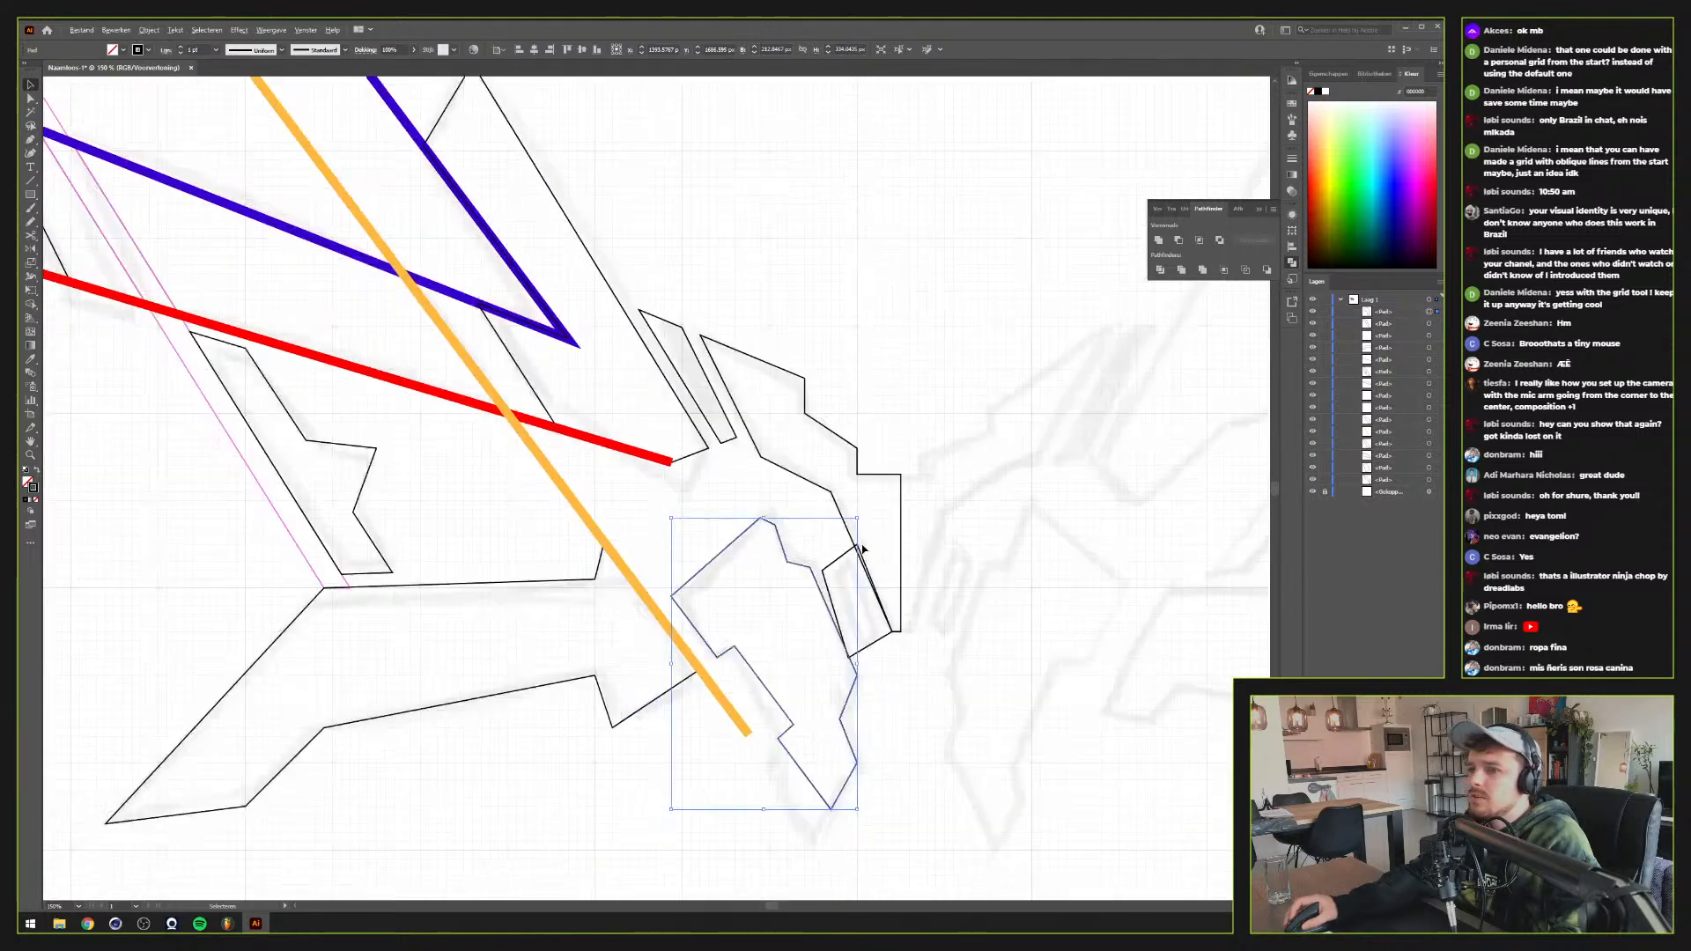
{"action": "scroll", "coordinate": [579, 445], "scroll_direction": "down", "scroll_amount": 1}
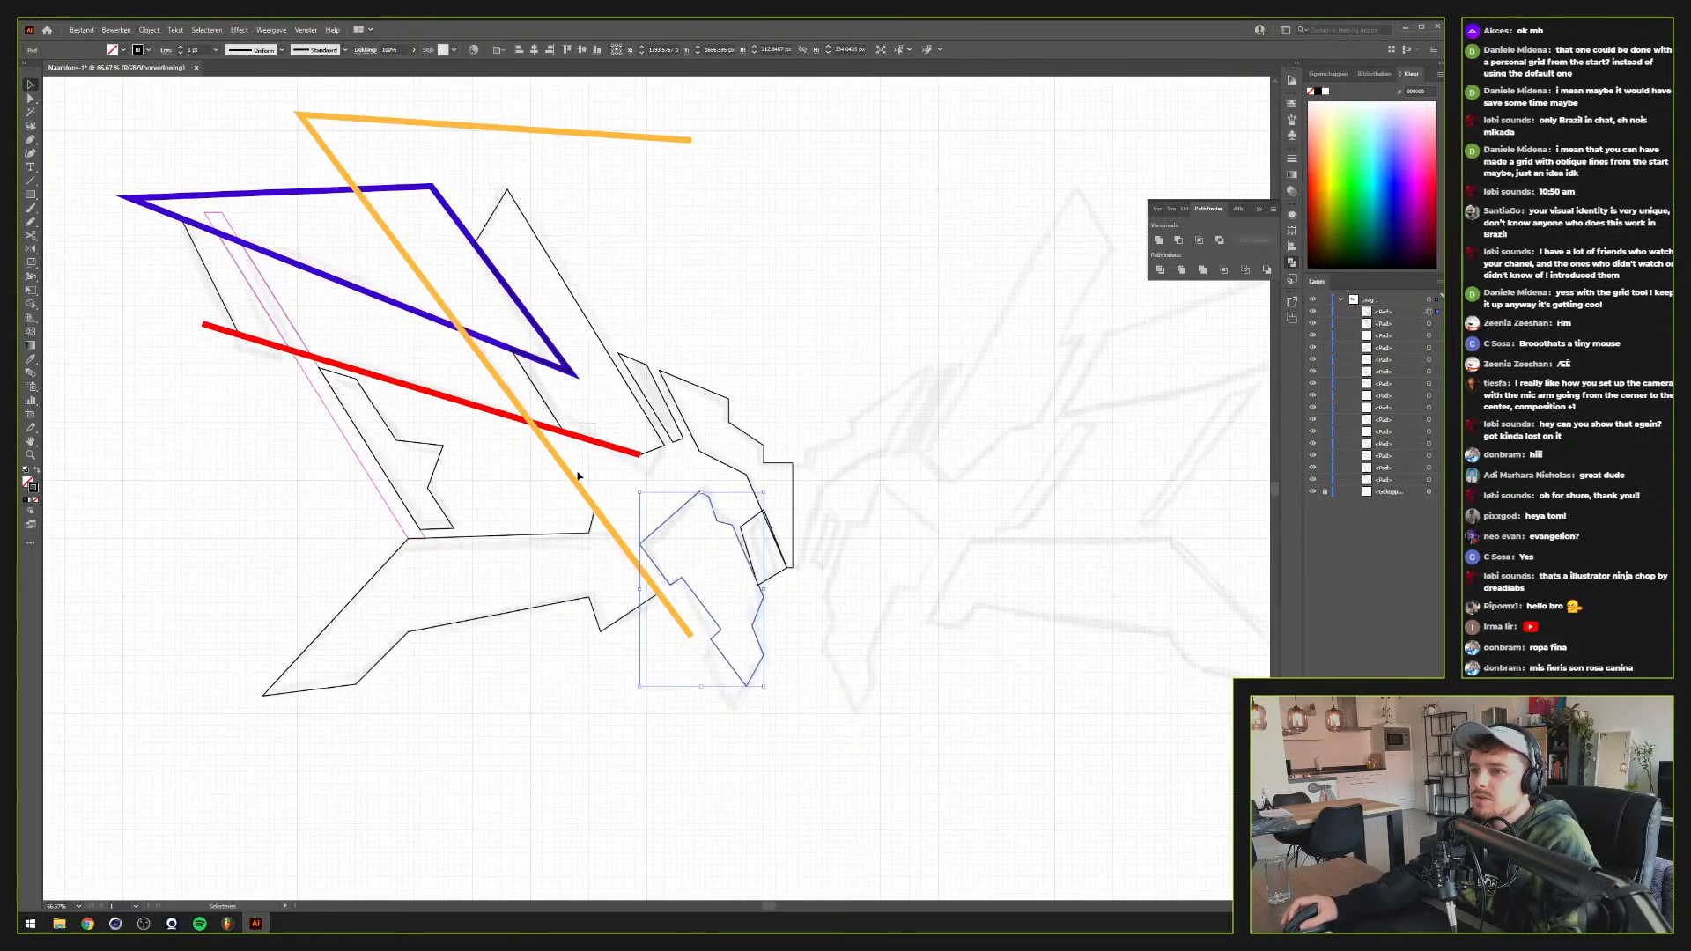
Hide the tall feather outline, the red and orange guide lines, and the thick blue wing outline
{"action": "left_click_drag", "start_coordinate": [578, 476], "coordinate": [568, 368]}
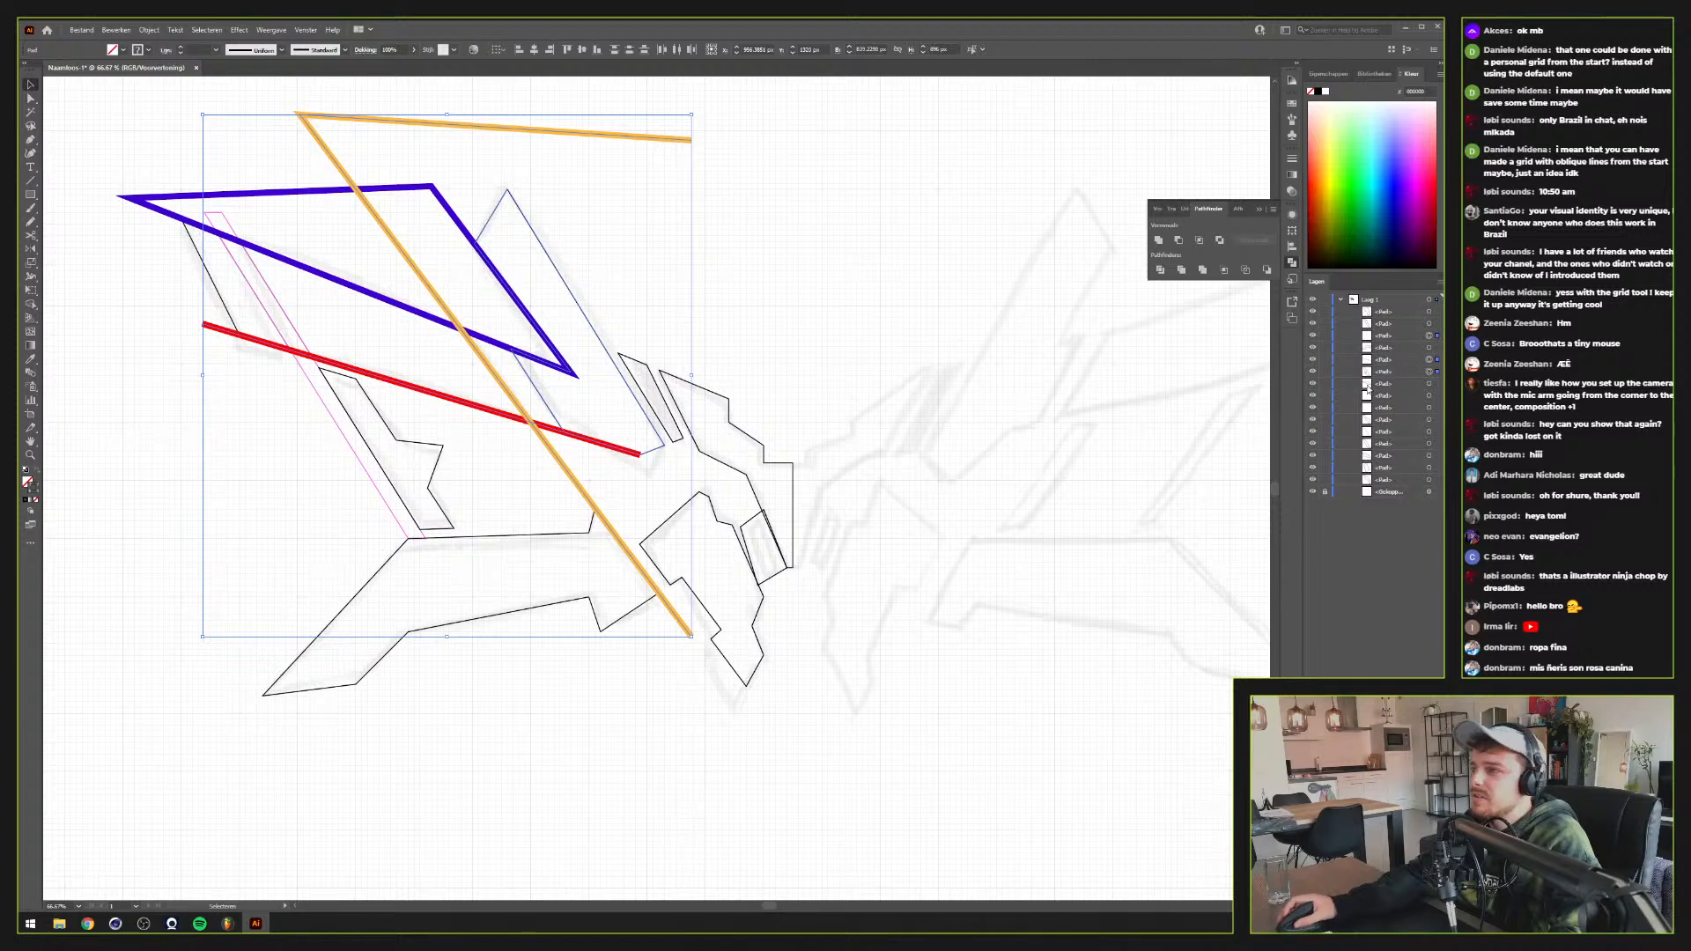
{"action": "left_click", "coordinate": [1313, 375]}
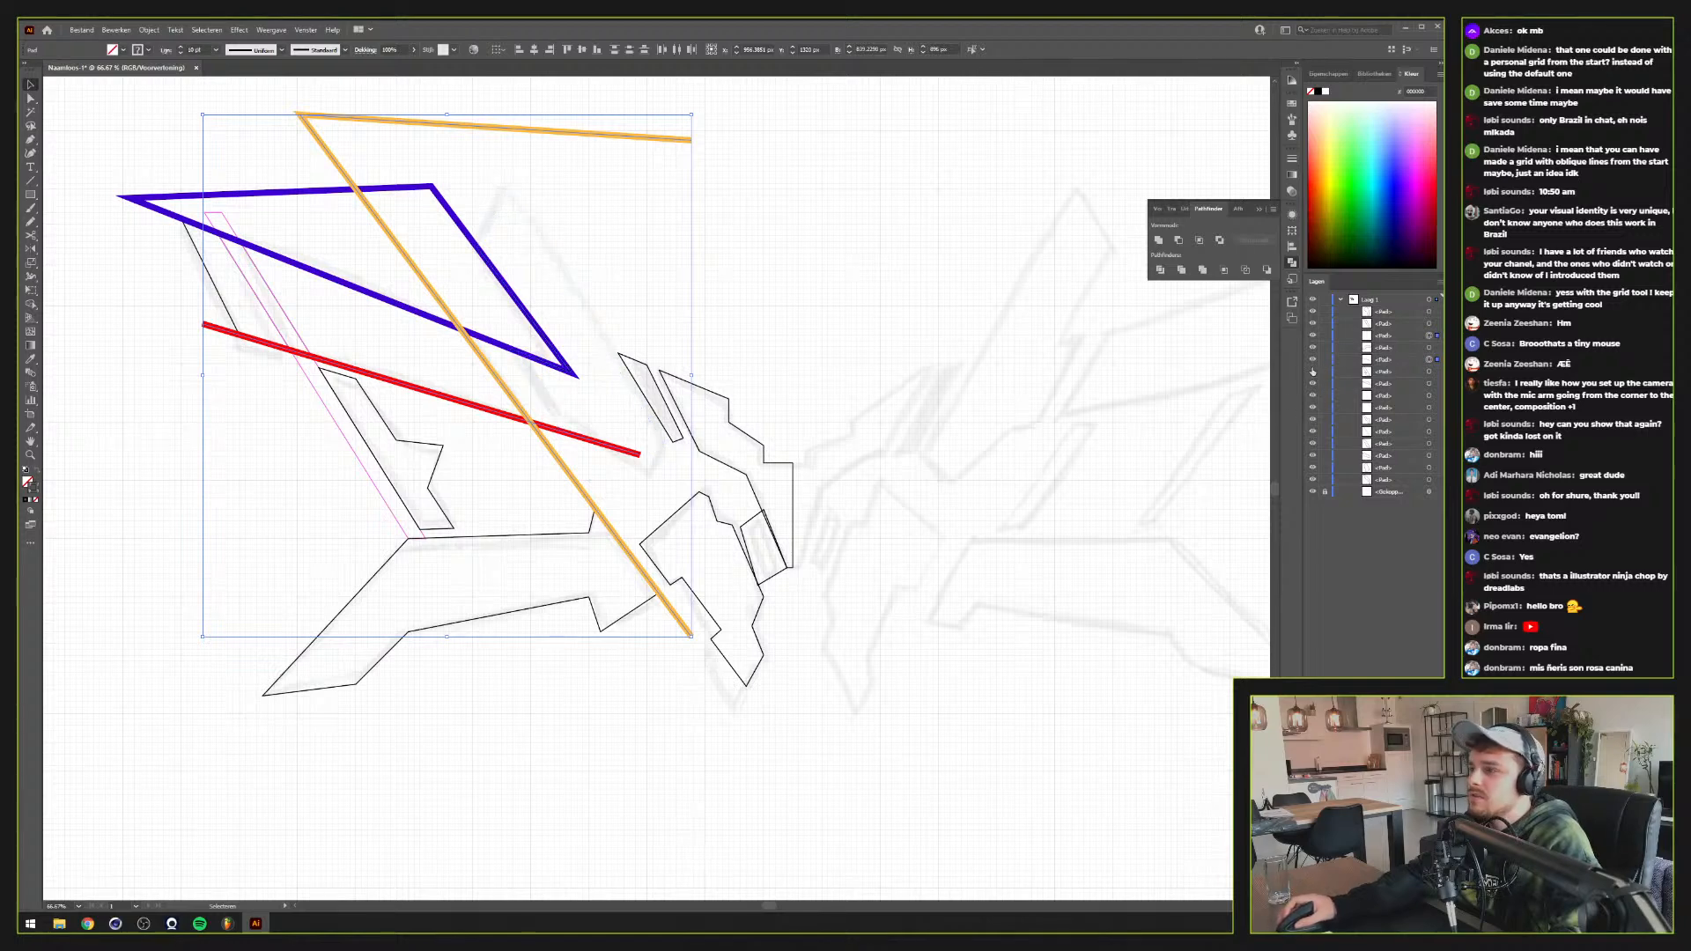
{"action": "left_click", "coordinate": [1312, 359]}
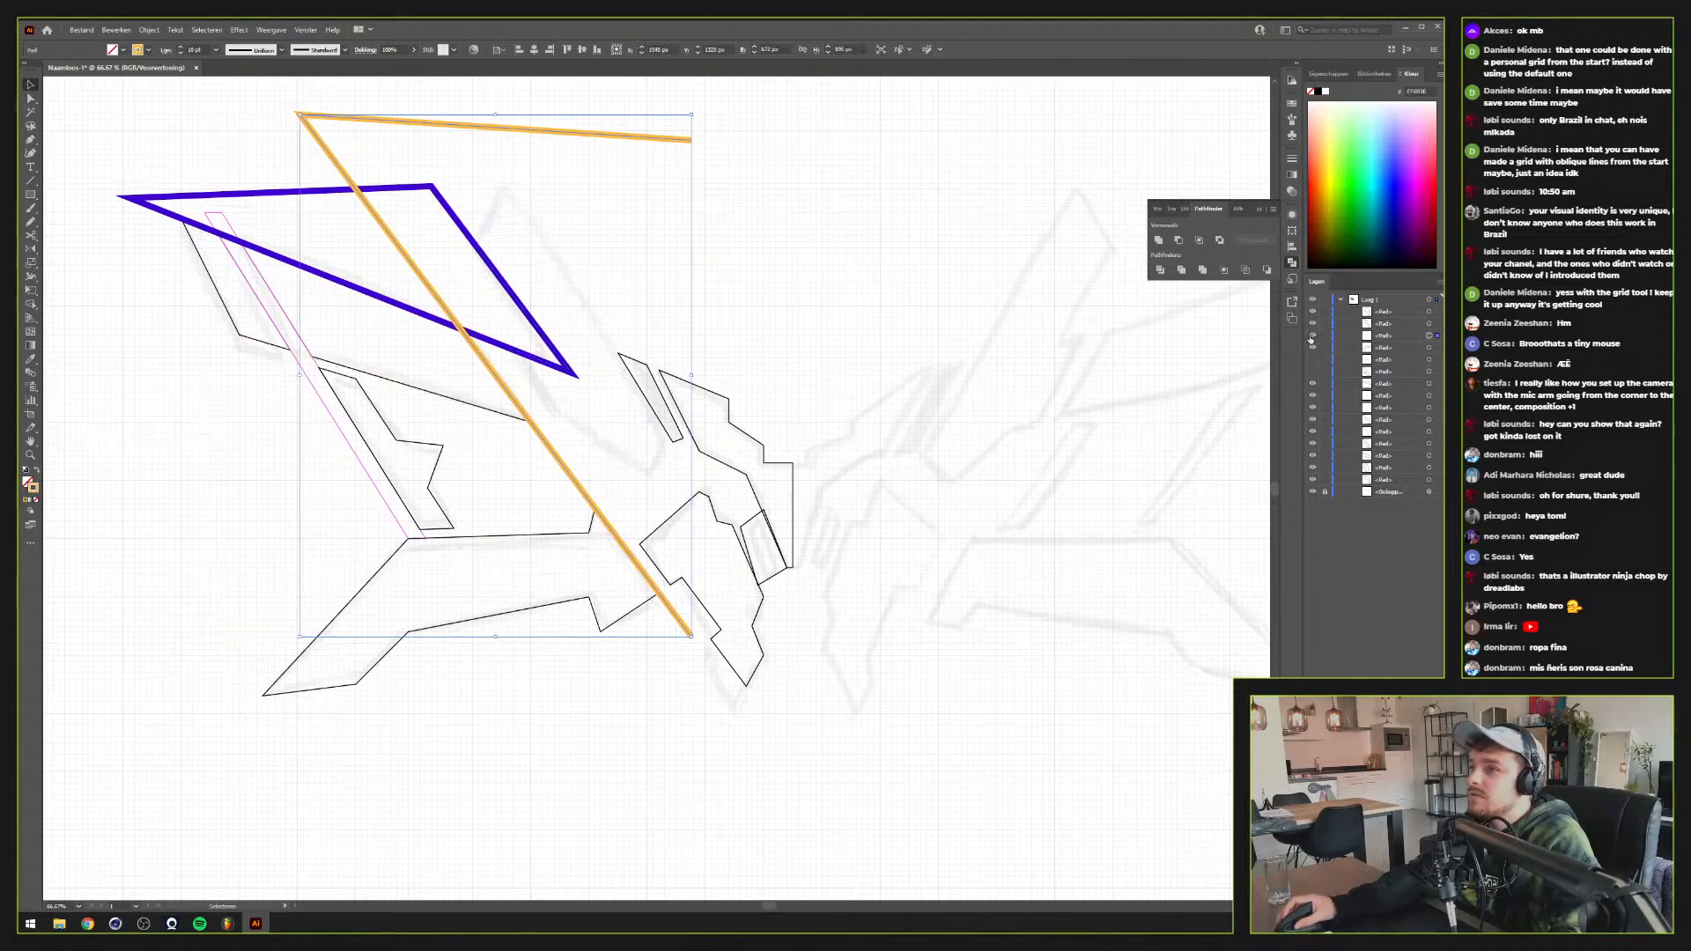
{"action": "left_click", "coordinate": [1312, 335]}
{"action": "left_click", "coordinate": [266, 249]}
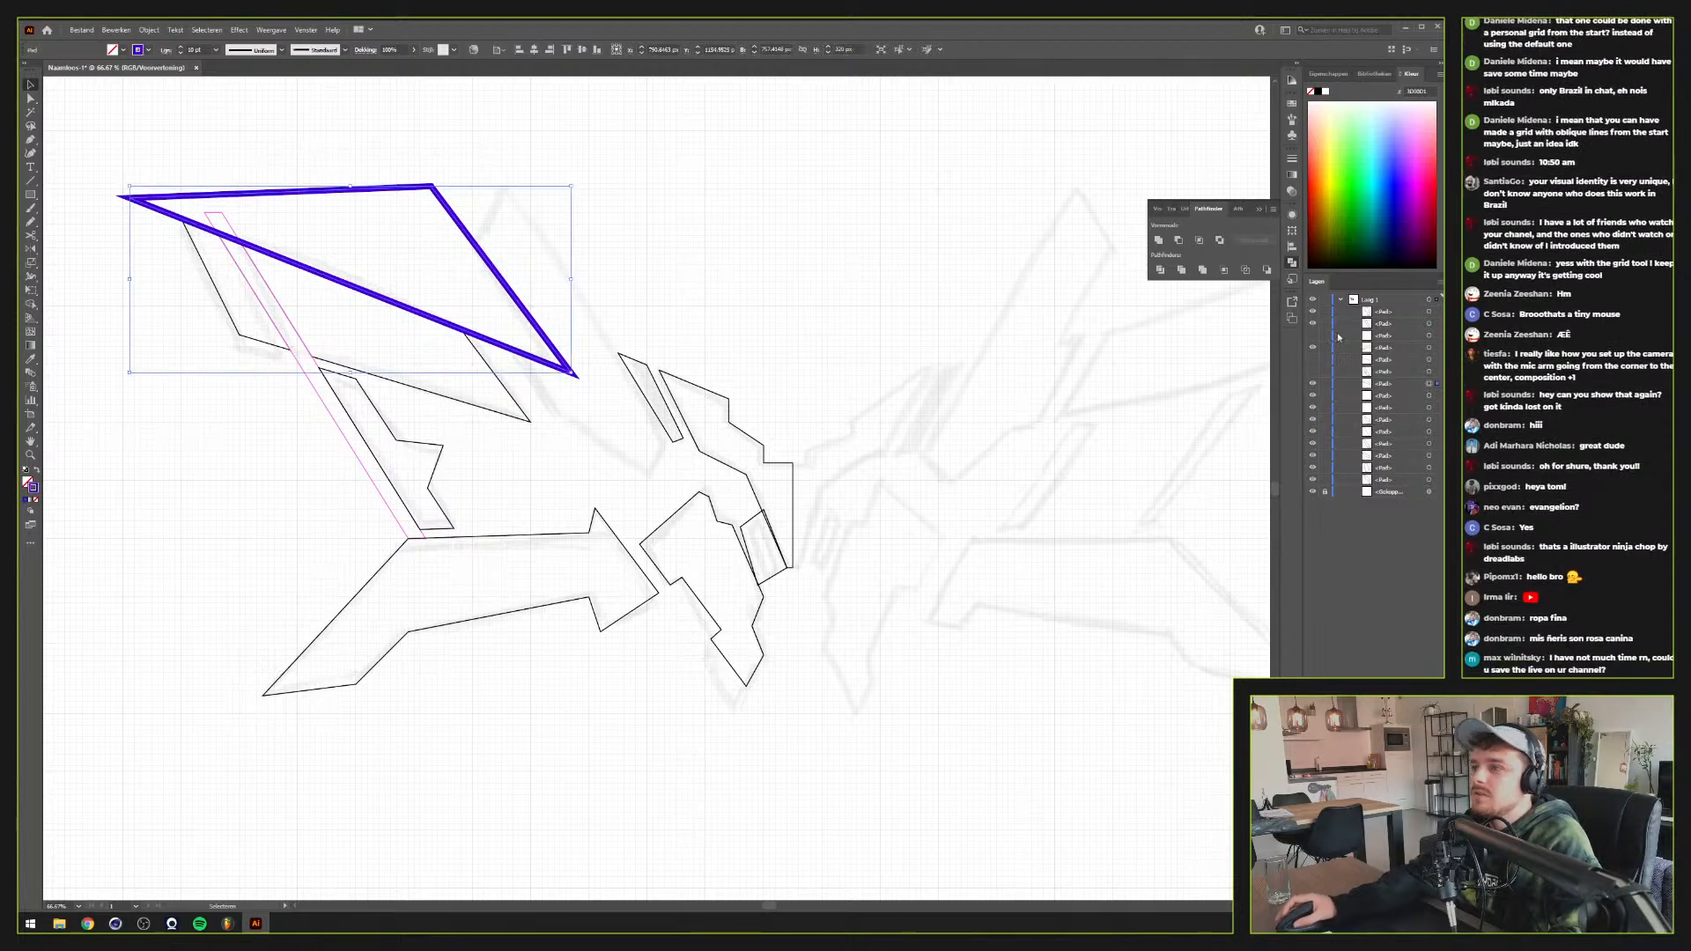
{"action": "left_click", "coordinate": [1312, 384]}
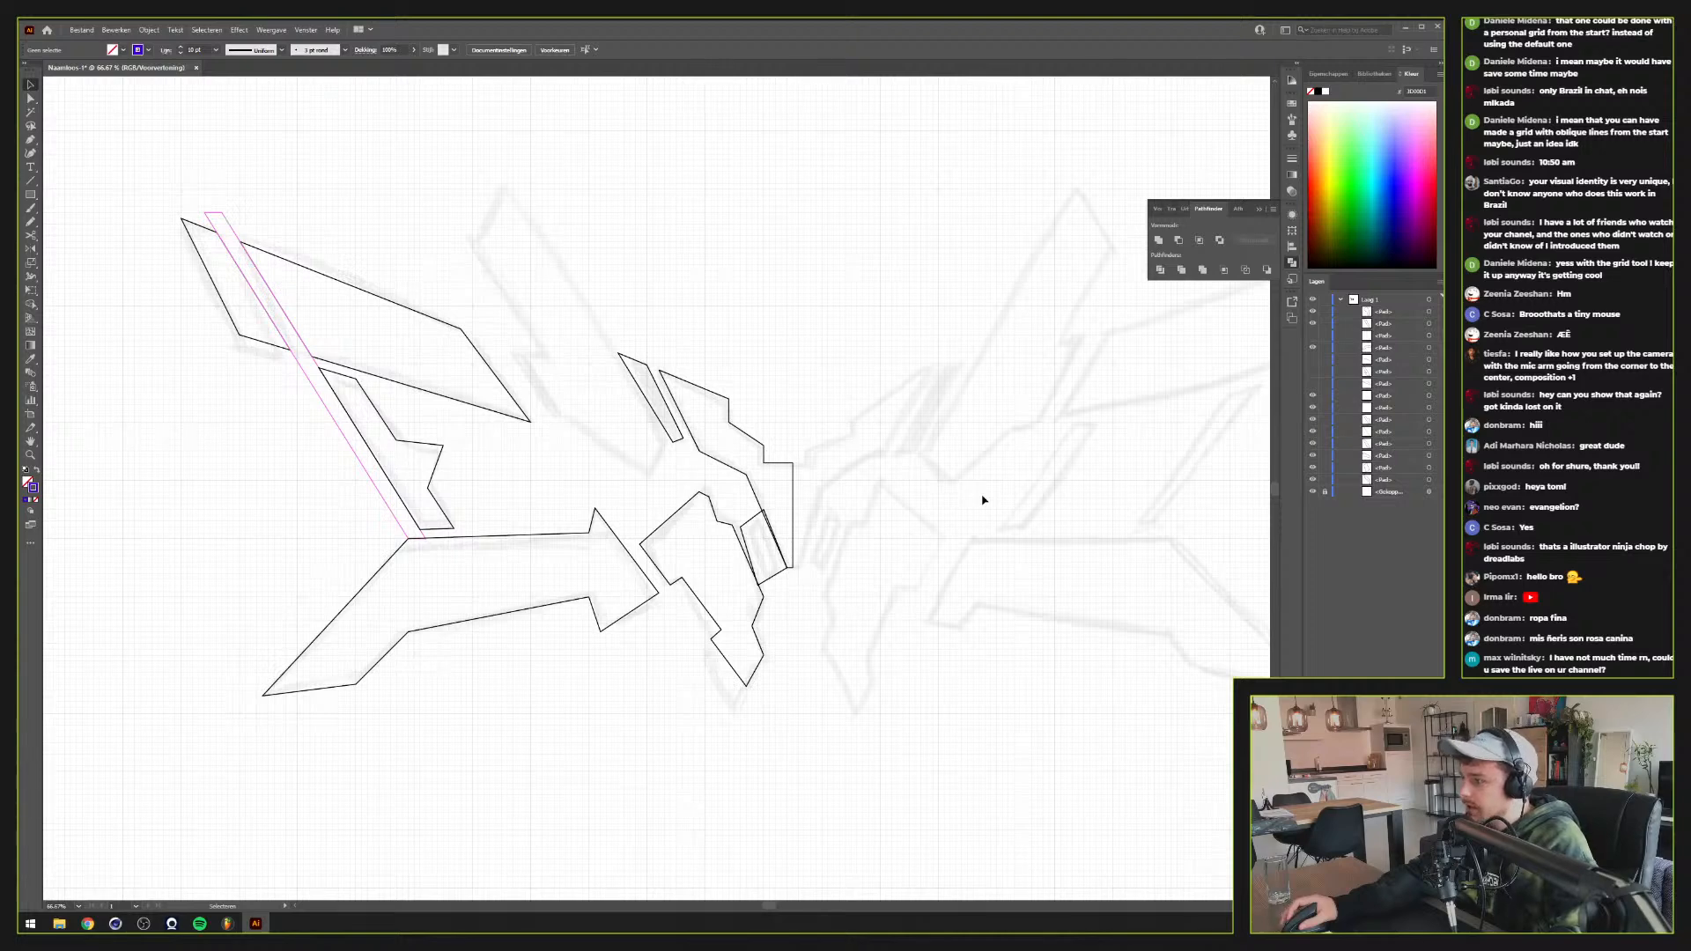
Examine how the small four-sided shape overlaps the edges of the crest and the lower body shape
{"action": "scroll", "coordinate": [931, 531], "scroll_direction": "up", "scroll_amount": 3}
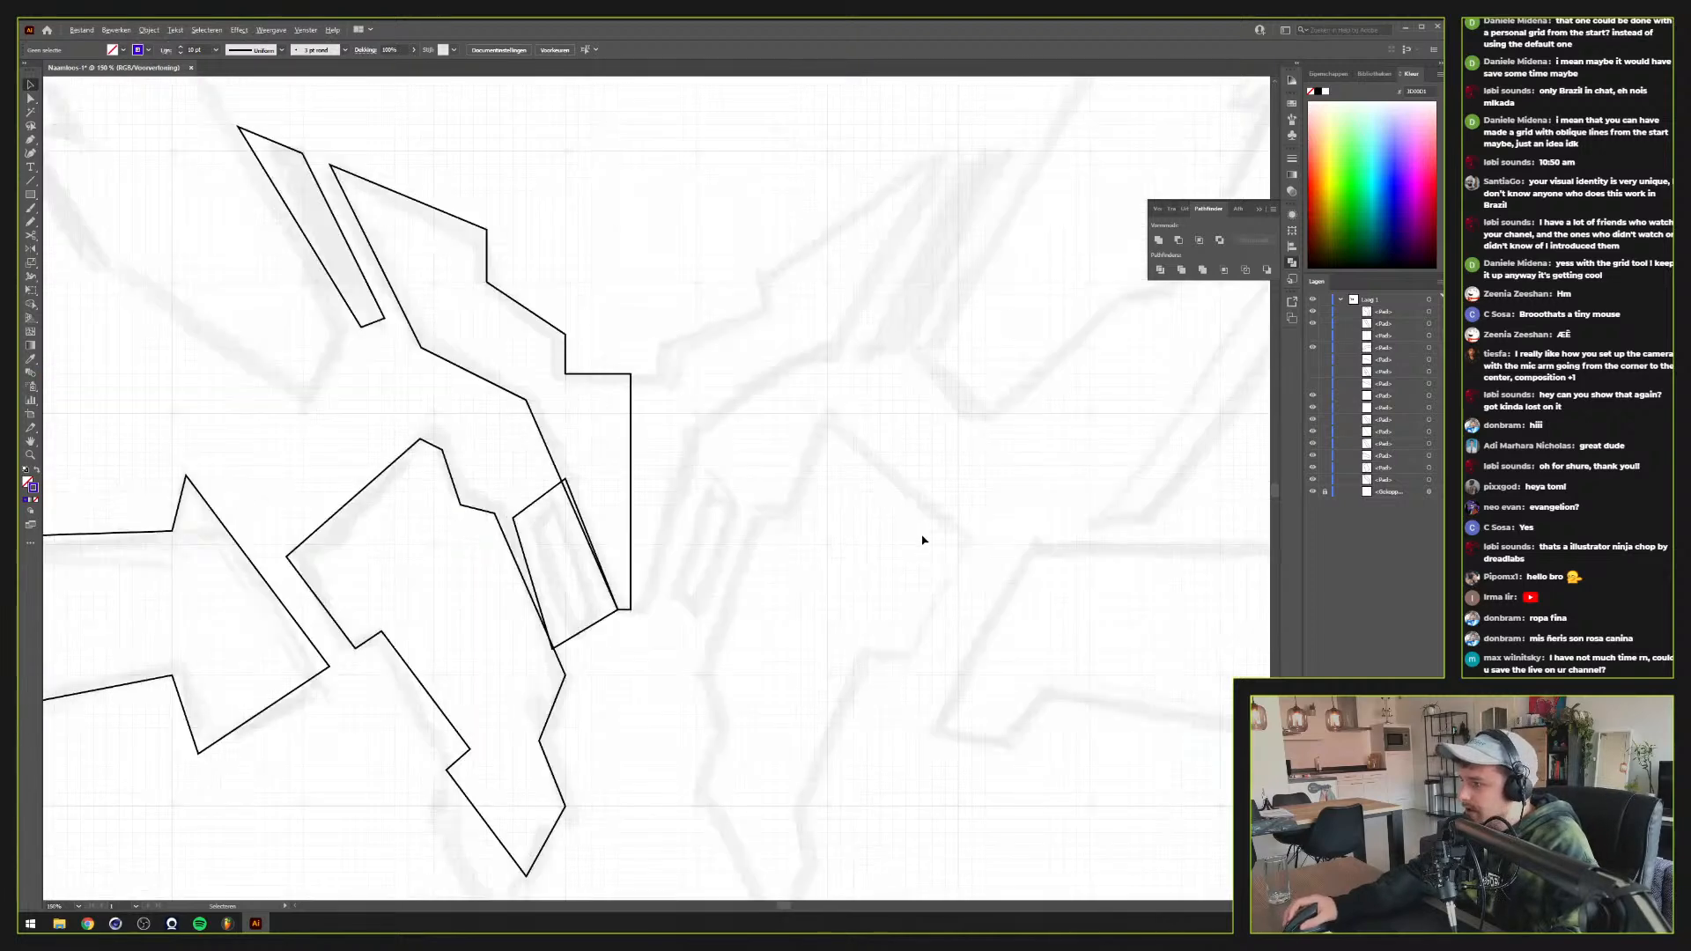
{"action": "scroll", "coordinate": [923, 539], "scroll_direction": "left", "scroll_amount": 5}
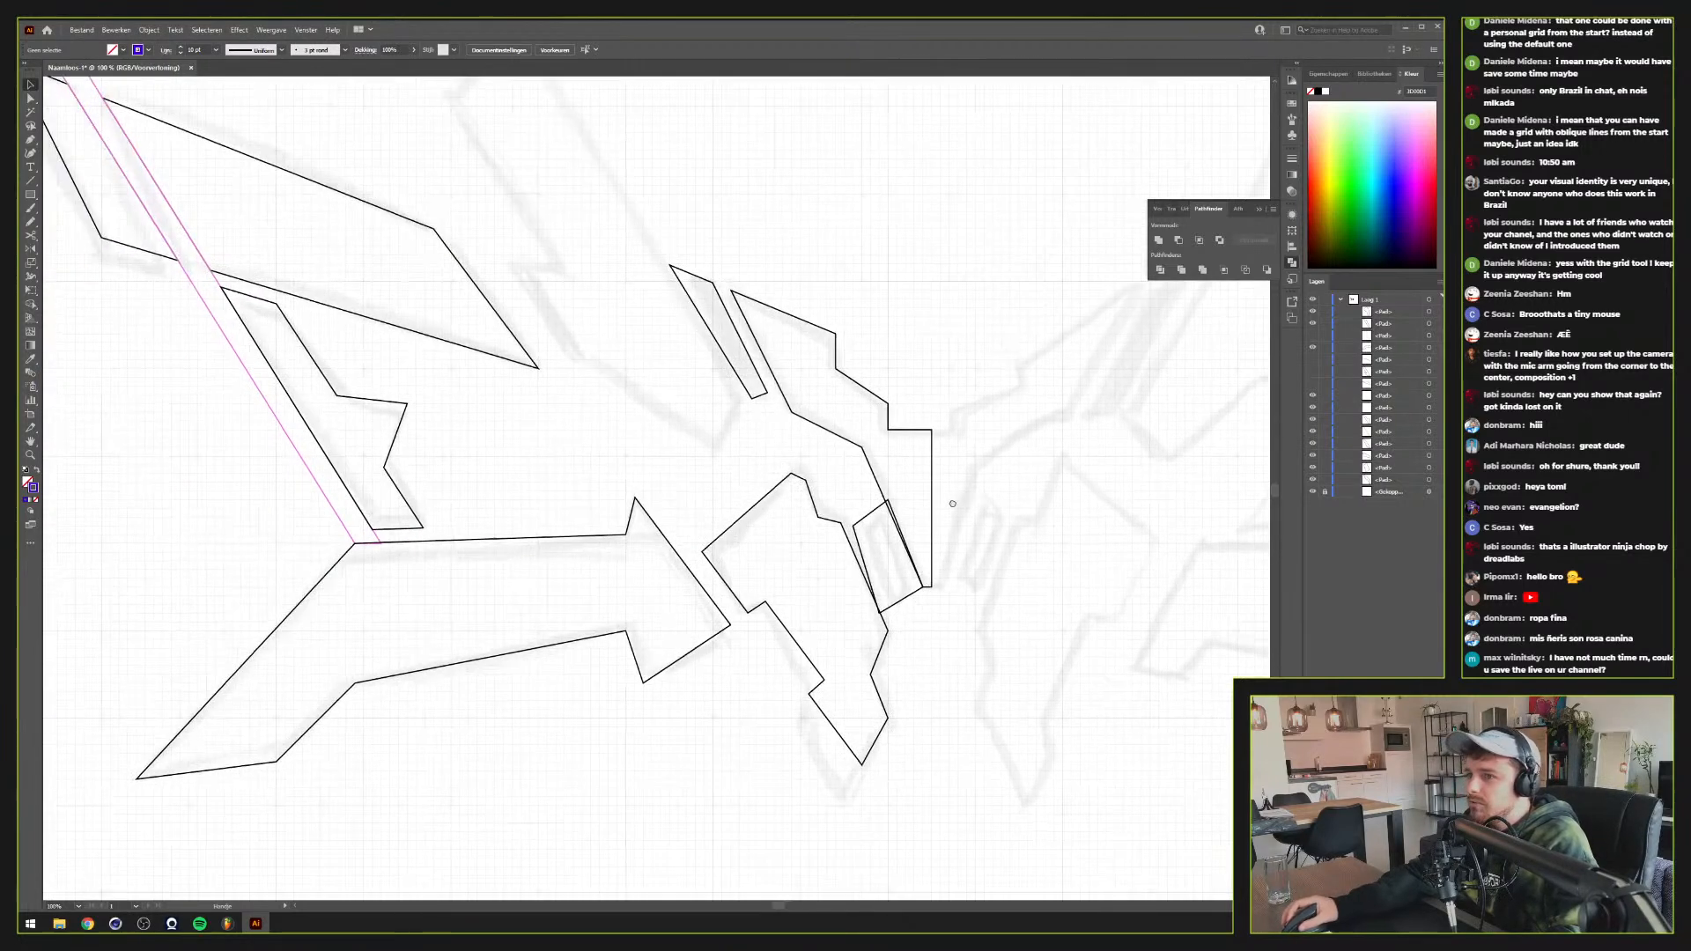
{"action": "scroll", "coordinate": [931, 556], "scroll_direction": "up", "scroll_amount": 2}
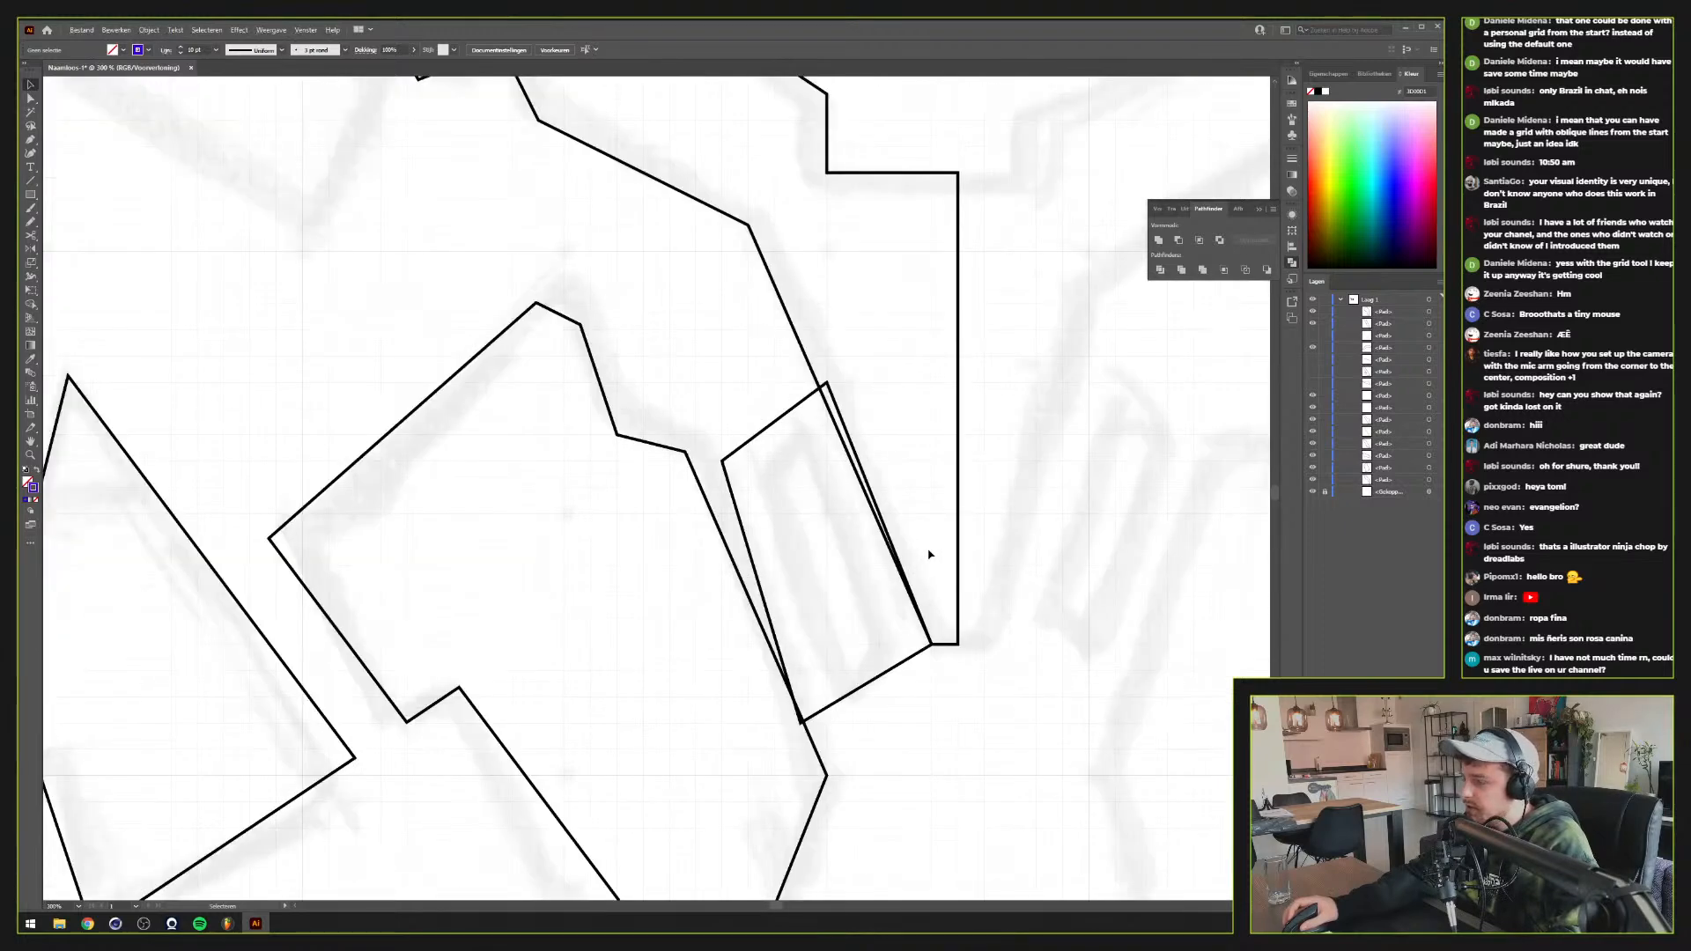
{"action": "scroll", "coordinate": [897, 547], "scroll_direction": "down", "scroll_amount": 1}
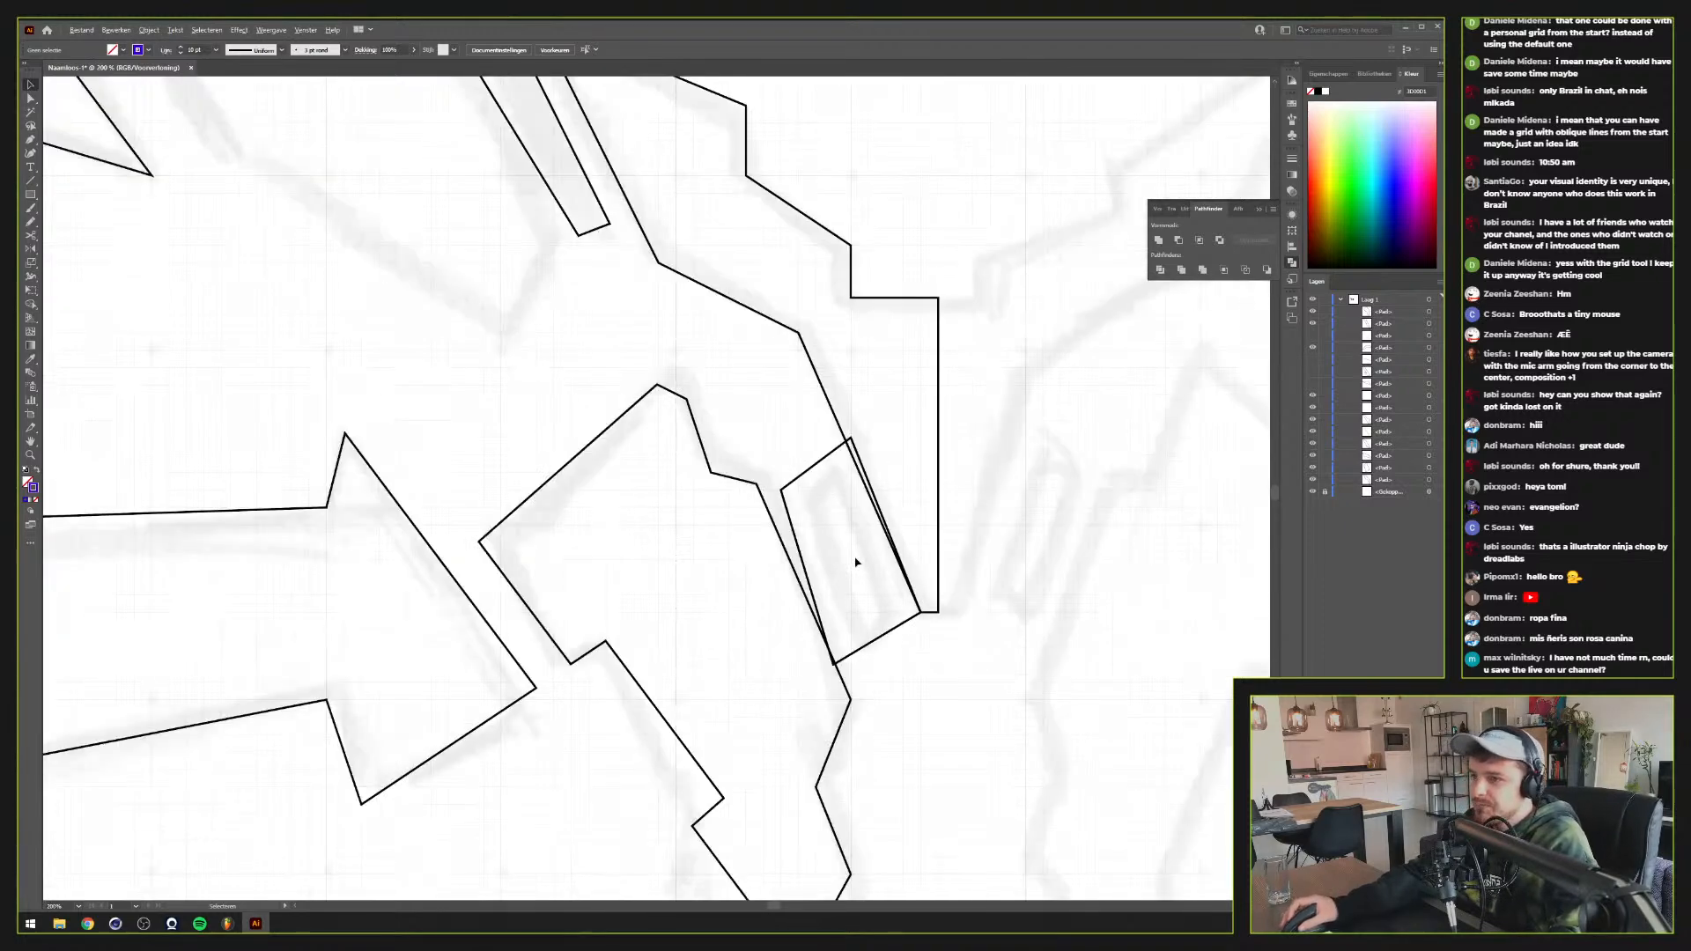
{"action": "scroll", "coordinate": [843, 556], "scroll_direction": "down", "scroll_amount": 3}
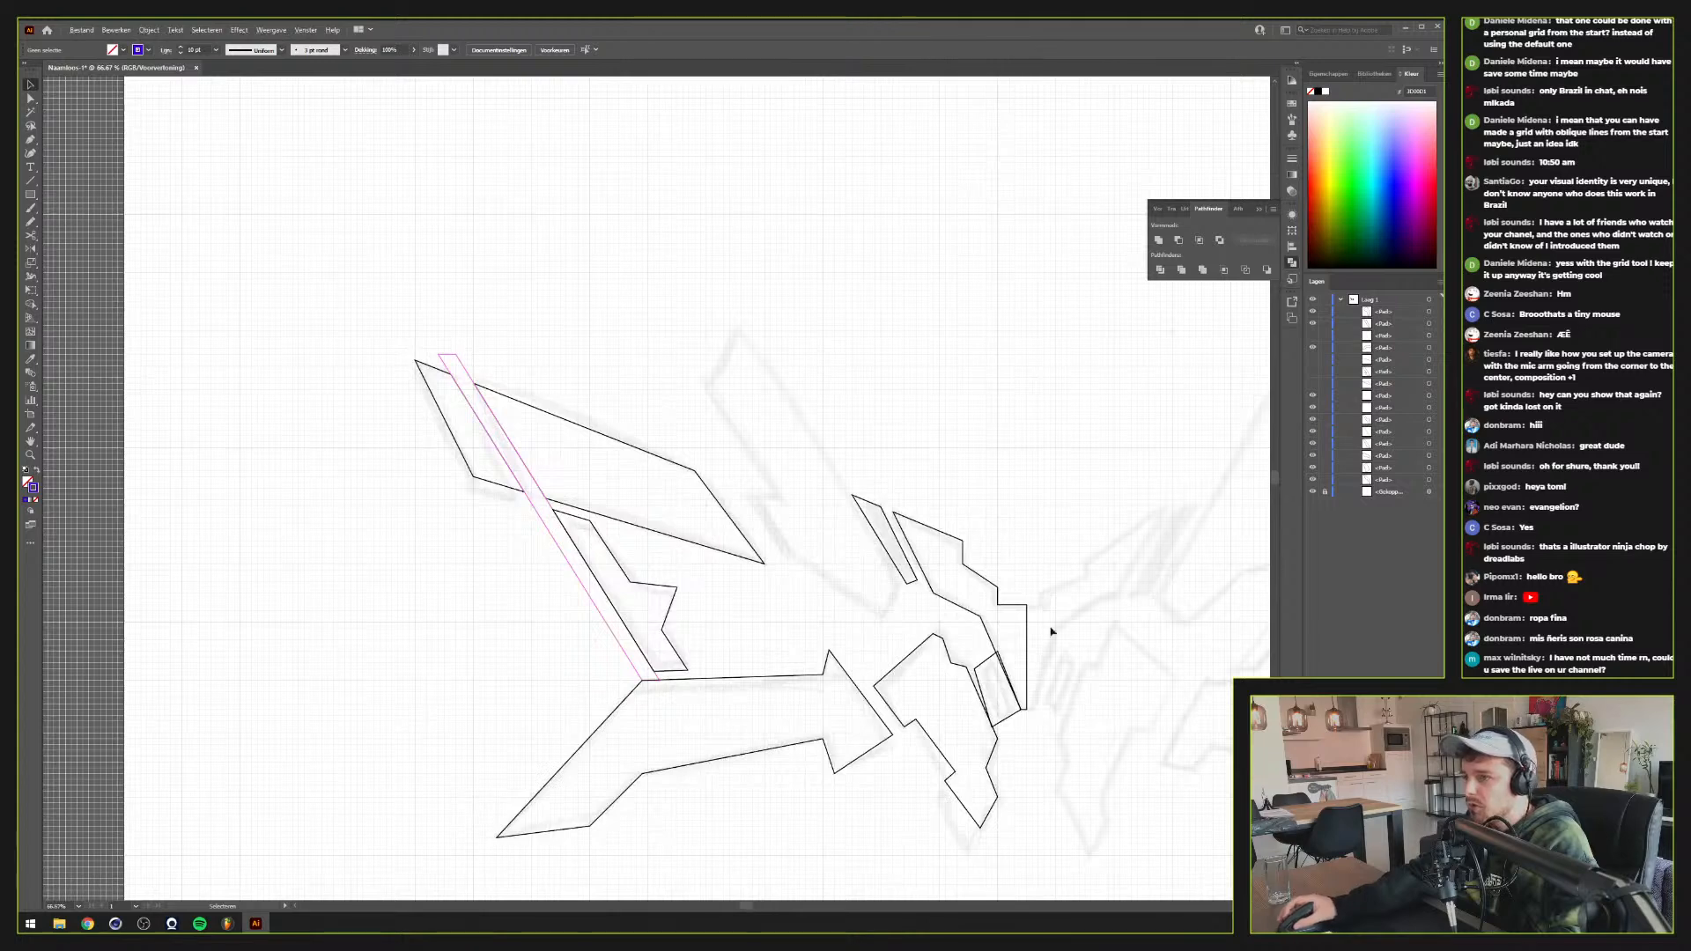
{"action": "scroll", "coordinate": [1065, 681], "scroll_direction": "up", "scroll_amount": 3}
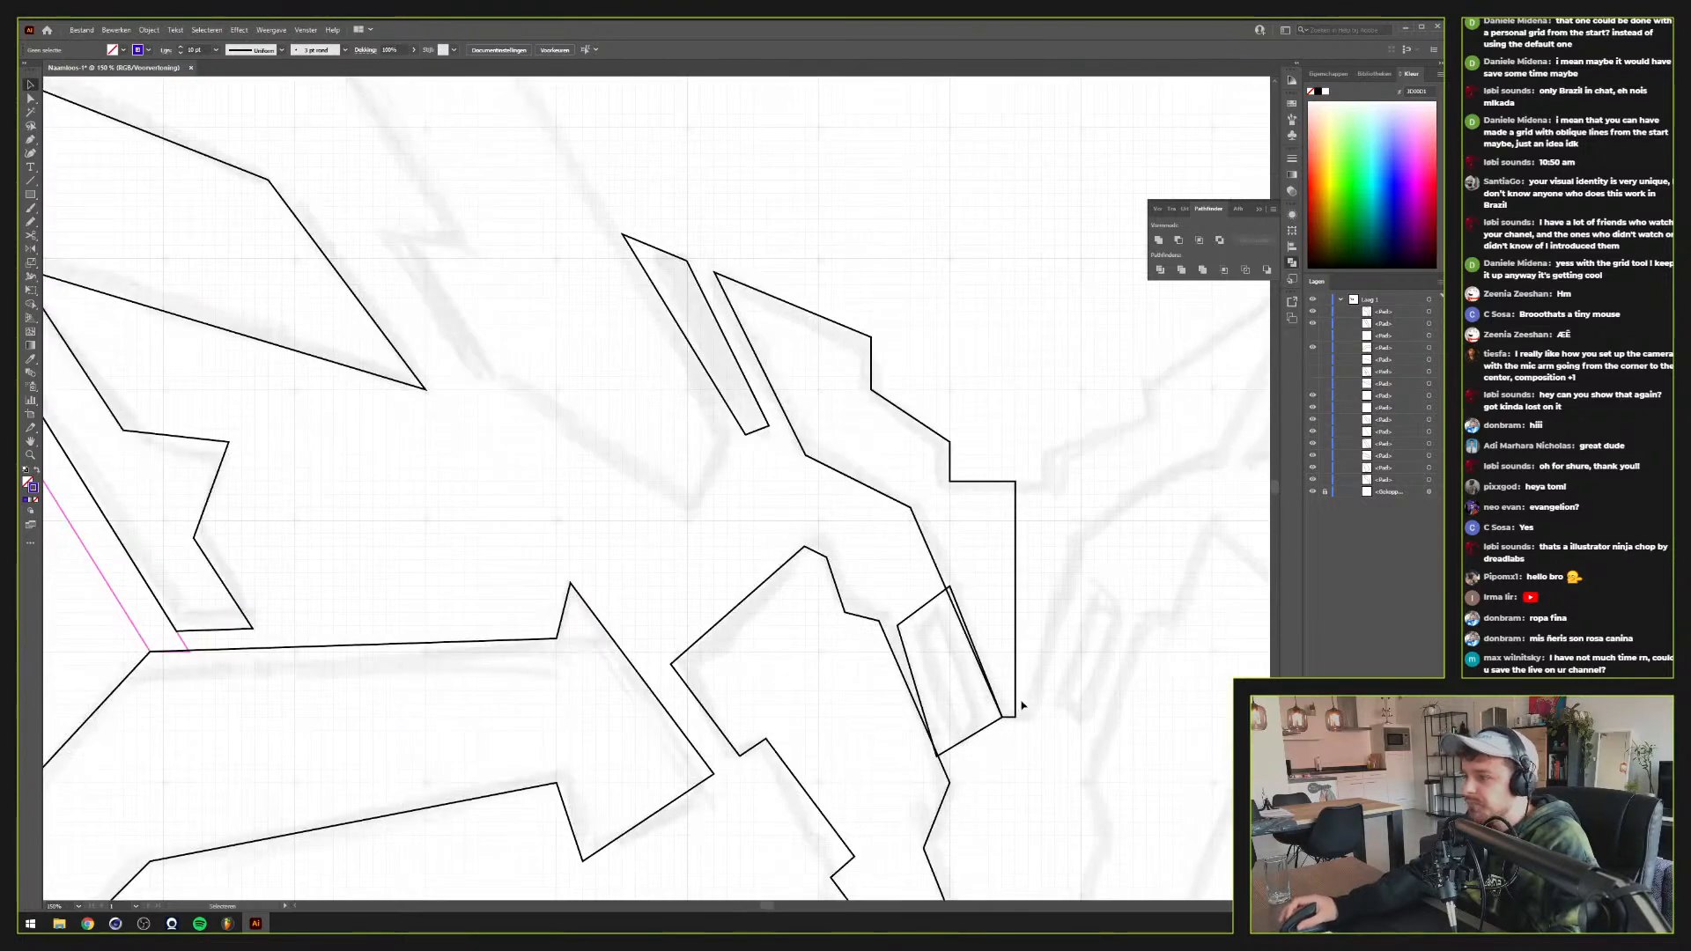
{"action": "scroll", "coordinate": [968, 652], "scroll_direction": "up", "scroll_amount": 2}
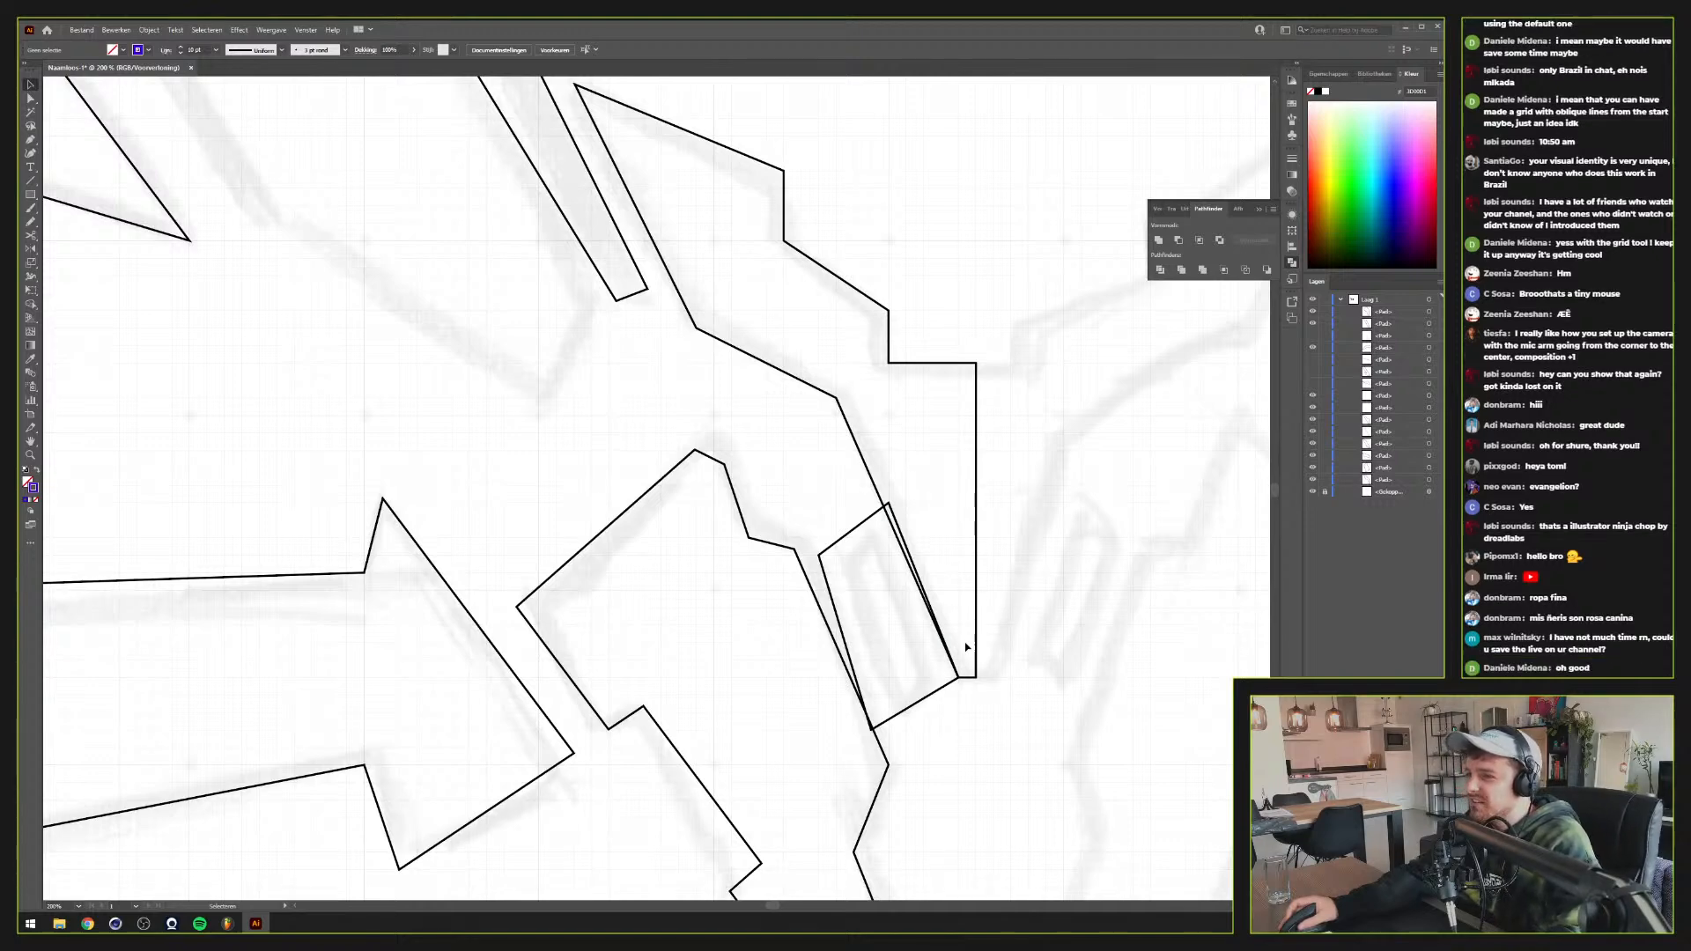
{"action": "scroll", "coordinate": [965, 648], "scroll_direction": "down", "scroll_amount": 1}
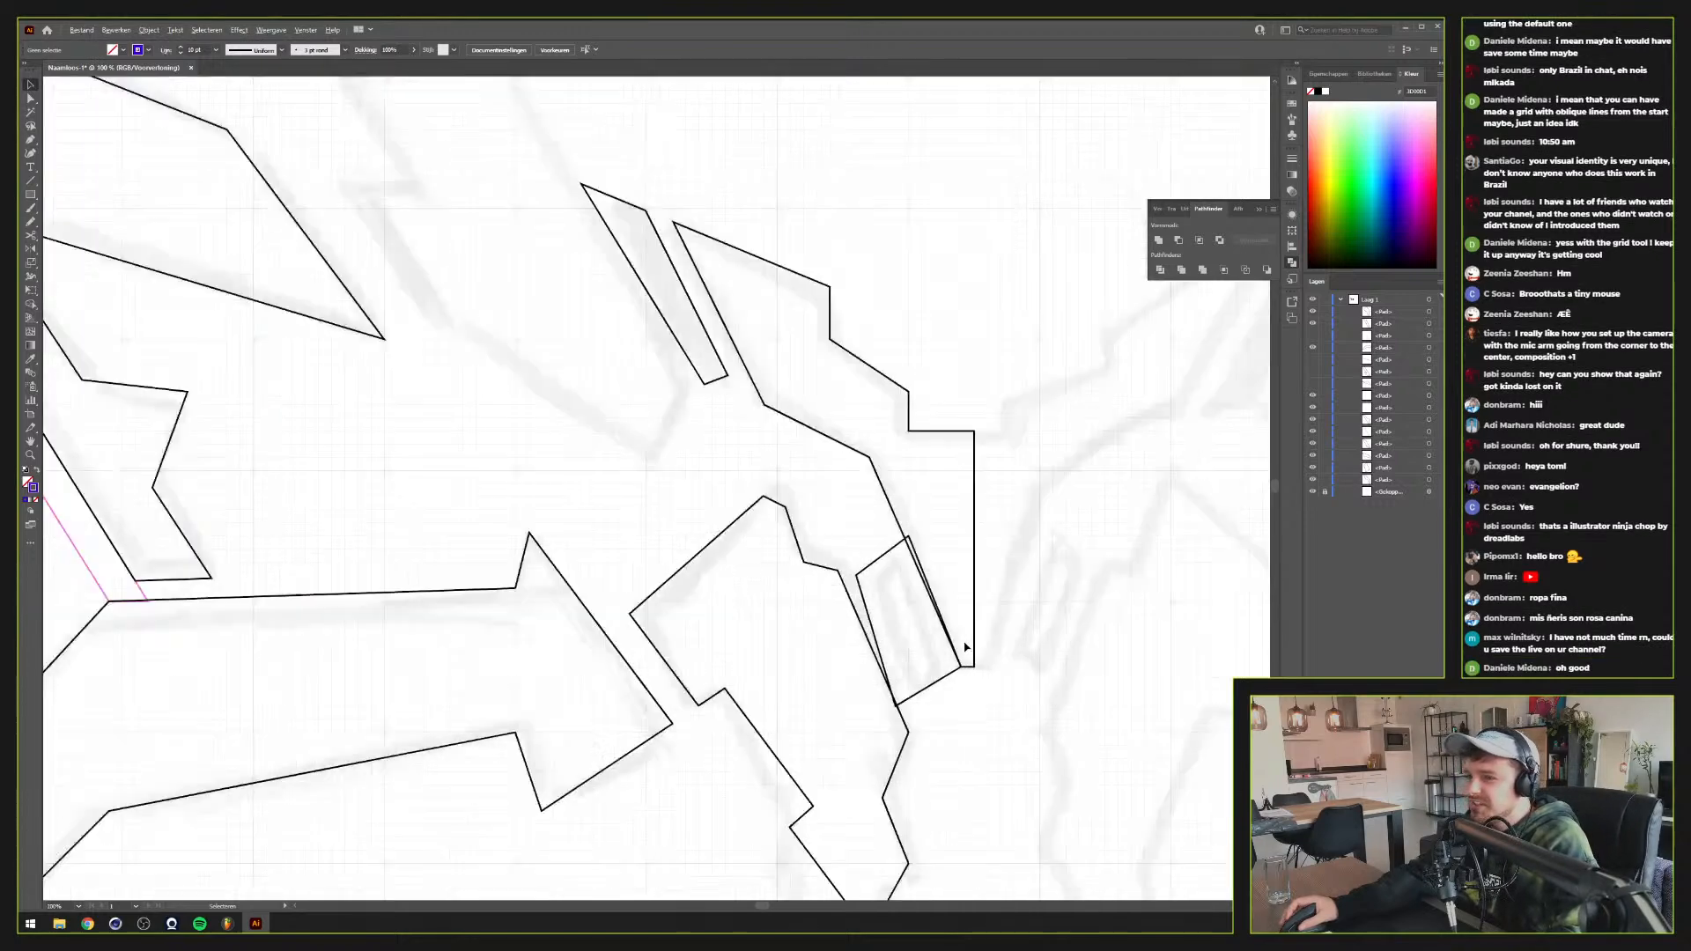
{"action": "scroll", "coordinate": [965, 648], "scroll_direction": "up", "scroll_amount": 1}
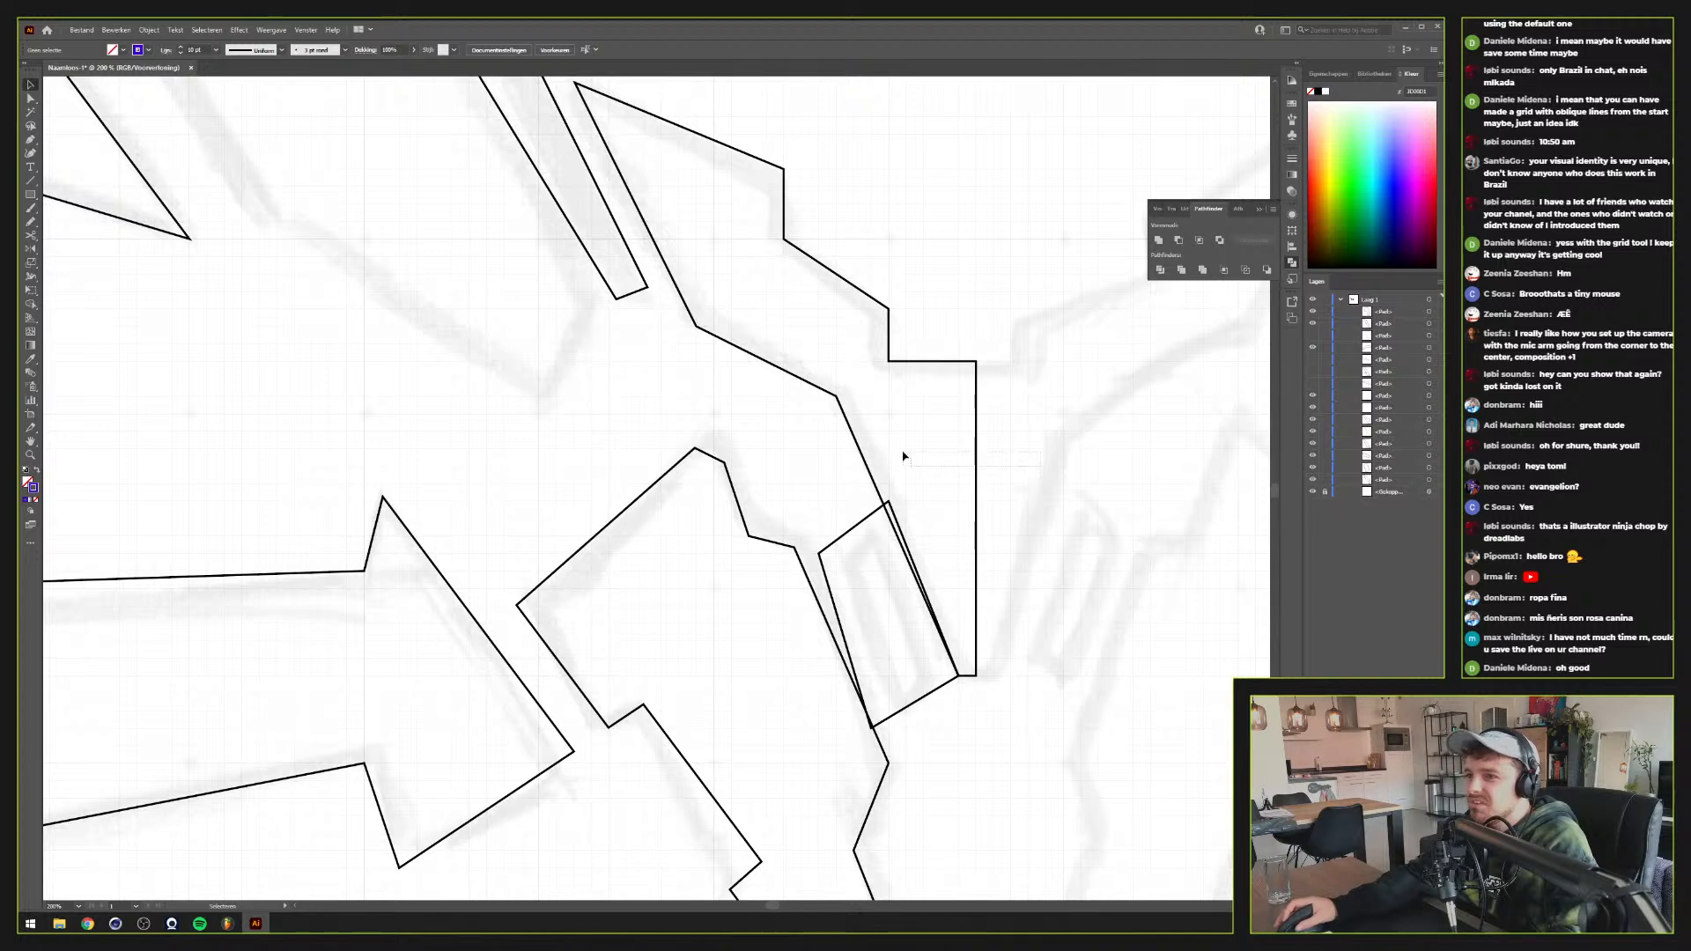
Offset the crest and lower body outlines outward and combine the two offset outlines into one compound path
{"action": "left_click", "coordinate": [870, 468]}
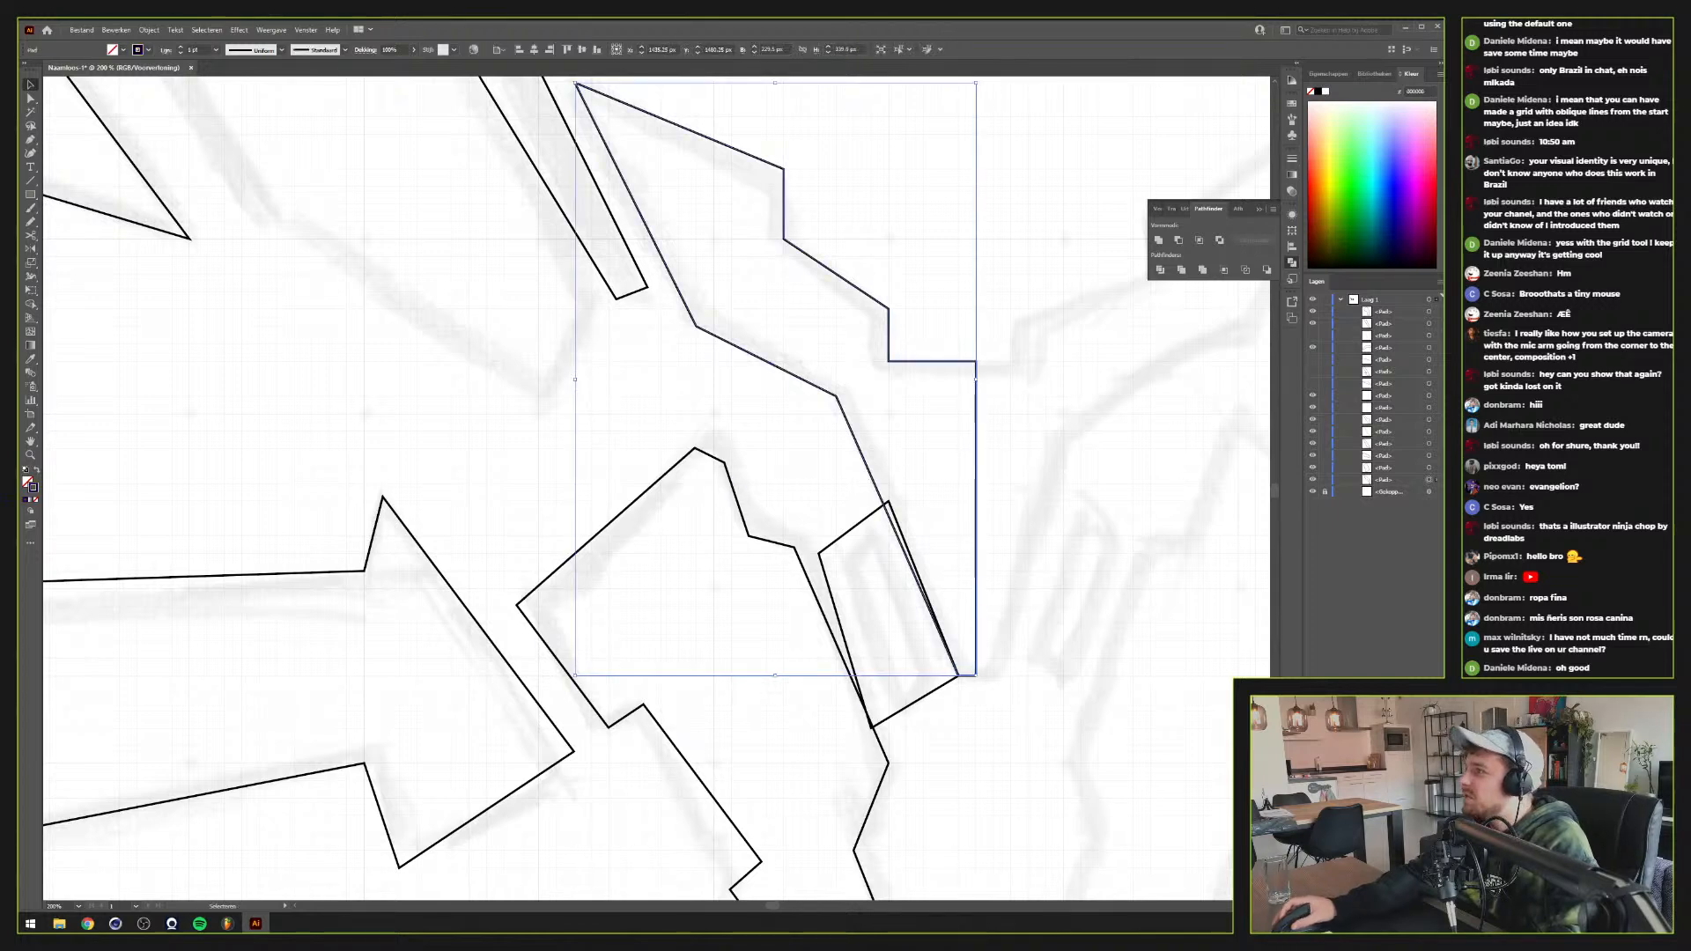
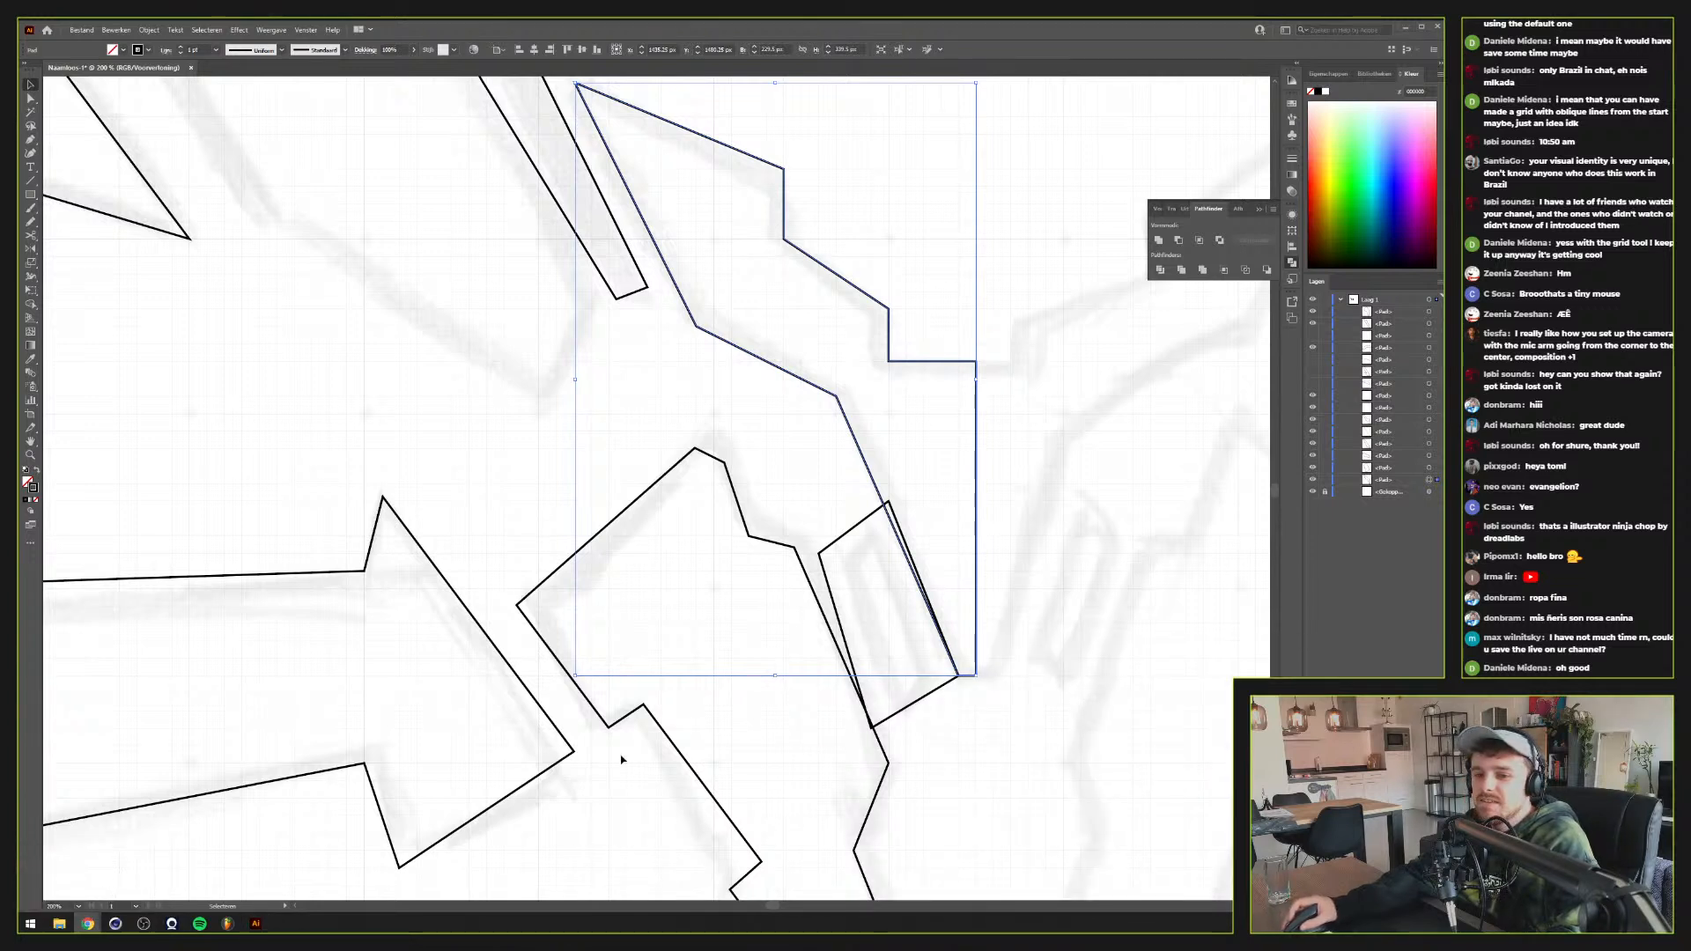
{"action": "left_click", "coordinate": [1058, 638]}
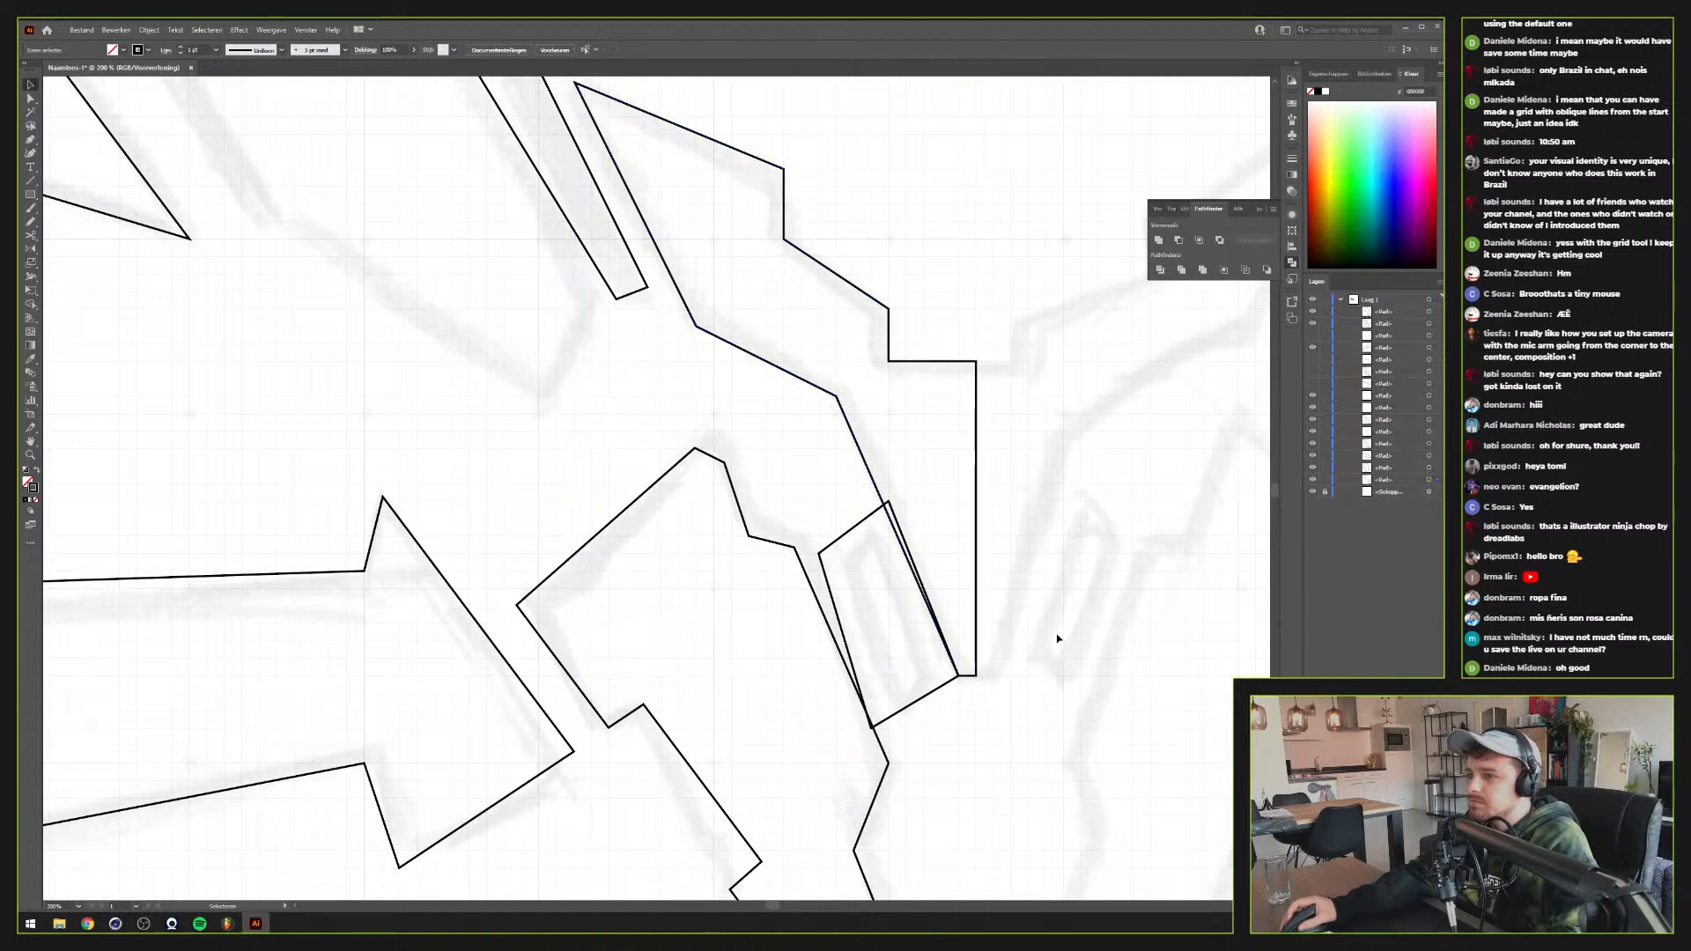
{"action": "left_click_drag", "start_coordinate": [930, 448], "coordinate": [906, 408]}
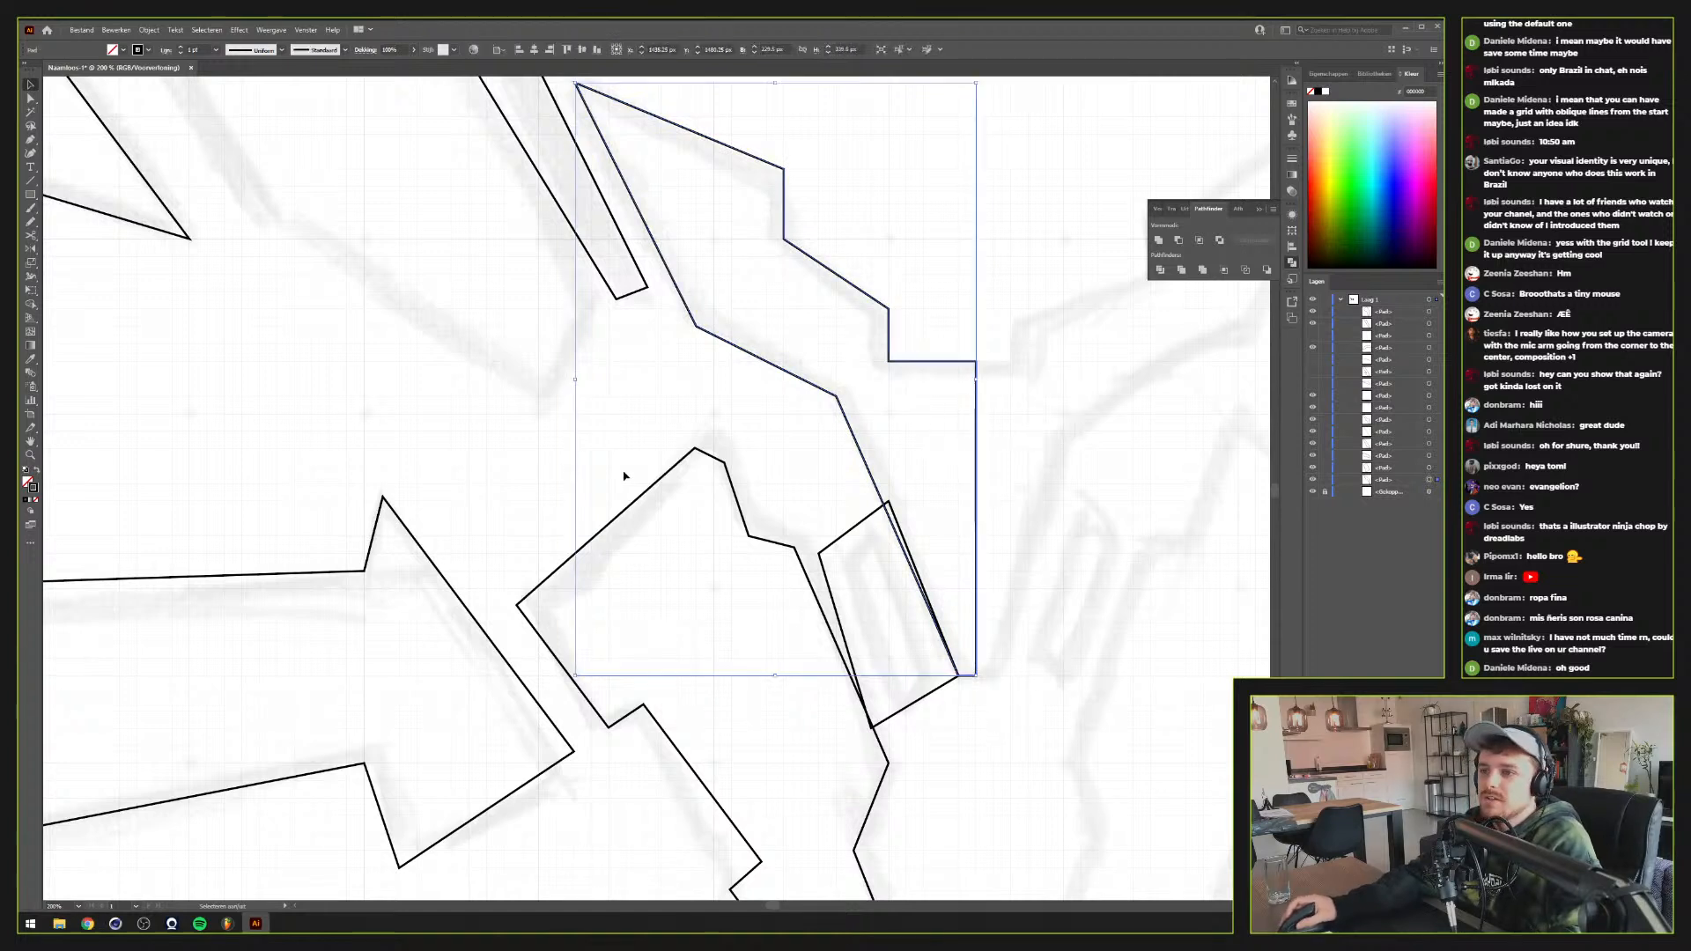
{"action": "left_click", "coordinate": [636, 502], "text": "shift"}
{"action": "left_click", "coordinate": [149, 30]}
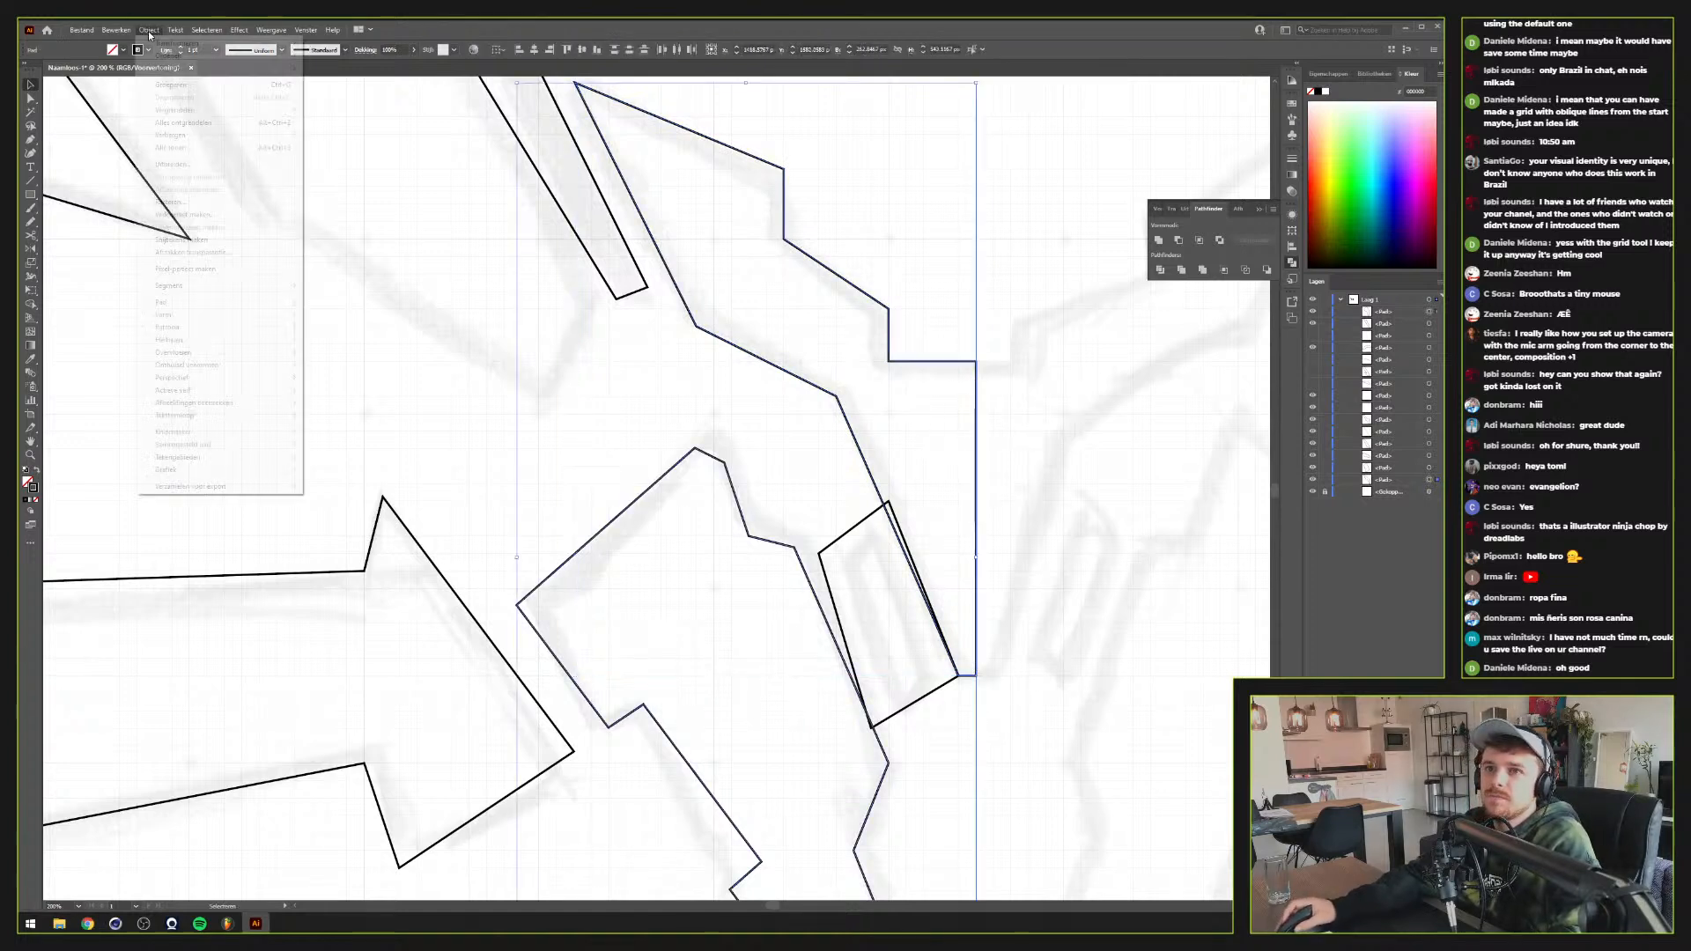
{"action": "mouse_move", "coordinate": [281, 302]}
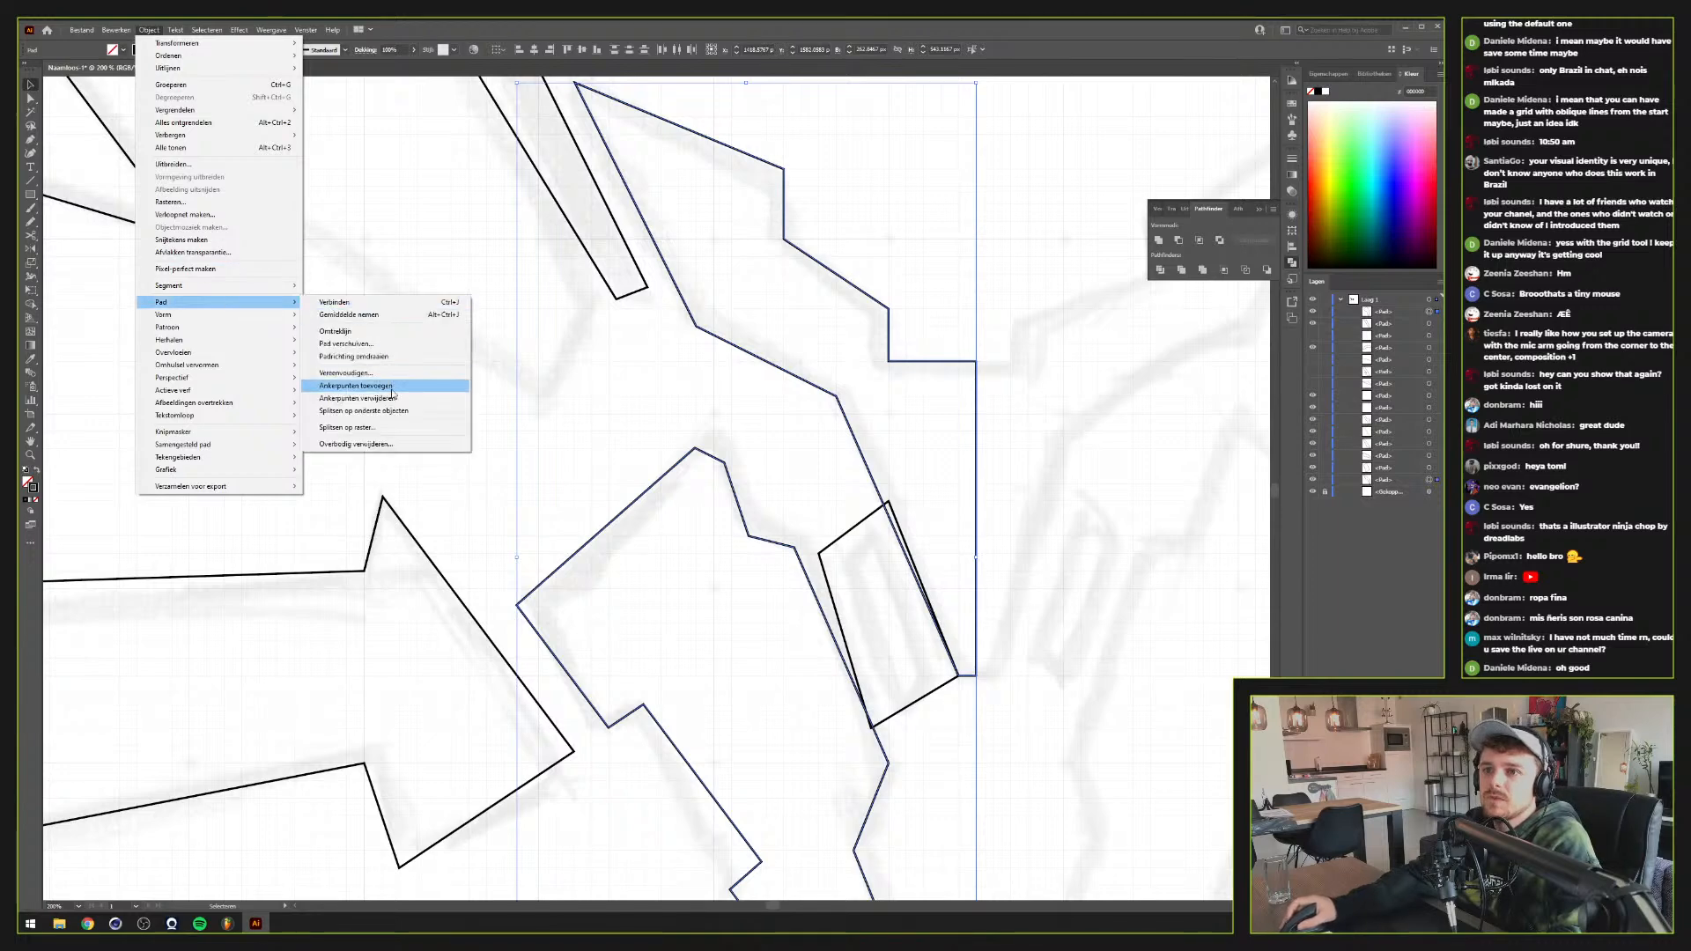
{"action": "left_click", "coordinate": [393, 344]}
{"action": "left_click", "coordinate": [1031, 309]}
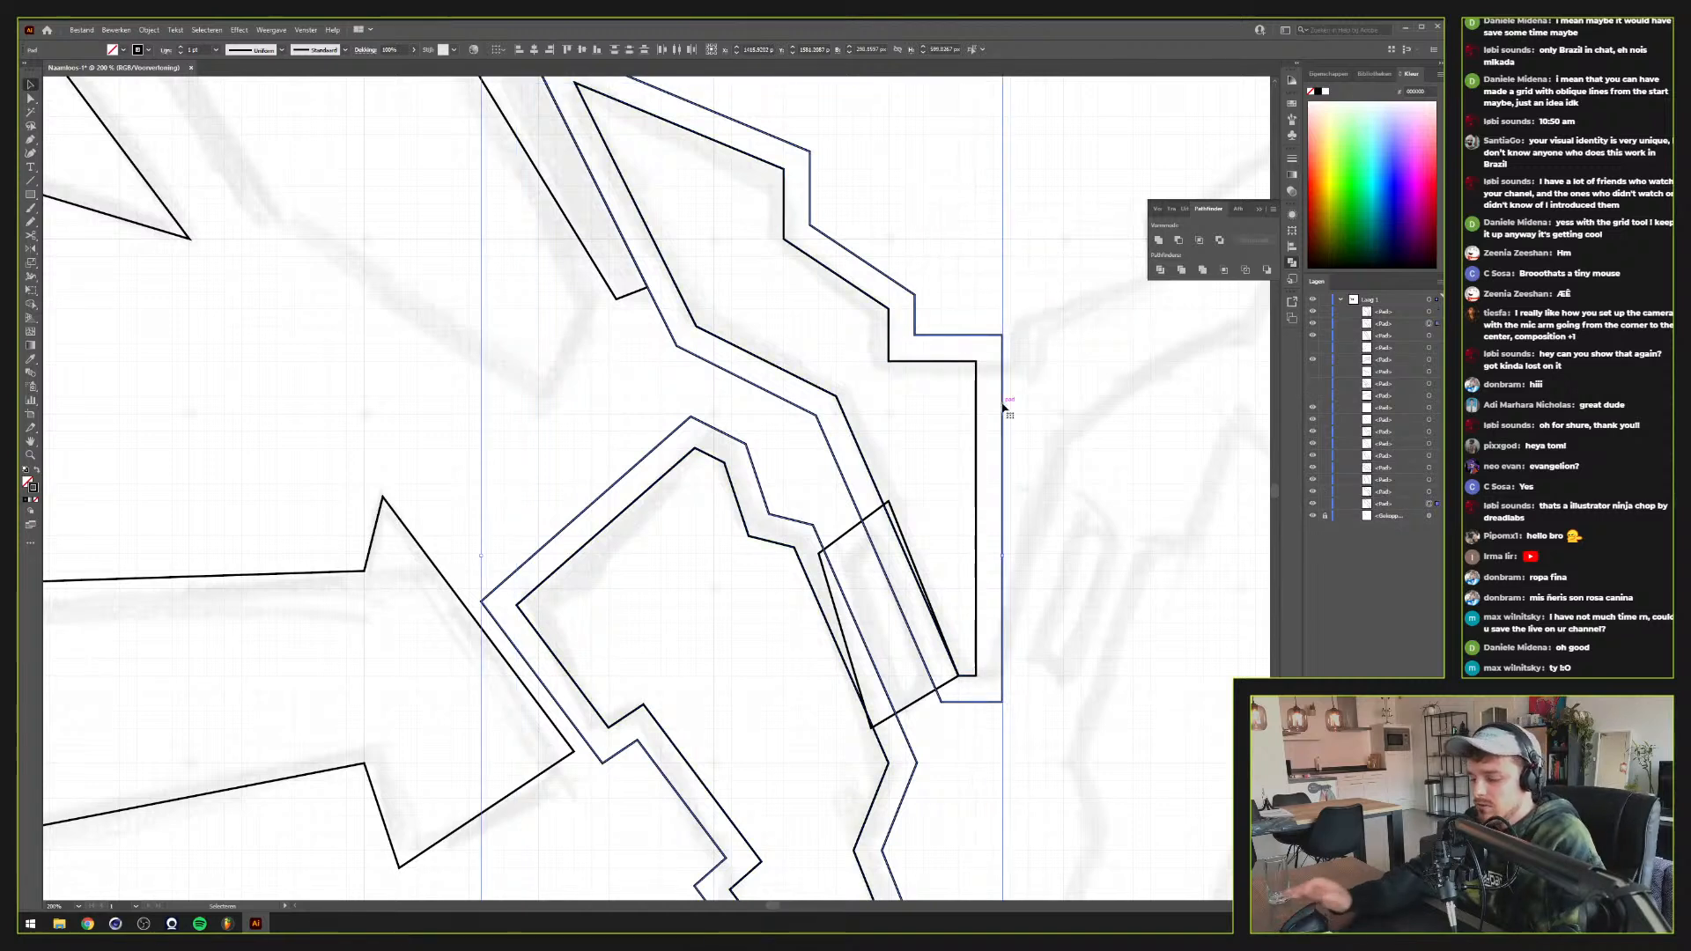
{"action": "key", "text": "ctrl+8"}
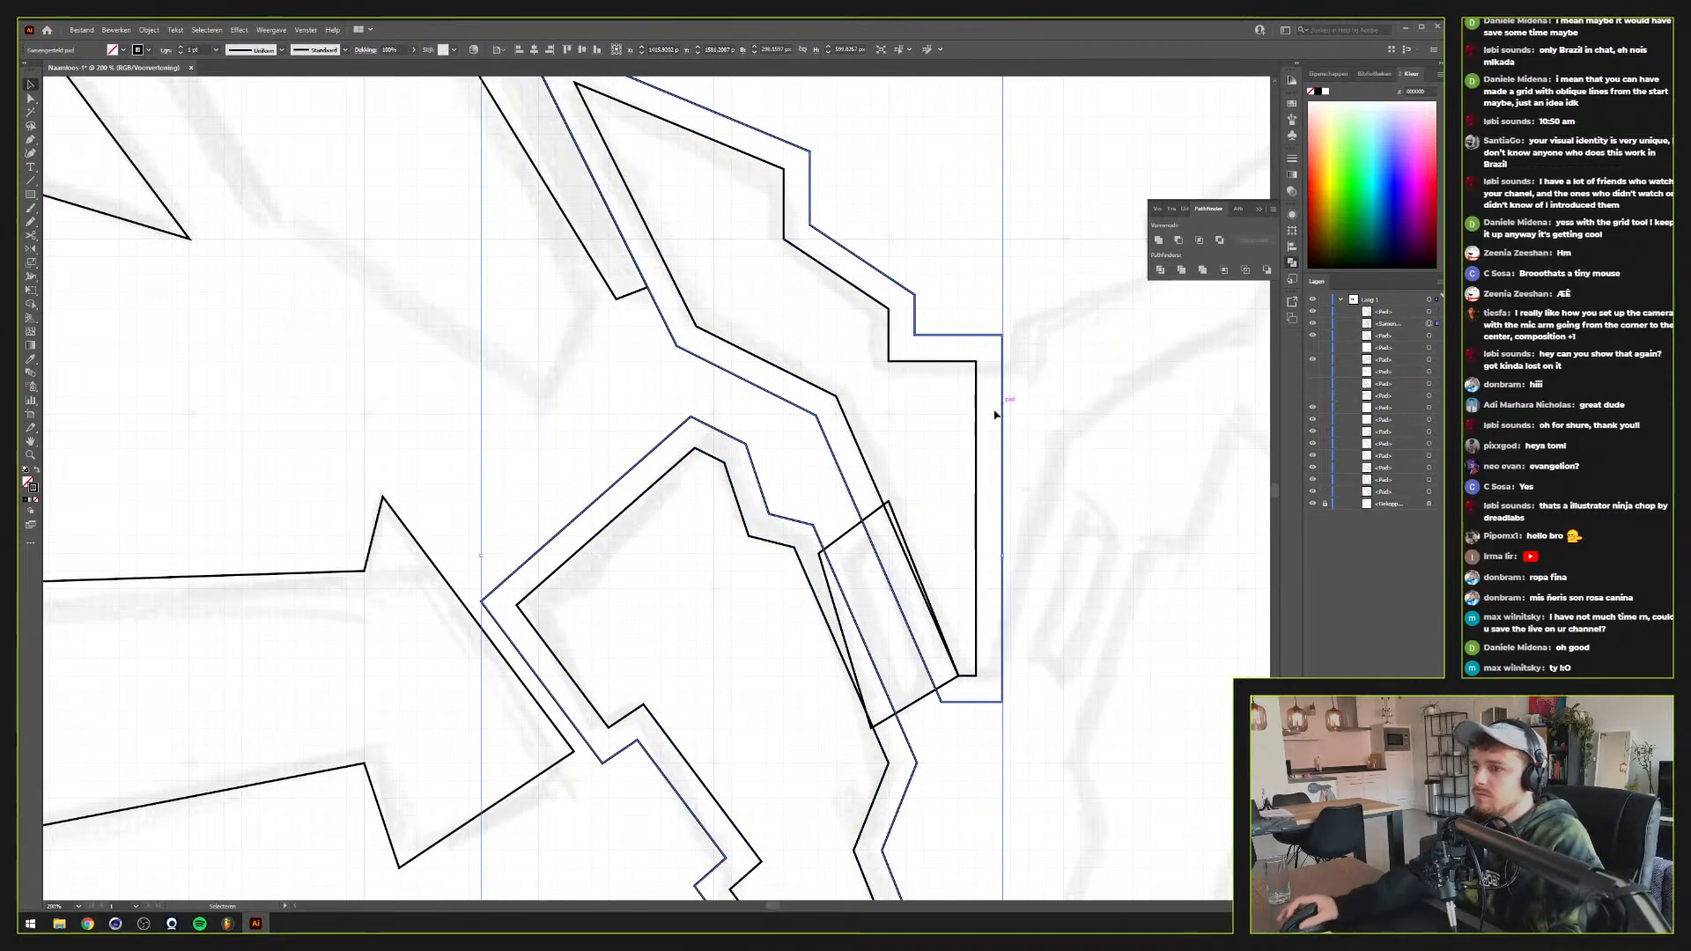
Try to subtract the compound offset outline from the small four-sided shape between the crest and the lower body
{"action": "left_click", "coordinate": [848, 535], "text": "shift"}
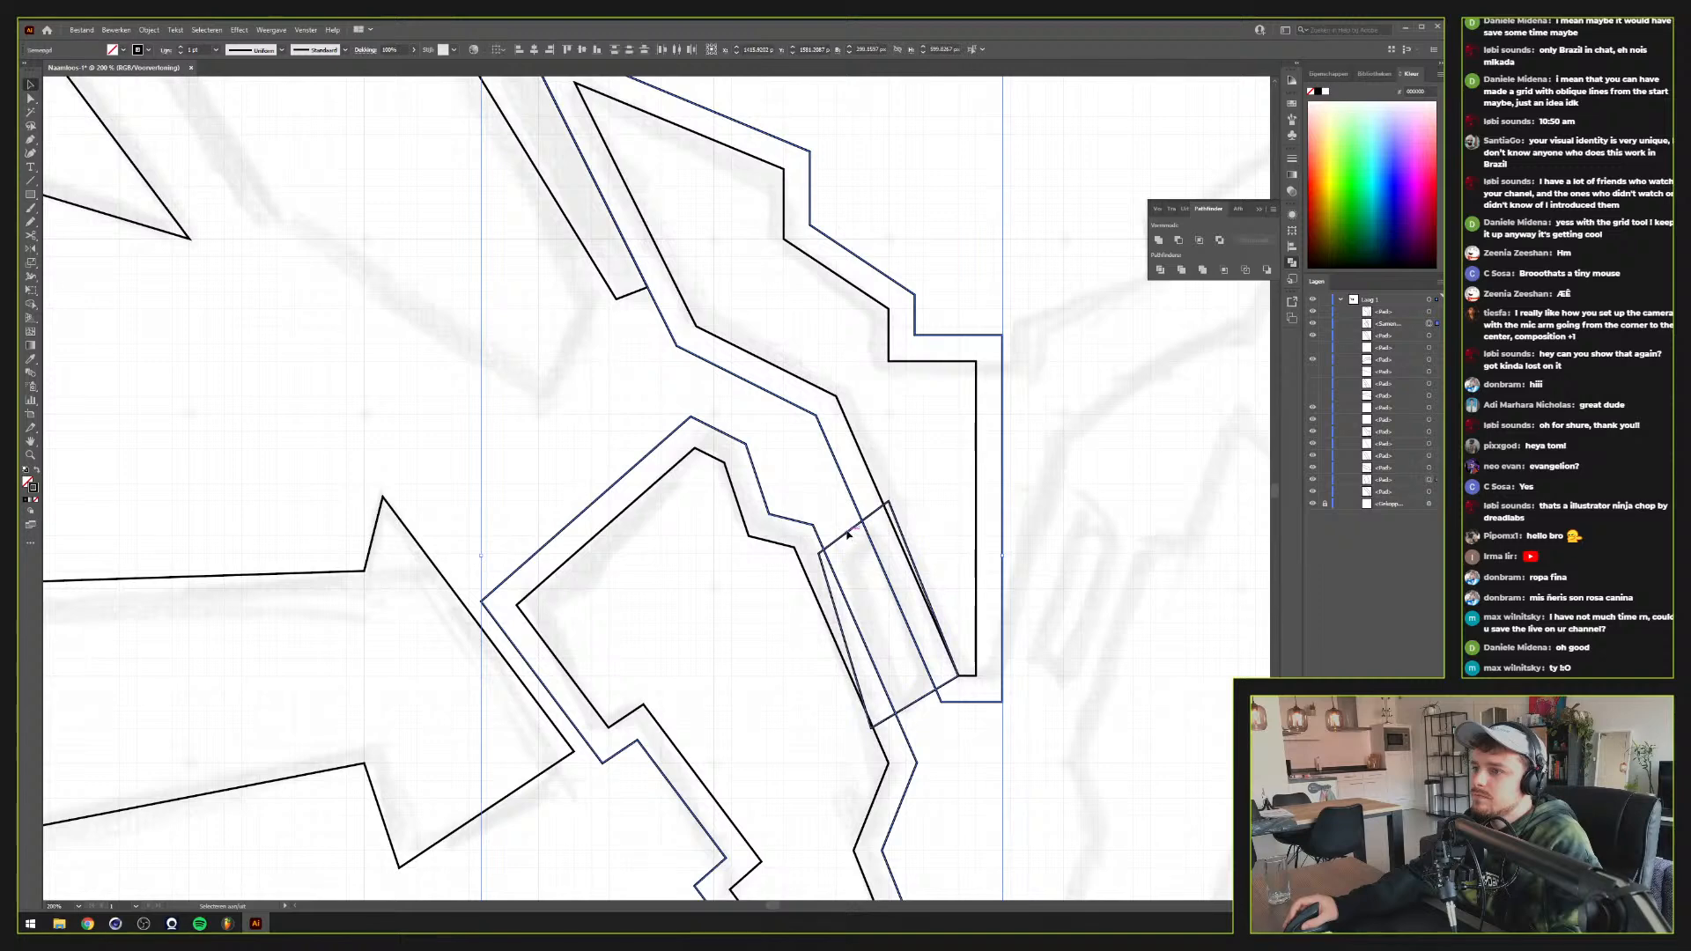
{"action": "left_click", "coordinate": [1180, 240]}
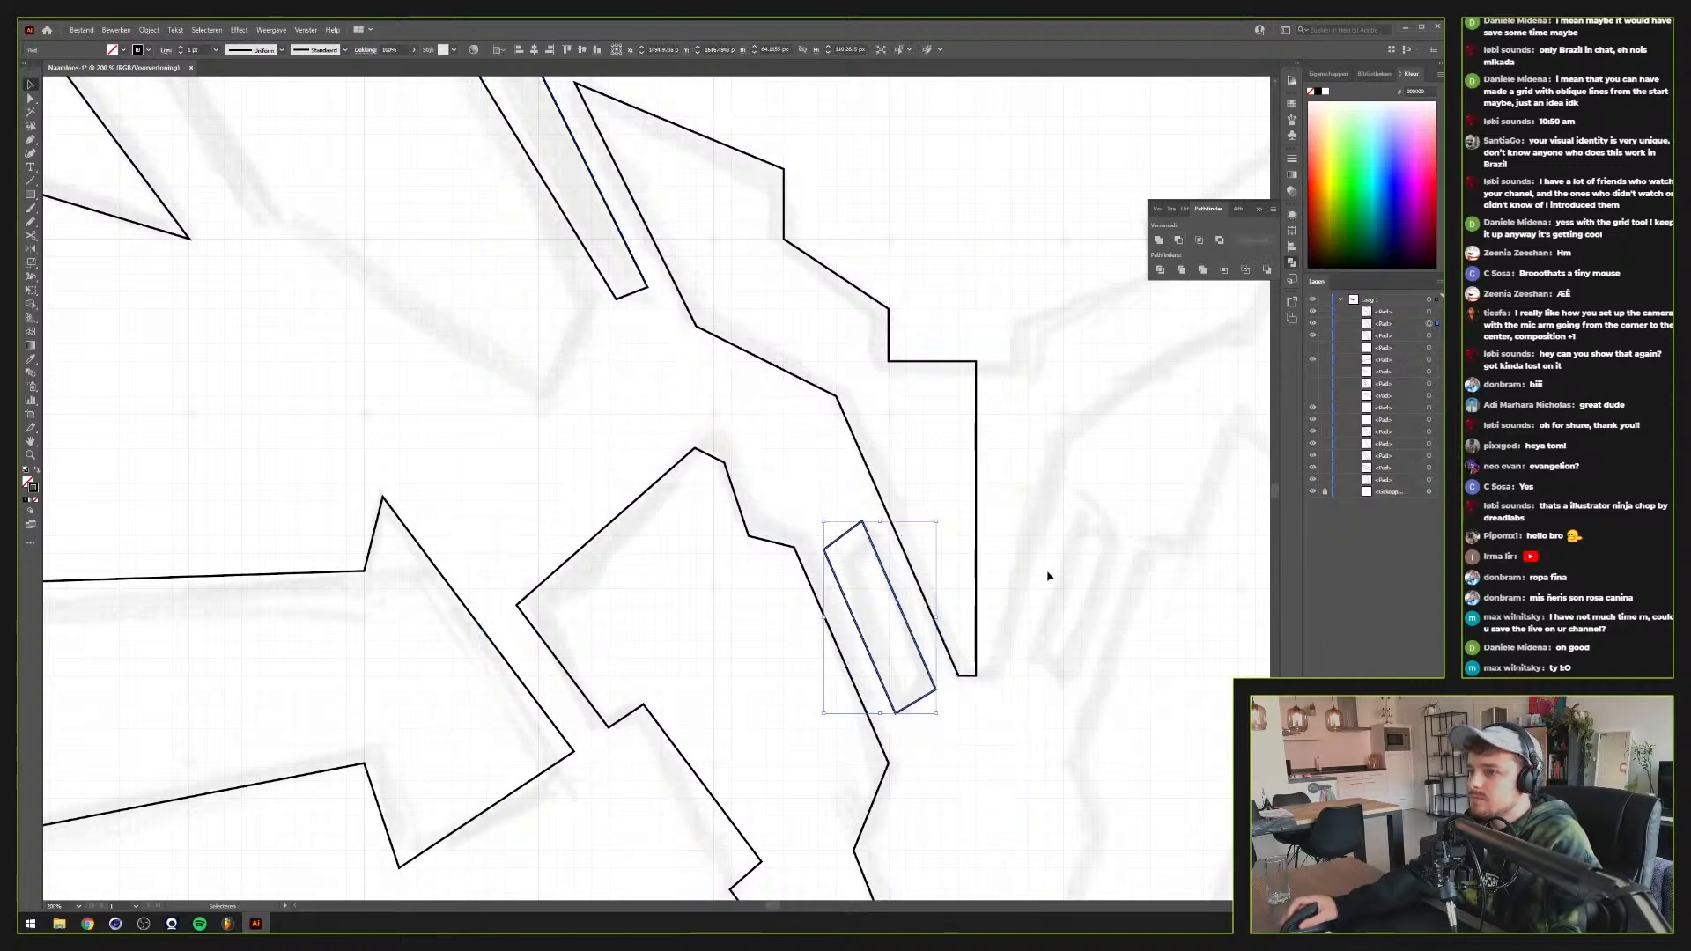
{"action": "scroll", "coordinate": [1048, 576], "scroll_direction": "down", "scroll_amount": 2}
{"action": "scroll", "coordinate": [1049, 576], "scroll_direction": "up", "scroll_amount": 1}
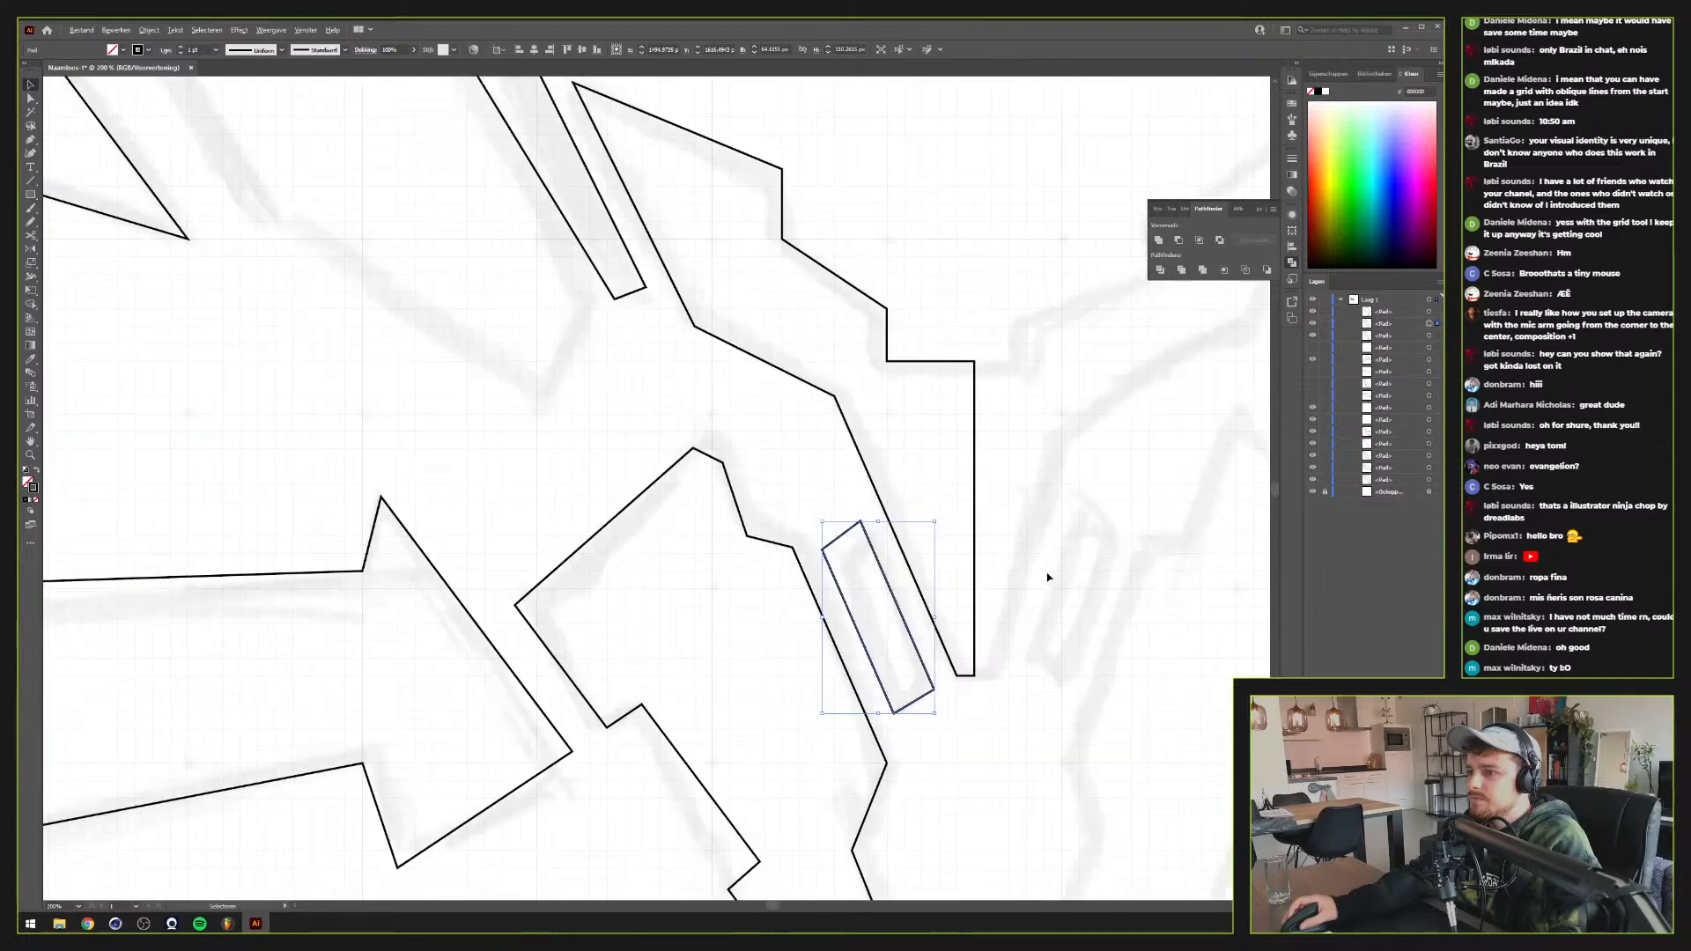
{"action": "left_click", "coordinate": [1008, 705]}
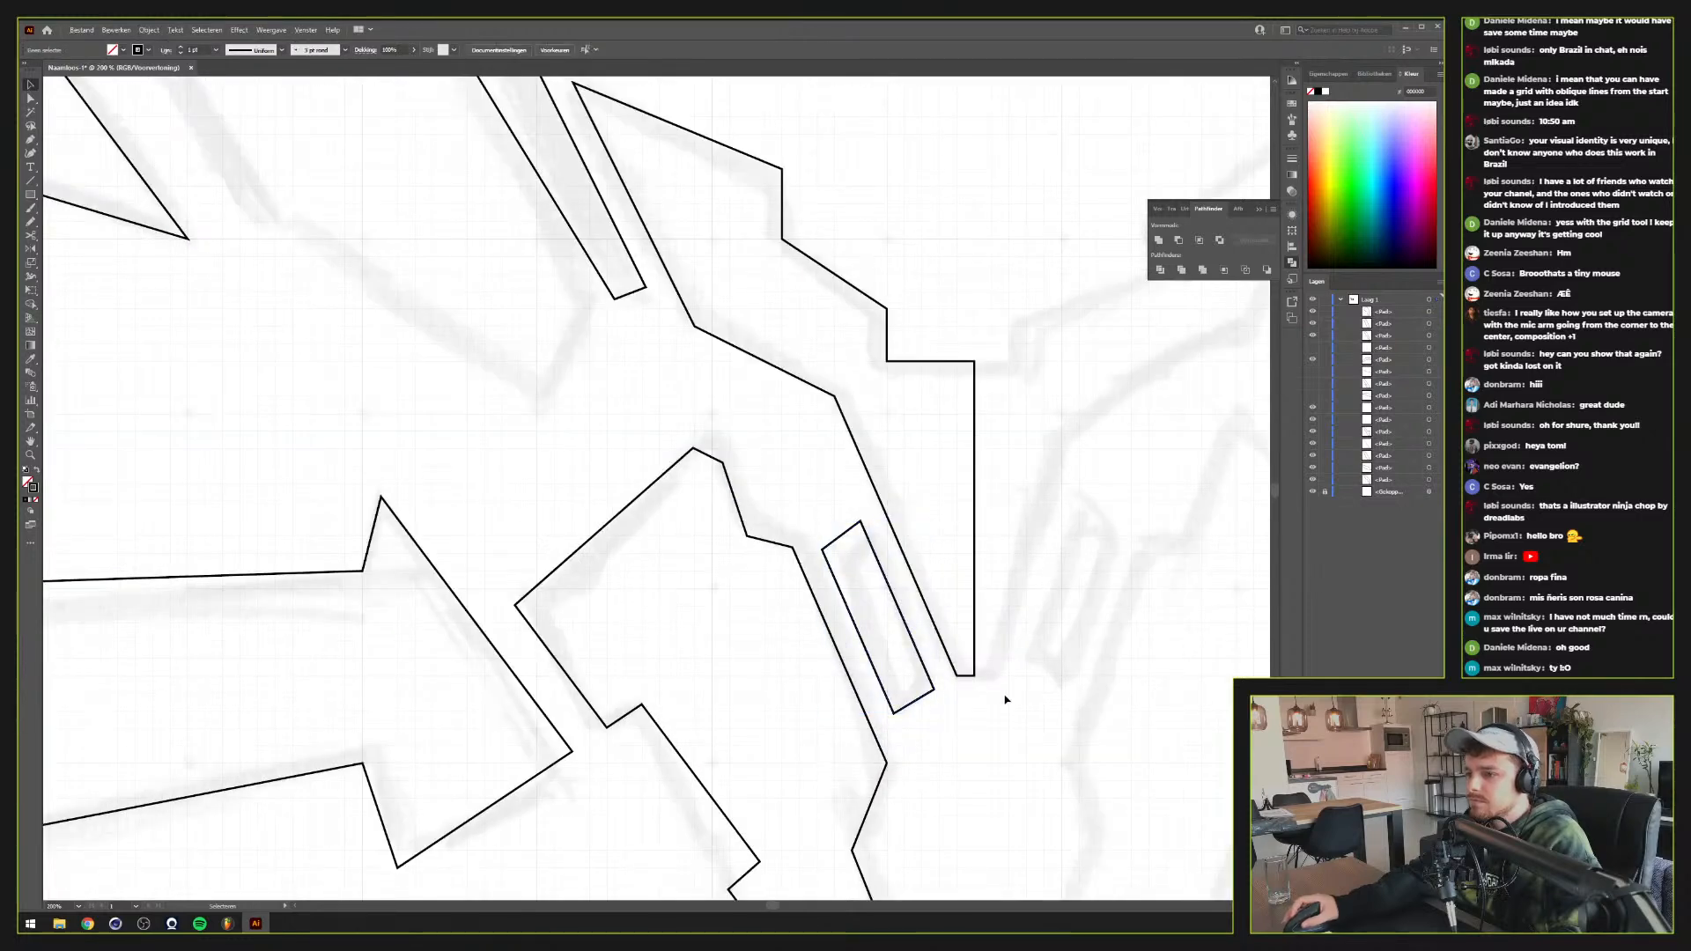
Undo the subtraction from the small four-sided shape and inspect its overlap with the offset outlines
{"action": "key", "text": "ctrl+z"}
{"action": "left_click_drag", "start_coordinate": [950, 733], "coordinate": [876, 691]}
{"action": "left_click", "coordinate": [902, 641]}
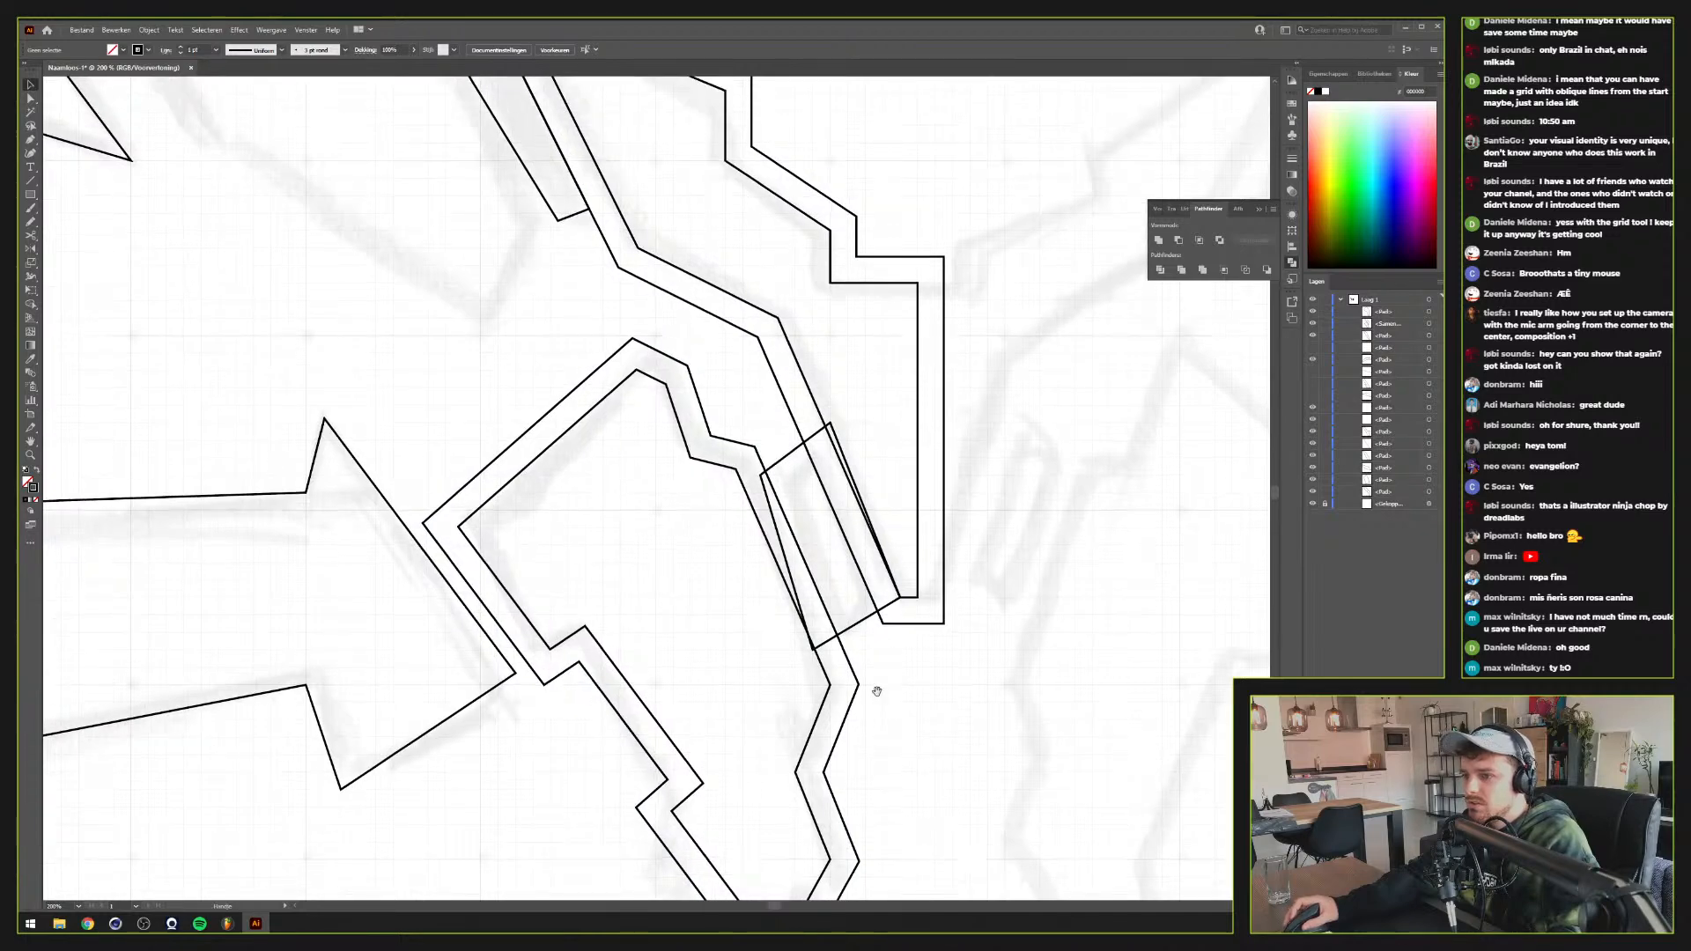
{"action": "scroll", "coordinate": [878, 691], "scroll_direction": "up", "scroll_amount": 1}
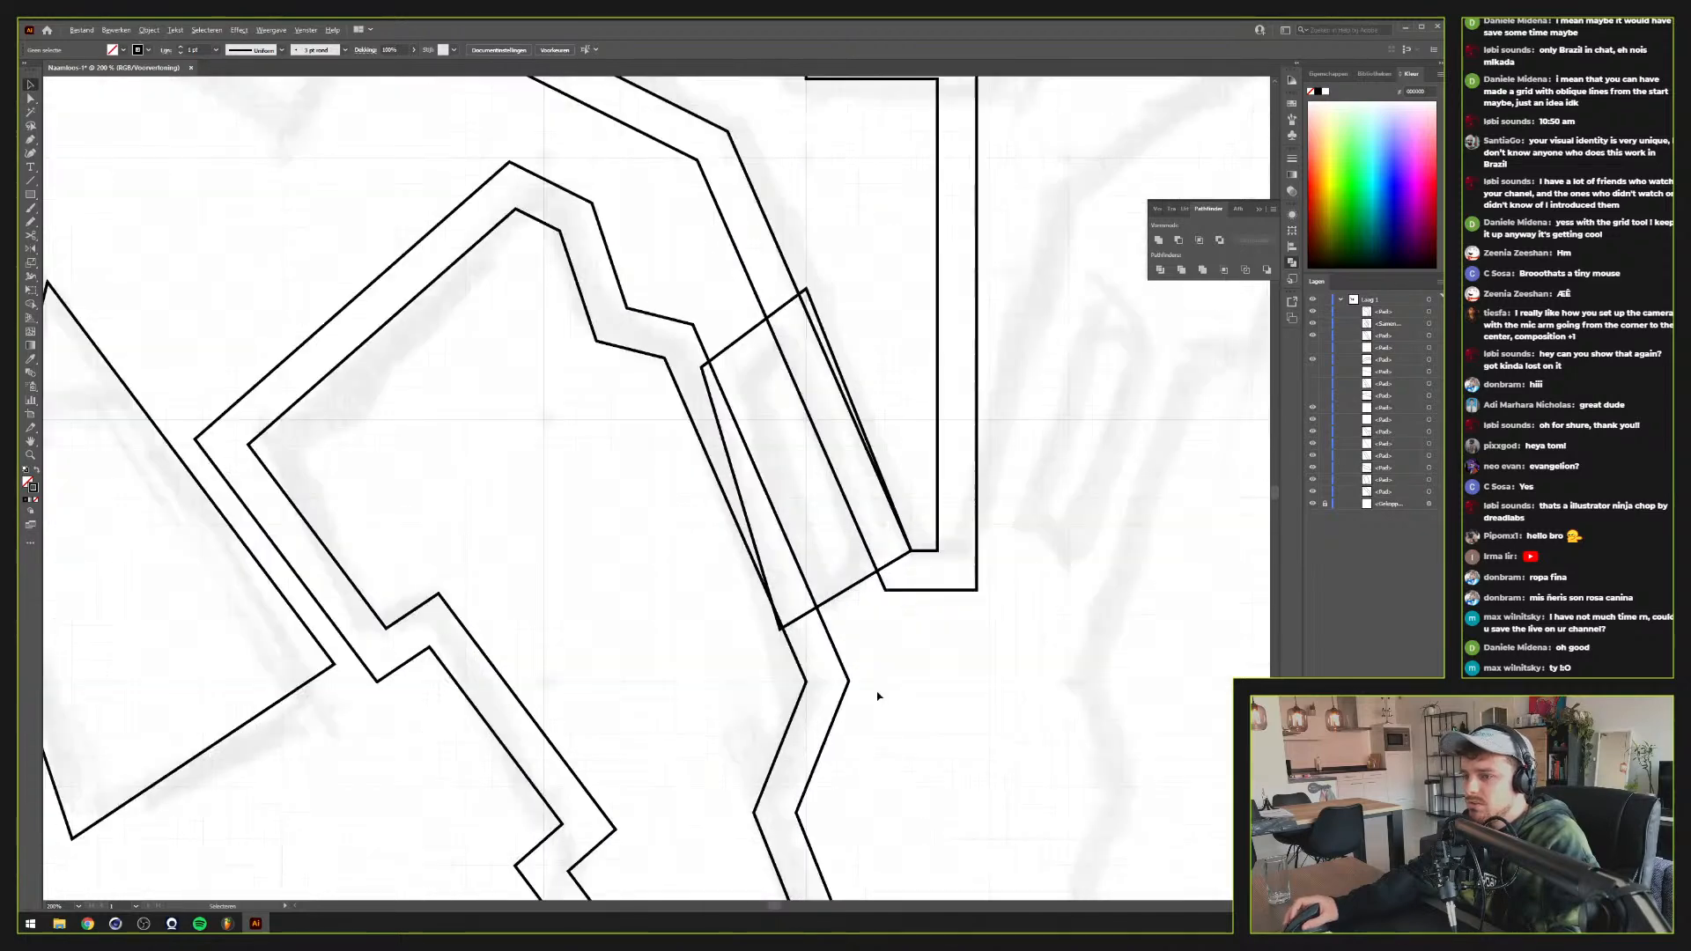
Hide the compound offset outline and show the tall upper feather shape again
{"action": "left_click", "coordinate": [1313, 323]}
{"action": "scroll", "coordinate": [805, 614], "scroll_direction": "down", "scroll_amount": 1}
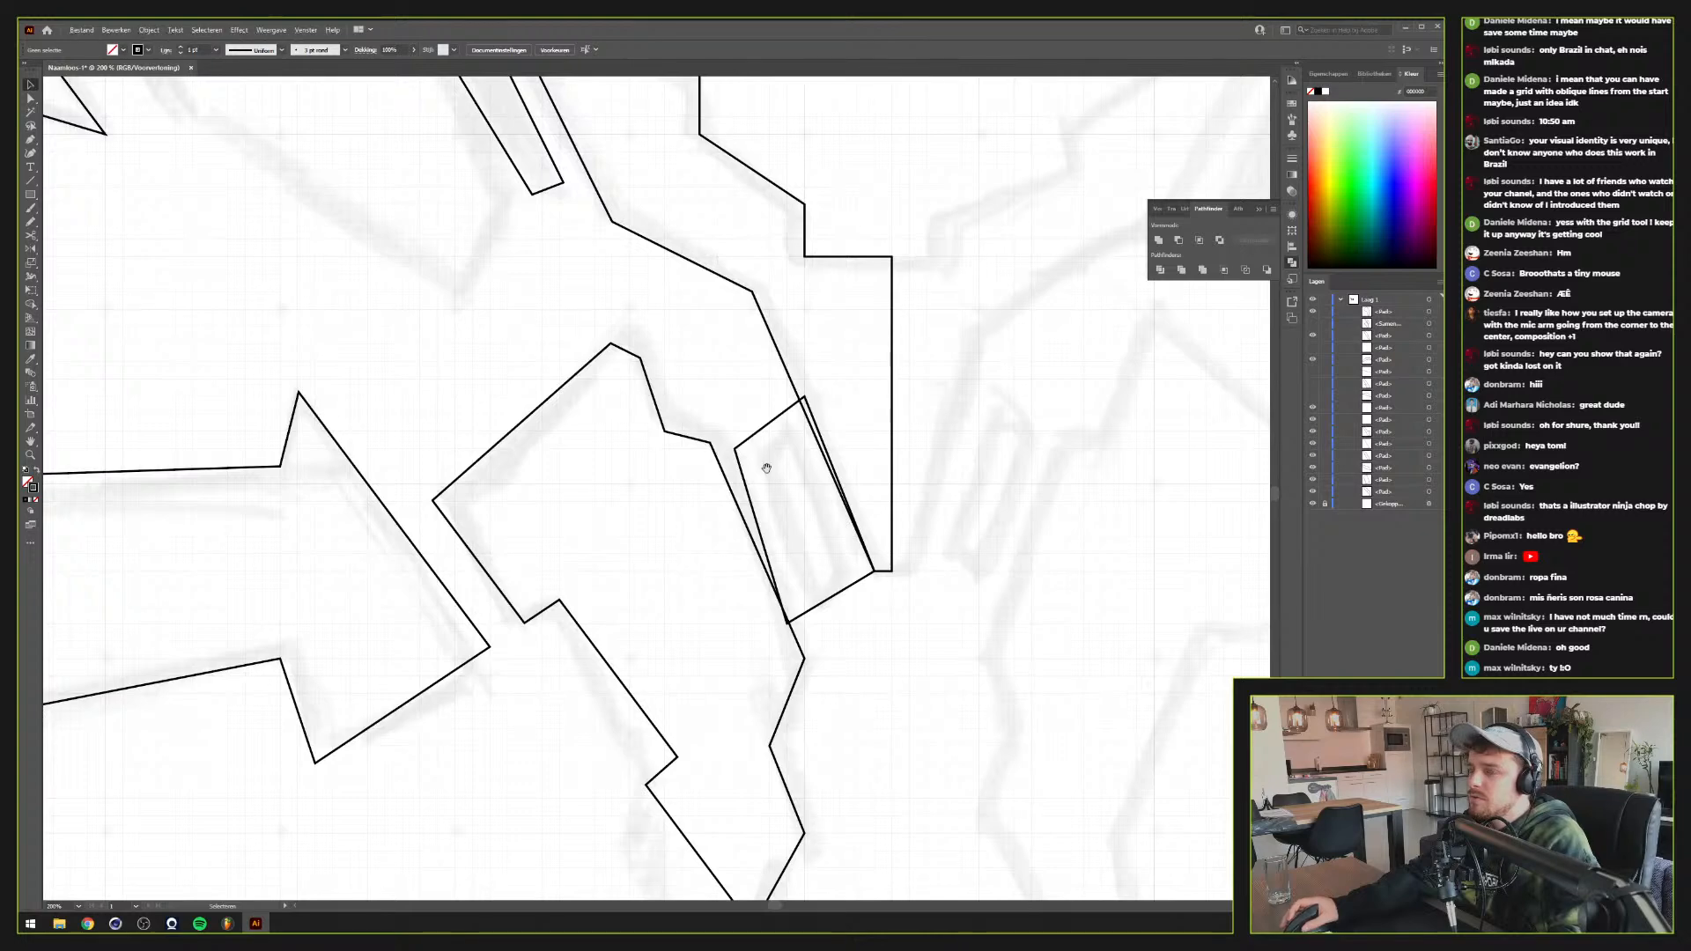
{"action": "left_click_drag", "start_coordinate": [768, 470], "coordinate": [797, 545]}
{"action": "scroll", "coordinate": [817, 570], "scroll_direction": "up", "scroll_amount": 2}
{"action": "scroll", "coordinate": [819, 571], "scroll_direction": "down", "scroll_amount": 2}
{"action": "scroll", "coordinate": [820, 572], "scroll_direction": "up", "scroll_amount": 1}
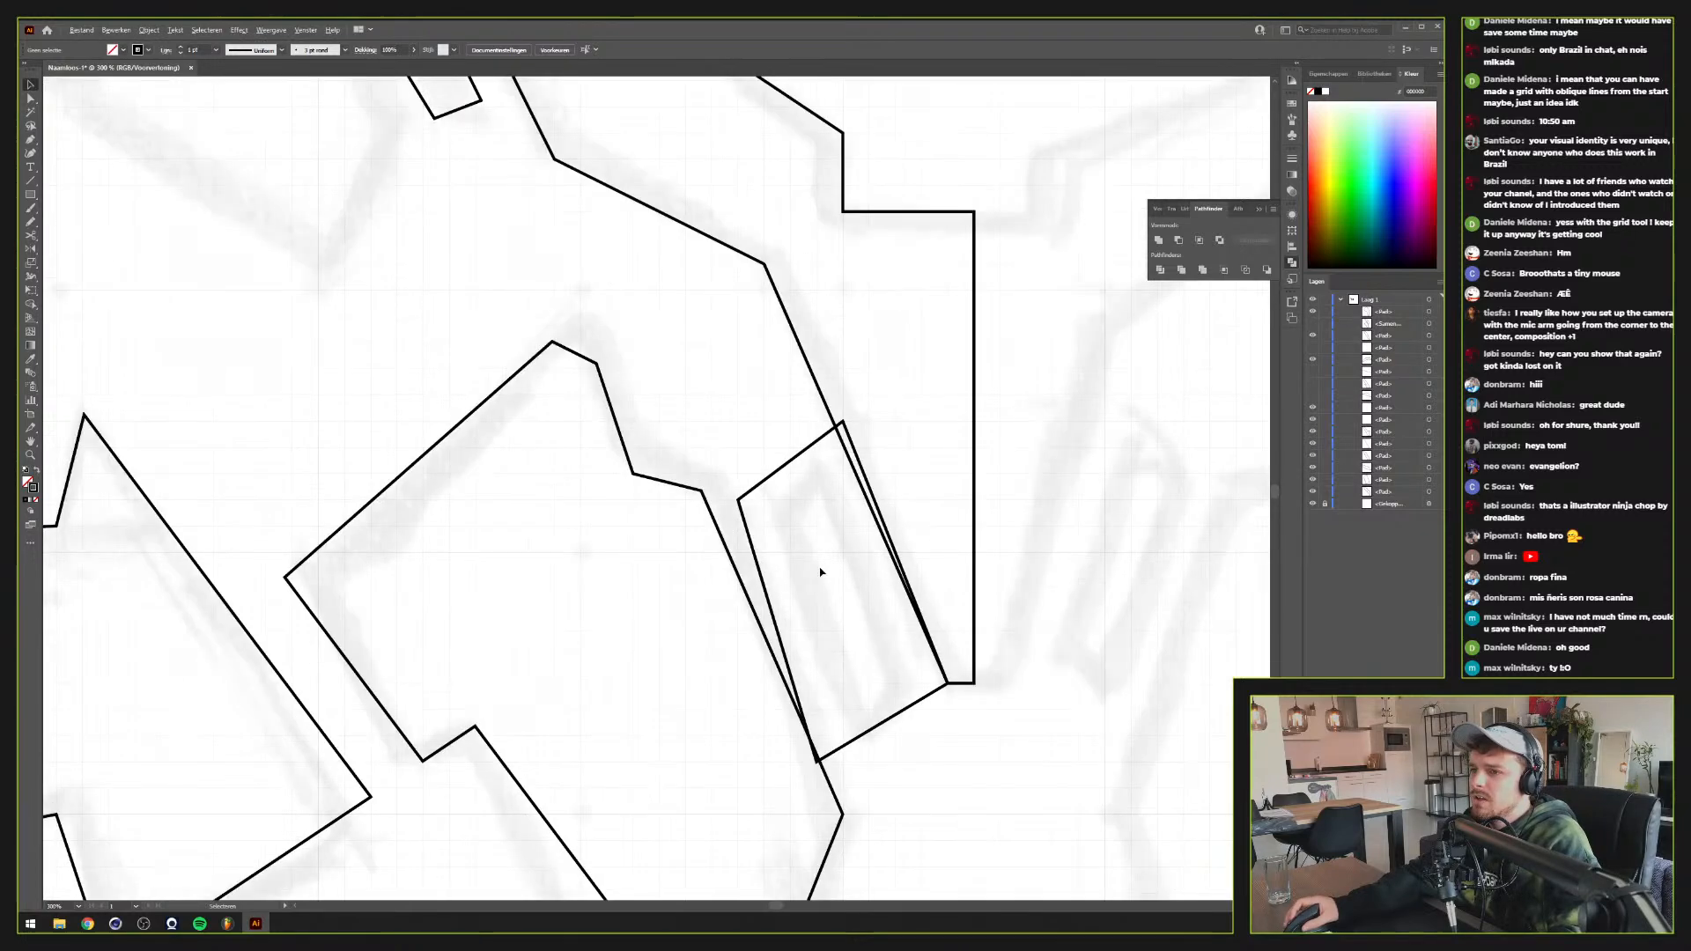
{"action": "scroll", "coordinate": [814, 558], "scroll_direction": "down", "scroll_amount": 3}
{"action": "scroll", "coordinate": [810, 554], "scroll_direction": "up", "scroll_amount": 1}
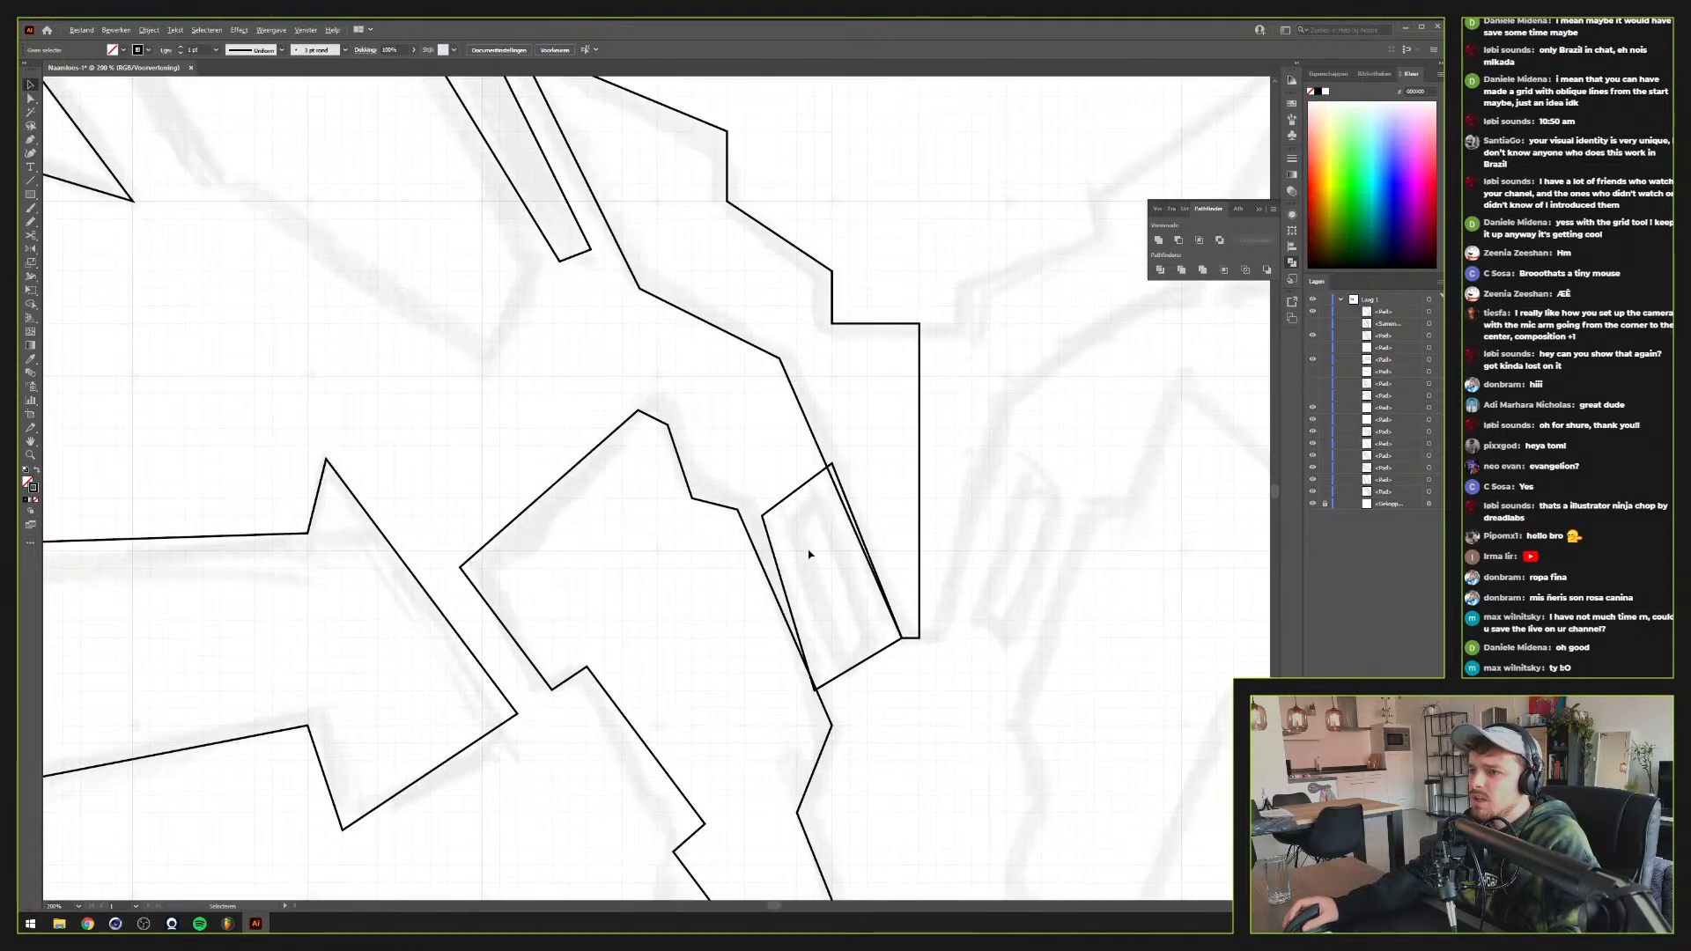
{"action": "left_click_drag", "start_coordinate": [809, 550], "coordinate": [1017, 677]}
{"action": "scroll", "coordinate": [1017, 677], "scroll_direction": "down", "scroll_amount": 1}
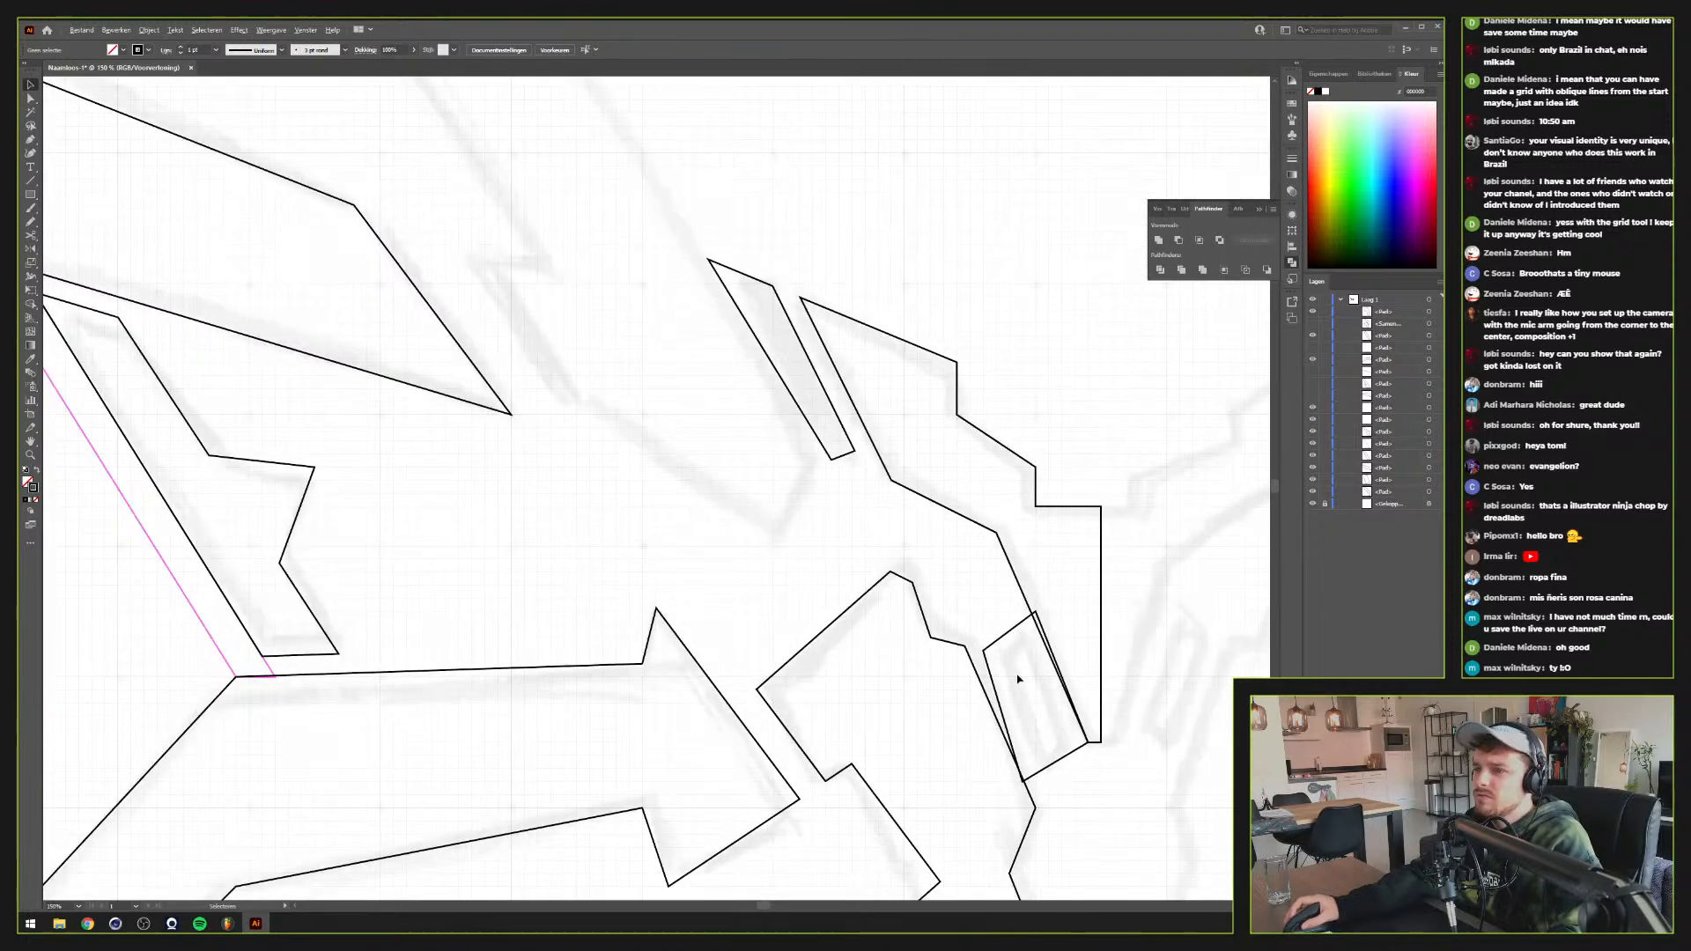
{"action": "scroll", "coordinate": [1017, 677], "scroll_direction": "down", "scroll_amount": 1}
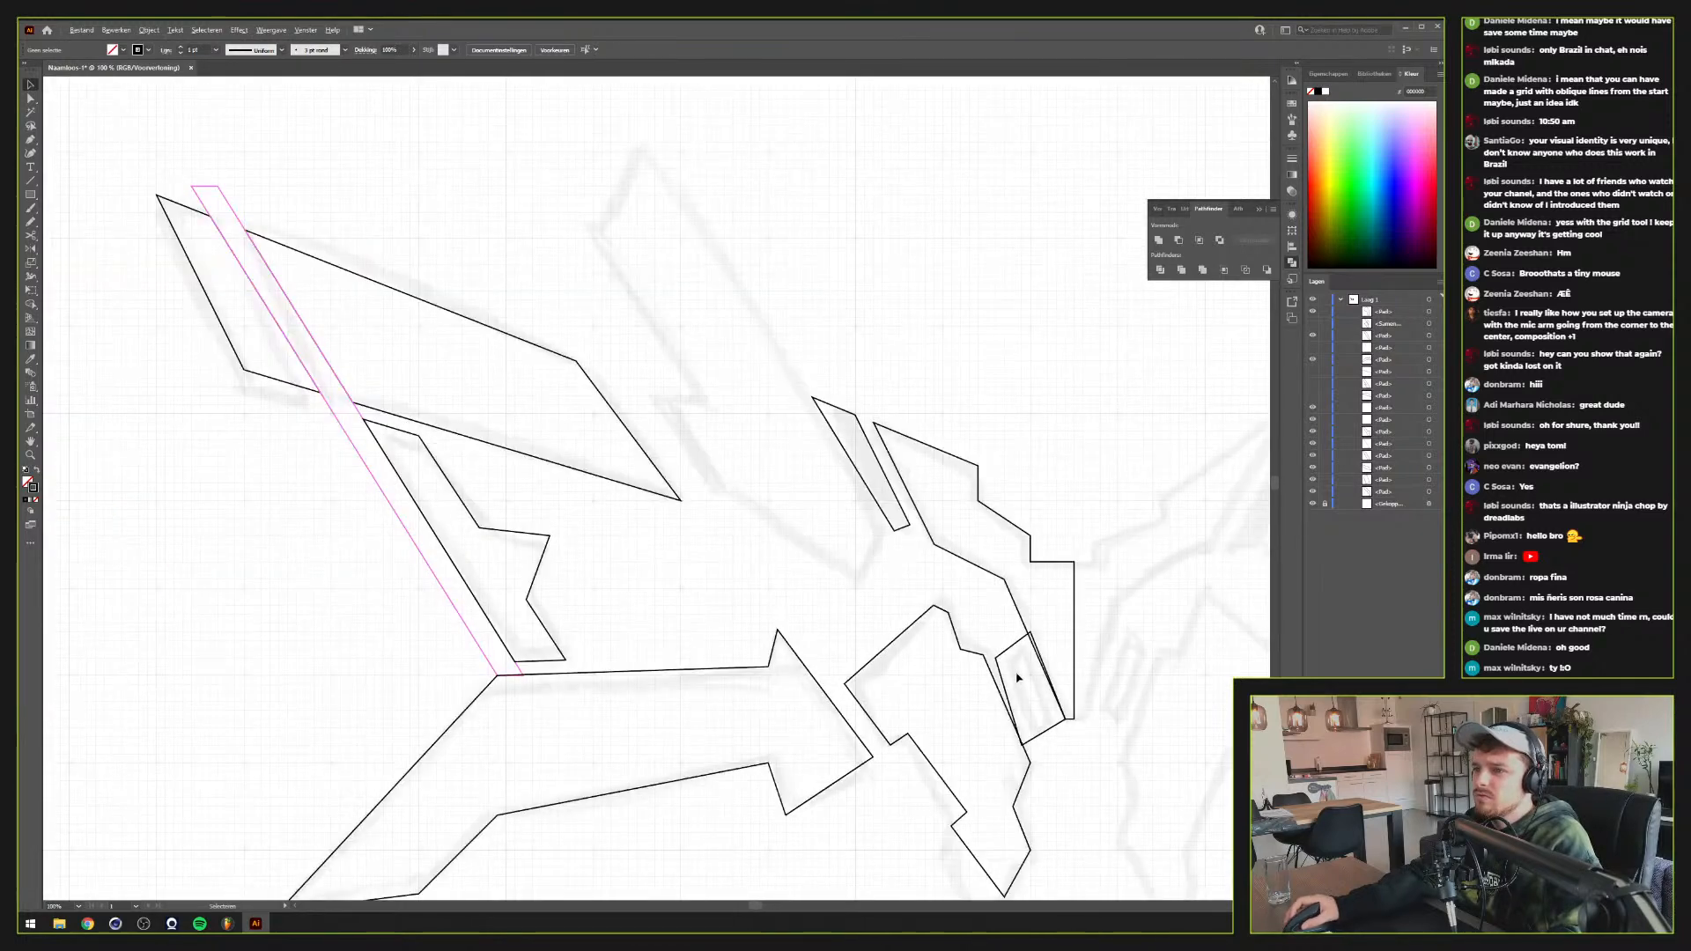
{"action": "left_click", "coordinate": [1312, 383]}
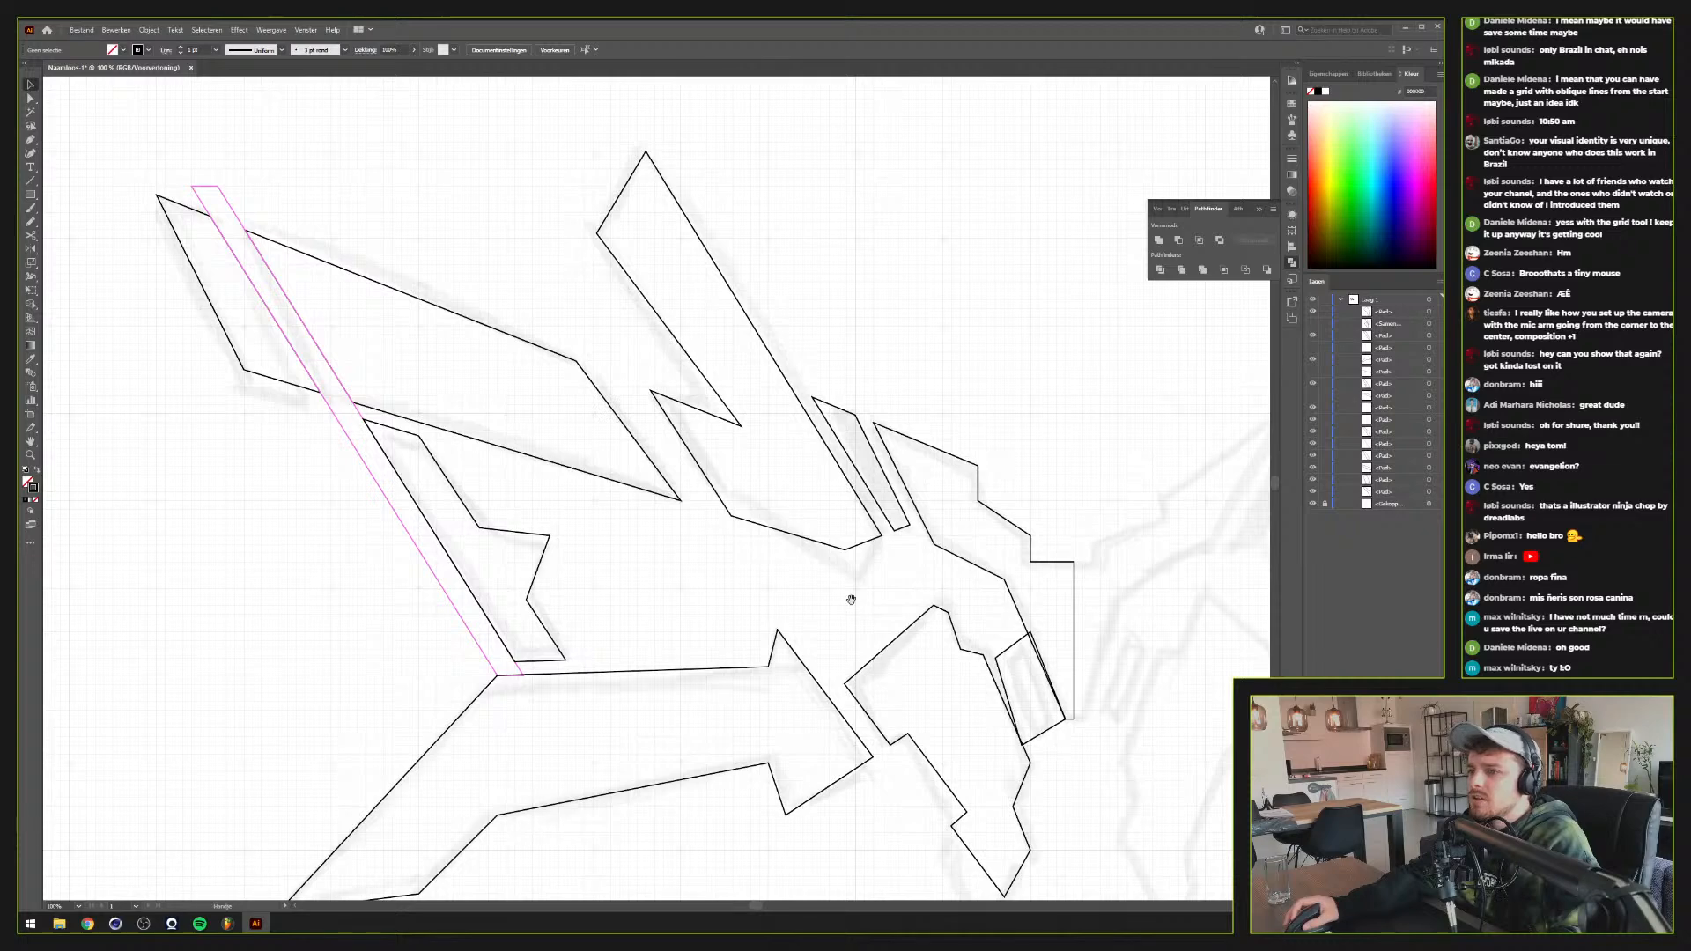
Move the small four-sided shape's lowest corner onto the nearby outer corner of the lower body shape
{"action": "left_click_drag", "start_coordinate": [851, 600], "coordinate": [614, 451]}
{"action": "scroll", "coordinate": [823, 560], "scroll_direction": "up", "scroll_amount": 2}
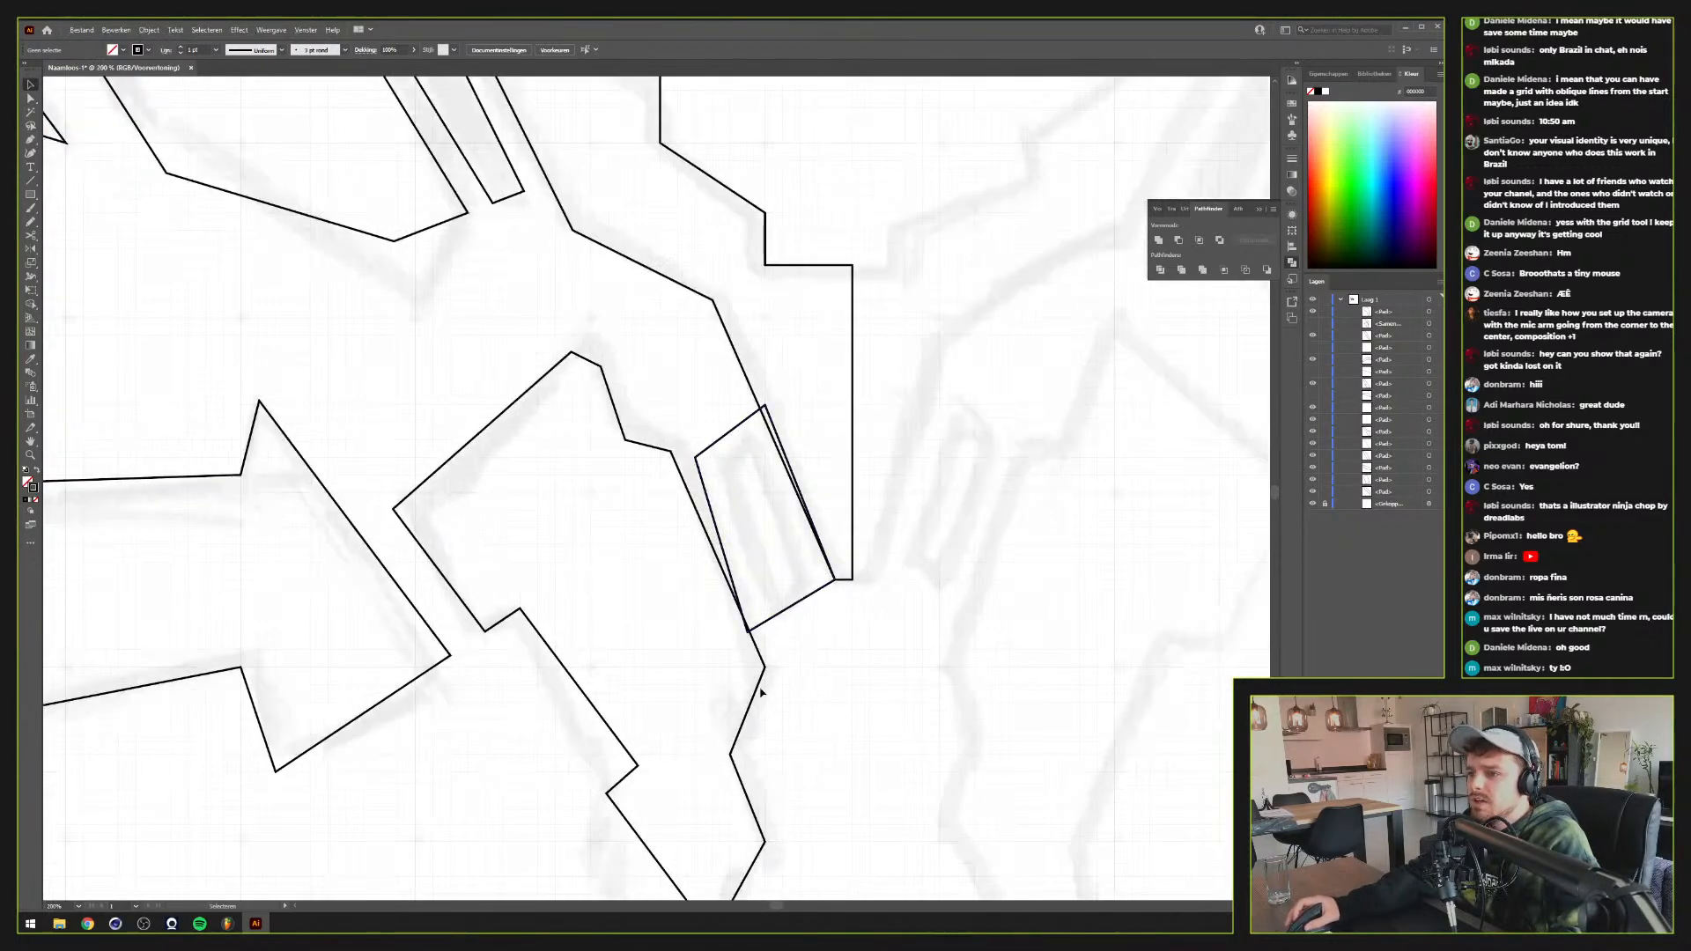
{"action": "scroll", "coordinate": [783, 649], "scroll_direction": "up", "scroll_amount": 2}
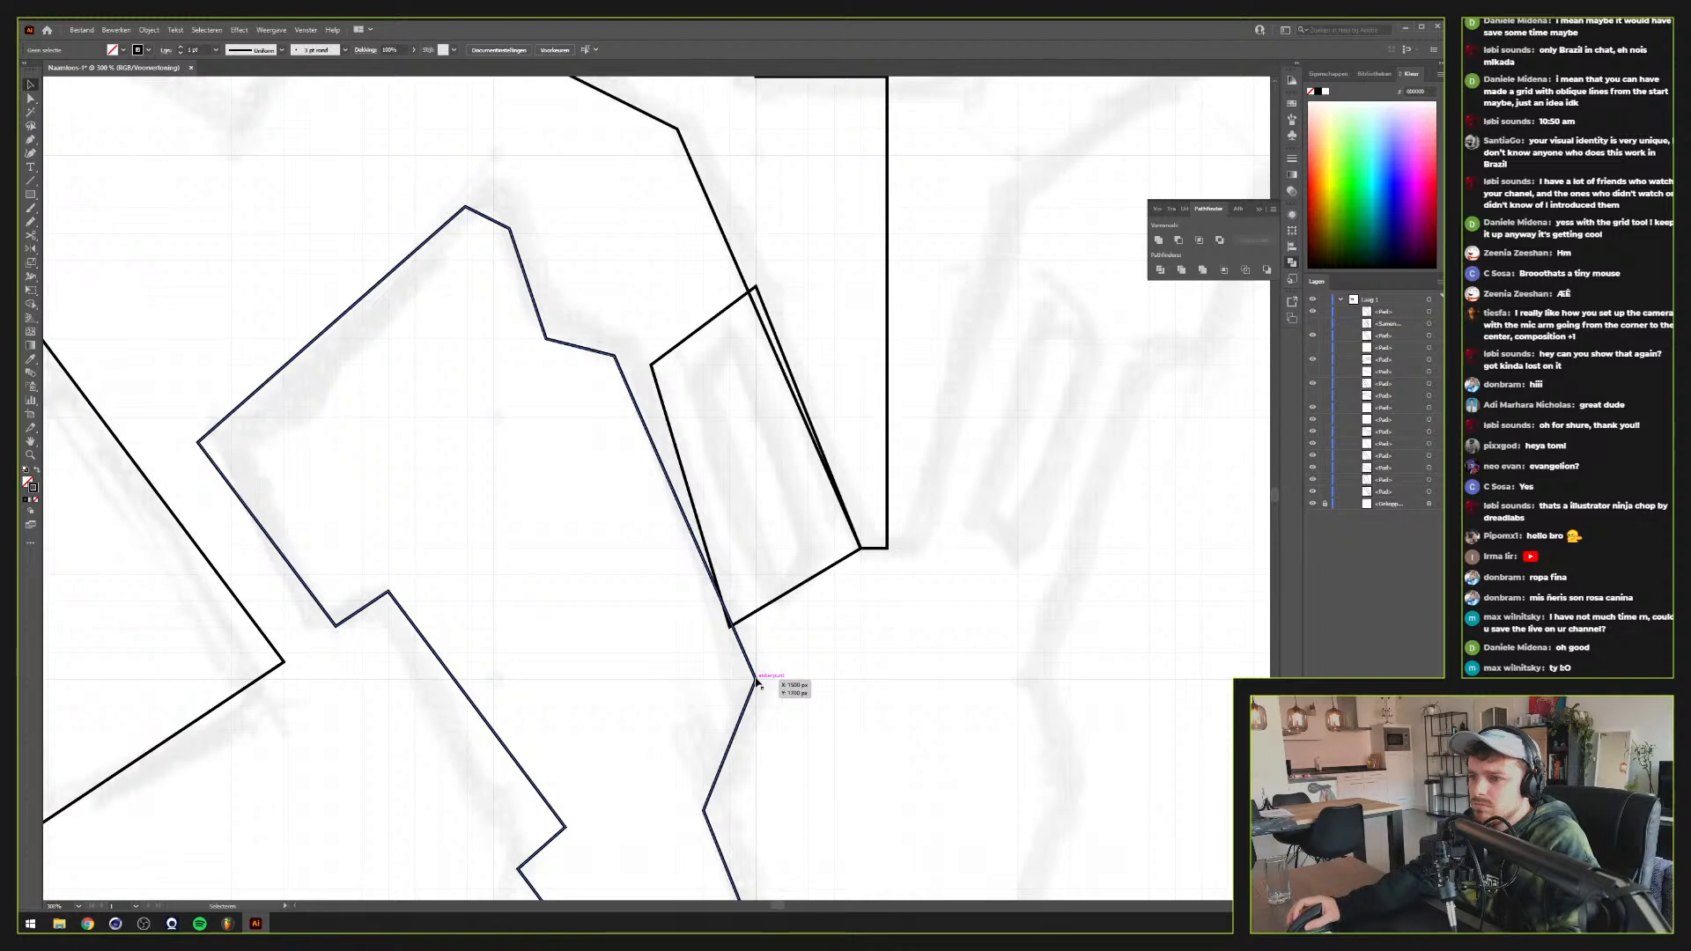
{"action": "key", "text": "ctrl+y"}
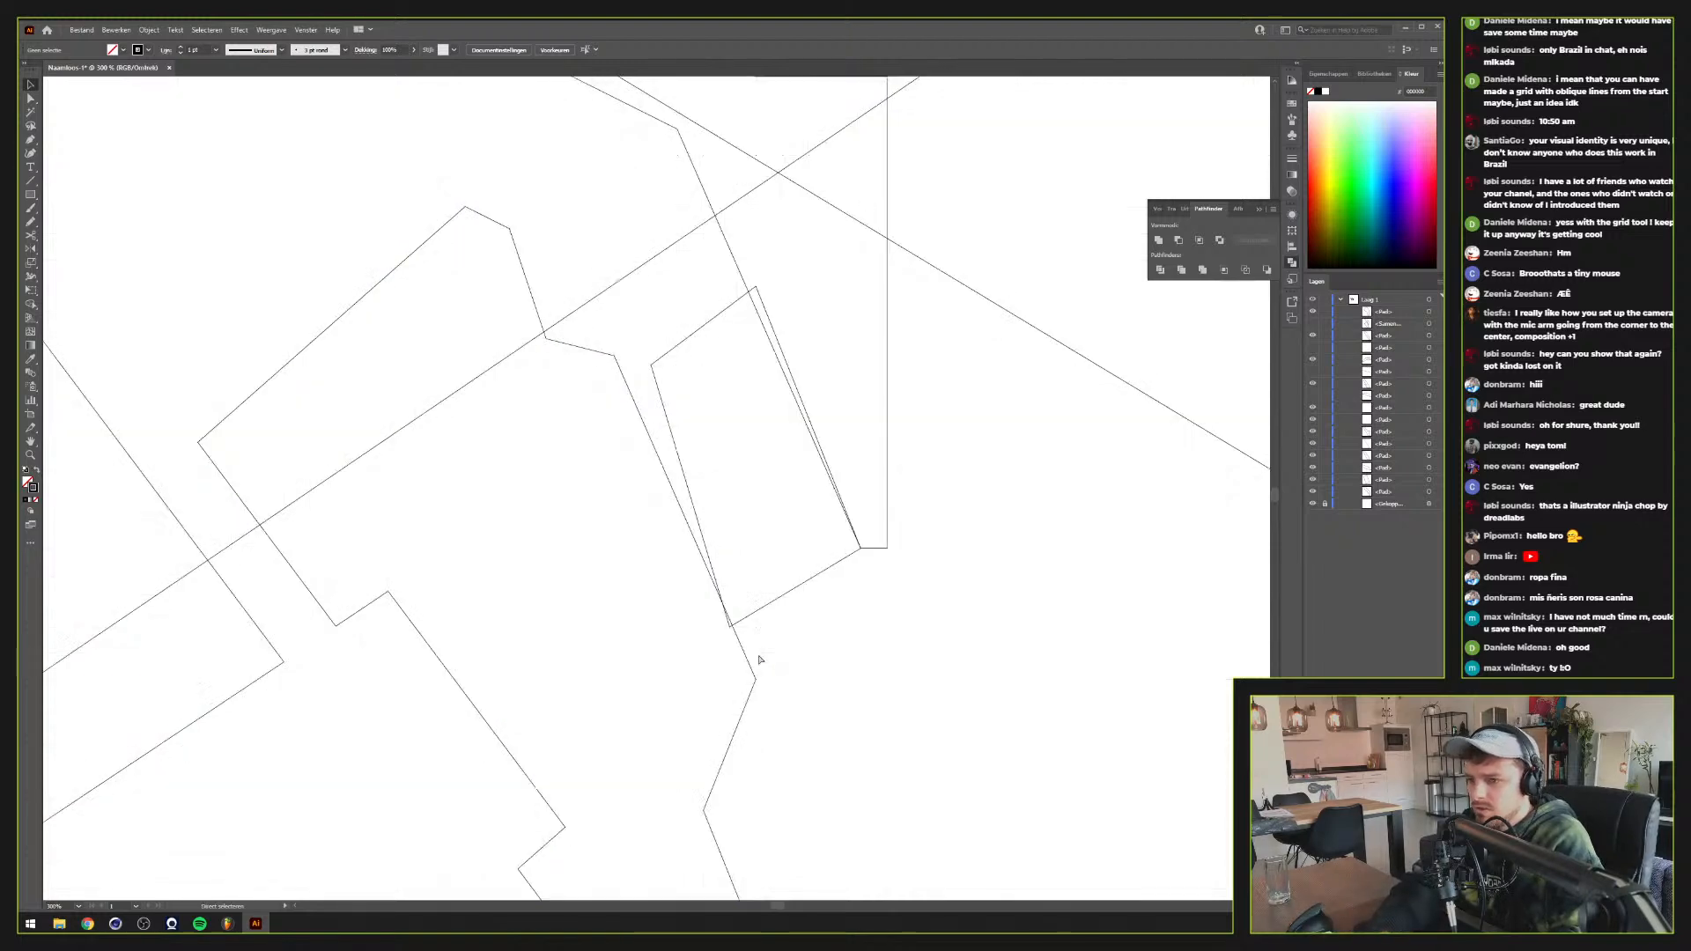
{"action": "key", "text": "ctrl+y"}
{"action": "key", "text": "p"}
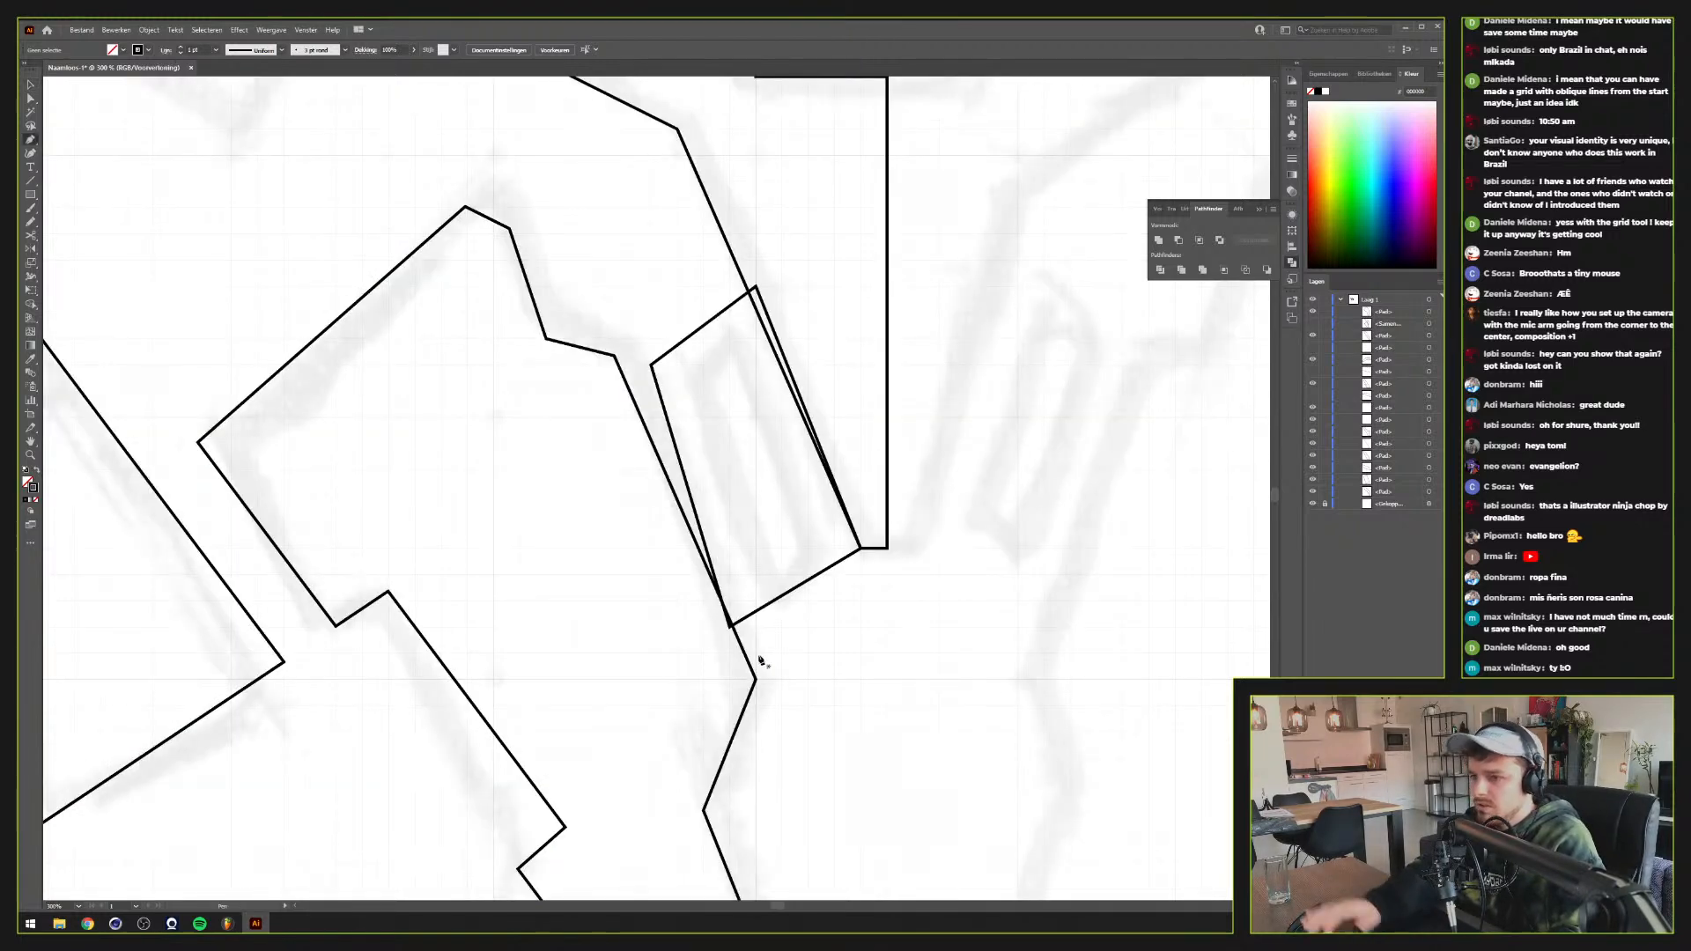
{"action": "key", "text": "a"}
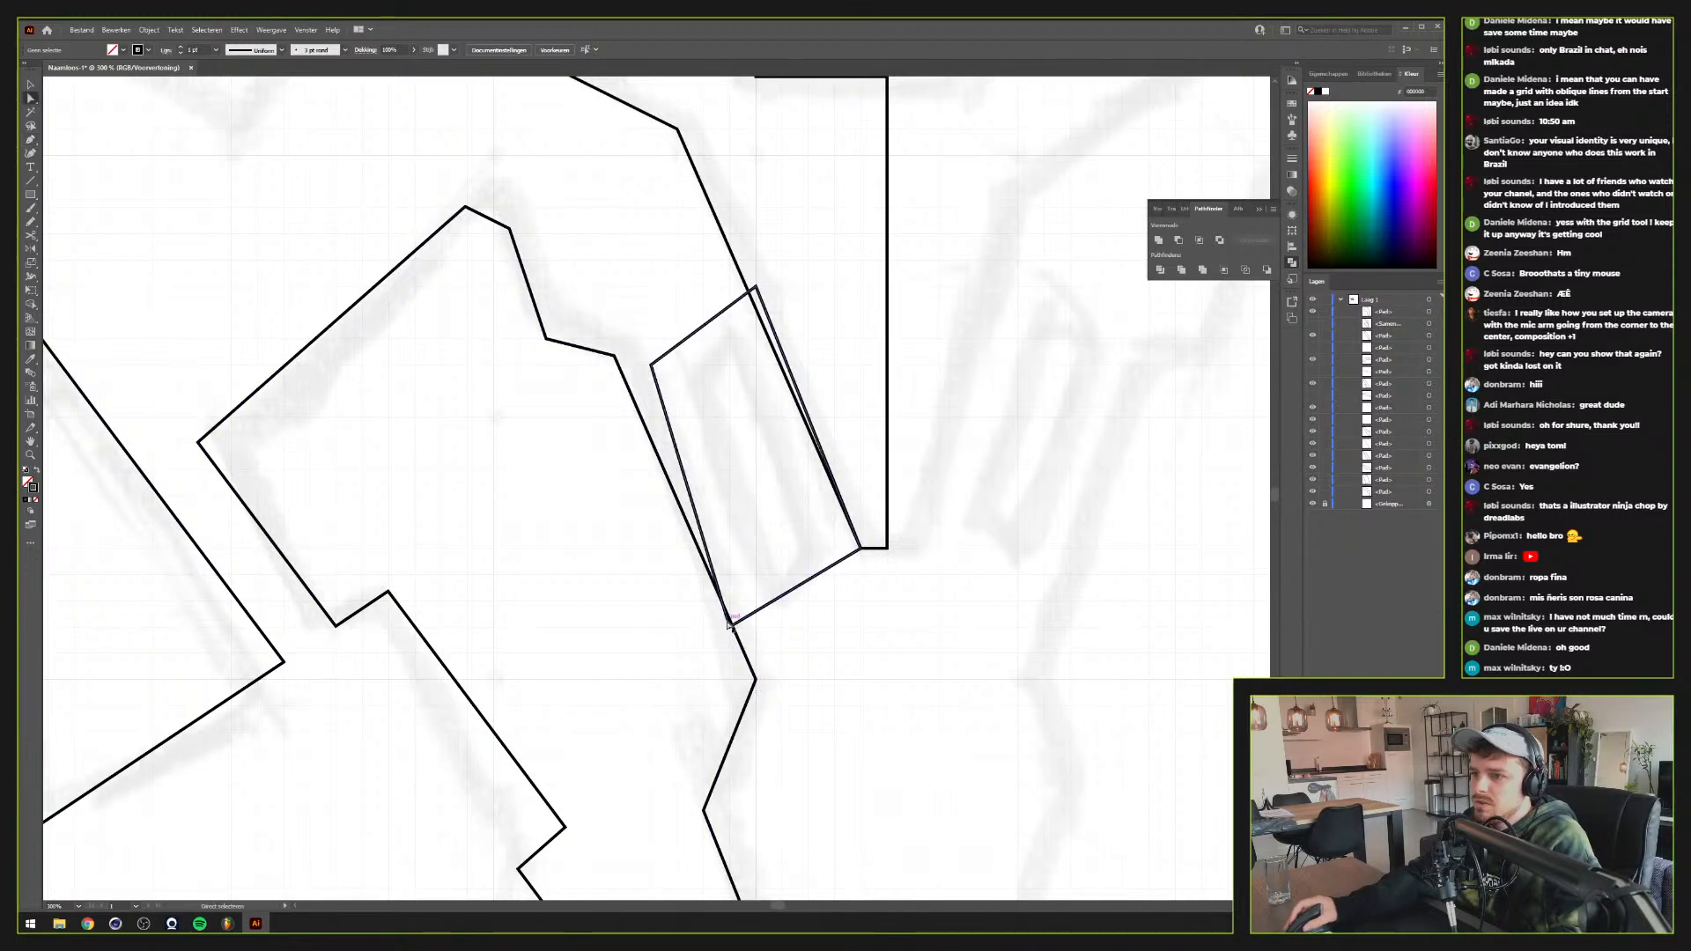
{"action": "left_click_drag", "start_coordinate": [730, 622], "coordinate": [755, 679]}
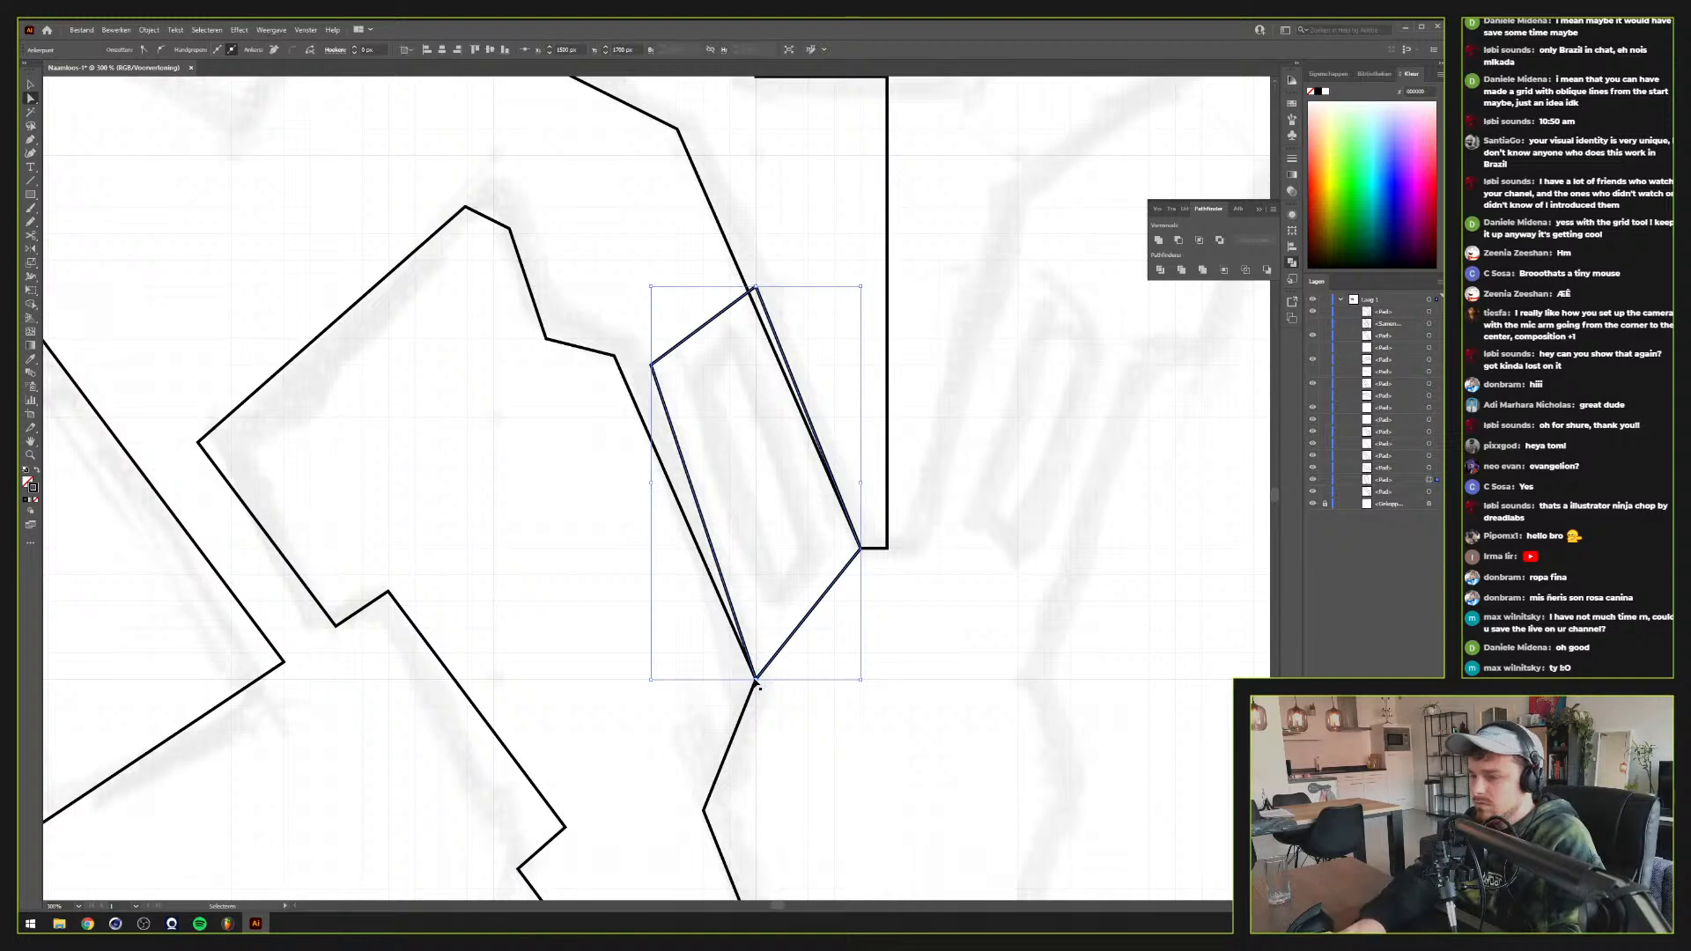
Move the small four-sided shape's right corner inward, away from the crest's lower tip
{"action": "key", "text": "a"}
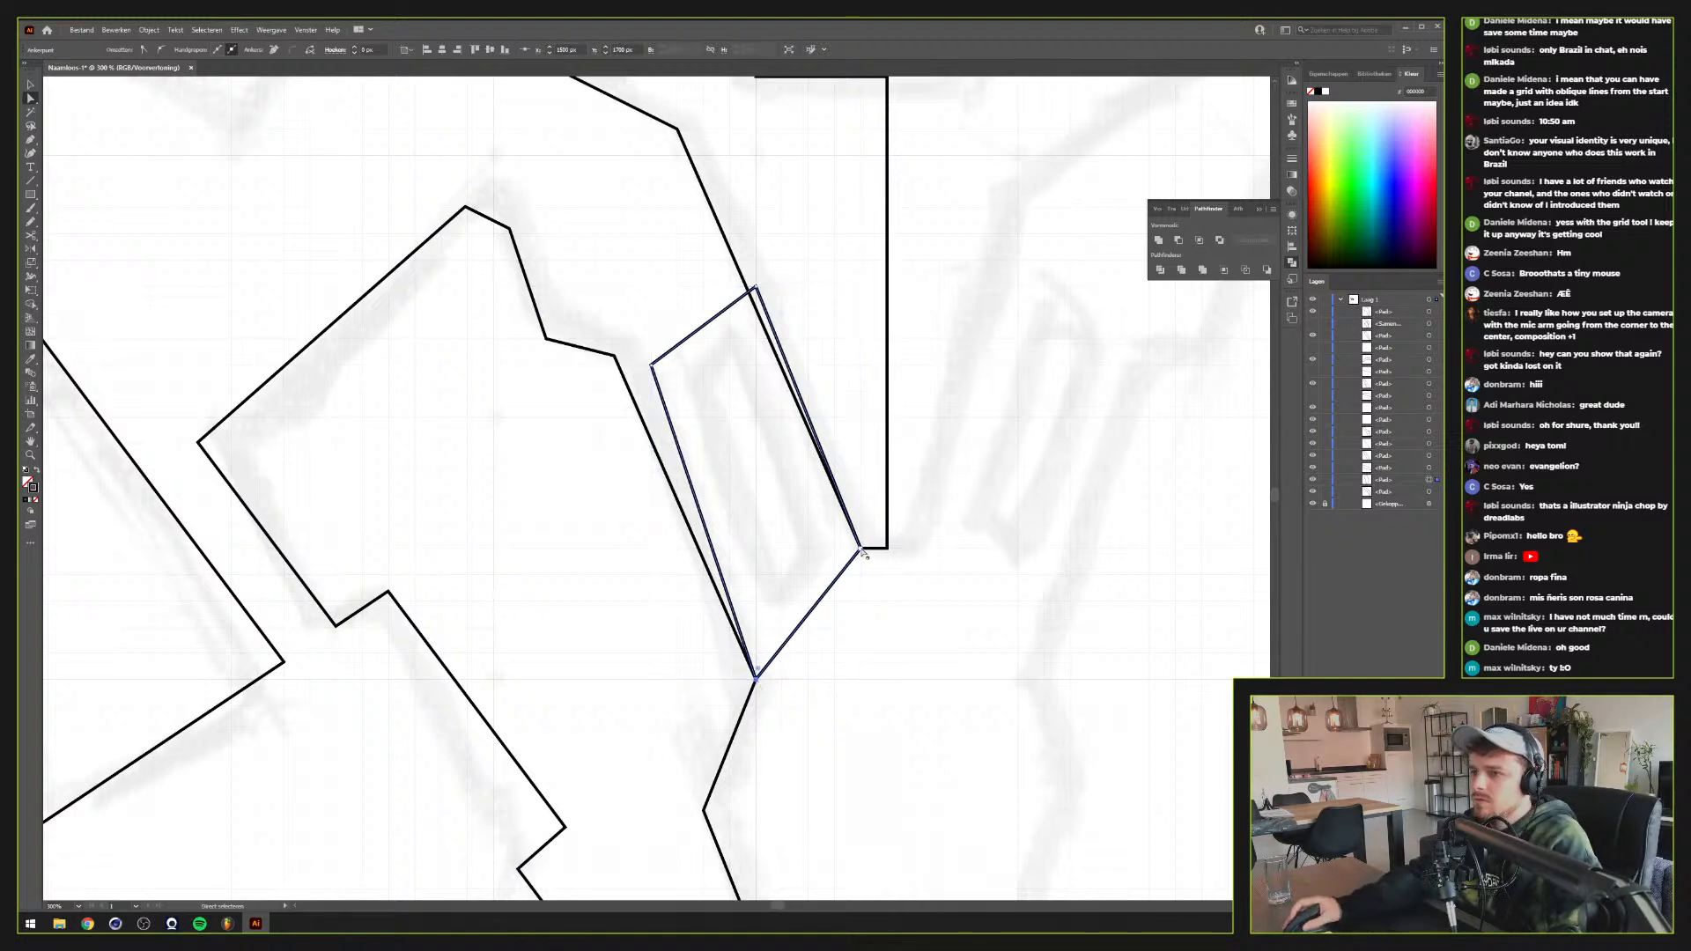
{"action": "left_click_drag", "start_coordinate": [864, 552], "coordinate": [819, 552]}
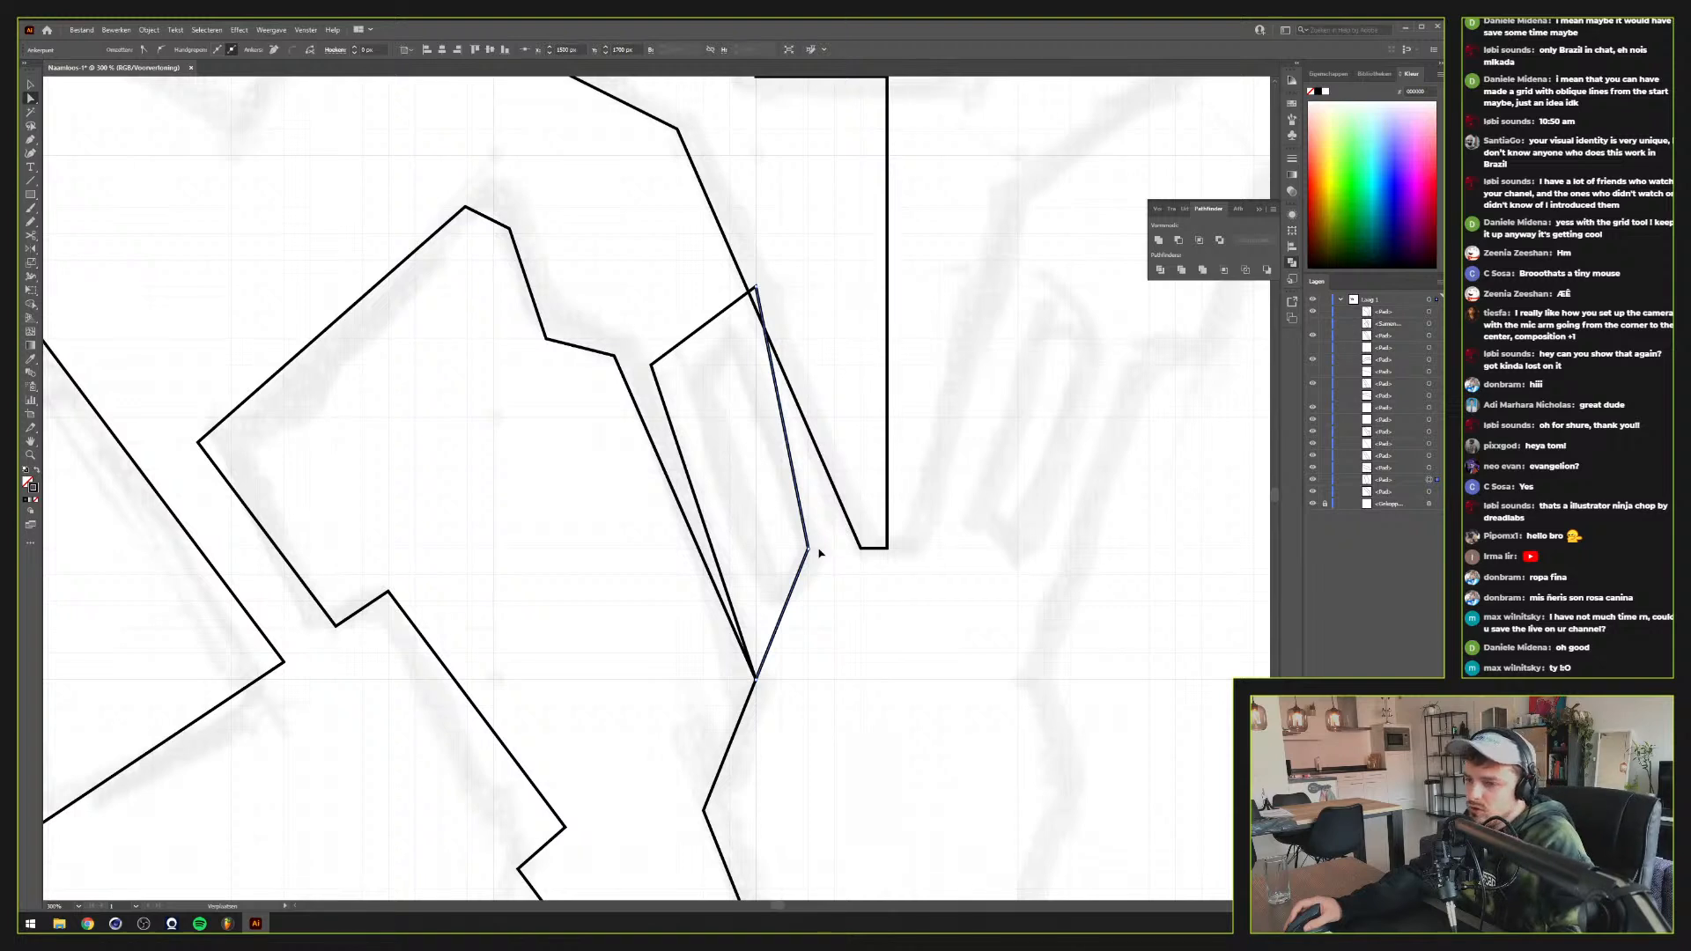
{"action": "left_click_drag", "start_coordinate": [819, 552], "coordinate": [820, 538]}
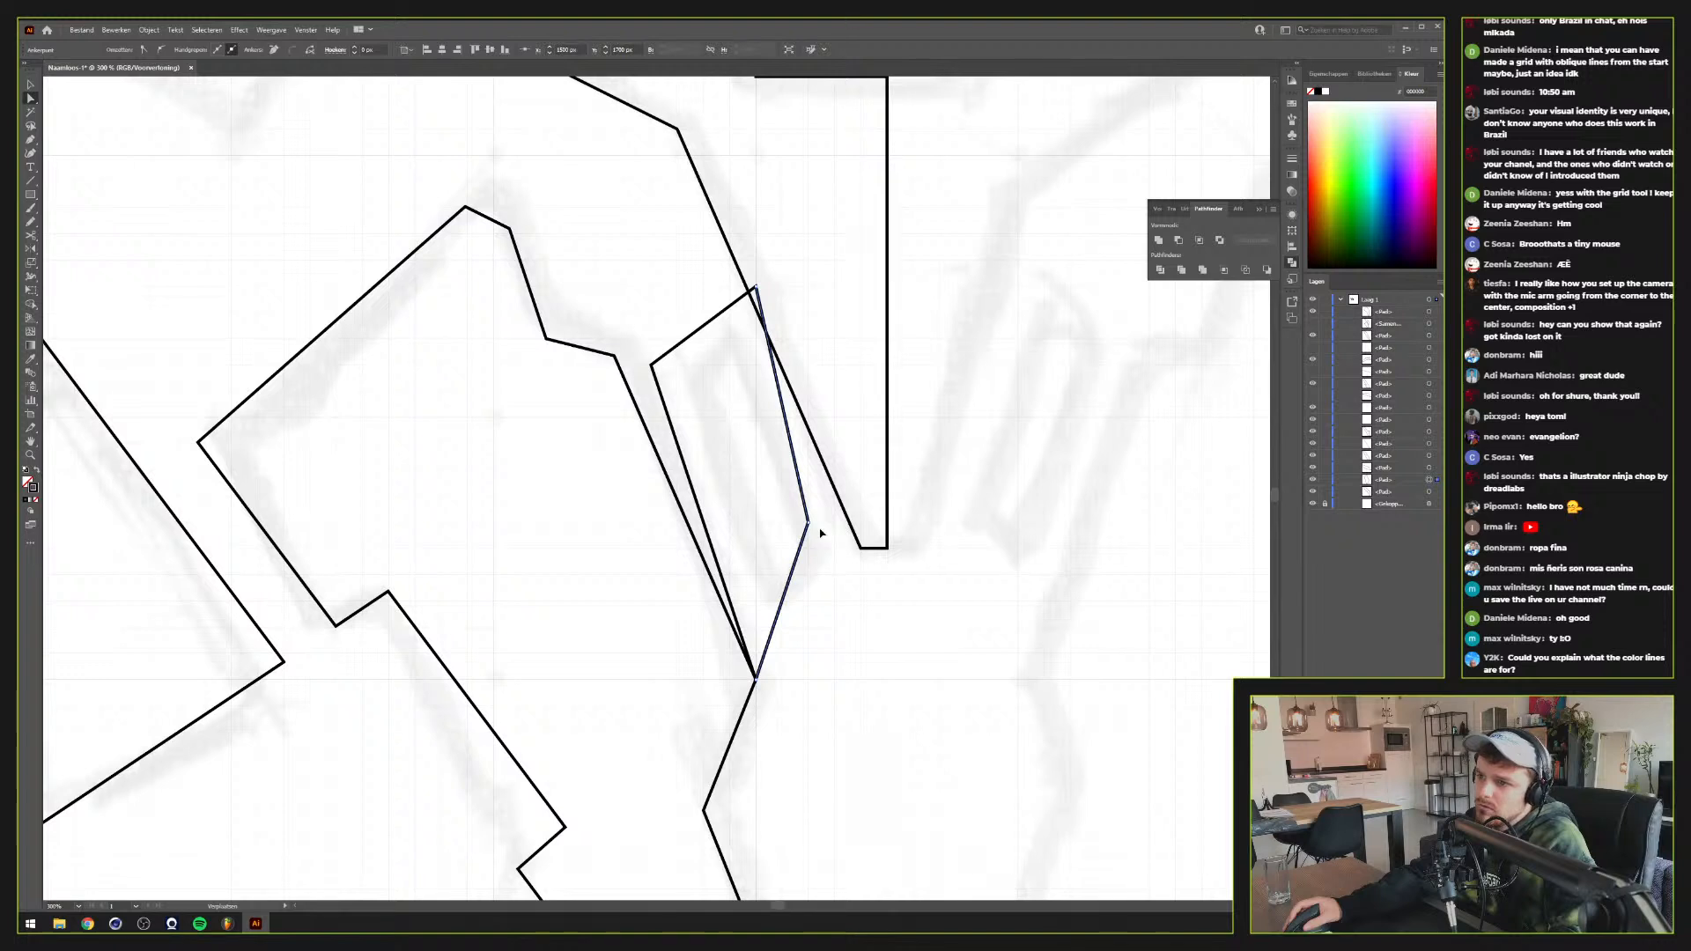
{"action": "left_click", "coordinate": [820, 605]}
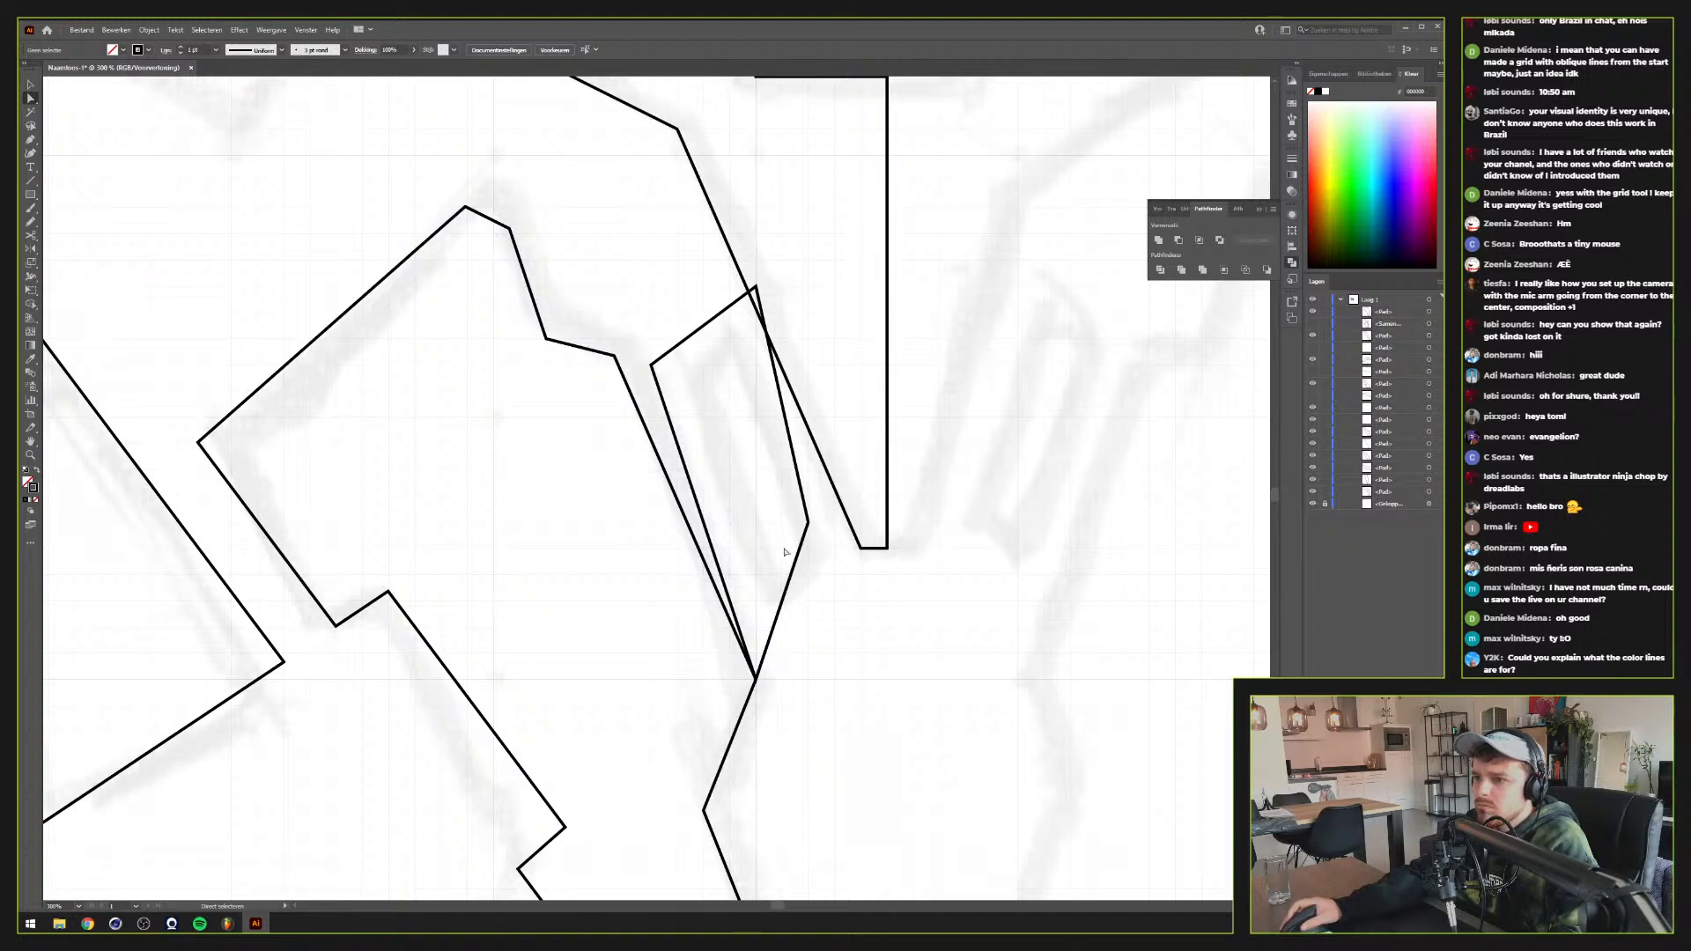
{"action": "left_click", "coordinate": [809, 526]}
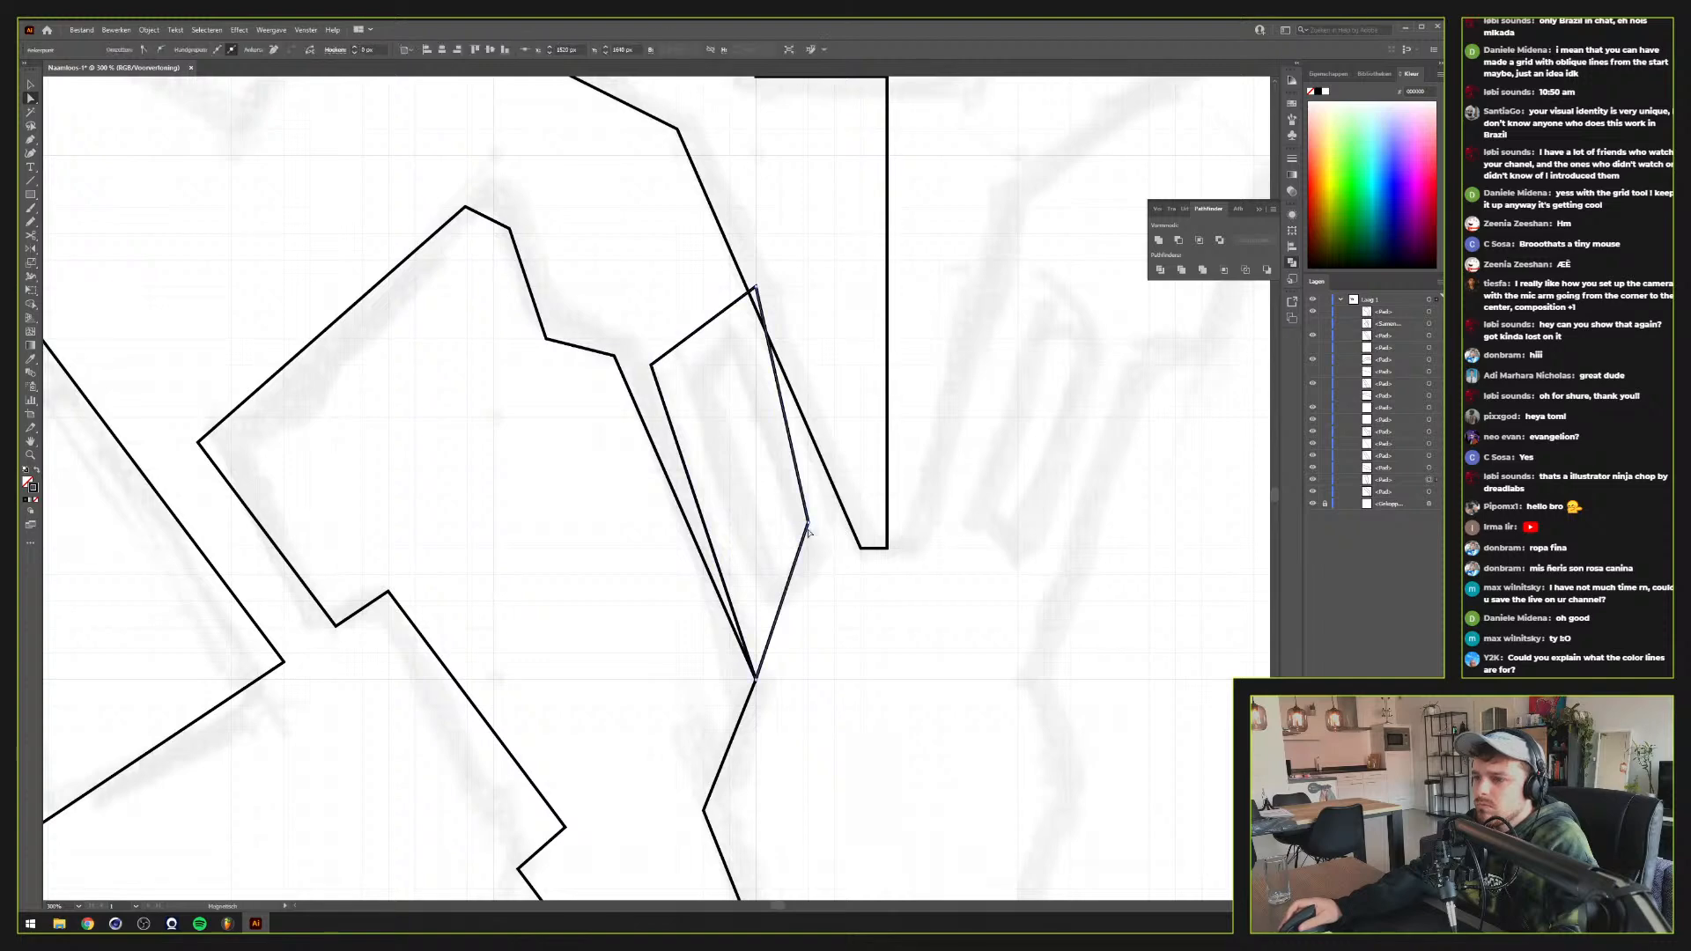
{"action": "left_click_drag", "start_coordinate": [809, 526], "coordinate": [810, 548]}
{"action": "left_click", "coordinate": [804, 652]}
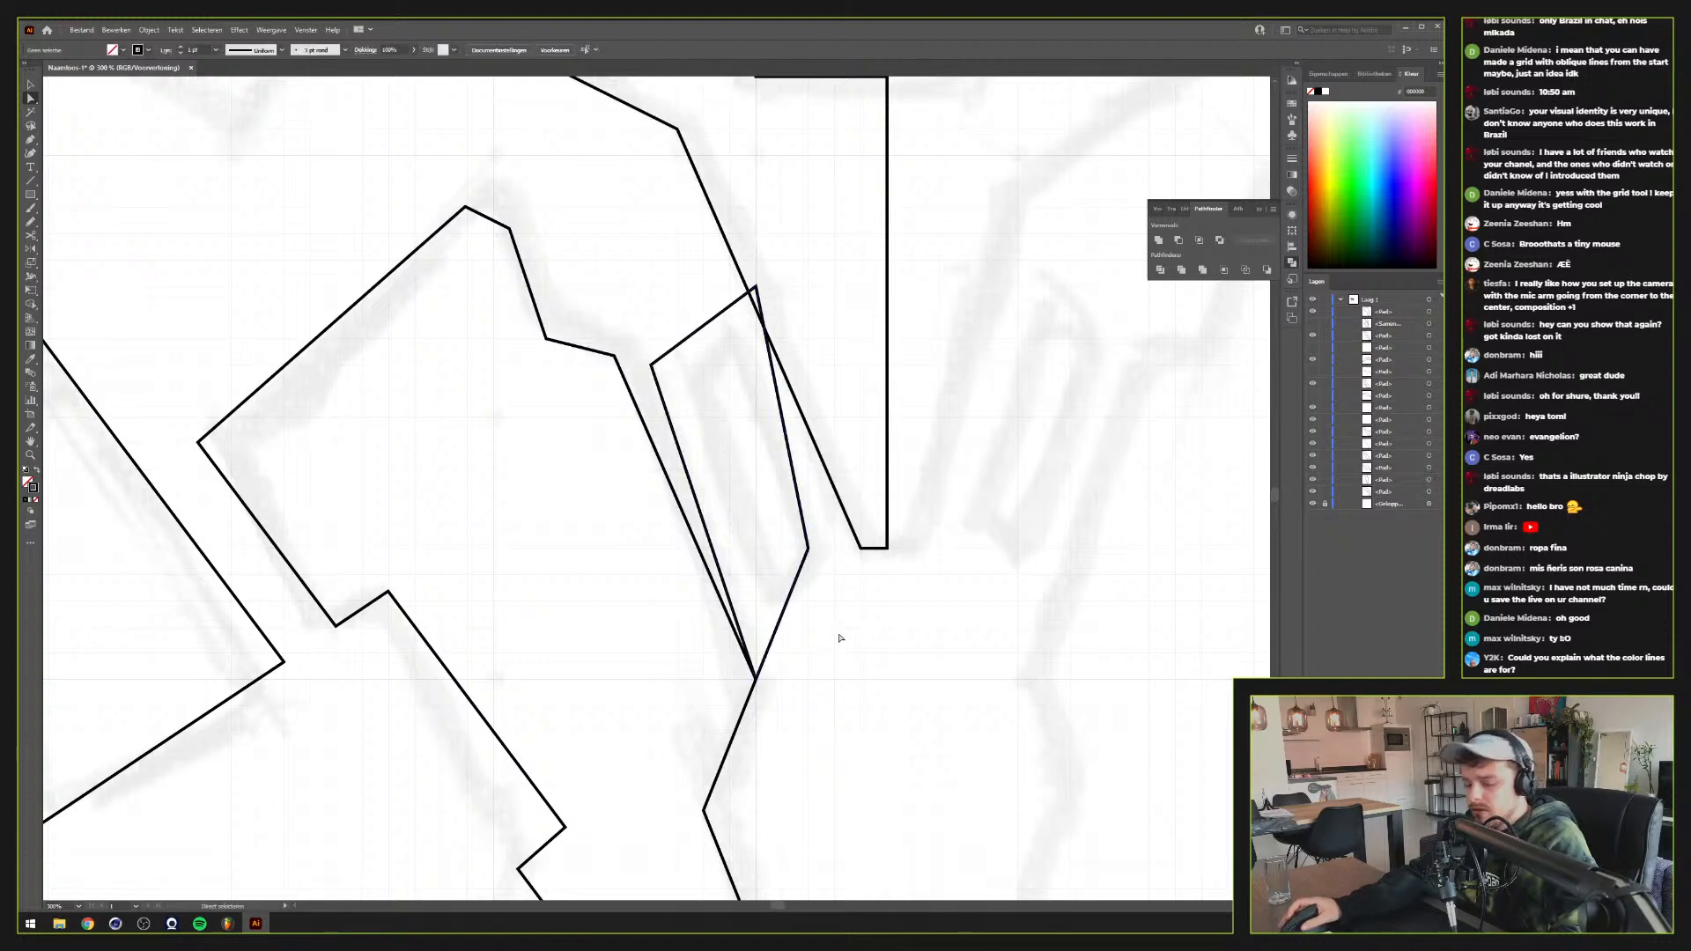
Examine the reshaped four-sided piece in relation to the crest, body and wing feathers
{"action": "scroll", "coordinate": [839, 638], "scroll_direction": "down", "scroll_amount": 2}
{"action": "scroll", "coordinate": [840, 637], "scroll_direction": "up", "scroll_amount": 2}
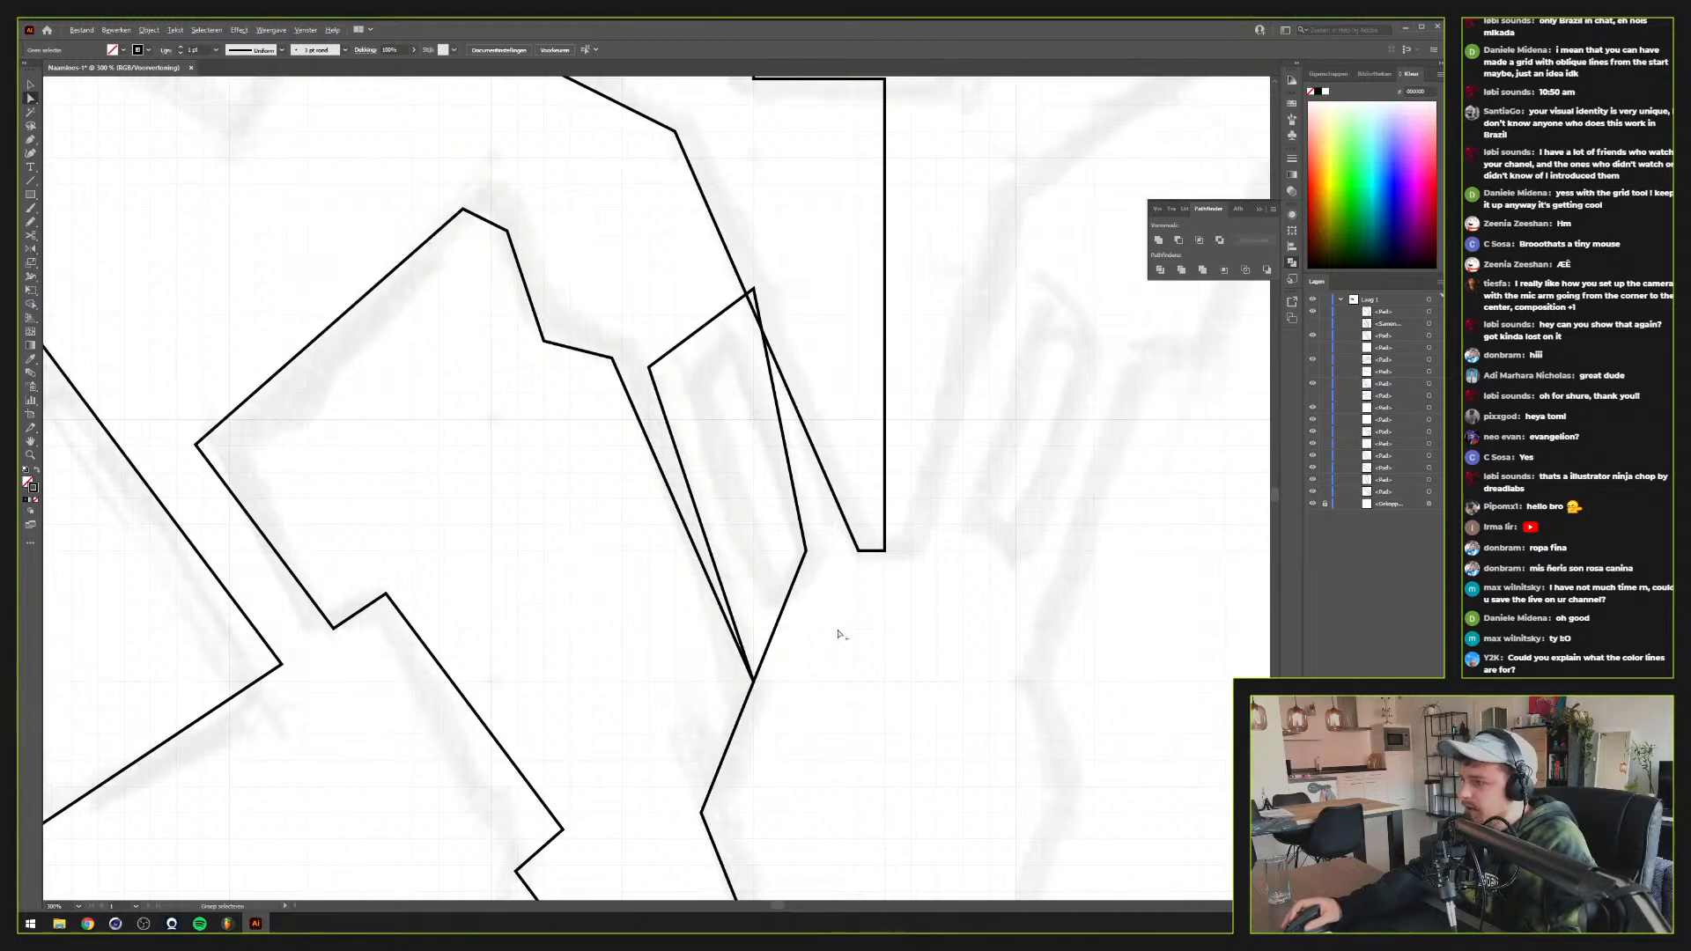
{"action": "scroll", "coordinate": [839, 635], "scroll_direction": "down", "scroll_amount": 3}
{"action": "scroll", "coordinate": [838, 634], "scroll_direction": "up", "scroll_amount": 2}
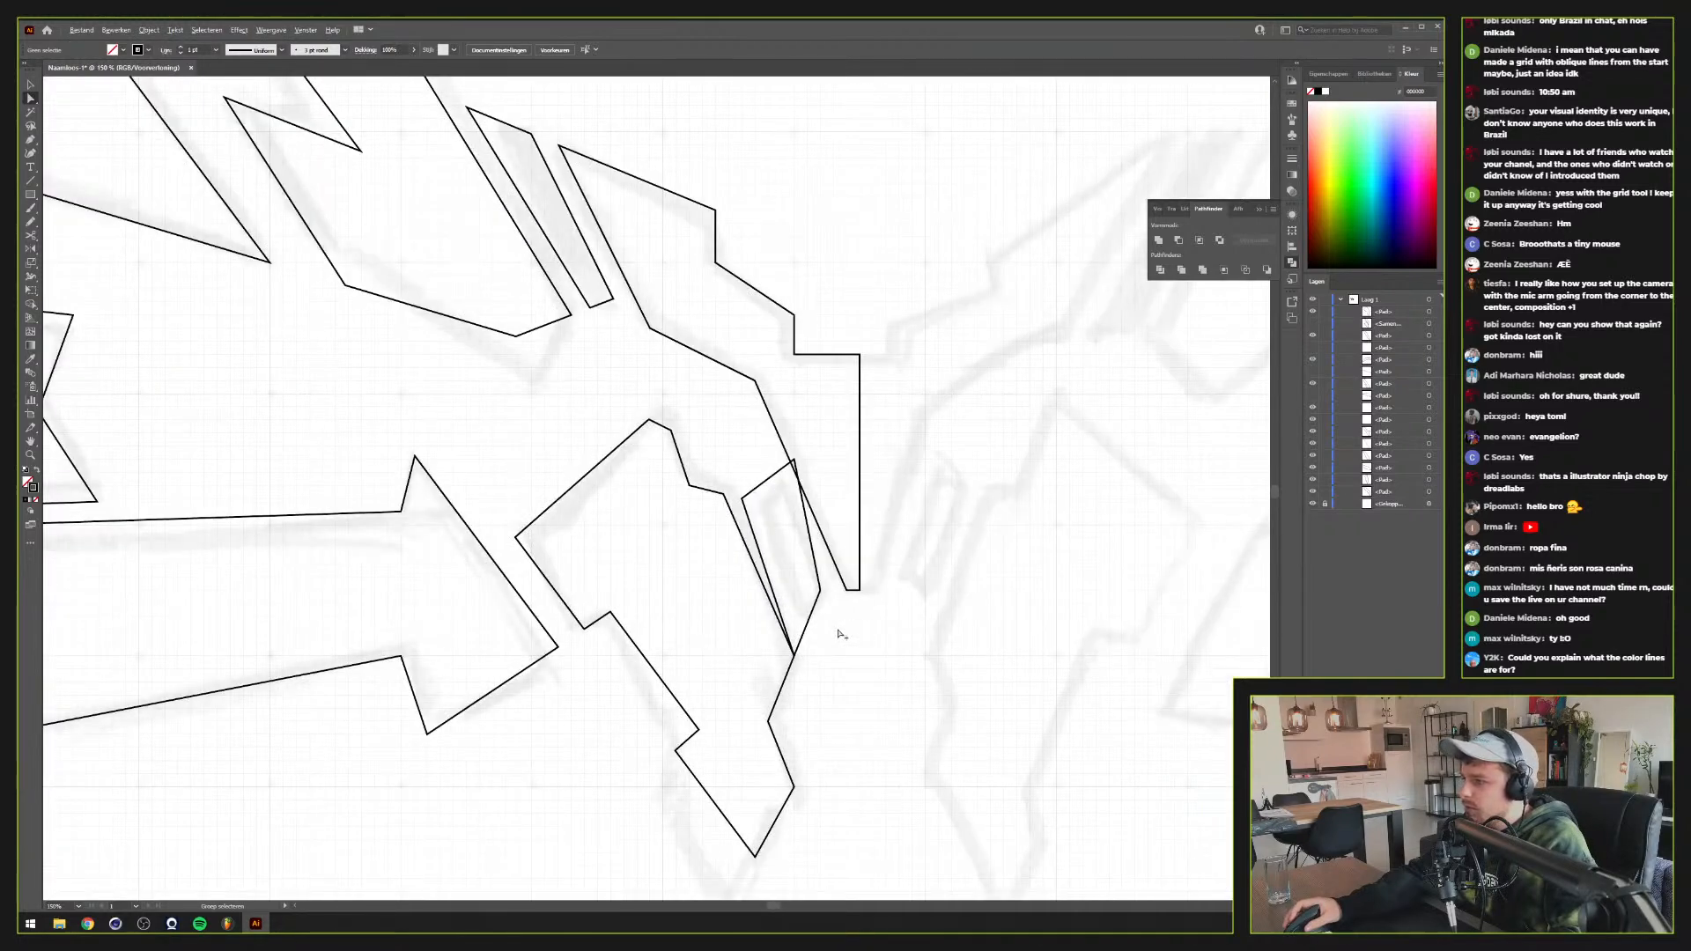
{"action": "scroll", "coordinate": [881, 669], "scroll_direction": "down", "scroll_amount": 3}
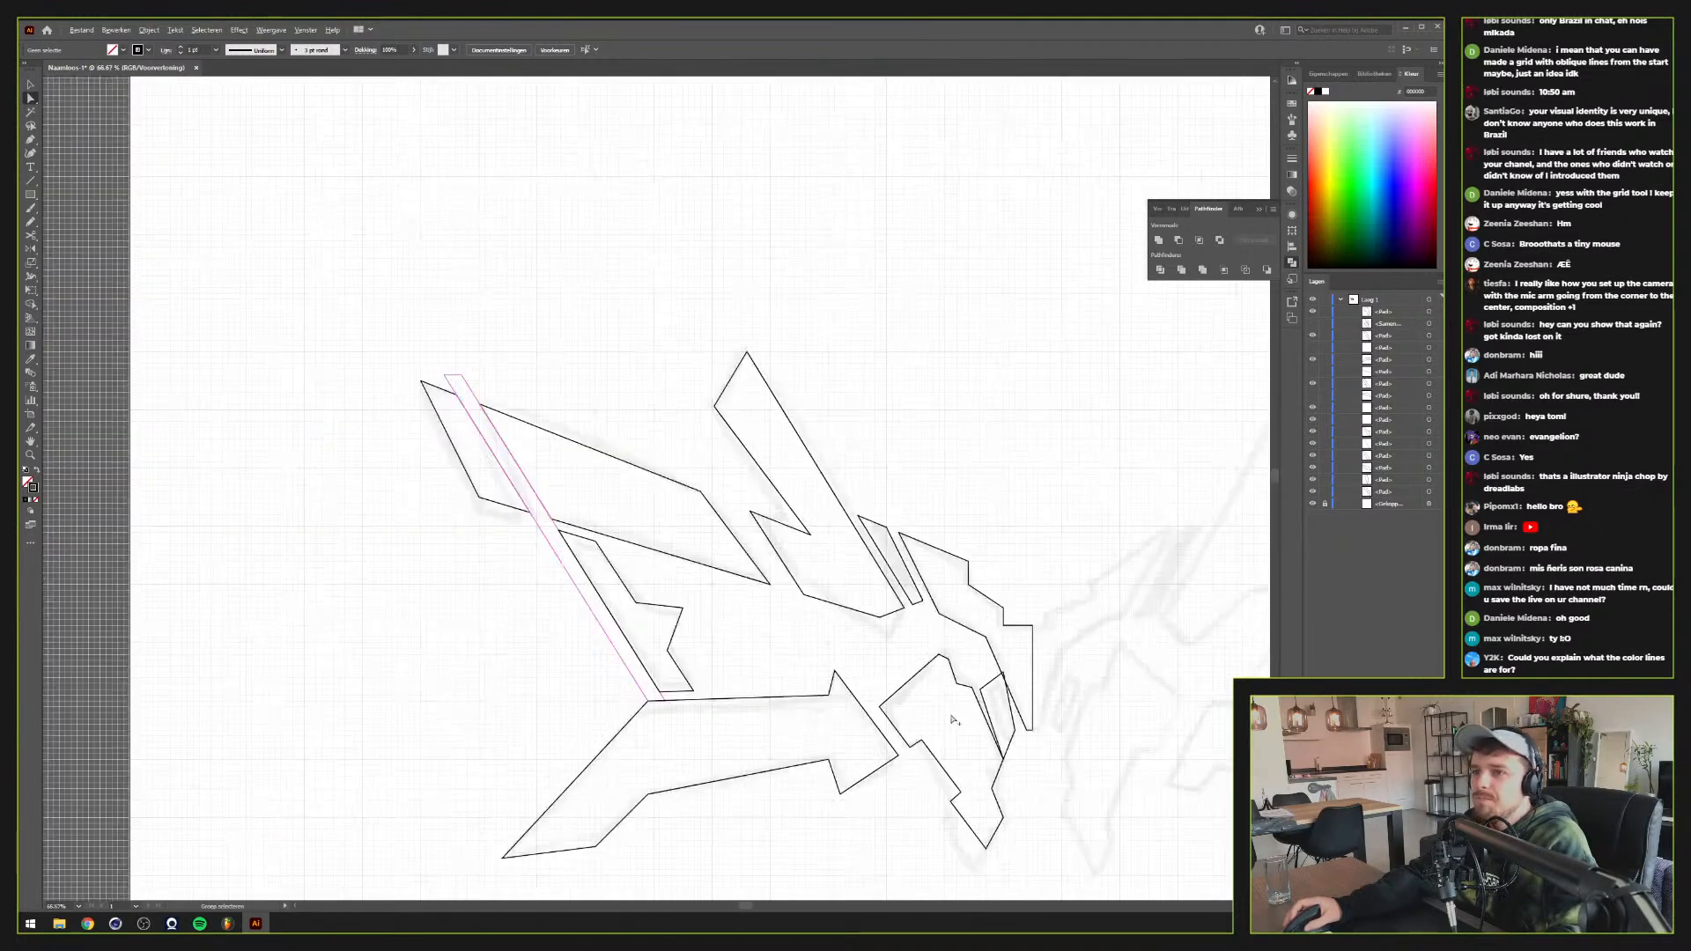
{"action": "scroll", "coordinate": [951, 719], "scroll_direction": "up", "scroll_amount": 2}
{"action": "left_click_drag", "start_coordinate": [511, 650], "coordinate": [904, 784]}
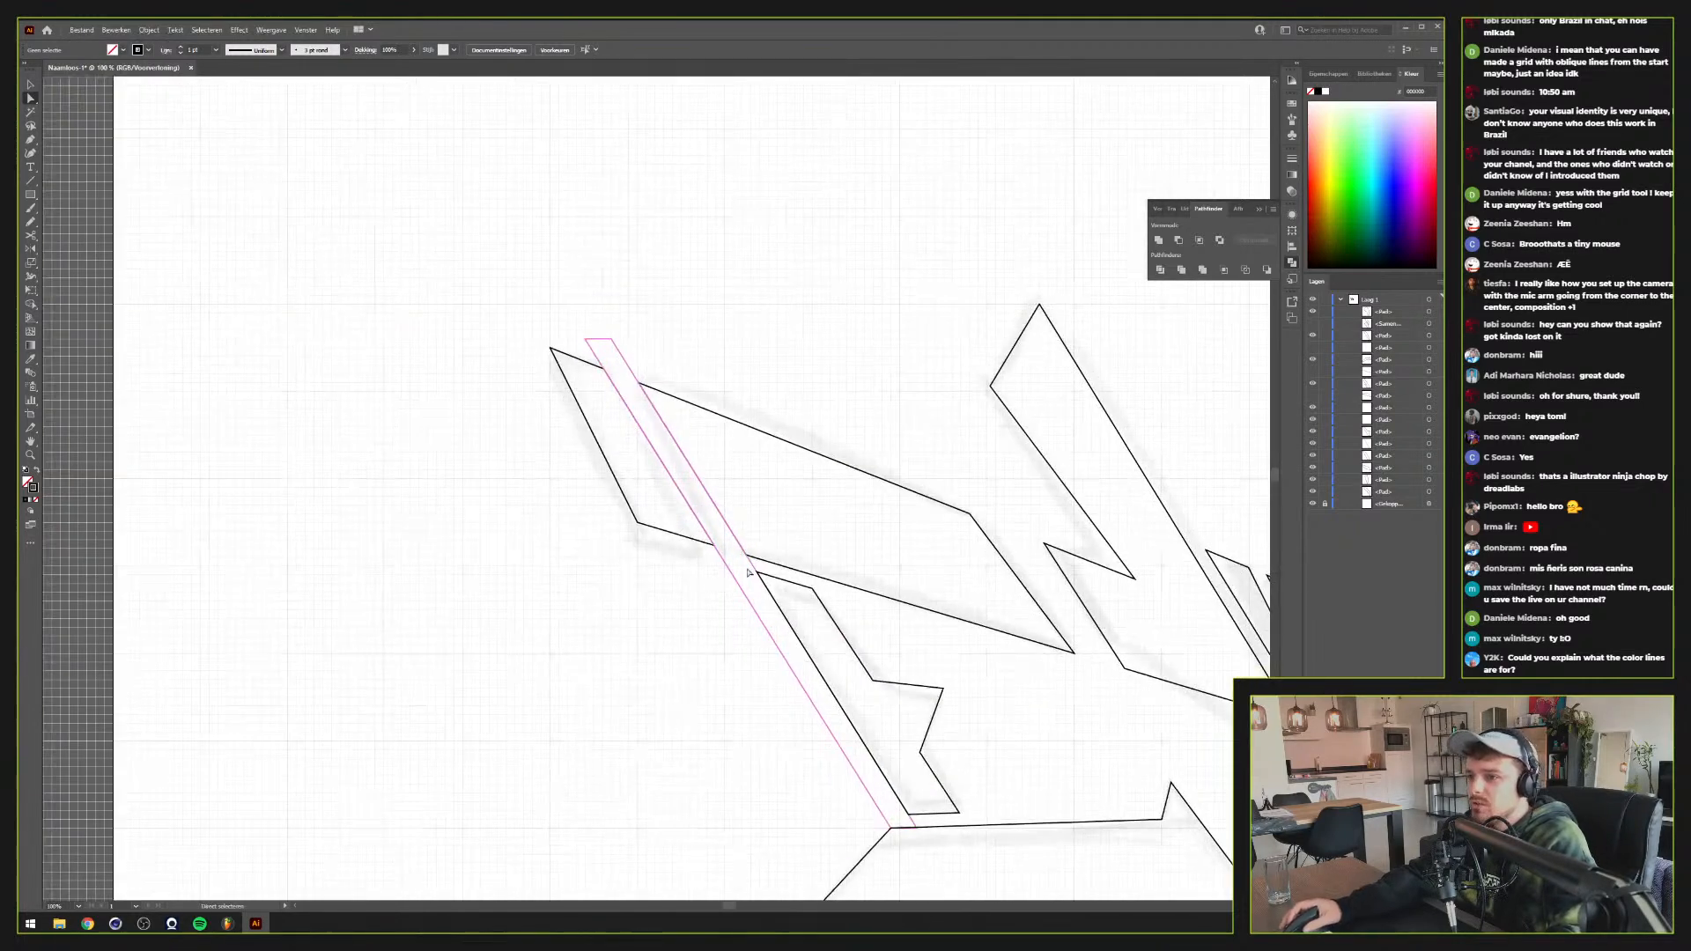
{"action": "scroll", "coordinate": [751, 617], "scroll_direction": "down", "scroll_amount": 2}
{"action": "scroll", "coordinate": [703, 593], "scroll_direction": "up", "scroll_amount": 2}
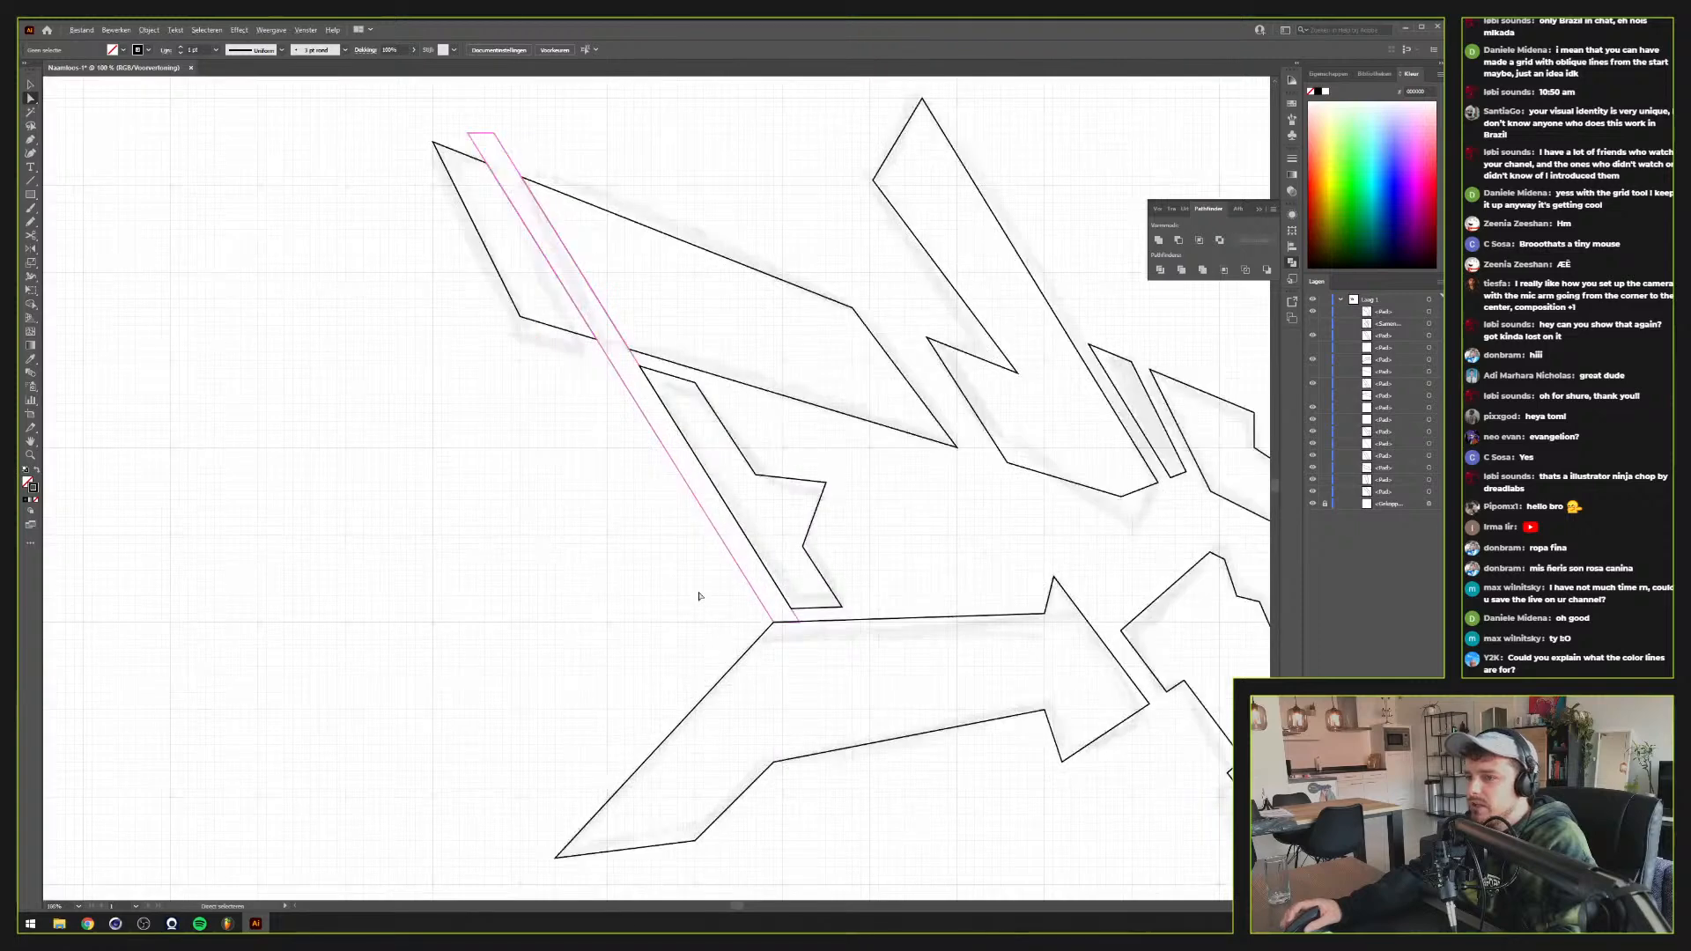
{"action": "left_click_drag", "start_coordinate": [699, 484], "coordinate": [688, 597]}
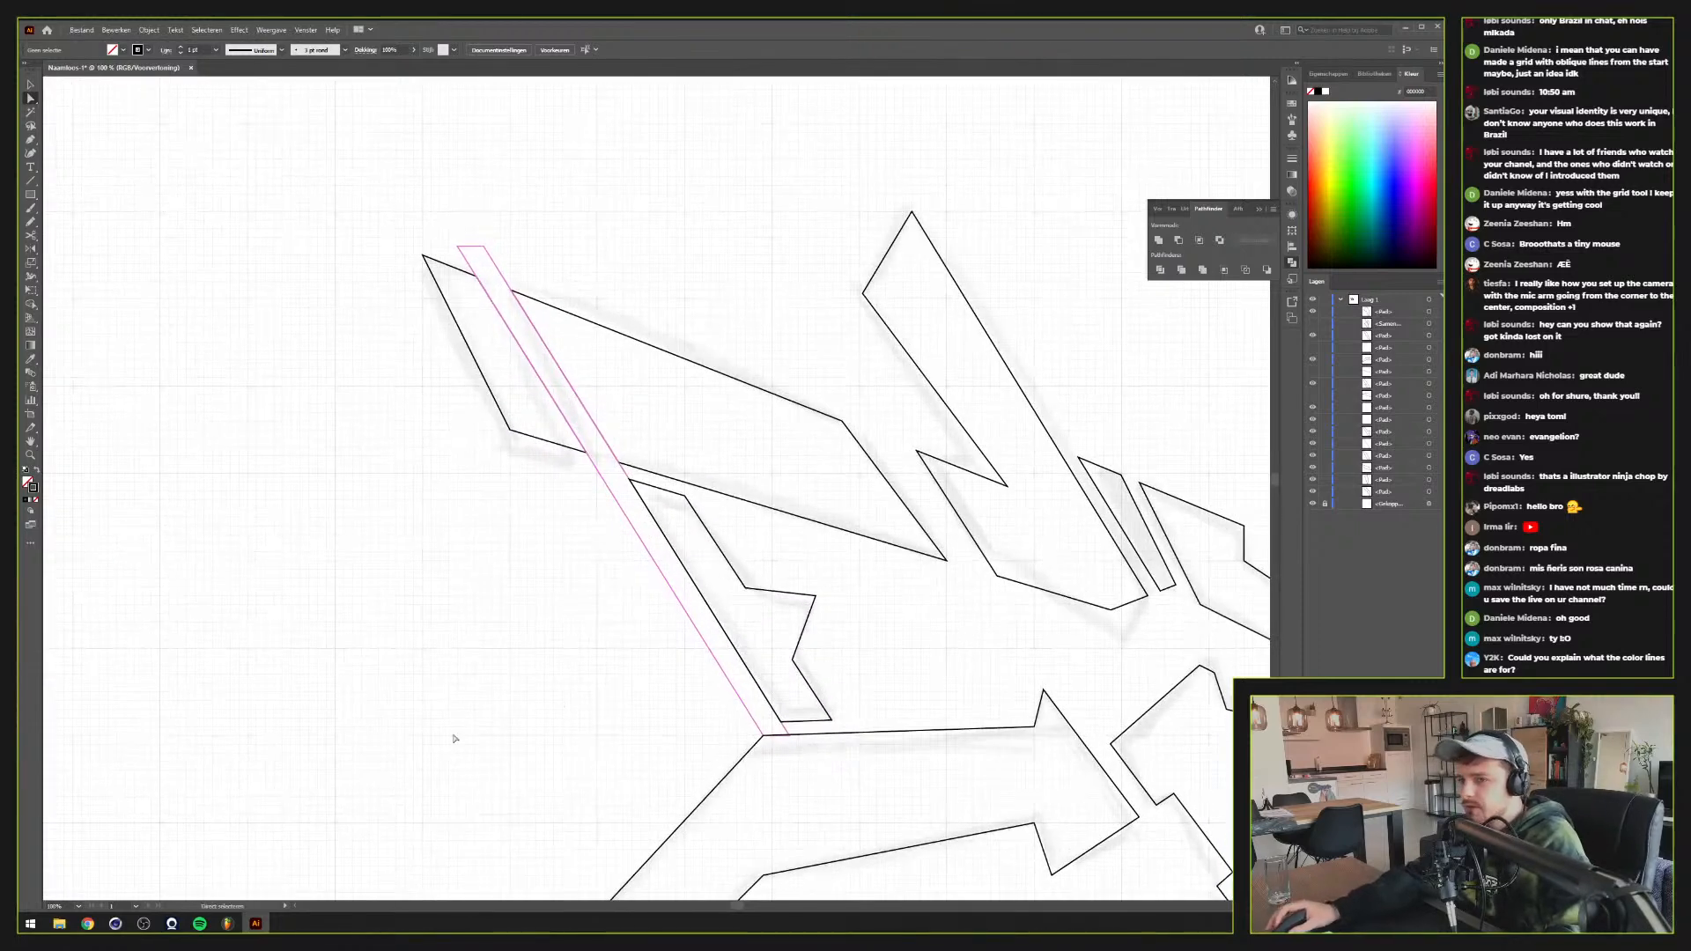
Hide the magenta diagonal bar that runs through the gap between the wing feathers
{"action": "left_click", "coordinate": [604, 480]}
{"action": "scroll", "coordinate": [595, 486], "scroll_direction": "up", "scroll_amount": 3}
{"action": "scroll", "coordinate": [596, 486], "scroll_direction": "down", "scroll_amount": 4}
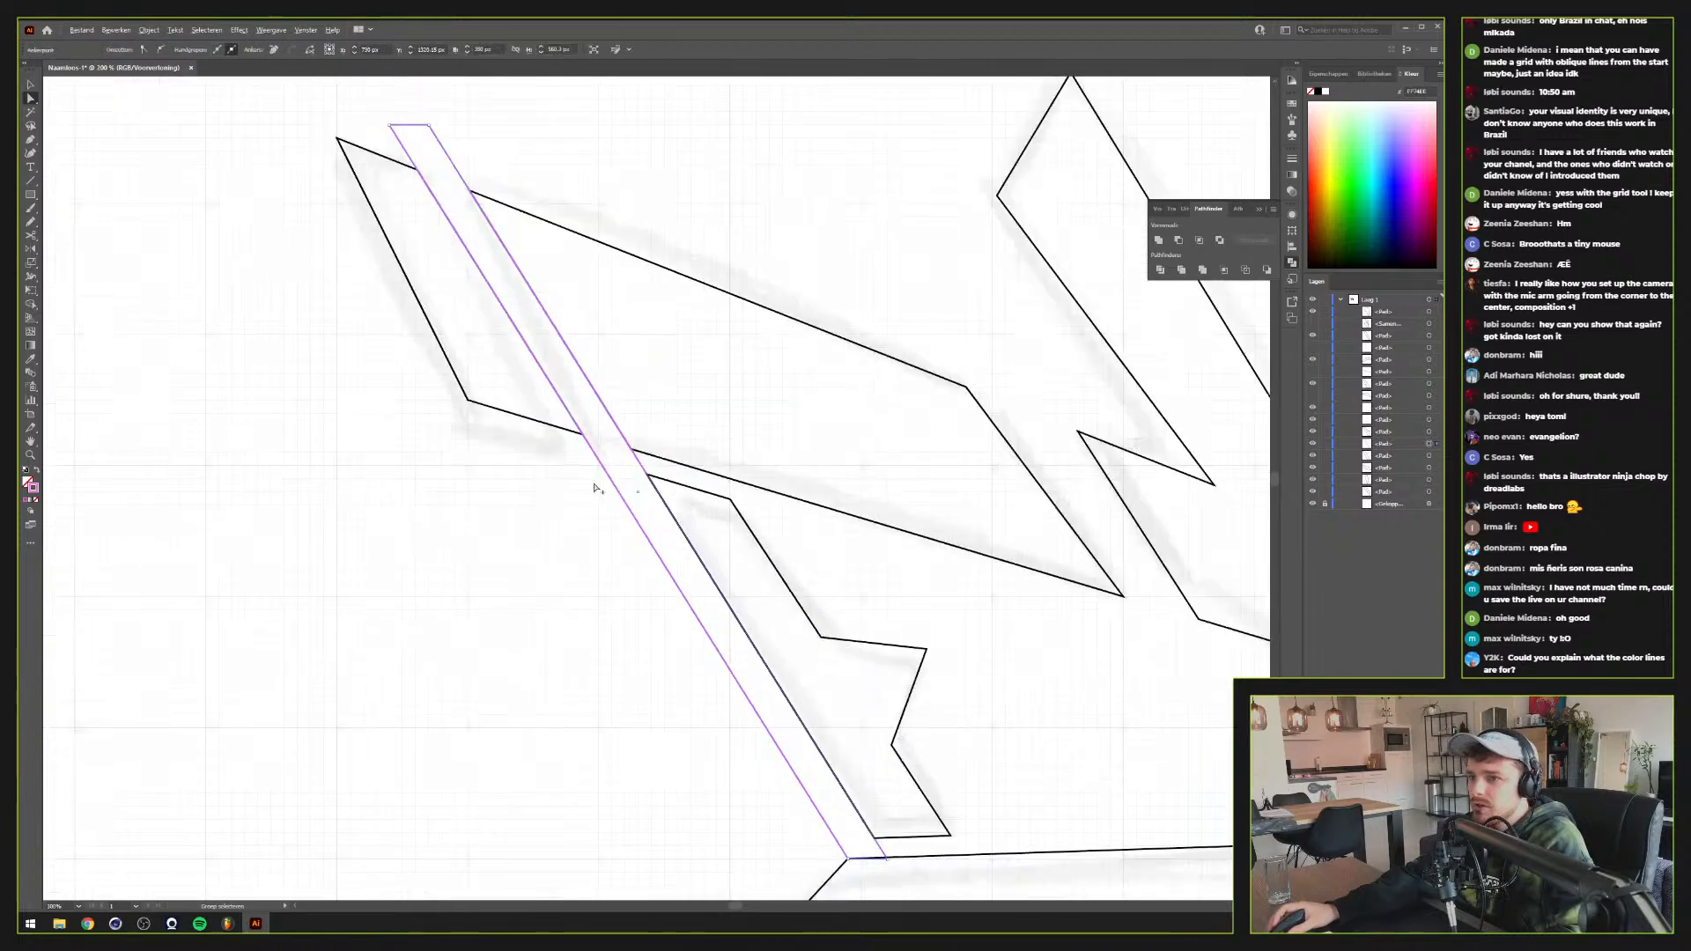
{"action": "scroll", "coordinate": [596, 485], "scroll_direction": "up", "scroll_amount": 1}
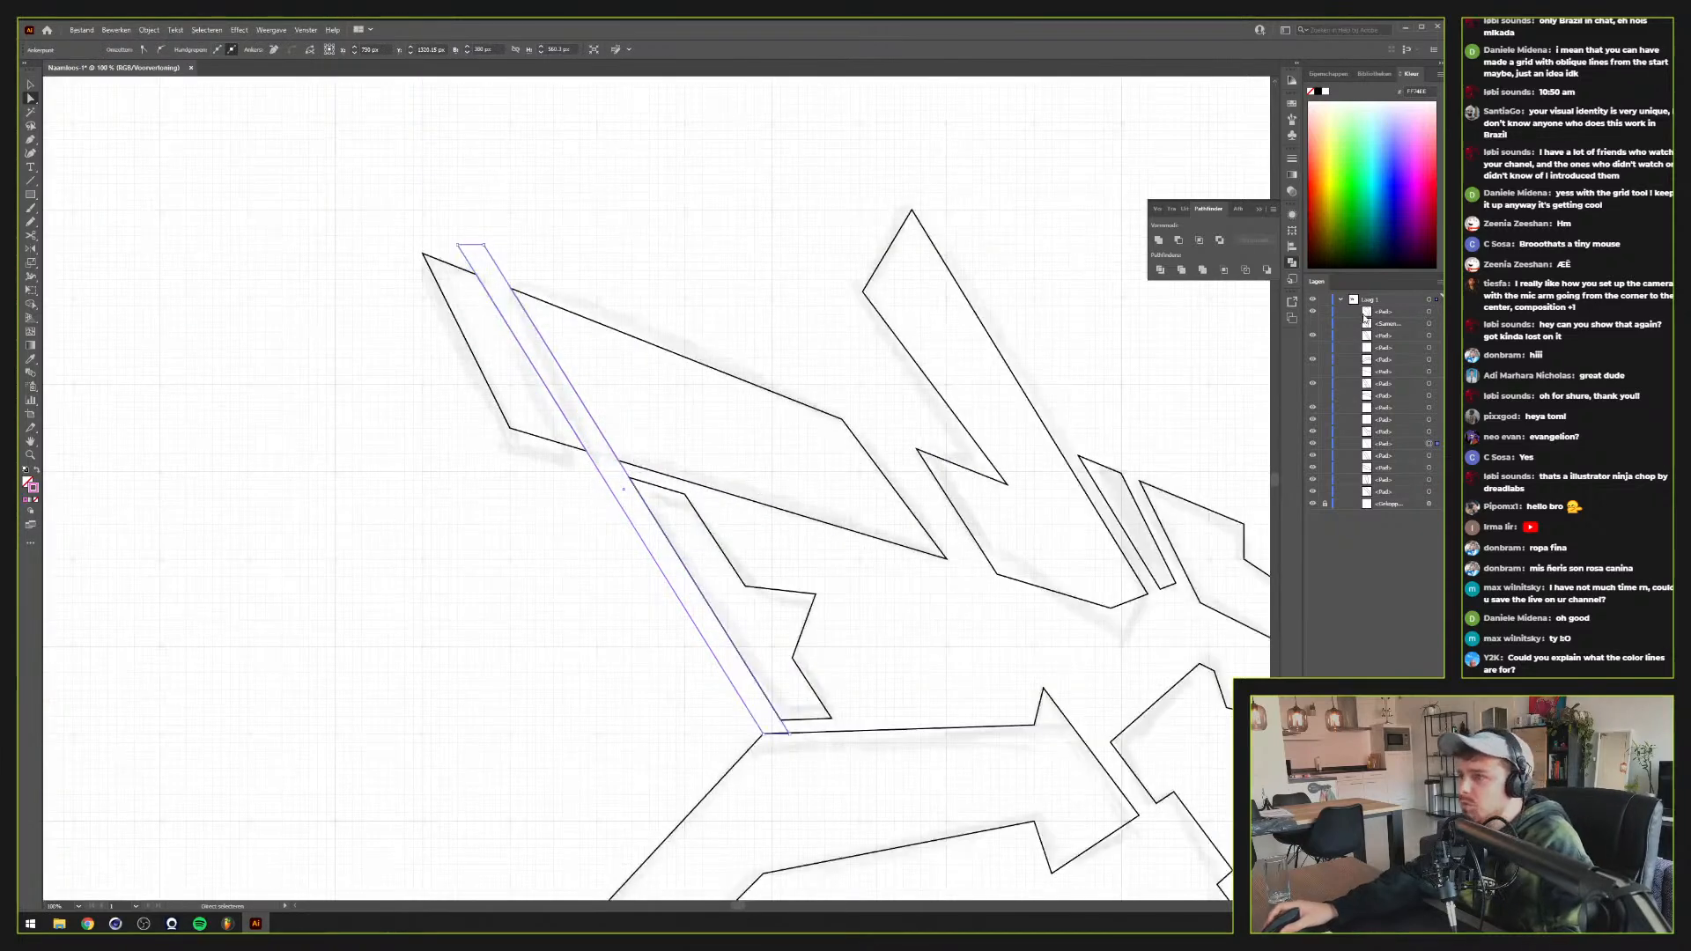
{"action": "left_click", "coordinate": [1312, 443]}
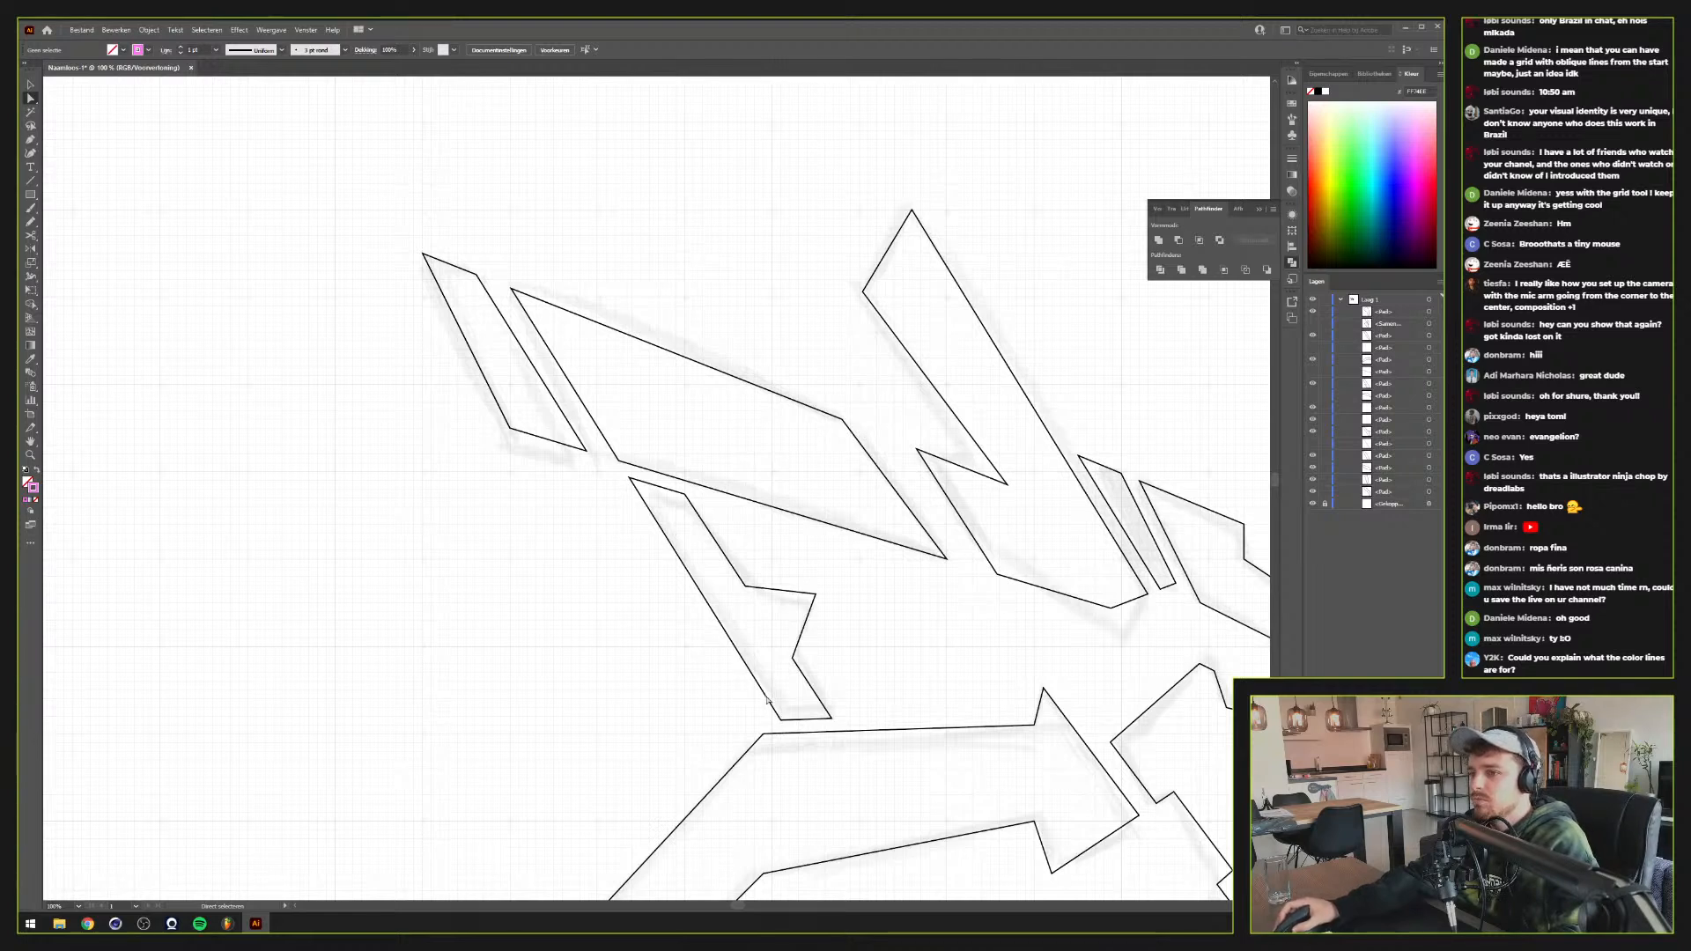
Move the small four-sided shape's right corner up and outward so it extends past the crest's inner edge
{"action": "left_click_drag", "start_coordinate": [867, 747], "coordinate": [385, 494]}
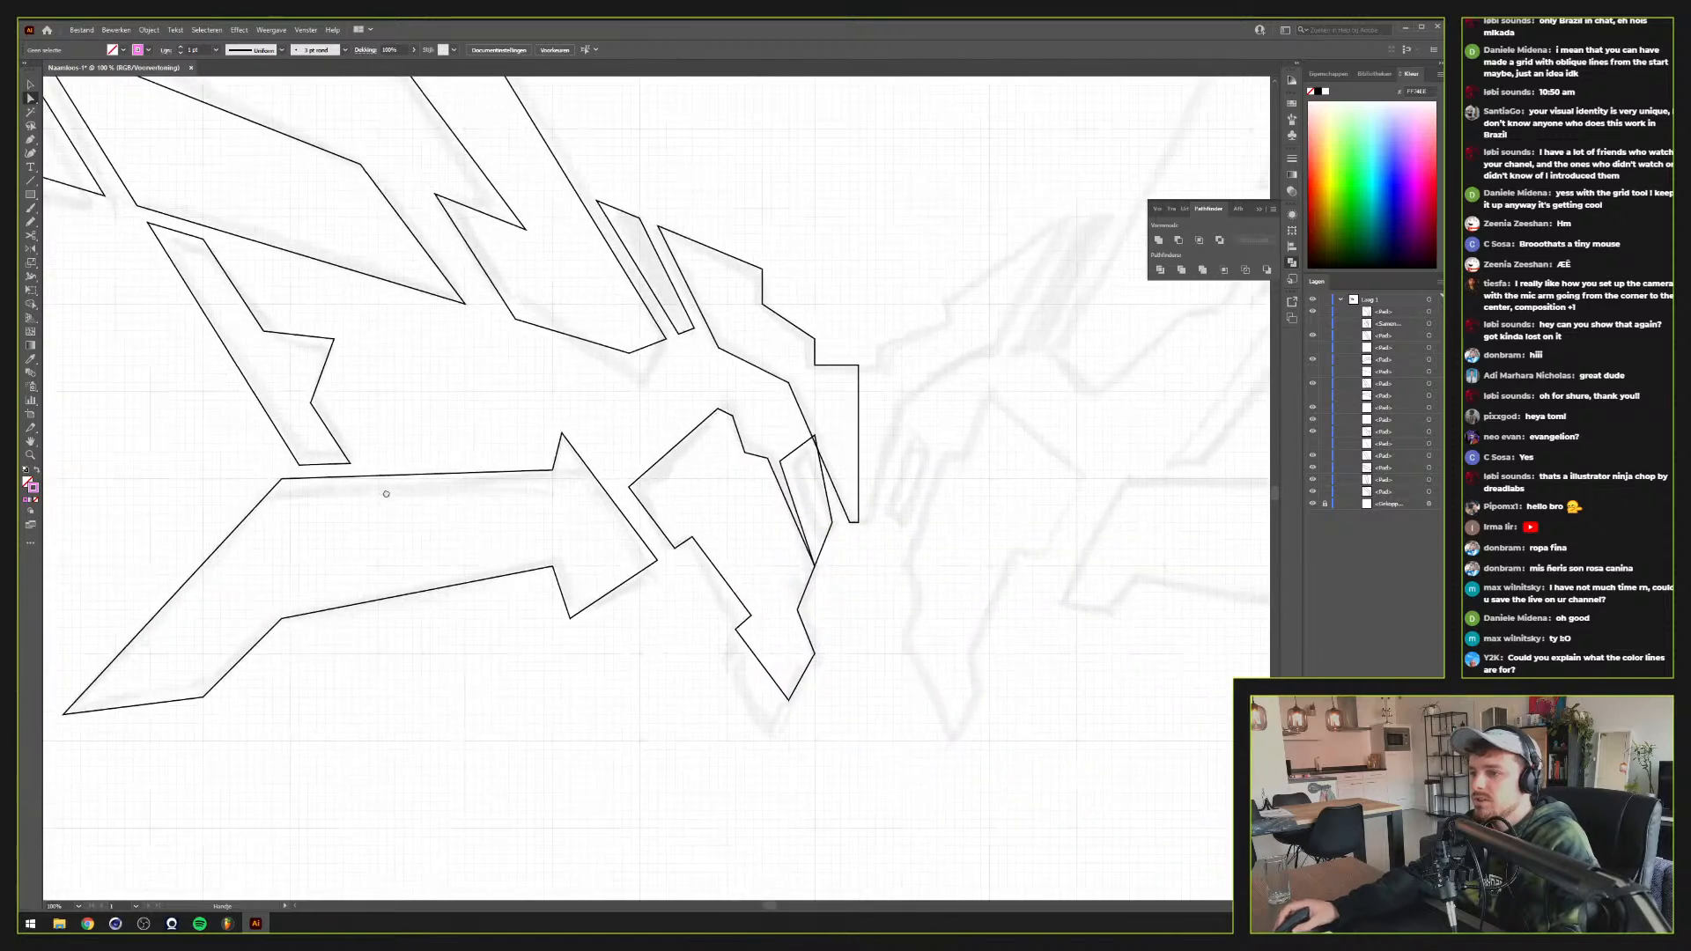
{"action": "mouse_move", "coordinate": [637, 393]}
{"action": "left_mouse_down"}
{"action": "mouse_move", "coordinate": [841, 785]}
{"action": "mouse_move", "coordinate": [664, 551]}
{"action": "left_mouse_up"}
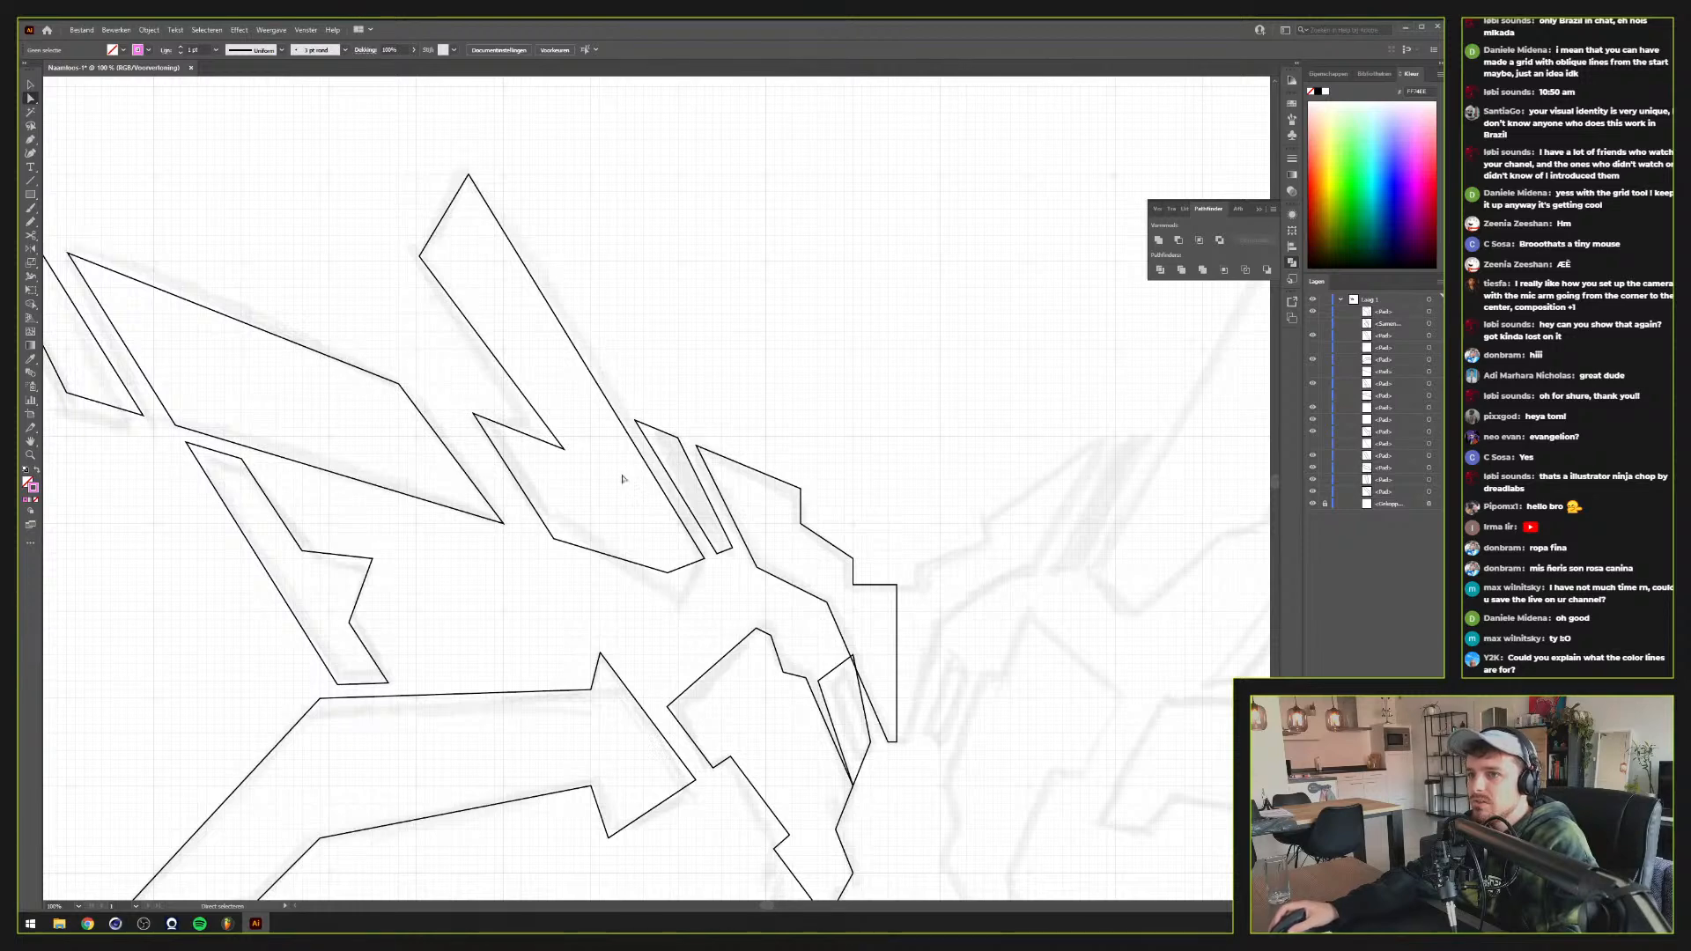
{"action": "mouse_move", "coordinate": [622, 479]}
{"action": "left_mouse_down"}
{"action": "mouse_move", "coordinate": [445, 272]}
{"action": "mouse_move", "coordinate": [452, 285]}
{"action": "left_mouse_up"}
{"action": "scroll", "coordinate": [690, 553], "scroll_direction": "up", "scroll_amount": 3}
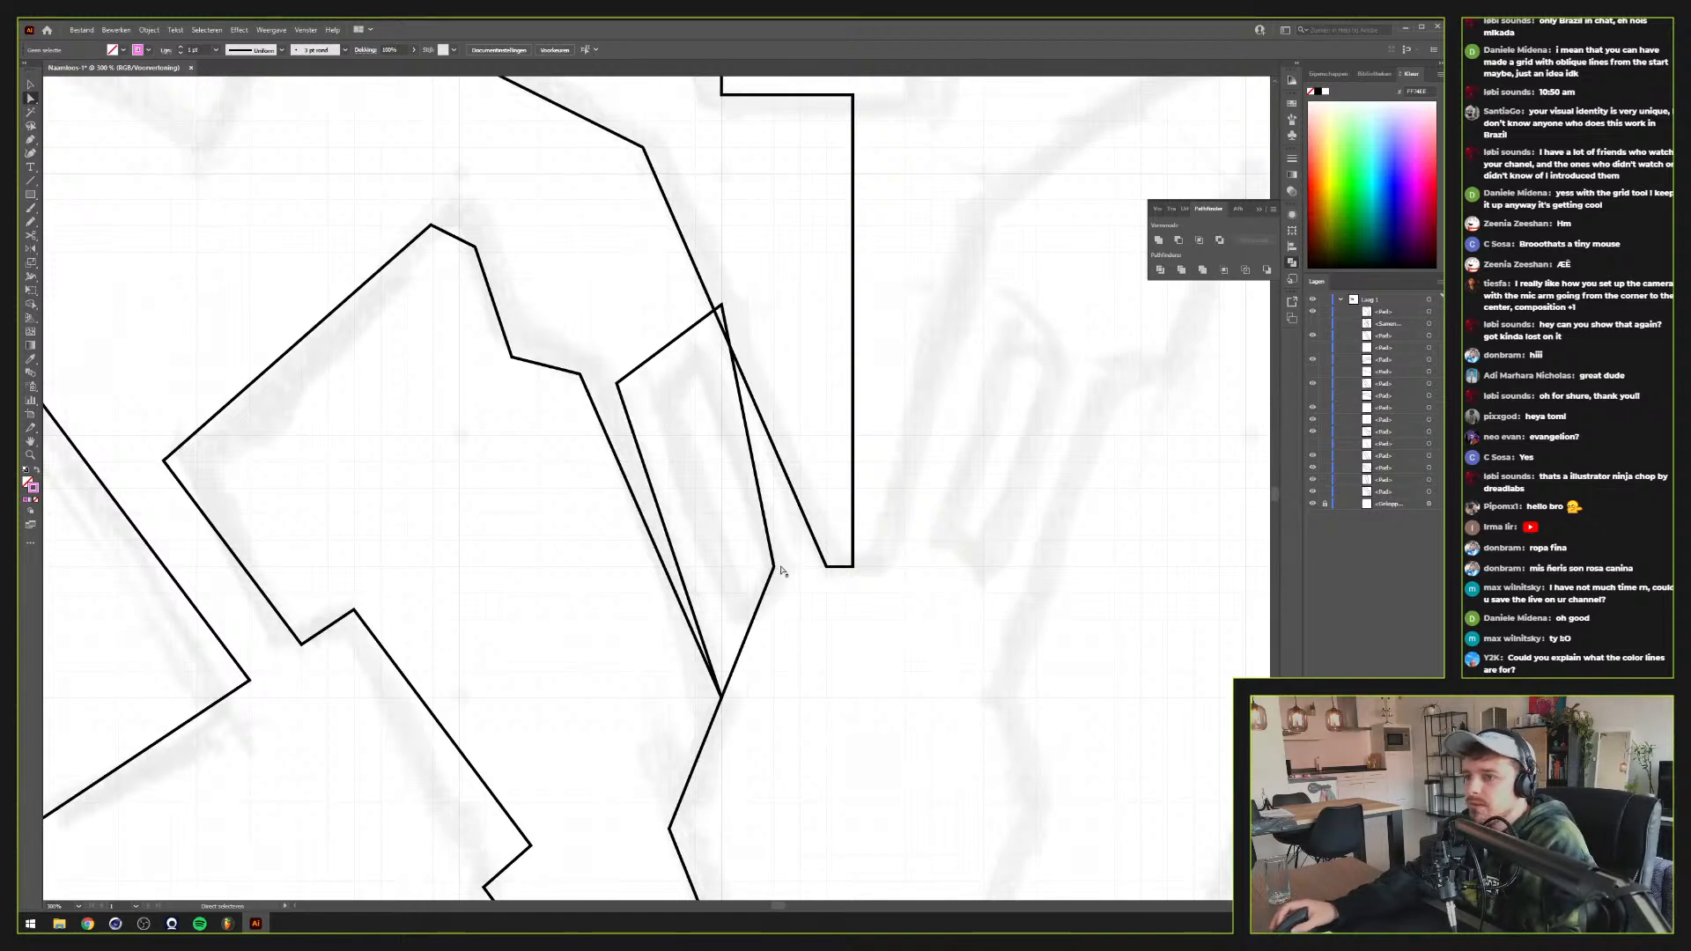
{"action": "left_click", "coordinate": [774, 570]}
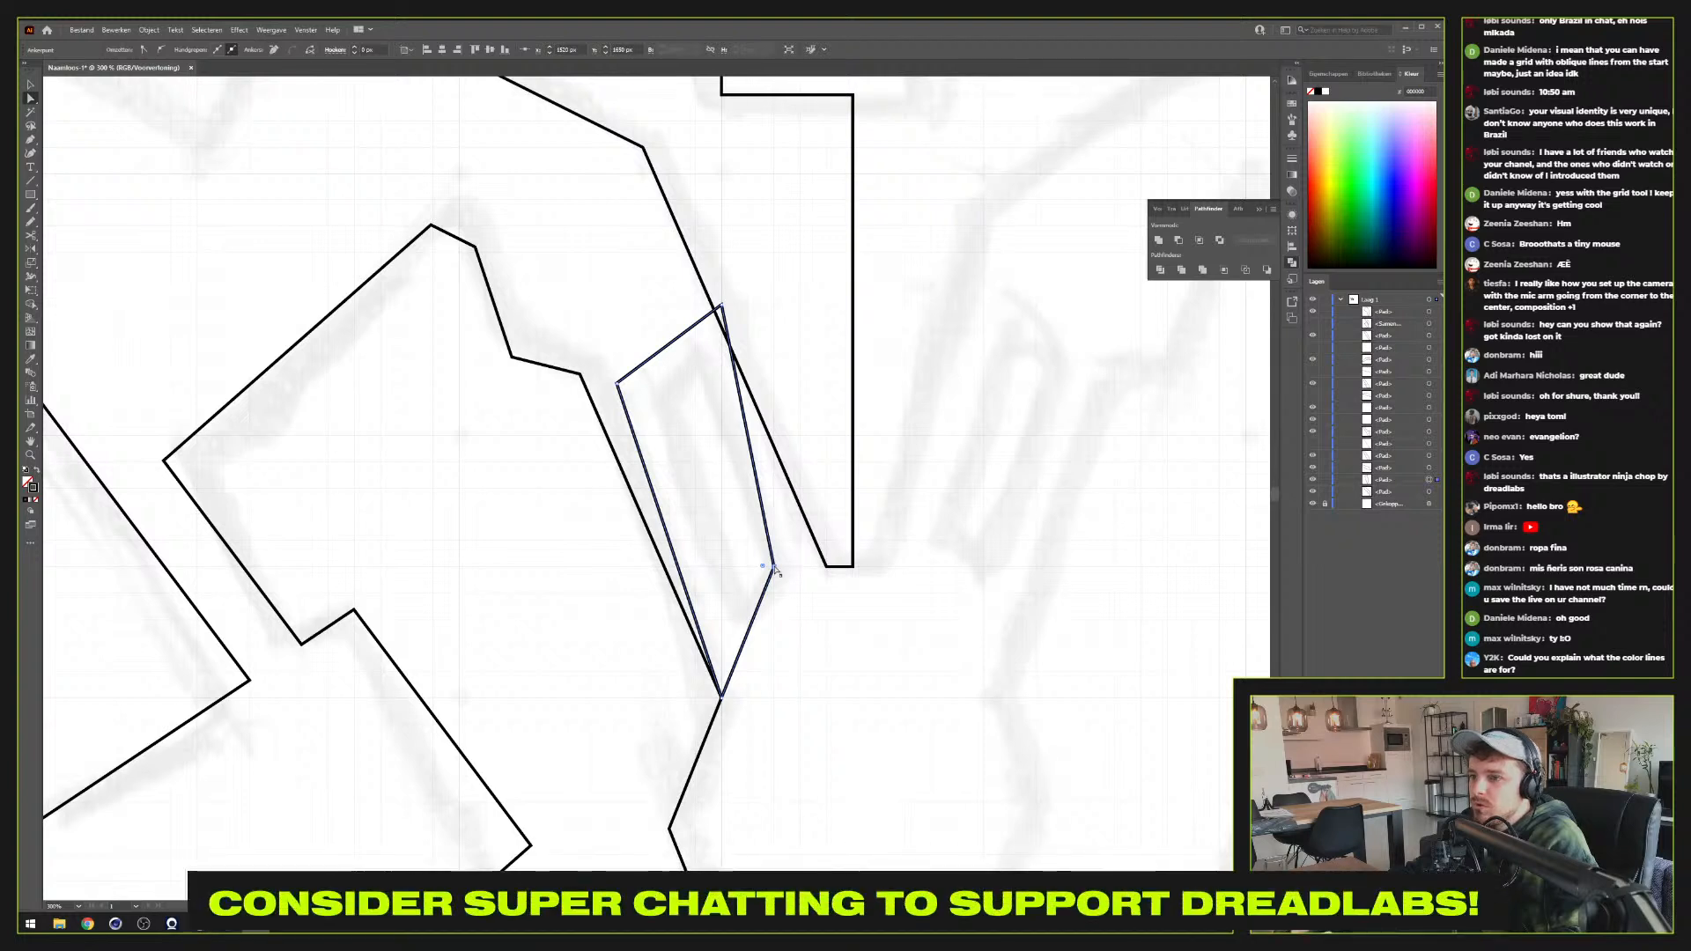
{"action": "left_click_drag", "start_coordinate": [774, 570], "coordinate": [826, 438]}
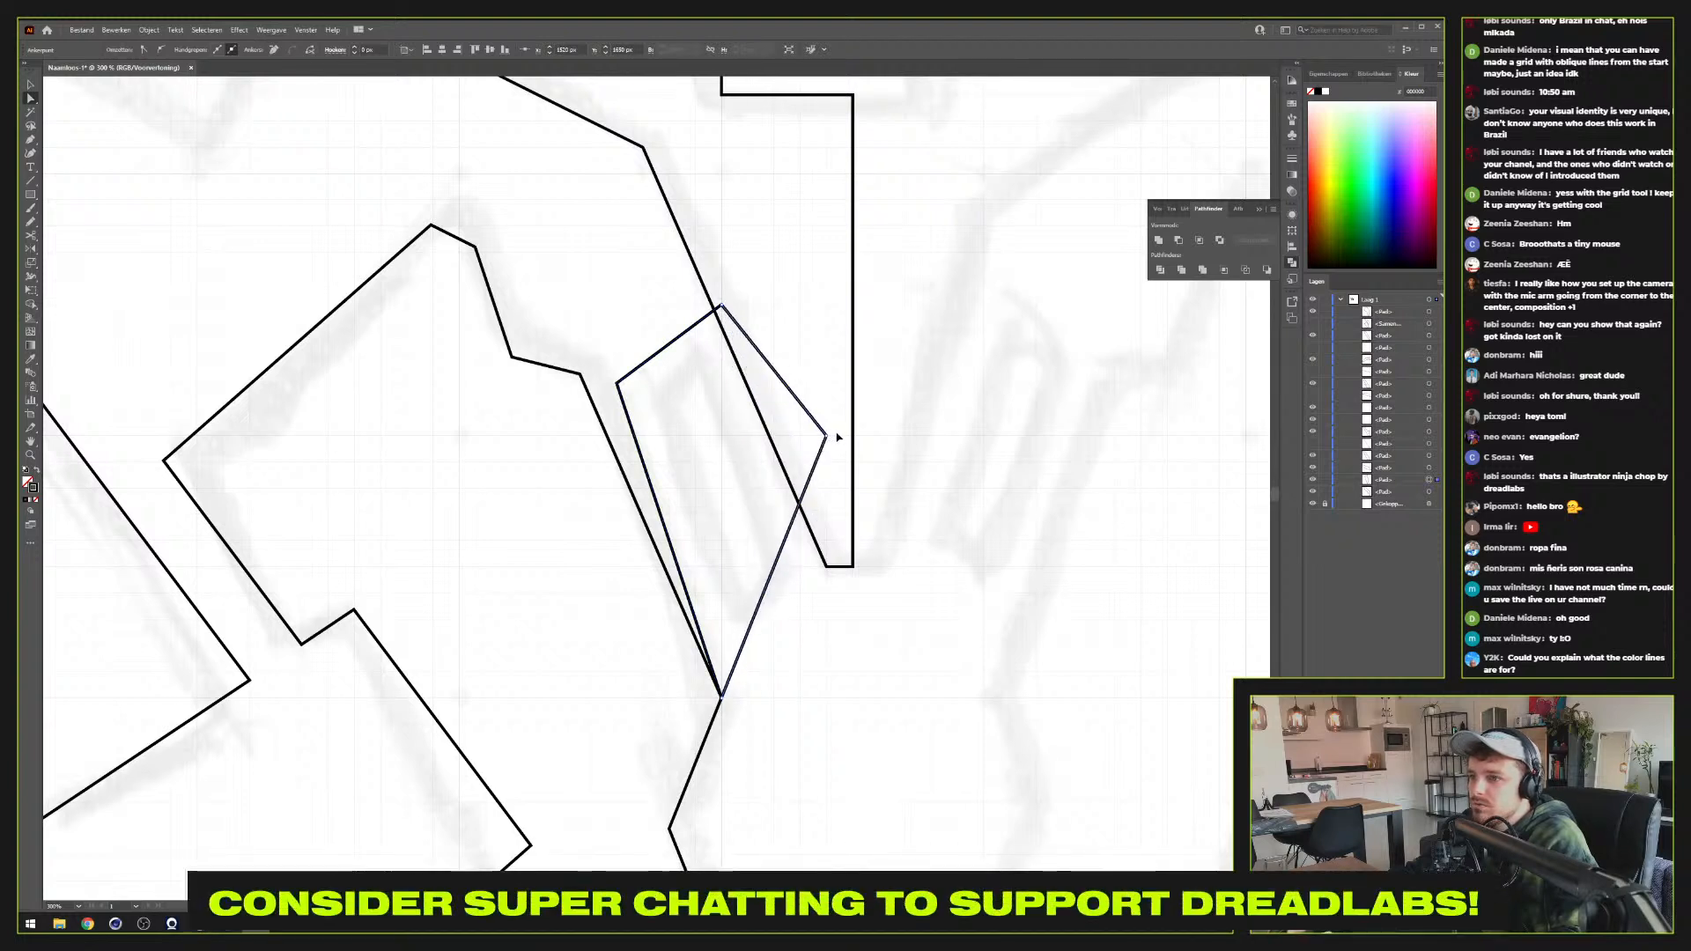
{"action": "left_click", "coordinate": [811, 712]}
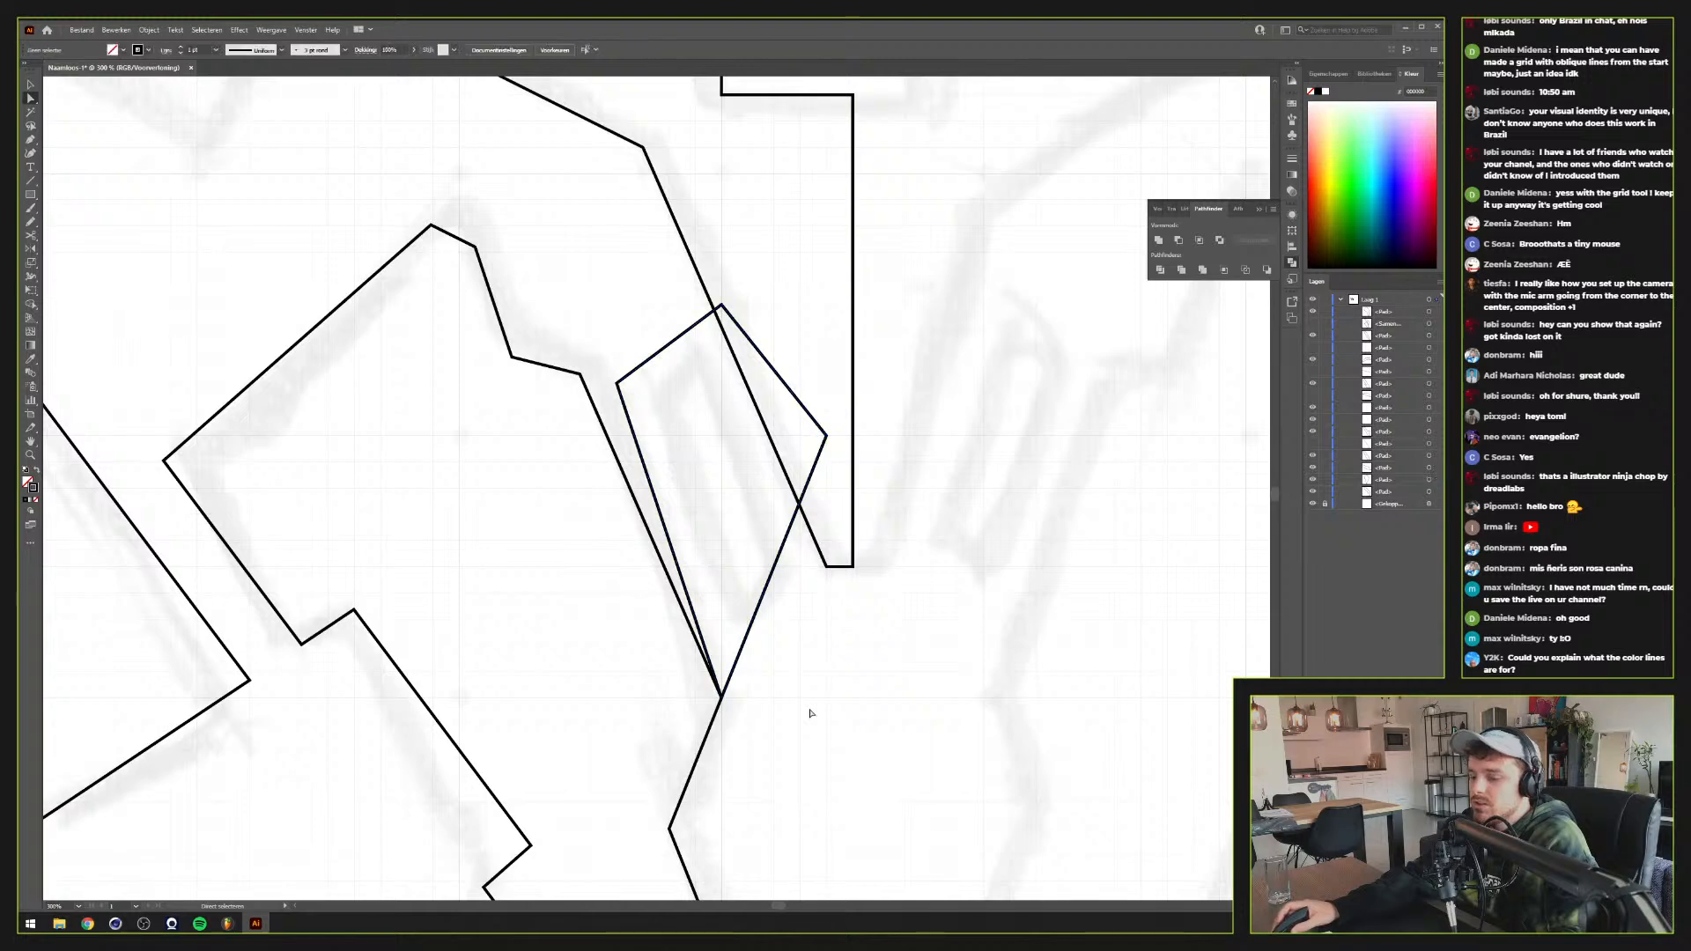
Move the small four-sided shape's left corner onto the body's inner notch corner
{"action": "scroll", "coordinate": [794, 663], "scroll_direction": "down", "scroll_amount": 1, "text": "alt"}
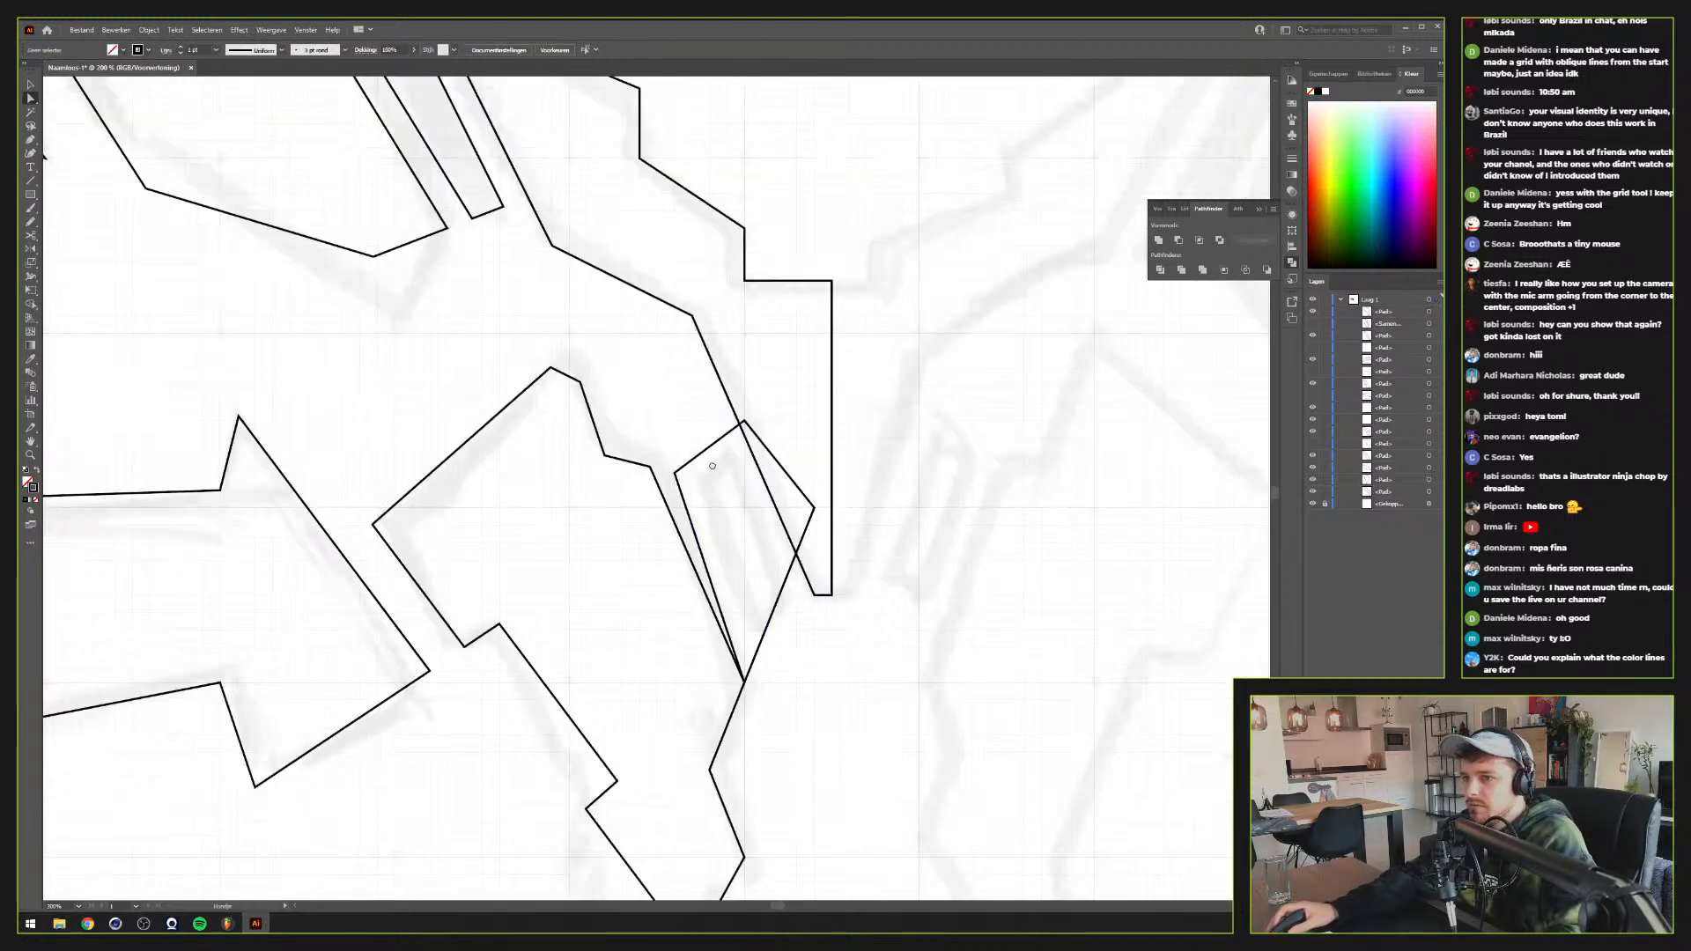
{"action": "left_click_drag", "start_coordinate": [712, 466], "coordinate": [728, 525]}
{"action": "left_click", "coordinate": [727, 527]}
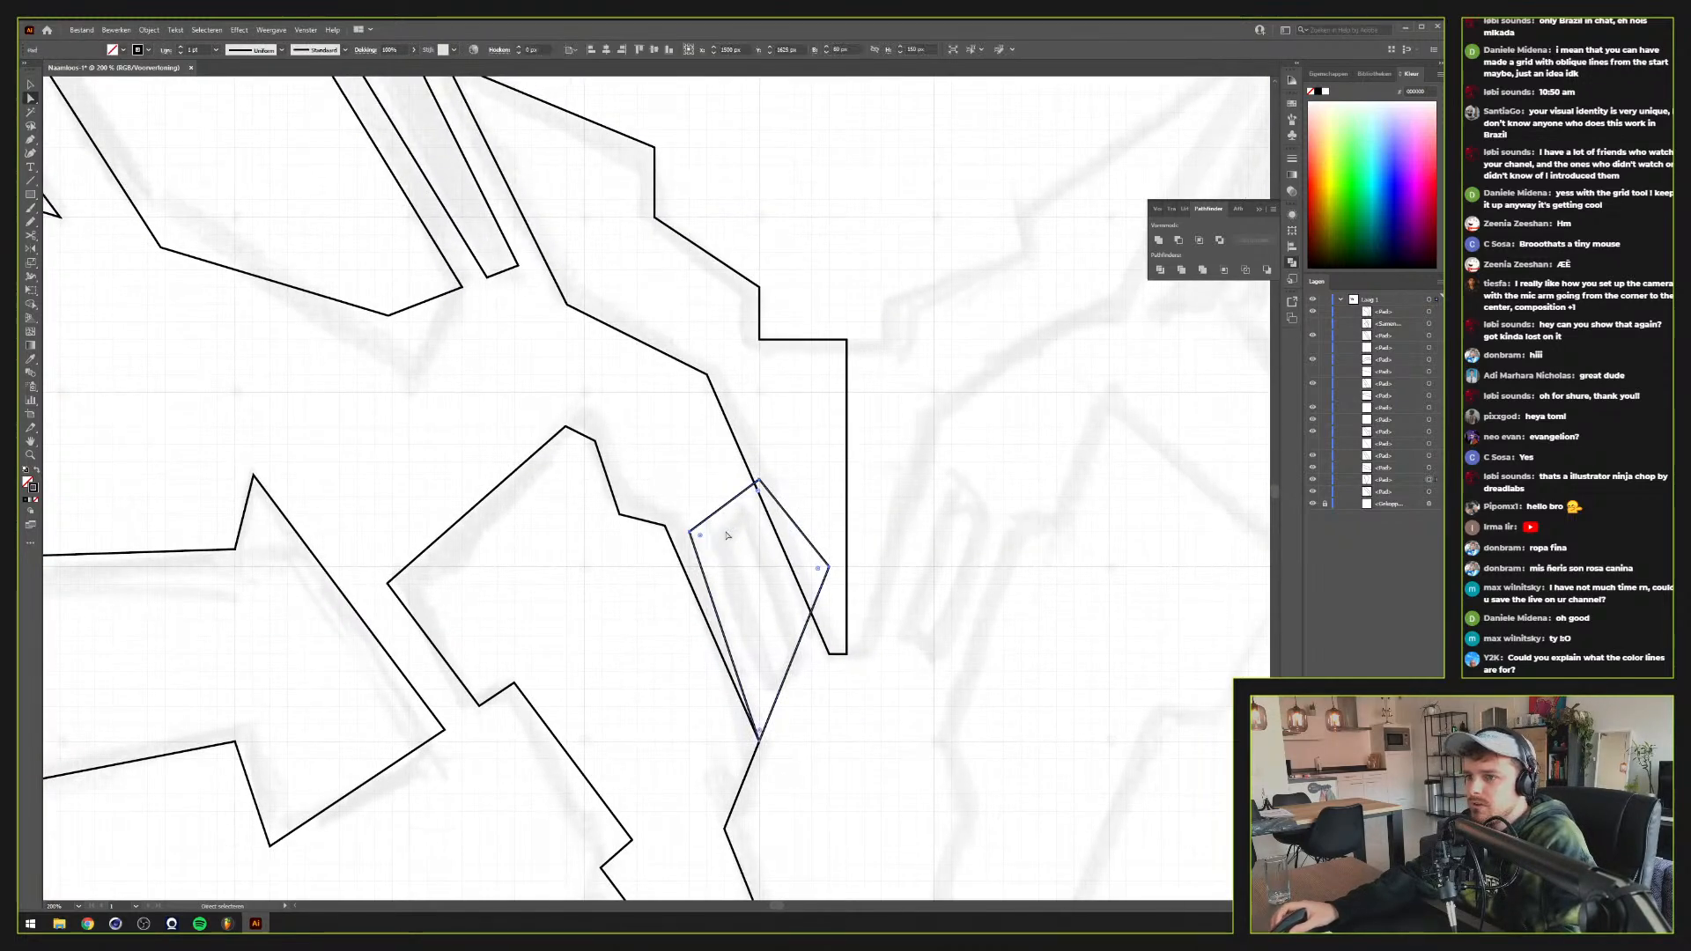
{"action": "left_click_drag", "start_coordinate": [609, 462], "coordinate": [592, 494]}
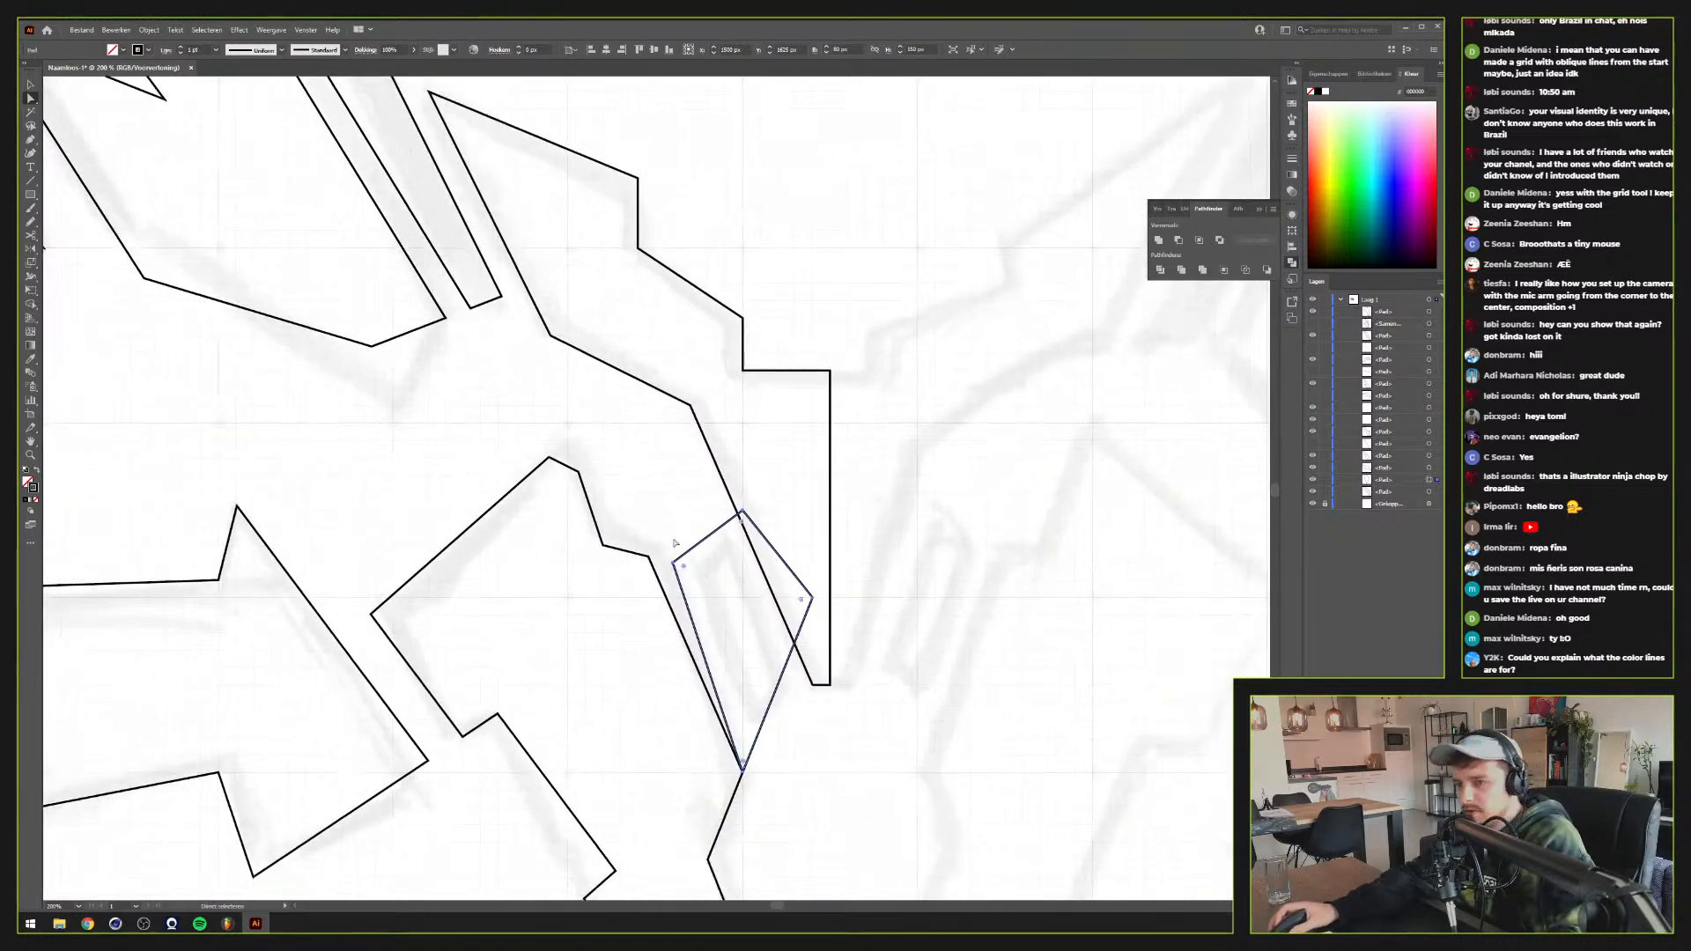
{"action": "left_click", "coordinate": [674, 564]}
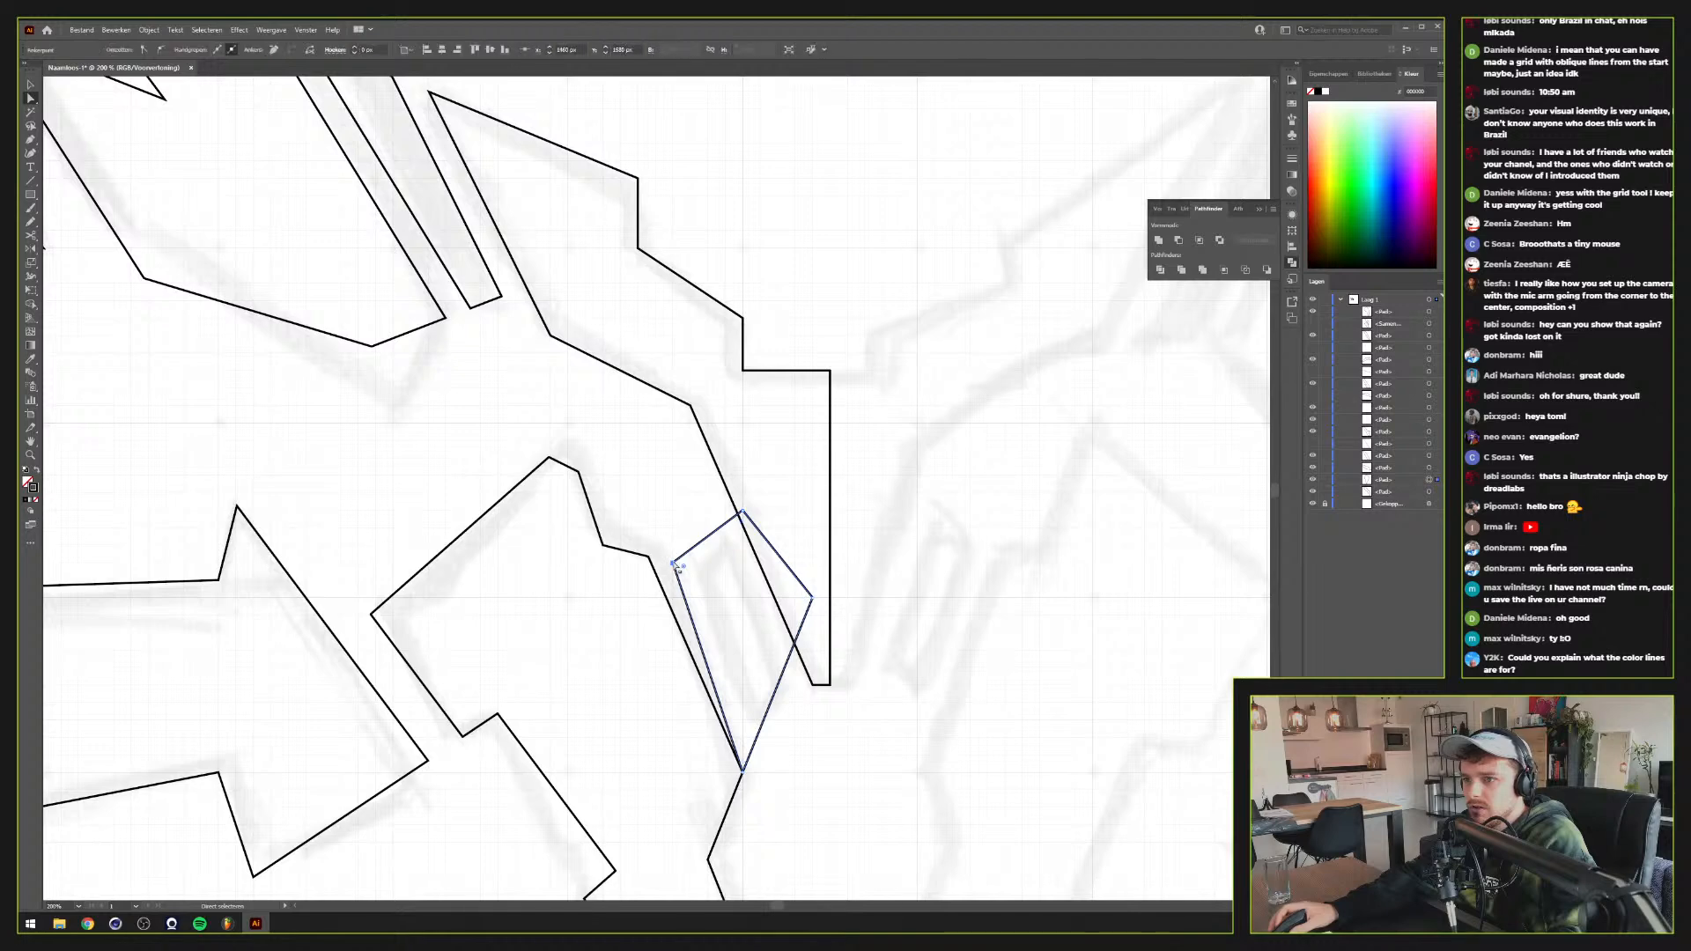
{"action": "scroll", "coordinate": [674, 564], "scroll_direction": "up", "scroll_amount": 1}
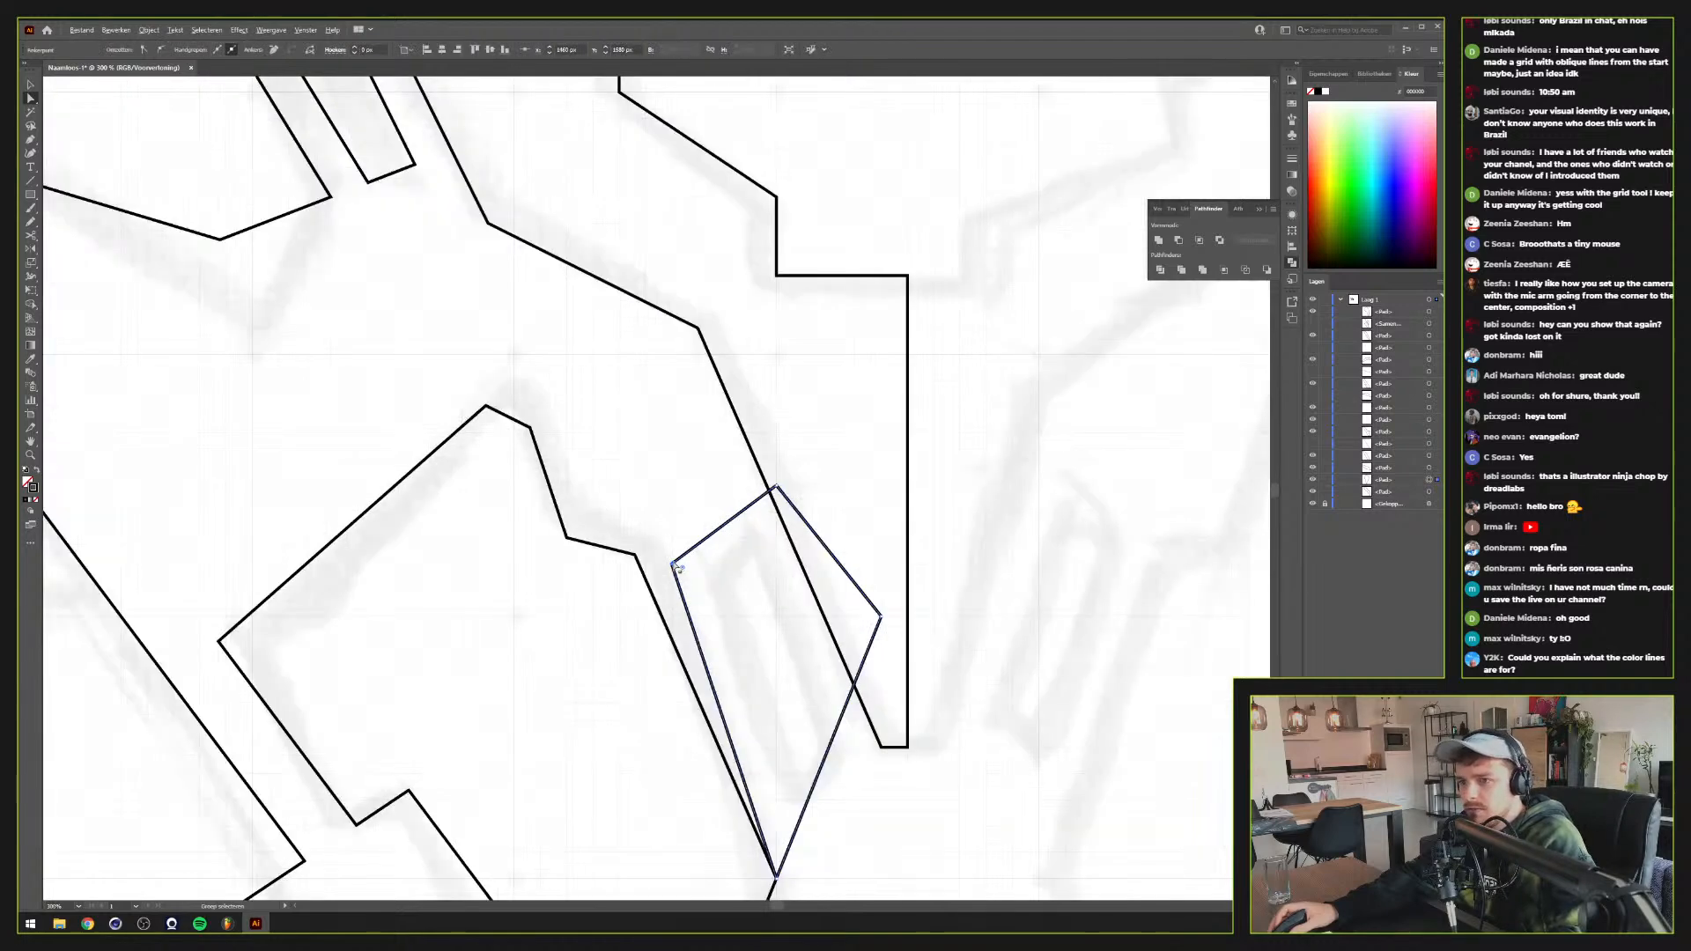
{"action": "left_click", "coordinate": [677, 551]}
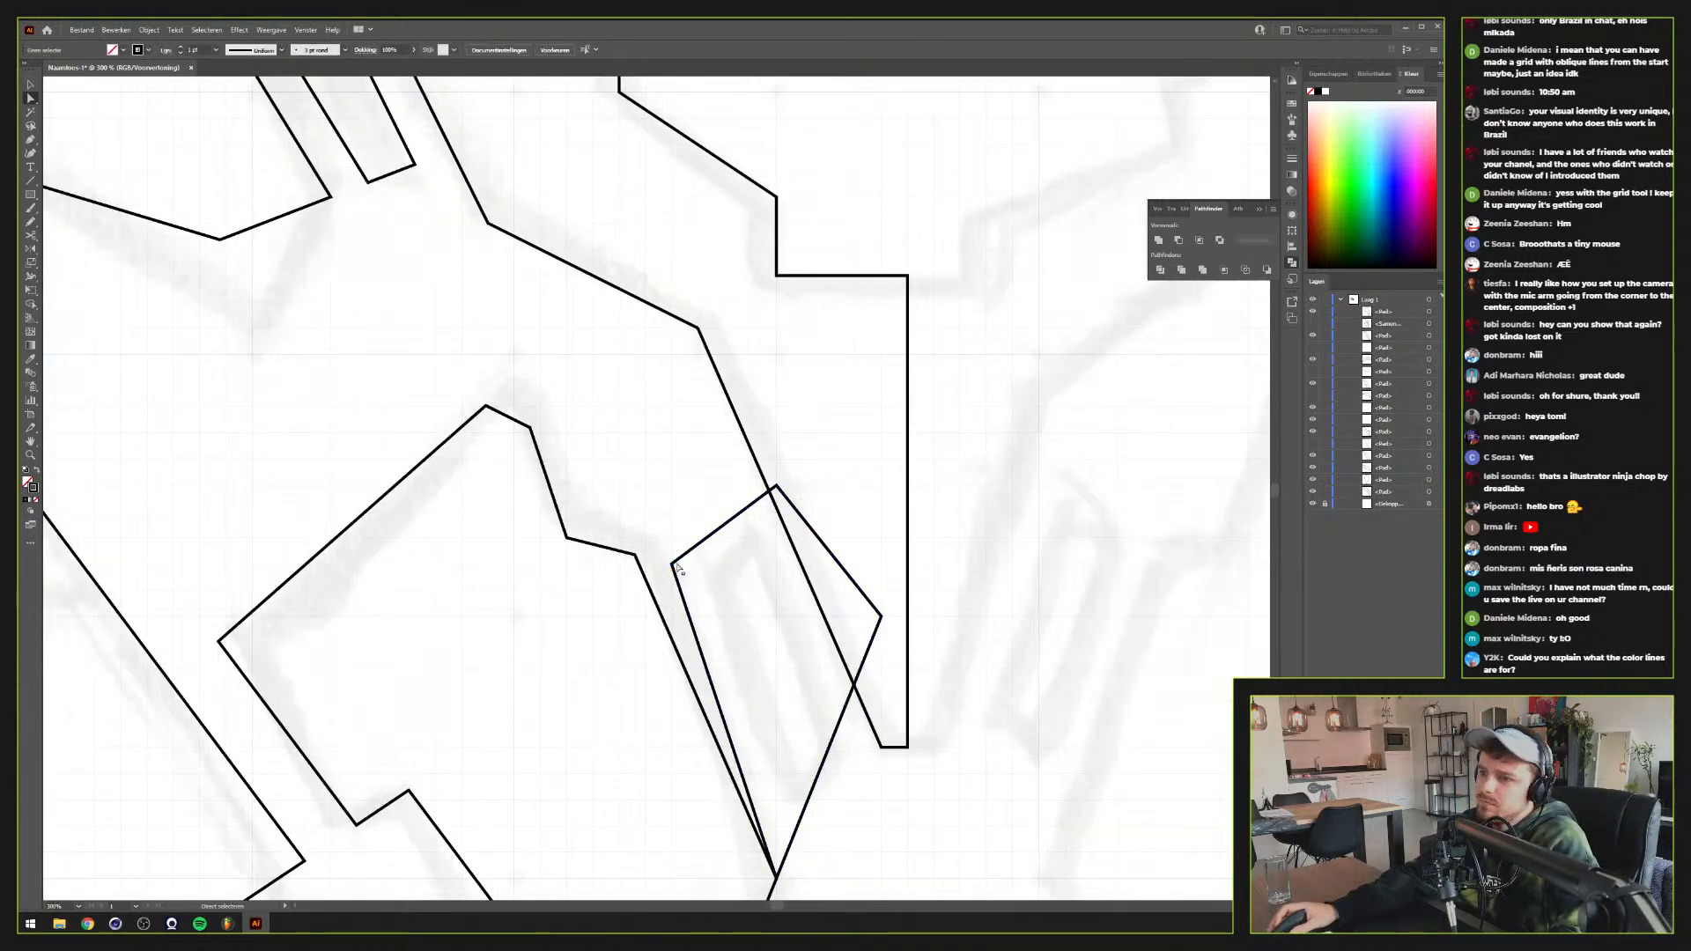
{"action": "left_click_drag", "start_coordinate": [674, 565], "coordinate": [568, 540]}
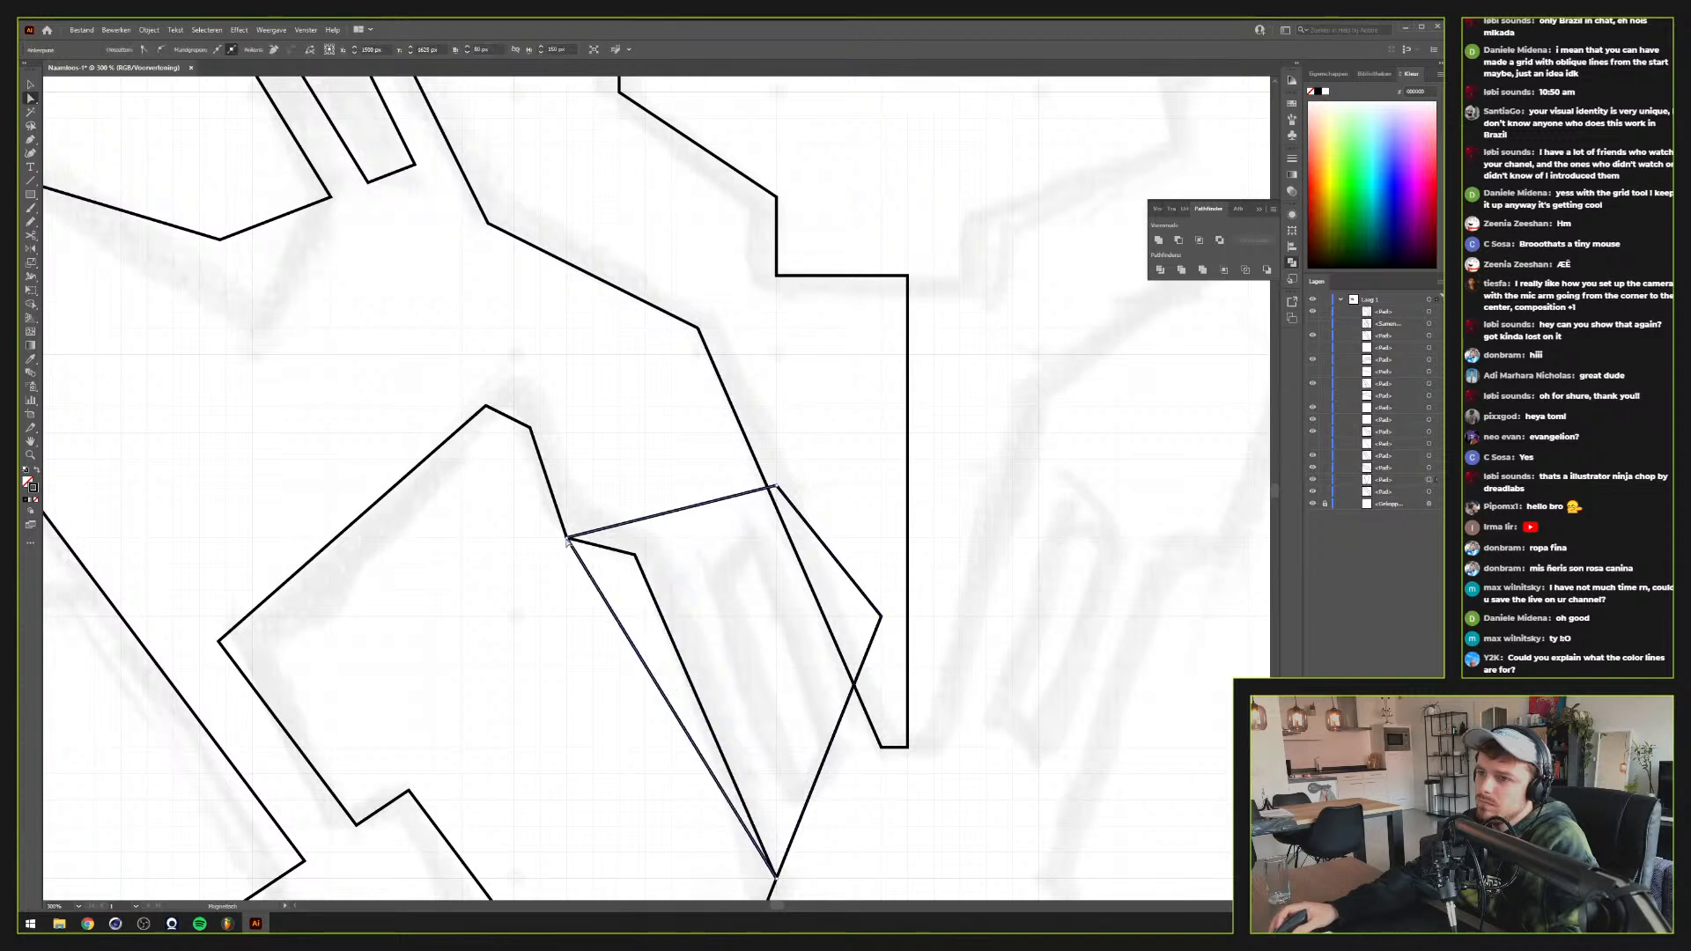
Move the small shape's top corner down so its upper edge runs straight along the body's short notch edge; undo the shift of its right corner
{"action": "left_click", "coordinate": [778, 503]}
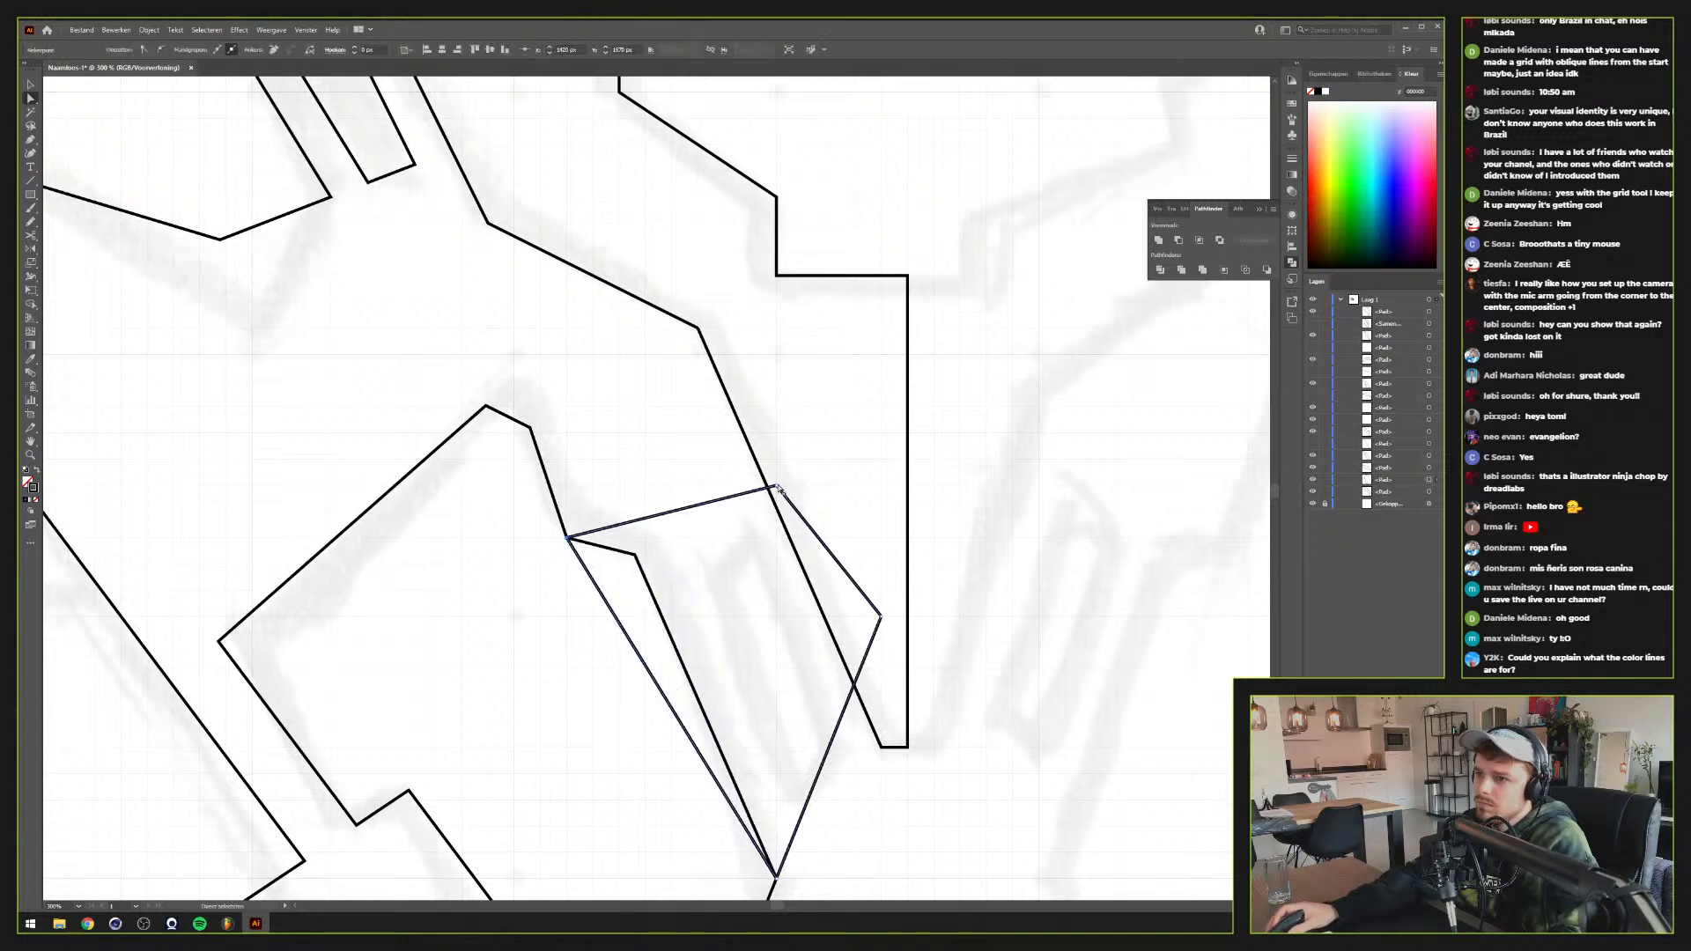
{"action": "left_click", "coordinate": [770, 499]}
{"action": "left_click", "coordinate": [783, 484]}
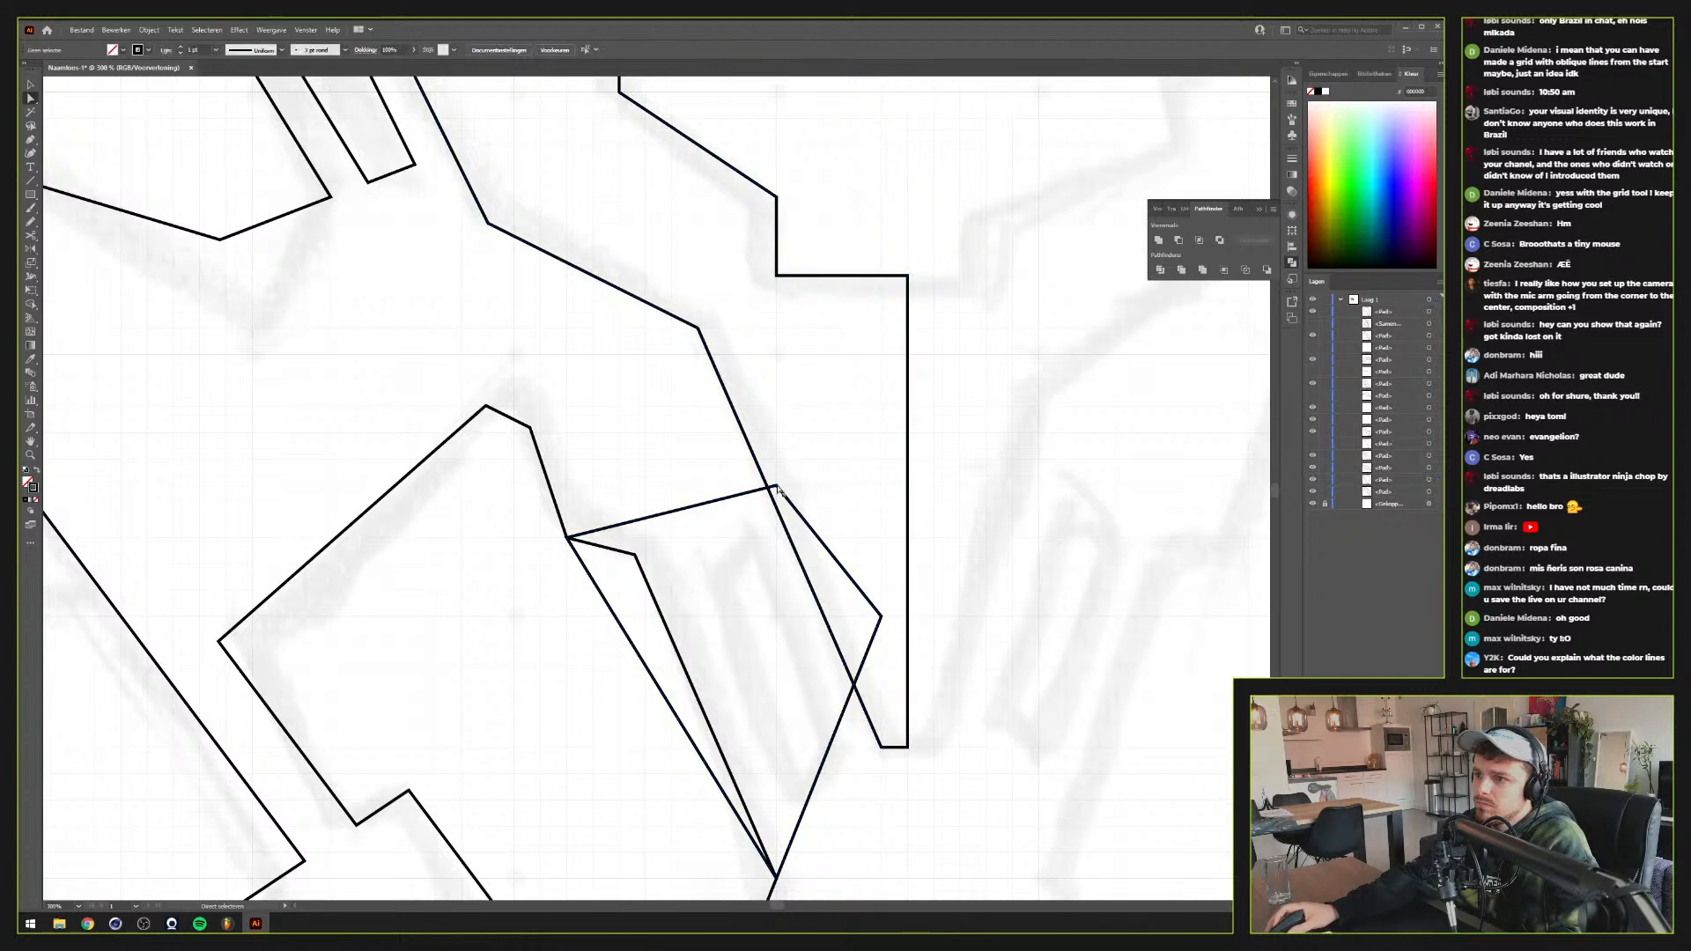
{"action": "left_click", "coordinate": [777, 487]}
{"action": "left_click_drag", "start_coordinate": [777, 489], "coordinate": [867, 640]}
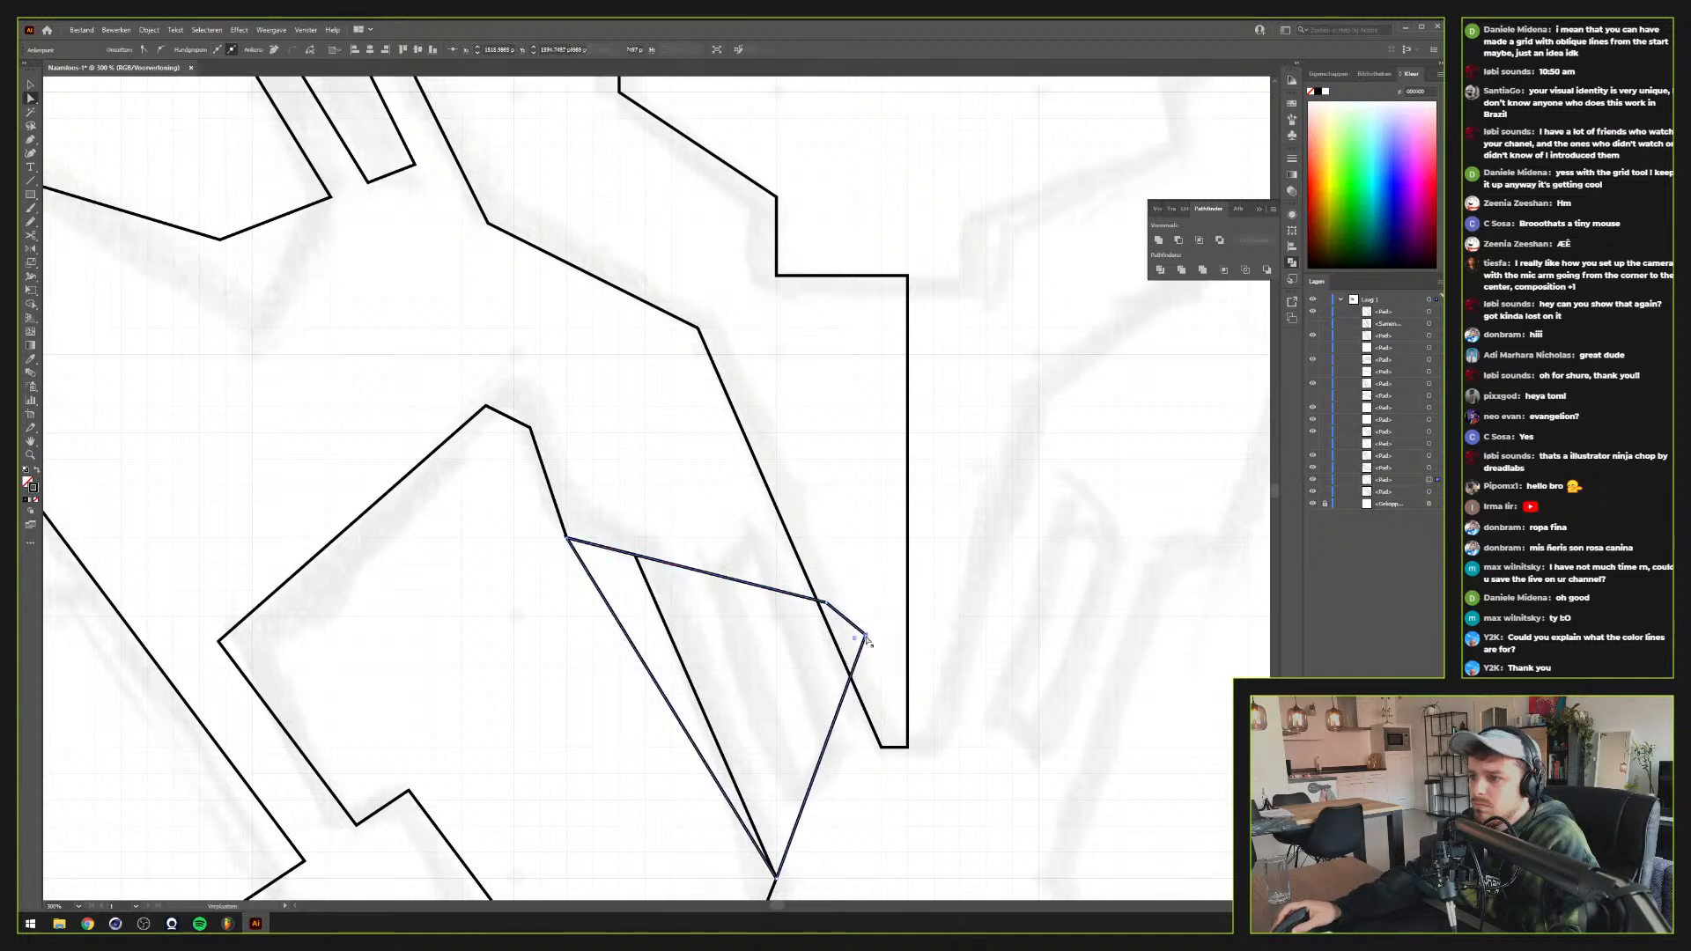
{"action": "key", "text": "ctrl+z"}
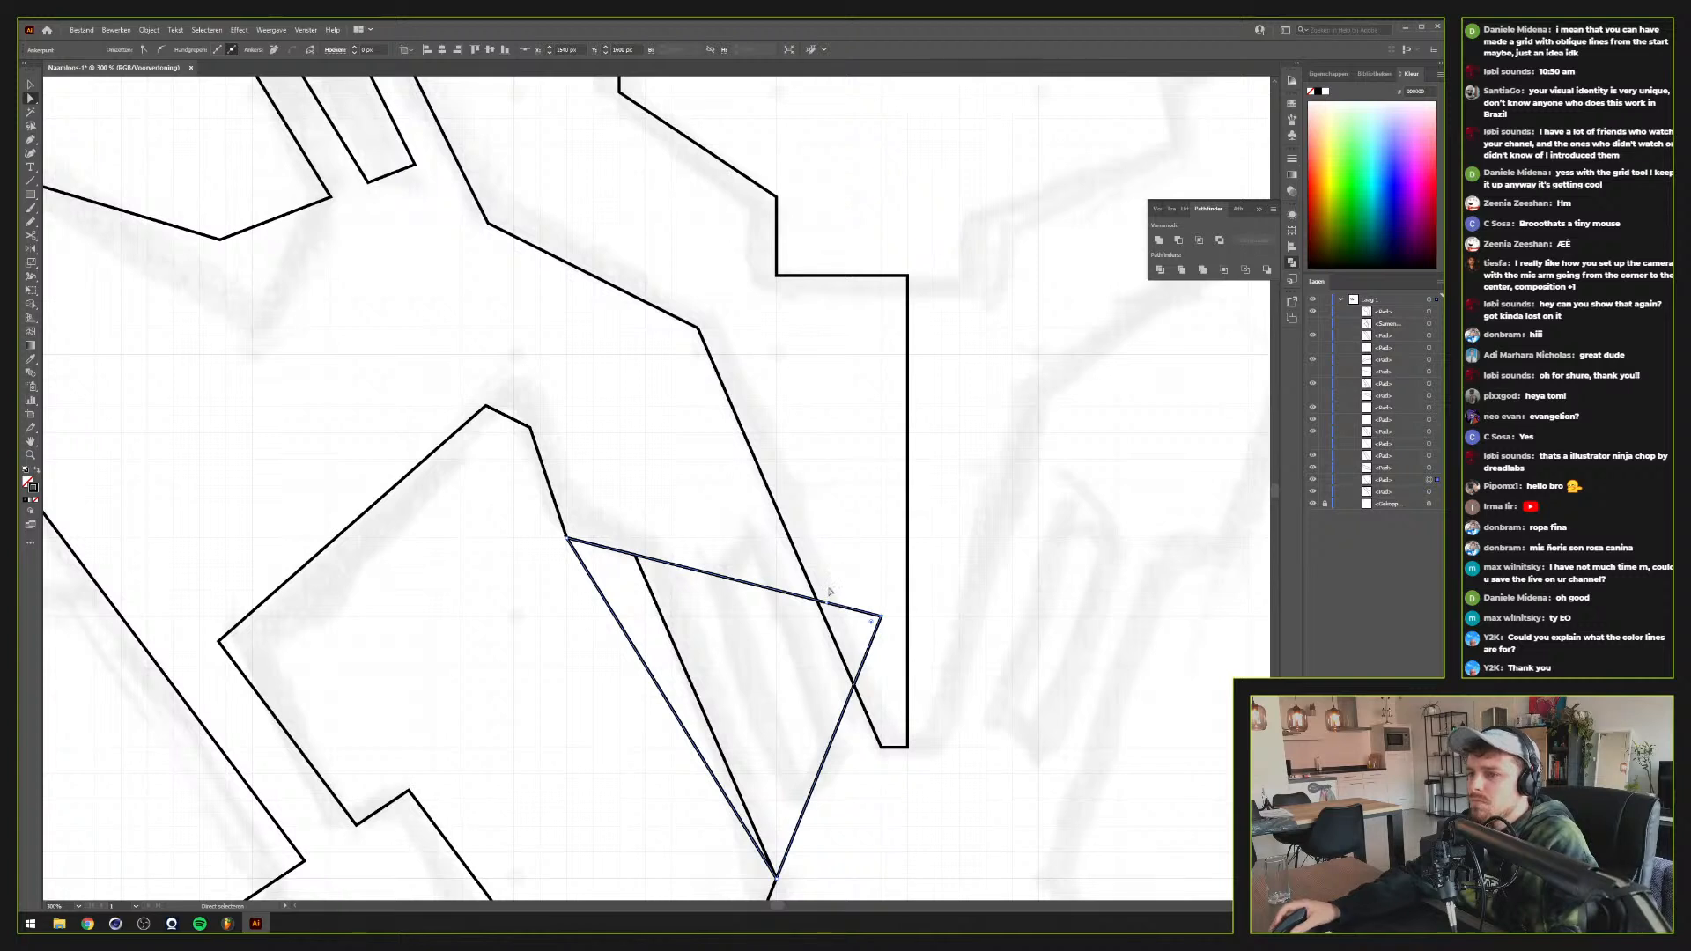
{"action": "left_click", "coordinate": [652, 533]}
Give the reshaped small piece a green outline and bring it to the front
{"action": "key", "text": "c"}
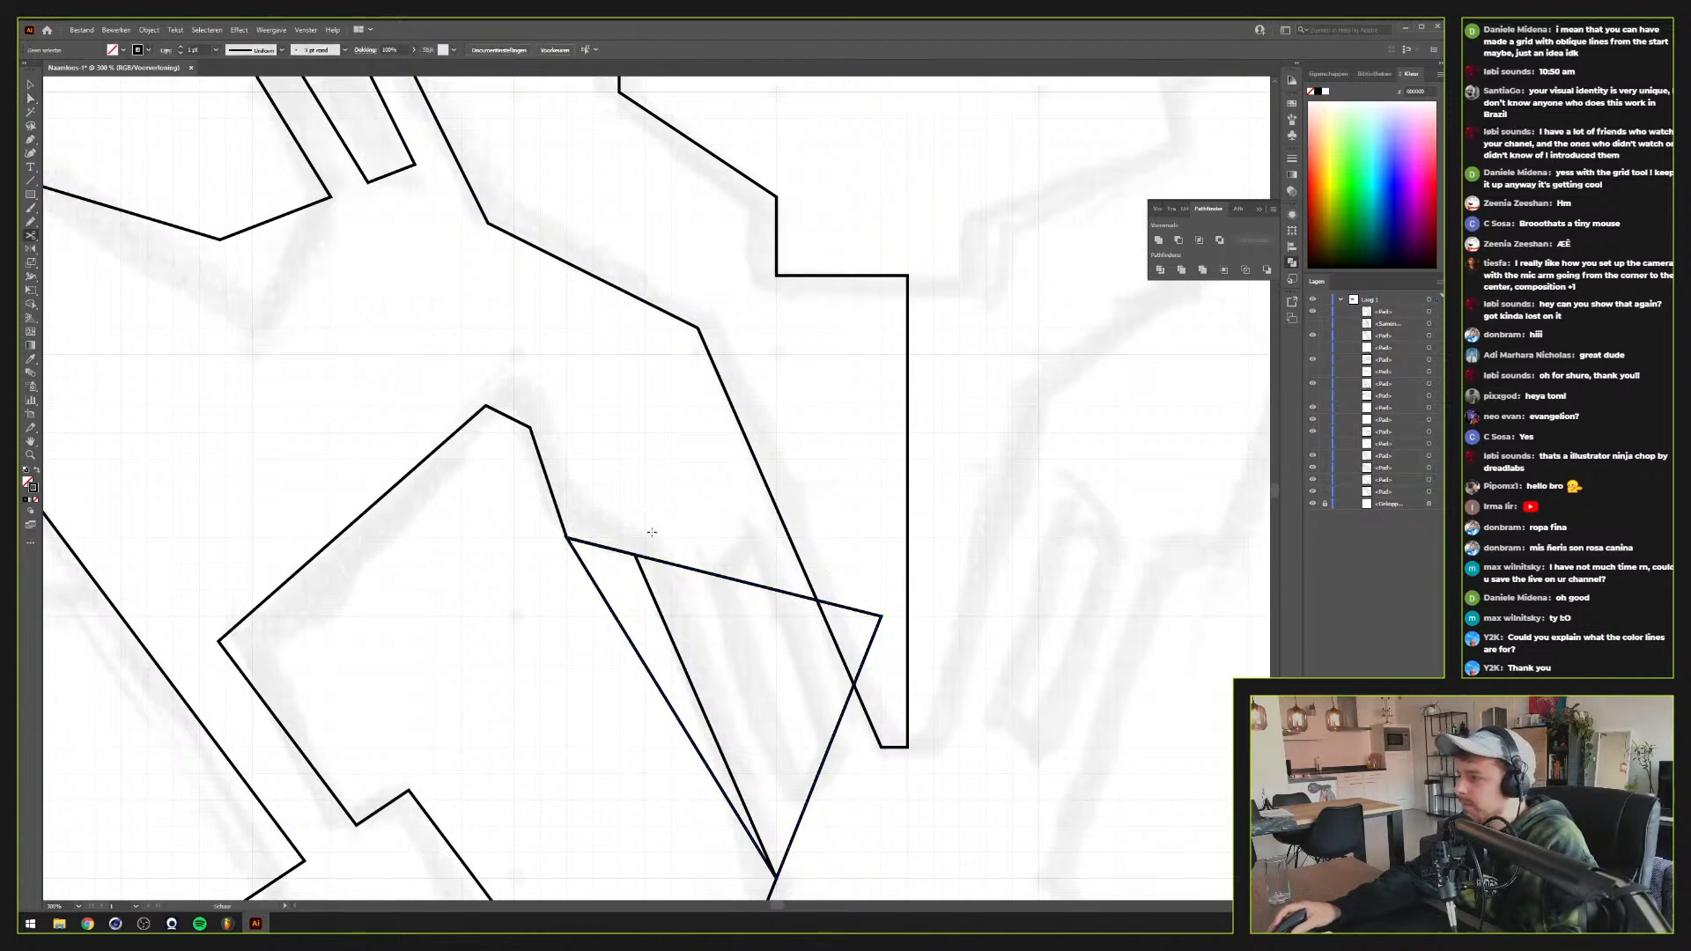
{"action": "key", "text": "v"}
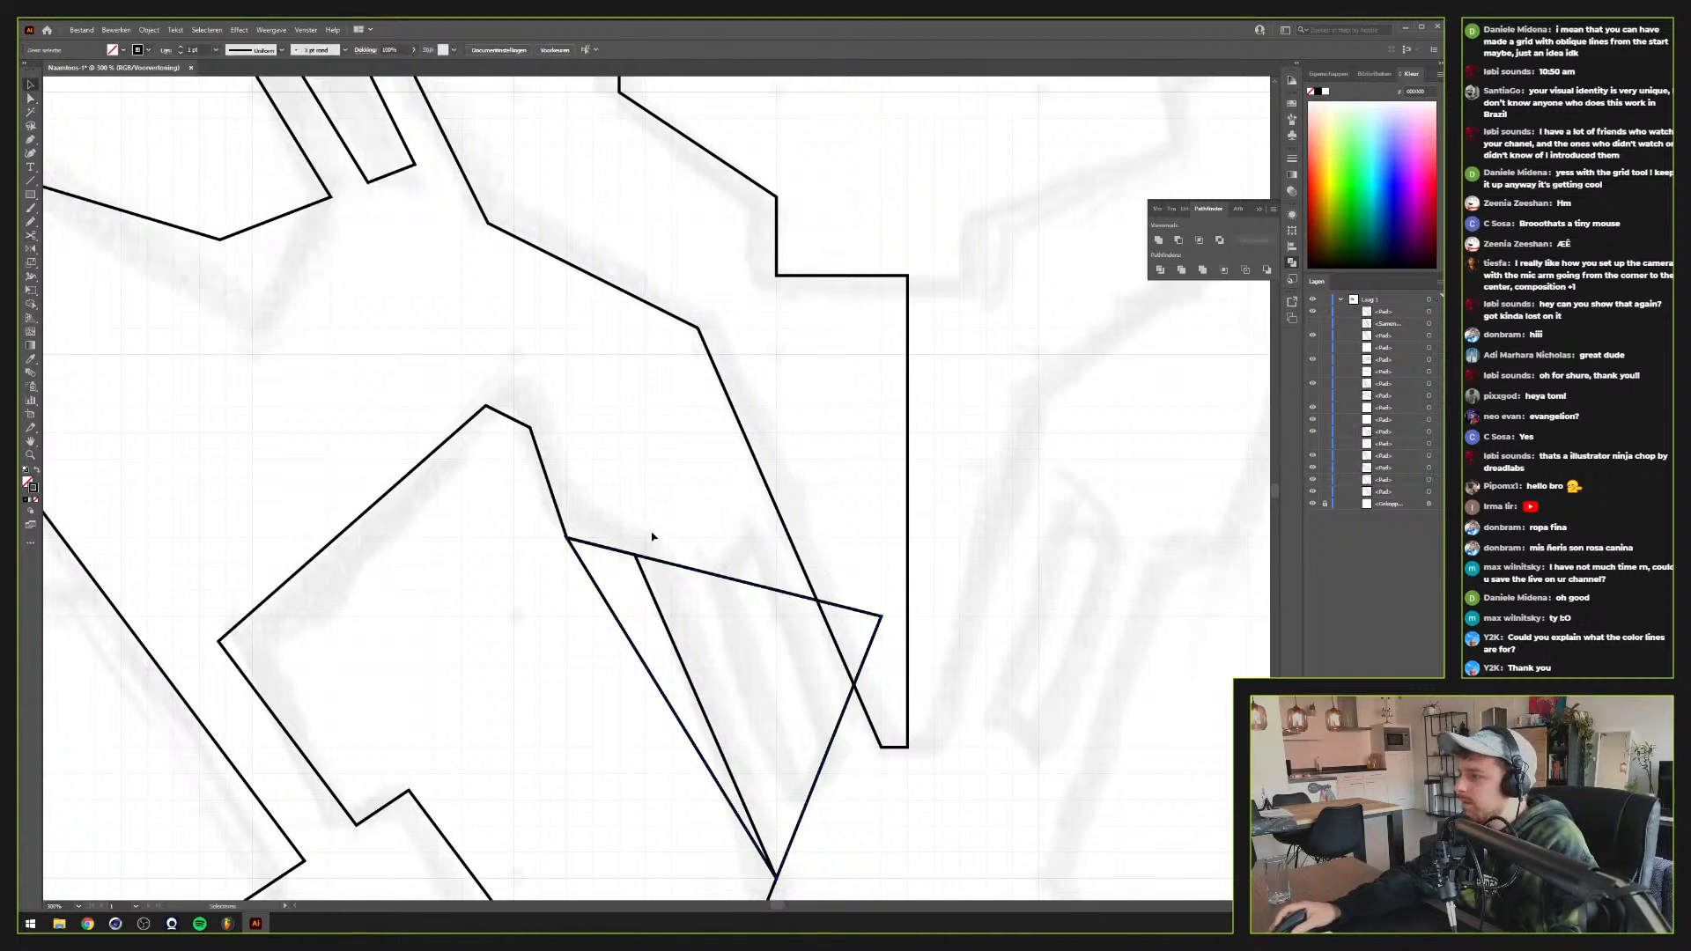
{"action": "left_click", "coordinate": [692, 583]}
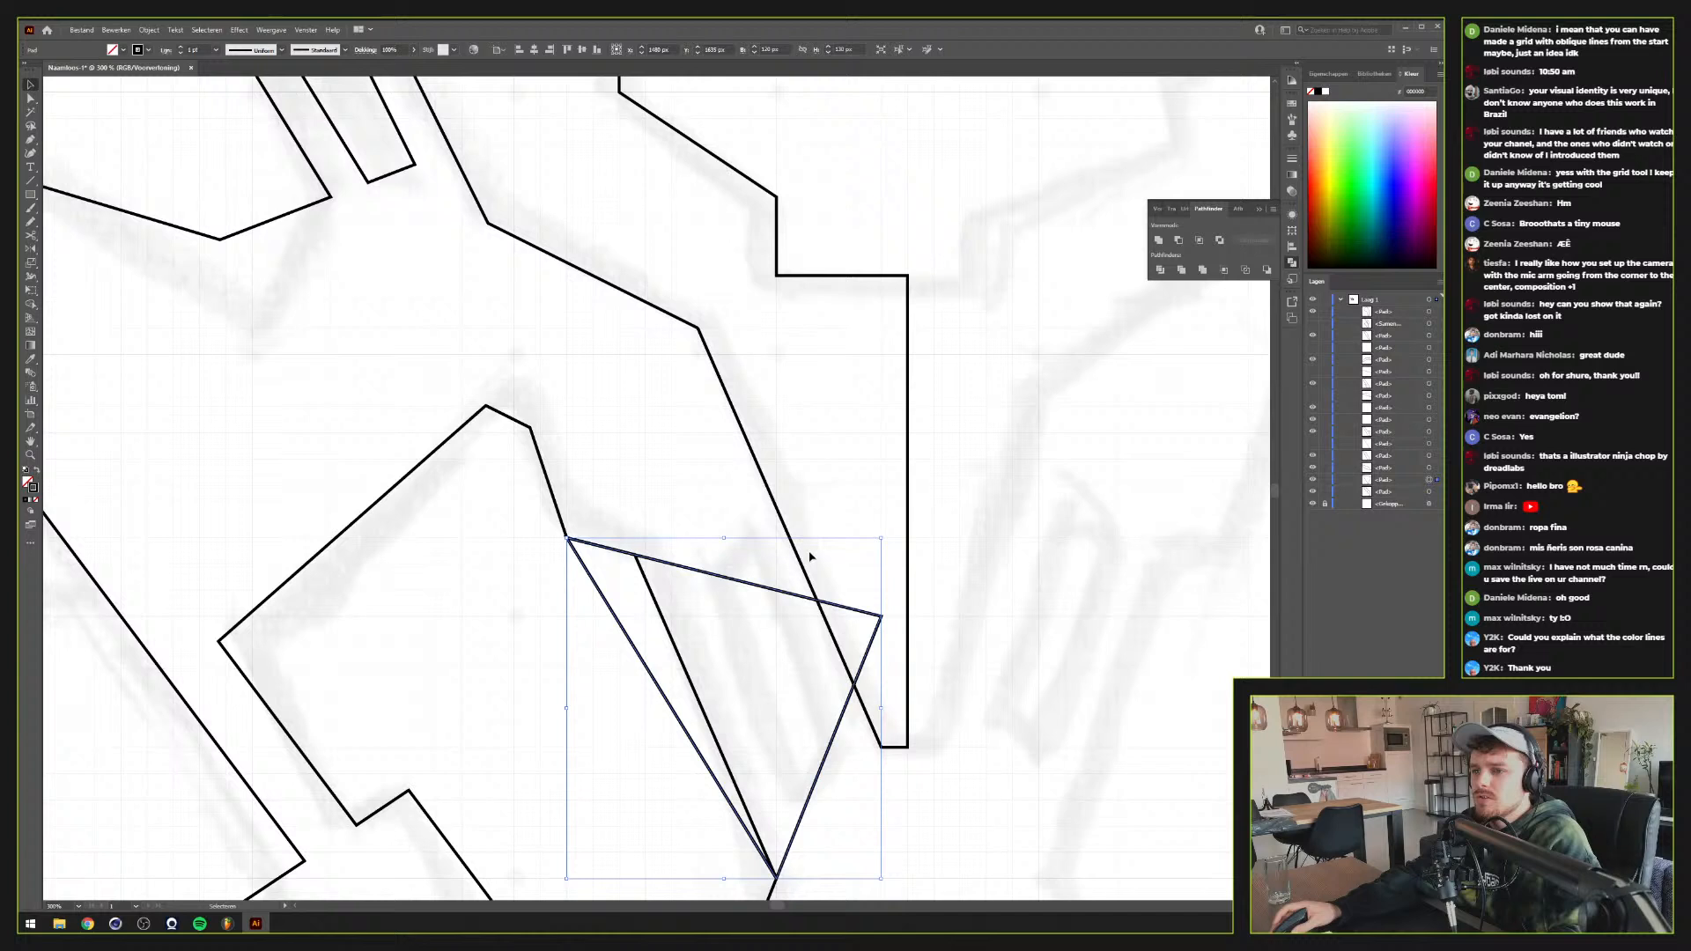
{"action": "left_click", "coordinate": [1361, 182]}
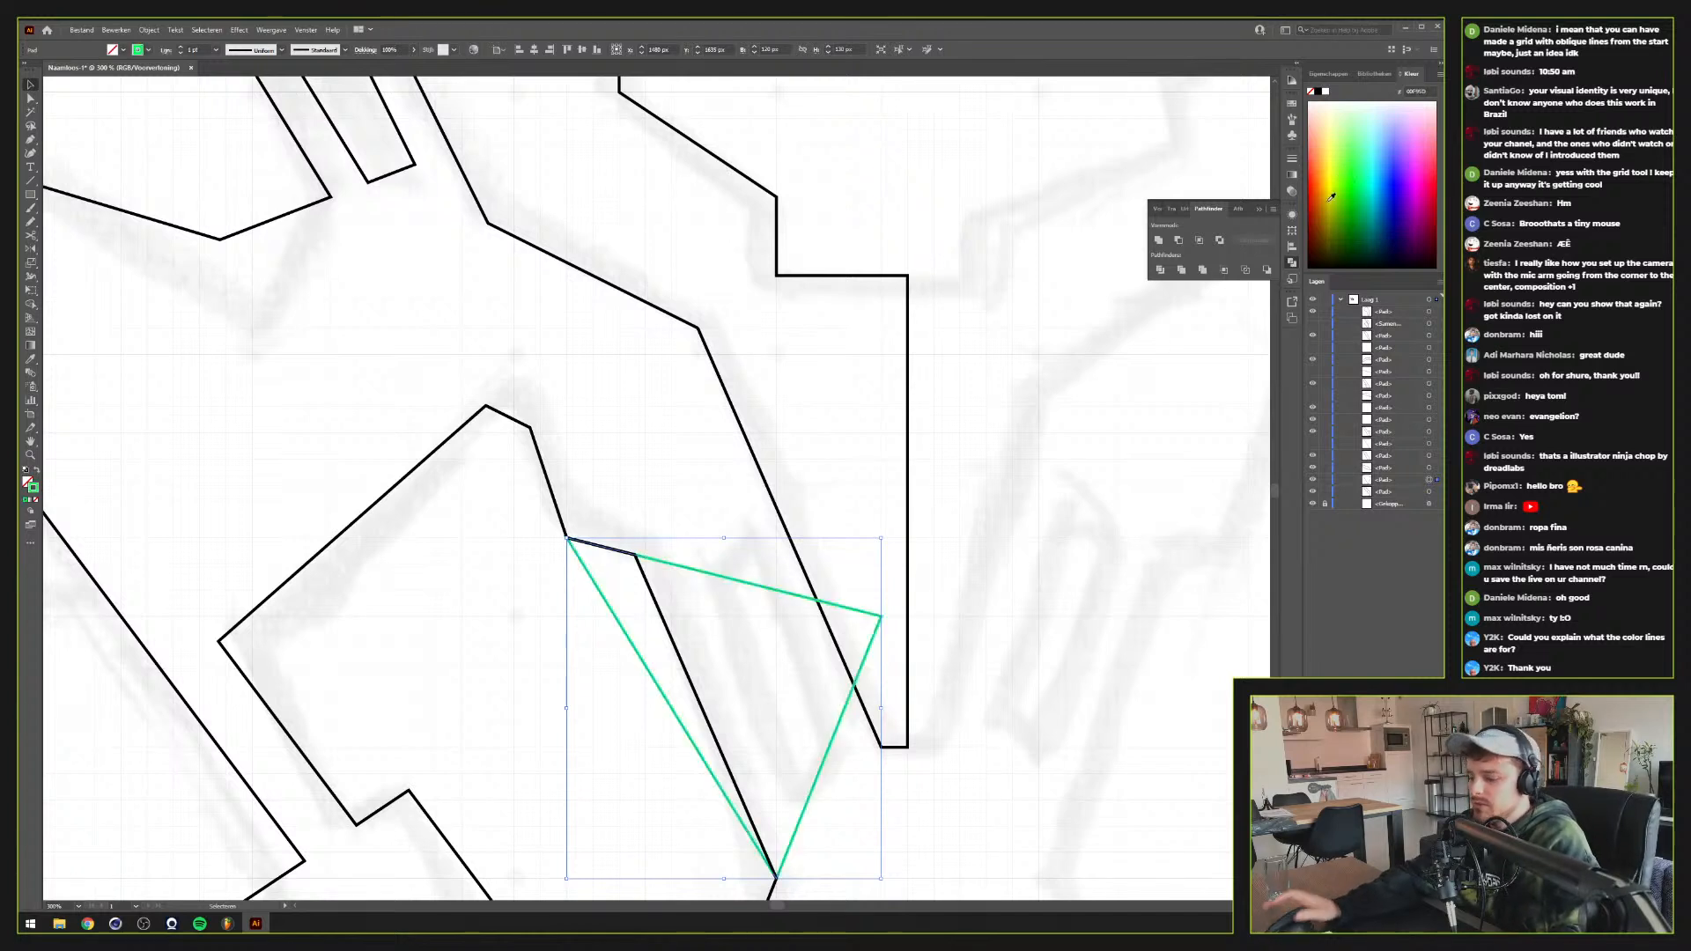
{"action": "key", "text": "ctrl+shift+bracketright"}
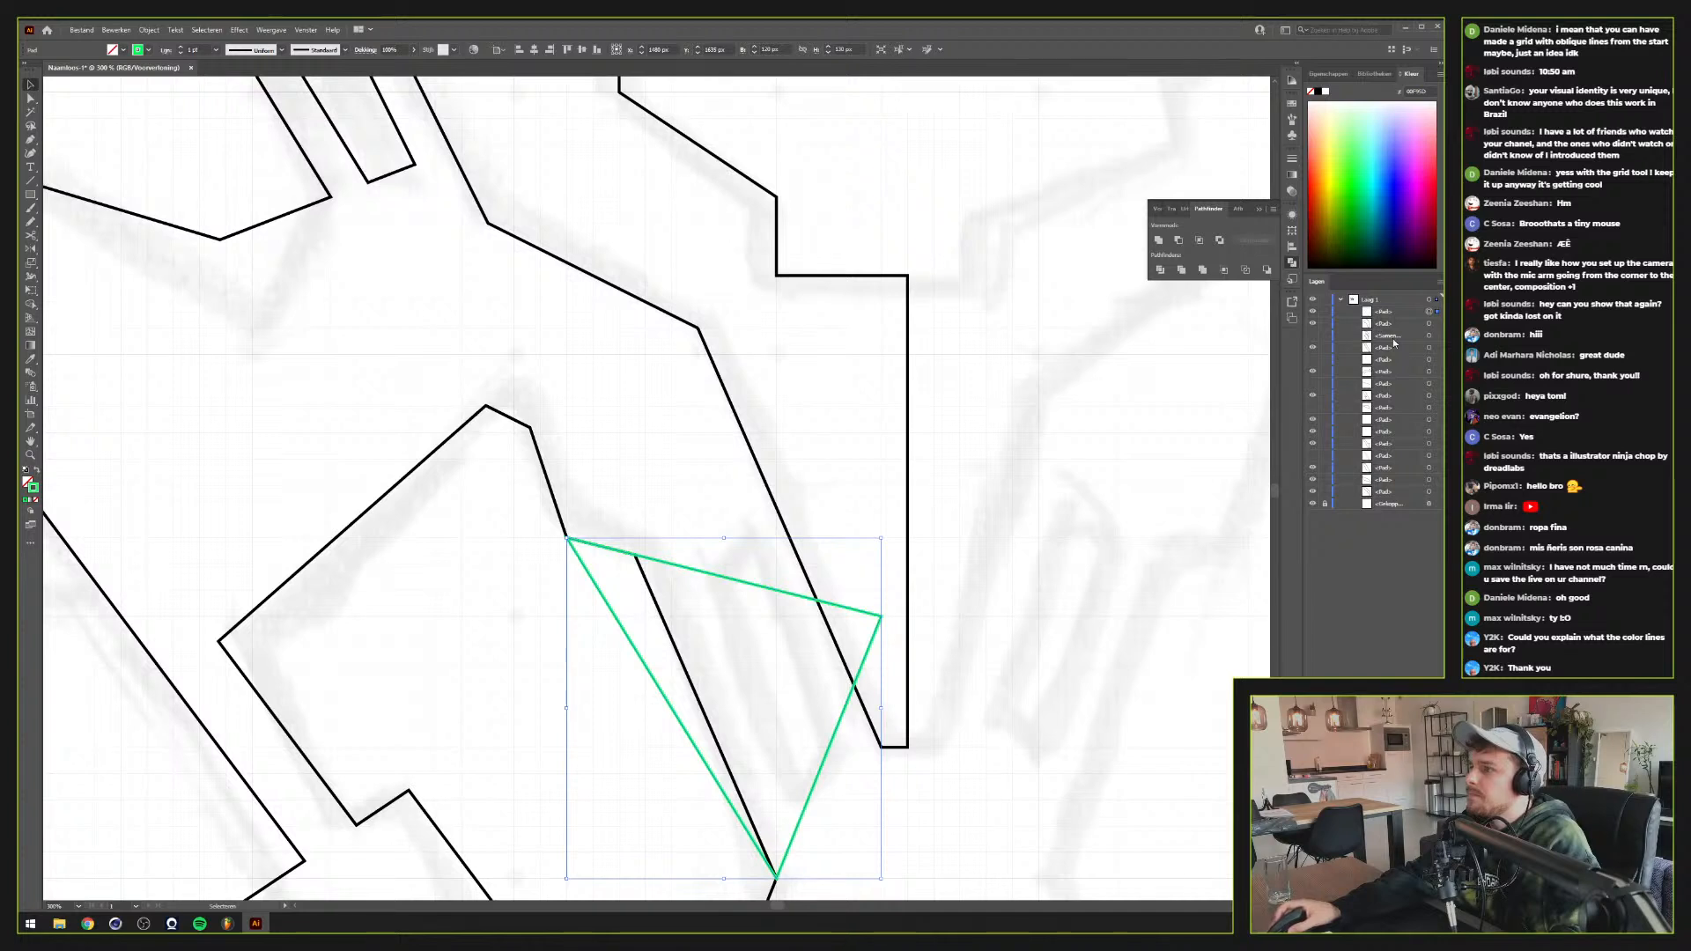
Show the hidden offset outline around the crest and body, bring it to the front and give it a solid purple fill
{"action": "left_click", "coordinate": [1313, 336]}
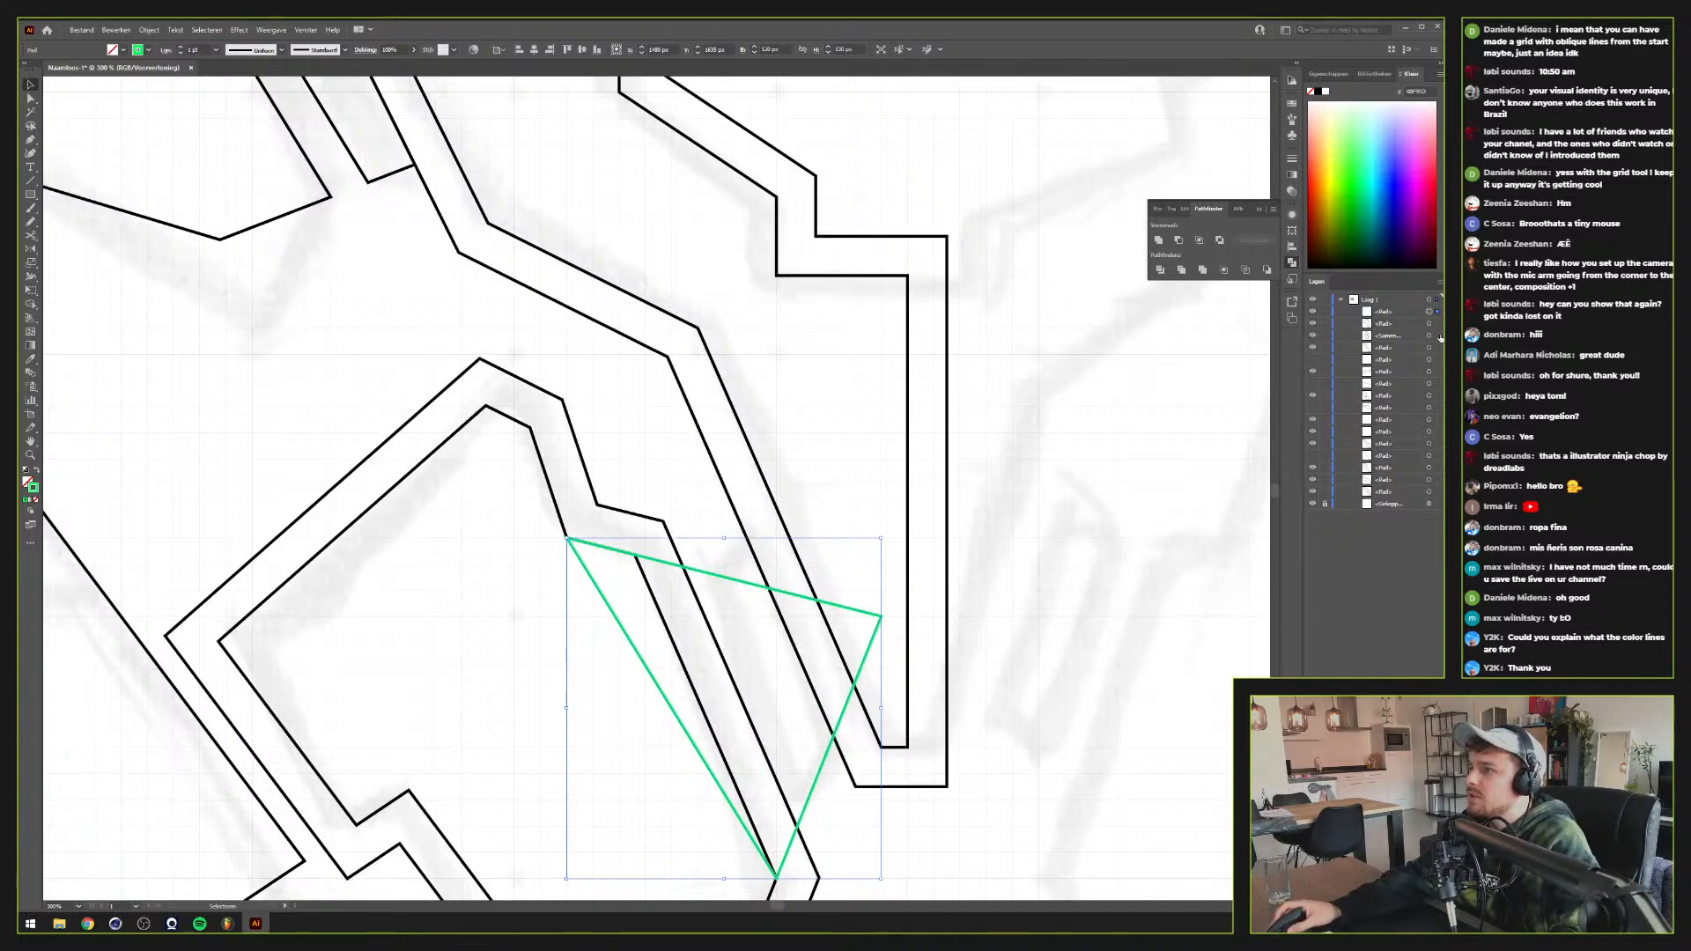
{"action": "left_click", "coordinate": [1428, 335]}
{"action": "key", "text": "ctrl+shift+bracketright"}
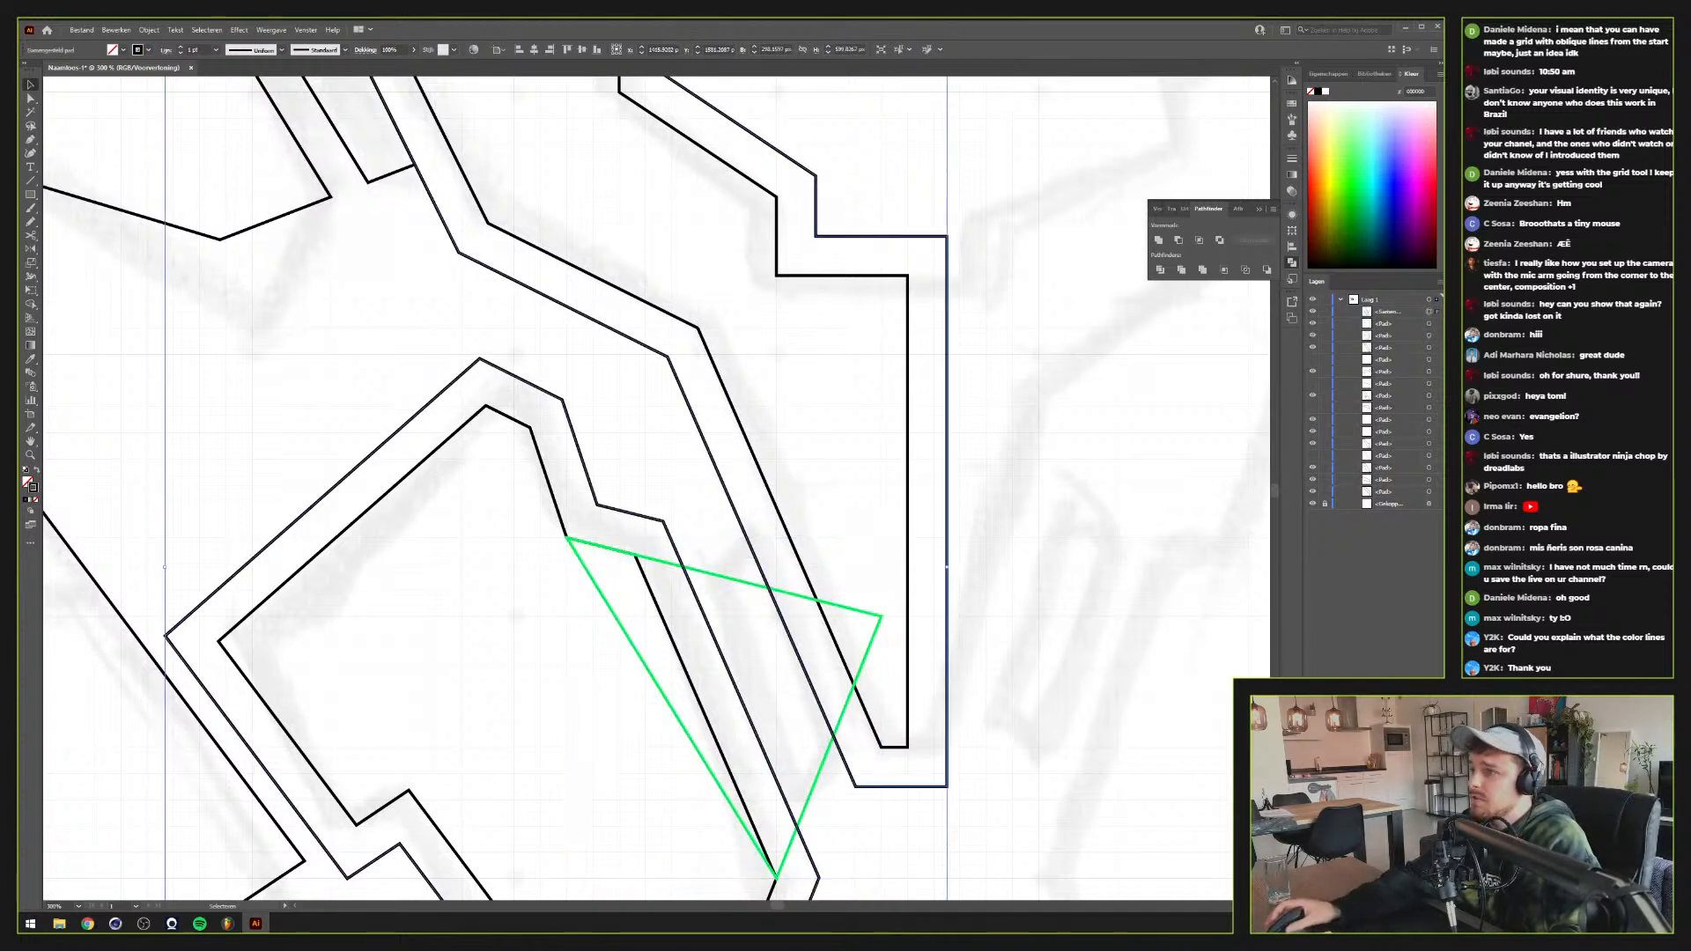
{"action": "left_click", "coordinate": [1404, 170]}
{"action": "key", "text": "shift+x"}
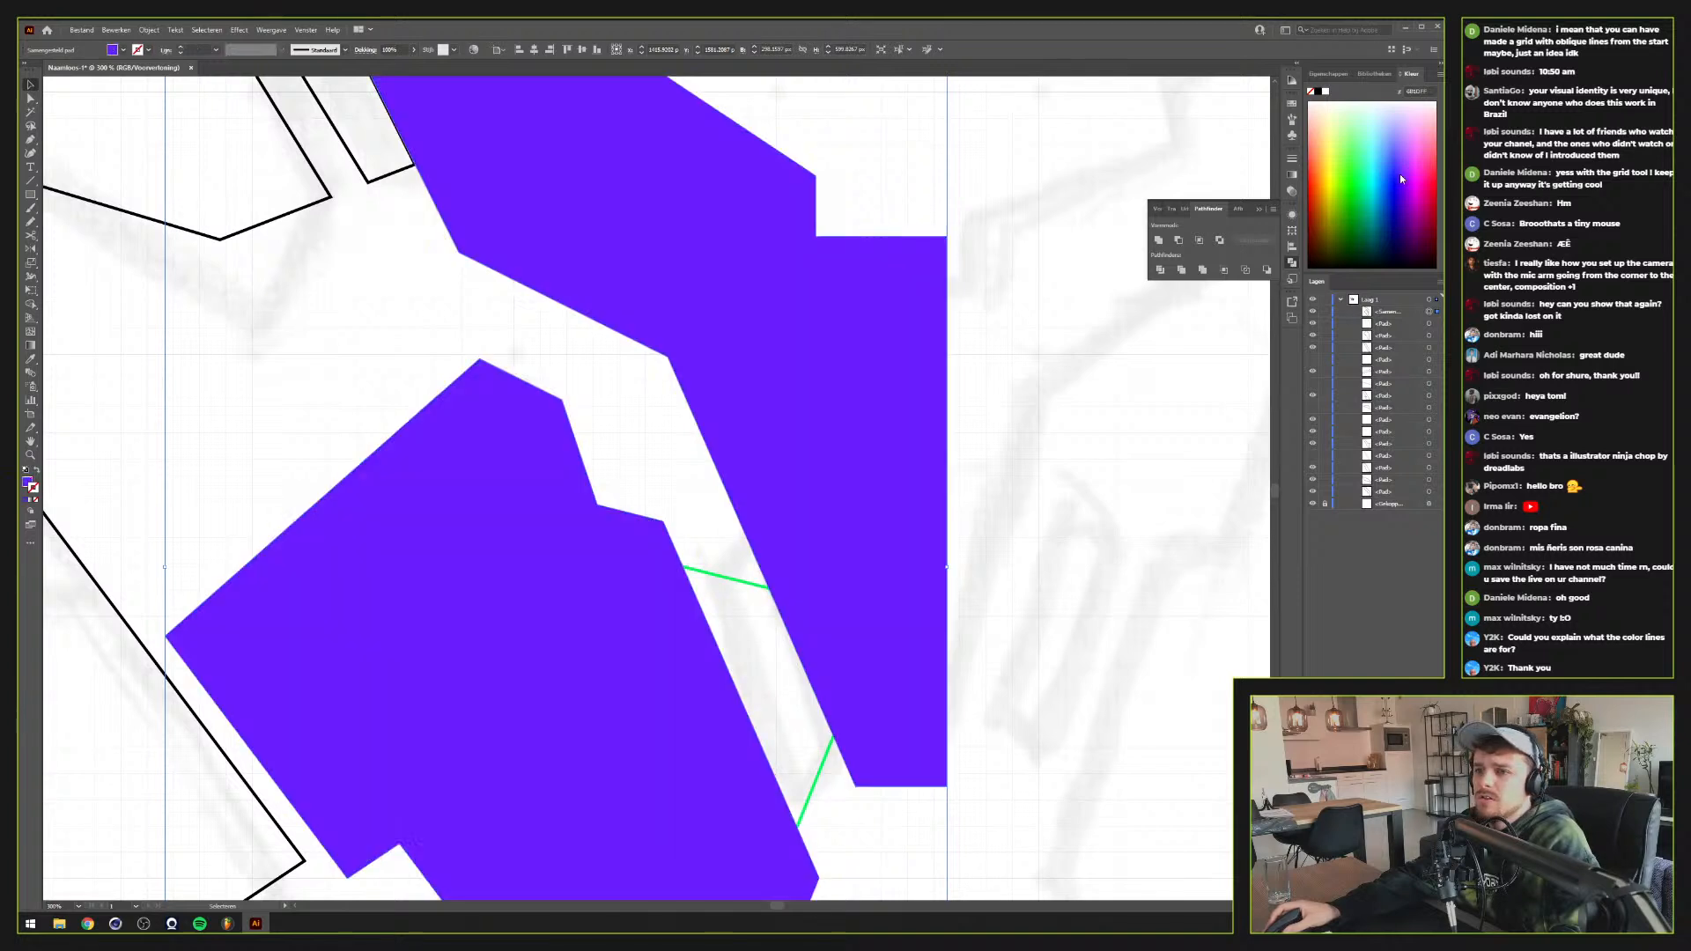
Turn the small piece's green outline into a fill and subtract the purple offset shape from it
{"action": "left_click", "coordinate": [748, 577]}
{"action": "key", "text": "shift+x"}
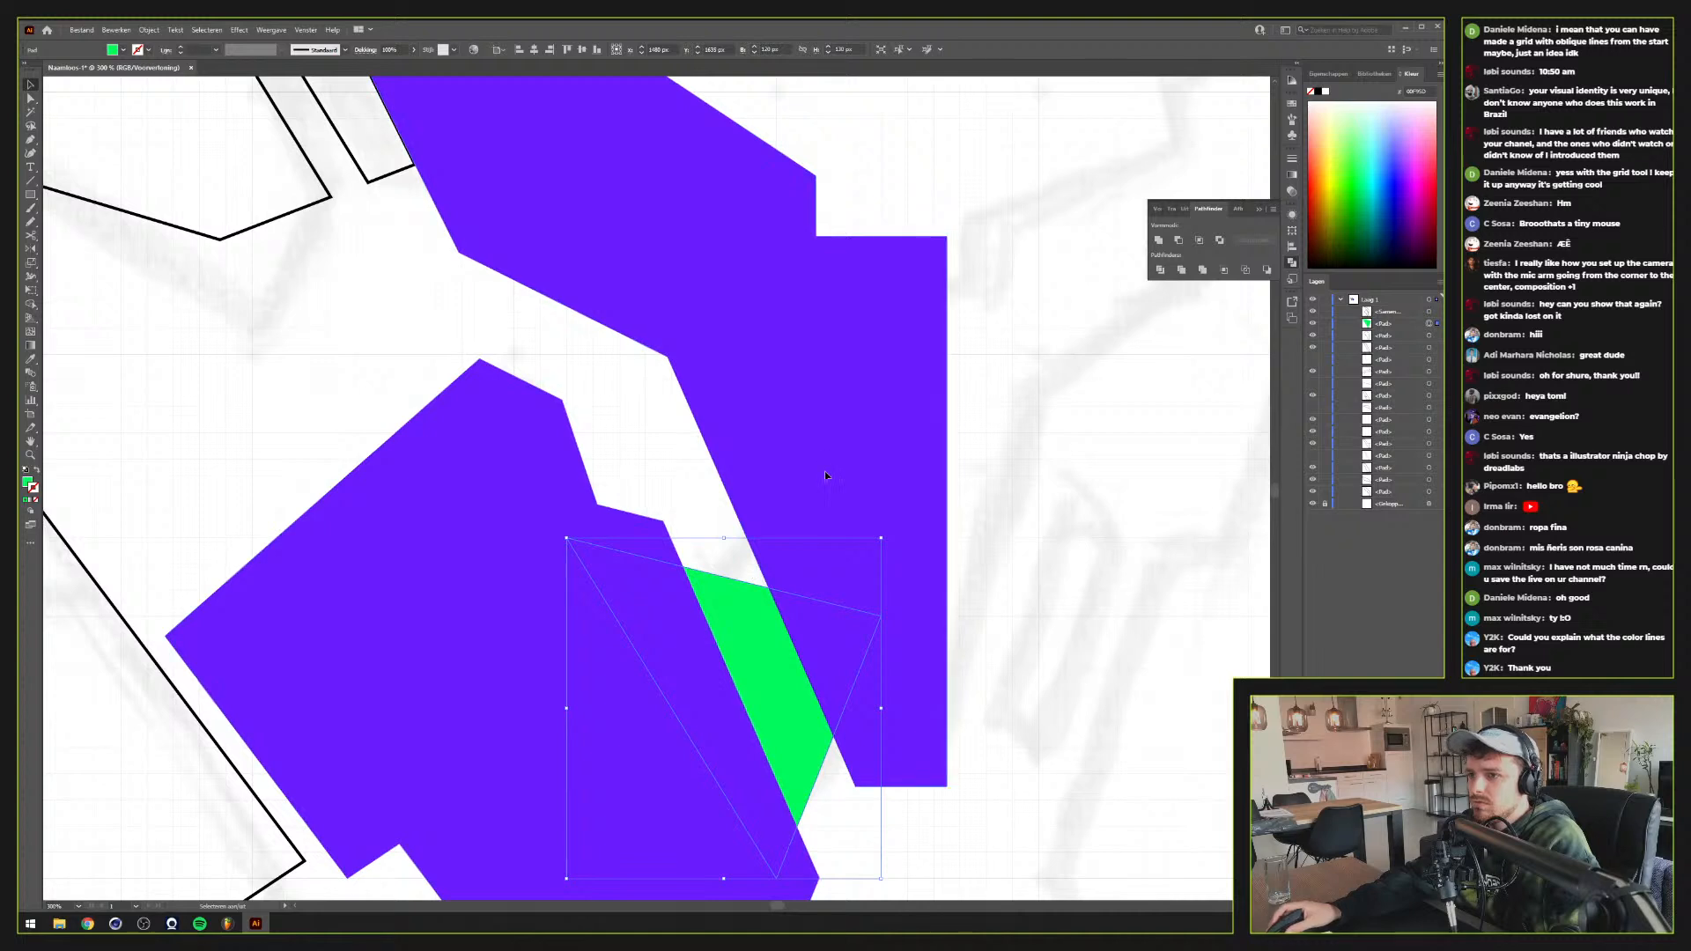
{"action": "left_click", "coordinate": [812, 523], "text": "shift"}
{"action": "left_click", "coordinate": [1179, 239]}
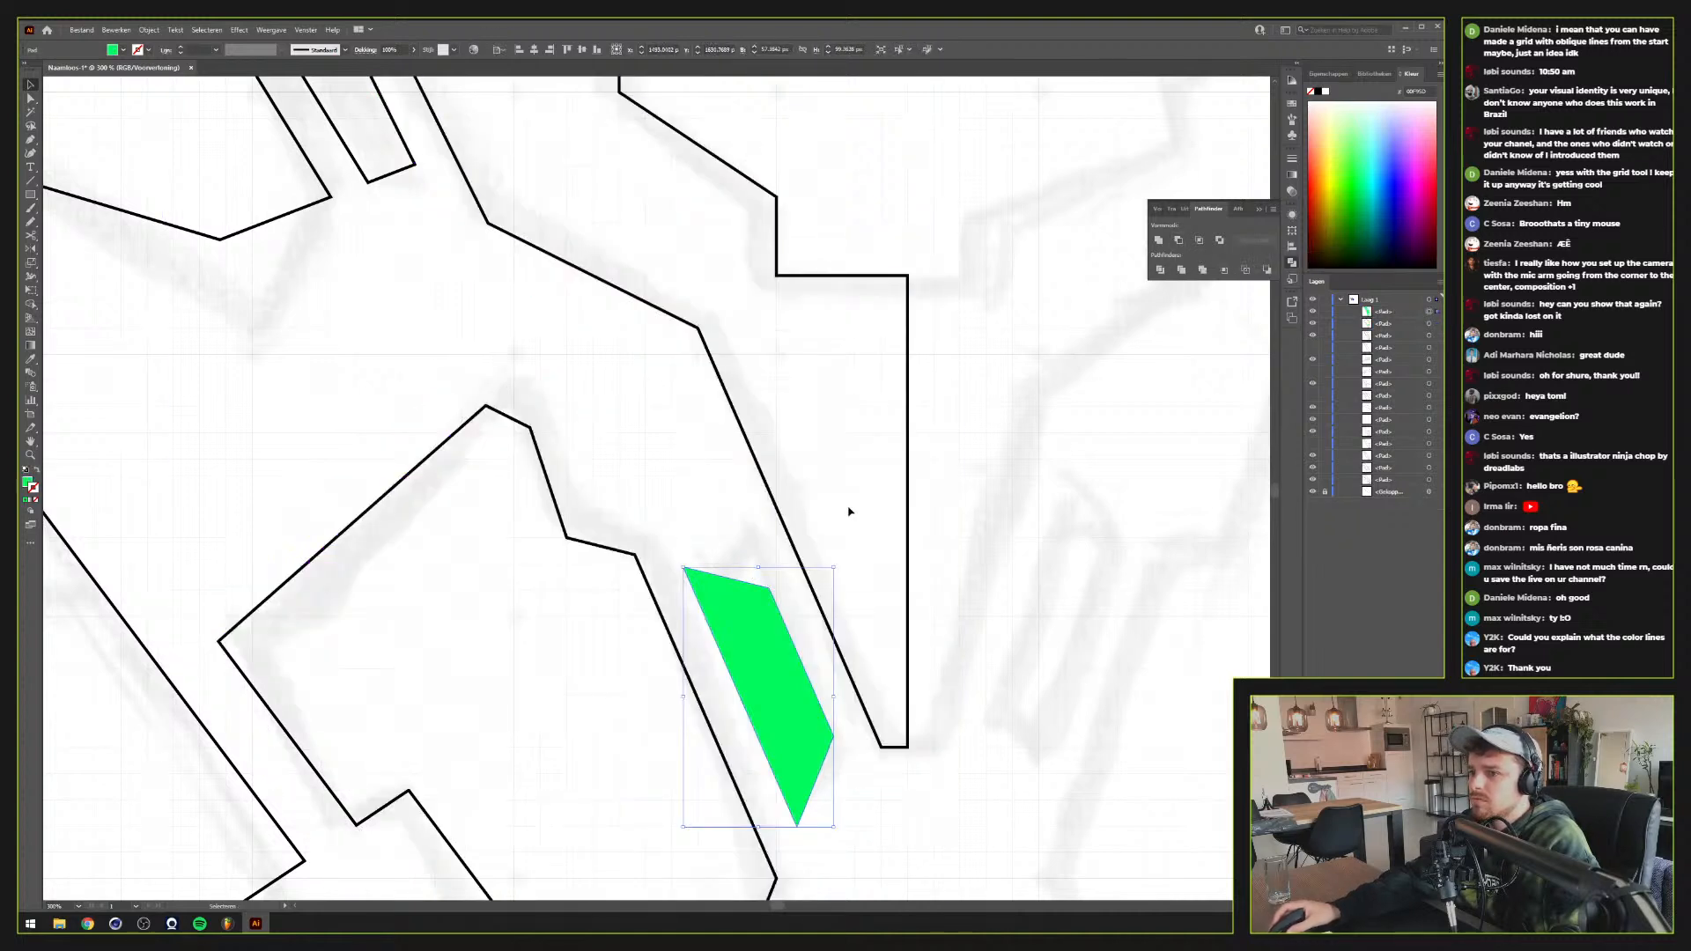
Copy the crest's black outline style onto the trimmed green piece
{"action": "key", "text": "i"}
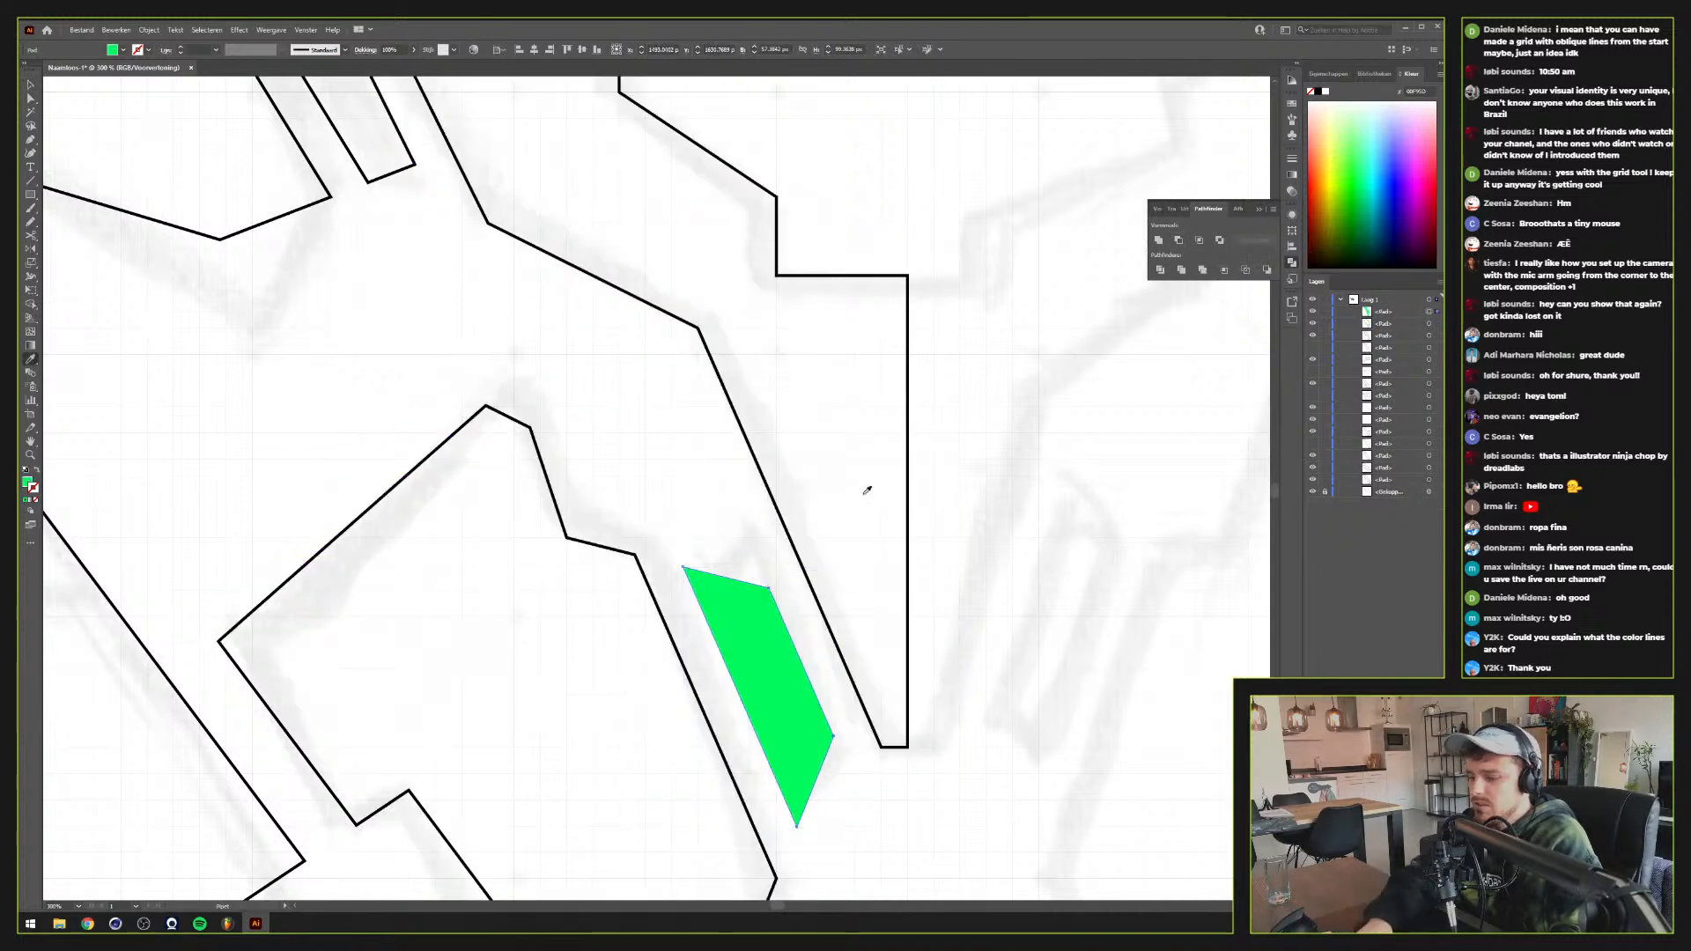
{"action": "left_click", "coordinate": [773, 495]}
{"action": "key", "text": "v"}
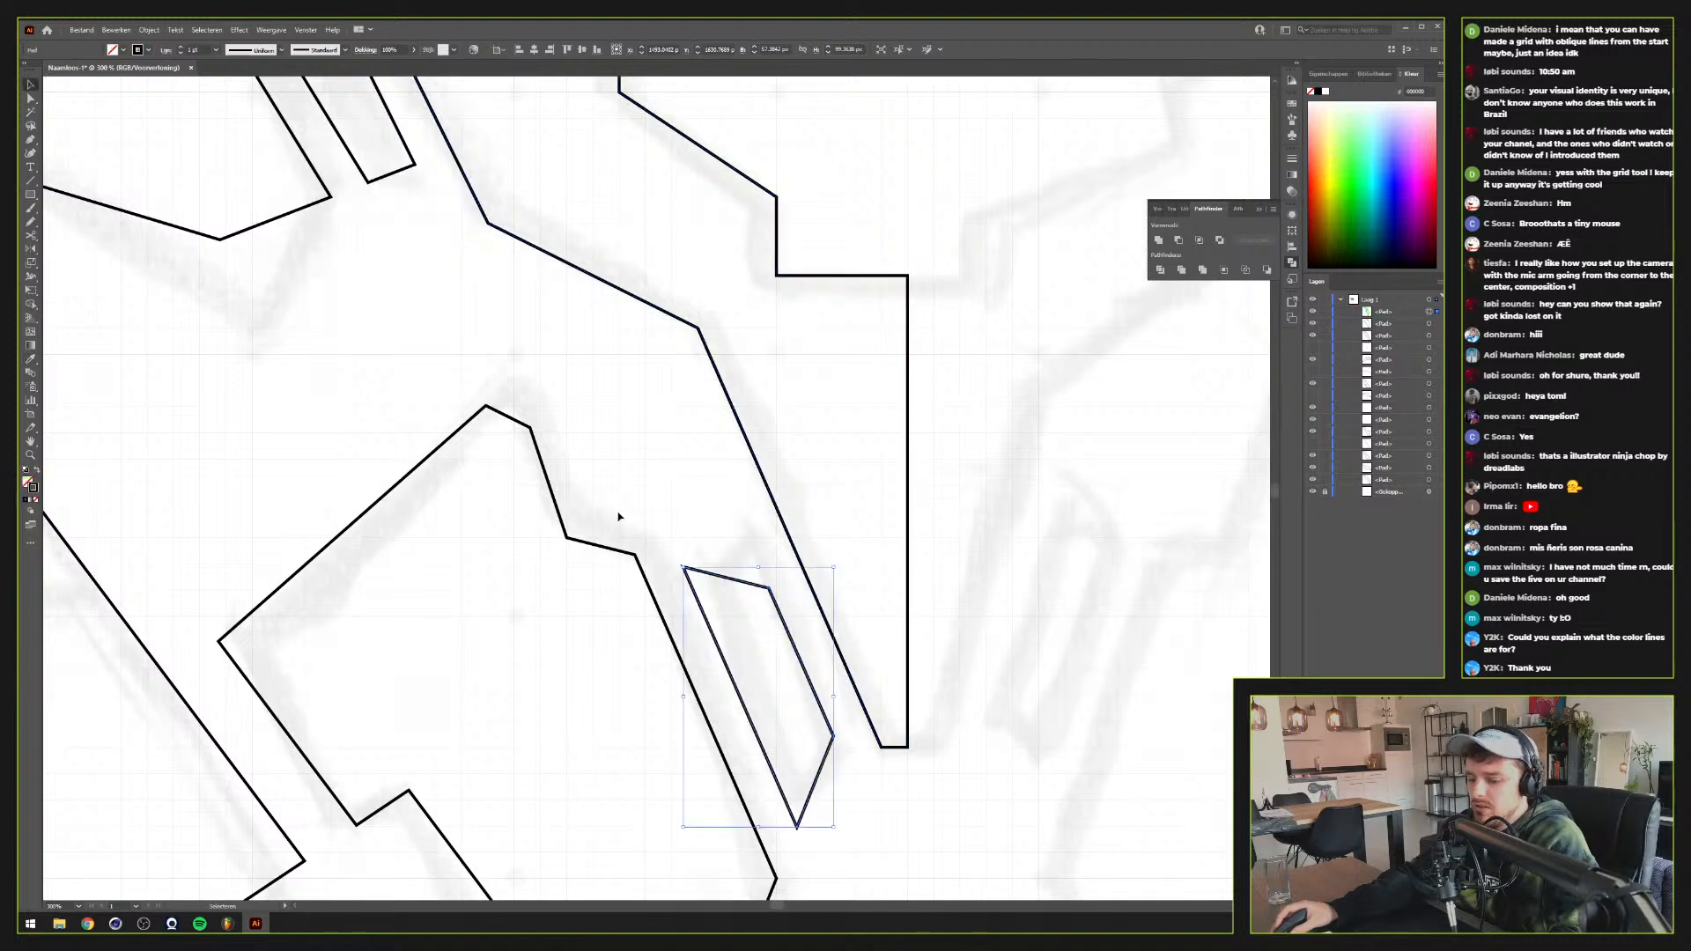
{"action": "left_click", "coordinate": [618, 517]}
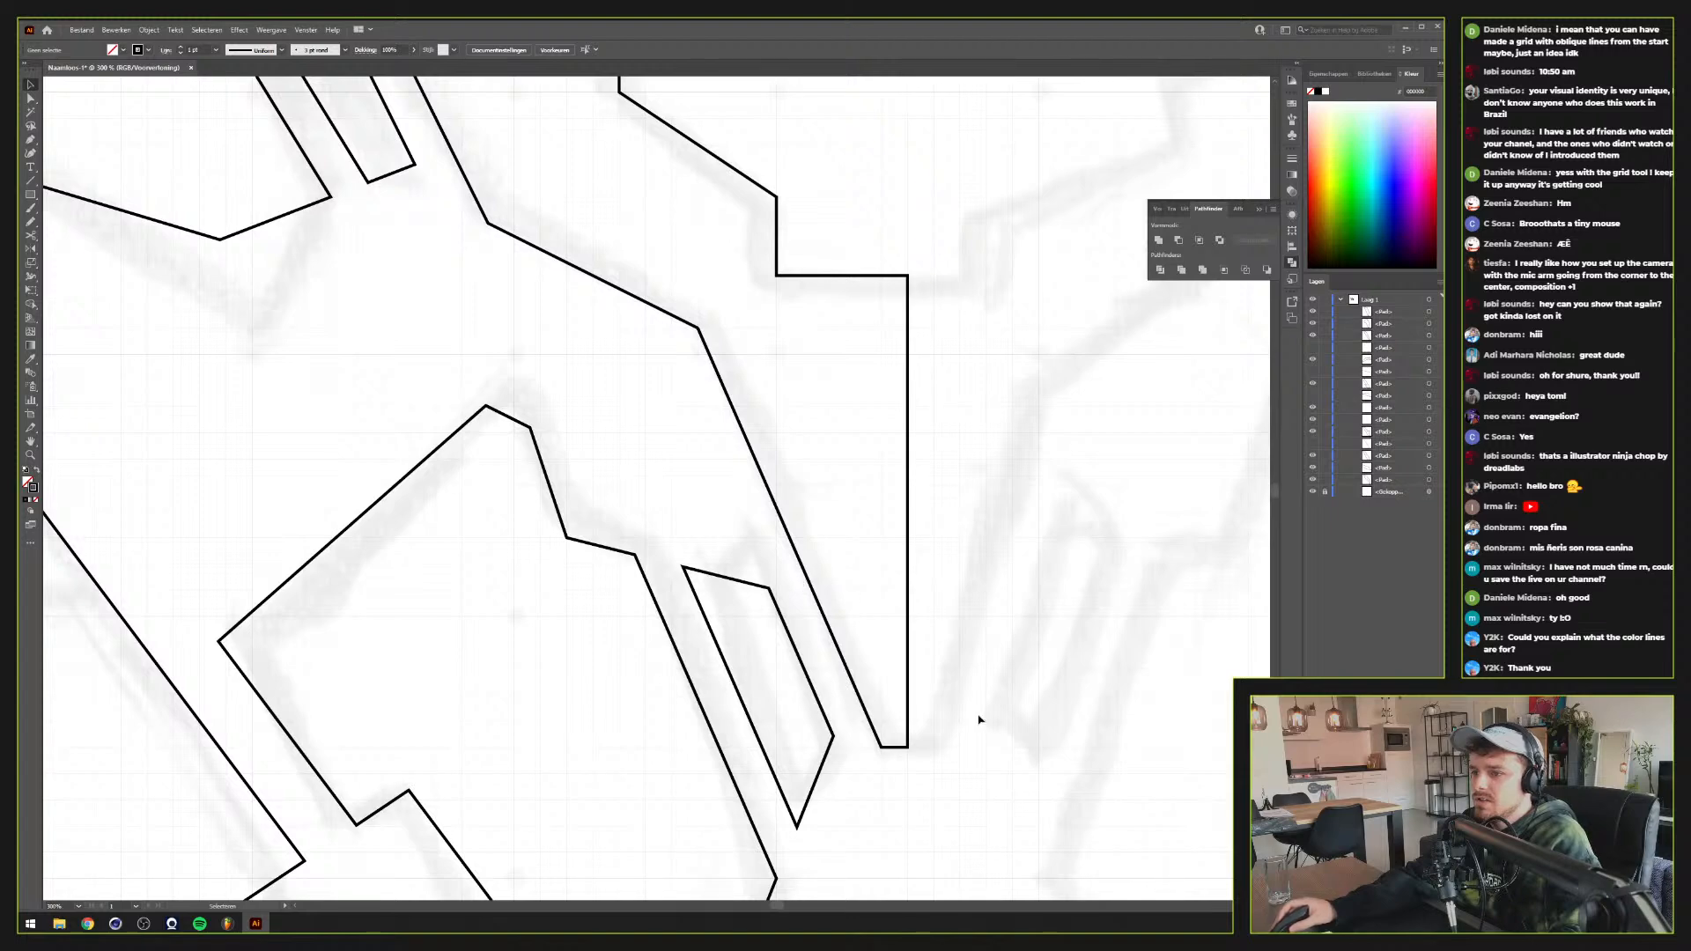
Delete the protruding corner point on the inner side of the narrow feather above the lower wing
{"action": "scroll", "coordinate": [917, 753], "scroll_direction": "down", "scroll_amount": 4}
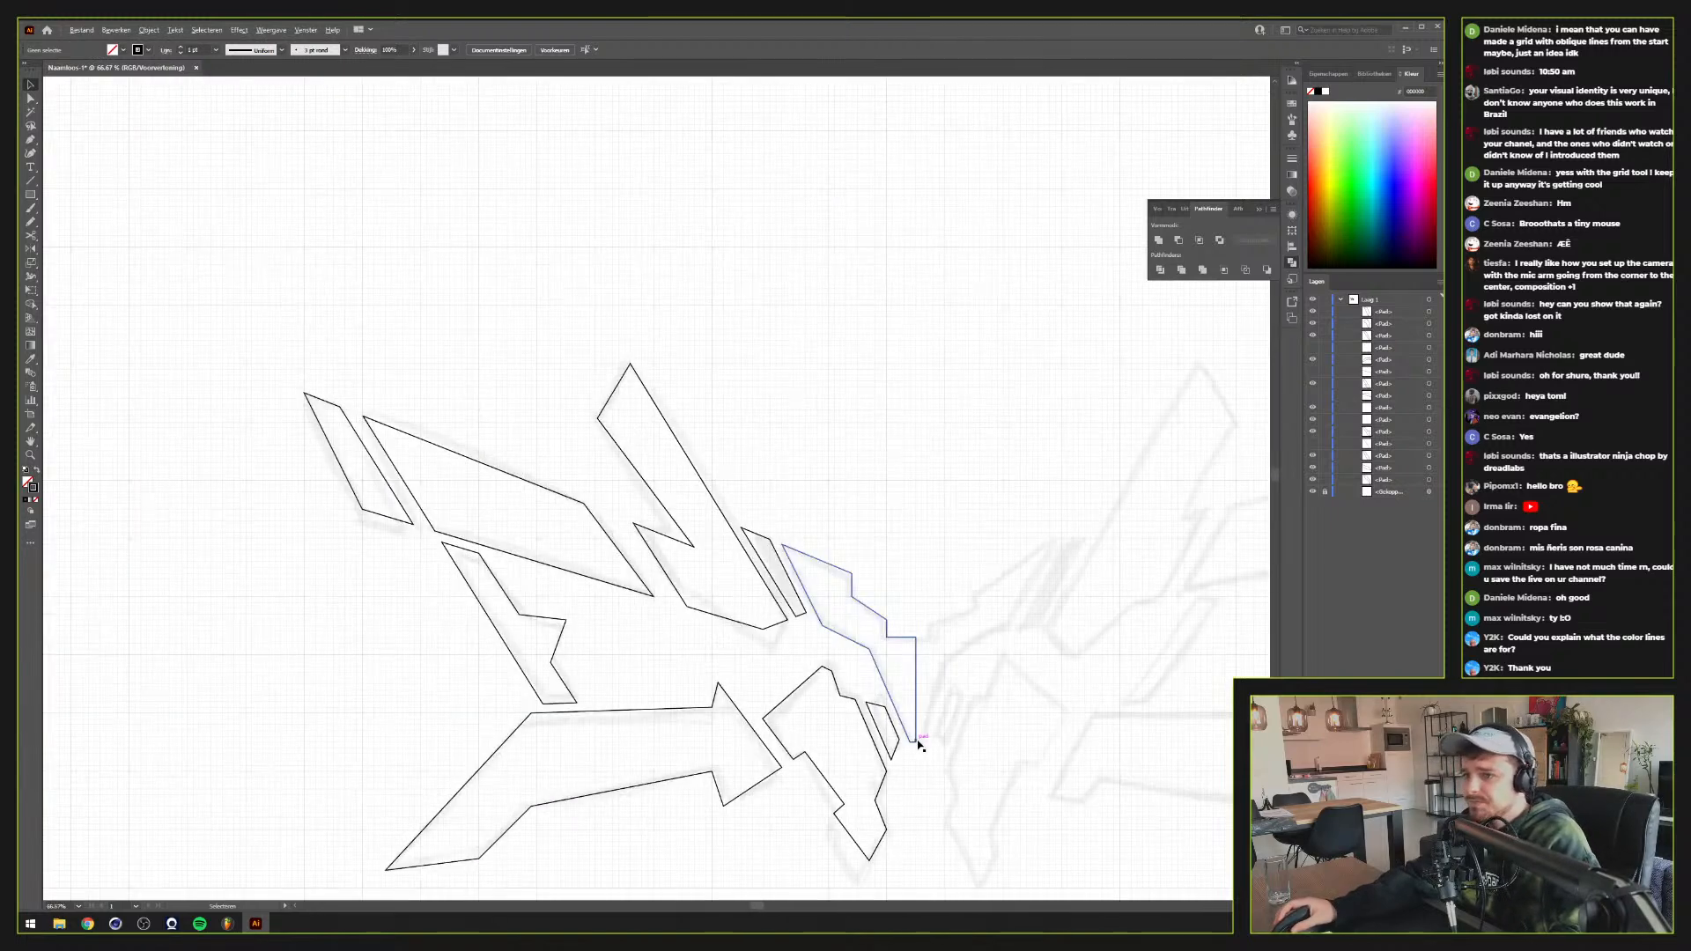
{"action": "left_click_drag", "start_coordinate": [960, 742], "coordinate": [980, 615]}
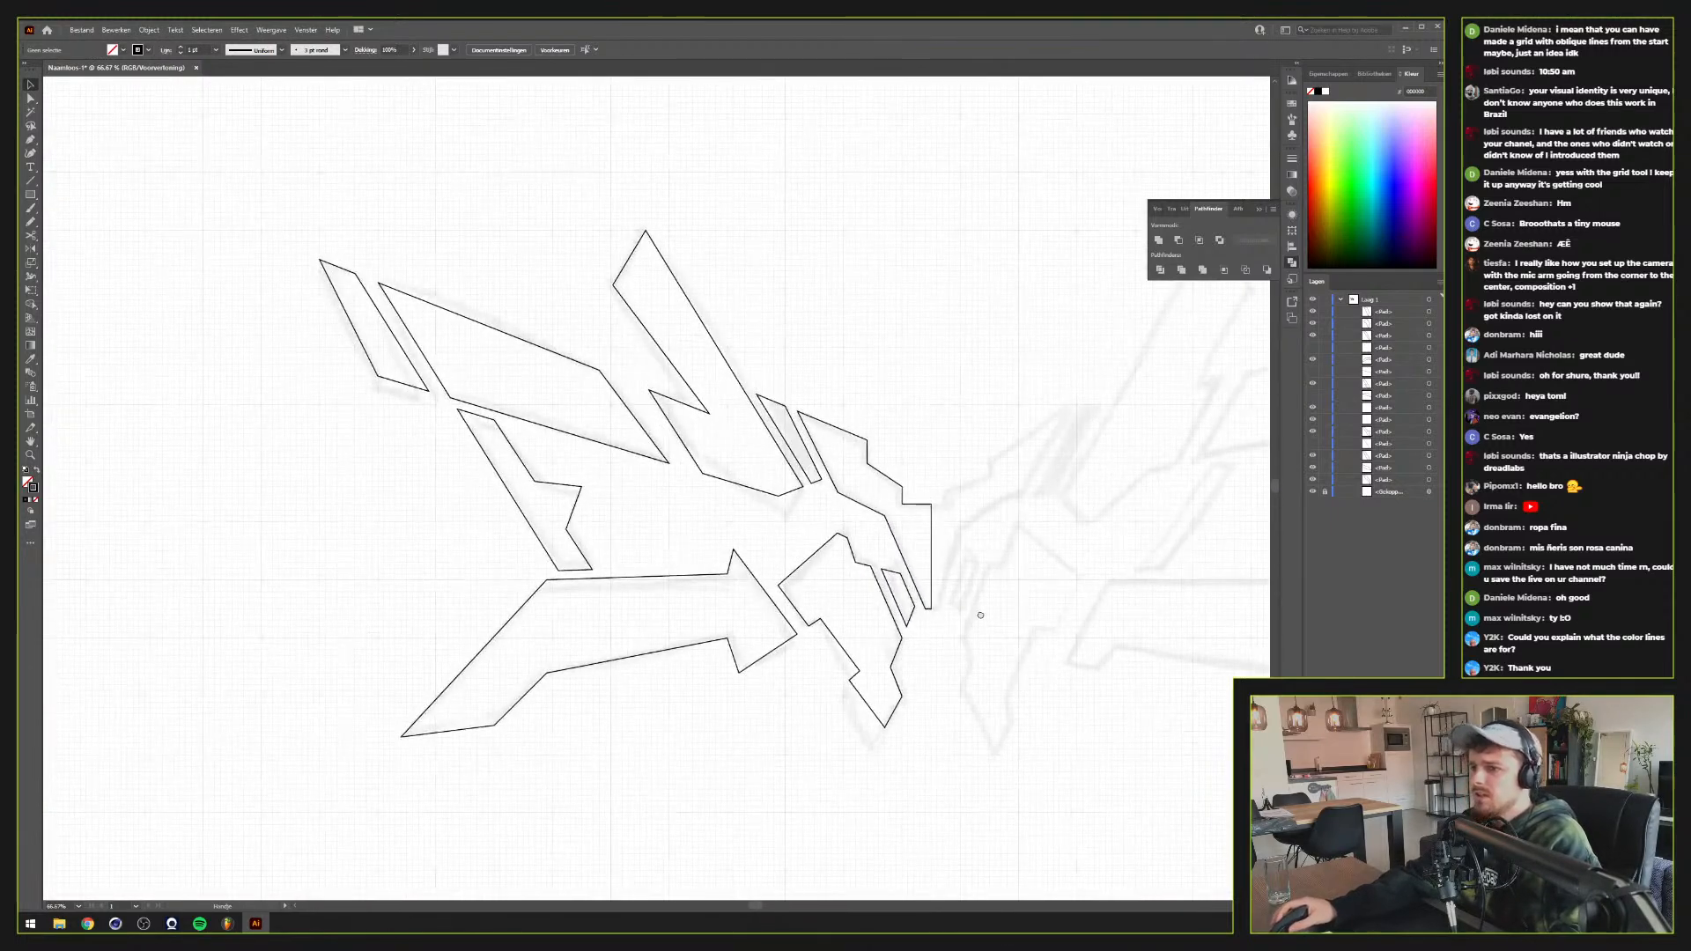
{"action": "scroll", "coordinate": [546, 524], "scroll_direction": "up", "scroll_amount": 3}
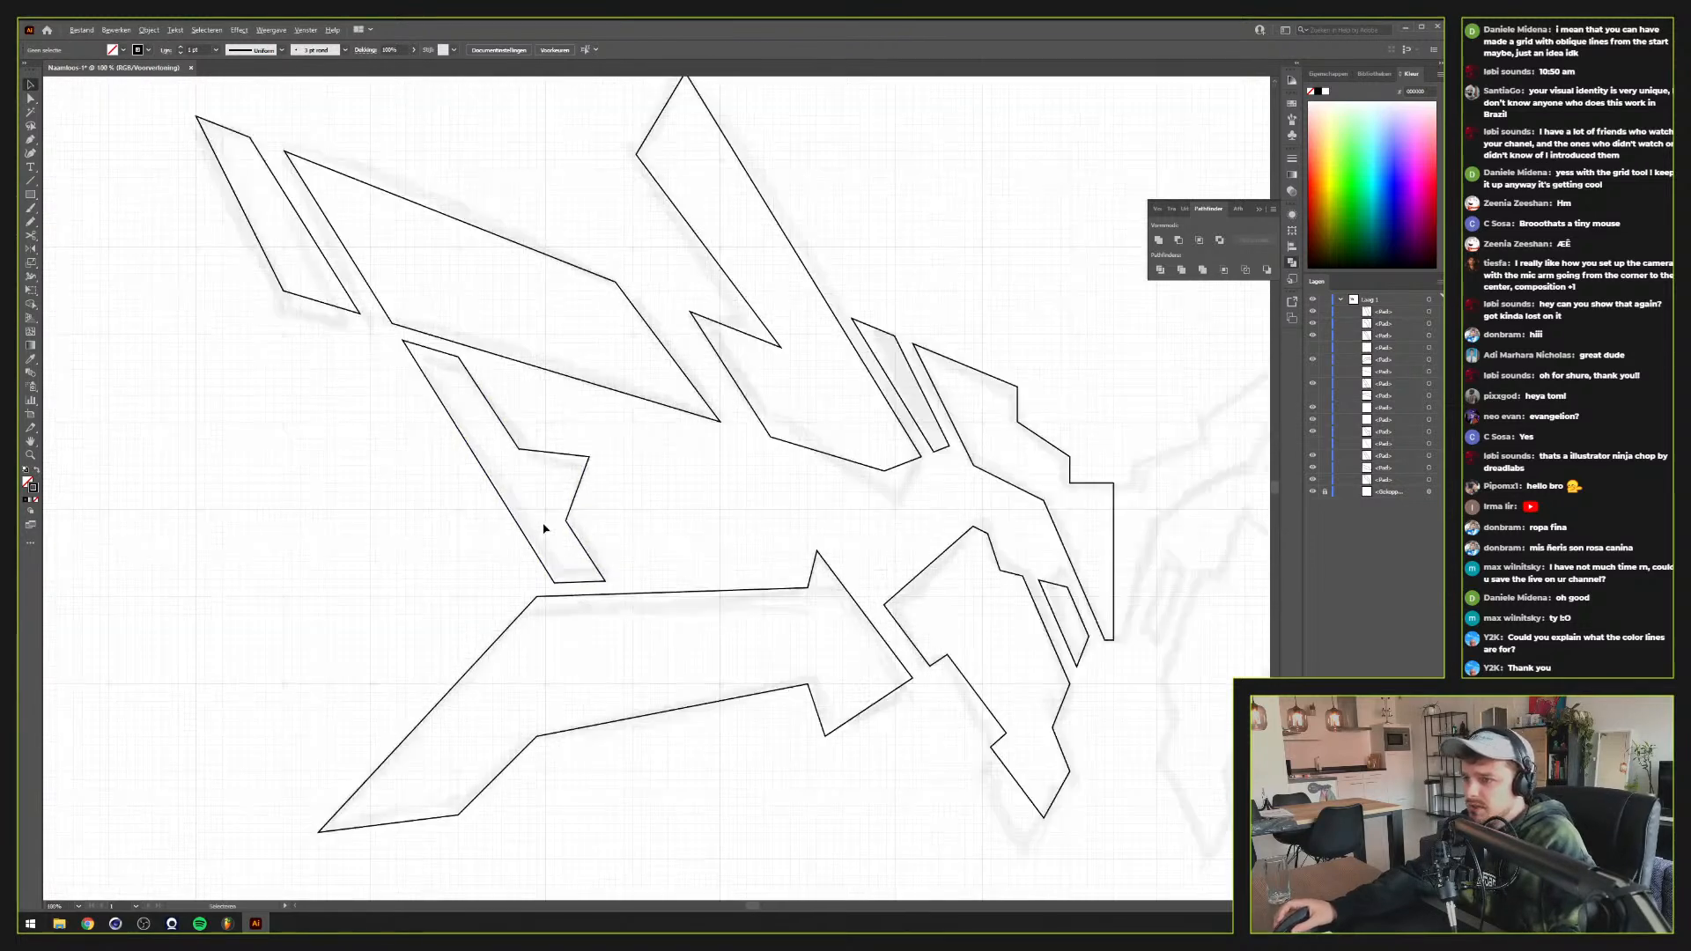
{"action": "scroll", "coordinate": [546, 521], "scroll_direction": "down", "scroll_amount": 2}
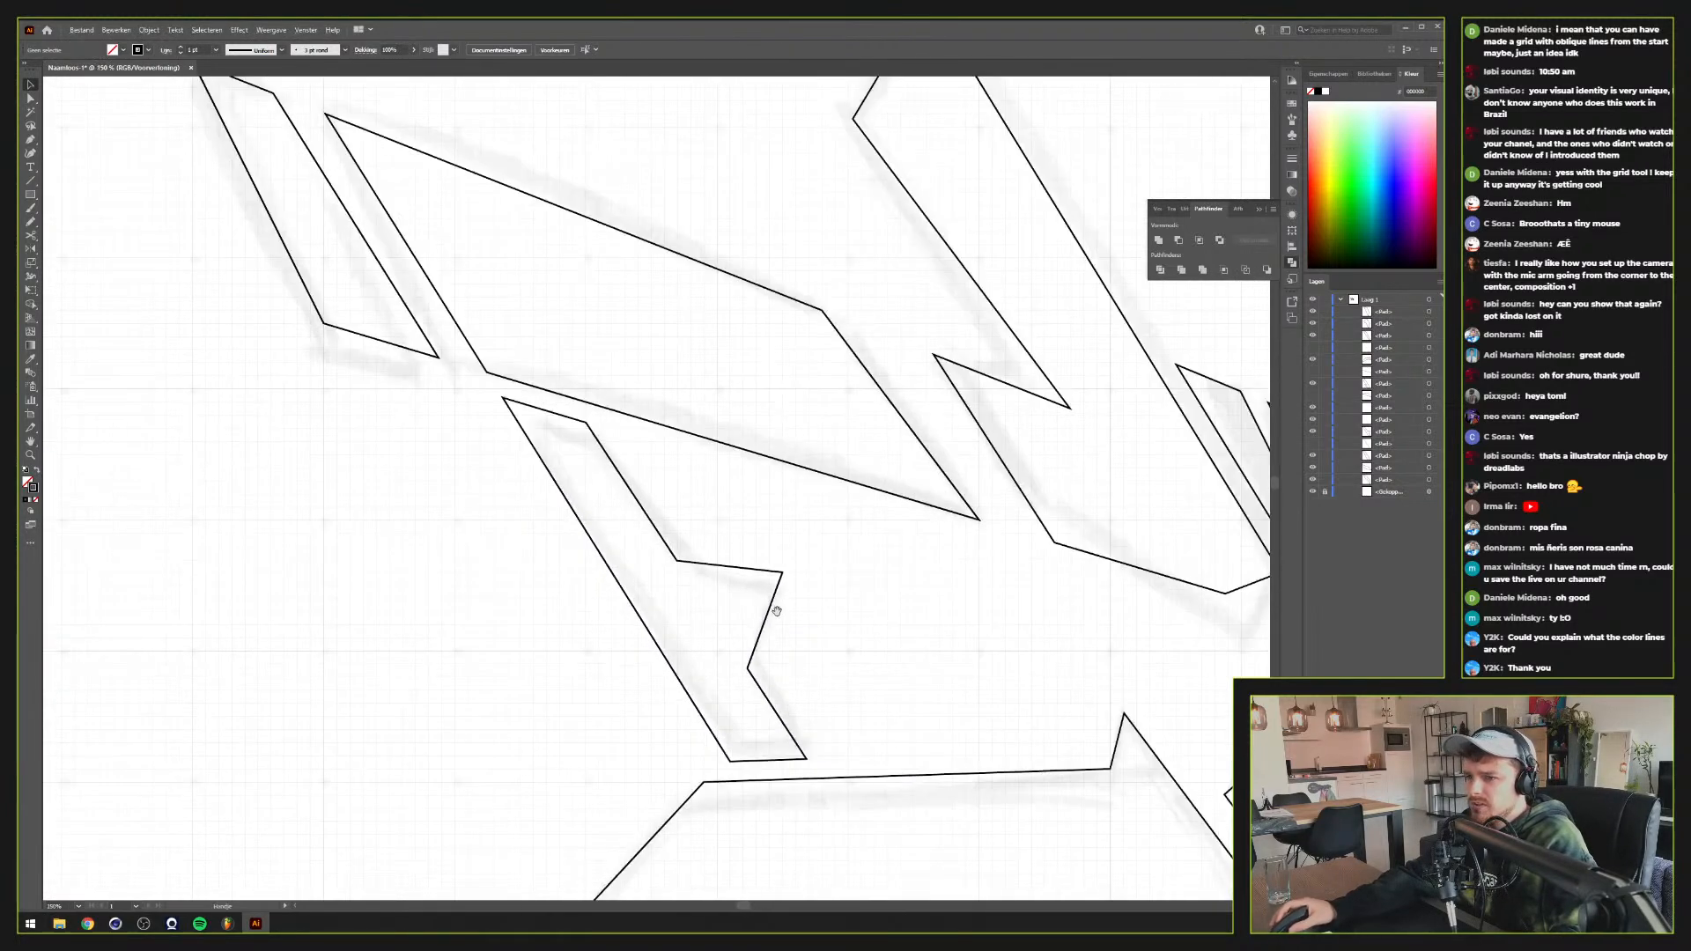
{"action": "key", "text": "a"}
{"action": "left_click", "coordinate": [782, 573]}
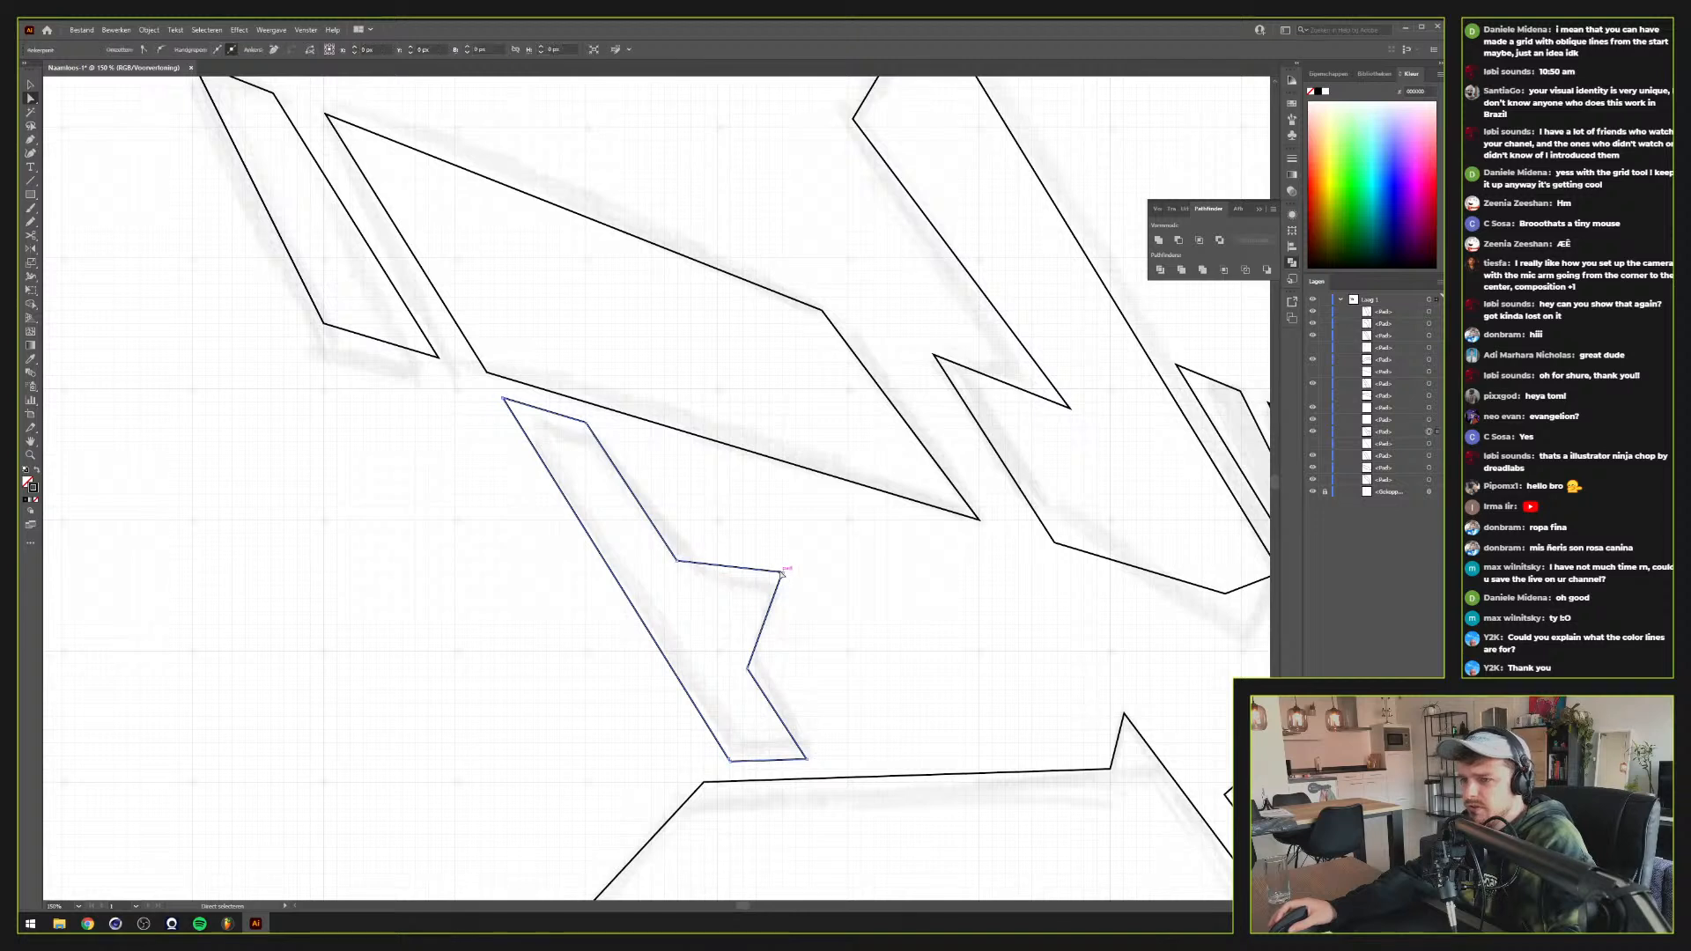
{"action": "key", "text": "Delete"}
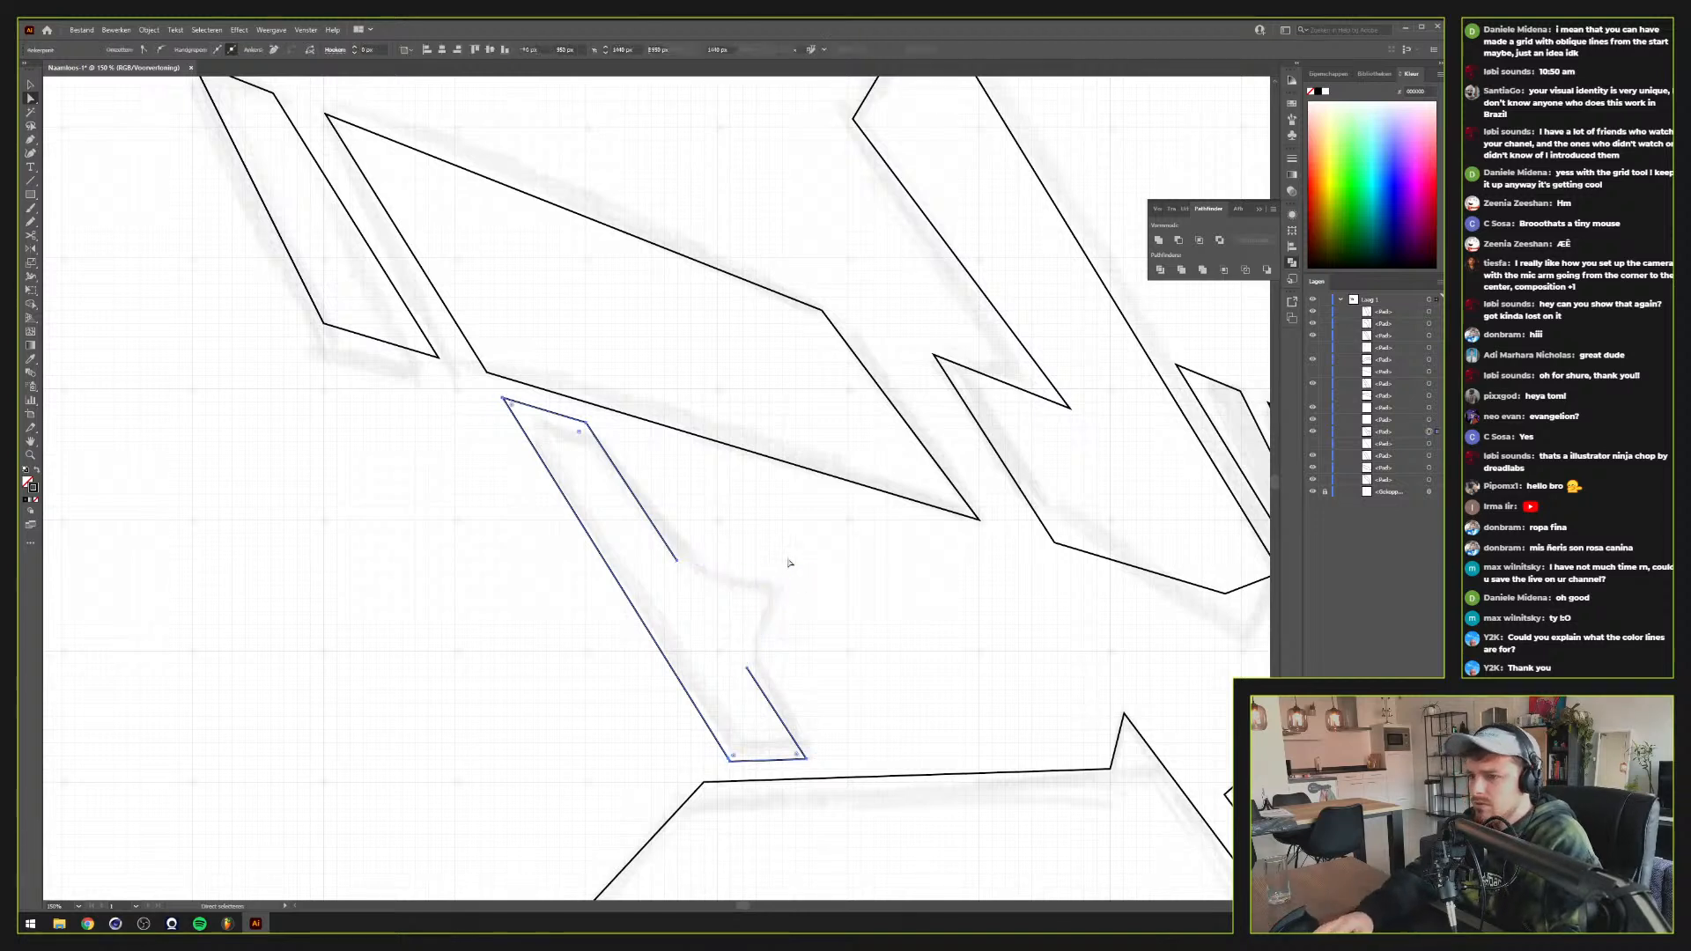
{"action": "key", "text": "v"}
{"action": "left_click", "coordinate": [792, 637]}
Remove the leftover inner edge segments of the narrow feather and join its open ends into a closed, straight four-sided strip
{"action": "key", "text": "a"}
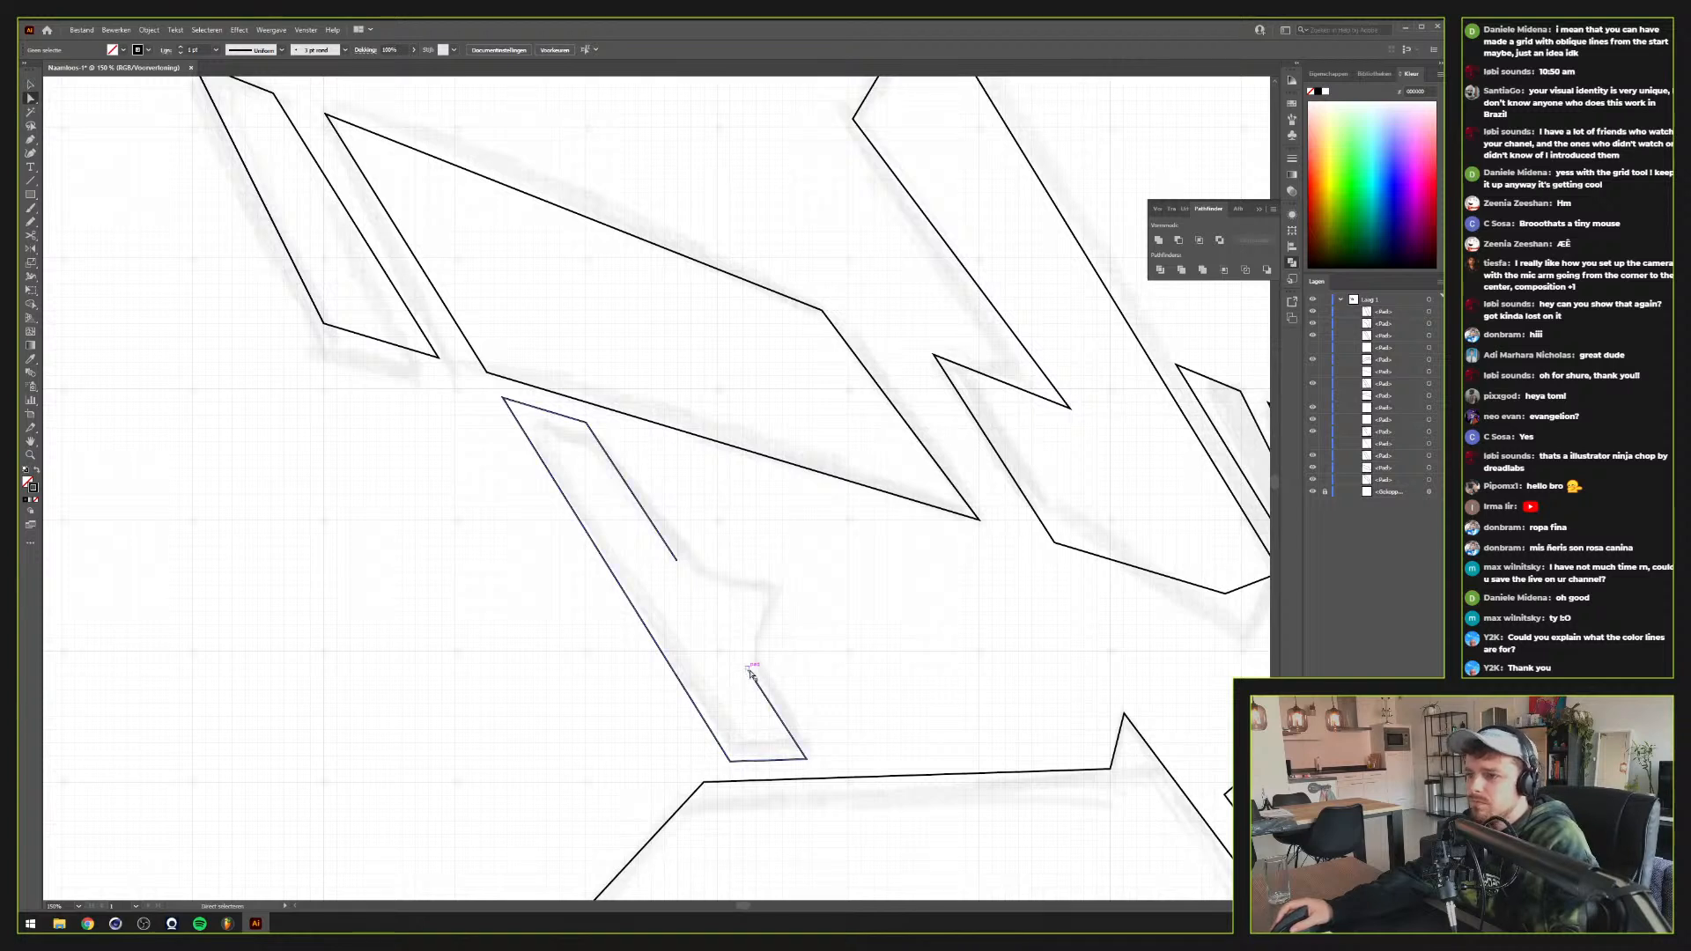
{"action": "left_click", "coordinate": [753, 696]}
{"action": "key", "text": "Delete"}
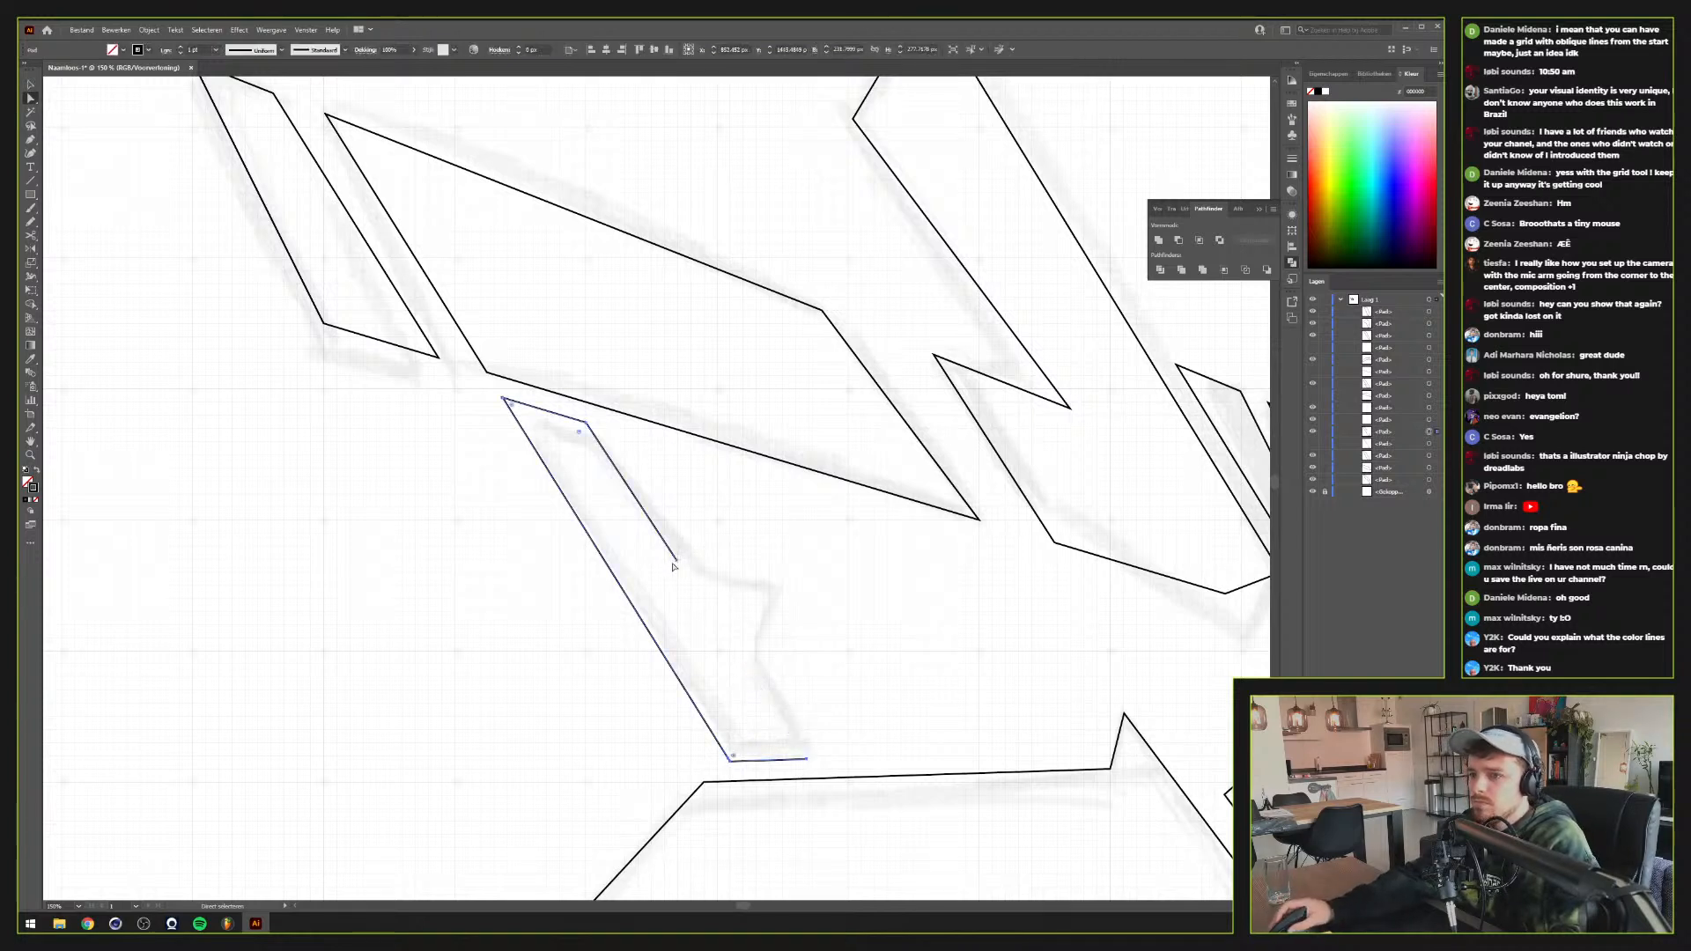
{"action": "key", "text": "ctrl+j"}
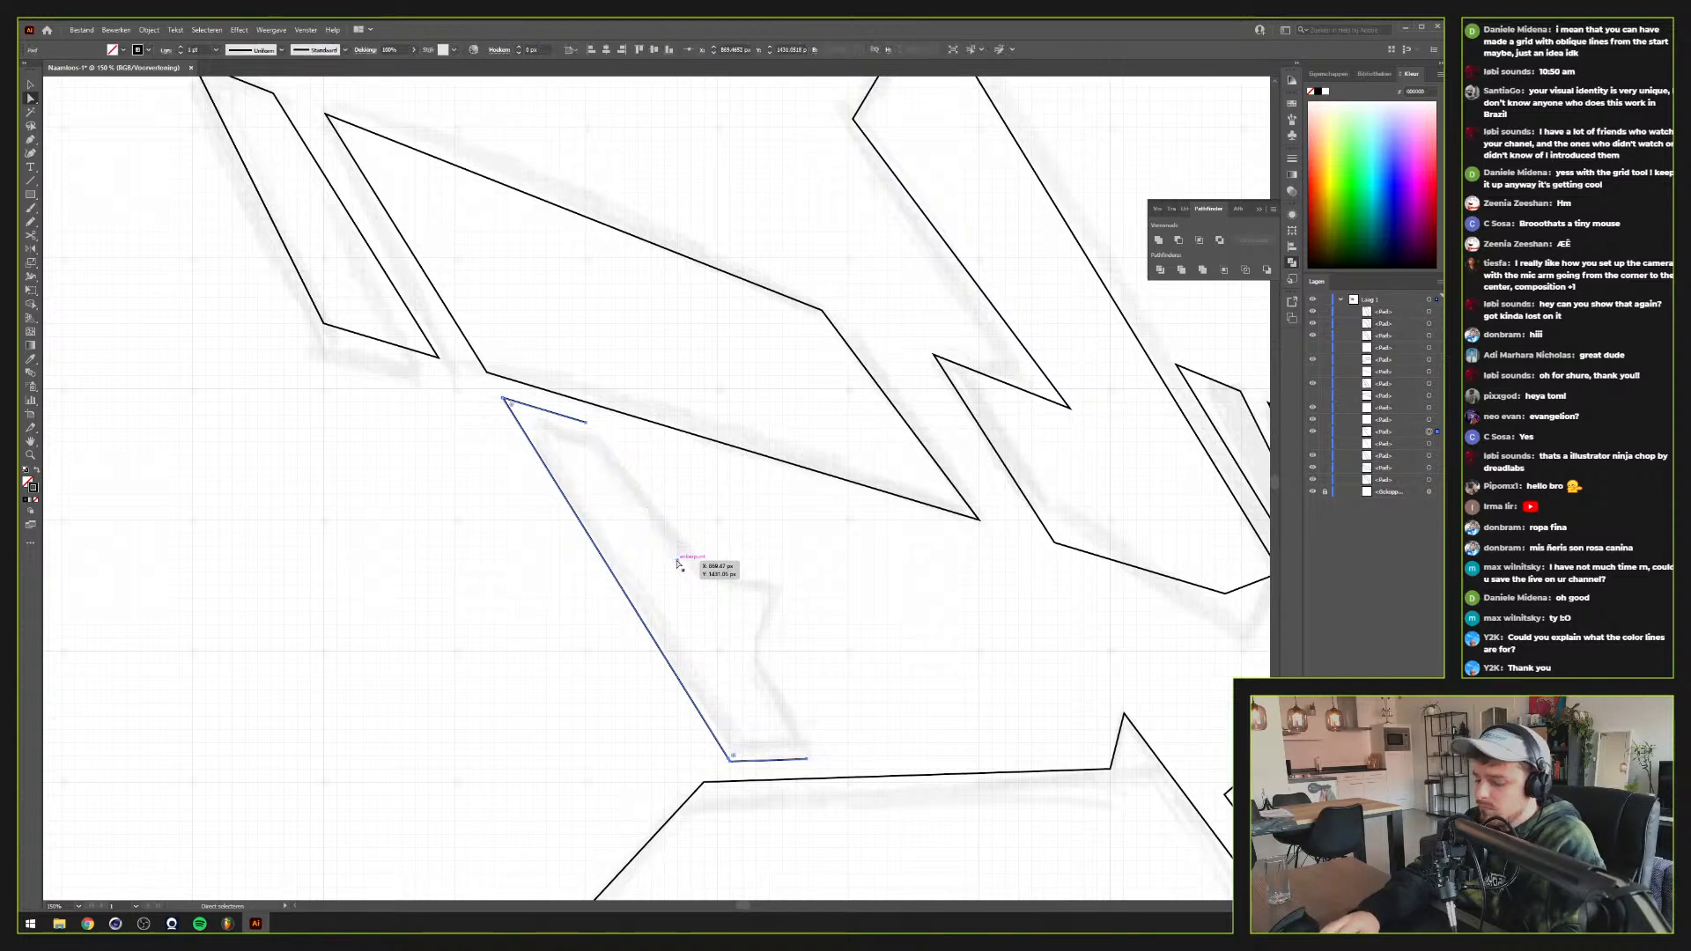
{"action": "key", "text": "v"}
{"action": "left_click", "coordinate": [855, 588]}
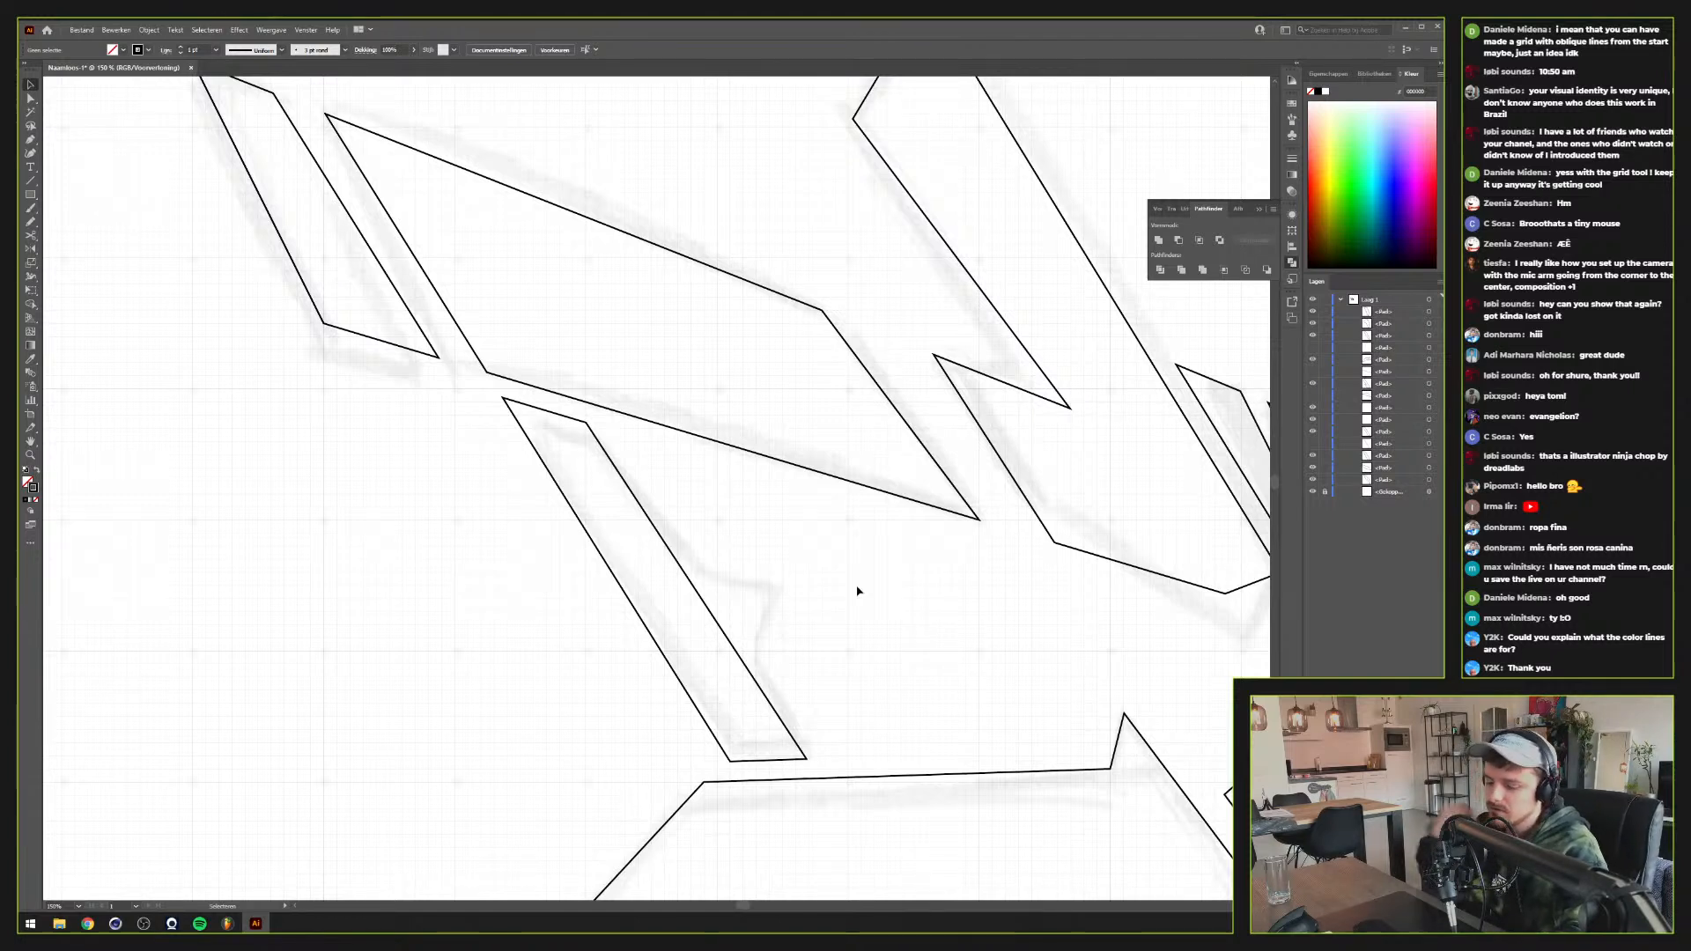
{"action": "left_click", "coordinate": [635, 625]}
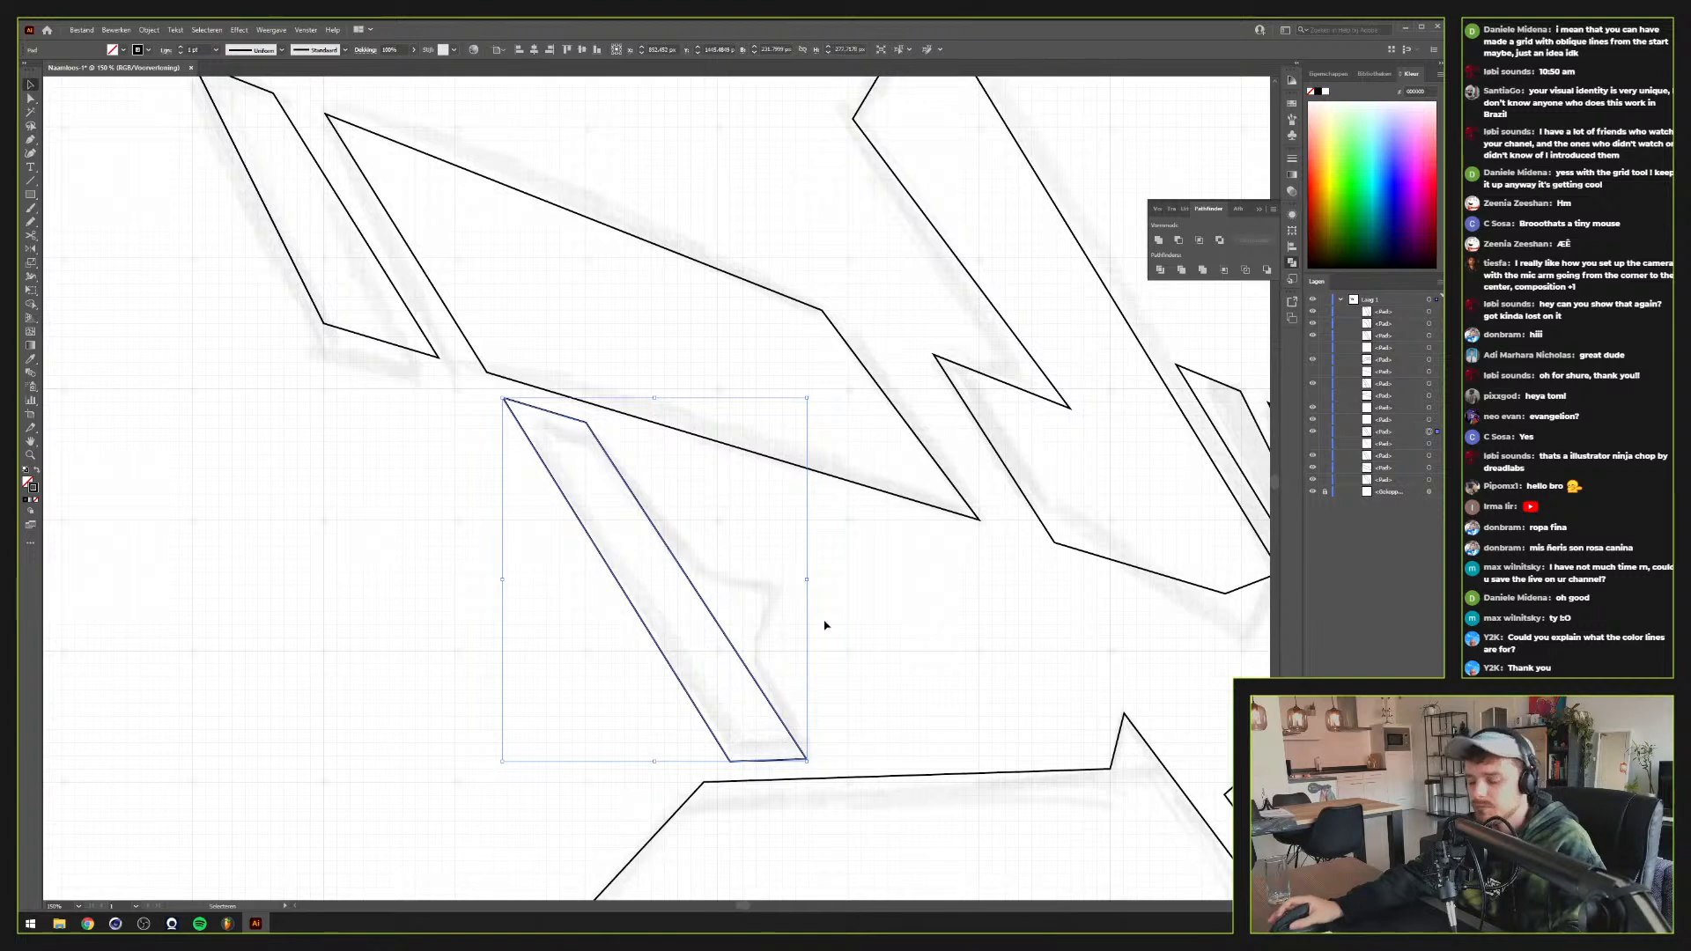
Duplicate the narrow feather above the lower wing in place and reflect the copy across the vertical axis
{"action": "key", "text": "ctrl+c"}
{"action": "key", "text": "ctrl+f"}
{"action": "right_click", "coordinate": [915, 571]}
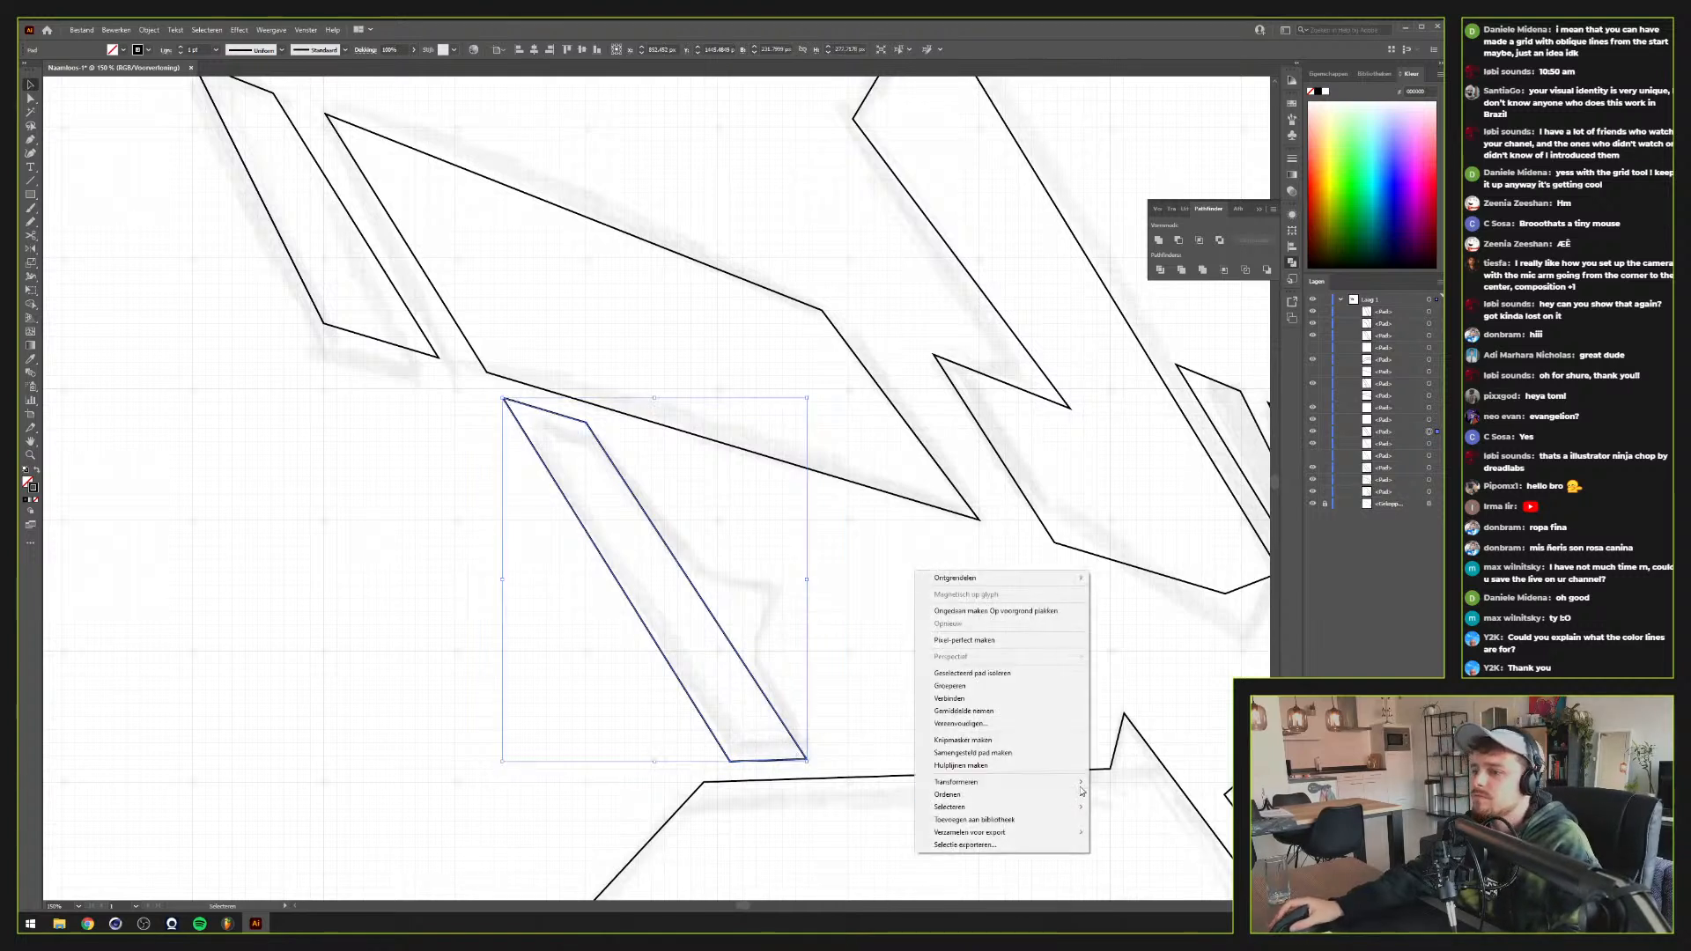
{"action": "mouse_move", "coordinate": [1043, 783]}
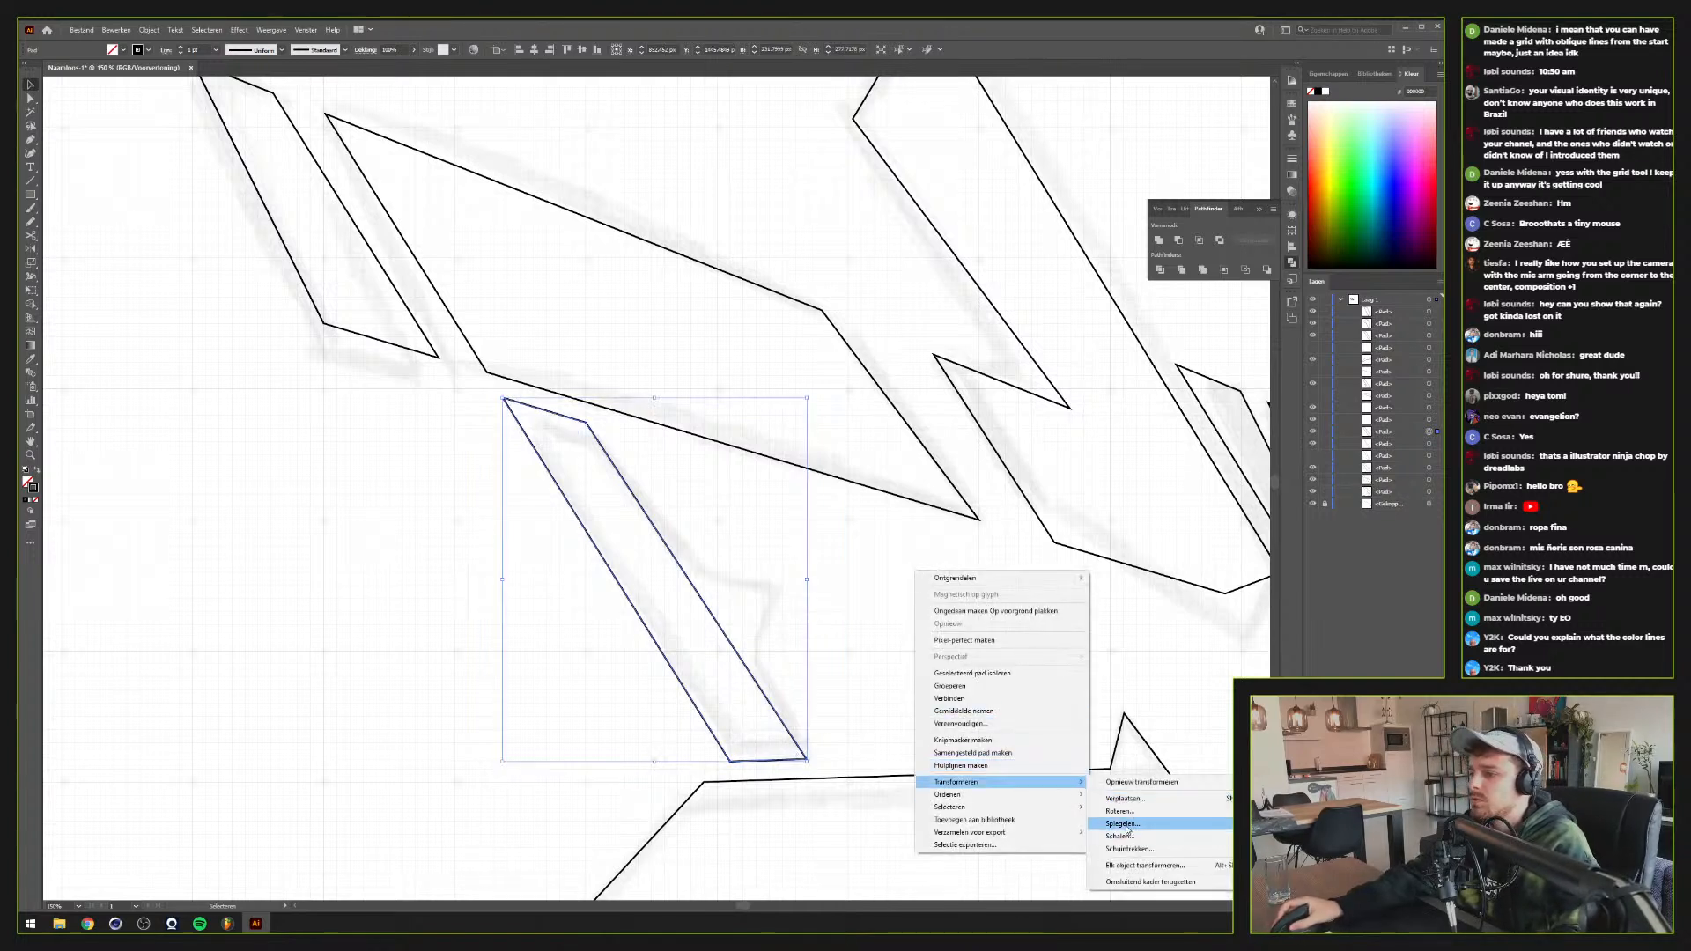
{"action": "left_click", "coordinate": [1122, 824]}
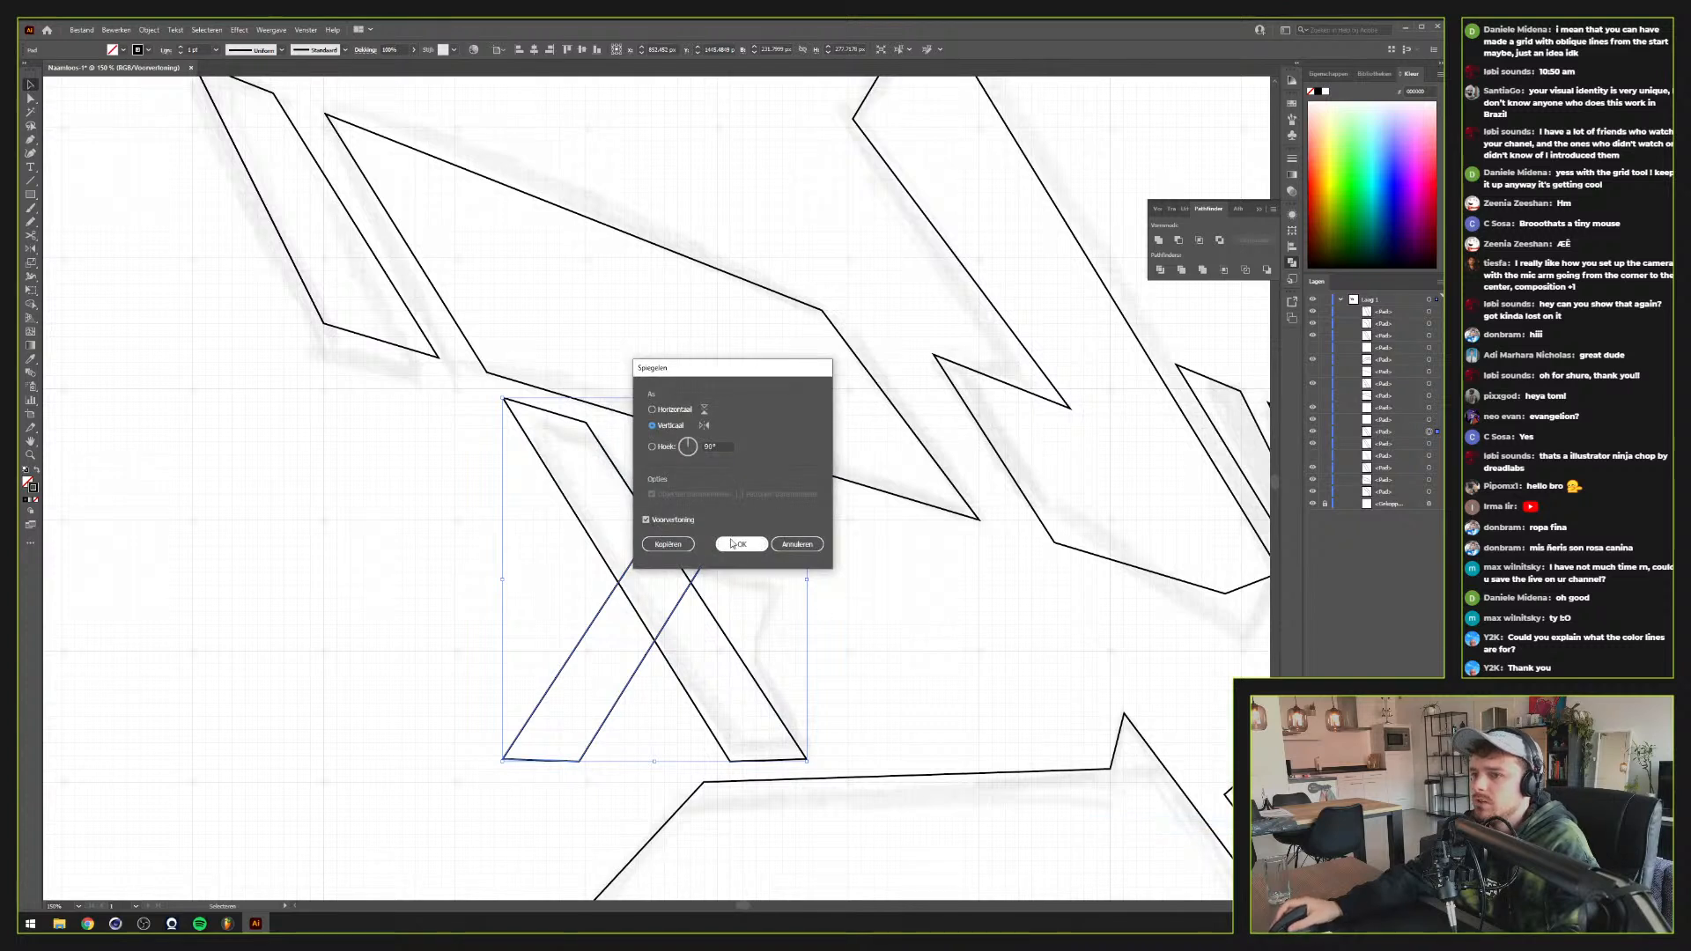
{"action": "left_click", "coordinate": [732, 544]}
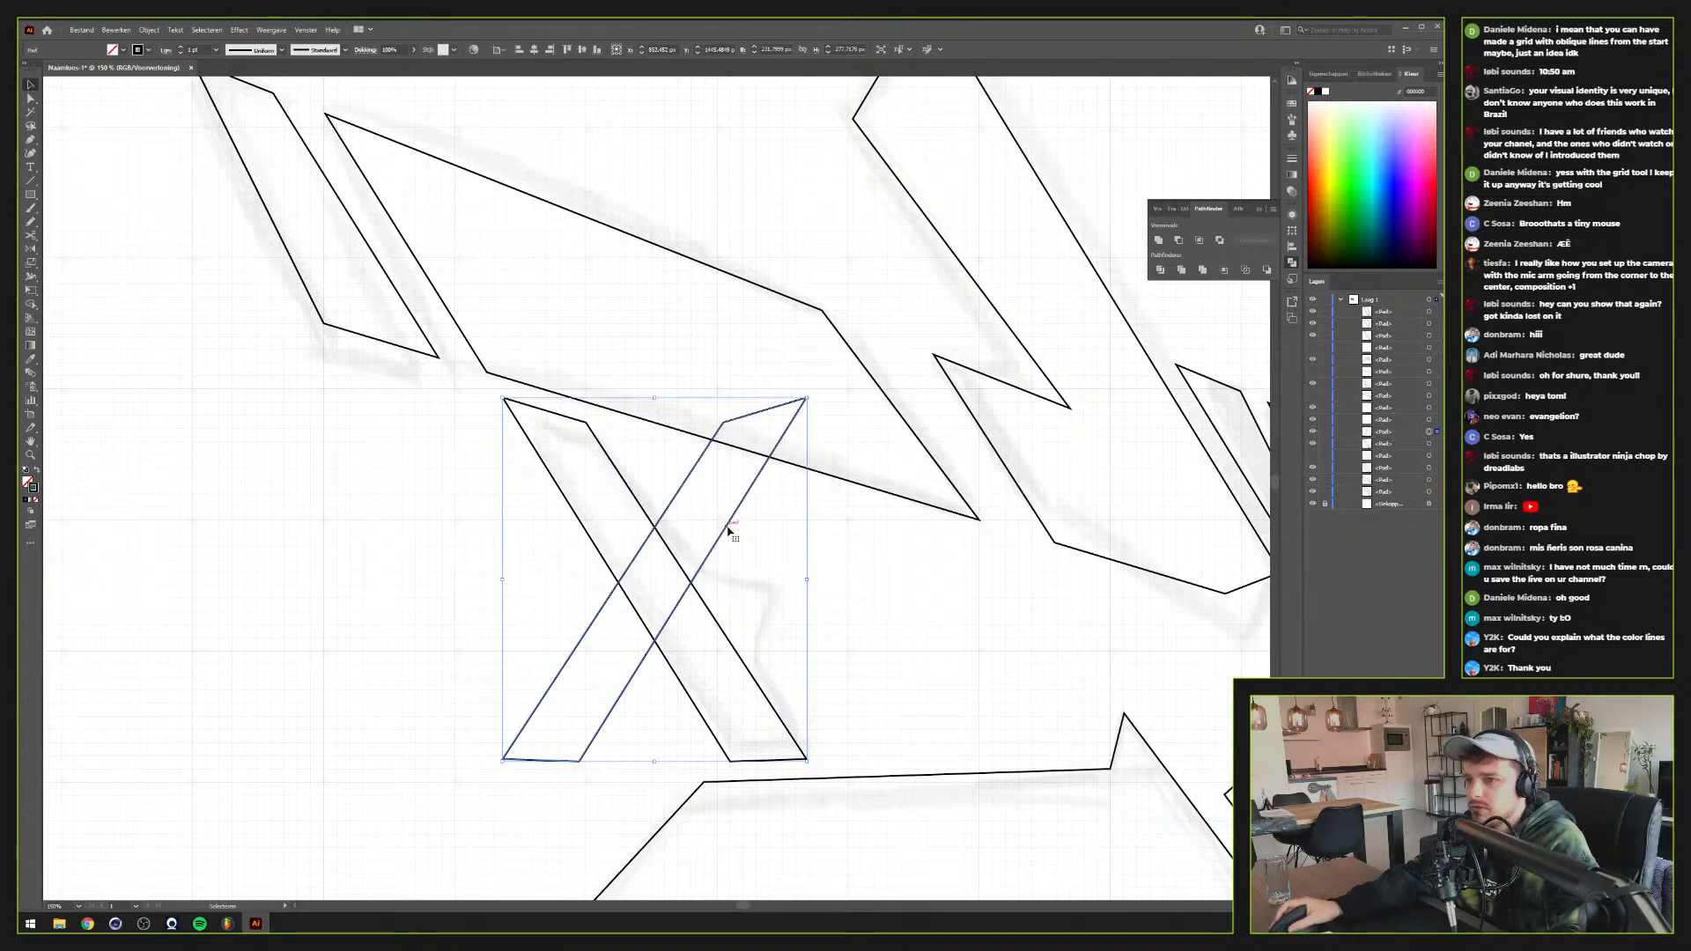
Try placing the mirrored copy lower across the narrow feather, and delete the copy
{"action": "left_click_drag", "start_coordinate": [728, 529], "coordinate": [677, 641]}
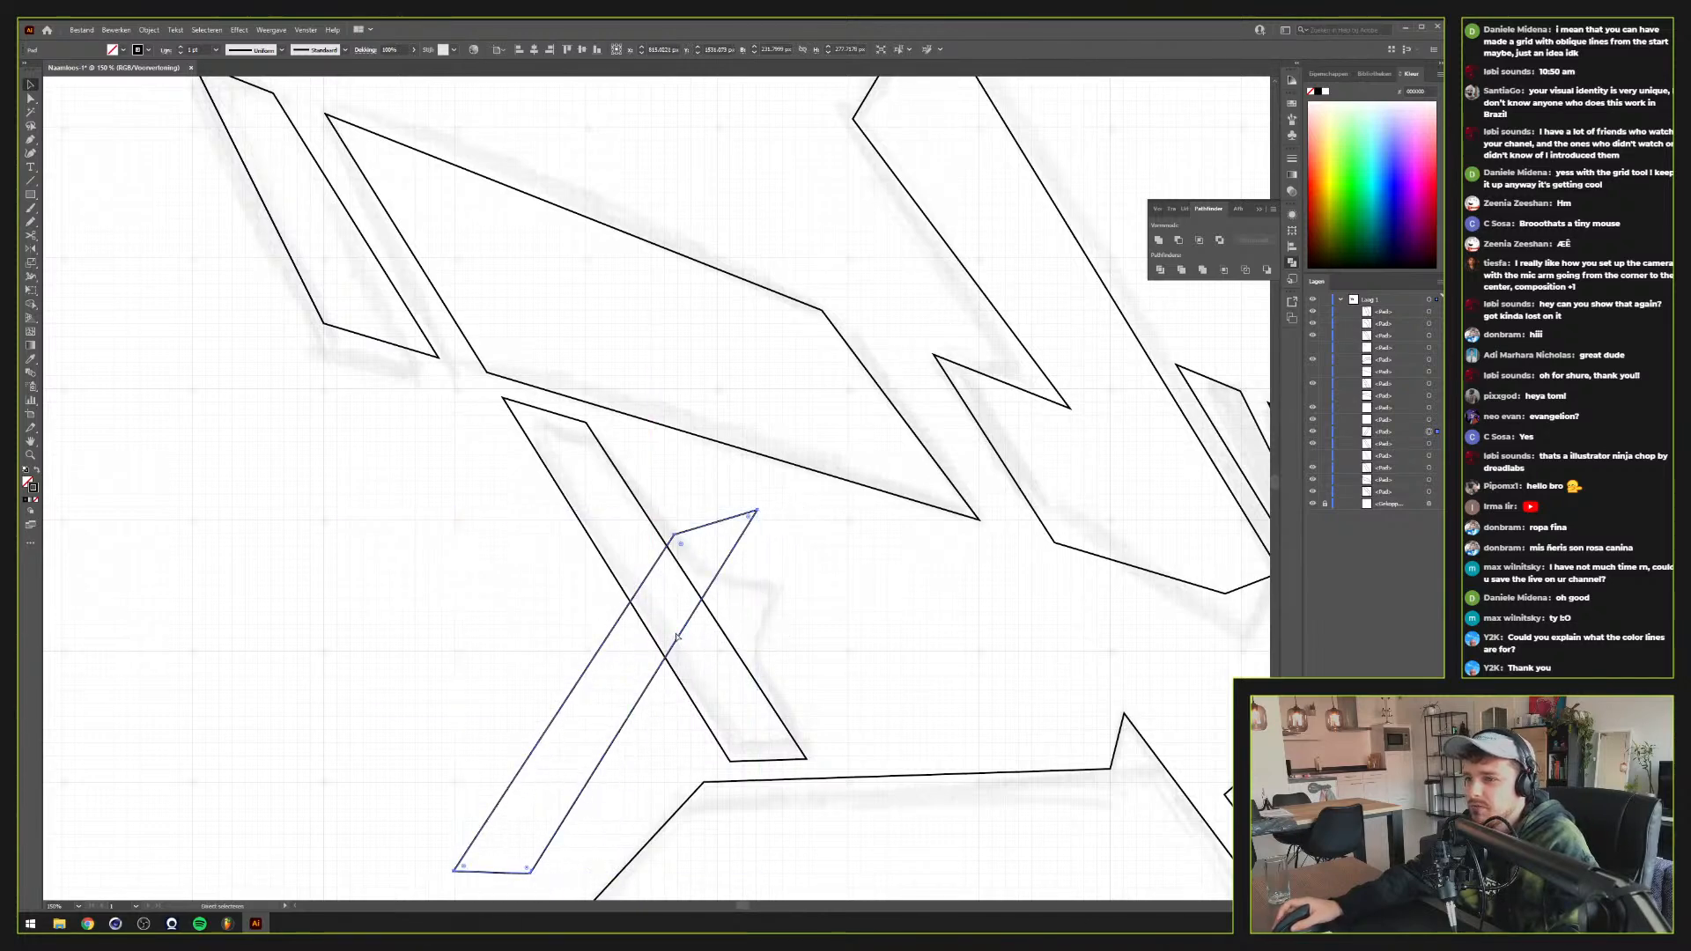
{"action": "key", "text": "ctrl+z"}
{"action": "scroll", "coordinate": [642, 566], "scroll_direction": "up", "scroll_amount": 3}
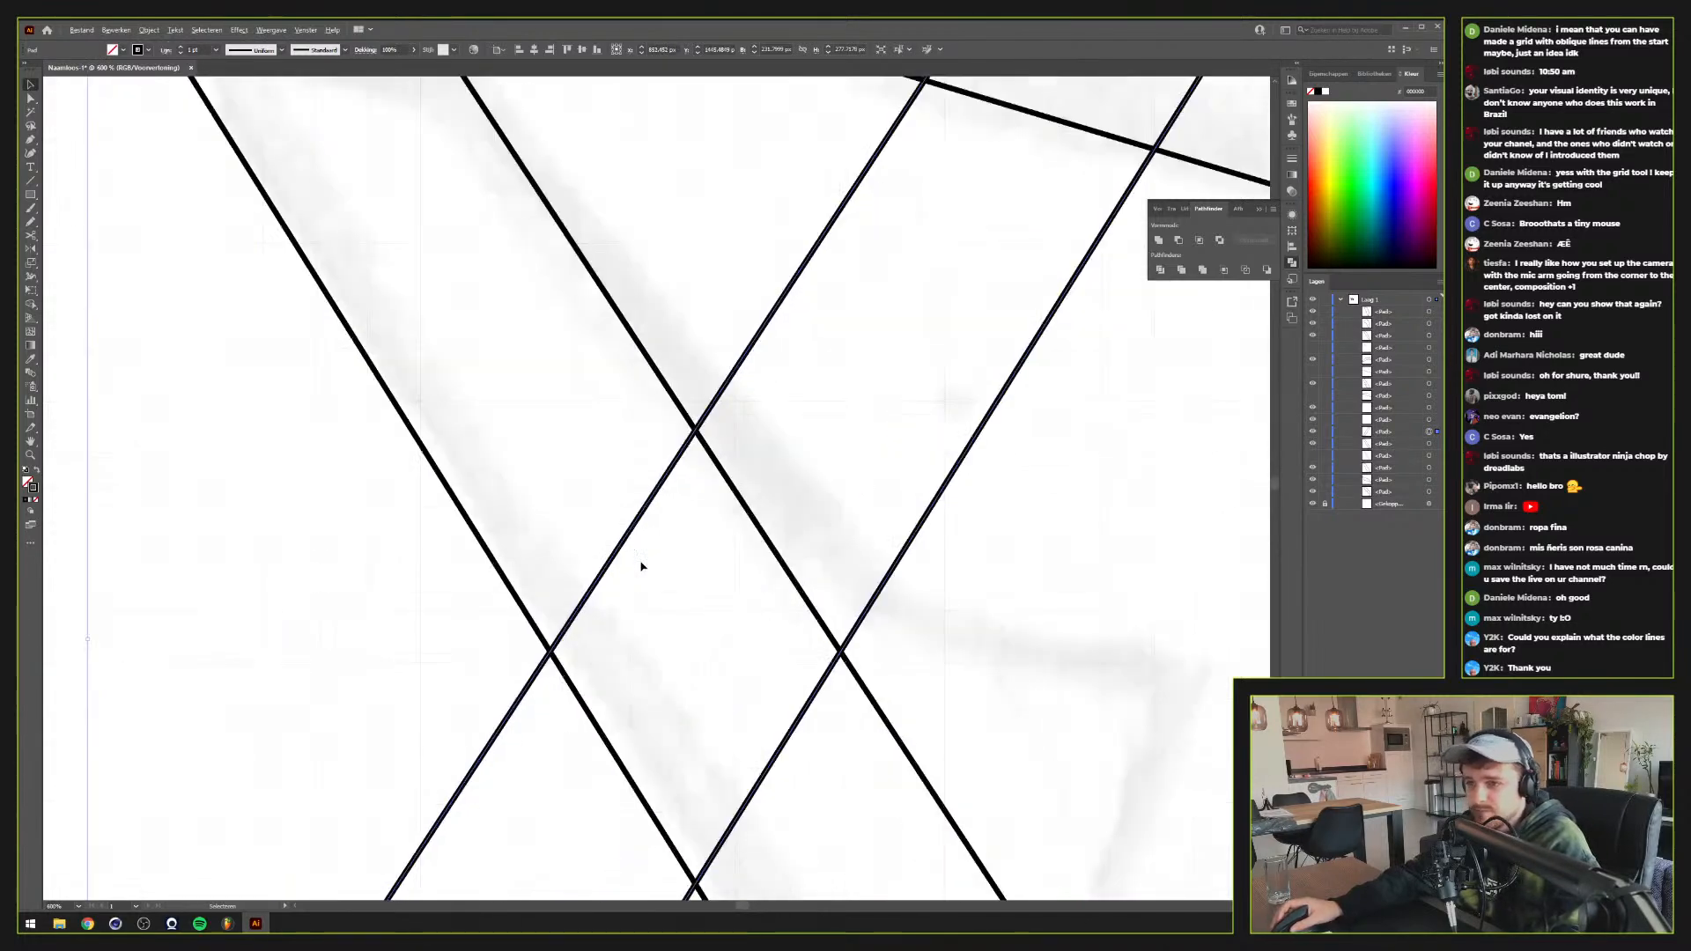
{"action": "scroll", "coordinate": [641, 567], "scroll_direction": "down", "scroll_amount": 5}
{"action": "scroll", "coordinate": [641, 566], "scroll_direction": "up", "scroll_amount": 5}
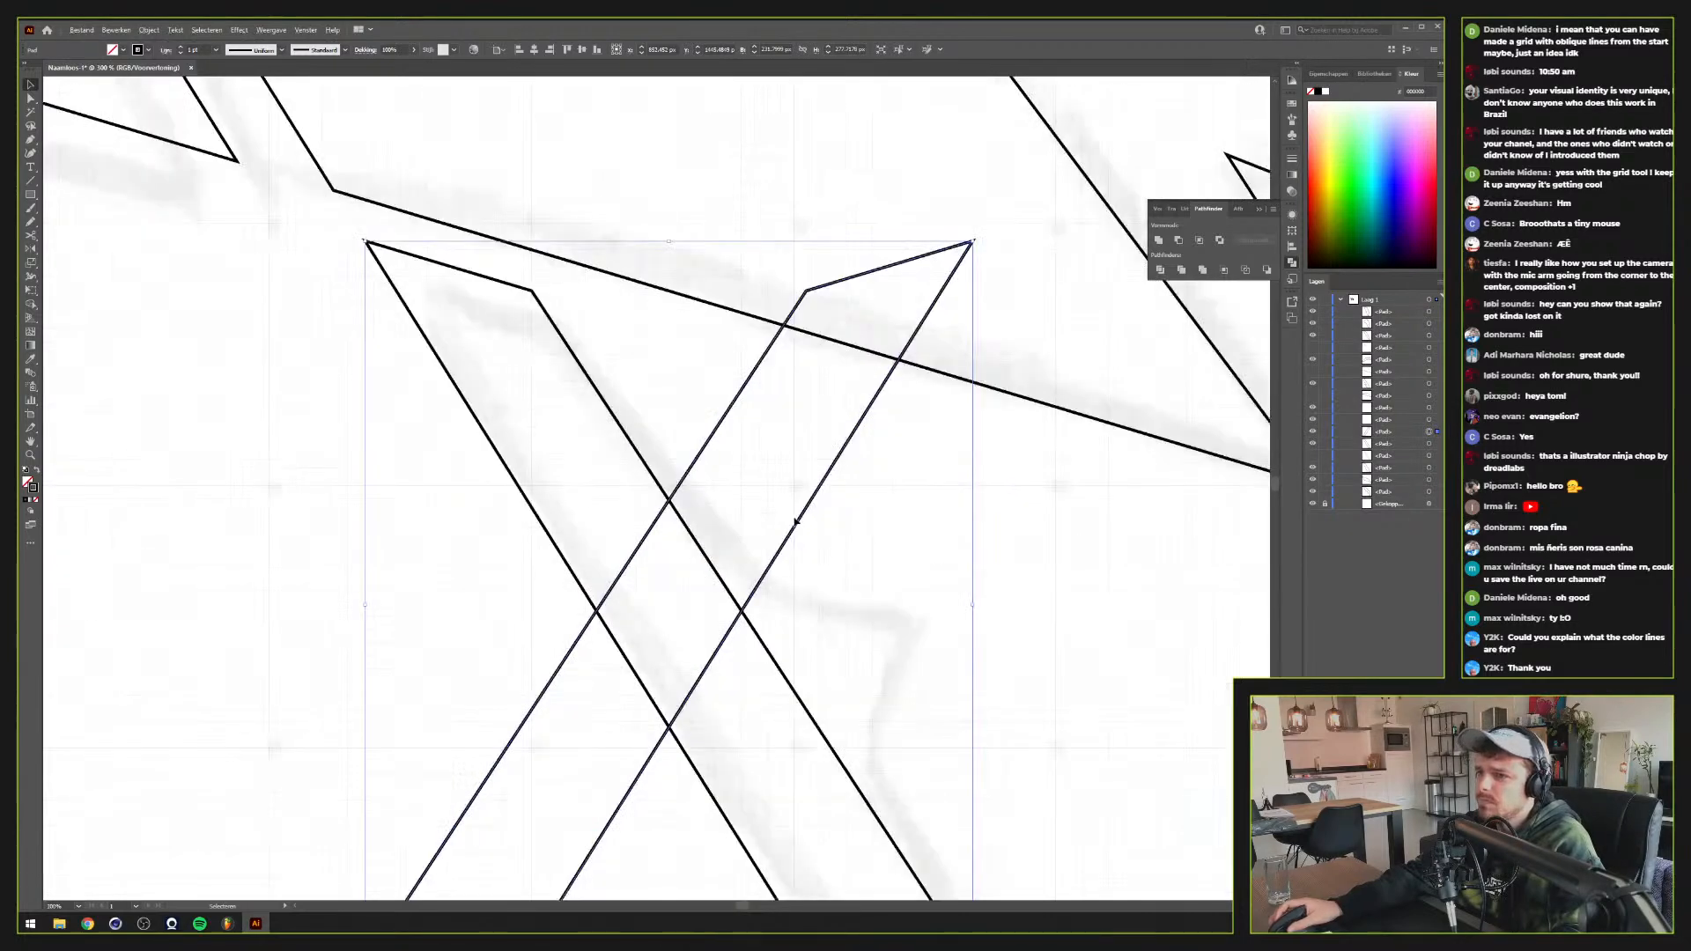
{"action": "scroll", "coordinate": [795, 521], "scroll_direction": "down", "scroll_amount": 2}
{"action": "left_click_drag", "start_coordinate": [799, 520], "coordinate": [704, 646]}
{"action": "scroll", "coordinate": [779, 683], "scroll_direction": "down", "scroll_amount": 2}
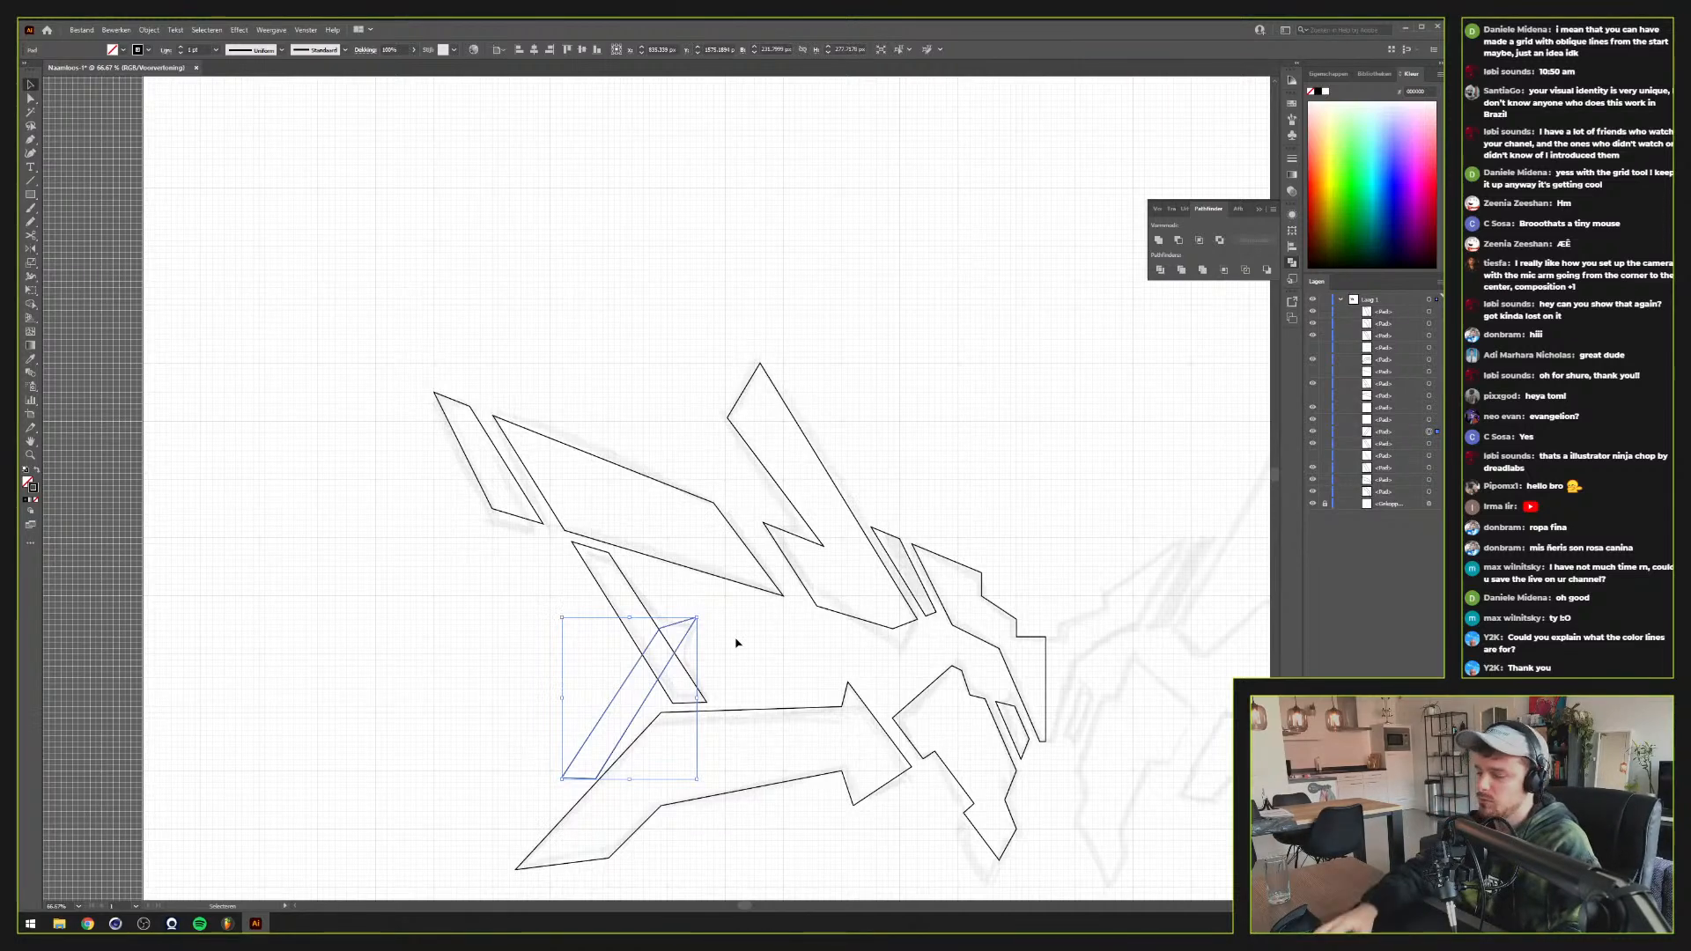
{"action": "key", "text": "Delete"}
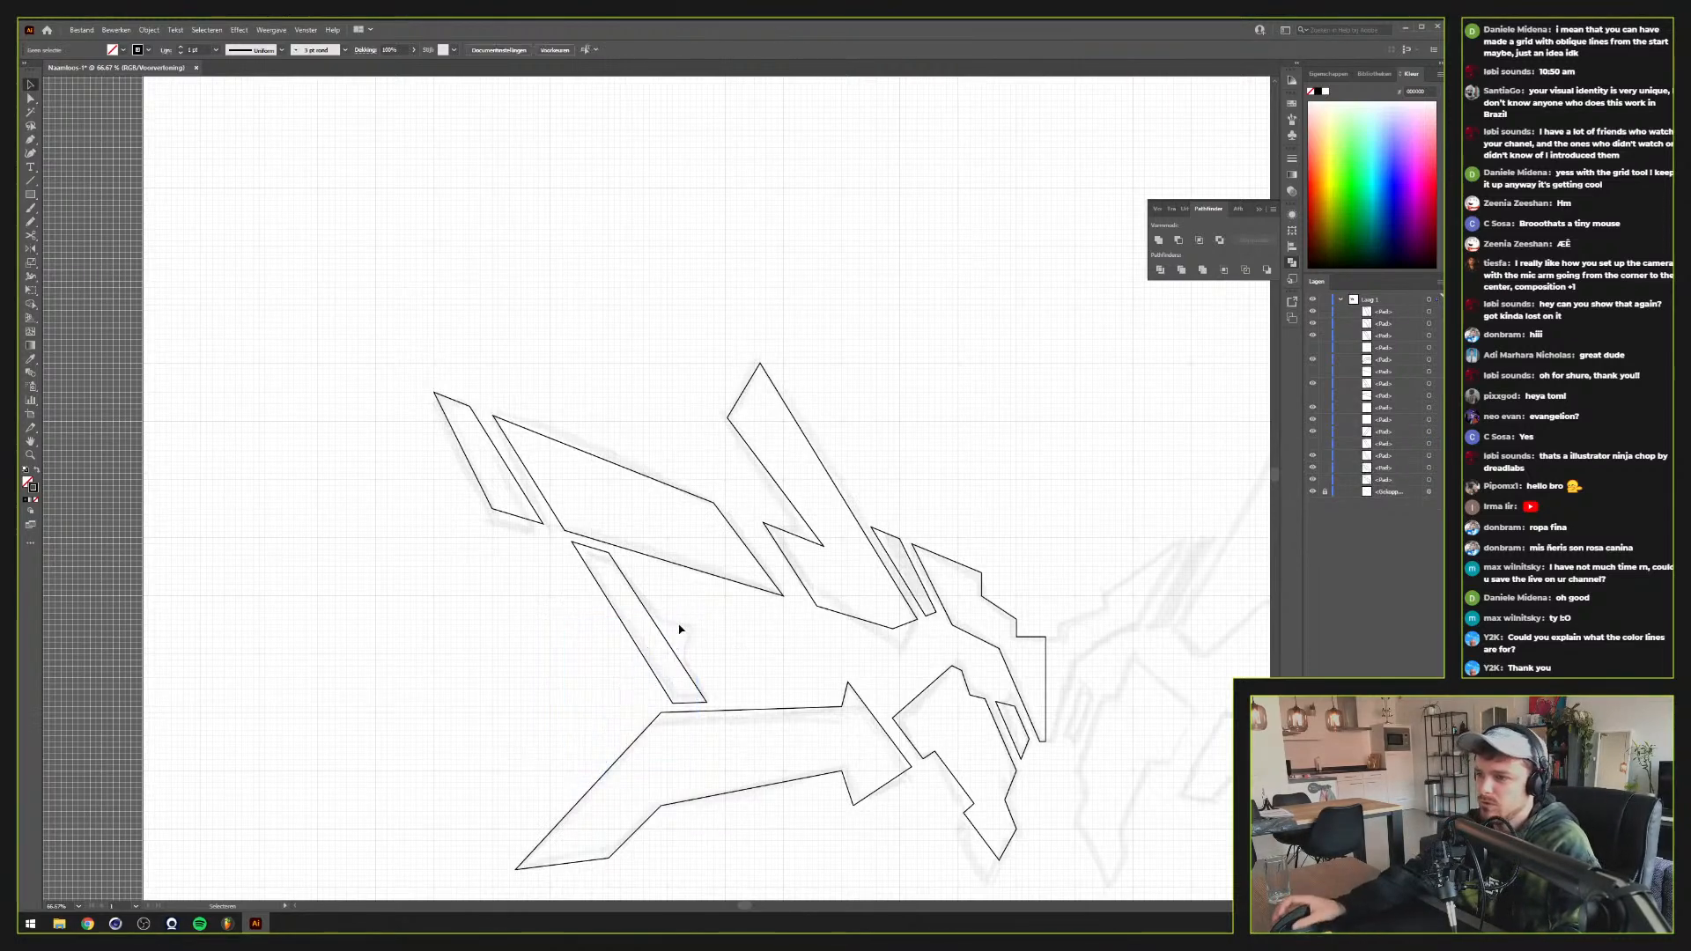
Draw a horizontal line with the Pen tool from inside the narrow feather out to the sketched barb's tip
{"action": "scroll", "coordinate": [663, 631], "scroll_direction": "up", "scroll_amount": 4}
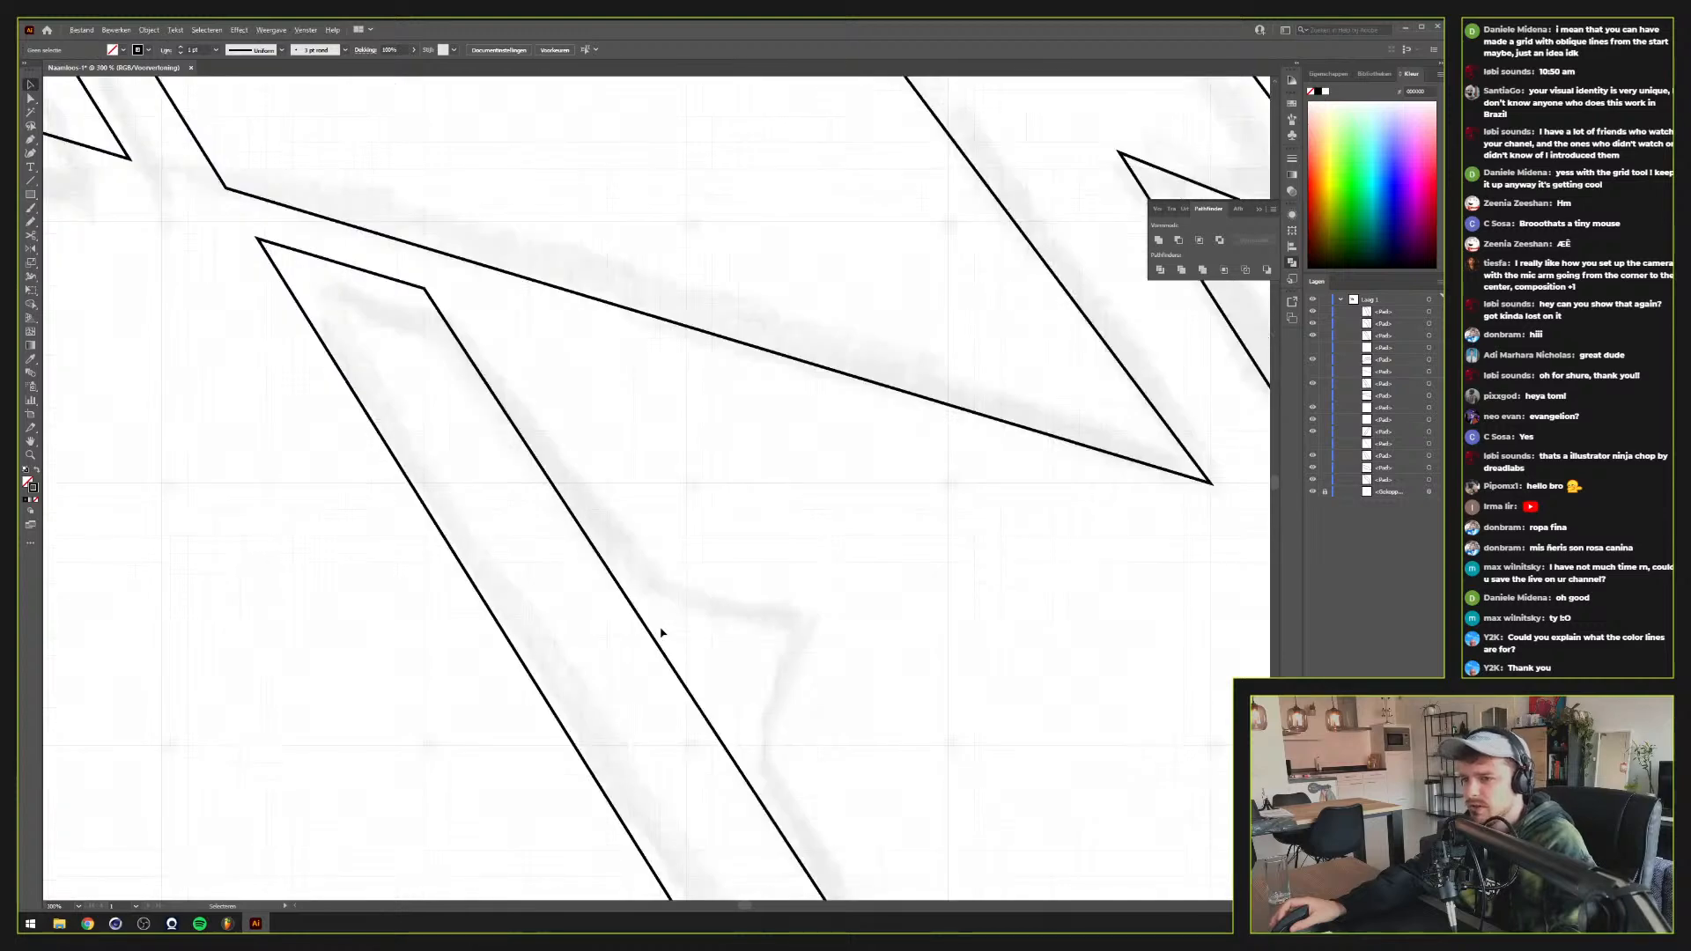
{"action": "scroll", "coordinate": [658, 625], "scroll_direction": "down", "scroll_amount": 1}
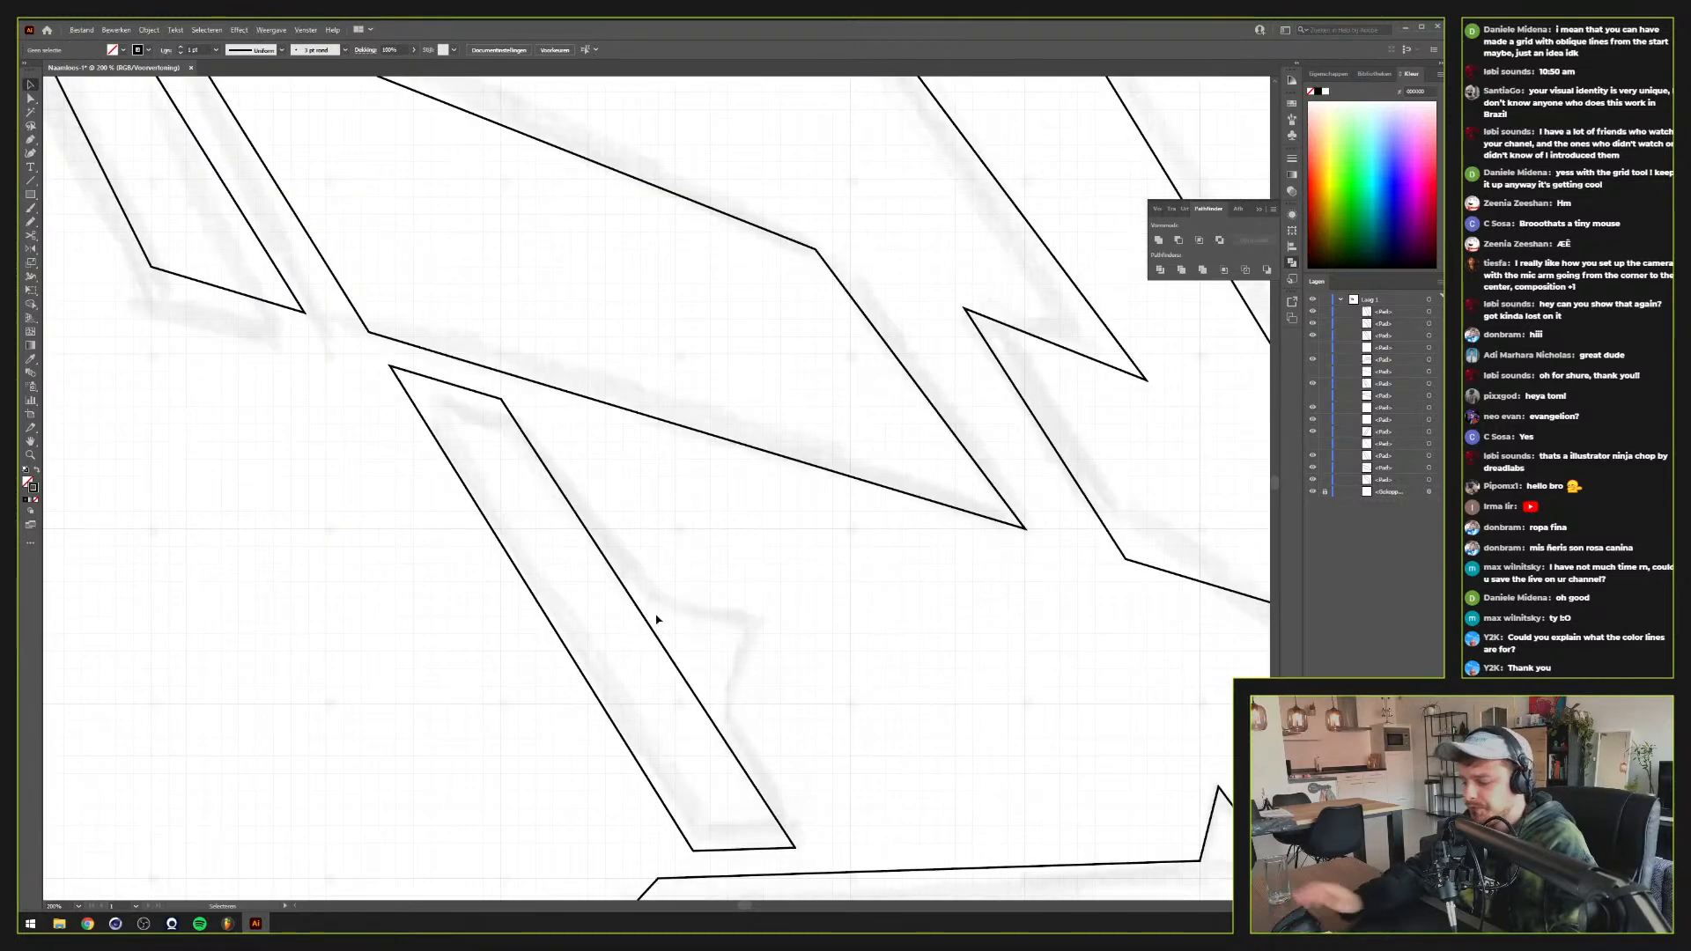
{"action": "key", "text": "p"}
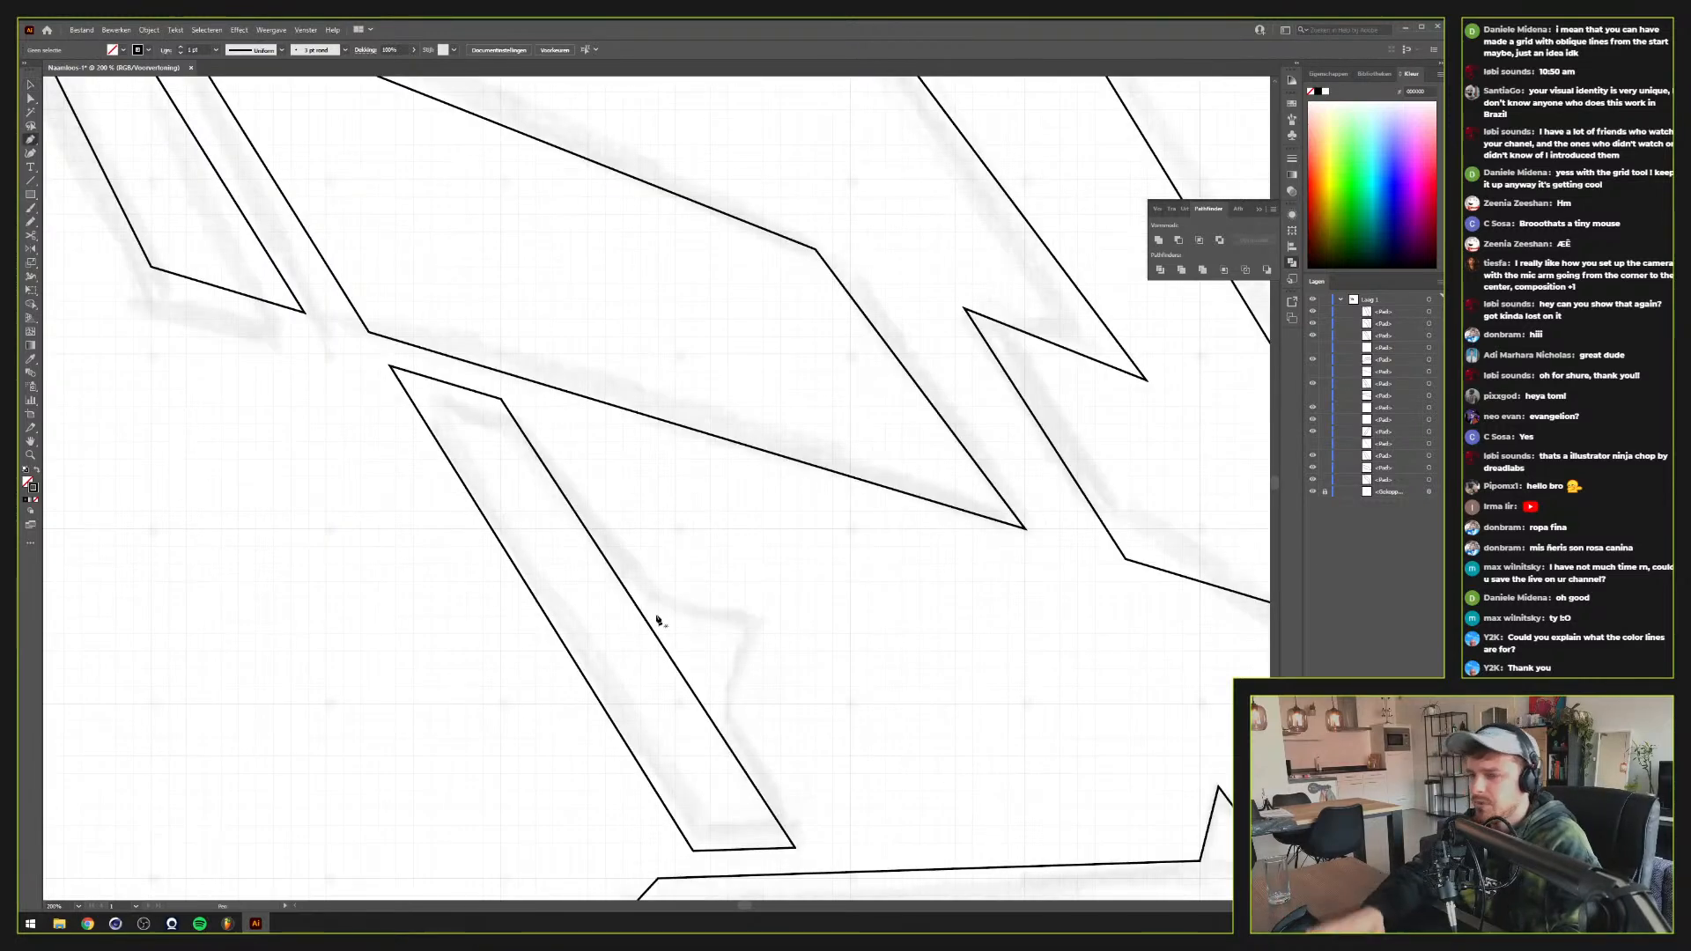
{"action": "left_click", "coordinate": [606, 599]}
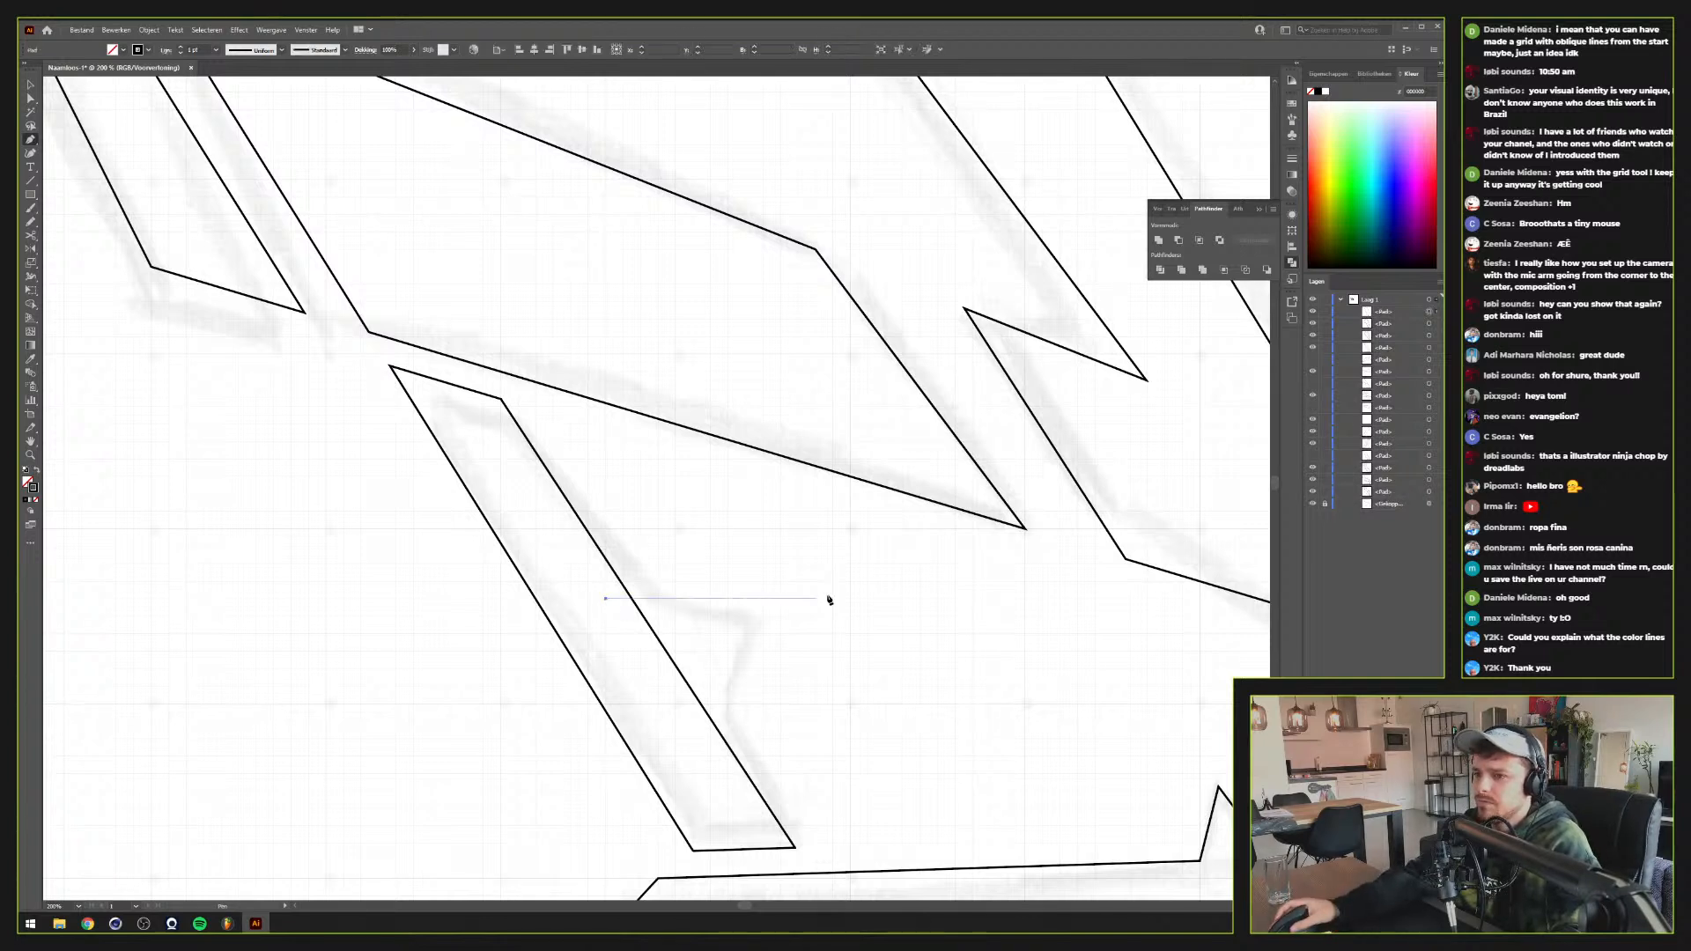
{"action": "left_click", "coordinate": [763, 598]}
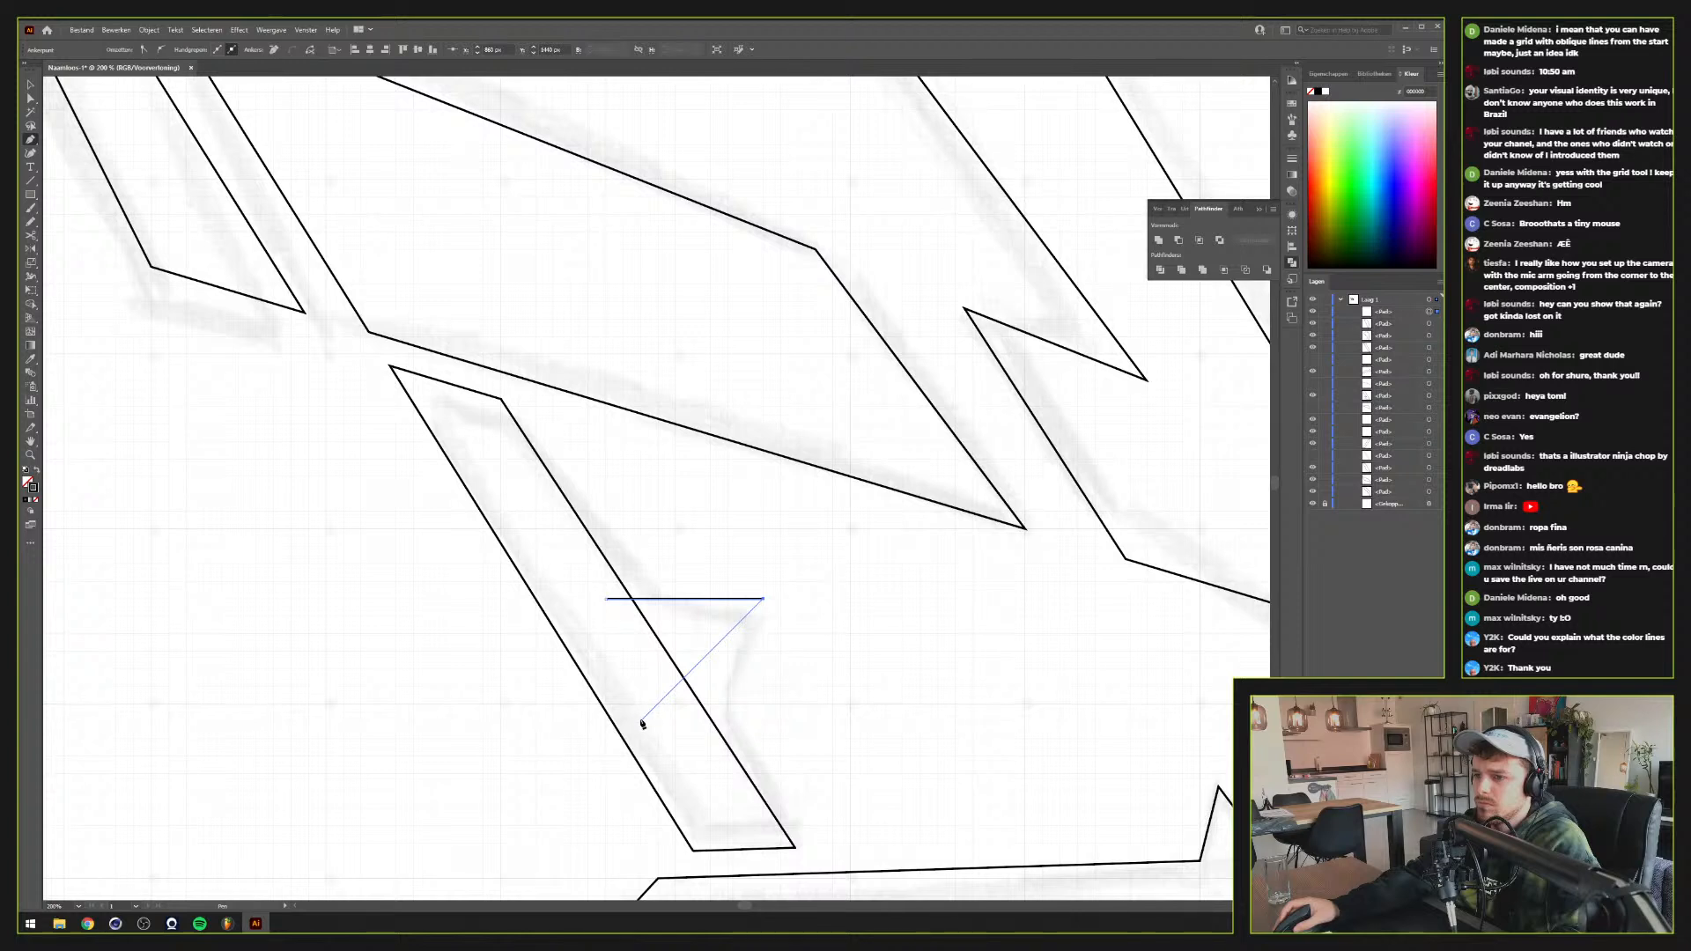
{"action": "key", "text": "v"}
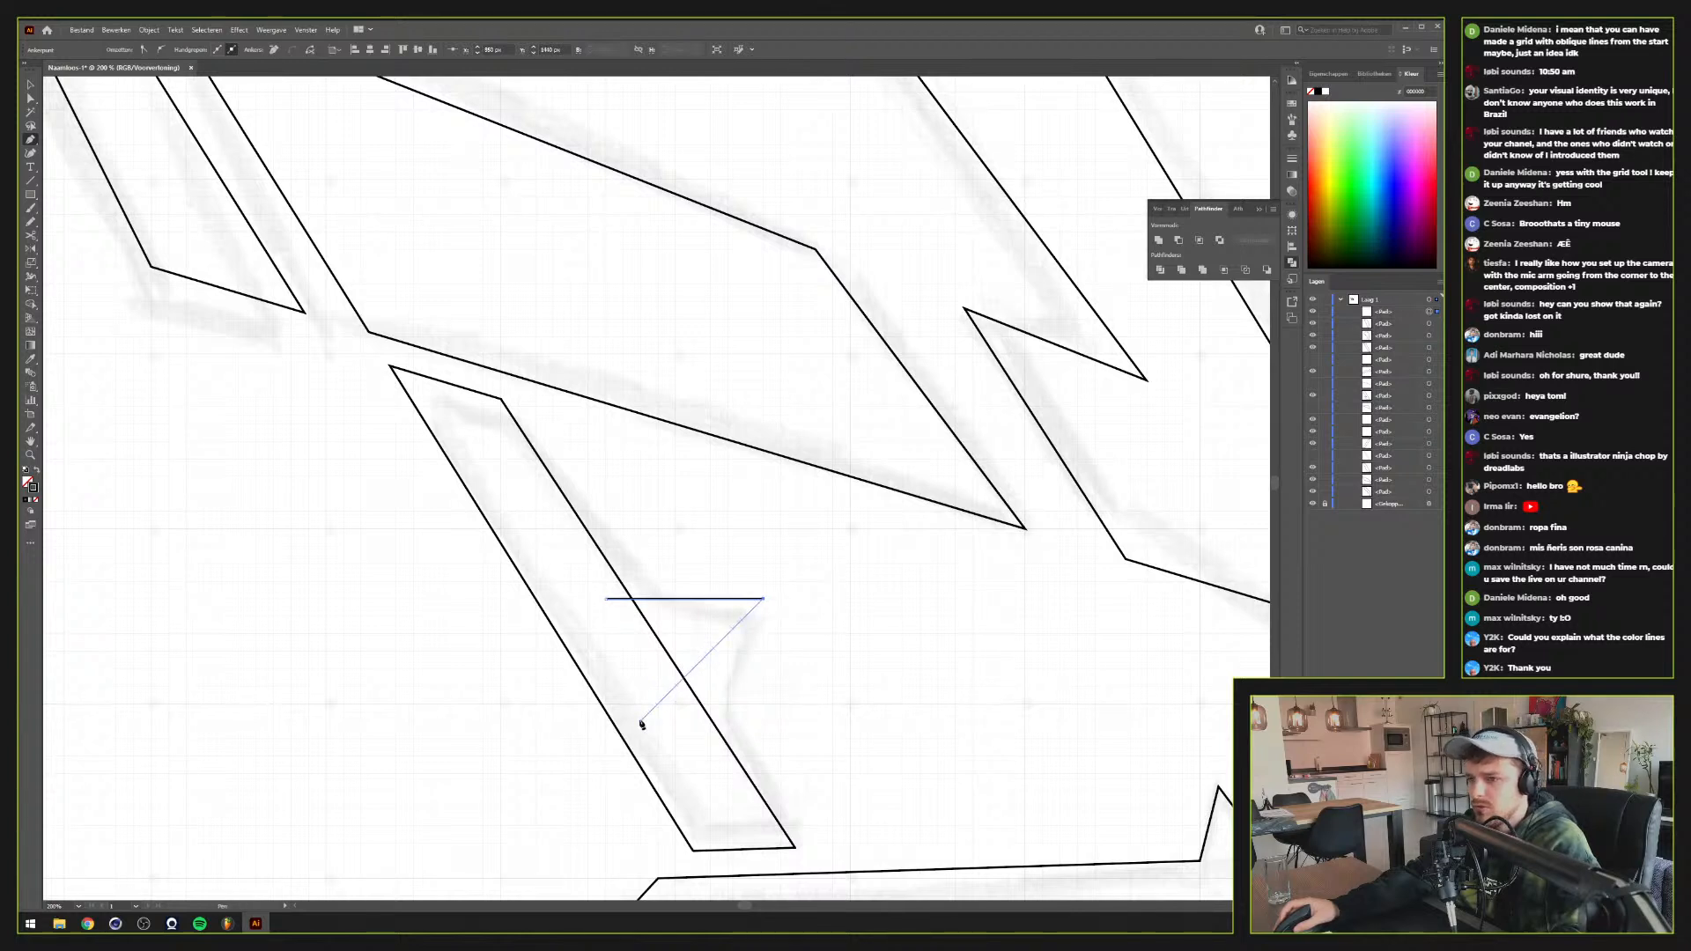
{"action": "left_click", "coordinate": [710, 676]}
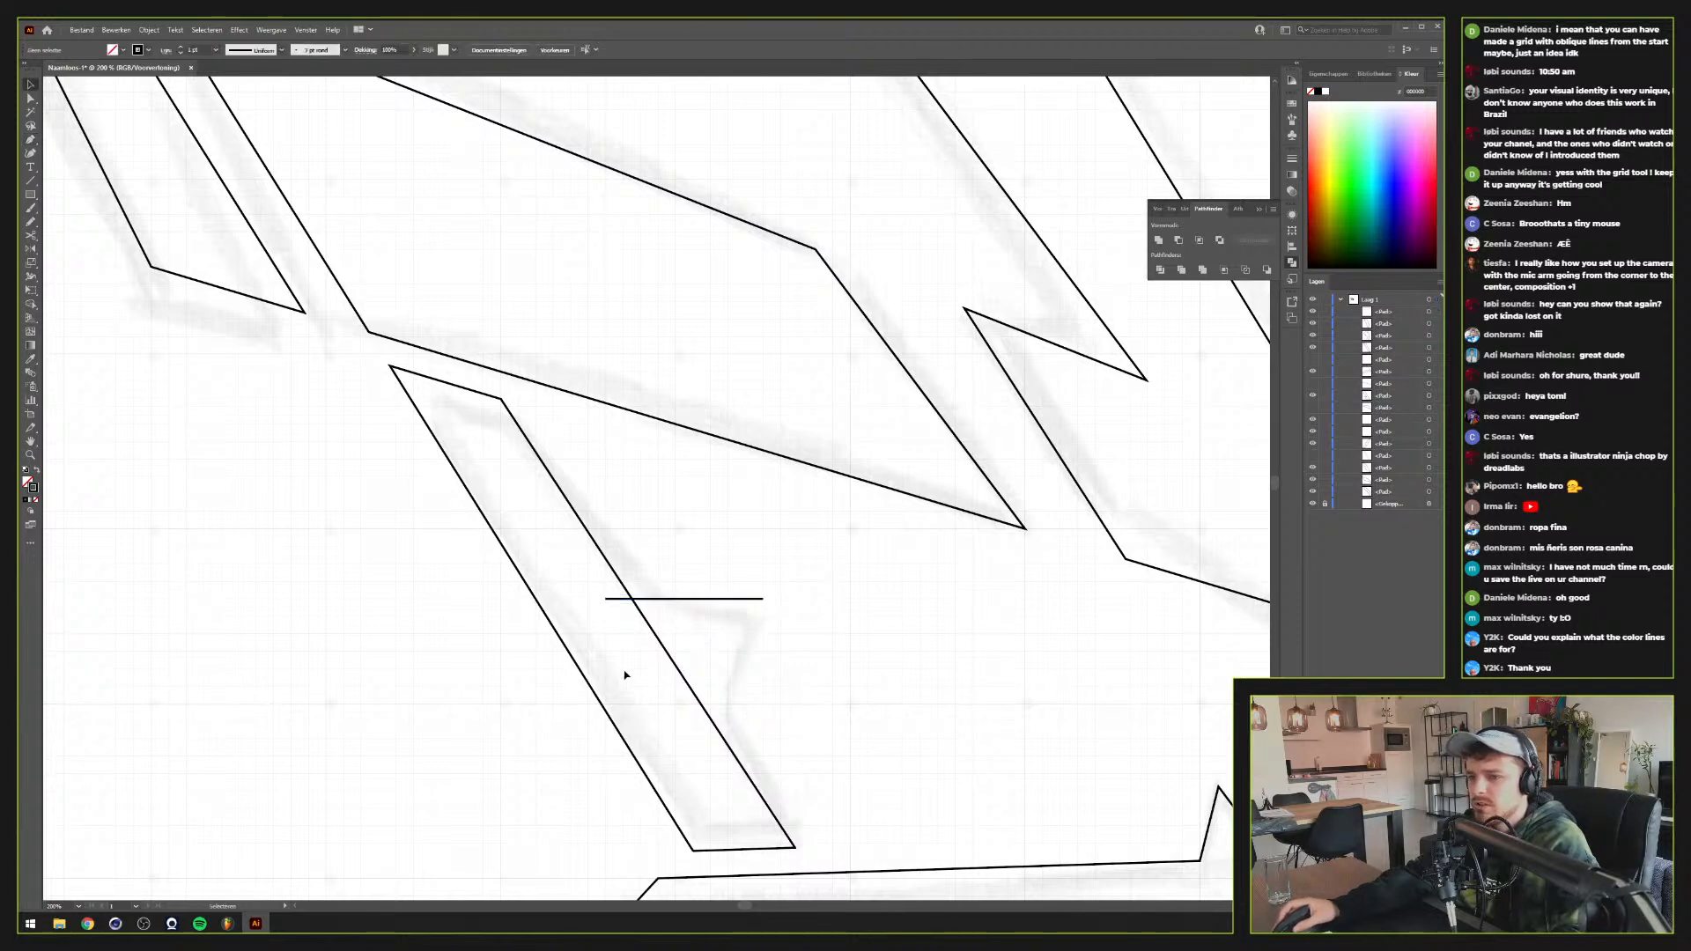
Duplicate the narrow feather in place again and reflect this copy across the vertical axis
{"action": "left_click", "coordinate": [579, 676]}
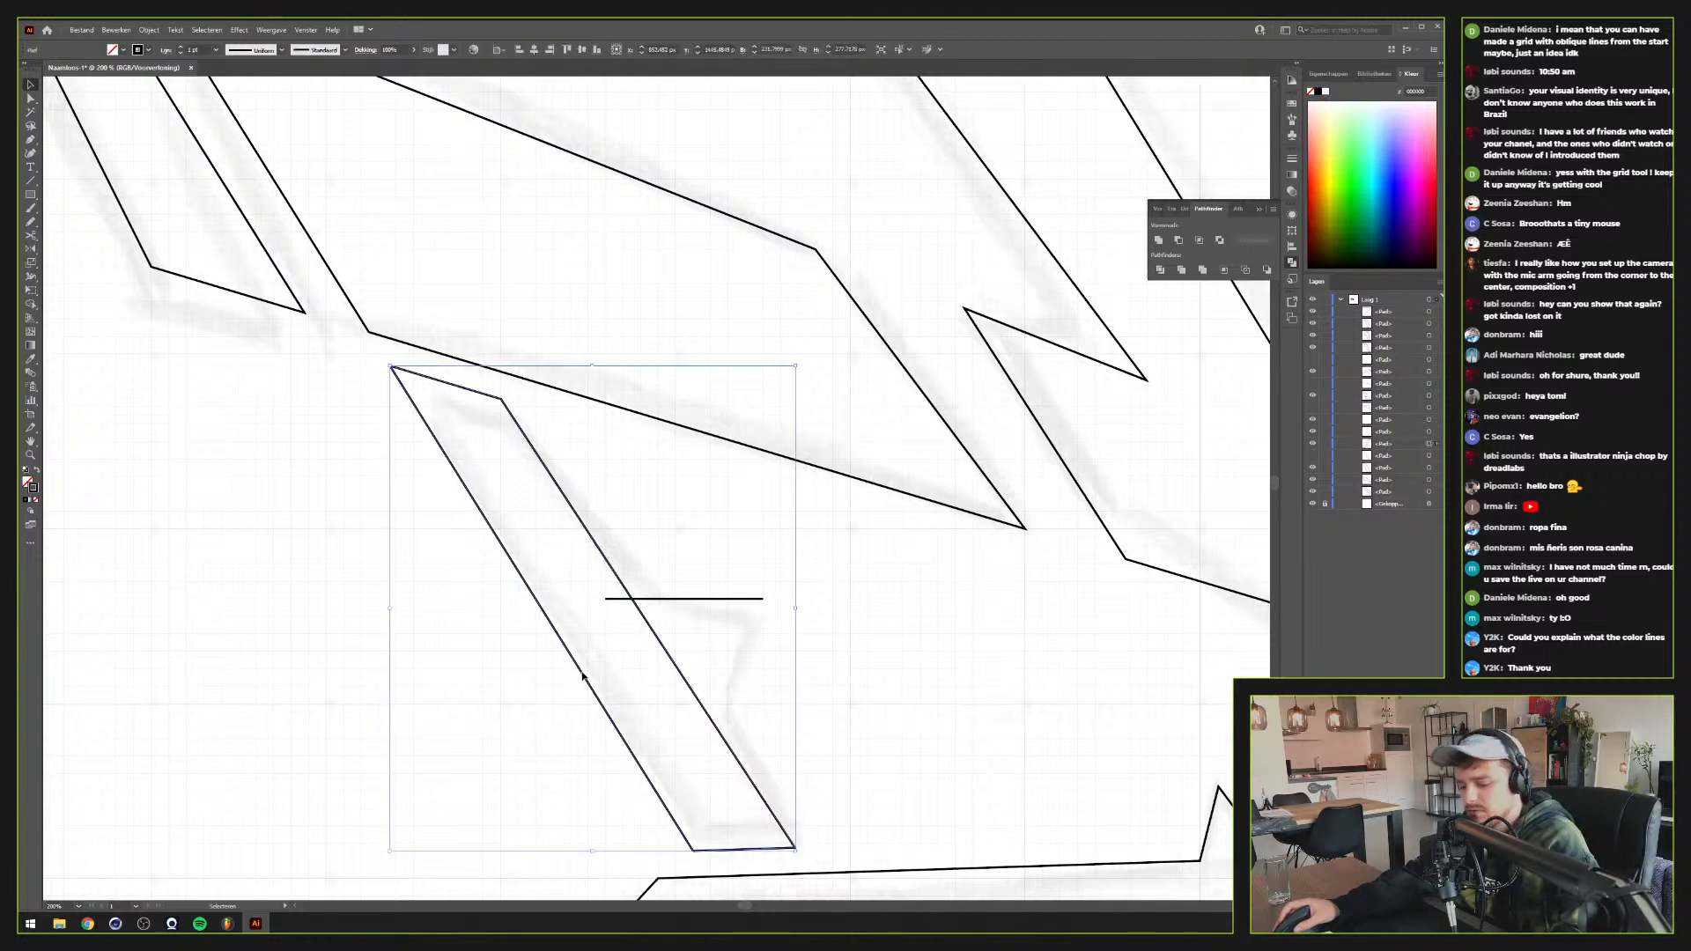
{"action": "key", "text": "ctrl+f"}
{"action": "right_click", "coordinate": [795, 628]}
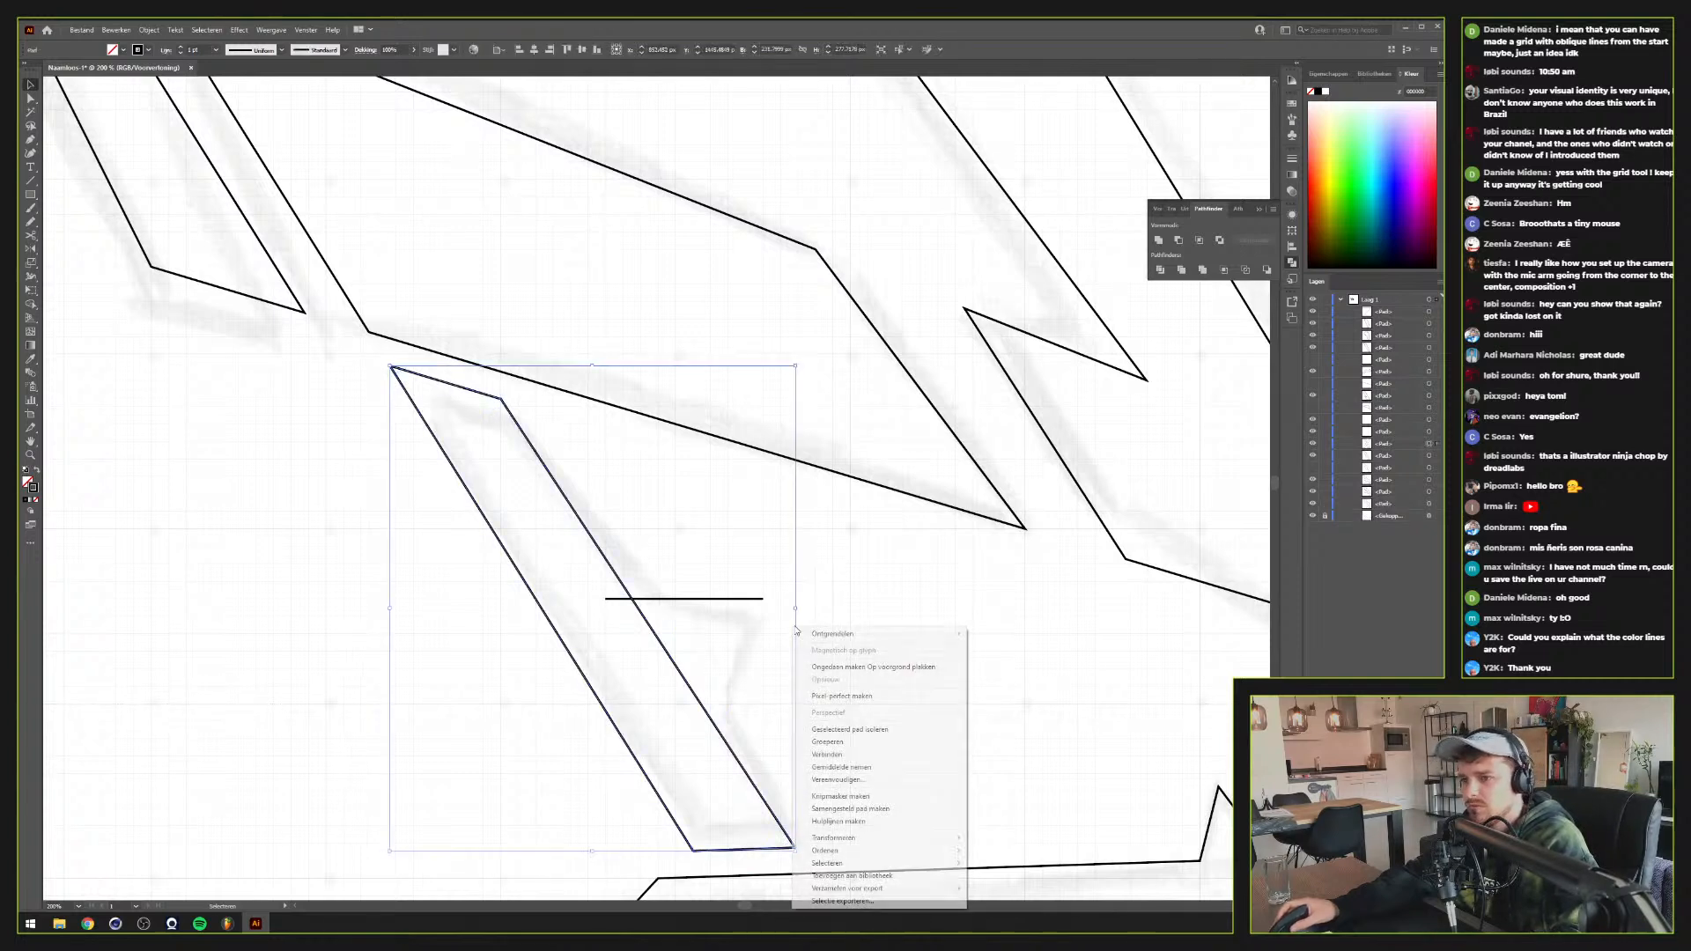
{"action": "mouse_move", "coordinate": [907, 837]}
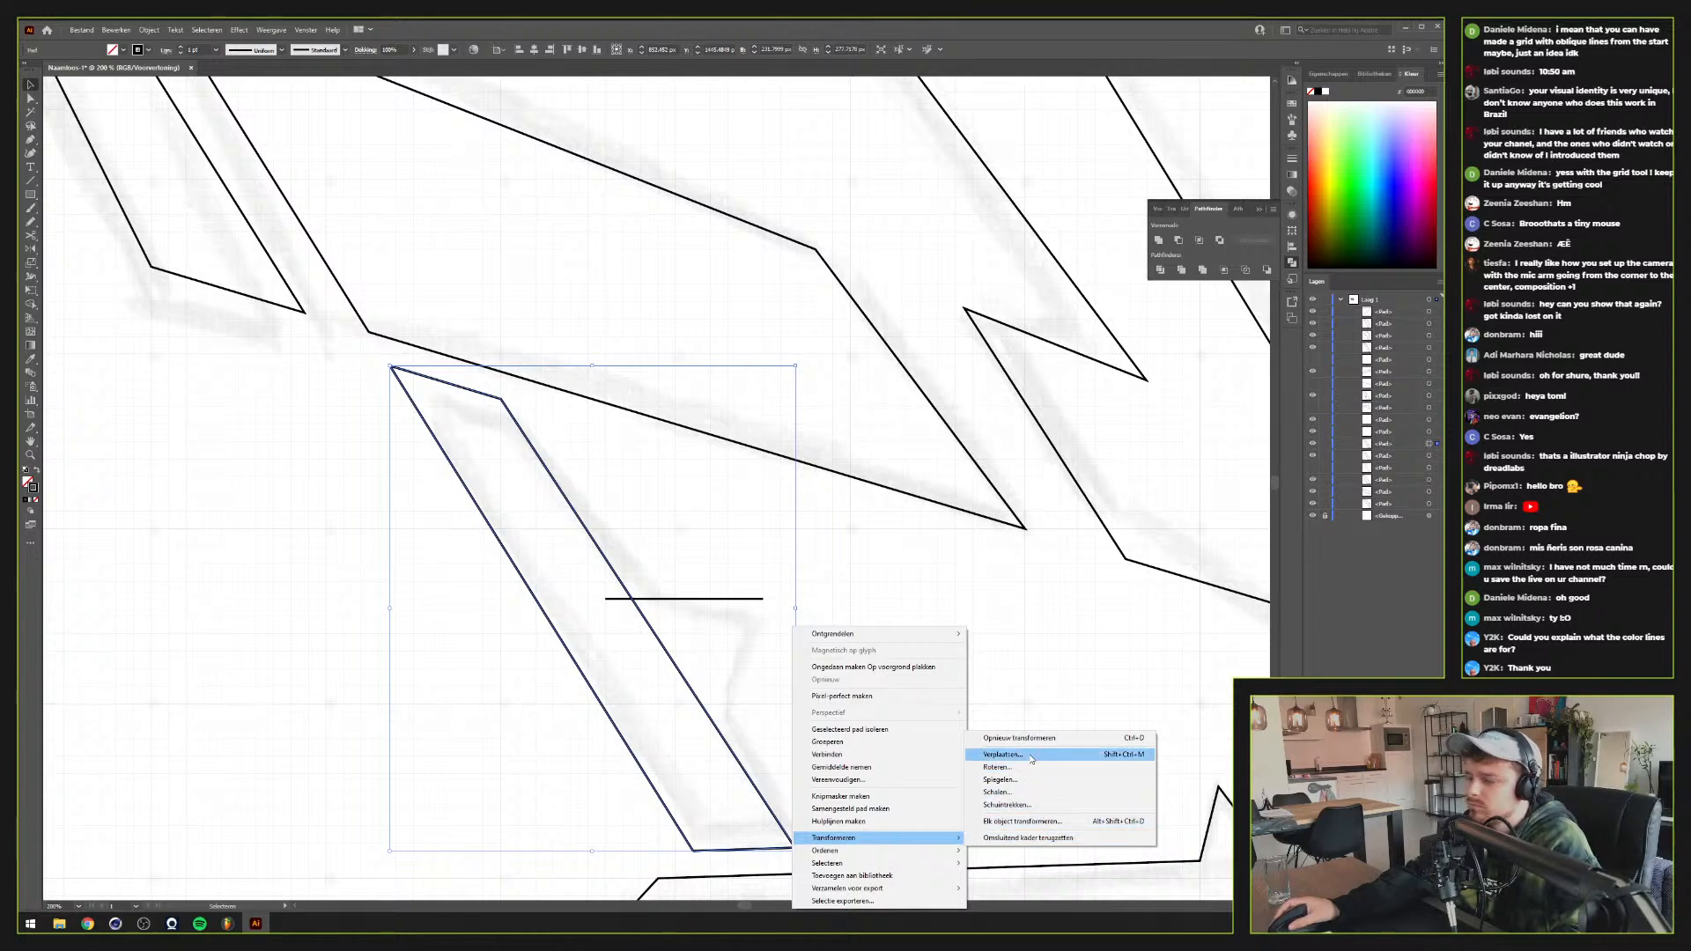
{"action": "left_click", "coordinate": [1004, 780]}
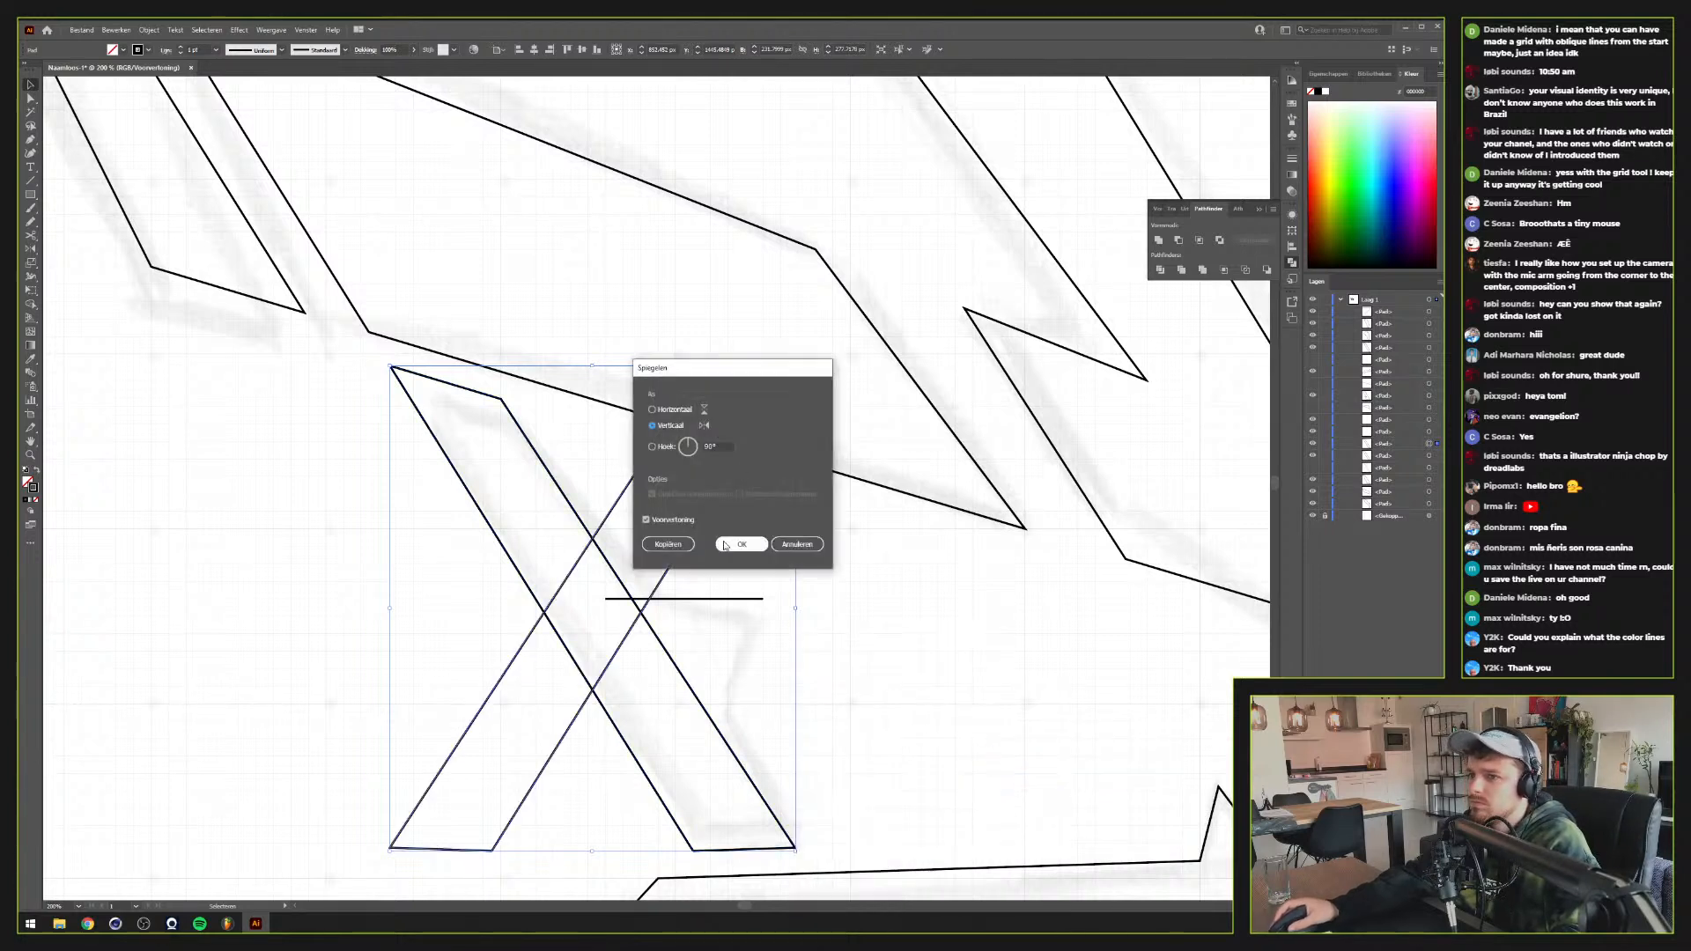
{"action": "left_click", "coordinate": [735, 544]}
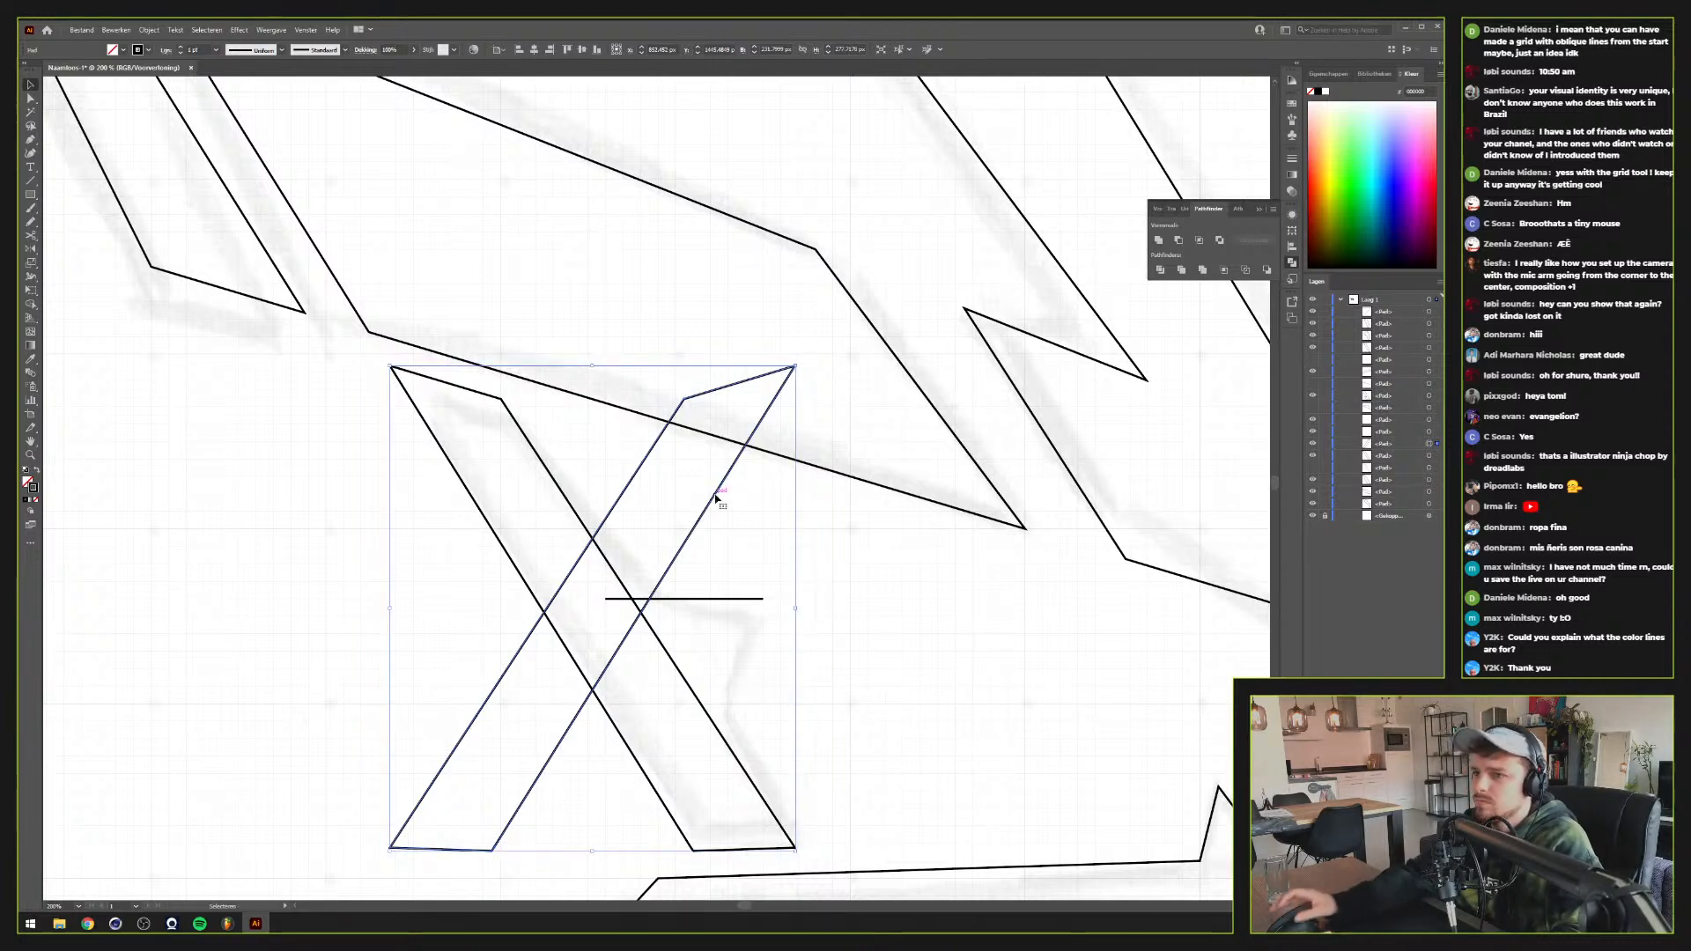
Remove the mirrored copy's upper inner corner, then align its tip with the horizontal line's outer end and join both paths
{"action": "key", "text": "a"}
{"action": "key", "text": "v"}
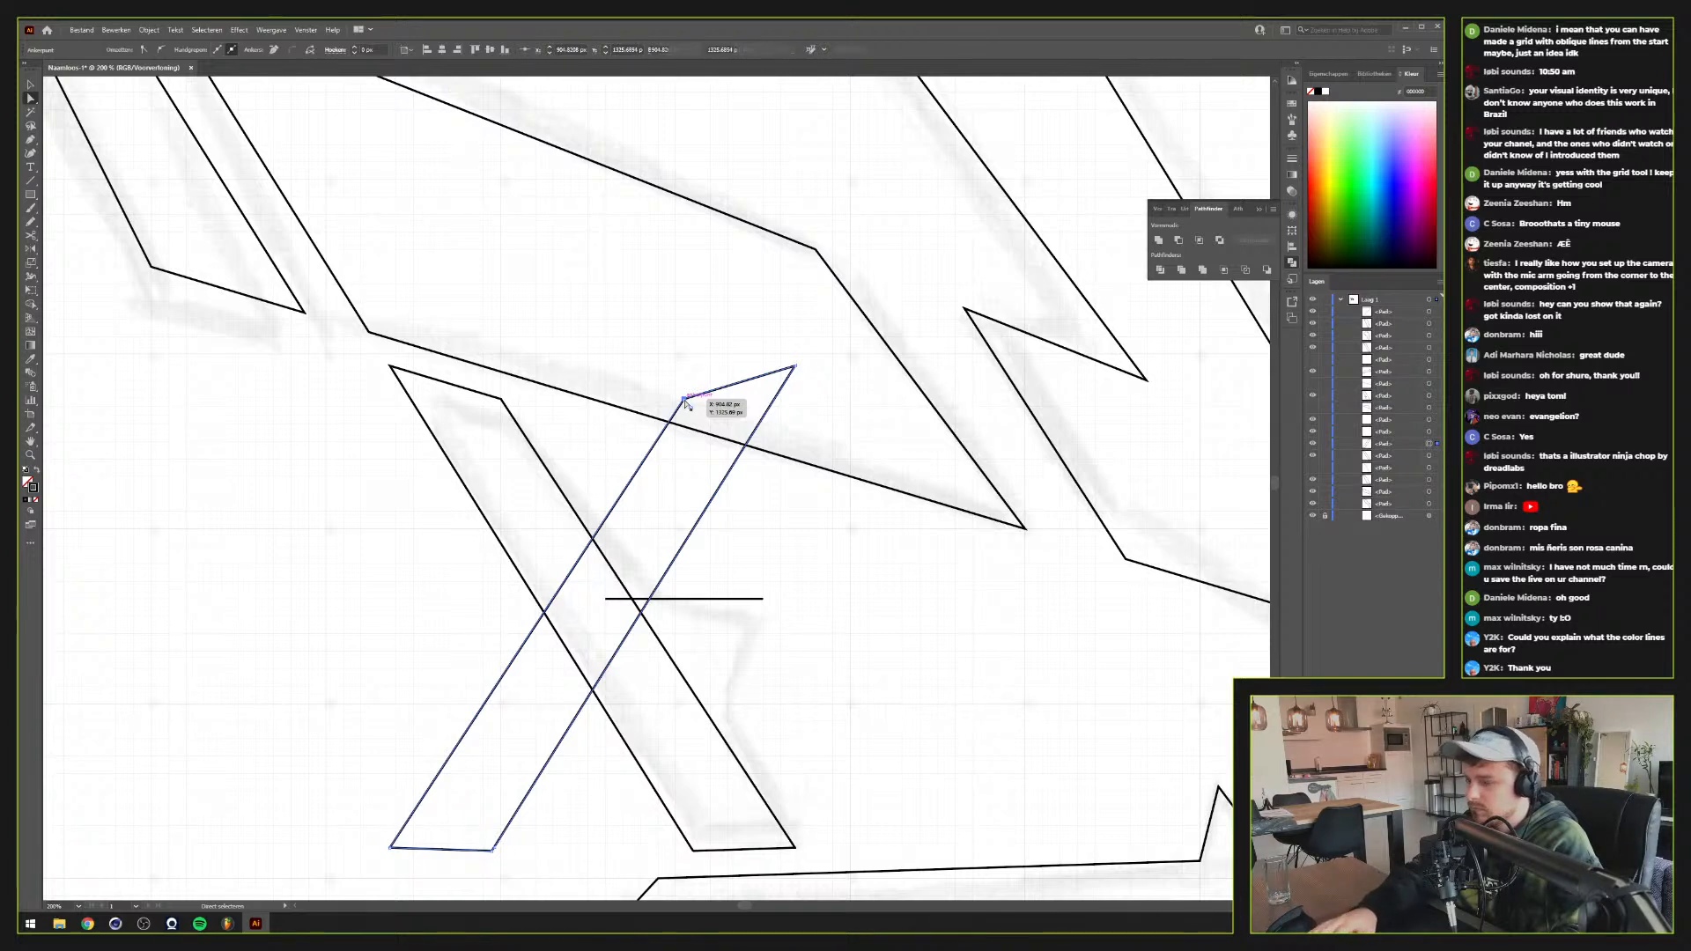
{"action": "left_click_drag", "start_coordinate": [733, 464], "coordinate": [703, 696]}
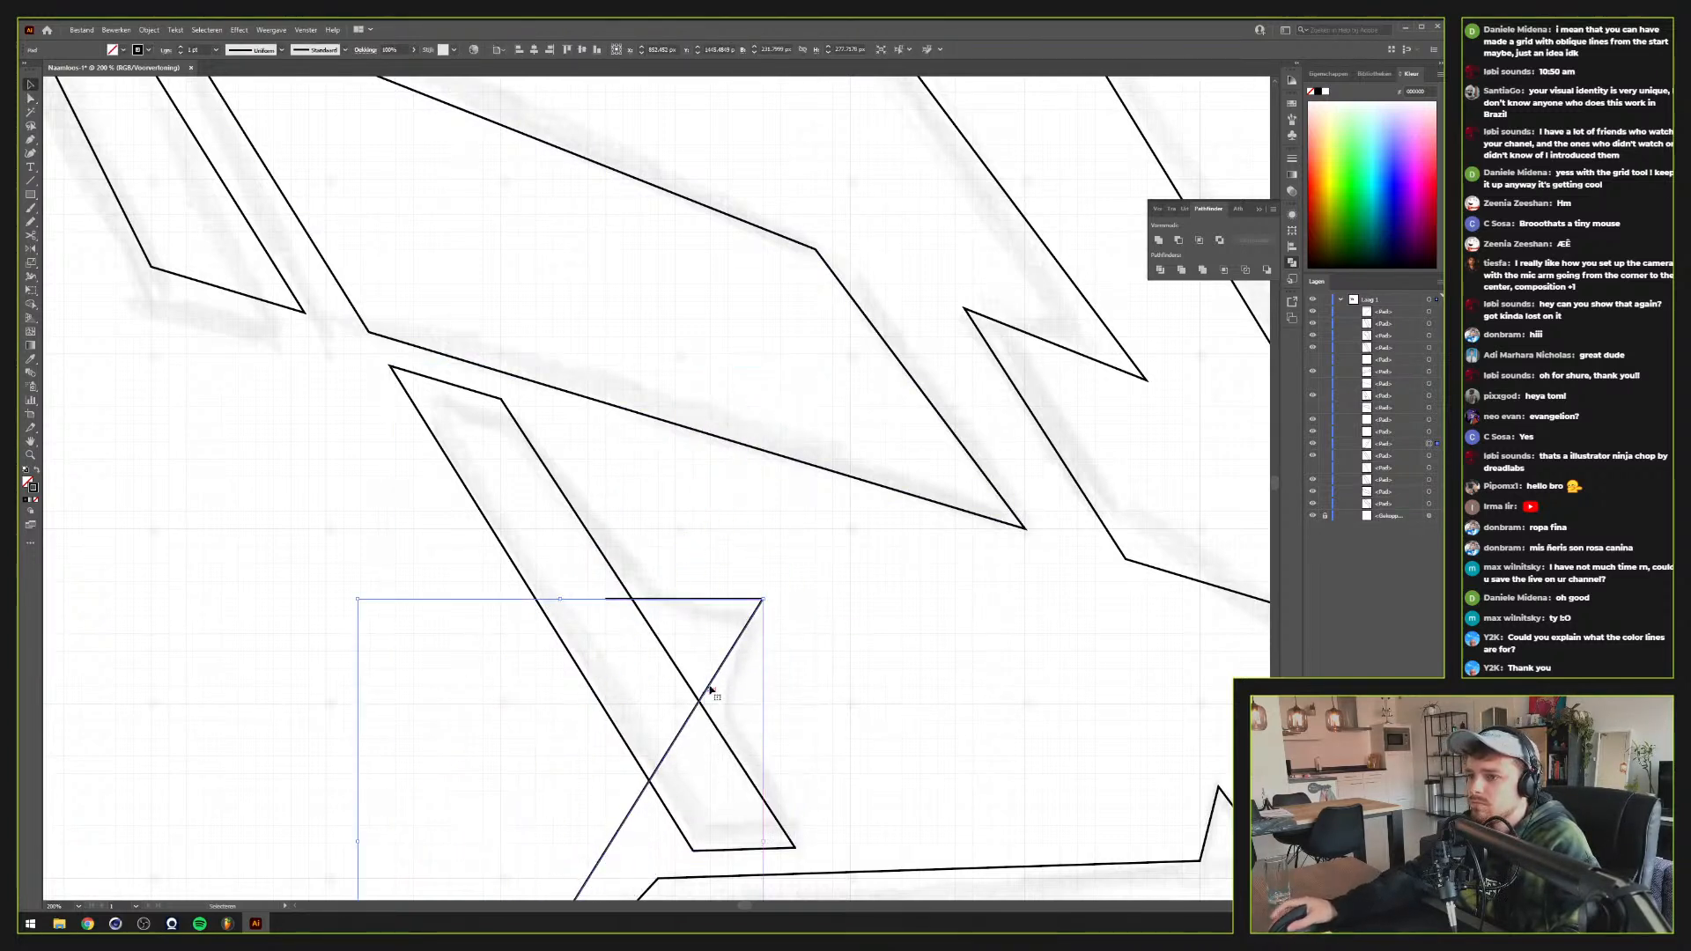
{"action": "left_click_drag", "start_coordinate": [744, 609], "coordinate": [743, 609]}
{"action": "key", "text": "ctrl+j"}
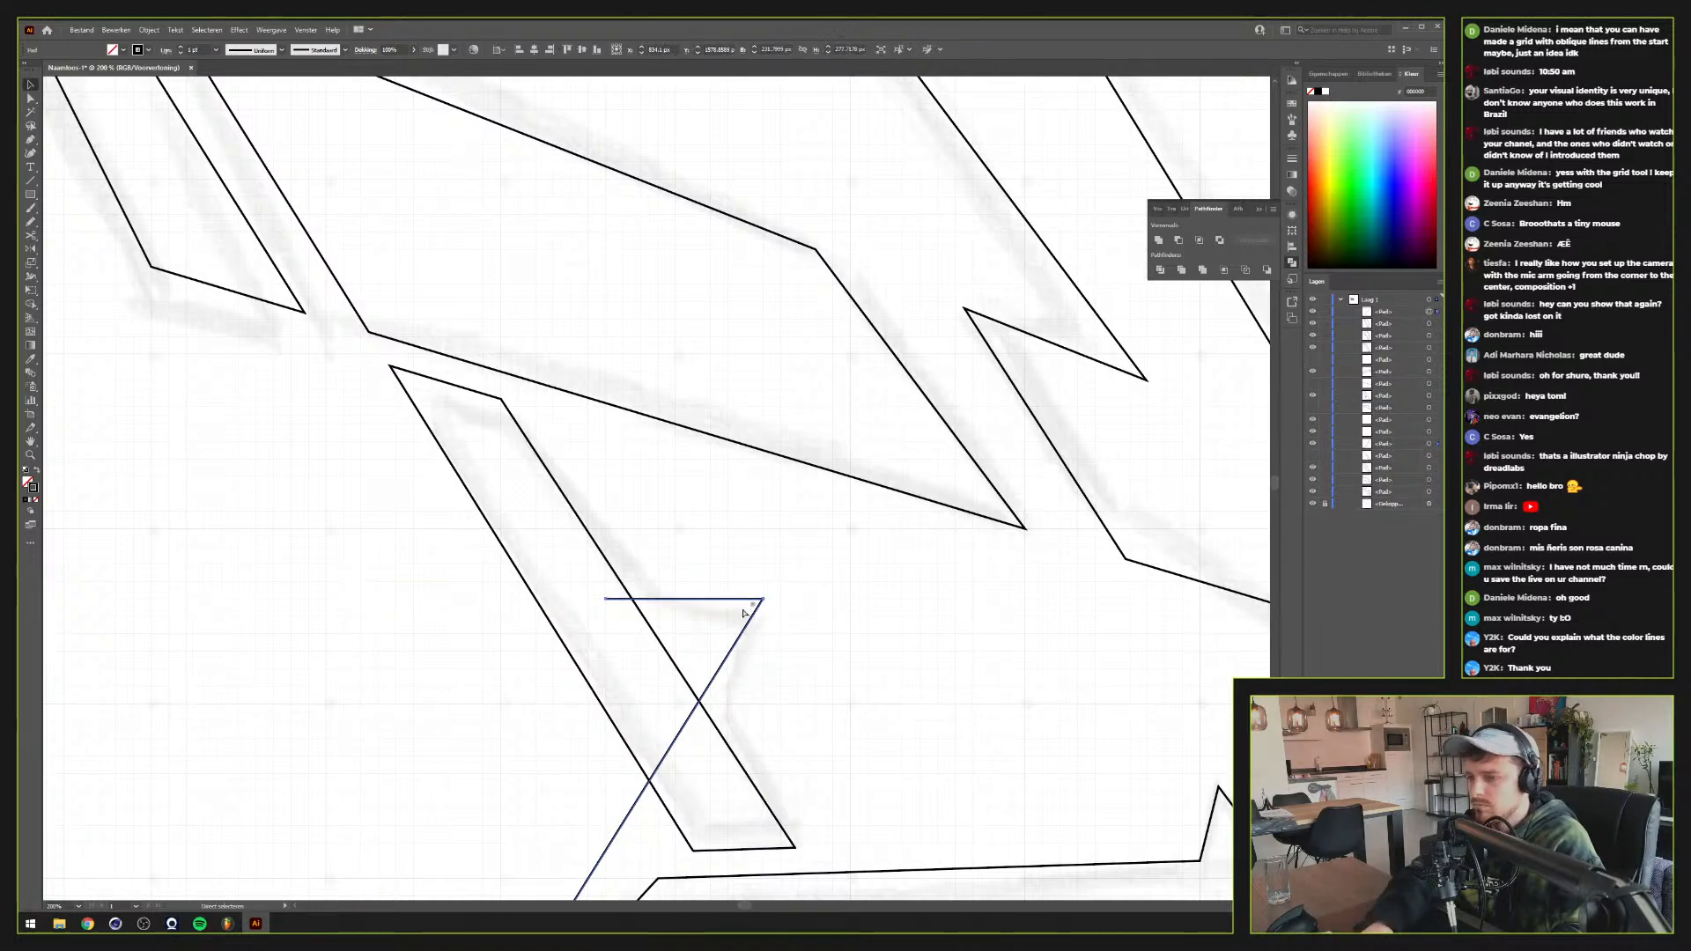
Add an anchor point on the joined path's diagonal where it runs inside the narrow feather
{"action": "scroll", "coordinate": [698, 681], "scroll_direction": "down", "scroll_amount": 3}
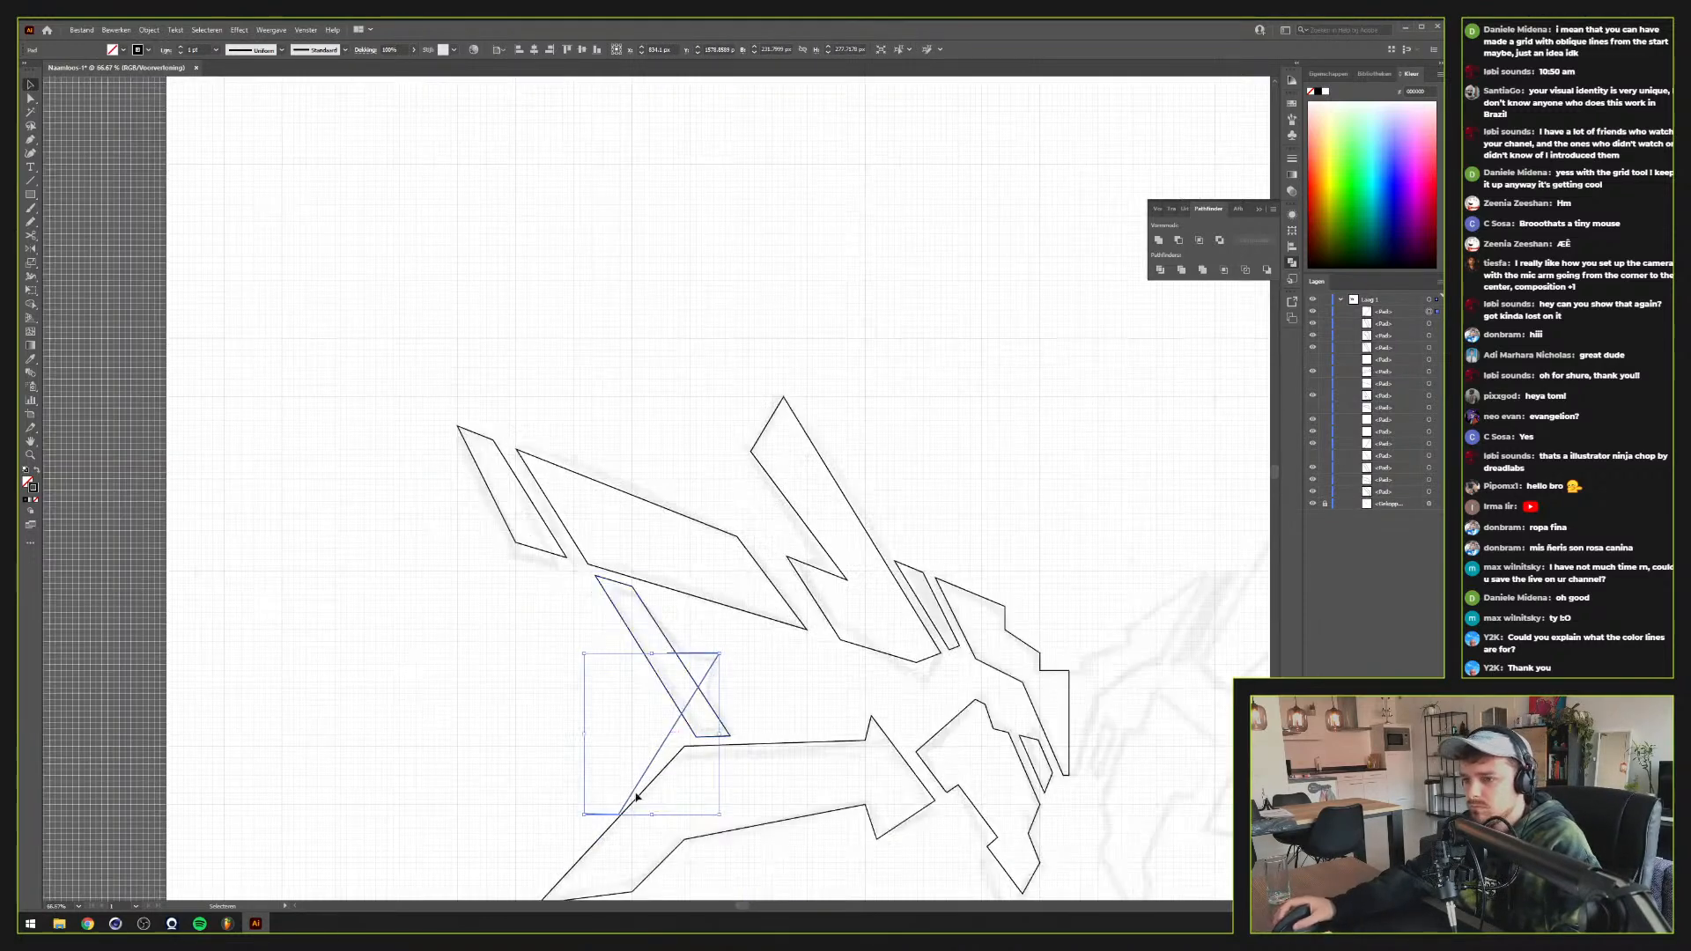
{"action": "scroll", "coordinate": [625, 795], "scroll_direction": "up", "scroll_amount": 4}
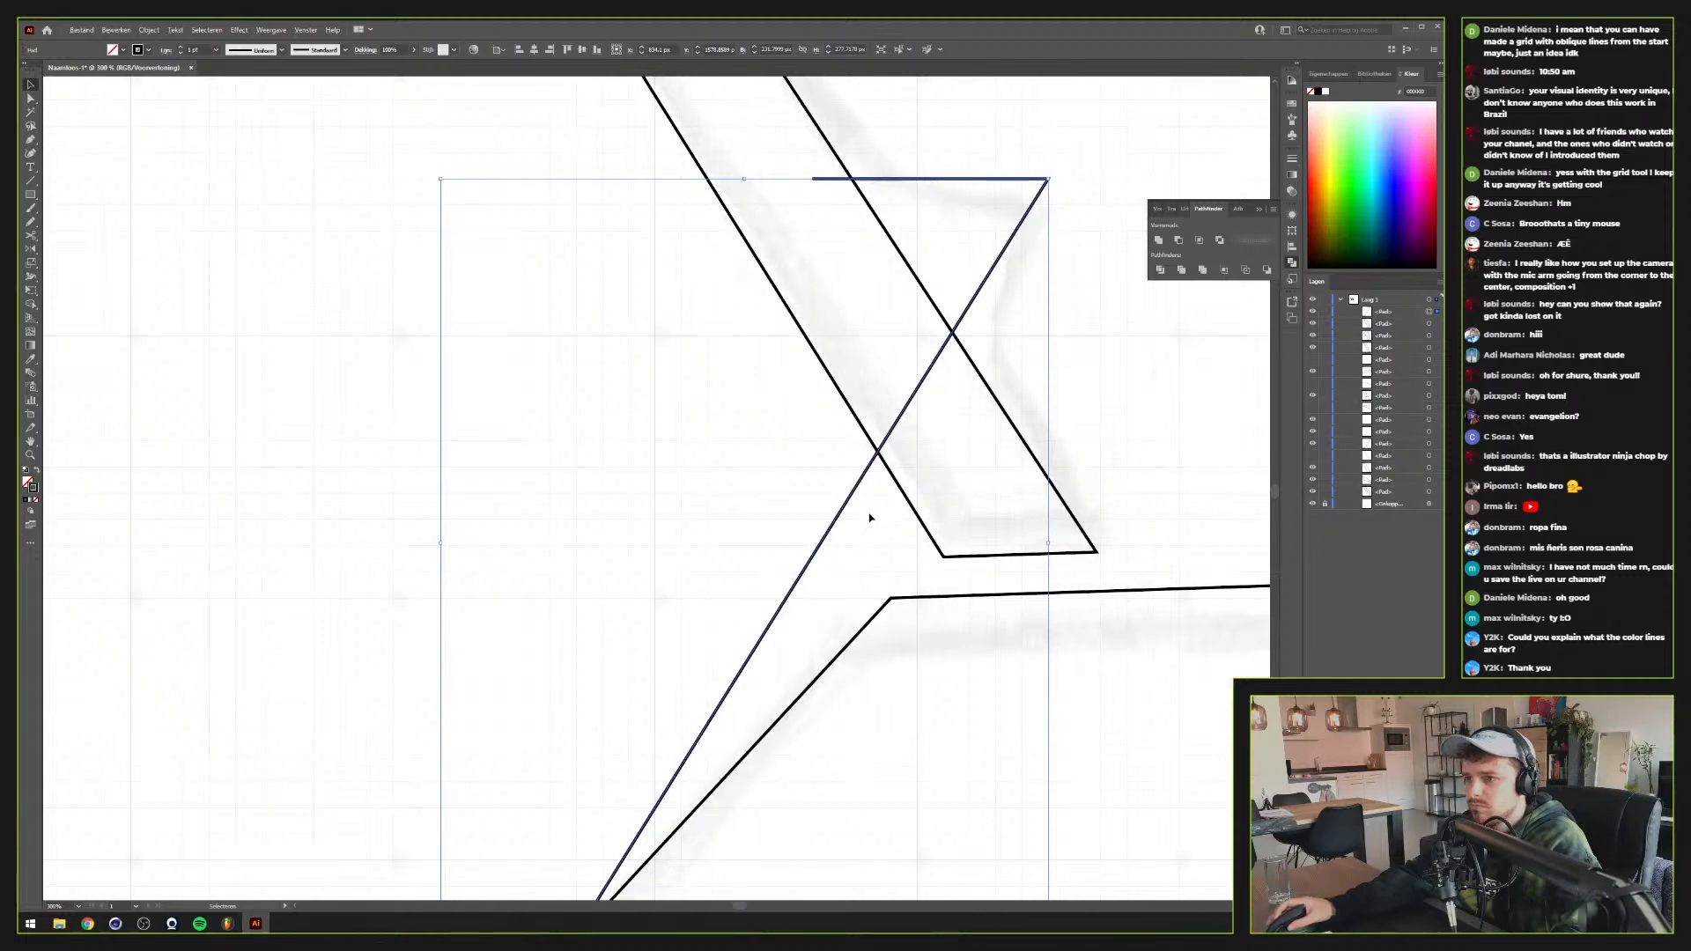
{"action": "key", "text": "p"}
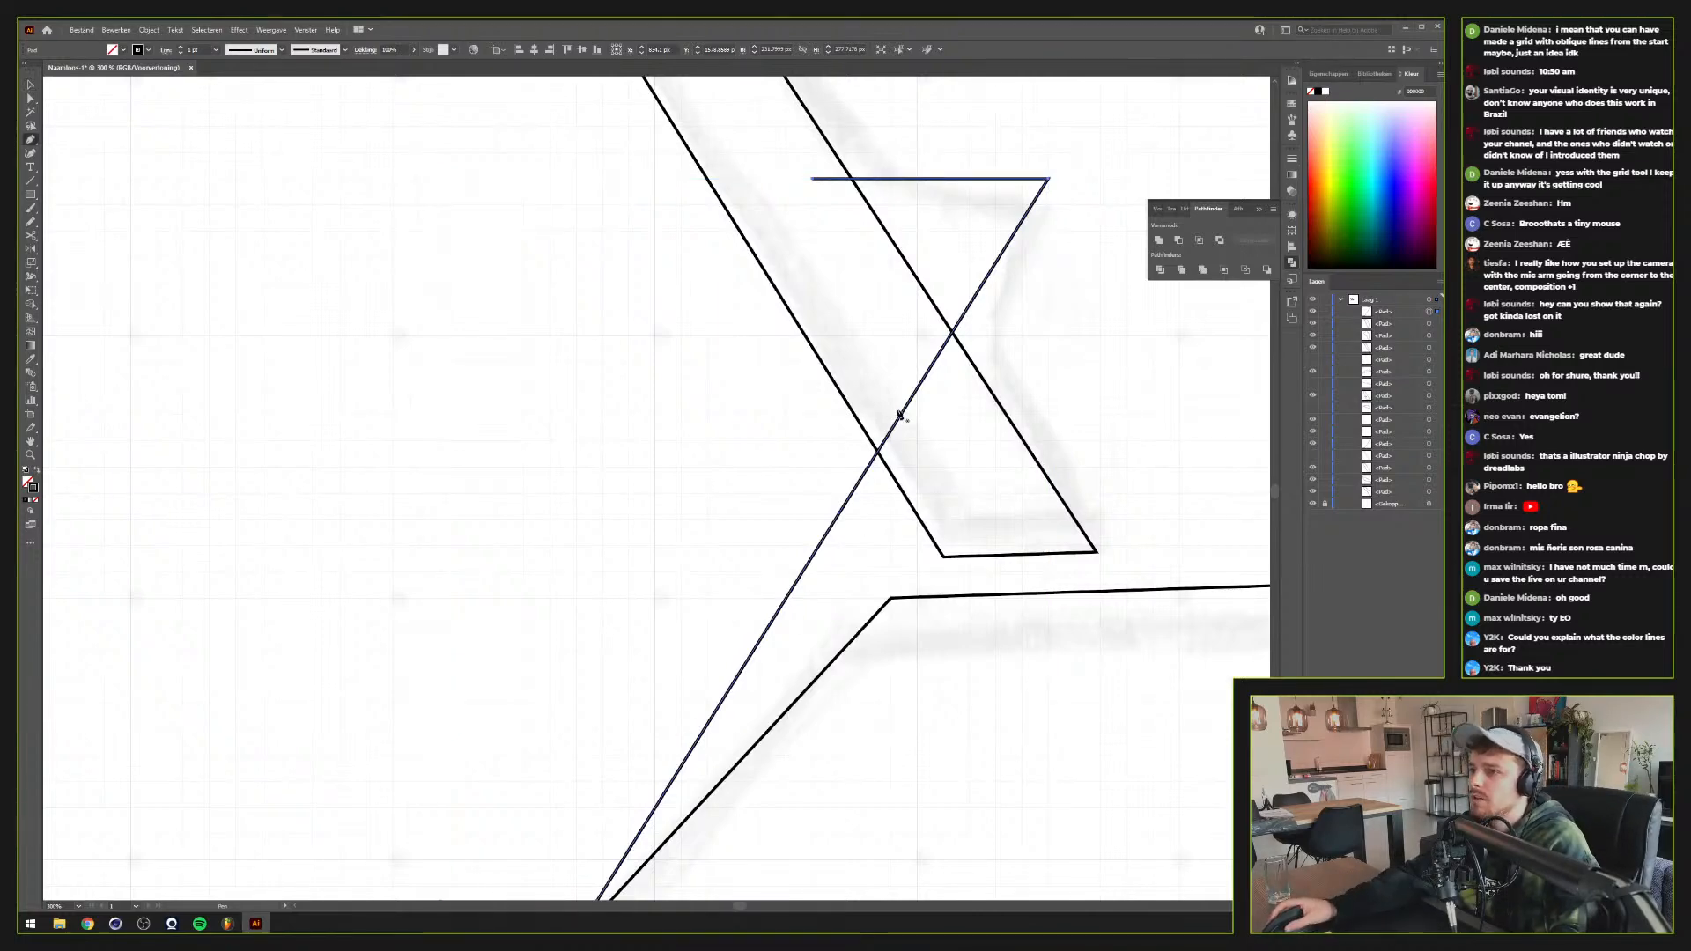
{"action": "left_click", "coordinate": [899, 414]}
{"action": "scroll", "coordinate": [762, 541], "scroll_direction": "down", "scroll_amount": 2}
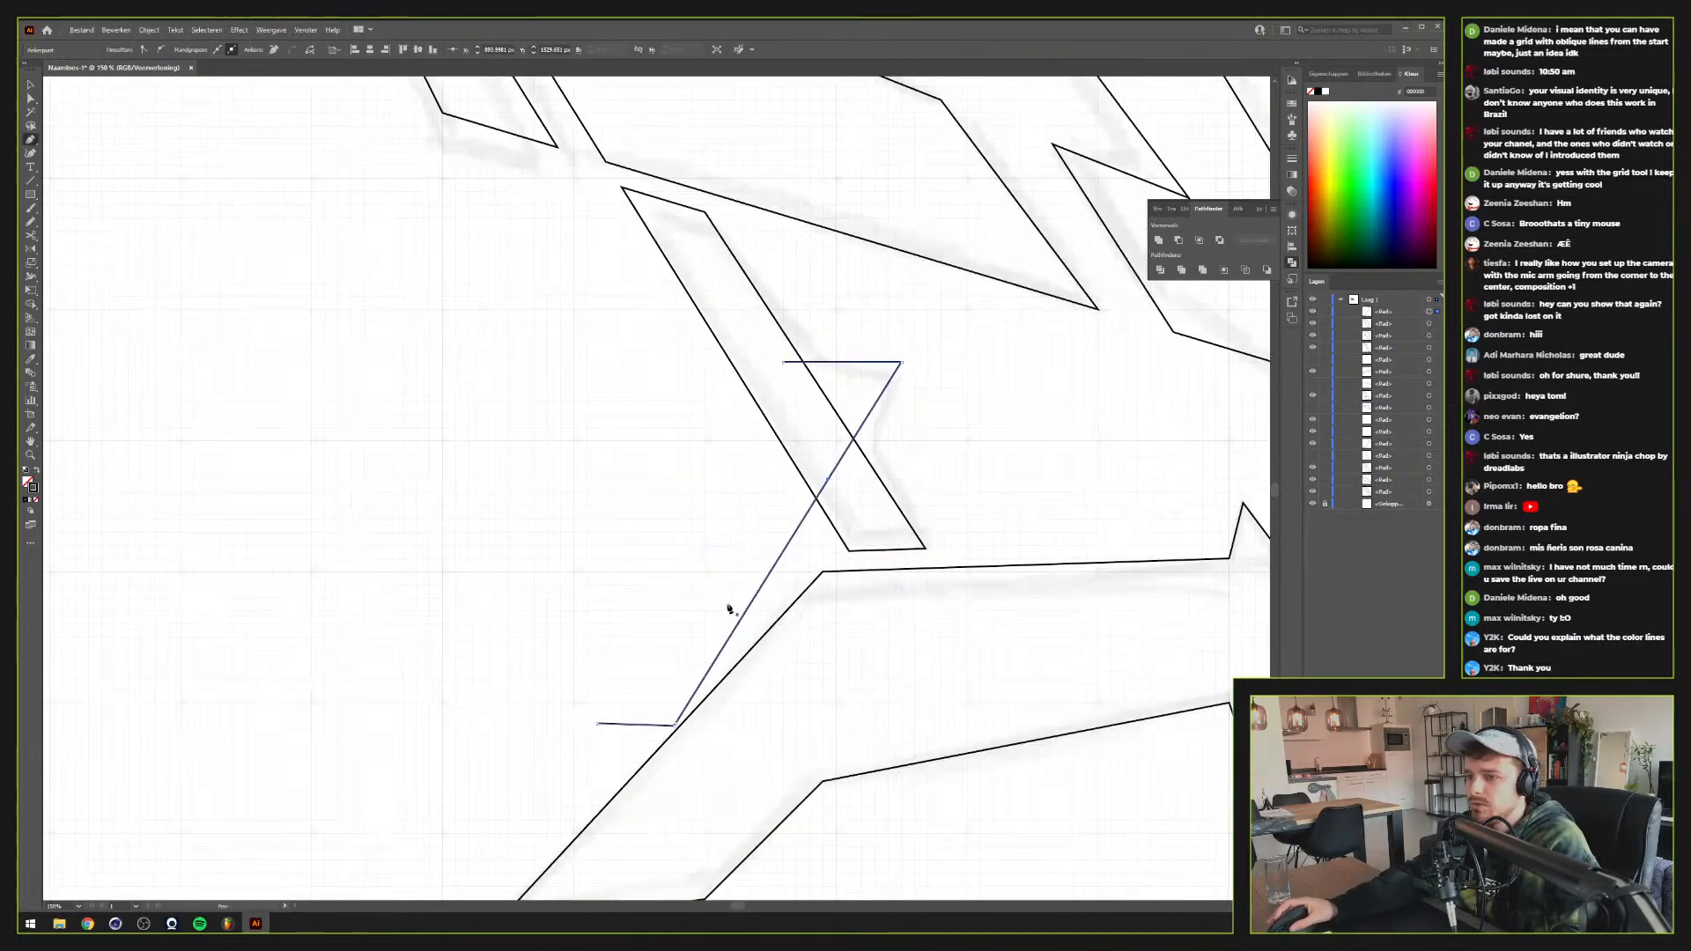
Delete the diagonal's leftover lower segments up to the new anchor, leaving only the barb's two short edges
{"action": "key", "text": "a"}
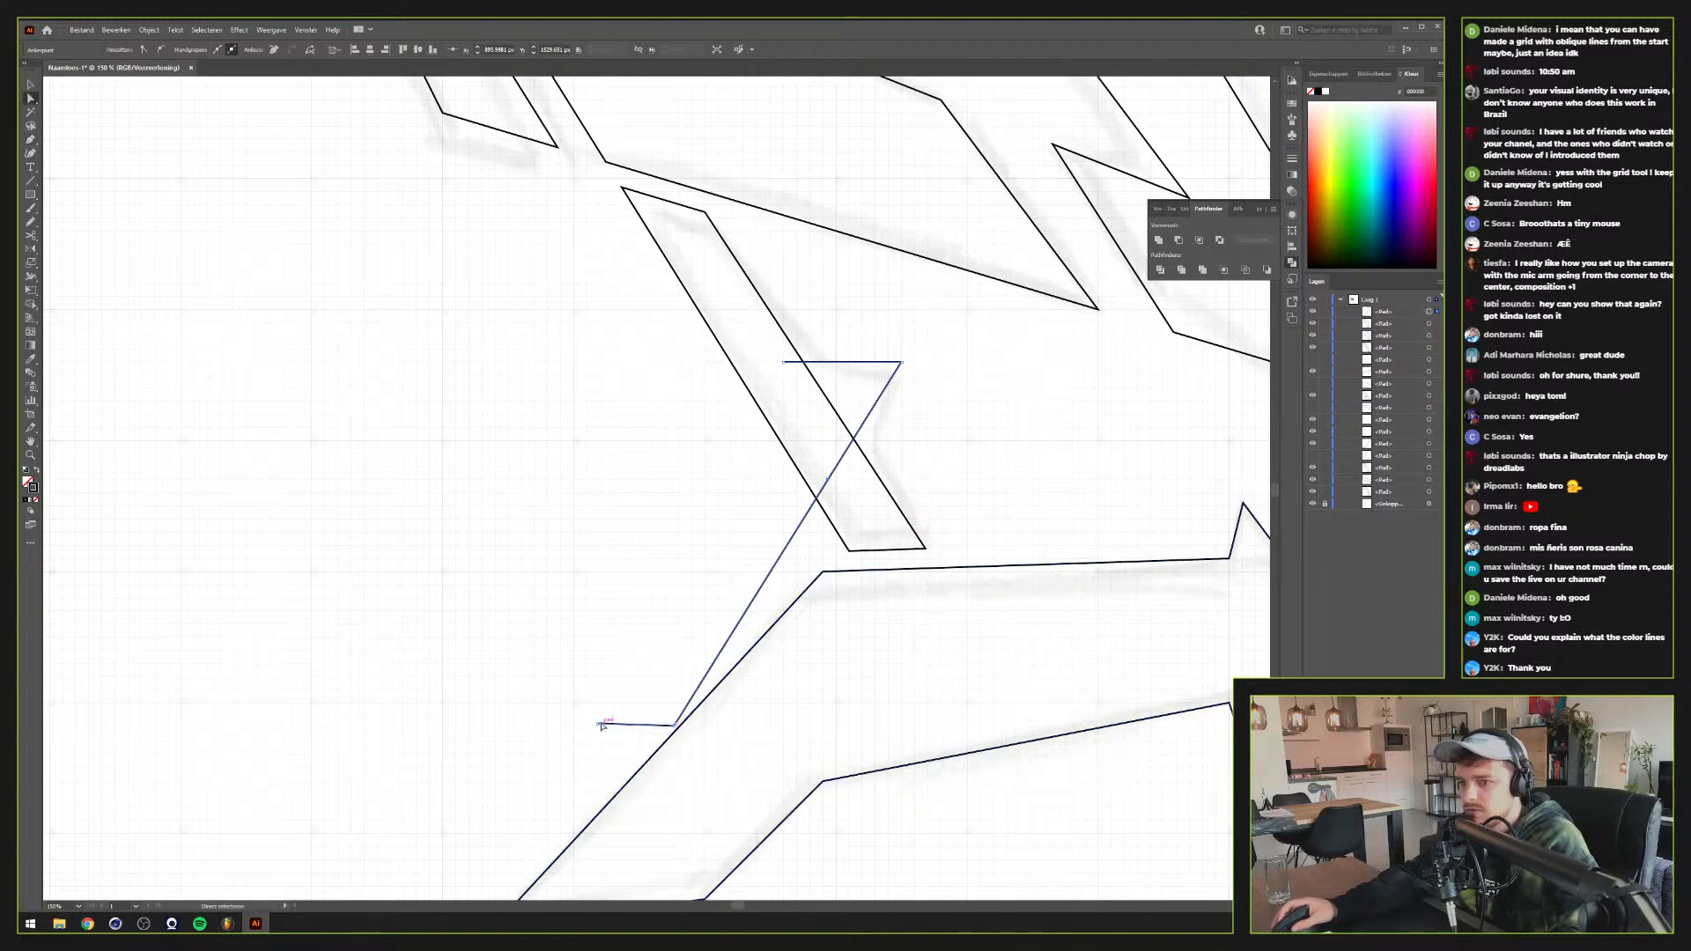
{"action": "left_click", "coordinate": [621, 725]}
{"action": "left_click_drag", "start_coordinate": [613, 736], "coordinate": [614, 735]}
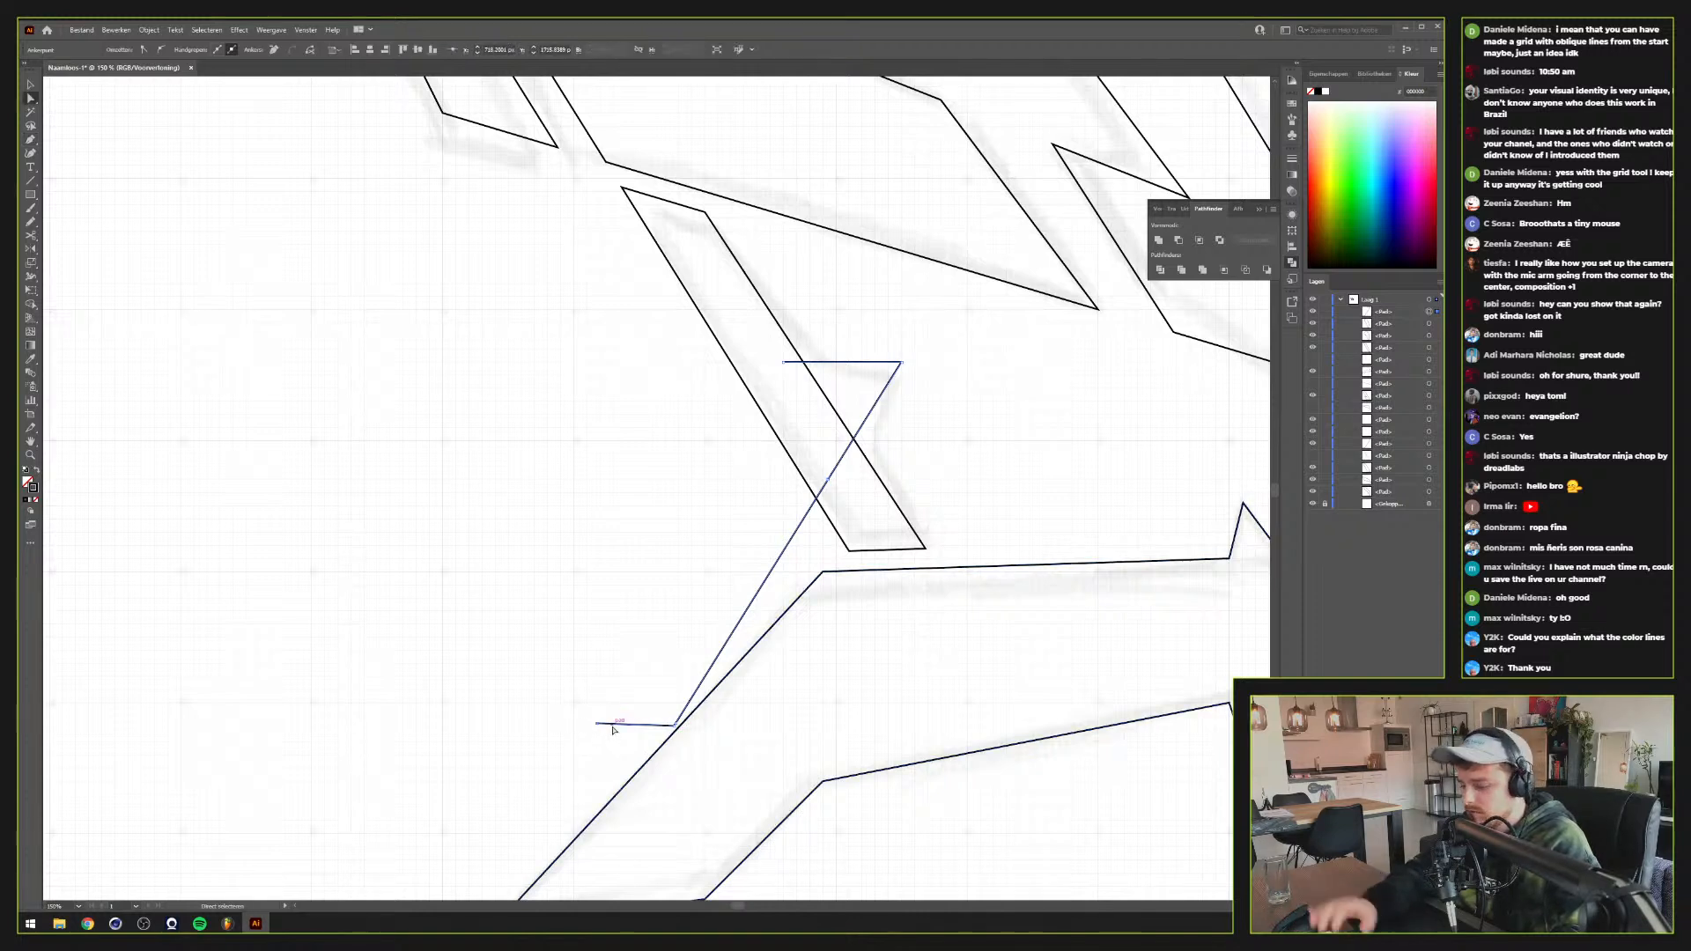
{"action": "key", "text": "Delete"}
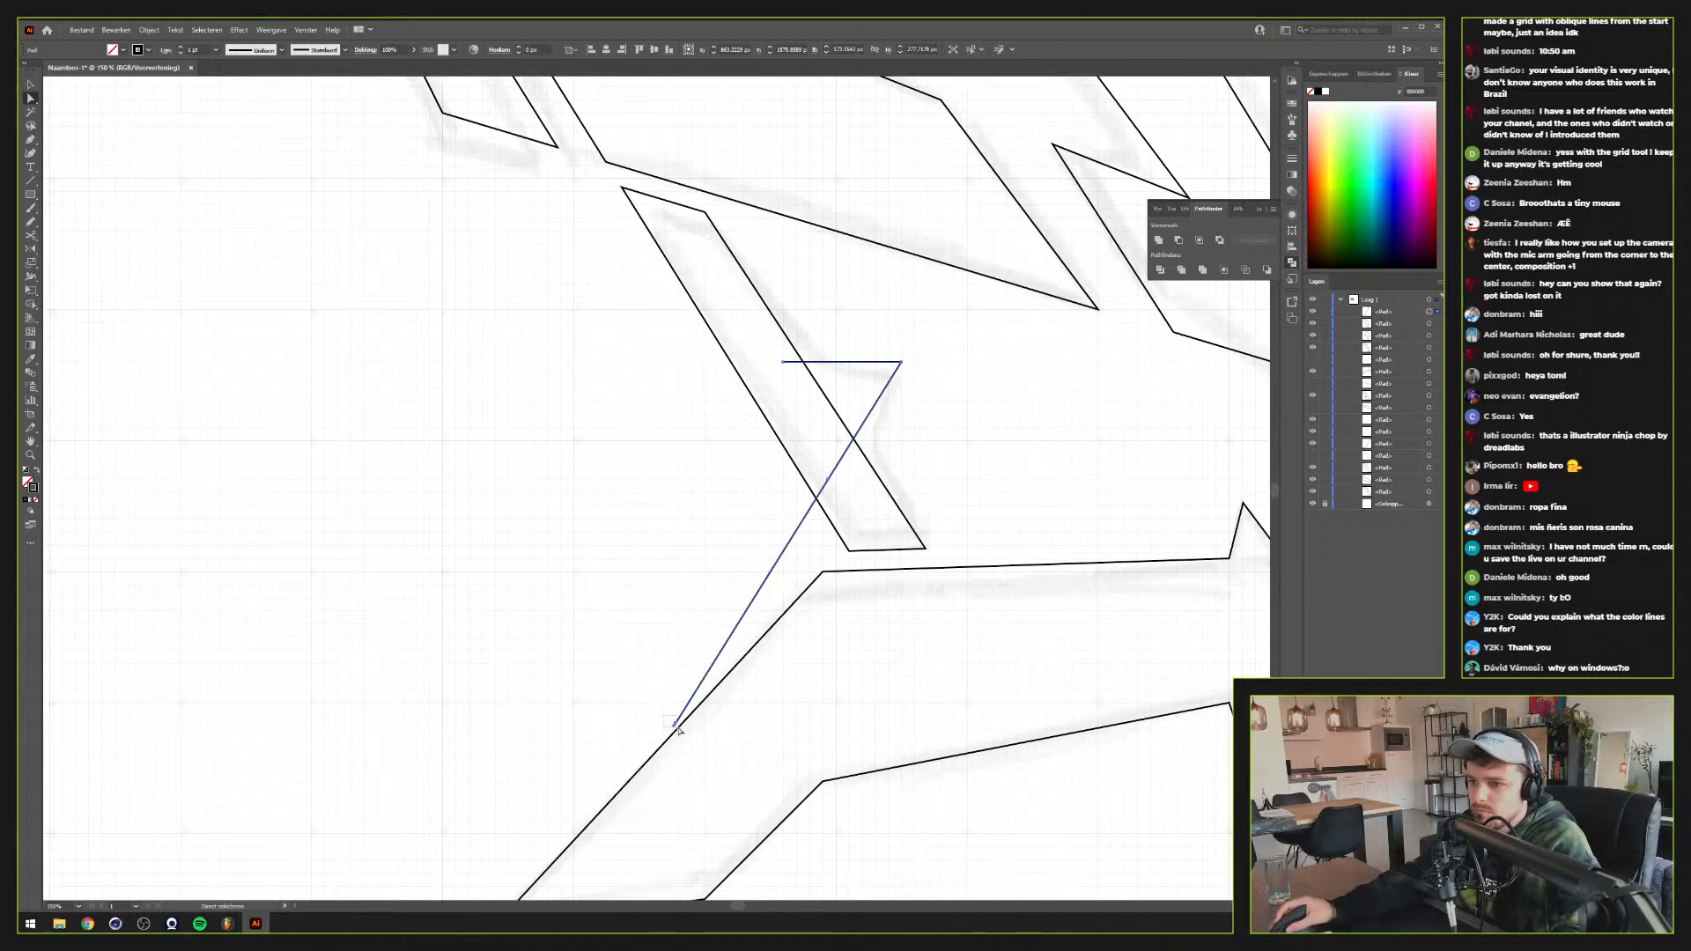
{"action": "left_click_drag", "start_coordinate": [678, 728], "coordinate": [681, 731]}
{"action": "key", "text": "Delete"}
{"action": "left_click_drag", "start_coordinate": [806, 448], "coordinate": [700, 593]}
{"action": "scroll", "coordinate": [766, 554], "scroll_direction": "down", "scroll_amount": 2}
{"action": "scroll", "coordinate": [766, 553], "scroll_direction": "up", "scroll_amount": 2}
{"action": "scroll", "coordinate": [769, 553], "scroll_direction": "down", "scroll_amount": 1}
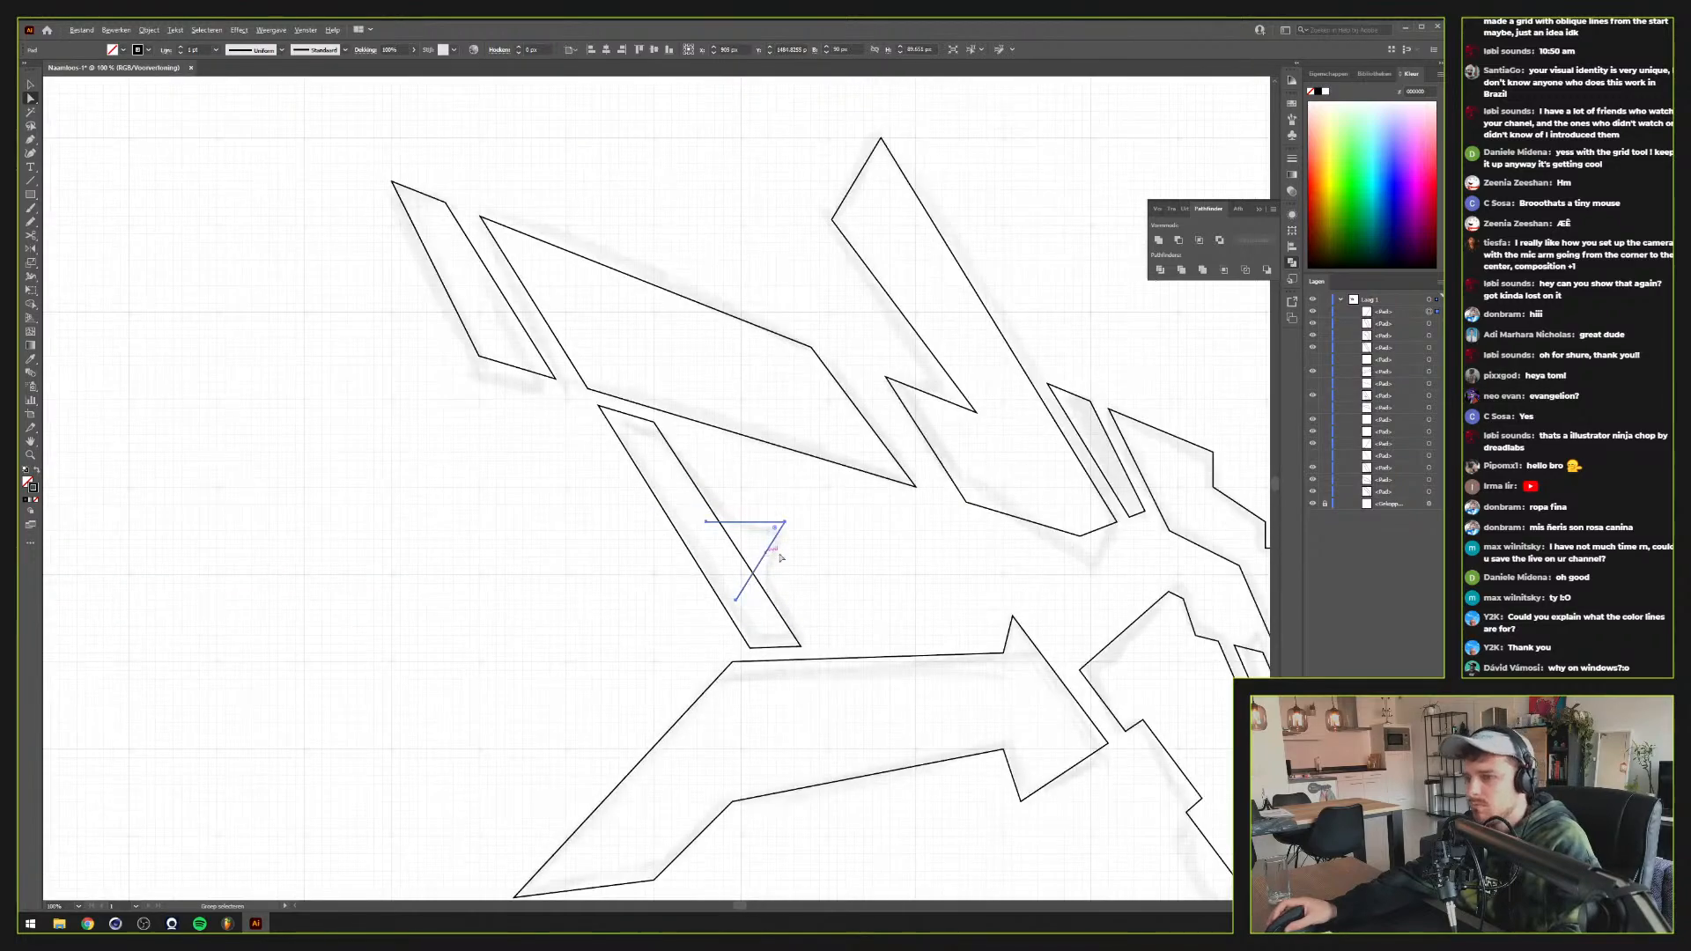
{"action": "key", "text": "v"}
{"action": "left_click", "coordinate": [833, 558]}
Swap fill and stroke on all traced pieces so the emblem half is solid black without outlines
{"action": "scroll", "coordinate": [832, 558], "scroll_direction": "down", "scroll_amount": 4}
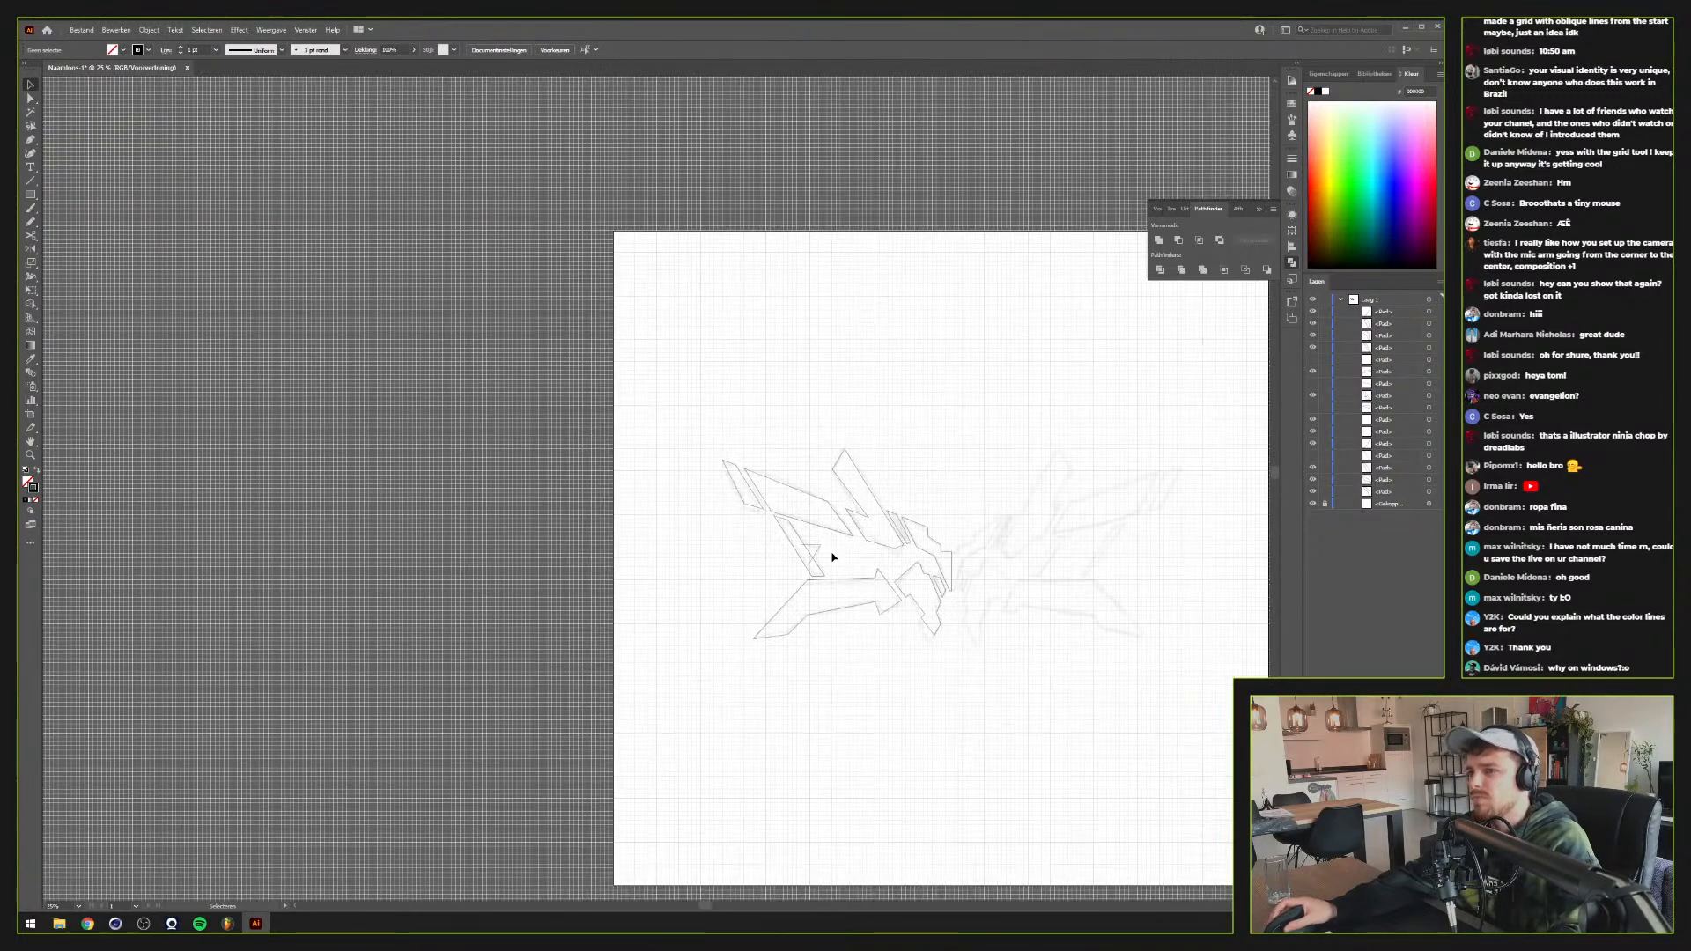
{"action": "scroll", "coordinate": [832, 558], "scroll_direction": "up", "scroll_amount": 1}
{"action": "scroll", "coordinate": [831, 558], "scroll_direction": "up", "scroll_amount": 1}
{"action": "scroll", "coordinate": [831, 559], "scroll_direction": "down", "scroll_amount": 1}
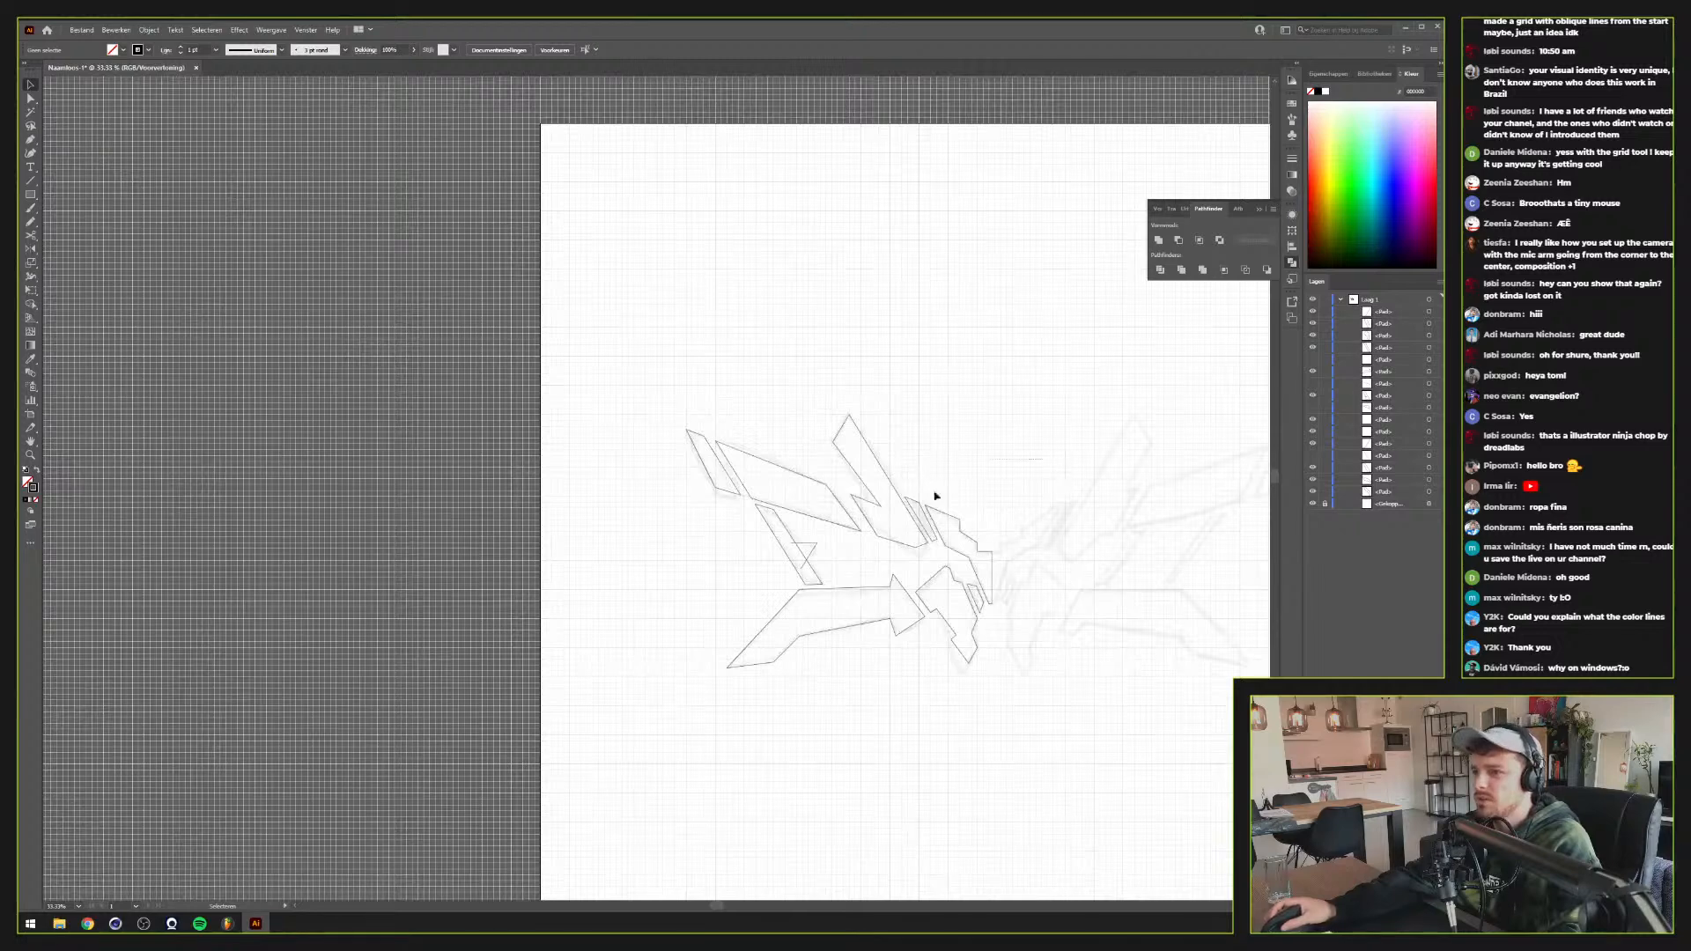
{"action": "key", "text": "ctrl+a"}
{"action": "key", "text": "shift+x"}
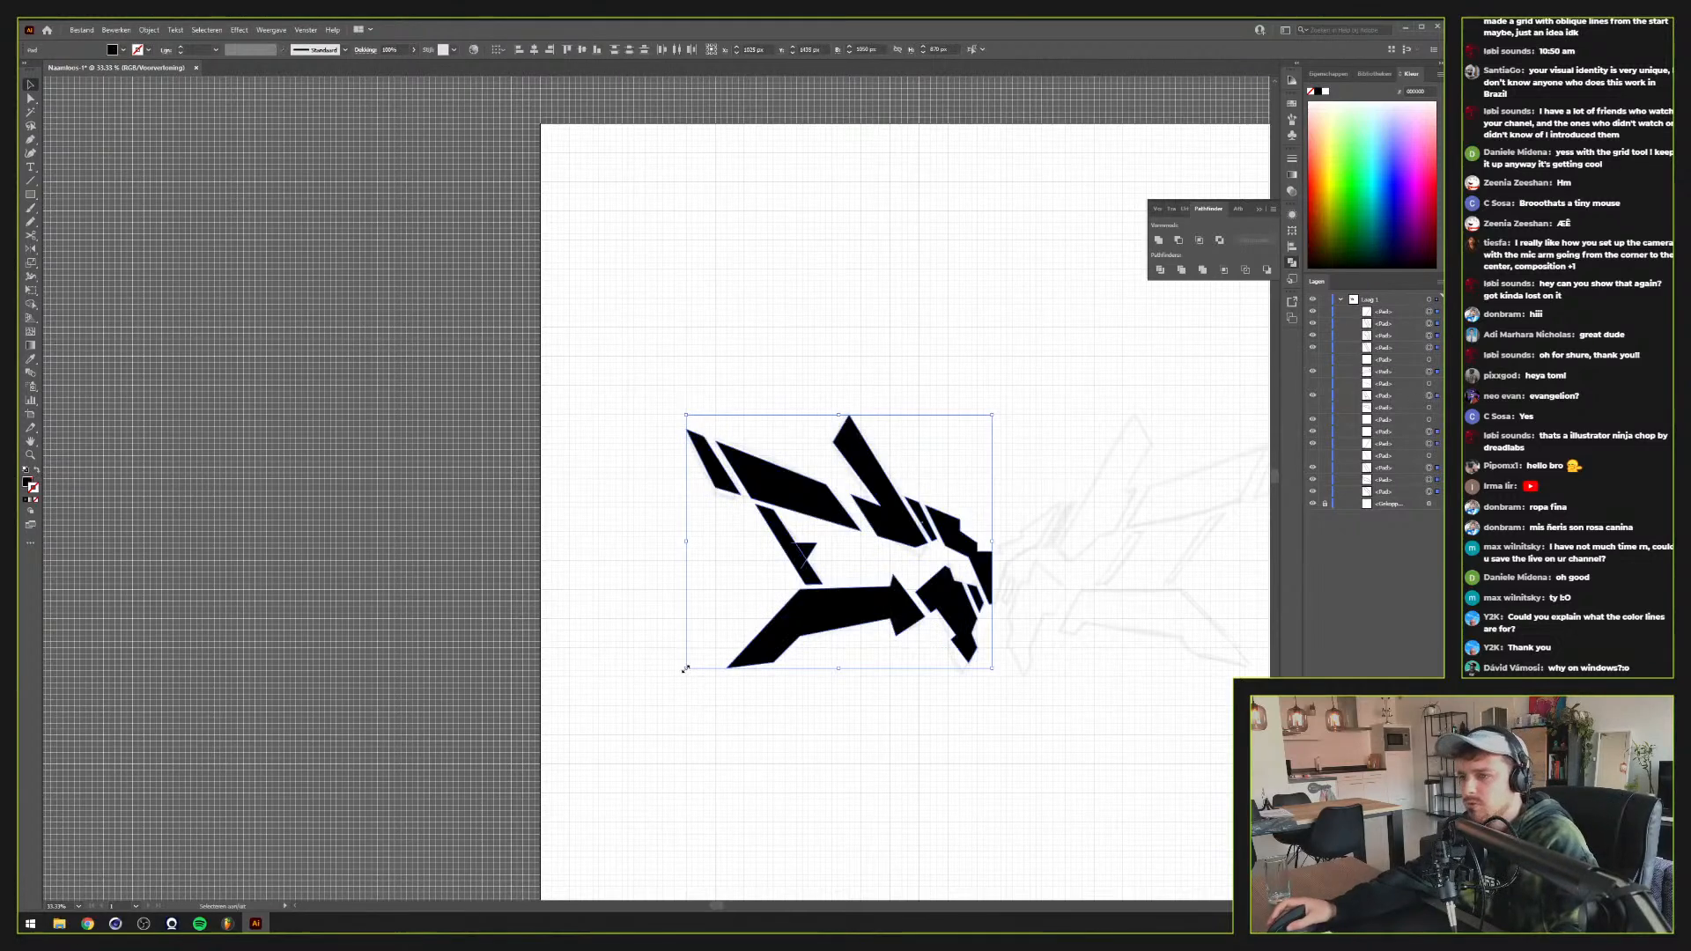
Deselect the solid black pieces, then delete the small barb beside the narrow diagonal feather
{"action": "left_click", "coordinate": [617, 584]}
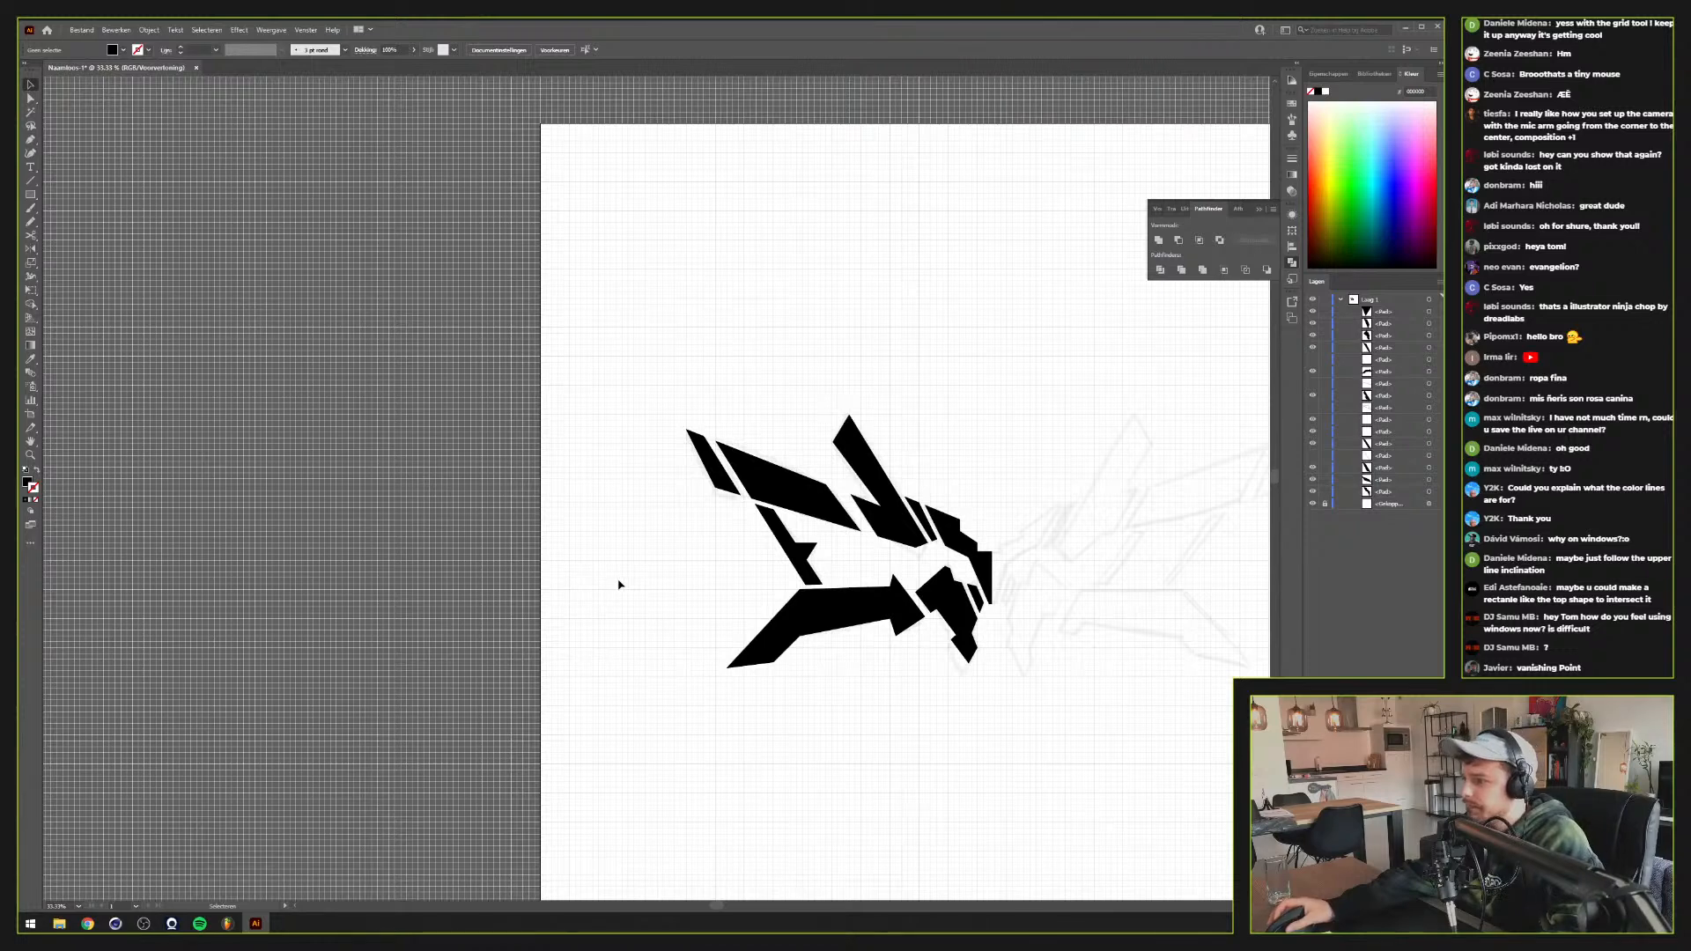
{"action": "scroll", "coordinate": [729, 536], "scroll_direction": "up", "scroll_amount": 2}
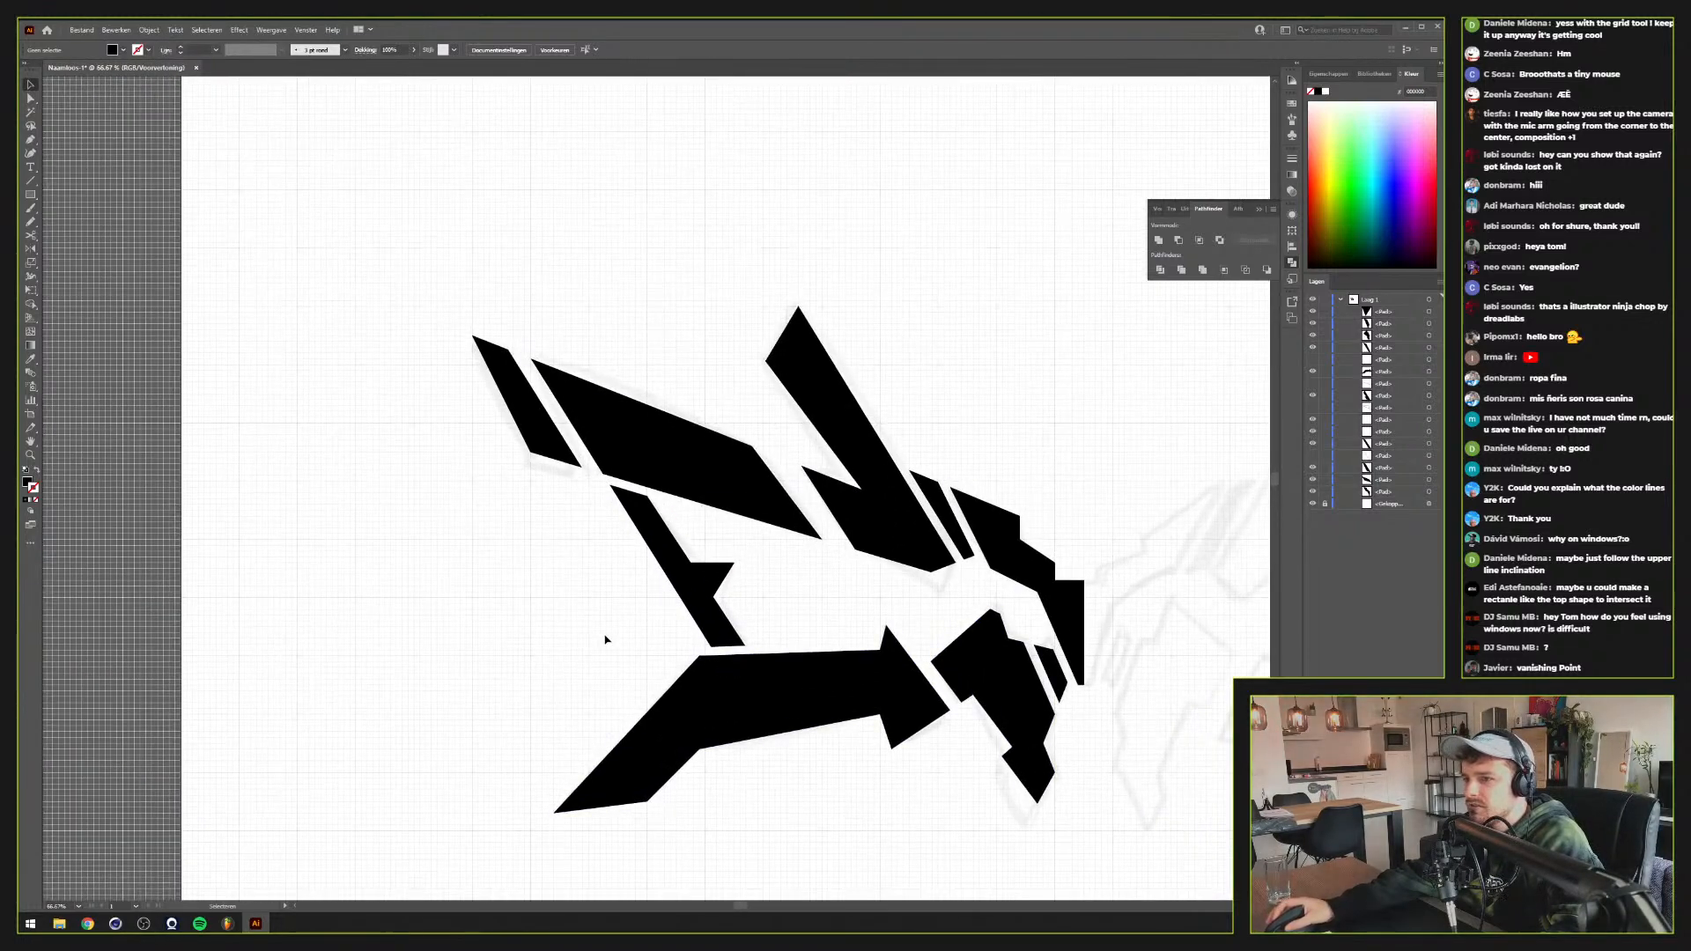
{"action": "left_click", "coordinate": [719, 574]}
{"action": "key", "text": "Delete"}
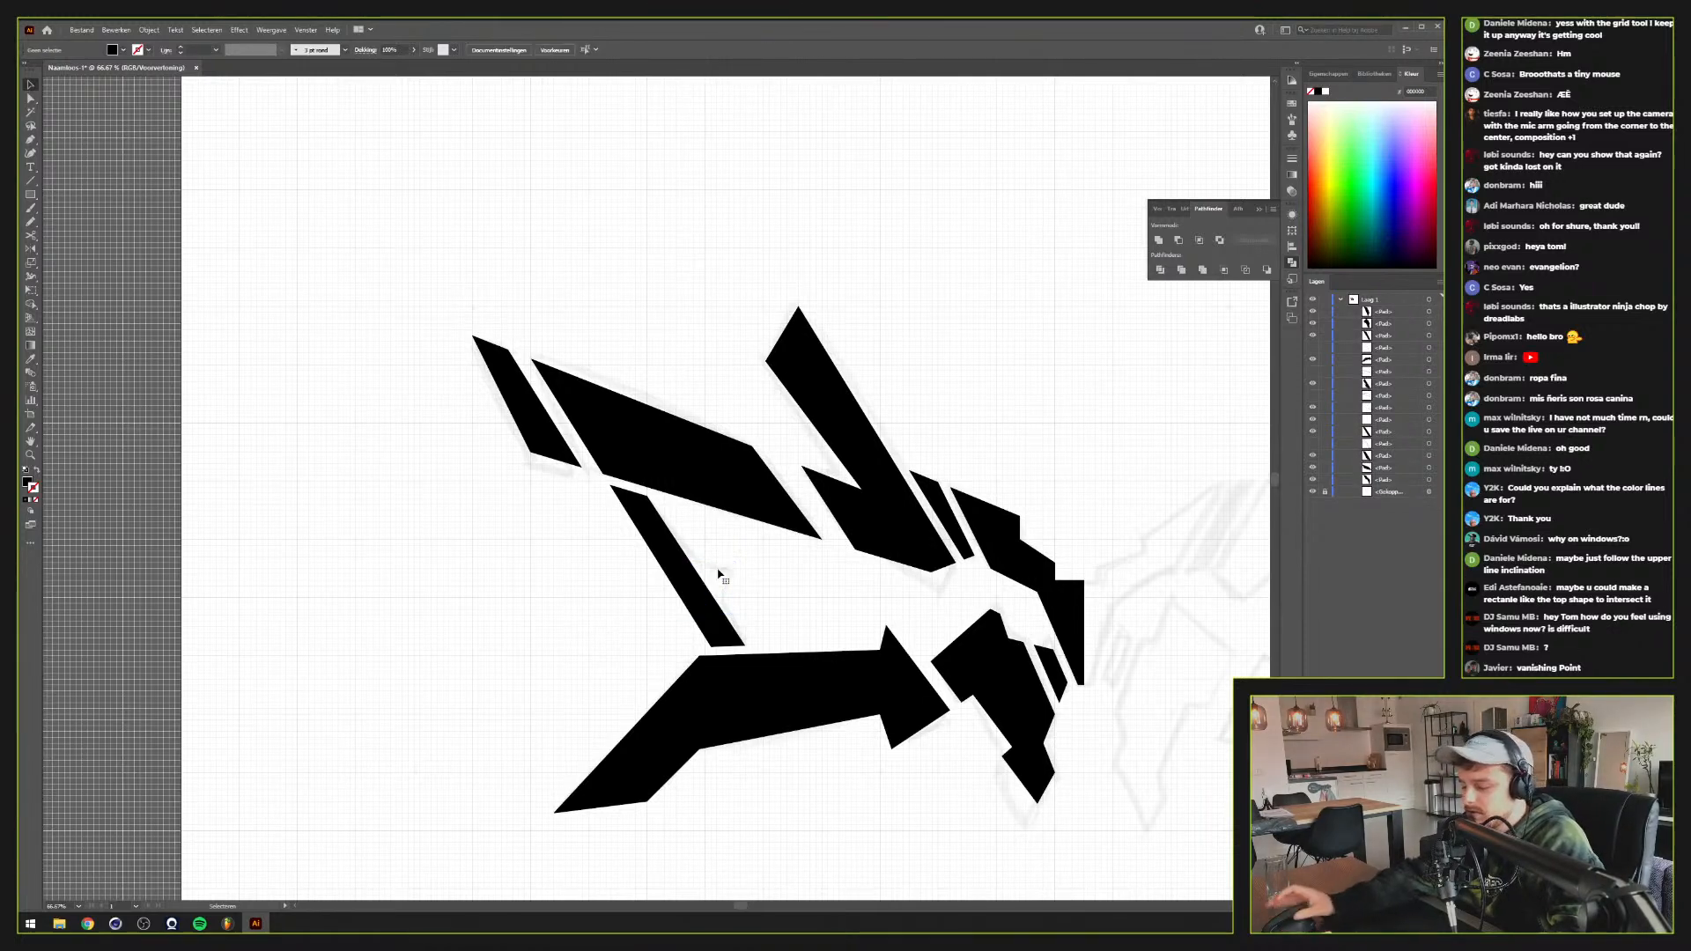
Draw a straight line along the large upper feather's lower edge between its two corners and give it a red stroke without fill
{"action": "key", "text": "p"}
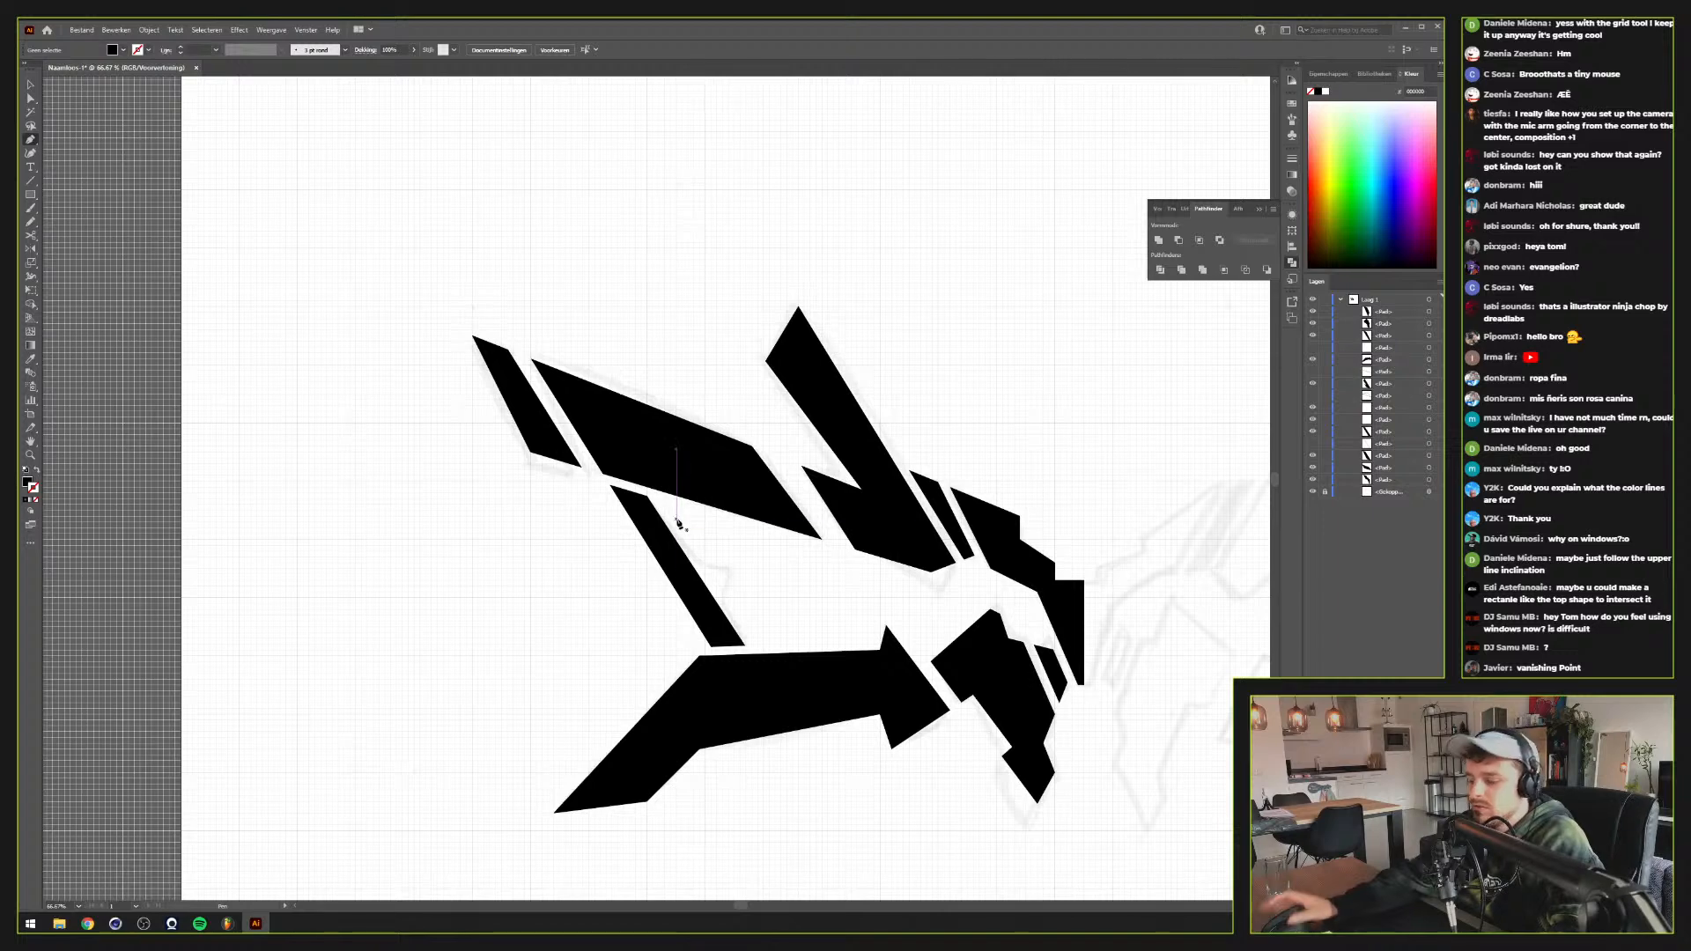
{"action": "left_click", "coordinate": [604, 476]}
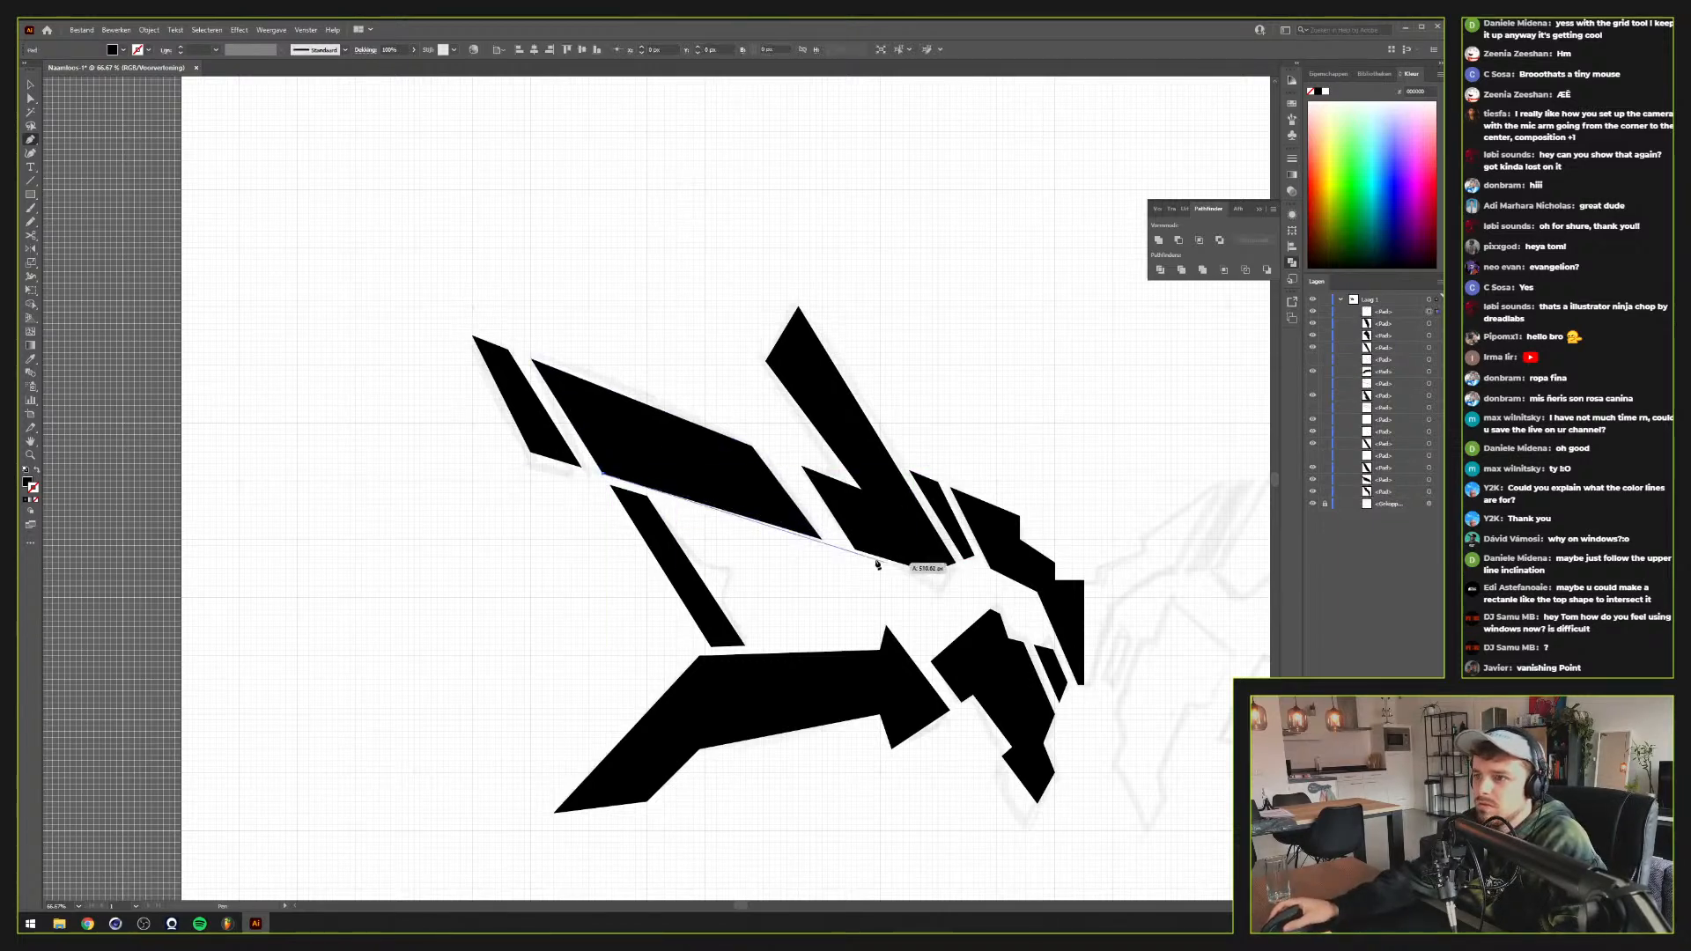
{"action": "left_click", "coordinate": [824, 539]}
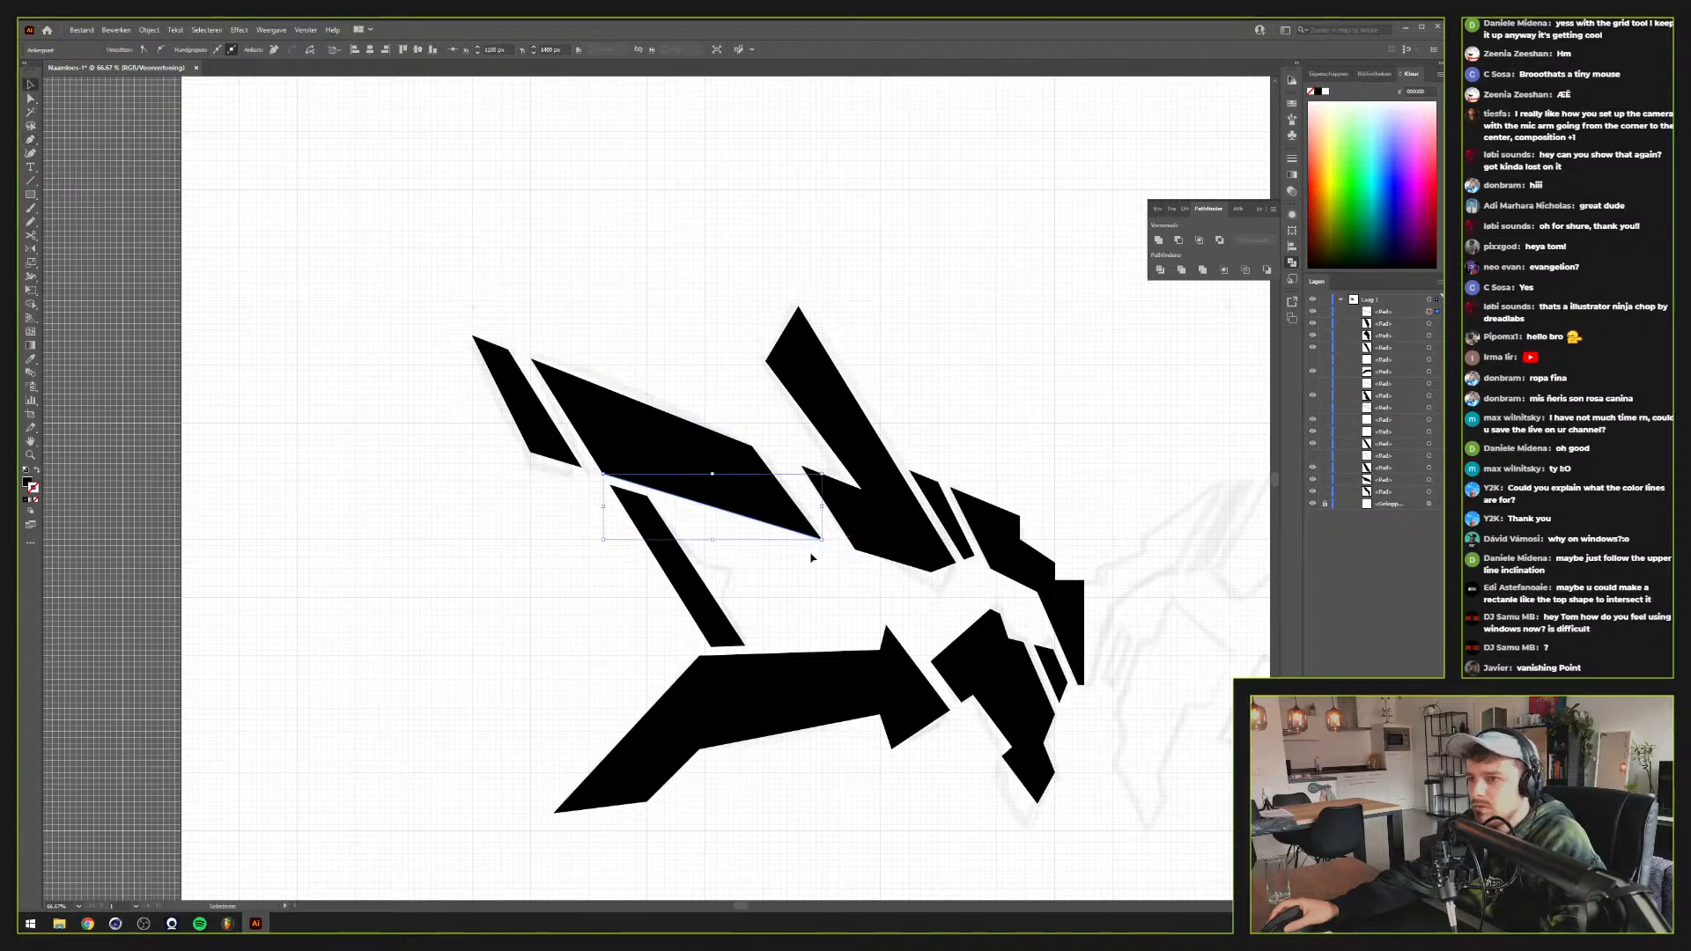
{"action": "key", "text": "v"}
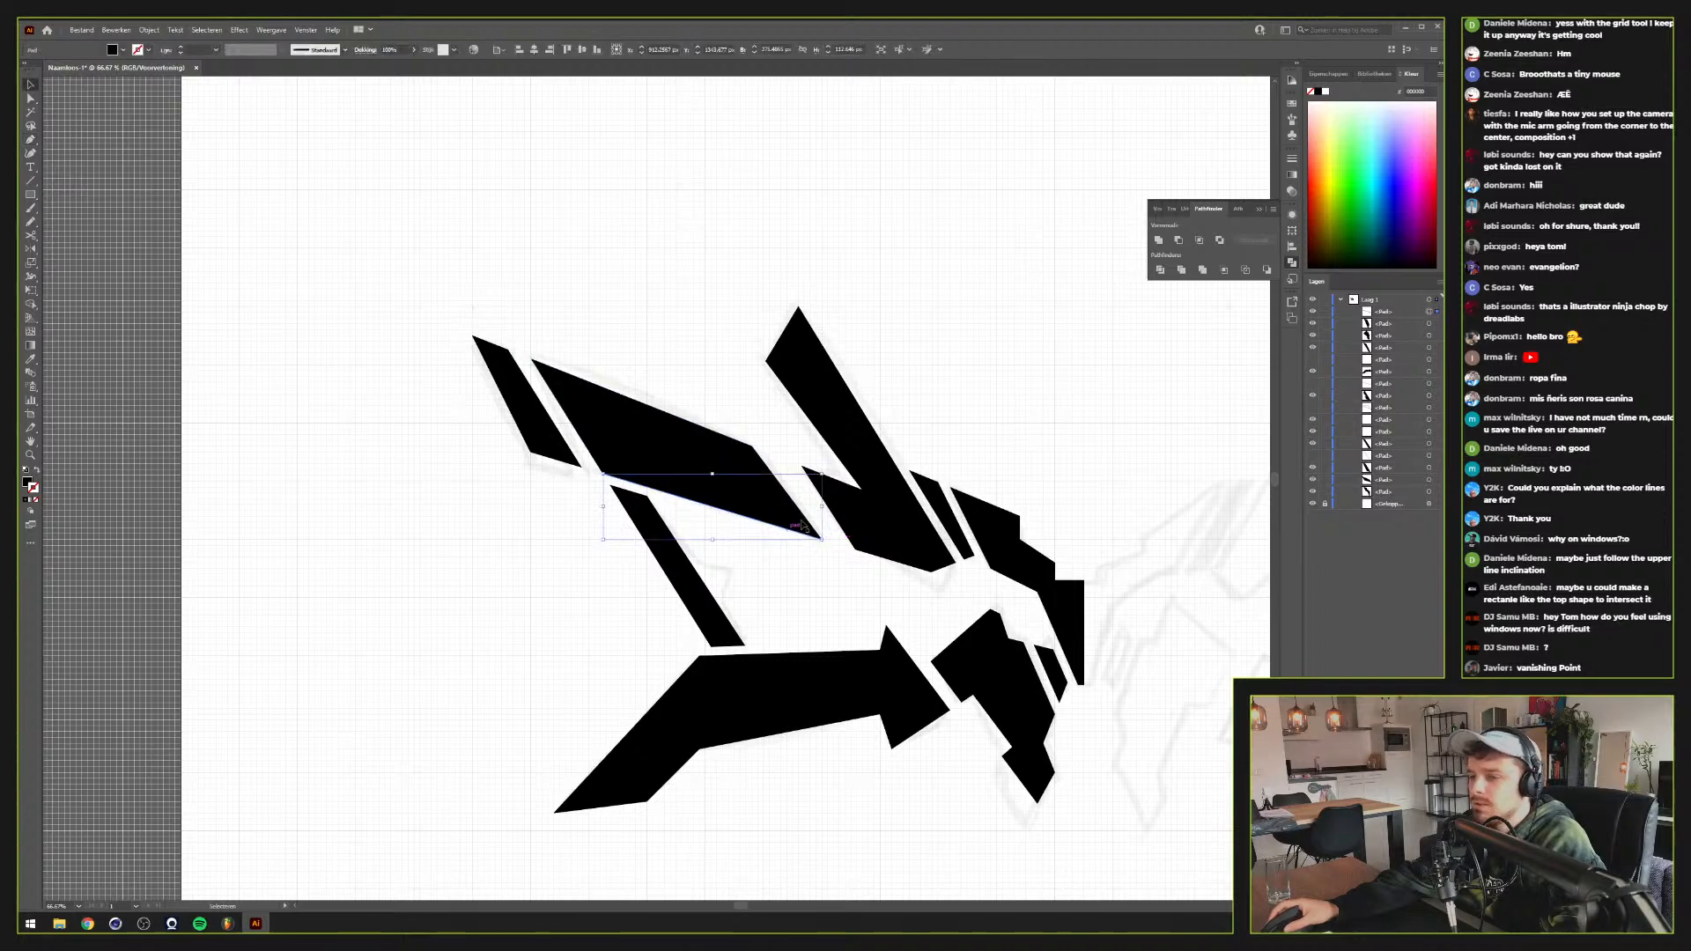
{"action": "key", "text": "shift+x"}
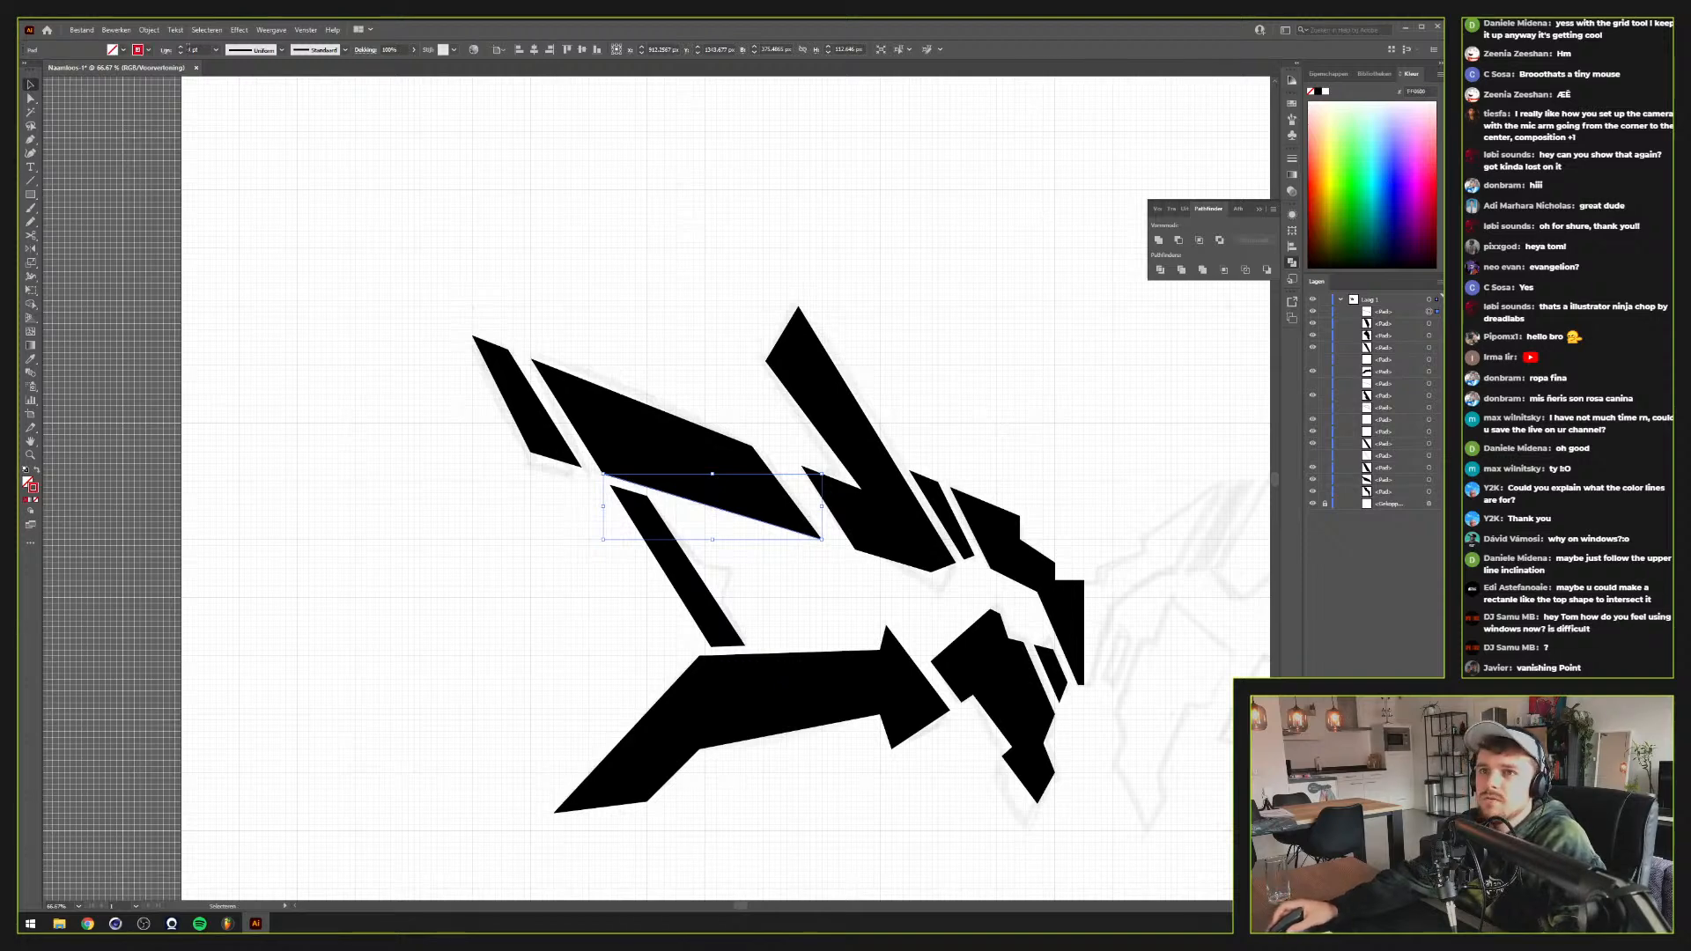
Scale the red line proportionally from its centre until it extends past both sides of the emblem half as an angle guide
{"action": "right_click", "coordinate": [658, 386]}
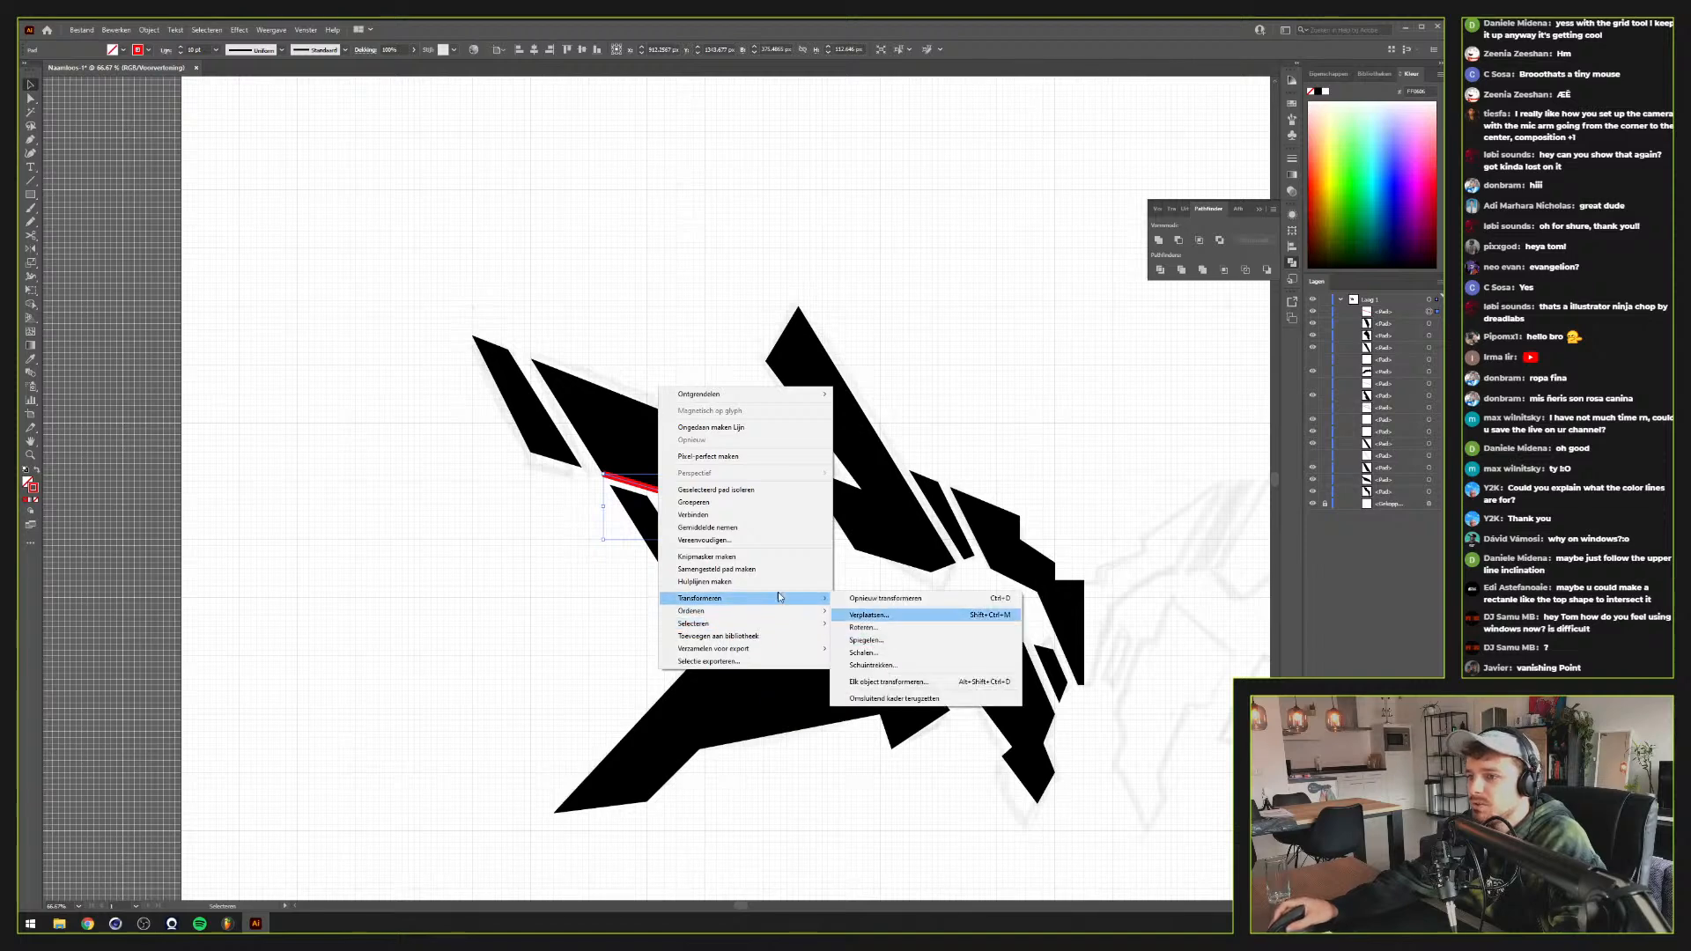
{"action": "mouse_move", "coordinate": [793, 598]}
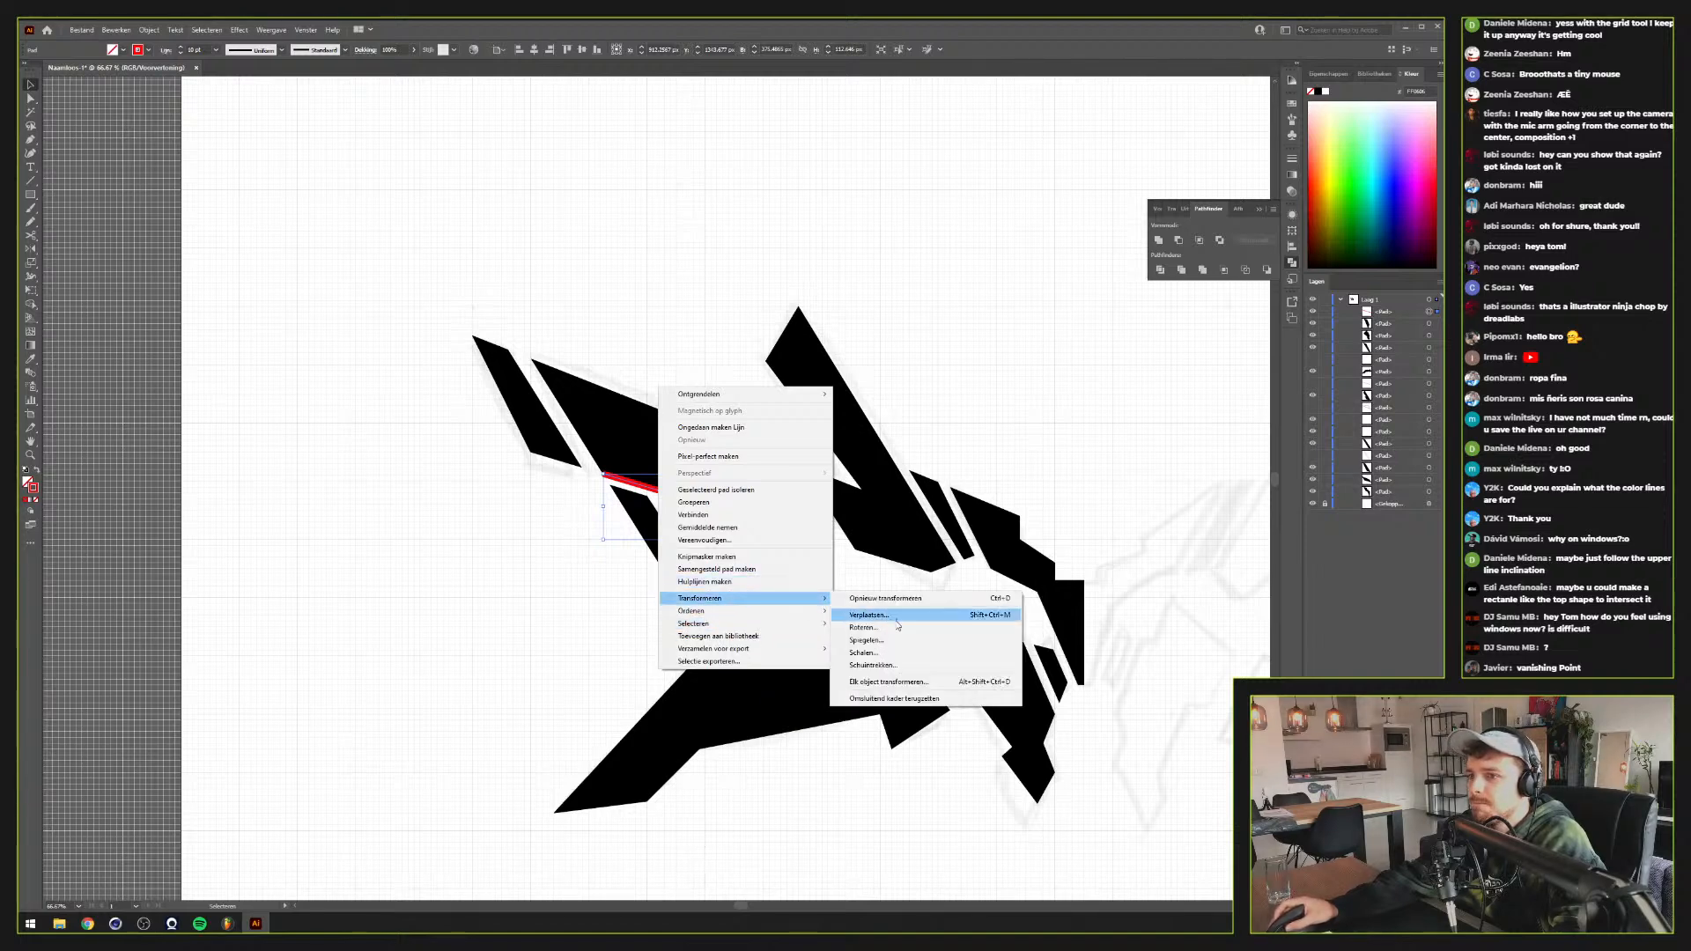
{"action": "left_click", "coordinate": [880, 655]}
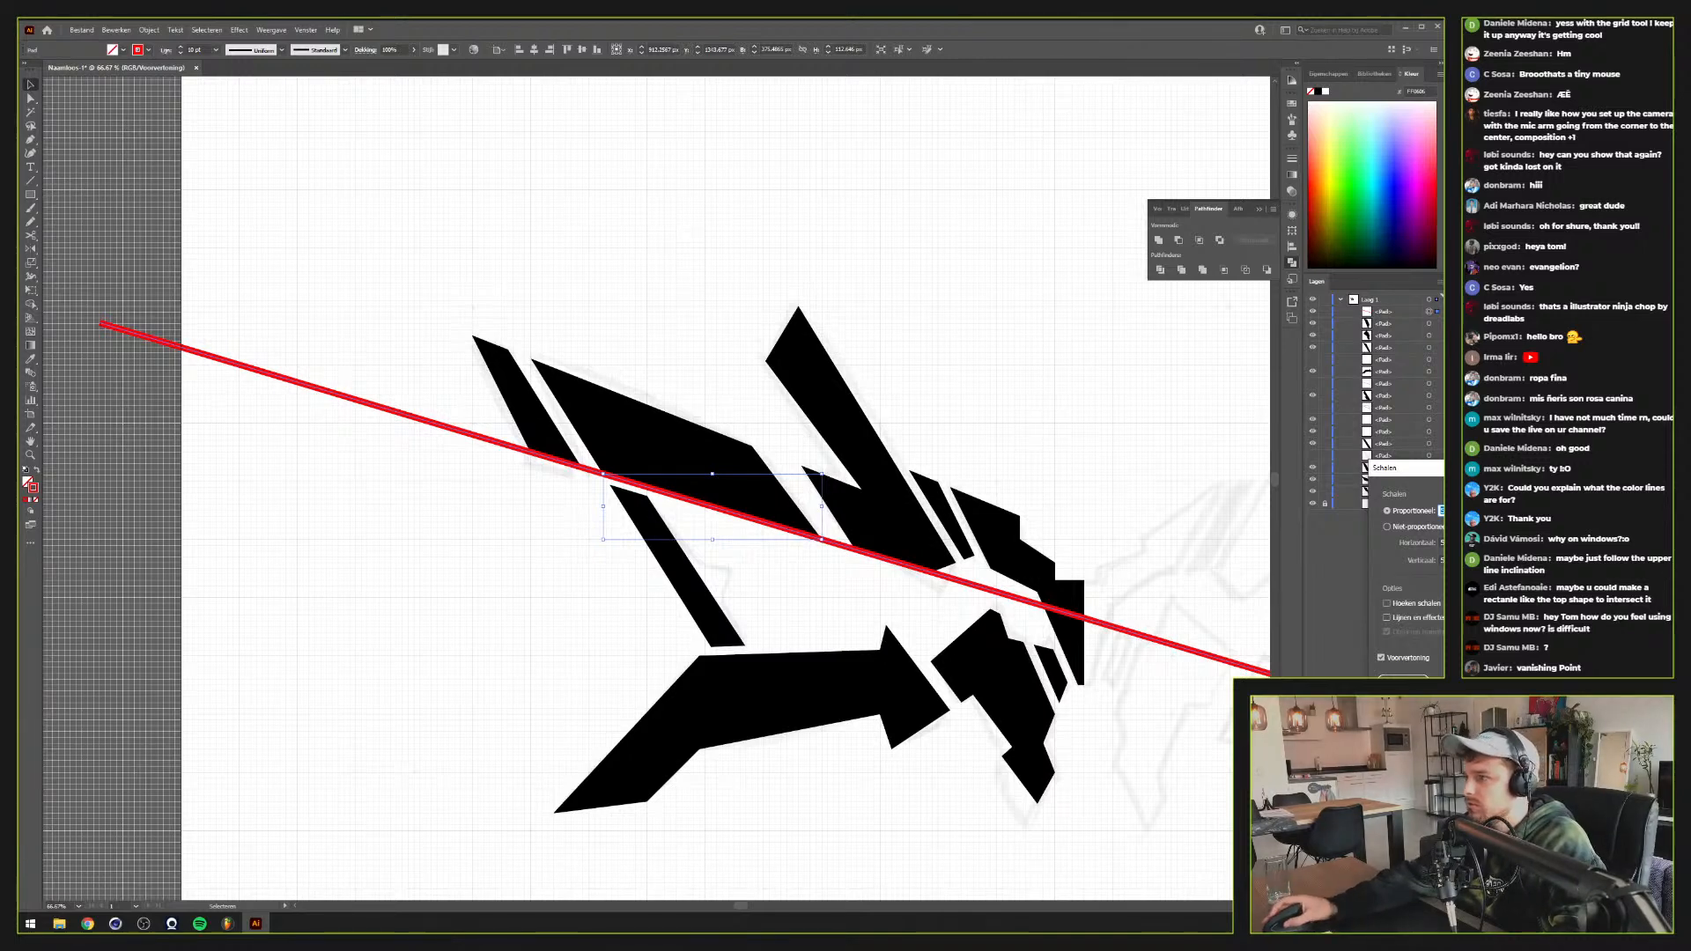
{"action": "key", "text": "shift+Down"}
{"action": "key", "text": "shift+Down"}
{"action": "key", "text": "shift+Down"}
{"action": "key", "text": "shift+Down"}
{"action": "key", "text": "shift+Down"}
{"action": "key", "text": "shift+Down"}
{"action": "key", "text": "shift+Down"}
{"action": "key", "text": "shift+Down"}
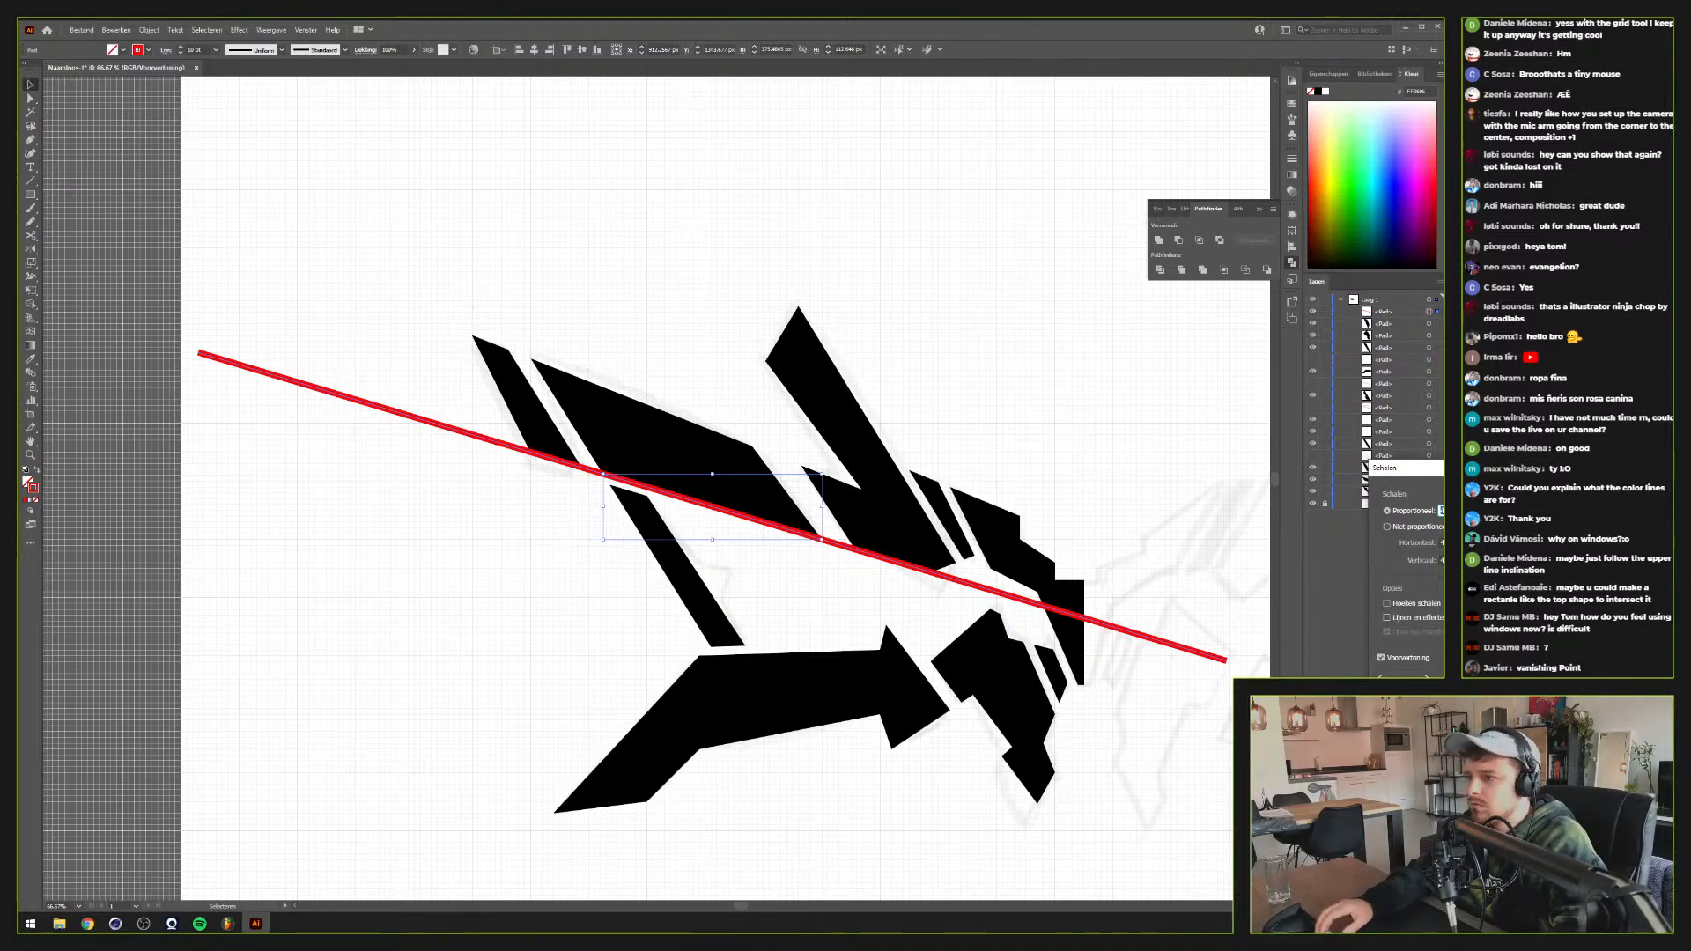
{"action": "key", "text": "Return"}
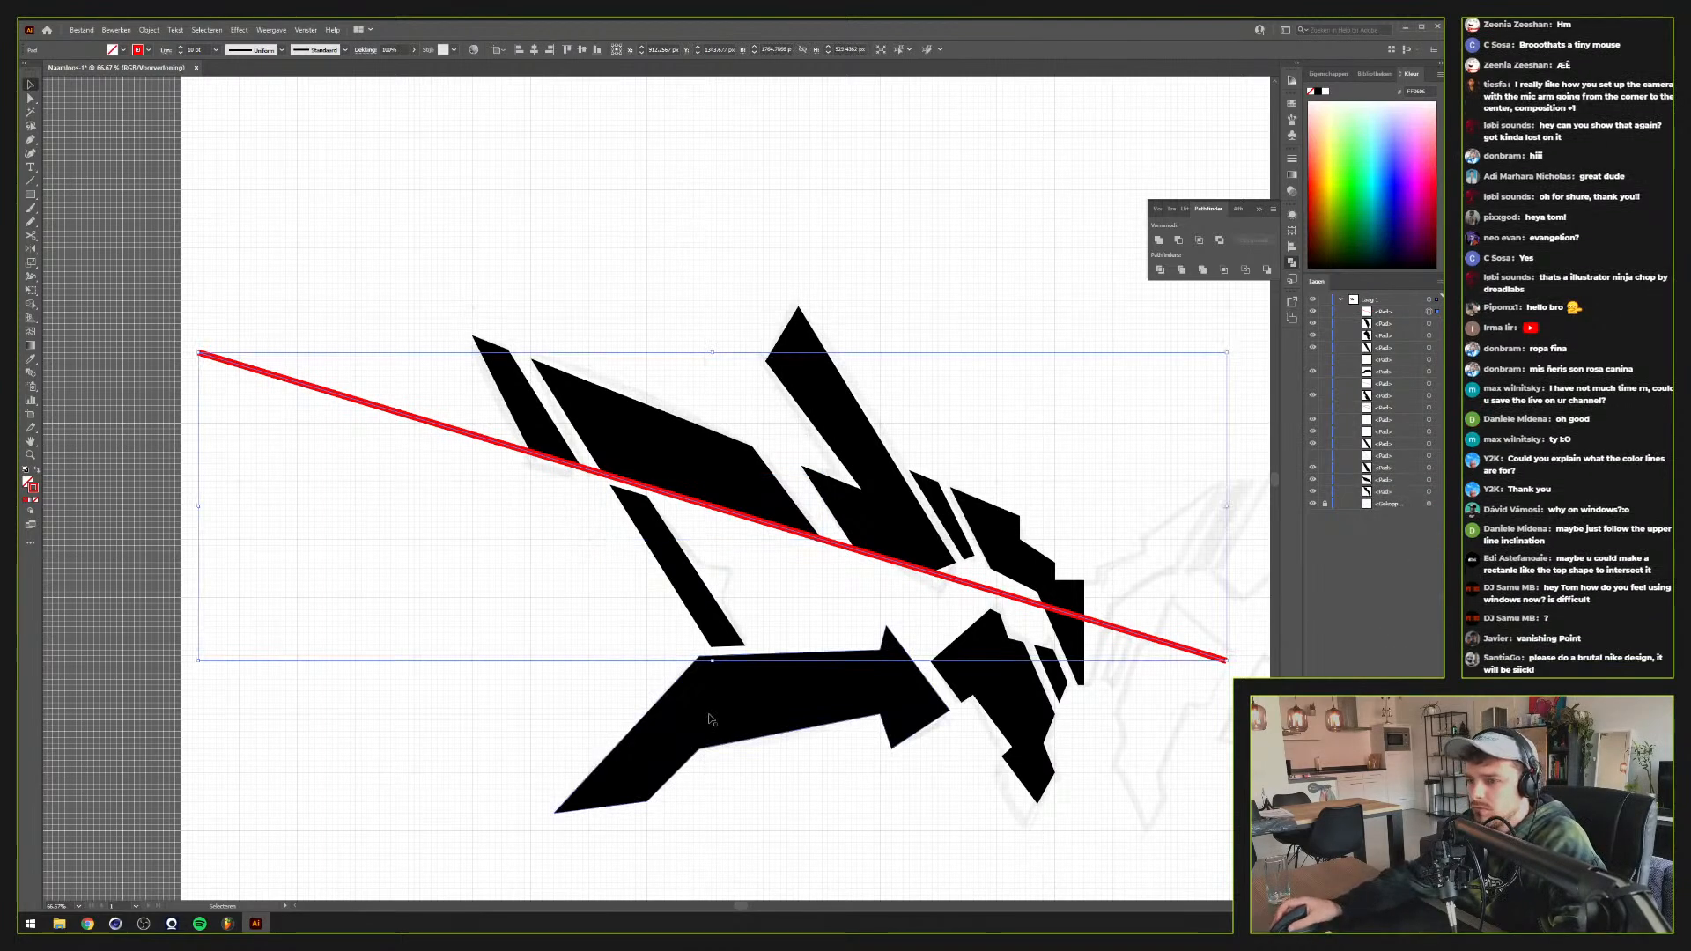
Deselect the red guide line and activate the Pen tool for a new path
{"action": "left_click", "coordinate": [472, 665]}
{"action": "key", "text": "p"}
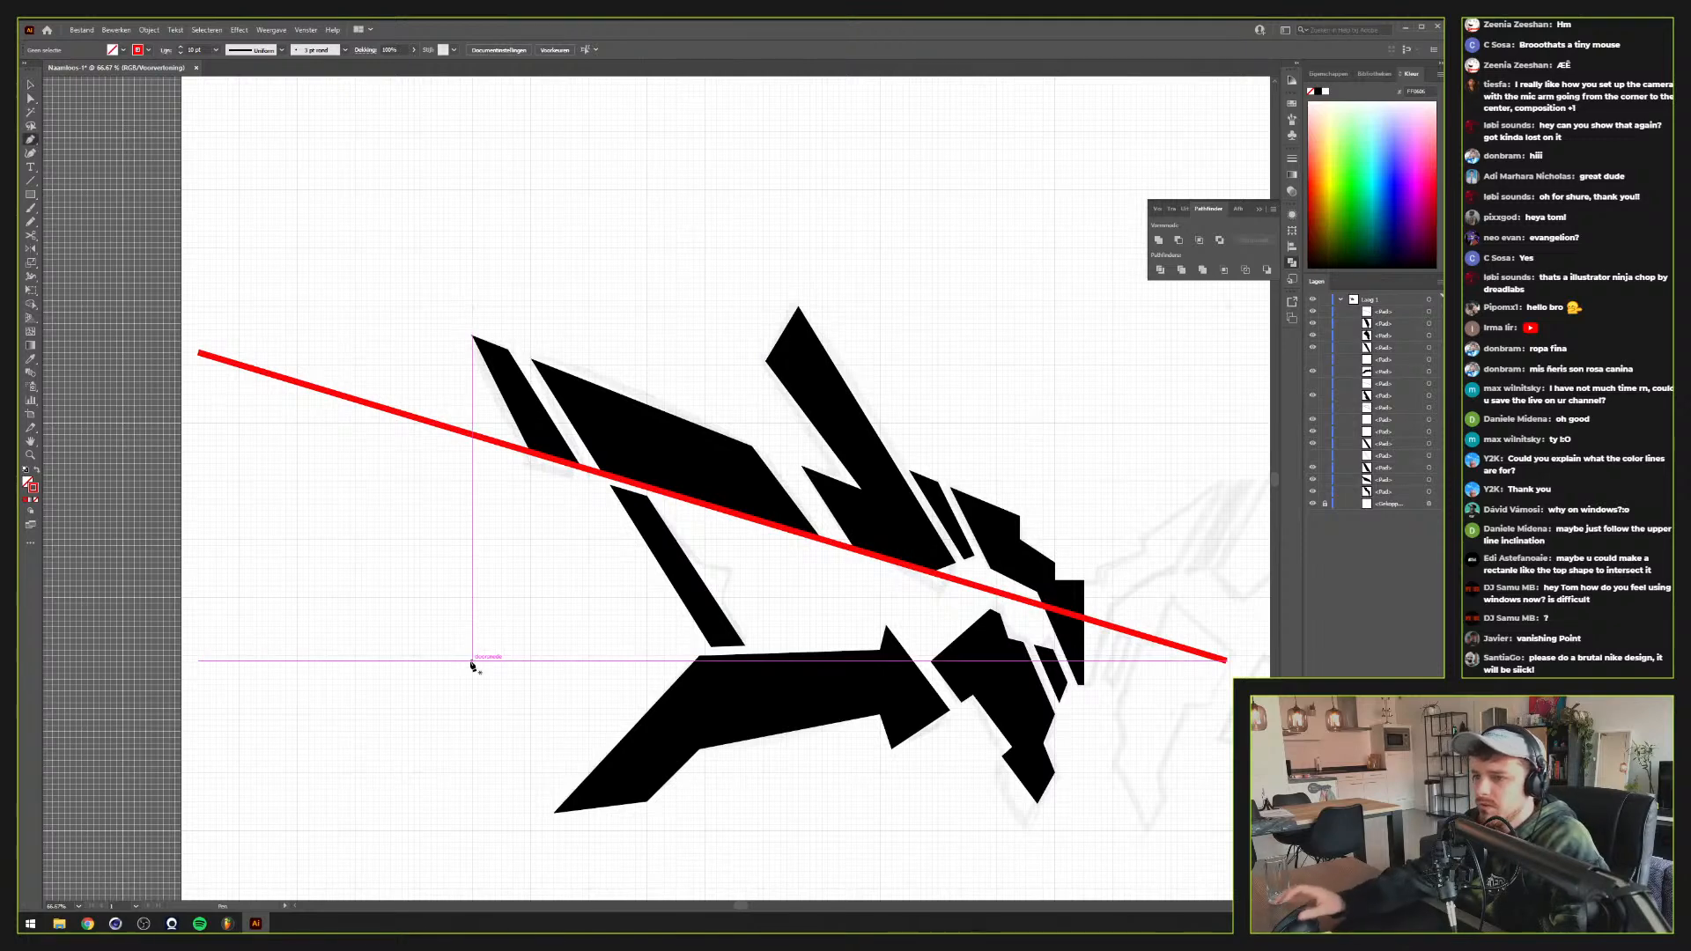
Draw a straight red line along the upper edge of the large lower wing shape, between its two top corners
{"action": "left_click", "coordinate": [788, 657], "text": "ctrl"}
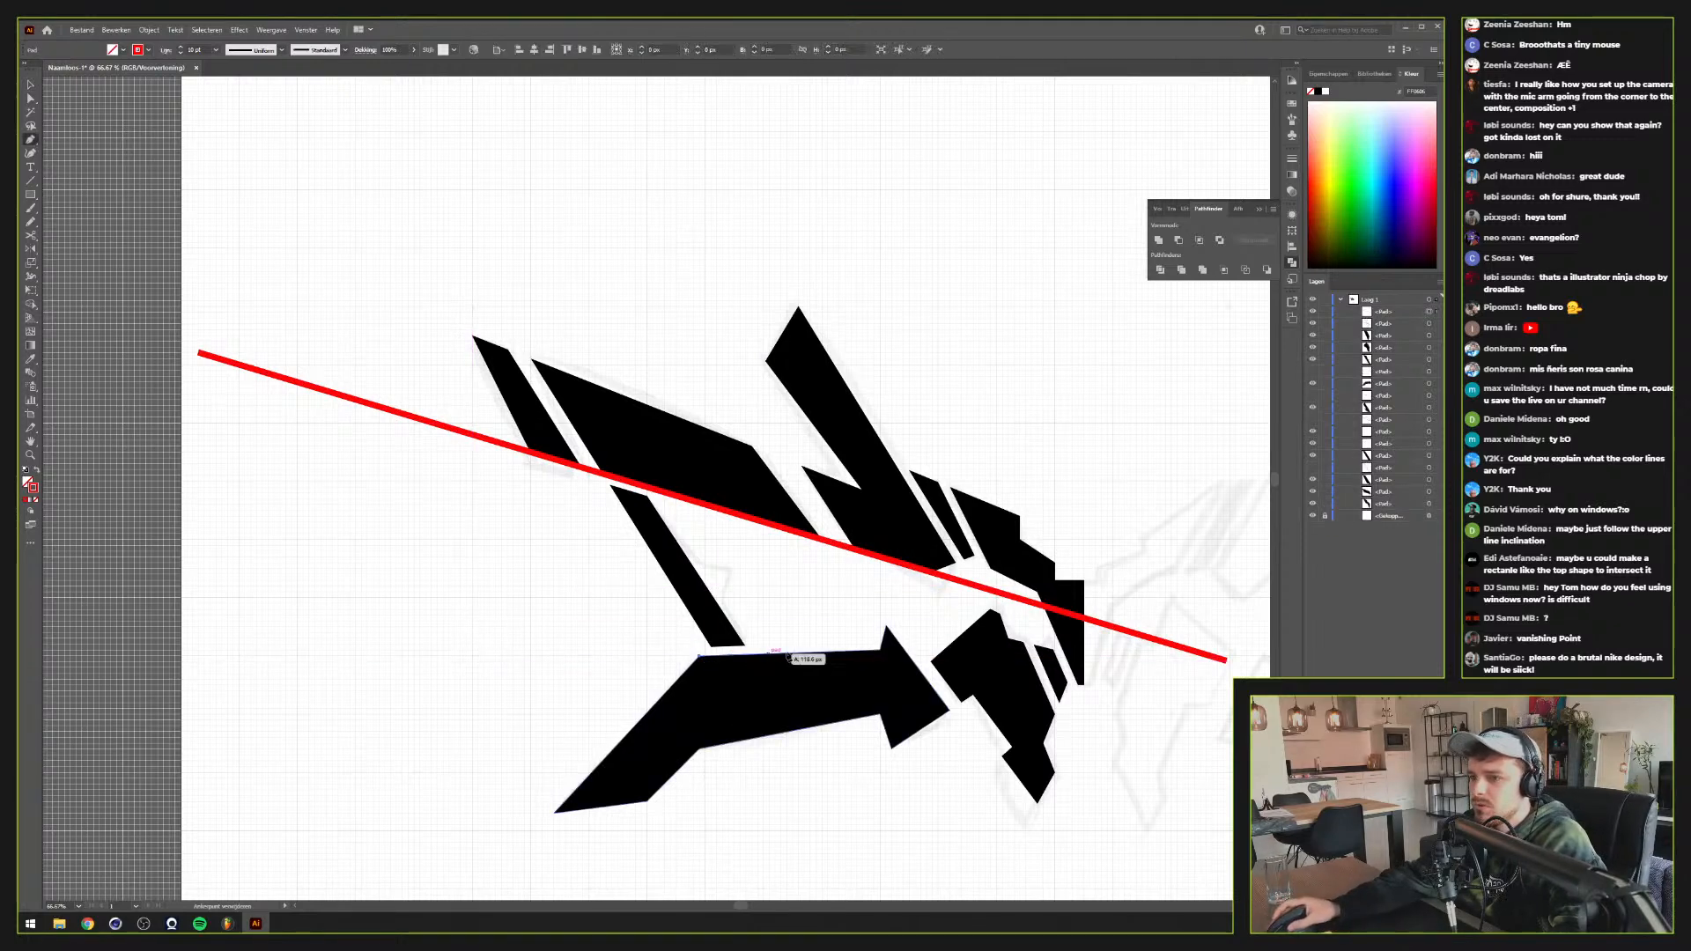
{"action": "left_click", "coordinate": [700, 655]}
{"action": "left_click", "coordinate": [881, 650]}
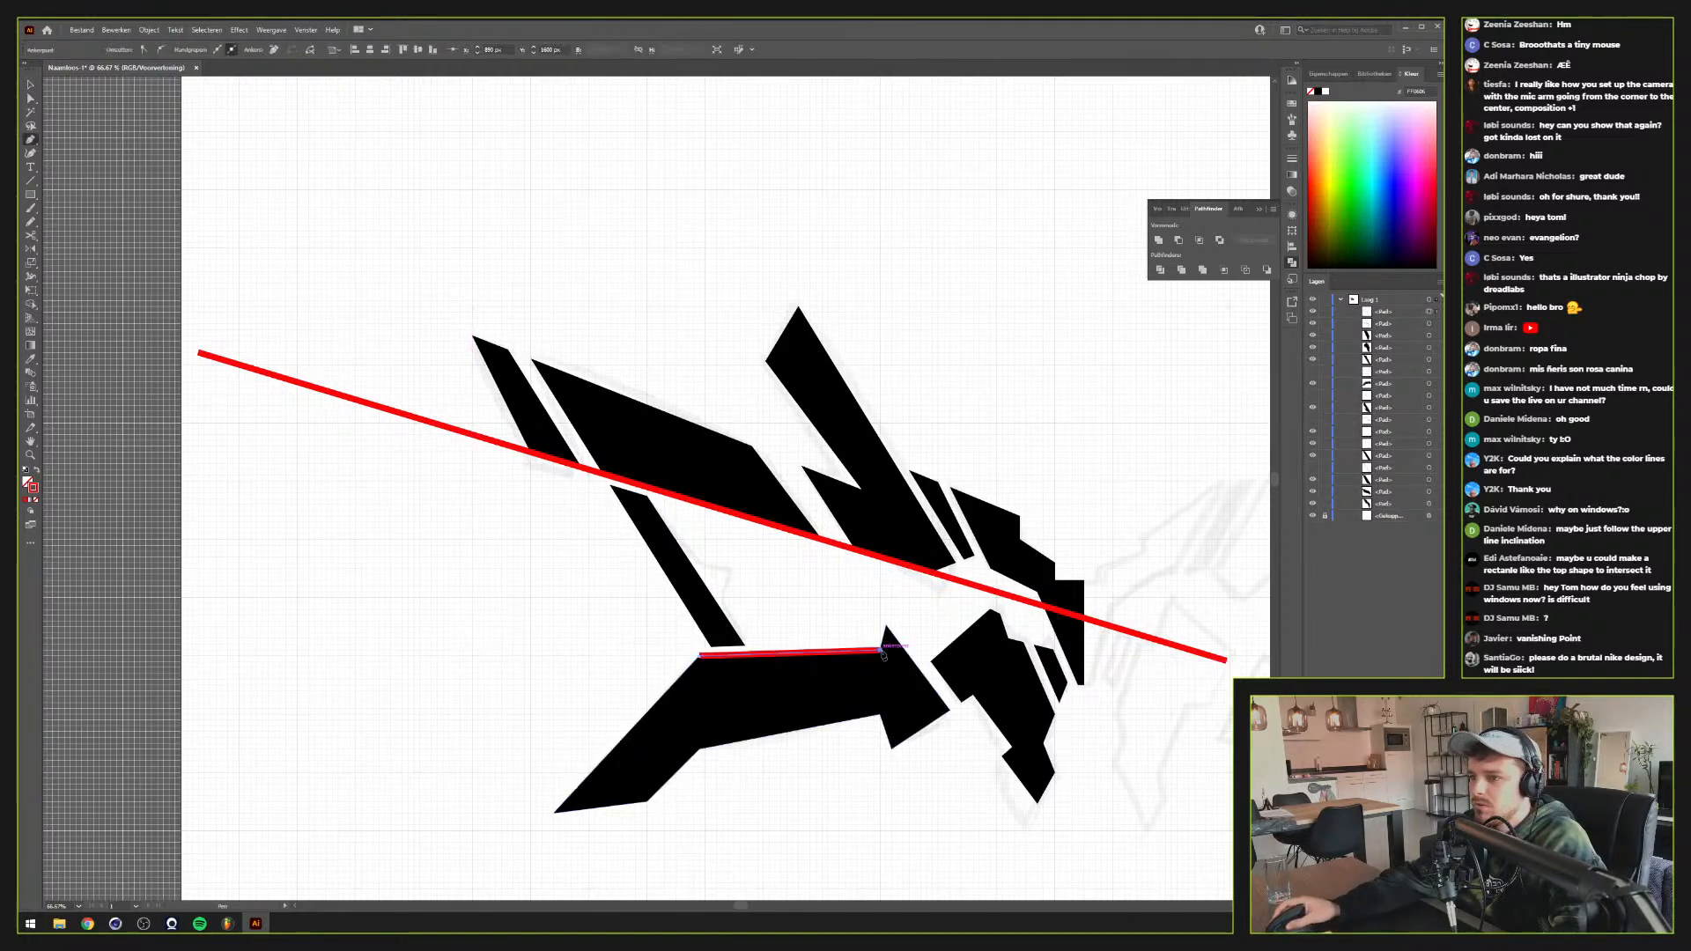
Scale the new red line up proportionally until it crosses the long diagonal red line beyond the black shapes
{"action": "right_click", "coordinate": [767, 600]}
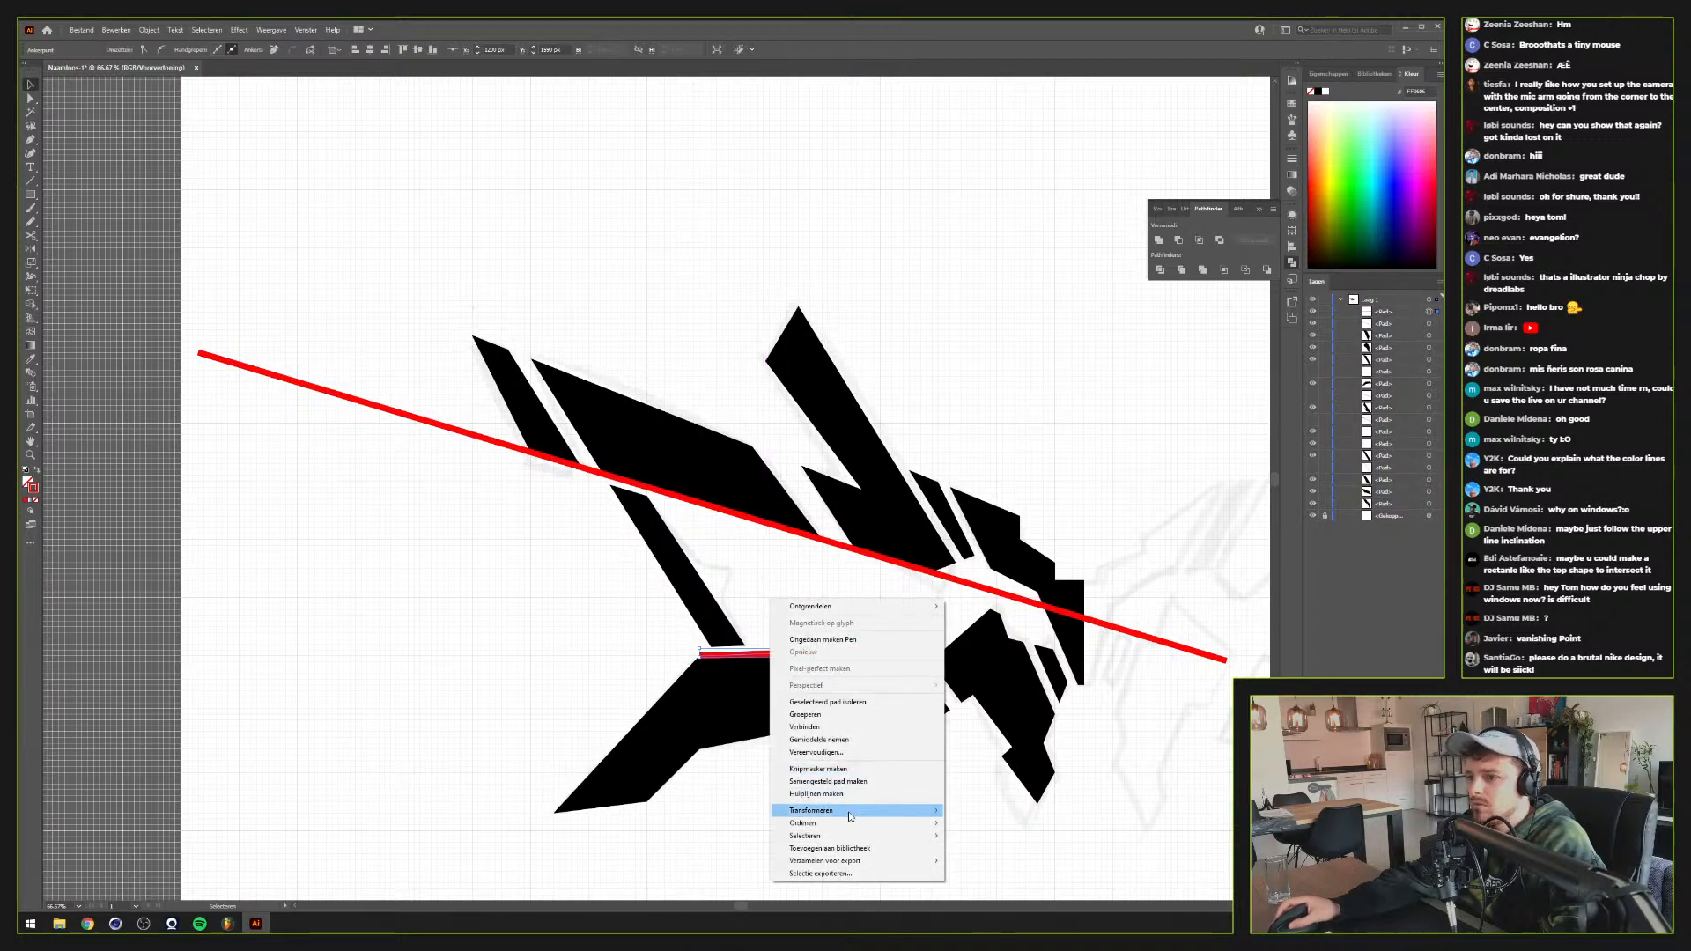
{"action": "mouse_move", "coordinate": [850, 818]}
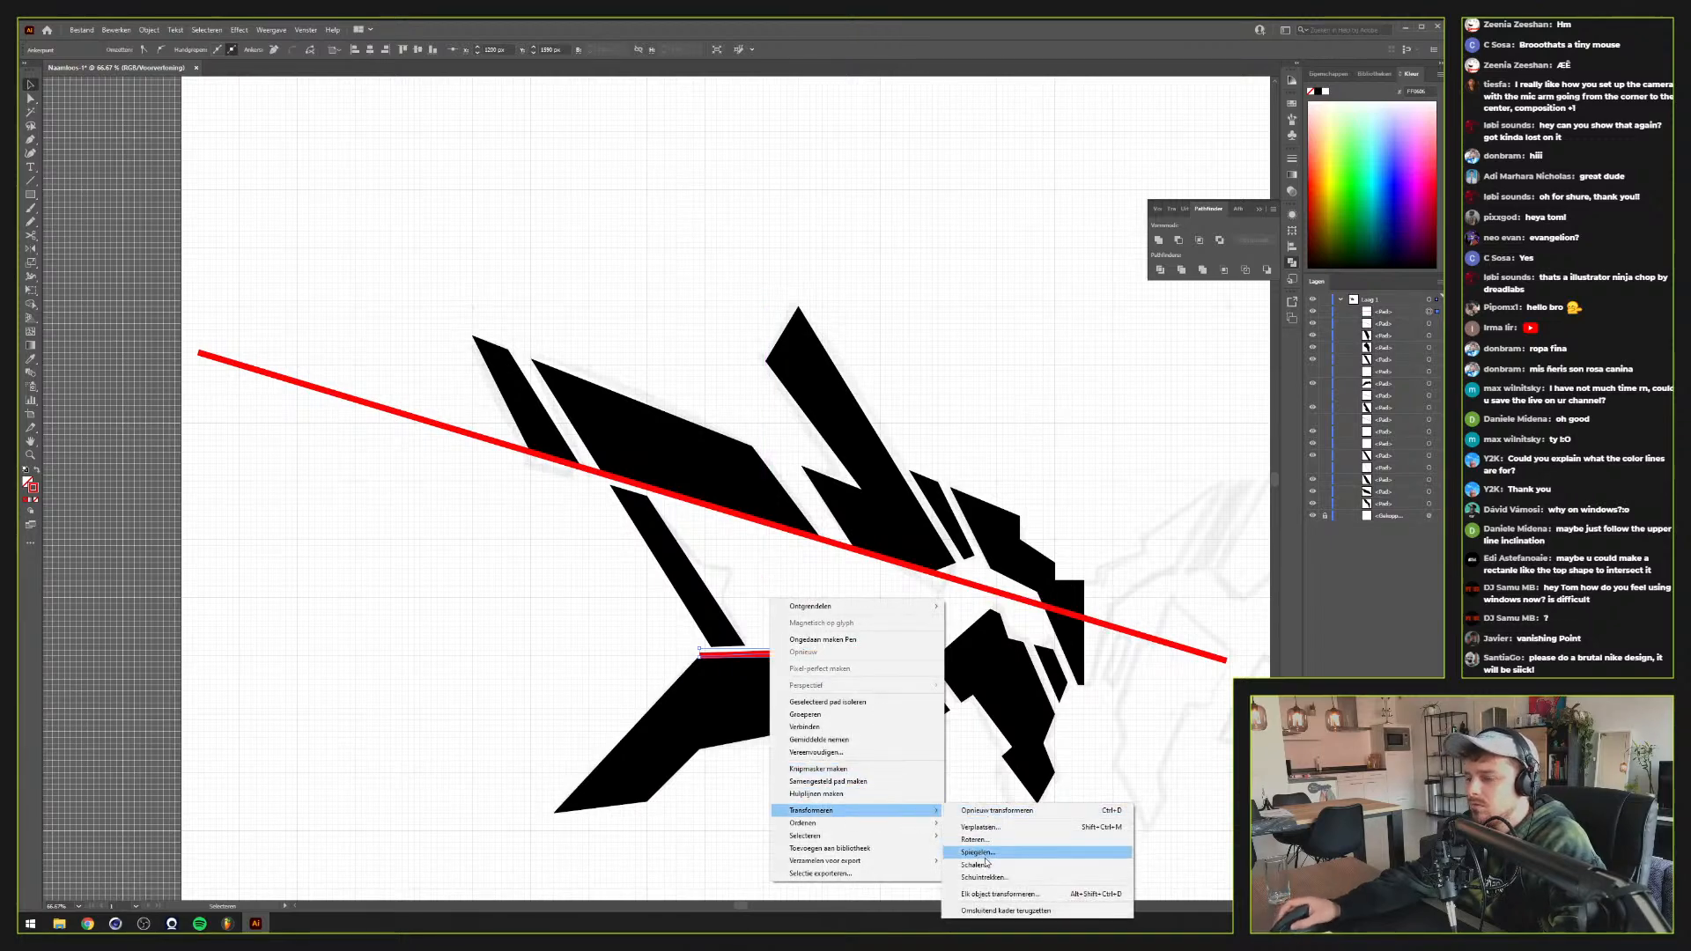
{"action": "left_click", "coordinate": [985, 864]}
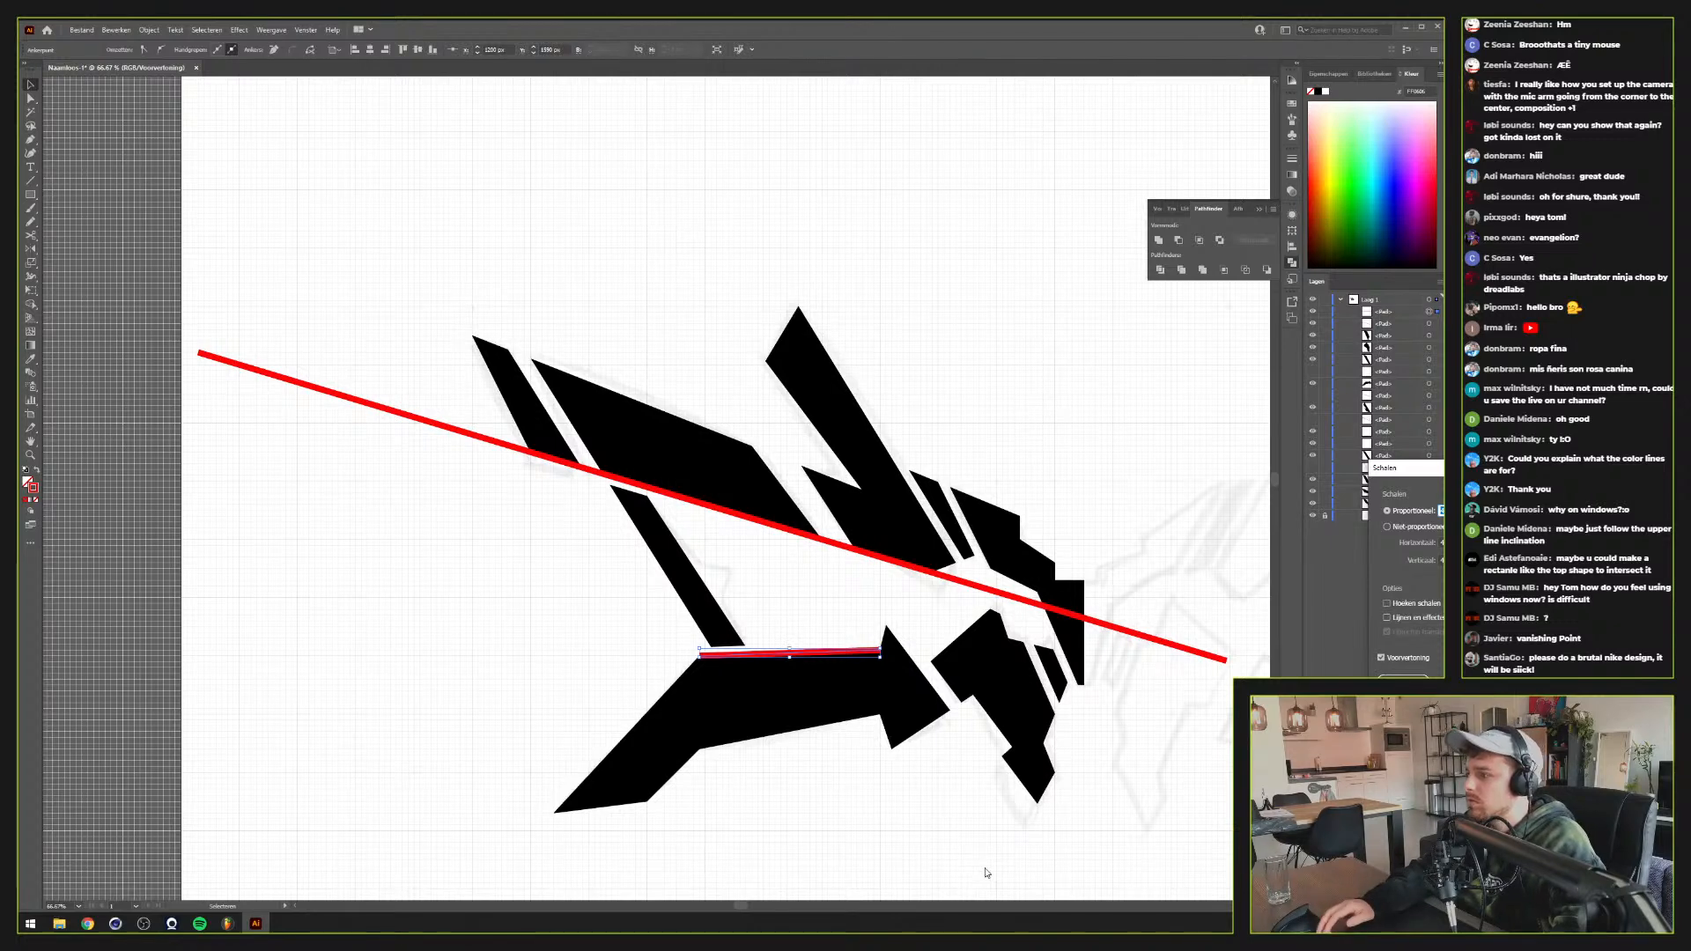
{"action": "key", "text": "Return"}
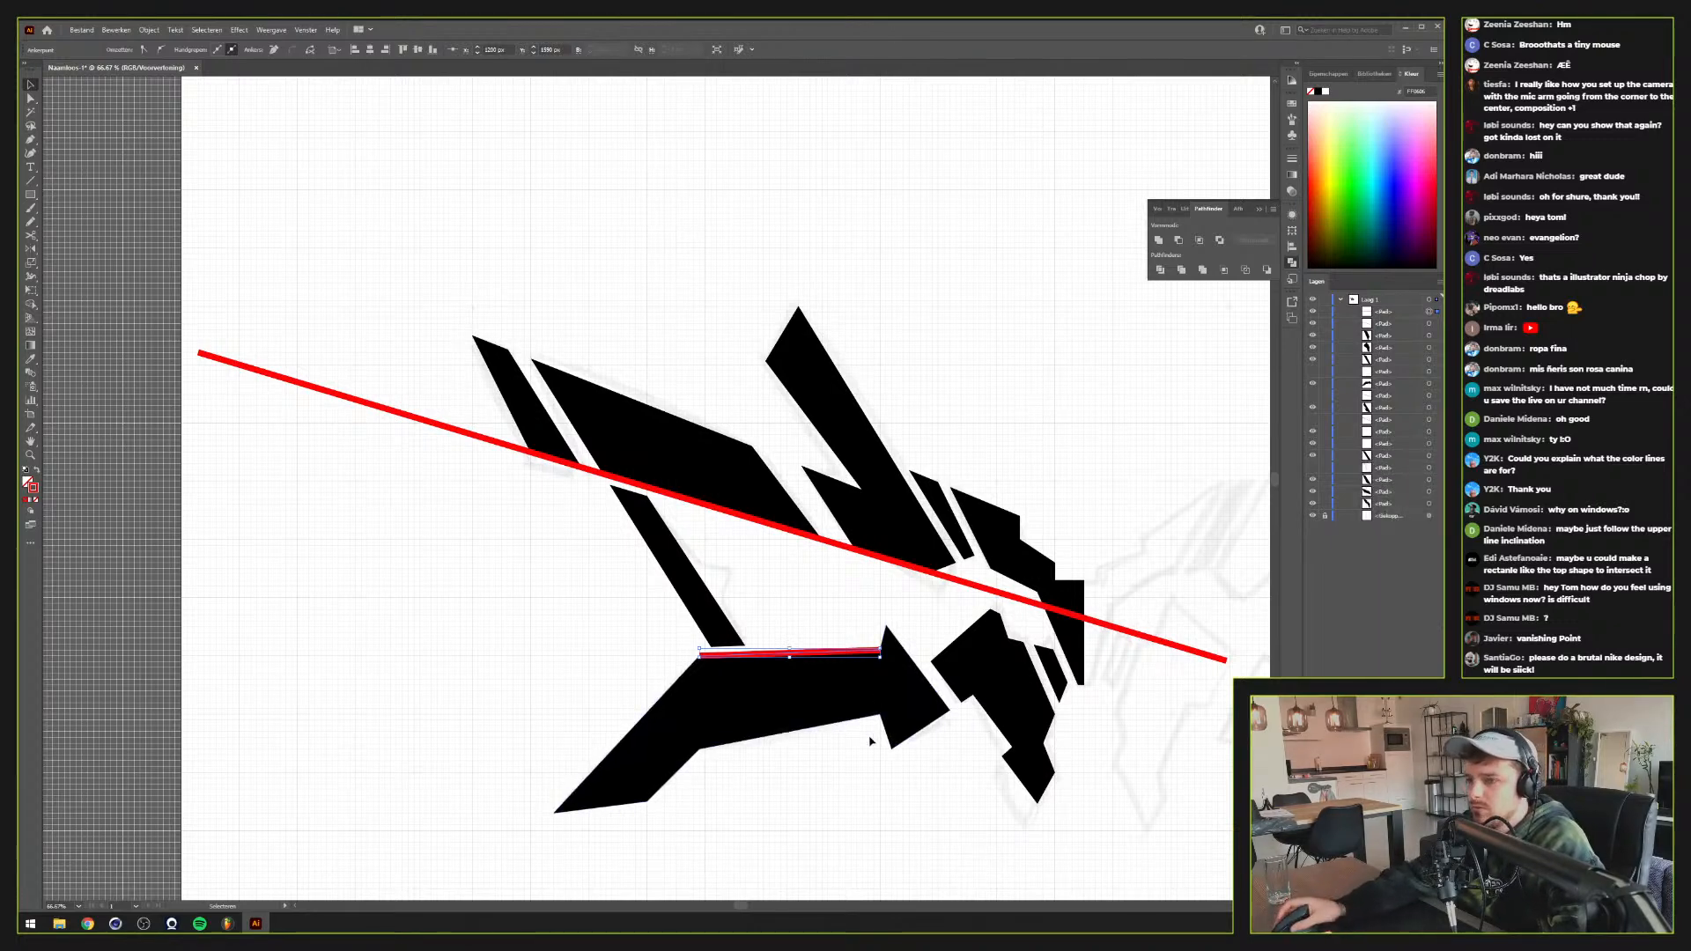
{"action": "right_click", "coordinate": [813, 641]}
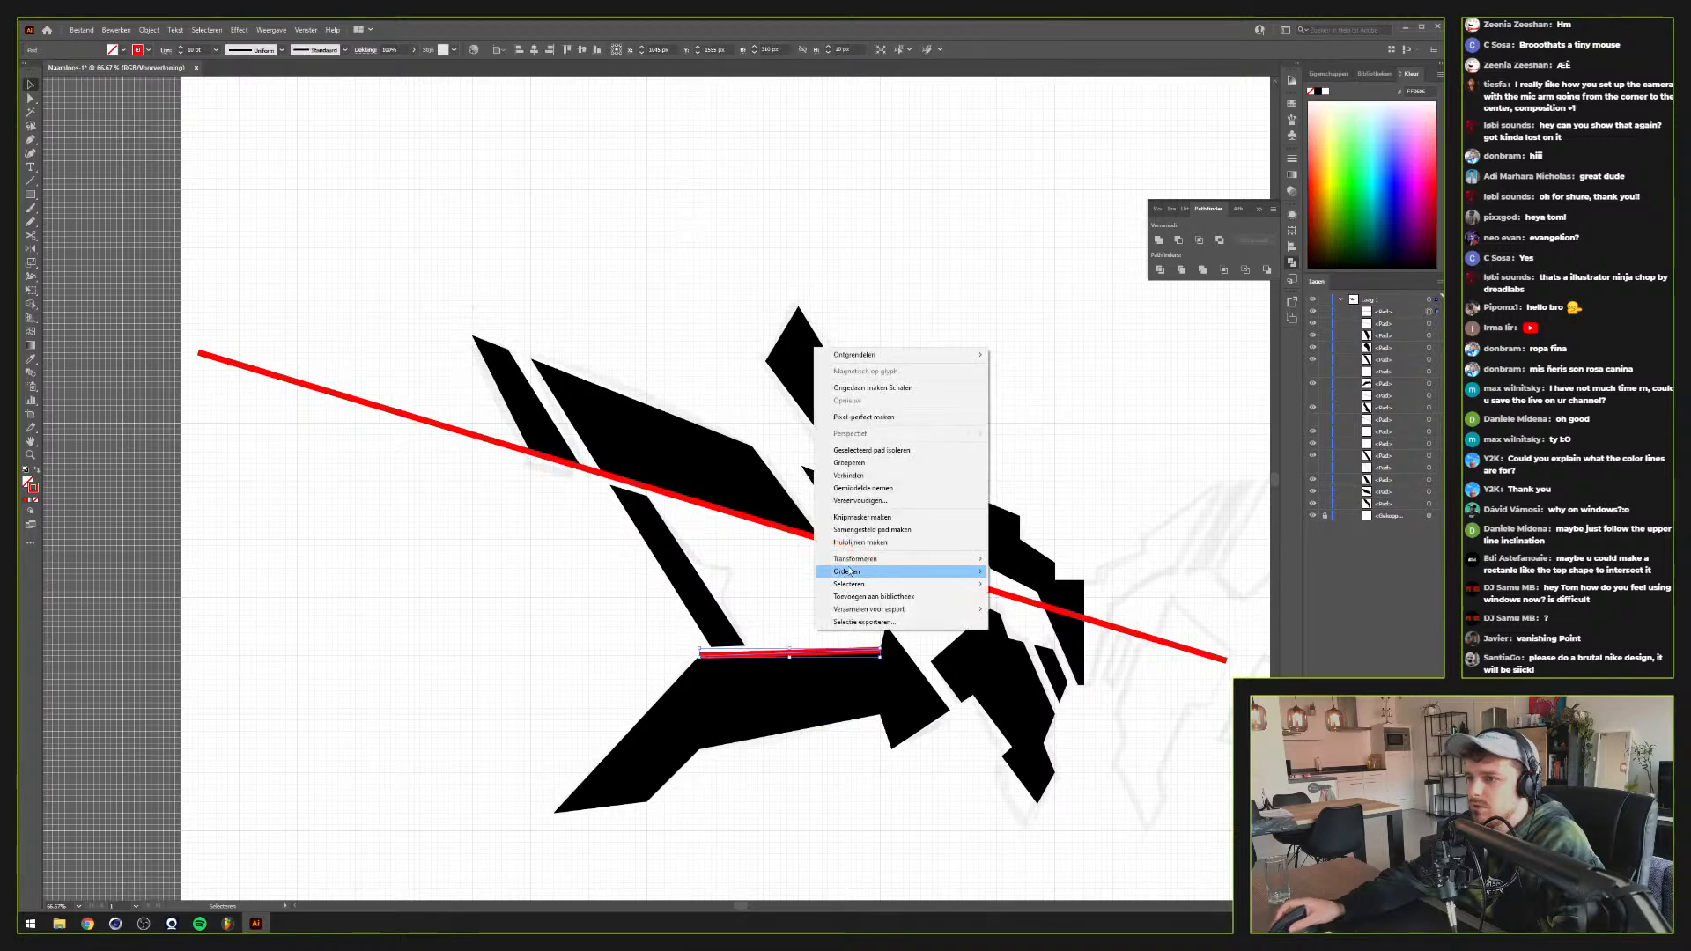
{"action": "mouse_move", "coordinate": [880, 558]}
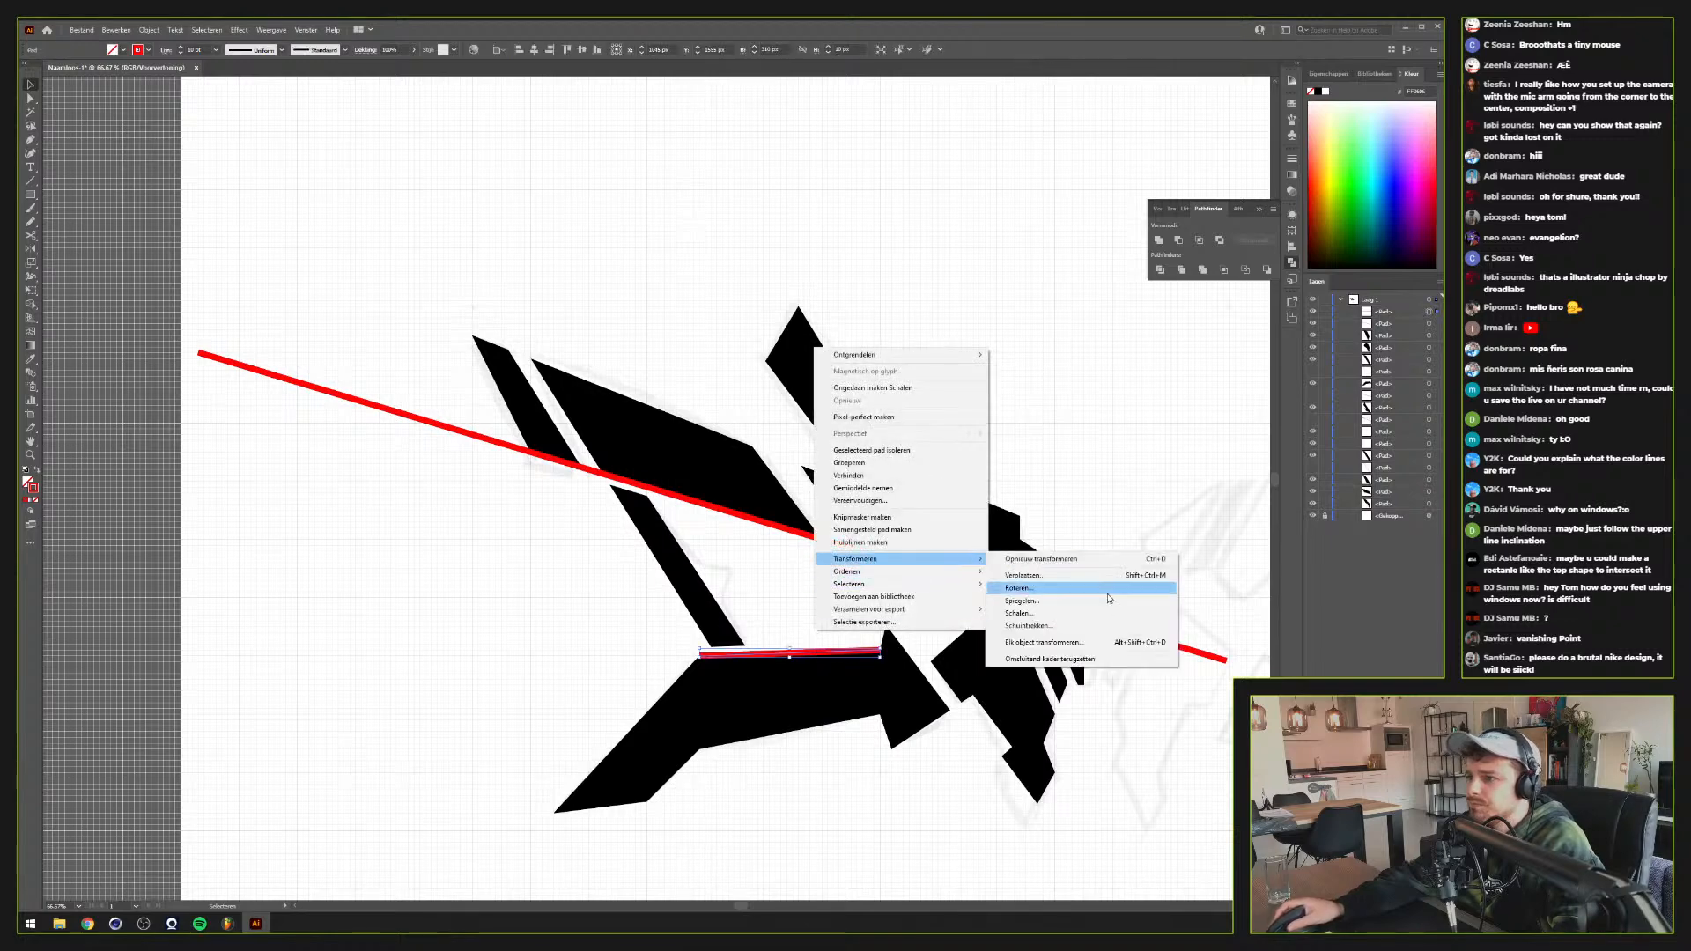
{"action": "left_click", "coordinate": [1065, 613]}
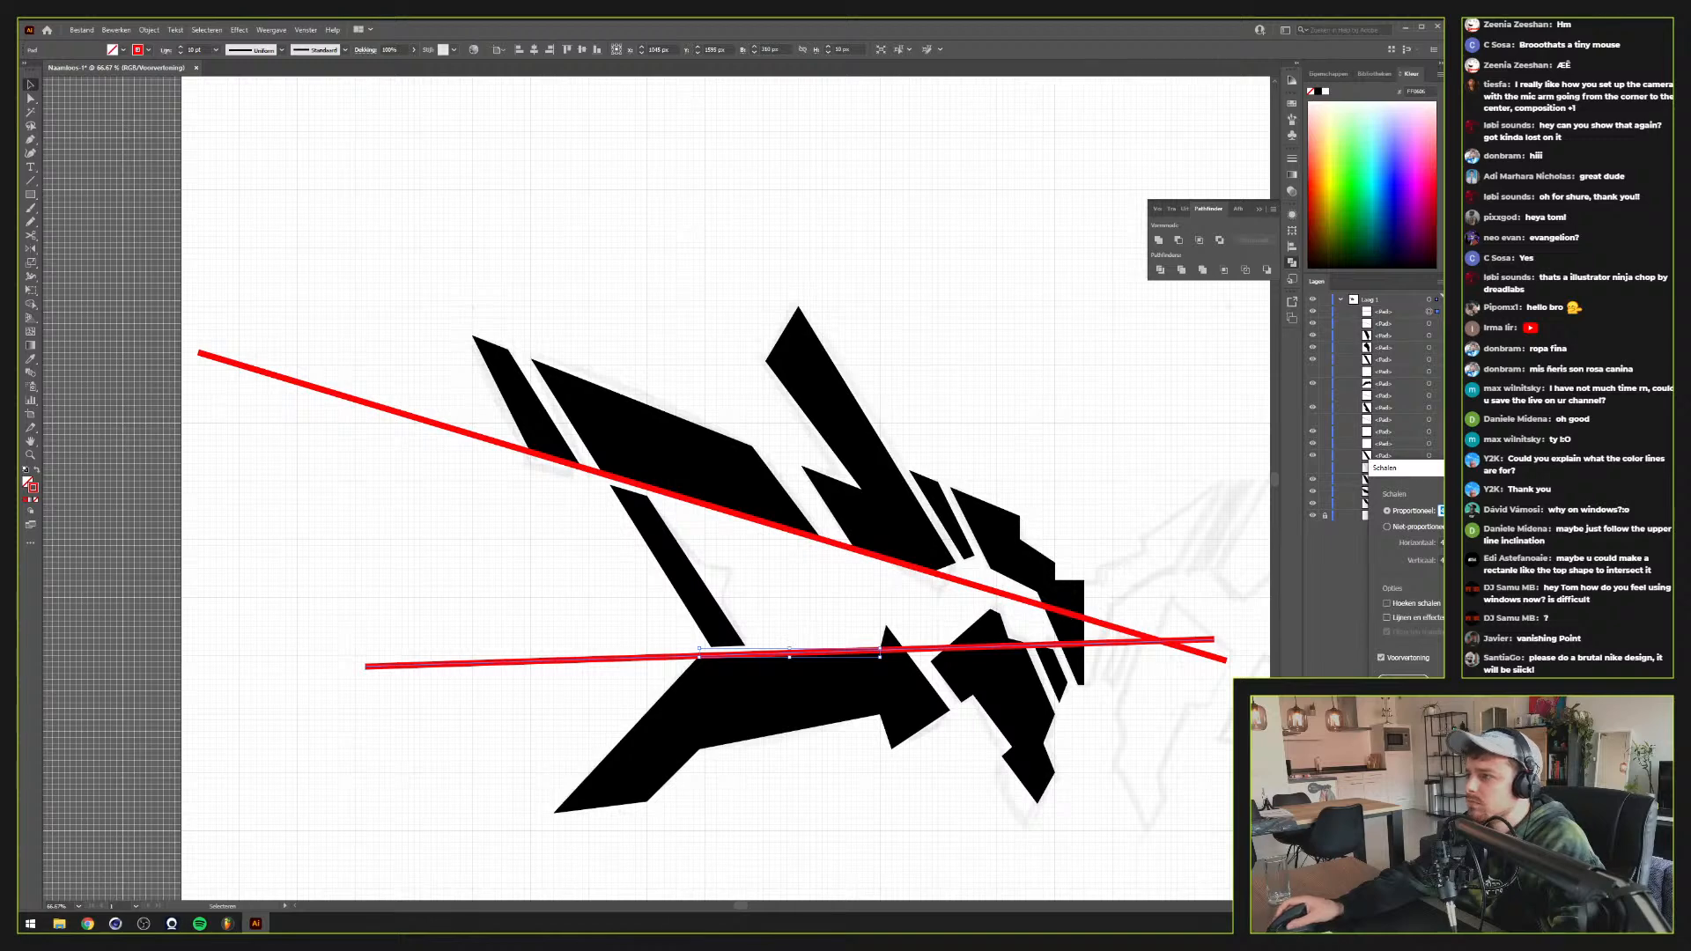
{"action": "key", "text": "Return"}
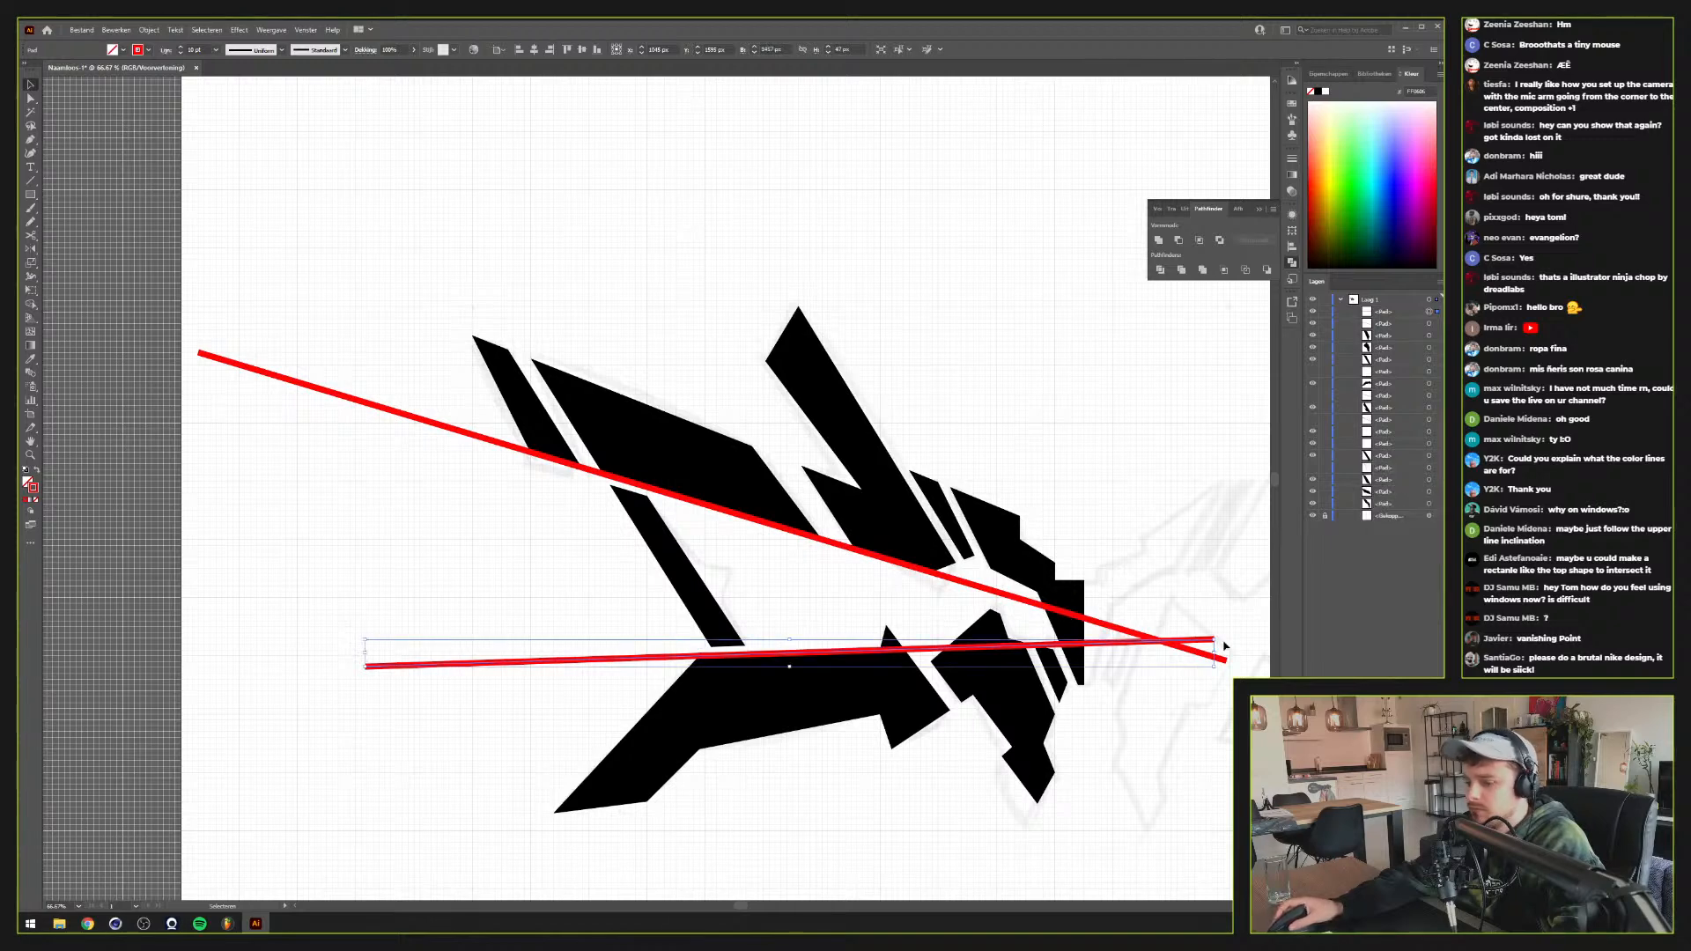
Move the right endpoints of both red lines onto their crossing point and join them into one V-shaped path
{"action": "key", "text": "a"}
{"action": "left_click_drag", "start_coordinate": [1220, 642], "coordinate": [1179, 645]}
{"action": "key", "text": "ctrl+z"}
{"action": "scroll", "coordinate": [1181, 640], "scroll_direction": "up", "scroll_amount": 4}
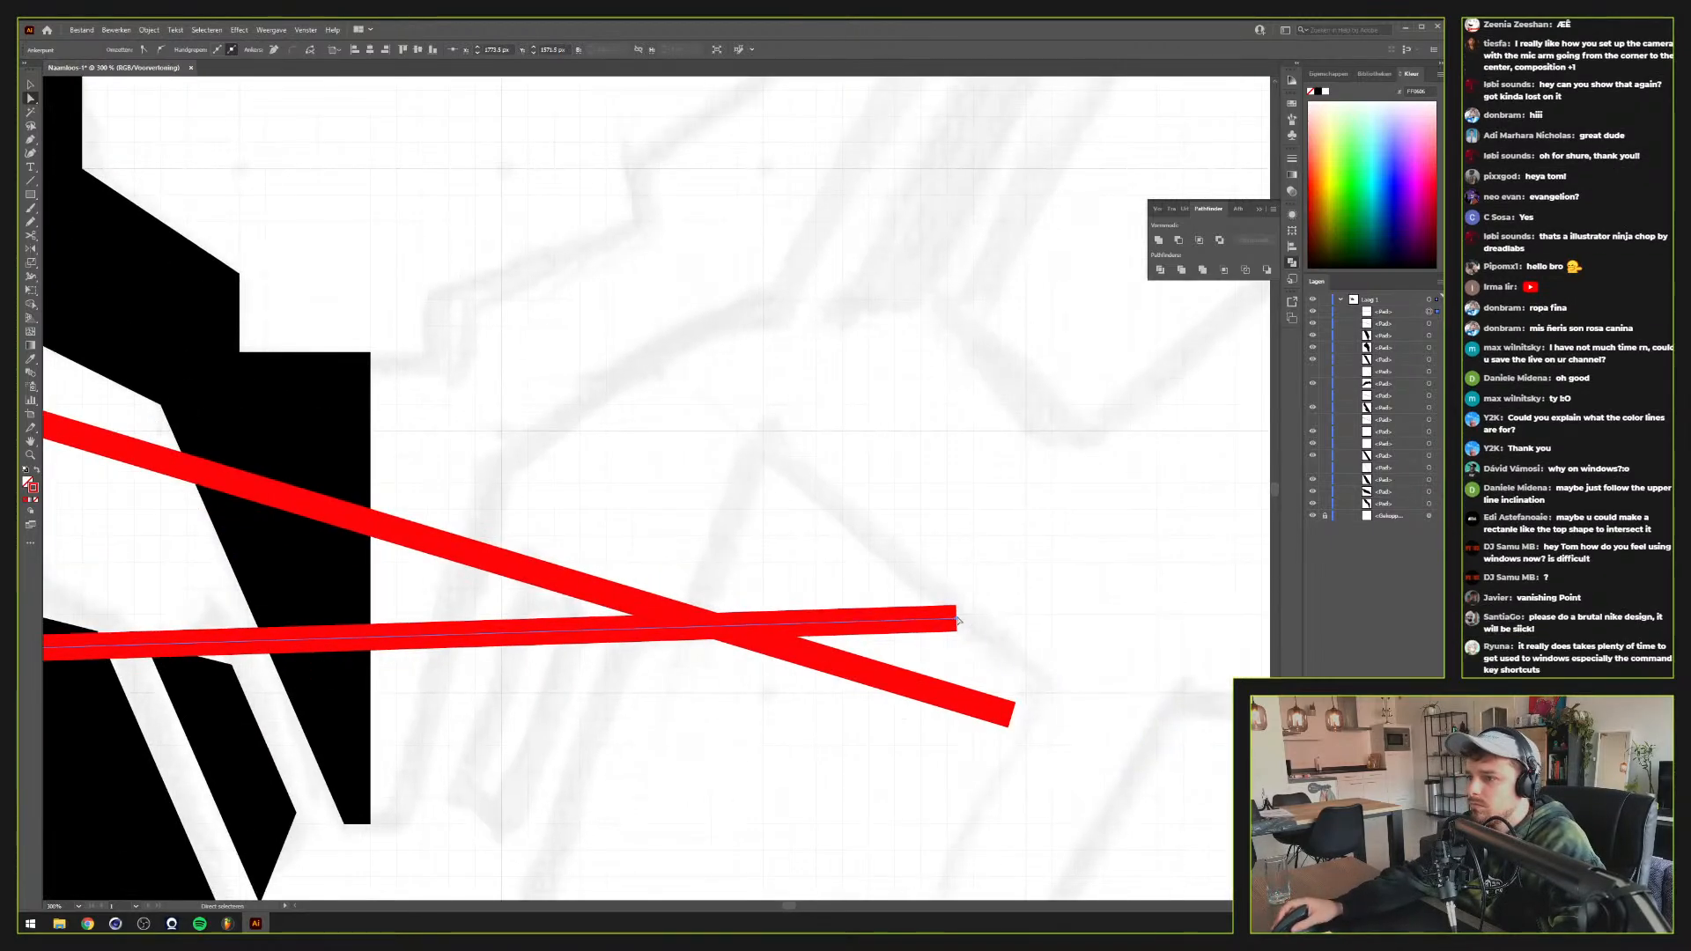
{"action": "left_click_drag", "start_coordinate": [964, 623], "coordinate": [856, 636]}
{"action": "key", "text": "ctrl+z"}
{"action": "left_click_drag", "start_coordinate": [955, 621], "coordinate": [714, 630]}
{"action": "left_click_drag", "start_coordinate": [1008, 720], "coordinate": [716, 625]}
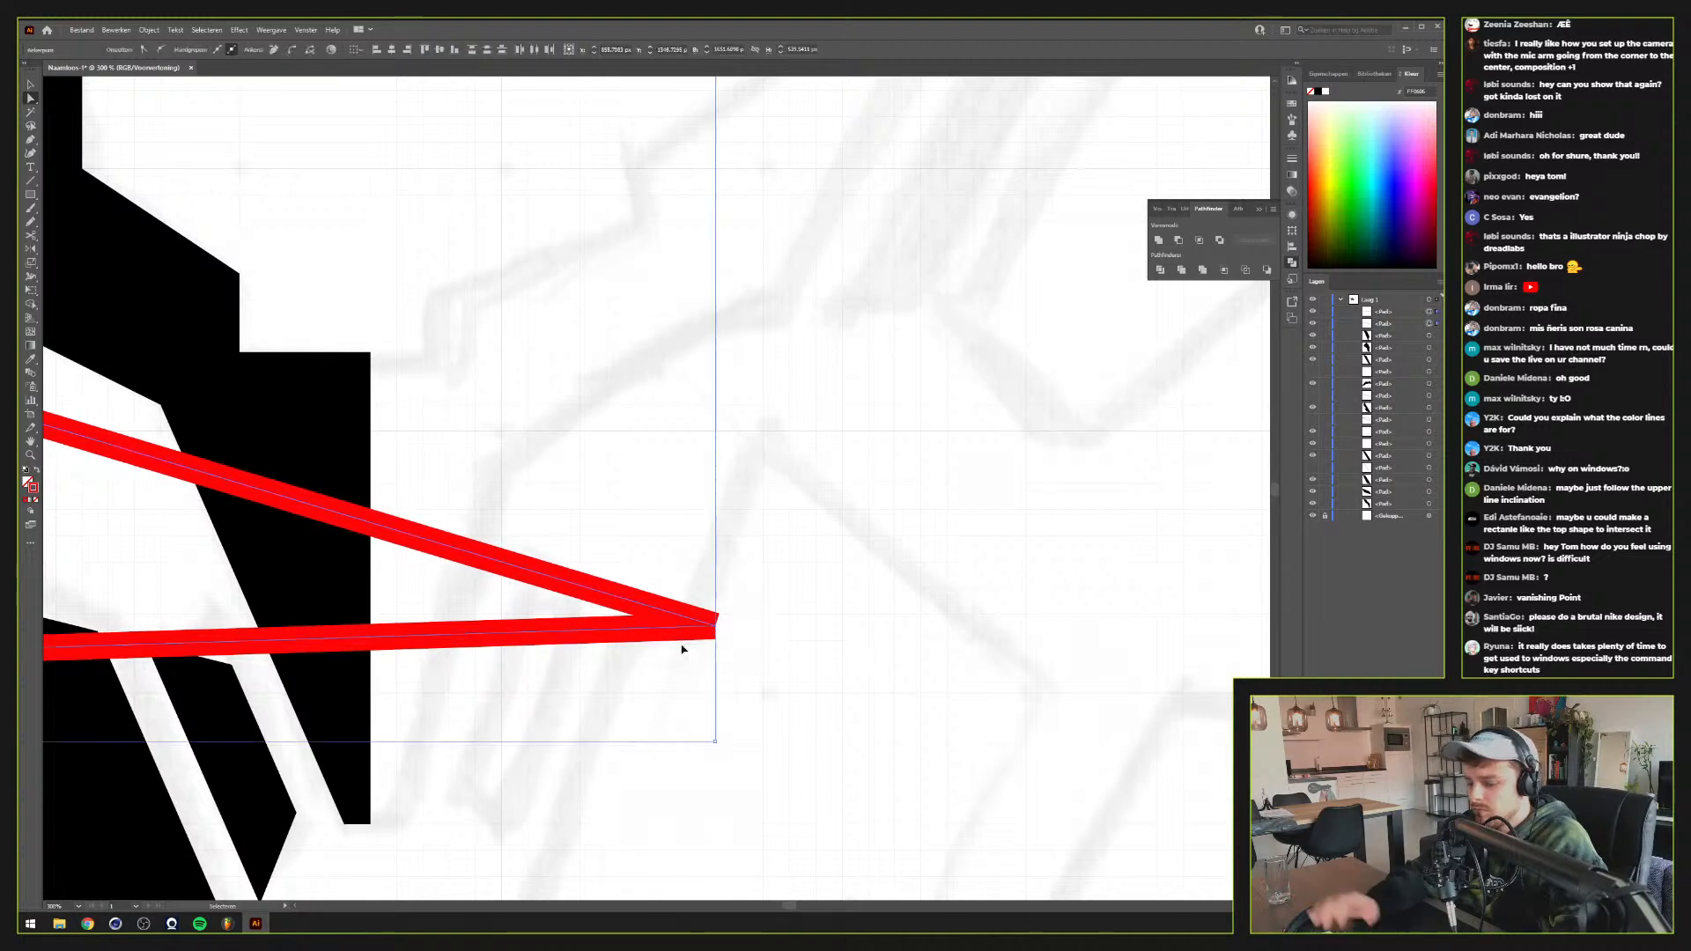
Move the red V-shaped path sideways so its tip lies just past the thin diagonal strip
{"action": "scroll", "coordinate": [682, 650], "scroll_direction": "down", "scroll_amount": 3}
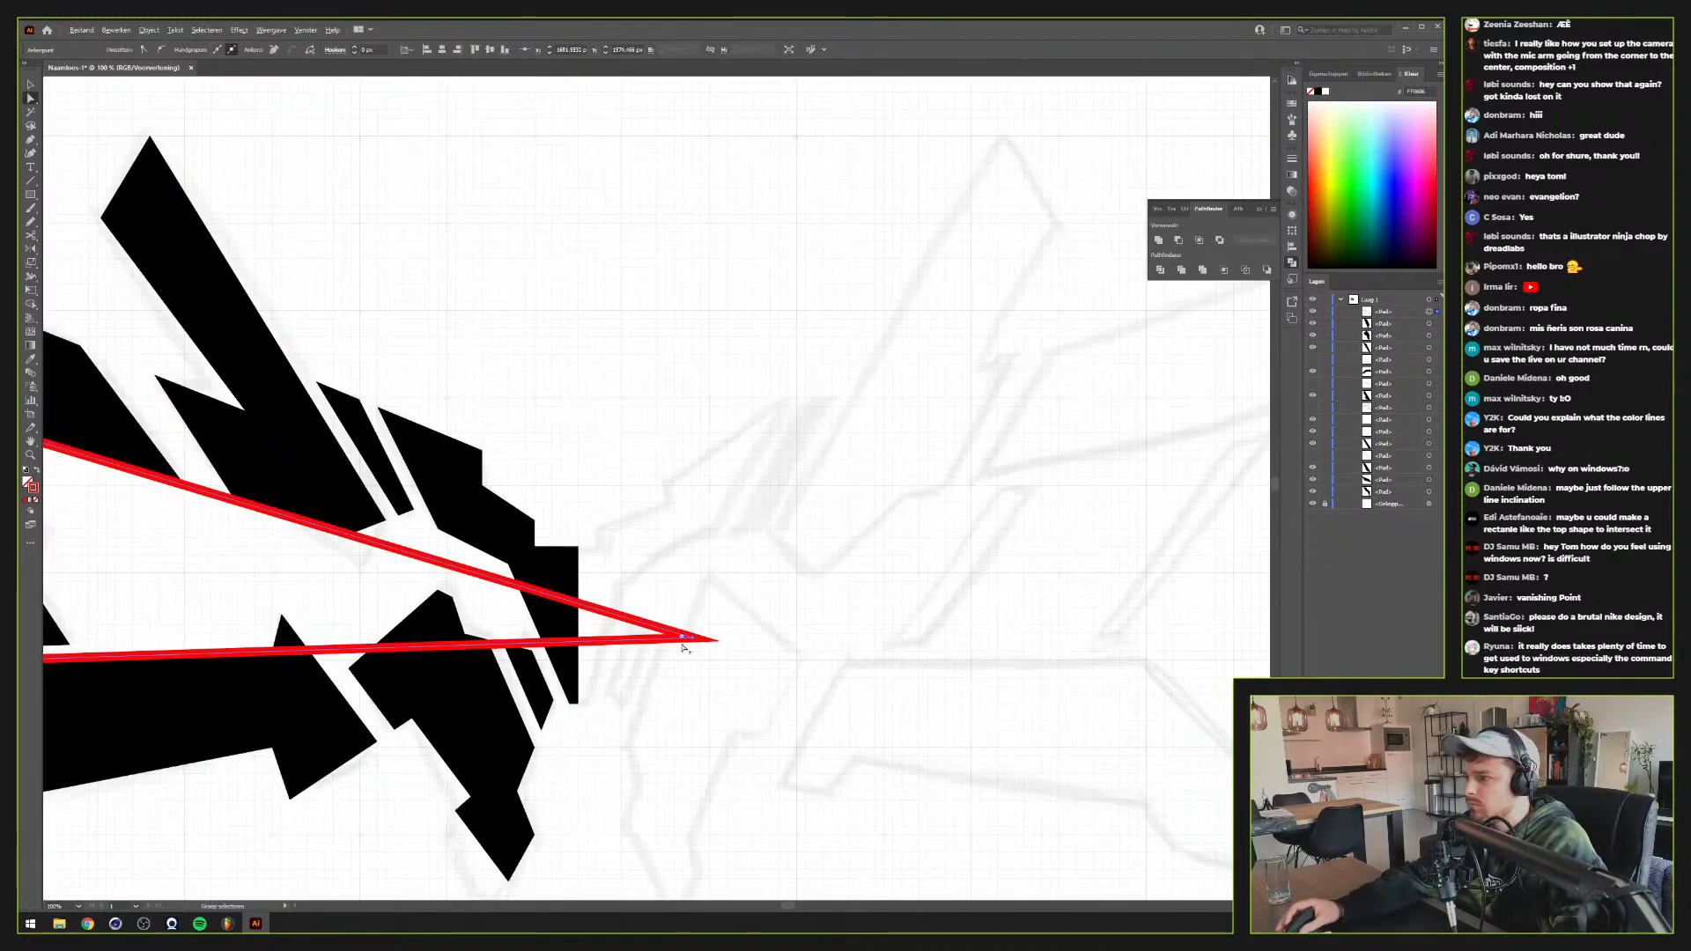
{"action": "scroll", "coordinate": [863, 679], "scroll_direction": "down", "scroll_amount": 2}
{"action": "scroll", "coordinate": [844, 675], "scroll_direction": "up", "scroll_amount": 2}
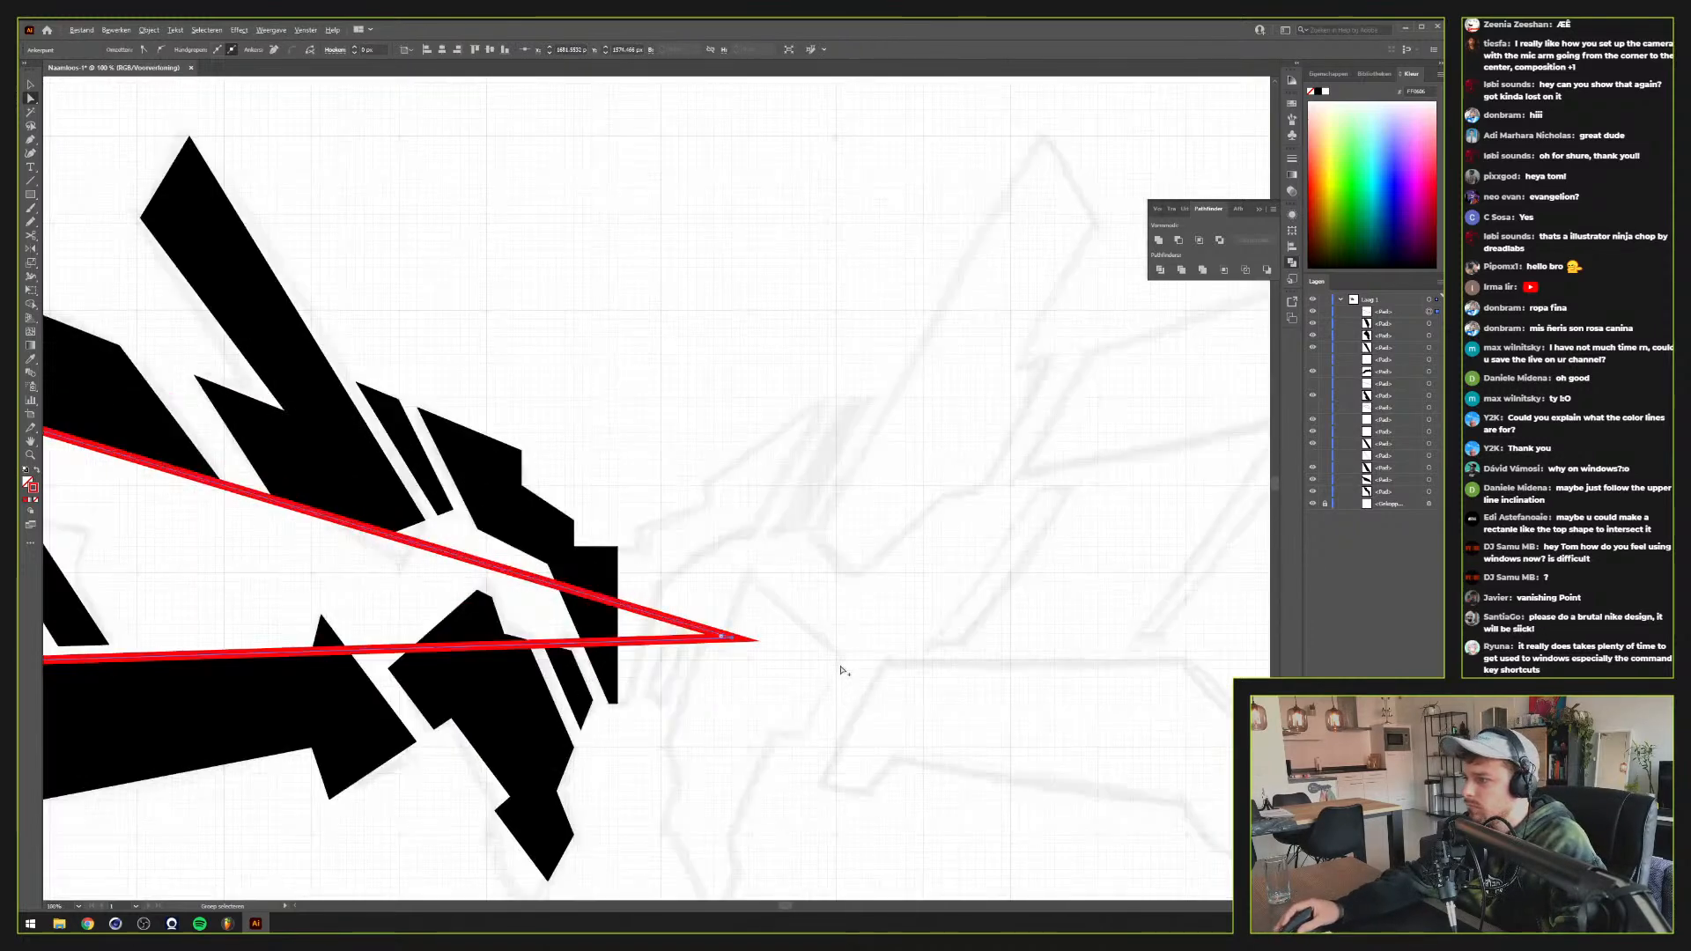
{"action": "scroll", "coordinate": [843, 674], "scroll_direction": "down", "scroll_amount": 2}
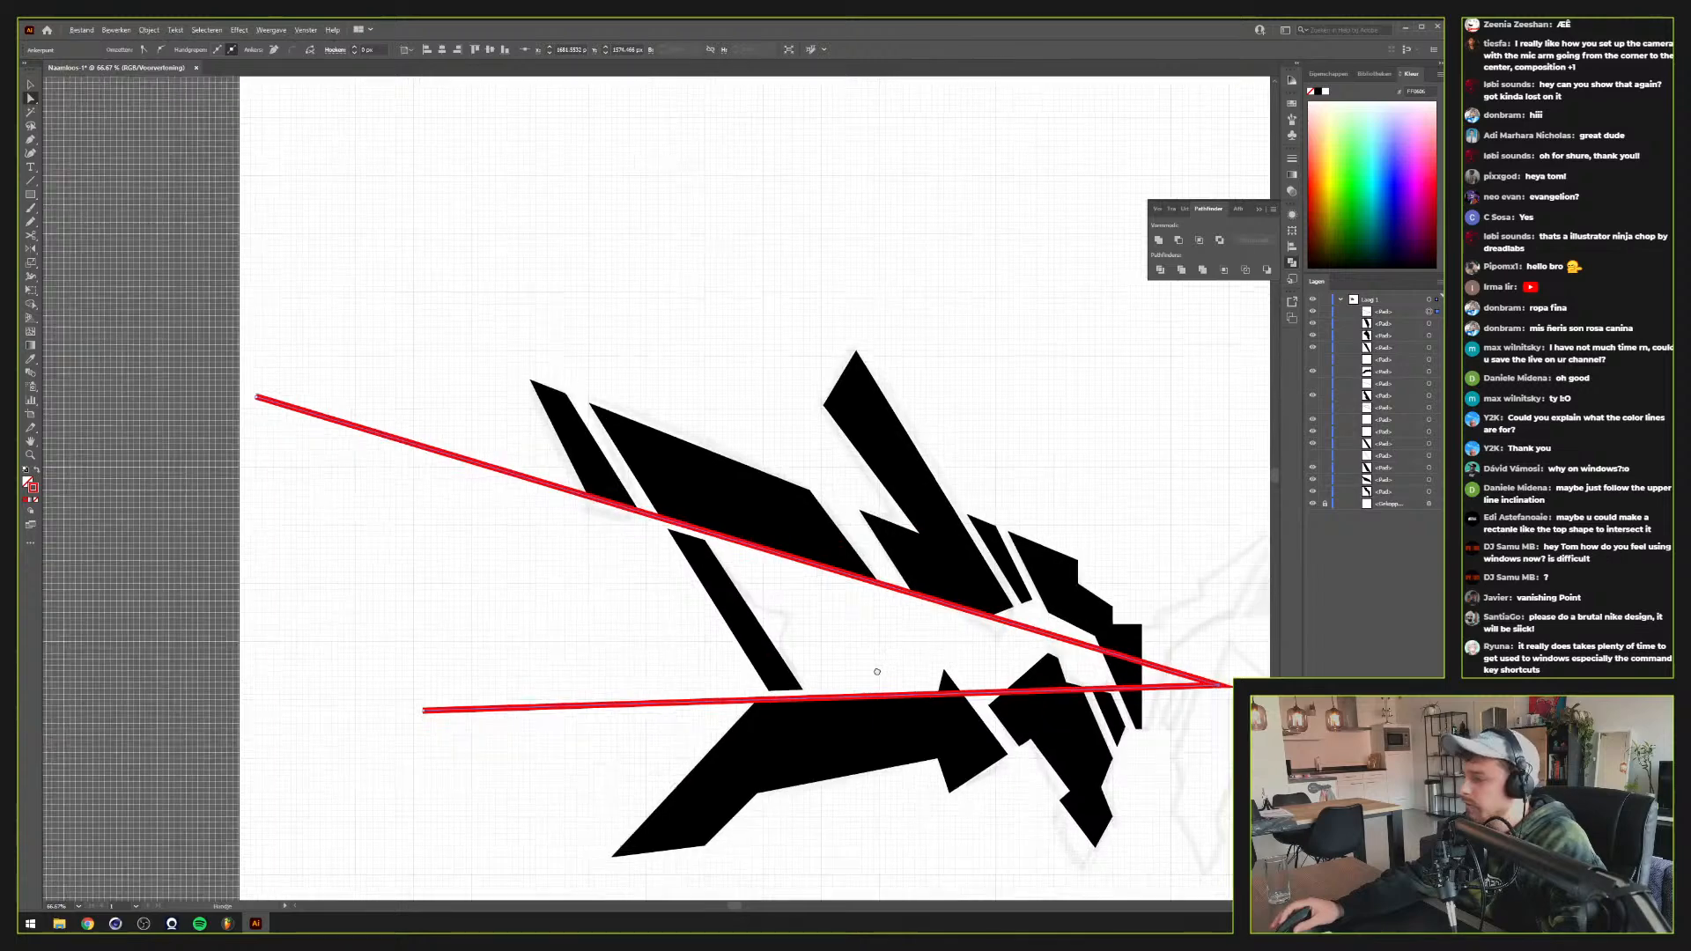
{"action": "left_click_drag", "start_coordinate": [877, 671], "coordinate": [748, 662]}
{"action": "key", "text": "v"}
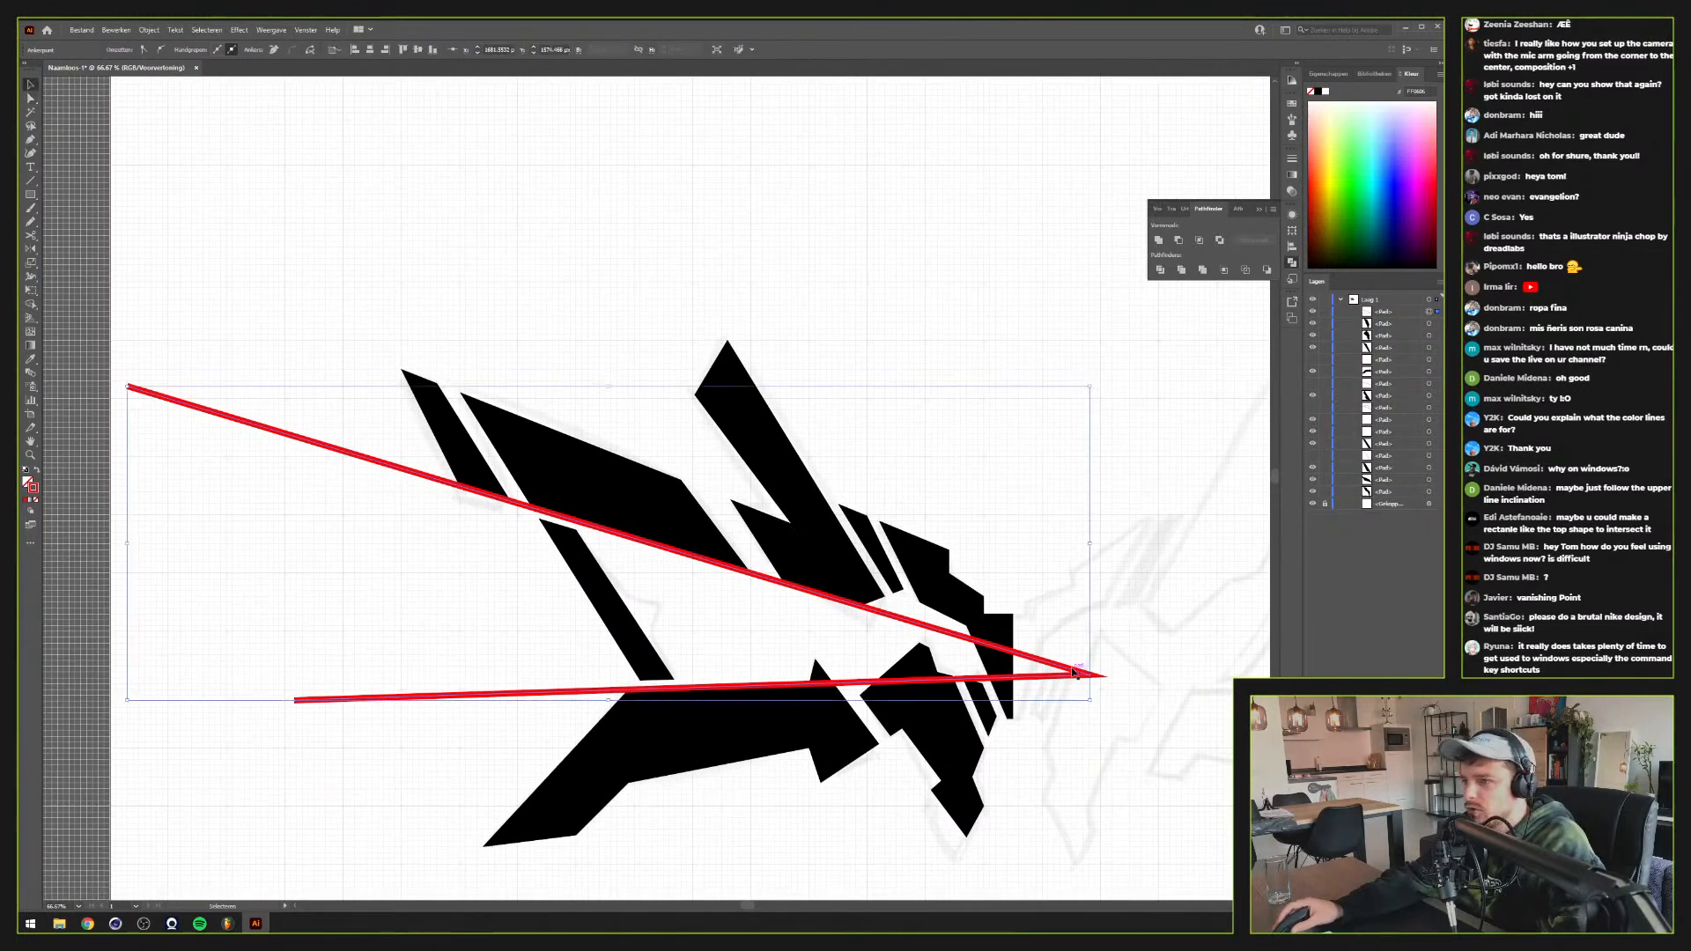
{"action": "left_click_drag", "start_coordinate": [1075, 672], "coordinate": [679, 614]}
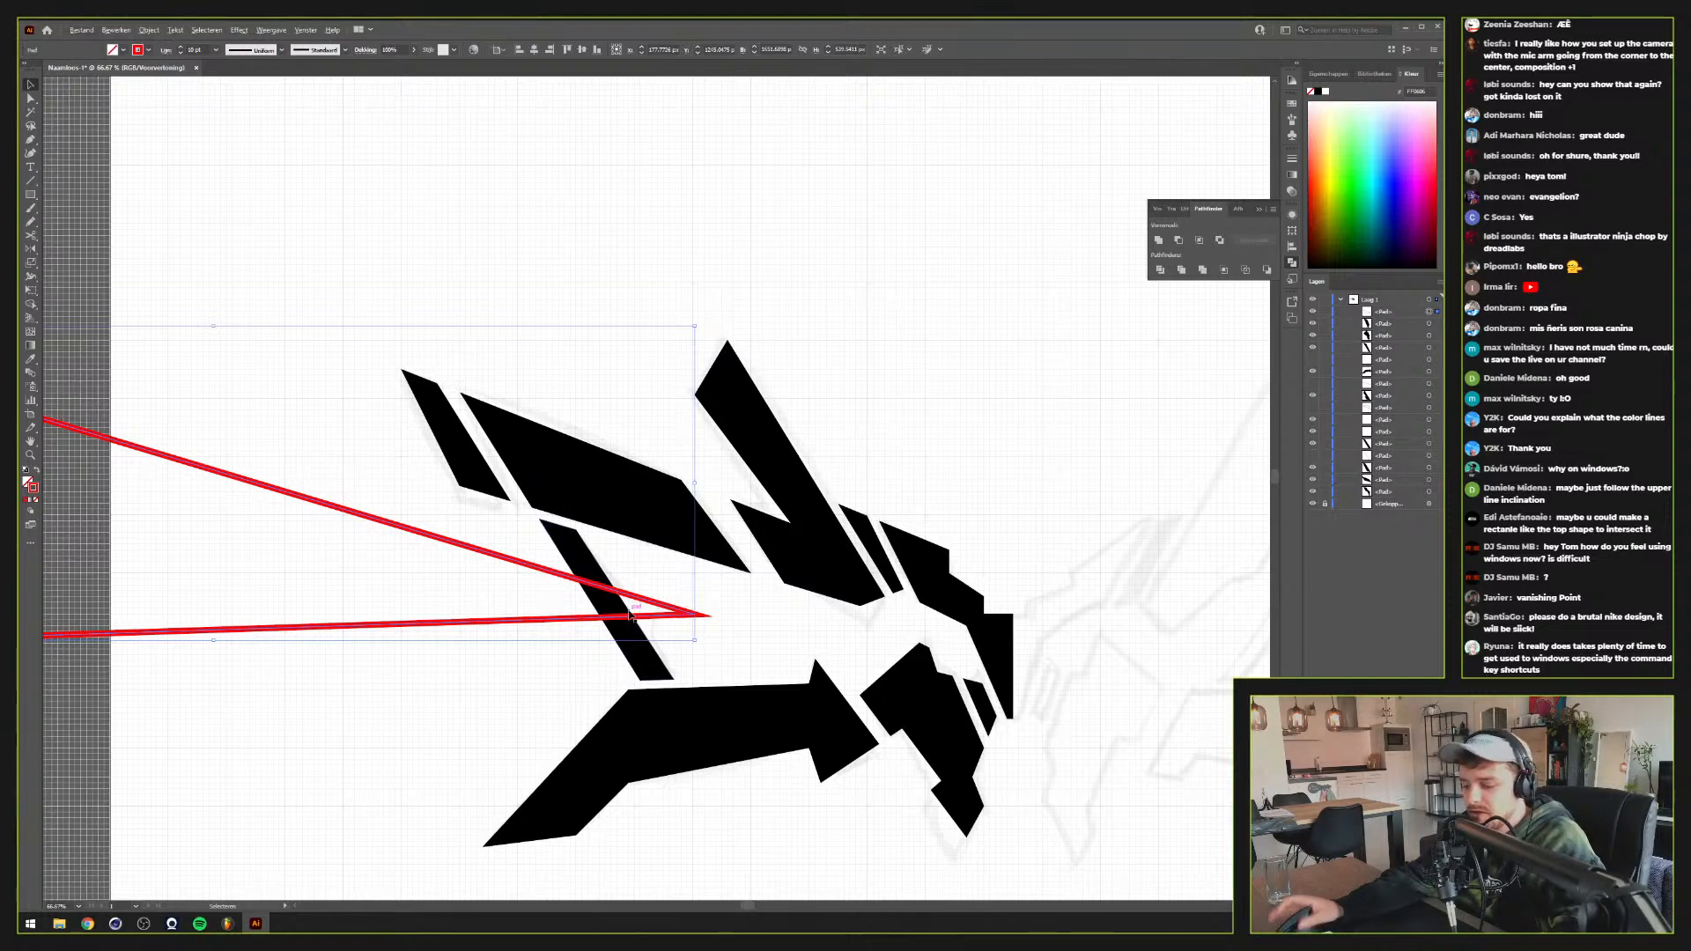
Try filling the V-shaped path black by sampling a wing shape with the Eyedropper, and undo the fill and move
{"action": "key", "text": "i"}
{"action": "key", "text": "alt+v"}
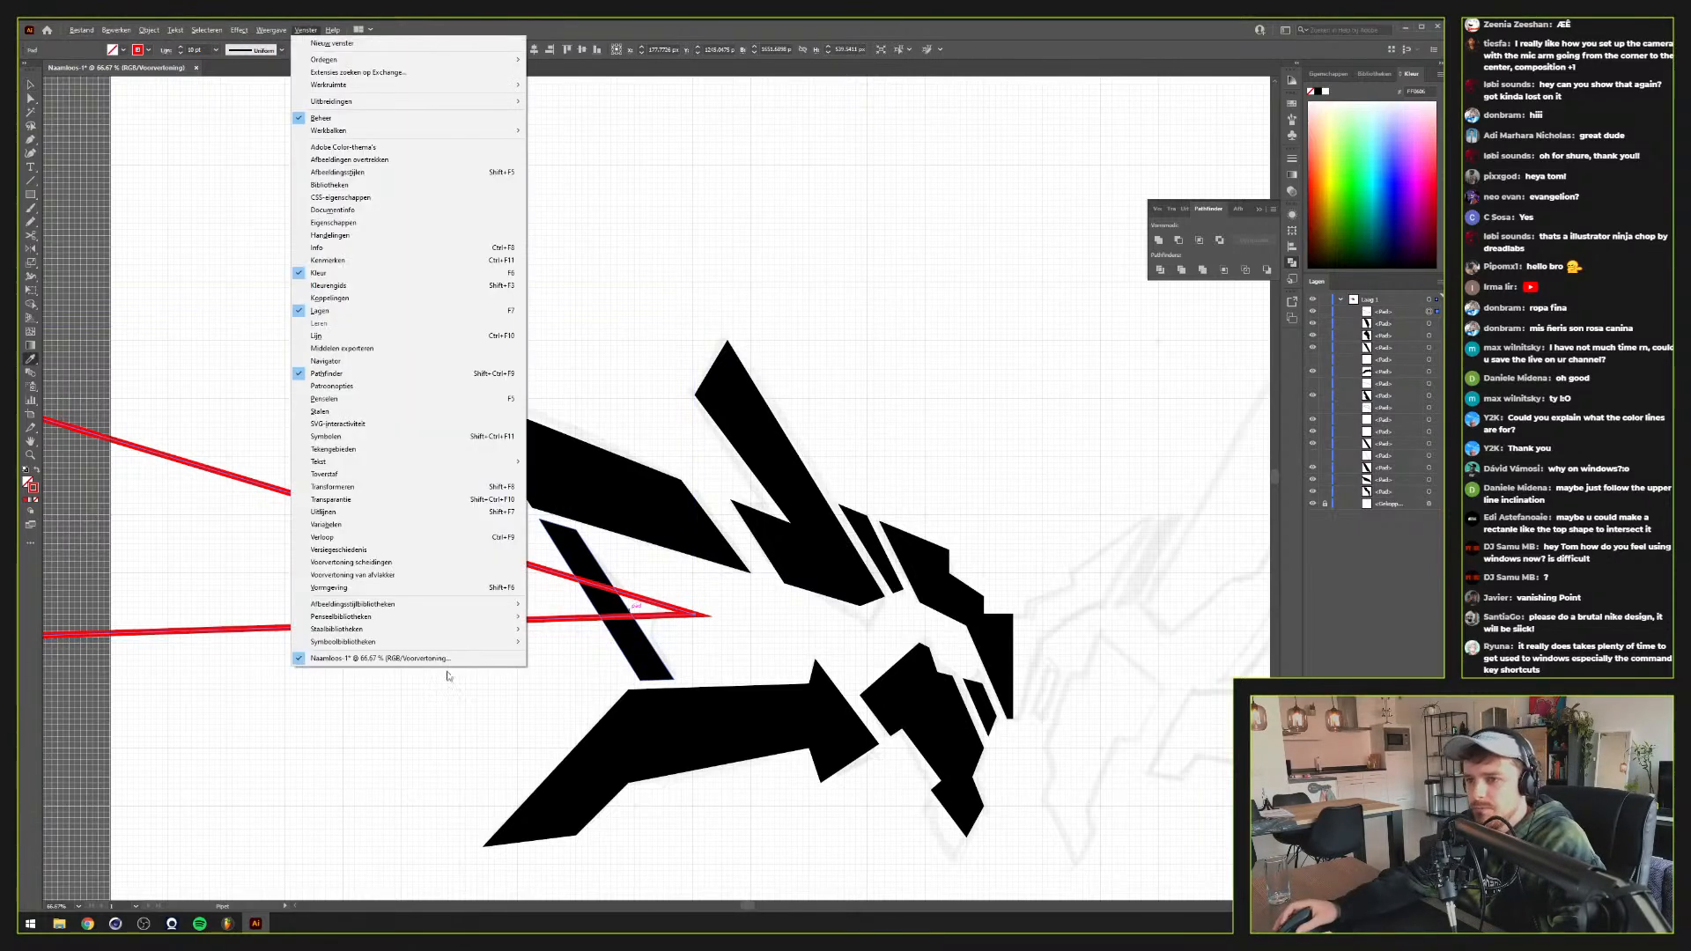
{"action": "left_click", "coordinate": [559, 674]}
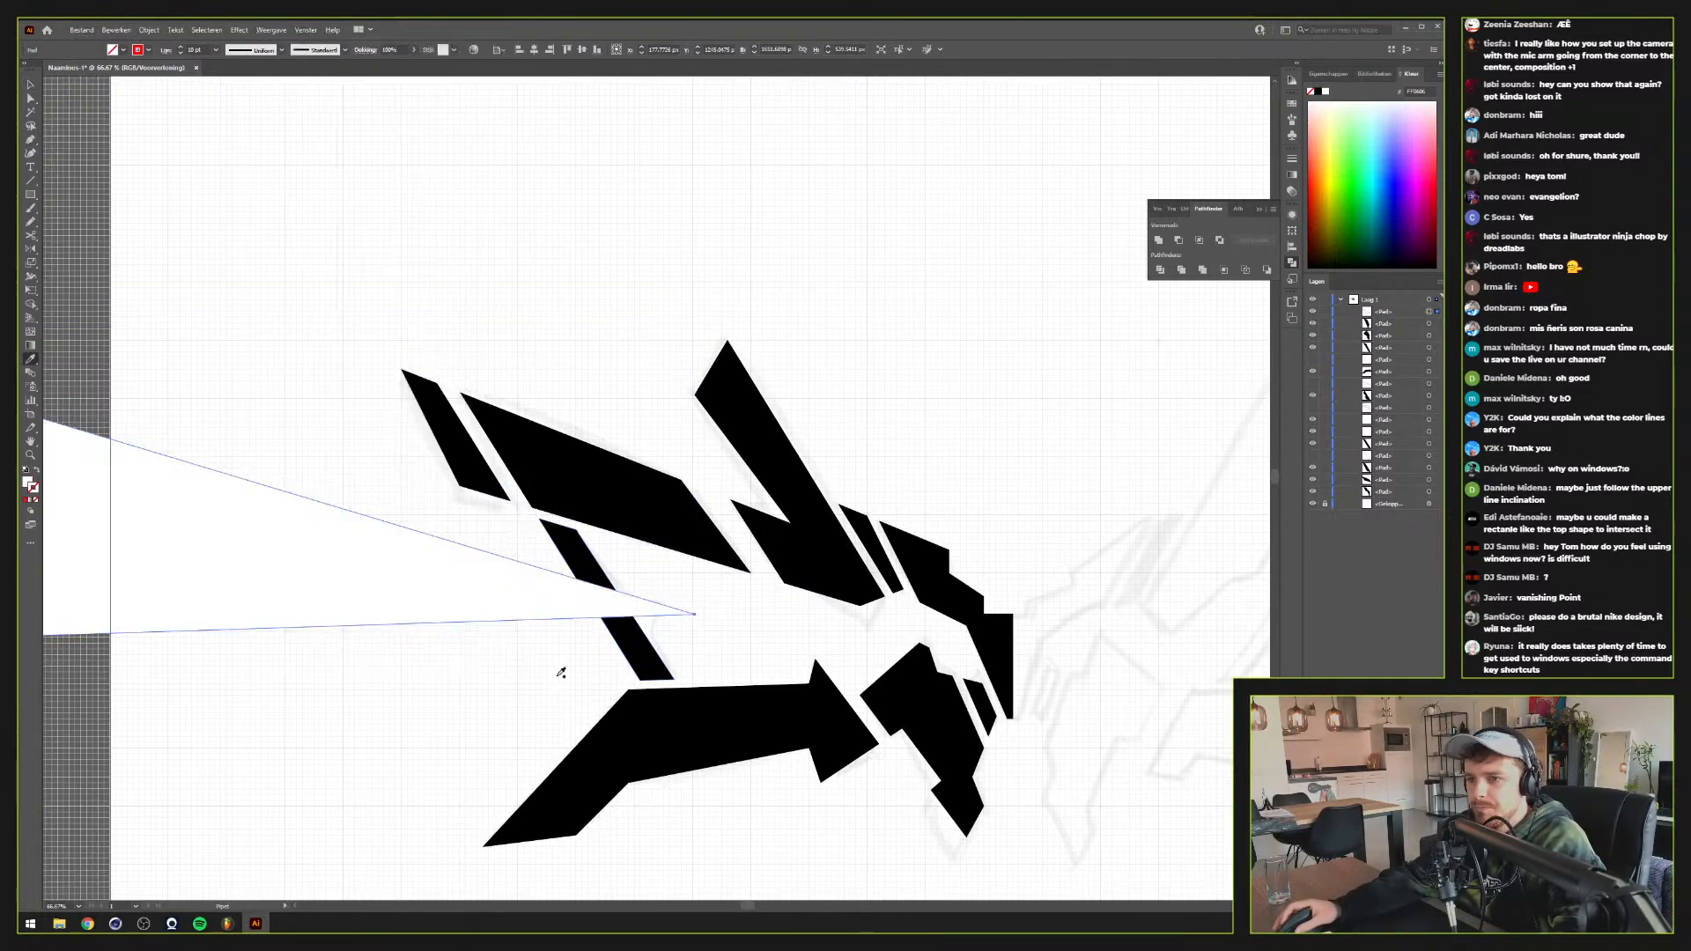
{"action": "left_click", "coordinate": [631, 502]}
{"action": "key", "text": "v"}
{"action": "left_click", "coordinate": [818, 630]}
{"action": "scroll", "coordinate": [759, 625], "scroll_direction": "down", "scroll_amount": 1}
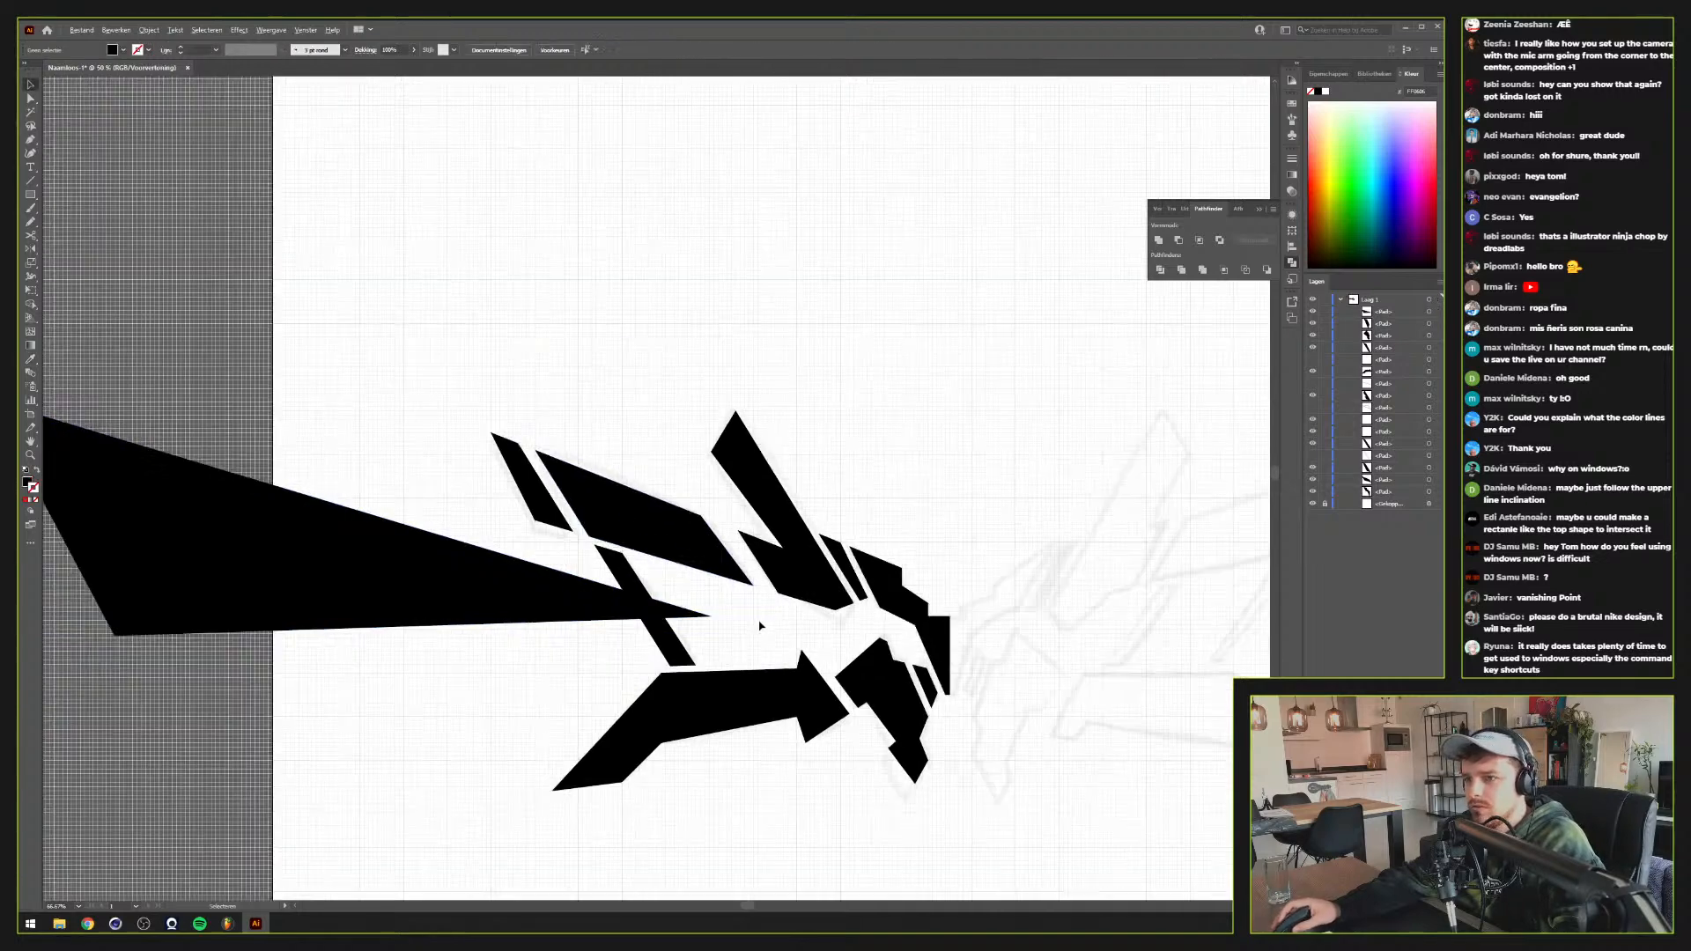
{"action": "scroll", "coordinate": [529, 608], "scroll_direction": "up", "scroll_amount": 2}
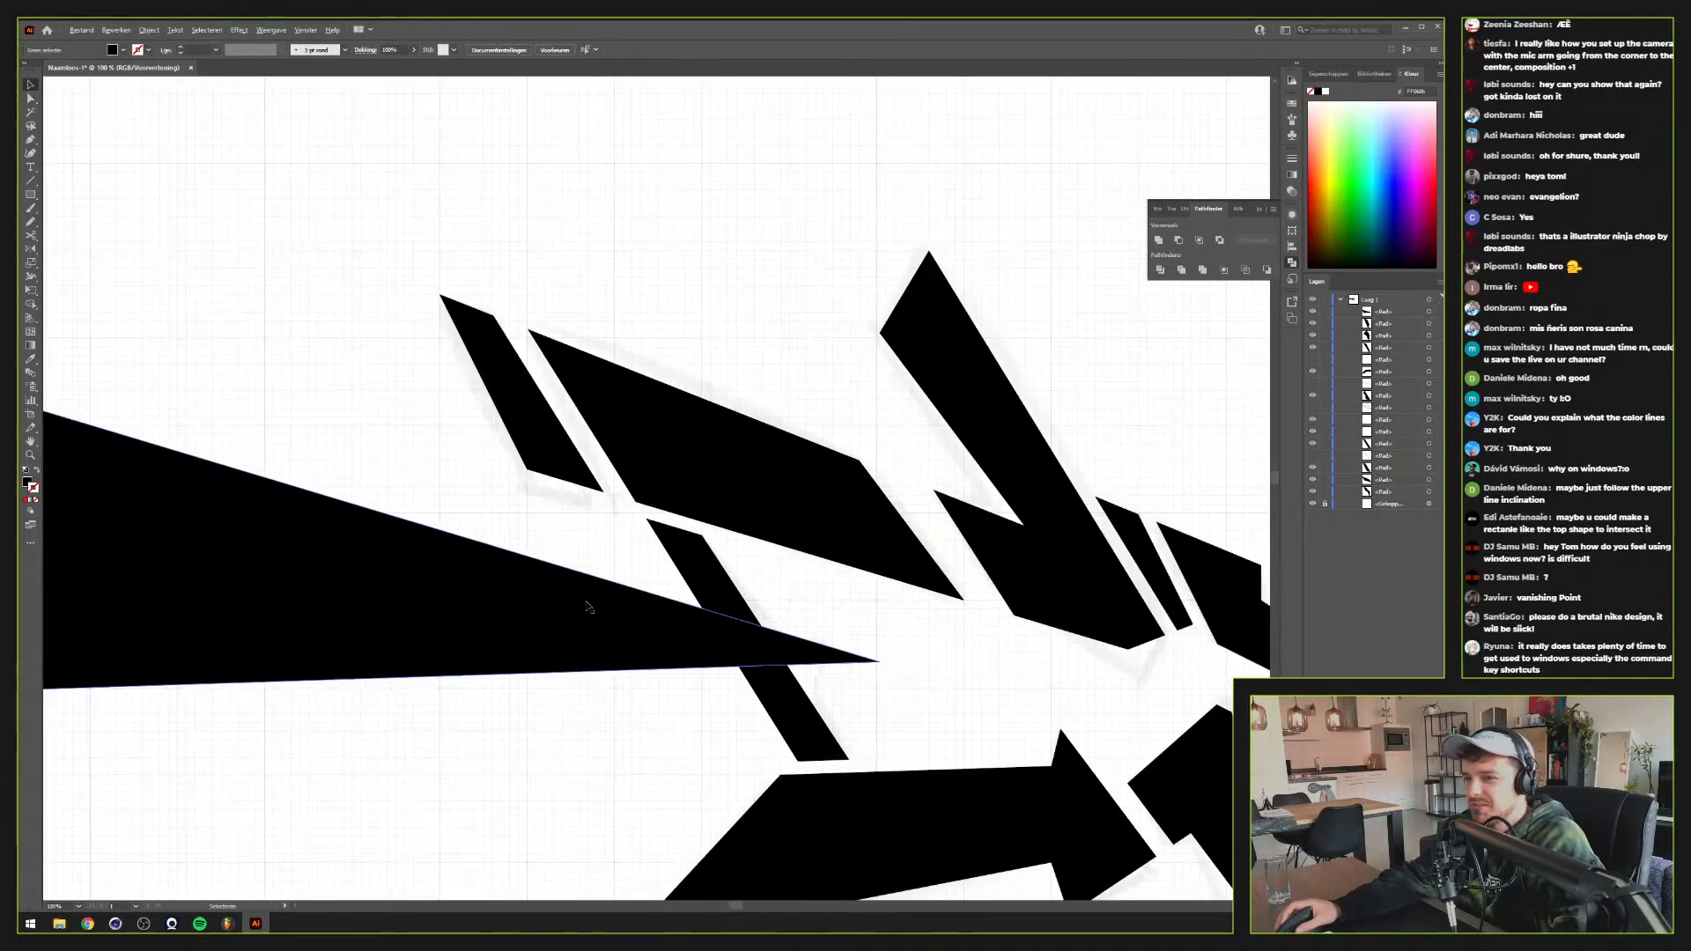
{"action": "scroll", "coordinate": [588, 606], "scroll_direction": "down", "scroll_amount": 1}
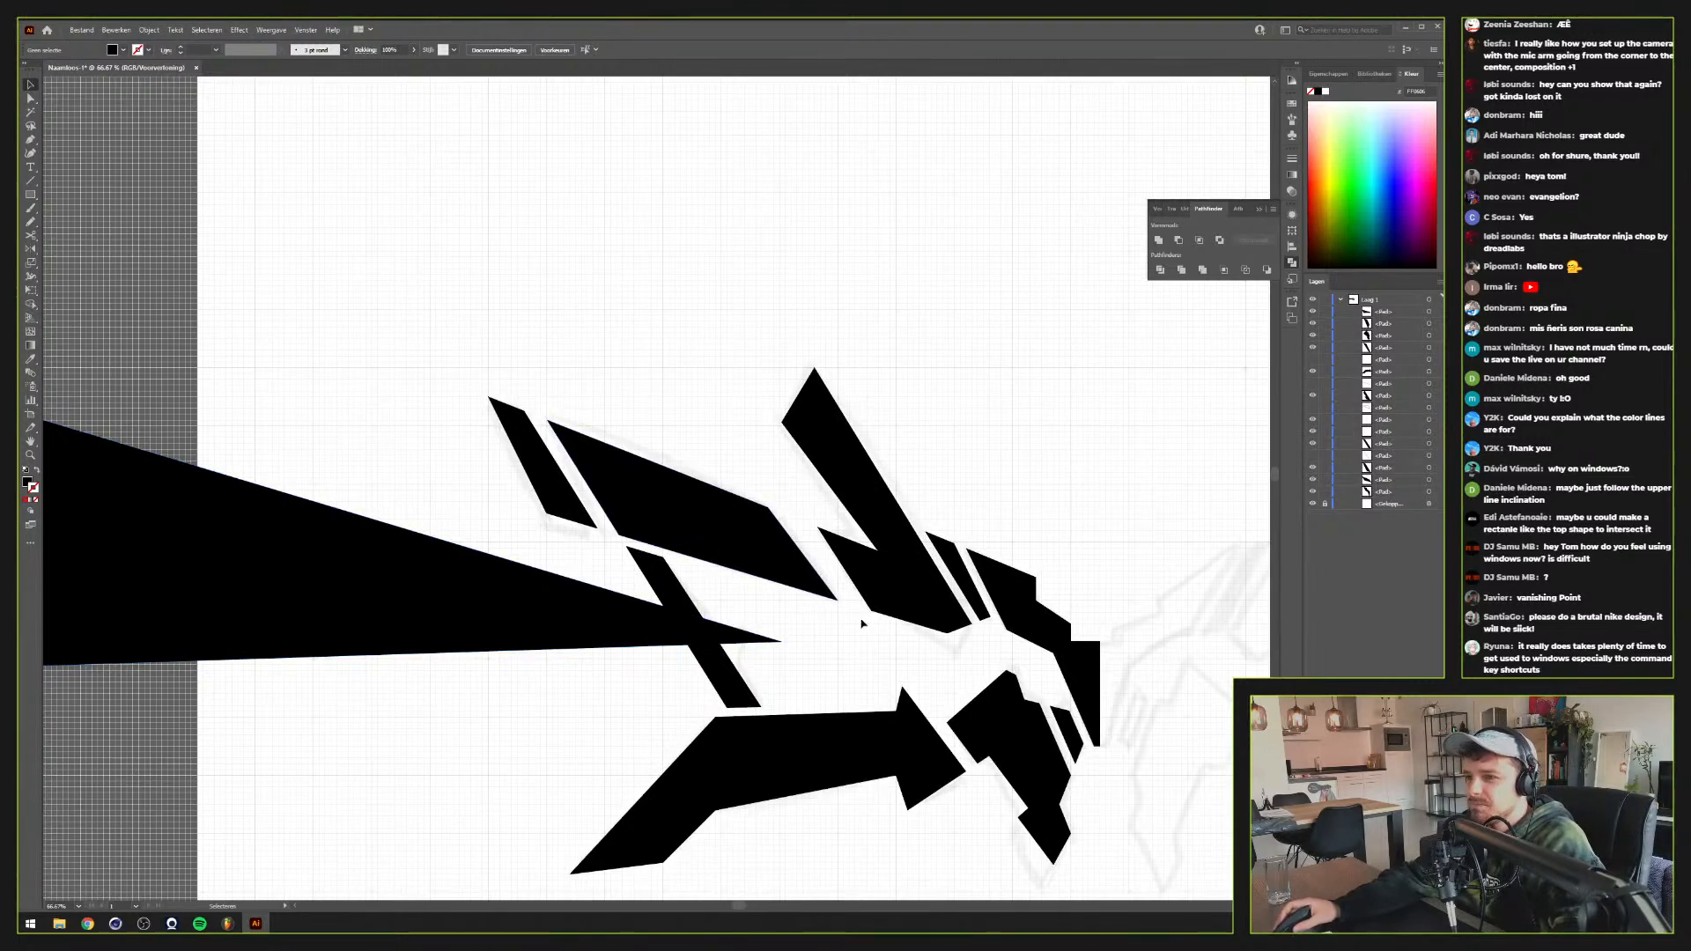
{"action": "key", "text": "ctrl+z"}
{"action": "key", "text": "ctrl+z"}
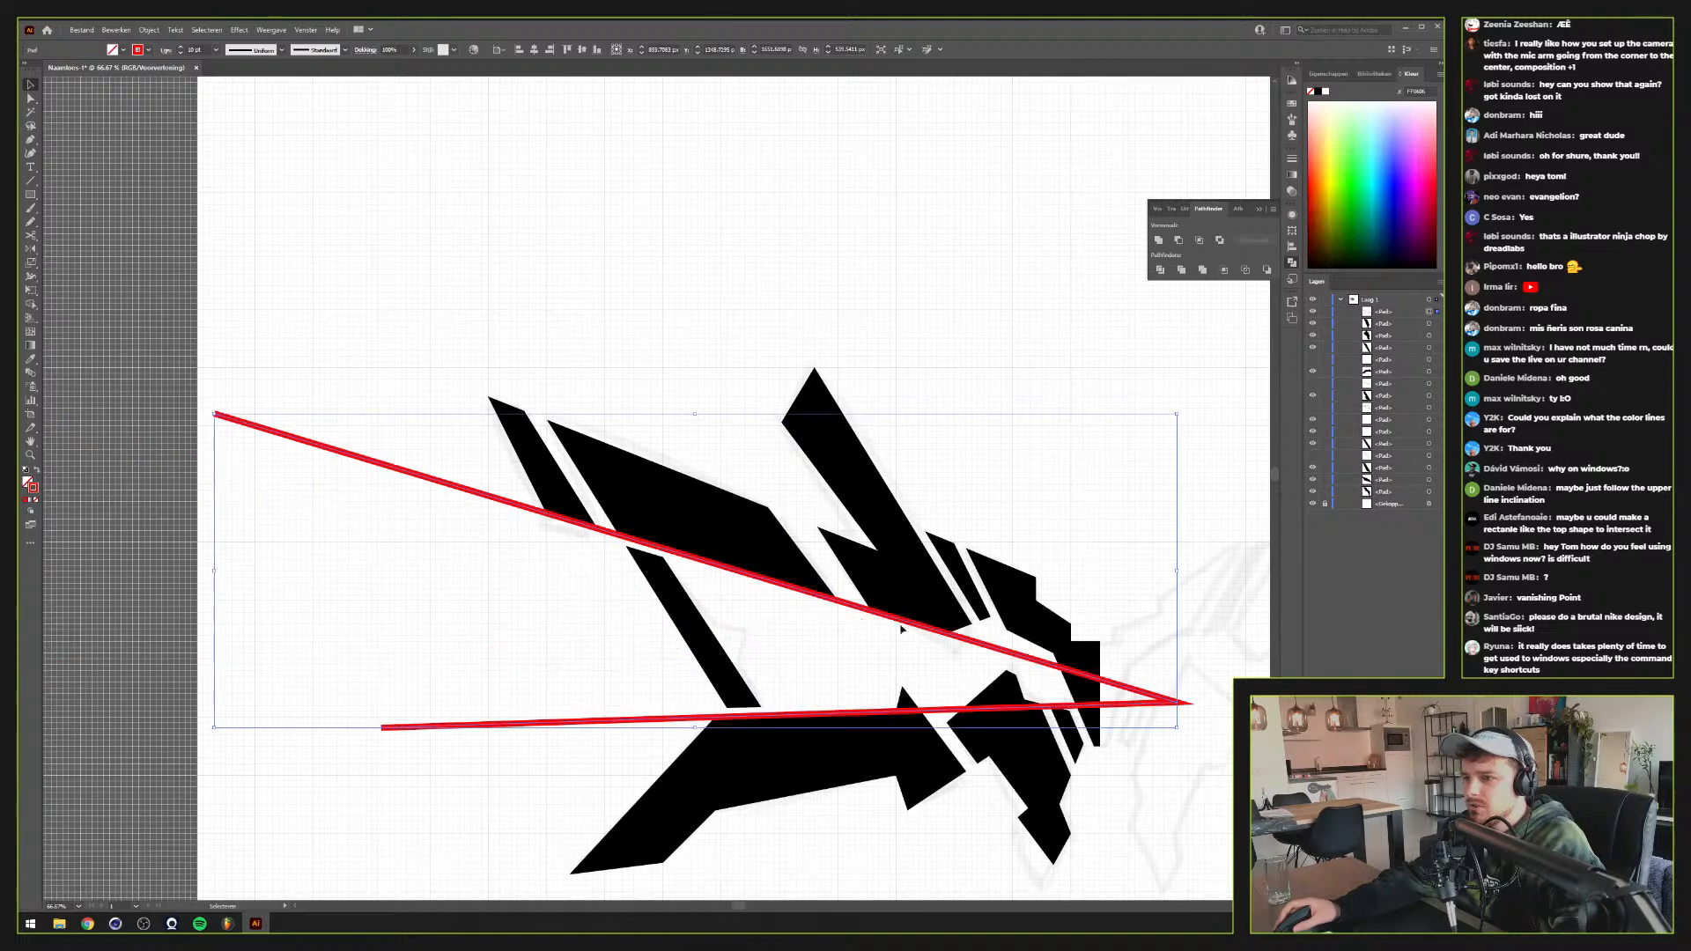
Reposition the red V-shaped path so it crosses the middle of the thin diagonal strip with its tip just beyond it
{"action": "left_click_drag", "start_coordinate": [1039, 665], "coordinate": [627, 660]}
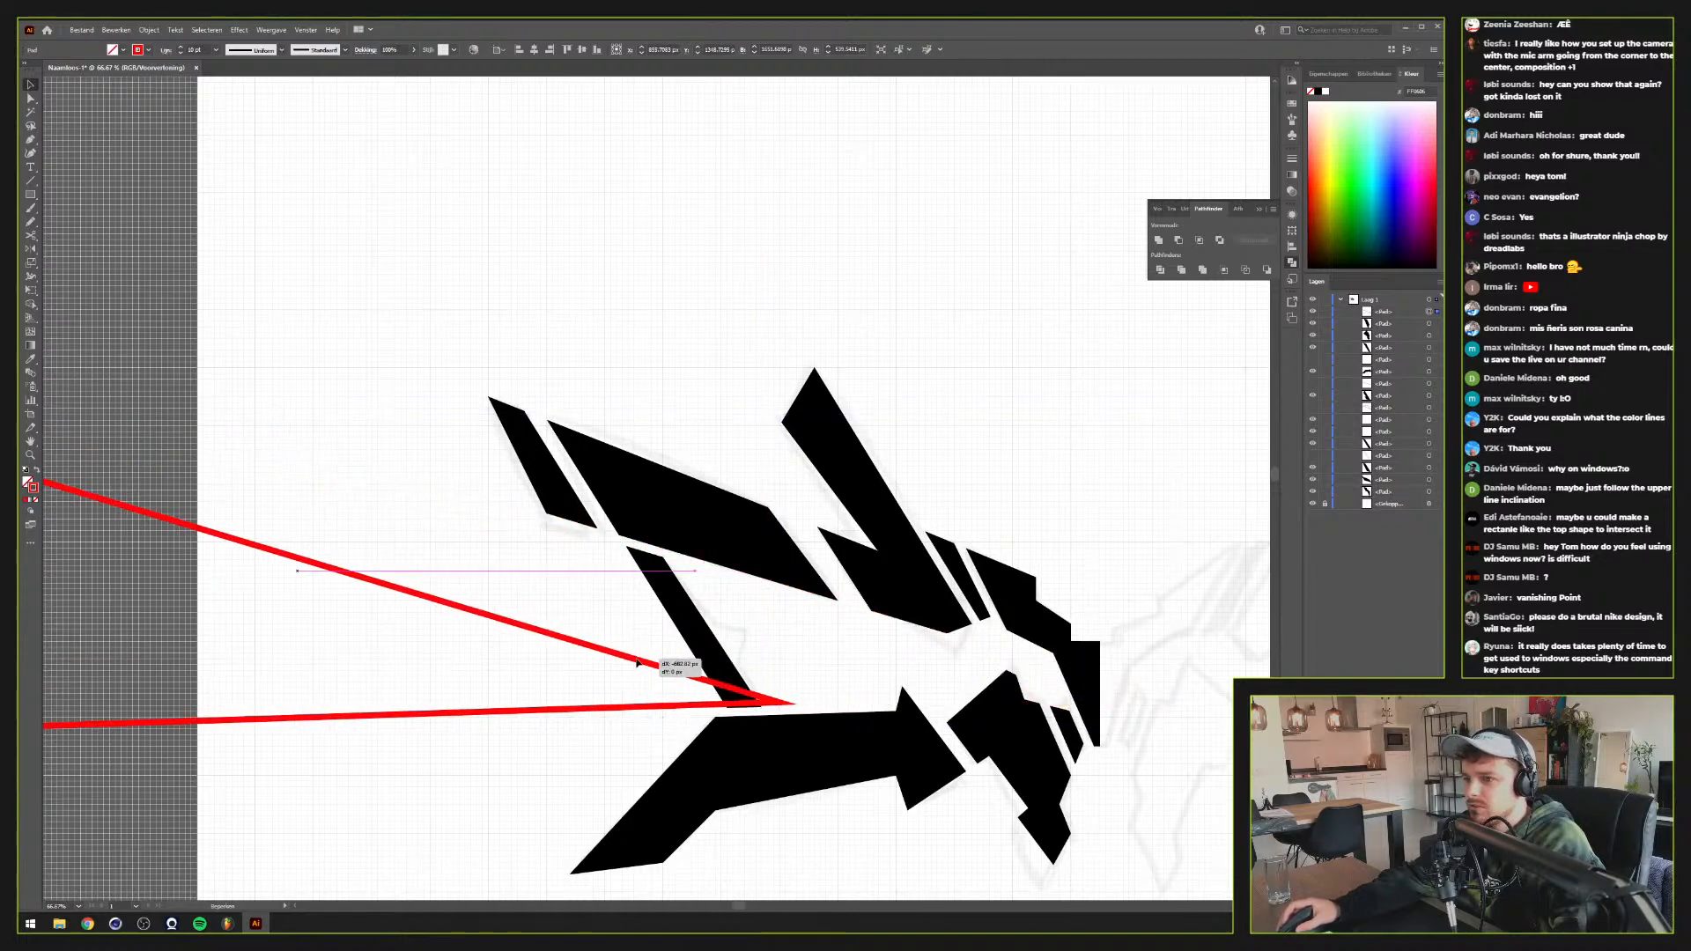
{"action": "key", "text": "ctrl+z"}
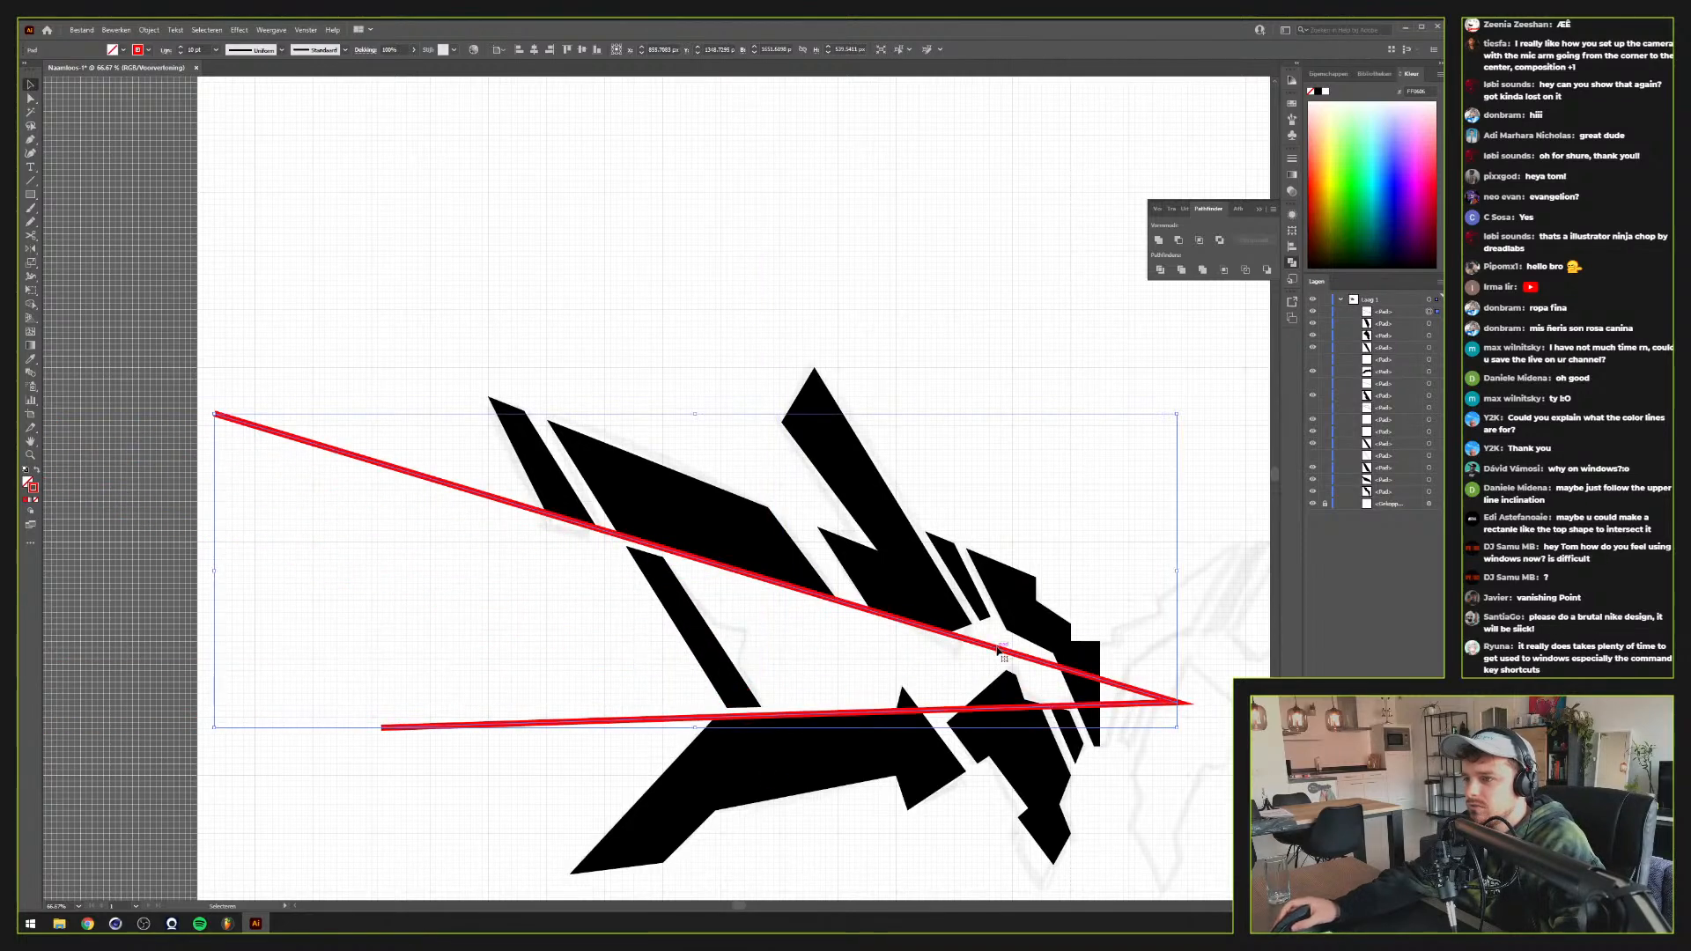
{"action": "left_click_drag", "start_coordinate": [999, 649], "coordinate": [589, 590]}
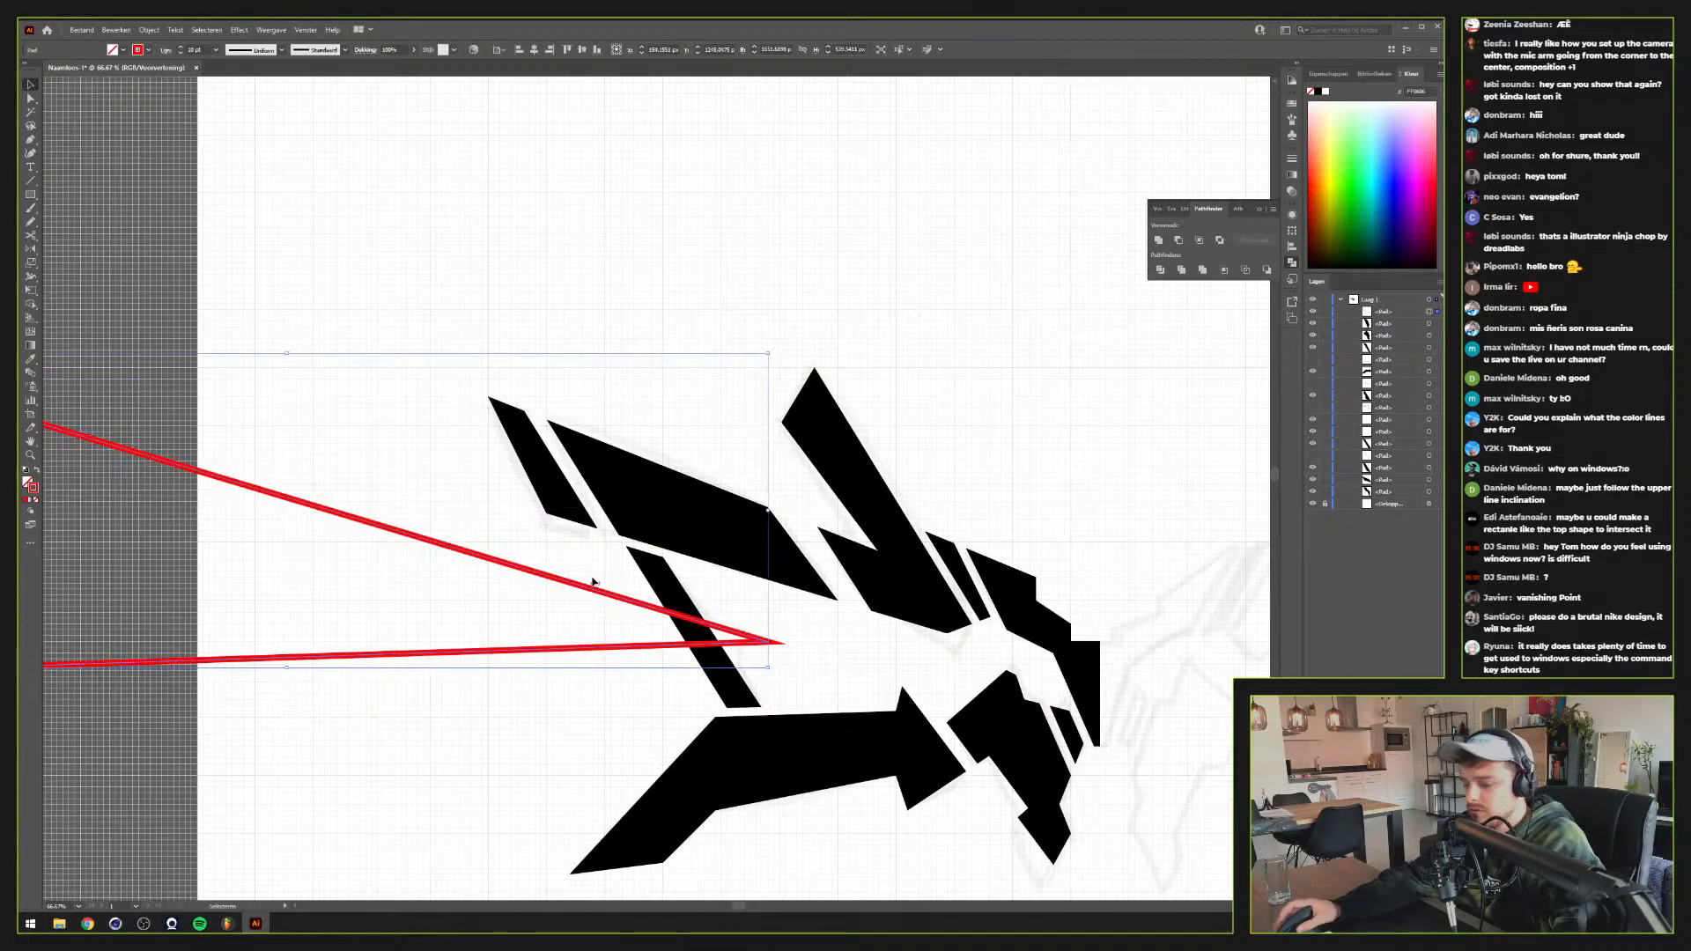
{"action": "left_click", "coordinate": [592, 579]}
Draw a closed four-sided red outline with the Pen tool, enclosing the V-shaped path's open ends but not its tip
{"action": "key", "text": "p"}
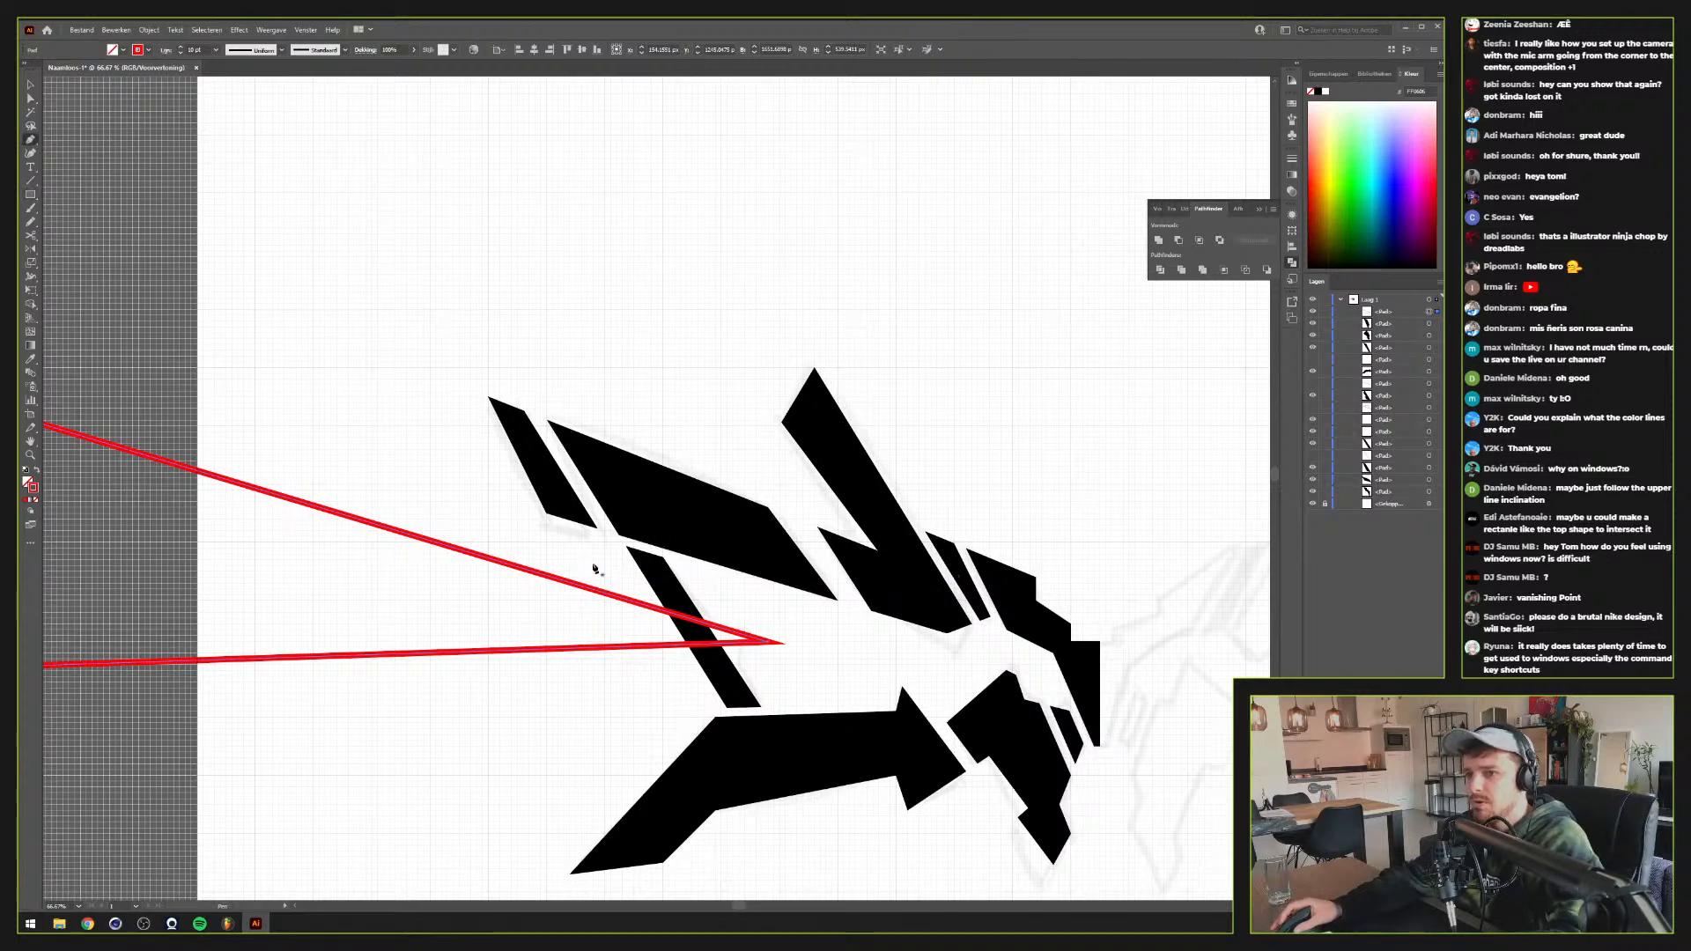
{"action": "left_click", "coordinate": [595, 570]}
{"action": "left_click", "coordinate": [616, 691]}
{"action": "scroll", "coordinate": [617, 696], "scroll_direction": "down", "scroll_amount": 2}
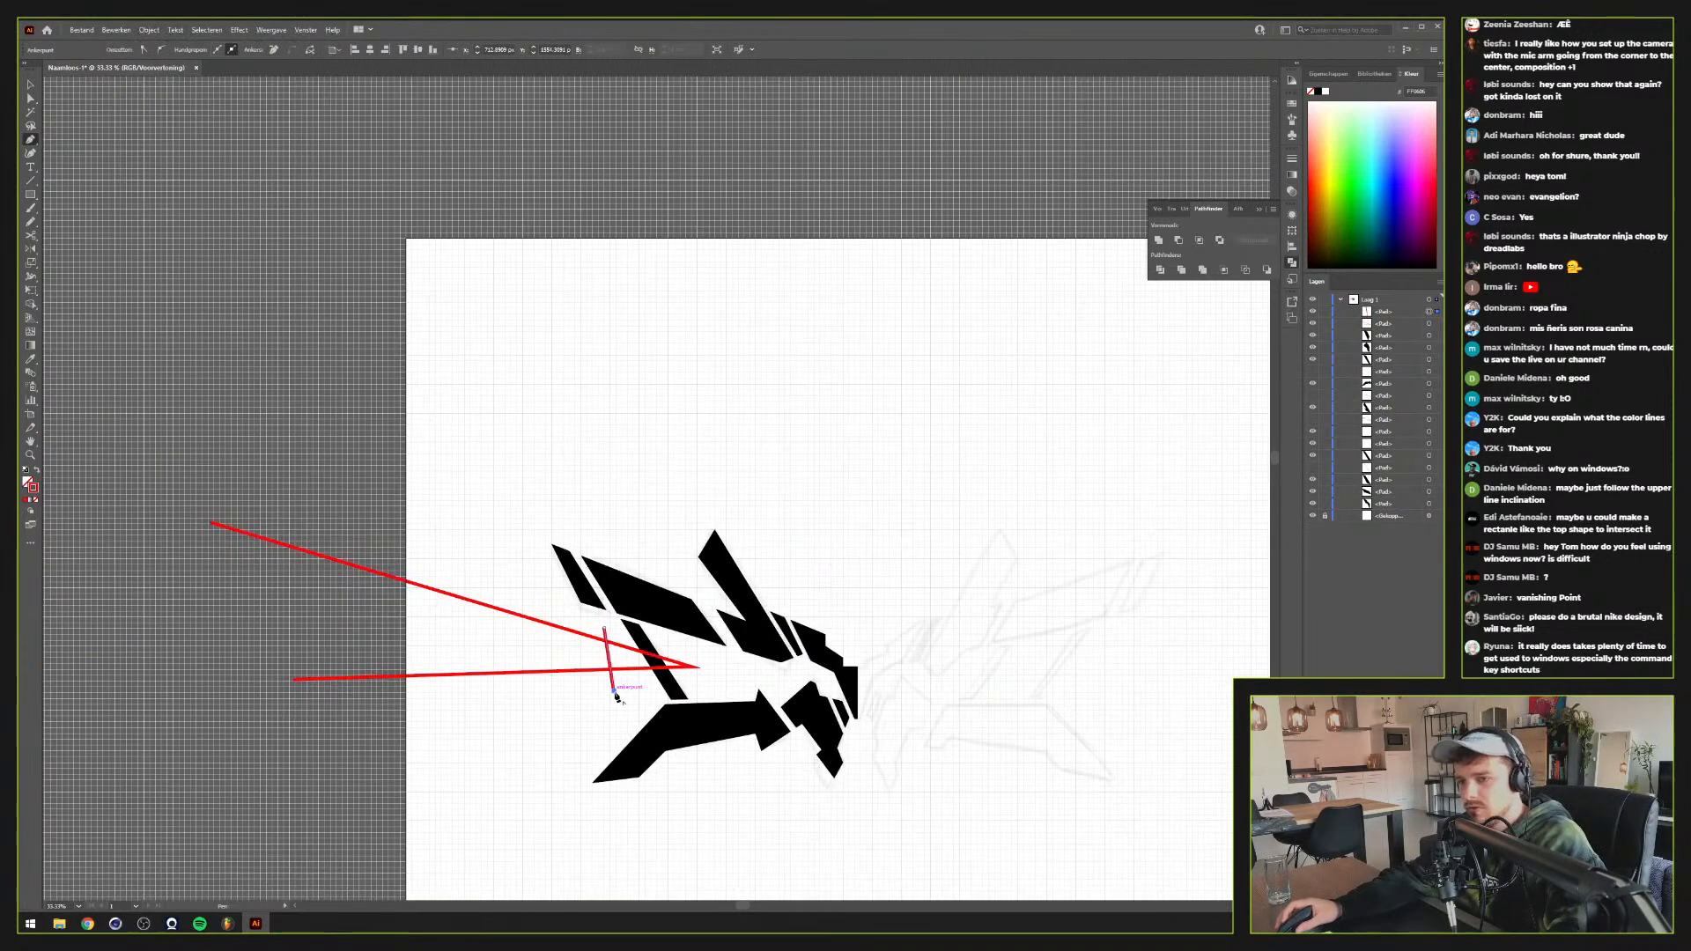
{"action": "left_click", "coordinate": [176, 724]}
{"action": "left_click", "coordinate": [115, 443]}
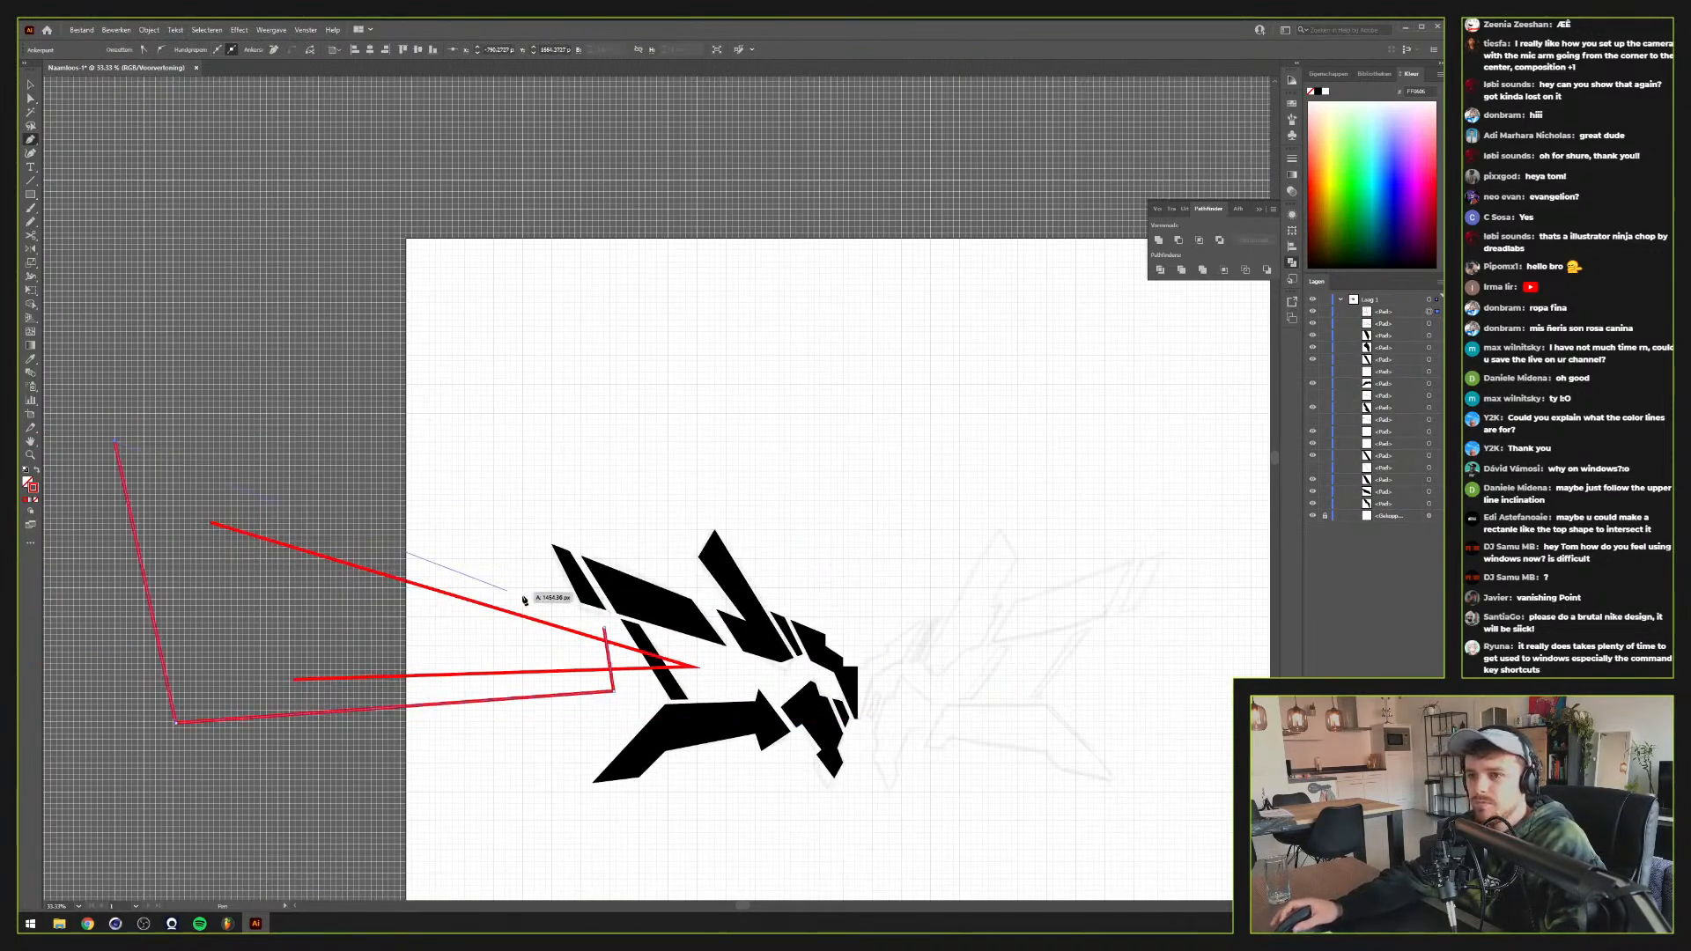
{"action": "left_click", "coordinate": [605, 629]}
Try to cut the four-sided outline along the V-shaped path with the Shape Builder tool, and undo the result
{"action": "key", "text": "v"}
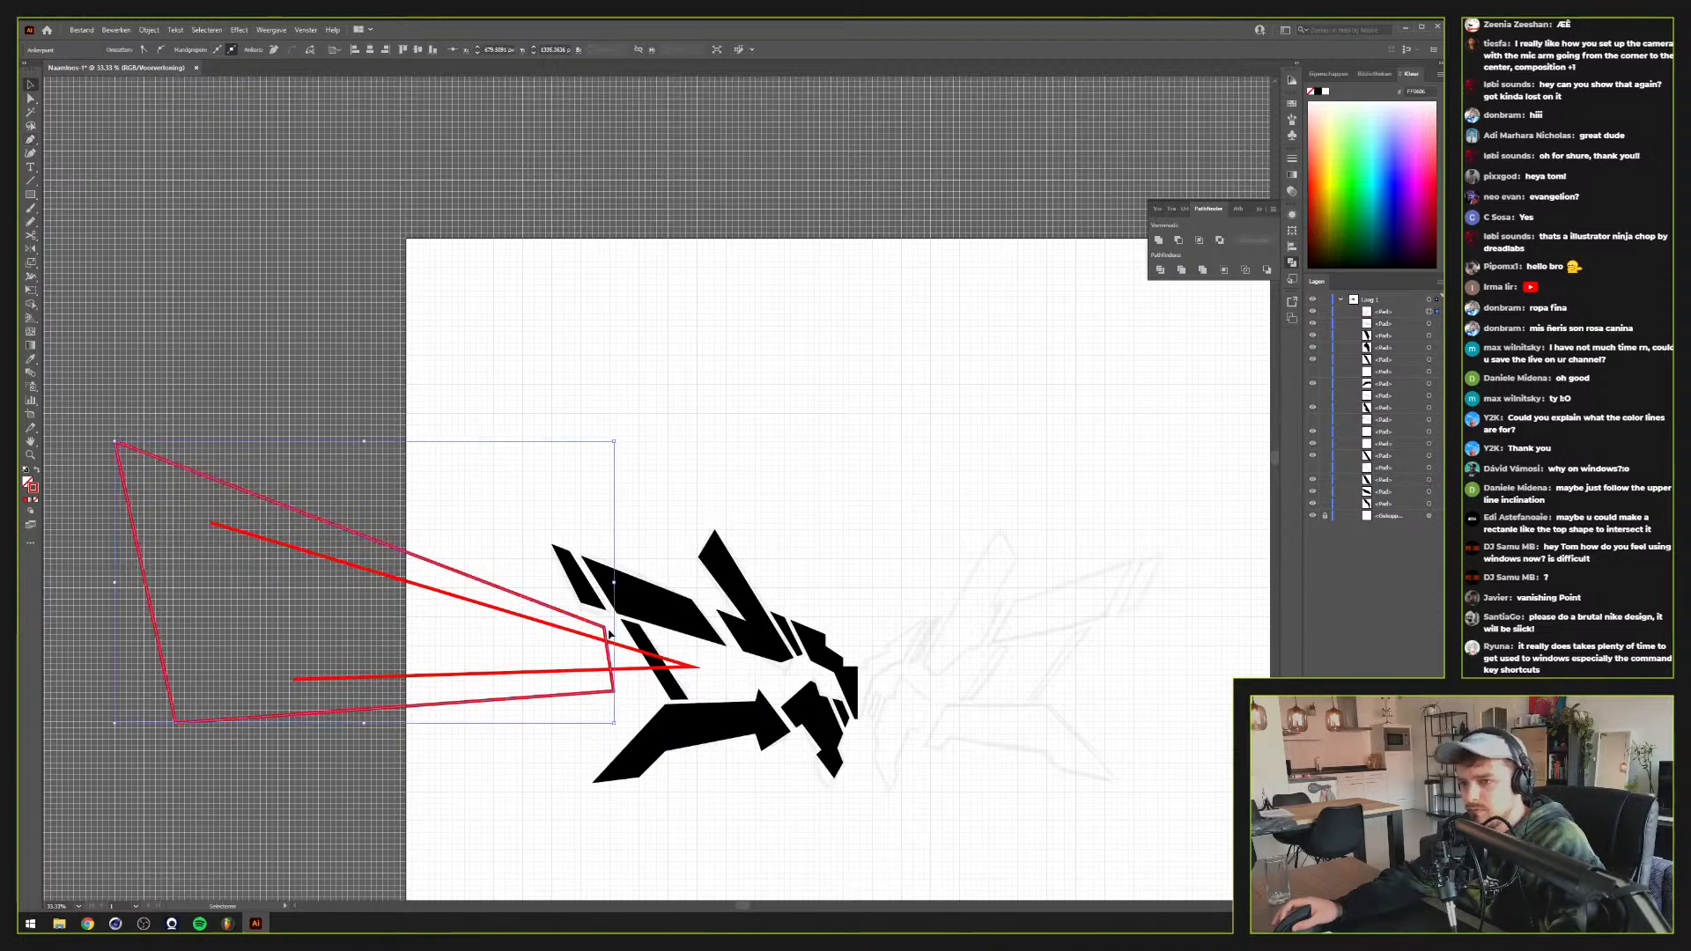
{"action": "left_click", "coordinate": [623, 649], "text": "shift"}
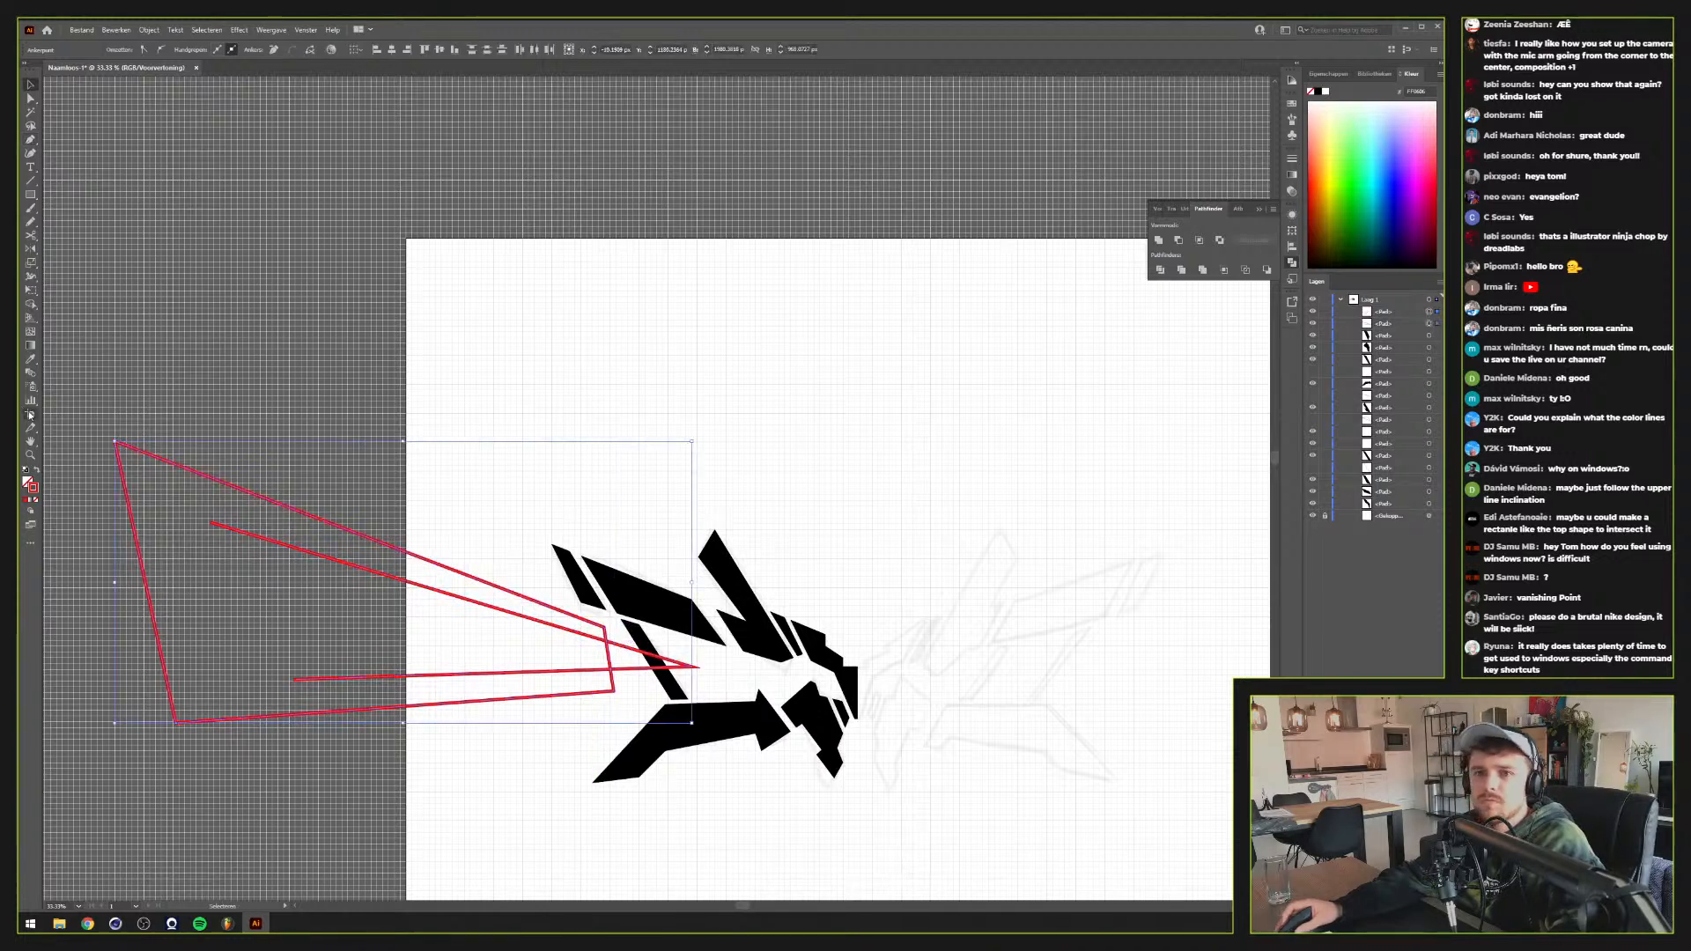
{"action": "left_click", "coordinate": [31, 304]}
{"action": "left_click_drag", "start_coordinate": [438, 509], "coordinate": [457, 742]}
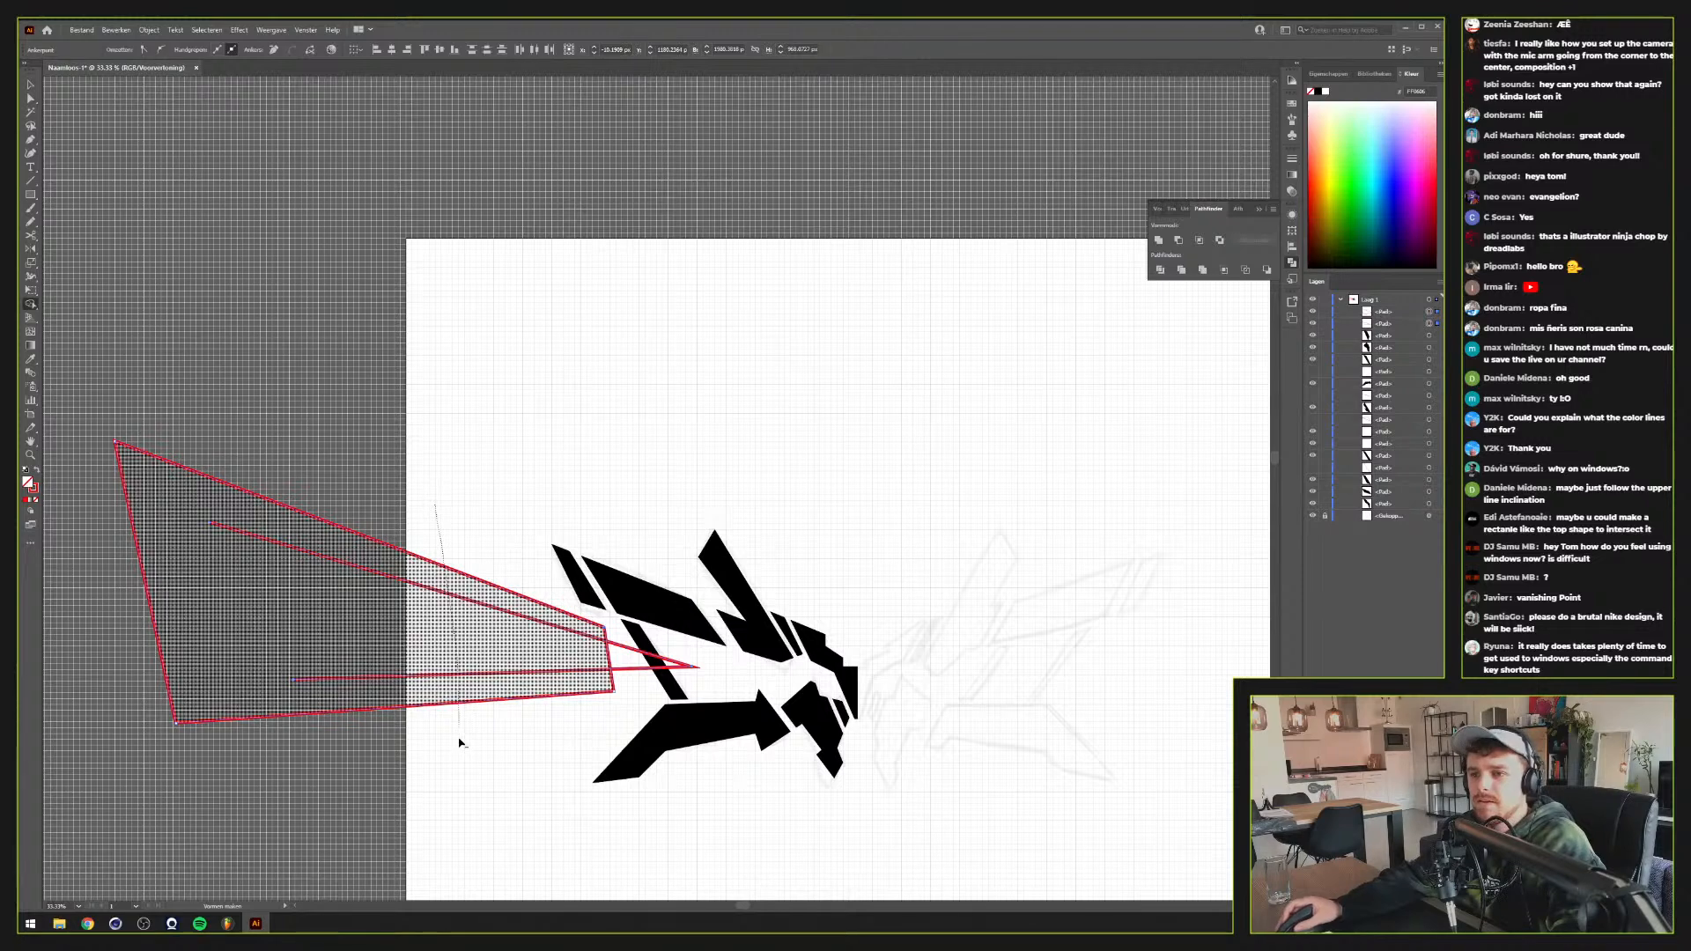
{"action": "key", "text": "ctrl+z"}
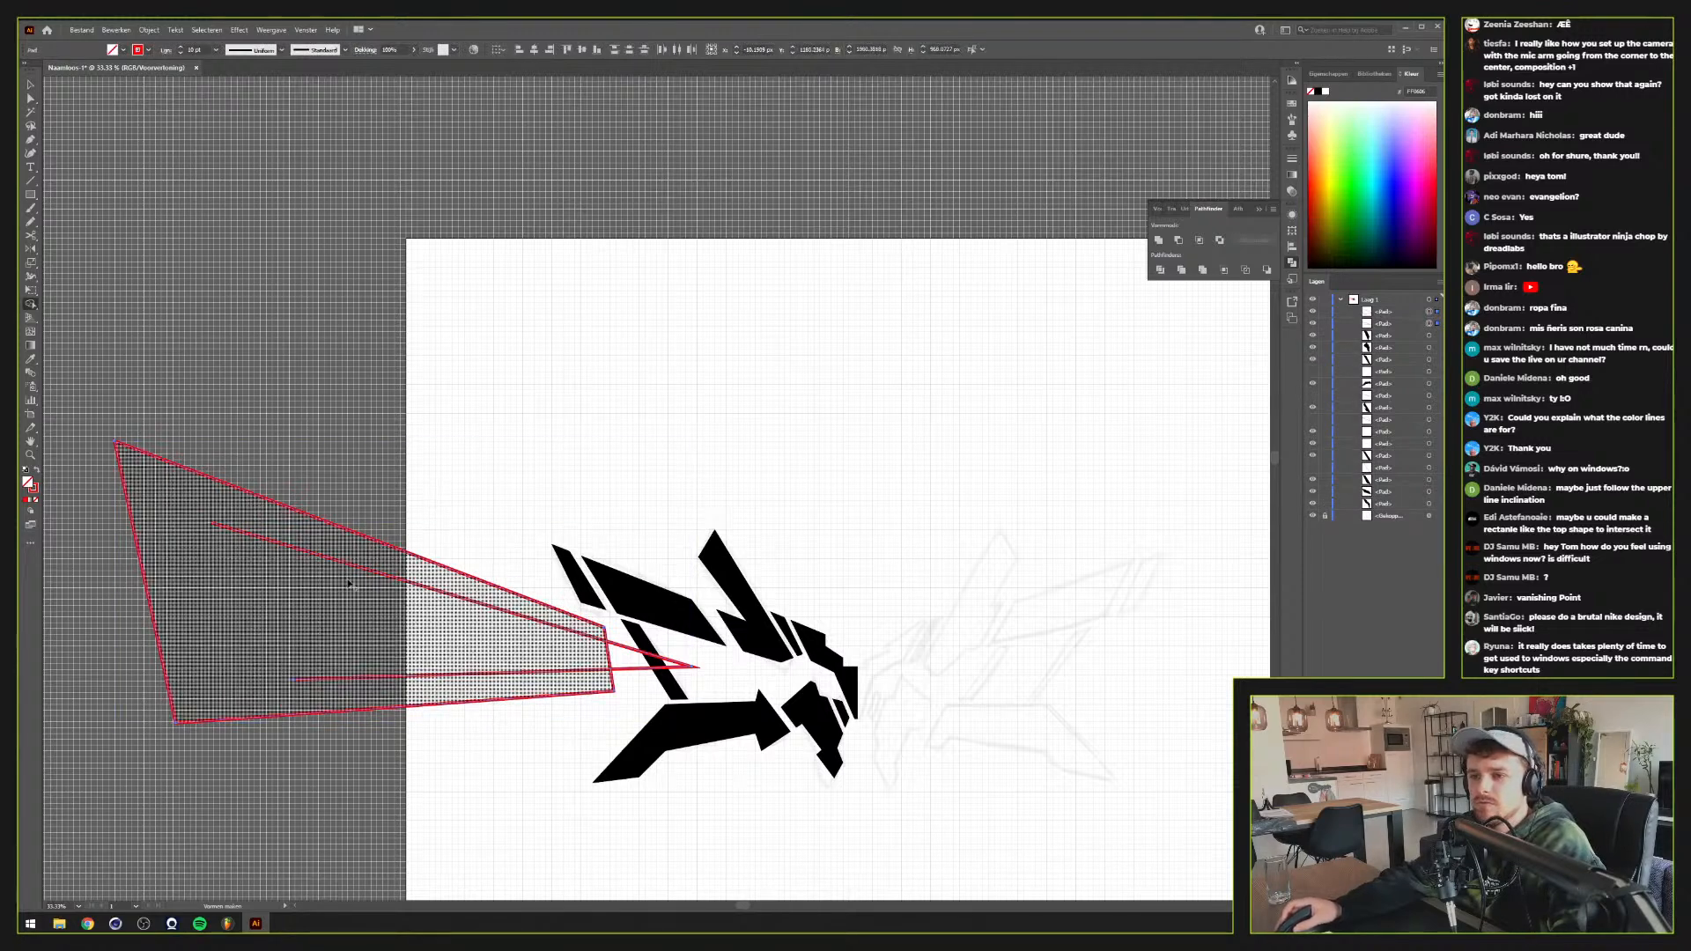
Join the two open endpoints of the red V-shaped path to close it into a triangle
{"action": "key", "text": "p"}
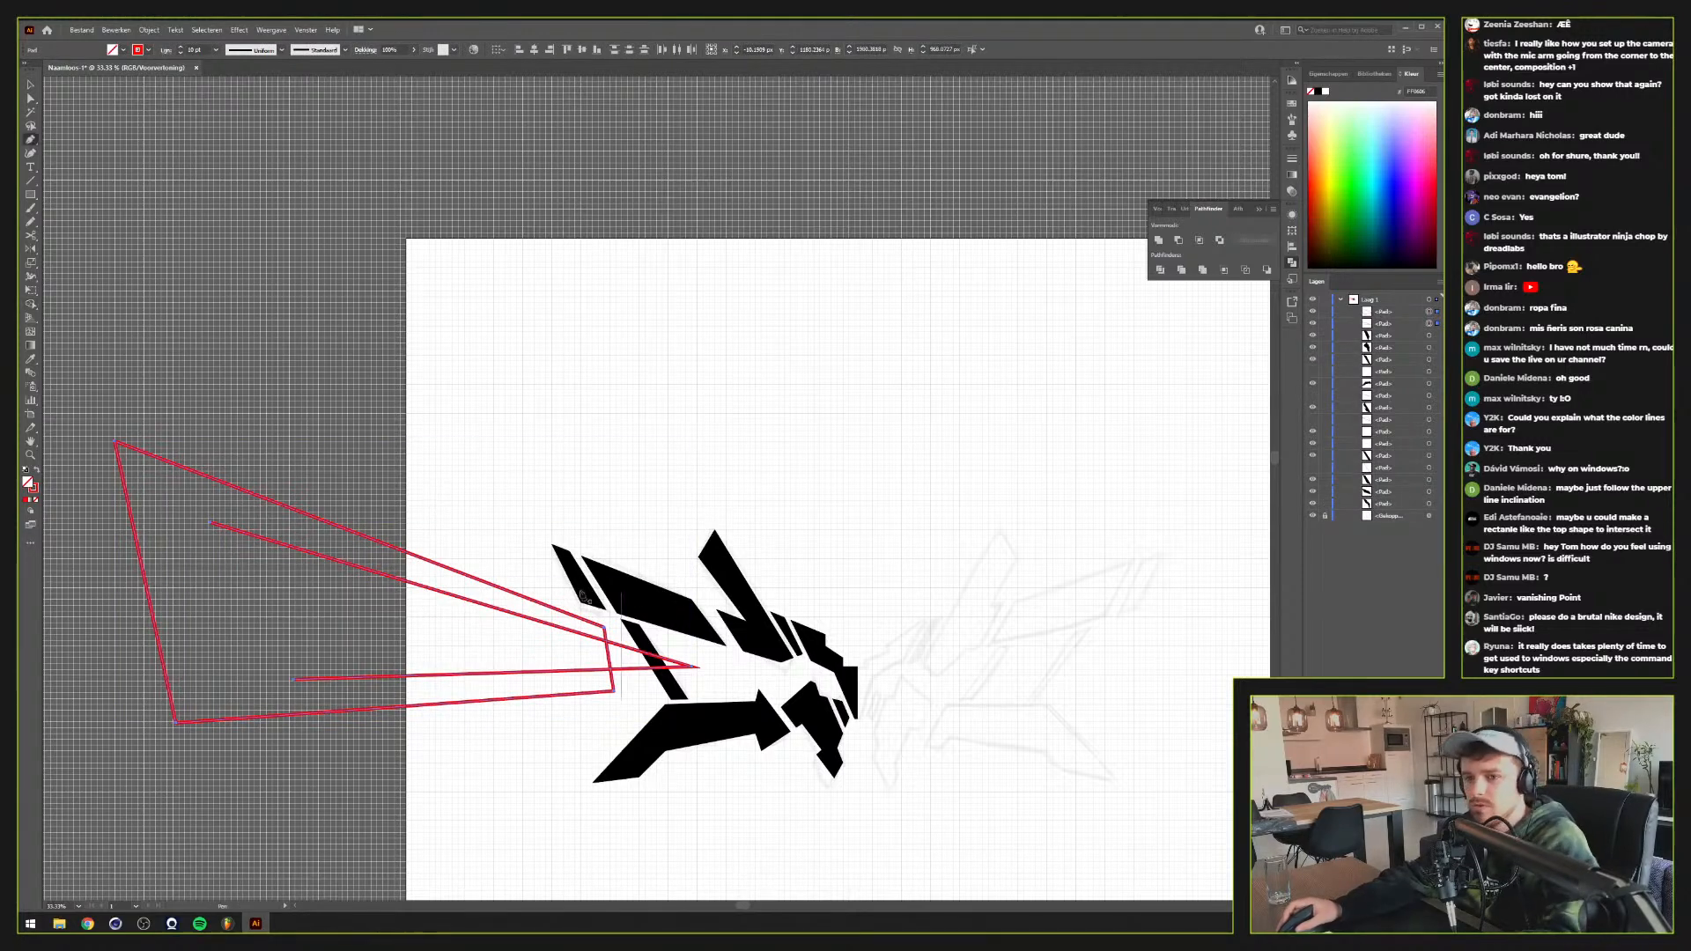
{"action": "key", "text": "a"}
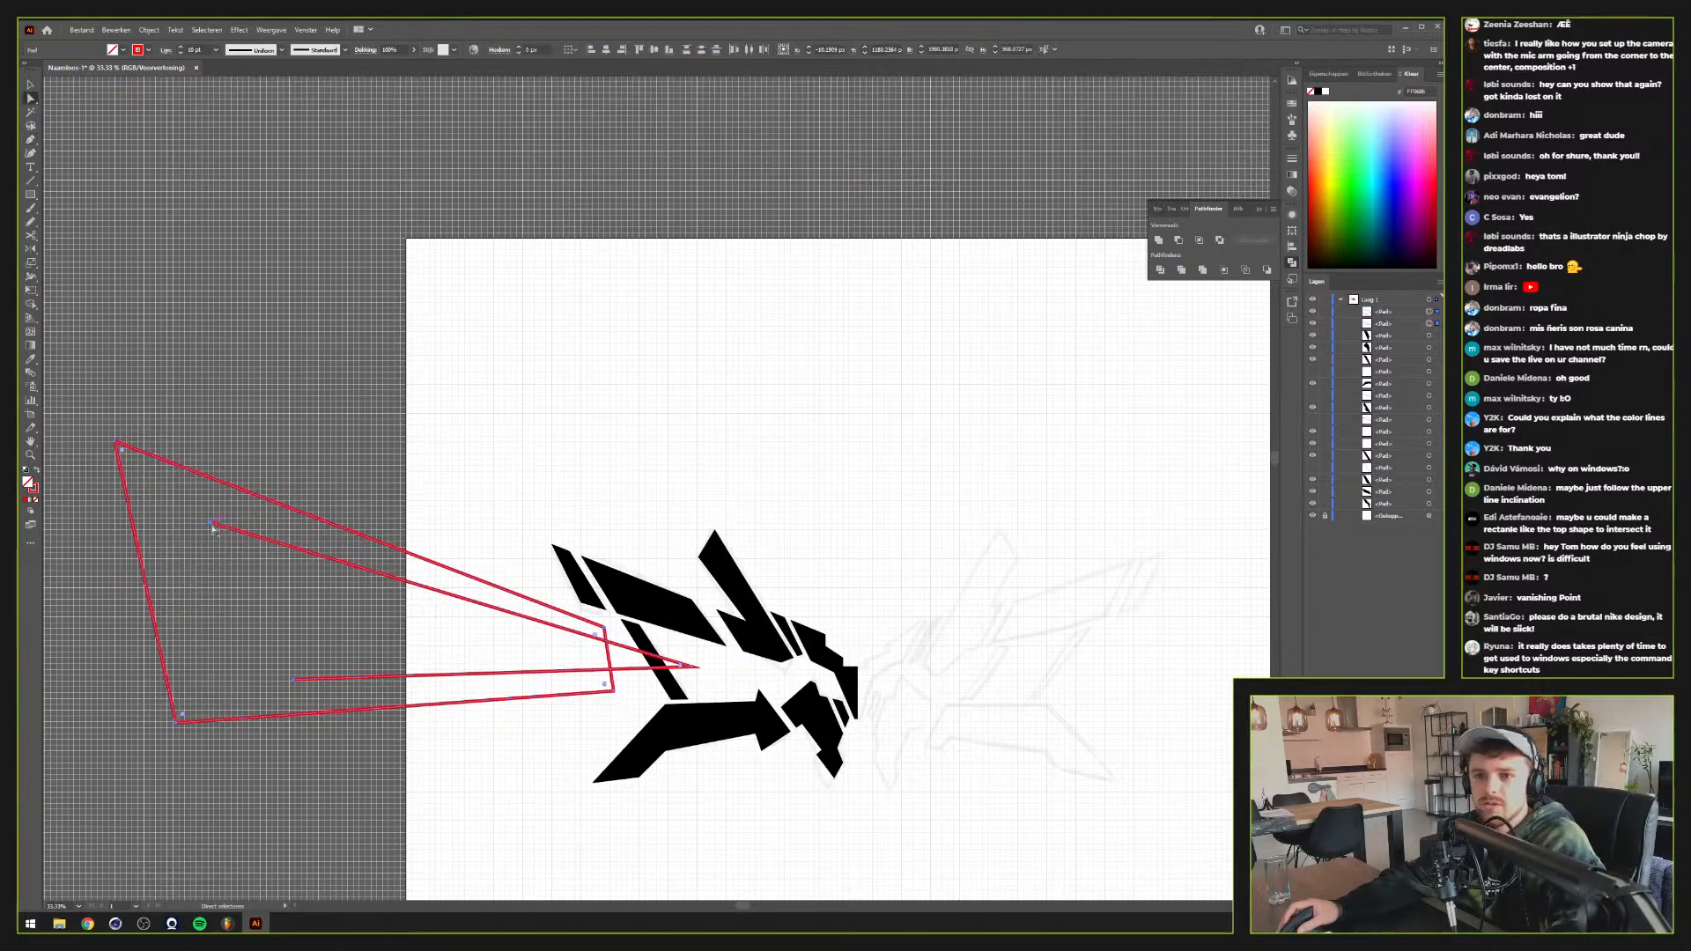
{"action": "left_click", "coordinate": [212, 525]}
{"action": "left_click", "coordinate": [296, 680], "text": "shift"}
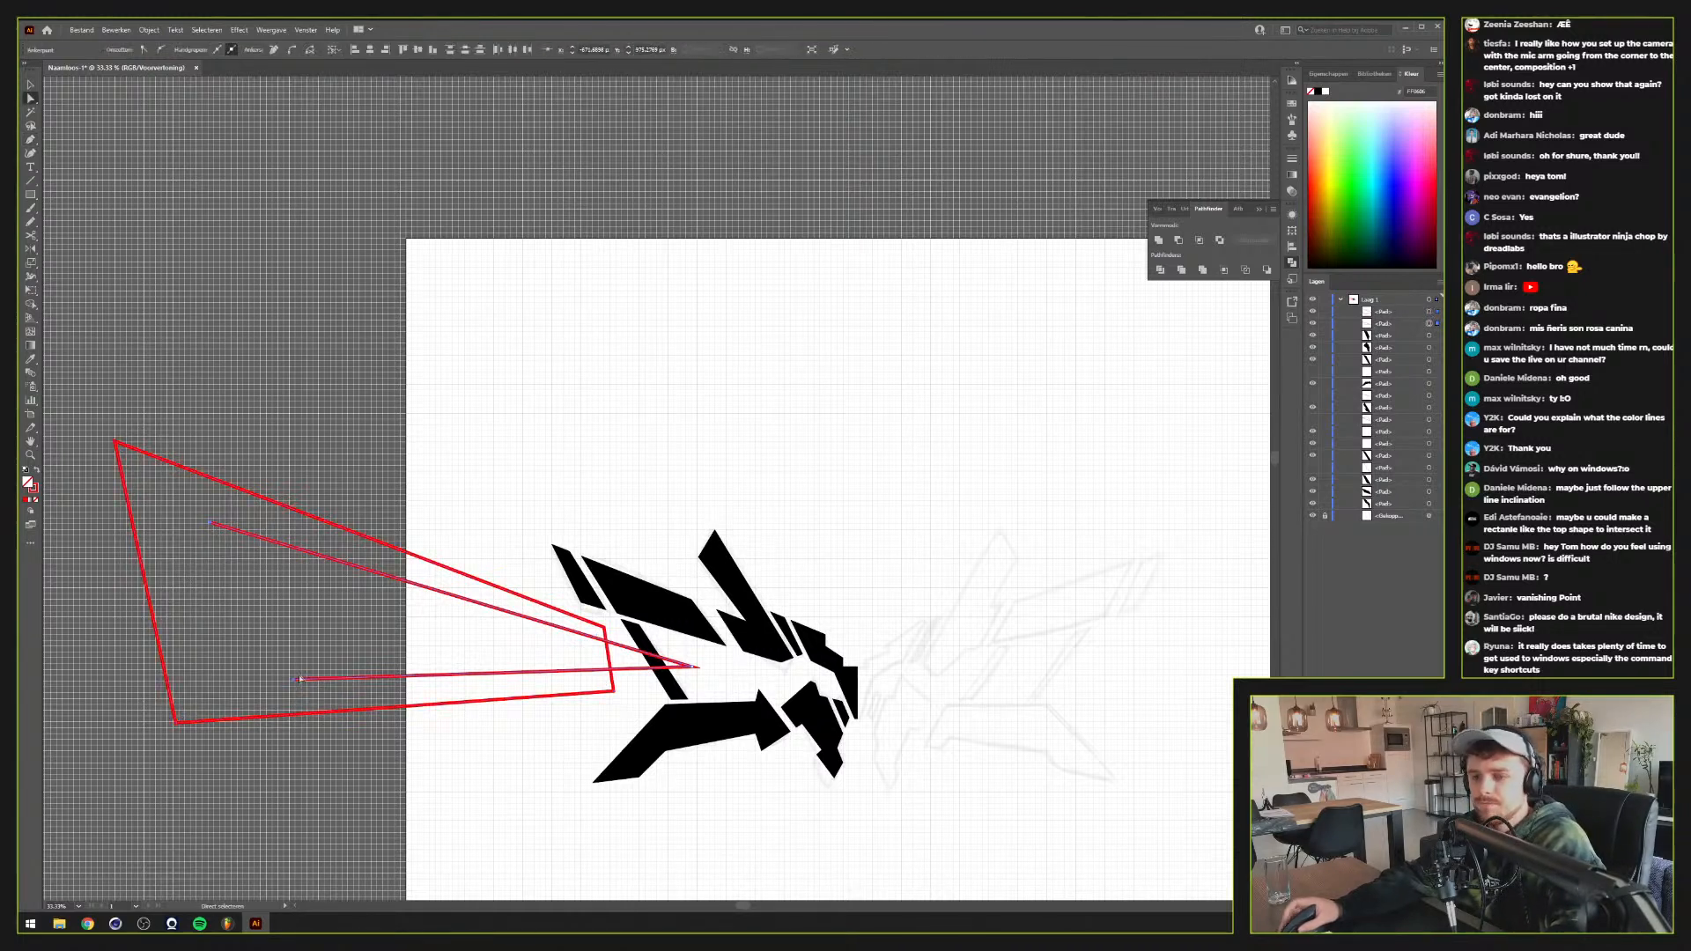
{"action": "key", "text": "ctrl+j"}
{"action": "key", "text": "v"}
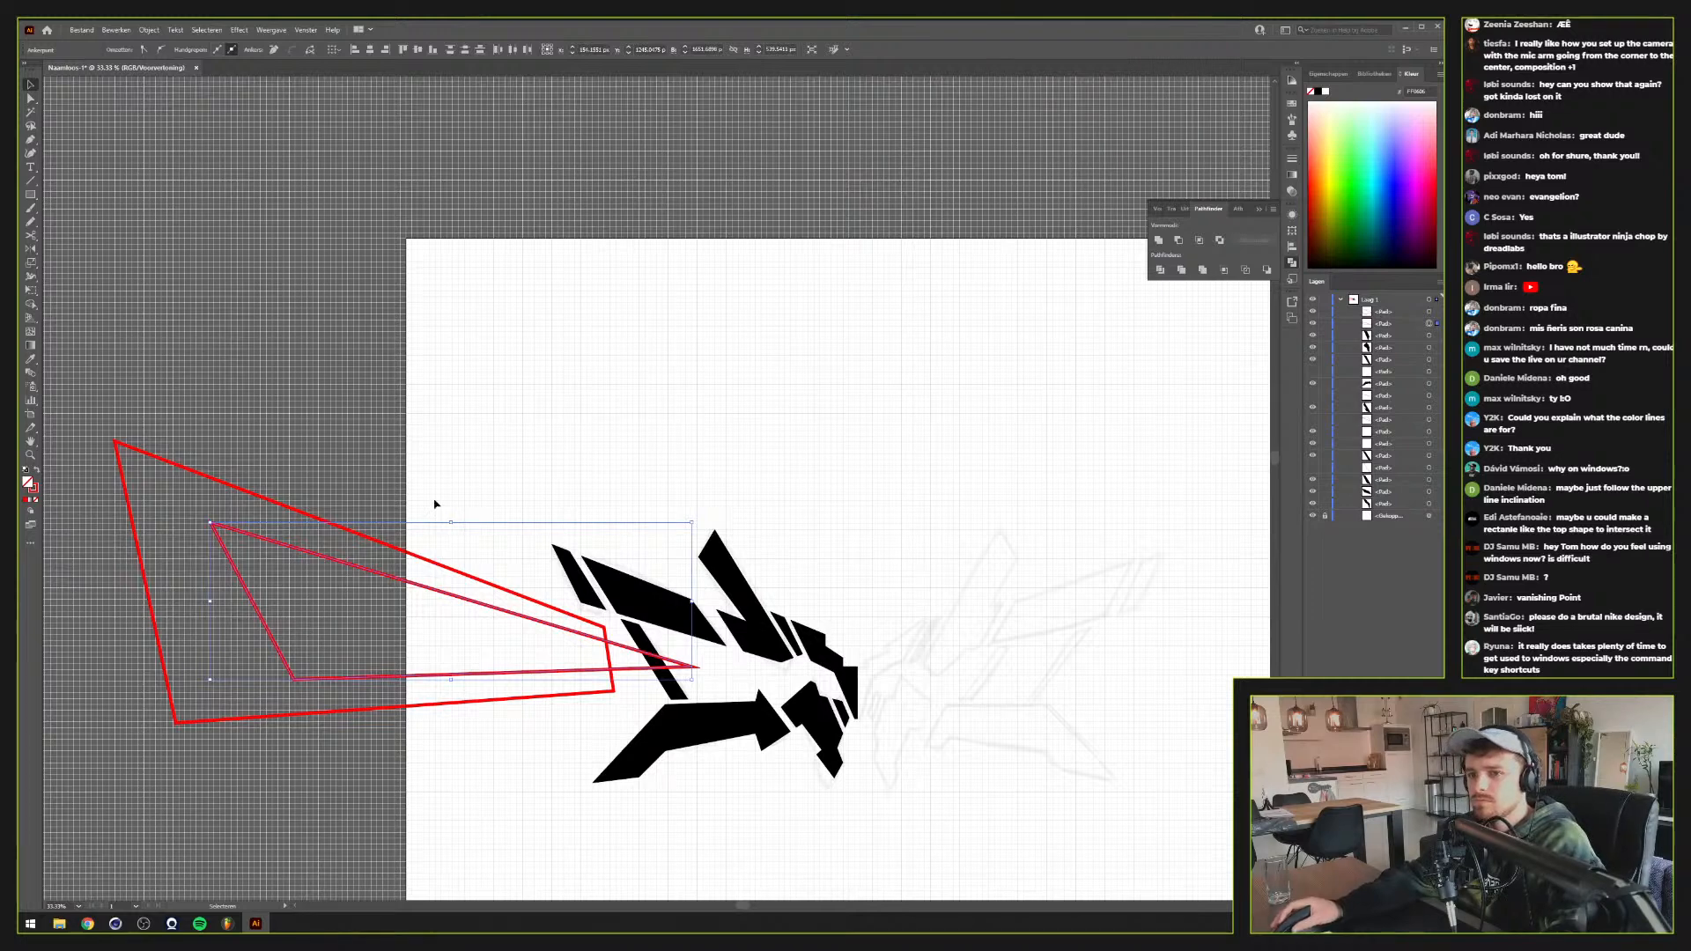
Subtract the four-sided outline from the red triangle with Pathfinder's Minus Front, keeping only the wedge at the tip
{"action": "left_click_drag", "start_coordinate": [434, 502], "coordinate": [392, 657]}
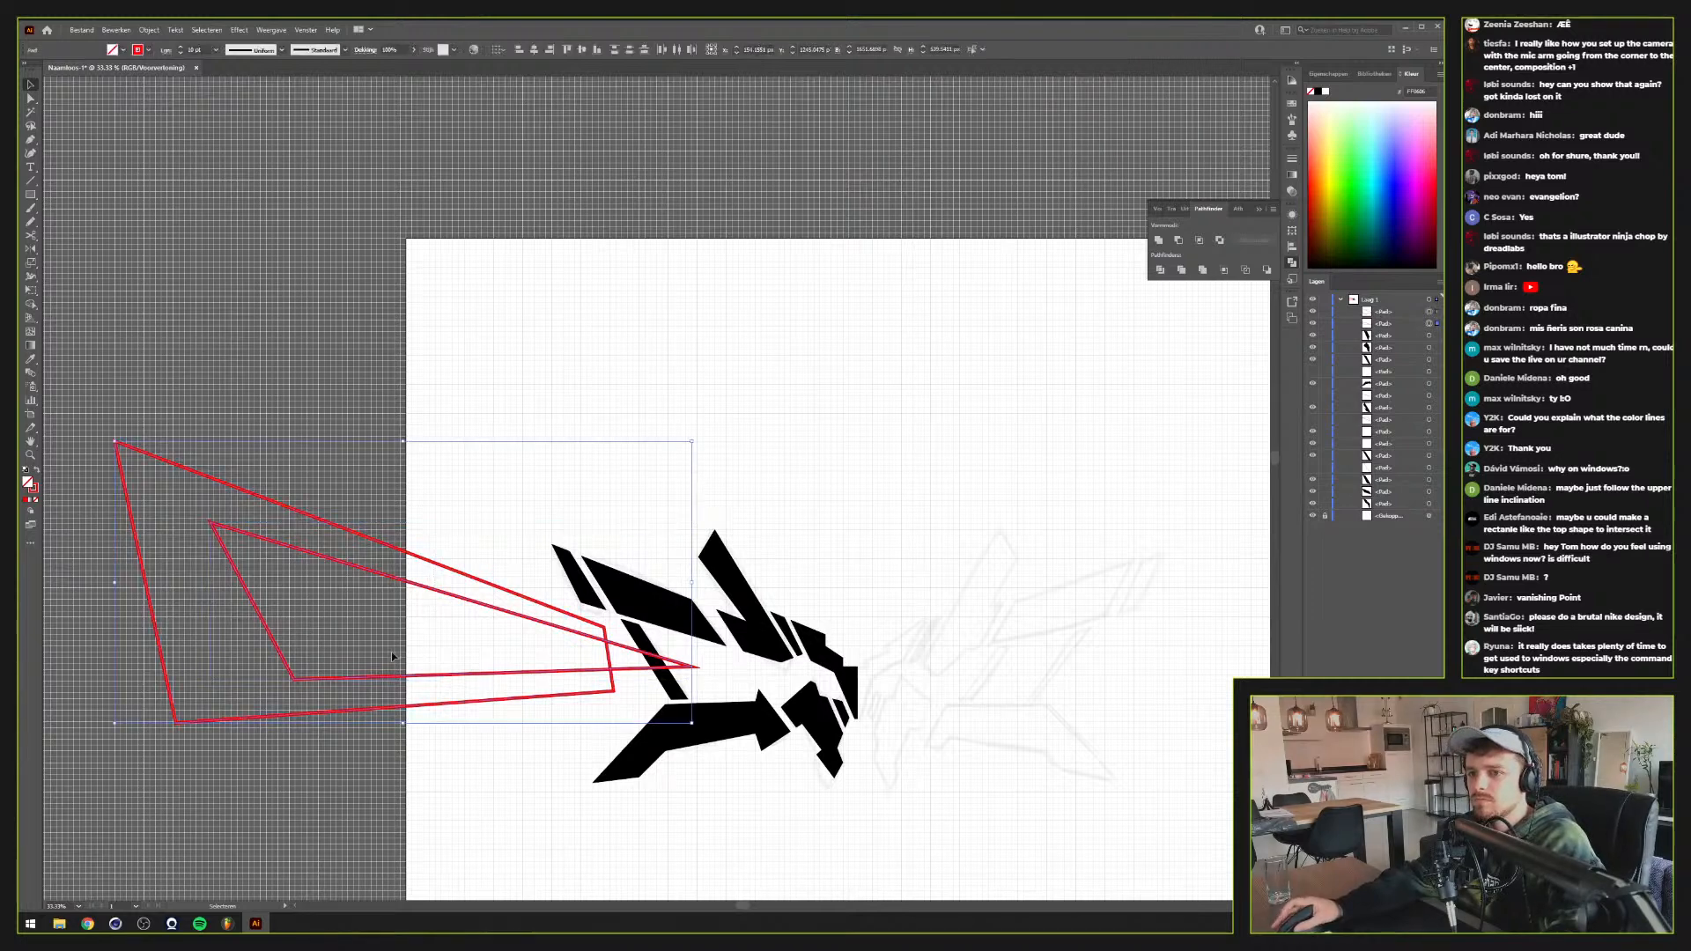
{"action": "left_click", "coordinate": [1178, 239]}
{"action": "scroll", "coordinate": [650, 671], "scroll_direction": "up", "scroll_amount": 3}
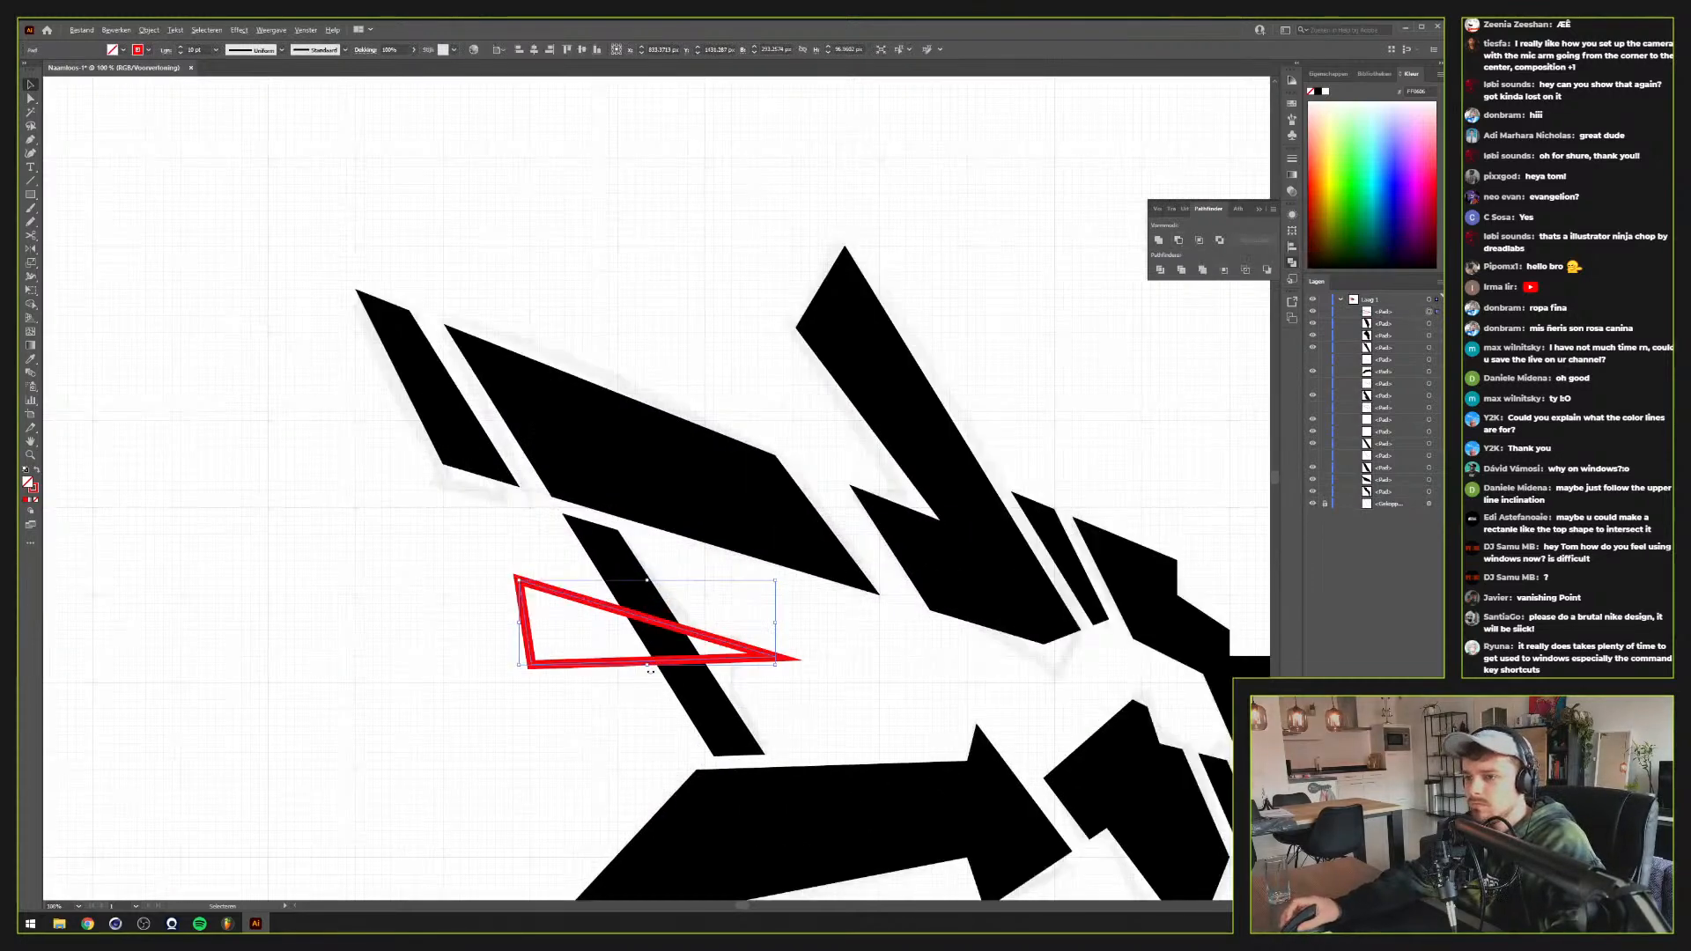
Fill the red wedge black without a stroke by sampling the large wing shape with the Eyedropper, and deselect it
{"action": "key", "text": "i"}
{"action": "left_click", "coordinate": [682, 459]}
{"action": "key", "text": "v"}
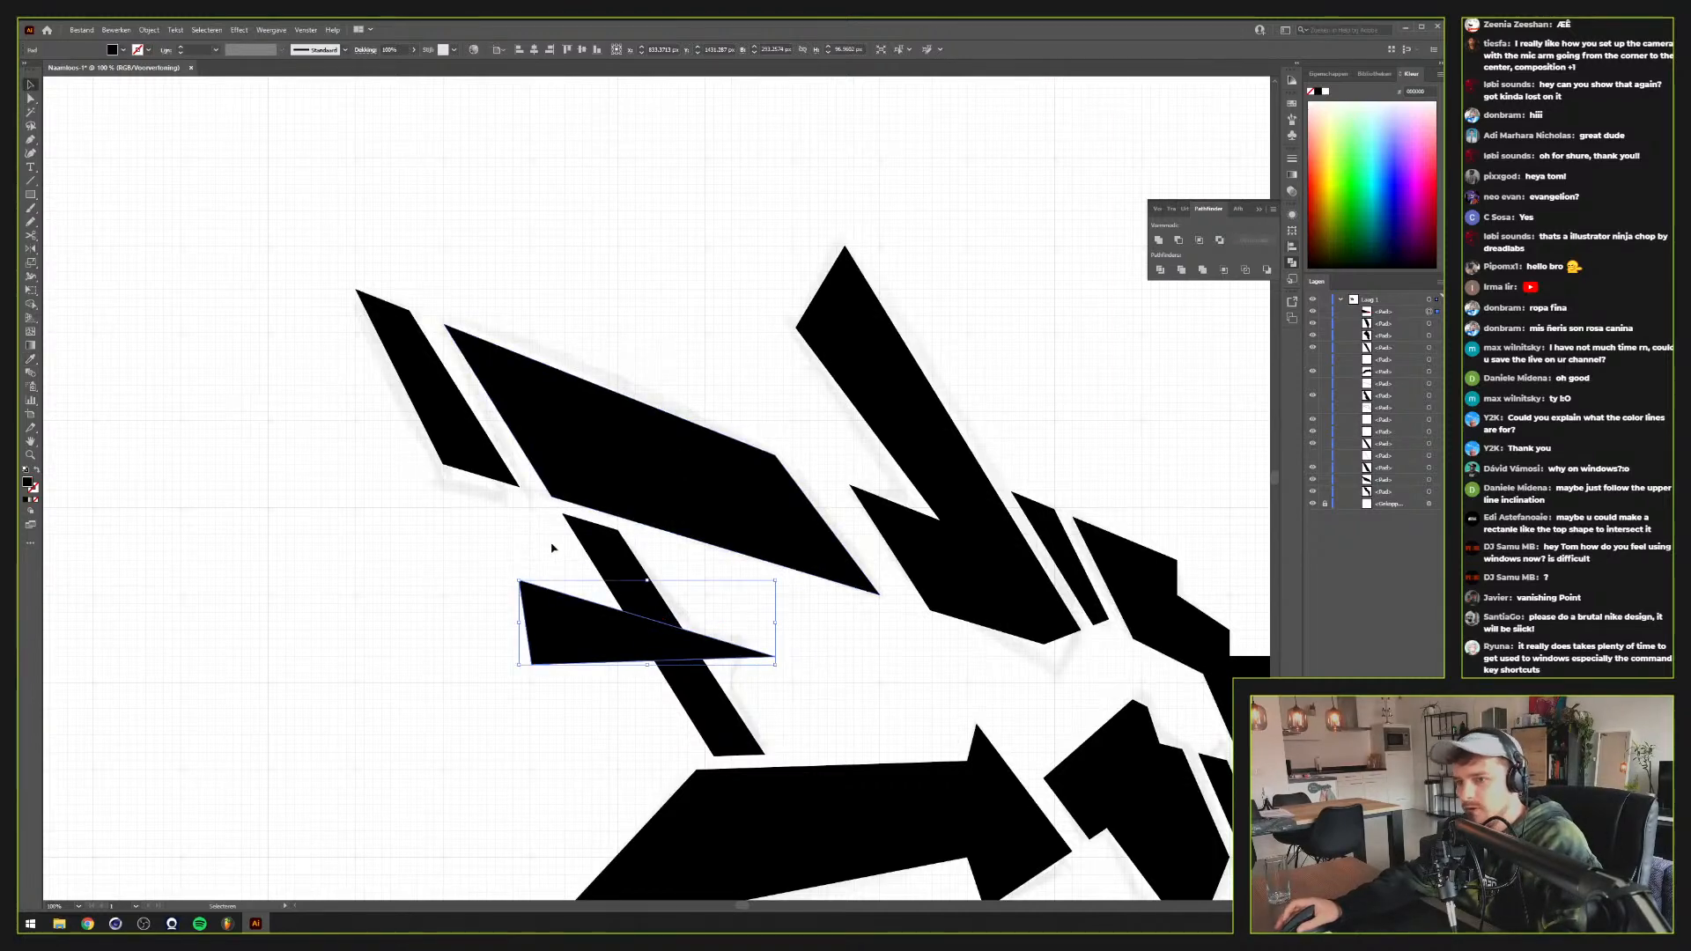
{"action": "left_click", "coordinate": [366, 604]}
{"action": "scroll", "coordinate": [367, 604], "scroll_direction": "down", "scroll_amount": 2}
{"action": "scroll", "coordinate": [366, 604], "scroll_direction": "up", "scroll_amount": 2}
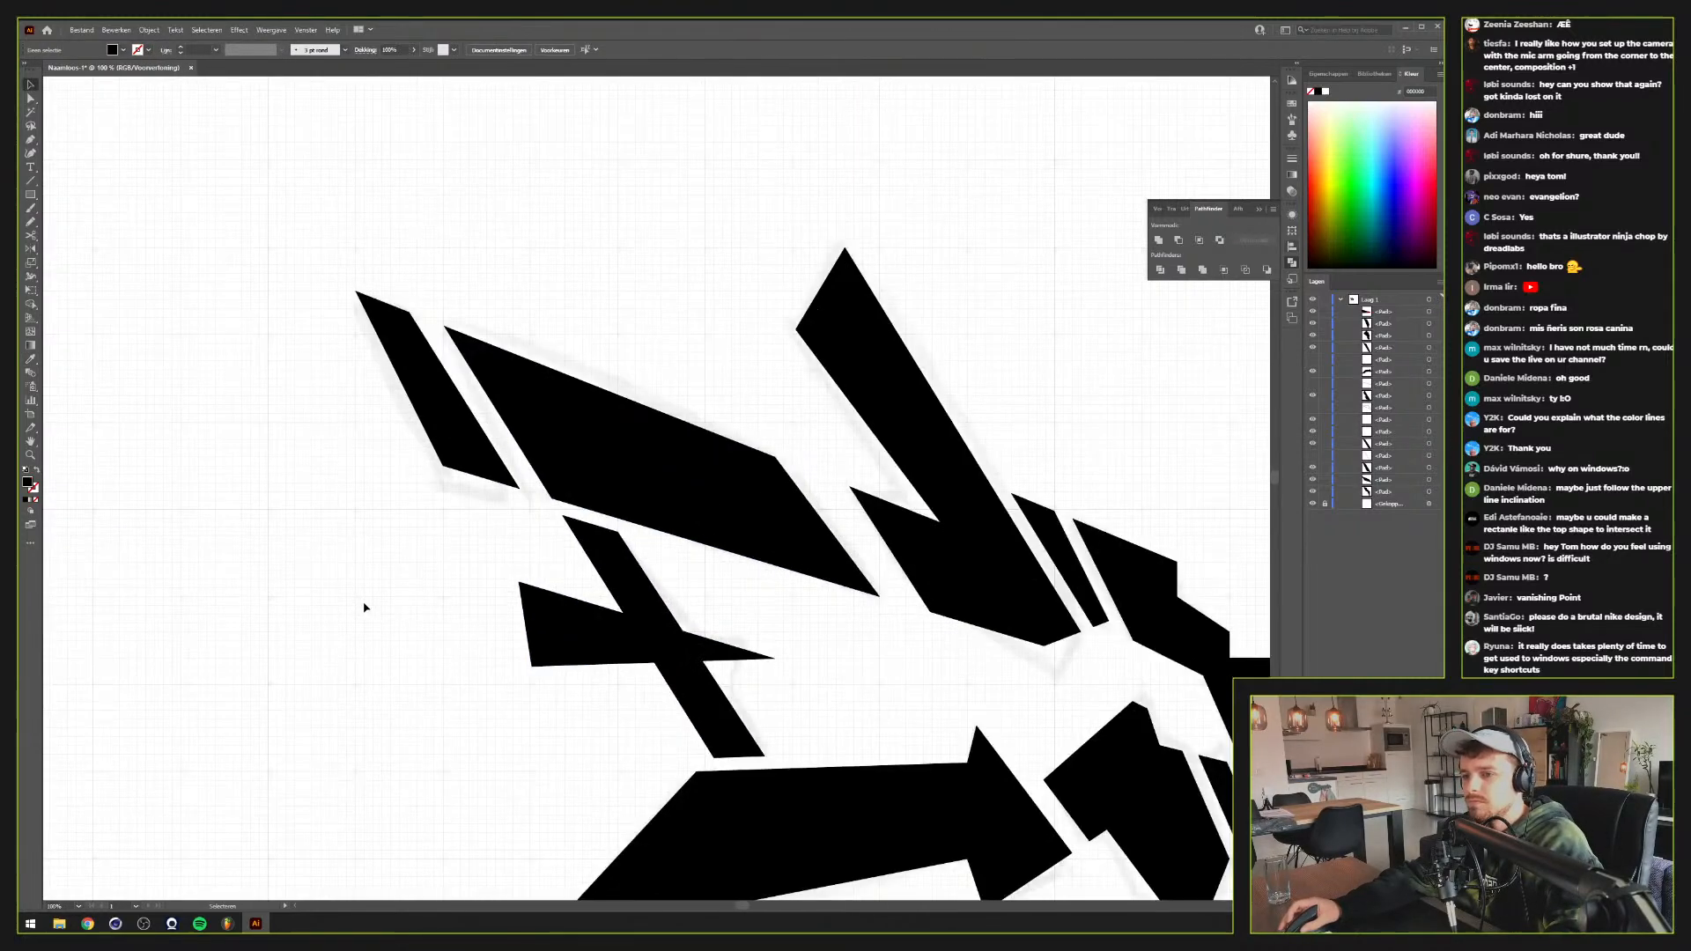
Scale the black wedge down towards its tip until its wide end sits inside the thin diagonal strip
{"action": "left_click", "coordinate": [586, 633]}
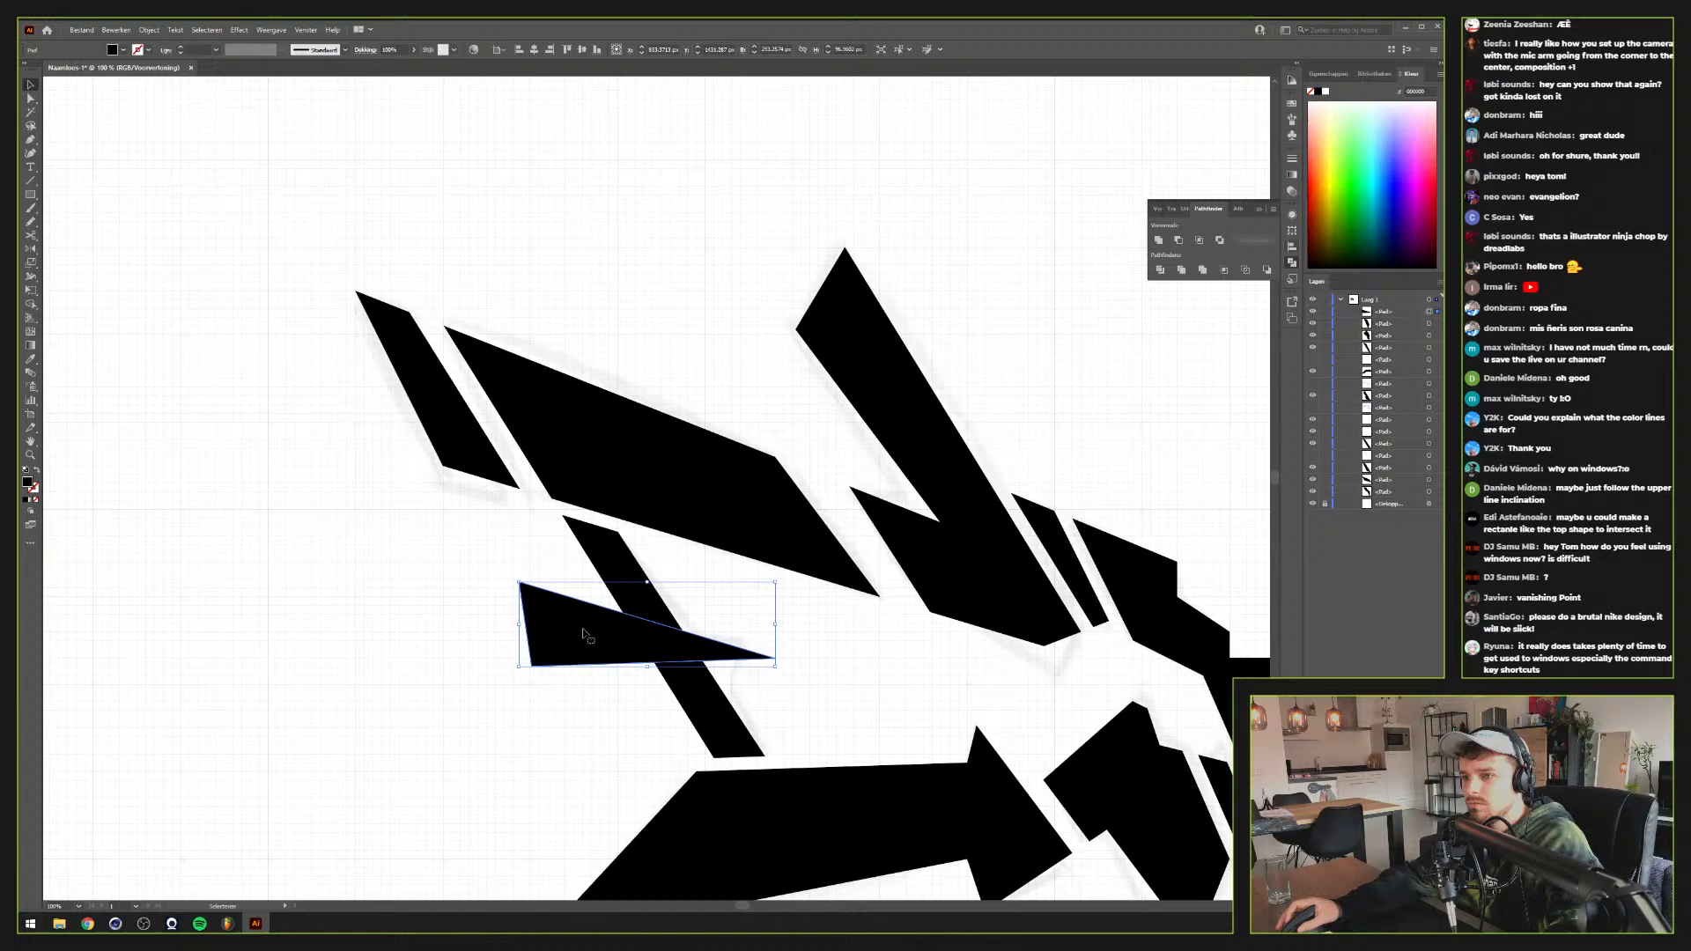
{"action": "left_click_drag", "start_coordinate": [518, 584], "coordinate": [657, 599]}
{"action": "left_click", "coordinate": [536, 650]}
Select all black shapes of the half logo and group them
{"action": "scroll", "coordinate": [537, 649], "scroll_direction": "down", "scroll_amount": 4}
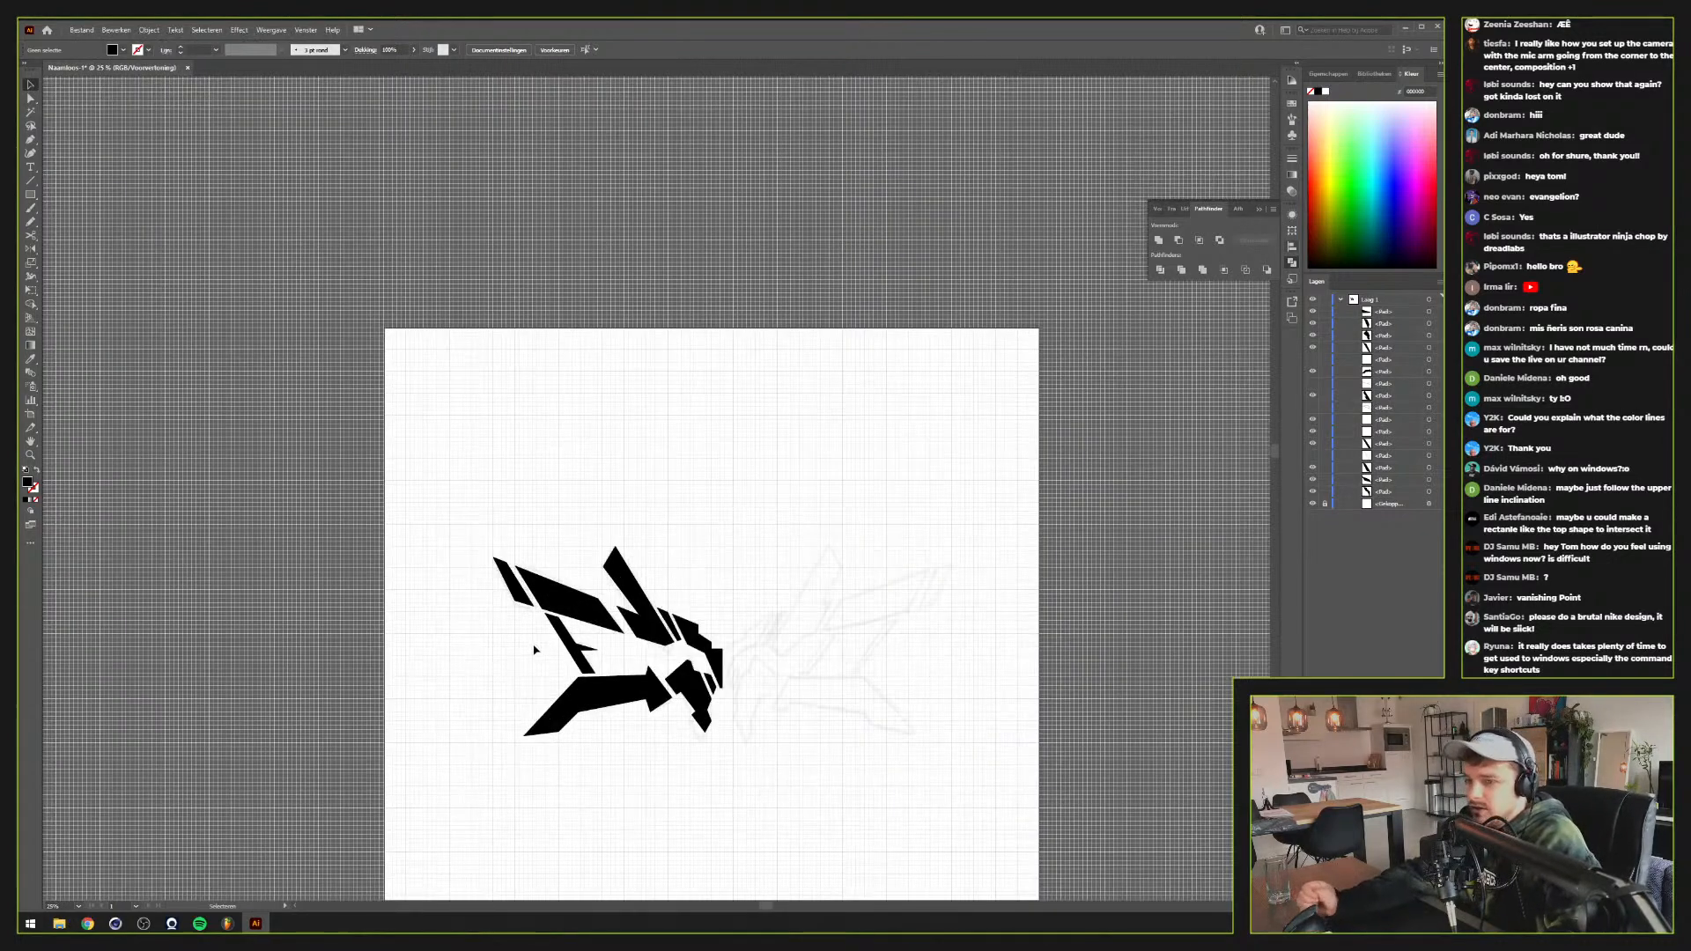
{"action": "scroll", "coordinate": [906, 683], "scroll_direction": "up", "scroll_amount": 3}
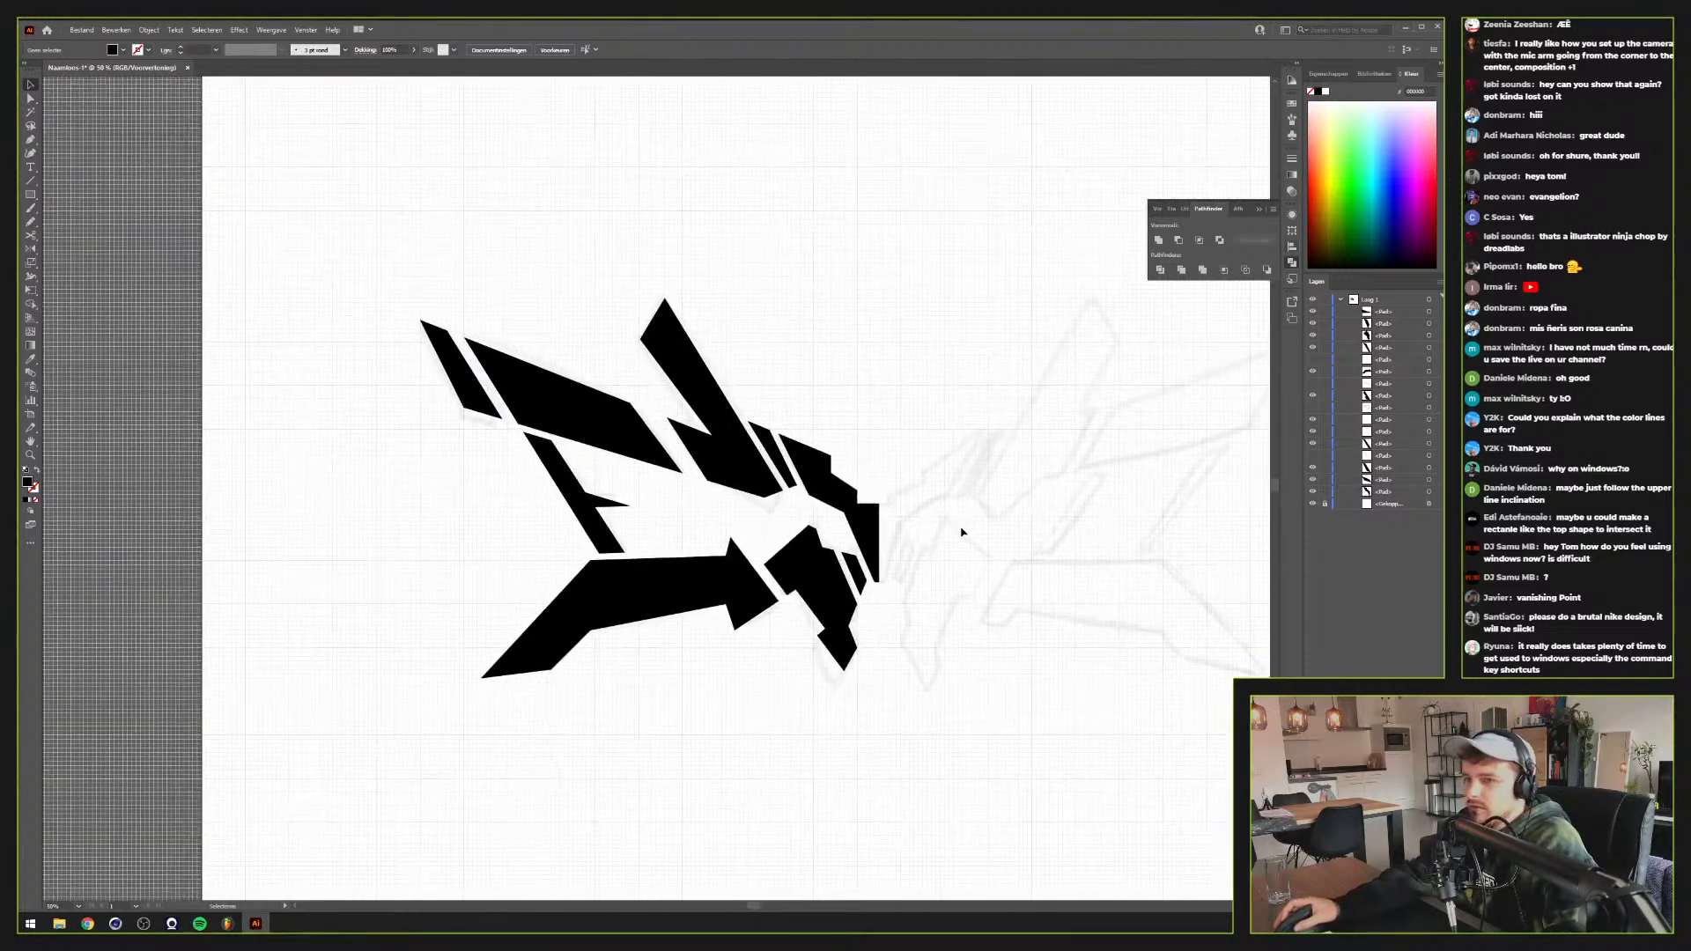
{"action": "left_click_drag", "start_coordinate": [962, 532], "coordinate": [745, 598]}
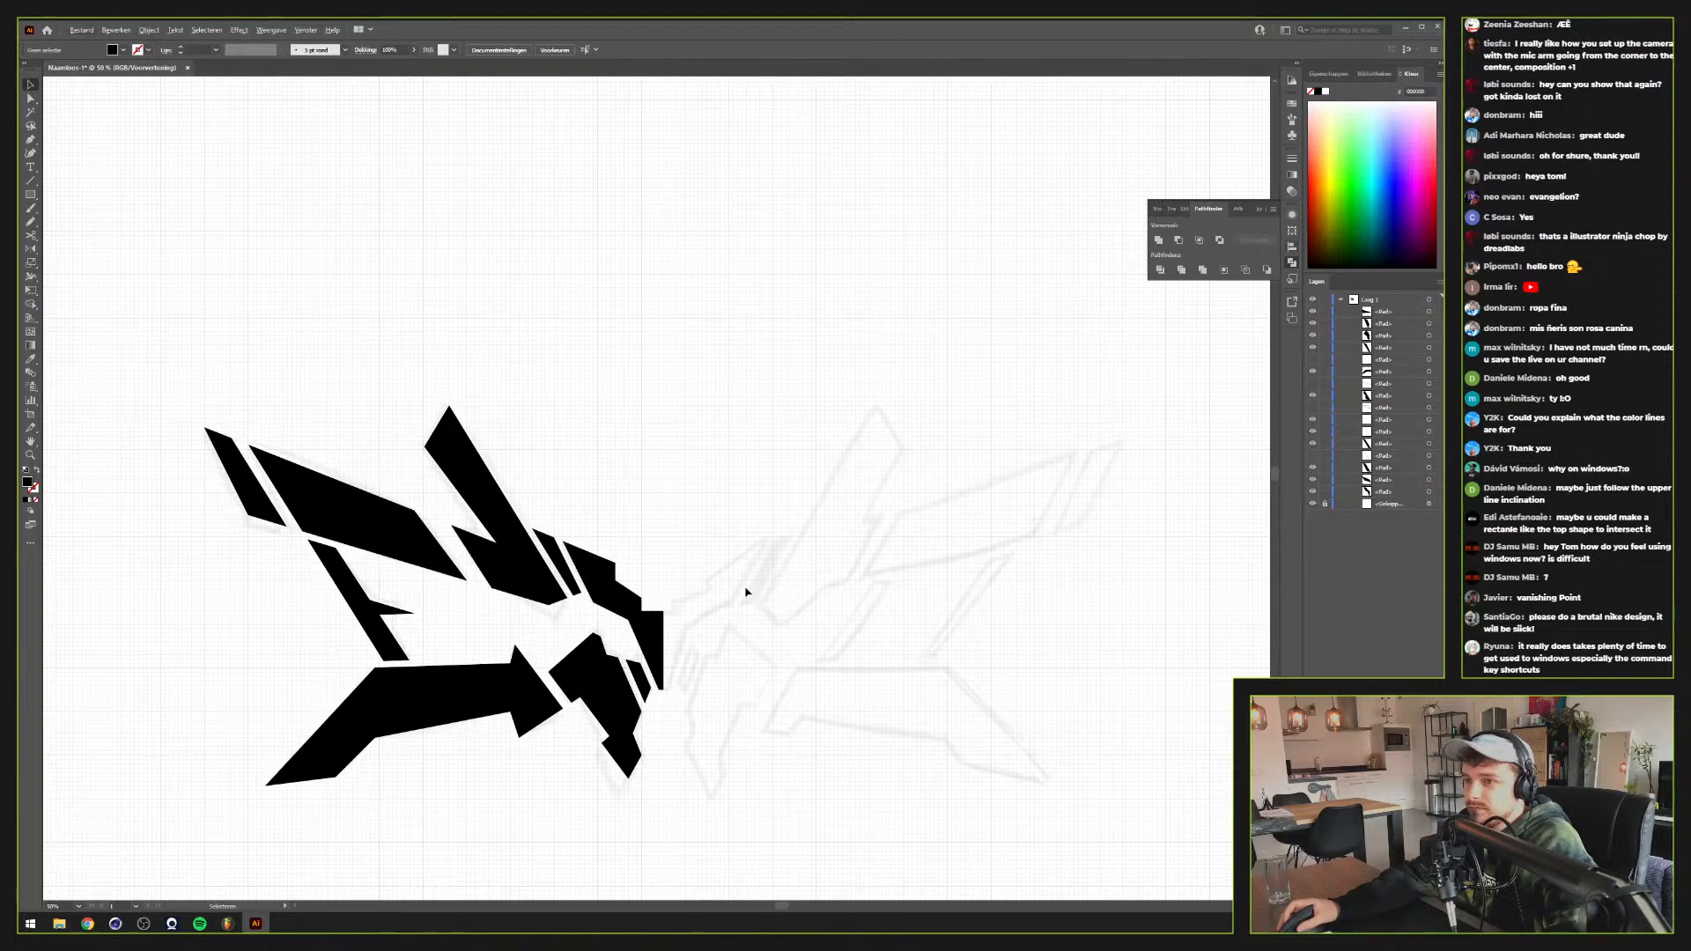
{"action": "left_click_drag", "start_coordinate": [745, 591], "coordinate": [868, 554]}
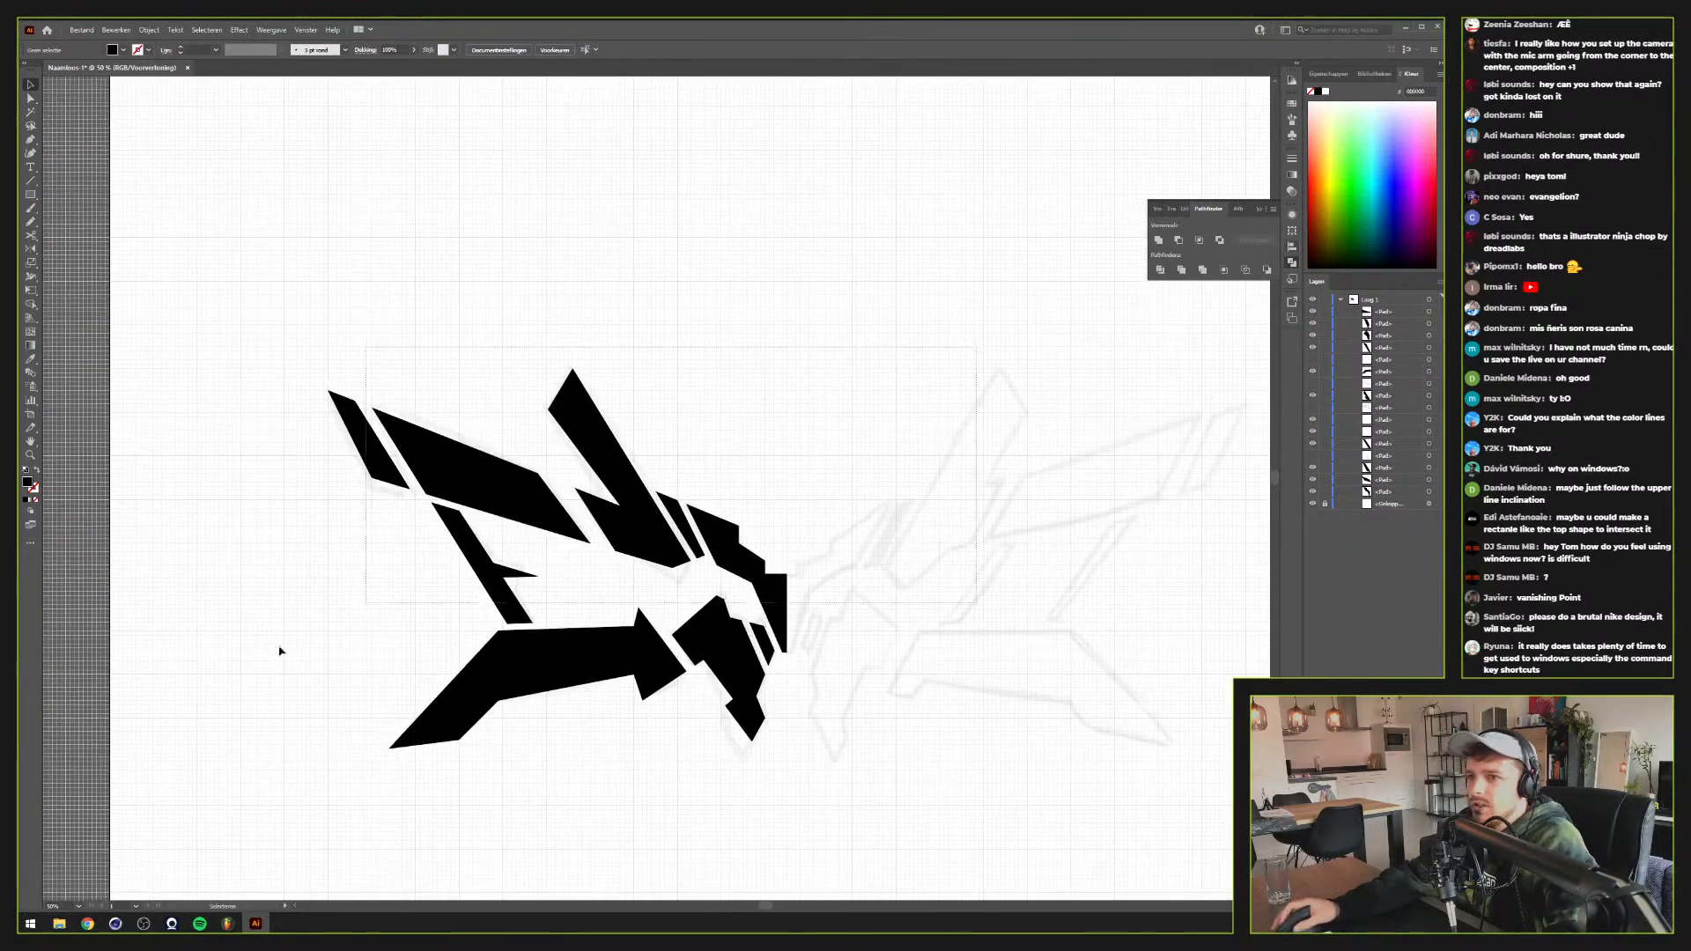
{"action": "key", "text": "ctrl+a"}
{"action": "key", "text": "a"}
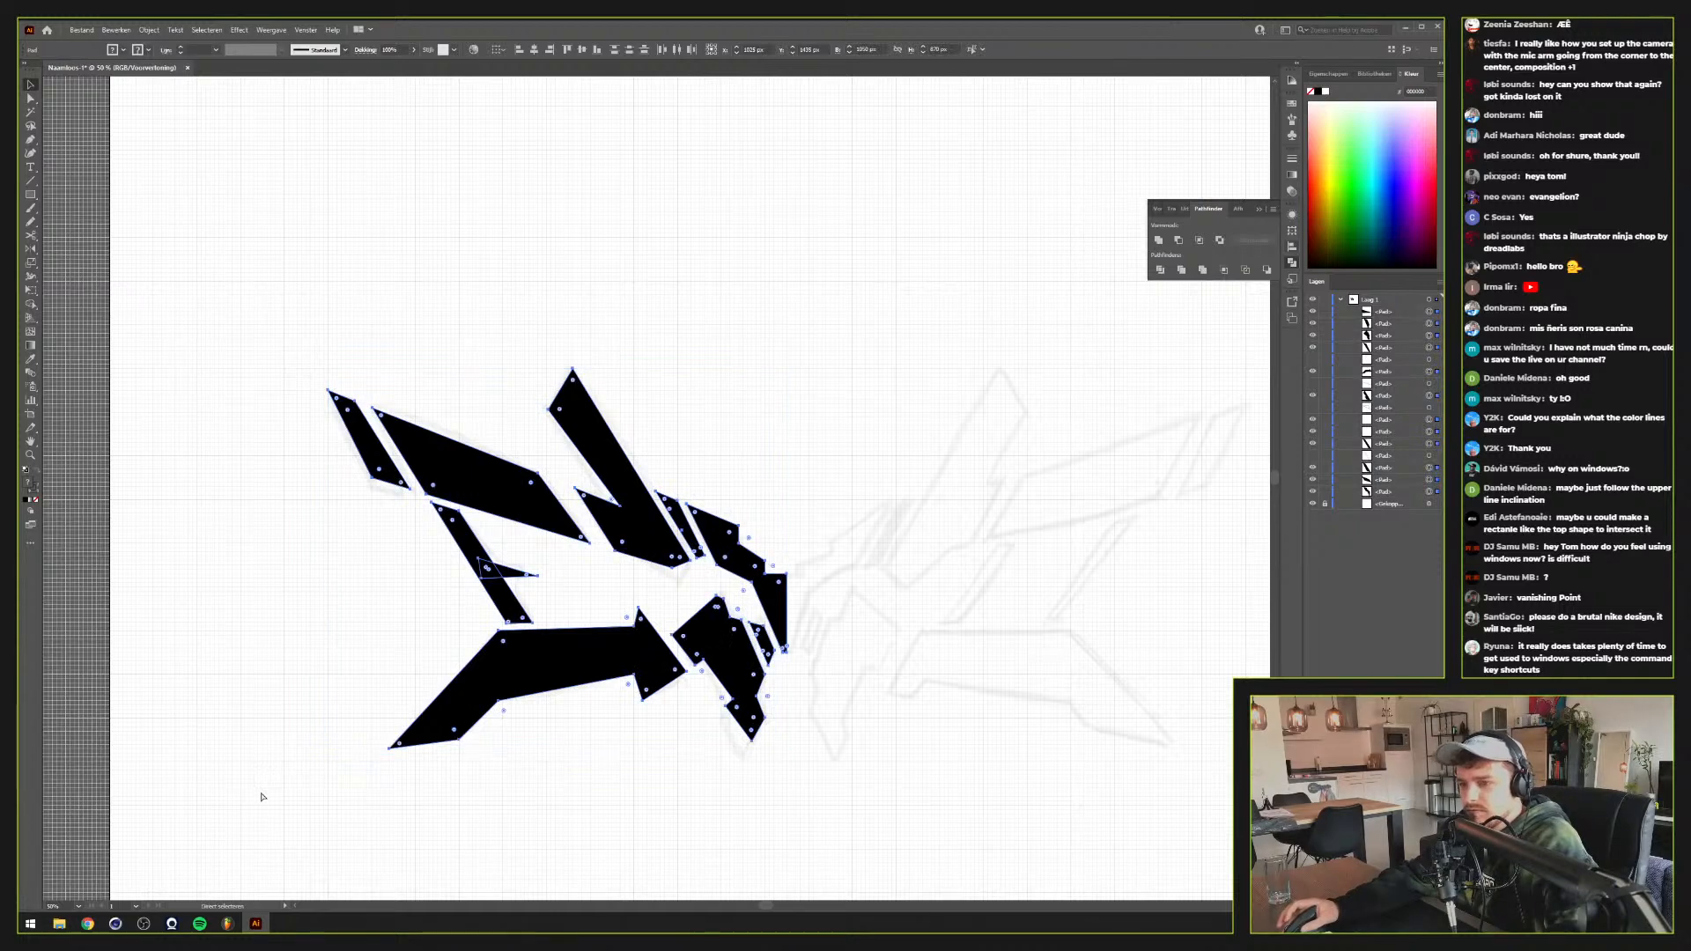
{"action": "key", "text": "v"}
{"action": "key", "text": "a"}
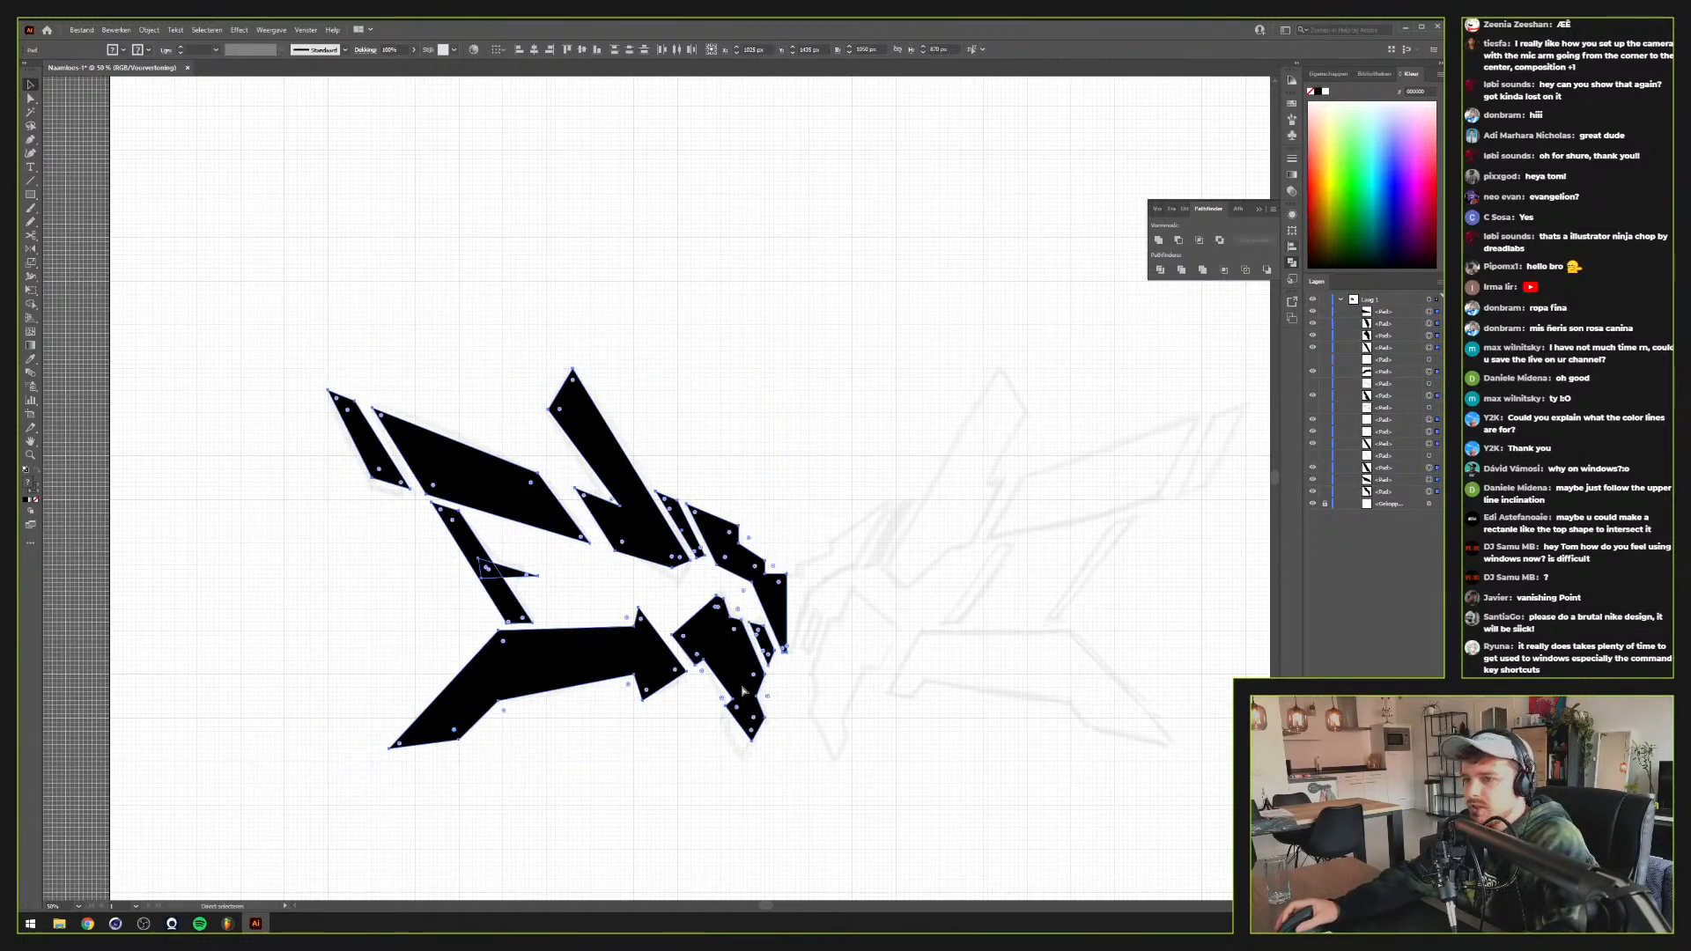
{"action": "key", "text": "ctrl+g"}
{"action": "key", "text": "v"}
Reflect a copy of the grouped half logo across its straight inner edge to complete the symmetrical logo
{"action": "scroll", "coordinate": [751, 652], "scroll_direction": "up", "scroll_amount": 2}
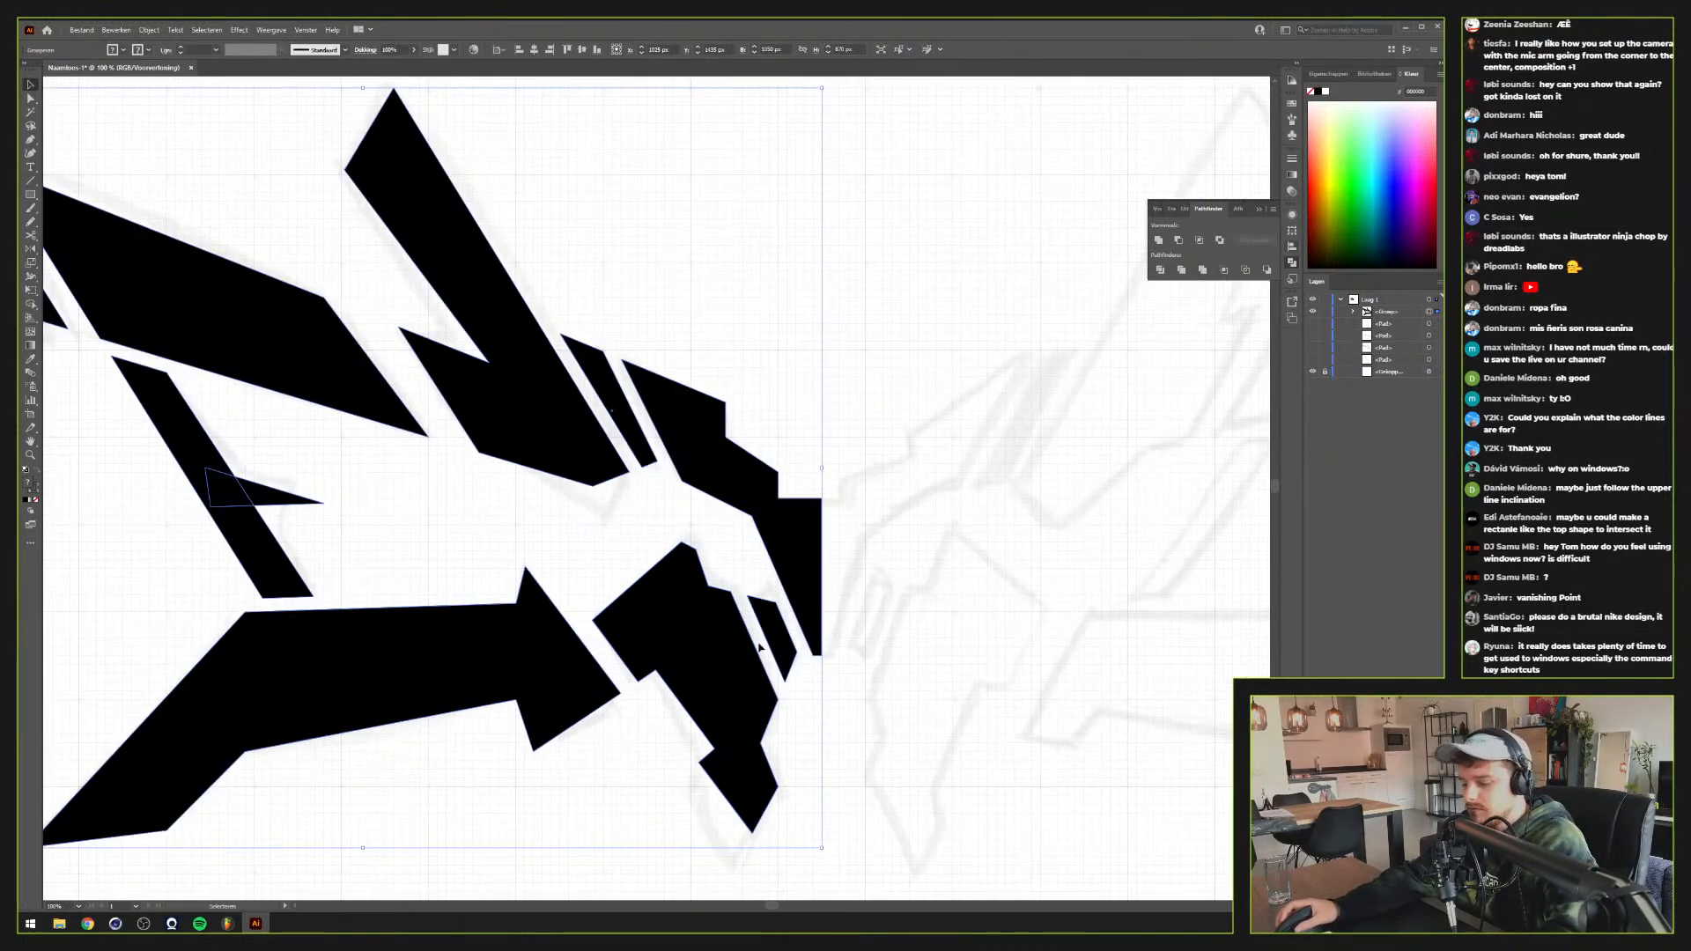
{"action": "key", "text": "o"}
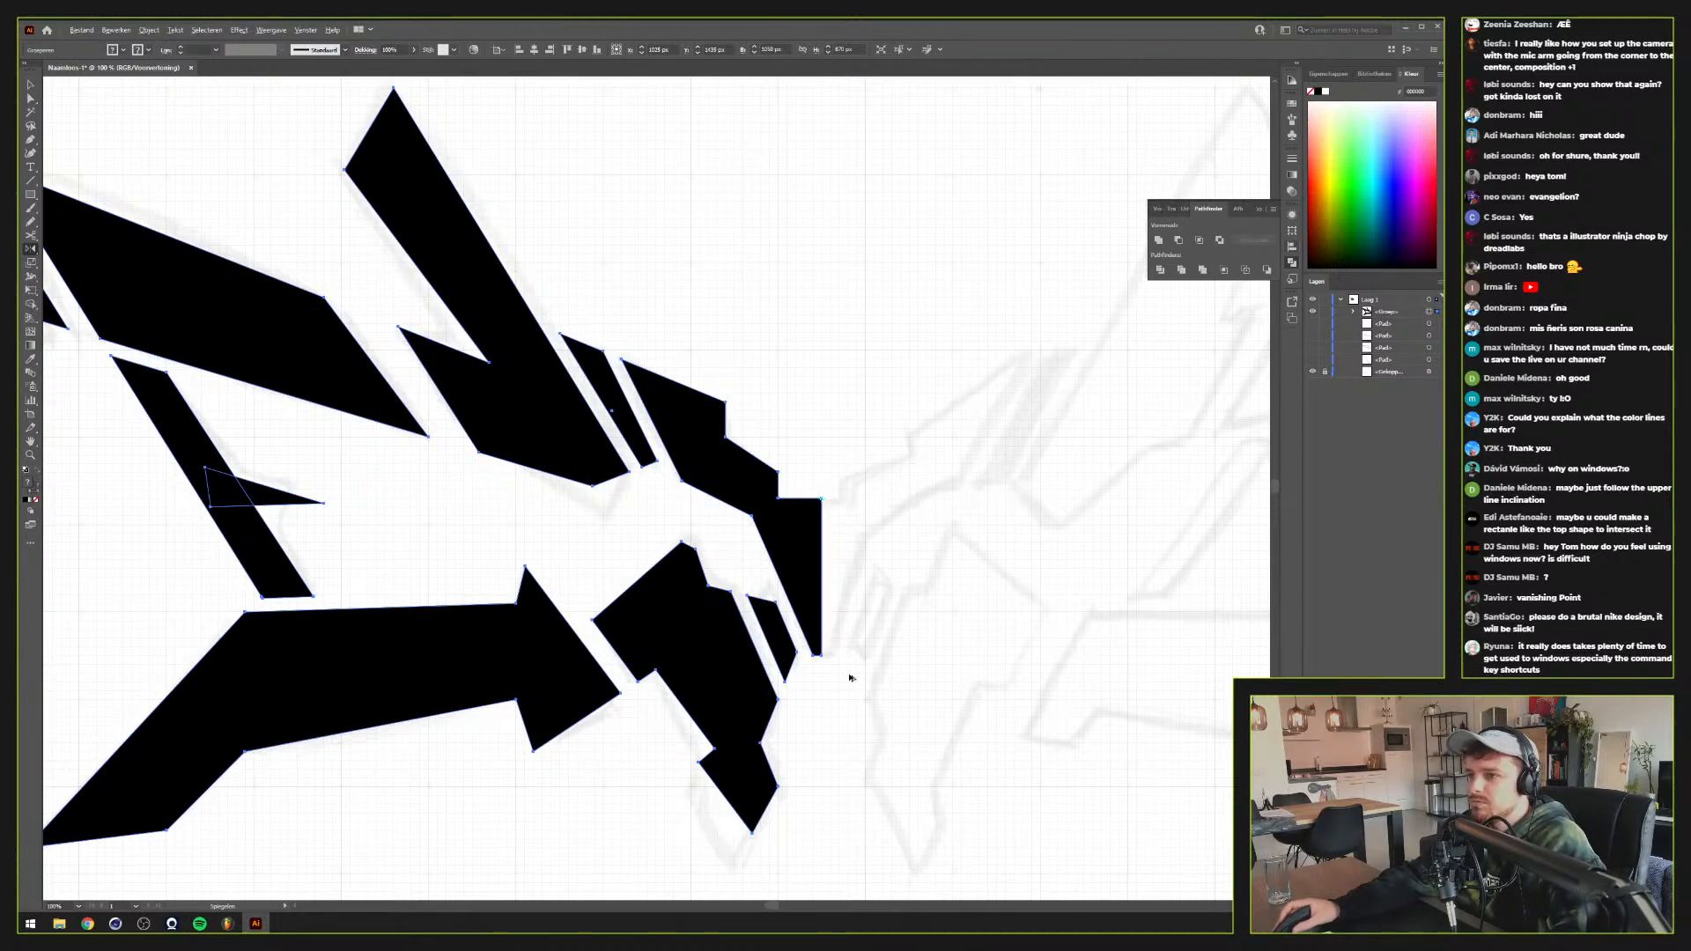
{"action": "left_click_drag", "start_coordinate": [823, 659], "coordinate": [822, 656]}
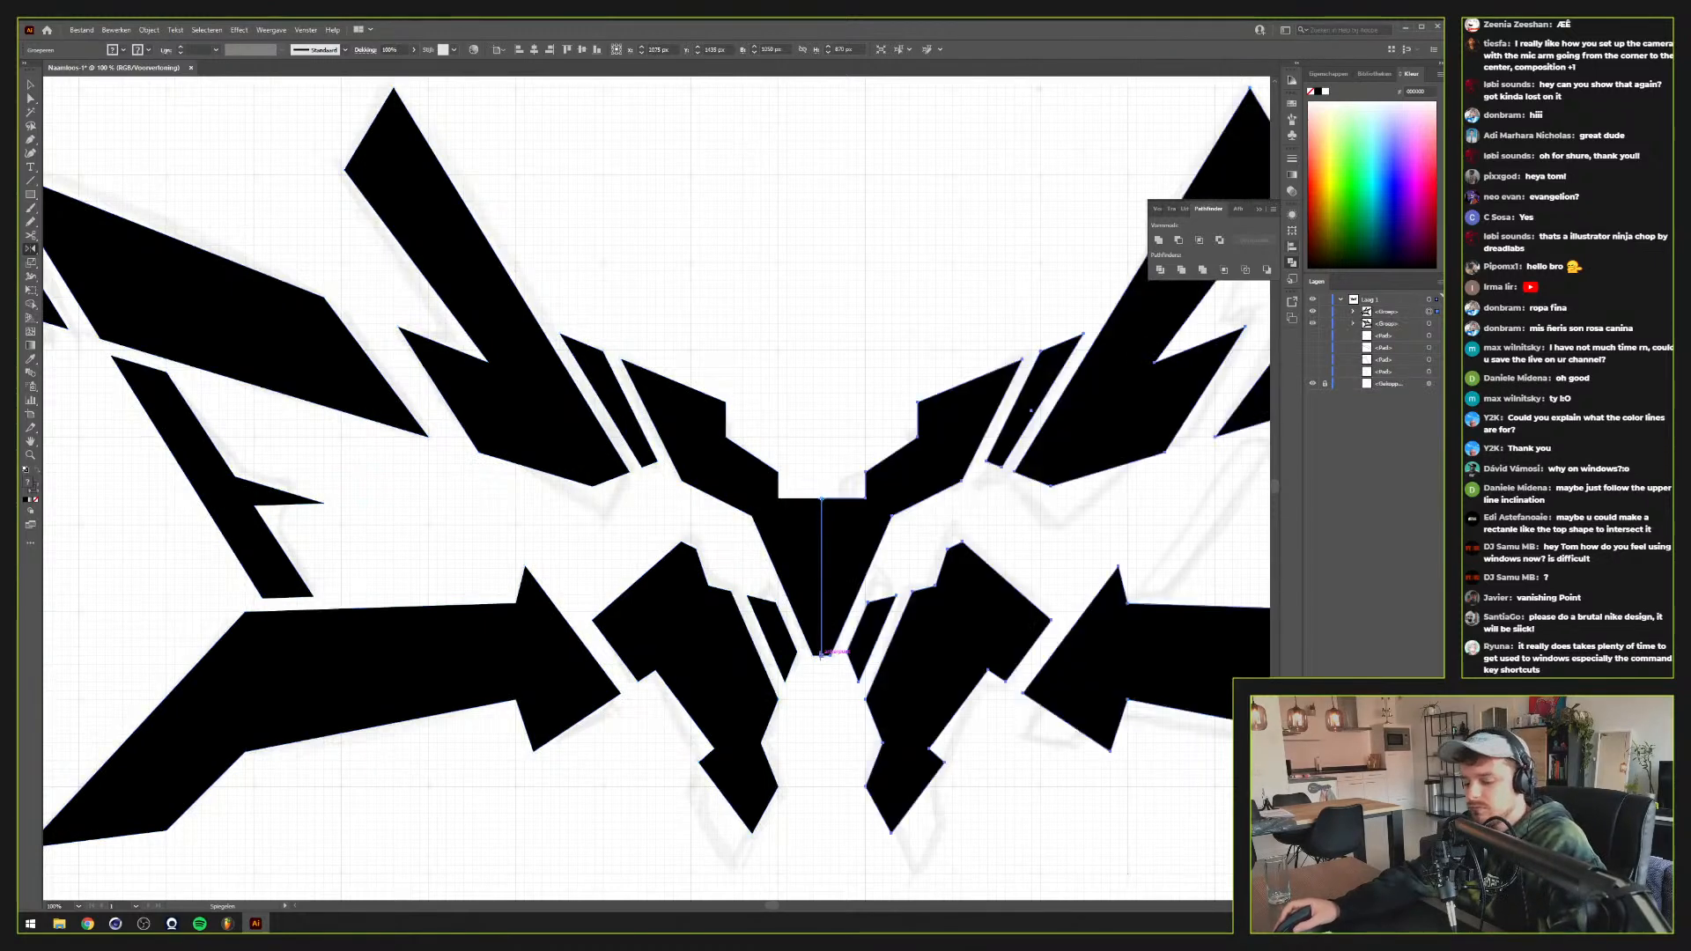
{"action": "scroll", "coordinate": [841, 500], "scroll_direction": "down", "scroll_amount": 3}
{"action": "key", "text": "v"}
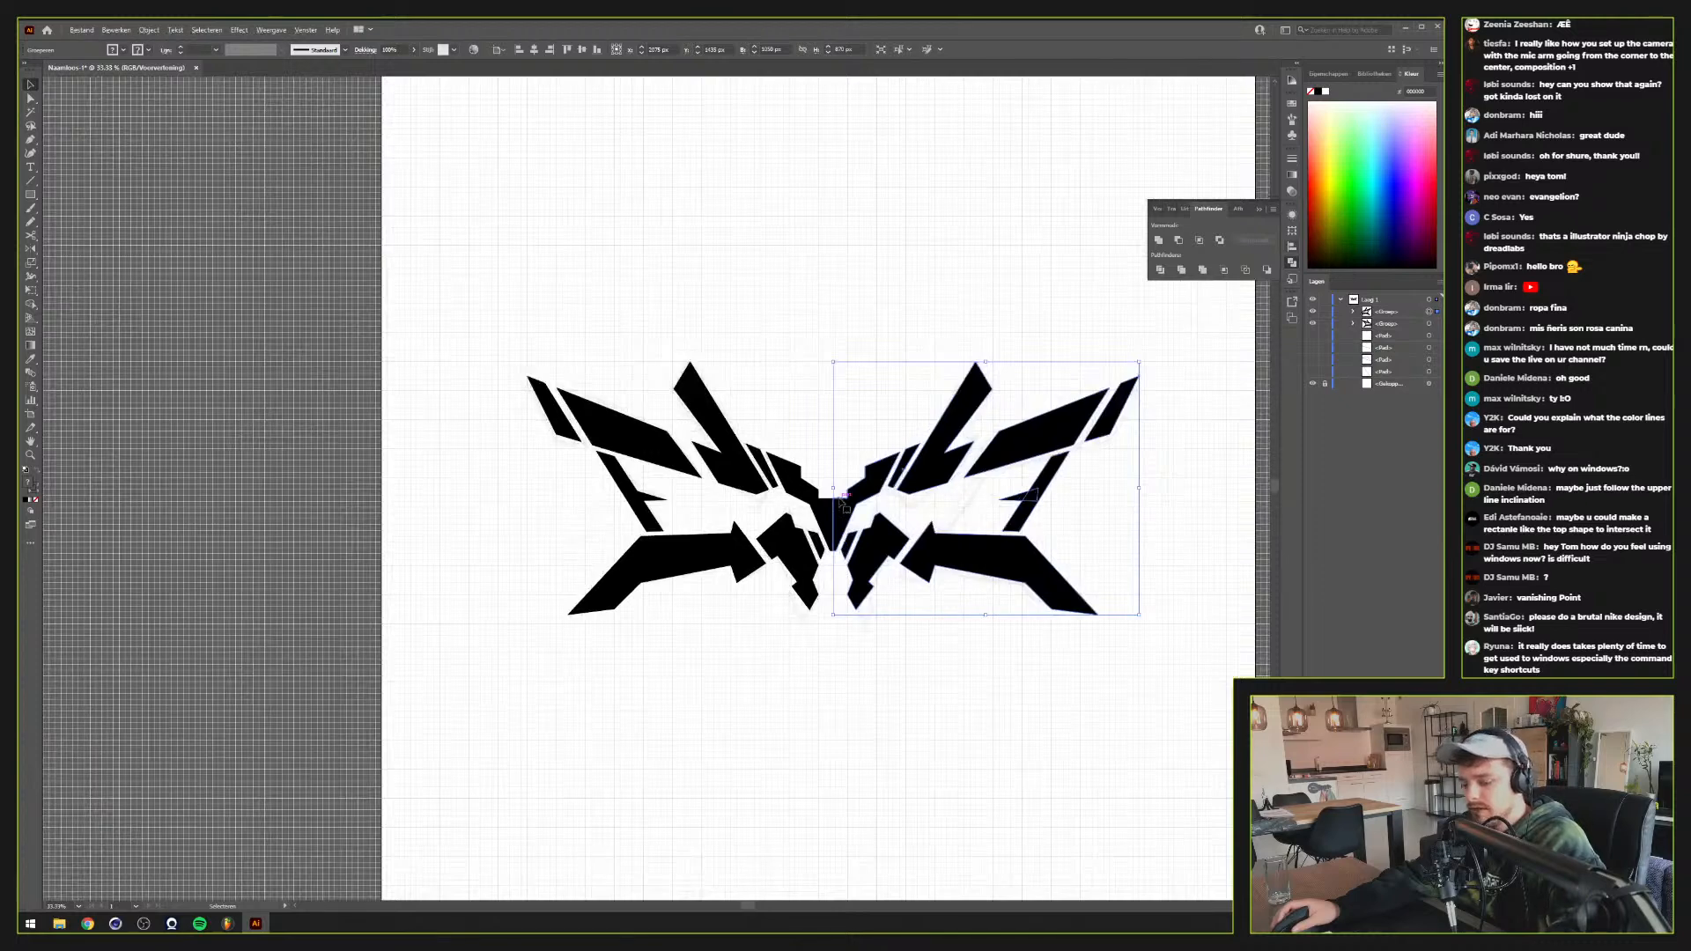
{"action": "left_click", "coordinate": [864, 683]}
{"action": "left_click_drag", "start_coordinate": [864, 683], "coordinate": [689, 705]}
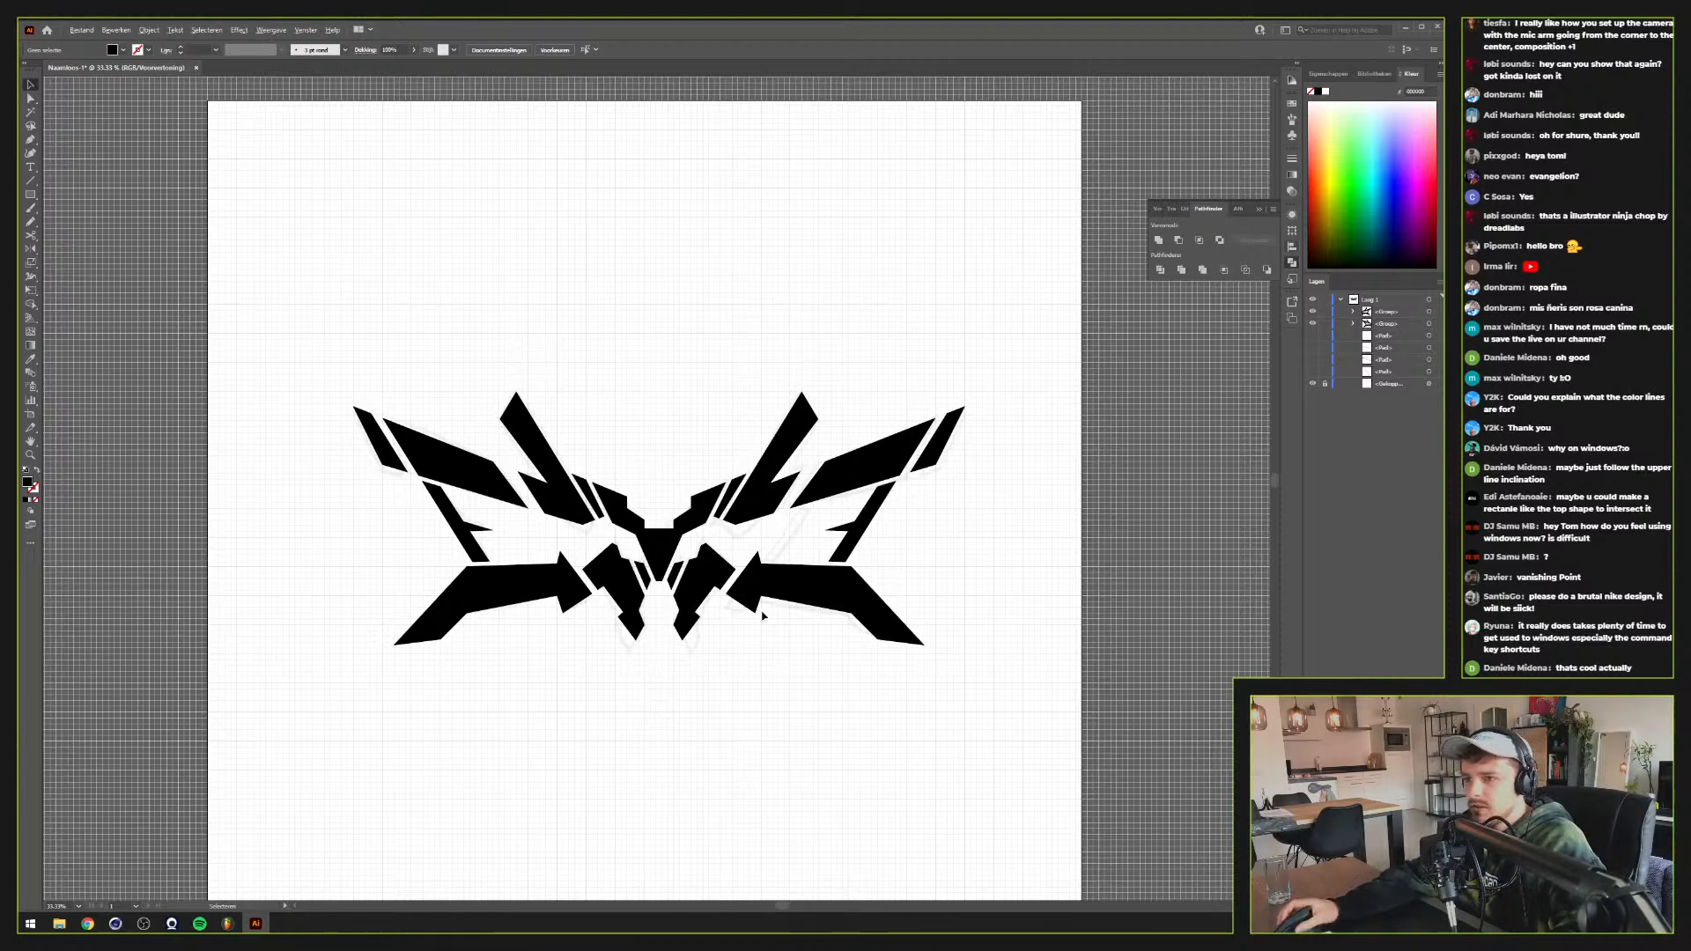
Ungroup the mirrored half of the logo and delete the small wedge on its thin diagonal strip
{"action": "scroll", "coordinate": [763, 615], "scroll_direction": "up", "scroll_amount": 2}
{"action": "left_click", "coordinate": [904, 493]}
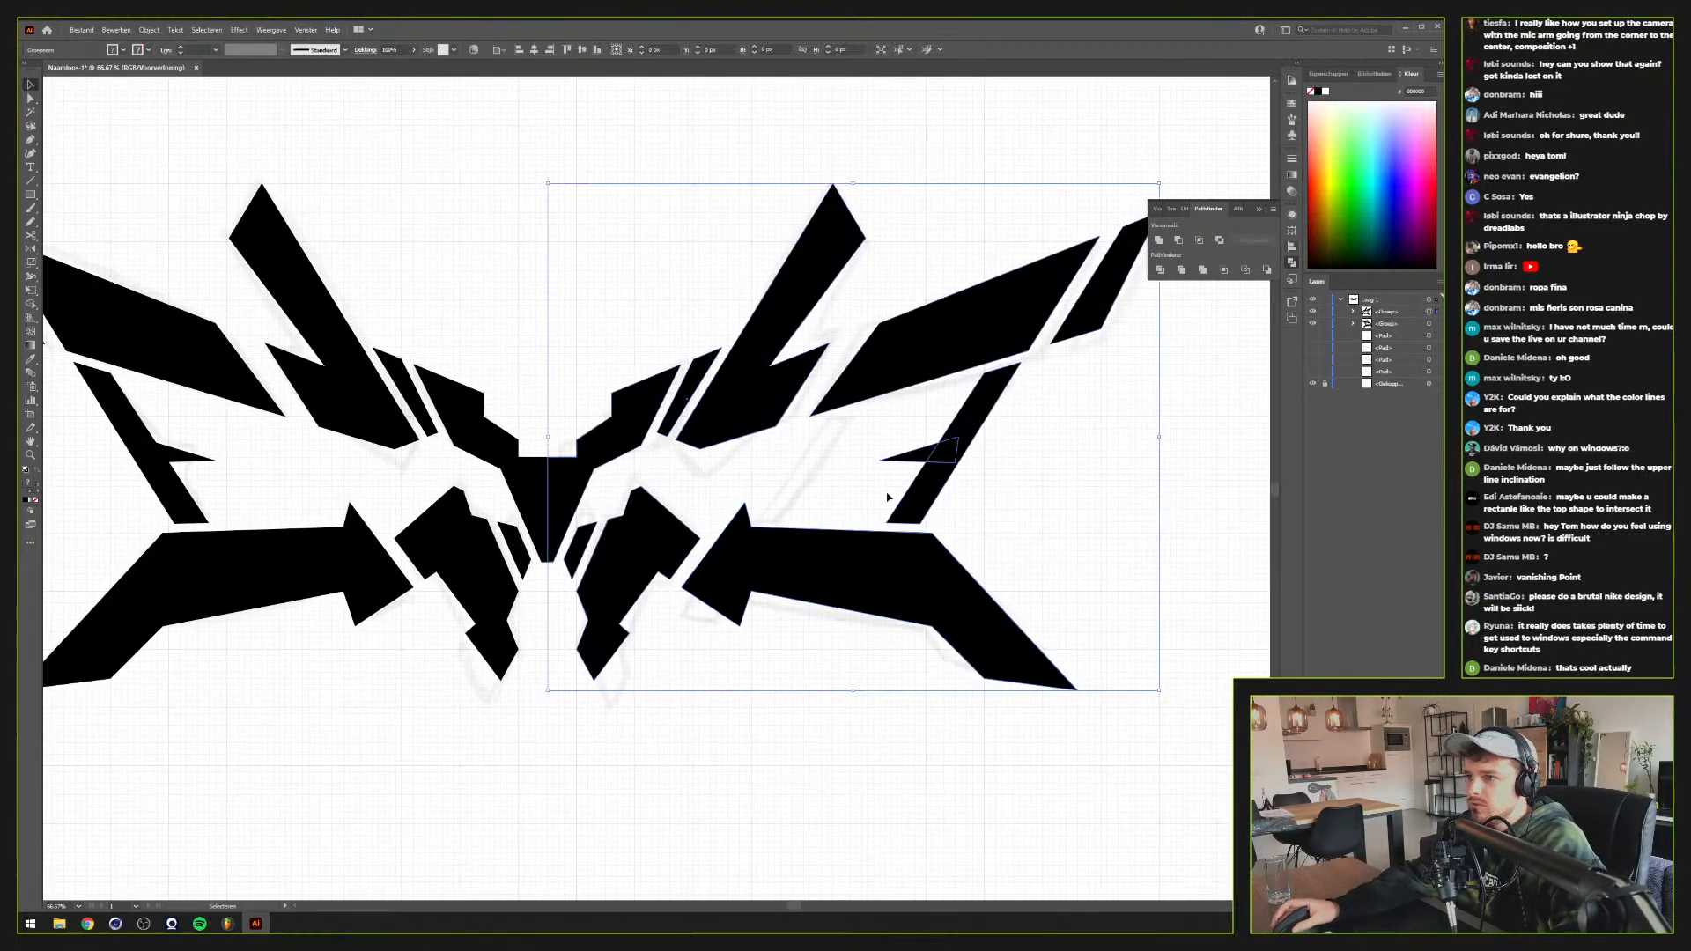
{"action": "key", "text": "ctrl+shift+g"}
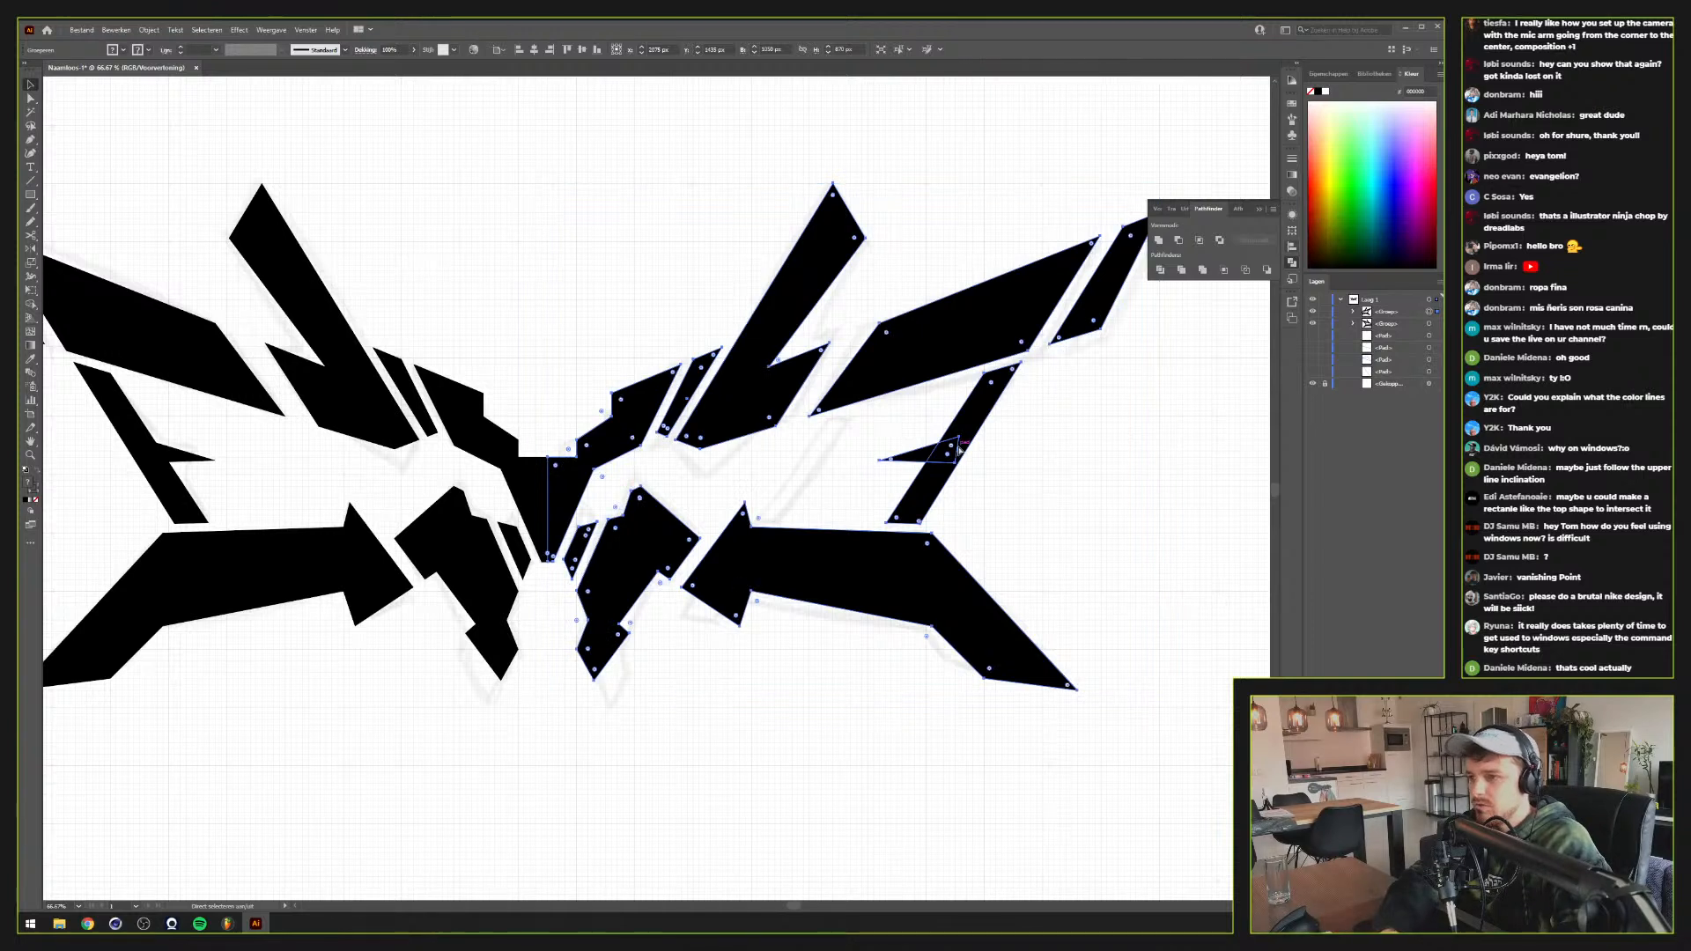
{"action": "left_click", "coordinate": [1017, 440]}
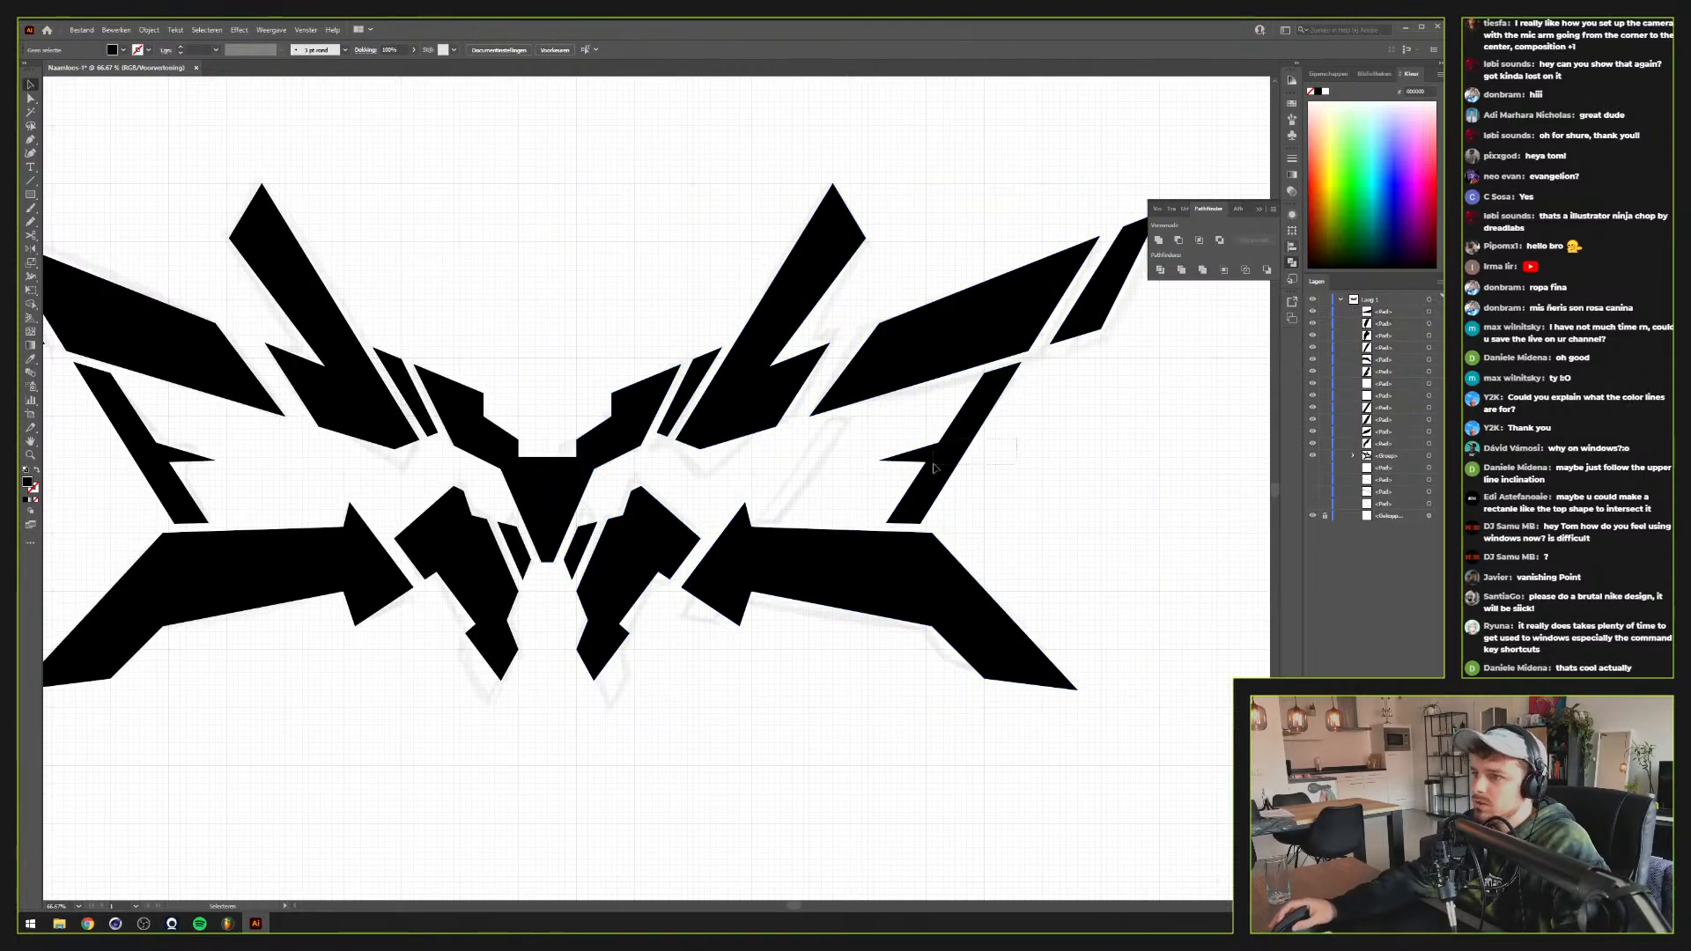
{"action": "left_click_drag", "start_coordinate": [933, 467], "coordinate": [931, 464]}
{"action": "left_click", "coordinate": [909, 448]}
{"action": "left_click", "coordinate": [920, 454]}
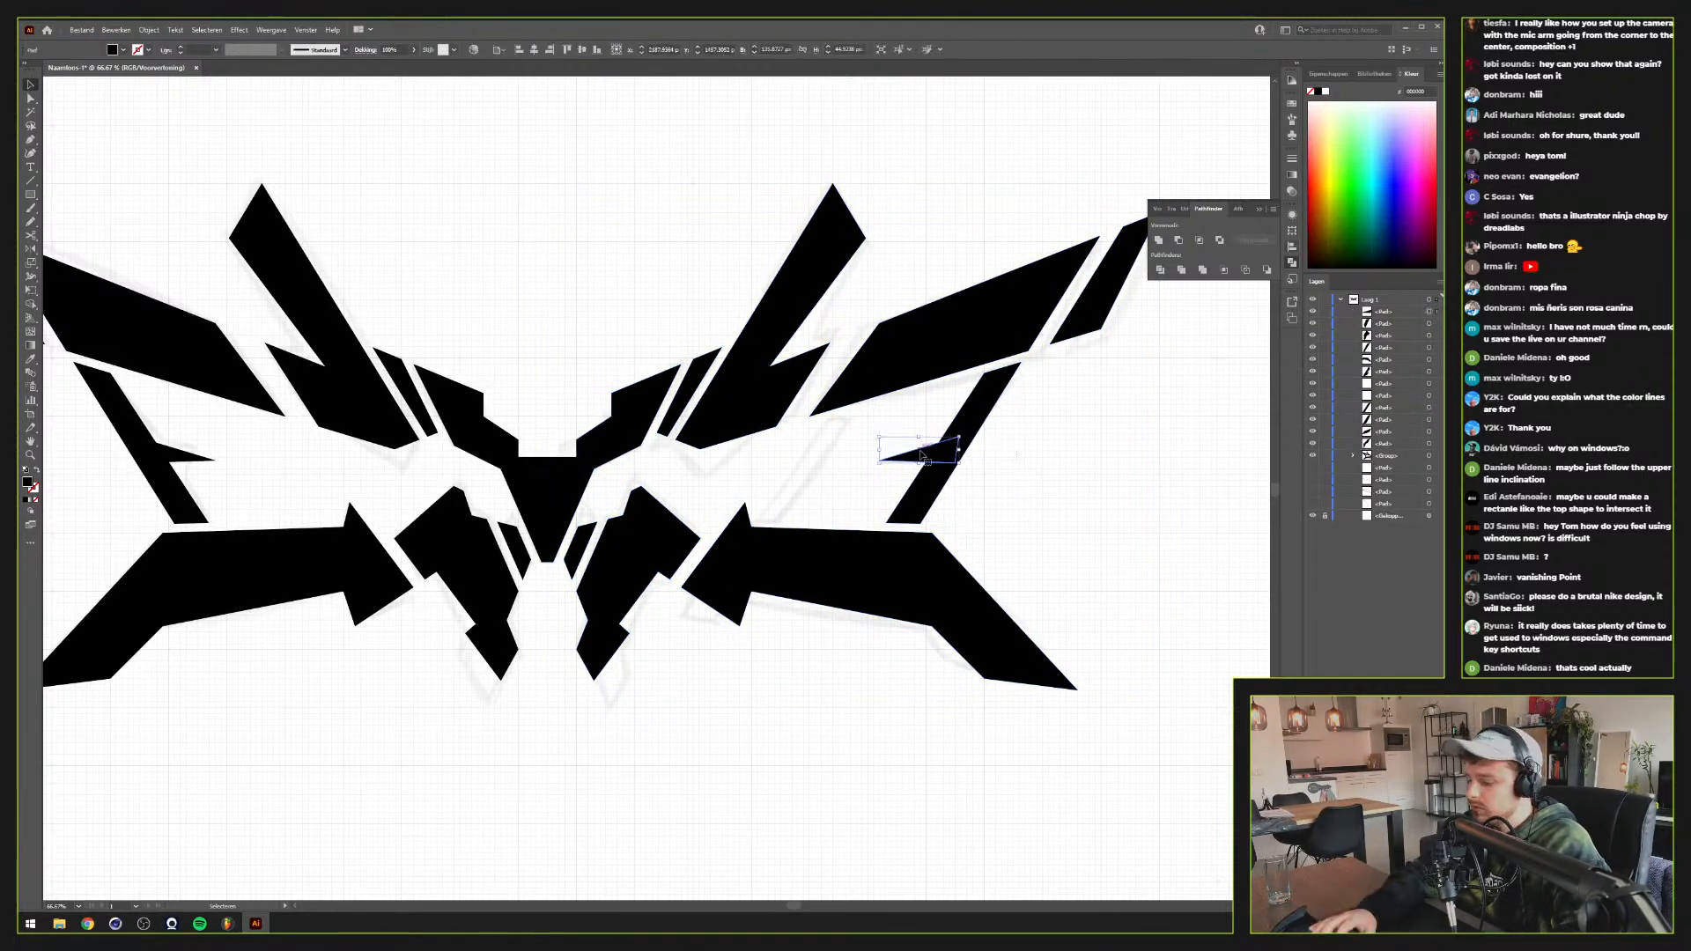
{"action": "key", "text": "Delete"}
Select the thin diagonal strip in the mirrored wing
{"action": "scroll", "coordinate": [922, 455], "scroll_direction": "down", "scroll_amount": 2}
{"action": "scroll", "coordinate": [847, 466], "scroll_direction": "up", "scroll_amount": 1}
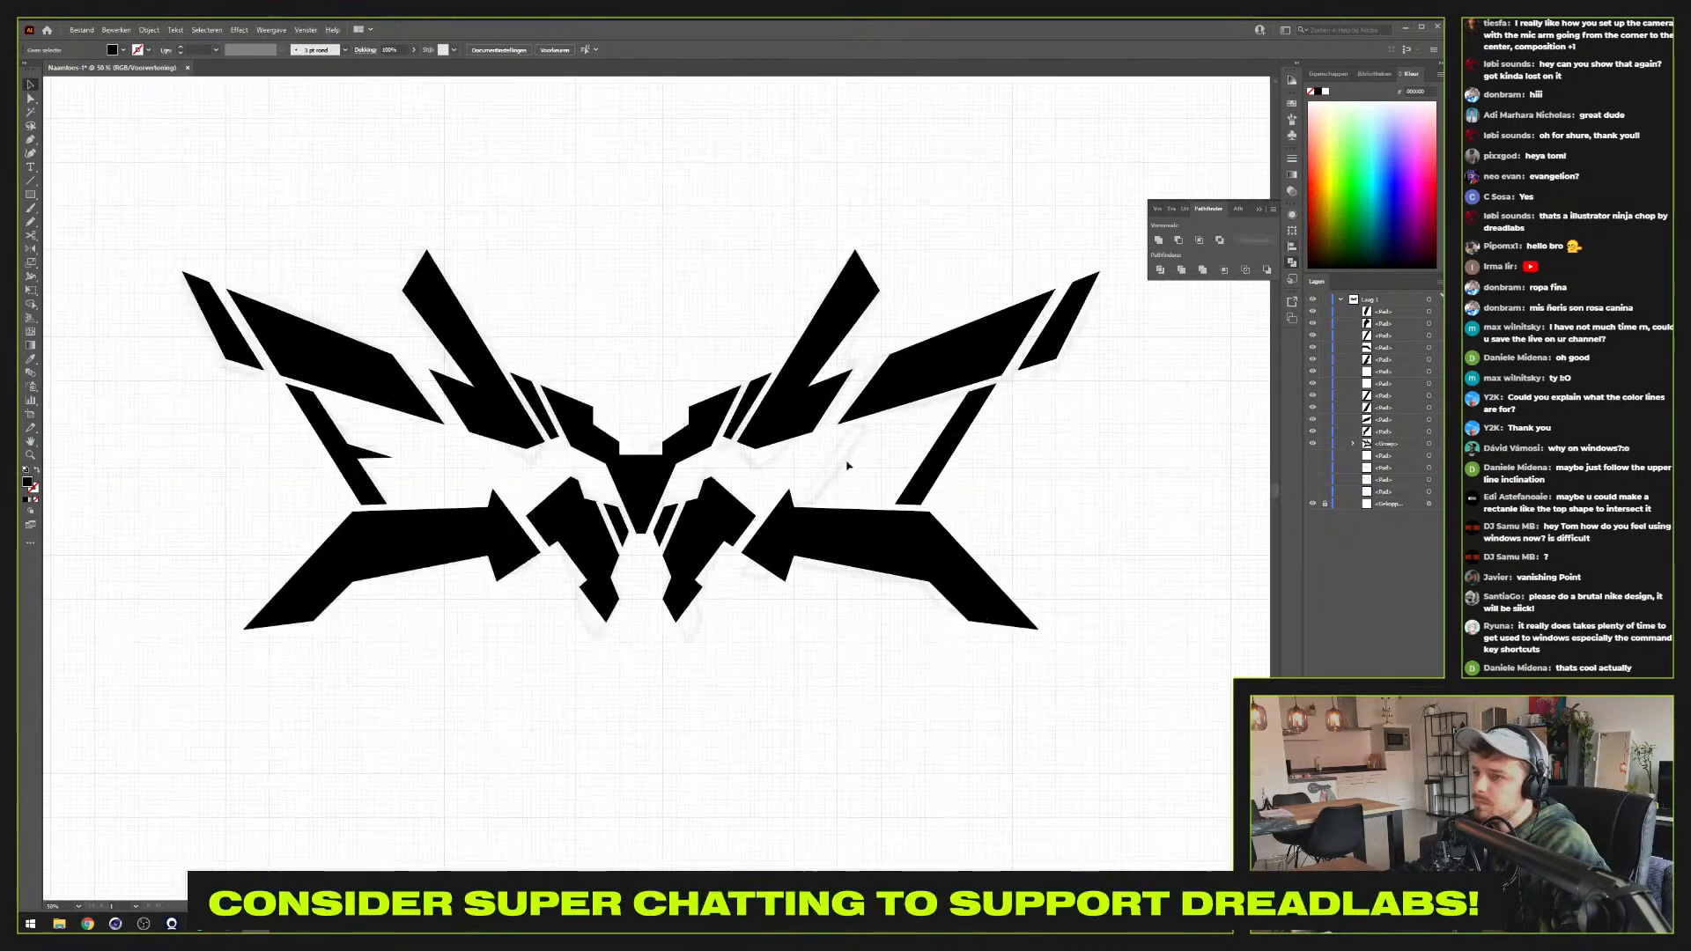
{"action": "scroll", "coordinate": [848, 467], "scroll_direction": "up", "scroll_amount": 2}
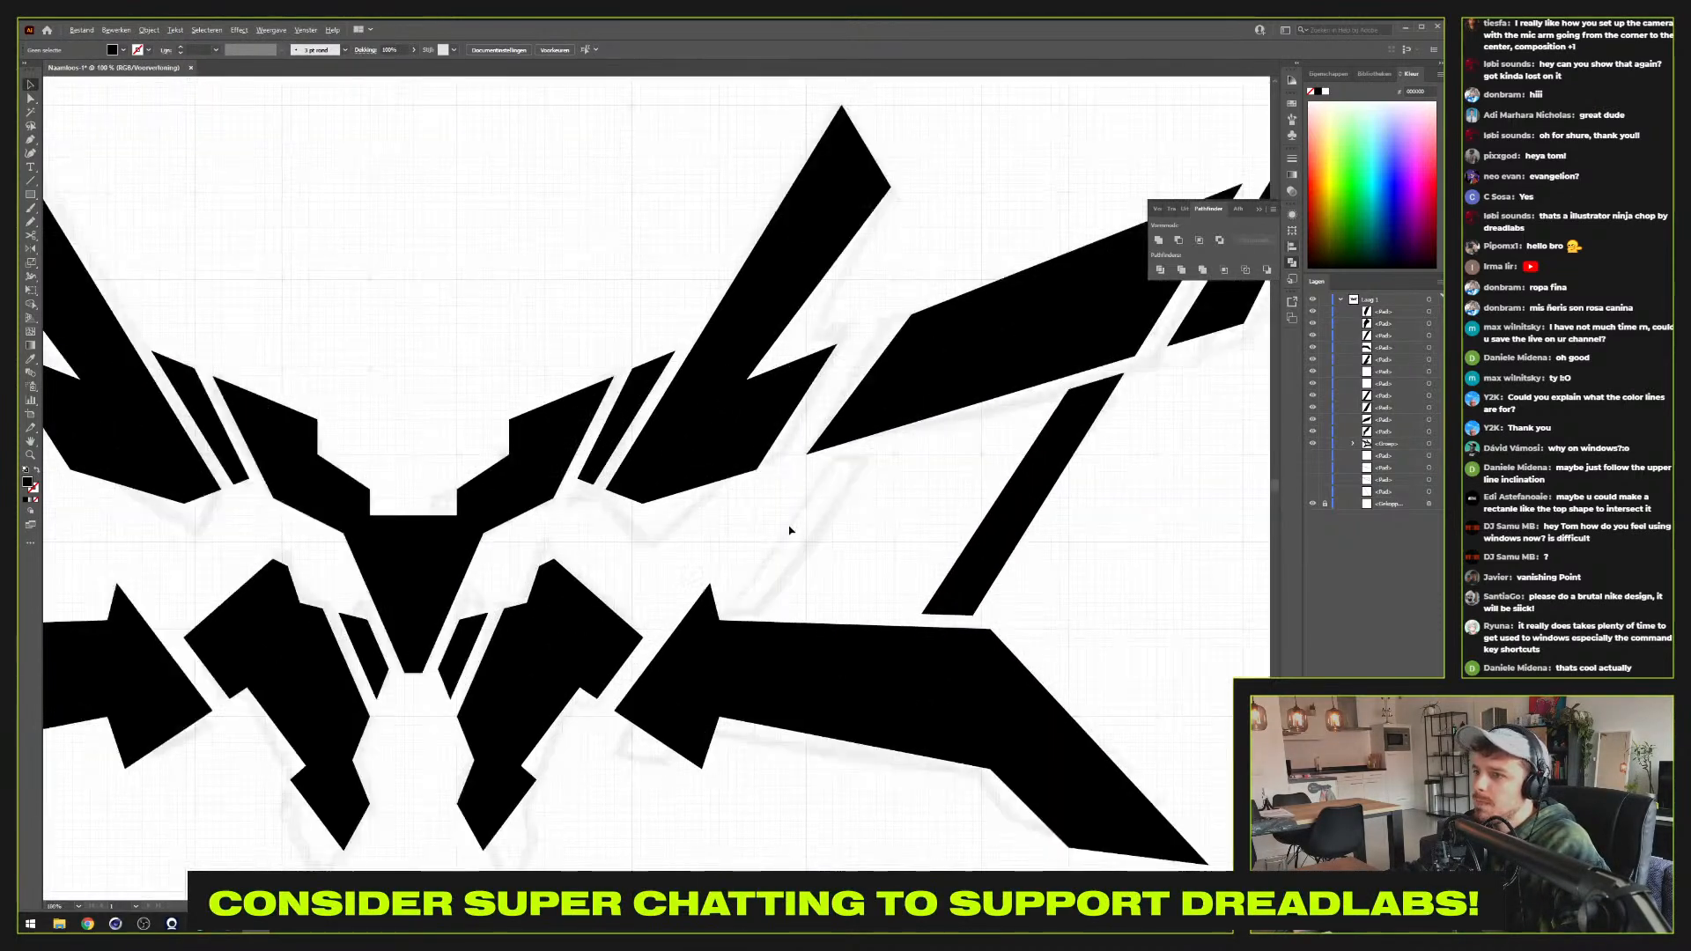
{"action": "left_click", "coordinate": [1014, 520]}
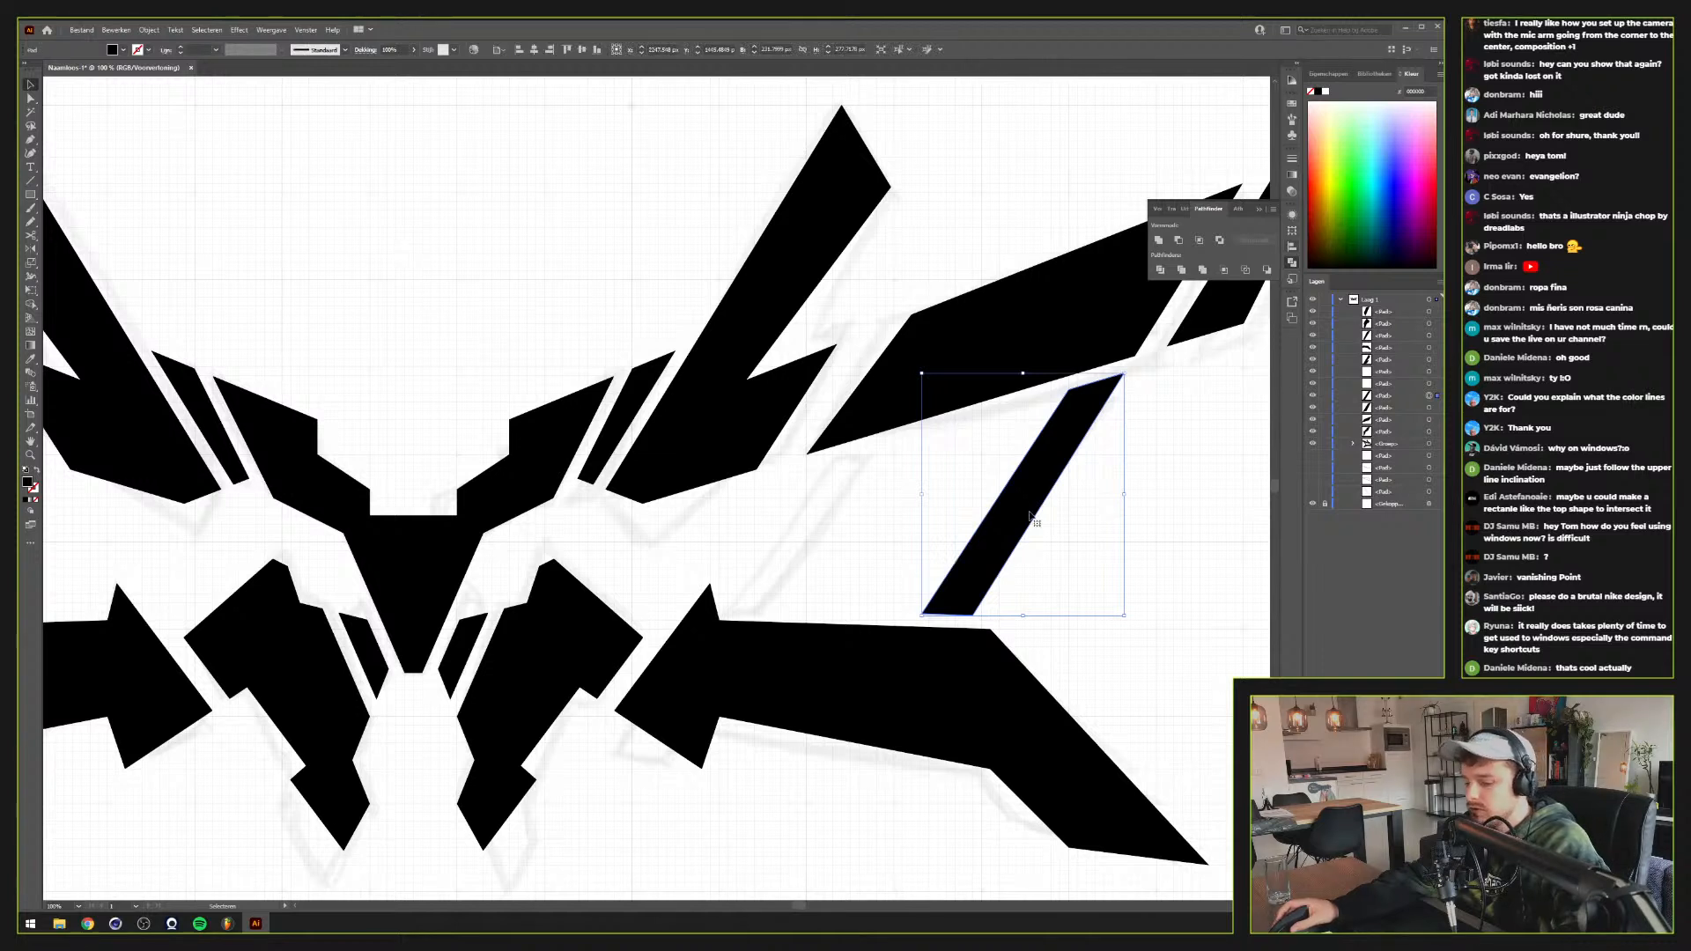
{"action": "left_click", "coordinate": [107, 30]}
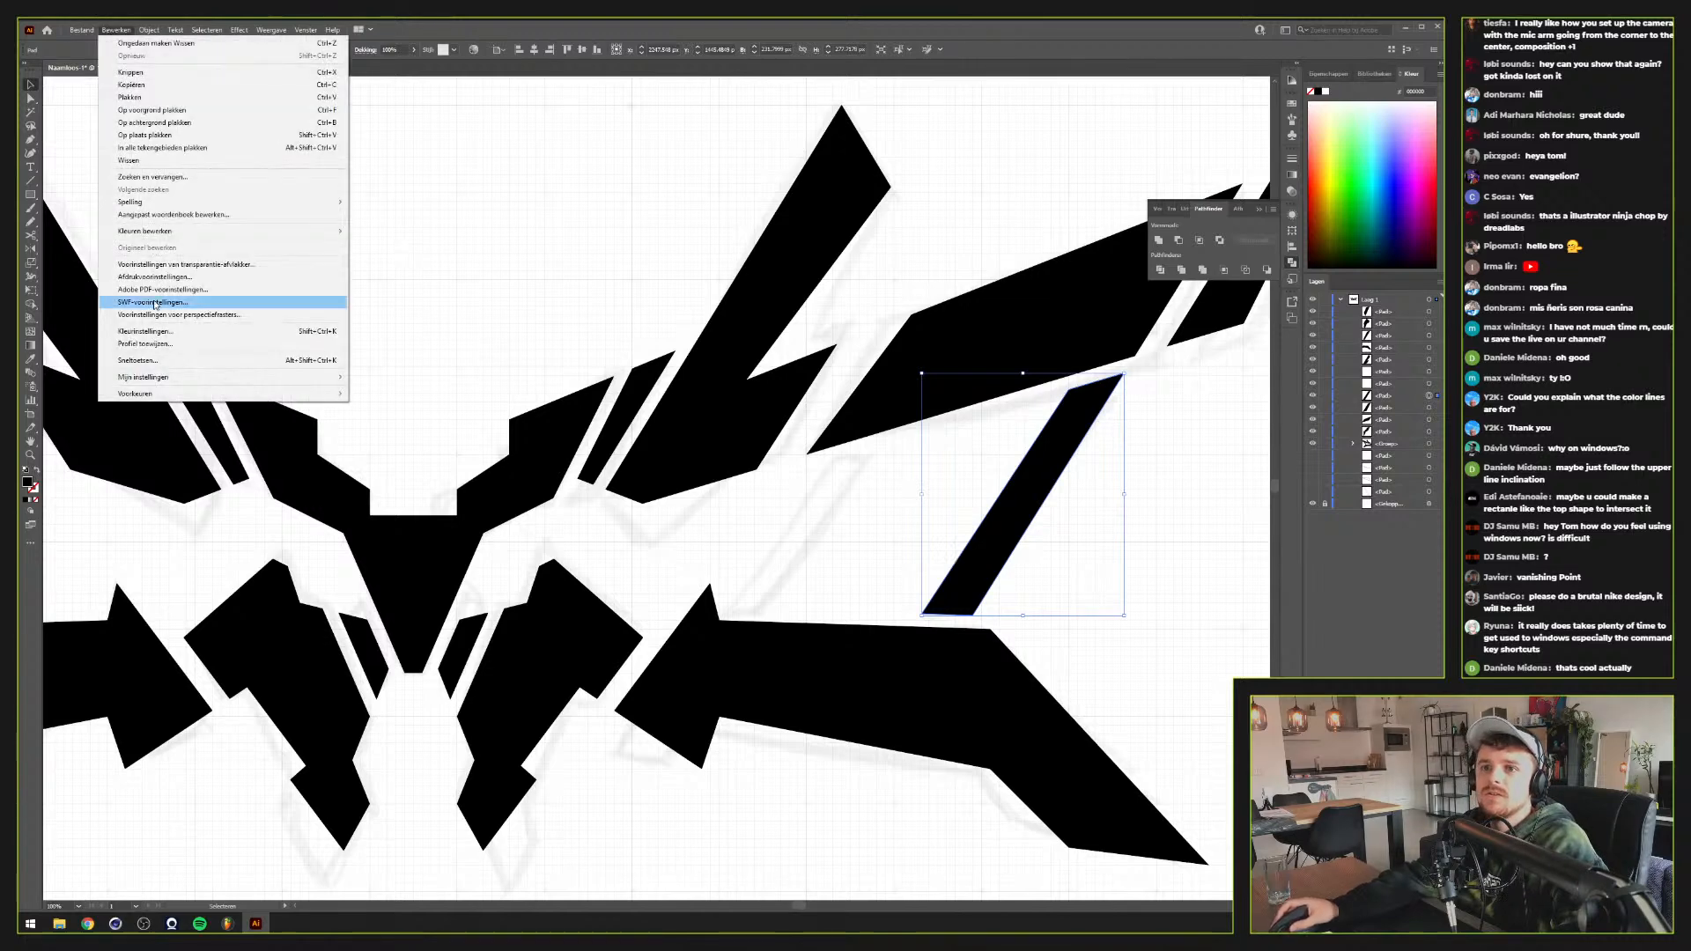
{"action": "mouse_move", "coordinate": [149, 30]}
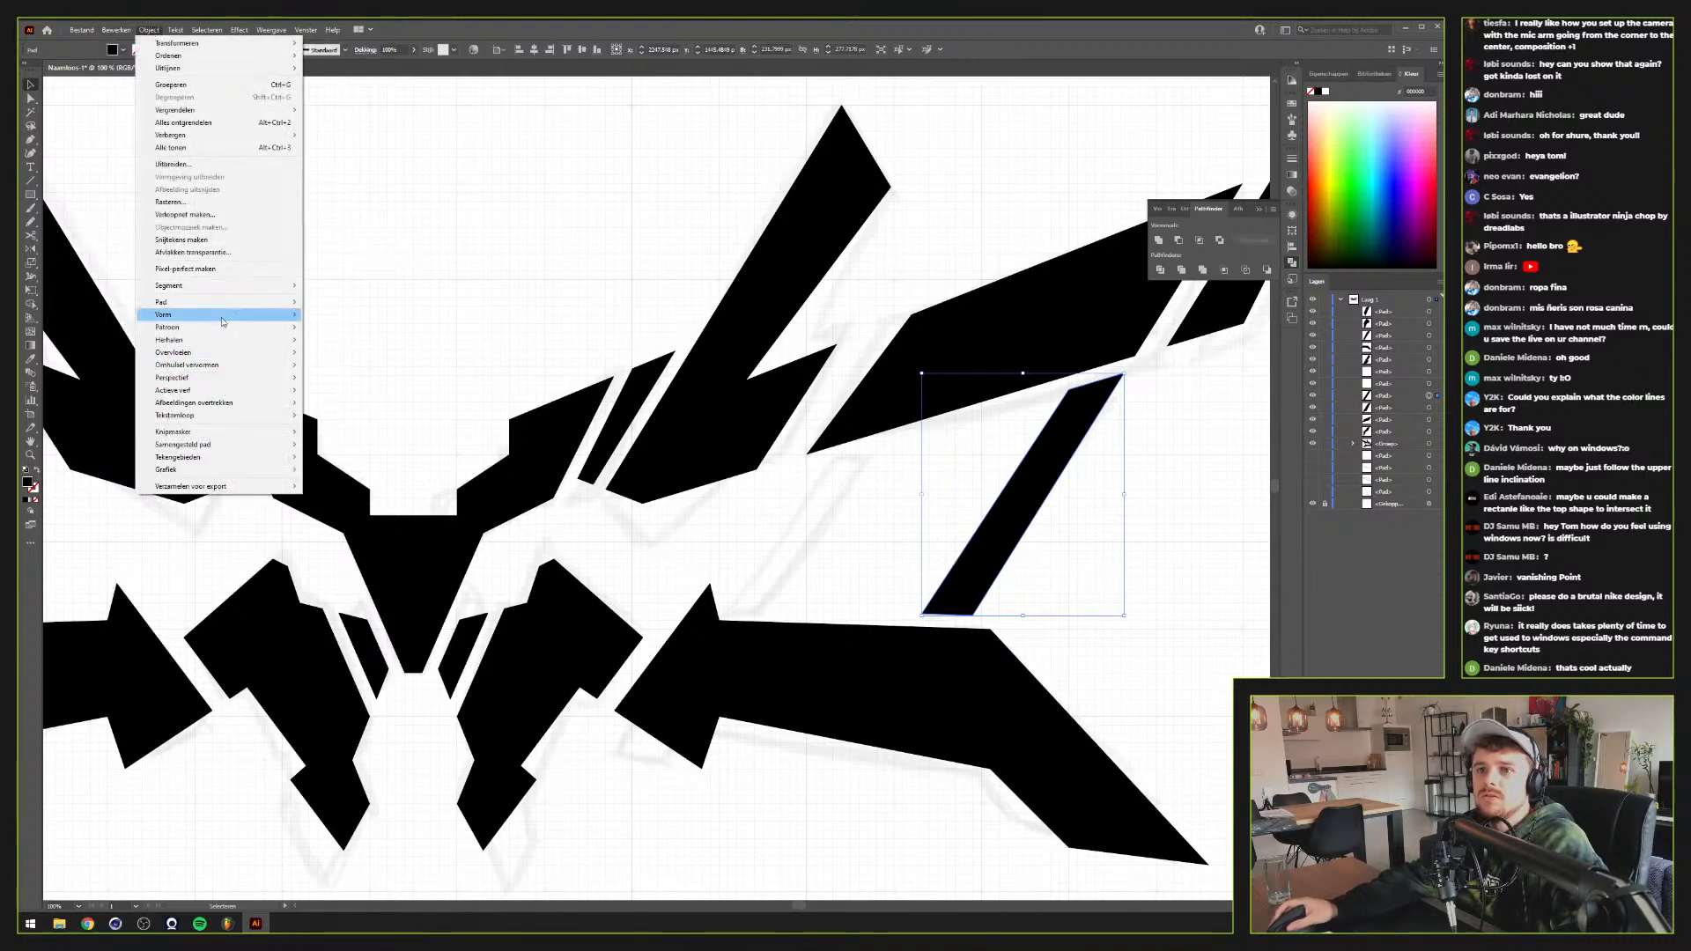
{"action": "mouse_move", "coordinate": [238, 302]}
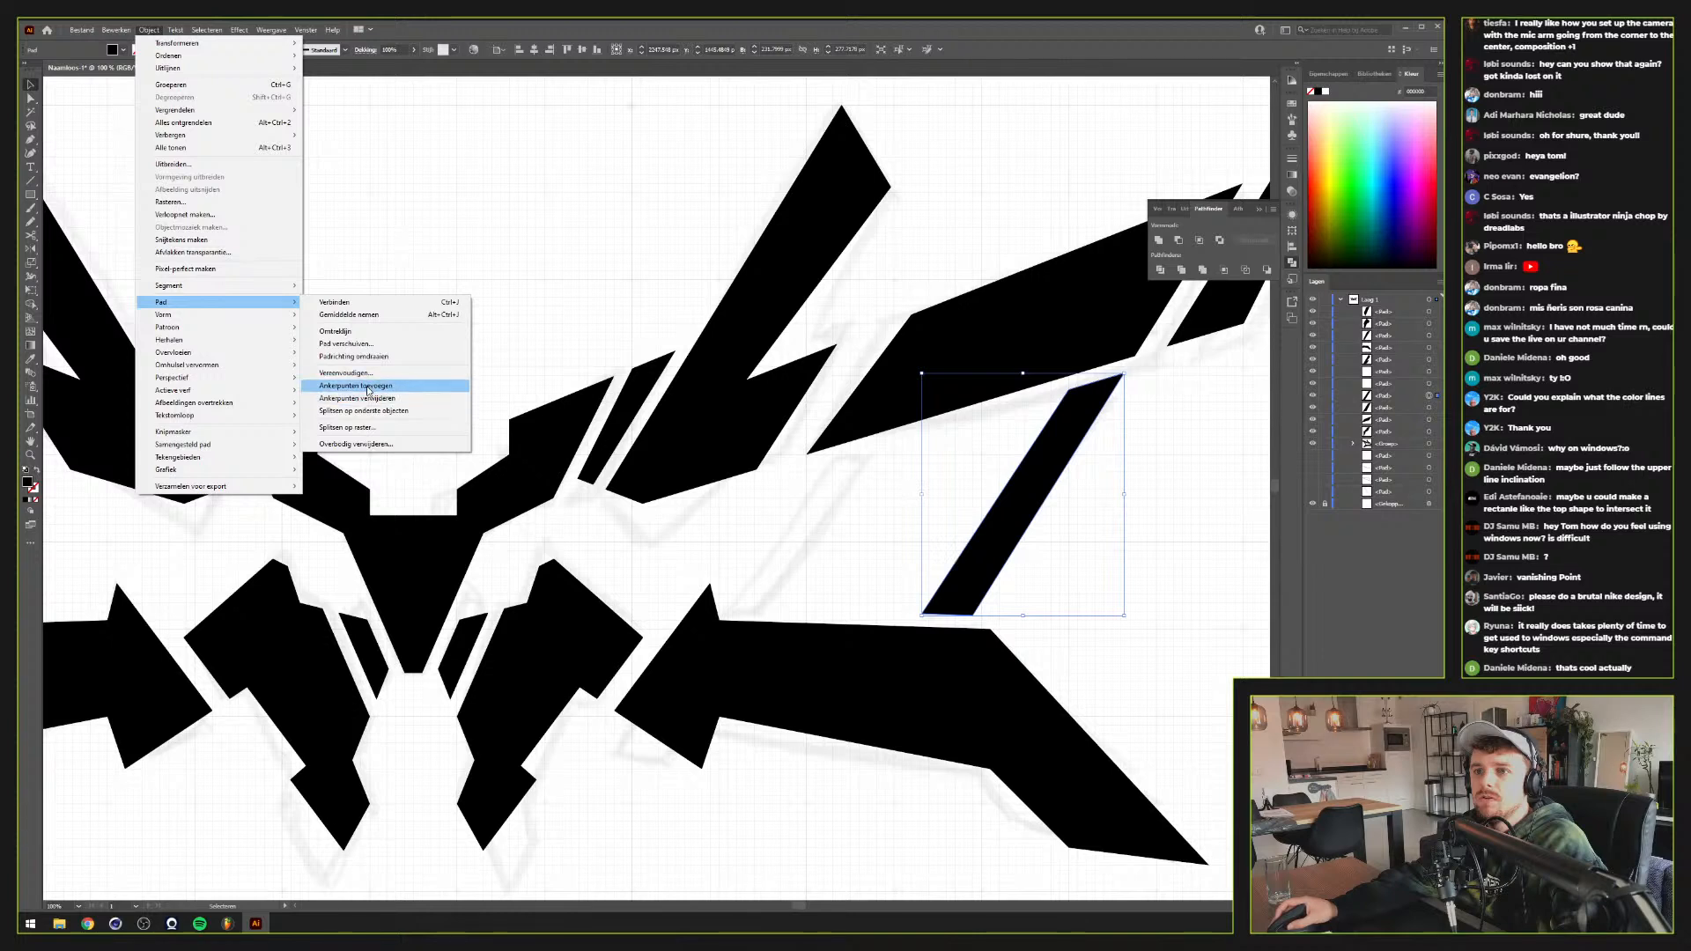
{"action": "left_click", "coordinate": [352, 332]}
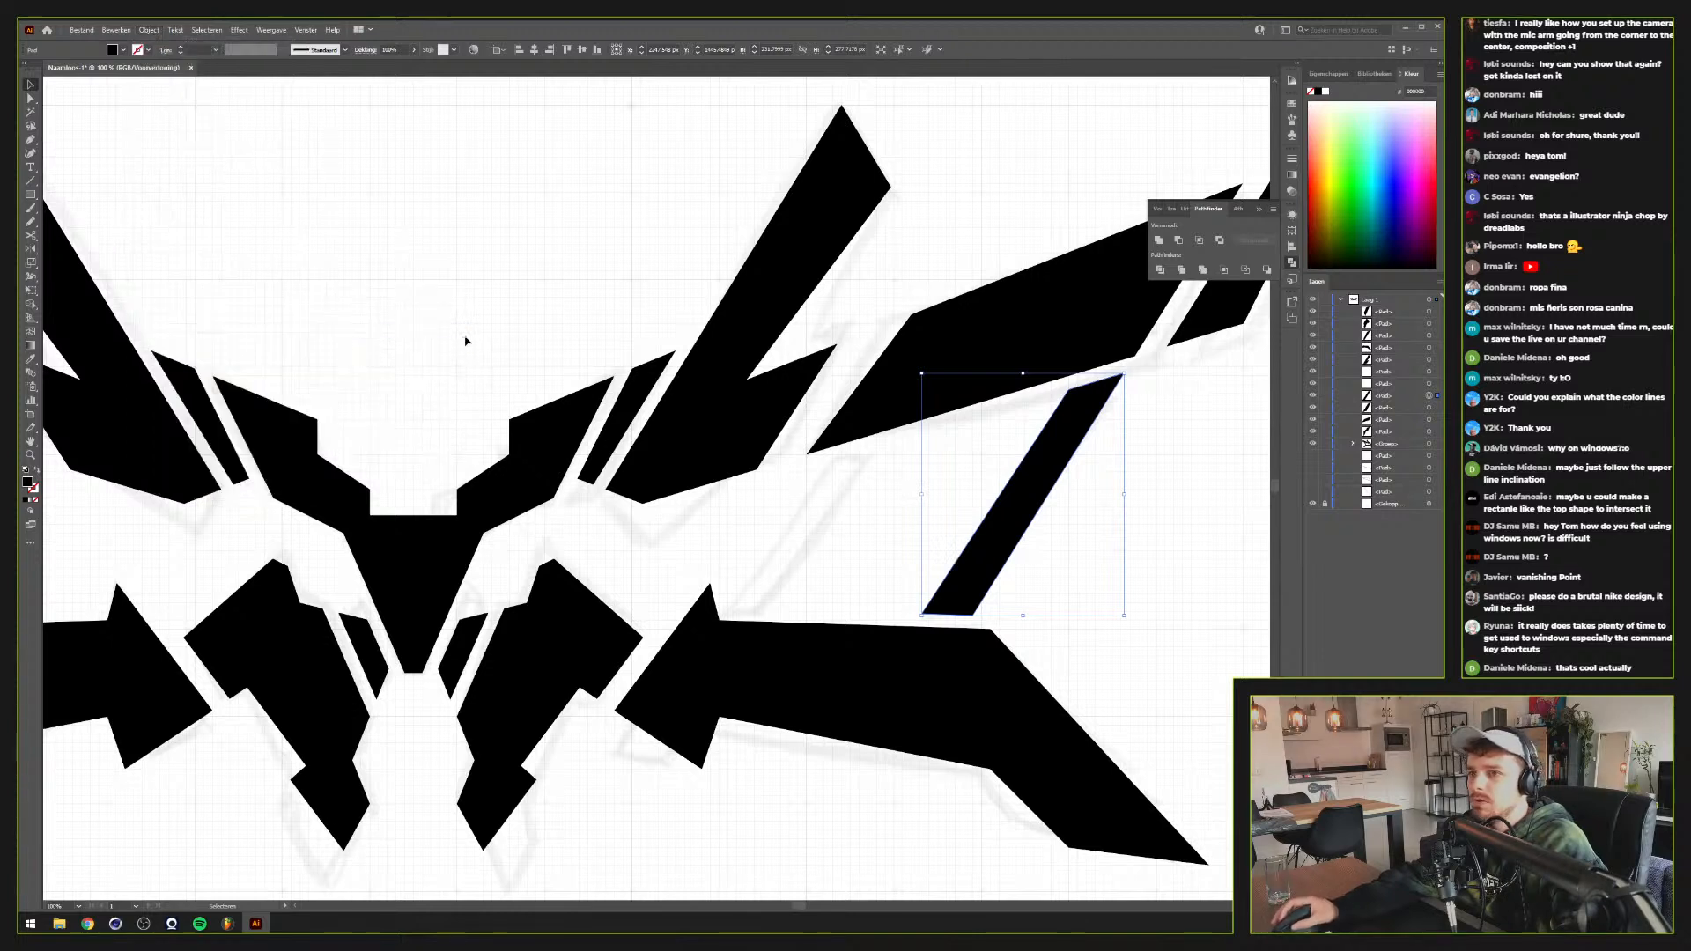
{"action": "key", "text": "ctrl+z"}
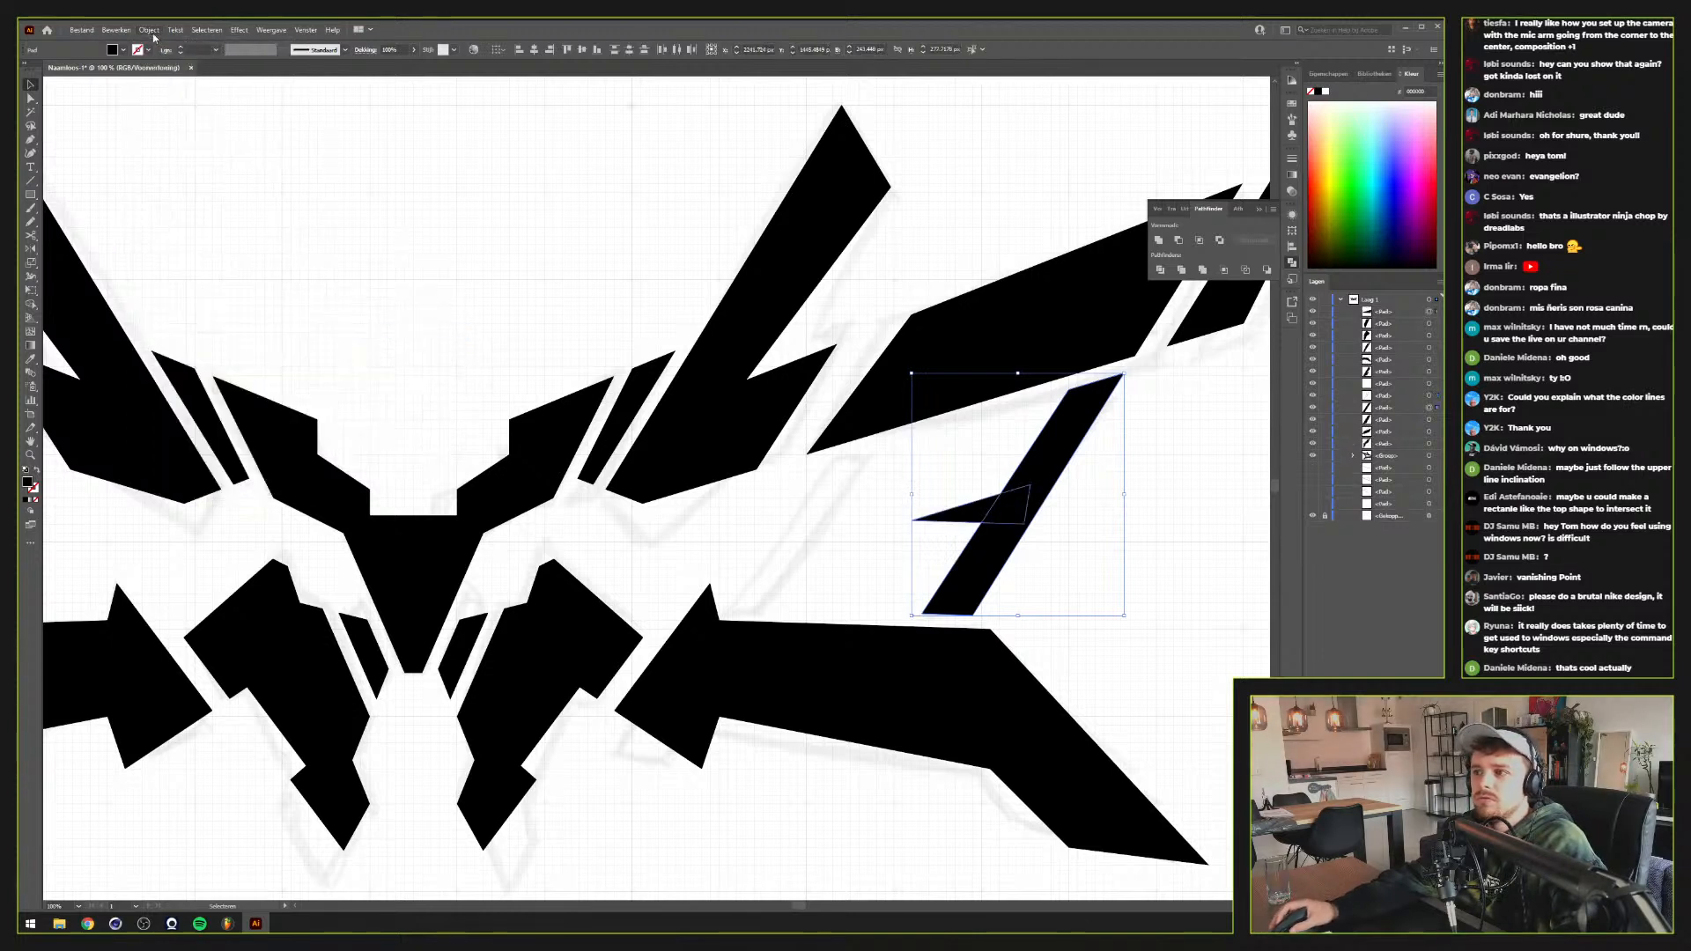
{"action": "key", "text": "ctrl+z"}
Offset the path of the mirrored wing's thin diagonal strip inward by -7.5 px
{"action": "left_click", "coordinate": [152, 30]}
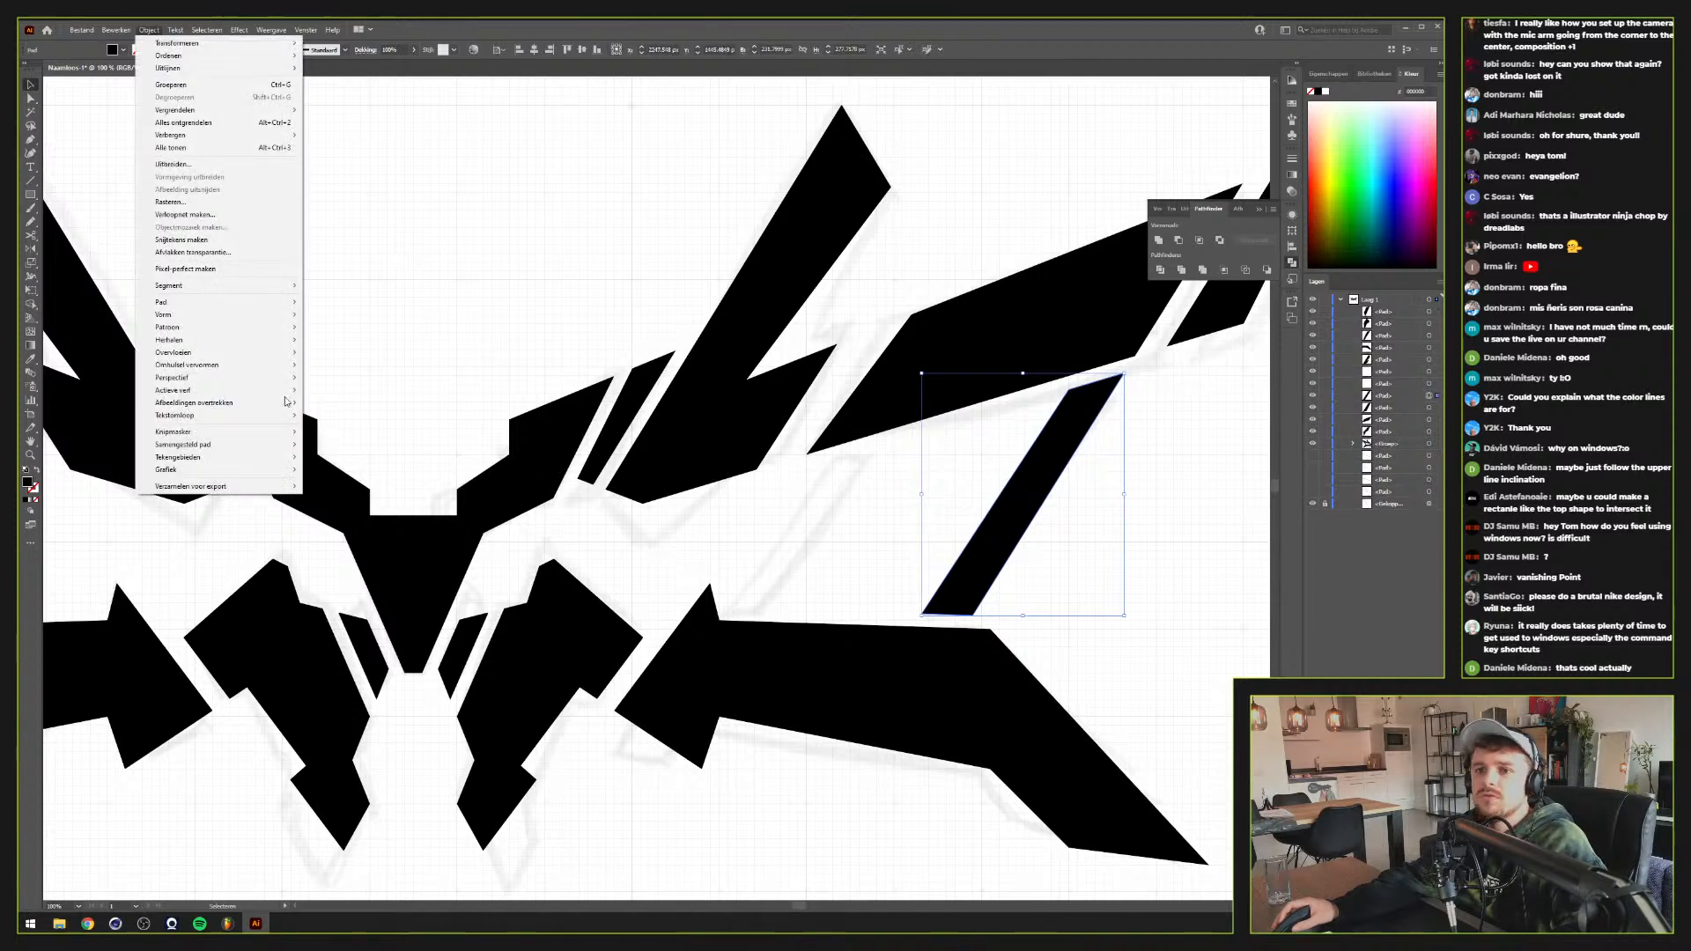
{"action": "mouse_move", "coordinate": [251, 308]}
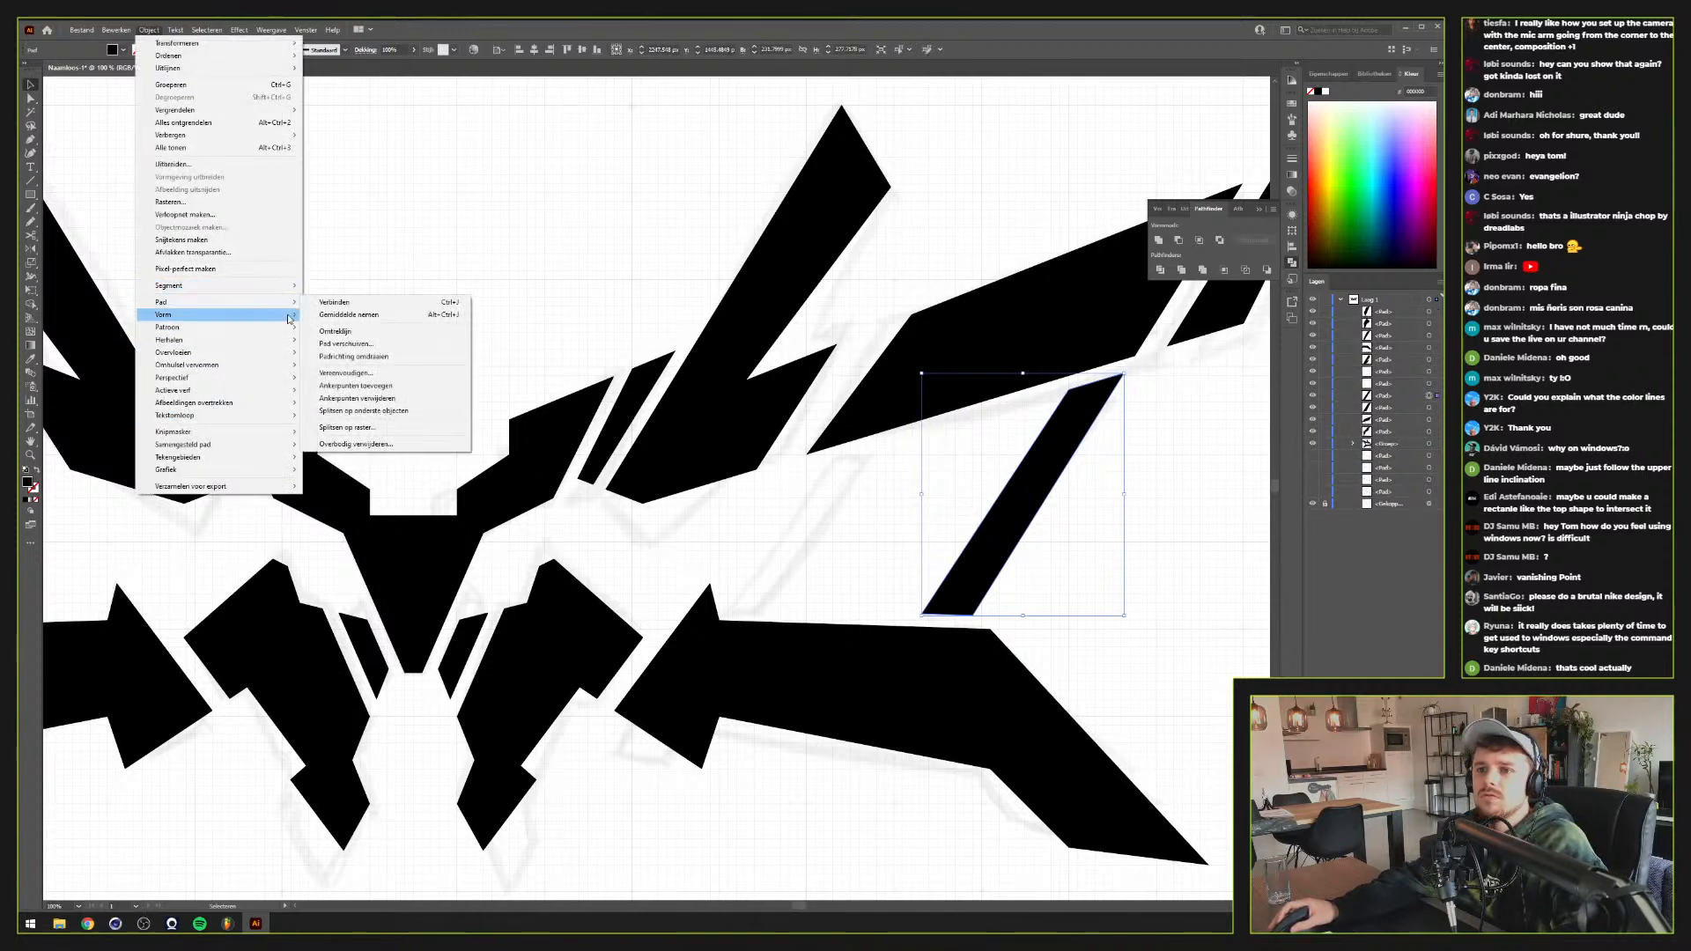
{"action": "left_click", "coordinate": [352, 341]}
{"action": "scroll", "coordinate": [1015, 246], "scroll_direction": "down", "scroll_amount": 6}
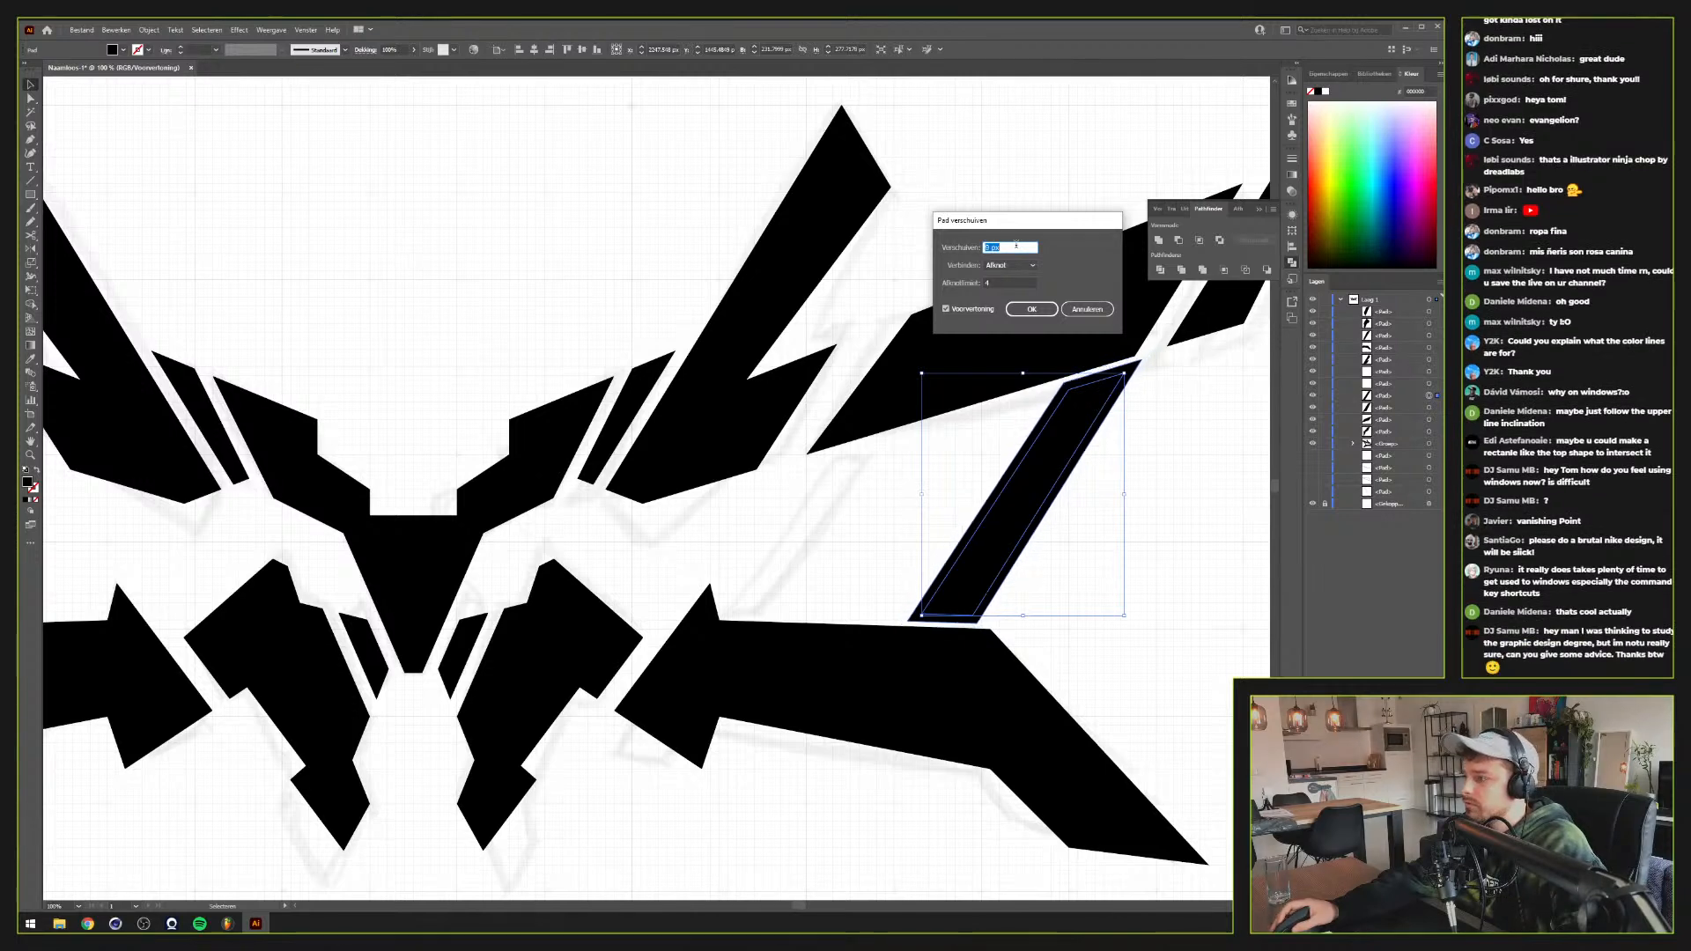
{"action": "scroll", "coordinate": [1015, 246], "scroll_direction": "down", "scroll_amount": 7}
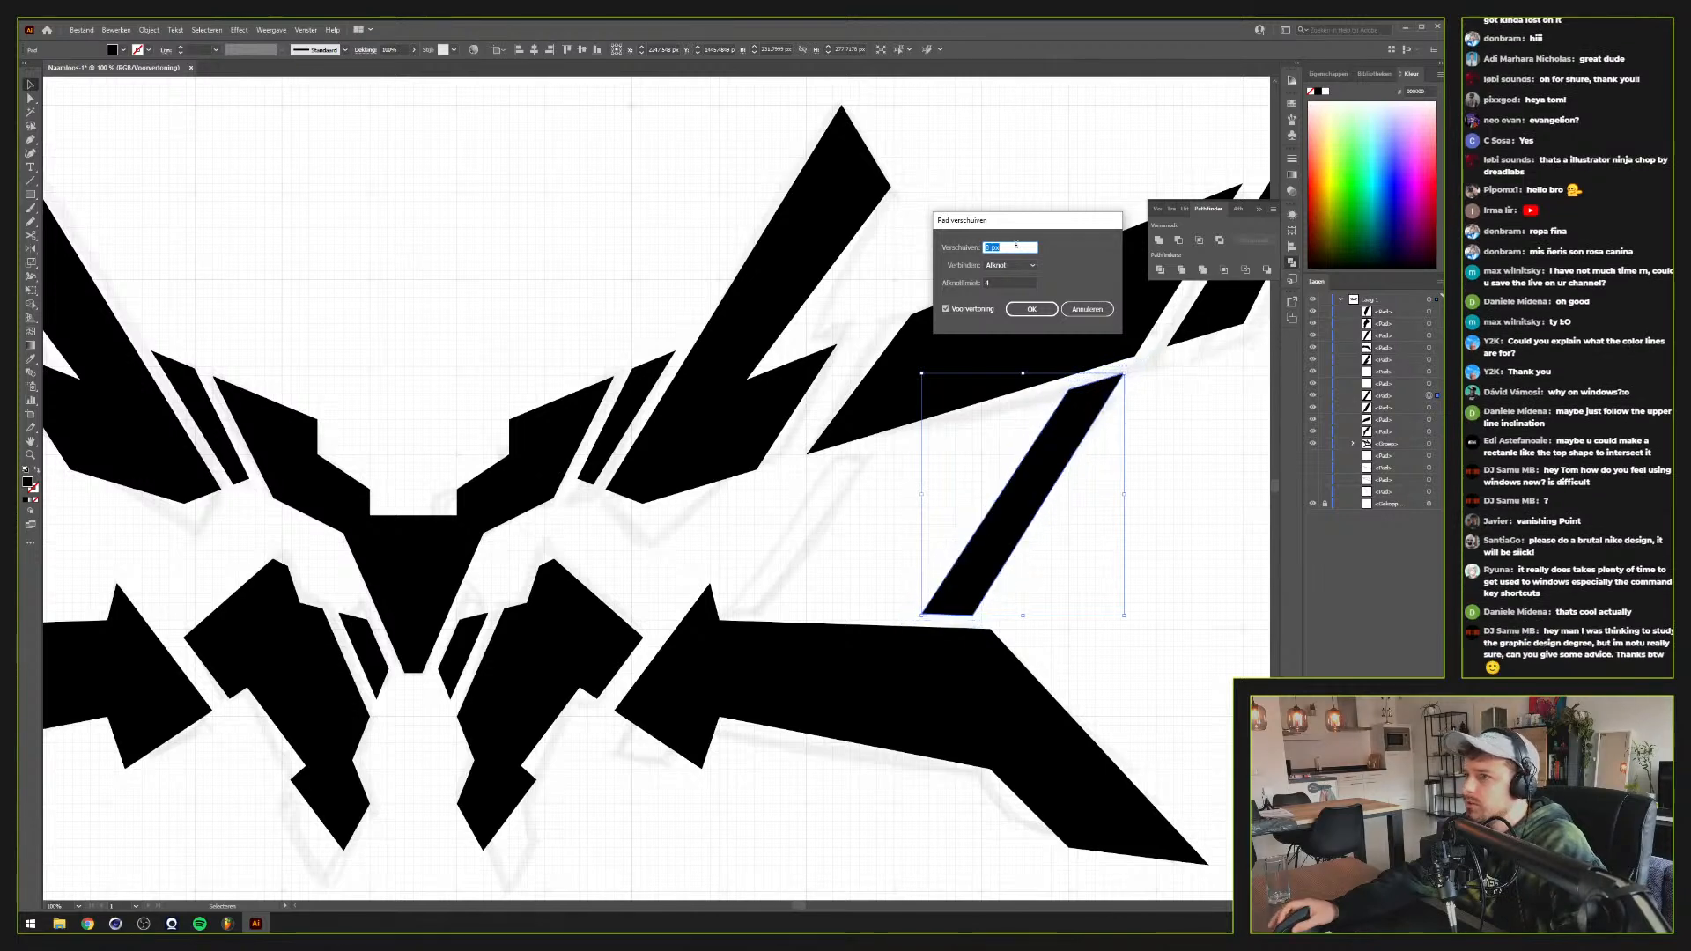
{"action": "scroll", "coordinate": [1015, 246], "scroll_direction": "down", "scroll_amount": 4}
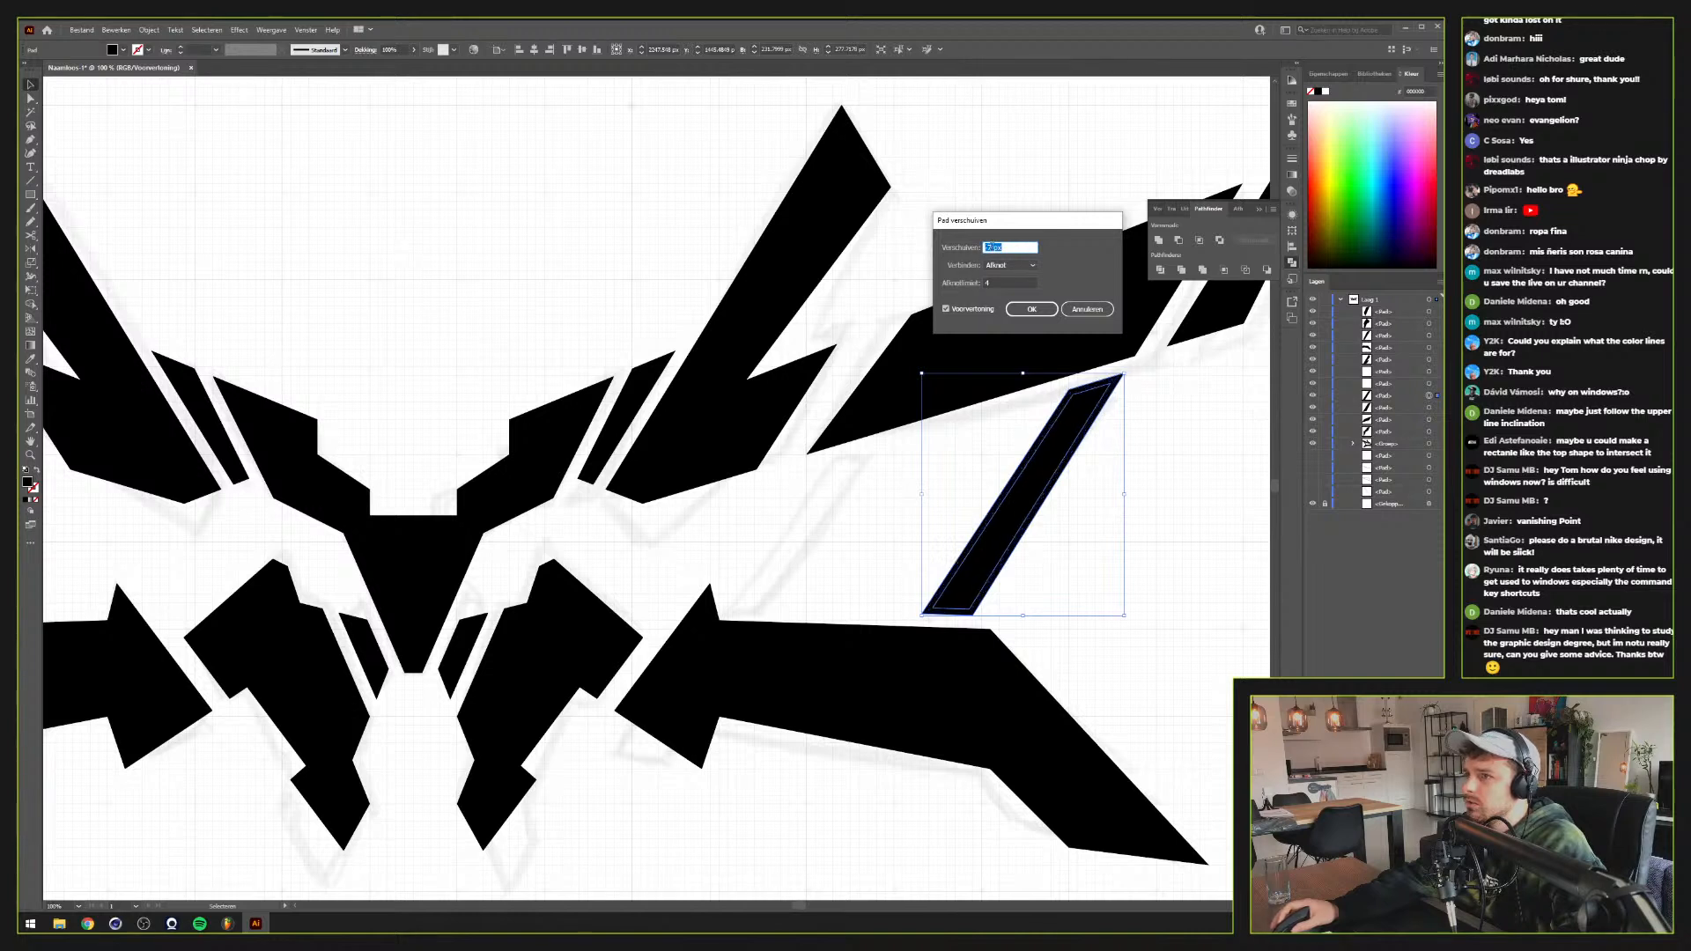
{"action": "type", "text": ",5"}
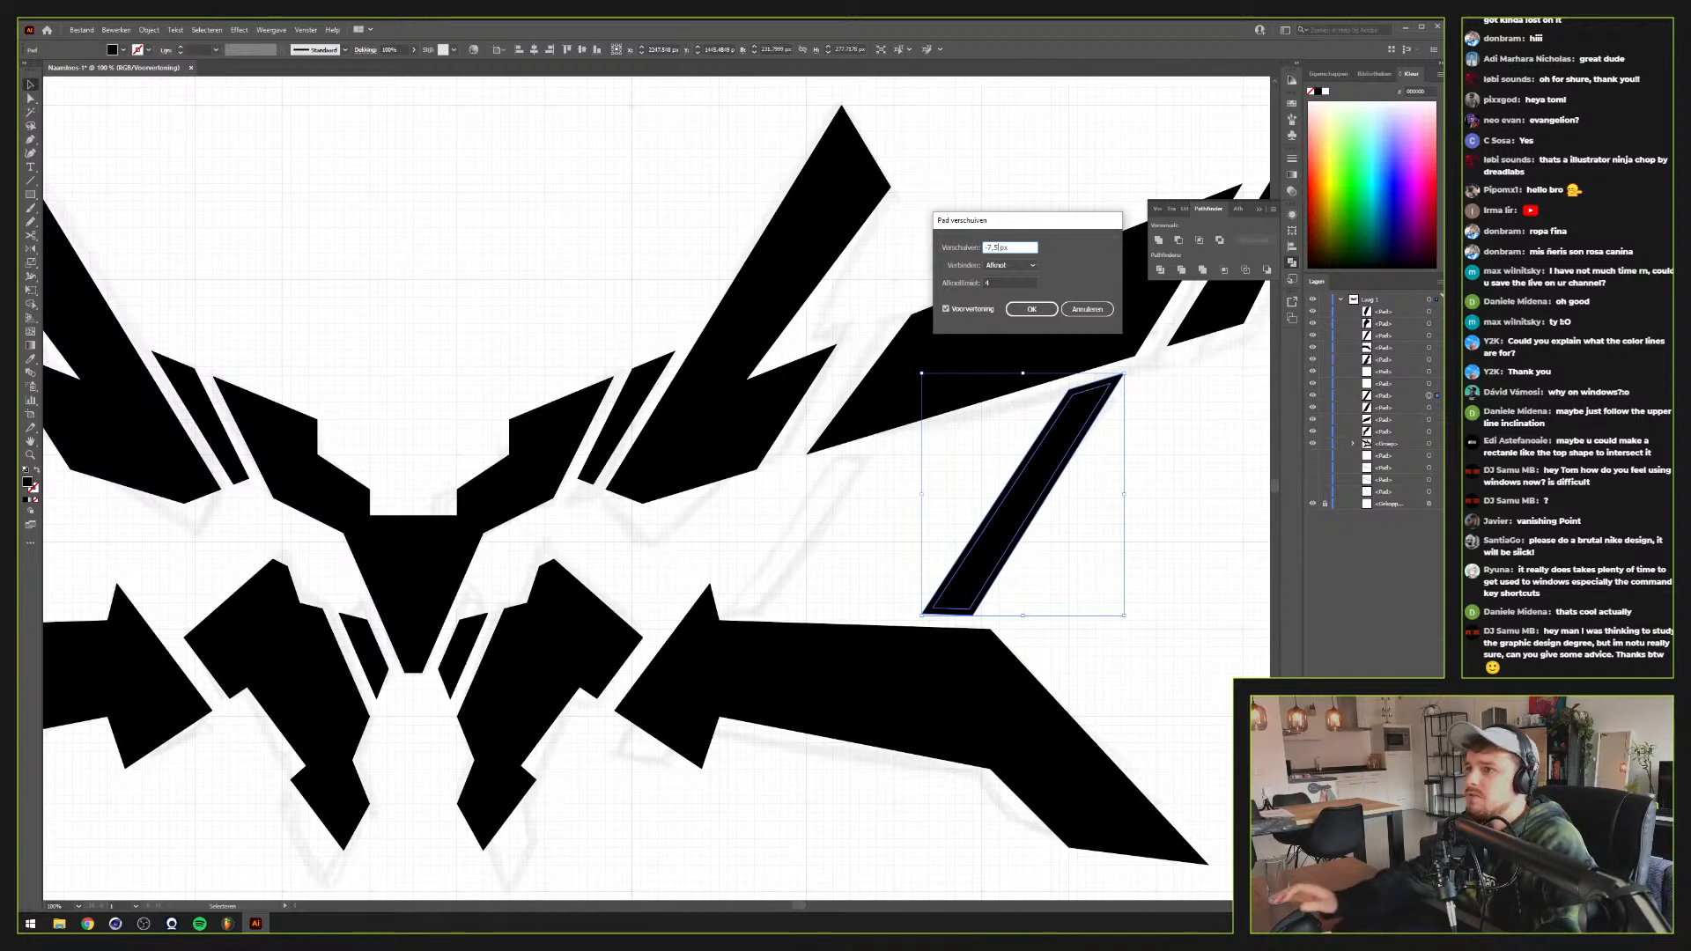
{"action": "left_click", "coordinate": [1008, 282]}
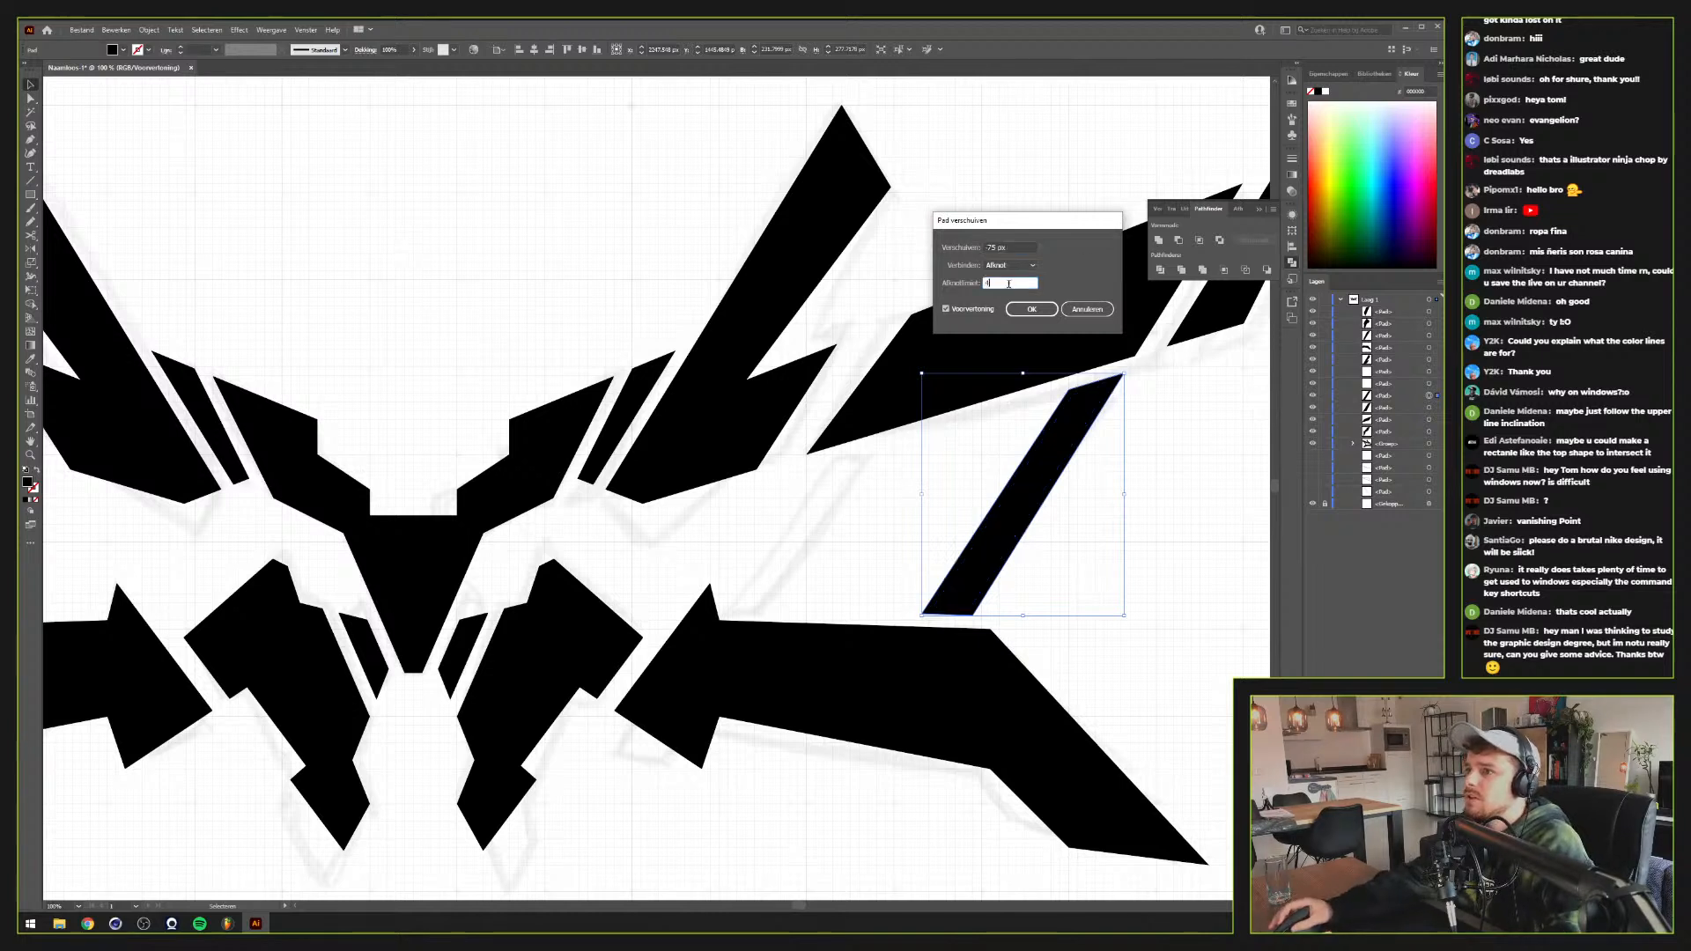
{"action": "left_click", "coordinate": [992, 247]}
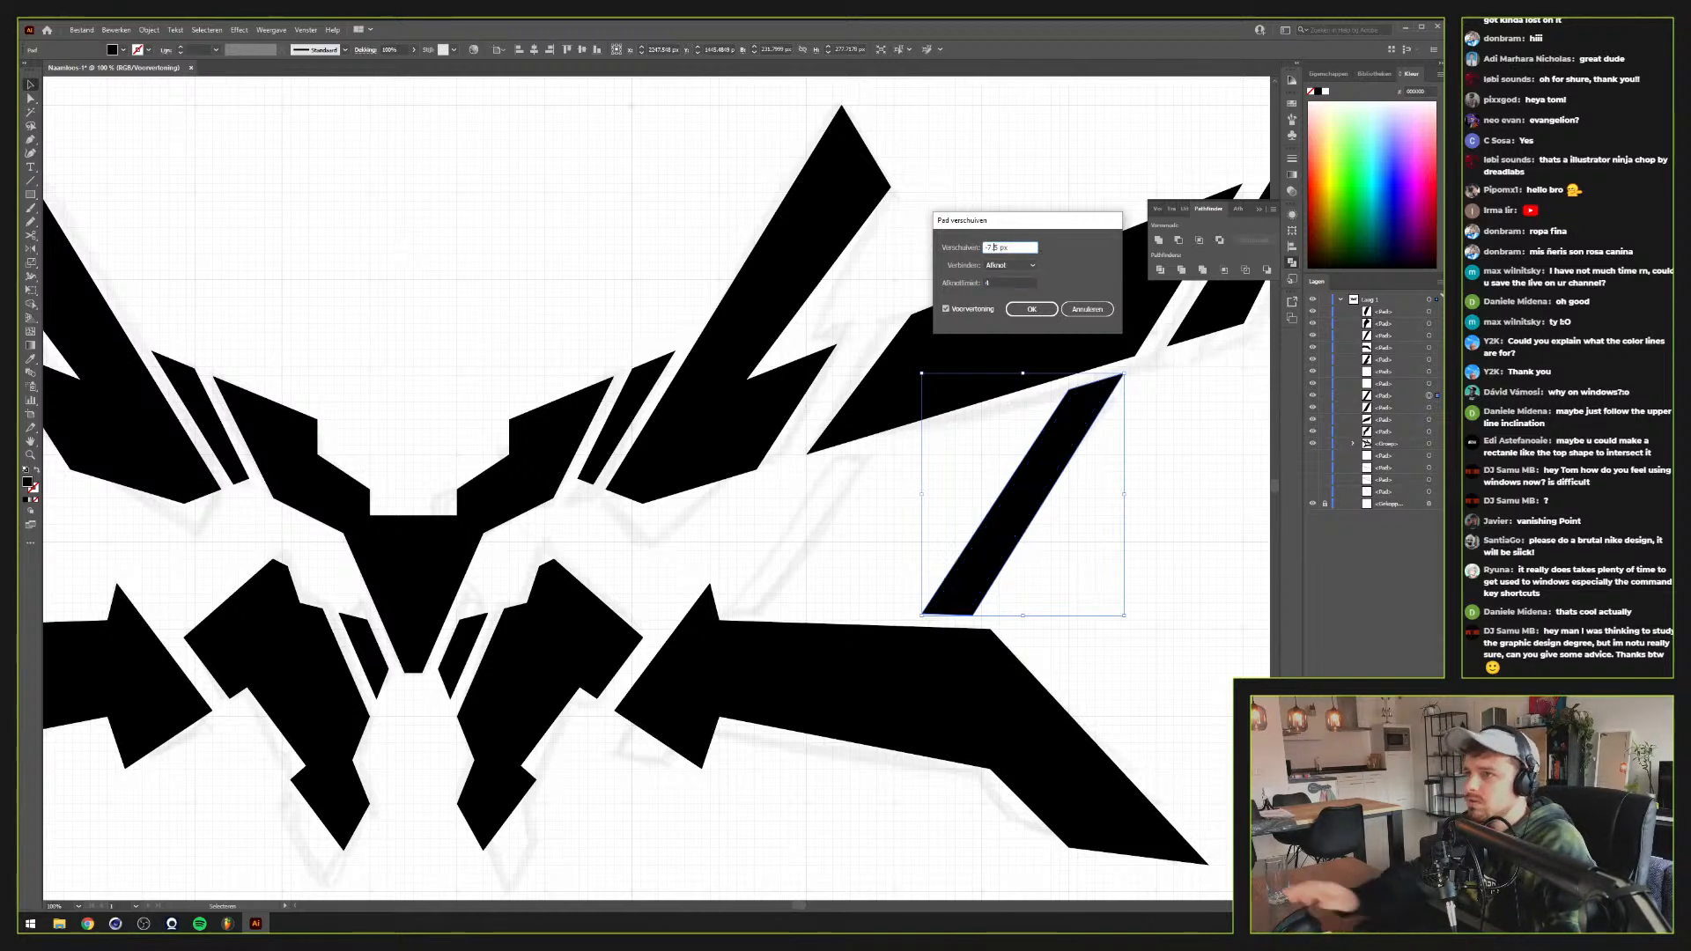
{"action": "left_click", "coordinate": [1025, 283]}
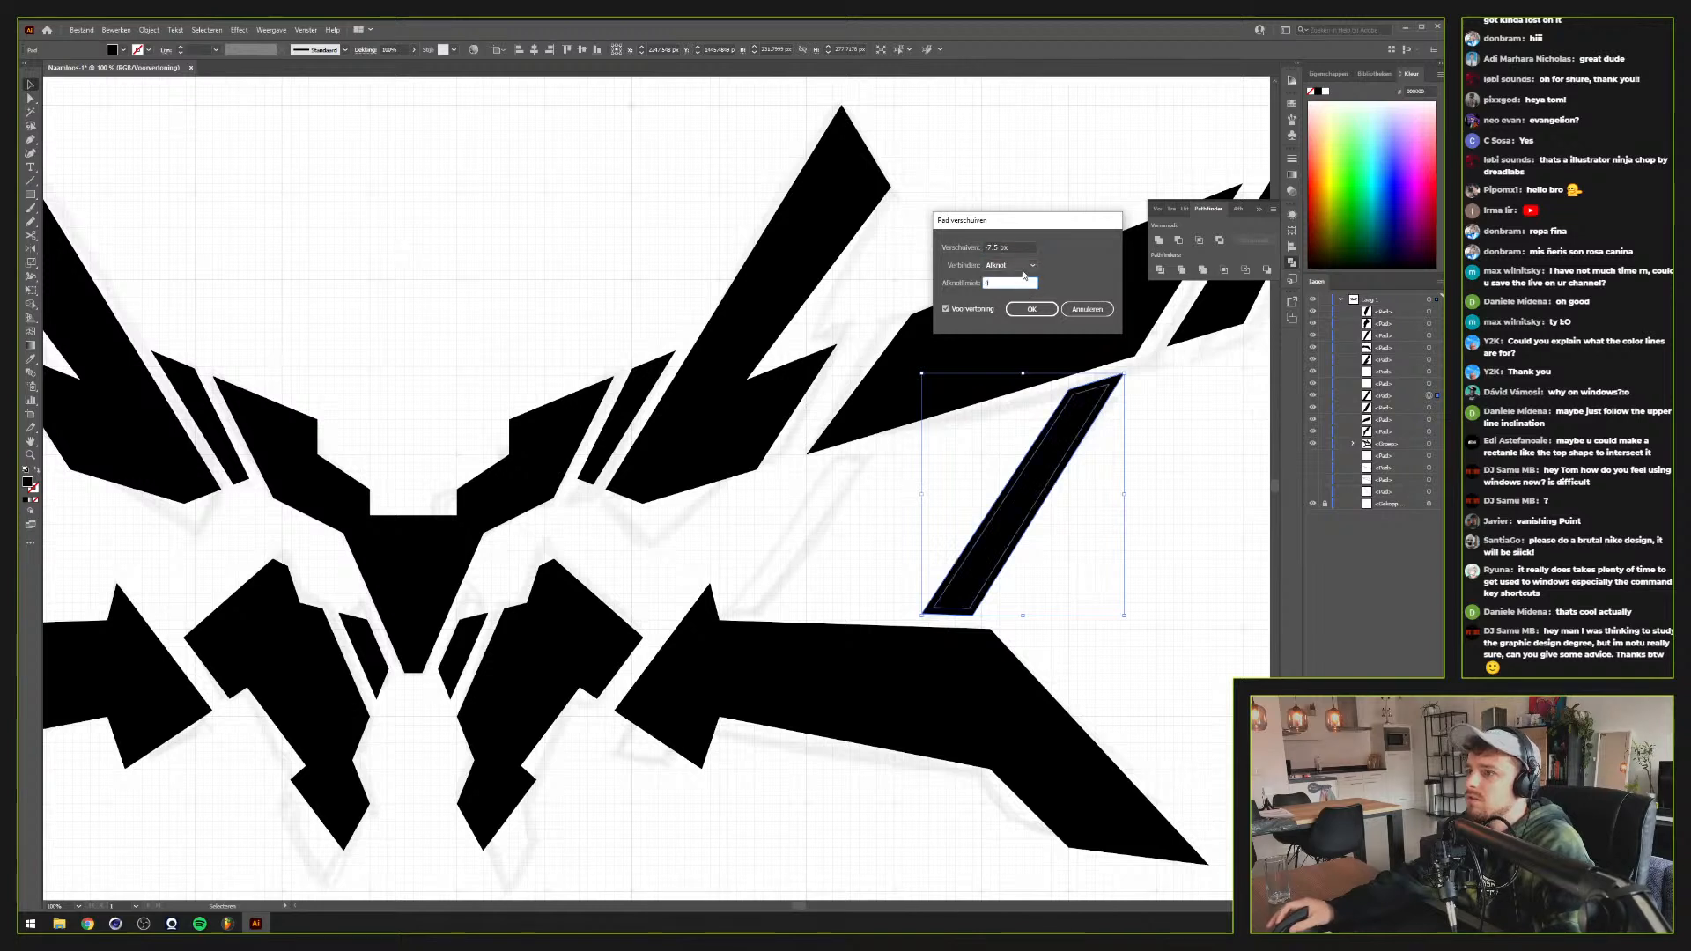
{"action": "left_click", "coordinate": [1045, 311]}
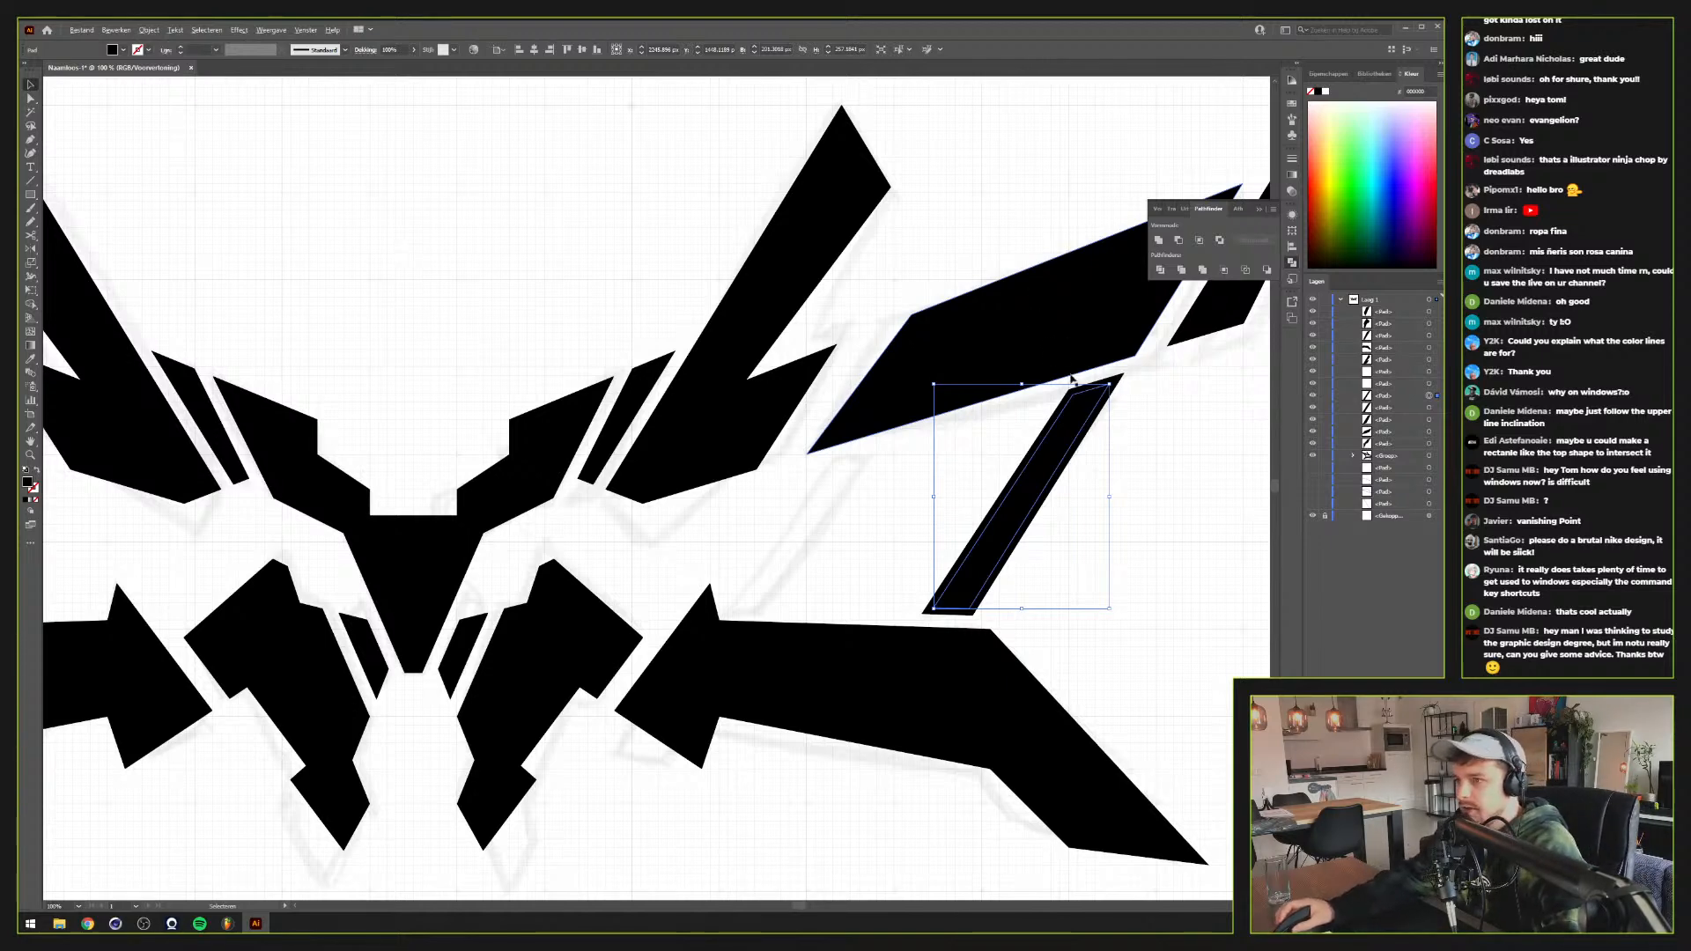
Extend both ends of the narrower offset shape along the diagonal so they project beyond the original strip
{"action": "scroll", "coordinate": [1092, 427], "scroll_direction": "up", "scroll_amount": 1}
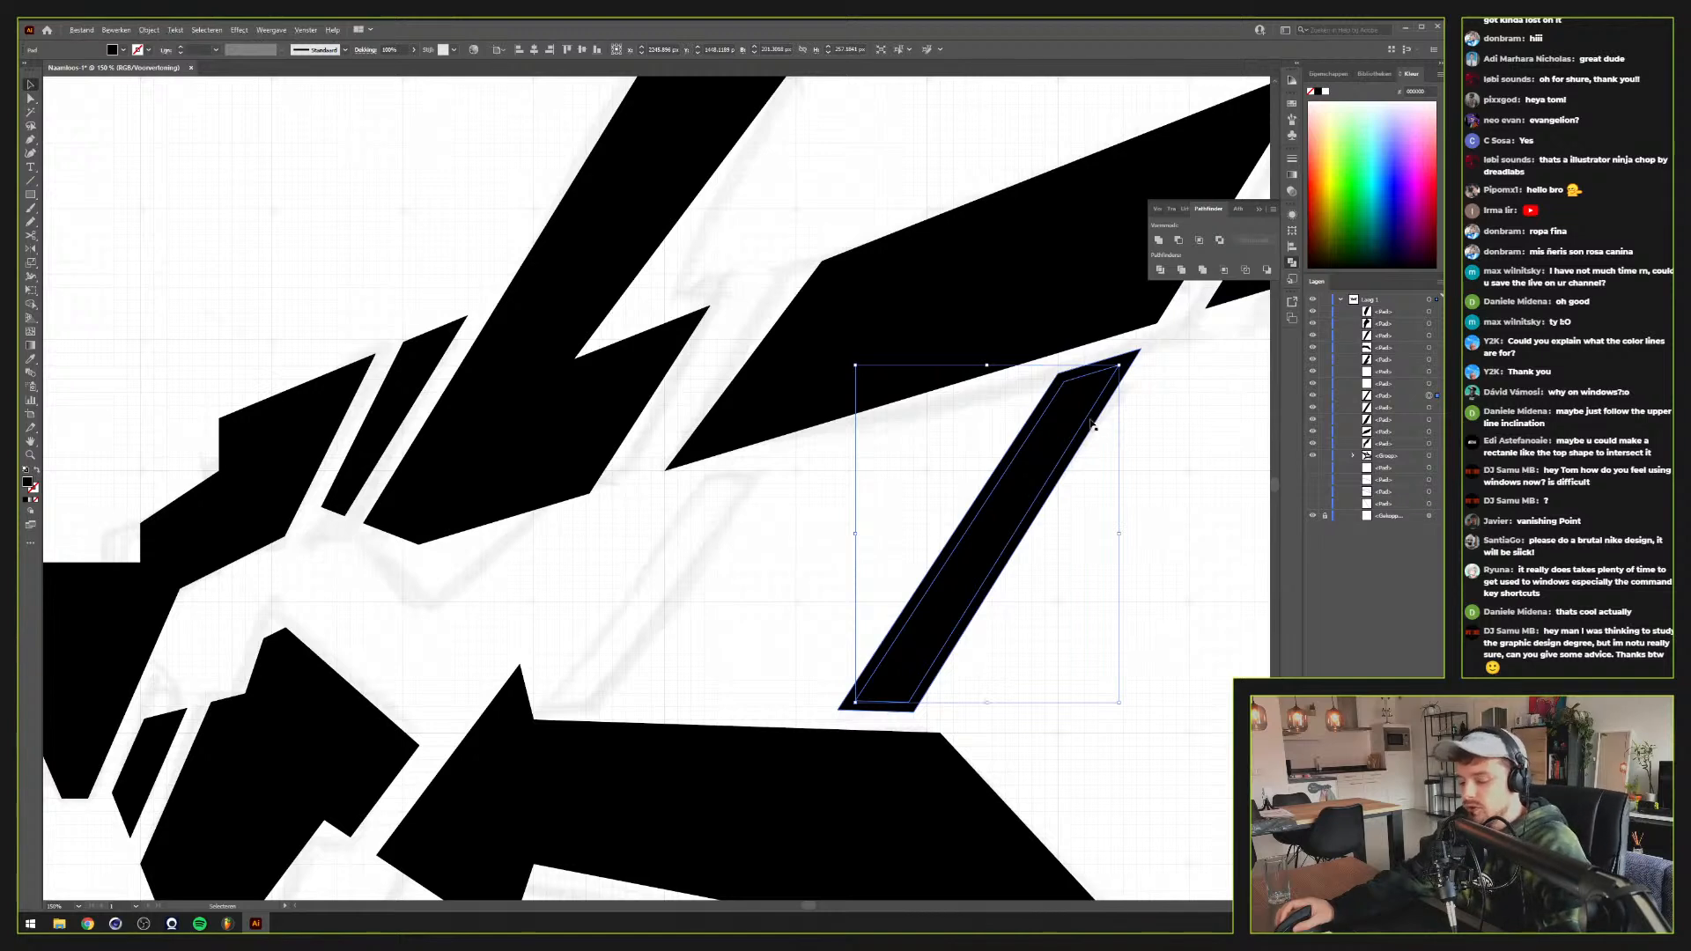
{"action": "key", "text": "a"}
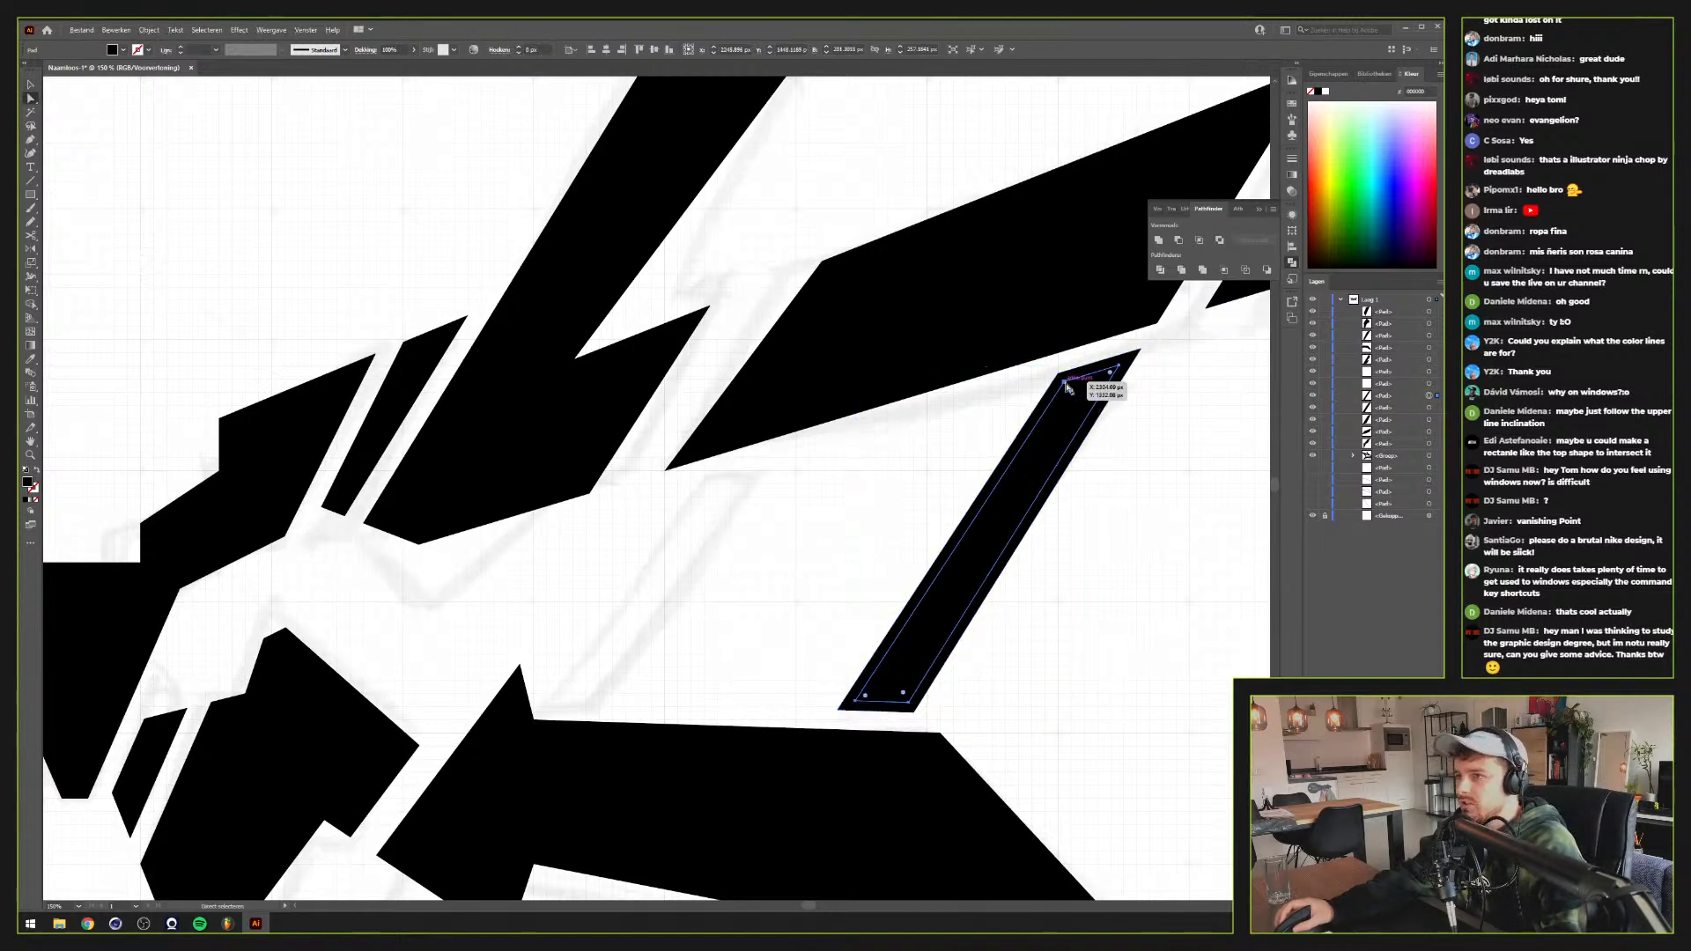
{"action": "left_click", "coordinate": [1067, 386]}
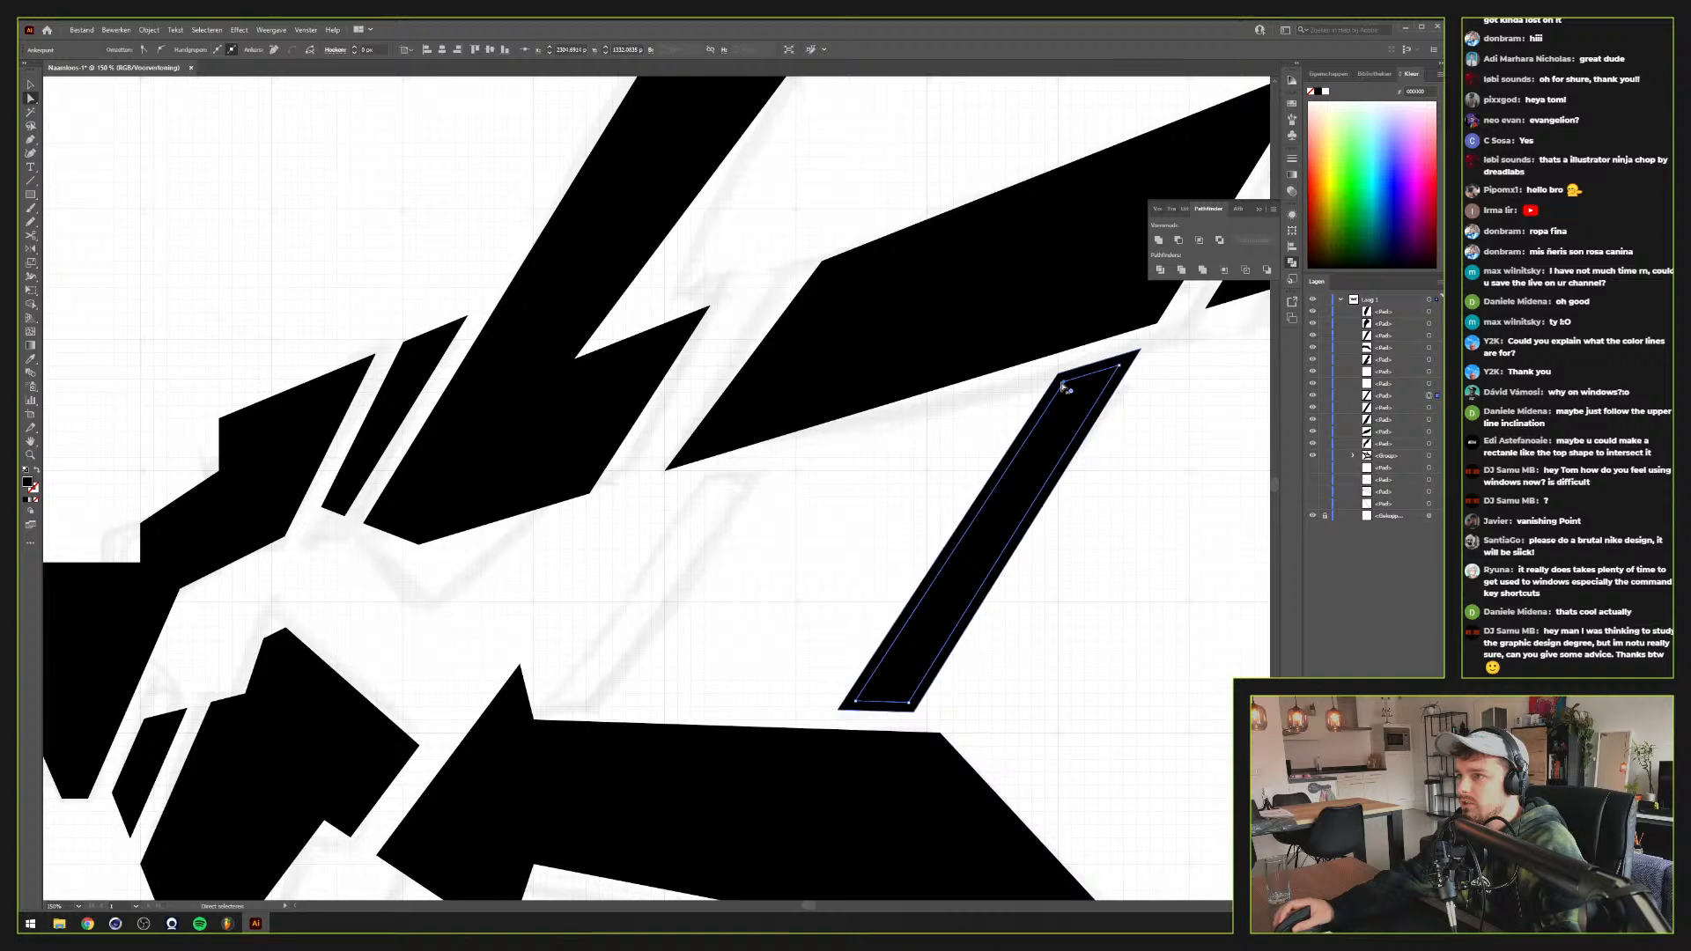
{"action": "left_click_drag", "start_coordinate": [1067, 386], "coordinate": [1145, 322]}
{"action": "left_click_drag", "start_coordinate": [907, 707], "coordinate": [828, 746]}
{"action": "key", "text": "v"}
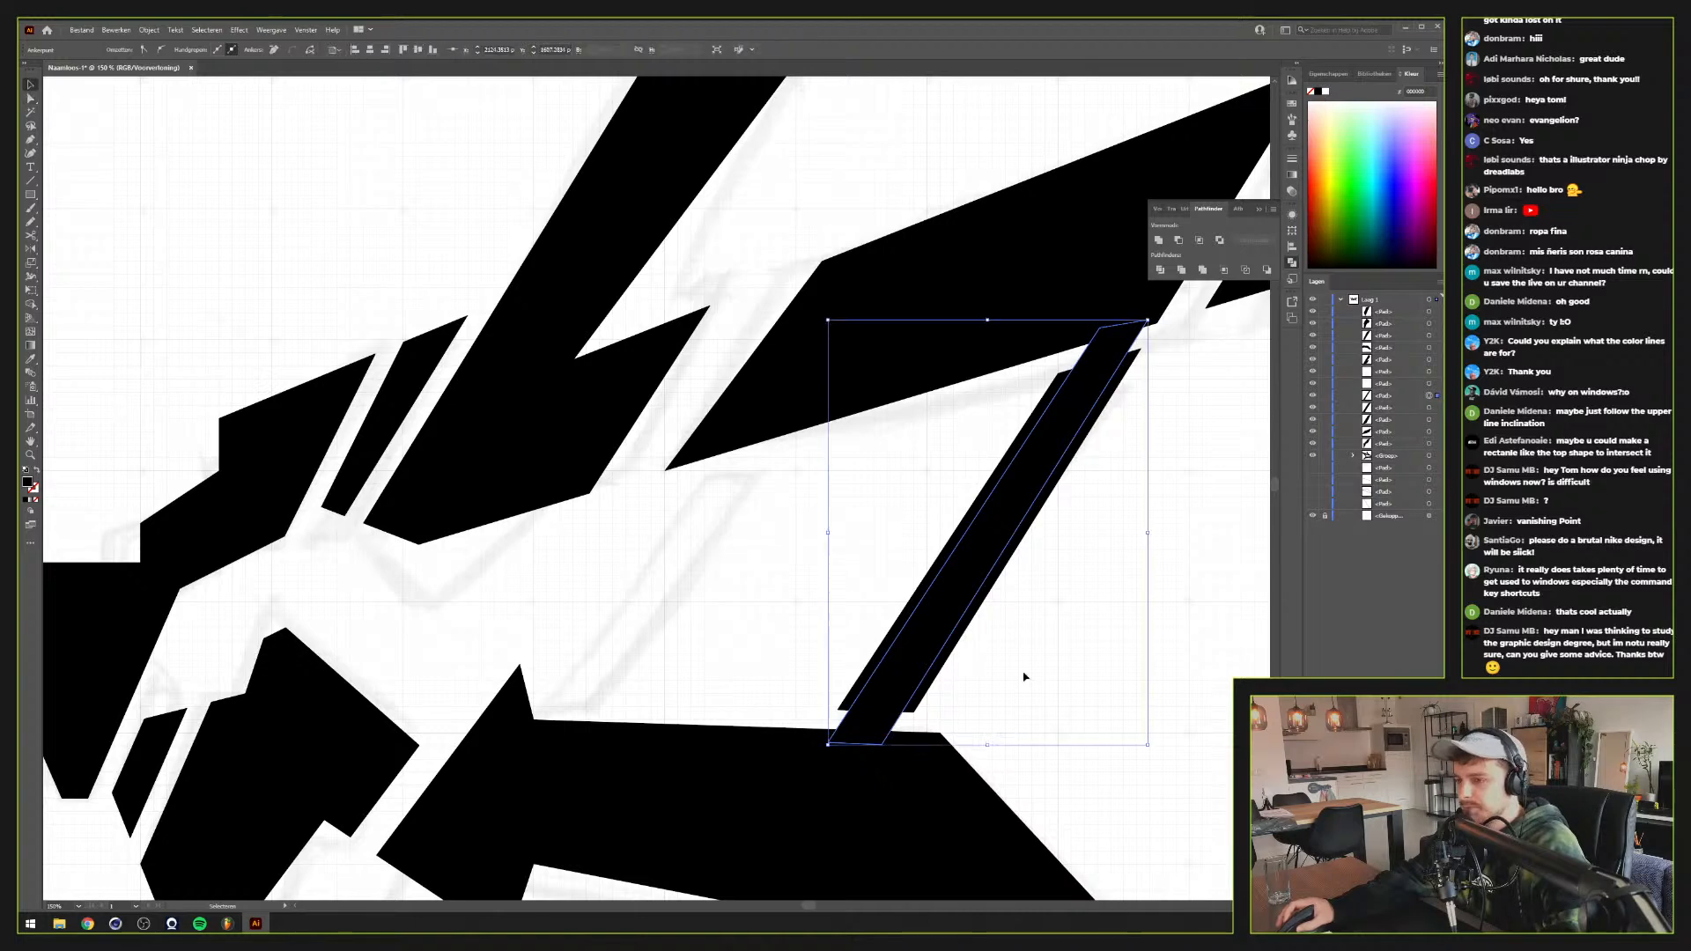
Select the original strip together with the extended narrow shape and intersect them into one thinner strip
{"action": "left_click", "coordinate": [1067, 660]}
{"action": "left_click_drag", "start_coordinate": [1032, 544], "coordinate": [1091, 566]}
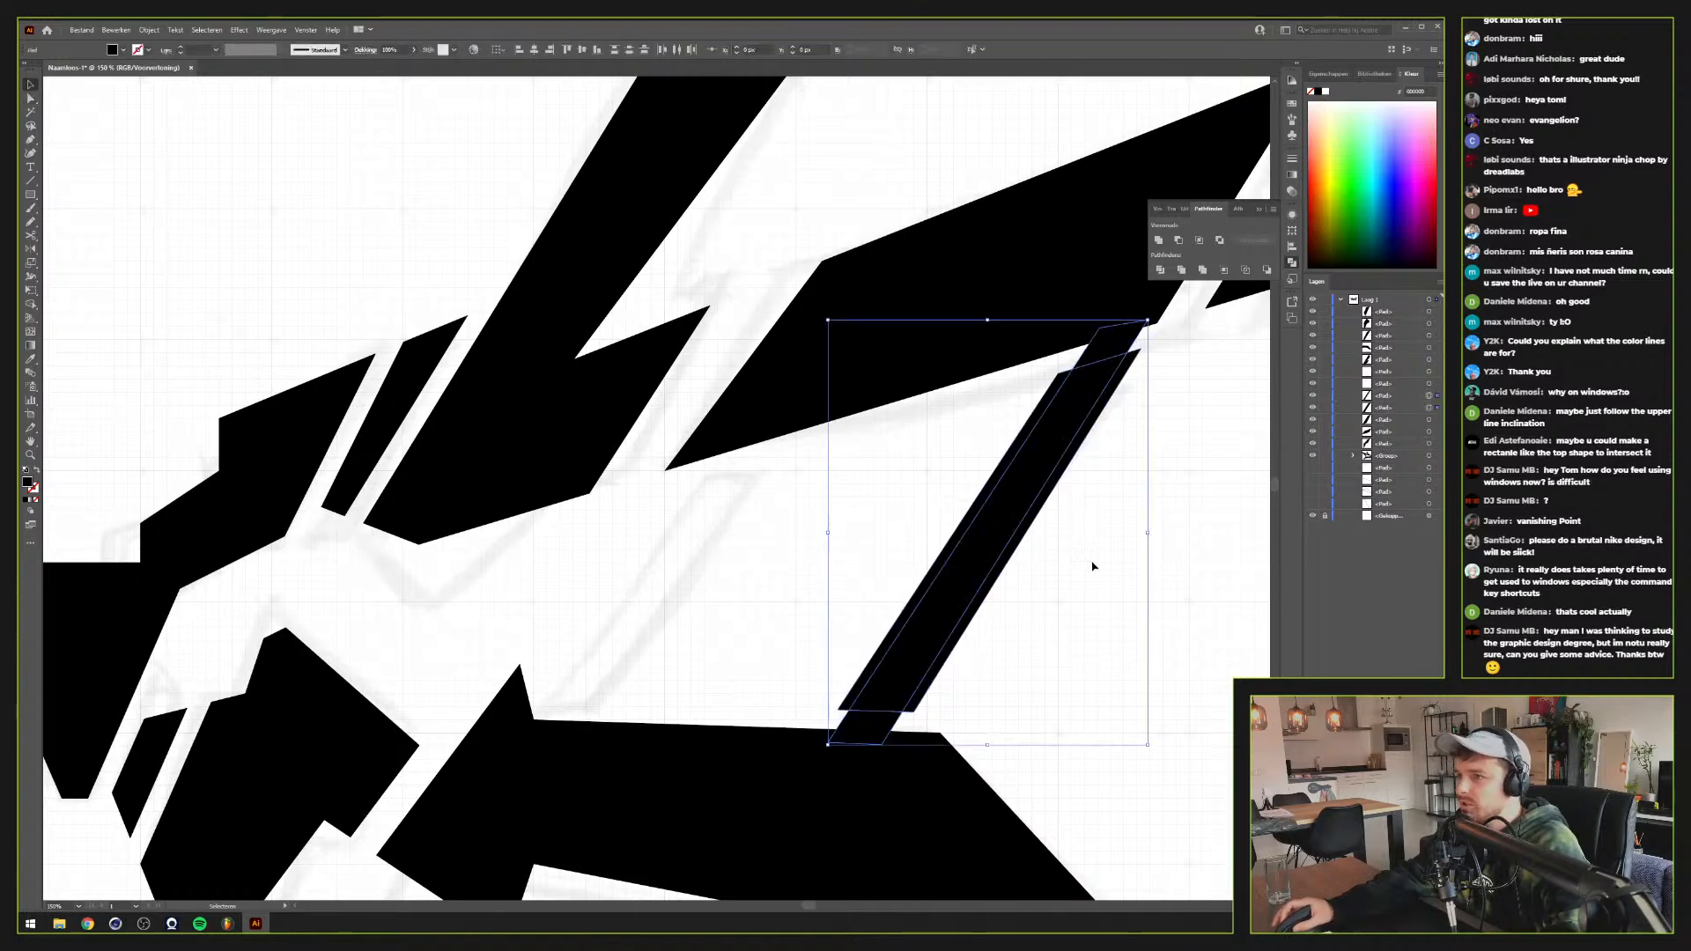
{"action": "scroll", "coordinate": [1091, 566], "scroll_direction": "down", "scroll_amount": 1}
{"action": "scroll", "coordinate": [1092, 566], "scroll_direction": "up", "scroll_amount": 1}
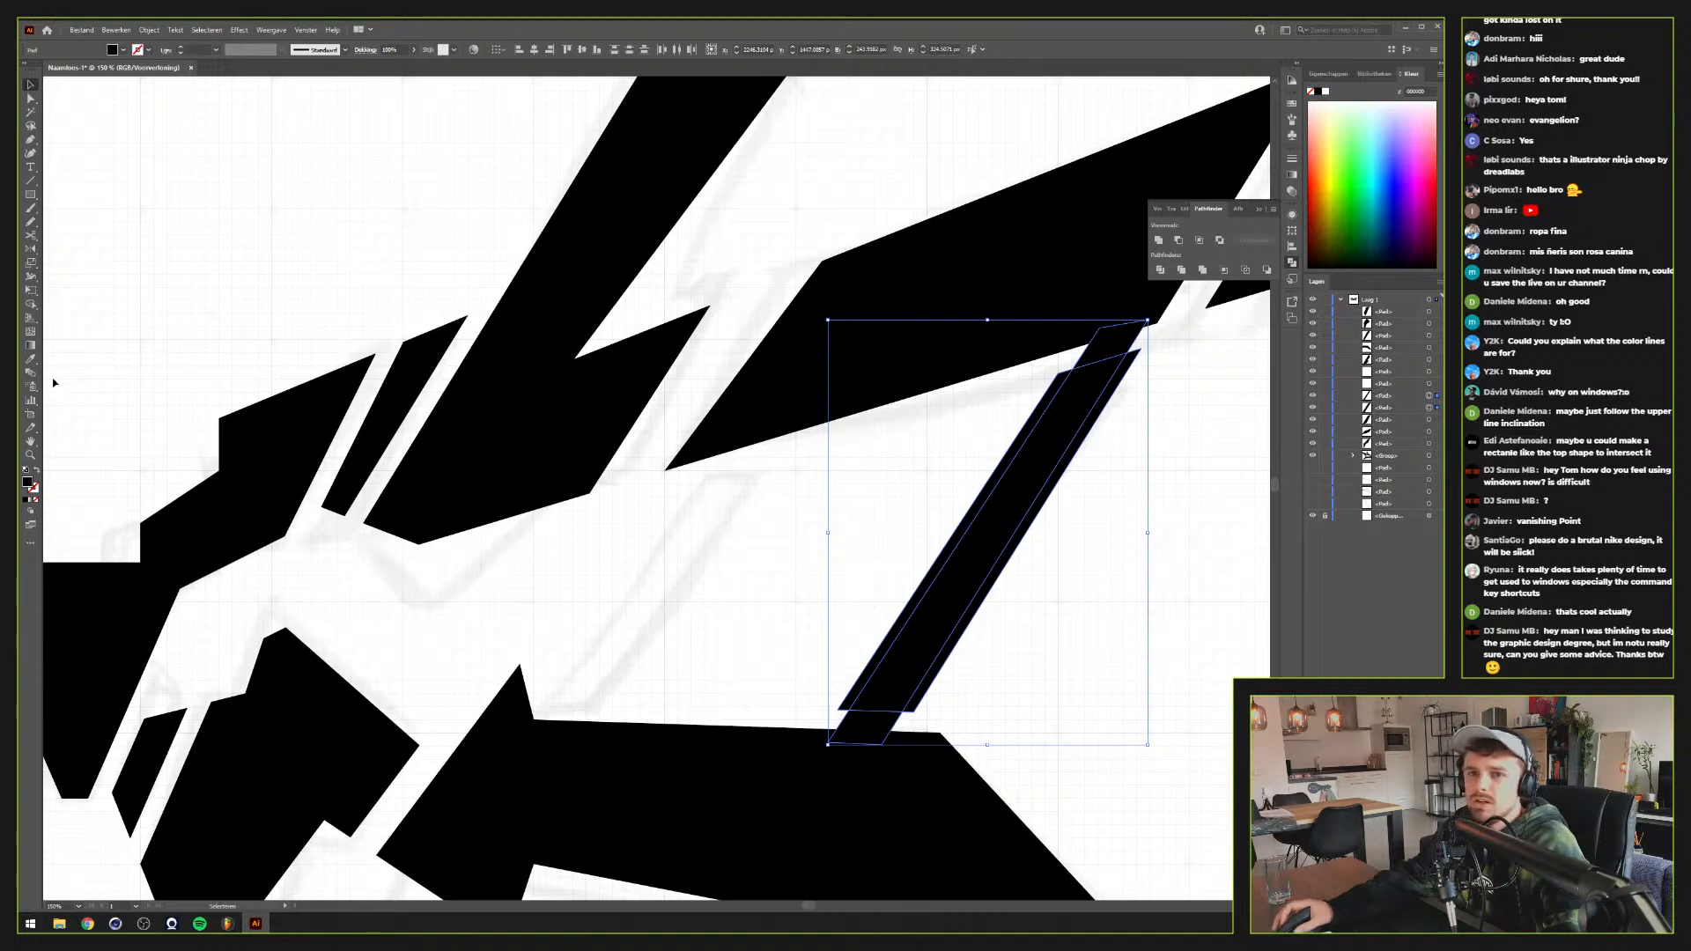
{"action": "left_click", "coordinate": [1199, 240]}
{"action": "left_click", "coordinate": [1179, 484]}
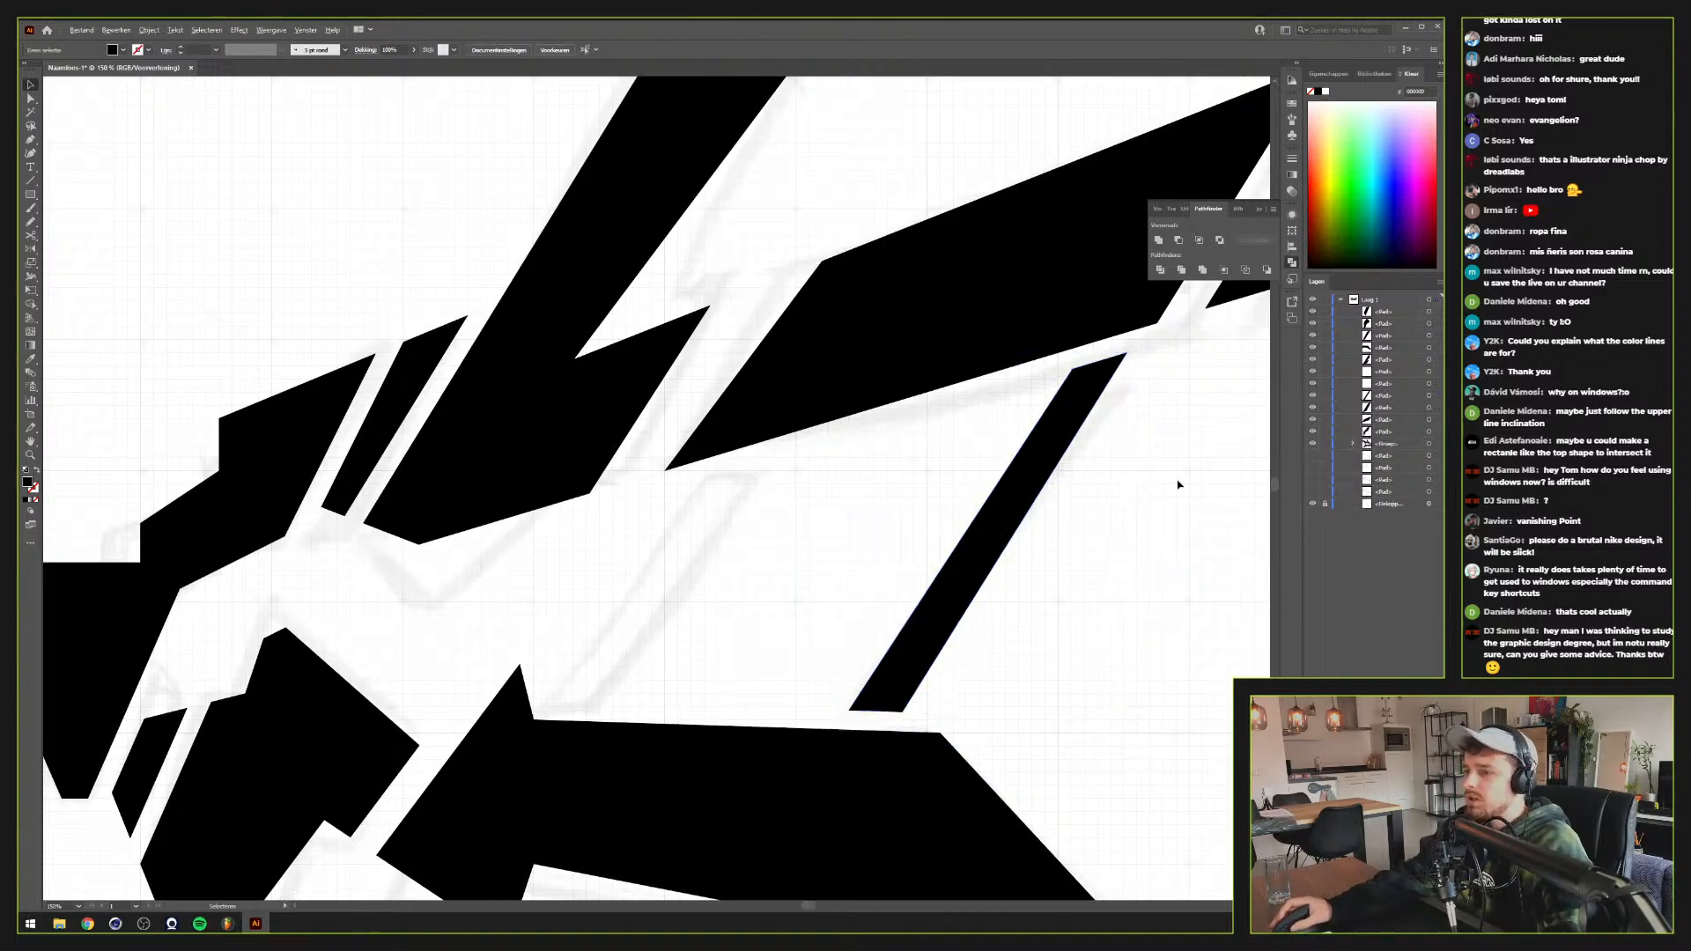
Examine the thinned strip against the rest of the logo and the sketch lines between the wing shapes
{"action": "scroll", "coordinate": [1179, 484], "scroll_direction": "down", "scroll_amount": 1}
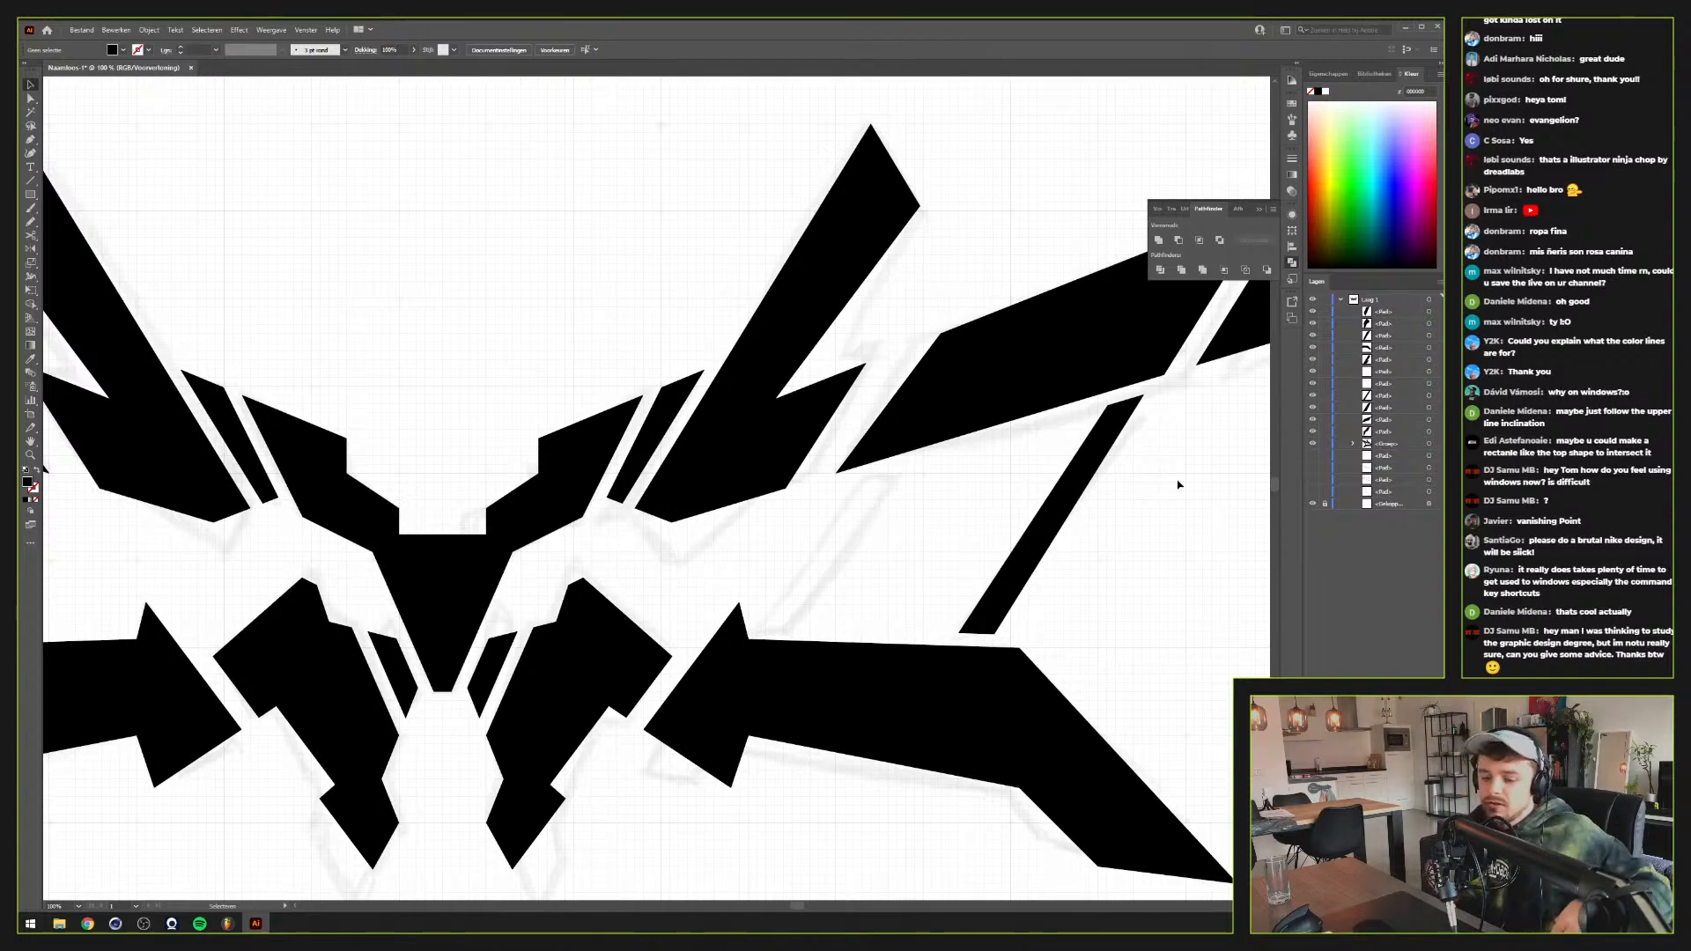
{"action": "left_click_drag", "start_coordinate": [828, 513], "coordinate": [1121, 498]}
{"action": "scroll", "coordinate": [1122, 497], "scroll_direction": "down", "scroll_amount": 1}
{"action": "left_click_drag", "start_coordinate": [1040, 531], "coordinate": [858, 584]}
{"action": "scroll", "coordinate": [942, 588], "scroll_direction": "up", "scroll_amount": 2}
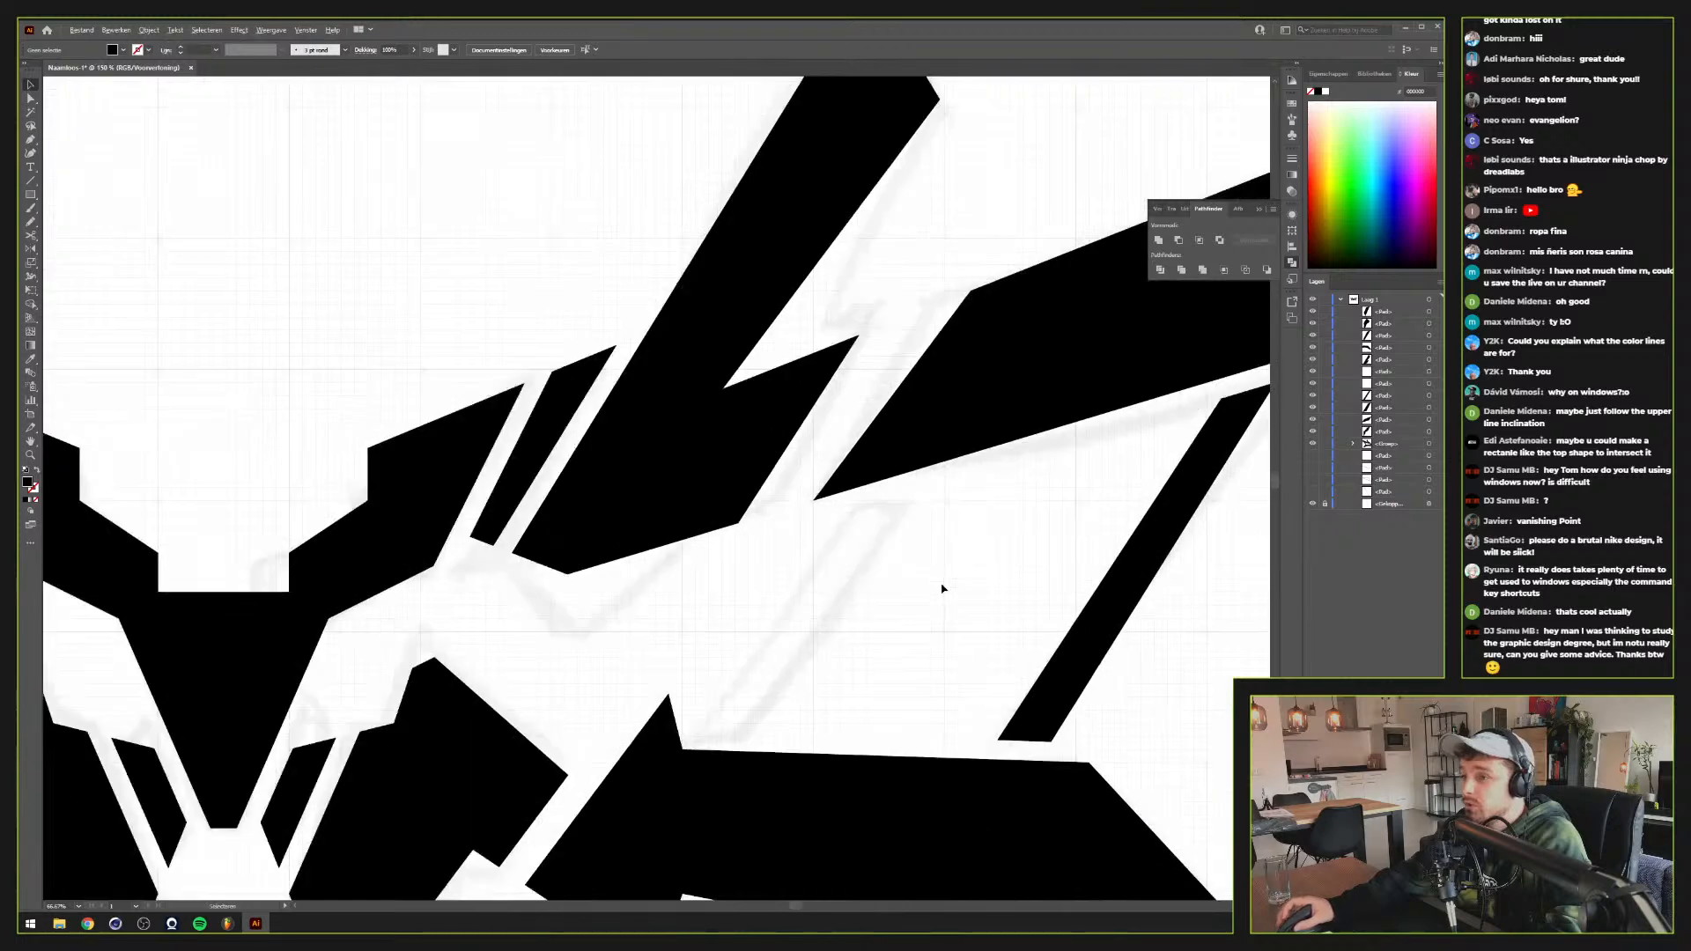
{"action": "scroll", "coordinate": [942, 588], "scroll_direction": "down", "scroll_amount": 2}
{"action": "scroll", "coordinate": [868, 585], "scroll_direction": "up", "scroll_amount": 2}
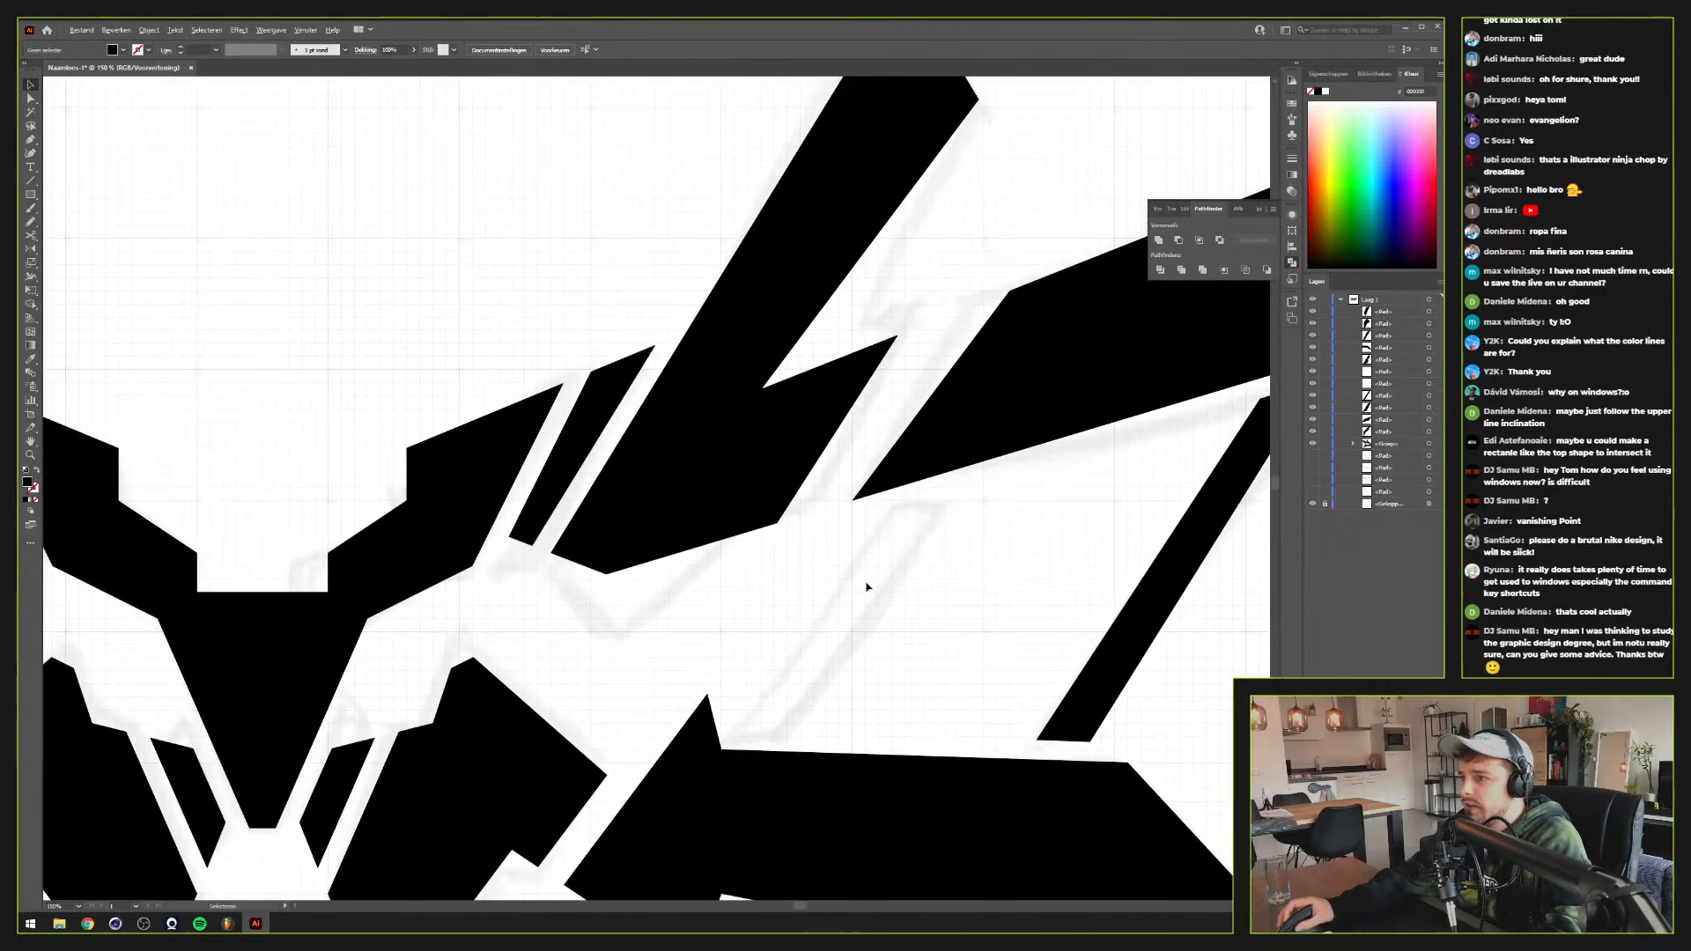
{"action": "left_click_drag", "start_coordinate": [787, 581], "coordinate": [839, 517]}
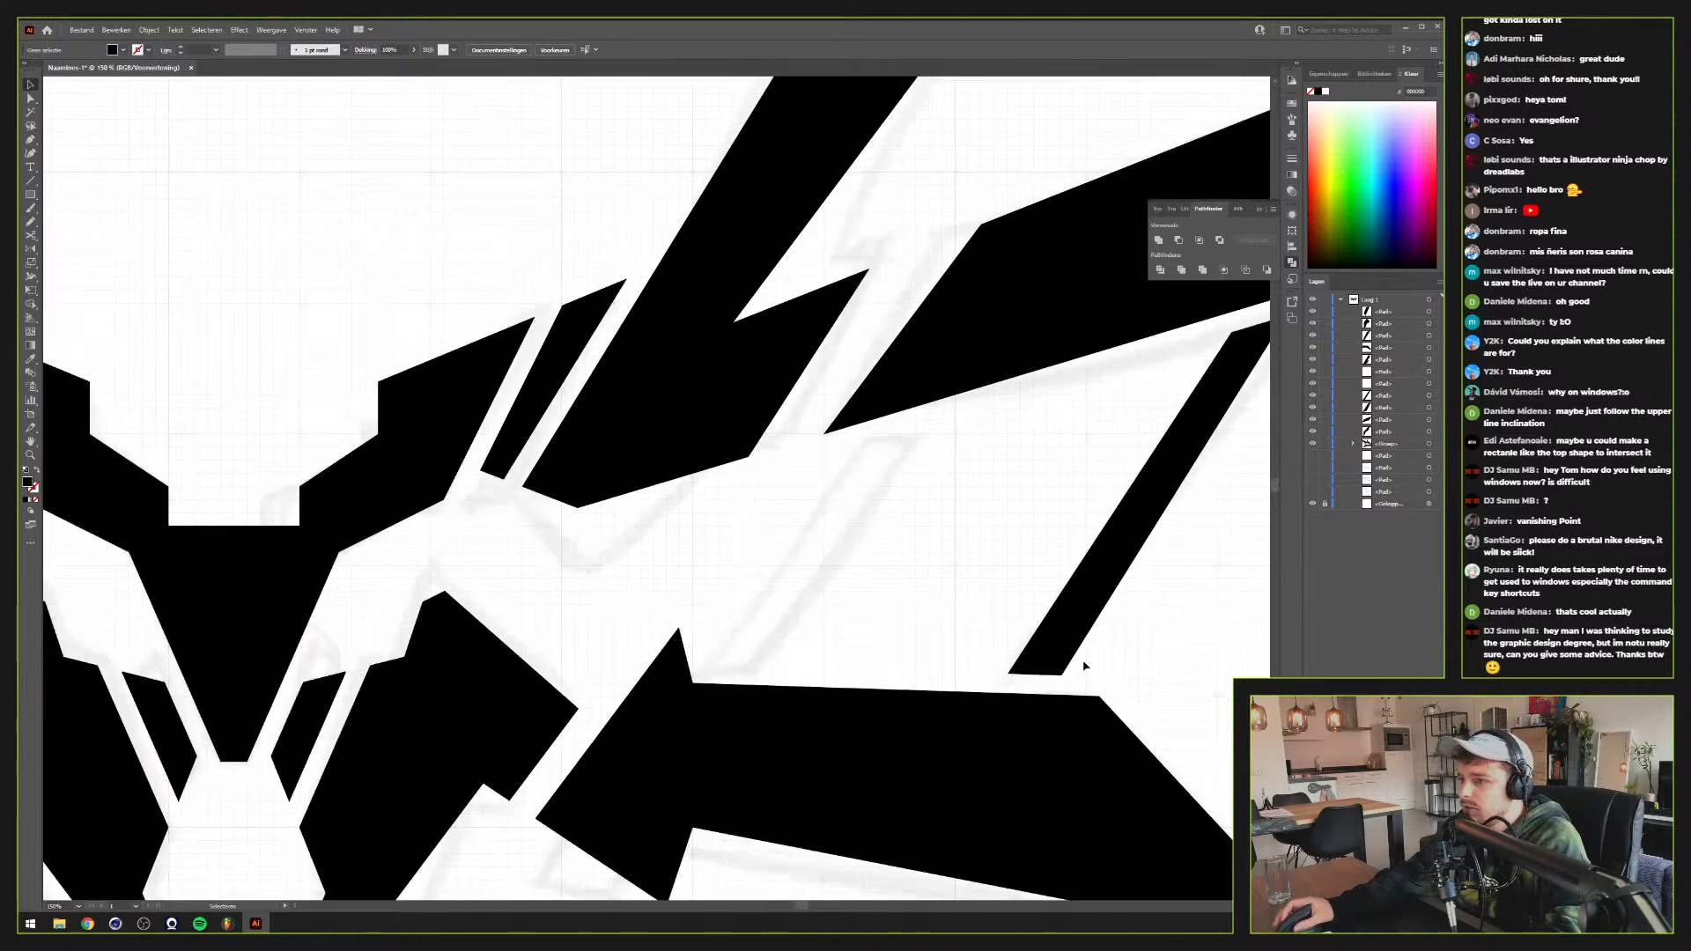
{"action": "left_click_drag", "start_coordinate": [1084, 666], "coordinate": [1038, 631]}
{"action": "scroll", "coordinate": [1038, 630], "scroll_direction": "down", "scroll_amount": 2}
{"action": "scroll", "coordinate": [1039, 630], "scroll_direction": "up", "scroll_amount": 2}
{"action": "scroll", "coordinate": [1039, 631], "scroll_direction": "down", "scroll_amount": 2}
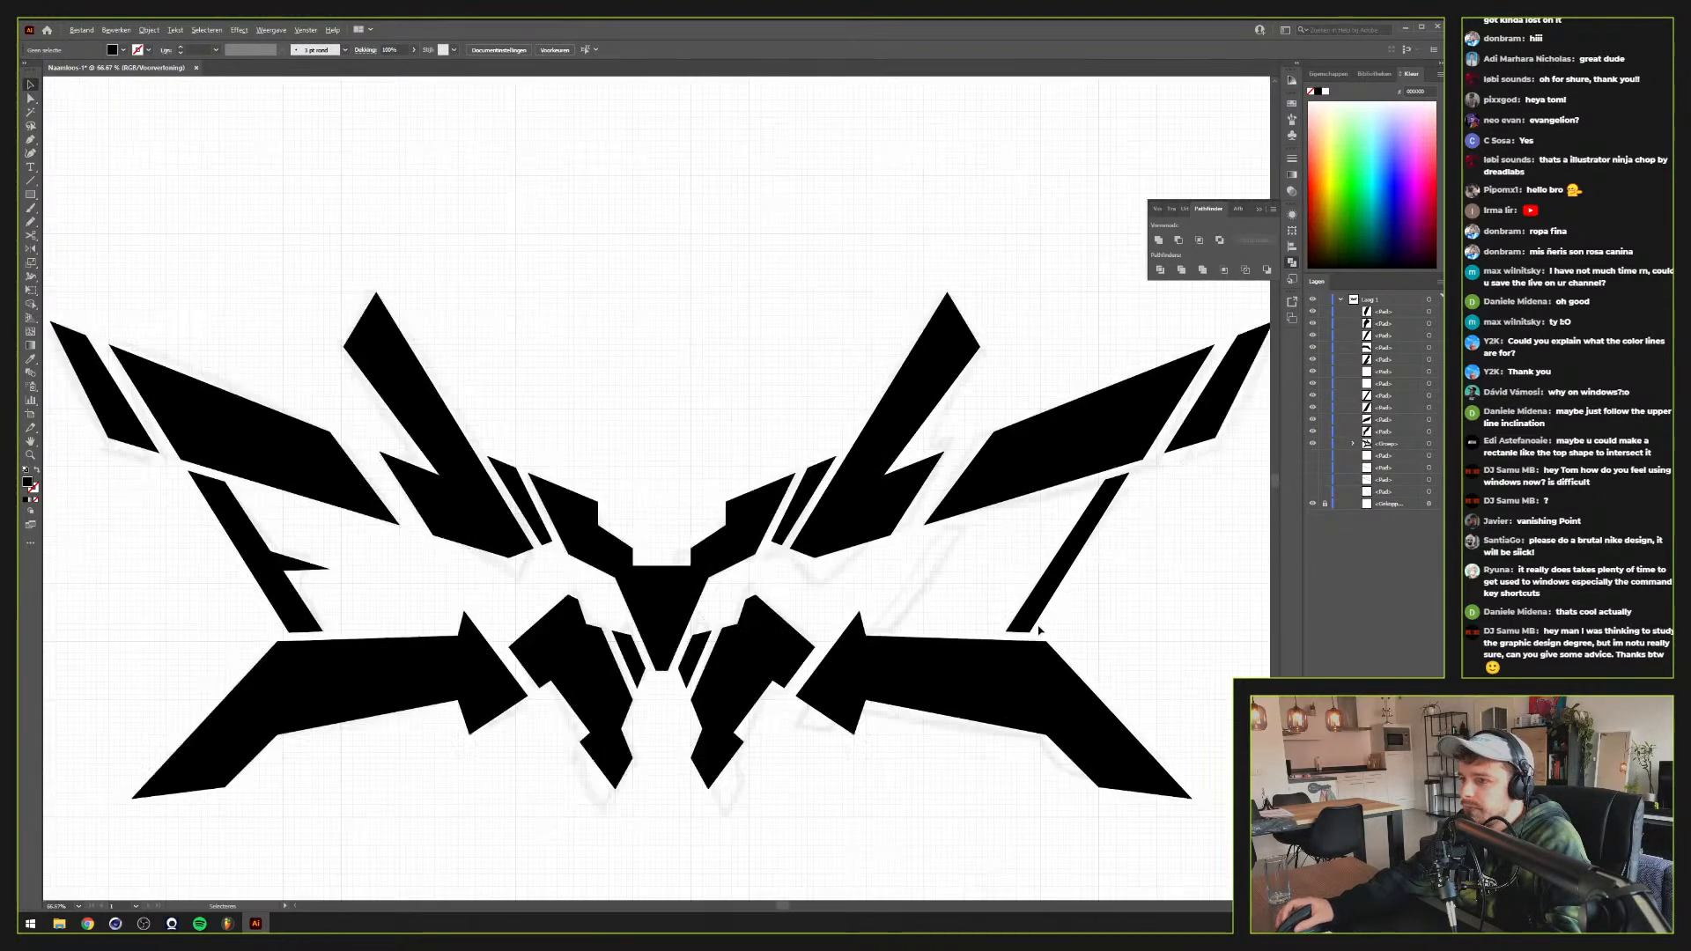
{"action": "scroll", "coordinate": [1039, 630], "scroll_direction": "up", "scroll_amount": 1}
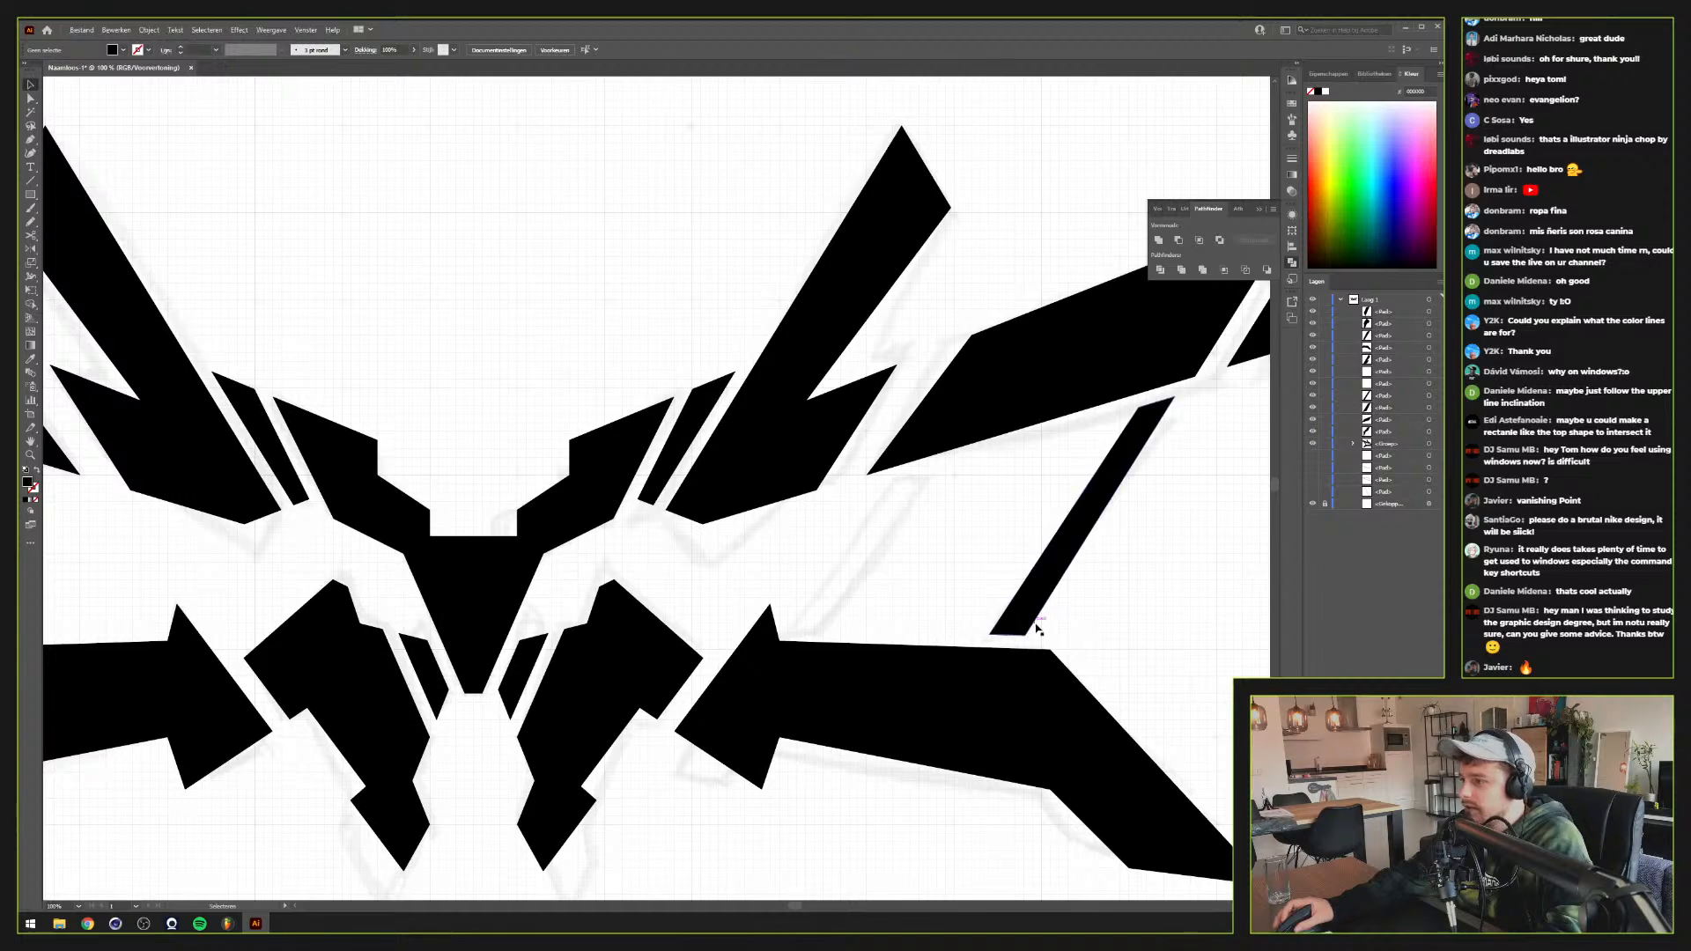
{"action": "scroll", "coordinate": [1036, 629], "scroll_direction": "up", "scroll_amount": 1}
{"action": "left_click_drag", "start_coordinate": [973, 622], "coordinate": [905, 683]}
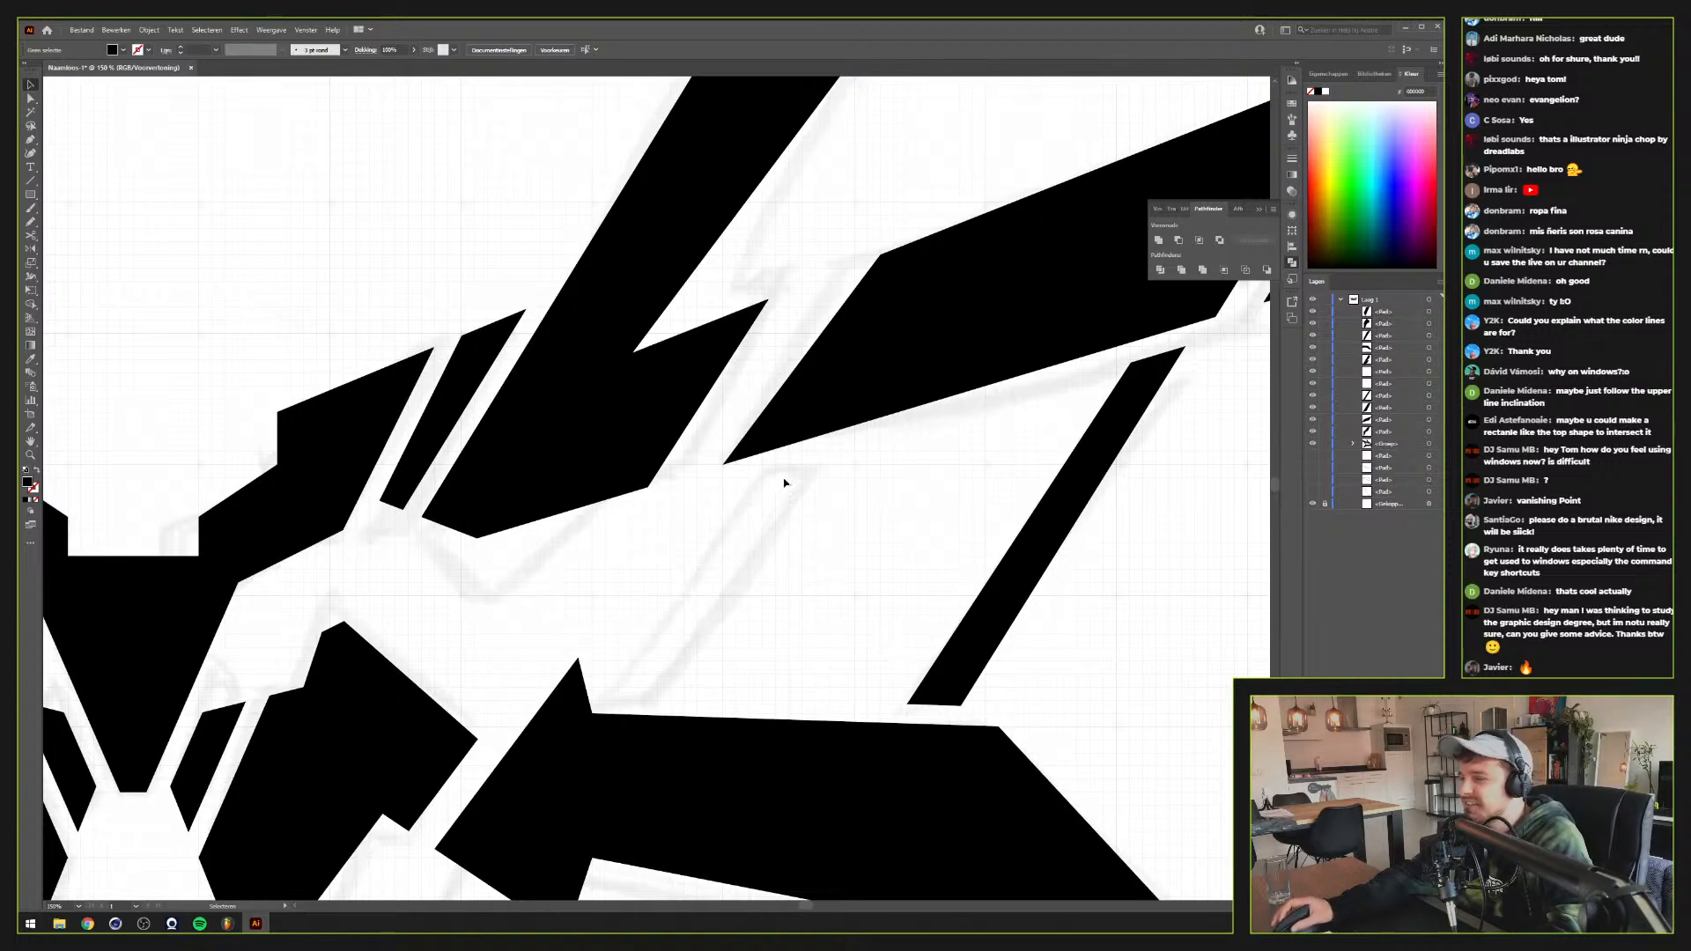
{"action": "scroll", "coordinate": [850, 510], "scroll_direction": "down", "scroll_amount": 1}
{"action": "scroll", "coordinate": [853, 512], "scroll_direction": "up", "scroll_amount": 1}
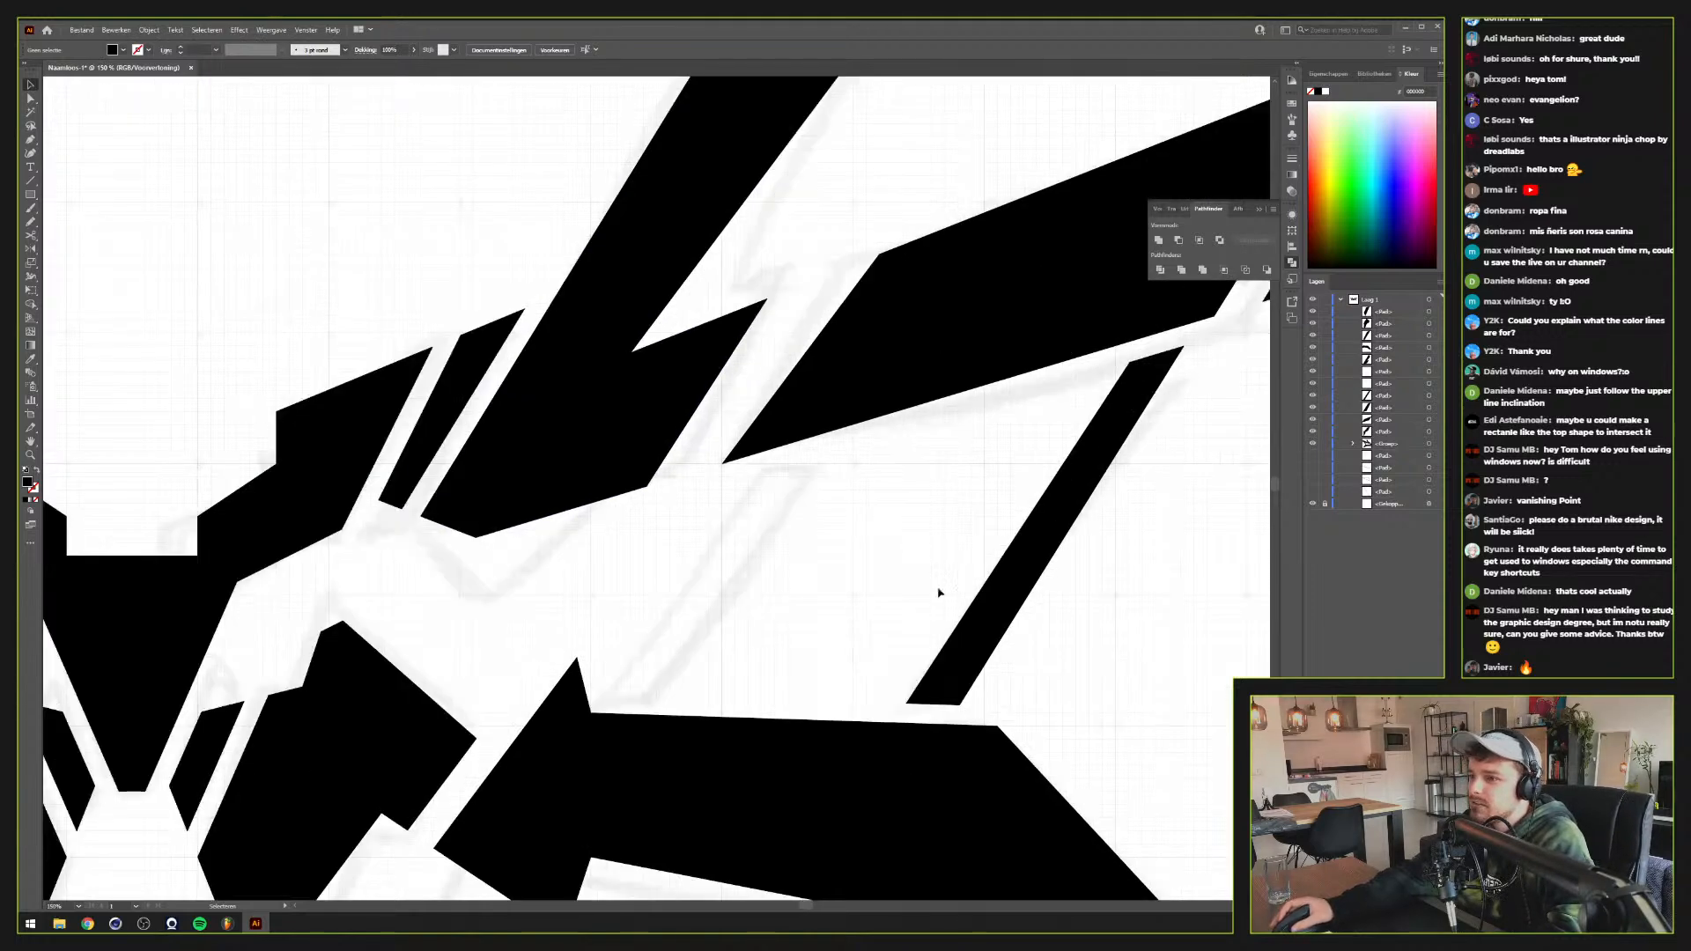
{"action": "scroll", "coordinate": [960, 718], "scroll_direction": "up", "scroll_amount": 2}
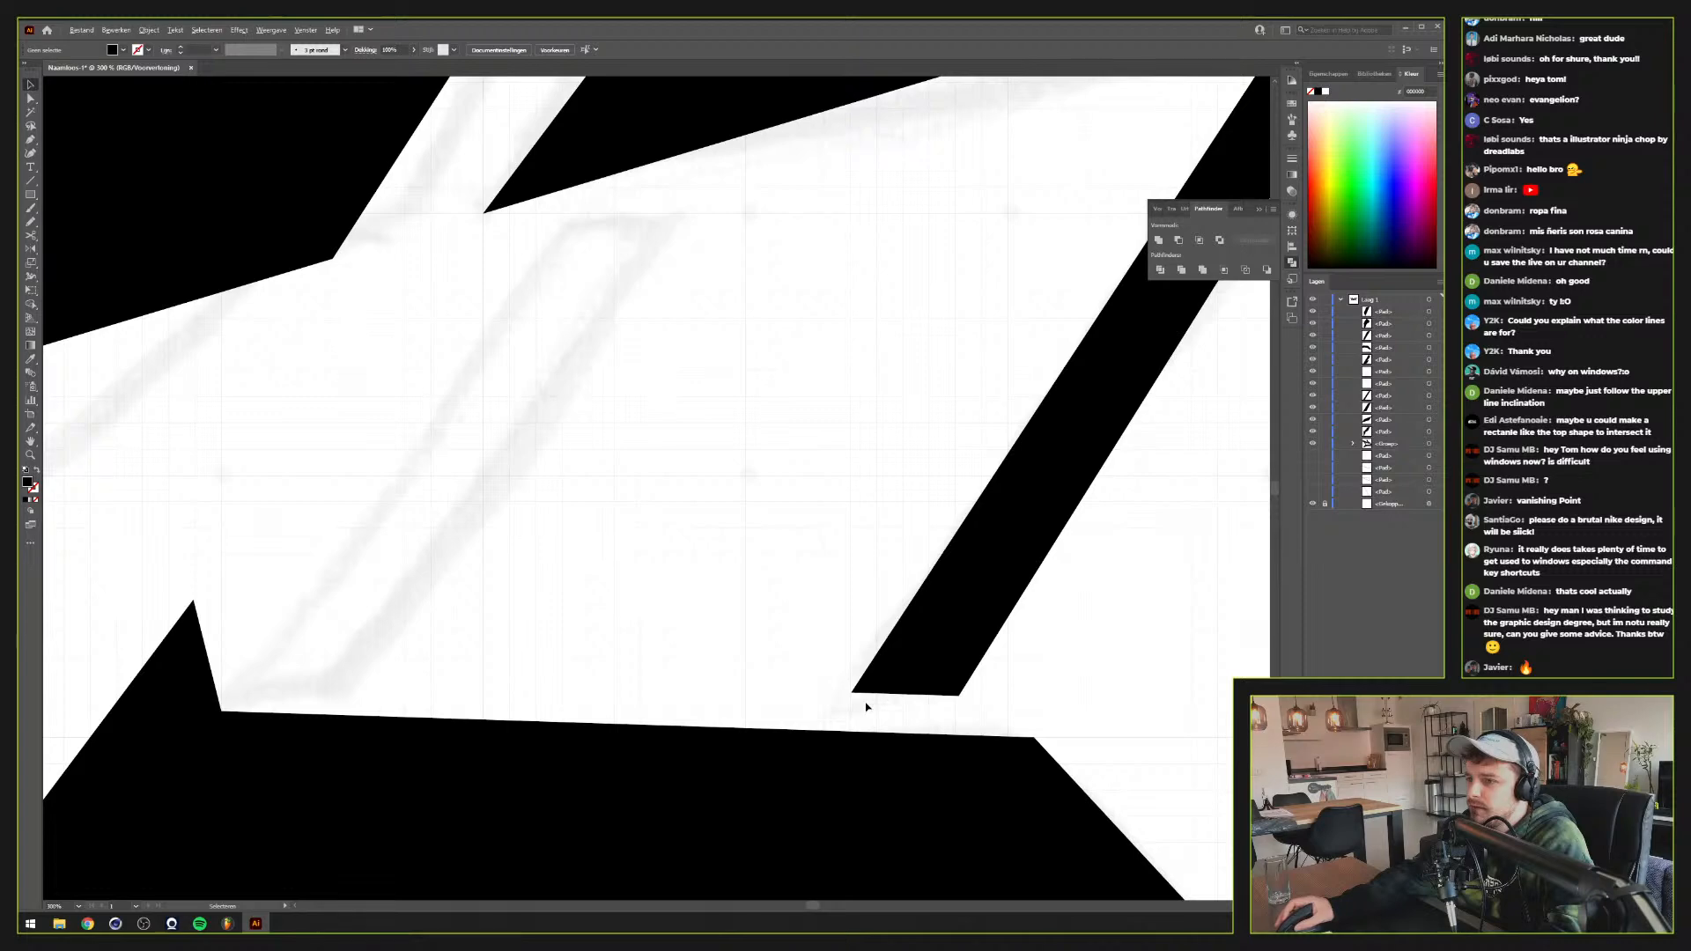
{"action": "scroll", "coordinate": [855, 705], "scroll_direction": "down", "scroll_amount": 3}
{"action": "scroll", "coordinate": [657, 691], "scroll_direction": "up", "scroll_amount": 1}
{"action": "scroll", "coordinate": [612, 664], "scroll_direction": "up", "scroll_amount": 1}
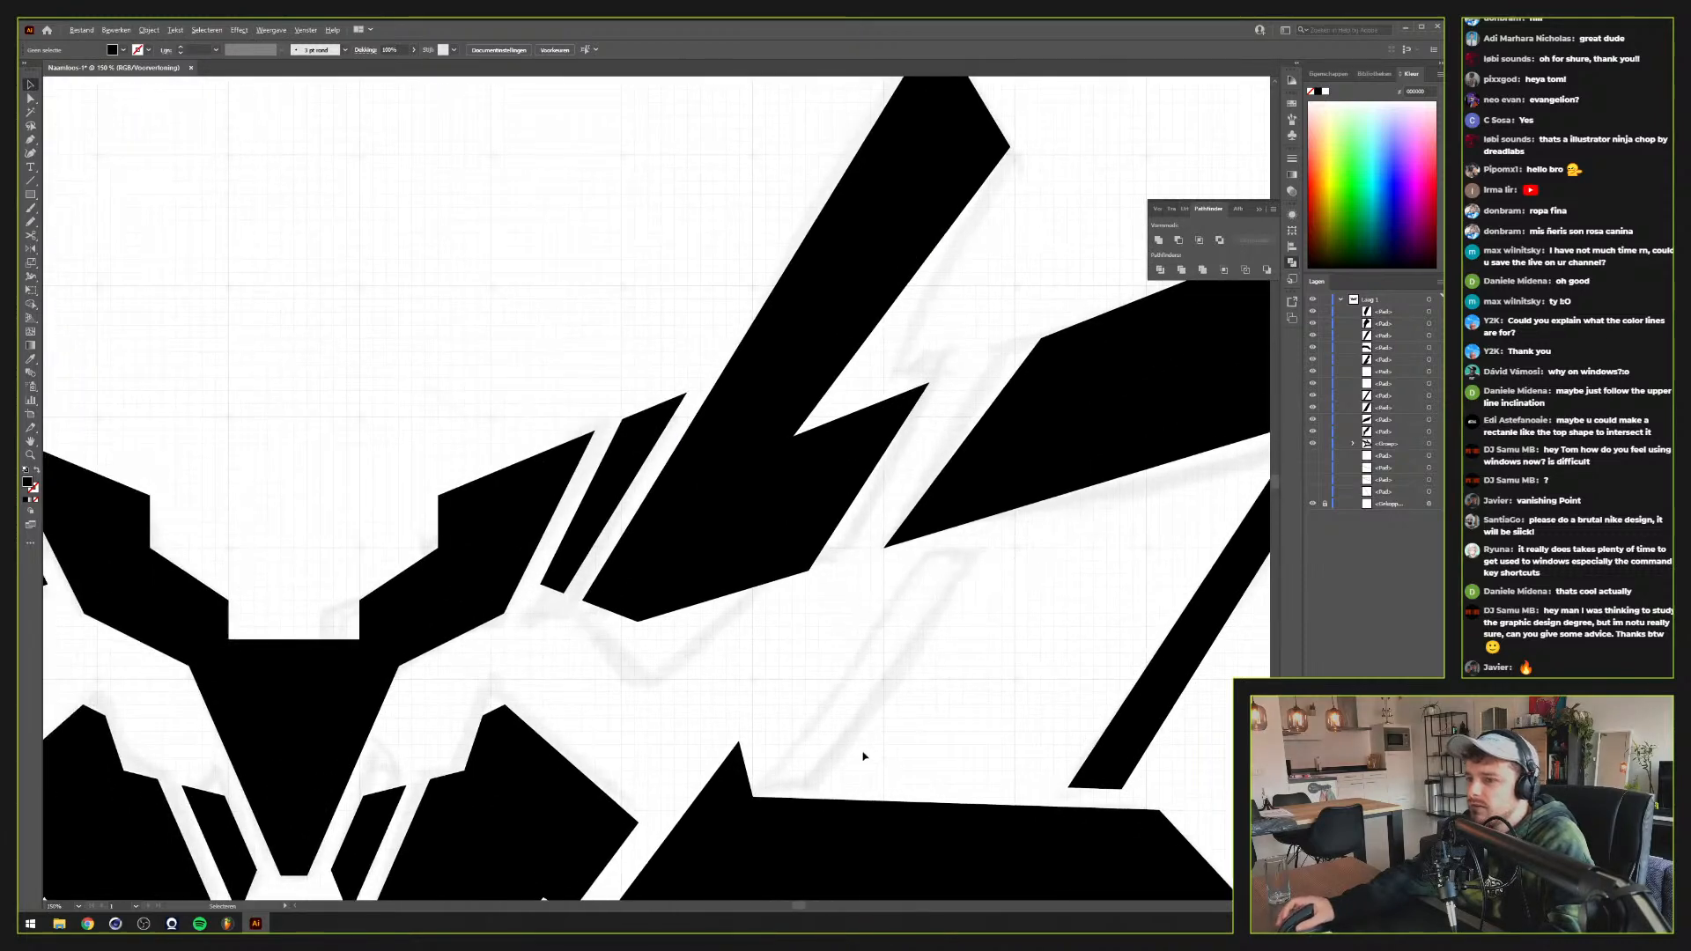
Draw a second black diagonal strip over the sketched line, running from the lower wing shape up into the upper wing shape
{"action": "key", "text": "m"}
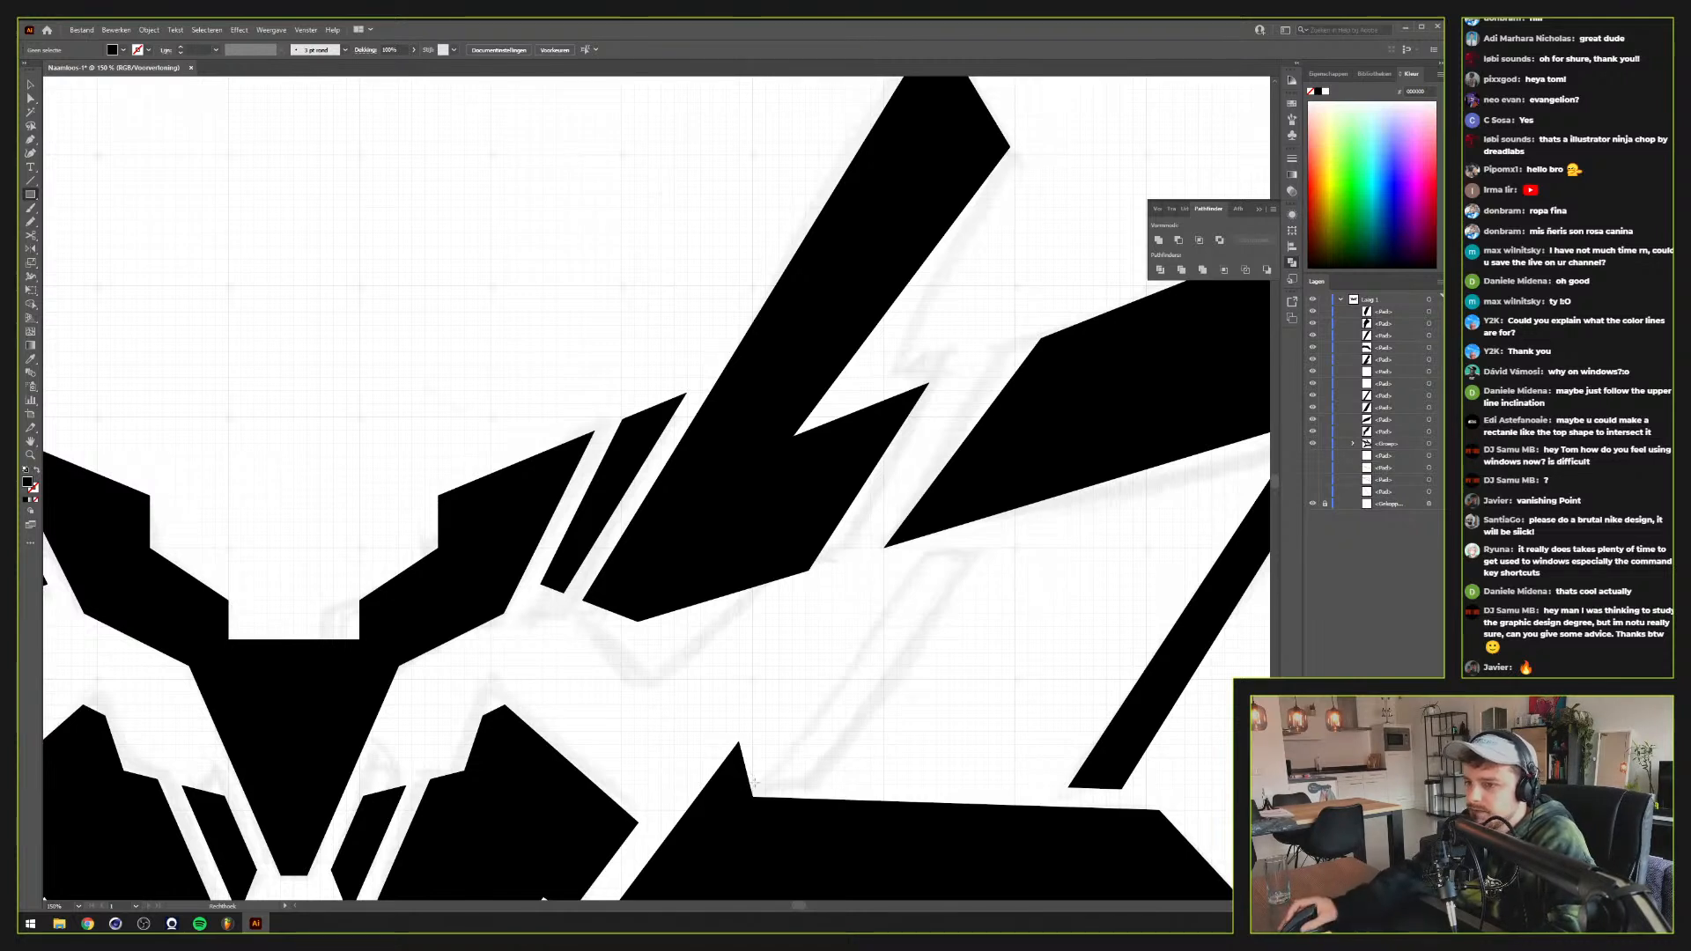
{"action": "mouse_move", "coordinate": [755, 783]}
{"action": "left_mouse_down"}
{"action": "mouse_move", "coordinate": [826, 747]}
{"action": "mouse_move", "coordinate": [812, 742]}
{"action": "left_mouse_up"}
{"action": "key", "text": "ctrl+z"}
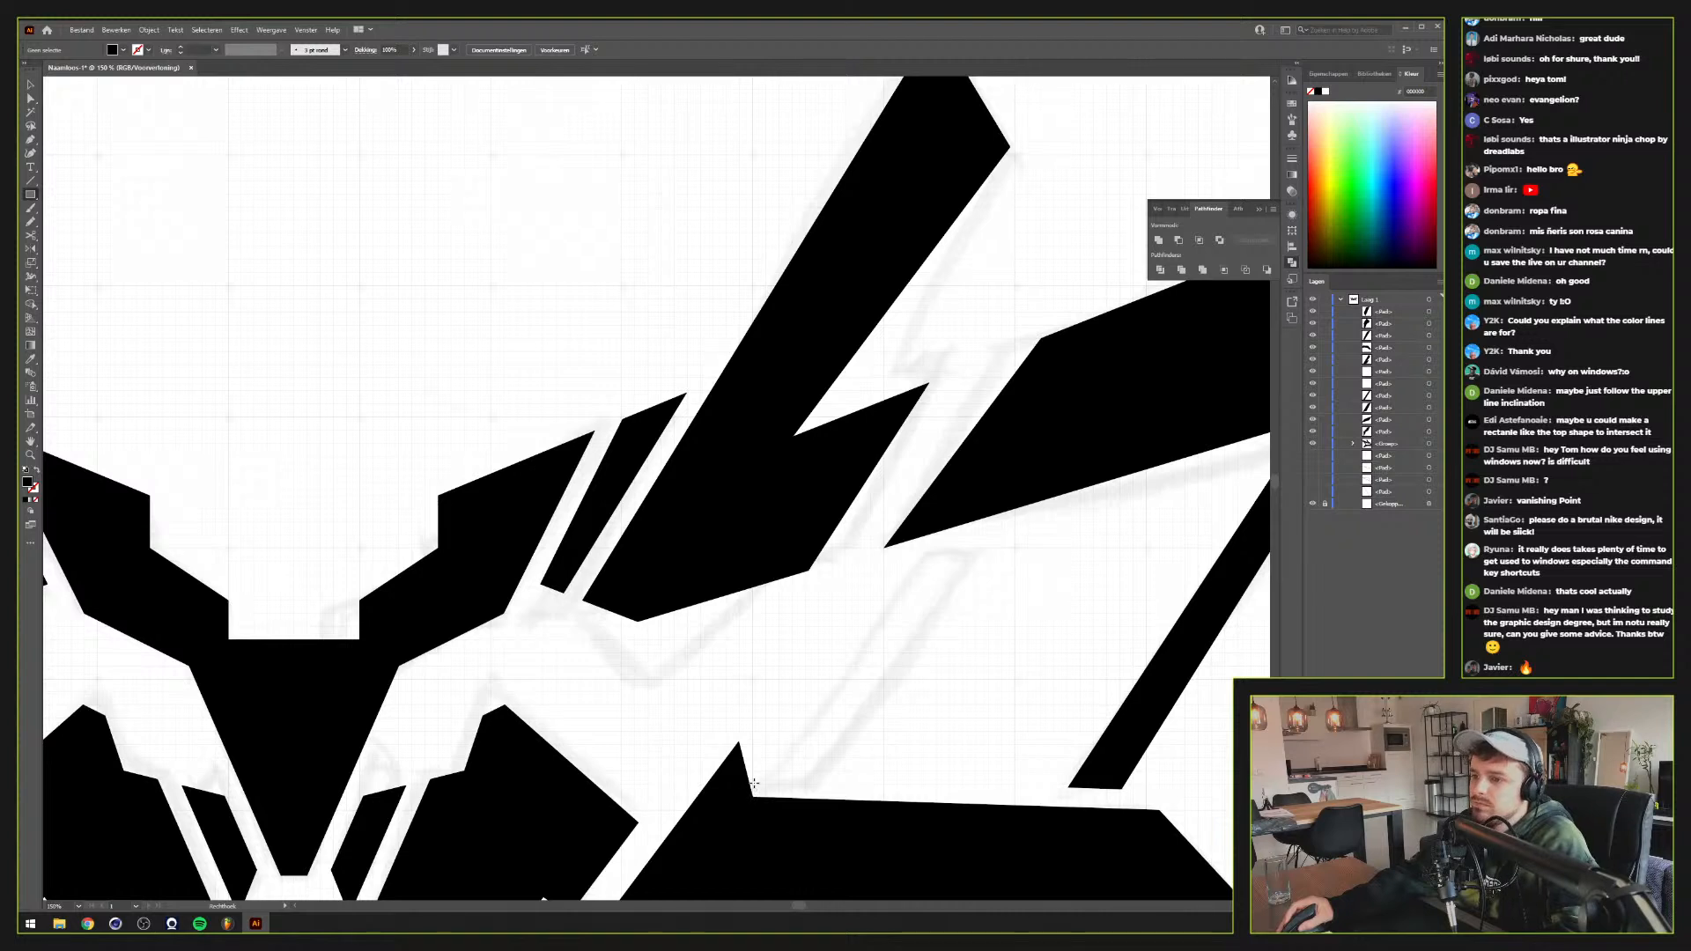
{"action": "mouse_move", "coordinate": [754, 783]}
{"action": "left_mouse_down"}
{"action": "mouse_move", "coordinate": [810, 727]}
{"action": "mouse_move", "coordinate": [802, 627]}
{"action": "mouse_move", "coordinate": [994, 498]}
{"action": "mouse_move", "coordinate": [964, 511]}
{"action": "mouse_move", "coordinate": [976, 499]}
{"action": "left_mouse_up"}
{"action": "key", "text": "v"}
{"action": "left_click", "coordinate": [1074, 694]}
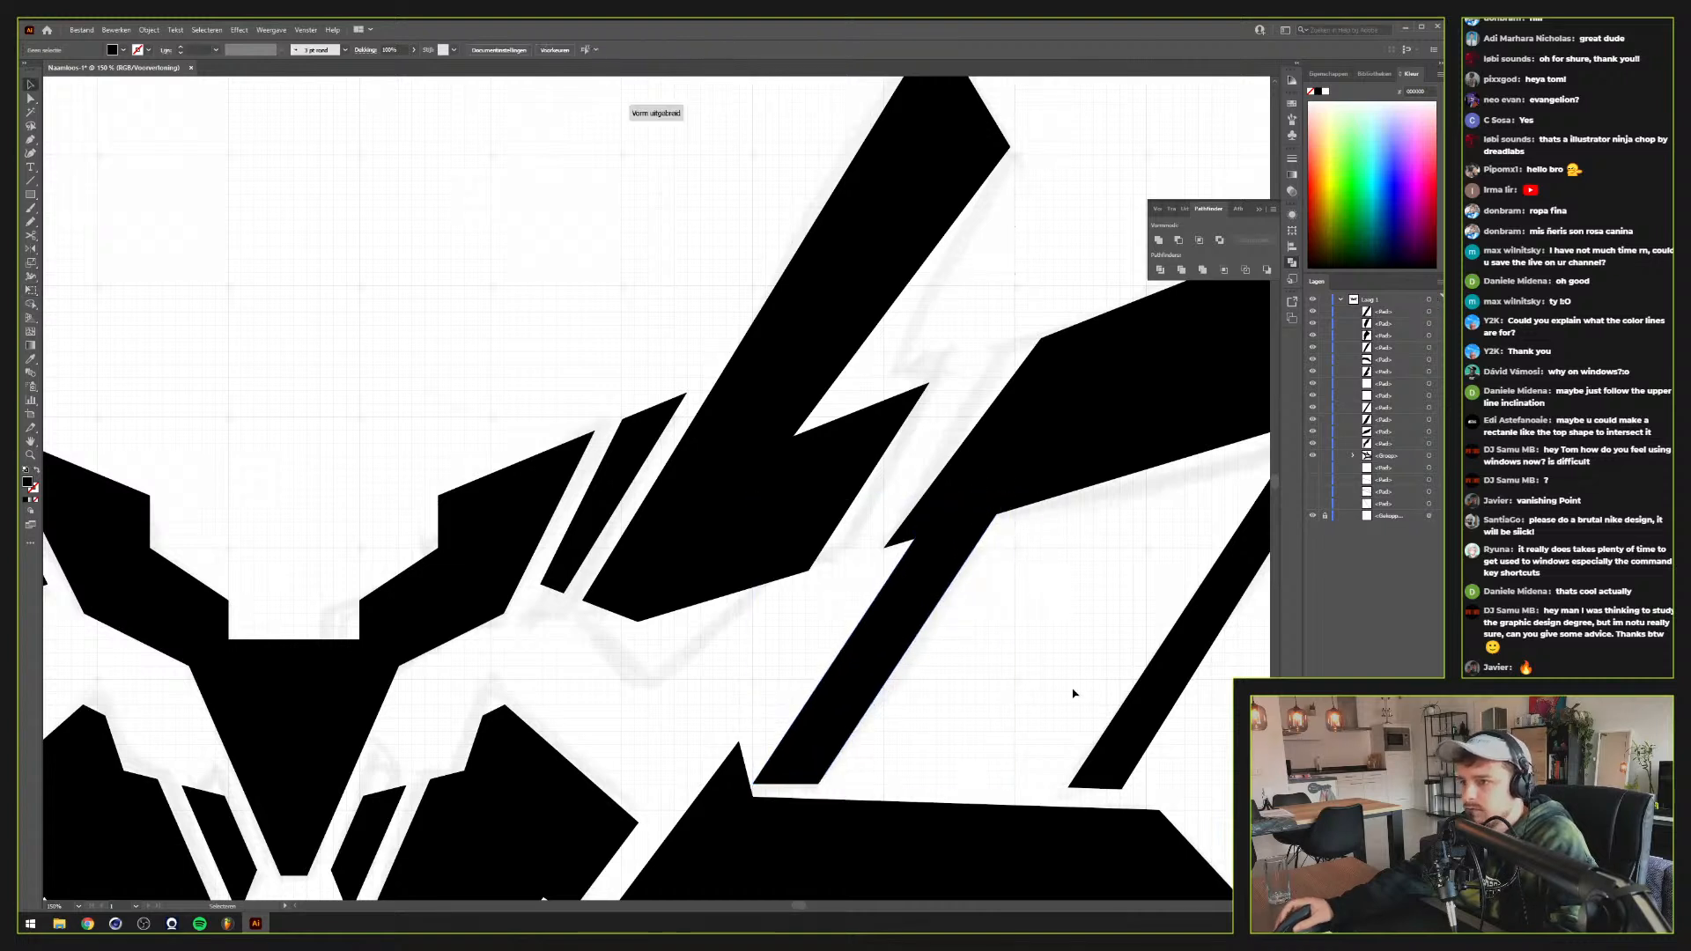
Inspect the gap between the lower ends of the diagonal strips and the lower wing shape
{"action": "left_click", "coordinate": [872, 870]}
{"action": "left_click_drag", "start_coordinate": [977, 698], "coordinate": [823, 434]}
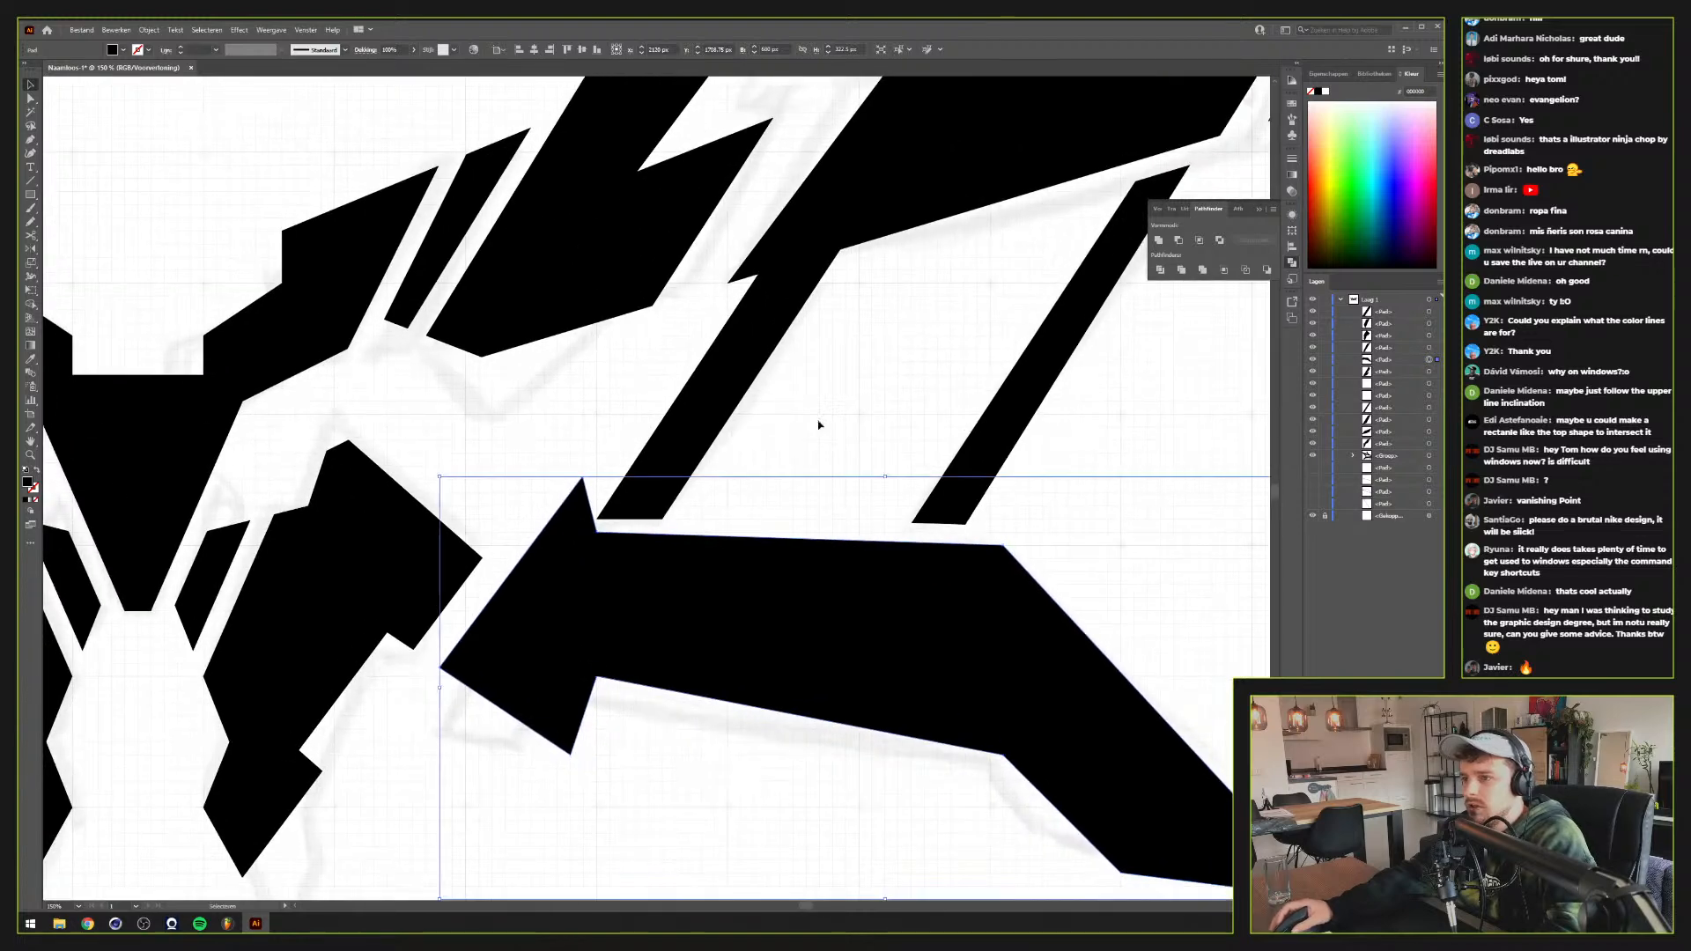
{"action": "left_click_drag", "start_coordinate": [828, 498], "coordinate": [815, 604]}
{"action": "left_click", "coordinate": [724, 493]}
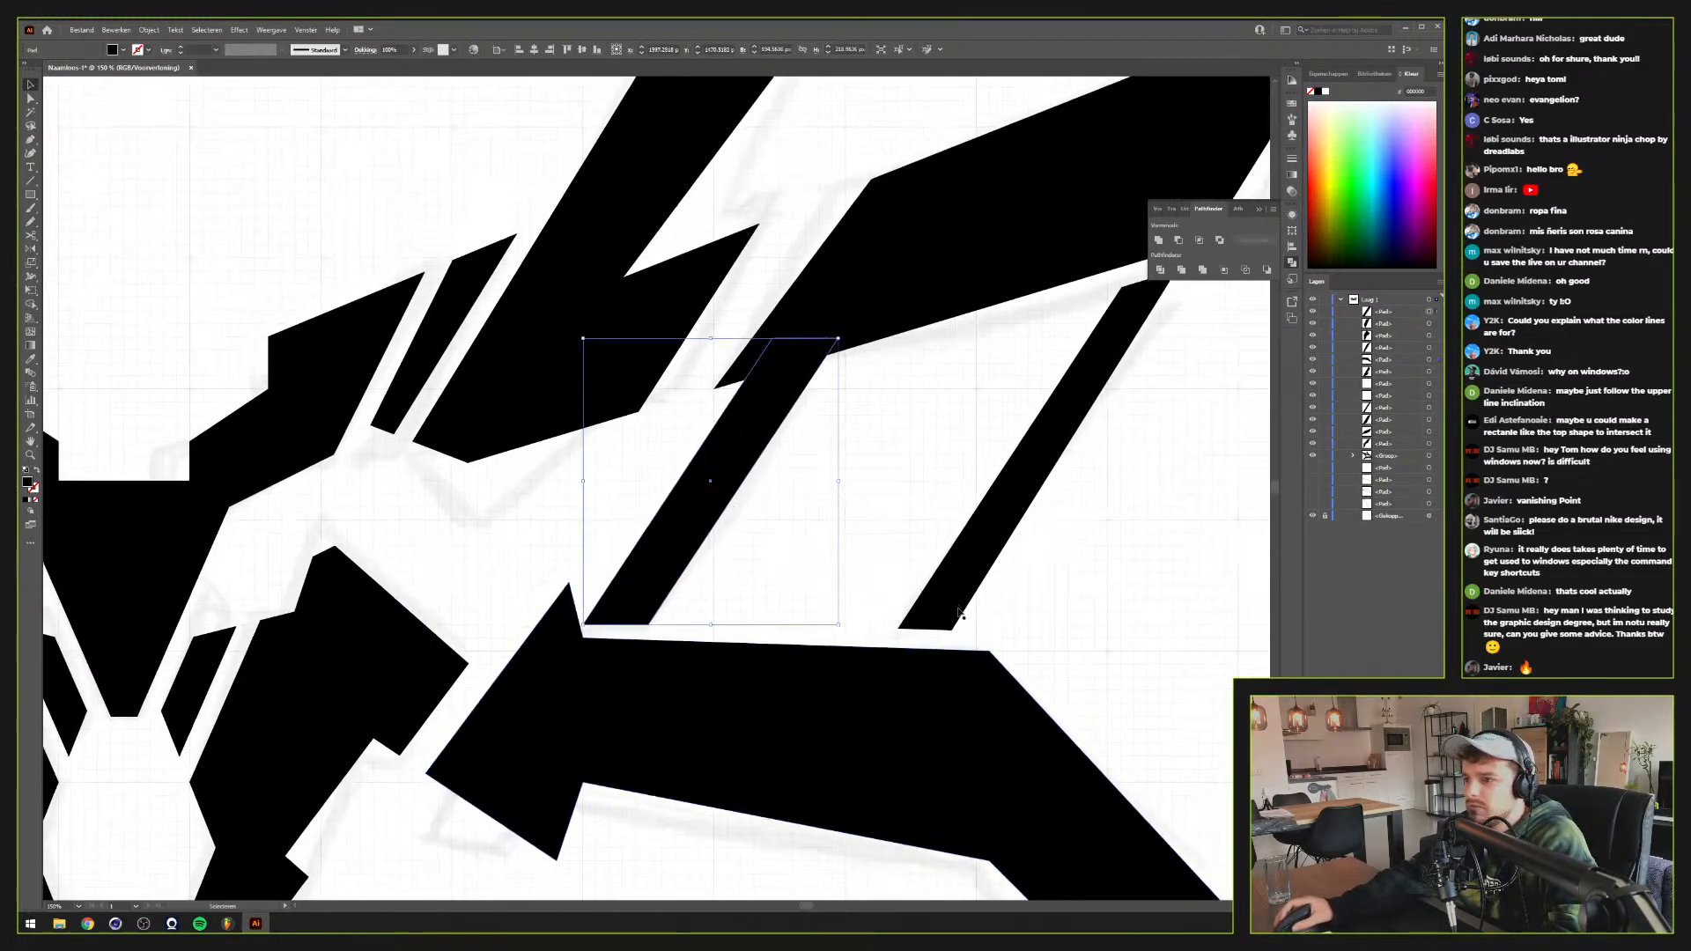
{"action": "left_click", "coordinate": [925, 643]}
{"action": "left_click_drag", "start_coordinate": [925, 643], "coordinate": [928, 671]}
{"action": "scroll", "coordinate": [950, 666], "scroll_direction": "up", "scroll_amount": 4}
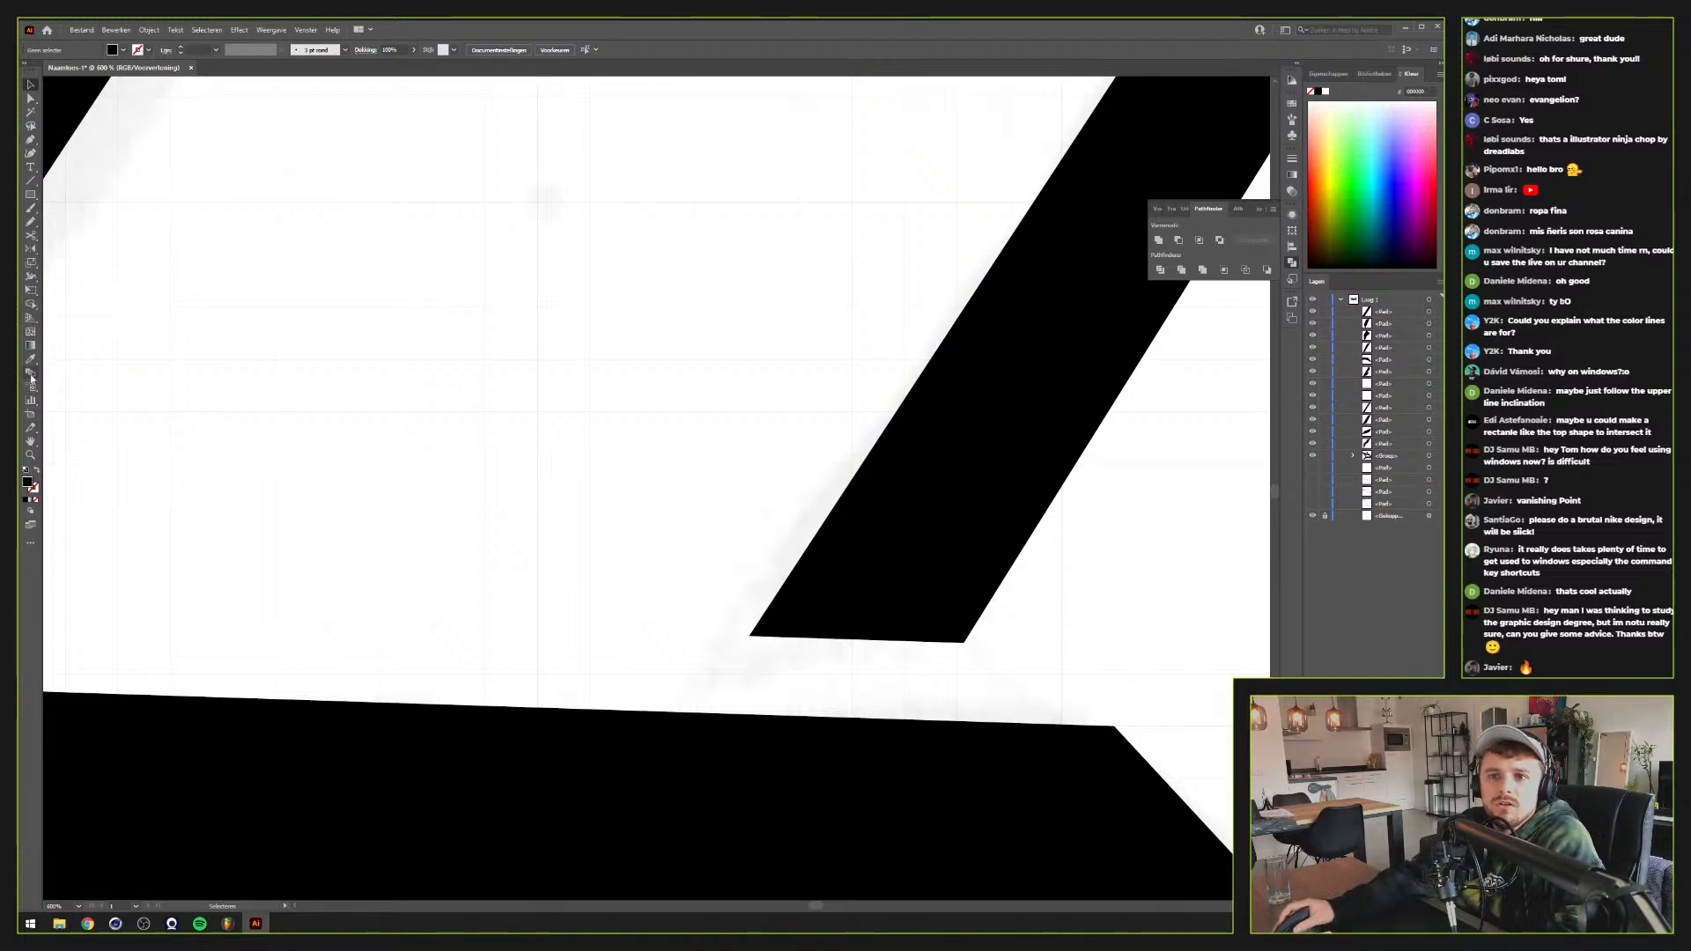
Measure the width of the rightmost diagonal strip's lower end with the Measure tool
{"action": "left_click", "coordinate": [31, 417]}
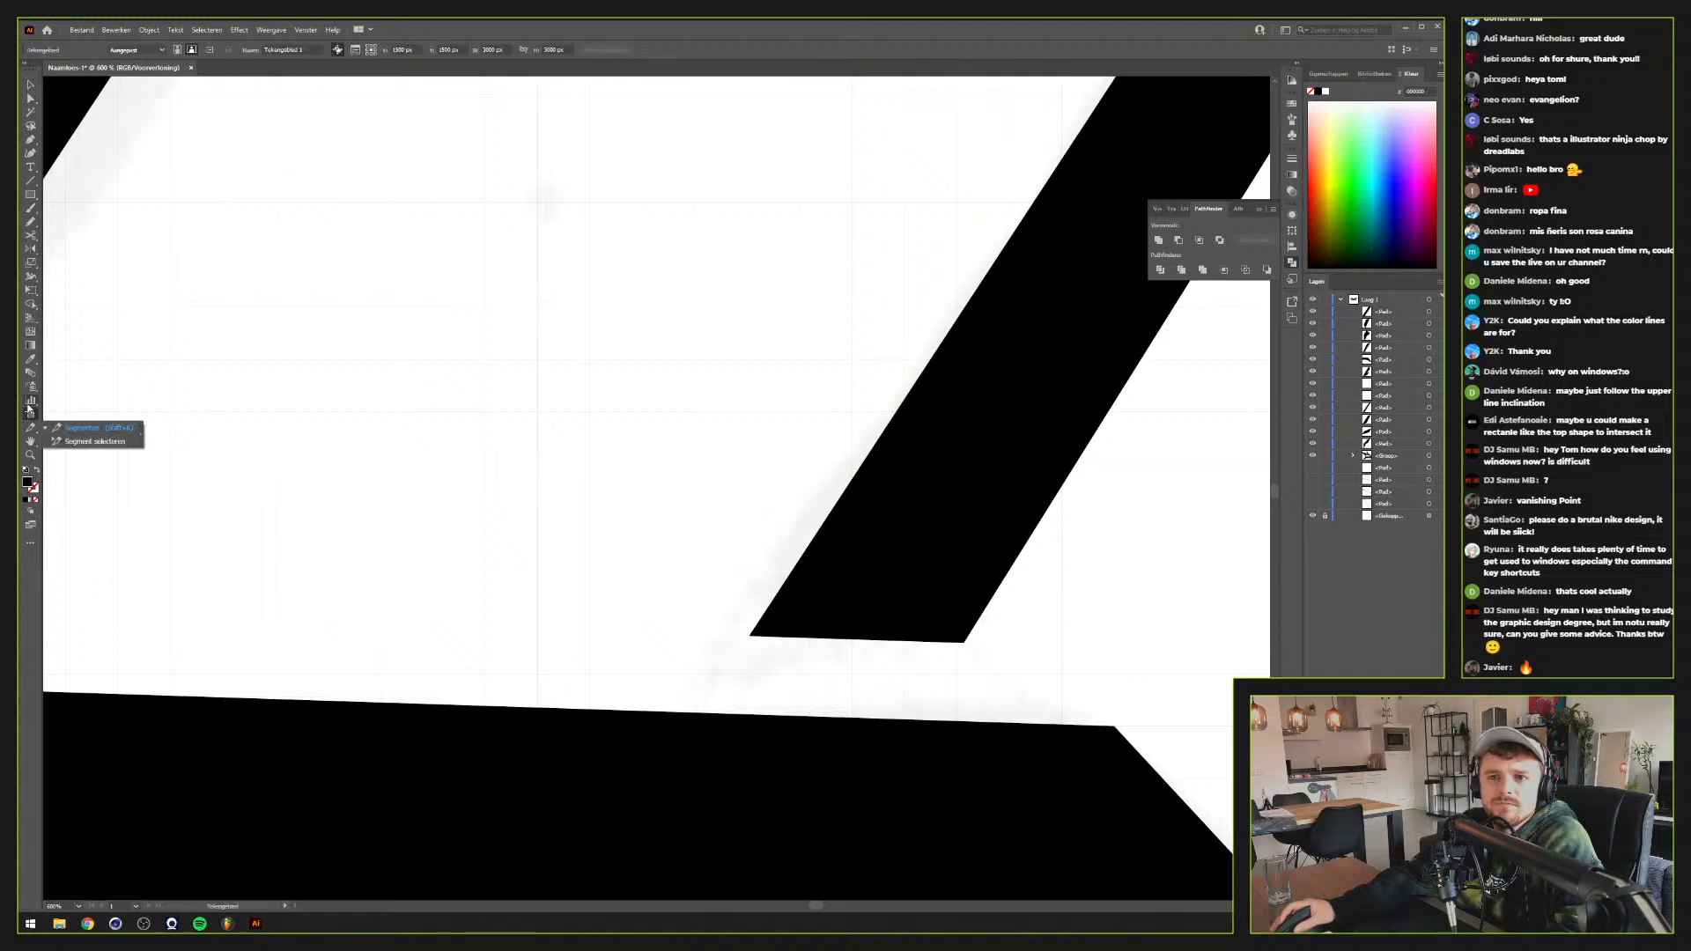
{"action": "left_click", "coordinate": [29, 405]}
{"action": "left_click", "coordinate": [30, 390]}
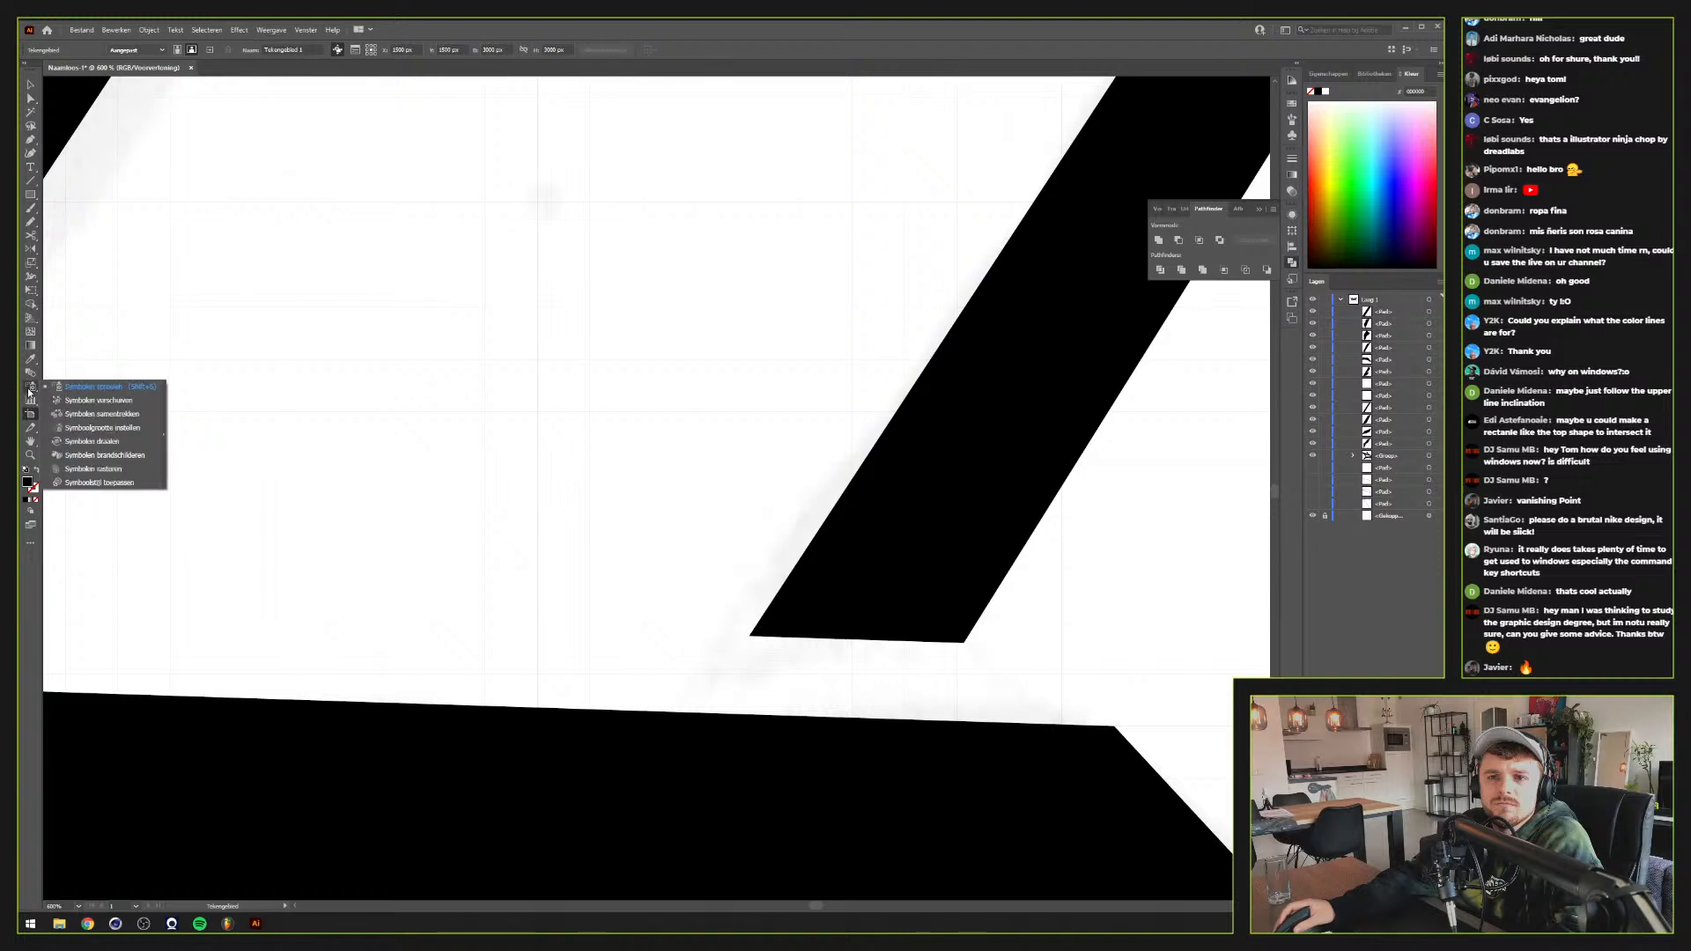
{"action": "left_click", "coordinate": [30, 359]}
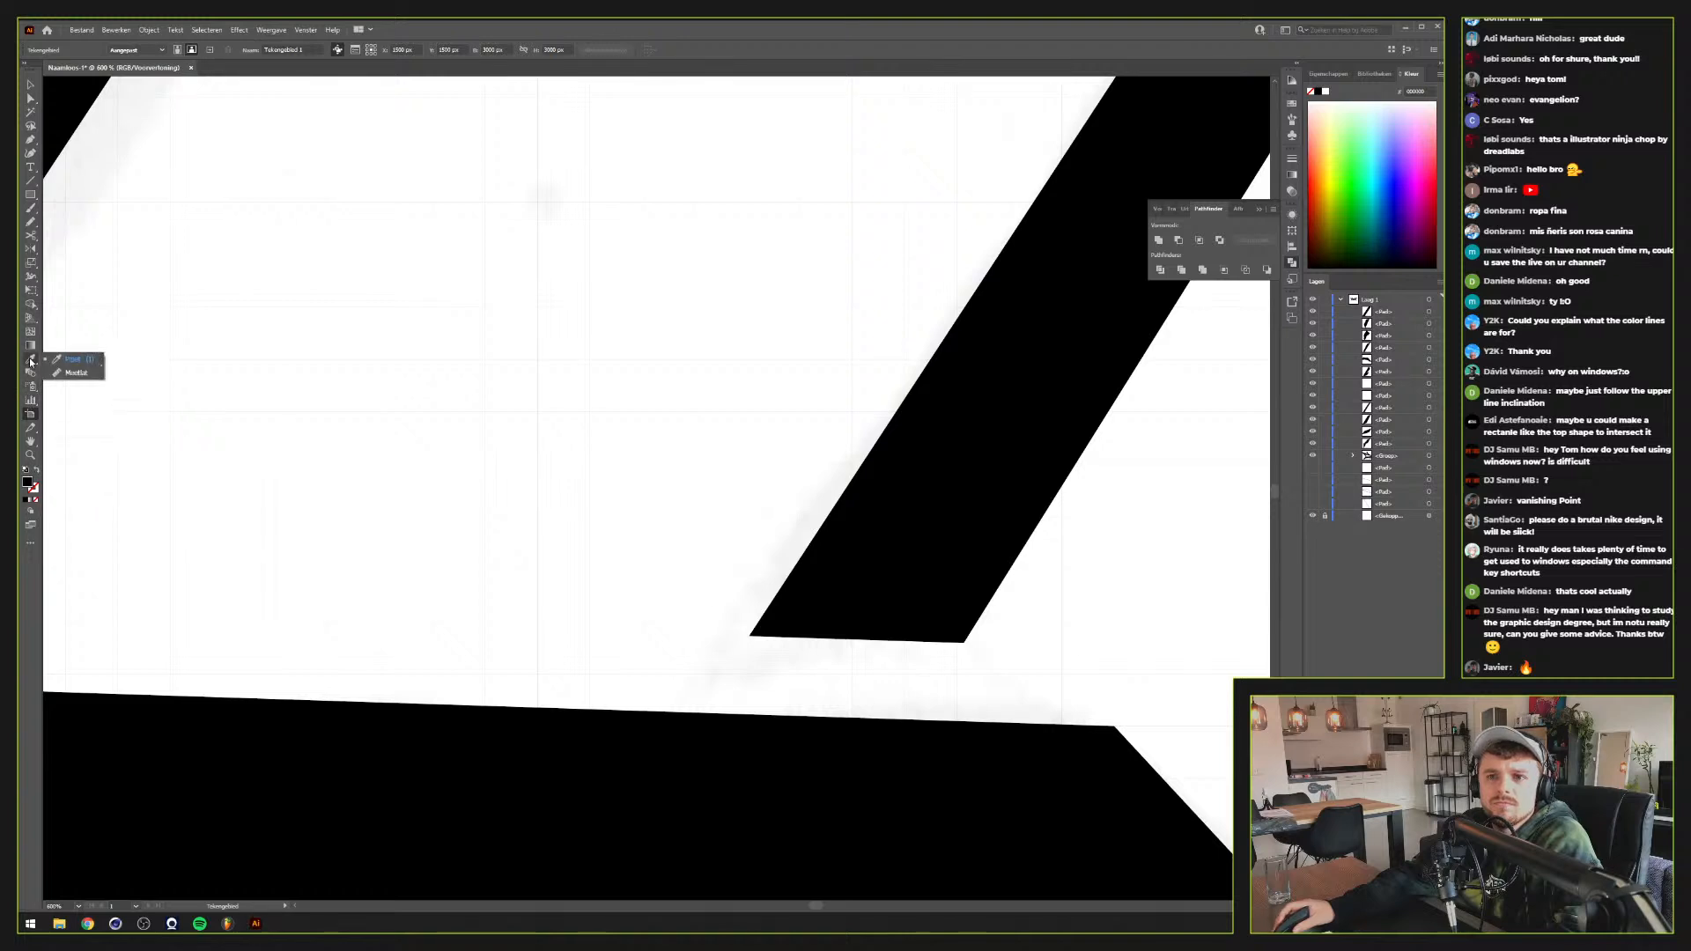
{"action": "left_click", "coordinate": [48, 374]}
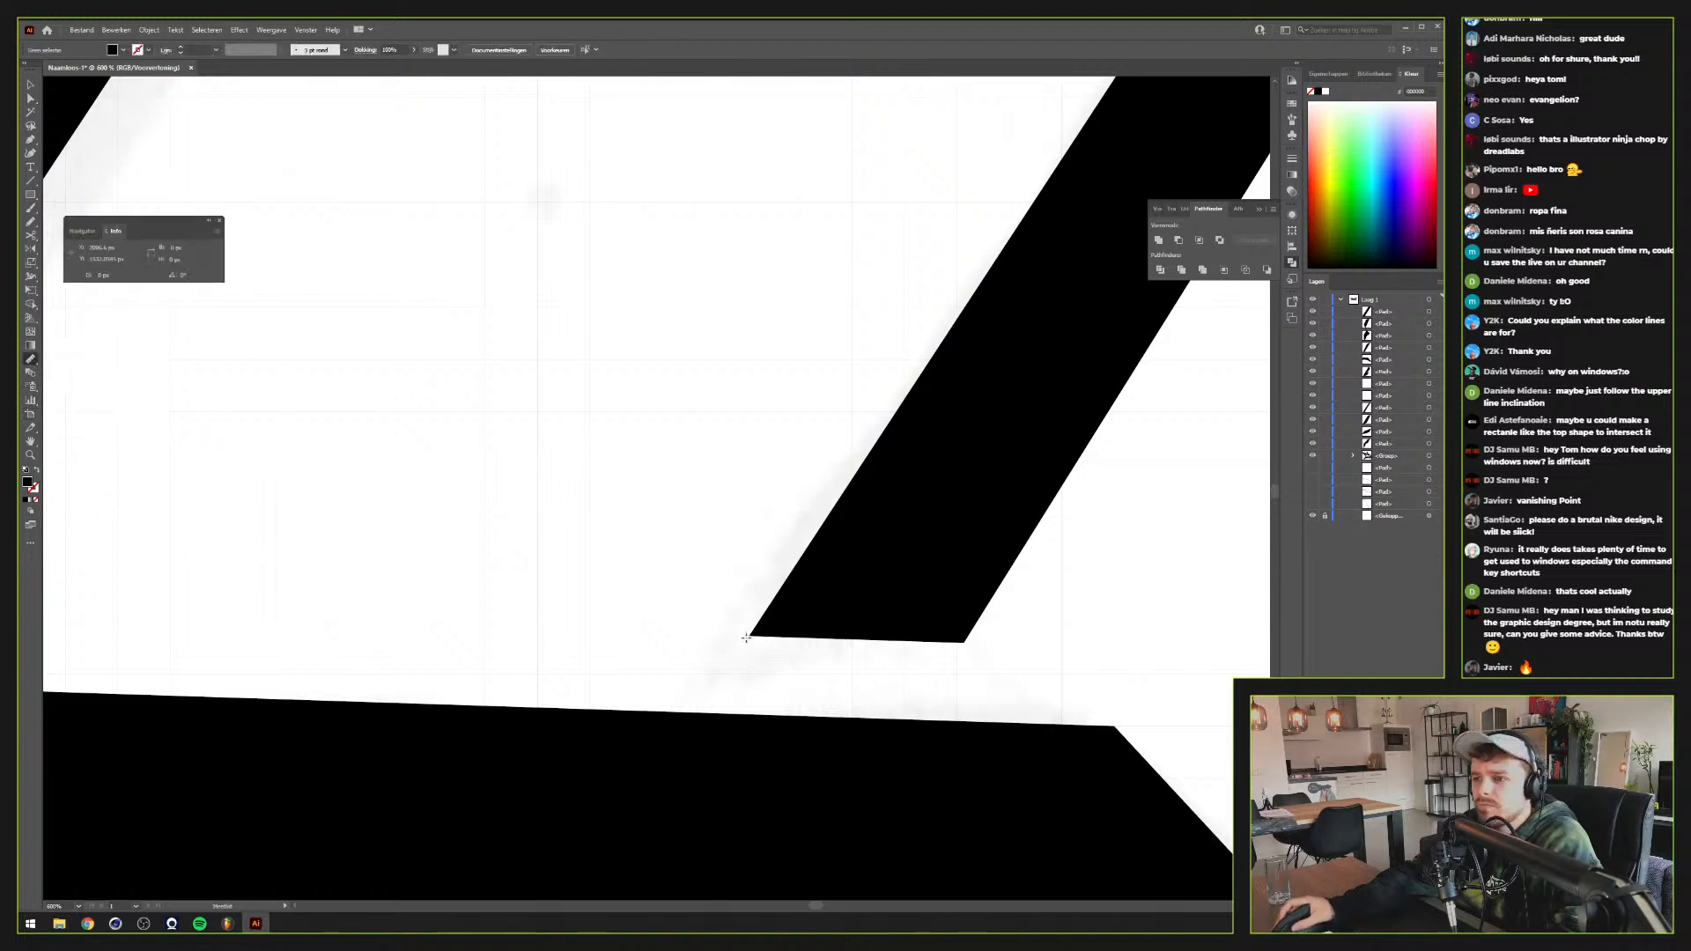
{"action": "left_click_drag", "start_coordinate": [750, 635], "coordinate": [965, 643]}
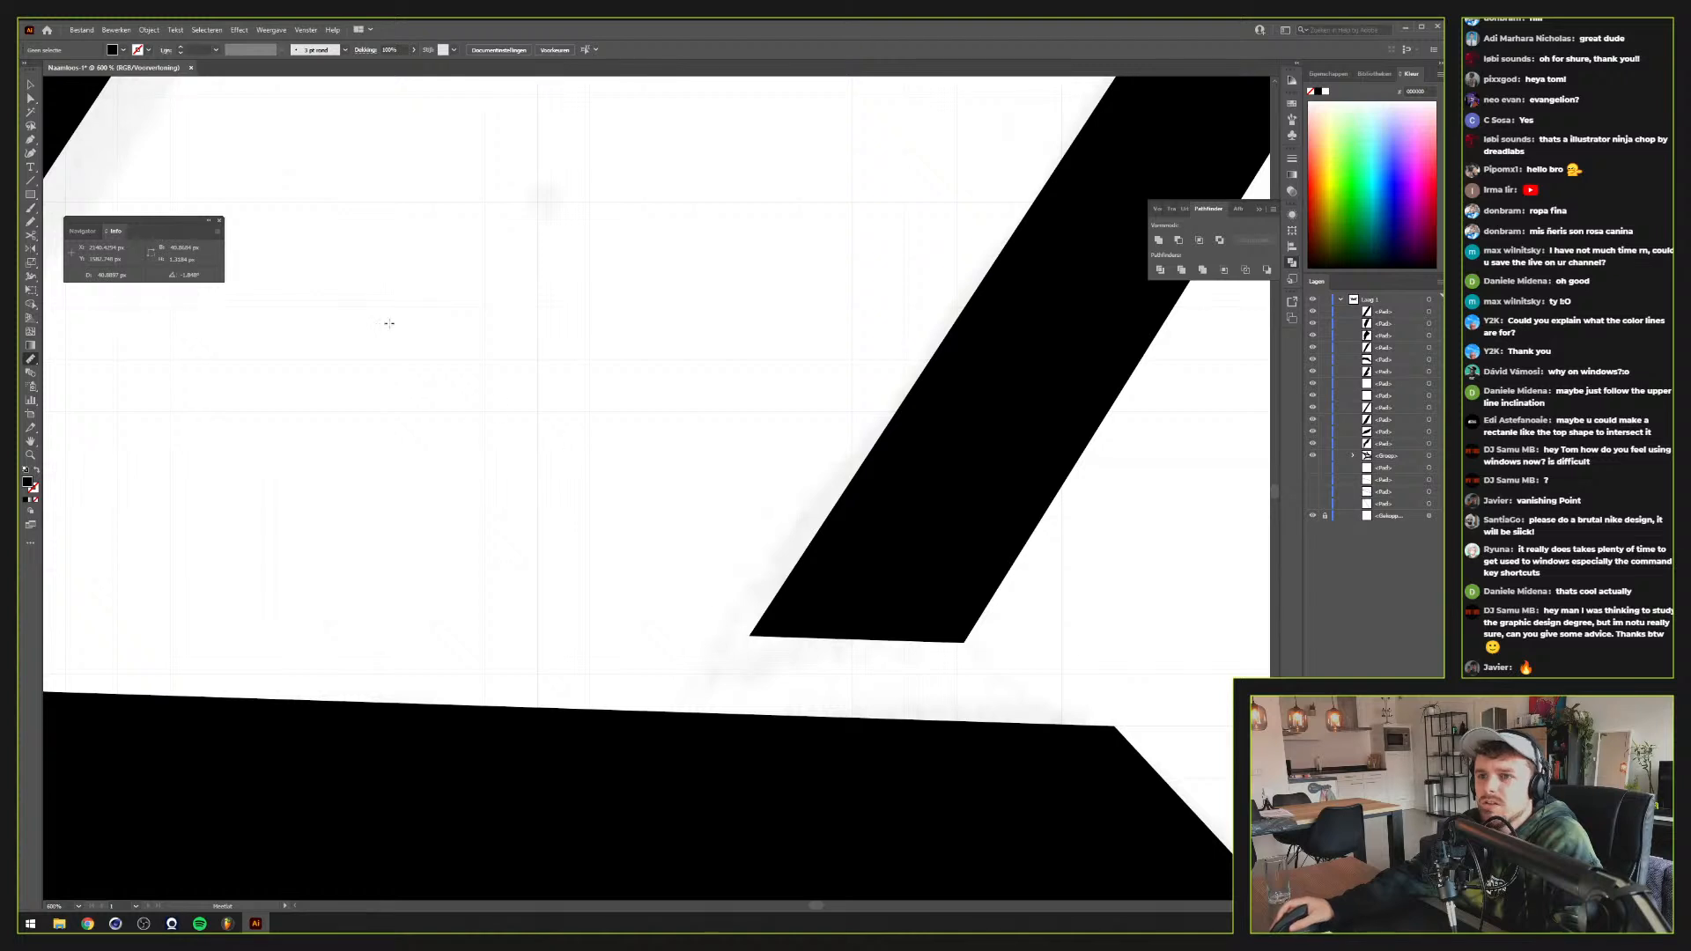
Expand the measurement readout's options, look through the guide and ruler commands, and remeasure the strip's lower edge
{"action": "left_click", "coordinate": [217, 230]}
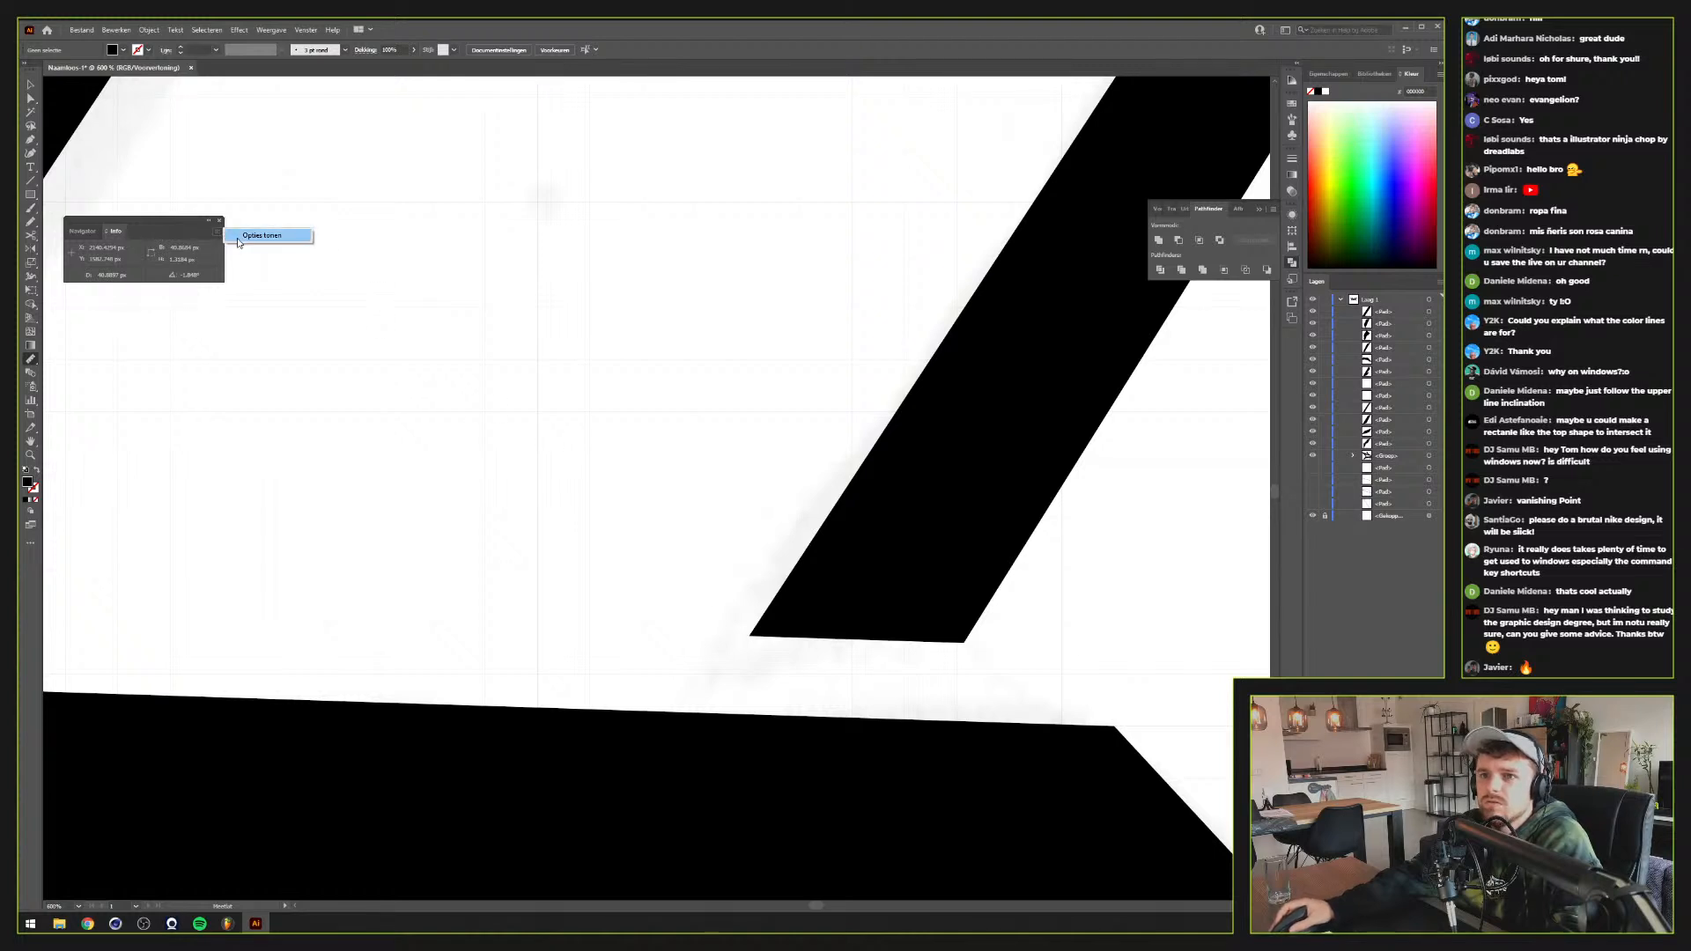
{"action": "left_click", "coordinate": [237, 238]}
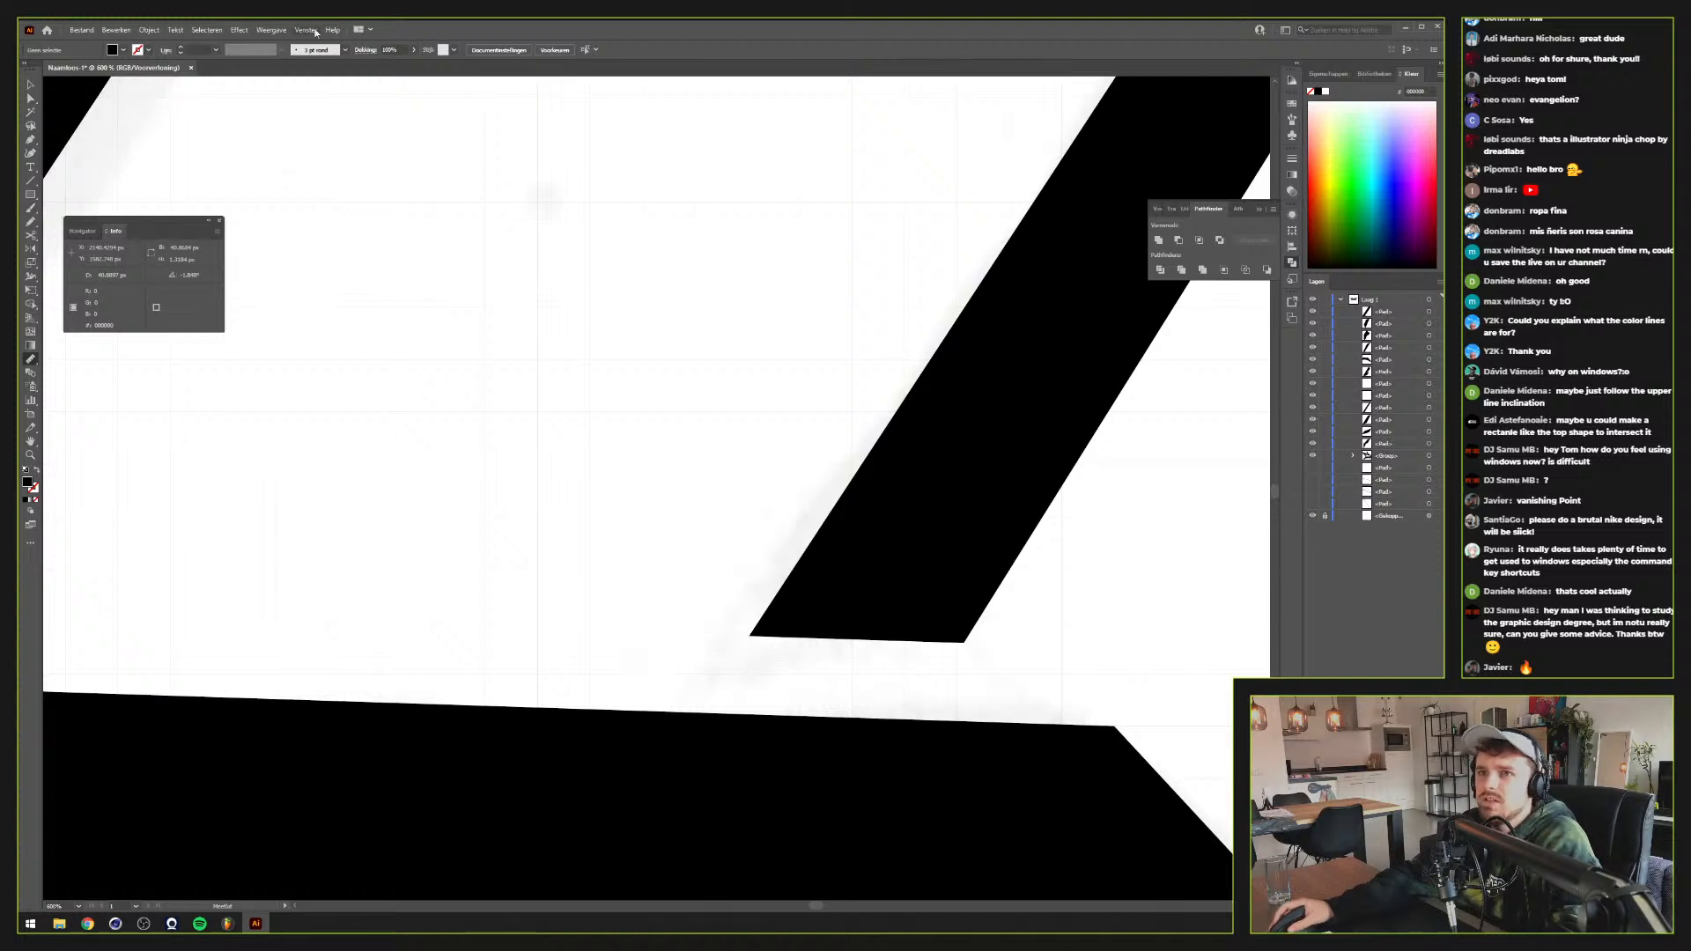
{"action": "left_click", "coordinate": [280, 33]}
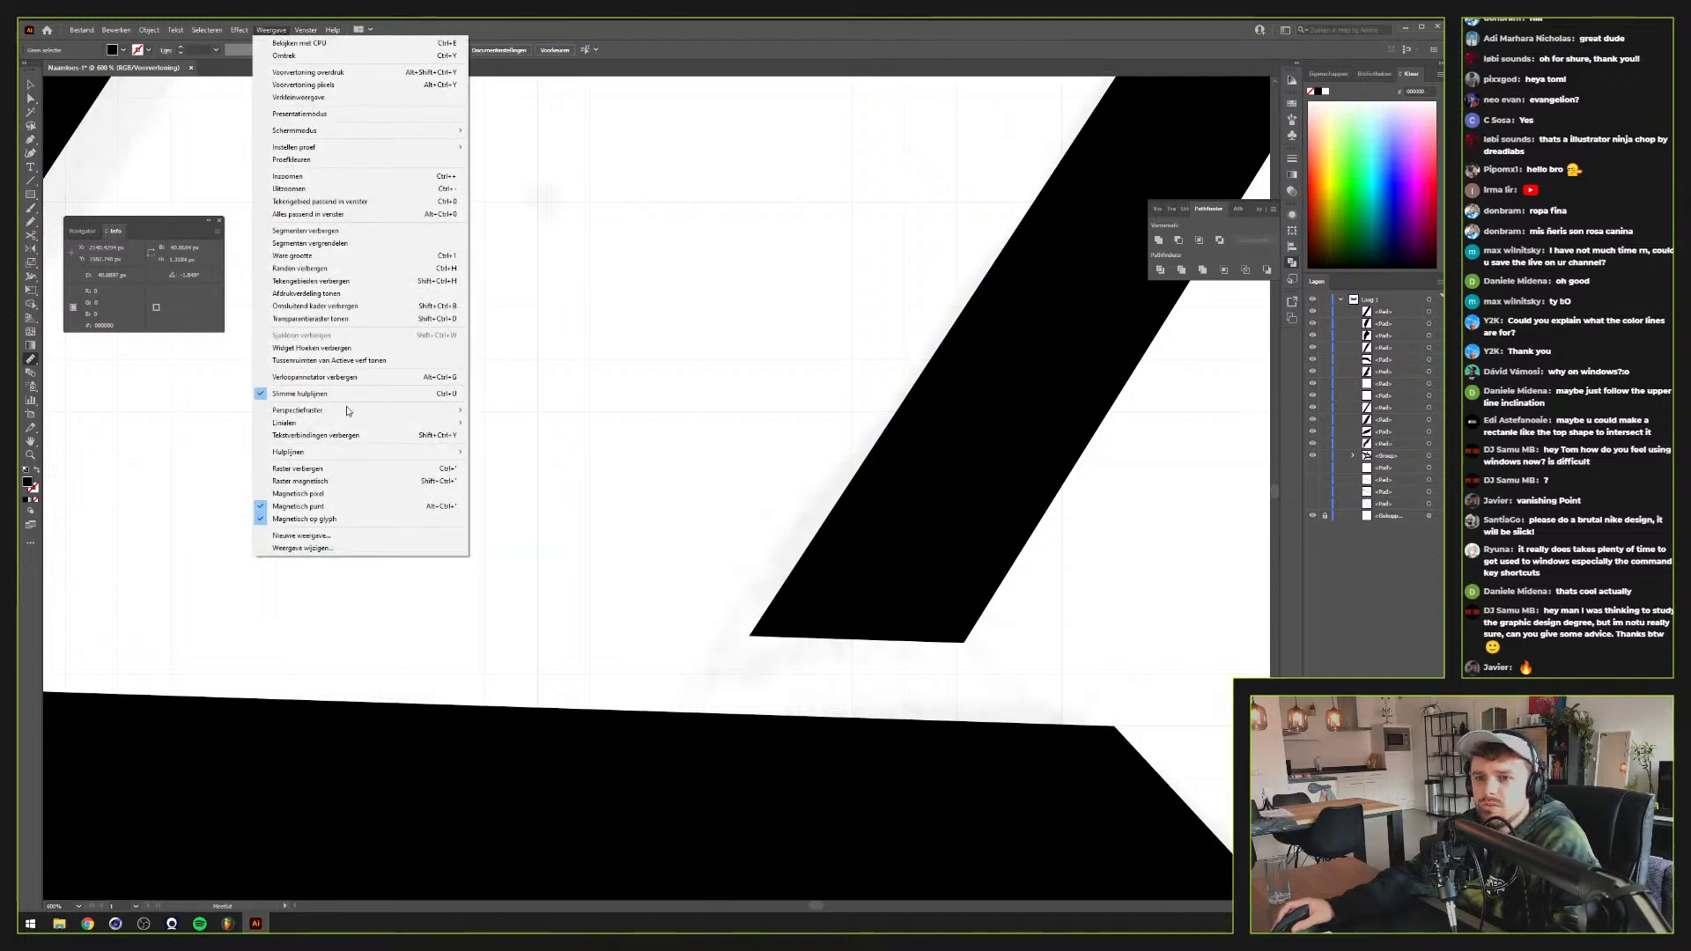
{"action": "mouse_move", "coordinate": [332, 455]}
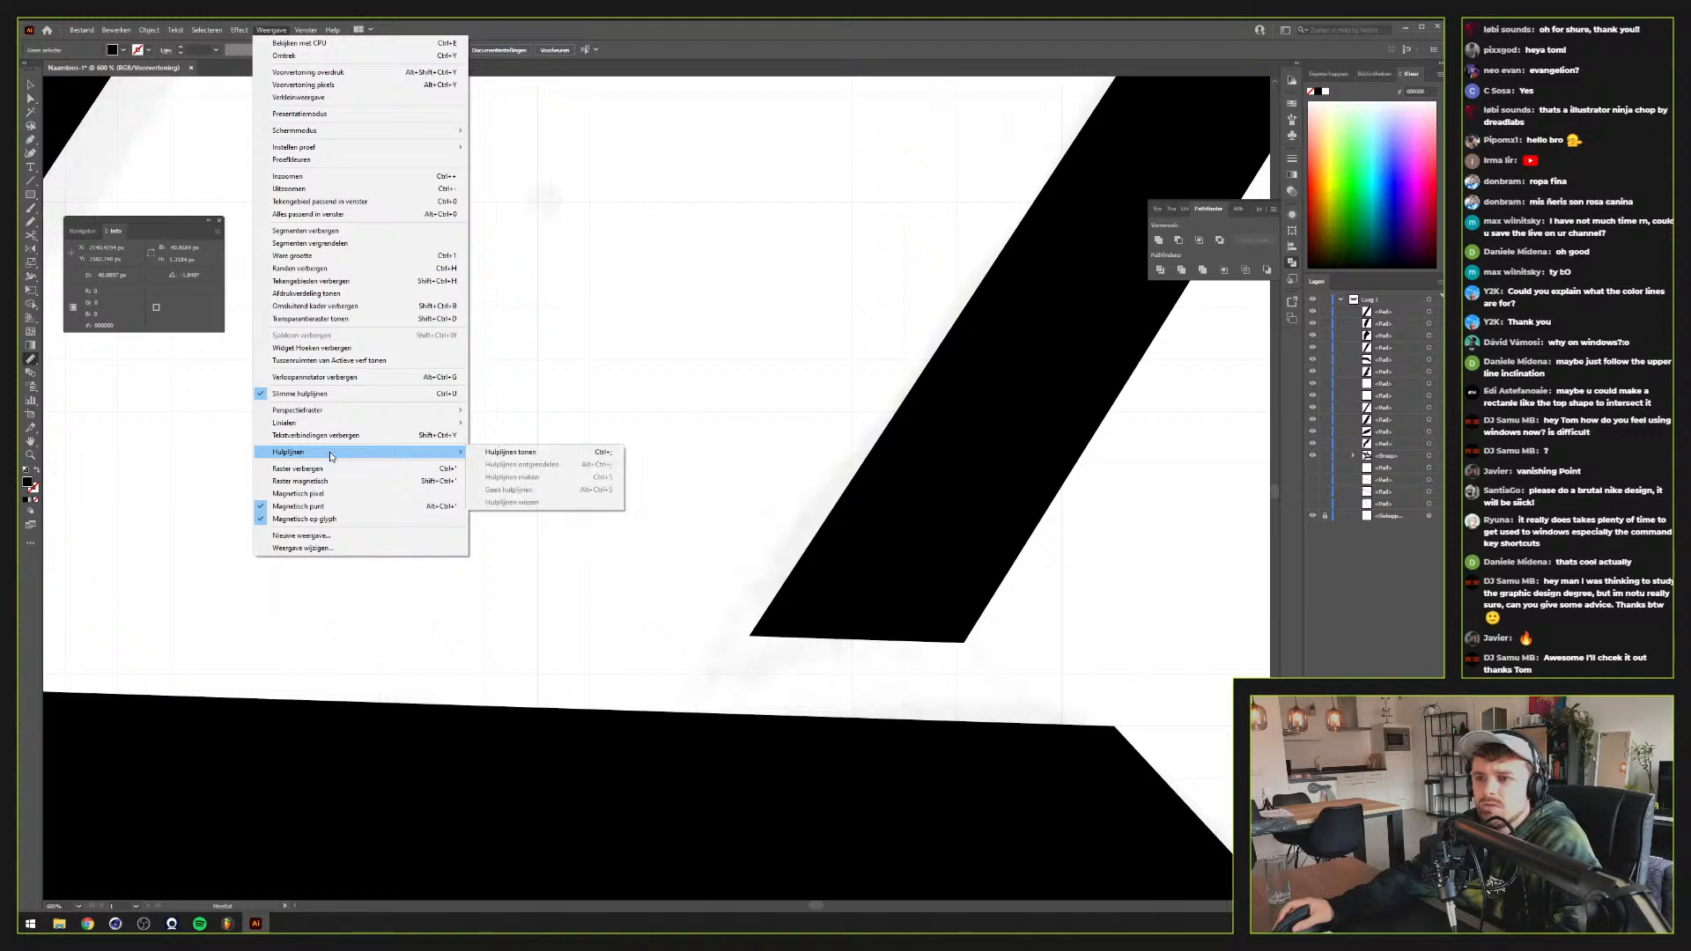
{"action": "mouse_move", "coordinate": [326, 424]}
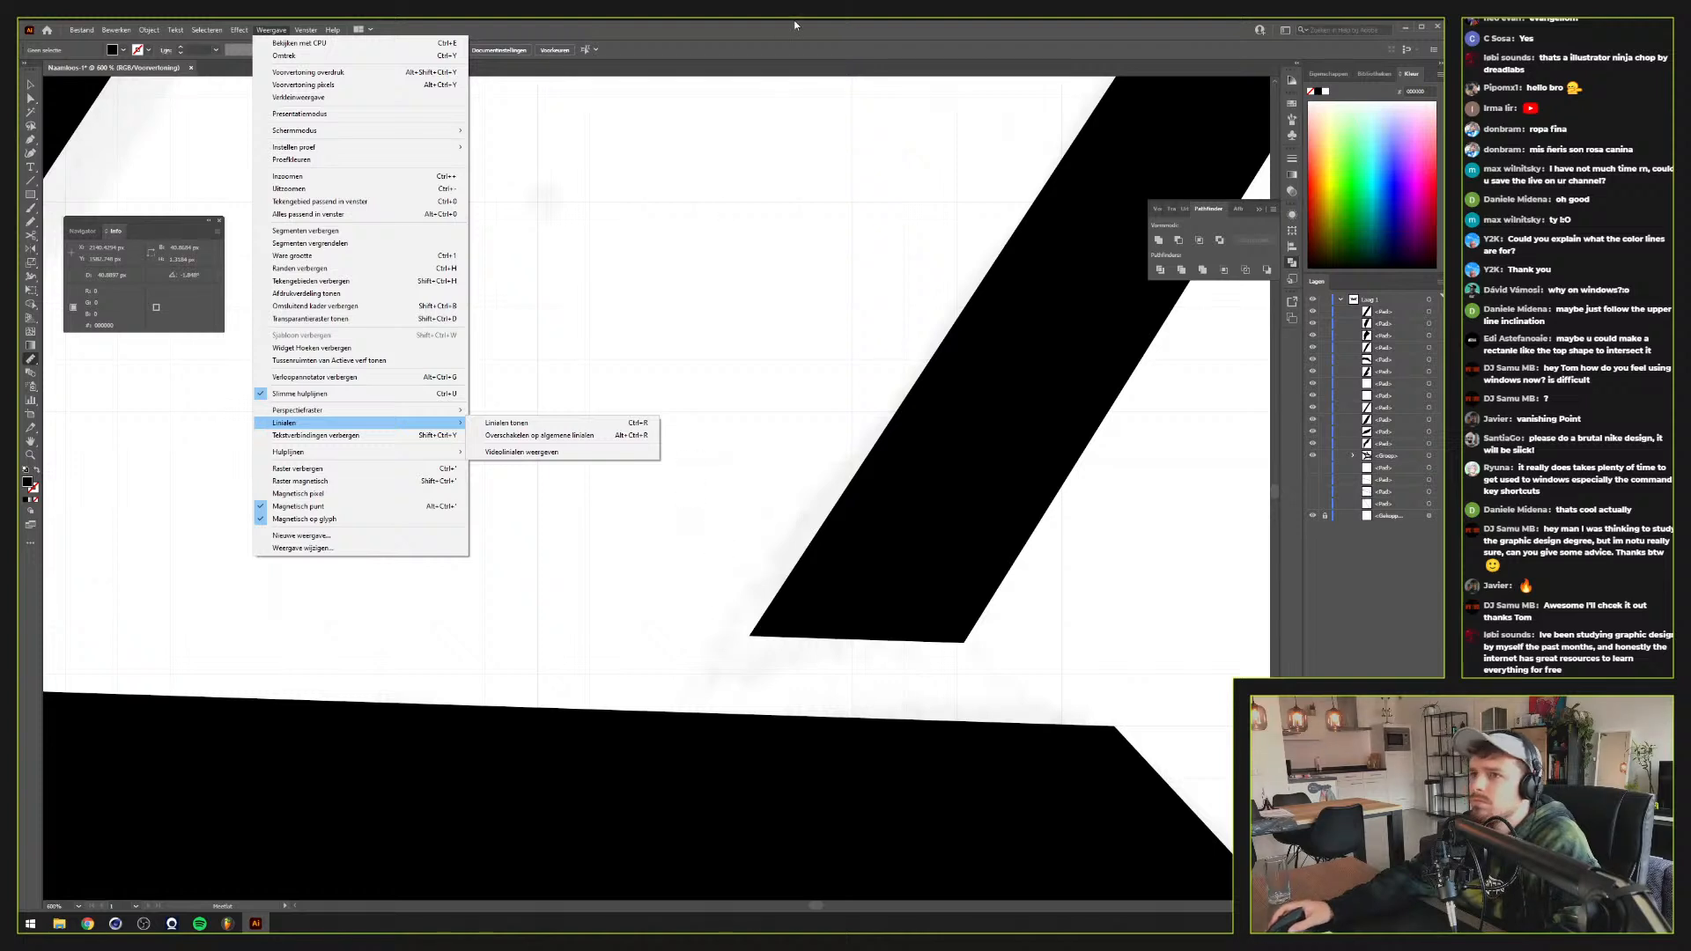
{"action": "left_click", "coordinate": [802, 100]}
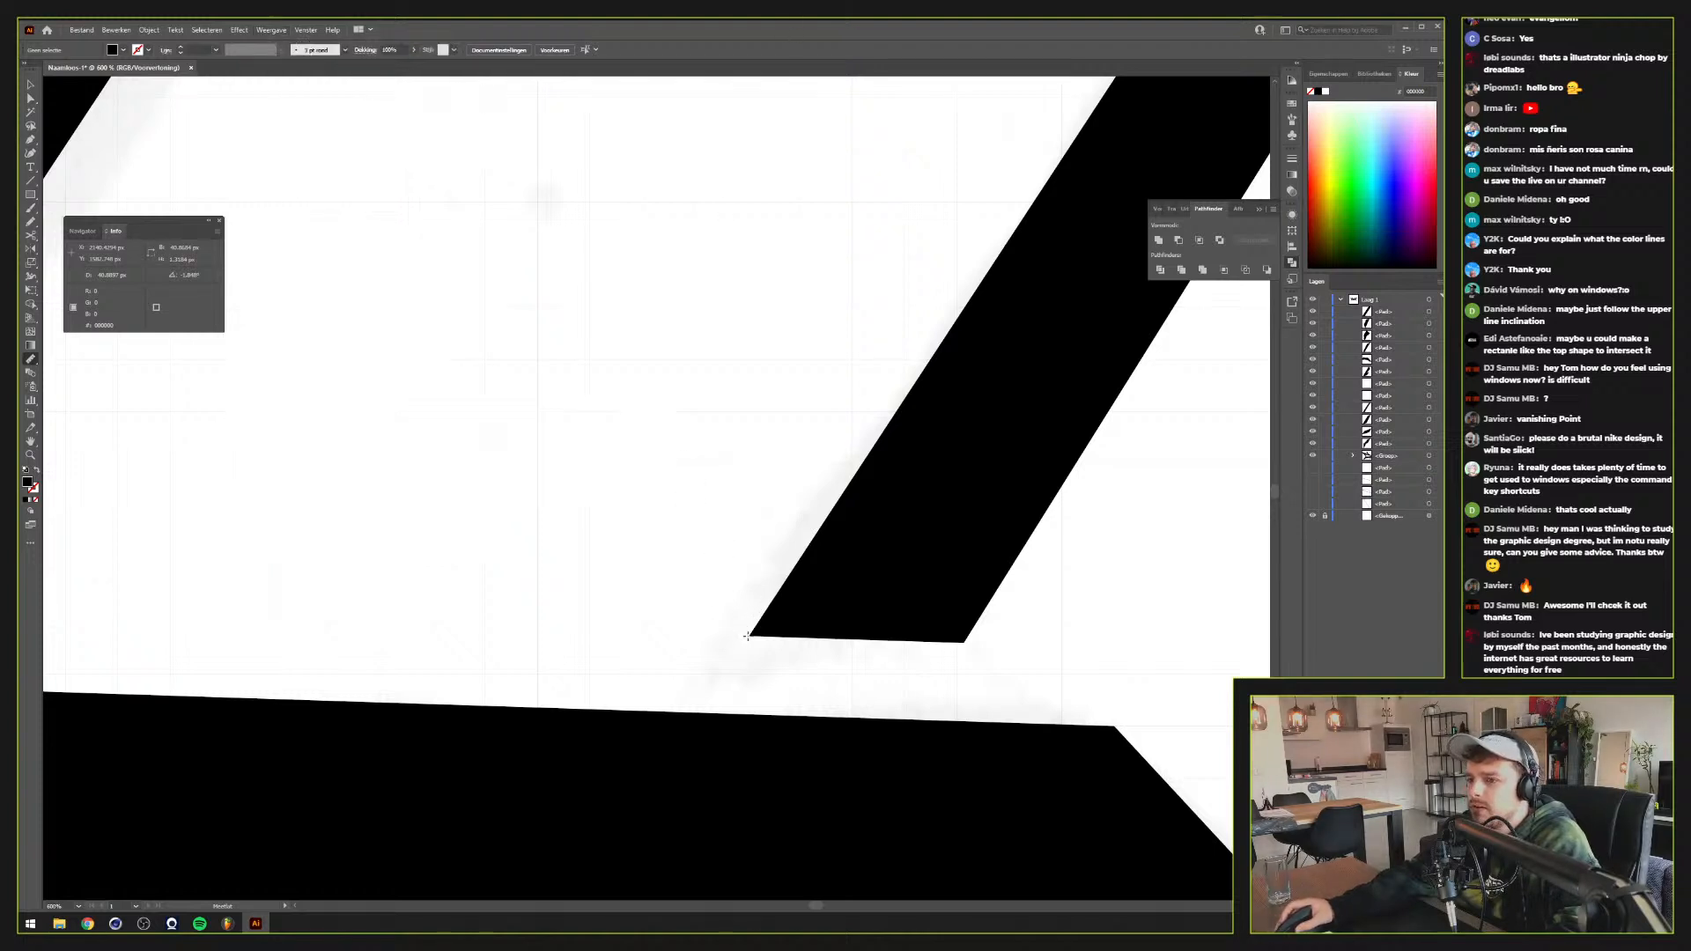
{"action": "left_click_drag", "start_coordinate": [747, 636], "coordinate": [964, 642]}
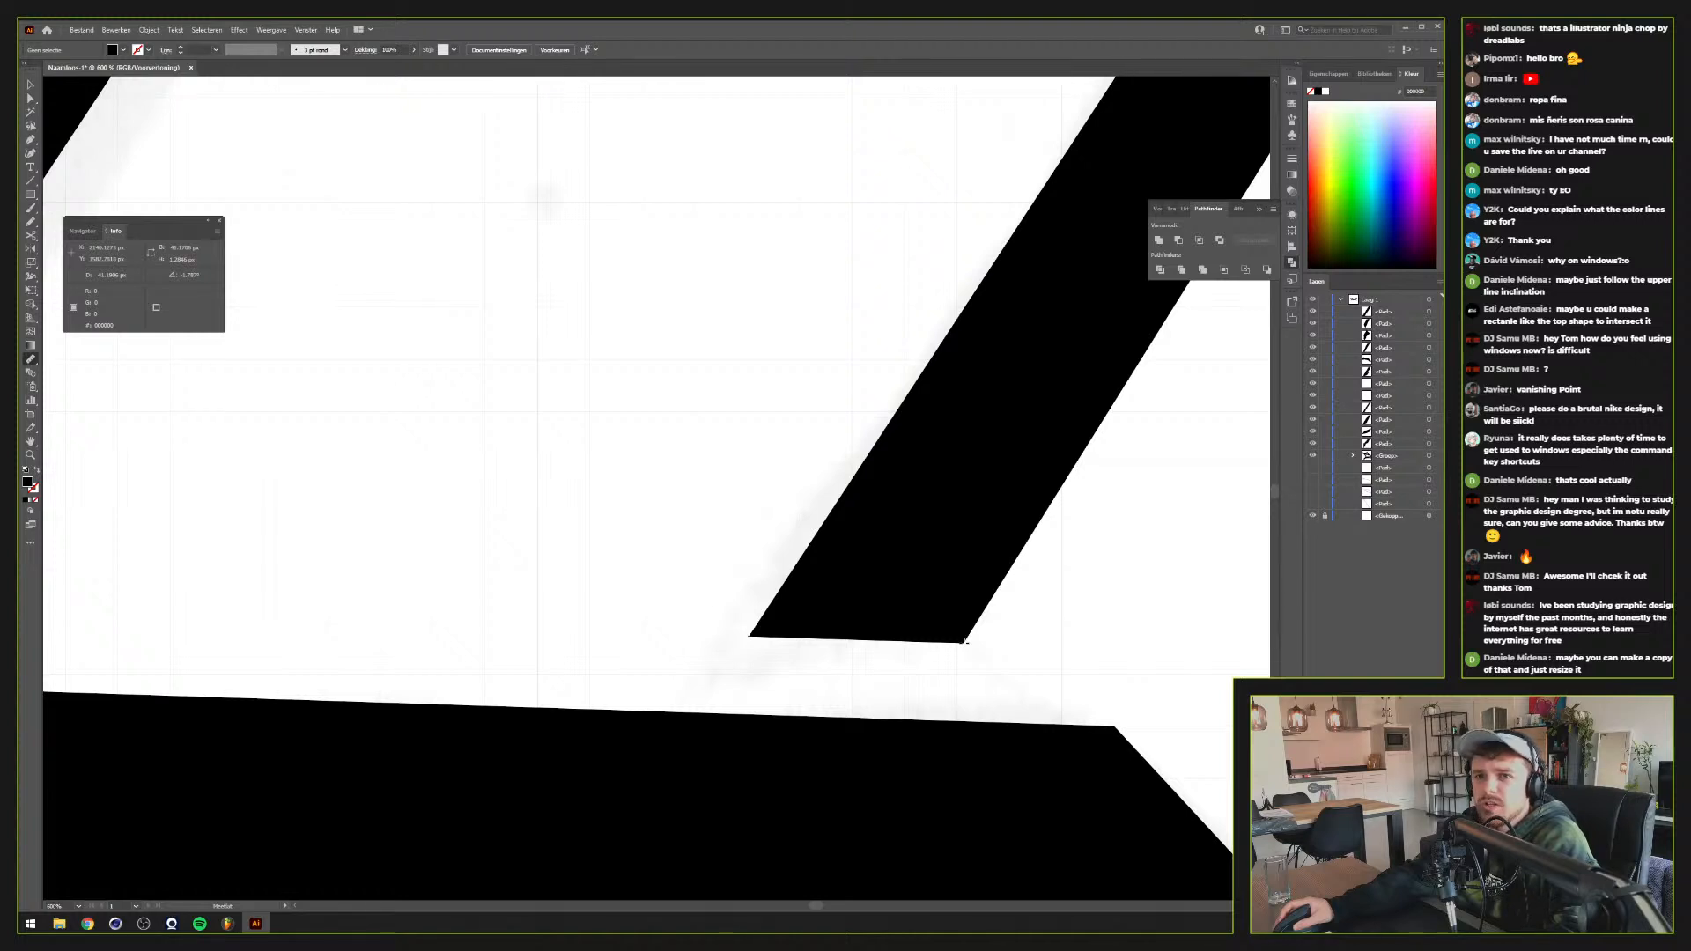
{"action": "mouse_move", "coordinate": [965, 643]}
{"action": "left_mouse_down"}
{"action": "mouse_move", "coordinate": [713, 660]}
{"action": "mouse_move", "coordinate": [753, 636]}
{"action": "mouse_move", "coordinate": [546, 406]}
{"action": "mouse_move", "coordinate": [672, 334]}
{"action": "mouse_move", "coordinate": [672, 358]}
{"action": "mouse_move", "coordinate": [930, 586]}
{"action": "mouse_move", "coordinate": [964, 643]}
{"action": "left_mouse_up"}
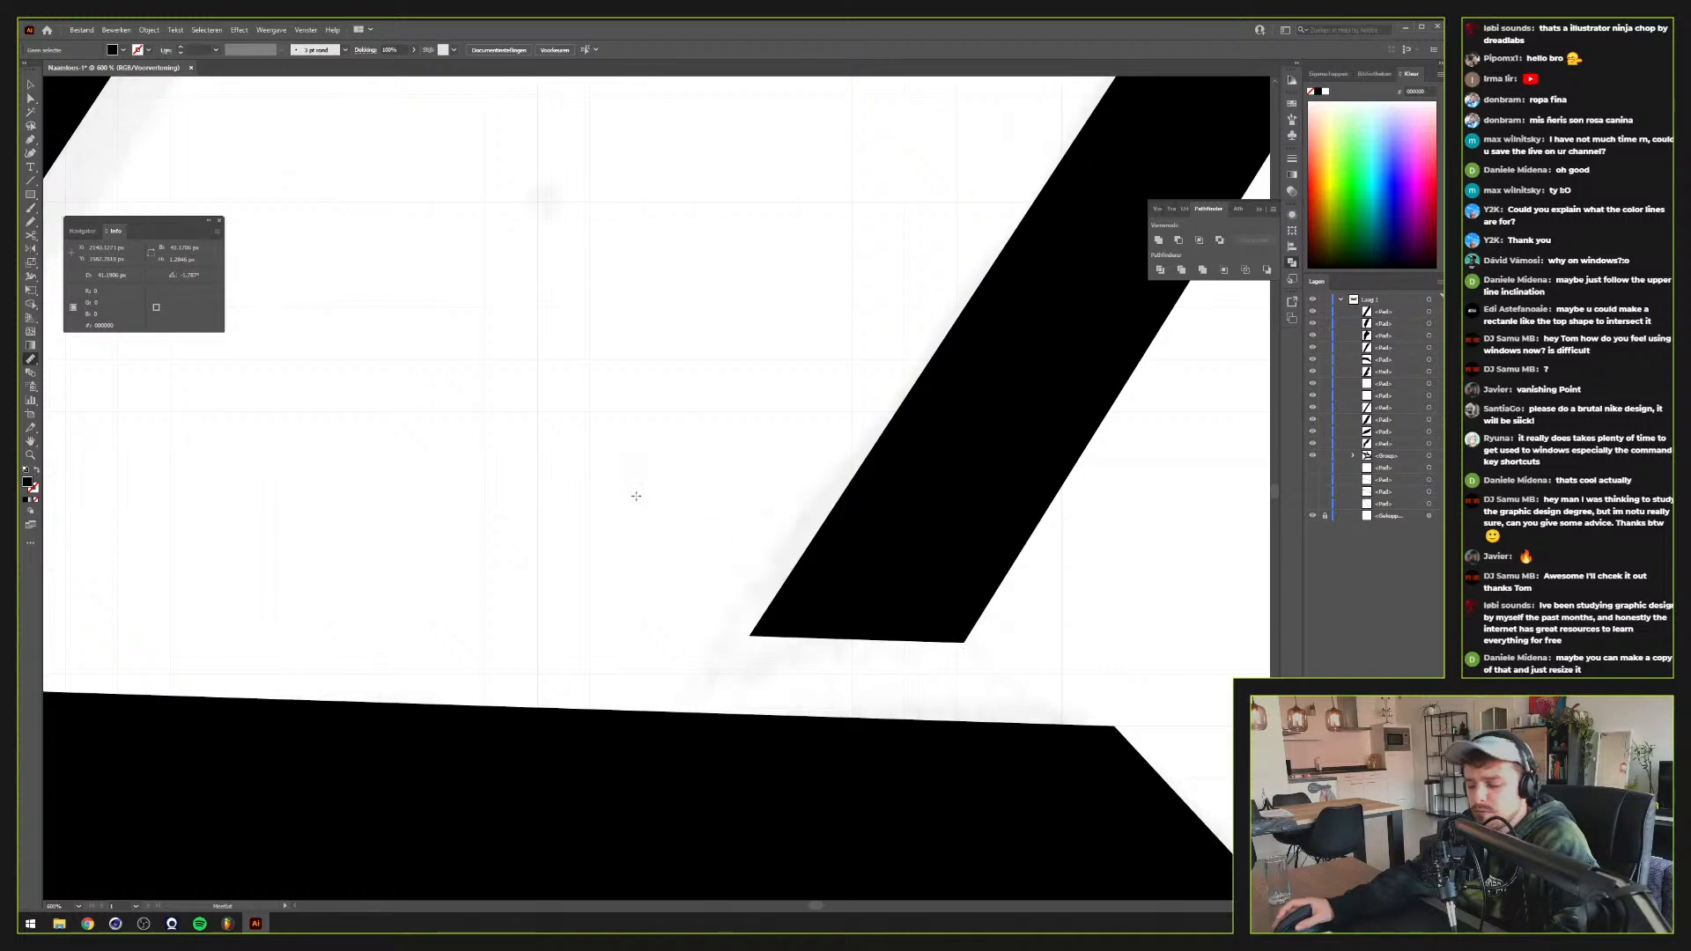
Delete the hand-drawn second diagonal strip between the wing shapes and close the measurement readout
{"action": "scroll", "coordinate": [592, 487], "scroll_direction": "right", "scroll_amount": 2}
{"action": "scroll", "coordinate": [593, 487], "scroll_direction": "down", "scroll_amount": 4}
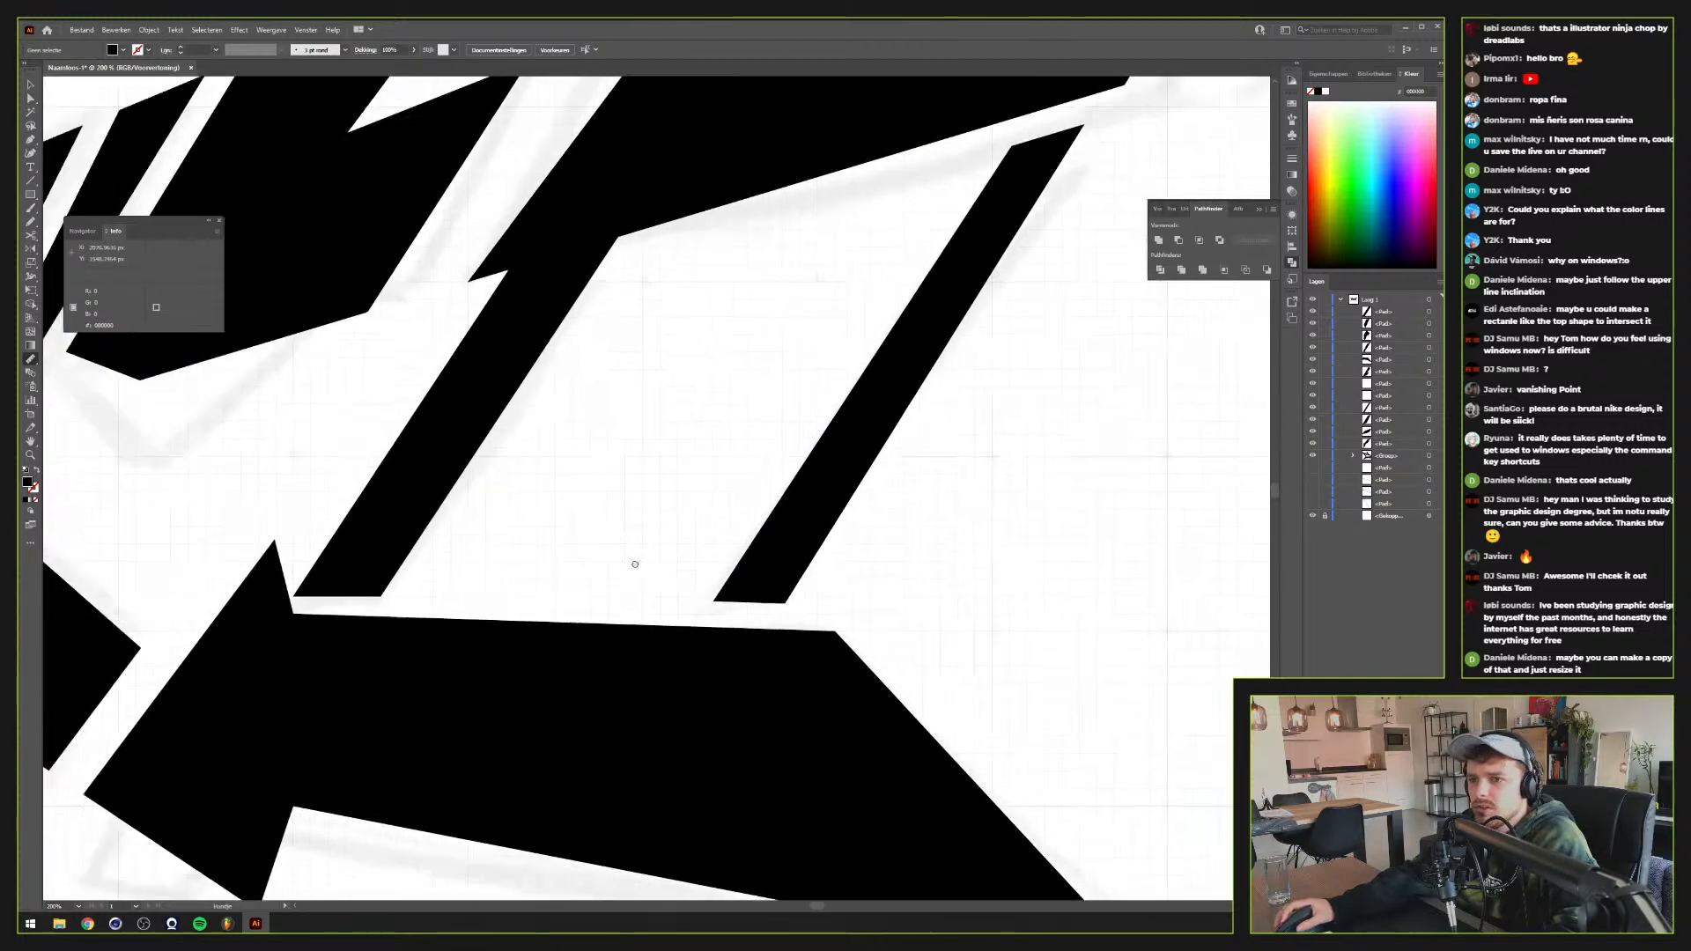
{"action": "left_click", "coordinate": [578, 471]}
{"action": "key", "text": "Delete"}
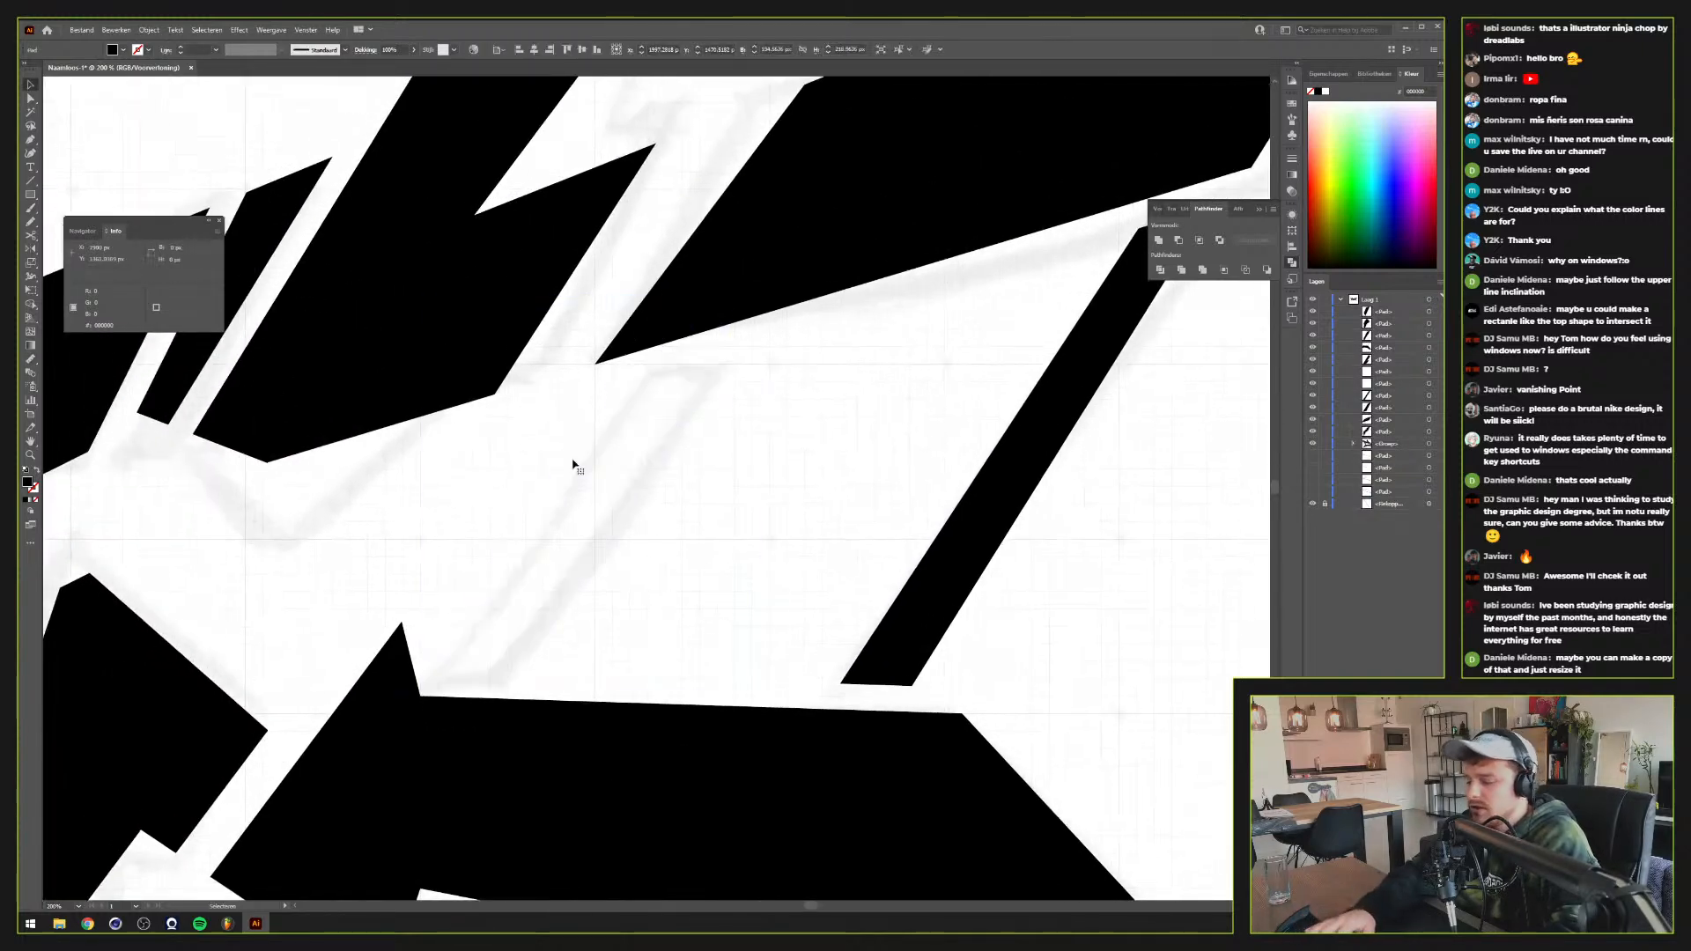
{"action": "left_click", "coordinate": [219, 223]}
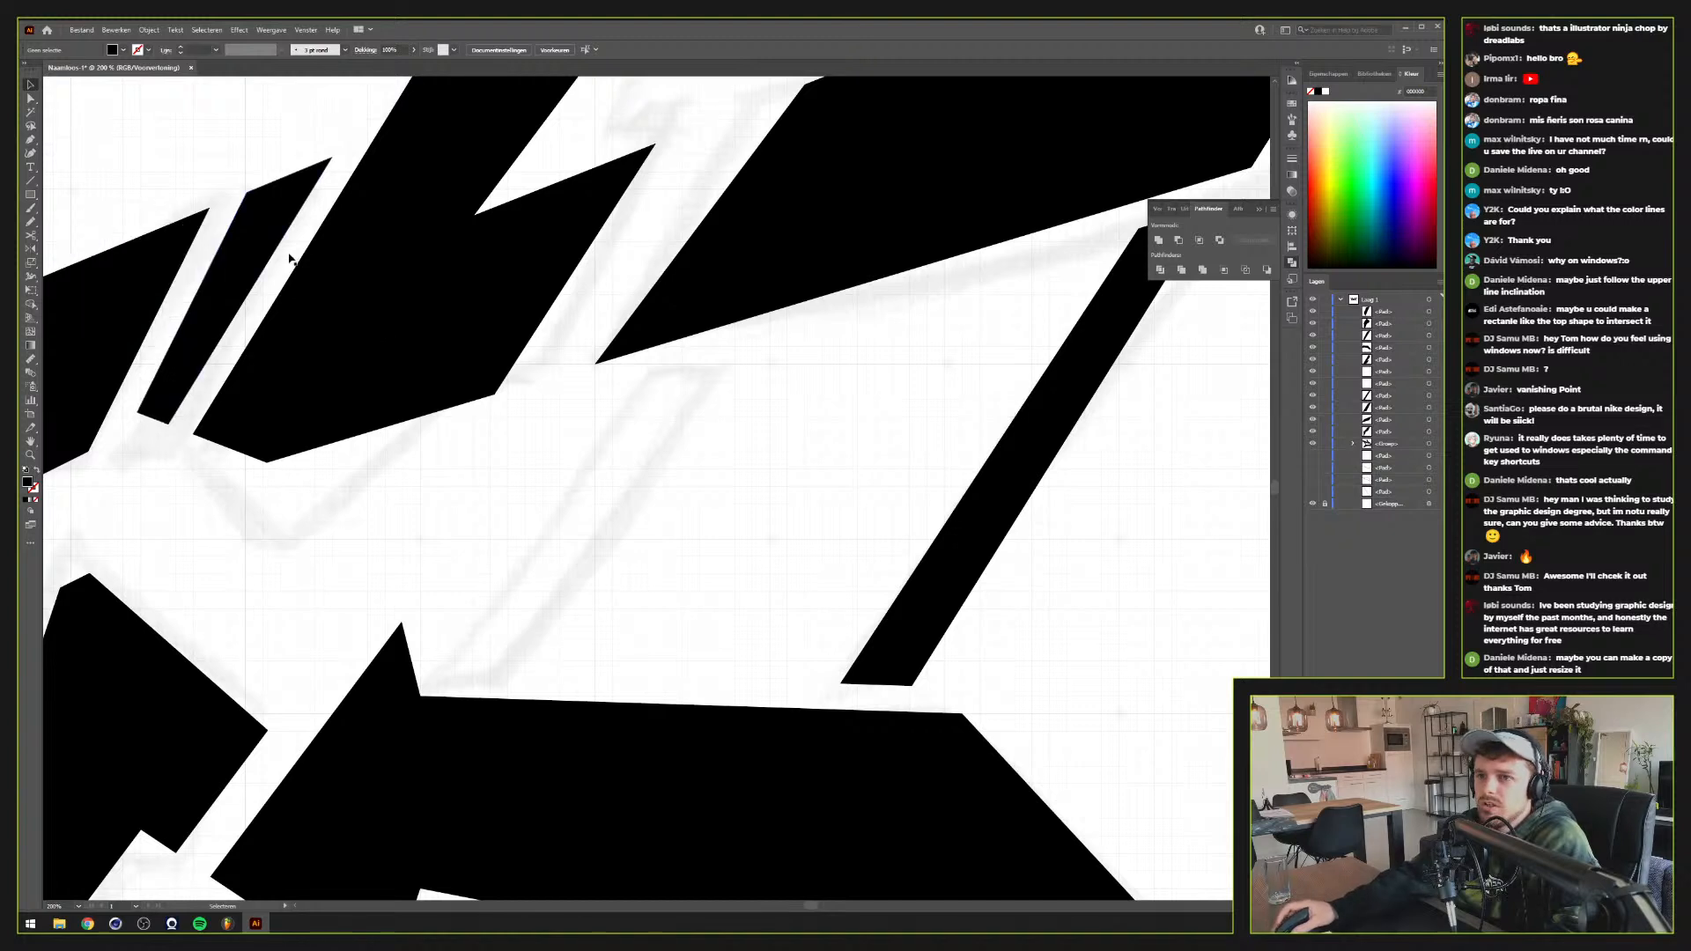
Duplicate the remaining diagonal strip onto the inner sketch lines, overlapping both the upper and lower wing shapes
{"action": "left_click", "coordinate": [1022, 500]}
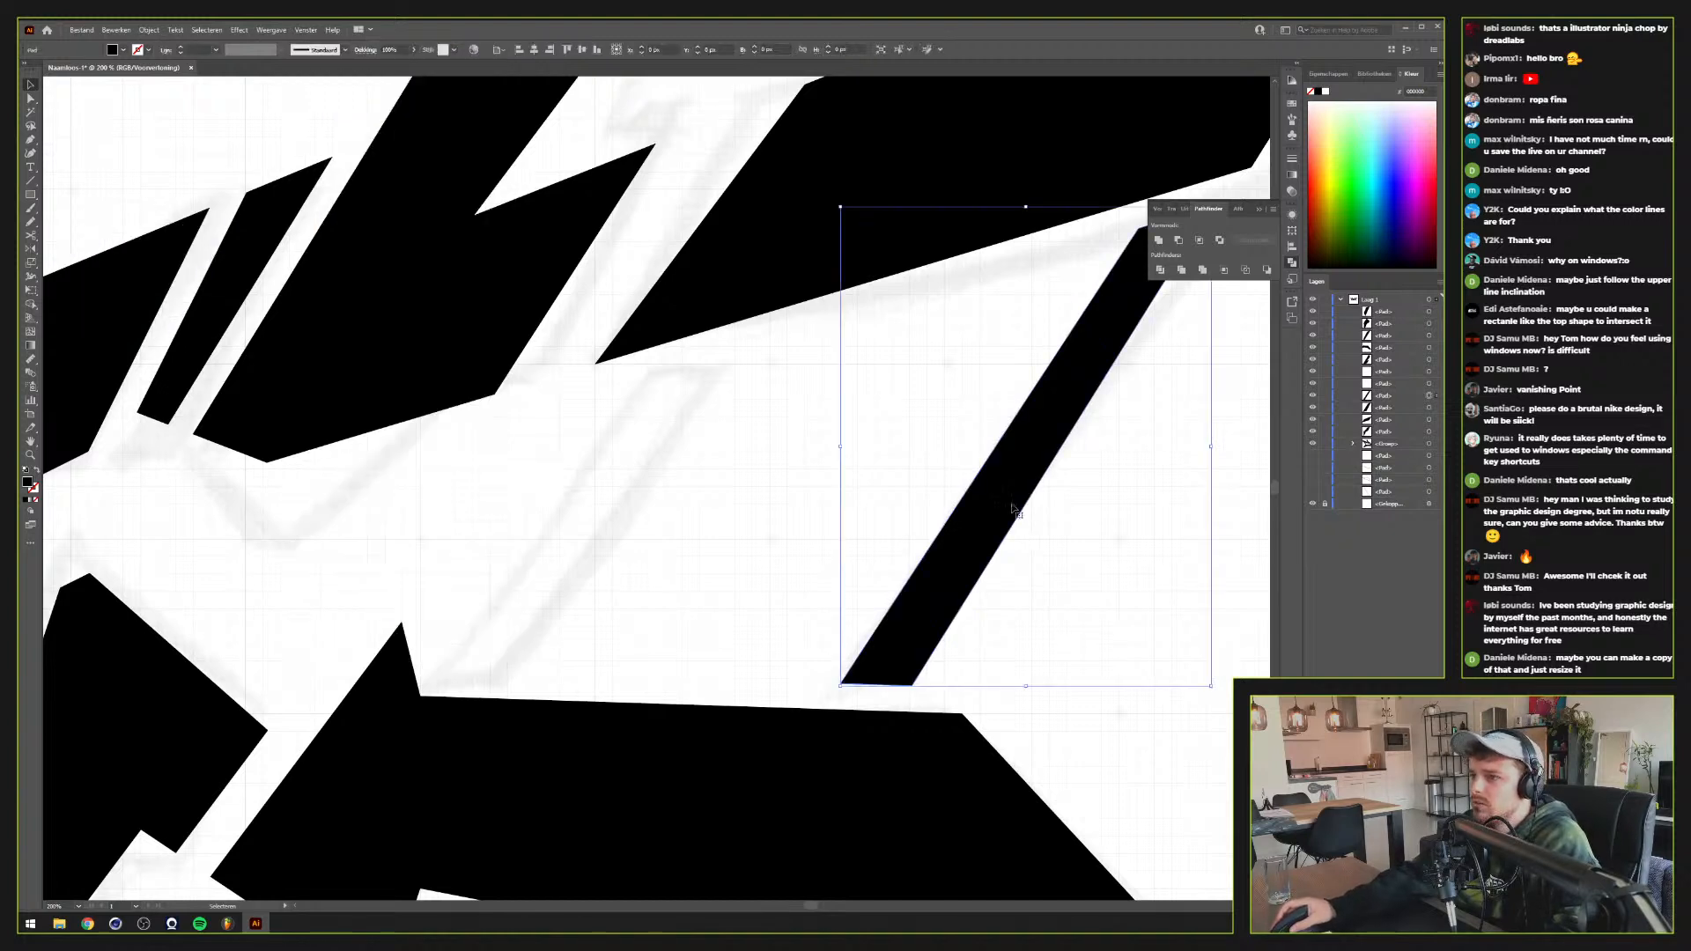
{"action": "left_click_drag", "start_coordinate": [1026, 498], "coordinate": [577, 550]}
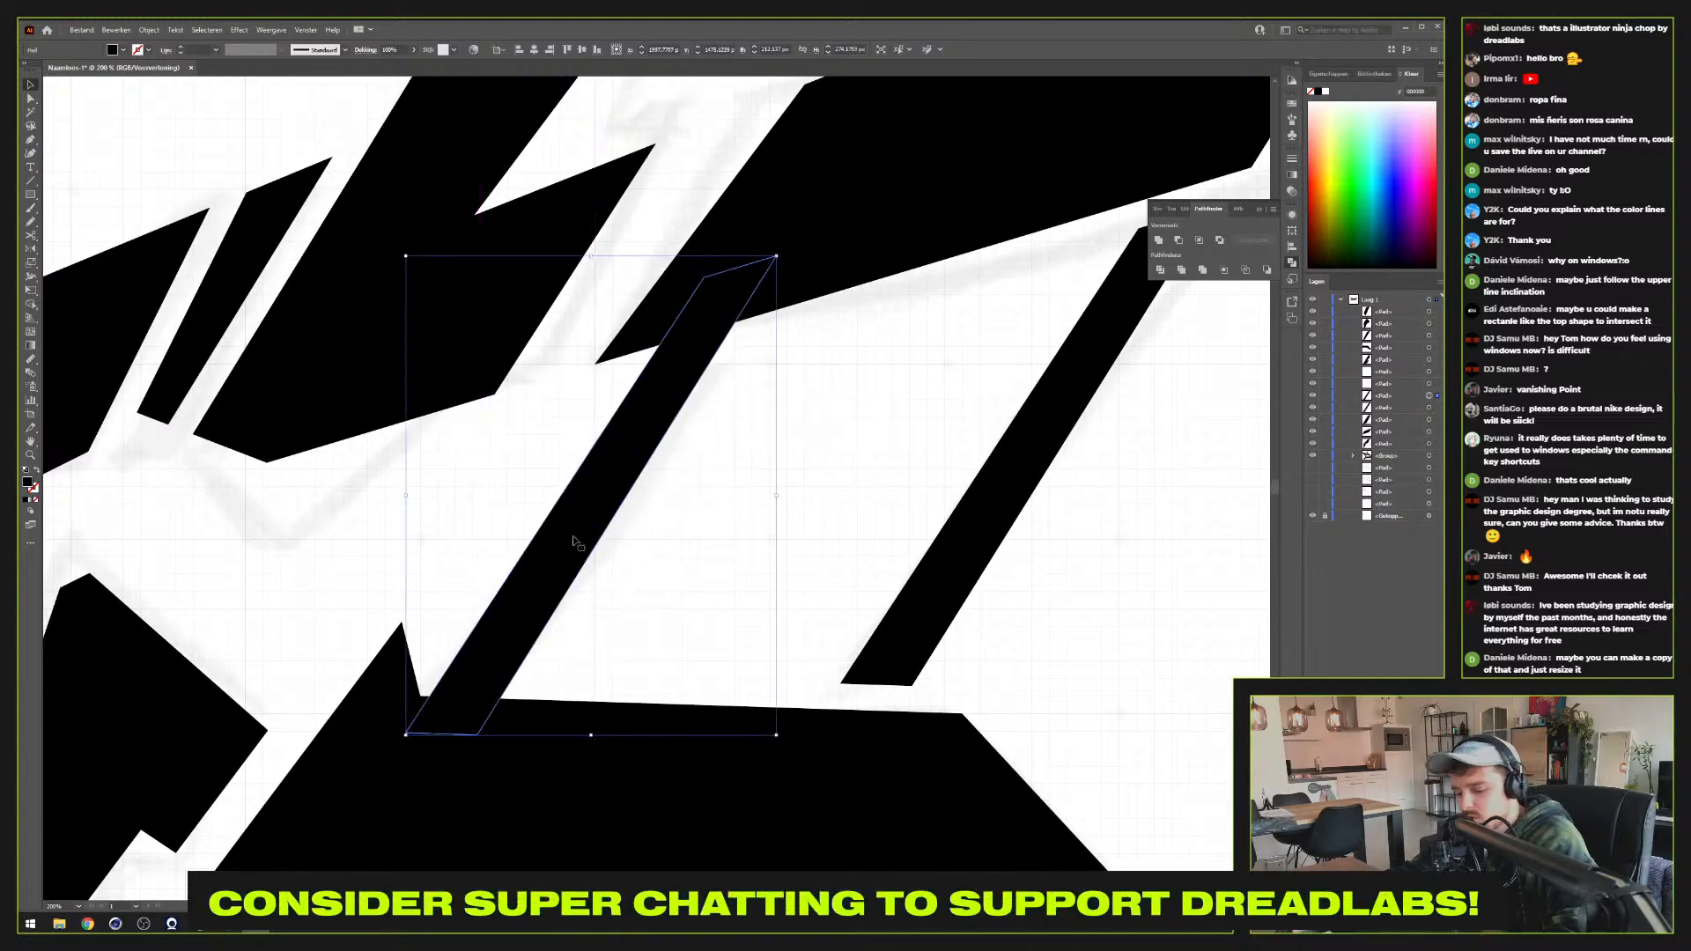
{"action": "scroll", "coordinate": [572, 542], "scroll_direction": "down", "scroll_amount": 3}
{"action": "scroll", "coordinate": [573, 542], "scroll_direction": "up", "scroll_amount": 2}
{"action": "scroll", "coordinate": [572, 542], "scroll_direction": "down", "scroll_amount": 4}
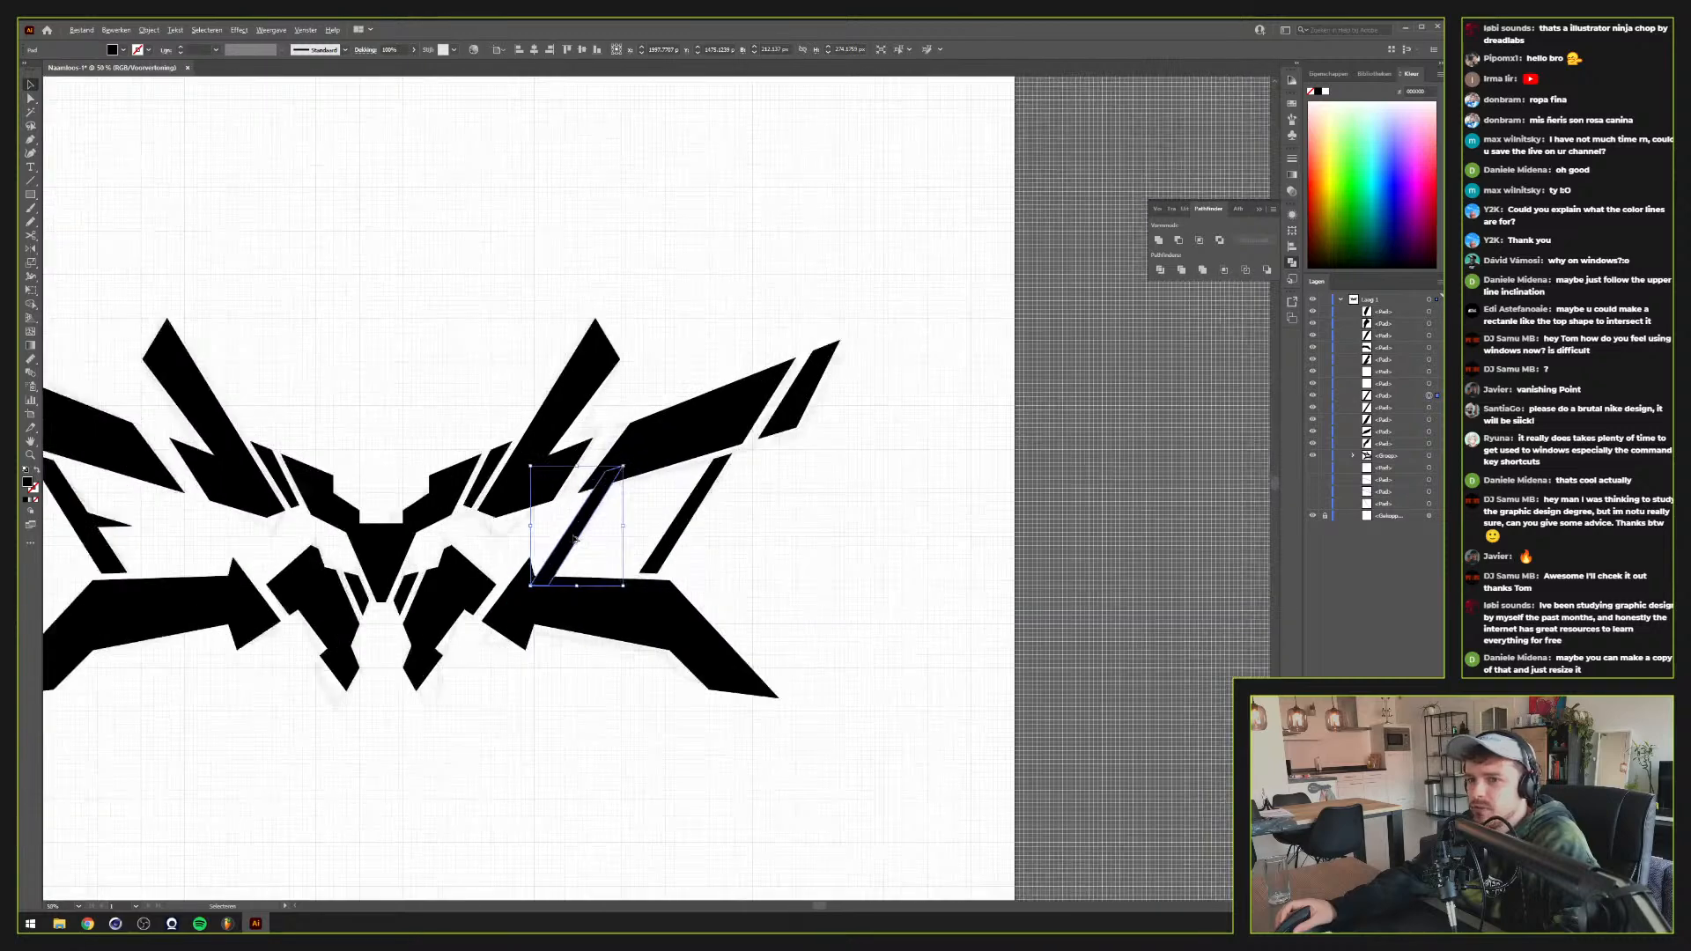
{"action": "scroll", "coordinate": [574, 539], "scroll_direction": "down", "scroll_amount": 1}
{"action": "scroll", "coordinate": [573, 539], "scroll_direction": "up", "scroll_amount": 5}
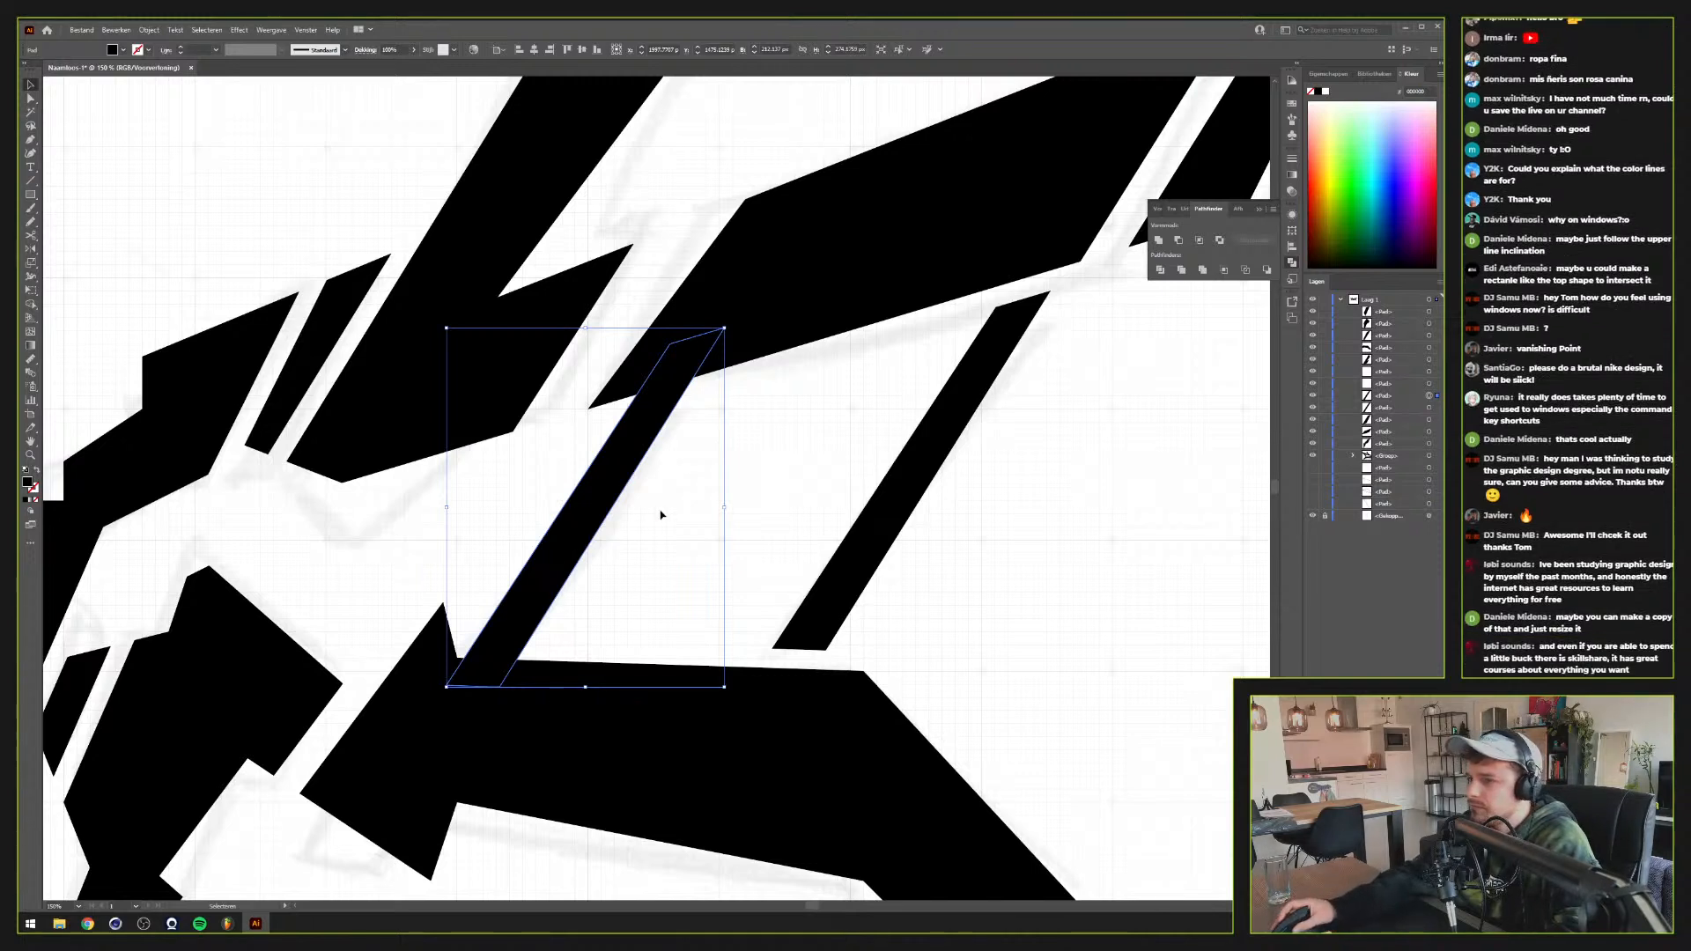
Duplicate the upper wing shape in place and give the copy a red outline without a fill
{"action": "left_click", "coordinate": [704, 519]}
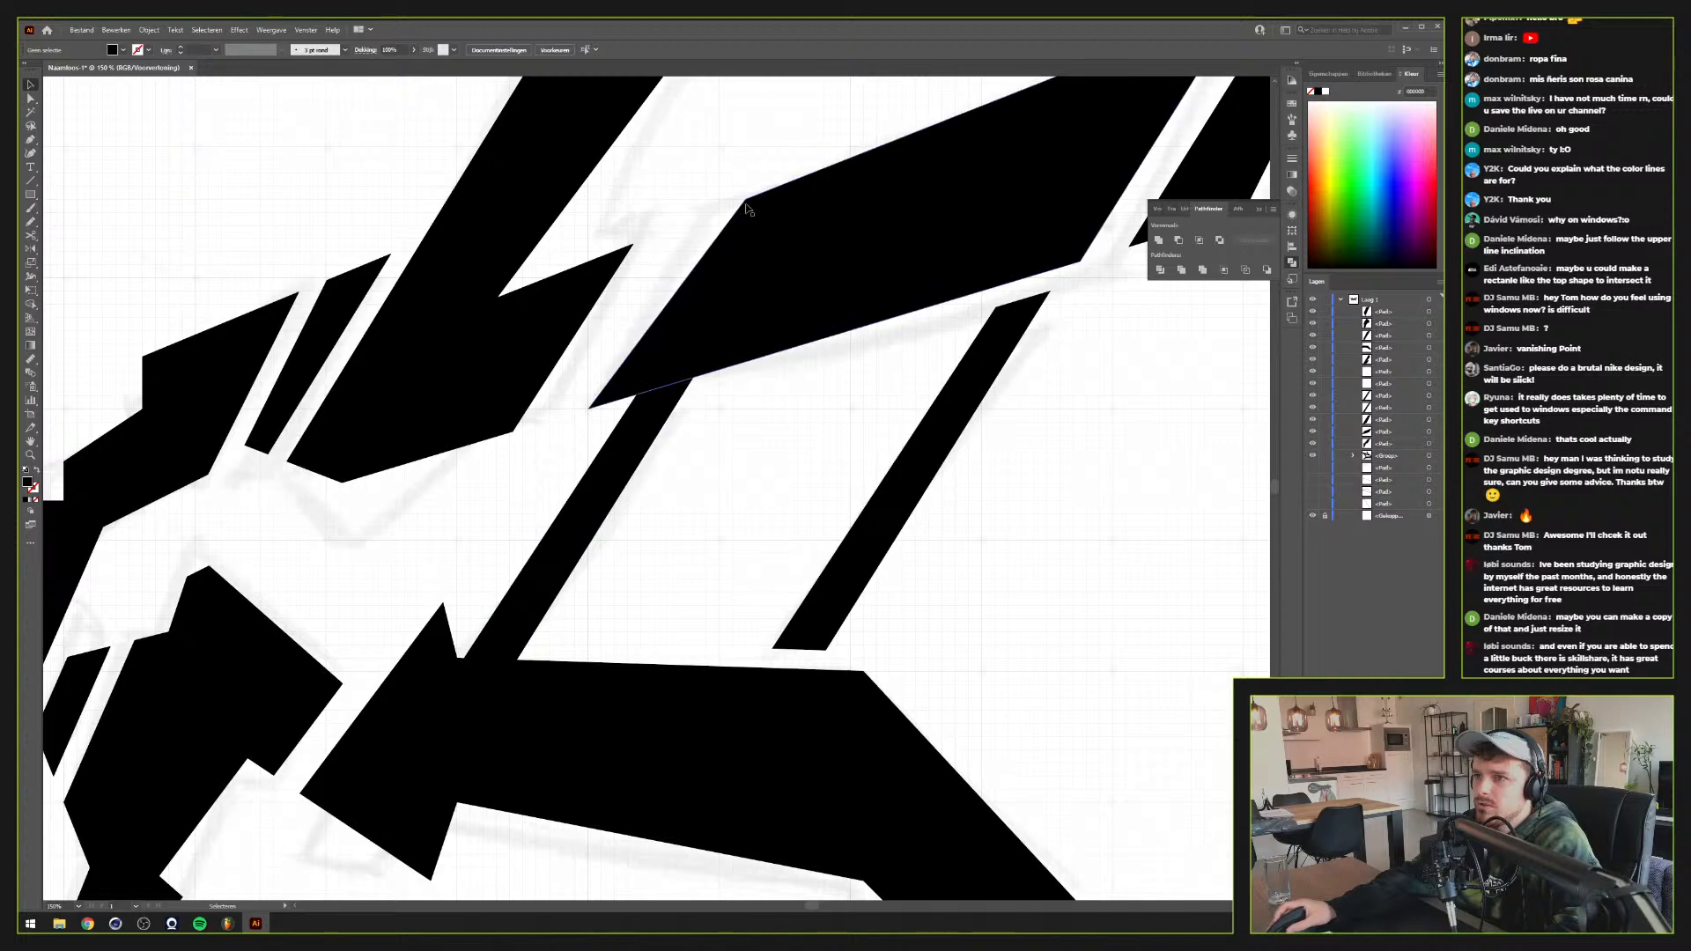
{"action": "left_click", "coordinate": [754, 243]}
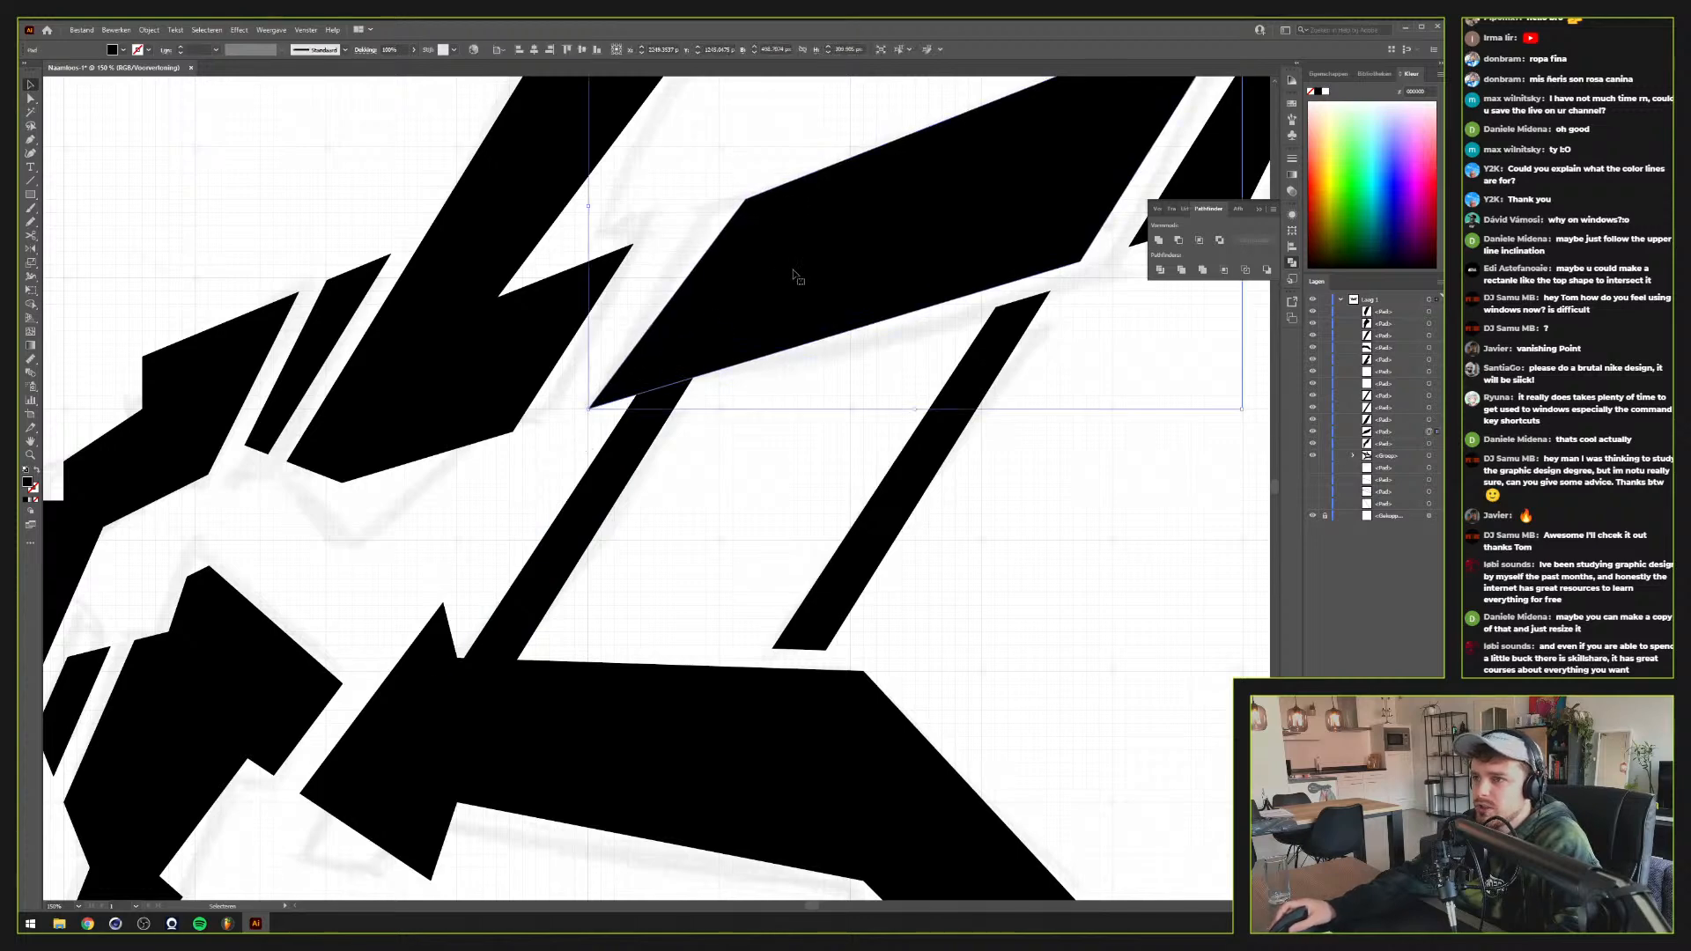
{"action": "scroll", "coordinate": [795, 277], "scroll_direction": "down", "scroll_amount": 1}
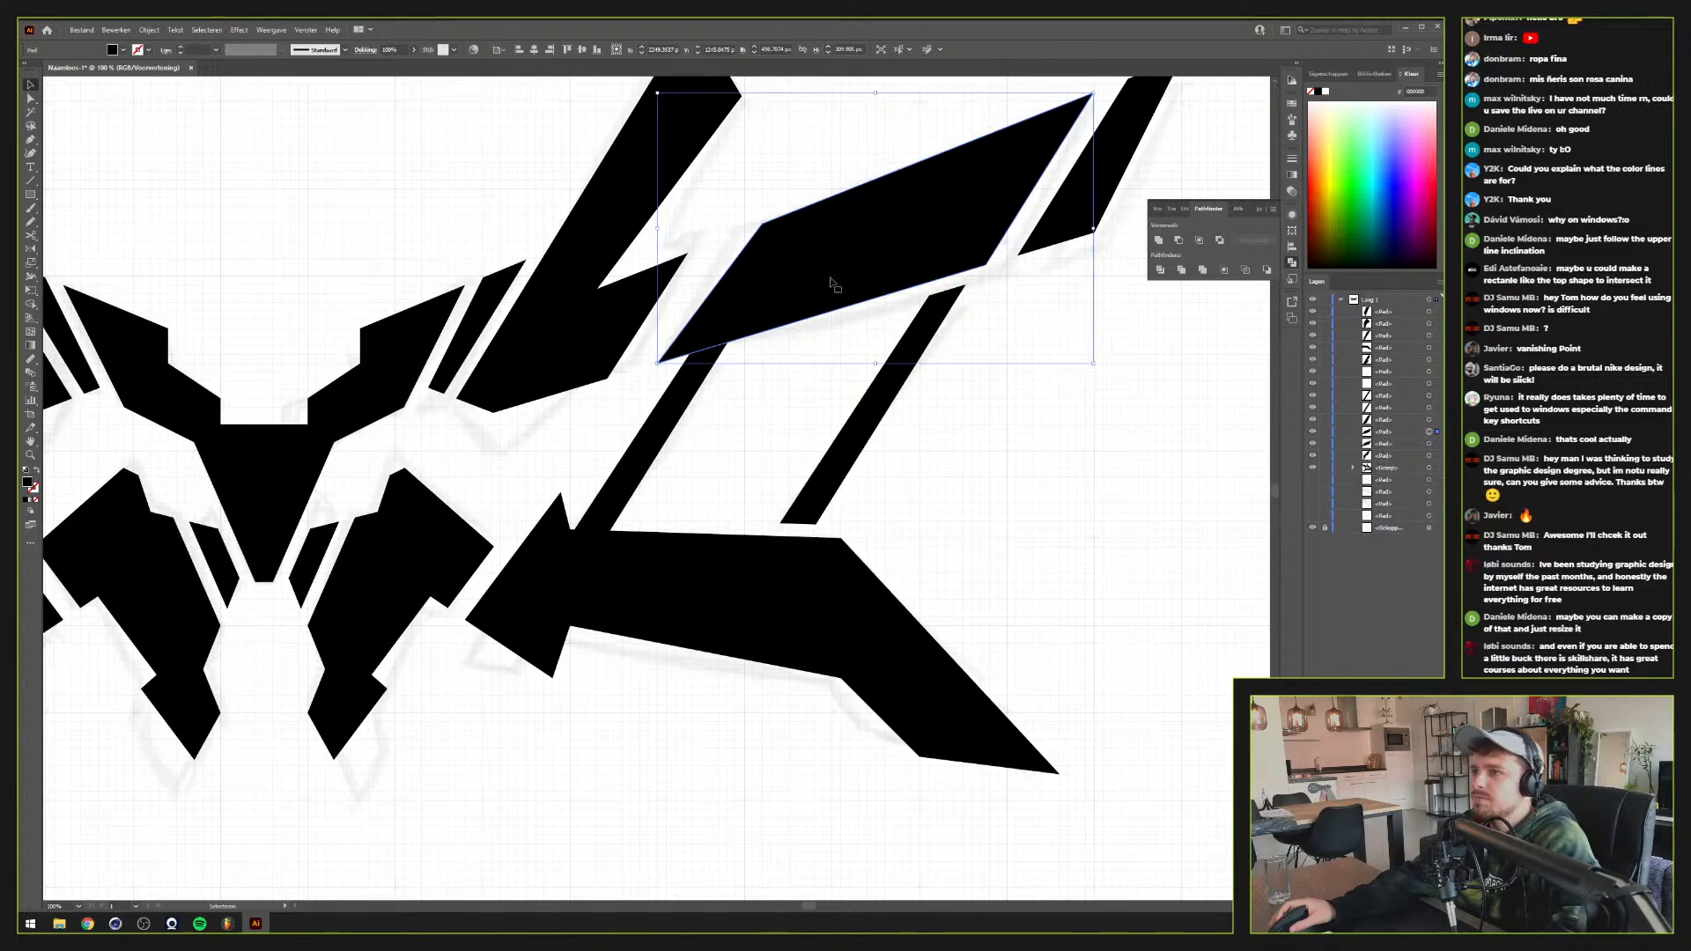
{"action": "left_click_drag", "start_coordinate": [830, 277], "coordinate": [762, 496]}
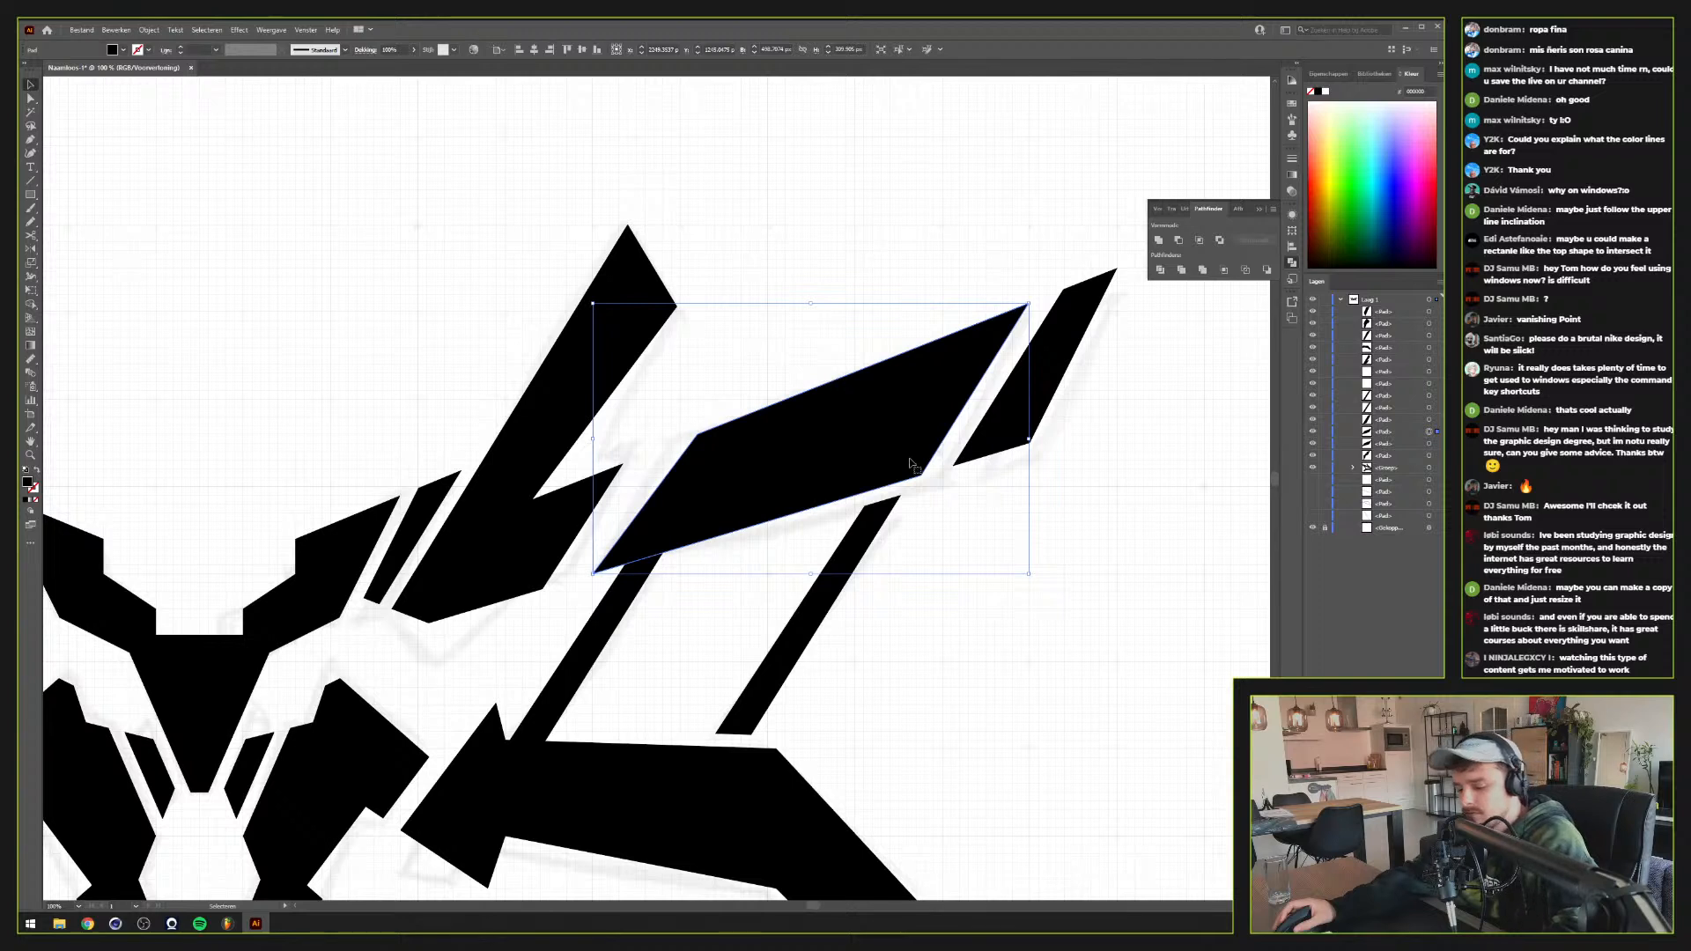
{"action": "key", "text": "shift+x"}
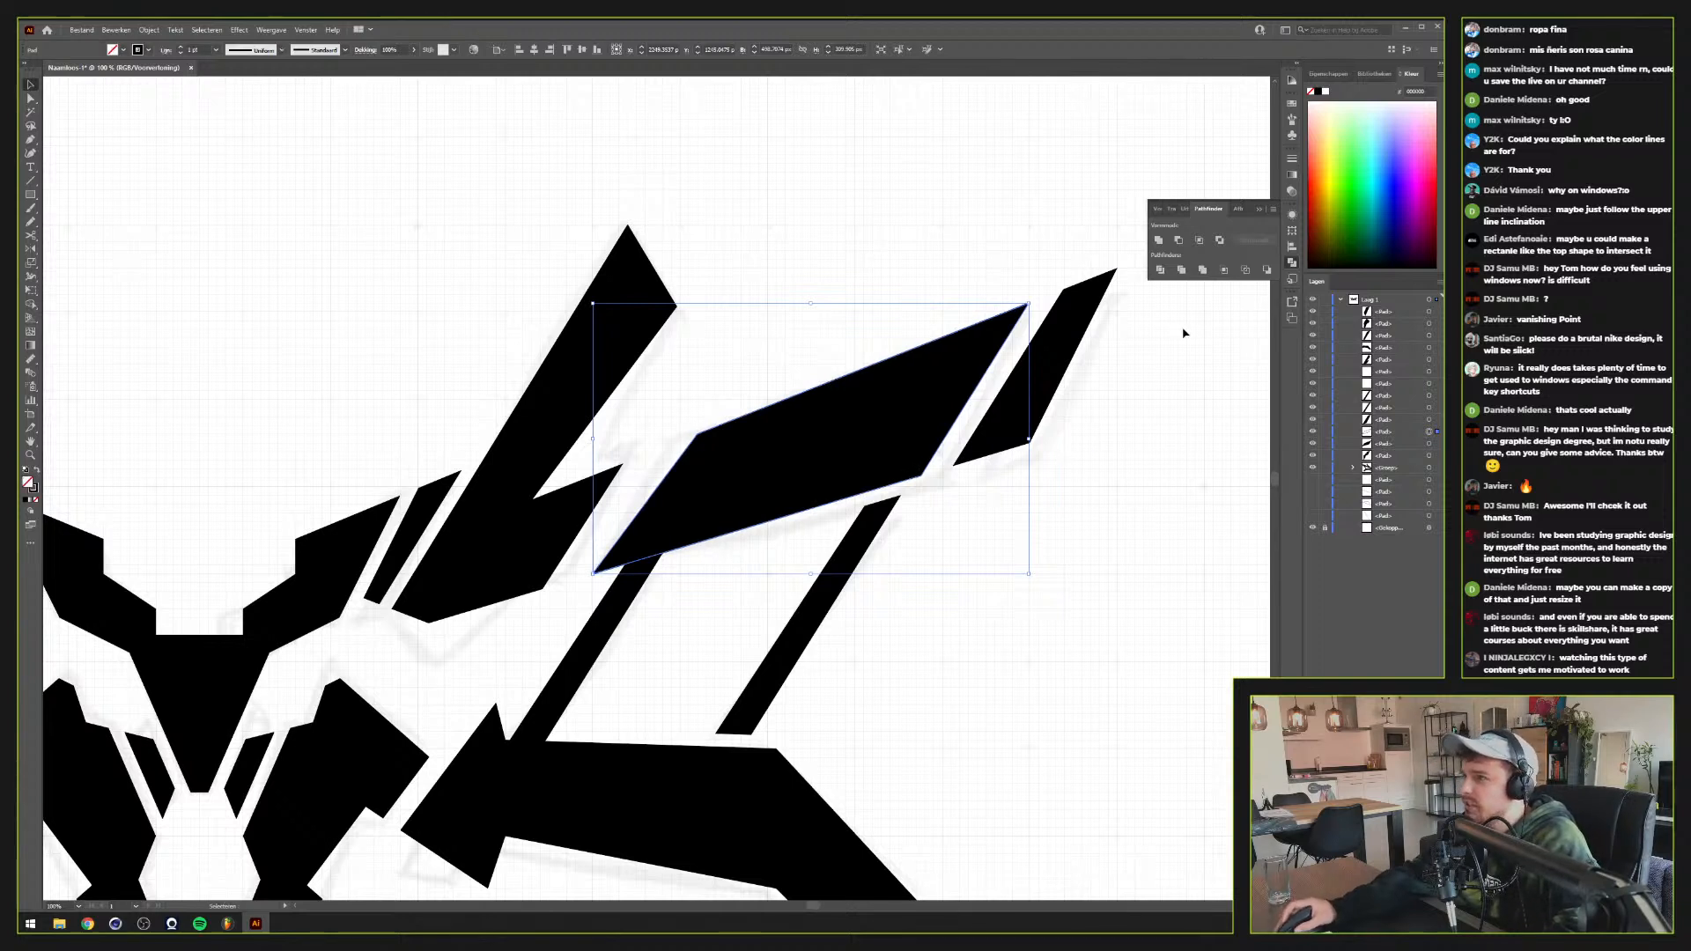
{"action": "left_click_drag", "start_coordinate": [1341, 167], "coordinate": [1285, 161]}
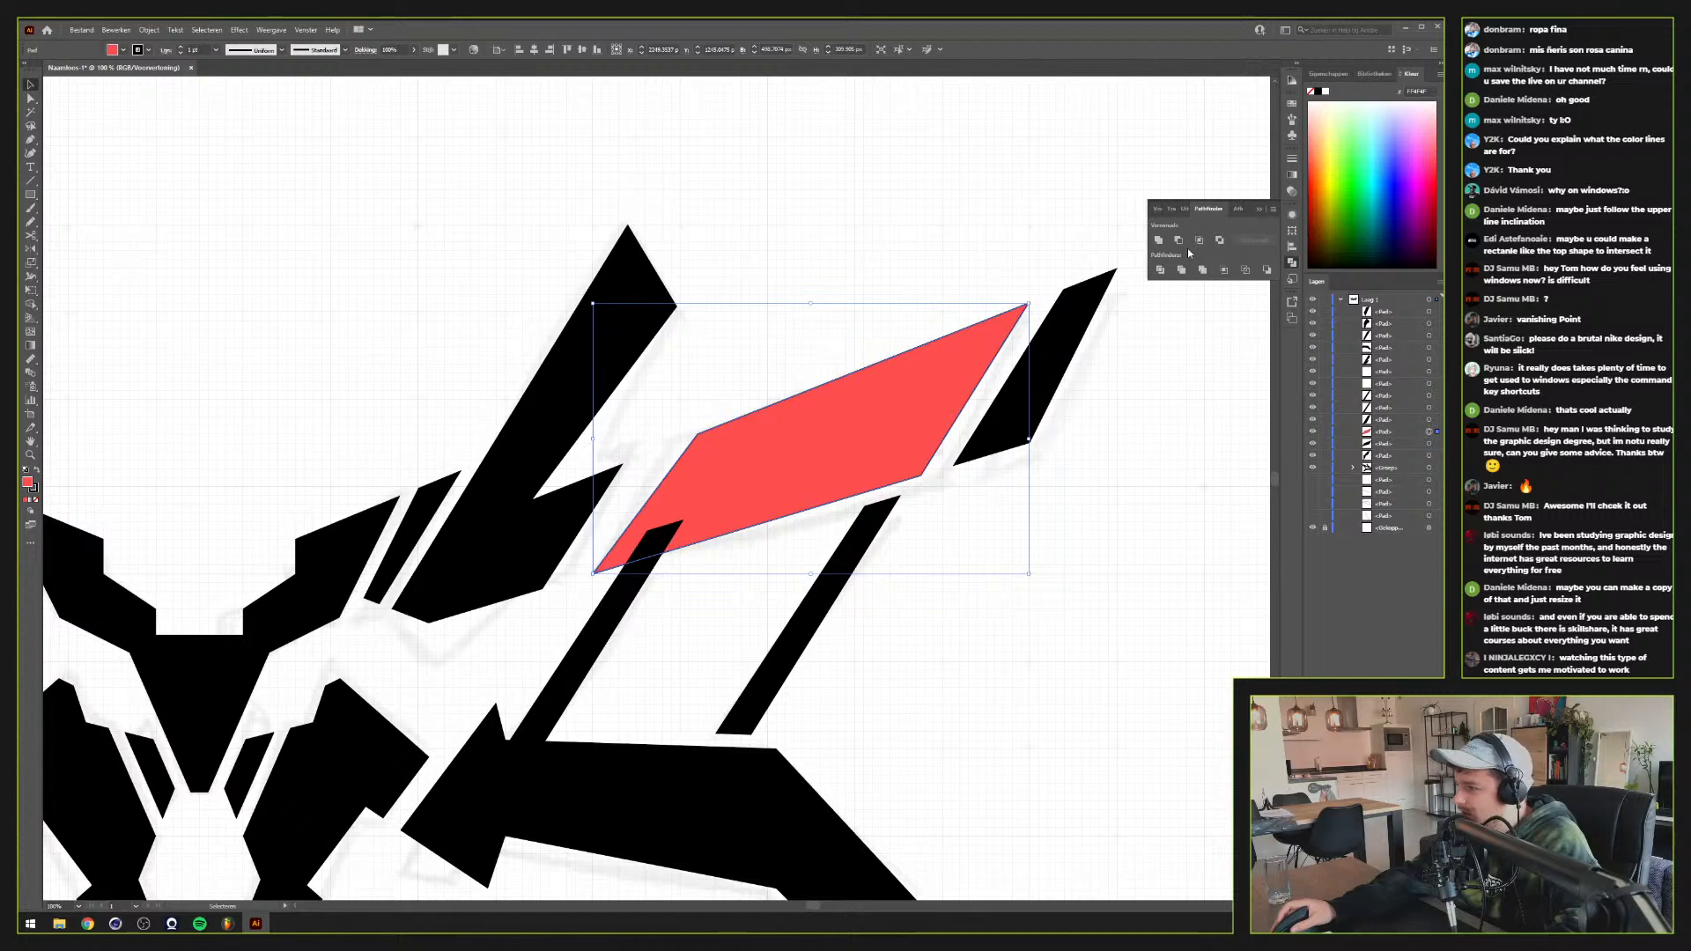
{"action": "key", "text": "shift+x"}
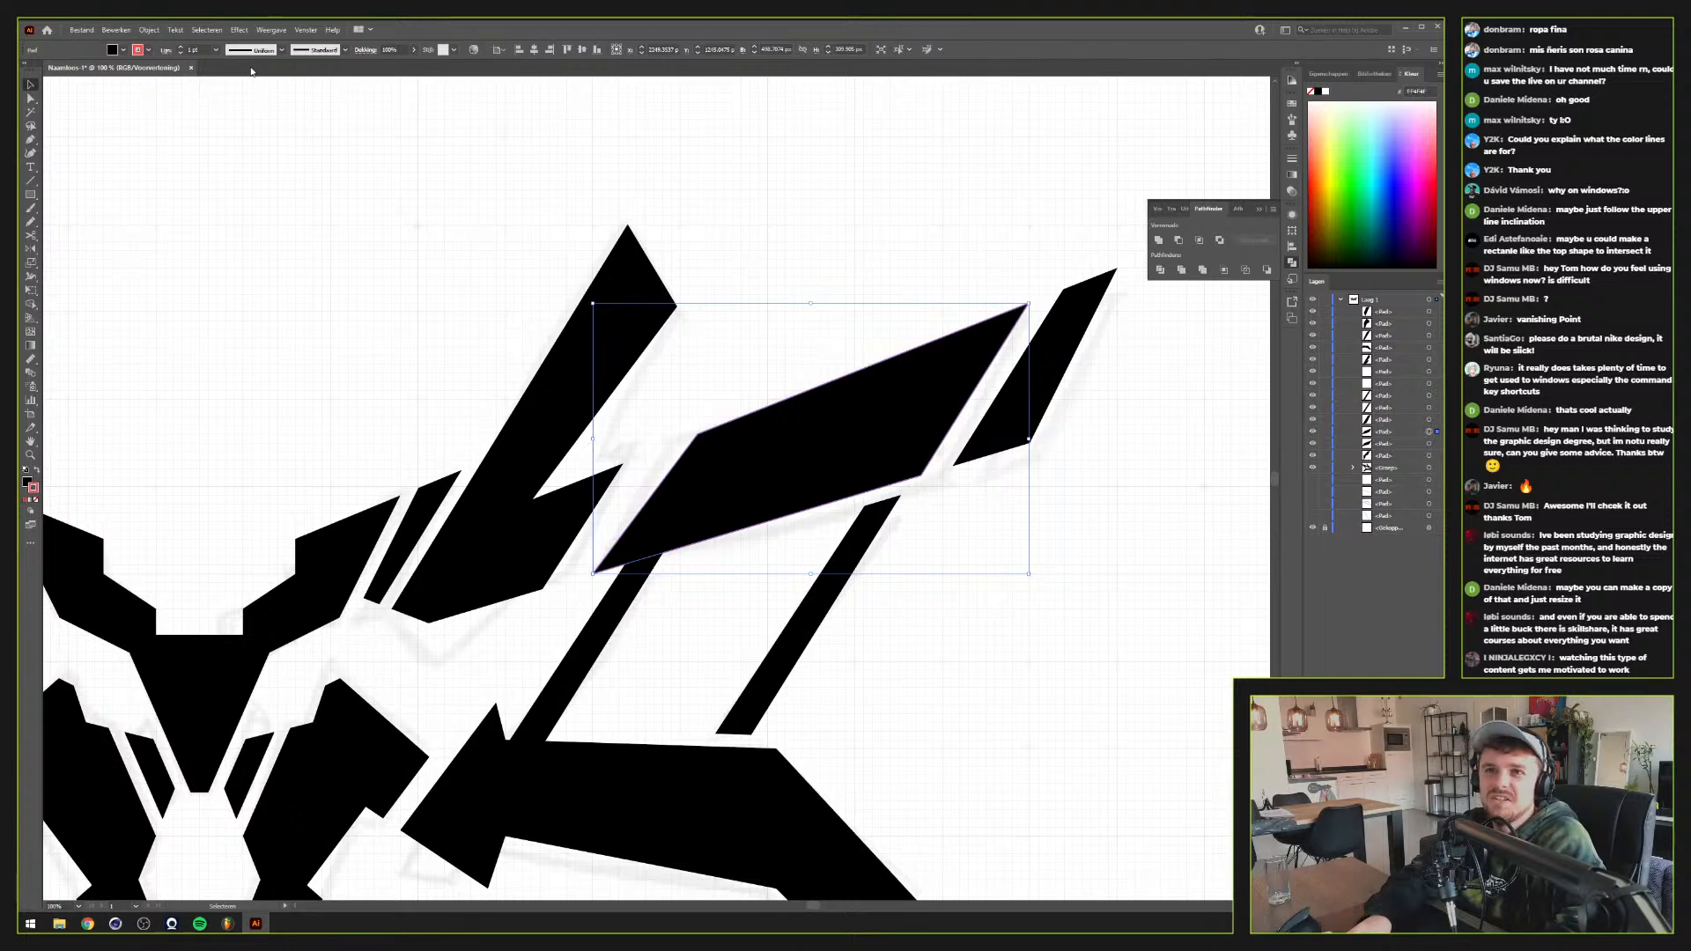
{"action": "key", "text": "slash"}
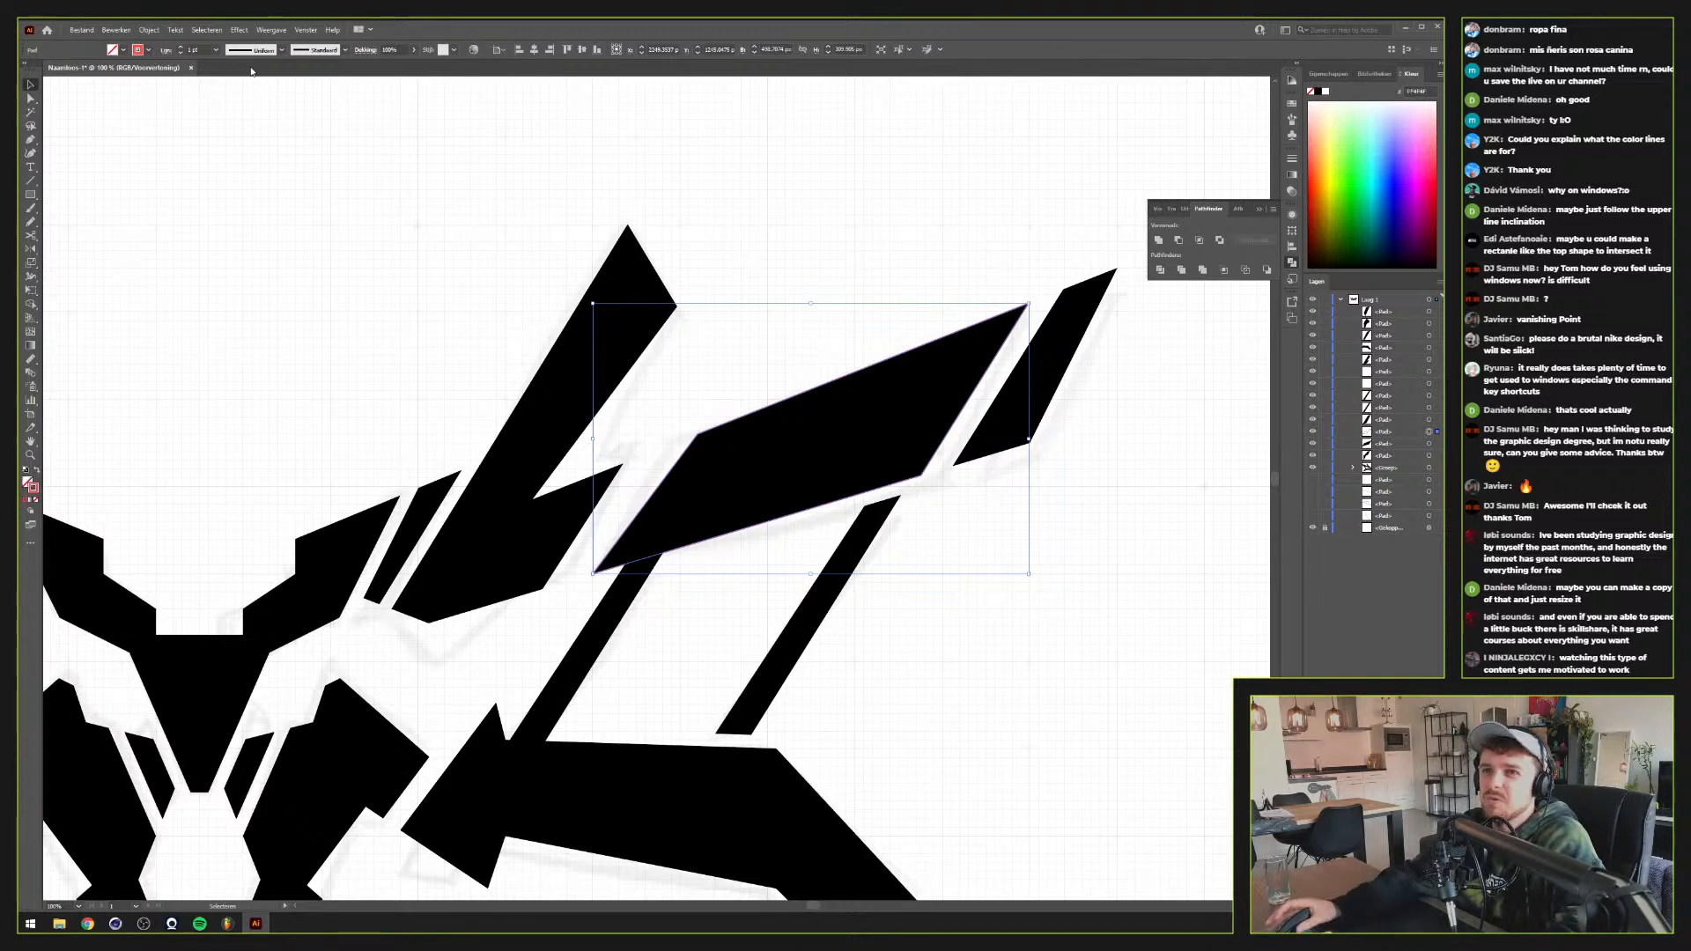
Remove the copy's two outer anchor points to leave only its inner slanted edge, and thicken that red stroke
{"action": "key", "text": "a"}
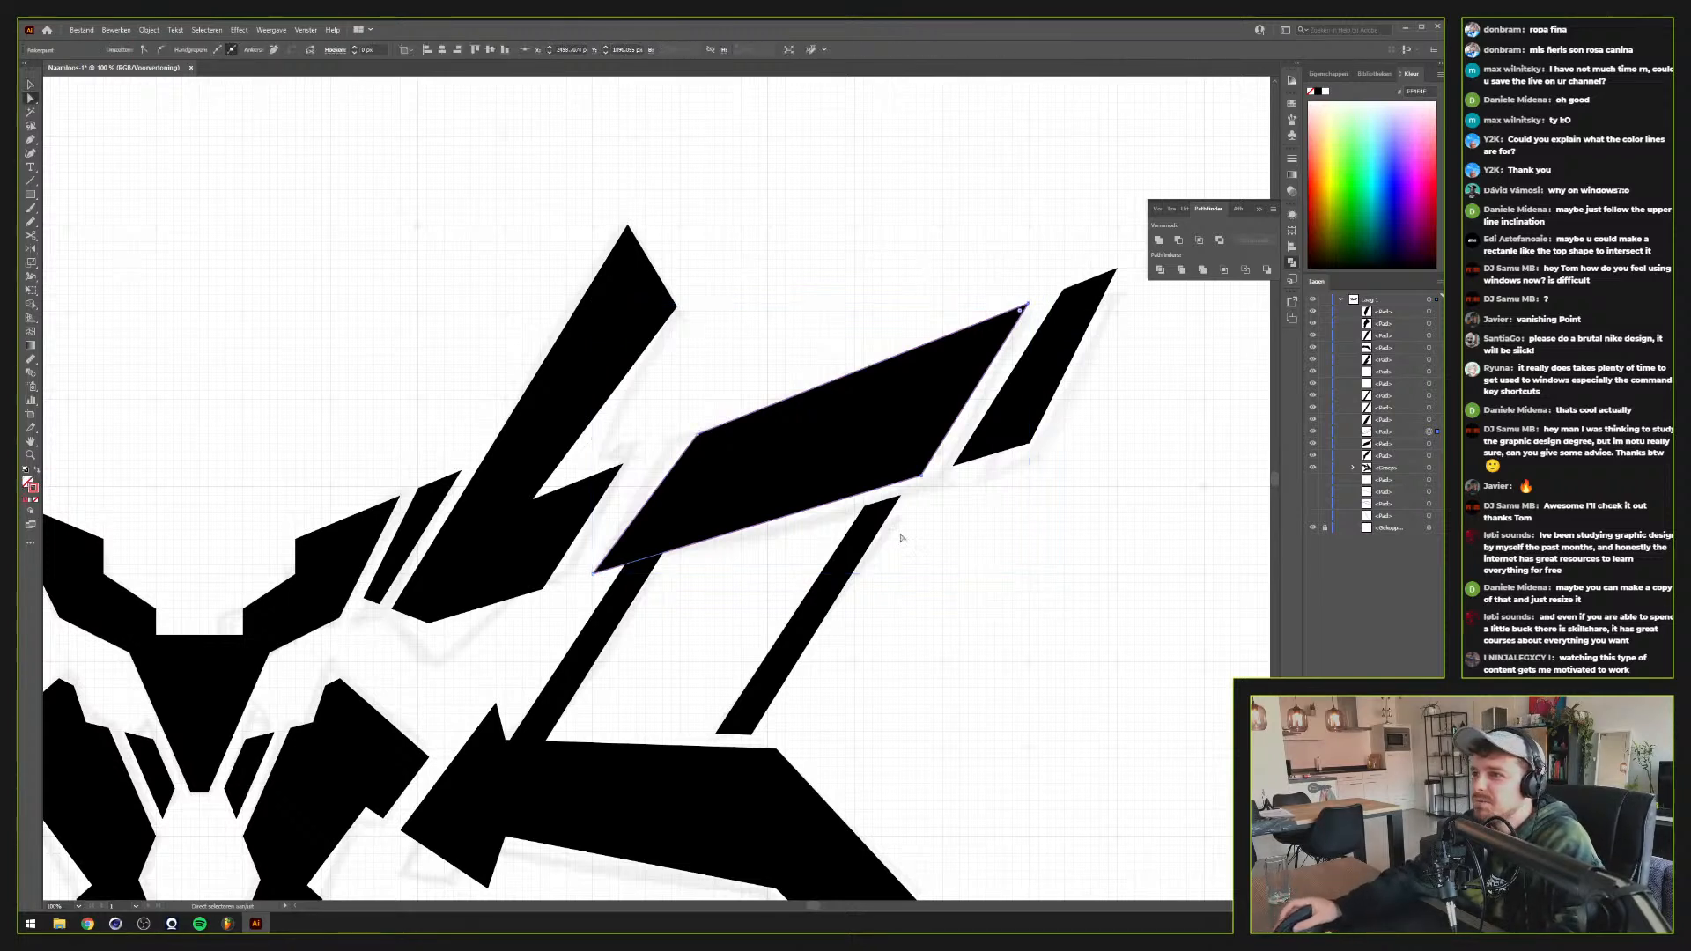
{"action": "left_click", "coordinate": [920, 478], "text": "shift"}
{"action": "key", "text": "Delete"}
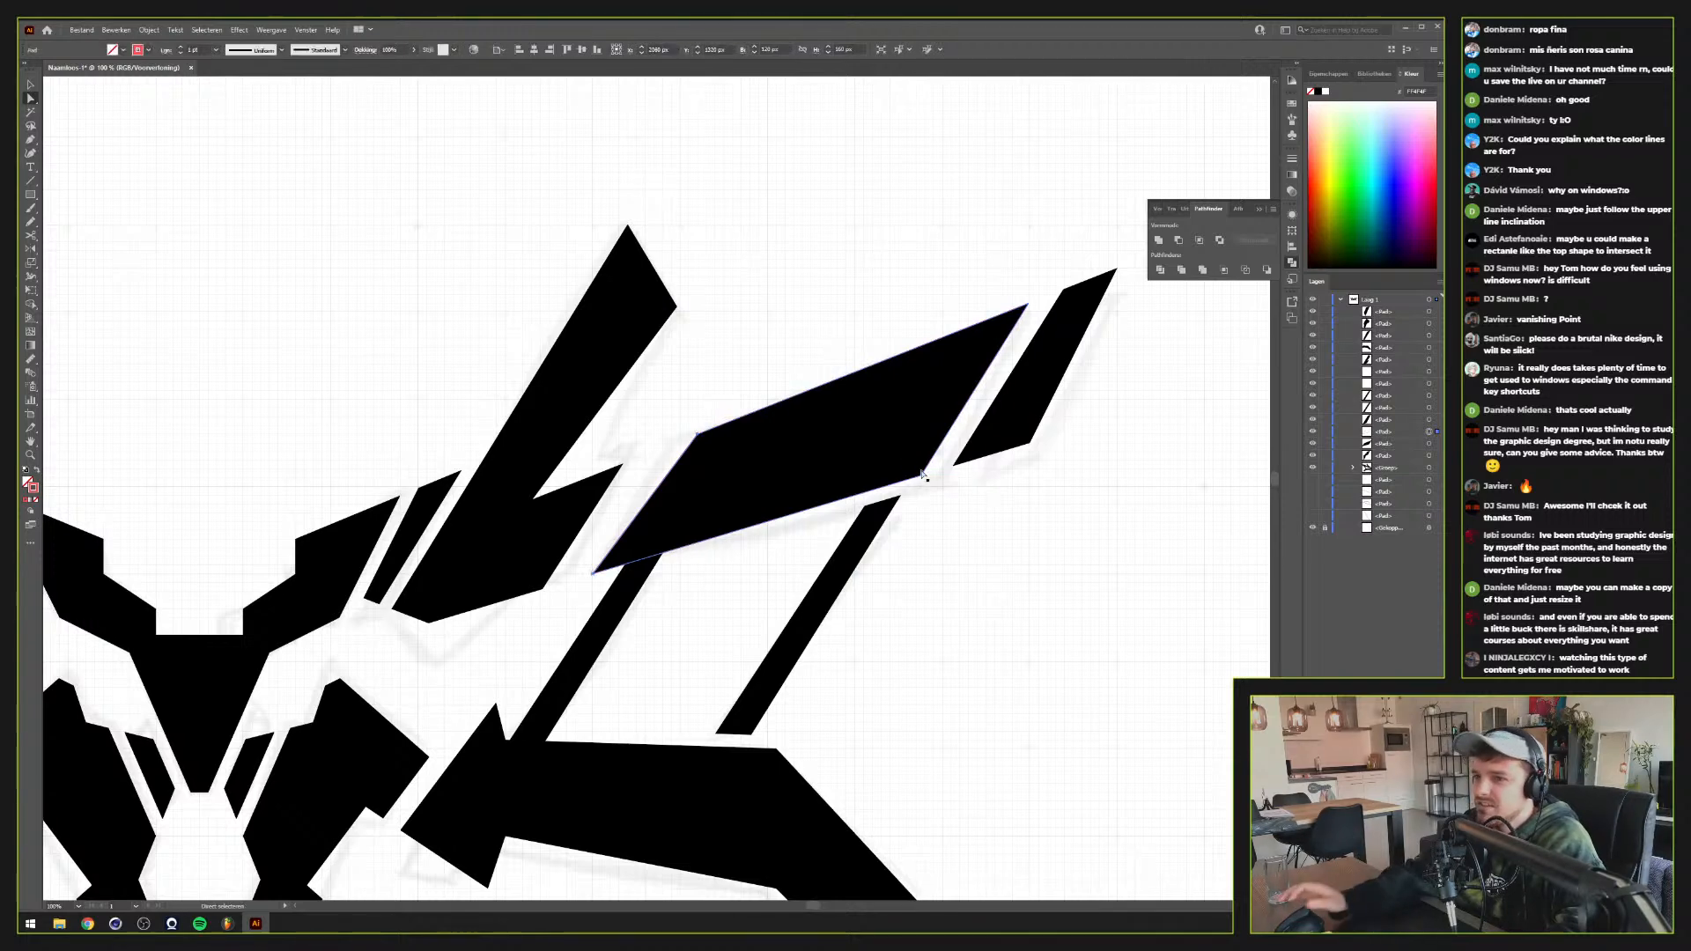
{"action": "key", "text": "v"}
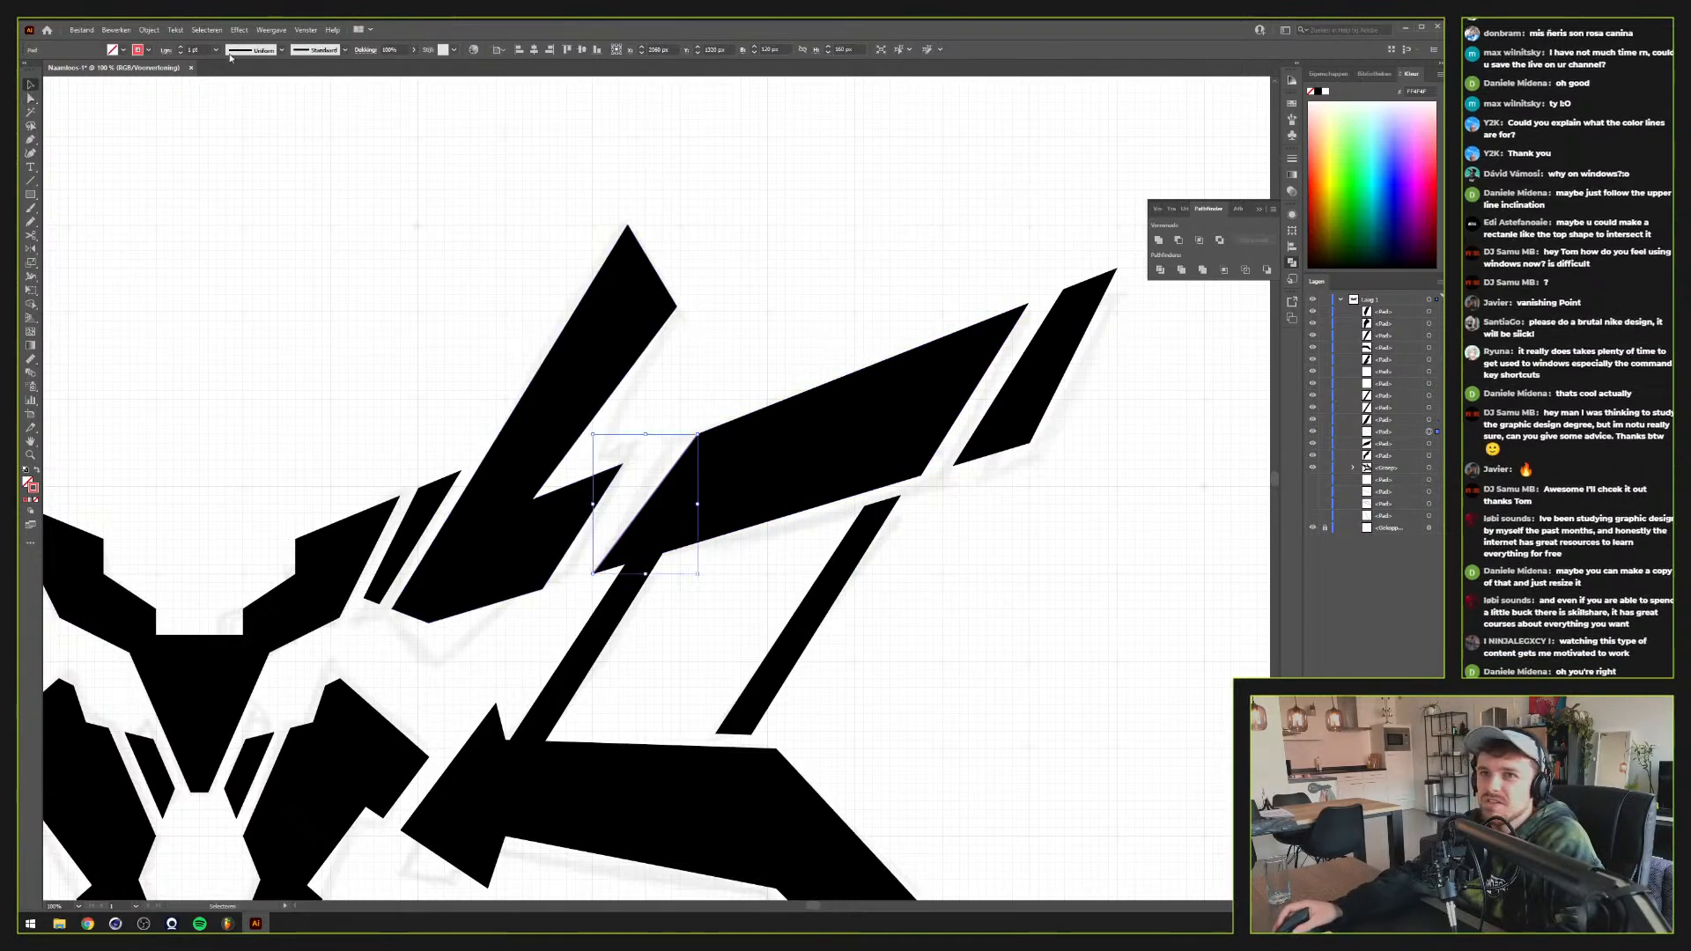
{"action": "left_click", "coordinate": [186, 51]}
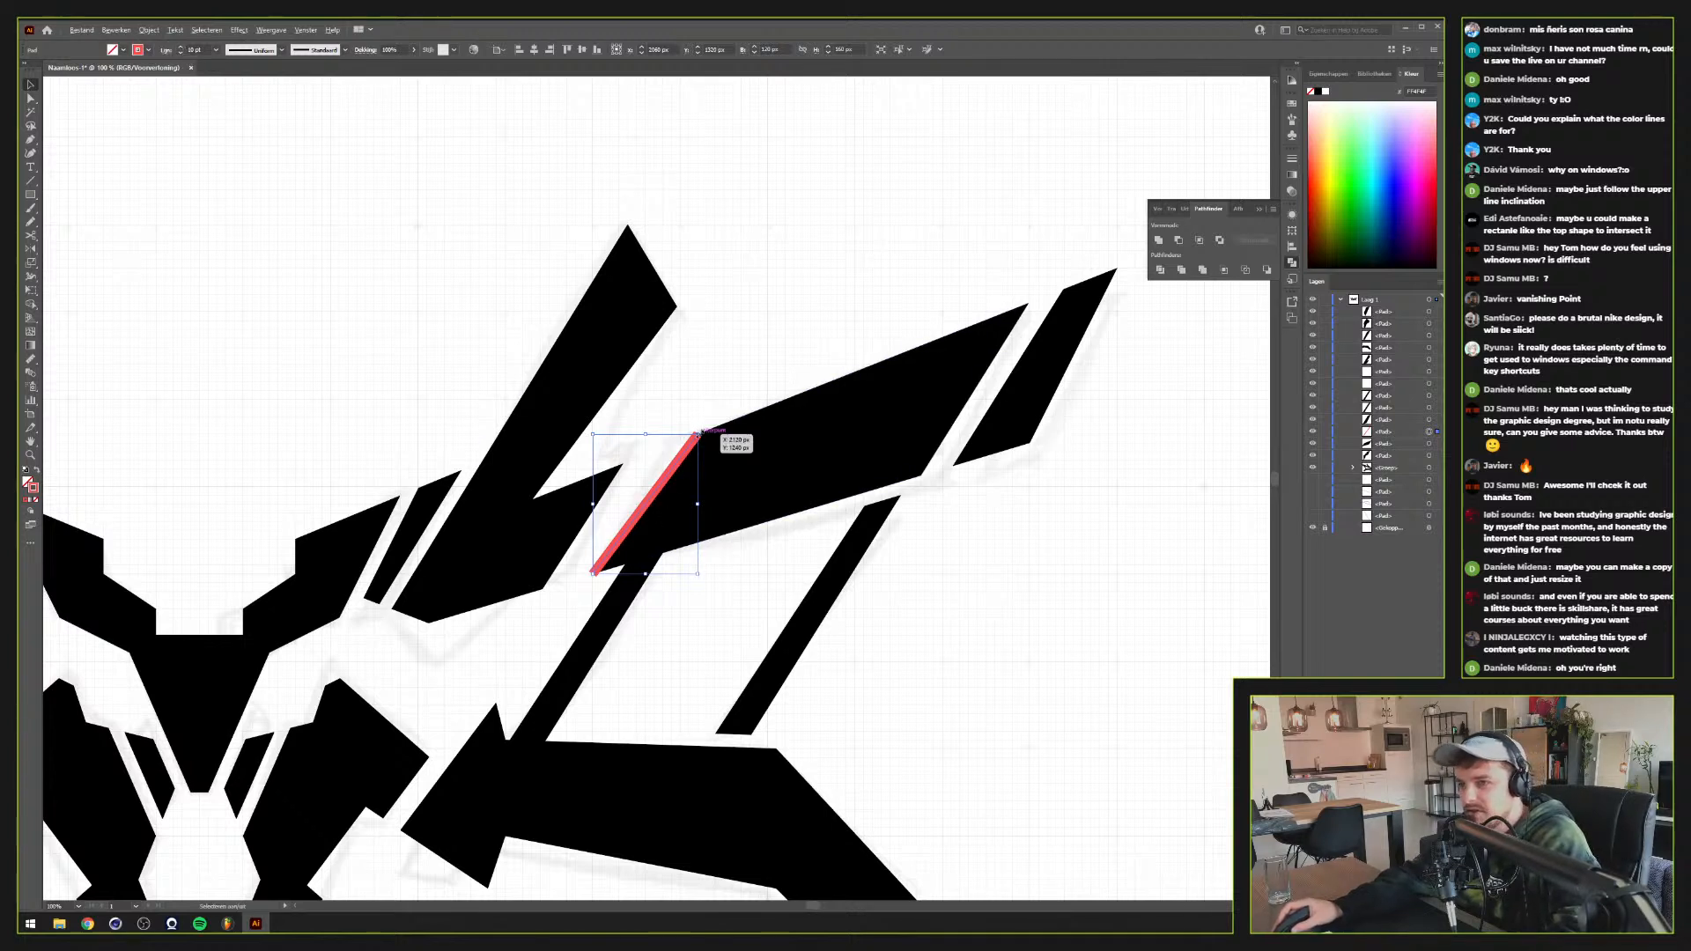
Lengthen the red line at both ends along its slant, reaching across the lower wing shape and above the upper one
{"action": "left_click_drag", "start_coordinate": [699, 432], "coordinate": [969, 208]}
{"action": "left_click_drag", "start_coordinate": [717, 411], "coordinate": [718, 447]}
{"action": "key", "text": "ctrl+z"}
{"action": "key", "text": "ctrl+z"}
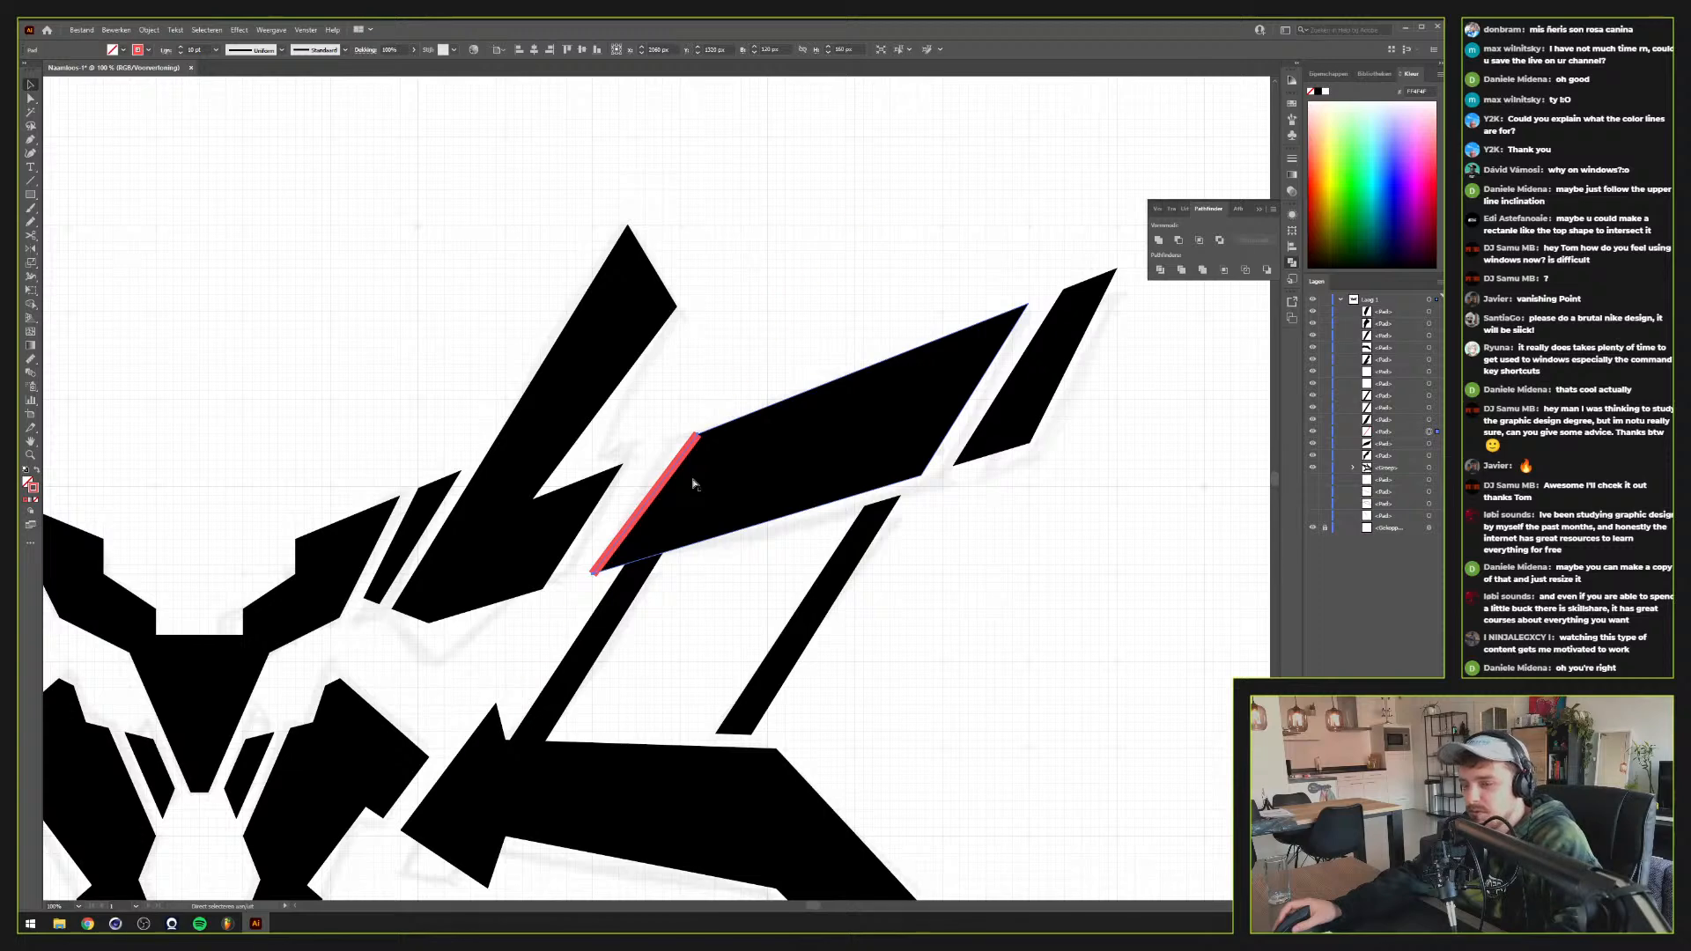
{"action": "key", "text": "ctrl+shift+z"}
{"action": "scroll", "coordinate": [616, 577], "scroll_direction": "up", "scroll_amount": 1}
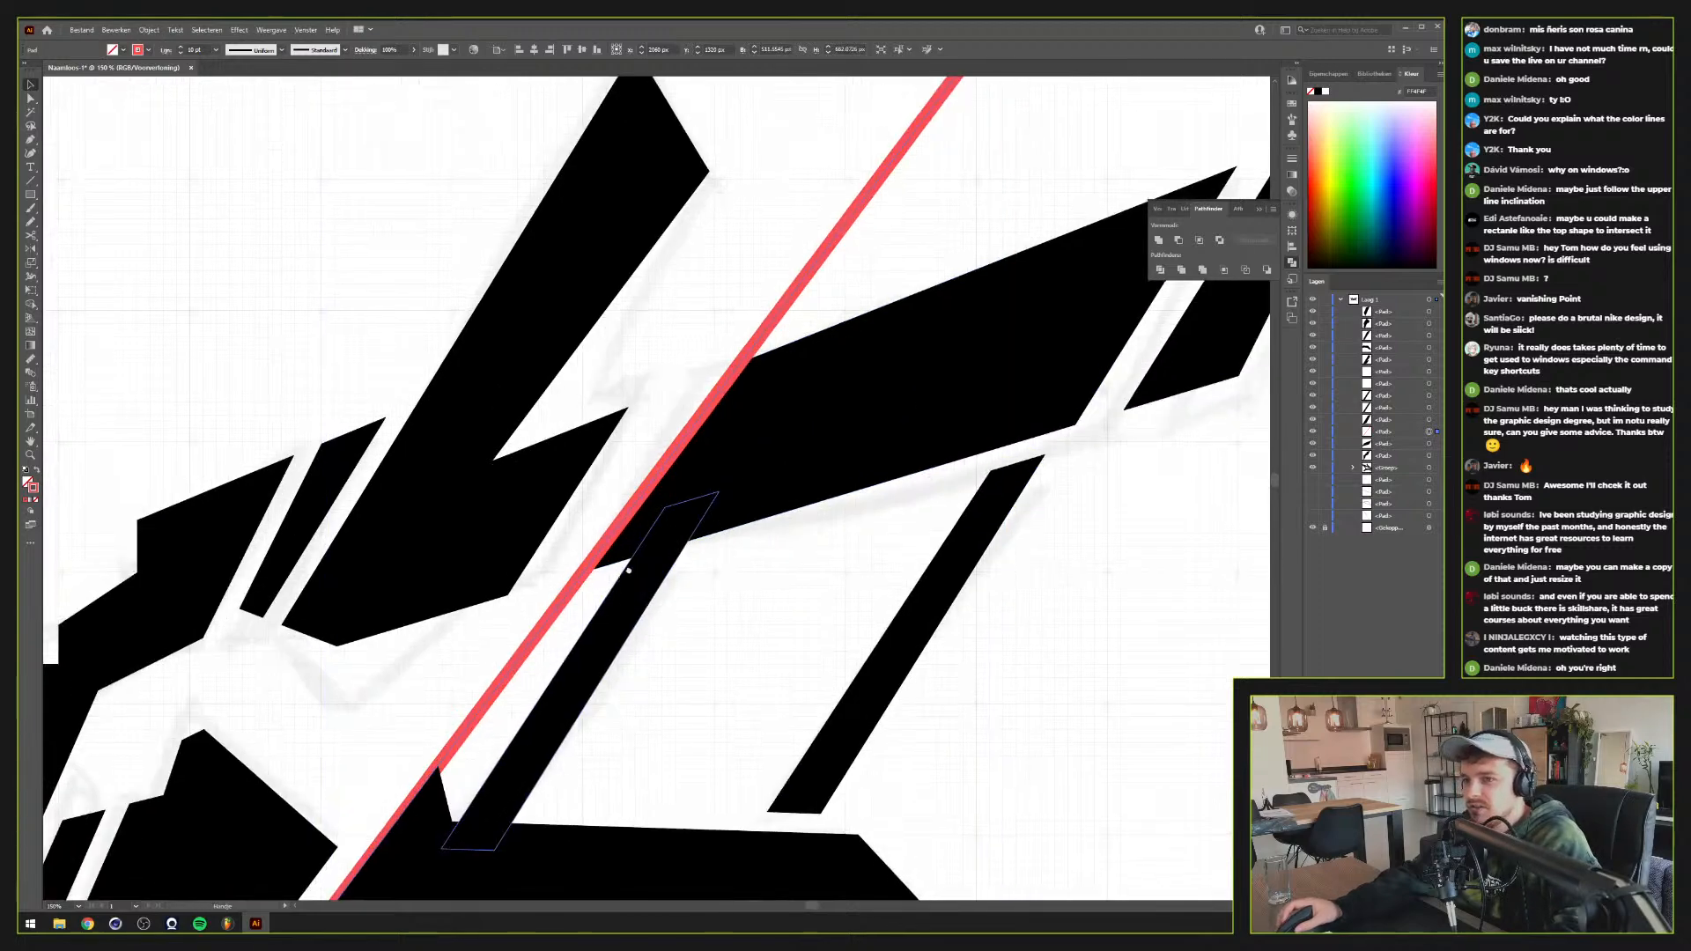
{"action": "left_click_drag", "start_coordinate": [628, 571], "coordinate": [755, 480]}
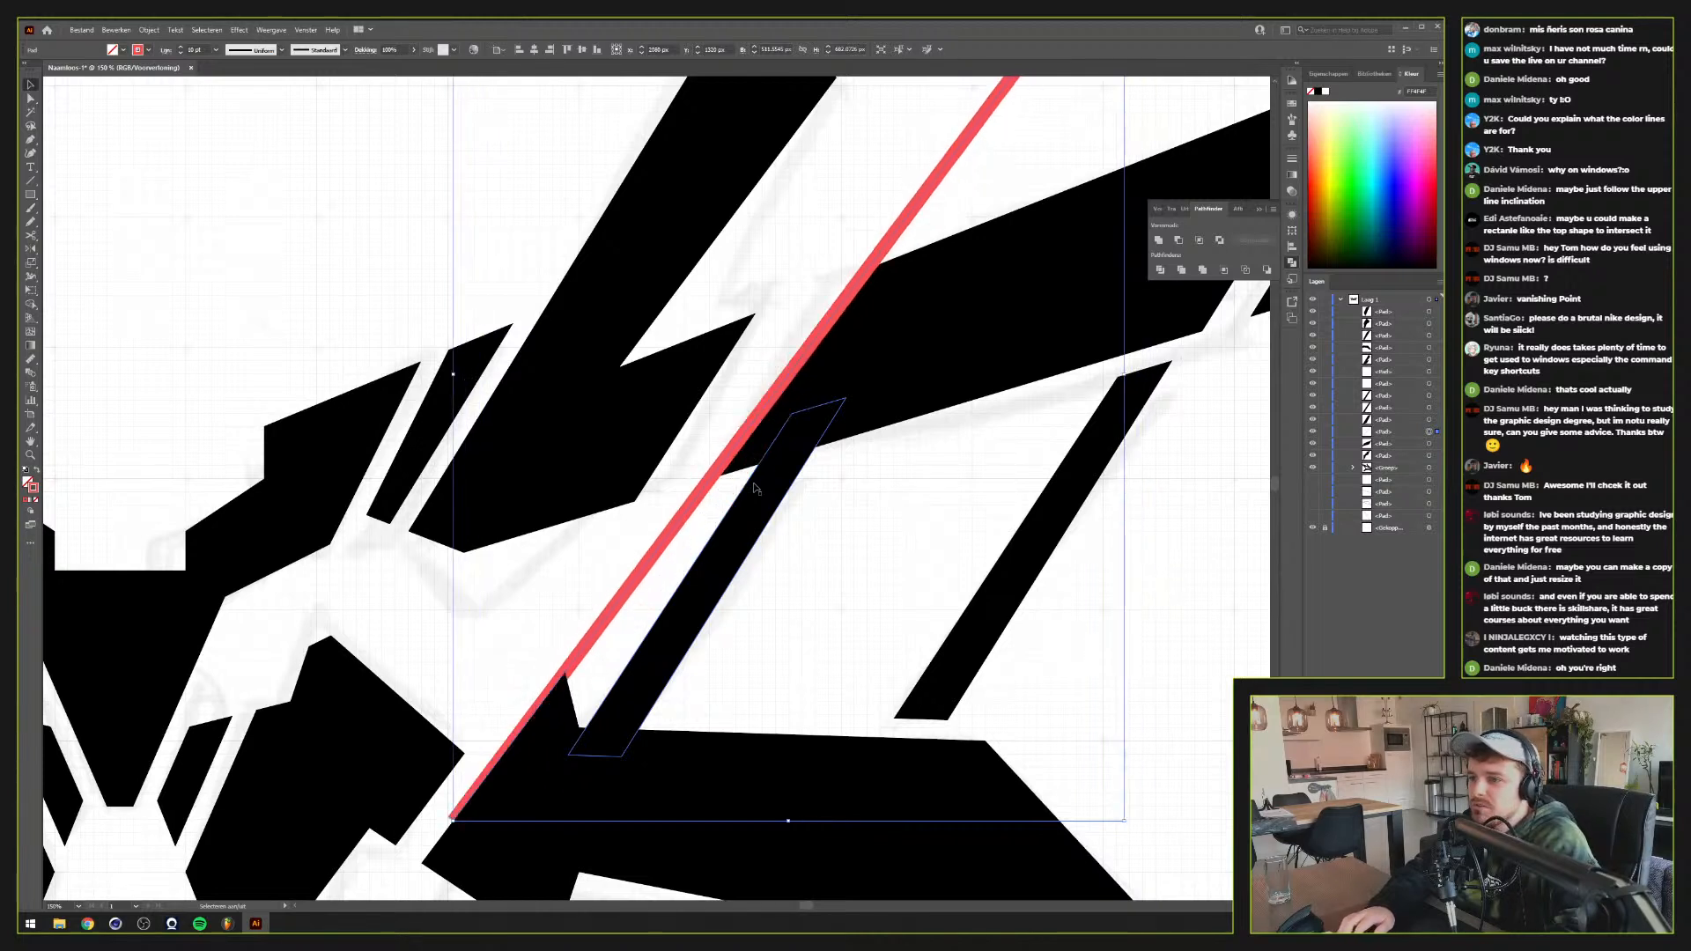
Shift the red line horizontally onto the inner diagonal strip and place a parallel copy of it a strip's width farther out
{"action": "key", "text": "shift+Right"}
{"action": "key", "text": "shift+Right"}
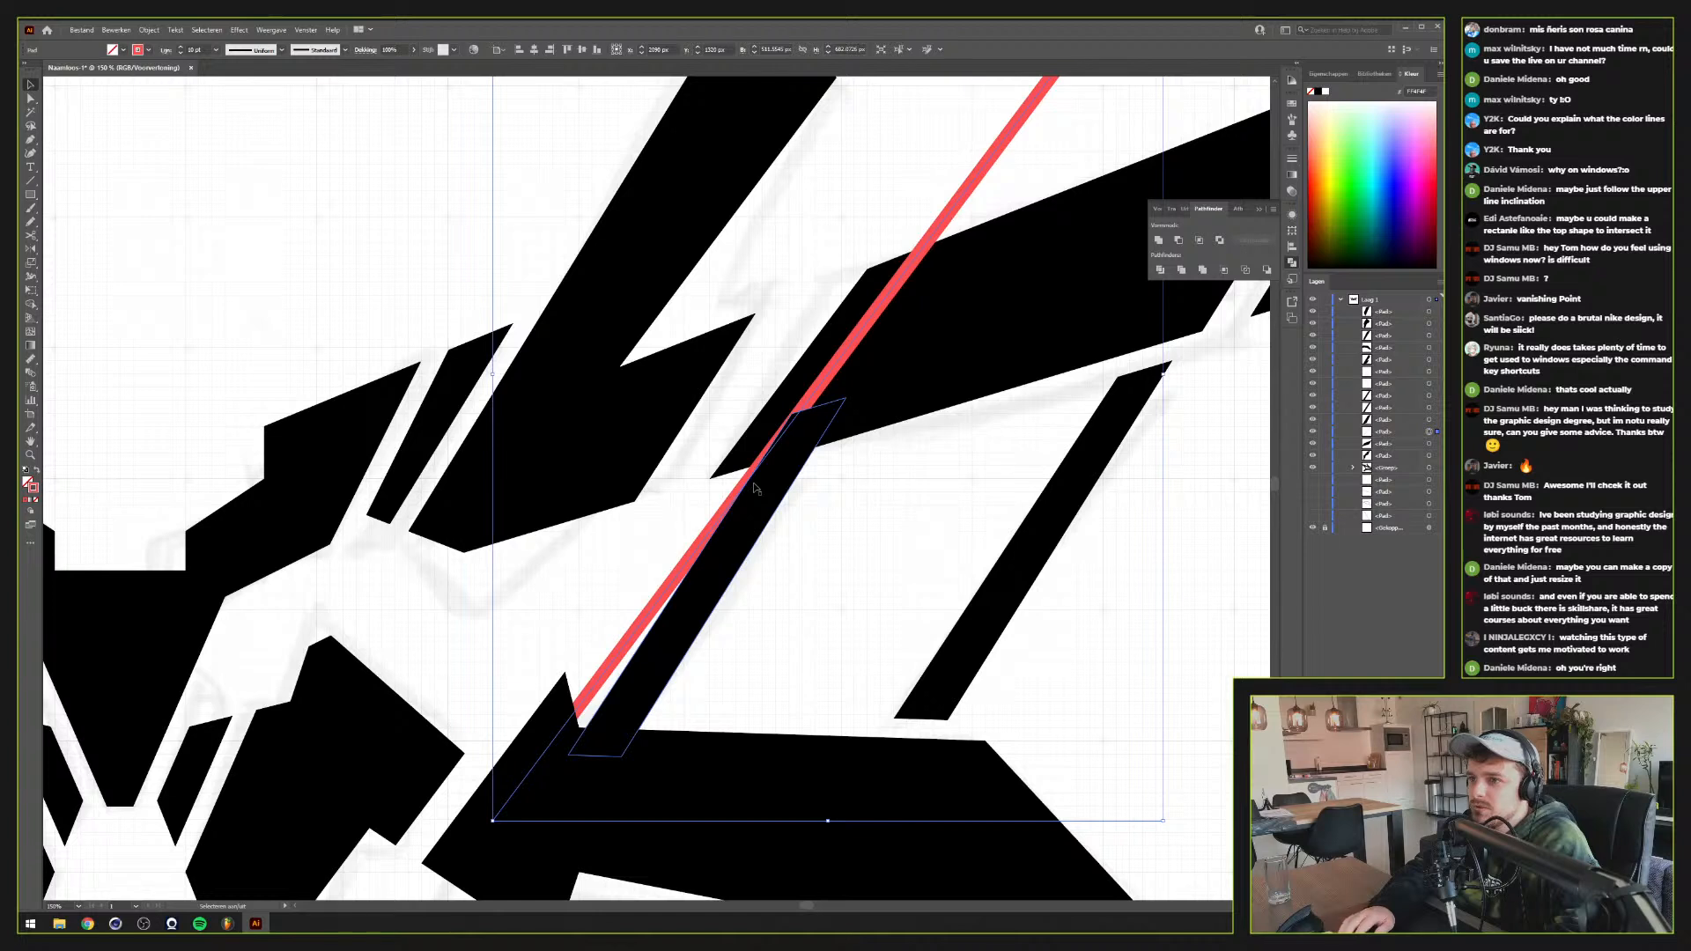
{"action": "key", "text": "alt+shift+Right"}
{"action": "key", "text": "alt+shift+Right"}
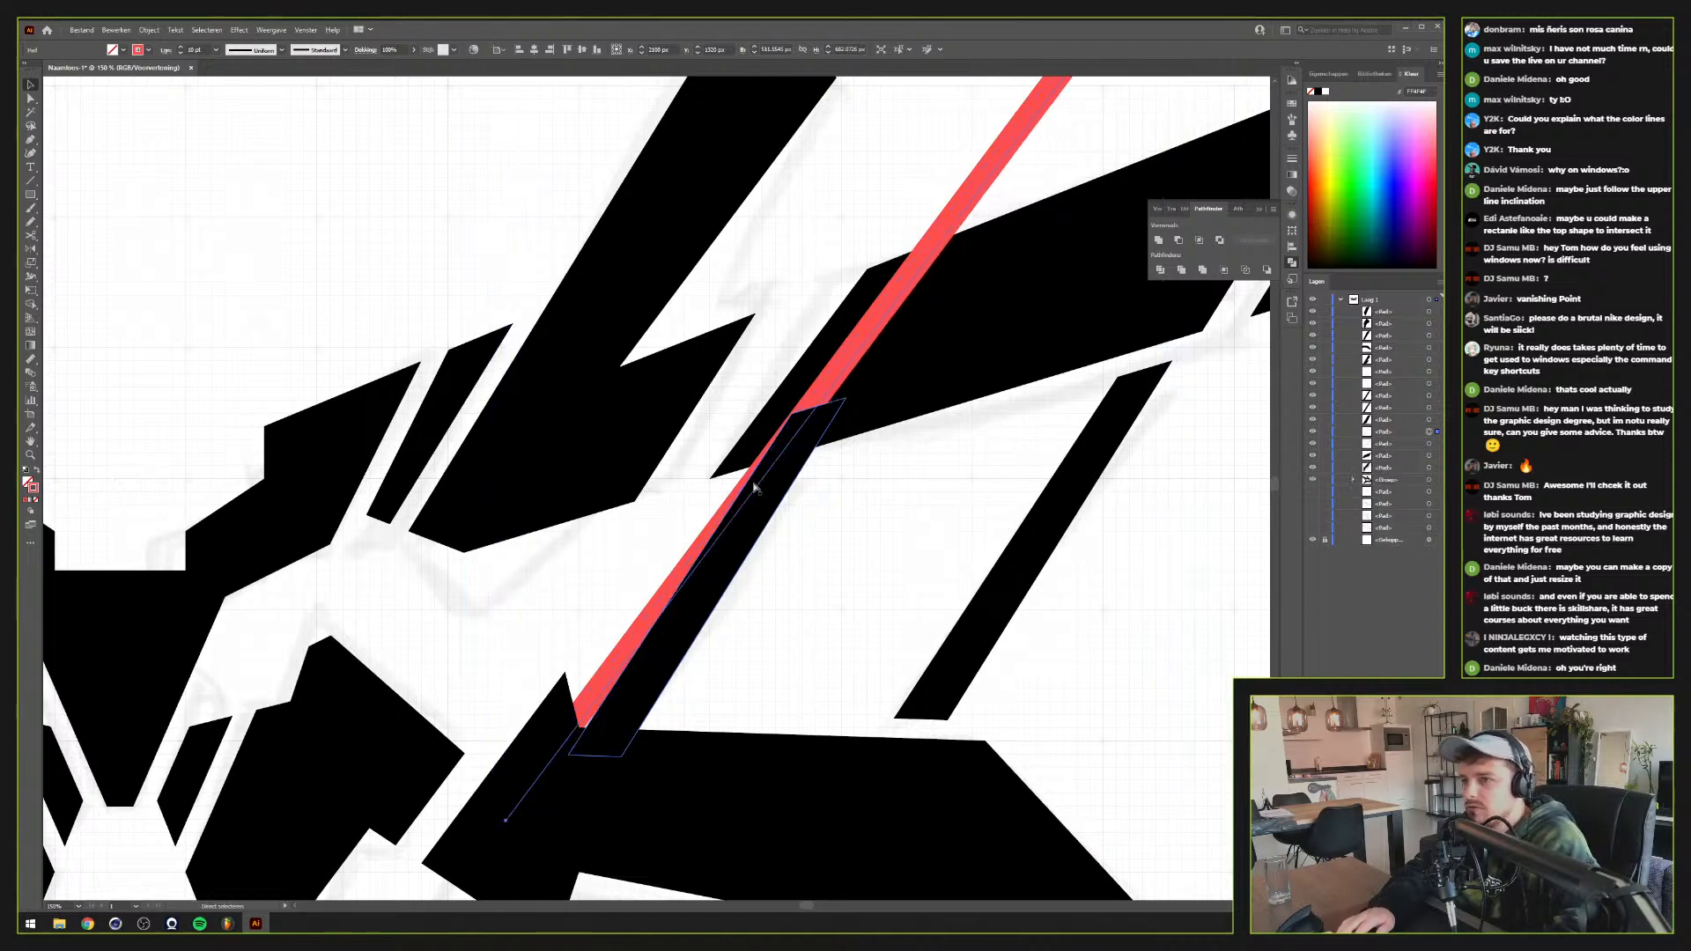
{"action": "key", "text": "Delete"}
{"action": "key", "text": "shift+Right"}
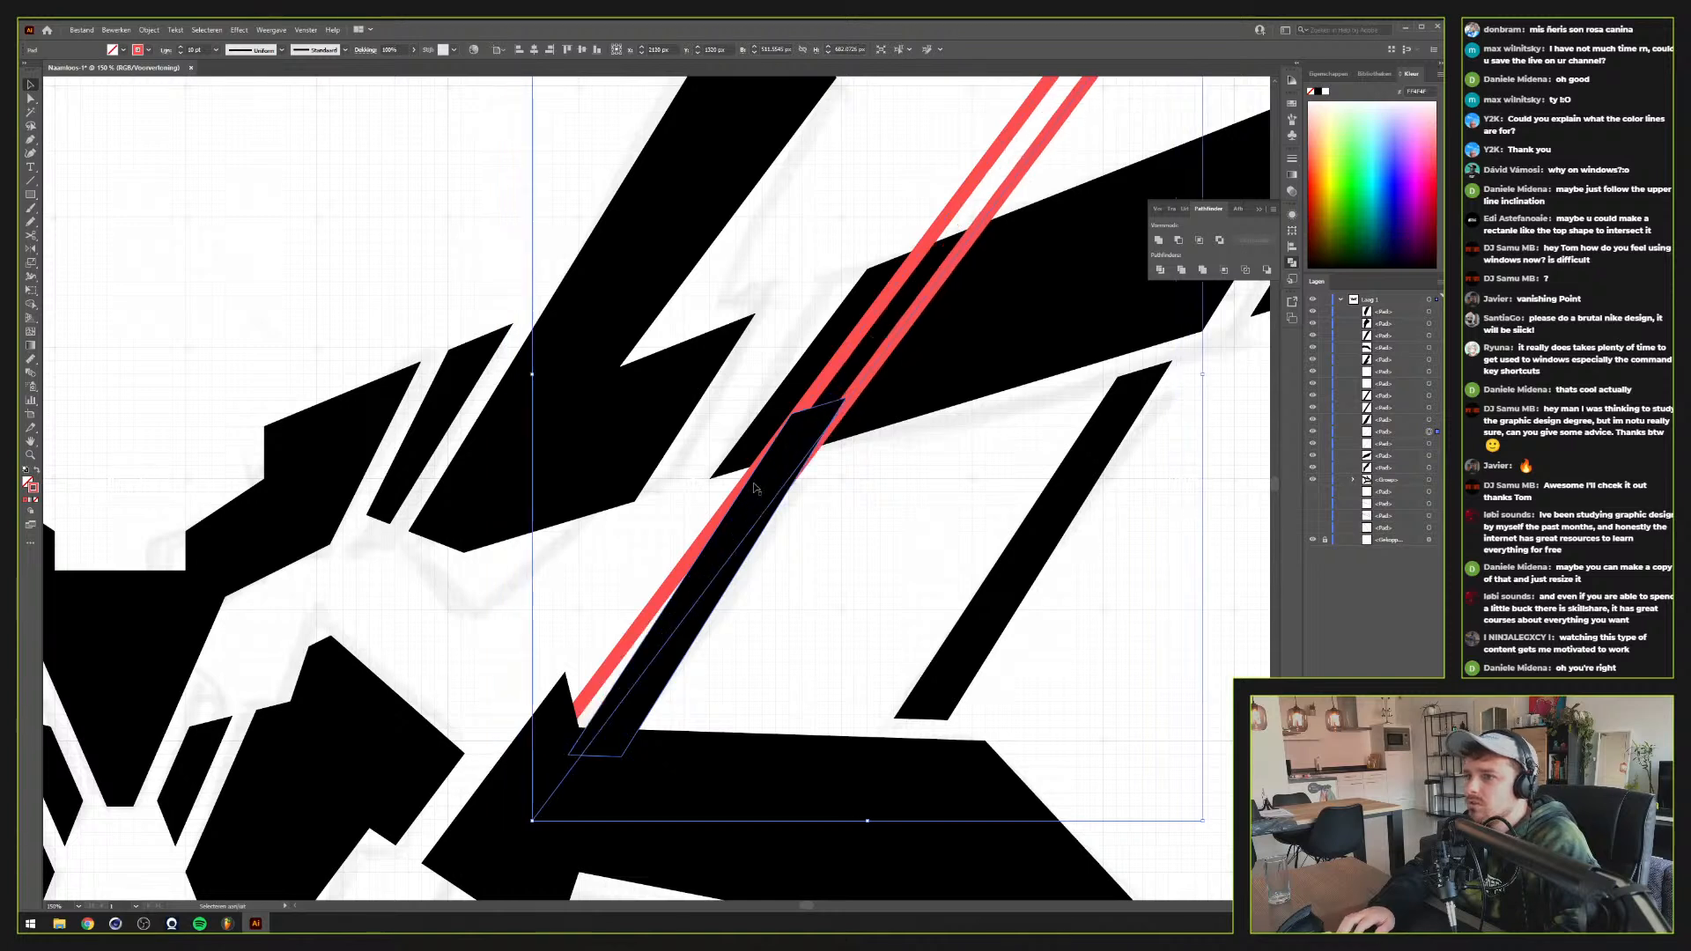
{"action": "key", "text": "shift+Right"}
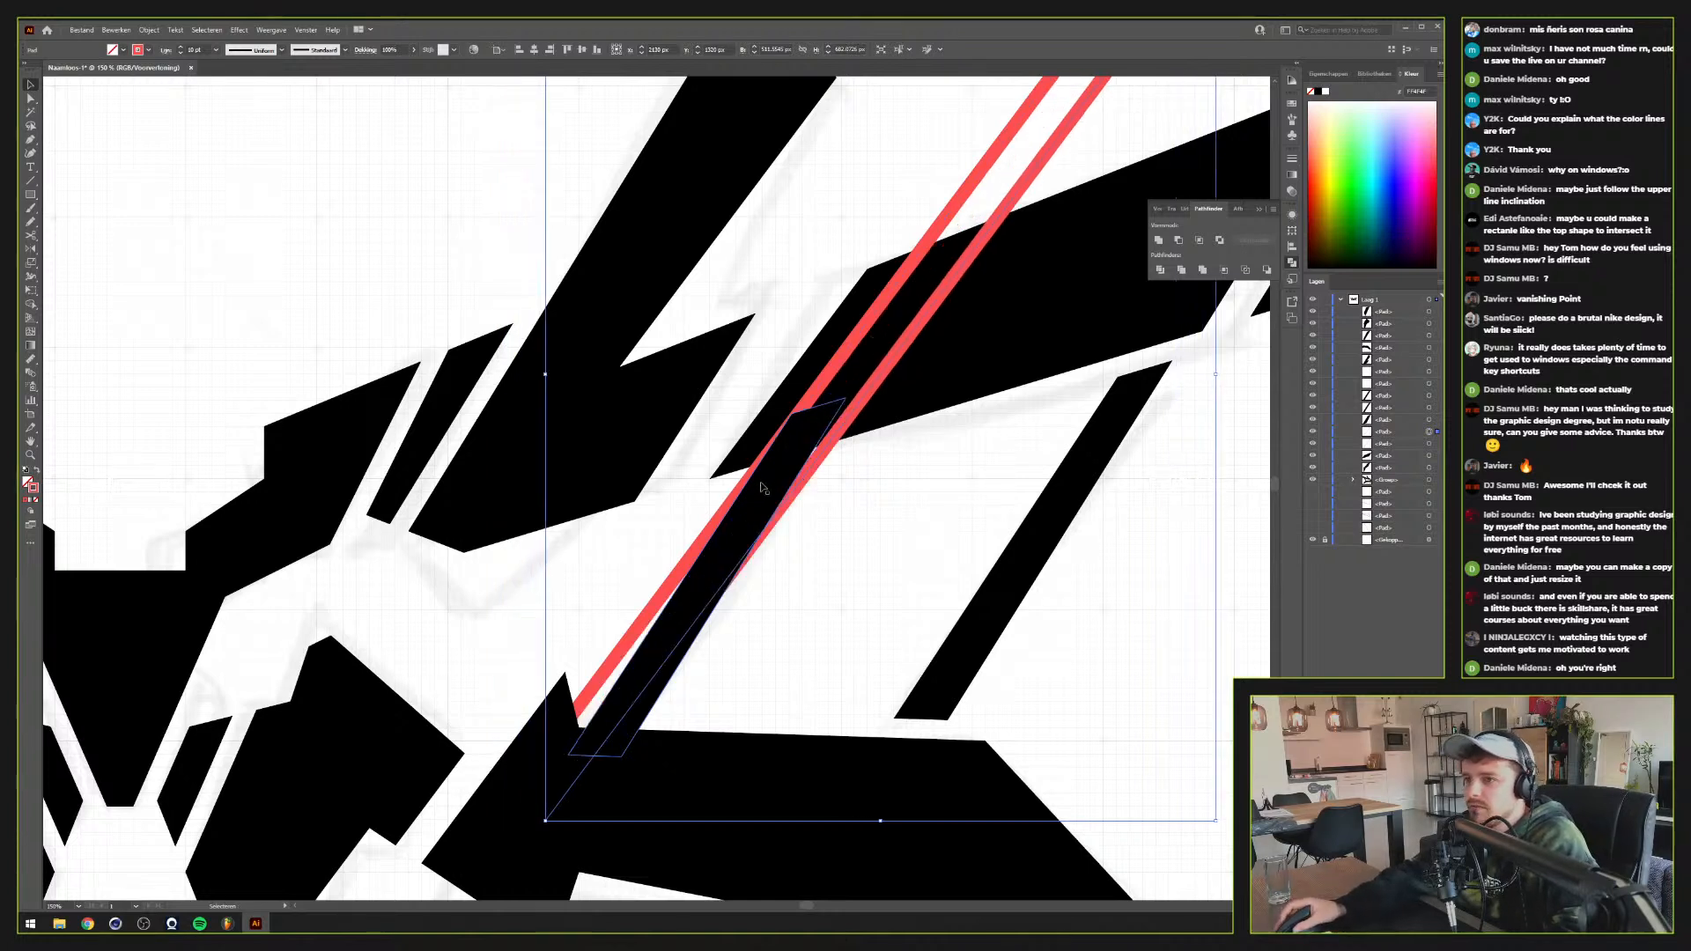
Delete the black inner strip and join the two red lines at both ends into one closed shape
{"action": "left_click", "coordinate": [755, 487]}
{"action": "key", "text": "Delete"}
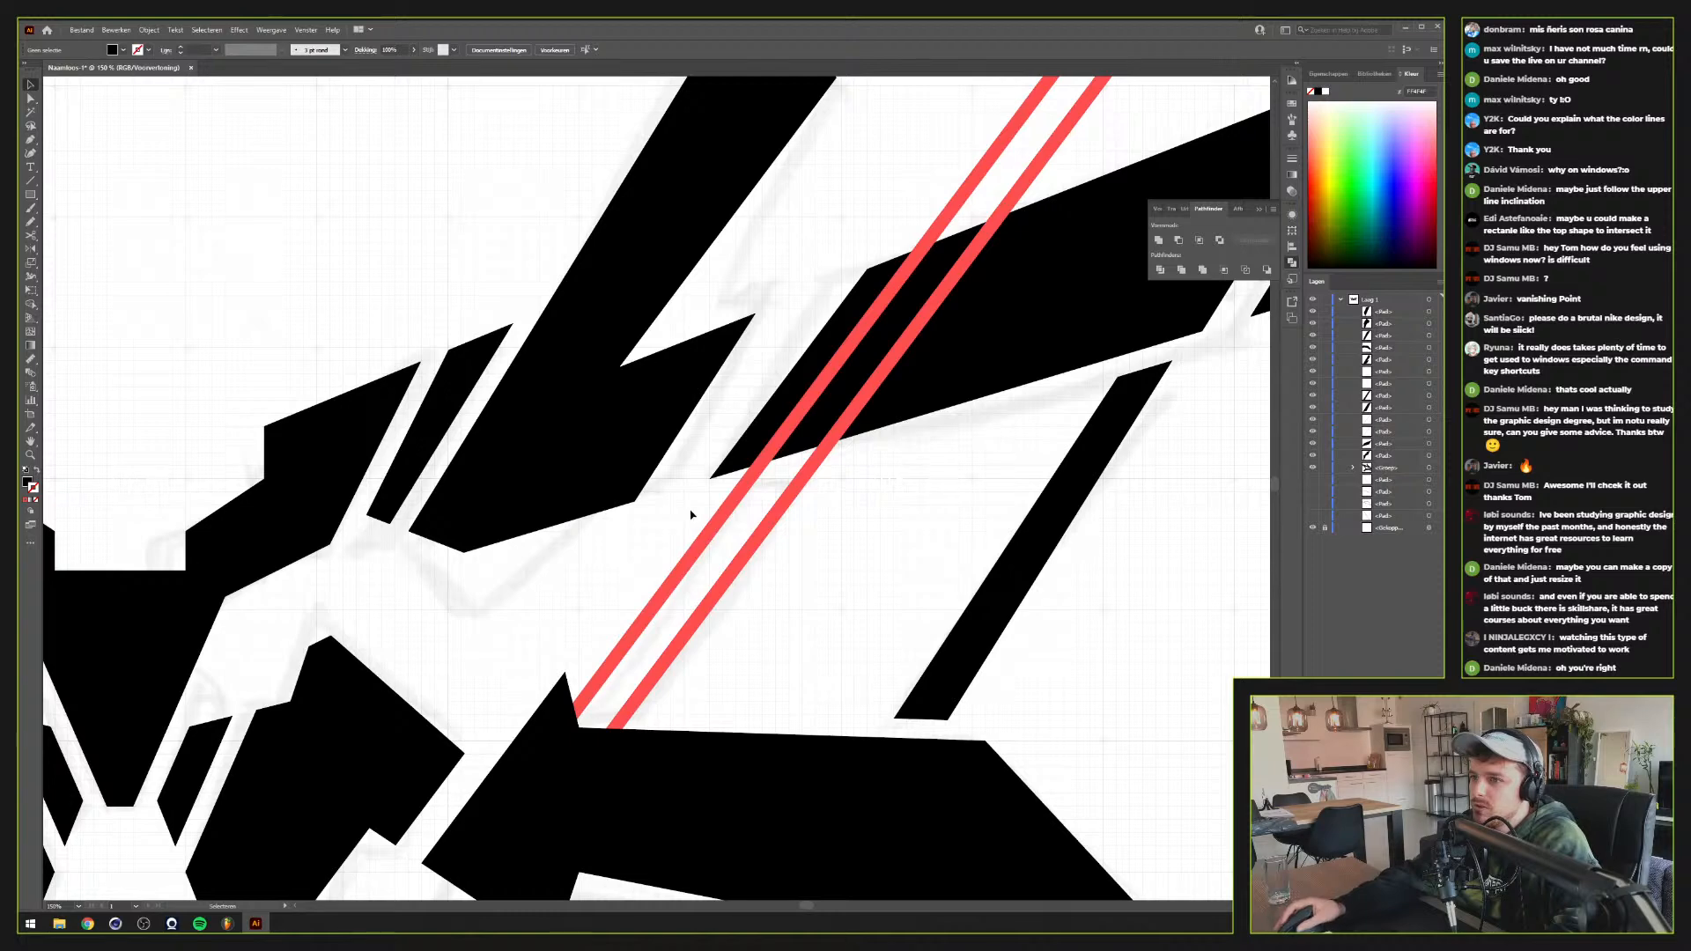
{"action": "left_click_drag", "start_coordinate": [691, 514], "coordinate": [819, 593]}
{"action": "key", "text": "ctrl+0"}
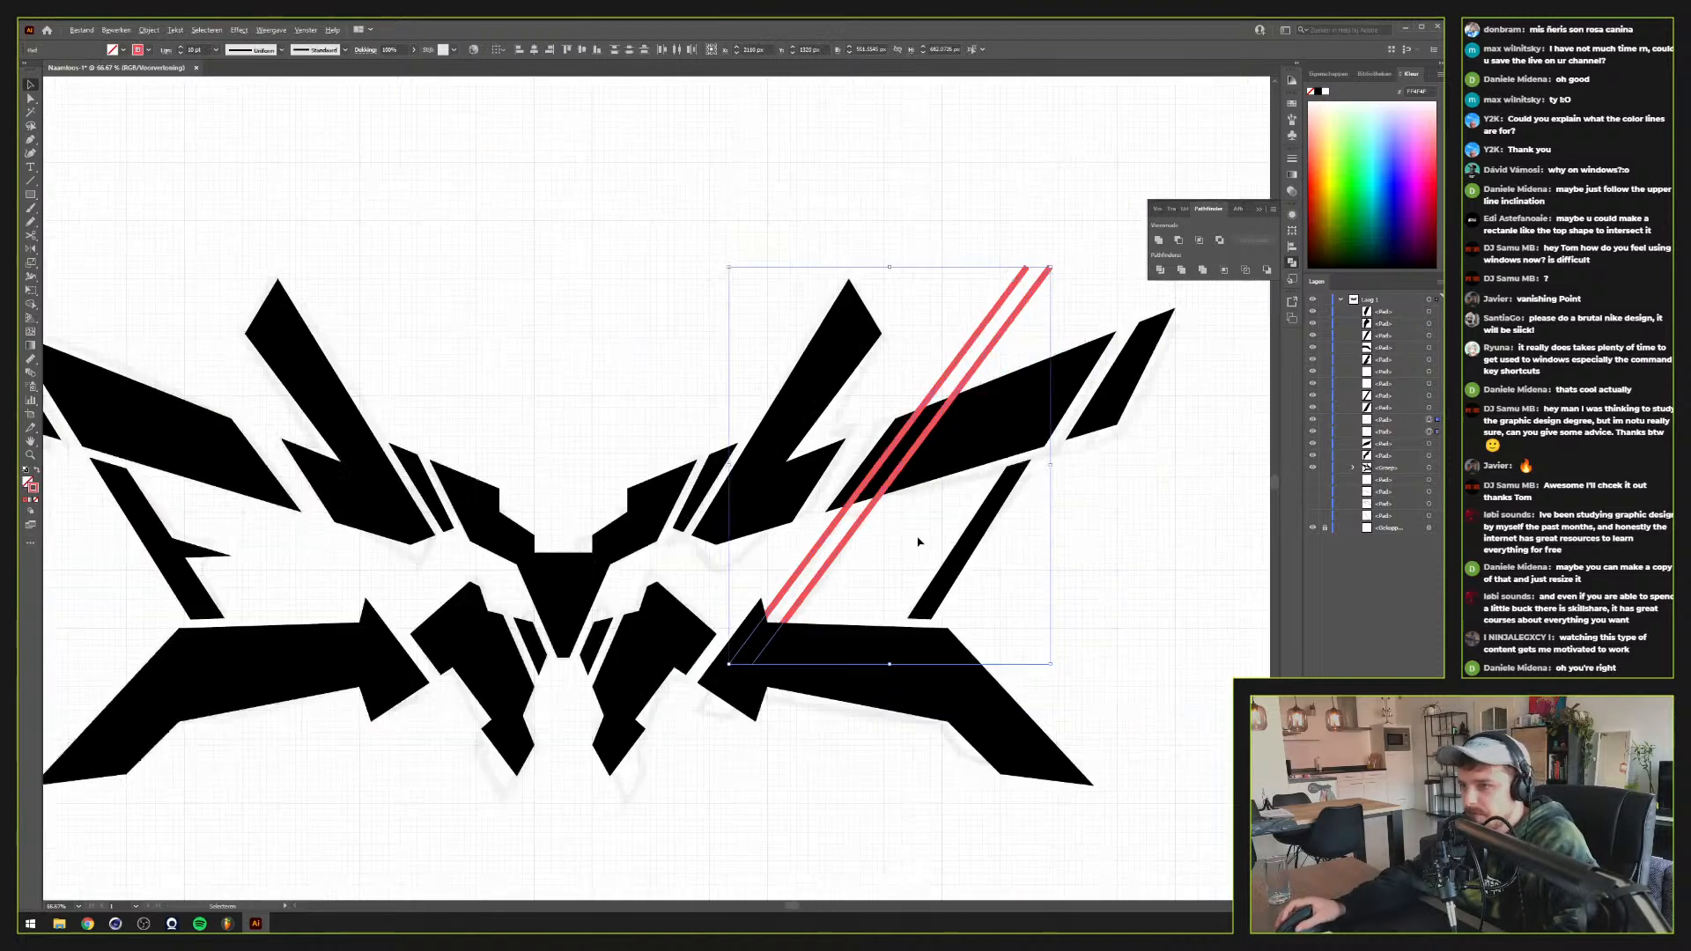
{"action": "key", "text": "ctrl+1"}
{"action": "key", "text": "a"}
{"action": "left_click_drag", "start_coordinate": [1051, 119], "coordinate": [1191, 162]}
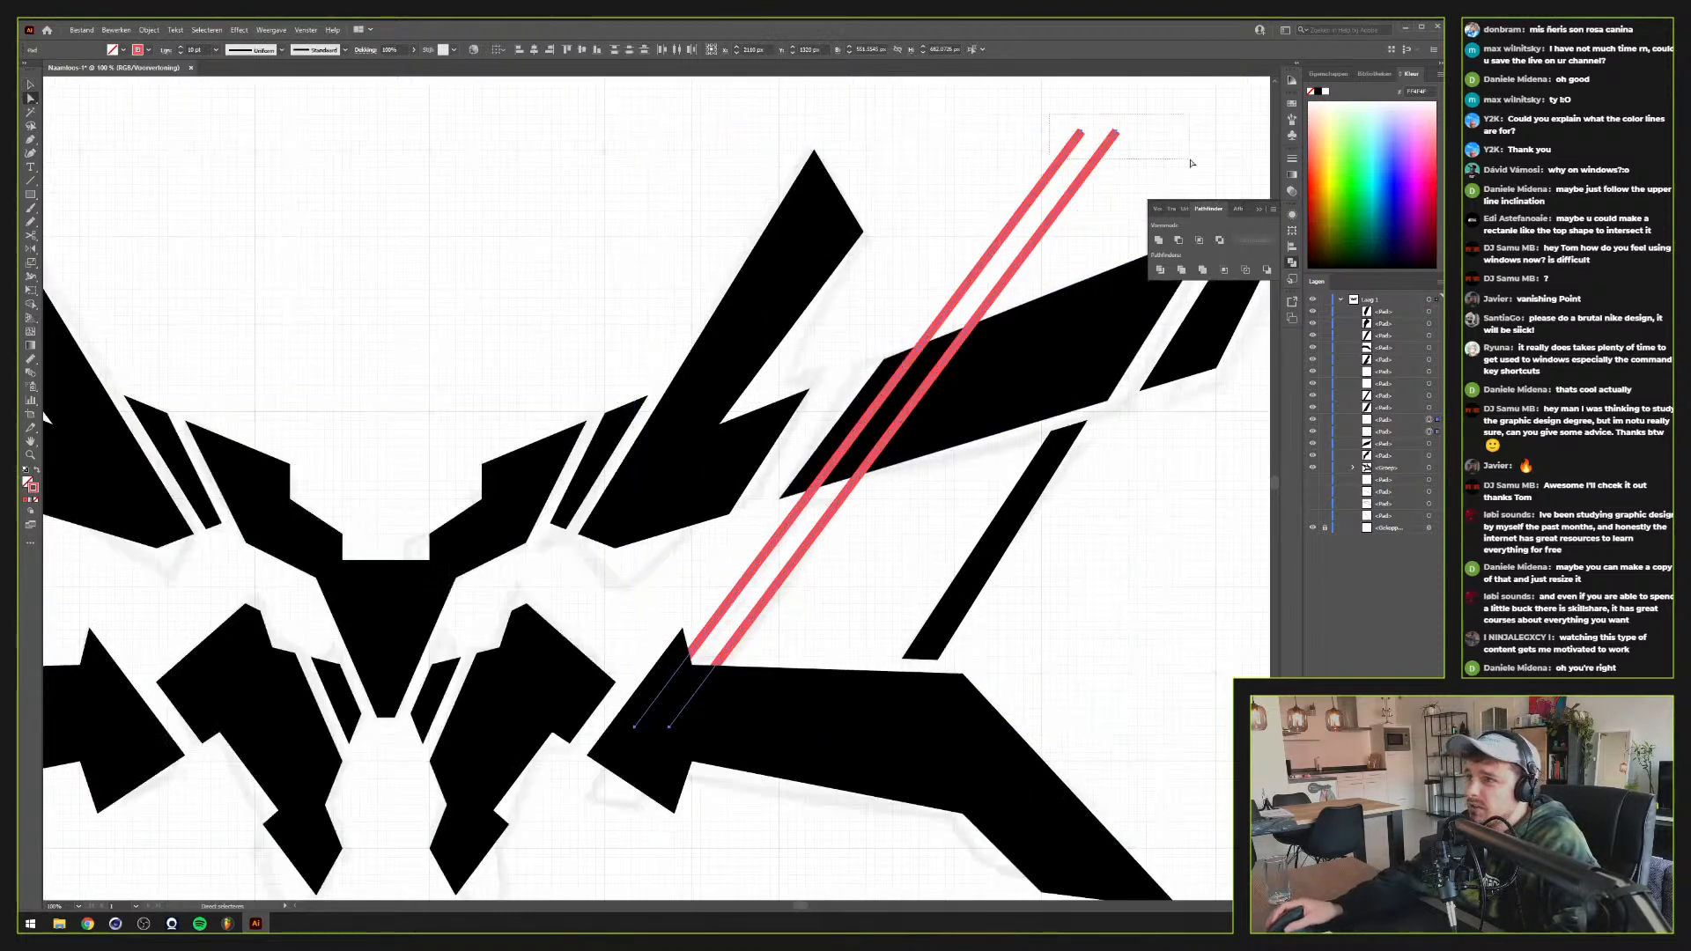
{"action": "key", "text": "ctrl+j"}
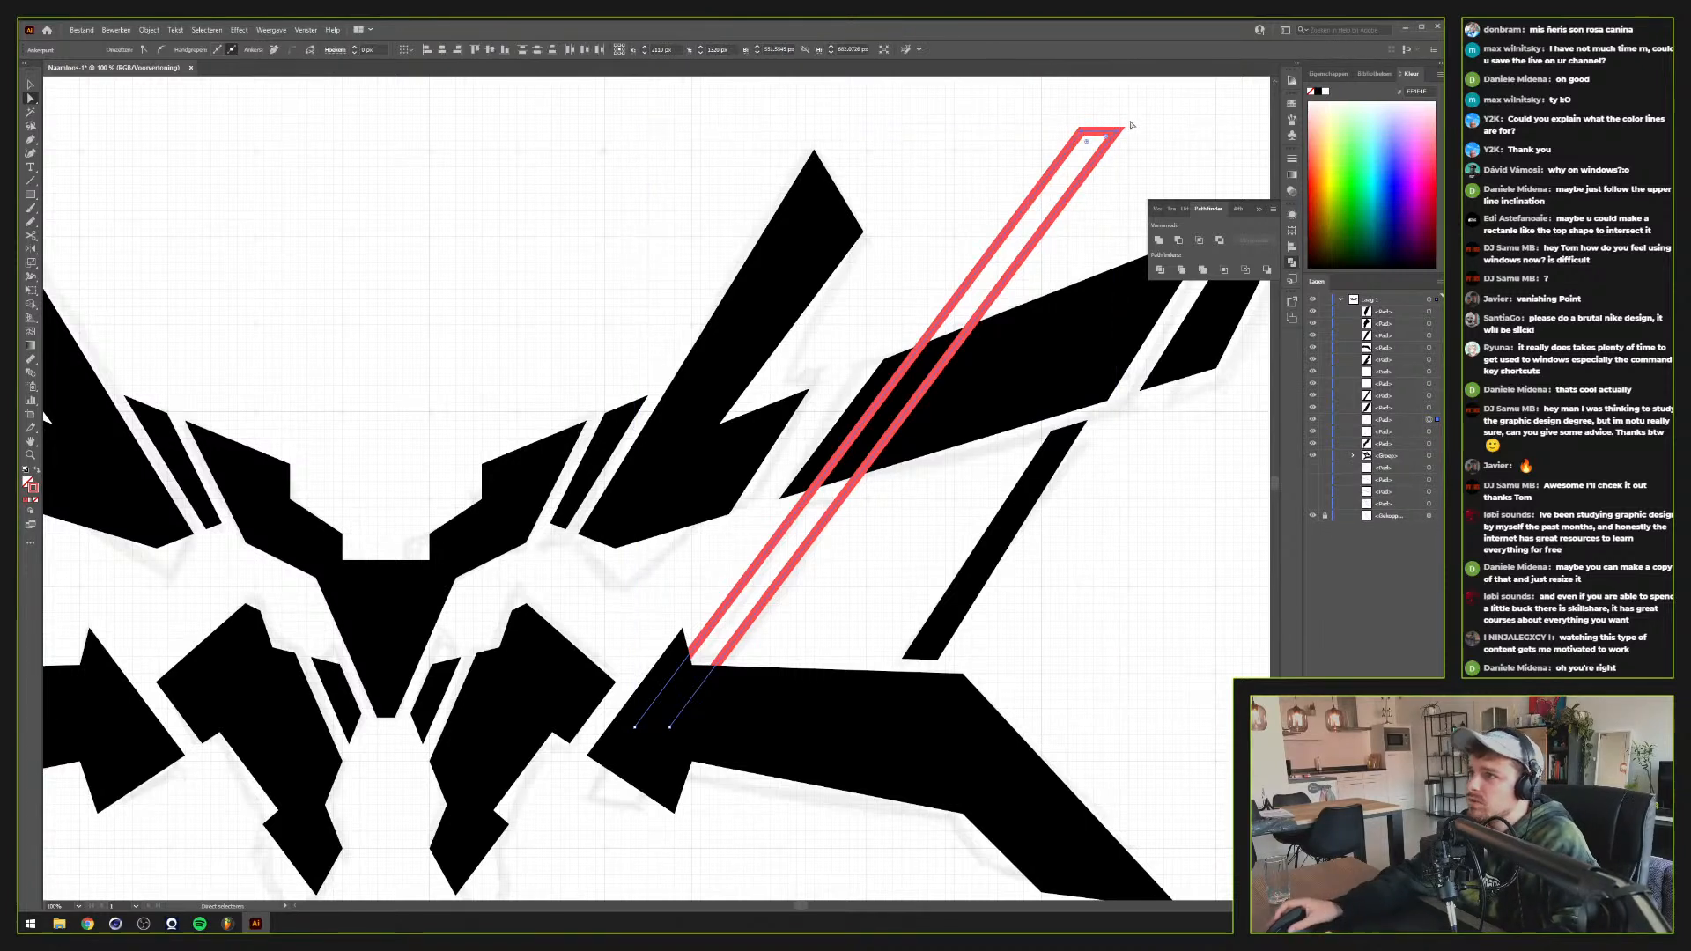
{"action": "left_click", "coordinate": [635, 728]}
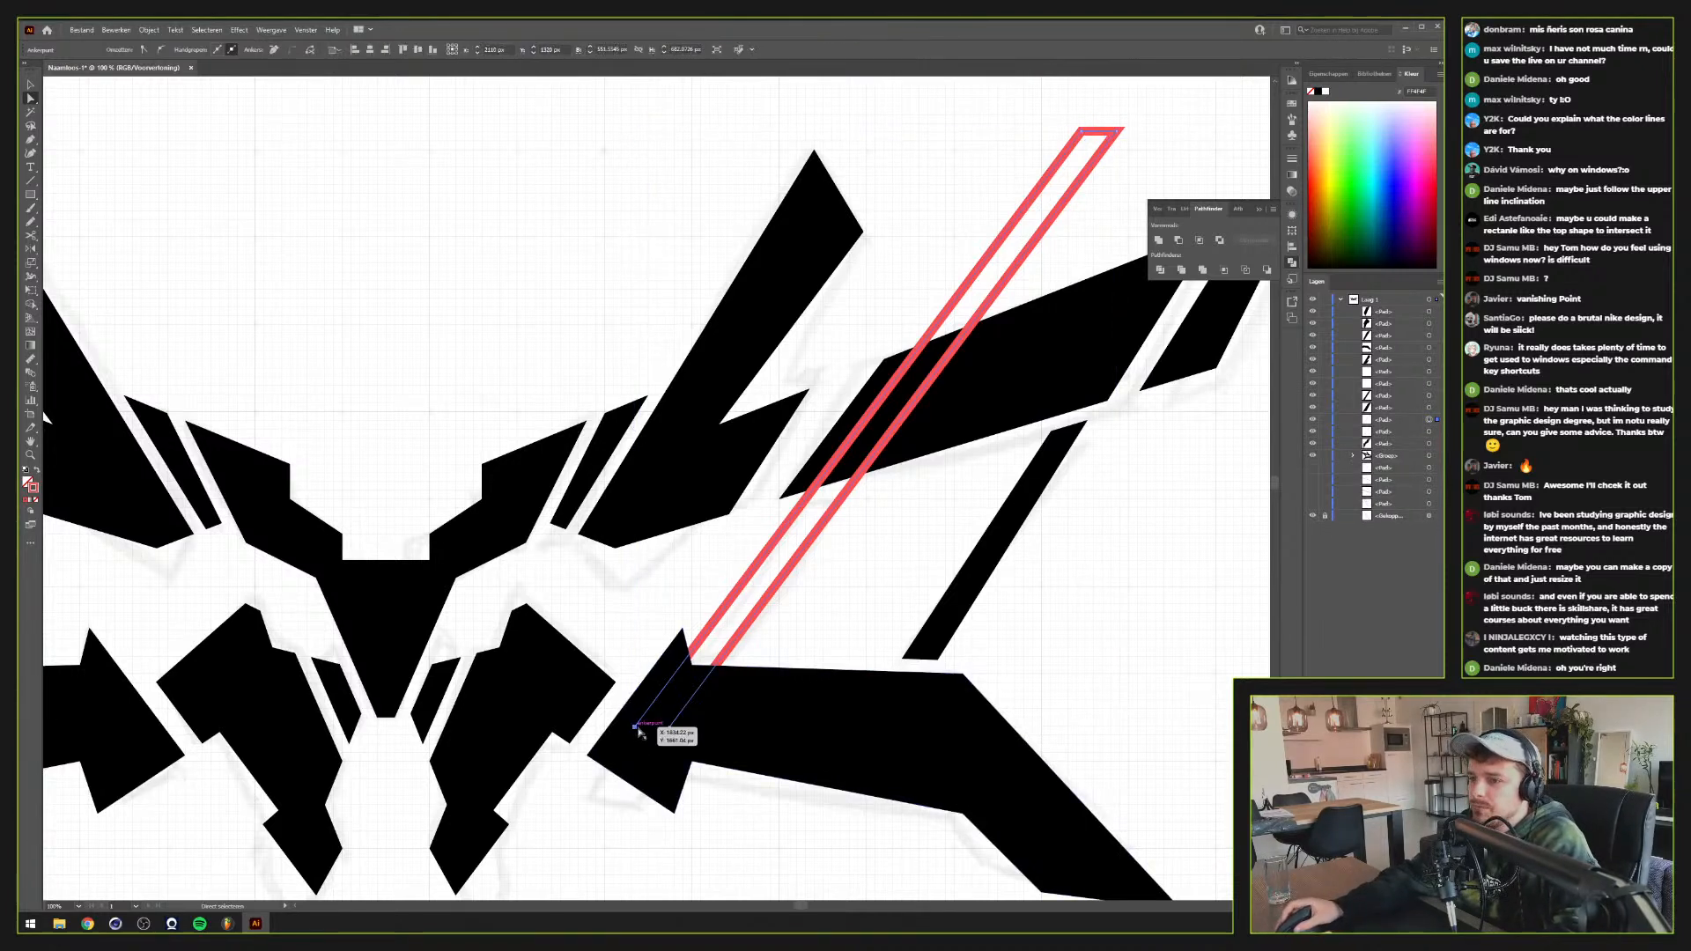
{"action": "left_click", "coordinate": [670, 727], "text": "shift"}
{"action": "key", "text": "ctrl+j"}
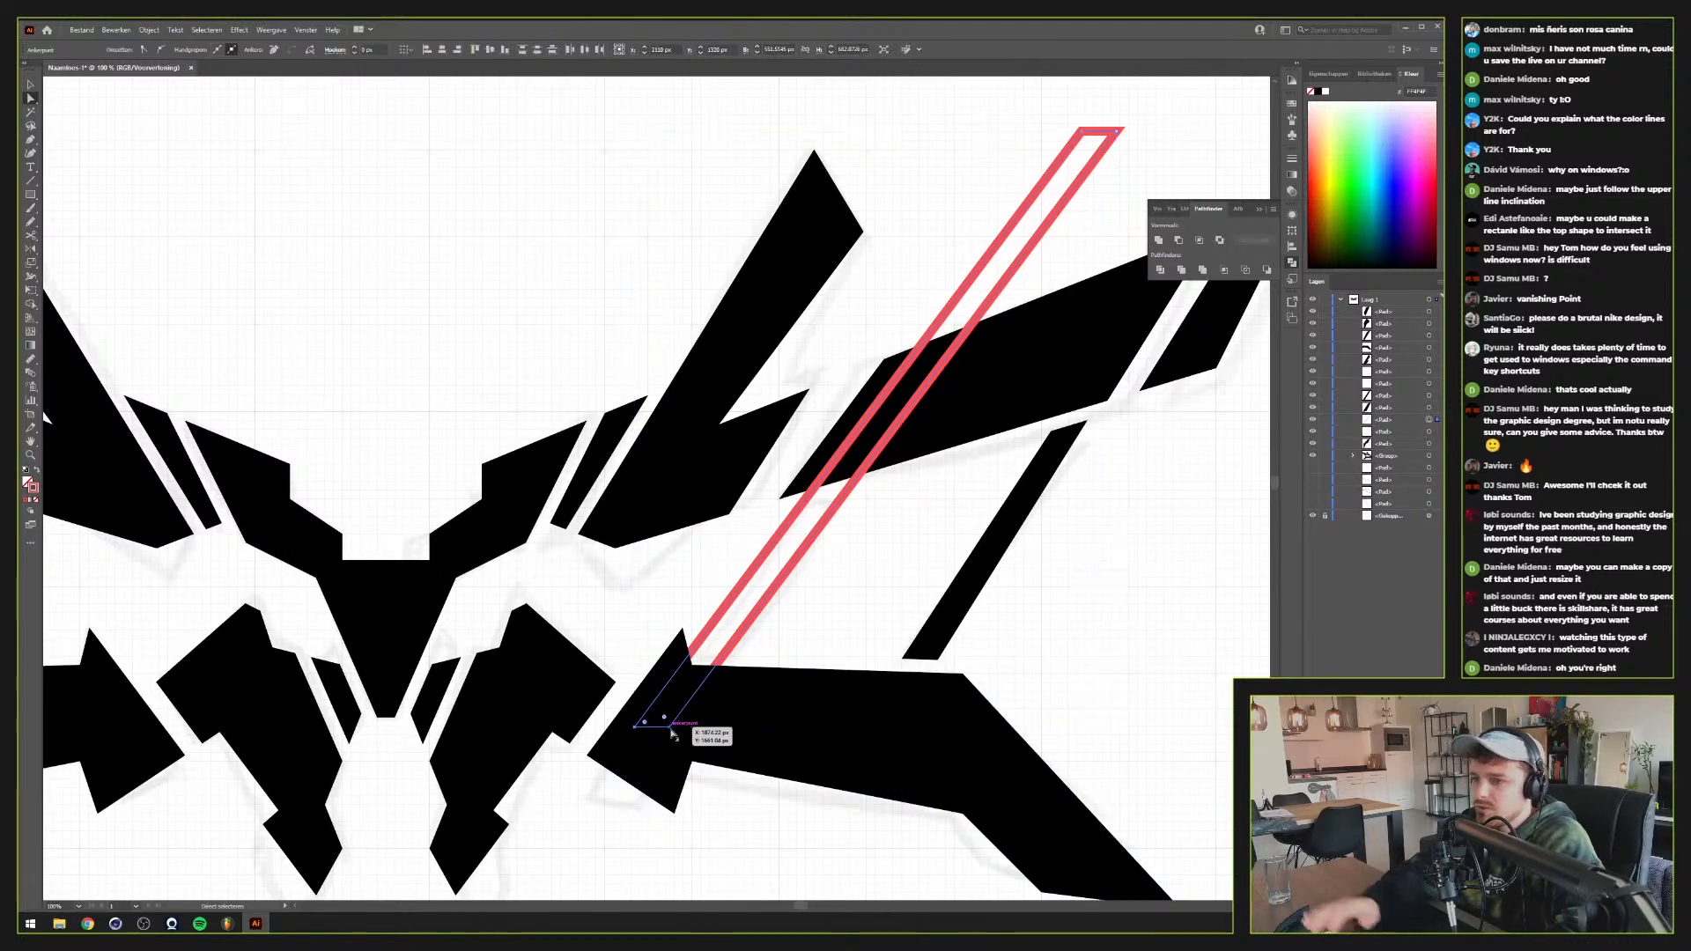
Swap the closed shape's outline for a solid red fill without a stroke
{"action": "key", "text": "shift+x"}
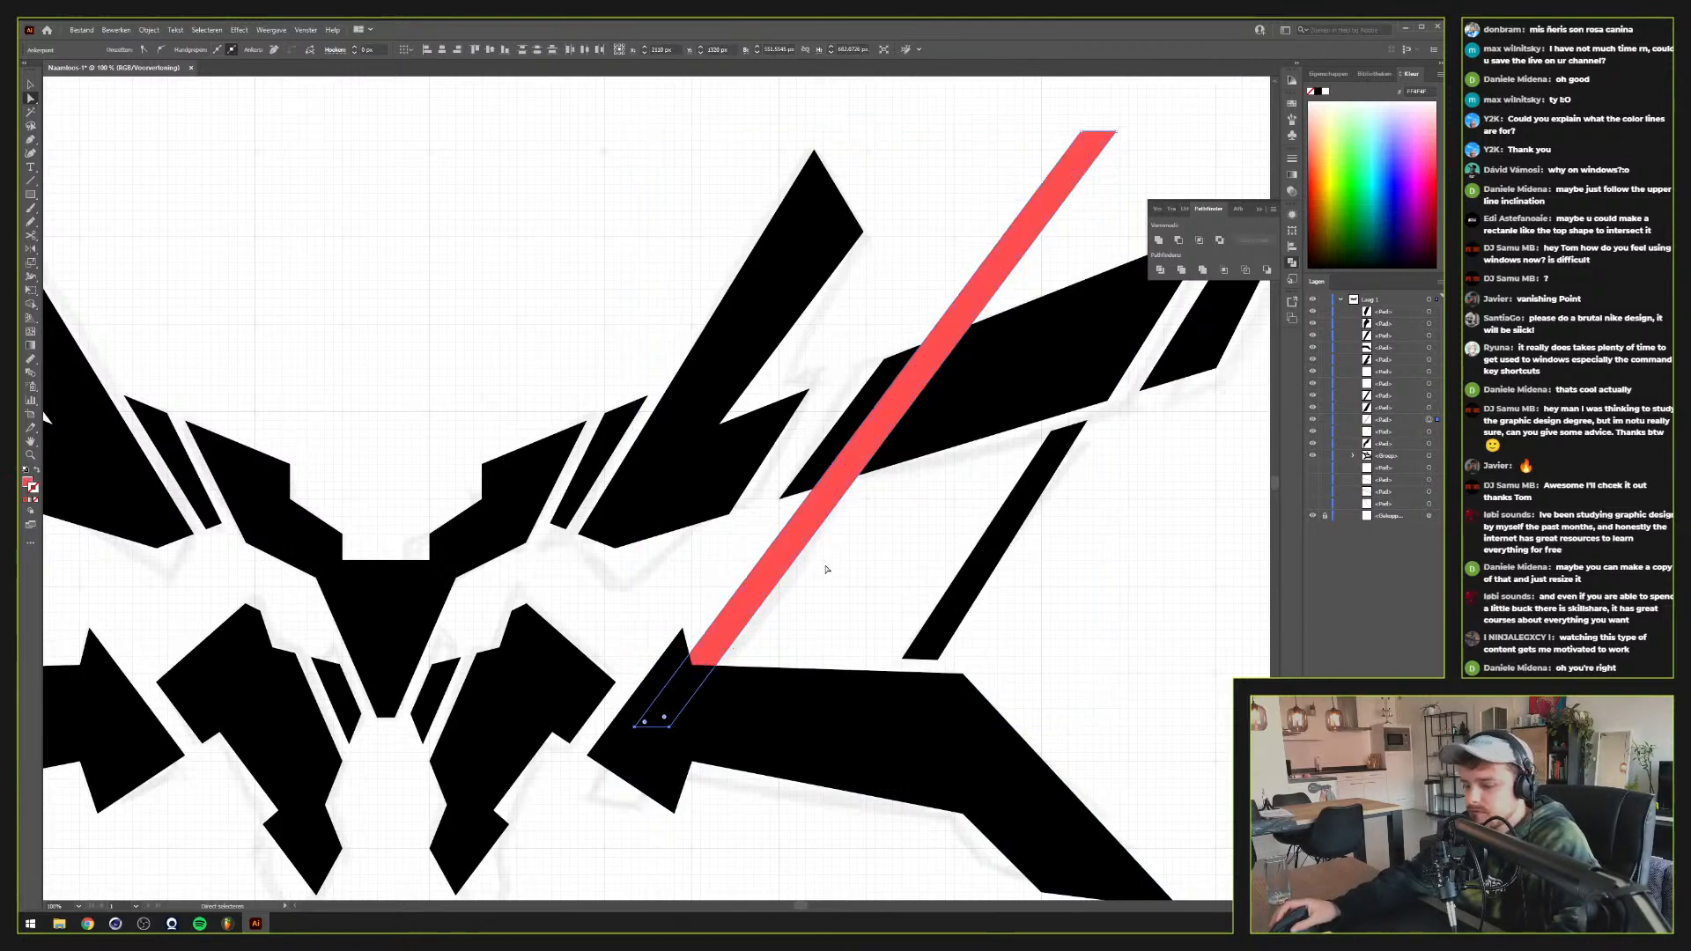
{"action": "key", "text": "v"}
{"action": "left_click", "coordinate": [856, 558]}
Examine the red strip's slant and position against the sketch lines and the neighbouring wing shapes
{"action": "scroll", "coordinate": [856, 559], "scroll_direction": "up", "scroll_amount": 1}
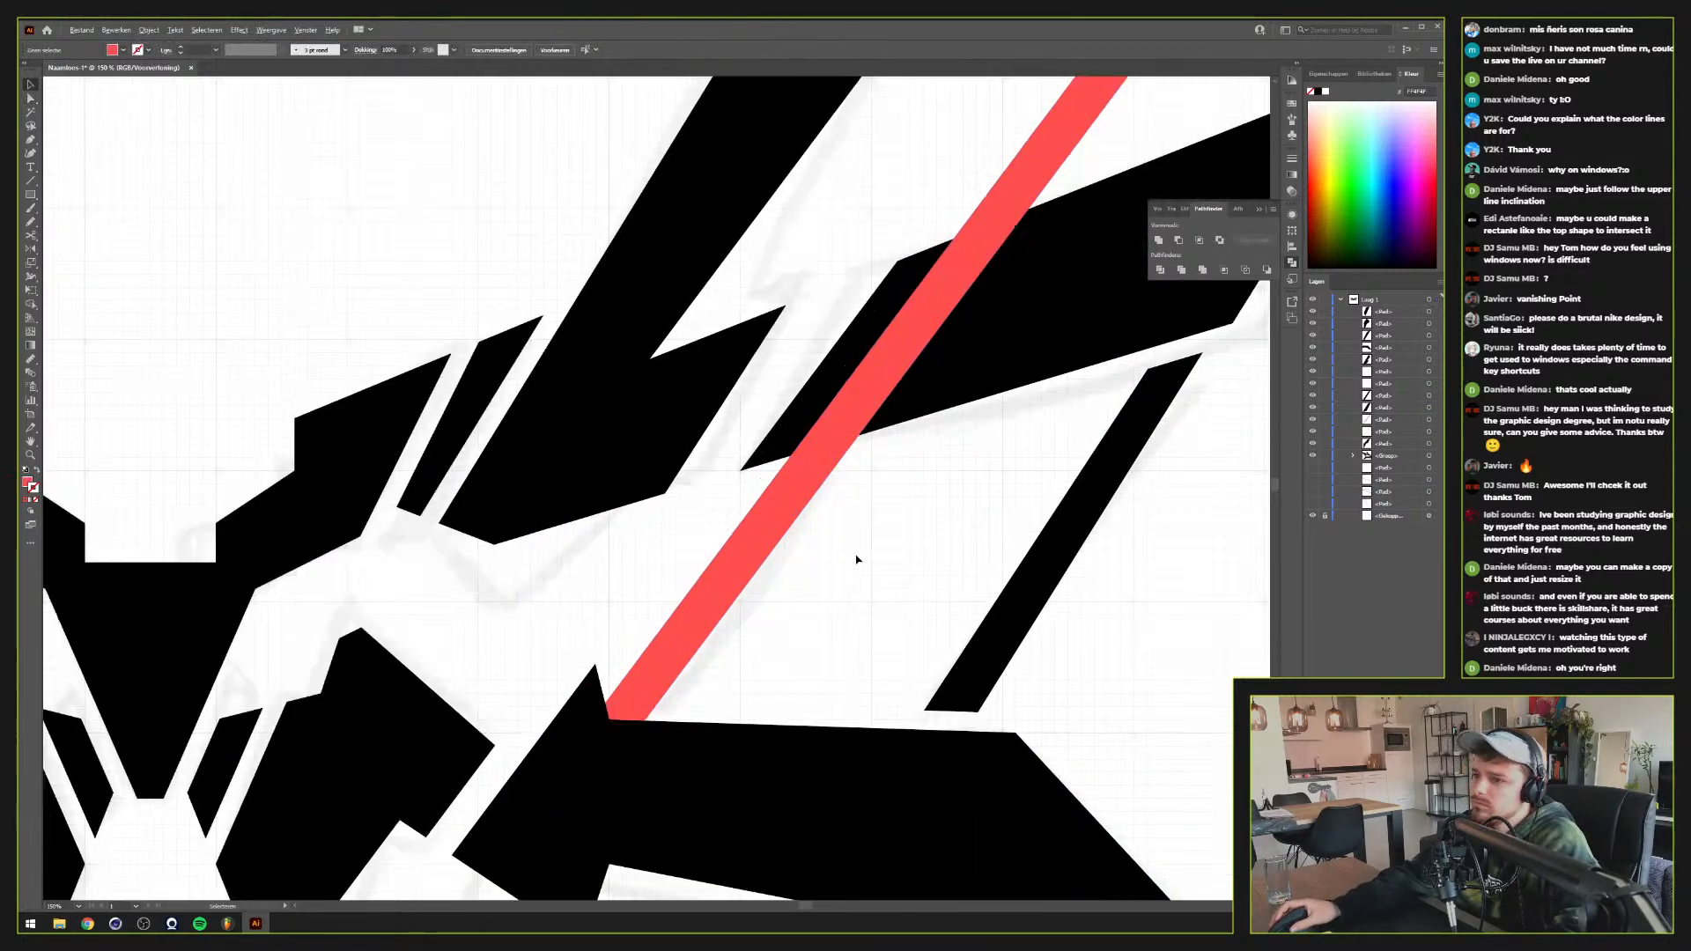
{"action": "scroll", "coordinate": [856, 560], "scroll_direction": "down", "scroll_amount": 1}
{"action": "left_click_drag", "start_coordinate": [856, 560], "coordinate": [808, 610]}
{"action": "scroll", "coordinate": [808, 609], "scroll_direction": "up", "scroll_amount": 1}
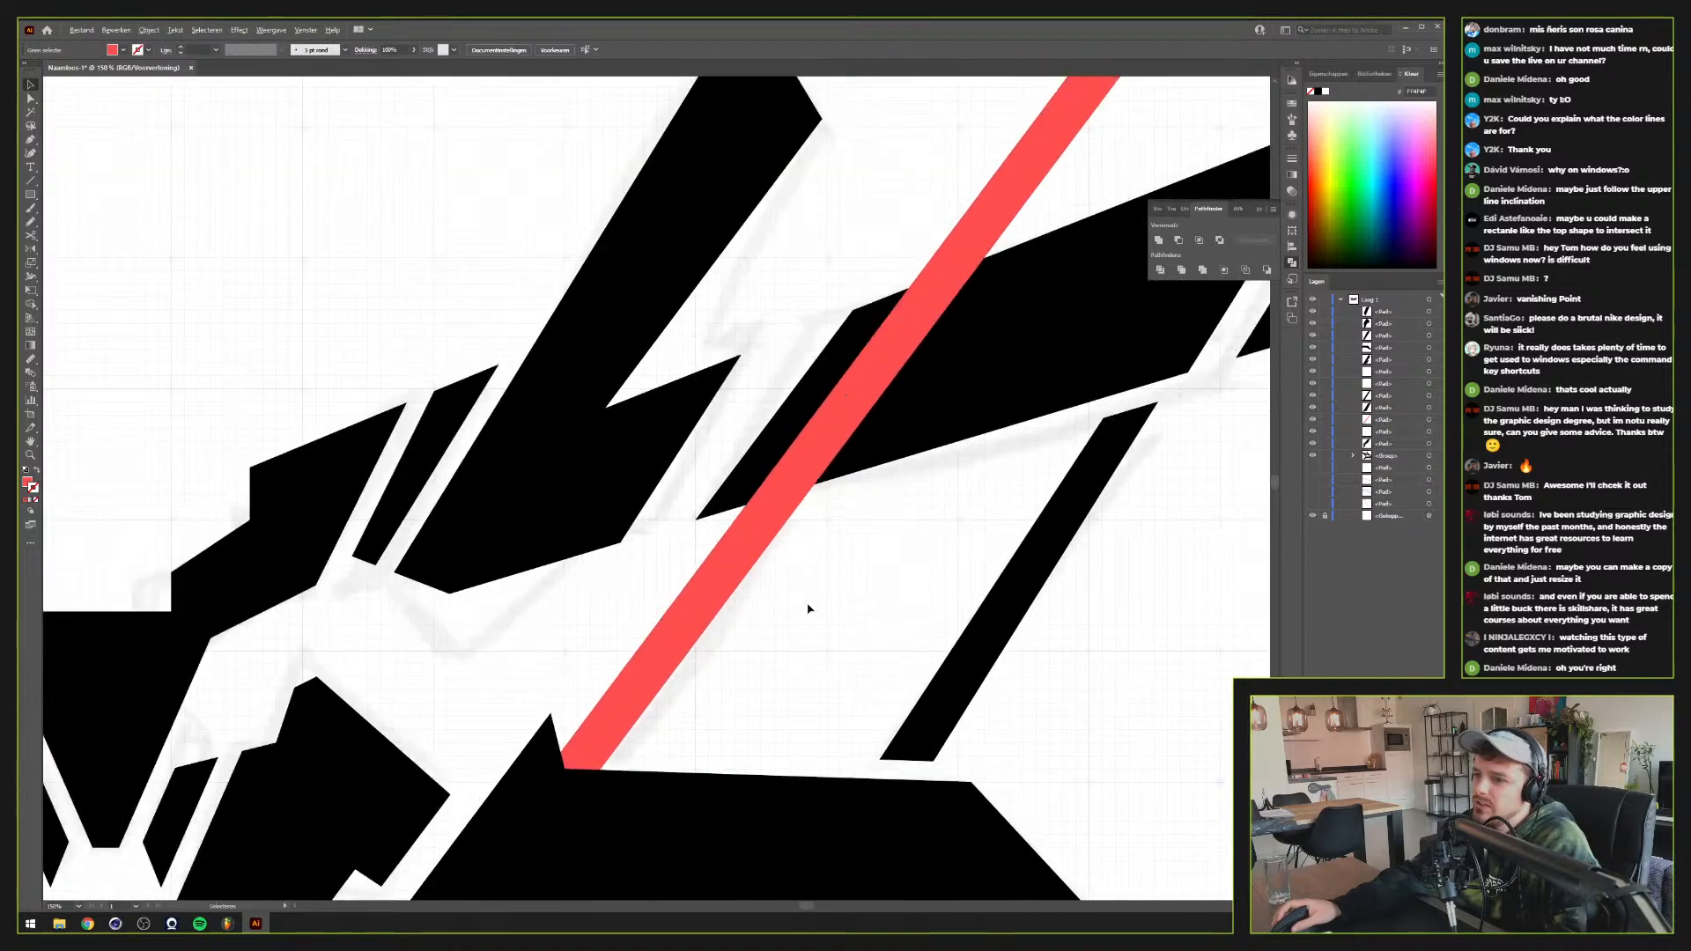
{"action": "scroll", "coordinate": [809, 609], "scroll_direction": "down", "scroll_amount": 1}
{"action": "scroll", "coordinate": [808, 610], "scroll_direction": "up", "scroll_amount": 1}
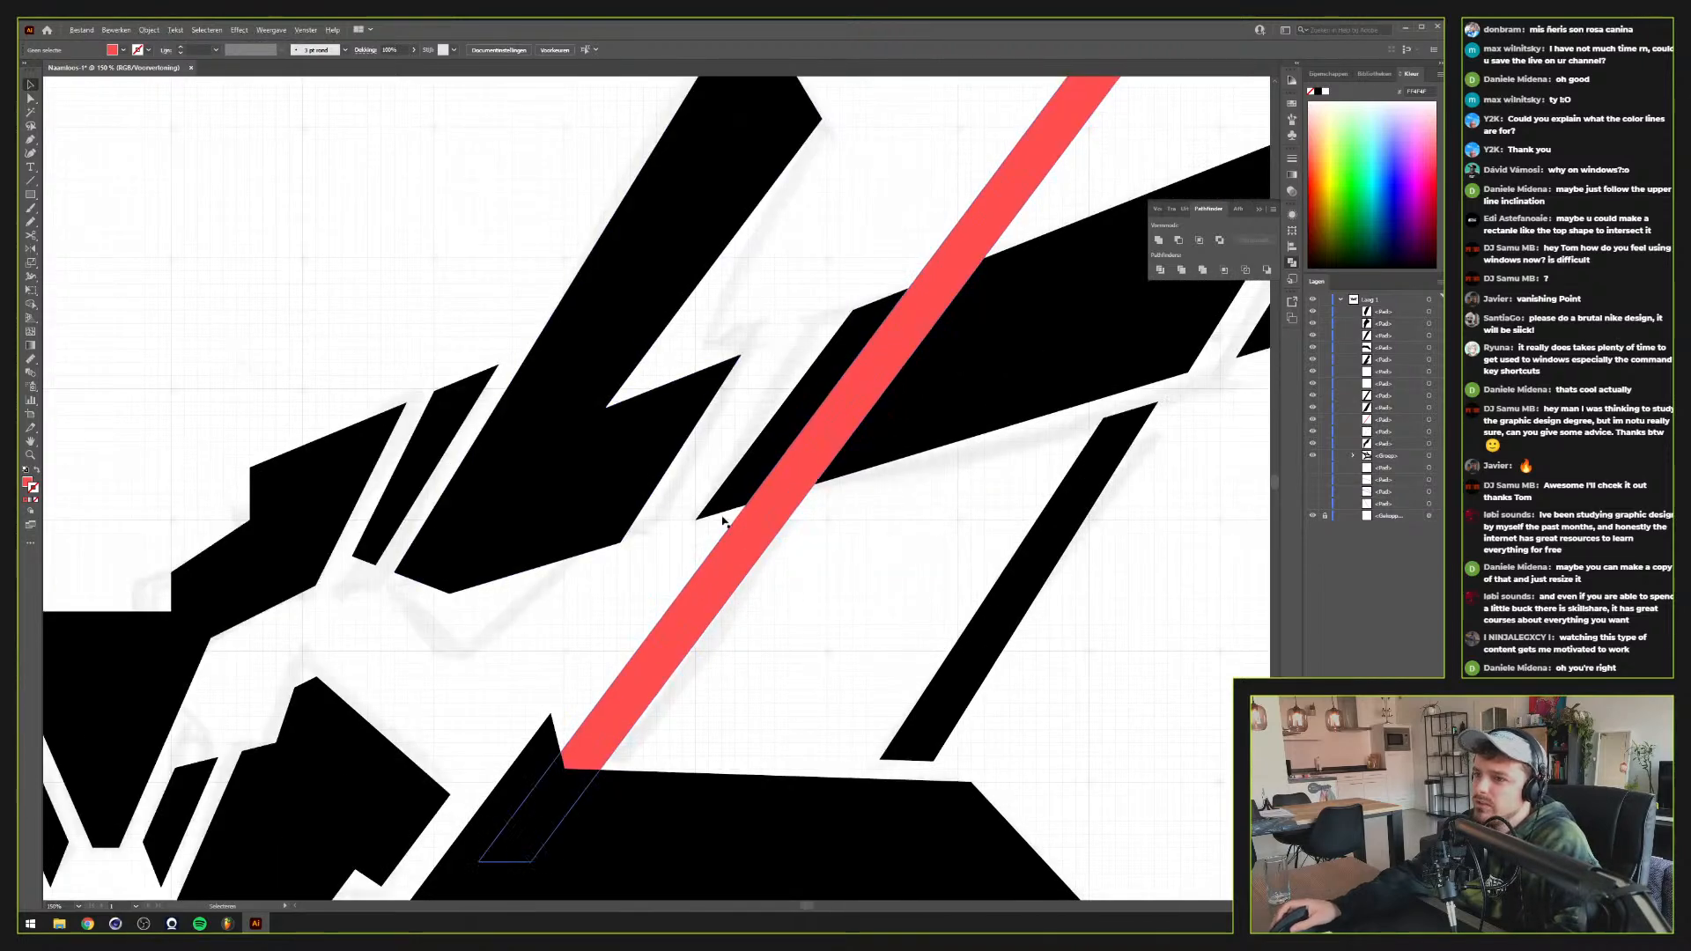
{"action": "left_click_drag", "start_coordinate": [1237, 336], "coordinate": [1066, 438]}
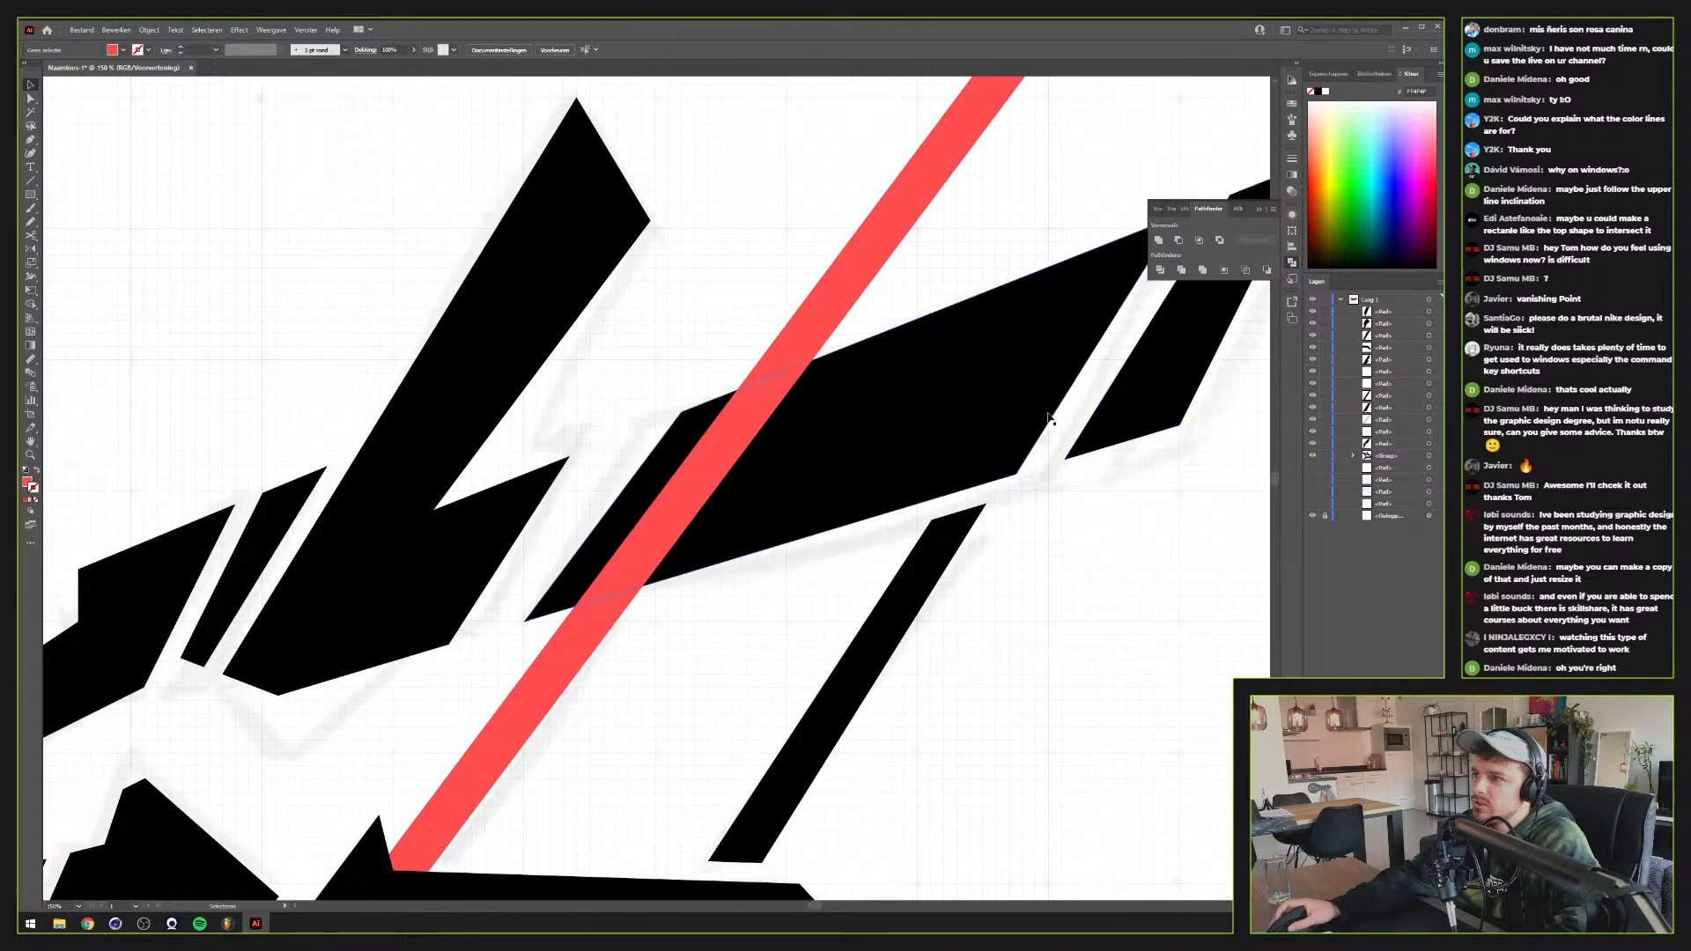
{"action": "left_click_drag", "start_coordinate": [791, 623], "coordinate": [961, 461]}
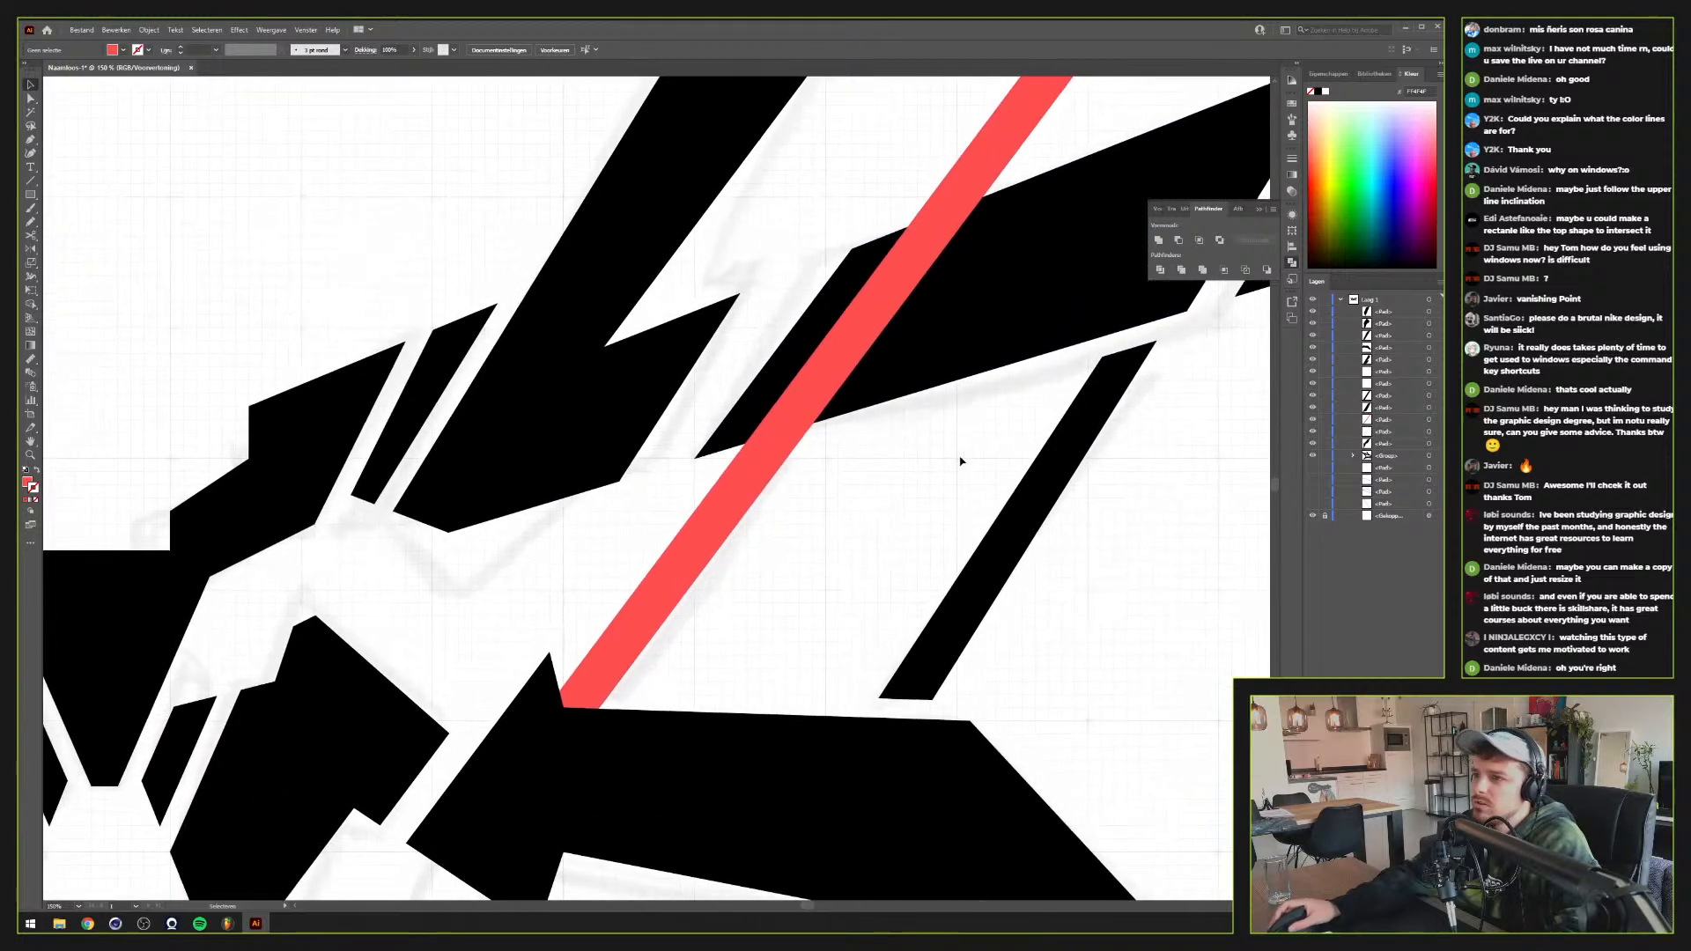
Create enlarged copies of the upper and lower wing shapes the strip crosses, using Offset Path with an outward offset
{"action": "left_click", "coordinate": [858, 403]}
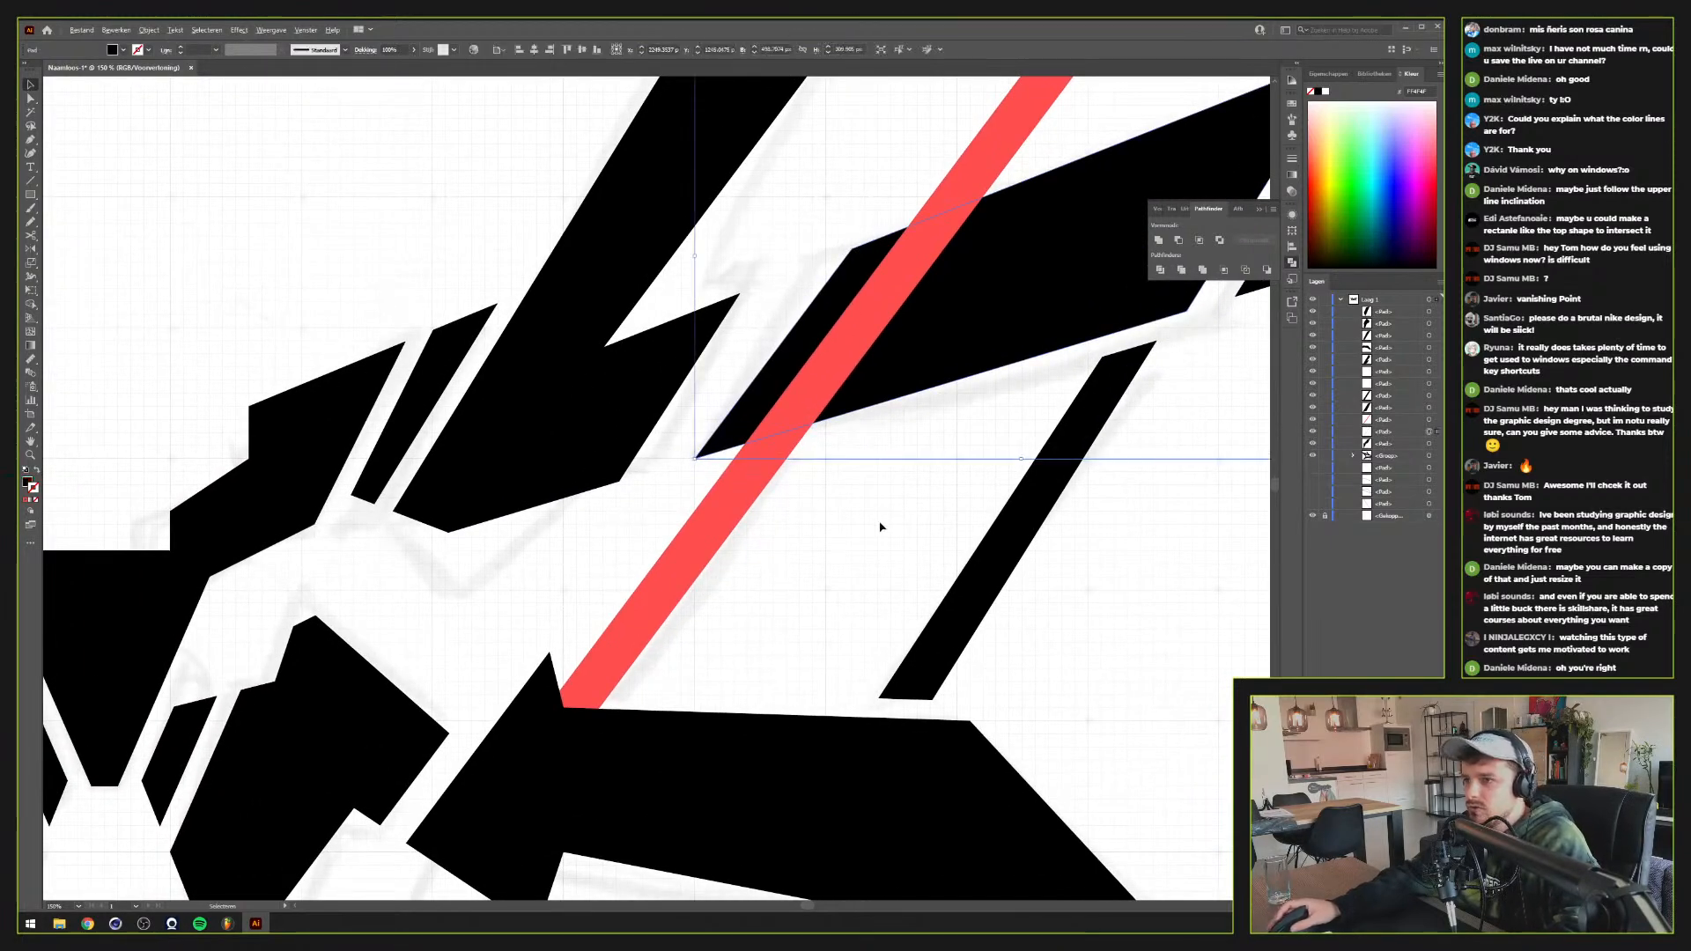
{"action": "scroll", "coordinate": [880, 527], "scroll_direction": "down", "scroll_amount": 2}
{"action": "left_click", "coordinate": [824, 663], "text": "shift"}
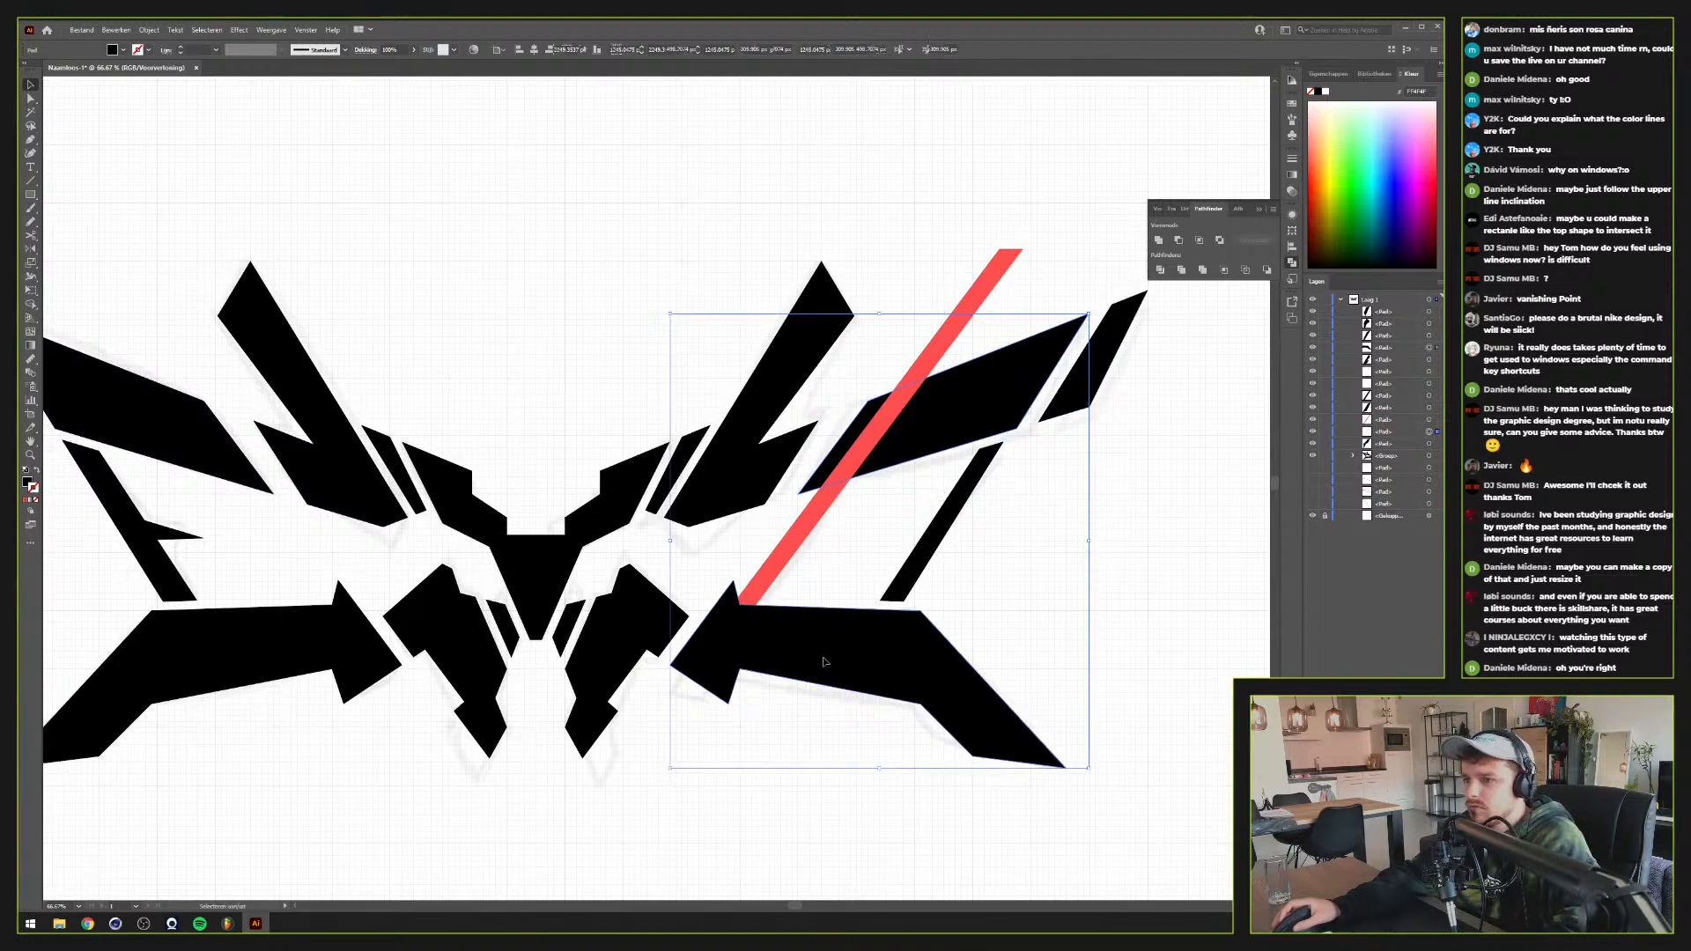
{"action": "left_click", "coordinate": [148, 29]}
{"action": "mouse_move", "coordinate": [231, 304]}
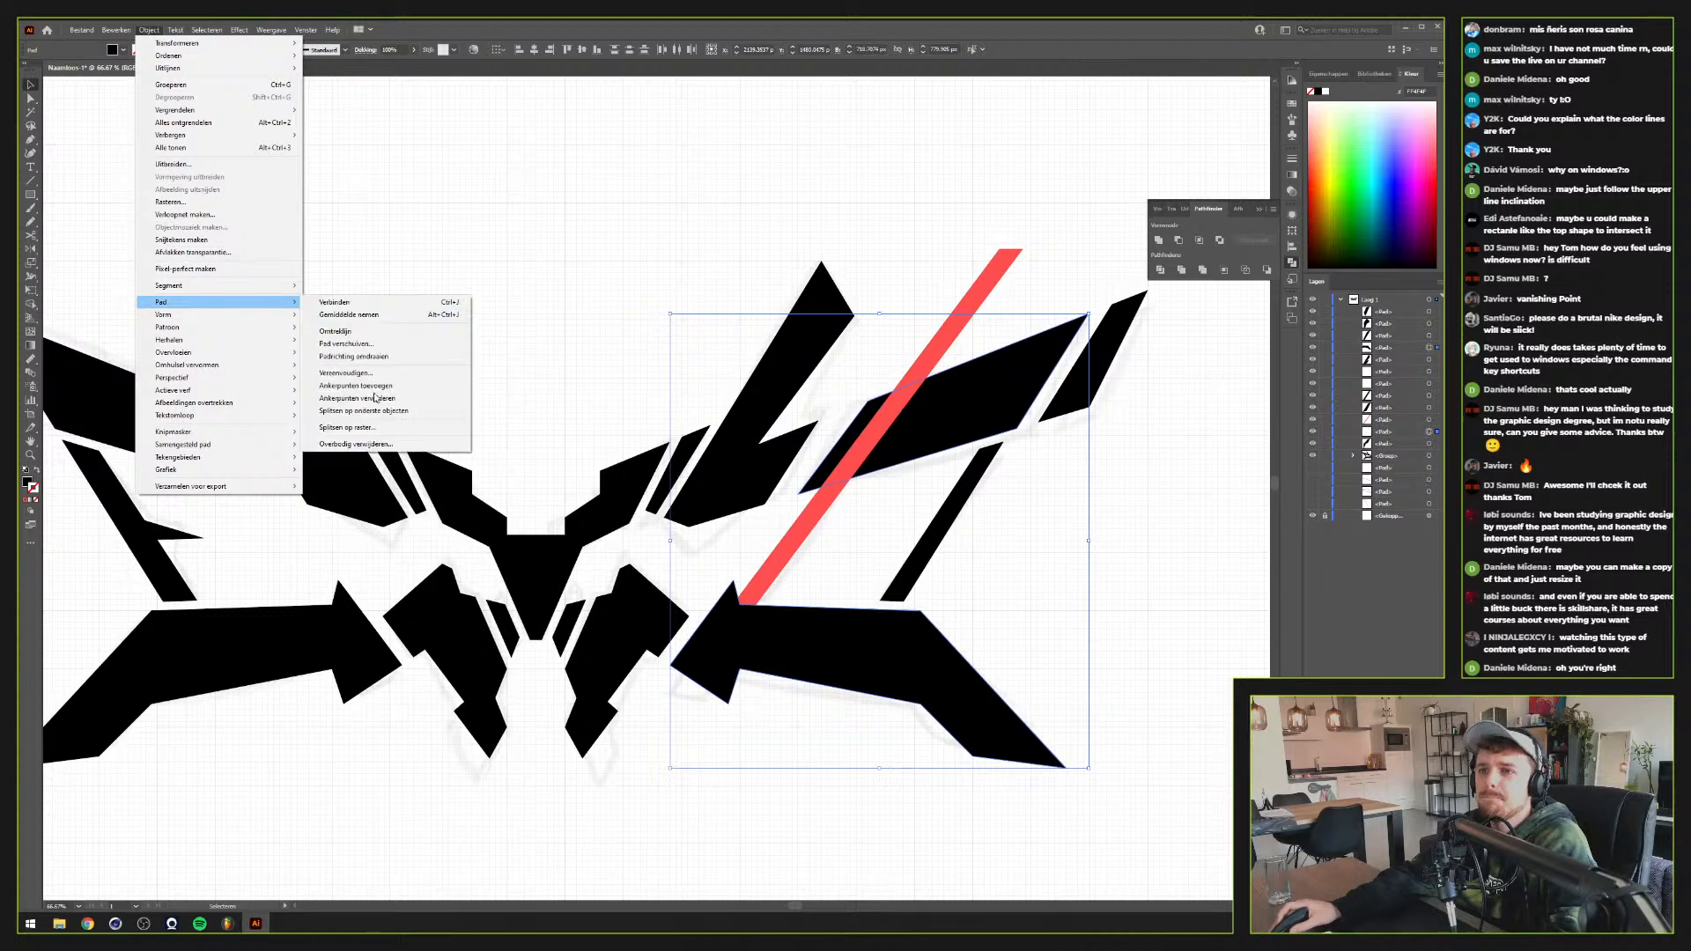
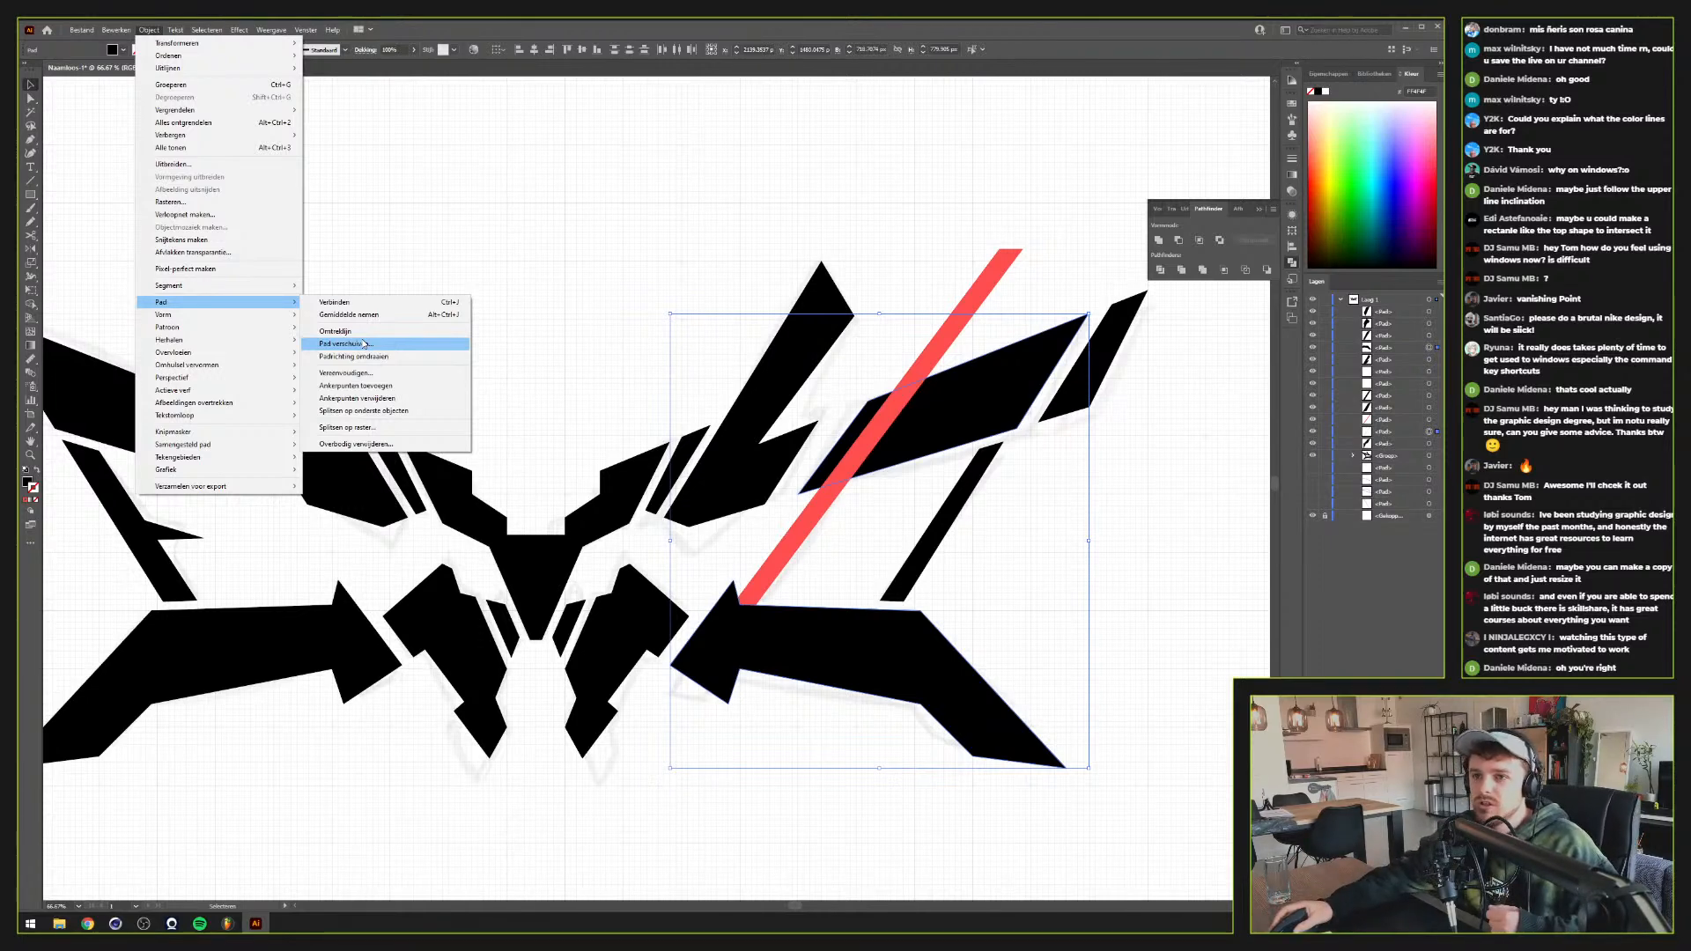
{"action": "left_click", "coordinate": [371, 348]}
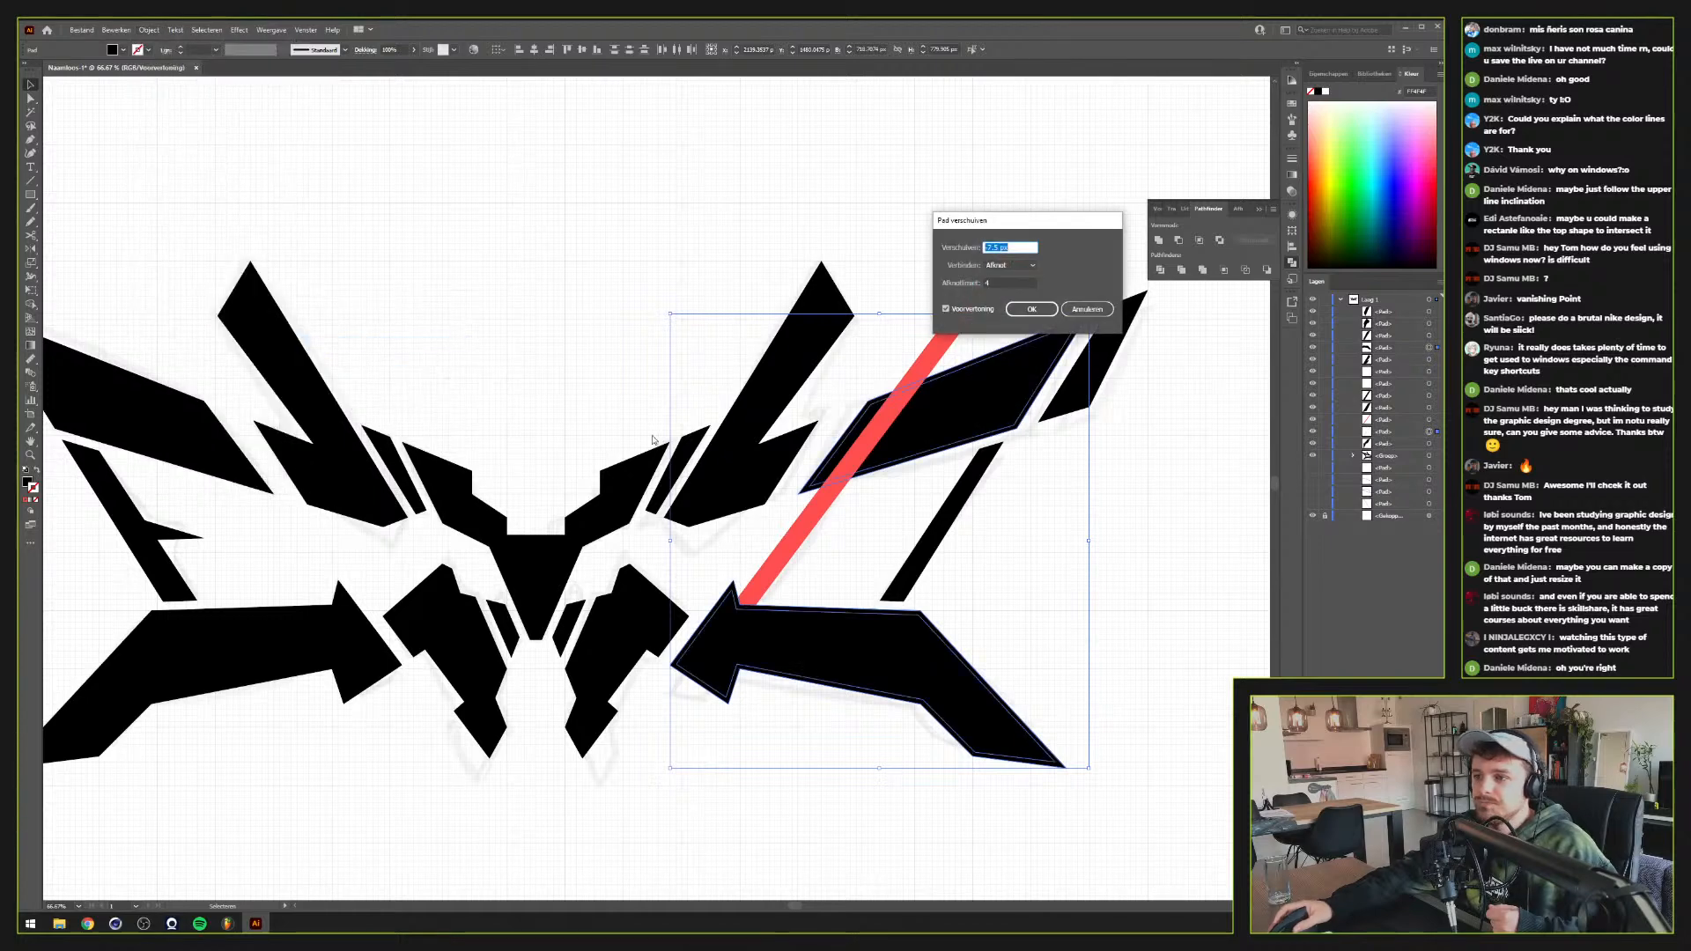
{"action": "key", "text": "Up"}
{"action": "key", "text": "Up"}
{"action": "key", "text": "Up"}
{"action": "key", "text": "Up"}
{"action": "key", "text": "Up"}
{"action": "key", "text": "Up"}
{"action": "key", "text": "Up"}
{"action": "key", "text": "Up"}
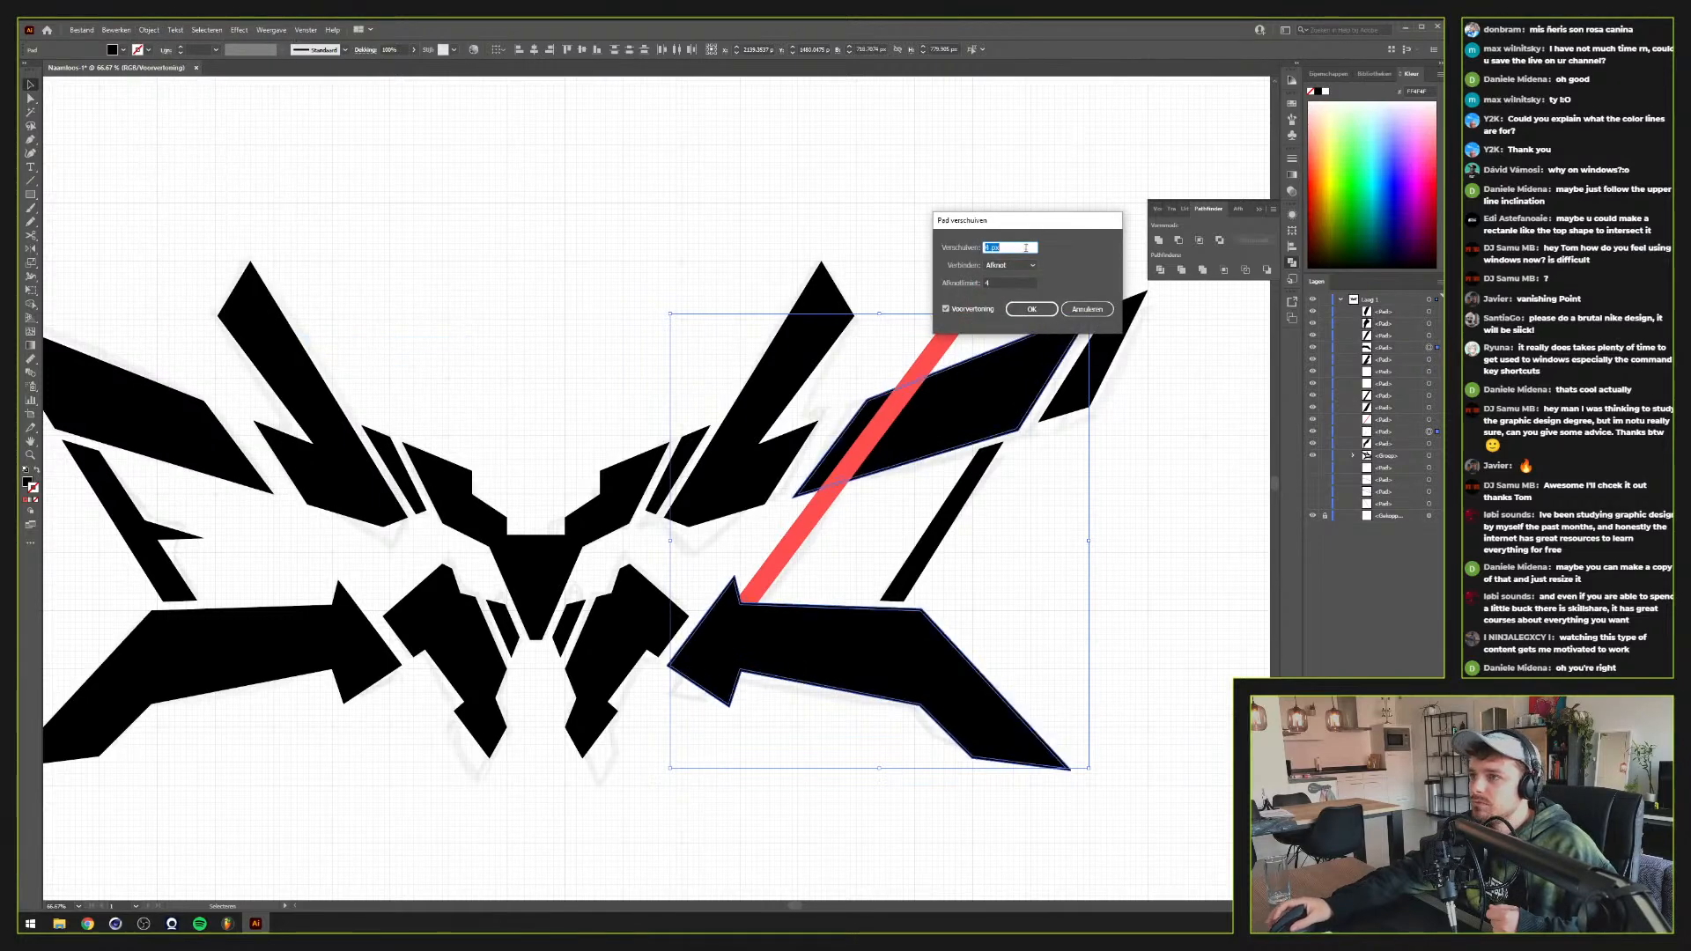
{"action": "key", "text": "Up"}
{"action": "key", "text": "Up"}
{"action": "key", "text": "Up"}
{"action": "key", "text": "Up"}
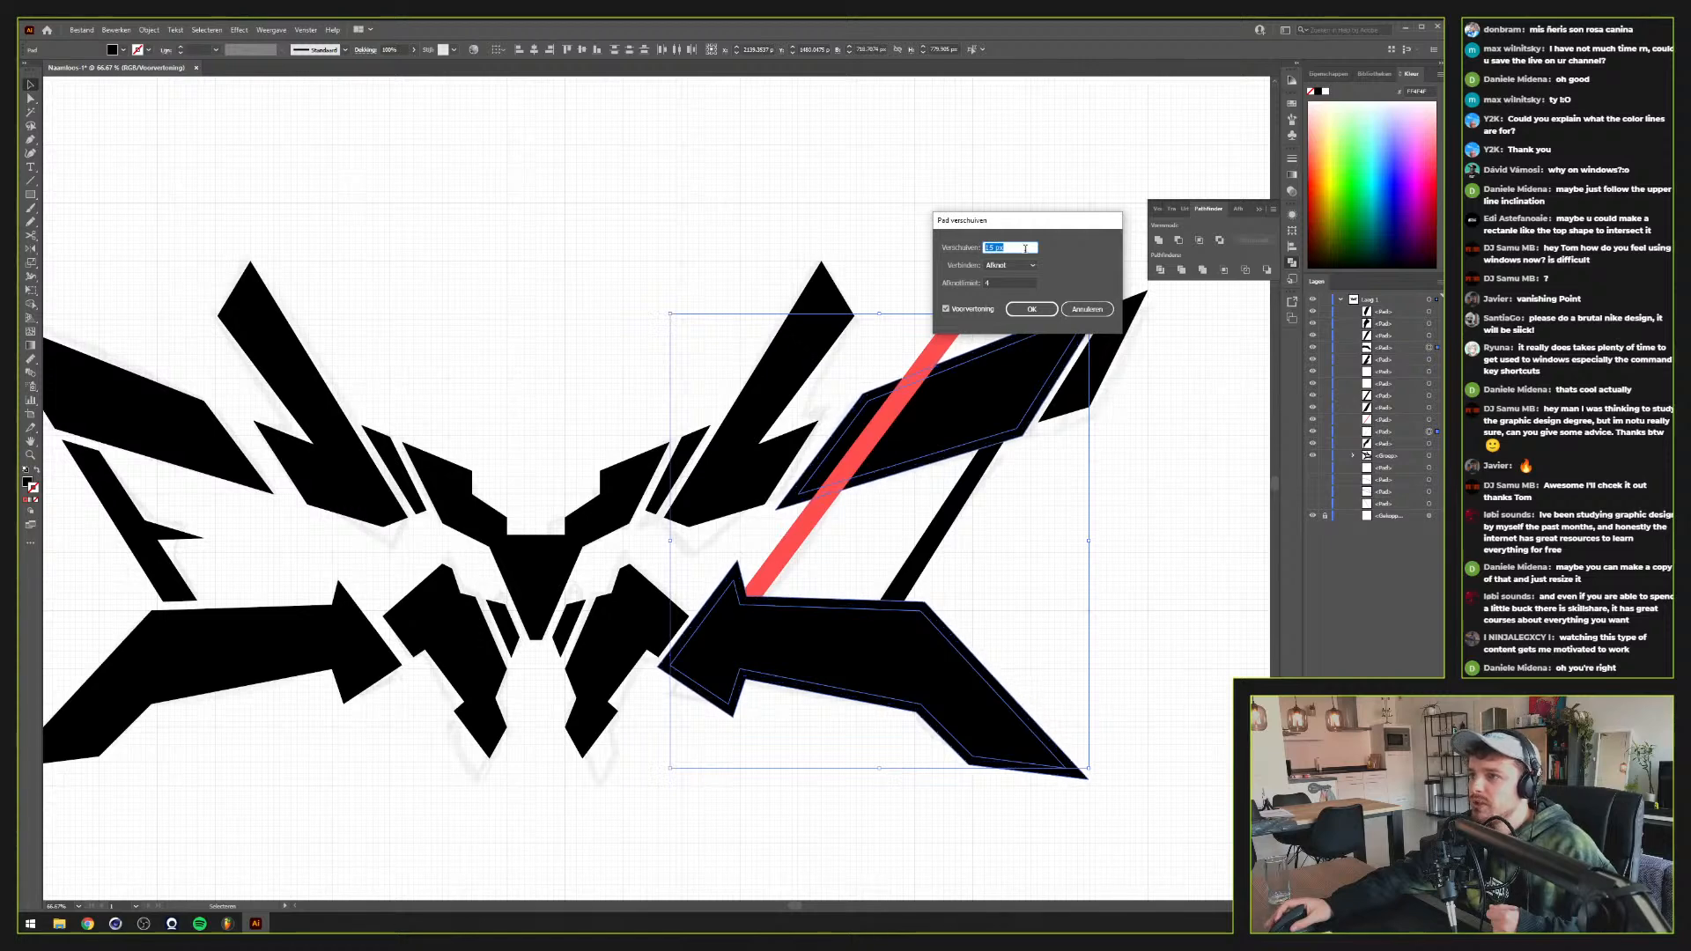
{"action": "left_click", "coordinate": [1013, 310]}
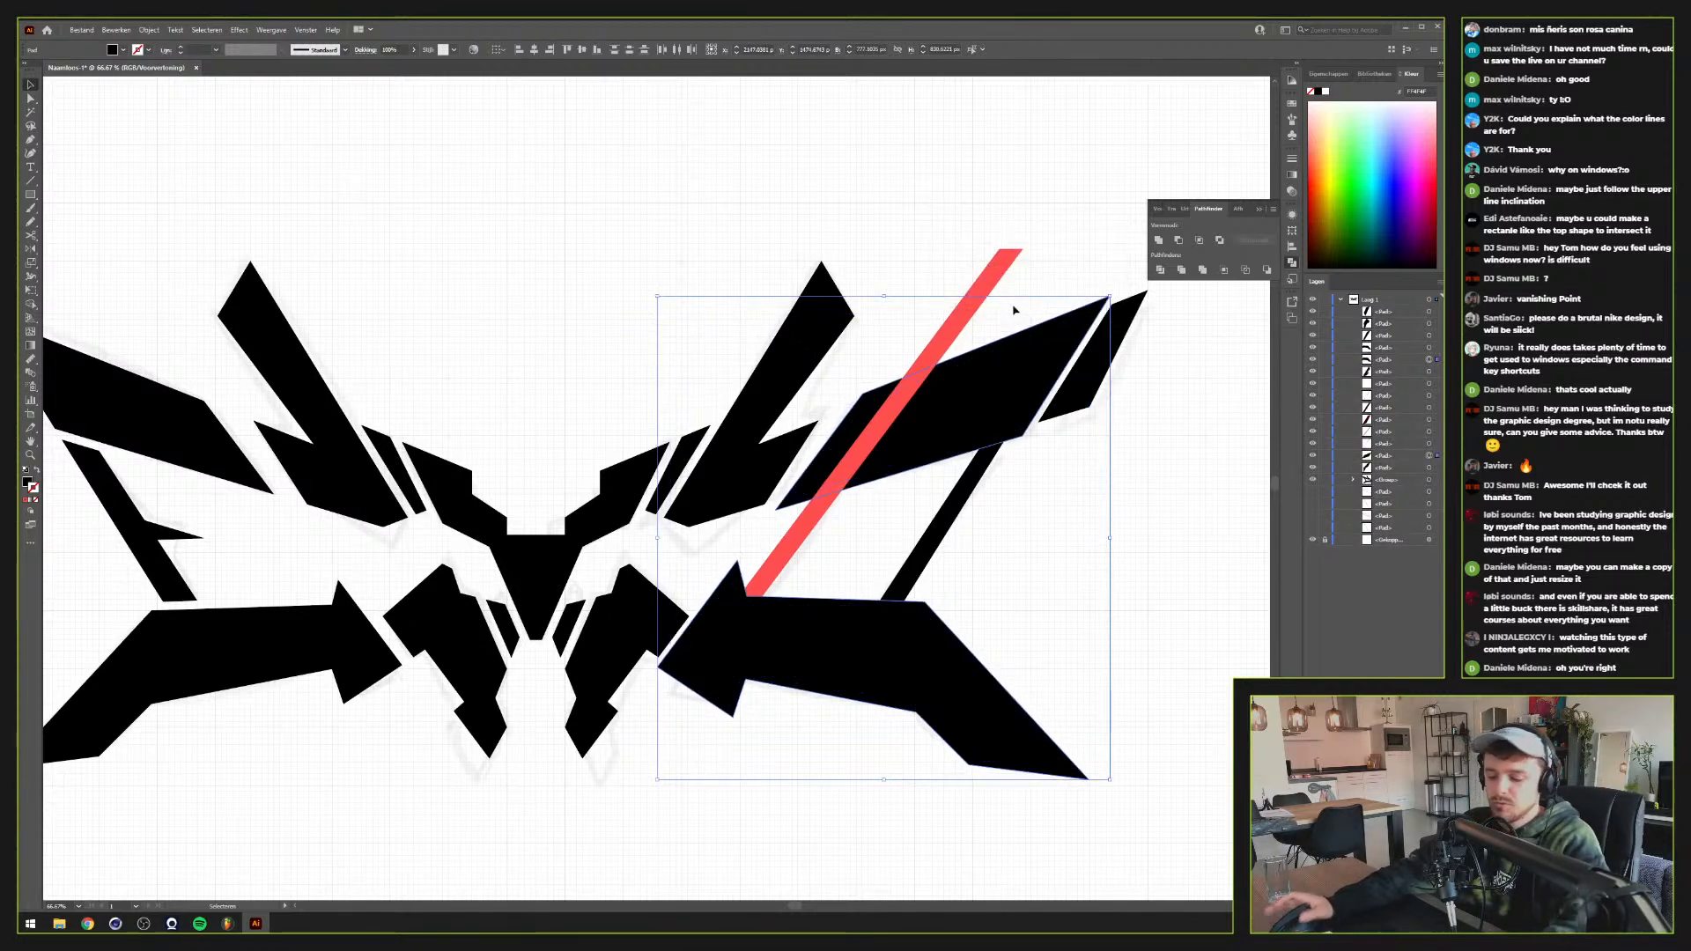
Combine the two offset copies into a compound path in front of everything and subtract it from the red strip
{"action": "key", "text": "a"}
{"action": "key", "text": "ctrl+8"}
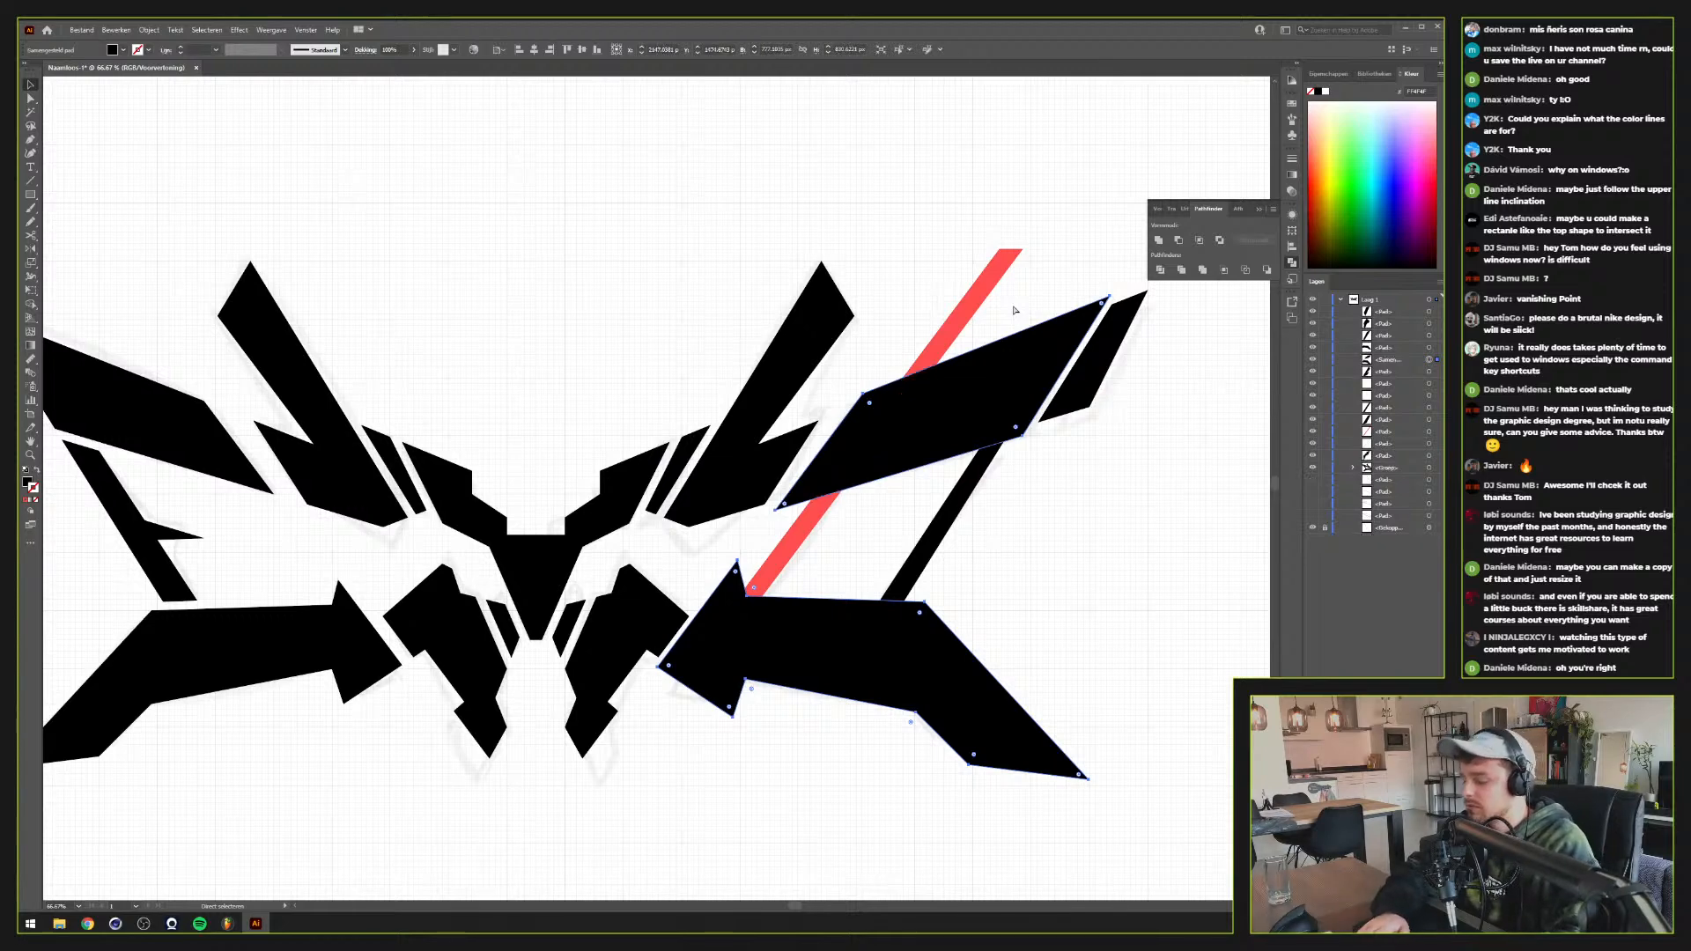
{"action": "key", "text": "ctrl+shift+bracketright"}
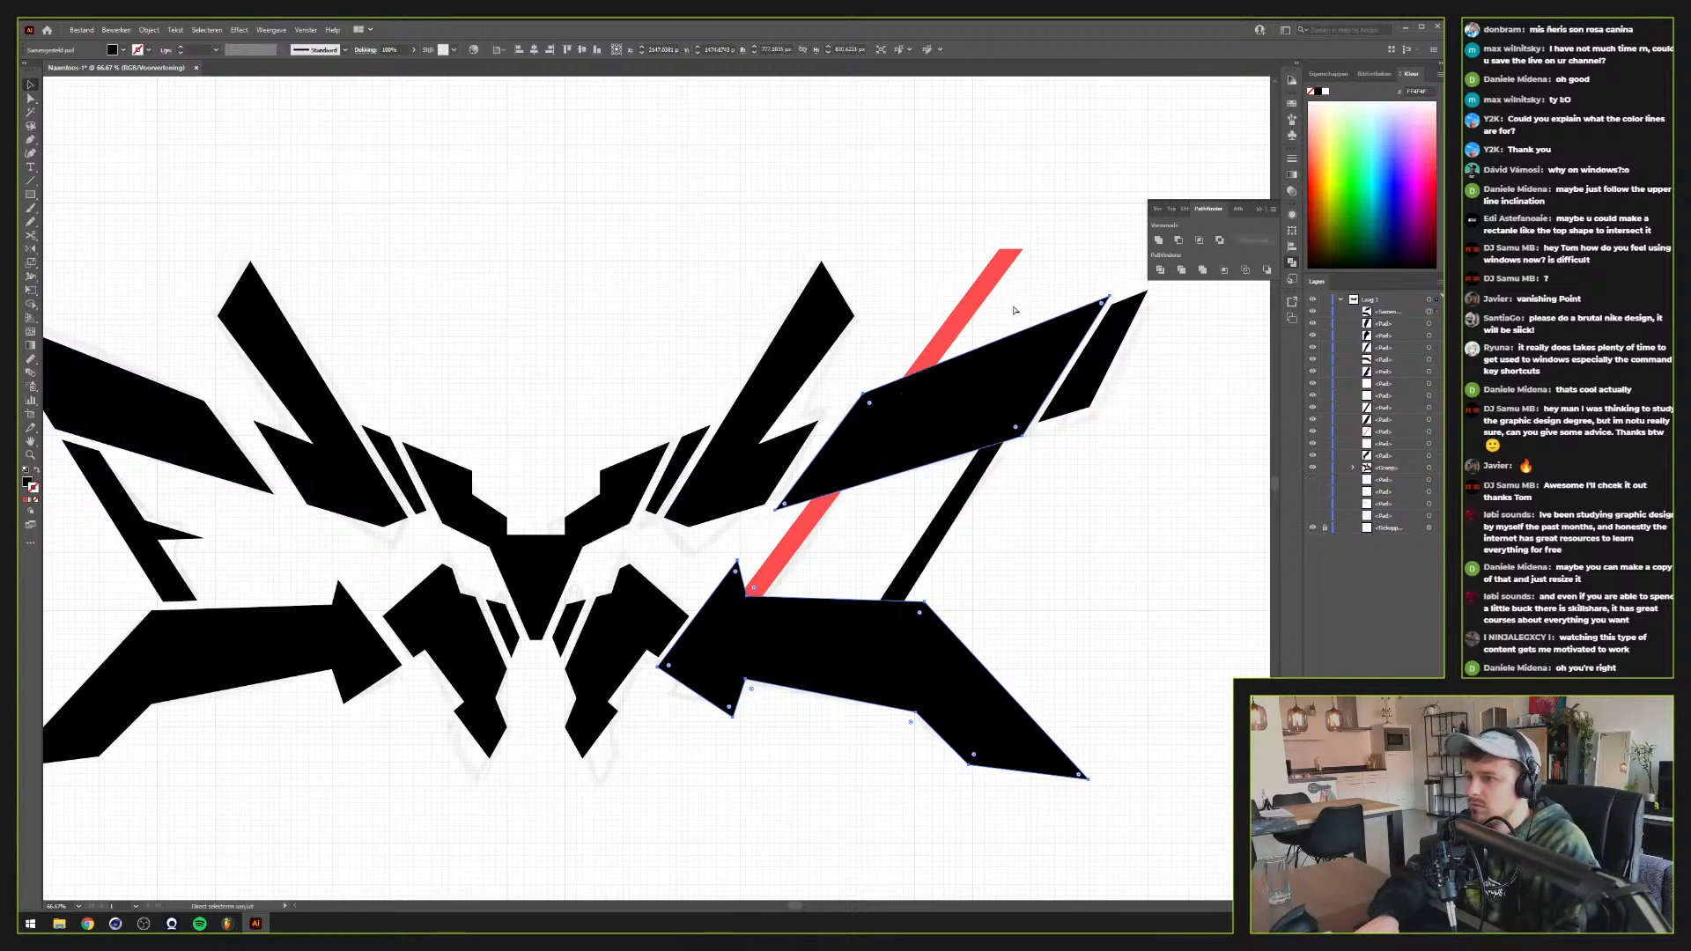
{"action": "key", "text": "v"}
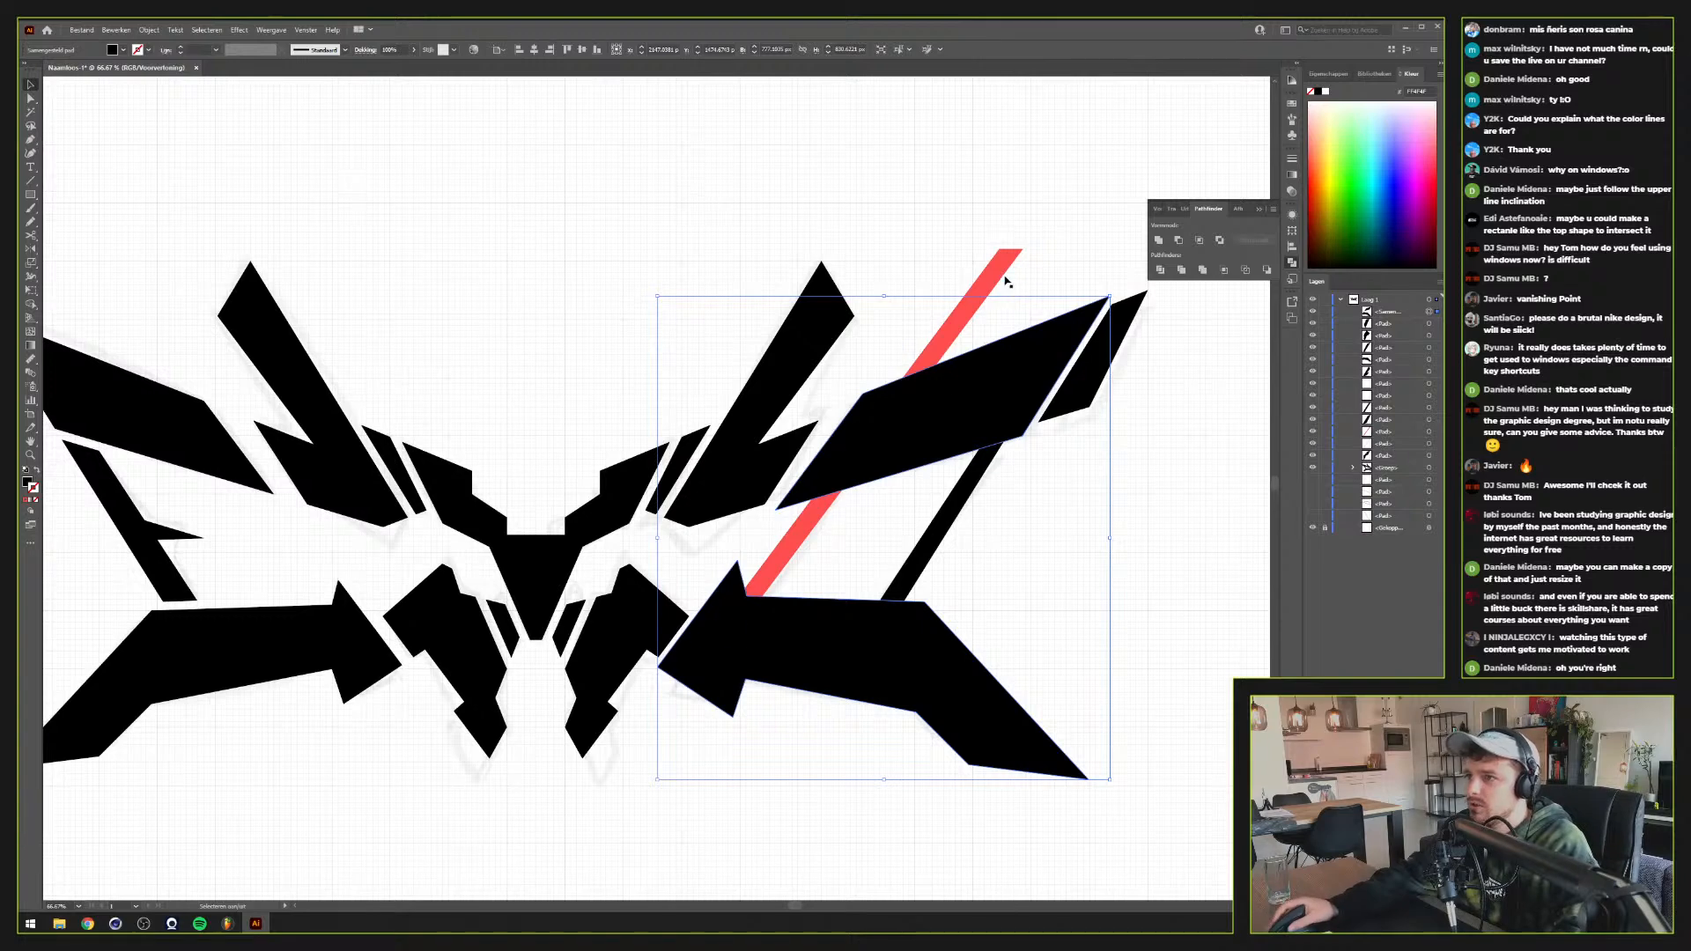
{"action": "left_click", "coordinate": [1178, 239]}
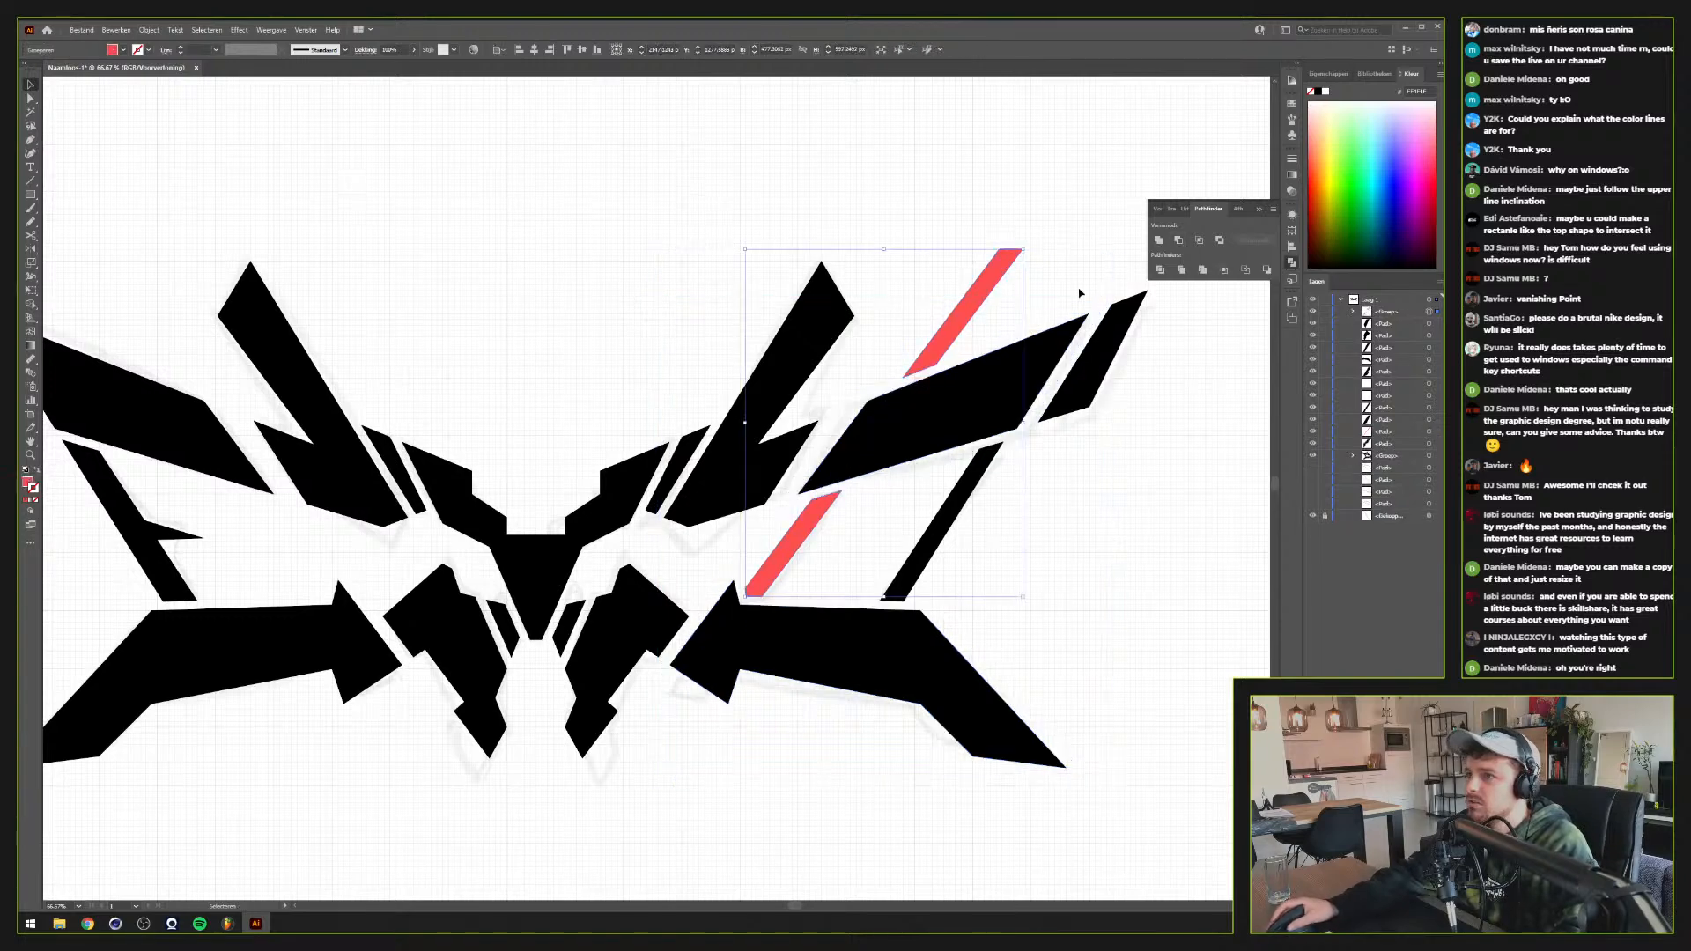
Delete the leftover red piece above the upper wing shape
{"action": "key", "text": "a"}
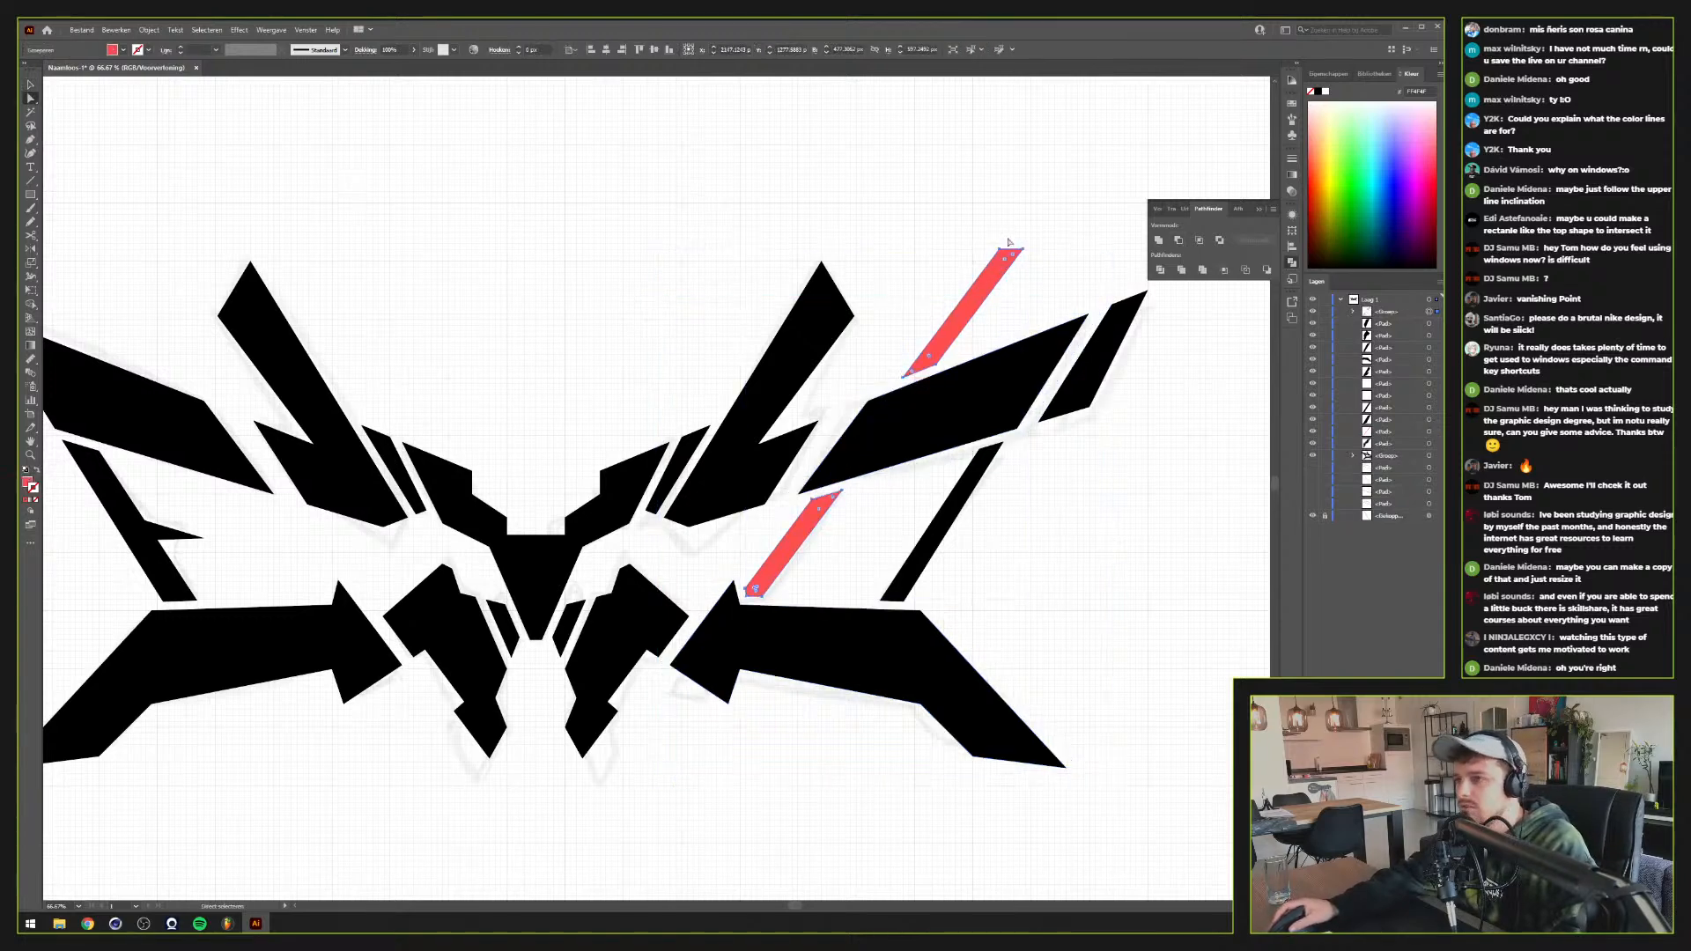
{"action": "left_click", "coordinate": [1020, 252]}
{"action": "key", "text": "Delete"}
{"action": "key", "text": "v"}
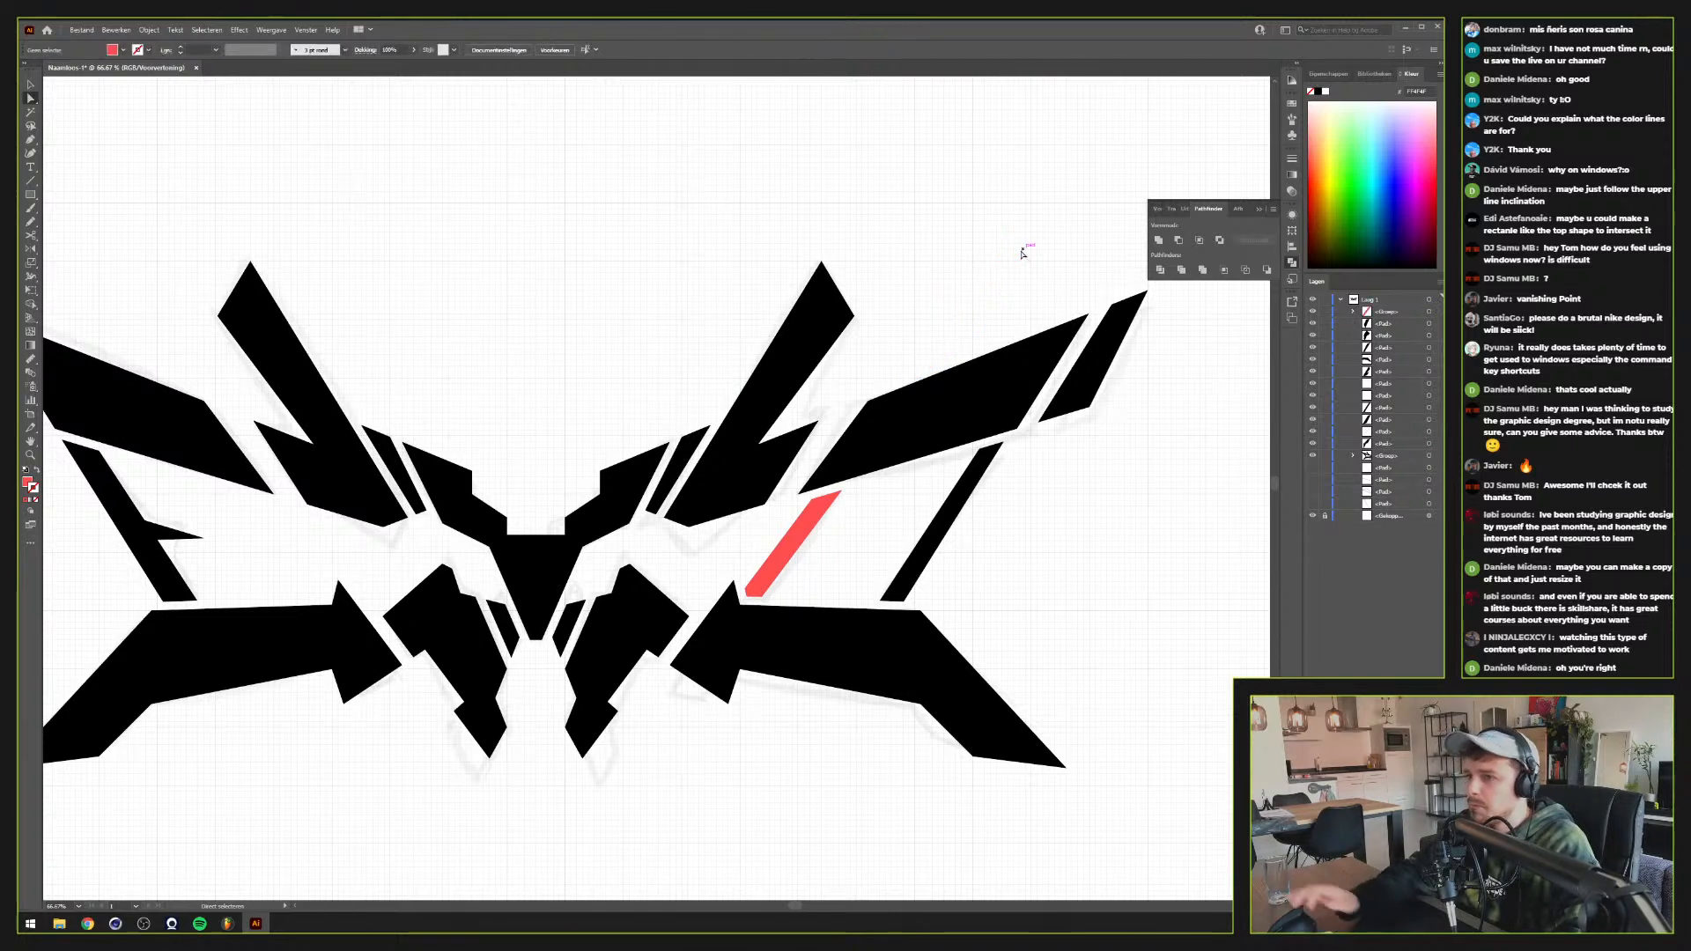
Recolour the remaining red strip between the wing shapes black by sampling the upper wing shape with the Eyedropper
{"action": "left_click", "coordinate": [804, 521]}
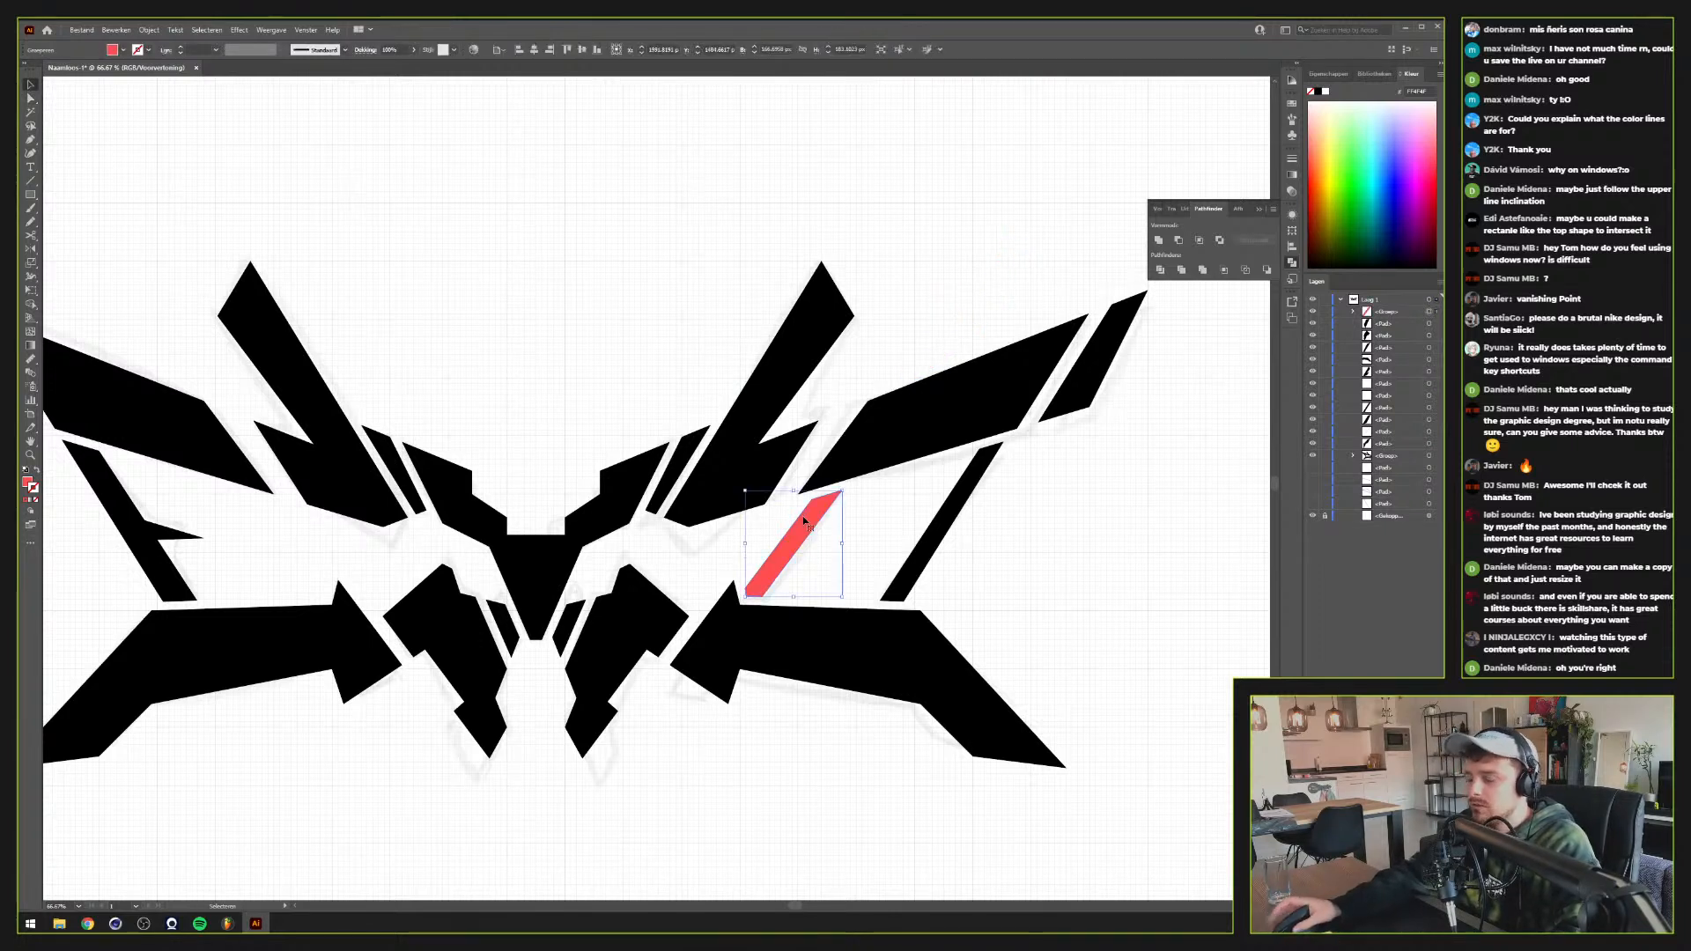
{"action": "key", "text": "i"}
{"action": "left_click", "coordinate": [903, 436]}
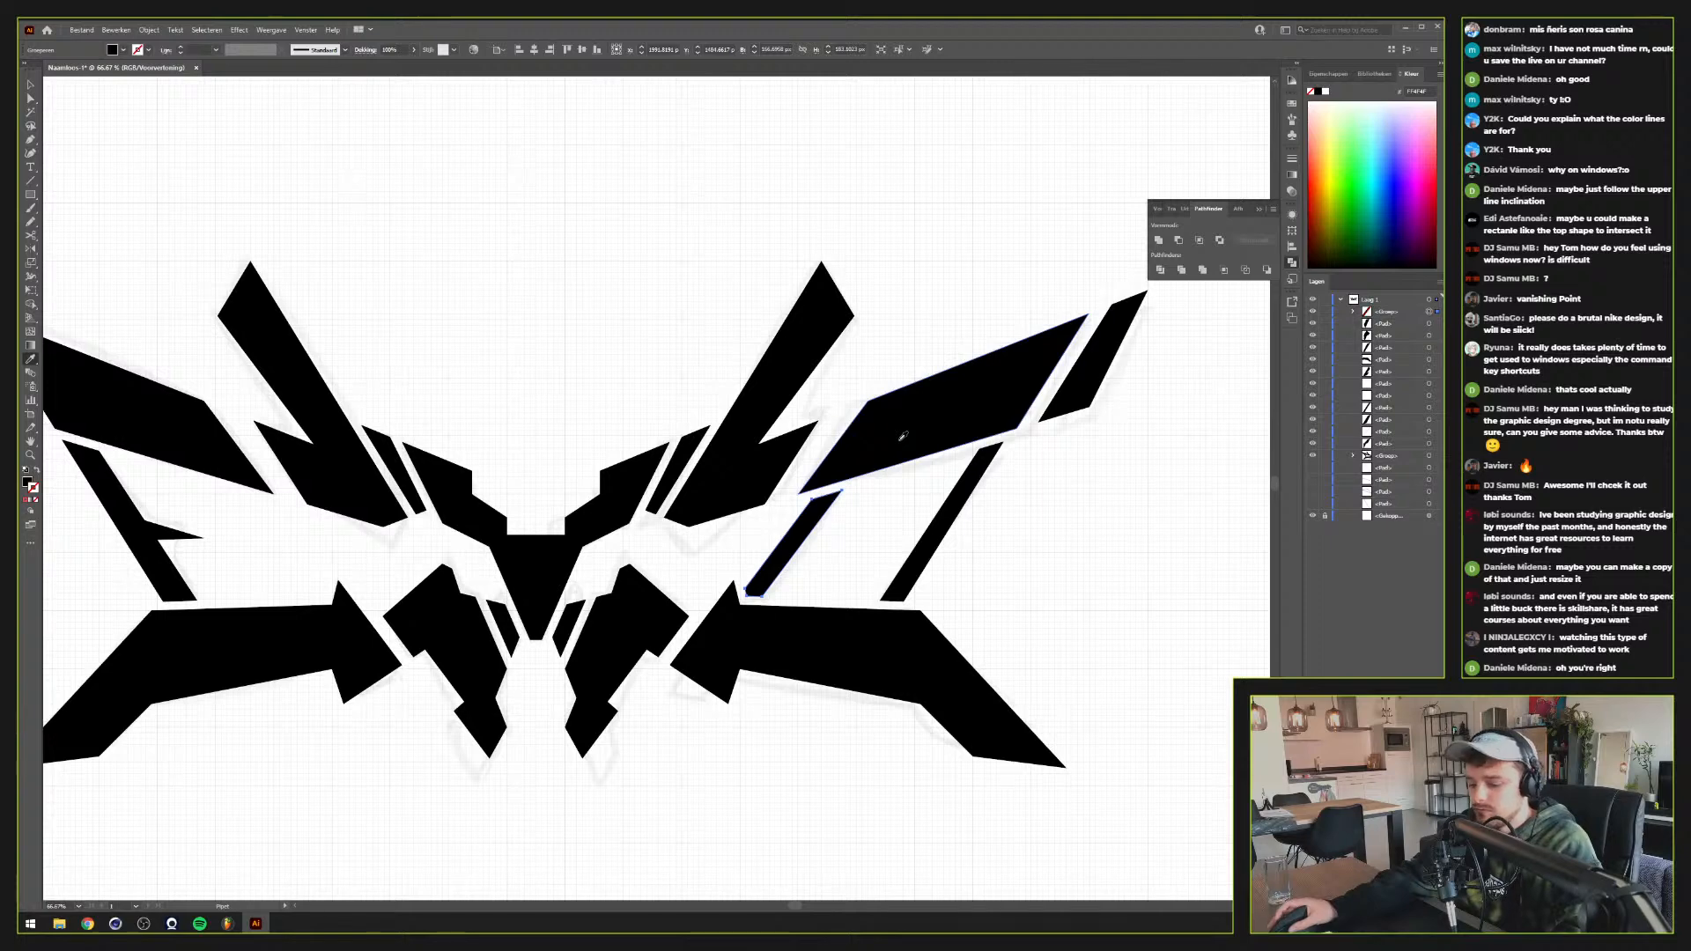
{"action": "key", "text": "v"}
{"action": "left_click", "coordinate": [881, 490]}
Hide the sketch image and the grid to show the whole logo on plain white
{"action": "key", "text": "ctrl+minus"}
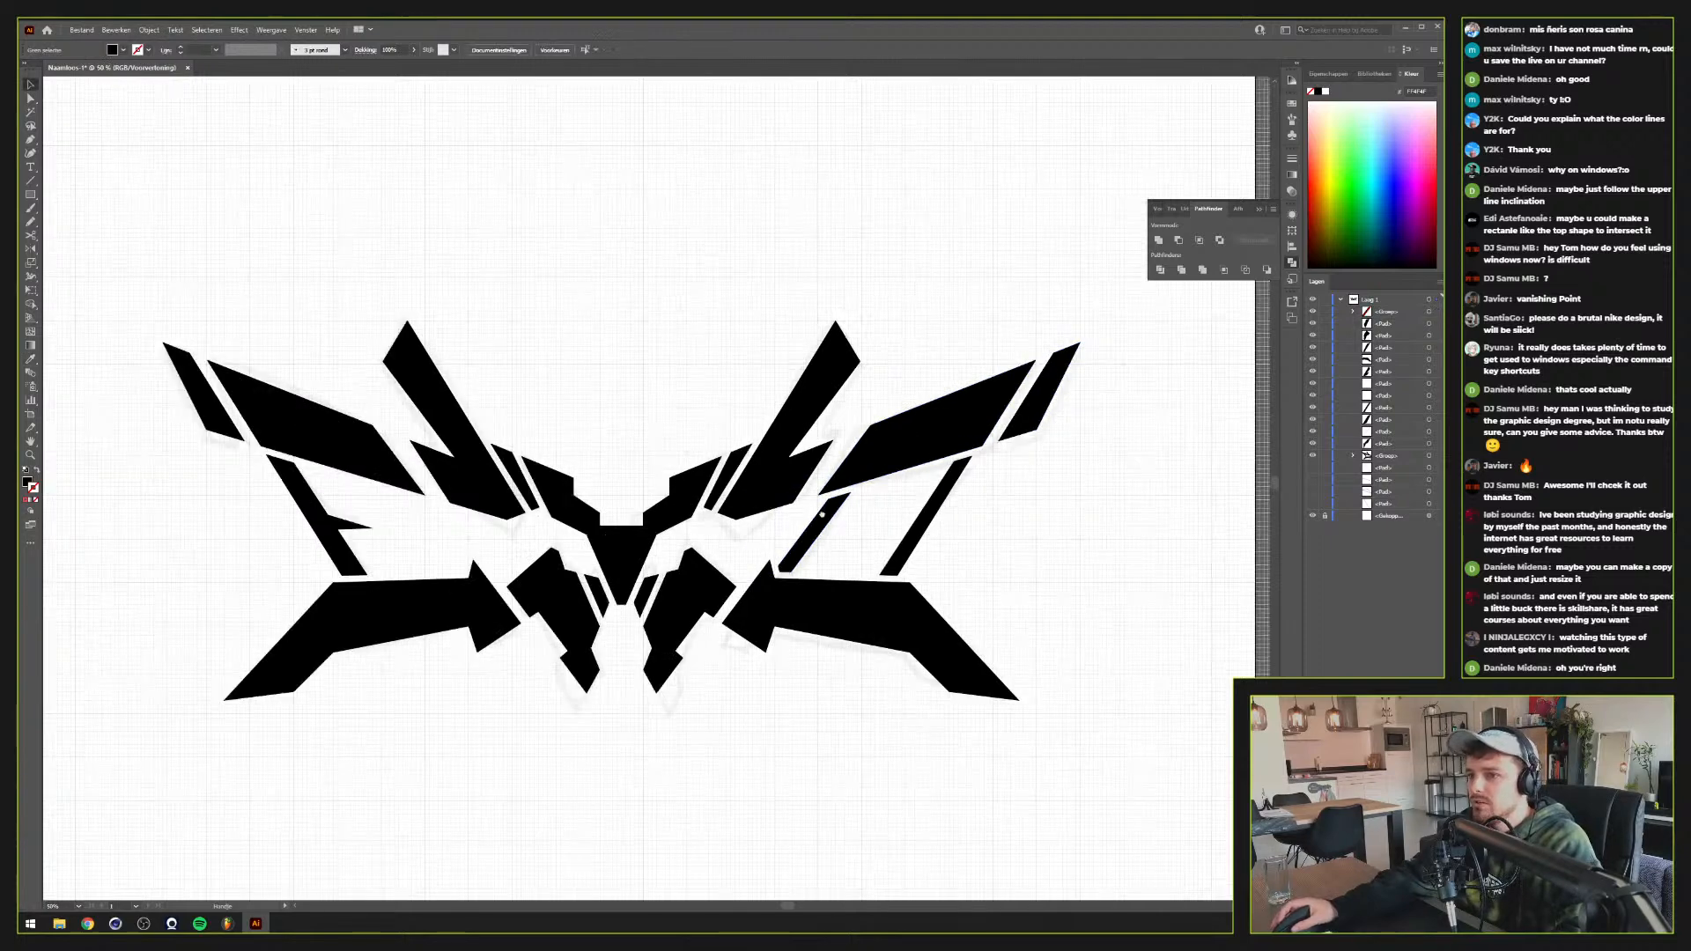
{"action": "left_click_drag", "start_coordinate": [822, 514], "coordinate": [1004, 491]}
{"action": "left_click", "coordinate": [1313, 516]}
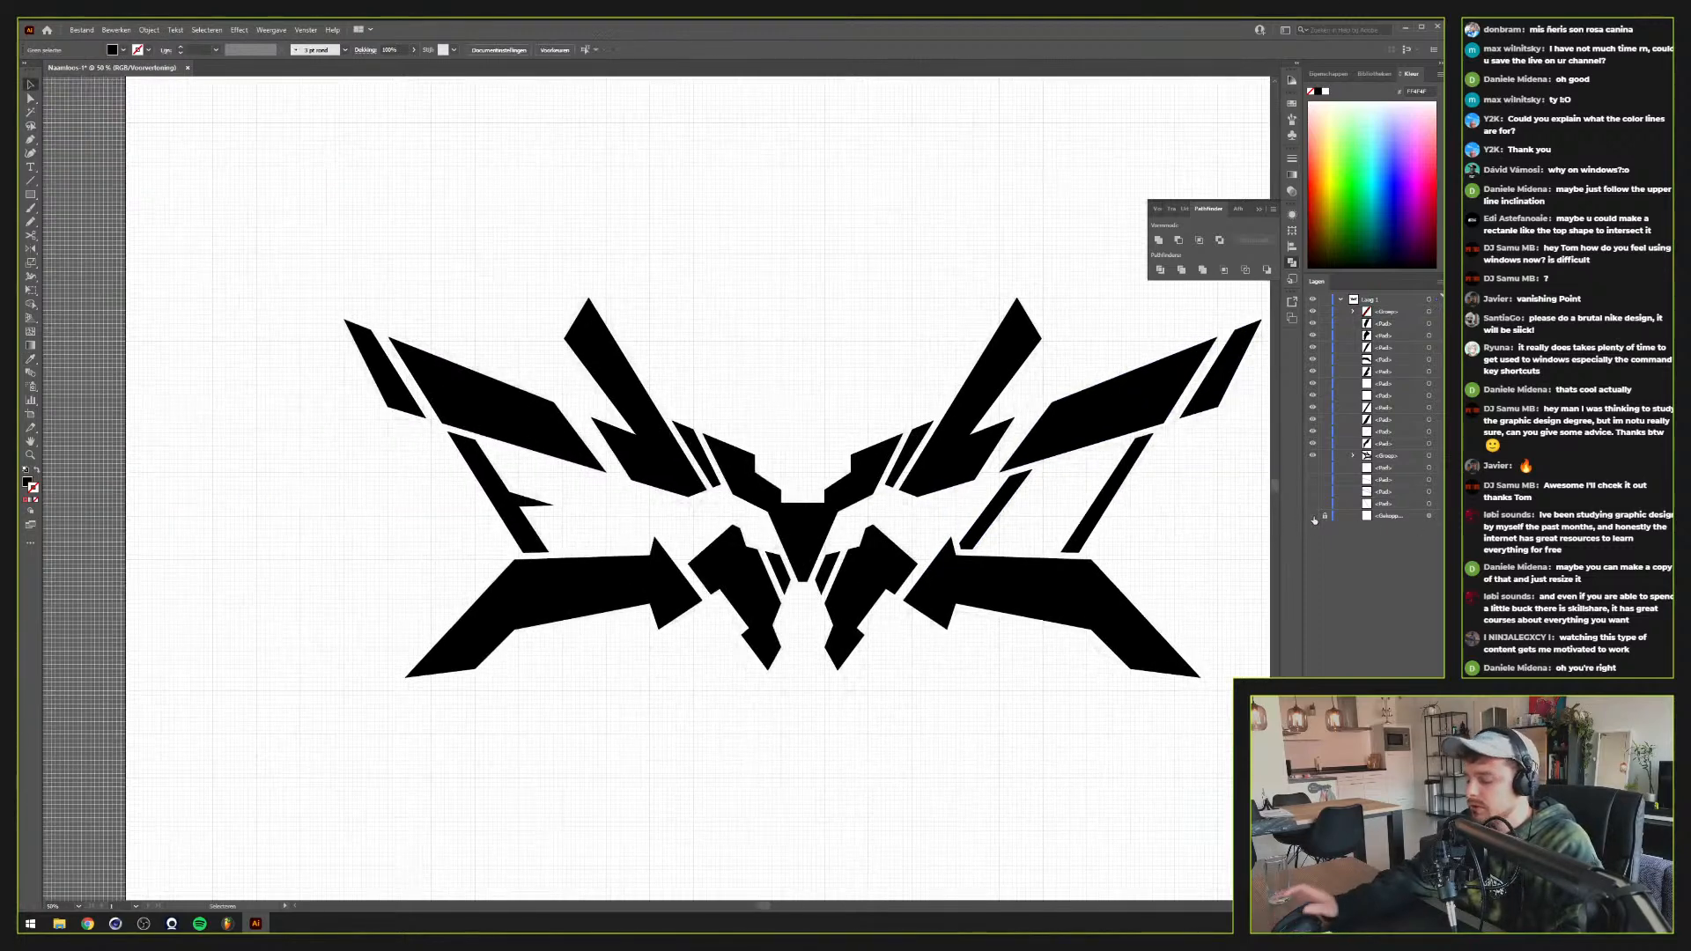
{"action": "key", "text": "ctrl+apostrophe"}
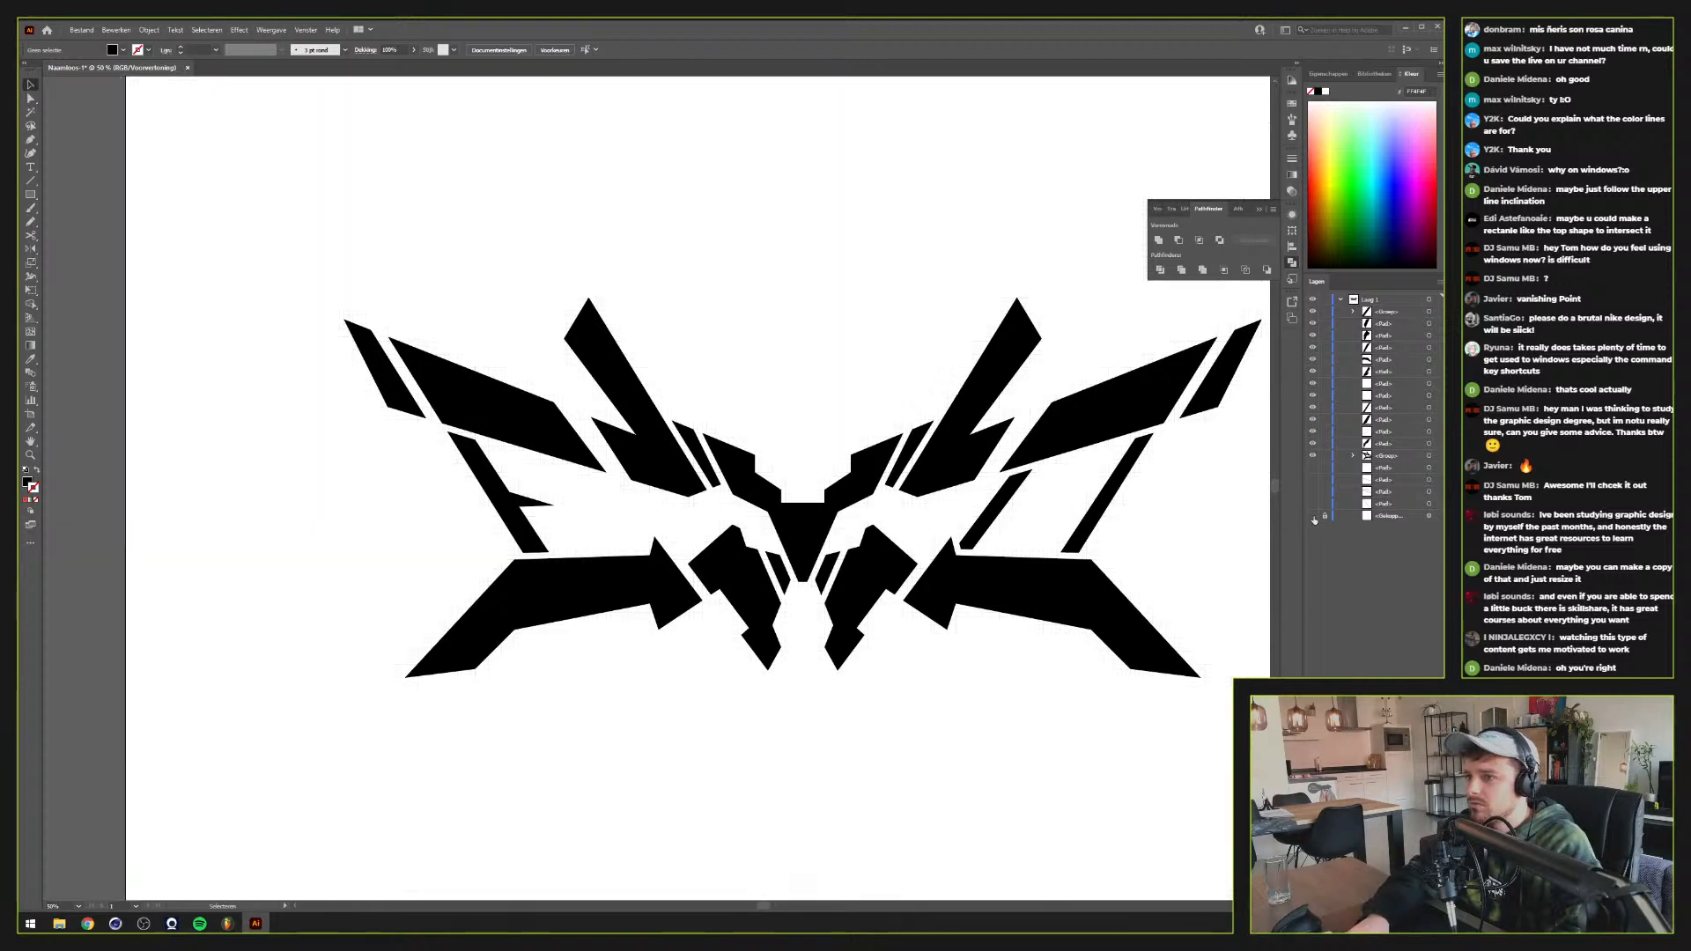
Select all the logo shapes and combine them into one group
{"action": "left_click_drag", "start_coordinate": [923, 547], "coordinate": [847, 569]}
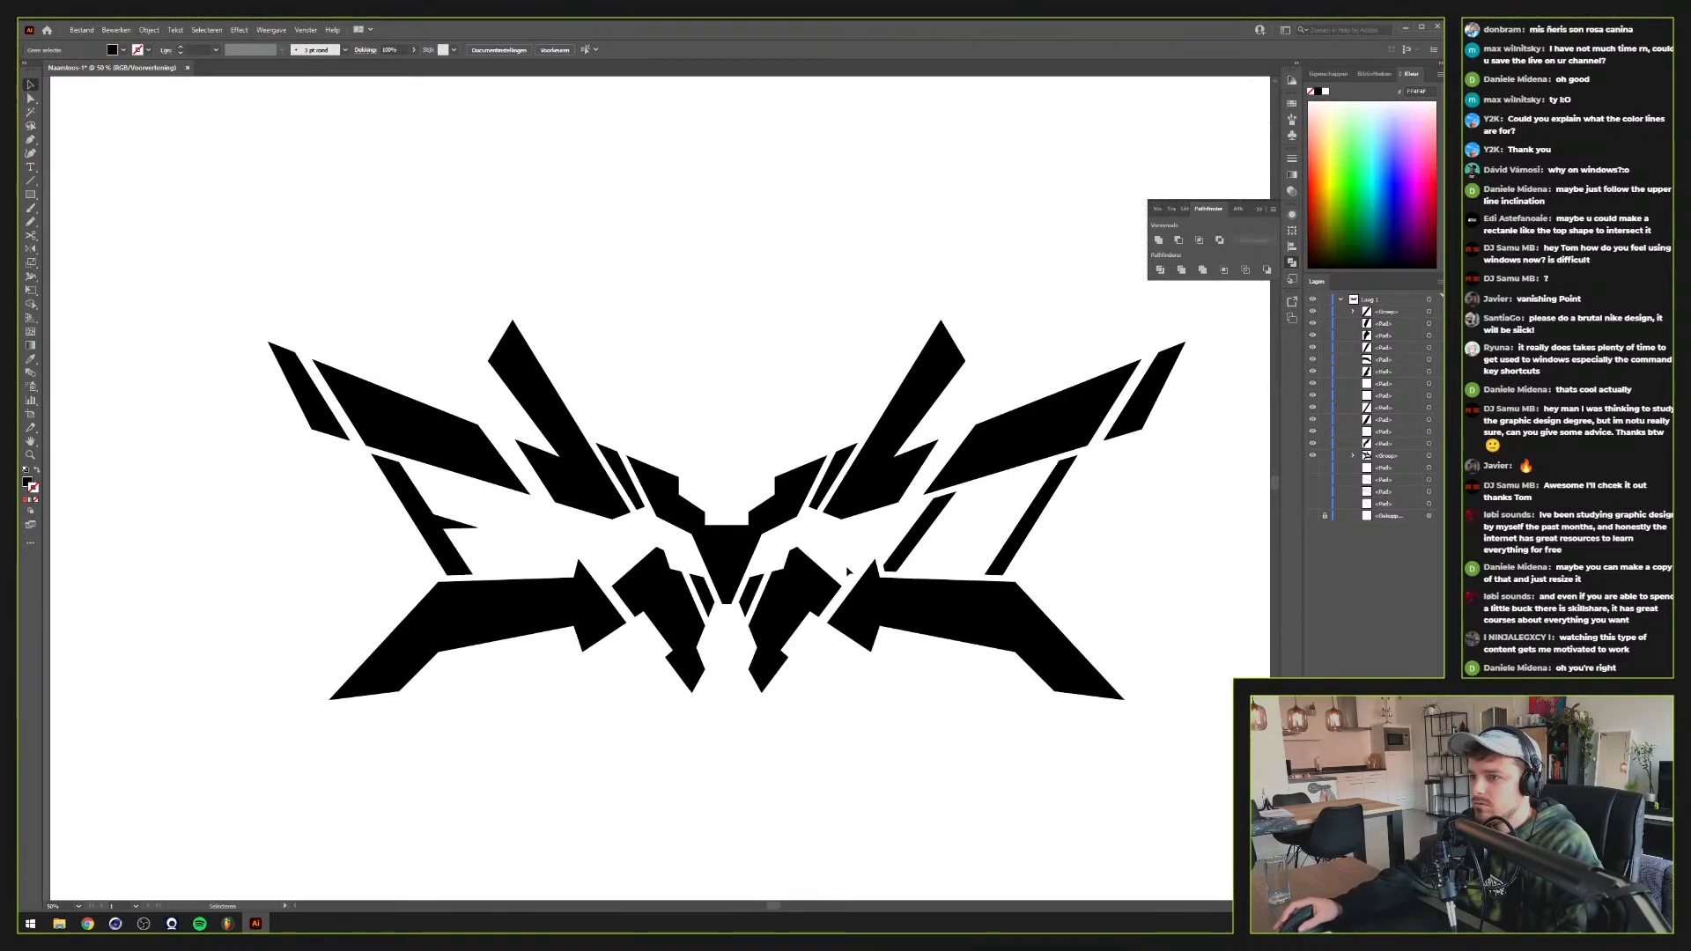
{"action": "scroll", "coordinate": [807, 567], "scroll_direction": "down", "scroll_amount": 1}
{"action": "scroll", "coordinate": [808, 566], "scroll_direction": "down", "scroll_amount": 2}
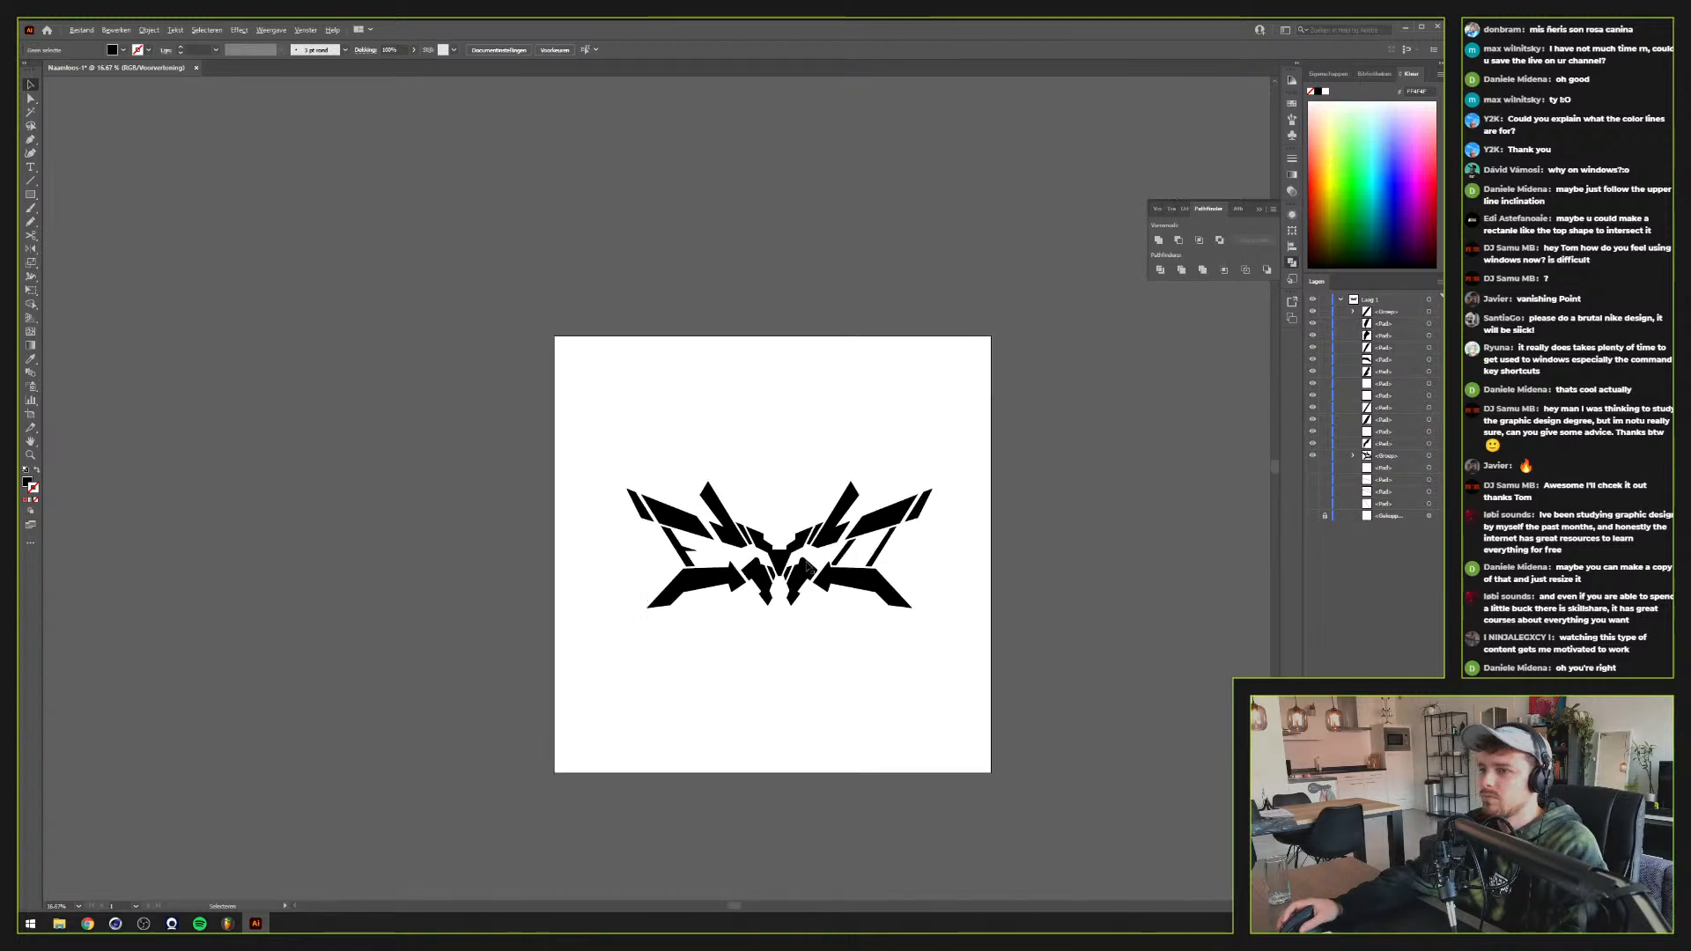
{"action": "scroll", "coordinate": [808, 567], "scroll_direction": "up", "scroll_amount": 1}
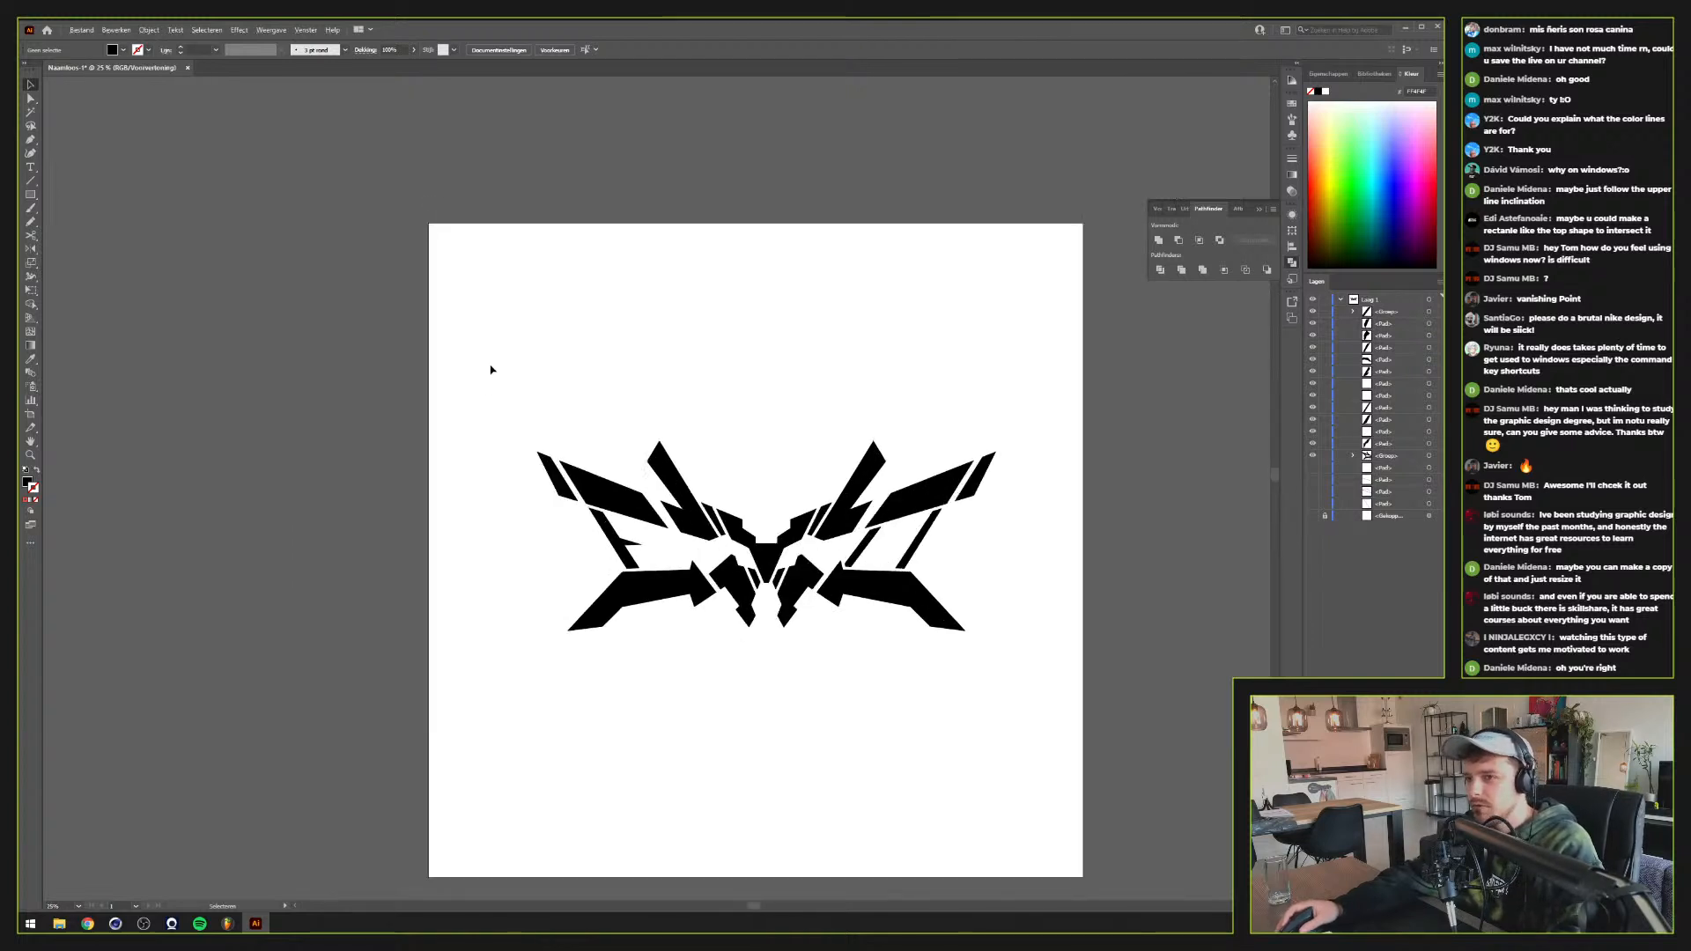
{"action": "left_click_drag", "start_coordinate": [490, 369], "coordinate": [1041, 675]}
{"action": "key", "text": "ctrl+g"}
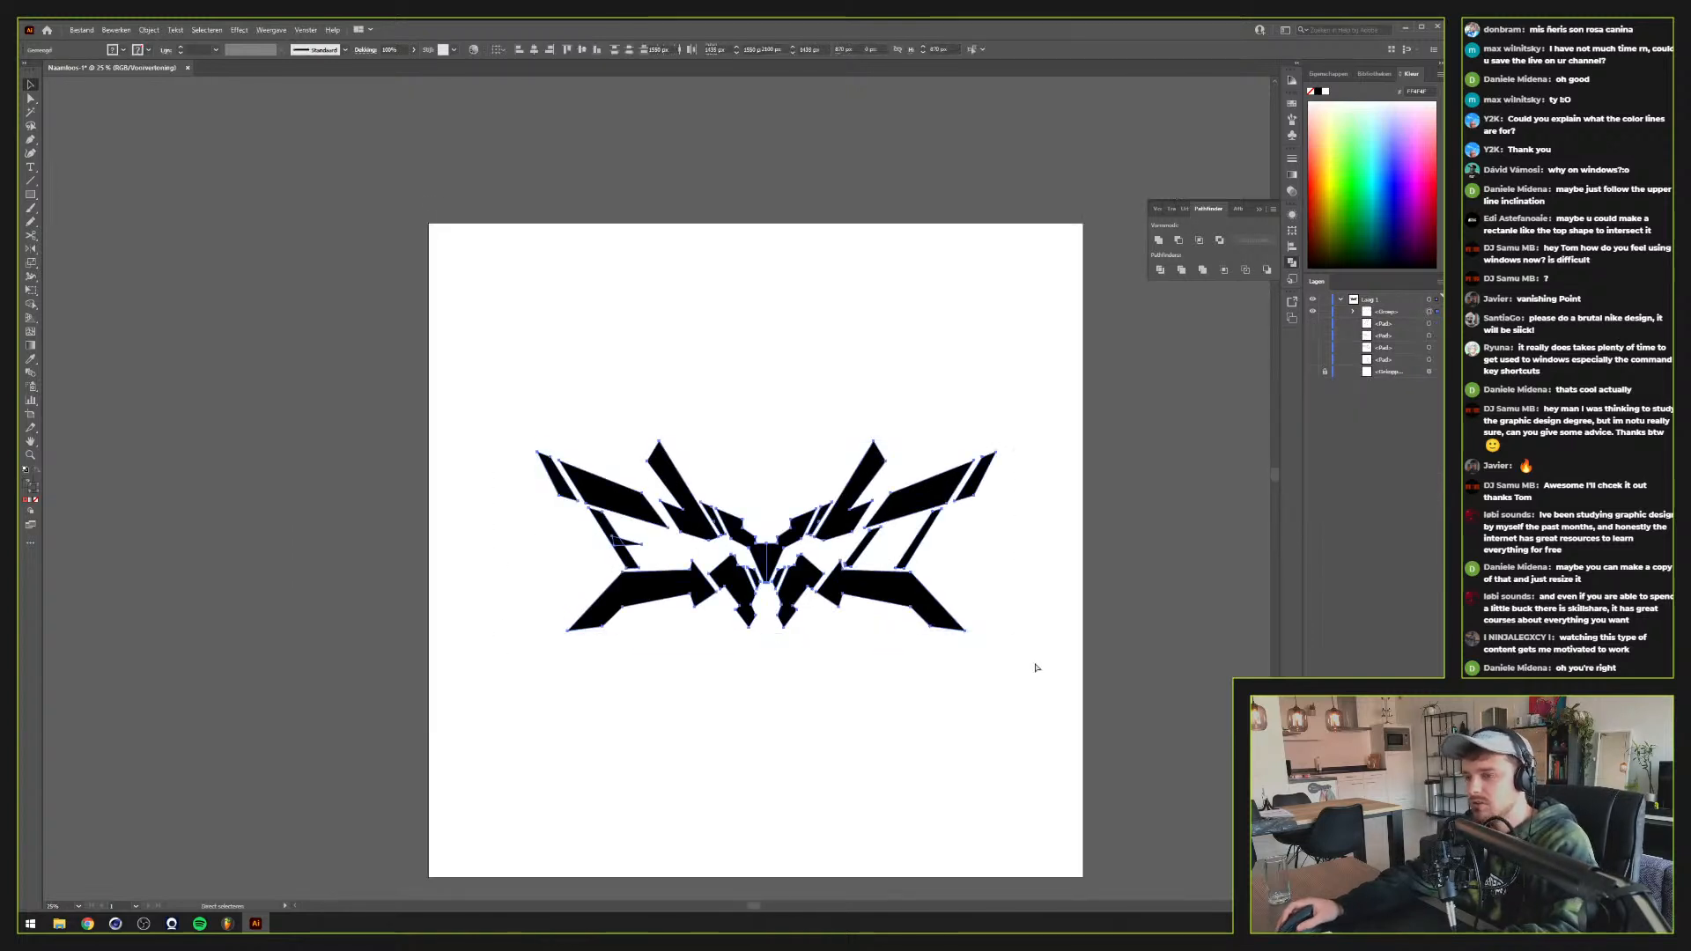
Paste a copy of the logo group in place in front and hide the original group beneath it
{"action": "key", "text": "ctrl+c"}
{"action": "key", "text": "ctrl+f"}
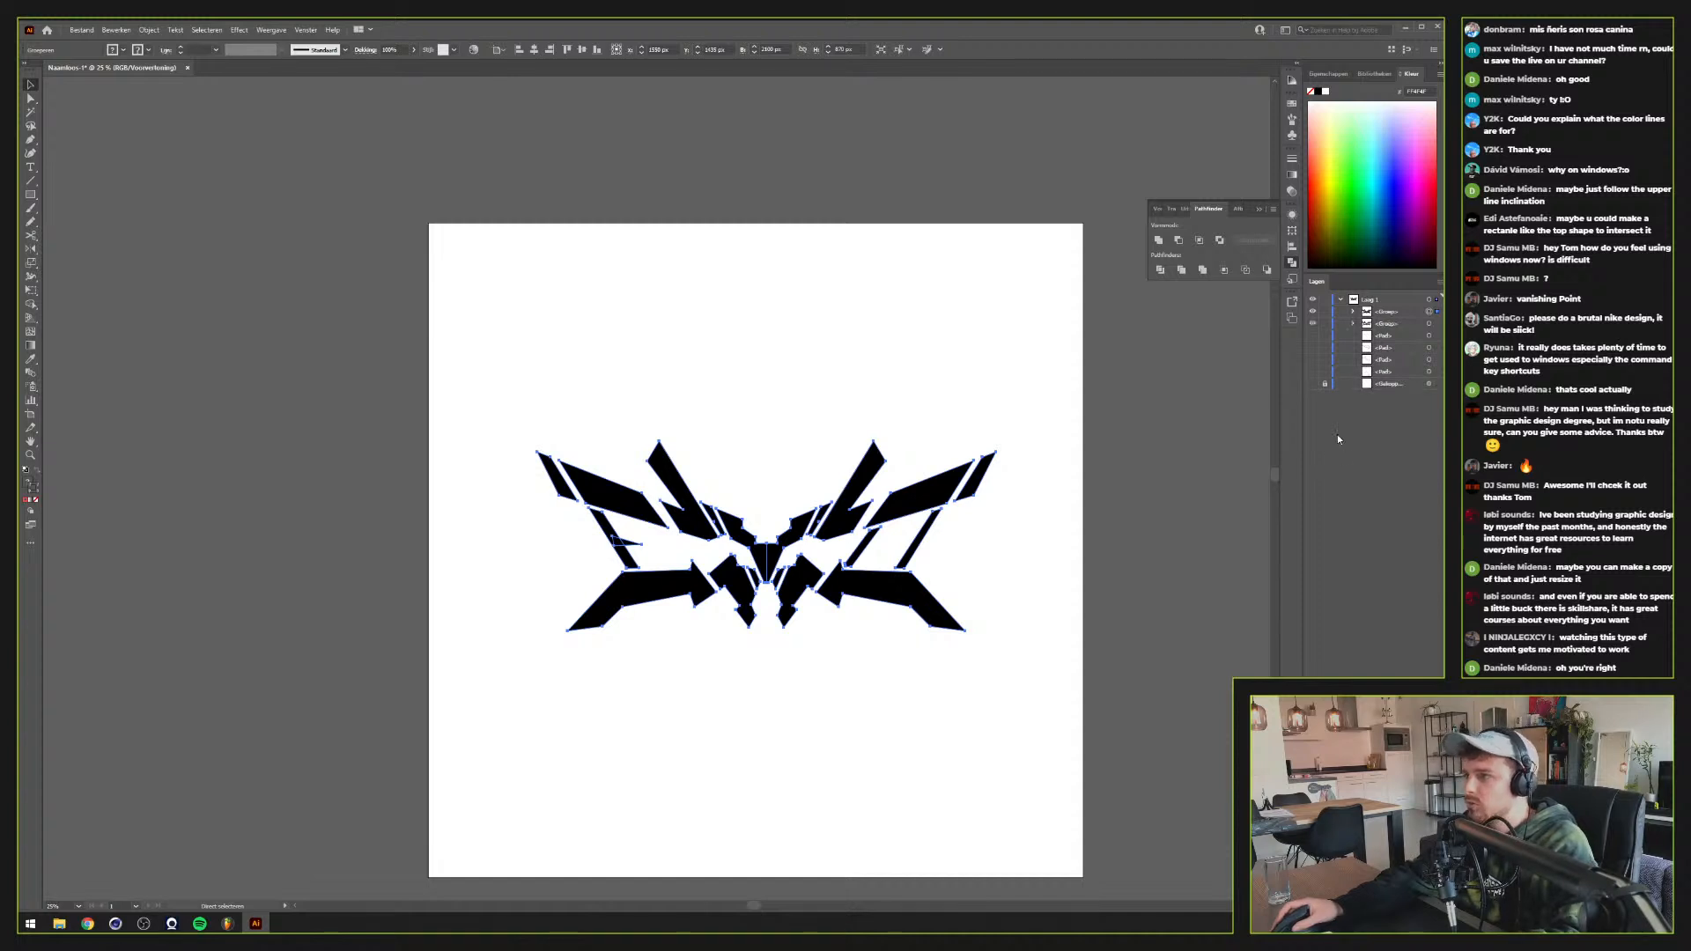
{"action": "left_click", "coordinate": [1313, 324]}
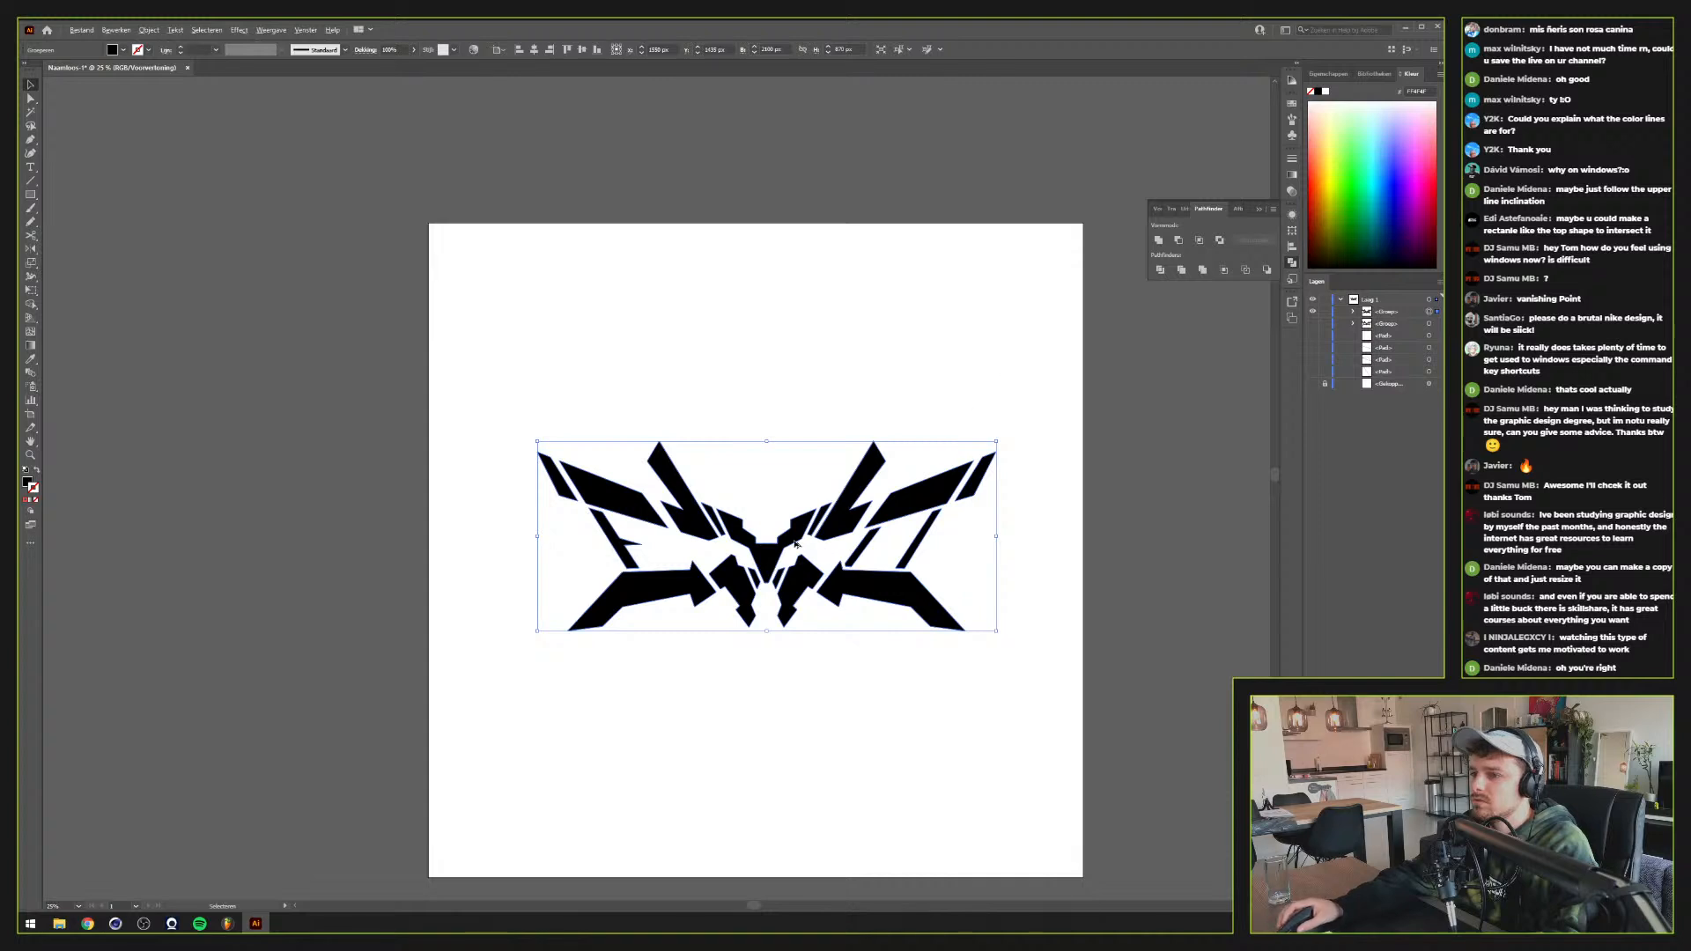
Create a new layer above the existing one and move the visible logo group copy into it
{"action": "scroll", "coordinate": [793, 543], "scroll_direction": "up", "scroll_amount": 2}
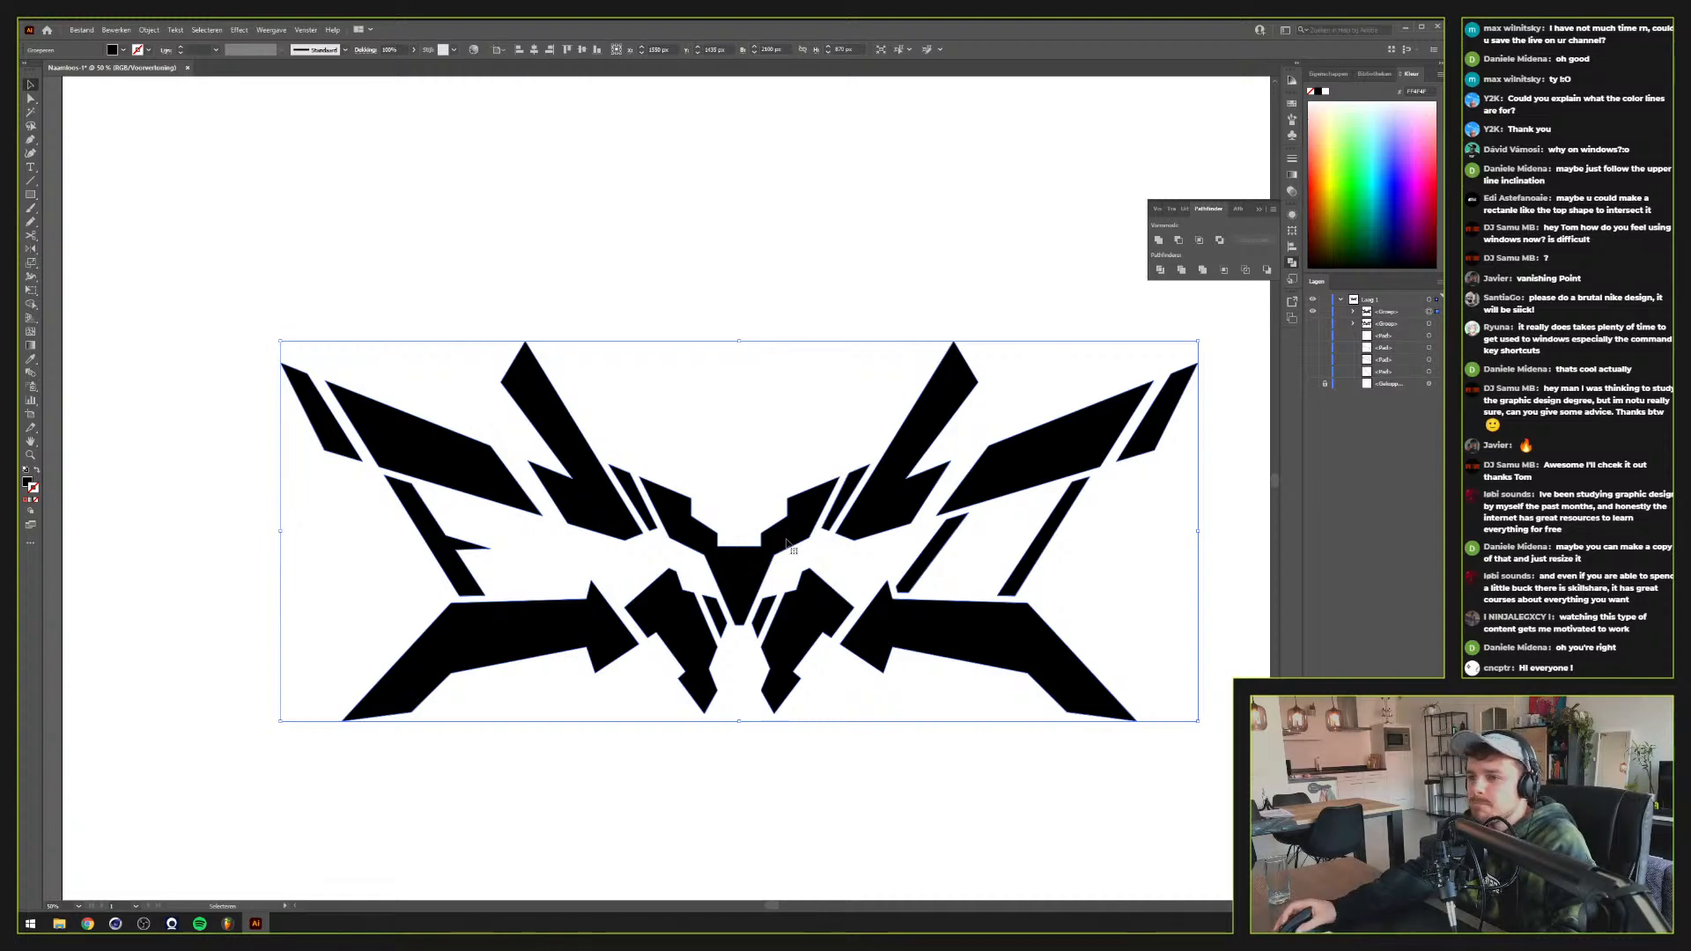
{"action": "scroll", "coordinate": [786, 542], "scroll_direction": "down", "scroll_amount": 3}
{"action": "scroll", "coordinate": [787, 542], "scroll_direction": "up", "scroll_amount": 2}
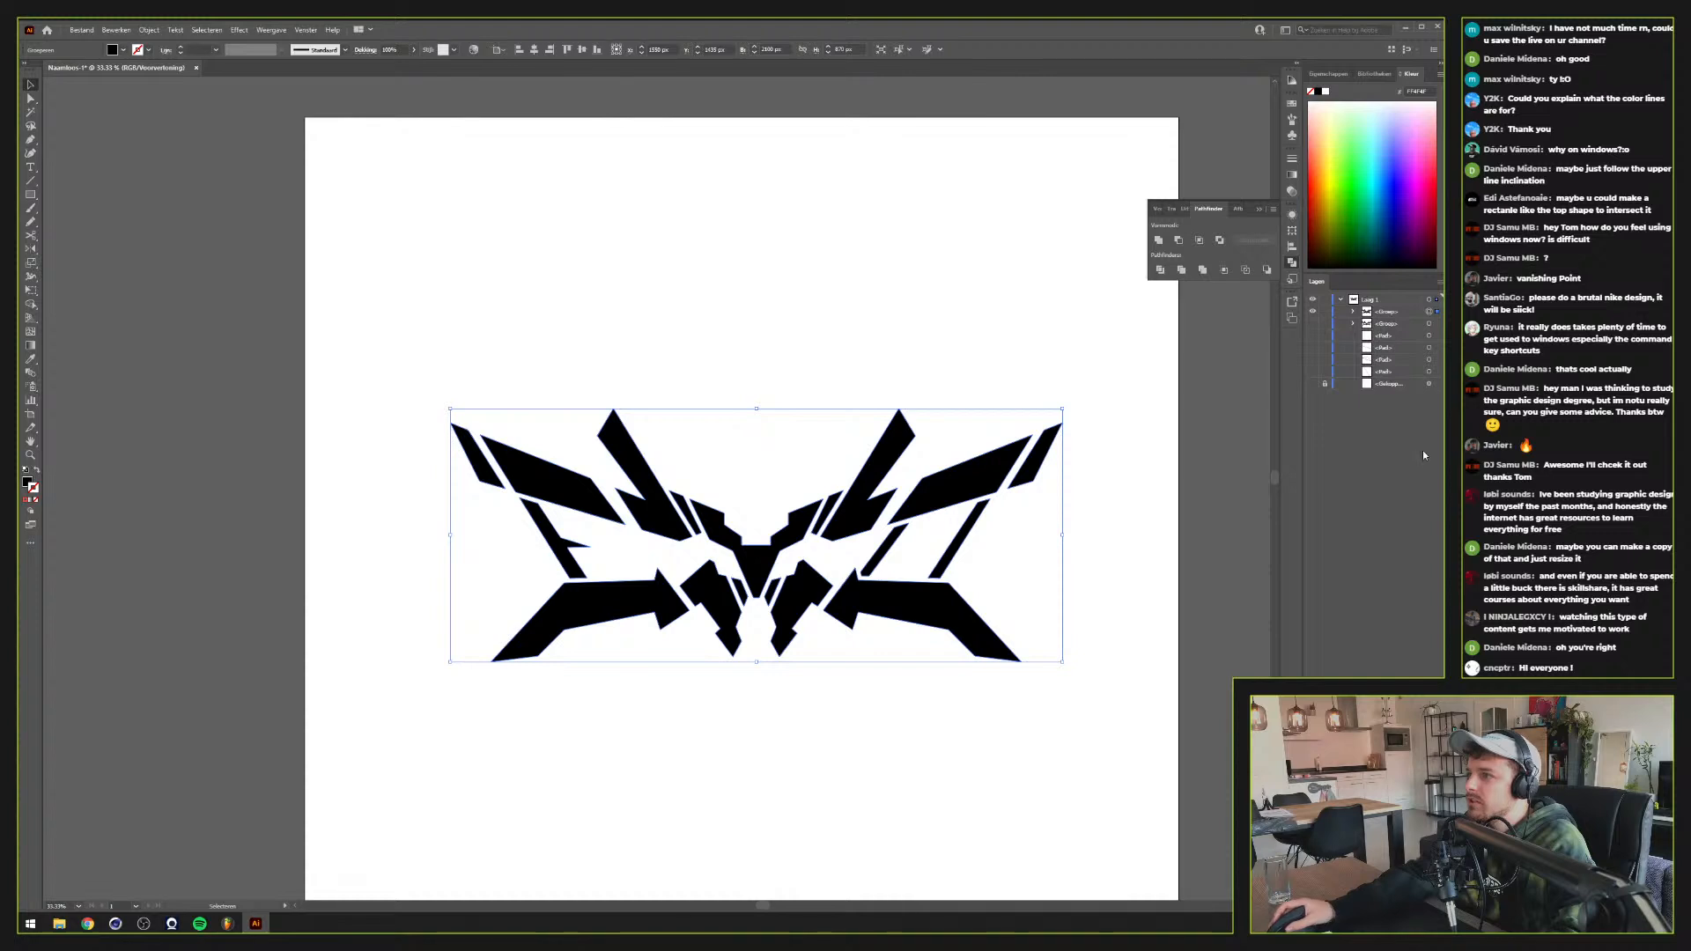
{"action": "key", "text": "ctrl+l"}
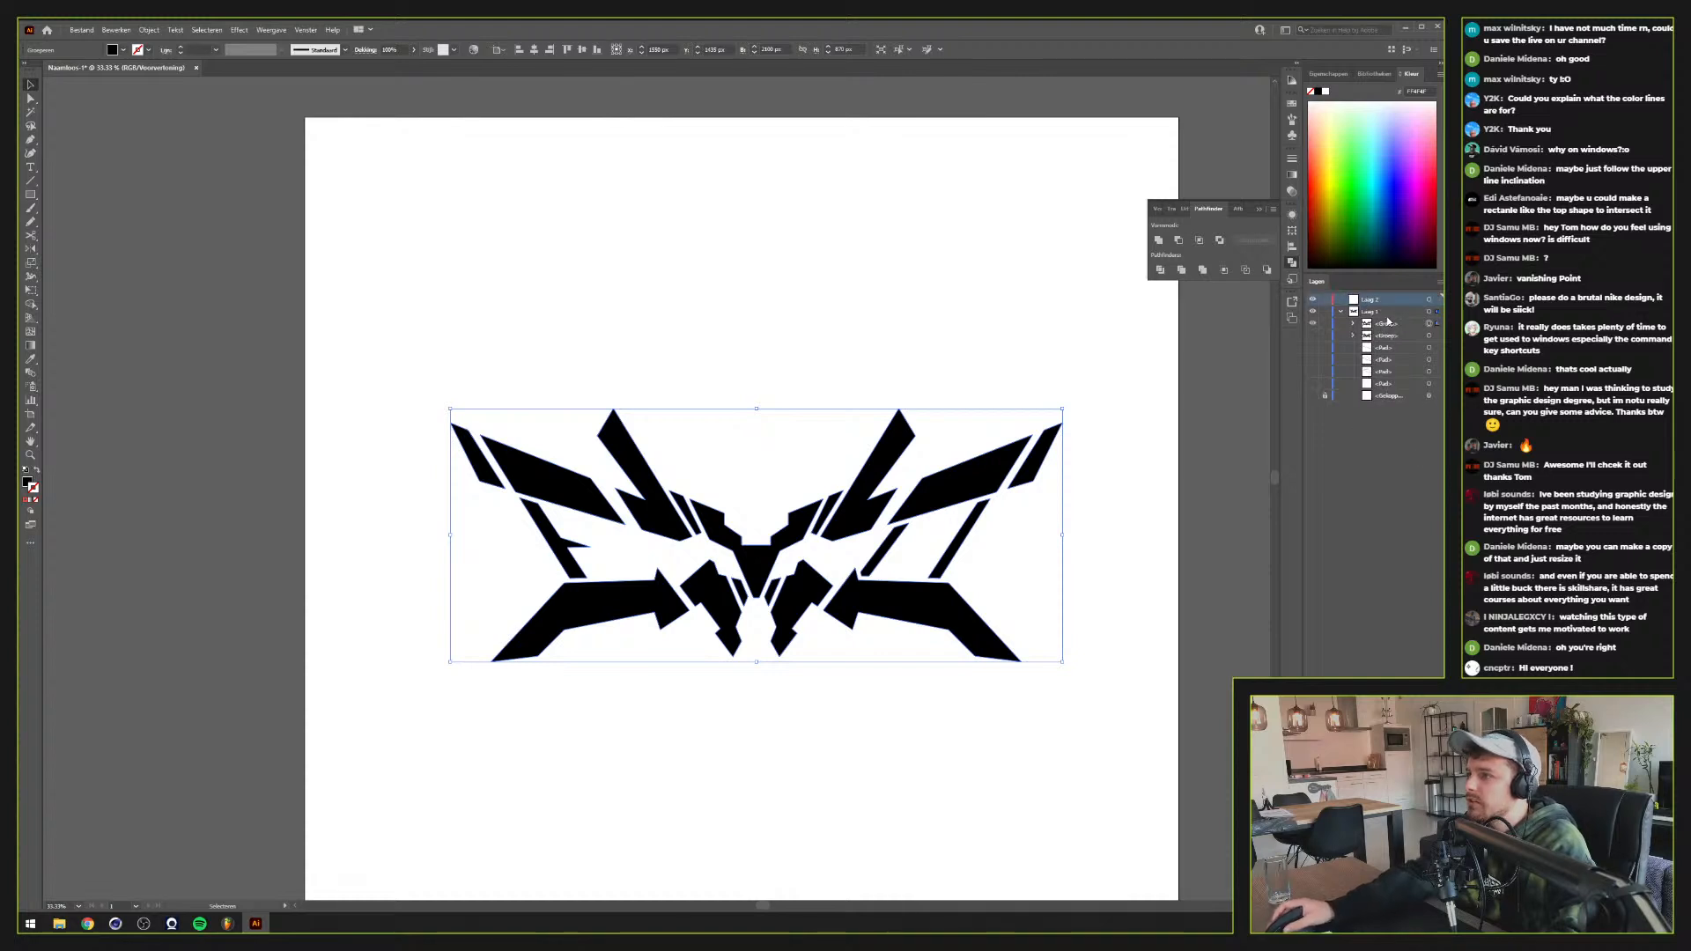
{"action": "left_click_drag", "start_coordinate": [1388, 322], "coordinate": [1383, 304]}
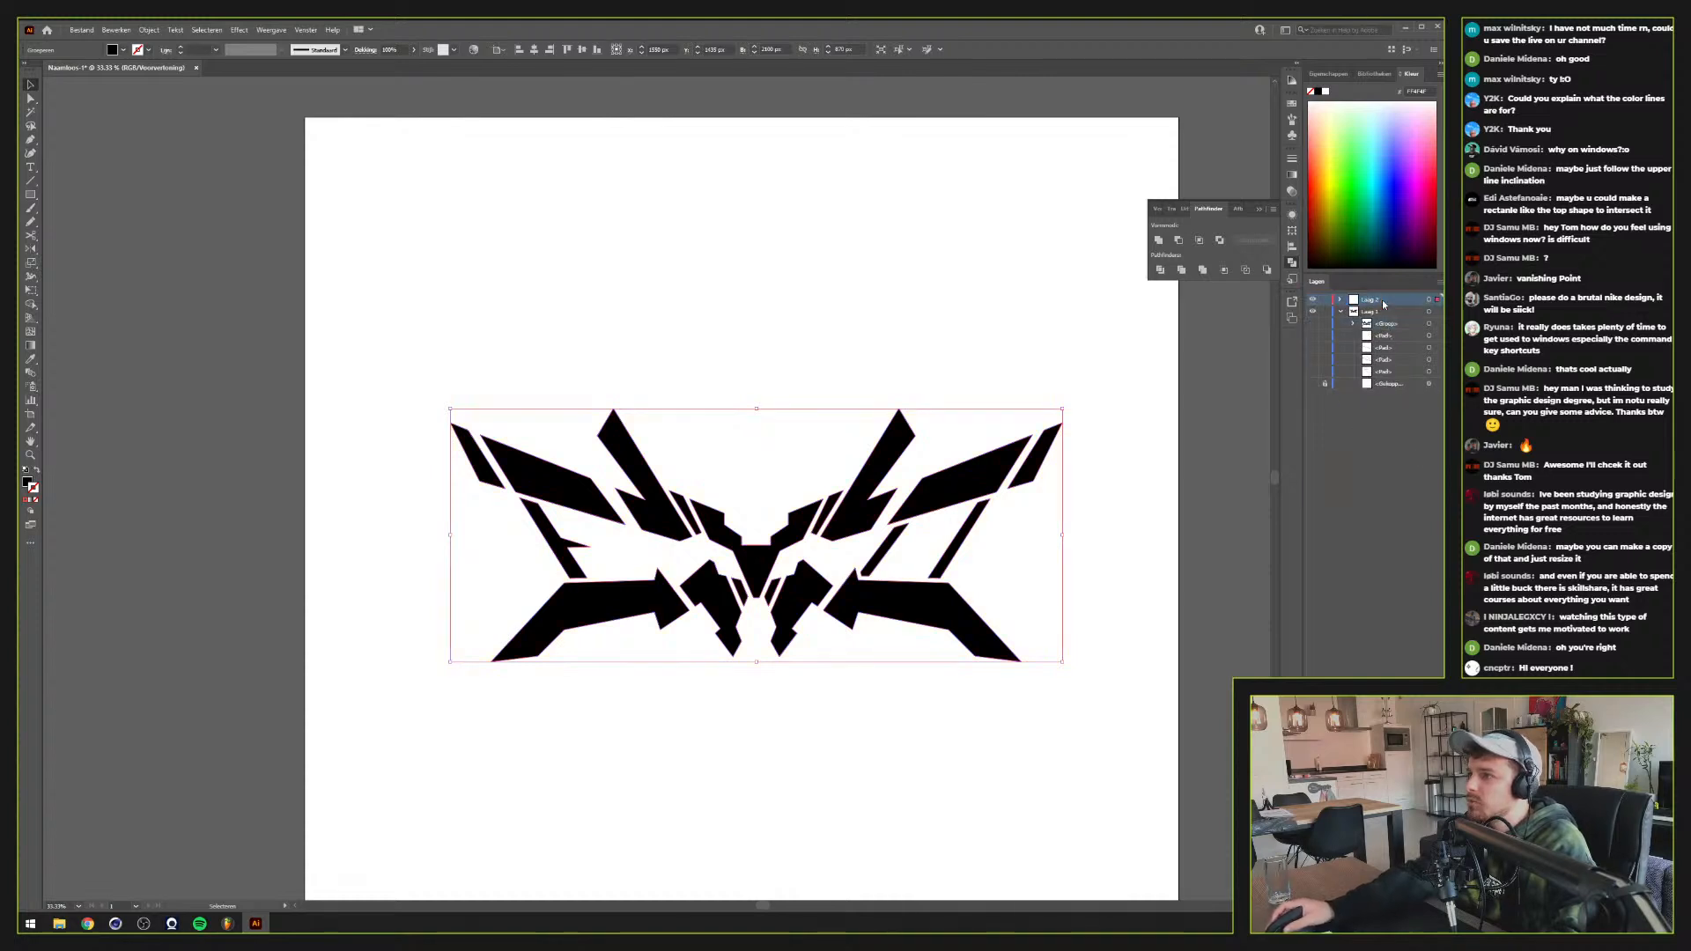
Hide and collapse the original layer holding the construction lines and sketch, leaving only the new logo layer visible
{"action": "left_click", "coordinate": [1313, 324]}
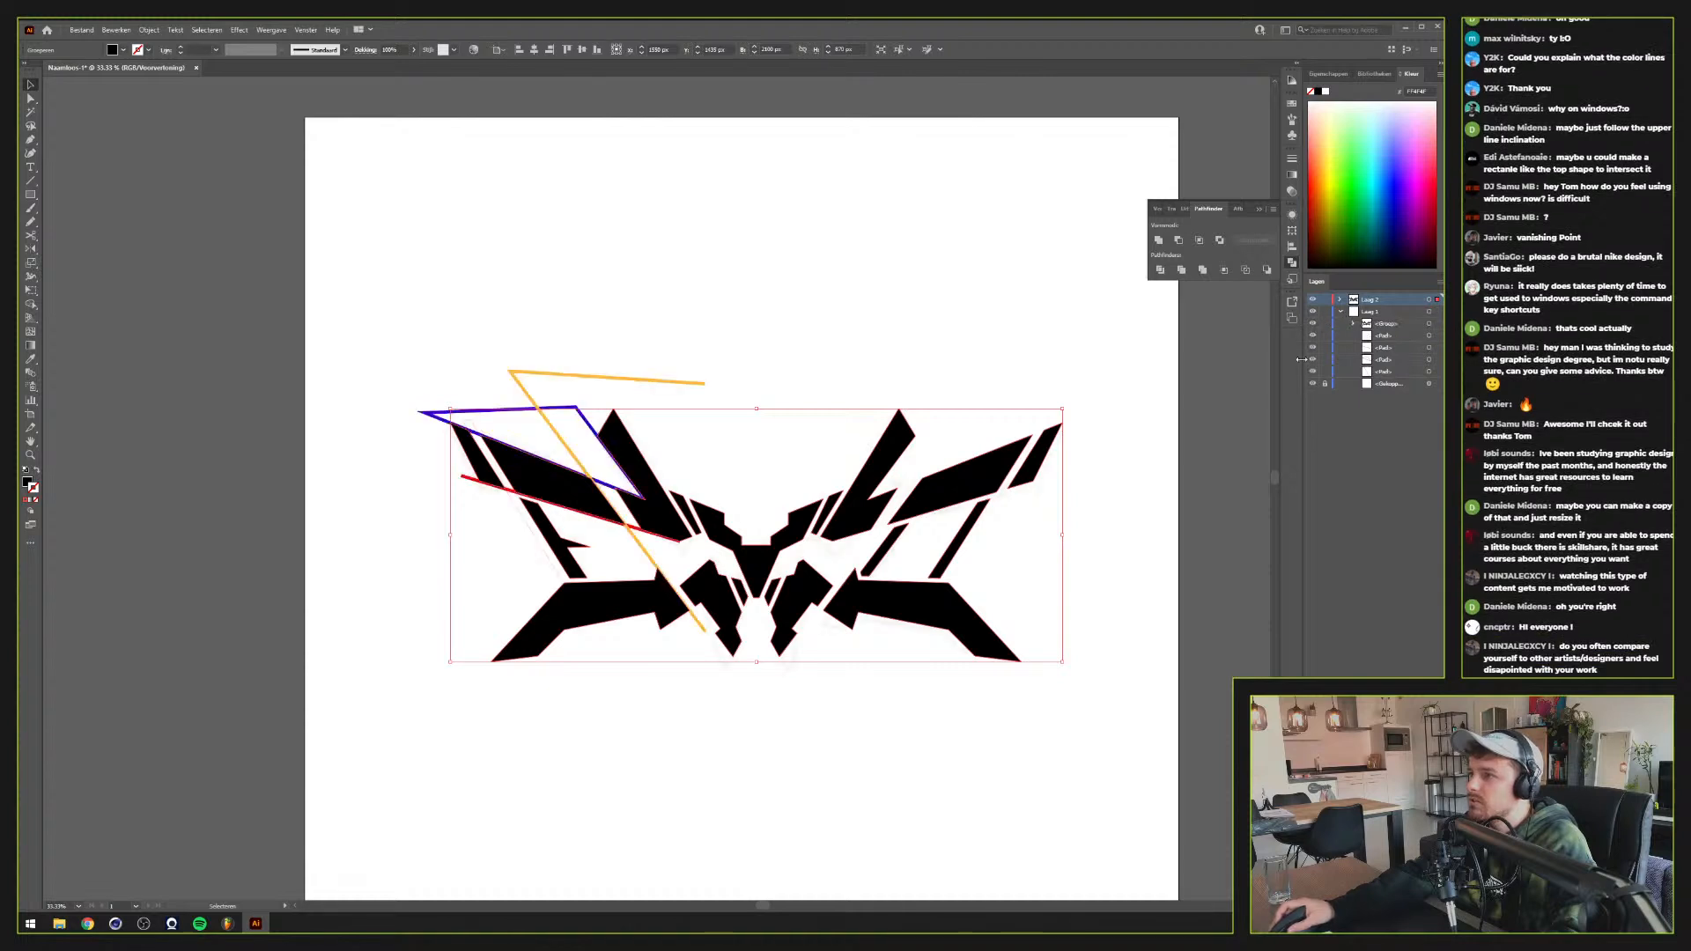
{"action": "left_click", "coordinate": [1313, 300]}
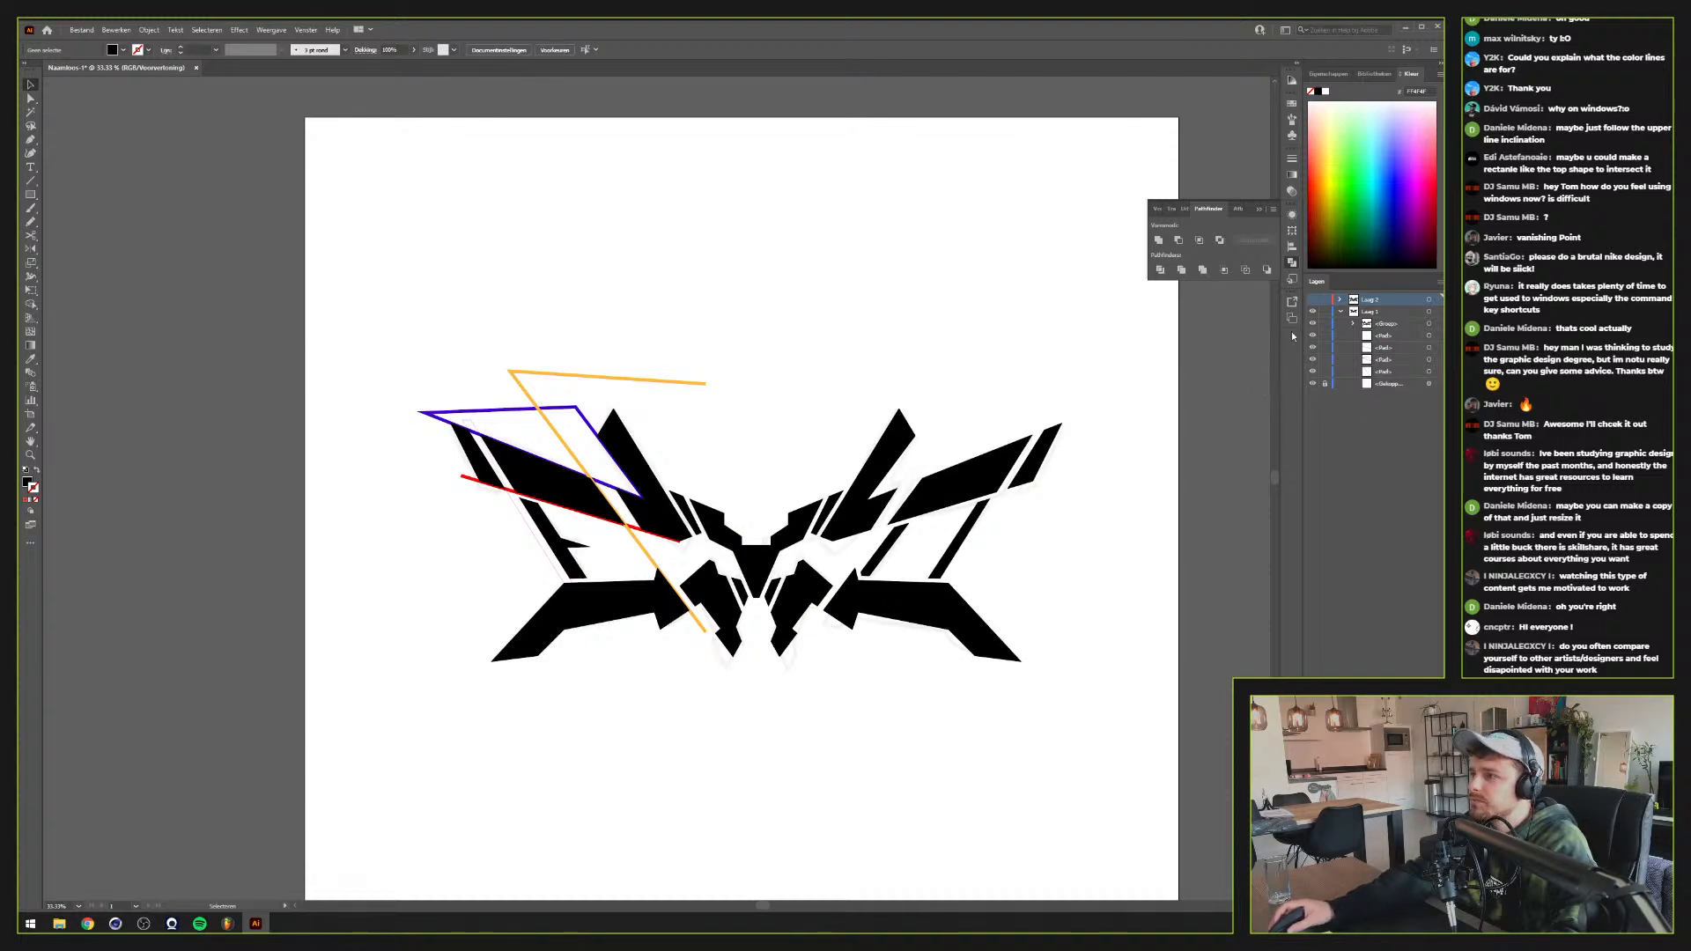
{"action": "left_click", "coordinate": [1314, 312]}
{"action": "left_click", "coordinate": [1313, 299]}
{"action": "left_click", "coordinate": [1340, 312]}
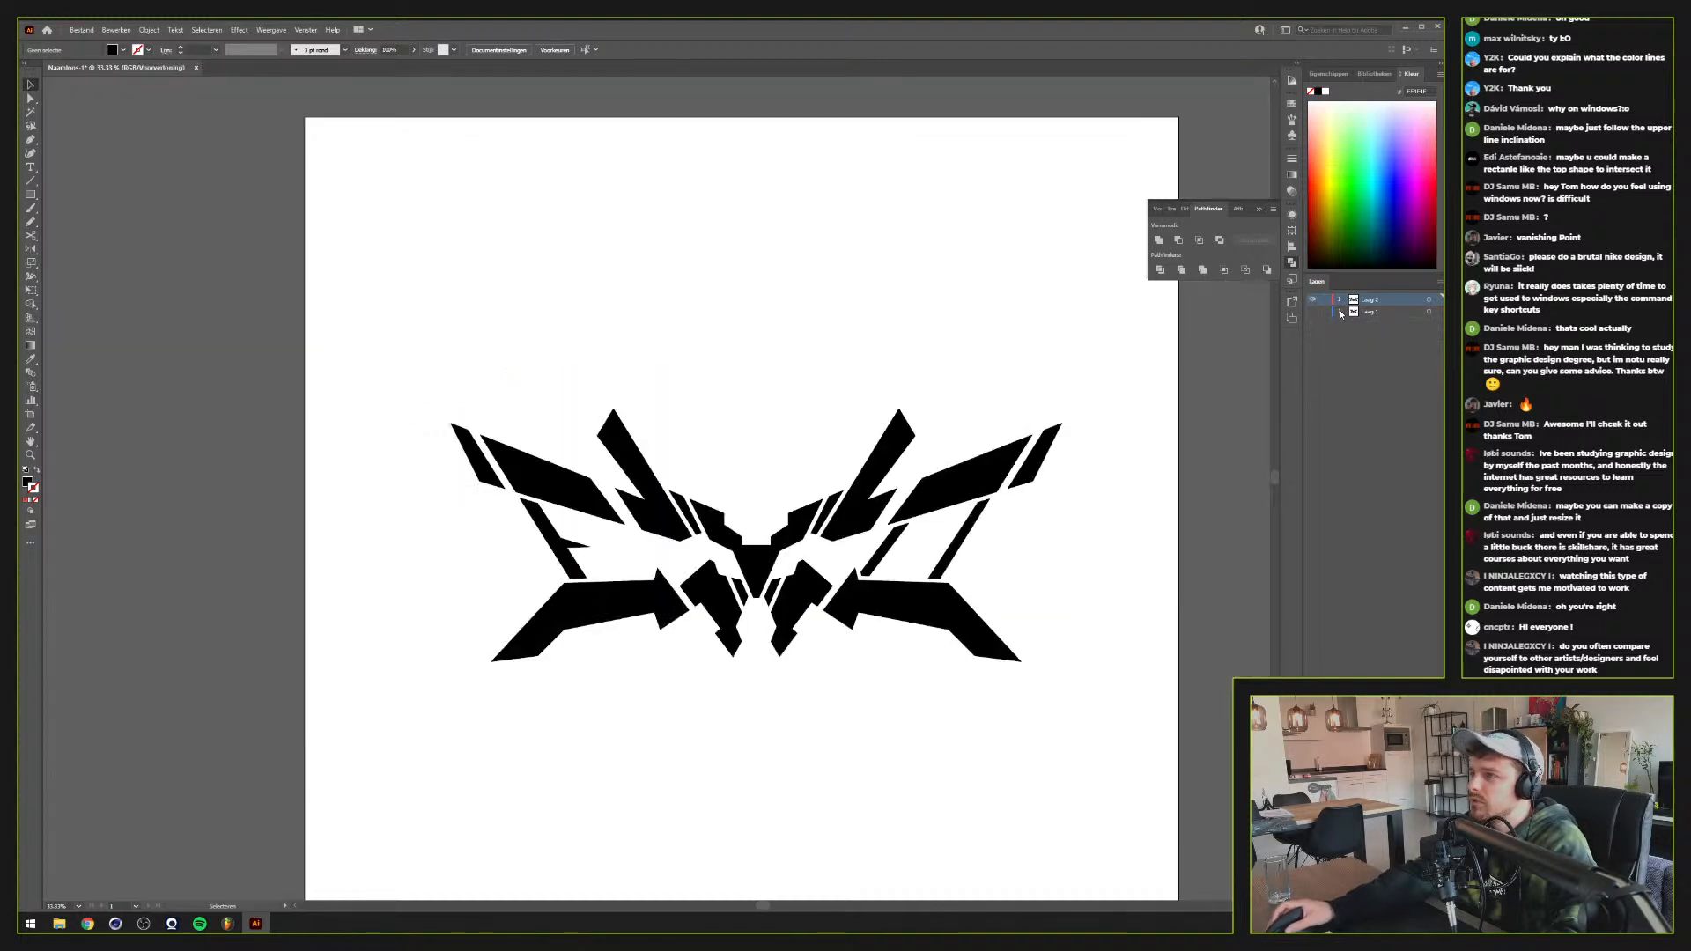
Centre the logo group horizontally and vertically on the artboard
{"action": "left_click", "coordinate": [779, 529]}
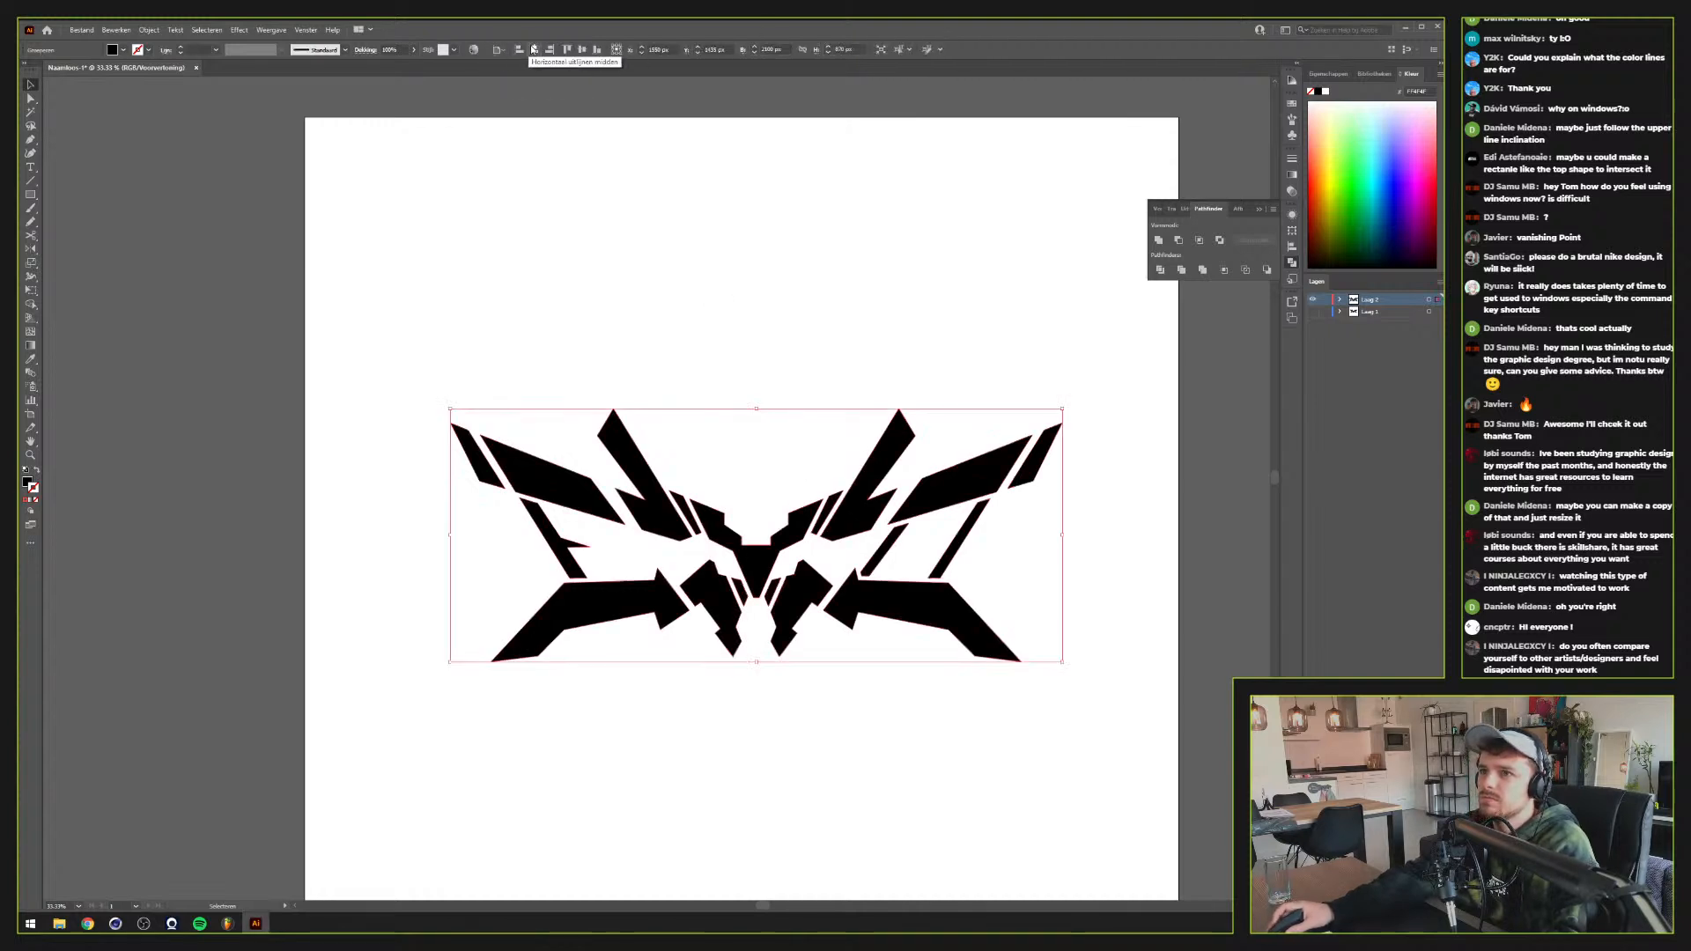
{"action": "left_click", "coordinate": [534, 49]}
{"action": "left_click", "coordinate": [583, 50]}
{"action": "left_click", "coordinate": [796, 403]}
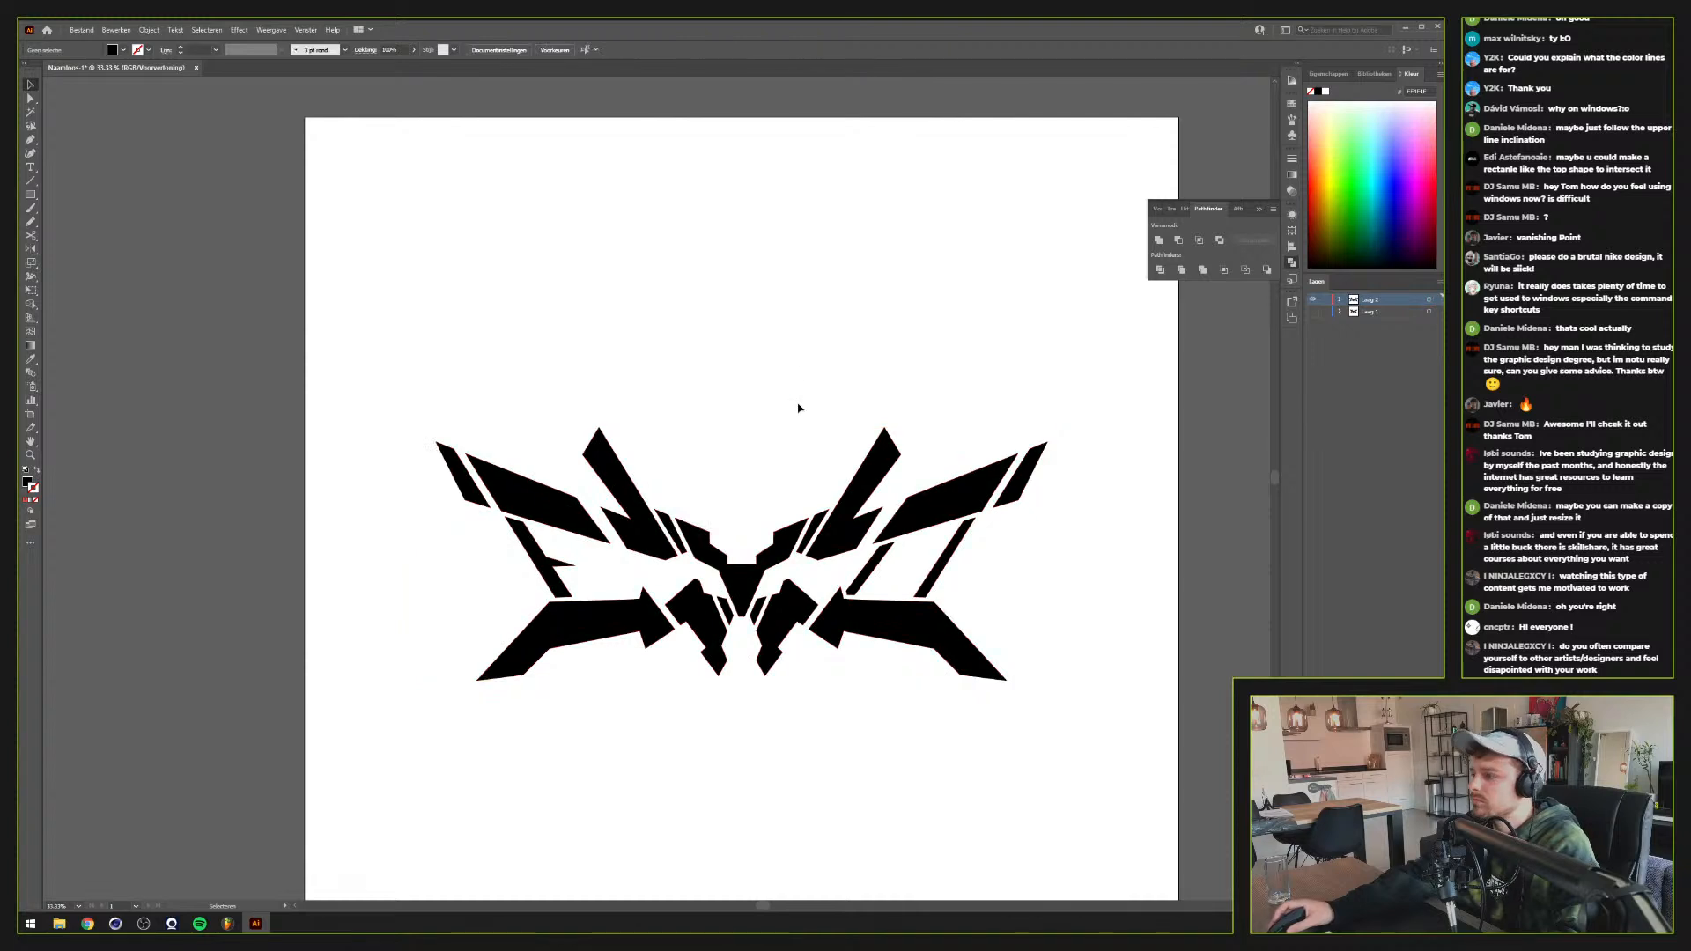
{"action": "scroll", "coordinate": [789, 447], "scroll_direction": "down", "scroll_amount": 1}
{"action": "scroll", "coordinate": [768, 467], "scroll_direction": "up", "scroll_amount": 1}
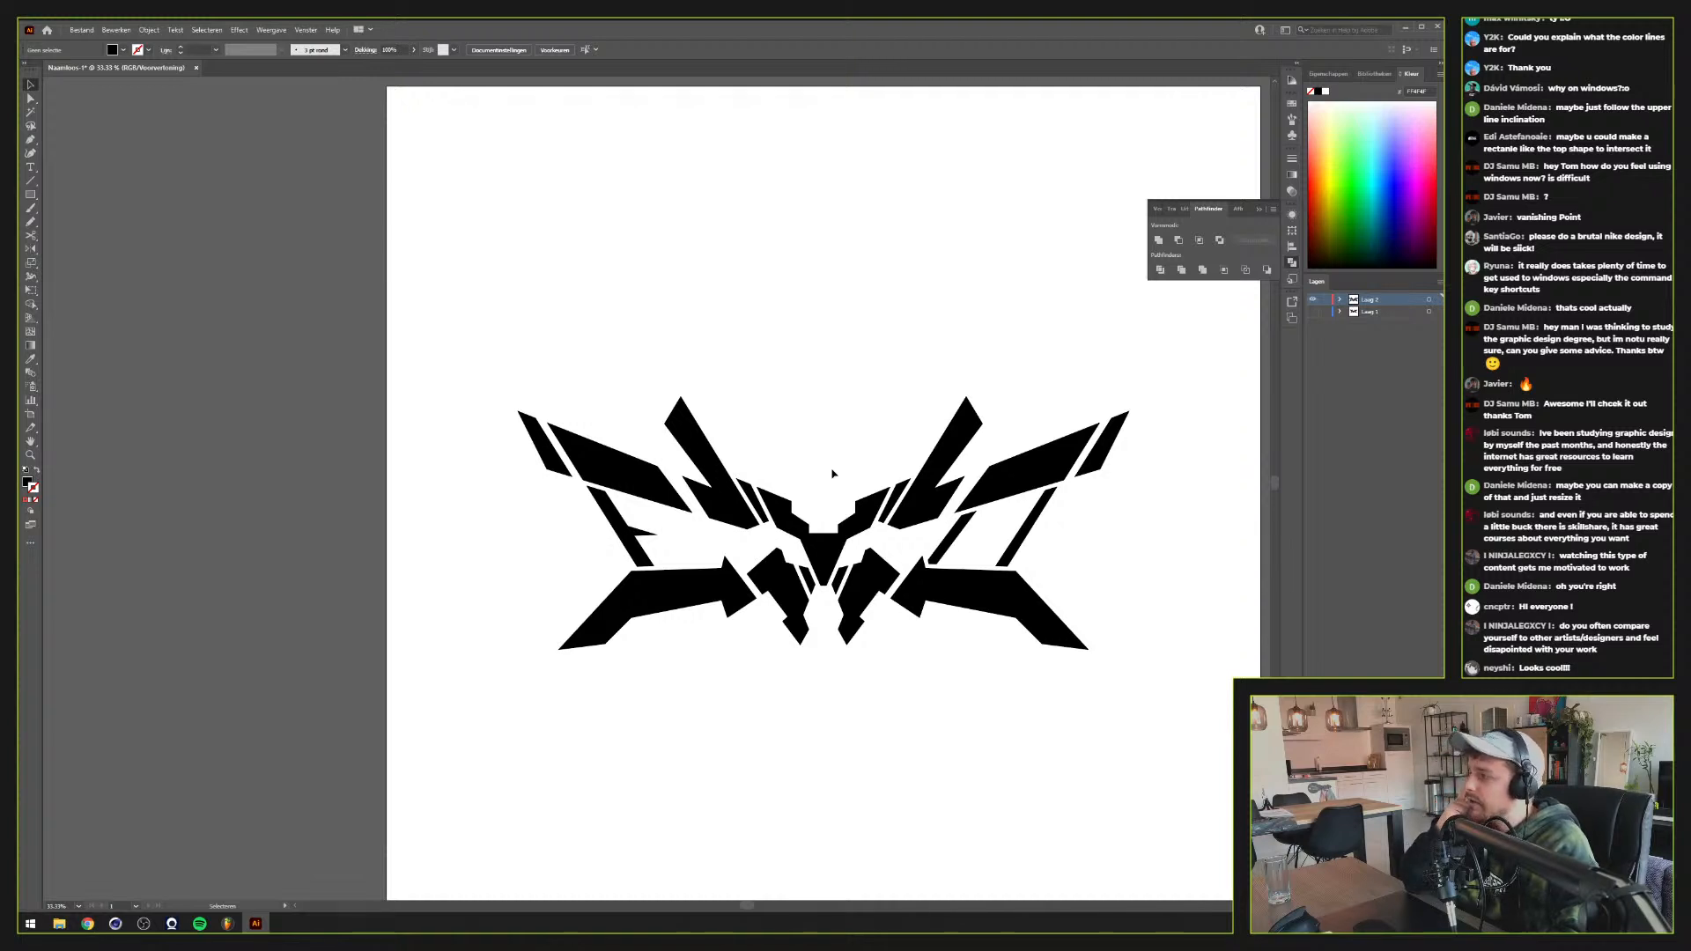
{"action": "scroll", "coordinate": [831, 477], "scroll_direction": "up", "scroll_amount": 1}
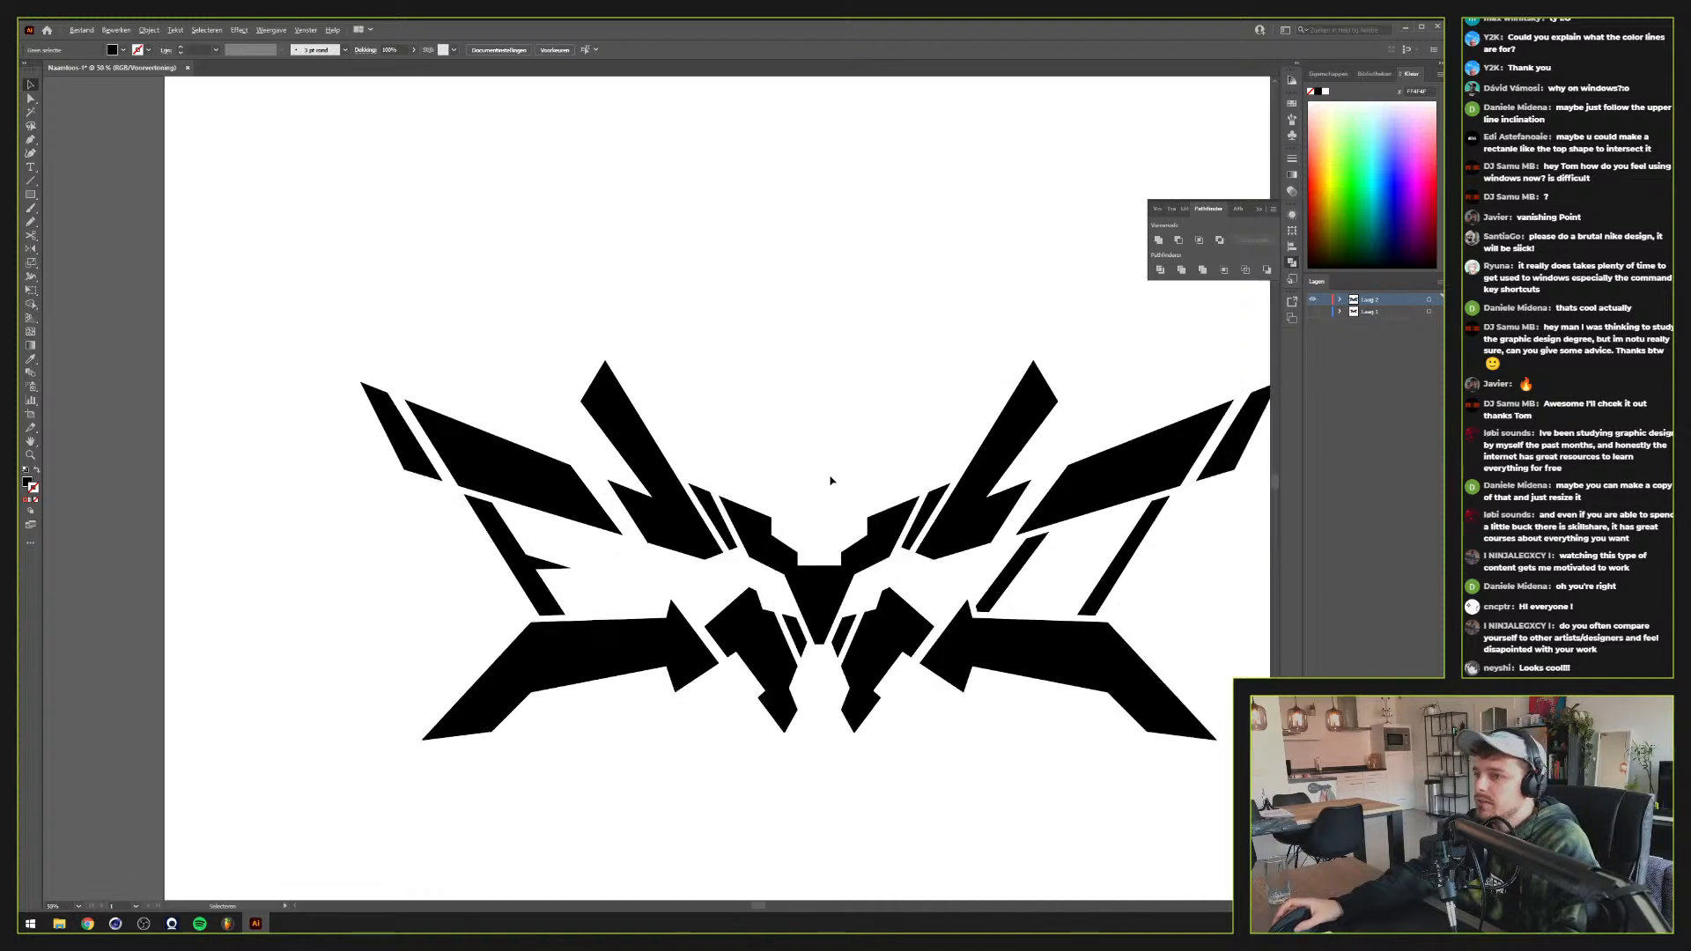
{"action": "scroll", "coordinate": [829, 482], "scroll_direction": "down", "scroll_amount": 1}
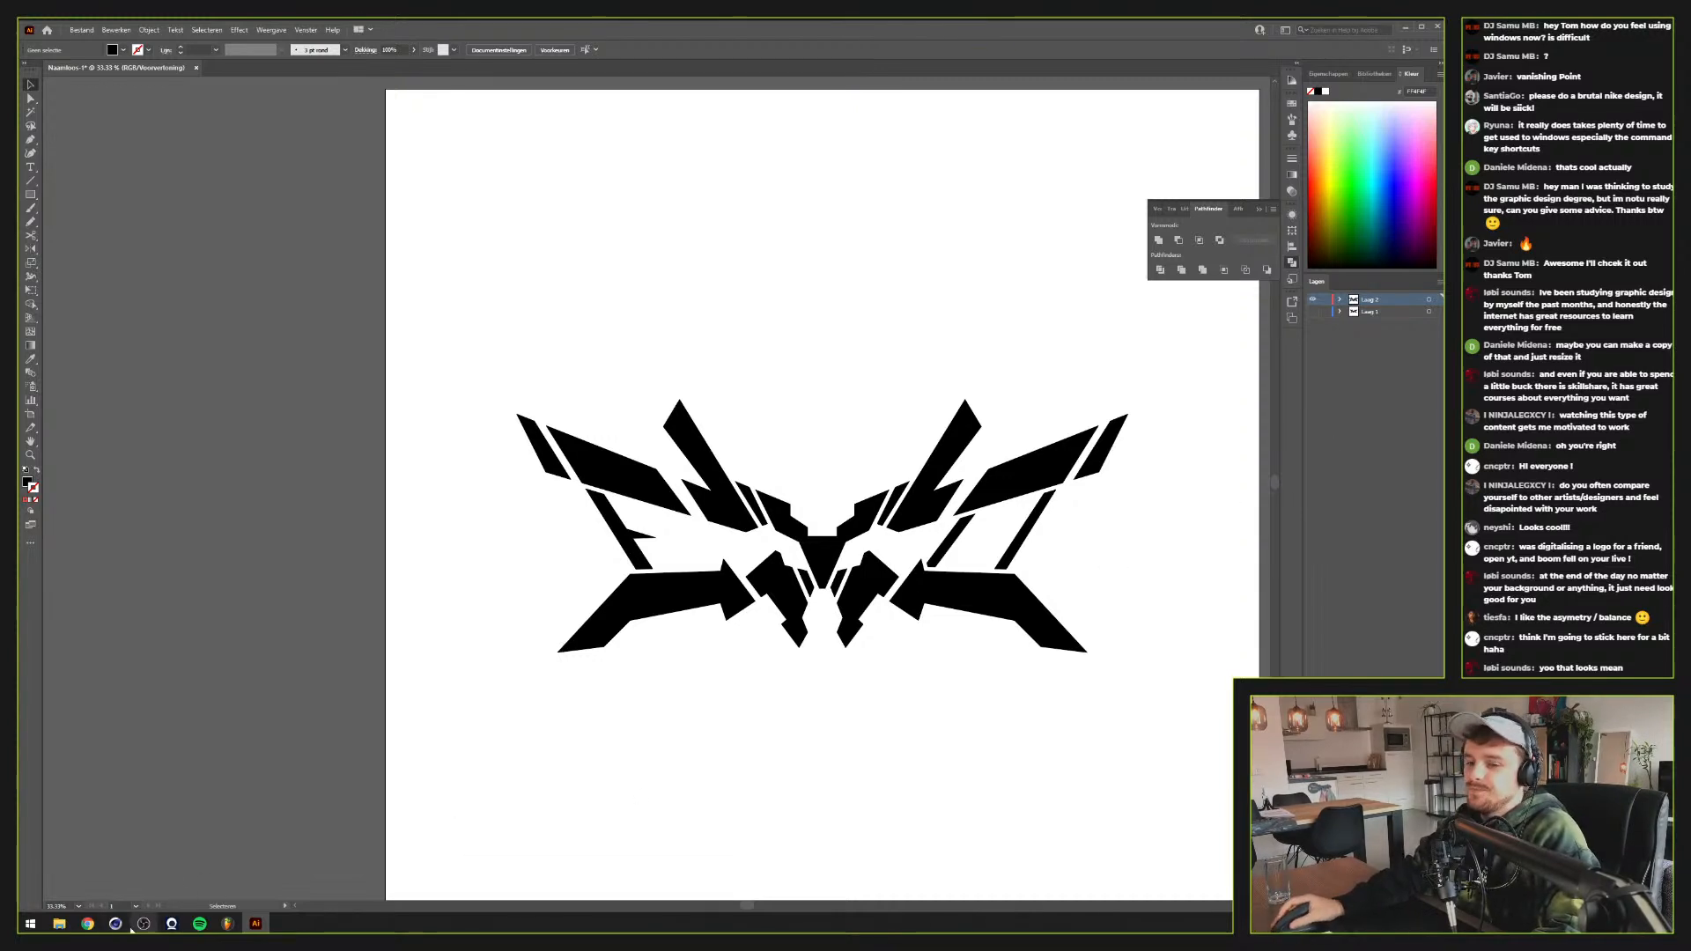
{"action": "mouse_move", "coordinate": [92, 925]}
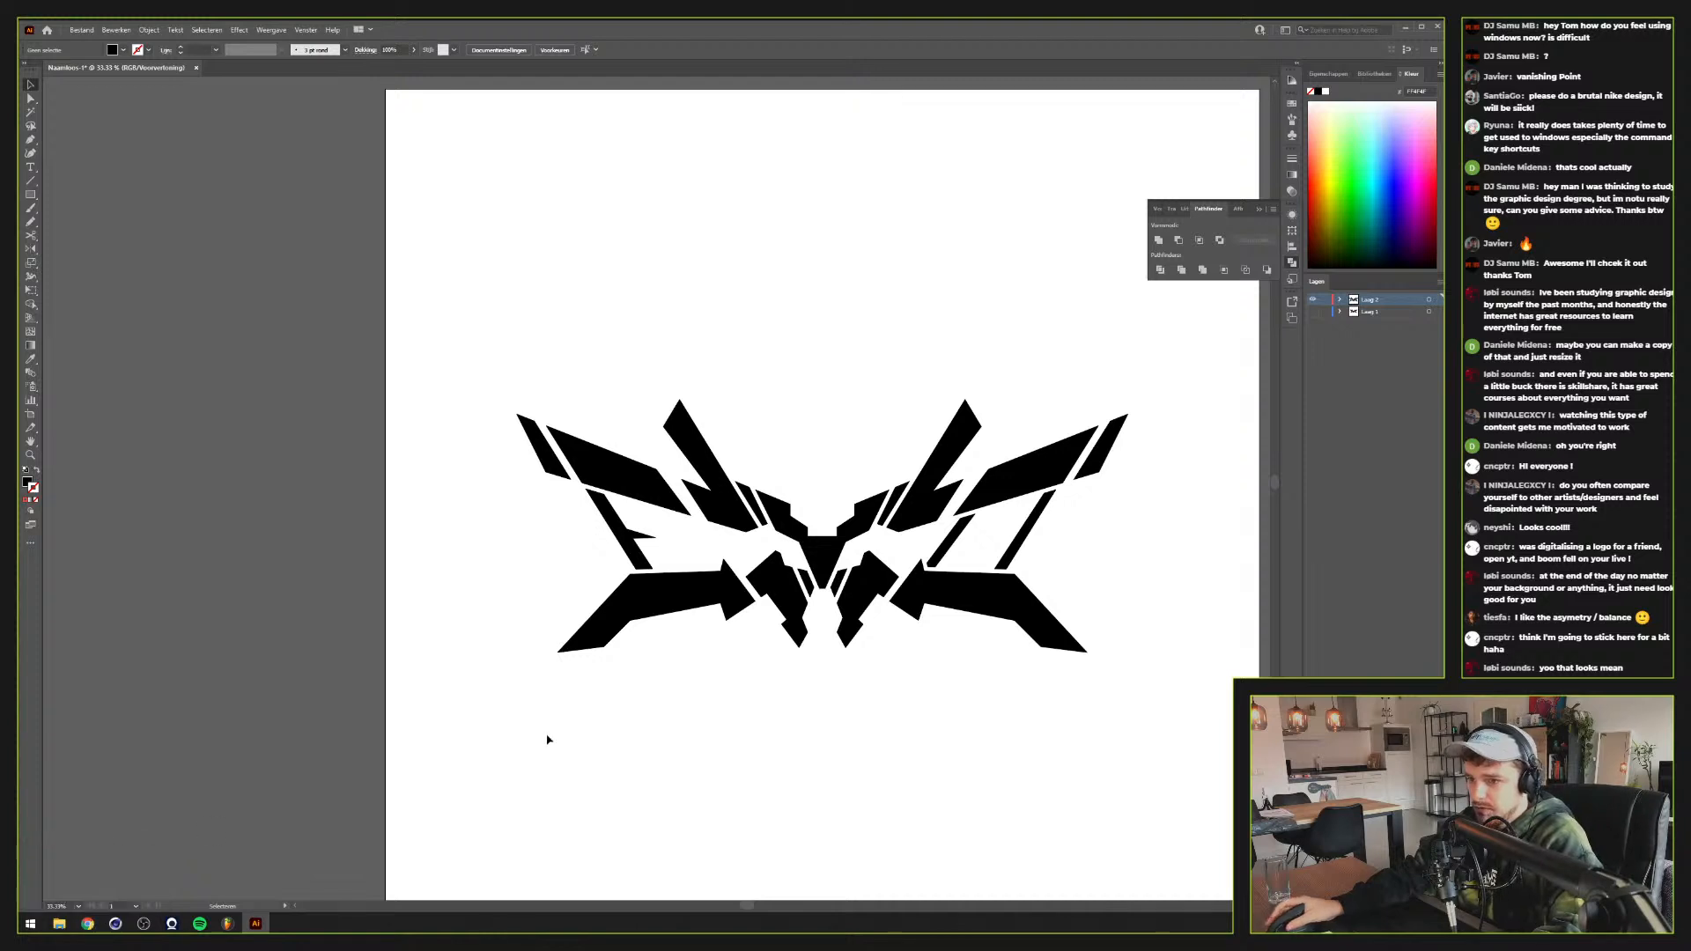
Add a line of placeholder text below the logo and scale it up to somewhat wider than the mark
{"action": "scroll", "coordinate": [547, 740], "scroll_direction": "down", "scroll_amount": 2}
{"action": "key", "text": "t"}
{"action": "left_click", "coordinate": [666, 750]}
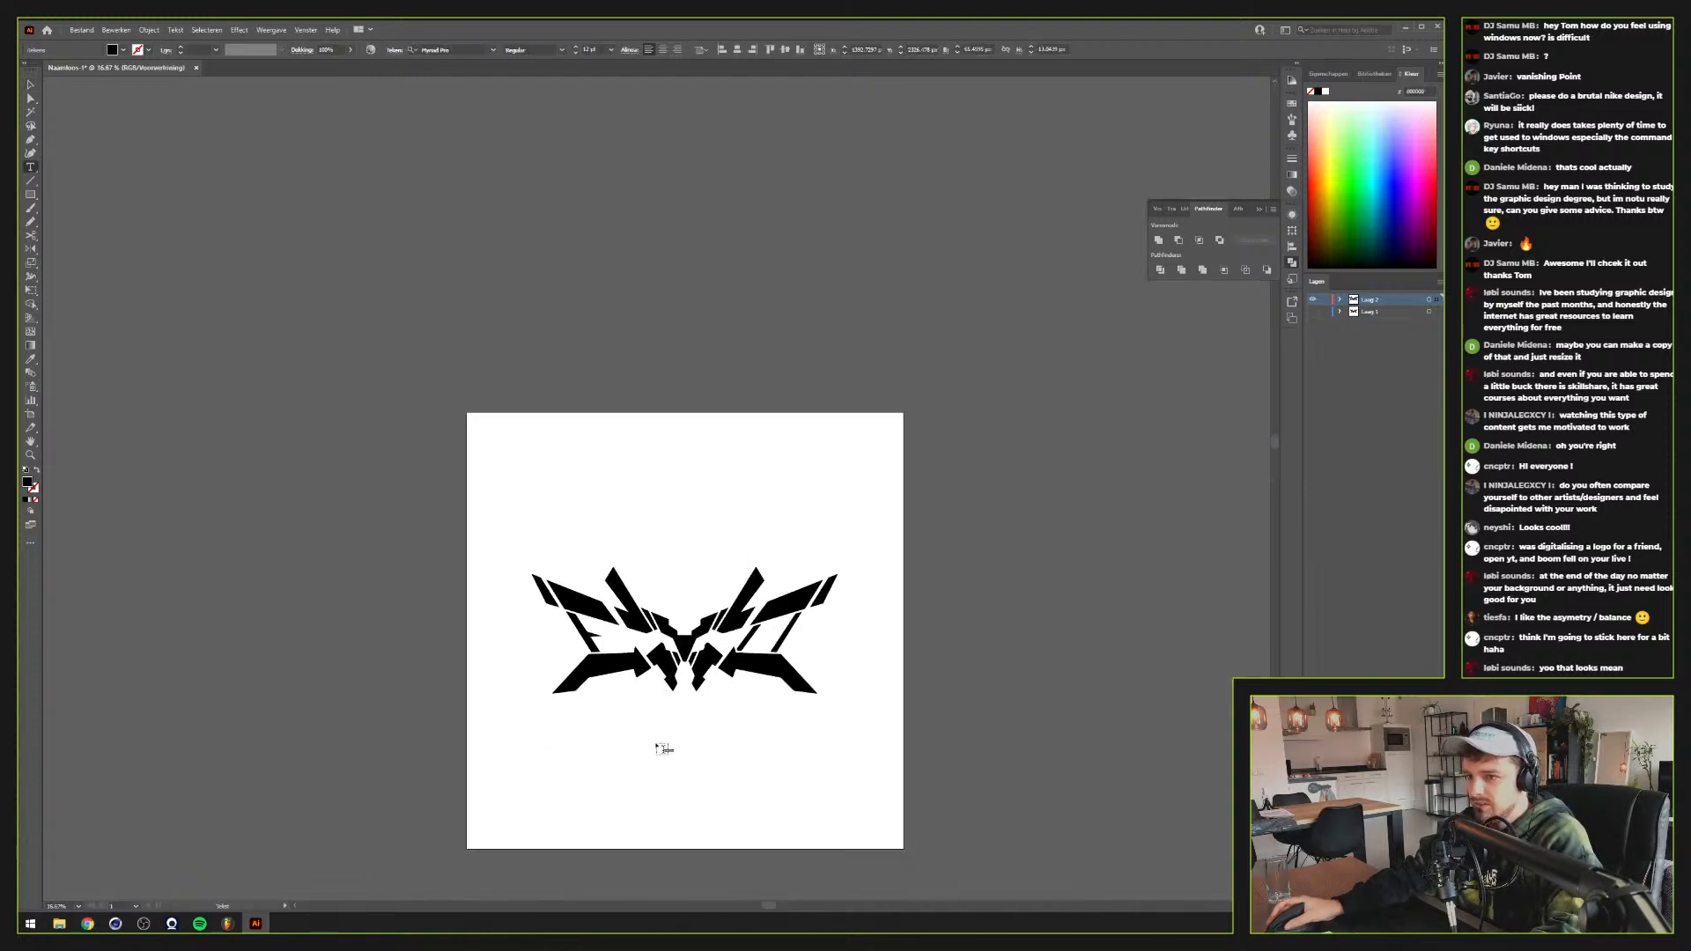
{"action": "left_click", "coordinate": [30, 85]}
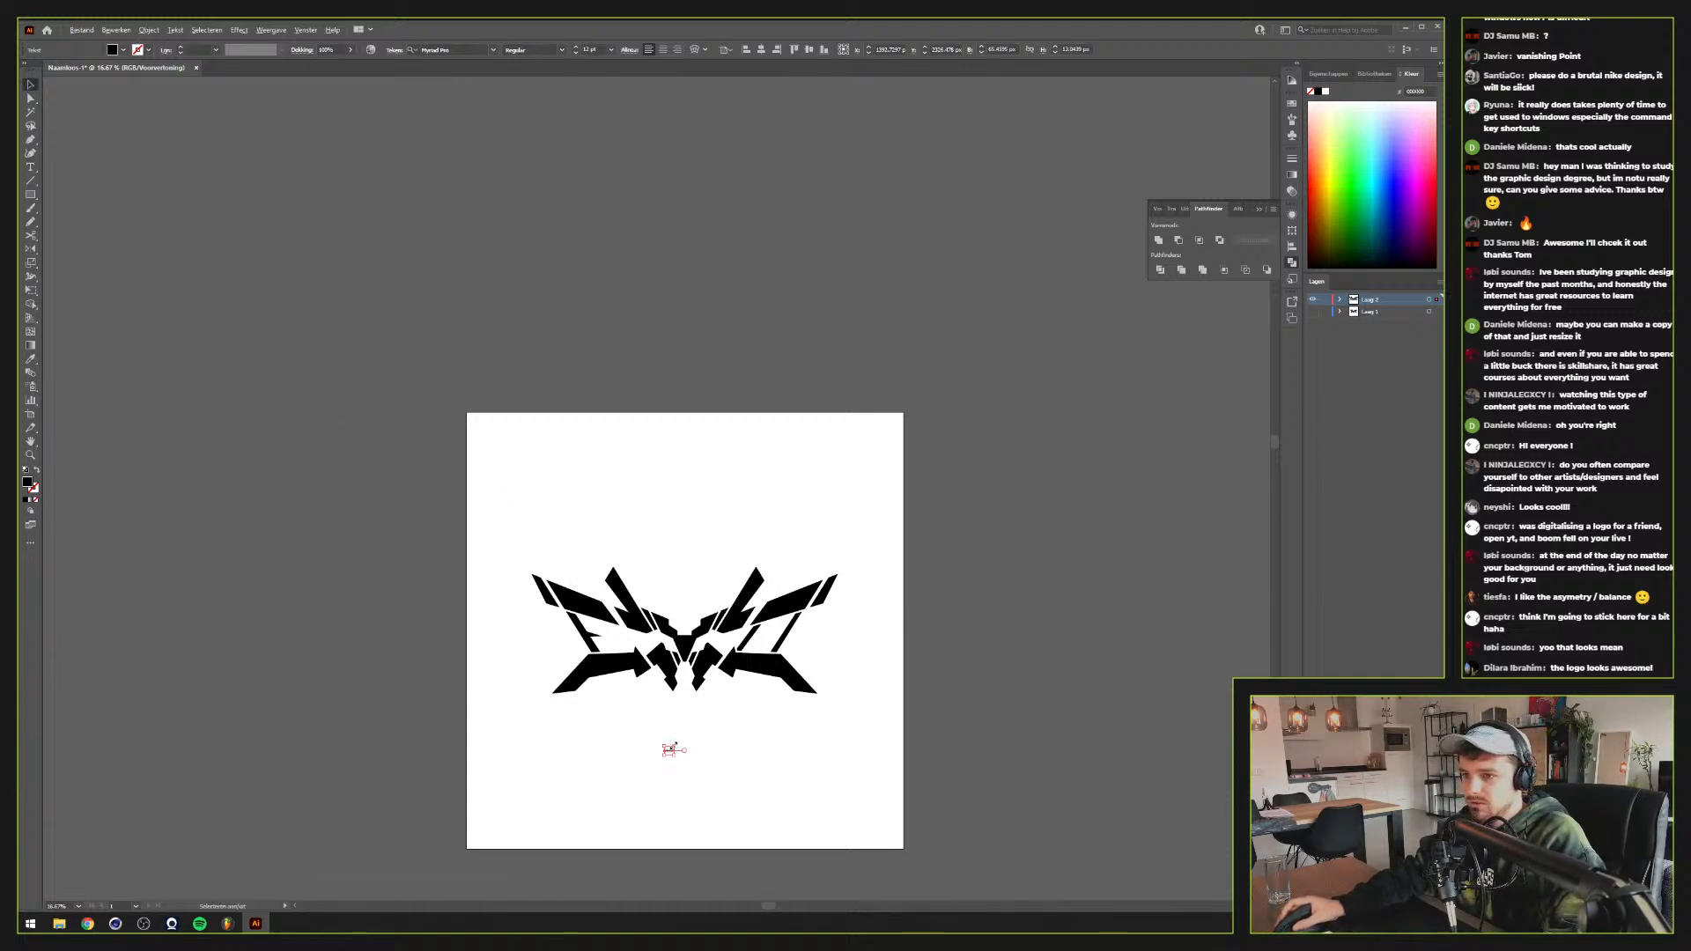
{"action": "left_click_drag", "start_coordinate": [675, 746], "coordinate": [1098, 574]}
Replace the placeholder text below the logo with TERRA
{"action": "key", "text": "t"}
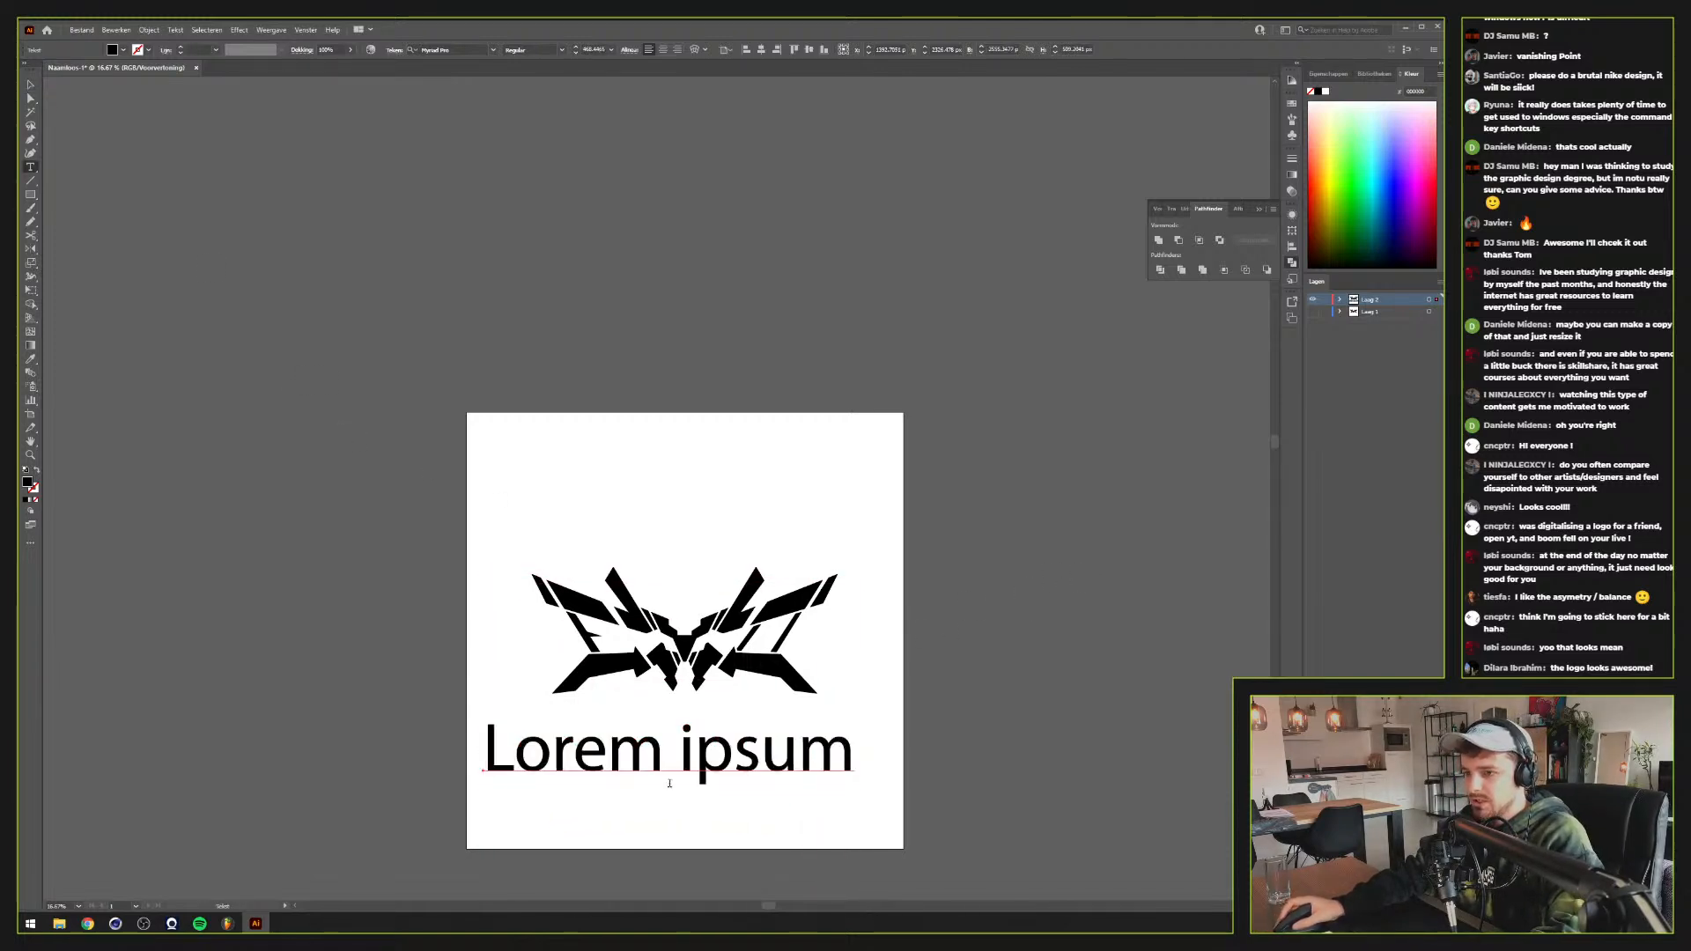
{"action": "left_click", "coordinate": [687, 753]}
{"action": "key", "text": "ctrl+a"}
{"action": "type", "text": "TERRA"}
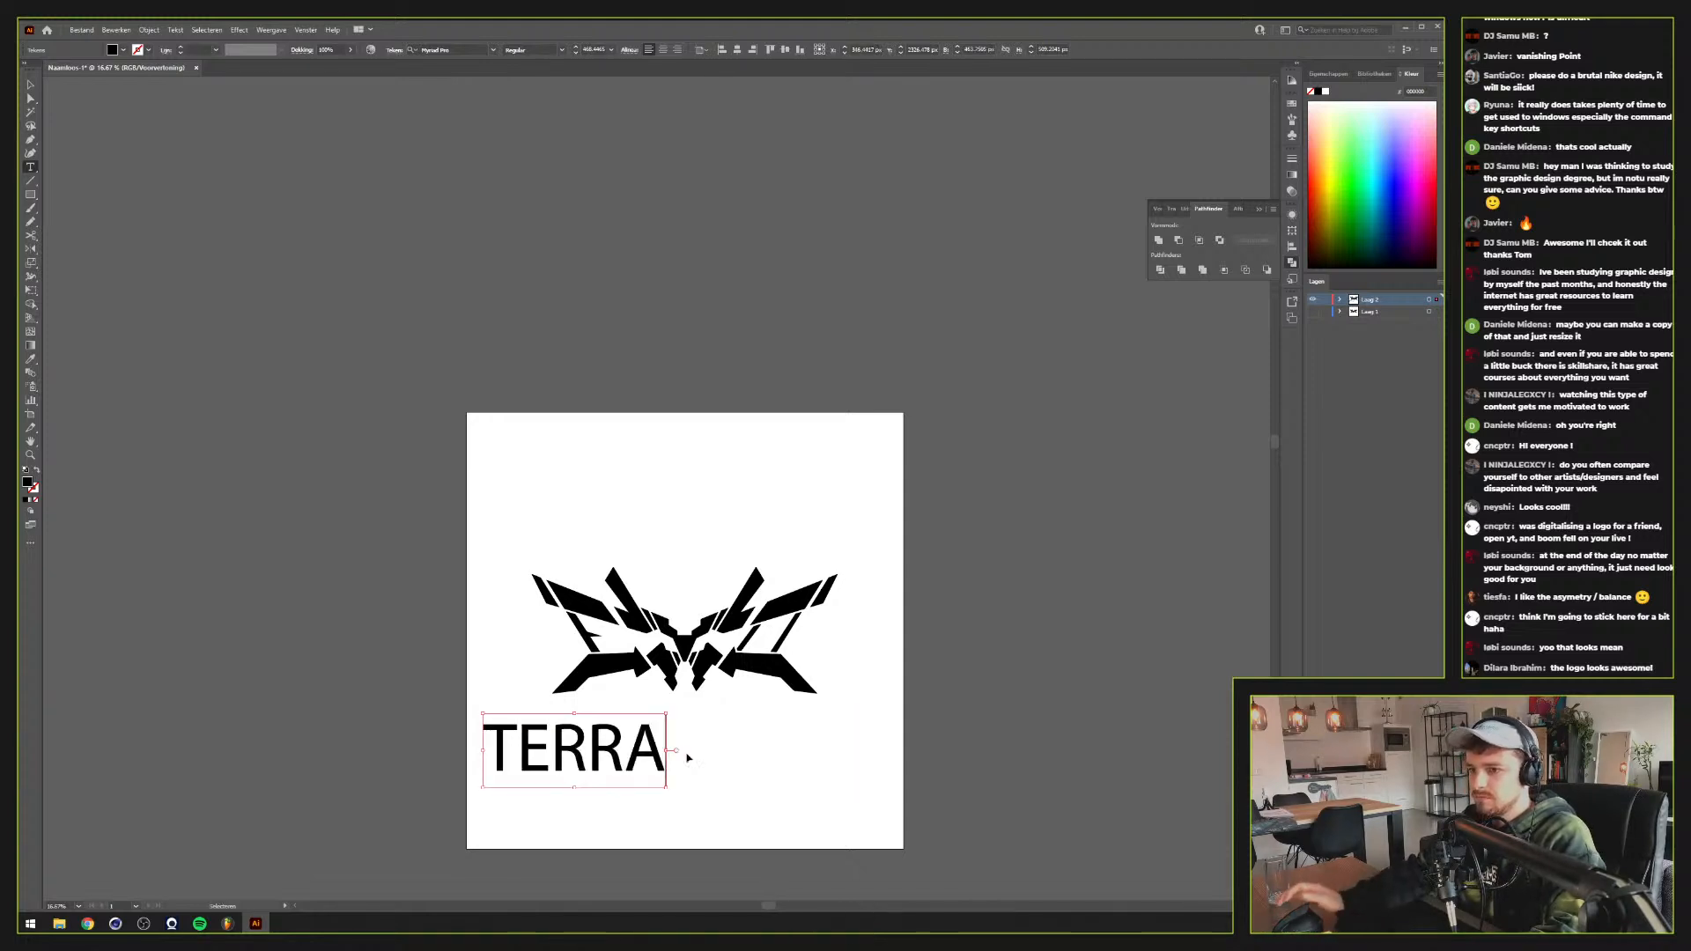
Set the TERRA text in the font Kepler Std Condensed Display
{"action": "key", "text": "ctrl+a"}
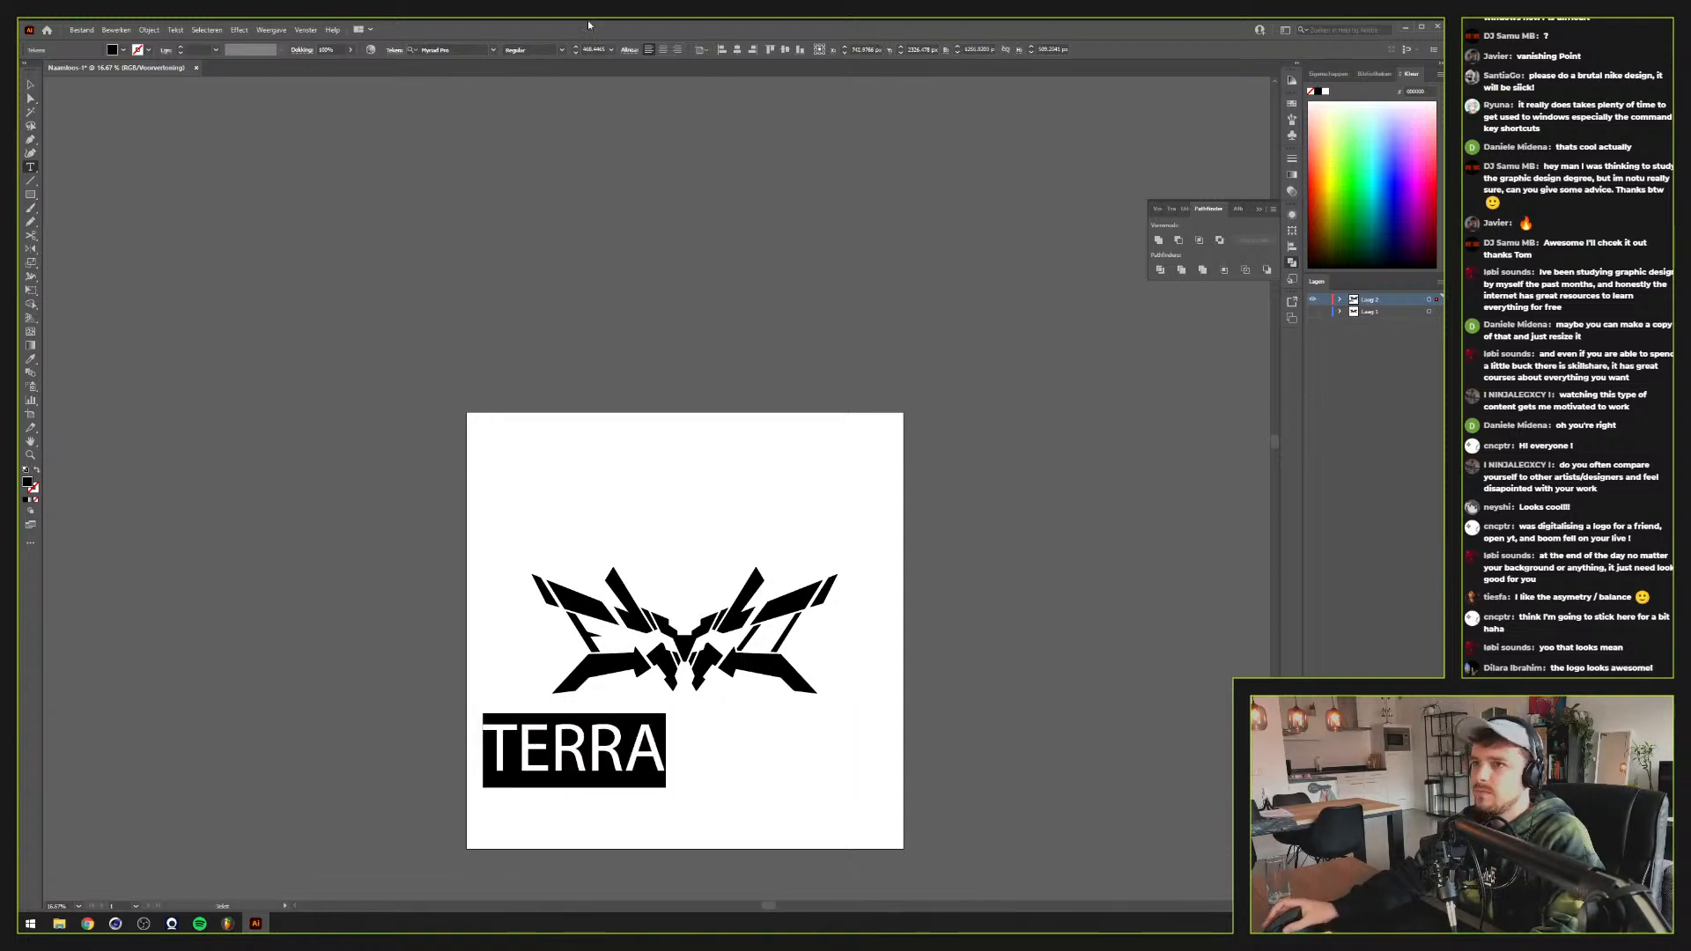
{"action": "left_click", "coordinate": [494, 51]}
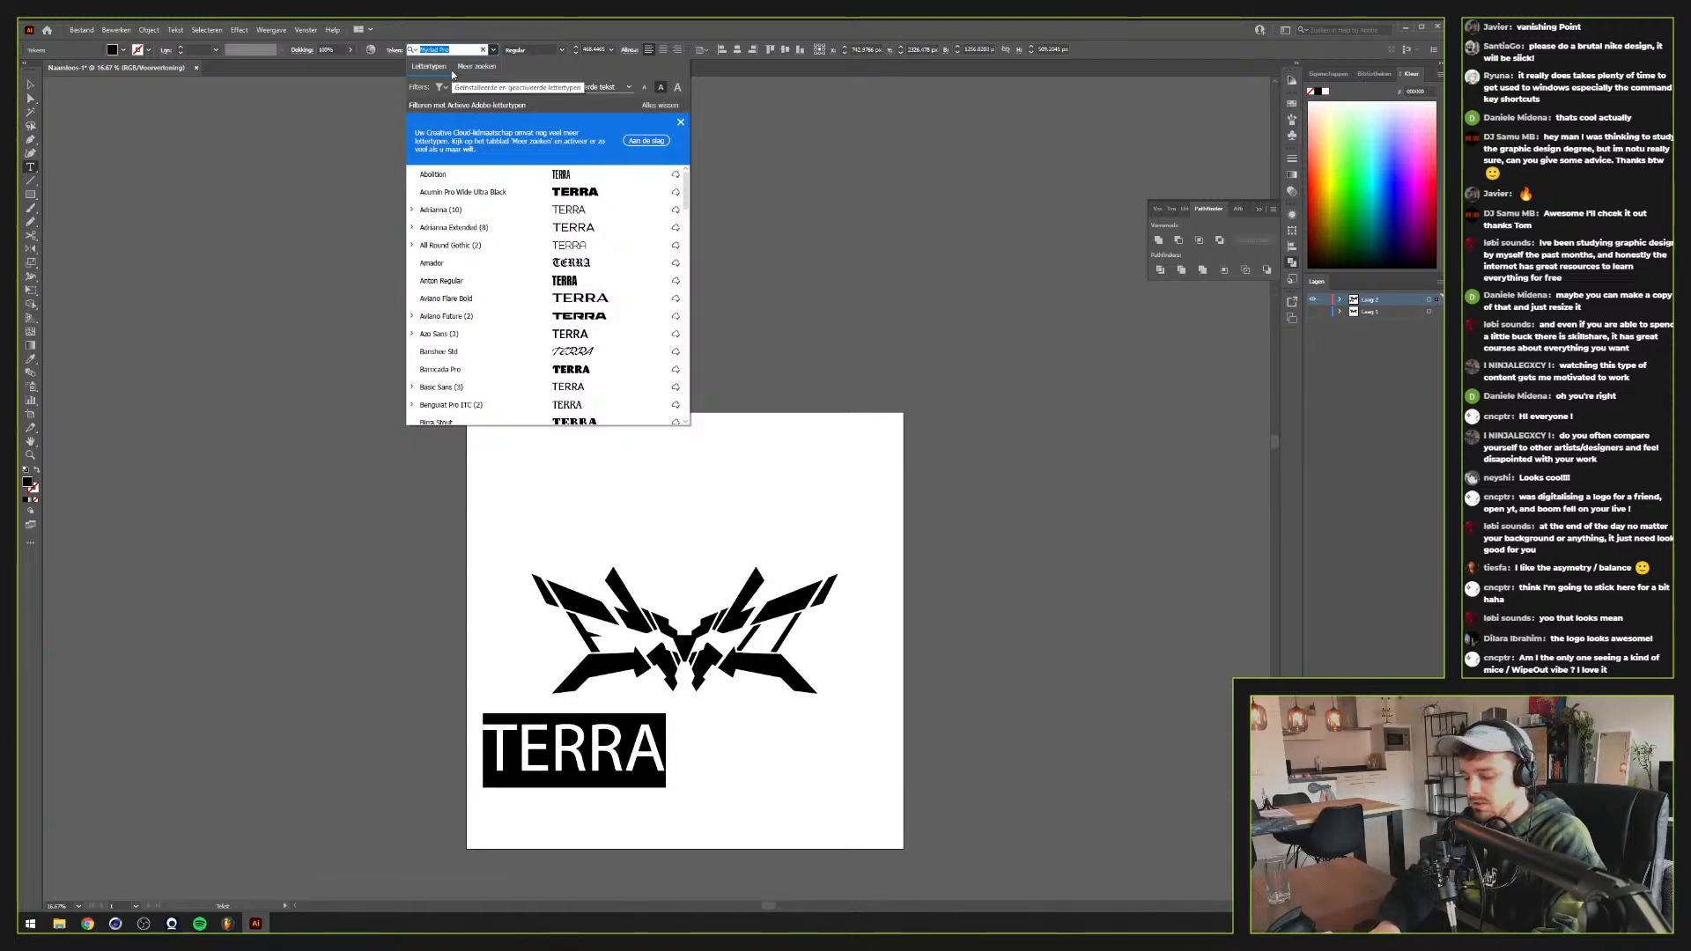
{"action": "type", "text": "kepler"}
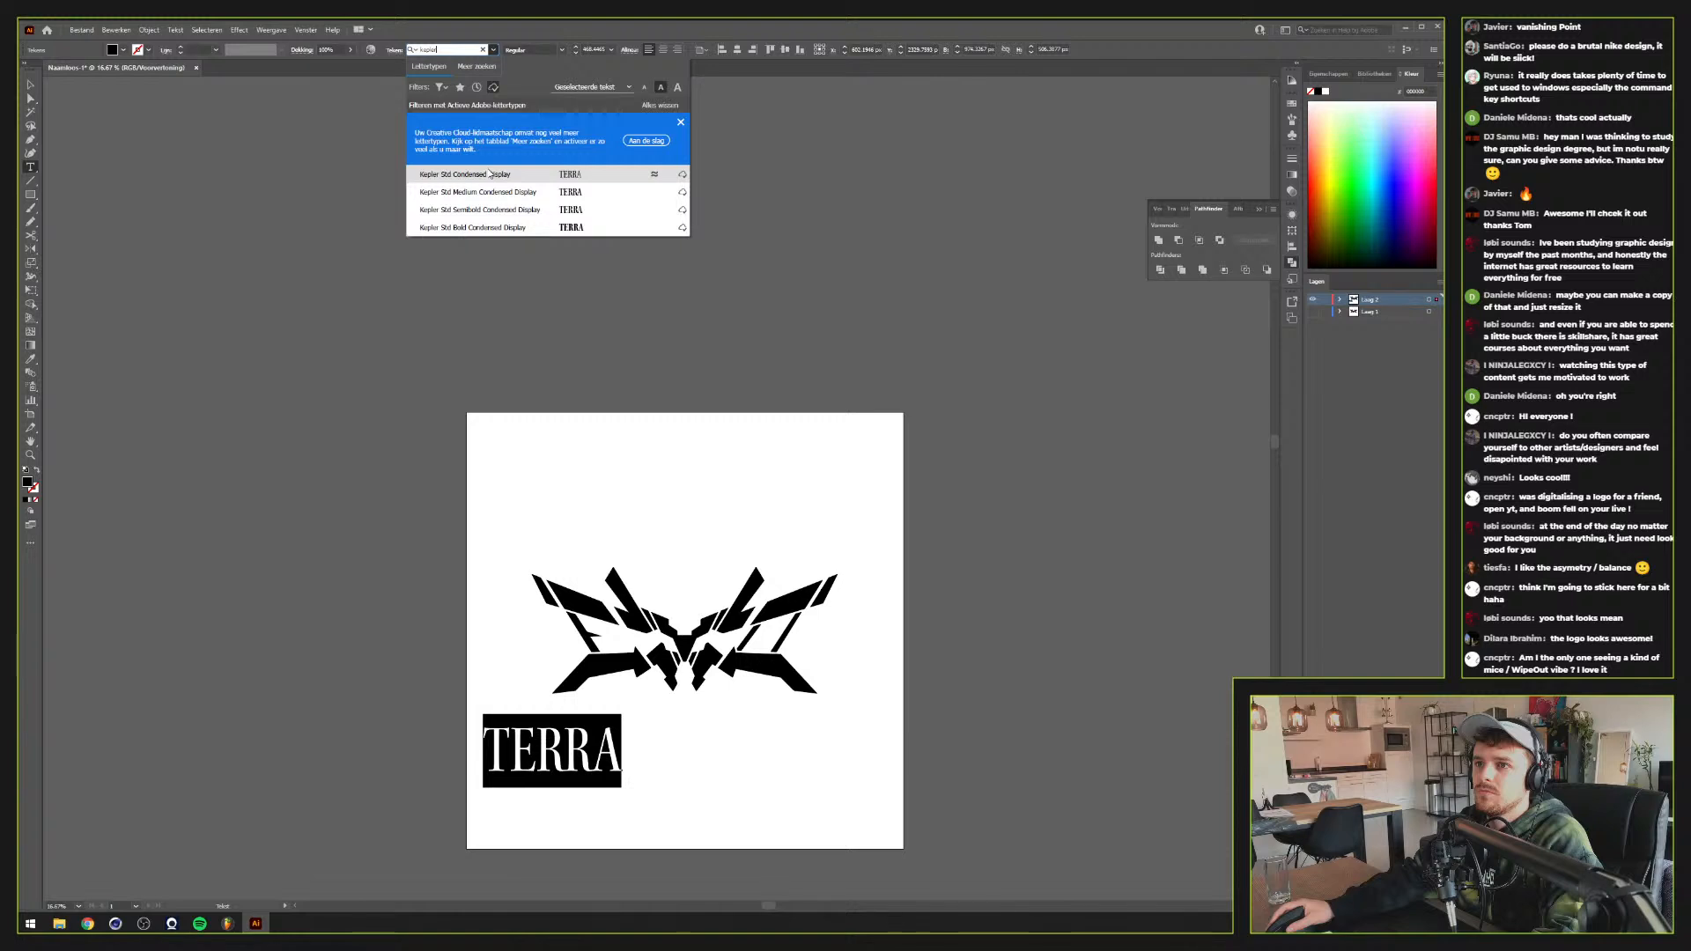
{"action": "left_click", "coordinate": [491, 173]}
Enlarge the TERRA text to about the logo's width and move it directly above the mark
{"action": "left_click", "coordinate": [32, 86]}
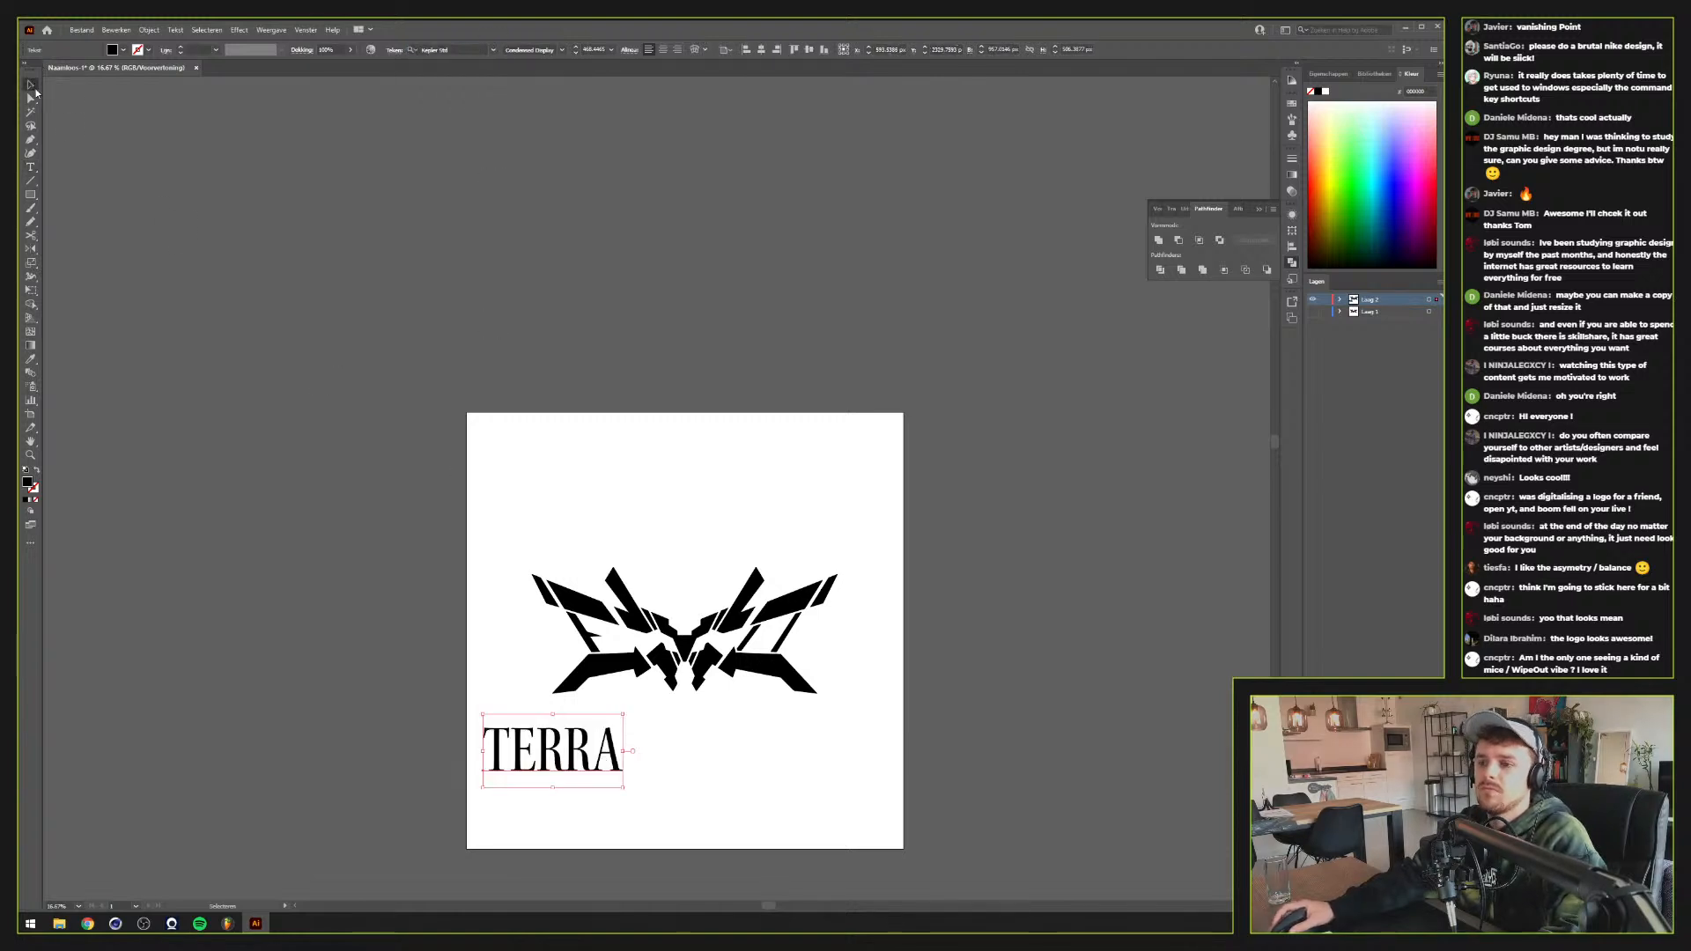
{"action": "left_click_drag", "start_coordinate": [624, 713], "coordinate": [786, 627]}
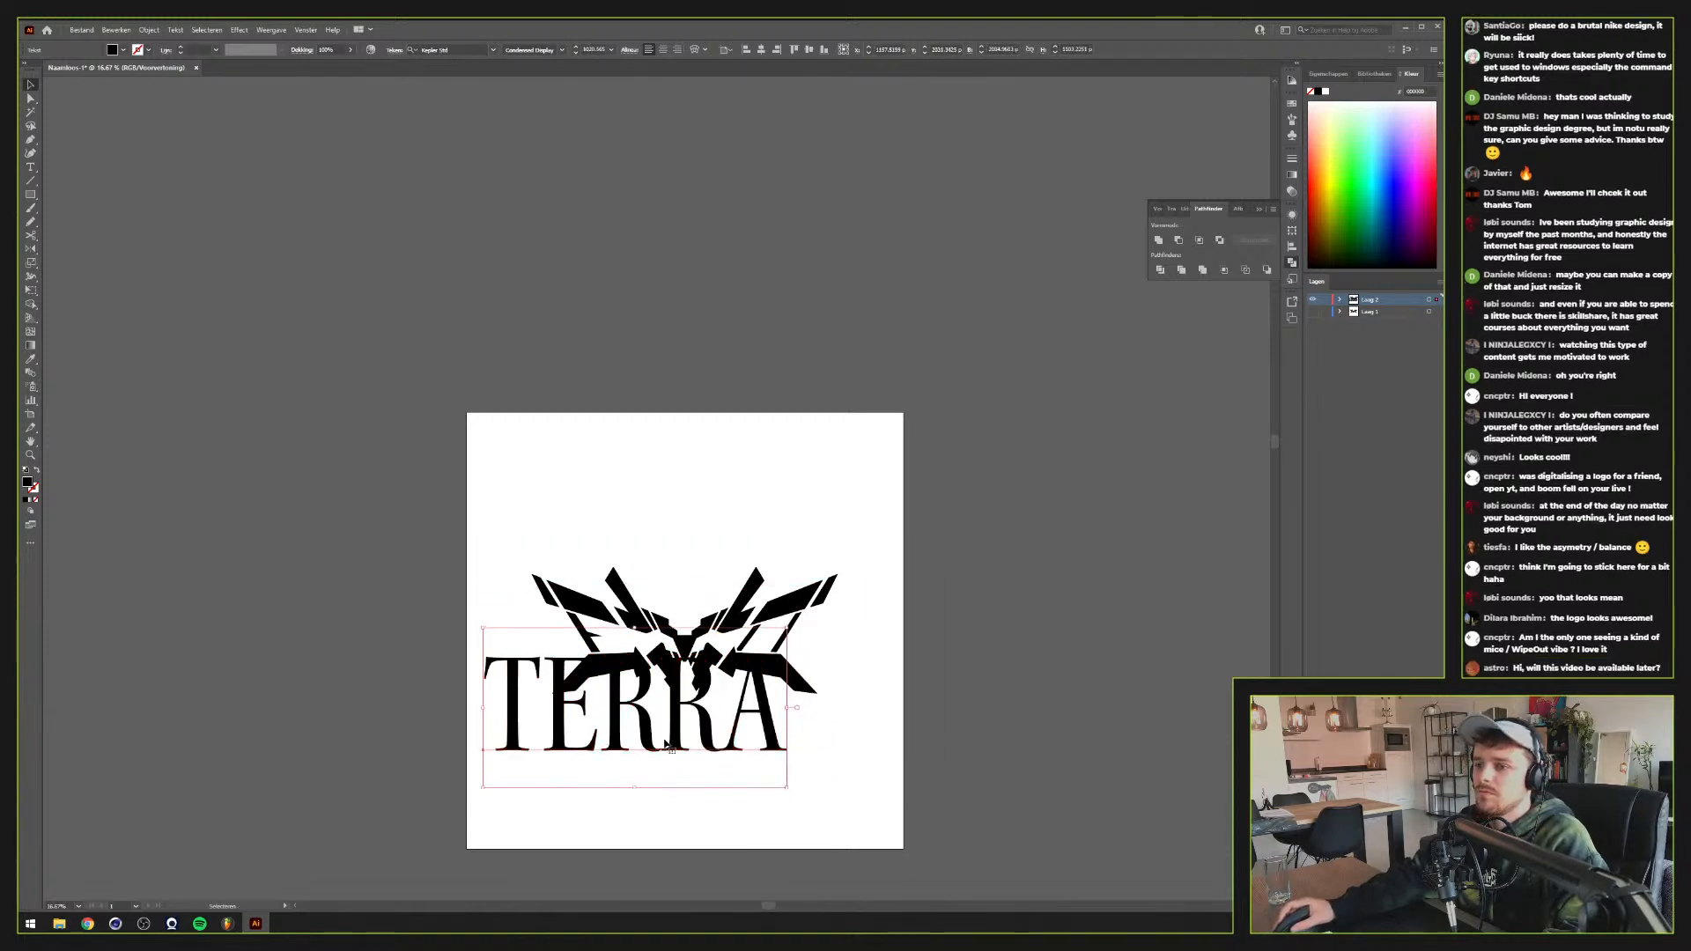
{"action": "left_click_drag", "start_coordinate": [666, 744], "coordinate": [721, 519]}
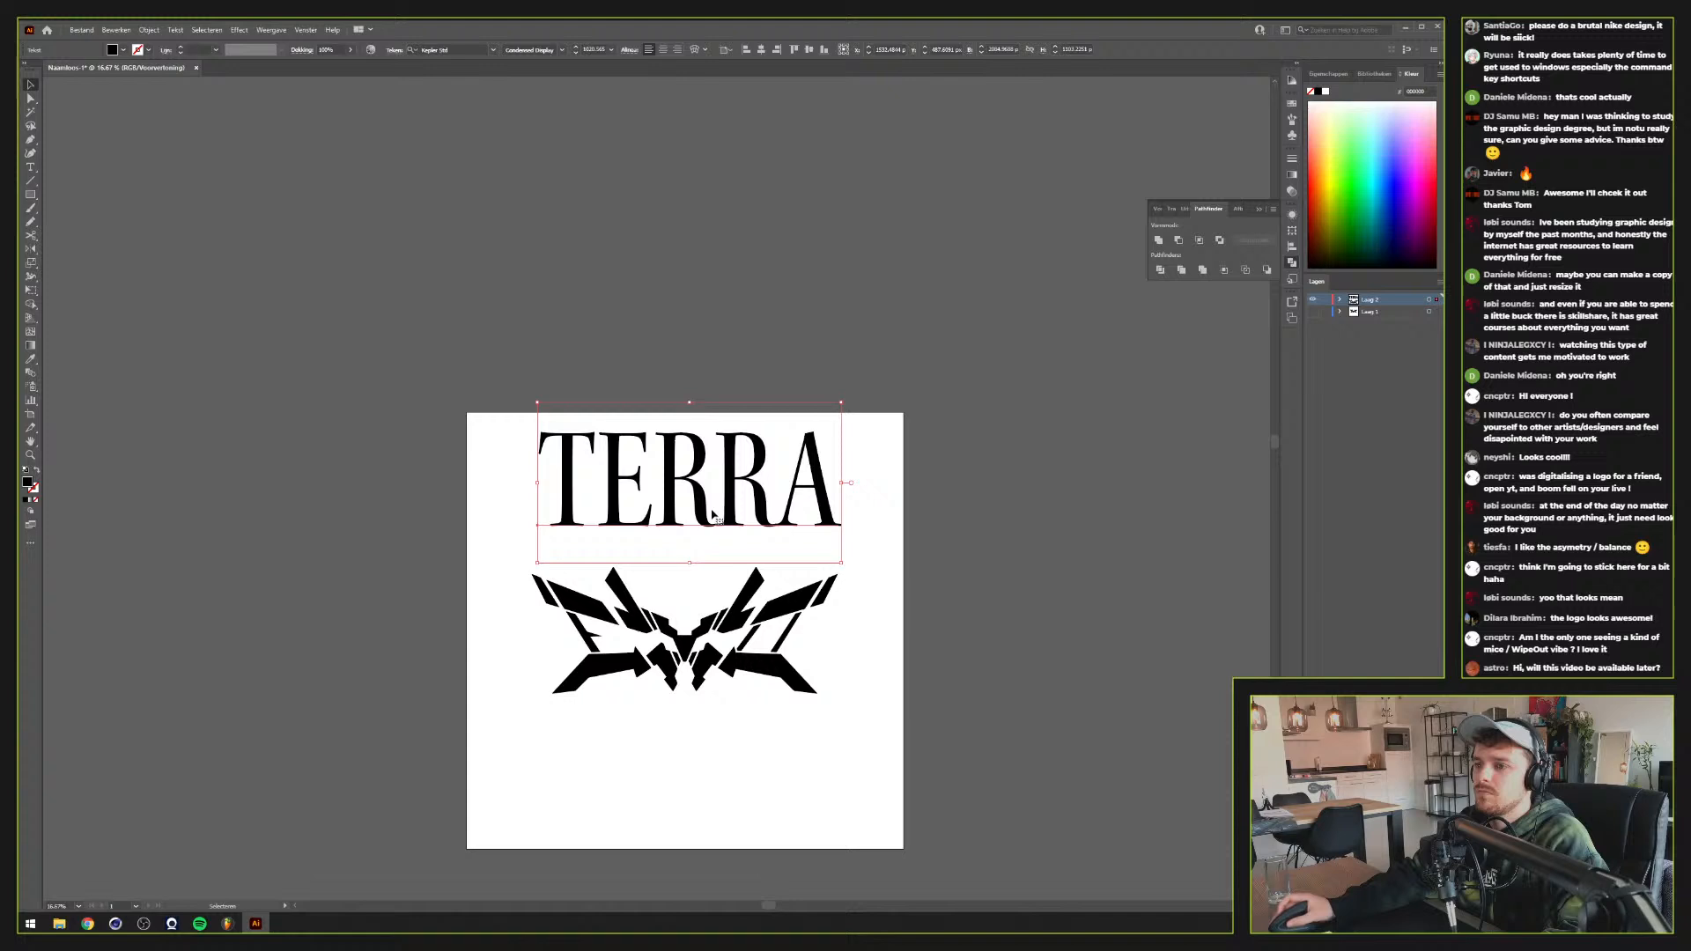
Stretch the TERRA lettering taller by setting its vertical scale to 130%
{"action": "left_click", "coordinate": [392, 50]}
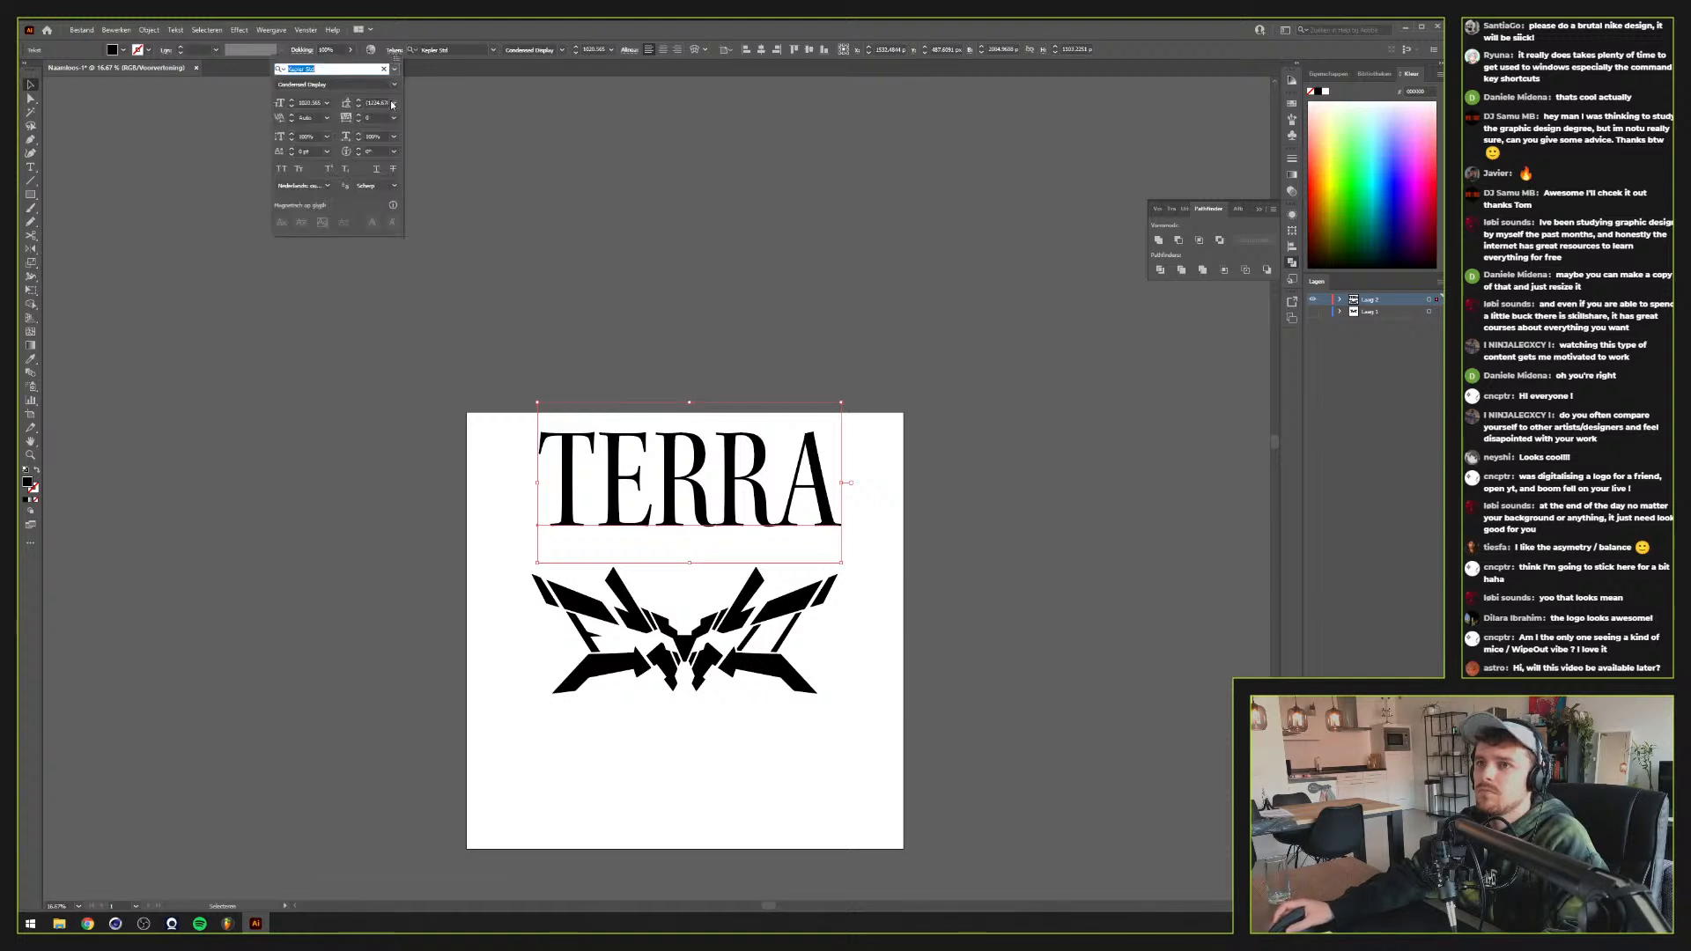
{"action": "left_click", "coordinate": [291, 133]}
{"action": "left_click", "coordinate": [291, 133]}
{"action": "left_click", "coordinate": [291, 133]}
{"action": "left_click", "coordinate": [291, 133]}
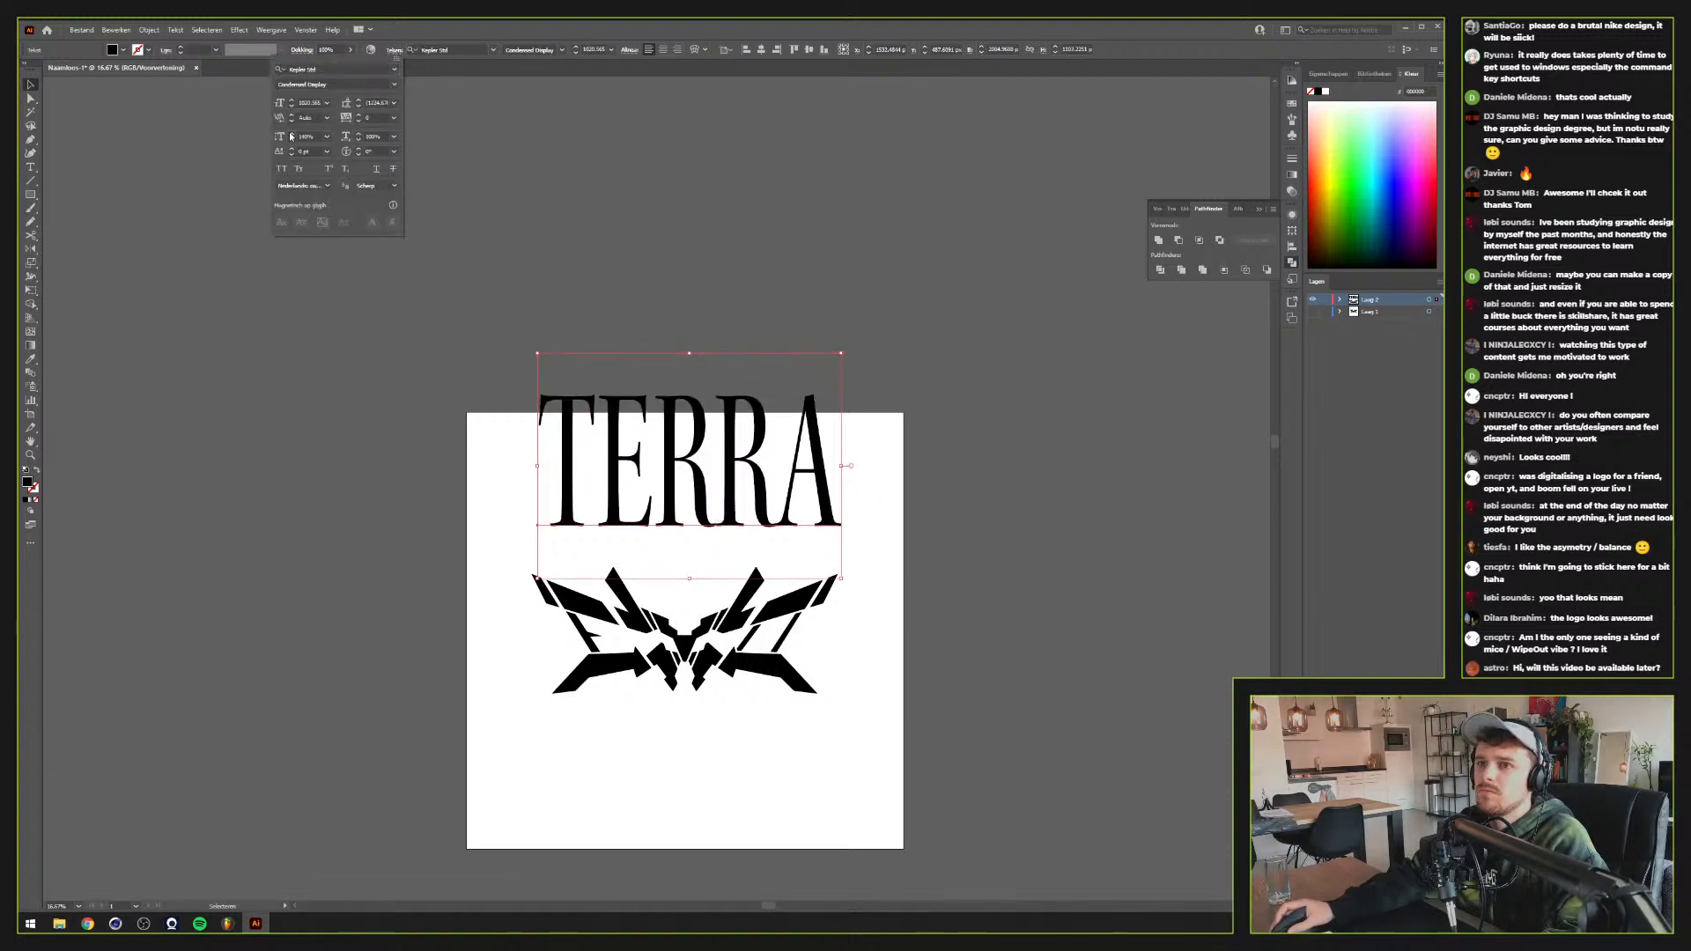
{"action": "left_click", "coordinate": [291, 140]}
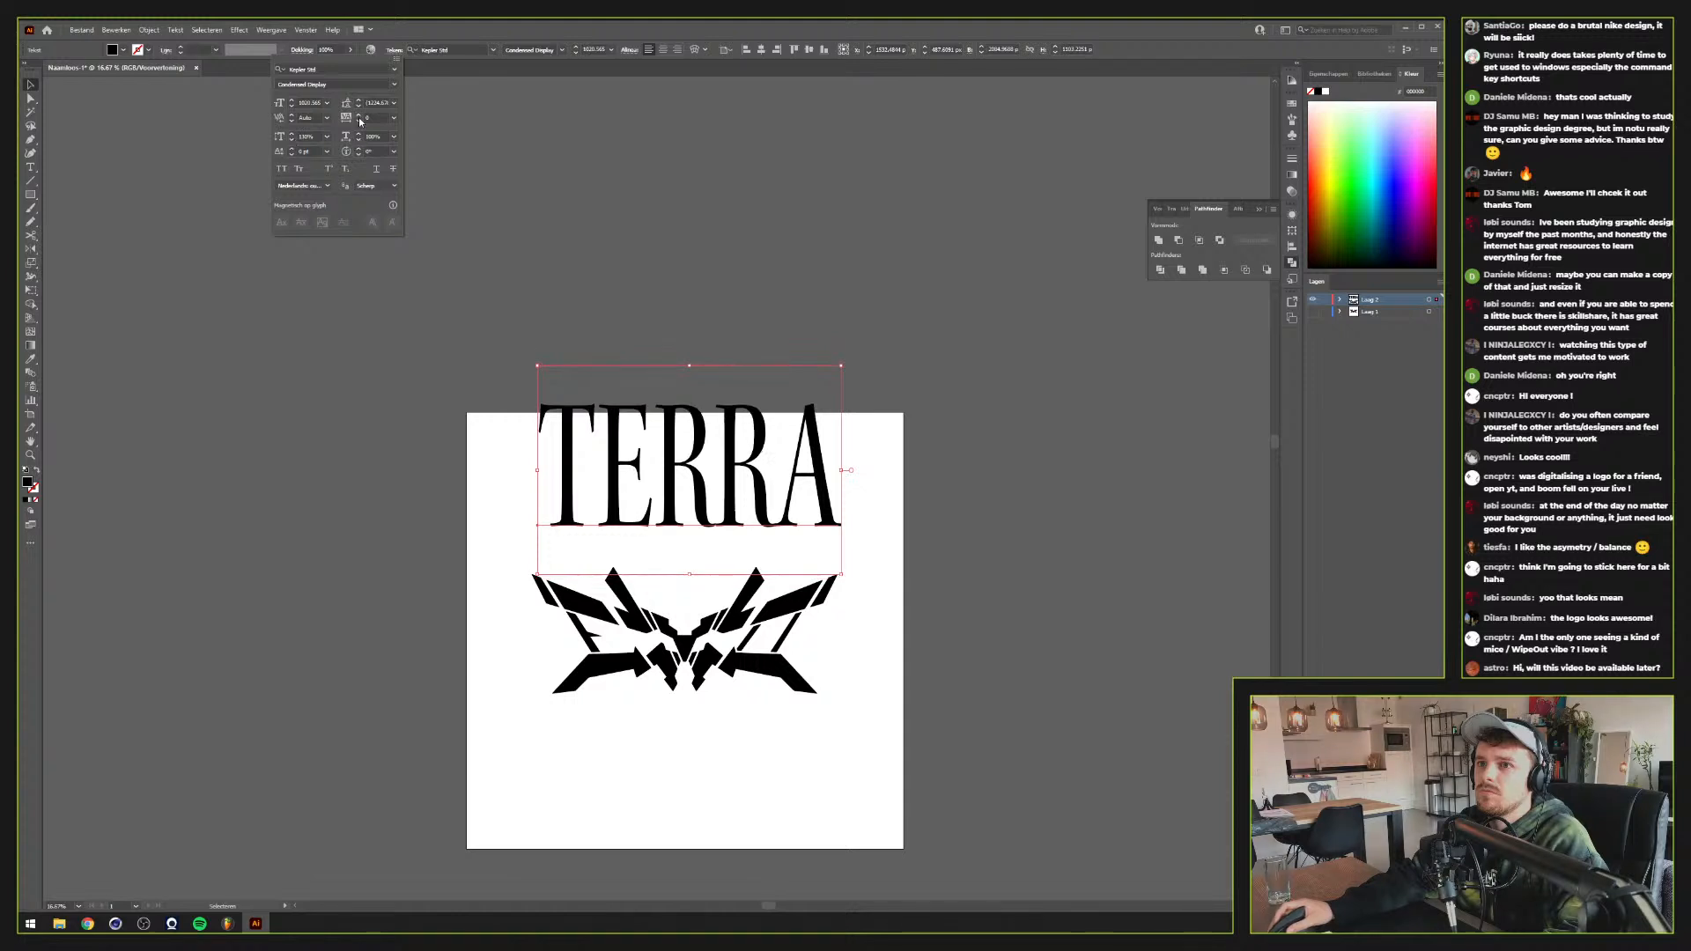
Switch the TERRA text's kerning to optical (Optisch) and tighten its tracking
{"action": "left_click", "coordinate": [326, 118]}
{"action": "left_click", "coordinate": [331, 145]}
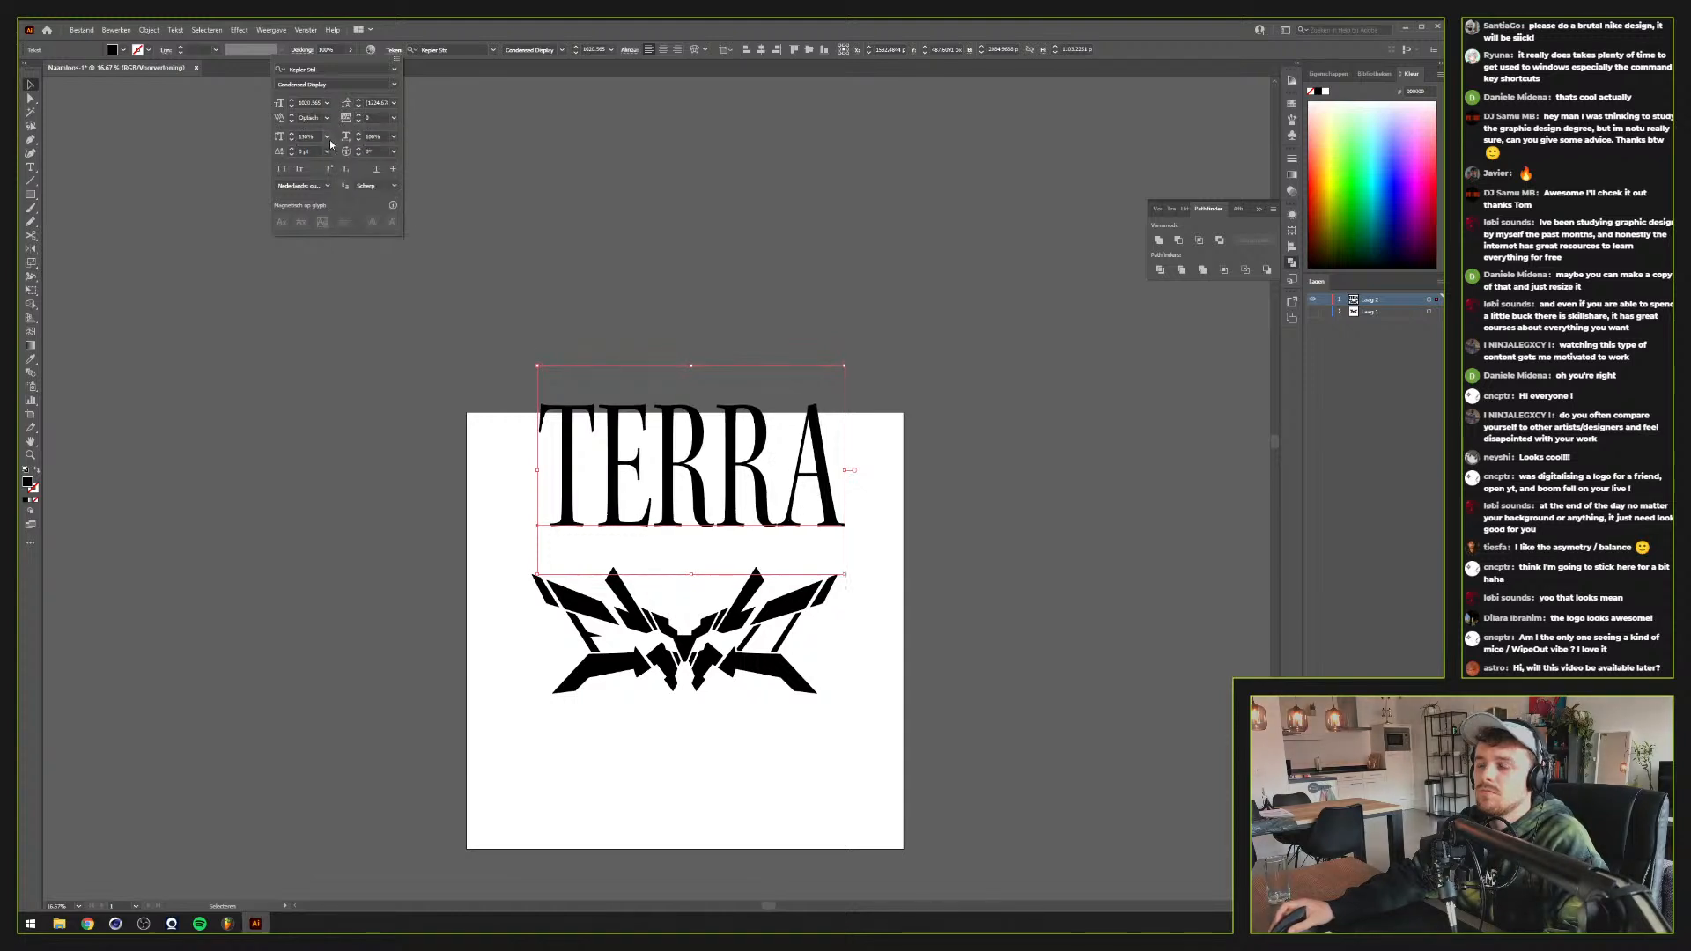
{"action": "left_click", "coordinate": [359, 122]}
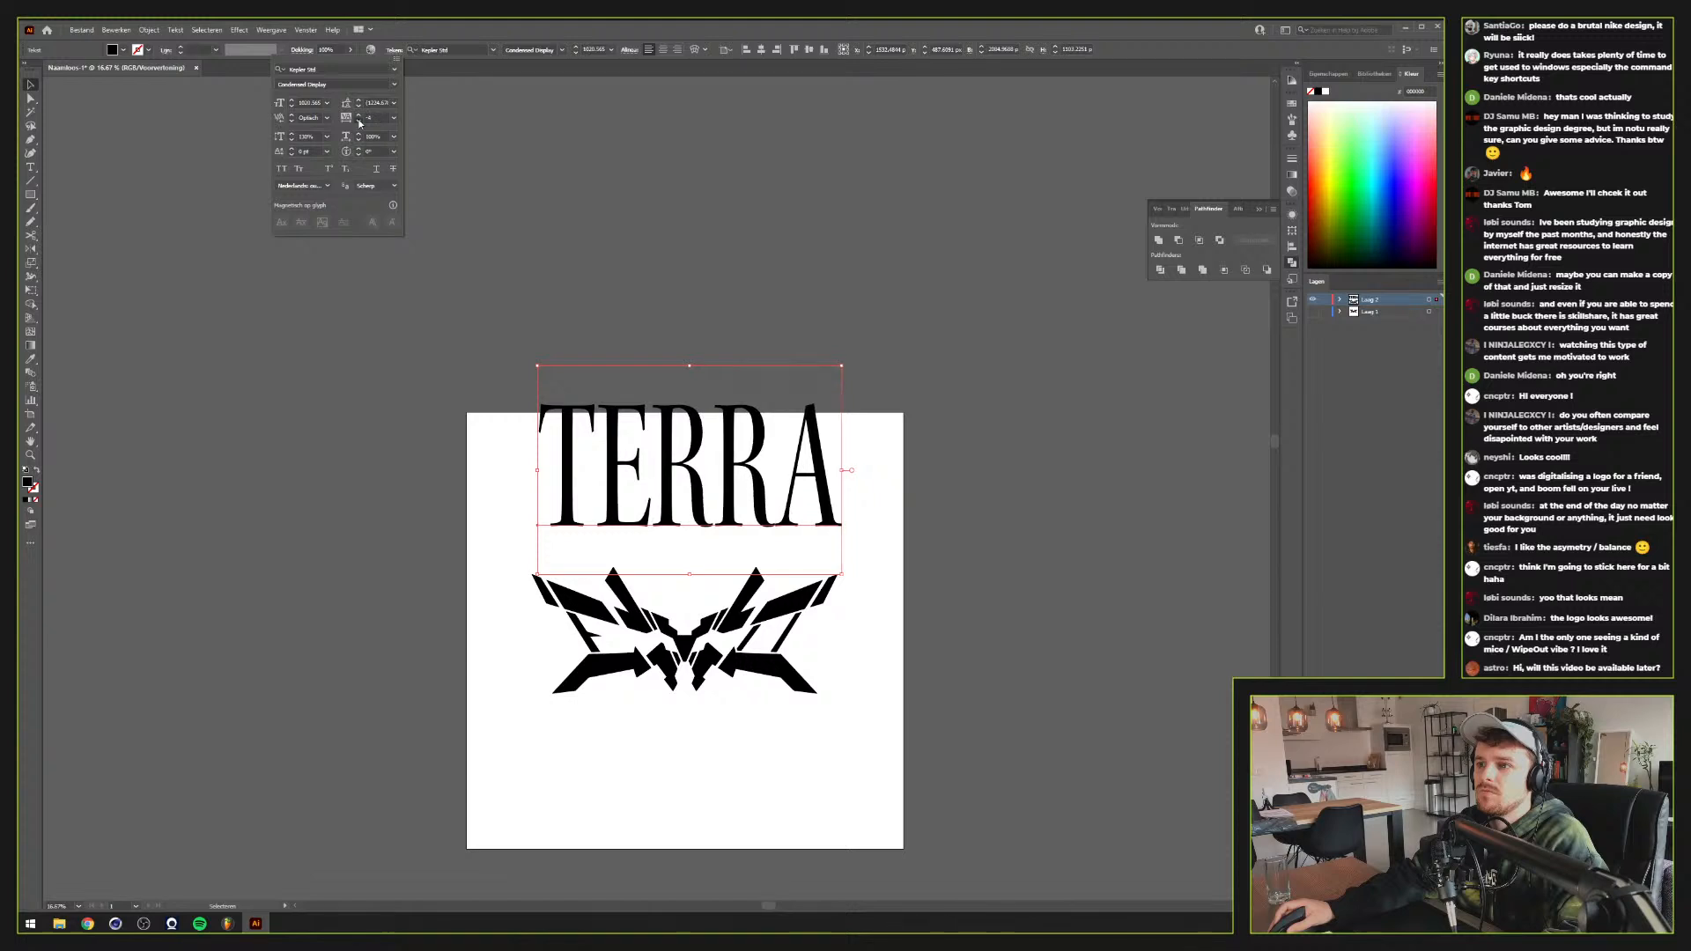
{"action": "left_click", "coordinate": [359, 122]}
{"action": "left_click", "coordinate": [359, 121]}
{"action": "left_click", "coordinate": [359, 121]}
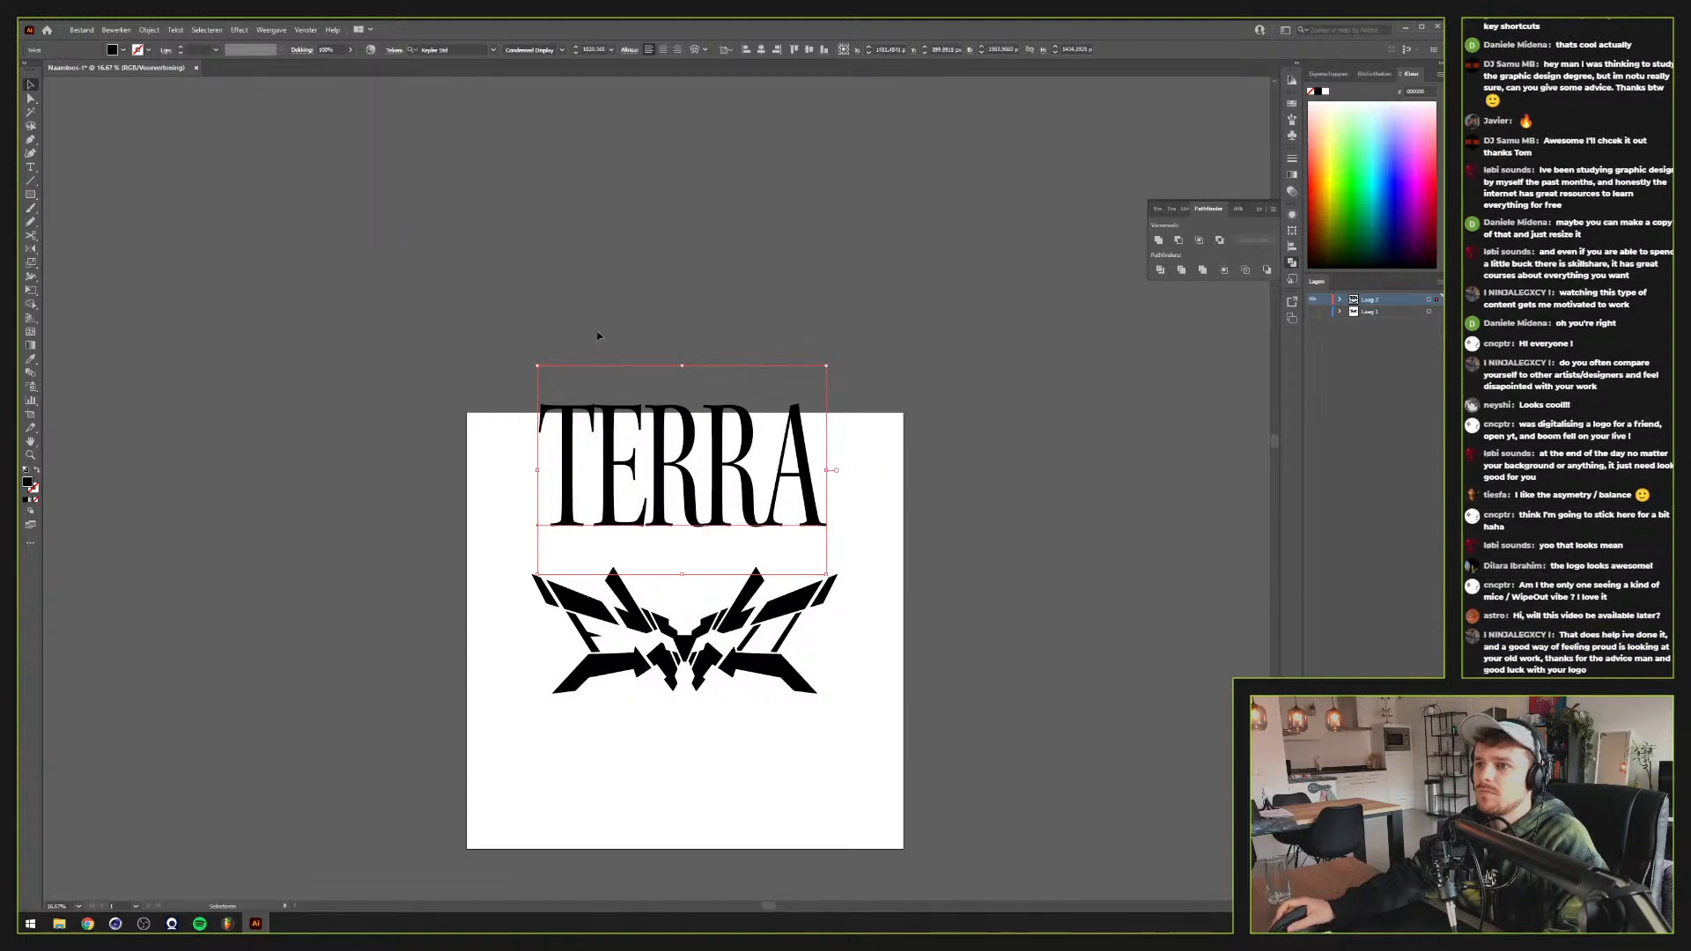
Loosen the tracking of the whole TERRA text slightly so it spans about the logo's width
{"action": "left_click", "coordinate": [396, 50]}
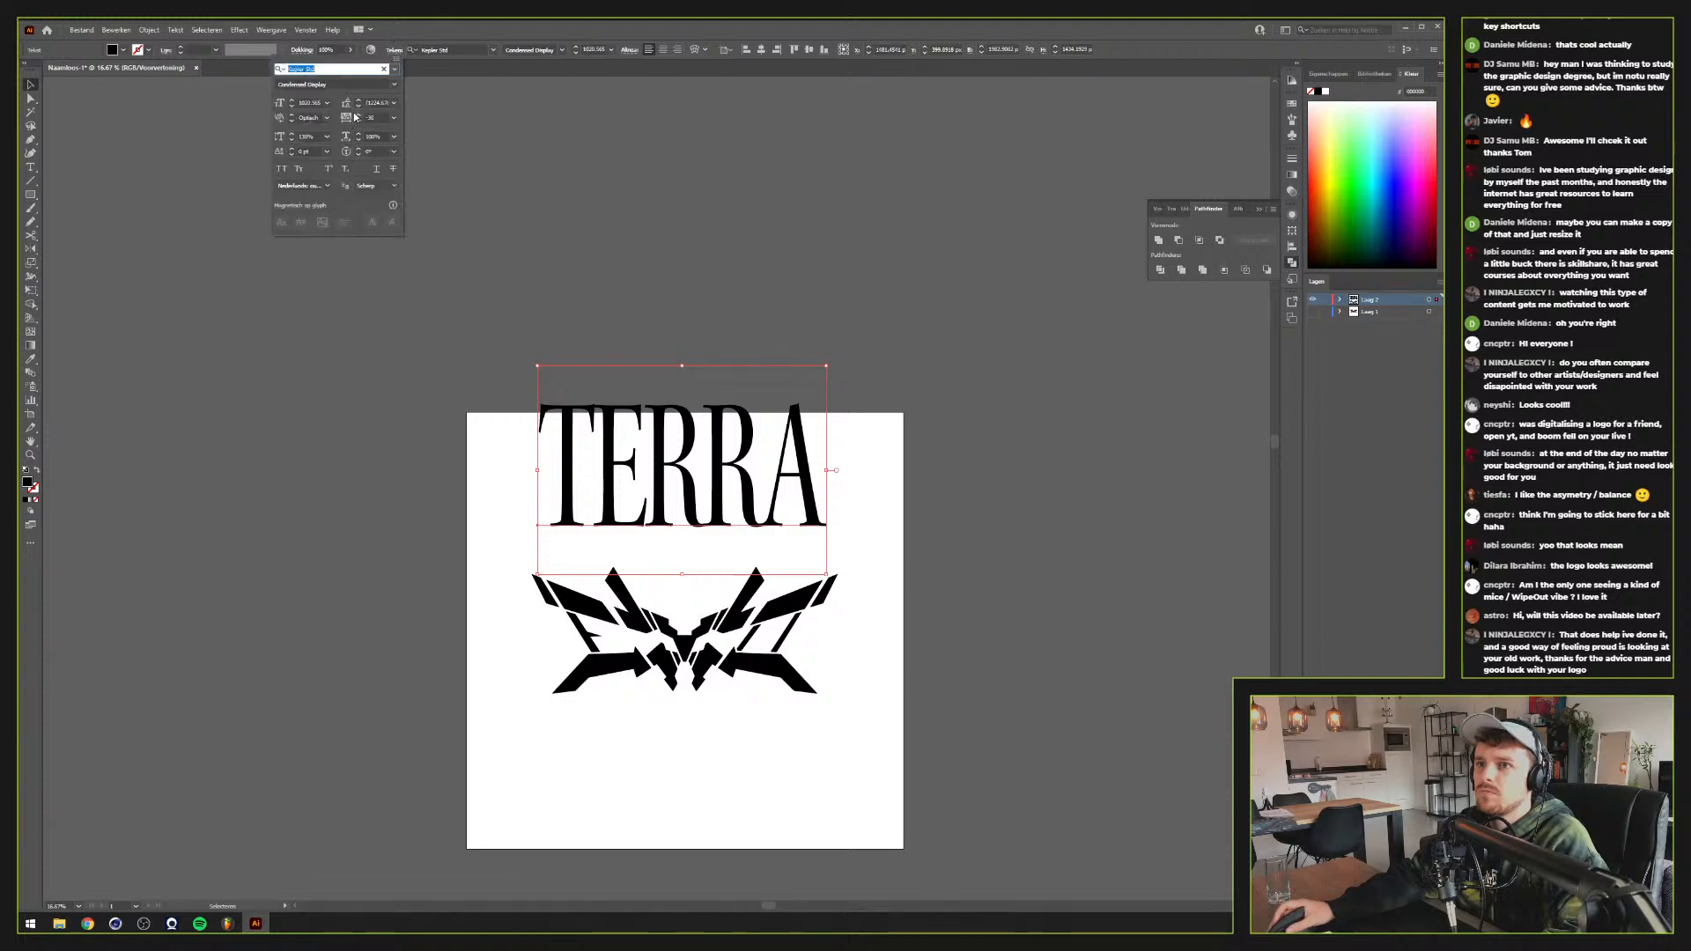
{"action": "left_click", "coordinate": [357, 114]}
{"action": "left_click", "coordinate": [358, 115]}
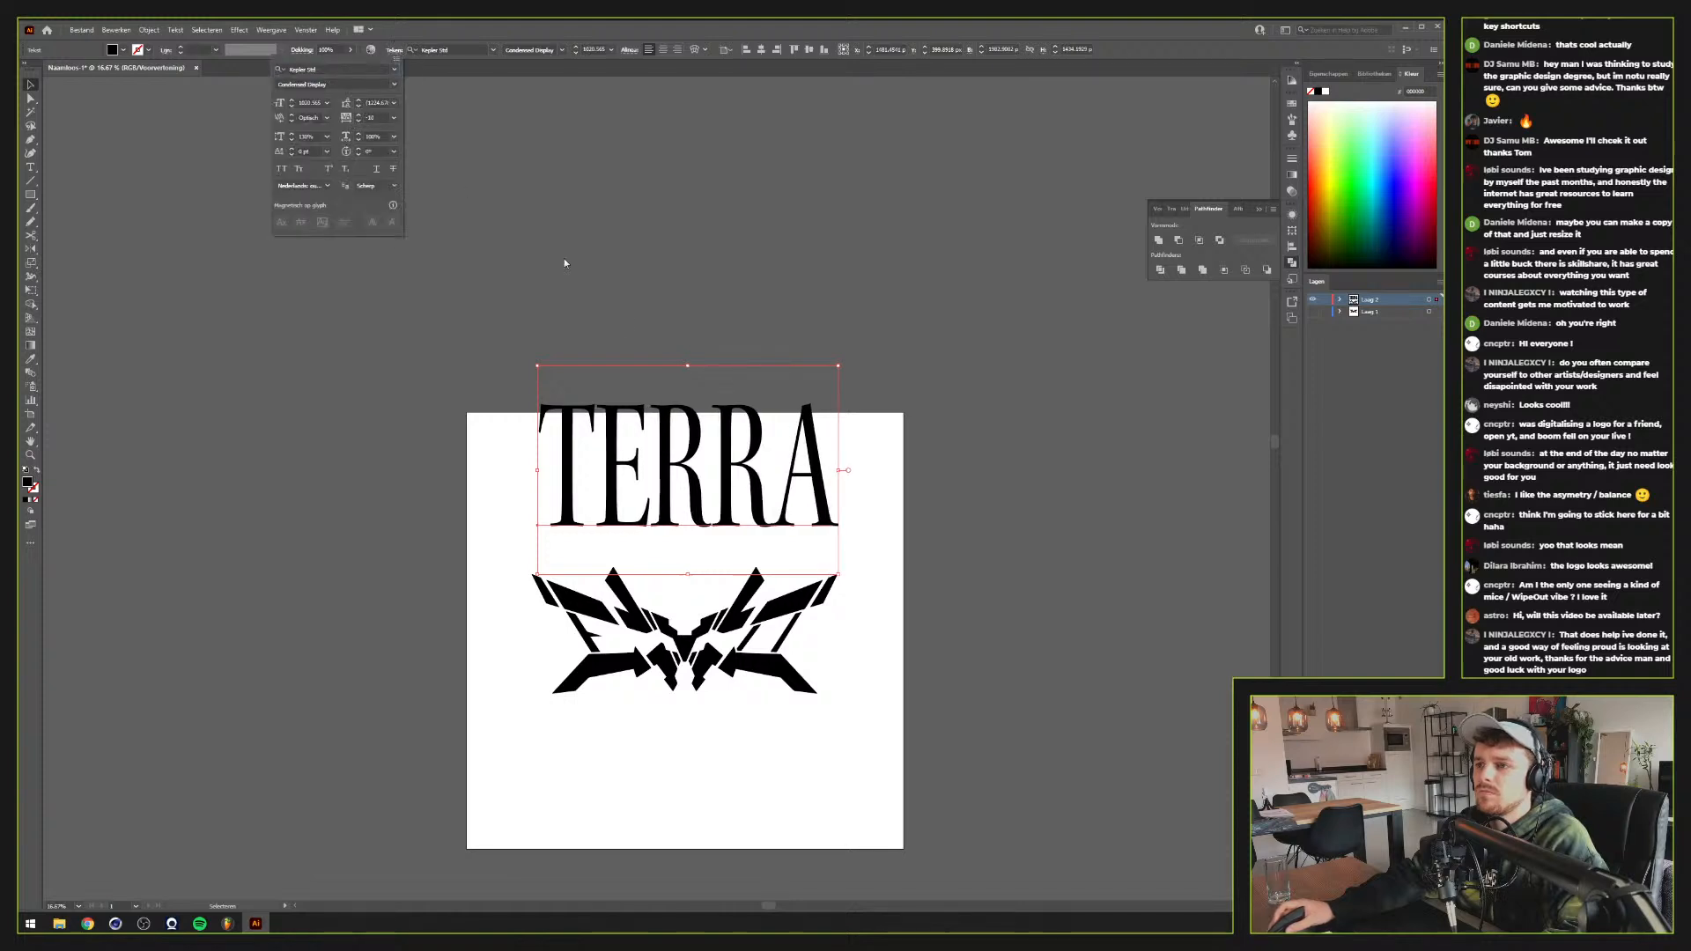
Try tightening the tracking of only the final letter A in TERRA
{"action": "left_click", "coordinate": [774, 484]}
{"action": "double_click", "coordinate": [774, 484]}
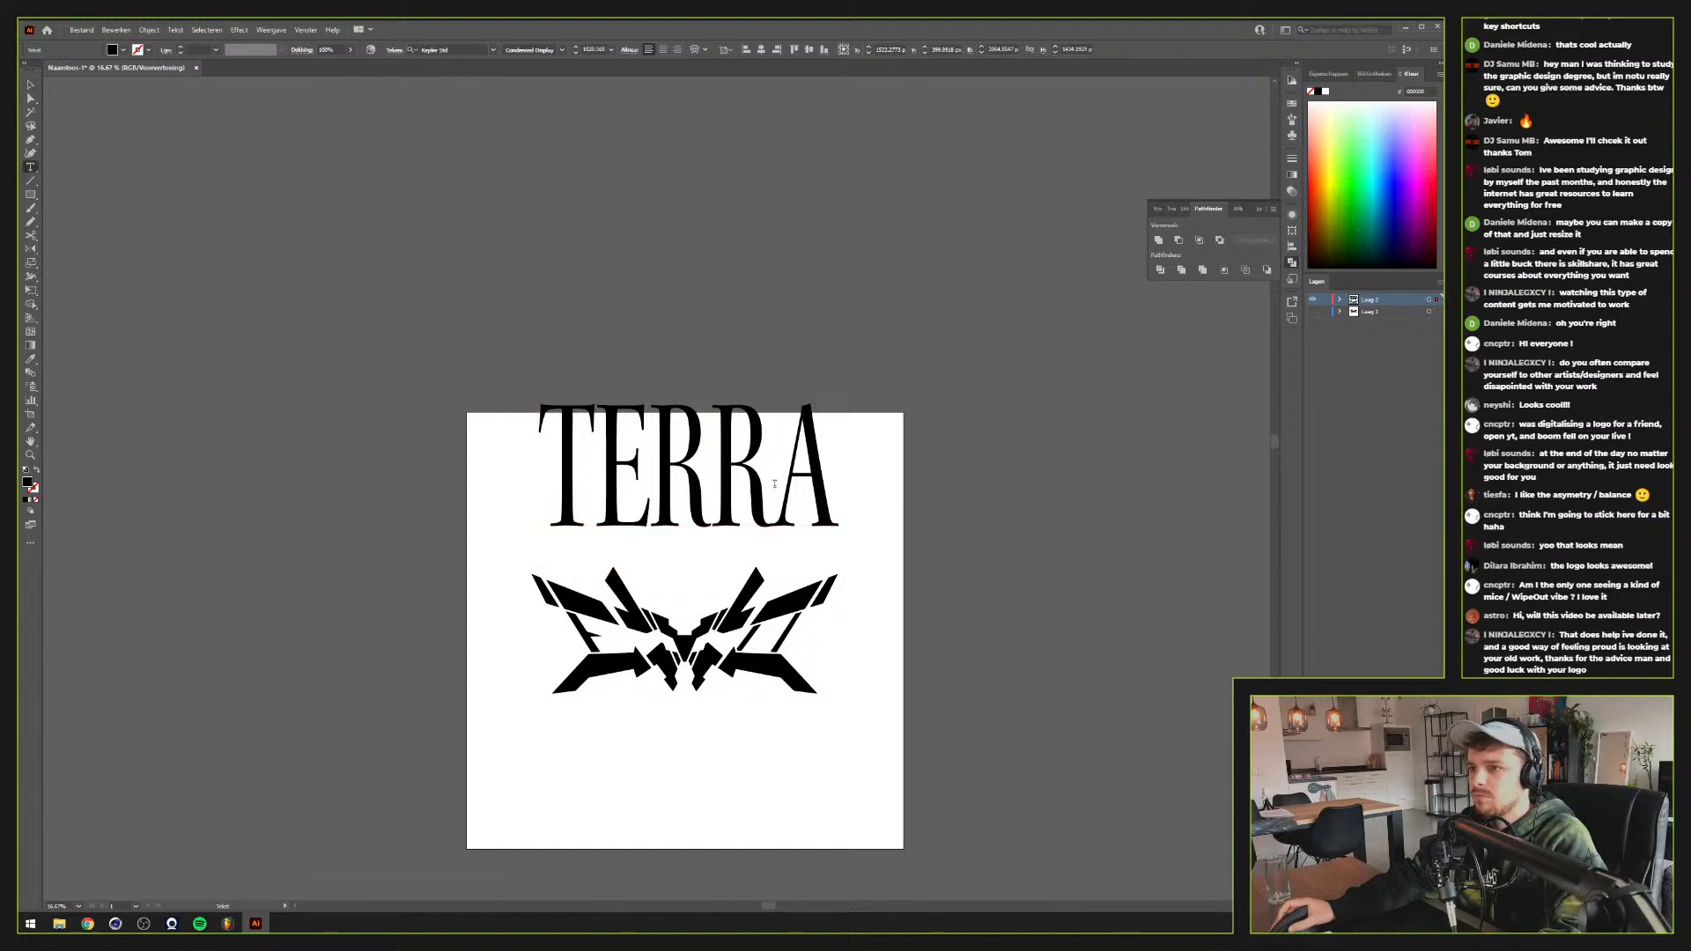
{"action": "left_click_drag", "start_coordinate": [774, 483], "coordinate": [839, 583]}
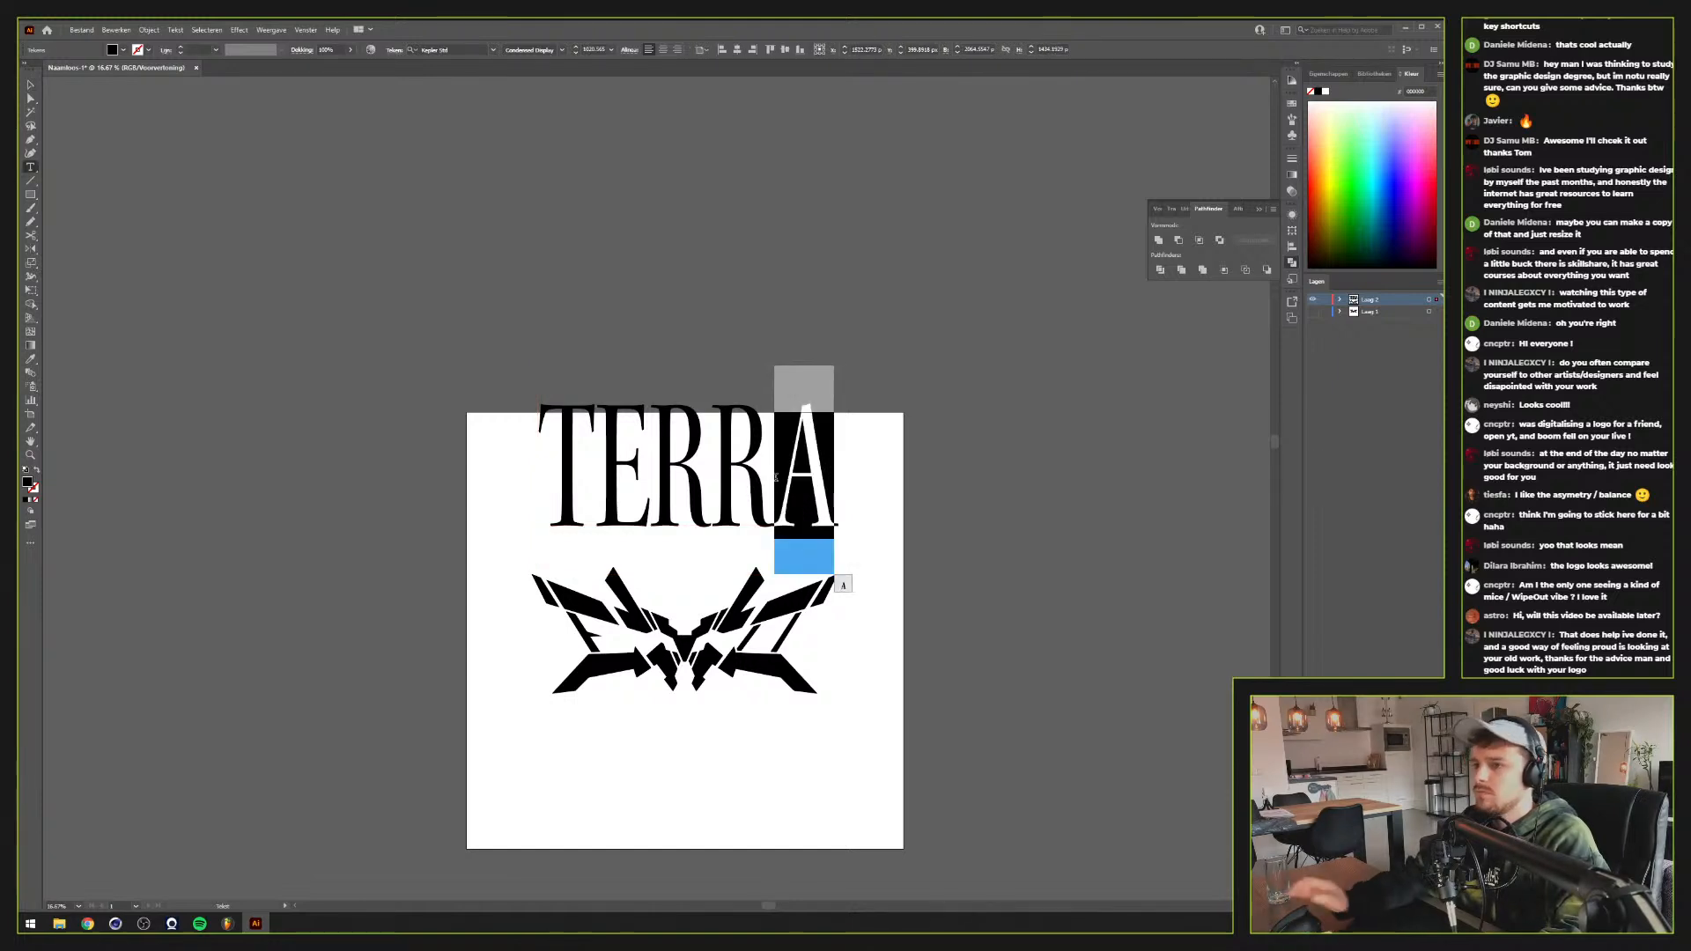
{"action": "left_click", "coordinate": [394, 49]}
{"action": "left_click", "coordinate": [362, 123]}
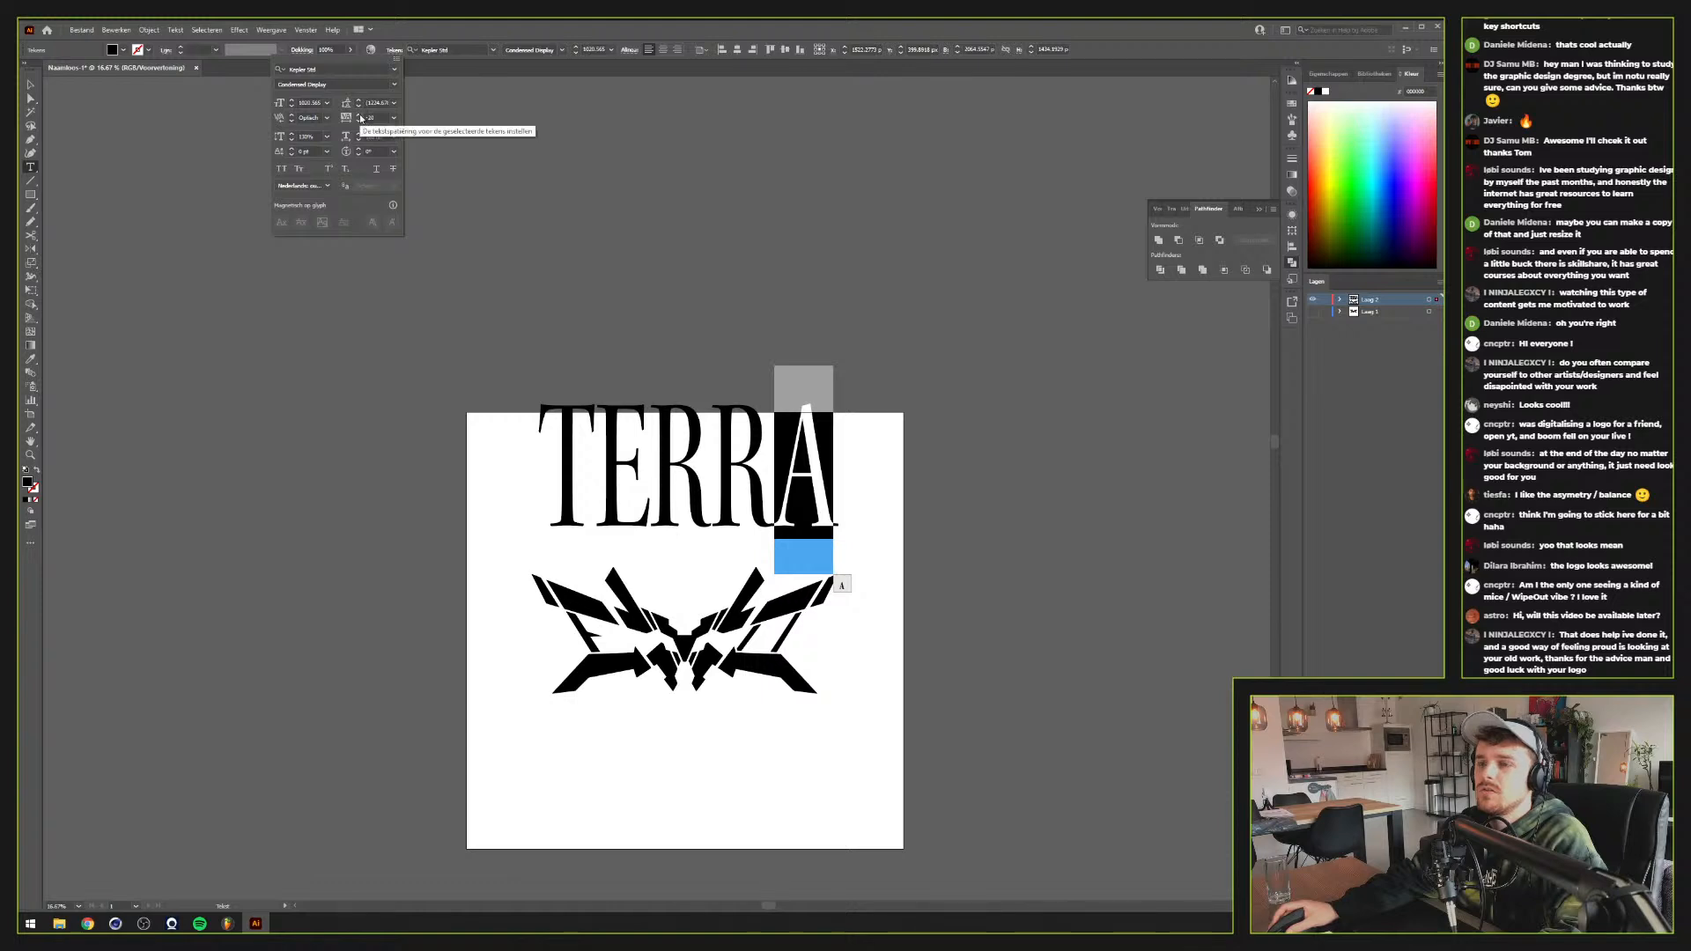
{"action": "left_click", "coordinate": [359, 115]}
Tighten the tracking of the second R in TERRA so the A sits closer to it
{"action": "left_click", "coordinate": [773, 500]}
{"action": "left_click", "coordinate": [774, 500]}
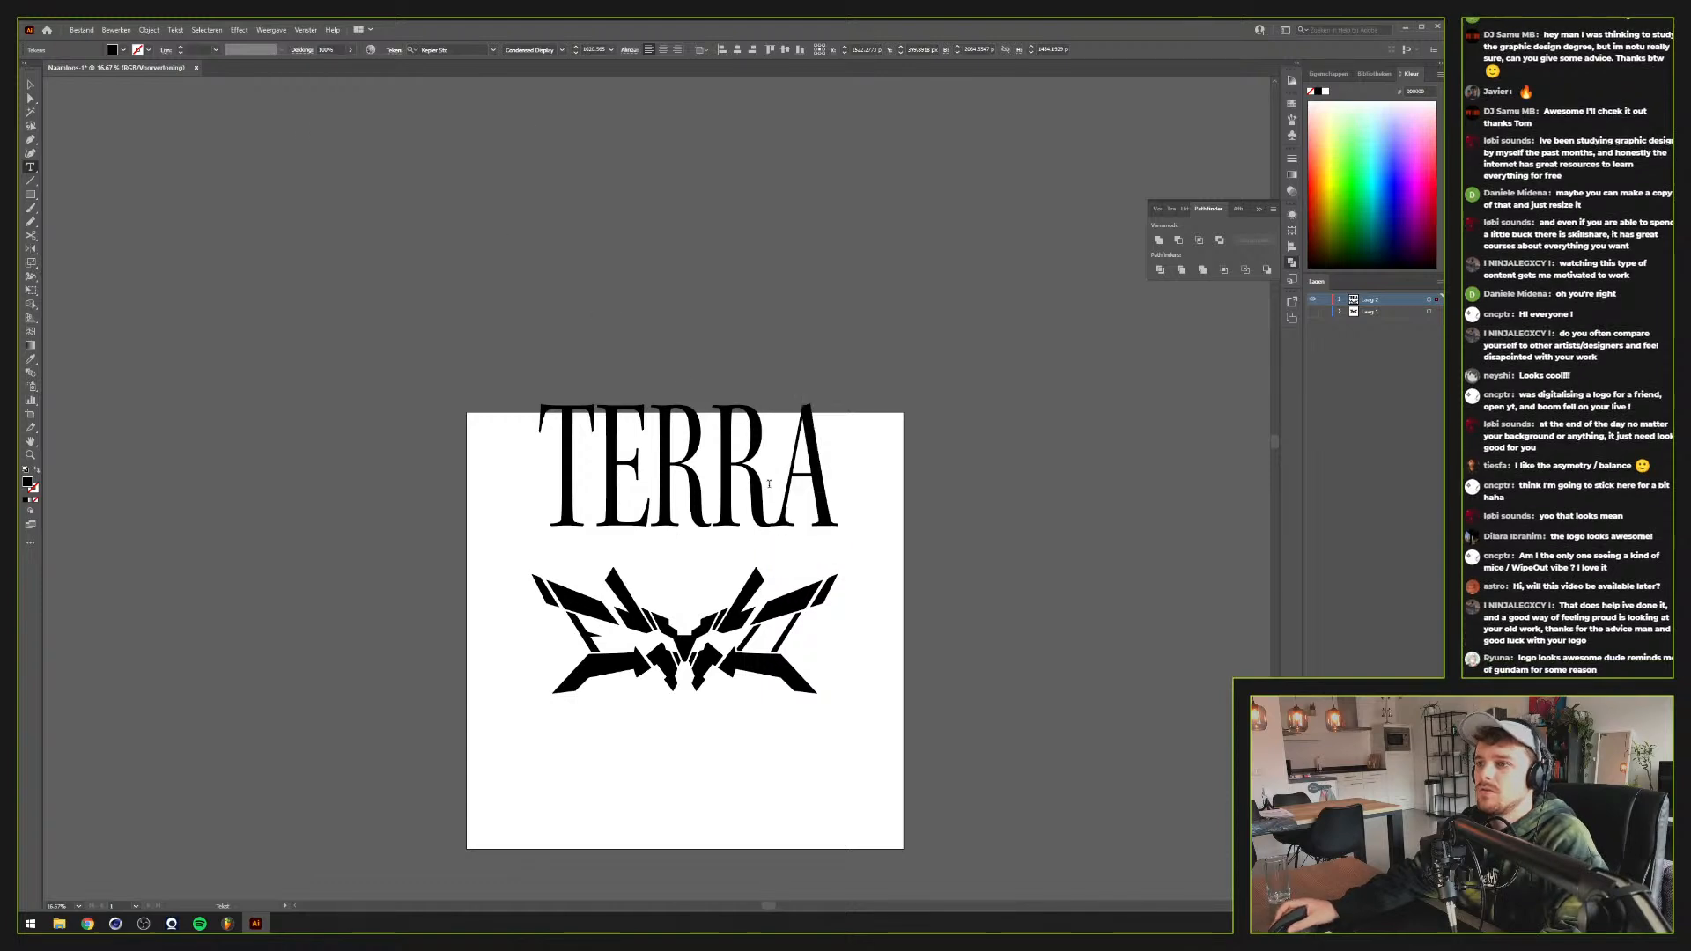
{"action": "key", "text": "shift+Left"}
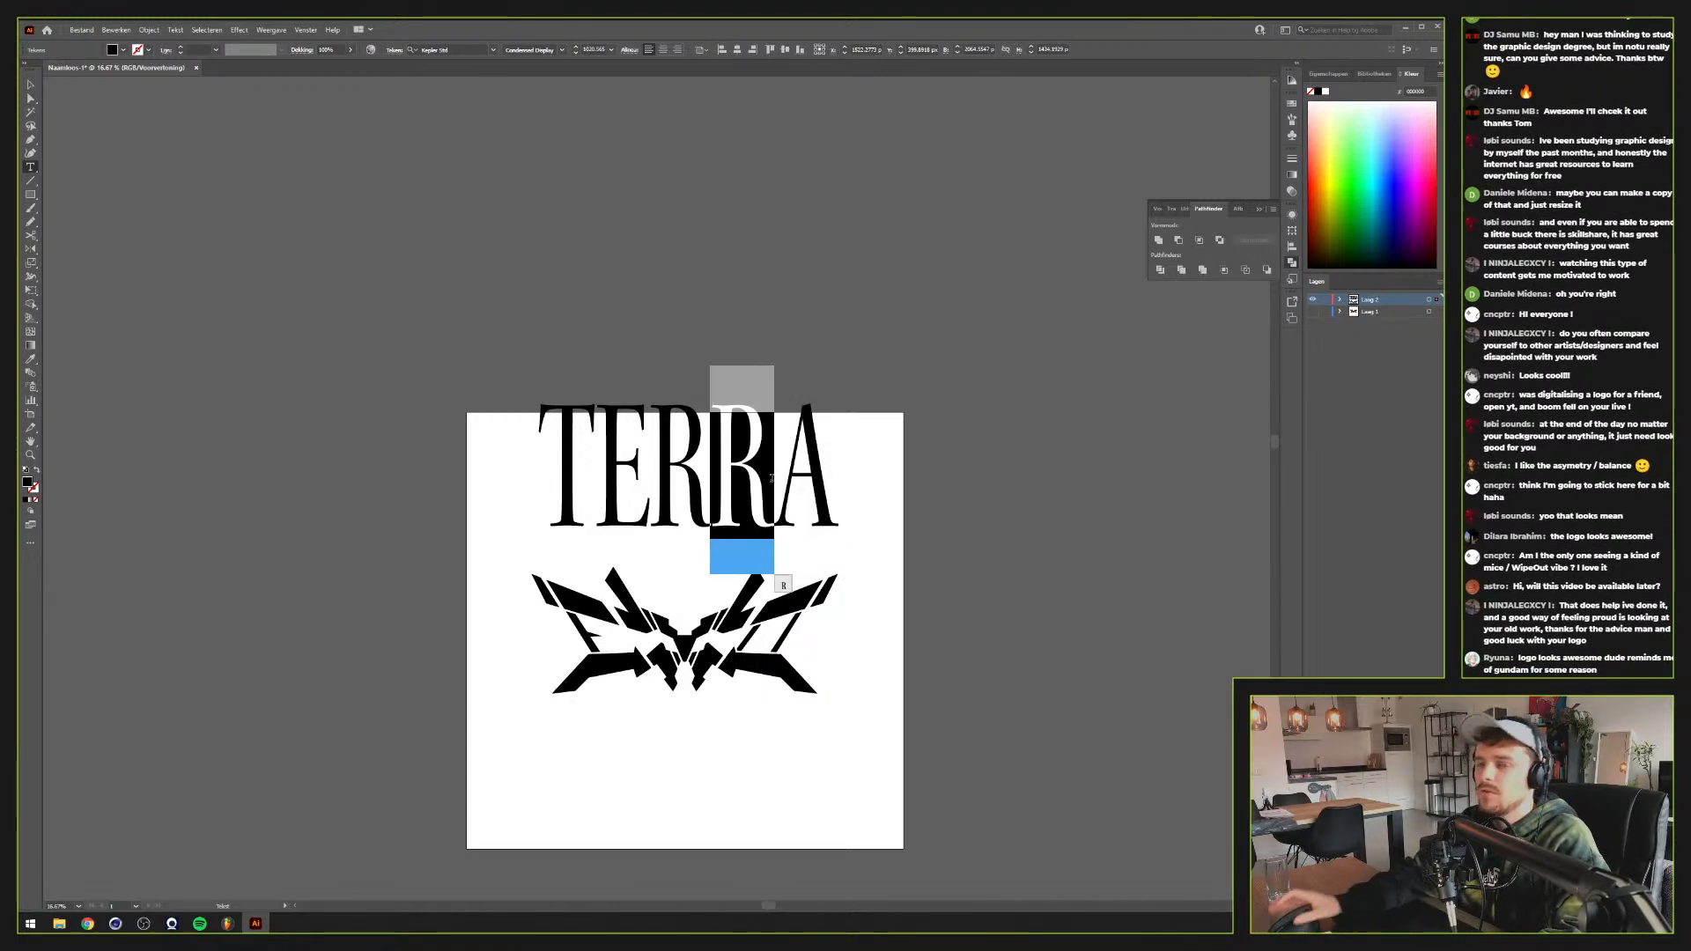
{"action": "left_click", "coordinate": [396, 51]}
{"action": "left_click", "coordinate": [360, 121]}
{"action": "left_click", "coordinate": [359, 122]}
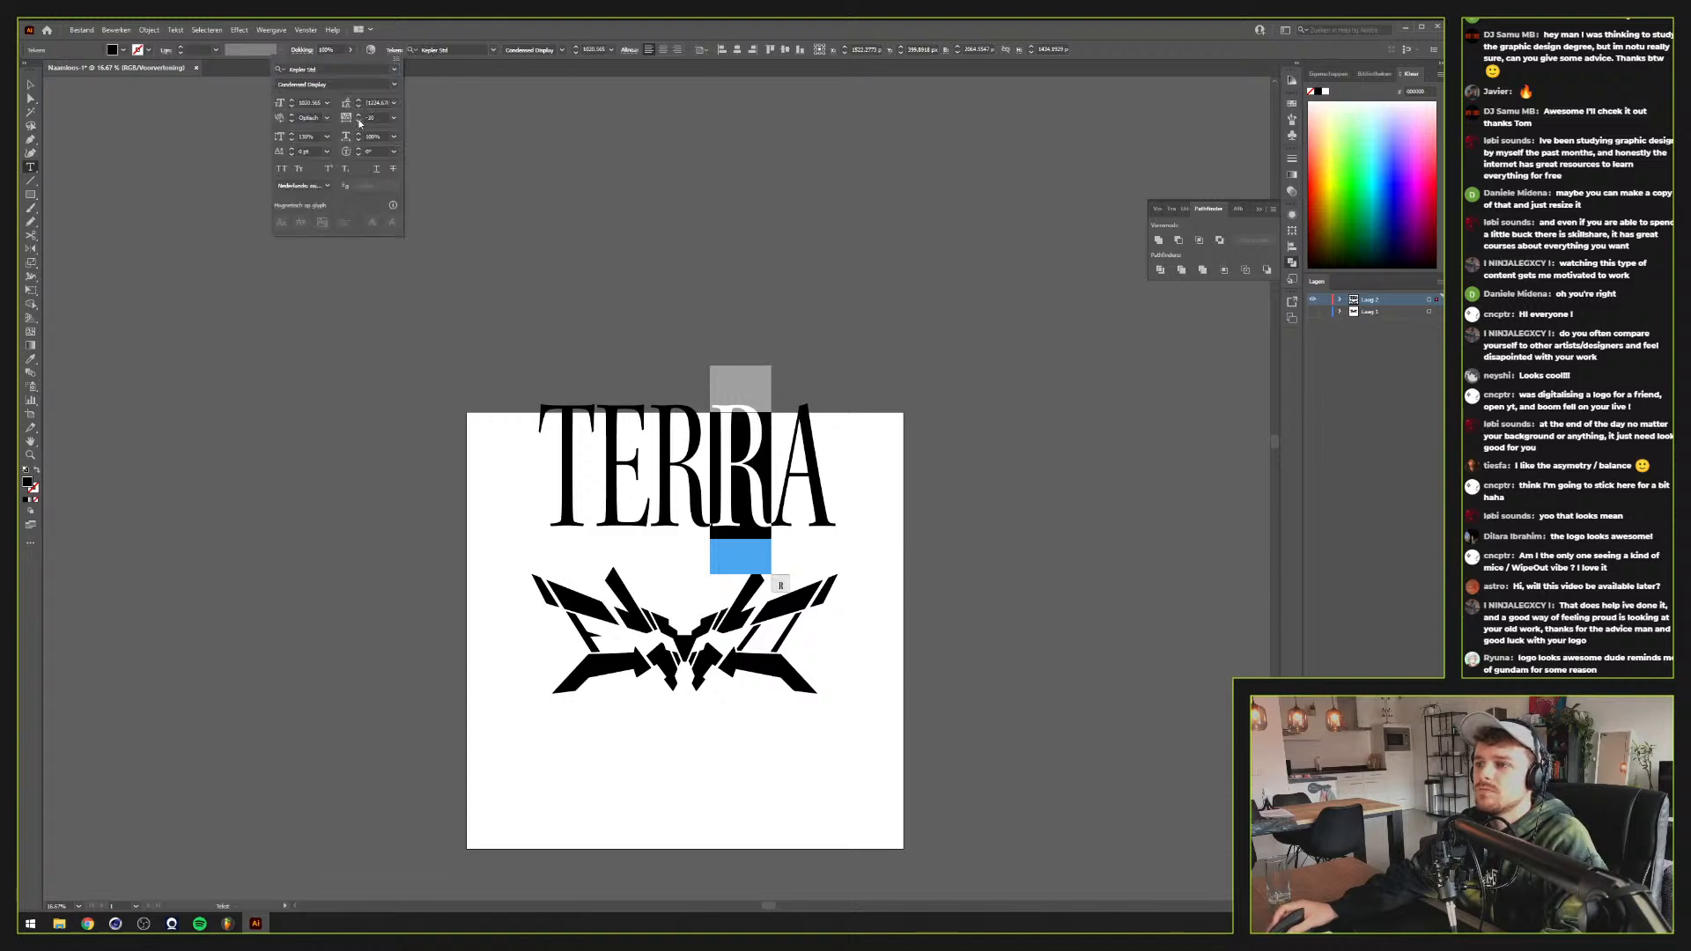
{"action": "left_click", "coordinate": [359, 122]}
{"action": "left_click", "coordinate": [360, 121]}
{"action": "left_click", "coordinate": [359, 122]}
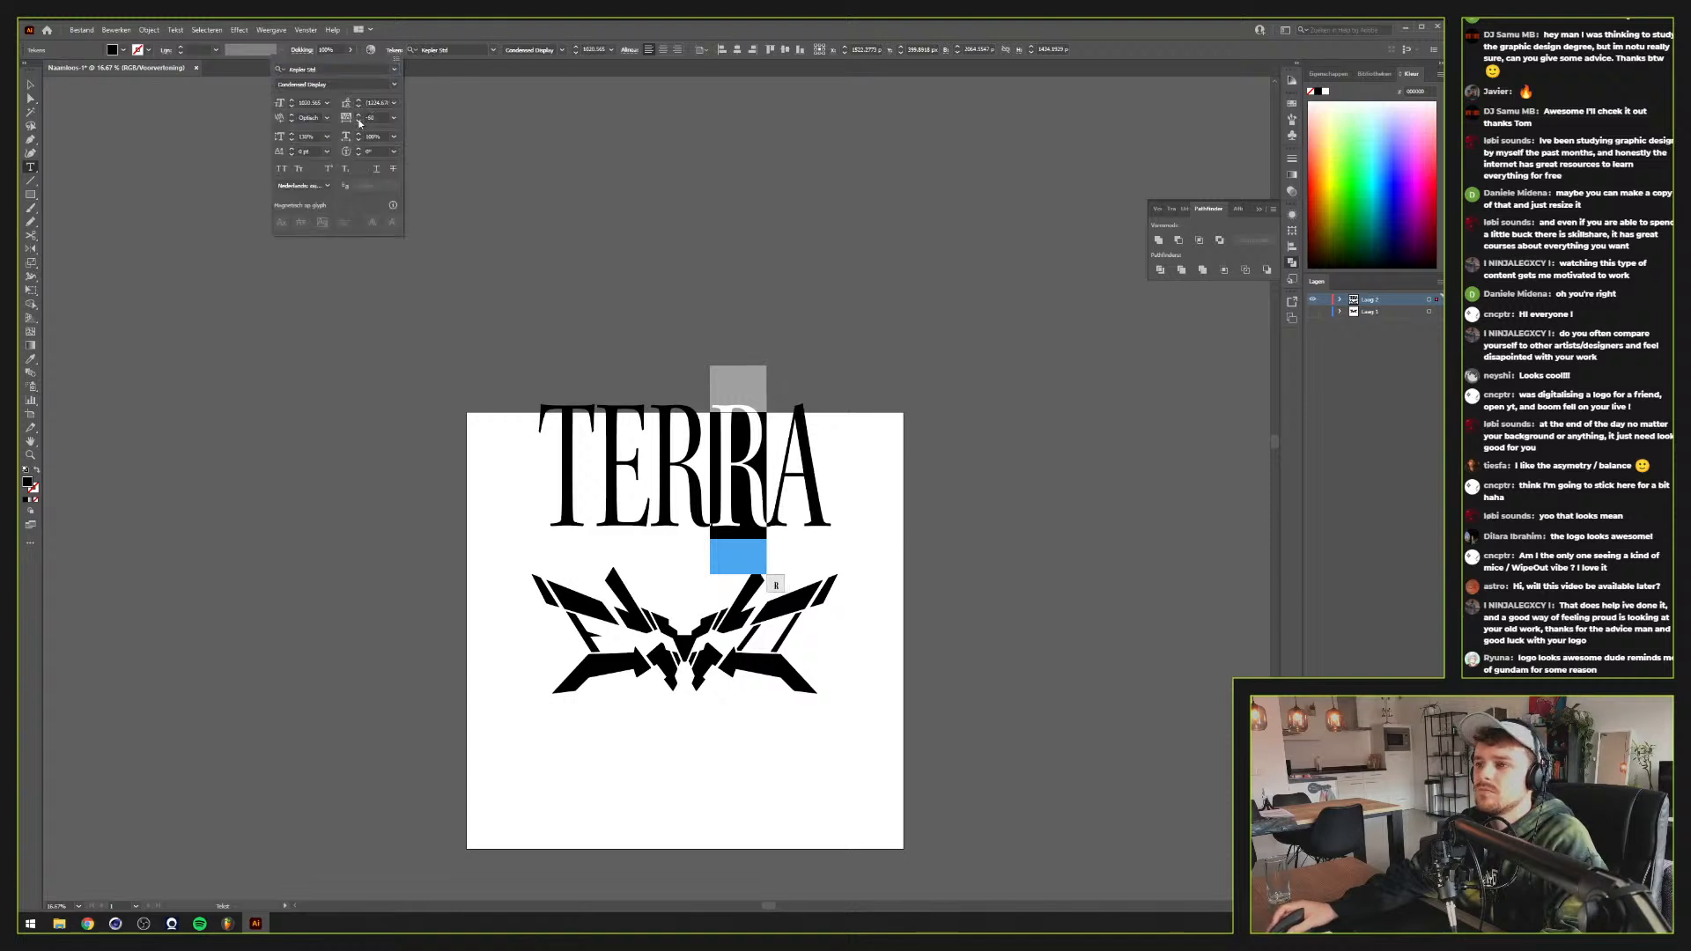
{"action": "key", "text": "Escape"}
{"action": "key", "text": "Escape"}
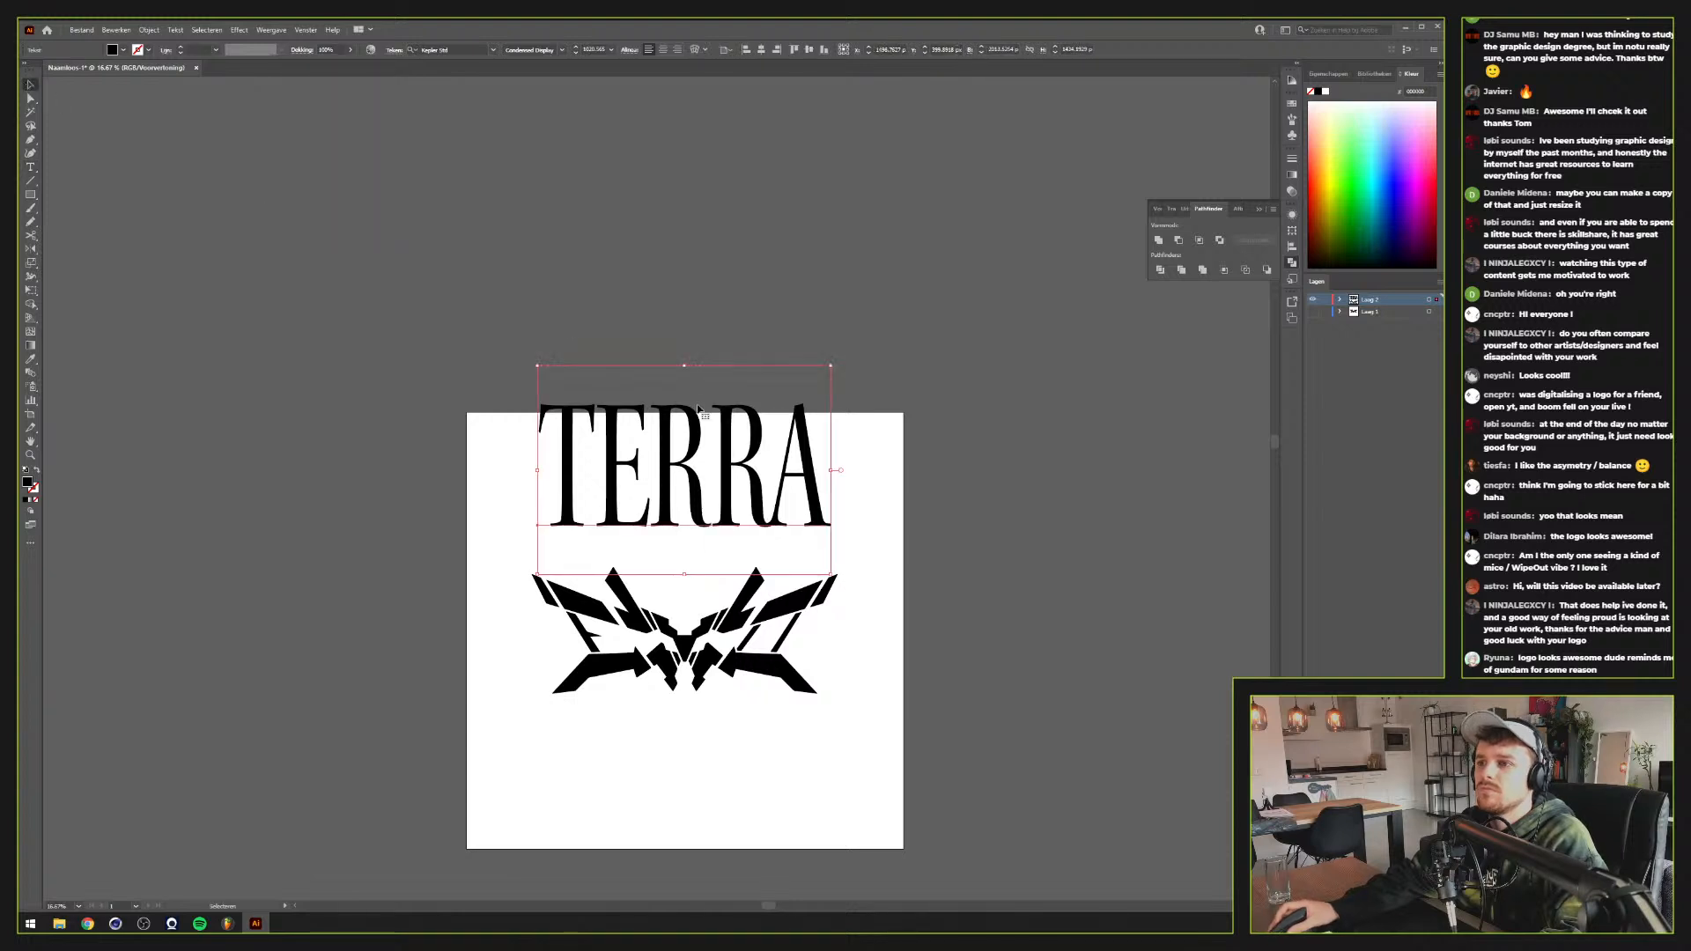
Convert the TERRA text to letter outlines
{"action": "right_click", "coordinate": [722, 449]}
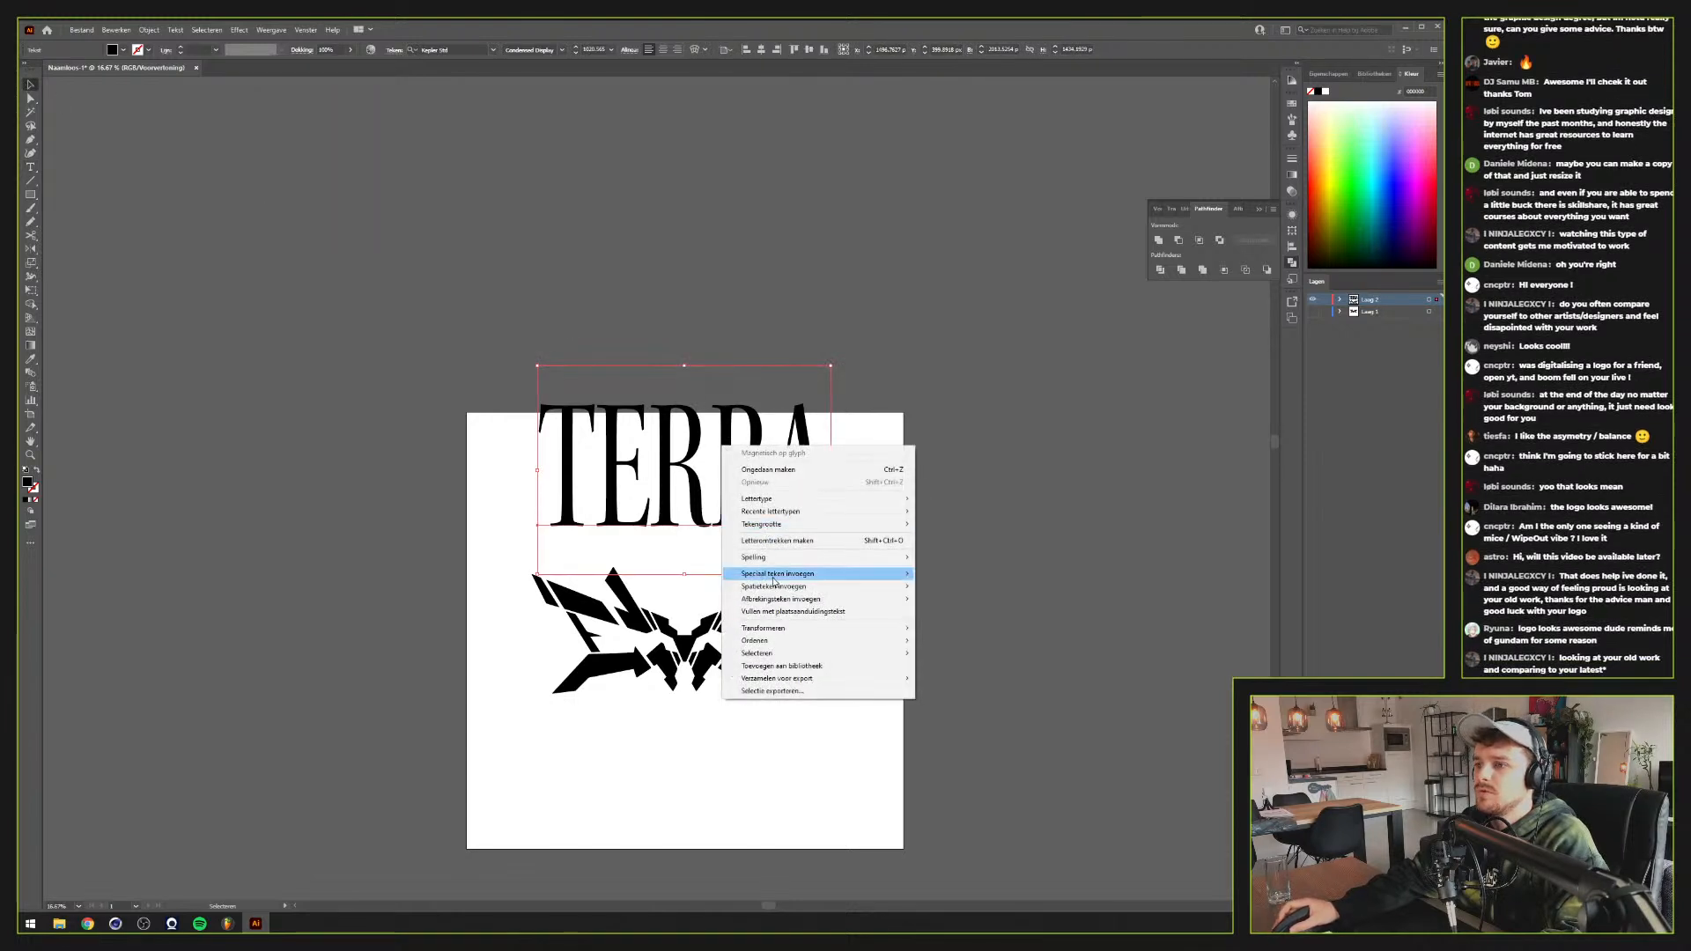
{"action": "mouse_move", "coordinate": [778, 512]}
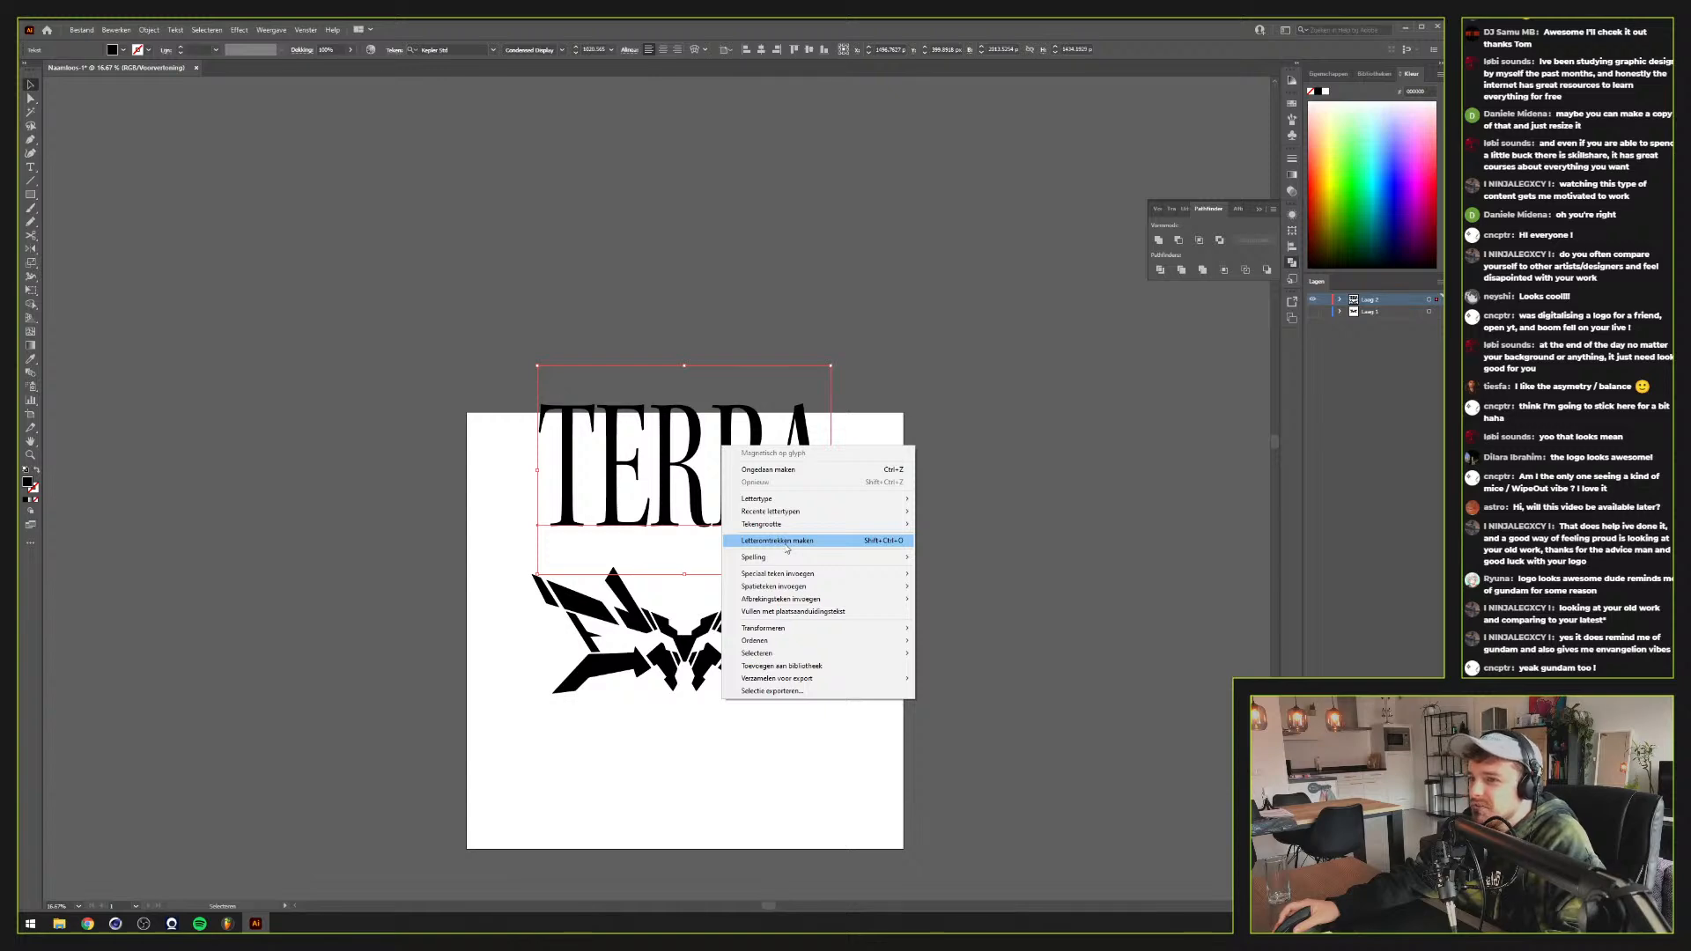
{"action": "left_click", "coordinate": [787, 547]}
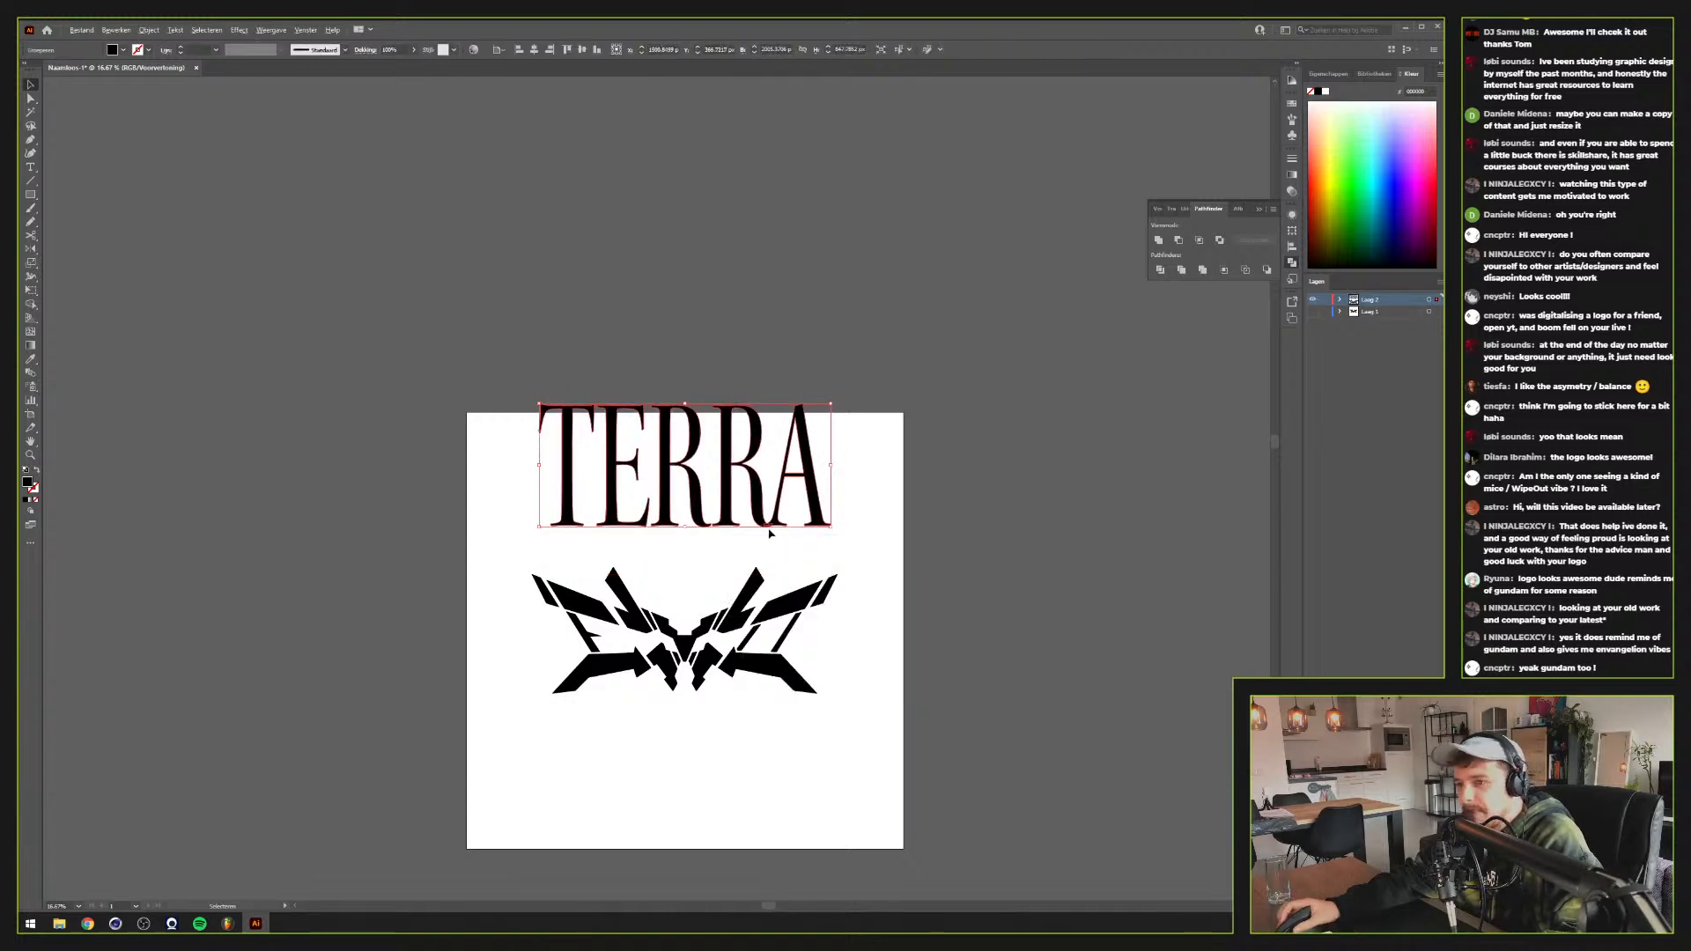
Draw a closed curved patch with the Pen tool, joining the second R's tail to the A's thin leg
{"action": "scroll", "coordinate": [768, 555], "scroll_direction": "up", "scroll_amount": 6}
{"action": "left_click_drag", "start_coordinate": [772, 566], "coordinate": [754, 660]}
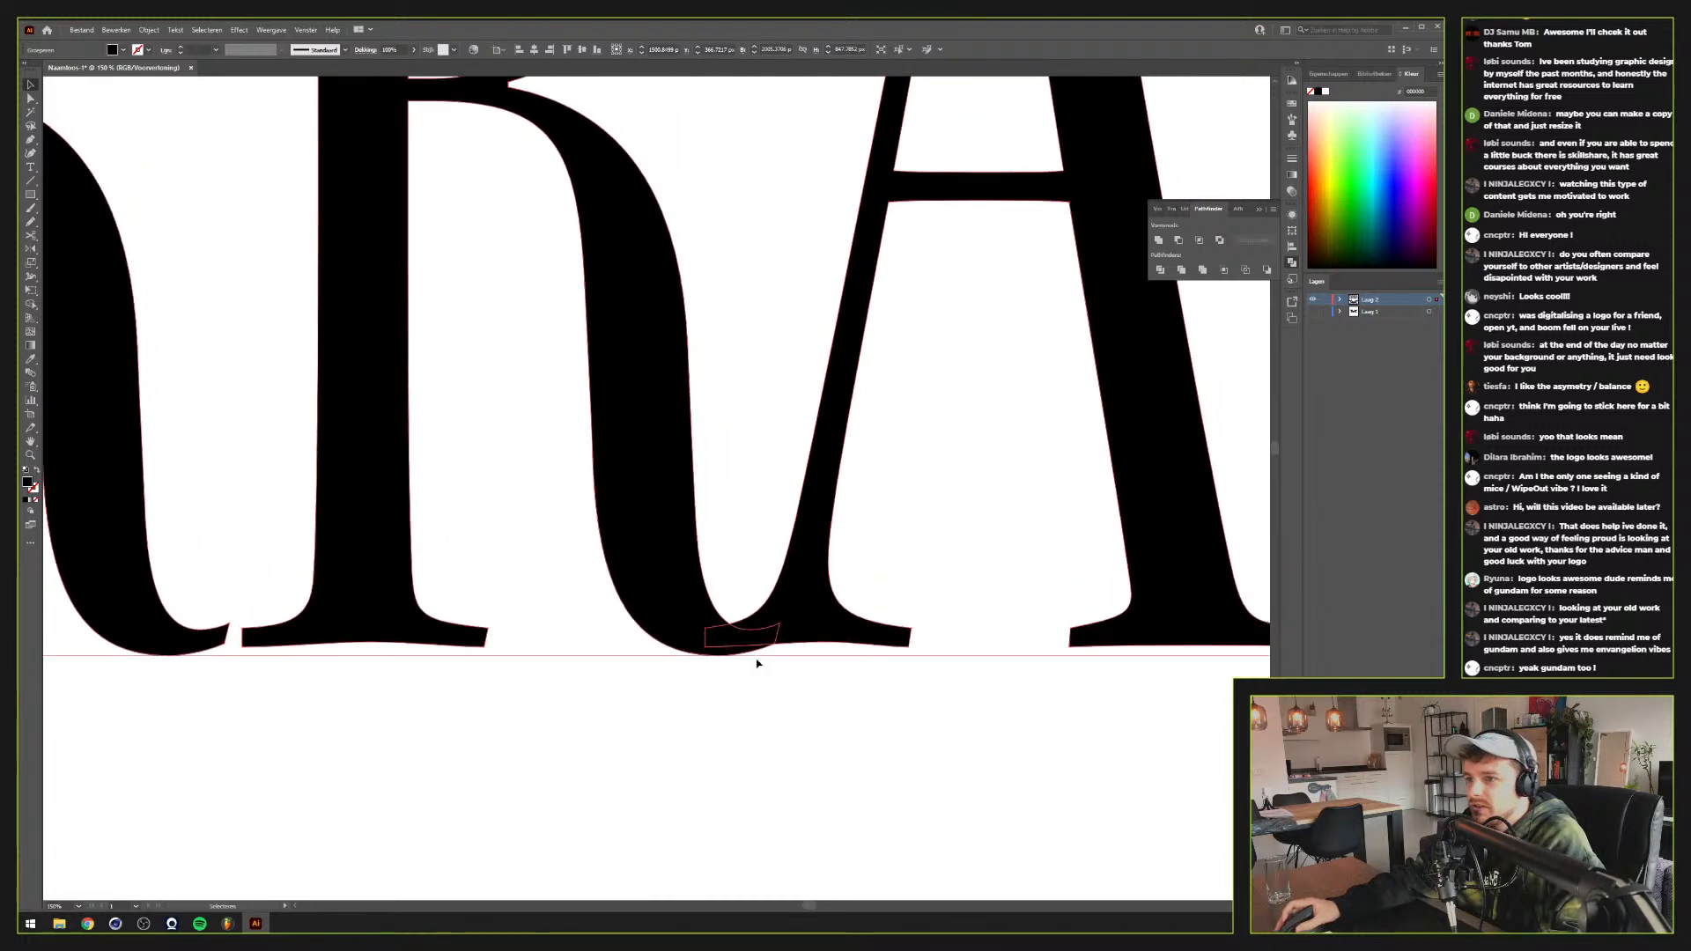
{"action": "left_click", "coordinate": [772, 746]}
{"action": "key", "text": "p"}
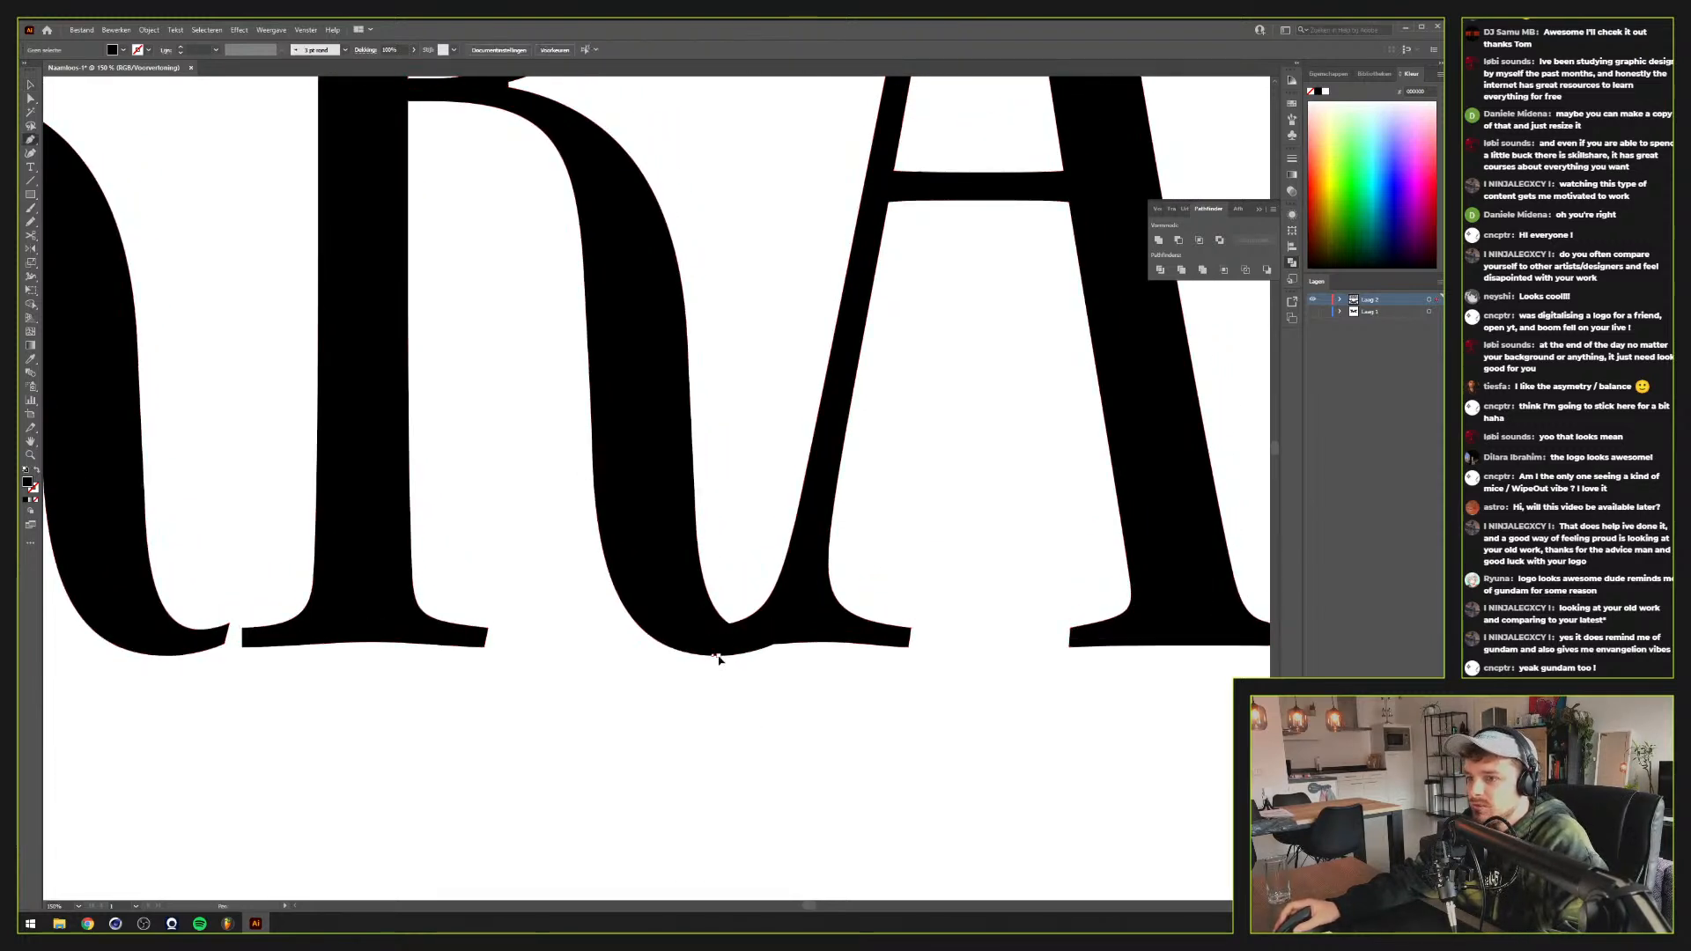
{"action": "mouse_move", "coordinate": [712, 654]}
{"action": "left_mouse_down"}
{"action": "mouse_move", "coordinate": [832, 654]}
{"action": "mouse_move", "coordinate": [817, 654]}
{"action": "left_mouse_up"}
{"action": "left_click_drag", "start_coordinate": [831, 549], "coordinate": [837, 491]}
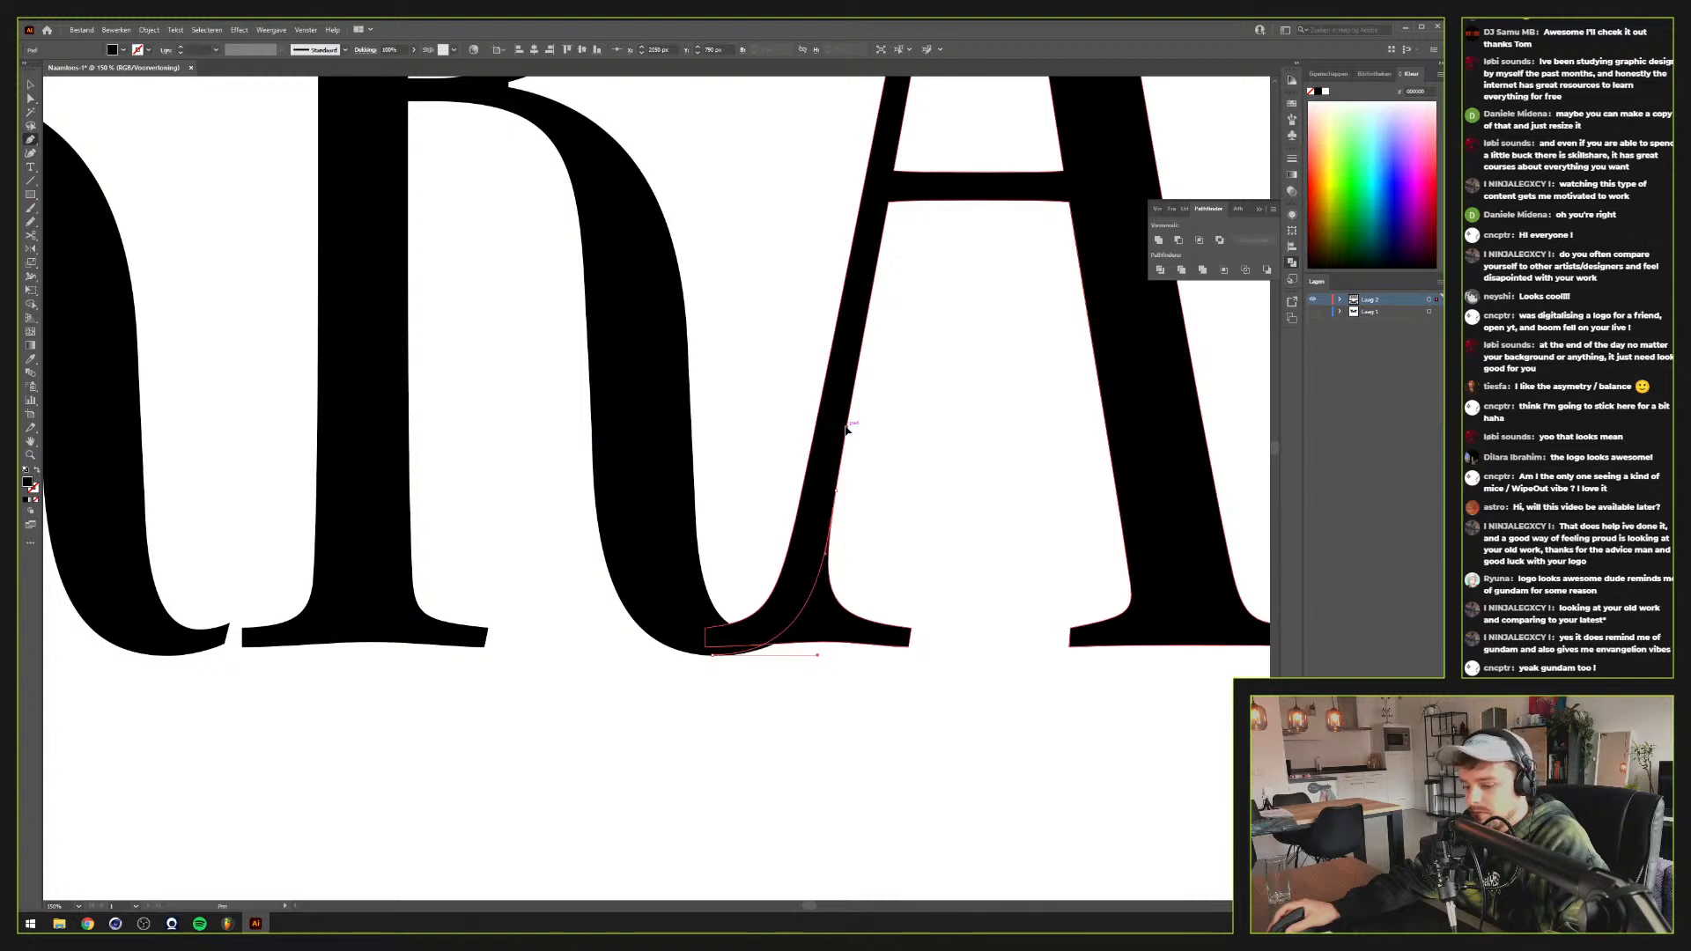
{"action": "key", "text": "v"}
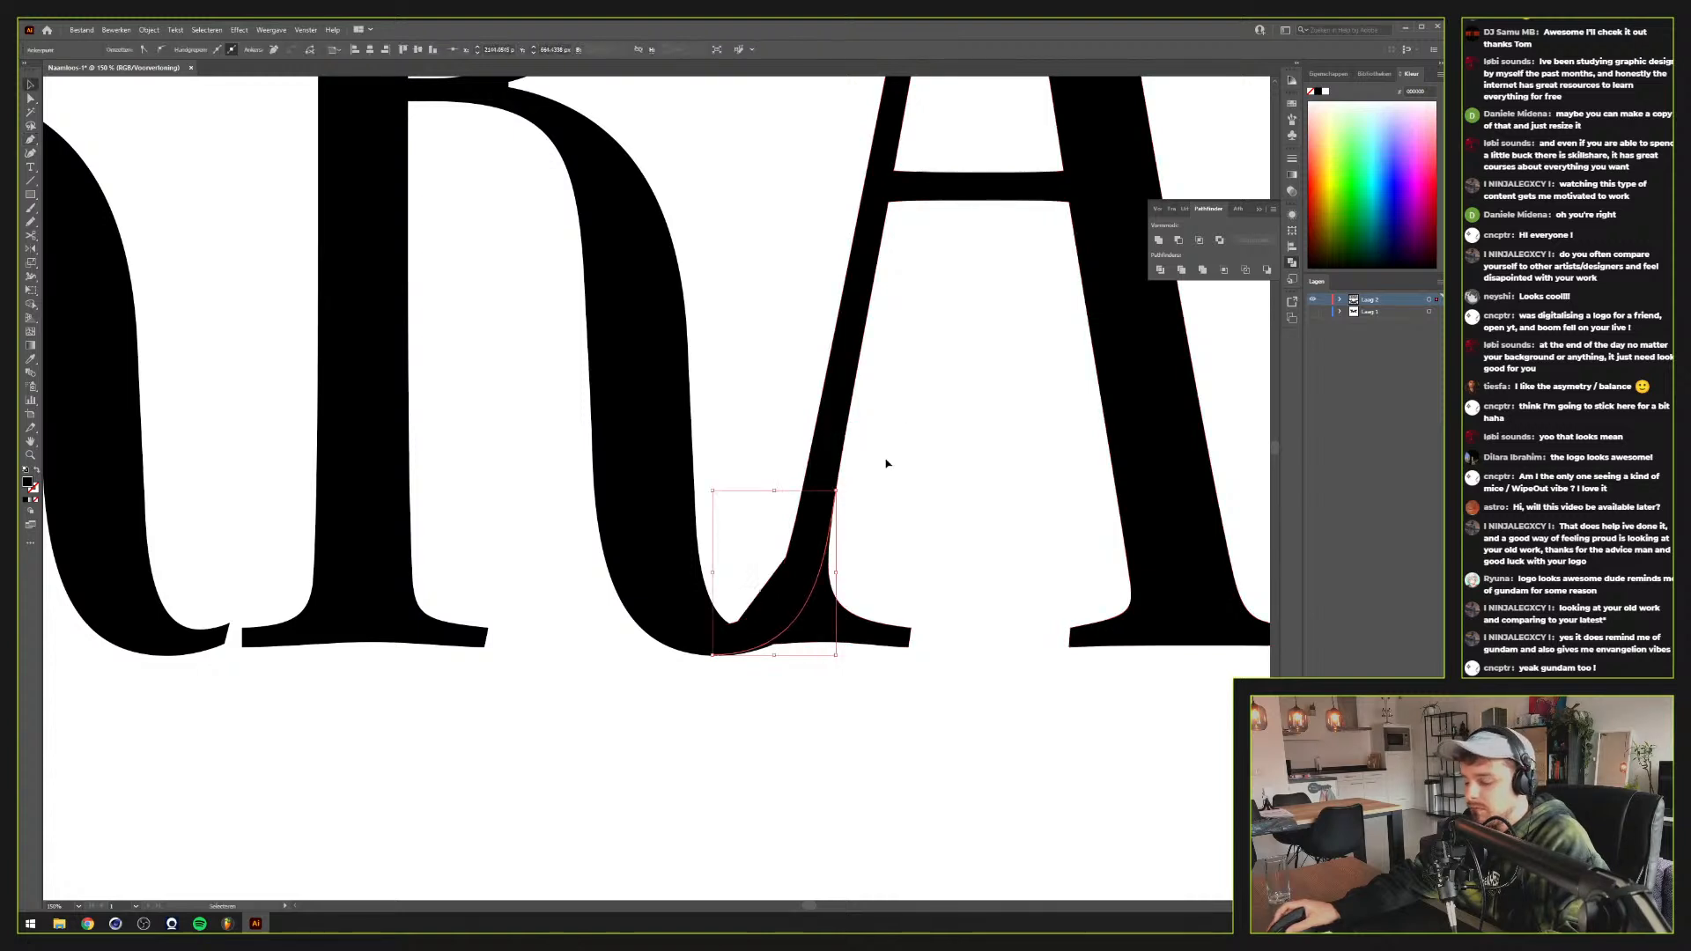
{"action": "key", "text": "p"}
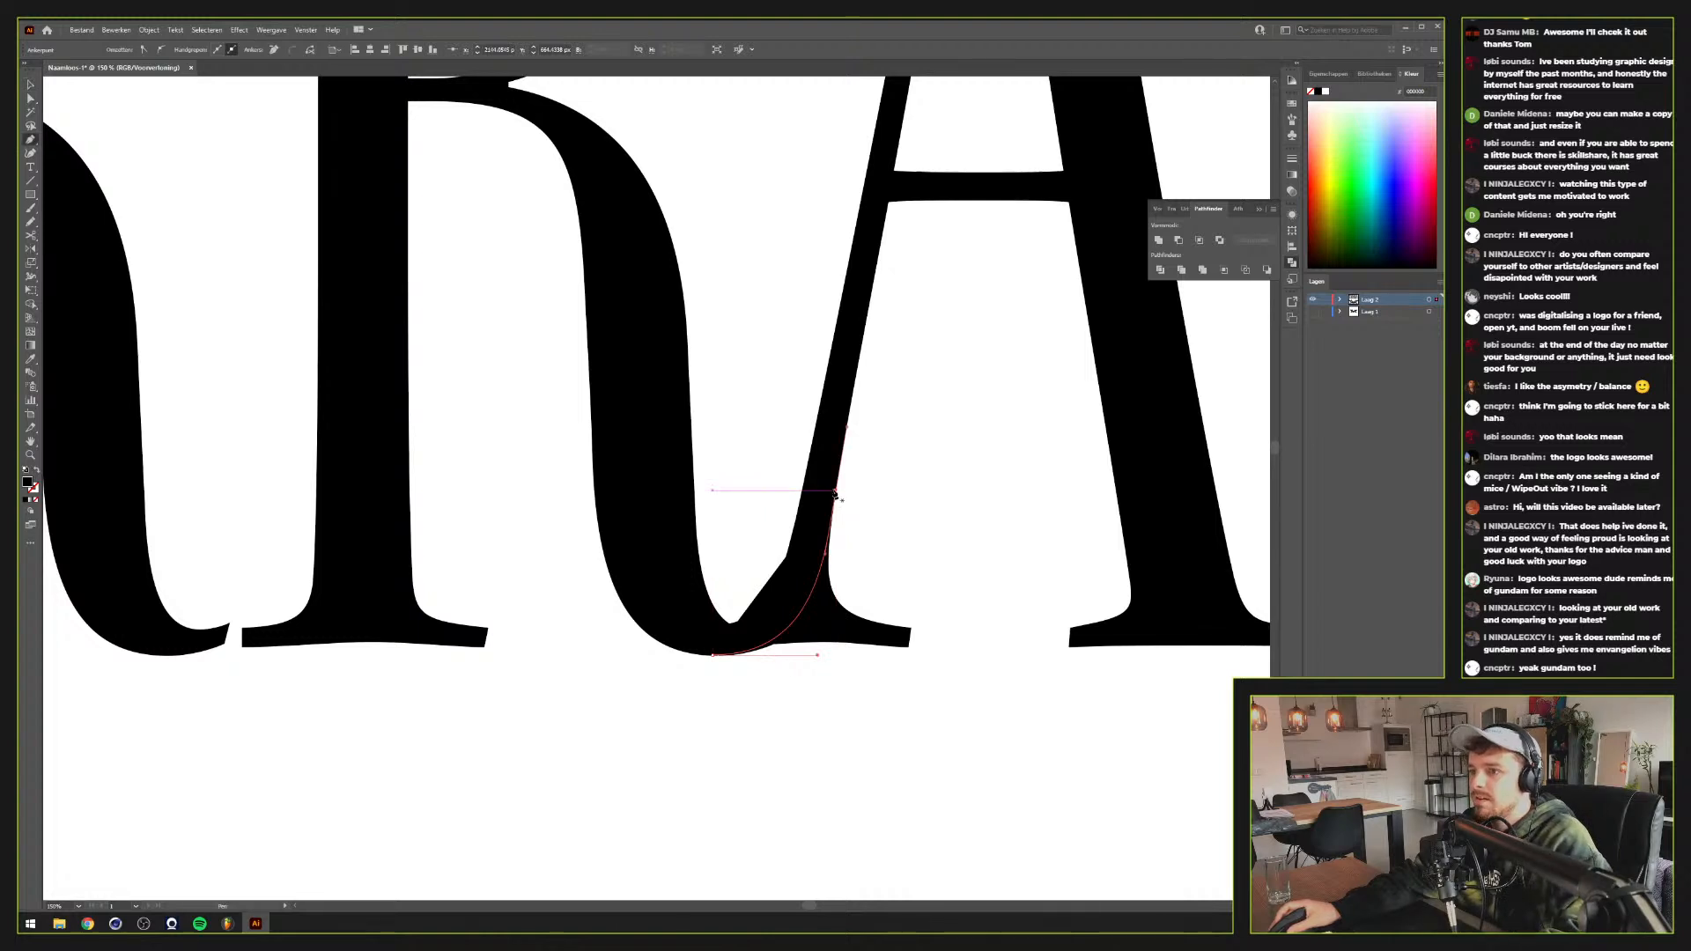
{"action": "left_click", "coordinate": [835, 490]}
{"action": "left_click", "coordinate": [823, 491]}
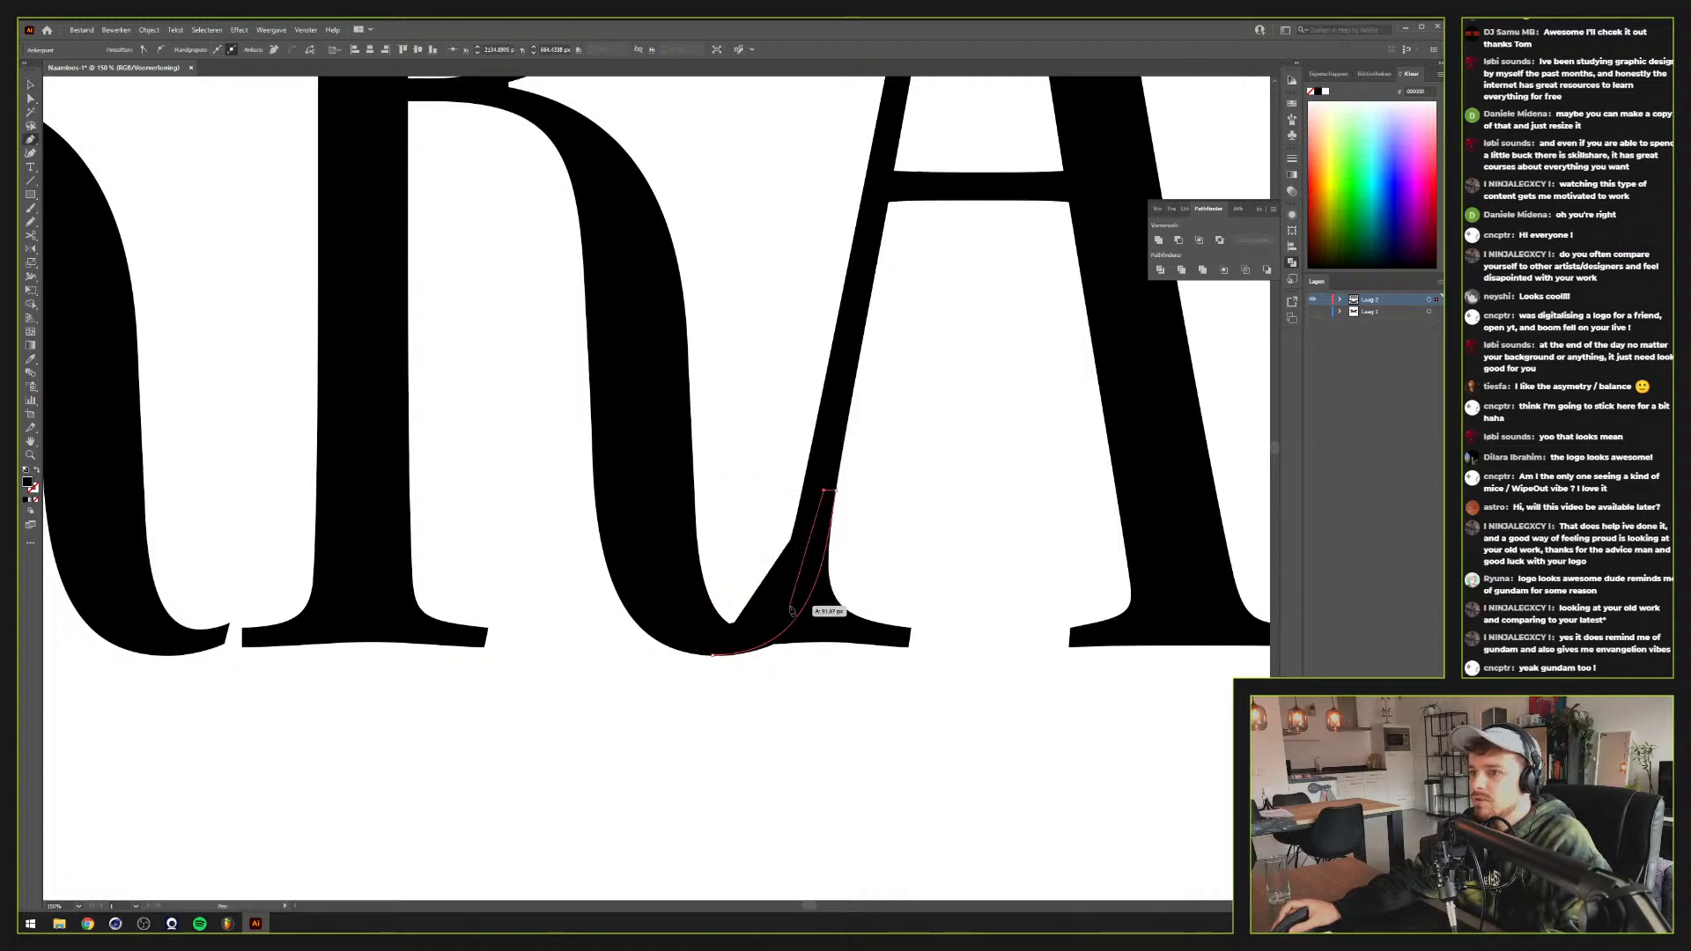
{"action": "left_click", "coordinate": [790, 608]}
{"action": "left_click", "coordinate": [753, 634]}
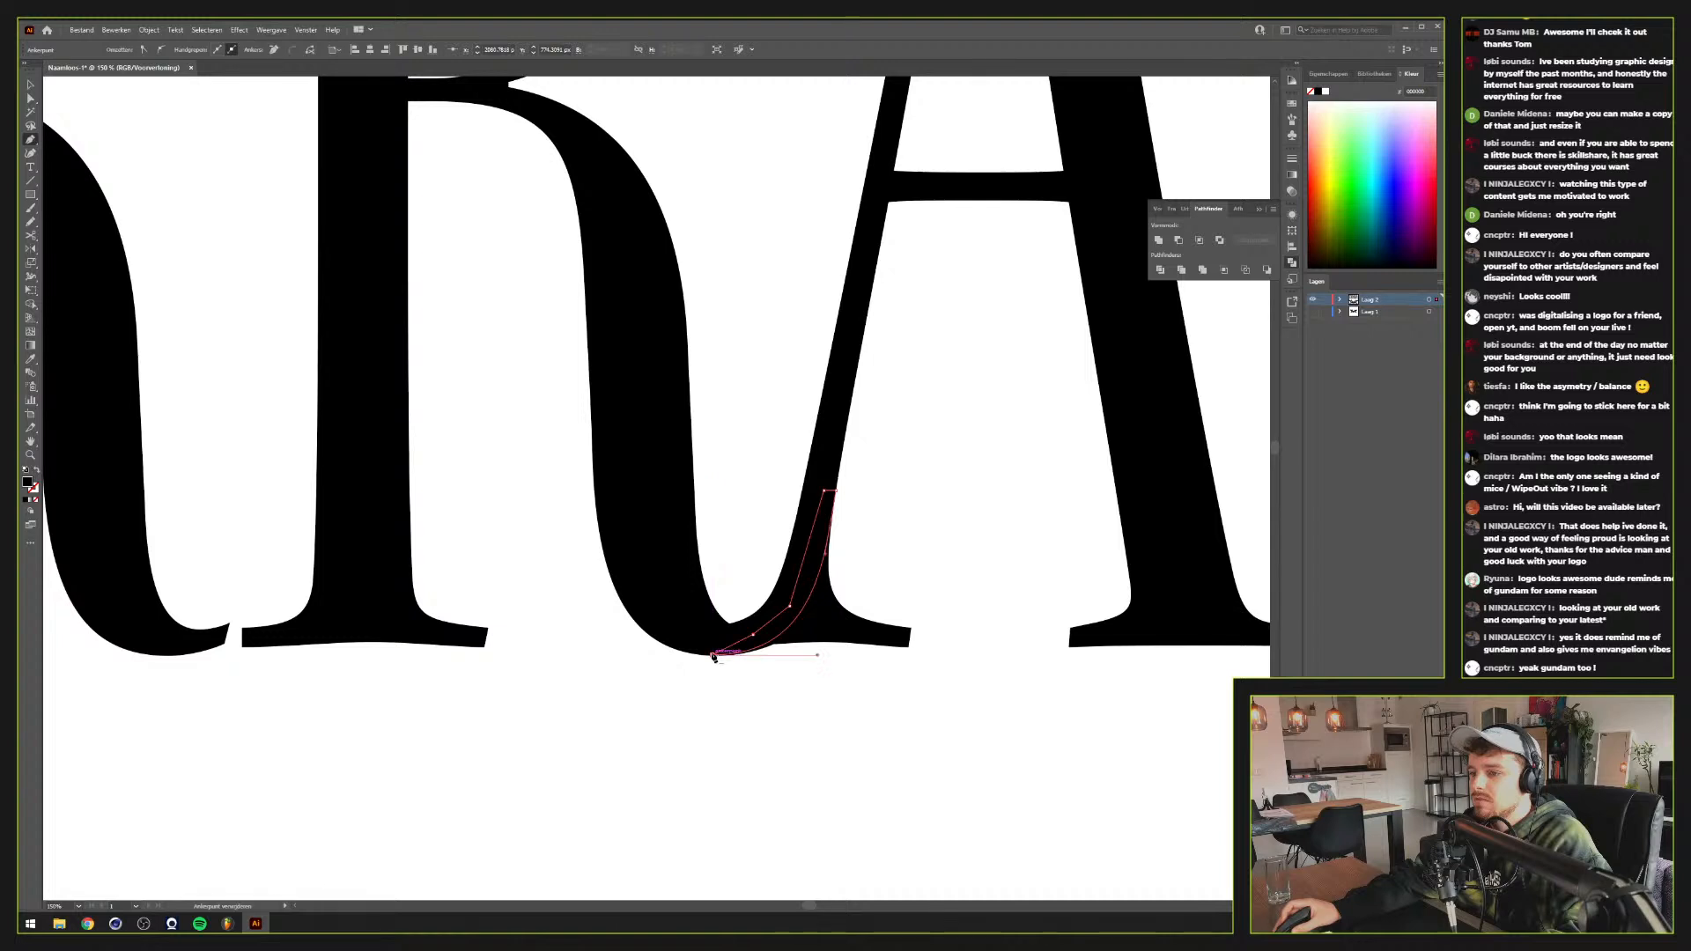
{"action": "left_click", "coordinate": [712, 655]}
Try merging the patch with the overlapping R and A outlines using Shape Builder, and undo the merge
{"action": "key", "text": "v"}
{"action": "left_click_drag", "start_coordinate": [963, 755], "coordinate": [673, 443]}
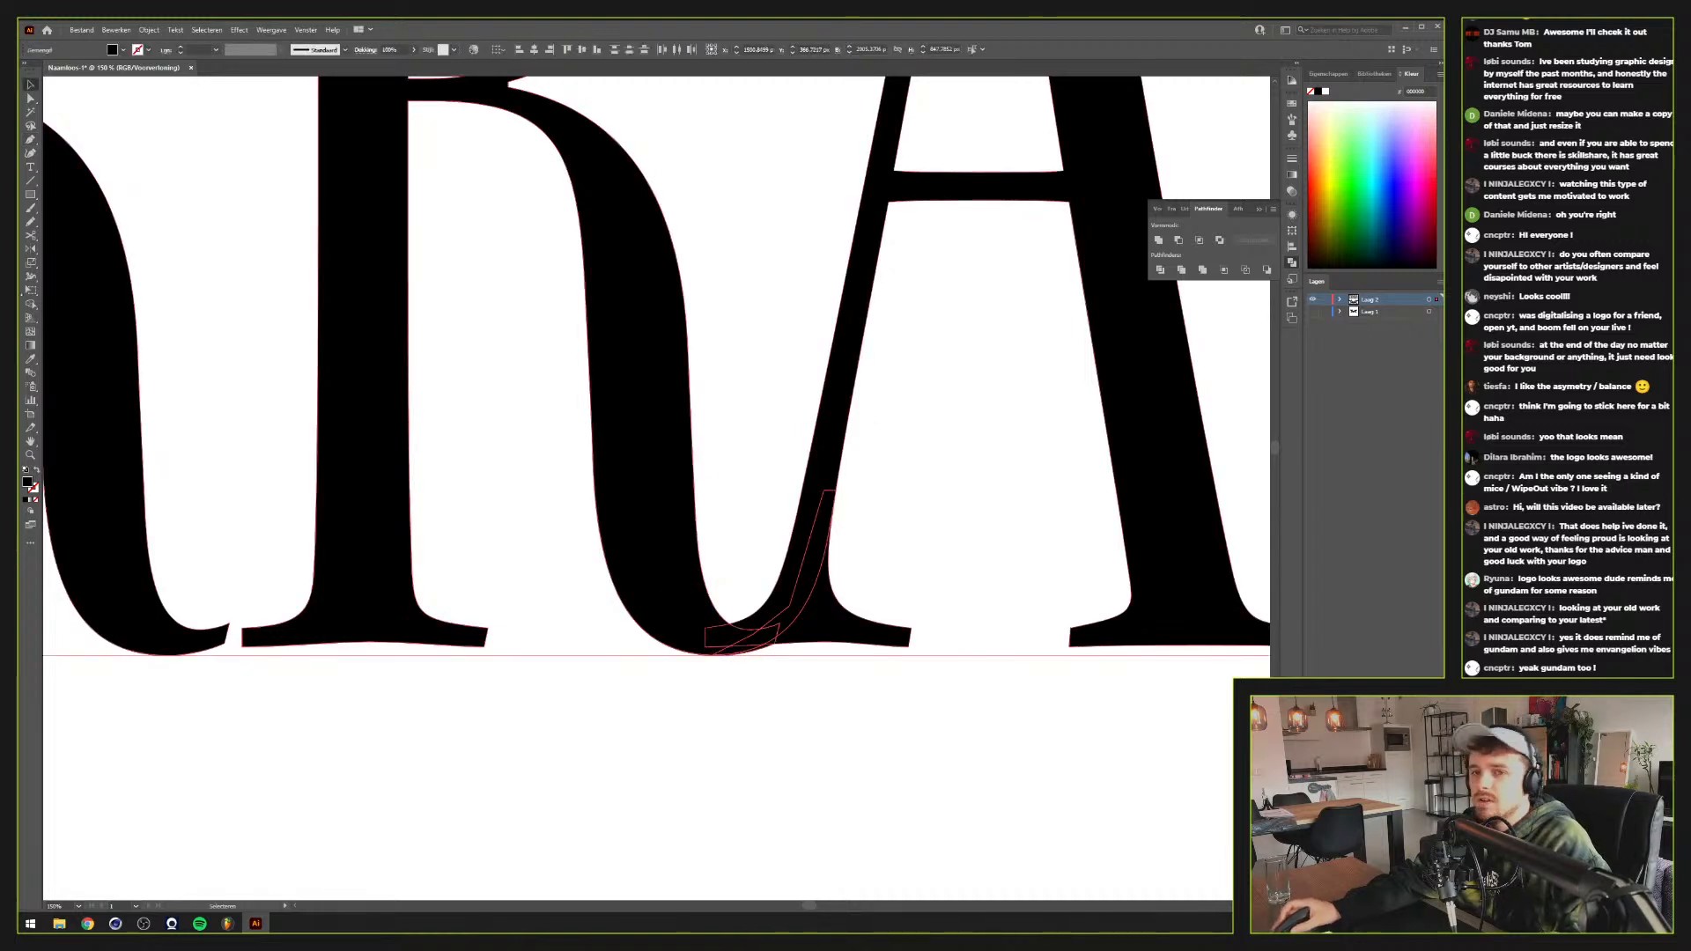
{"action": "key", "text": "shift+m"}
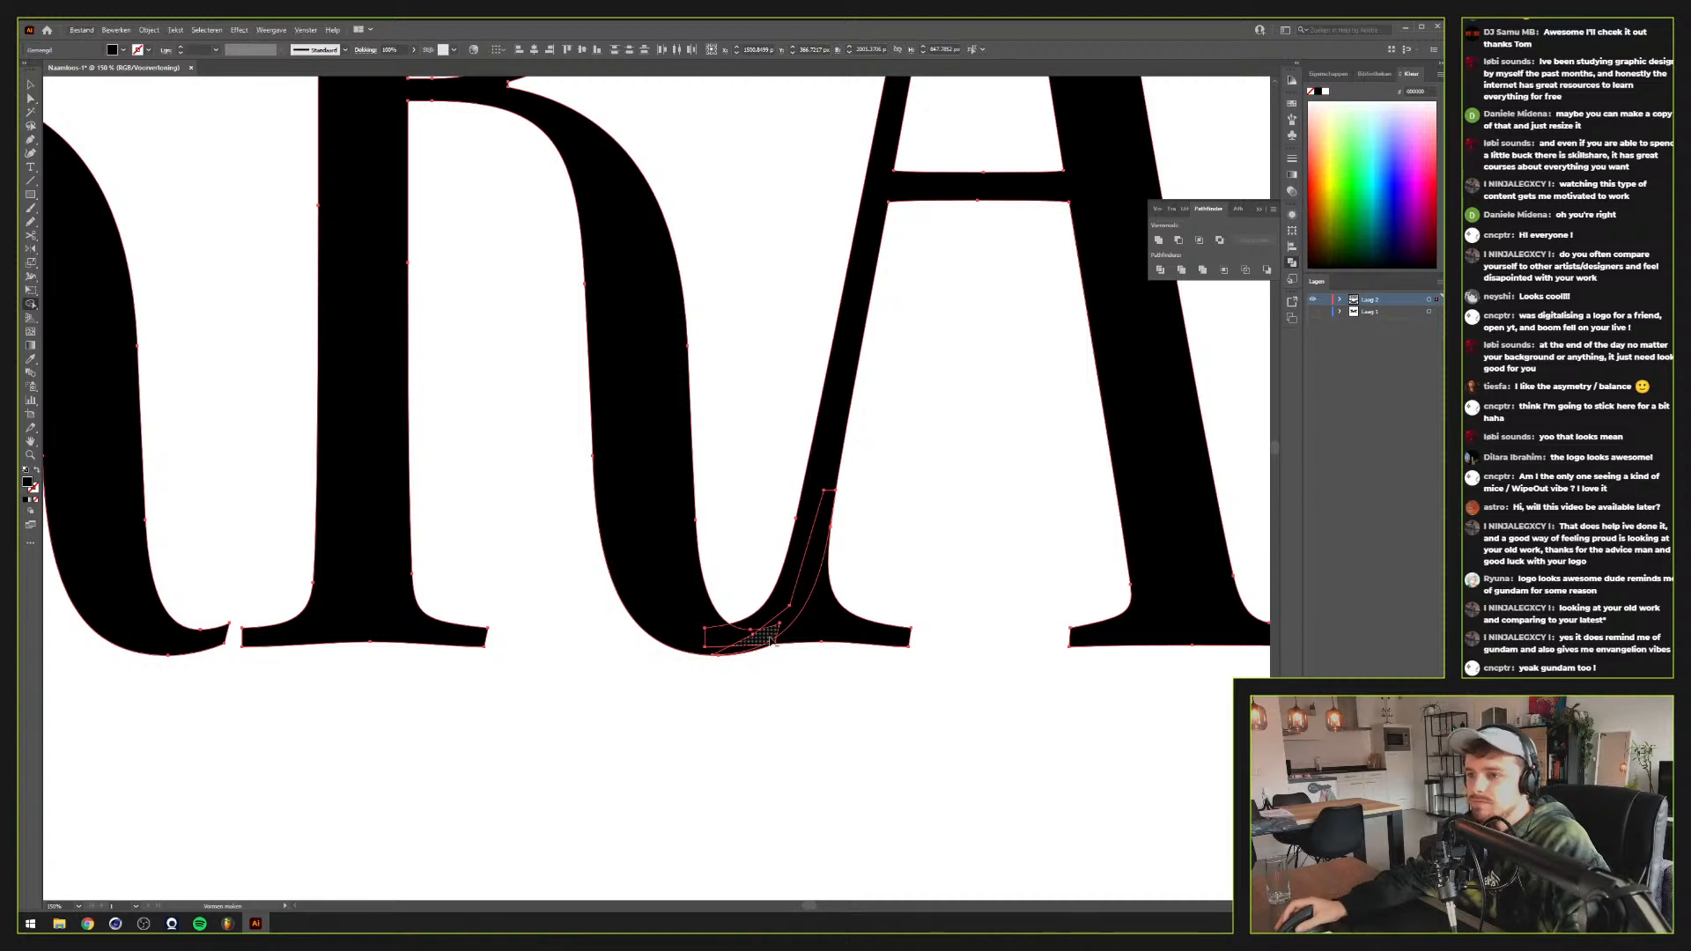
{"action": "scroll", "coordinate": [766, 654], "scroll_direction": "up", "scroll_amount": 2}
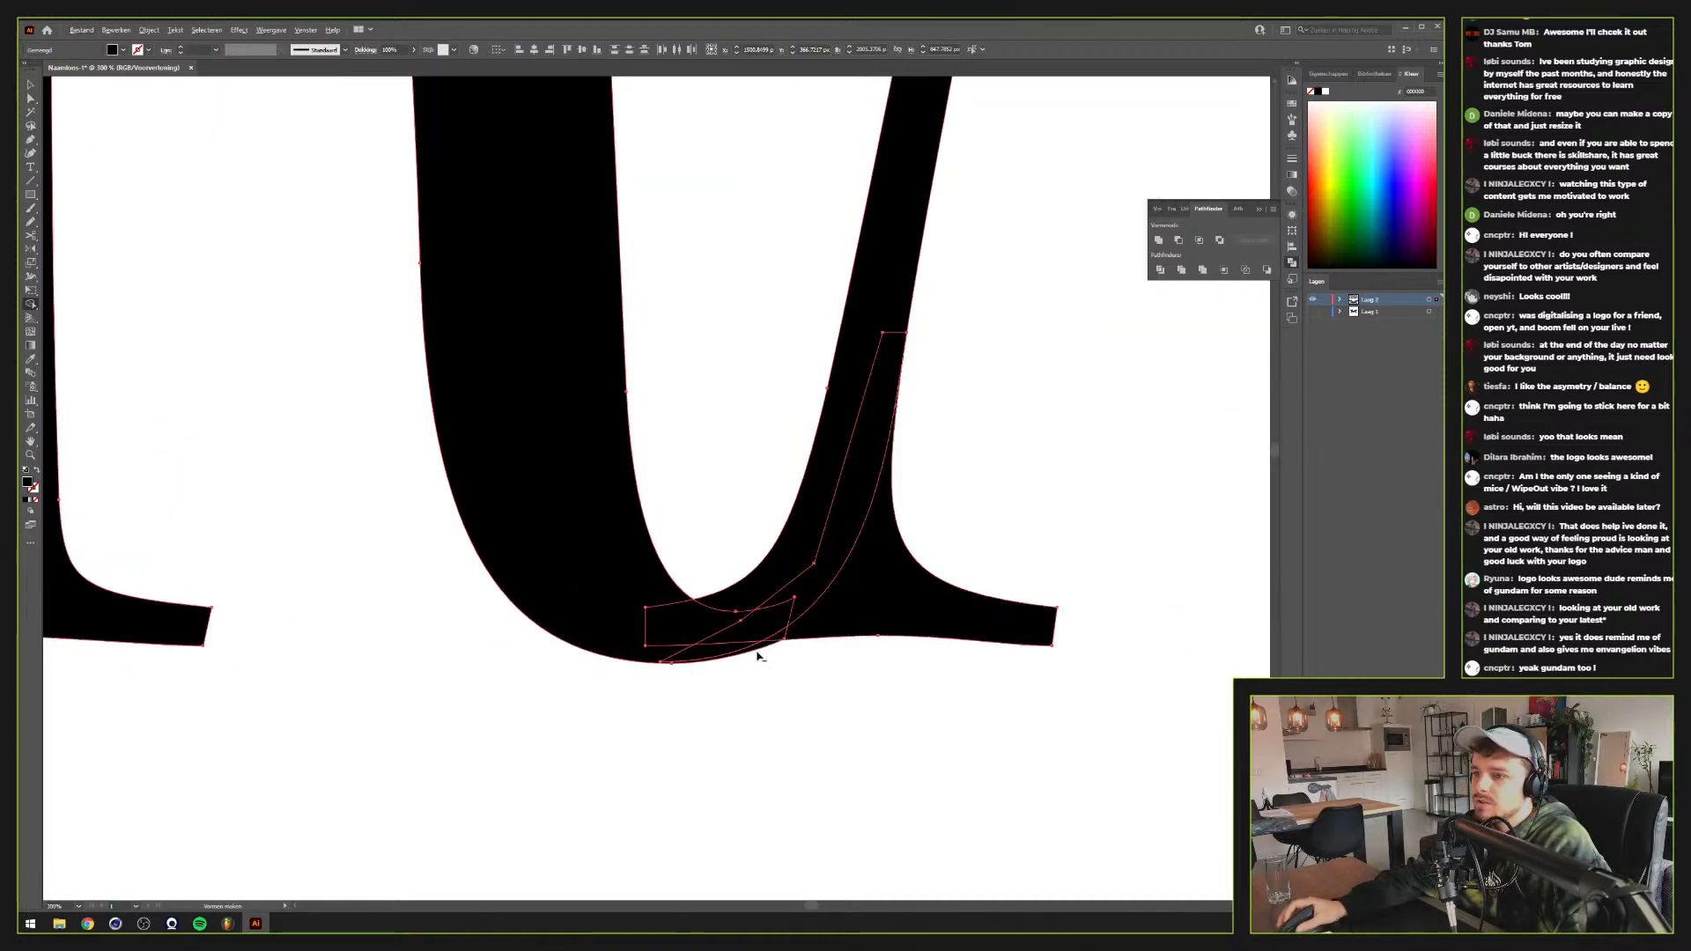
{"action": "left_click_drag", "start_coordinate": [764, 652], "coordinate": [802, 635]}
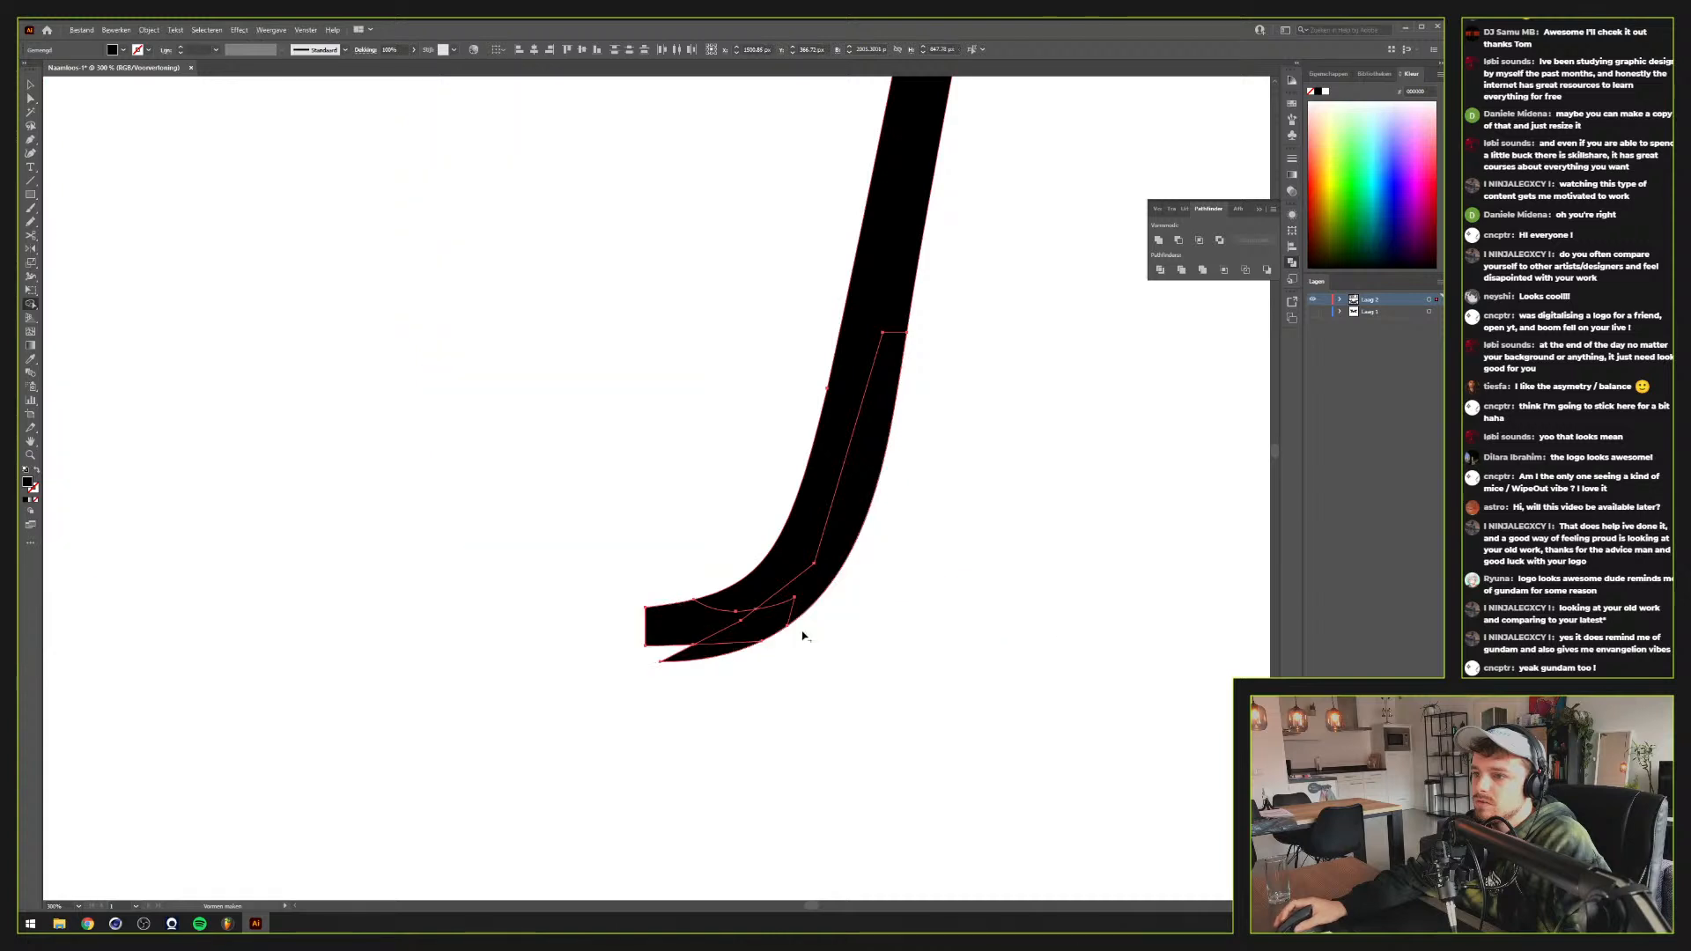
{"action": "key", "text": "ctrl+z"}
Delete the curved patch drawn between the second R's tail and the A's leg
{"action": "key", "text": "v"}
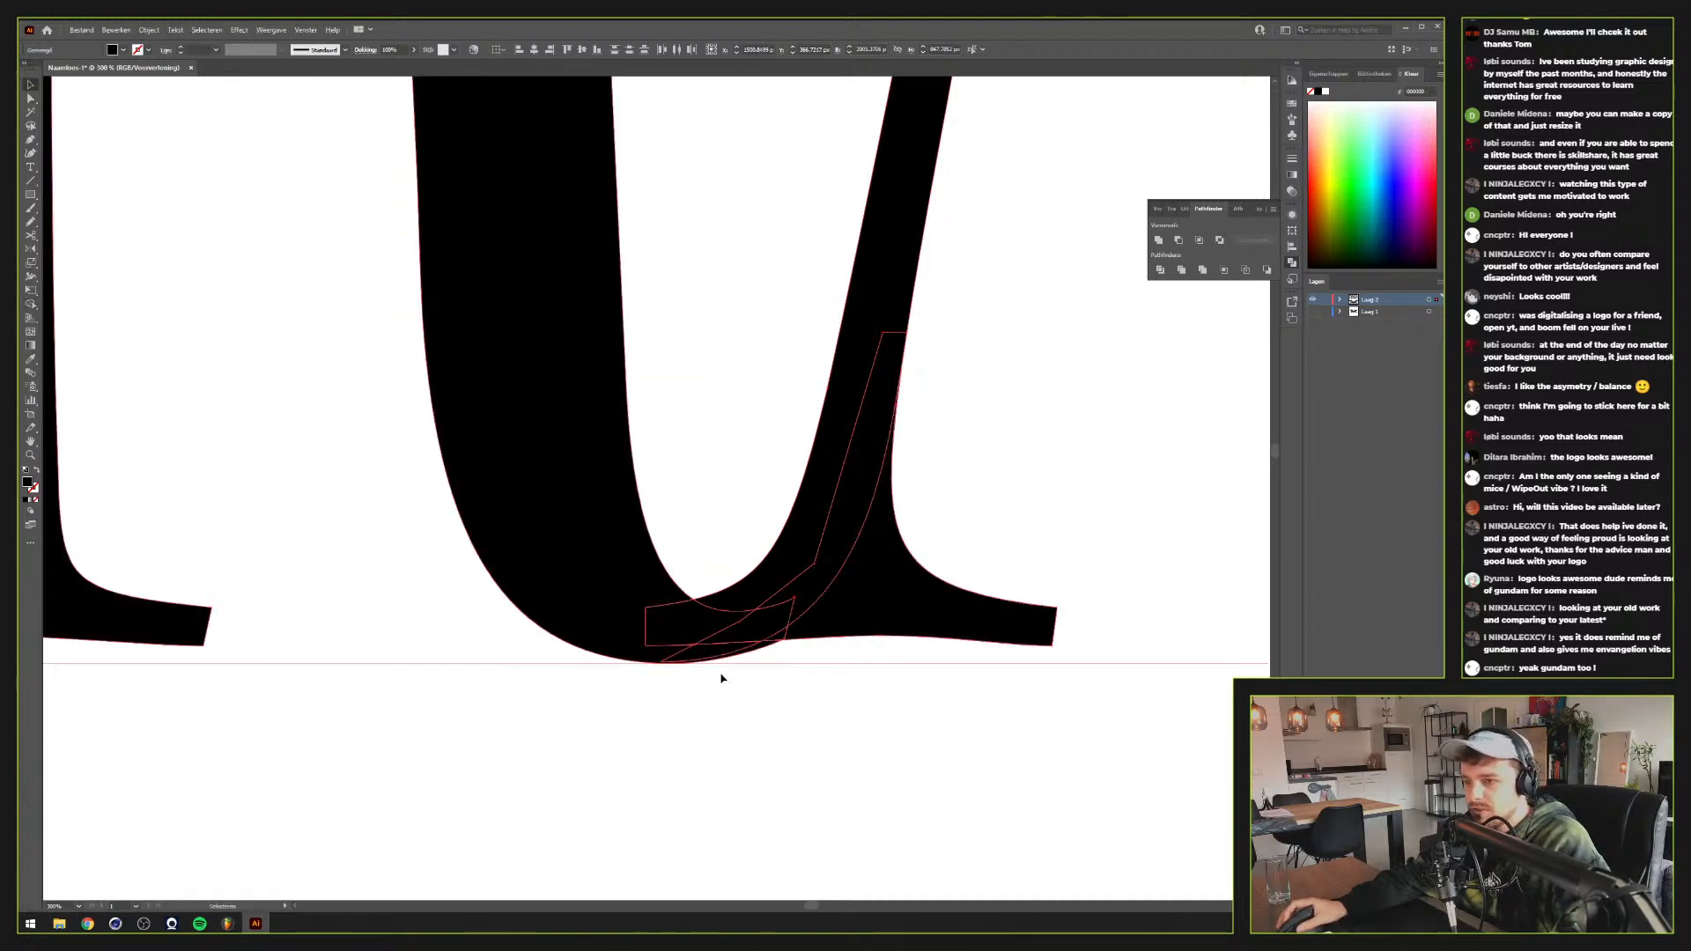
{"action": "left_click", "coordinate": [721, 675]}
{"action": "left_click", "coordinate": [842, 531]}
{"action": "key", "text": "Delete"}
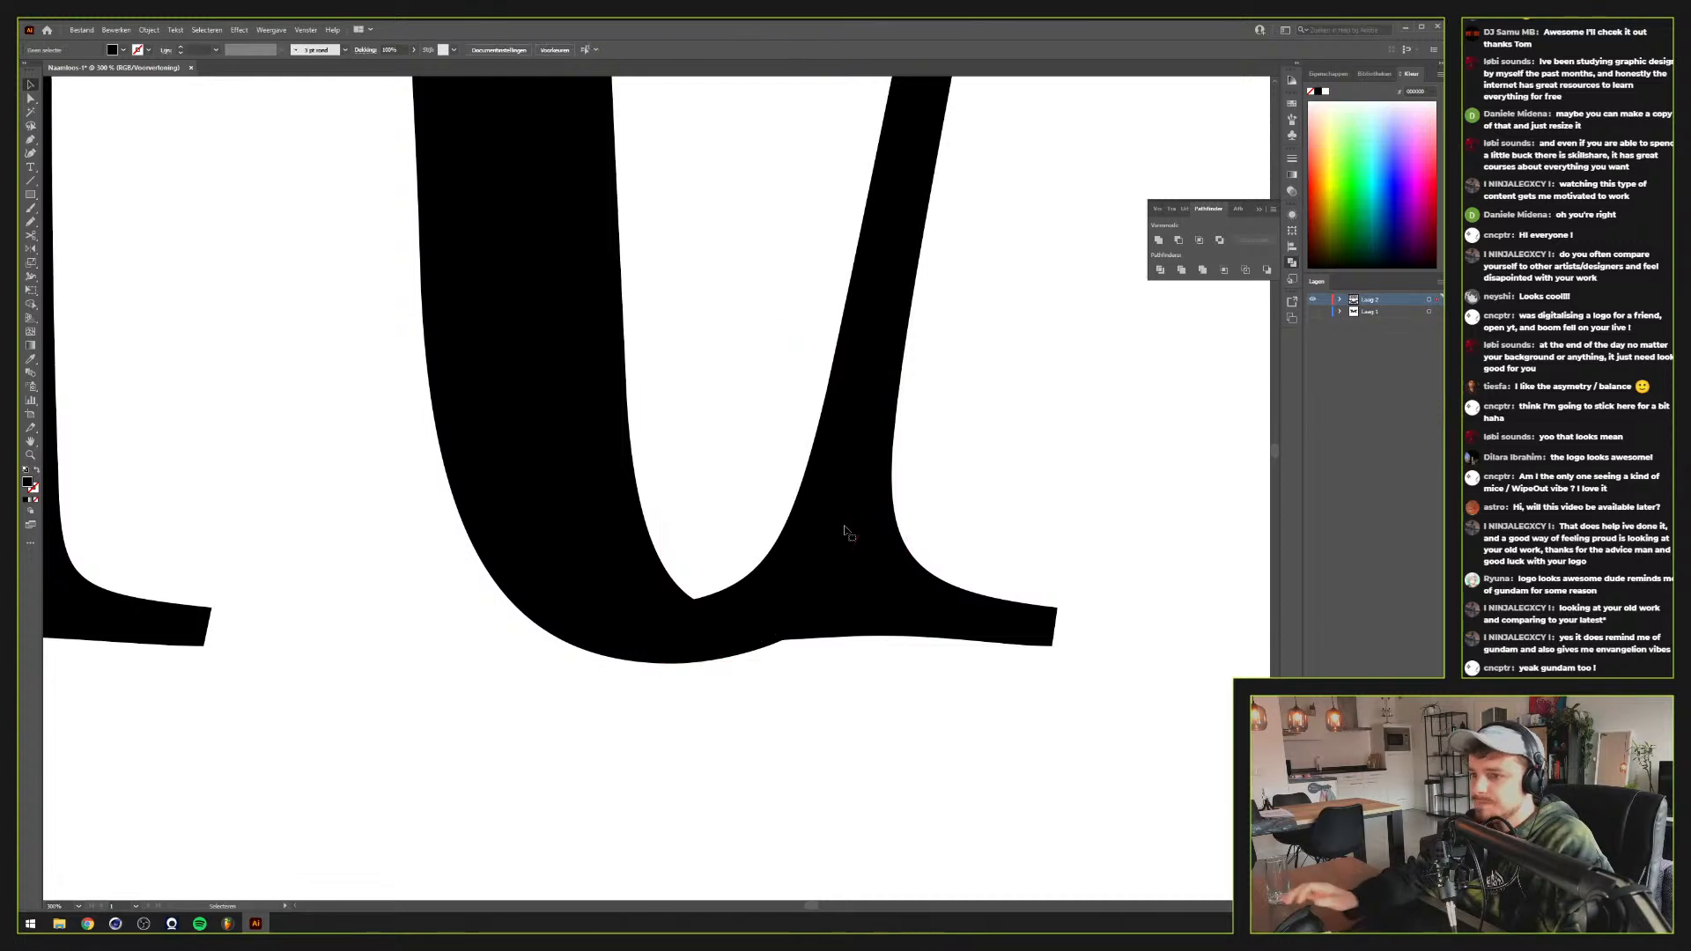
Draw a smooth curve with the Pen tool from the base of the second R's tail up the A's thin leg
{"action": "key", "text": "p"}
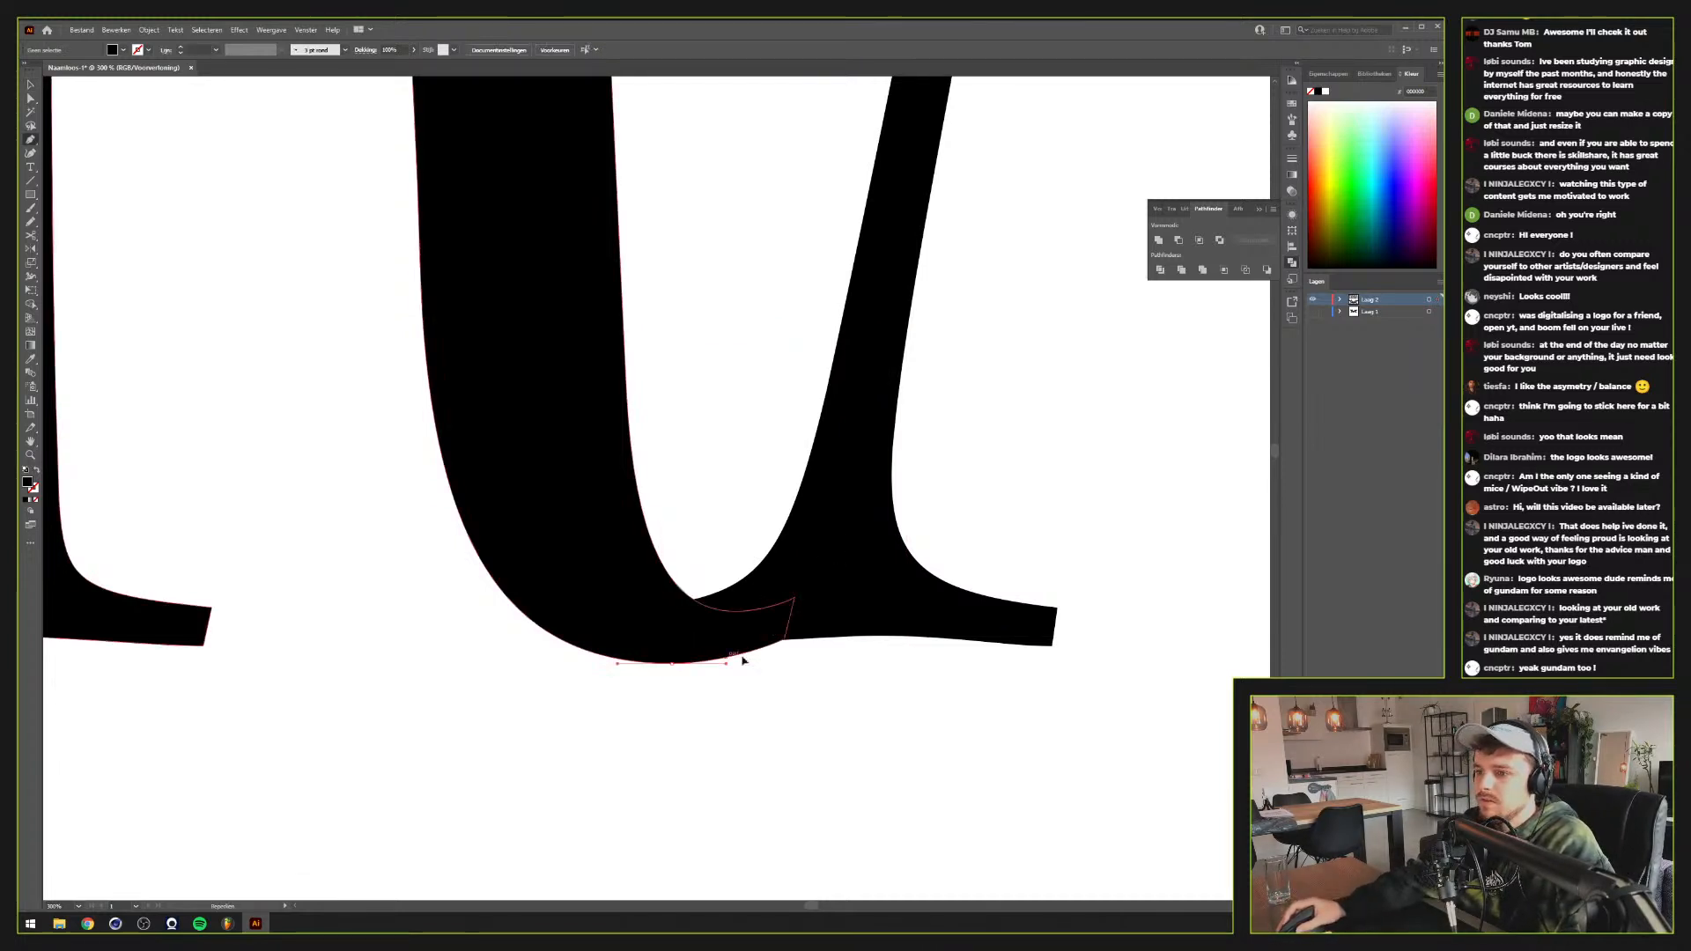
{"action": "left_click_drag", "start_coordinate": [743, 660], "coordinate": [809, 660]}
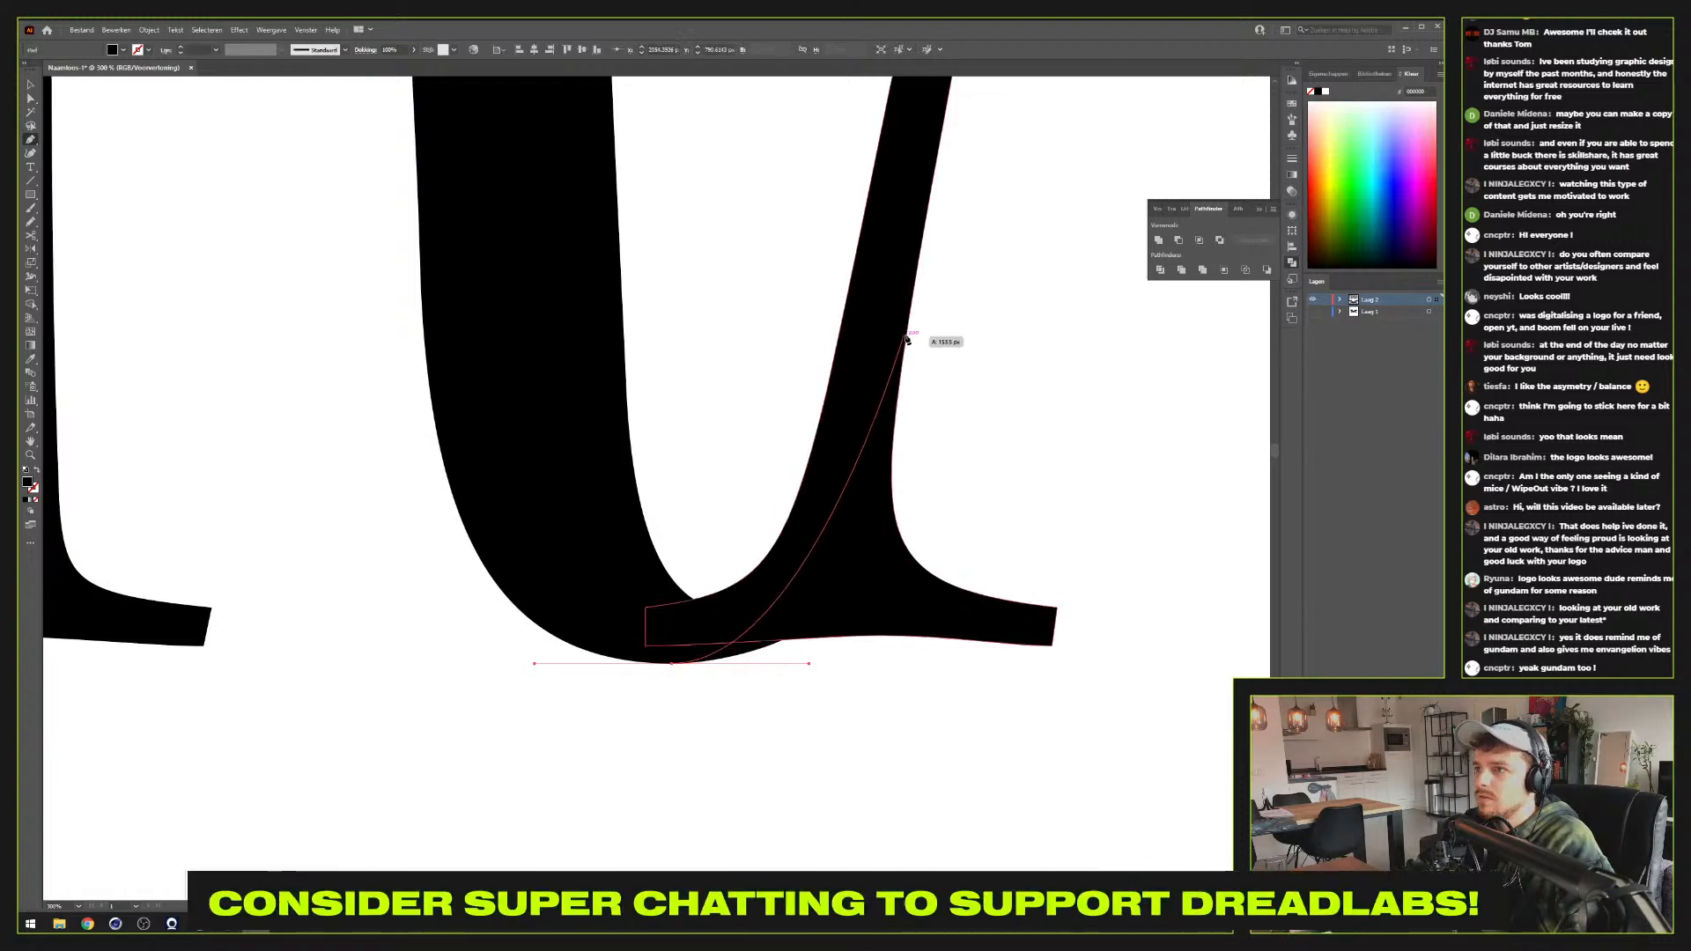
{"action": "mouse_move", "coordinate": [906, 335]}
{"action": "left_mouse_down"}
{"action": "mouse_move", "coordinate": [918, 186]}
{"action": "mouse_move", "coordinate": [934, 169]}
{"action": "mouse_move", "coordinate": [864, 476]}
{"action": "left_mouse_up"}
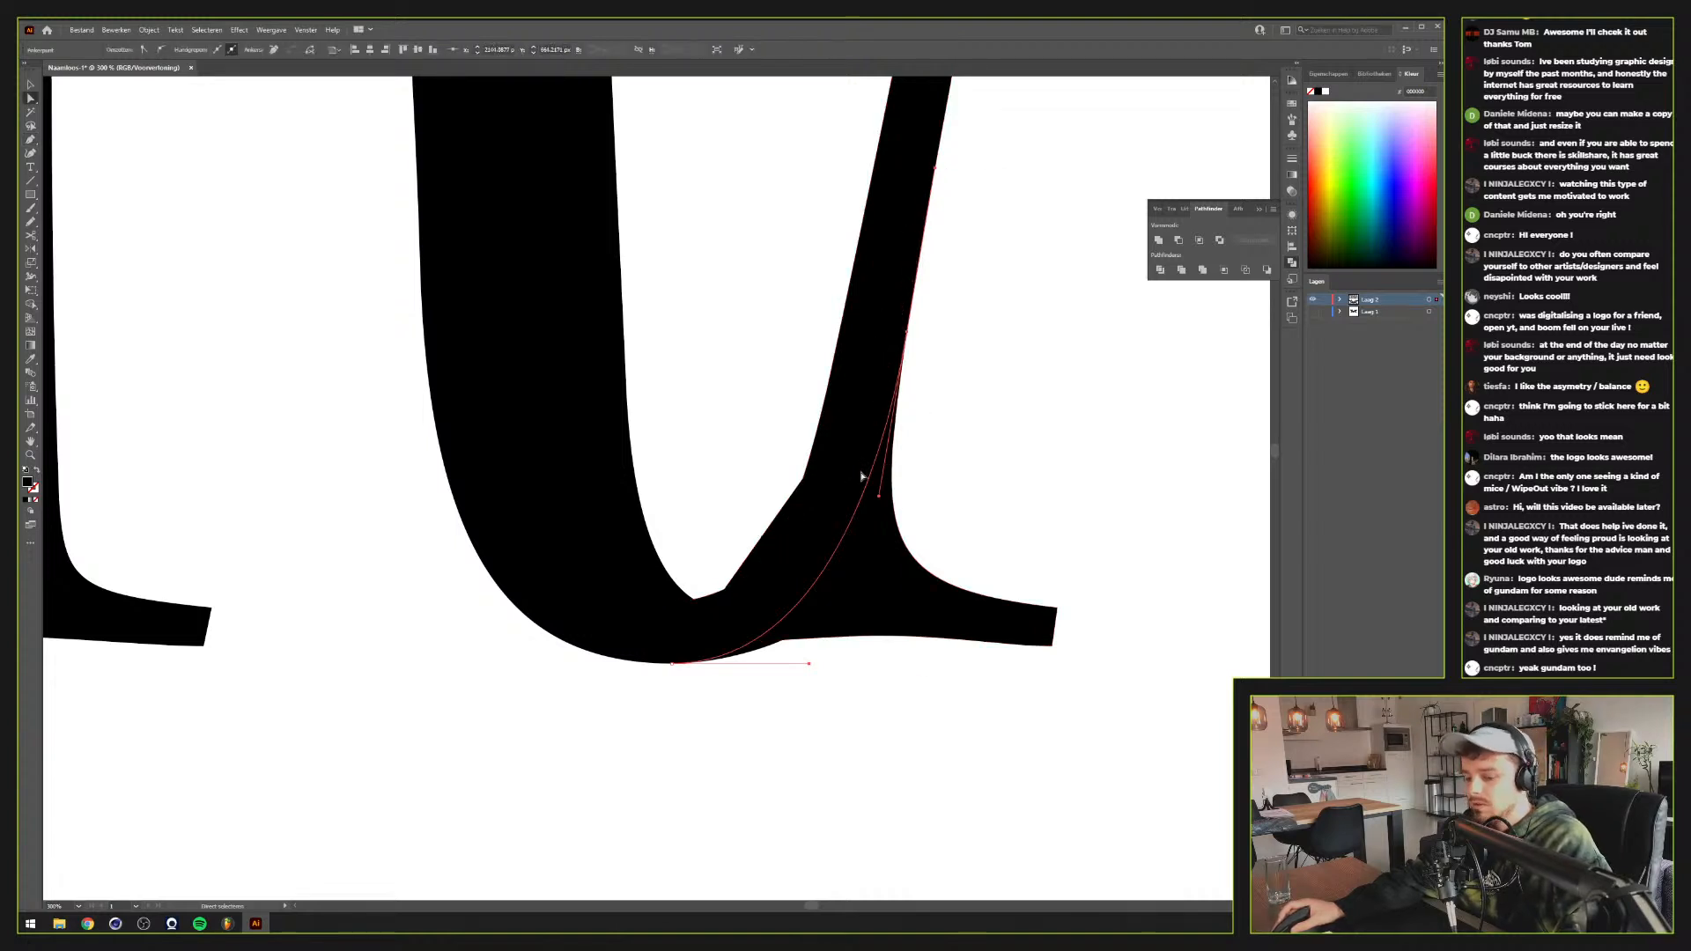
Fill the new curved shape bright green and set its opacity to 50%
{"action": "key", "text": "v"}
{"action": "left_click", "coordinate": [1351, 181]}
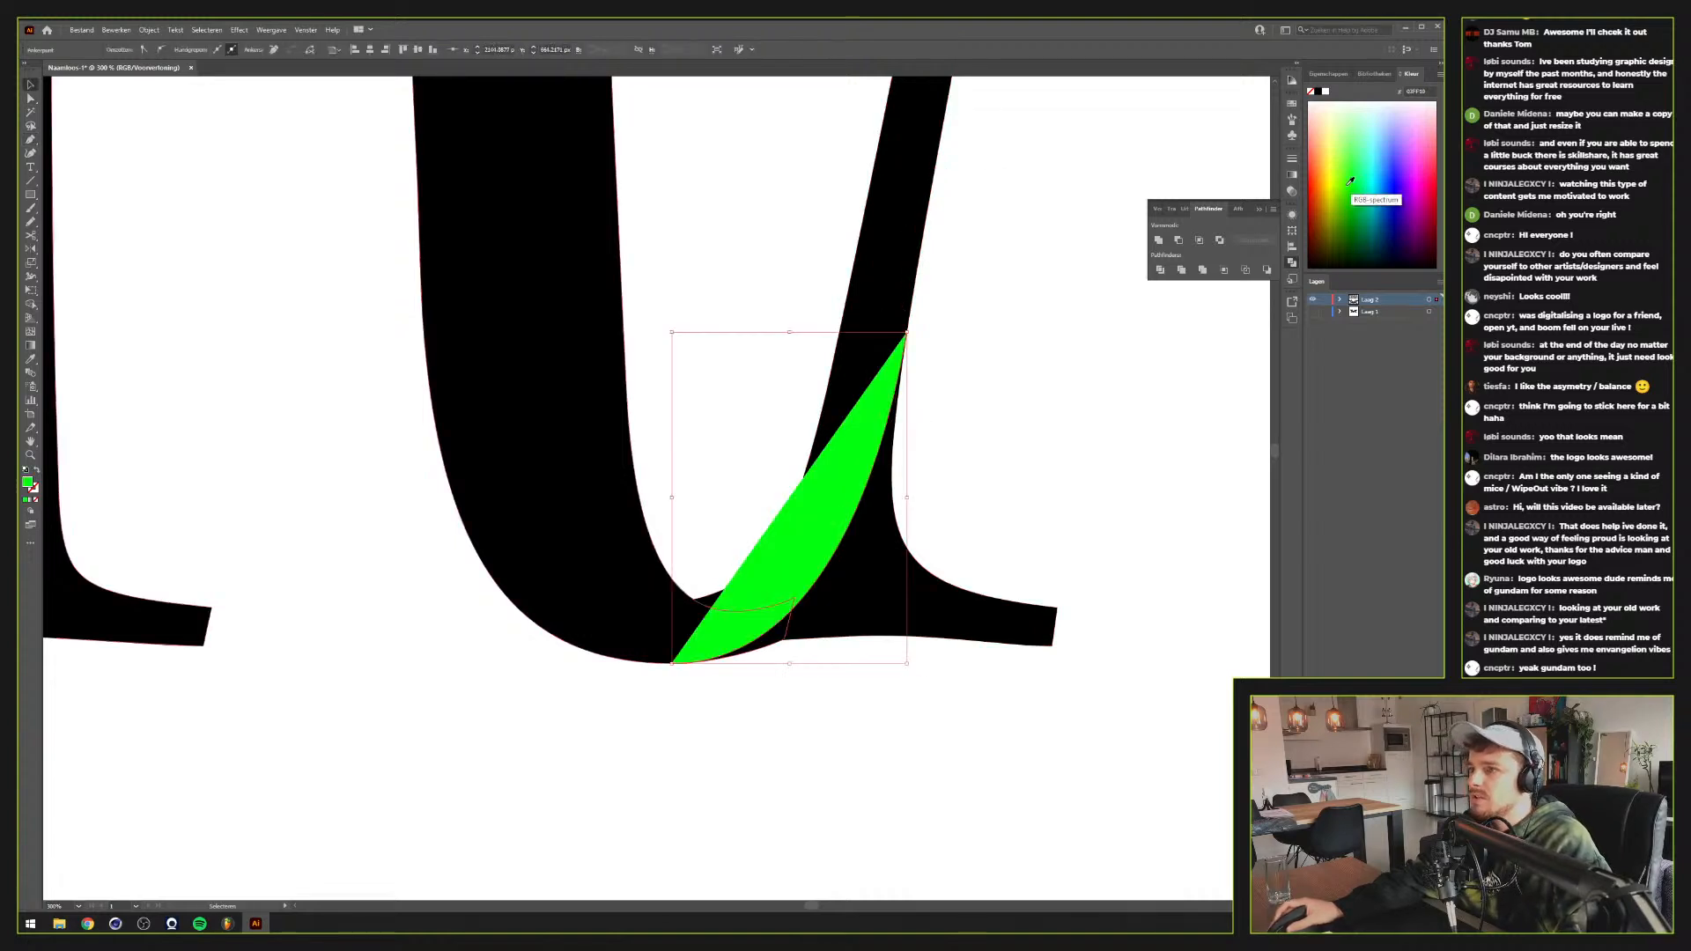
{"action": "left_click", "coordinate": [1292, 192]}
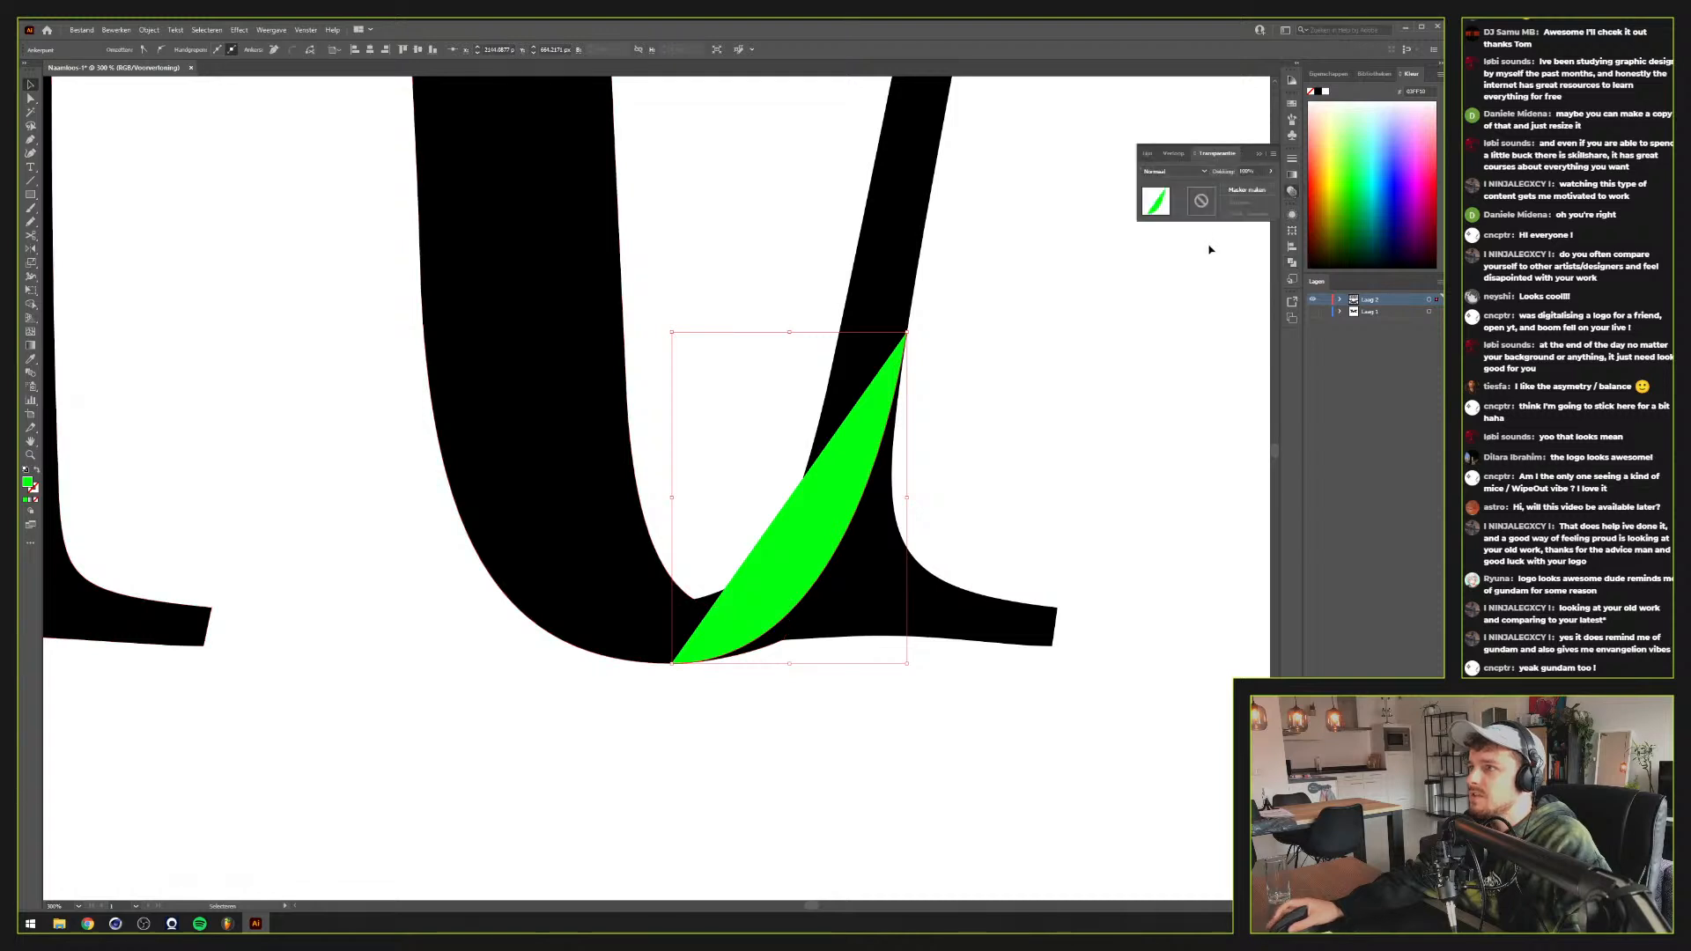
{"action": "left_click", "coordinate": [1247, 170]}
{"action": "scroll", "coordinate": [1248, 168], "scroll_direction": "down", "scroll_amount": 15}
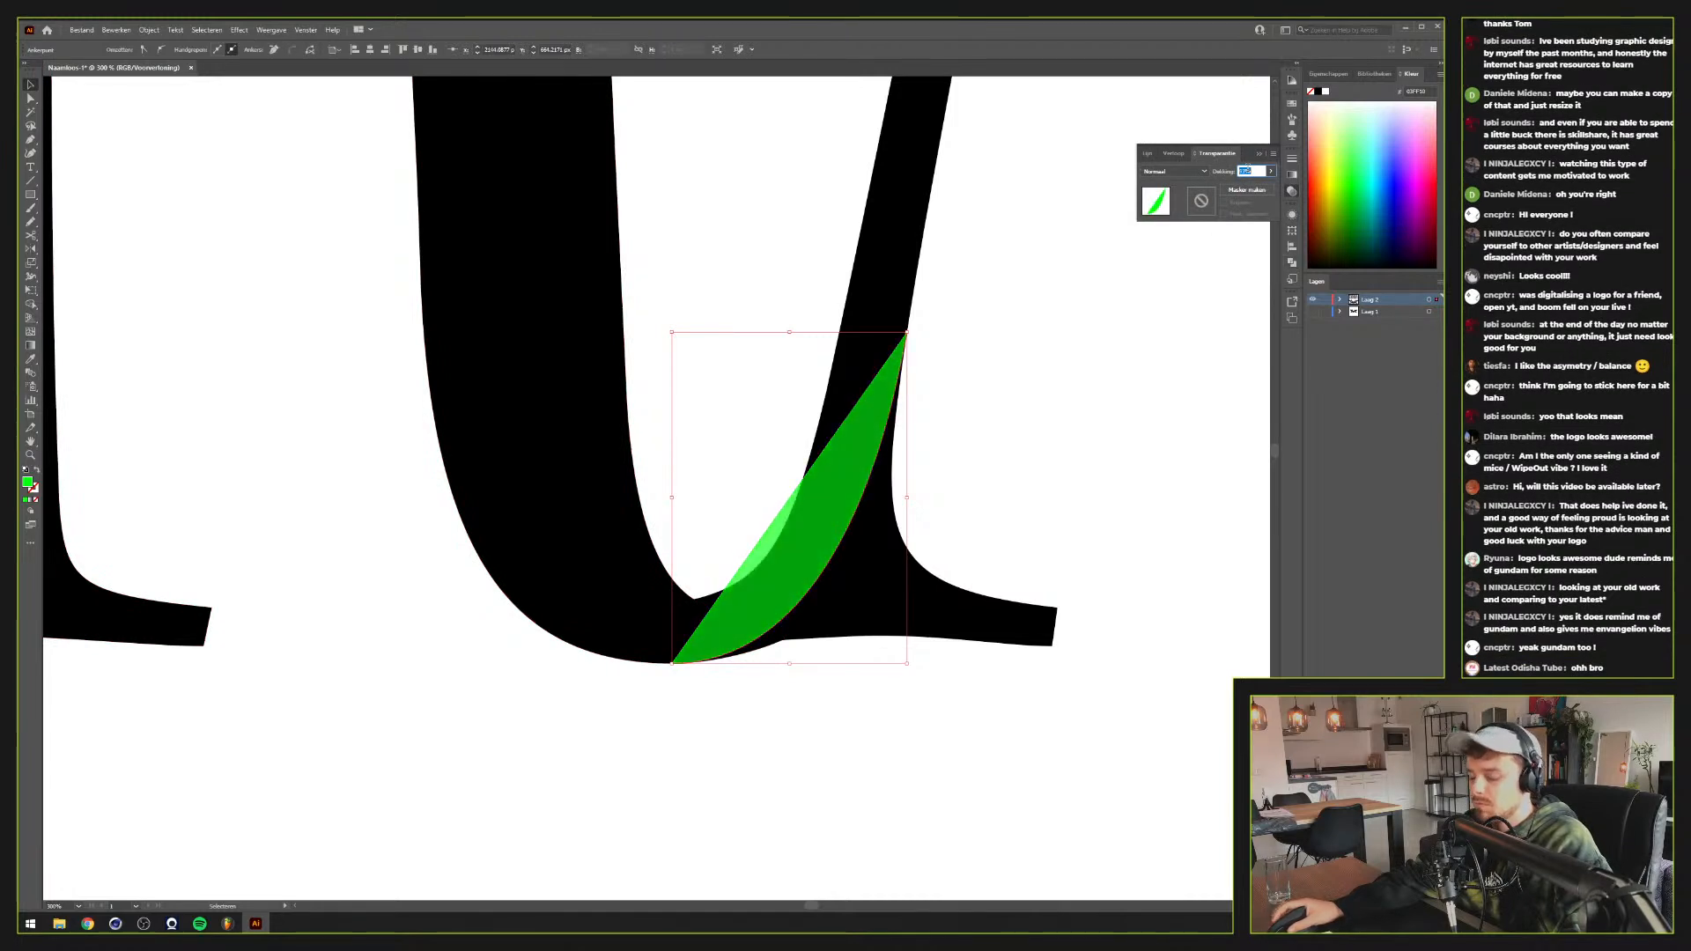
{"action": "left_click", "coordinate": [952, 523]}
{"action": "left_click", "coordinate": [859, 421]}
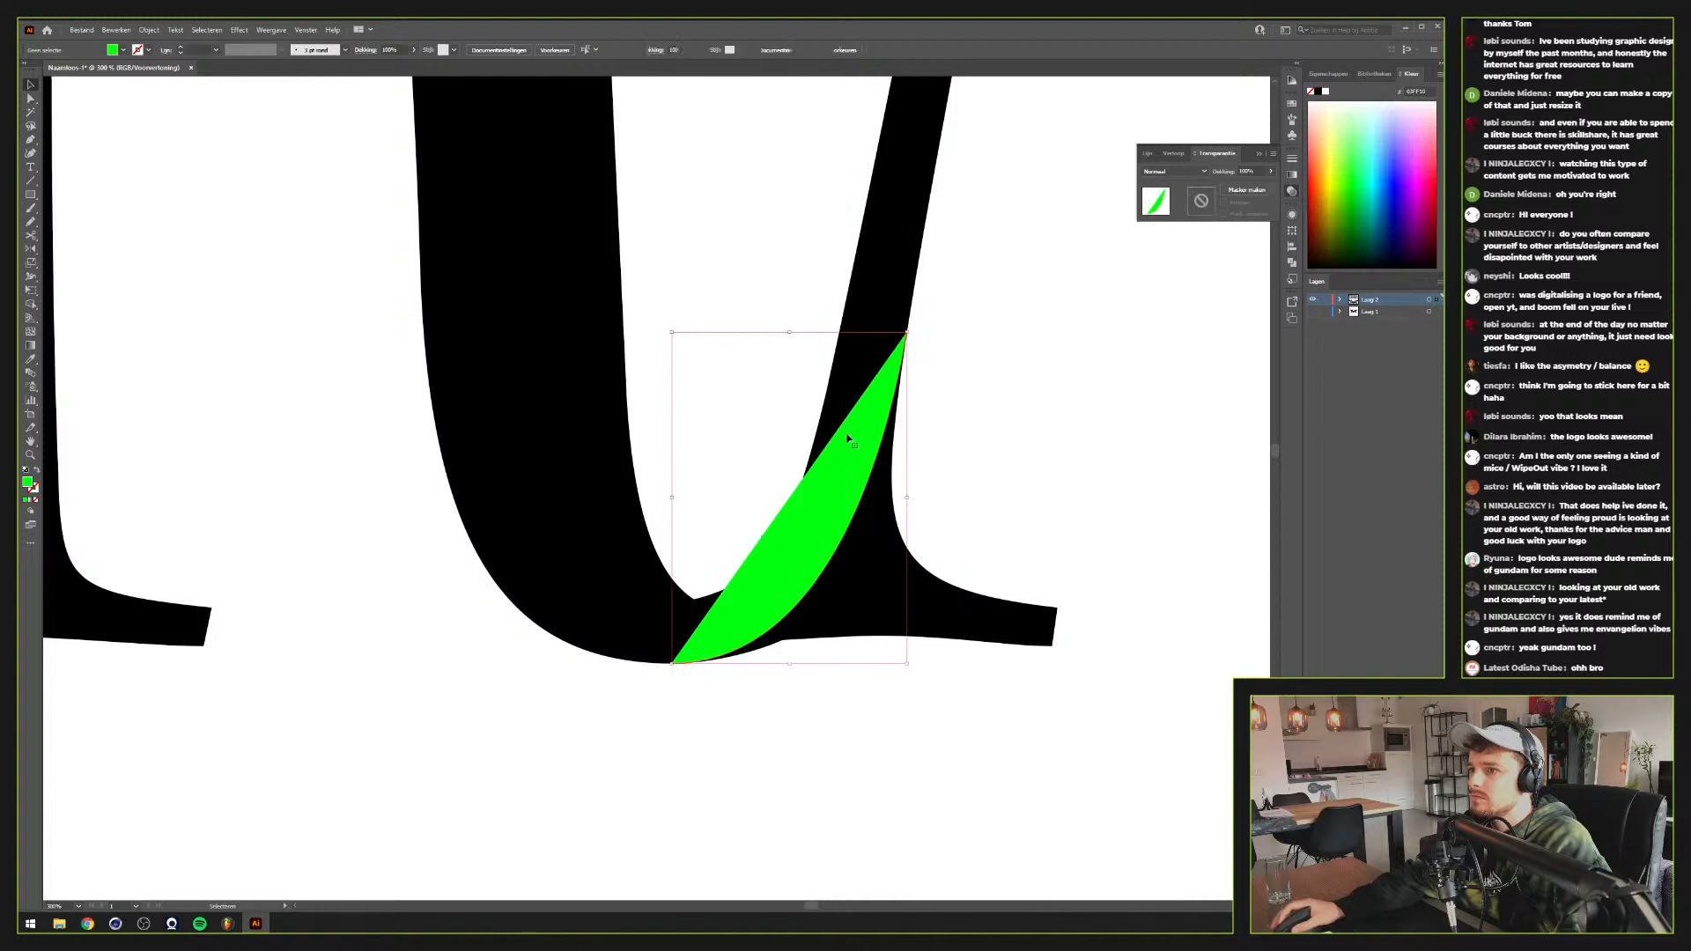
{"action": "type", "text": "50"}
{"action": "key", "text": "Return"}
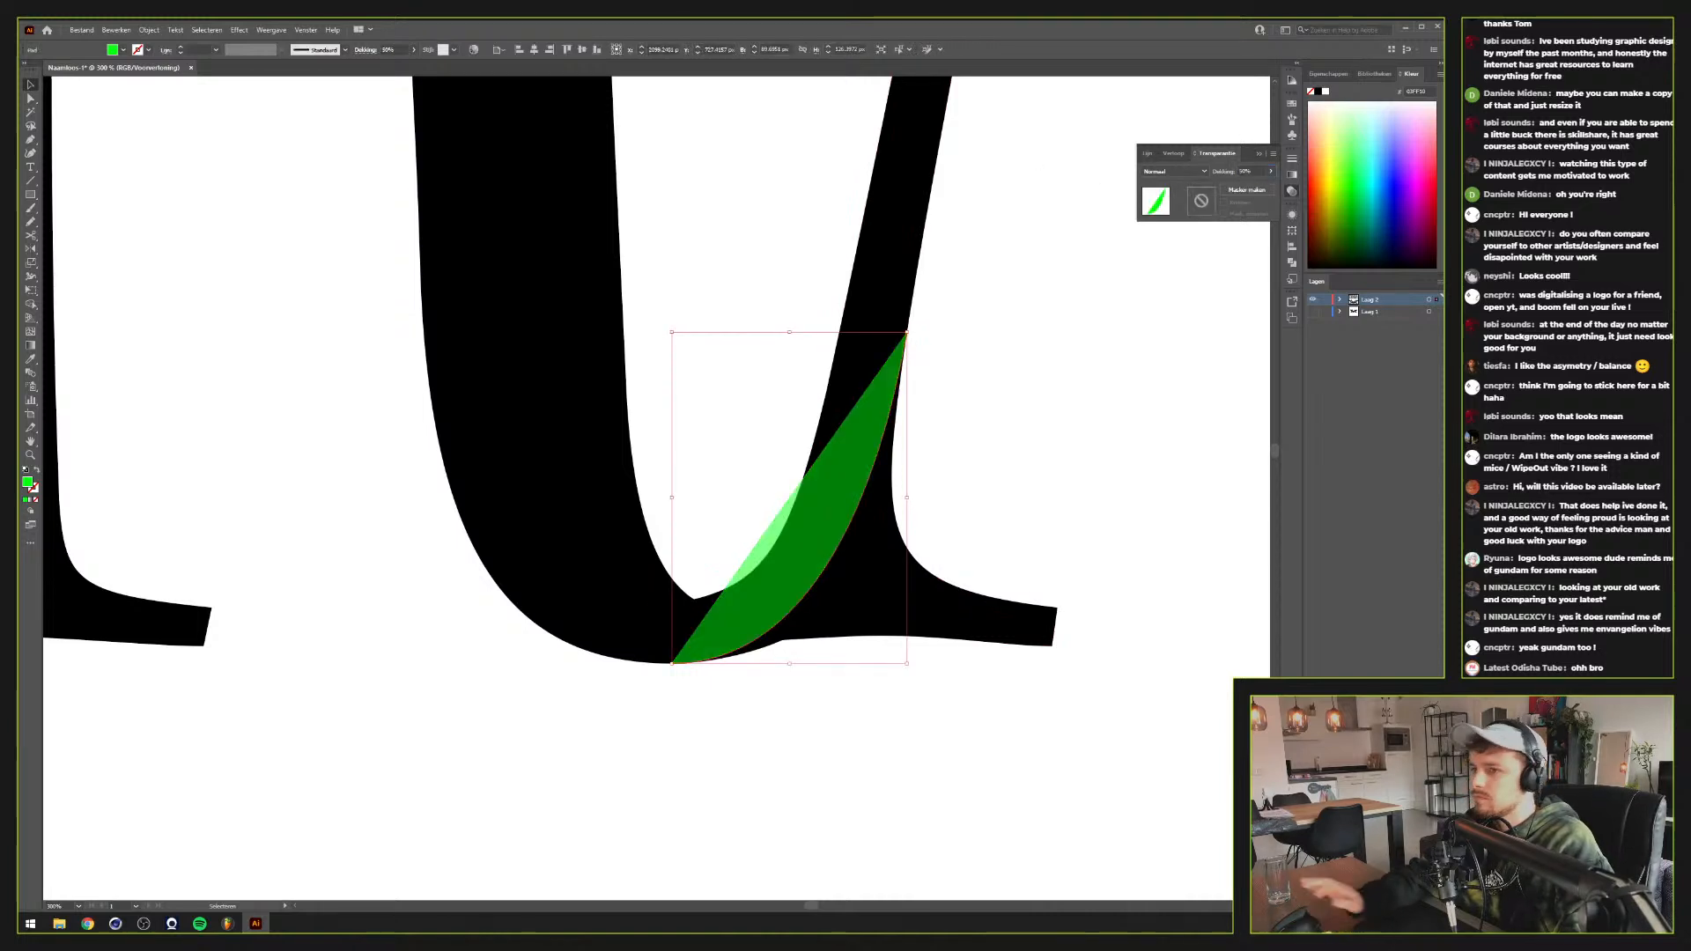
Examine the green patch's upper anchor and its curve against the overlapping R and A outlines in Outline view
{"action": "left_click", "coordinate": [1030, 381]}
{"action": "left_click", "coordinate": [800, 516]}
{"action": "key", "text": "a"}
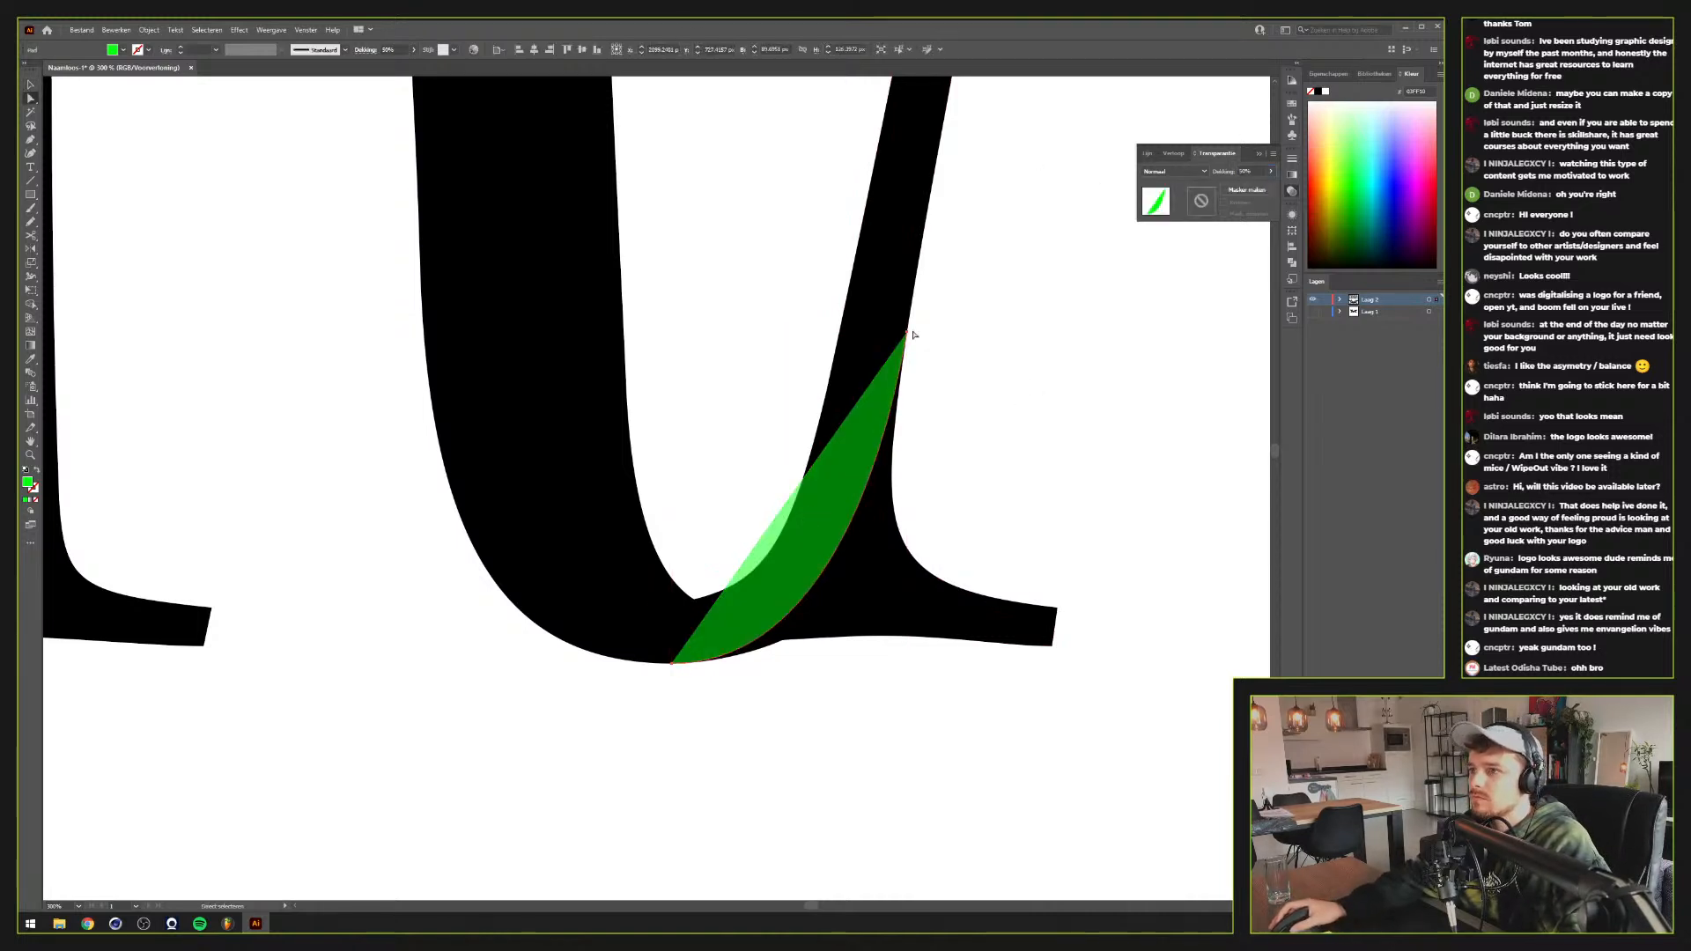
{"action": "left_click", "coordinate": [907, 334]}
{"action": "key", "text": "ctrl+y"}
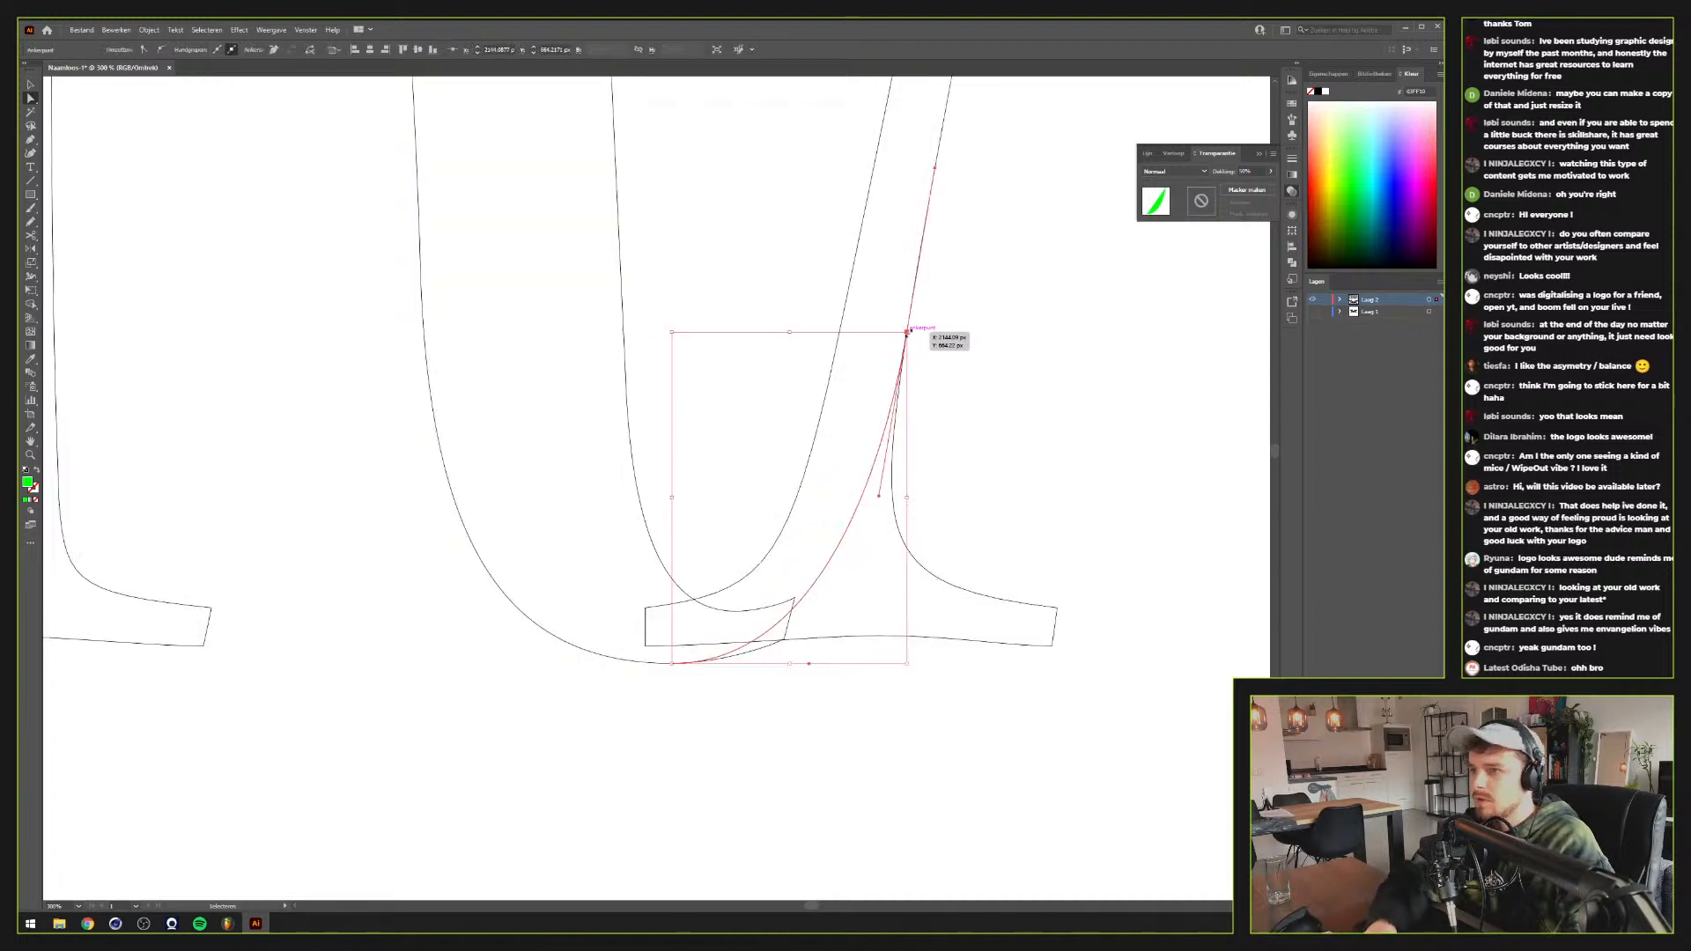
{"action": "scroll", "coordinate": [916, 335], "scroll_direction": "up", "scroll_amount": 3}
{"action": "scroll", "coordinate": [881, 441], "scroll_direction": "down", "scroll_amount": 5}
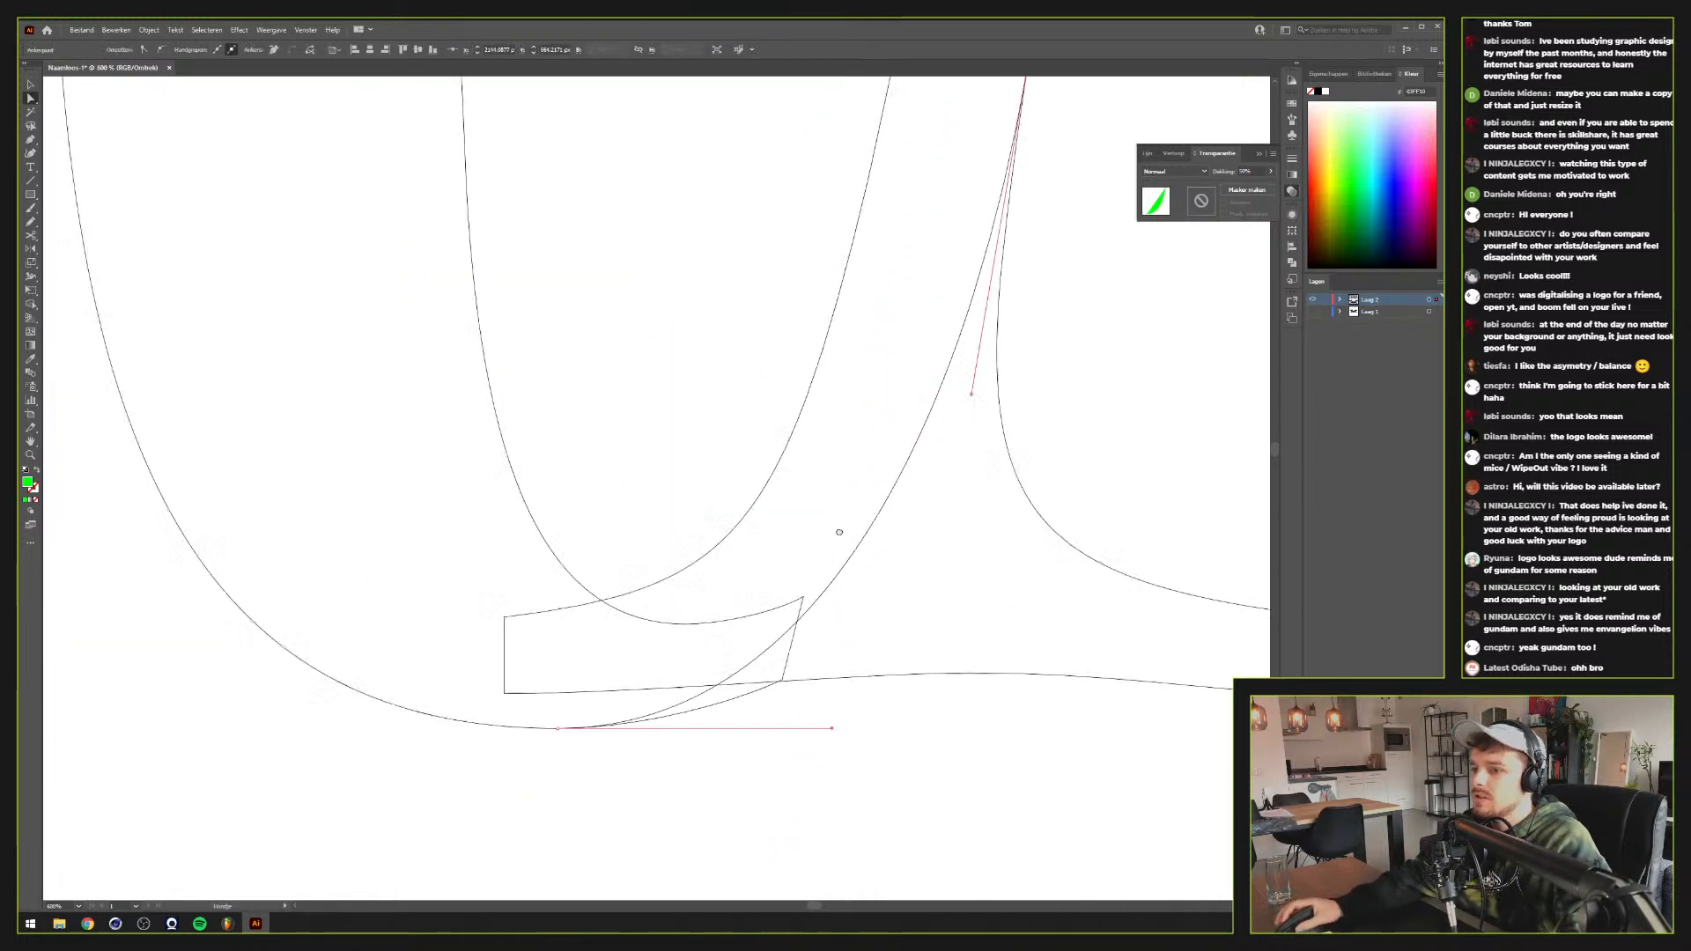
{"action": "scroll", "coordinate": [704, 520], "scroll_direction": "up", "scroll_amount": 5}
{"action": "scroll", "coordinate": [654, 523], "scroll_direction": "down", "scroll_amount": 6}
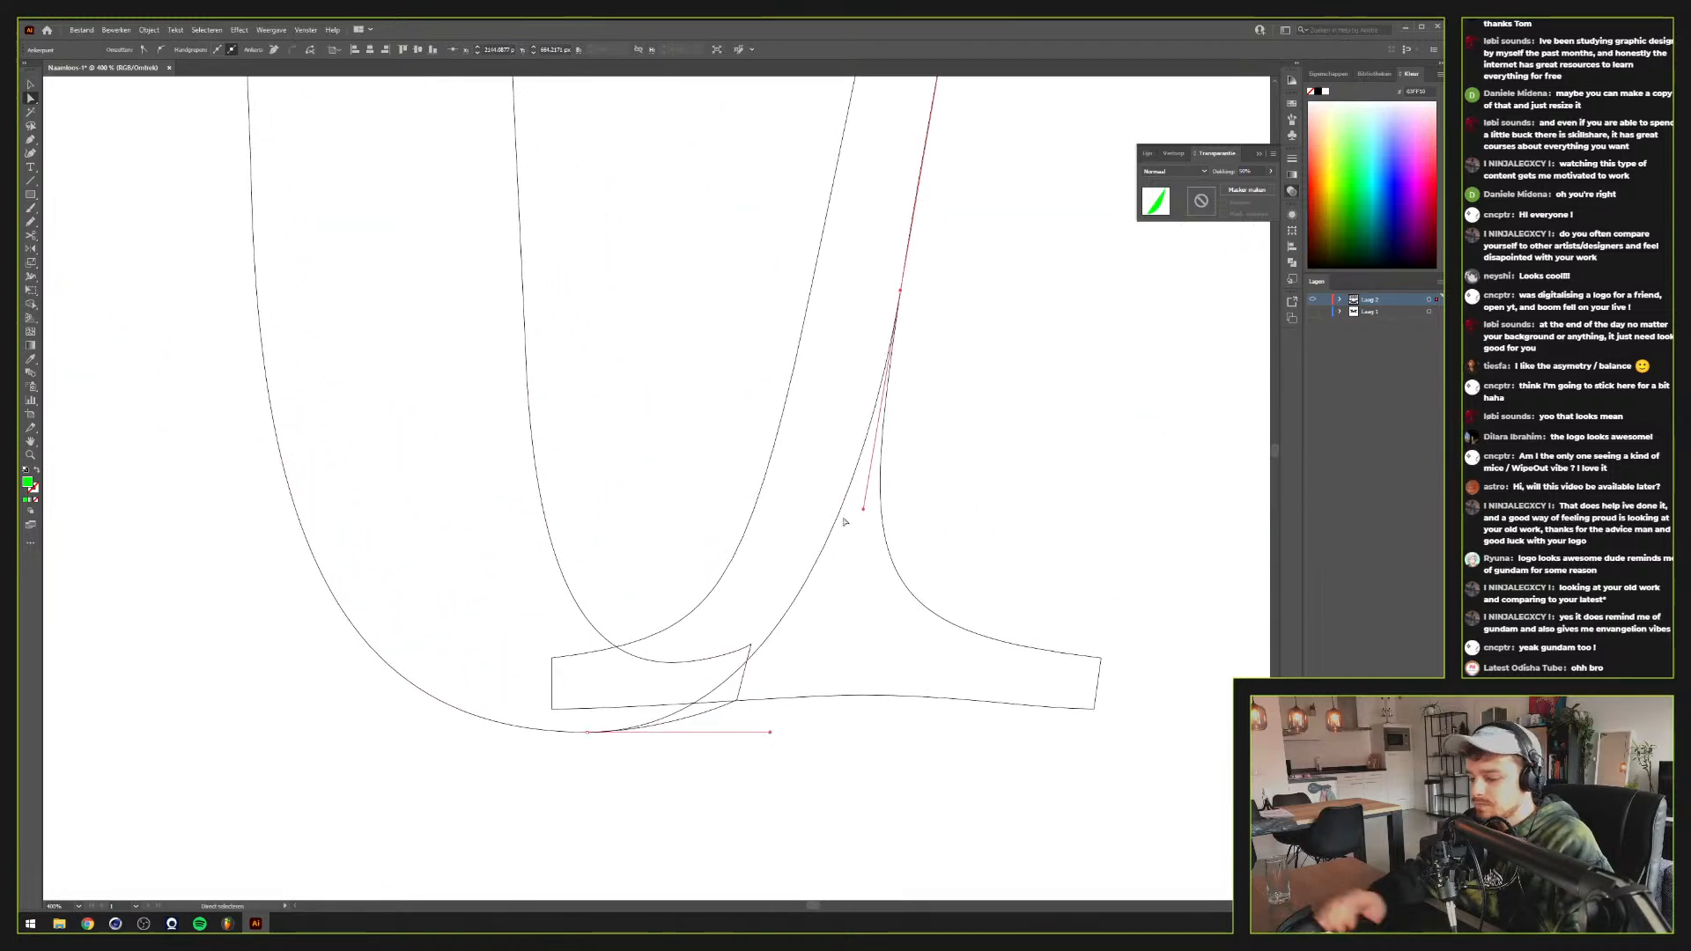
{"action": "key", "text": "ctrl+y"}
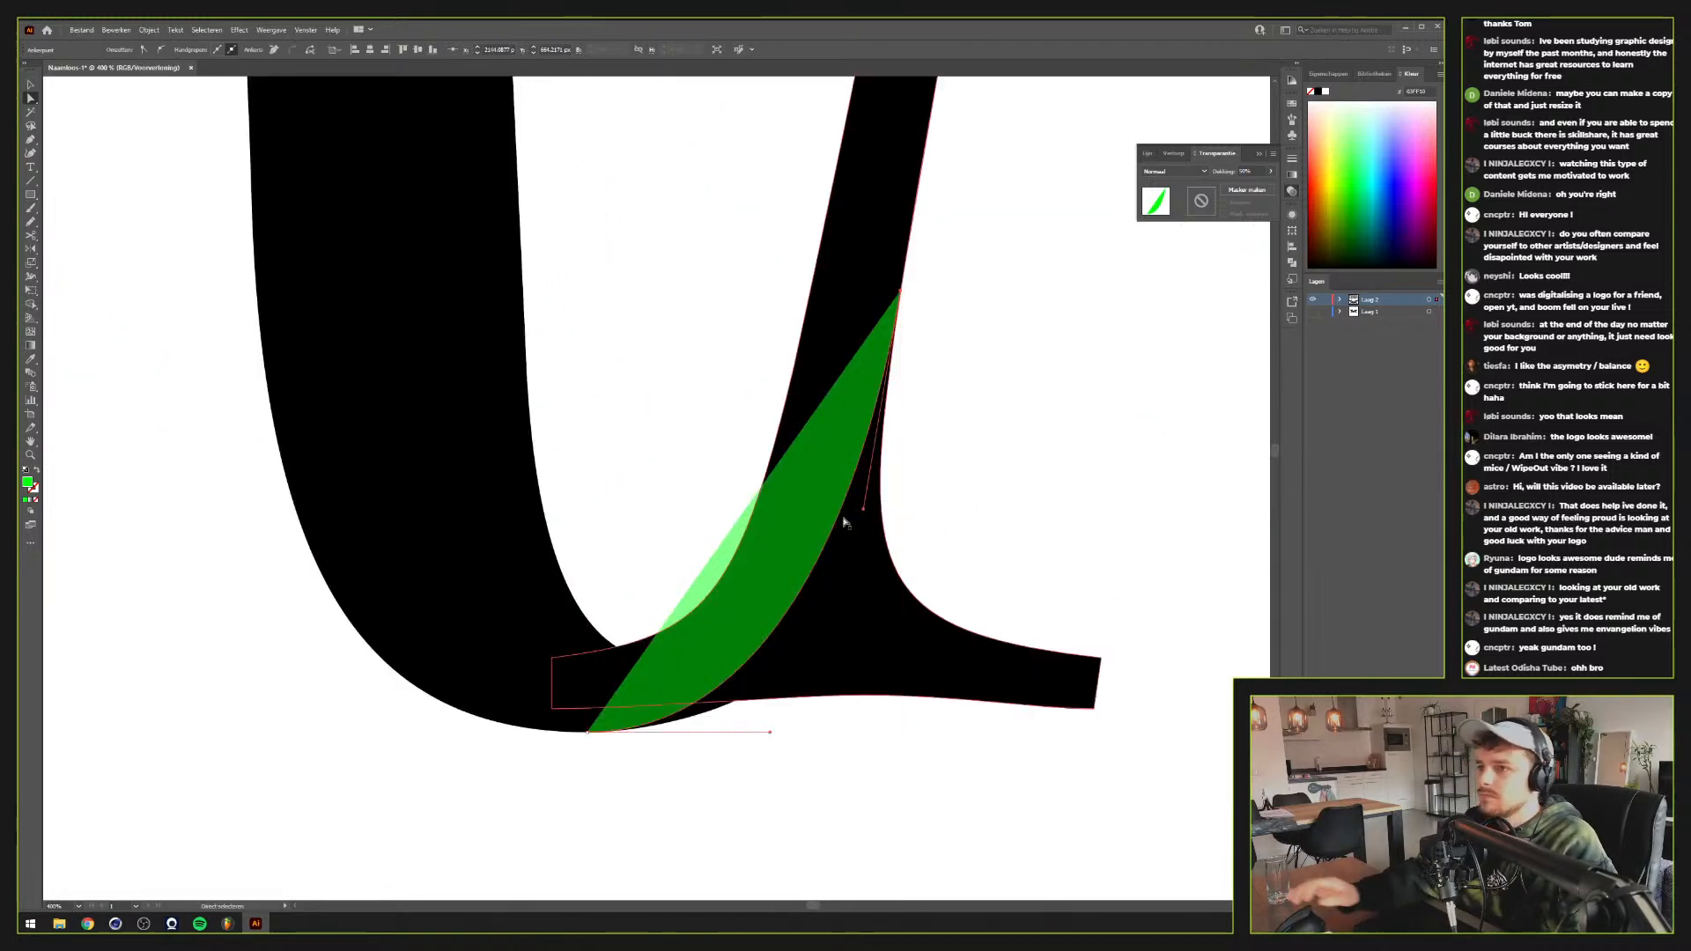
Try pulling the patch's upper curve handle down toward the A's foot, and undo the change
{"action": "left_click_drag", "start_coordinate": [865, 510], "coordinate": [840, 663]}
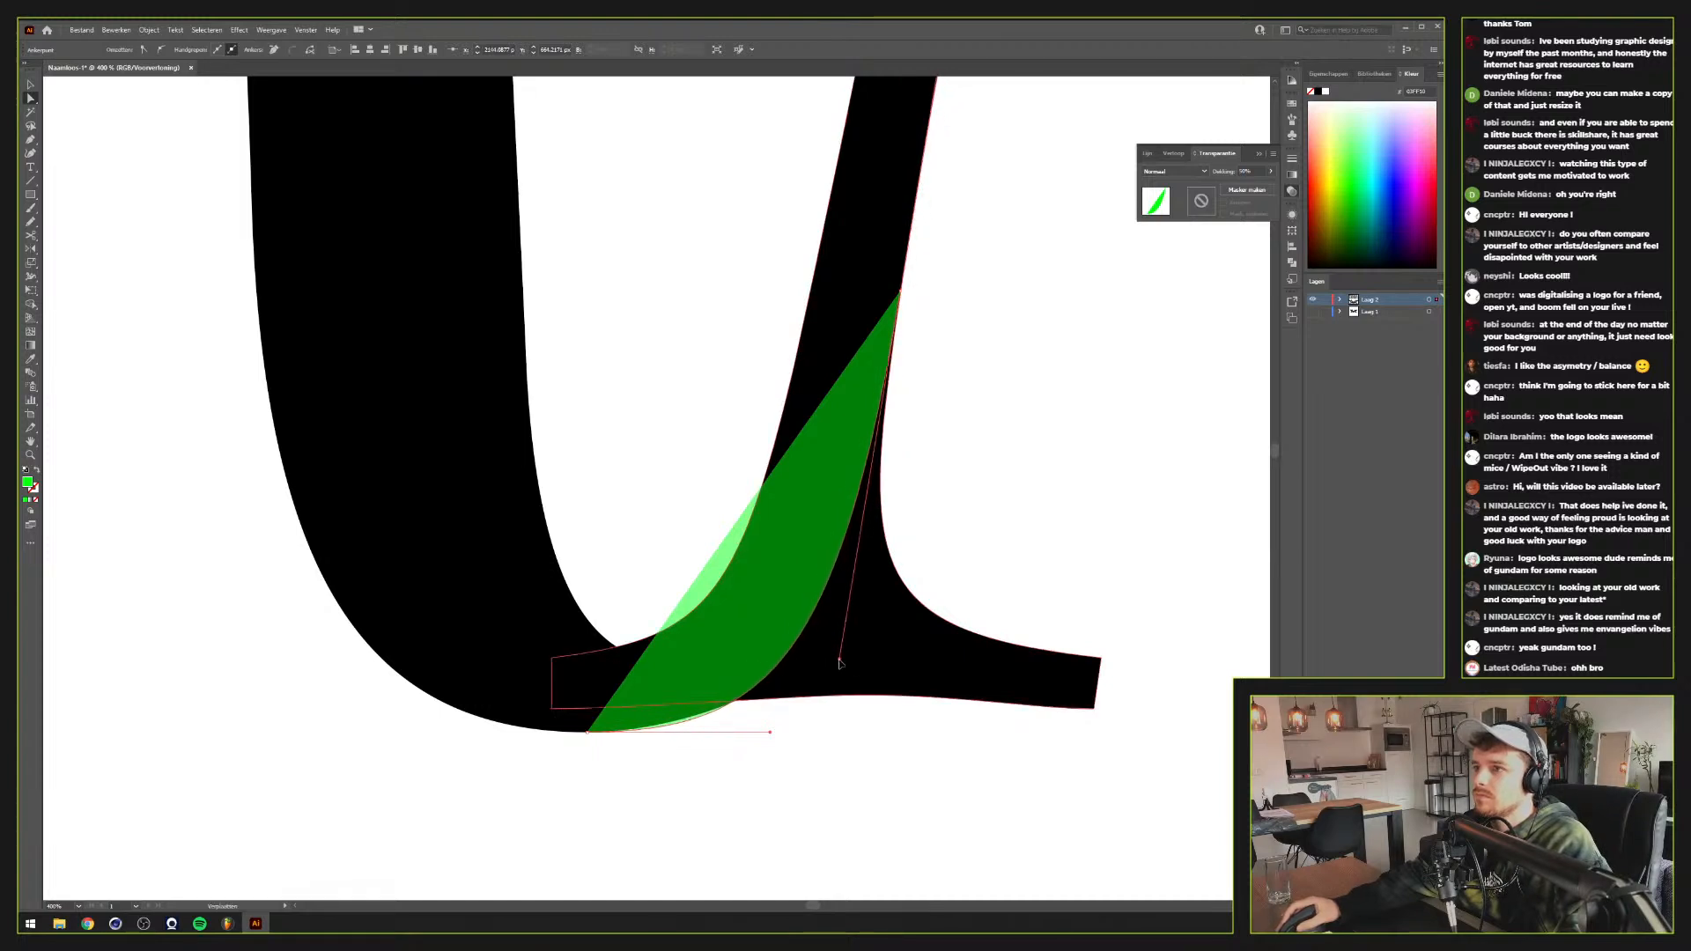
{"action": "key", "text": "ctrl+z"}
{"action": "scroll", "coordinate": [884, 574], "scroll_direction": "down", "scroll_amount": 2}
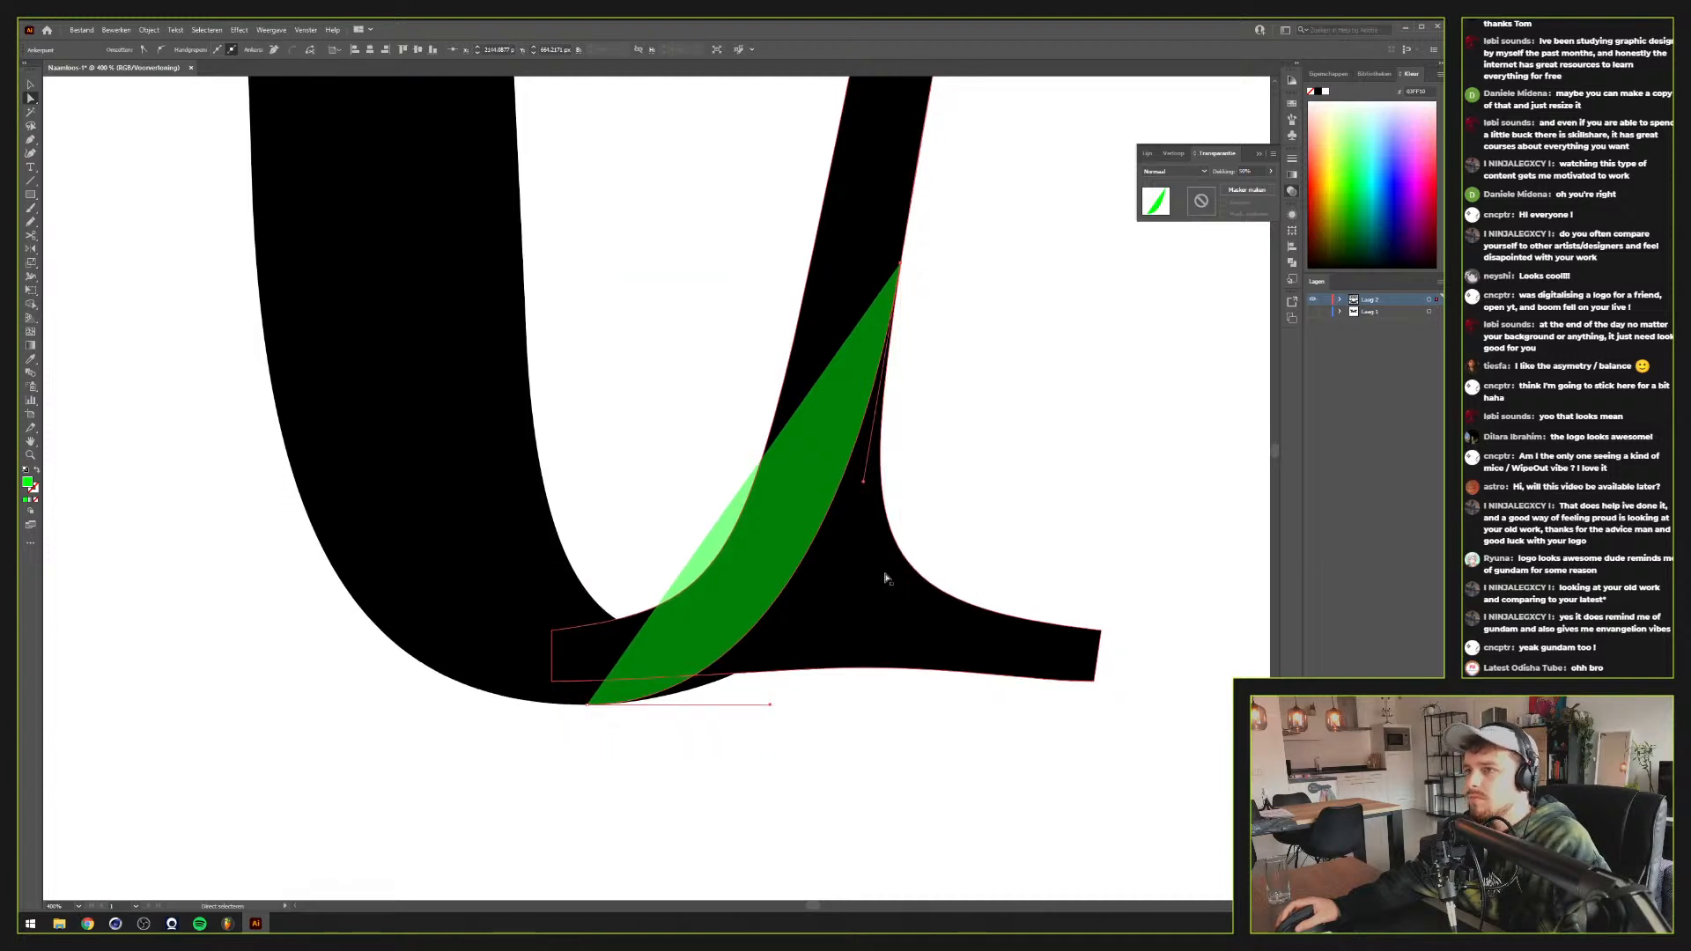
Delete the green patch's upper anchor on the A's thin leg to remove the curved fill
{"action": "key", "text": "super"}
{"action": "scroll", "coordinate": [896, 532], "scroll_direction": "down", "scroll_amount": 1}
{"action": "left_click", "coordinate": [933, 407]}
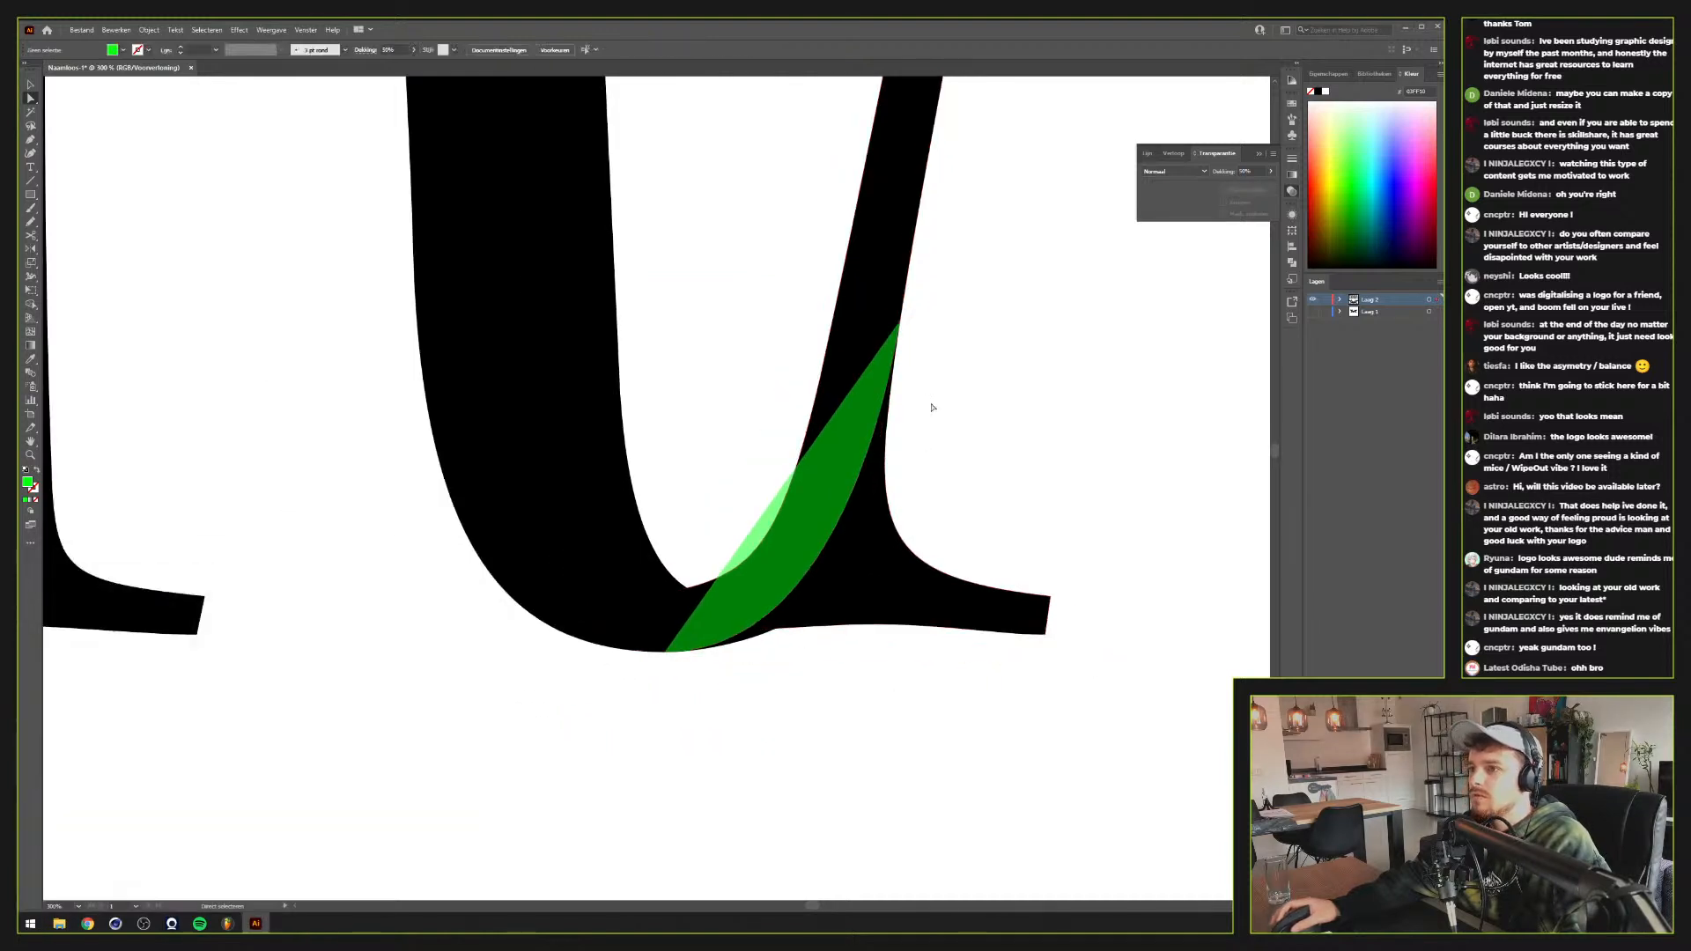
{"action": "left_click", "coordinate": [878, 371]}
{"action": "left_click", "coordinate": [899, 319]}
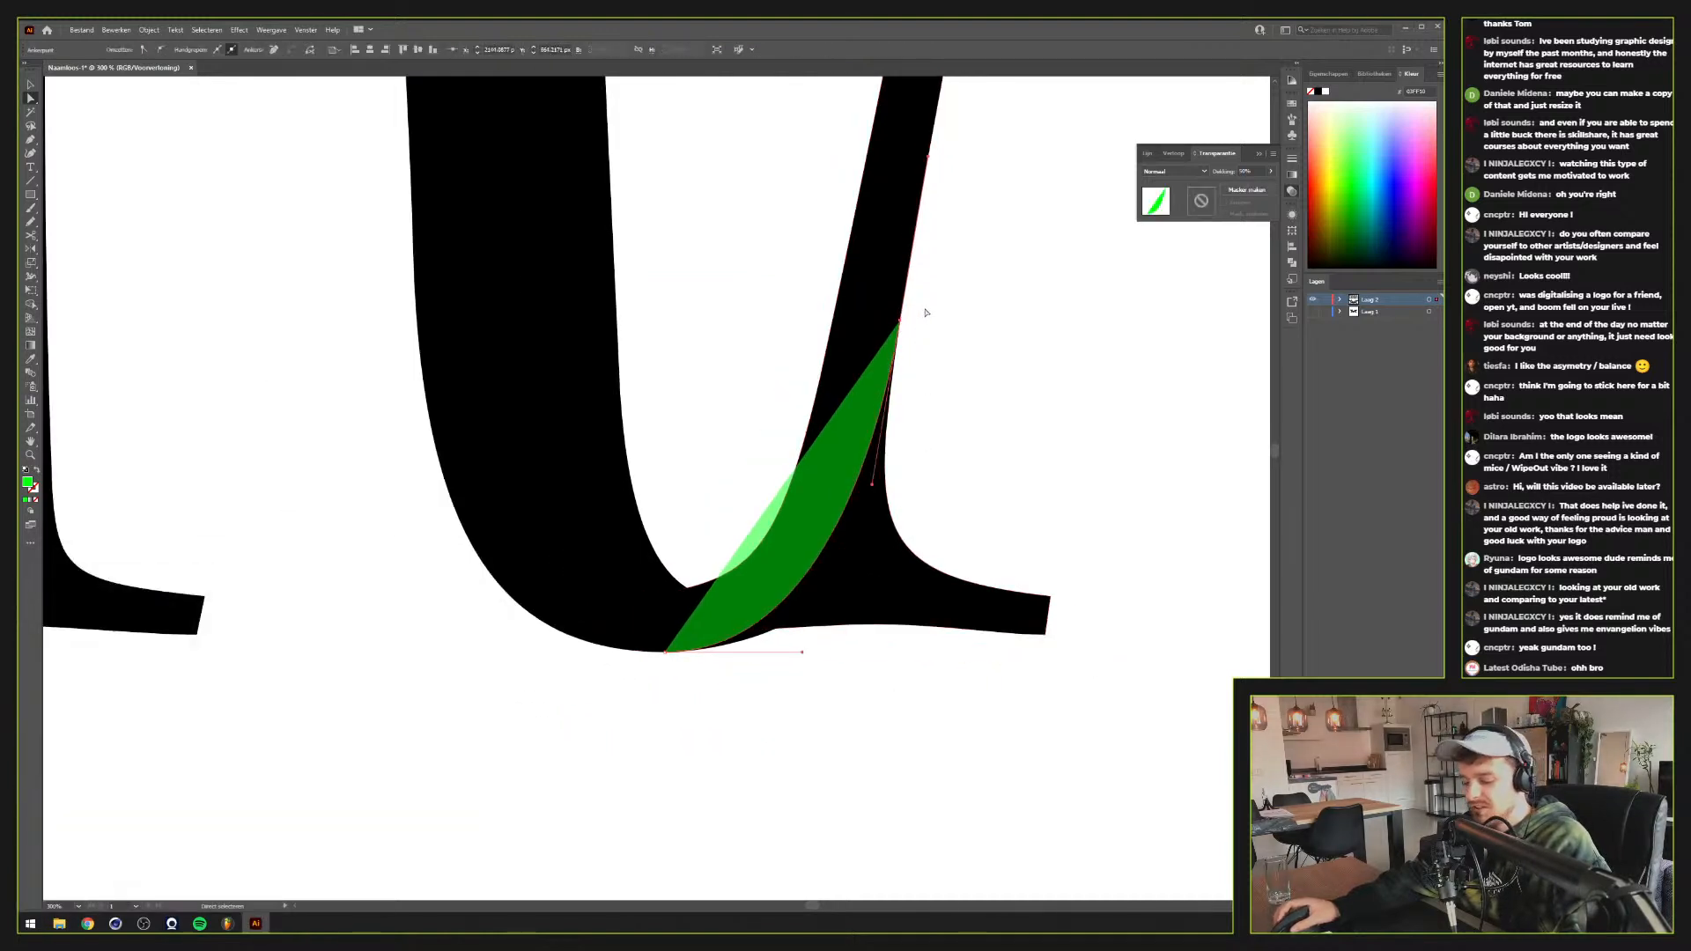
{"action": "scroll", "coordinate": [926, 313], "scroll_direction": "up", "scroll_amount": 3}
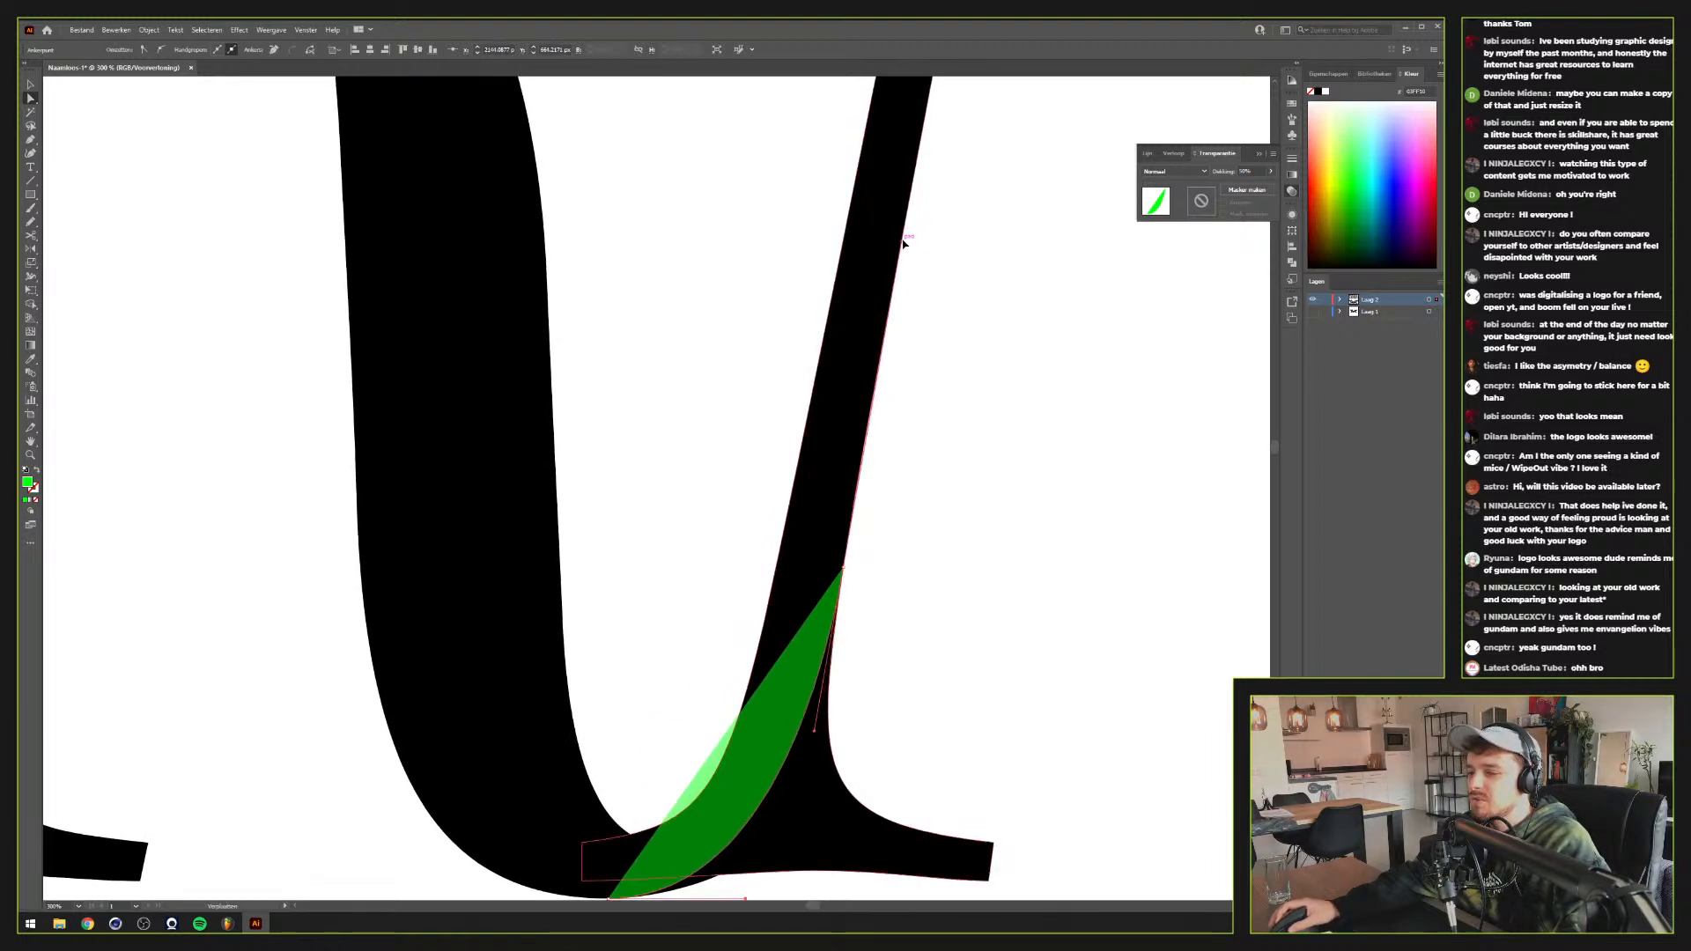
{"action": "key", "text": "Delete"}
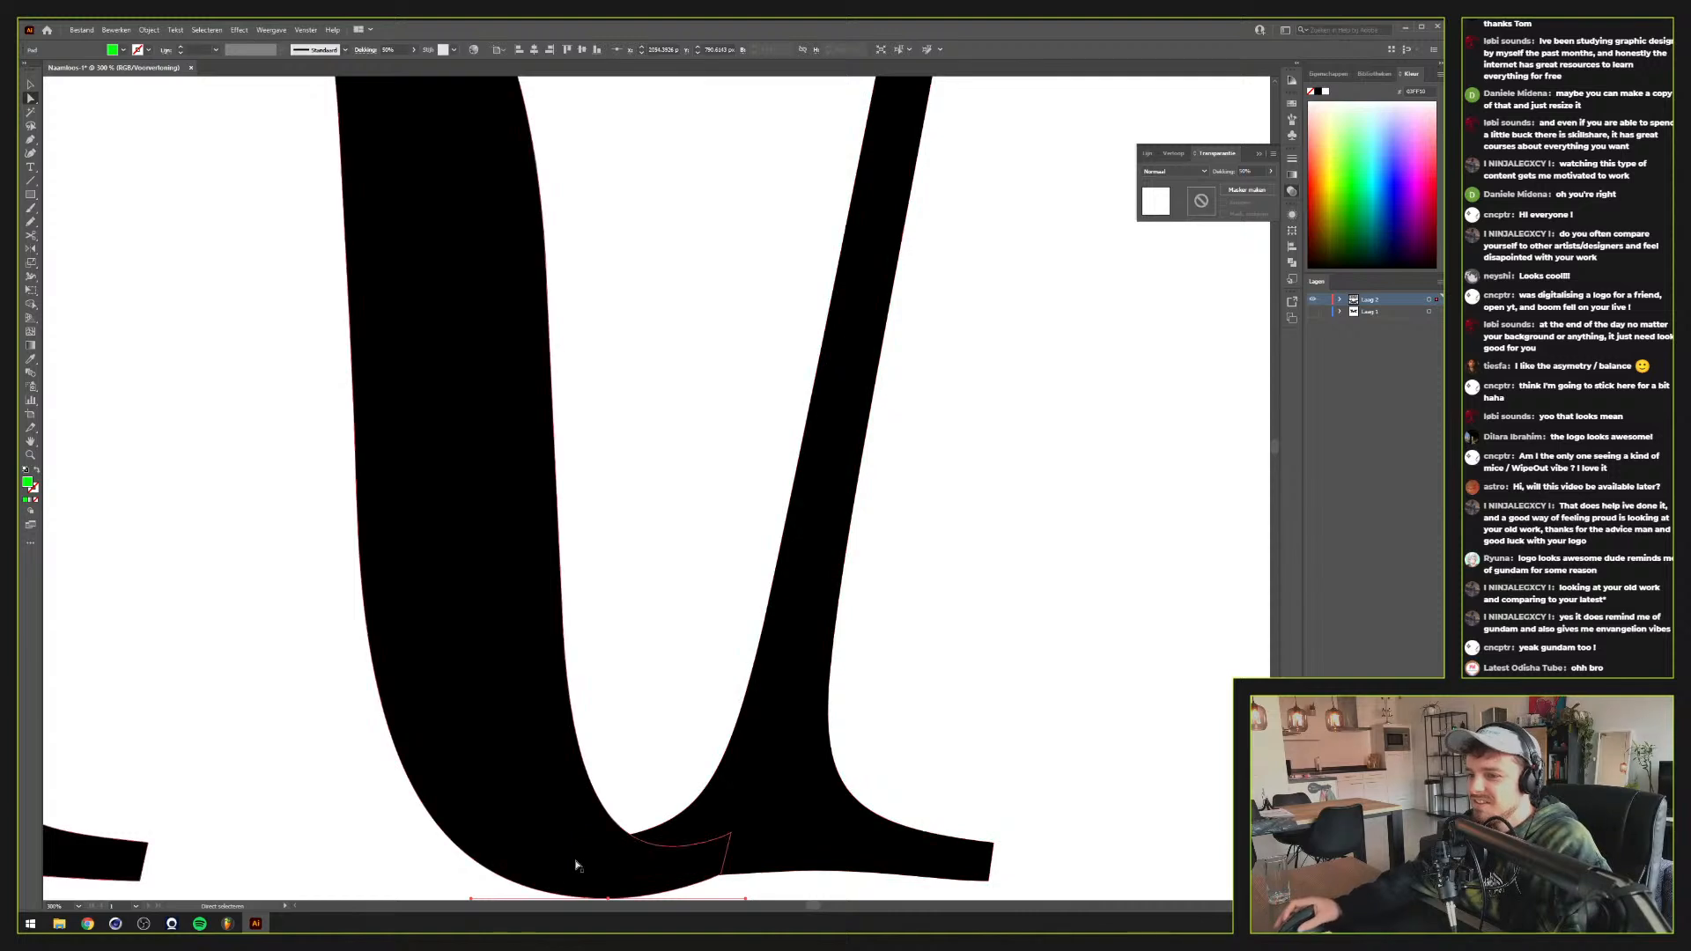
Draw a new curve with the Pen tool from the base of the second R's tail to a higher point on the A's leg
{"action": "left_click_drag", "start_coordinate": [607, 866], "coordinate": [653, 752]}
{"action": "key", "text": "p"}
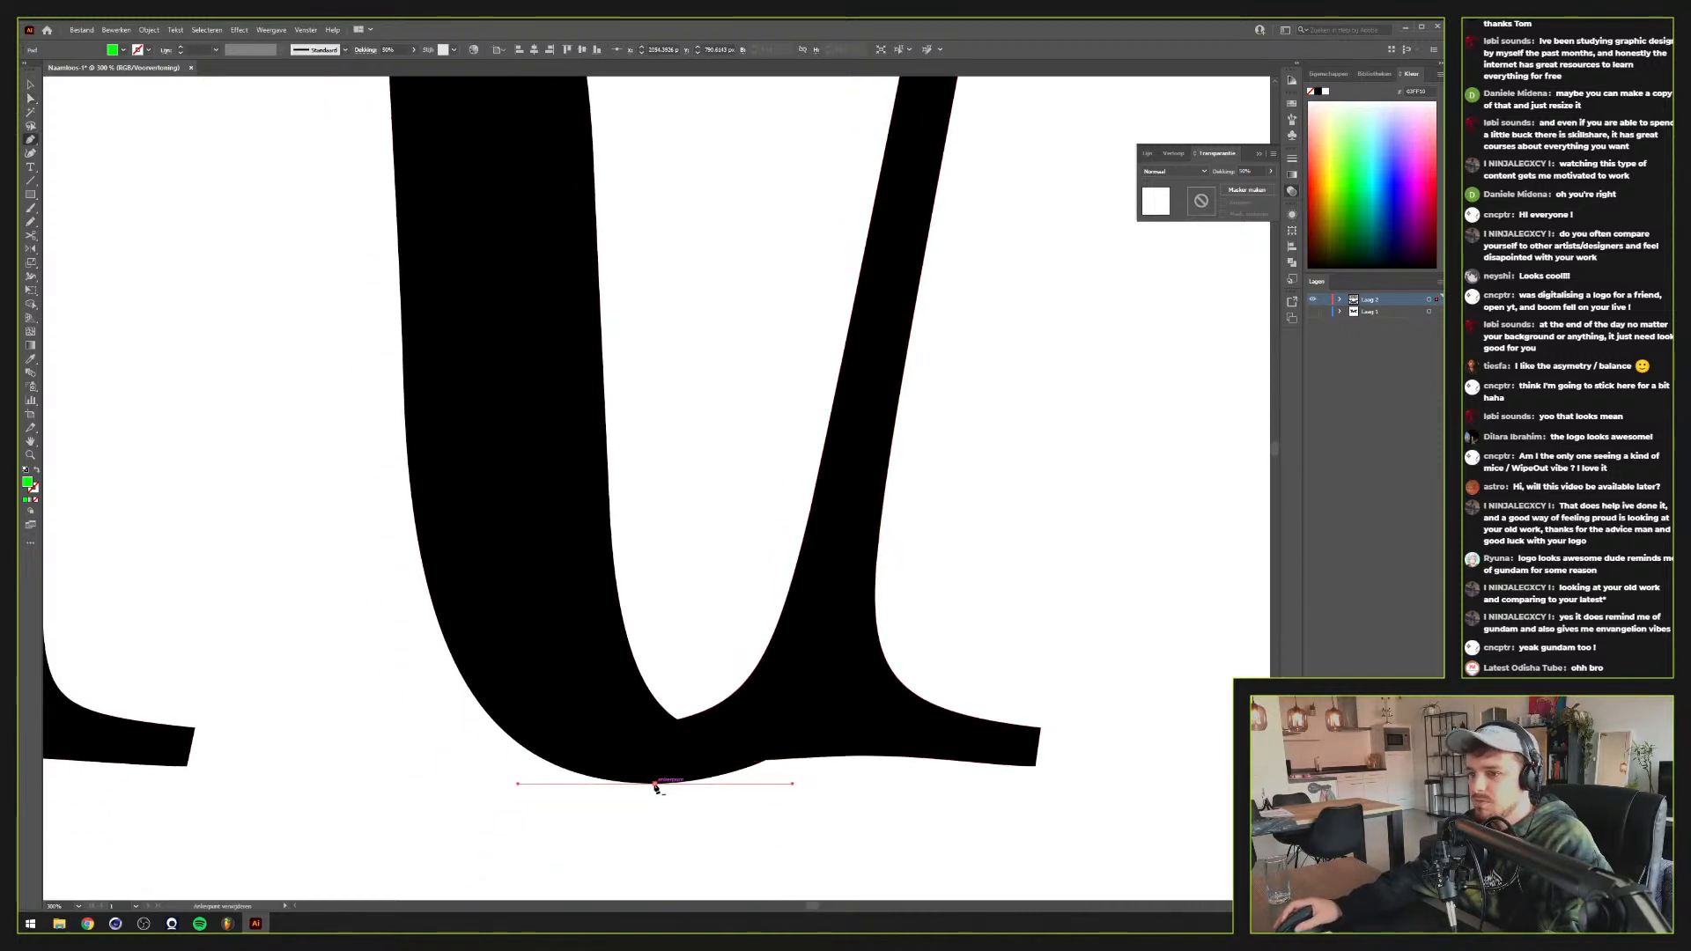
{"action": "left_click", "coordinate": [655, 787]}
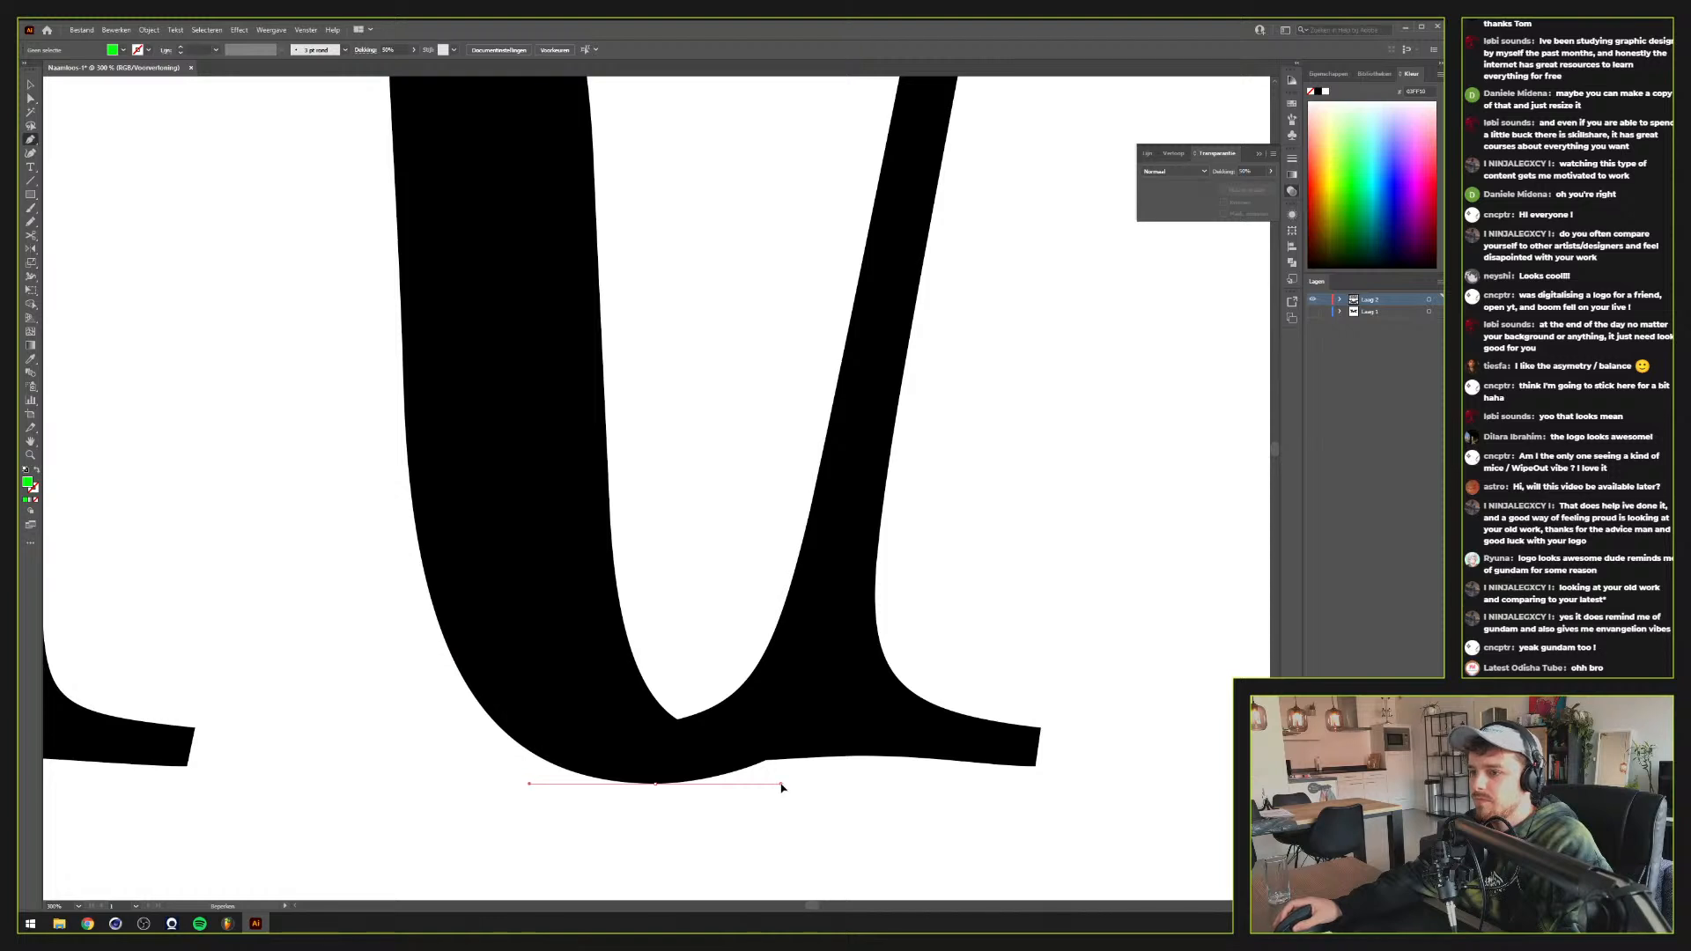
{"action": "left_click_drag", "start_coordinate": [924, 263], "coordinate": [977, 226]}
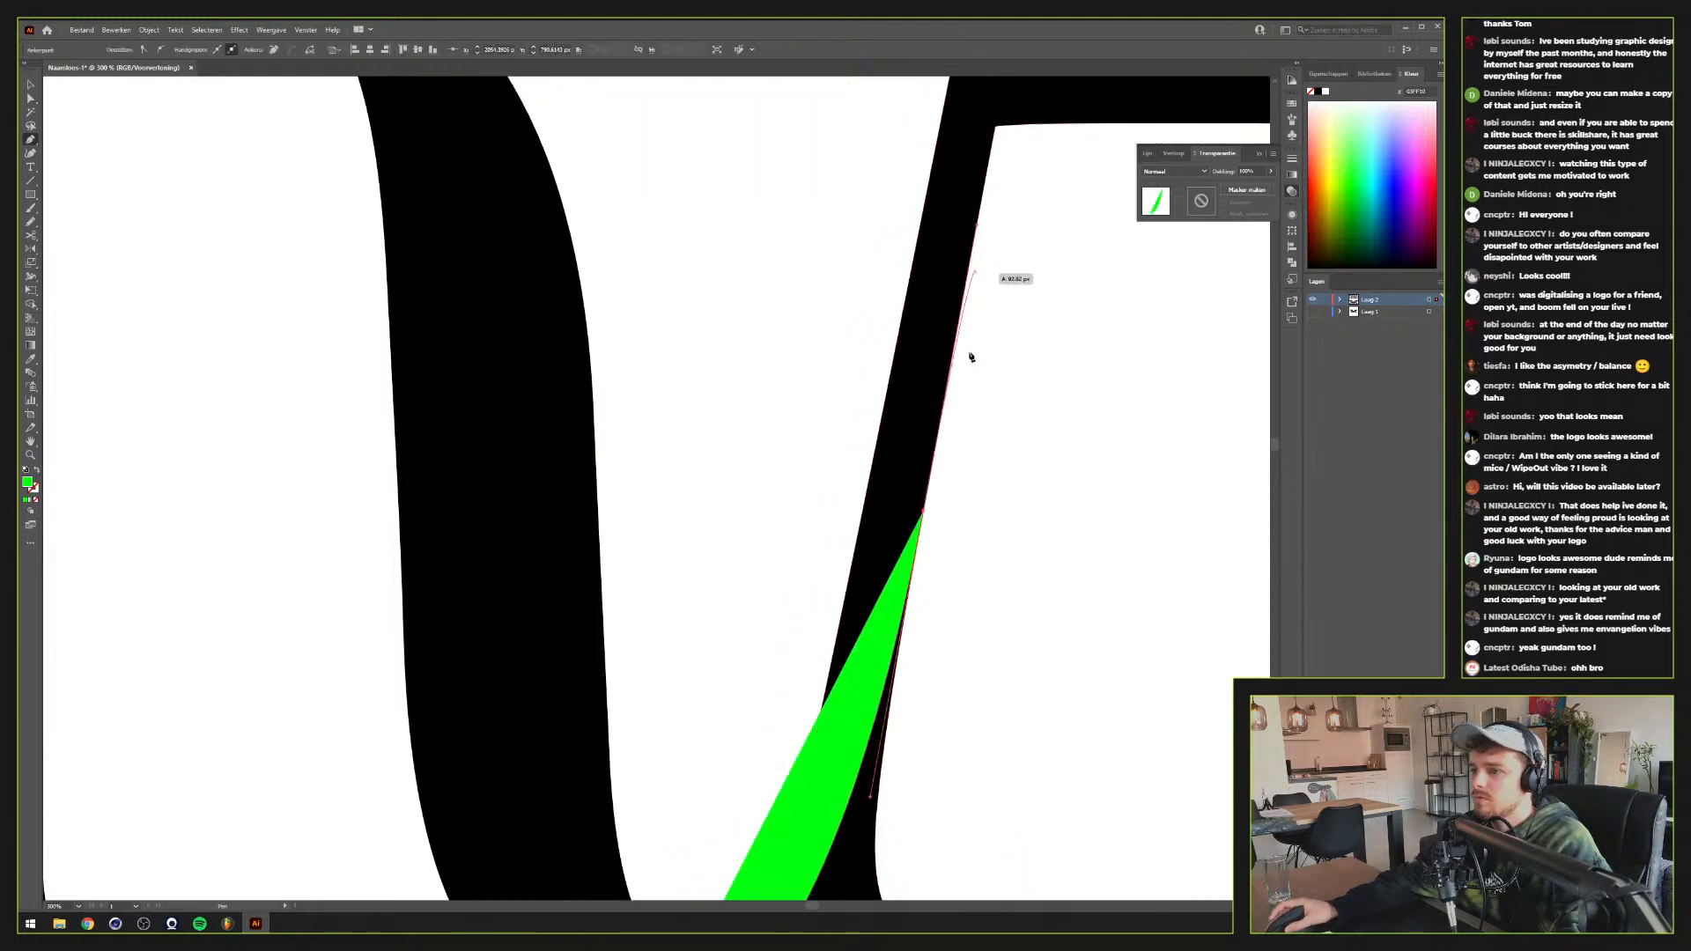
{"action": "key", "text": "space"}
{"action": "left_click_drag", "start_coordinate": [935, 722], "coordinate": [1004, 460]}
Lengthen the green curve's base handle horizontally and its upper handle down toward the A's foot for a fuller bend
{"action": "key", "text": "a"}
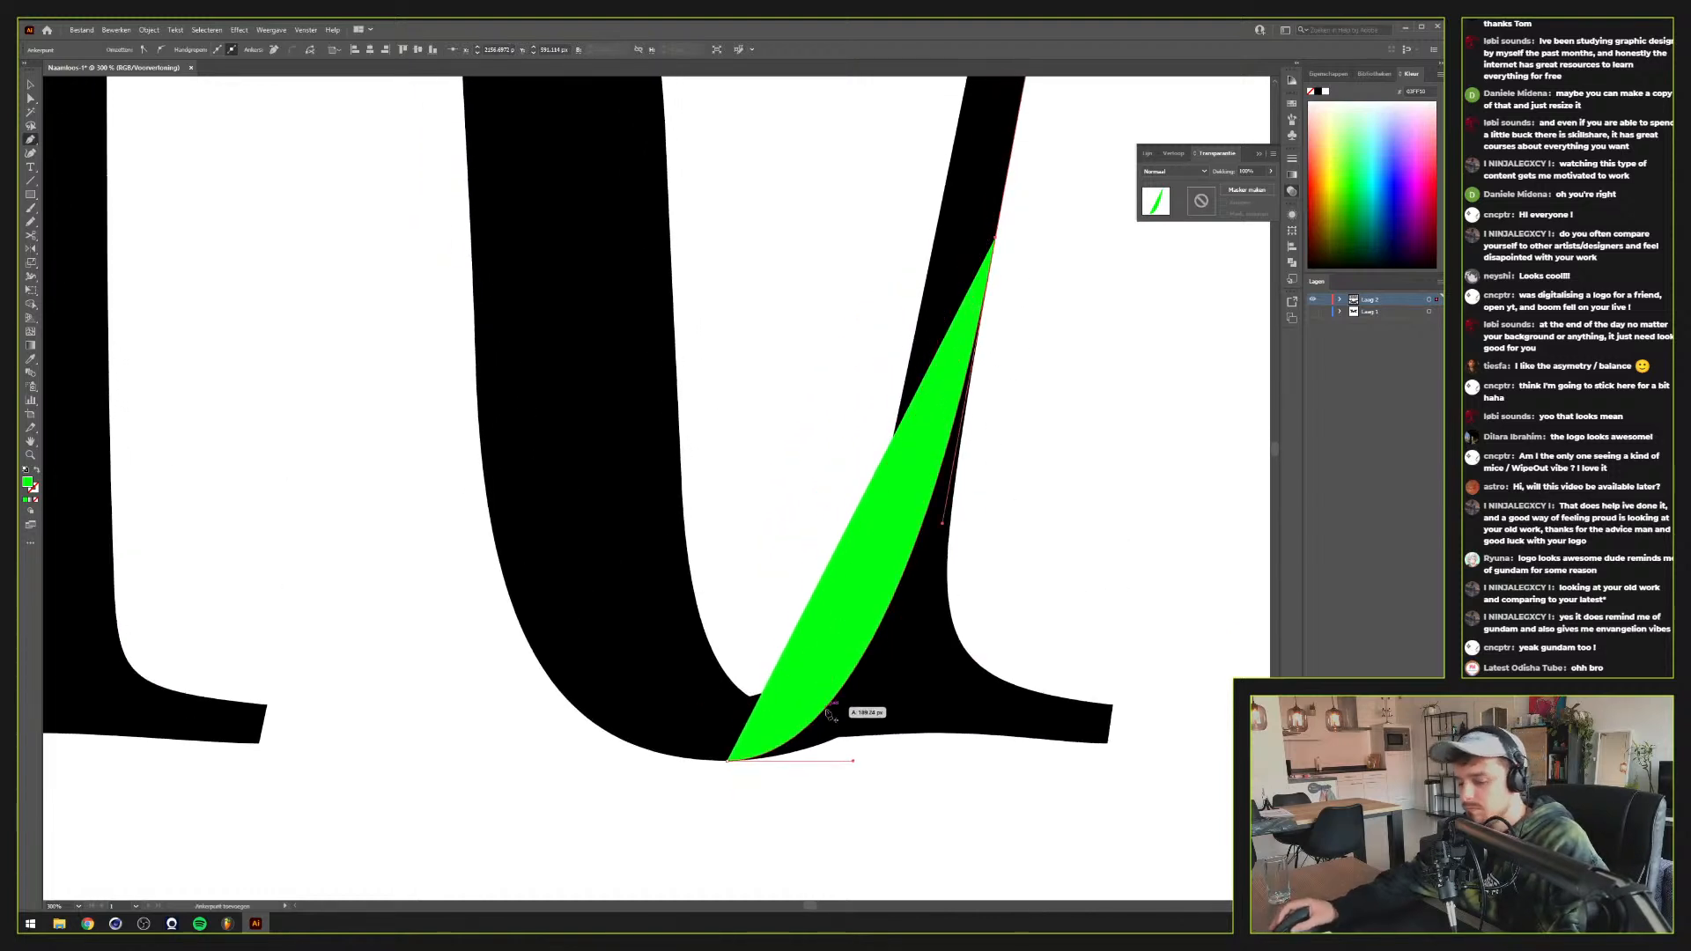
{"action": "left_click_drag", "start_coordinate": [851, 765], "coordinate": [907, 774]}
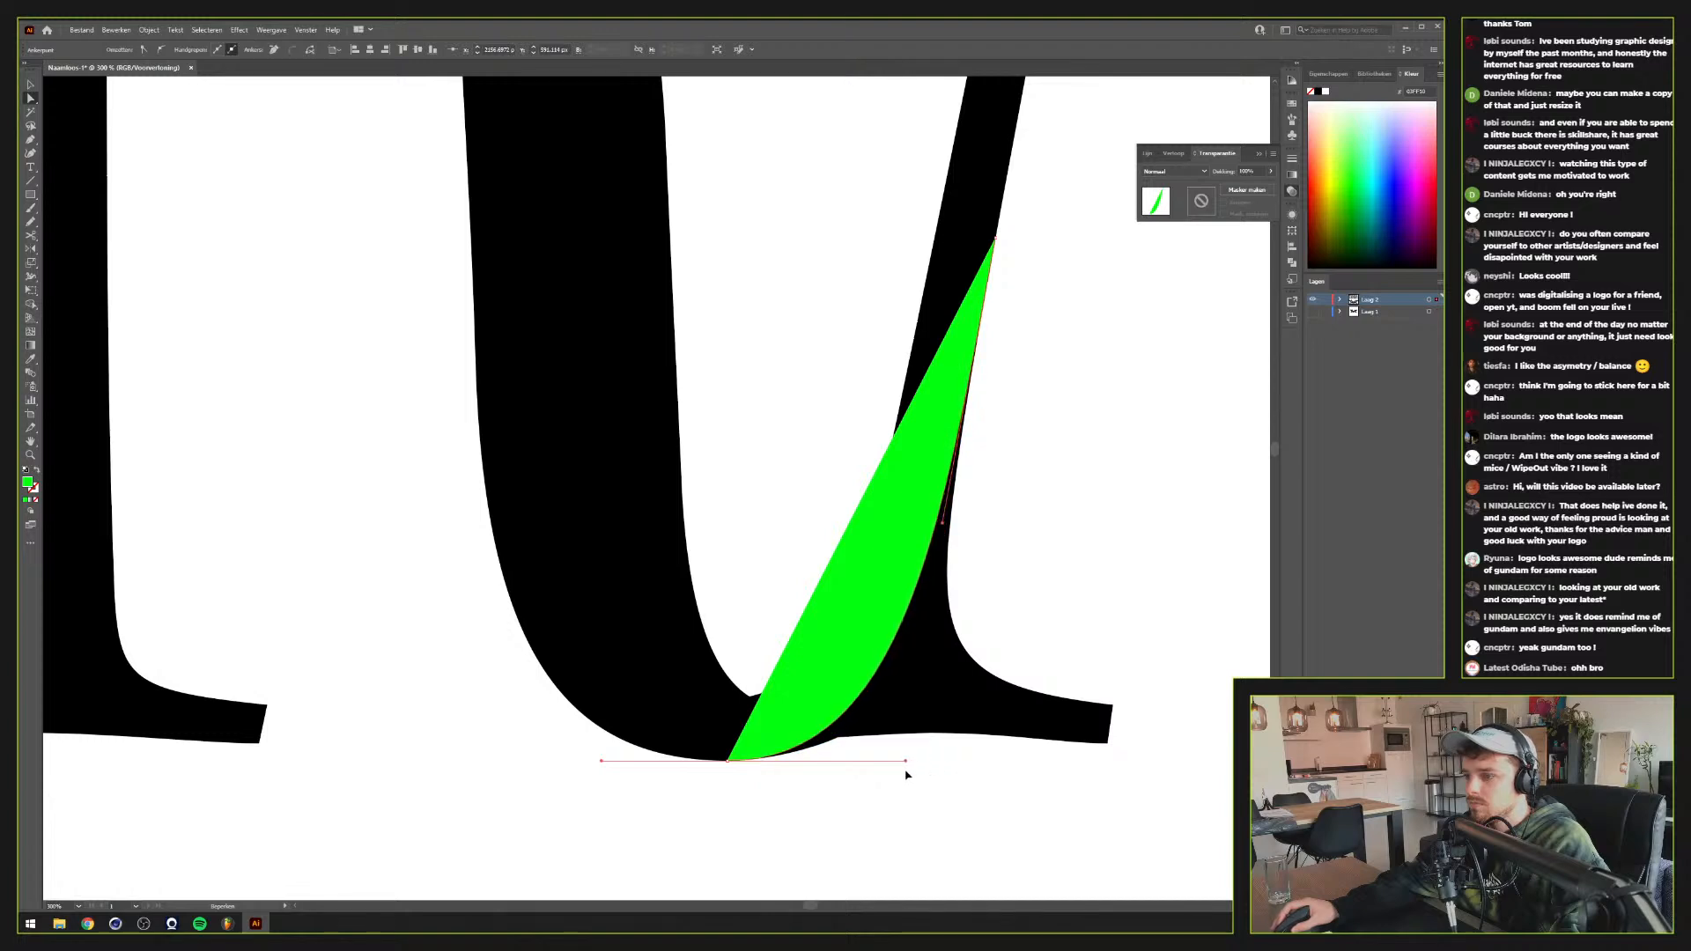
{"action": "left_click", "coordinate": [940, 537]}
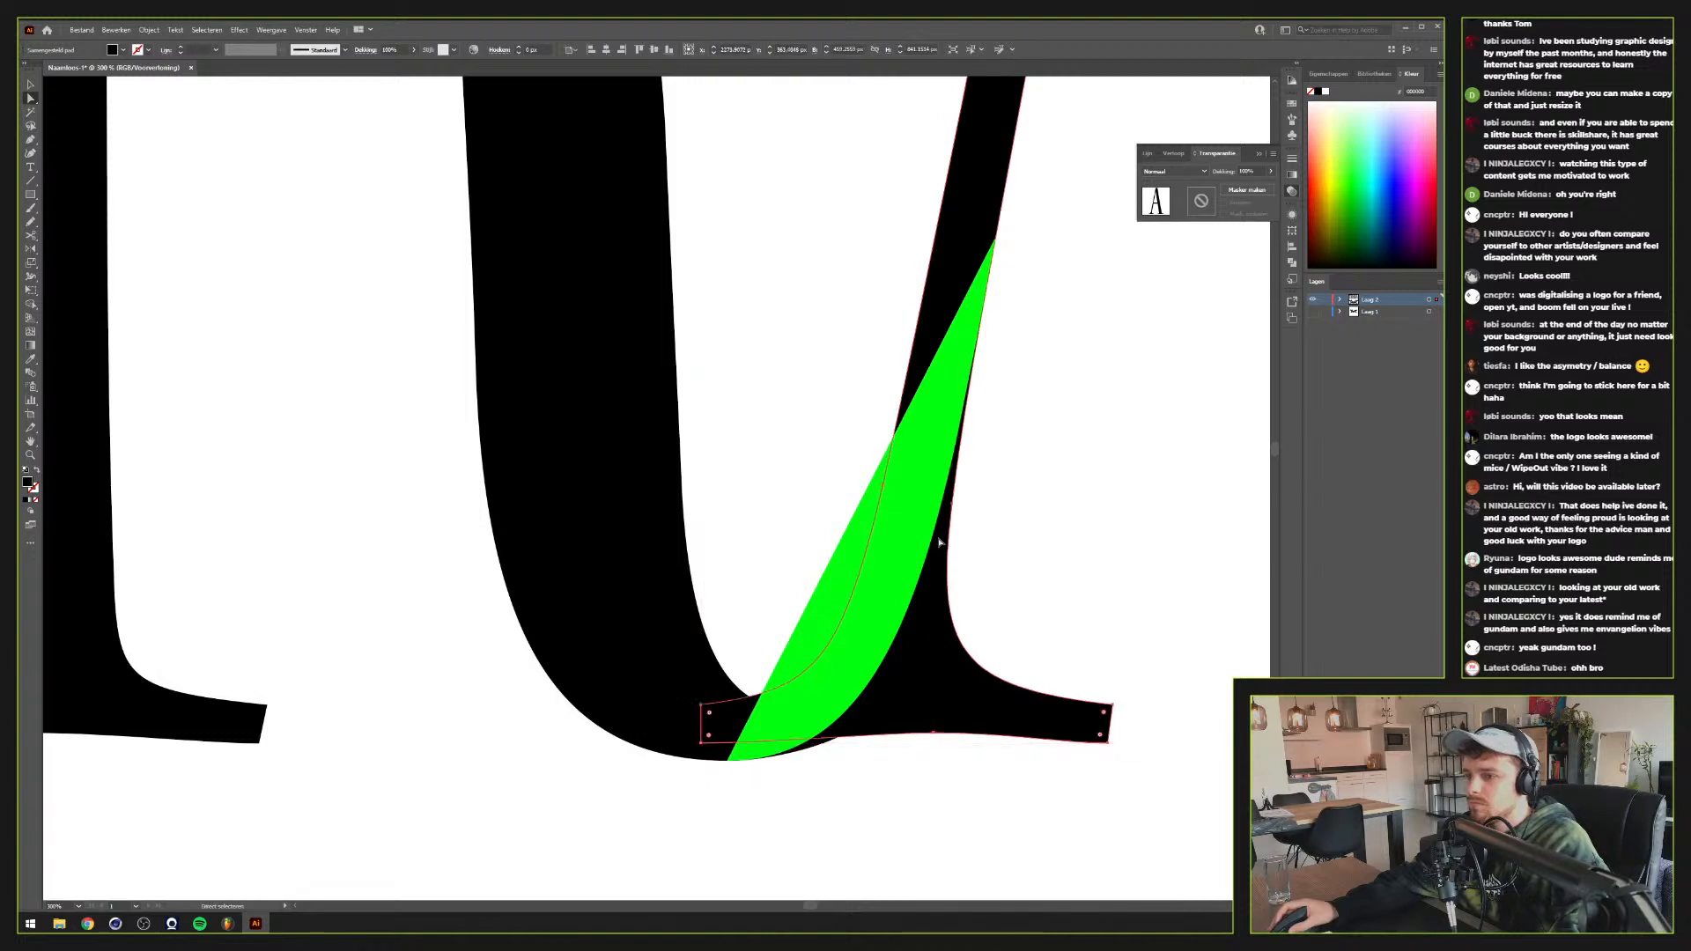
{"action": "left_click", "coordinate": [799, 726]}
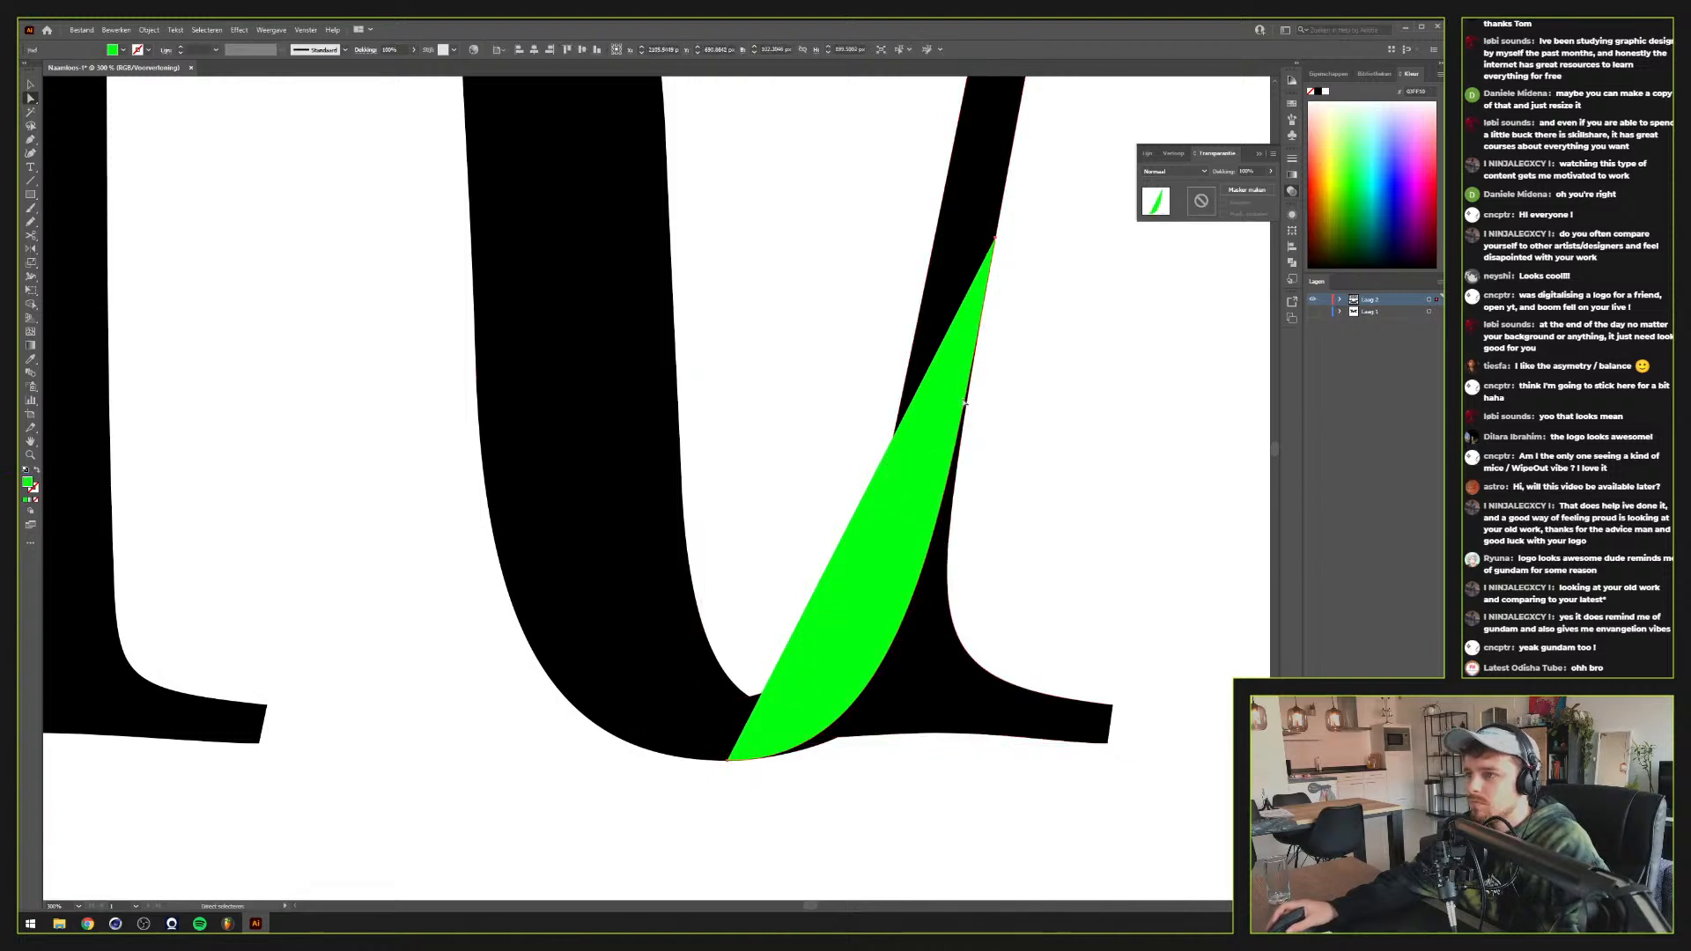
{"action": "left_click", "coordinate": [996, 241]}
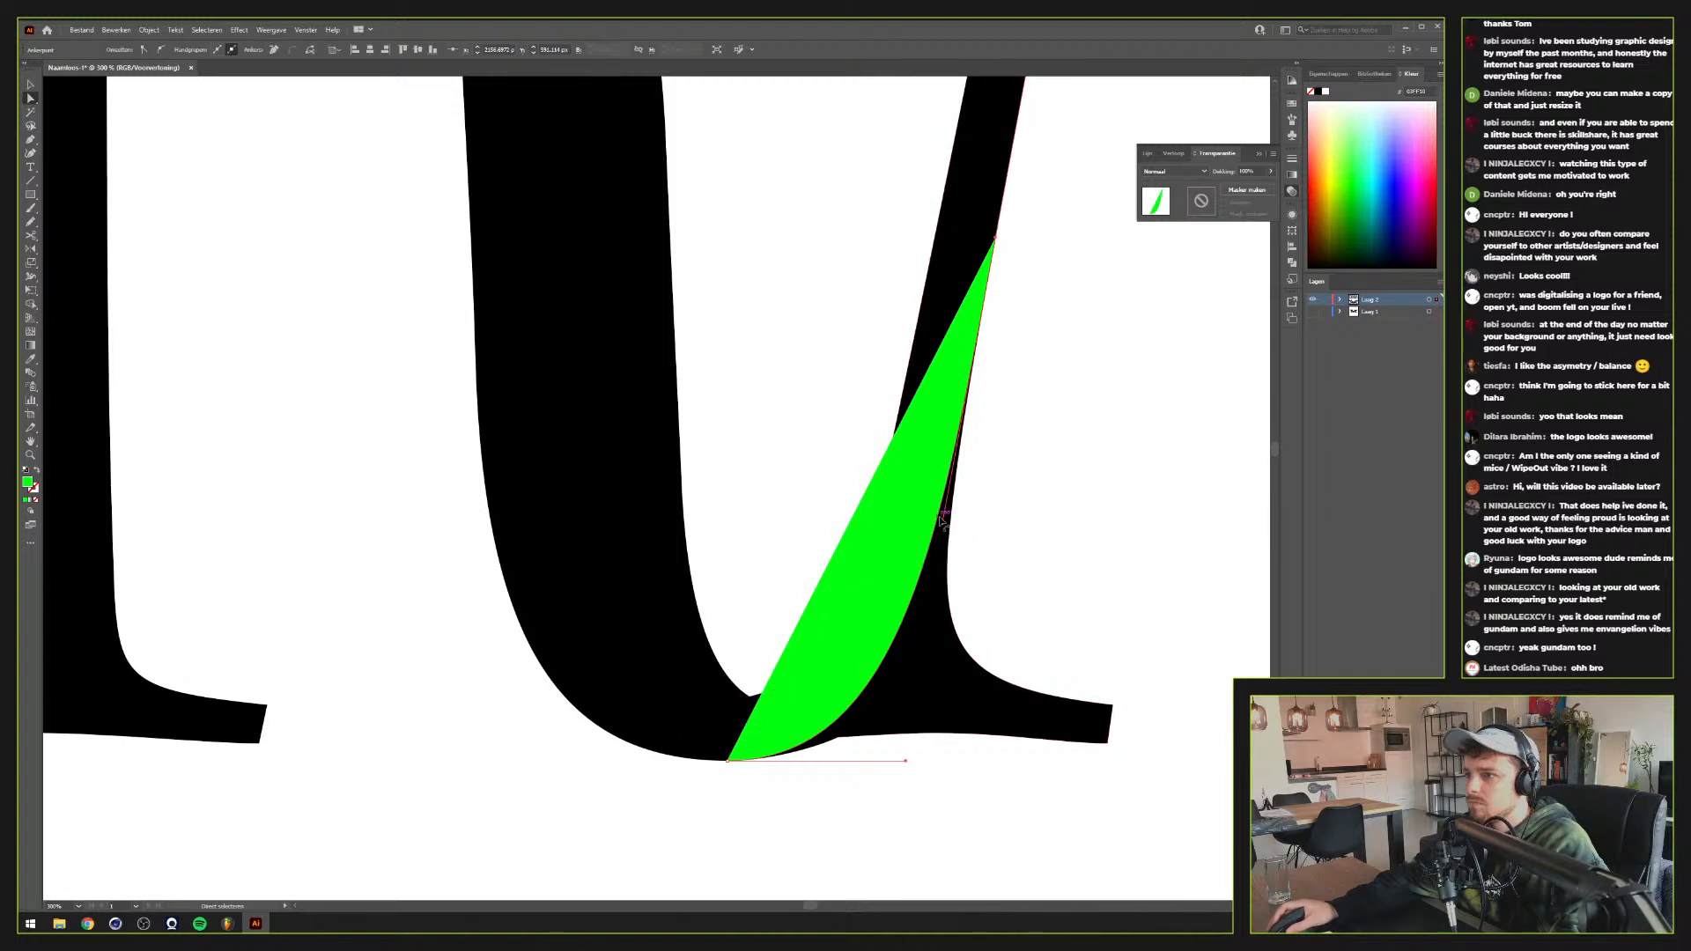
{"action": "left_click_drag", "start_coordinate": [943, 526], "coordinate": [905, 716]}
Shorten the horizontal handle at the base of the second R's tail to tighten the green curve's lower bend
{"action": "left_click", "coordinate": [905, 765]}
{"action": "left_click", "coordinate": [753, 750]}
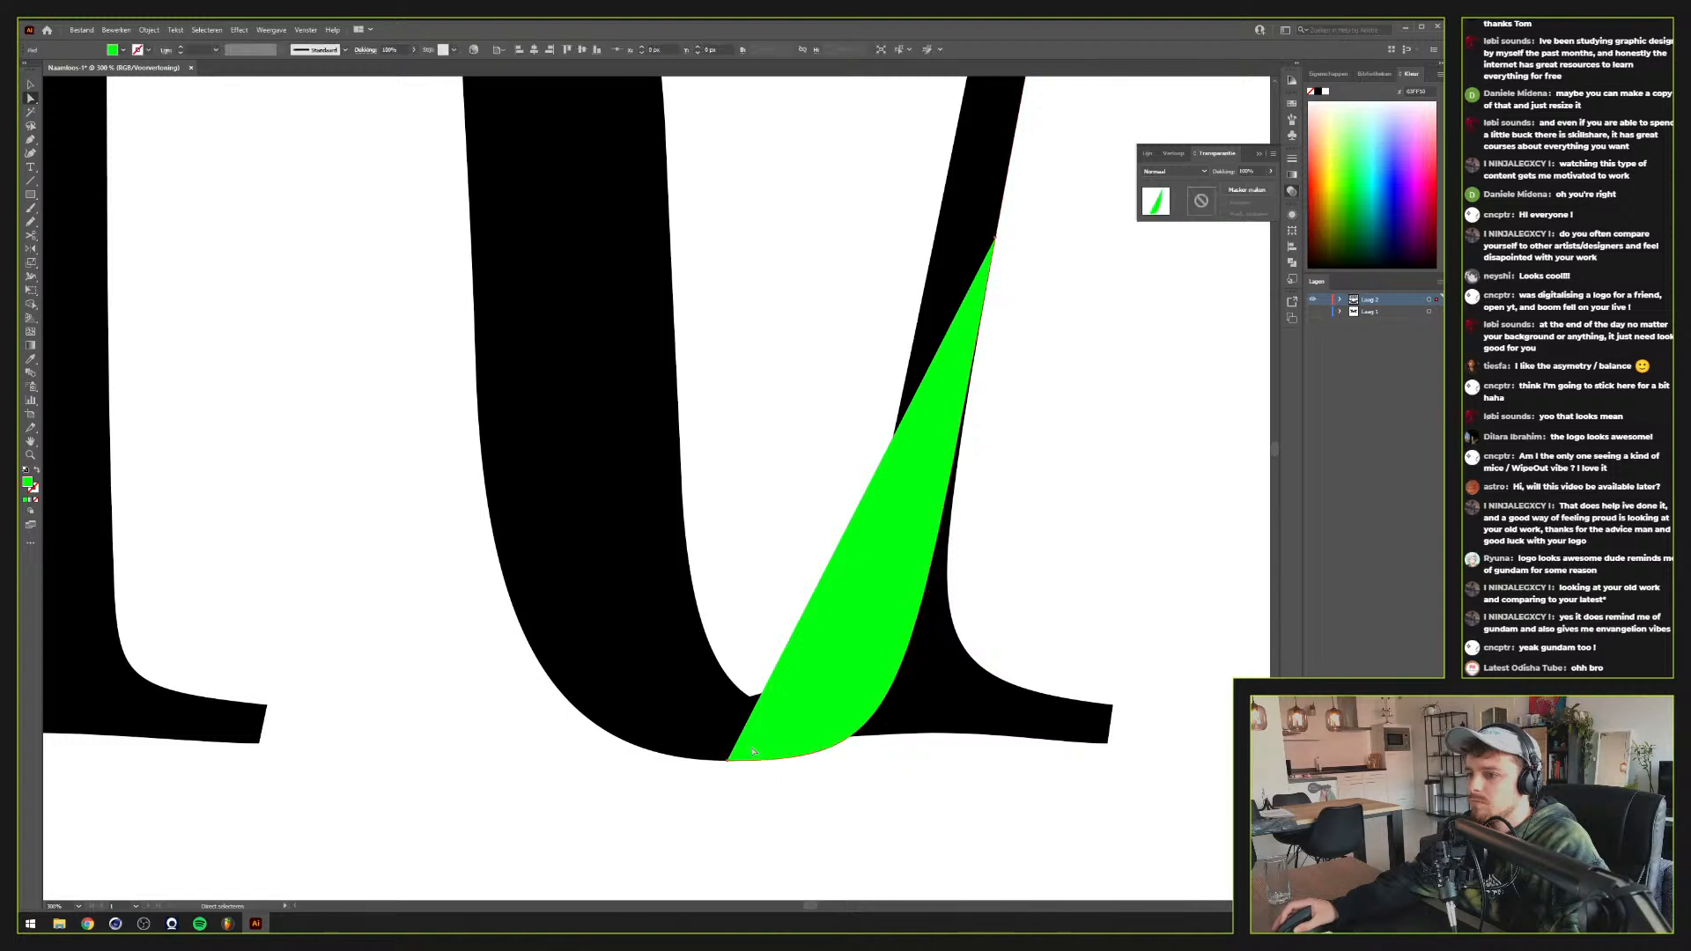
{"action": "left_click", "coordinate": [729, 762]}
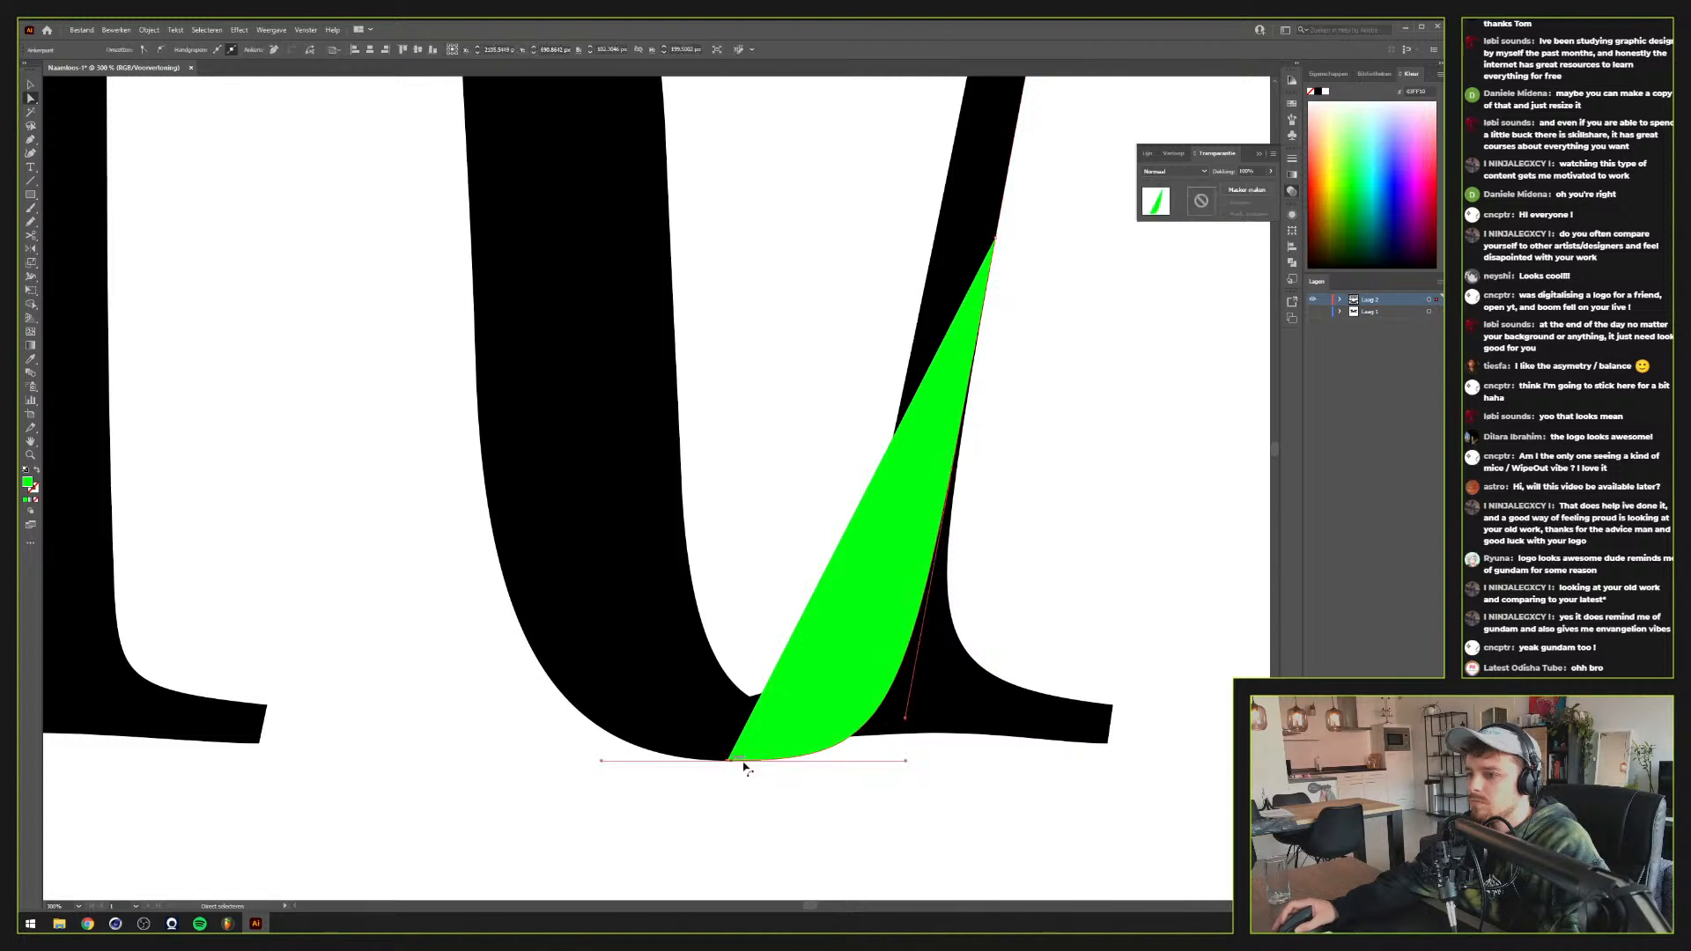
{"action": "left_click", "coordinate": [902, 765]}
{"action": "left_click", "coordinate": [775, 745]}
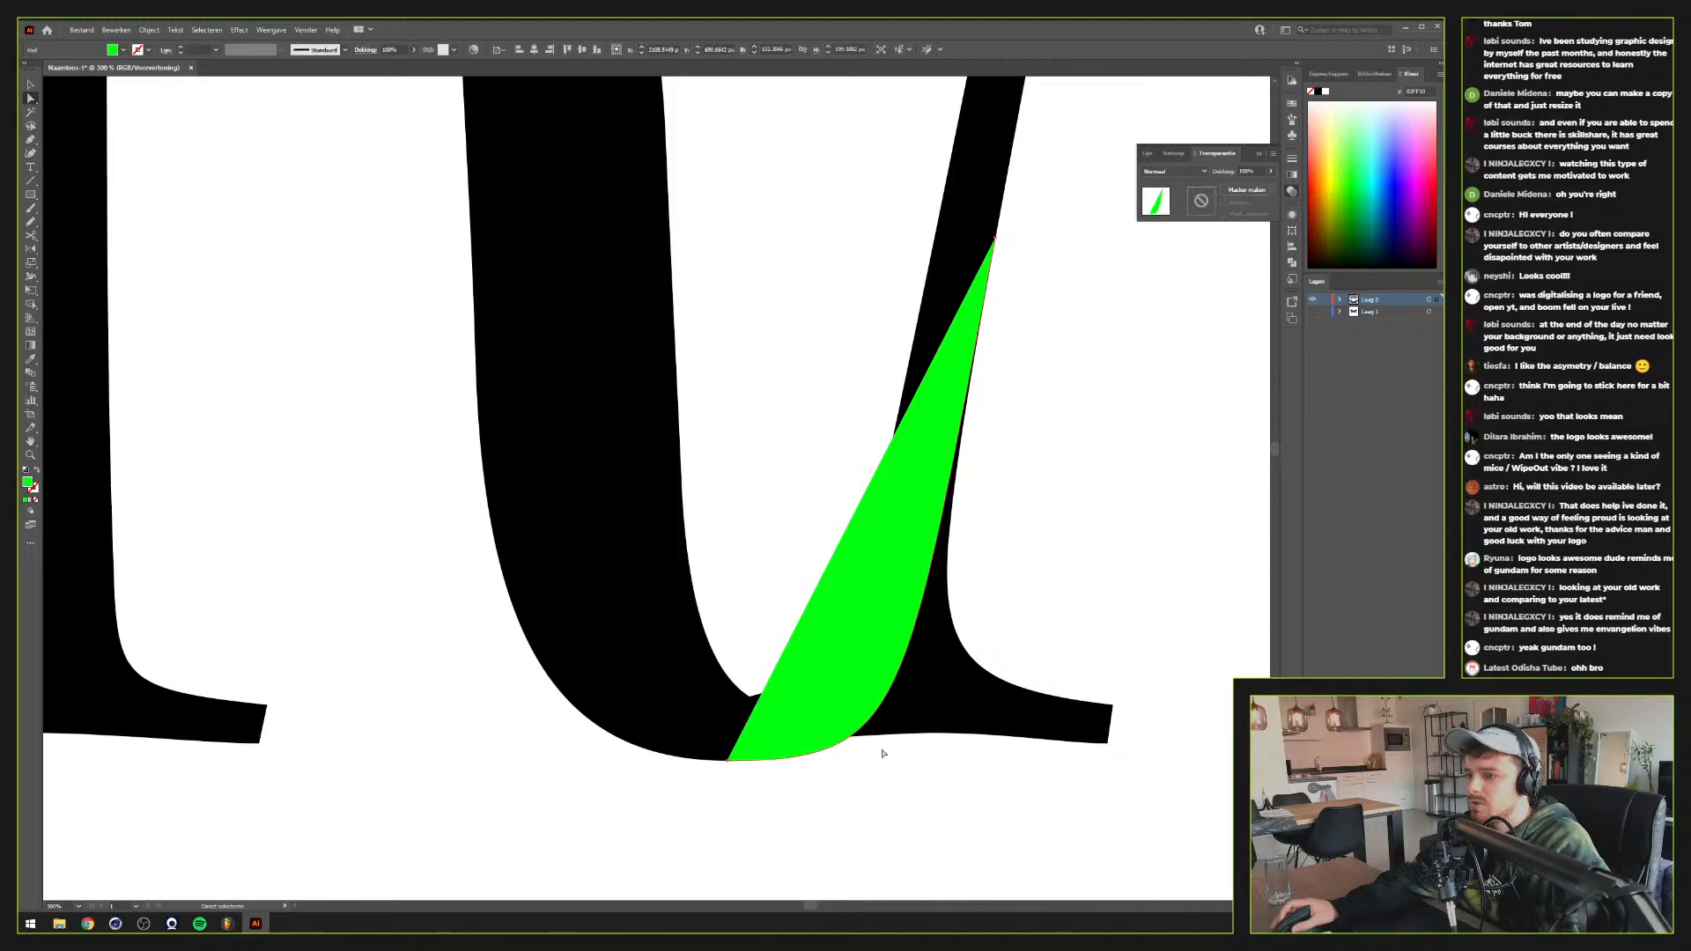
{"action": "left_click", "coordinate": [729, 762]}
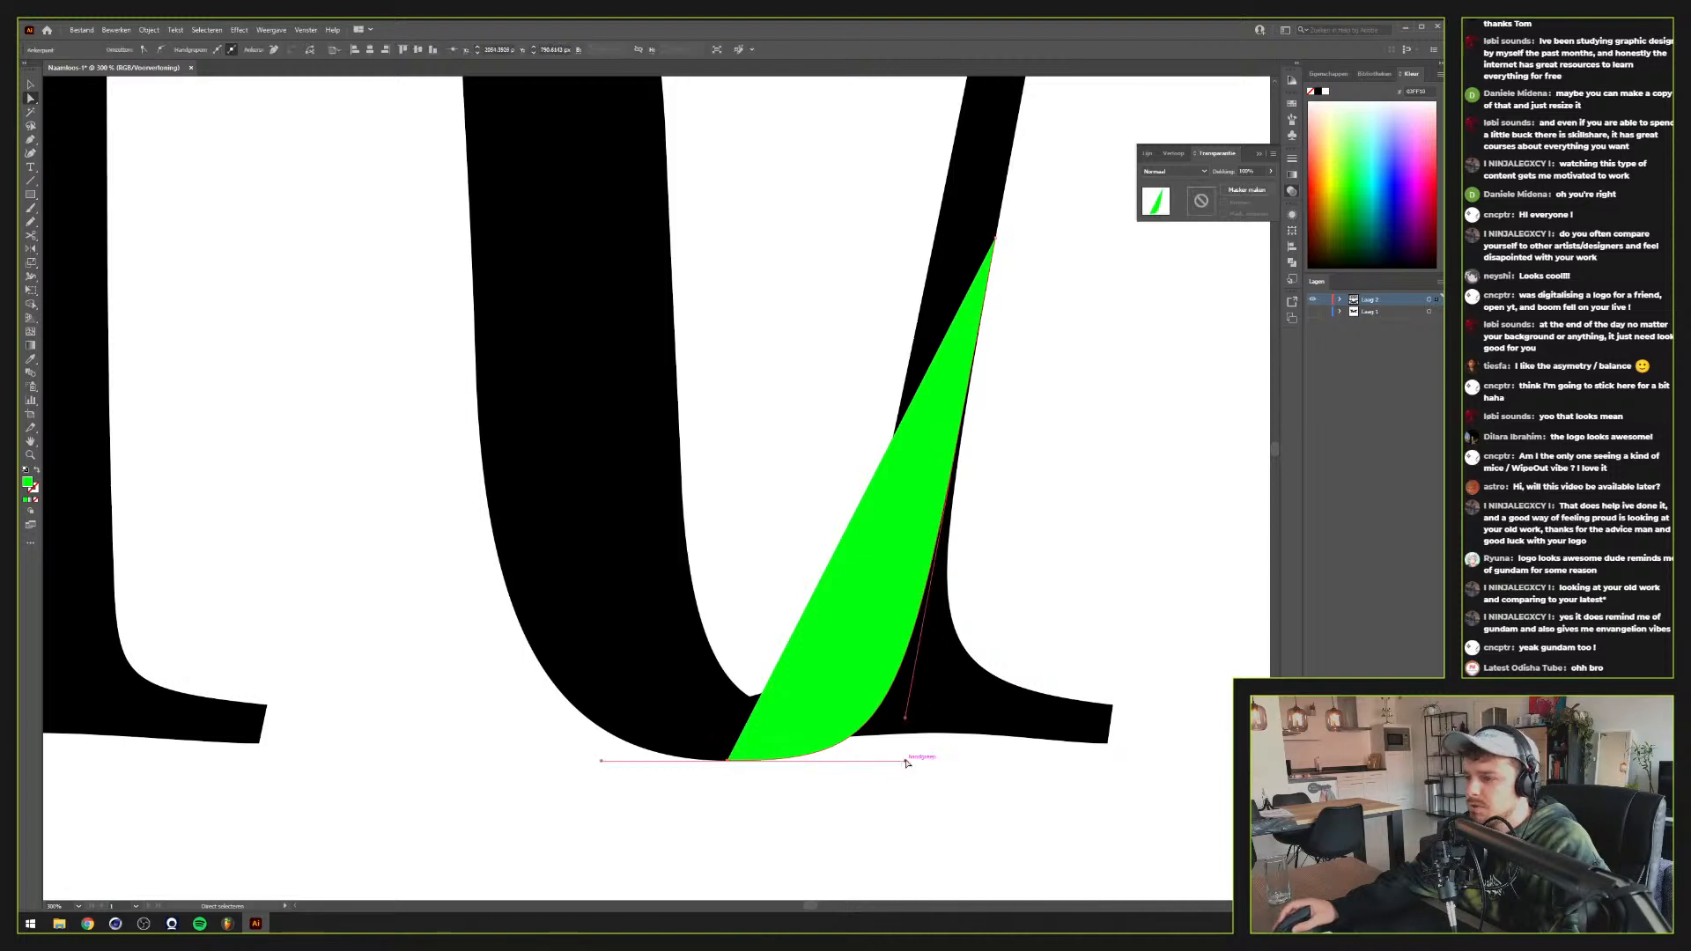
{"action": "left_click_drag", "start_coordinate": [905, 764], "coordinate": [793, 769]}
{"action": "scroll", "coordinate": [806, 740], "scroll_direction": "down", "scroll_amount": 1}
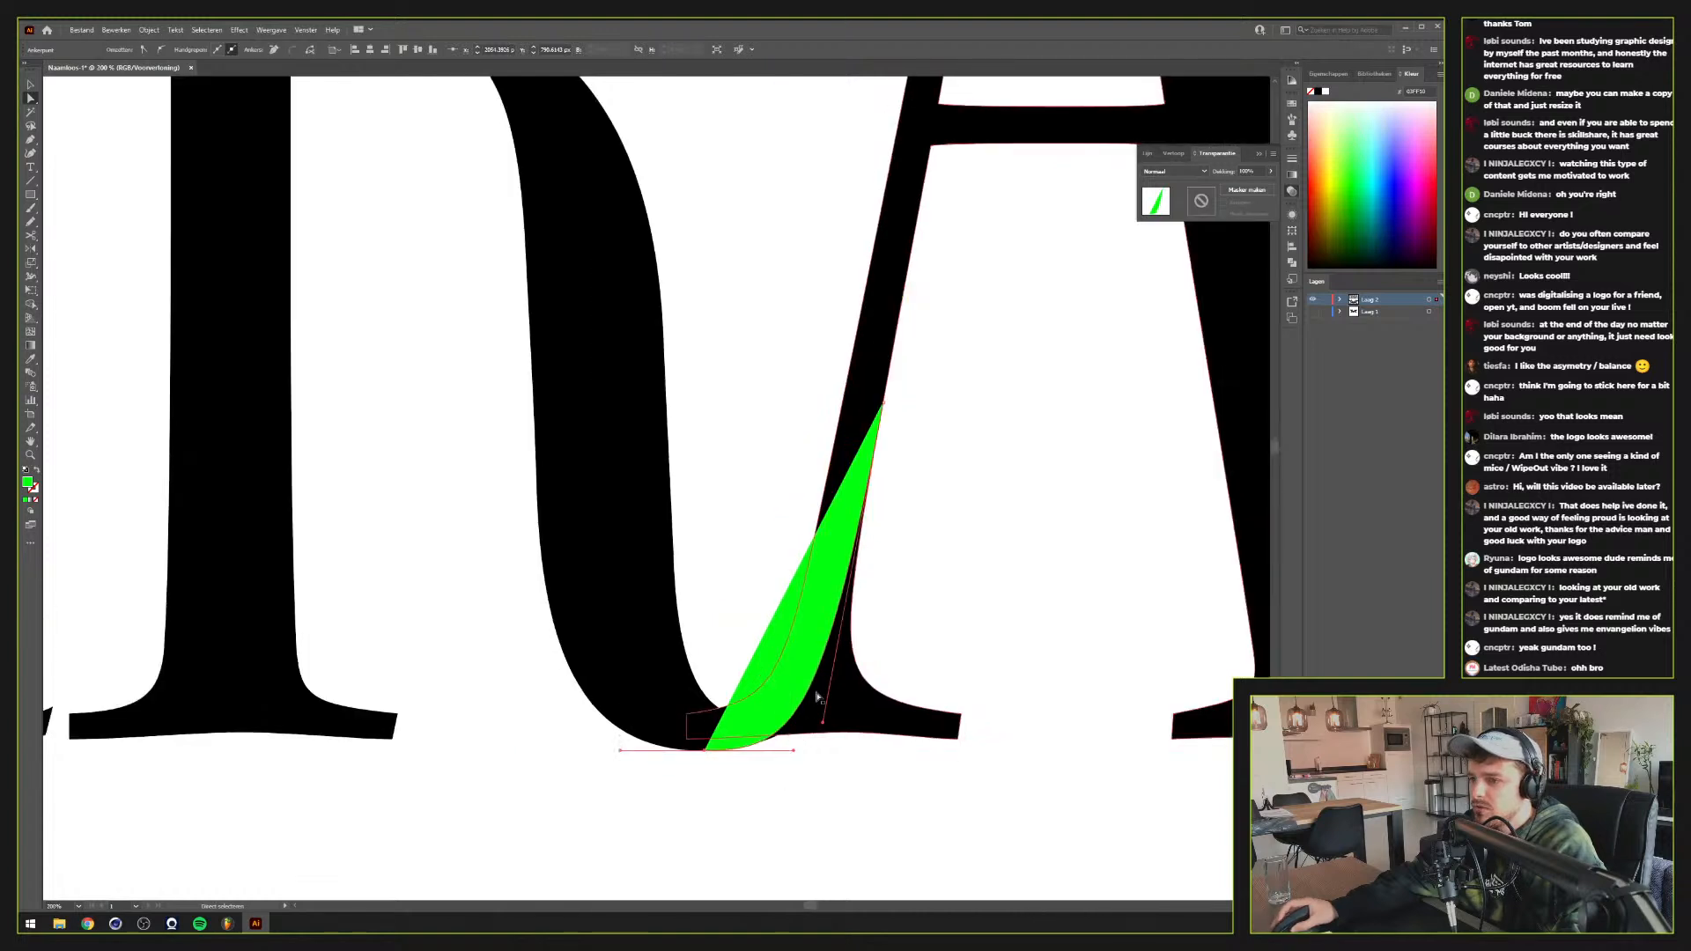
Move the green curve's upper anchor down the A's leg and realign its handles with the leg's edge
{"action": "left_click", "coordinate": [884, 407]}
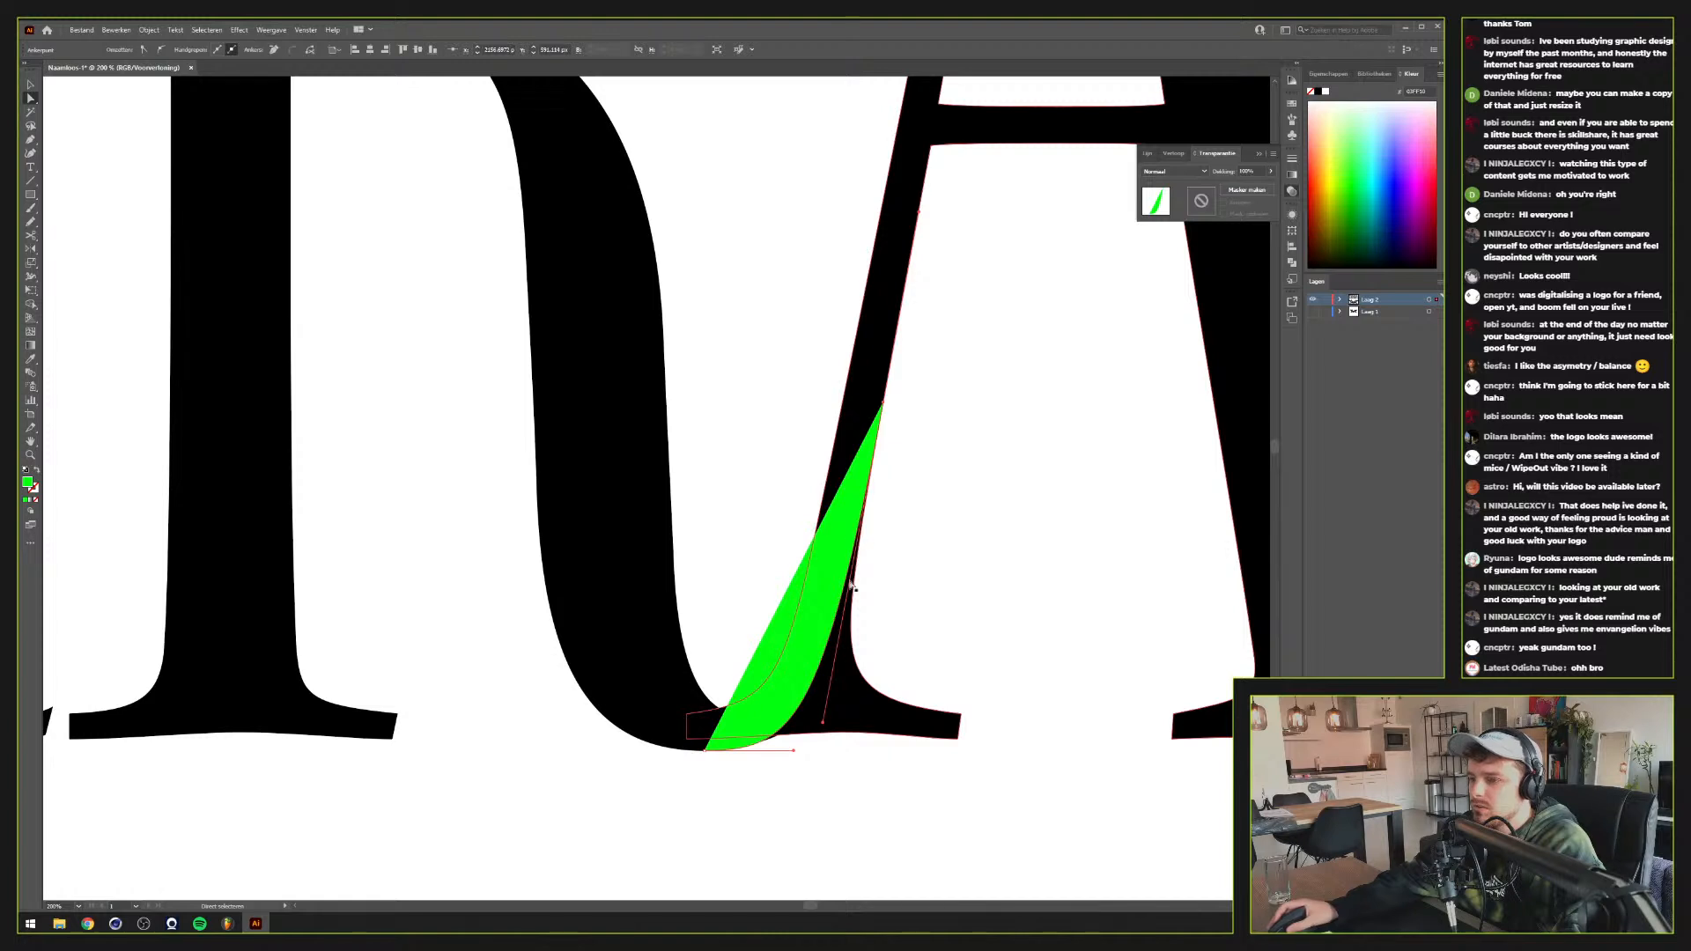
{"action": "left_click_drag", "start_coordinate": [873, 413], "coordinate": [868, 490]}
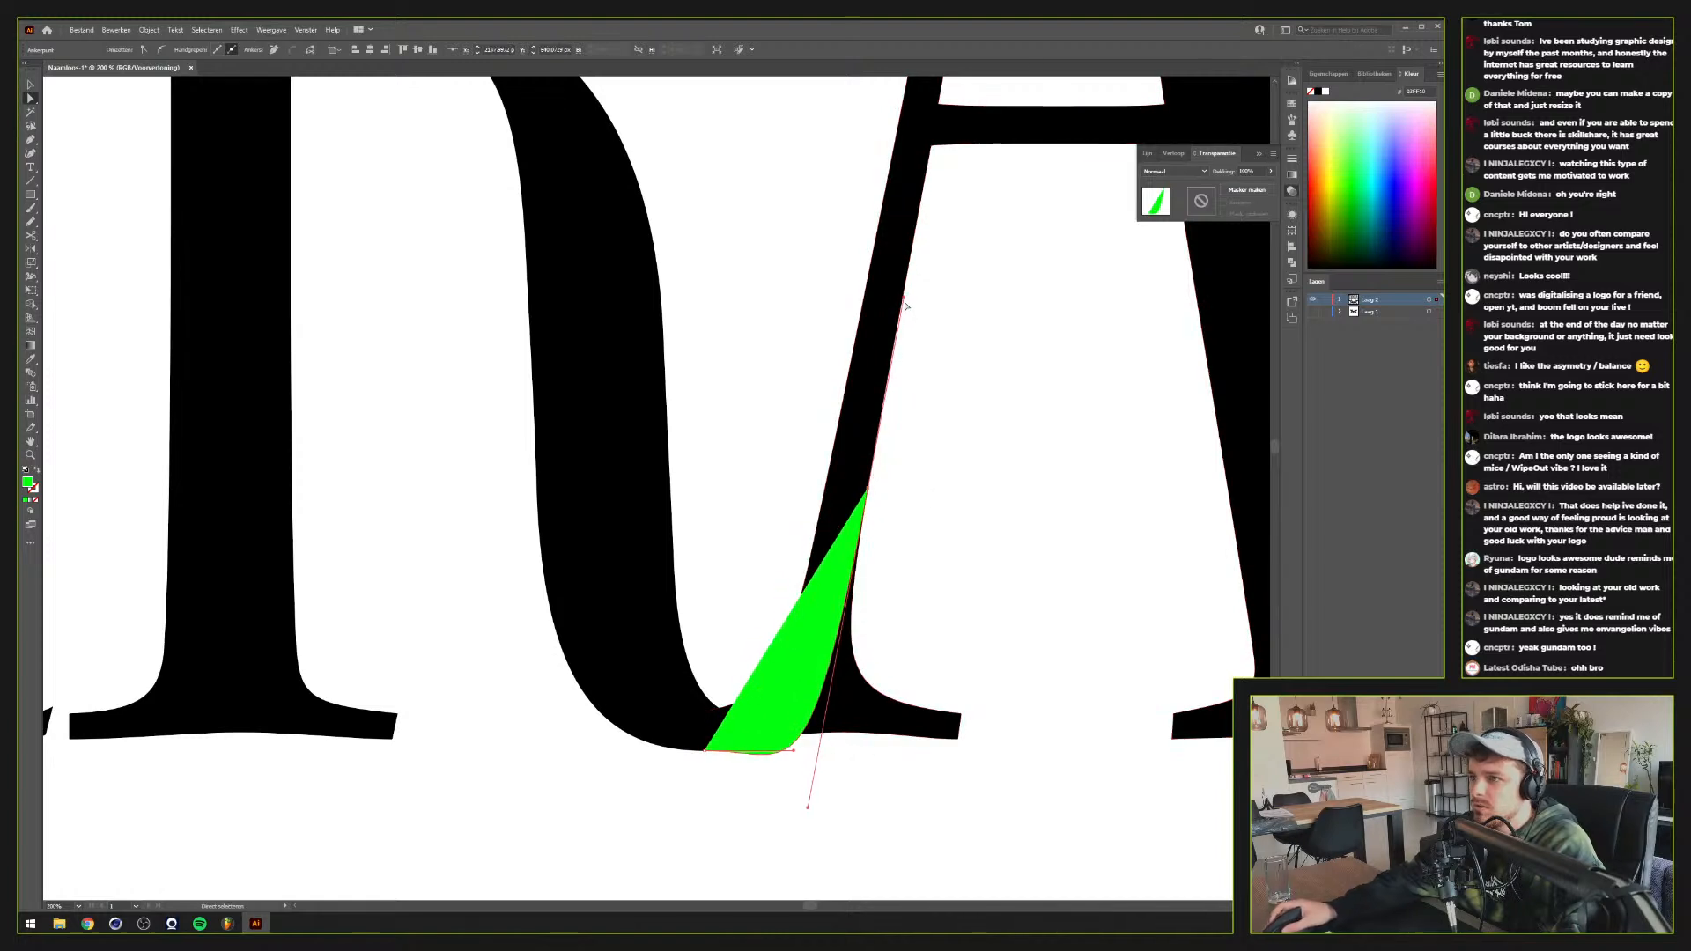
{"action": "left_click_drag", "start_coordinate": [905, 300], "coordinate": [900, 296]}
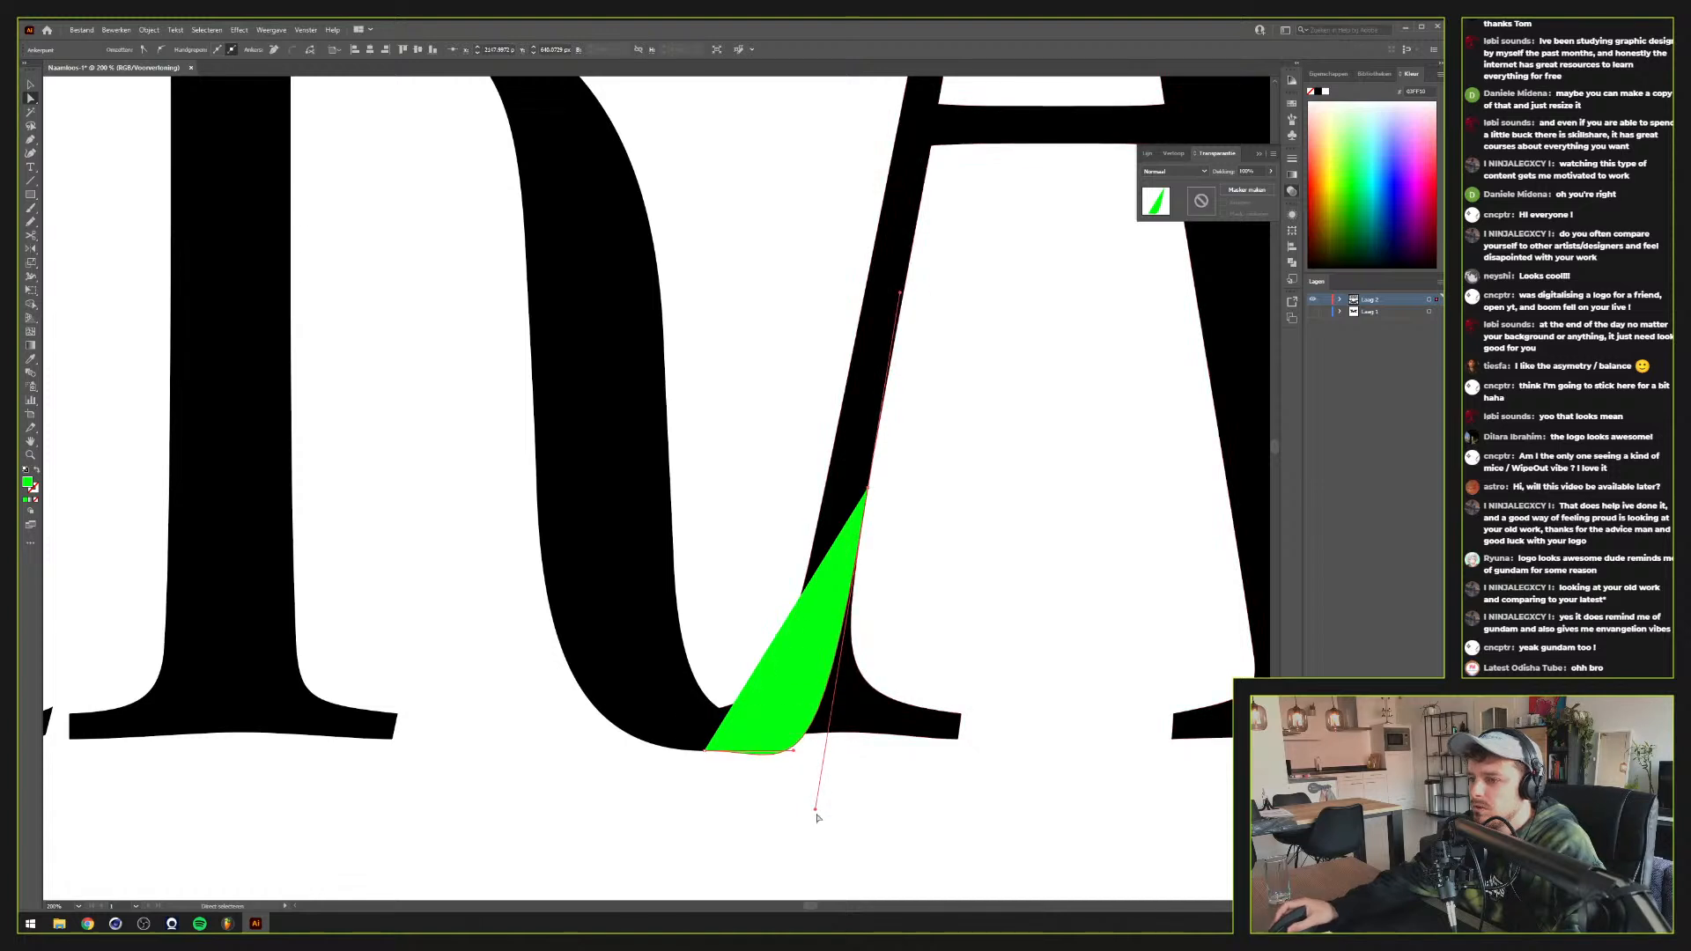
{"action": "left_click_drag", "start_coordinate": [817, 811], "coordinate": [828, 707]}
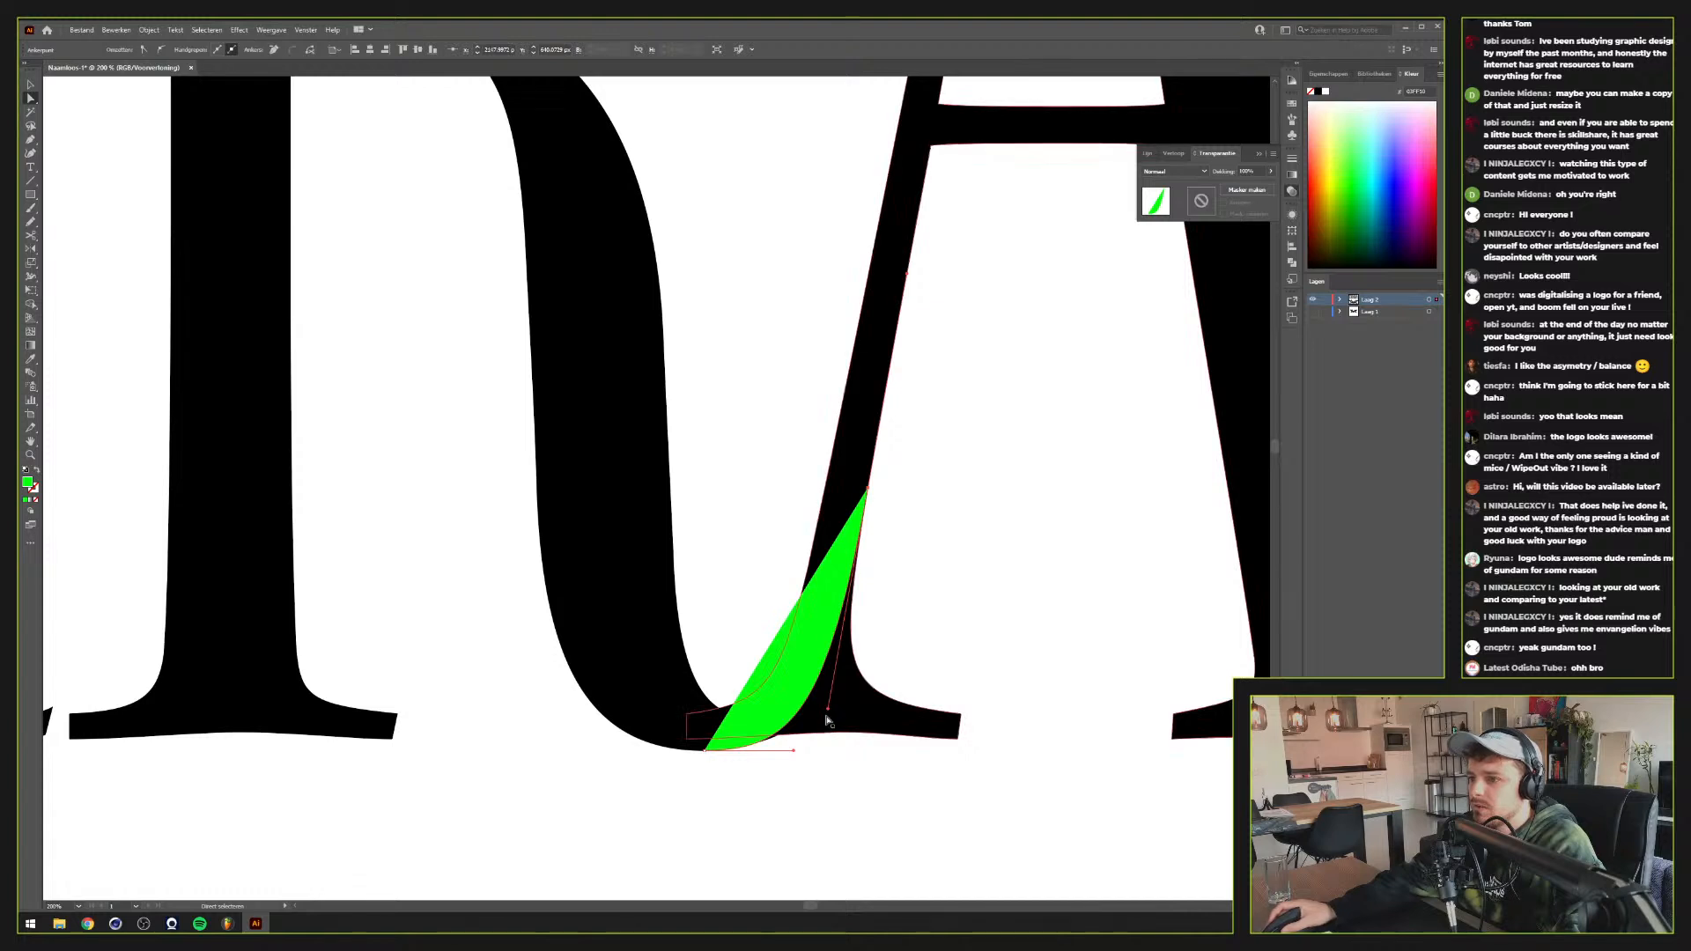
{"action": "left_click_drag", "start_coordinate": [828, 708], "coordinate": [821, 738]}
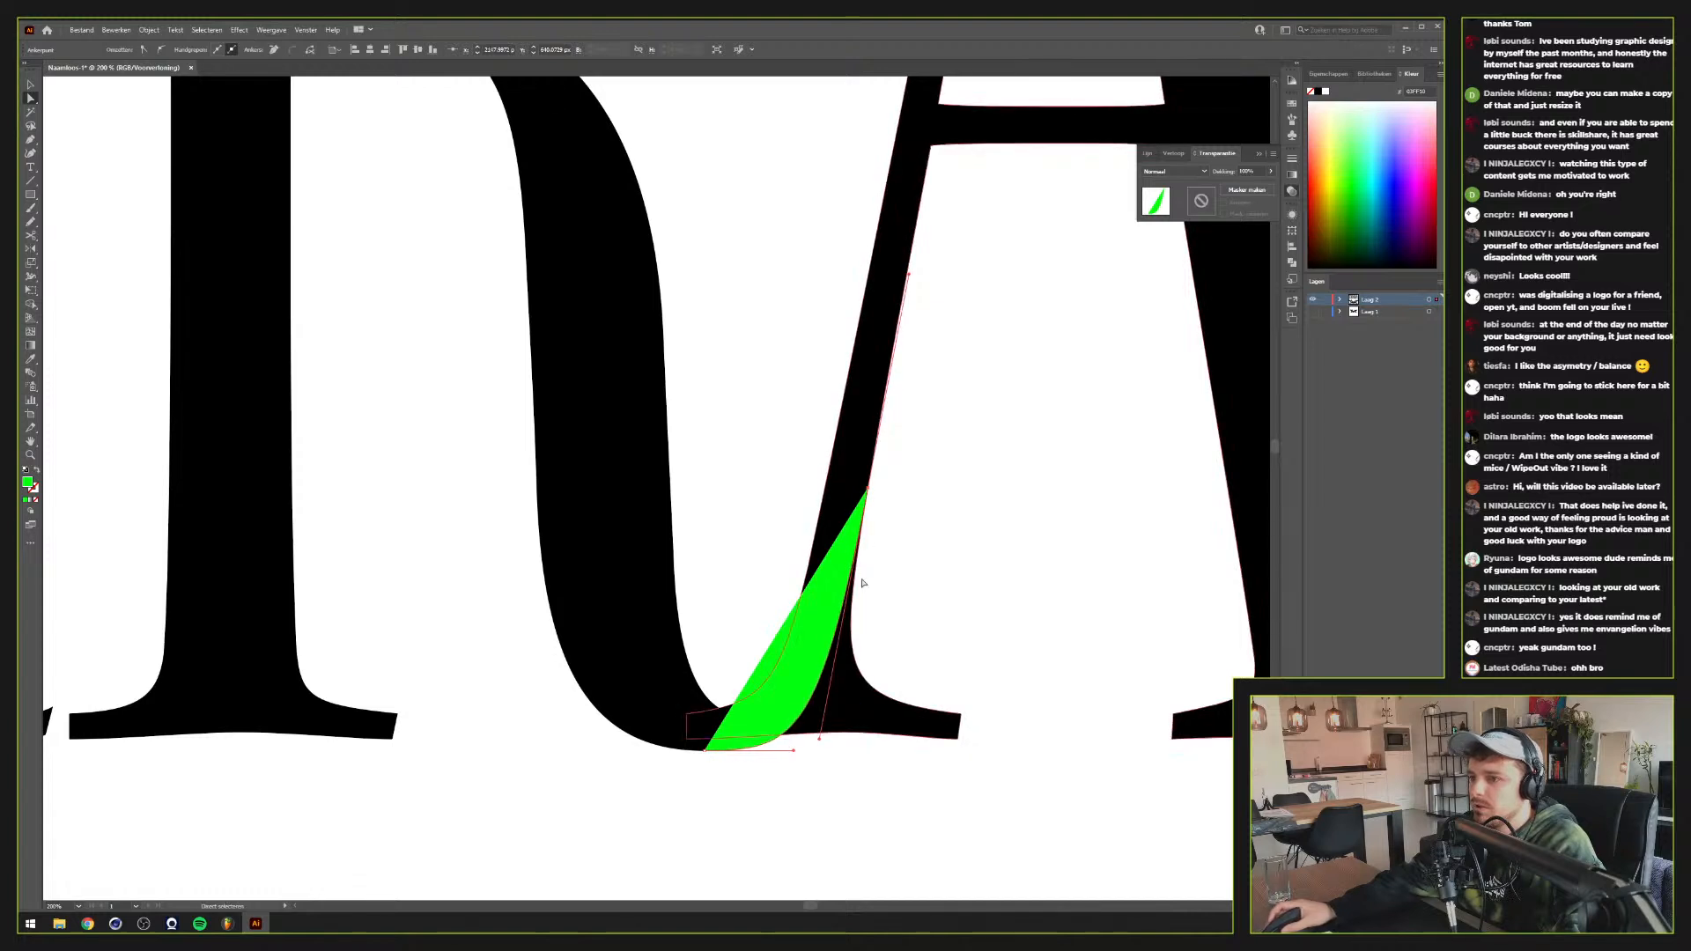
{"action": "left_click_drag", "start_coordinate": [909, 274], "coordinate": [910, 266]}
Close the green curve with Pen tool points running inside the black strokes from the A's leg back to the tail's base
{"action": "key", "text": "p"}
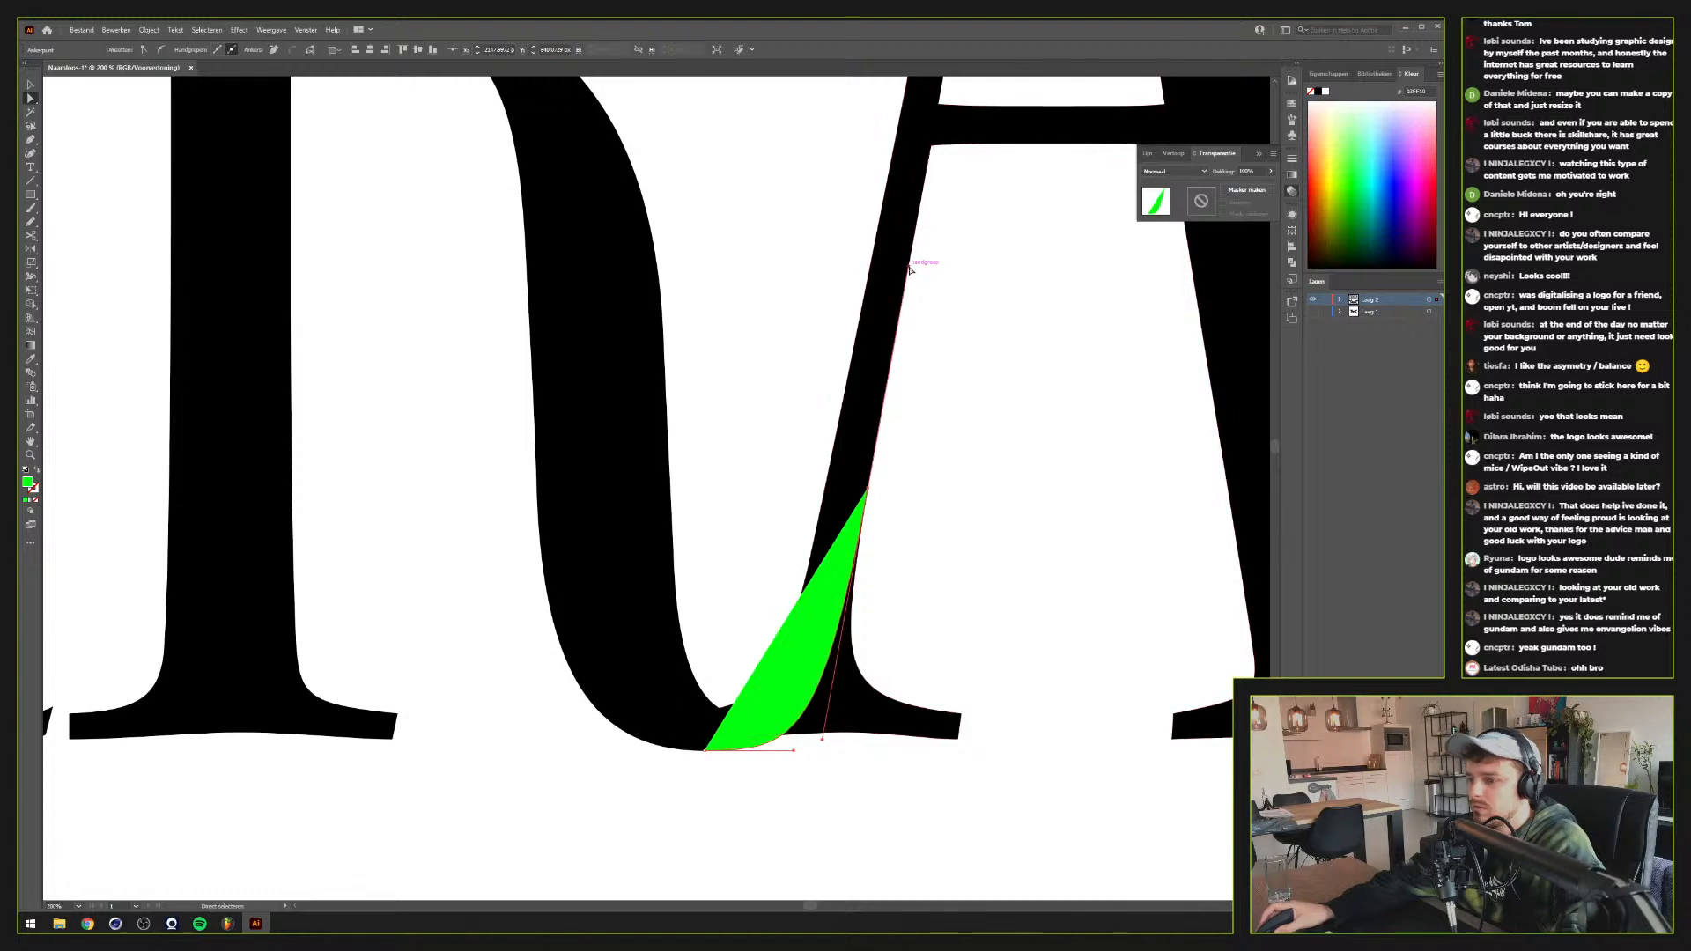
{"action": "left_click", "coordinate": [859, 498]}
{"action": "left_click", "coordinate": [834, 591]}
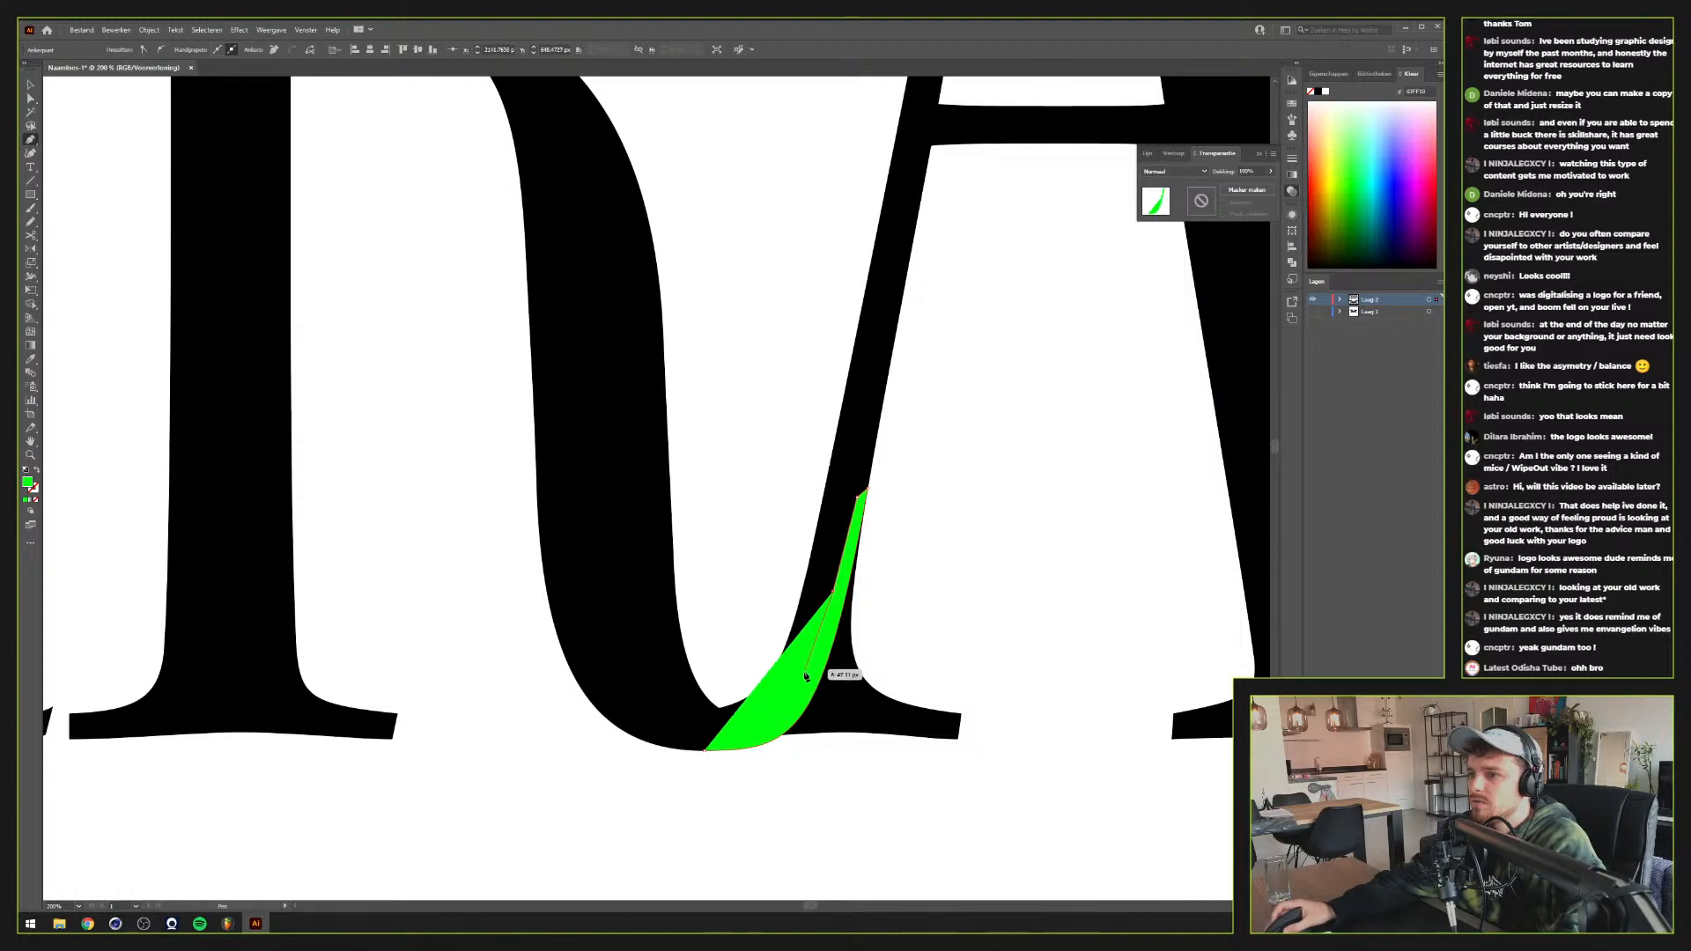
{"action": "left_click", "coordinate": [803, 674]}
{"action": "left_click", "coordinate": [754, 723]}
{"action": "left_click", "coordinate": [704, 730]}
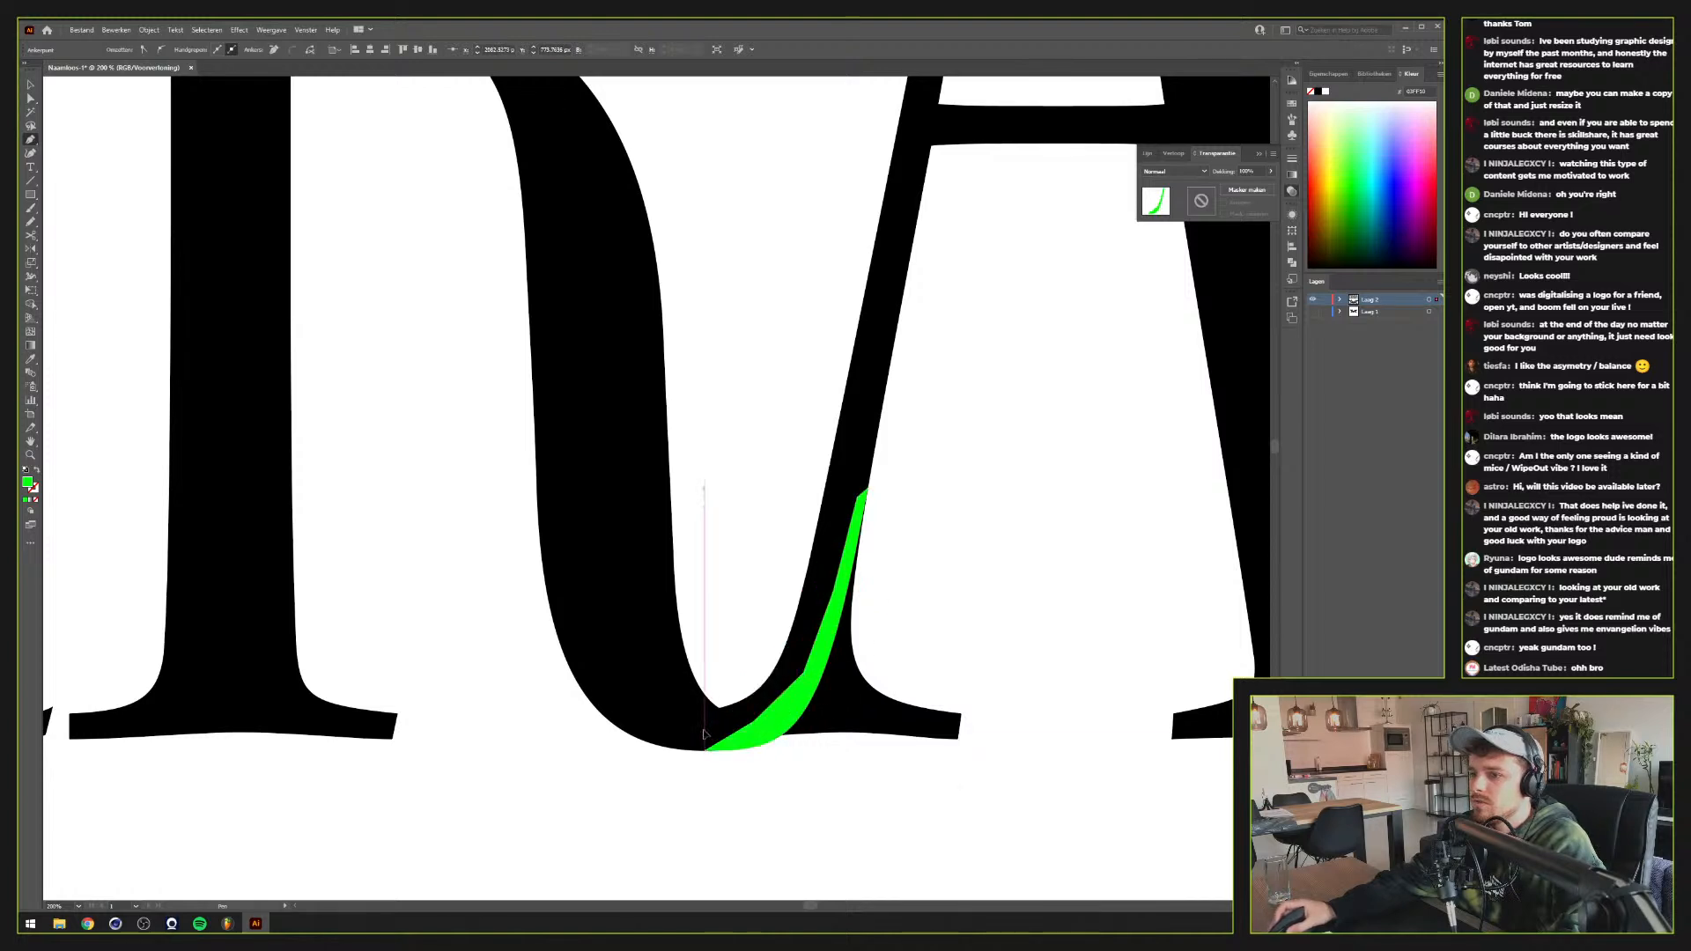
{"action": "left_click", "coordinate": [705, 751]}
Merge the green curve with the second R and the A into one shape using the Shape Builder tool
{"action": "key", "text": "b"}
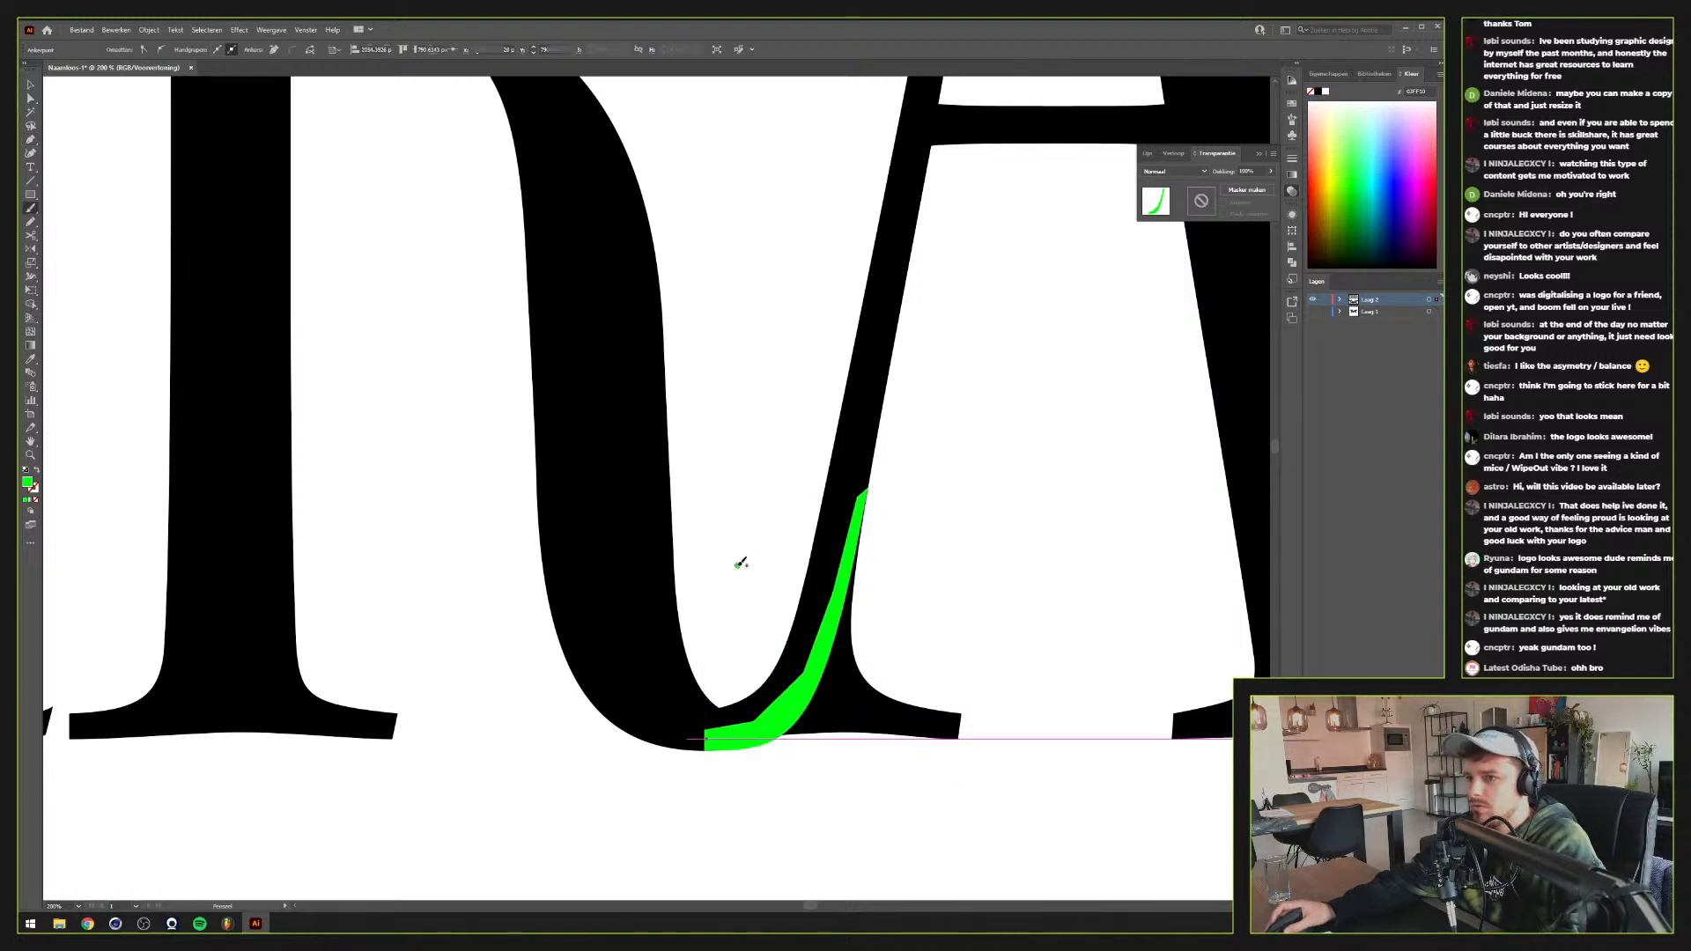
{"action": "left_click", "coordinate": [738, 565]}
{"action": "key", "text": "ctrl+z"}
{"action": "key", "text": "v"}
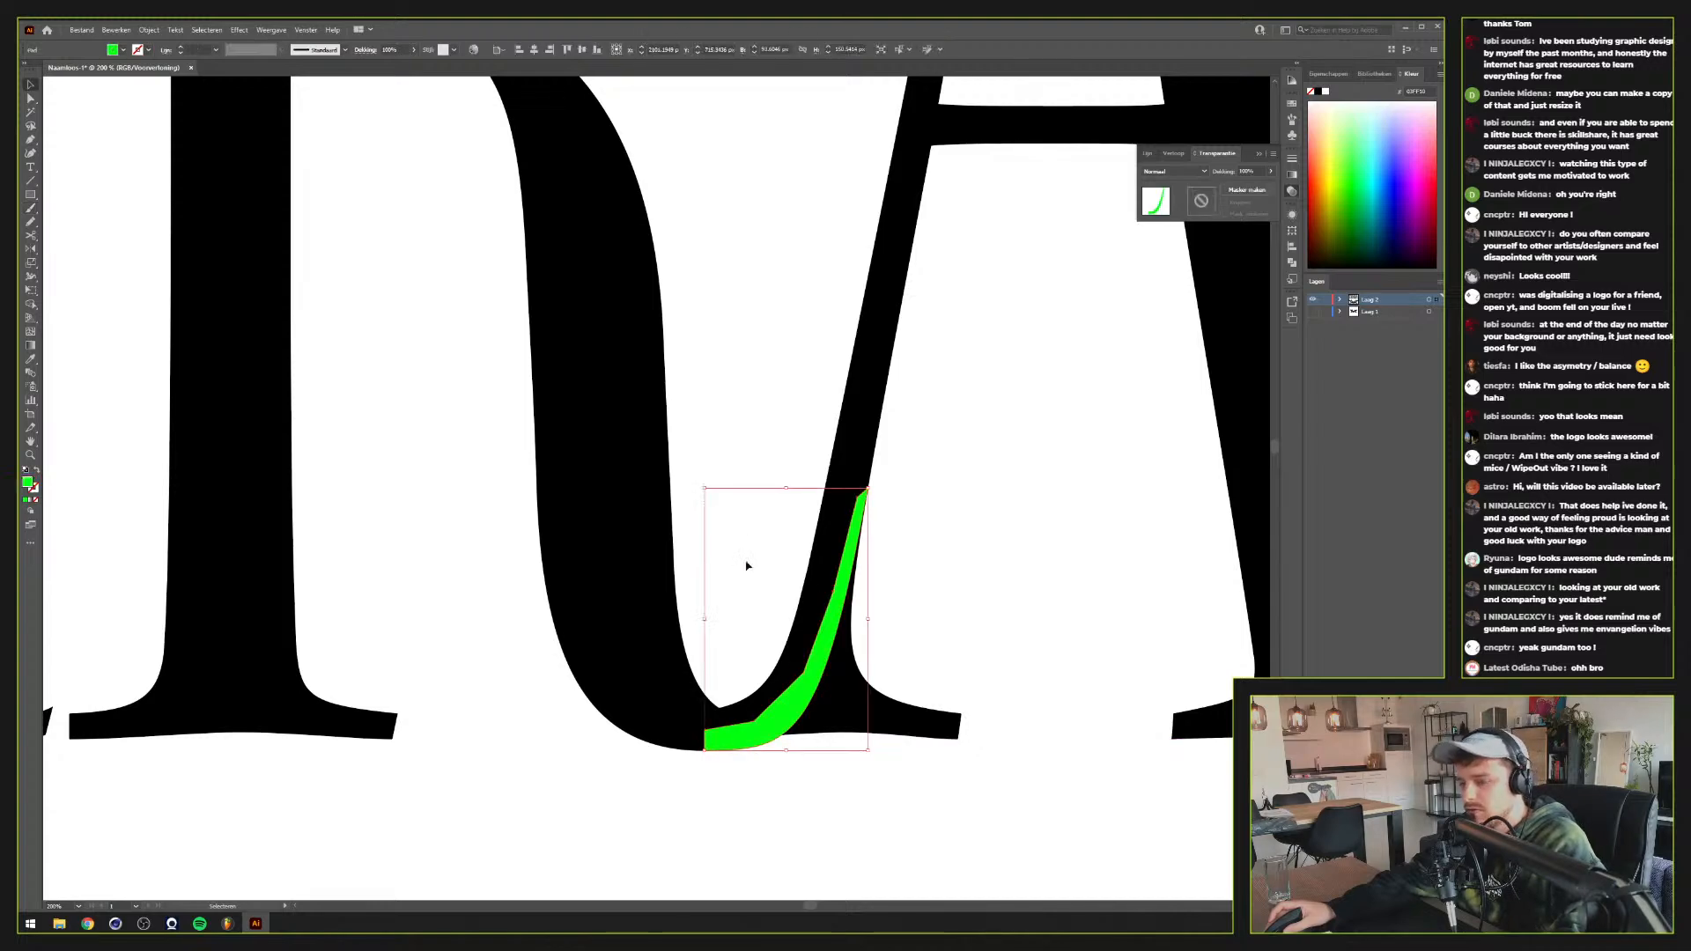
{"action": "left_click_drag", "start_coordinate": [747, 433], "coordinate": [956, 808]}
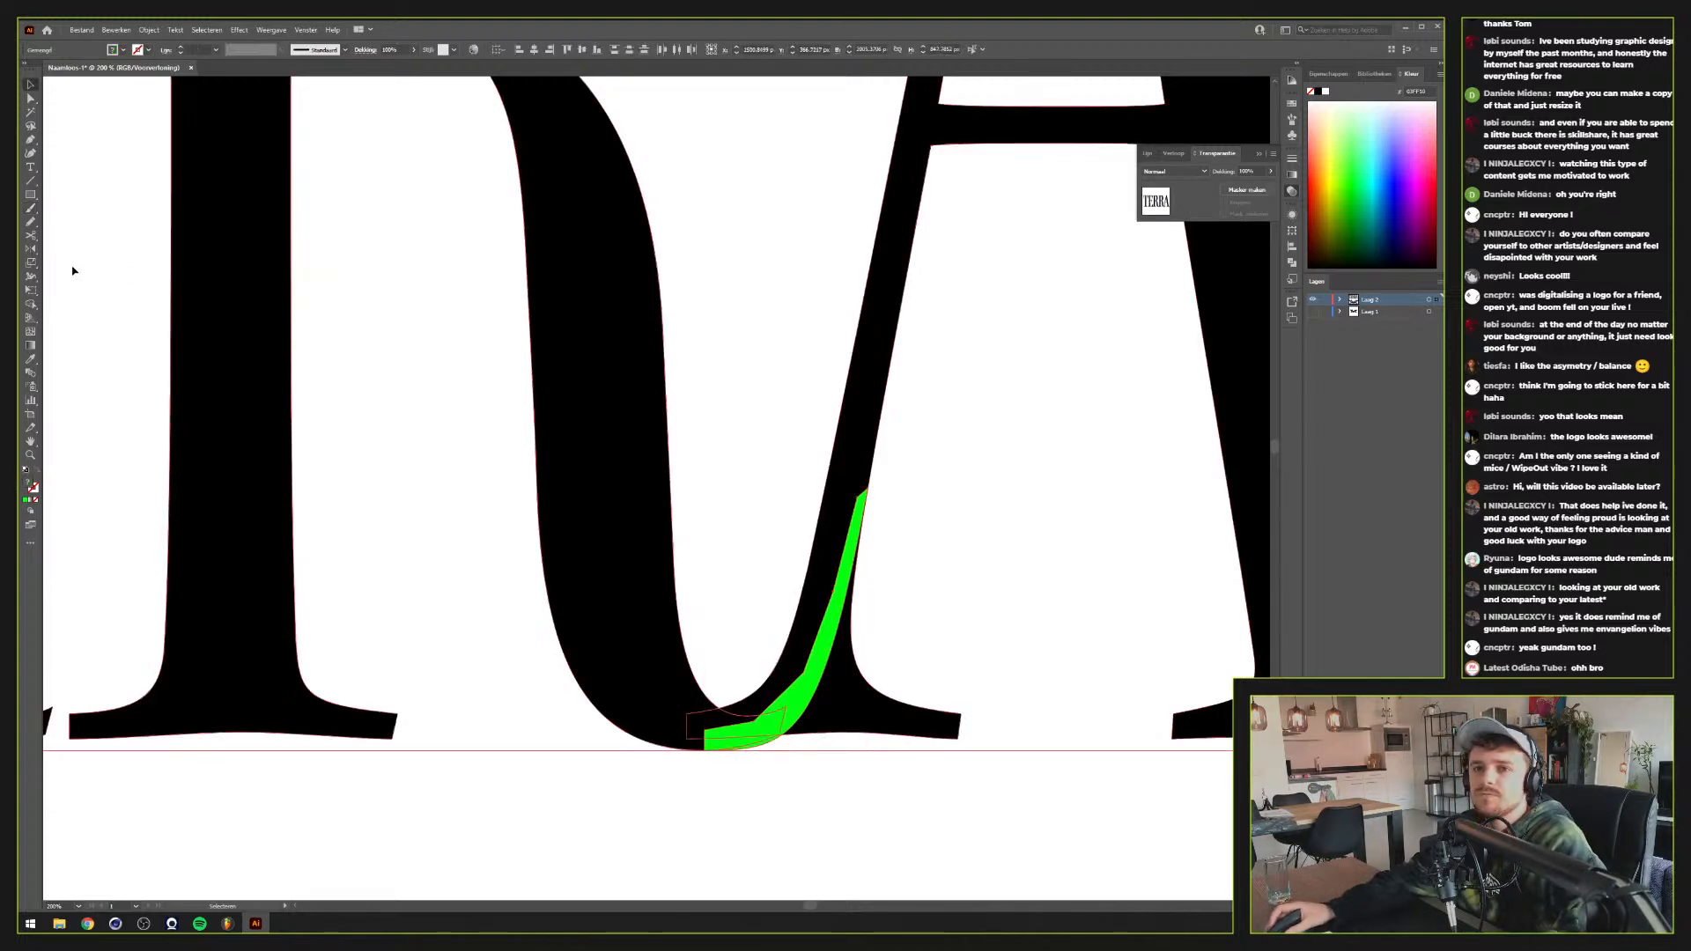
{"action": "left_click", "coordinate": [31, 305]}
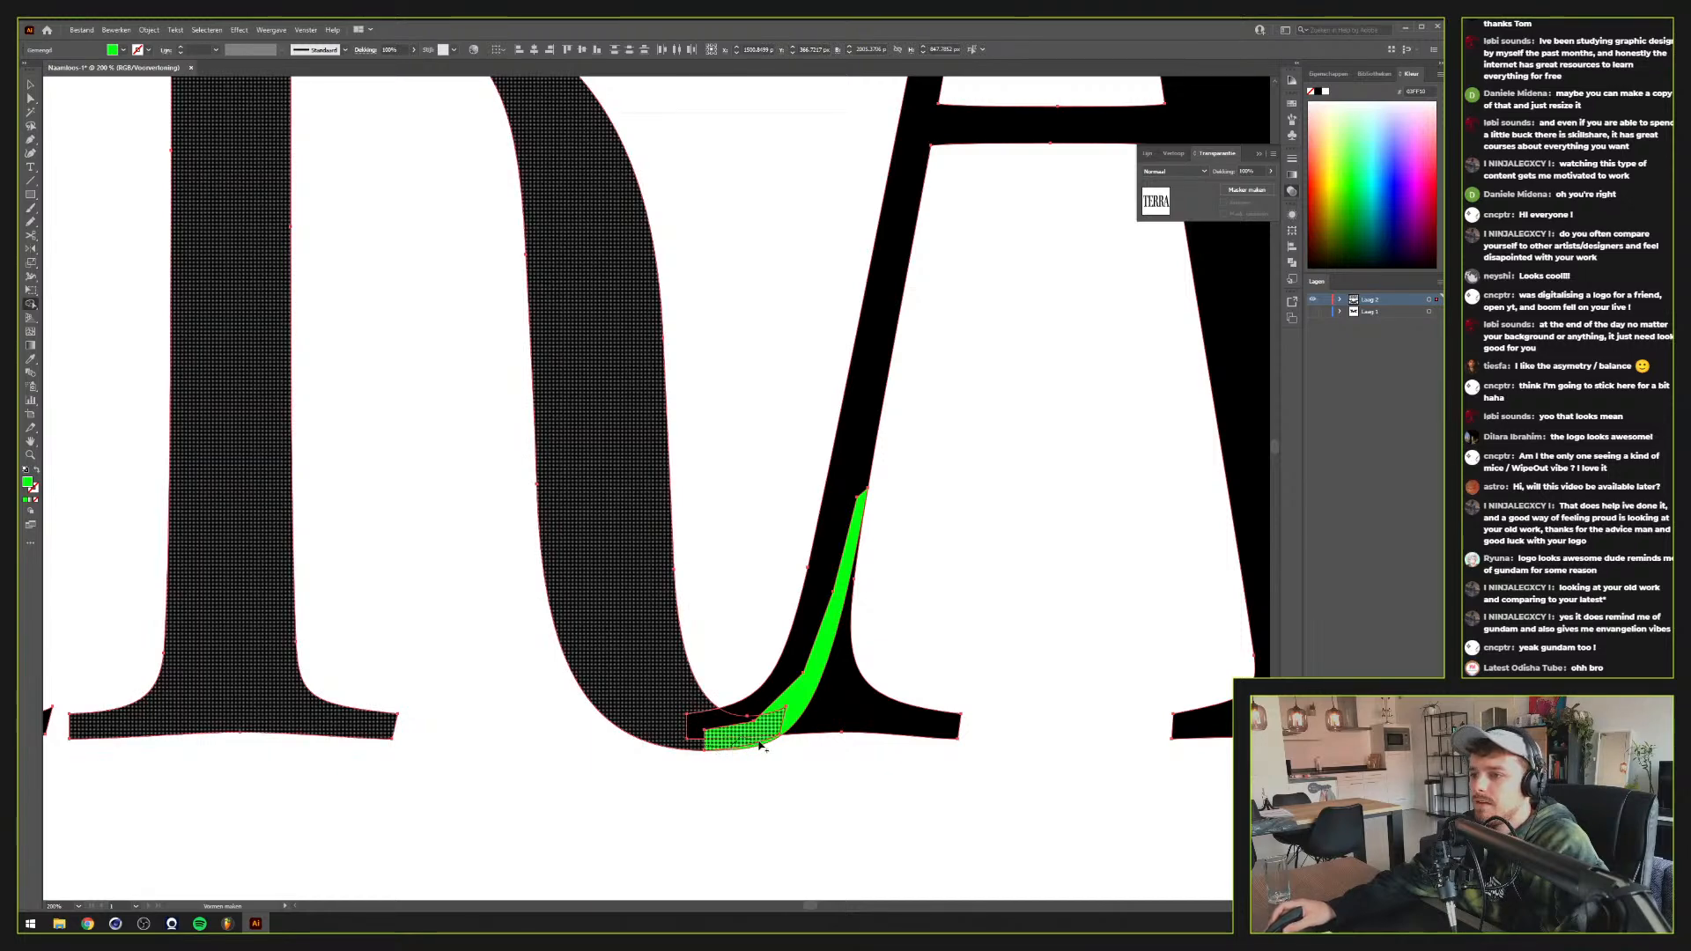
{"action": "mouse_move", "coordinate": [774, 735]}
{"action": "left_mouse_down"}
{"action": "mouse_move", "coordinate": [788, 680]}
{"action": "mouse_move", "coordinate": [734, 732]}
{"action": "mouse_move", "coordinate": [748, 731]}
{"action": "left_mouse_up"}
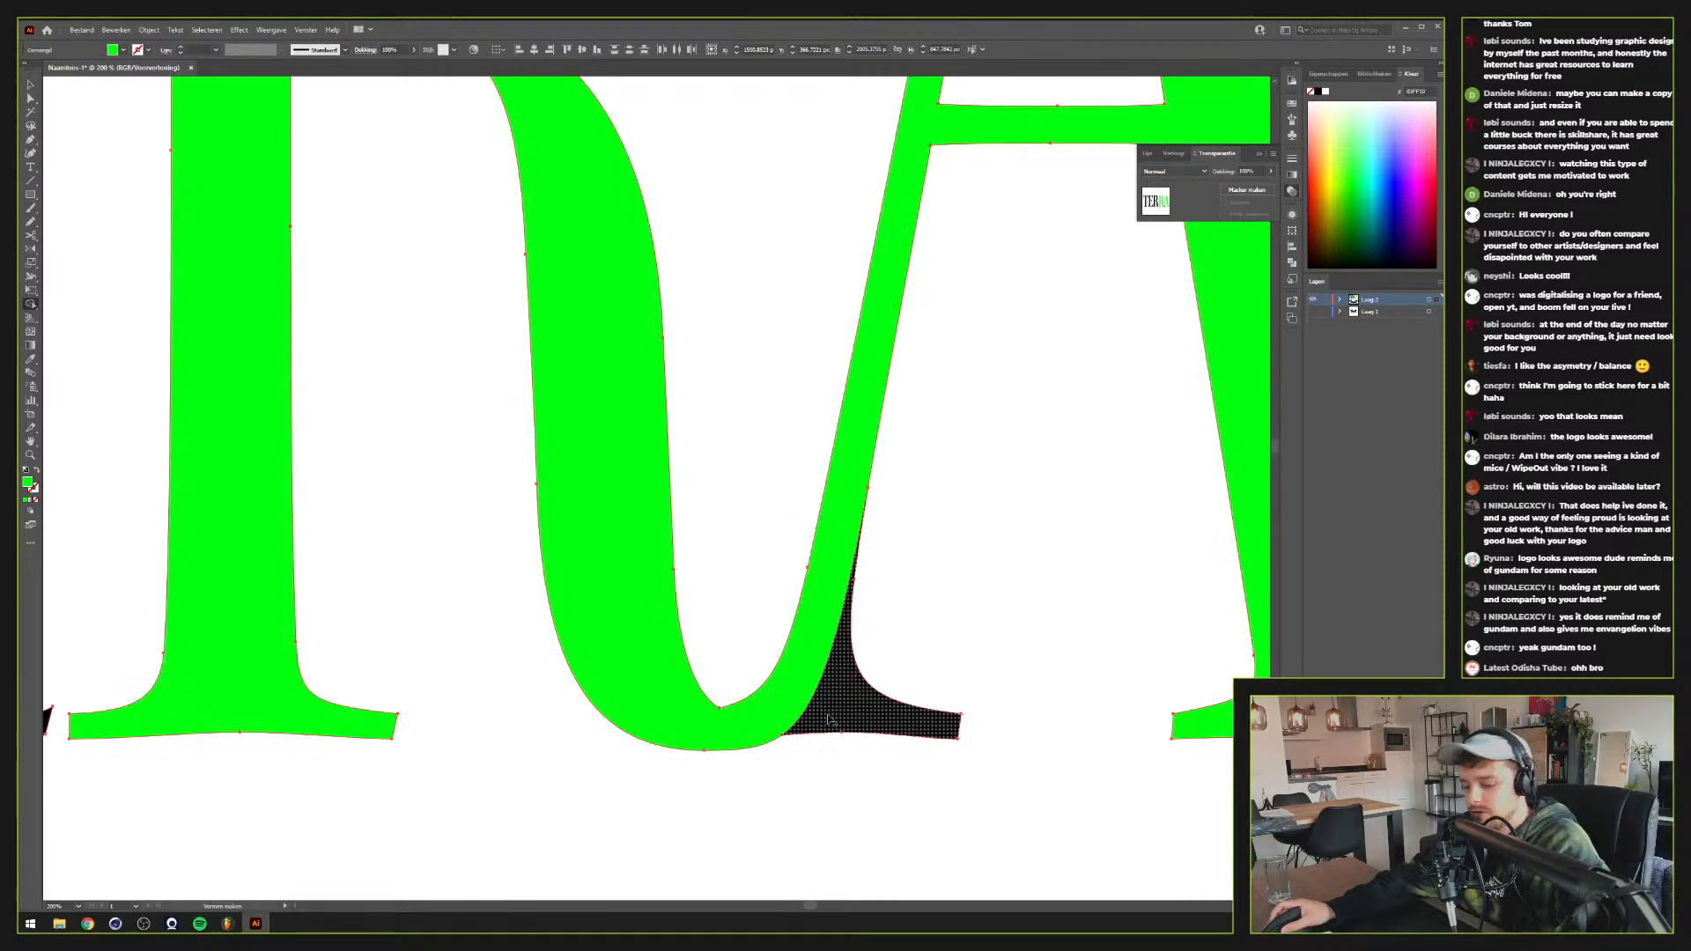
Remove the leftover foot serif beside the merged R–A curve with Shape Builder and sample black as the wordmark's fill
{"action": "key", "text": "super"}
{"action": "key", "text": "super"}
{"action": "left_click", "coordinate": [845, 706], "text": "alt"}
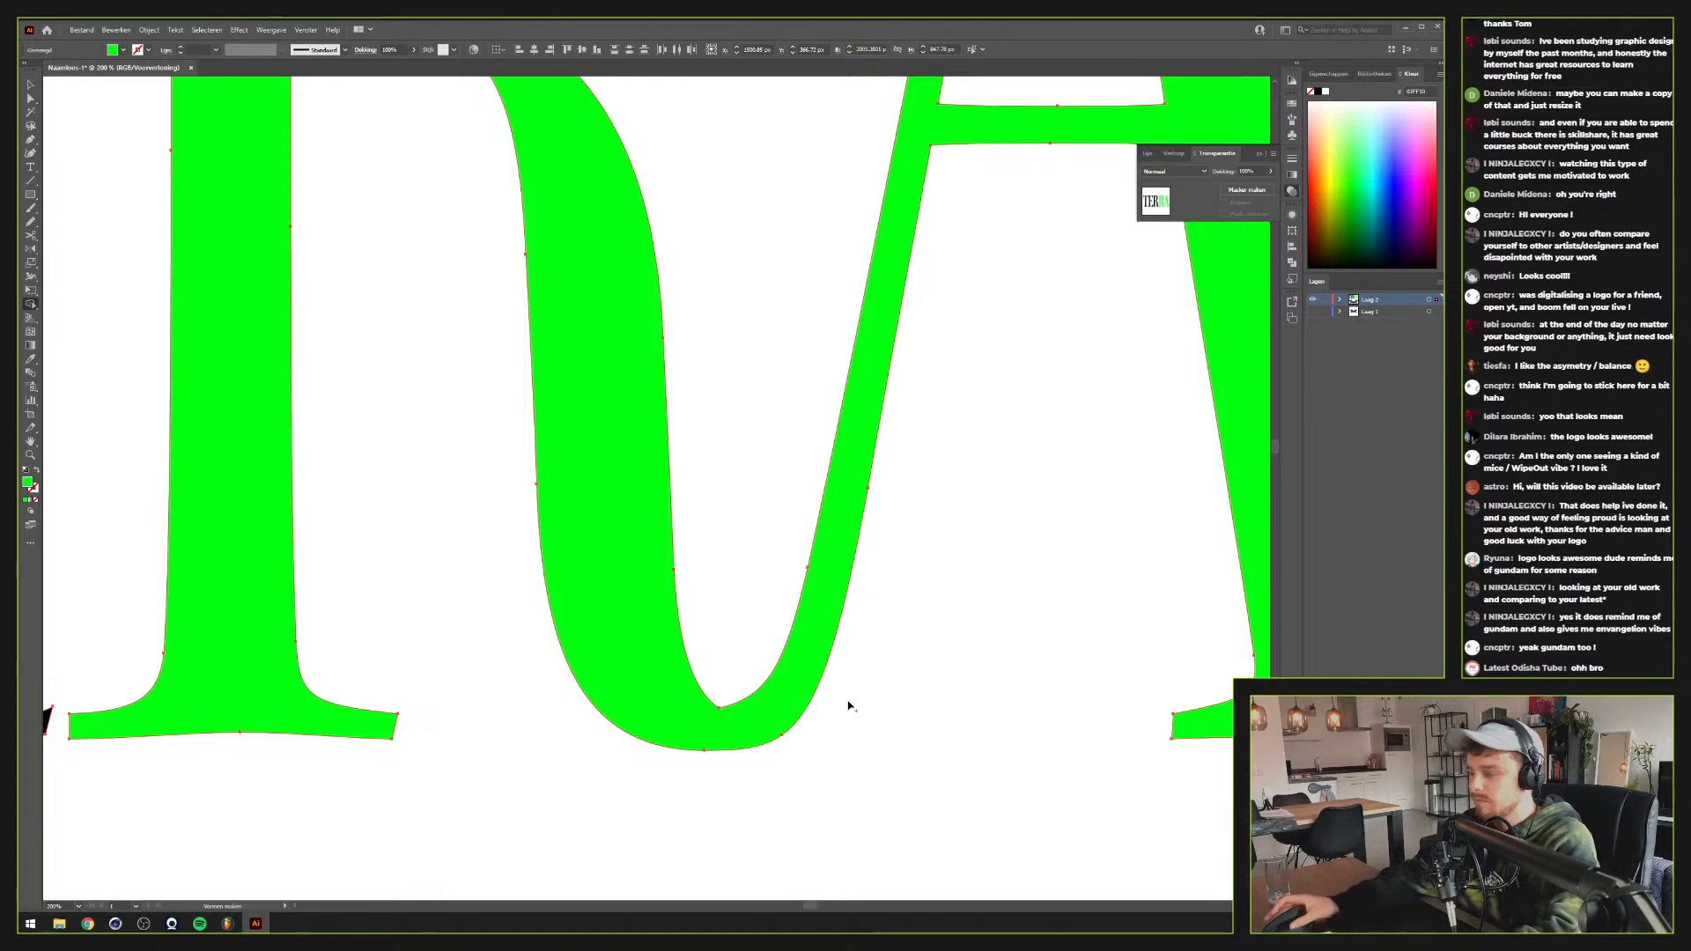
{"action": "key", "text": "i"}
{"action": "left_click", "coordinate": [1060, 475]}
{"action": "key", "text": "v"}
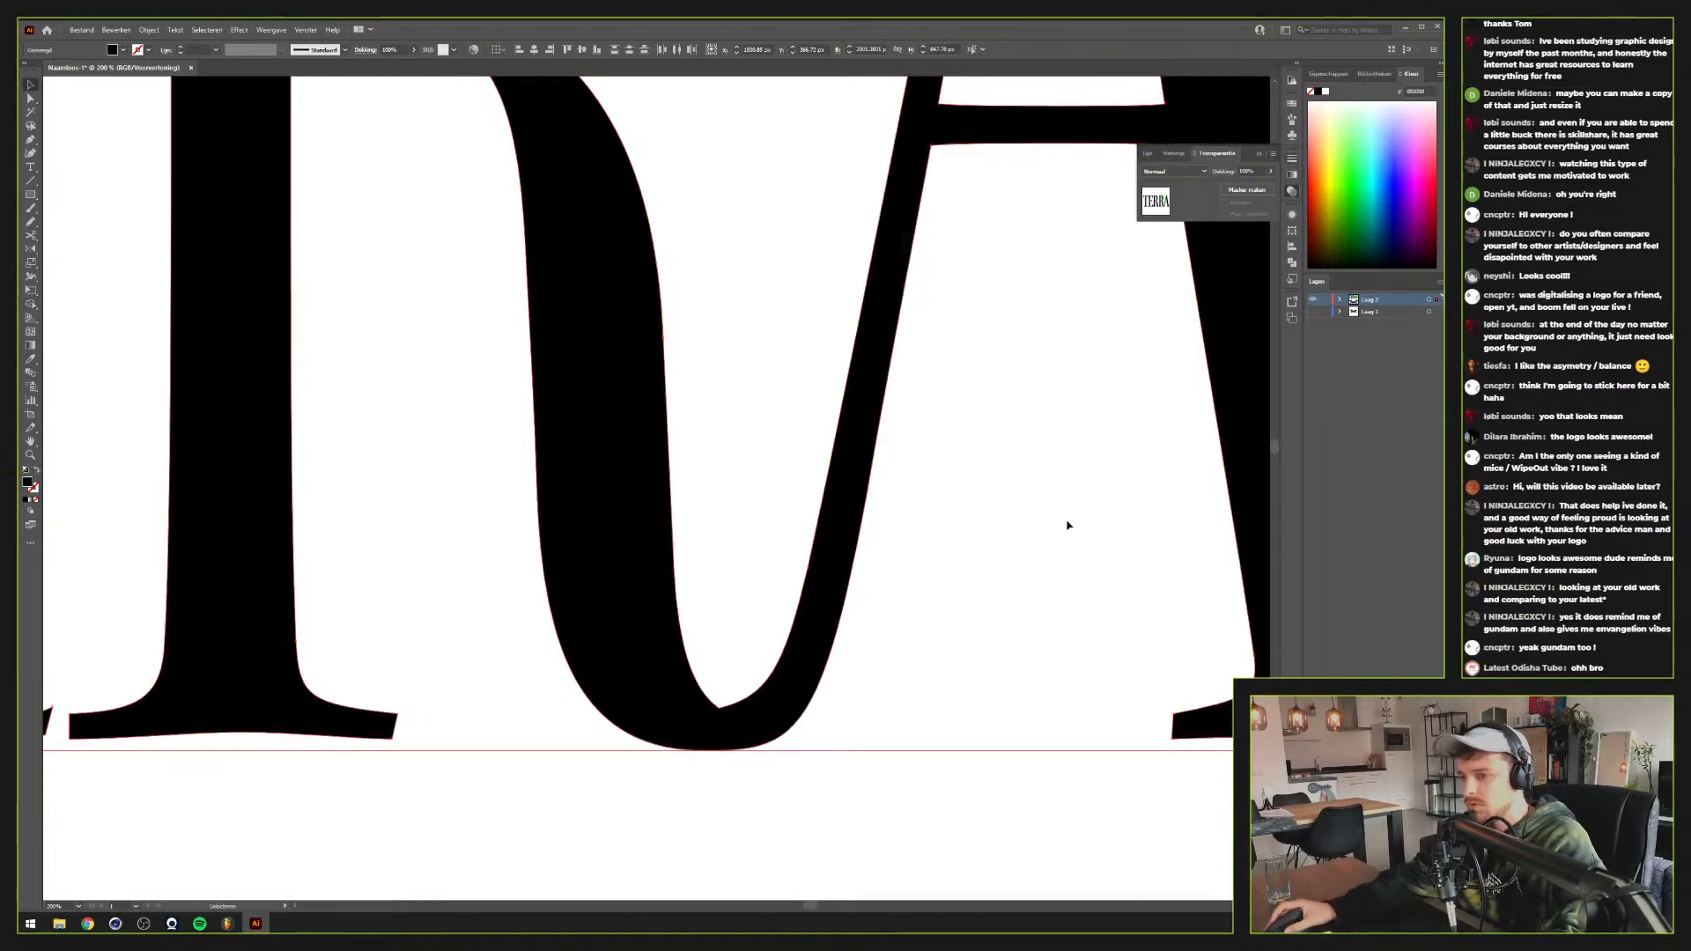
{"action": "left_click", "coordinate": [1066, 526]}
Round the sharp inner corner at the base of the R–A ligature with its corner handle
{"action": "key", "text": "a"}
{"action": "left_click", "coordinate": [717, 706]}
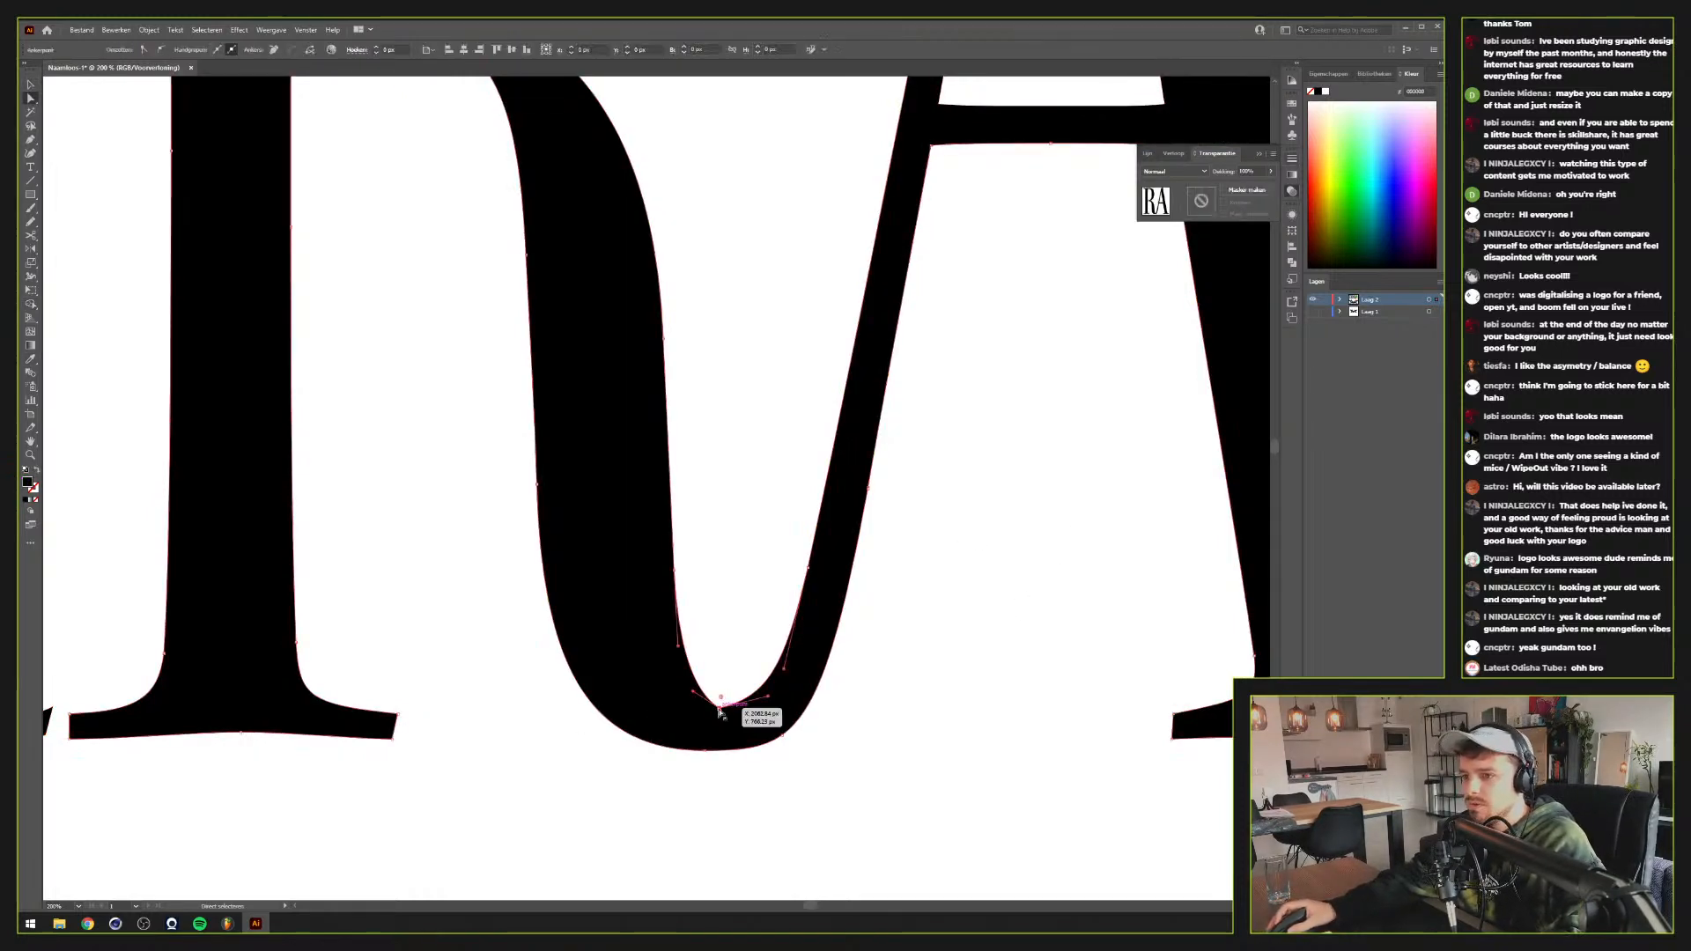
{"action": "left_click_drag", "start_coordinate": [718, 707], "coordinate": [731, 645]}
{"action": "scroll", "coordinate": [844, 663], "scroll_direction": "down", "scroll_amount": 4}
{"action": "scroll", "coordinate": [845, 663], "scroll_direction": "down", "scroll_amount": 2}
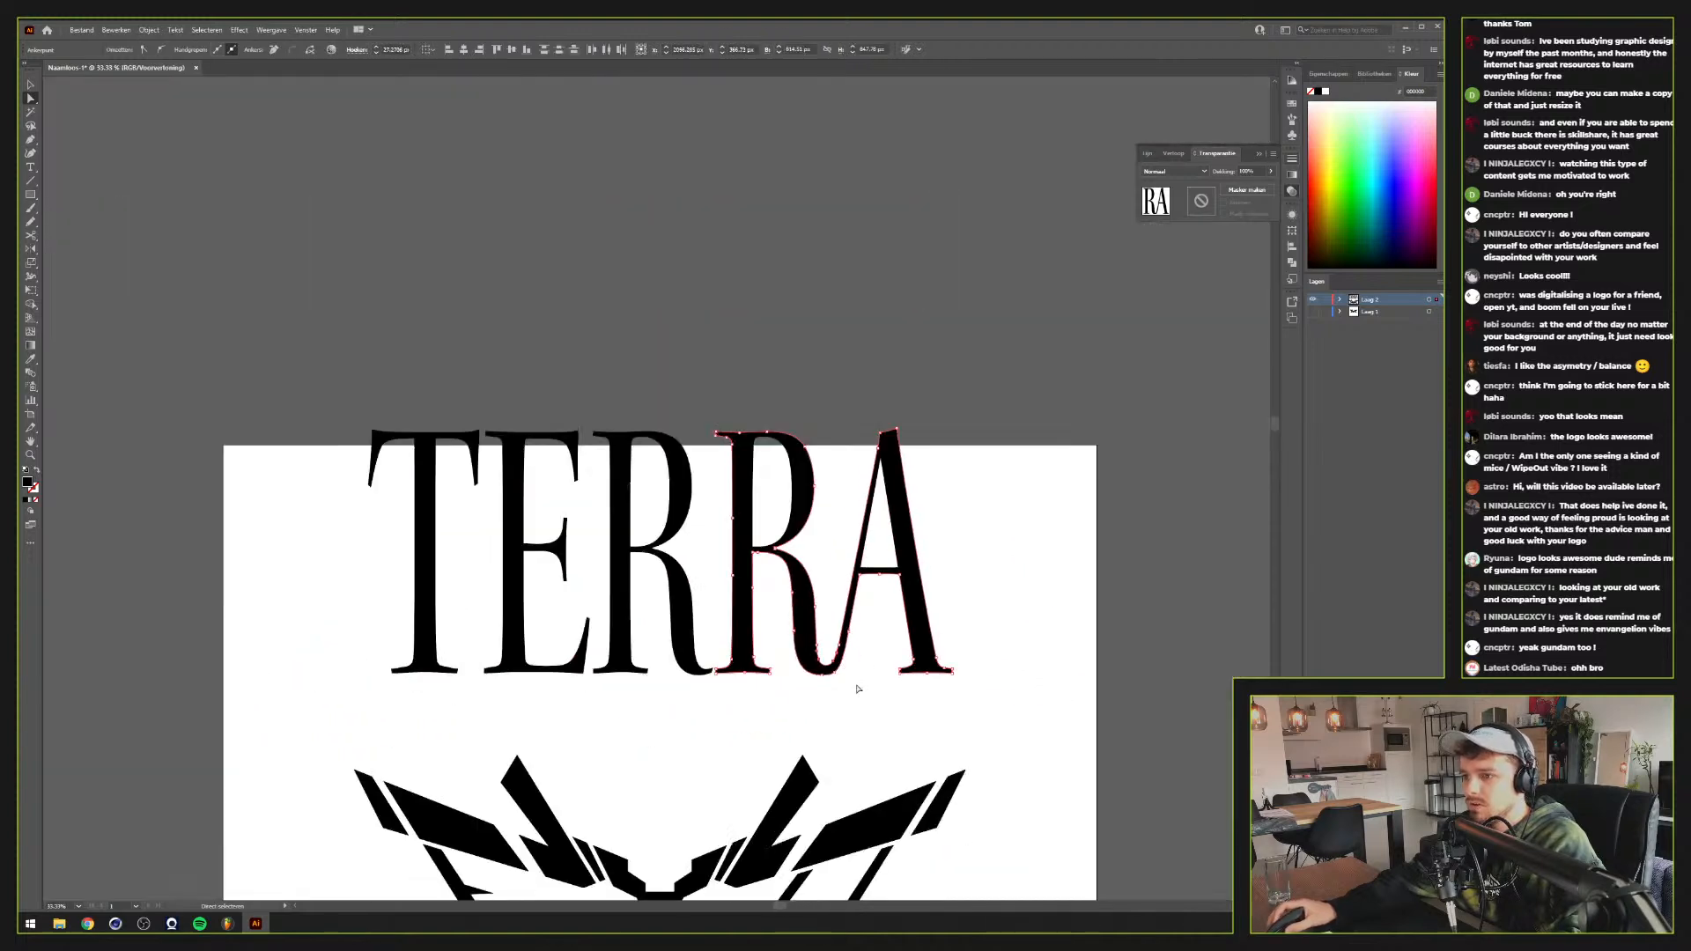
Examine the ligatured TERRA wordmark together with the angular logo at different zoom levels
{"action": "left_click", "coordinate": [857, 689]}
{"action": "scroll", "coordinate": [857, 689], "scroll_direction": "down", "scroll_amount": 3}
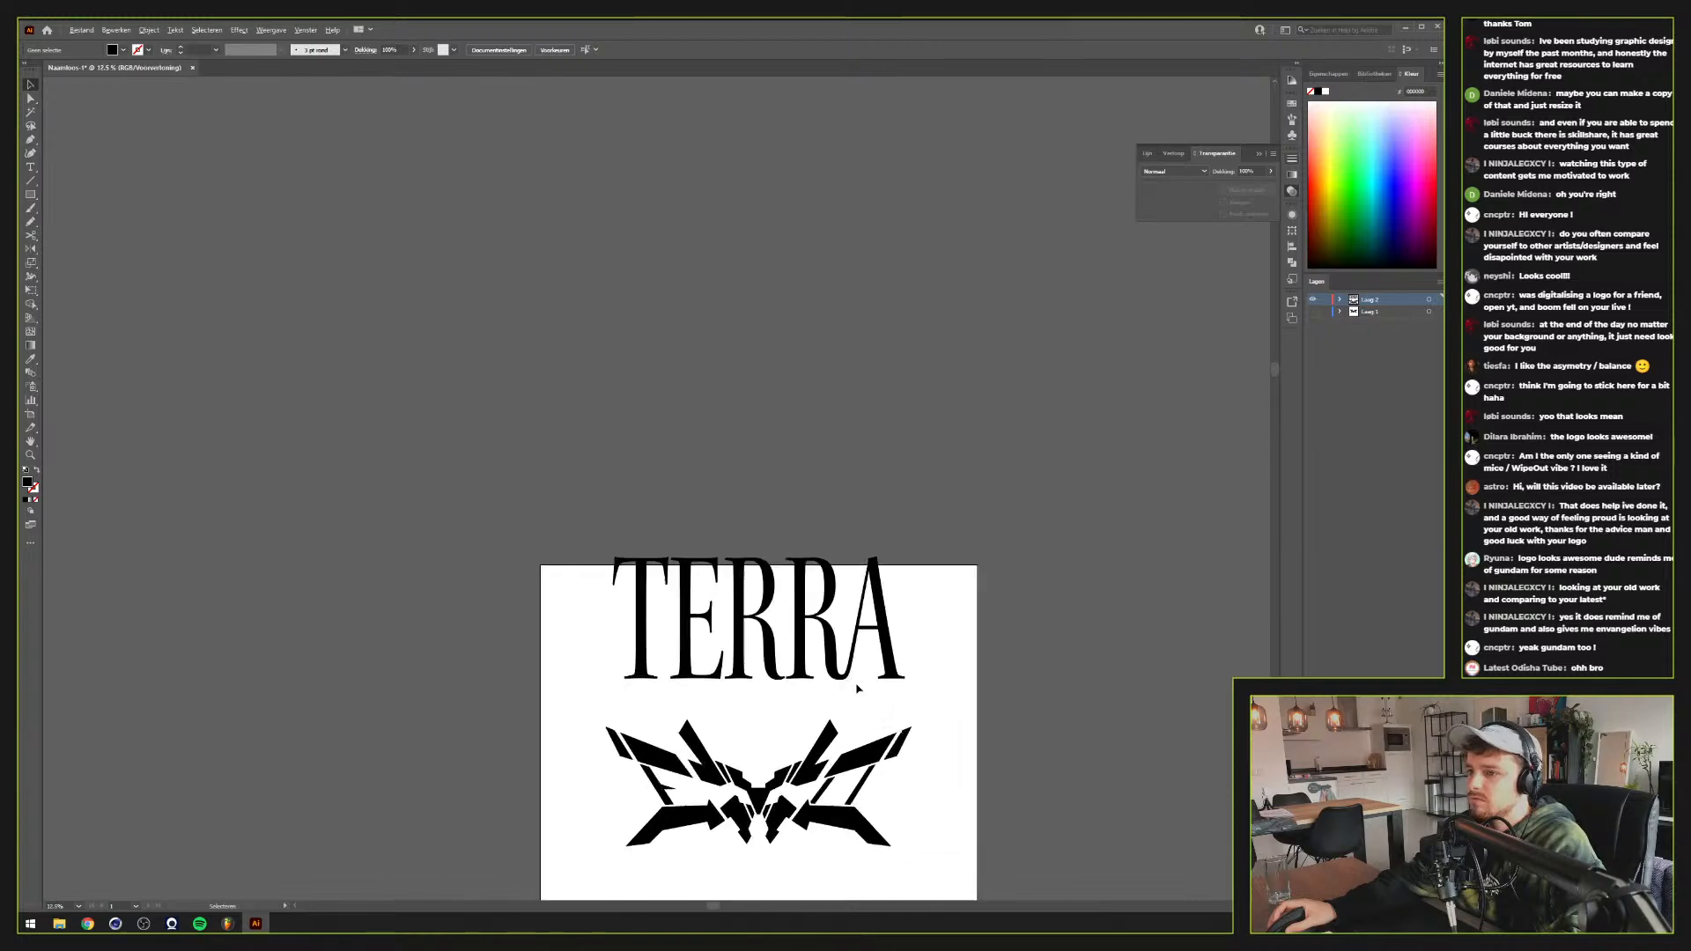
{"action": "scroll", "coordinate": [857, 689], "scroll_direction": "up", "scroll_amount": 2}
{"action": "scroll", "coordinate": [857, 688], "scroll_direction": "down", "scroll_amount": 1}
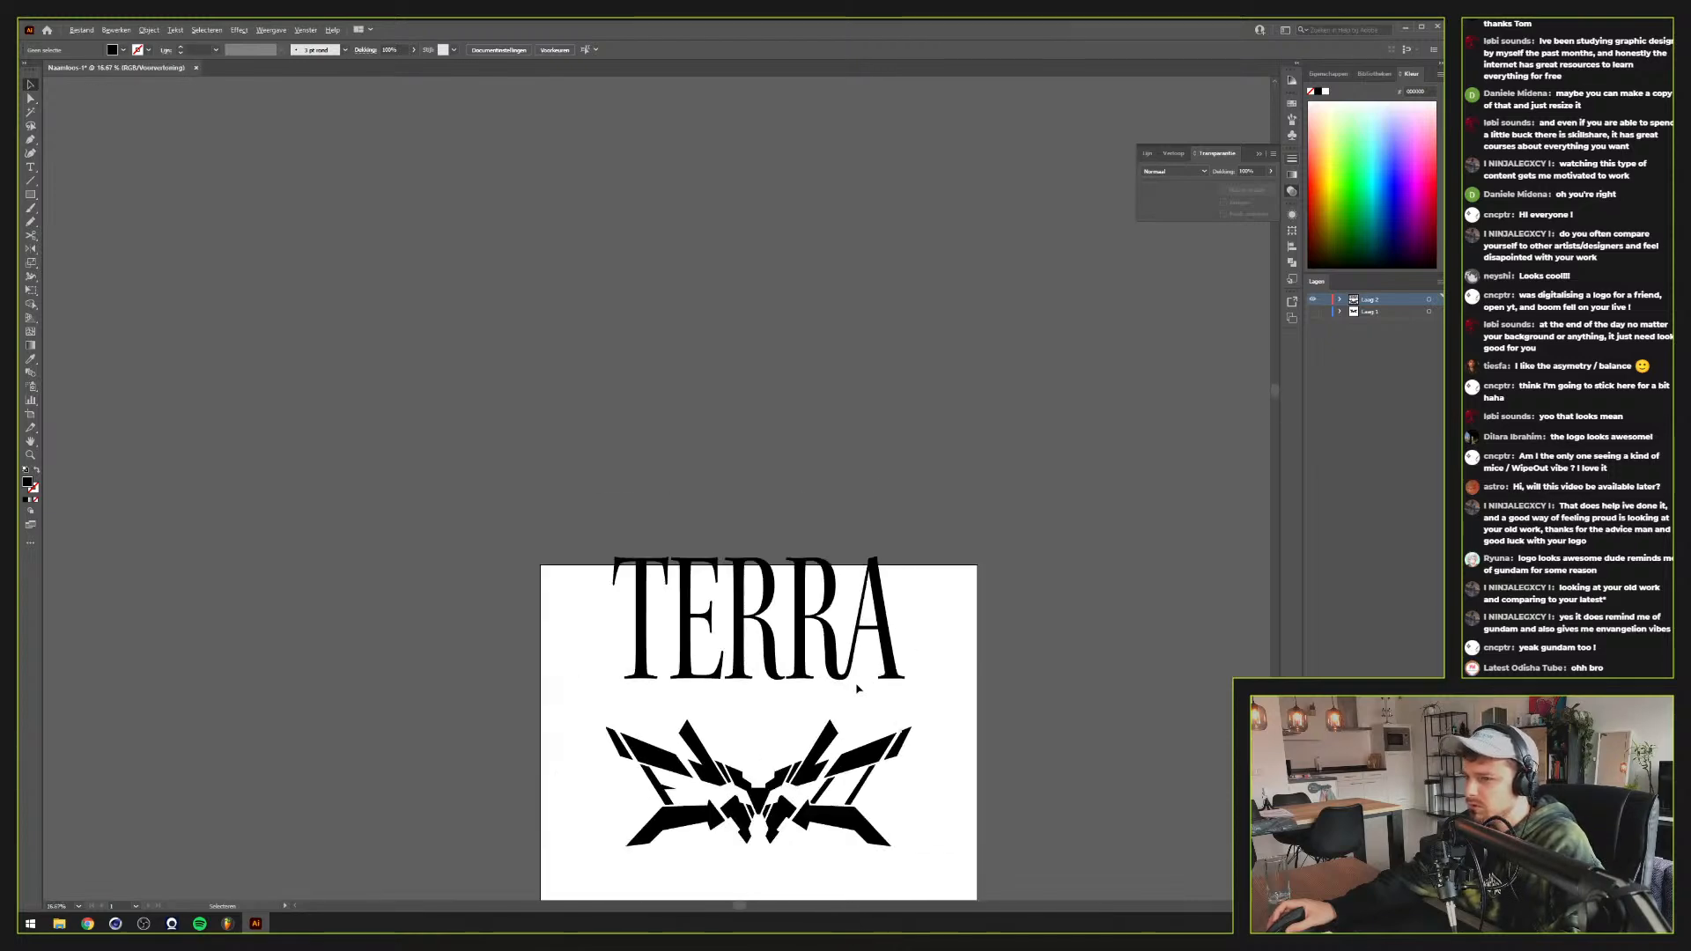
{"action": "scroll", "coordinate": [851, 675], "scroll_direction": "up", "scroll_amount": 2}
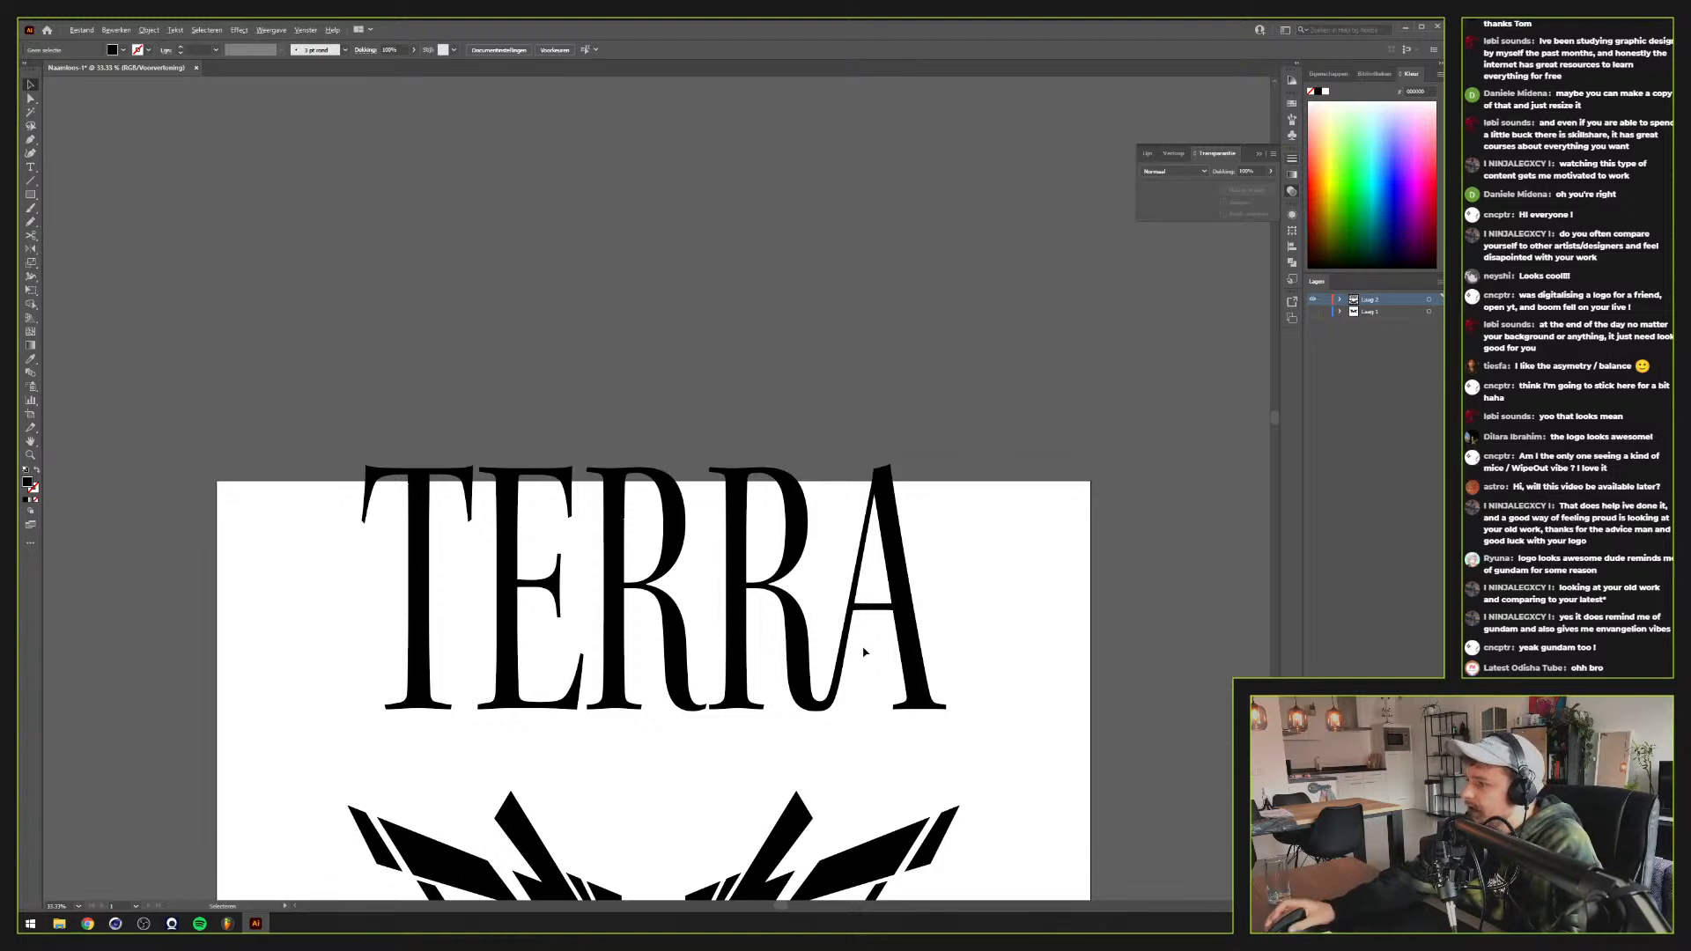
{"action": "scroll", "coordinate": [863, 652], "scroll_direction": "down", "scroll_amount": 1}
{"action": "left_click_drag", "start_coordinate": [863, 652], "coordinate": [968, 551]}
{"action": "scroll", "coordinate": [968, 551], "scroll_direction": "down", "scroll_amount": 1}
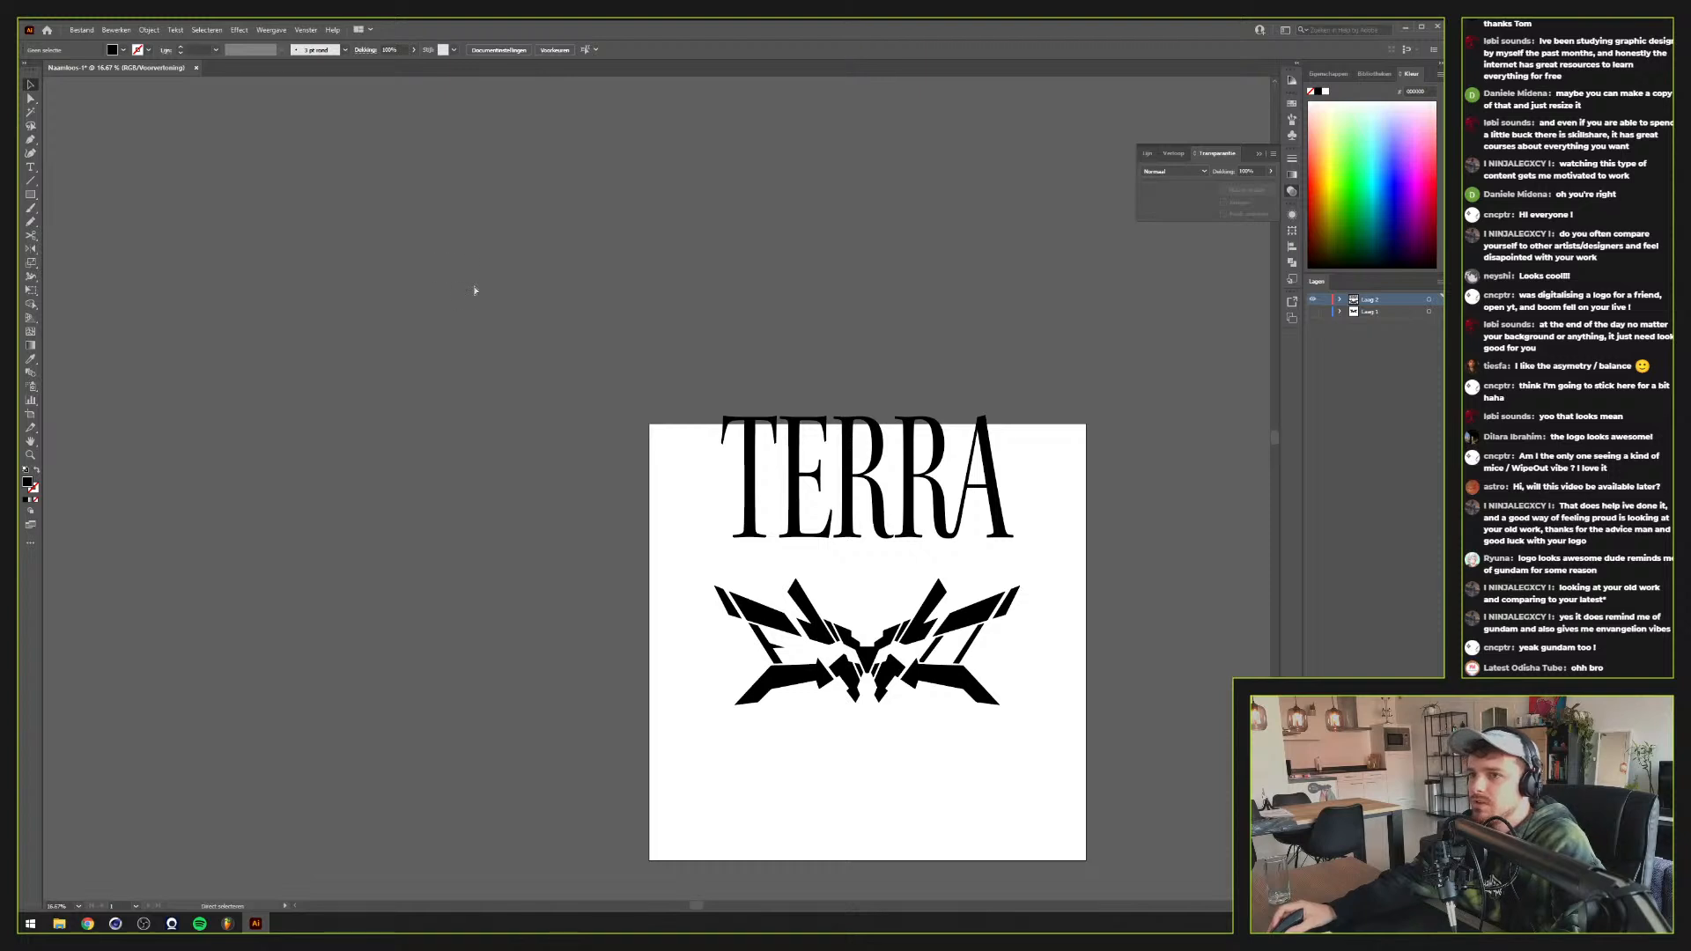
Paste the Evangelion logo image as a reference, enlarge it and place it beside the artboard
{"action": "key", "text": "ctrl+v"}
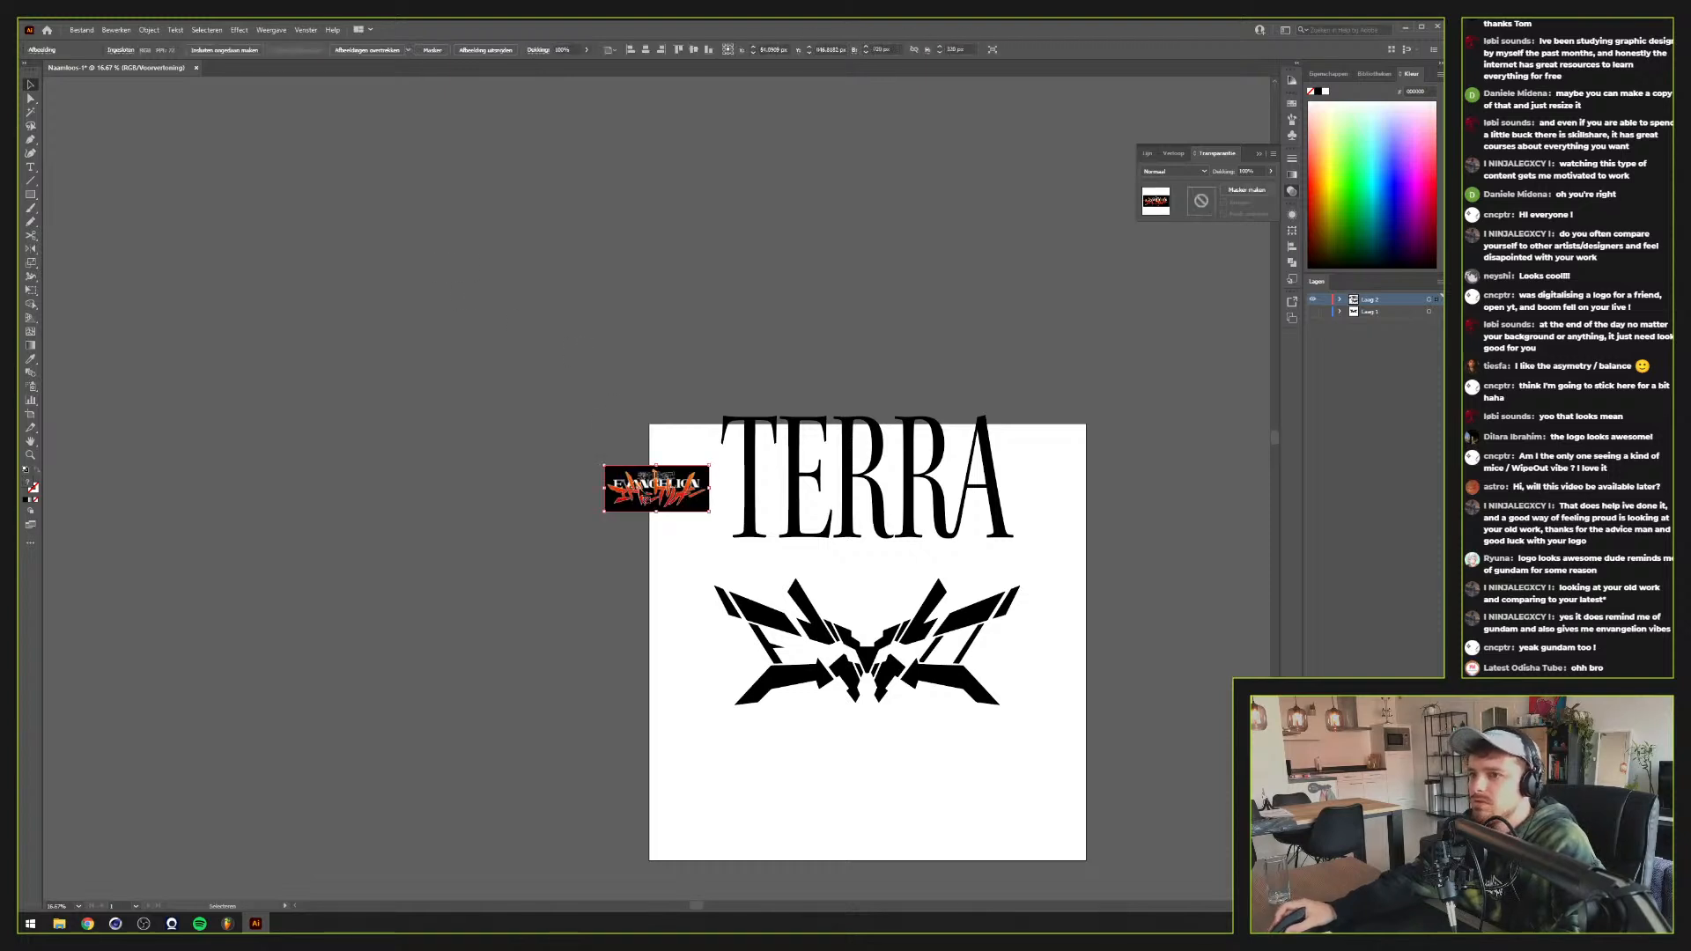
{"action": "left_click_drag", "start_coordinate": [670, 509], "coordinate": [467, 680]}
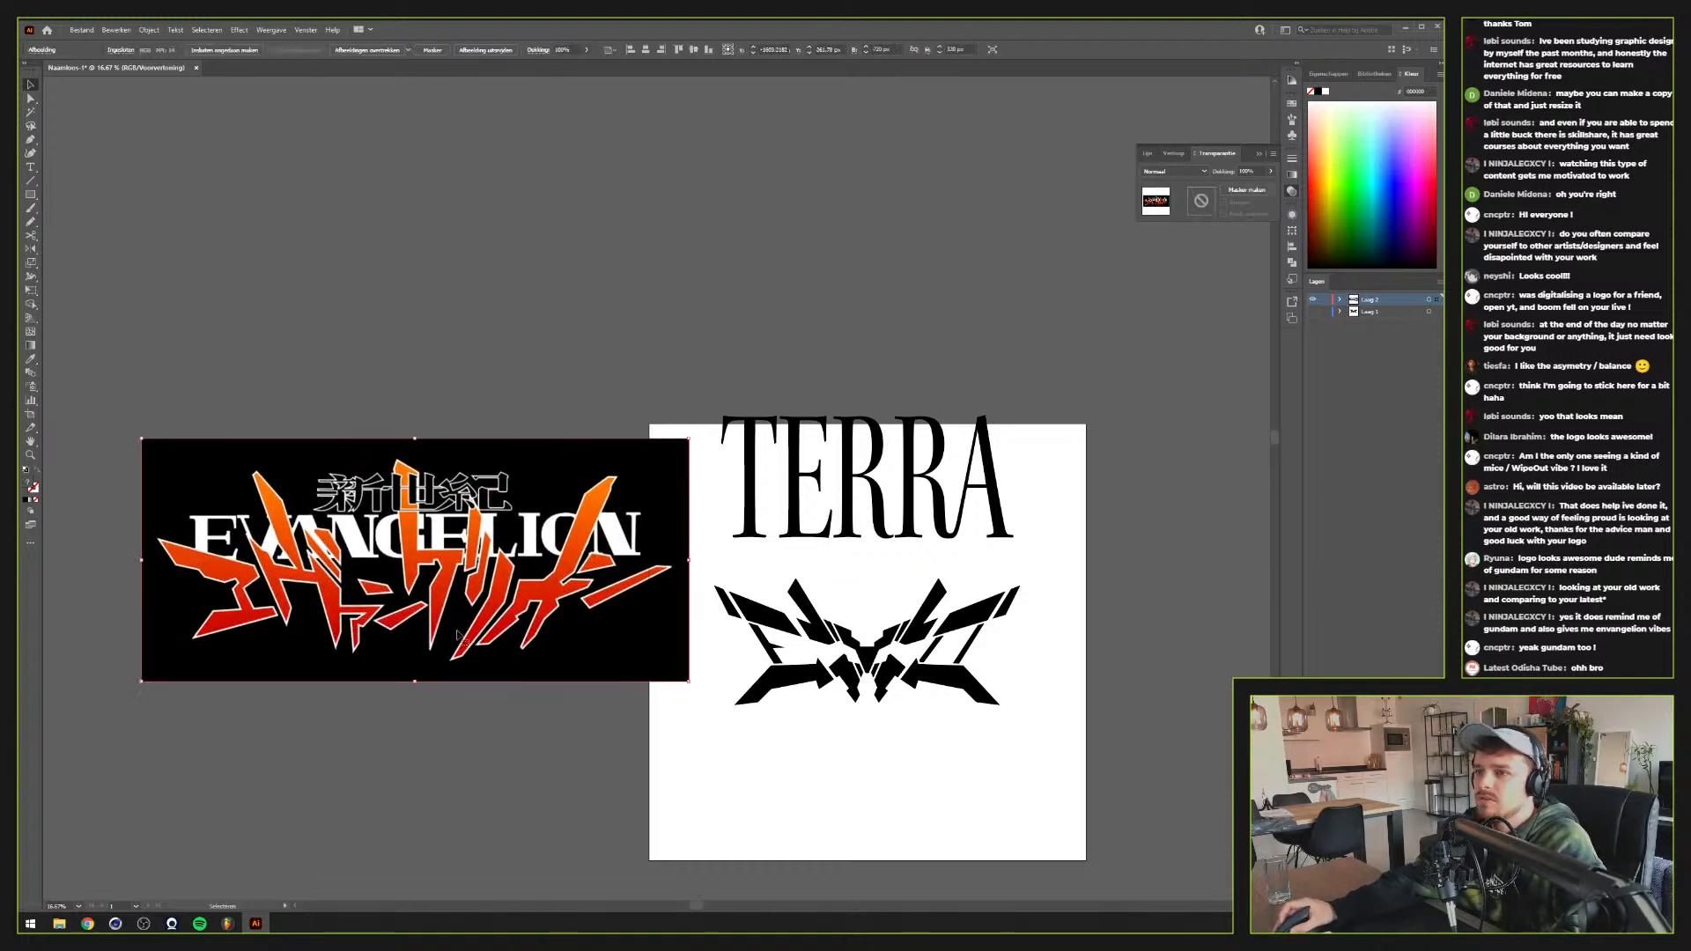
{"action": "left_click_drag", "start_coordinate": [458, 563], "coordinate": [378, 526]}
Delete the outlined TERRA wordmark and add an enlarged placeholder text object above the angular logo
{"action": "left_click", "coordinate": [842, 524]}
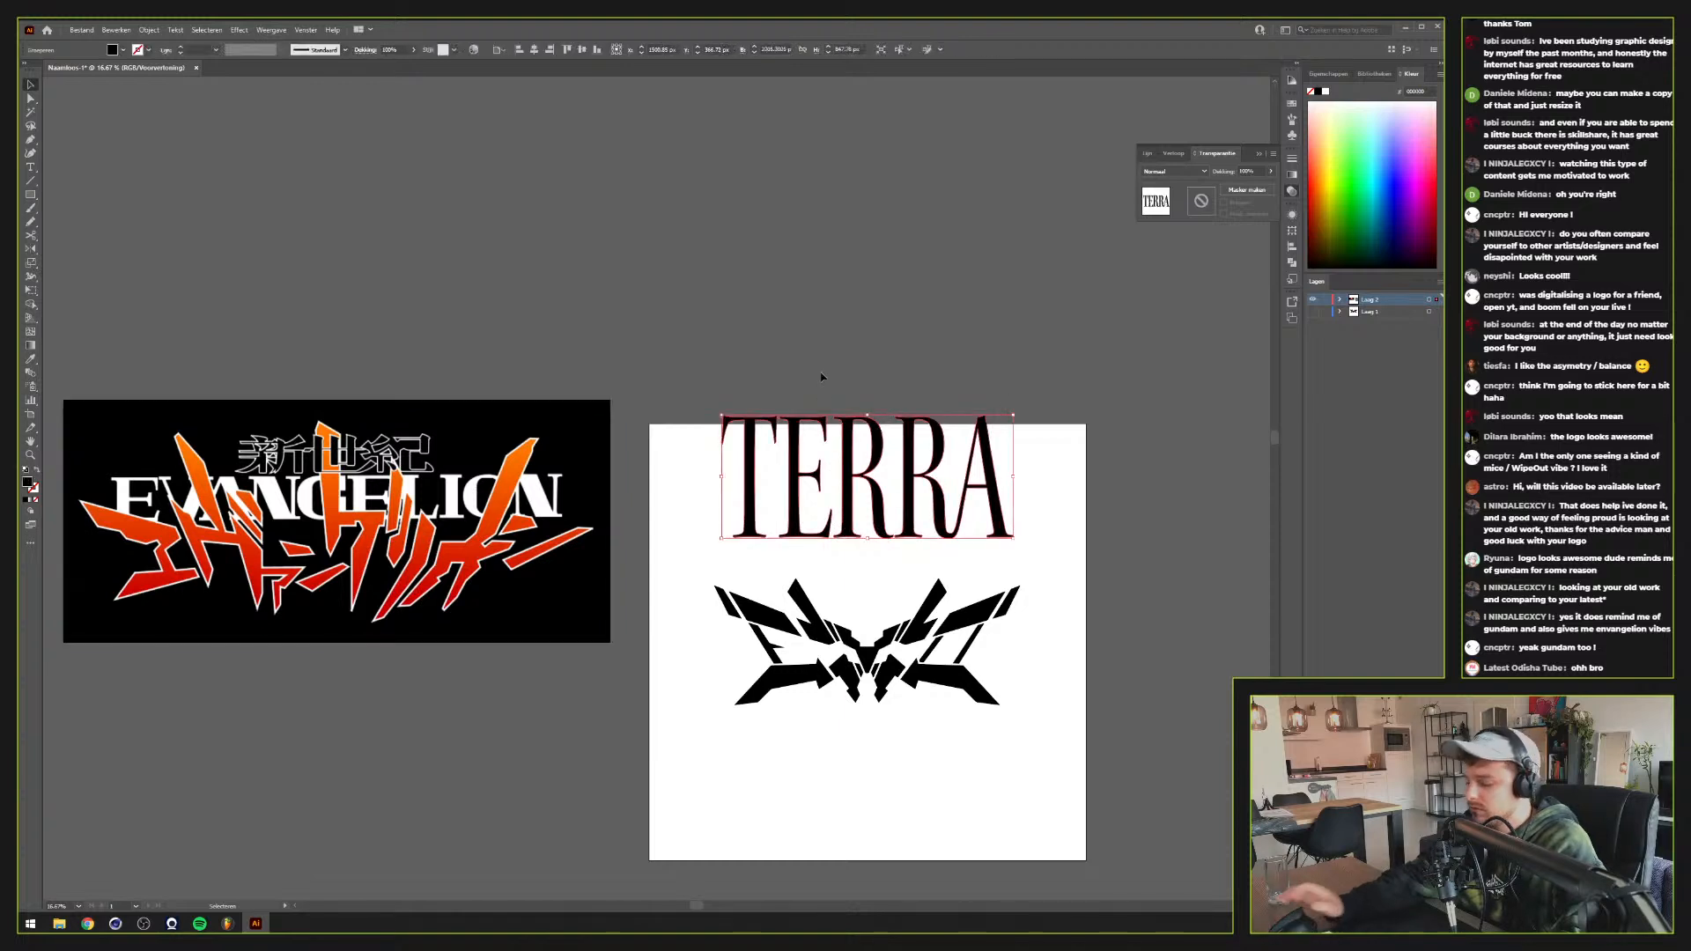
{"action": "key", "text": "Delete"}
{"action": "key", "text": "t"}
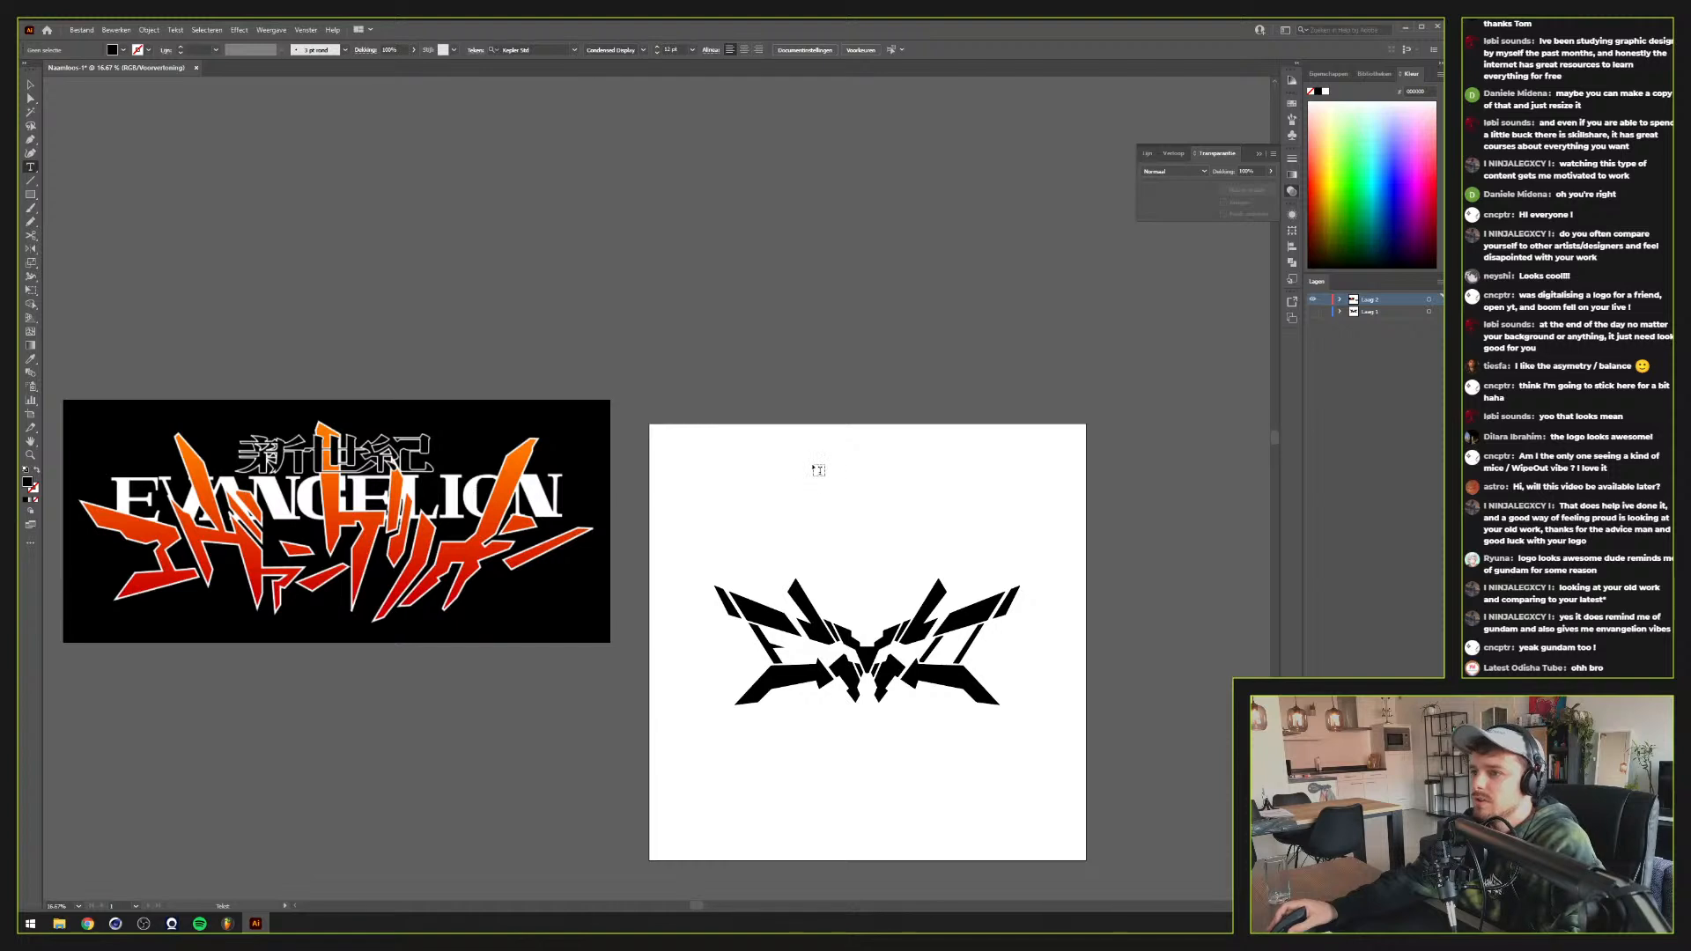
{"action": "left_click", "coordinate": [818, 470]}
{"action": "left_click", "coordinate": [30, 84]}
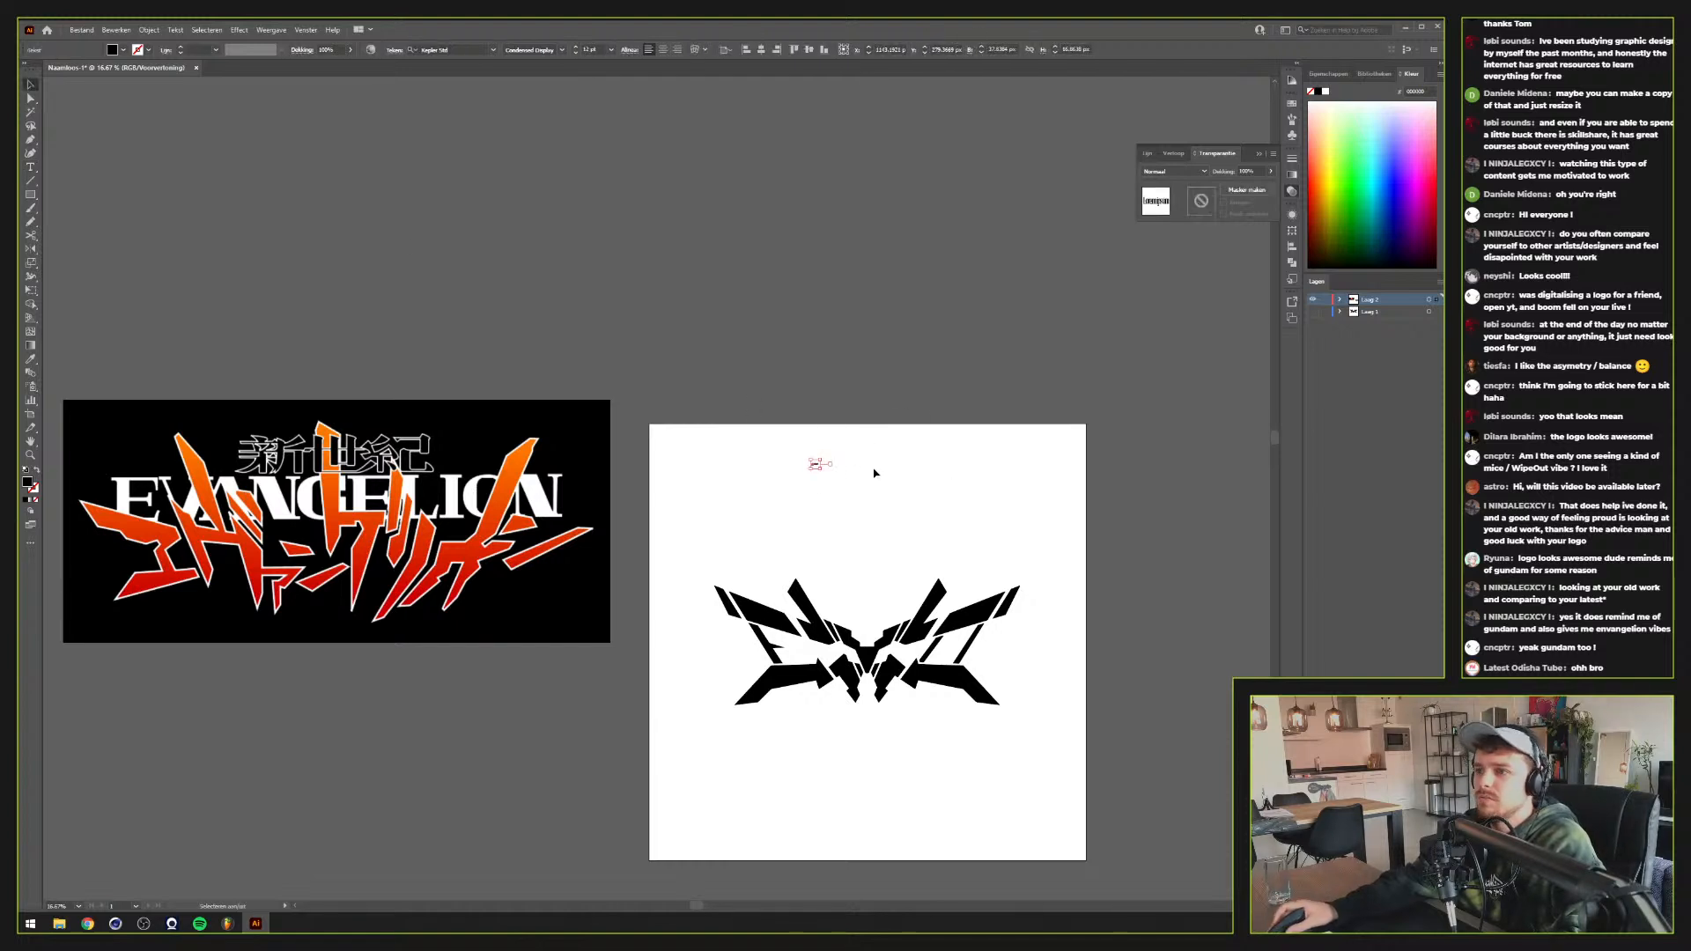
{"action": "scroll", "coordinate": [837, 438], "scroll_direction": "right", "scroll_amount": 1}
{"action": "left_click_drag", "start_coordinate": [825, 461], "coordinate": [841, 433]}
Replace the placeholder text above the logo with TERRA
{"action": "key", "text": "shift+t"}
{"action": "key", "text": "shift+e"}
{"action": "key", "text": "shift+r"}
{"action": "key", "text": "v"}
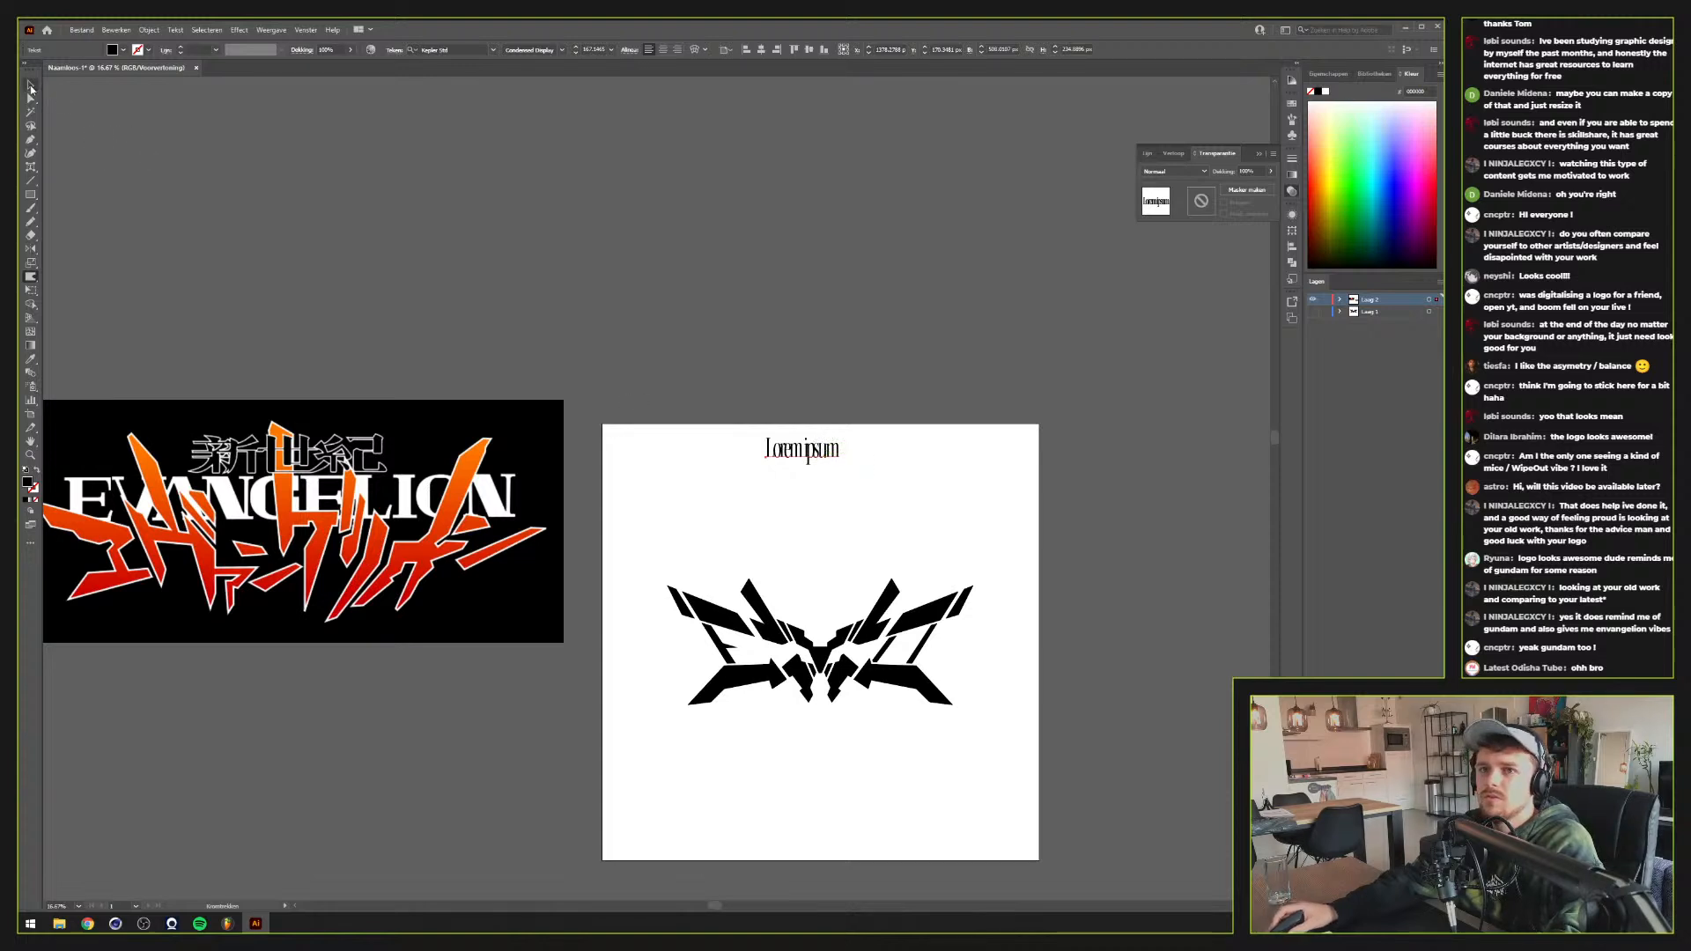
{"action": "key", "text": "t"}
{"action": "left_click", "coordinate": [806, 453]}
{"action": "key", "text": "ctrl+a"}
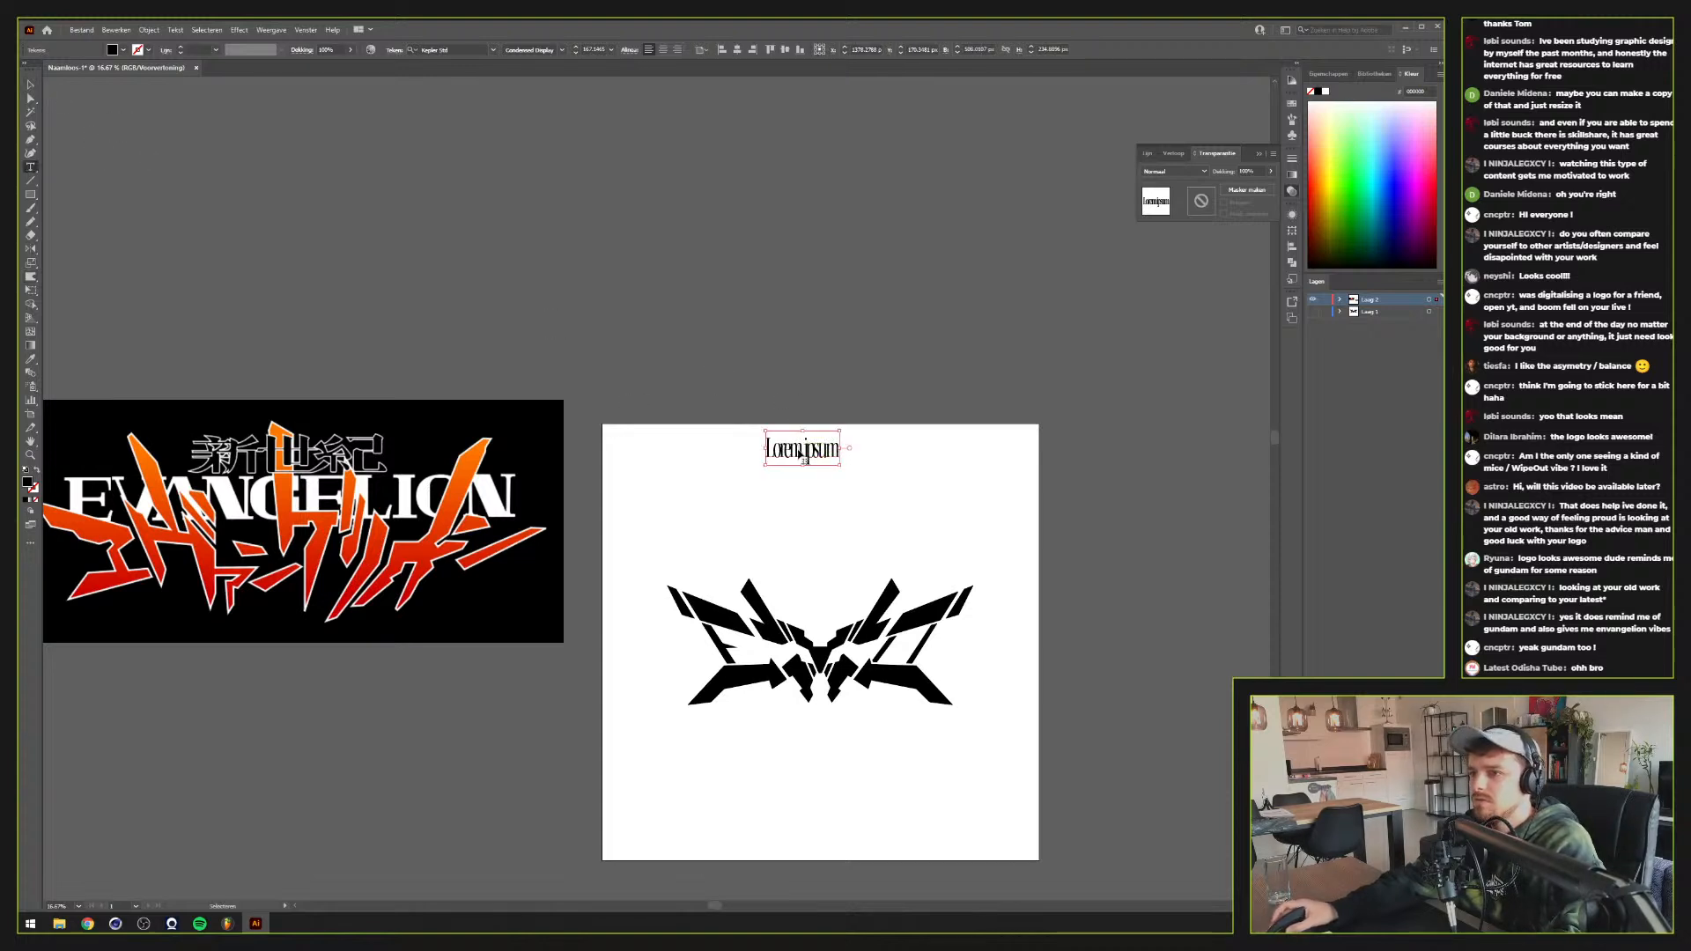
{"action": "type", "text": "TERRA"}
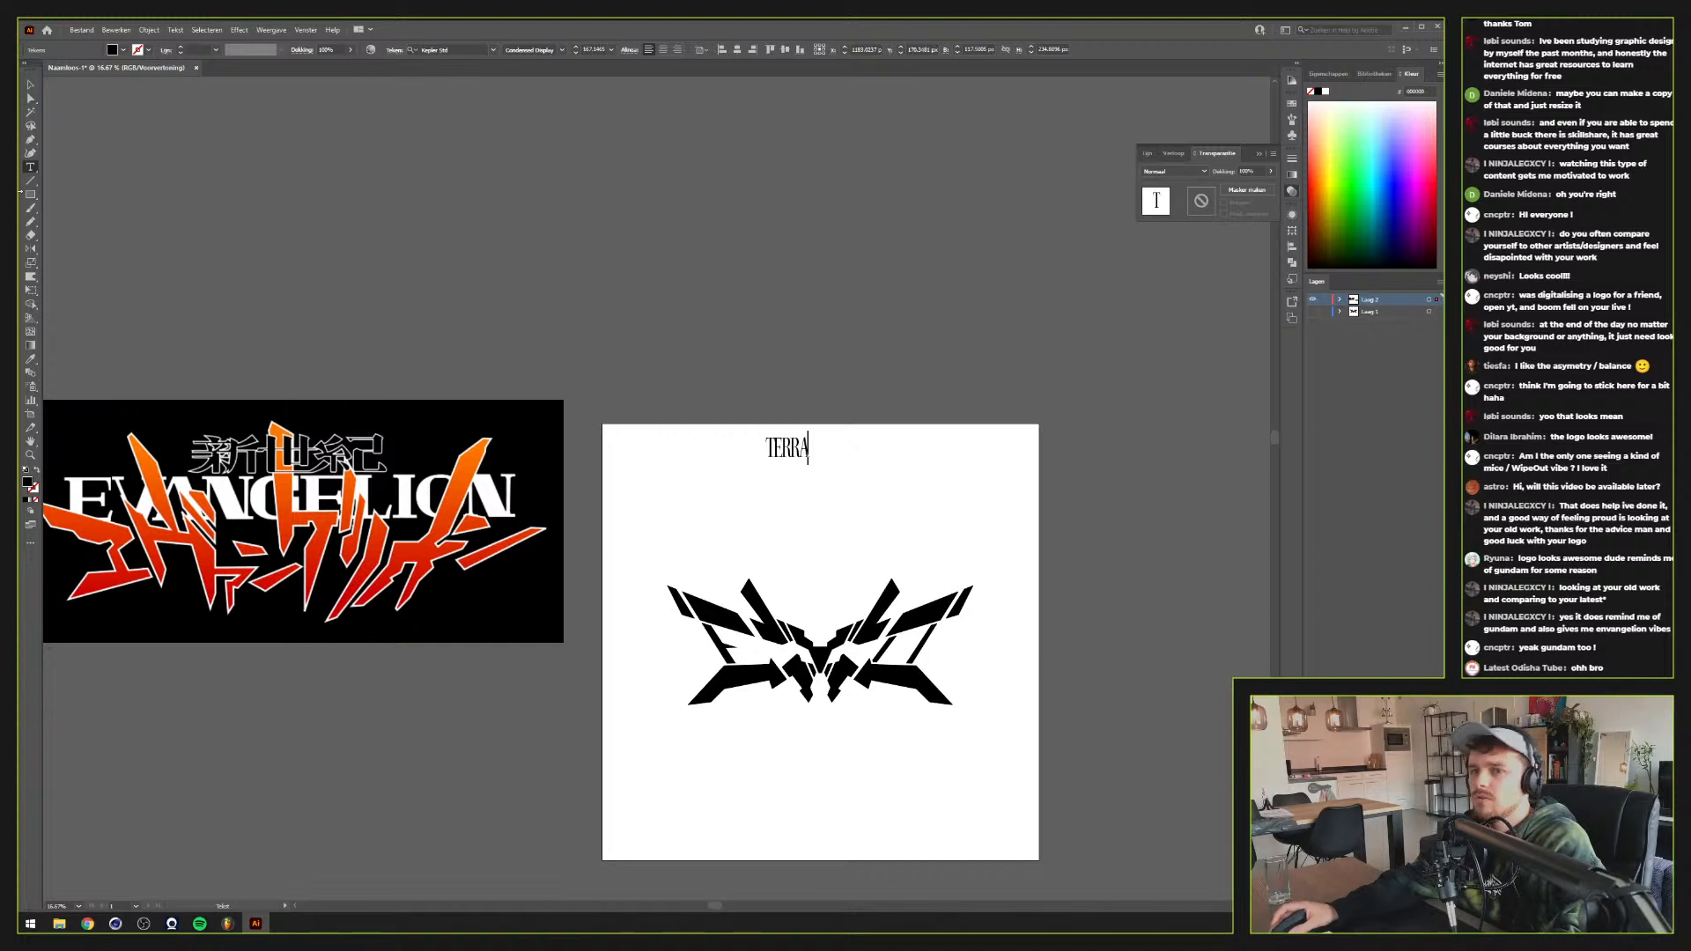
Scale up the TERRA text to slightly less than the logo's width and position it above the logo
{"action": "left_click", "coordinate": [27, 84]}
{"action": "left_click_drag", "start_coordinate": [789, 467], "coordinate": [812, 608]}
{"action": "left_click_drag", "start_coordinate": [795, 536], "coordinate": [815, 476]}
Try GUNDAM and EVANGELION as the wordmark text, and return it to TERRA
{"action": "double_click", "coordinate": [816, 477]}
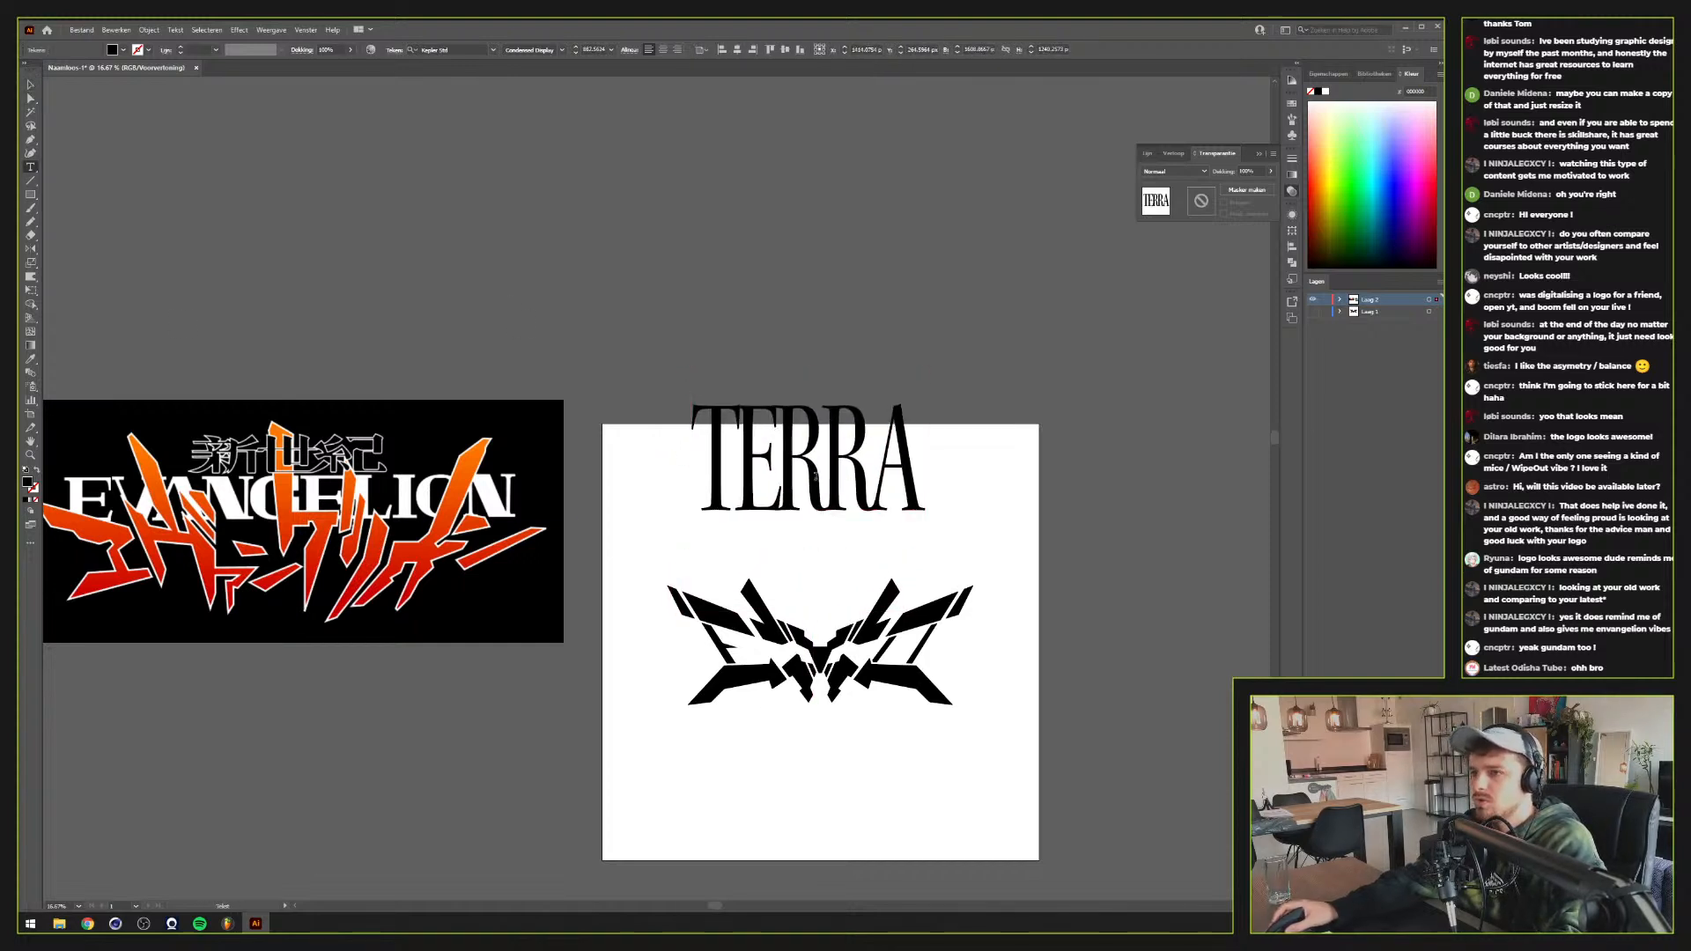
{"action": "key", "text": "ctrl+a"}
{"action": "type", "text": "GUNDAM"}
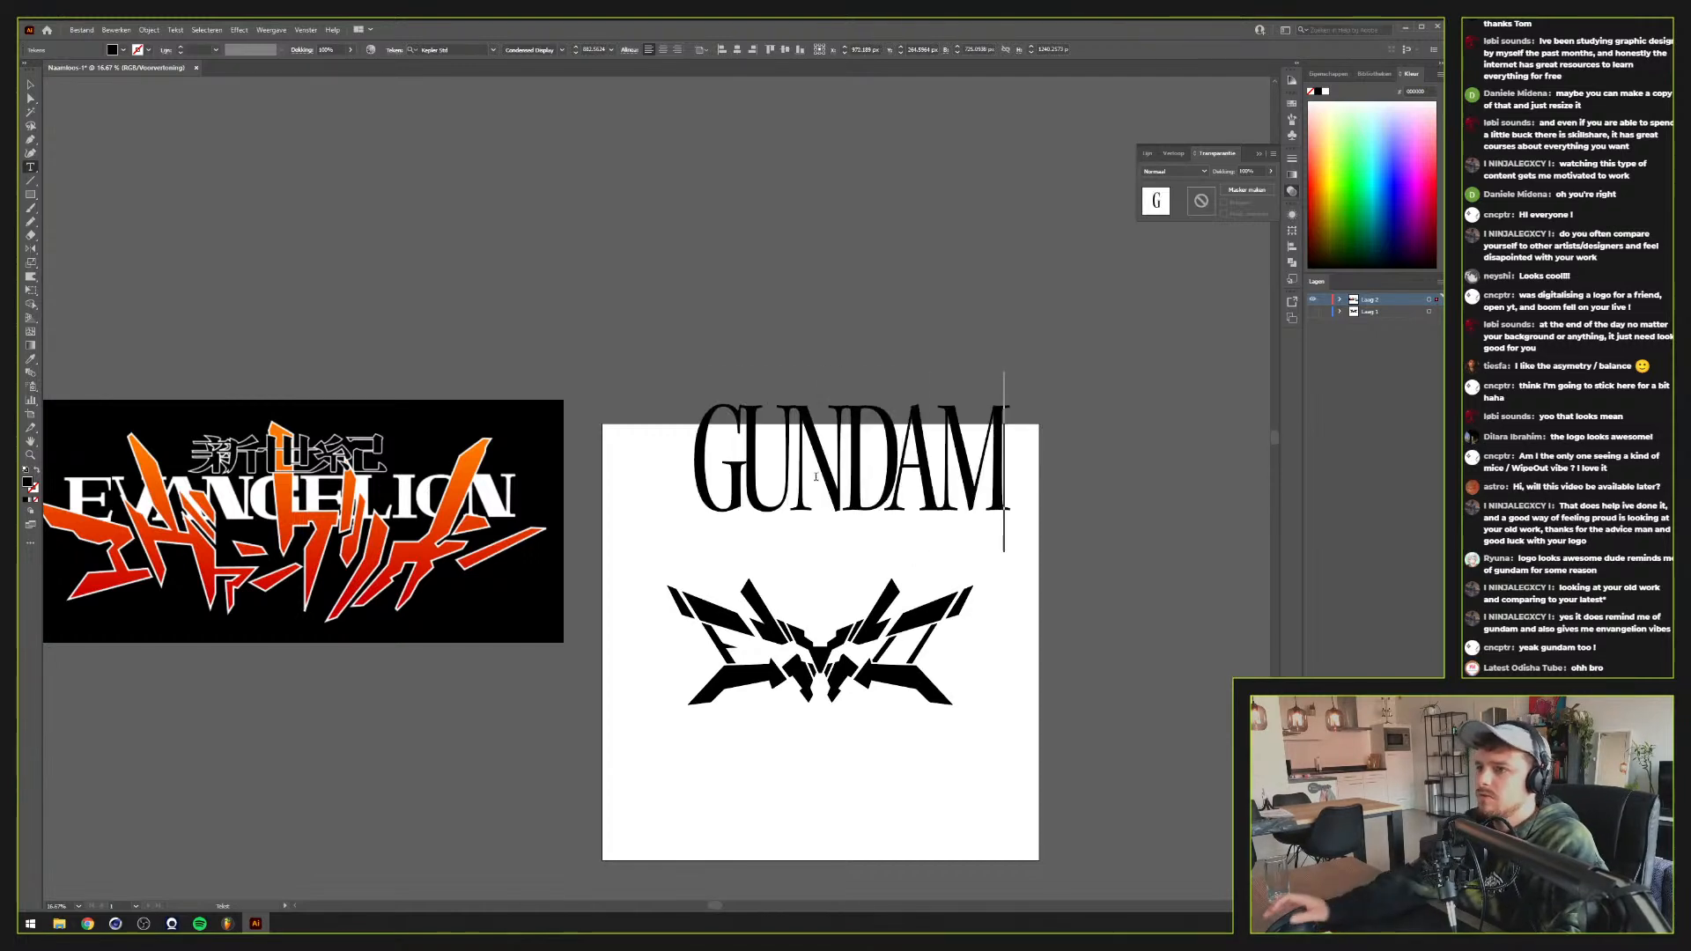
{"action": "key", "text": "ctrl+a"}
{"action": "type", "text": "EVAMN"}
{"action": "key", "text": "BackSpace"}
{"action": "key", "text": "BackSpace"}
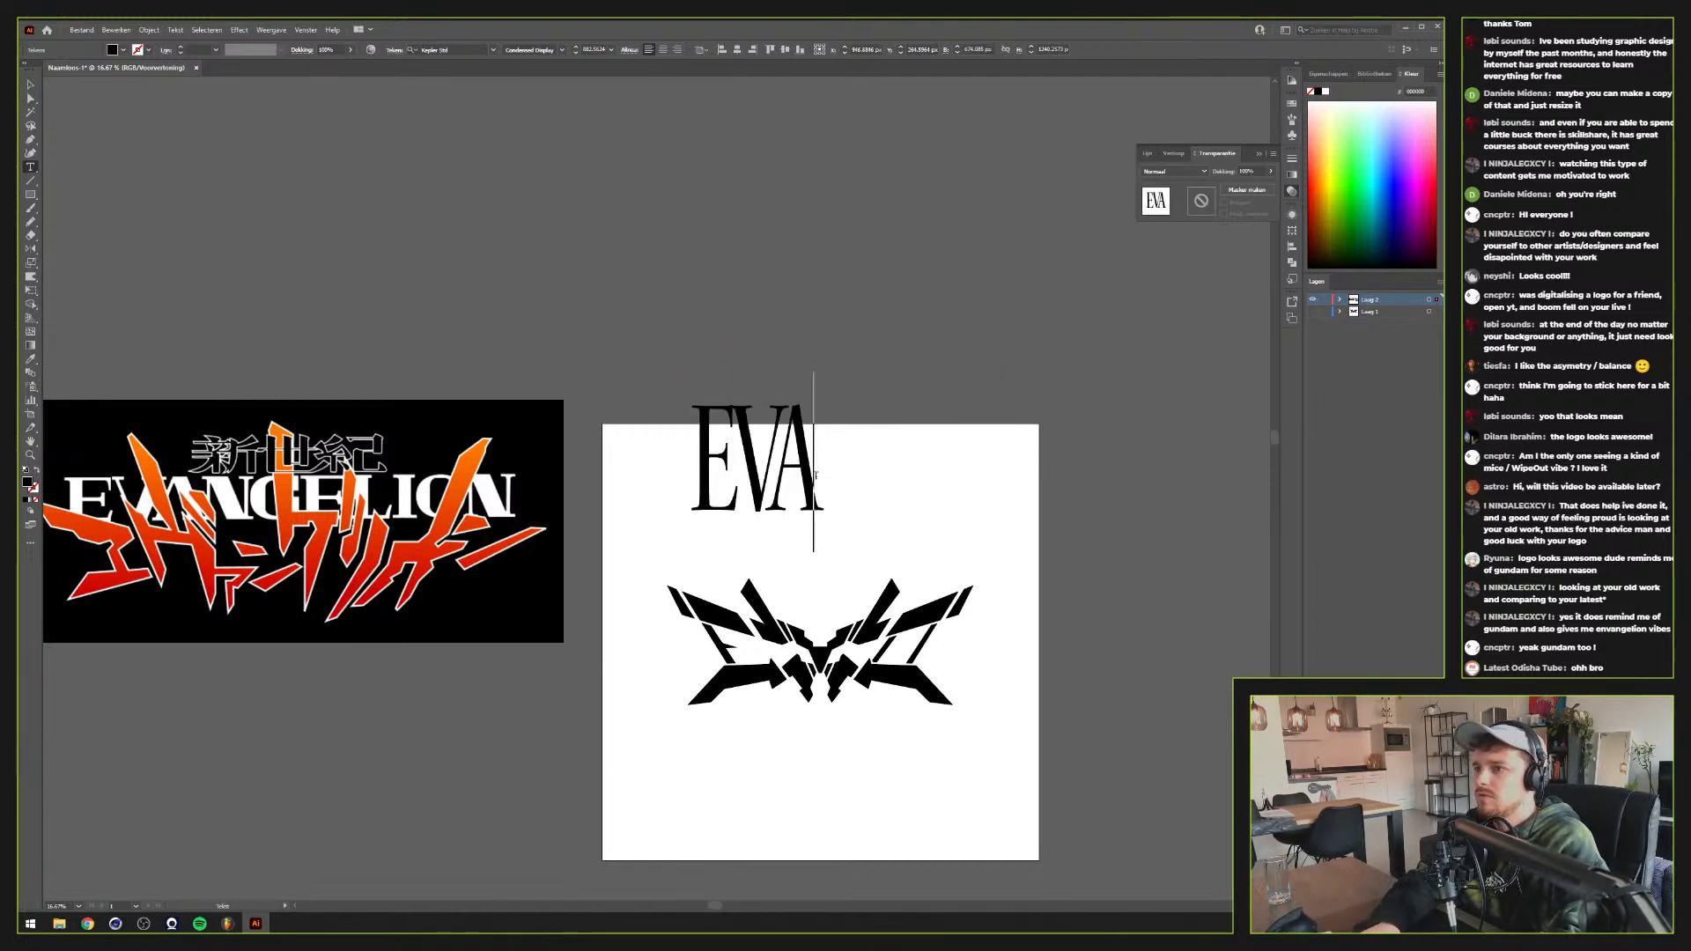
{"action": "type", "text": "NGELION"}
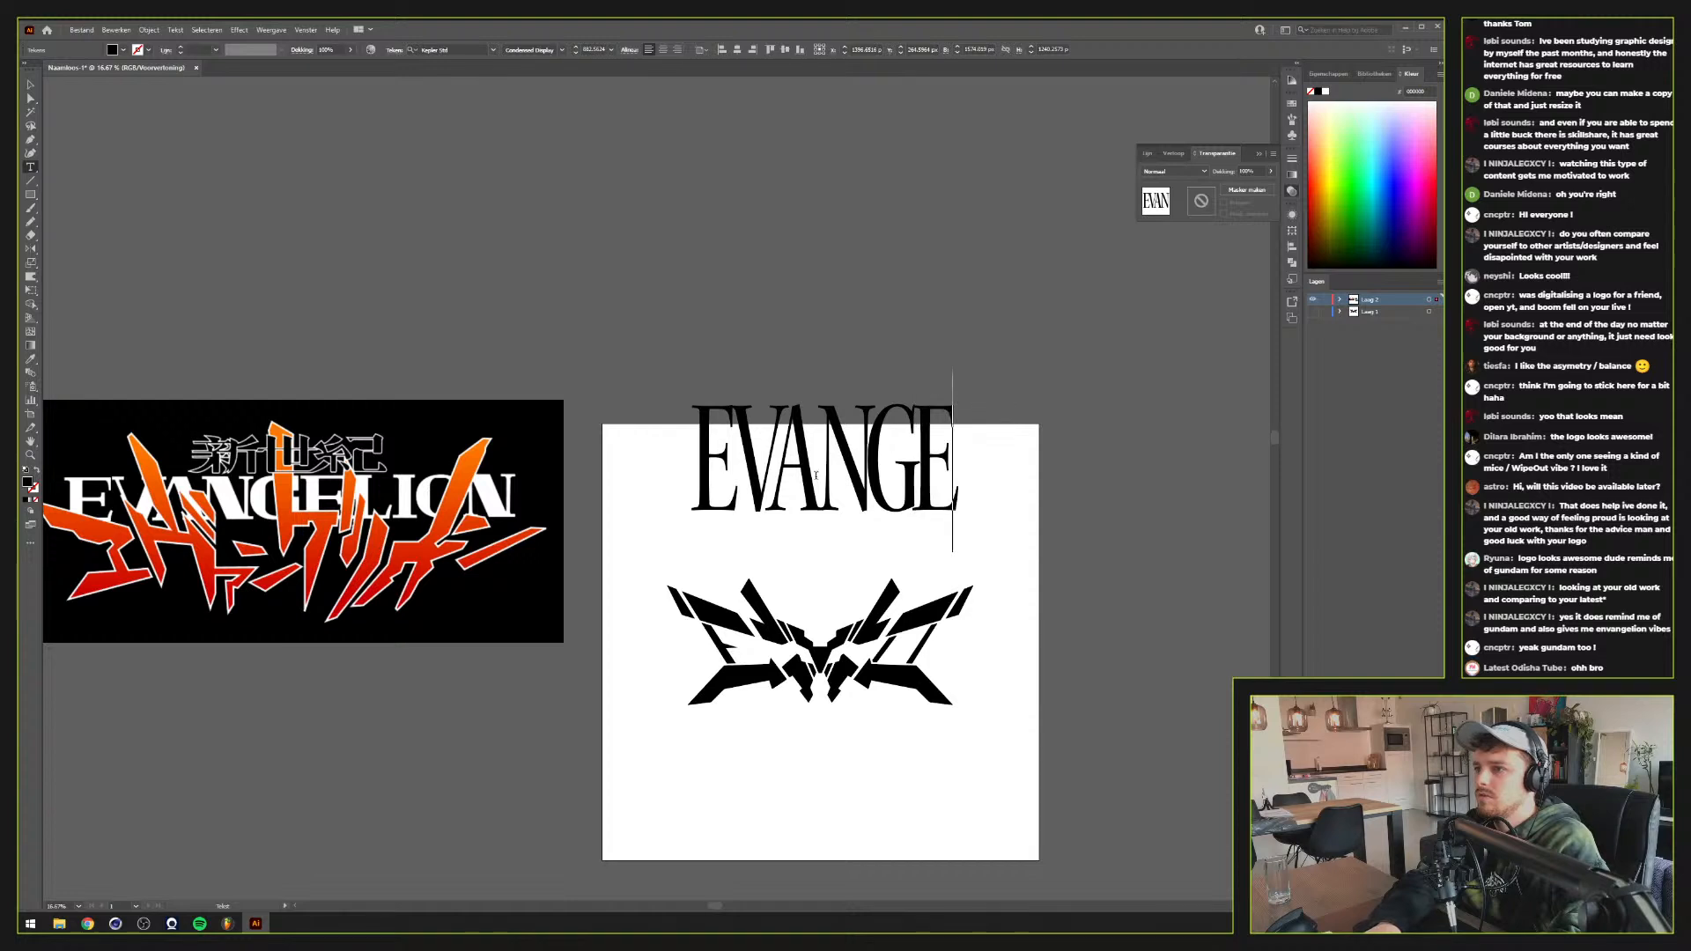
{"action": "key", "text": "ctrl+a"}
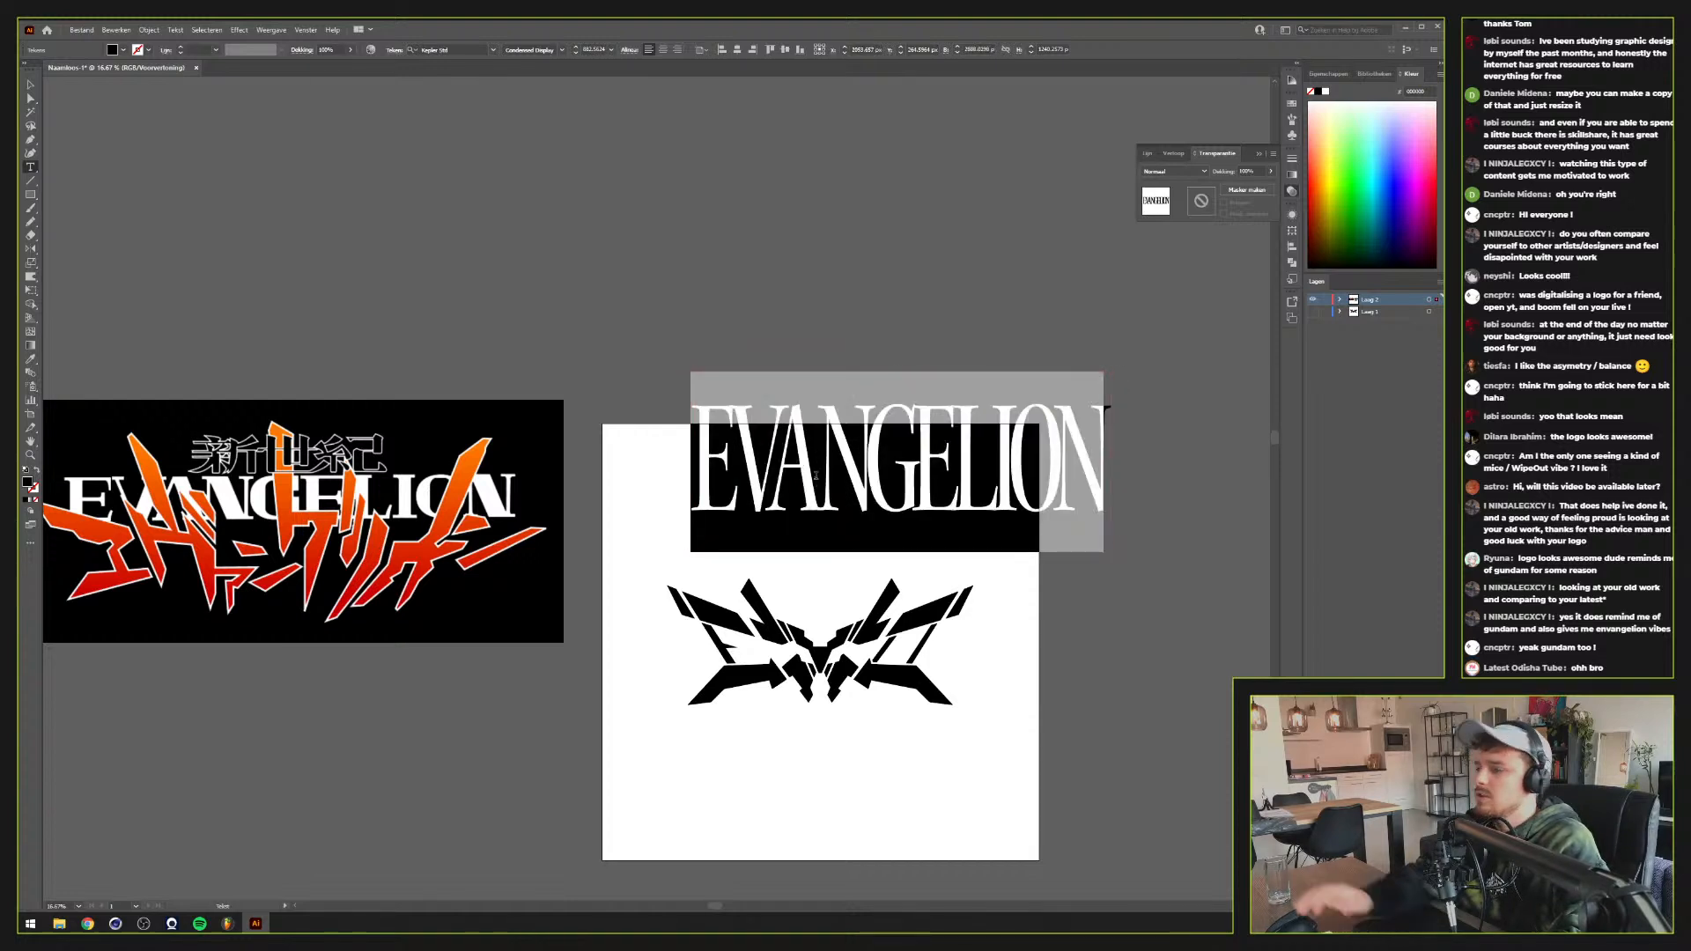
{"action": "type", "text": "TERRA"}
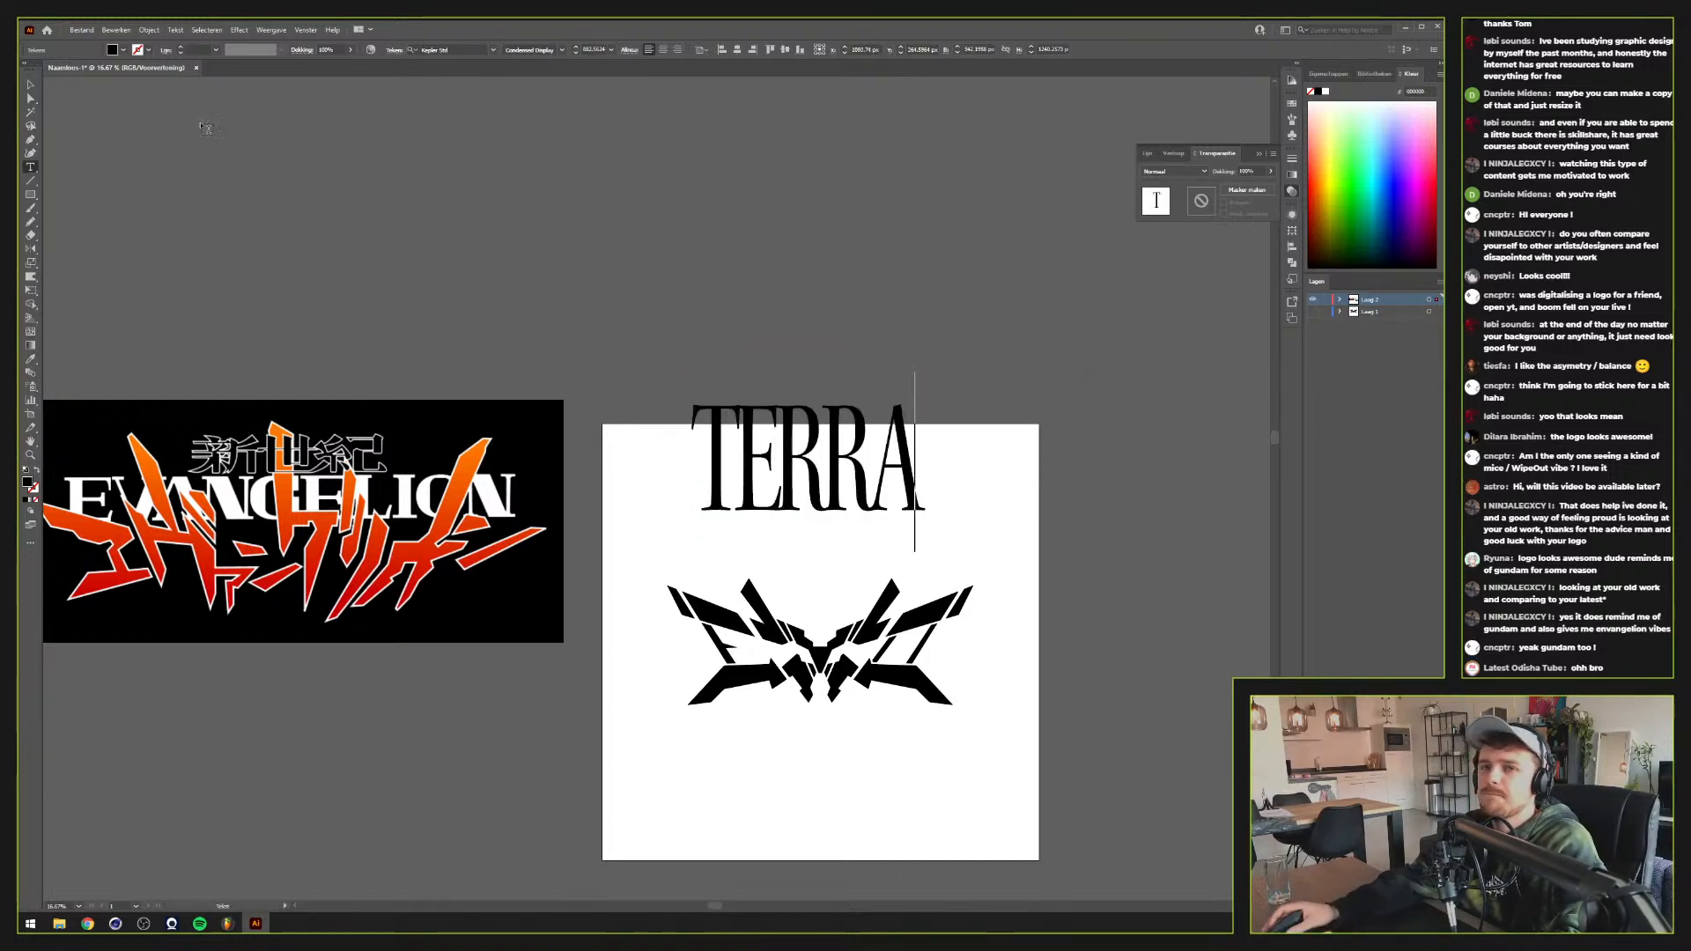
Move the TERRA wordmark down inside the artboard, just above the angular logo
{"action": "left_click", "coordinate": [28, 85]}
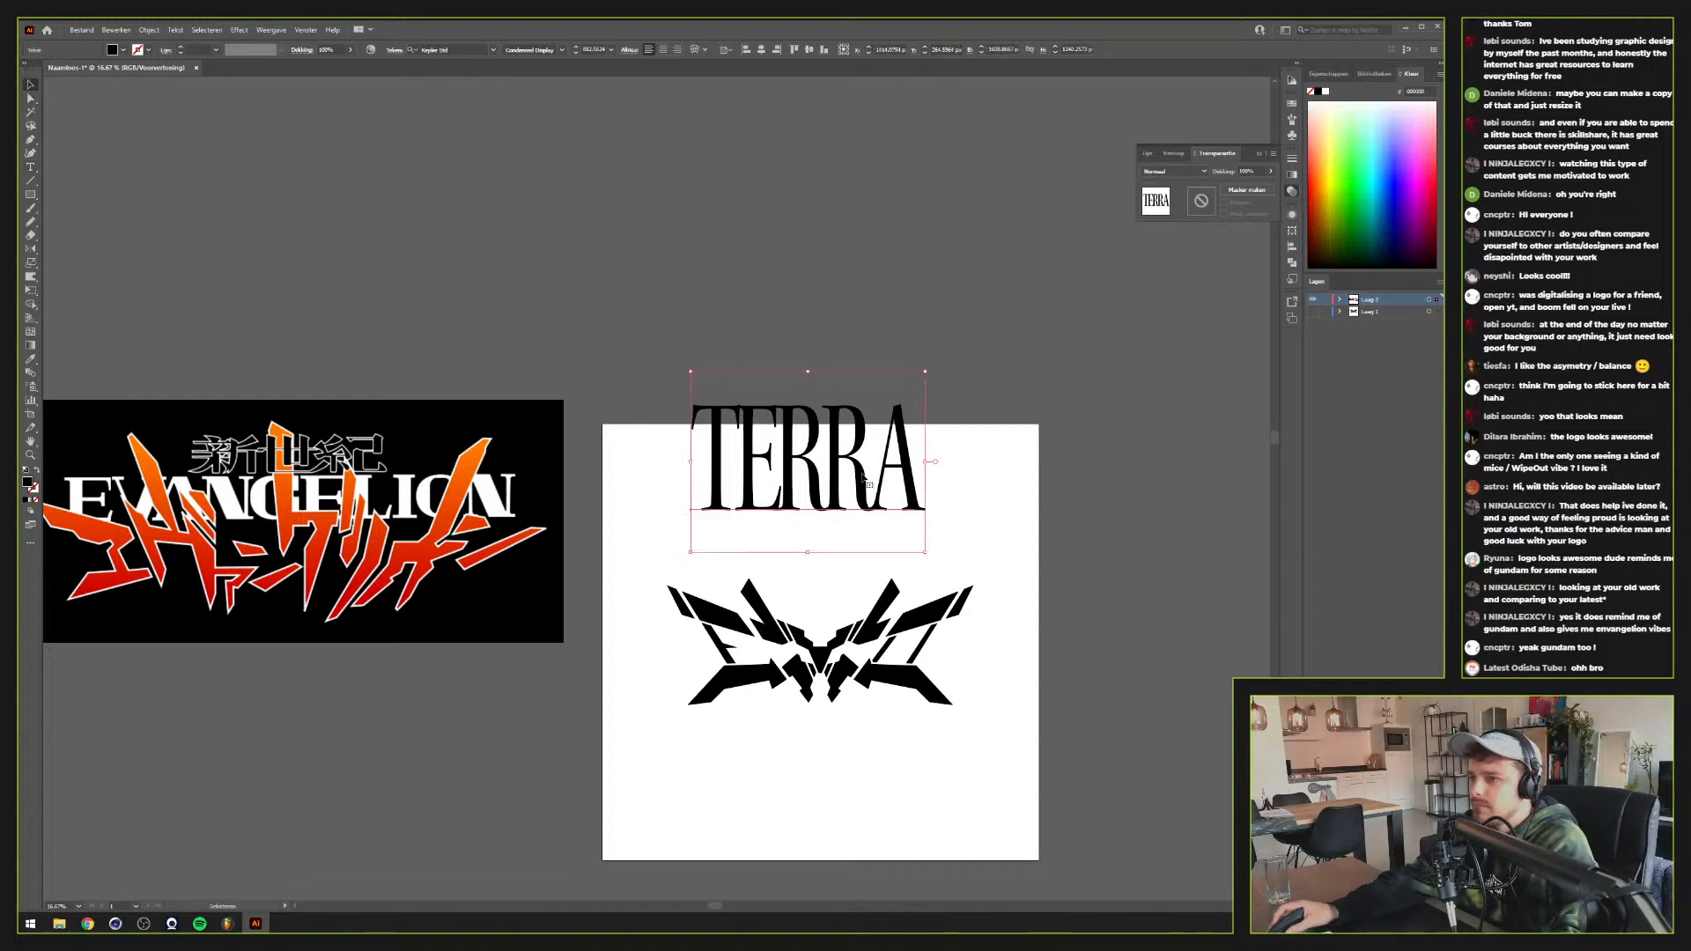
{"action": "left_click_drag", "start_coordinate": [863, 480], "coordinate": [885, 522]}
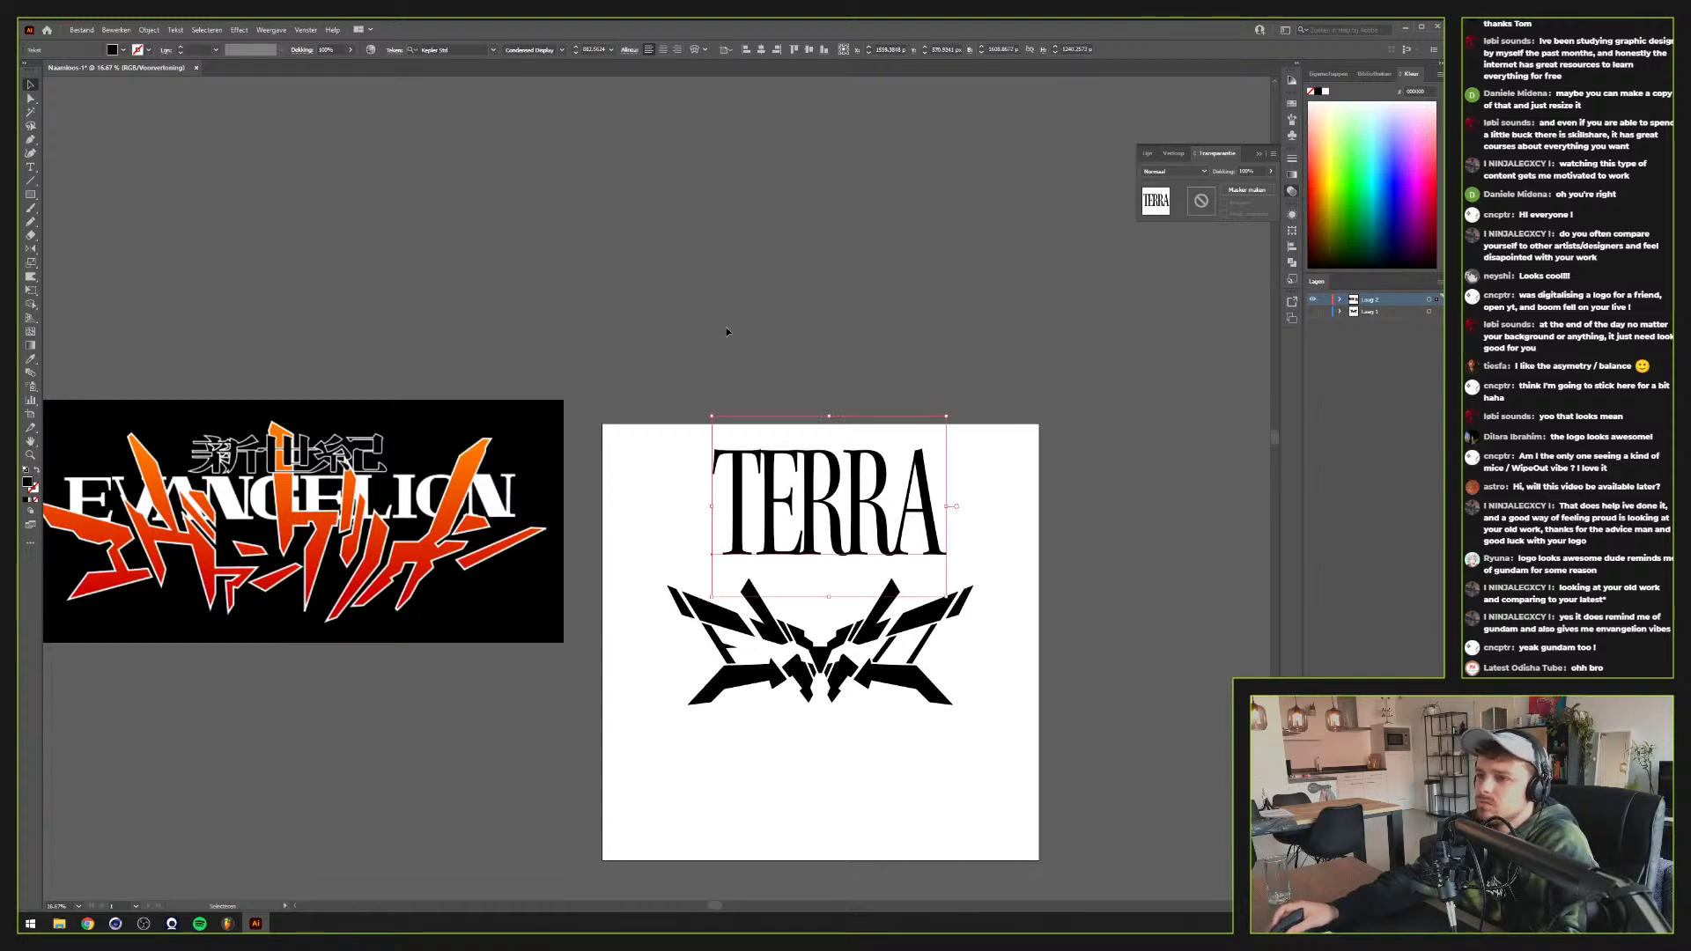
{"action": "key", "text": "t"}
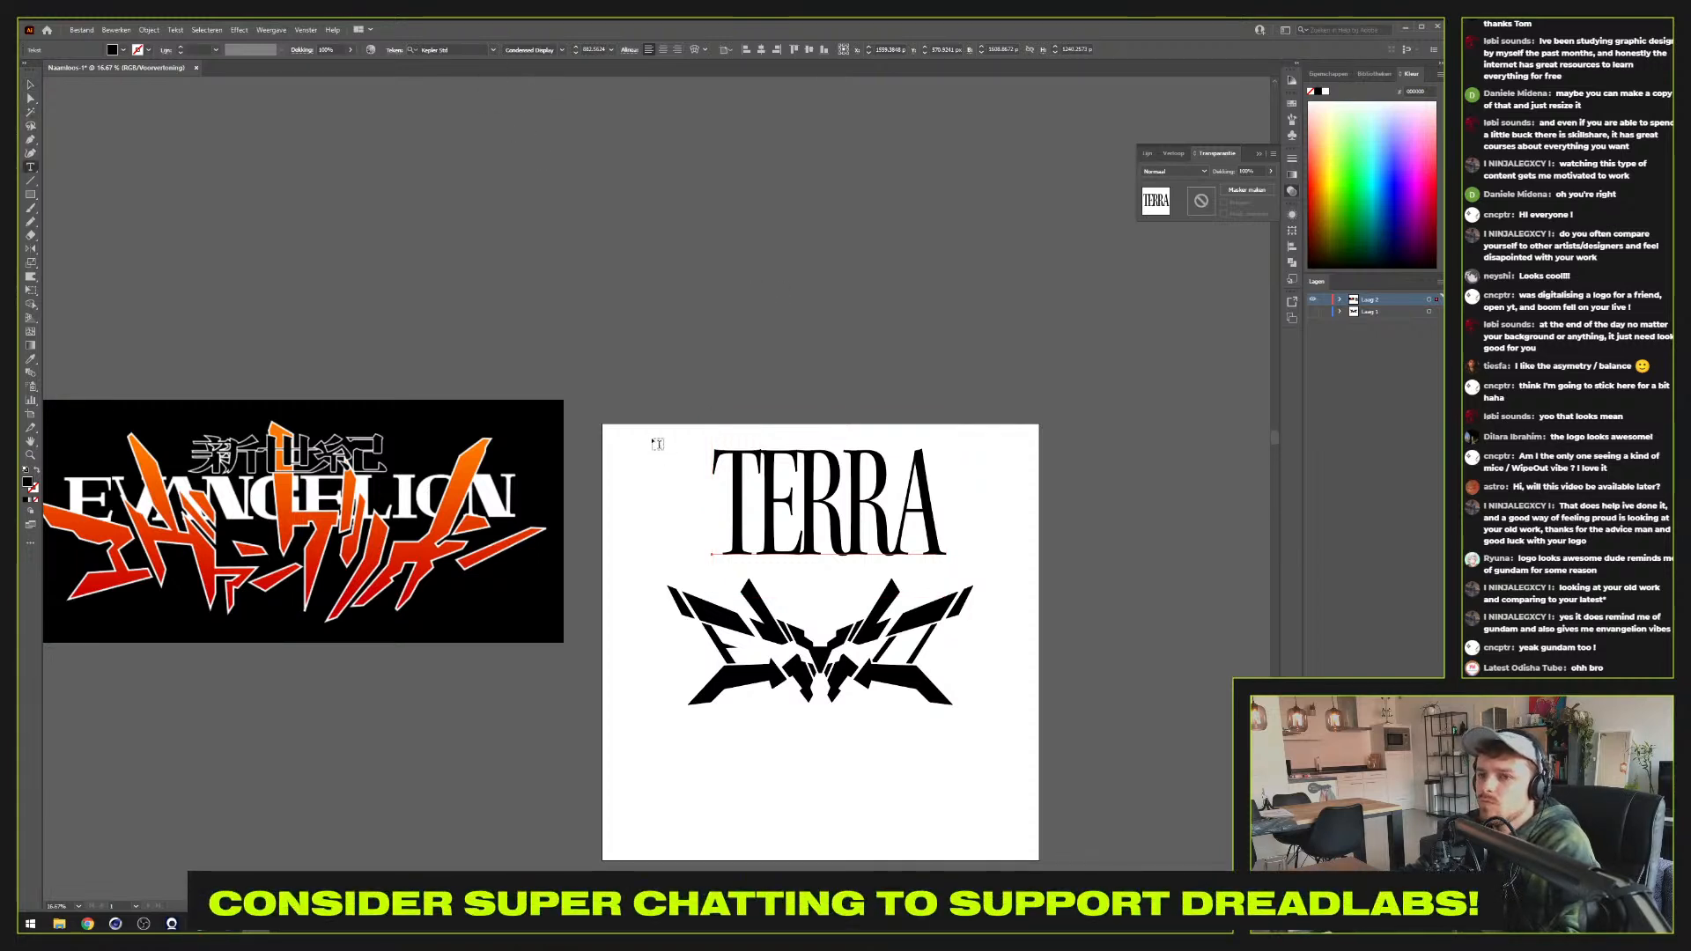
{"action": "key", "text": "v"}
{"action": "left_click_drag", "start_coordinate": [635, 588], "coordinate": [1044, 756]}
{"action": "left_click", "coordinate": [881, 722]}
{"action": "left_click", "coordinate": [835, 534]}
{"action": "key", "text": "t"}
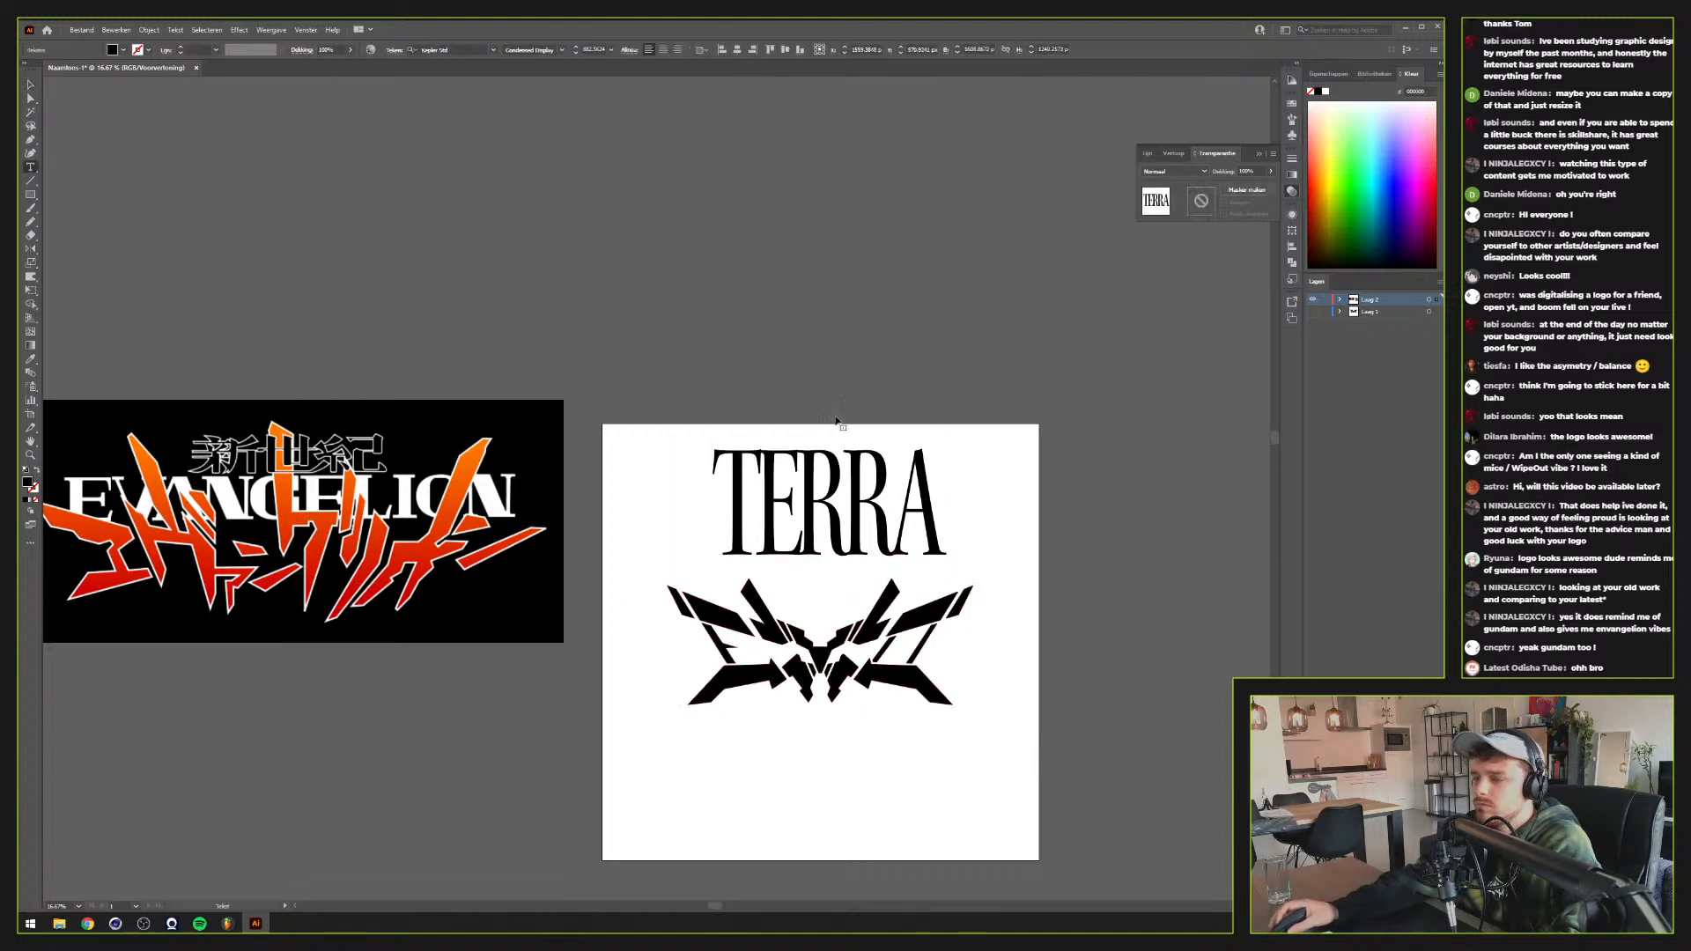
{"action": "left_click", "coordinate": [830, 526]}
{"action": "type", "text": "b"}
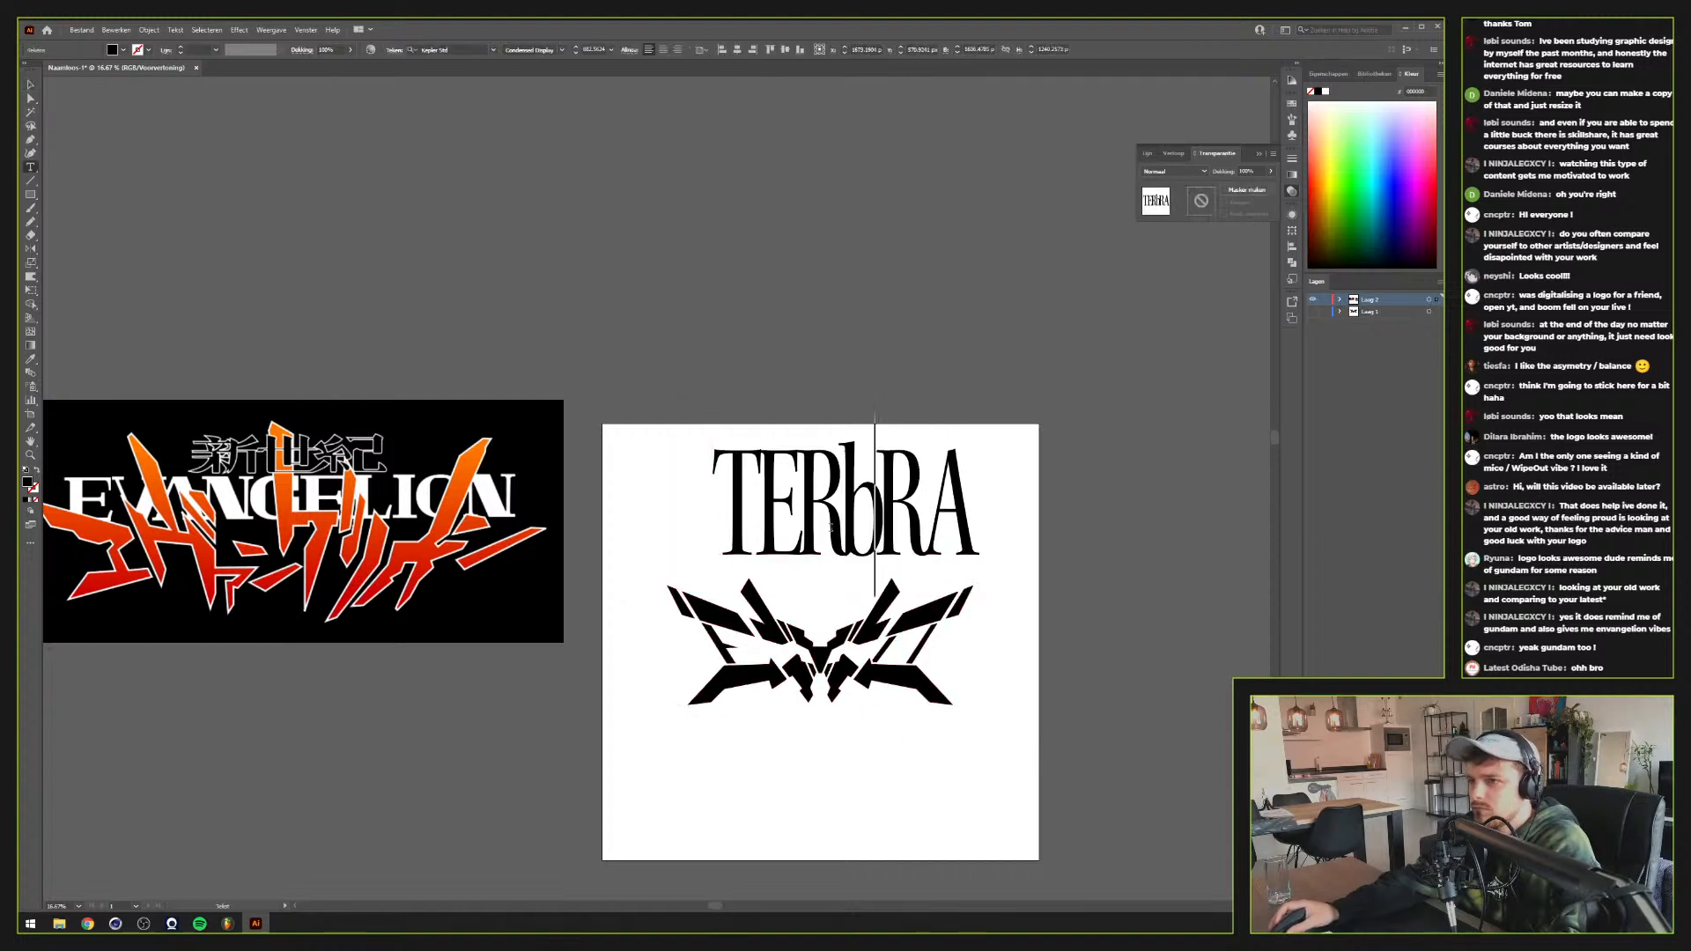
{"action": "key", "text": "BackSpace"}
{"action": "key", "text": "Escape"}
Move the TERRA text off the artboard into the empty space above it
{"action": "left_click_drag", "start_coordinate": [822, 493], "coordinate": [791, 270]}
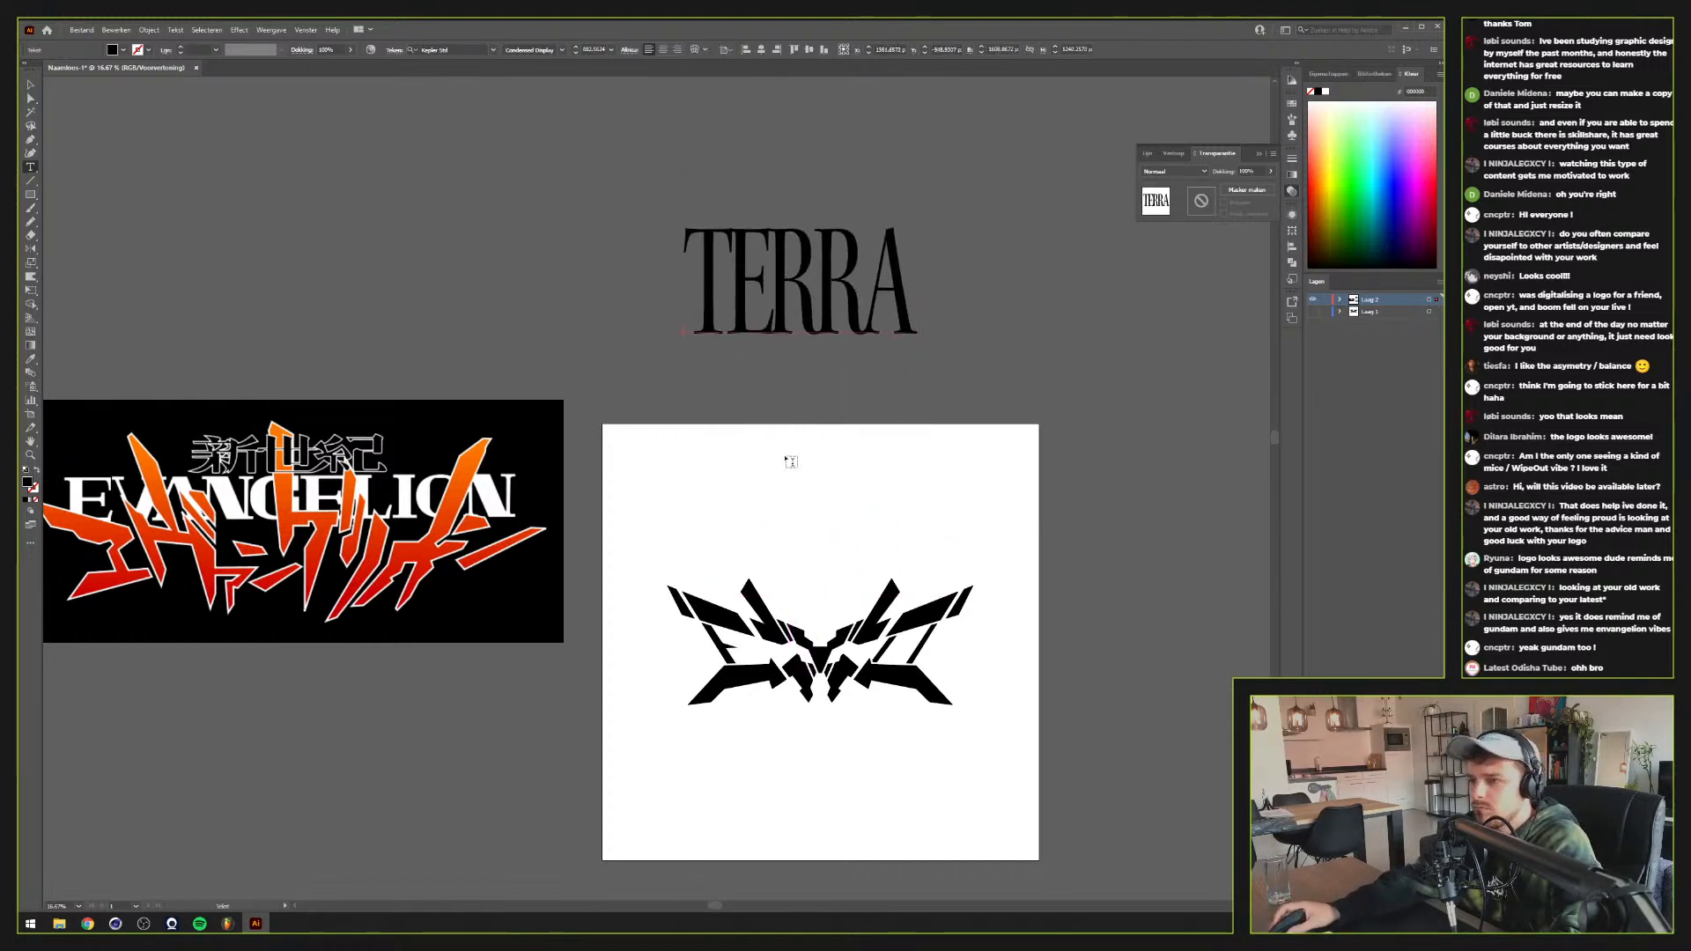
{"action": "key", "text": "v"}
{"action": "left_click", "coordinate": [803, 539]}
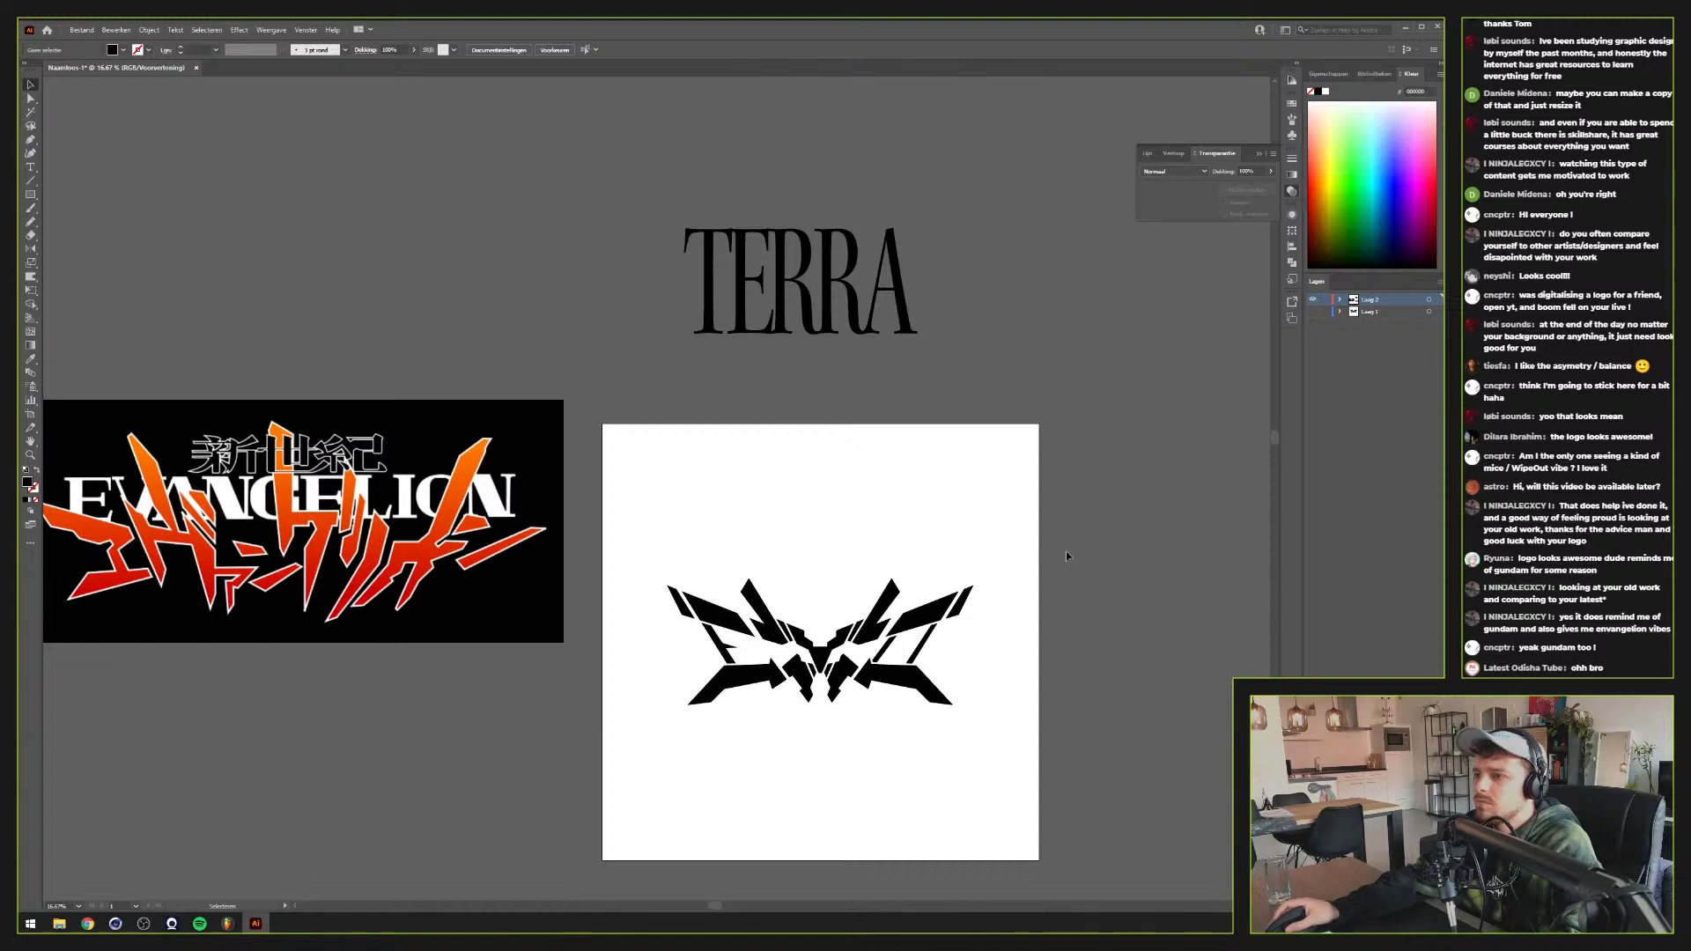
Combine the angular logo's parts into one compound path and fill it with a linear gradient at 90°
{"action": "left_click_drag", "start_coordinate": [1066, 551], "coordinate": [679, 722]}
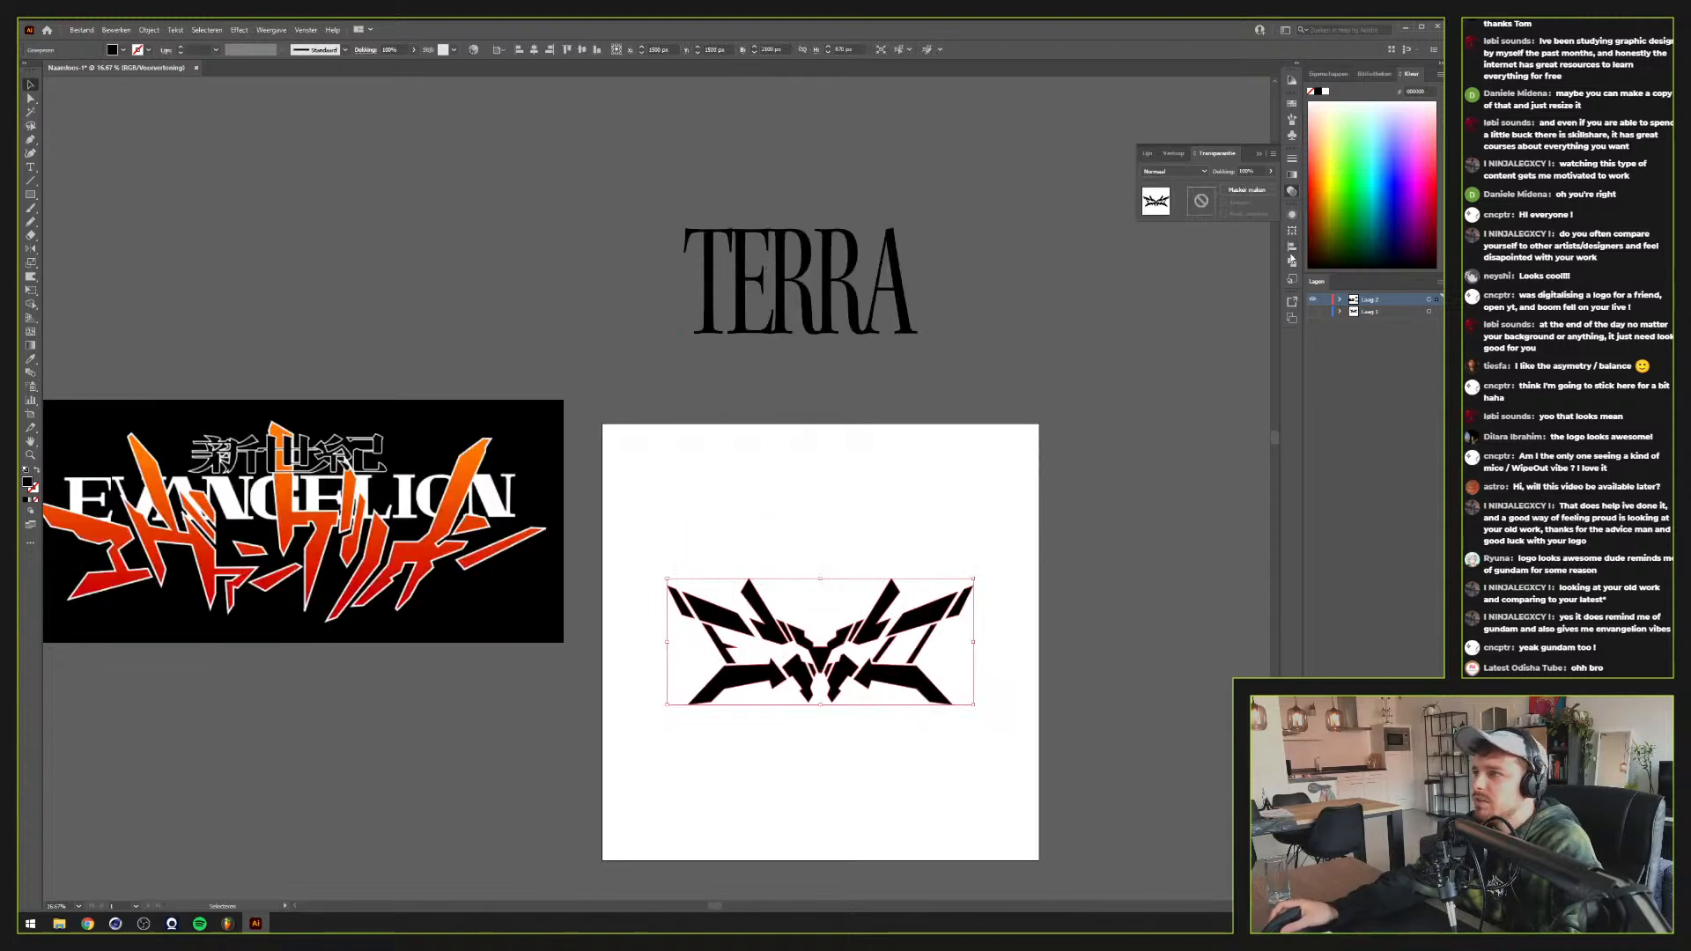
{"action": "left_click", "coordinate": [30, 500]}
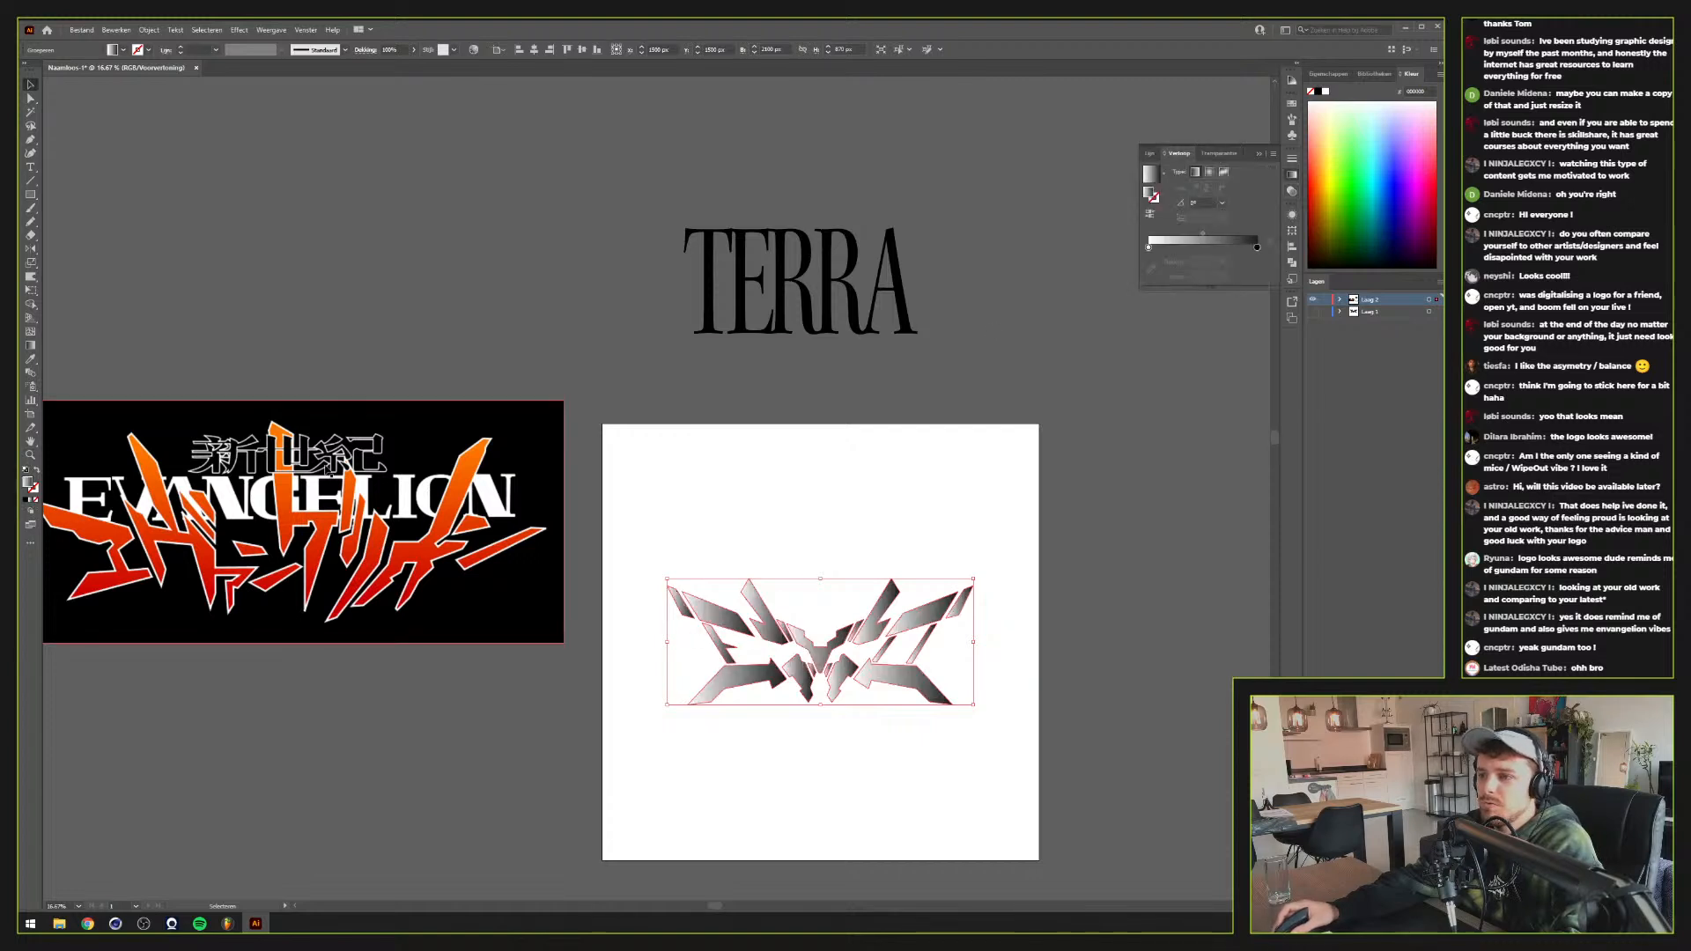
{"action": "left_click", "coordinate": [1313, 263]}
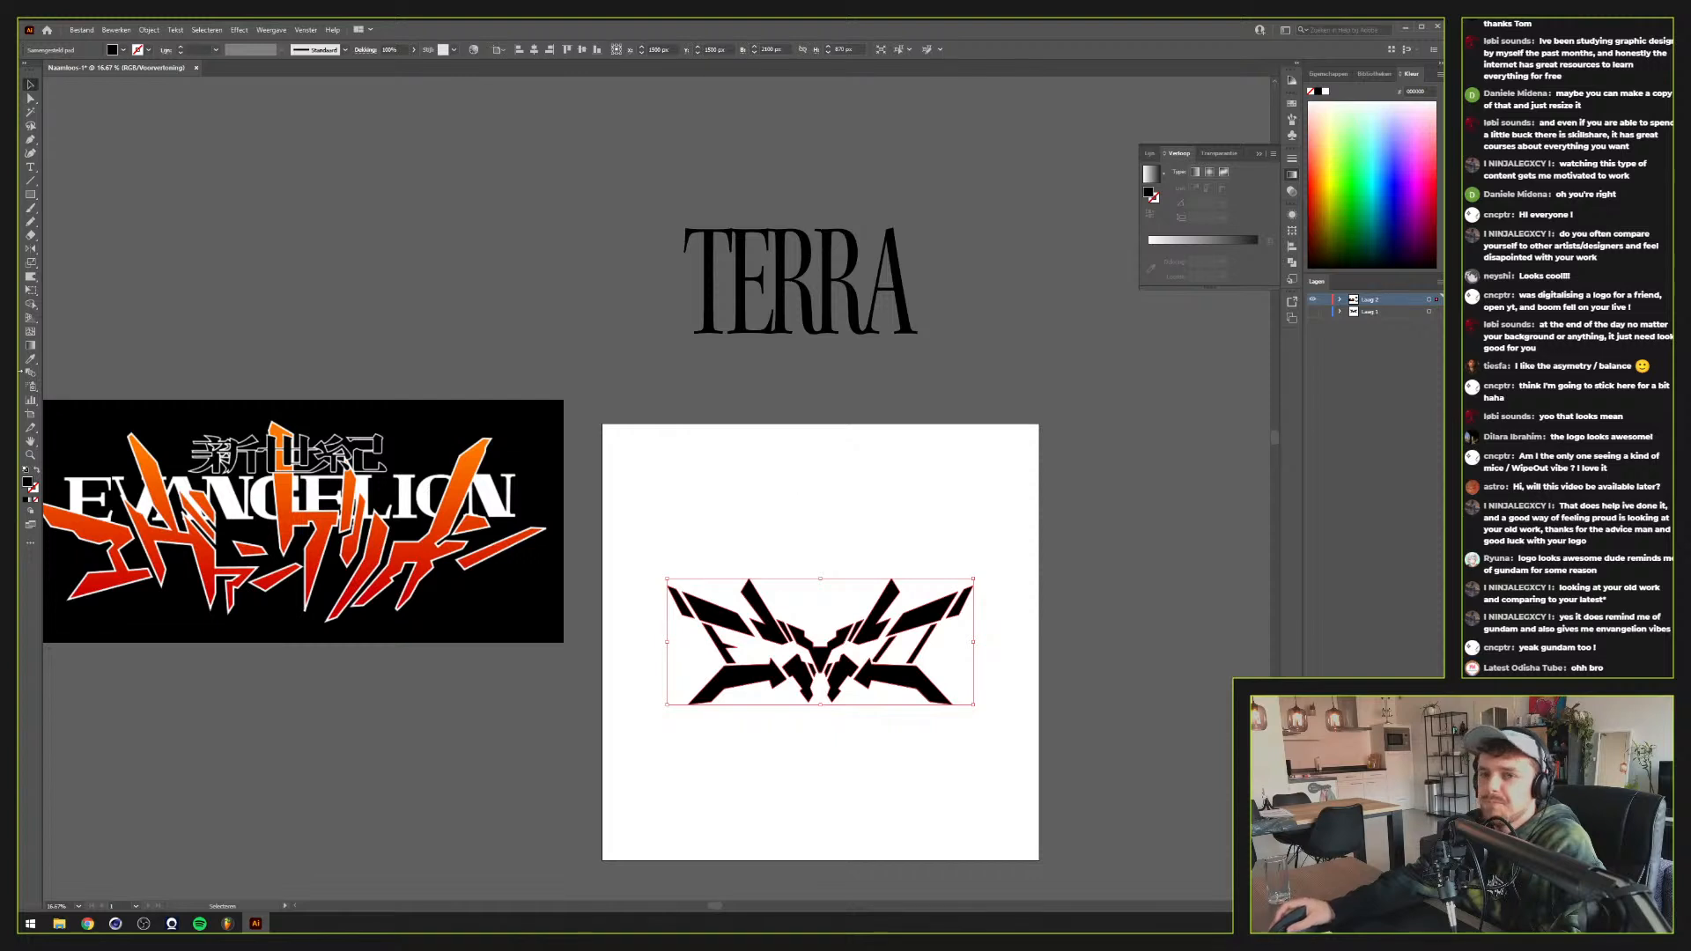
{"action": "left_click", "coordinate": [31, 499]}
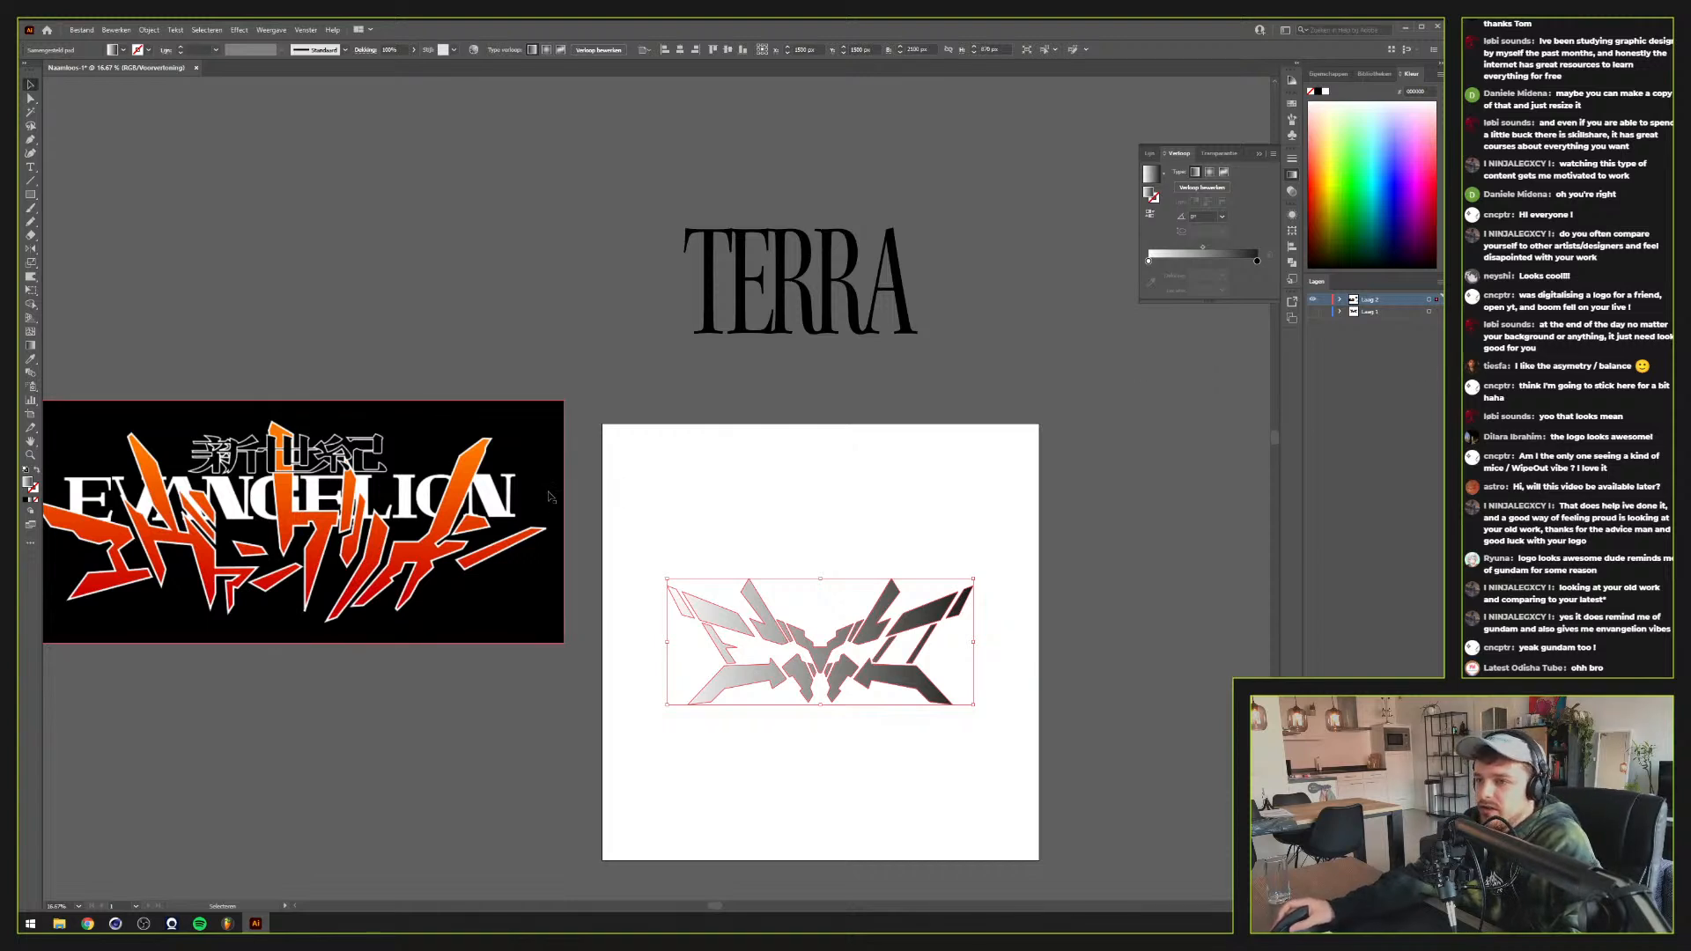
{"action": "left_click", "coordinate": [1222, 217]}
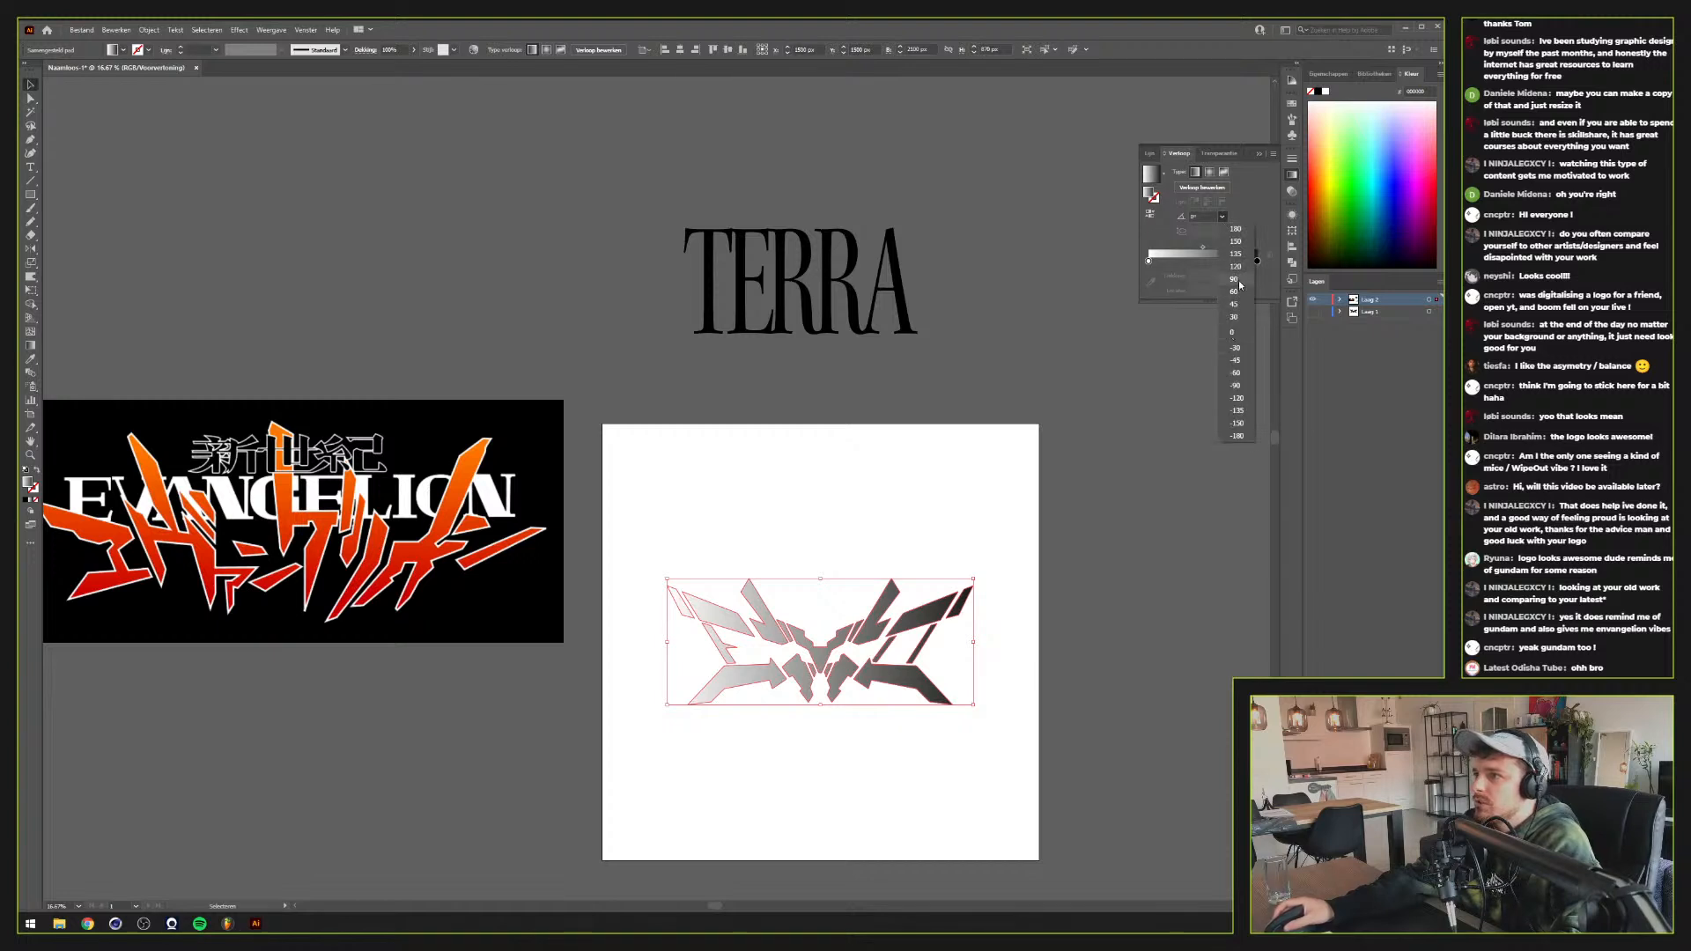
{"action": "left_click", "coordinate": [1234, 280]}
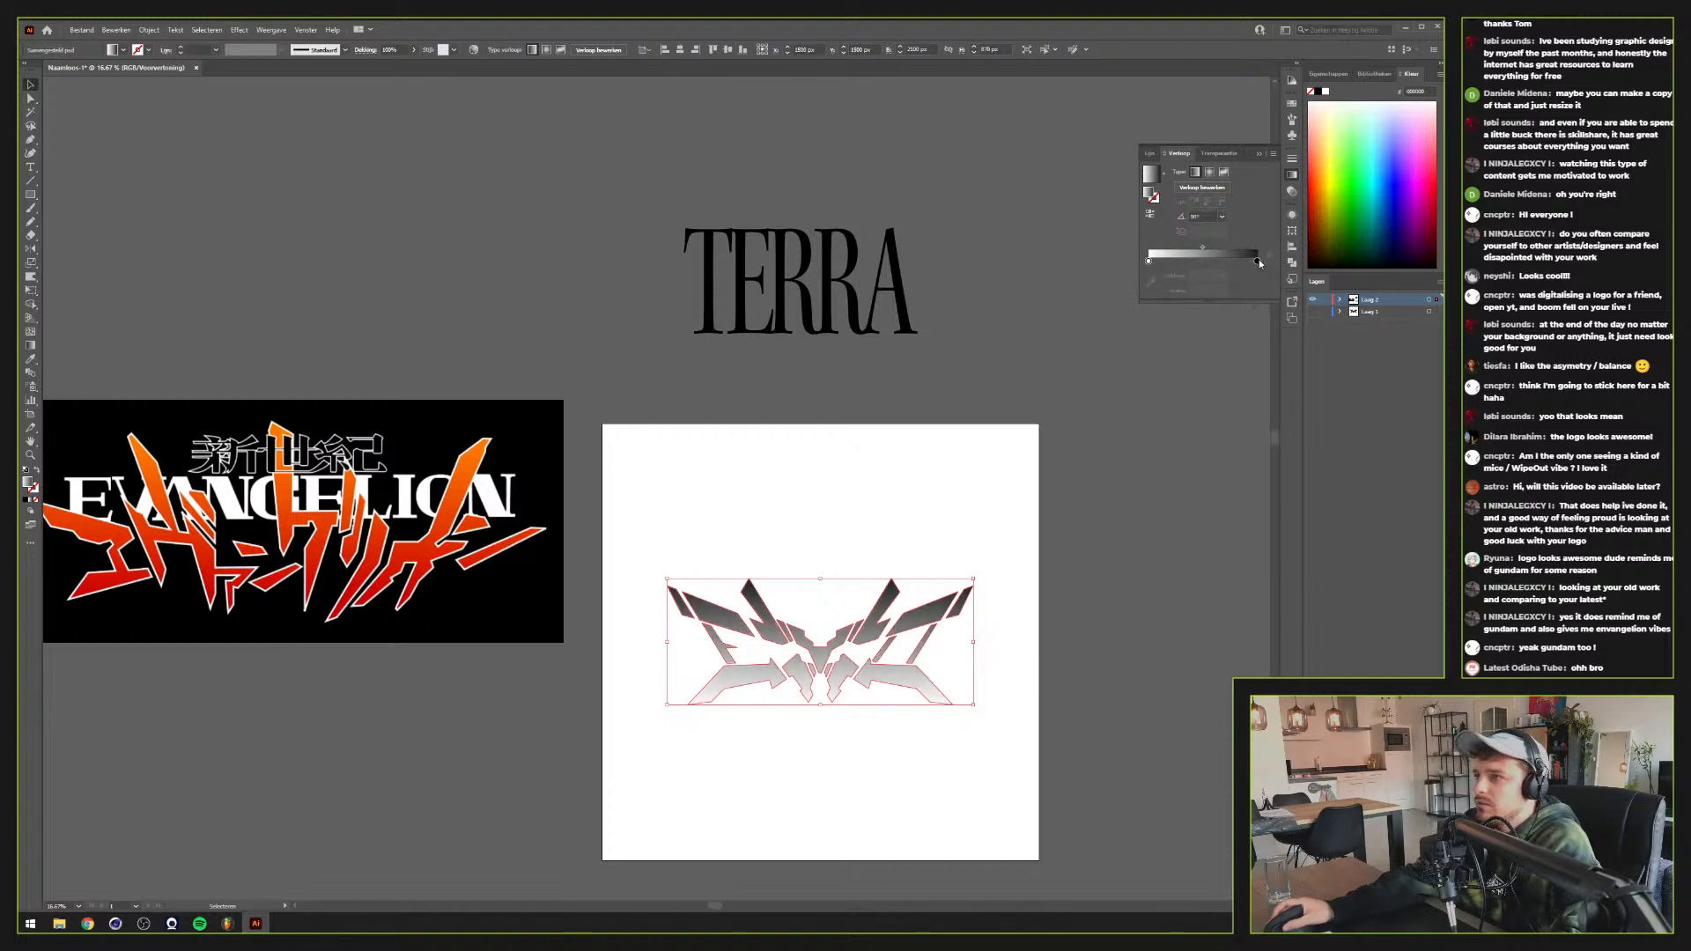
Set the logo's gradient to run from red to orange, sampling both colours from the Evangelion reference
{"action": "left_click", "coordinate": [1257, 261]}
{"action": "key", "text": "i"}
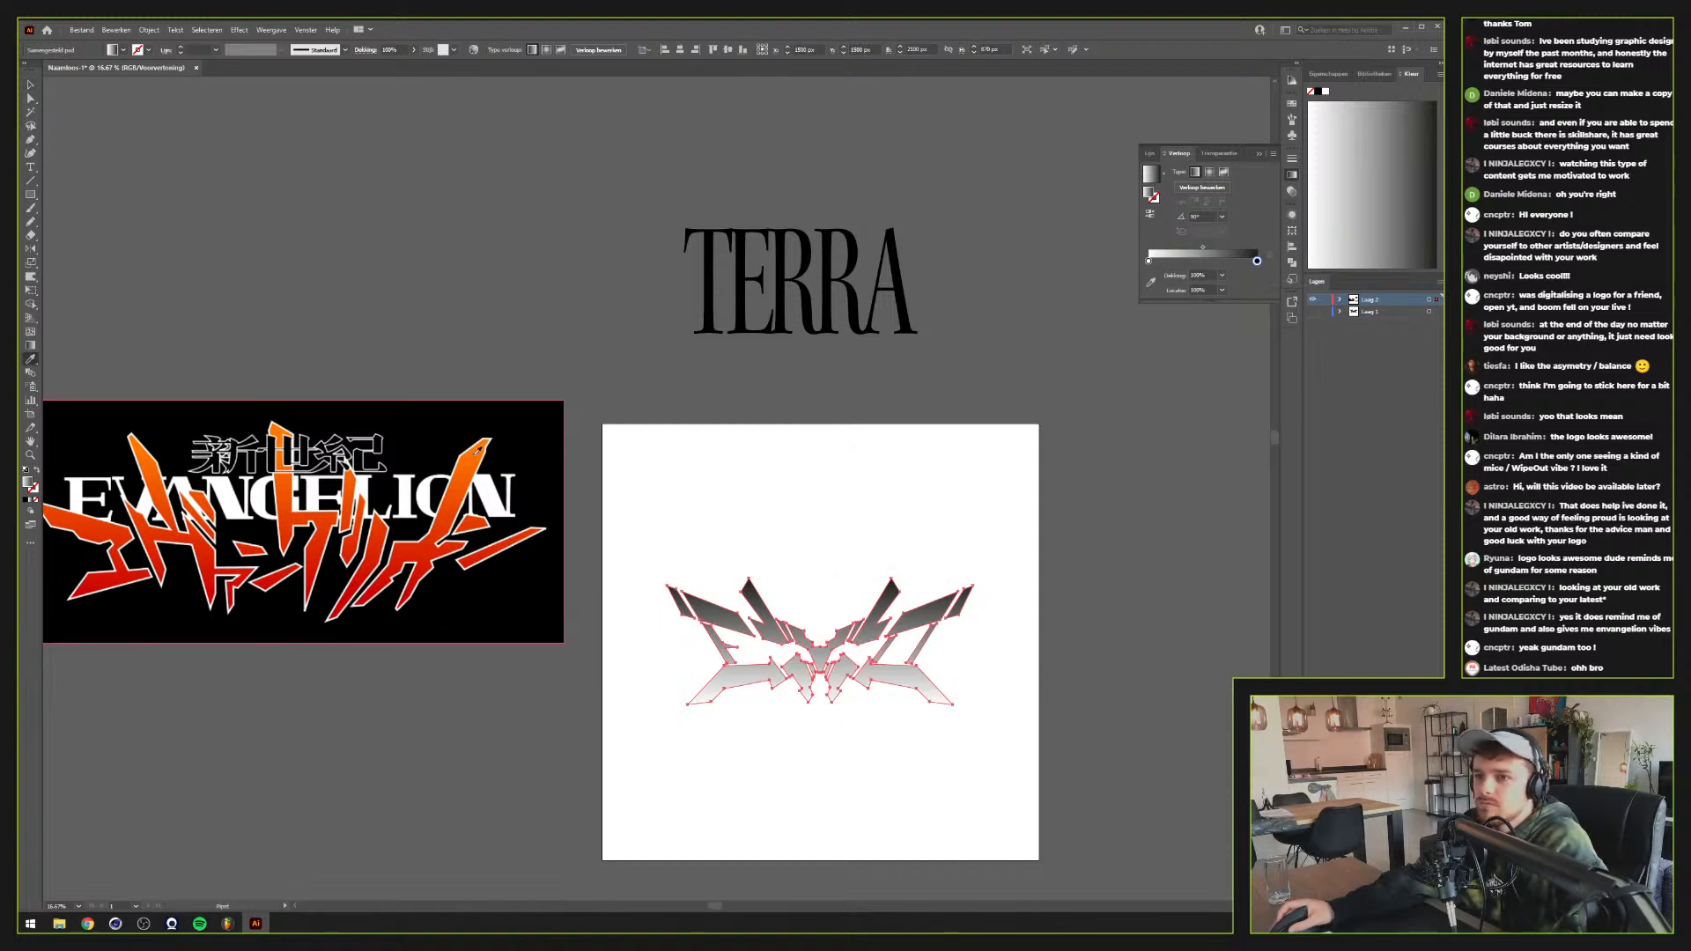
{"action": "left_click", "coordinate": [486, 440]}
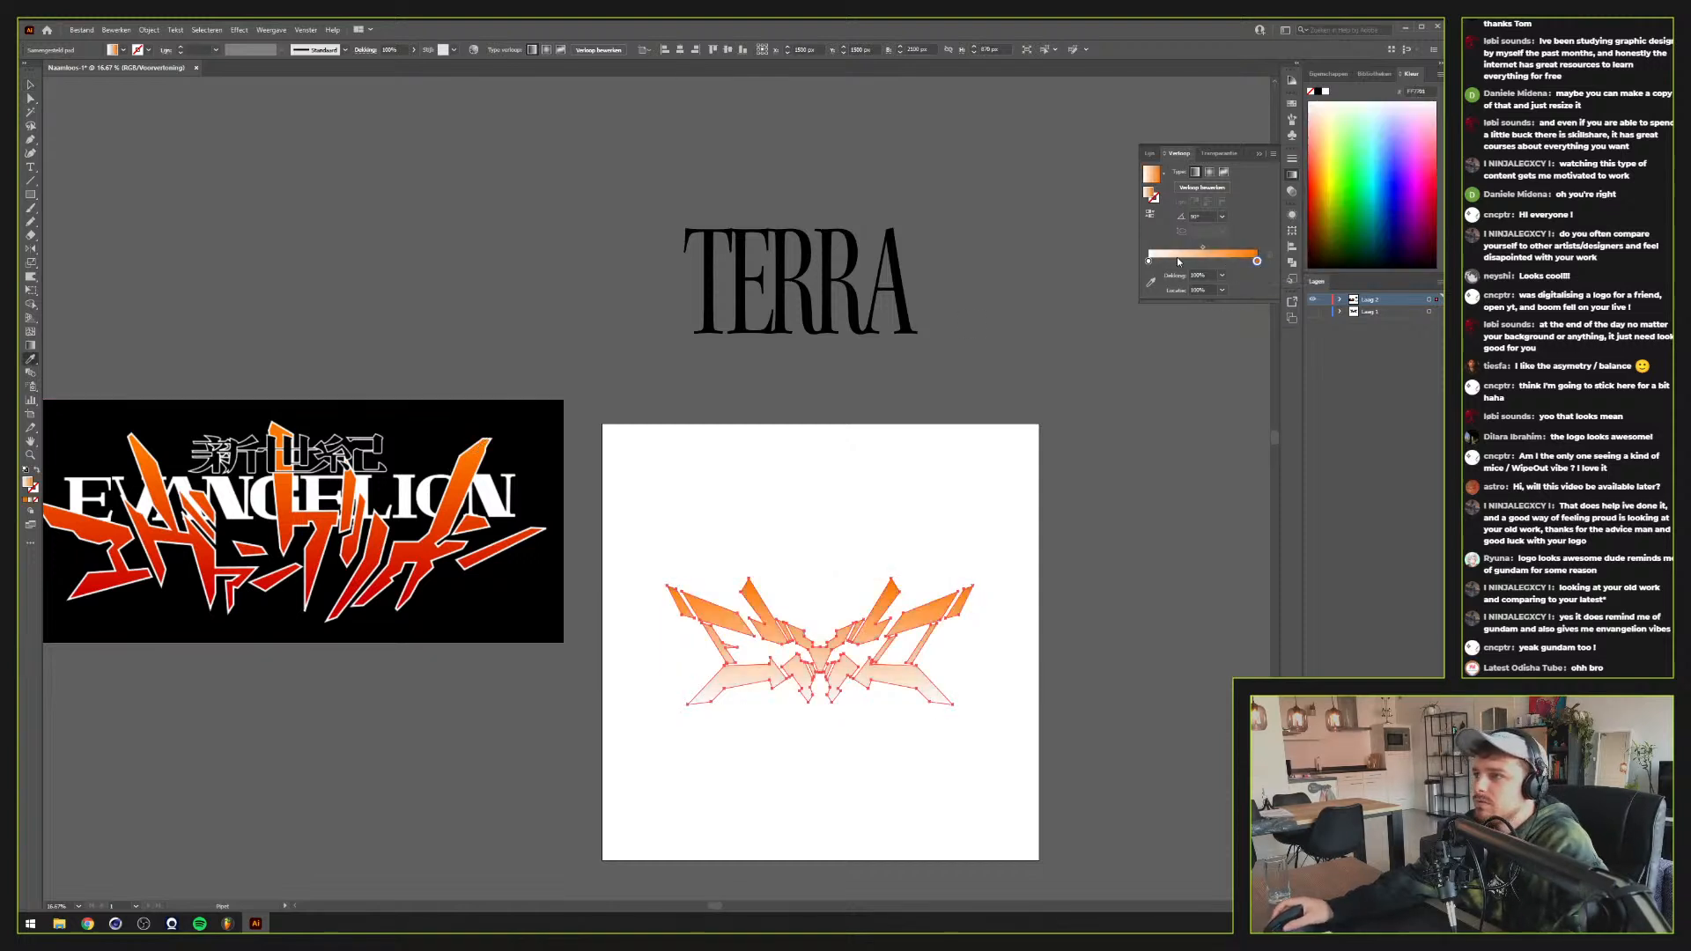
{"action": "left_click", "coordinate": [1148, 261]}
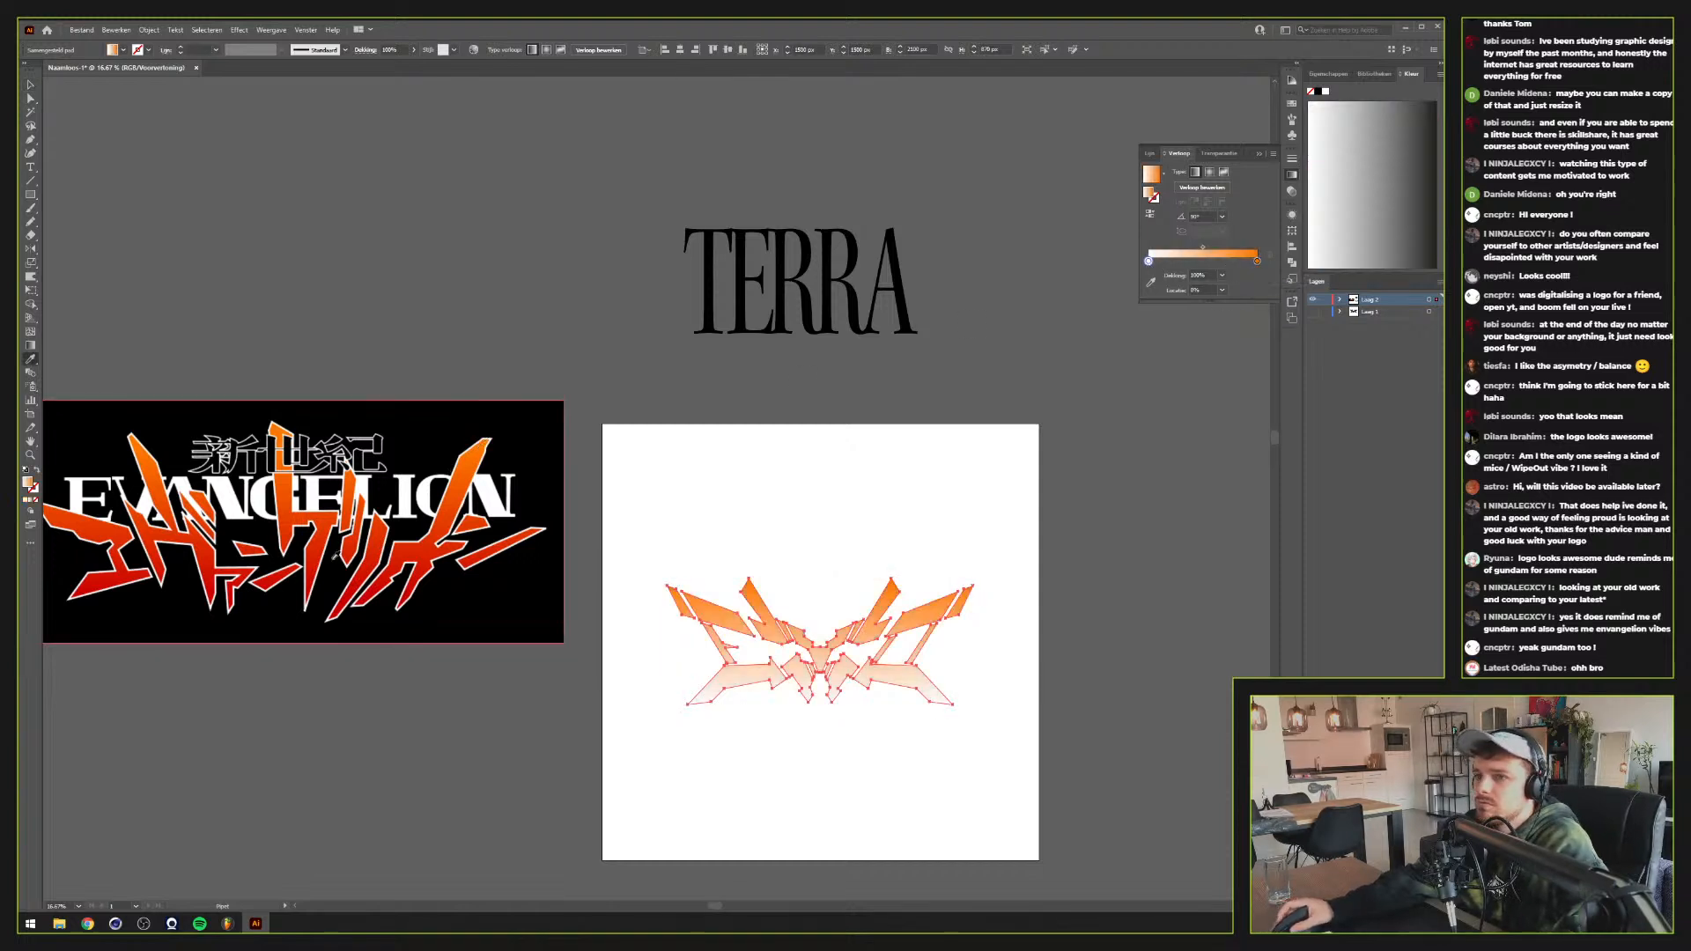
{"action": "left_click", "coordinate": [408, 592]}
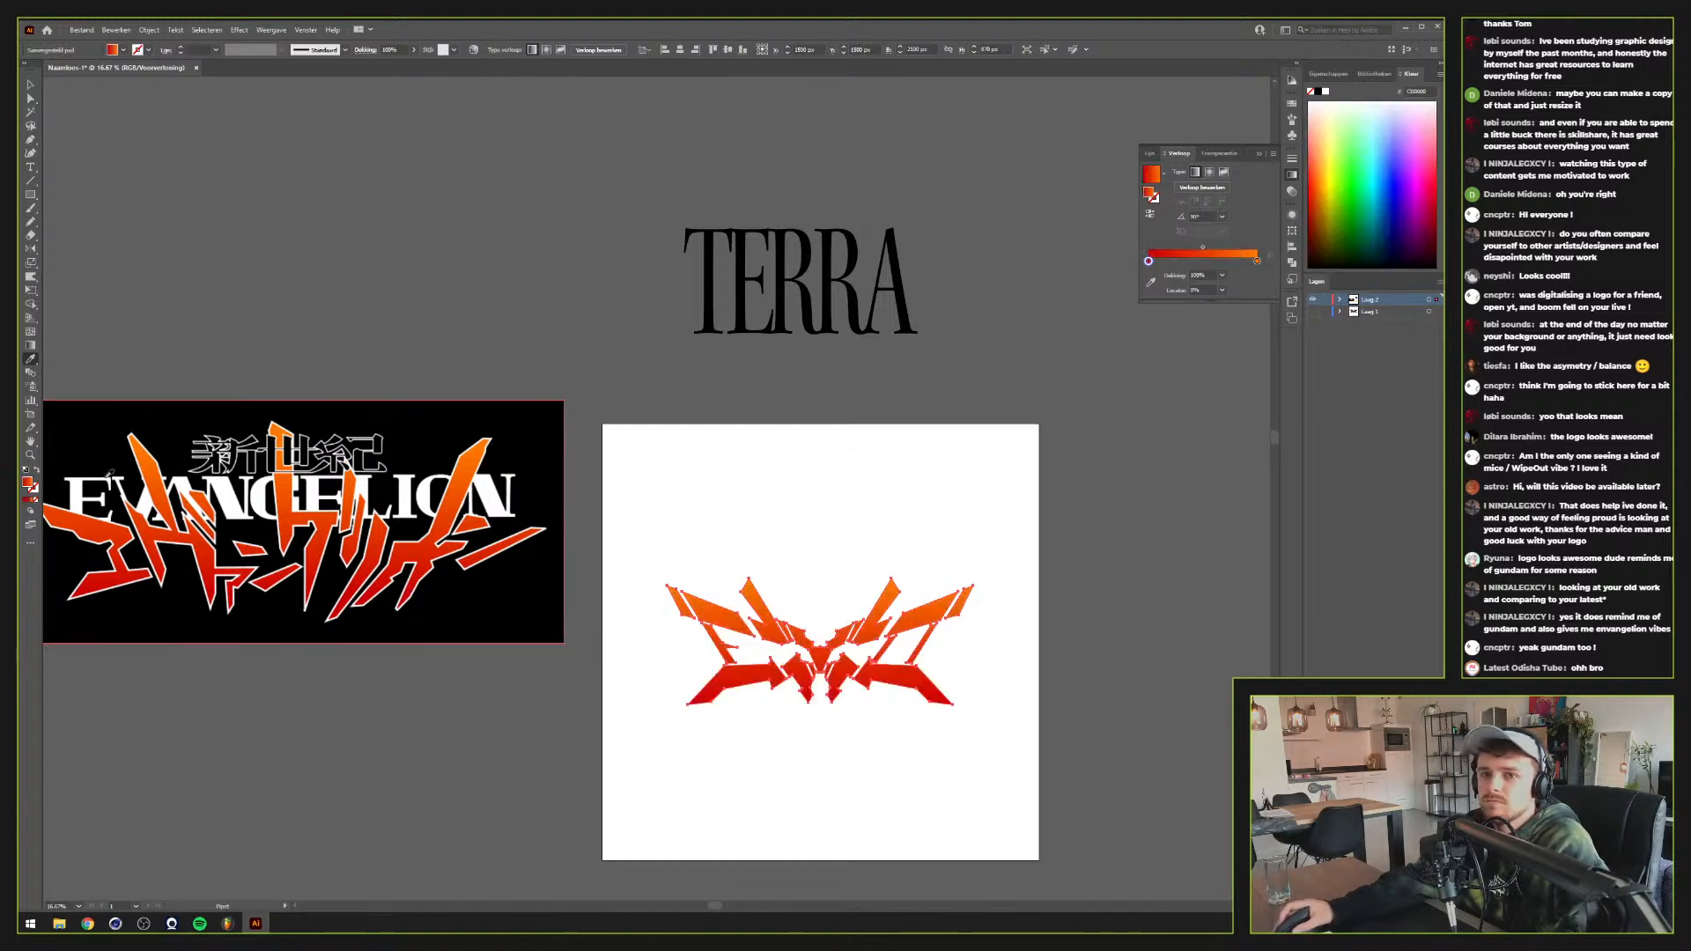
Give the logo a white 5 pt stroke aligned to the outside of its path
{"action": "left_click", "coordinate": [36, 488]}
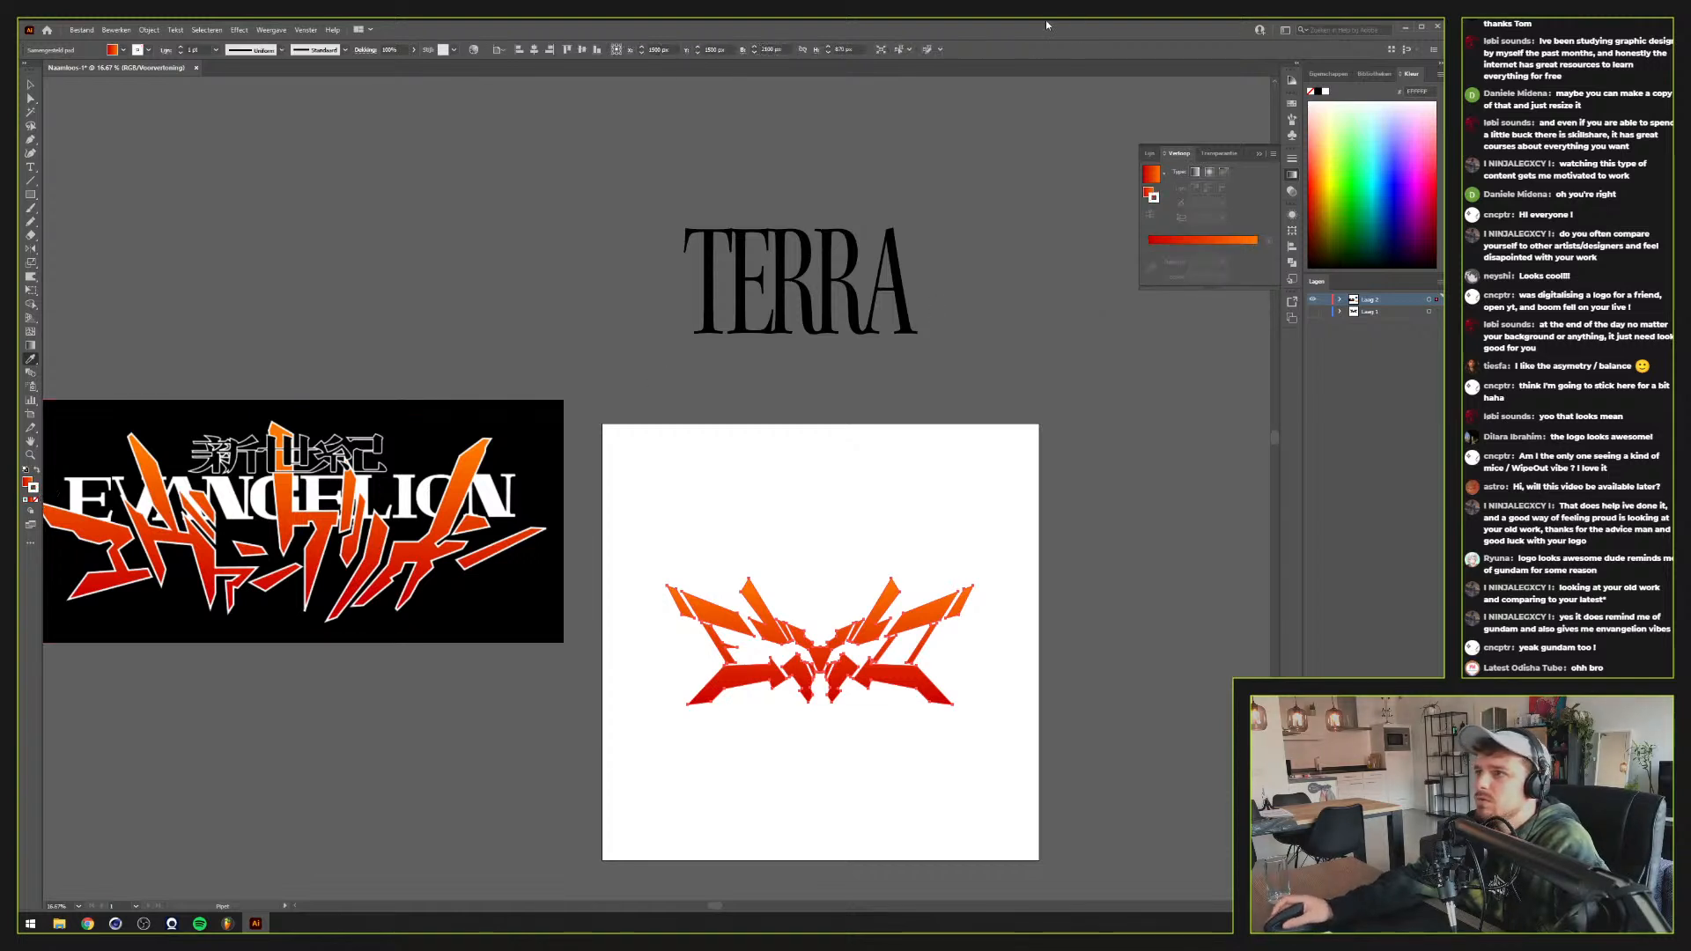
{"action": "left_click", "coordinate": [173, 52]}
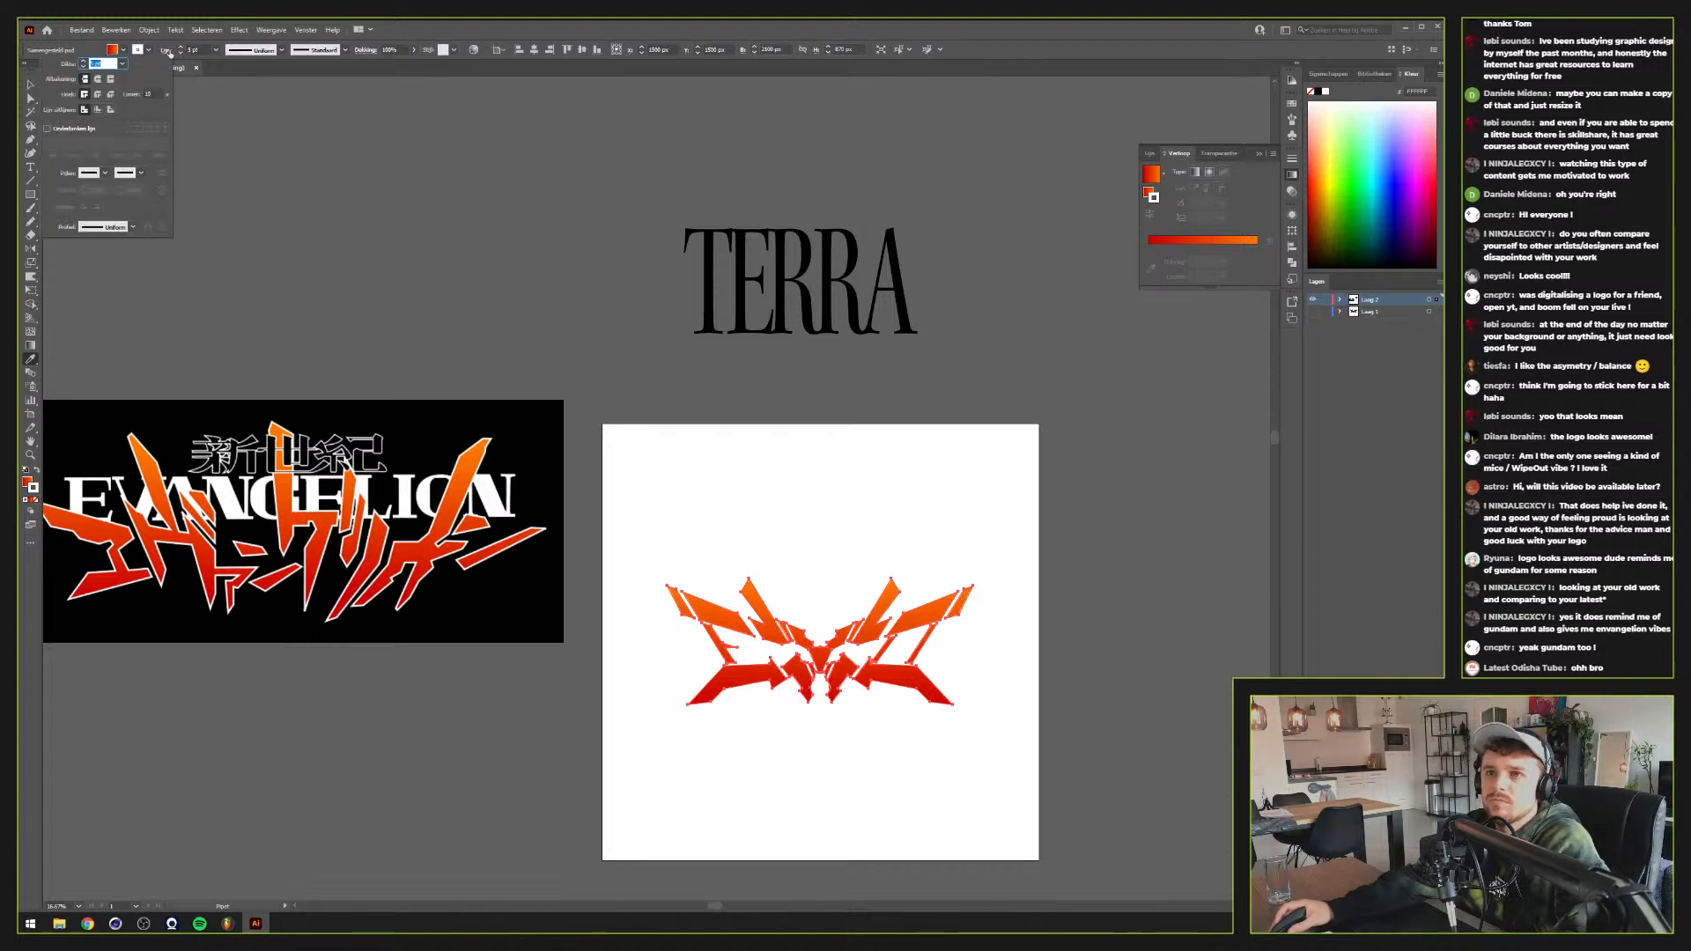
{"action": "left_click", "coordinate": [110, 110]}
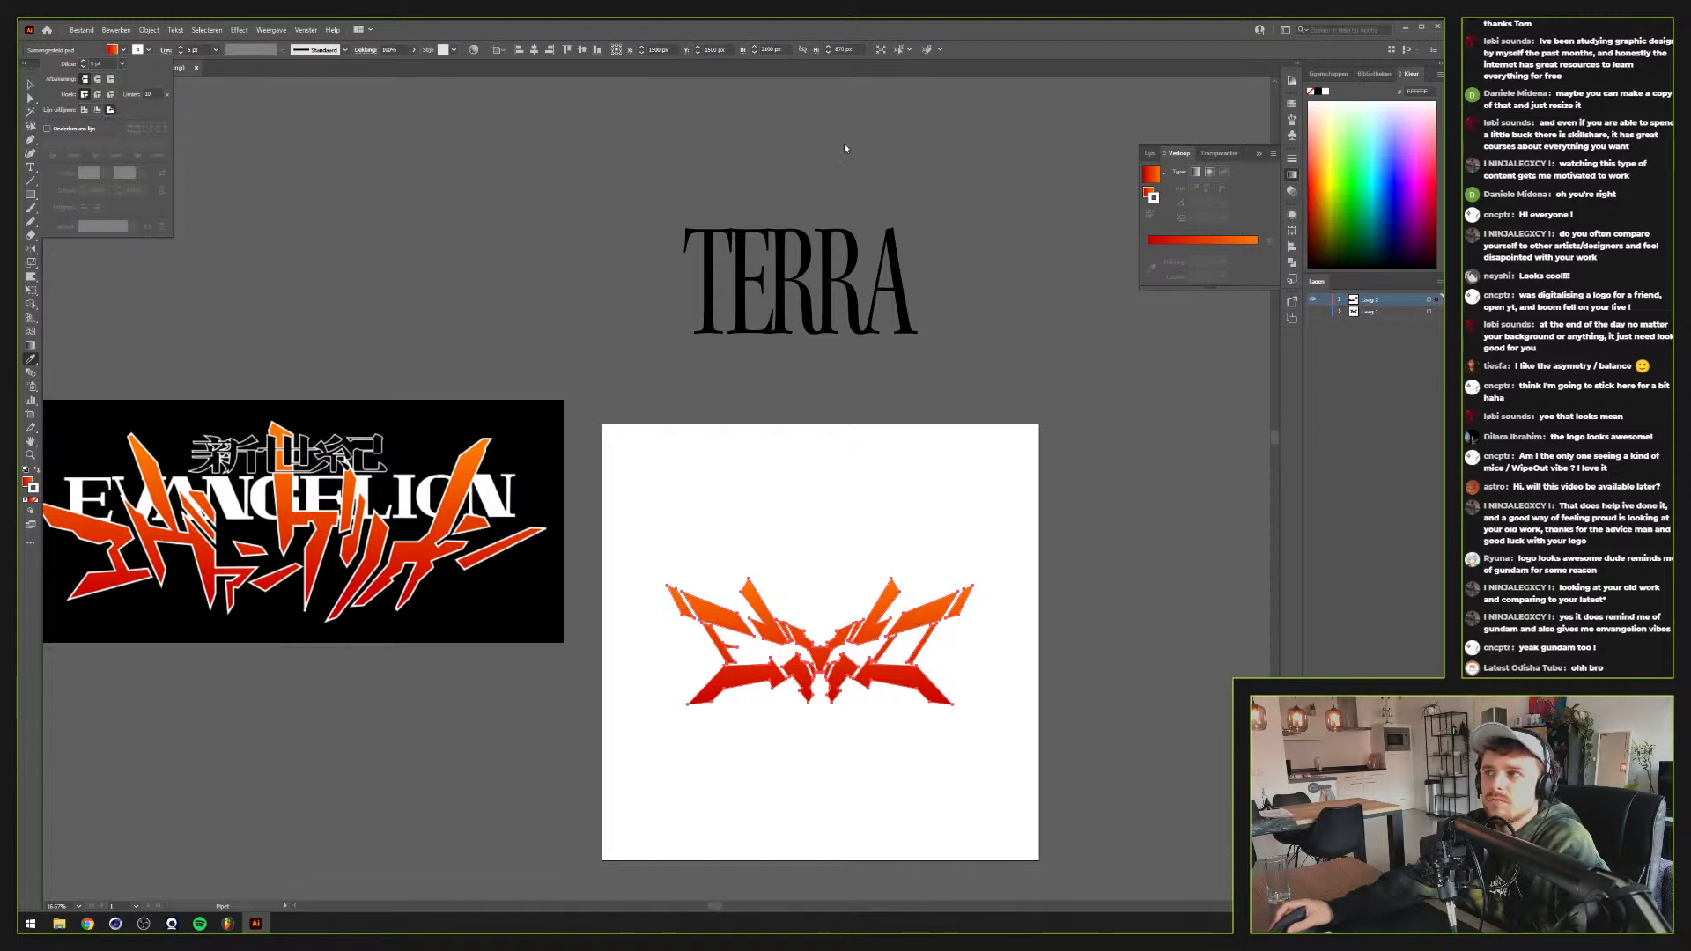
Add a second stroke to the logo's appearance and colour it black
{"action": "left_click", "coordinate": [1292, 215]}
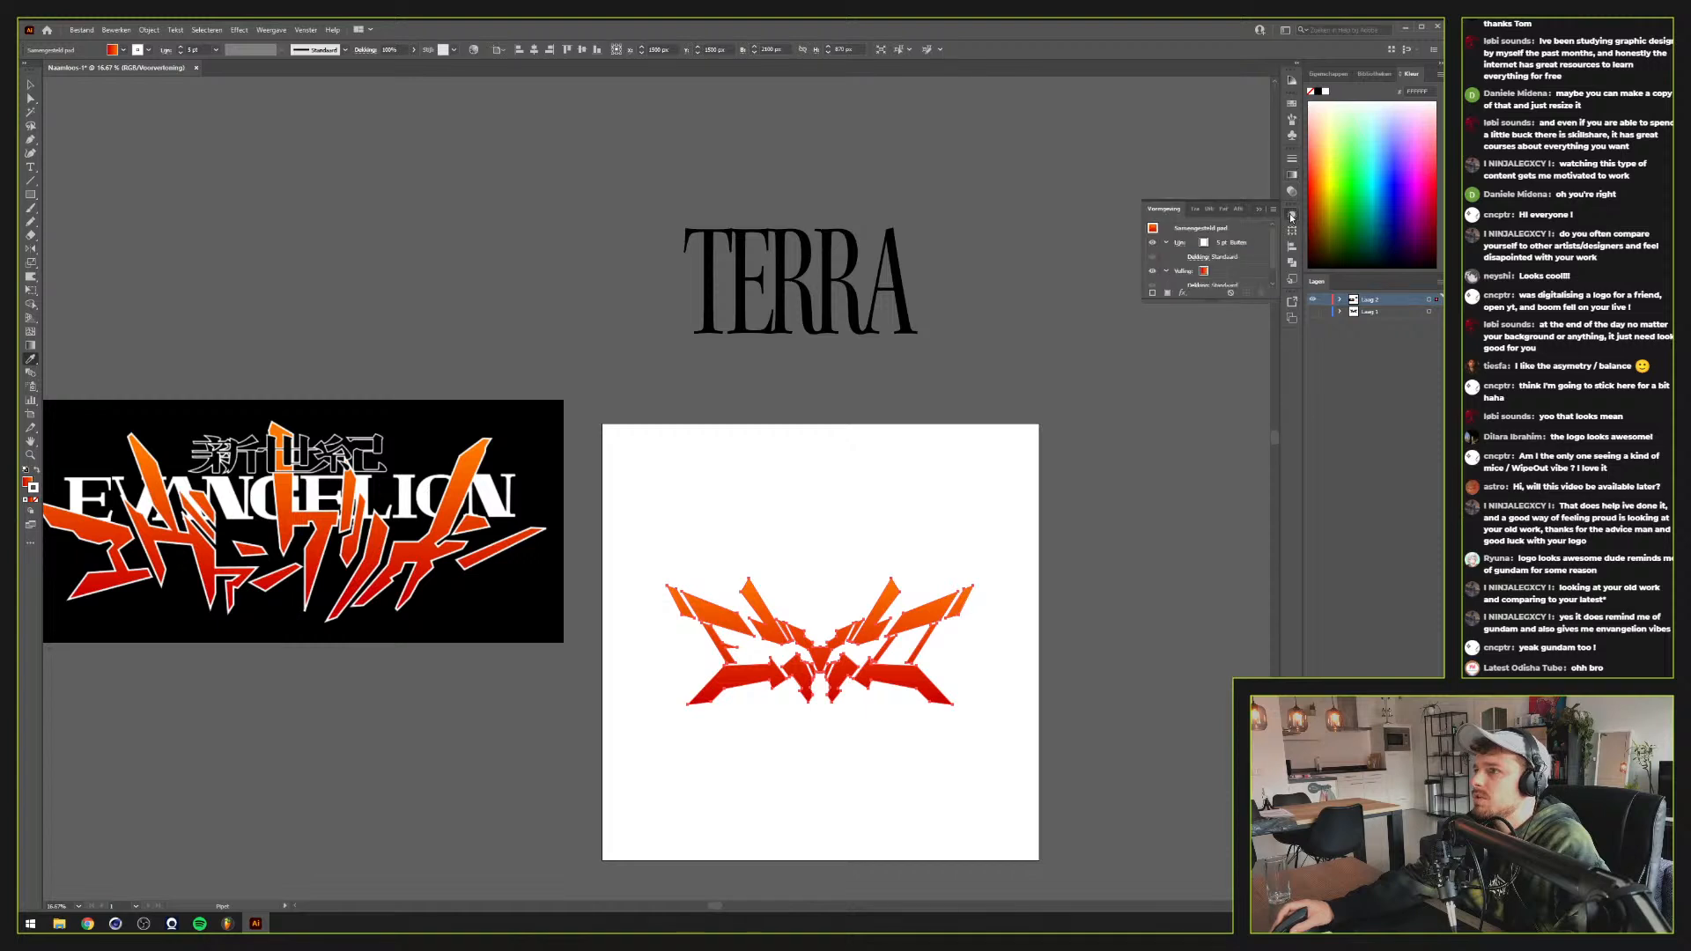
{"action": "left_click", "coordinate": [1292, 215]}
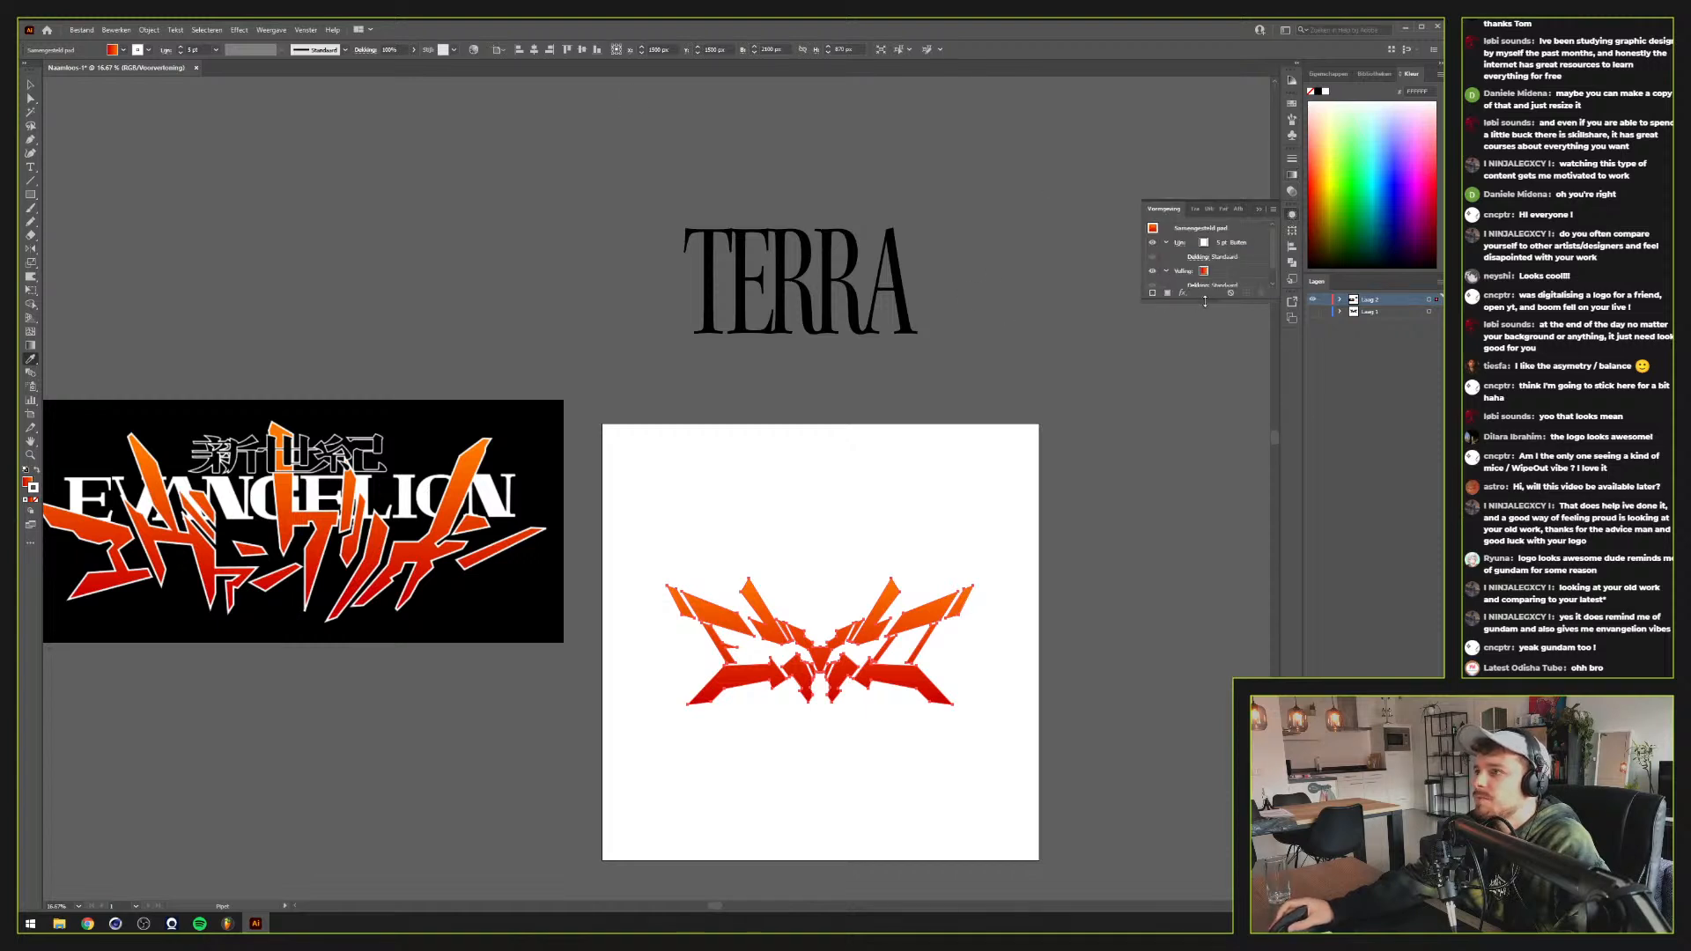
{"action": "left_click_drag", "start_coordinate": [1216, 300], "coordinate": [1216, 442]}
{"action": "left_click", "coordinate": [1244, 250]}
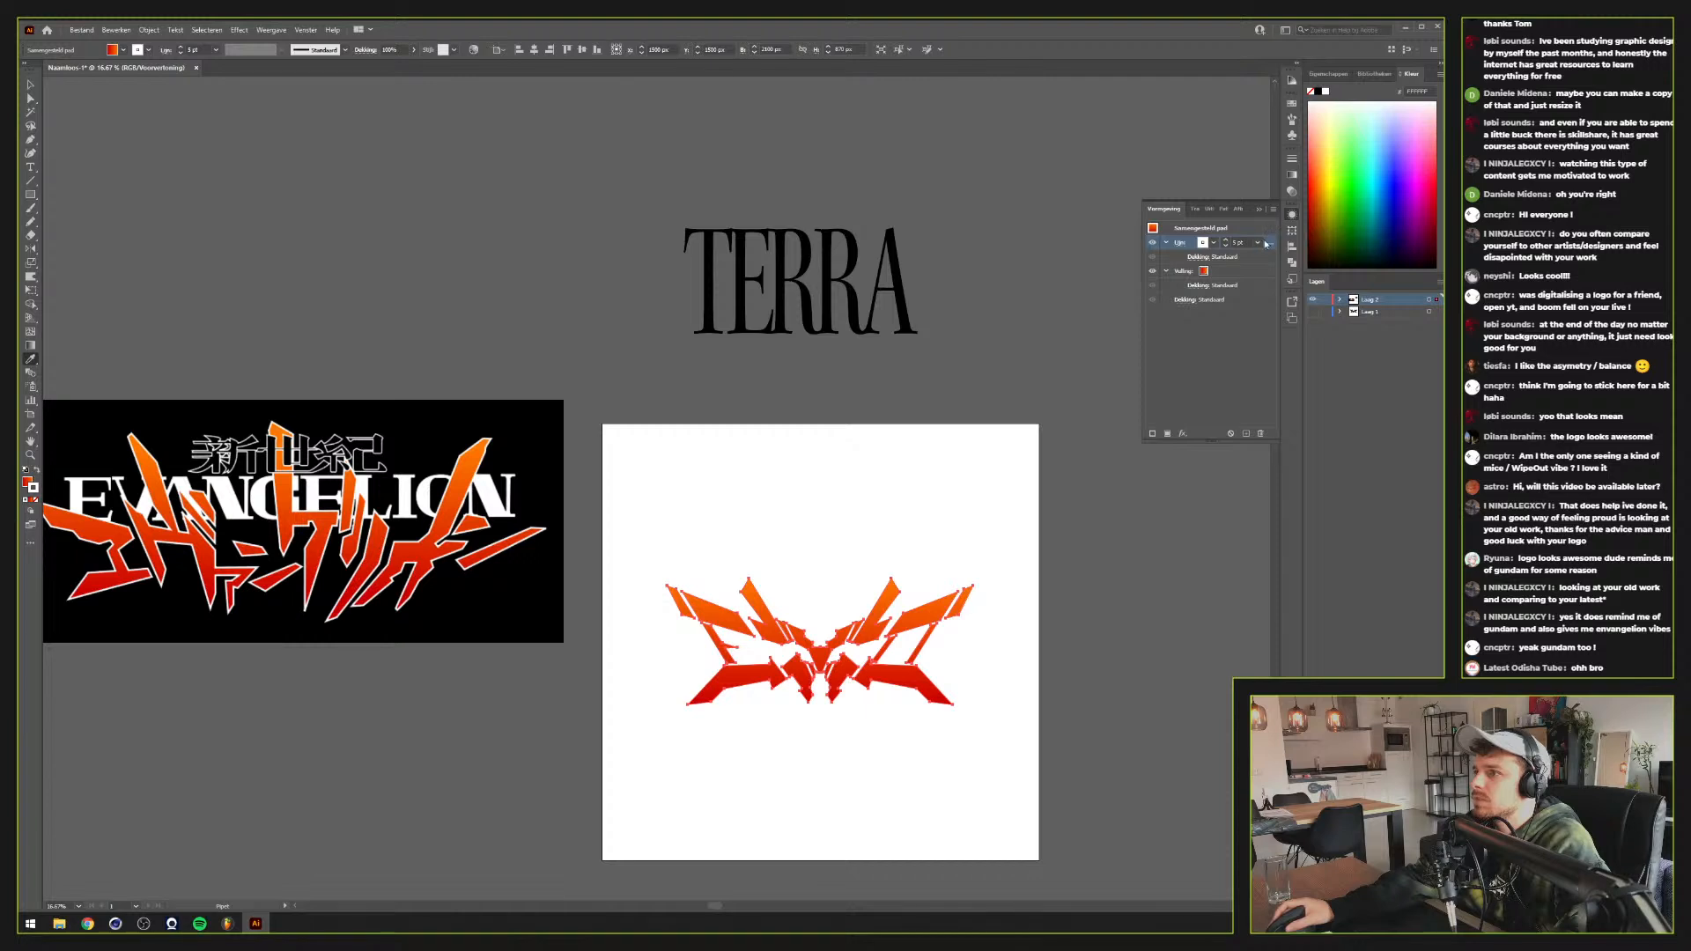
{"action": "left_click", "coordinate": [1153, 434]}
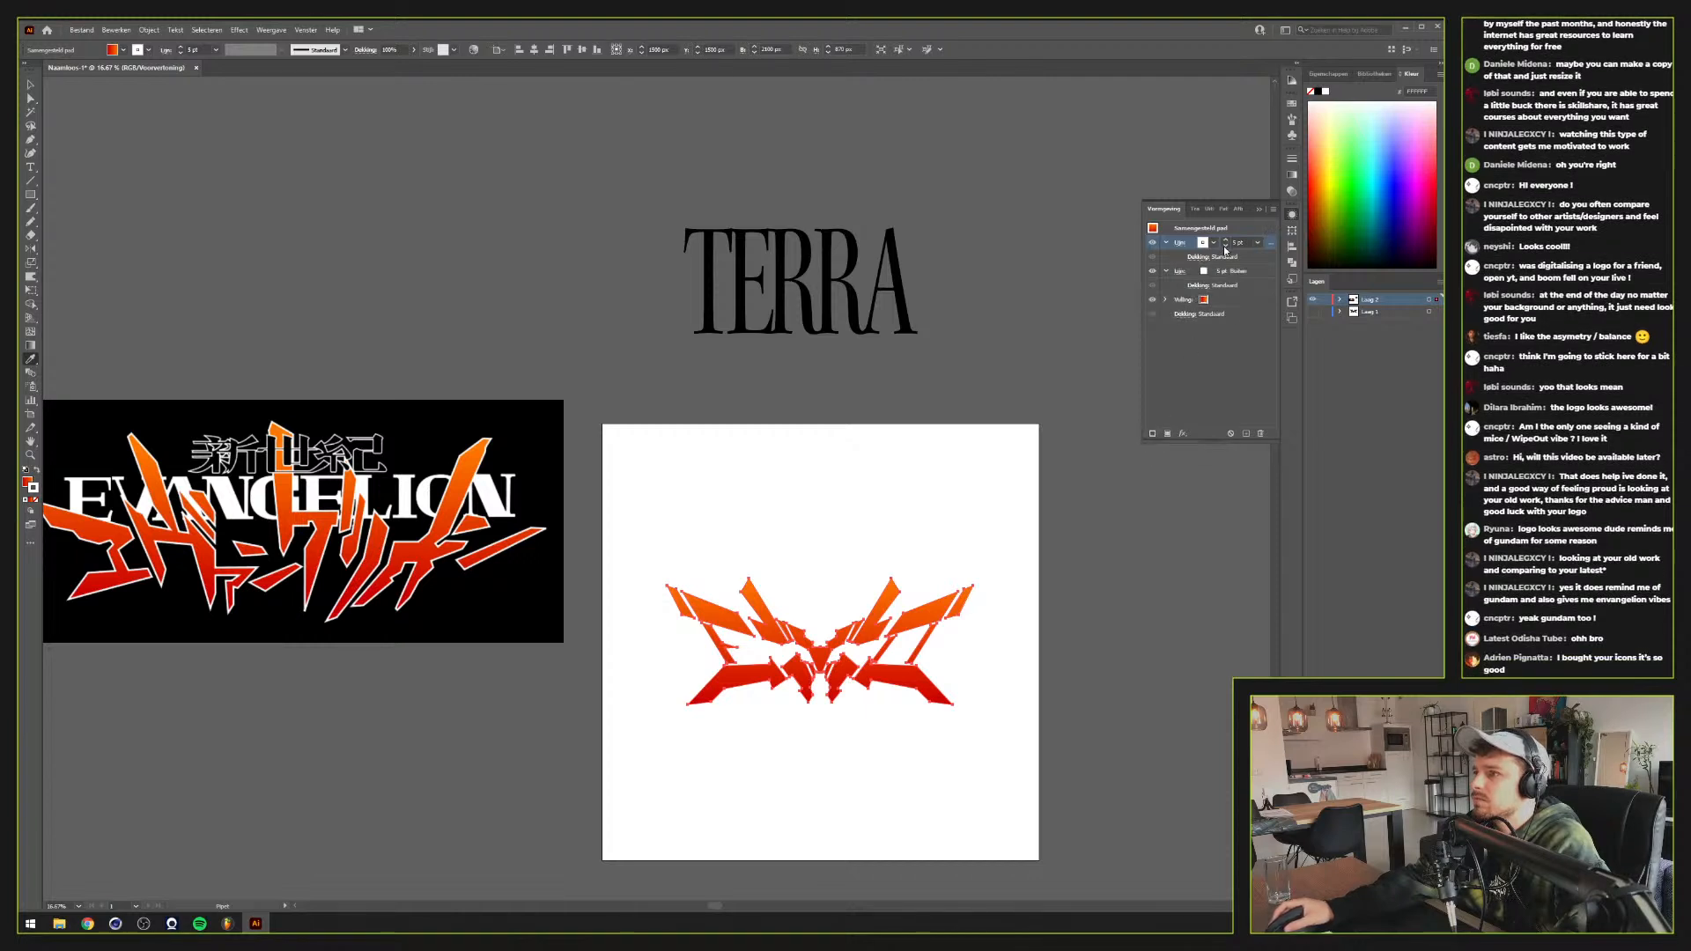
{"action": "left_click", "coordinate": [1335, 216]}
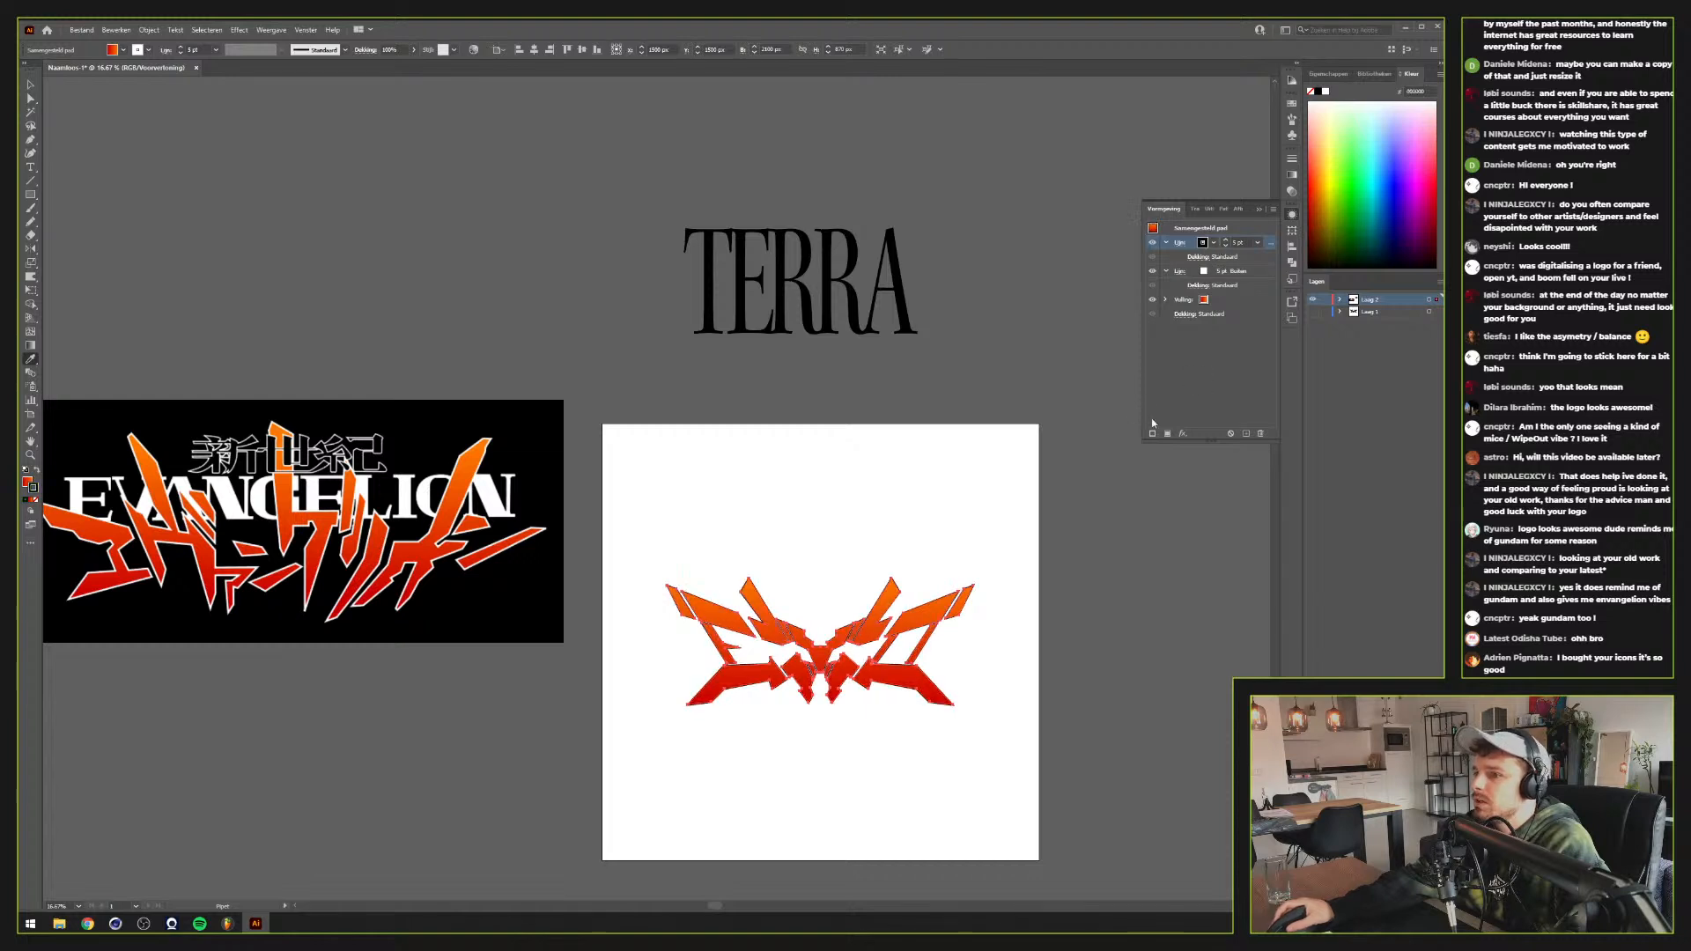
Increase the black stroke to 10 pt and place it beneath the white stroke
{"action": "left_click", "coordinate": [1224, 242]}
{"action": "left_click", "coordinate": [1224, 242]}
{"action": "left_click", "coordinate": [1224, 241]}
{"action": "left_click", "coordinate": [1225, 242]}
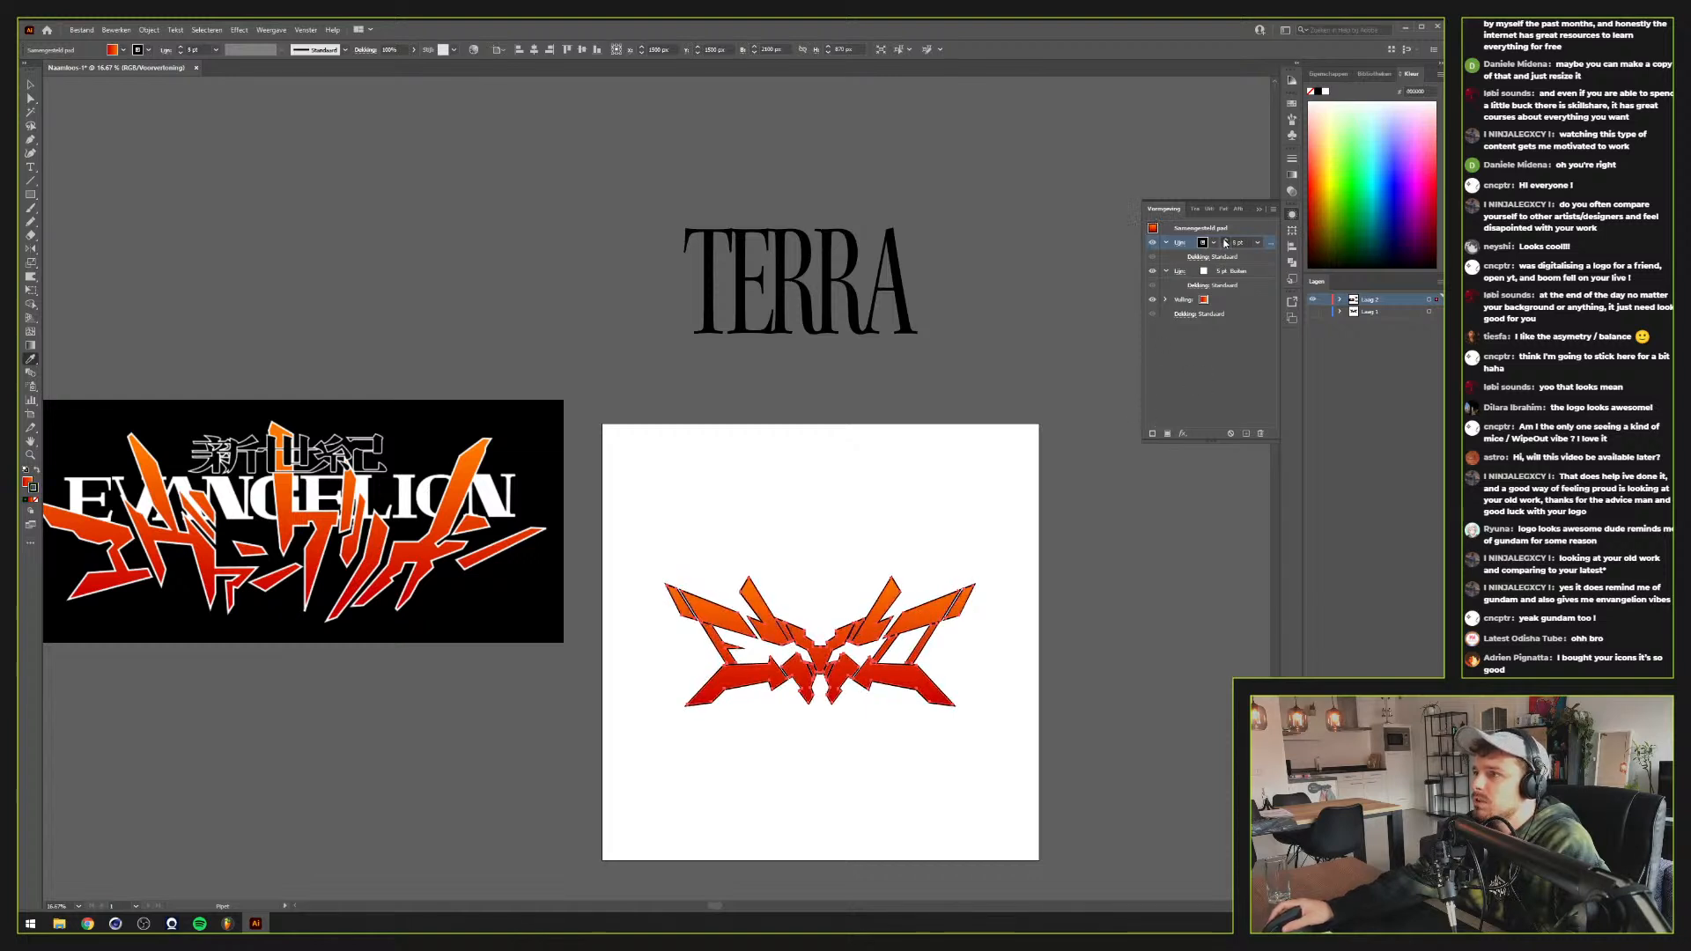
{"action": "left_click", "coordinate": [1224, 242]}
{"action": "left_click_drag", "start_coordinate": [1252, 273], "coordinate": [1258, 239]}
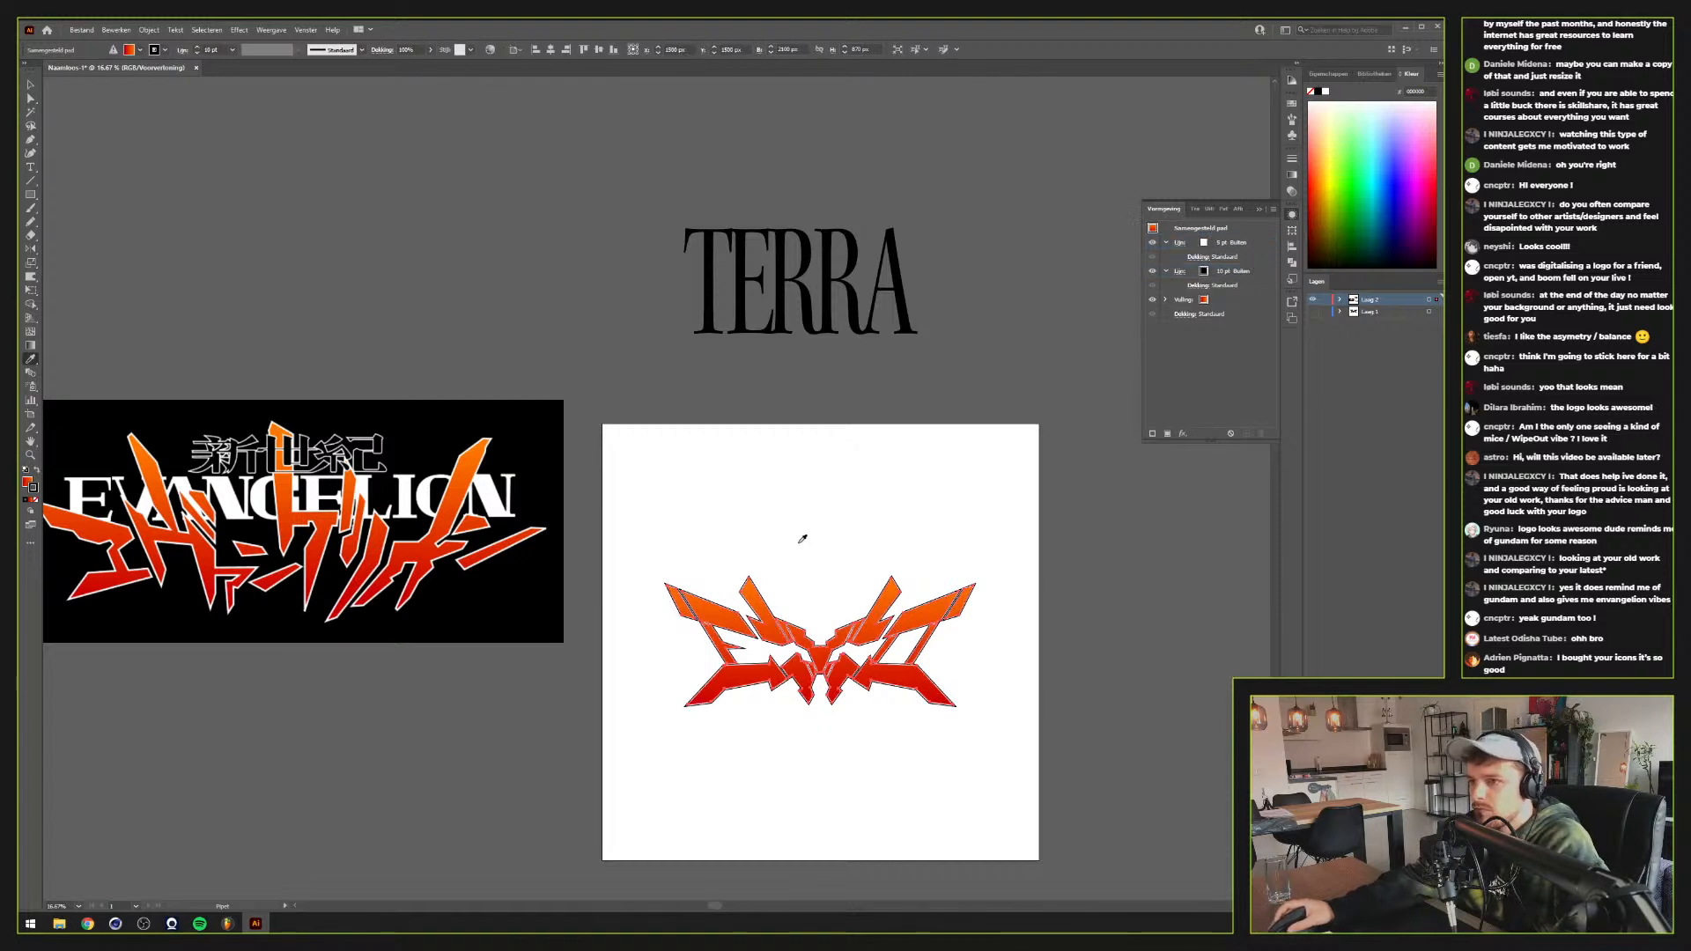
Examine the logo's gradient and double outline up close and at full-artboard scale
{"action": "key", "text": "v"}
{"action": "scroll", "coordinate": [801, 551], "scroll_direction": "up", "scroll_amount": 2}
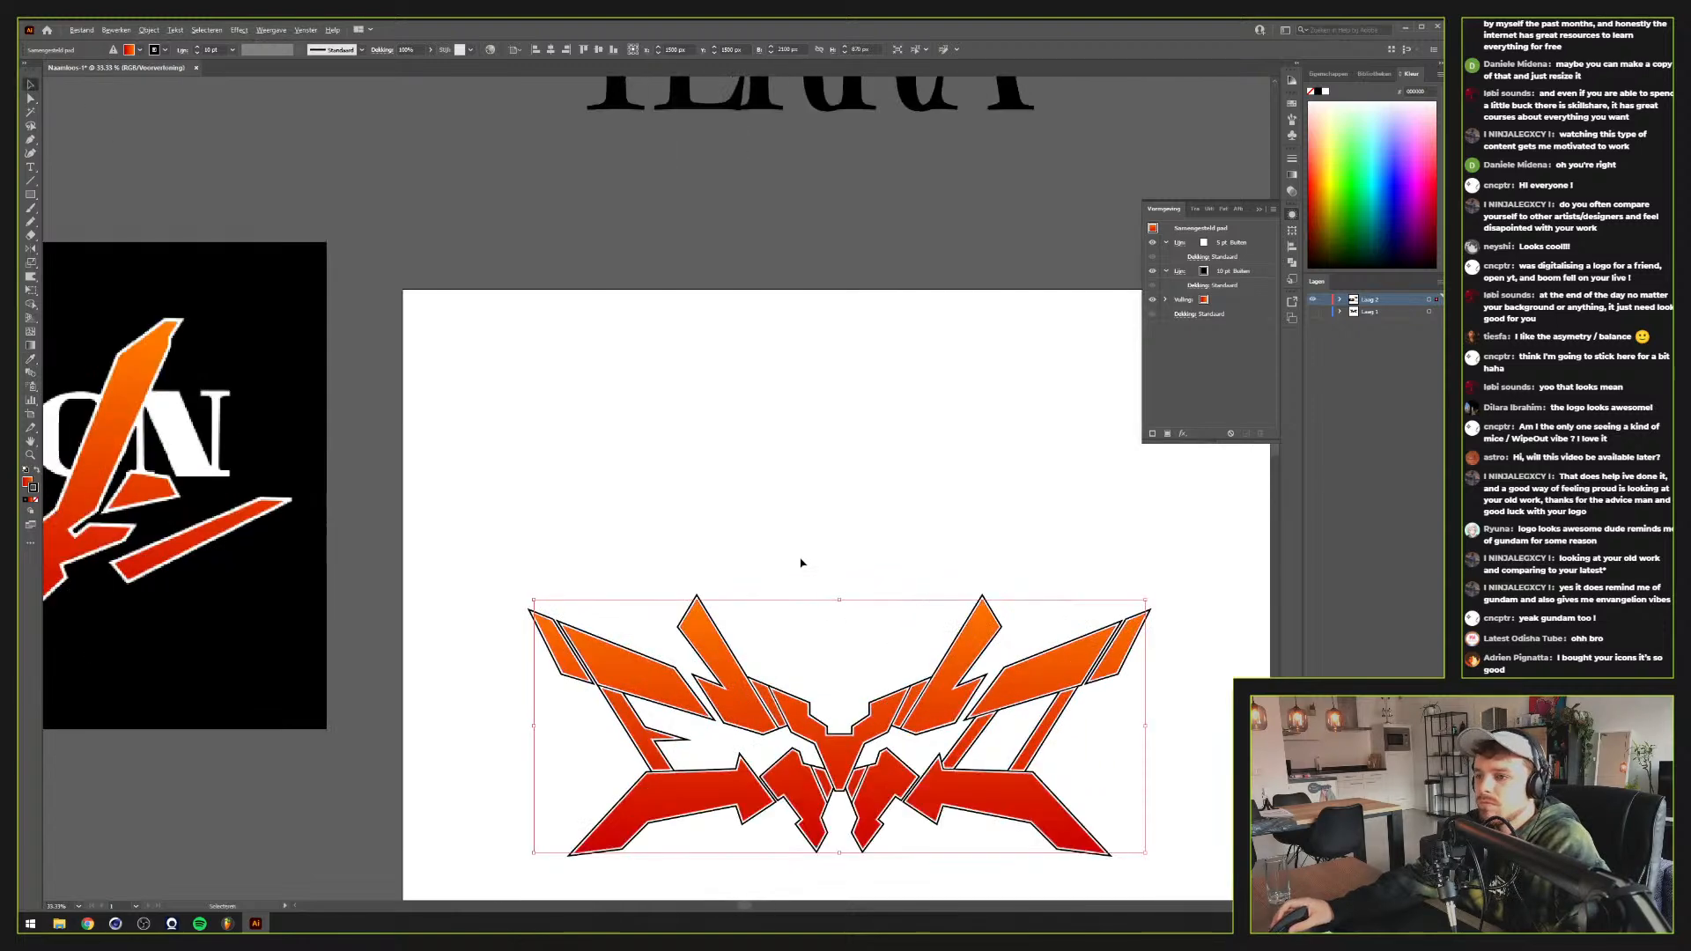
{"action": "left_click", "coordinate": [801, 563]}
{"action": "scroll", "coordinate": [847, 559], "scroll_direction": "down", "scroll_amount": 3}
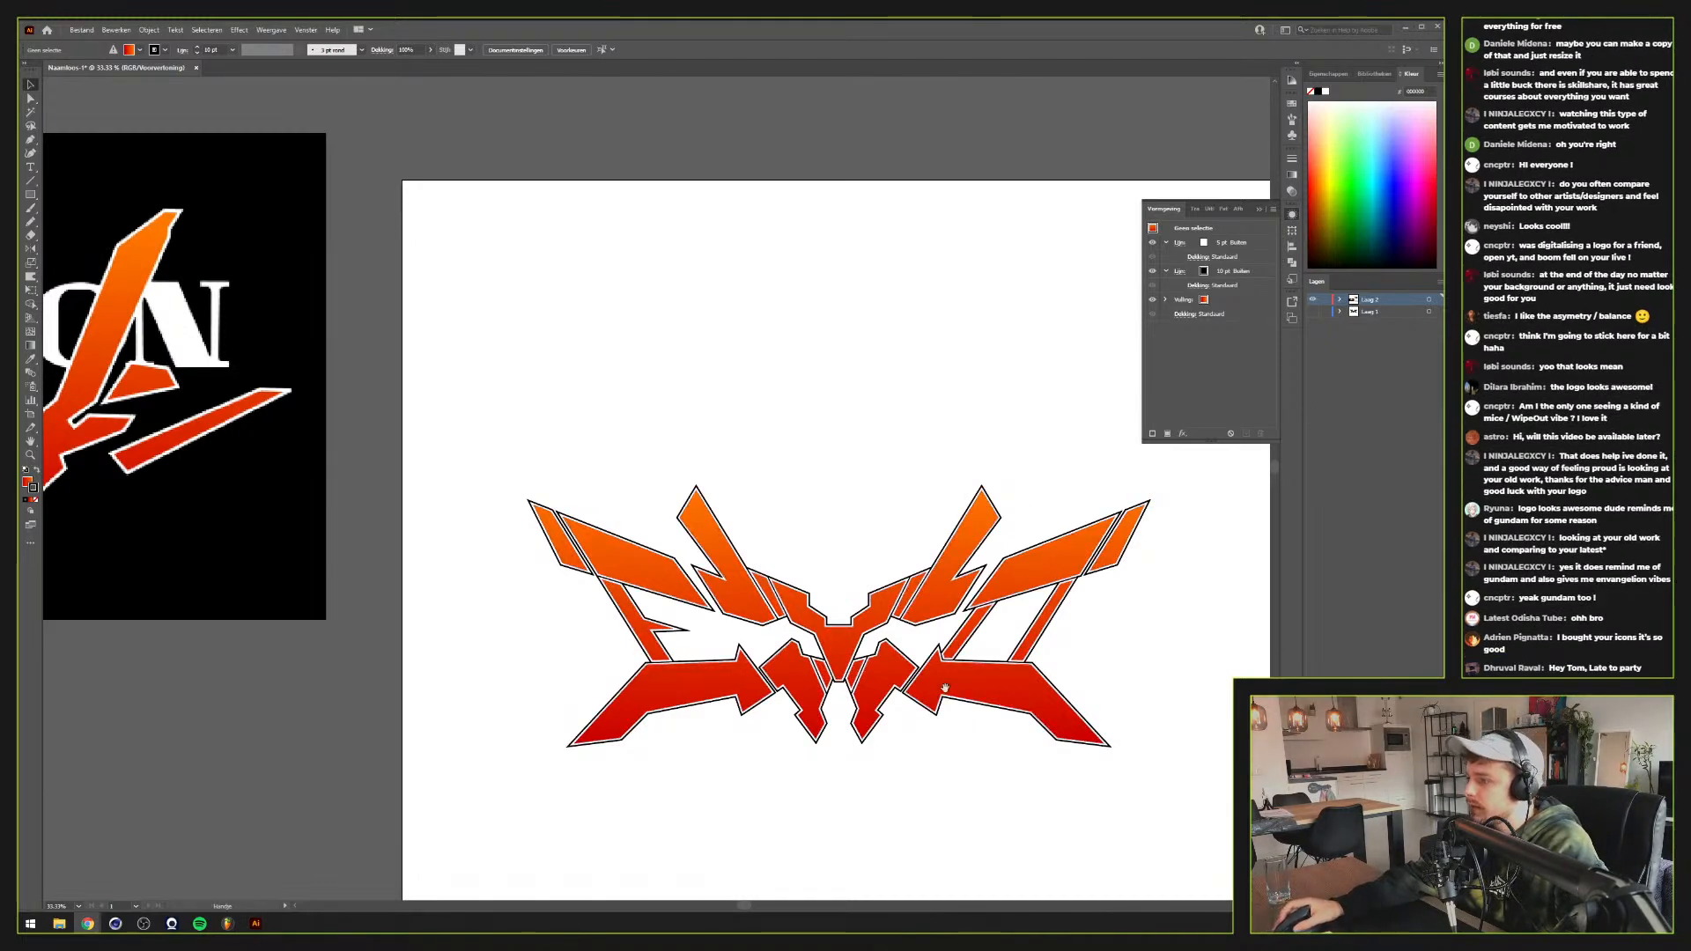
{"action": "left_click_drag", "start_coordinate": [944, 700], "coordinate": [890, 671]}
{"action": "scroll", "coordinate": [900, 701], "scroll_direction": "down", "scroll_amount": 1}
{"action": "scroll", "coordinate": [900, 701], "scroll_direction": "up", "scroll_amount": 1}
{"action": "scroll", "coordinate": [787, 688], "scroll_direction": "up", "scroll_amount": 1}
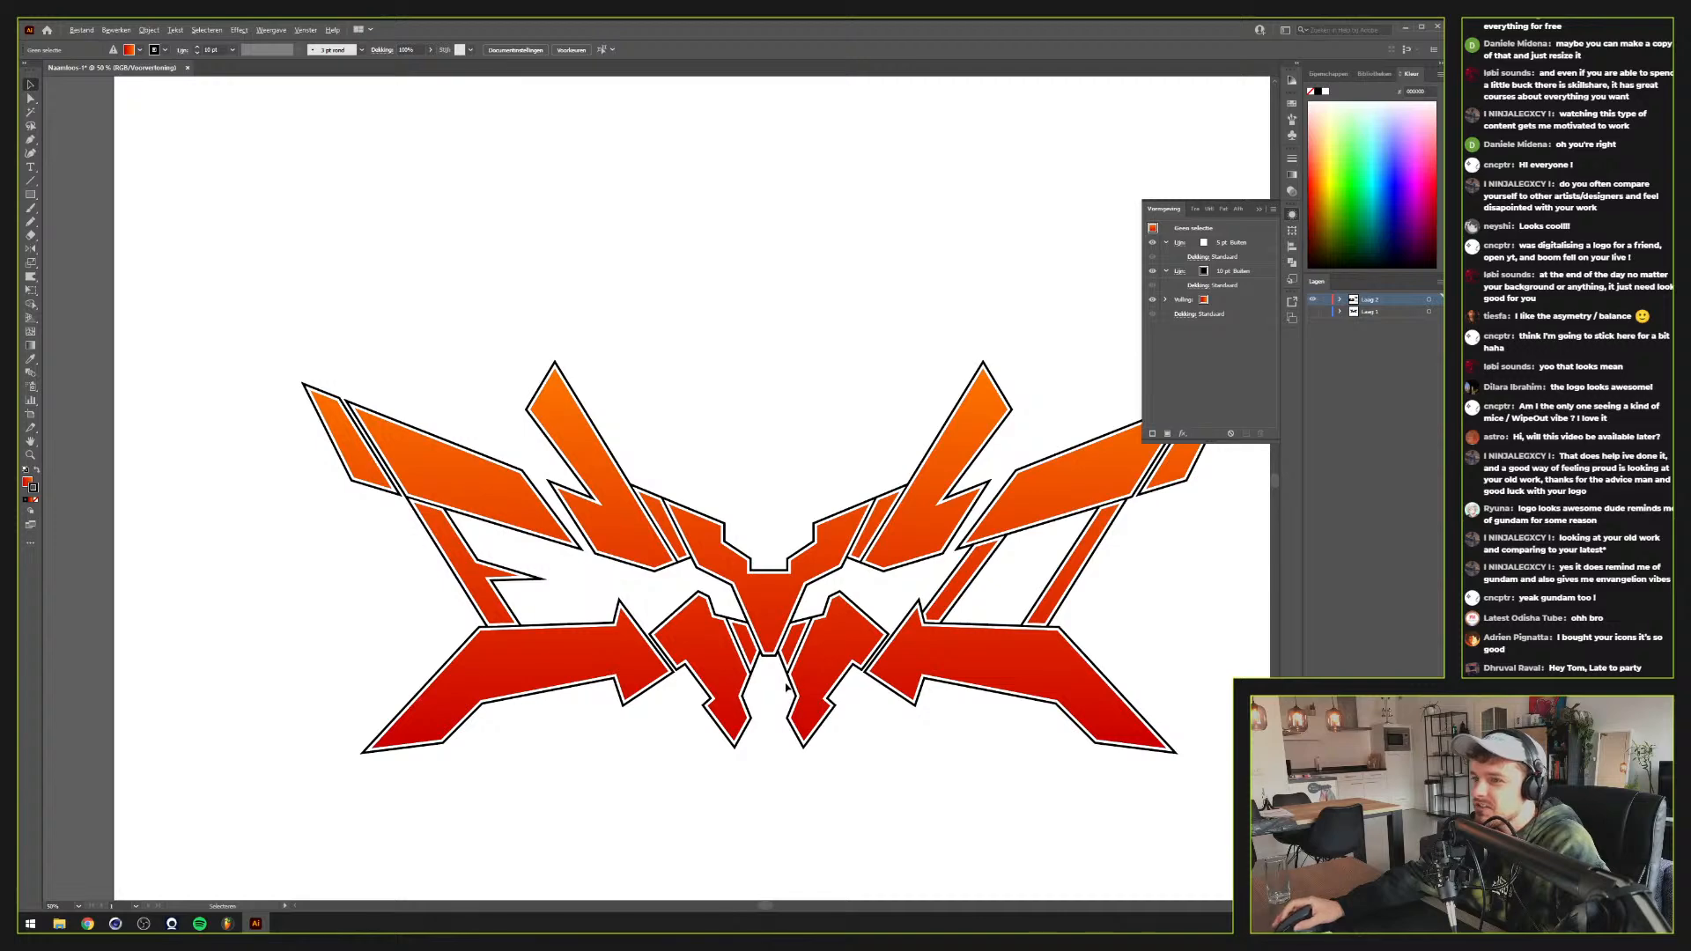
{"action": "scroll", "coordinate": [786, 688], "scroll_direction": "down", "scroll_amount": 2}
{"action": "scroll", "coordinate": [786, 688], "scroll_direction": "up", "scroll_amount": 1}
{"action": "left_click_drag", "start_coordinate": [762, 683], "coordinate": [838, 619]}
{"action": "scroll", "coordinate": [898, 626], "scroll_direction": "down", "scroll_amount": 2}
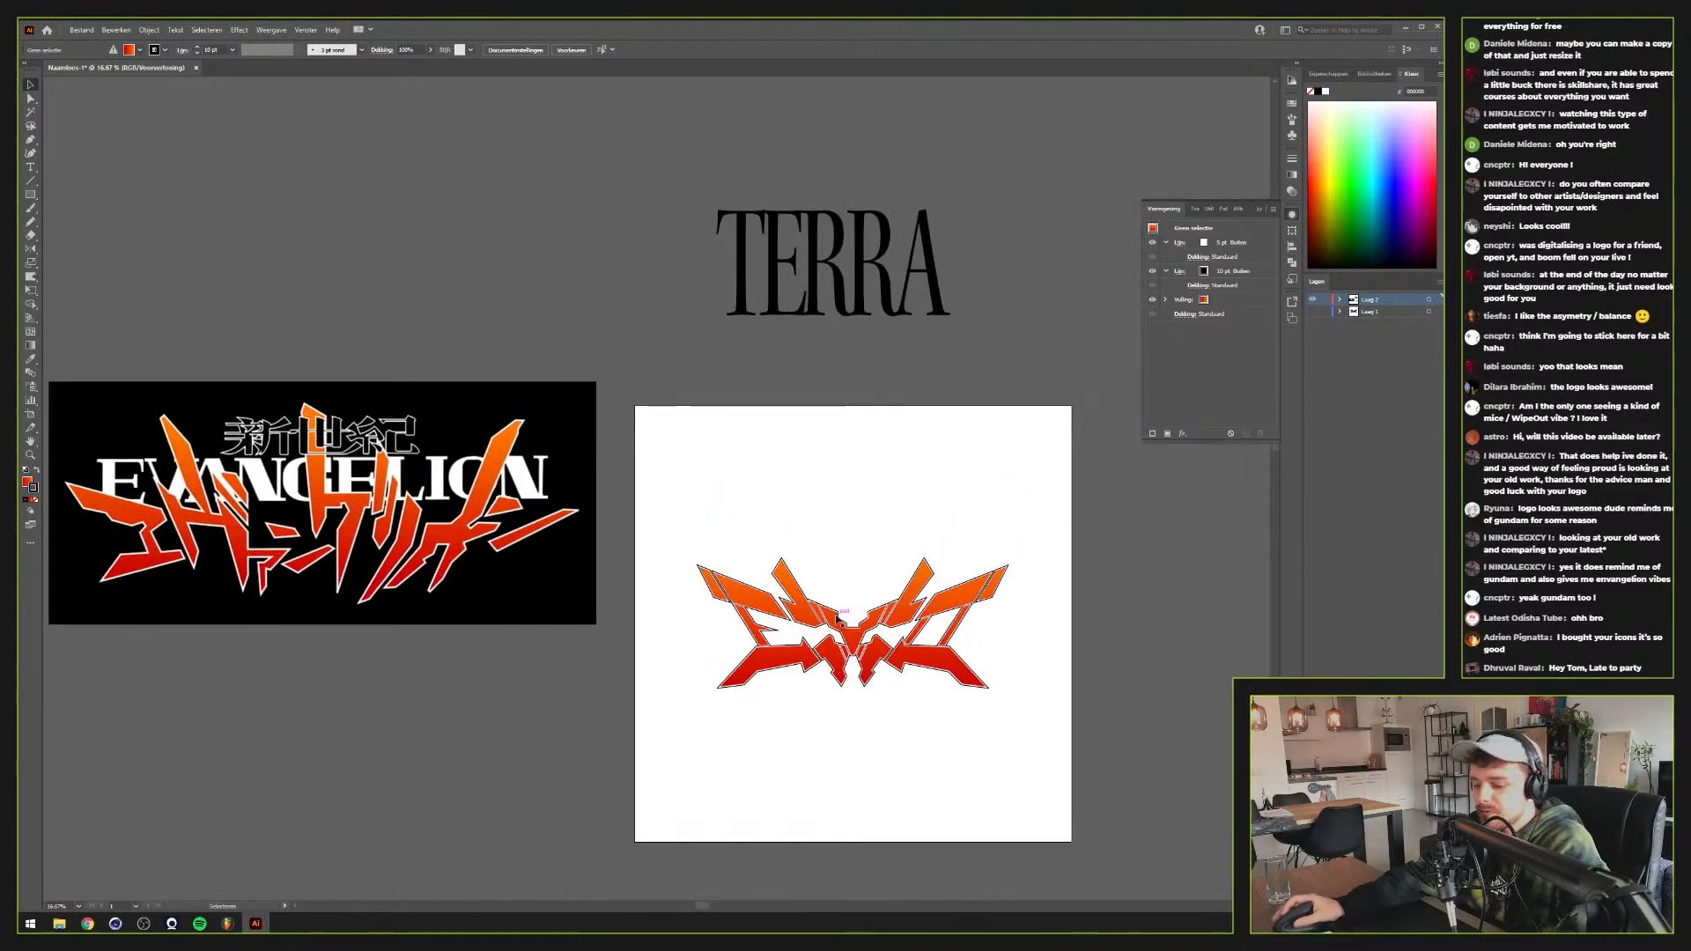
Try the TERRA text over the logo, leaving it across the artboard's upper edge
{"action": "left_click_drag", "start_coordinate": [846, 313], "coordinate": [904, 693]}
{"action": "key", "text": "ctrl+z"}
Cover the whole artboard with a black square and send it behind the logo as a background
{"action": "key", "text": "m"}
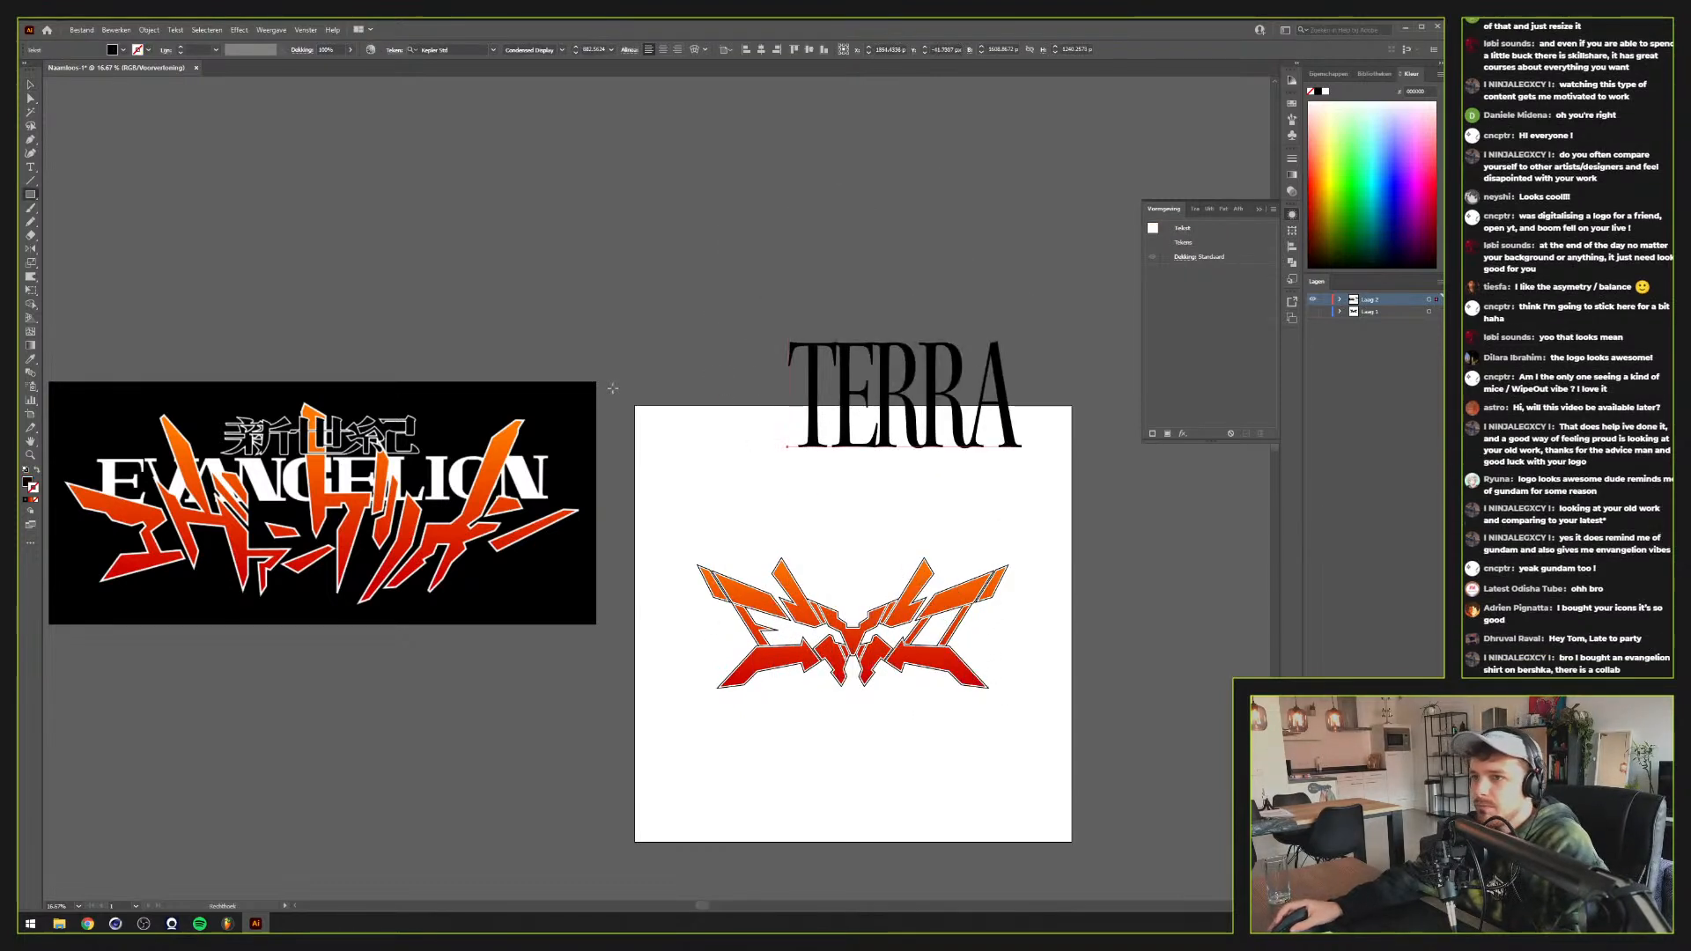
{"action": "left_click_drag", "start_coordinate": [634, 406], "coordinate": [1072, 810]}
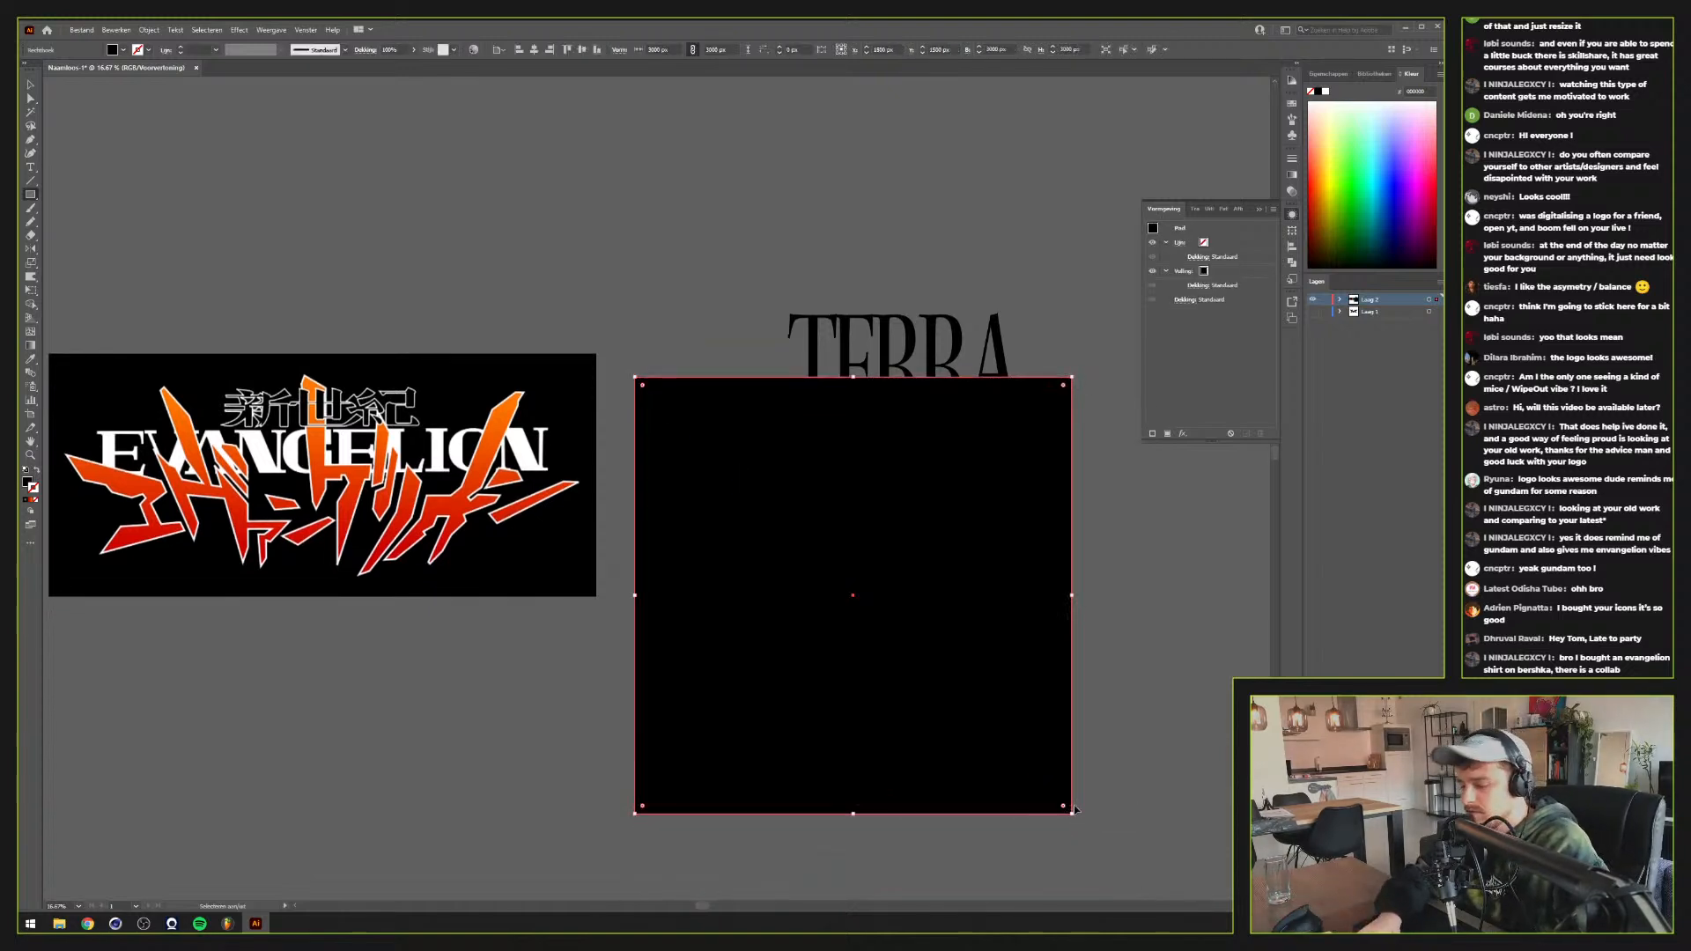
{"action": "key", "text": "ctrl+shift+bracketleft"}
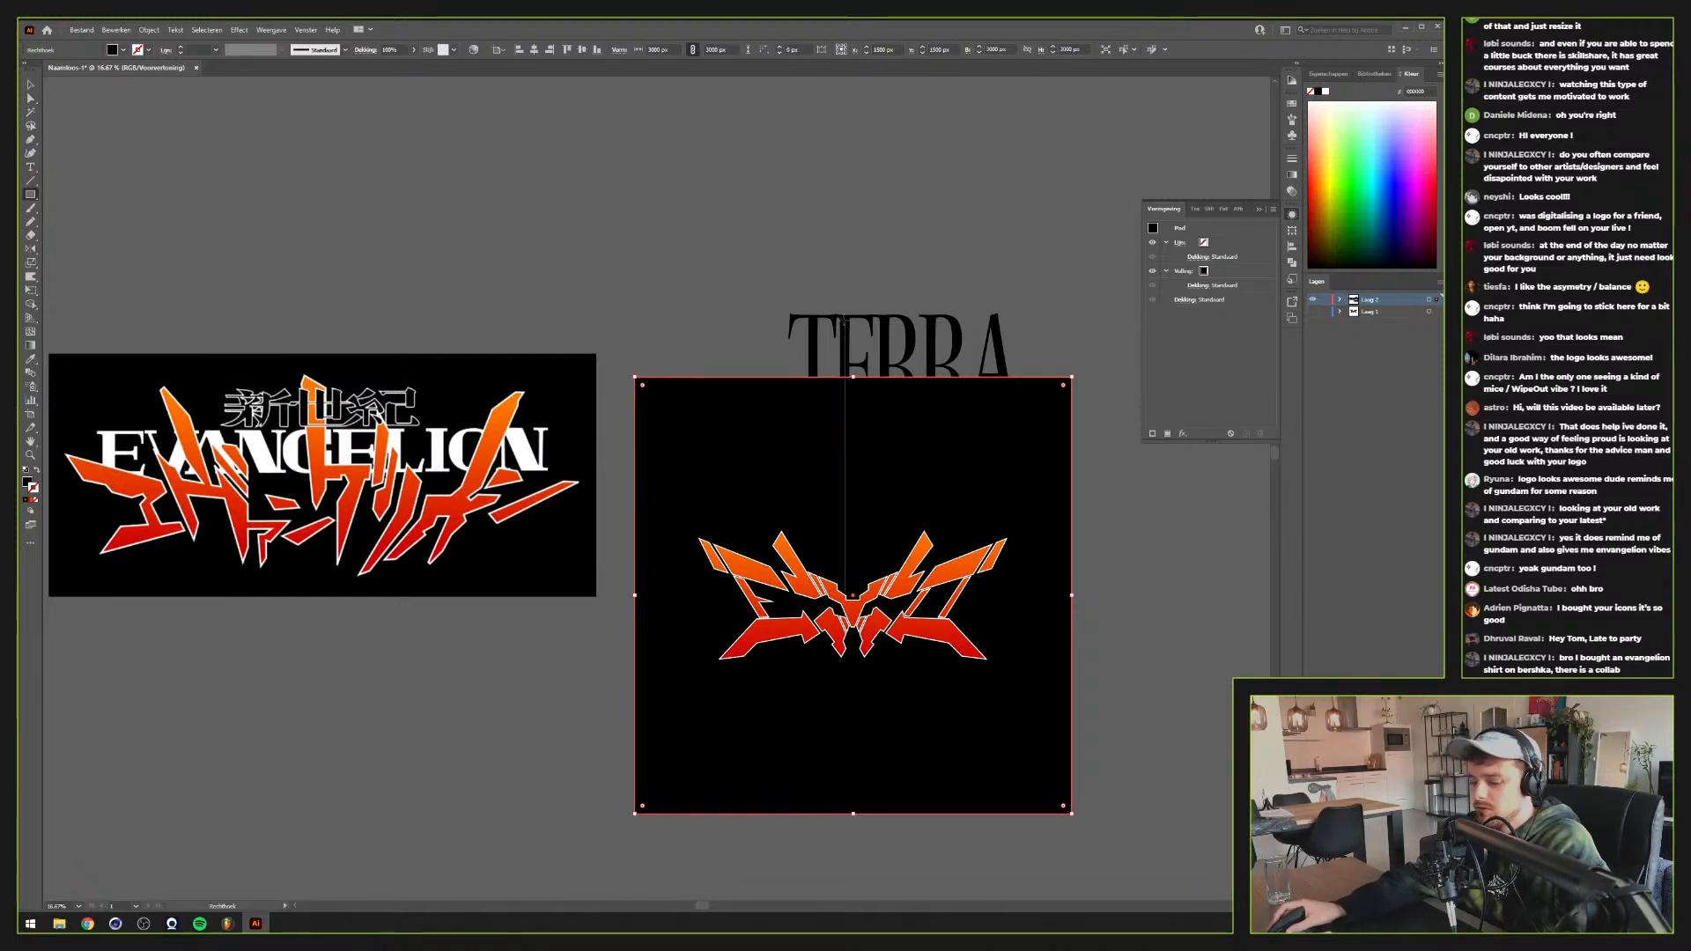
Change the TERRA text to a white fill without a stroke
{"action": "key", "text": "v"}
{"action": "left_click", "coordinate": [844, 325]}
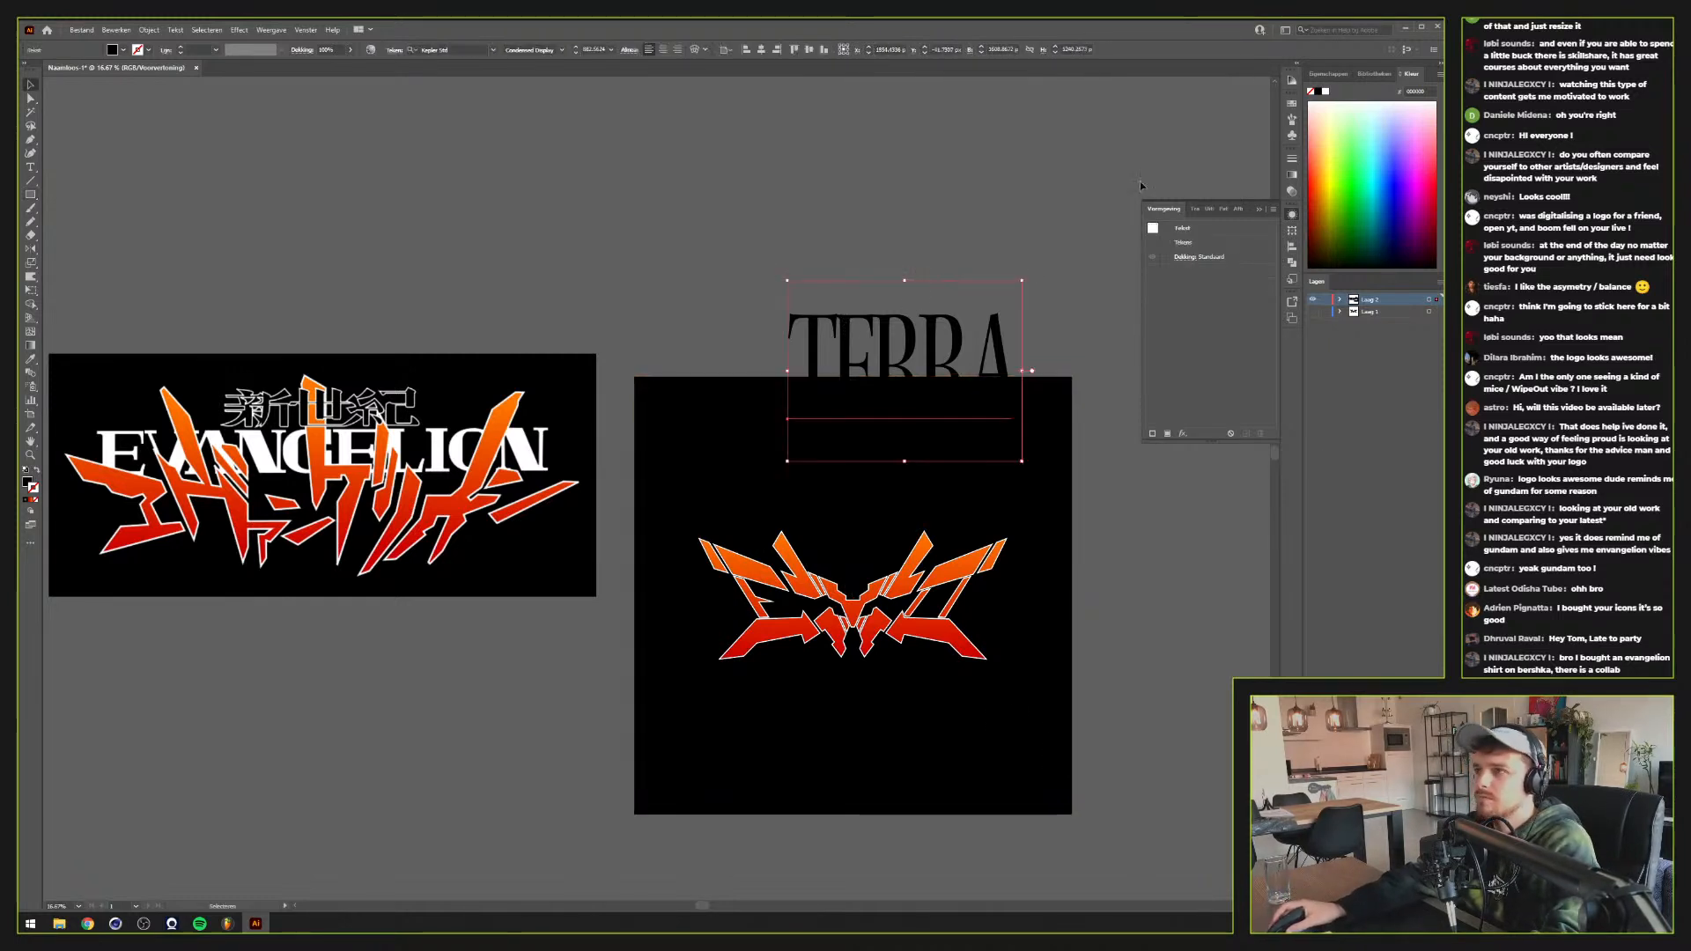
{"action": "key", "text": "d"}
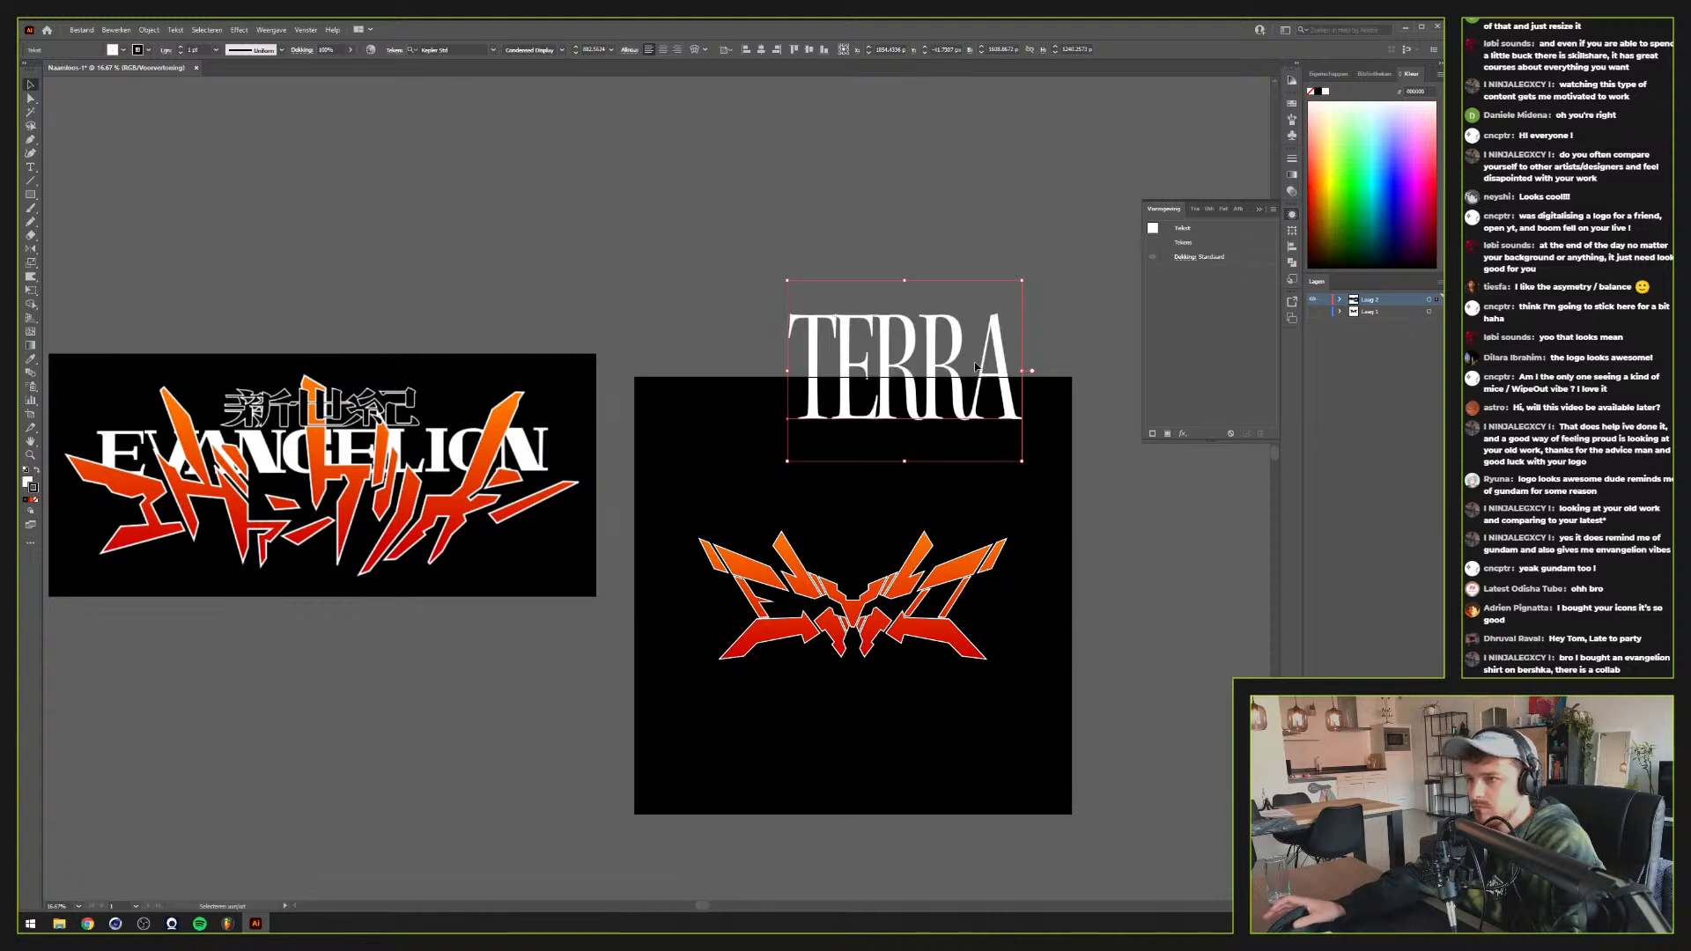
{"action": "key", "text": "x"}
{"action": "key", "text": "slash"}
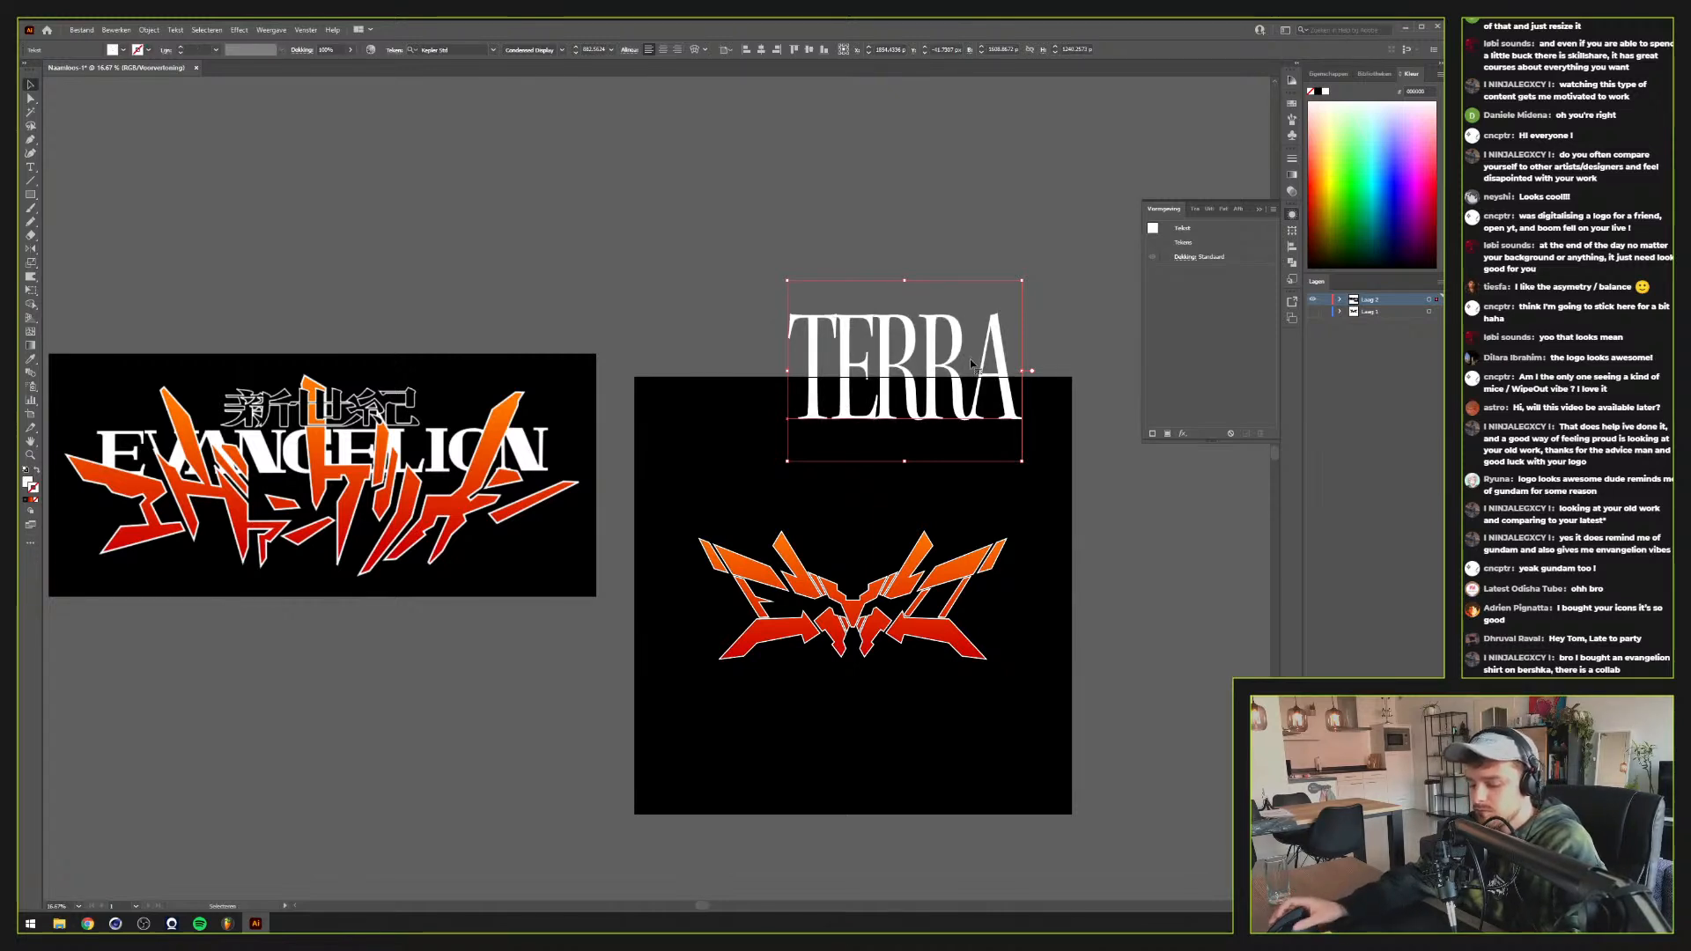
Place the TERRA text directly behind the logo, centred on it, and enlarge it to slightly less than the logo's width
{"action": "left_click_drag", "start_coordinate": [1001, 348], "coordinate": [958, 546]}
{"action": "key", "text": "ctrl+x"}
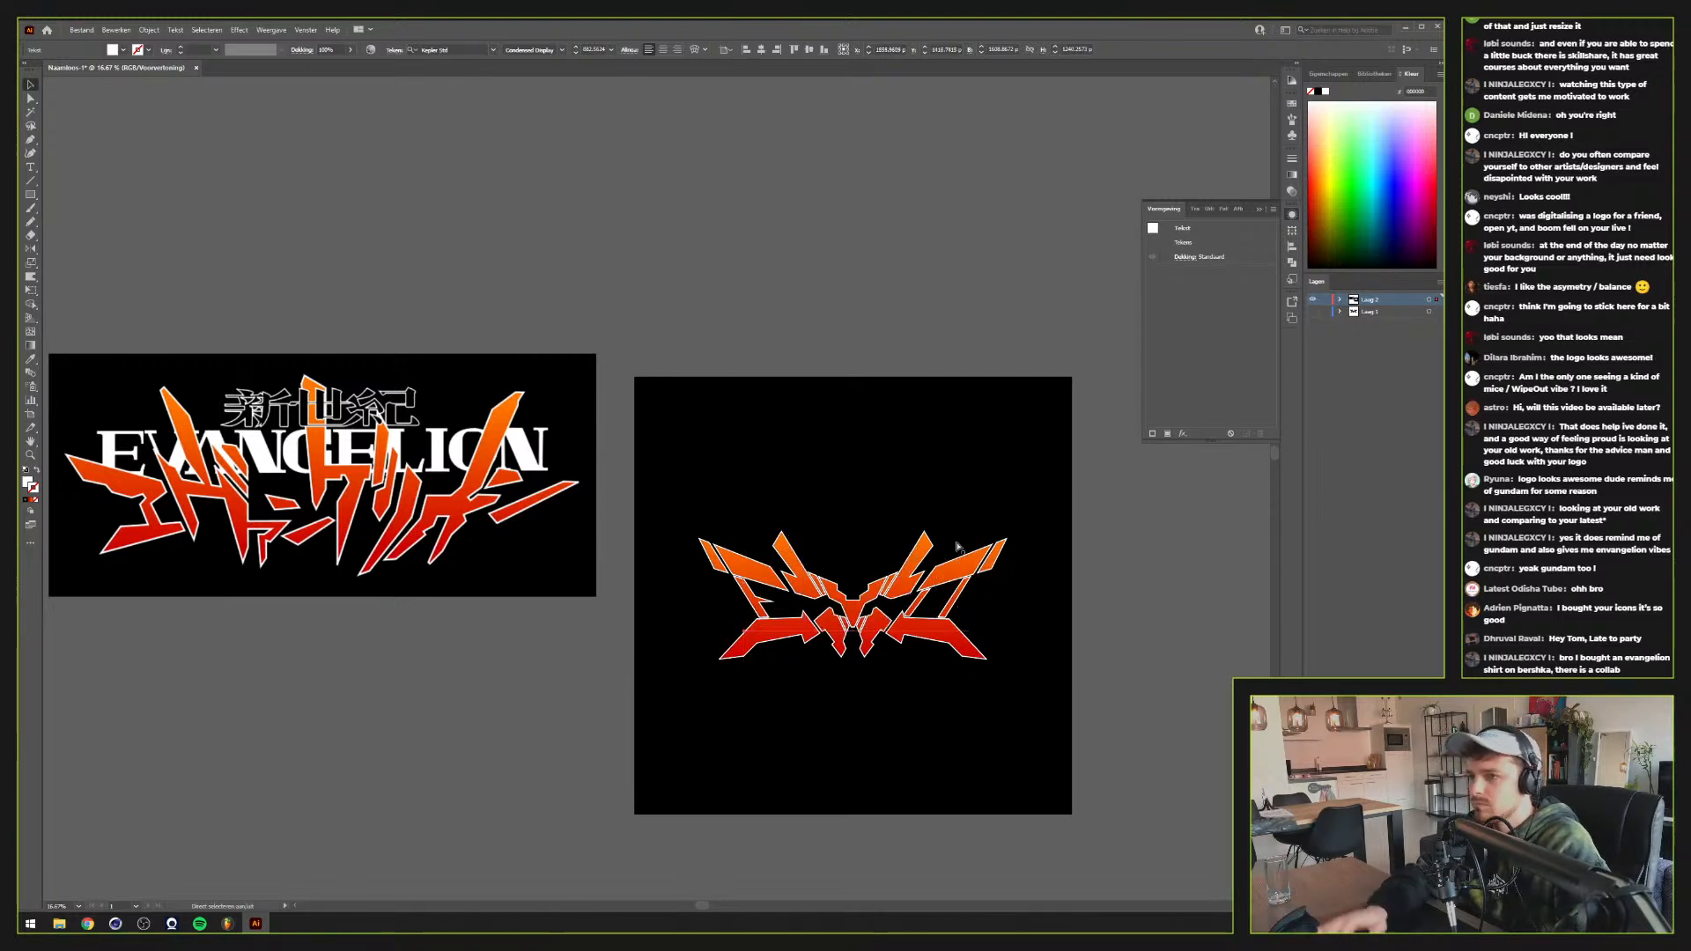
{"action": "left_click", "coordinate": [958, 546]}
{"action": "key", "text": "ctrl+b"}
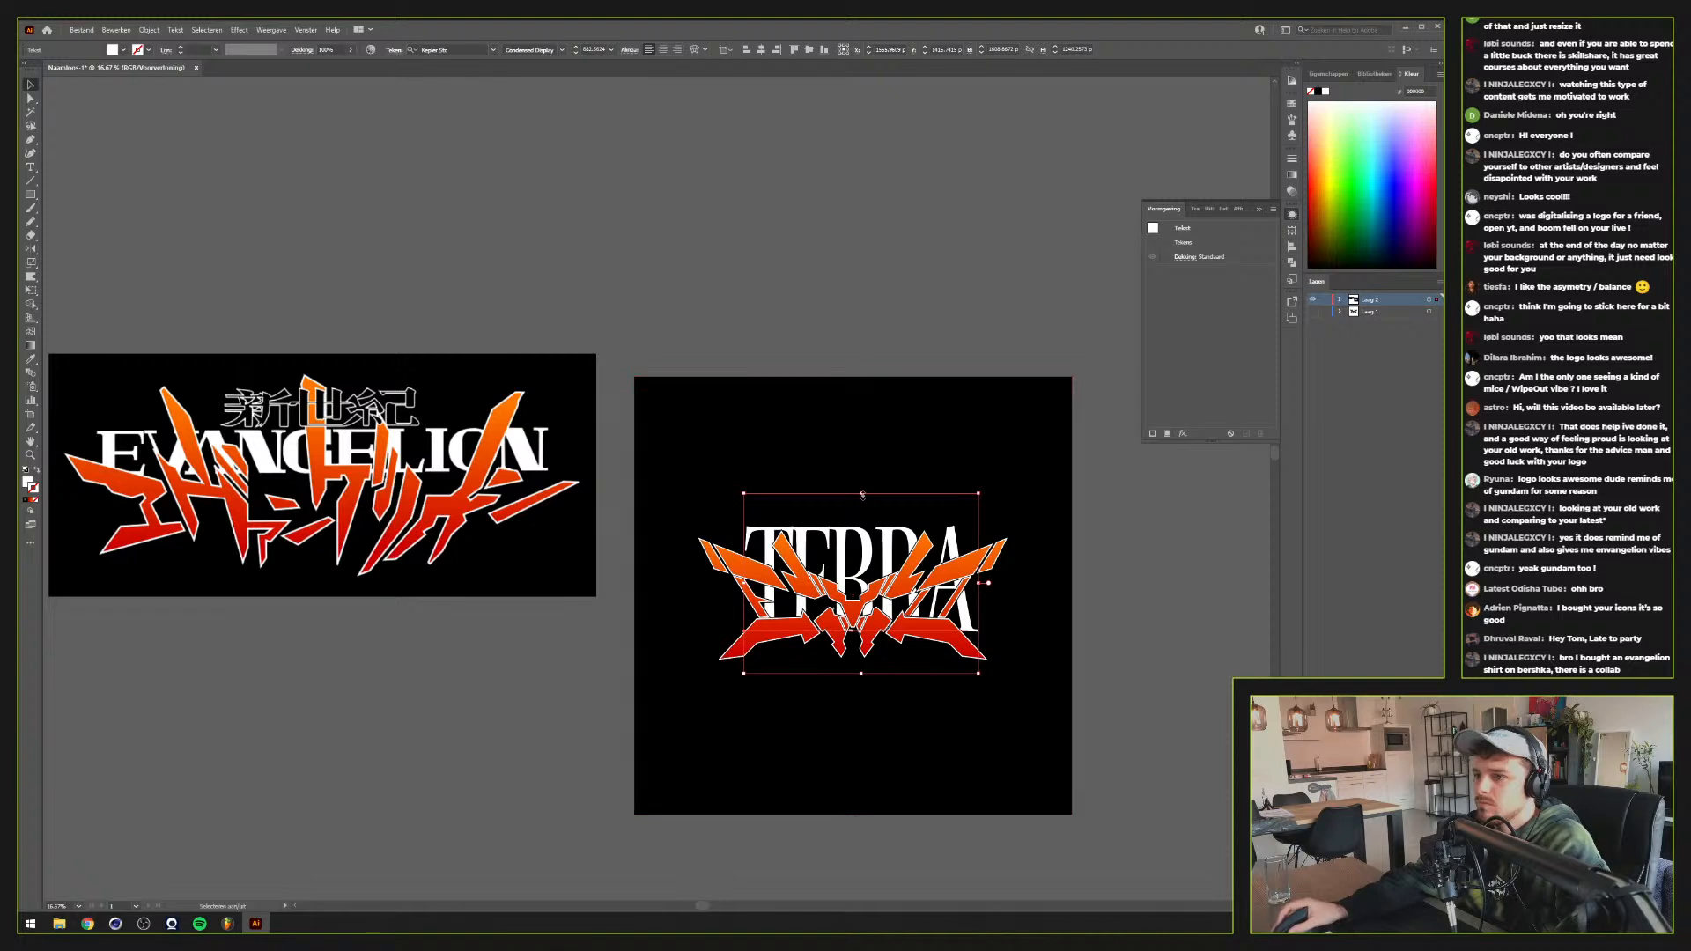
{"action": "left_click_drag", "start_coordinate": [861, 493], "coordinate": [868, 470]}
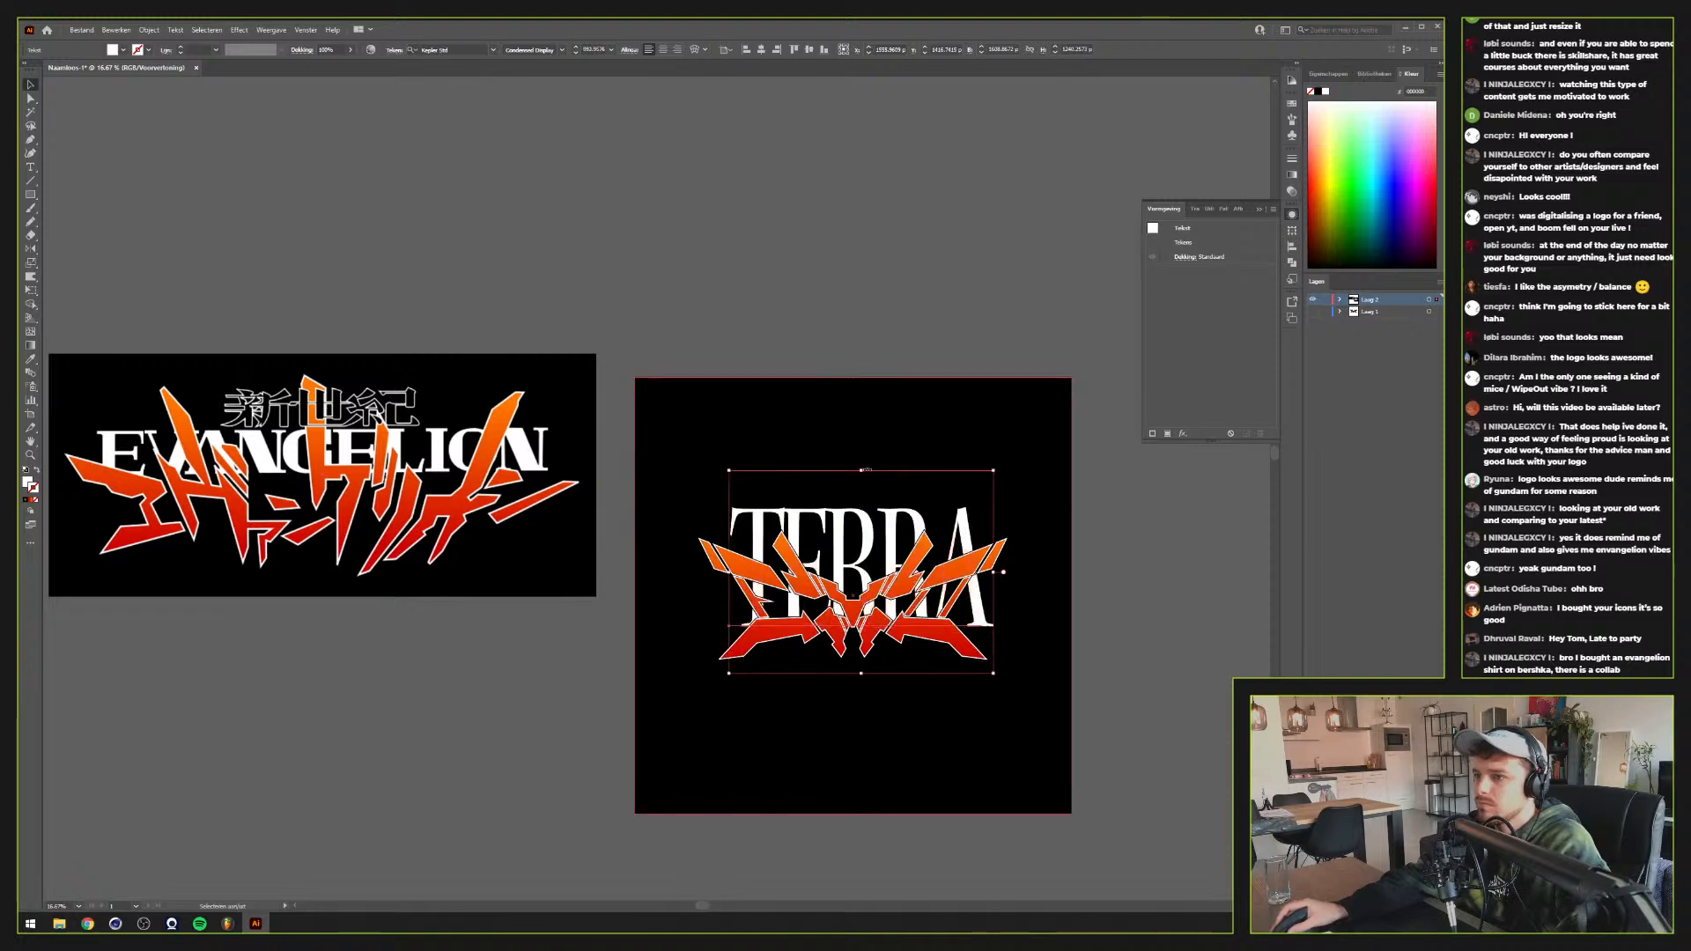
Centre the TERRA text horizontally on the artboard and preview other active Adobe fonts on it
{"action": "left_click", "coordinate": [763, 48]}
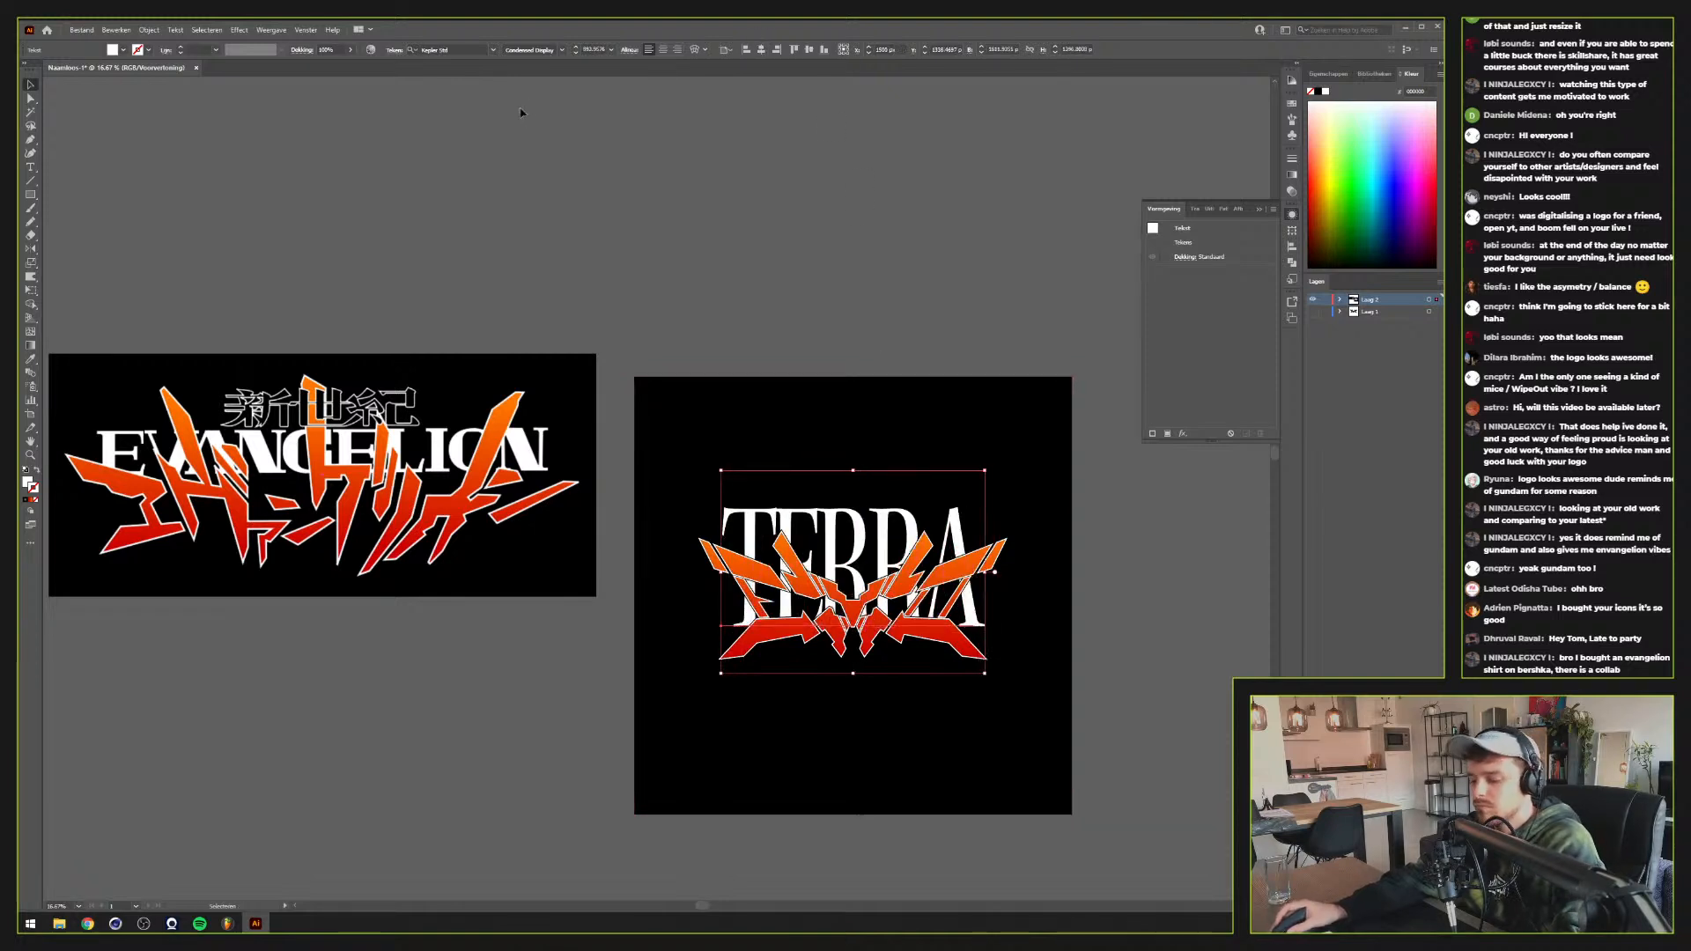
{"action": "key", "text": "t"}
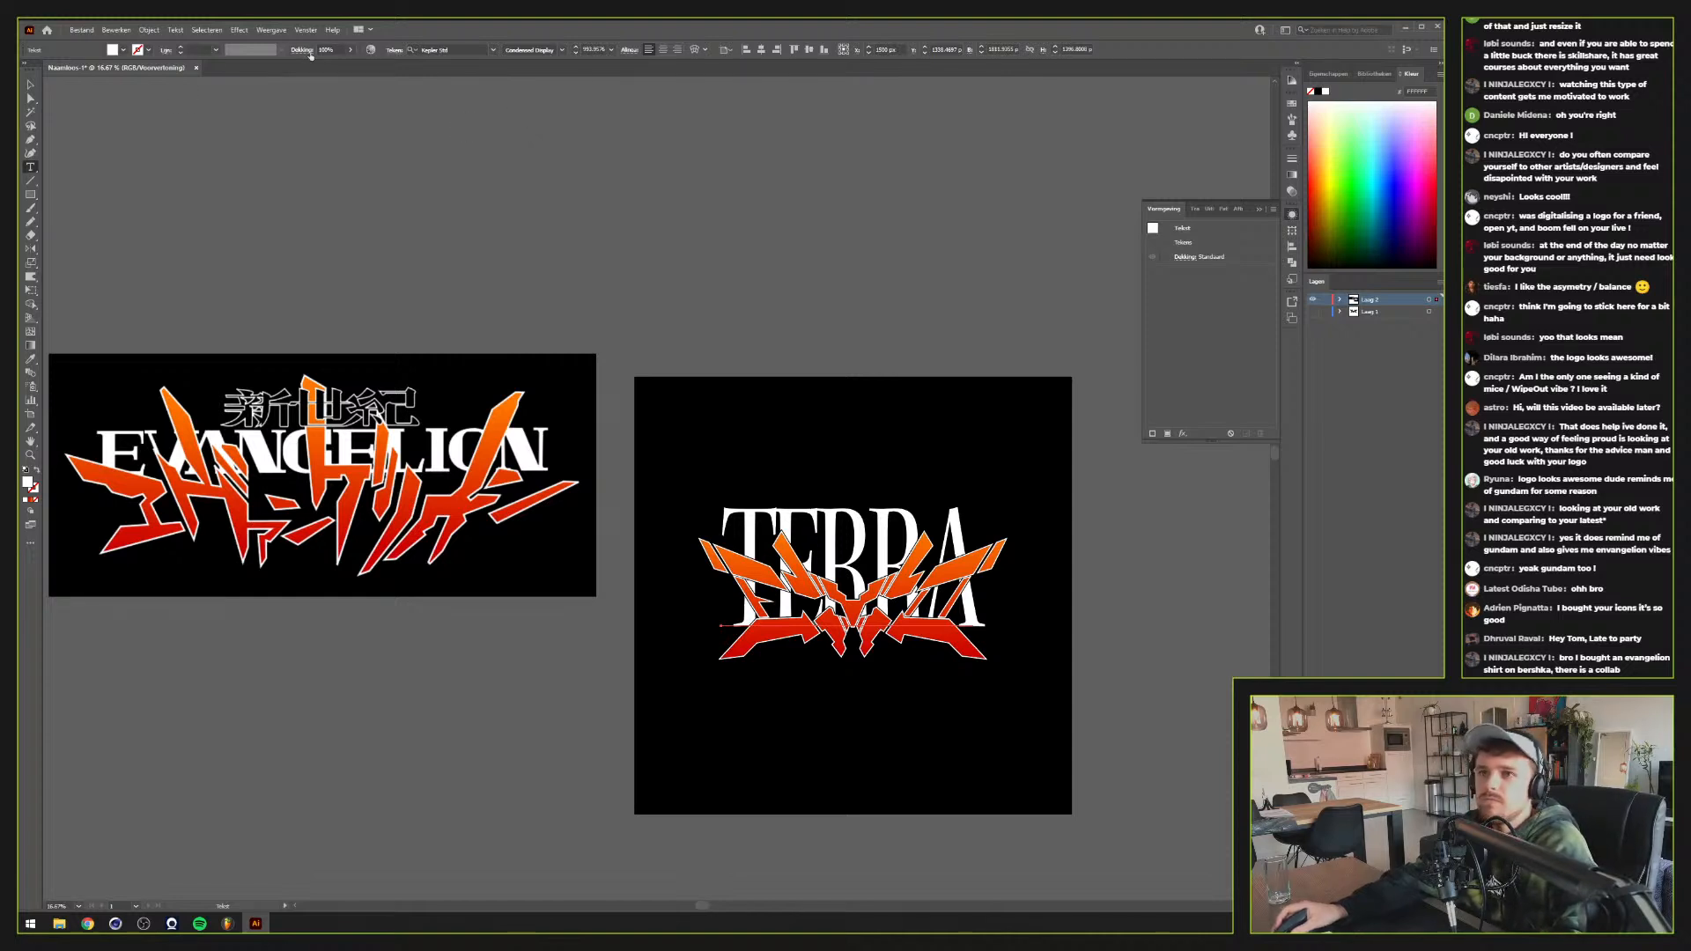
{"action": "left_click", "coordinate": [493, 49]}
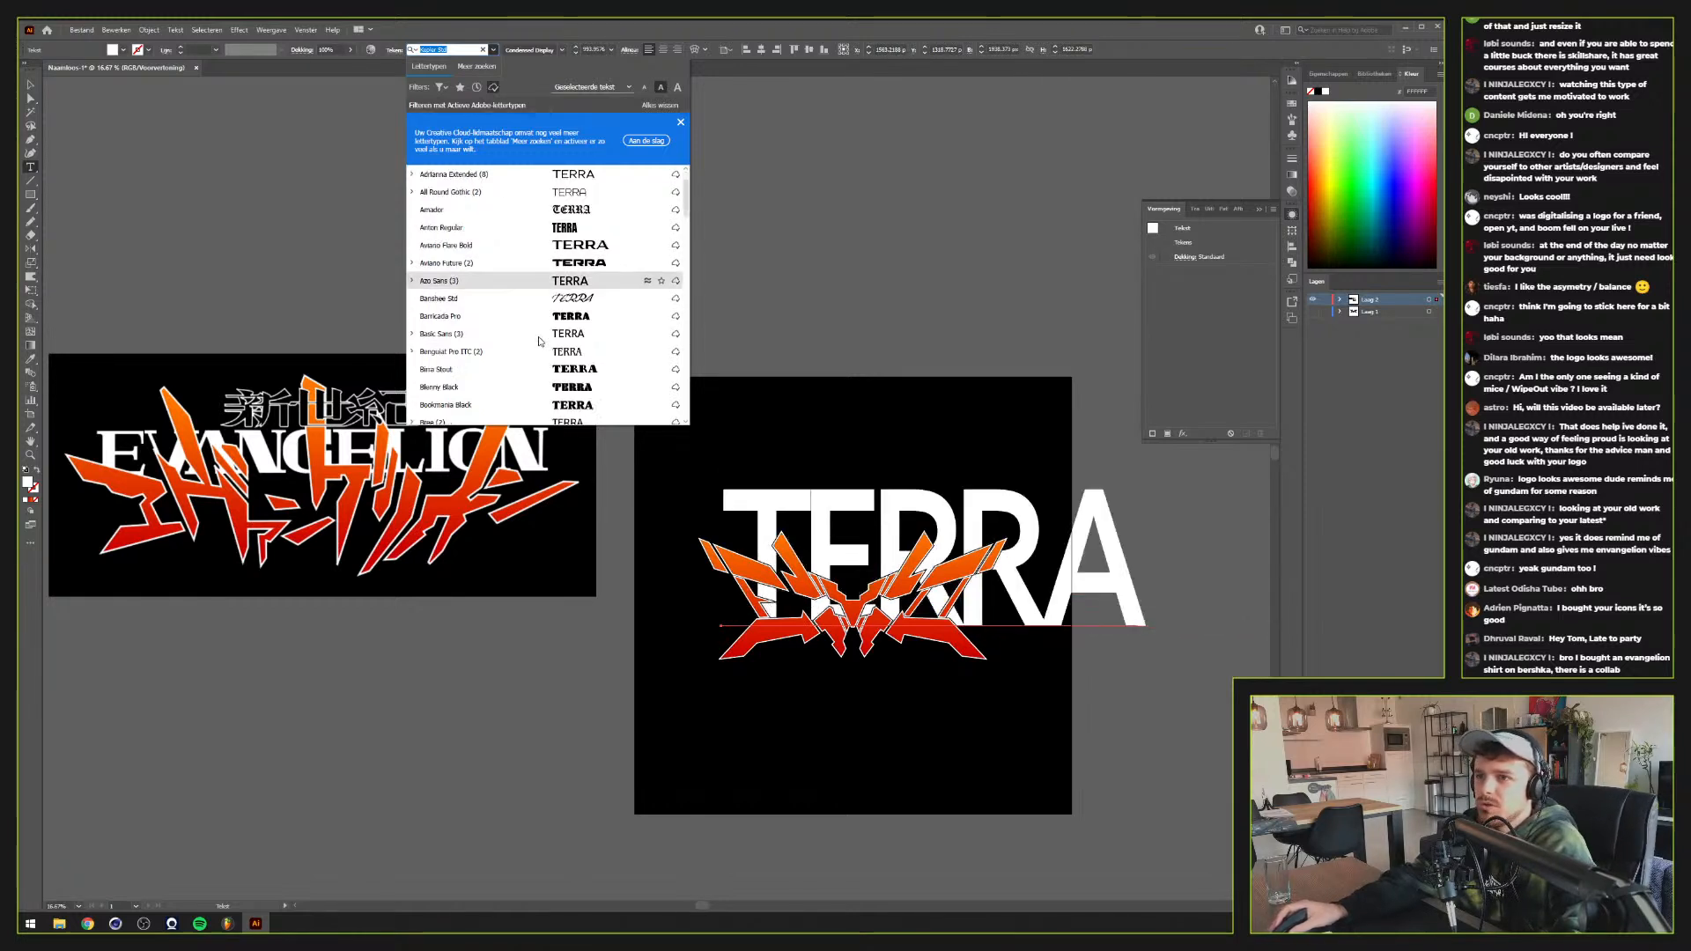
{"action": "scroll", "coordinate": [586, 308], "scroll_direction": "down", "scroll_amount": 3}
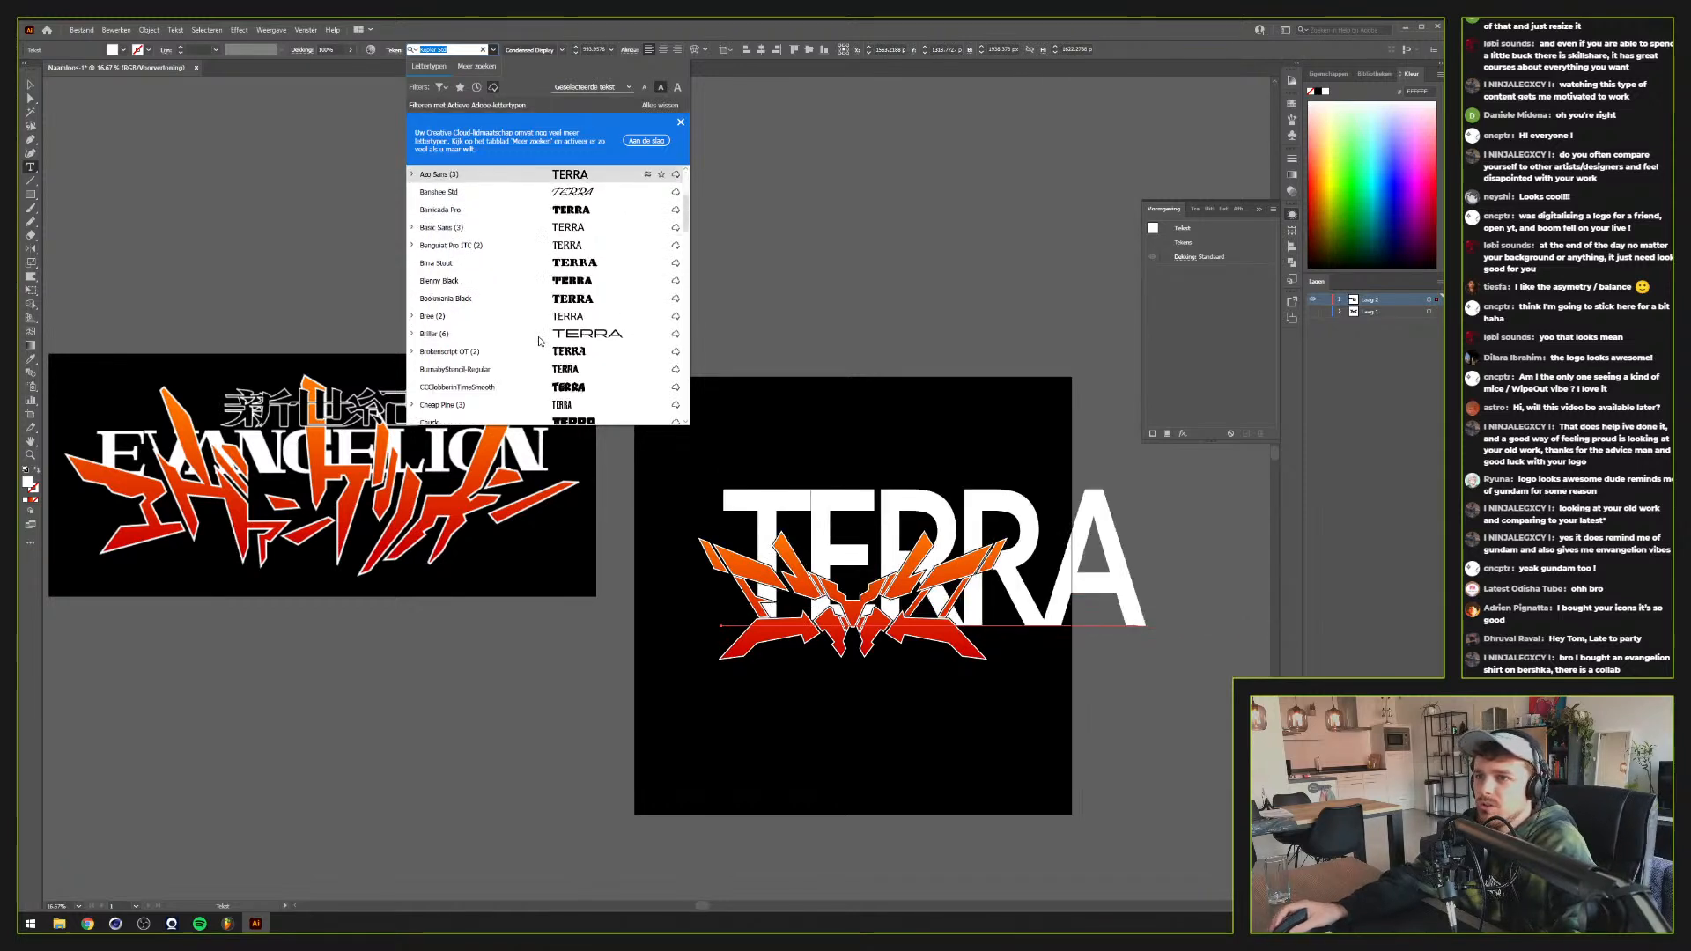
{"action": "left_click", "coordinate": [680, 123]}
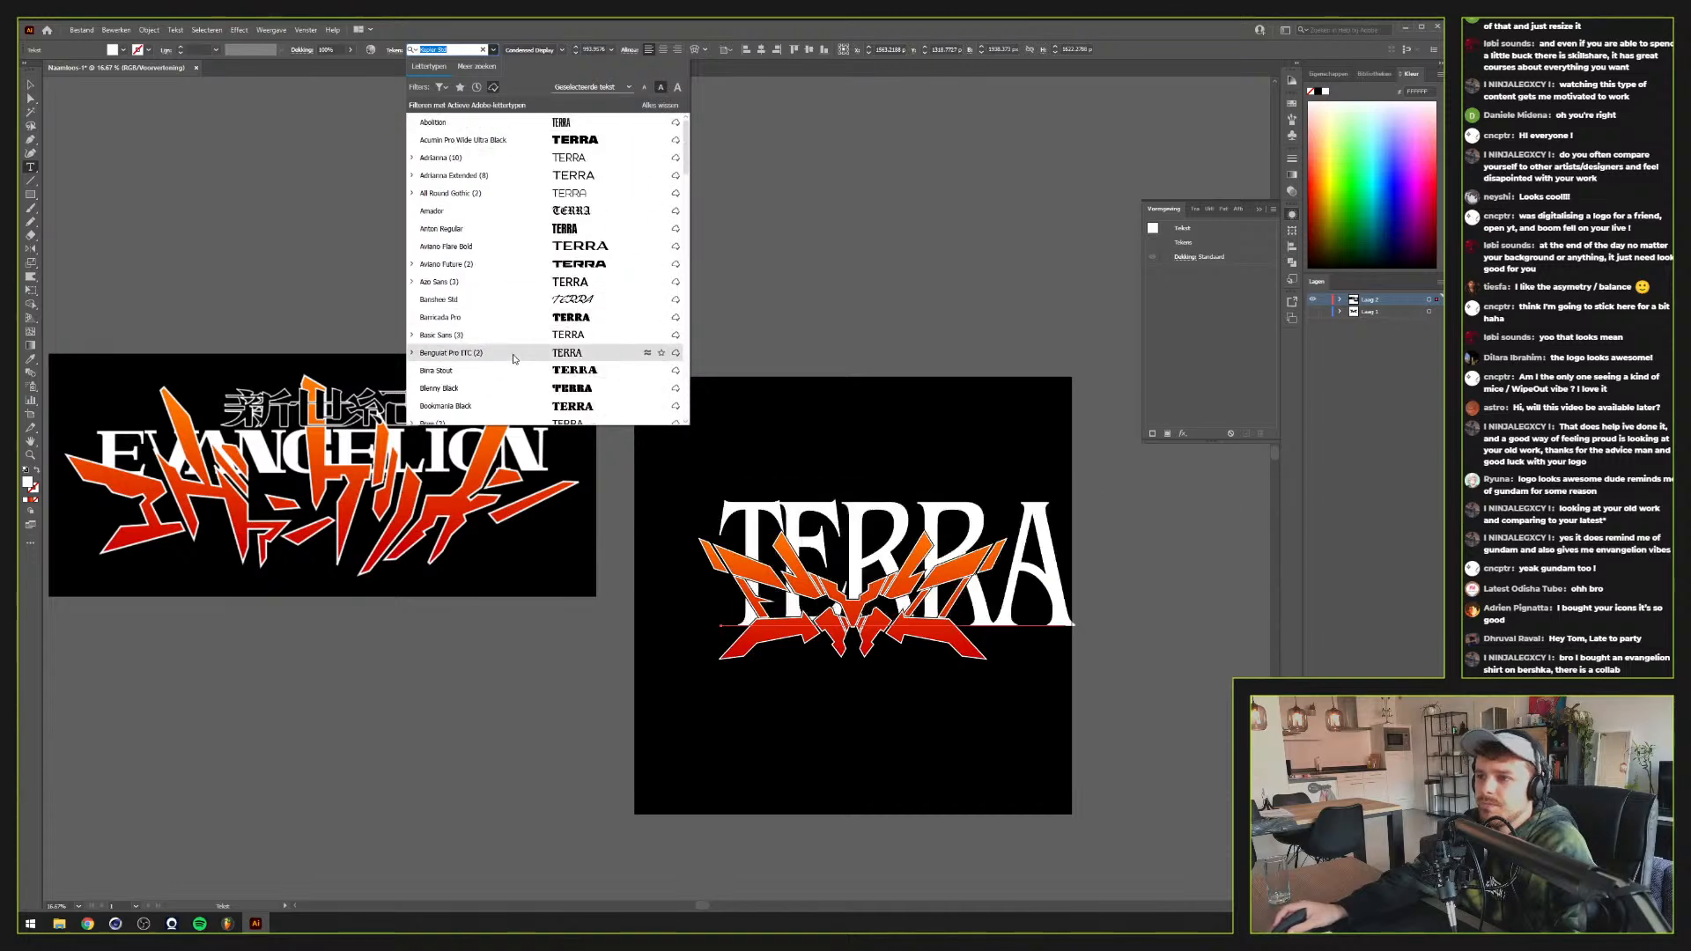
{"action": "left_click", "coordinate": [392, 45]}
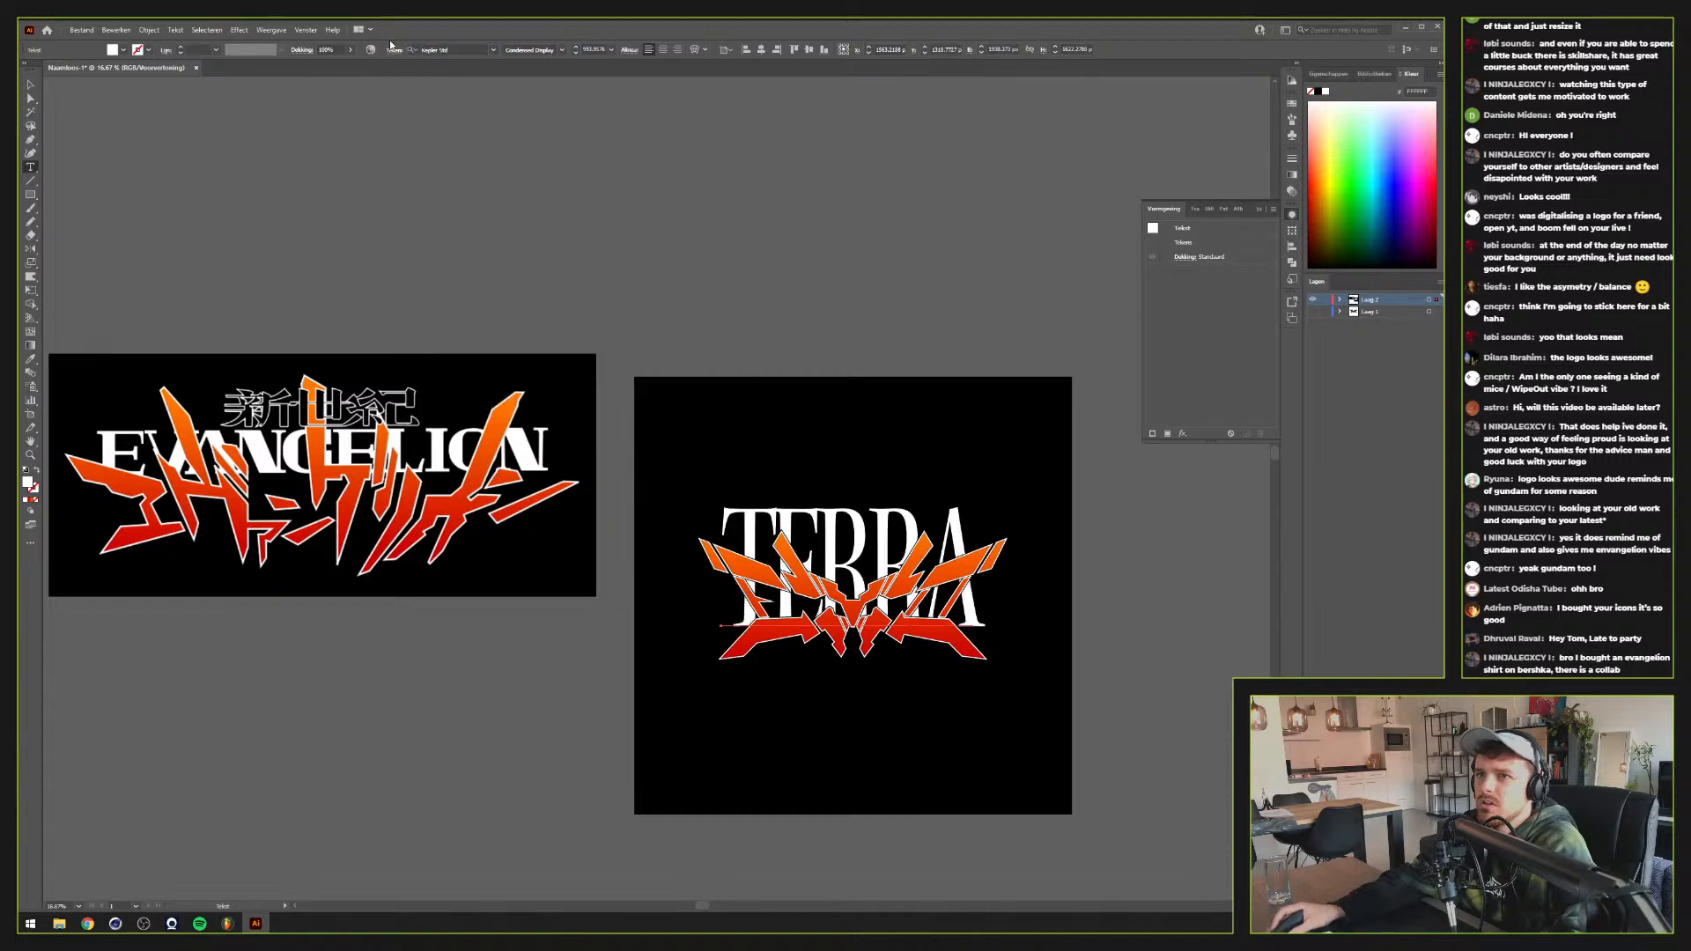
Reset the TERRA text's tracking to 0 and its vertical scale to 100%
{"action": "left_click", "coordinate": [395, 50]}
{"action": "left_click", "coordinate": [374, 117]}
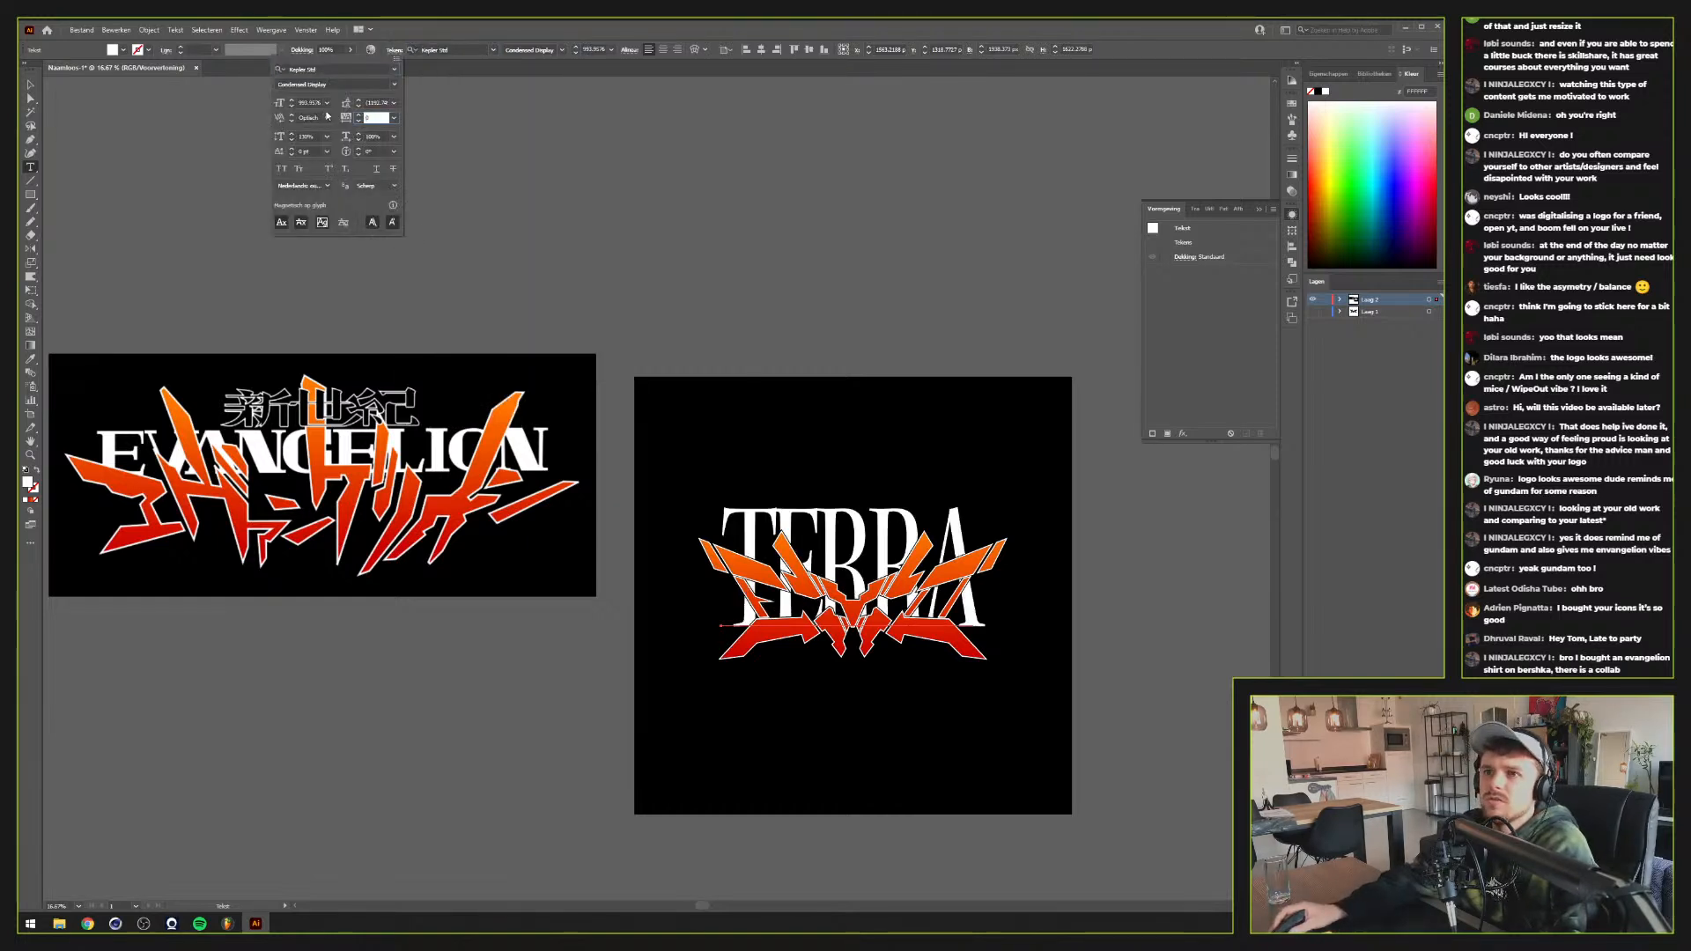
{"action": "left_click", "coordinate": [314, 136]}
{"action": "scroll", "coordinate": [314, 137], "scroll_direction": "down", "scroll_amount": 20}
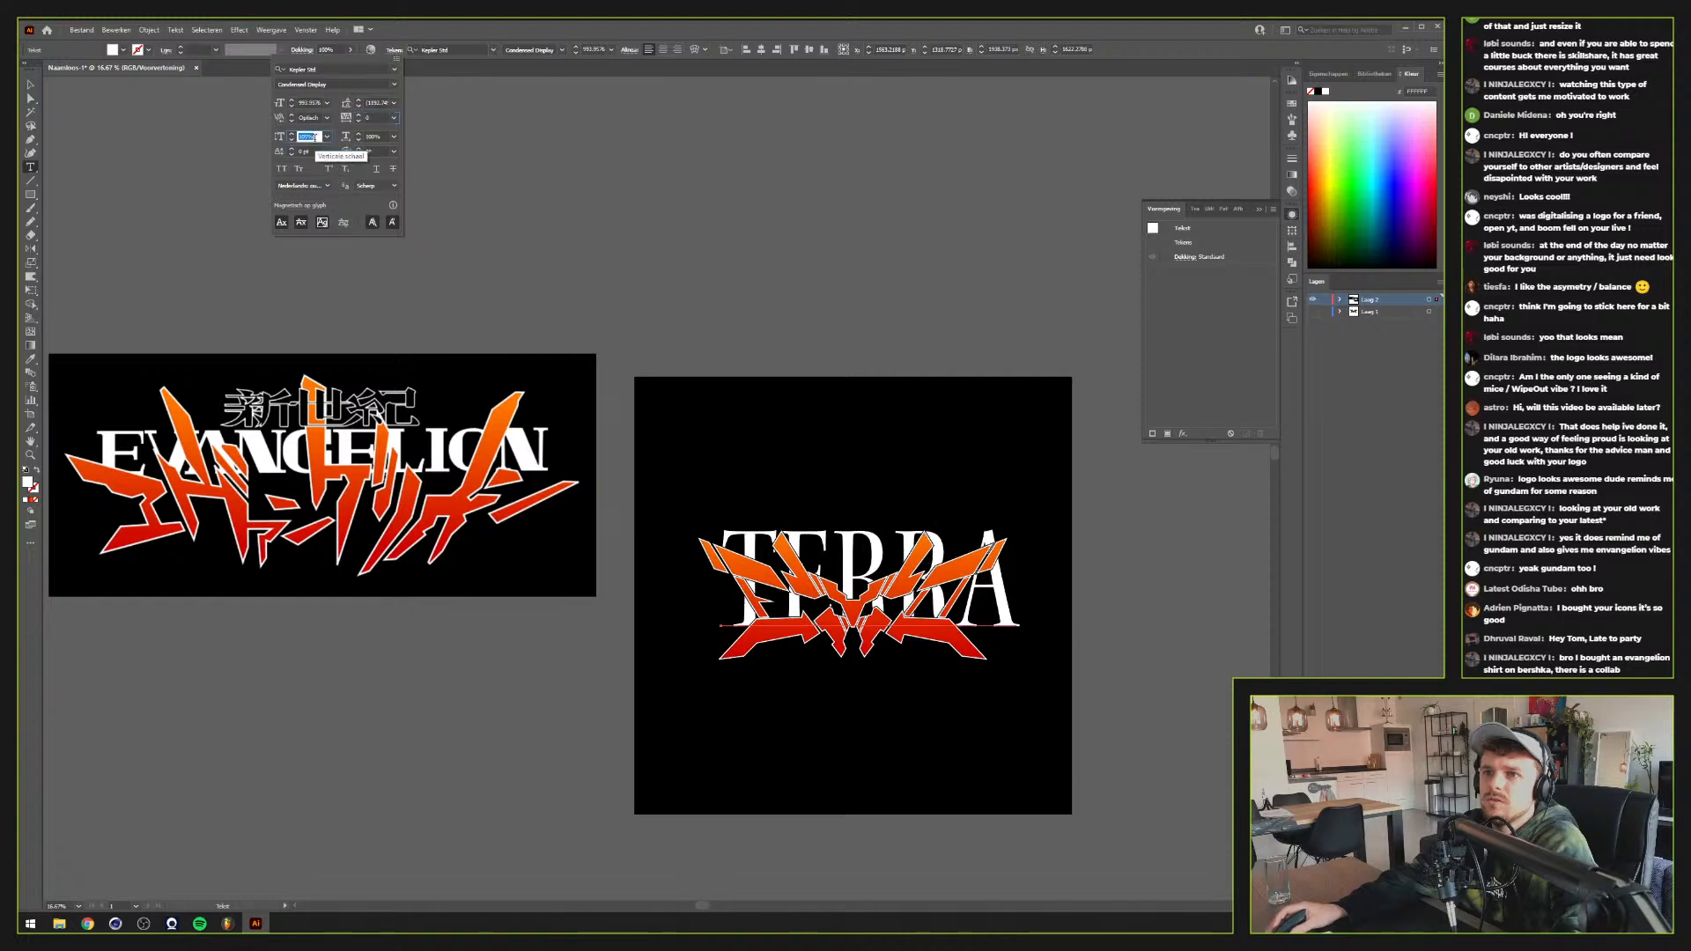
{"action": "type", "text": "100"}
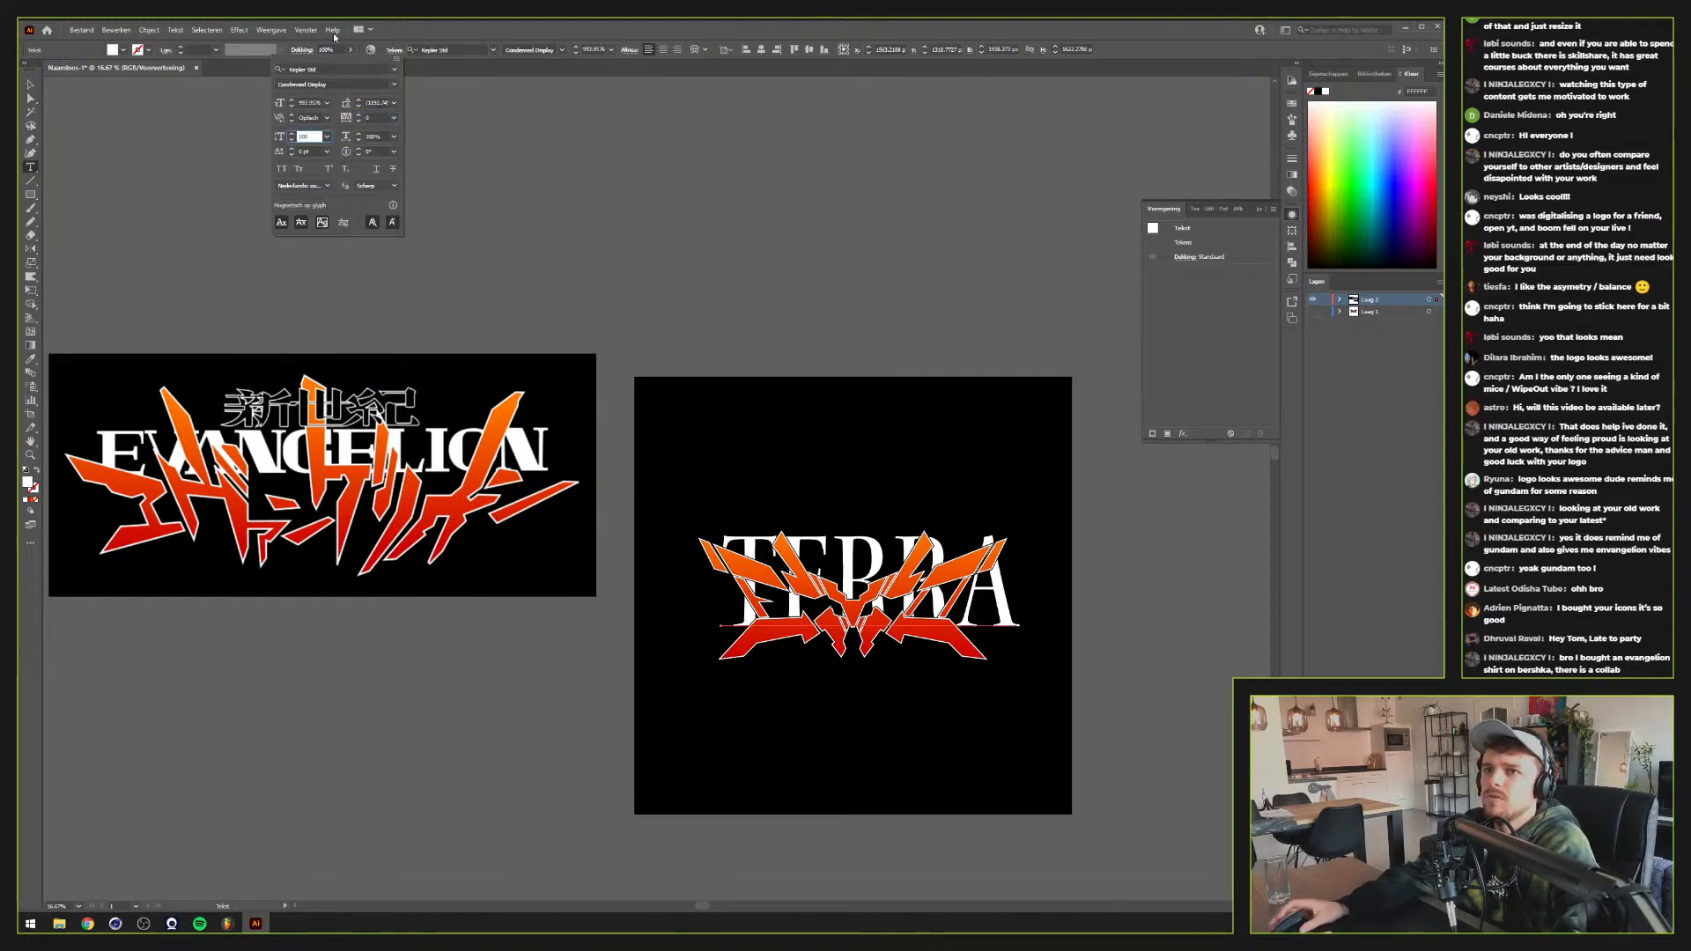
Preview the active Adobe fonts on the TERRA text and apply the heavy, wide, squared-off one listed just before Eurostile Extd
{"action": "left_click", "coordinate": [394, 68]}
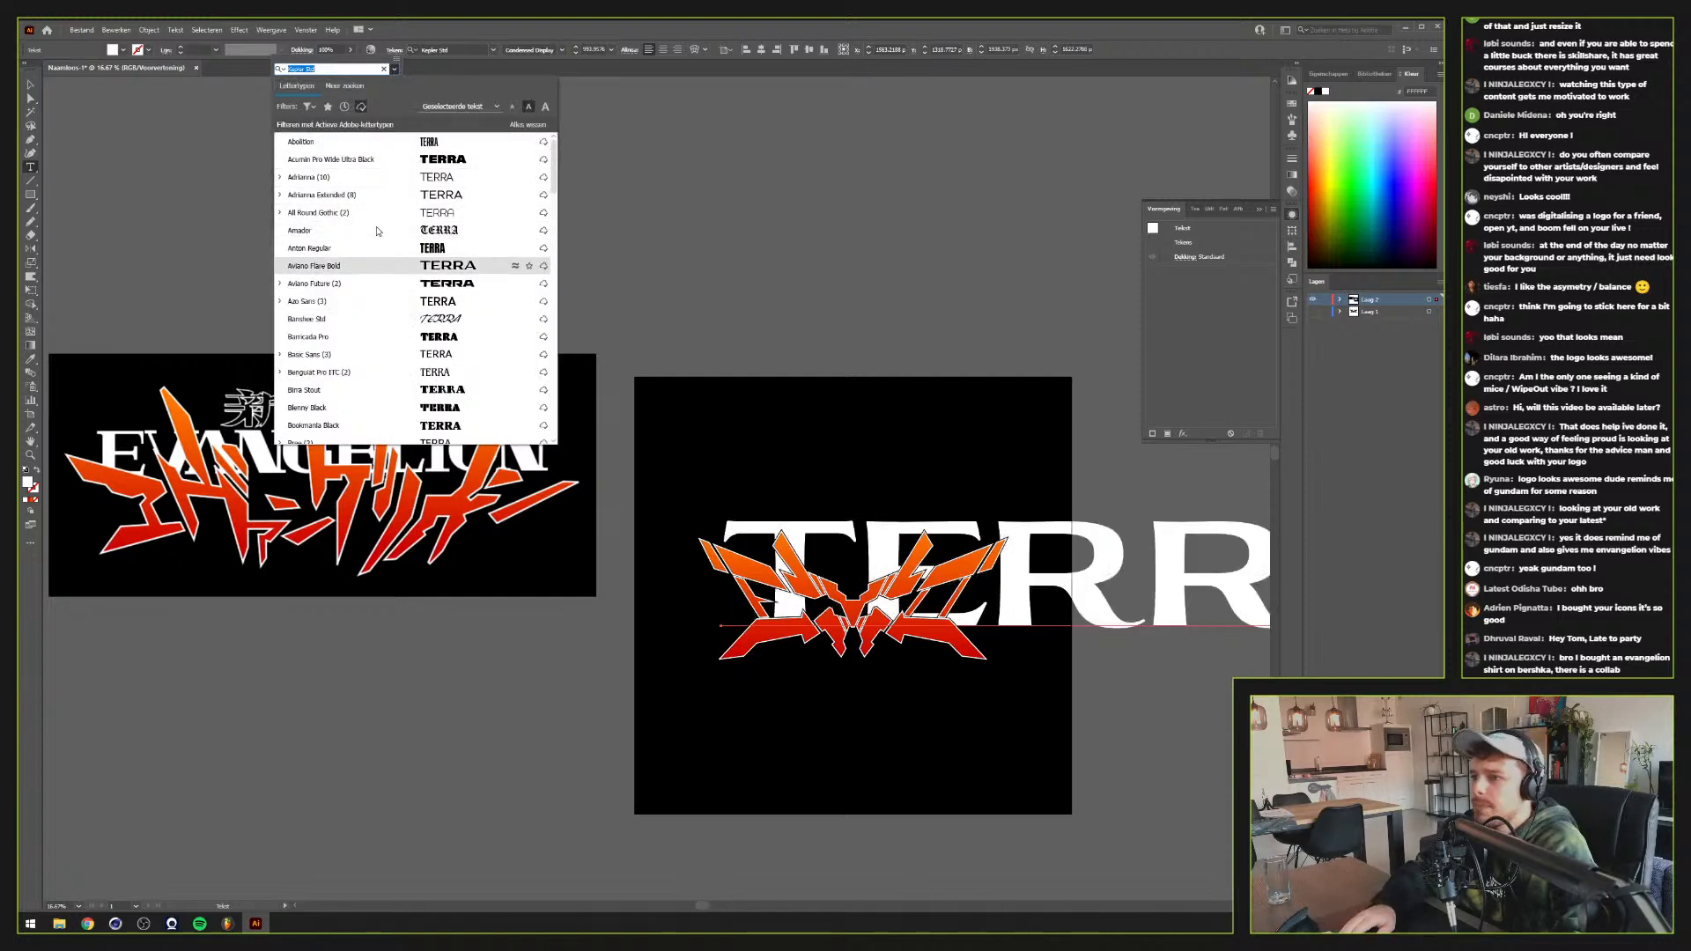
{"action": "key", "text": "Down"}
{"action": "key", "text": "Down"}
{"action": "key", "text": "Down"}
{"action": "key", "text": "Down"}
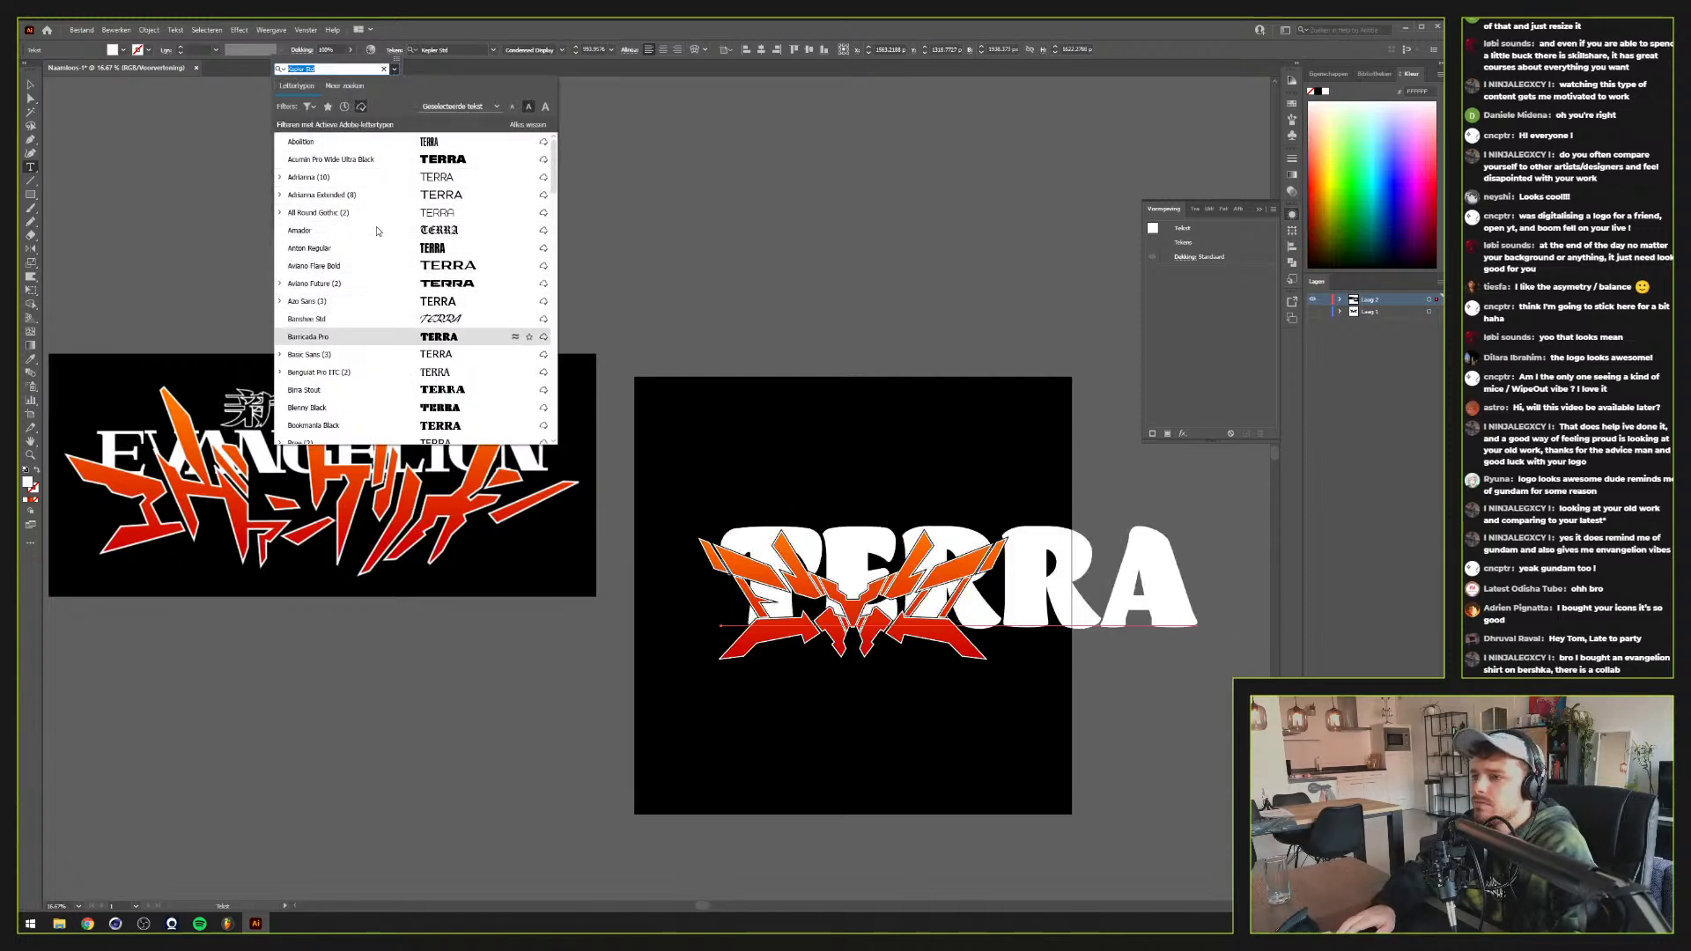
{"action": "key", "text": "Down"}
{"action": "key", "text": "Down"}
{"action": "key", "text": "Down"}
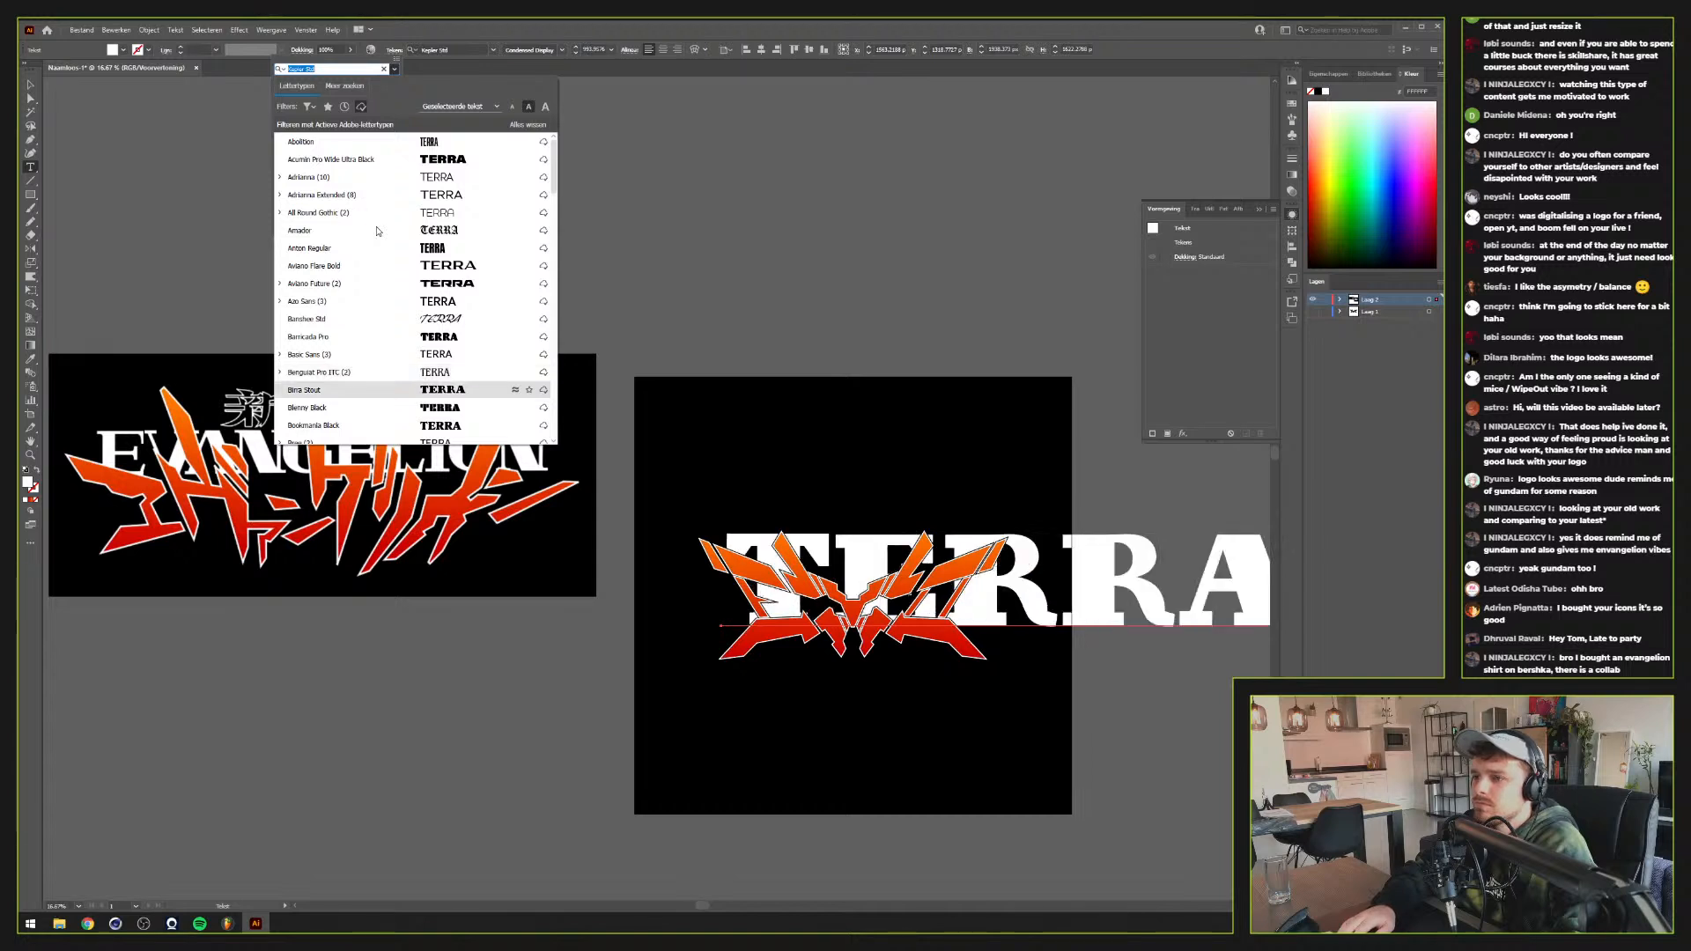
{"action": "key", "text": "Down"}
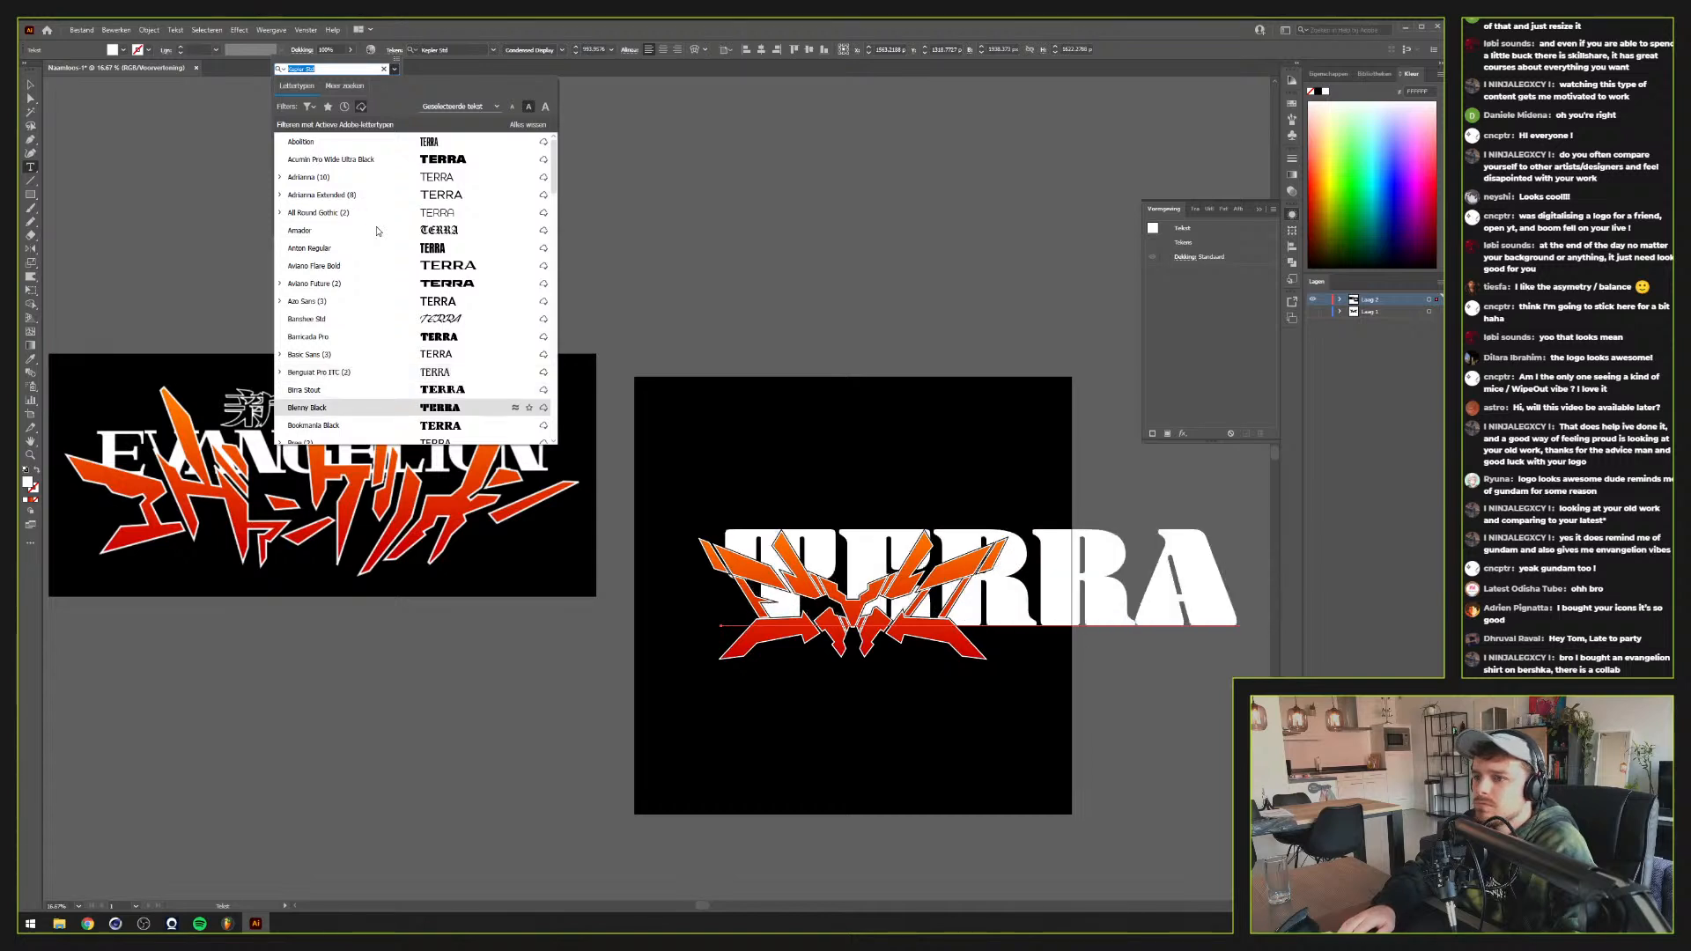
{"action": "key", "text": "Down"}
{"action": "key", "text": "Up"}
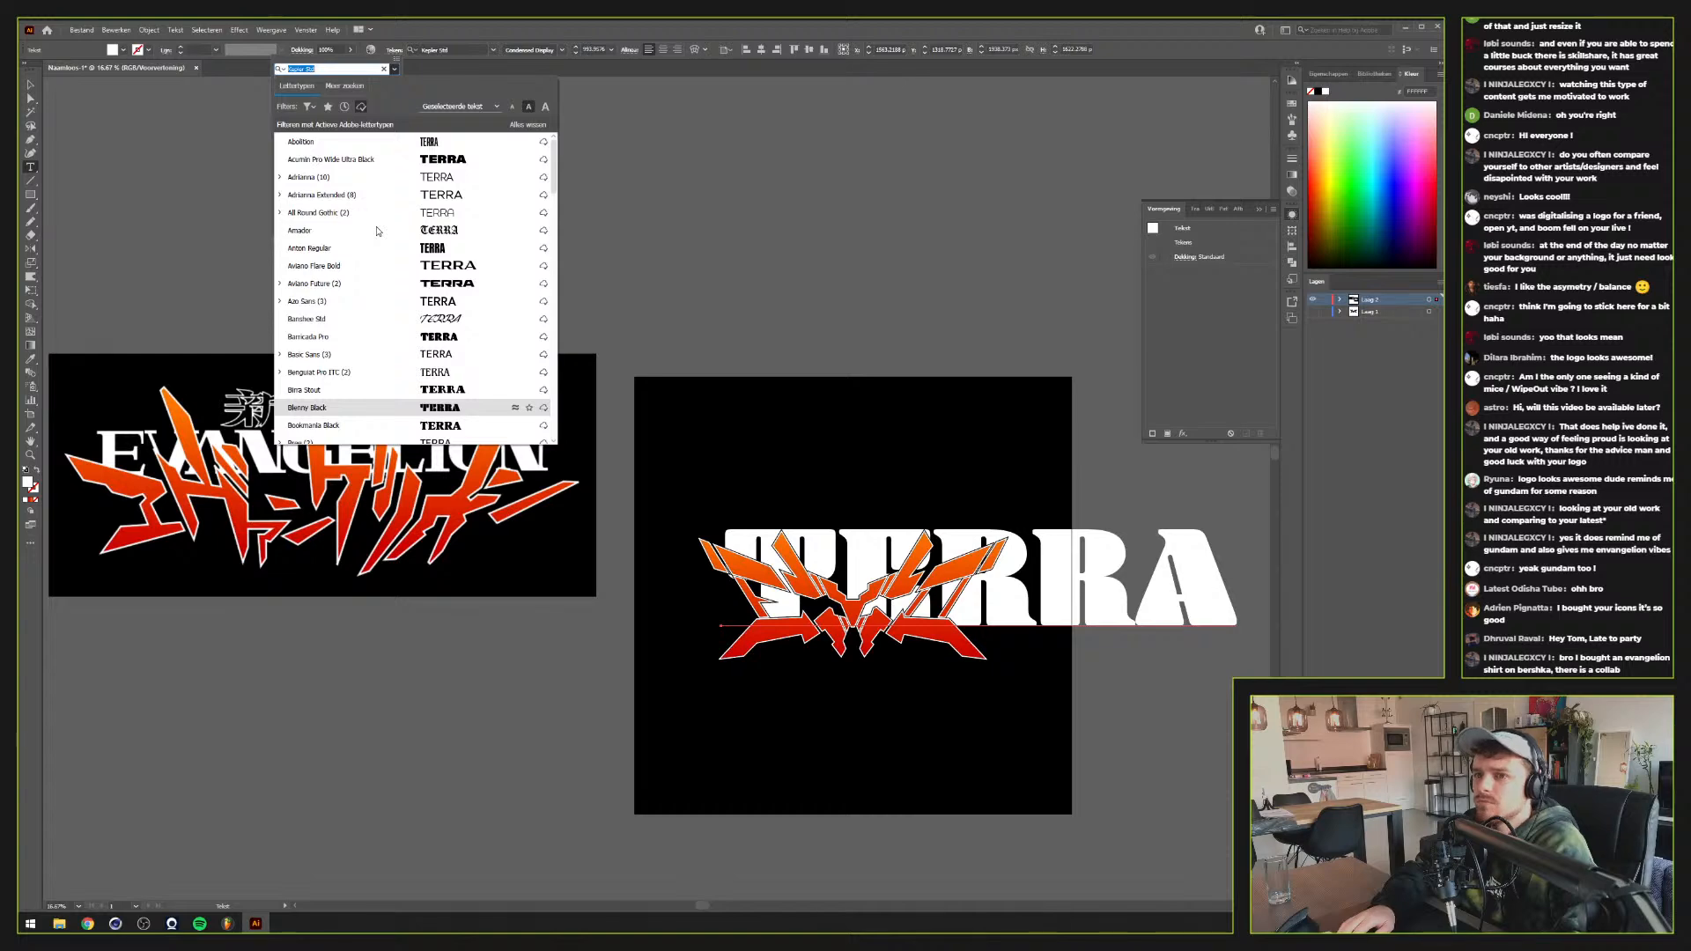
{"action": "key", "text": "Down"}
{"action": "key", "text": "Down"}
{"action": "key", "text": "Down"}
{"action": "key", "text": "Down"}
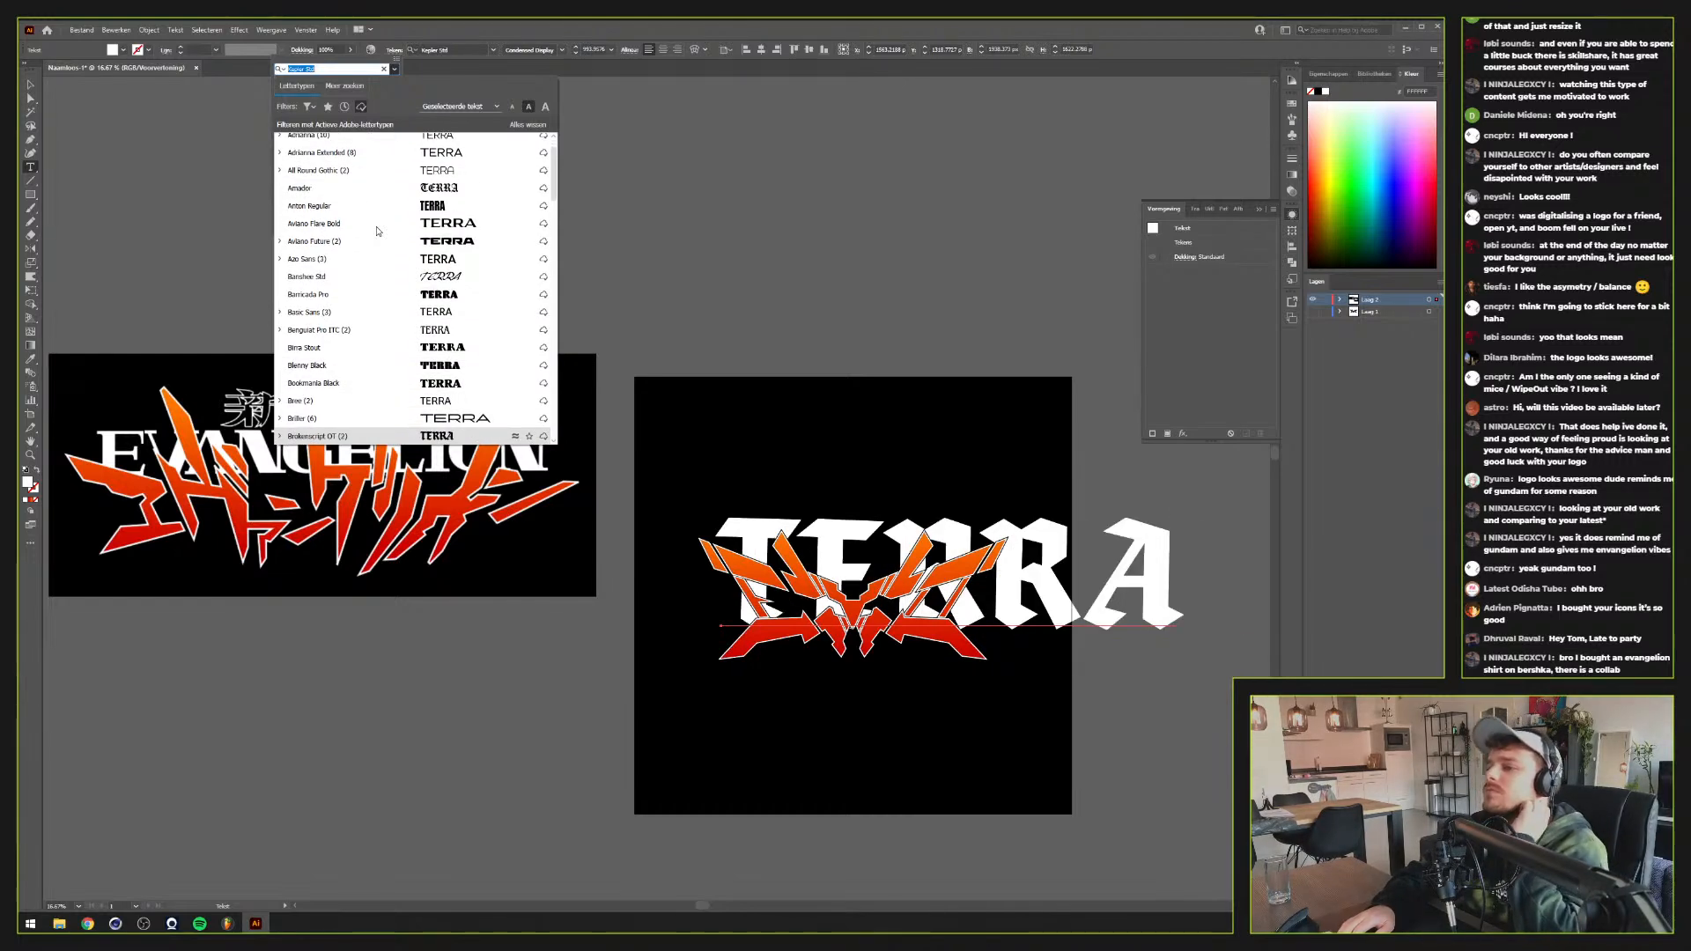
{"action": "key", "text": "Down"}
{"action": "key", "text": "Up"}
{"action": "key", "text": "Up"}
{"action": "key", "text": "Down"}
{"action": "key", "text": "Down"}
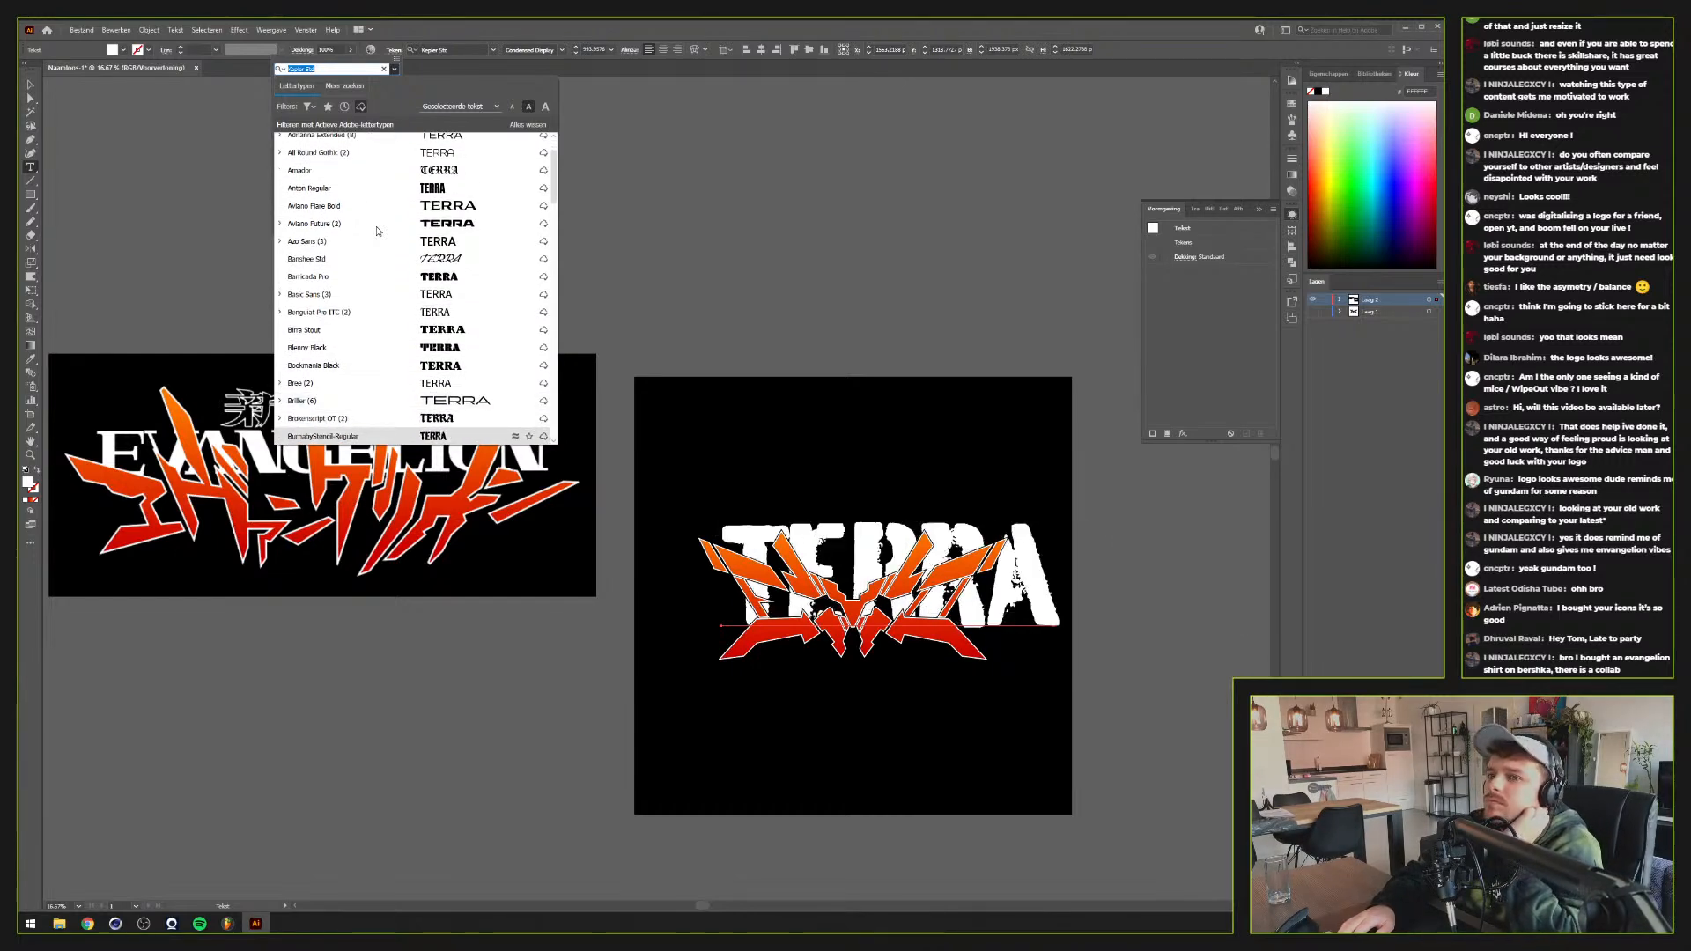
{"action": "key", "text": "Down"}
{"action": "key", "text": "Down"}
{"action": "key", "text": "Down"}
{"action": "key", "text": "Down"}
{"action": "key", "text": "Down"}
{"action": "key", "text": "Down"}
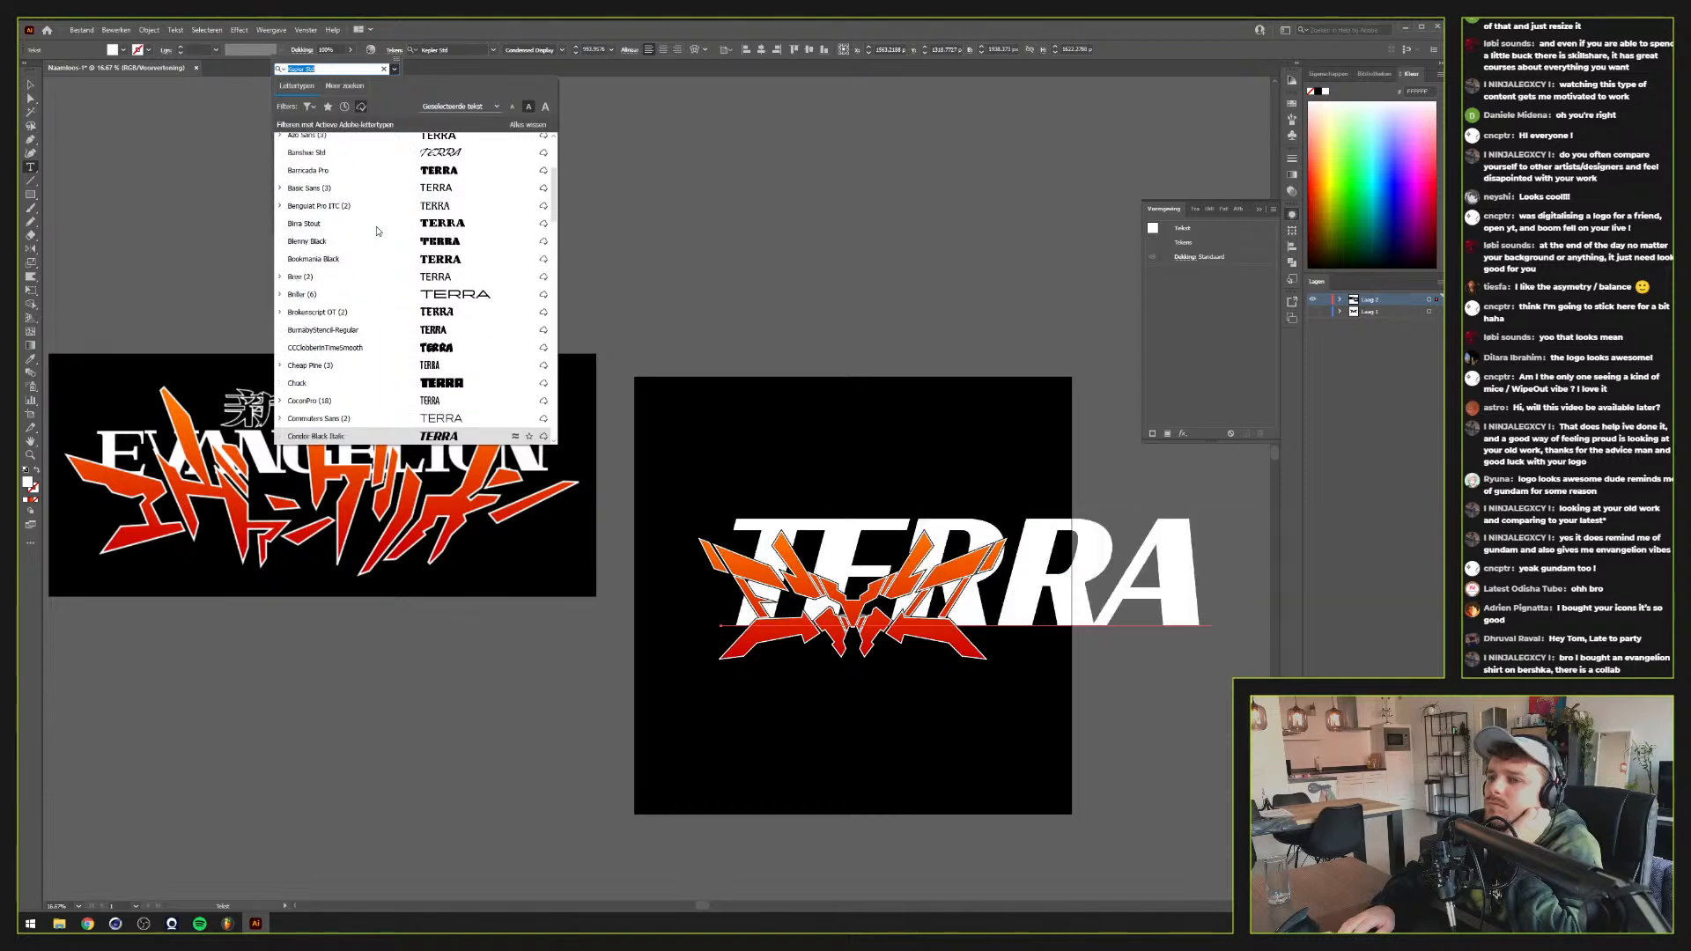
{"action": "key", "text": "Down"}
{"action": "key", "text": "Down"}
{"action": "key", "text": "Down"}
{"action": "key", "text": "Down"}
{"action": "key", "text": "Down"}
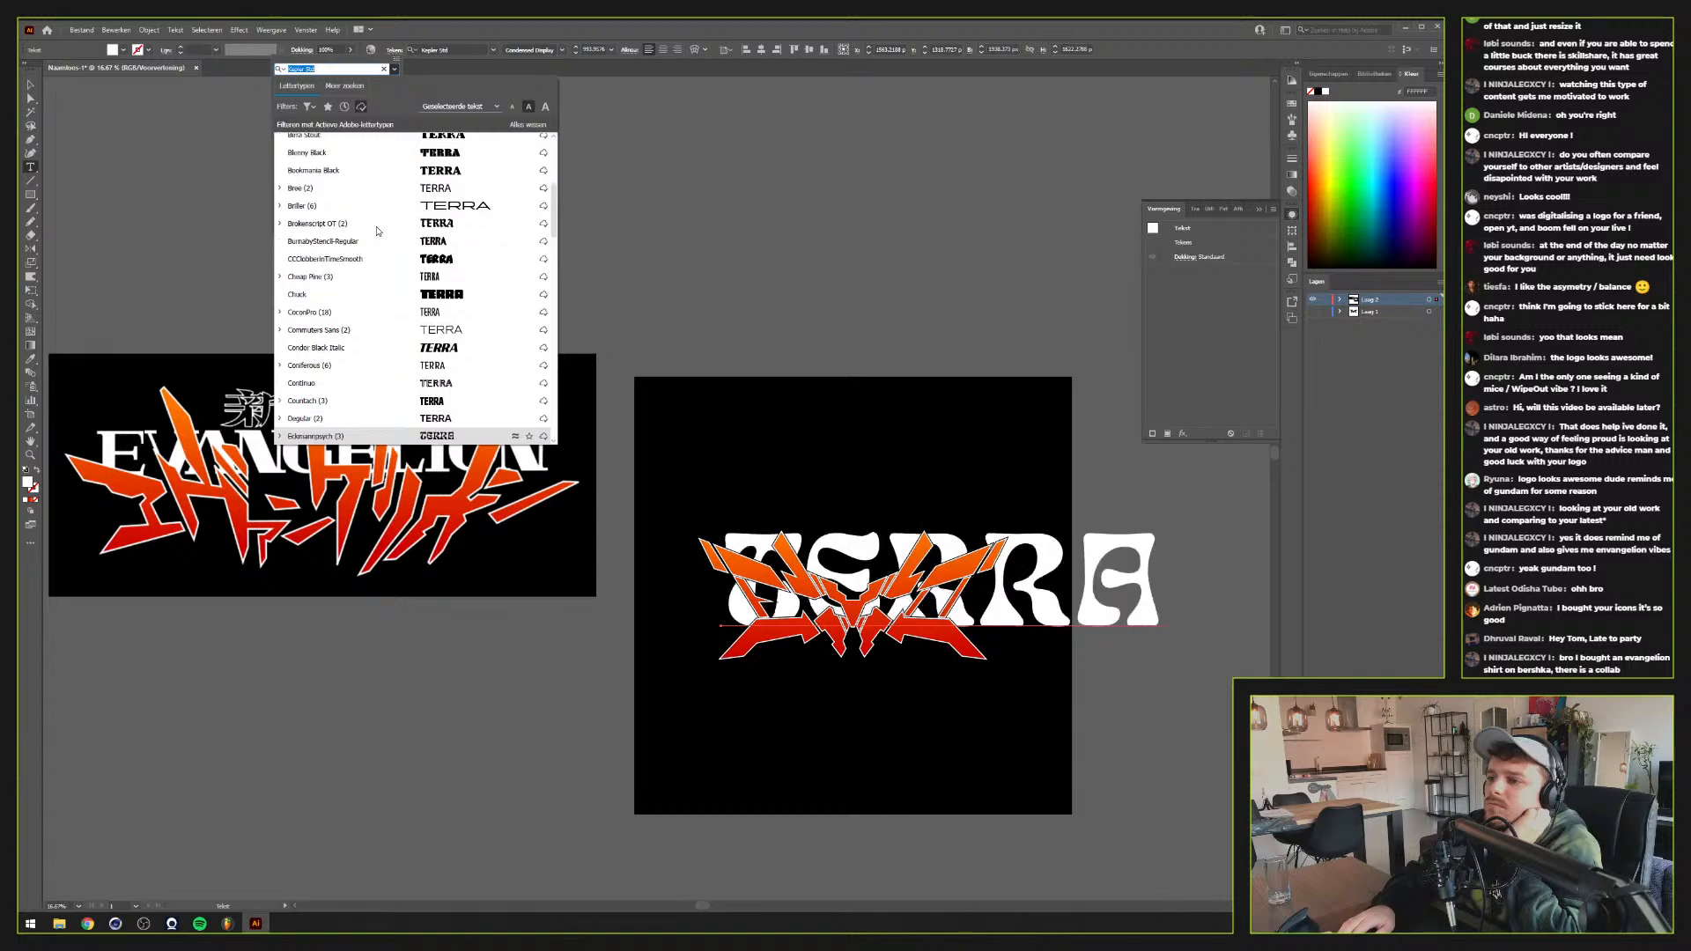
{"action": "key", "text": "Down"}
{"action": "key", "text": "Down"}
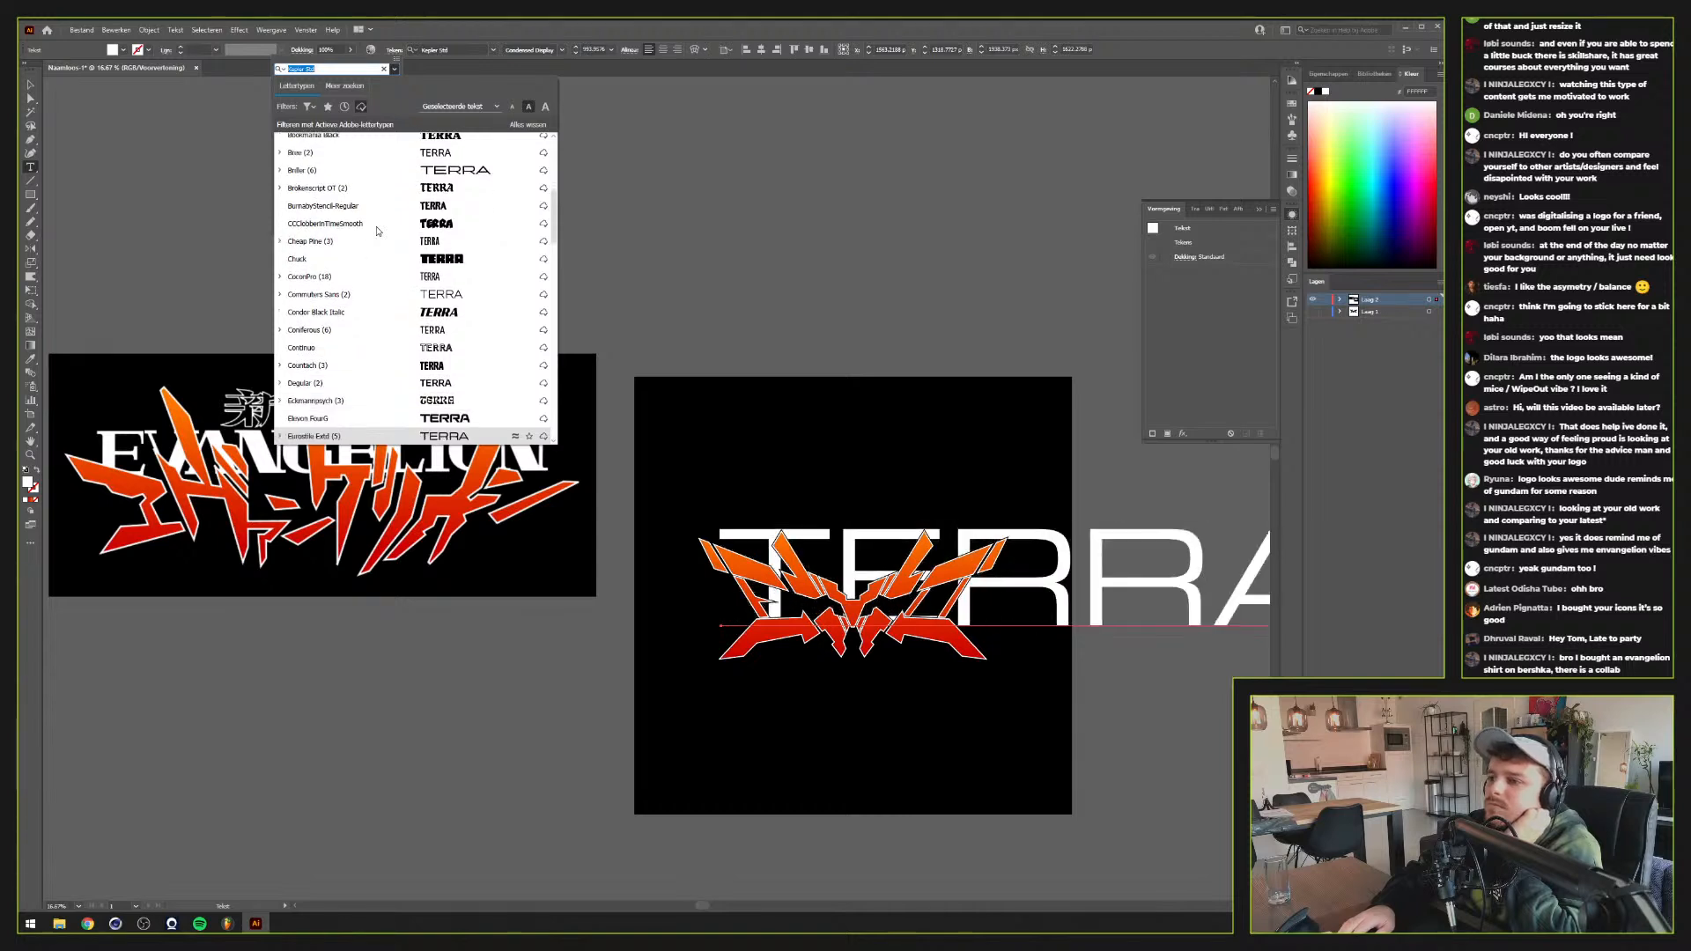
{"action": "key", "text": "Up"}
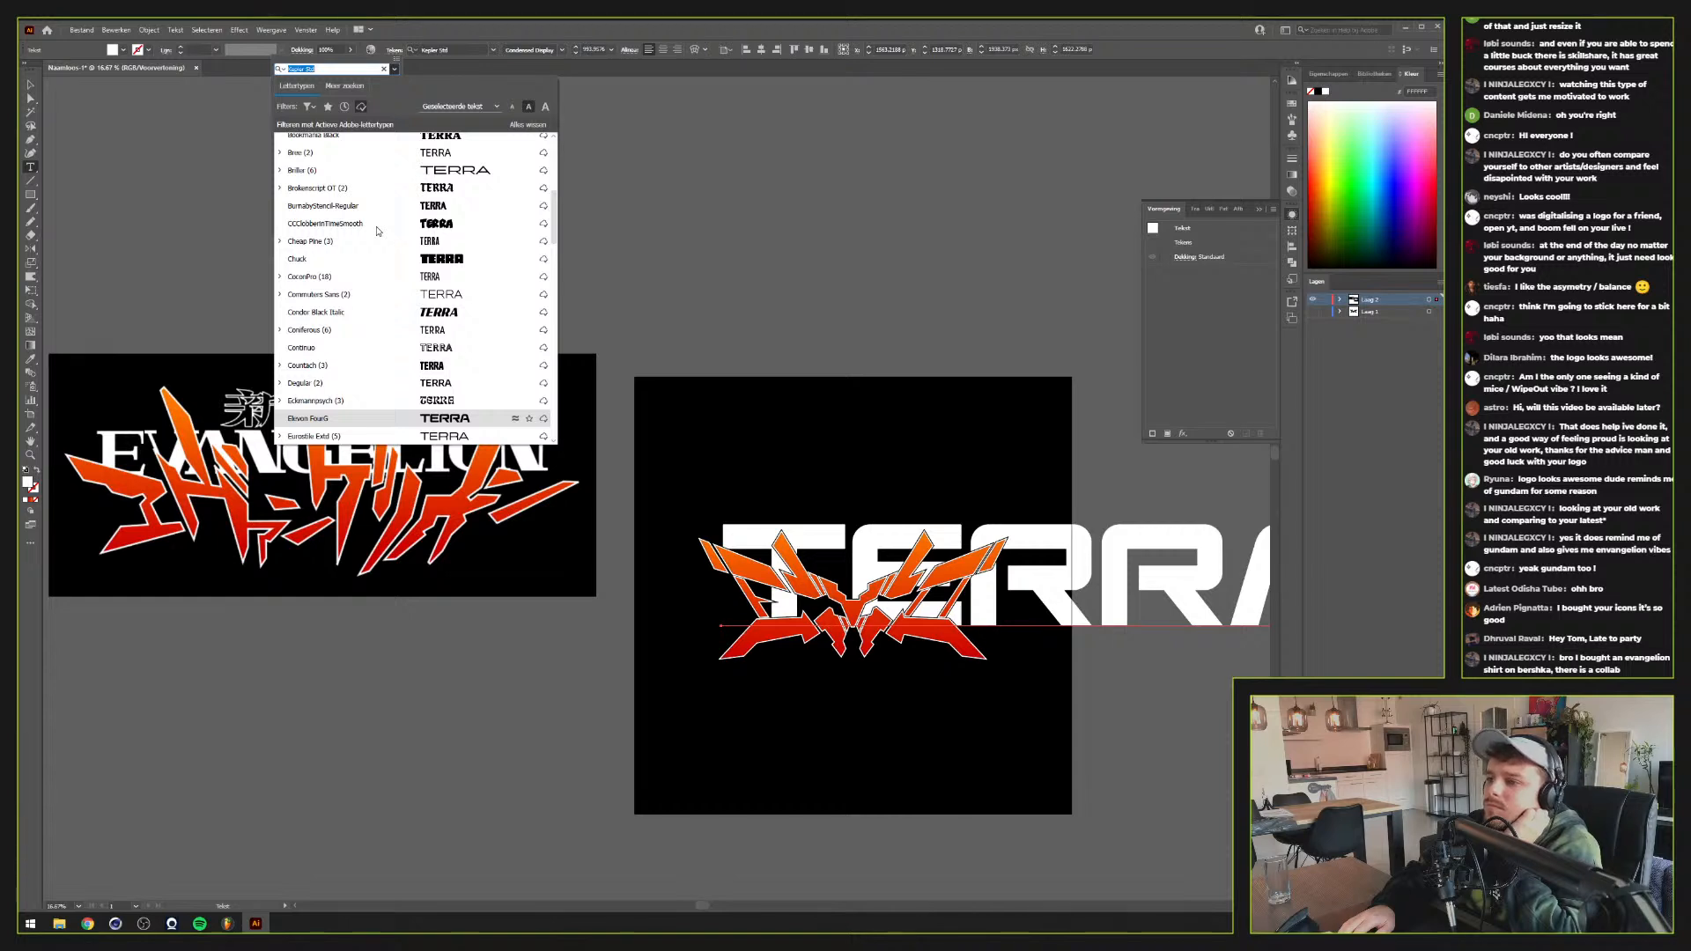
{"action": "left_click", "coordinate": [347, 419]}
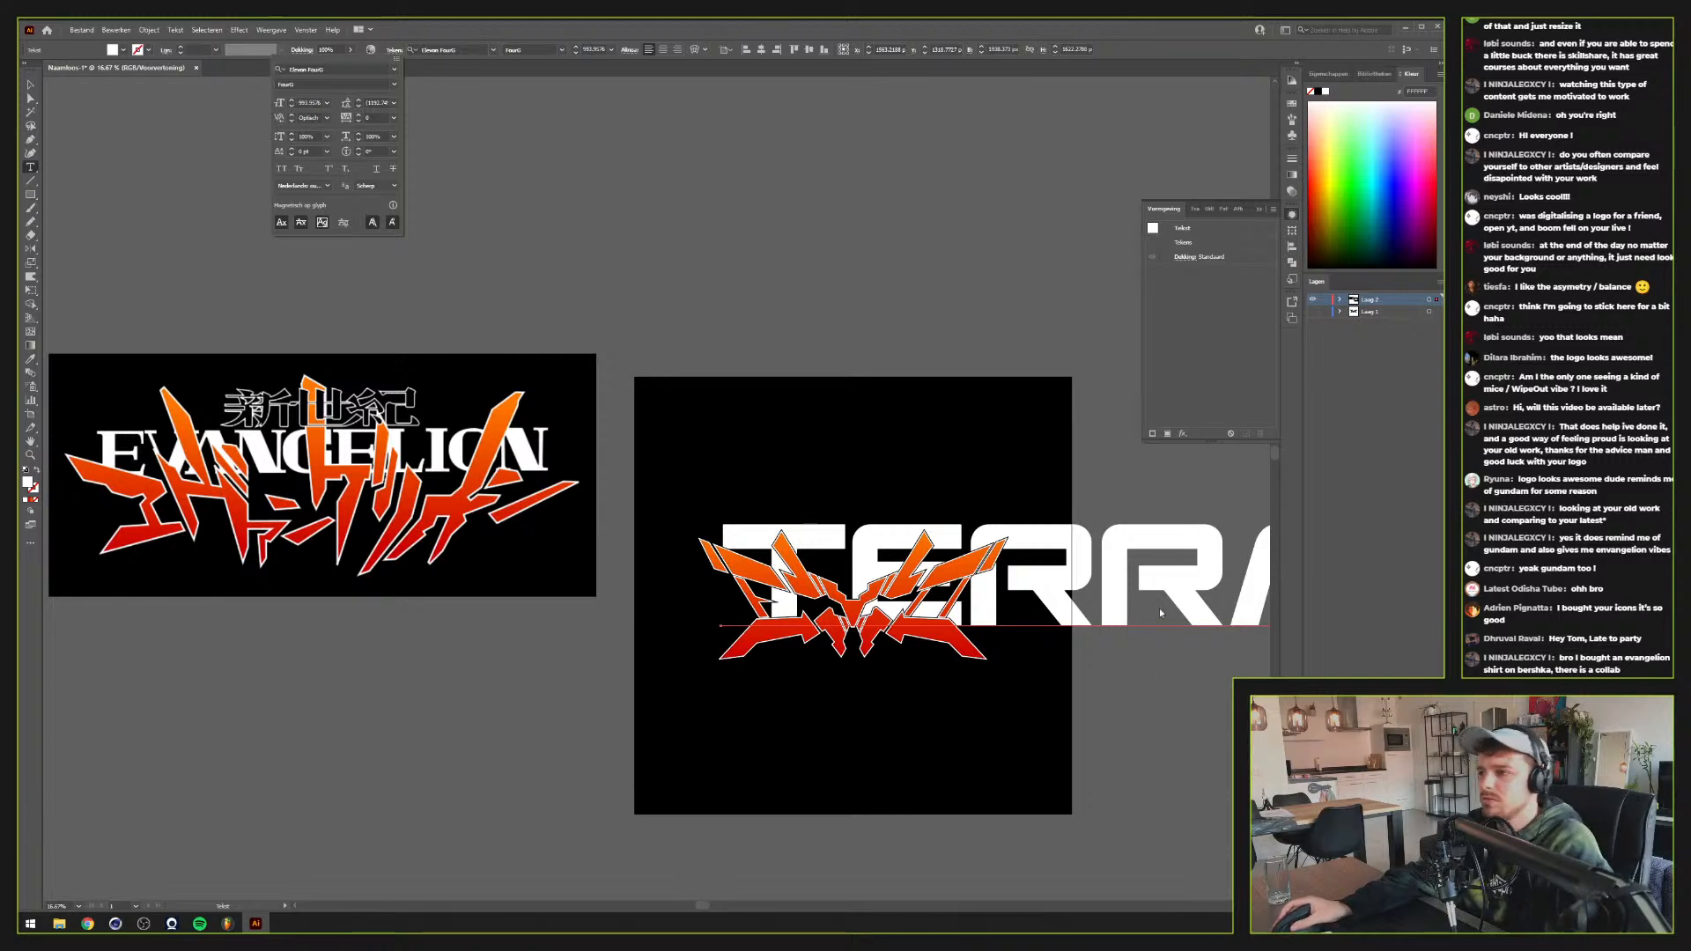
Centre-align the TERRA text on the artboard, then shrink it to slightly wider than the logo and place it above the logo
{"action": "left_click", "coordinate": [1064, 473]}
{"action": "left_click", "coordinate": [977, 414], "text": "ctrl"}
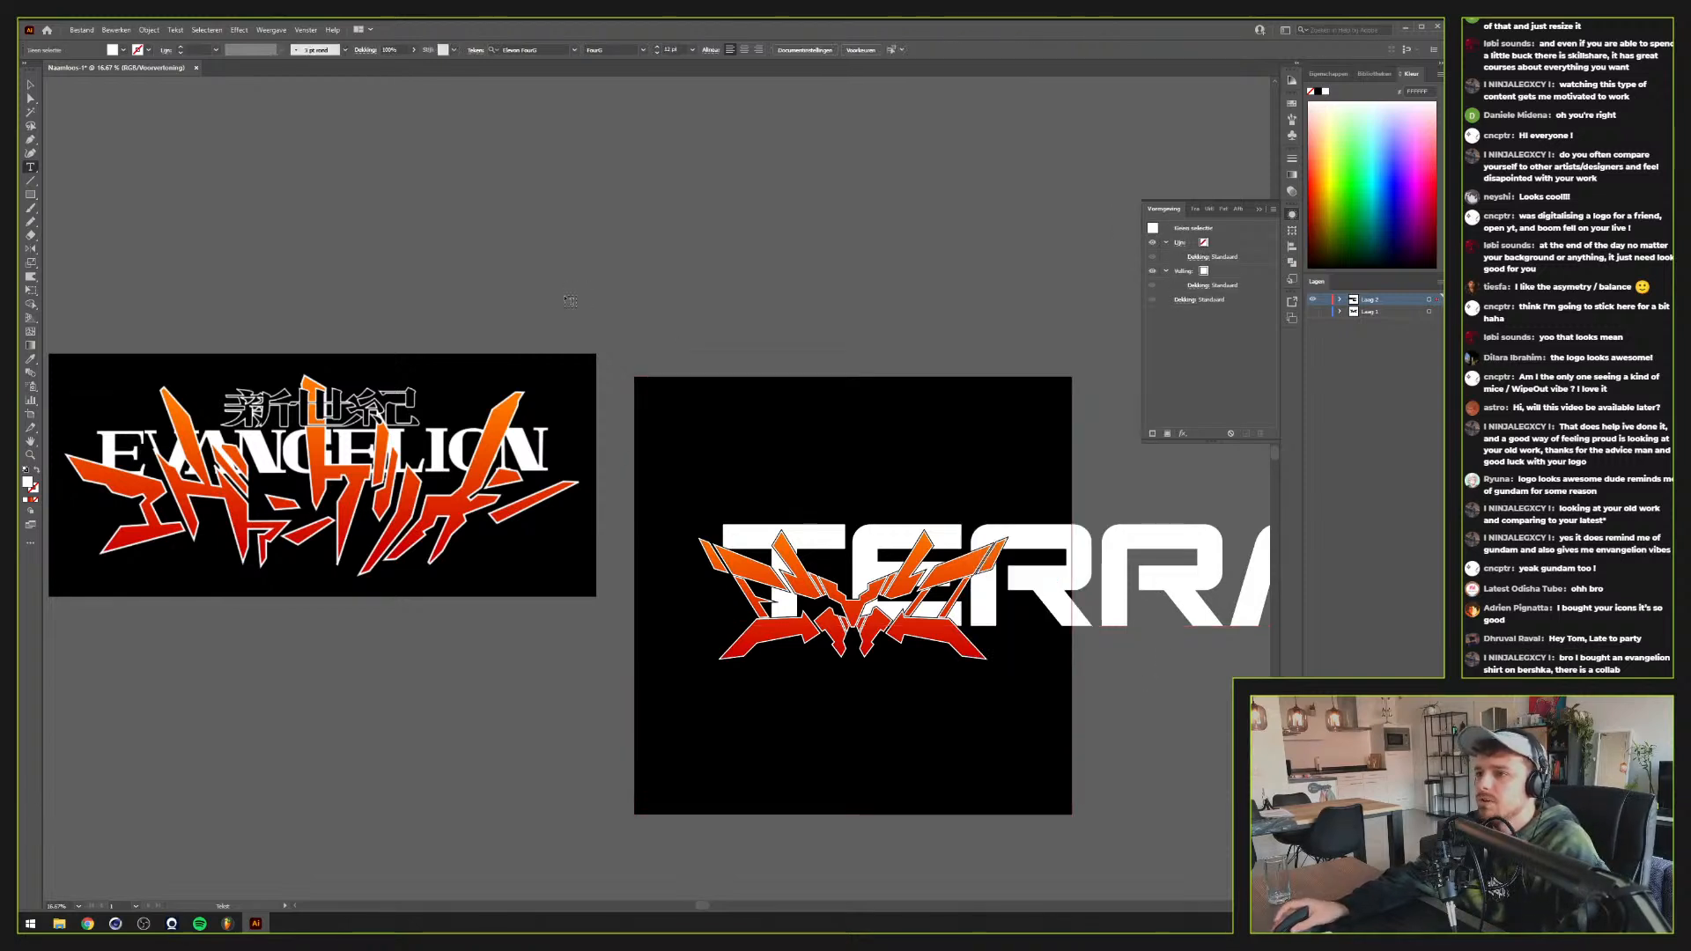
{"action": "left_click", "coordinate": [30, 85]}
{"action": "left_click_drag", "start_coordinate": [1068, 581], "coordinate": [908, 346]}
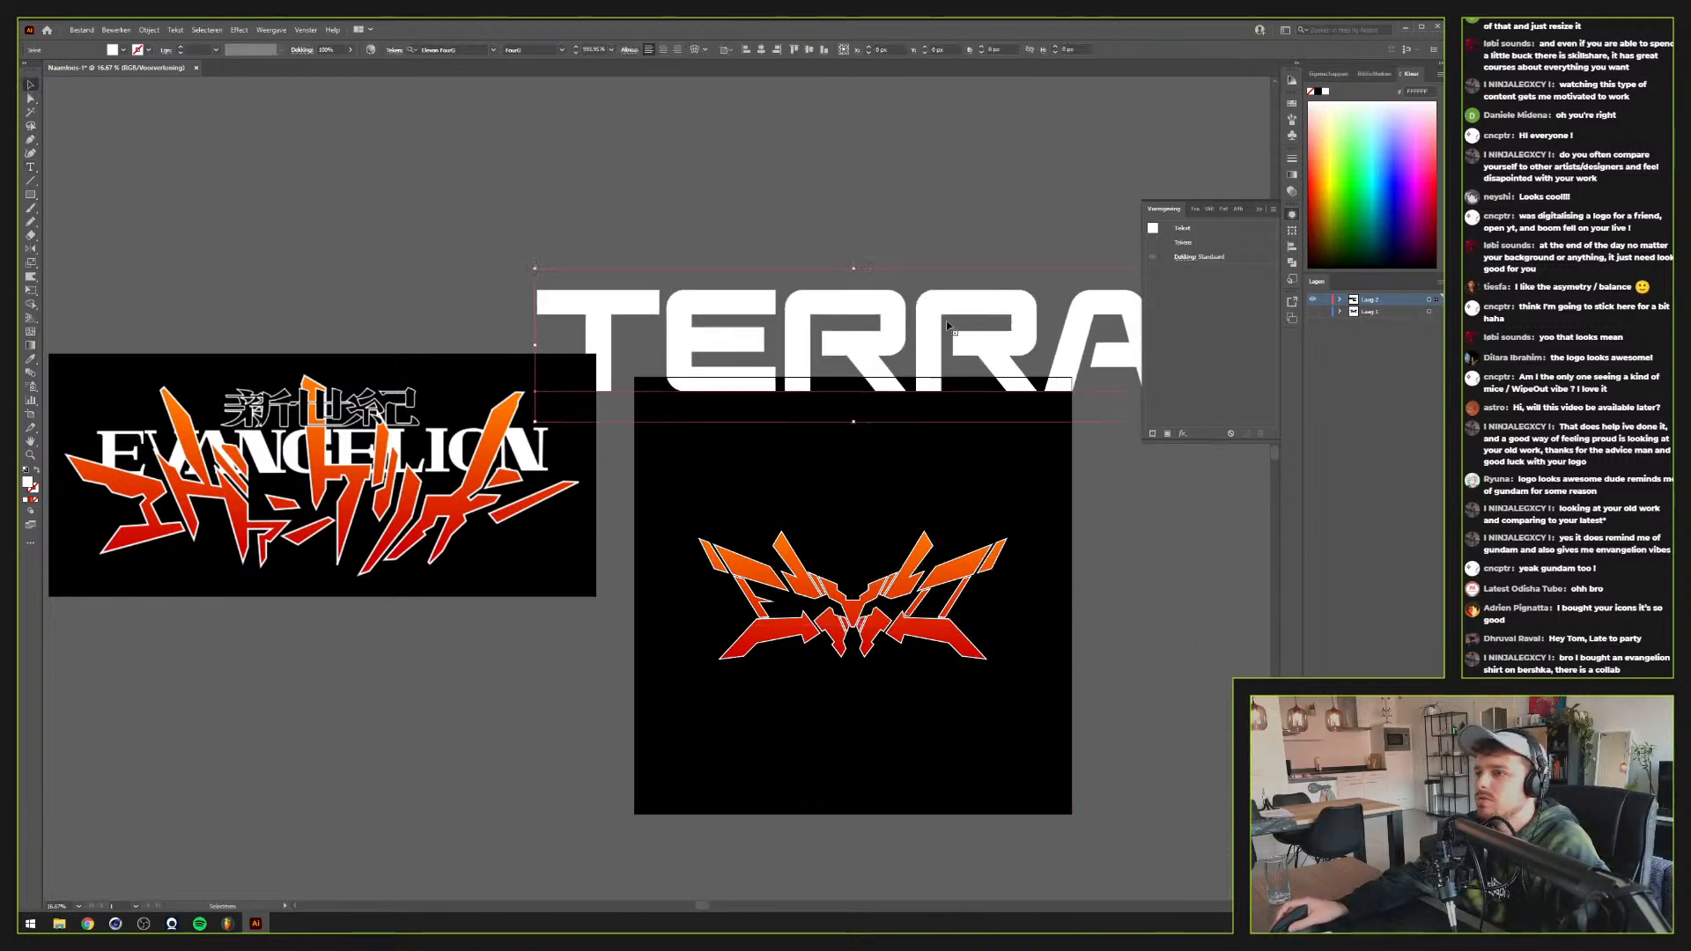
{"action": "left_click", "coordinate": [663, 50]}
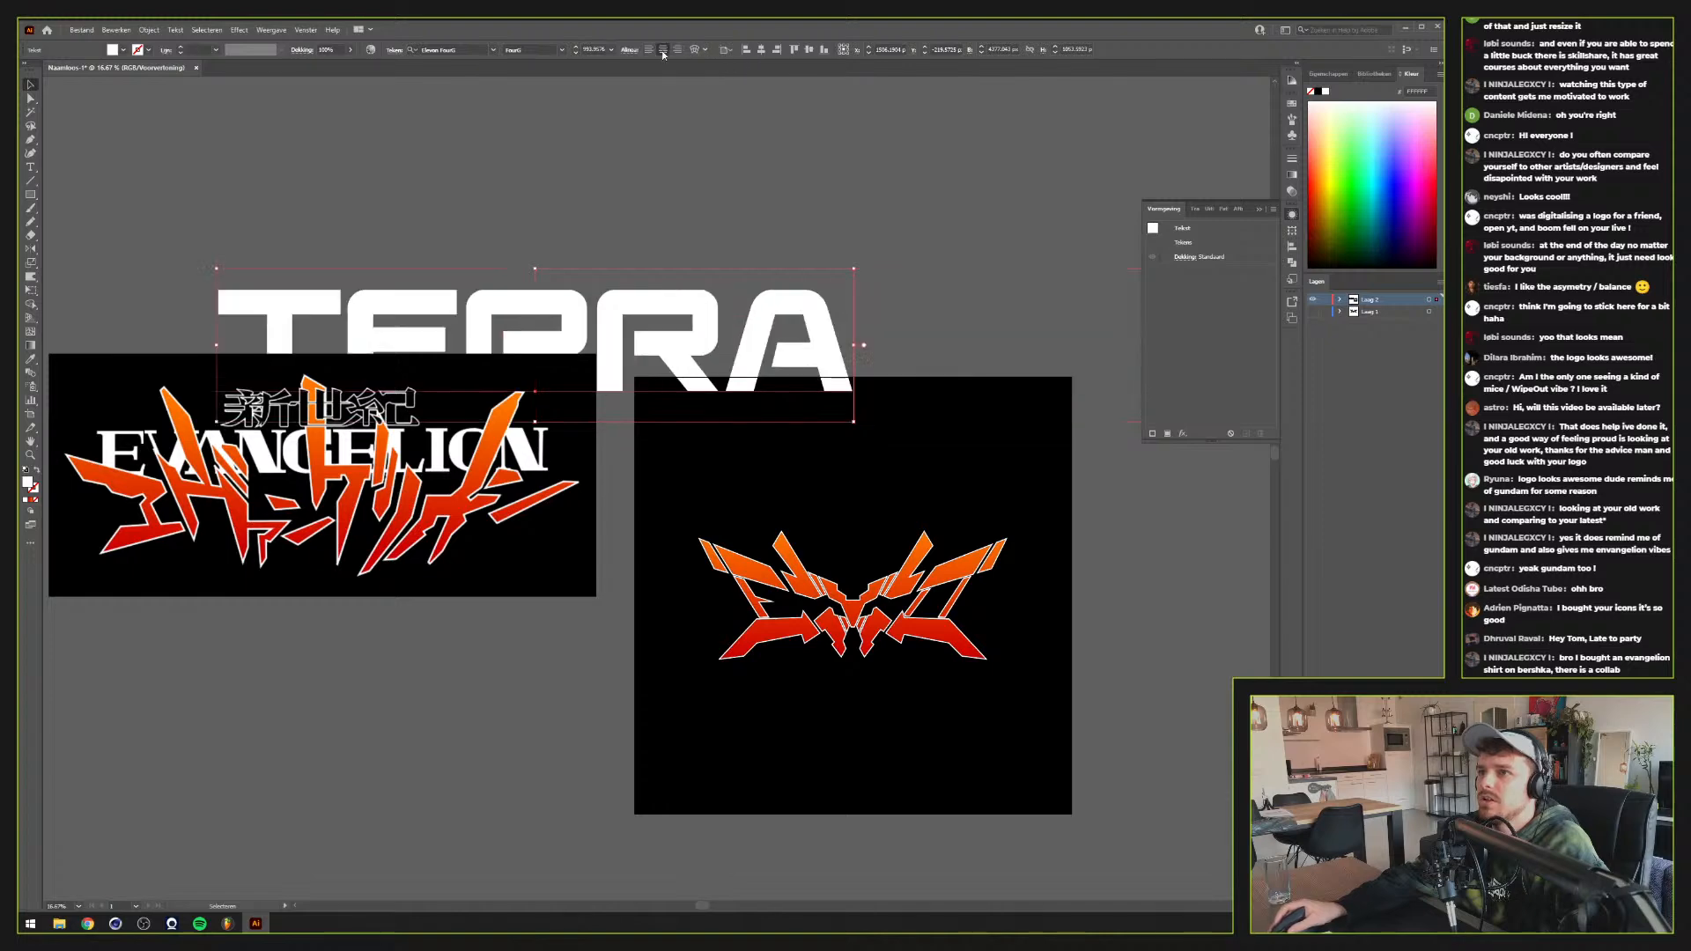
{"action": "left_click", "coordinate": [762, 50]}
{"action": "left_click", "coordinate": [808, 50]}
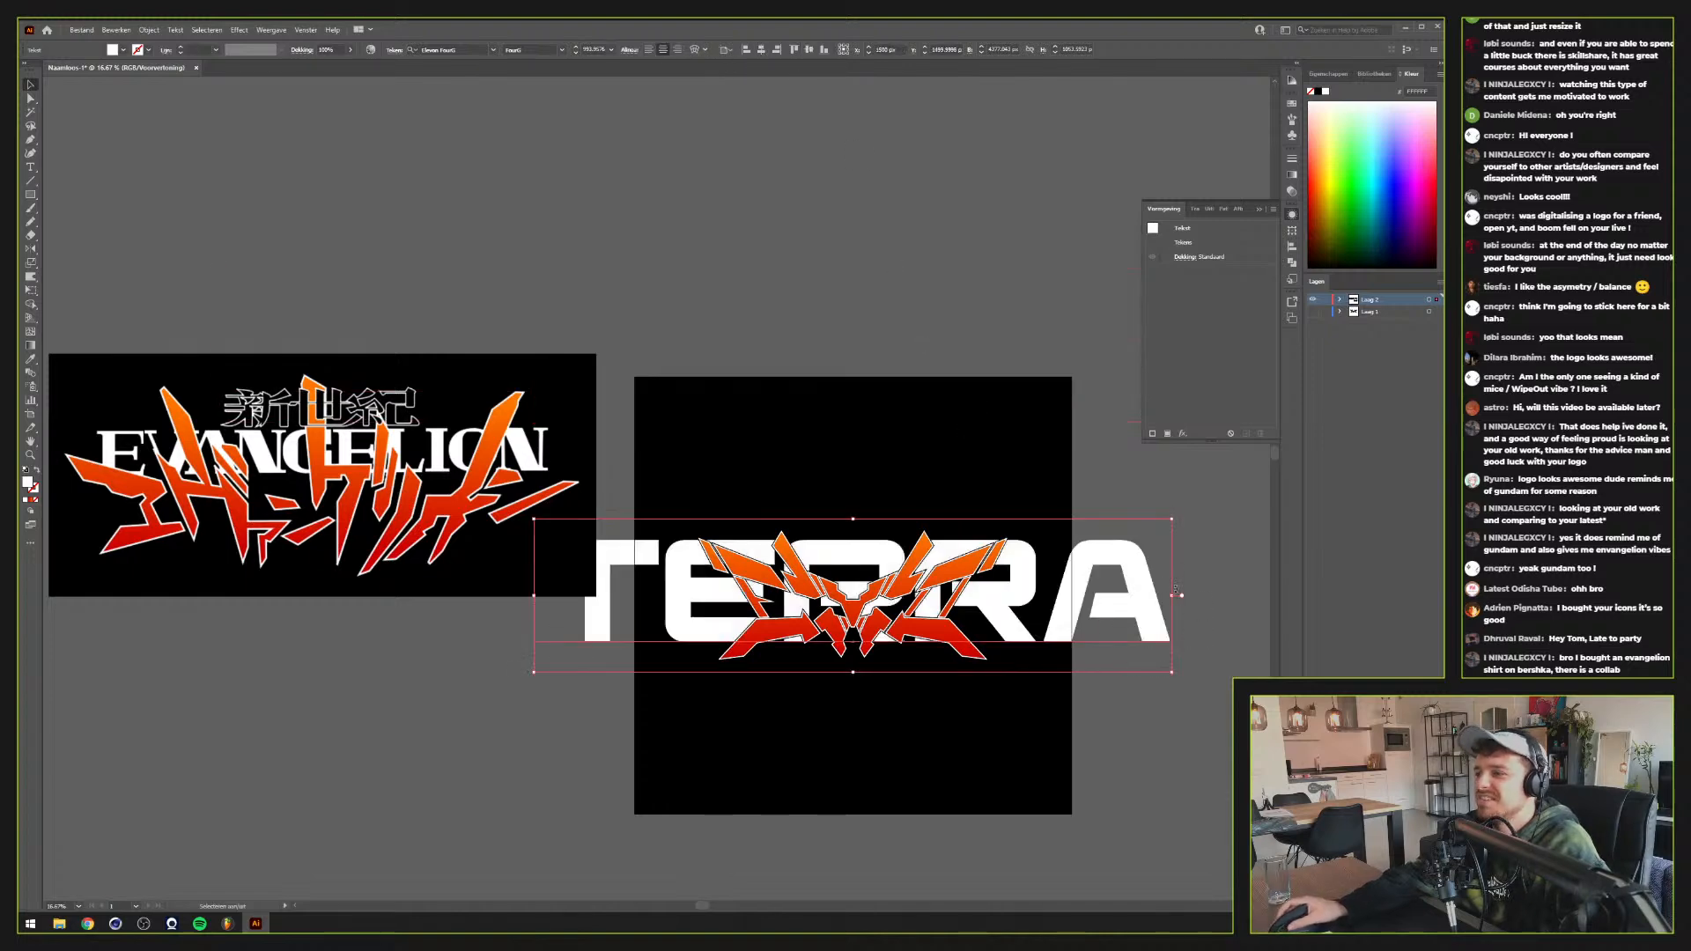
{"action": "left_click_drag", "start_coordinate": [1175, 592], "coordinate": [1002, 480]}
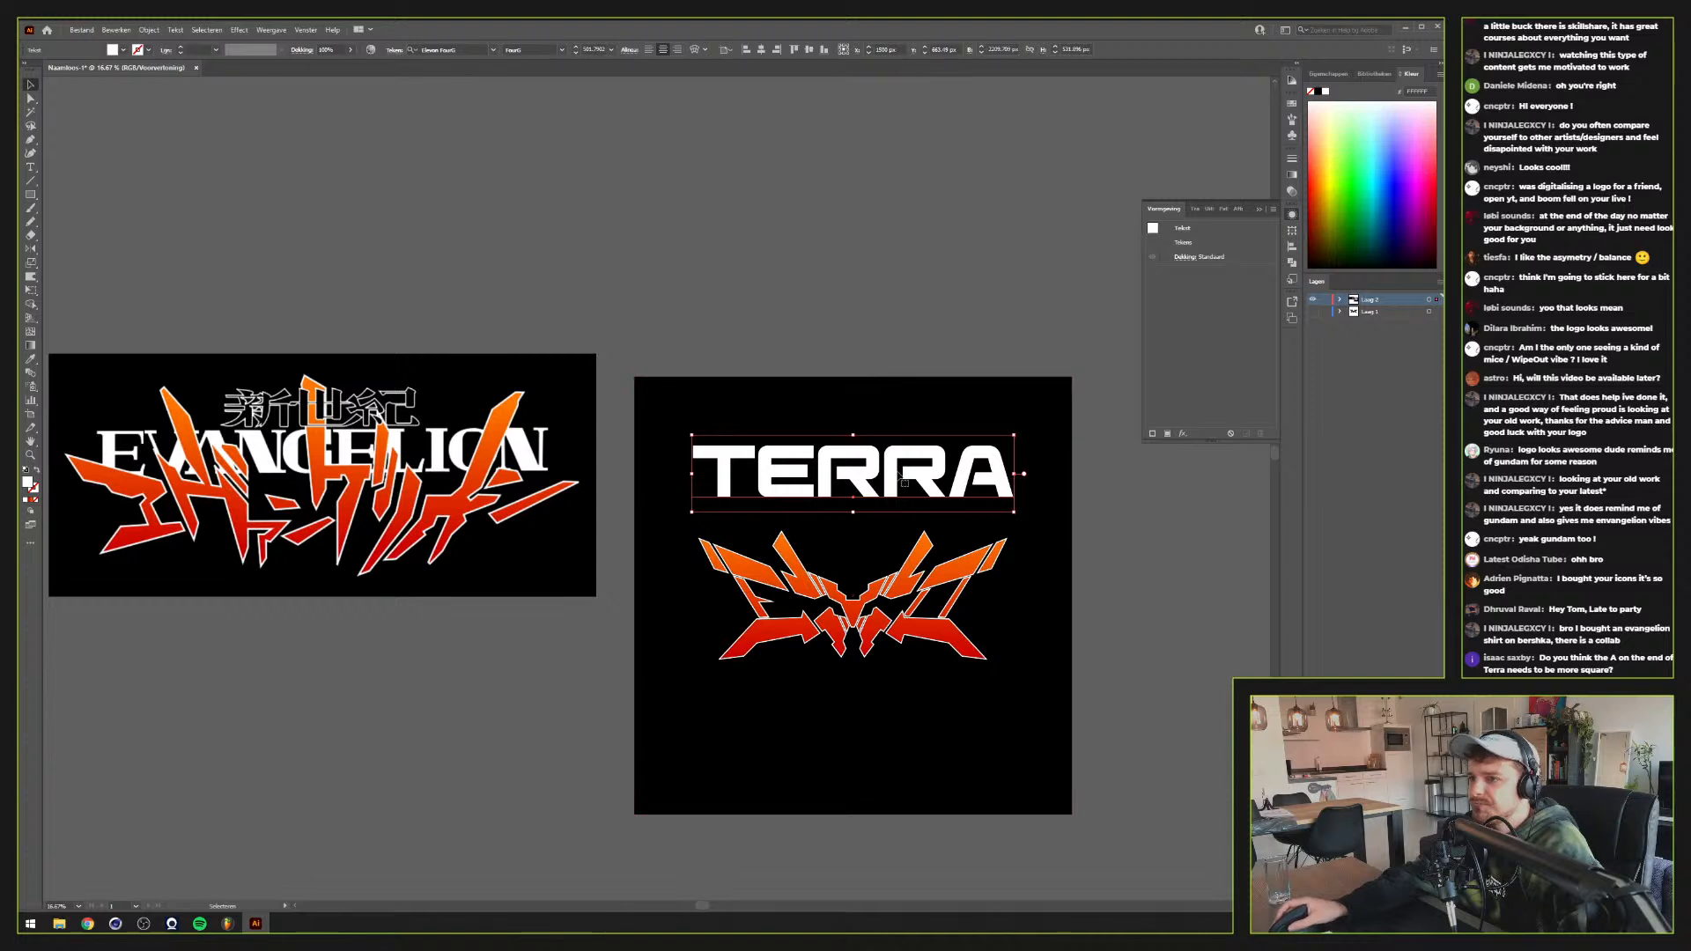
Try alternative Adobe fonts such as Blenny Black and the thin Gaultier on the TERRA text above the logo
{"action": "key", "text": "t"}
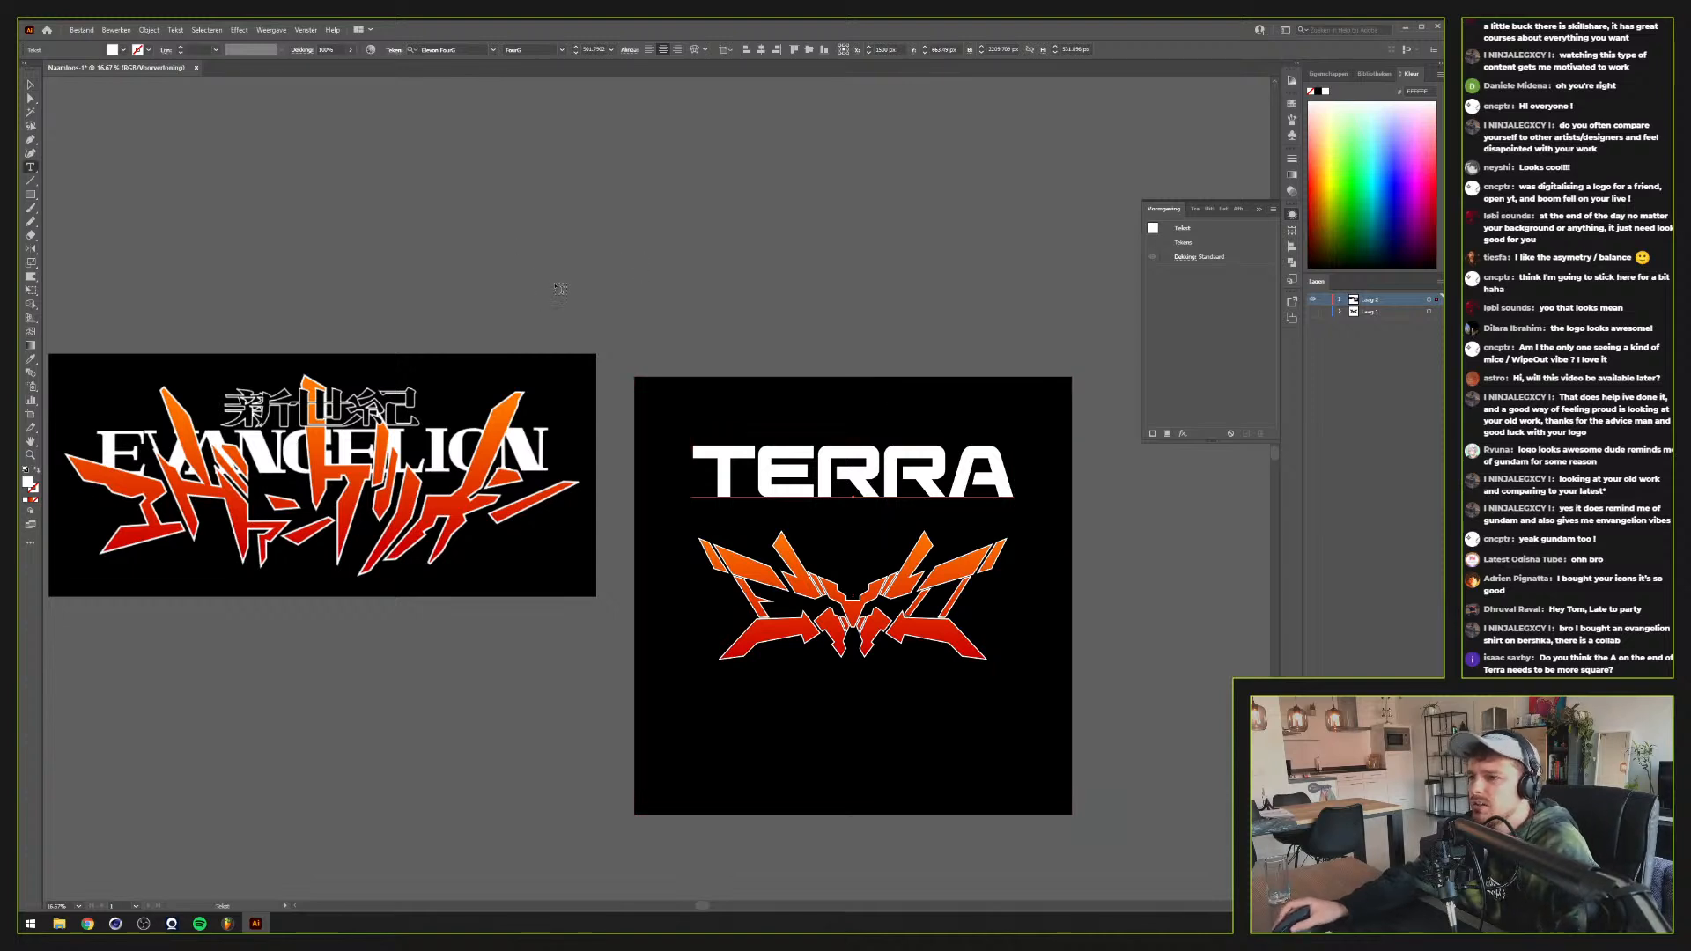
{"action": "left_click", "coordinate": [482, 51]}
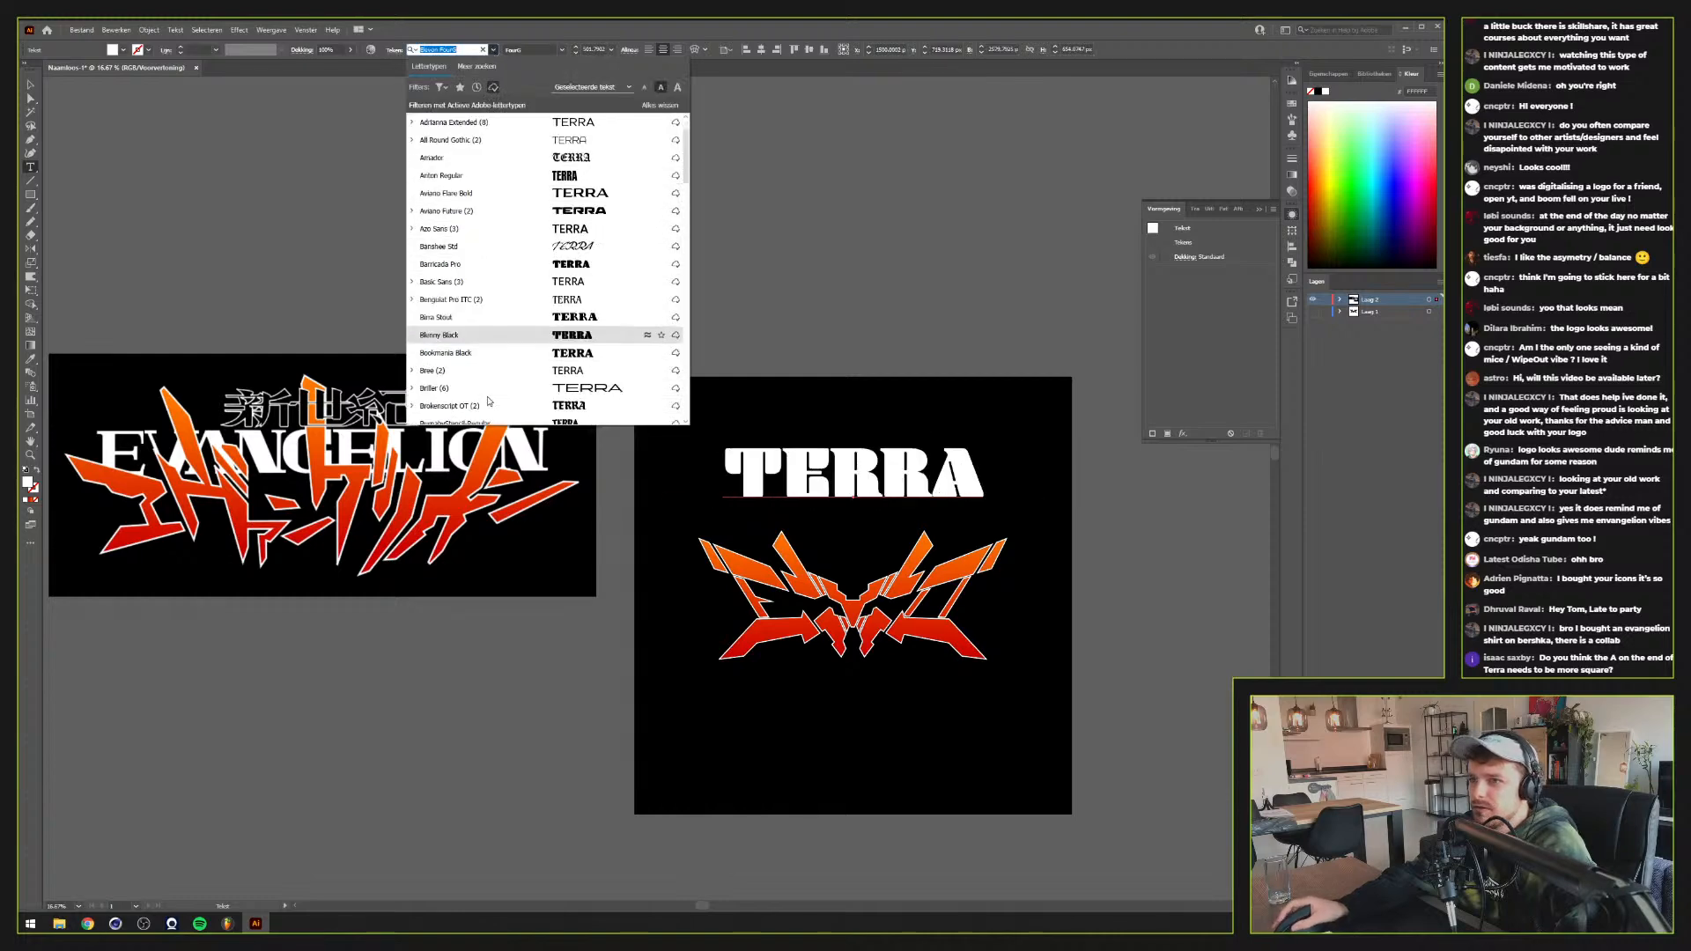
{"action": "scroll", "coordinate": [488, 400], "scroll_direction": "down", "scroll_amount": 7}
{"action": "scroll", "coordinate": [488, 400], "scroll_direction": "down", "scroll_amount": 3}
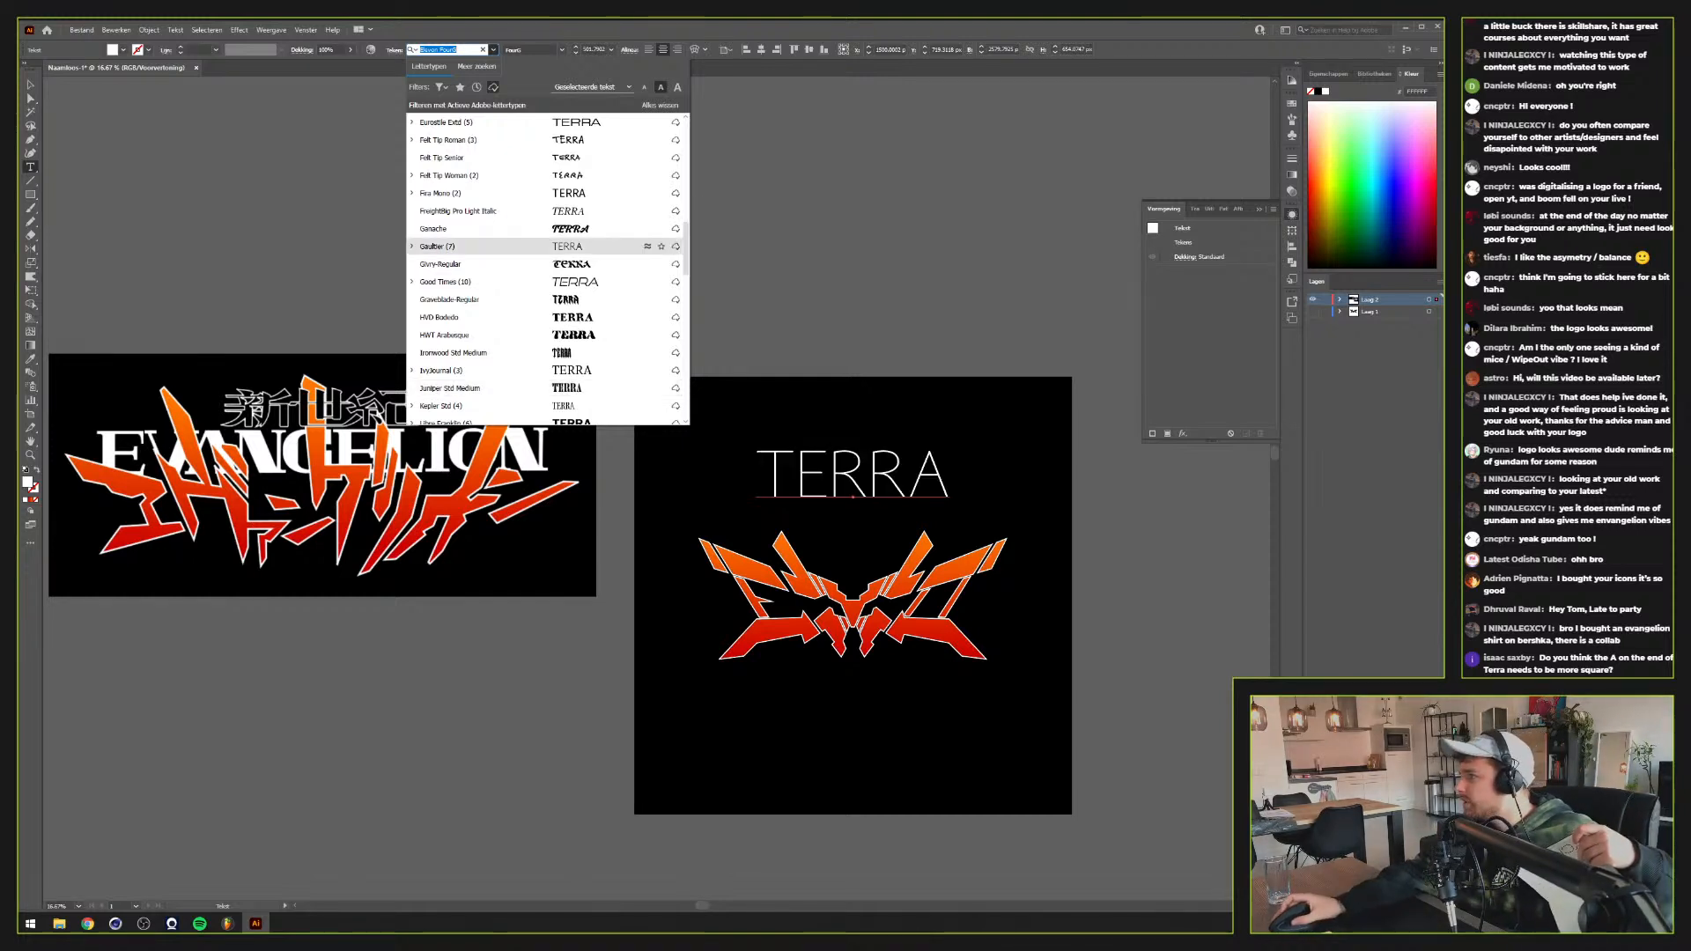
{"action": "left_click", "coordinate": [488, 246]}
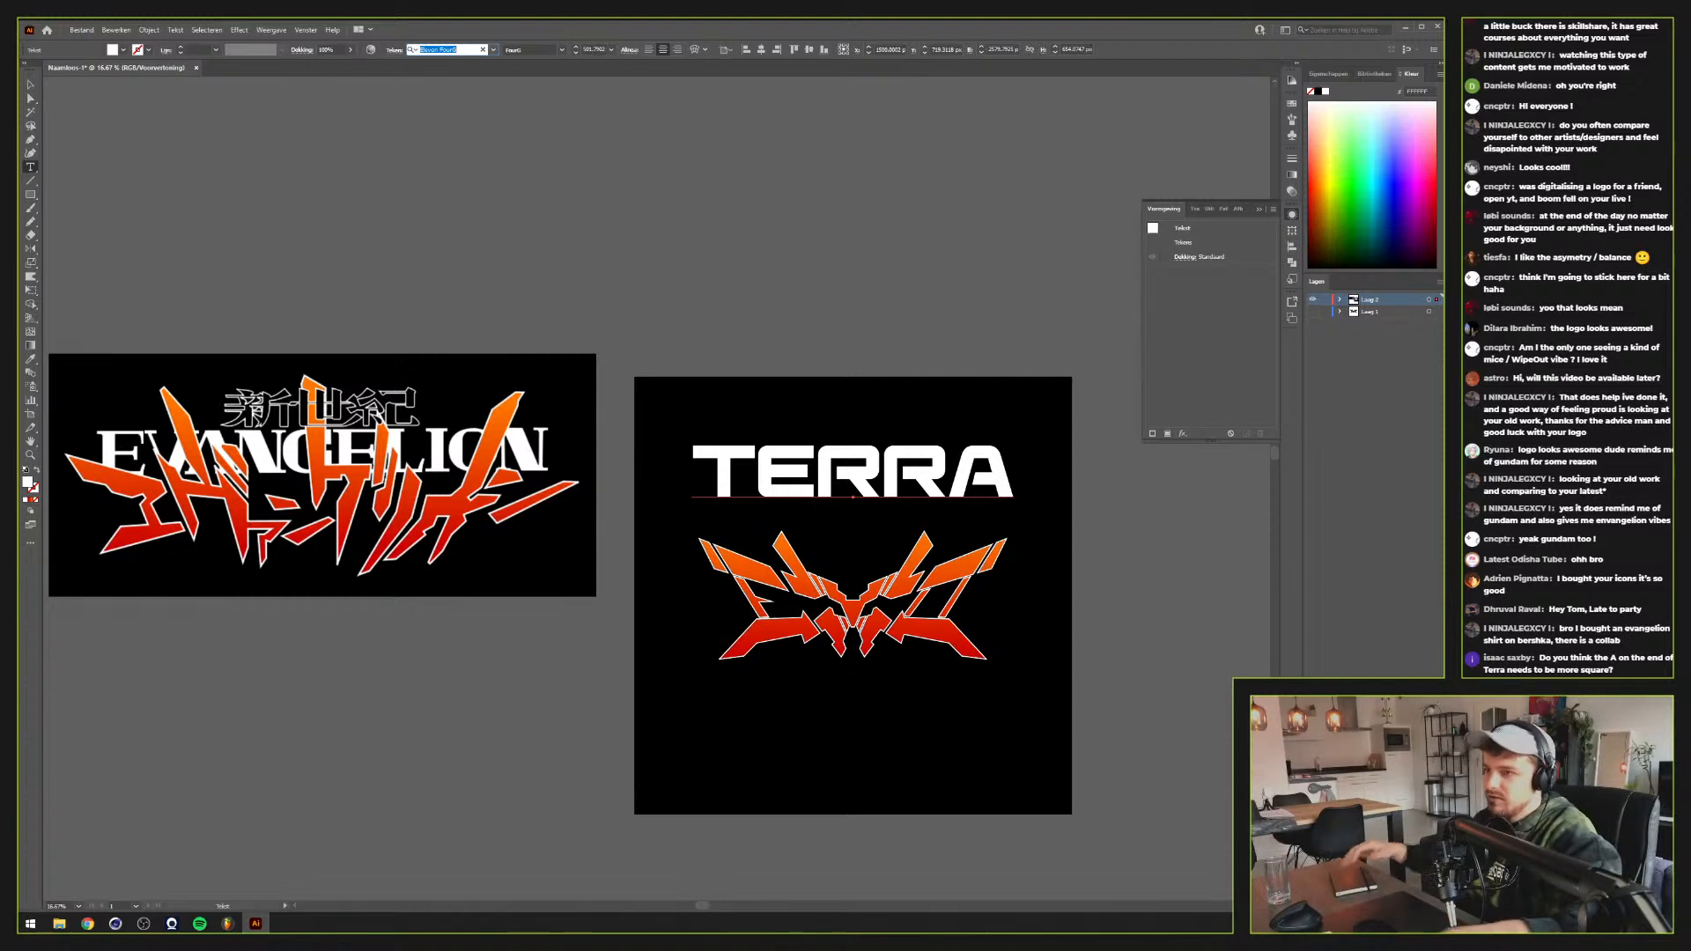
Preview the active Adobe fonts on the TERRA text, from Benguiat Pro ITC through Eurostile Extd to Good Times
{"action": "left_click", "coordinate": [494, 49]}
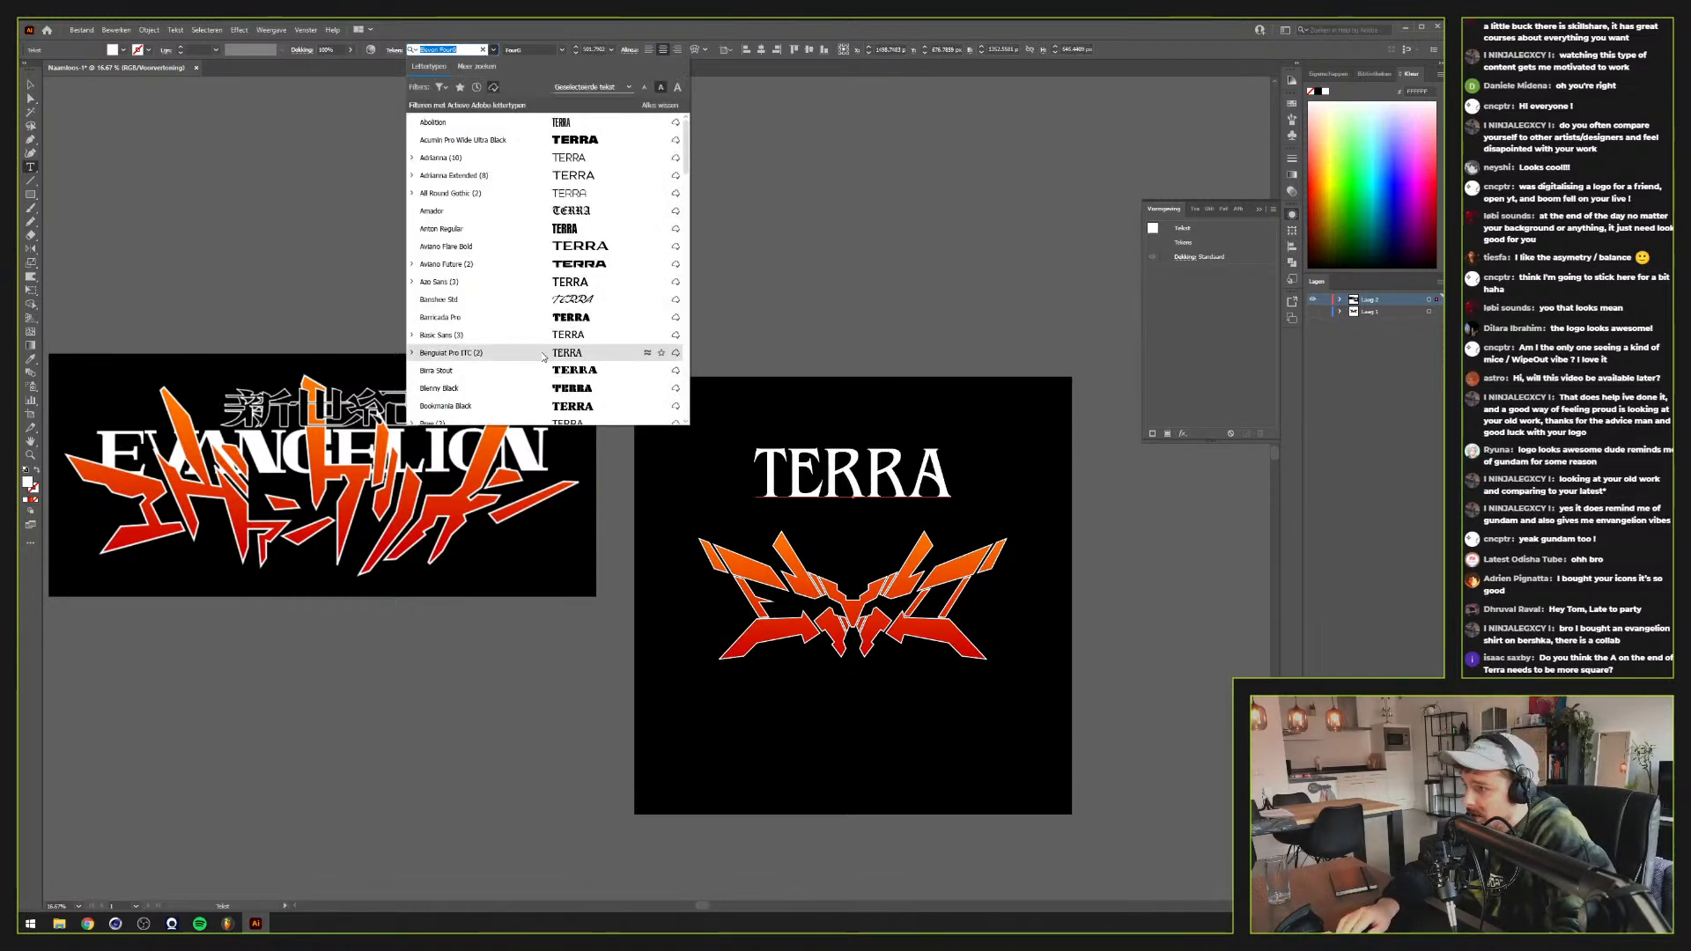
{"action": "key", "text": "Down"}
{"action": "key", "text": "Down"}
{"action": "key", "text": "Down"}
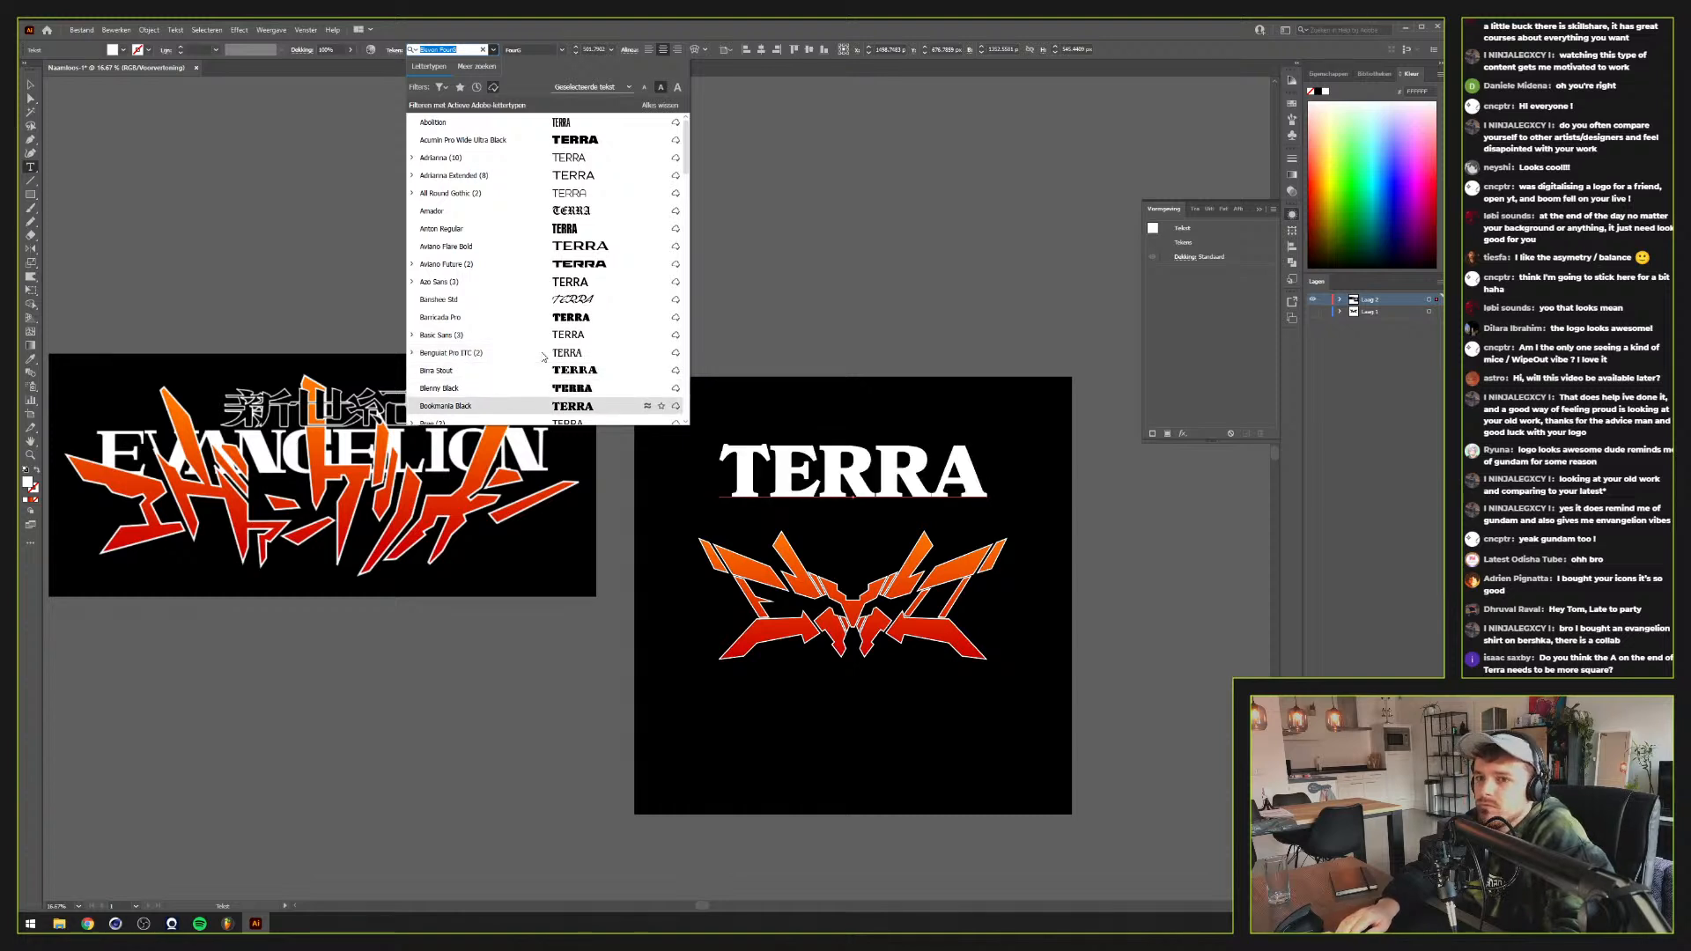
{"action": "key", "text": "Down"}
{"action": "key", "text": "Down"}
{"action": "key", "text": "Down"}
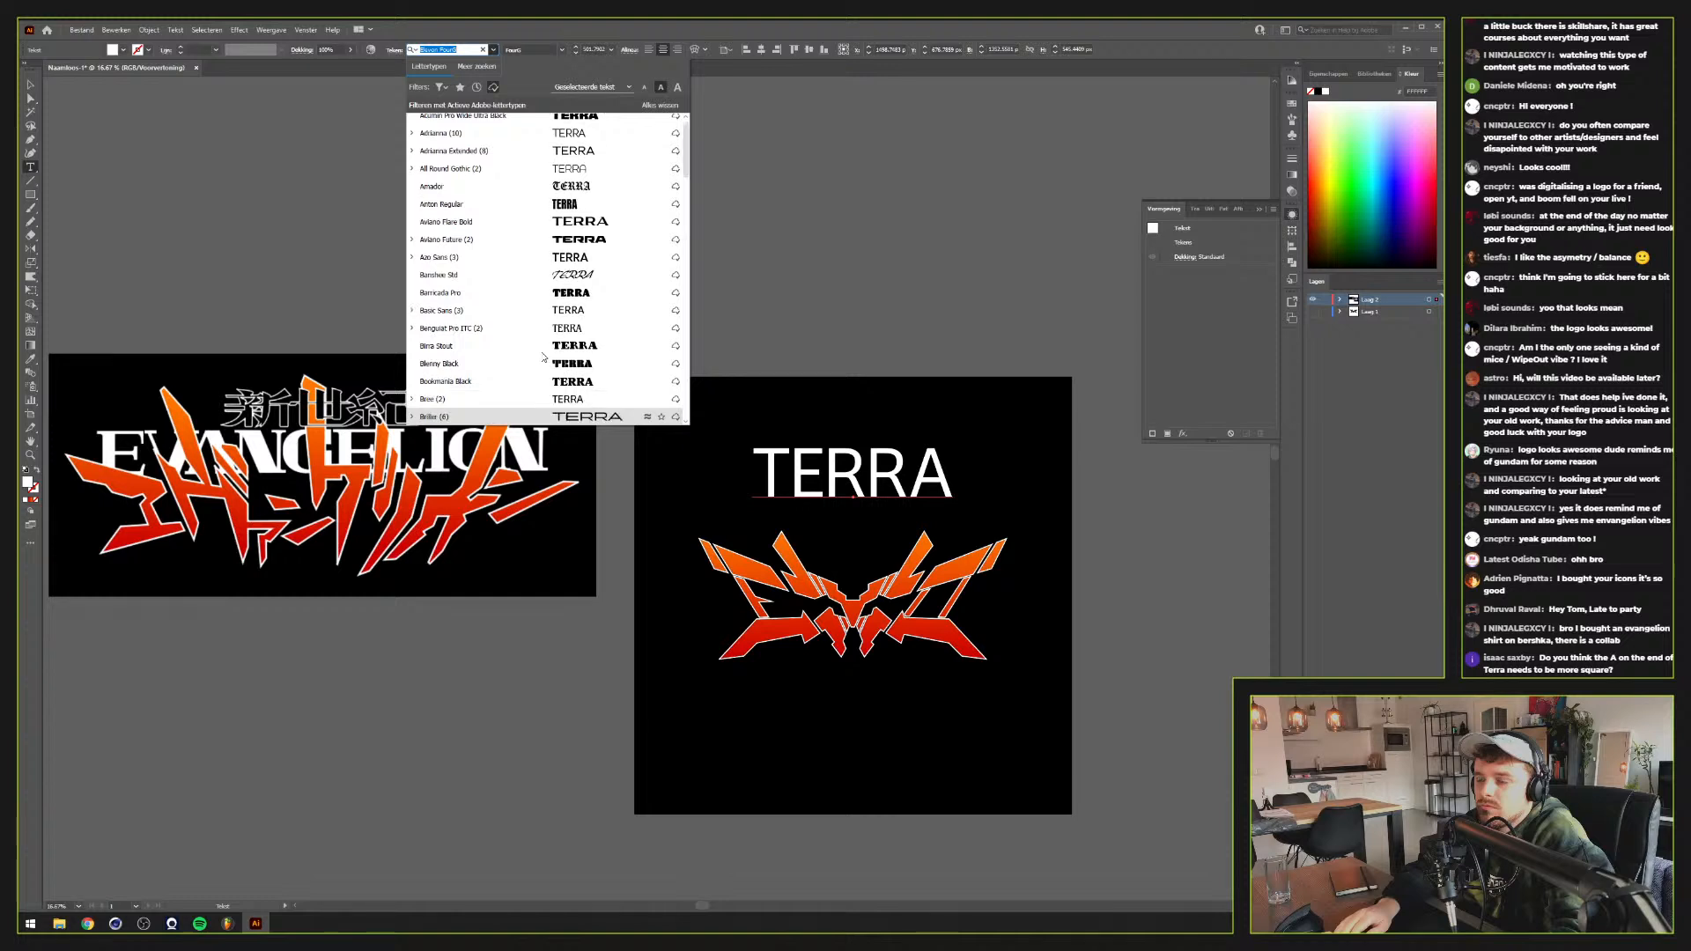
{"action": "key", "text": "Down"}
{"action": "key", "text": "Down"}
{"action": "key", "text": "Down"}
{"action": "key", "text": "Down"}
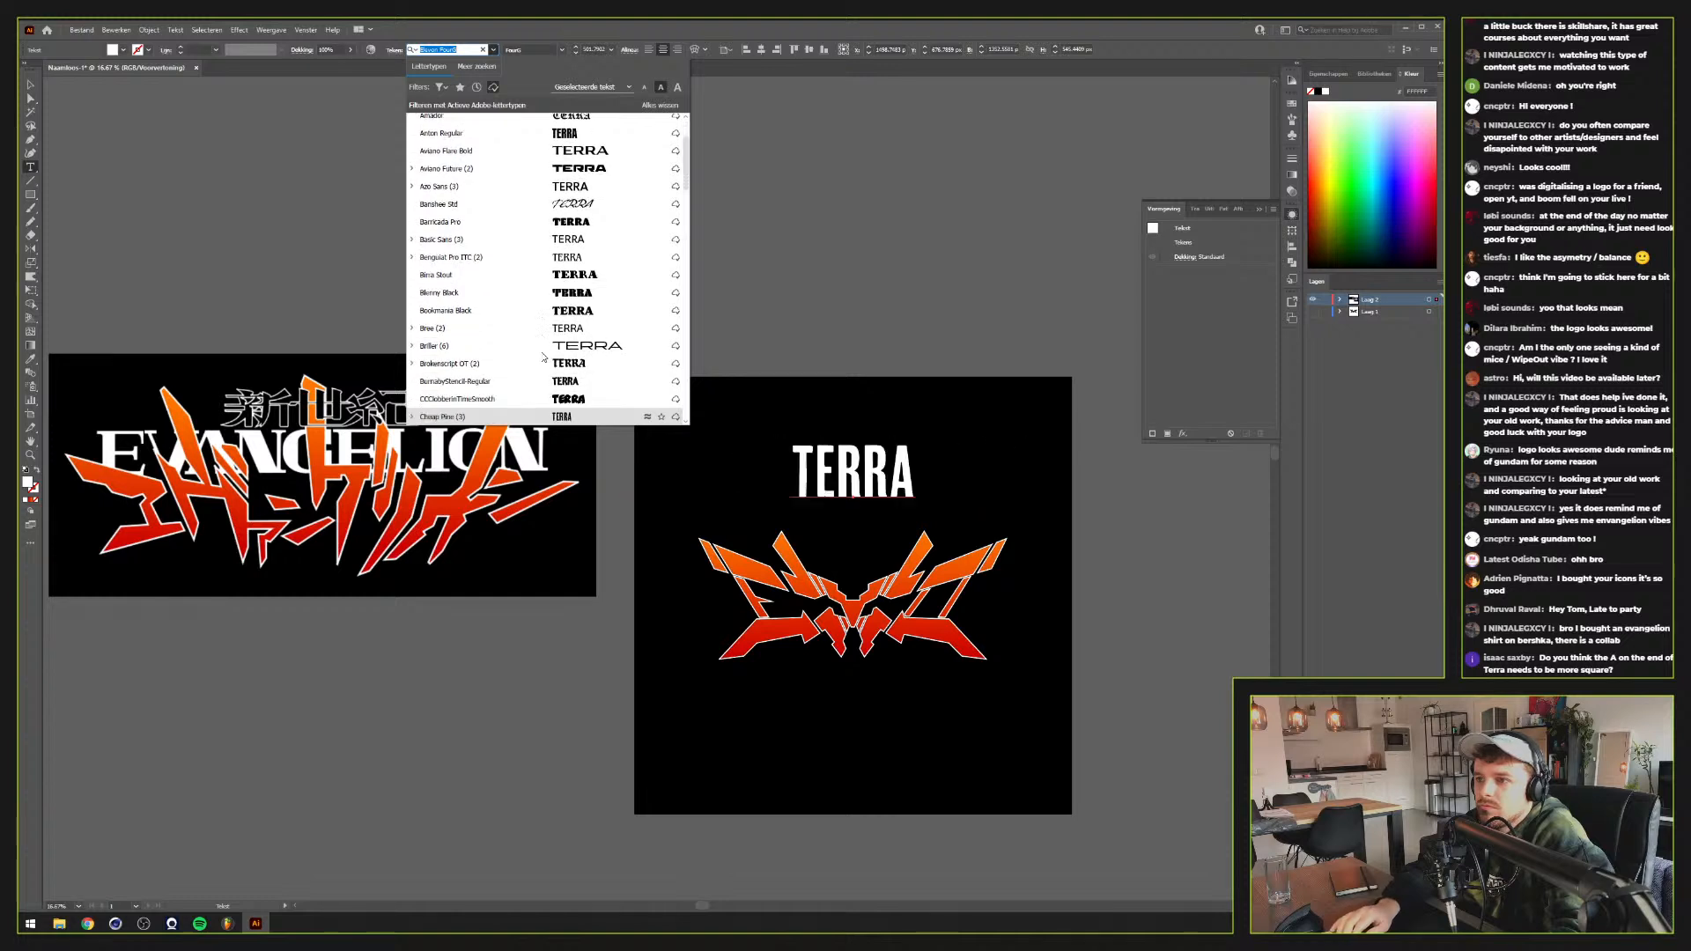
{"action": "key", "text": "Down"}
{"action": "key", "text": "Down"}
{"action": "key", "text": "Down"}
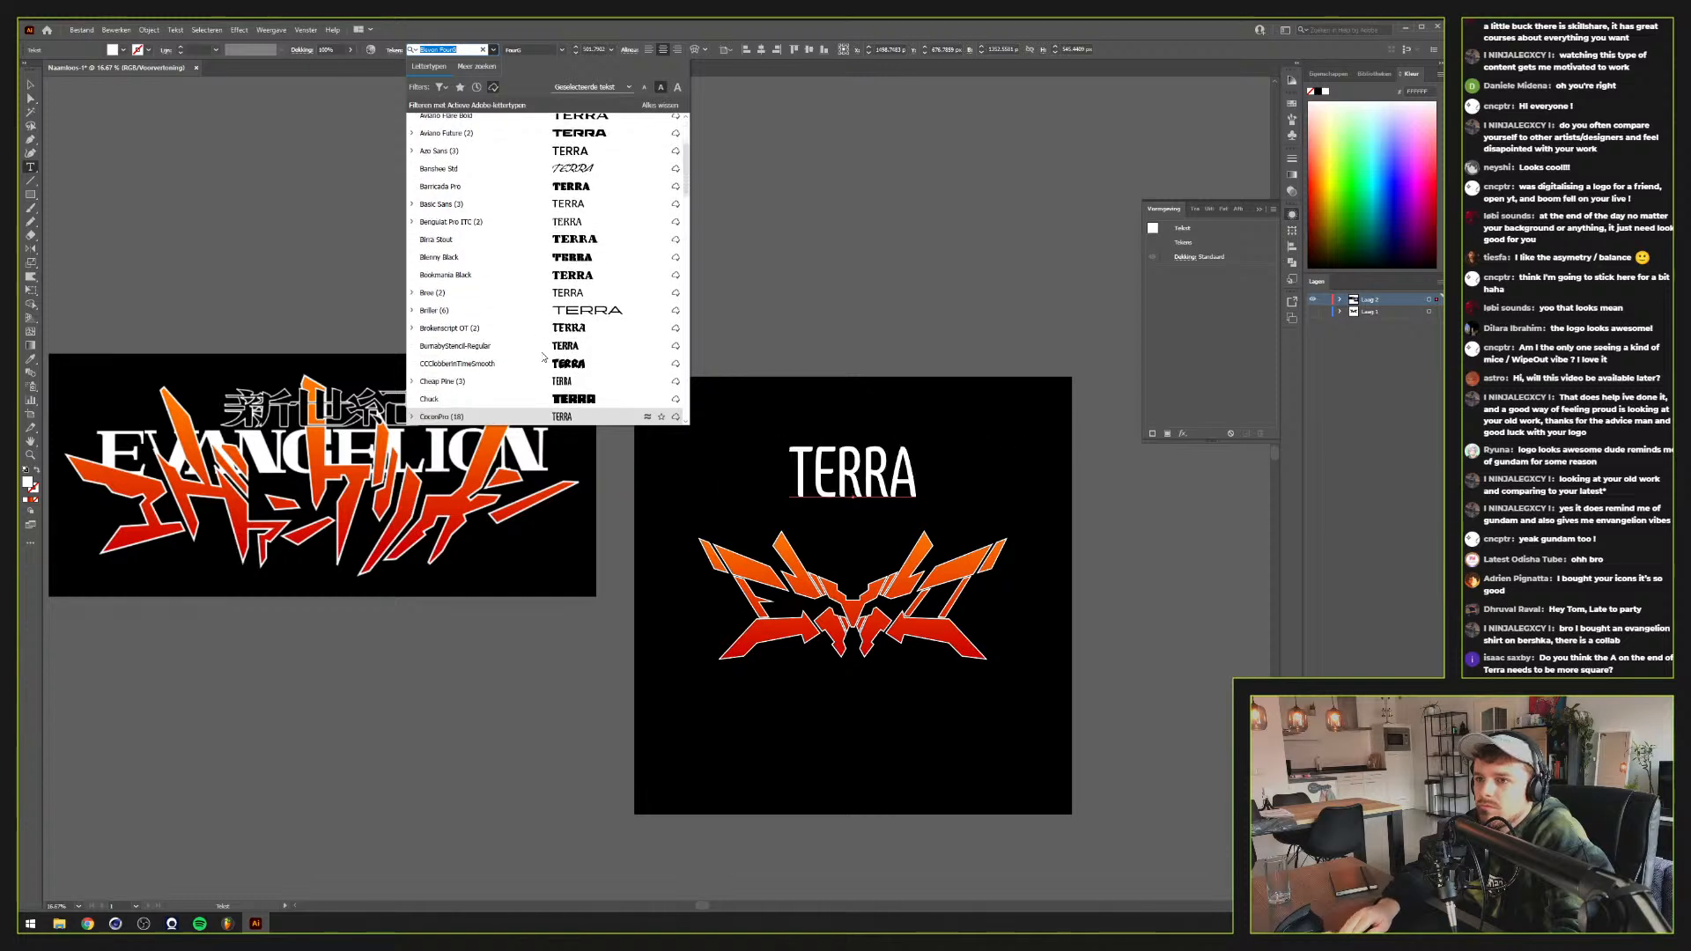
{"action": "key", "text": "Down"}
{"action": "key", "text": "Down"}
{"action": "key", "text": "Down"}
{"action": "key", "text": "Down"}
{"action": "key", "text": "Down"}
{"action": "key", "text": "Down"}
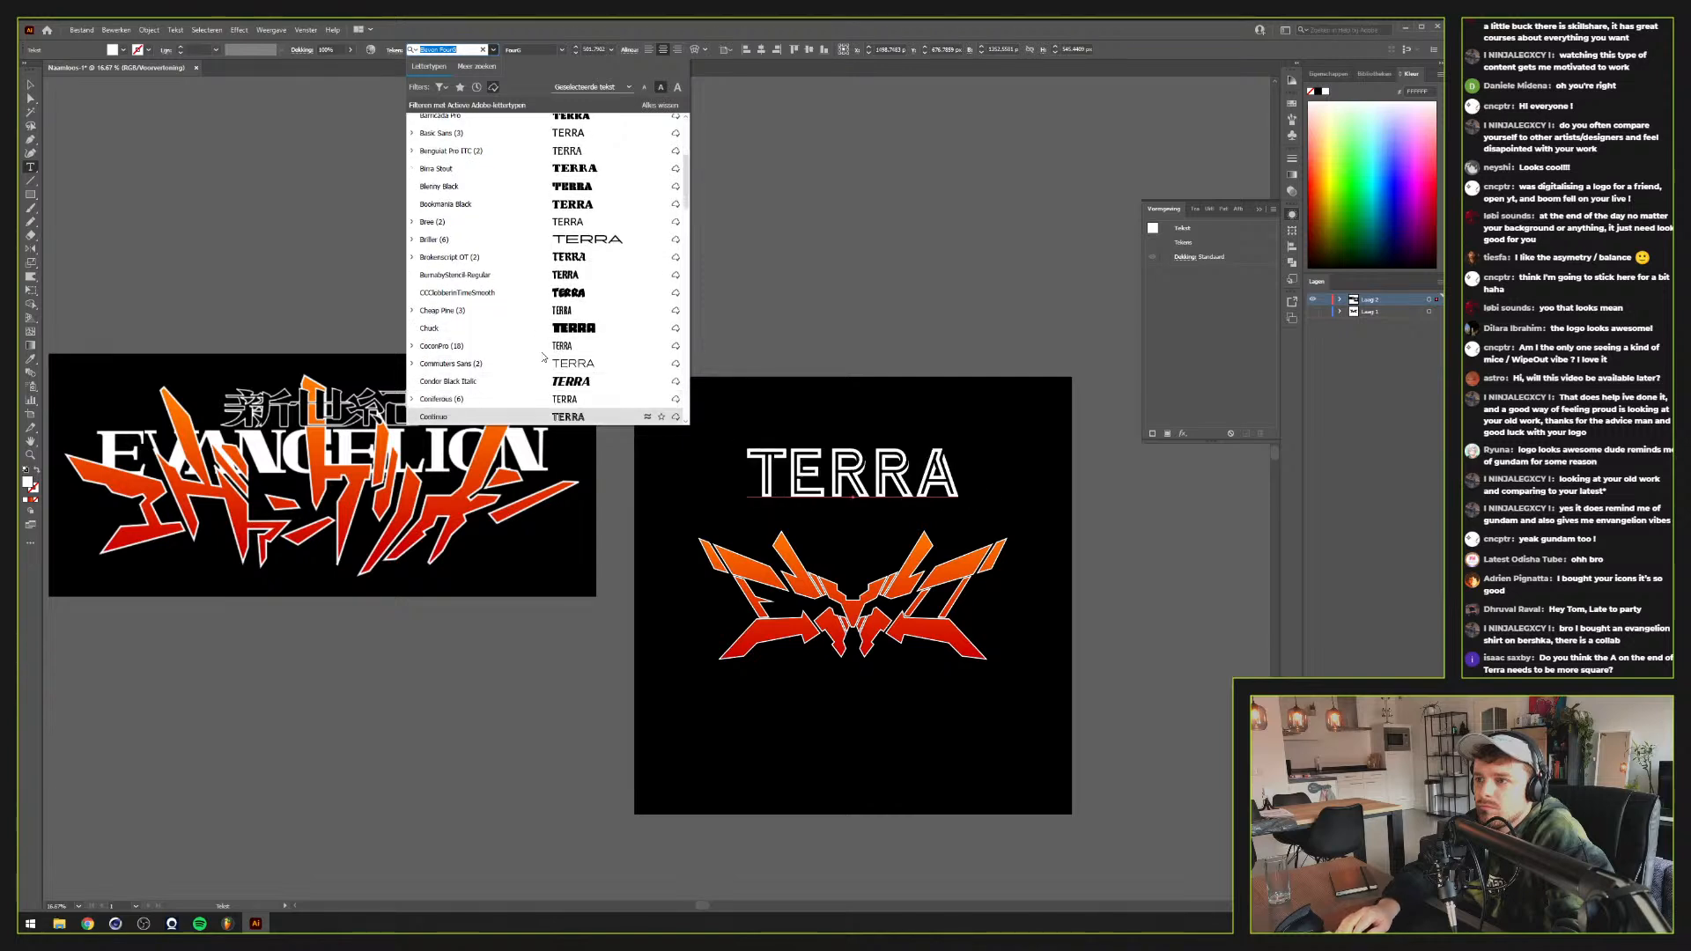
{"action": "key", "text": "Down"}
{"action": "key", "text": "Down"}
{"action": "key", "text": "Down"}
{"action": "key", "text": "Down"}
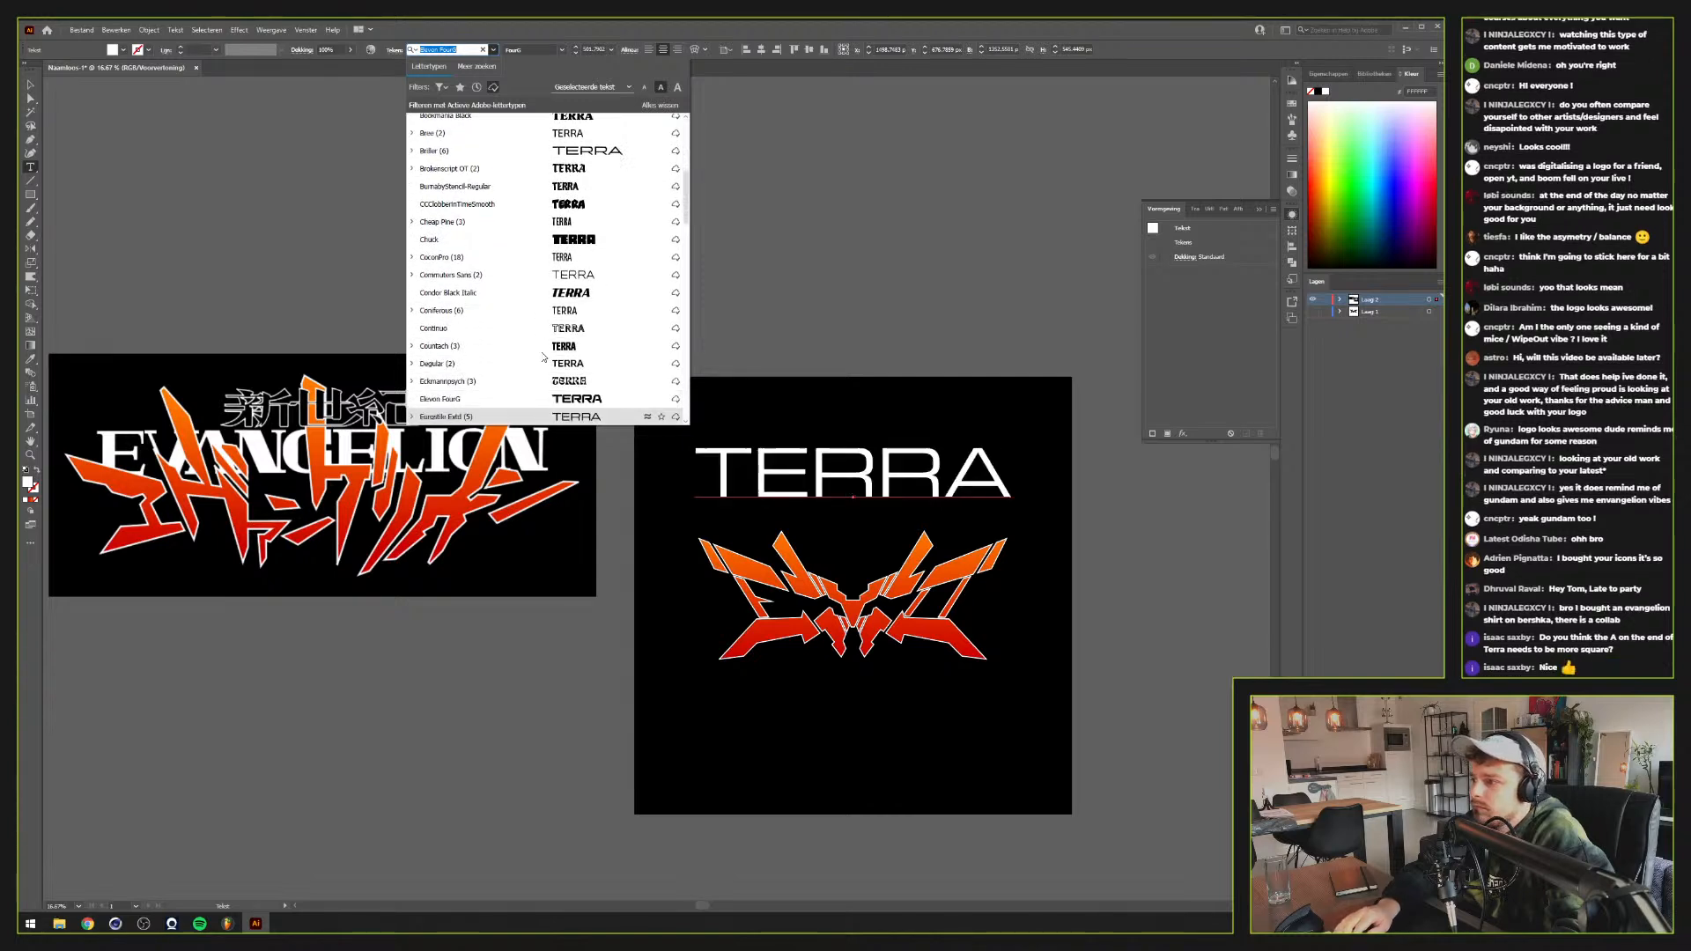
{"action": "key", "text": "Down"}
{"action": "key", "text": "Down"}
{"action": "key", "text": "Down"}
{"action": "key", "text": "Down"}
{"action": "key", "text": "Down"}
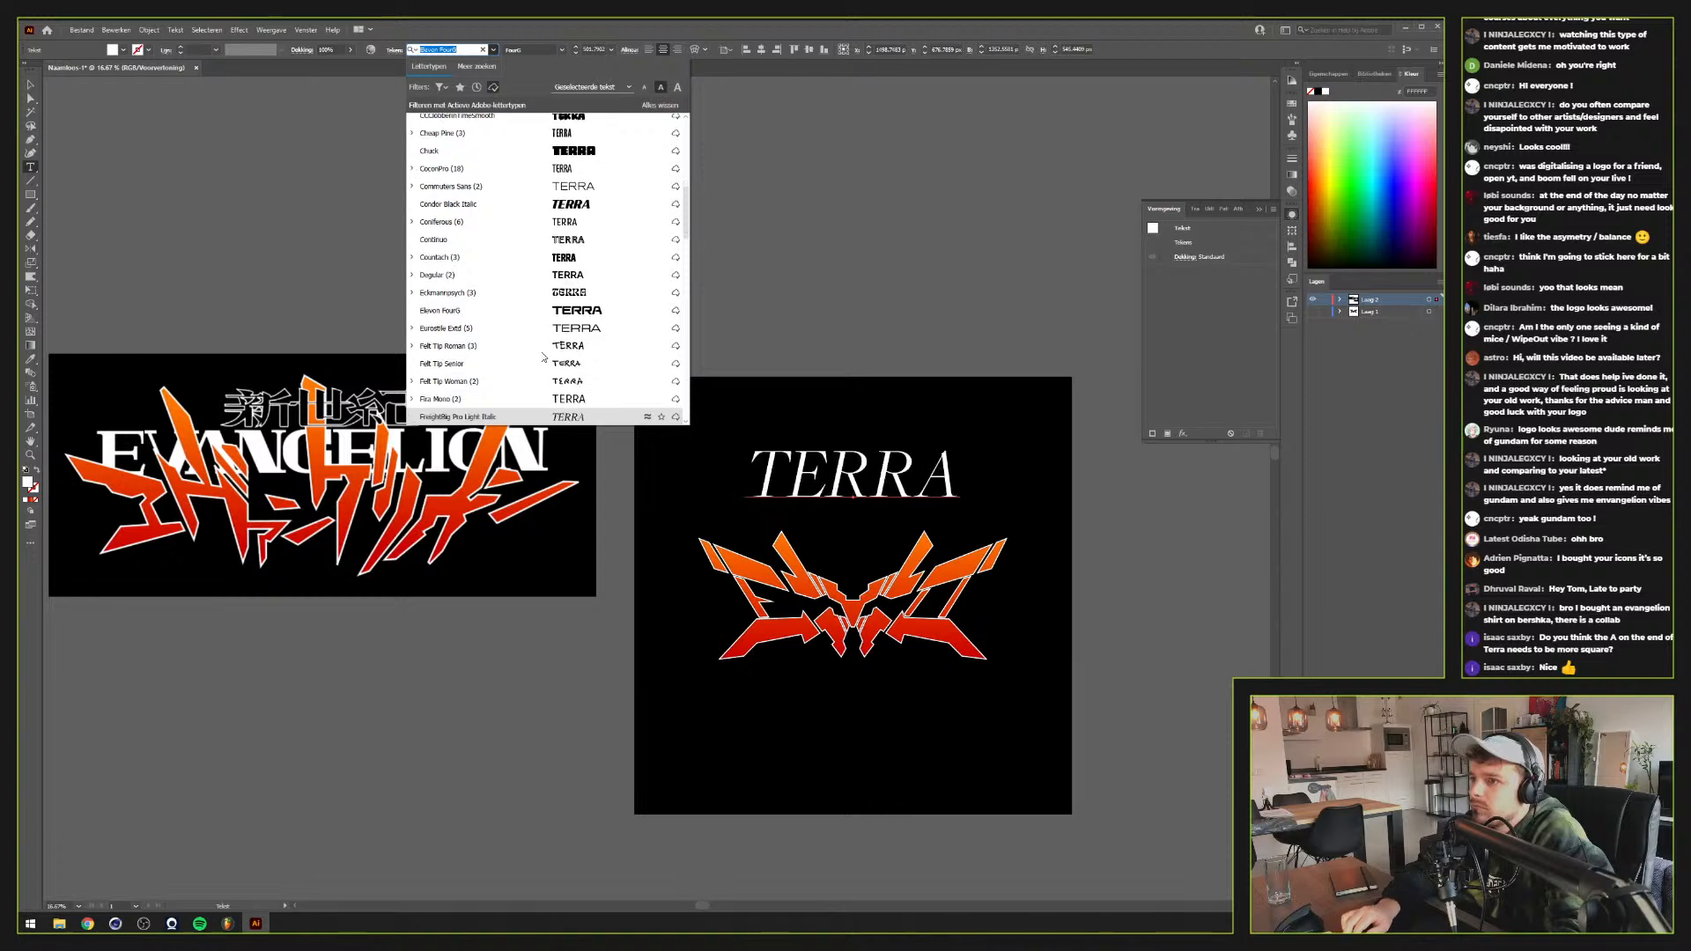
{"action": "key", "text": "Down"}
{"action": "key", "text": "Down"}
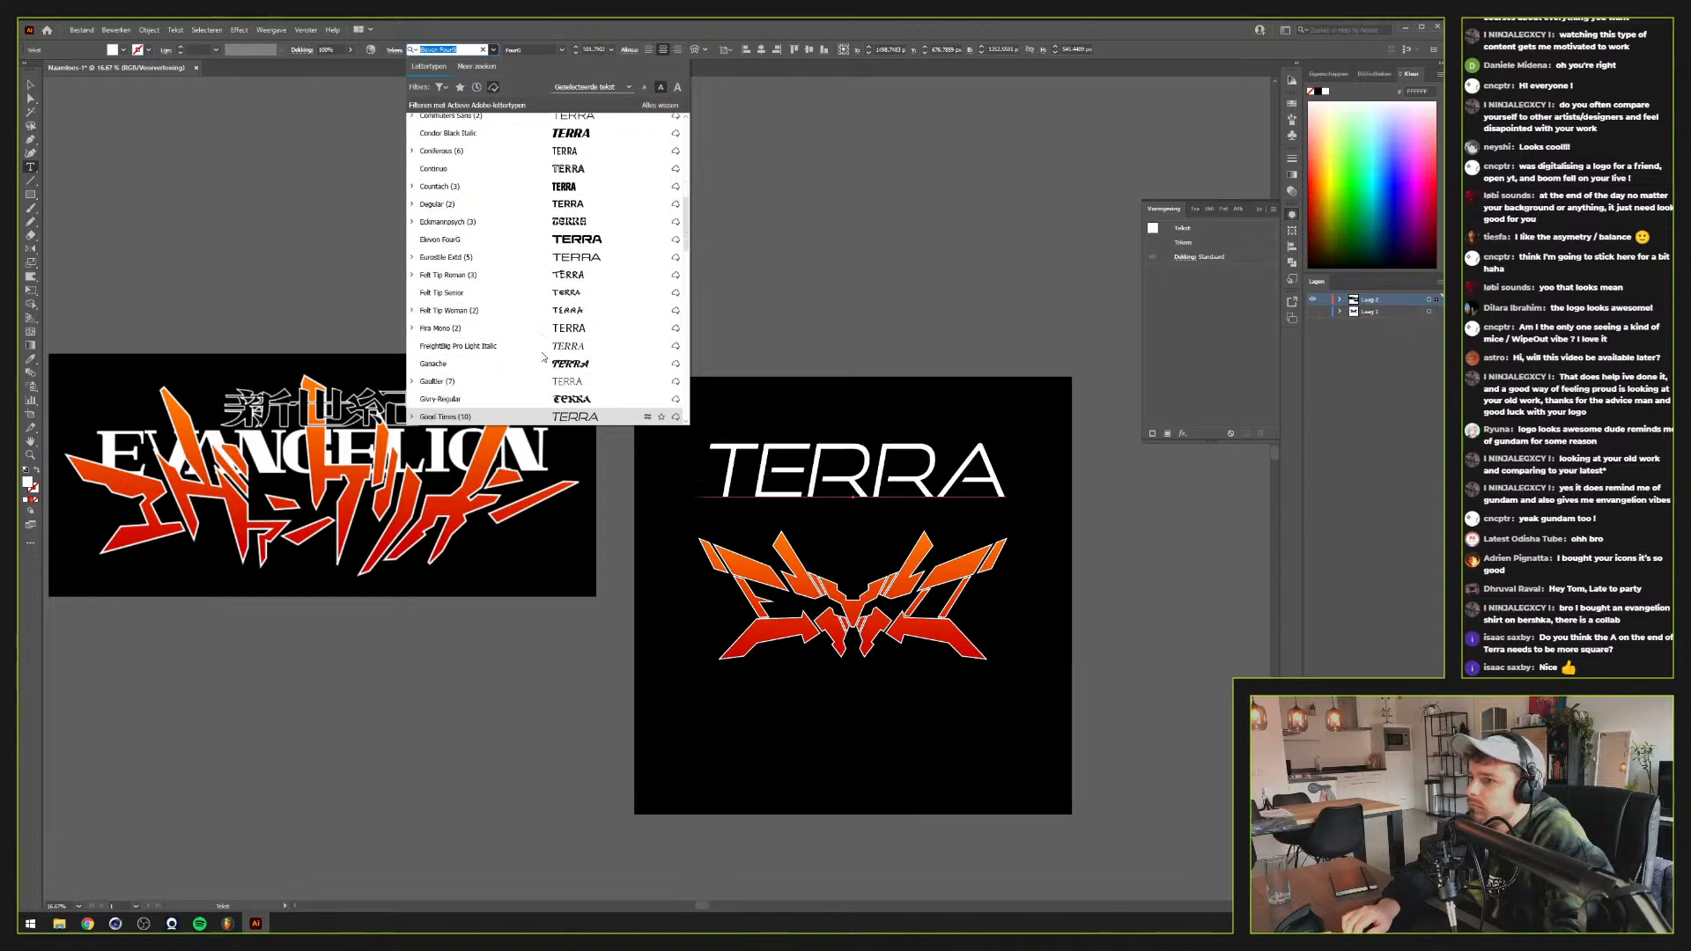
Compare Good Times with its neighbouring fonts on the TERRA text, continuing through Montserrat Bold Italic to Nimbus Sans Cond L
{"action": "key", "text": "Up"}
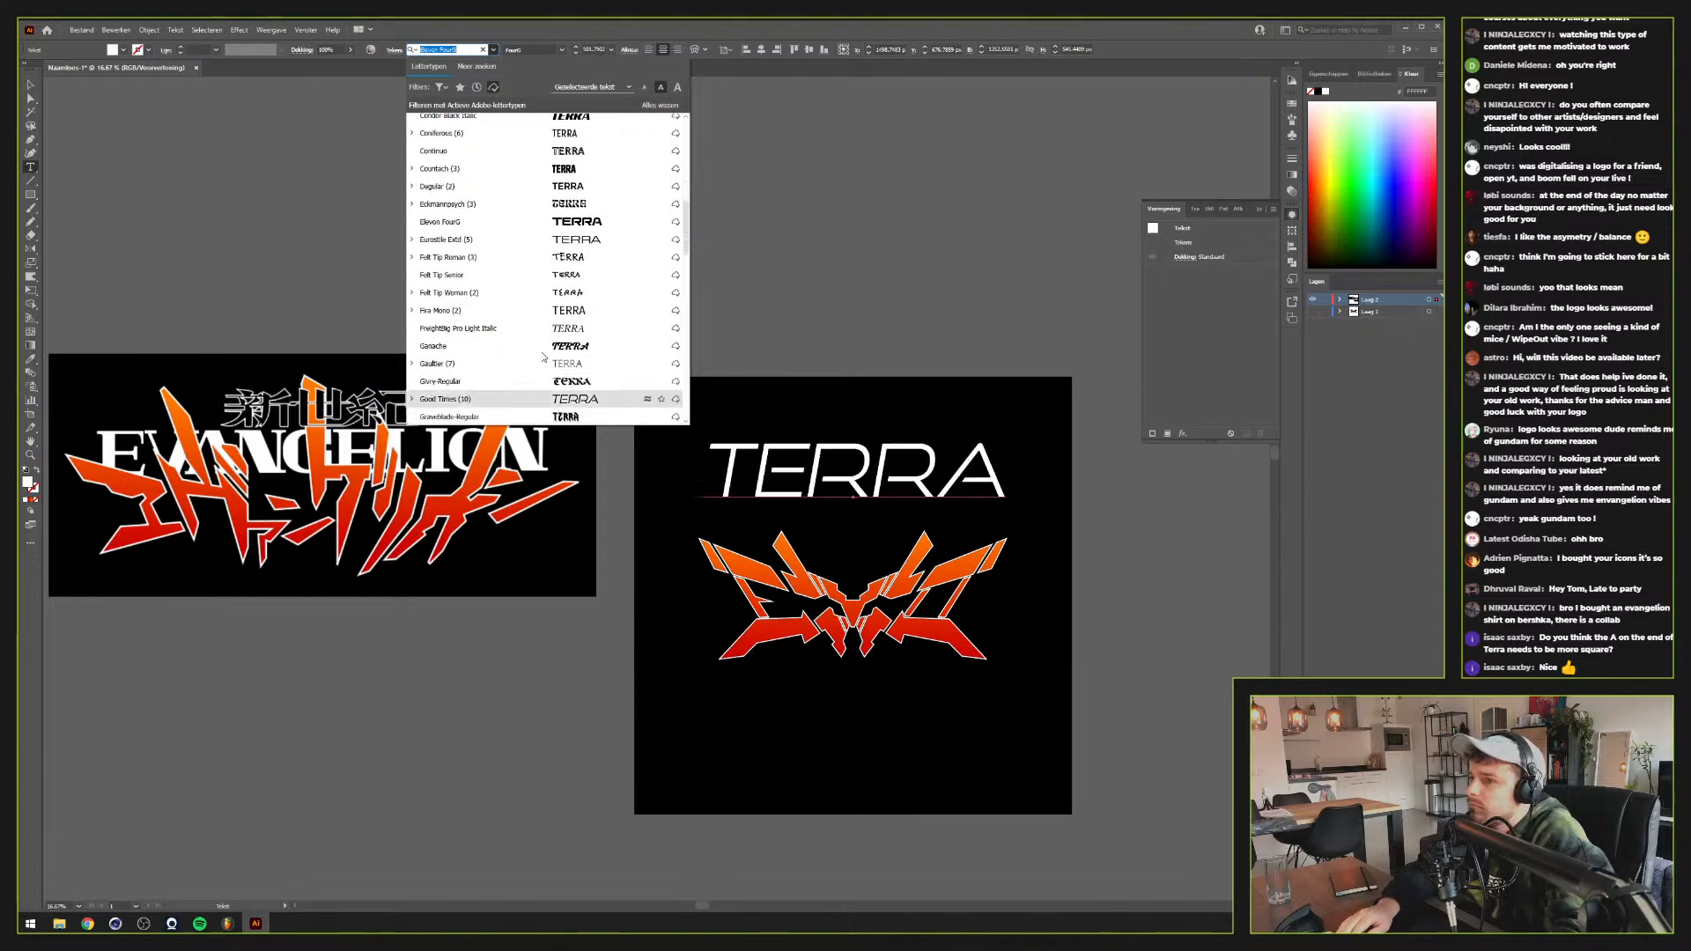
{"action": "key", "text": "Down"}
{"action": "key", "text": "Down"}
{"action": "key", "text": "Up"}
{"action": "key", "text": "Up"}
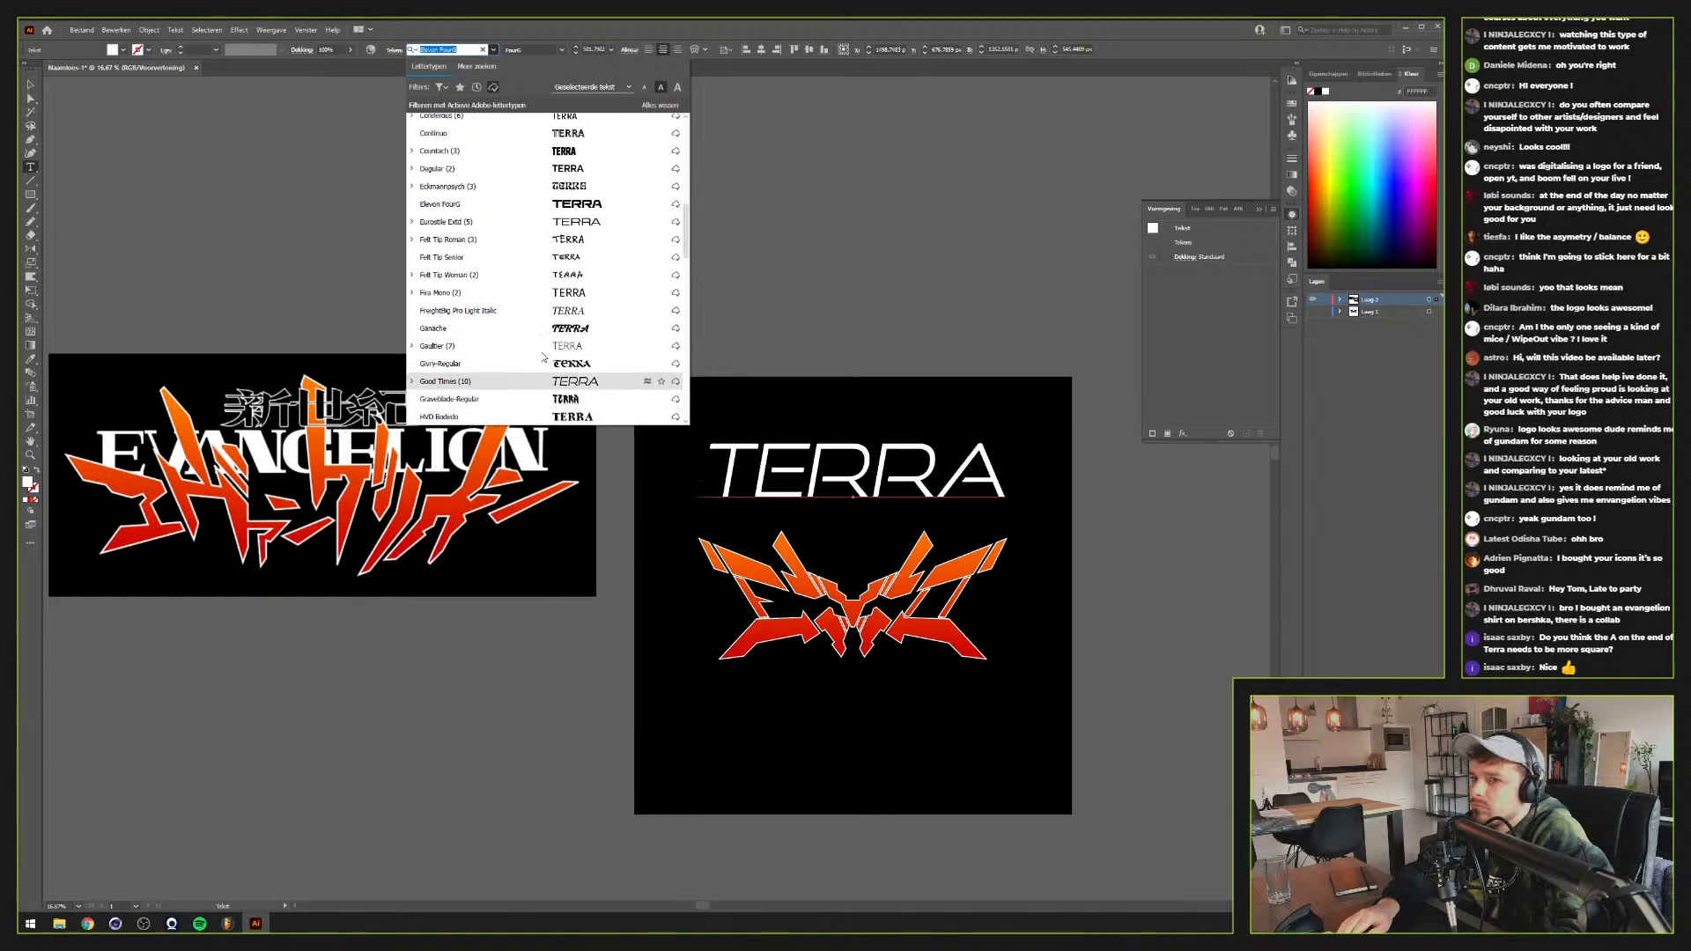
{"action": "key", "text": "Down"}
{"action": "key", "text": "Down"}
{"action": "key", "text": "Down"}
{"action": "key", "text": "Down"}
{"action": "key", "text": "Down"}
{"action": "key", "text": "Down"}
{"action": "key", "text": "Down"}
{"action": "key", "text": "Down"}
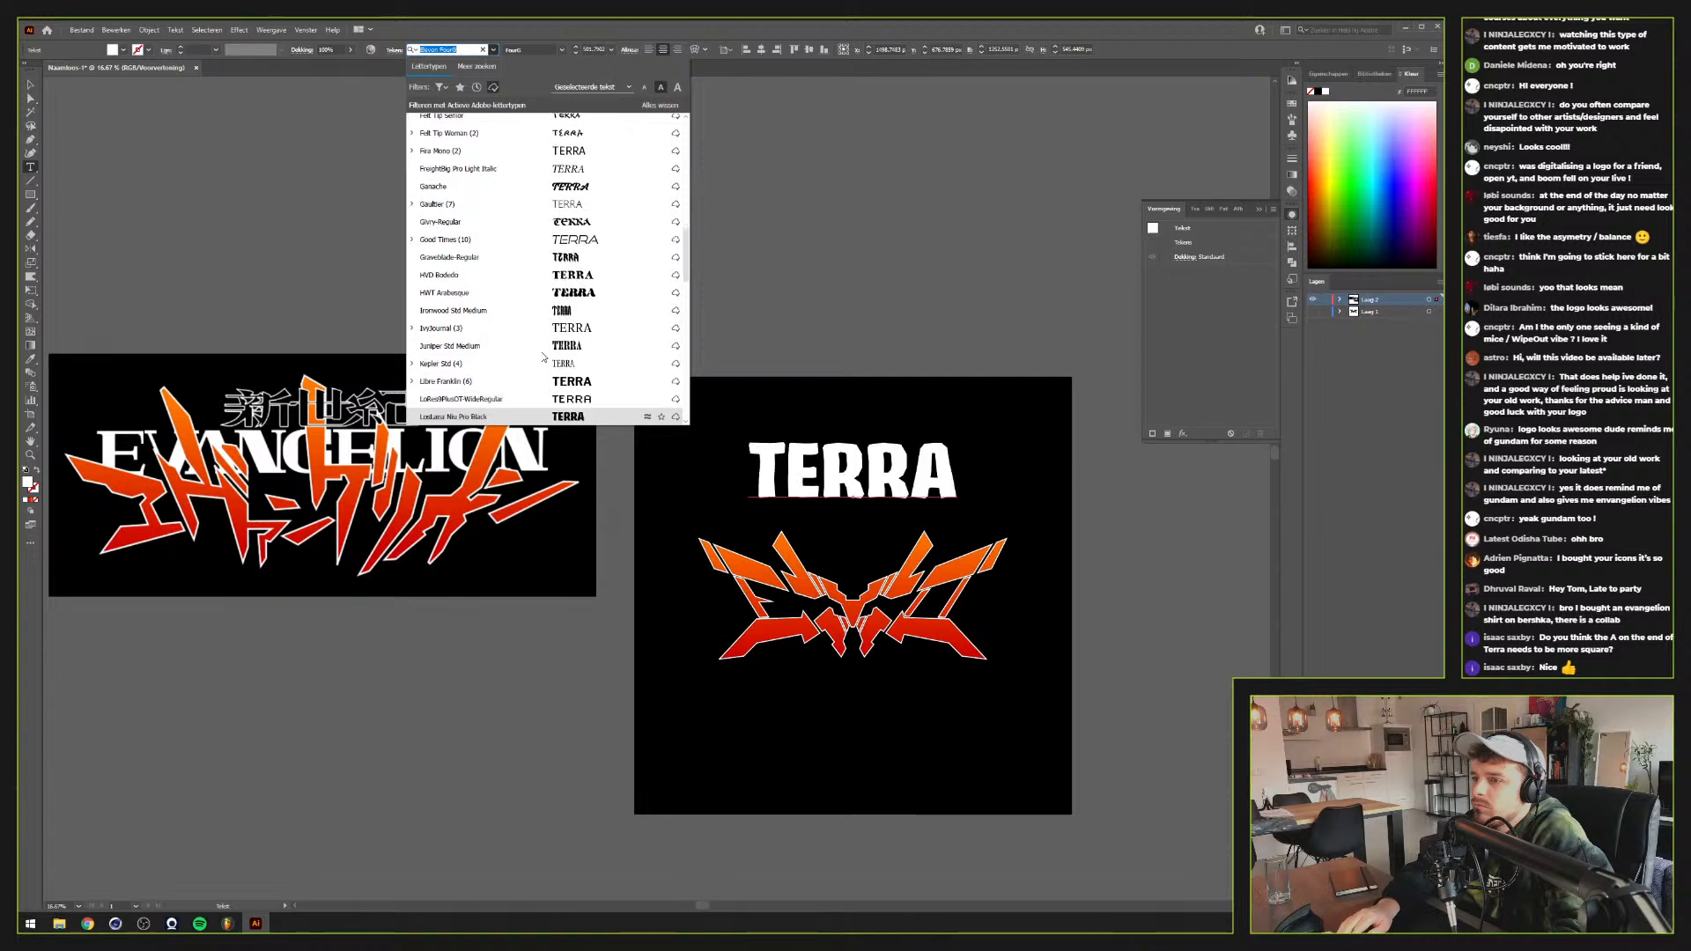
{"action": "key", "text": "Down"}
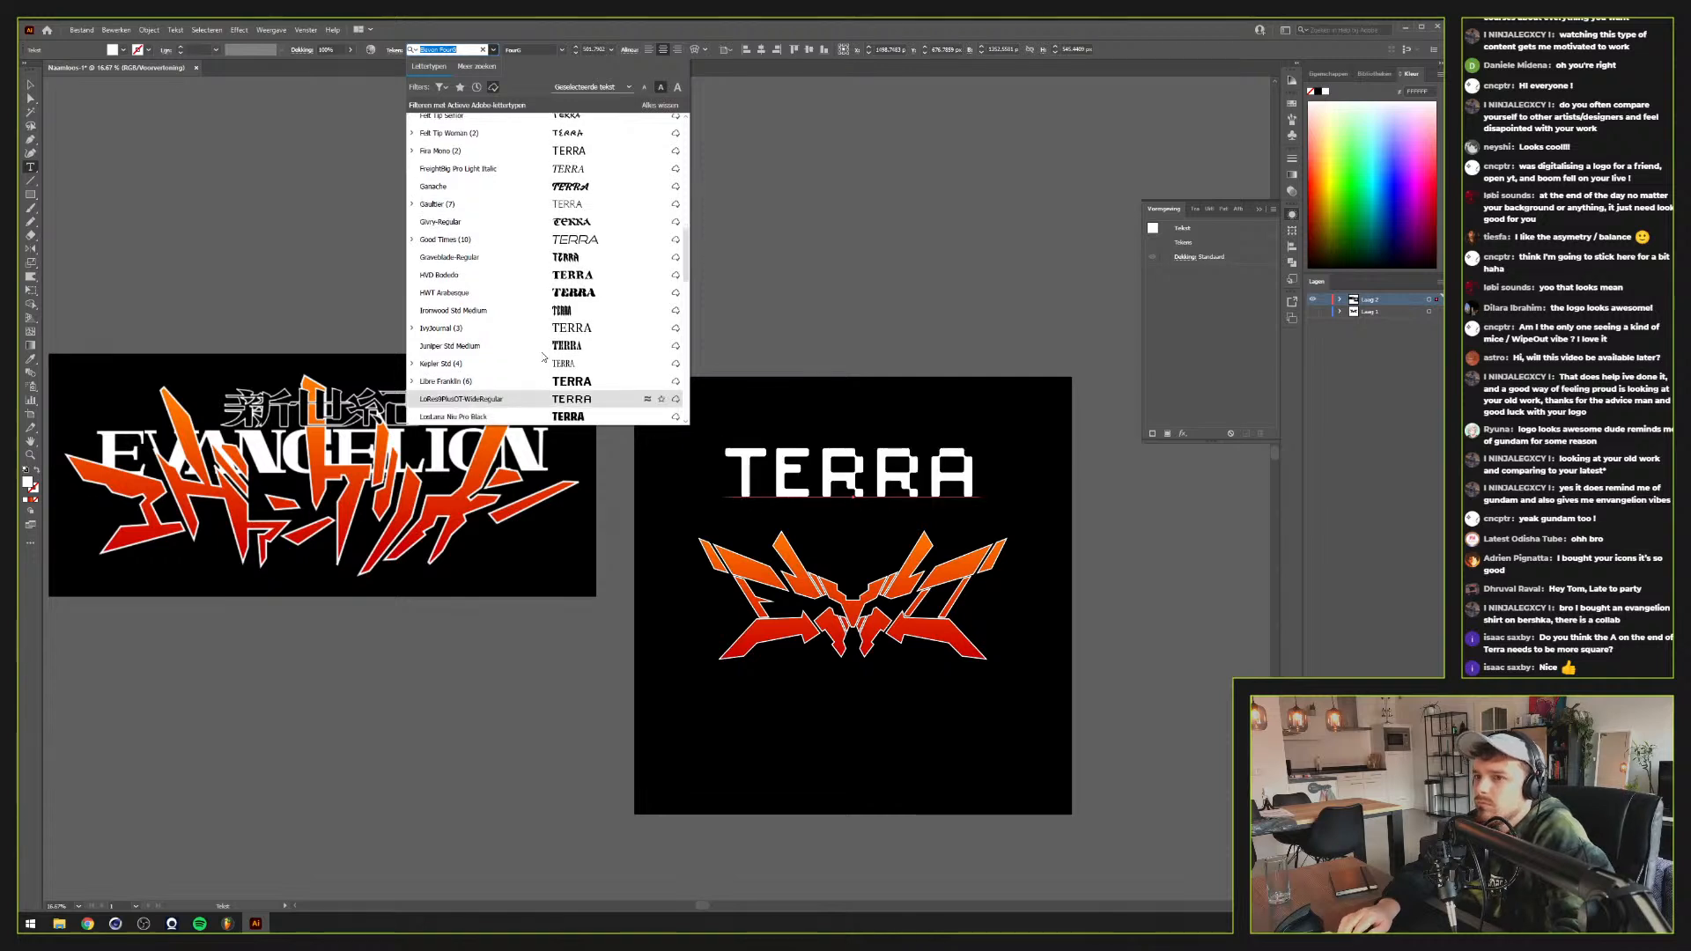
{"action": "key", "text": "Down"}
{"action": "key", "text": "Down"}
{"action": "key", "text": "Down"}
{"action": "key", "text": "Down"}
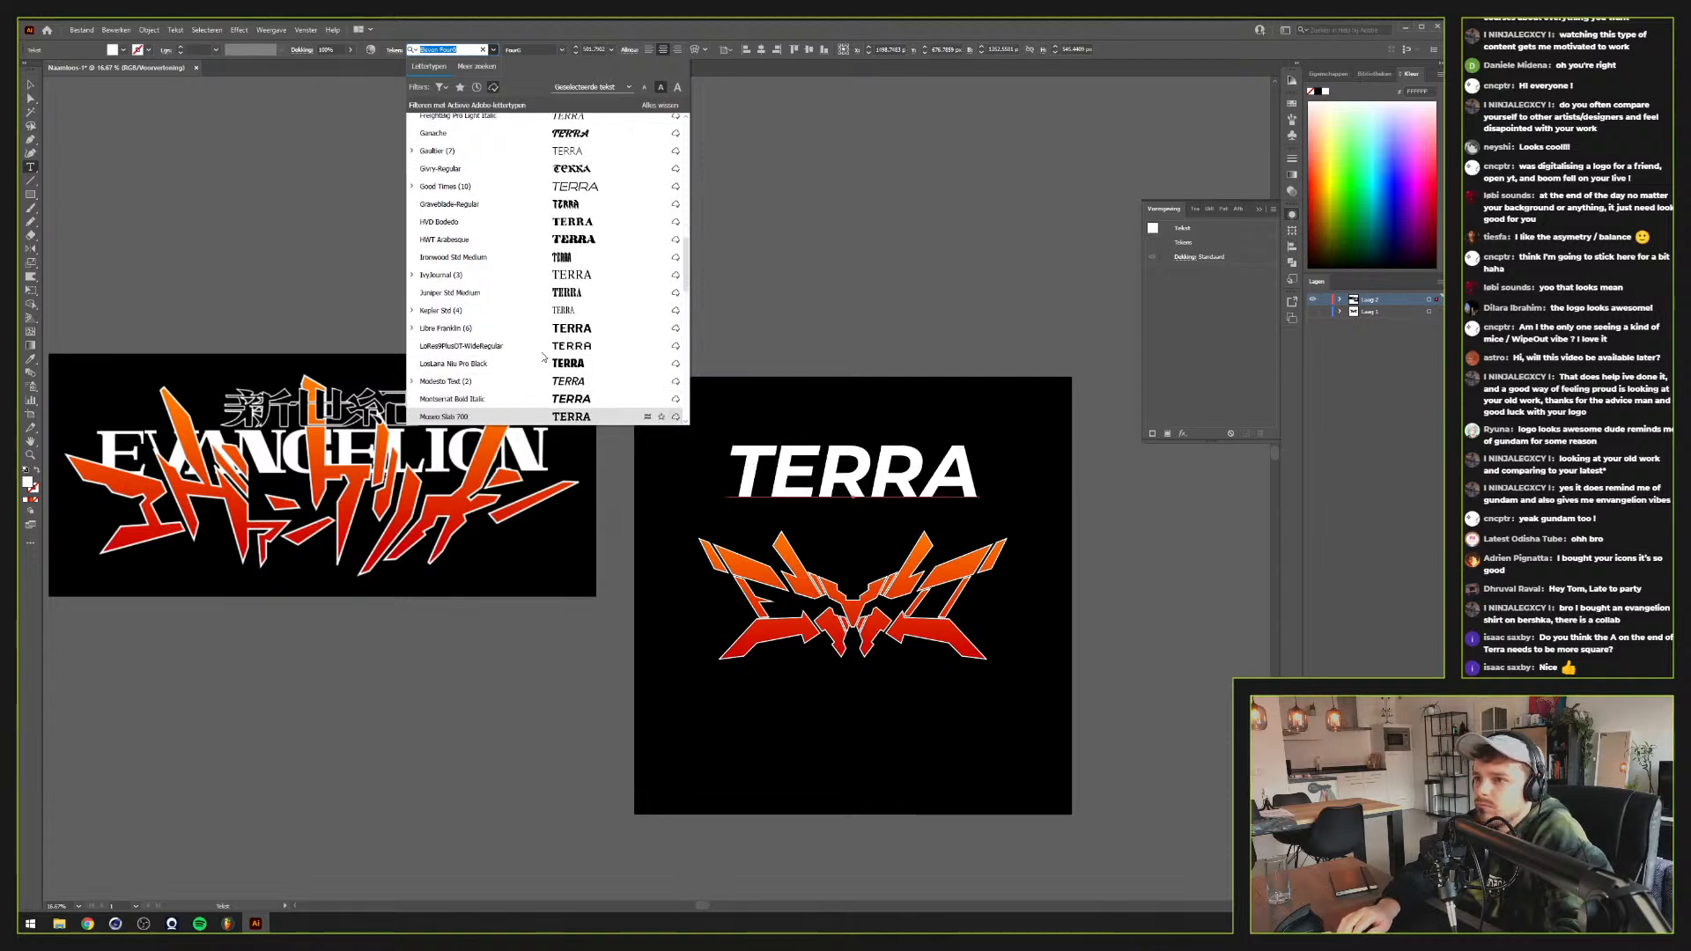
{"action": "key", "text": "Up"}
{"action": "key", "text": "Up"}
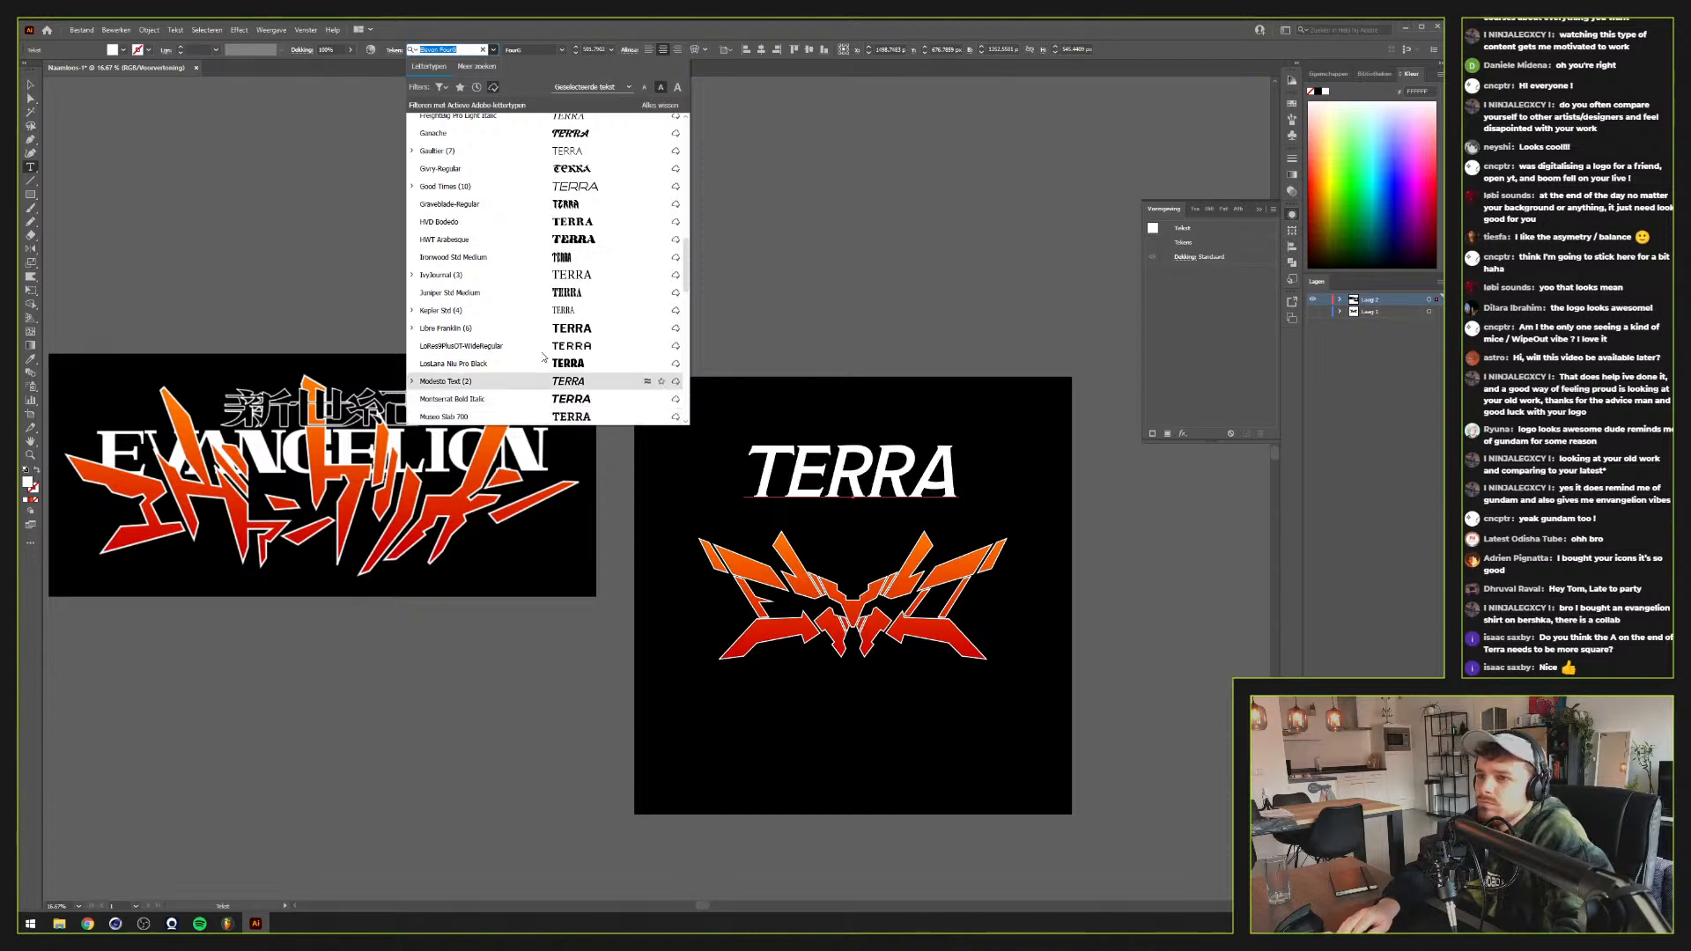
{"action": "key", "text": "Down"}
{"action": "key", "text": "Down"}
{"action": "key", "text": "Down"}
{"action": "key", "text": "Down"}
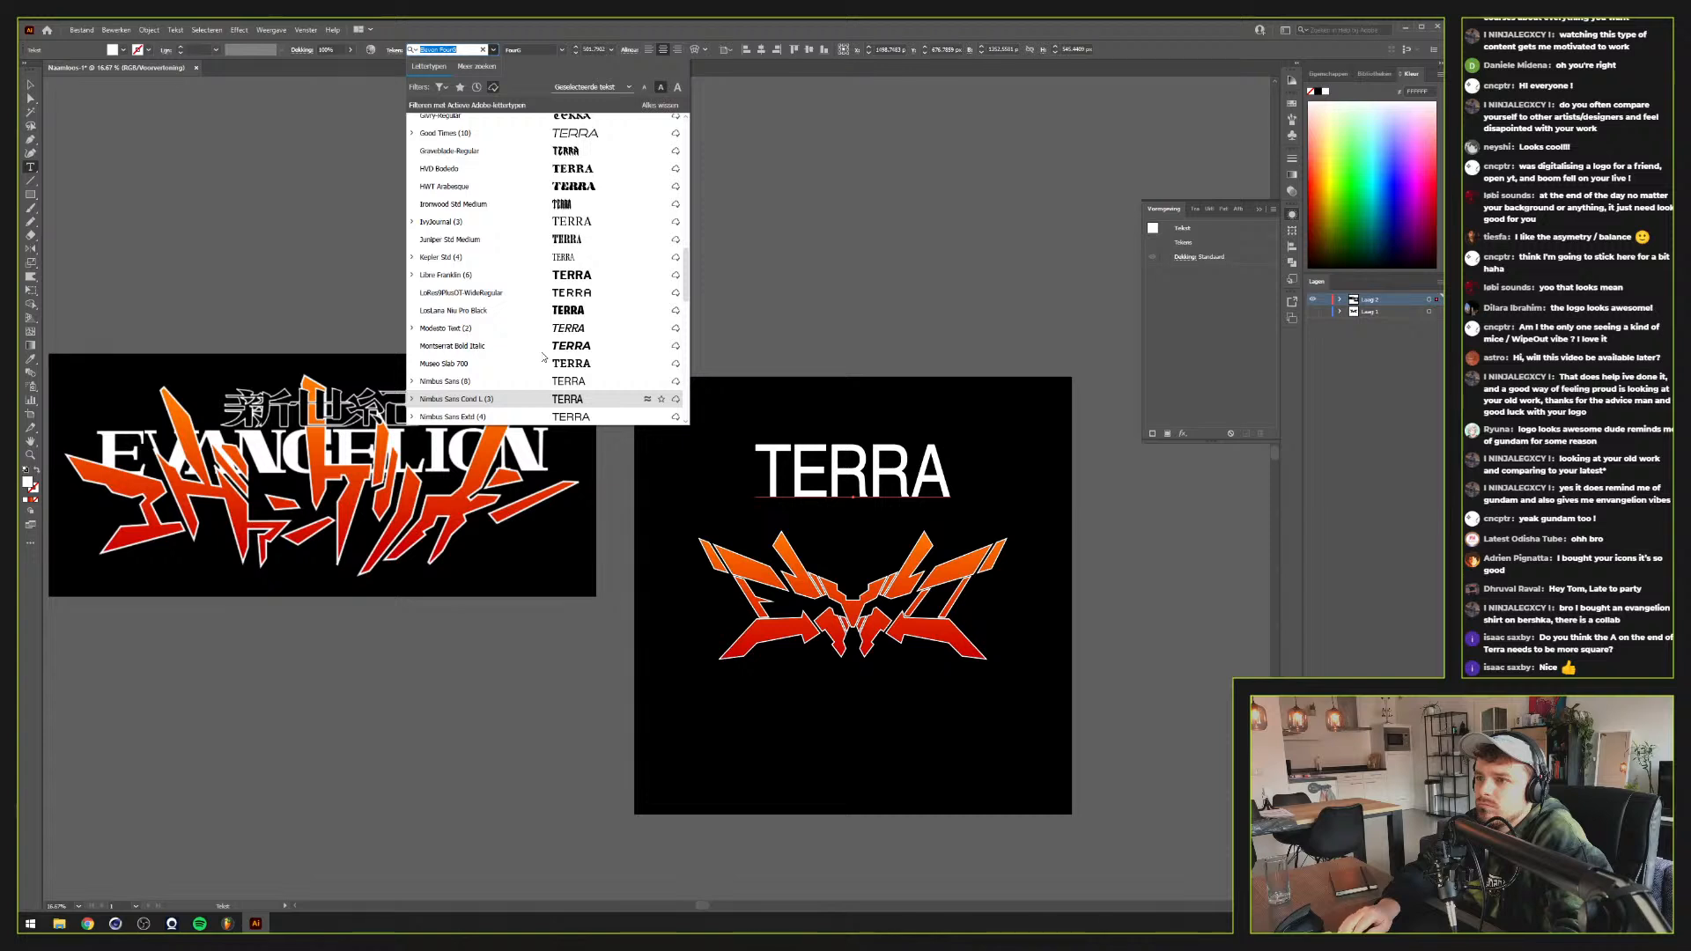
Preview the remaining active Adobe fonts on the TERRA text, from Nimbus Sans Extd through Sneakers Script to Termina
{"action": "key", "text": "Down"}
{"action": "key", "text": "Down"}
{"action": "key", "text": "Down"}
{"action": "key", "text": "Down"}
{"action": "key", "text": "Down"}
{"action": "key", "text": "Down"}
{"action": "key", "text": "Down"}
{"action": "key", "text": "Down"}
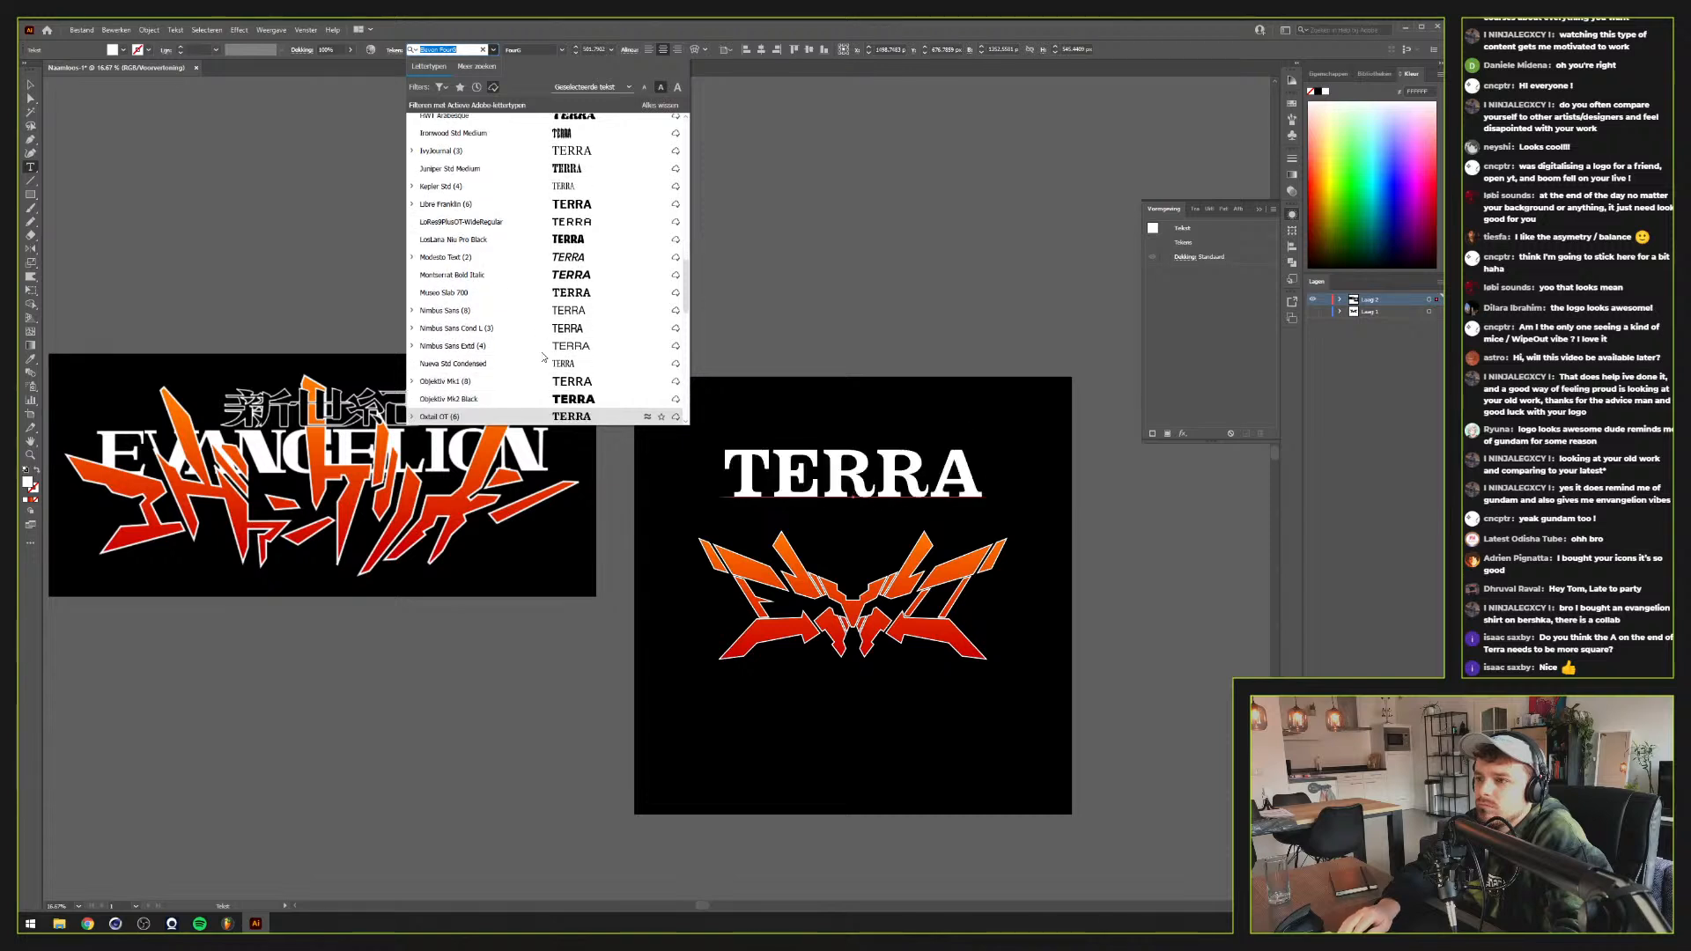
{"action": "key", "text": "Down"}
{"action": "key", "text": "Down"}
{"action": "key", "text": "Down"}
{"action": "key", "text": "Down"}
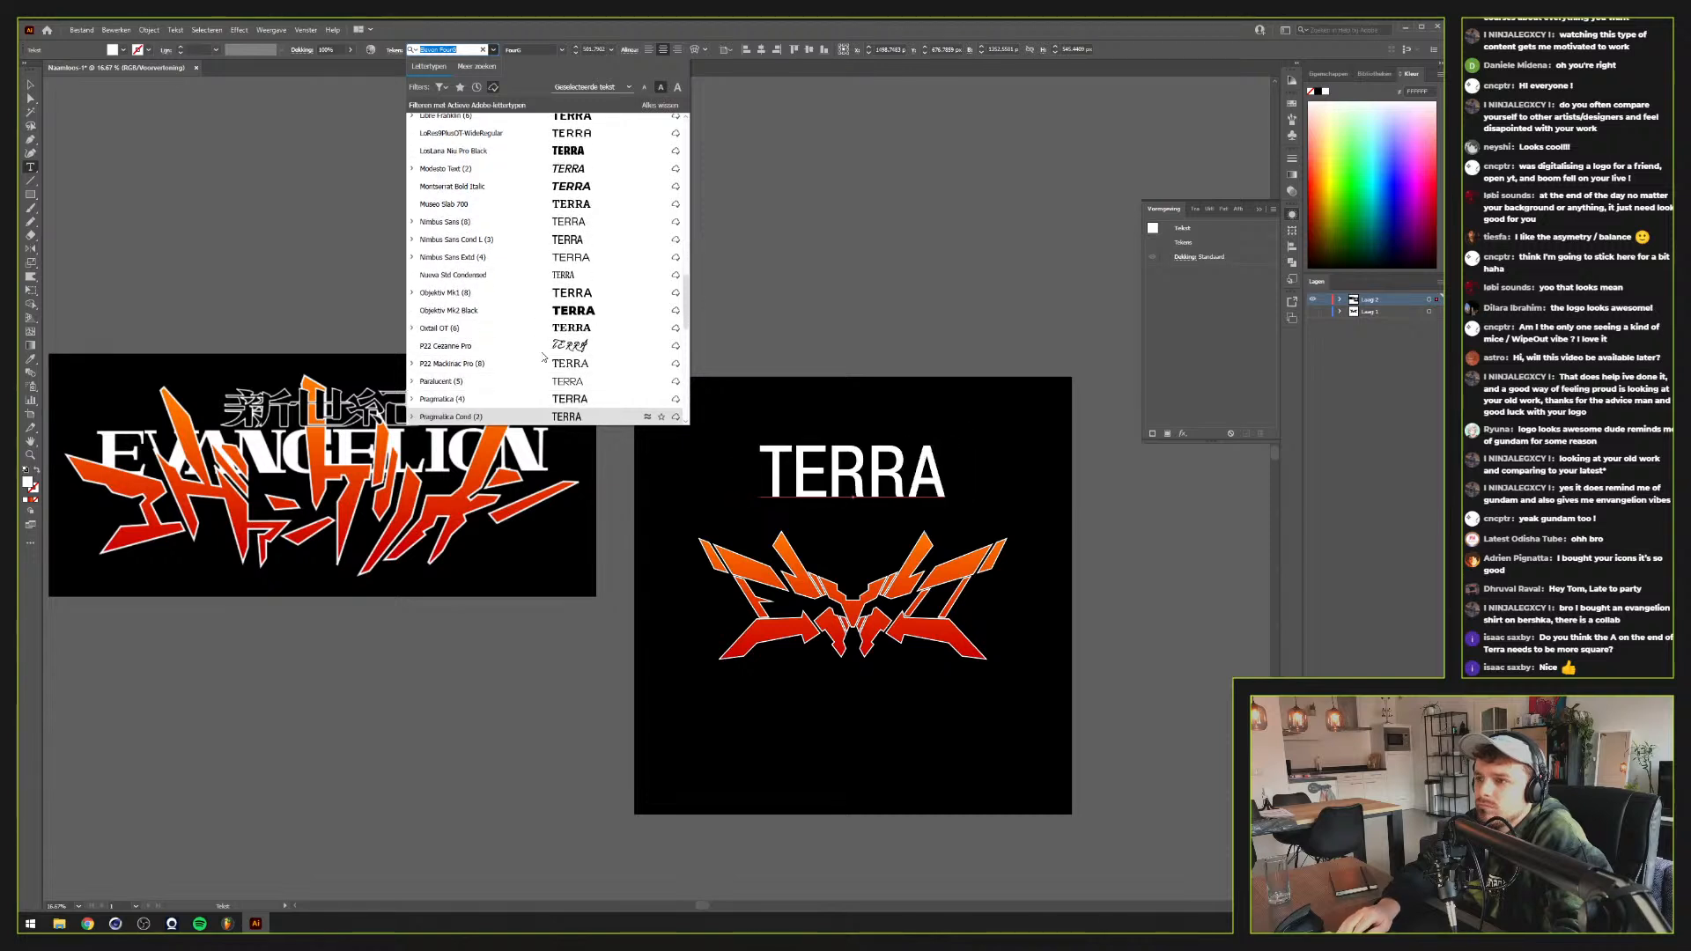
{"action": "key", "text": "Down"}
{"action": "key", "text": "Down"}
{"action": "key", "text": "Down"}
{"action": "key", "text": "Down"}
{"action": "key", "text": "Down"}
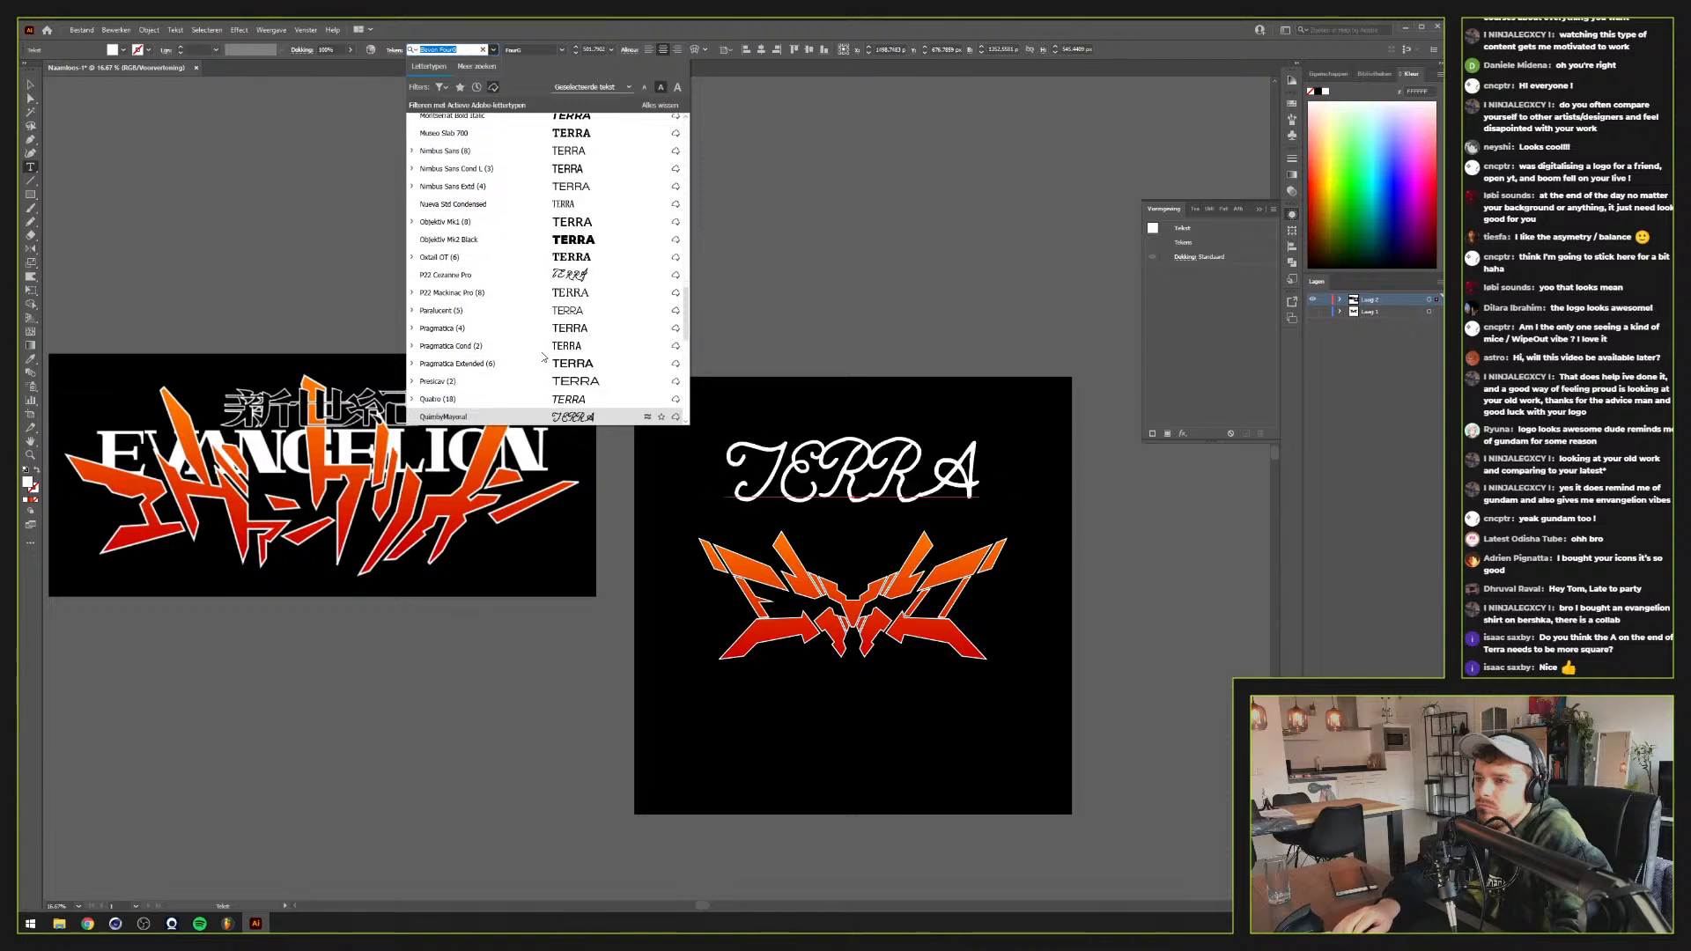
{"action": "key", "text": "Down"}
{"action": "key", "text": "Up"}
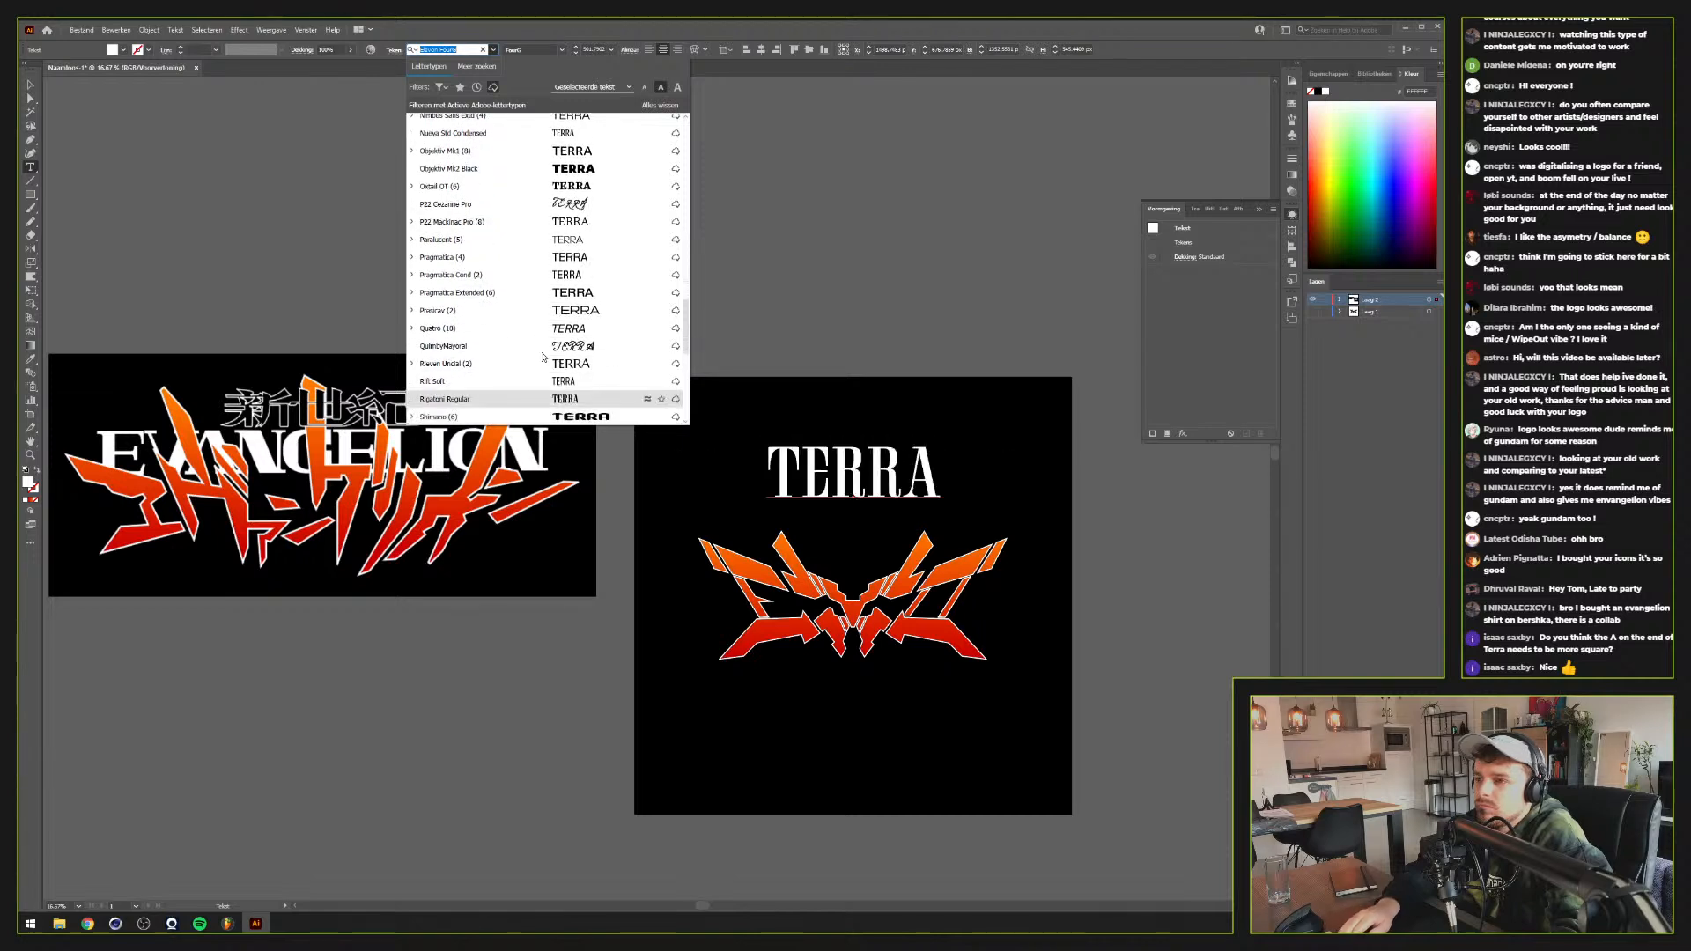
{"action": "key", "text": "Down"}
{"action": "key", "text": "Down"}
{"action": "key", "text": "Down"}
{"action": "key", "text": "Down"}
{"action": "key", "text": "Down"}
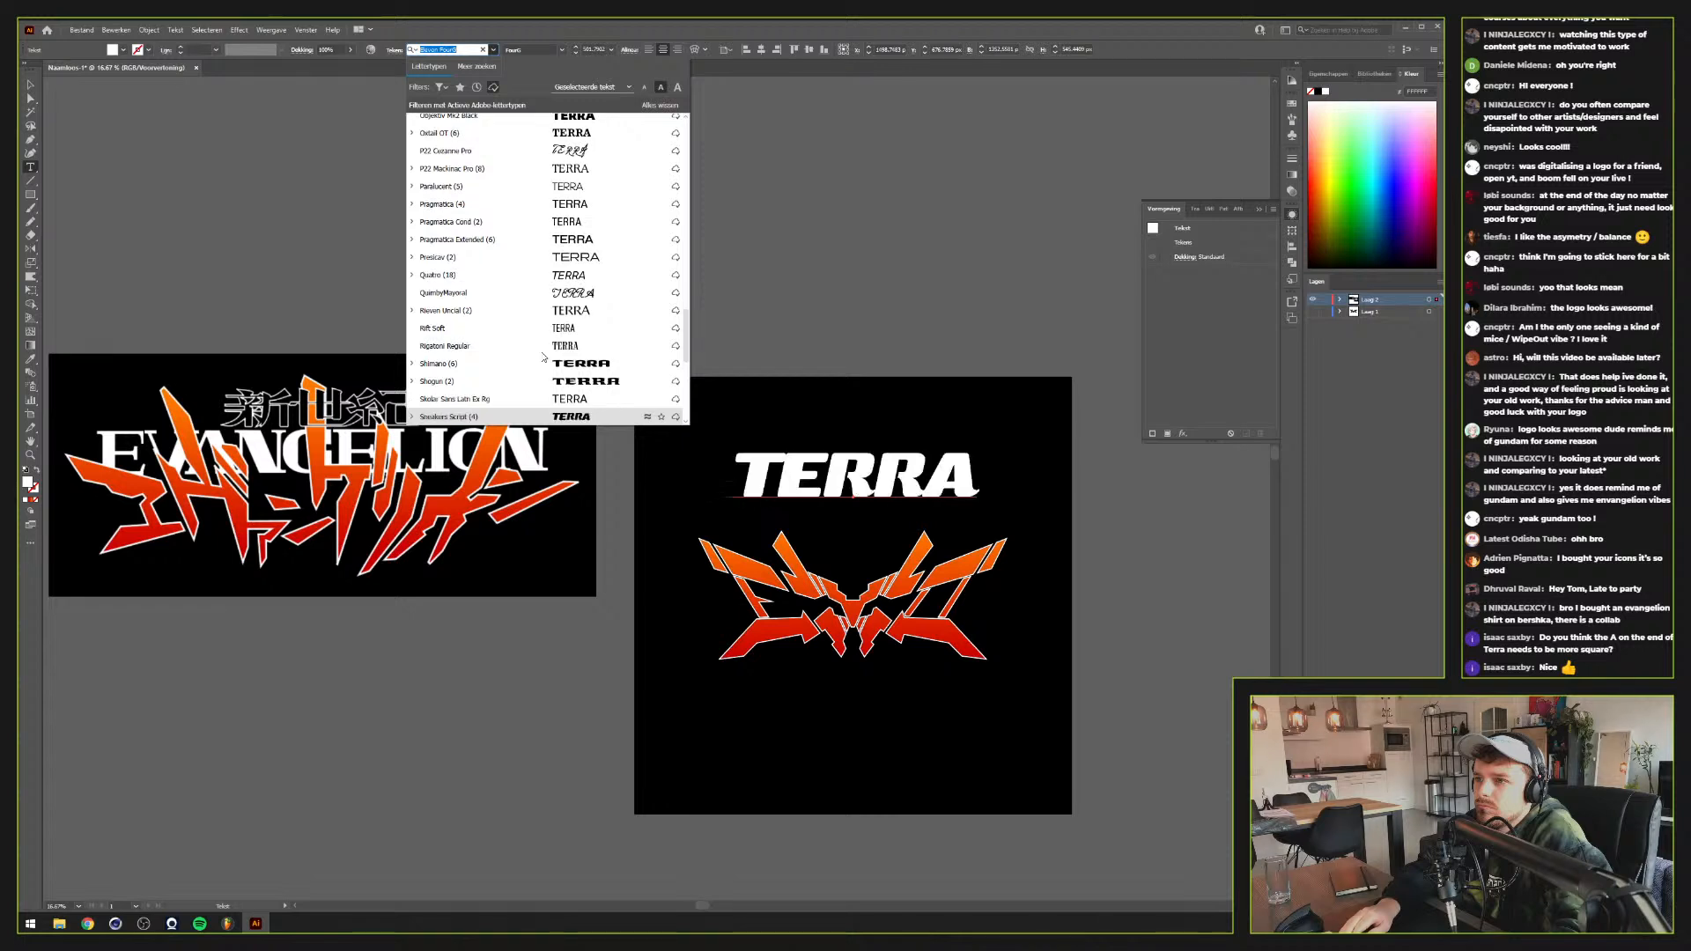
{"action": "key", "text": "Down"}
{"action": "key", "text": "Down"}
{"action": "key", "text": "Down"}
{"action": "key", "text": "Down"}
{"action": "key", "text": "Down"}
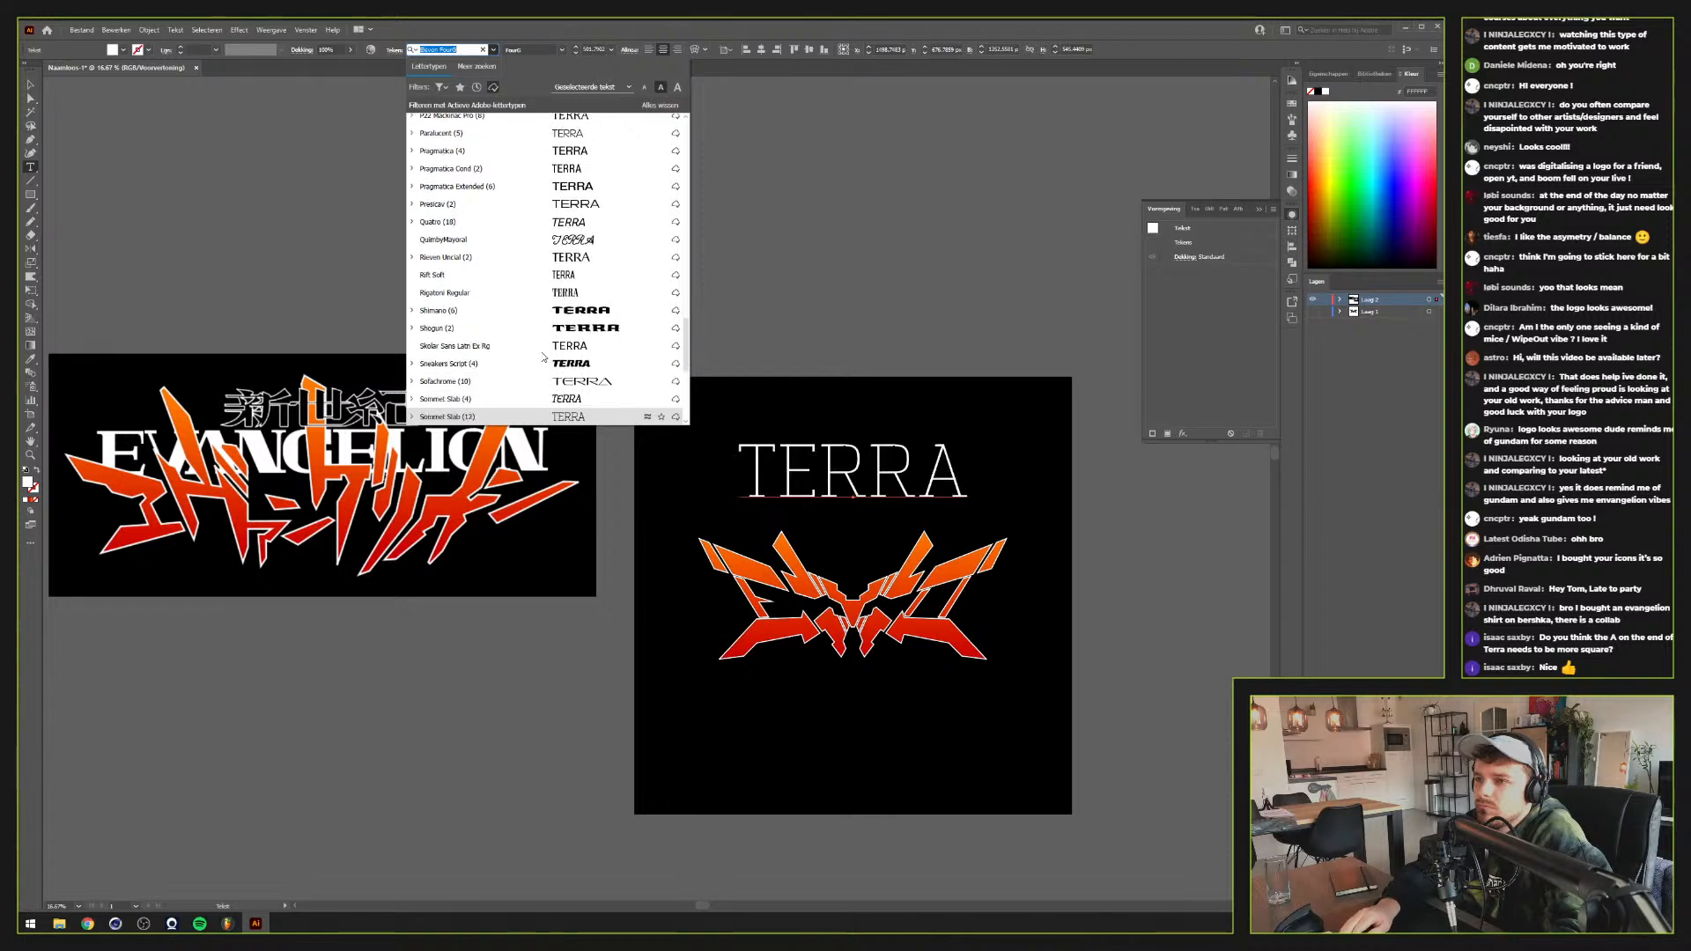
{"action": "key", "text": "Down"}
{"action": "key", "text": "Down"}
{"action": "key", "text": "Down"}
{"action": "key", "text": "Down"}
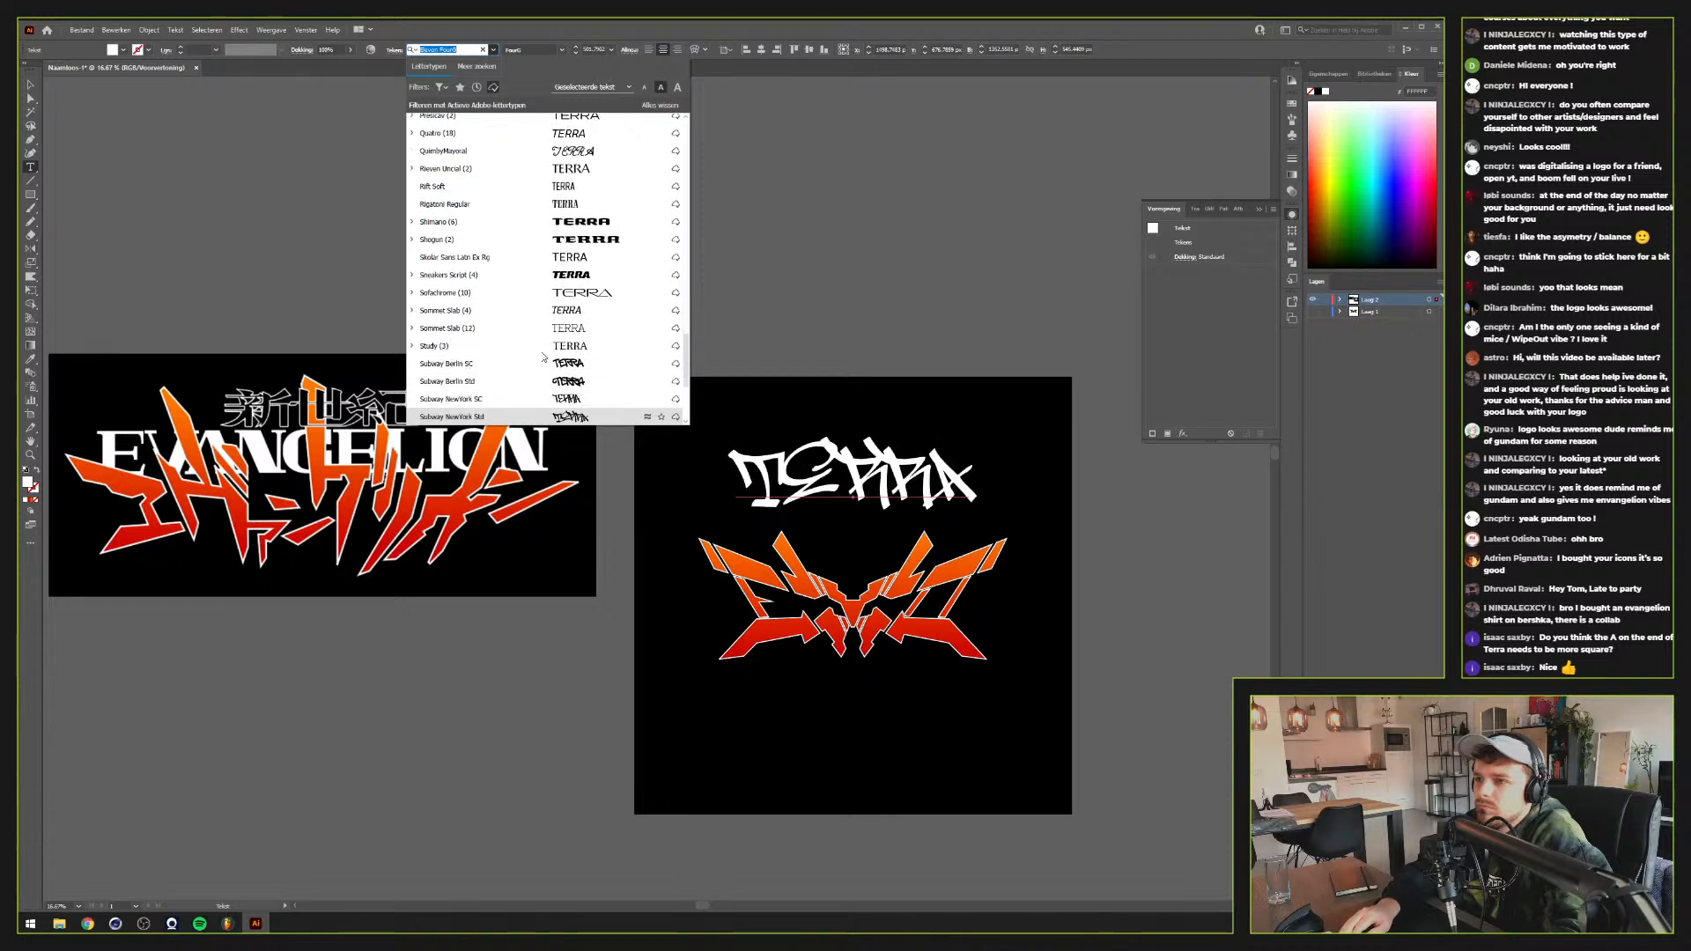
{"action": "key", "text": "Down"}
{"action": "key", "text": "Down"}
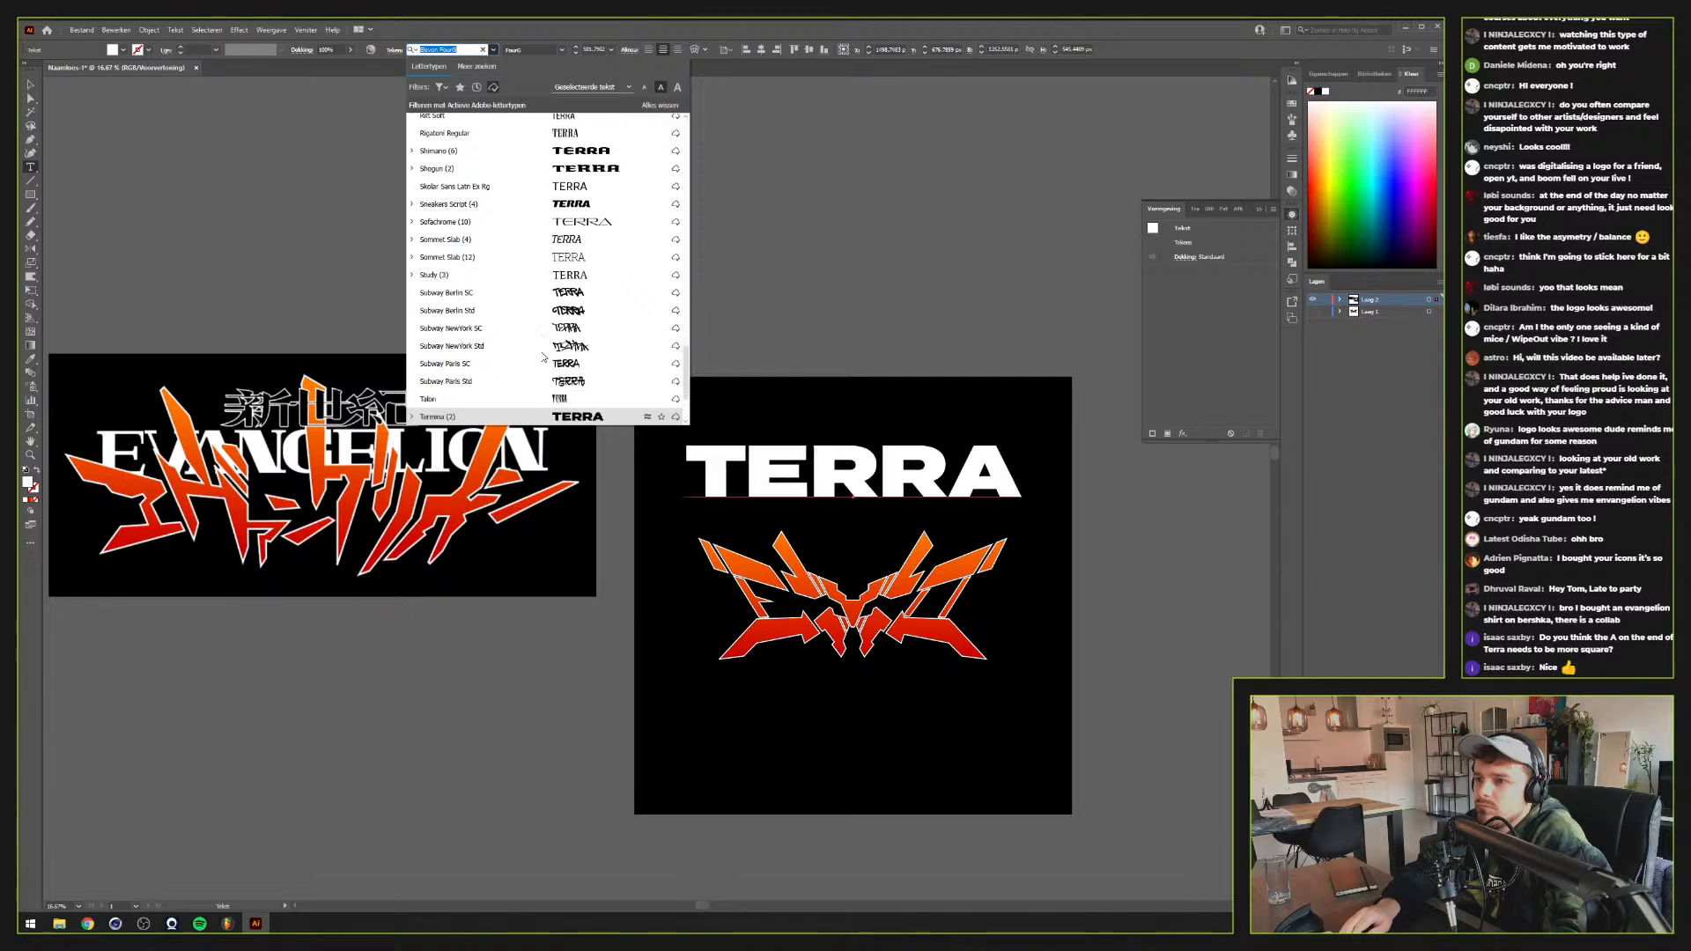
Compare the activated fonts and their styles on the TERRA text and set it to Uniwars SemiBold
{"action": "key", "text": "Down"}
{"action": "key", "text": "Down"}
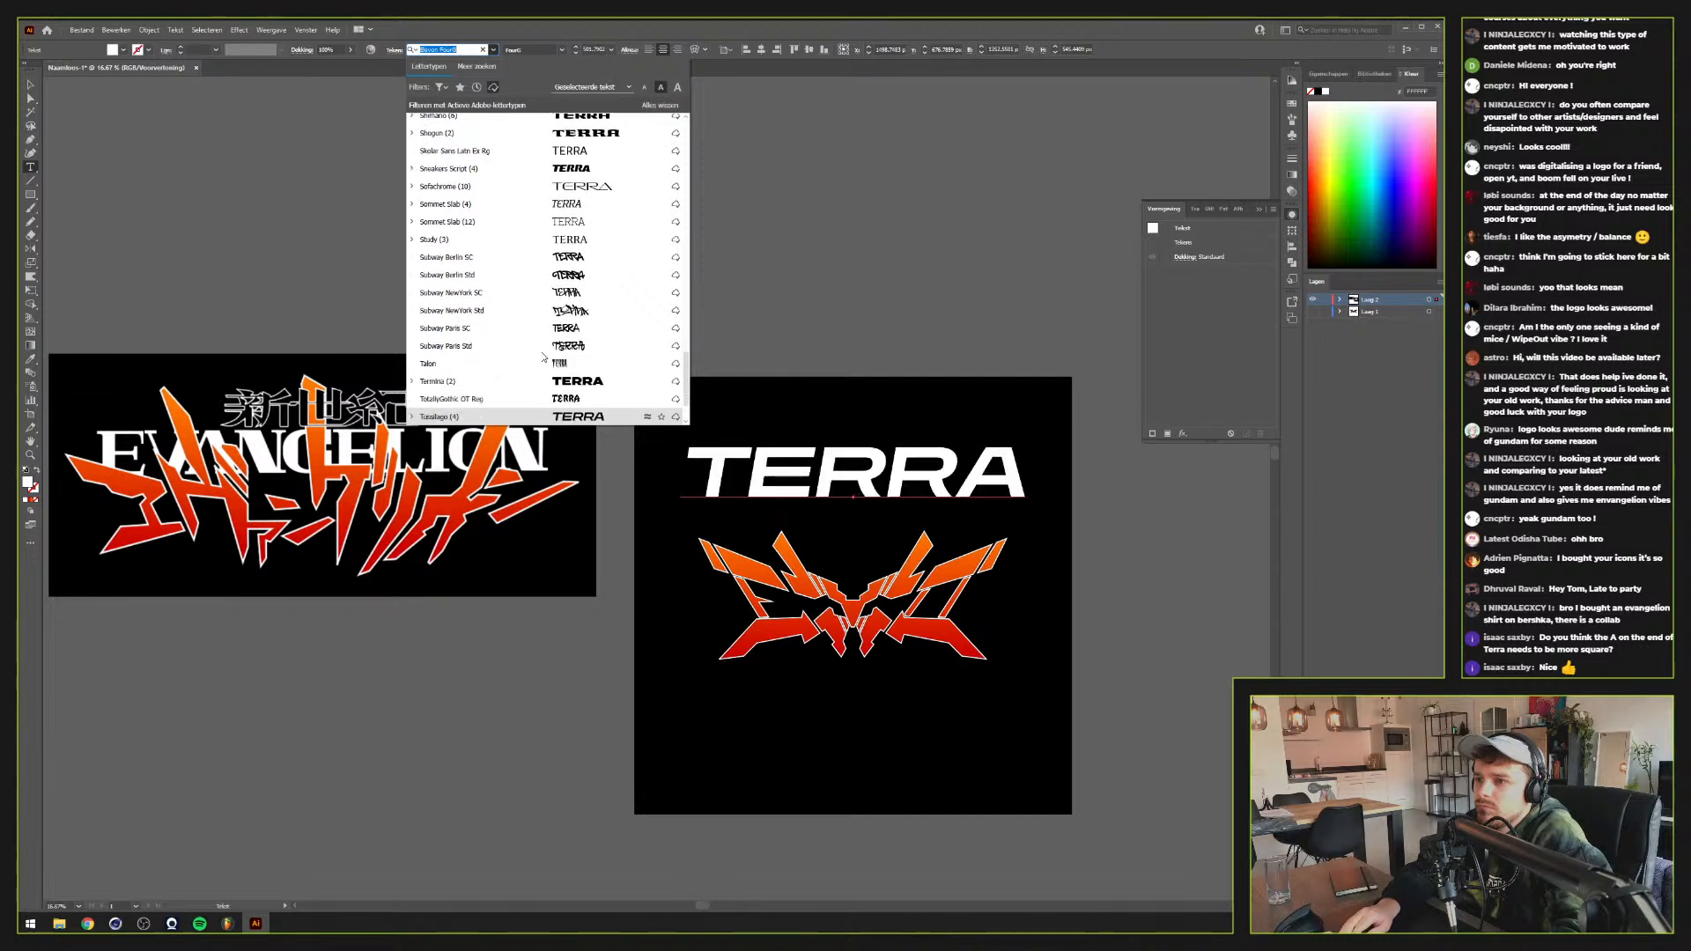
{"action": "key", "text": "Down"}
{"action": "key", "text": "Up"}
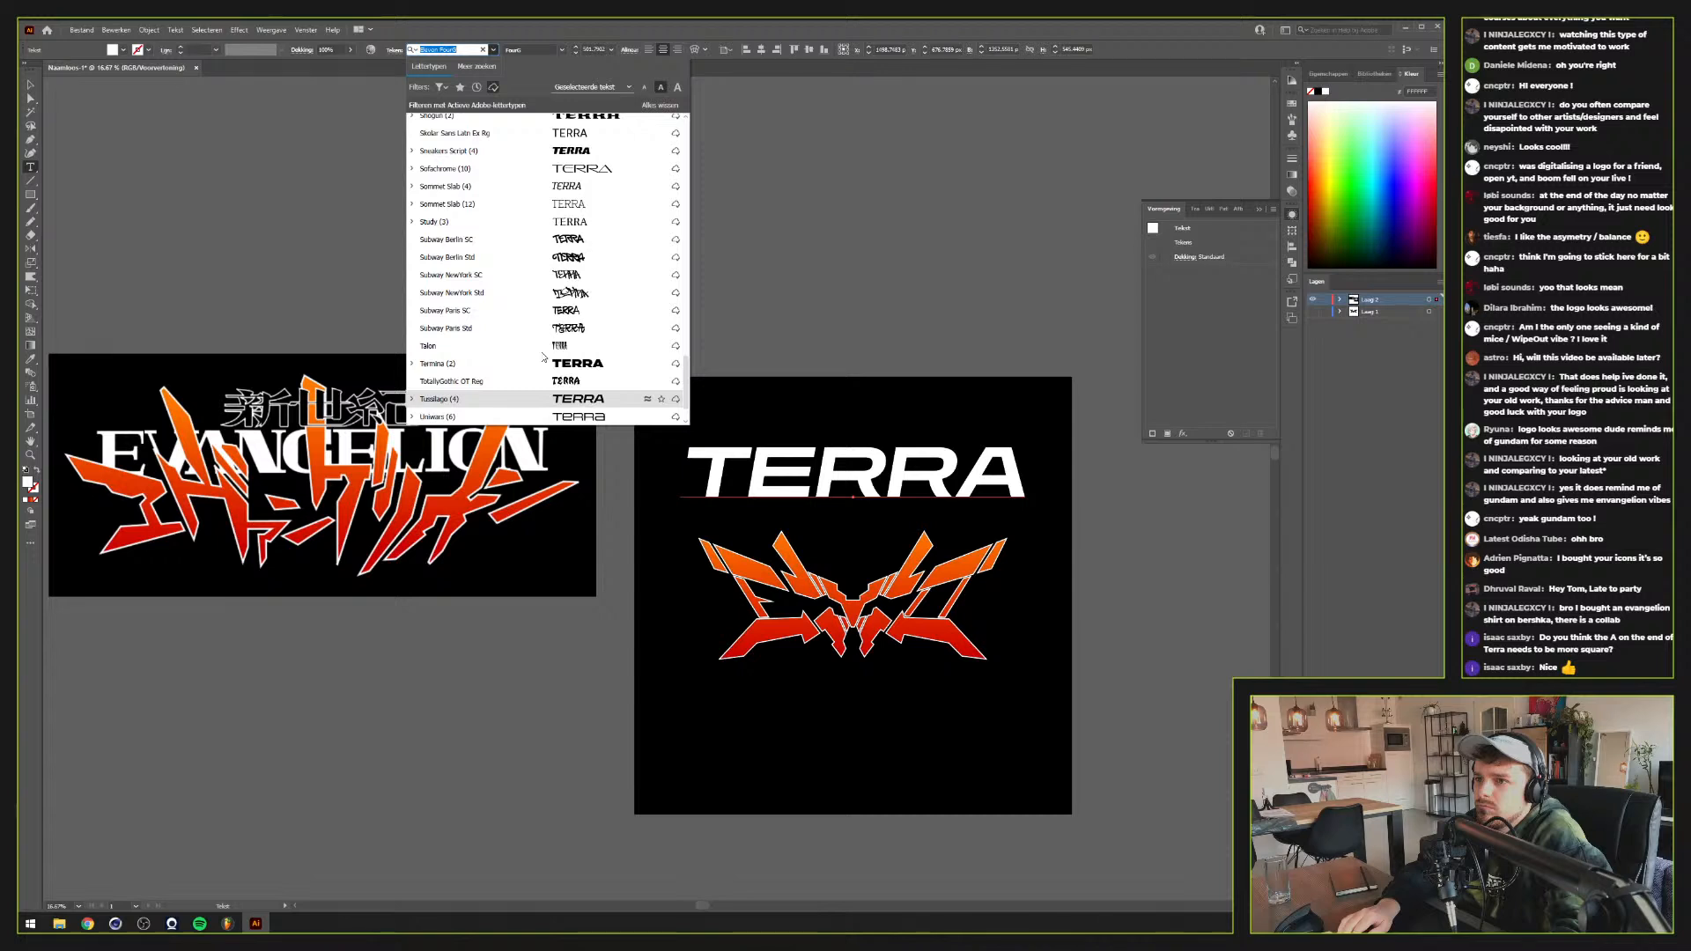
{"action": "key", "text": "Down"}
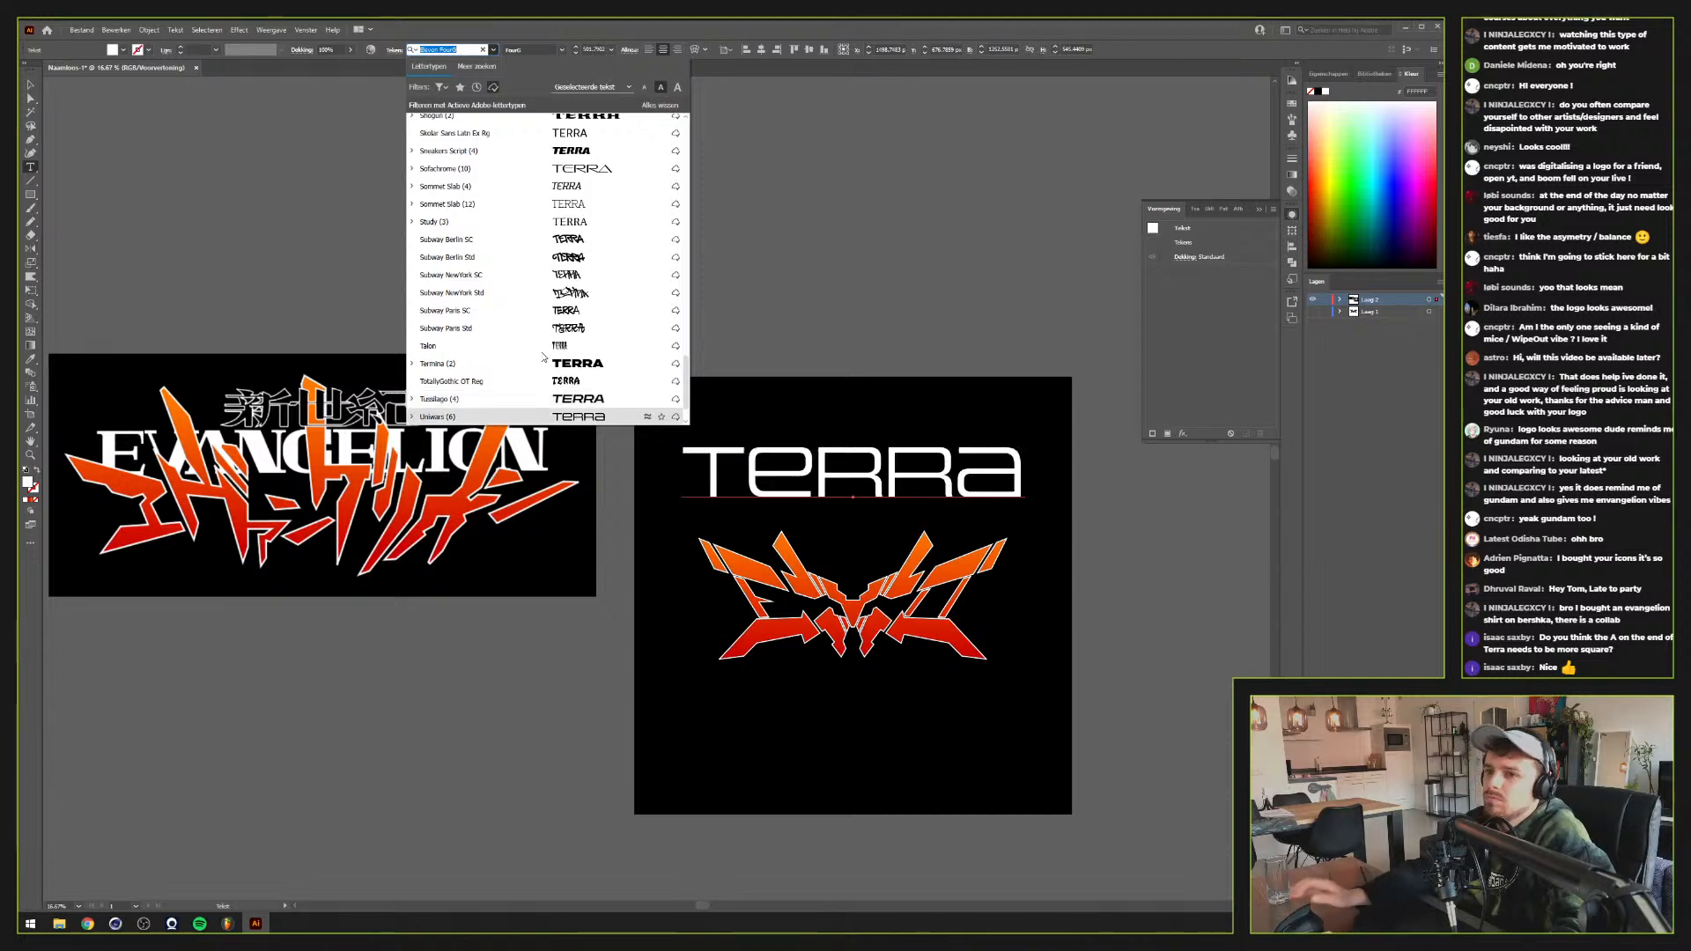
{"action": "scroll", "coordinate": [489, 366], "scroll_direction": "down", "scroll_amount": 3}
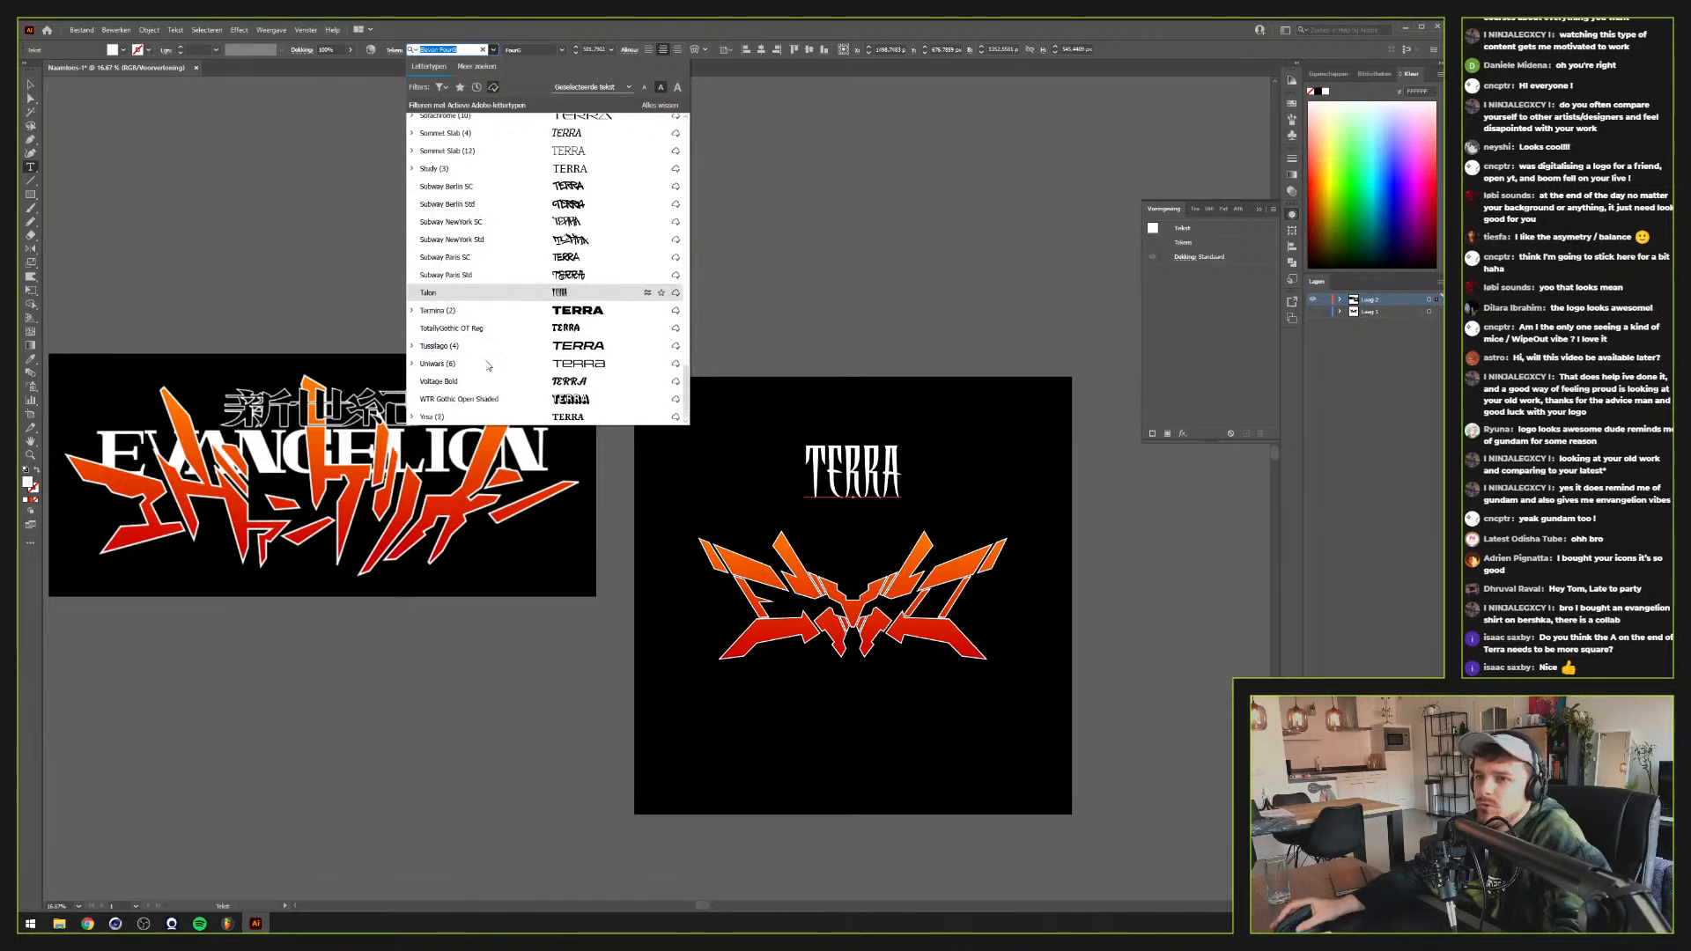
{"action": "left_click", "coordinate": [412, 363]}
{"action": "scroll", "coordinate": [457, 393], "scroll_direction": "down", "scroll_amount": 3}
{"action": "key", "text": "Down"}
{"action": "key", "text": "Down"}
{"action": "key", "text": "Down"}
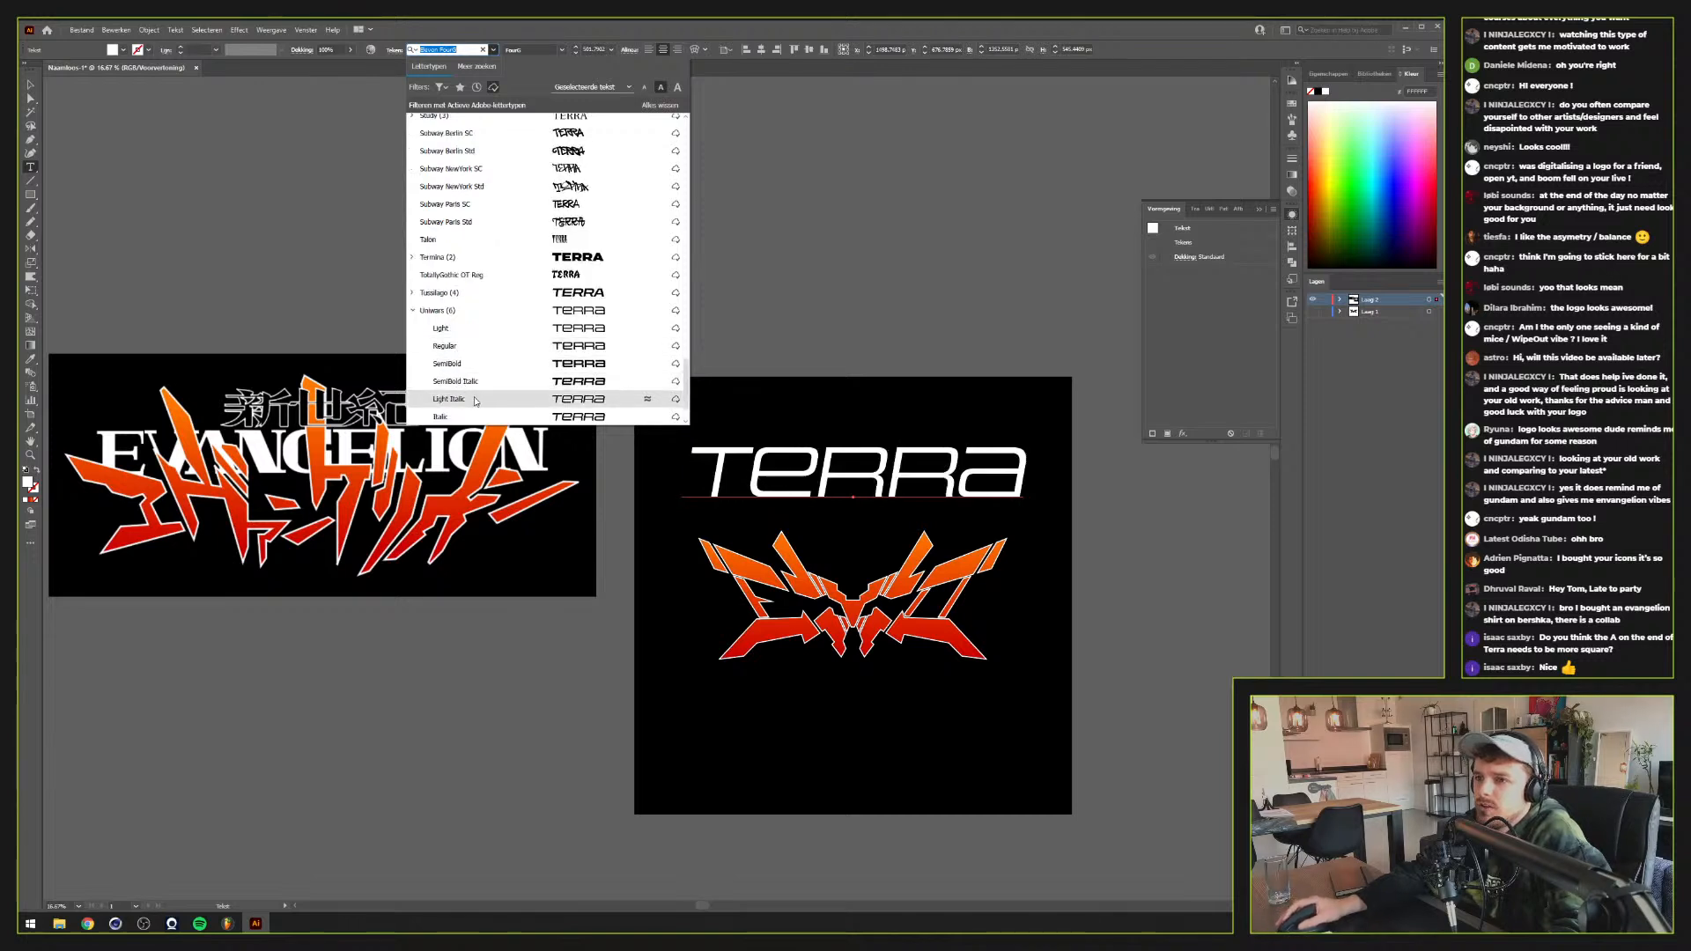
{"action": "scroll", "coordinate": [475, 397], "scroll_direction": "down", "scroll_amount": 3}
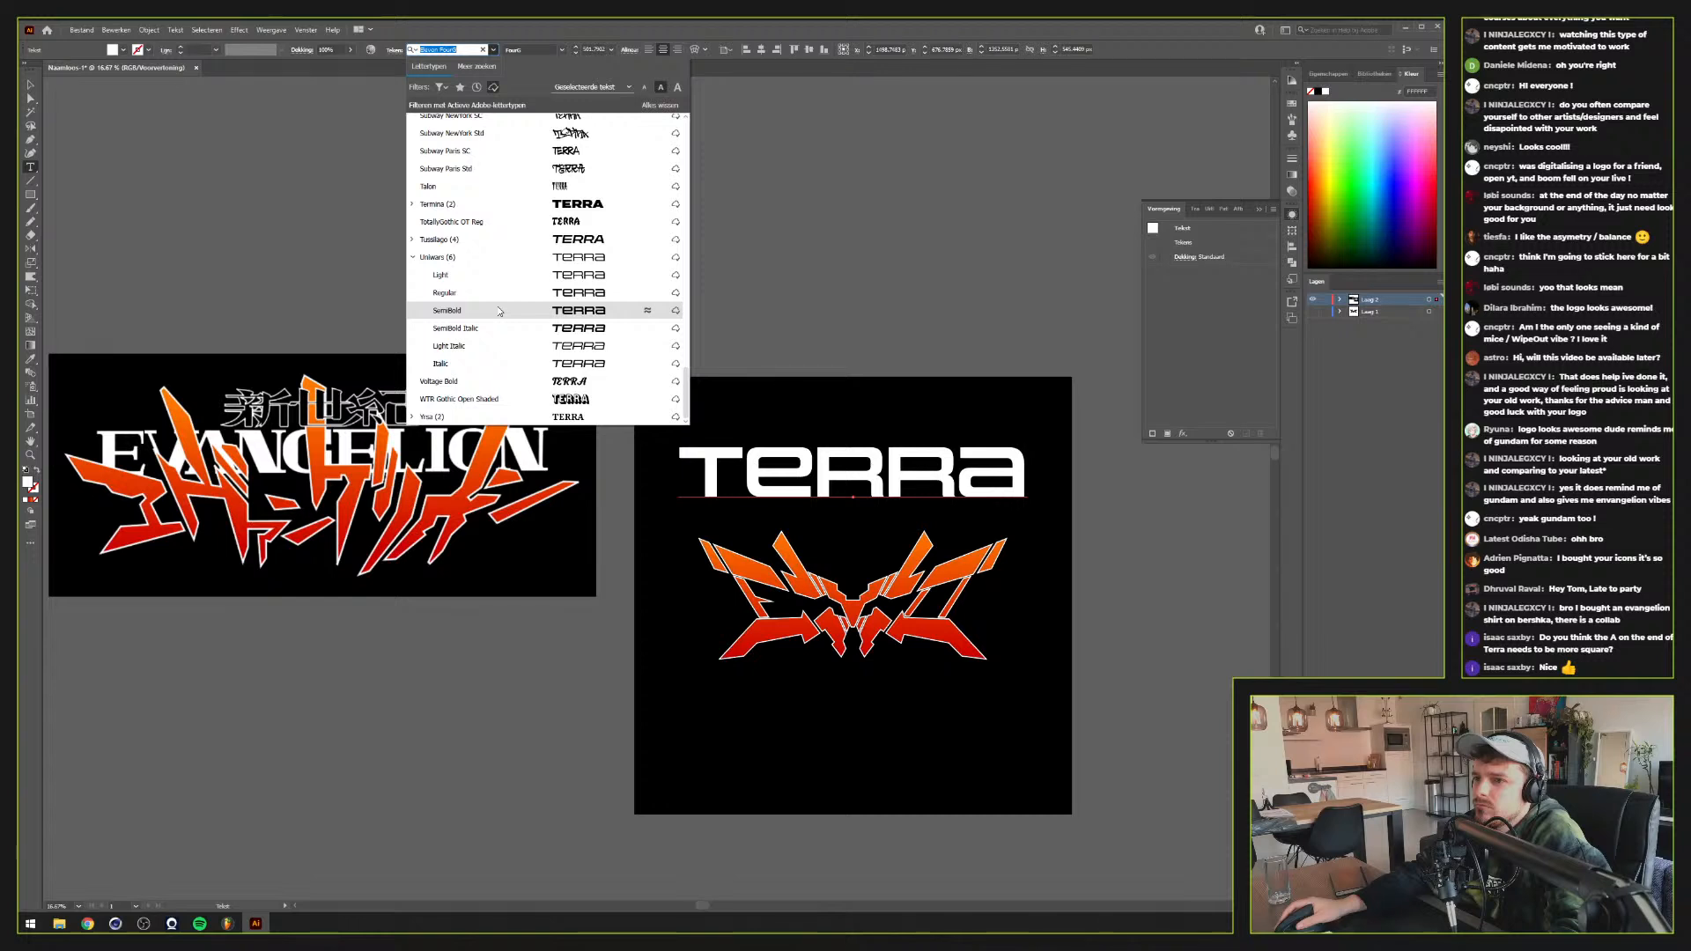
{"action": "left_click", "coordinate": [498, 311]}
Retype the first letter of the TERRA text as a lowercase t
{"action": "left_click", "coordinate": [729, 477]}
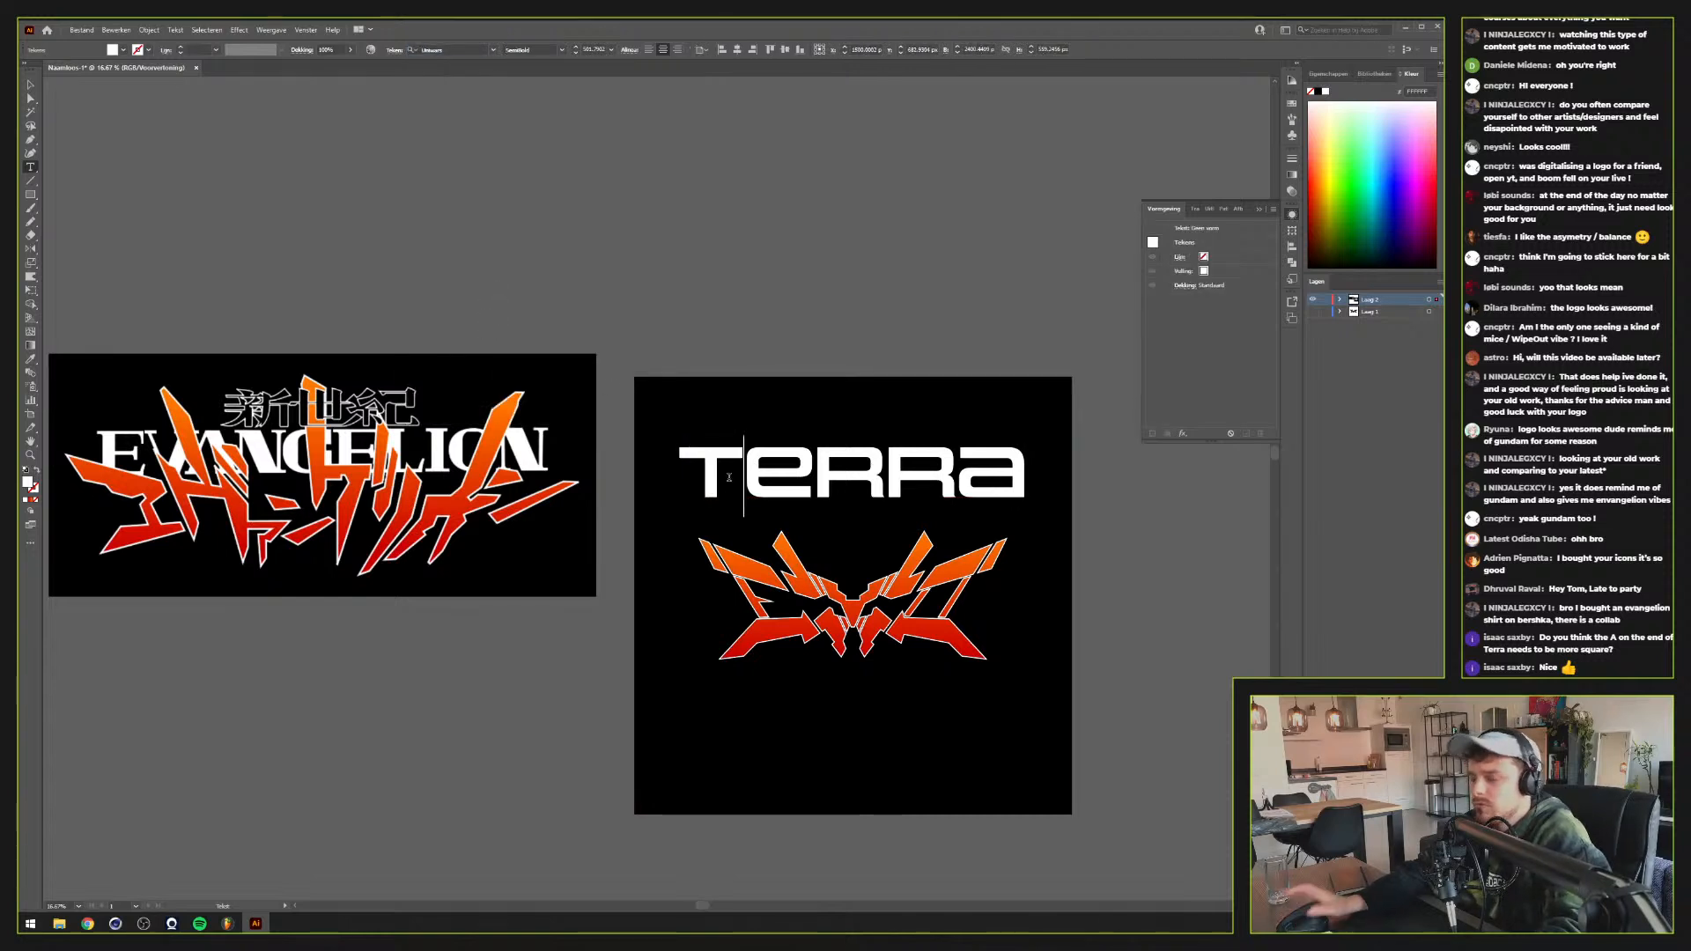
{"action": "key", "text": "shift+Left"}
{"action": "key", "text": "Right"}
{"action": "type", "text": "TT"}
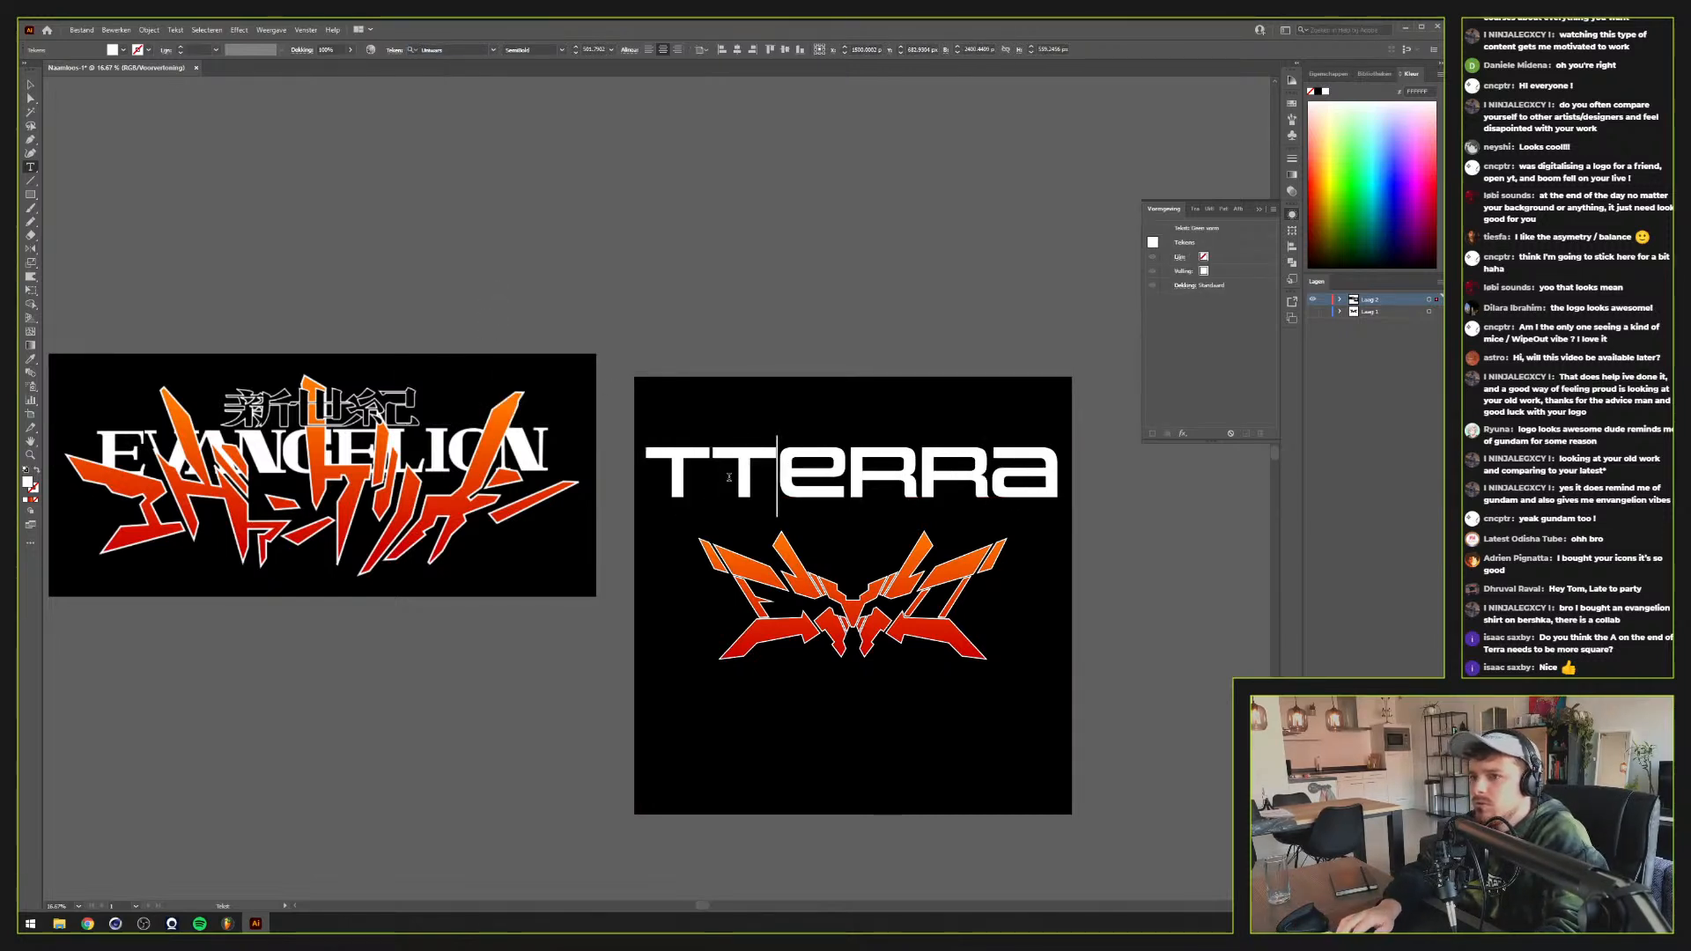
{"action": "key", "text": "BackSpace"}
{"action": "key", "text": "BackSpace"}
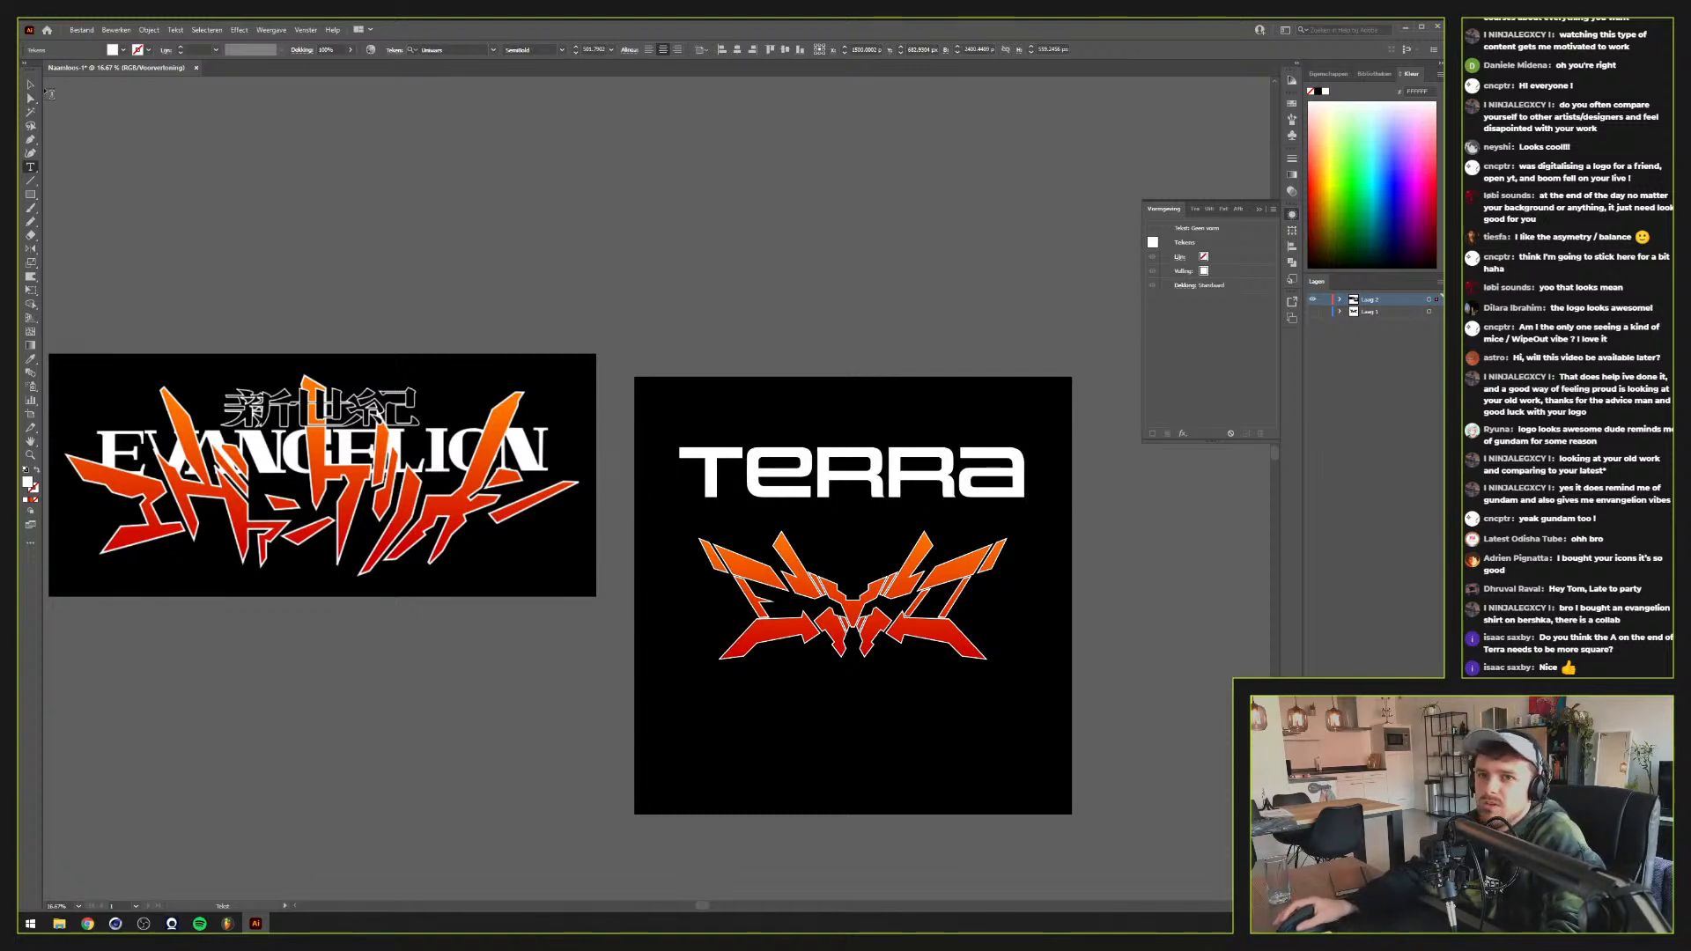
Move the TERRA text straight down so it sits behind the upper half of the orange emblem
{"action": "key", "text": "Escape"}
{"action": "key", "text": "a"}
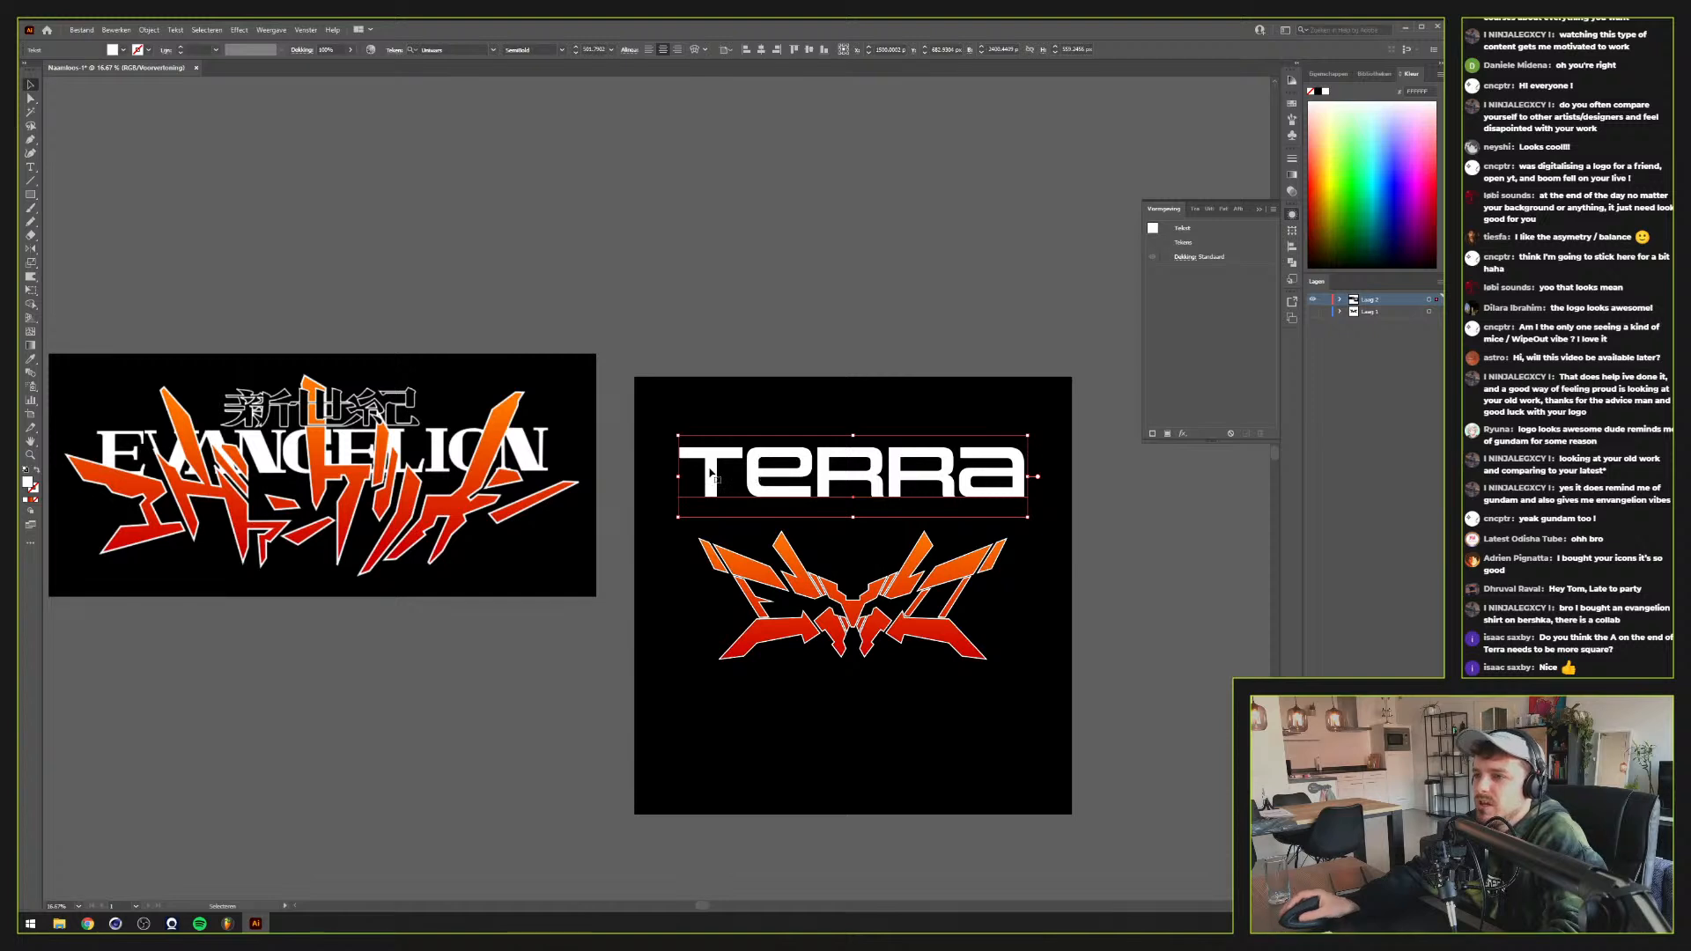
{"action": "left_click_drag", "start_coordinate": [826, 466], "coordinate": [838, 546]}
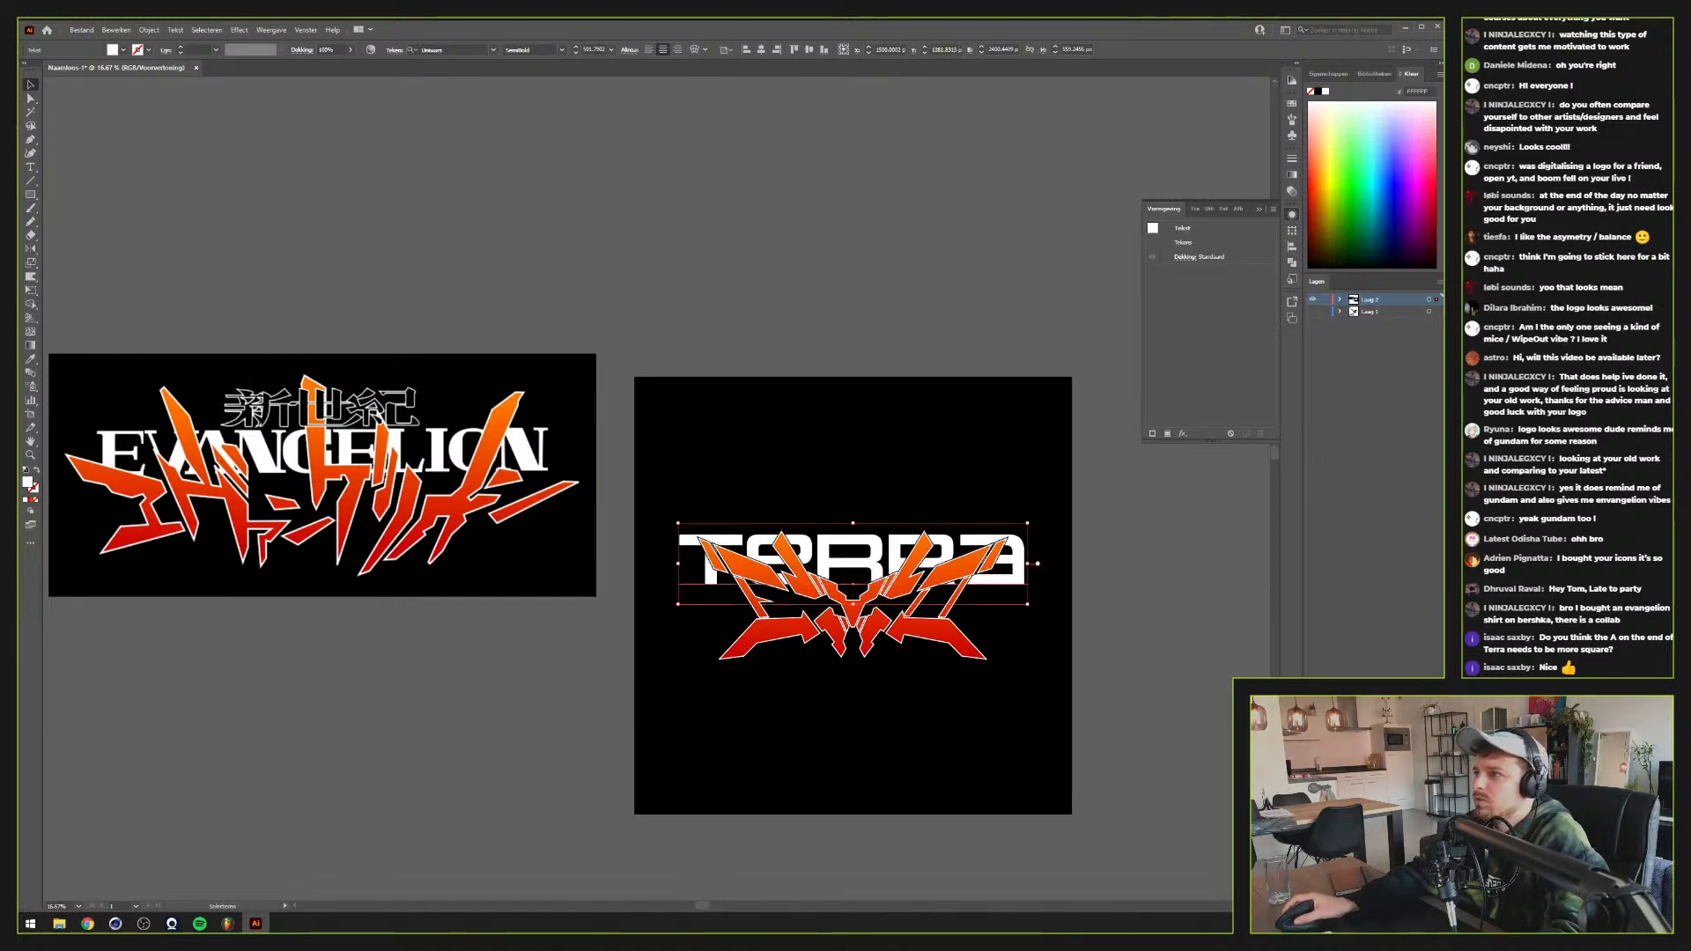
Select the emblem's compound path within the upper layer and increase the width of its white stroke
{"action": "left_click", "coordinate": [1341, 301]}
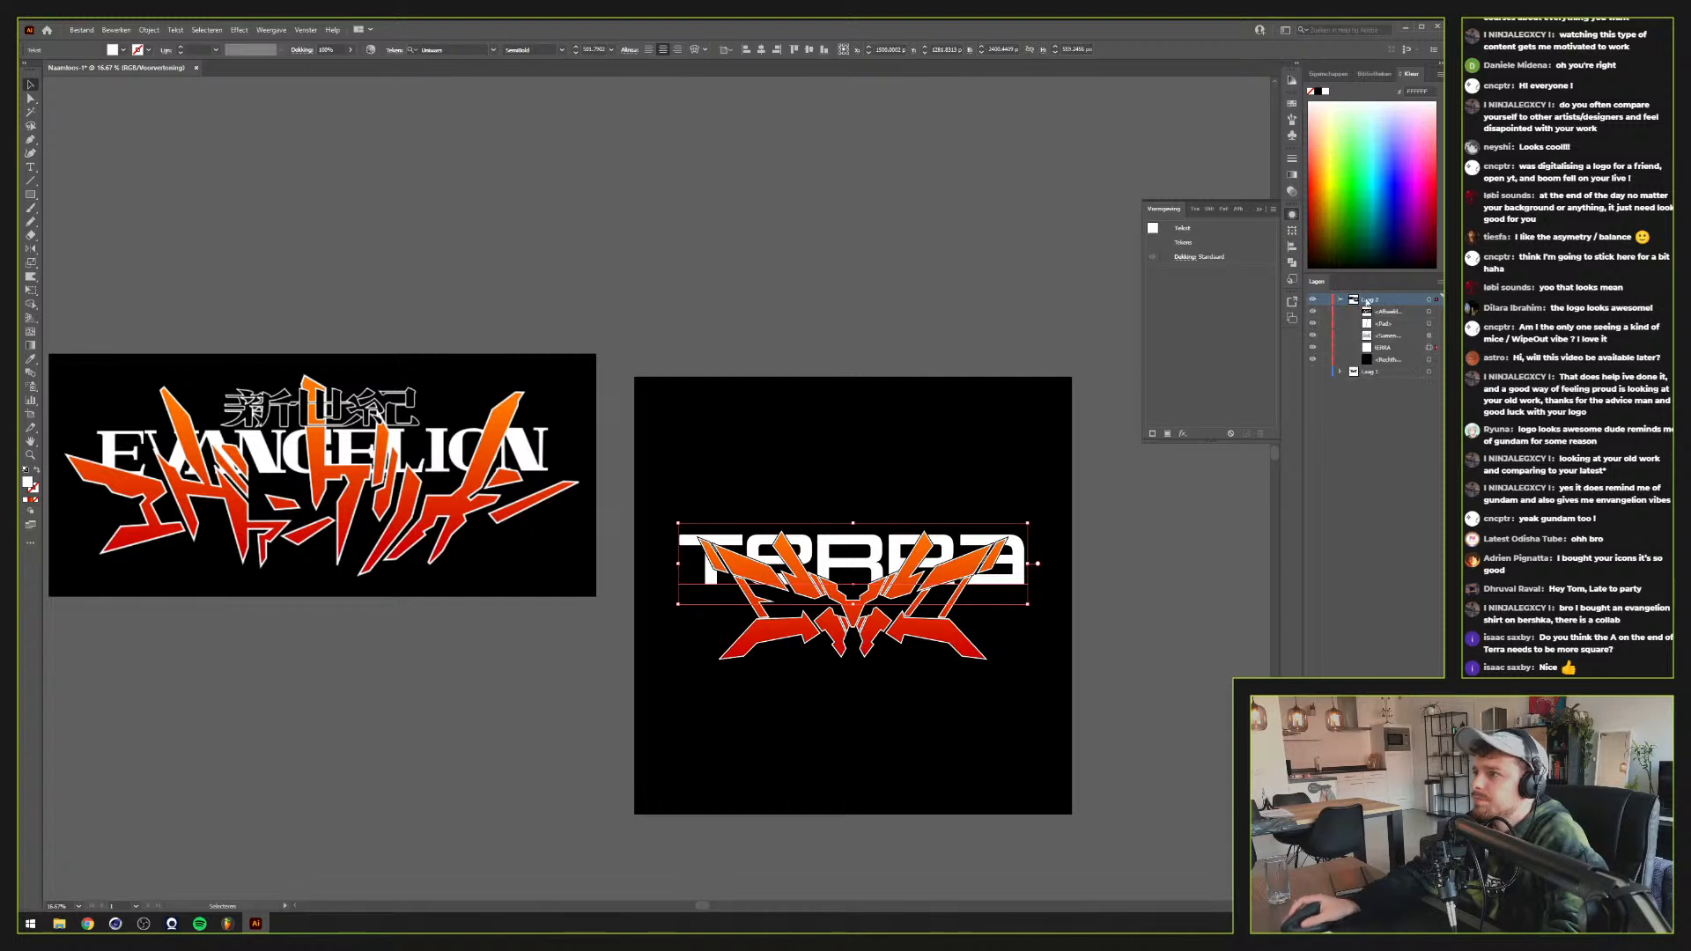
{"action": "left_click", "coordinate": [1435, 336]}
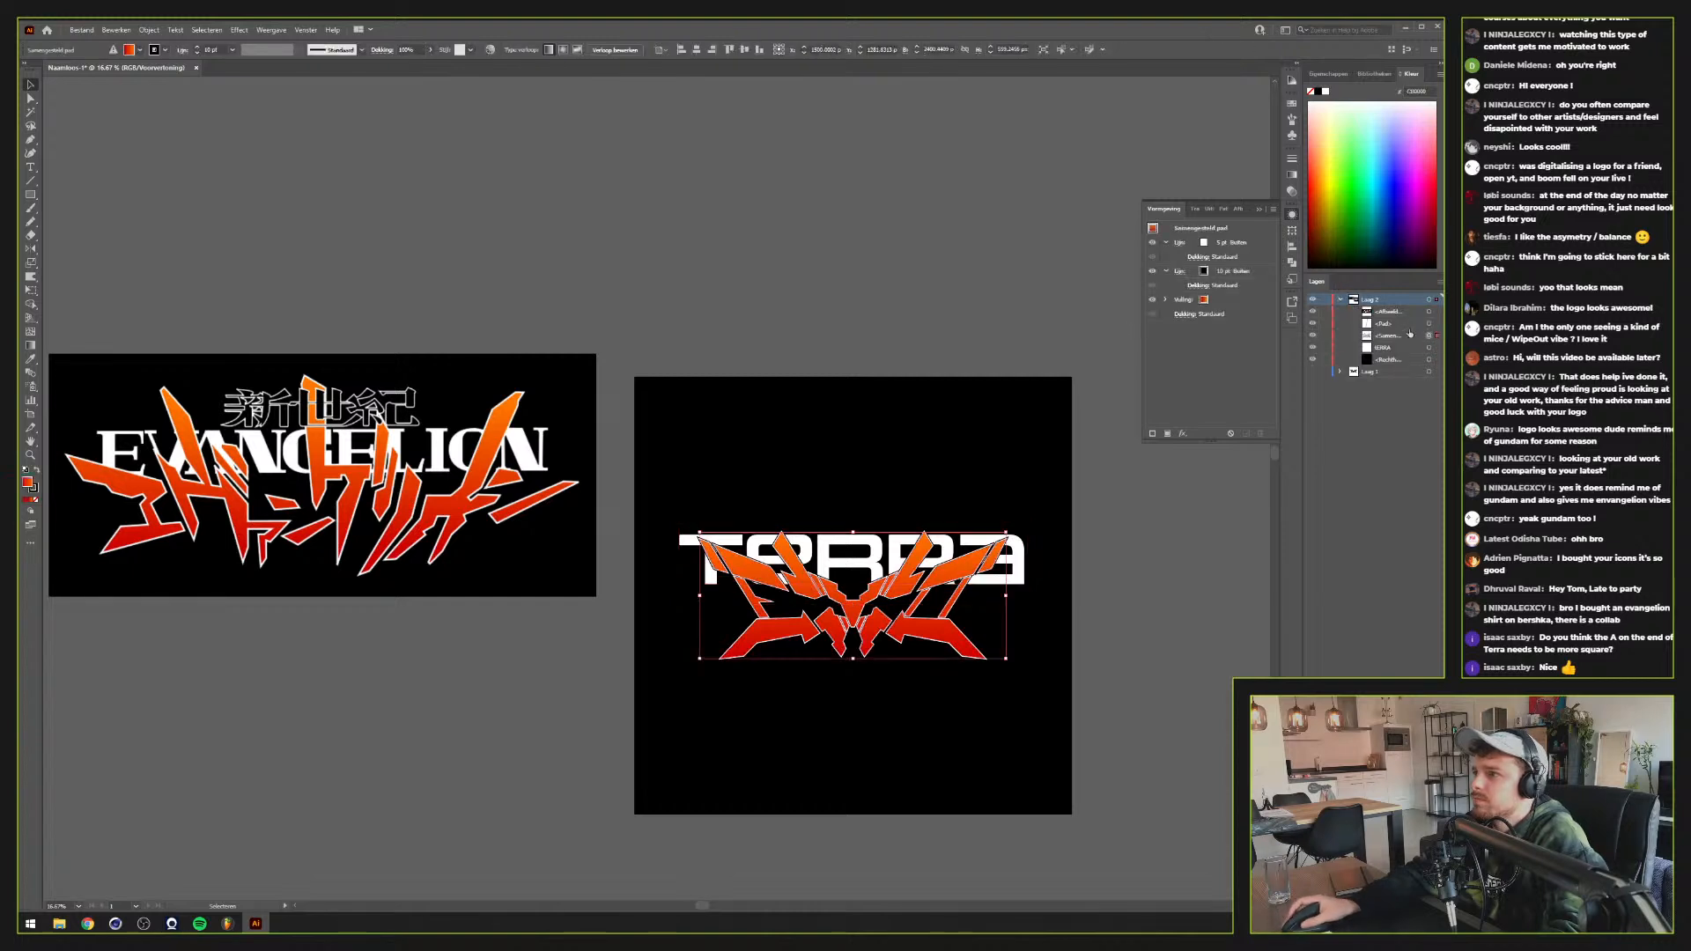
{"action": "left_click", "coordinate": [1232, 243]}
{"action": "left_click", "coordinate": [1227, 243]}
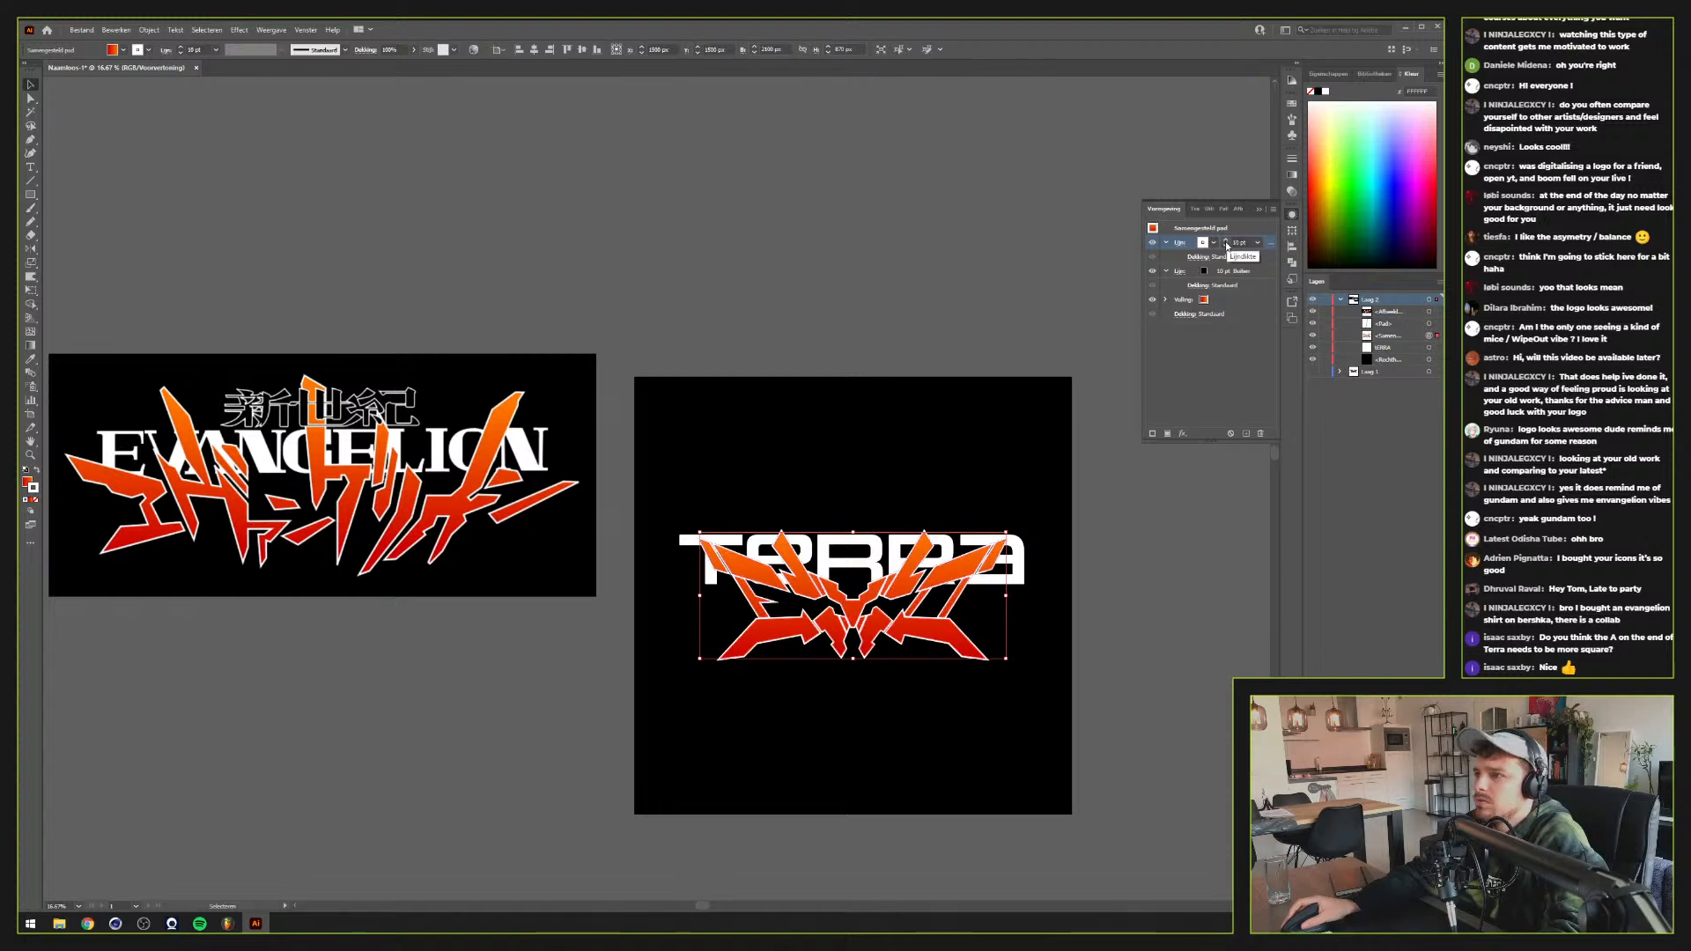
Try a wider black outer stroke on the emblem and remove that black stroke from its appearance
{"action": "left_click", "coordinate": [1212, 271]}
{"action": "left_click", "coordinate": [1227, 271]}
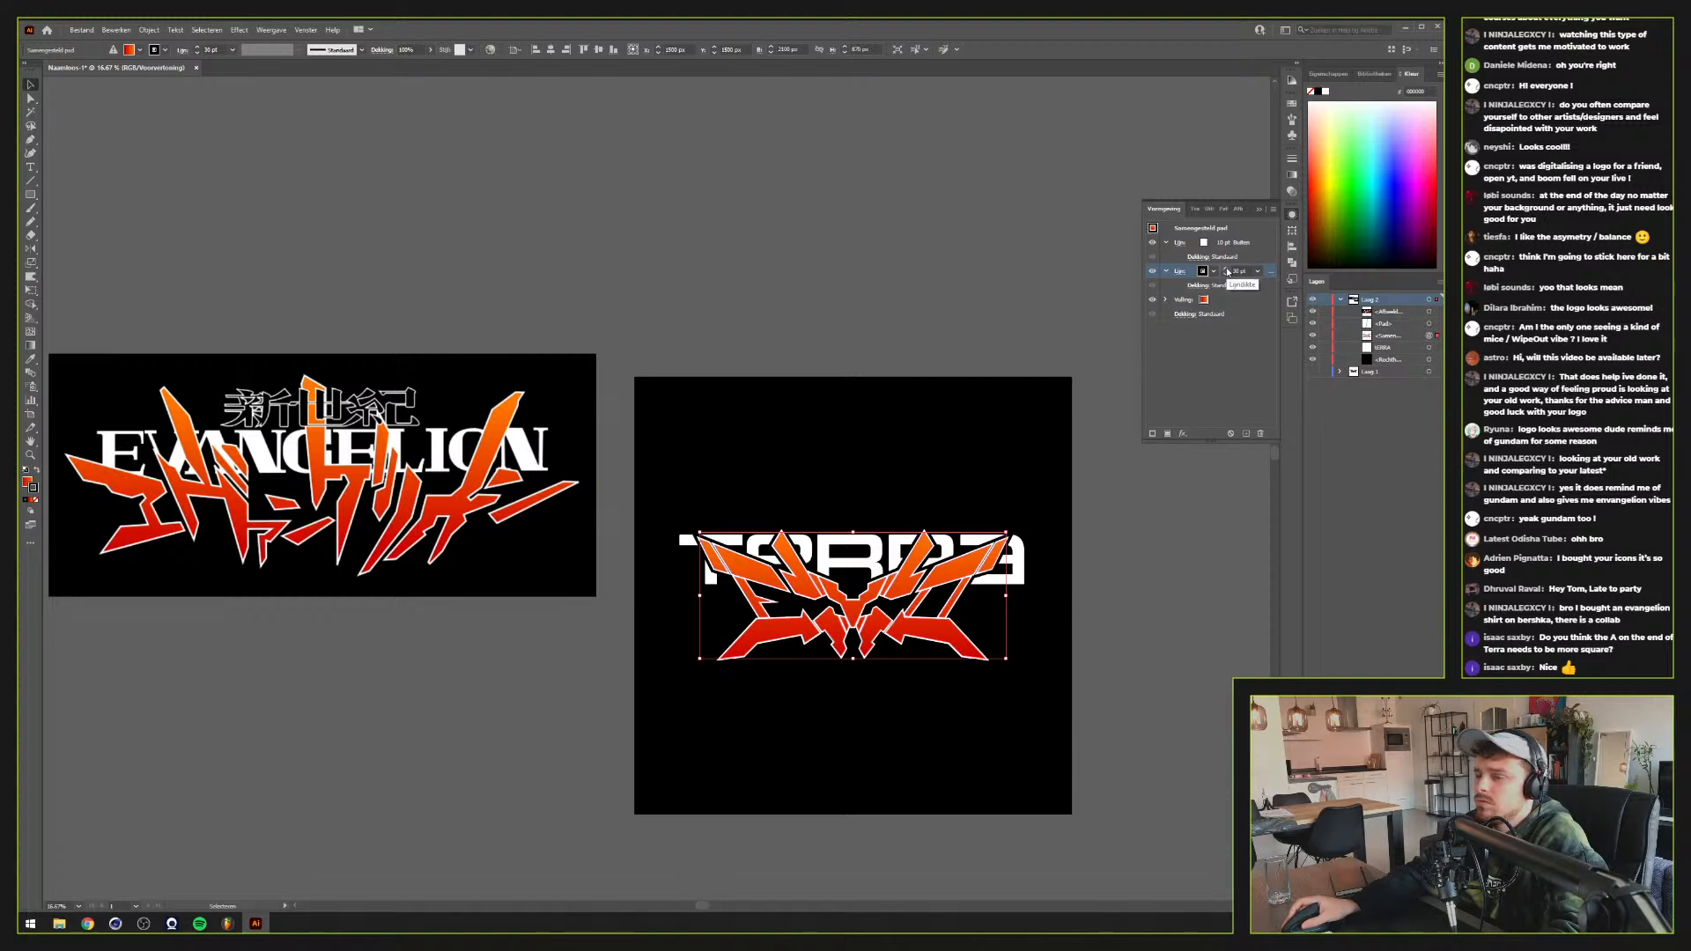
{"action": "left_click", "coordinate": [1178, 273]}
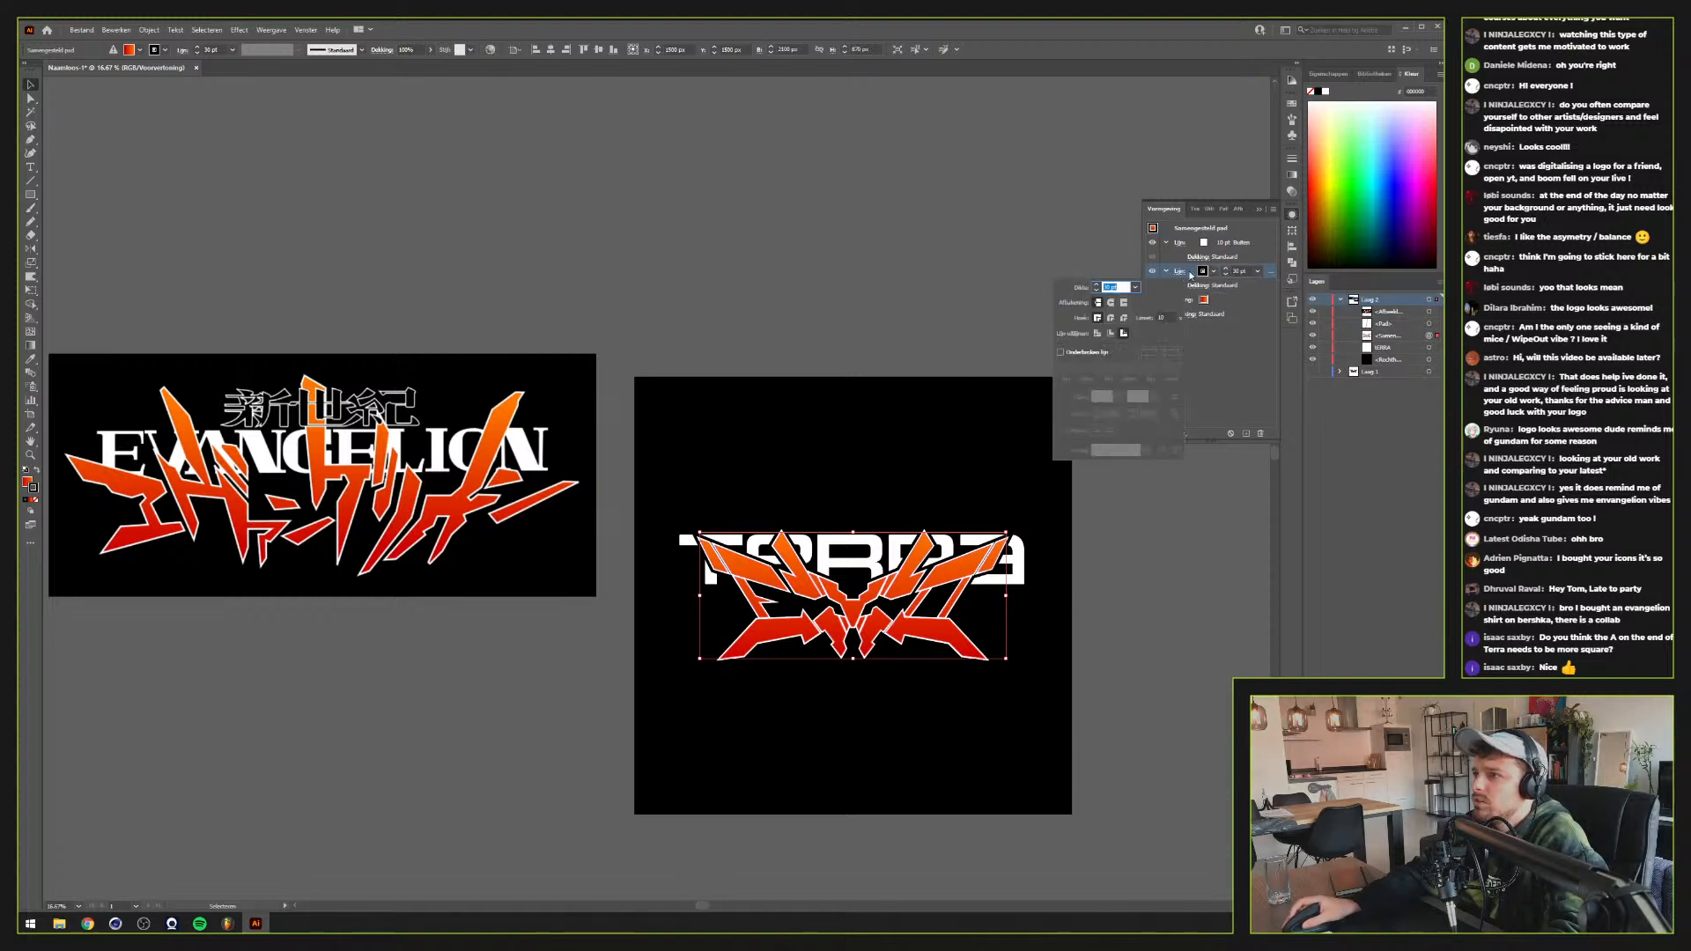
{"action": "key", "text": "Delete"}
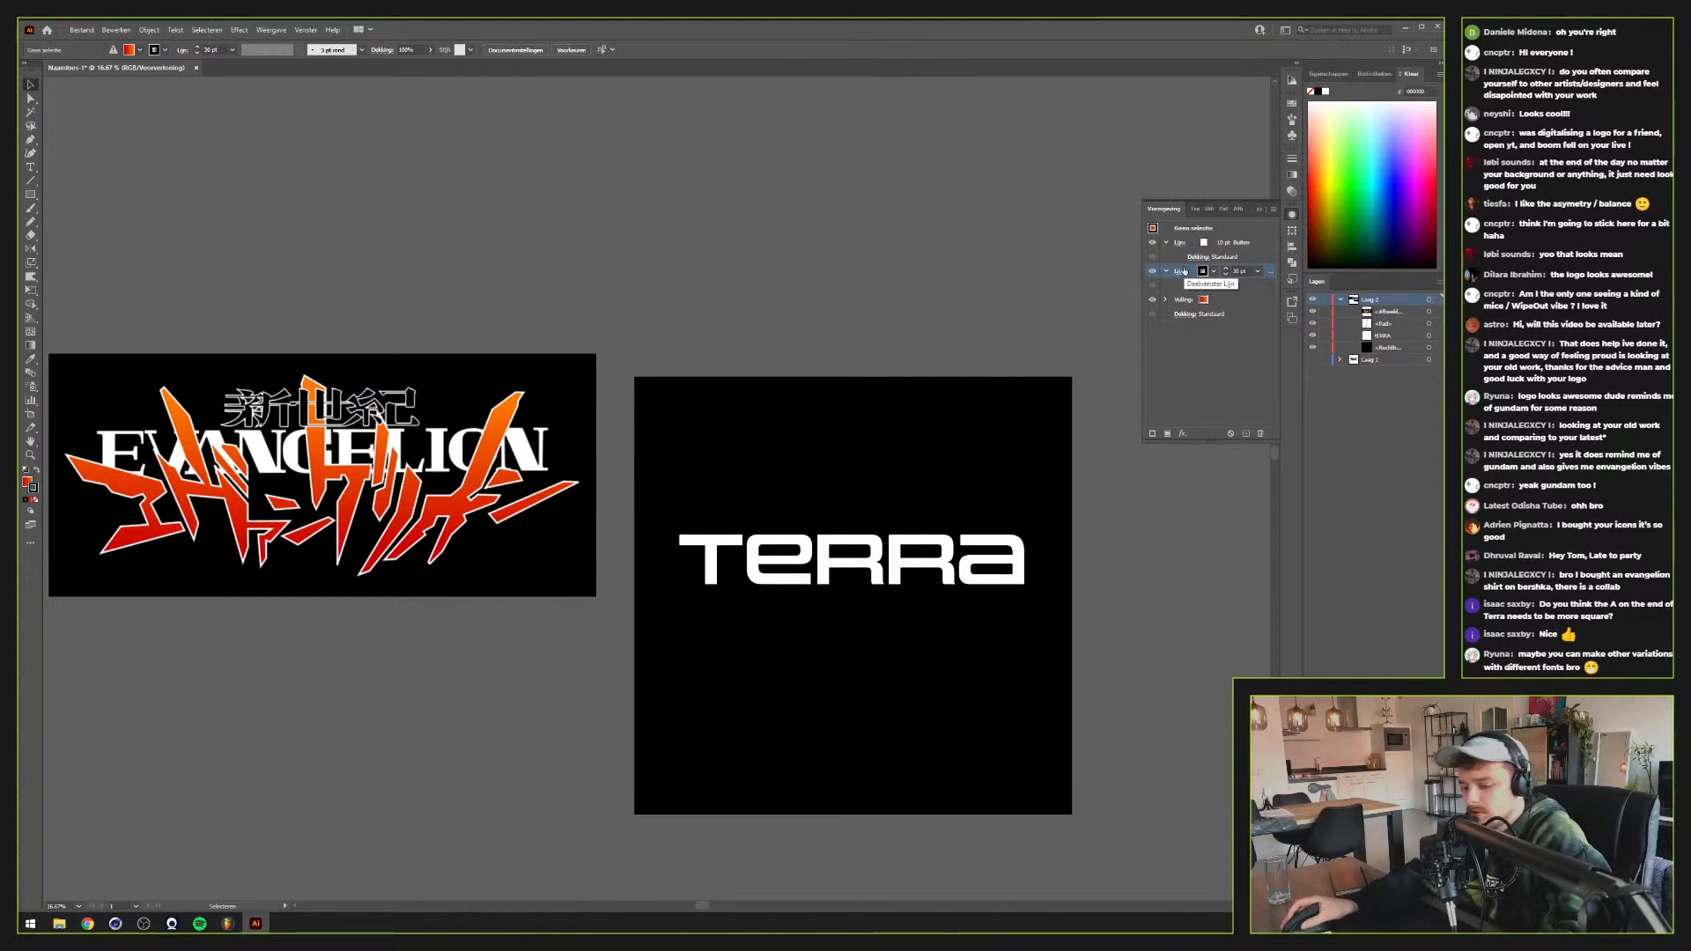
{"action": "key", "text": "ctrl+z"}
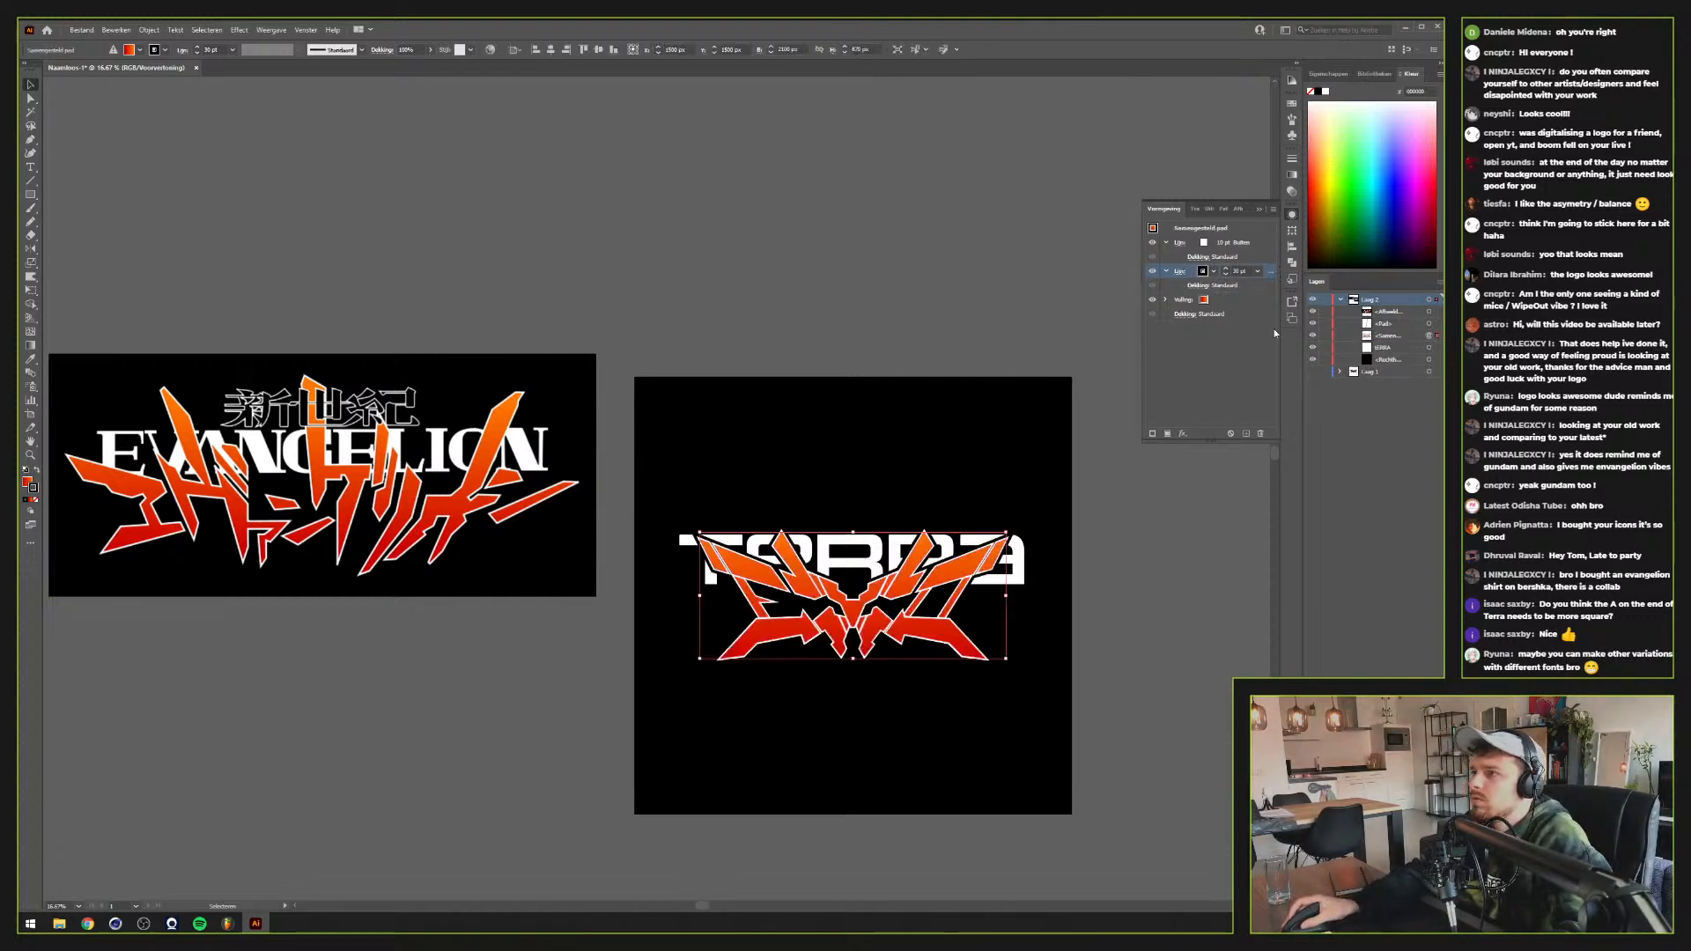
{"action": "left_click", "coordinate": [1261, 434]}
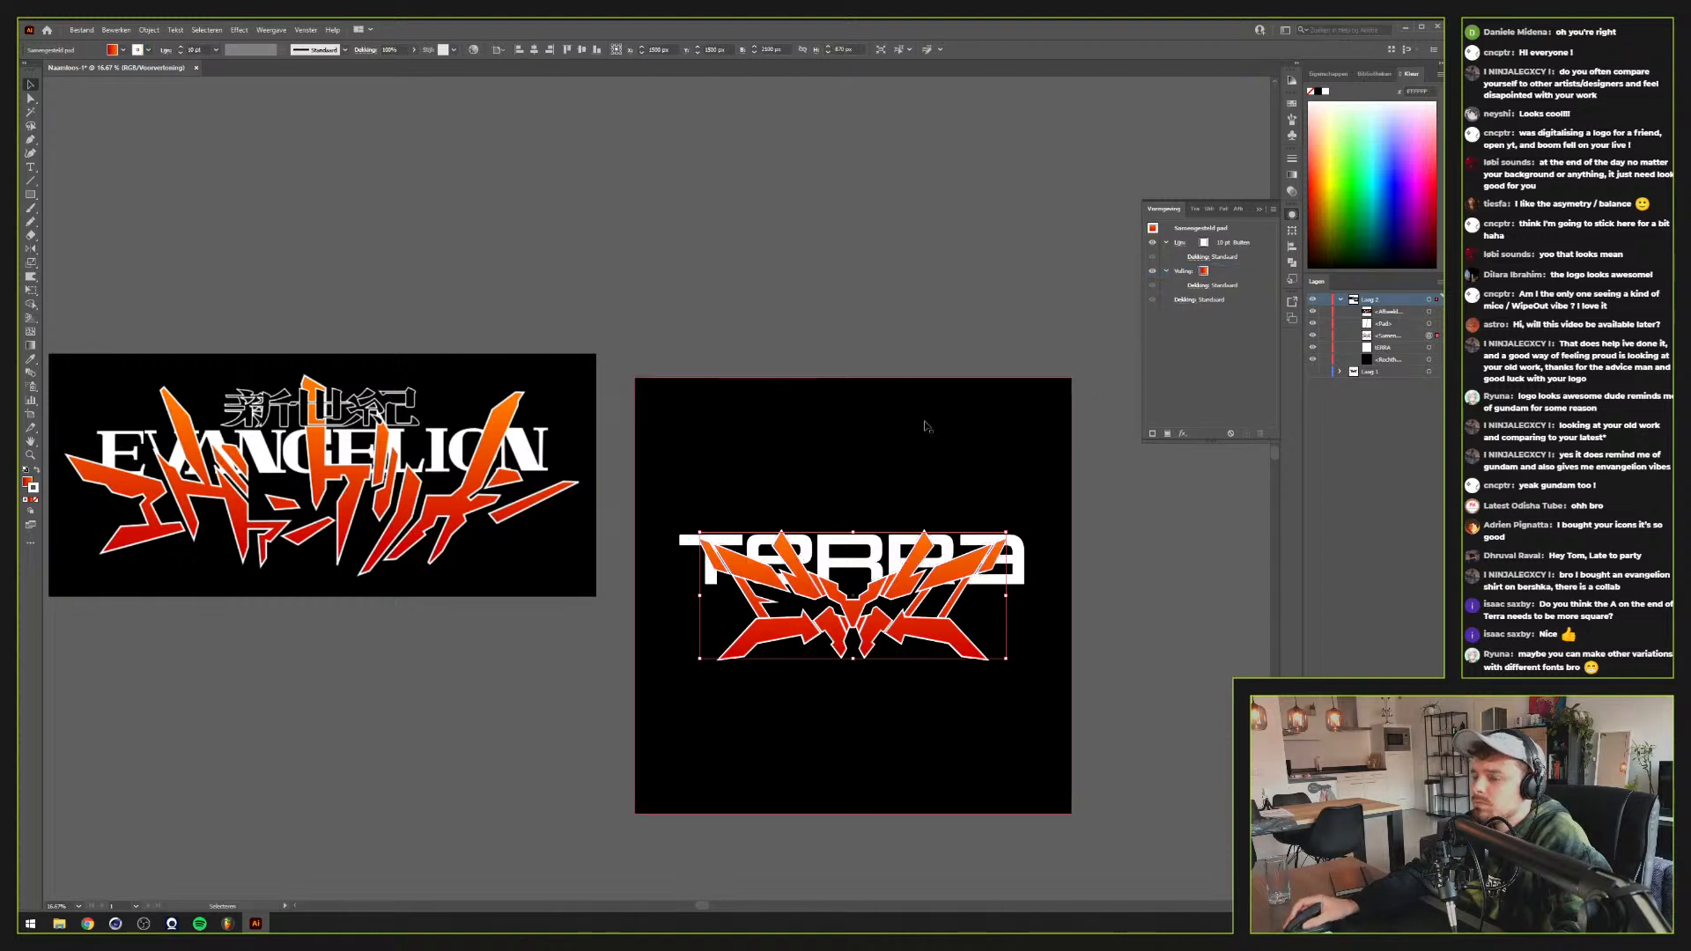
Move the emblem straight up so its lower half overlaps the TERRA text, and select the text
{"action": "left_click_drag", "start_coordinate": [872, 602], "coordinate": [876, 546]}
{"action": "left_click", "coordinate": [984, 564]}
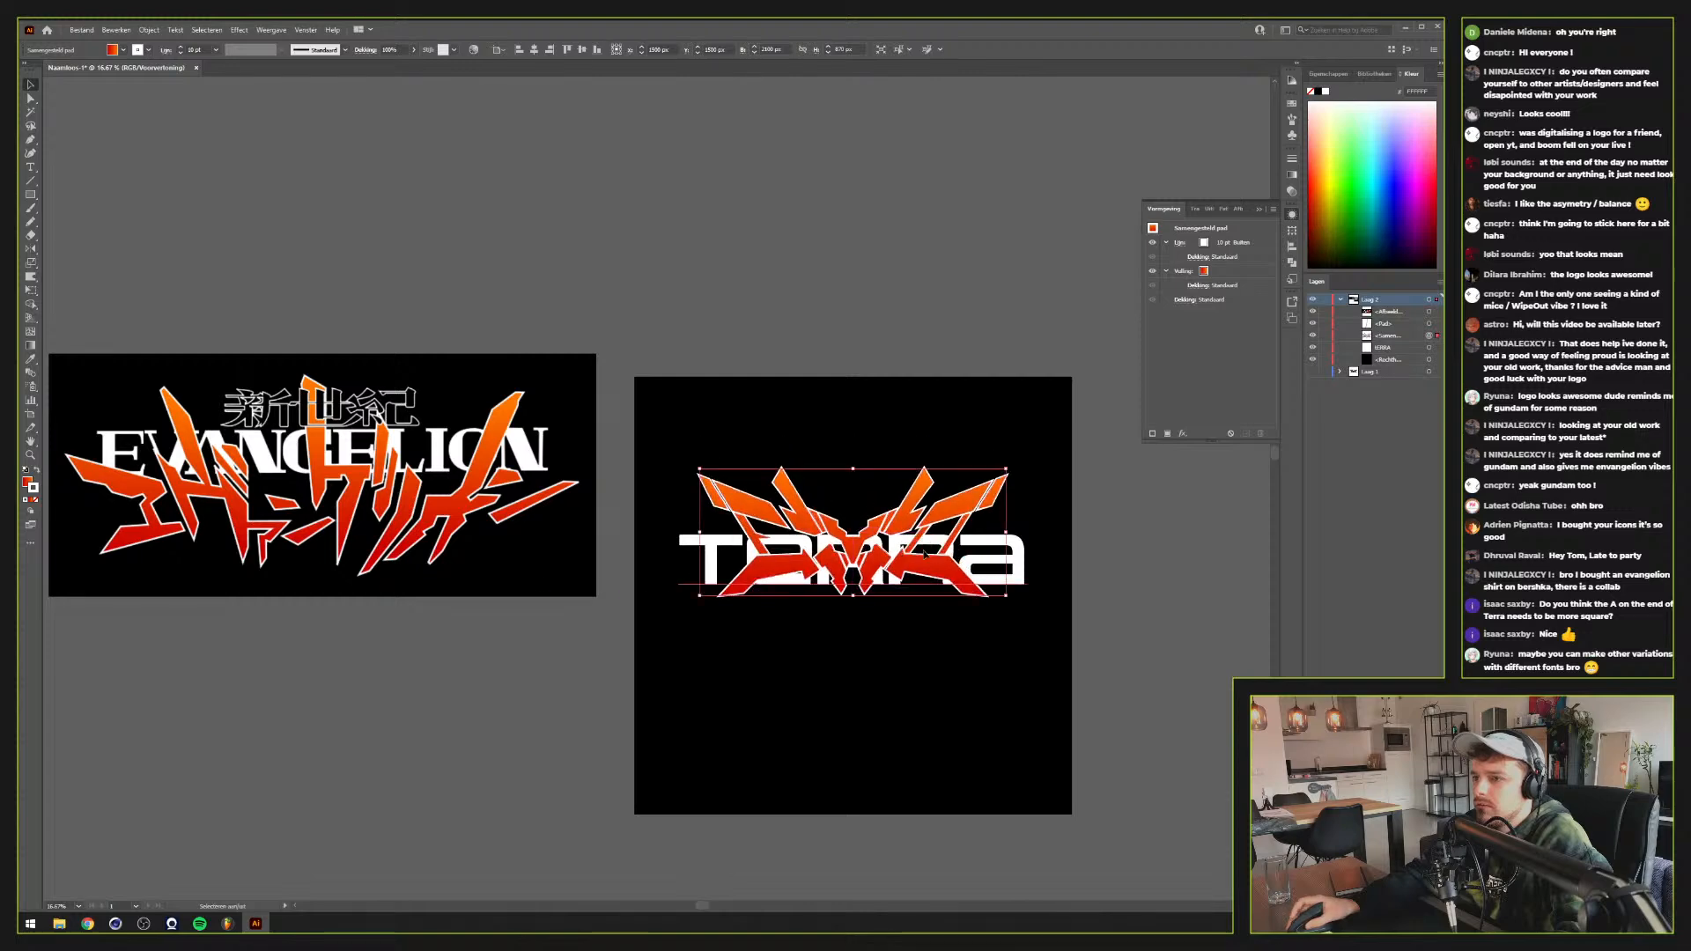
{"action": "scroll", "coordinate": [931, 564], "scroll_direction": "up", "scroll_amount": 1}
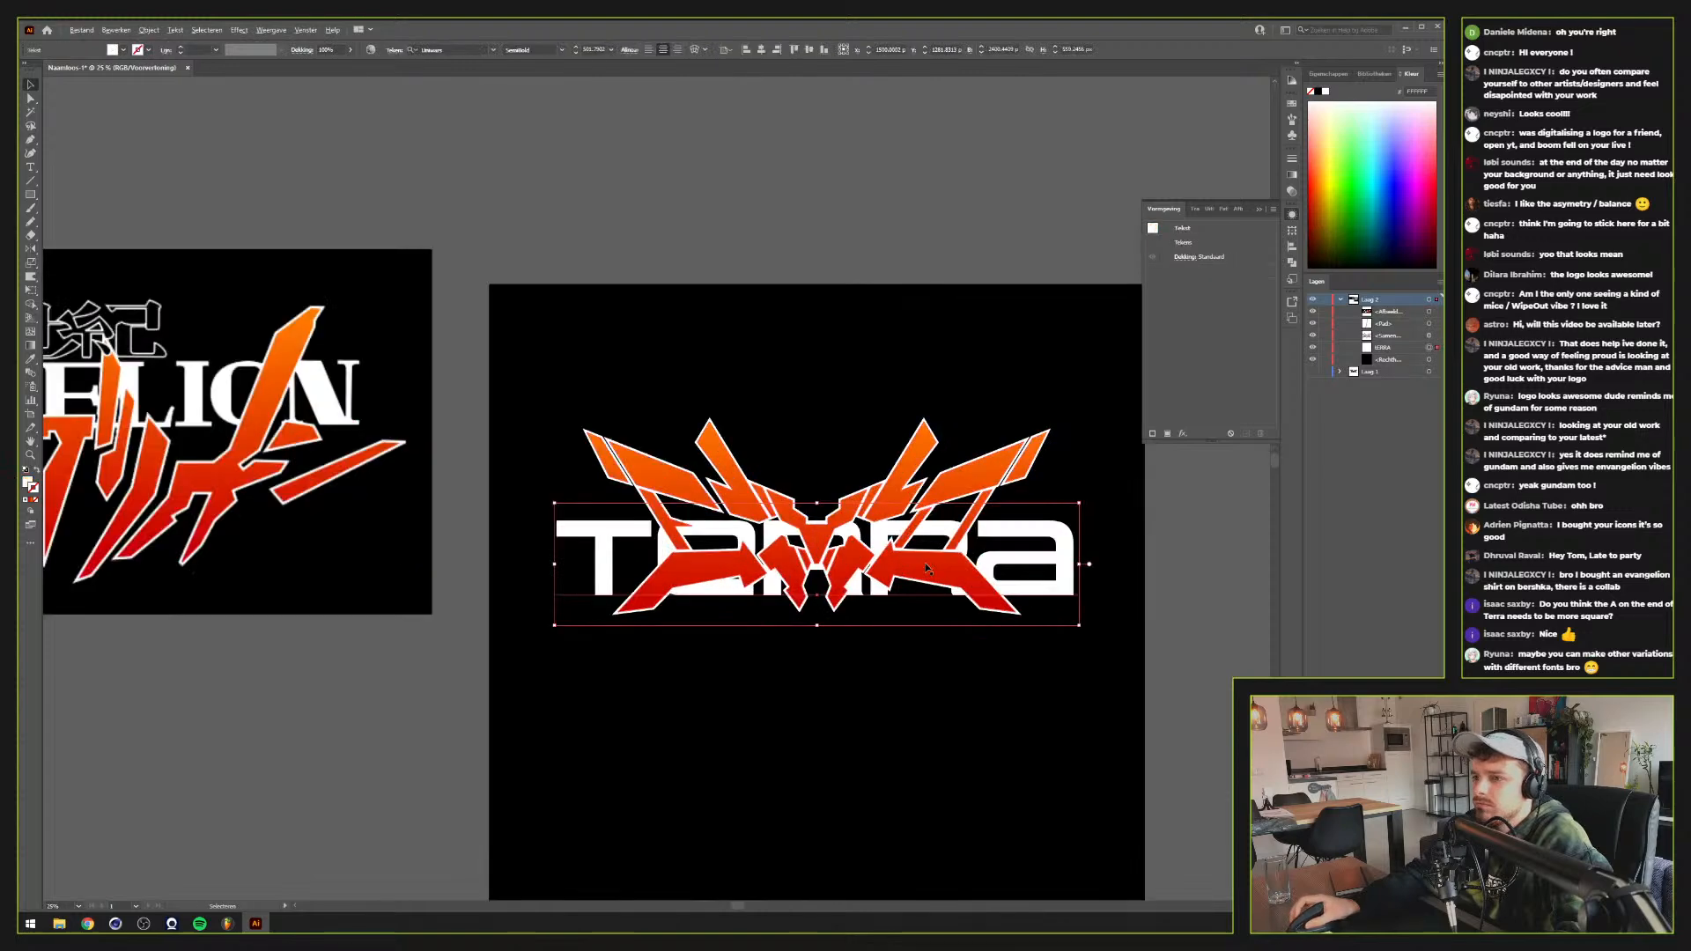
{"action": "left_click_drag", "start_coordinate": [816, 553], "coordinate": [809, 609]}
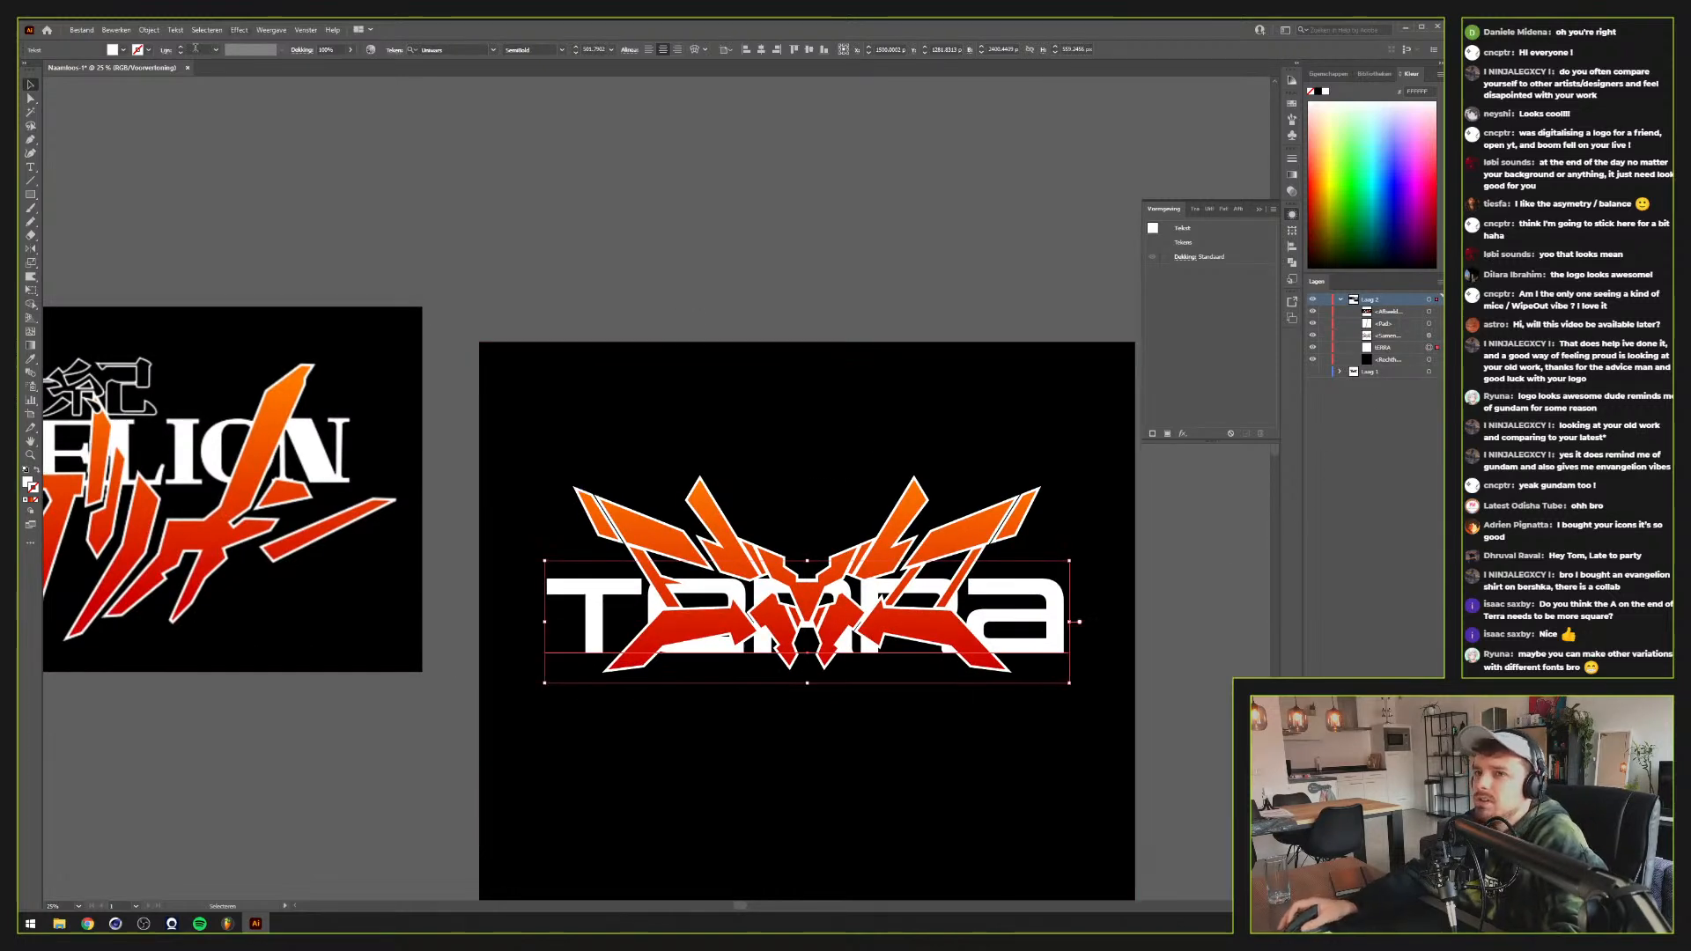
Duplicate the TERRA text in place and hide the lower copy
{"action": "key", "text": "t"}
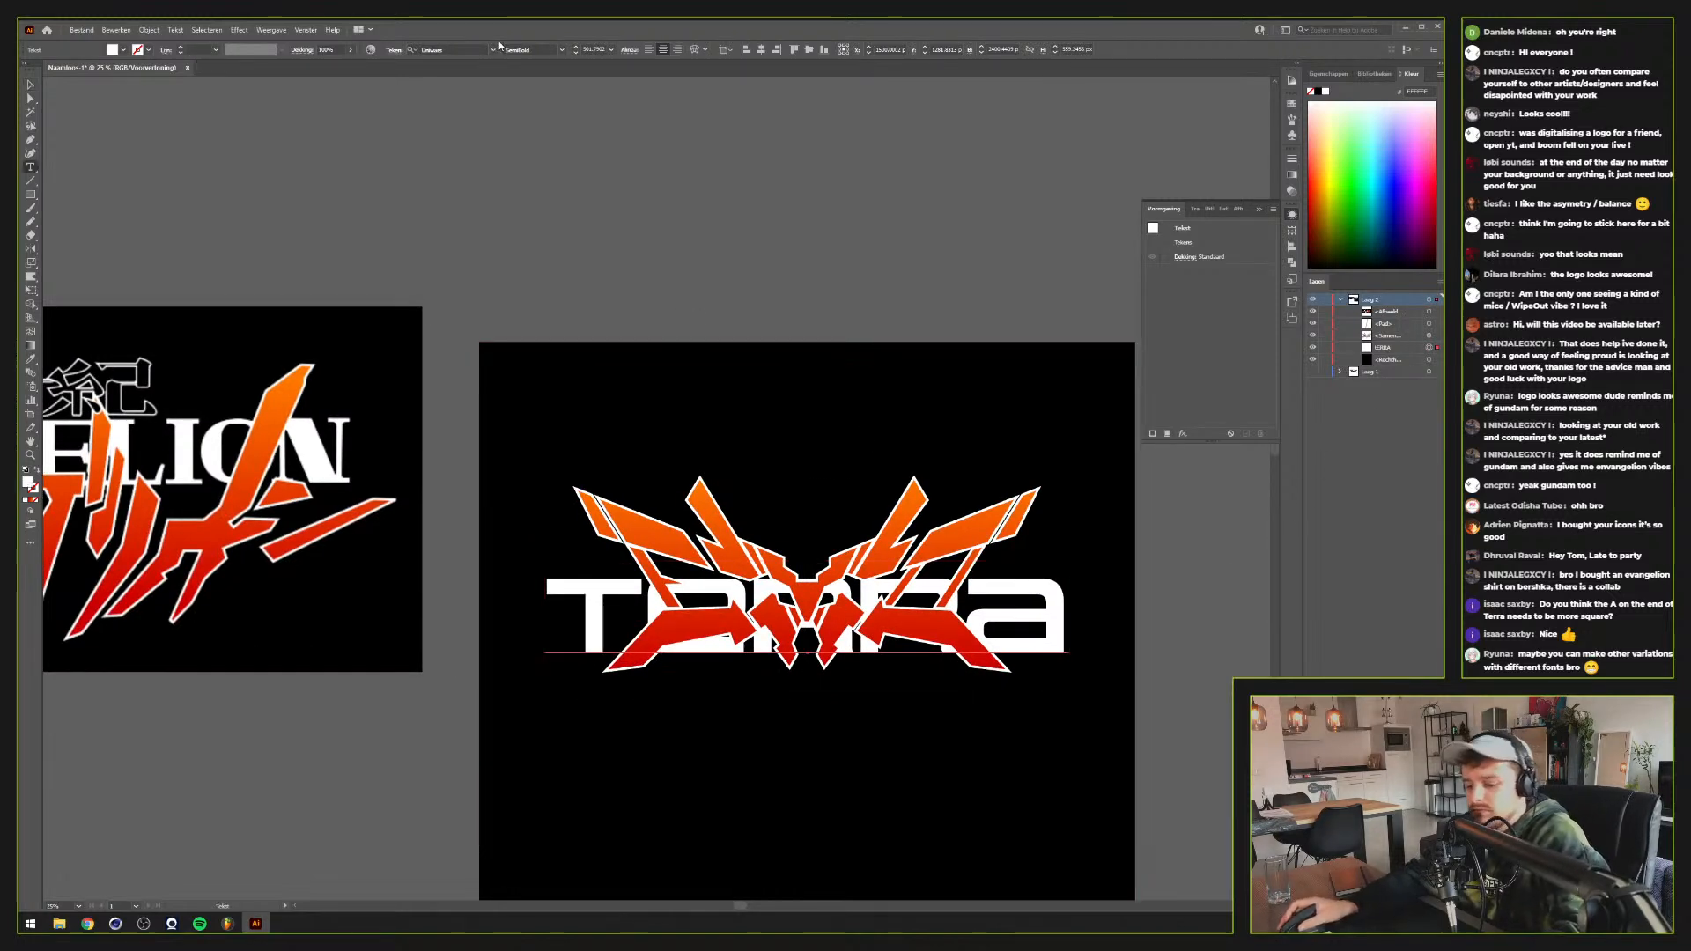
{"action": "key", "text": "ctrl+c"}
{"action": "key", "text": "ctrl+f"}
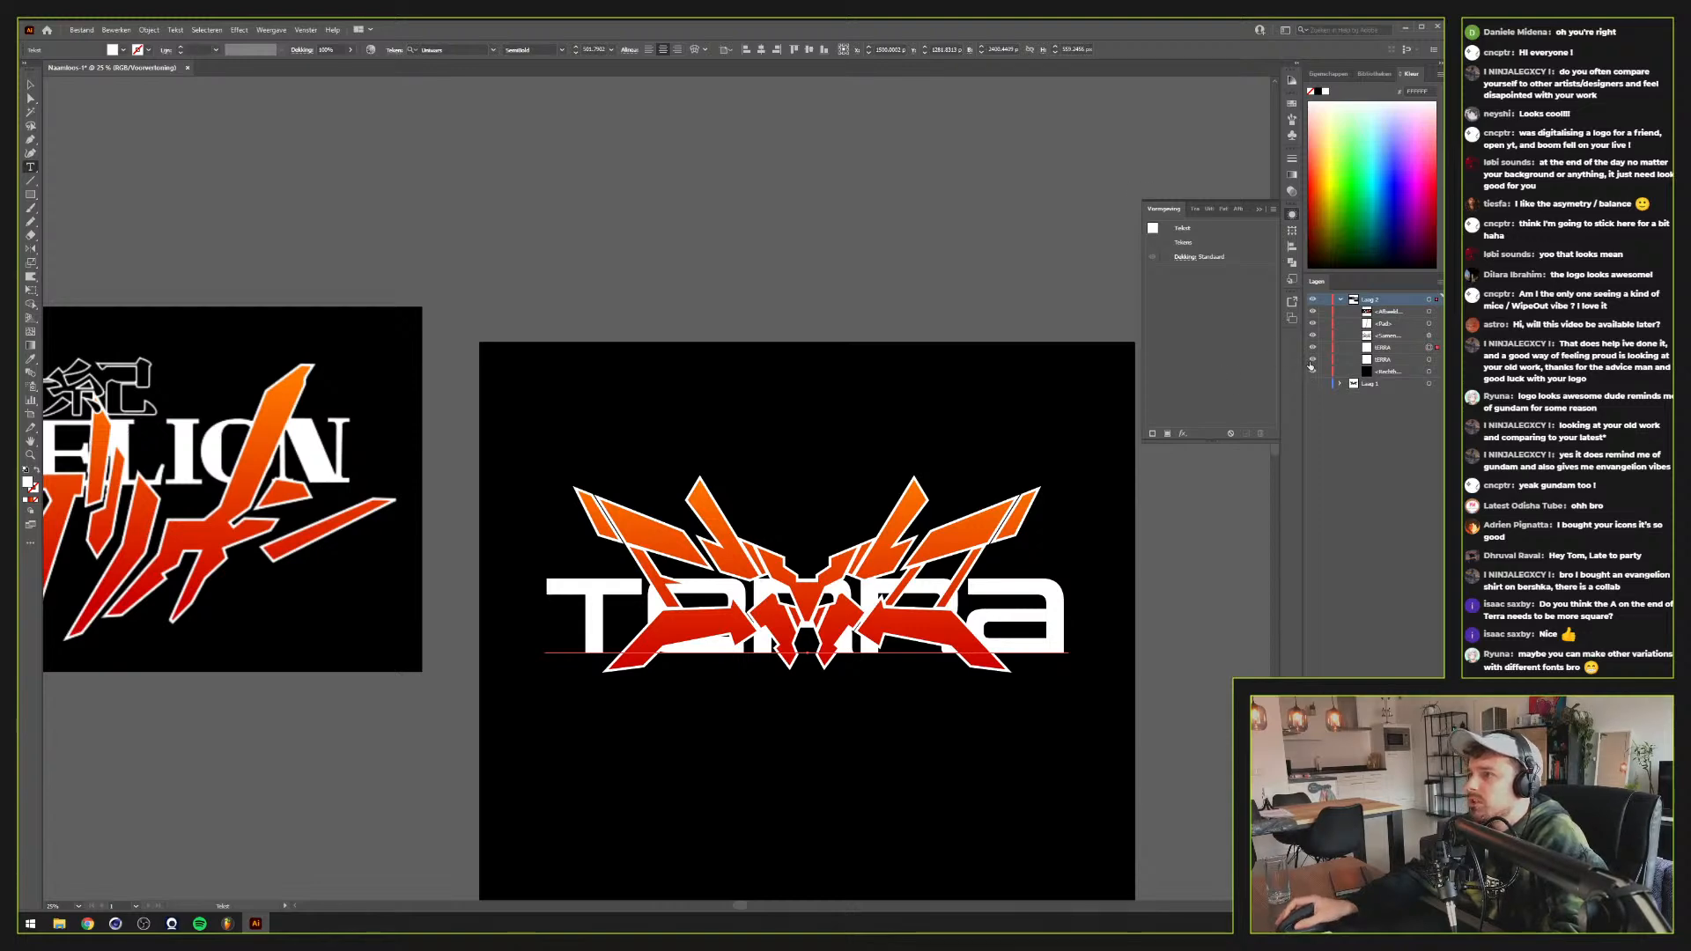
Clear the activated Adobe Fonts filter and preview fonts from the full list on the duplicated TERRA text
{"action": "left_click", "coordinate": [493, 49]}
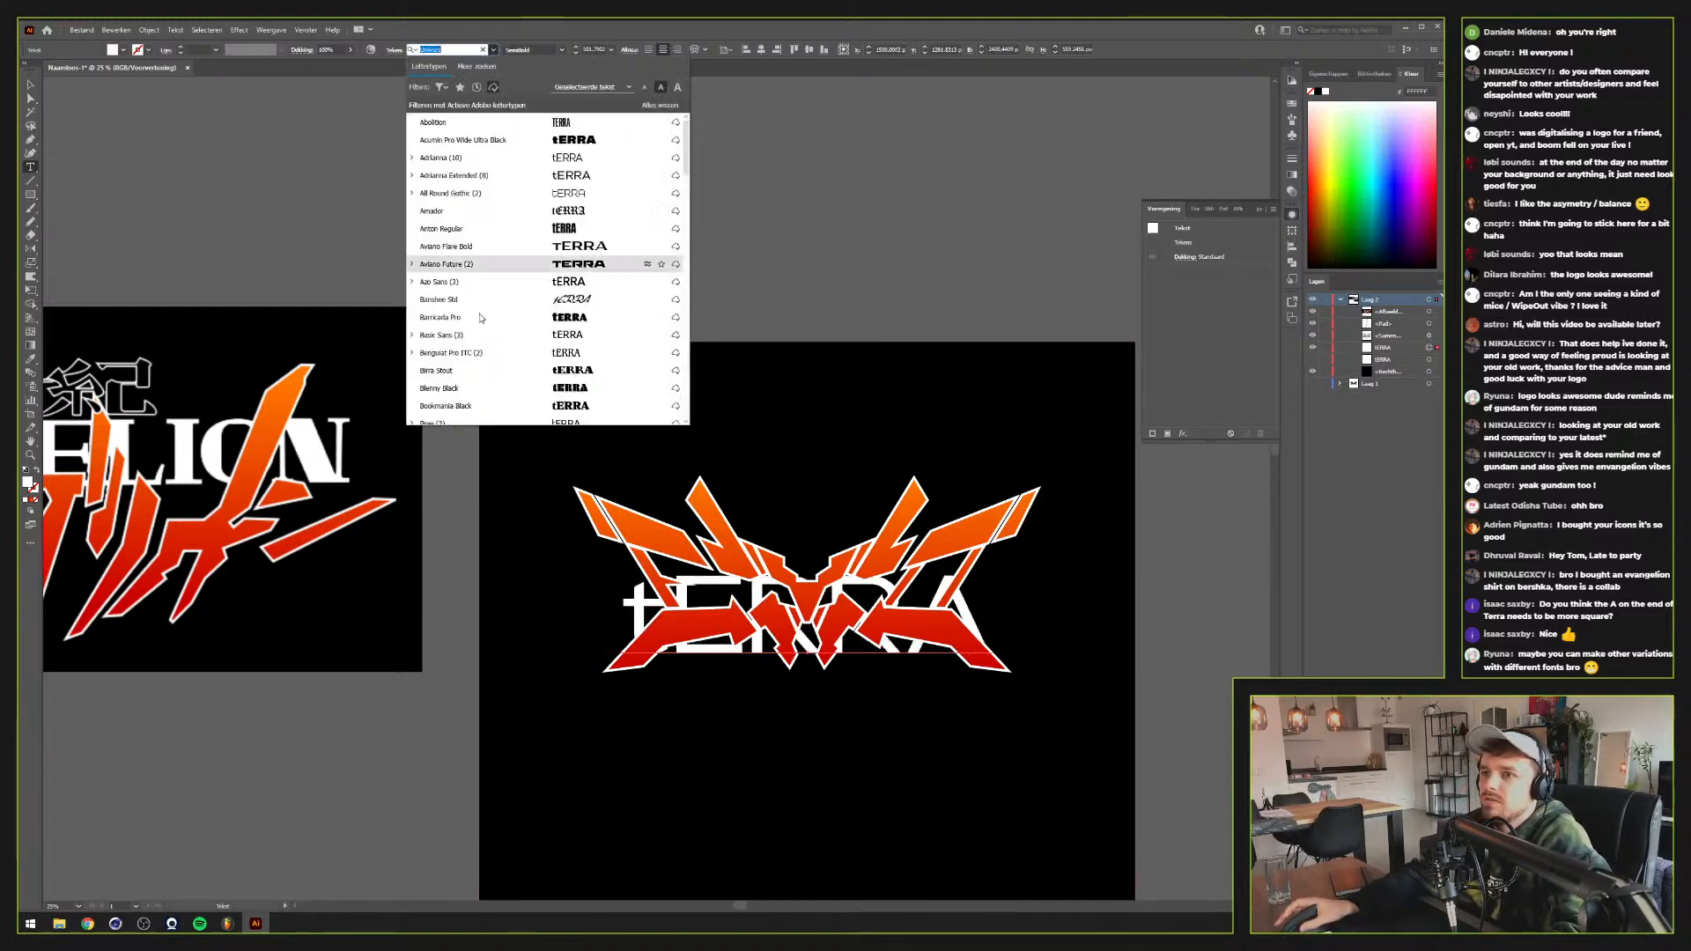
{"action": "scroll", "coordinate": [471, 343], "scroll_direction": "down", "scroll_amount": 15}
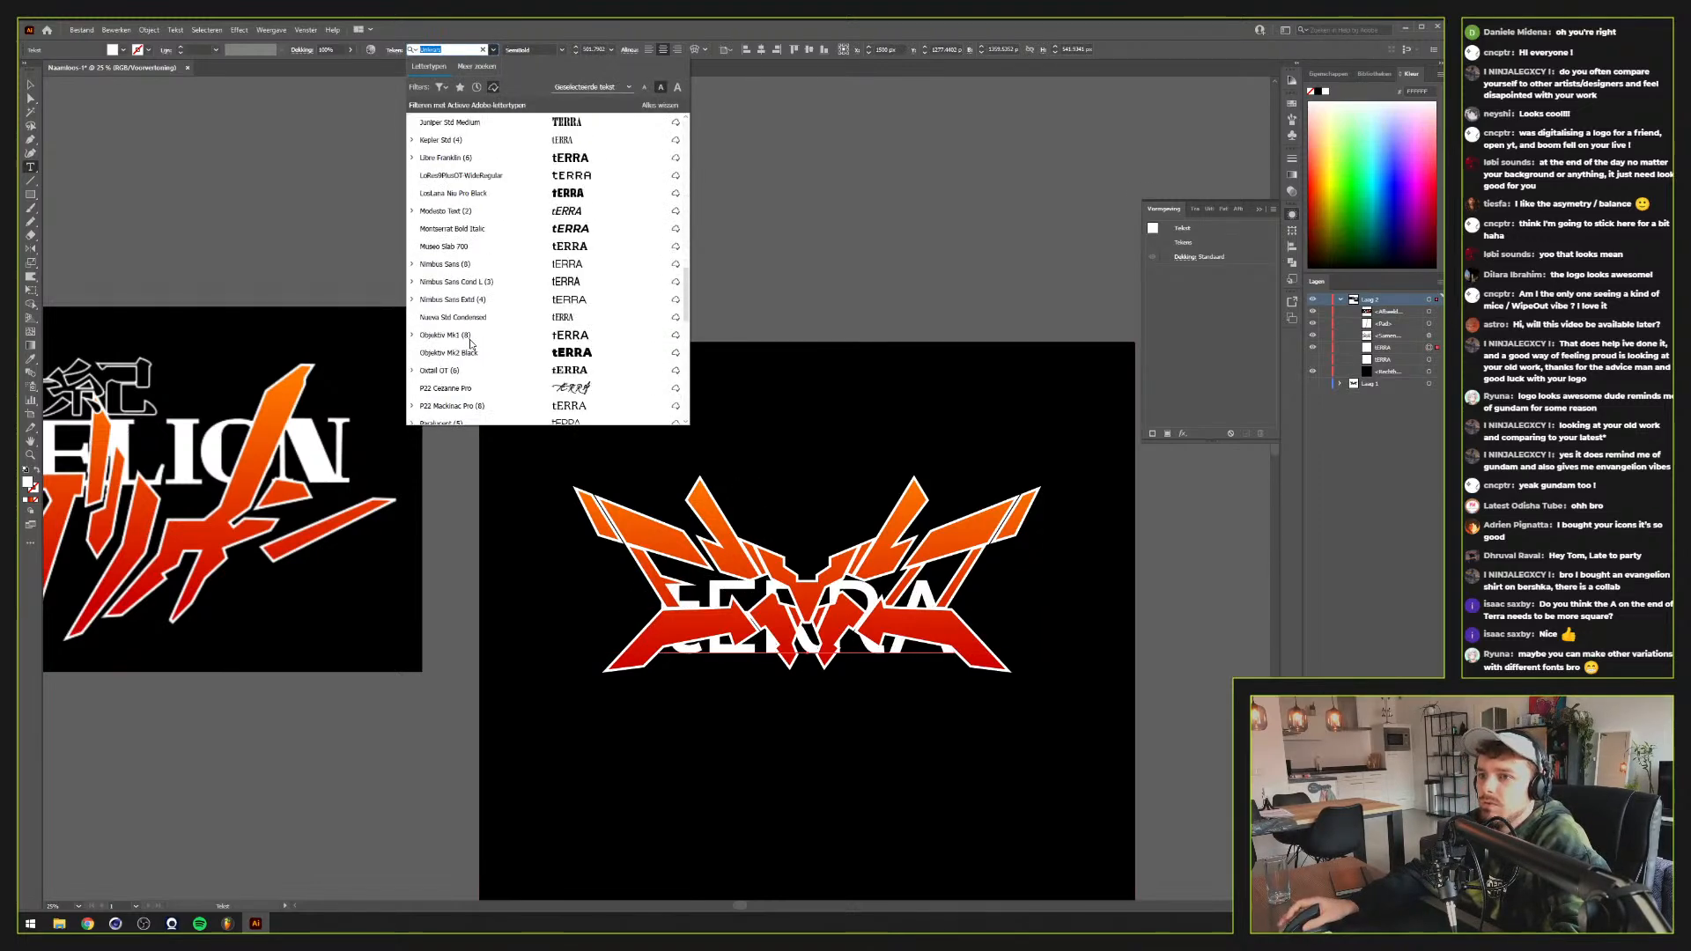
{"action": "left_click", "coordinate": [494, 87]}
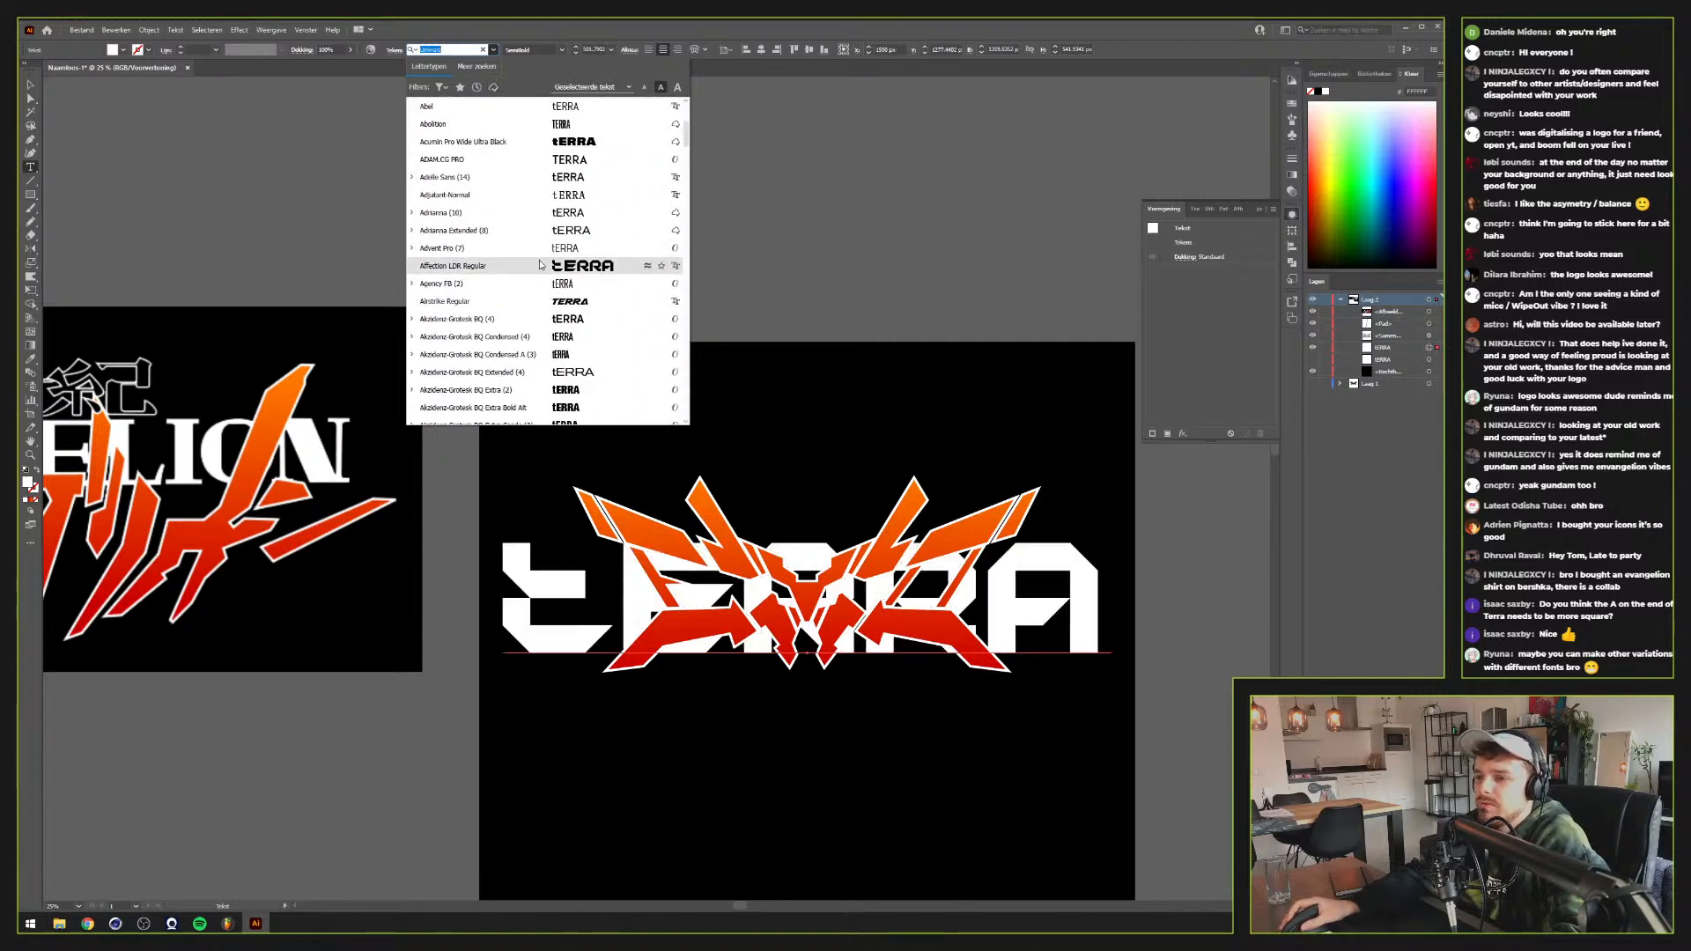
{"action": "scroll", "coordinate": [539, 265], "scroll_direction": "down", "scroll_amount": 1}
{"action": "scroll", "coordinate": [539, 256], "scroll_direction": "down", "scroll_amount": 1}
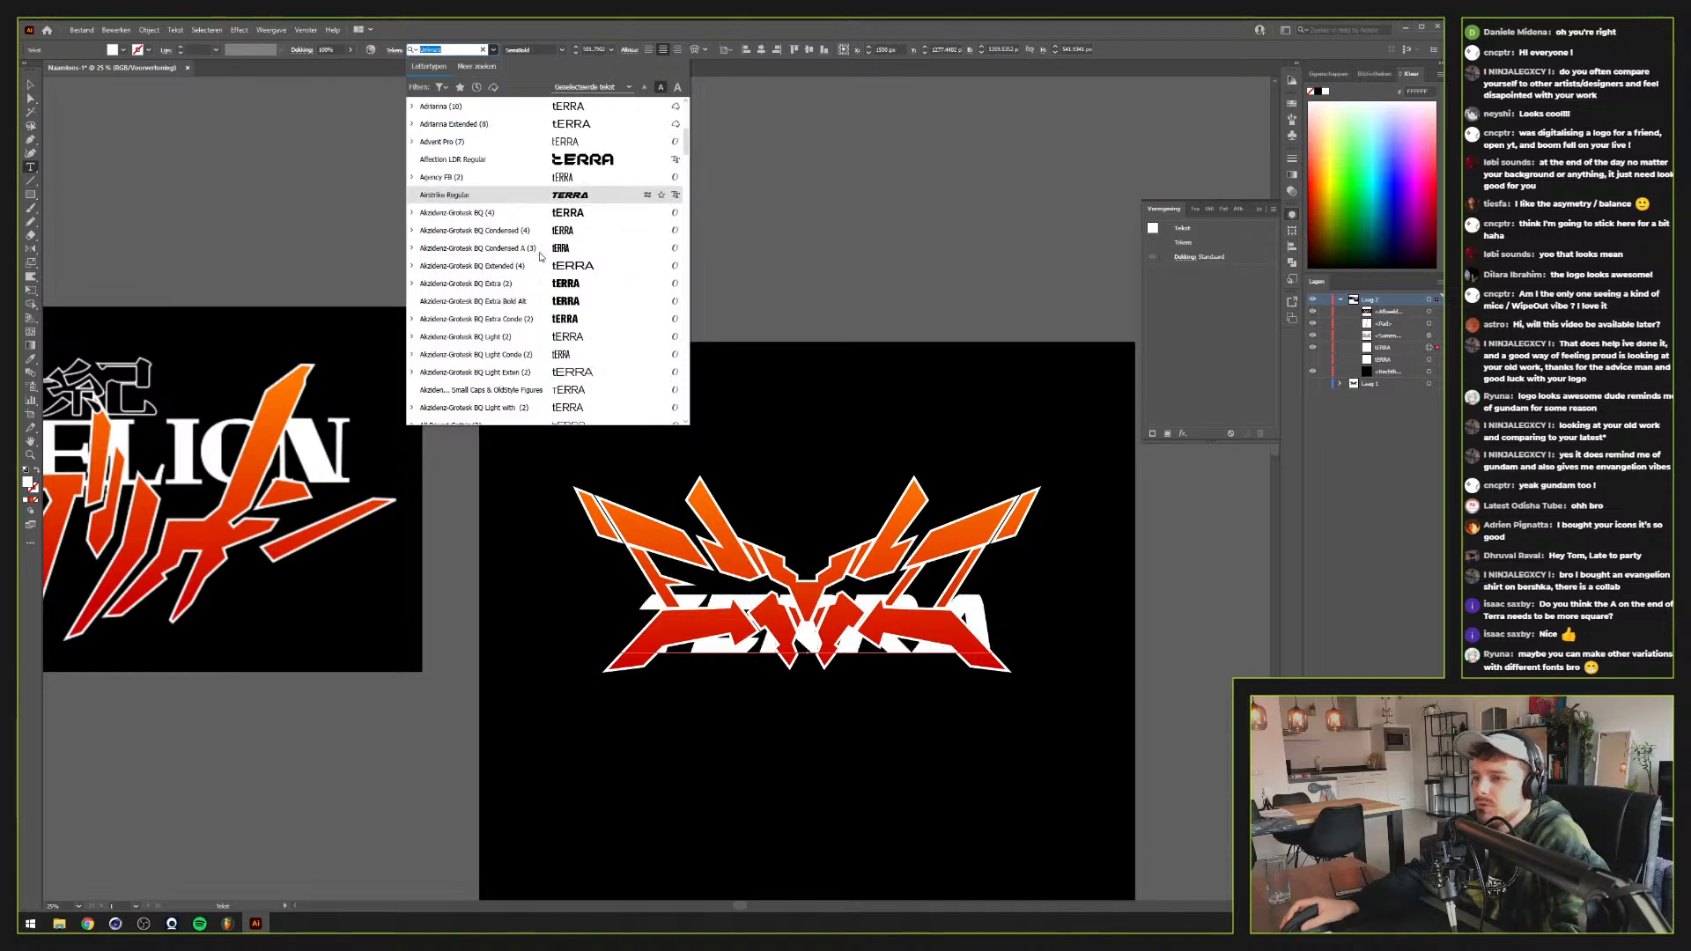
{"action": "scroll", "coordinate": [542, 273], "scroll_direction": "down", "scroll_amount": 3}
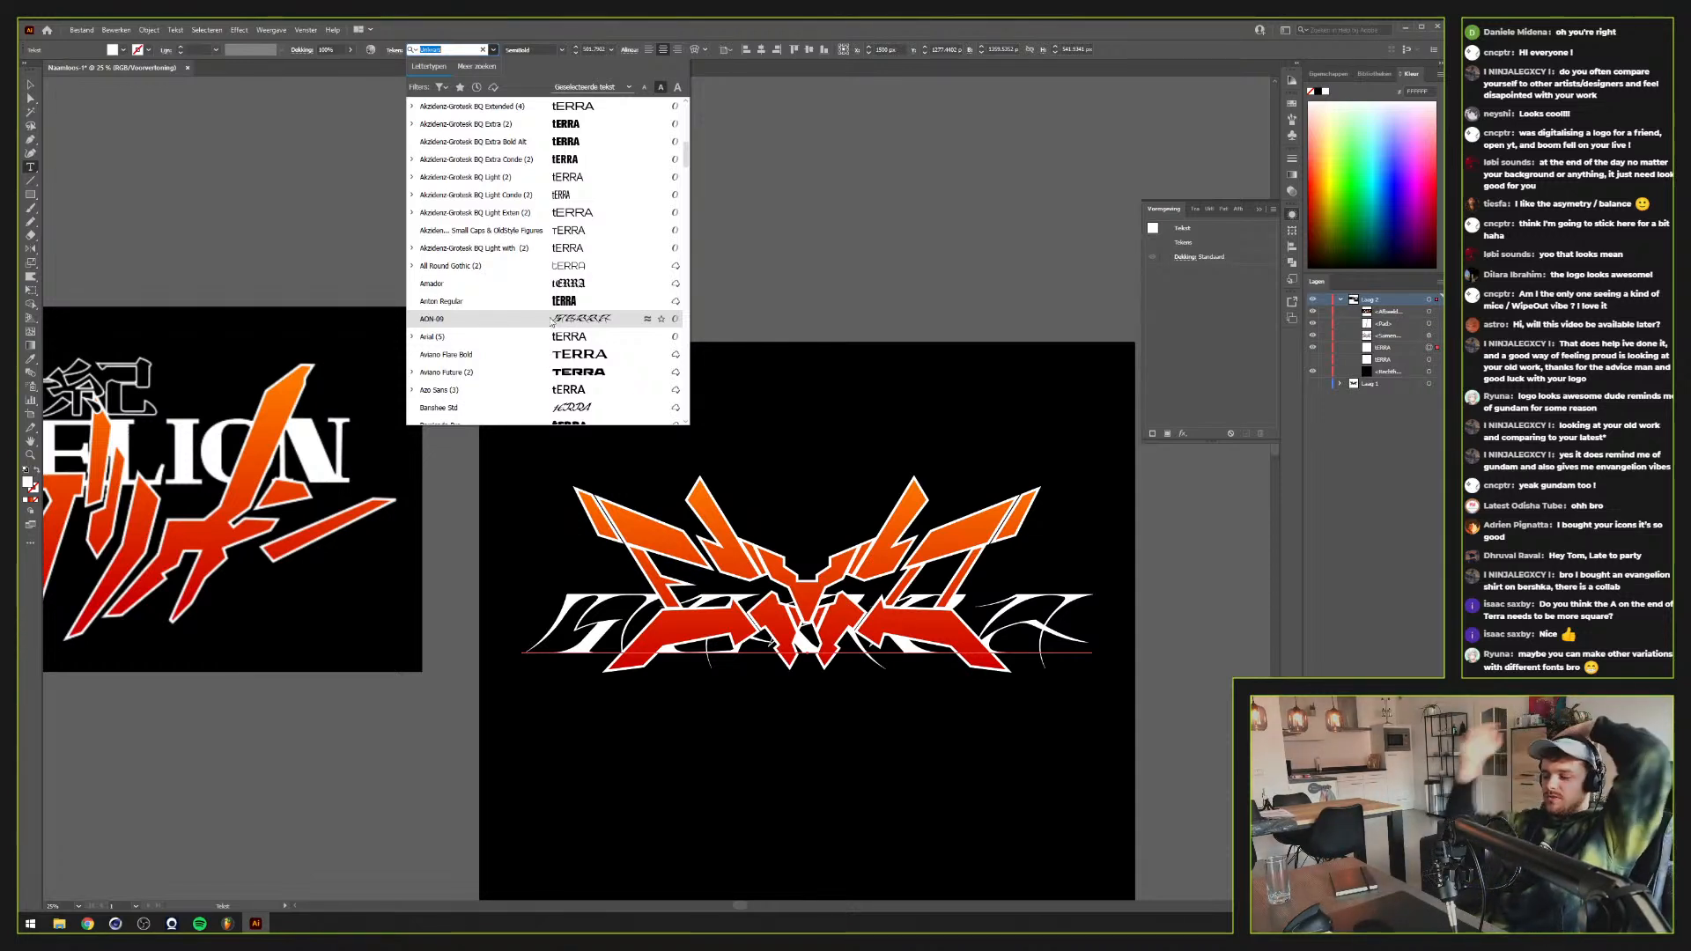
Compare the fonts following AON-99 on the duplicated text and set it to Birra Stout
{"action": "key", "text": "Down"}
{"action": "key", "text": "Down"}
{"action": "key", "text": "Down"}
{"action": "key", "text": "Down"}
{"action": "key", "text": "Down"}
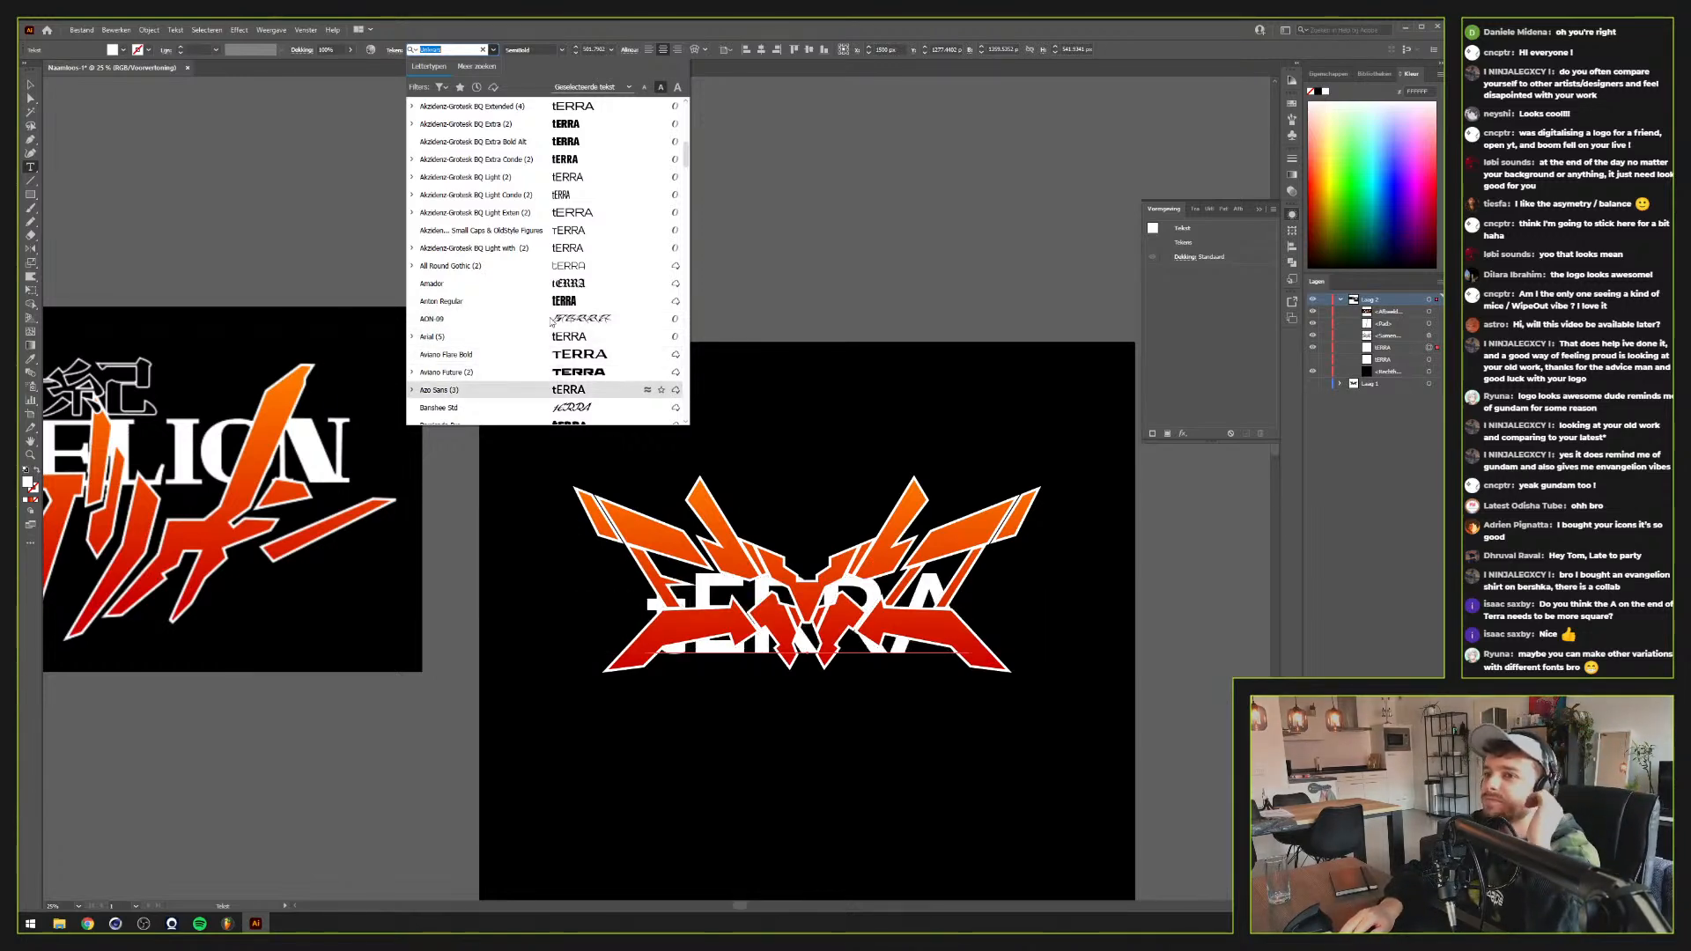
{"action": "key", "text": "Up"}
{"action": "key", "text": "Down"}
{"action": "key", "text": "Down"}
{"action": "key", "text": "Down"}
{"action": "key", "text": "Down"}
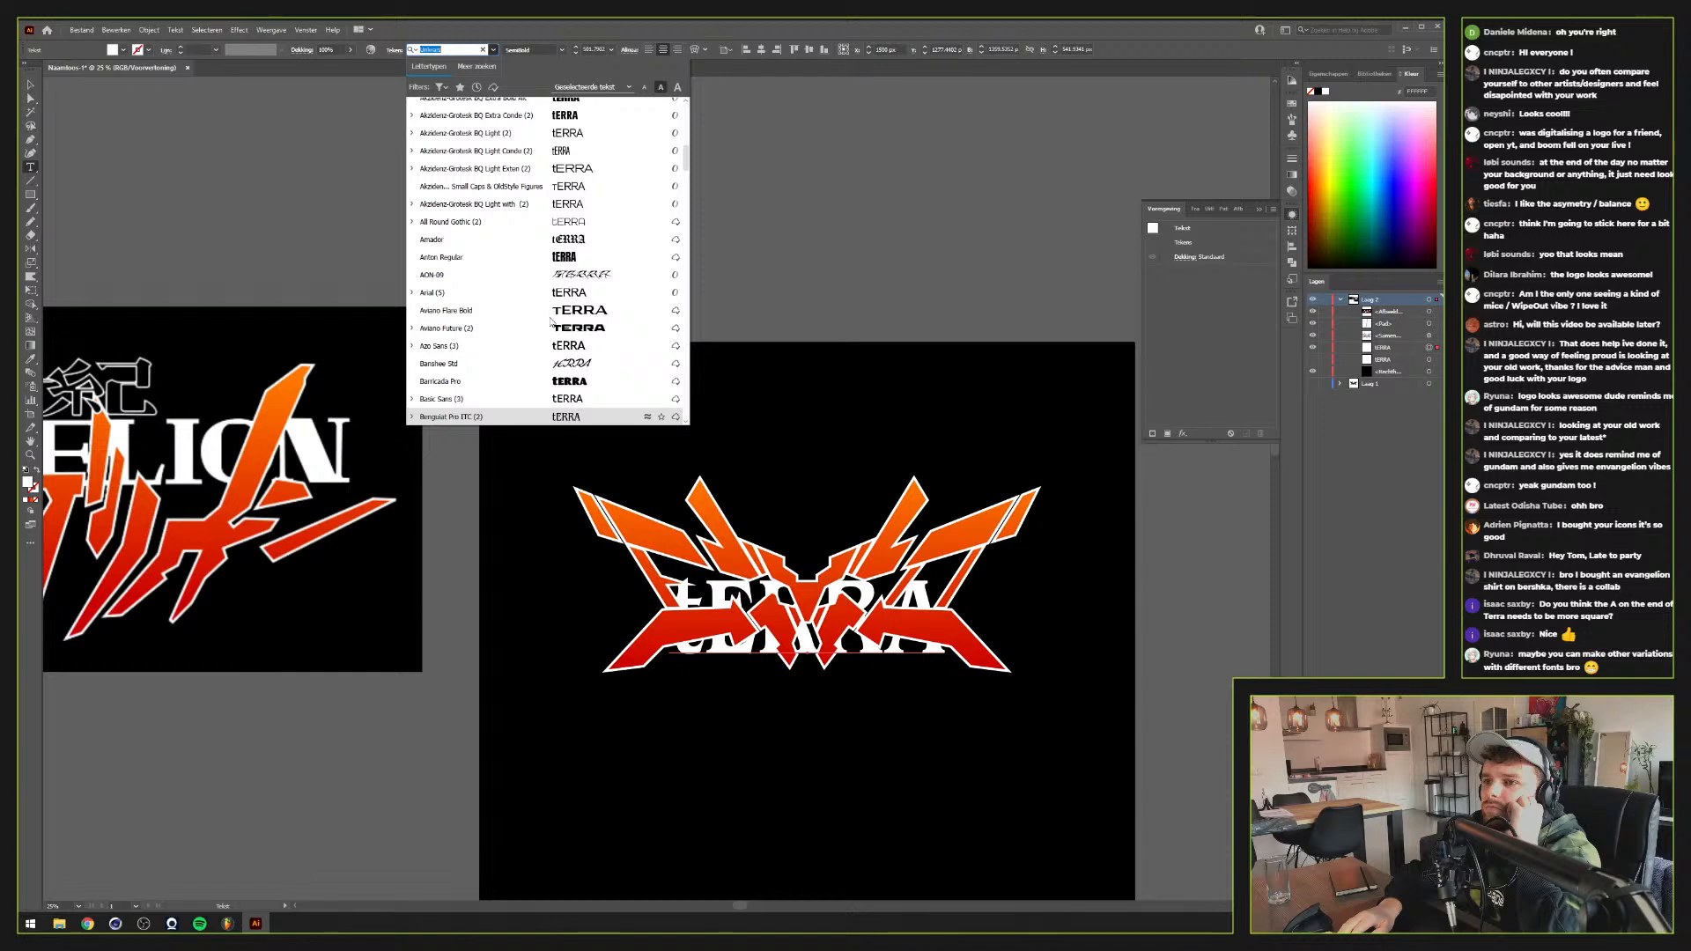
{"action": "key", "text": "Down"}
{"action": "key", "text": "Down"}
{"action": "key", "text": "Up"}
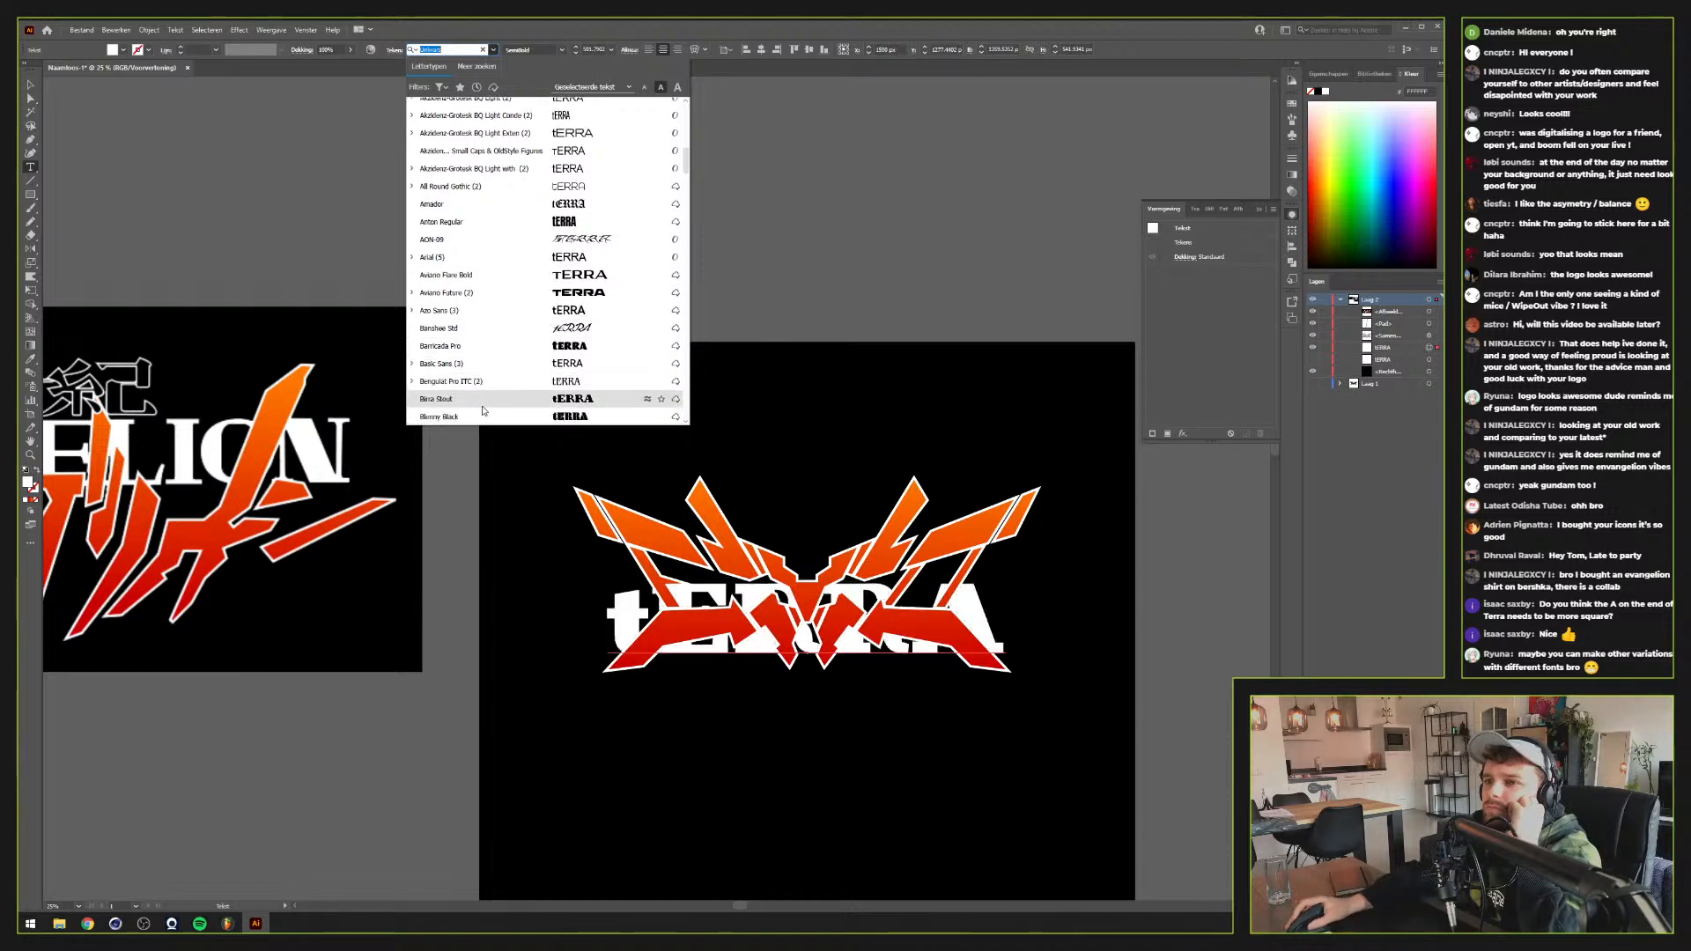
{"action": "key", "text": "Return"}
Apply All Caps to the duplicated TERRA text
{"action": "left_click", "coordinate": [393, 50]}
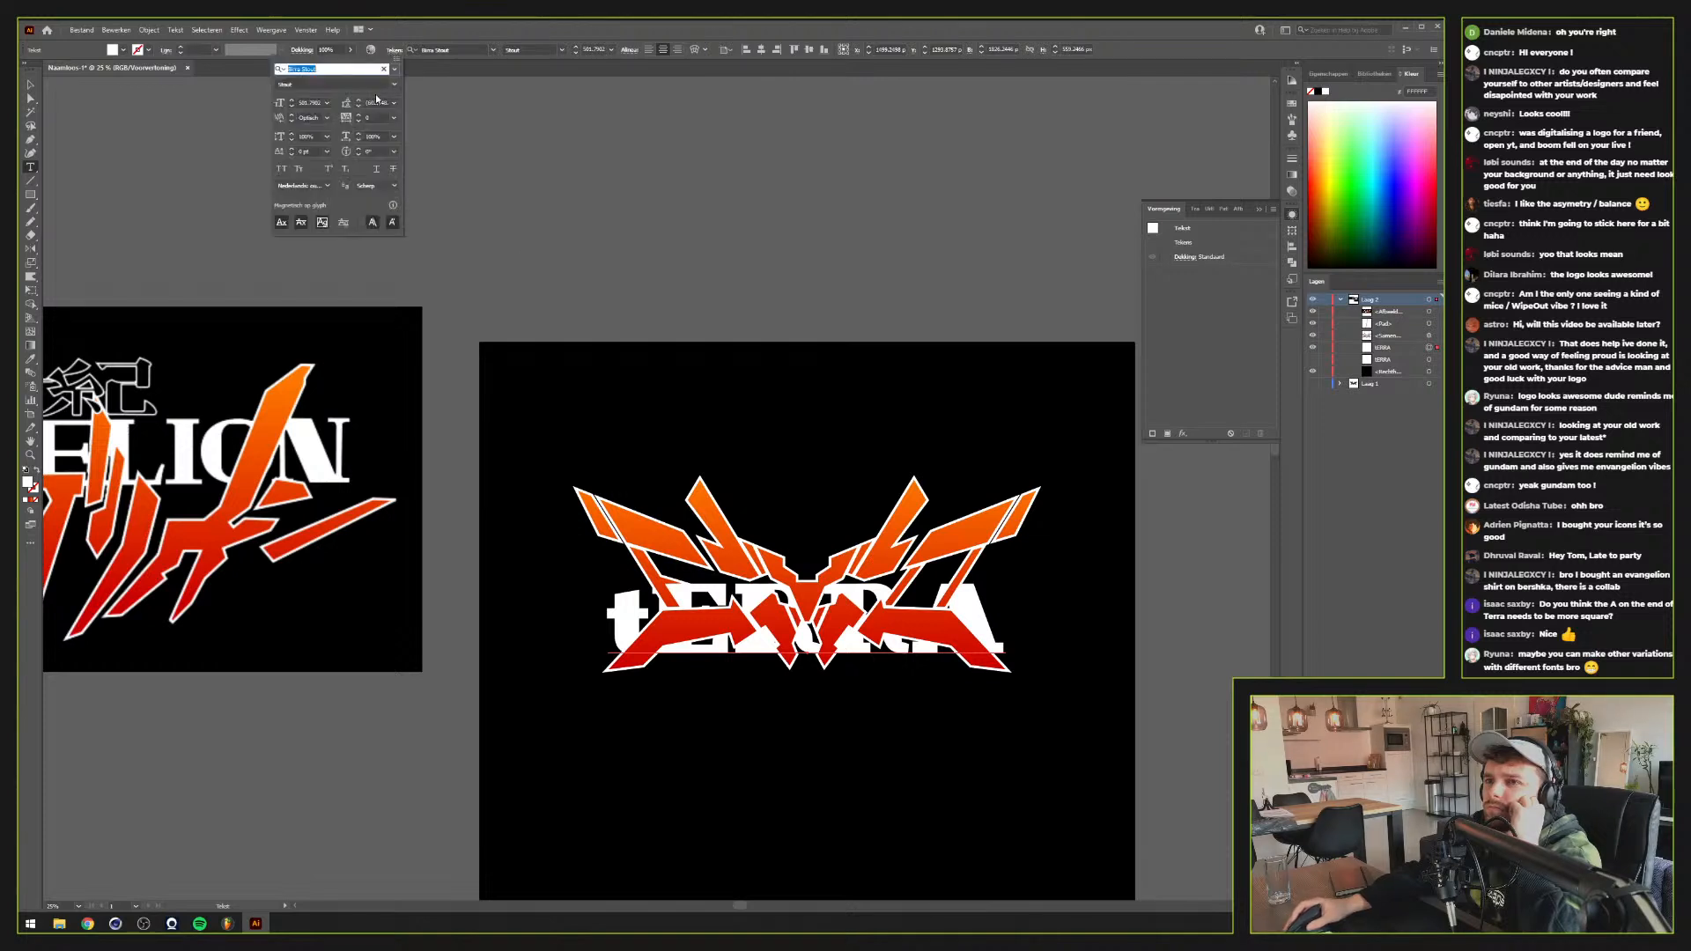
{"action": "left_click", "coordinate": [281, 170]}
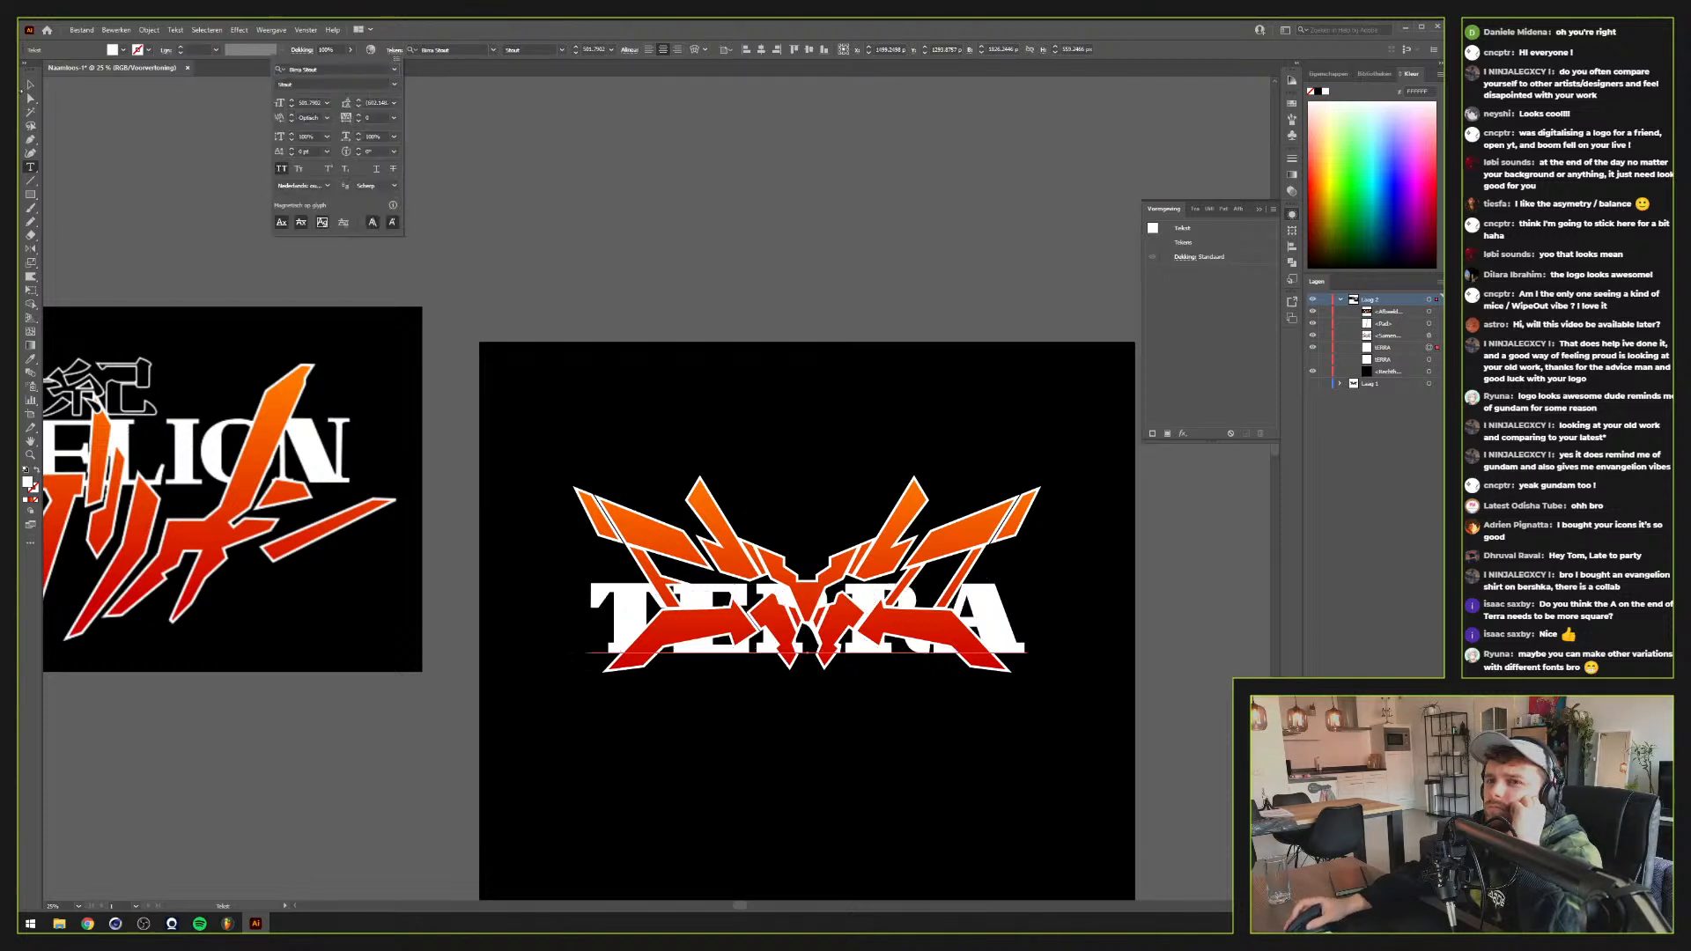
{"action": "left_click", "coordinate": [29, 86]}
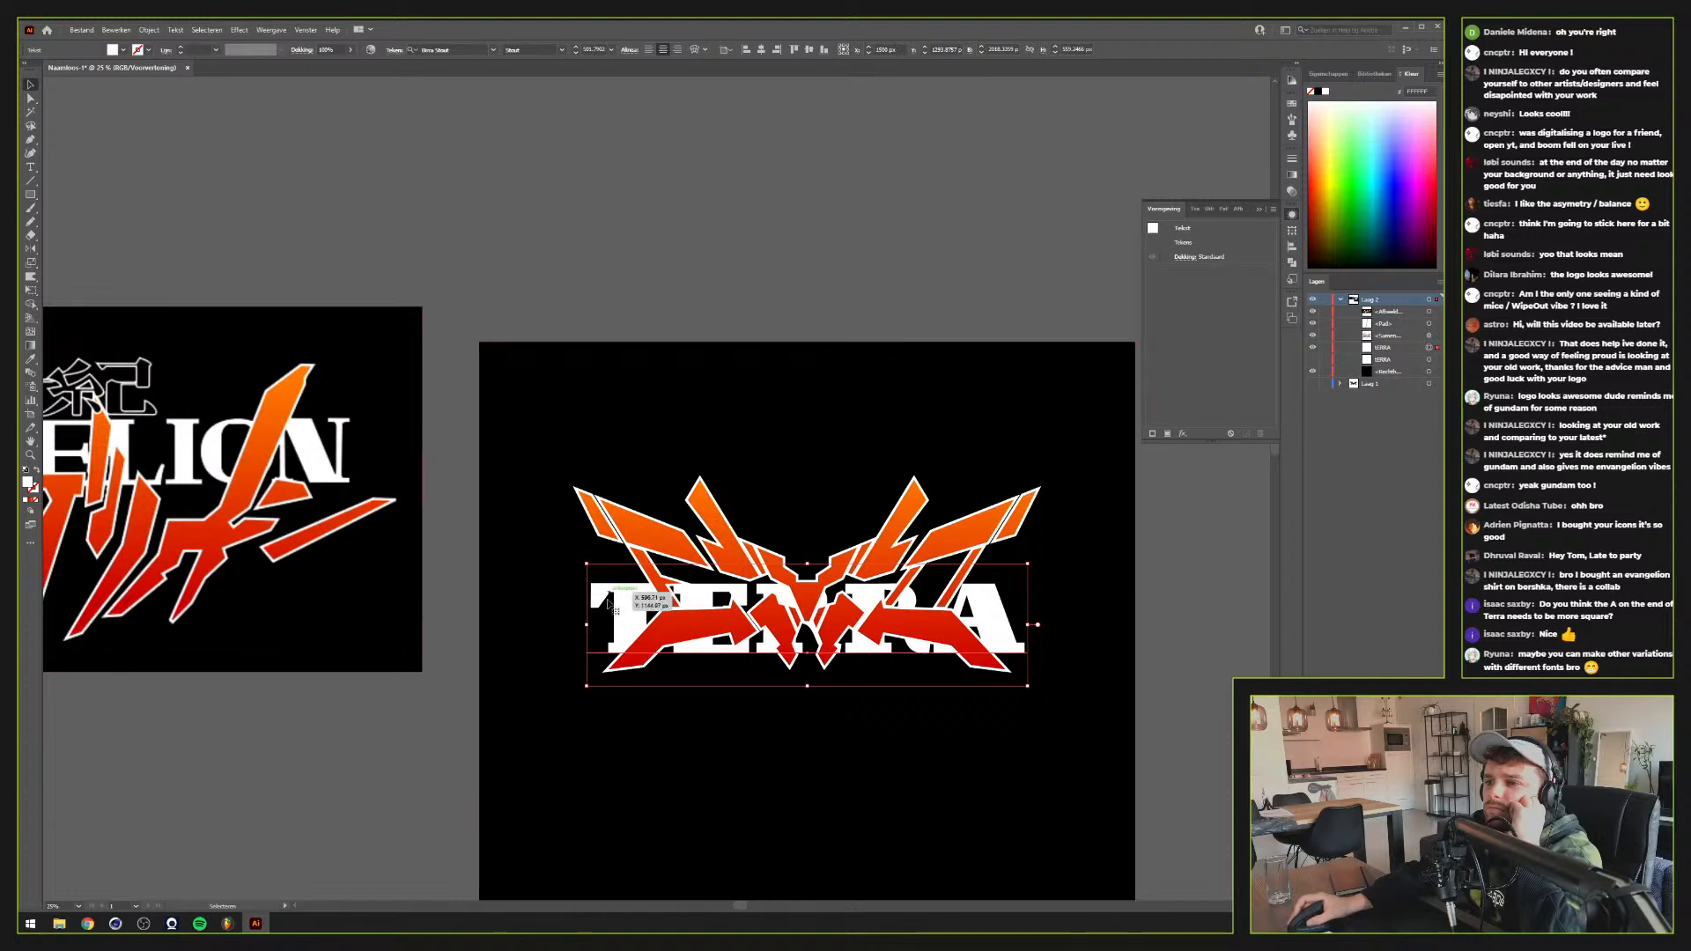
Move the TERRA text above the winged emblem and preview fonts on it up to Adobe Caslon Pro
{"action": "left_click_drag", "start_coordinate": [608, 615], "coordinate": [608, 445]}
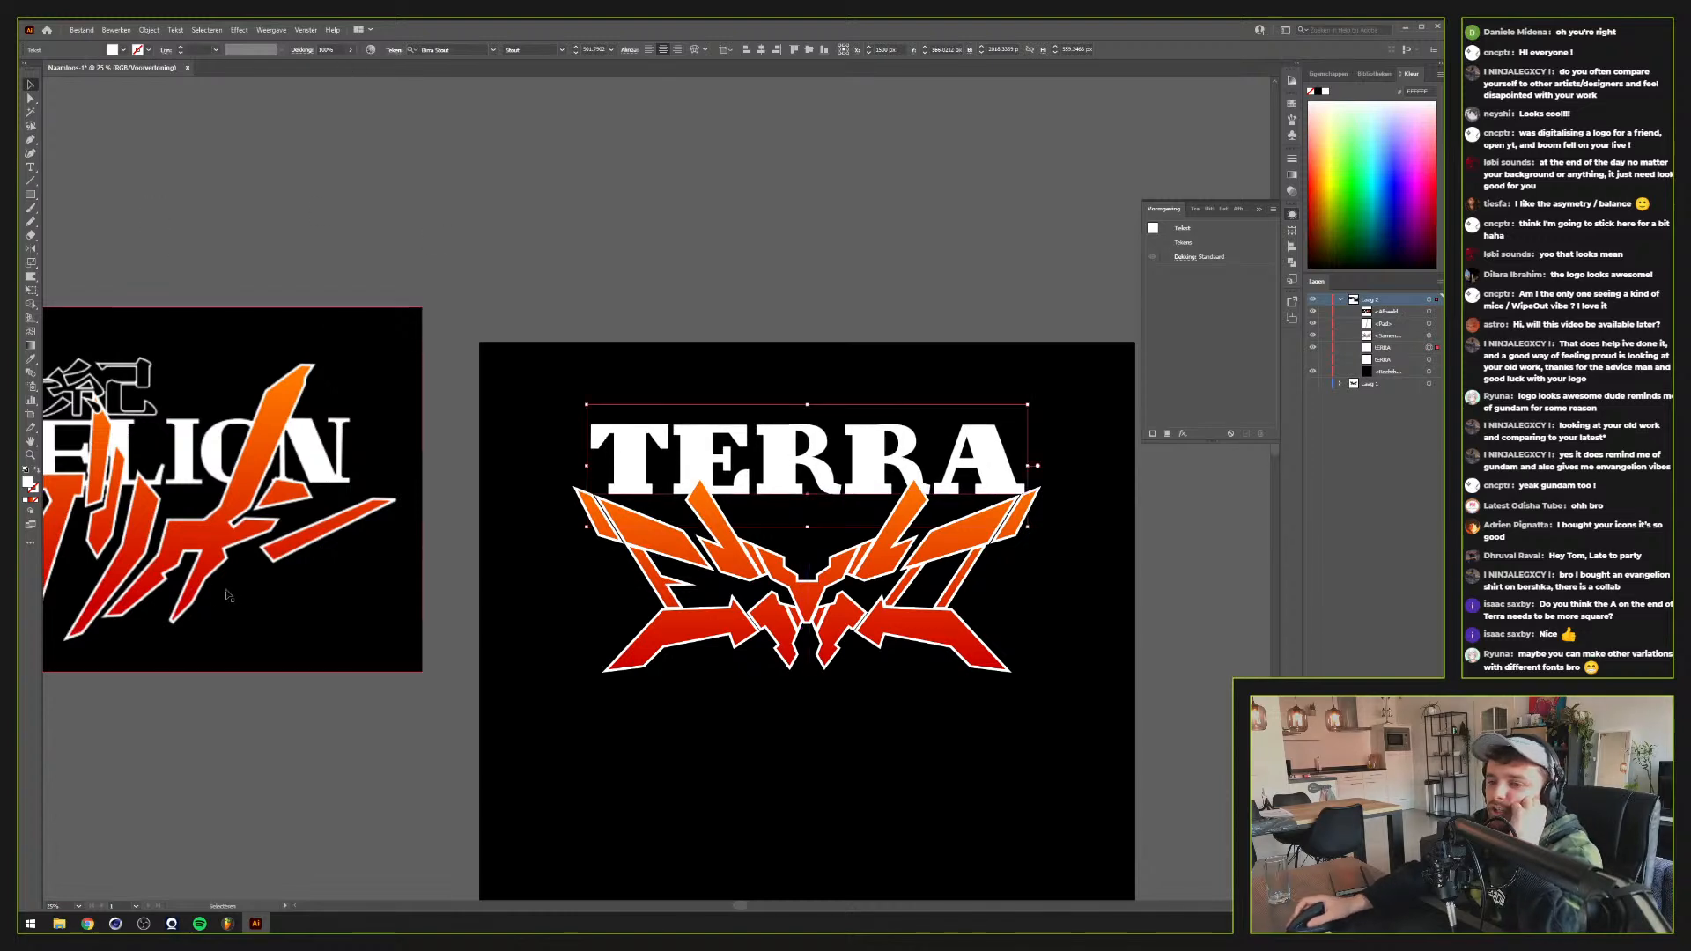
{"action": "left_click", "coordinate": [493, 51]}
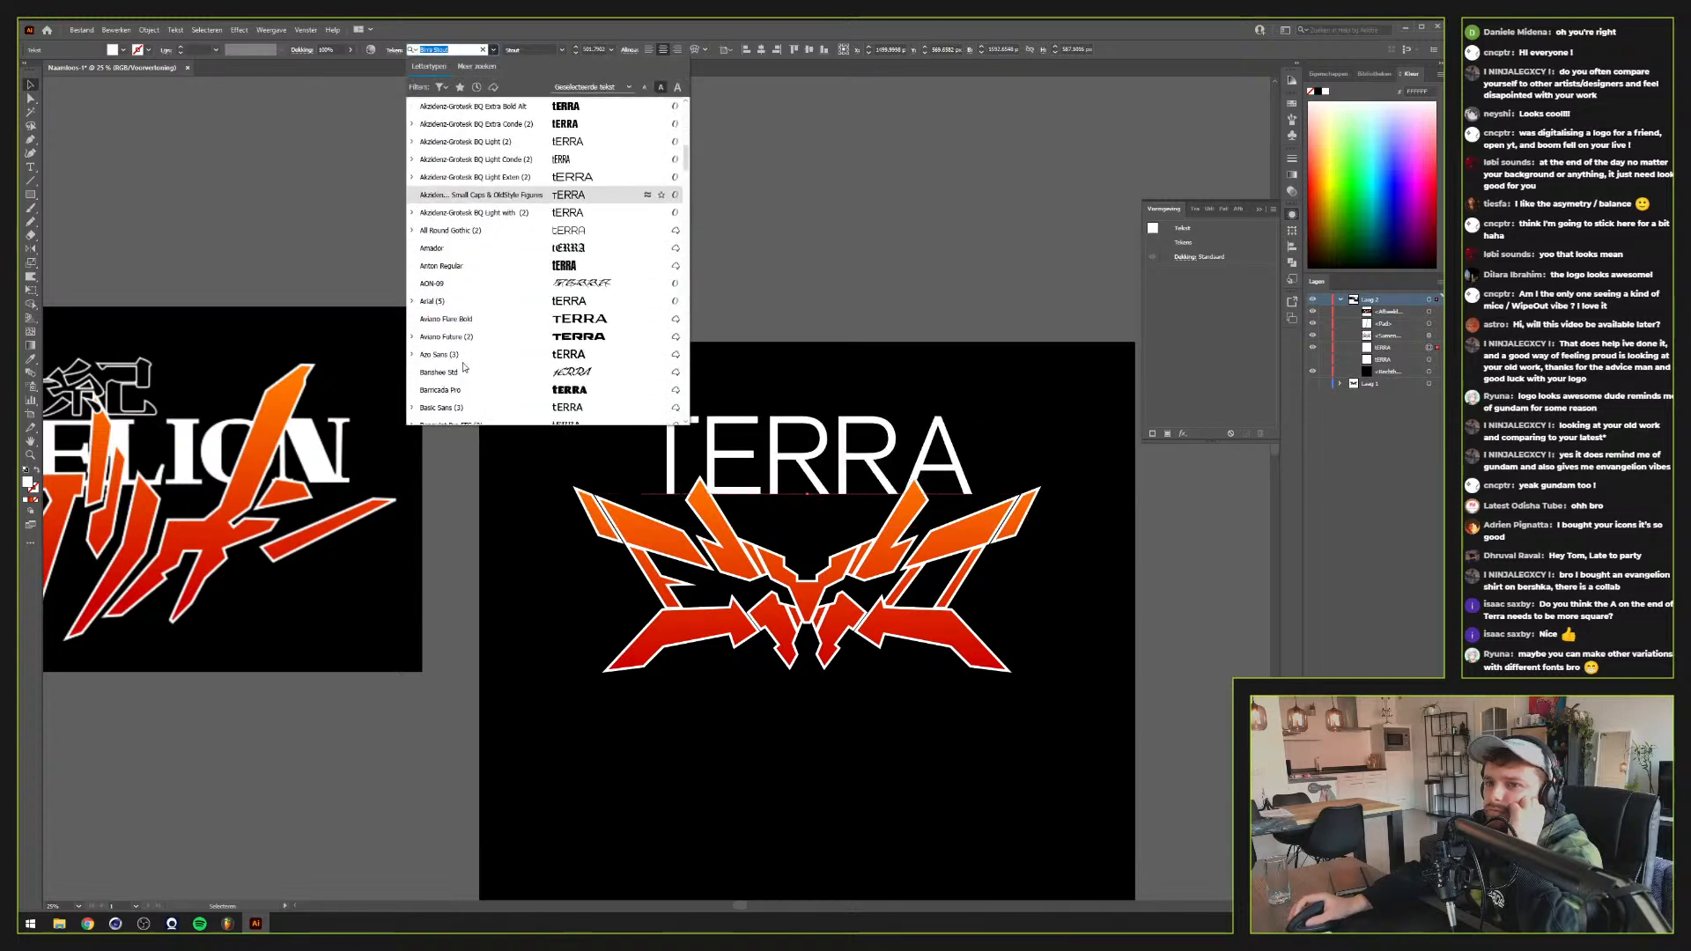
{"action": "scroll", "coordinate": [467, 357], "scroll_direction": "down", "scroll_amount": 4}
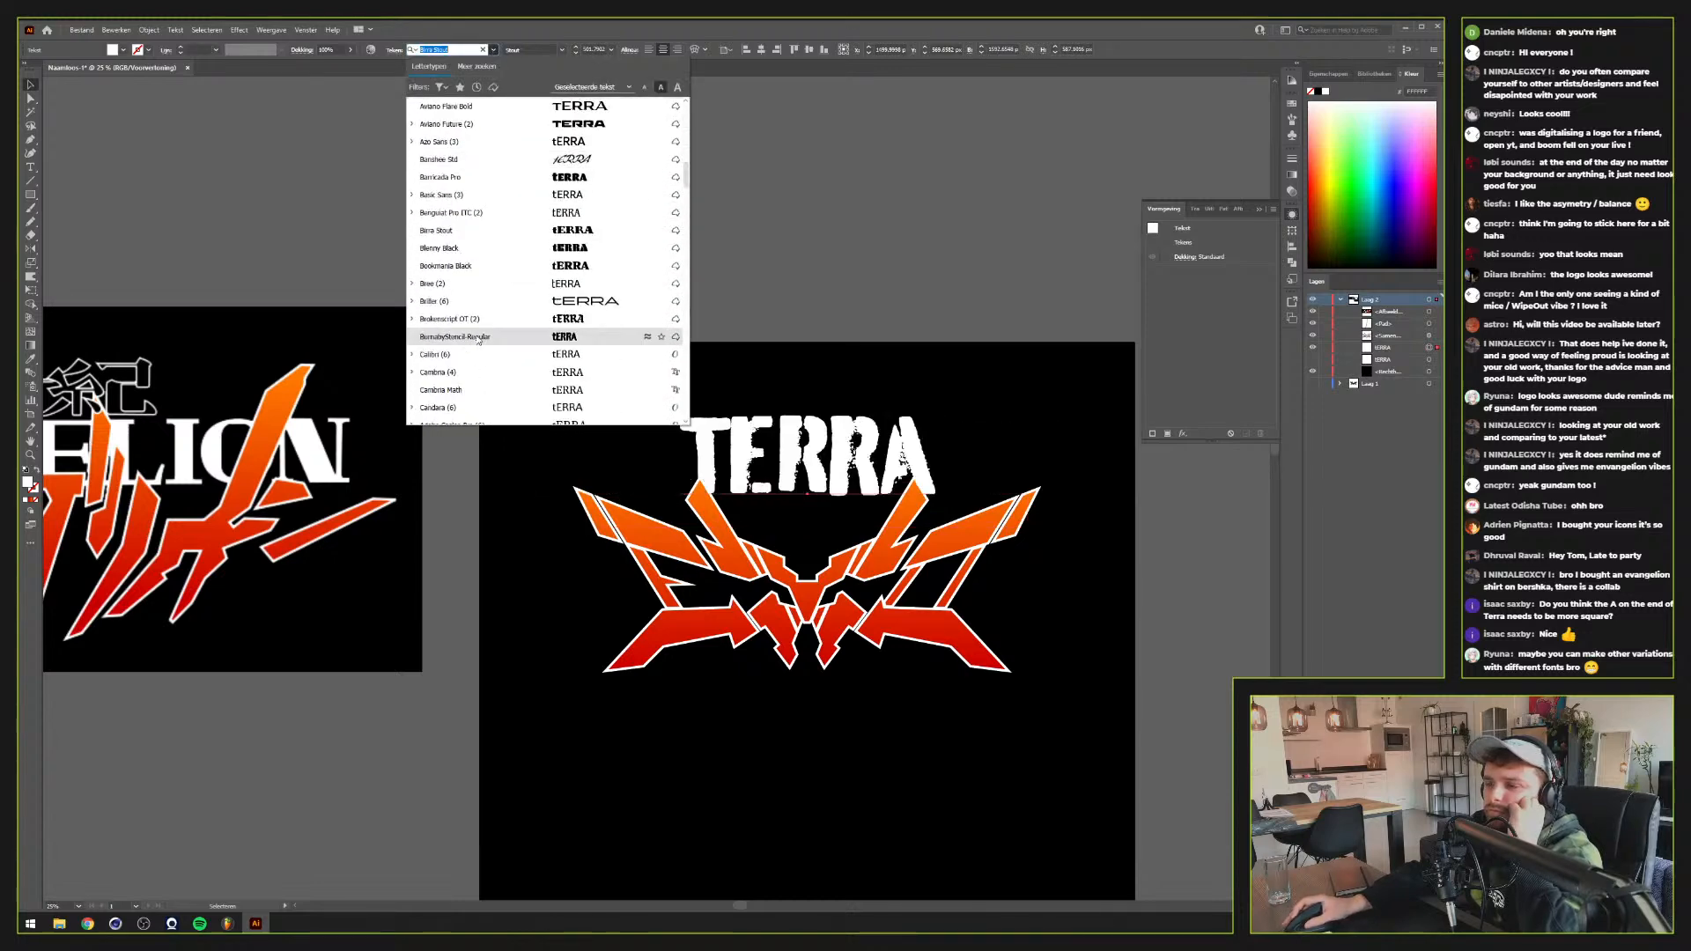
{"action": "key", "text": "Down"}
{"action": "key", "text": "Down"}
{"action": "key", "text": "Down"}
{"action": "key", "text": "Down"}
{"action": "key", "text": "Down"}
{"action": "key", "text": "Down"}
{"action": "key", "text": "Down"}
{"action": "key", "text": "Down"}
{"action": "key", "text": "Down"}
{"action": "key", "text": "Down"}
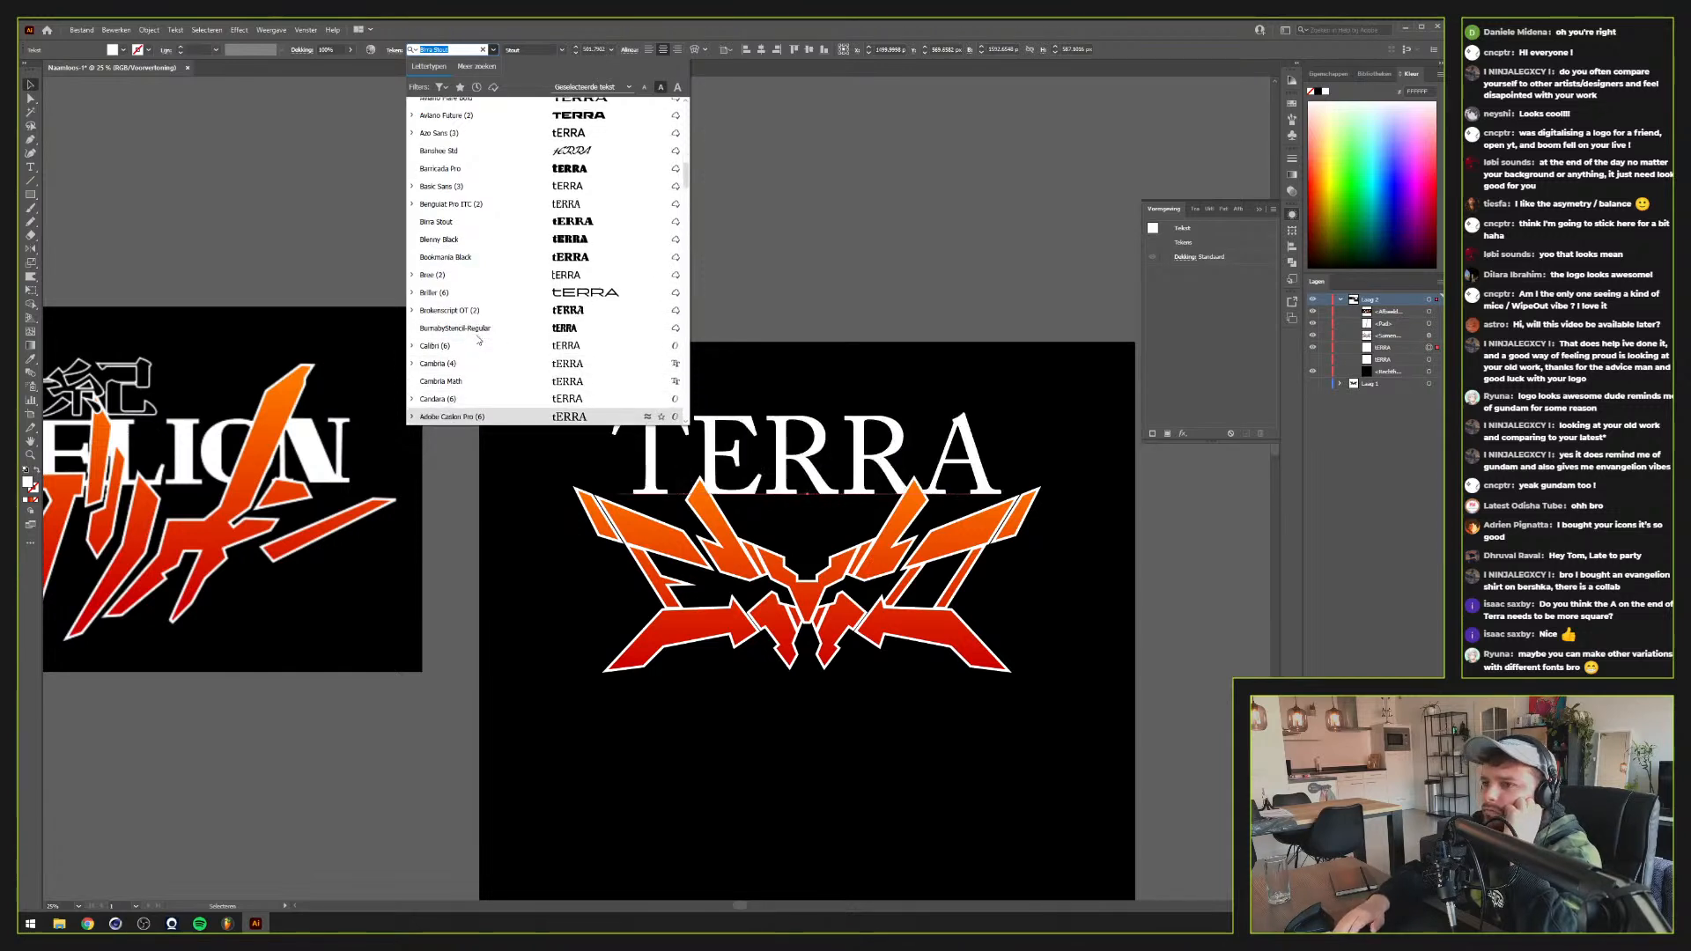
Preview the fonts following Adobe Caslon Pro on the TERRA text, up to Good Times
{"action": "key", "text": "Down"}
{"action": "key", "text": "Down"}
{"action": "key", "text": "Down"}
{"action": "key", "text": "Down"}
{"action": "key", "text": "Down"}
{"action": "key", "text": "Down"}
{"action": "key", "text": "Down"}
{"action": "key", "text": "Down"}
{"action": "key", "text": "Down"}
{"action": "key", "text": "Down"}
{"action": "key", "text": "Down"}
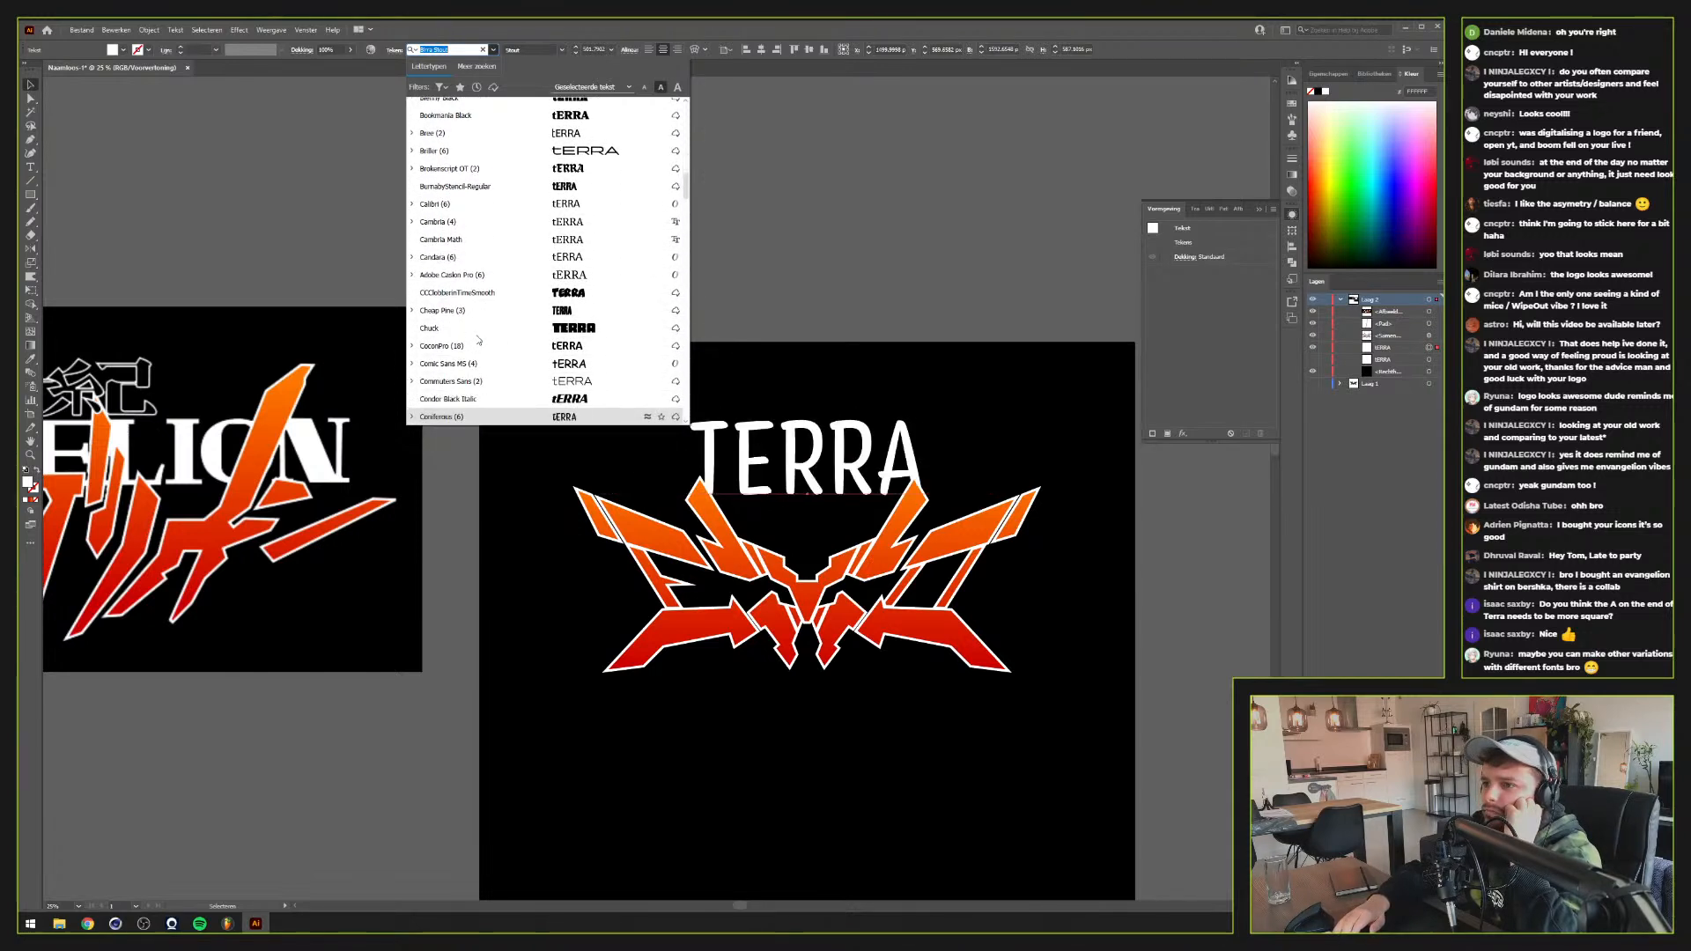
{"action": "key", "text": "Down"}
{"action": "key", "text": "Down"}
{"action": "key", "text": "Down"}
{"action": "key", "text": "Down"}
{"action": "key", "text": "Down"}
{"action": "key", "text": "Down"}
{"action": "key", "text": "Down"}
{"action": "key", "text": "Down"}
{"action": "key", "text": "Down"}
{"action": "key", "text": "Down"}
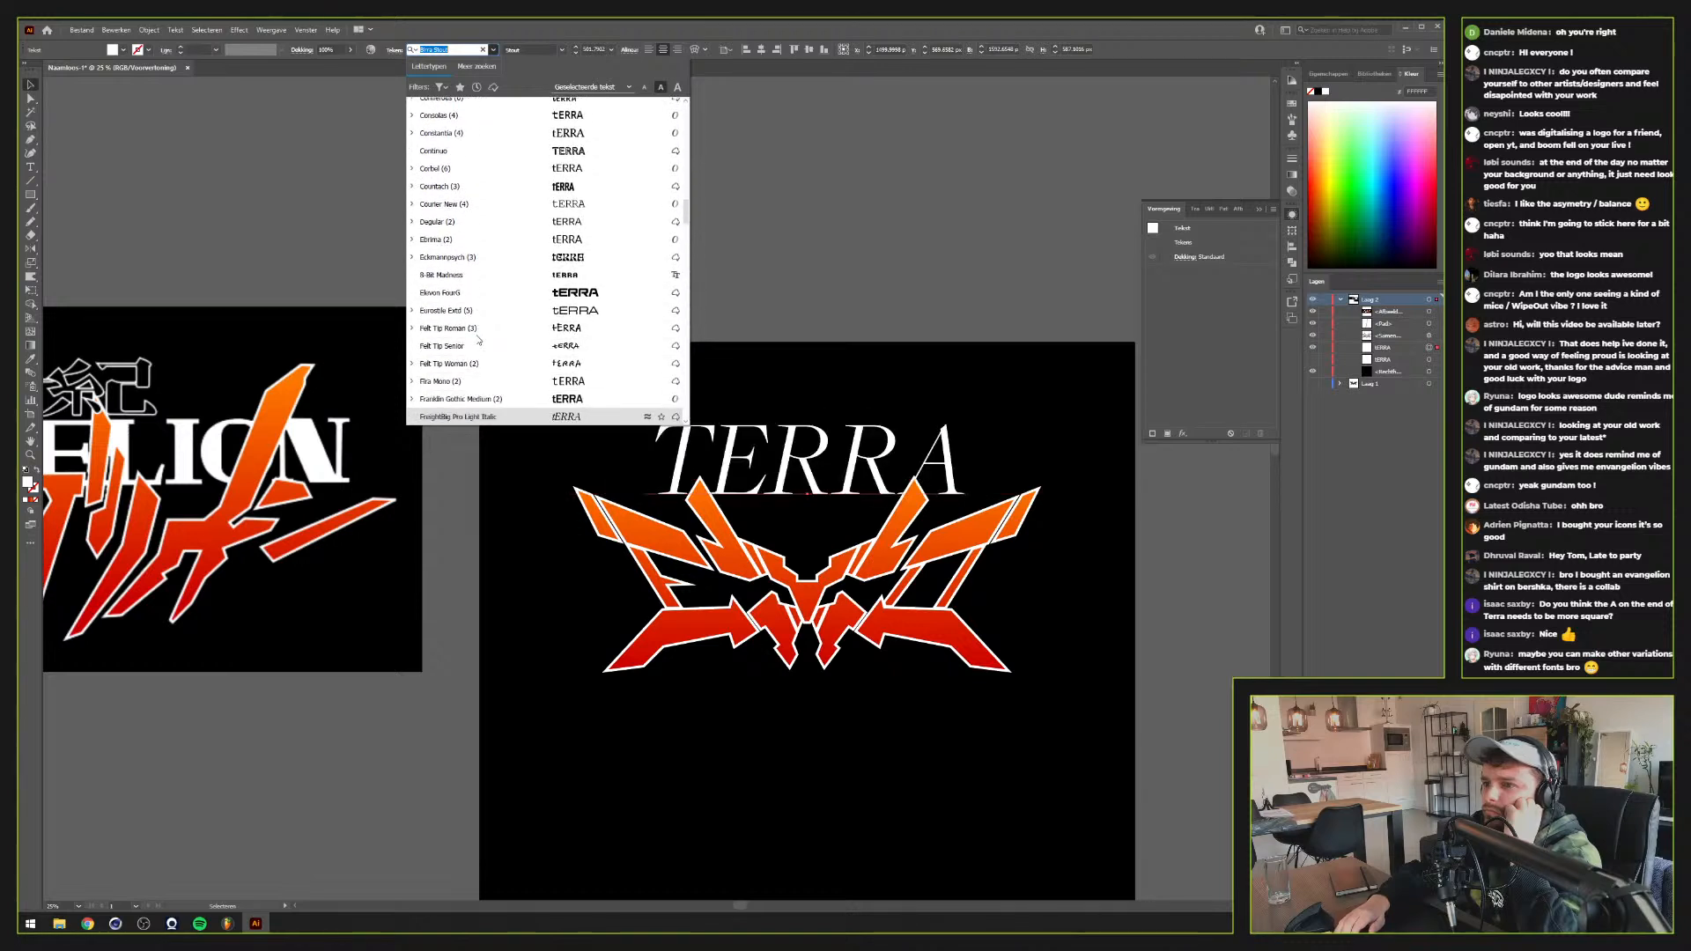
{"action": "key", "text": "Down"}
{"action": "key", "text": "Down"}
{"action": "key", "text": "Down"}
{"action": "key", "text": "Down"}
{"action": "key", "text": "Down"}
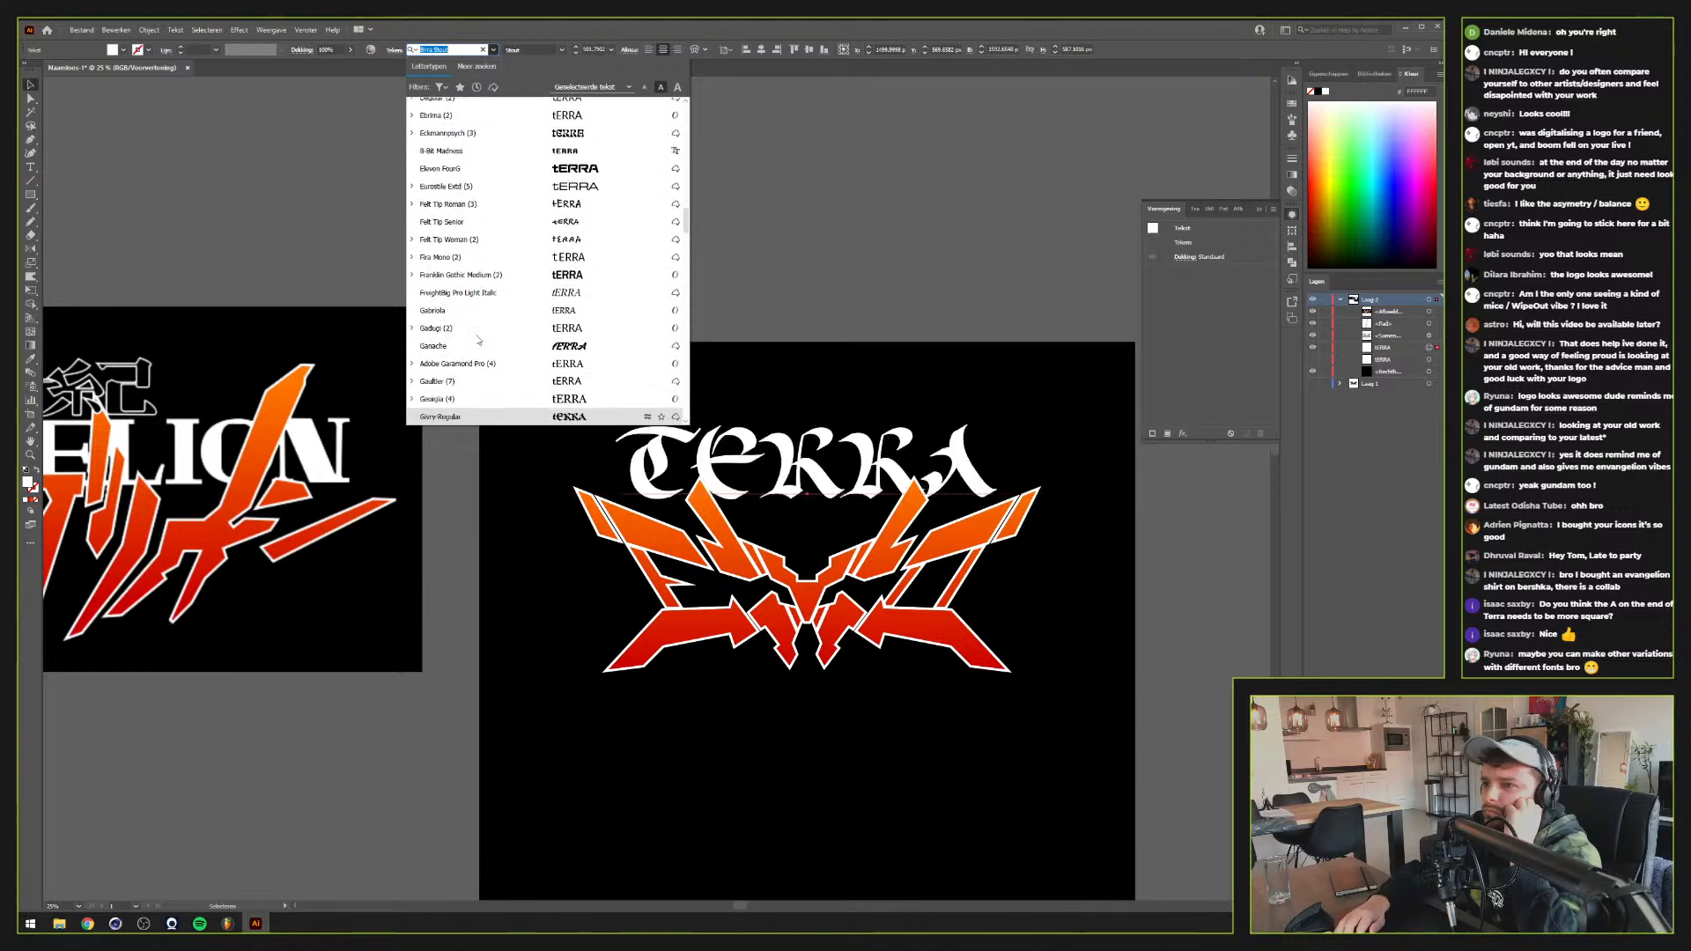
{"action": "key", "text": "Down"}
{"action": "key", "text": "Up"}
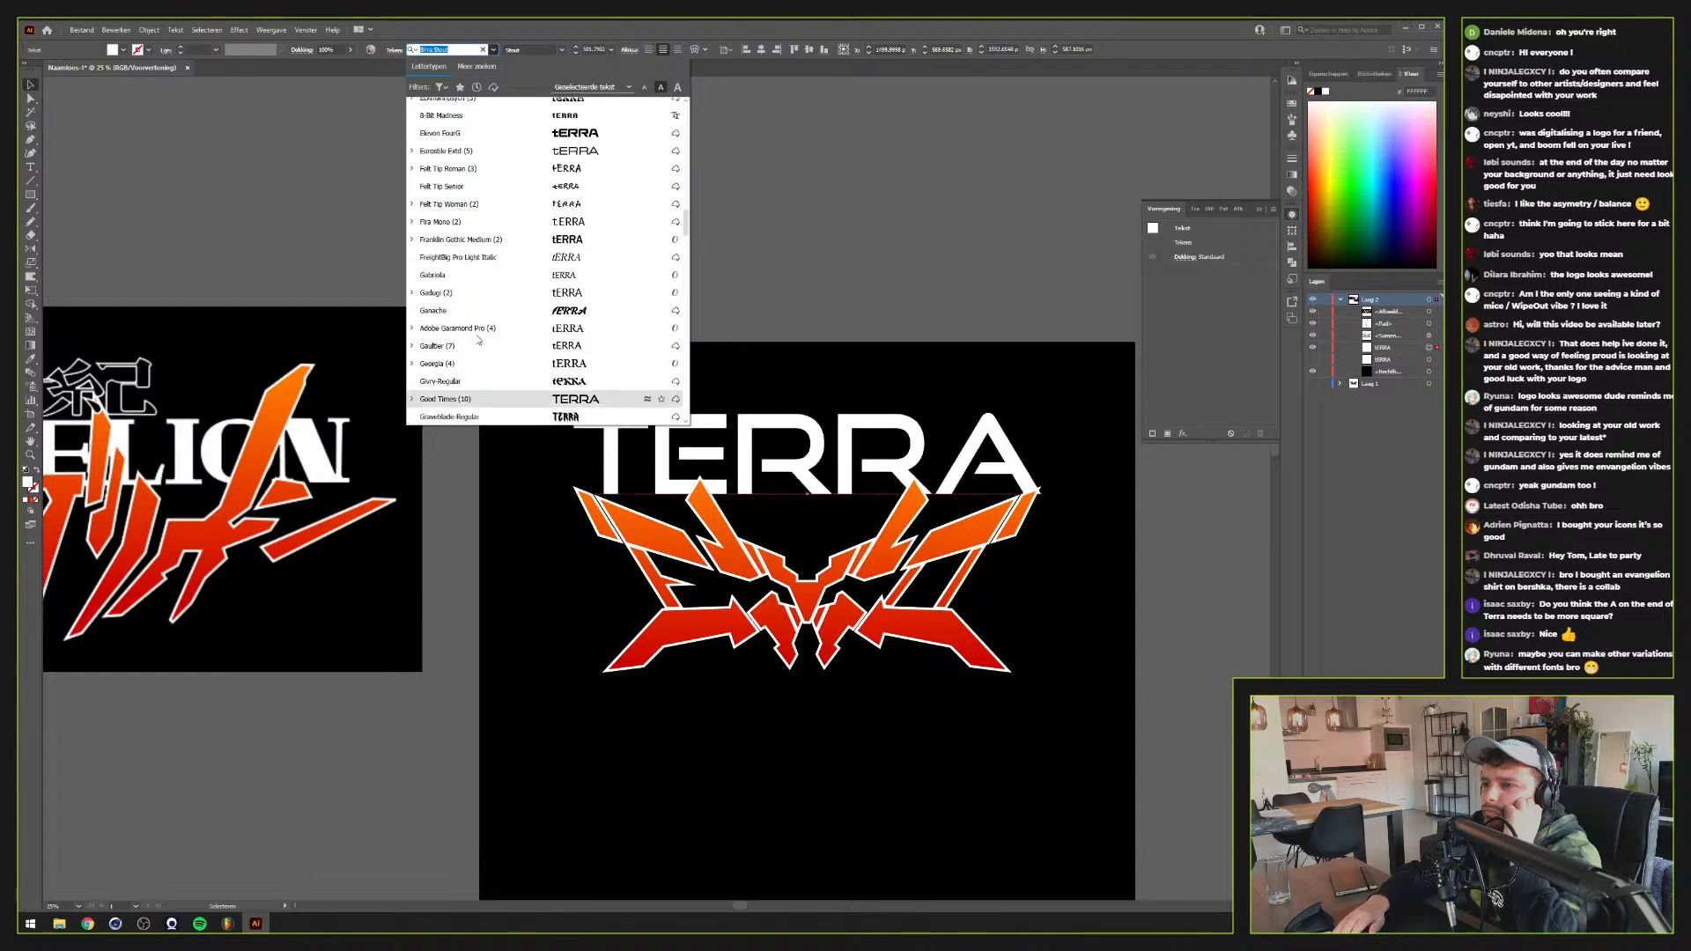
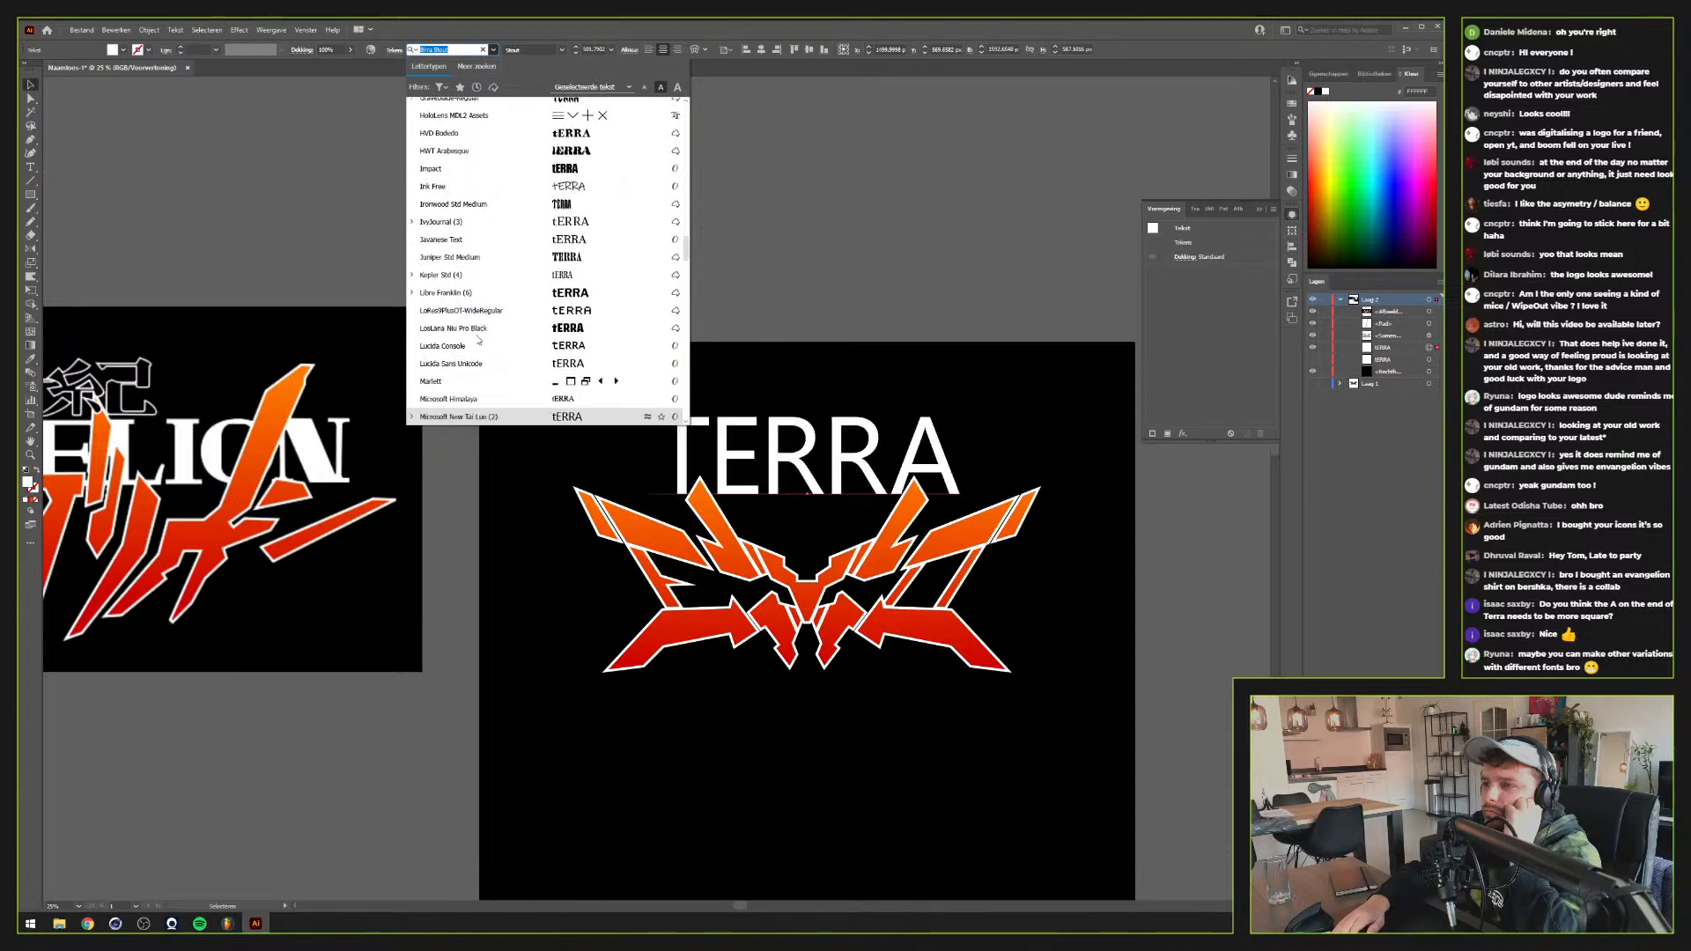
Compare the fonts from Microsoft New Tai Lue to SERPESerif on the TERRA text
{"action": "key", "text": "Down"}
{"action": "key", "text": "Down"}
{"action": "key", "text": "Down"}
{"action": "key", "text": "Down"}
{"action": "key", "text": "Down"}
{"action": "key", "text": "Down"}
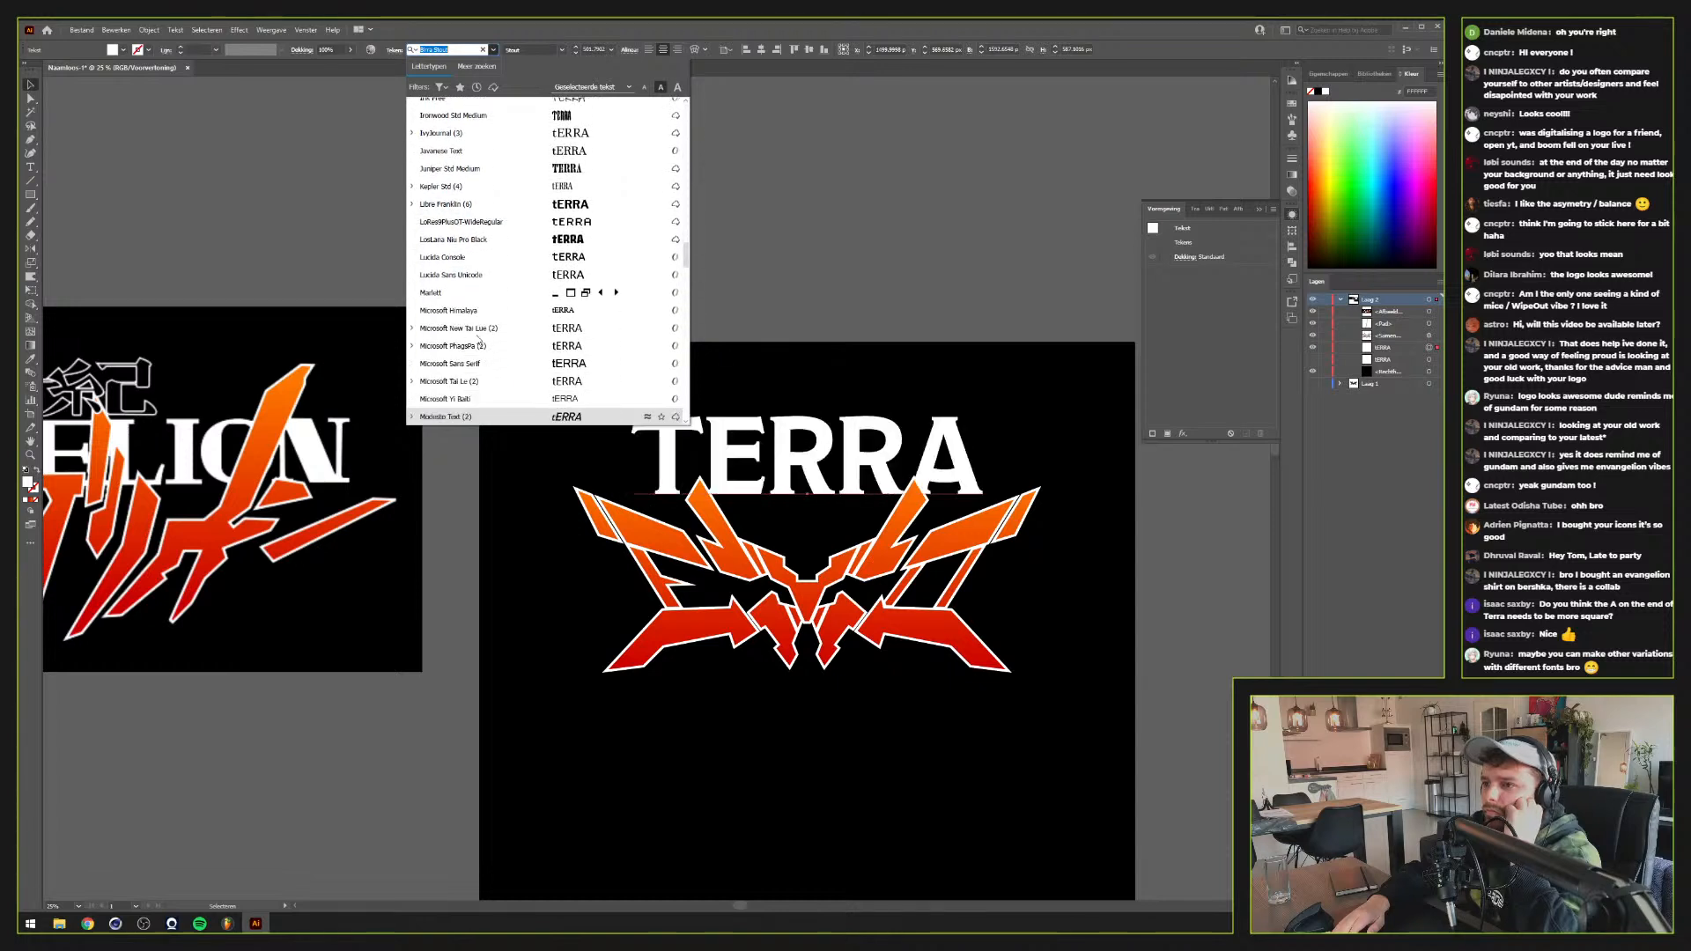
{"action": "key", "text": "Down"}
{"action": "key", "text": "Down"}
{"action": "key", "text": "Down"}
{"action": "key", "text": "Down"}
{"action": "key", "text": "Down"}
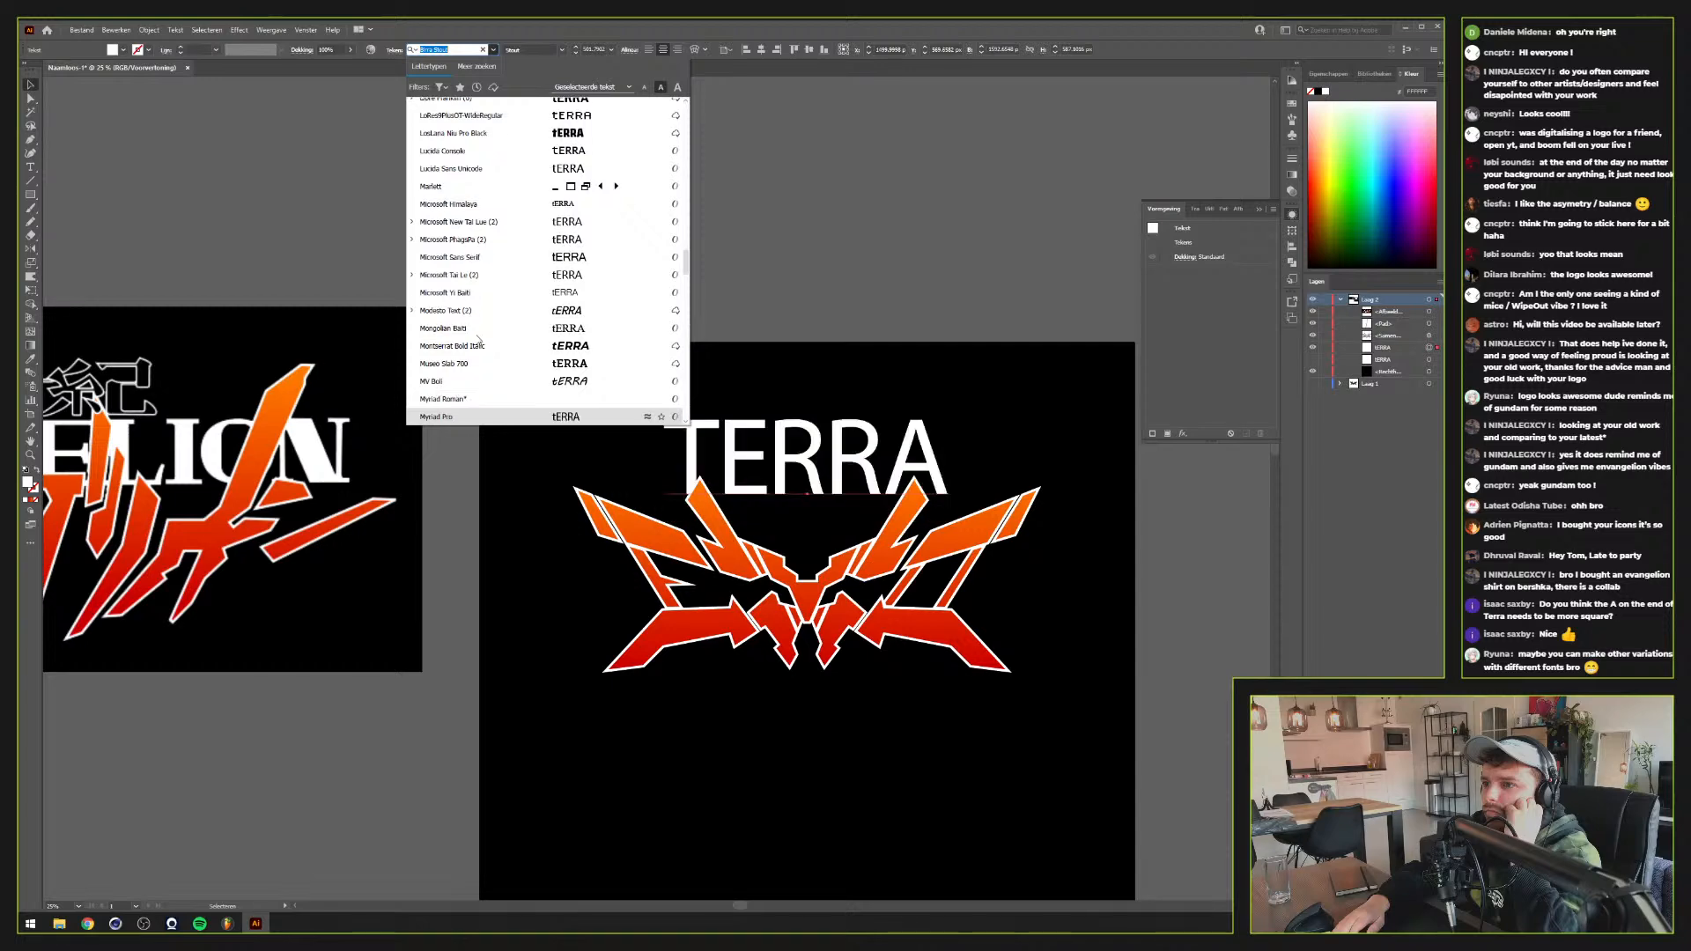
{"action": "key", "text": "Down"}
{"action": "key", "text": "Down"}
{"action": "key", "text": "Down"}
{"action": "key", "text": "Down"}
{"action": "key", "text": "Down"}
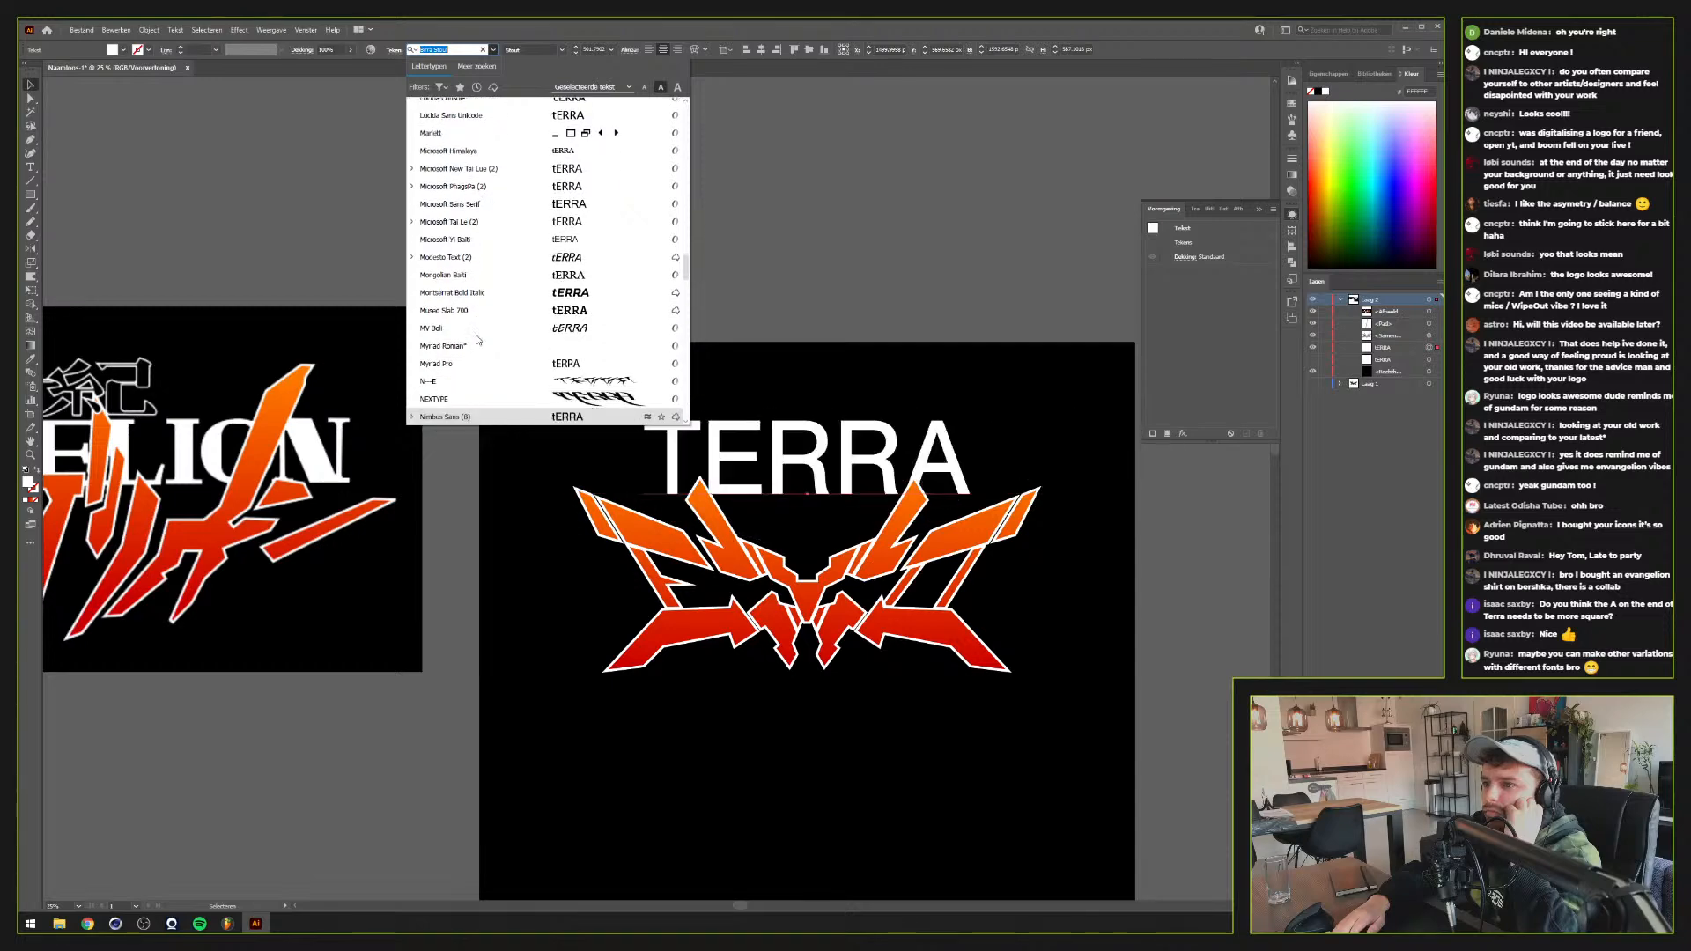
{"action": "key", "text": "Down"}
{"action": "key", "text": "Down"}
{"action": "key", "text": "Down"}
{"action": "key", "text": "Down"}
{"action": "key", "text": "Down"}
{"action": "key", "text": "Down"}
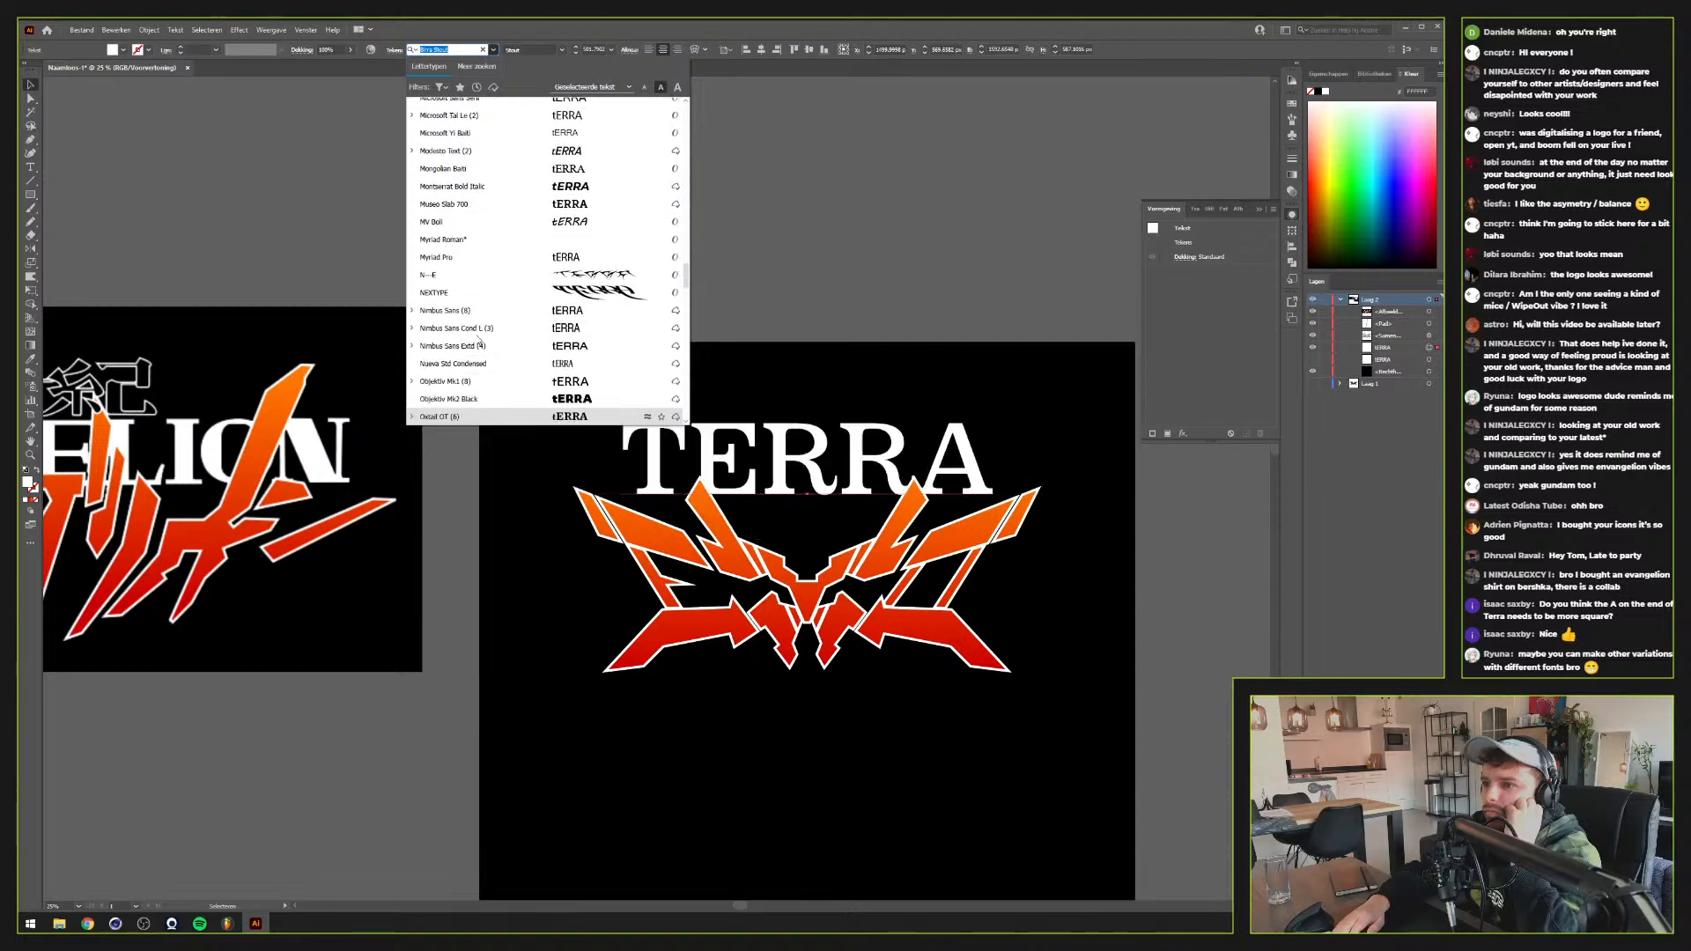
{"action": "key", "text": "Down"}
{"action": "key", "text": "Down"}
{"action": "key", "text": "Down"}
{"action": "key", "text": "Down"}
{"action": "key", "text": "Down"}
{"action": "key", "text": "Down"}
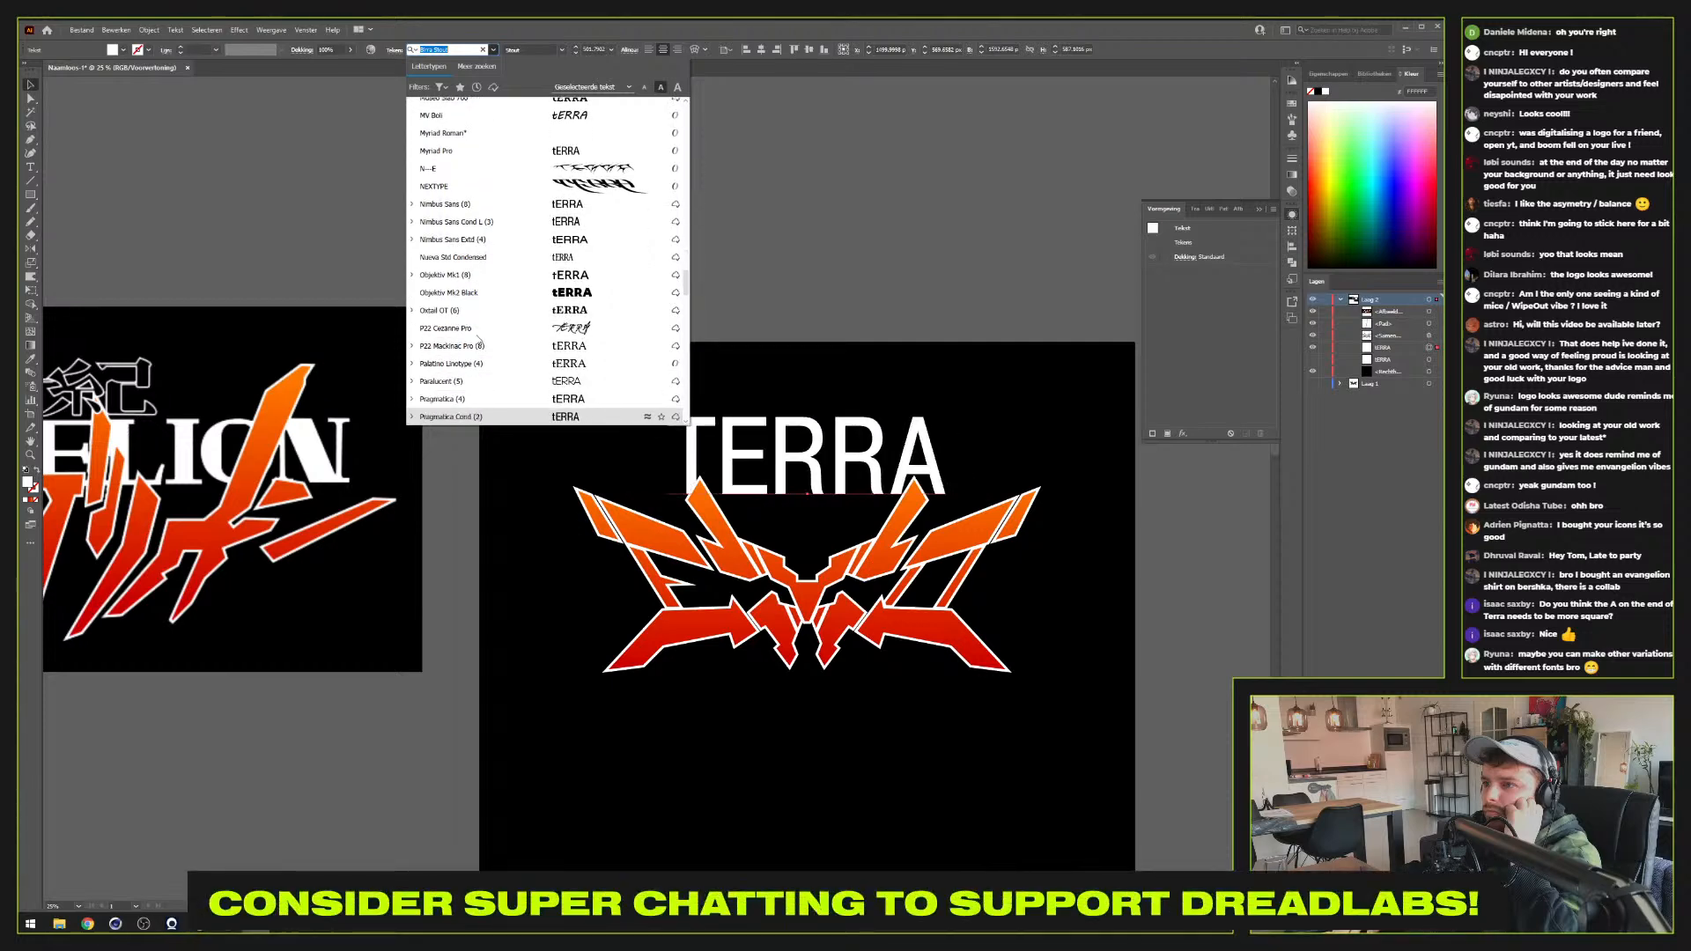
{"action": "key", "text": "Down"}
{"action": "key", "text": "Down"}
{"action": "key", "text": "Down"}
{"action": "key", "text": "Down"}
{"action": "key", "text": "Down"}
{"action": "key", "text": "Down"}
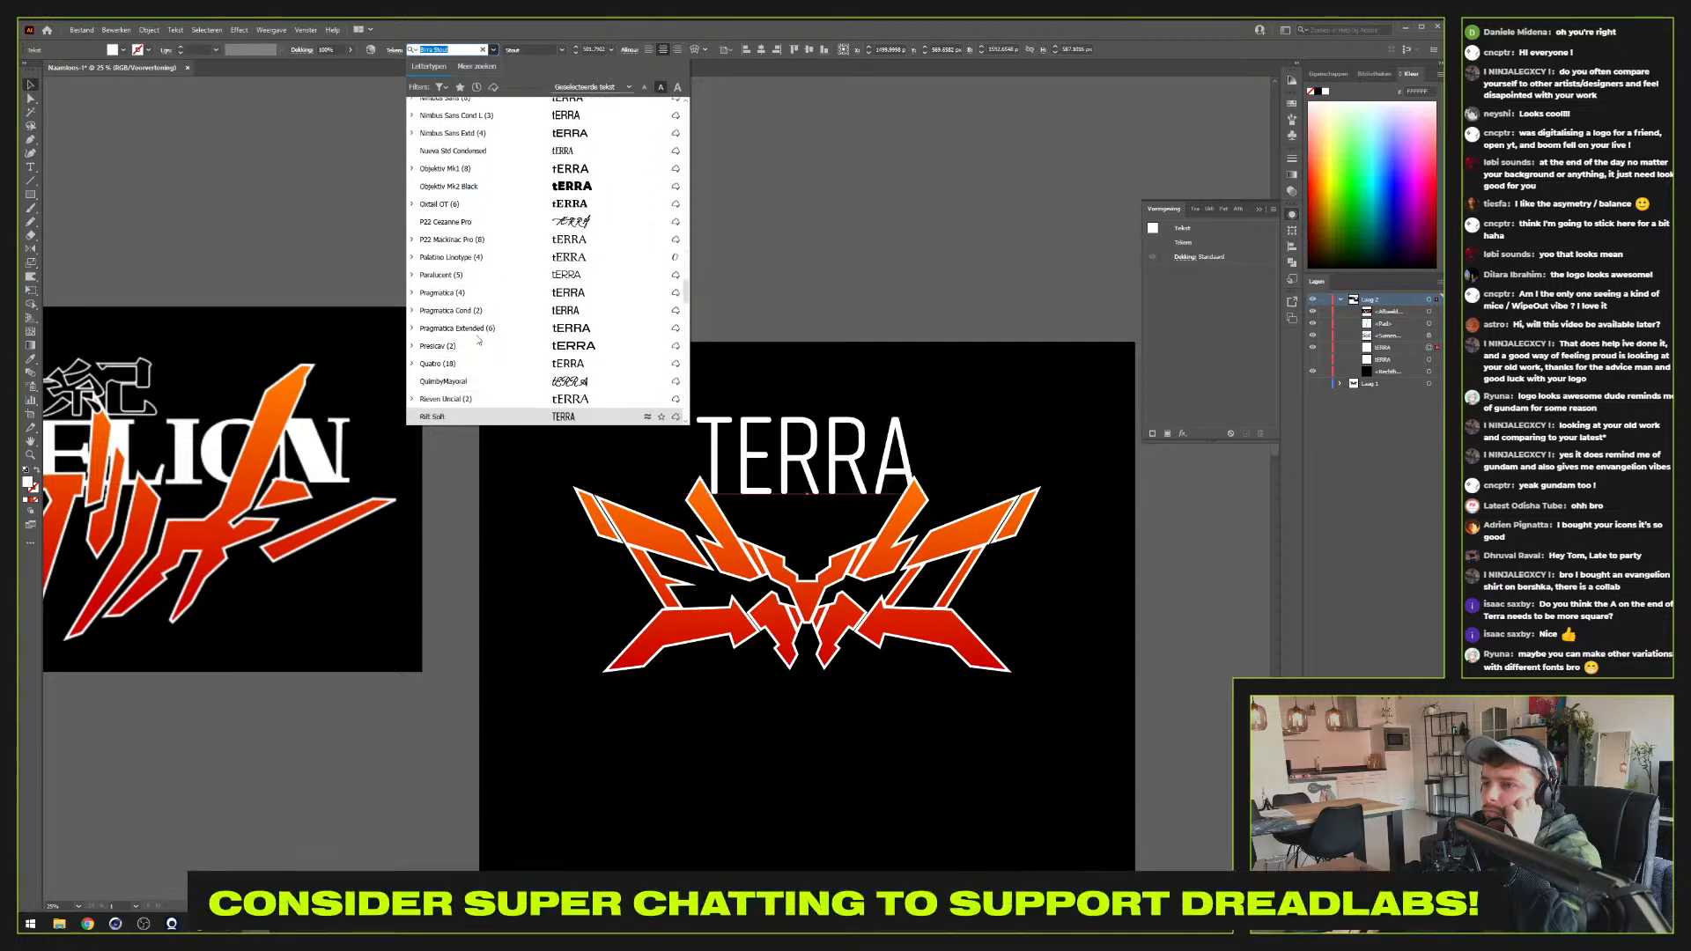
{"action": "key", "text": "Up"}
{"action": "key", "text": "Up"}
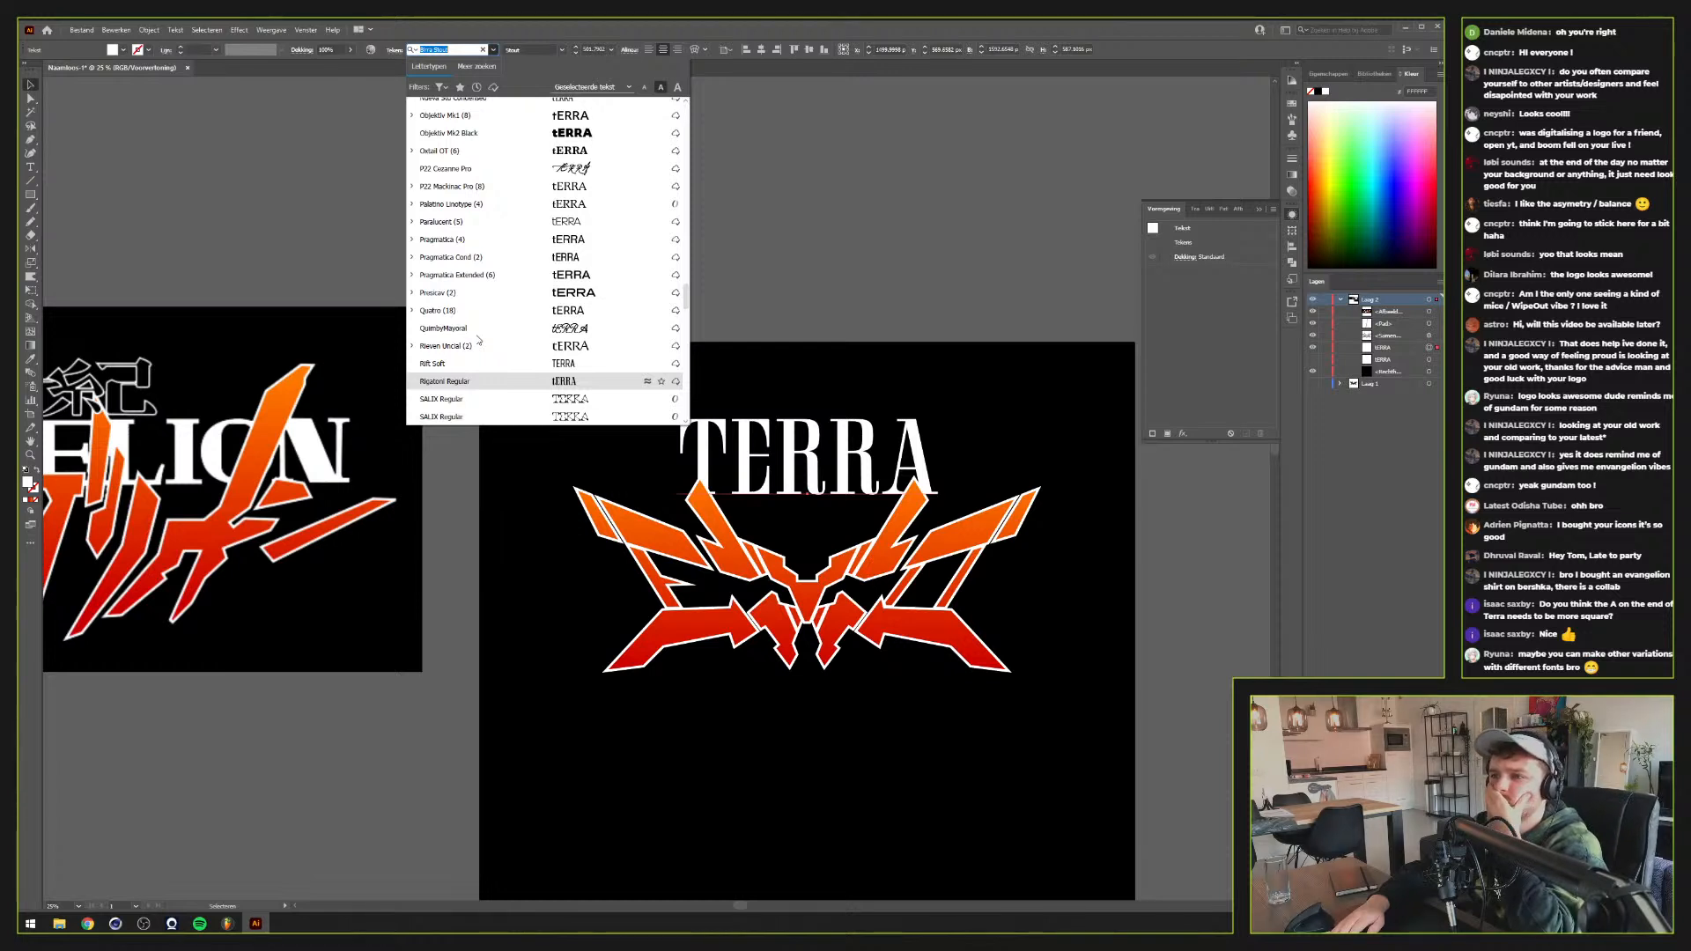
{"action": "key", "text": "Down"}
{"action": "key", "text": "Down"}
{"action": "key", "text": "Down"}
{"action": "key", "text": "Down"}
{"action": "key", "text": "Down"}
{"action": "key", "text": "Down"}
{"action": "key", "text": "Down"}
{"action": "key", "text": "Down"}
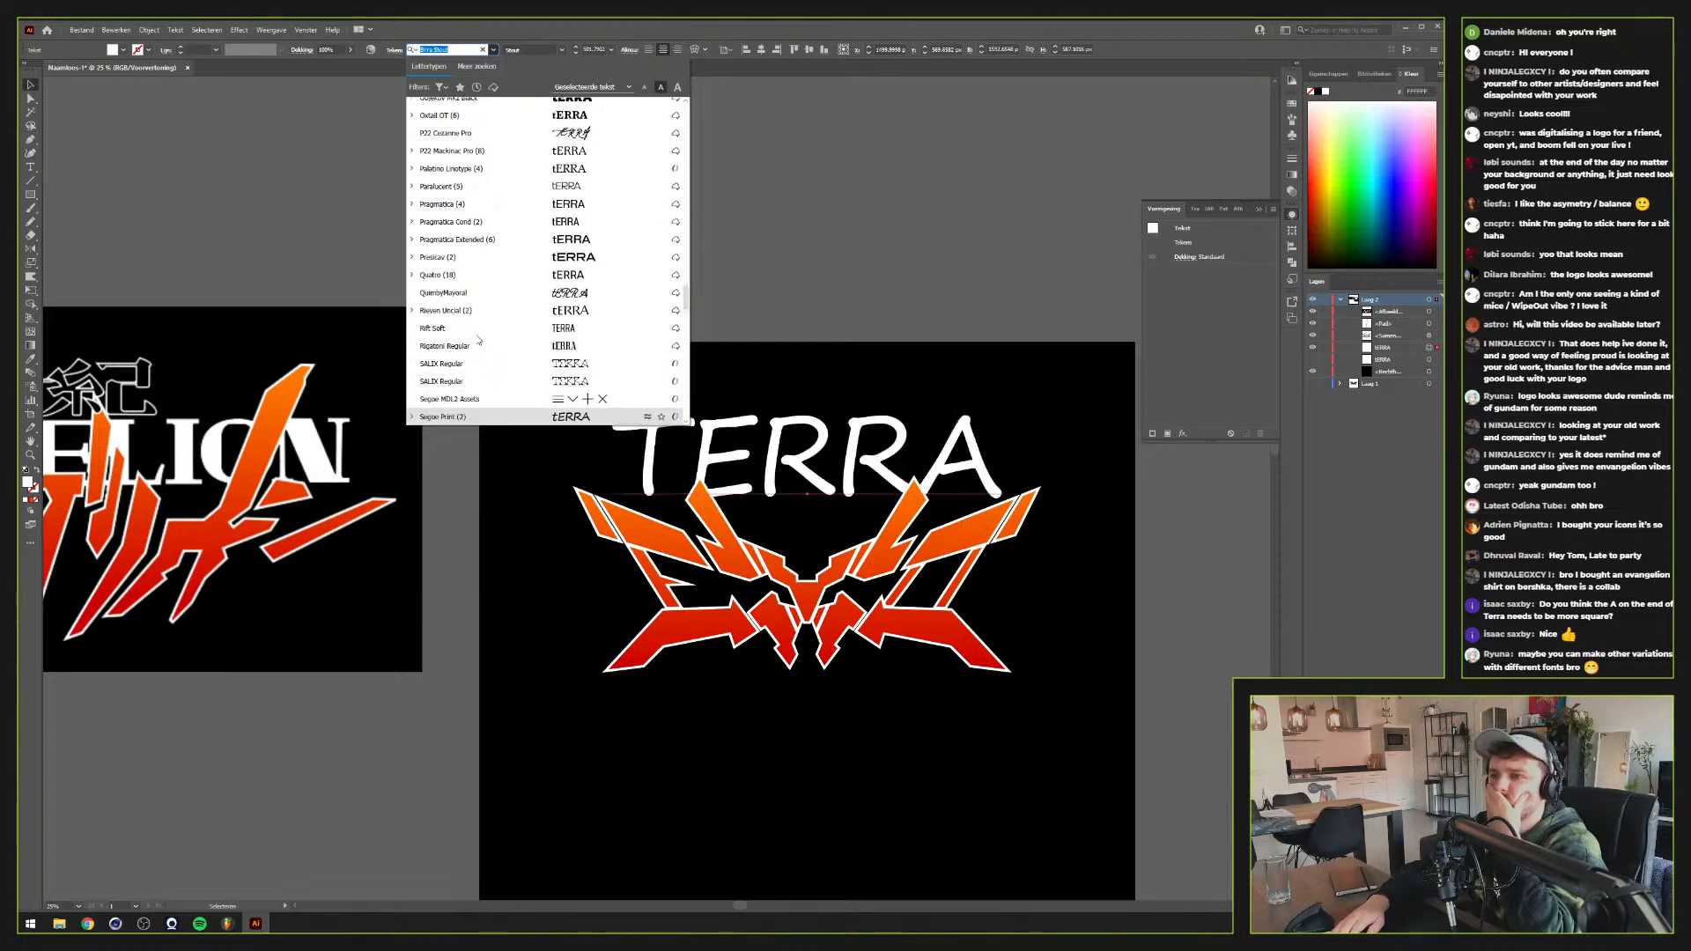
{"action": "key", "text": "Down"}
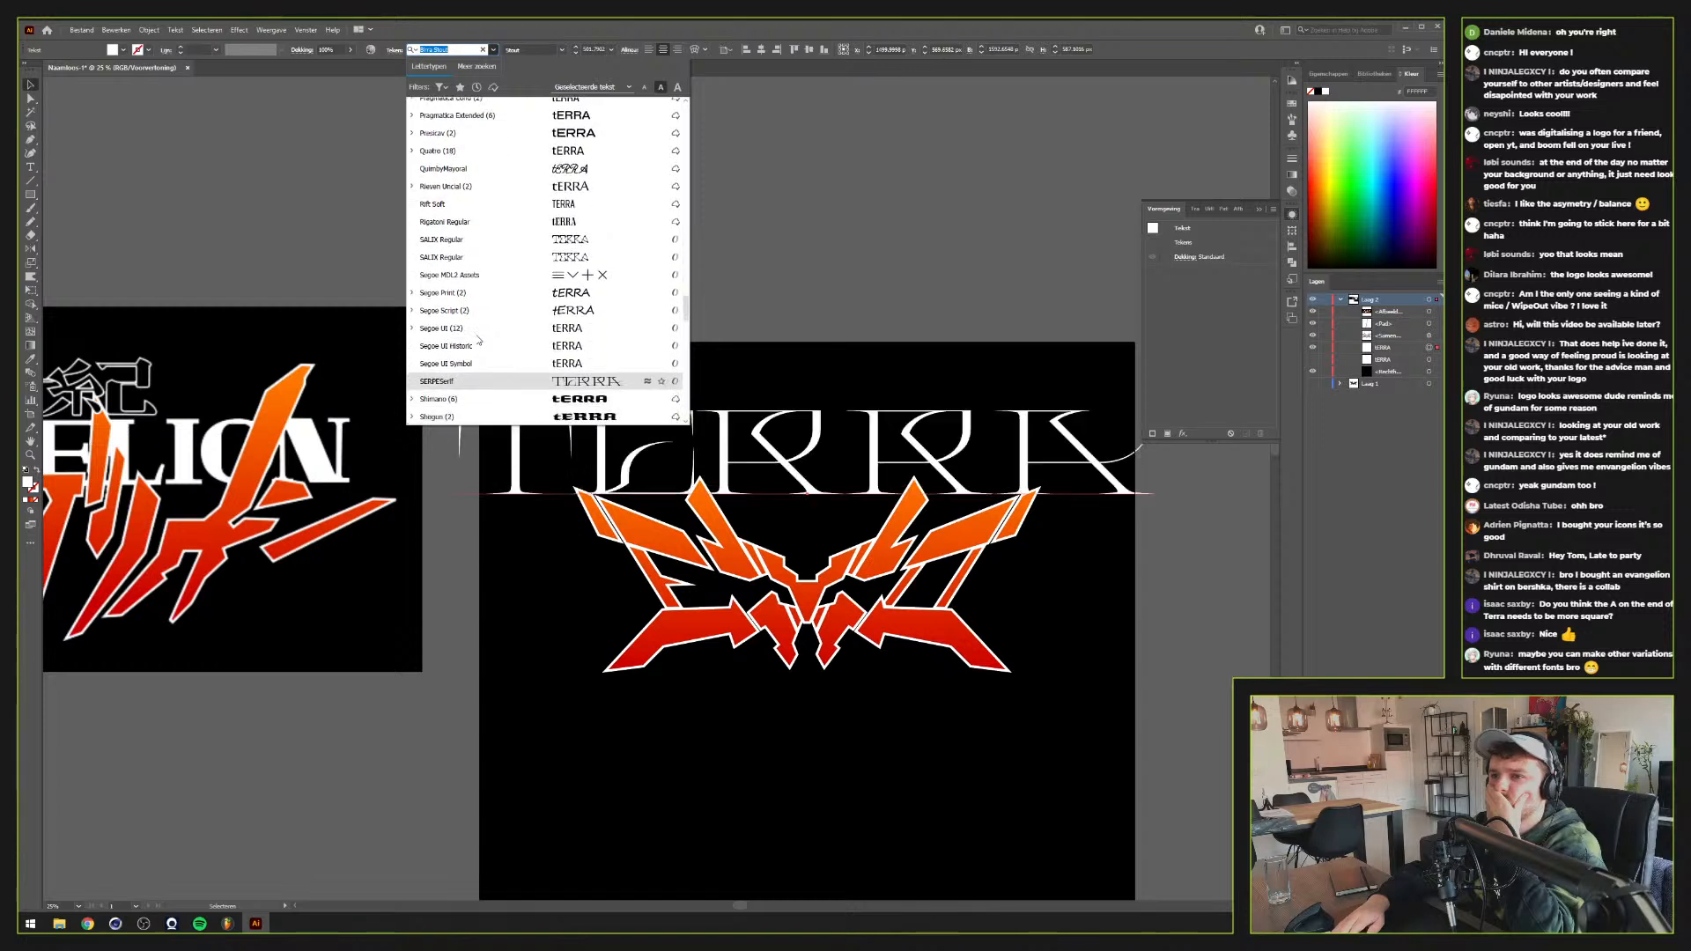
{"action": "key", "text": "Down"}
{"action": "key", "text": "Up"}
Preview the remaining fonts after SERPESerif on the TERRA text, including the Asian typefaces, and close the font list without choosing one
{"action": "scroll", "coordinate": [480, 391], "scroll_direction": "down", "scroll_amount": 1}
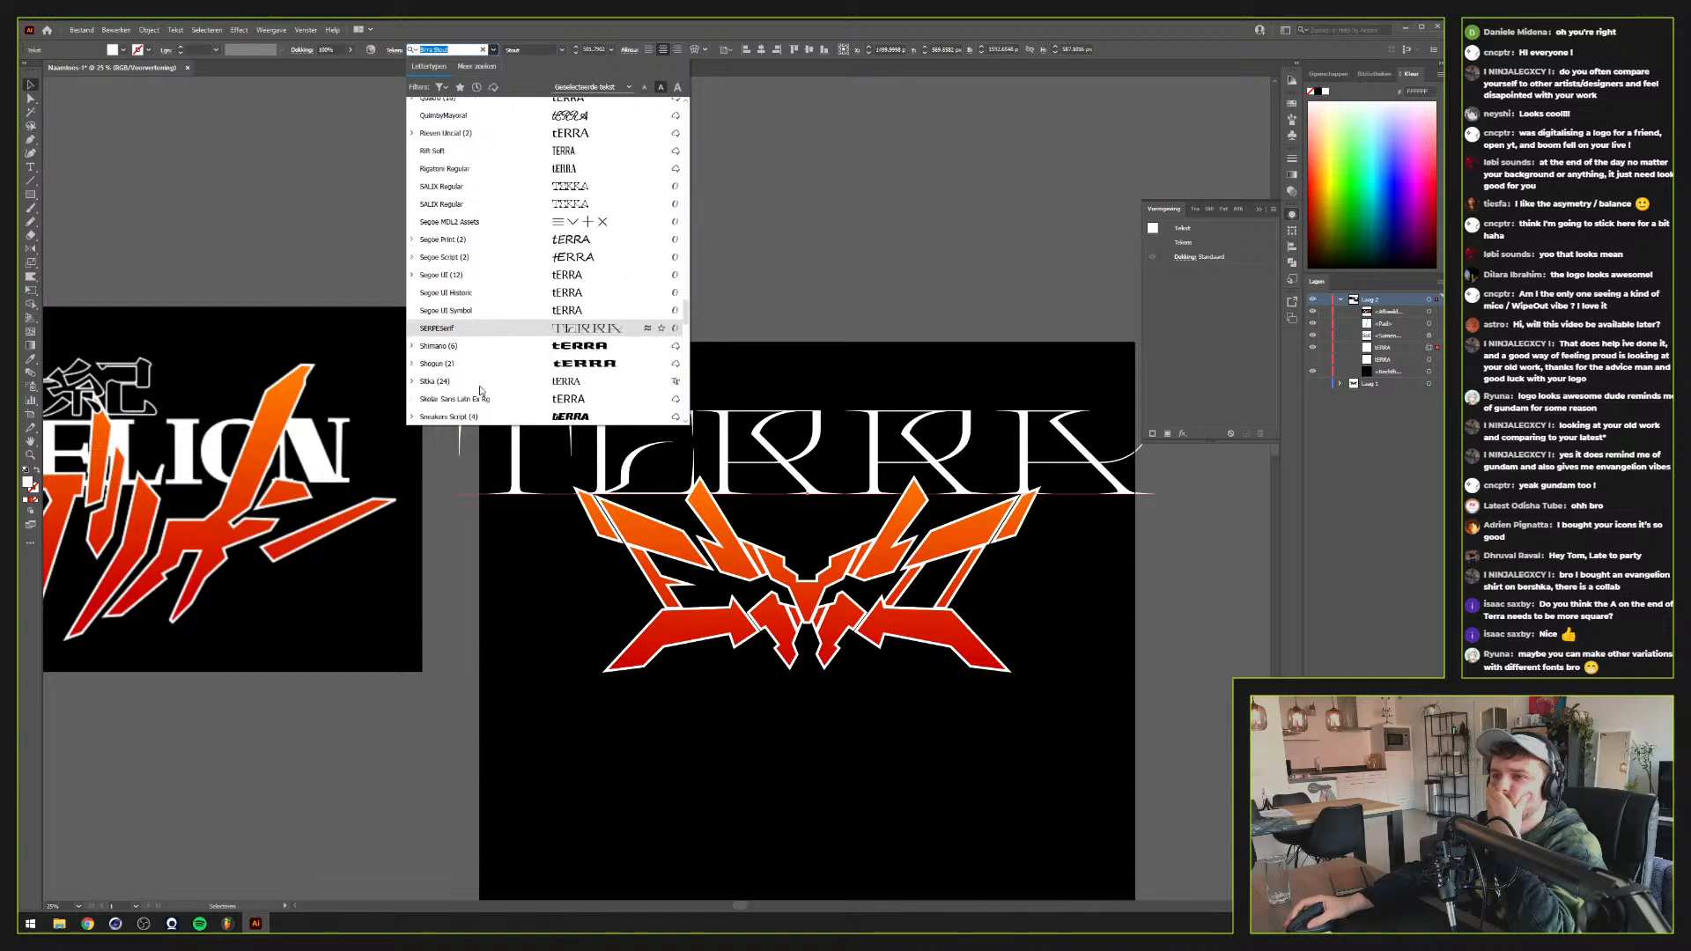
{"action": "scroll", "coordinate": [480, 391], "scroll_direction": "down", "scroll_amount": 1}
{"action": "scroll", "coordinate": [480, 391], "scroll_direction": "down", "scroll_amount": 1}
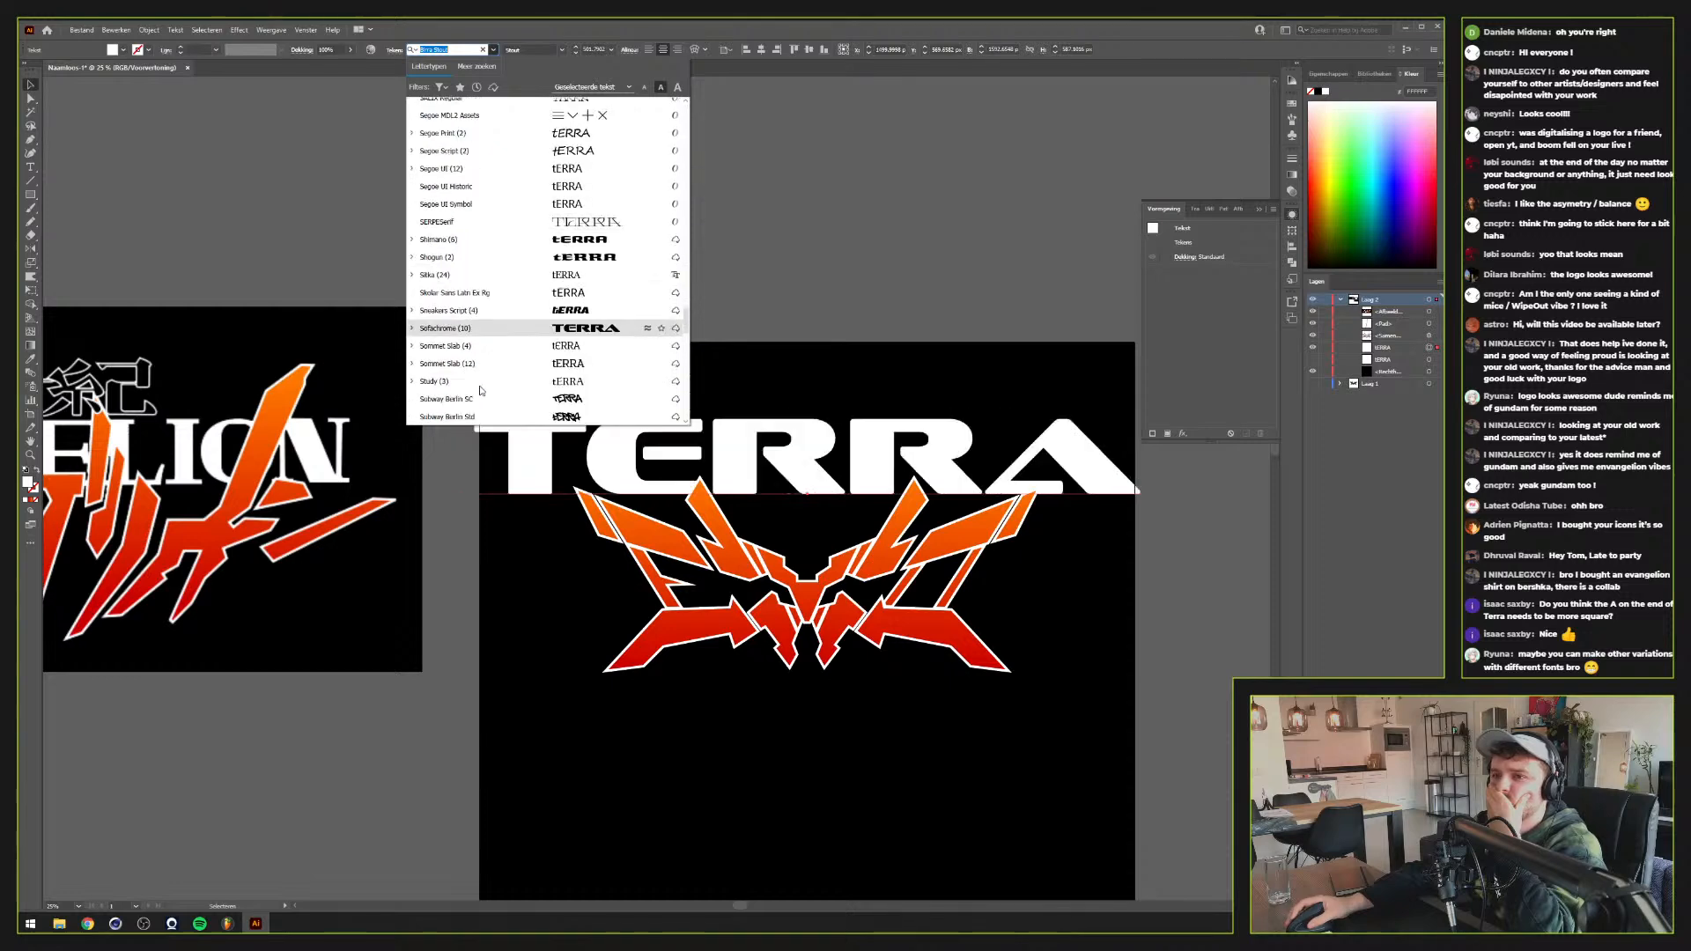
{"action": "scroll", "coordinate": [487, 331], "scroll_direction": "down", "scroll_amount": 1}
{"action": "scroll", "coordinate": [487, 331], "scroll_direction": "down", "scroll_amount": 2}
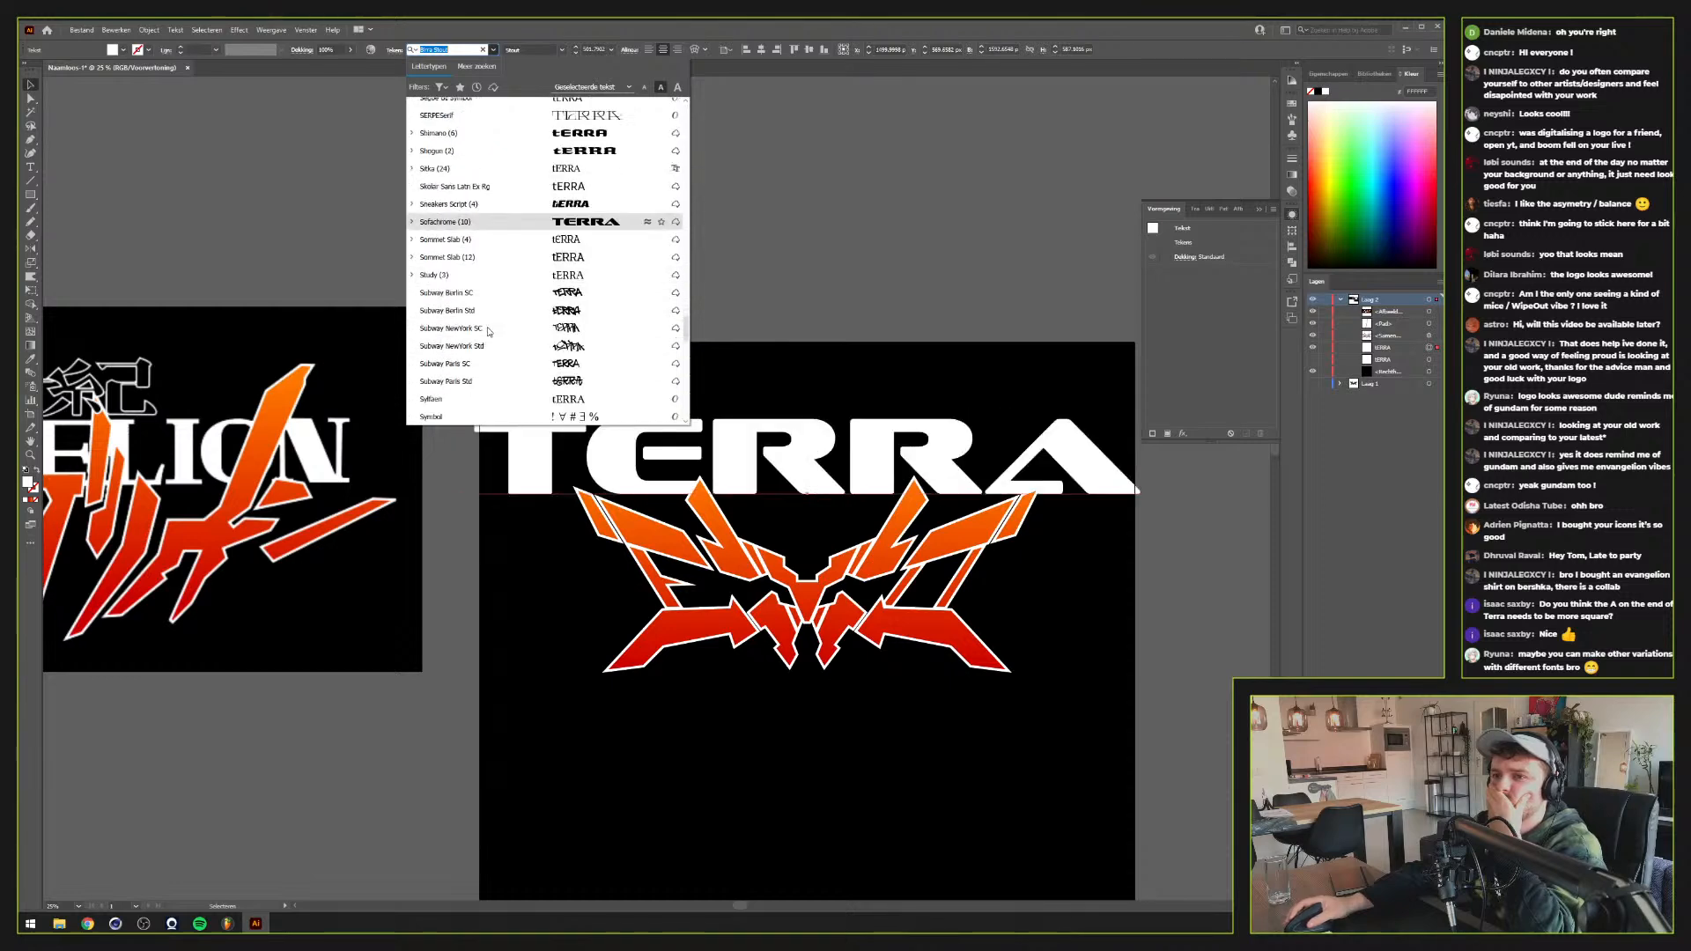
{"action": "scroll", "coordinate": [486, 353], "scroll_direction": "down", "scroll_amount": 1}
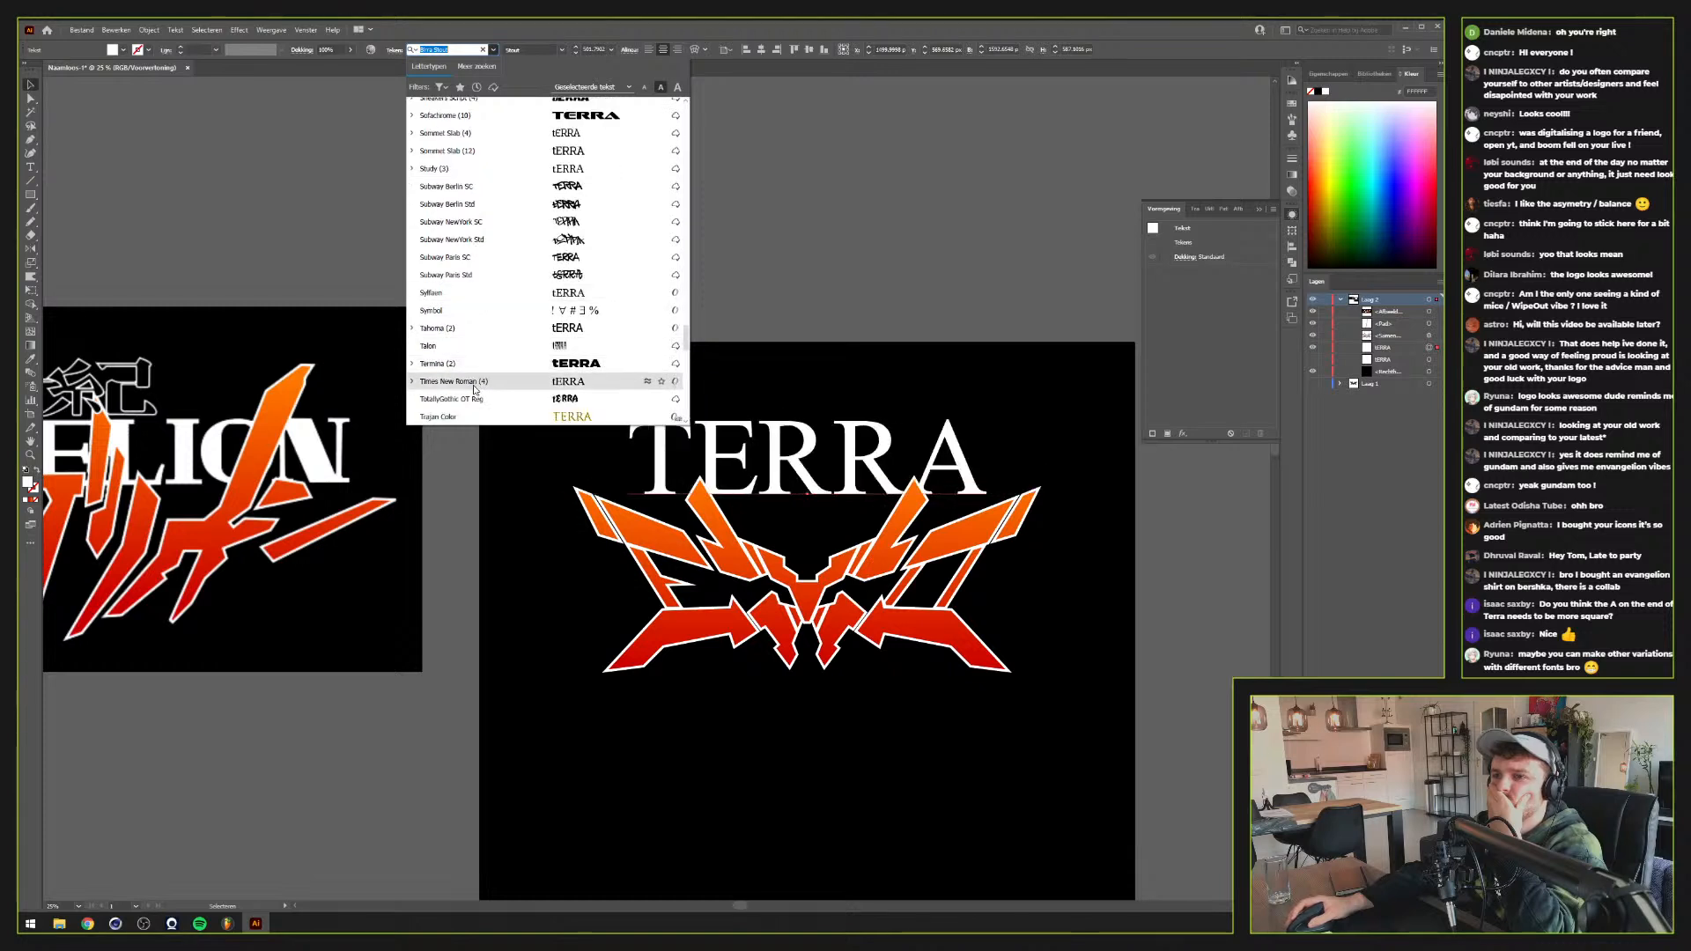
{"action": "scroll", "coordinate": [474, 385], "scroll_direction": "down", "scroll_amount": 1}
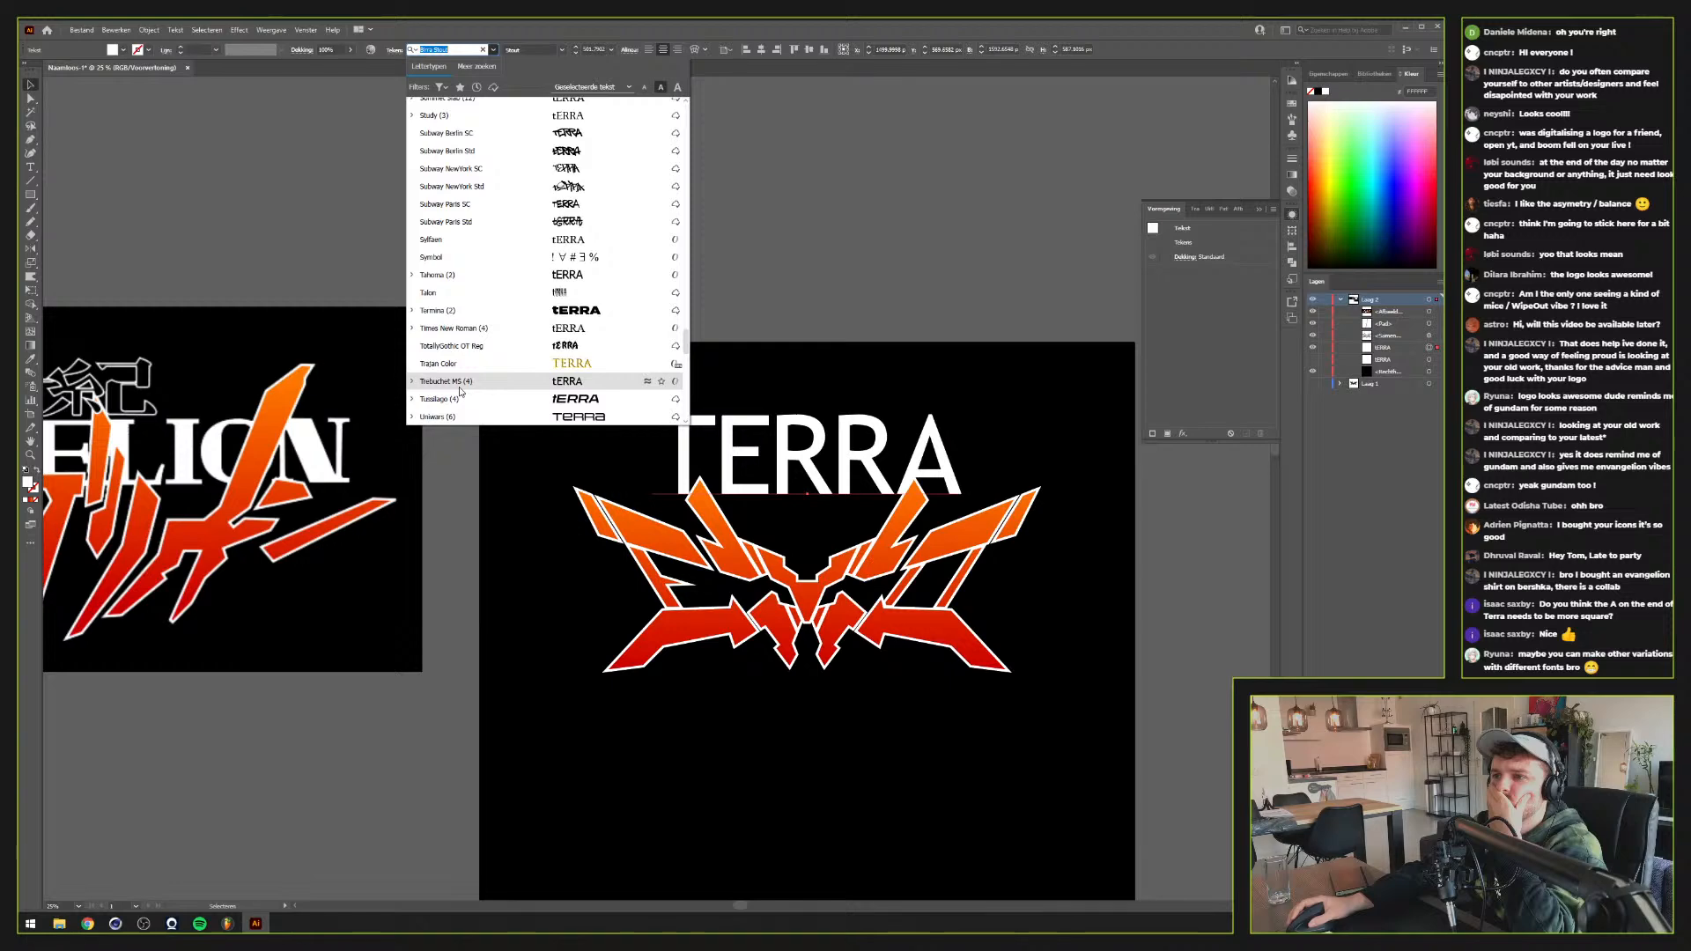
{"action": "scroll", "coordinate": [462, 381], "scroll_direction": "down", "scroll_amount": 1}
{"action": "scroll", "coordinate": [465, 369], "scroll_direction": "down", "scroll_amount": 1}
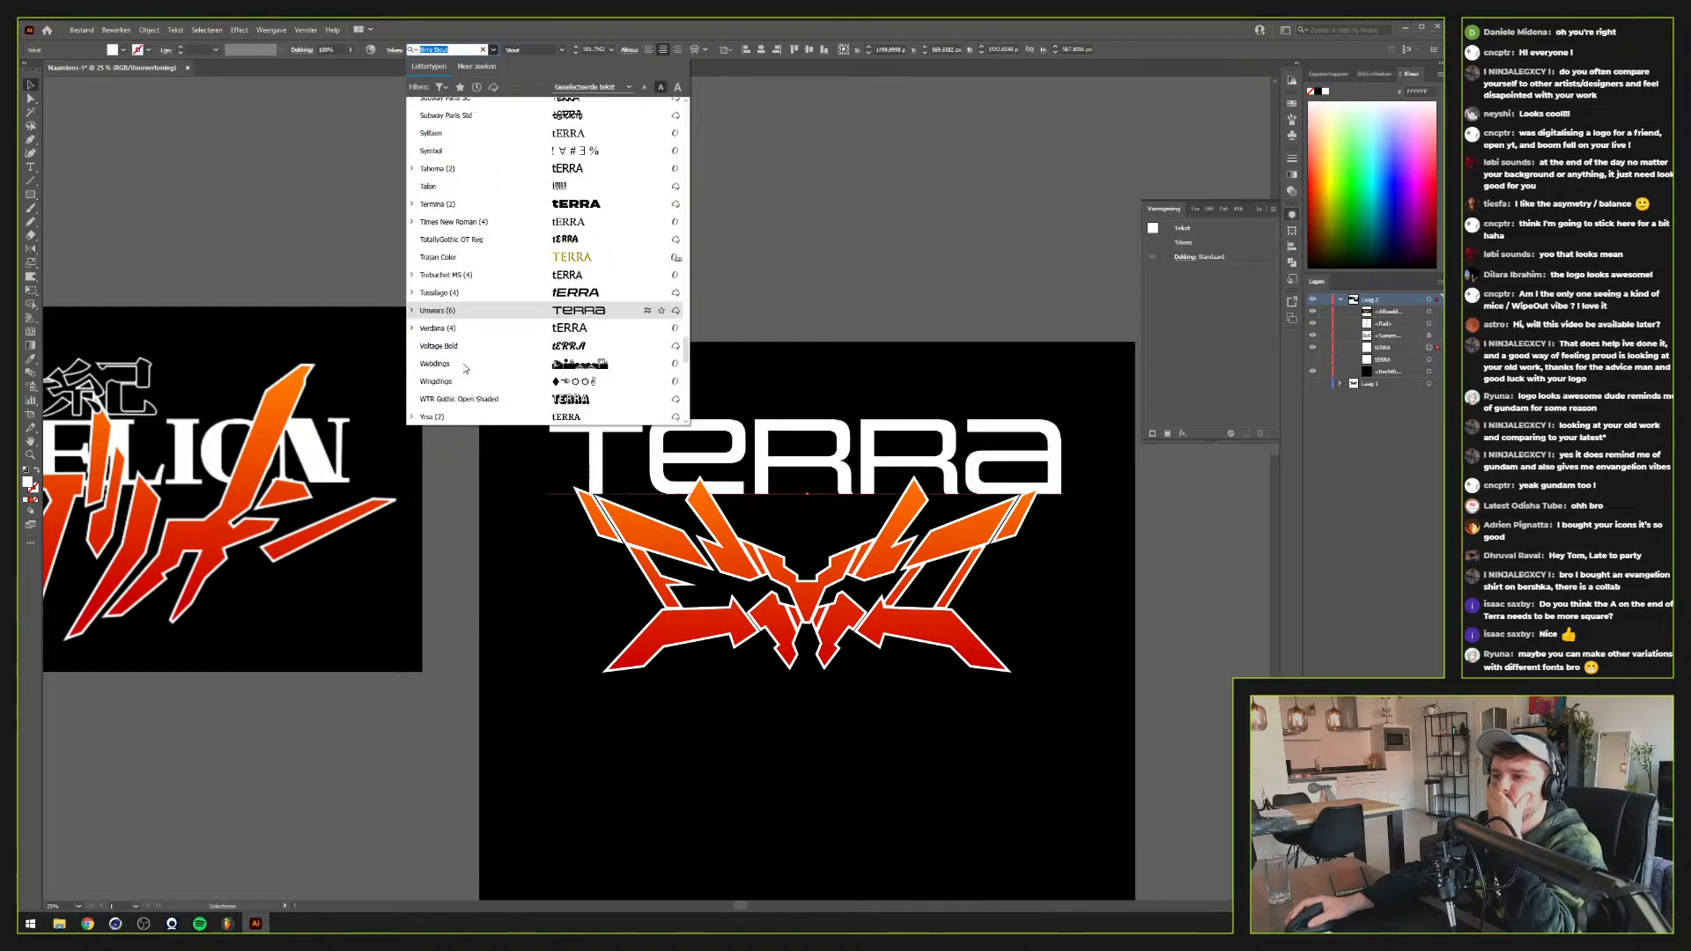
{"action": "scroll", "coordinate": [465, 369], "scroll_direction": "down", "scroll_amount": 1}
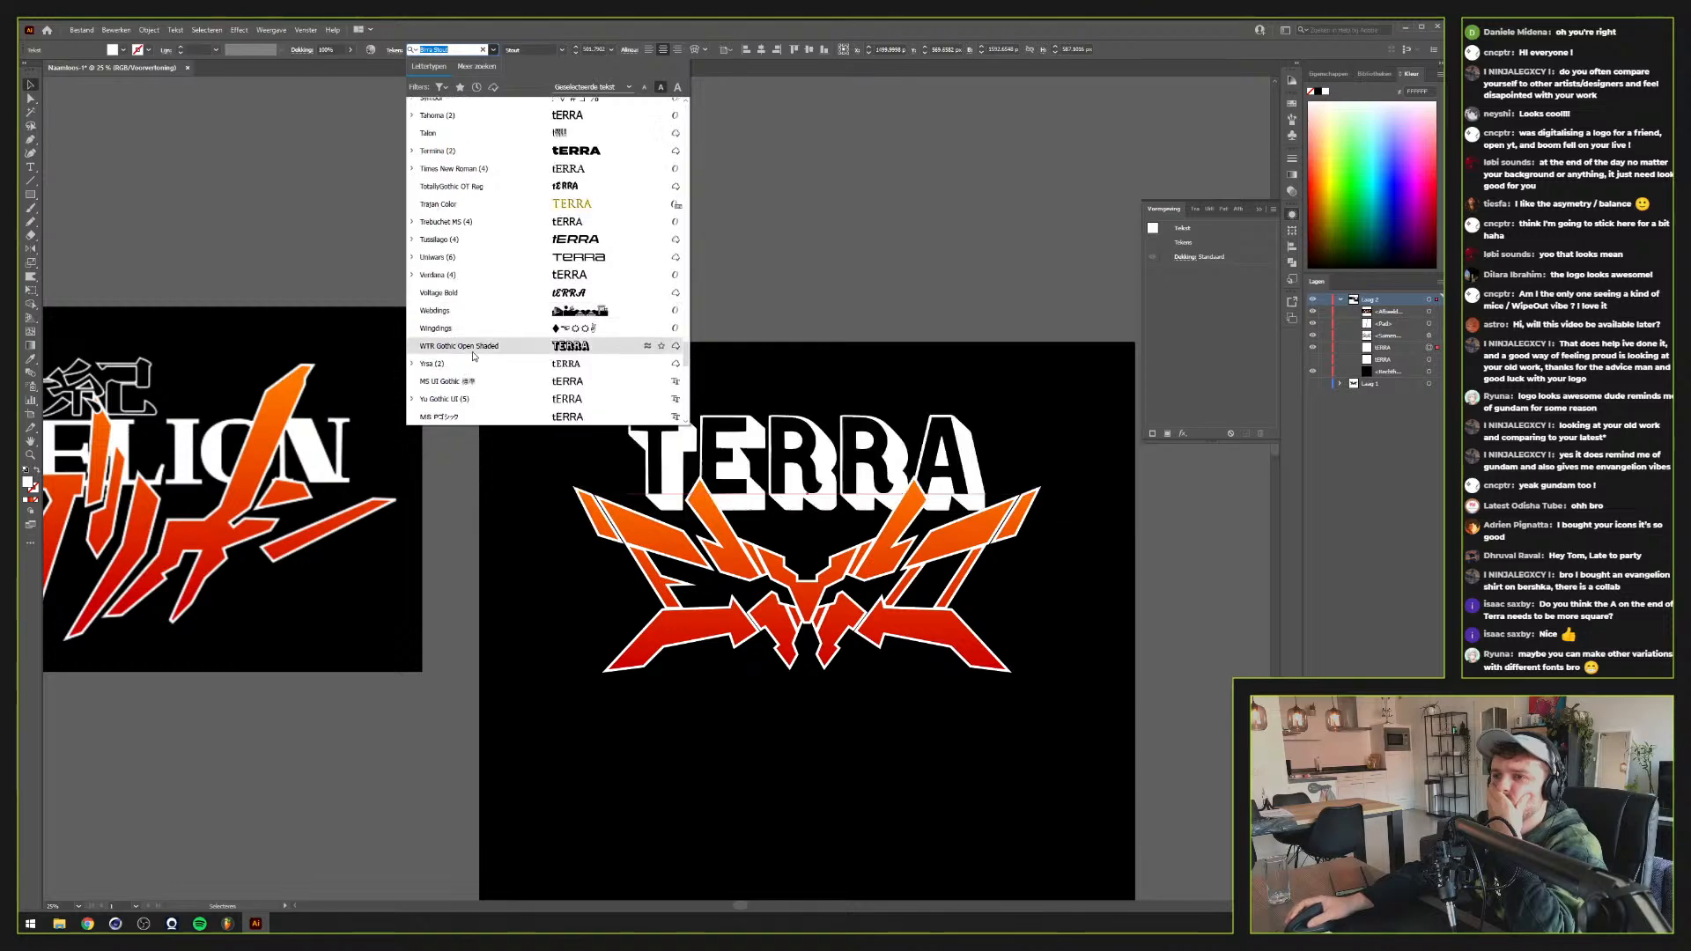
{"action": "scroll", "coordinate": [470, 392], "scroll_direction": "down", "scroll_amount": 2}
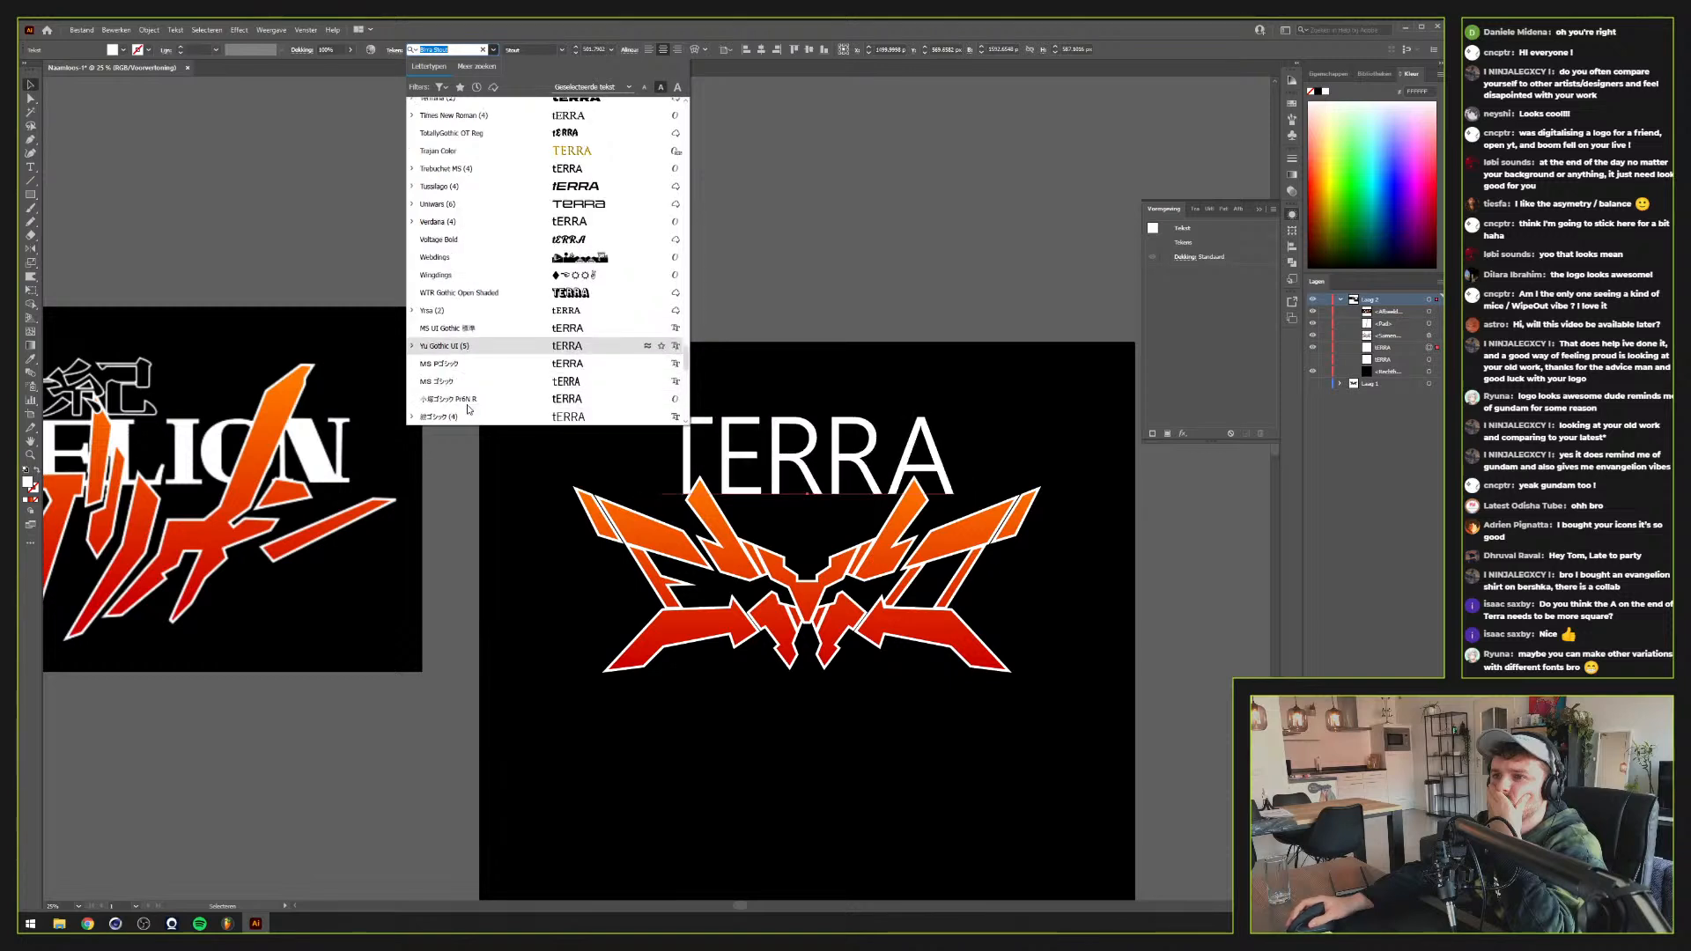
{"action": "scroll", "coordinate": [474, 420], "scroll_direction": "down", "scroll_amount": 1}
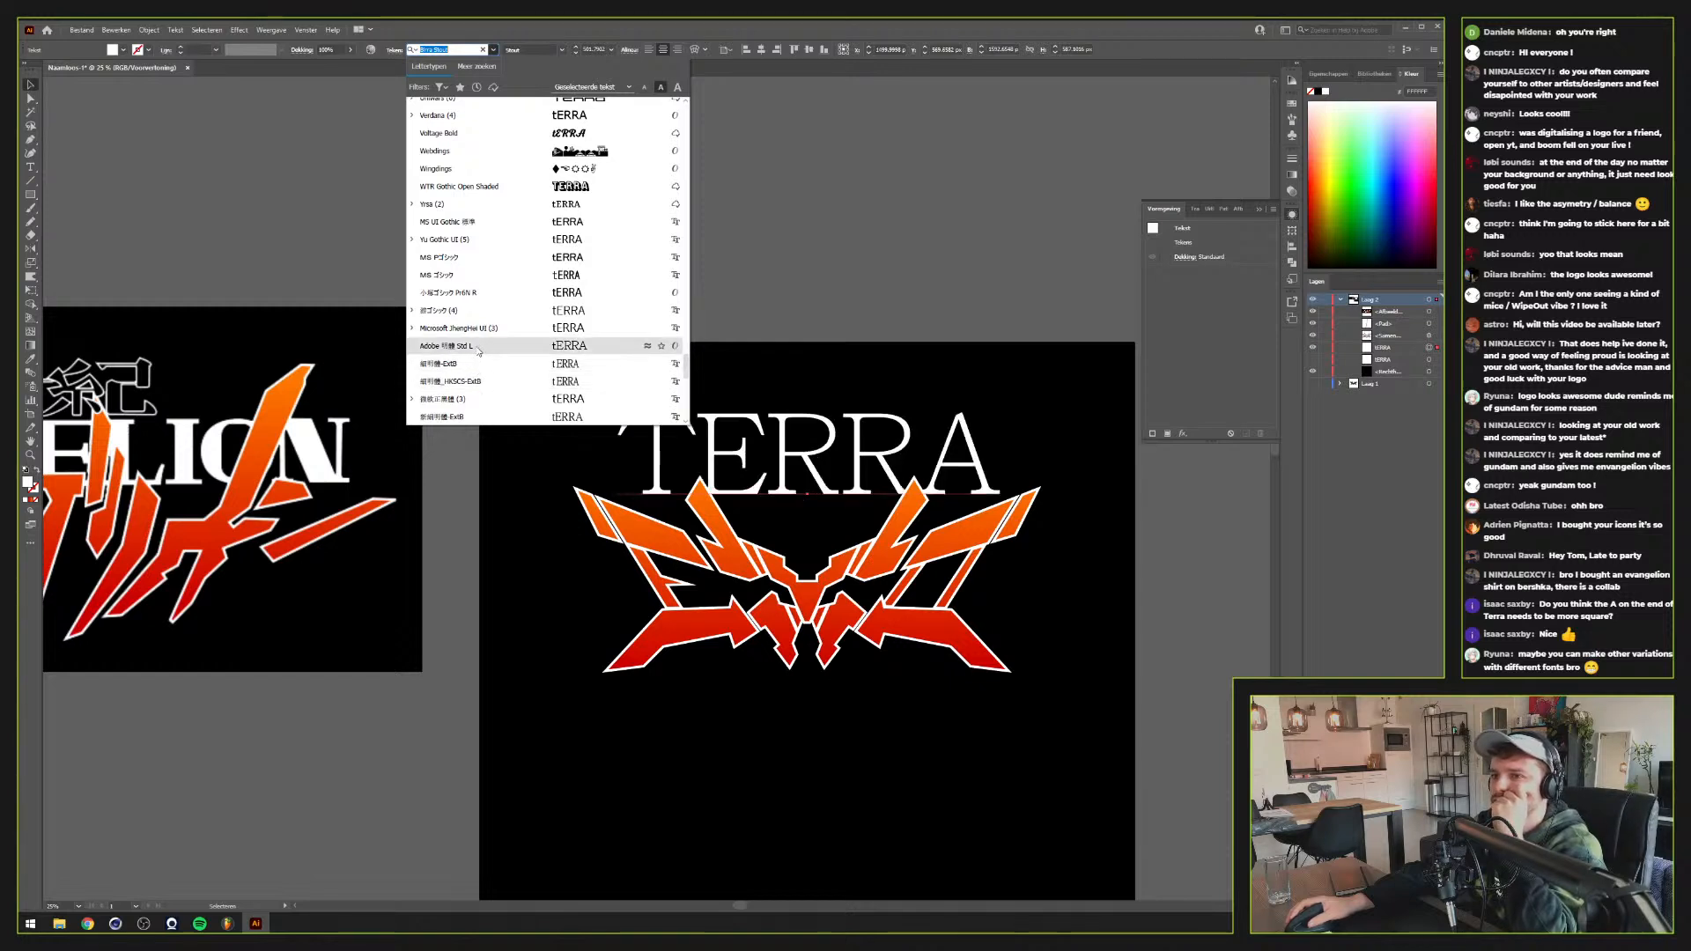
{"action": "scroll", "coordinate": [476, 420], "scroll_direction": "down", "scroll_amount": 3}
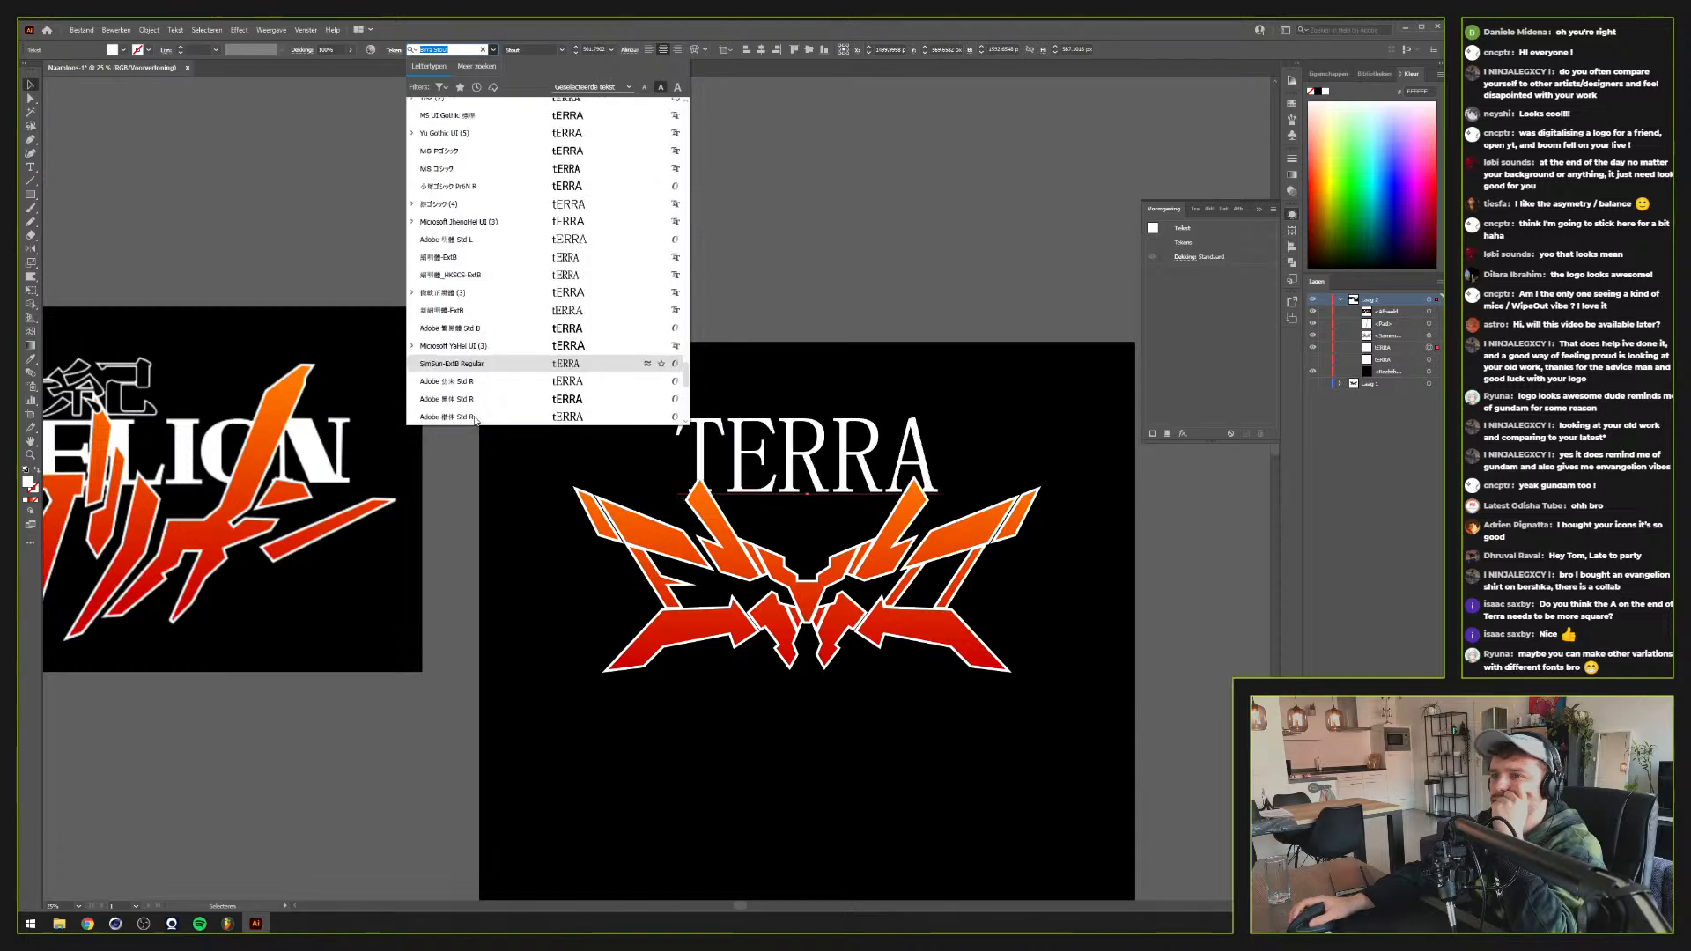
{"action": "scroll", "coordinate": [476, 420], "scroll_direction": "down", "scroll_amount": 2}
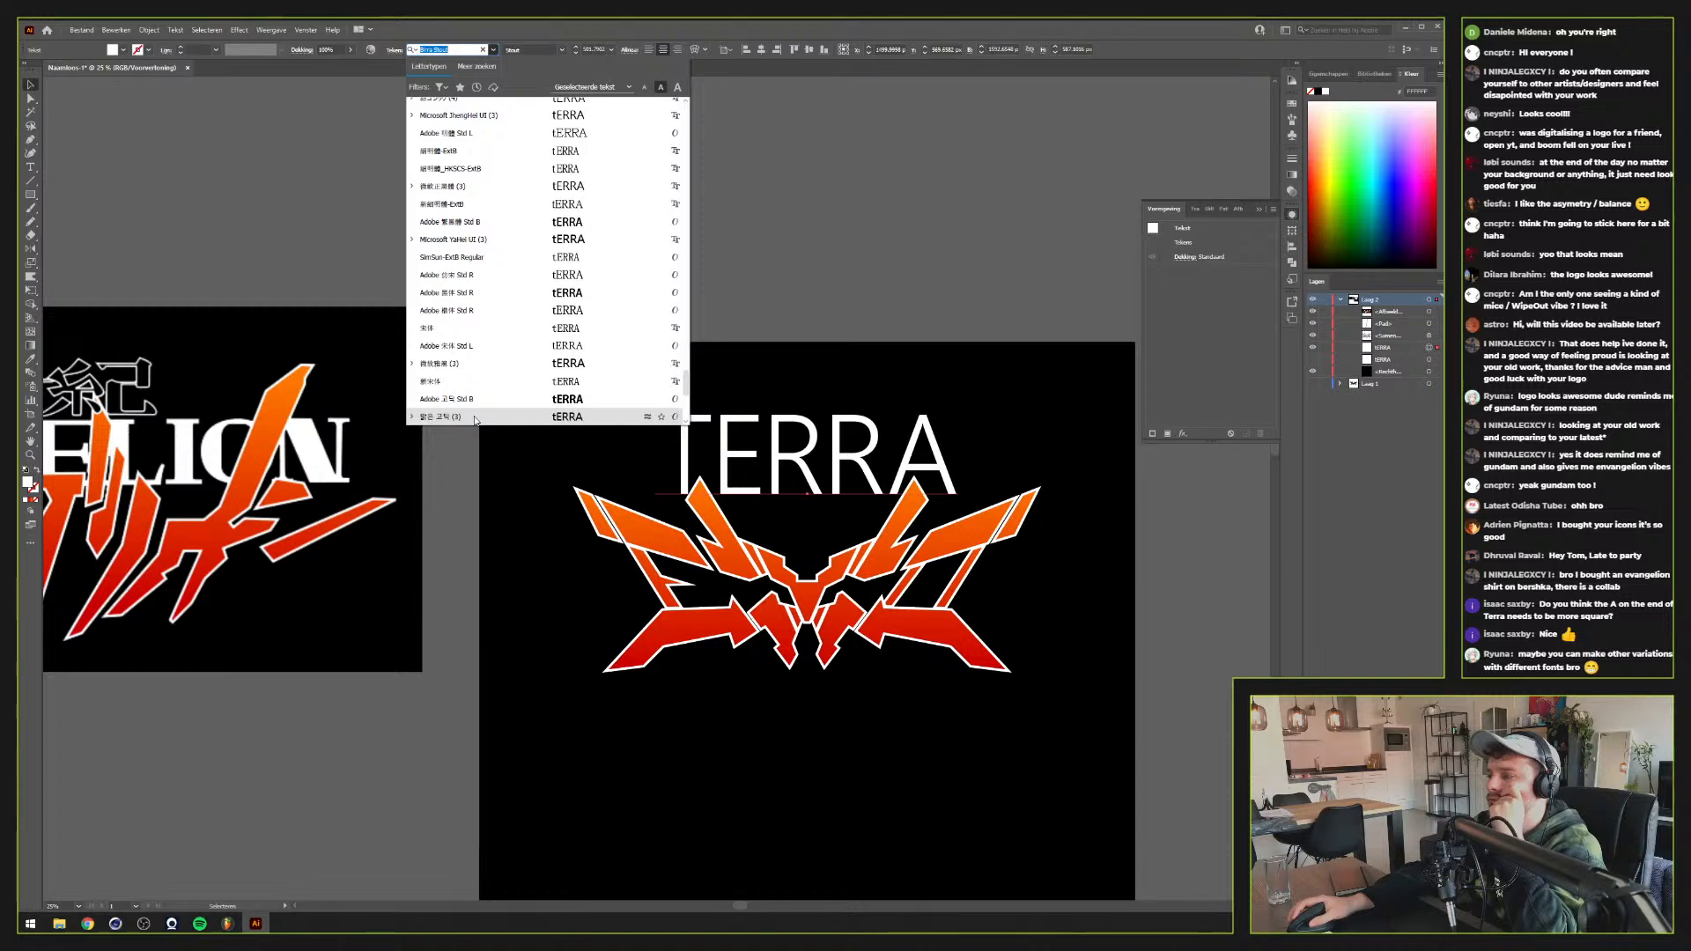
{"action": "left_click", "coordinate": [342, 243]}
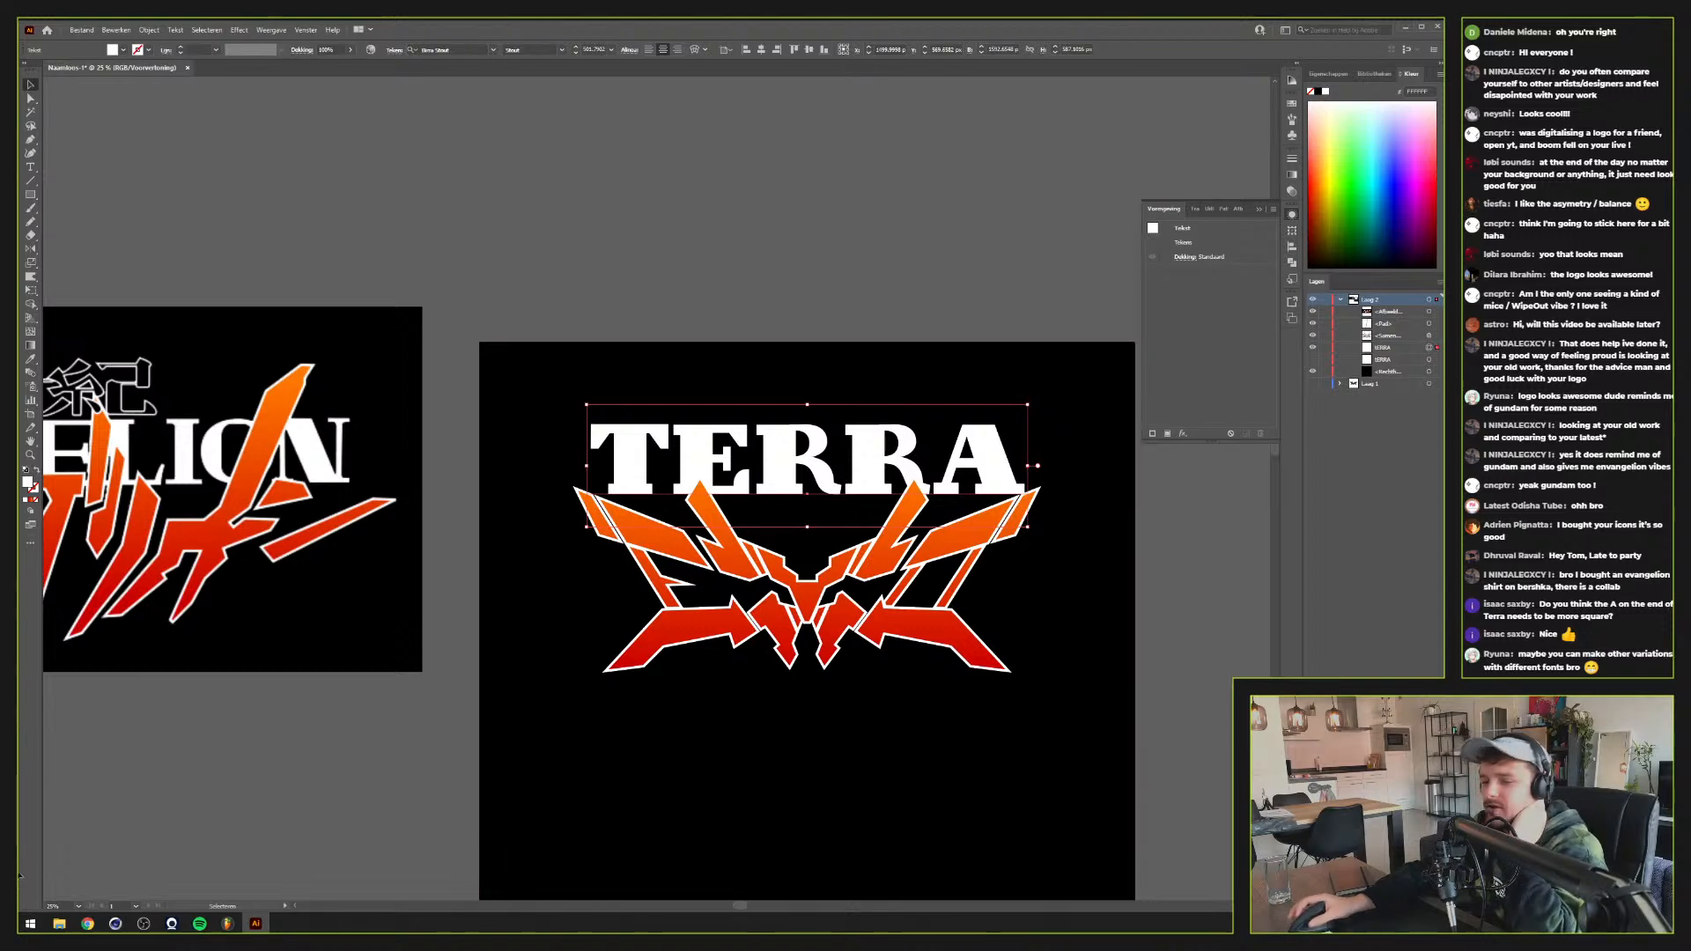
Switch to Chrome, bring its new-tab window over the artwork and open fonts.adobe.com
{"action": "left_click", "coordinate": [89, 925]}
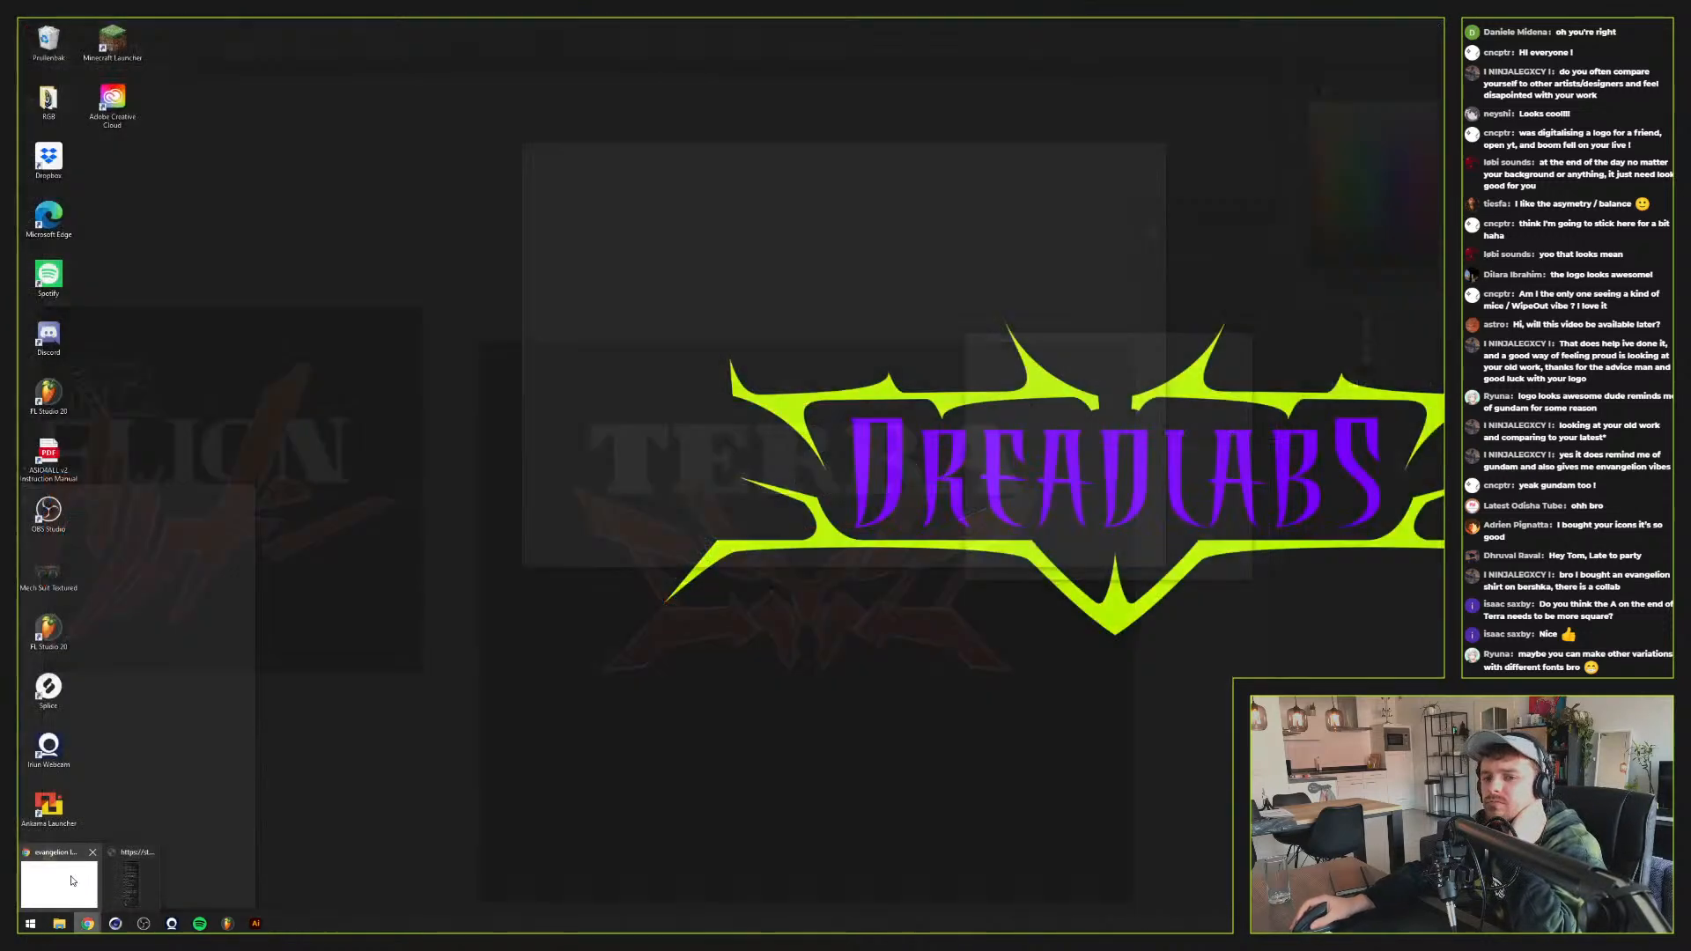
{"action": "left_click", "coordinate": [70, 878]}
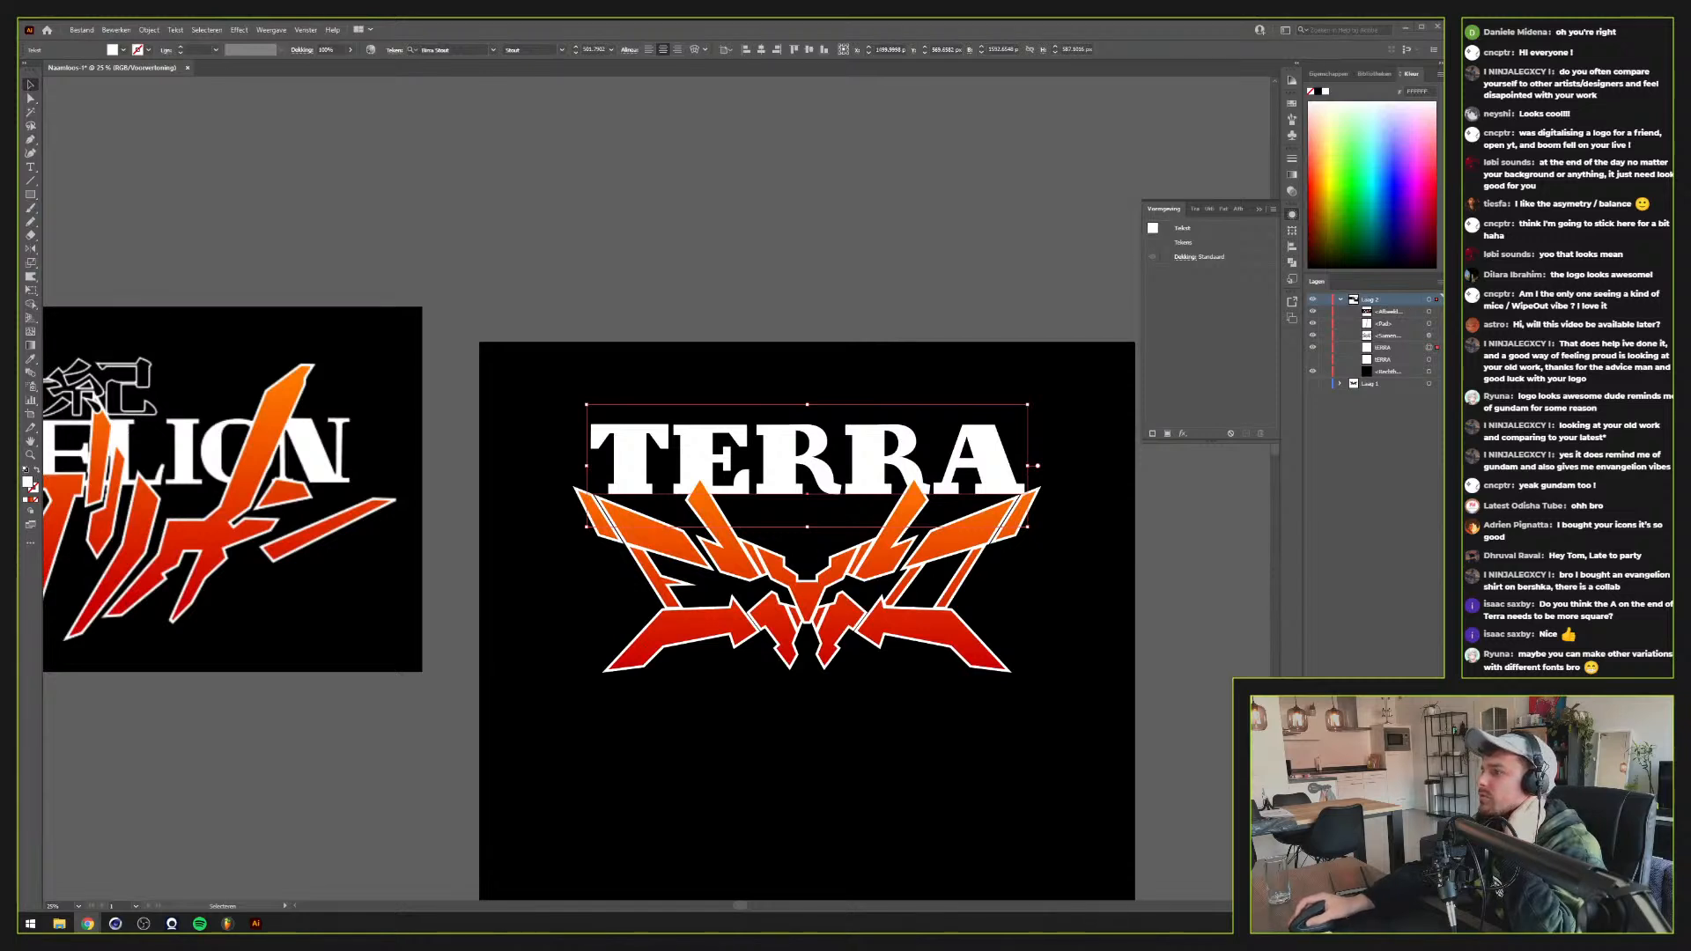
{"action": "left_click_drag", "start_coordinate": [1441, 493], "coordinate": [643, 131]}
{"action": "left_click_drag", "start_coordinate": [891, 138], "coordinate": [842, 189]}
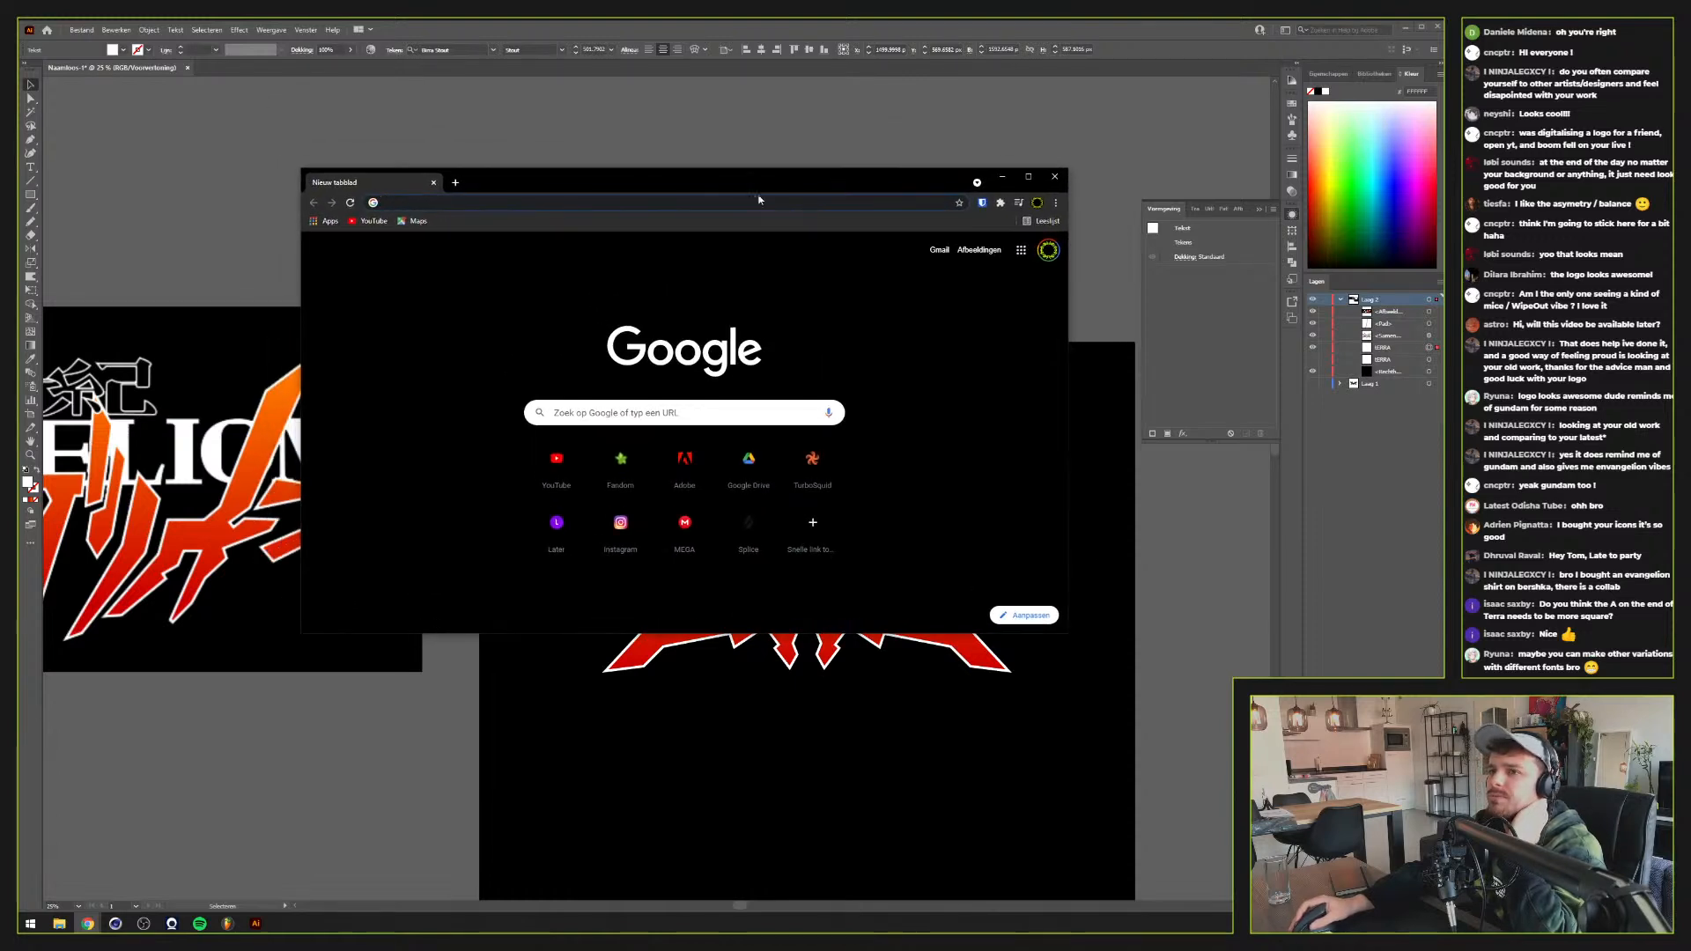
{"action": "left_click", "coordinate": [757, 200]}
{"action": "type", "text": "adobe"}
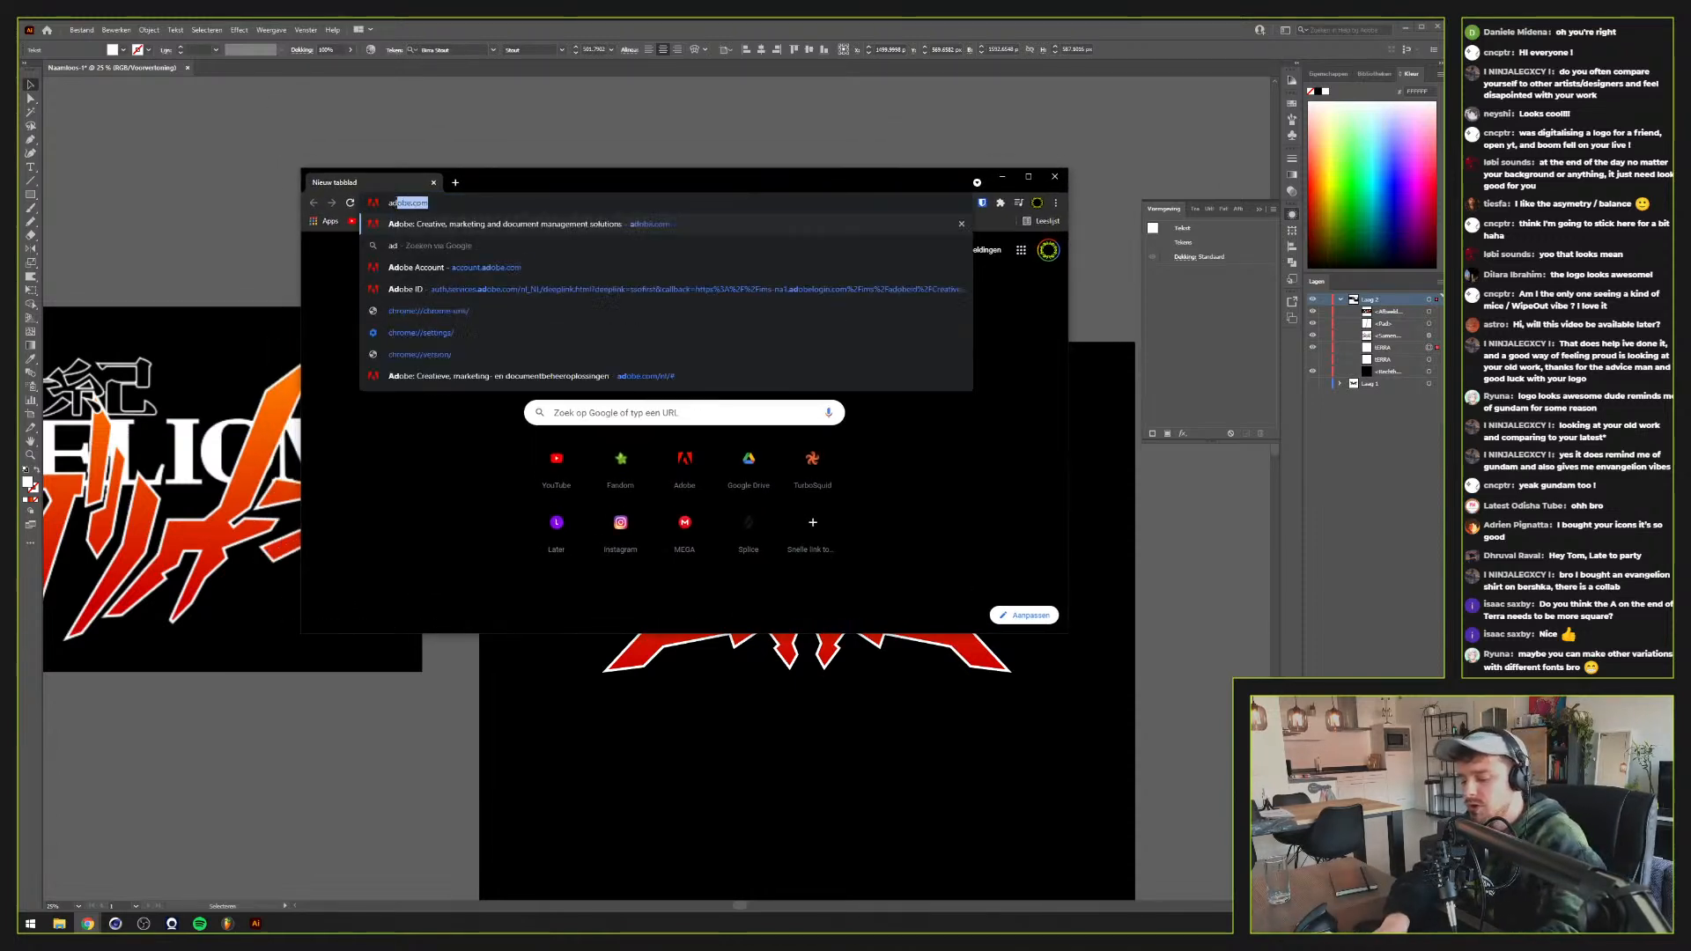
{"action": "type", "text": "onts.ado"}
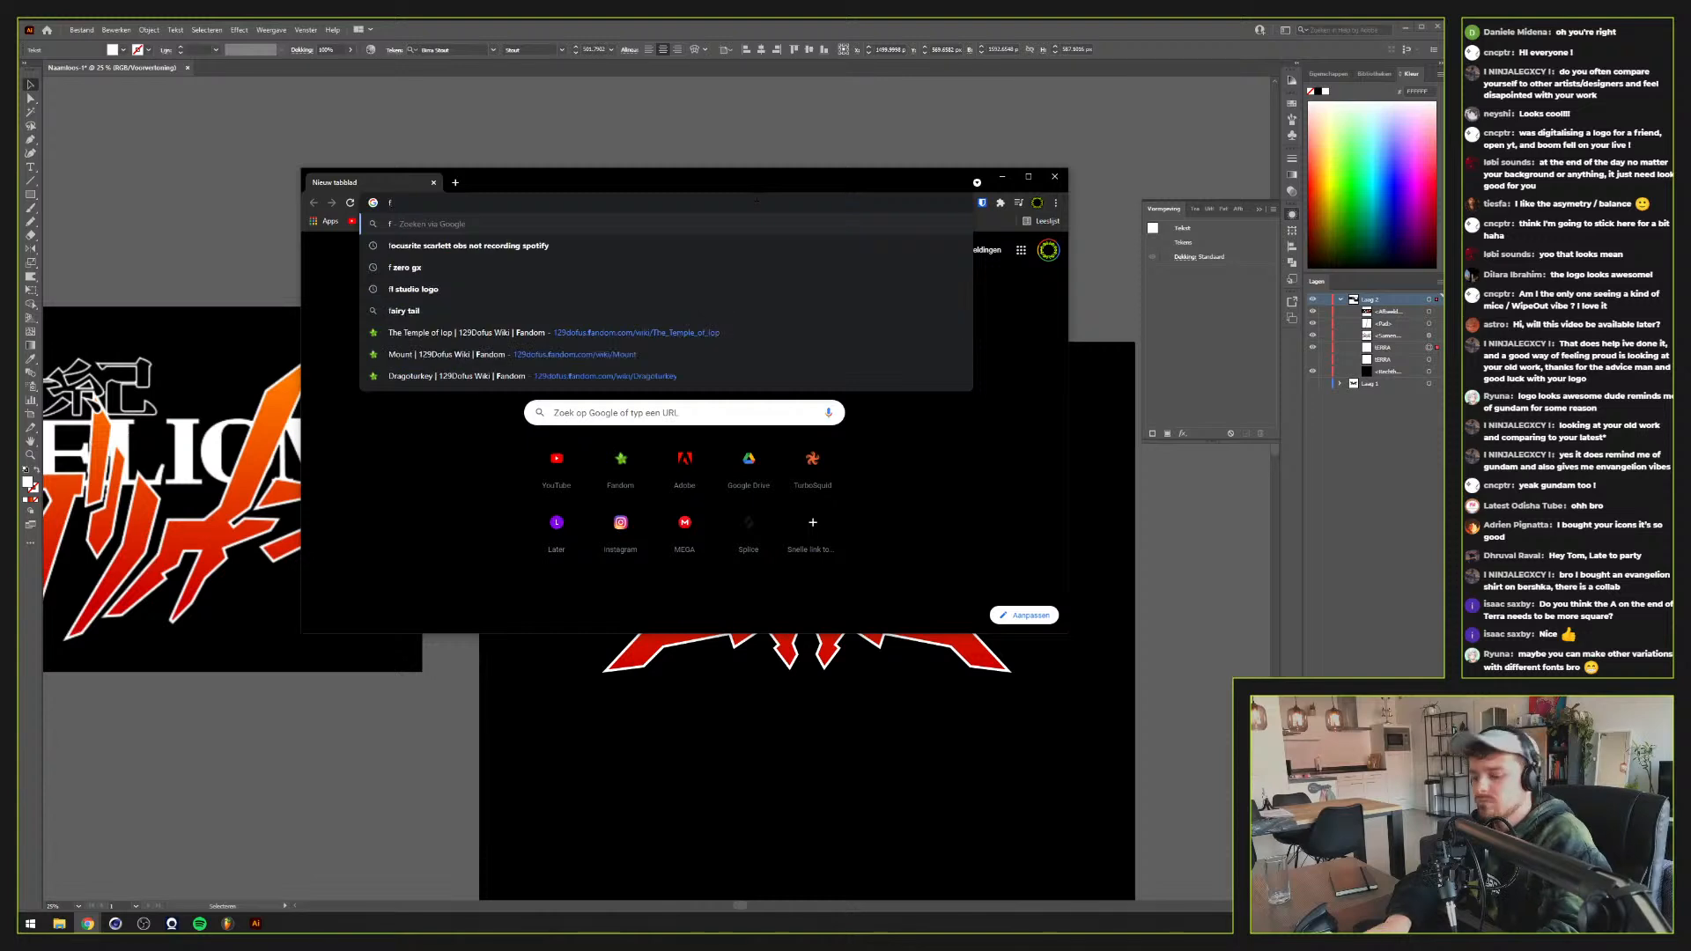
{"action": "type", "text": "be.com"}
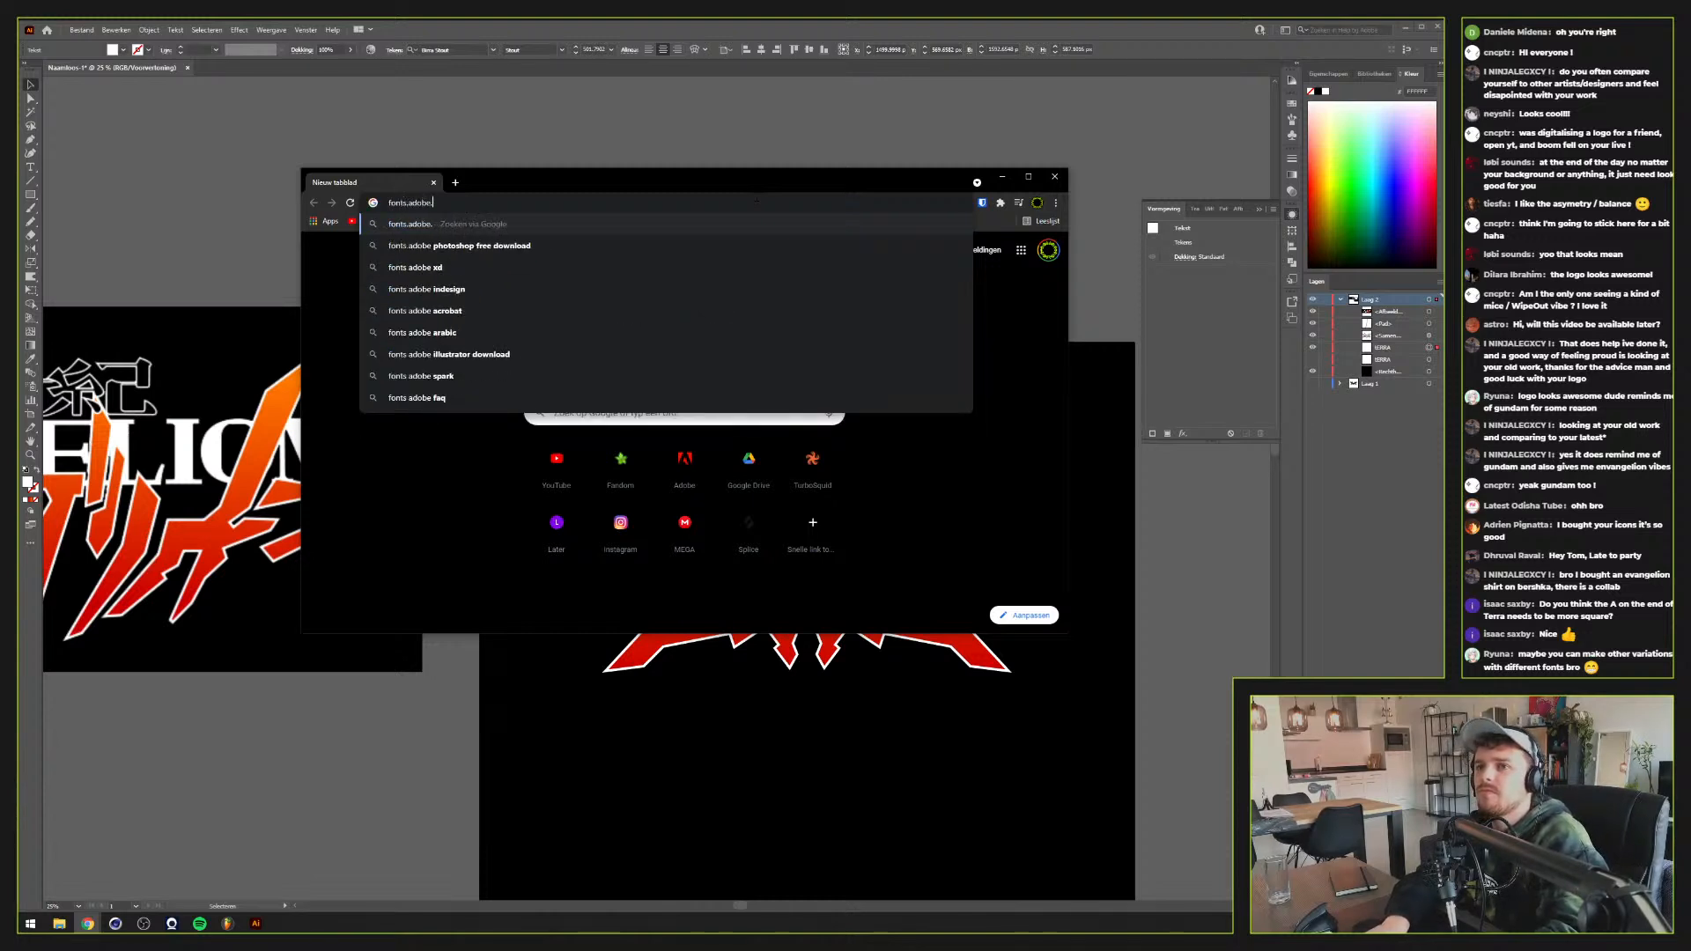
{"action": "key", "text": "Return"}
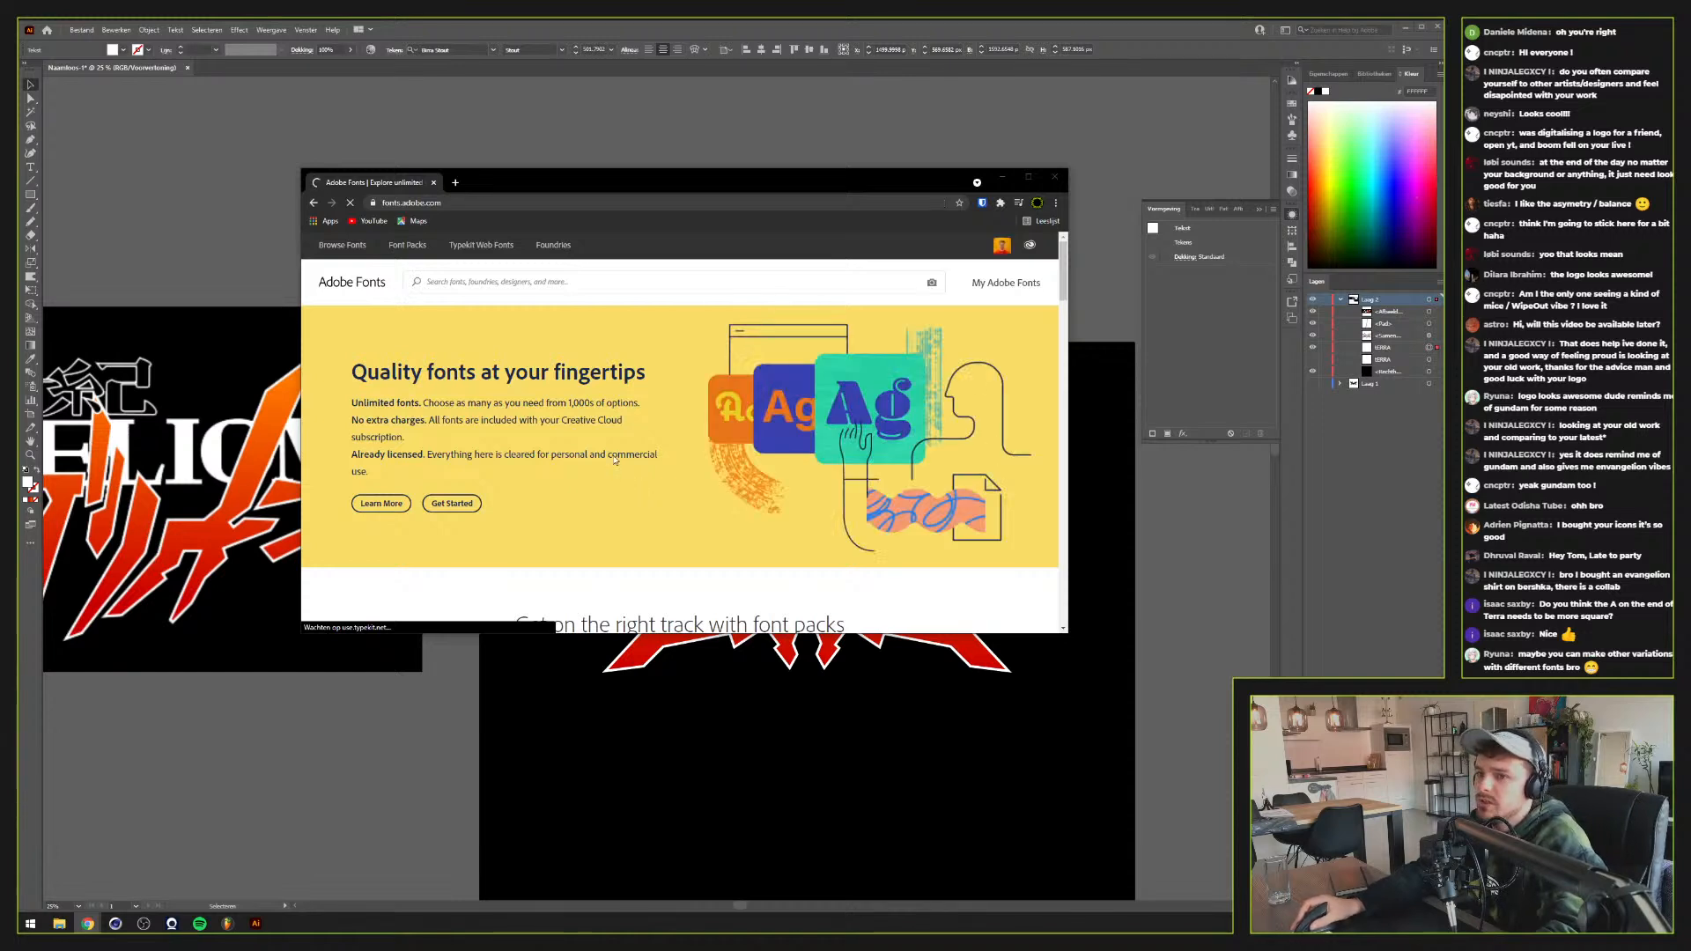
Browse all Adobe Fonts families in an enlarged browser window with TERRA as the sample text
{"action": "left_click", "coordinate": [493, 278]}
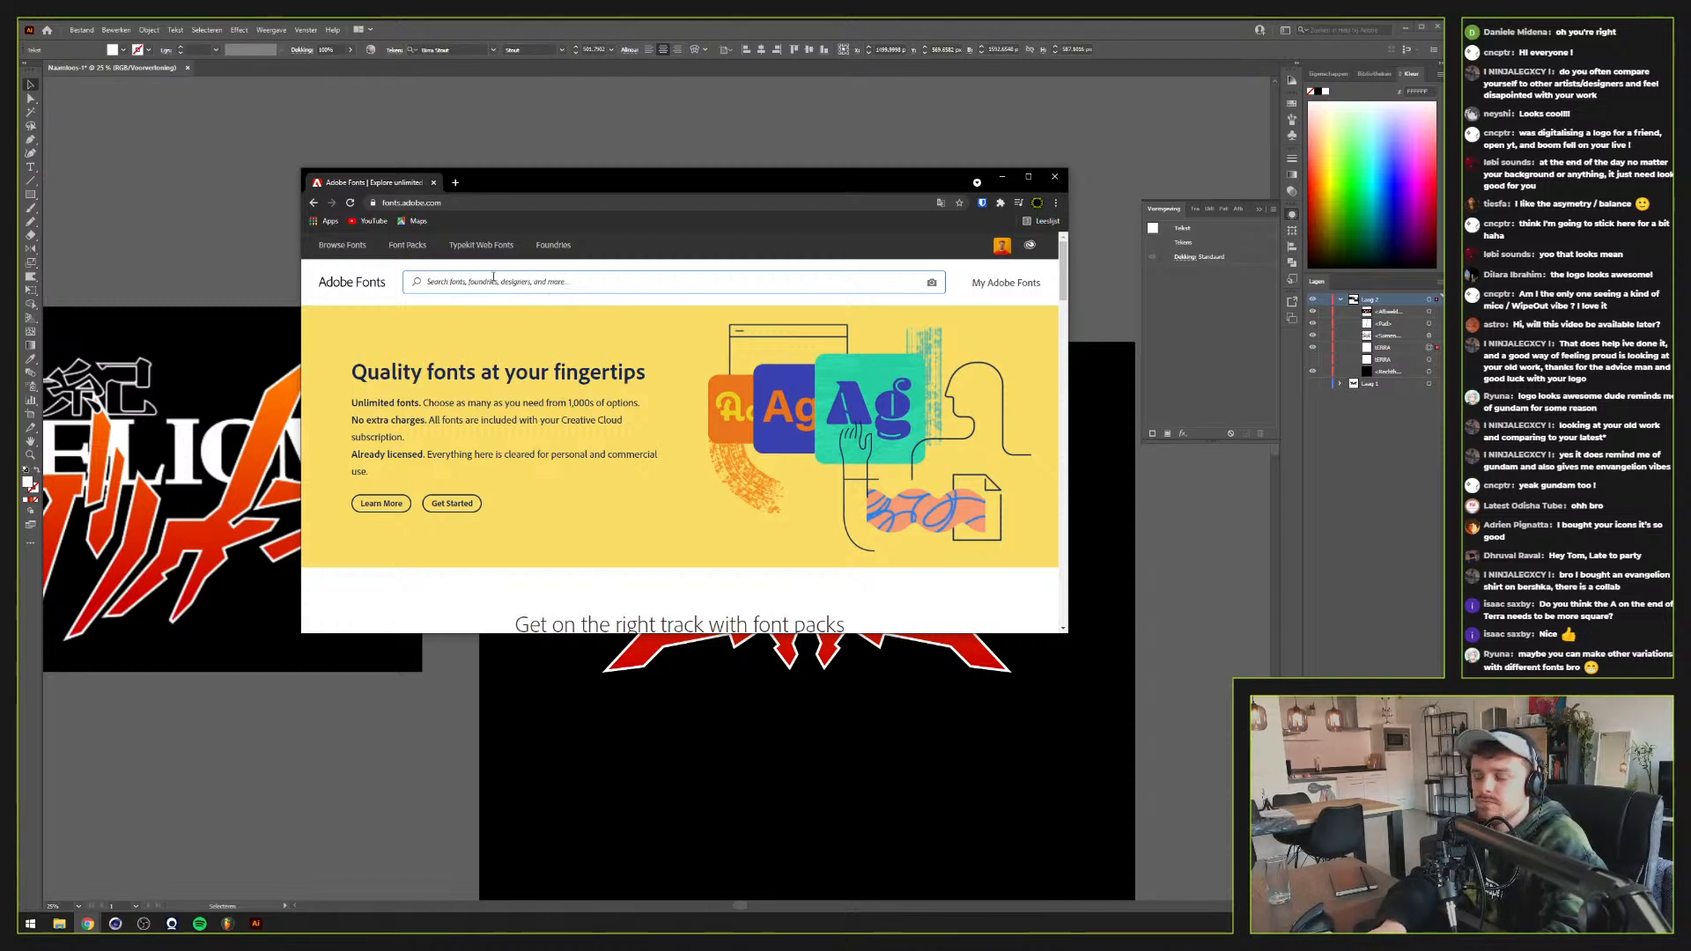
{"action": "left_click", "coordinate": [493, 279]}
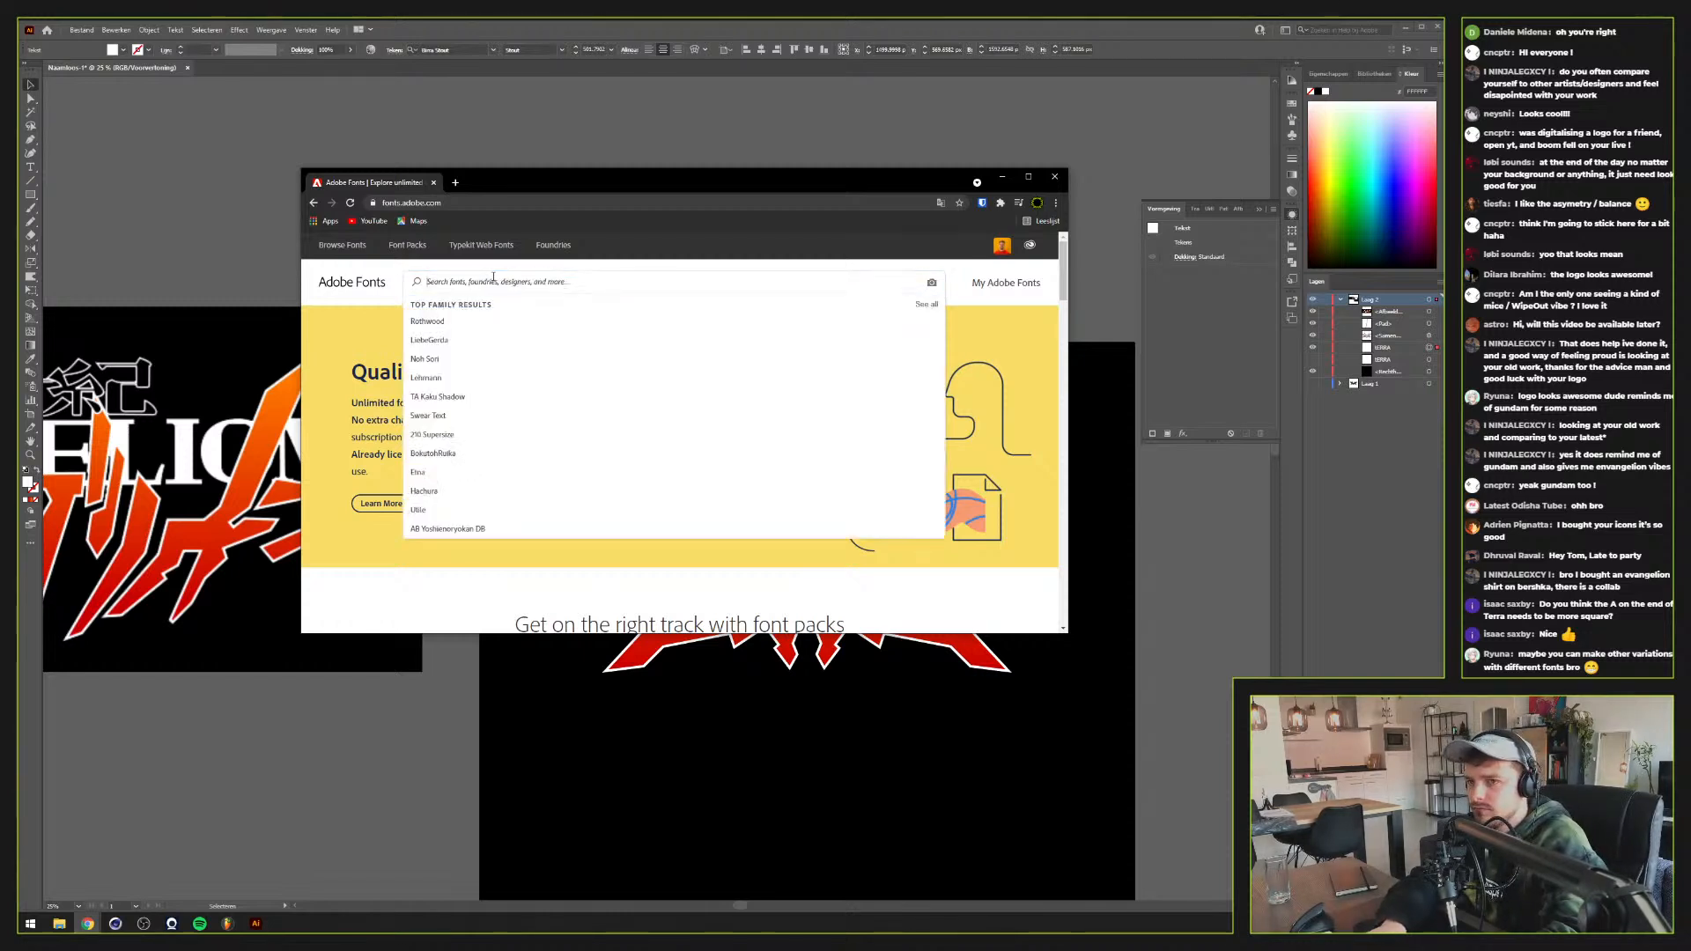
{"action": "left_click", "coordinate": [341, 244]}
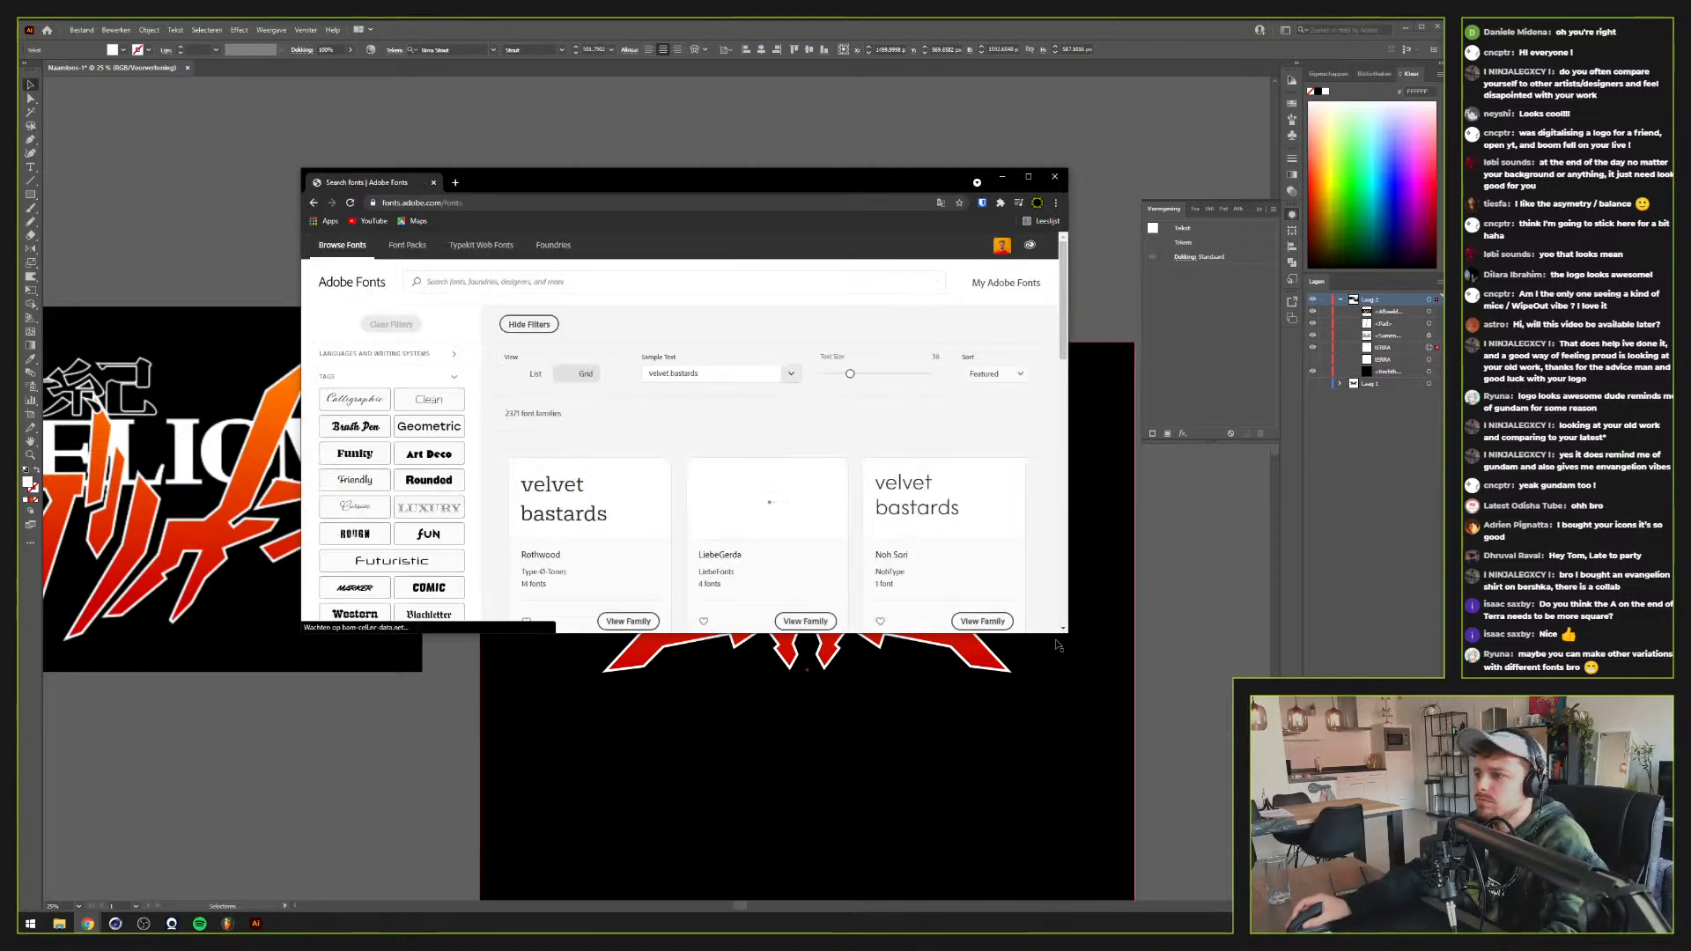
{"action": "left_click_drag", "start_coordinate": [1068, 632], "coordinate": [1182, 786]}
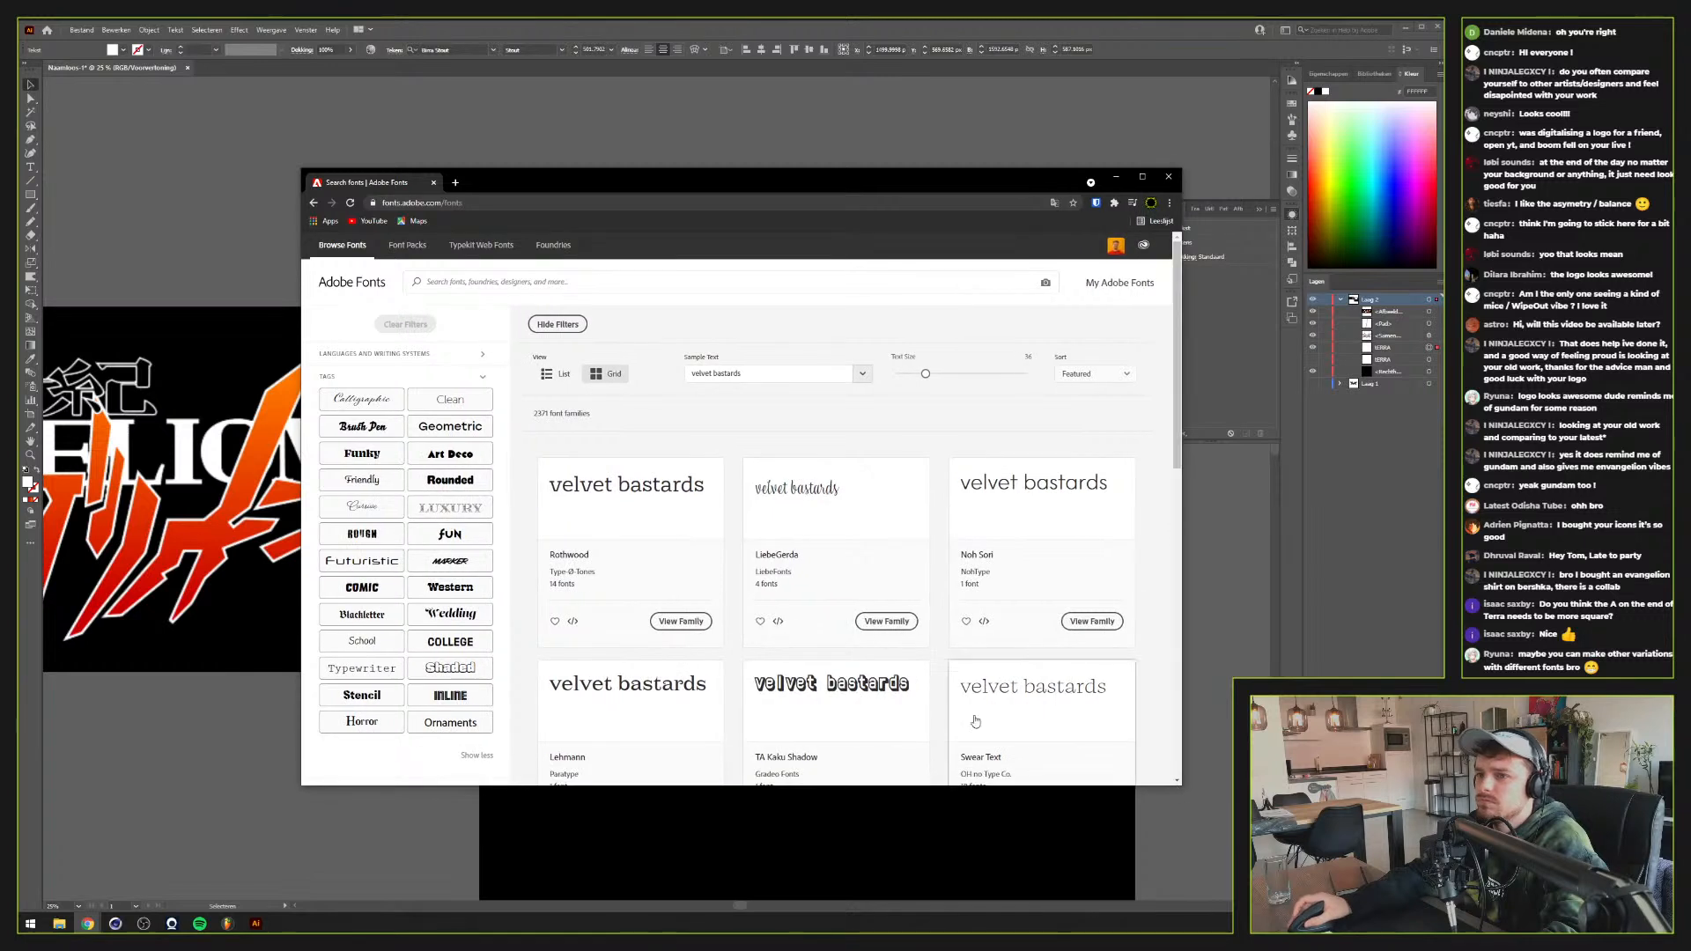
{"action": "left_click_drag", "start_coordinate": [773, 376], "coordinate": [389, 399]}
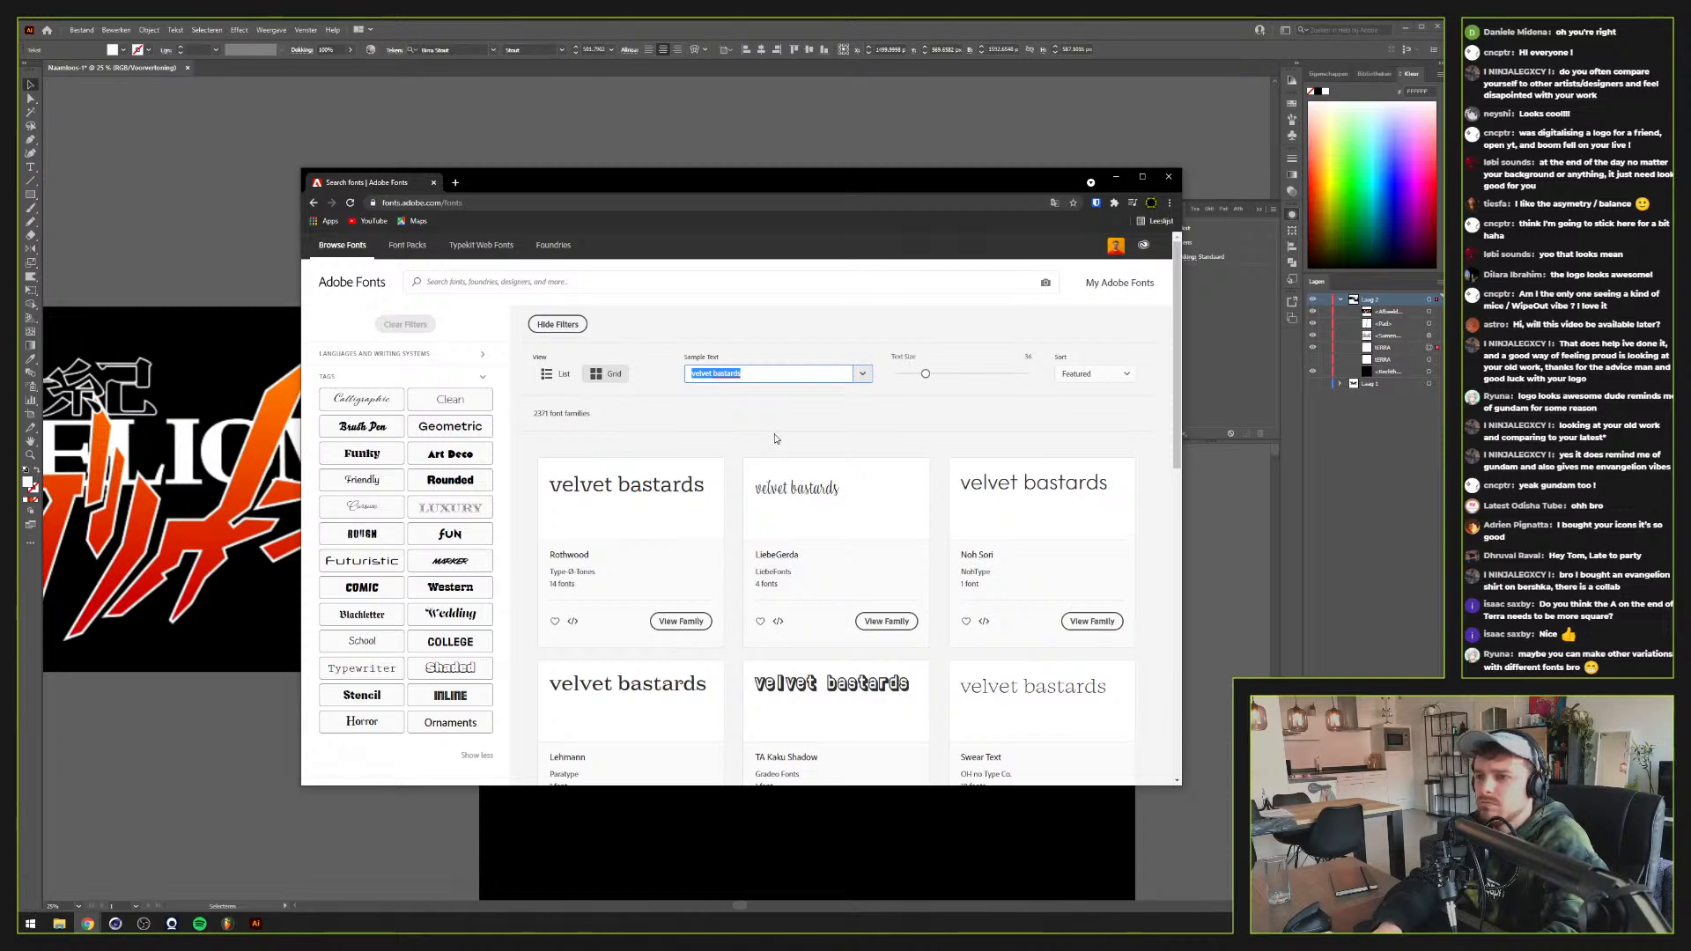
{"action": "type", "text": "TERRA"}
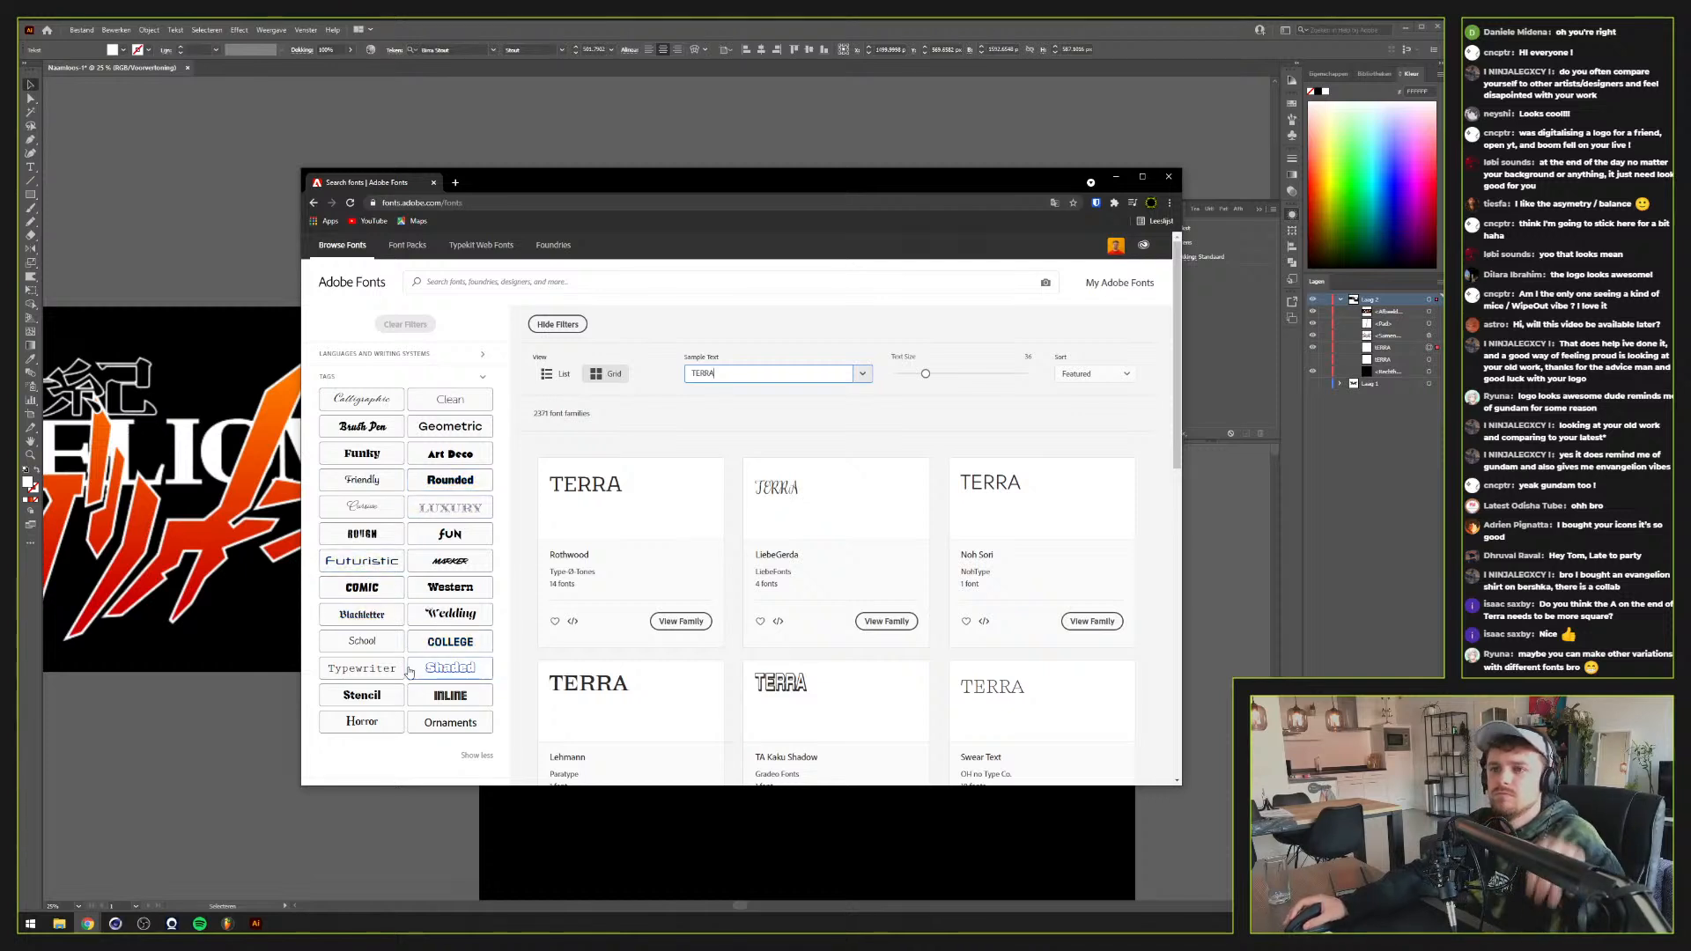
Filter the font families by the Serif classification, leaving the width, x-height and contrast properties unrestricted
{"action": "left_click", "coordinate": [432, 355]}
{"action": "left_click", "coordinate": [434, 361]}
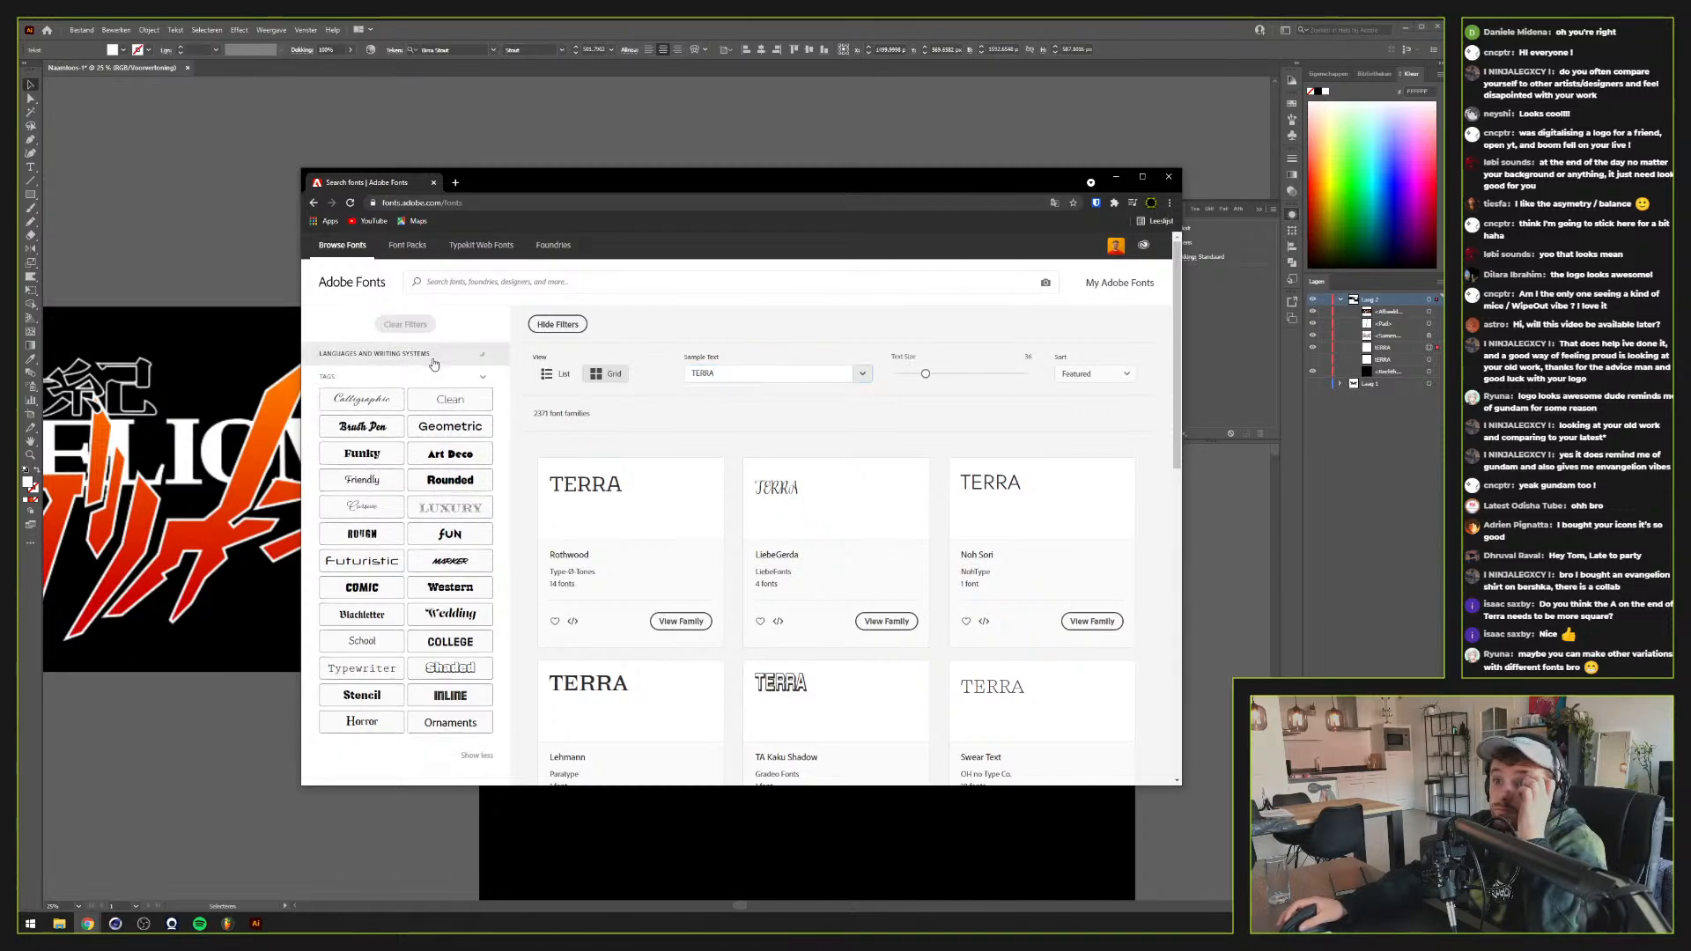
{"action": "scroll", "coordinate": [405, 493], "scroll_direction": "down", "scroll_amount": 3}
{"action": "left_click", "coordinate": [375, 587]}
{"action": "left_click", "coordinate": [381, 529]}
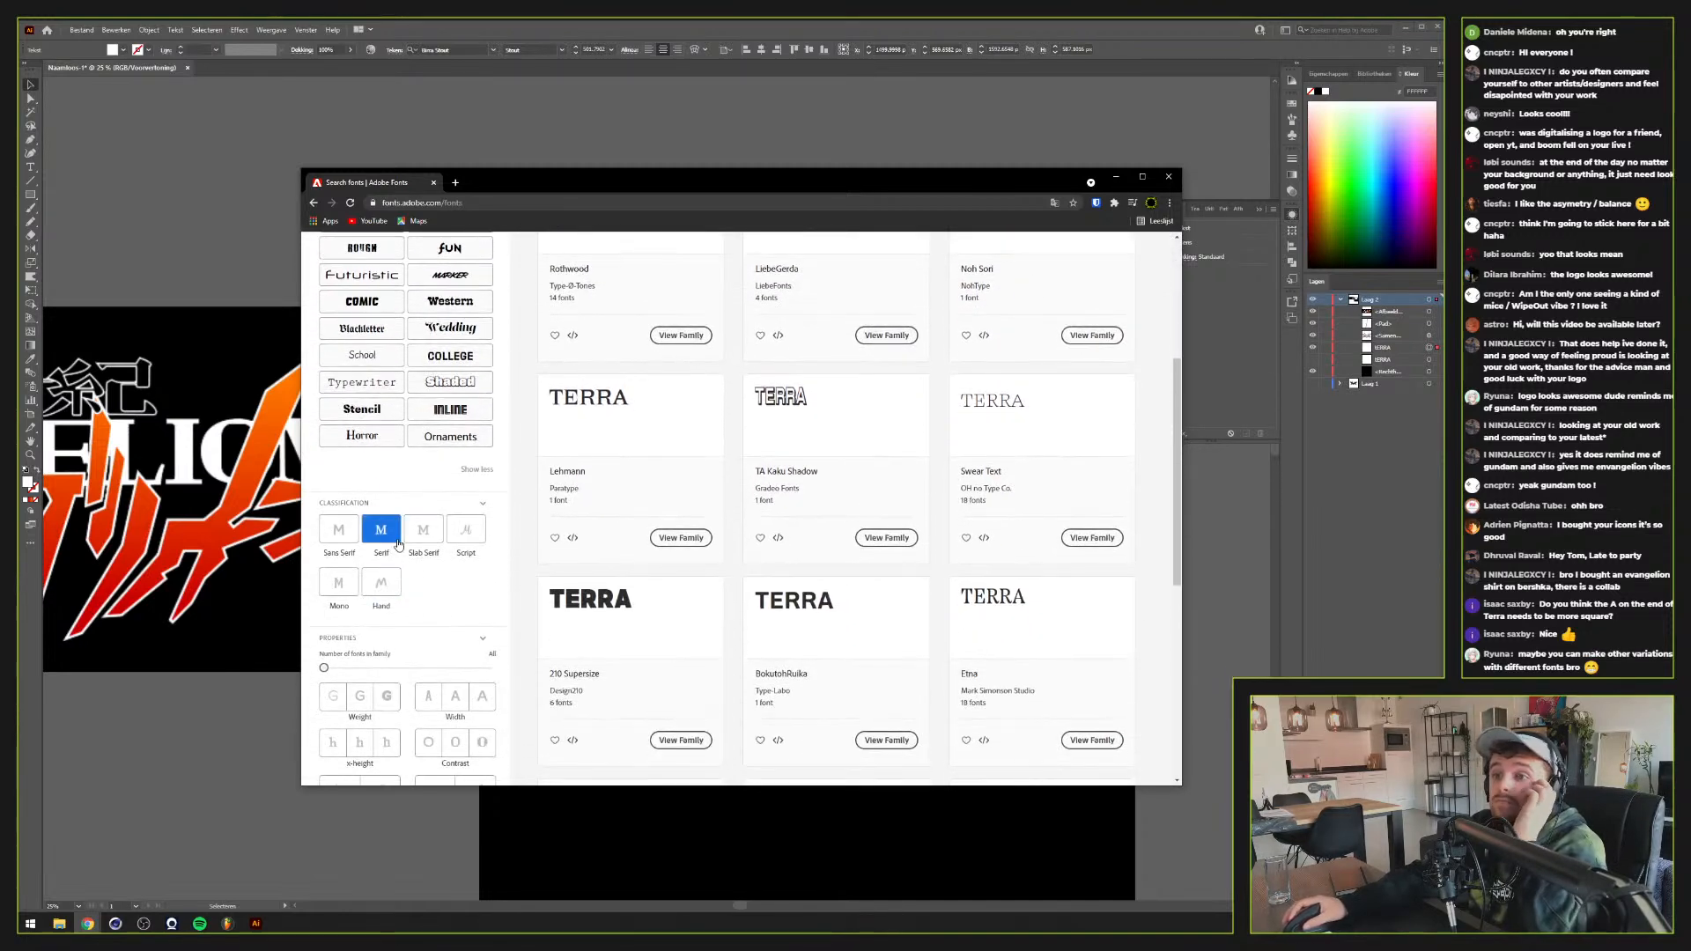
{"action": "scroll", "coordinate": [470, 652], "scroll_direction": "down", "scroll_amount": 1}
{"action": "left_click", "coordinate": [468, 653]}
{"action": "scroll", "coordinate": [467, 653], "scroll_direction": "down", "scroll_amount": 1}
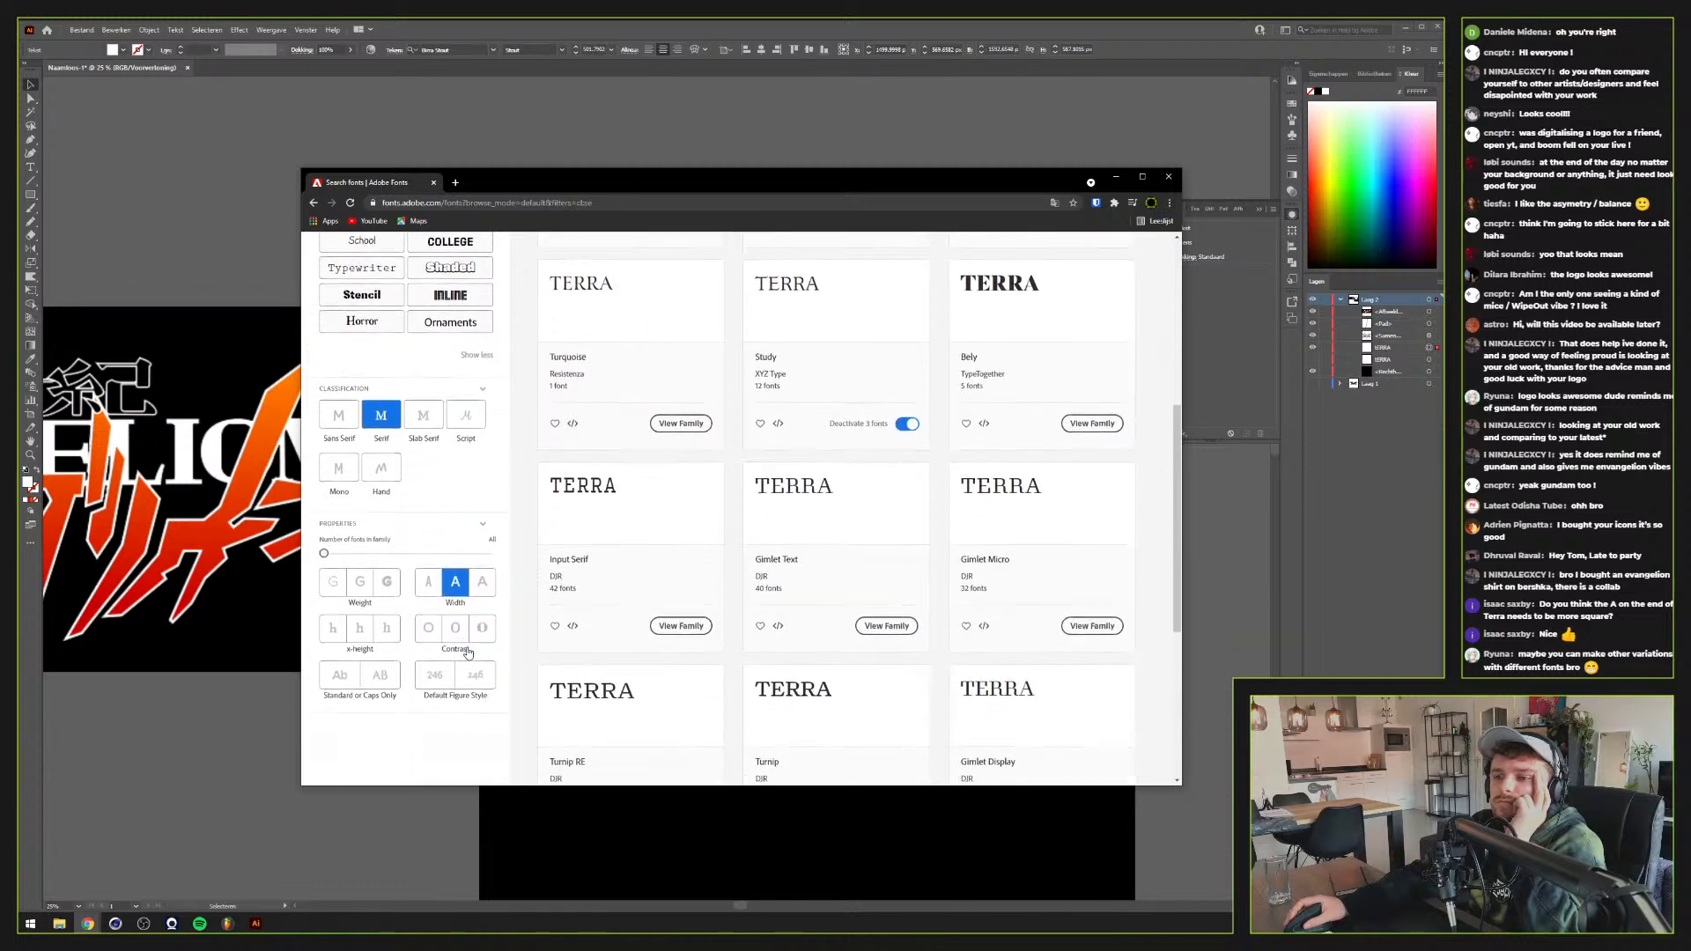
{"action": "scroll", "coordinate": [467, 652], "scroll_direction": "down", "scroll_amount": 1}
{"action": "scroll", "coordinate": [468, 653], "scroll_direction": "up", "scroll_amount": 1}
{"action": "scroll", "coordinate": [468, 651], "scroll_direction": "up", "scroll_amount": 1}
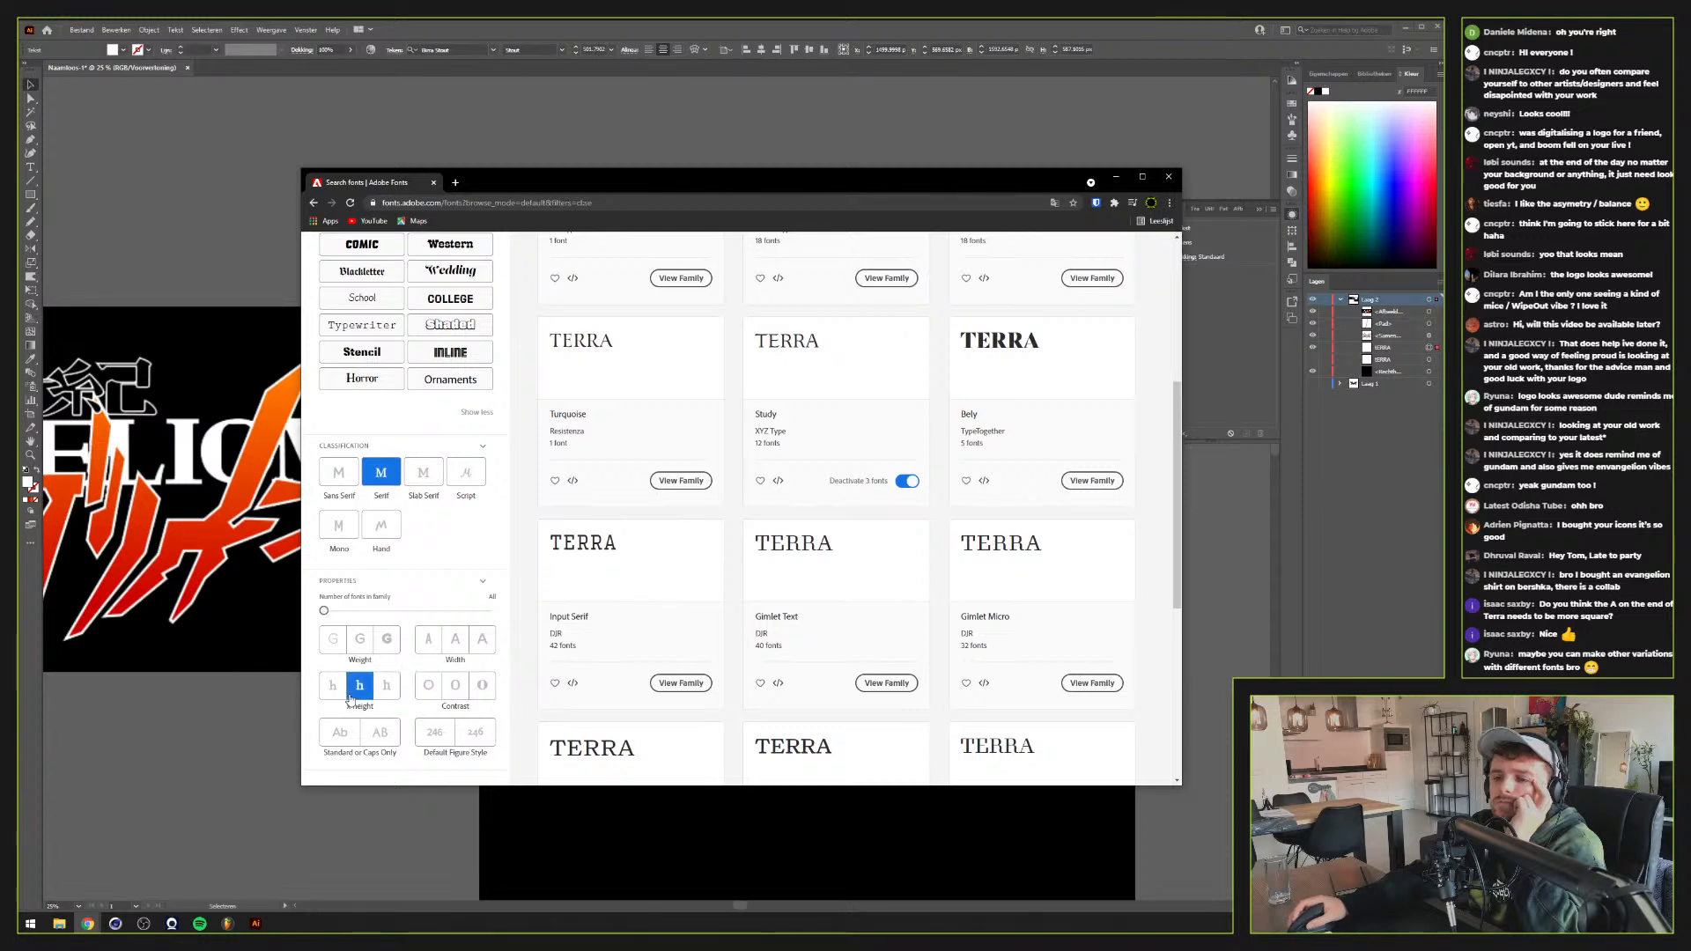
Look through the first page of serif families and open Turnip RE in a new tab
{"action": "scroll", "coordinate": [457, 689], "scroll_direction": "up", "scroll_amount": 5}
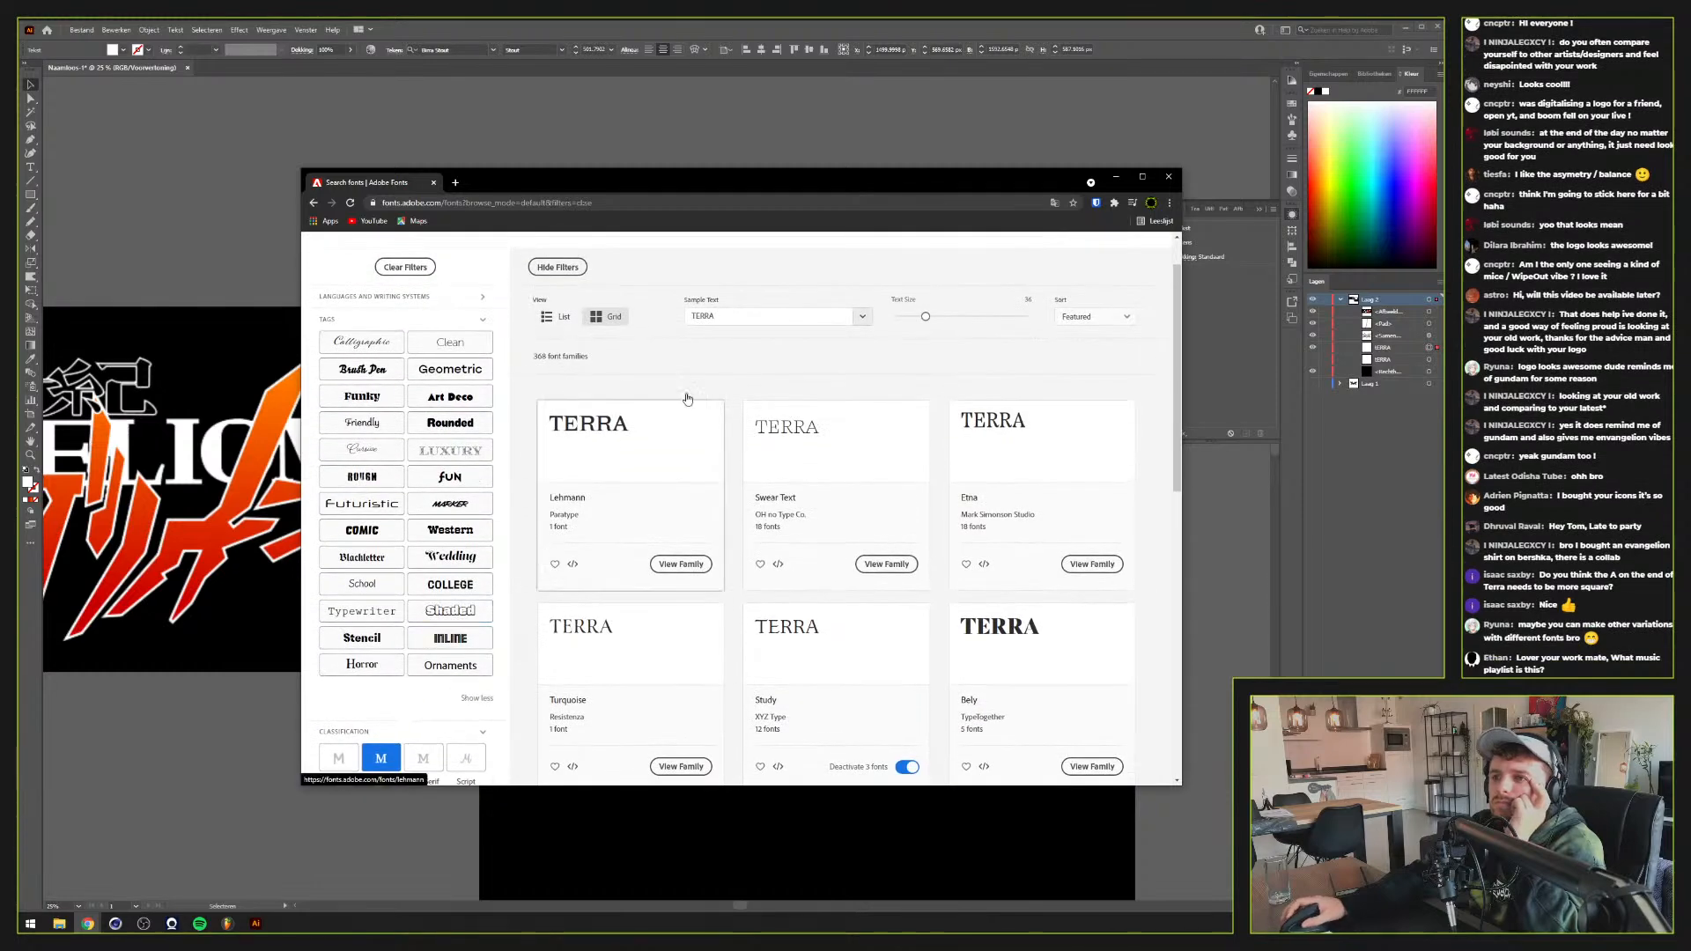
{"action": "left_click", "coordinate": [1125, 317]}
{"action": "left_click", "coordinate": [1124, 318]}
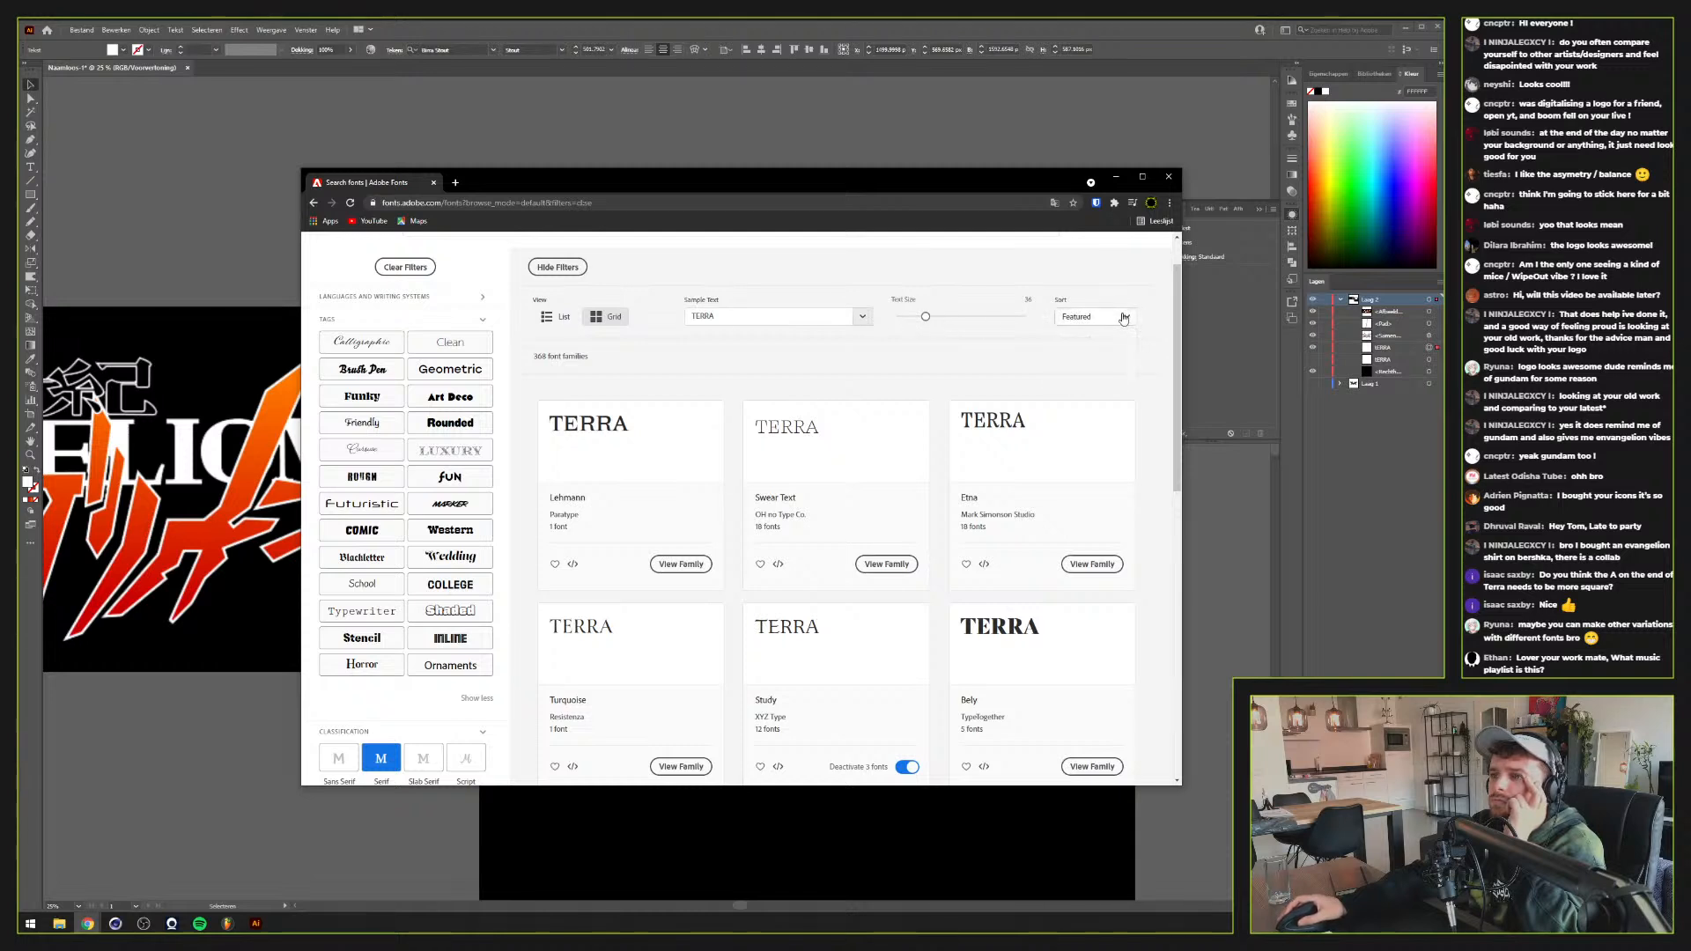
{"action": "scroll", "coordinate": [556, 327], "scroll_direction": "down", "scroll_amount": 3}
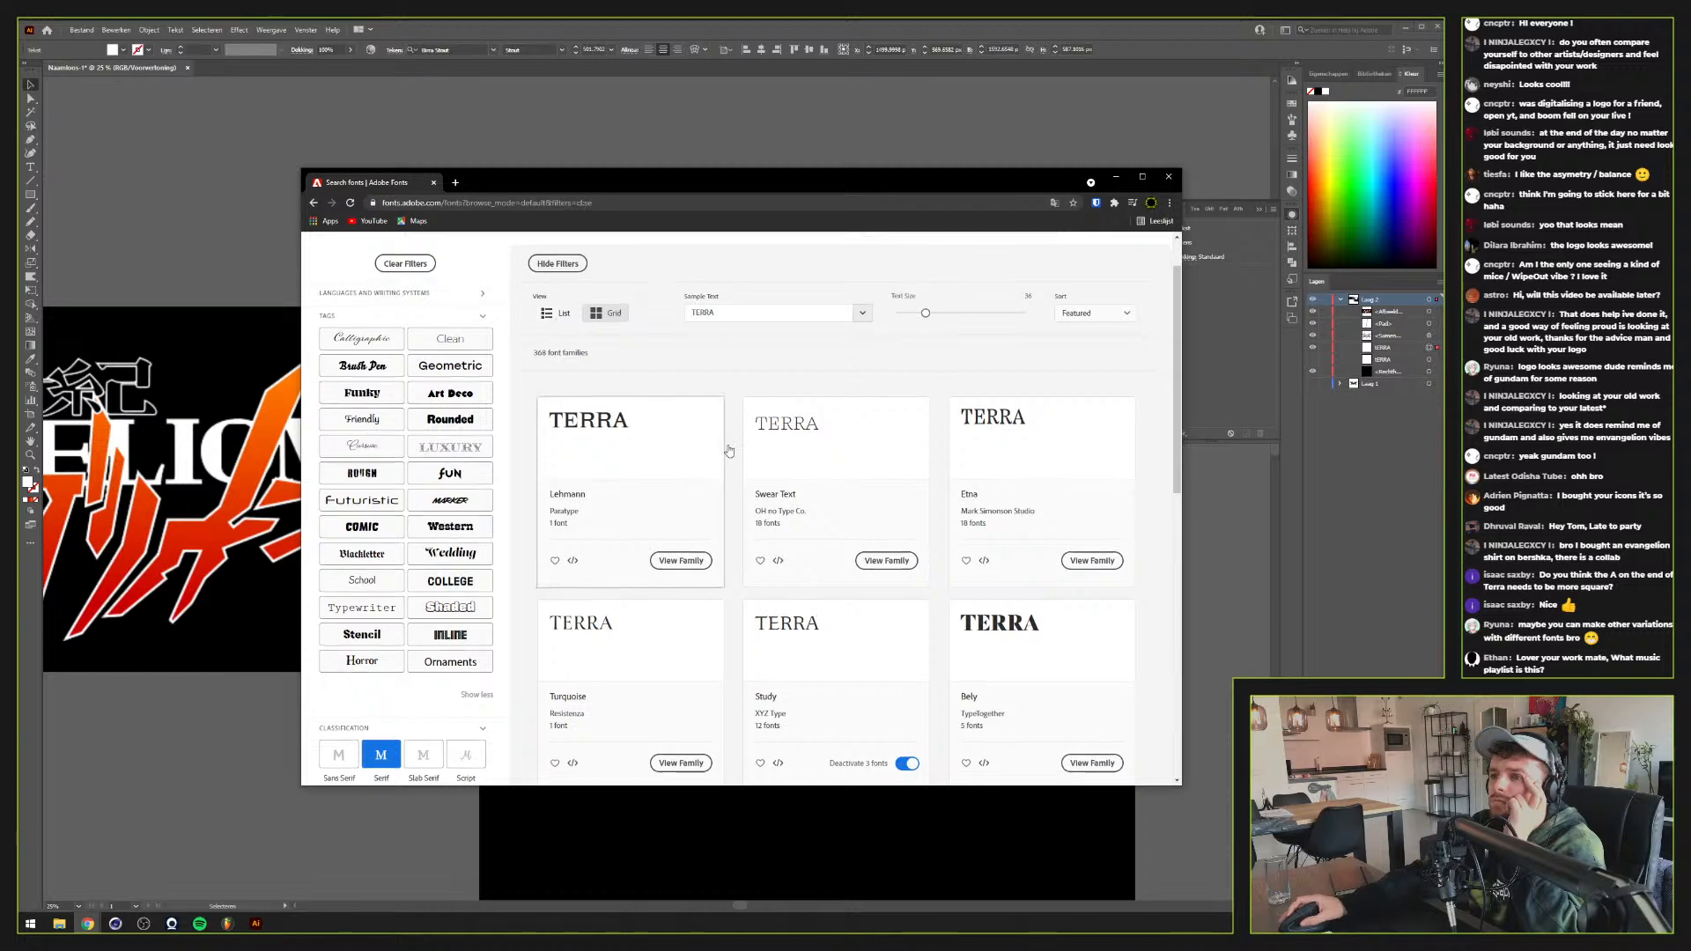
{"action": "scroll", "coordinate": [728, 449], "scroll_direction": "down", "scroll_amount": 4}
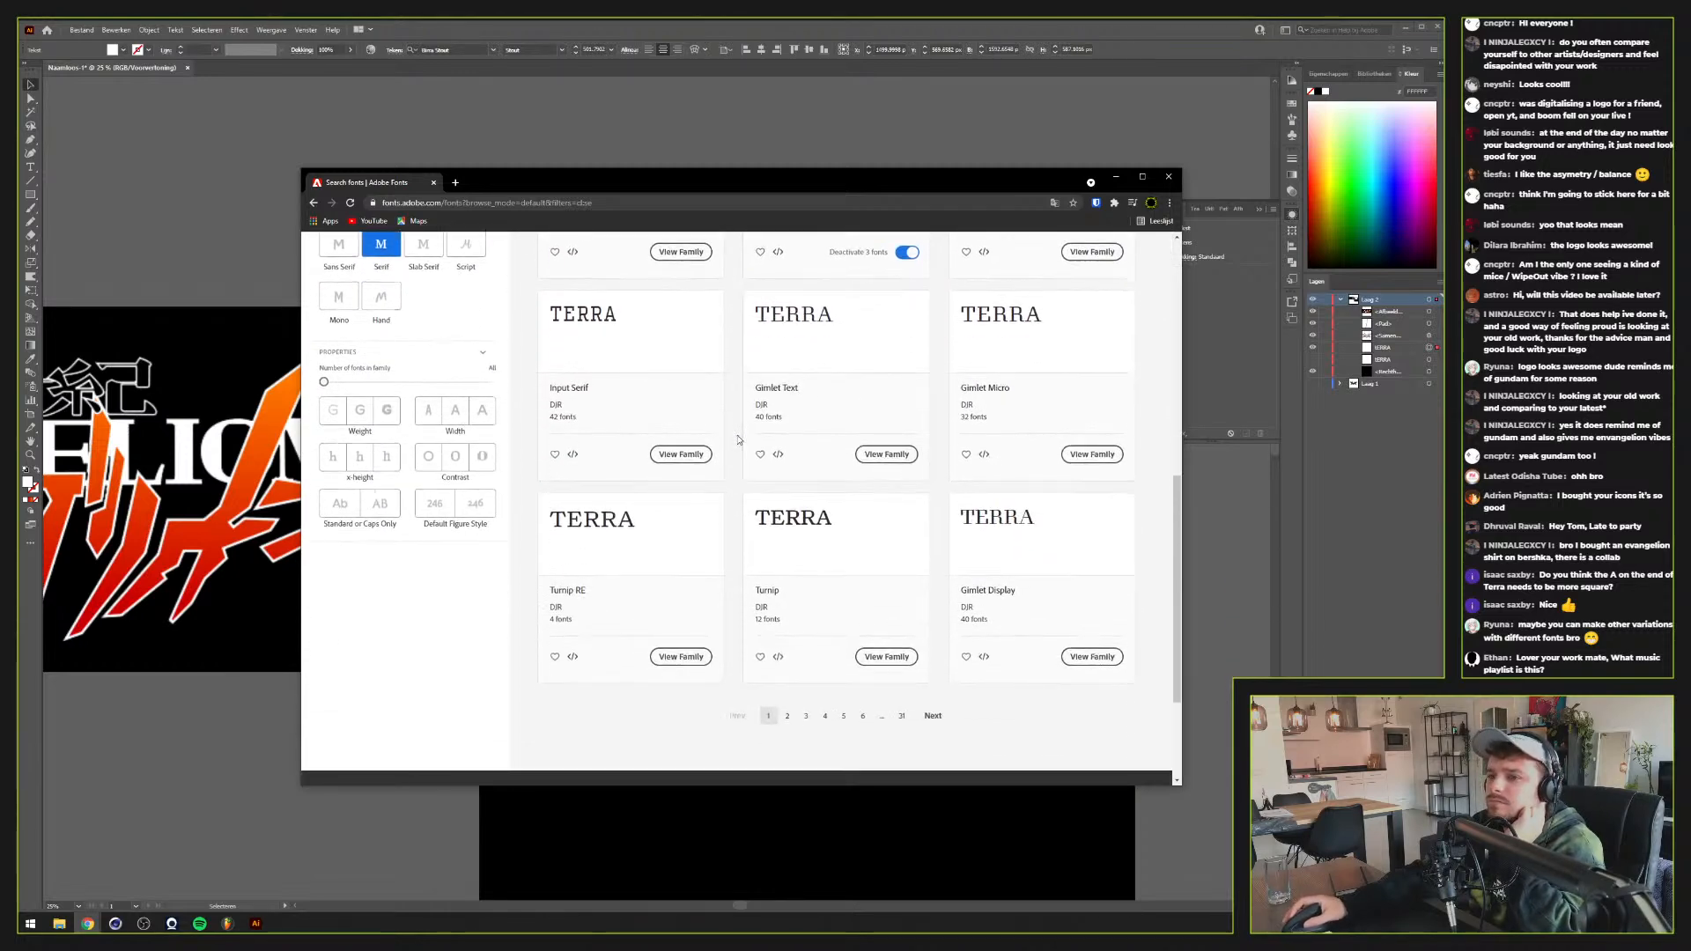
{"action": "right_click", "coordinate": [639, 526]}
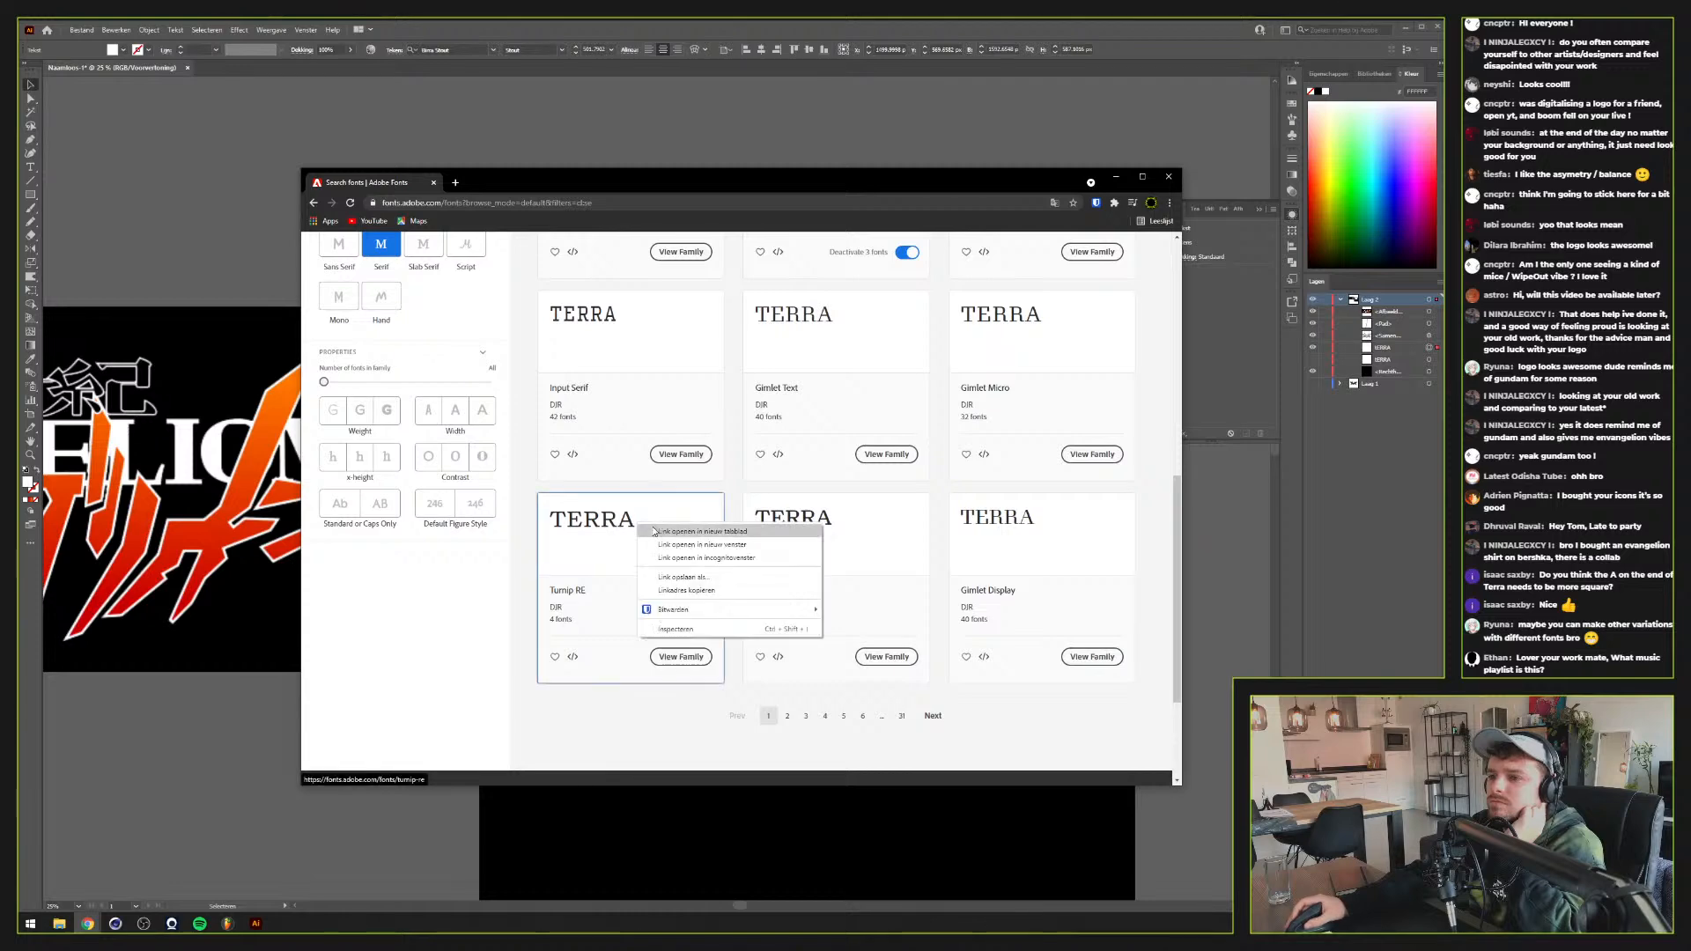
{"action": "left_click", "coordinate": [687, 536]}
{"action": "left_click", "coordinate": [488, 187]}
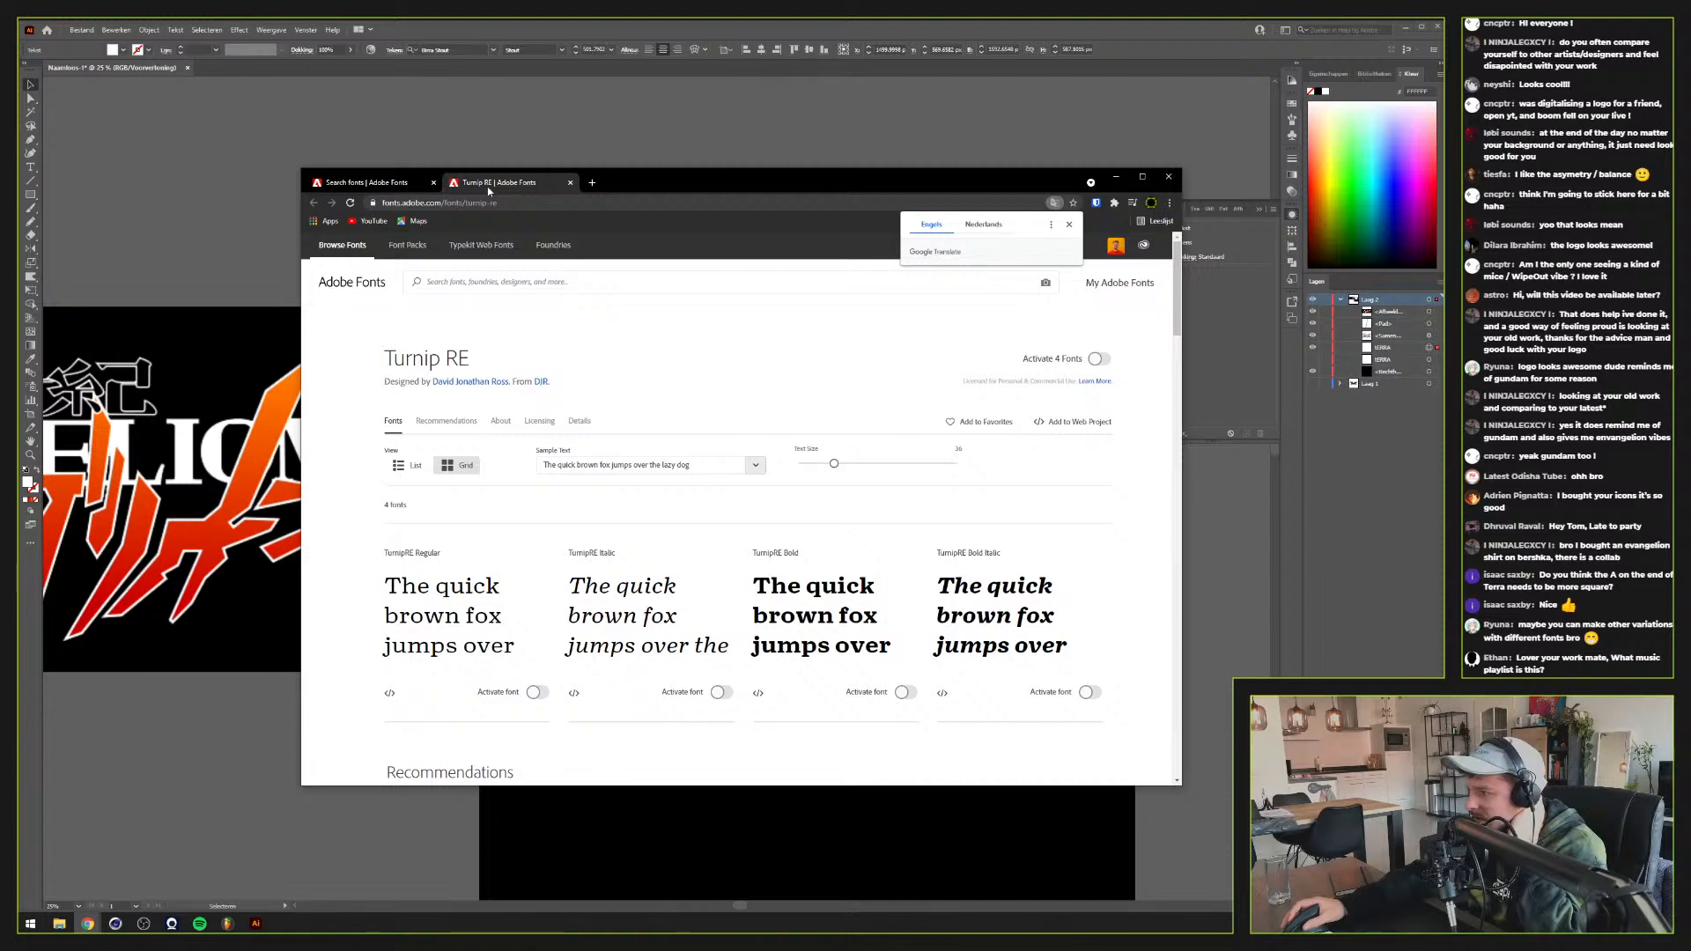
Check which playlist is playing in Spotify, return to the Turnip RE page and minimize Spotify
{"action": "left_click", "coordinate": [200, 923]}
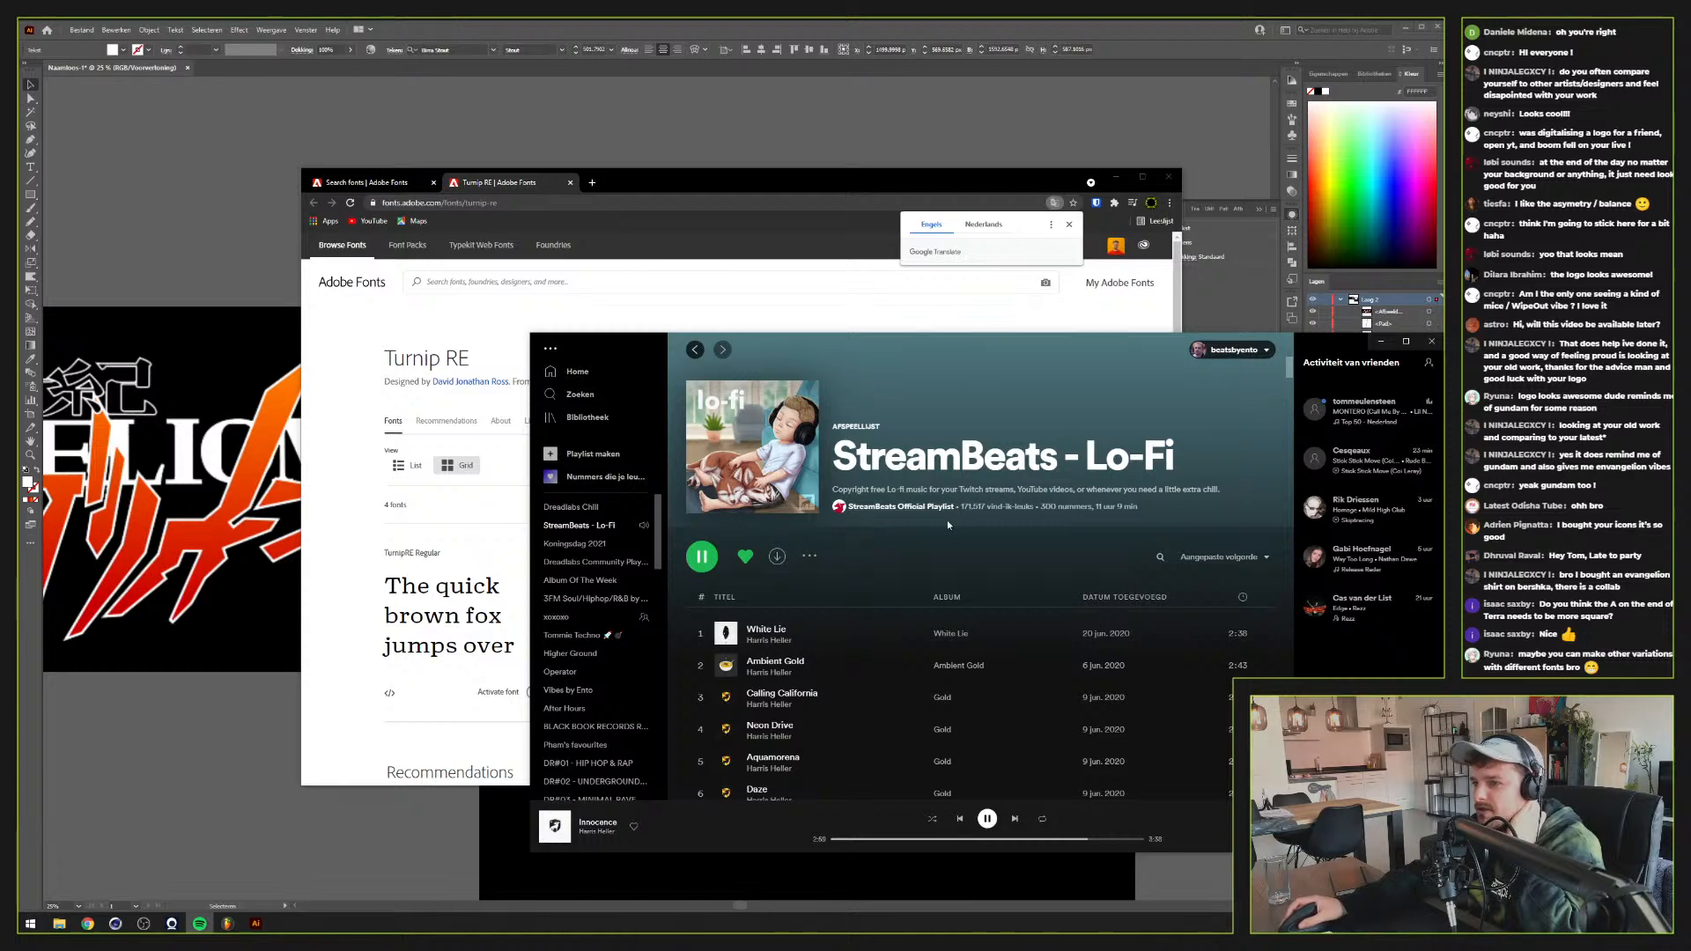
{"action": "left_click", "coordinate": [805, 193]}
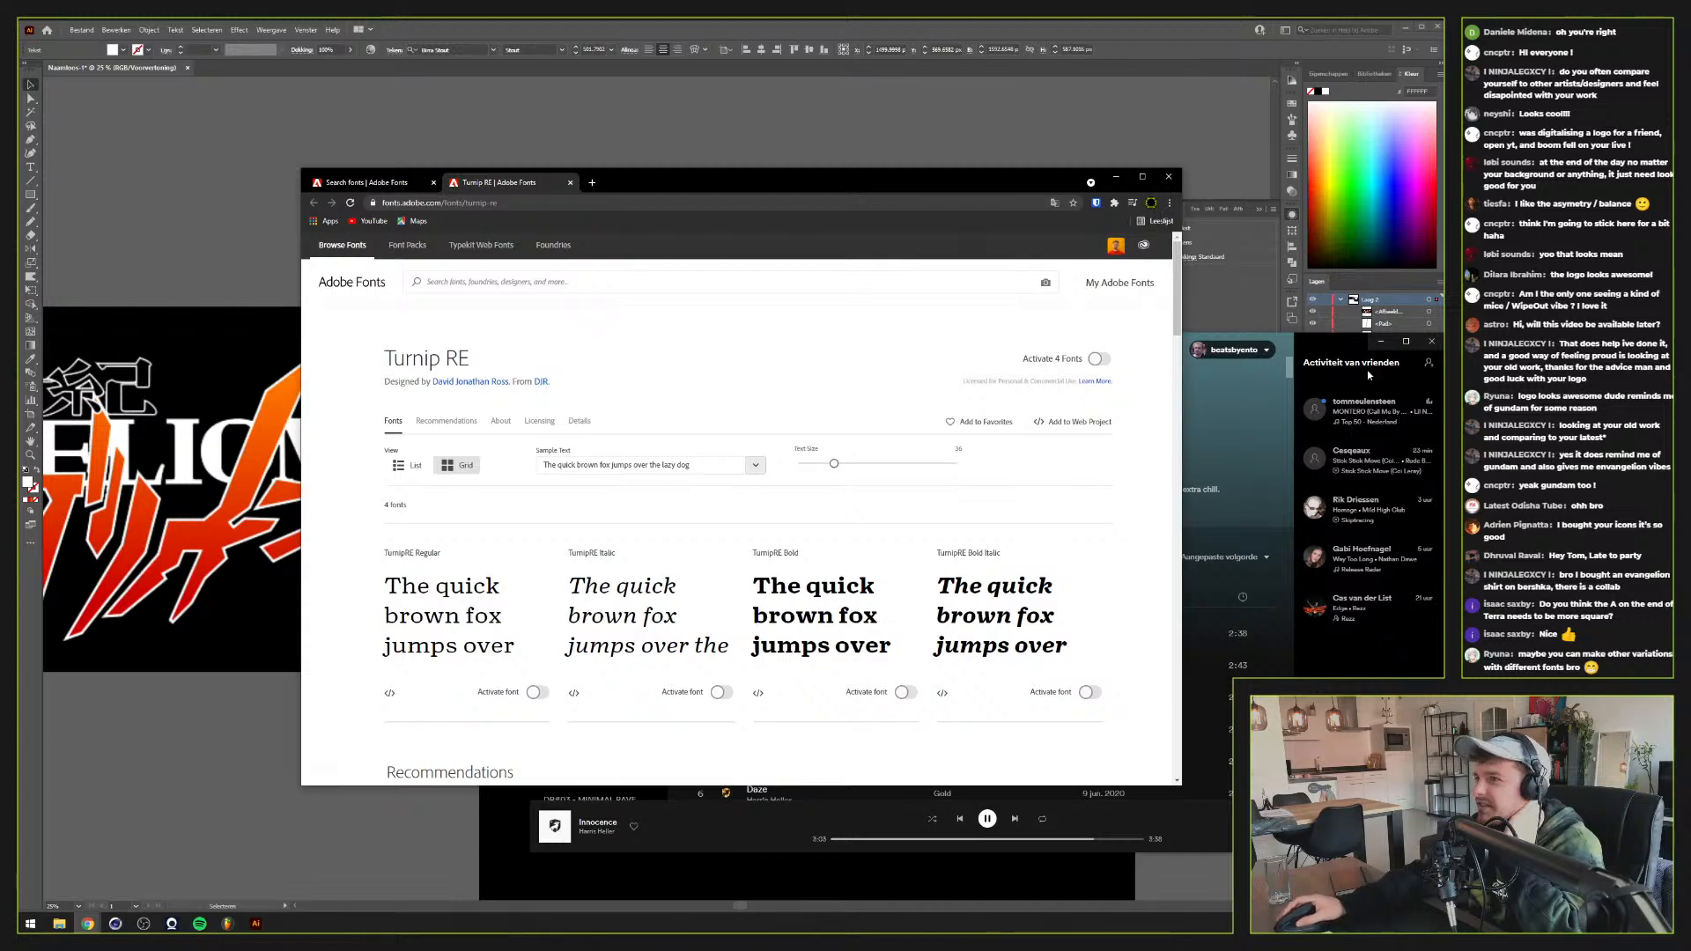
{"action": "left_click", "coordinate": [1380, 343]}
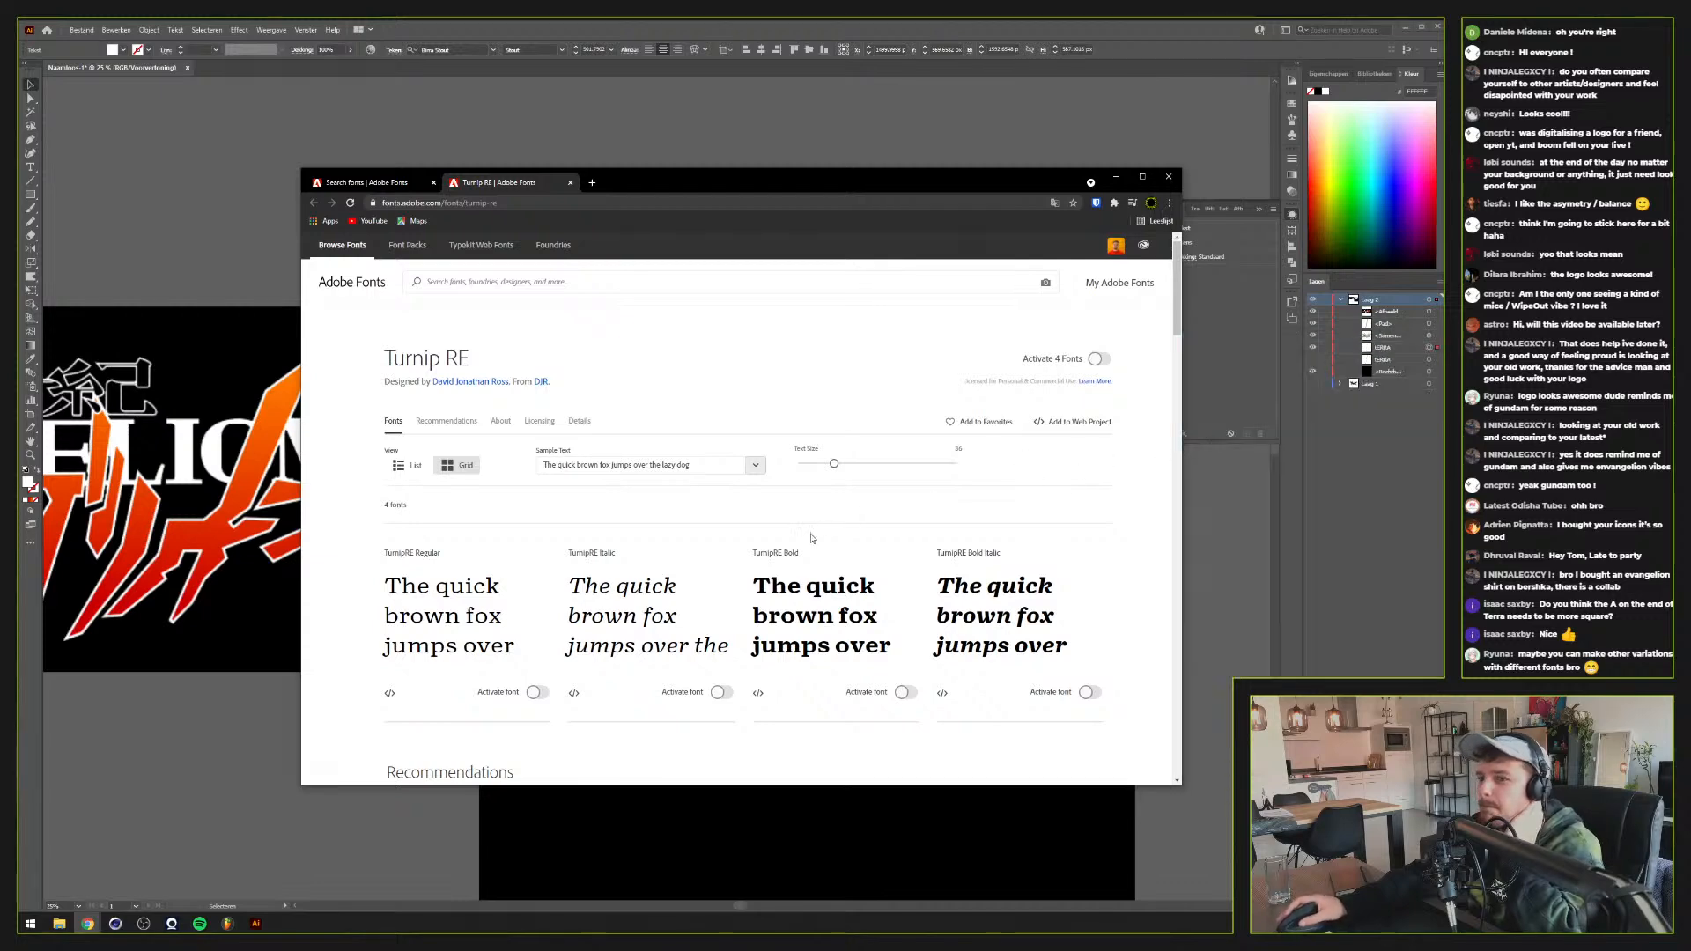
Preview the Turnip RE styles with the sample text EVANGELION
{"action": "scroll", "coordinate": [815, 533], "scroll_direction": "down", "scroll_amount": 1}
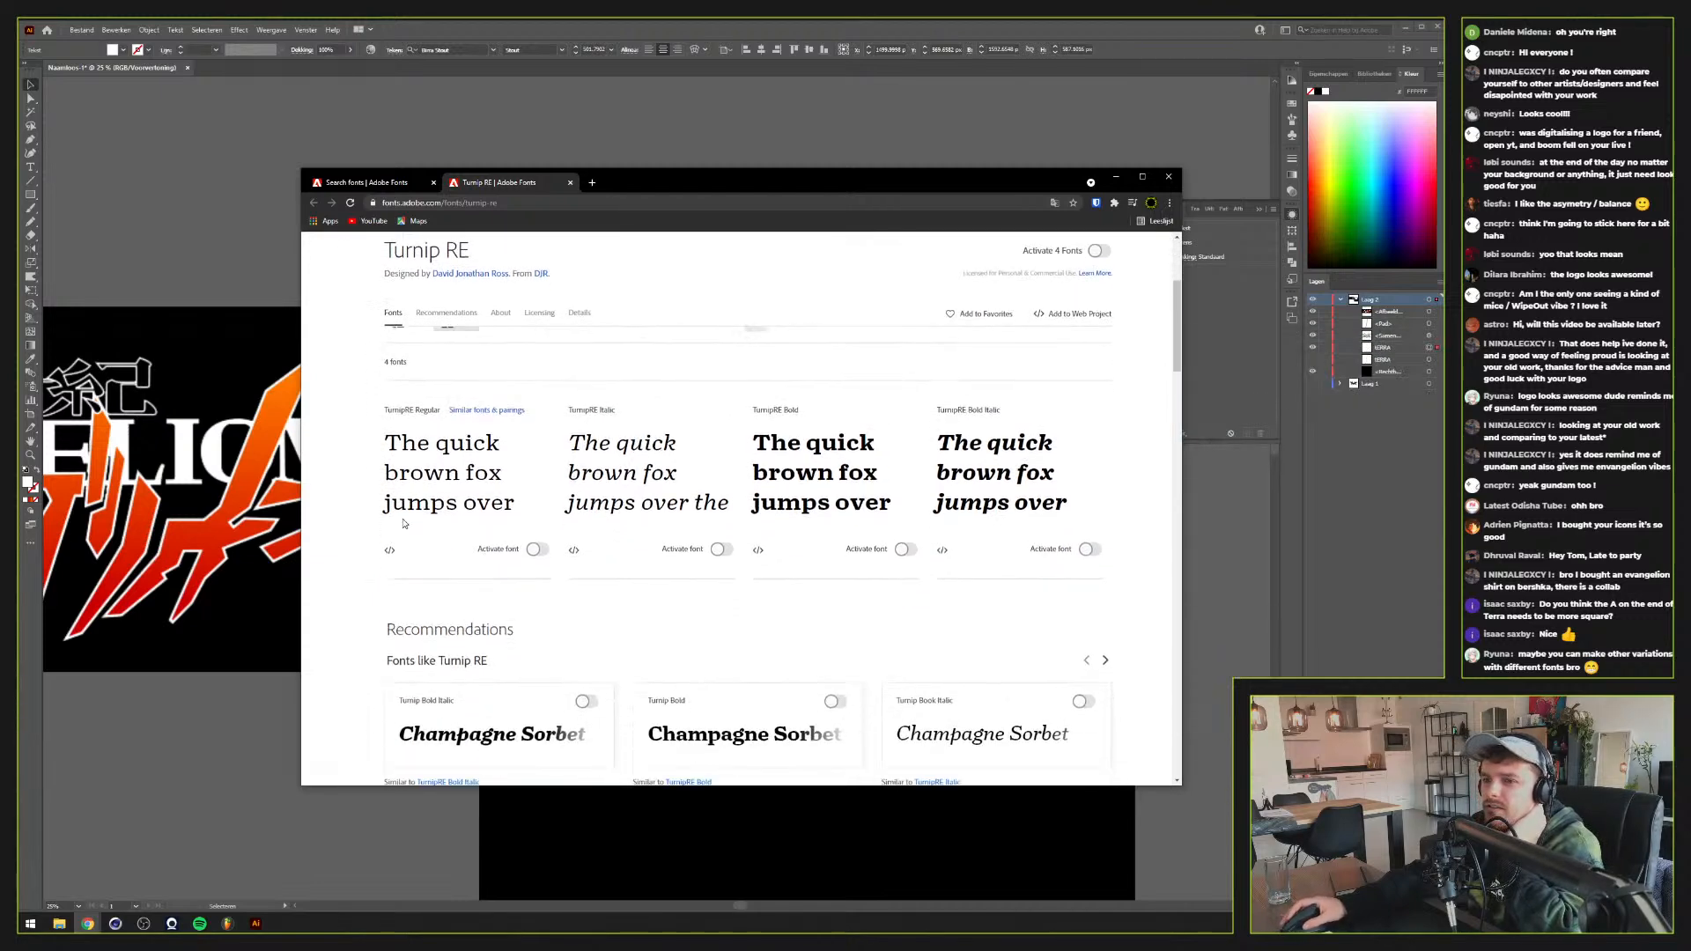
{"action": "scroll", "coordinate": [632, 430], "scroll_direction": "up", "scroll_amount": 1}
{"action": "triple_click", "coordinate": [697, 407]}
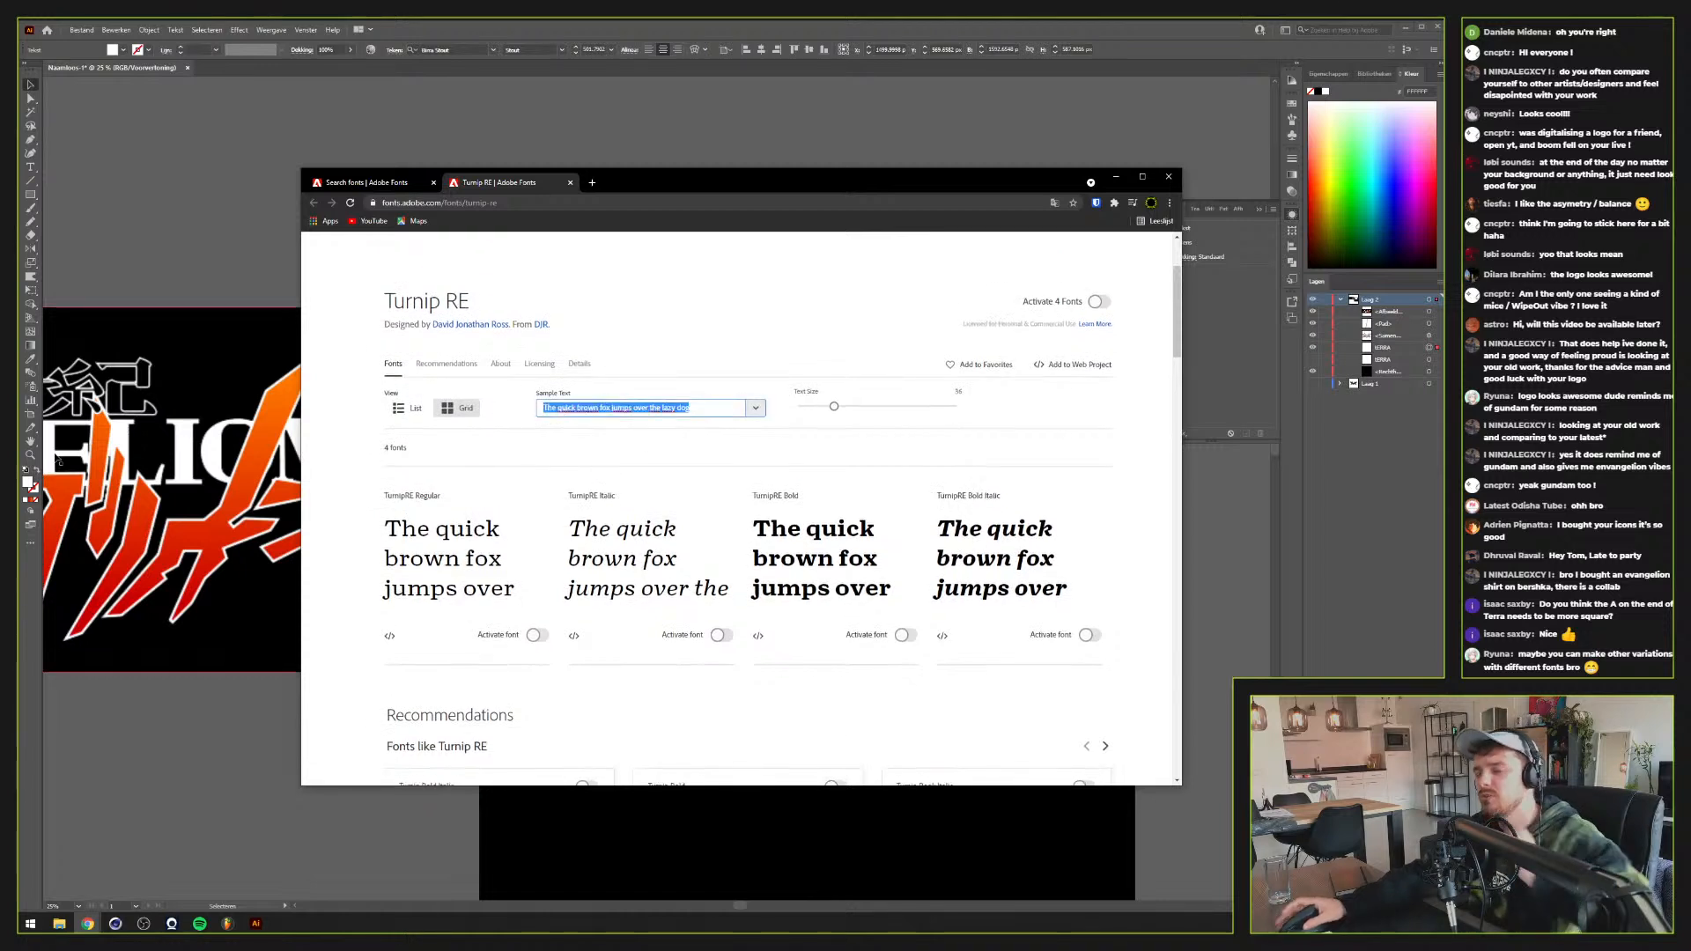
{"action": "type", "text": "EN"}
{"action": "key", "text": "BackSpace"}
{"action": "type", "text": "VANGELION"}
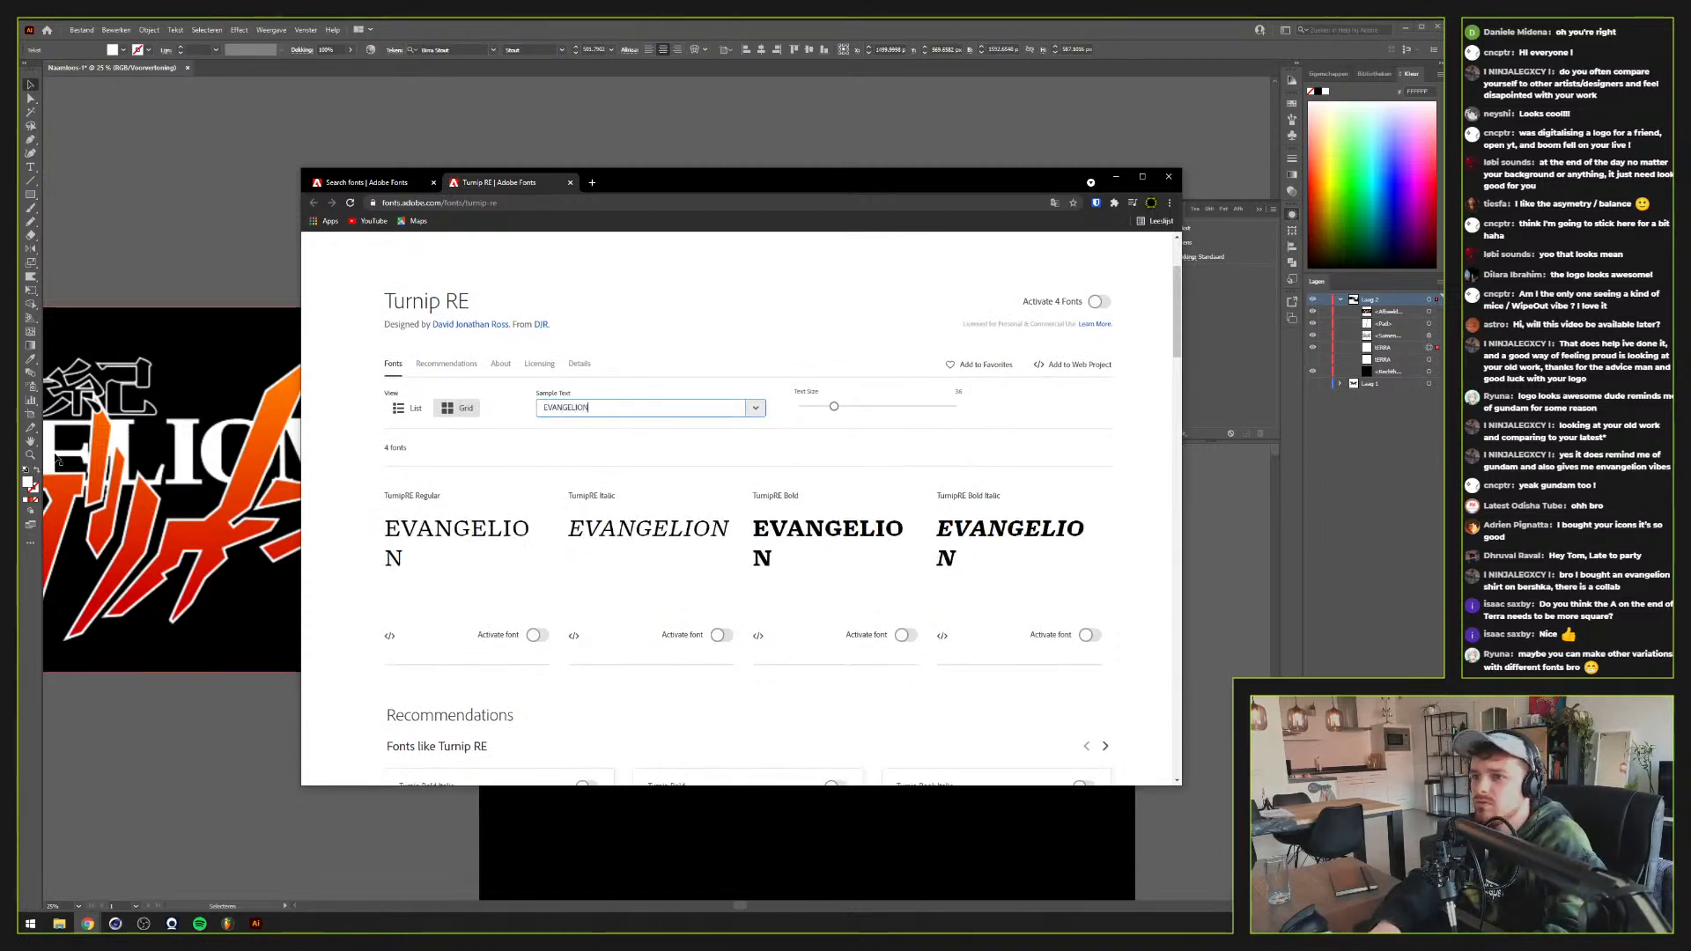
Set the Turnip RE sample text to TERRA and activate the Regular, Bold and Bold Italic fonts
{"action": "key", "text": "ctrl+a"}
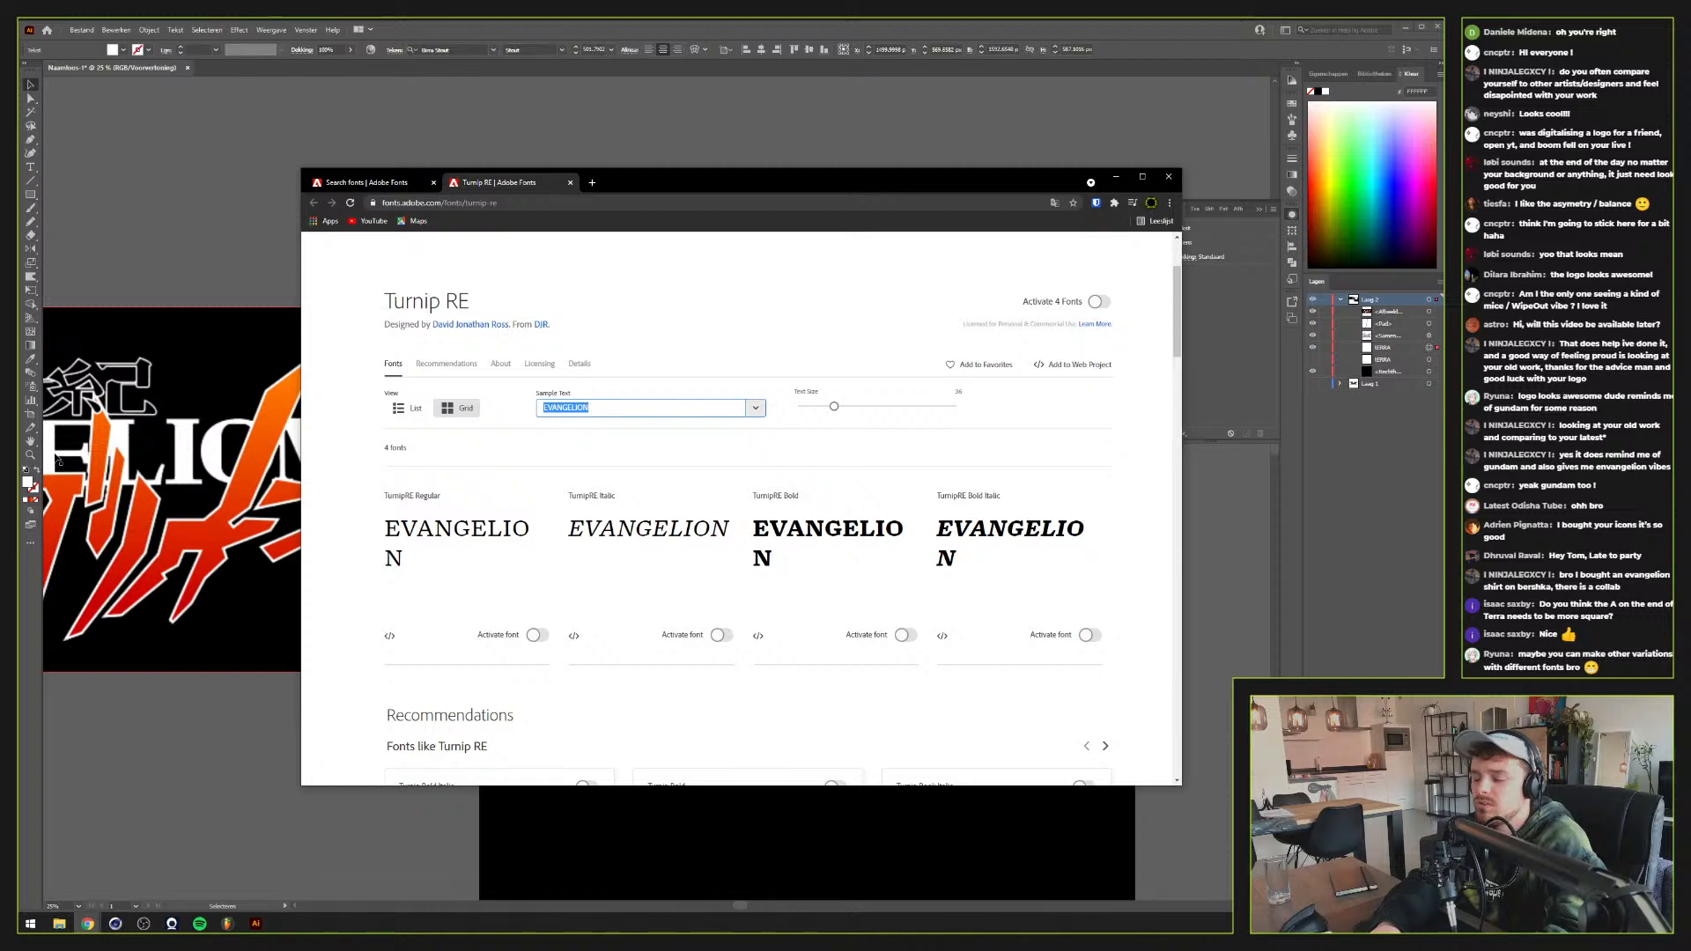
{"action": "type", "text": "TERRA"}
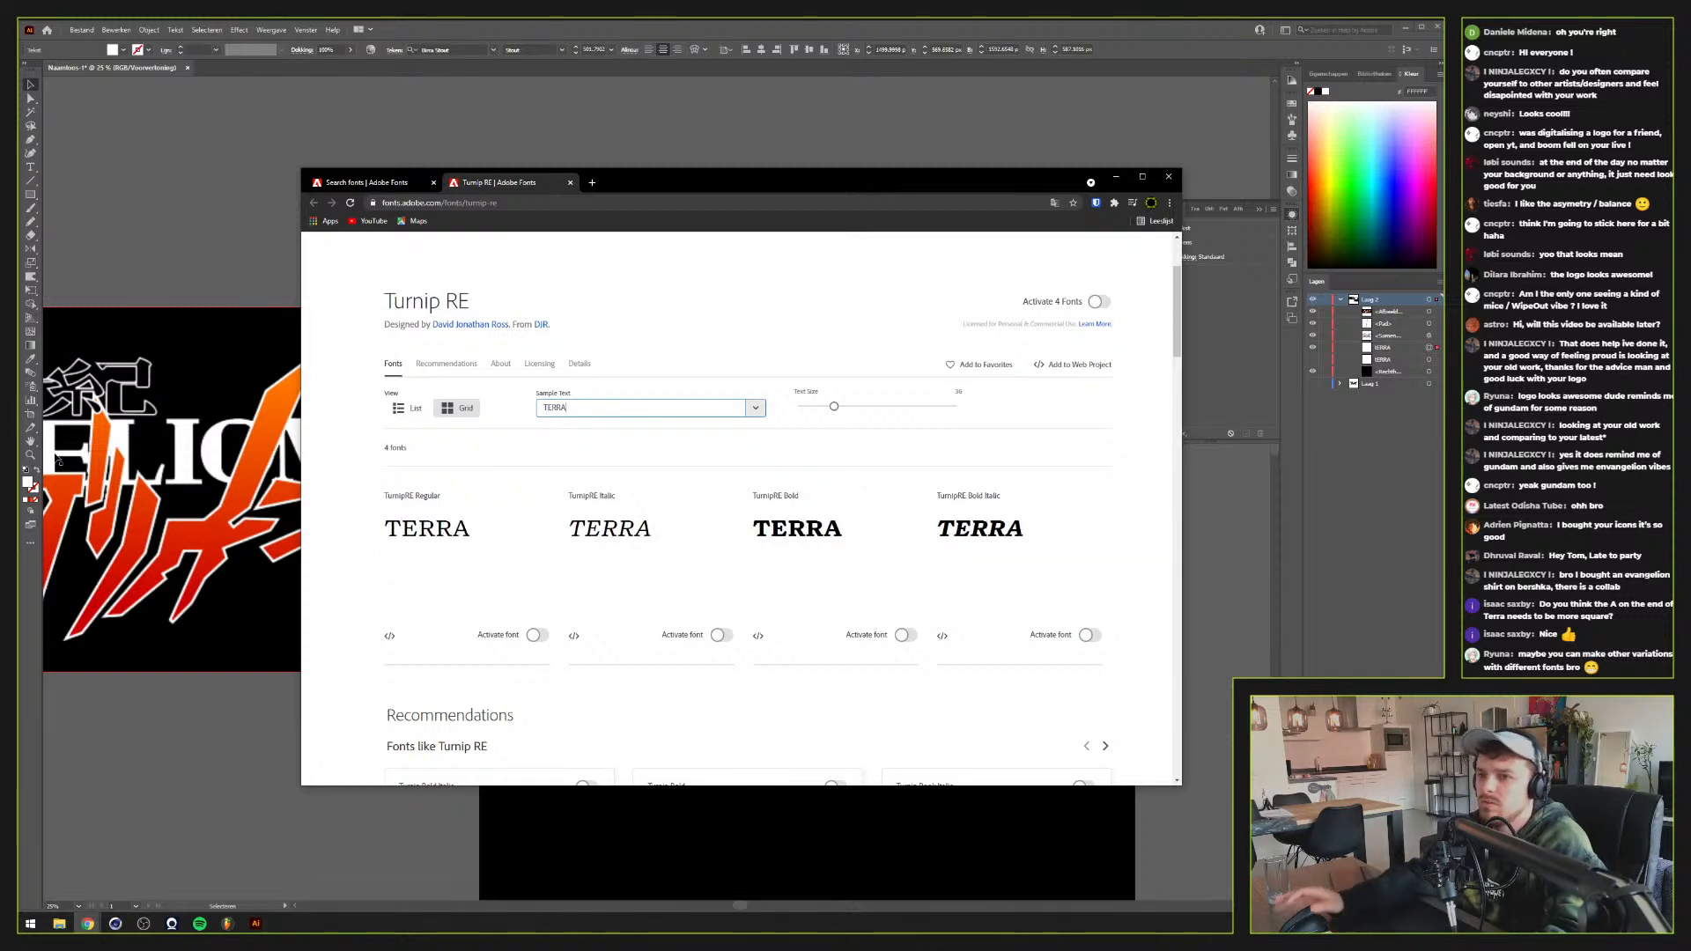
{"action": "left_click", "coordinate": [544, 634]}
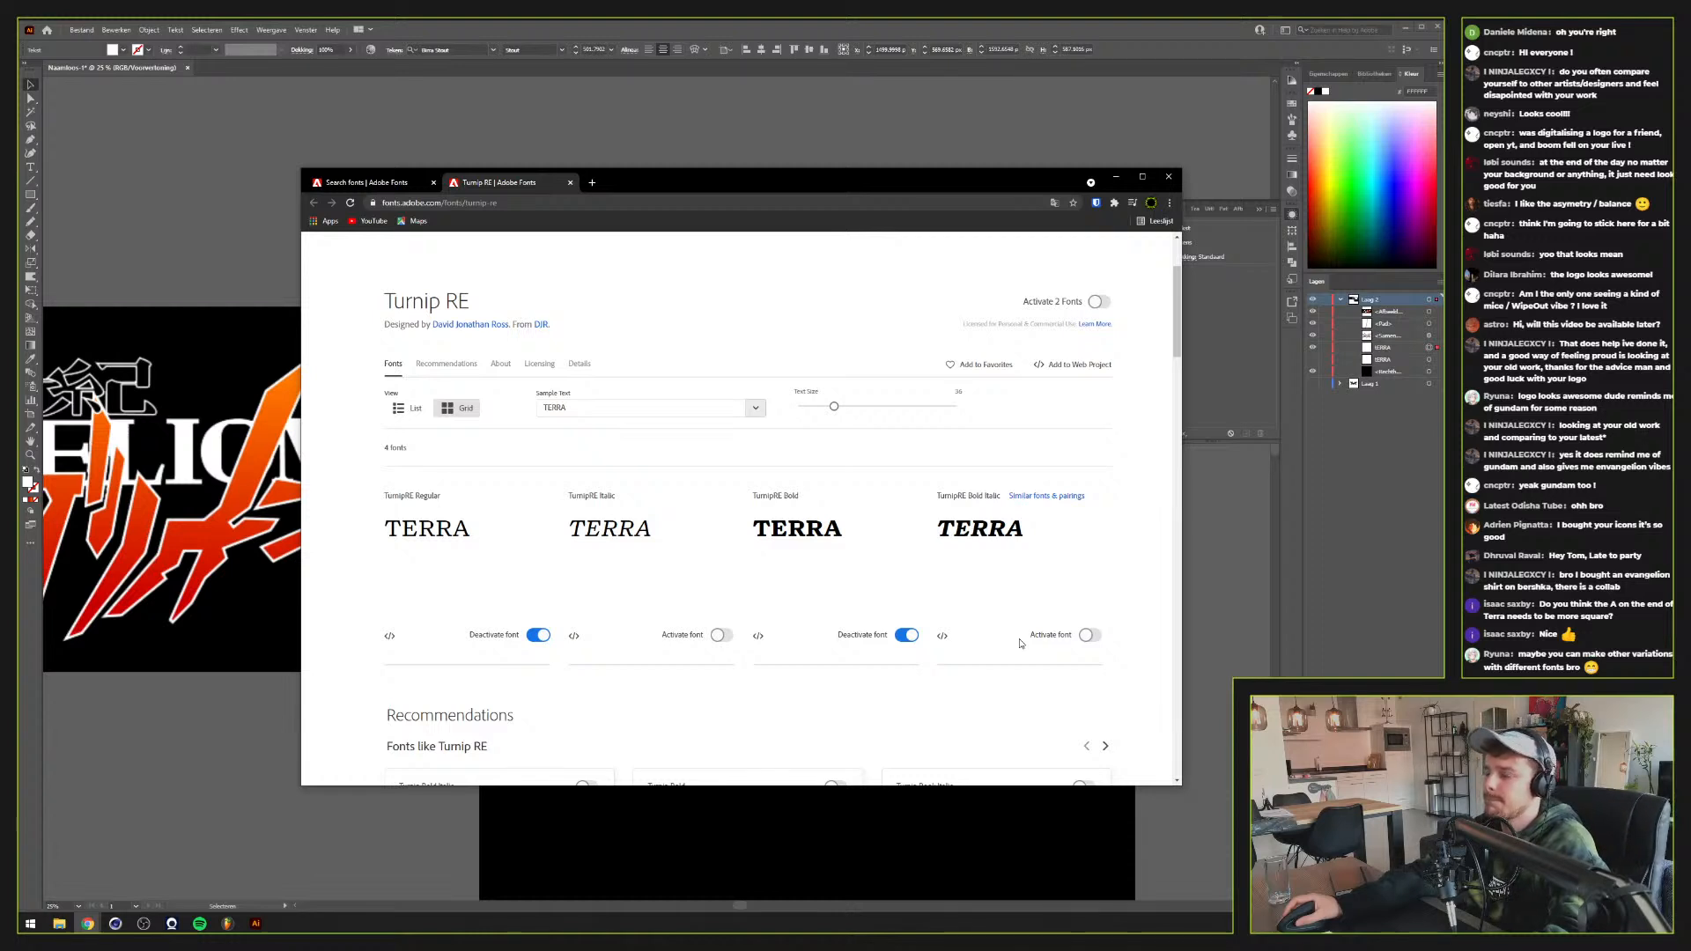
{"action": "left_click", "coordinate": [1091, 635]}
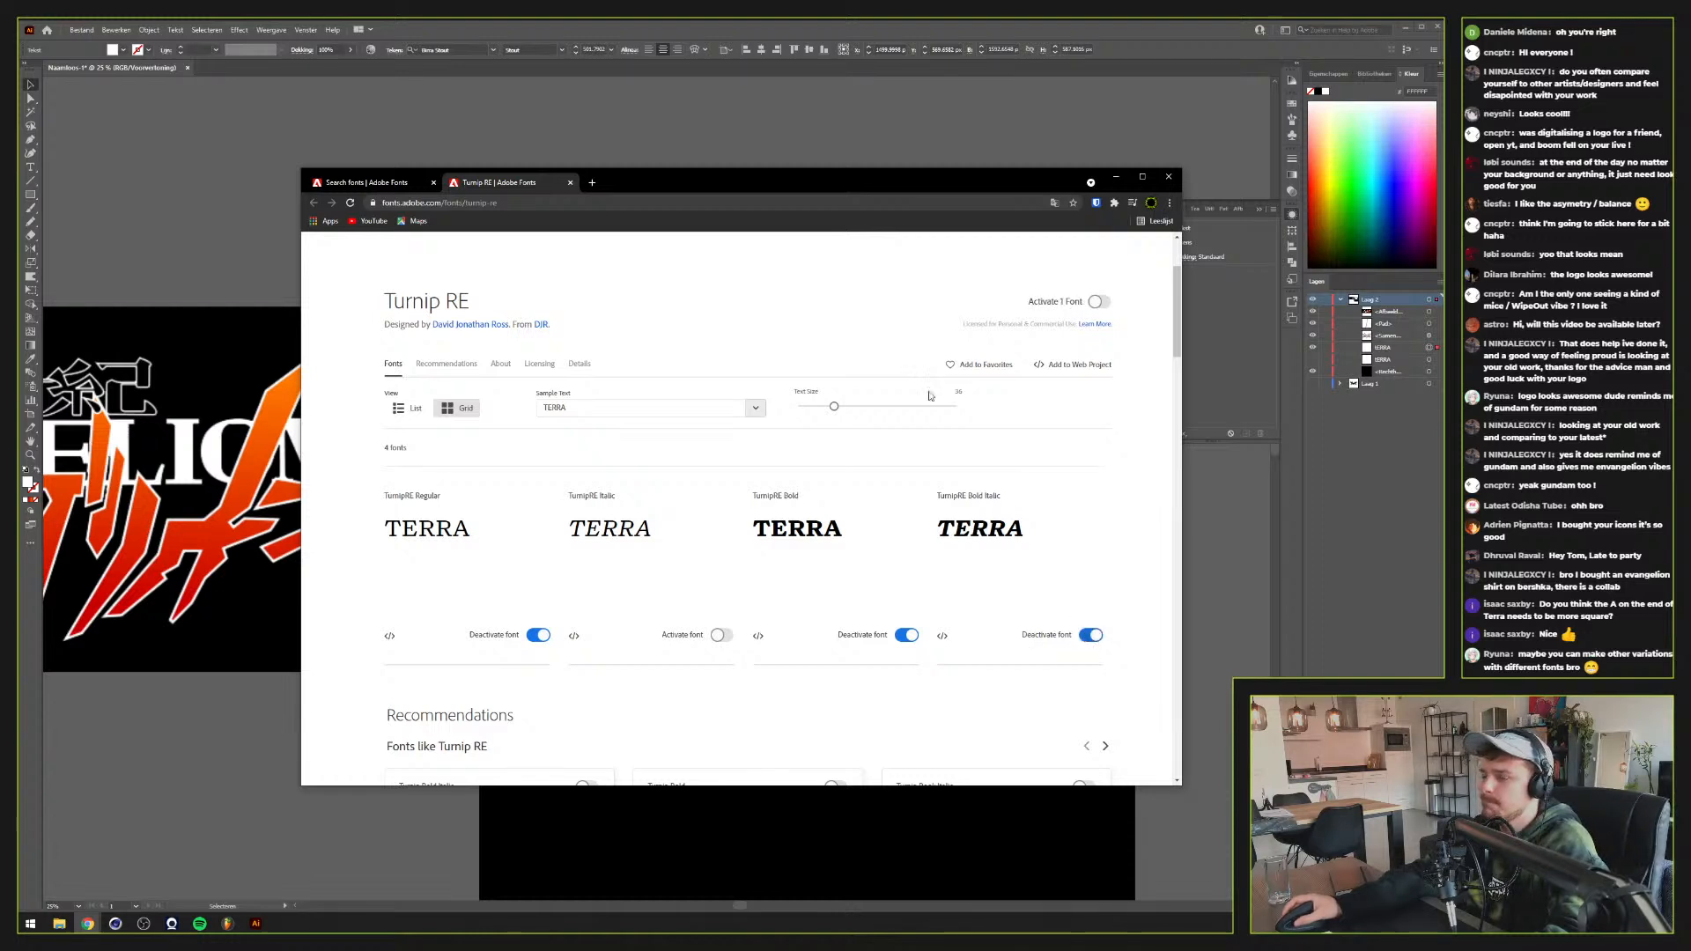
Switch back to Illustrator, set the TERRA wordmark in TurnipRE-Bold and place it with a duplicate above the winged emblem
{"action": "left_click", "coordinate": [830, 149]}
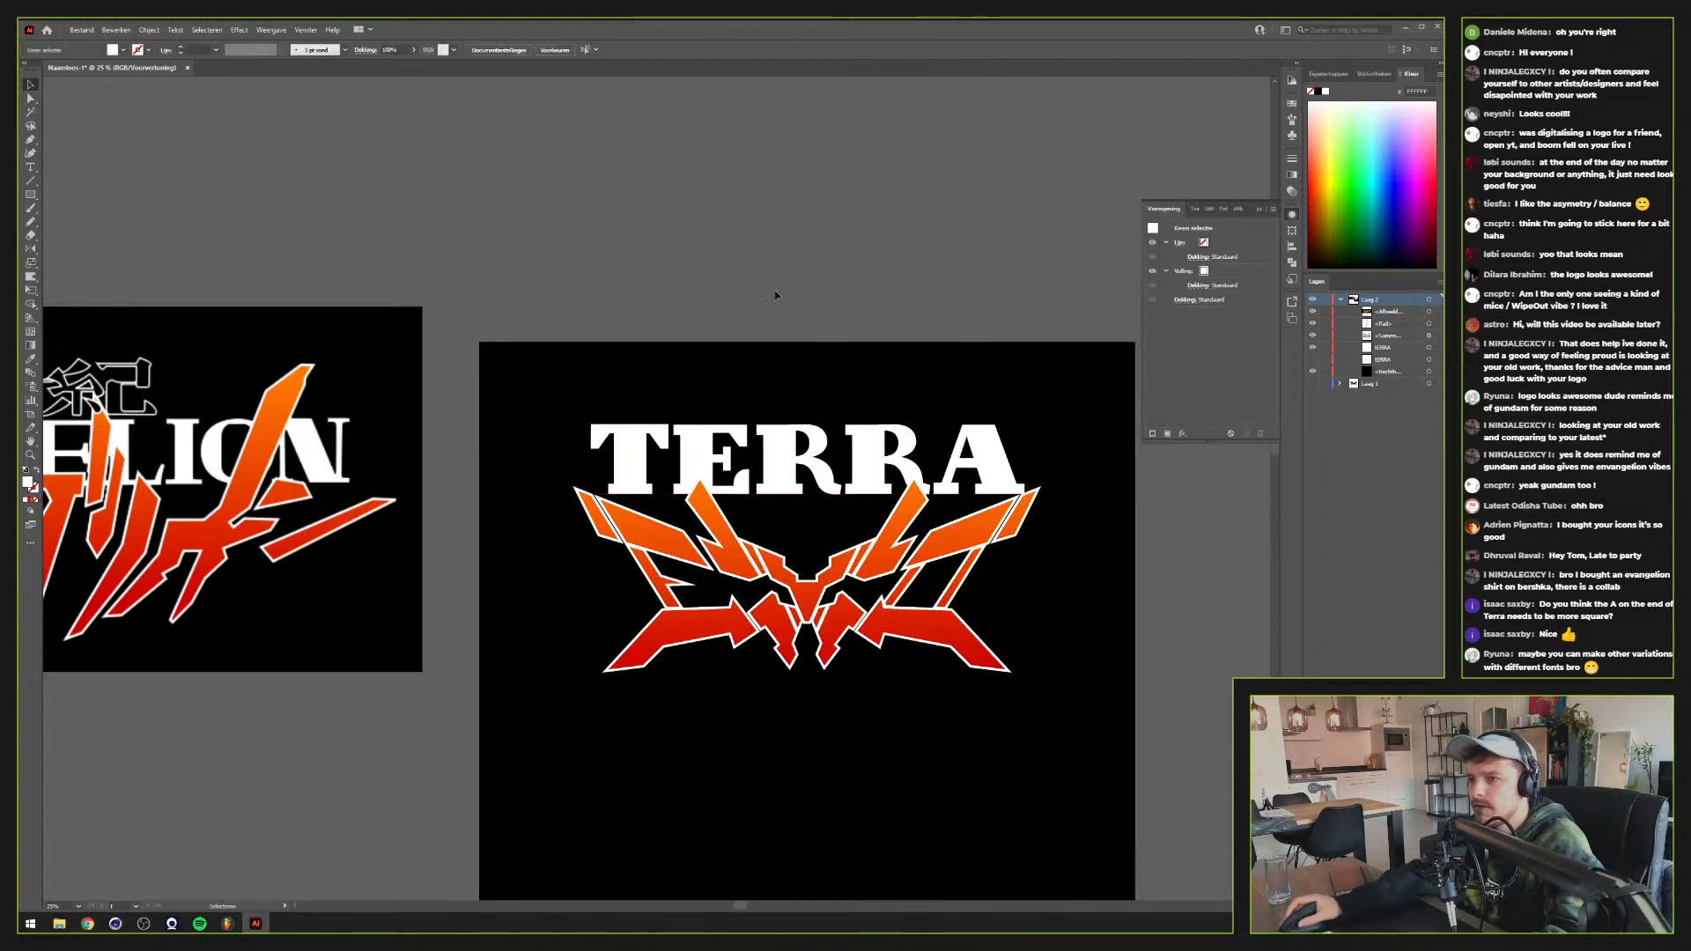
{"action": "left_click", "coordinate": [778, 436]}
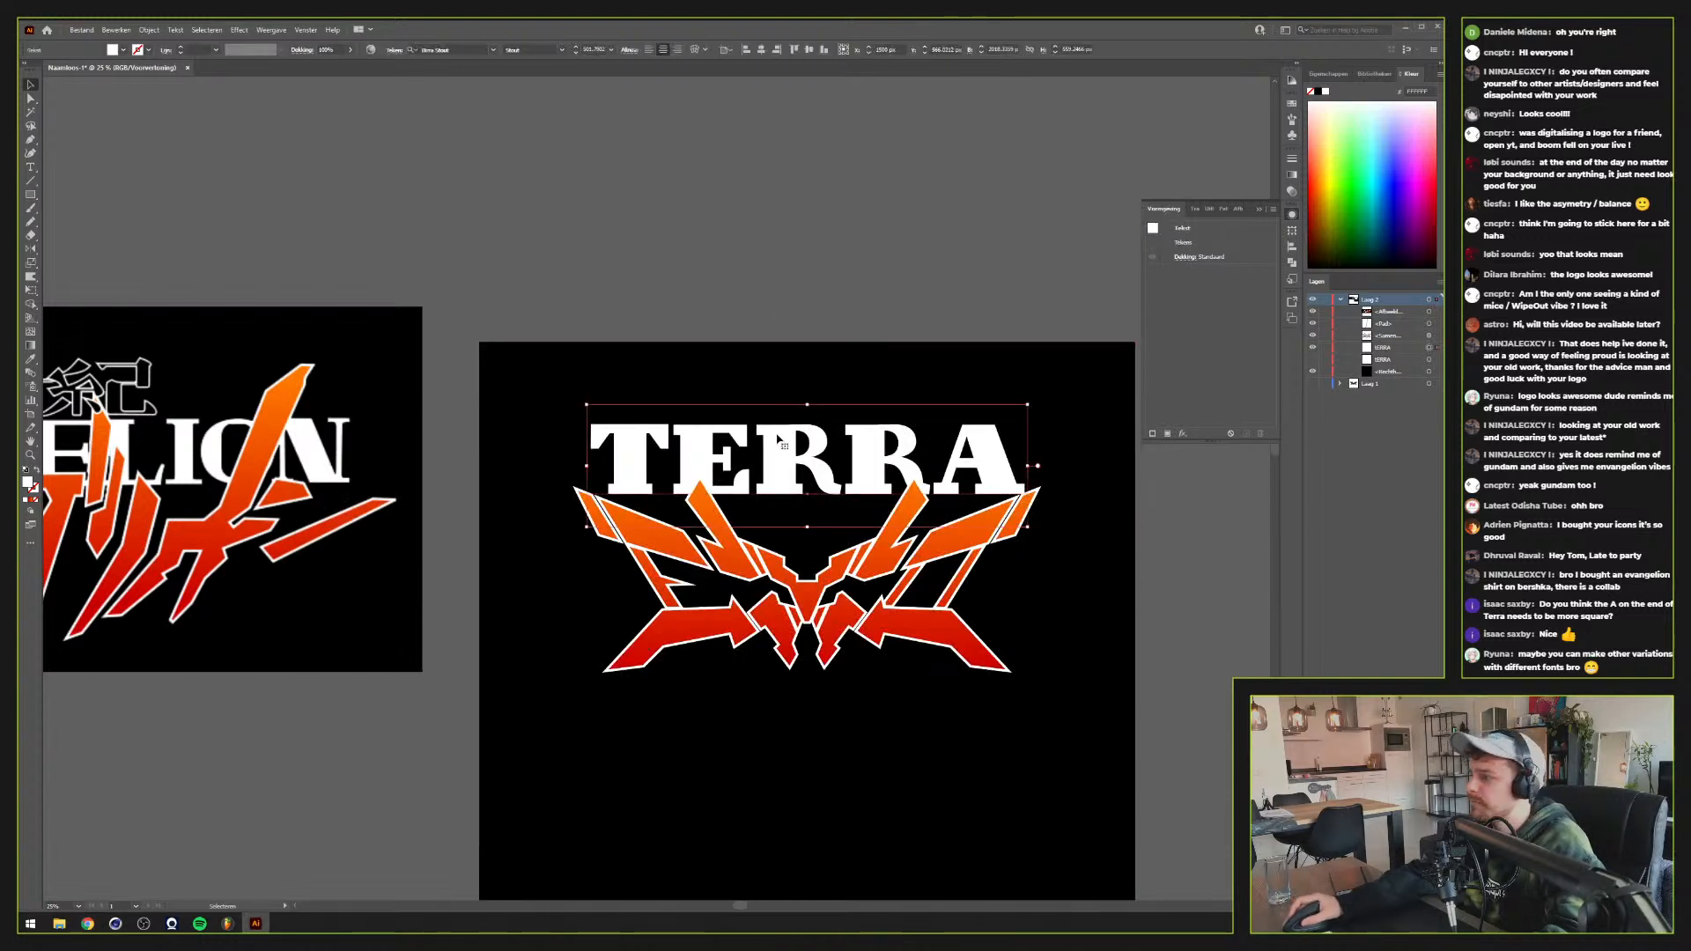
{"action": "left_click", "coordinate": [469, 50]}
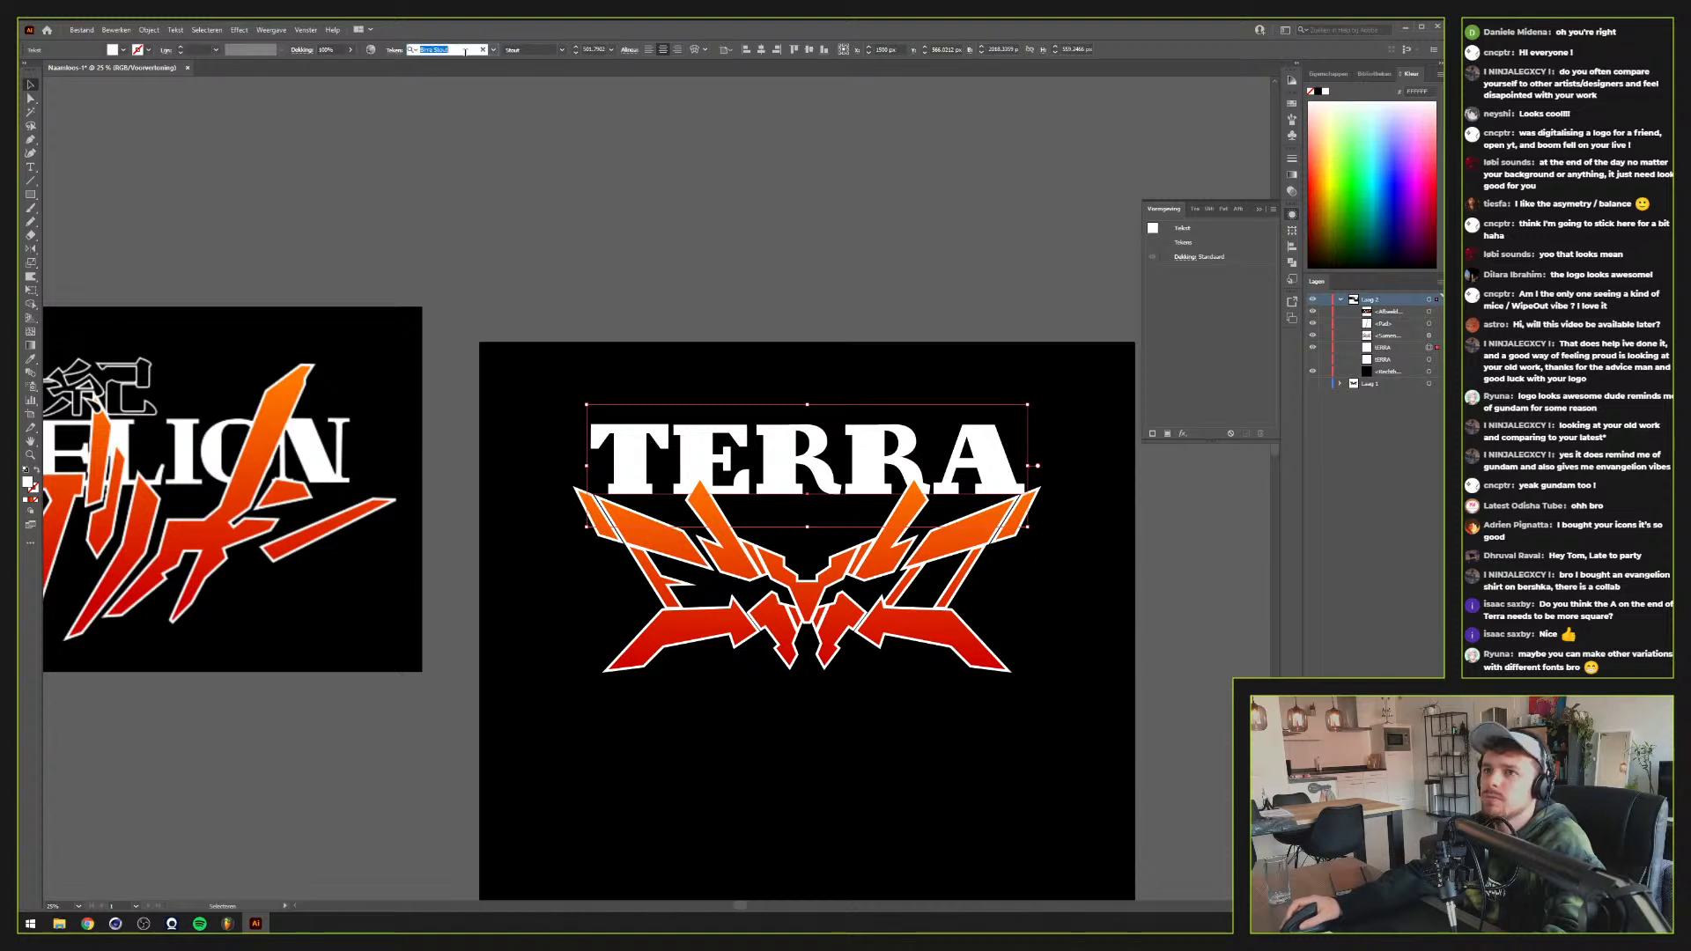
{"action": "type", "text": "turn"}
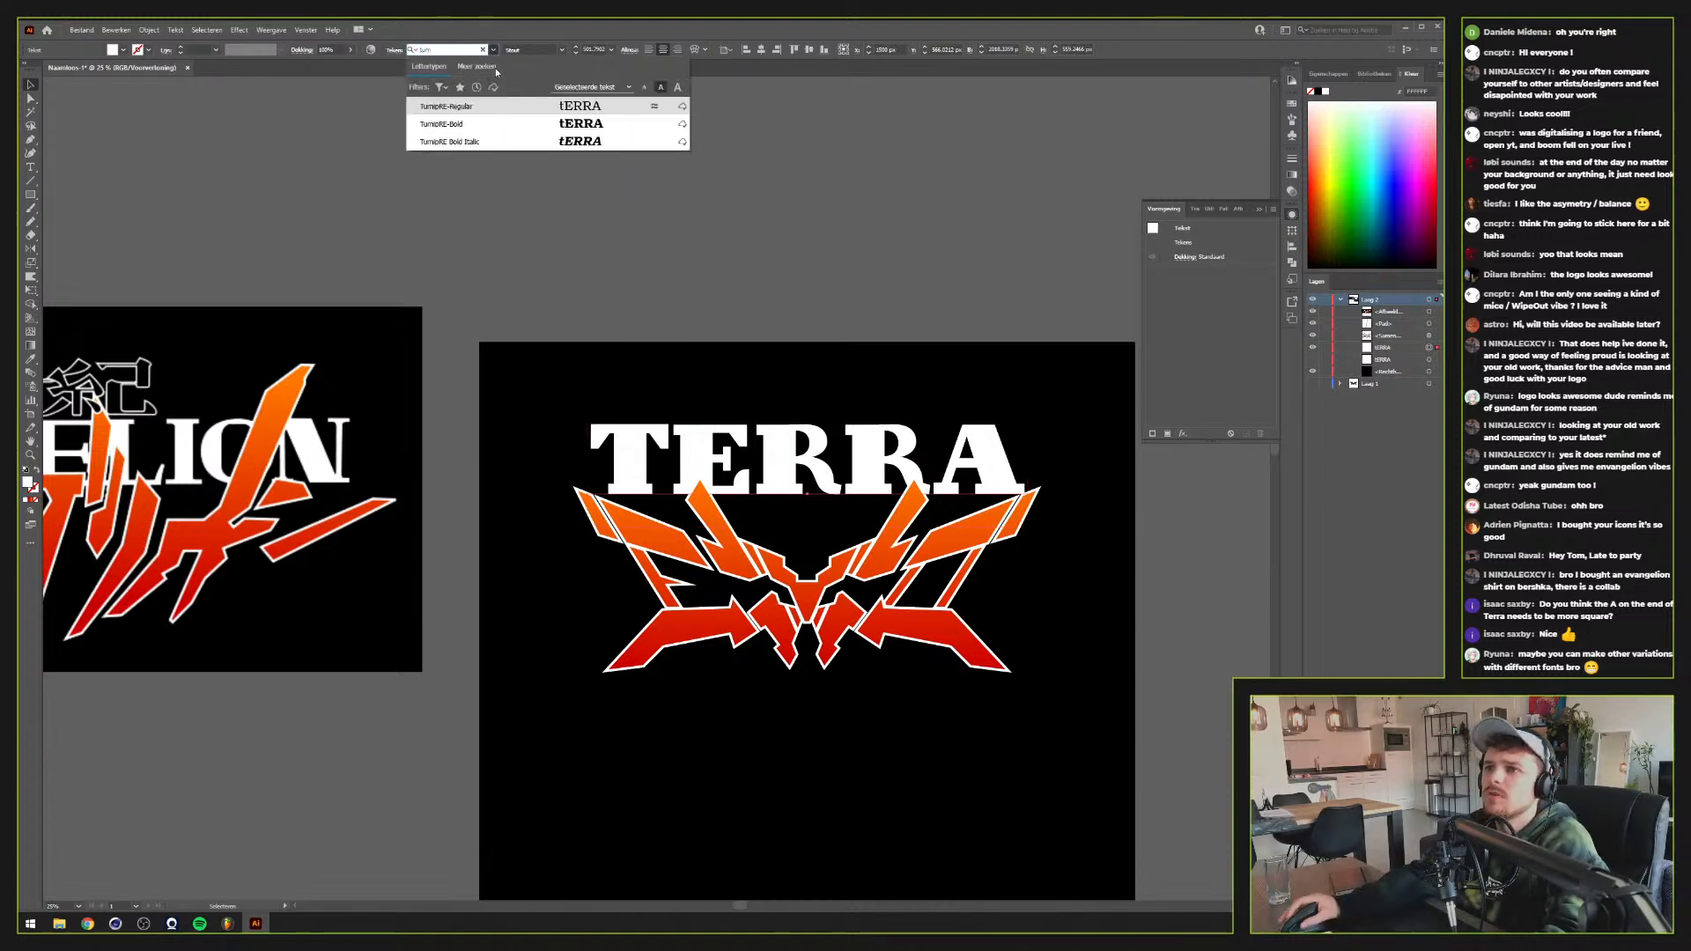
{"action": "left_click", "coordinate": [495, 124]}
{"action": "left_click_drag", "start_coordinate": [728, 428], "coordinate": [753, 312]}
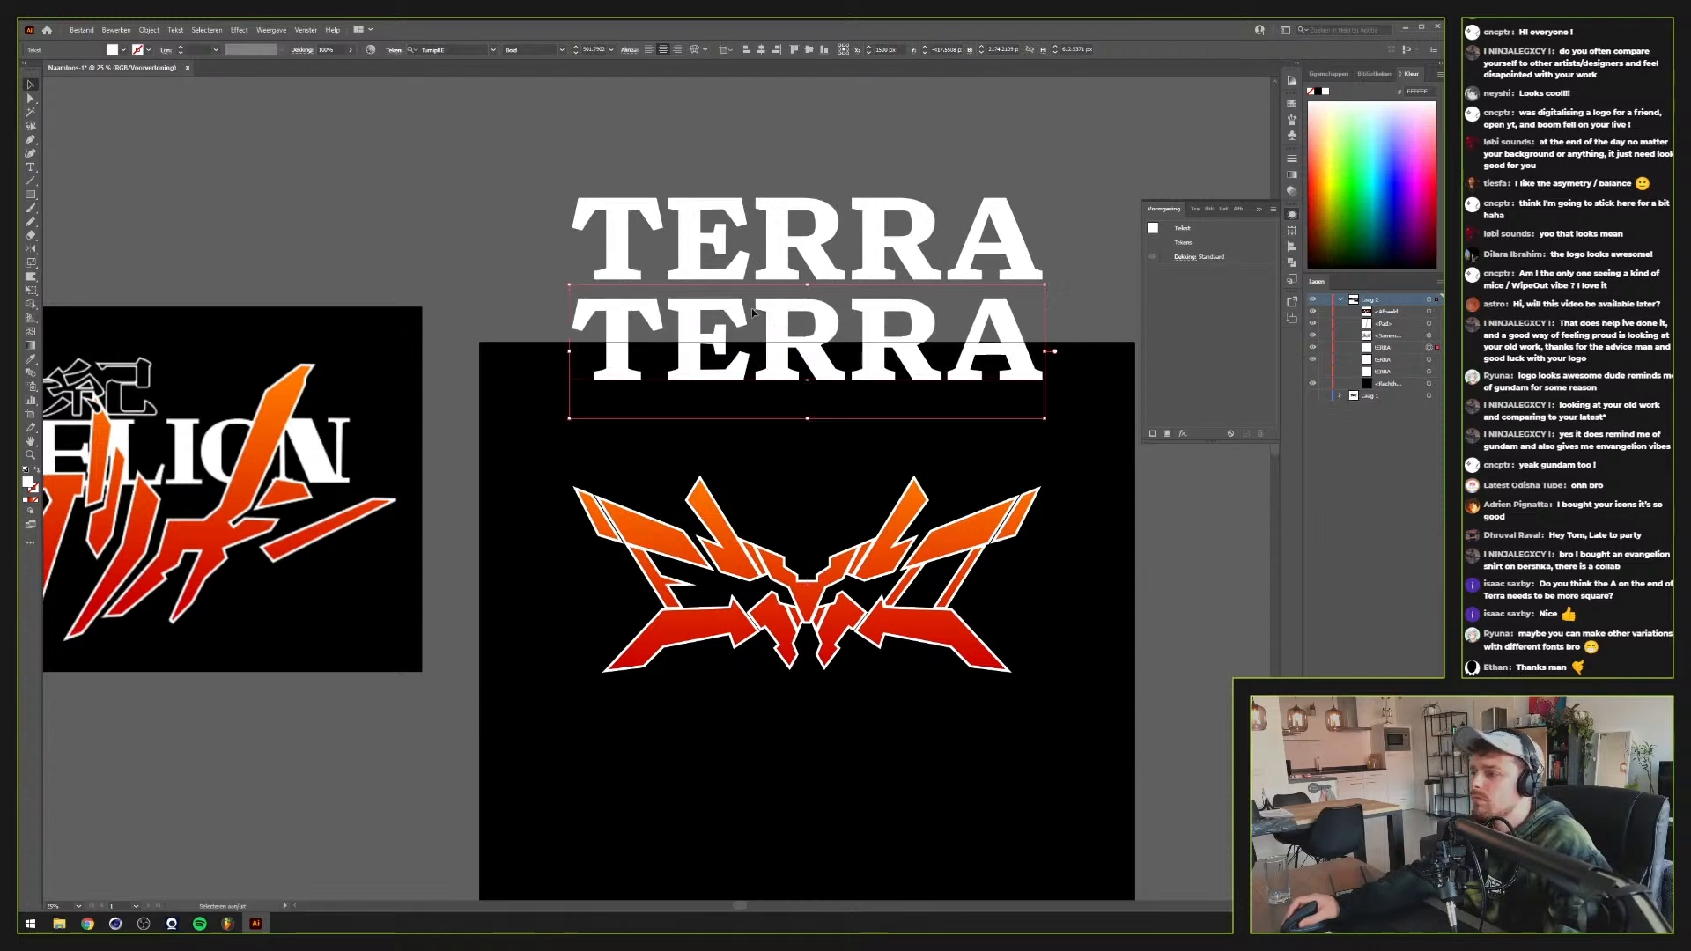
Try TurnipRE Bold Italic on the lower TERRA copy and delete that copy
{"action": "left_click", "coordinate": [456, 49]}
{"action": "type", "text": "turnis"}
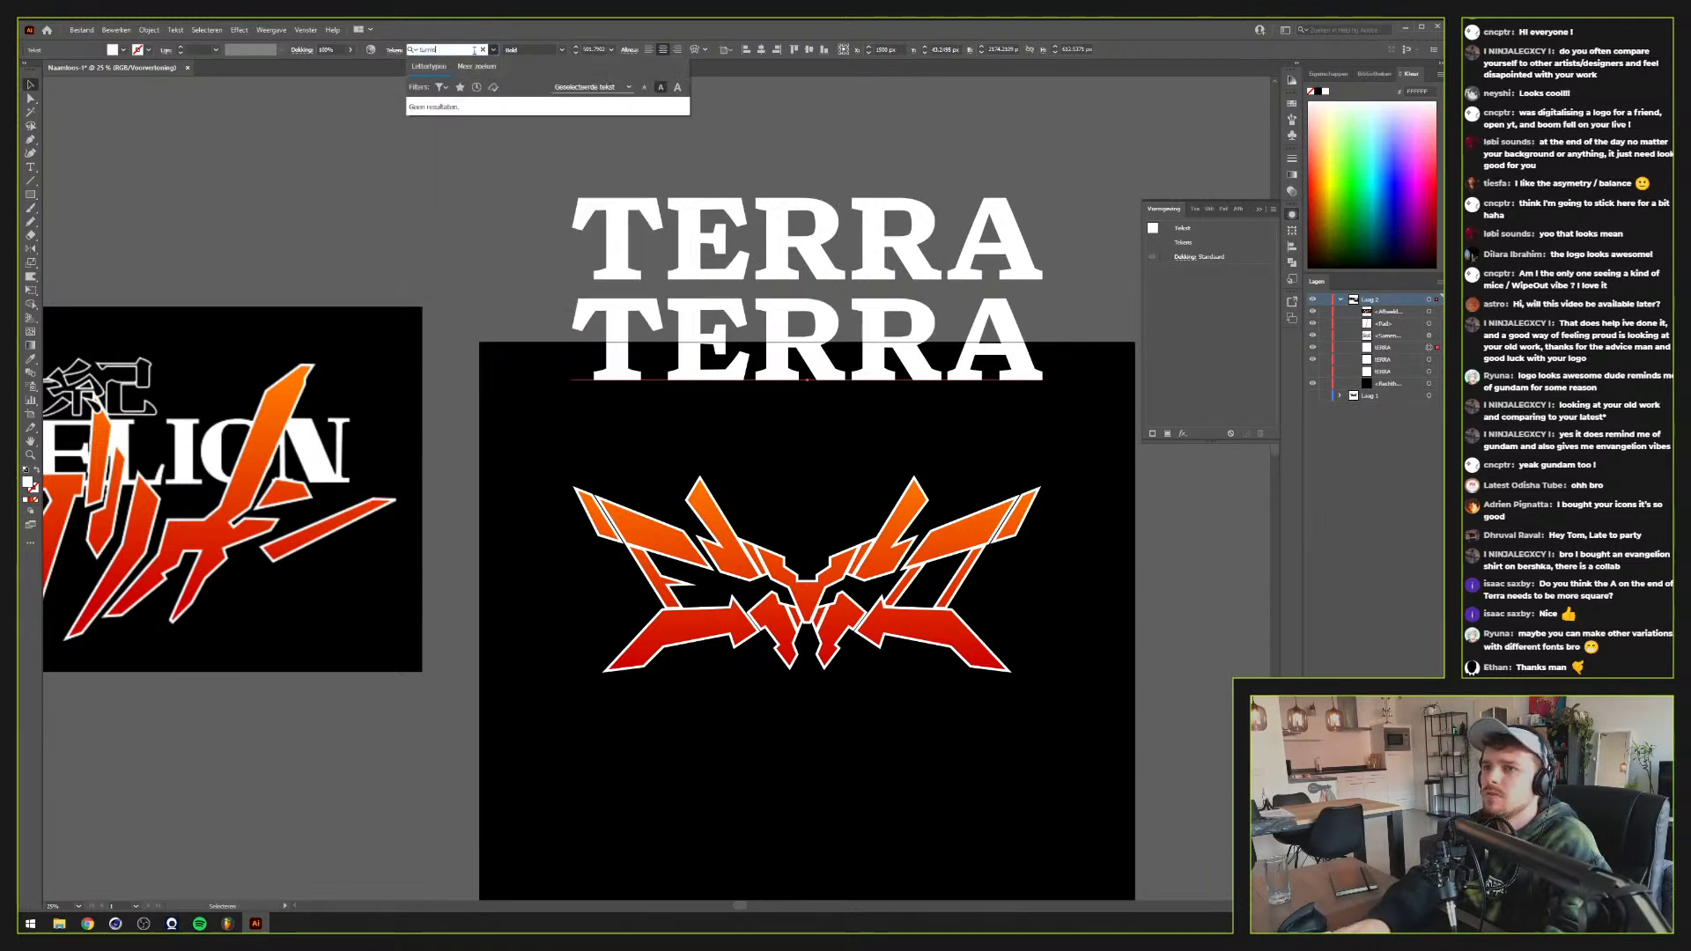
{"action": "key", "text": "BackSpace"}
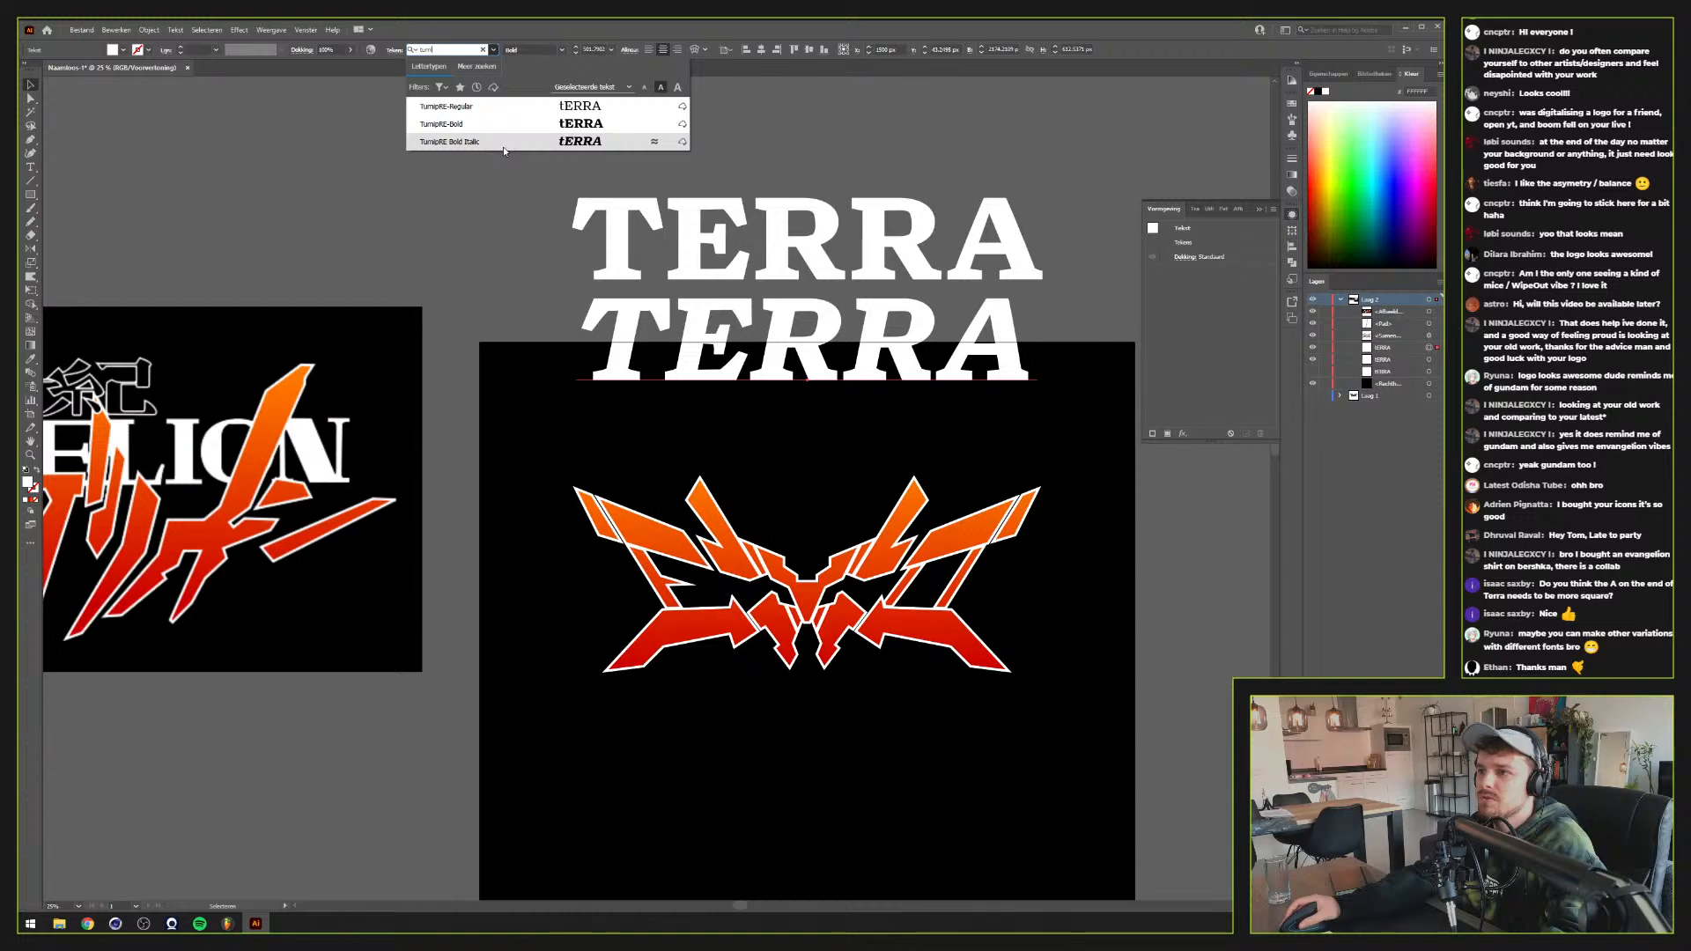
{"action": "left_click", "coordinate": [504, 143]}
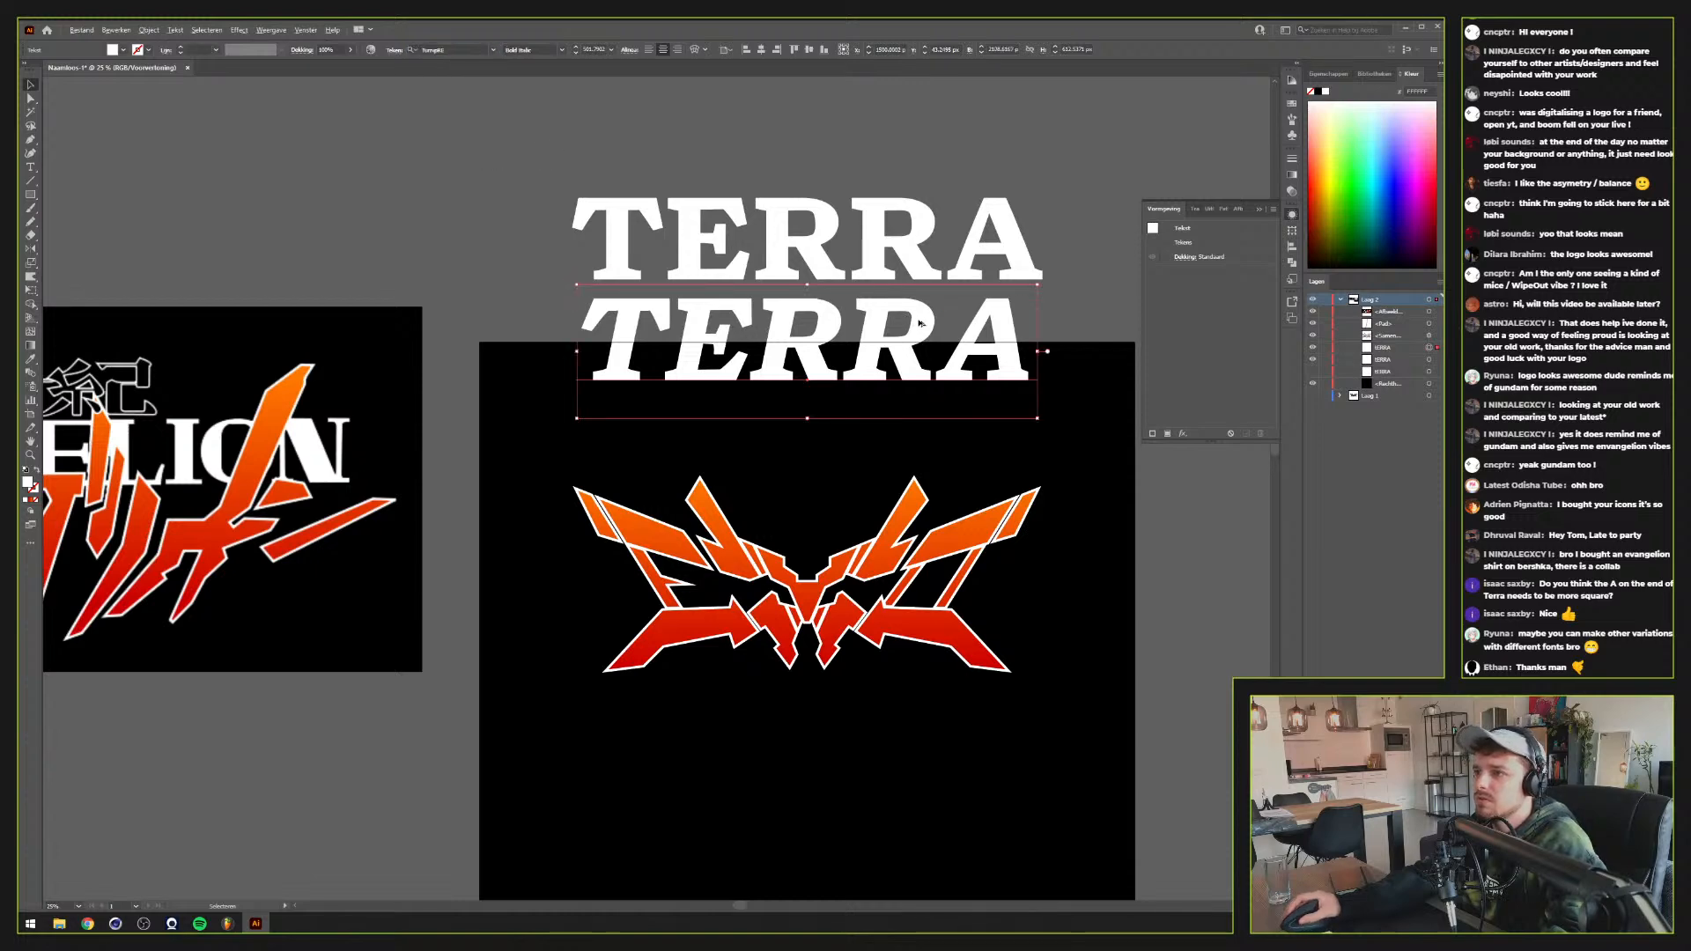
{"action": "scroll", "coordinate": [919, 323], "scroll_direction": "up", "scroll_amount": 2}
{"action": "left_click_drag", "start_coordinate": [918, 323], "coordinate": [854, 456]}
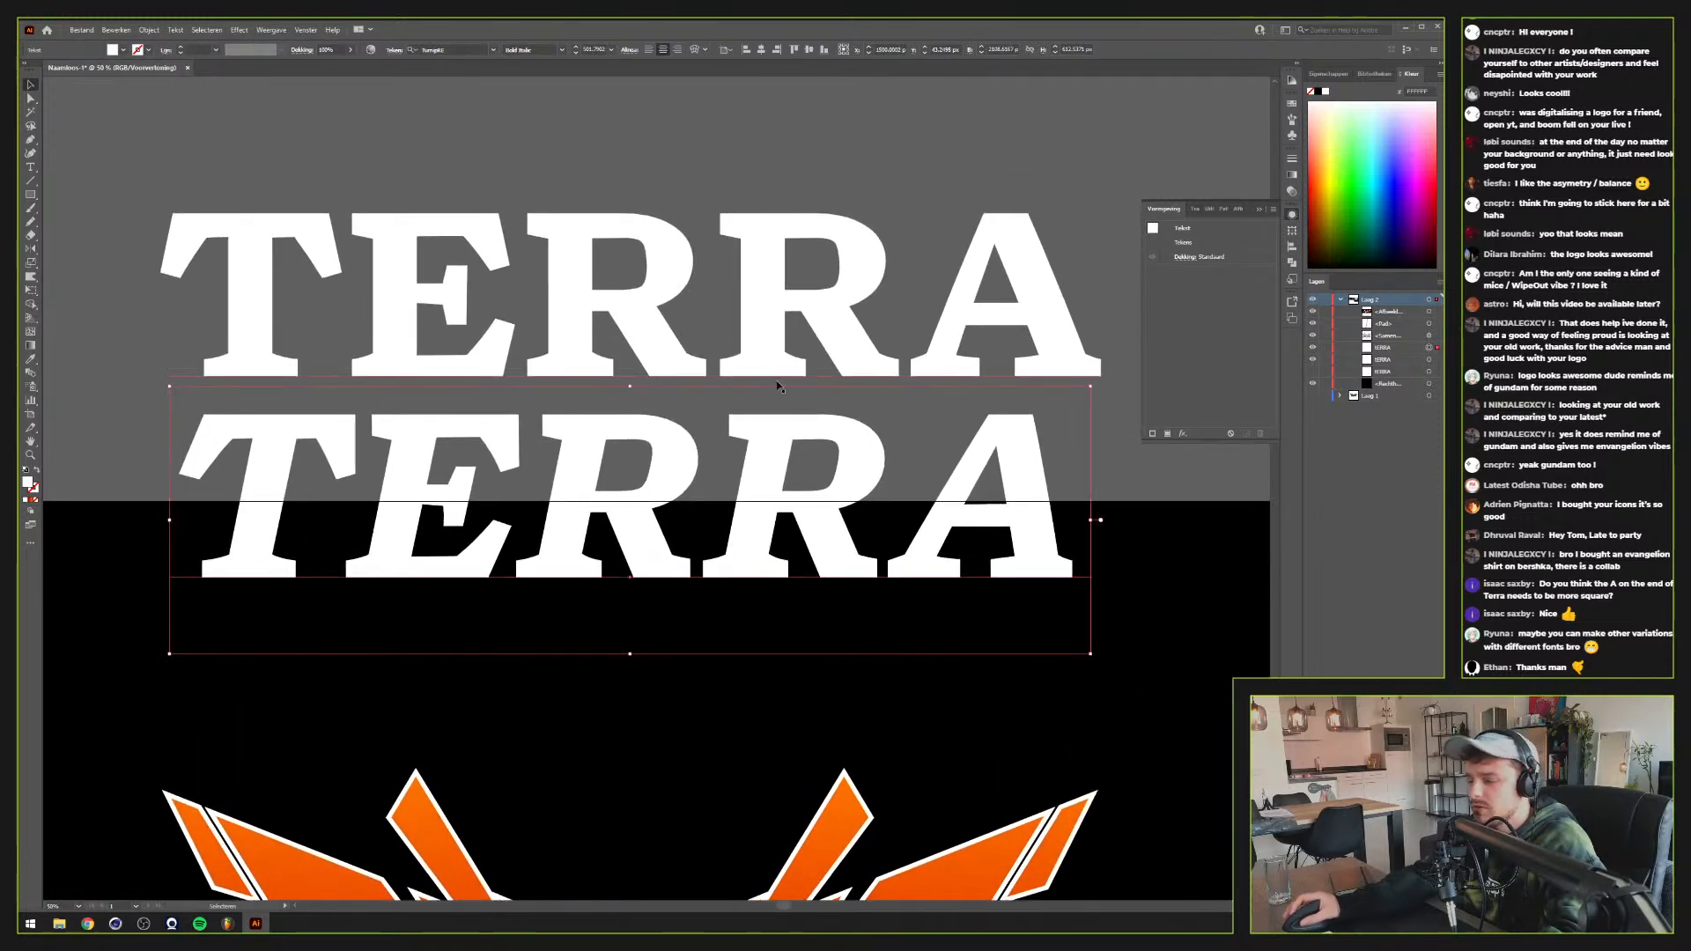
{"action": "key", "text": "Delete"}
Change only the final A of the TERRA wordmark above the artboard to Bold Italic
{"action": "key", "text": "t"}
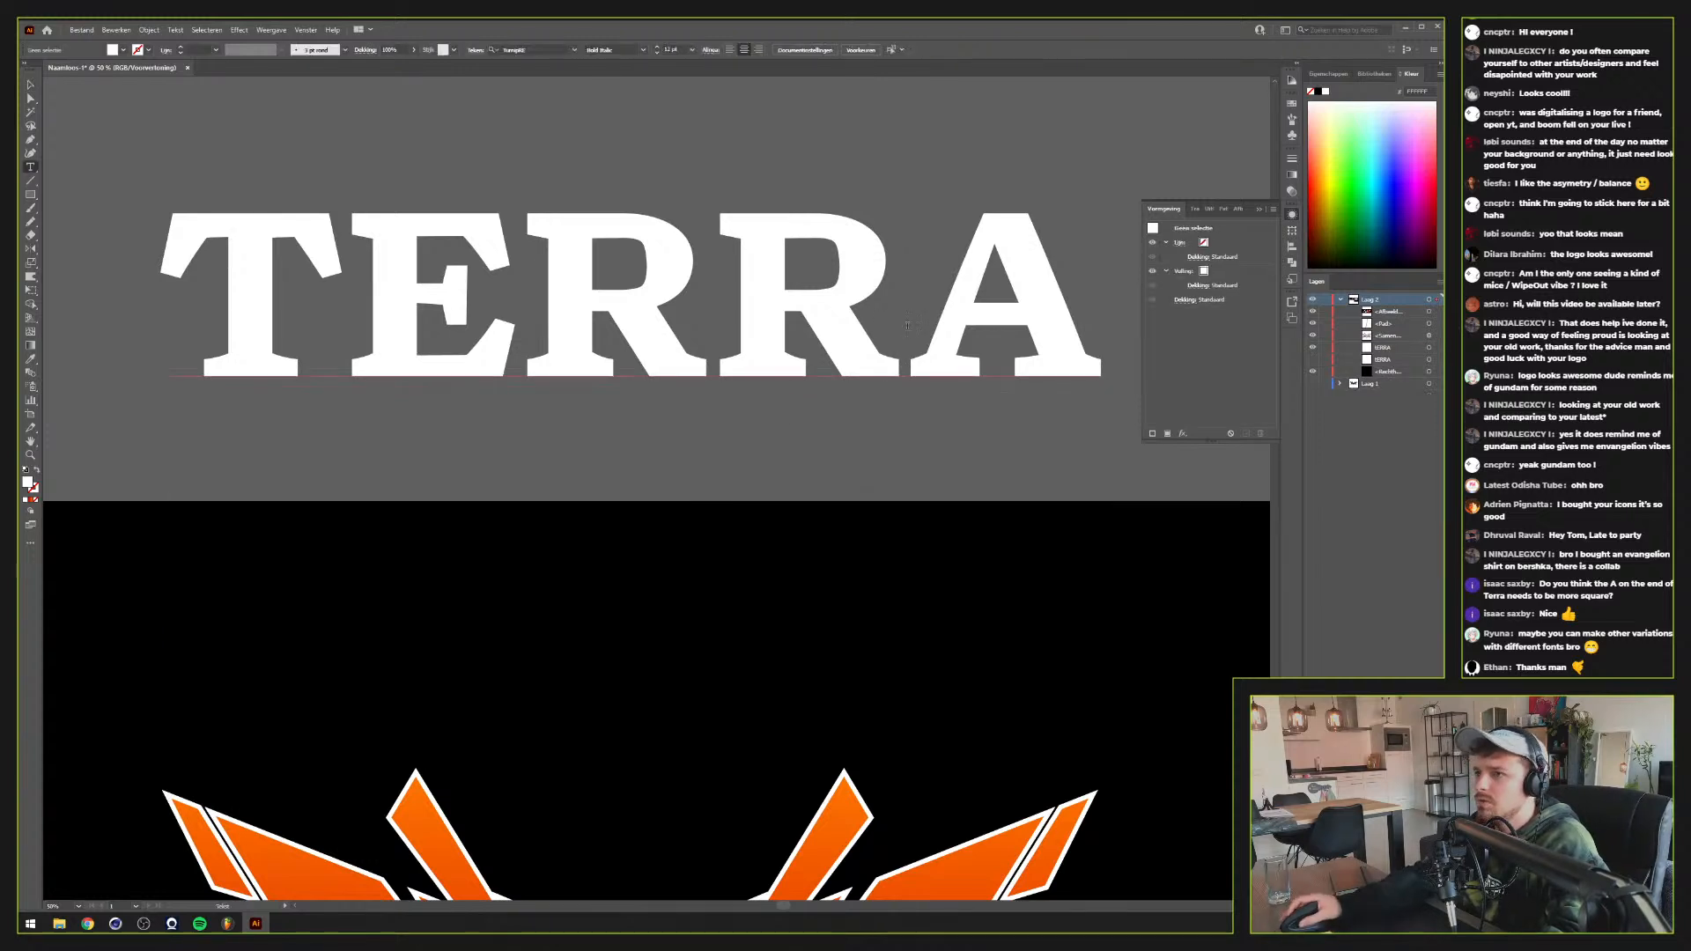
{"action": "left_click", "coordinate": [908, 325]}
{"action": "key", "text": "shift+Right"}
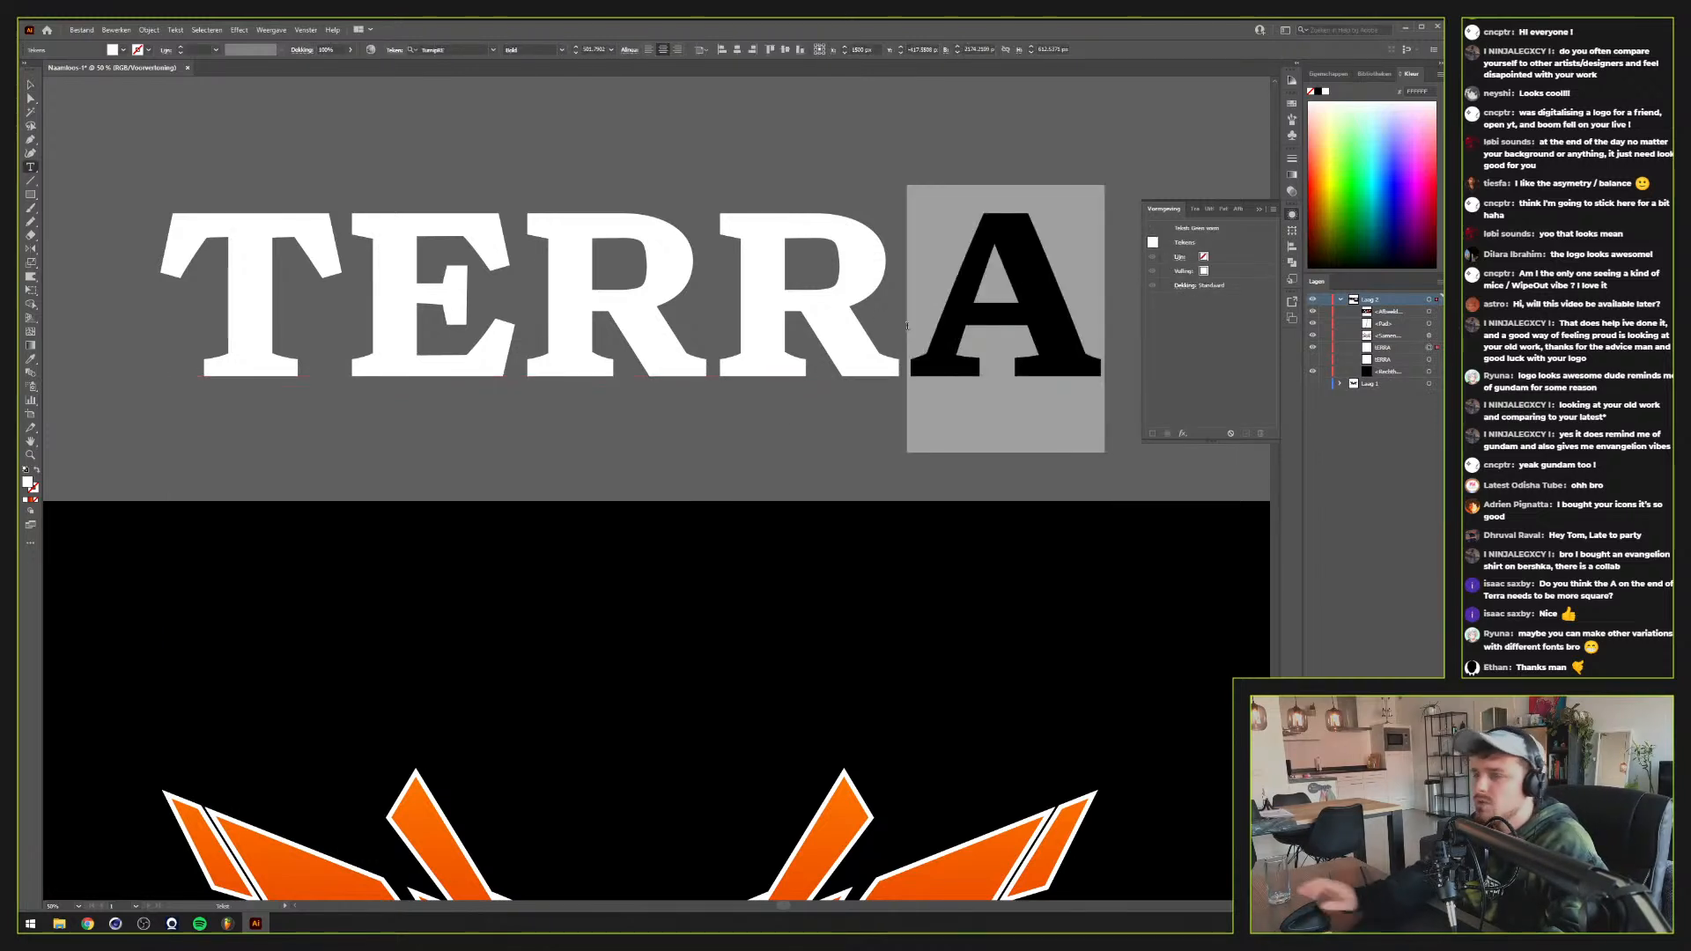
{"action": "left_click", "coordinate": [557, 50]}
{"action": "left_click", "coordinate": [550, 83]}
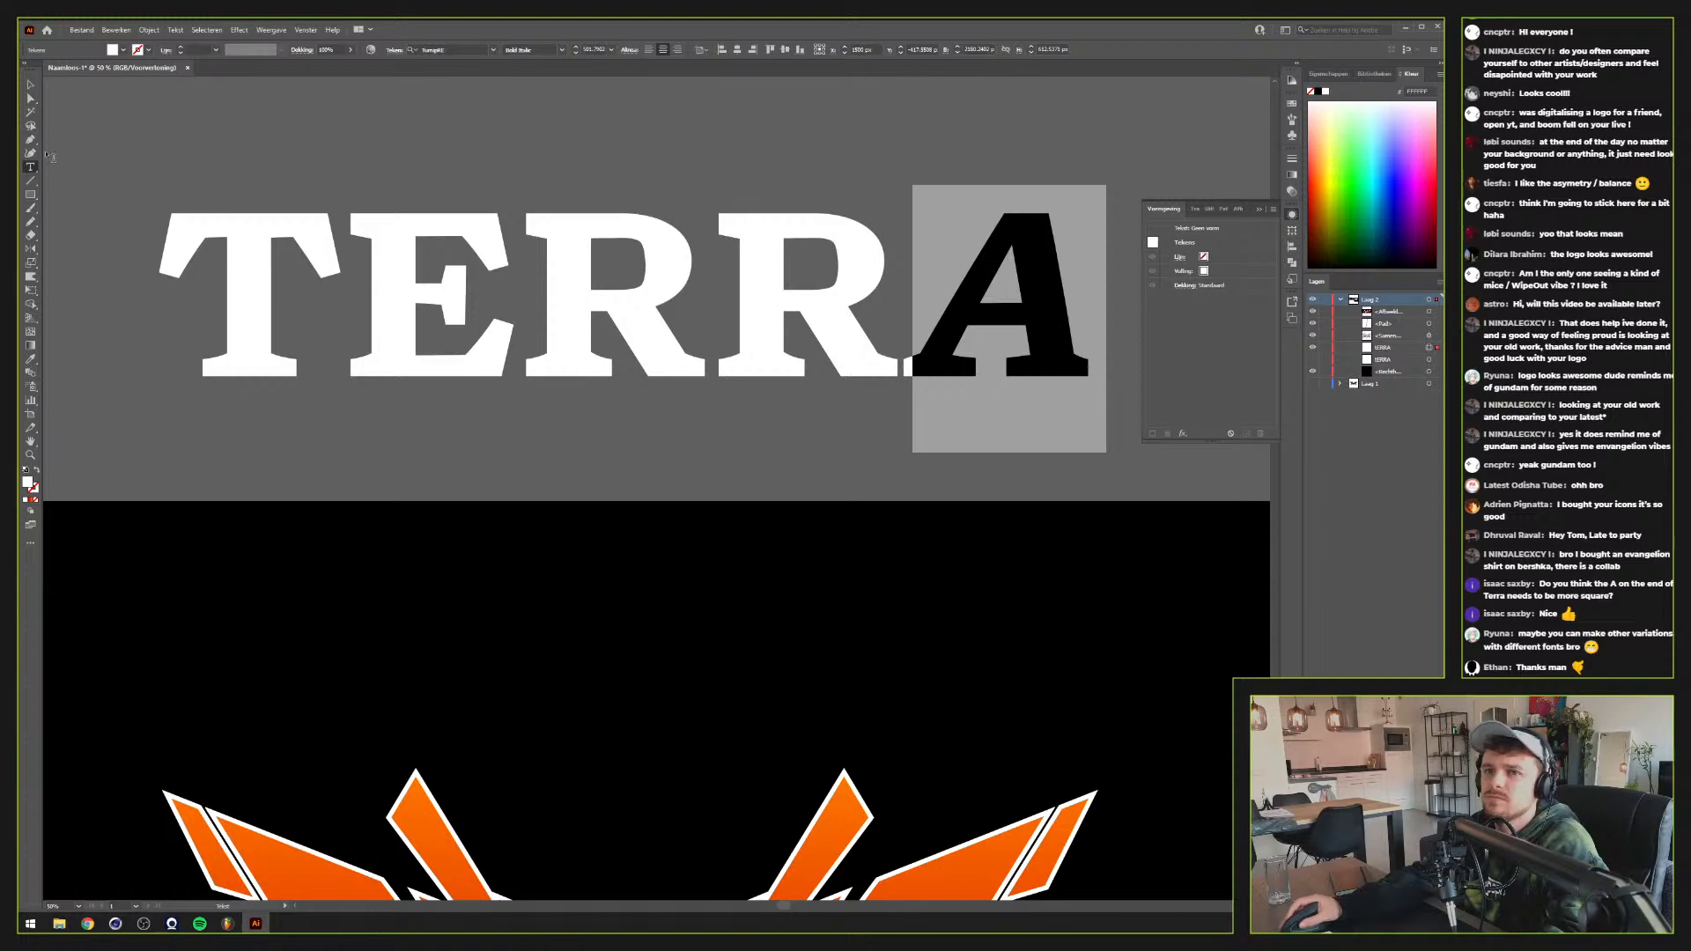
{"action": "left_click", "coordinate": [31, 84]}
{"action": "left_click_drag", "start_coordinate": [928, 370], "coordinate": [927, 415]}
{"action": "scroll", "coordinate": [904, 377], "scroll_direction": "down", "scroll_amount": 1}
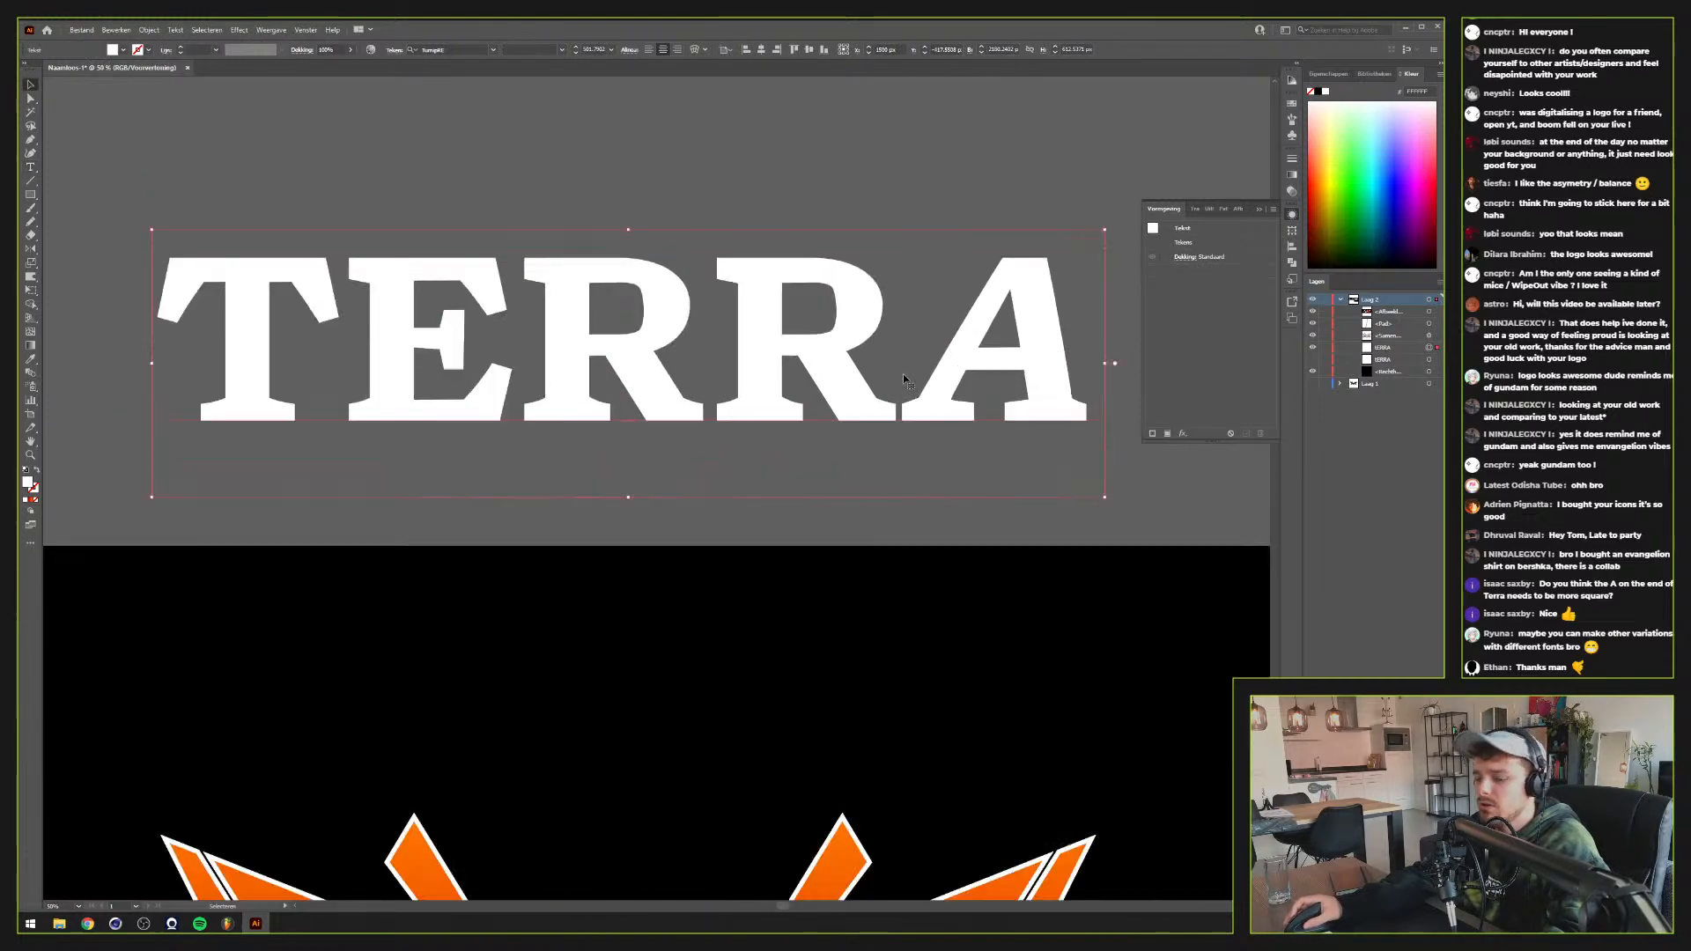
Reduce the tracking of the second R in TERRA until its foot joins the italic A
{"action": "key", "text": "t"}
{"action": "left_click", "coordinate": [903, 374]}
{"action": "key", "text": "shift+Left"}
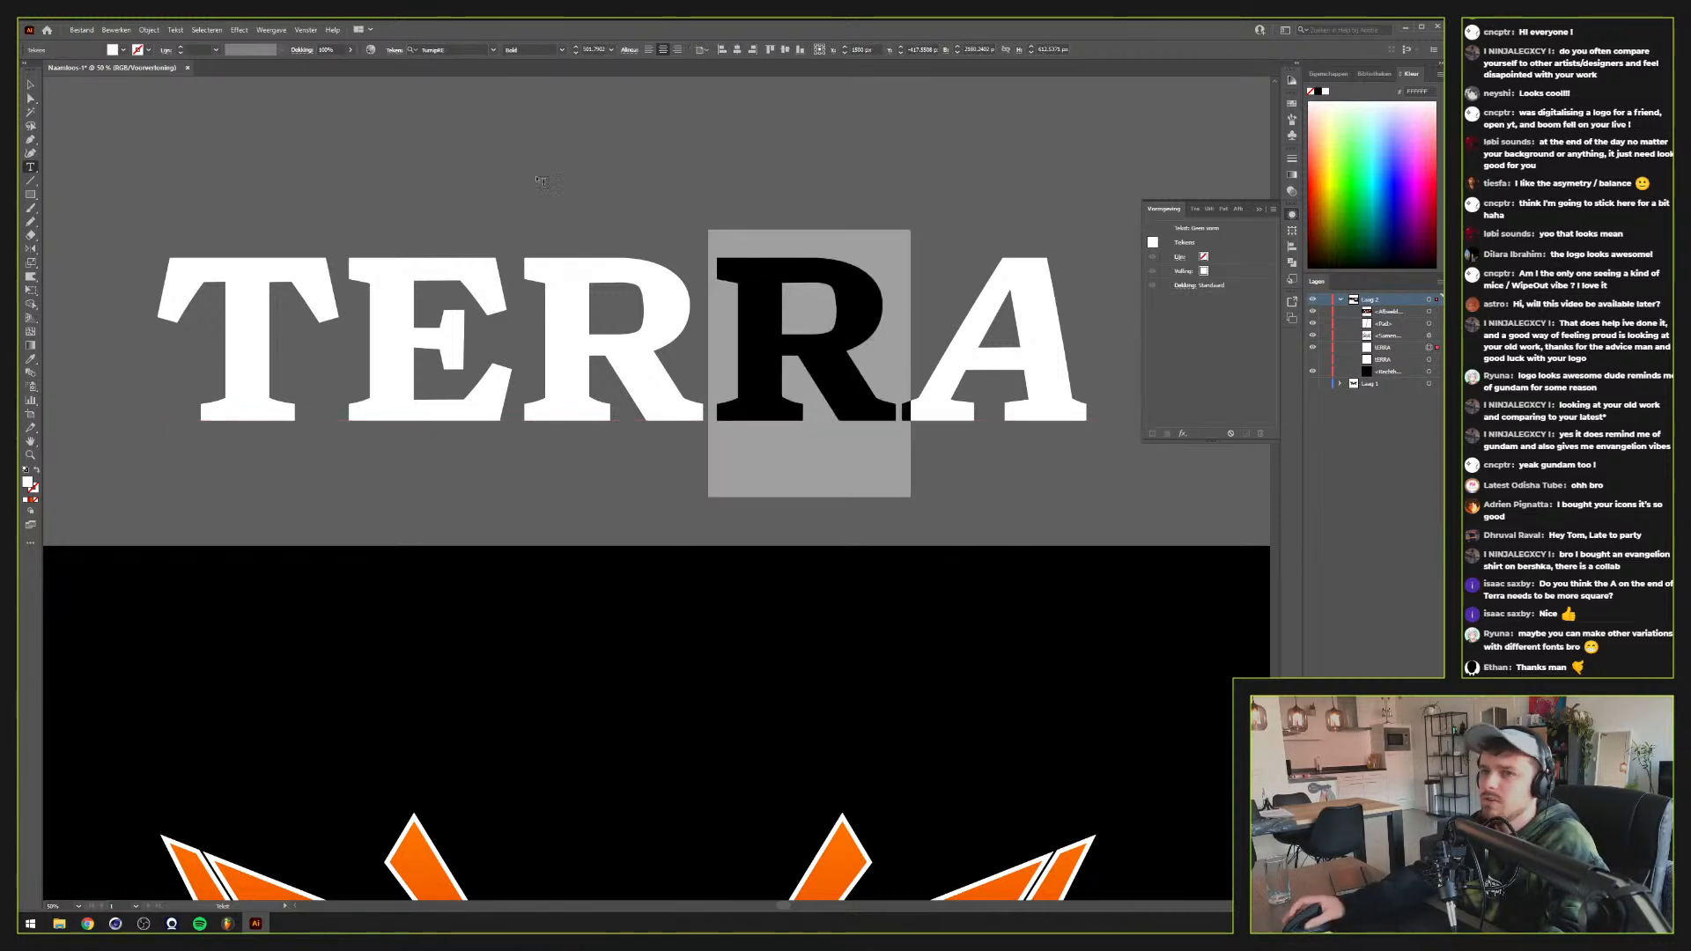
{"action": "left_click", "coordinate": [394, 50]}
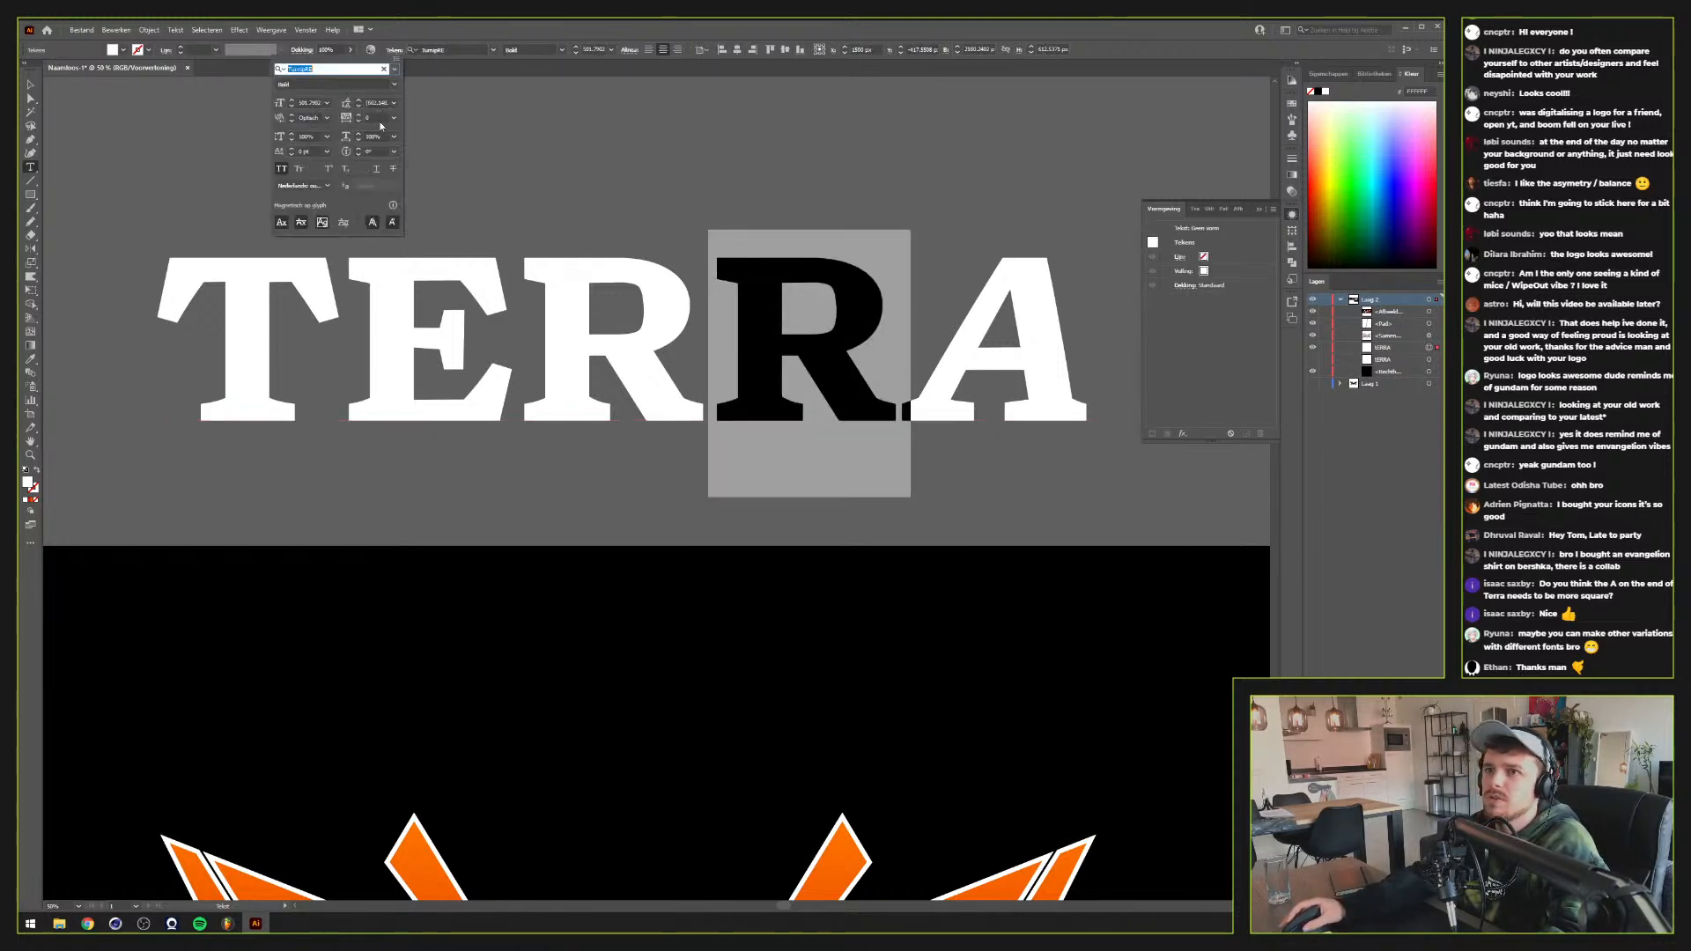
{"action": "left_click", "coordinate": [379, 117]}
{"action": "scroll", "coordinate": [379, 118], "scroll_direction": "down", "scroll_amount": 18}
{"action": "scroll", "coordinate": [379, 117], "scroll_direction": "down", "scroll_amount": 10}
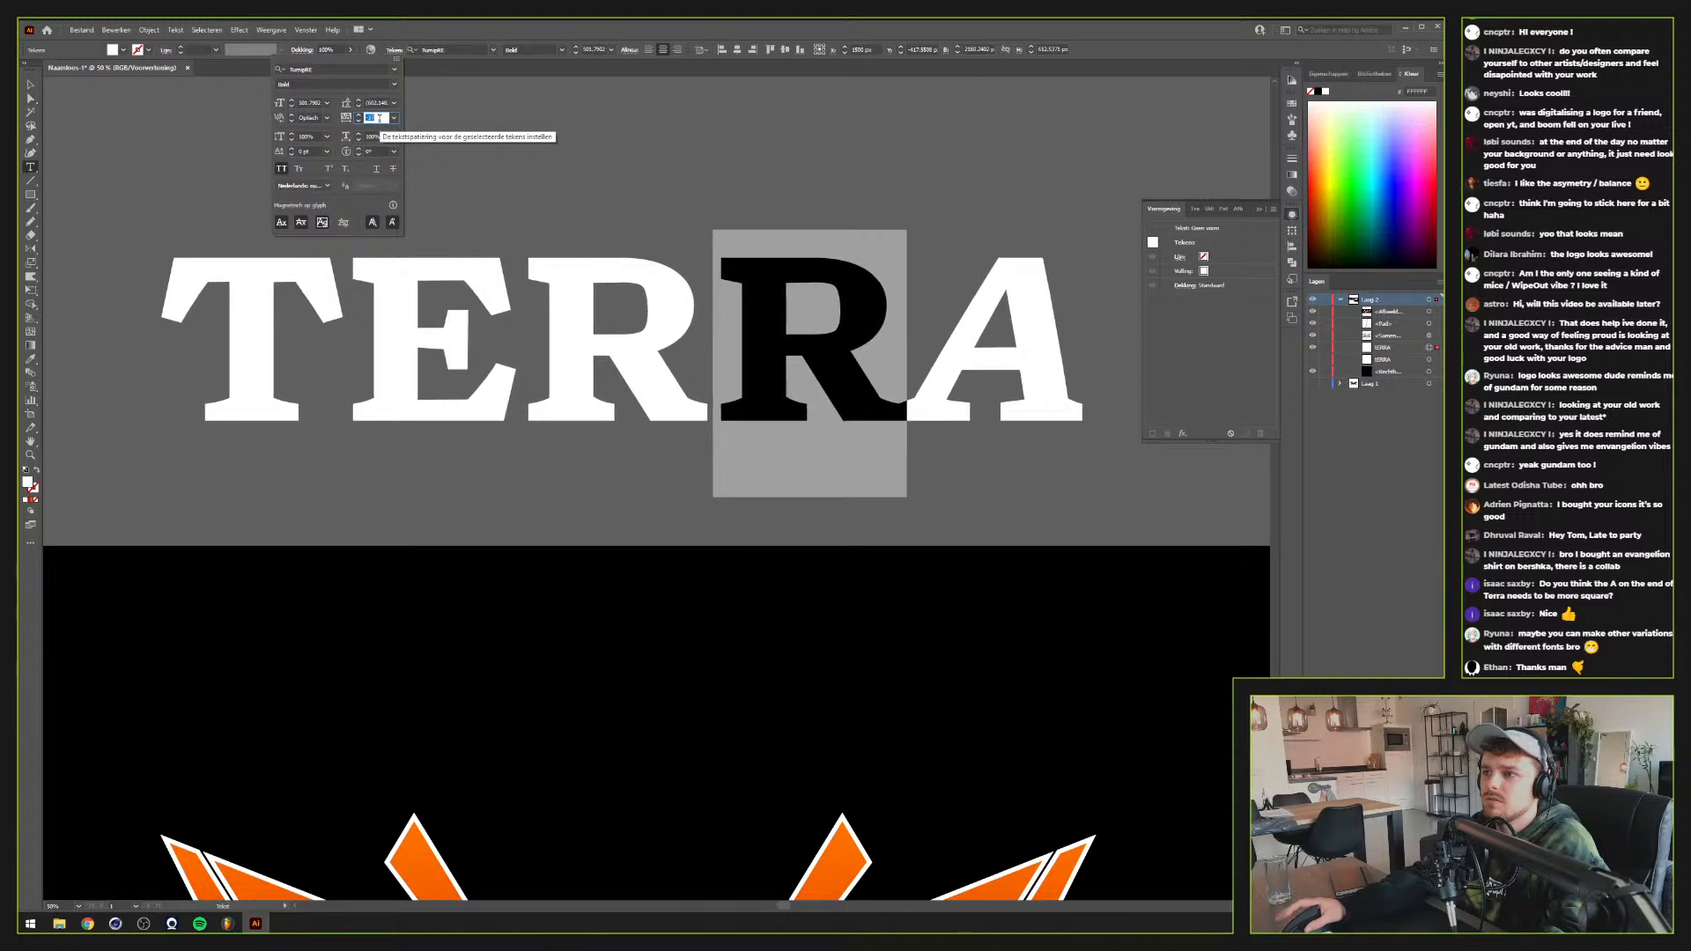
{"action": "scroll", "coordinate": [379, 117], "scroll_direction": "down", "scroll_amount": 8}
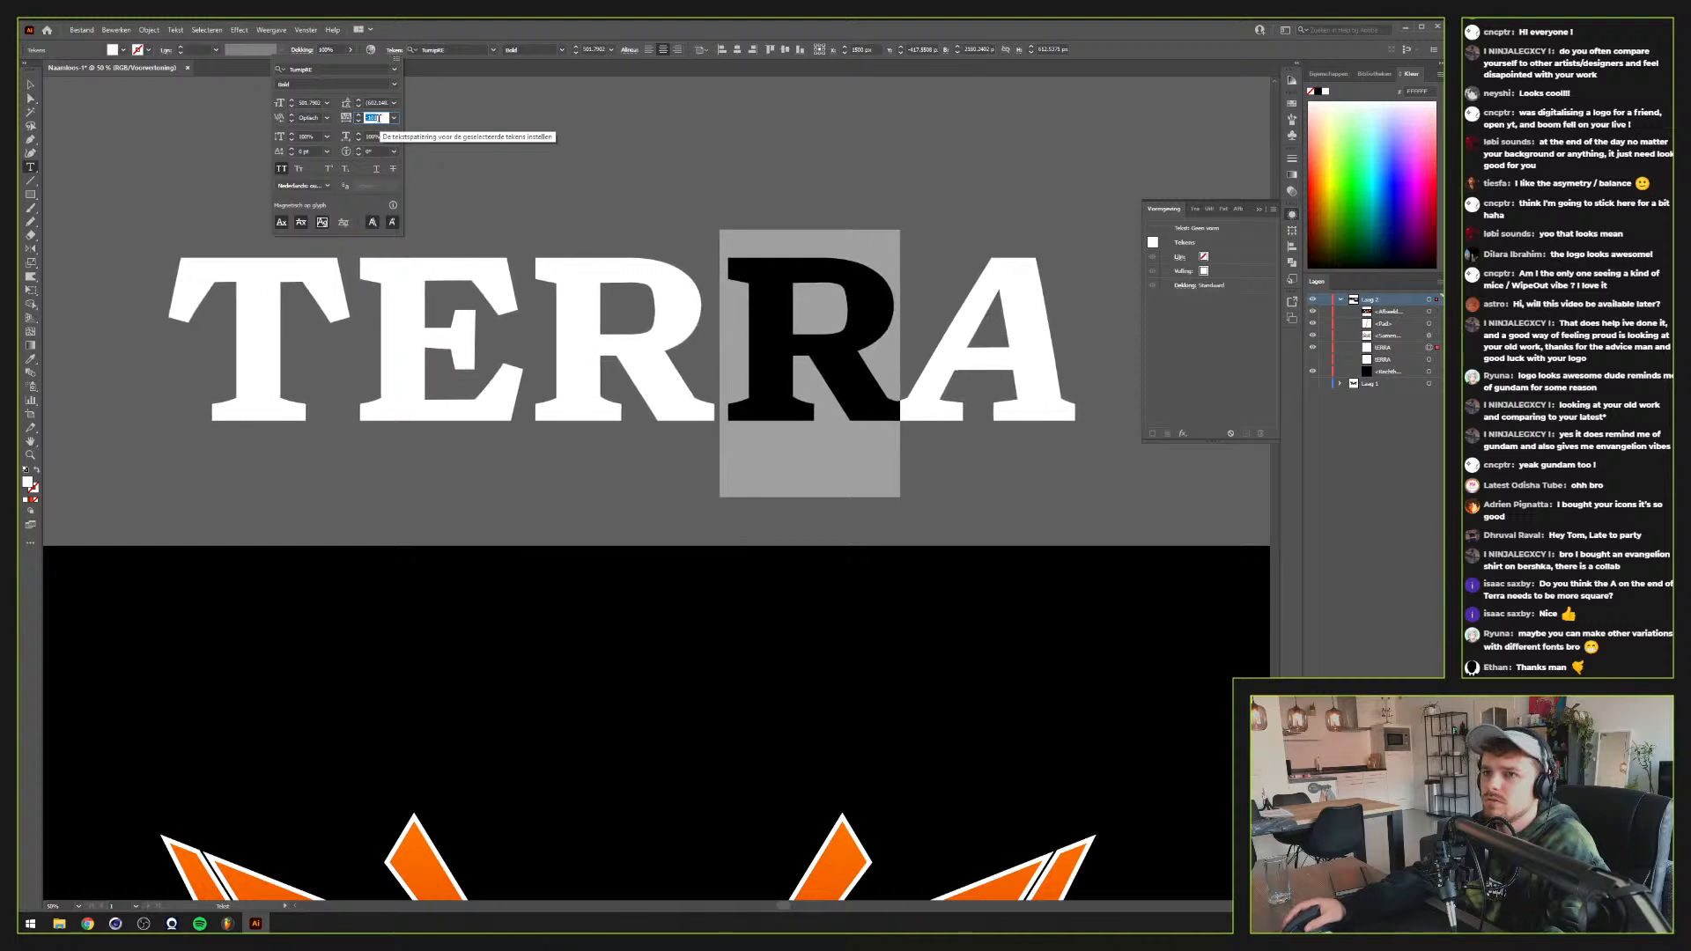
{"action": "left_click", "coordinate": [645, 303]}
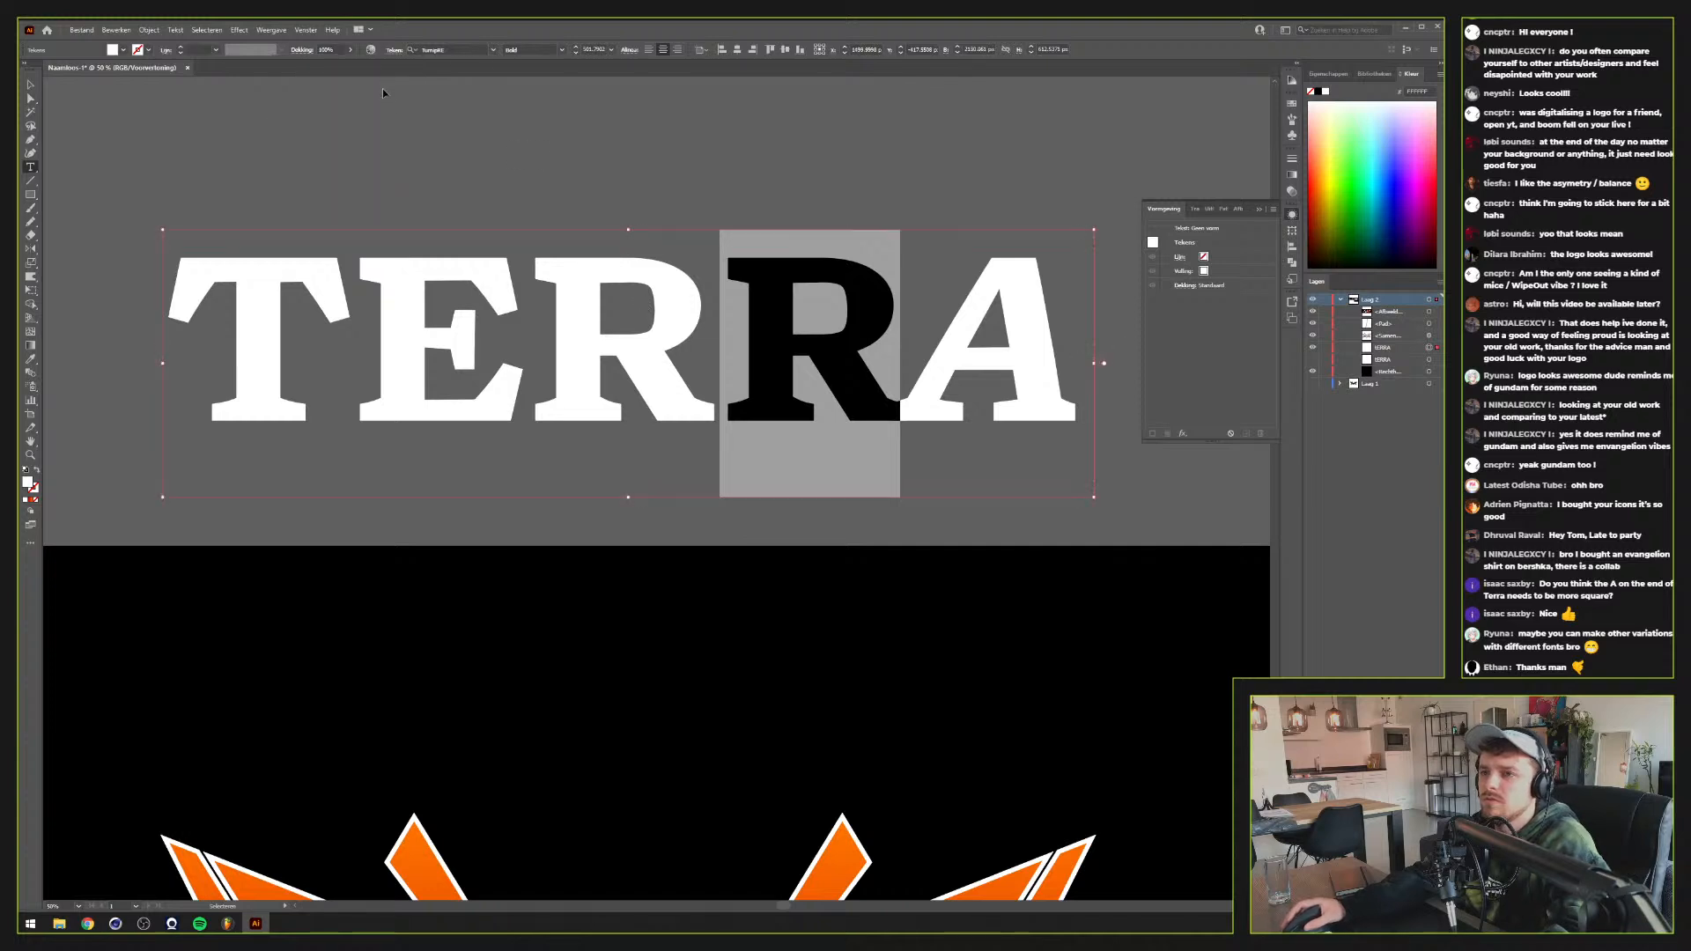
{"action": "key", "text": "ctrl+a"}
{"action": "left_click", "coordinate": [396, 51]}
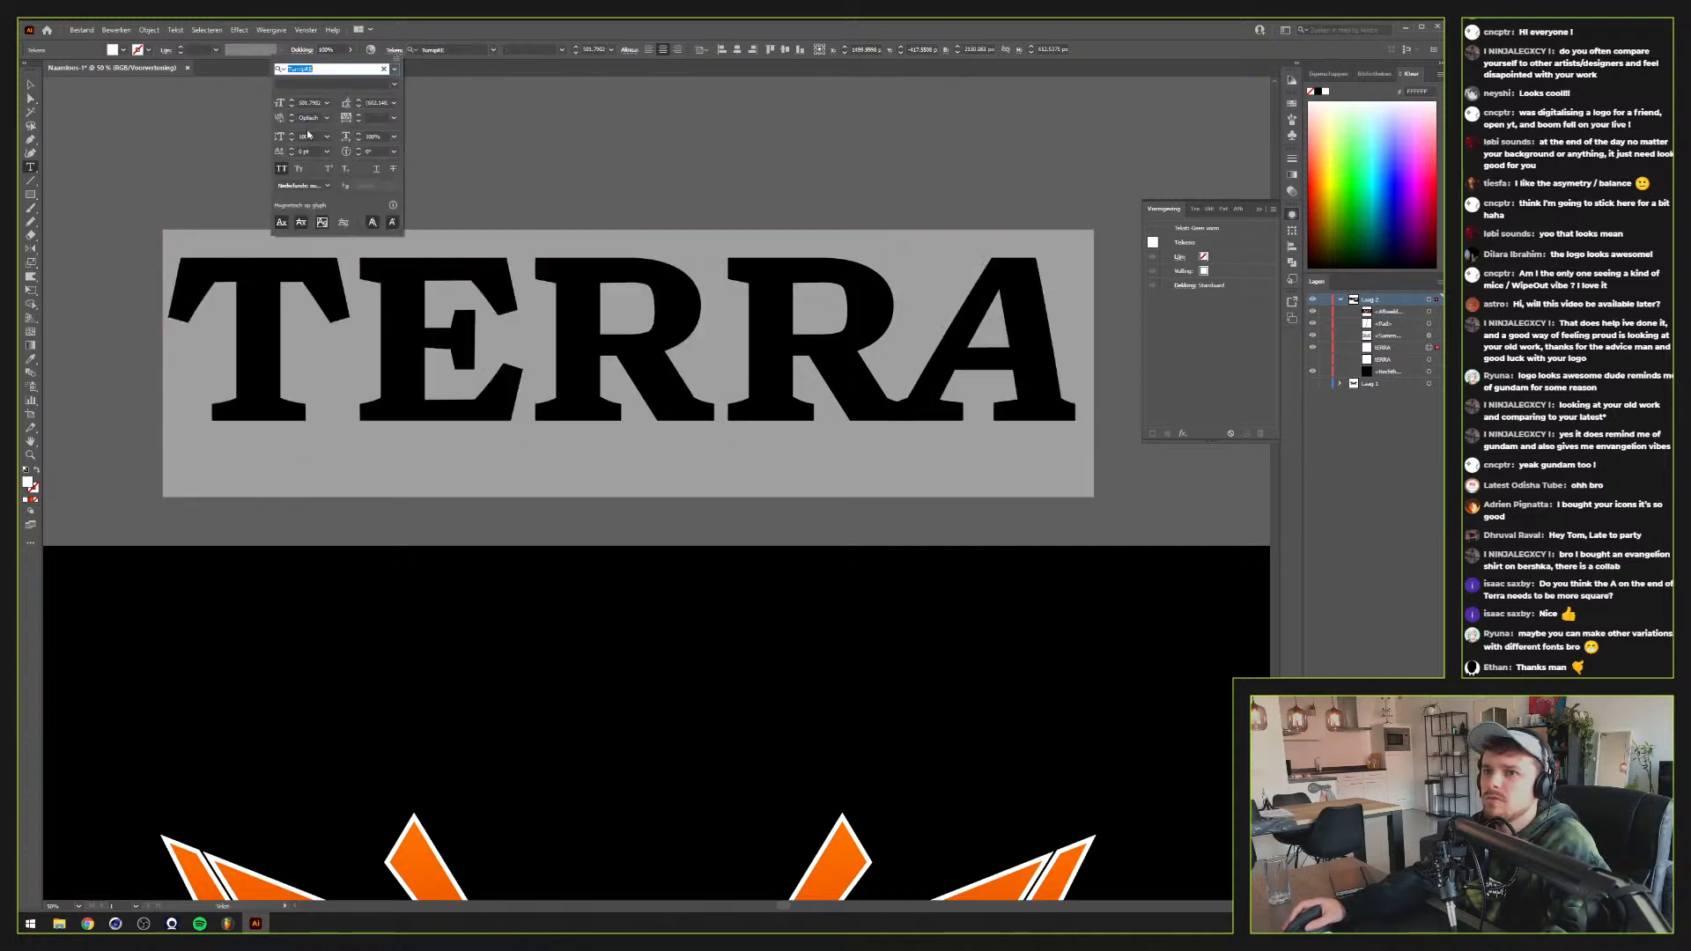
{"action": "left_click", "coordinate": [325, 117]}
{"action": "left_click", "coordinate": [325, 117]}
{"action": "left_click", "coordinate": [612, 320]}
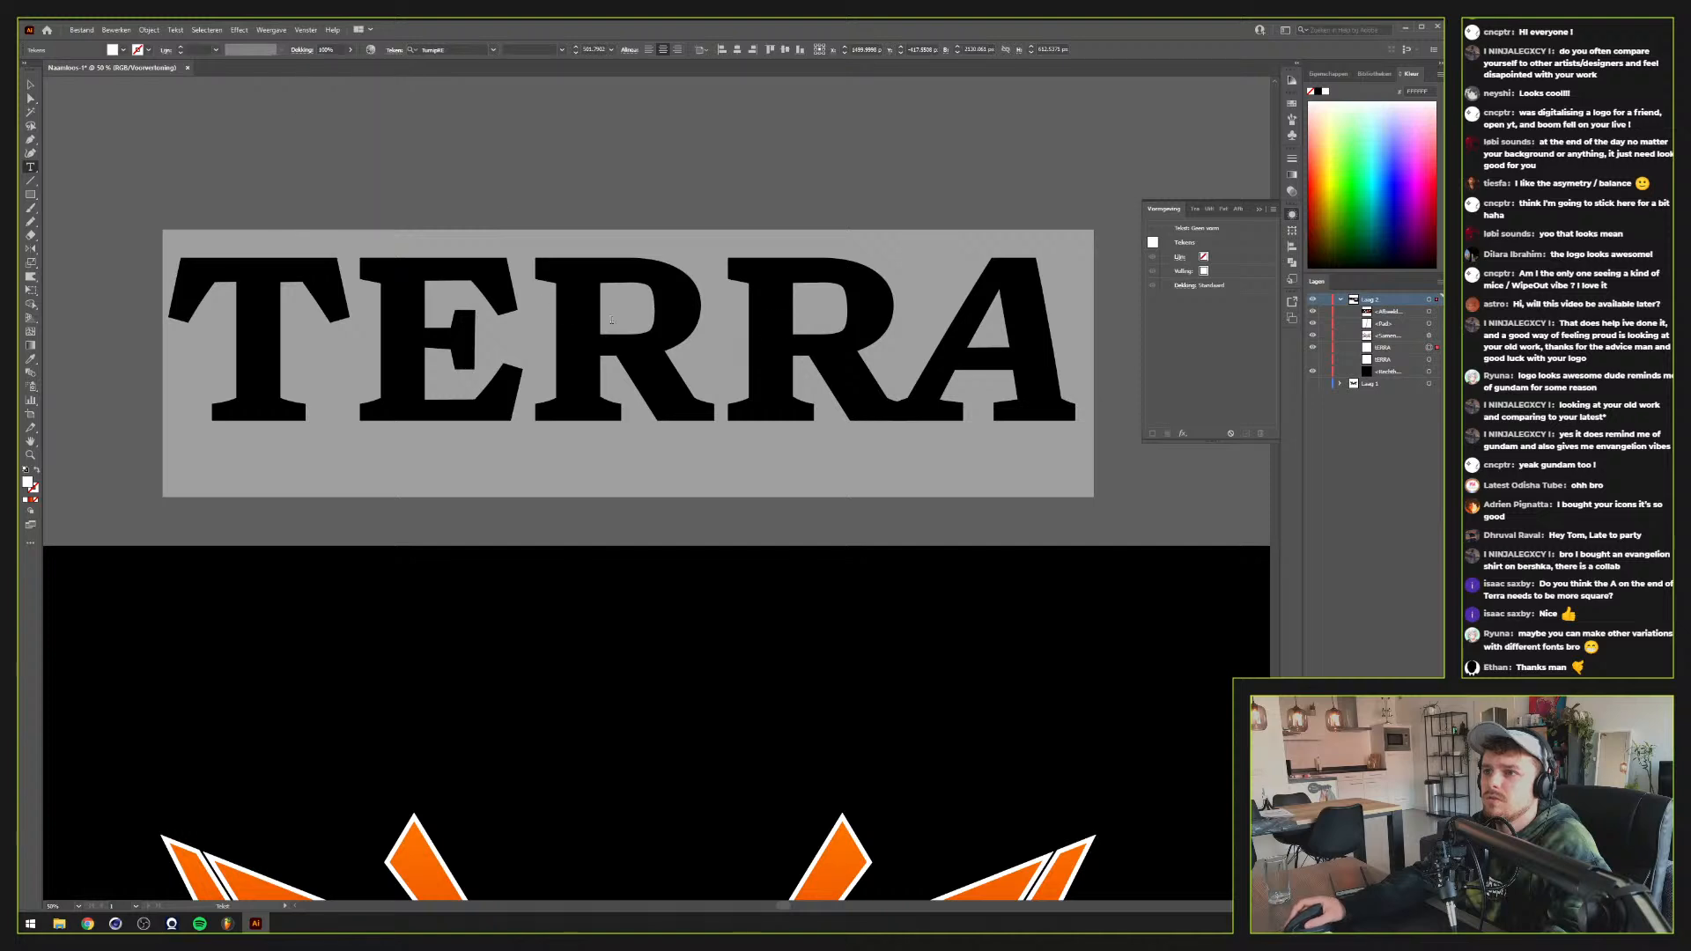
Reduce the tracking of the letters TER until their serifs close up and meet the second R
{"action": "left_click", "coordinate": [722, 302]}
{"action": "key", "text": "shift+Left"}
{"action": "key", "text": "shift+Left"}
{"action": "key", "text": "shift+Left"}
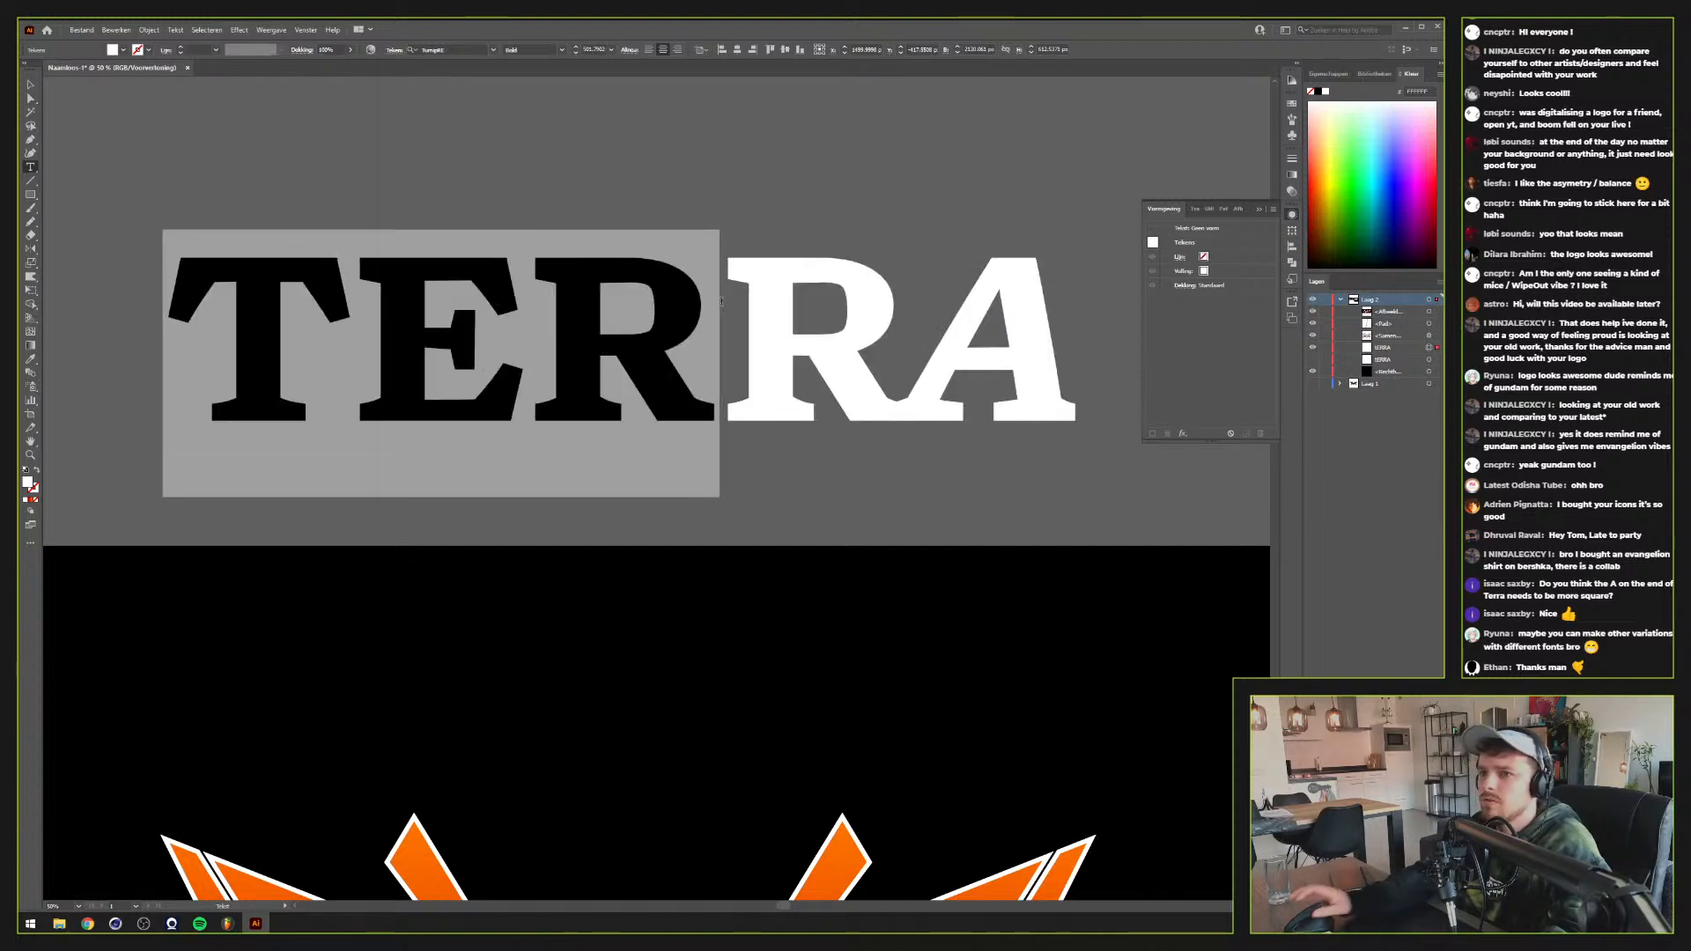
{"action": "left_click", "coordinate": [394, 50]}
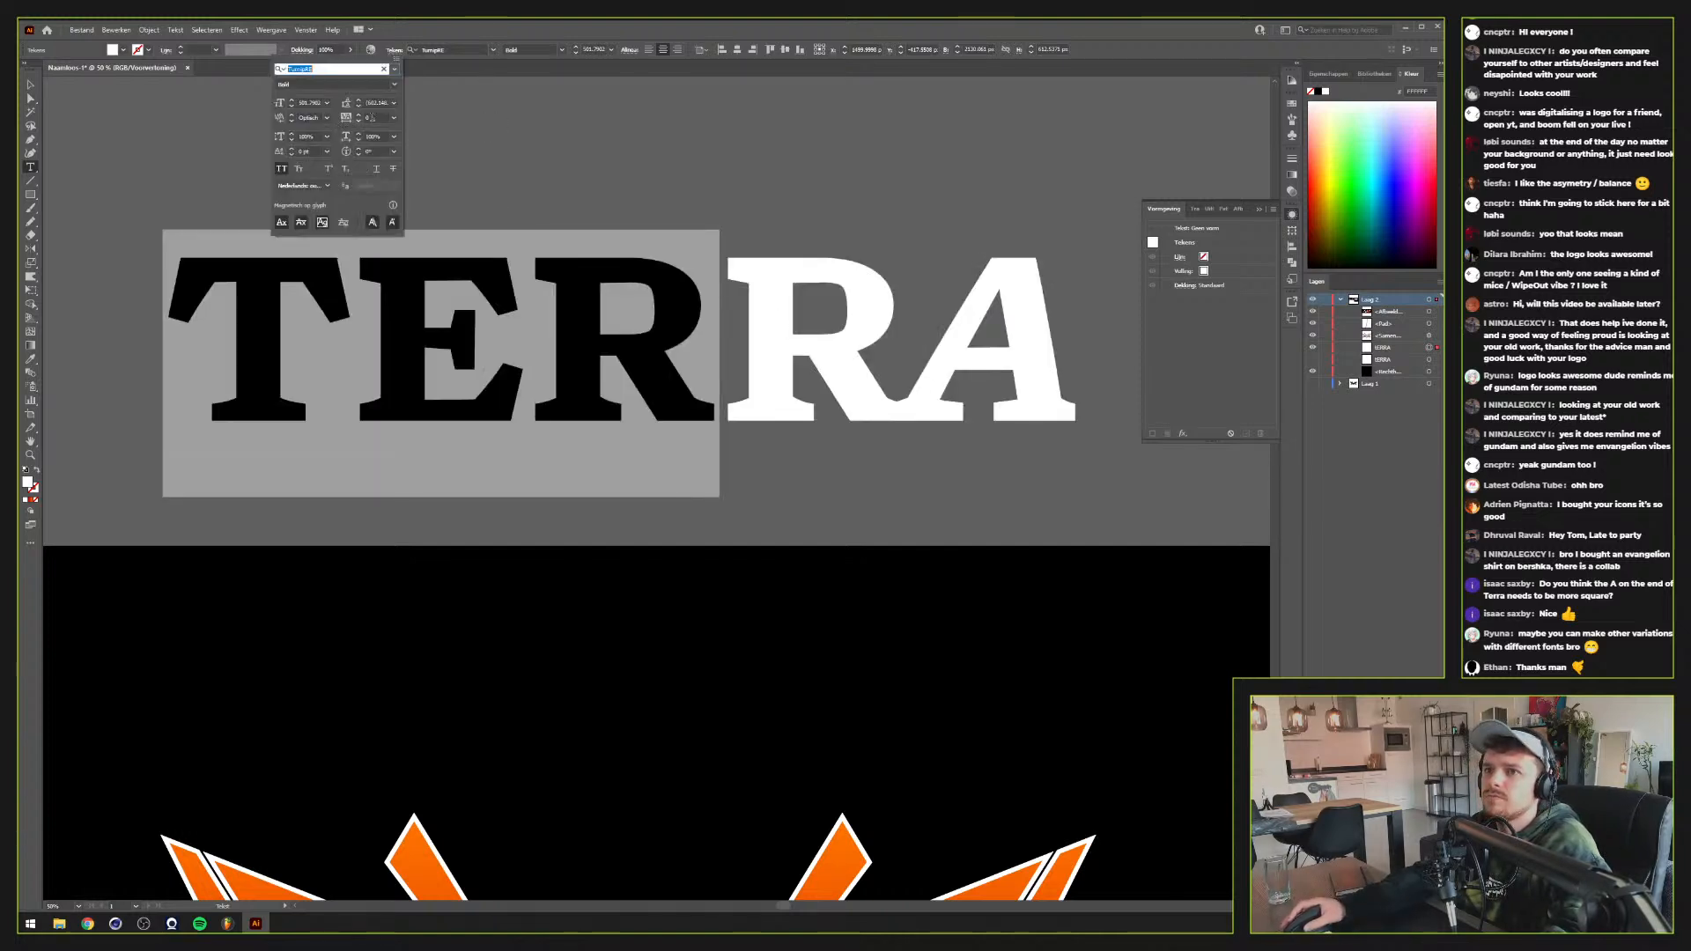
{"action": "left_click", "coordinate": [376, 117]}
{"action": "scroll", "coordinate": [377, 117], "scroll_direction": "down", "scroll_amount": 20}
{"action": "scroll", "coordinate": [378, 117], "scroll_direction": "down", "scroll_amount": 10}
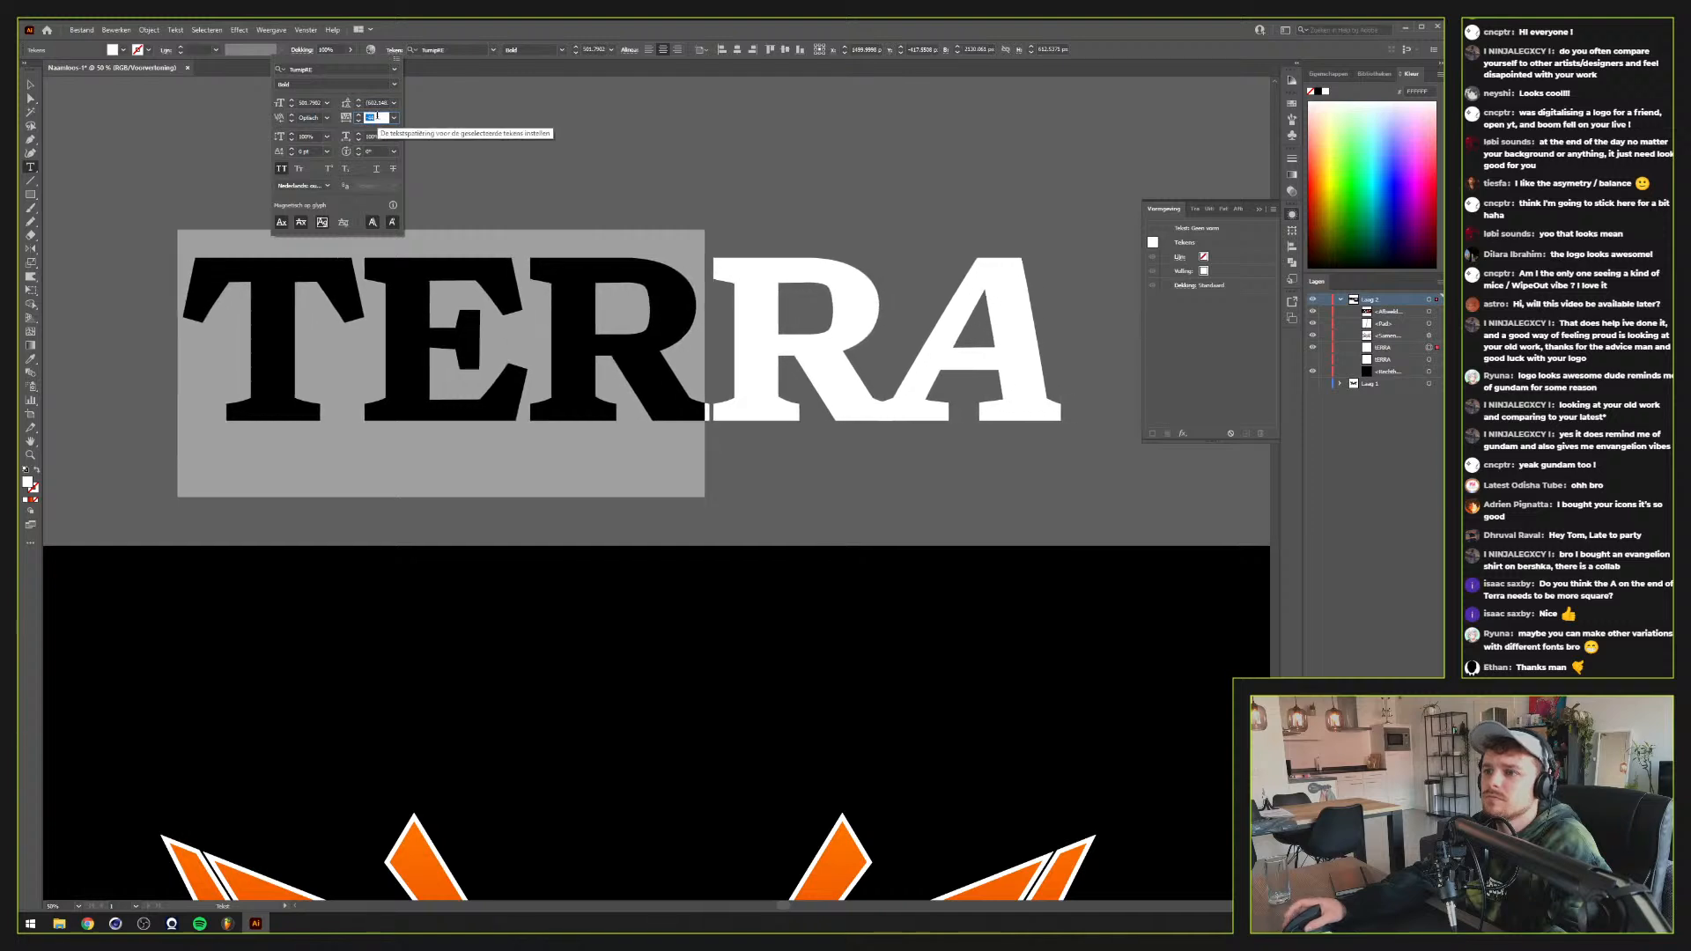
{"action": "scroll", "coordinate": [377, 117], "scroll_direction": "down", "scroll_amount": 3}
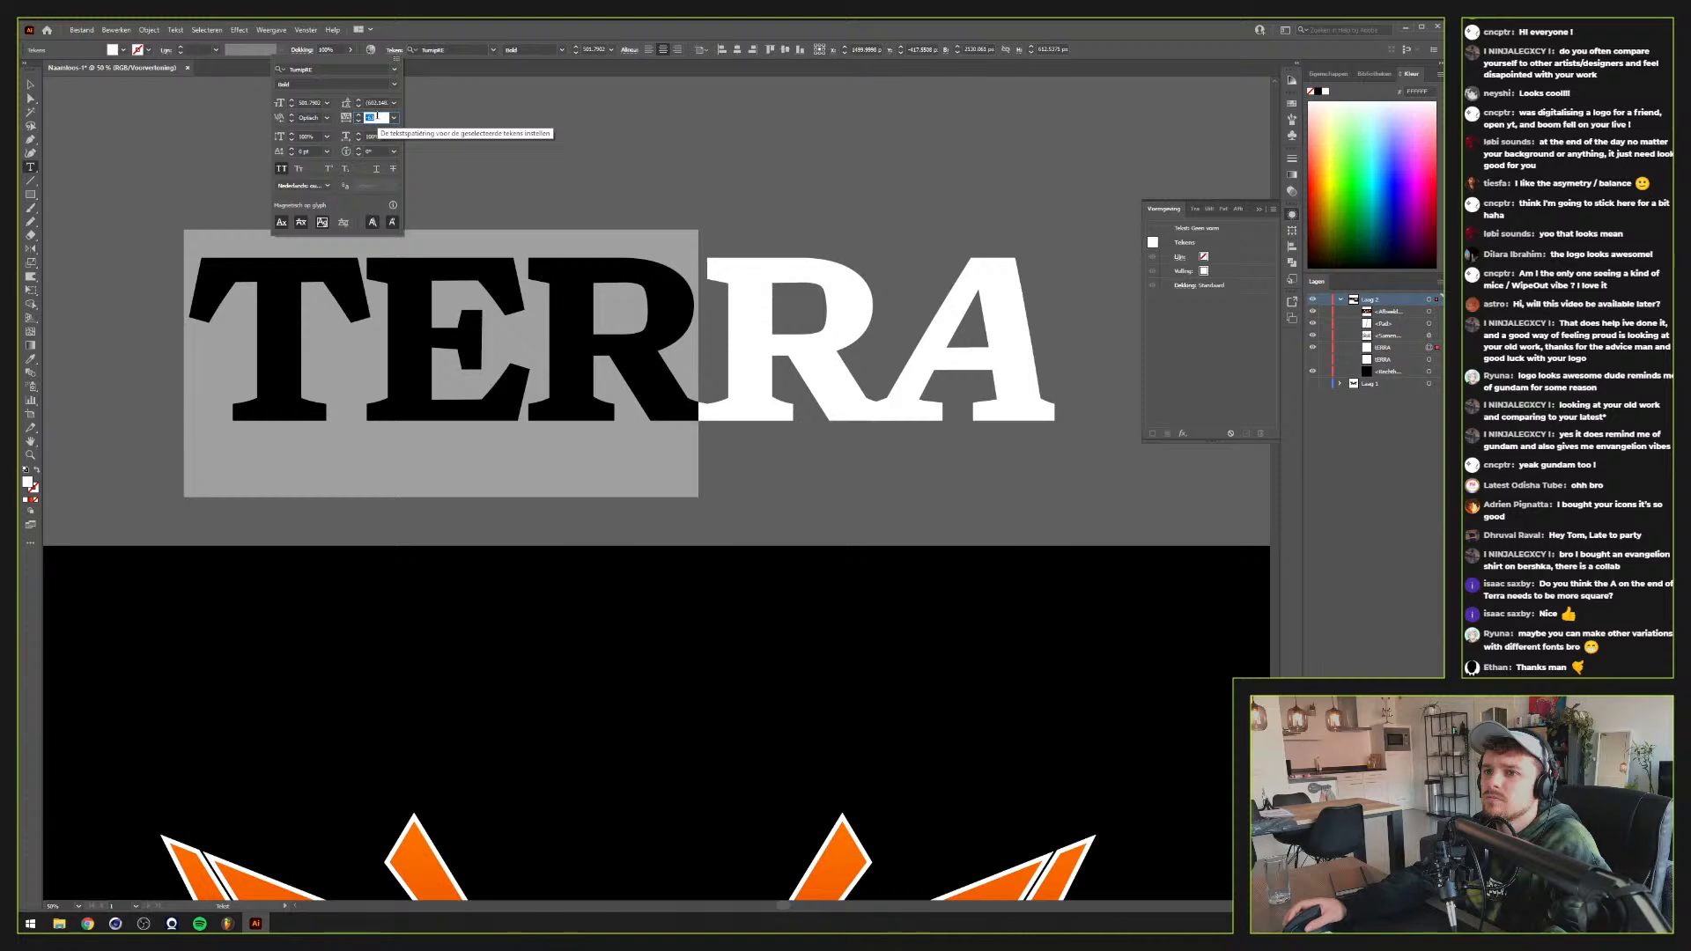
{"action": "left_click", "coordinate": [28, 84]}
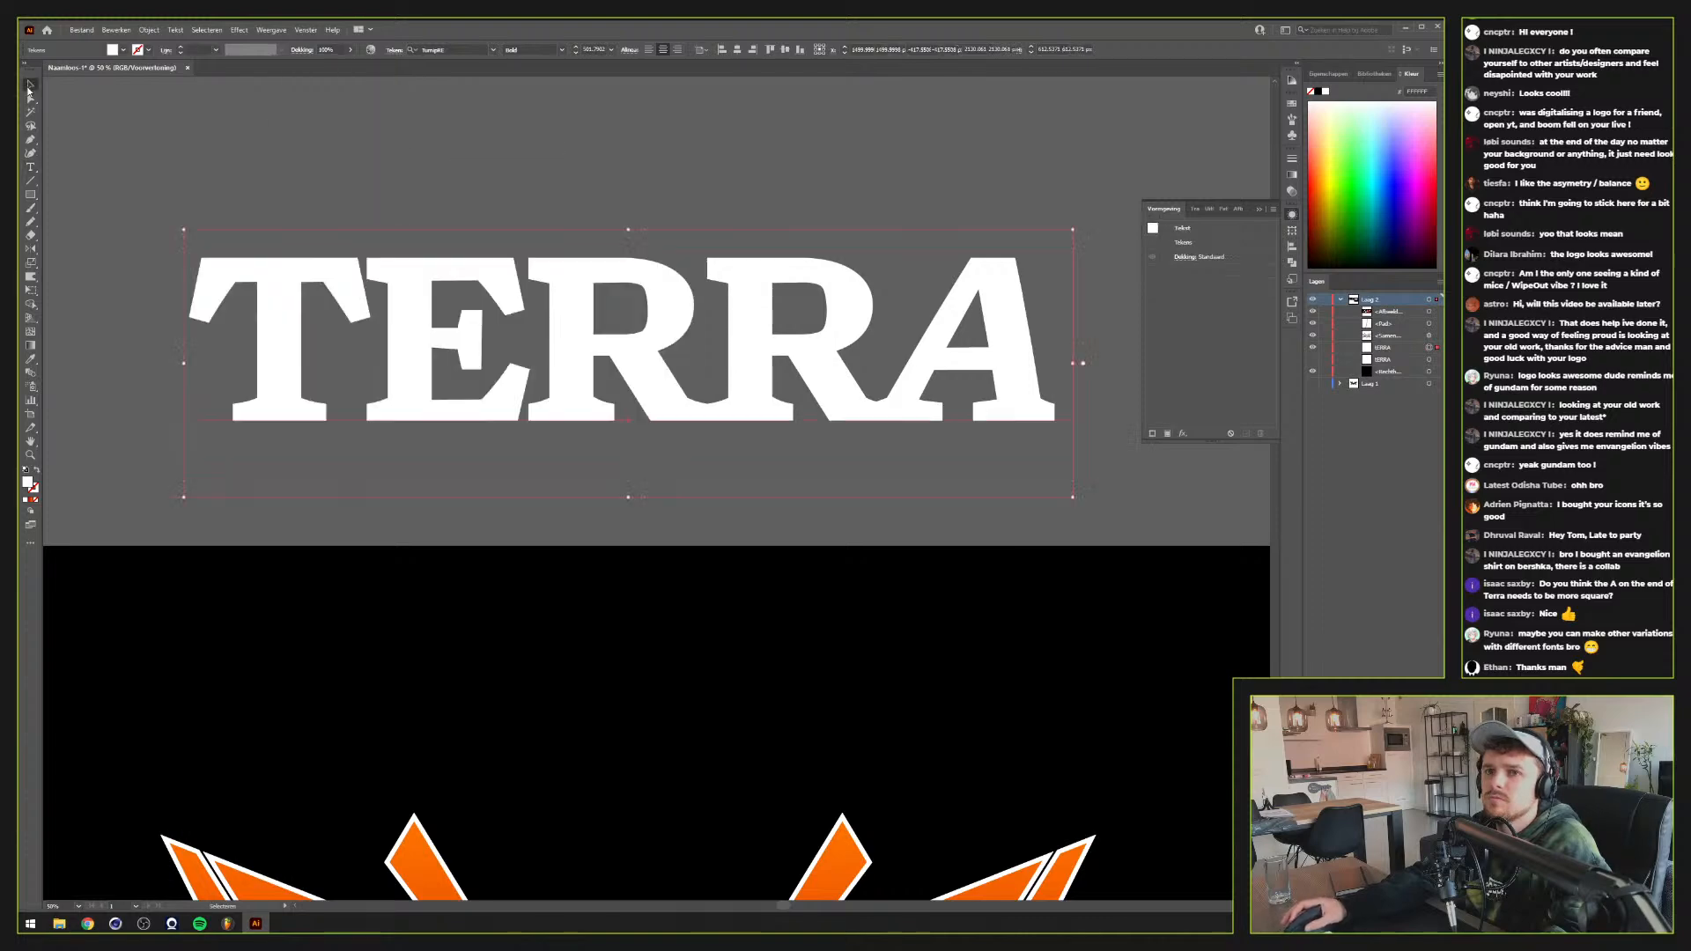
{"action": "left_click", "coordinate": [208, 109]}
Tighten the tracking of the first R slightly to close the hairline gap between the two Rs
{"action": "scroll", "coordinate": [307, 274], "scroll_direction": "down", "scroll_amount": 3}
{"action": "scroll", "coordinate": [310, 271], "scroll_direction": "up", "scroll_amount": 1}
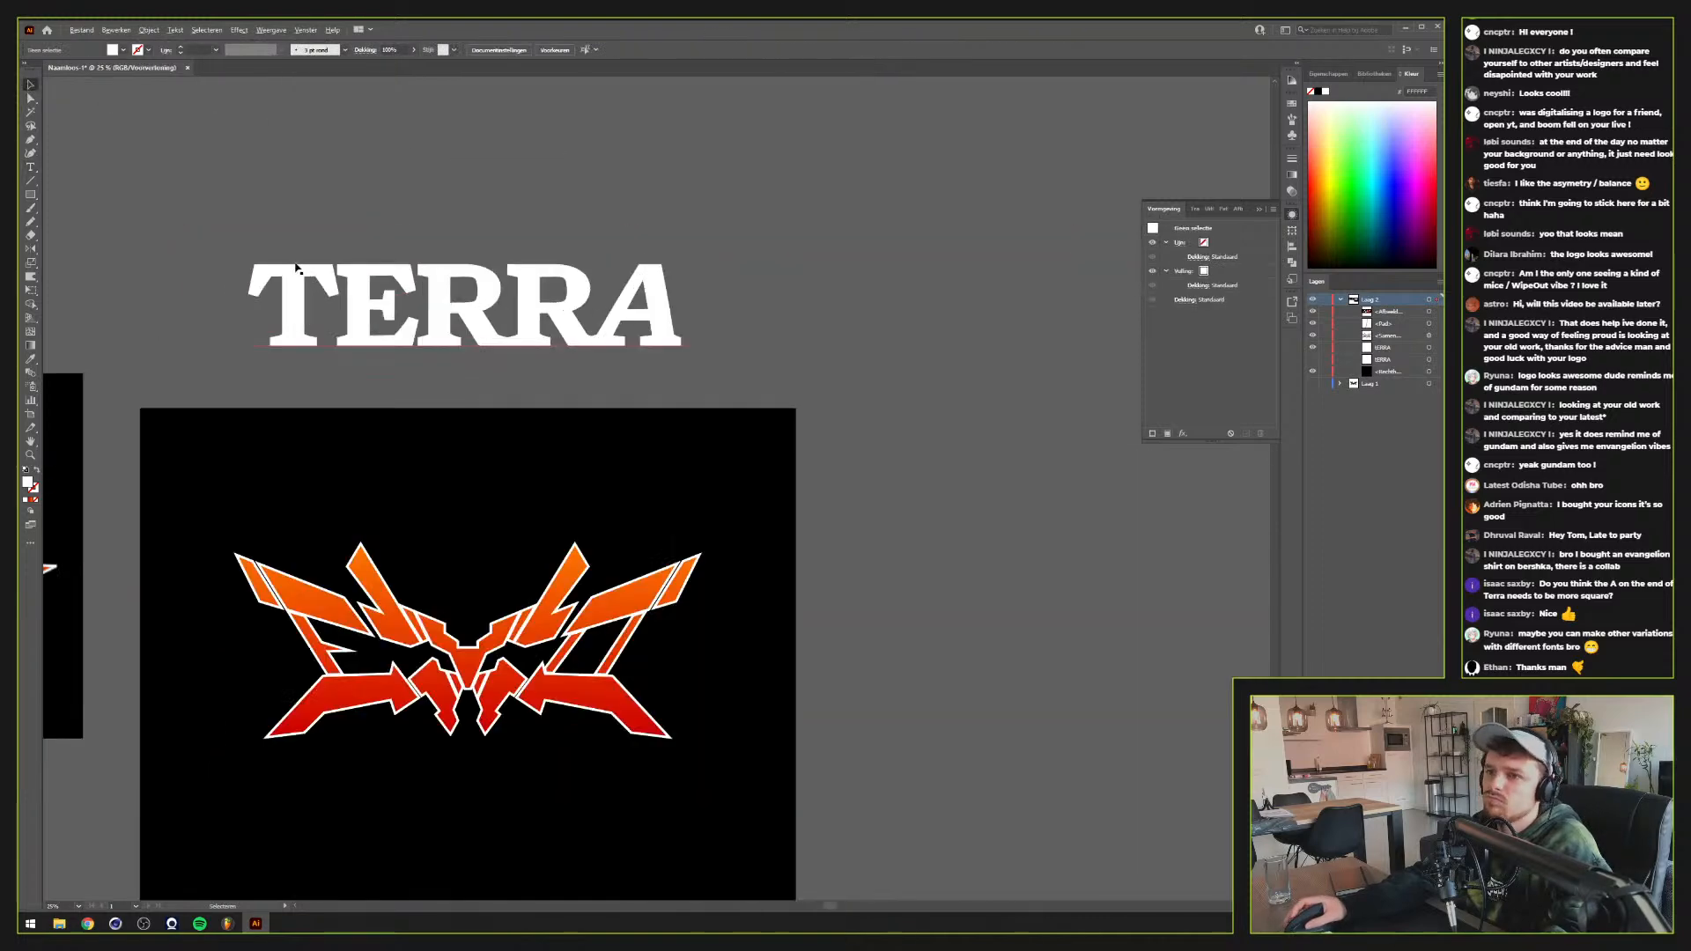
{"action": "left_click_drag", "start_coordinate": [311, 271], "coordinate": [568, 271]}
{"action": "scroll", "coordinate": [773, 274], "scroll_direction": "up", "scroll_amount": 1}
{"action": "scroll", "coordinate": [775, 292], "scroll_direction": "up", "scroll_amount": 2}
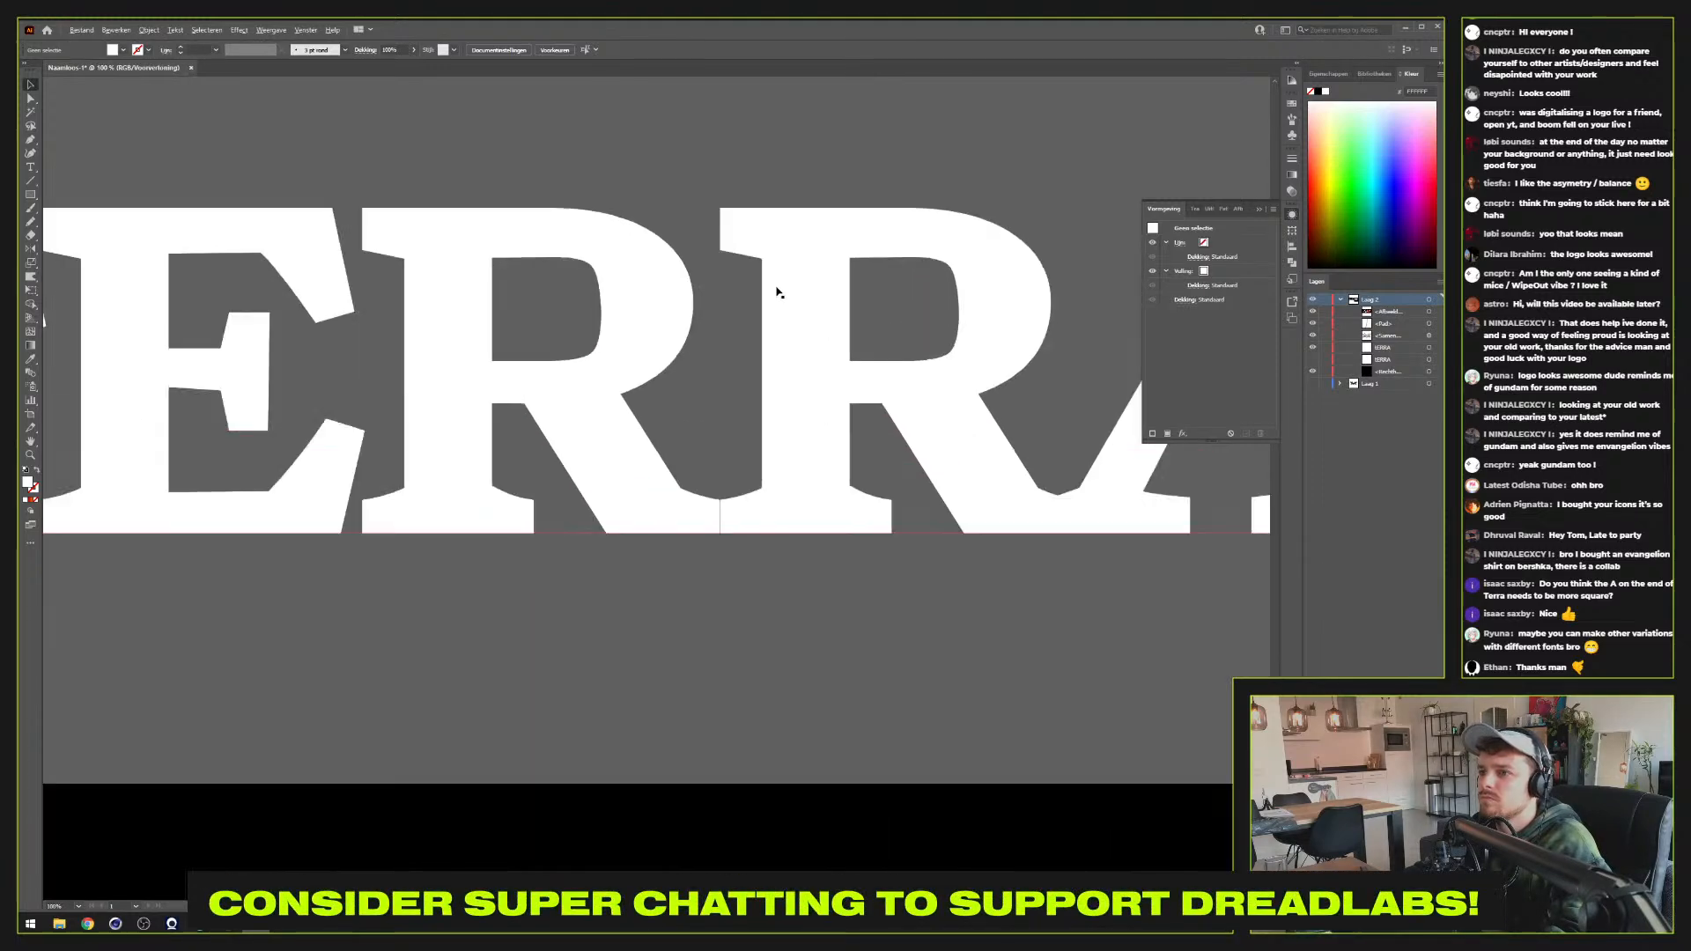
{"action": "scroll", "coordinate": [774, 291], "scroll_direction": "down", "scroll_amount": 2}
{"action": "scroll", "coordinate": [774, 290], "scroll_direction": "up", "scroll_amount": 4}
{"action": "double_click", "coordinate": [703, 505]}
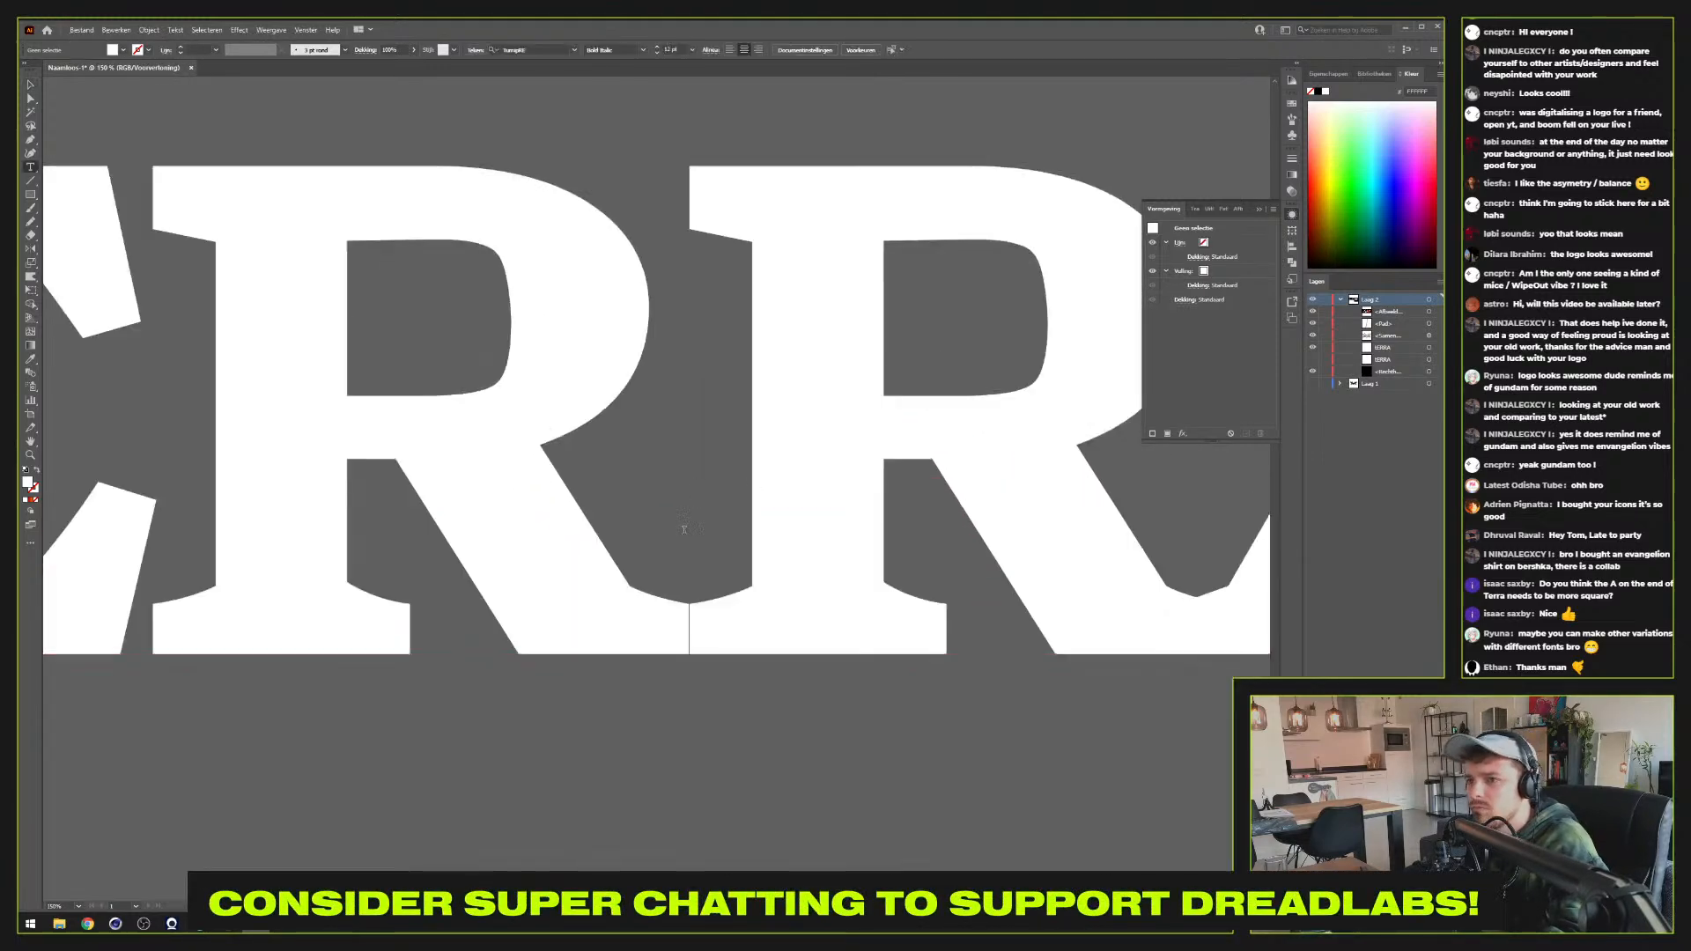
{"action": "key", "text": "shift+Left"}
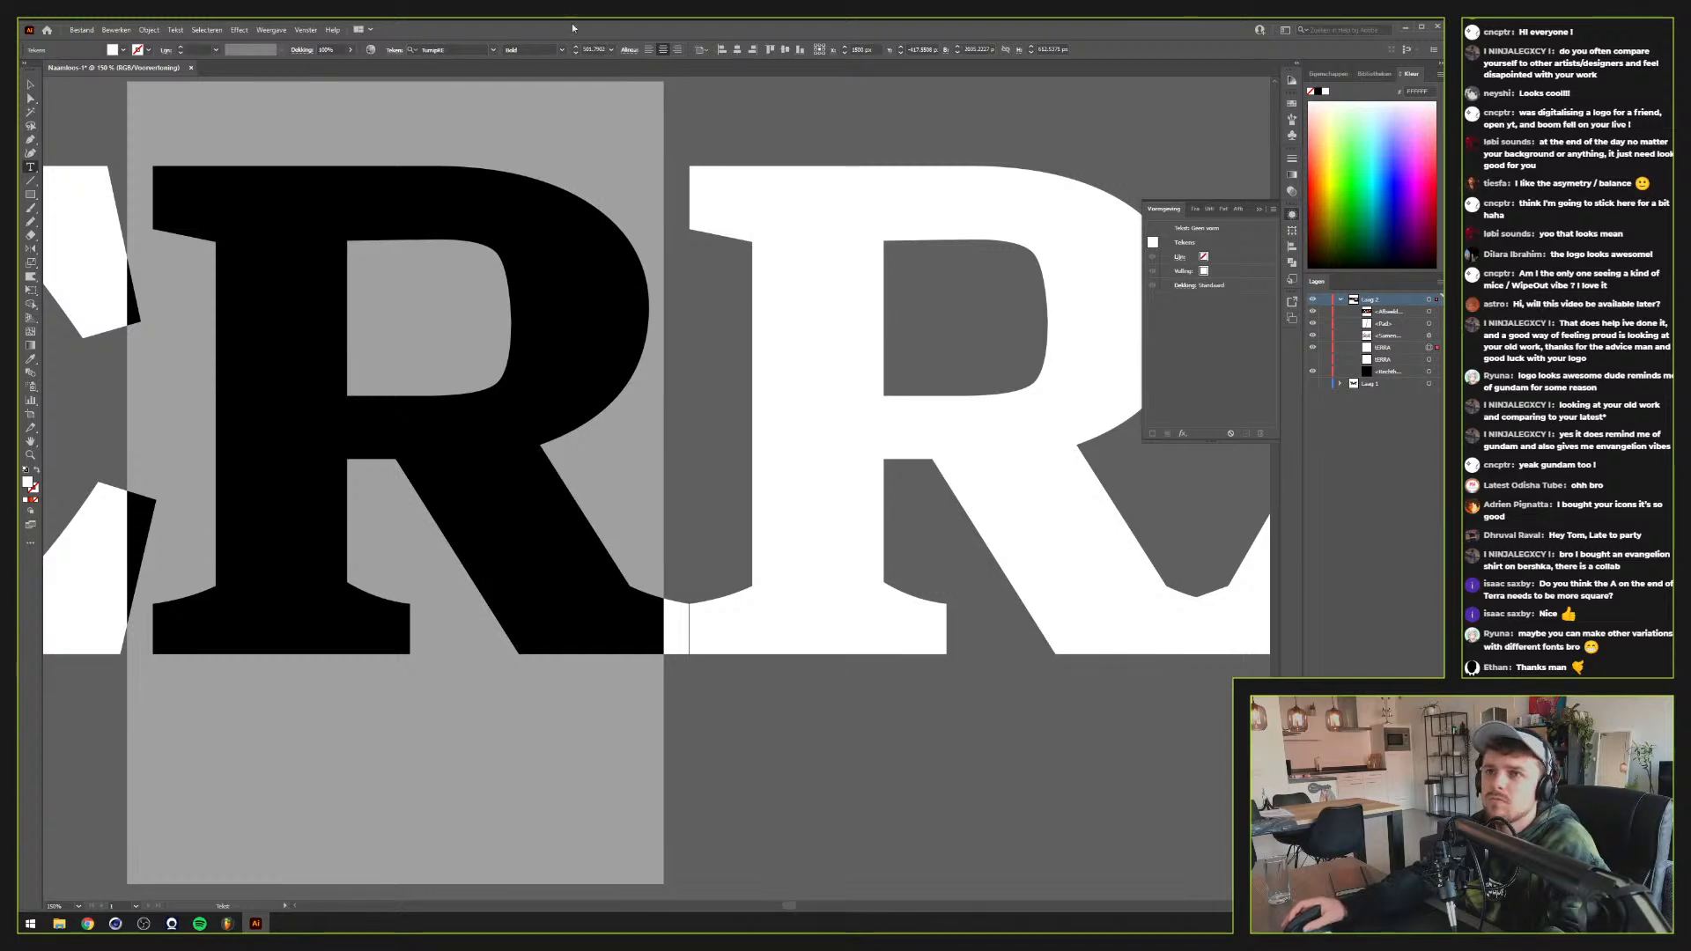
{"action": "left_click", "coordinate": [393, 49]}
{"action": "left_click", "coordinate": [376, 118]}
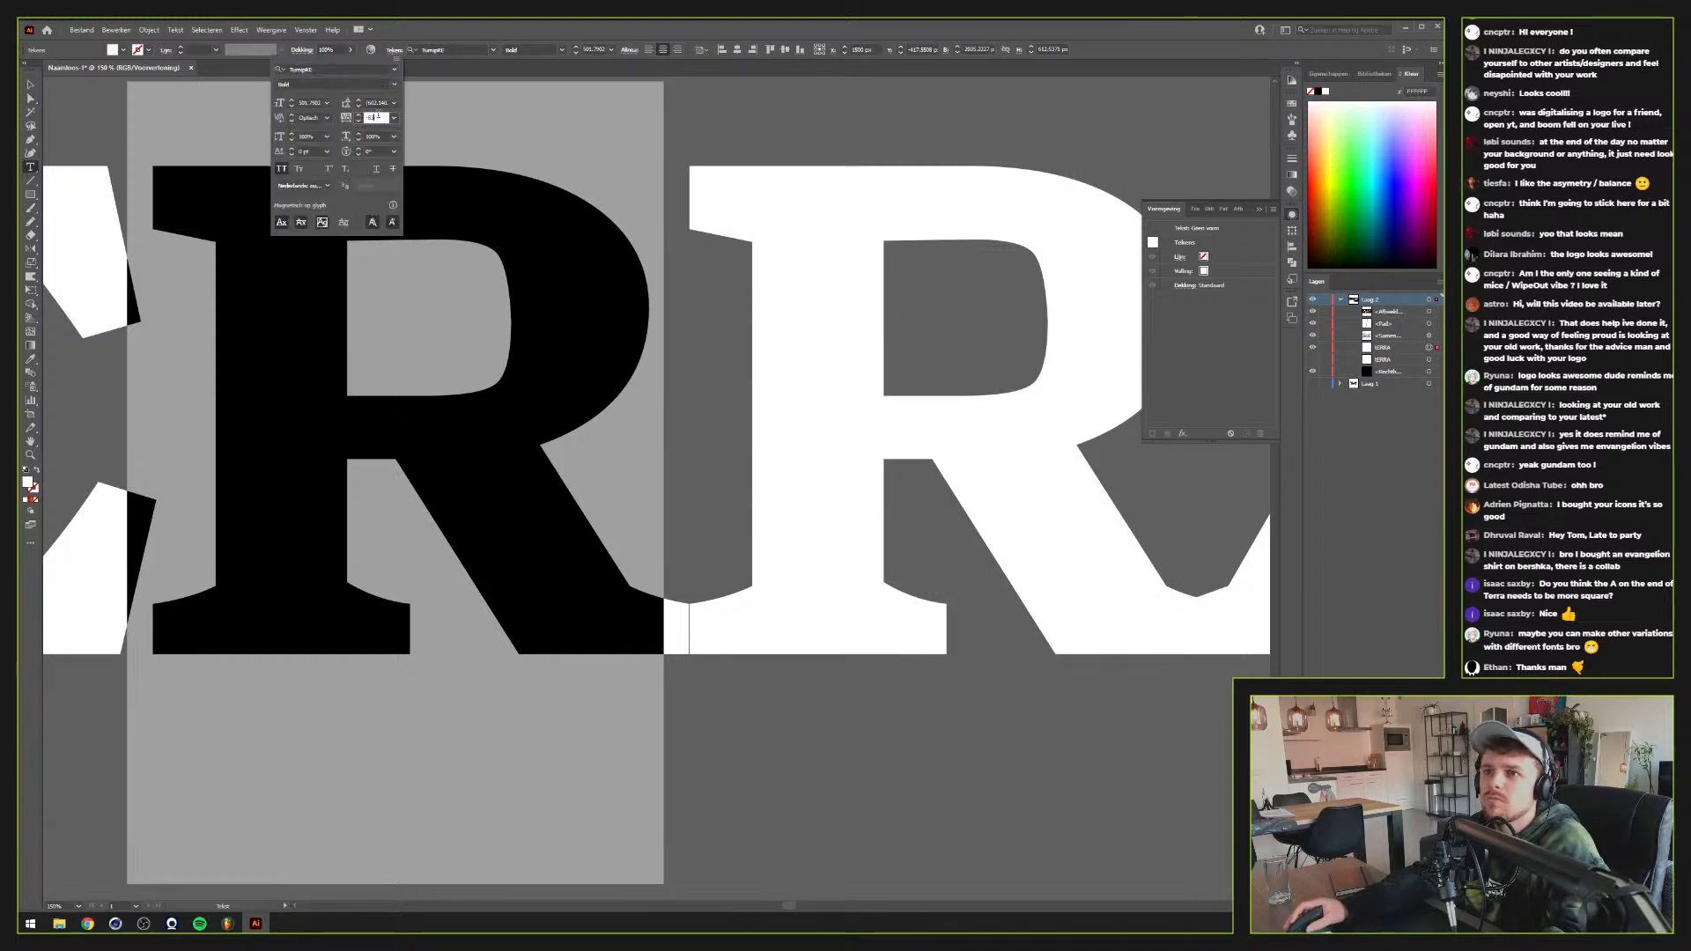
{"action": "scroll", "coordinate": [377, 117], "scroll_direction": "down", "scroll_amount": 3}
{"action": "scroll", "coordinate": [378, 115], "scroll_direction": "down", "scroll_amount": 1}
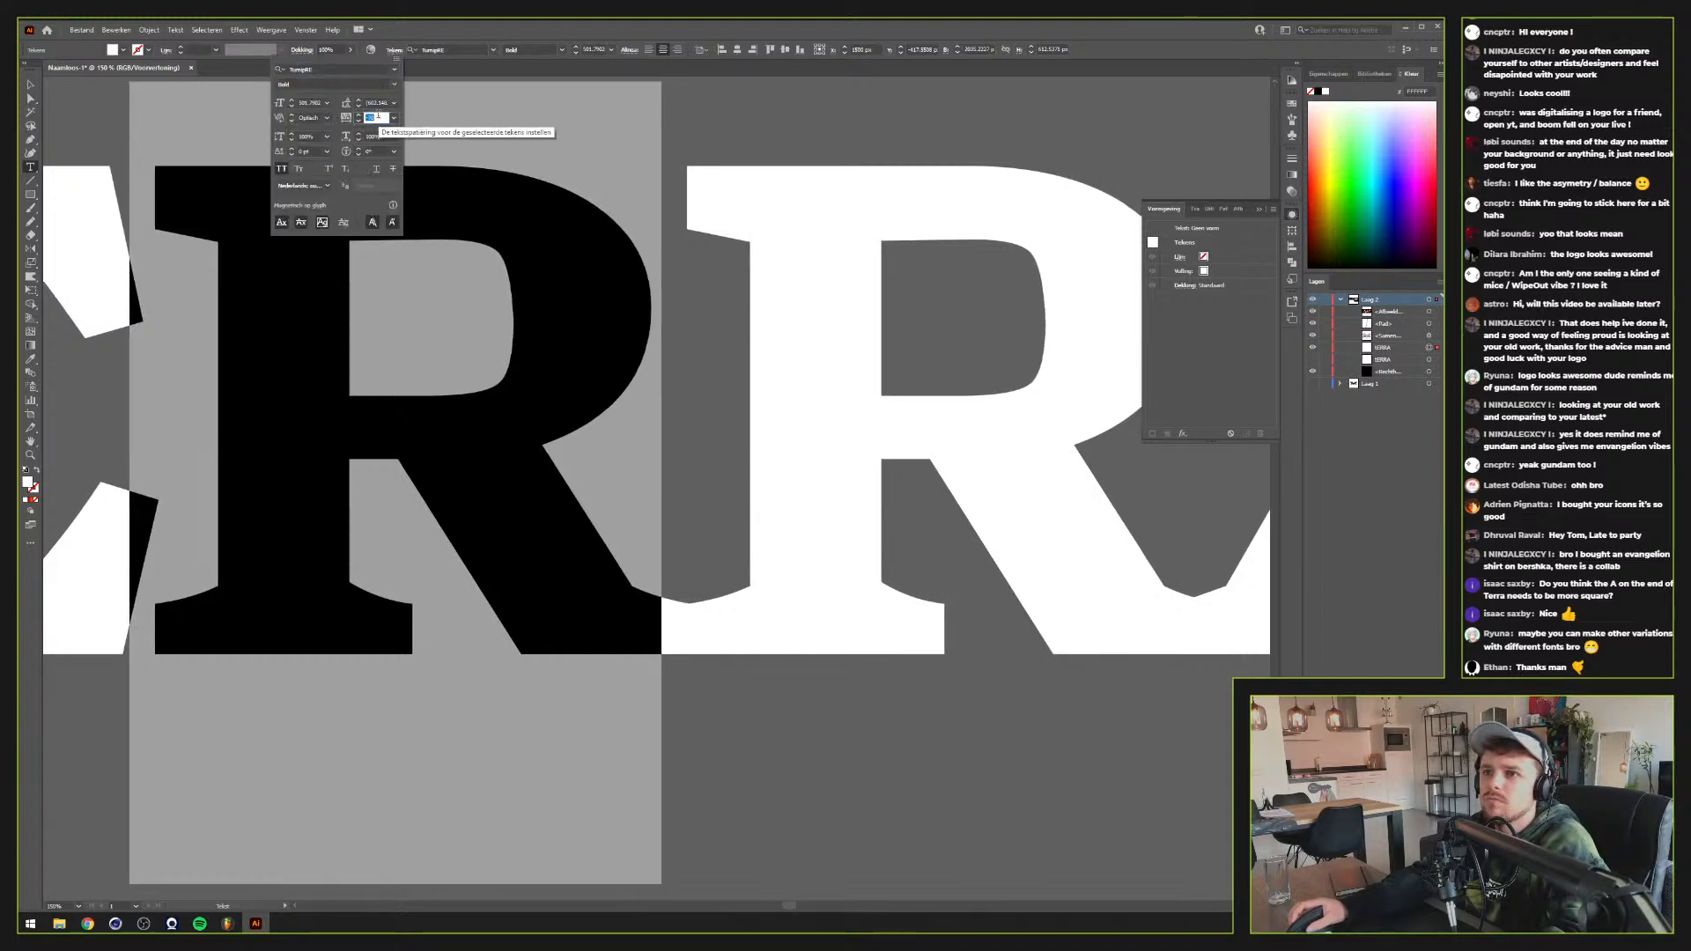
{"action": "left_click", "coordinate": [32, 88]}
{"action": "left_click", "coordinate": [32, 88]}
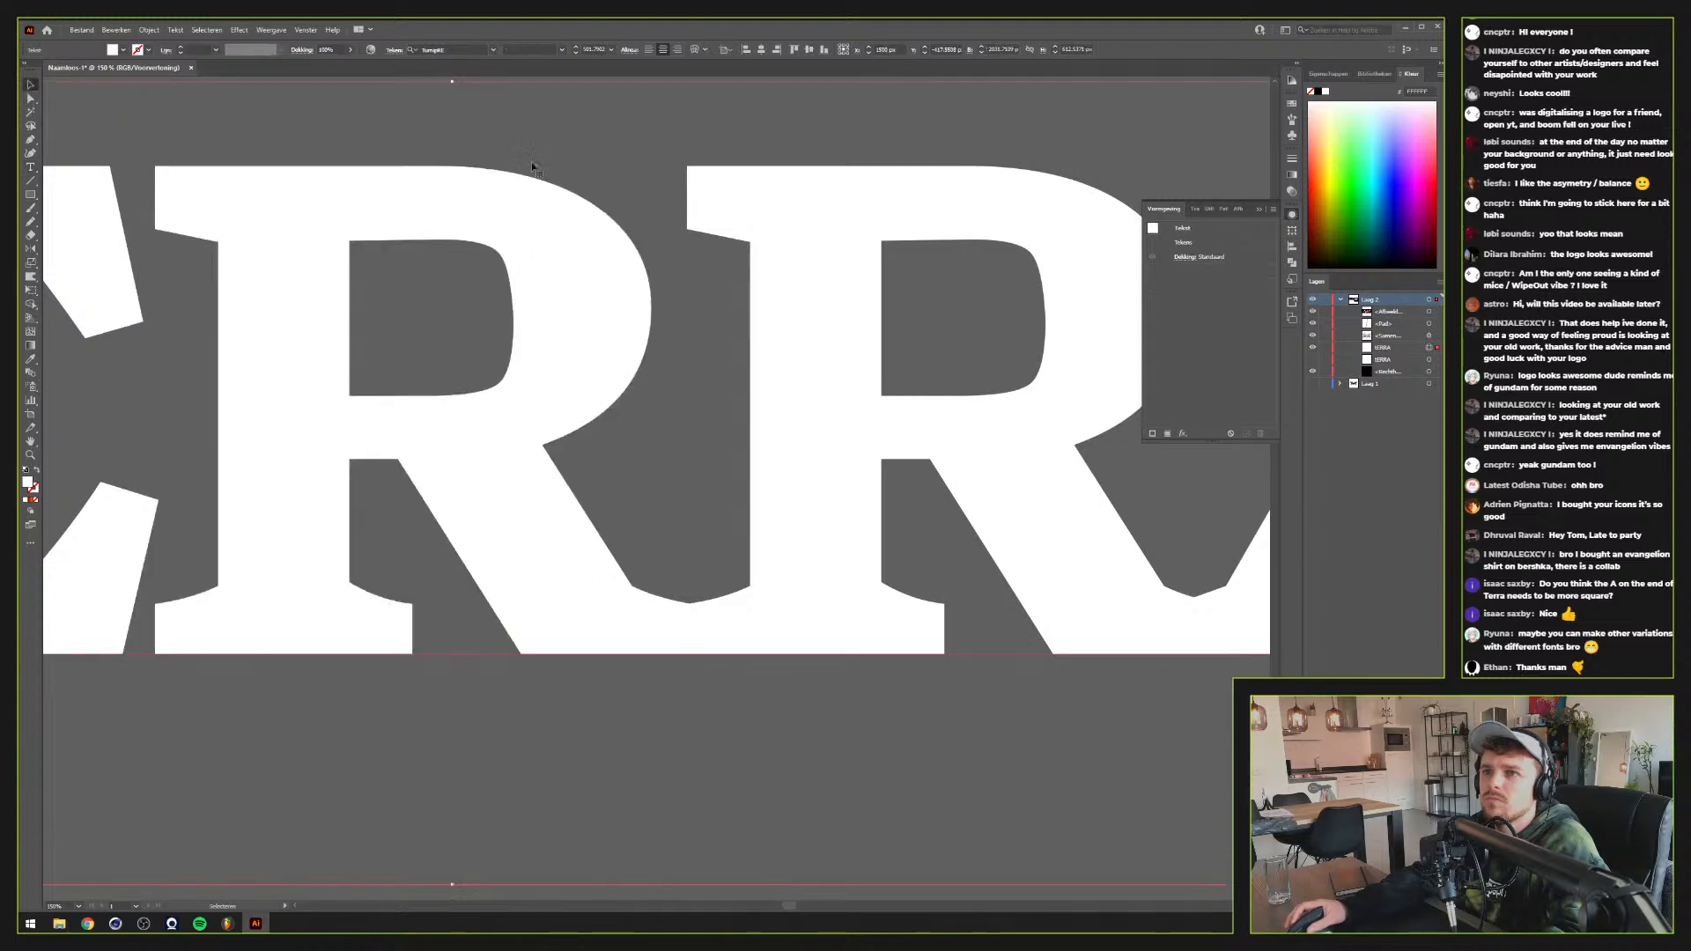
Place a duplicate of the TERRA wordmark beside the emblem's artboard and convert the copy to outlines
{"action": "scroll", "coordinate": [773, 151], "scroll_direction": "down", "scroll_amount": 5}
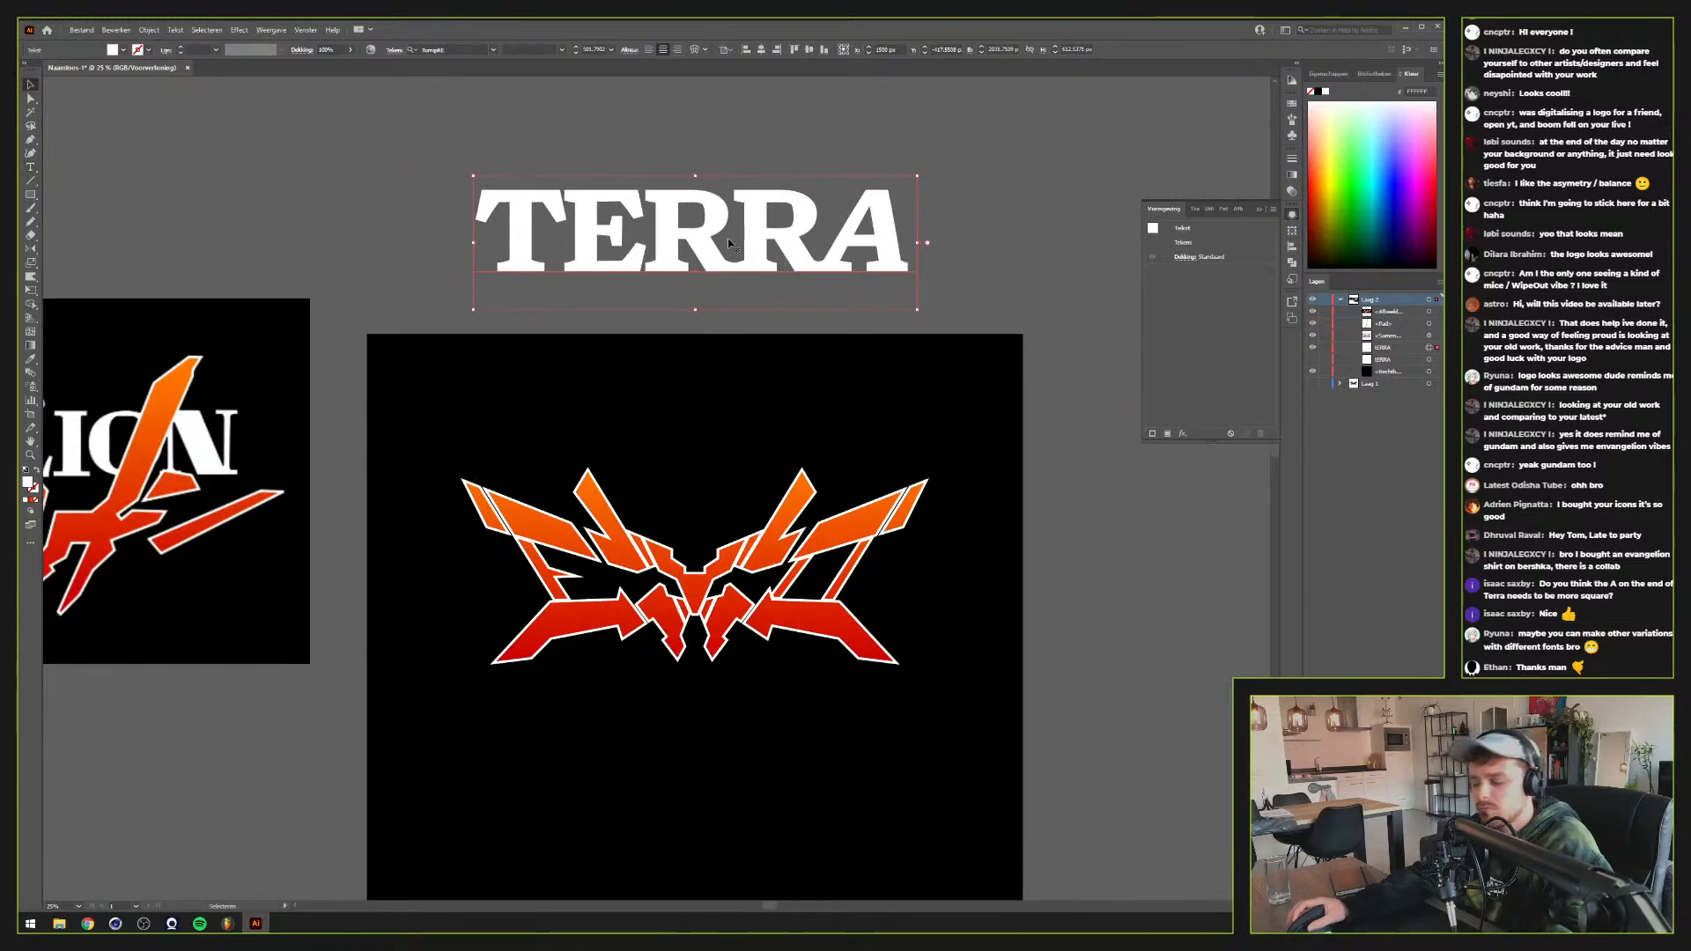
{"action": "left_click_drag", "start_coordinate": [729, 242], "coordinate": [1248, 672], "text": "alt"}
{"action": "right_click", "coordinate": [1248, 671]}
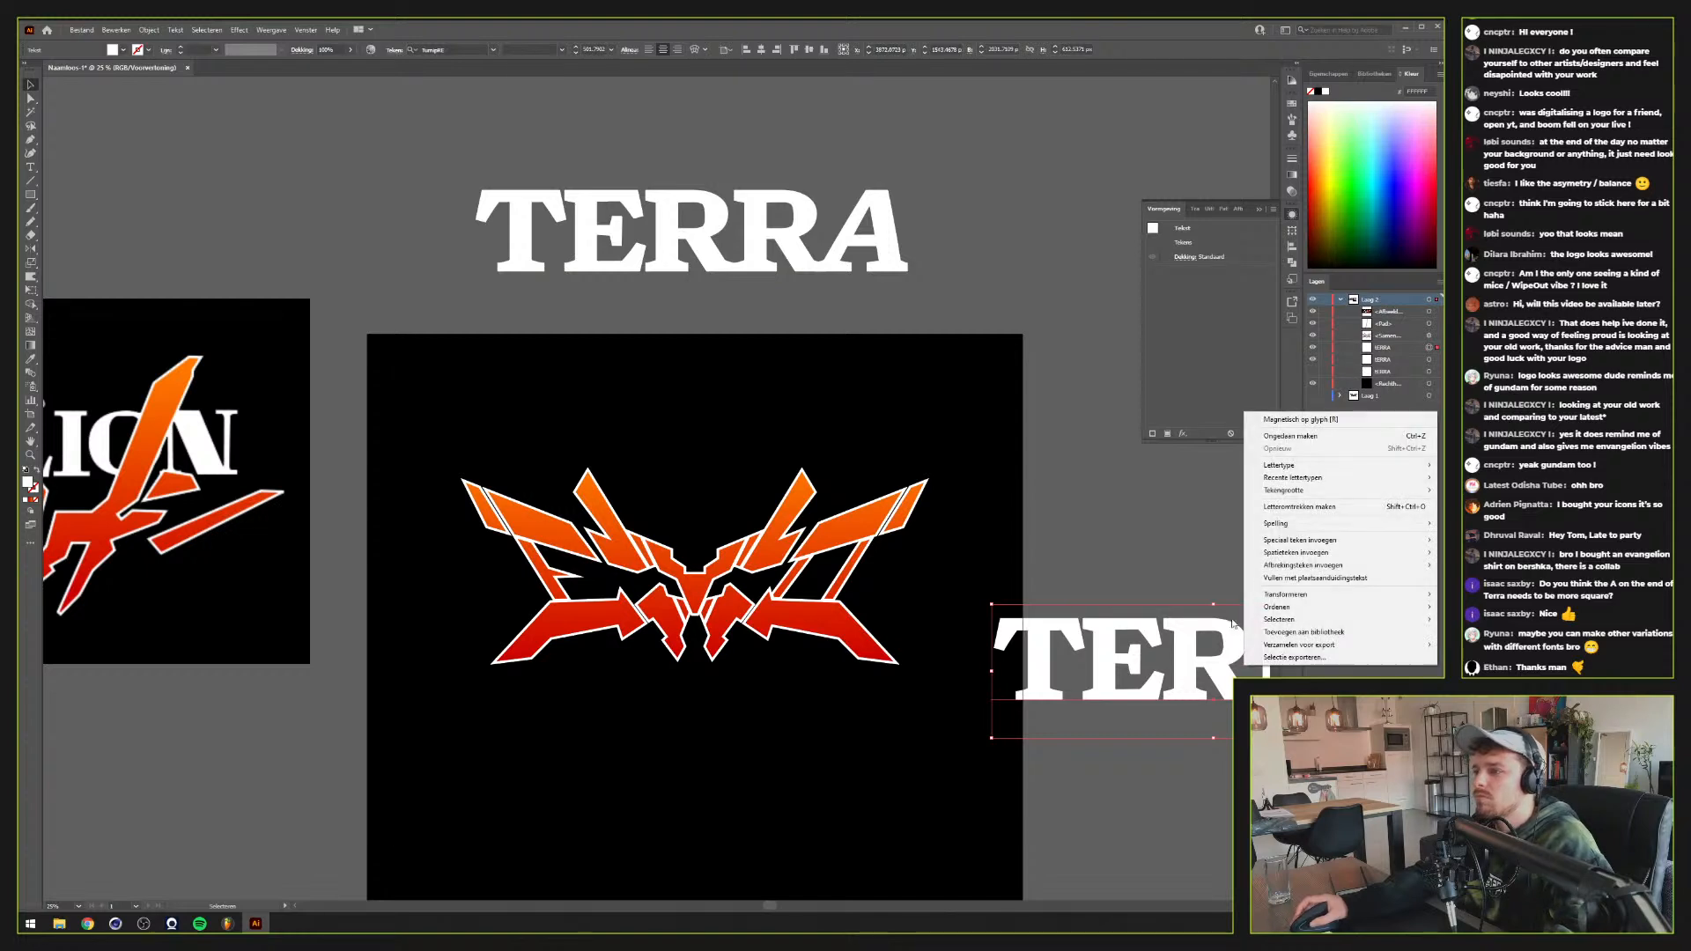
{"action": "left_click", "coordinate": [1297, 506]}
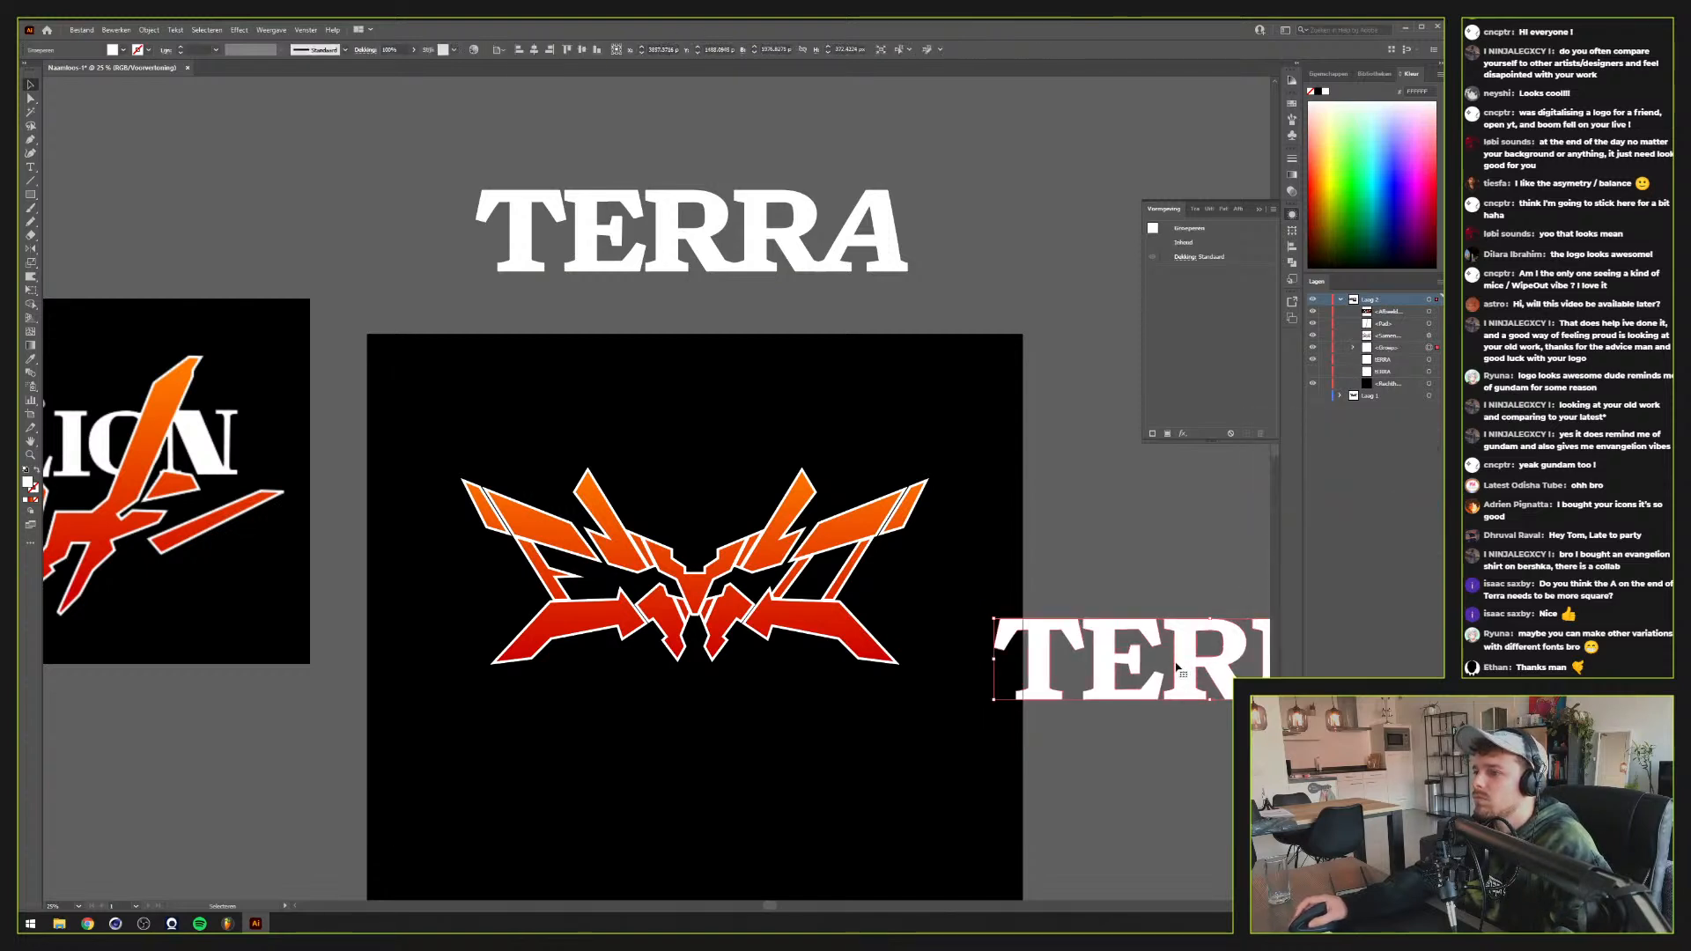
Move the outlined TERRA wordmark onto the artboard and centre it horizontally over the upper part of the winged emblem
{"action": "left_click_drag", "start_coordinate": [1170, 699], "coordinate": [771, 502]}
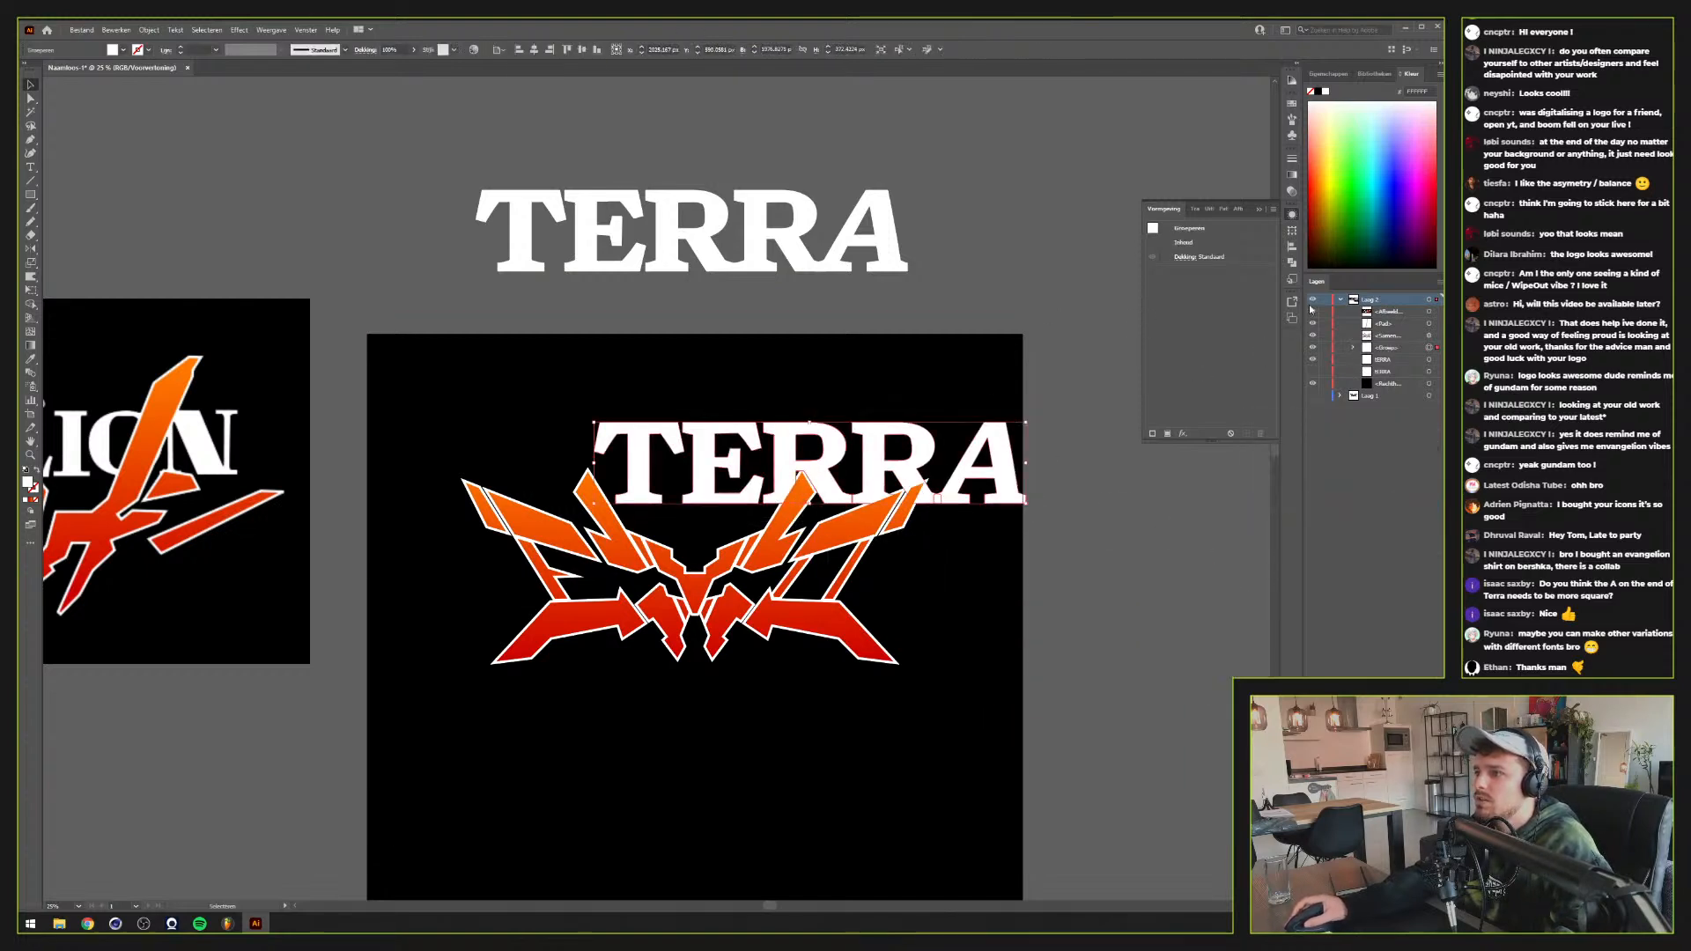
{"action": "left_click", "coordinate": [1294, 261]}
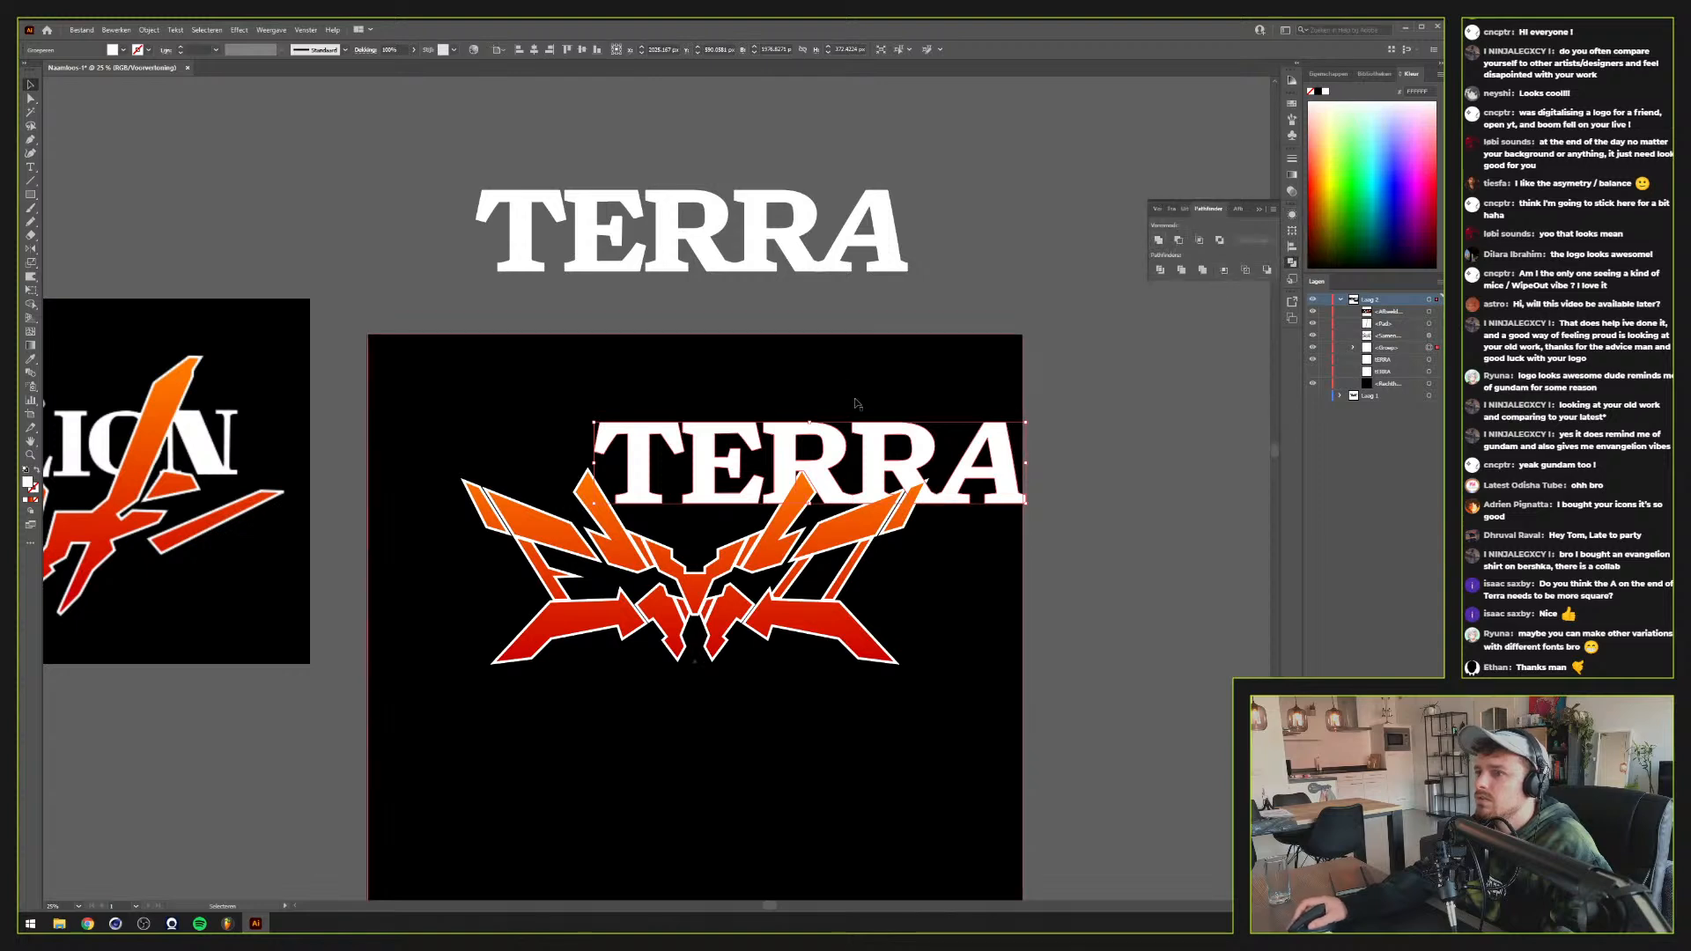
{"action": "left_click_drag", "start_coordinate": [878, 443], "coordinate": [761, 453]}
{"action": "key", "text": "ctrl+="}
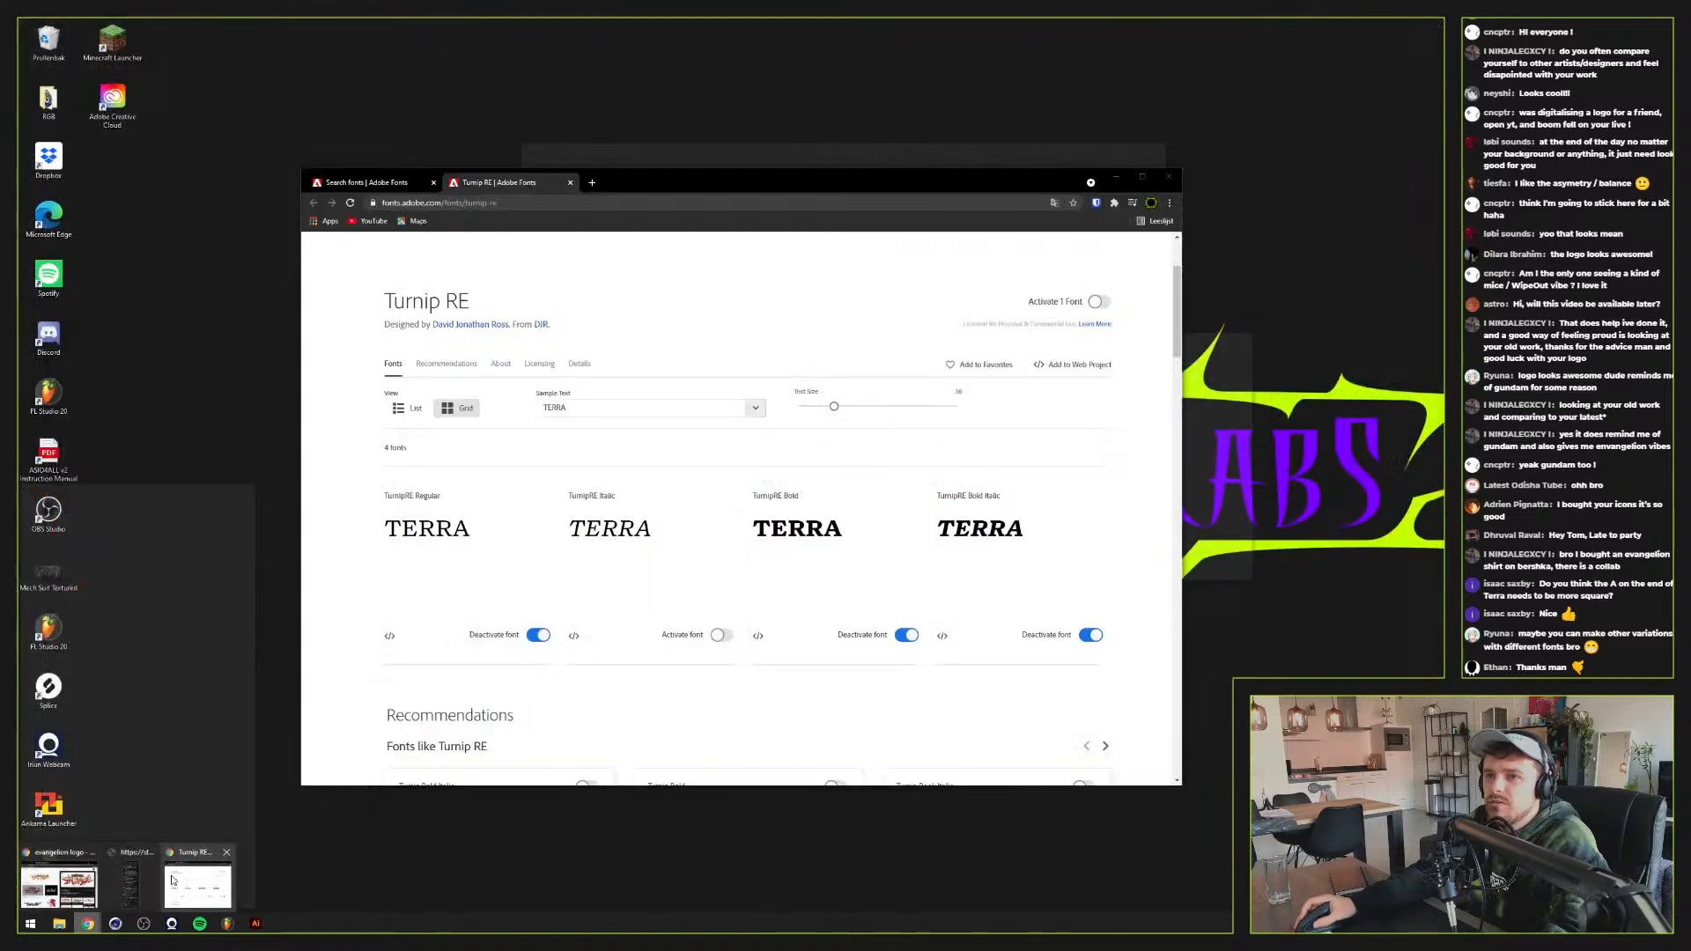
Search the web for "evangelion font" in the browser and open the Fonts In Use article on Neon Genesis Evangelion
{"action": "left_click", "coordinate": [123, 881]}
{"action": "left_click", "coordinate": [591, 184]}
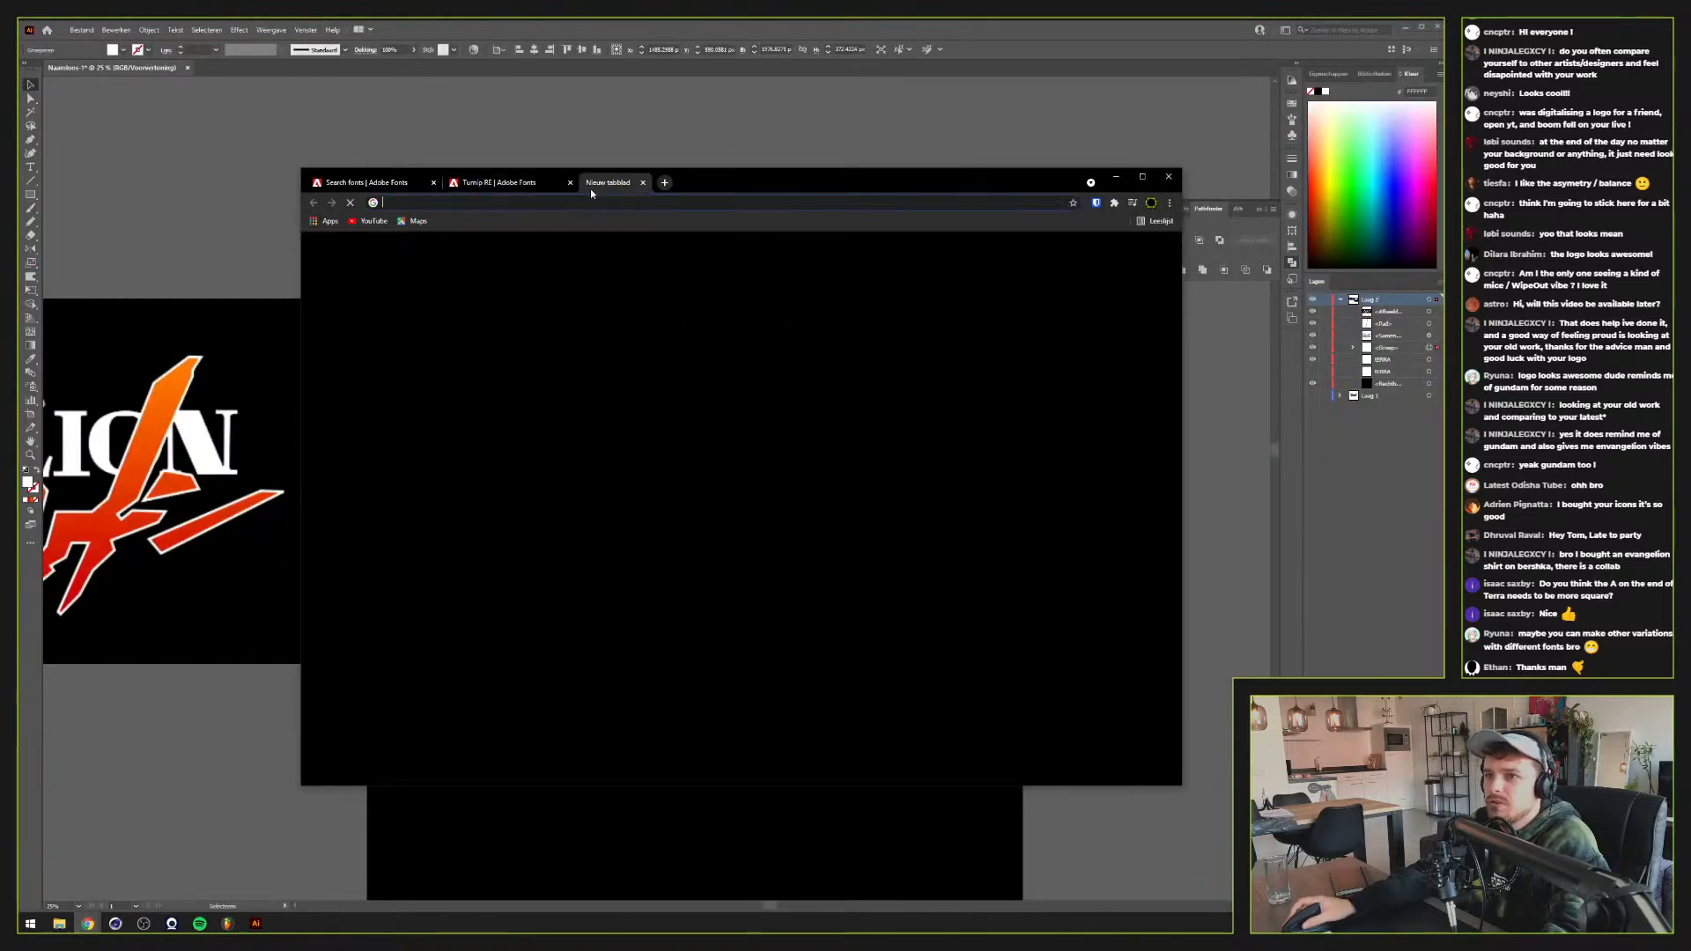
{"action": "type", "text": "evangelion font"}
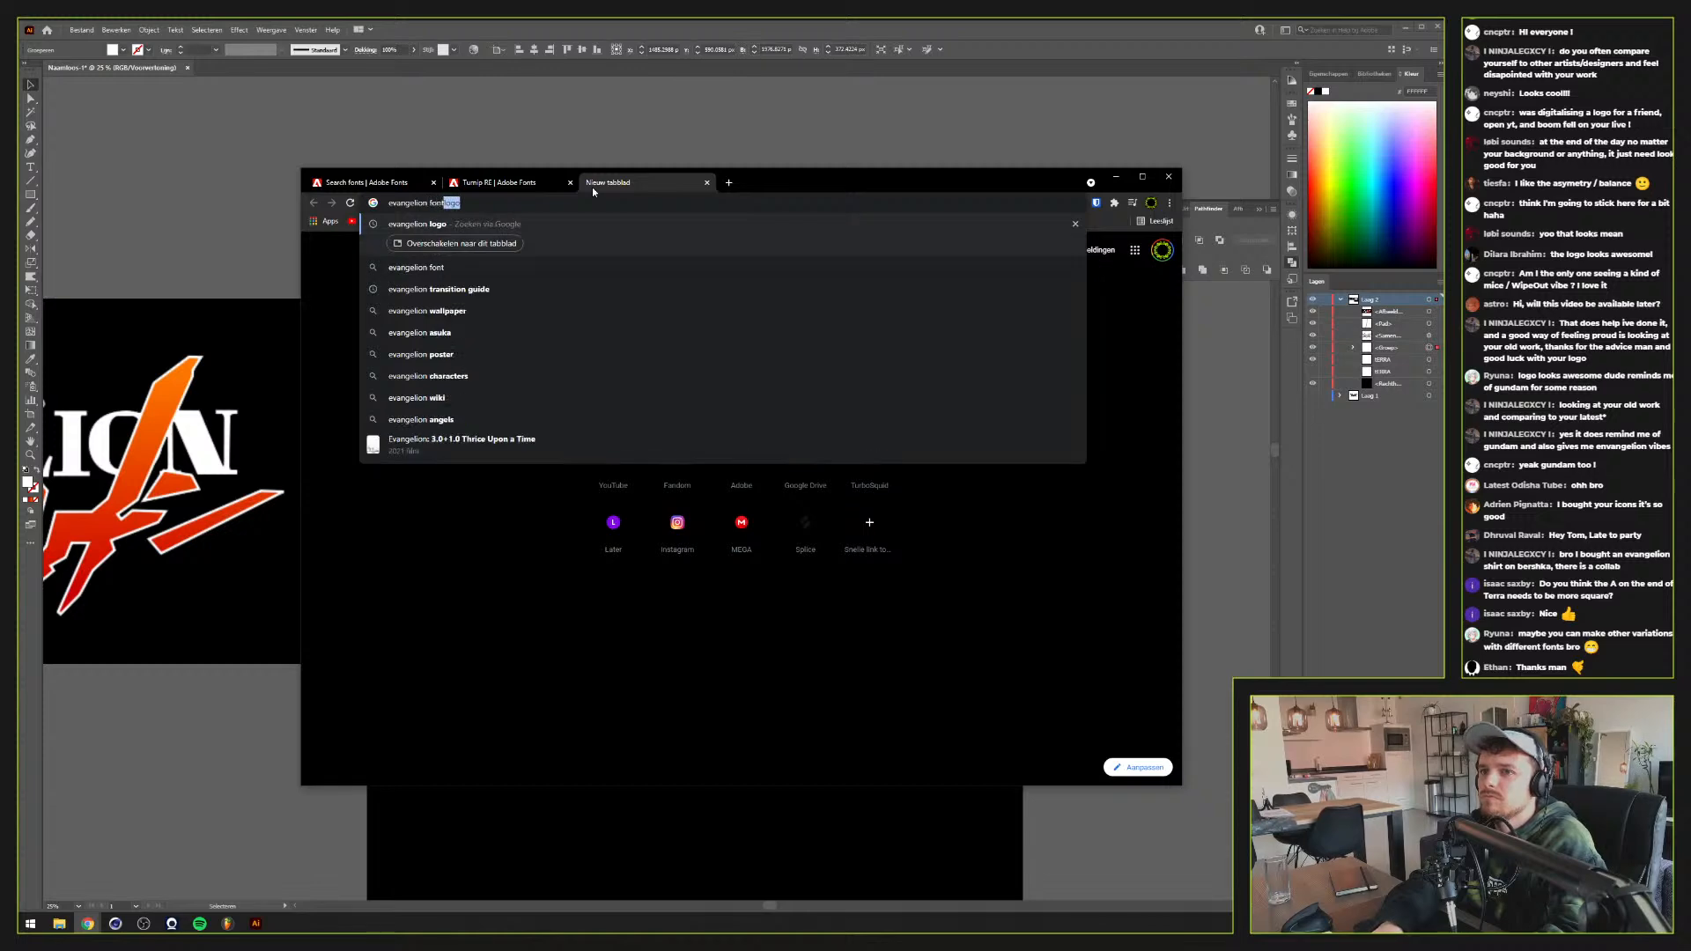
{"action": "key", "text": "Return"}
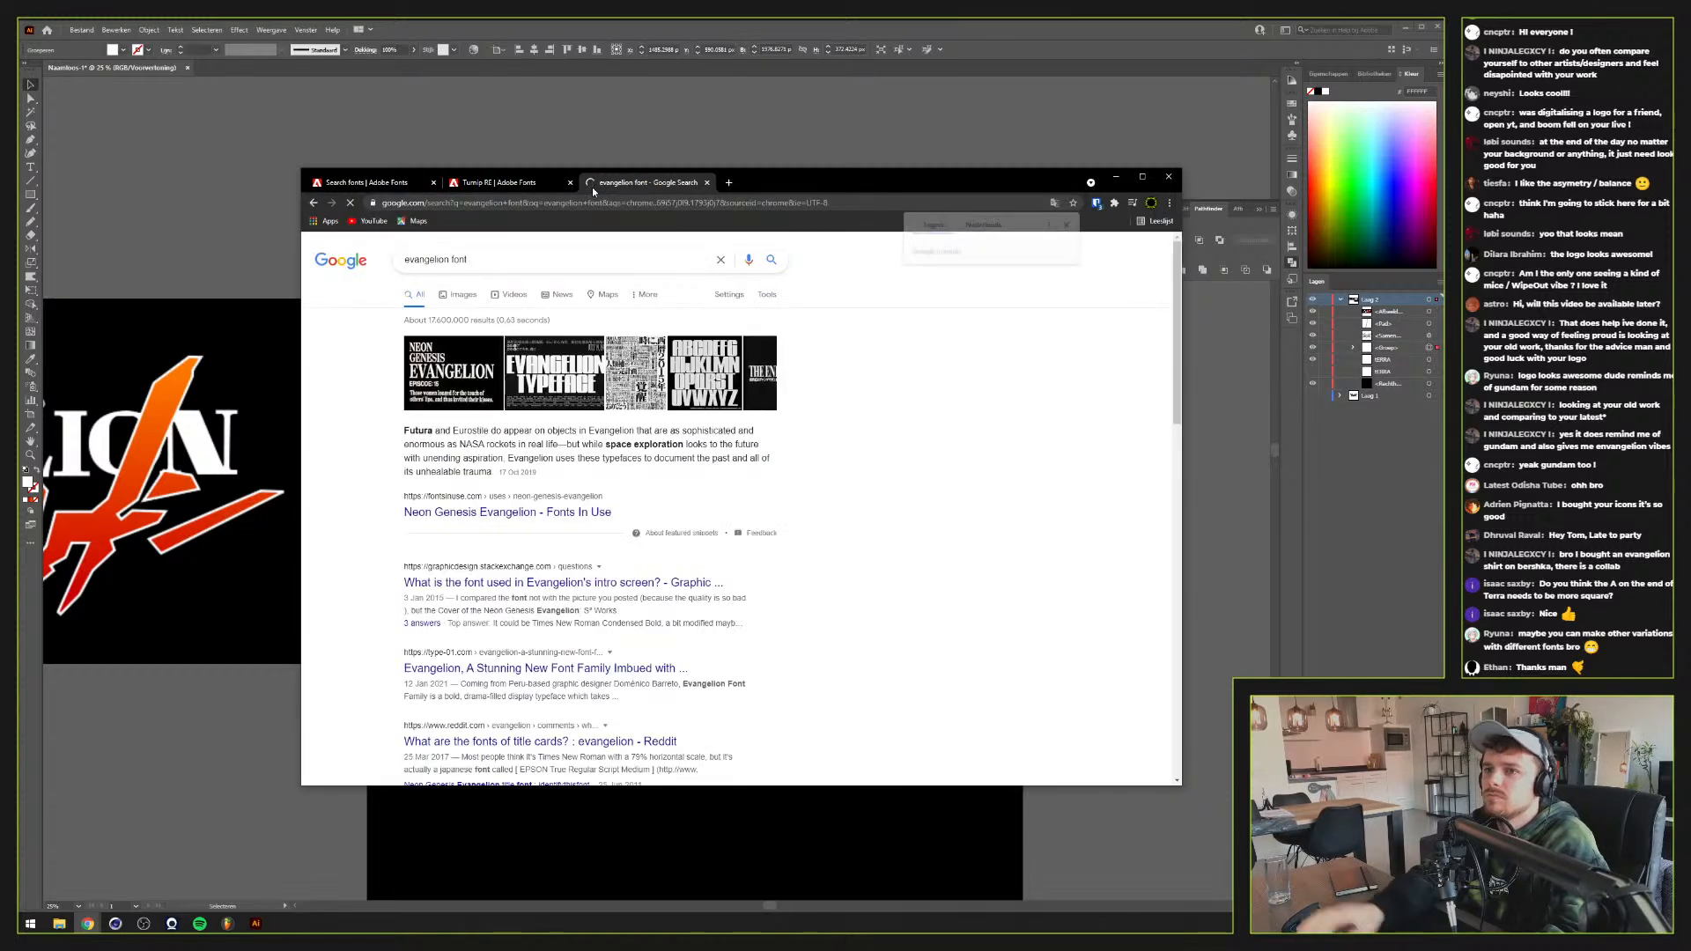
{"action": "left_click", "coordinate": [474, 513]}
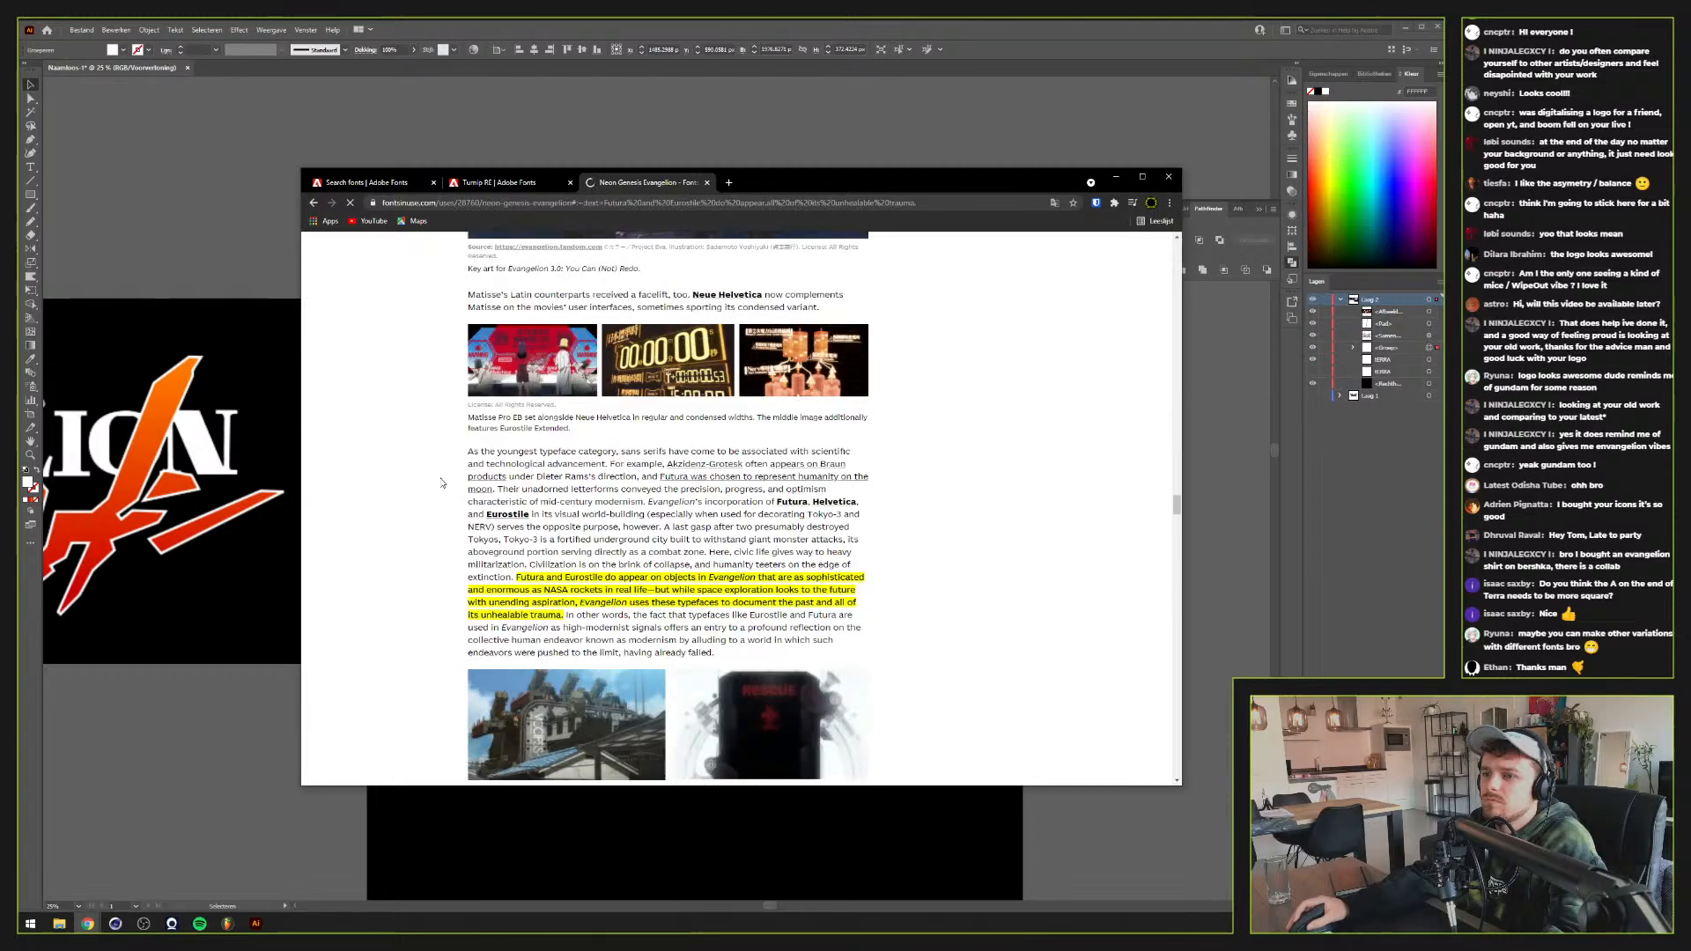
Examine the article's typefaces, title cards and lettering samples for reference, and return to the logo document
{"action": "scroll", "coordinate": [443, 483], "scroll_direction": "up", "scroll_amount": 15}
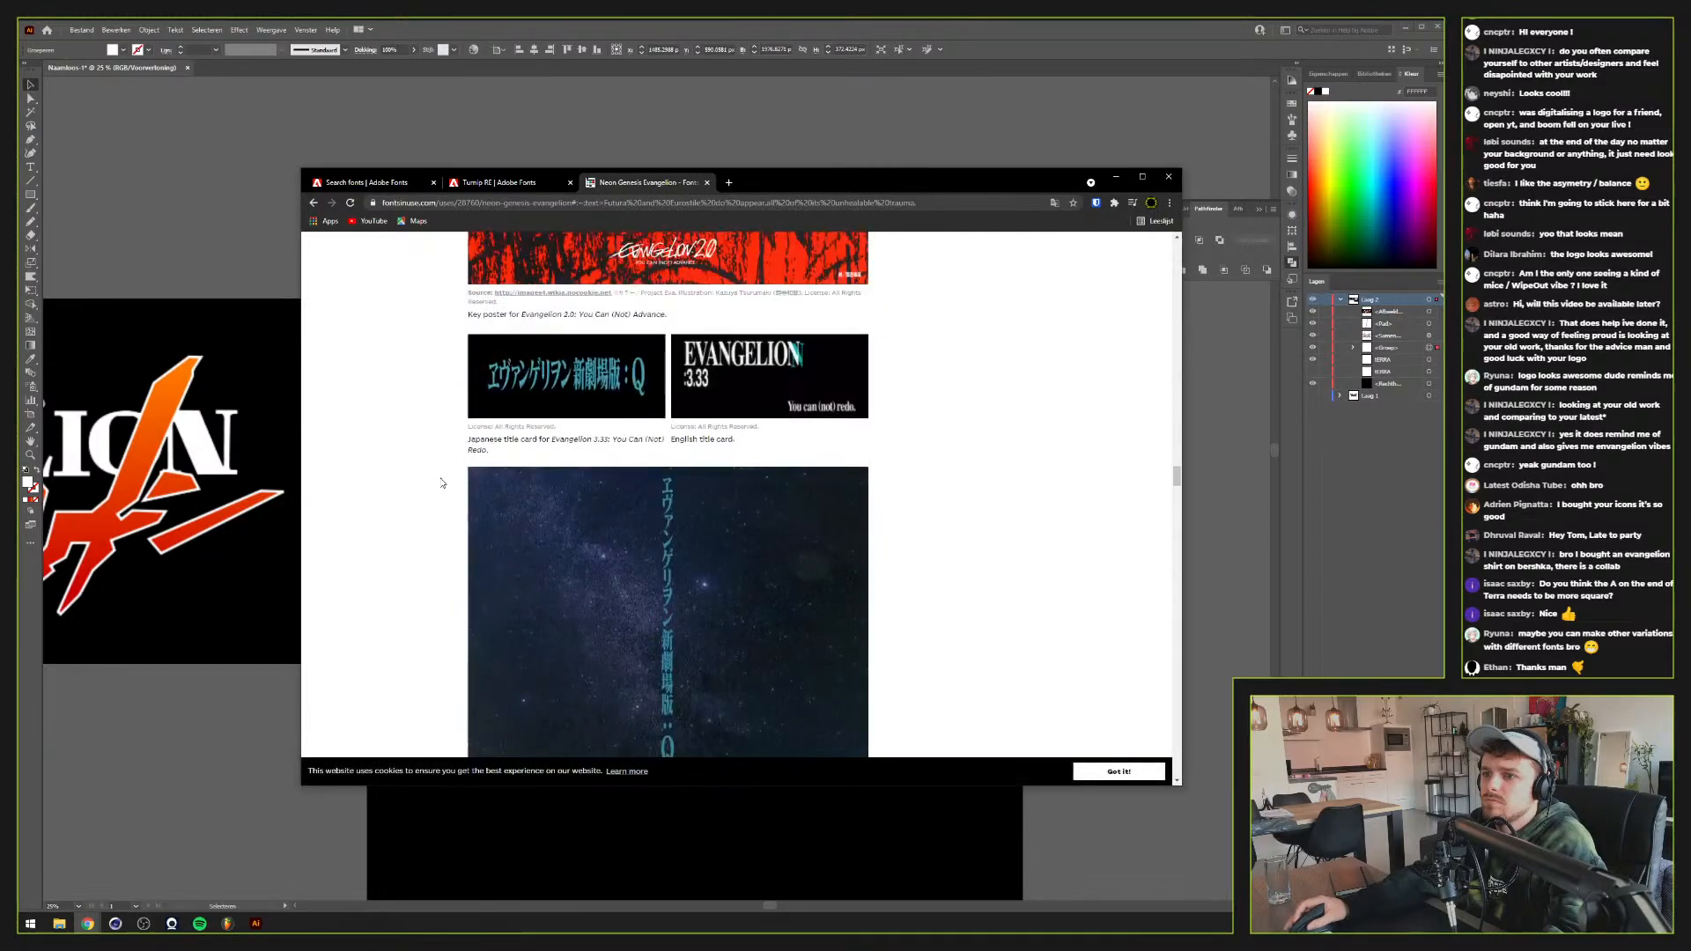
{"action": "scroll", "coordinate": [442, 482], "scroll_direction": "up", "scroll_amount": 20}
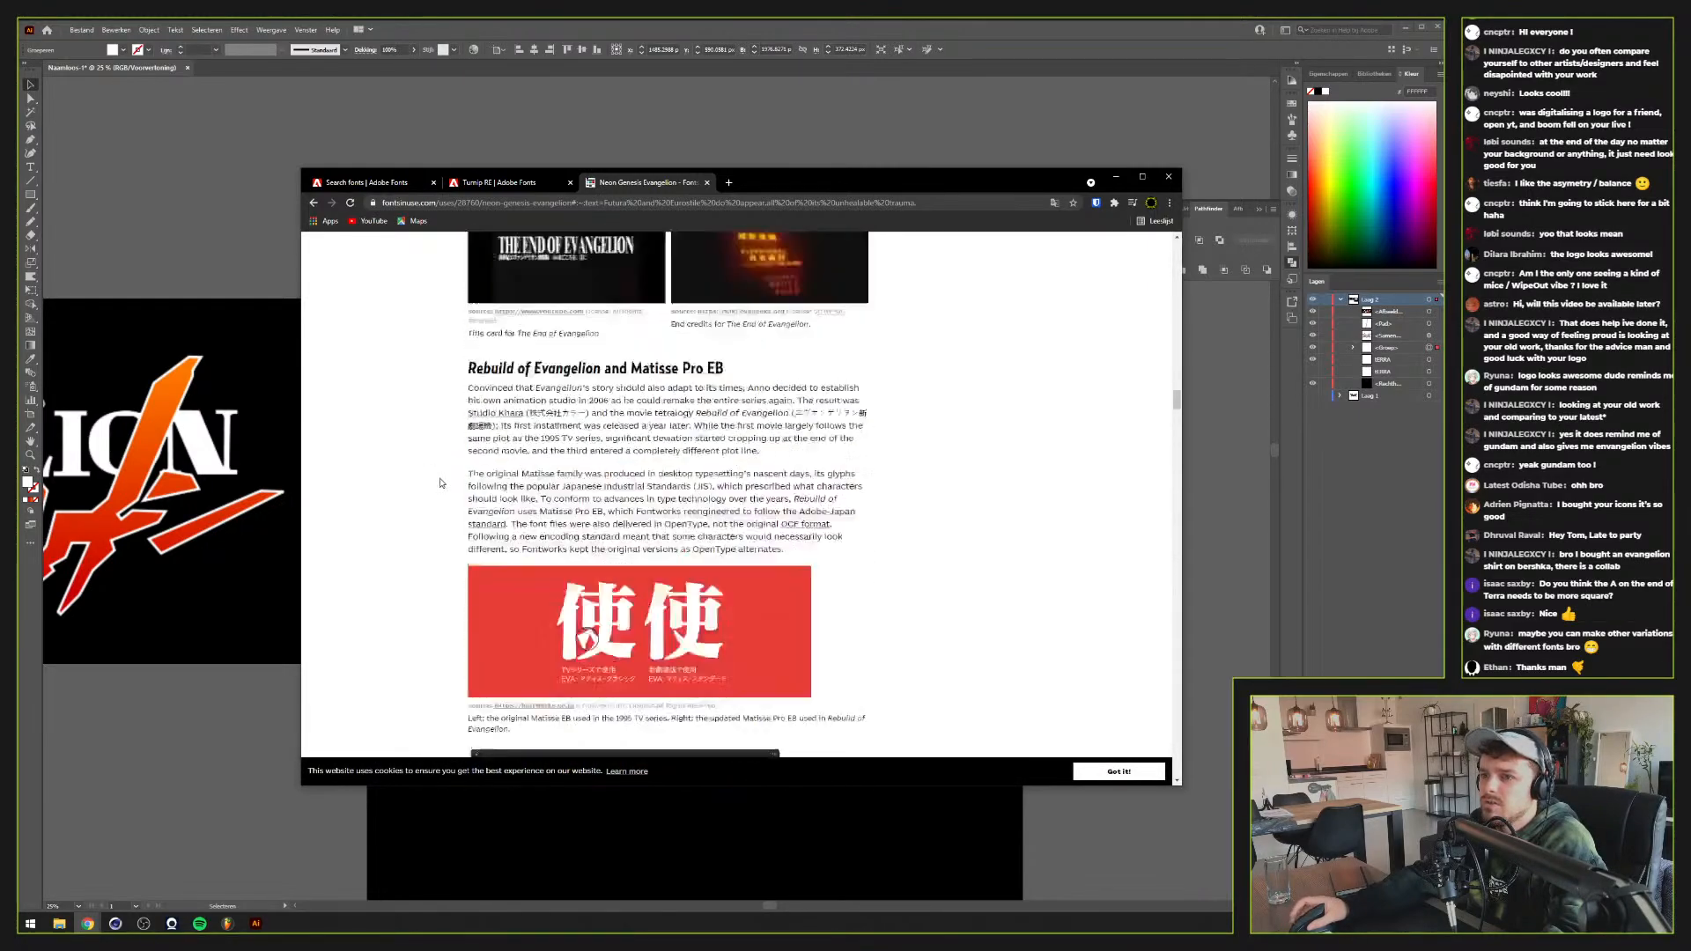
{"action": "scroll", "coordinate": [443, 483], "scroll_direction": "down", "scroll_amount": 8}
{"action": "scroll", "coordinate": [442, 483], "scroll_direction": "up", "scroll_amount": 10}
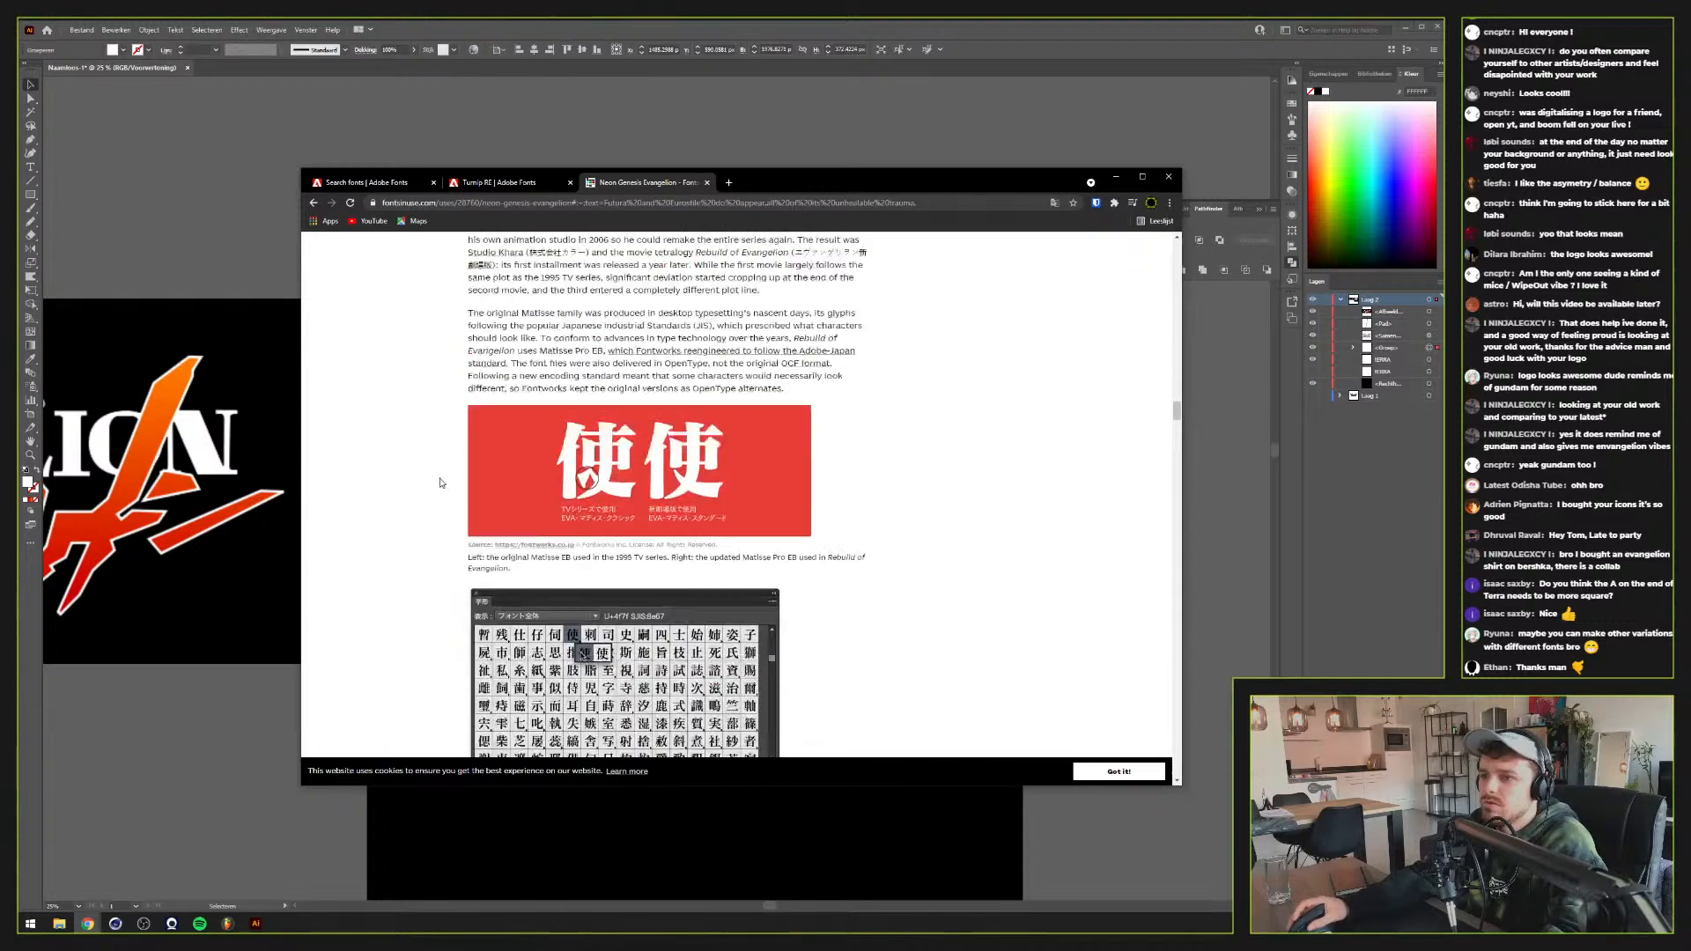
{"action": "scroll", "coordinate": [442, 482], "scroll_direction": "down", "scroll_amount": 10}
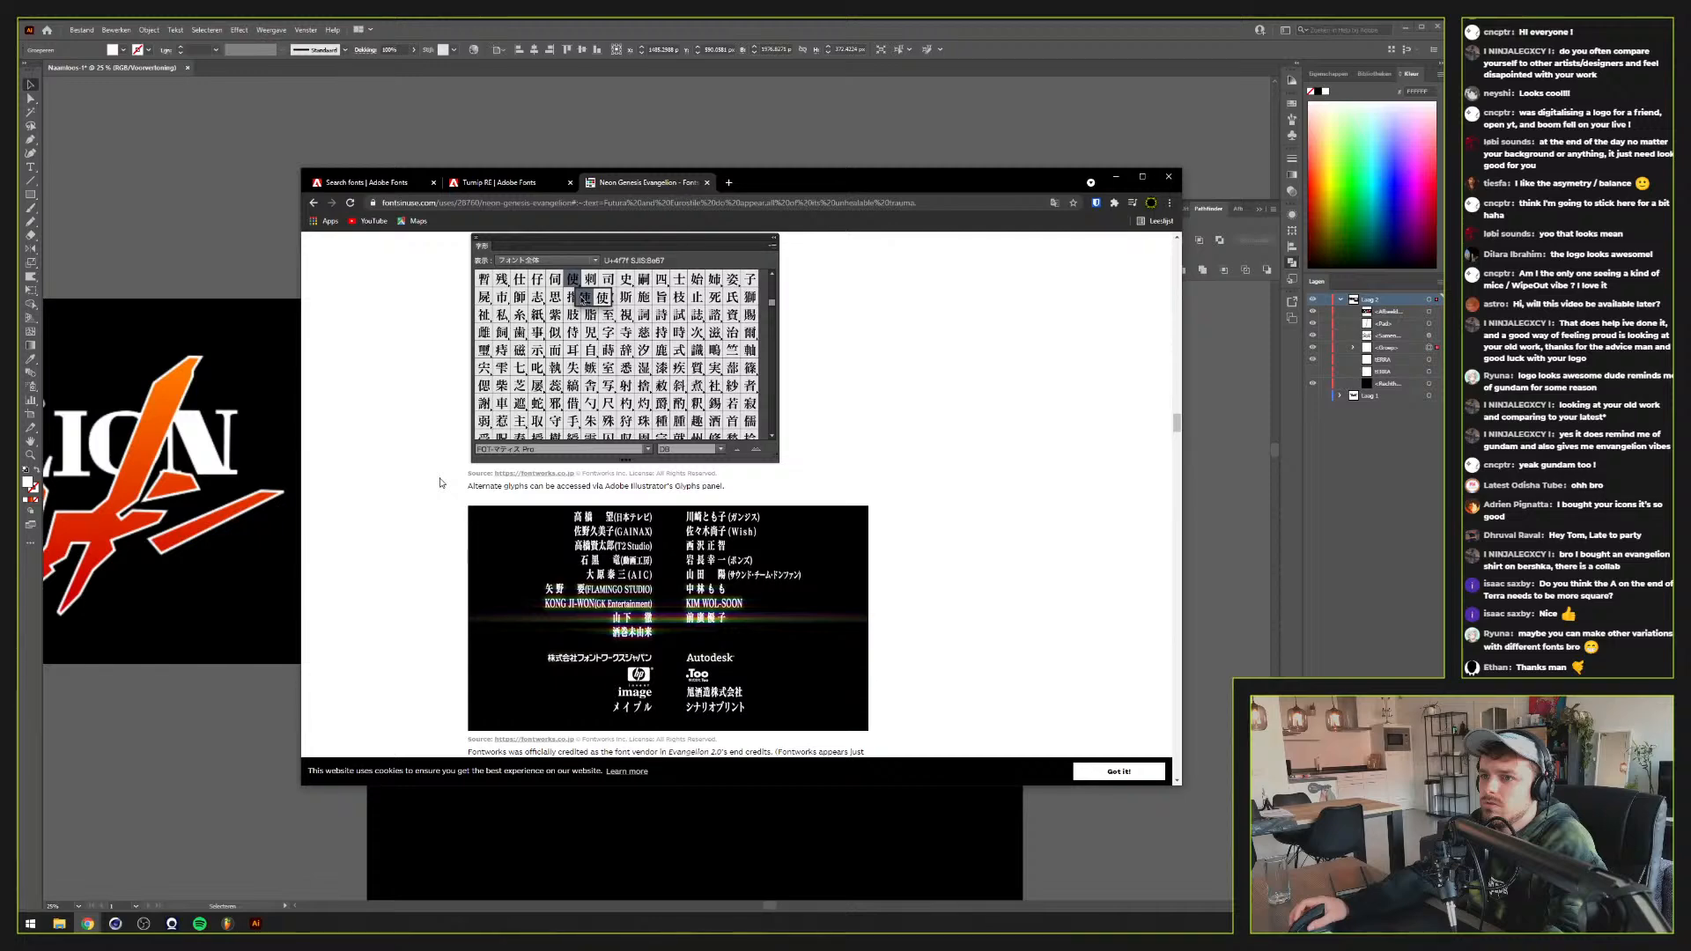
{"action": "scroll", "coordinate": [442, 482], "scroll_direction": "up", "scroll_amount": 2}
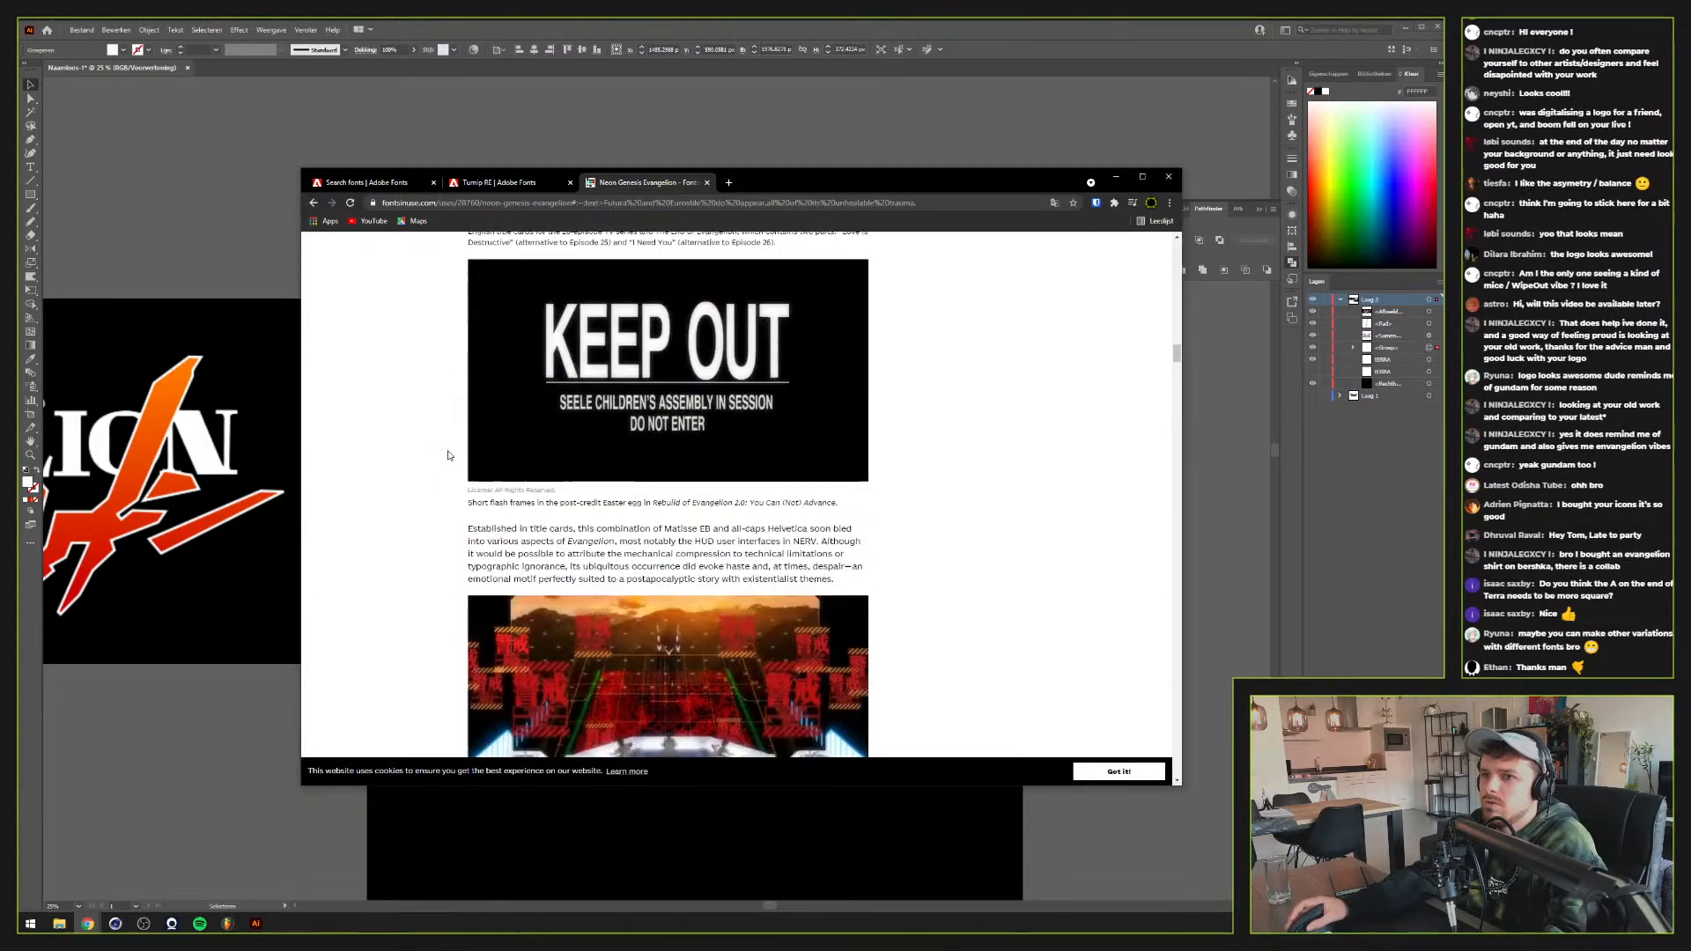
{"action": "scroll", "coordinate": [447, 454], "scroll_direction": "up", "scroll_amount": 15}
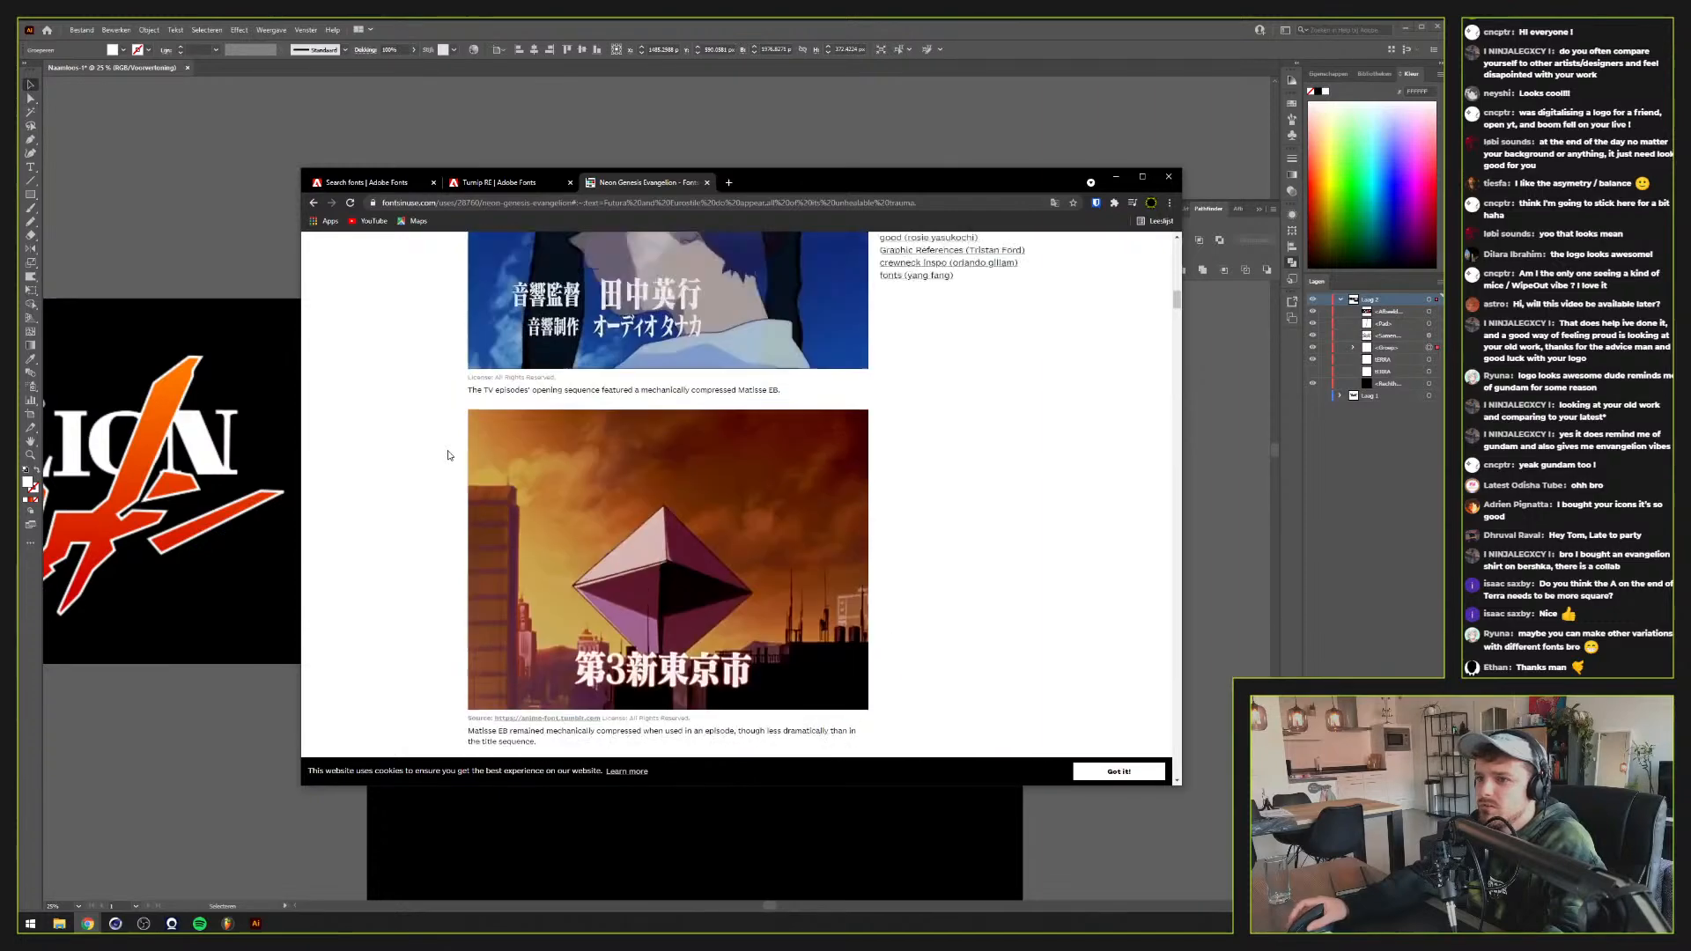
{"action": "scroll", "coordinate": [447, 455], "scroll_direction": "up", "scroll_amount": 5}
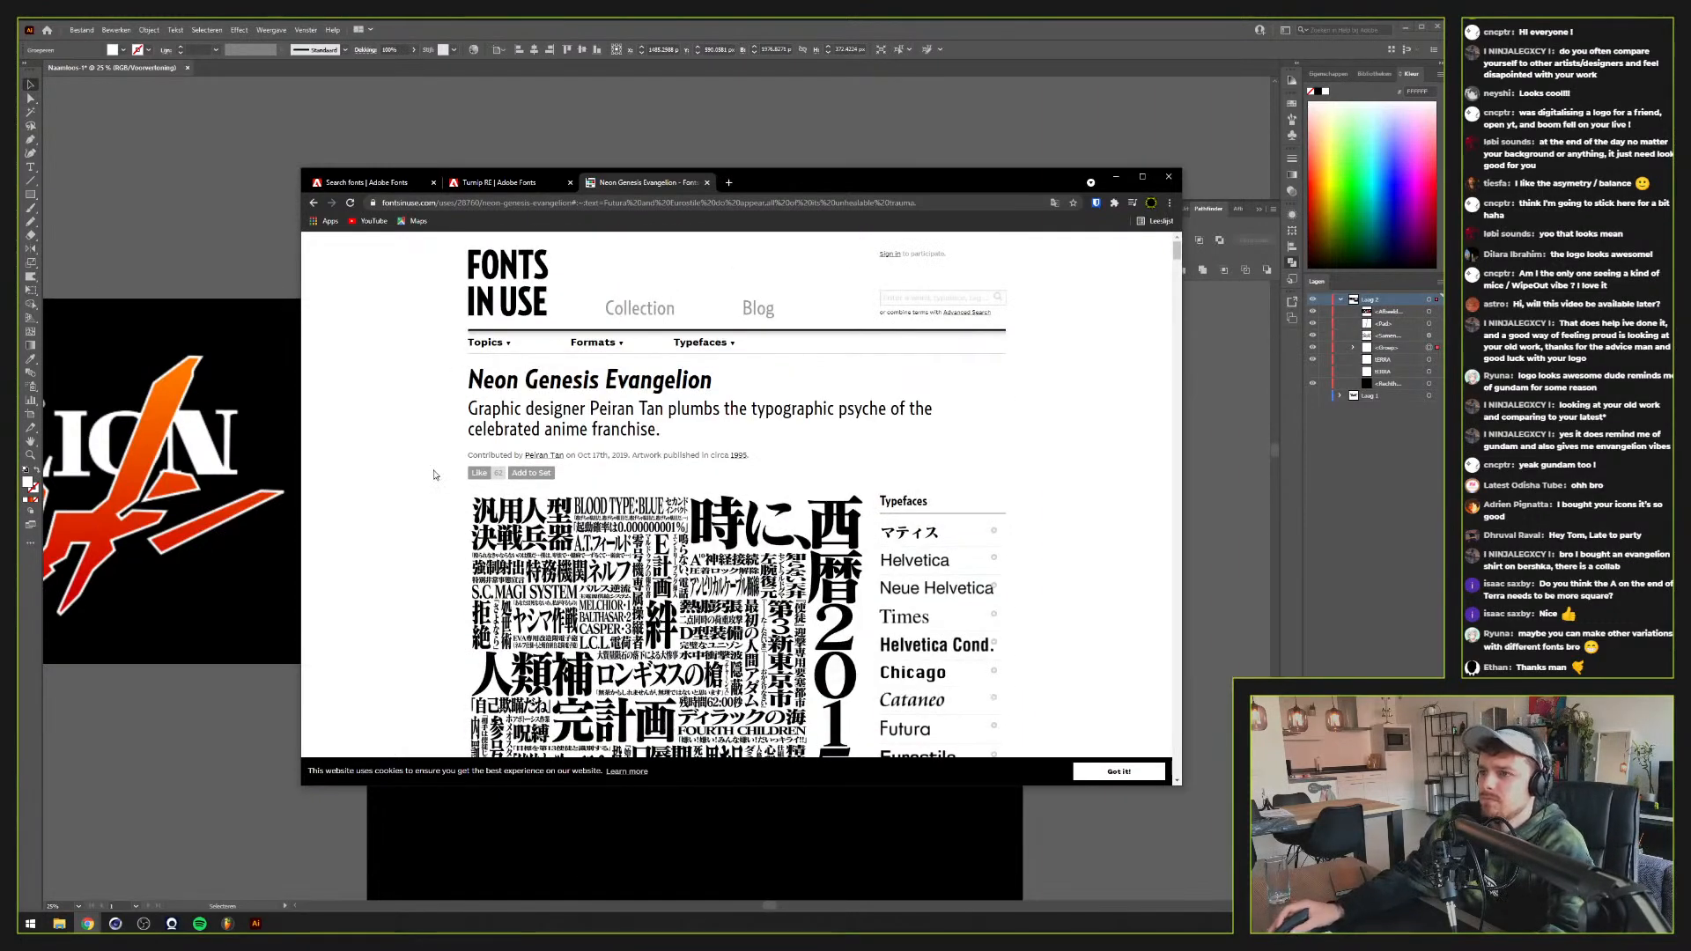
{"action": "scroll", "coordinate": [433, 474], "scroll_direction": "down", "scroll_amount": 10}
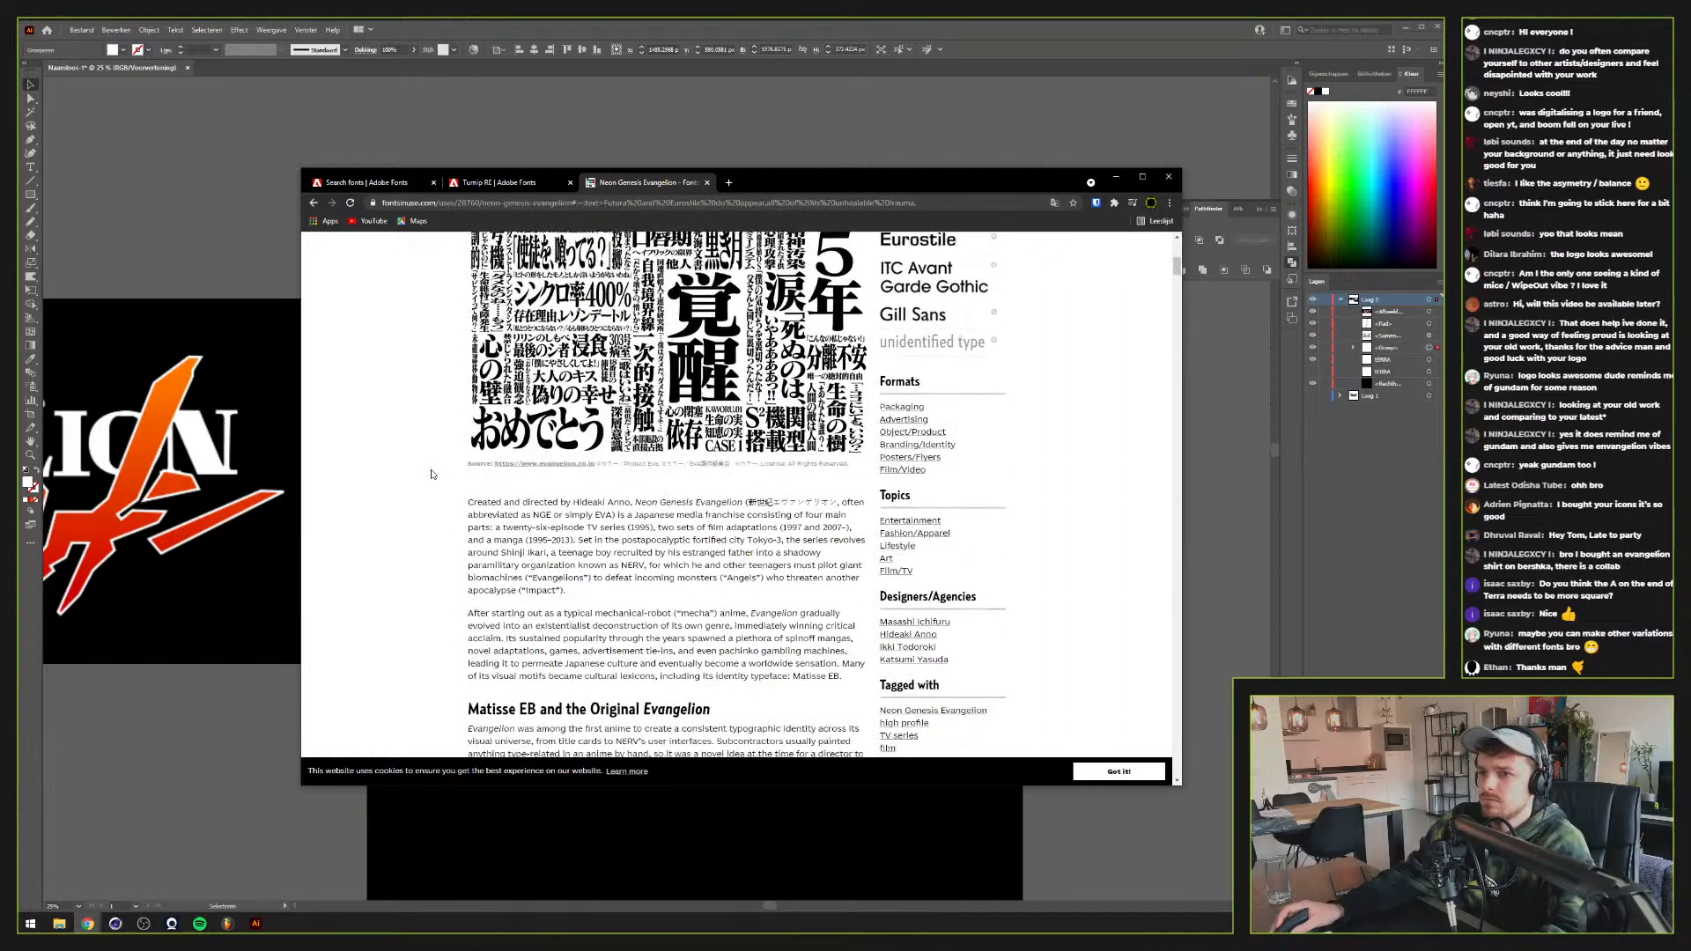
{"action": "scroll", "coordinate": [431, 475], "scroll_direction": "down", "scroll_amount": 8}
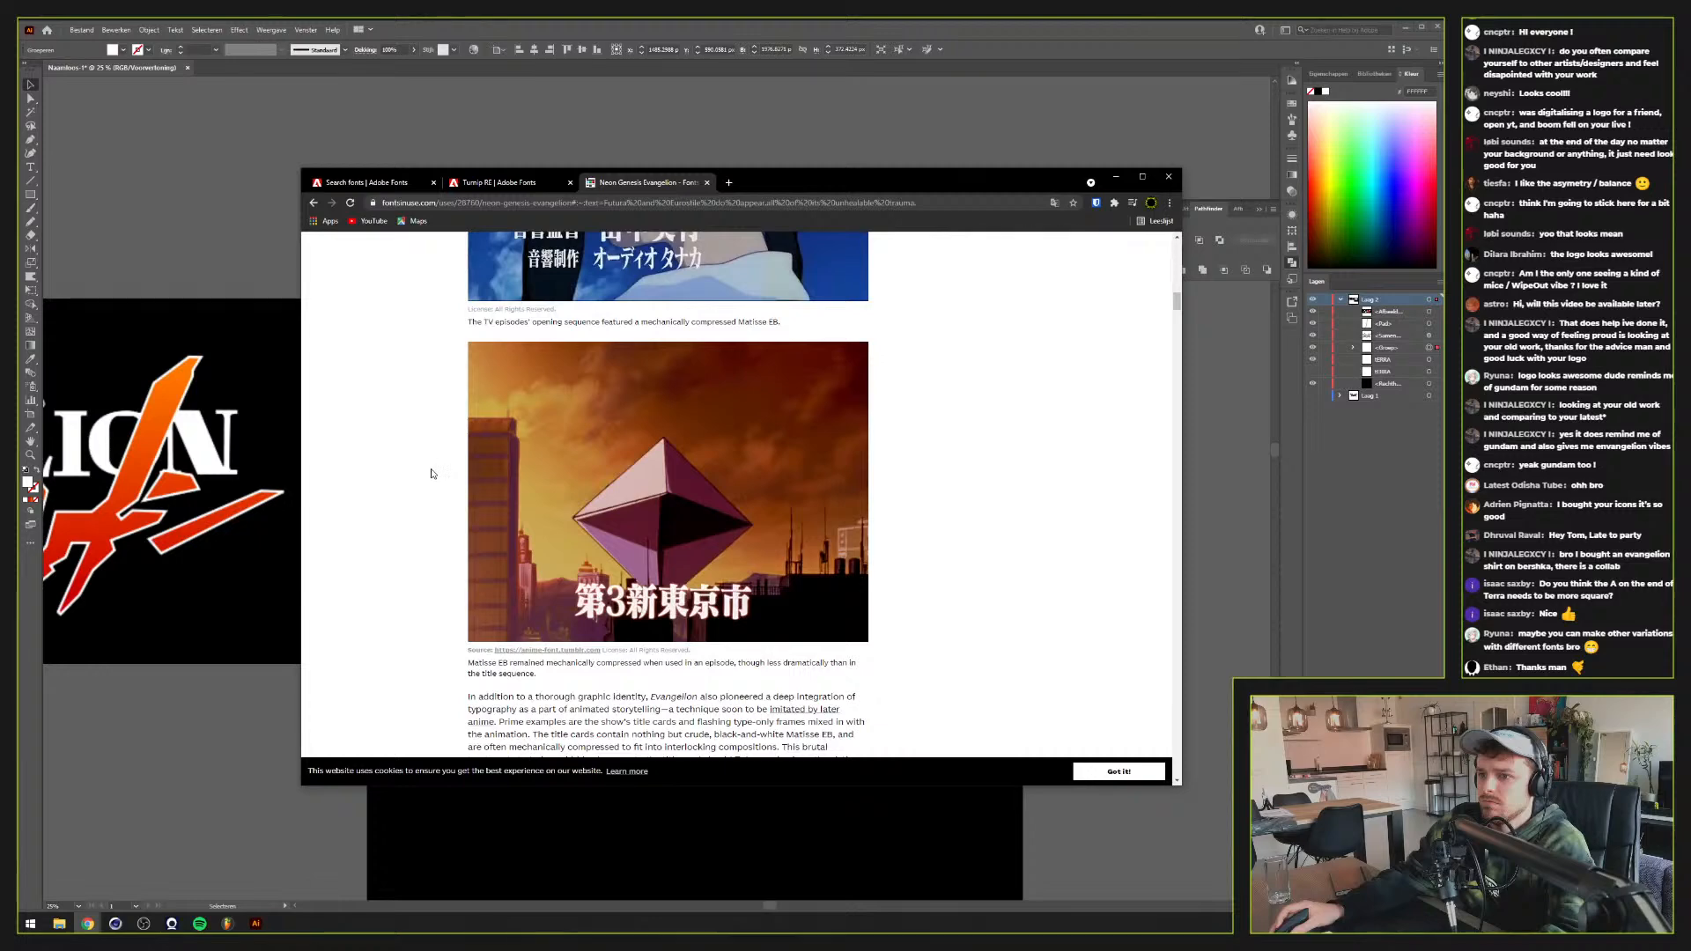
{"action": "scroll", "coordinate": [432, 474], "scroll_direction": "down", "scroll_amount": 3}
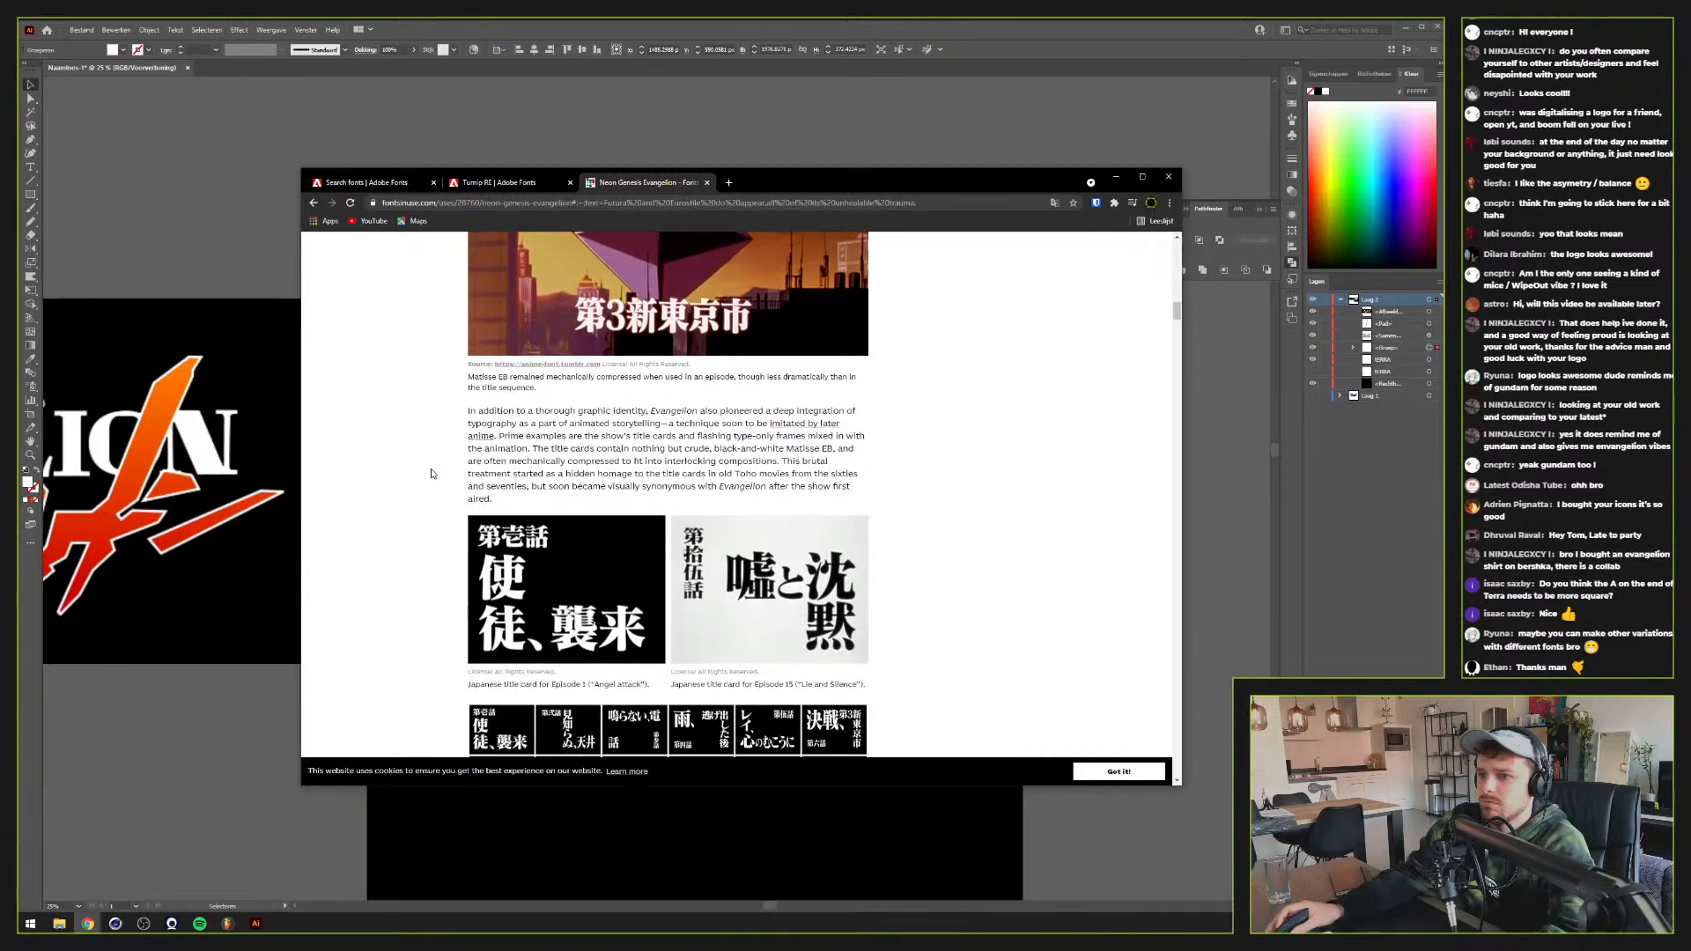
{"action": "scroll", "coordinate": [433, 474], "scroll_direction": "down", "scroll_amount": 4}
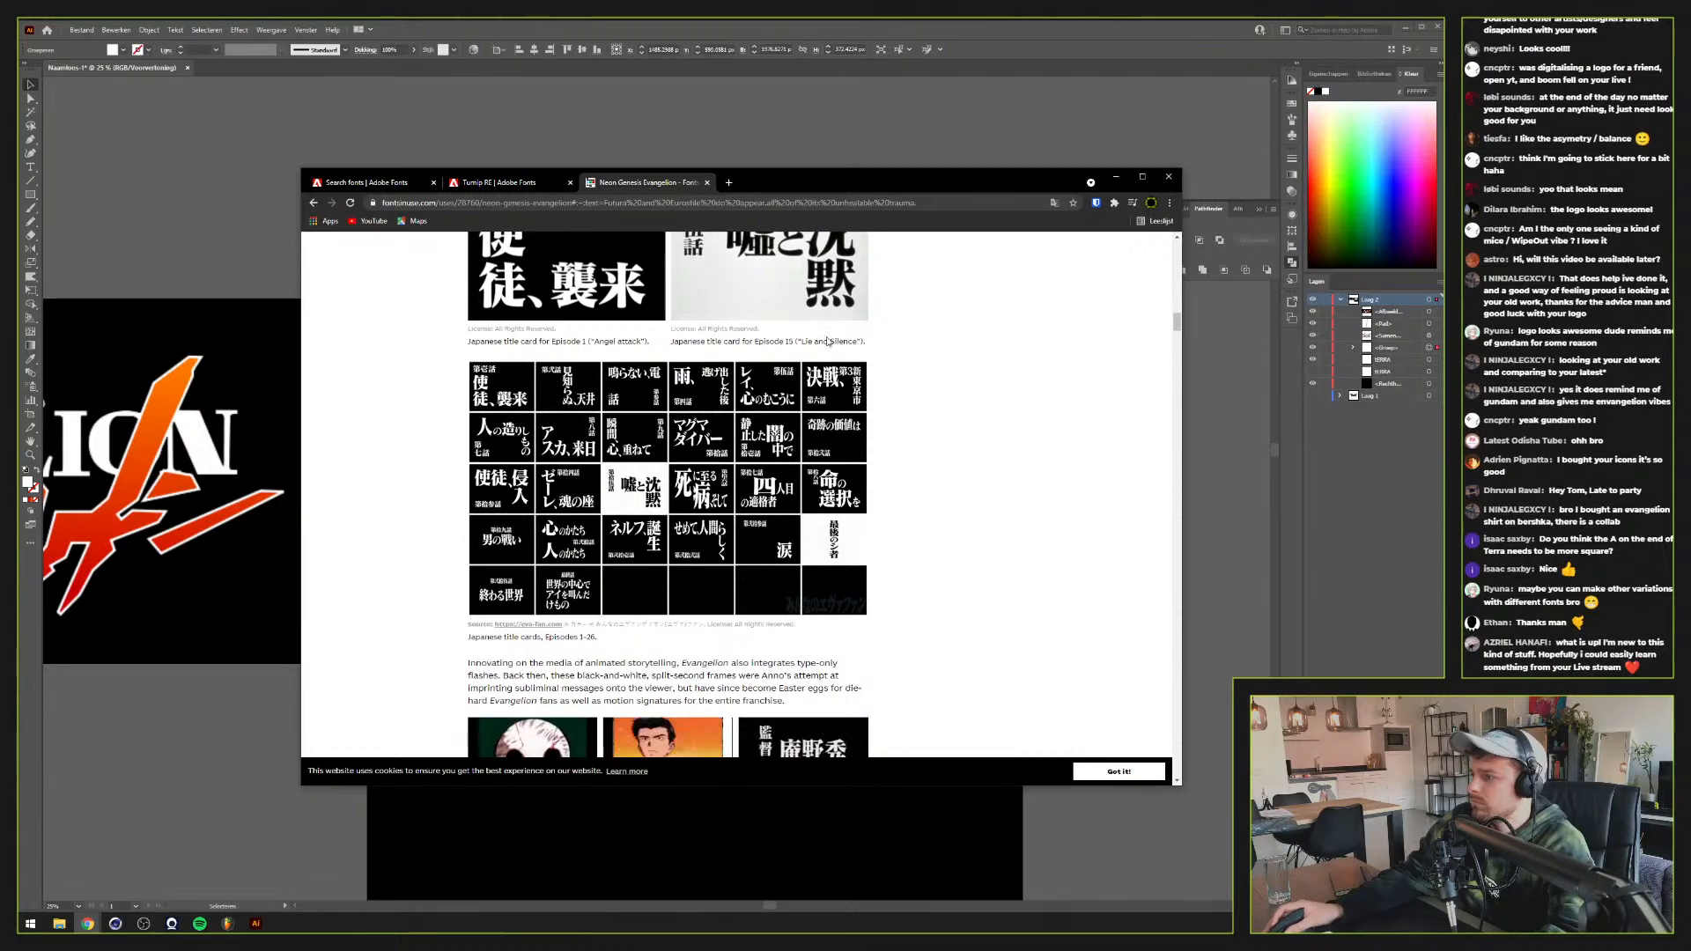
{"action": "left_click", "coordinate": [1114, 179]}
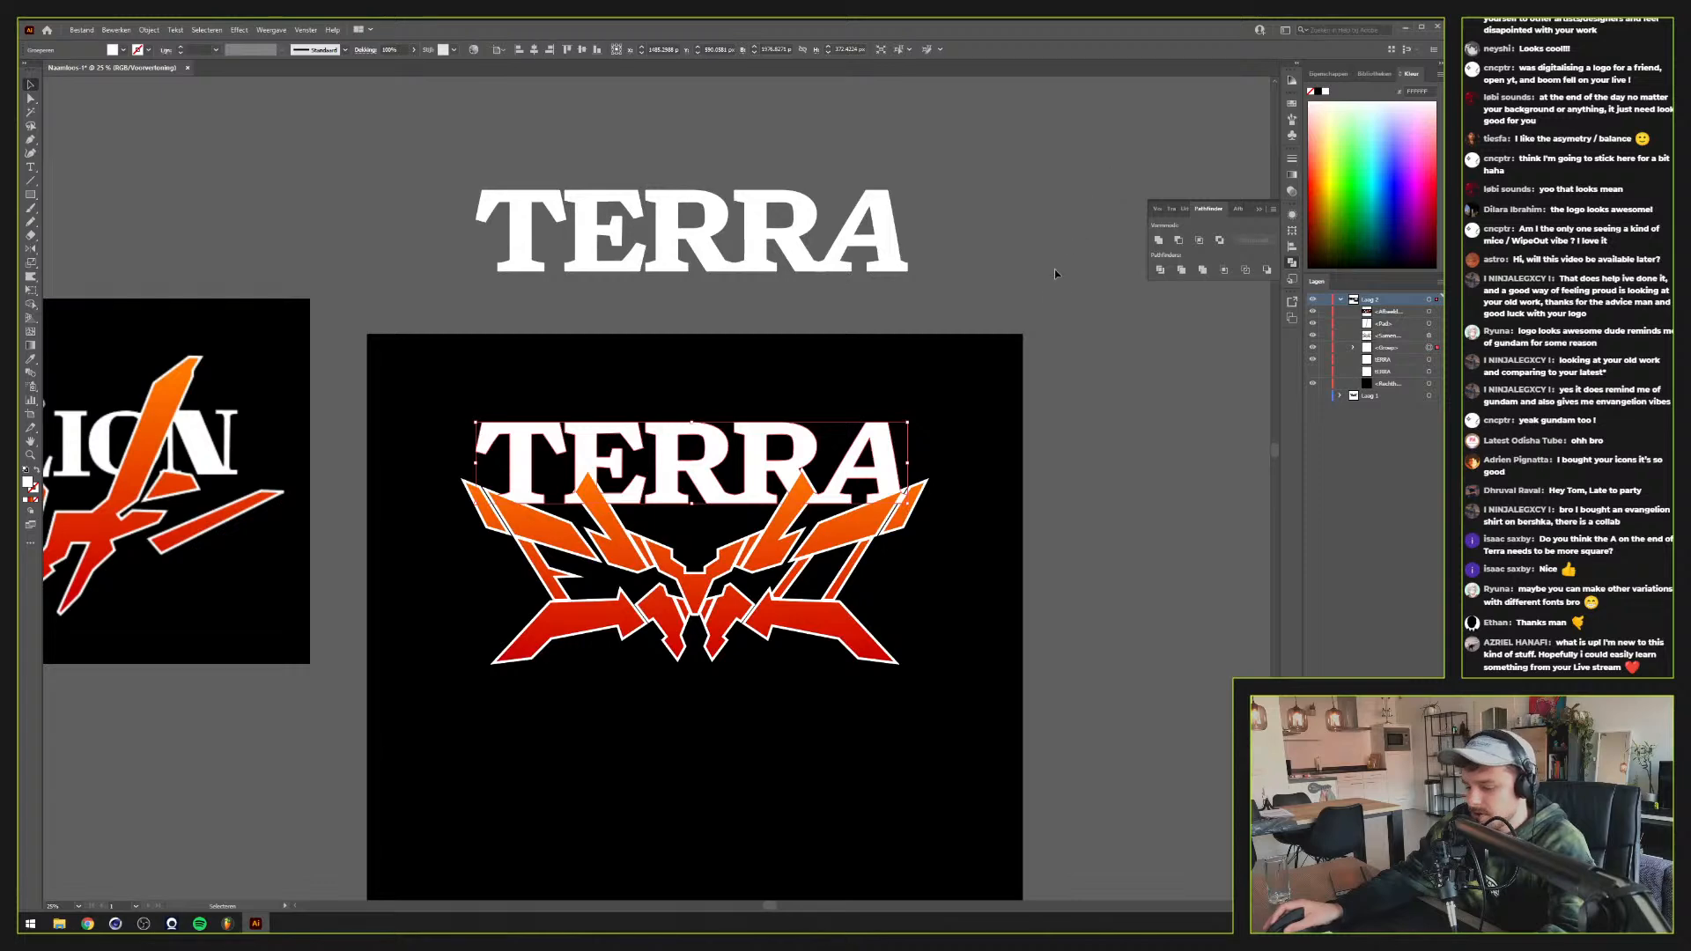
Set the letter T of the editable TERRA text above the artboard to Bold Italic
{"action": "scroll", "coordinate": [779, 601], "scroll_direction": "down", "scroll_amount": 2}
{"action": "scroll", "coordinate": [778, 601], "scroll_direction": "up", "scroll_amount": 3}
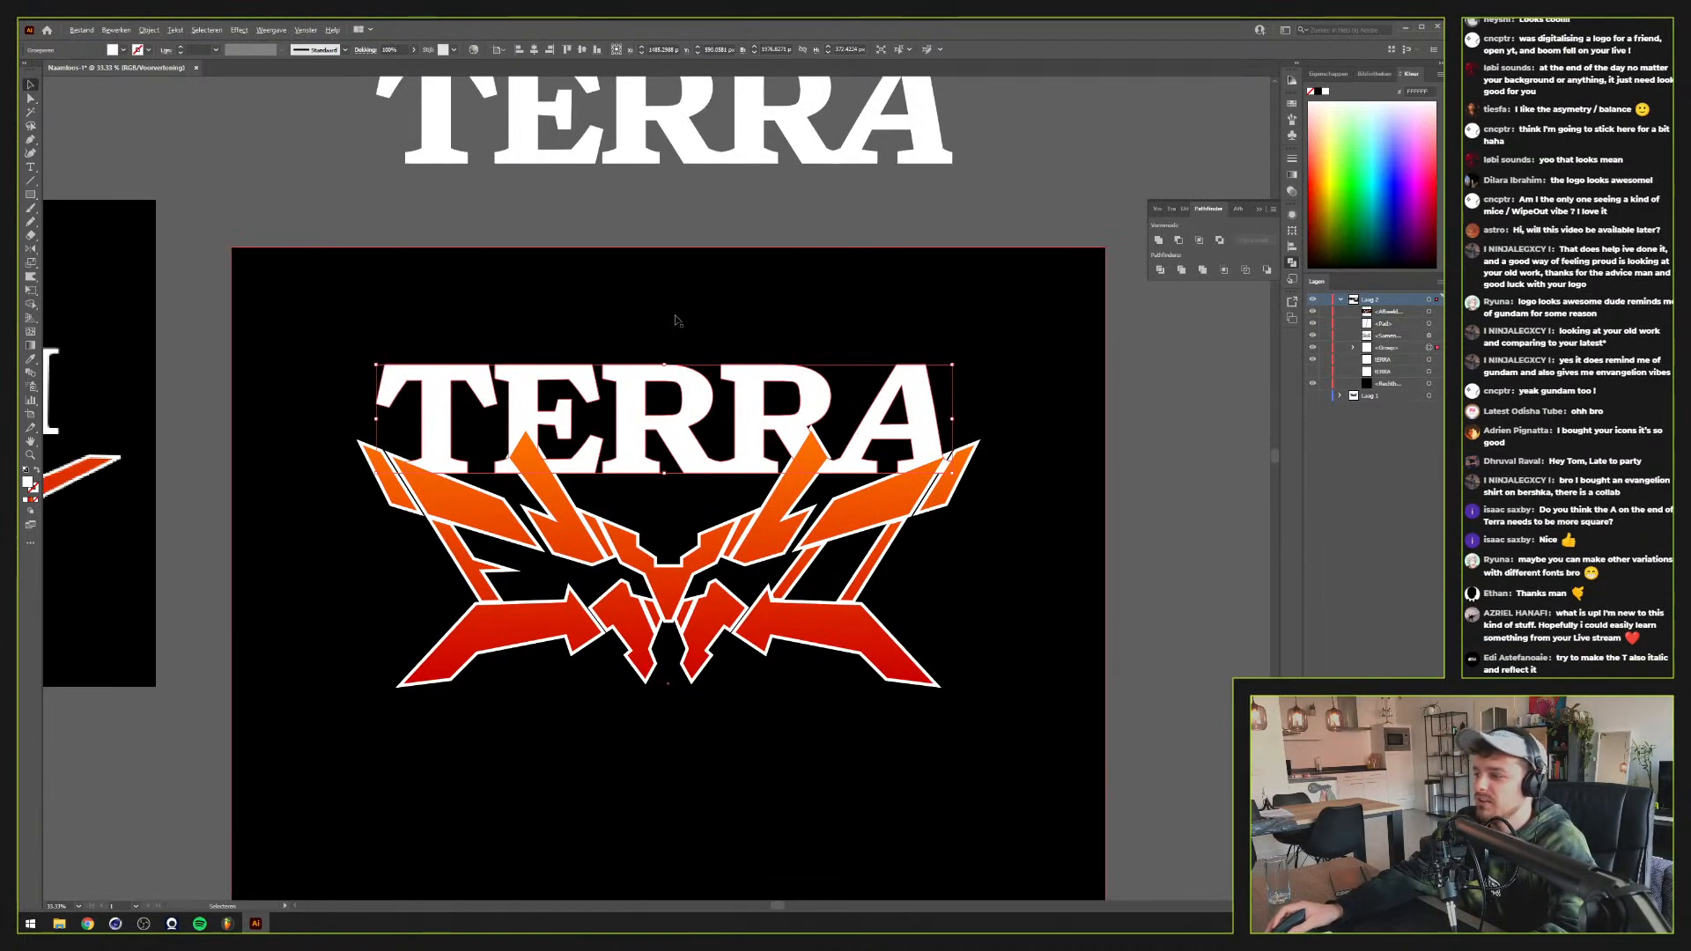
{"action": "scroll", "coordinate": [674, 335], "scroll_direction": "down", "scroll_amount": 1}
{"action": "left_click_drag", "start_coordinate": [668, 380], "coordinate": [704, 514]}
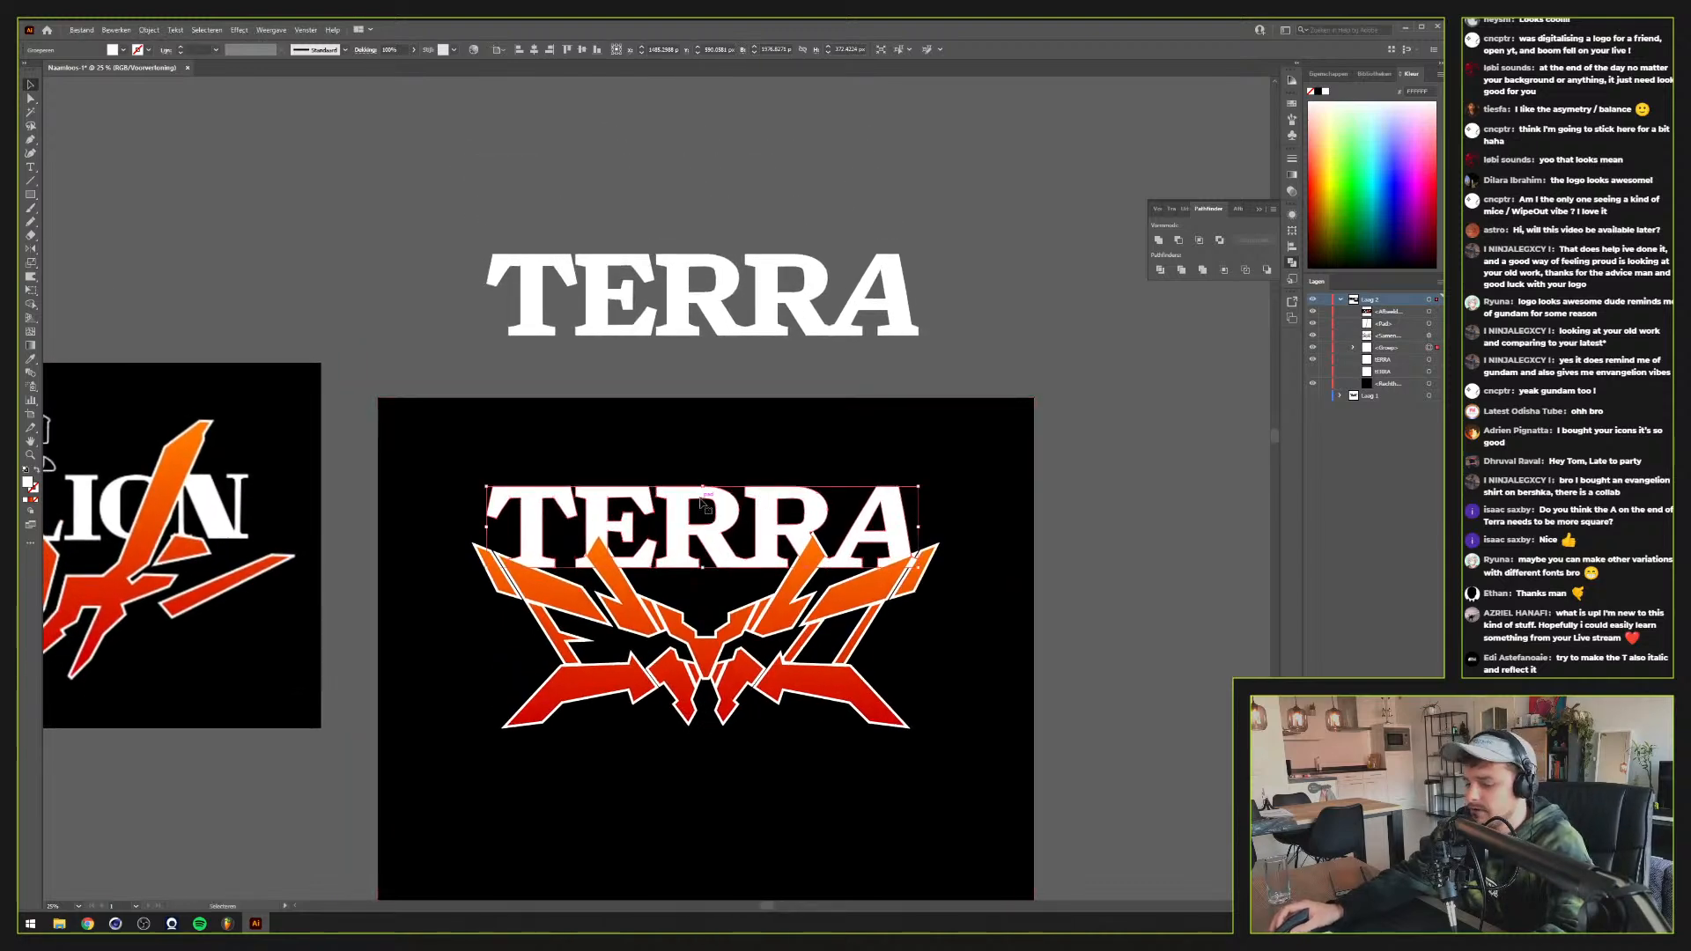
{"action": "double_click", "coordinate": [587, 317]}
{"action": "key", "text": "shift+Left"}
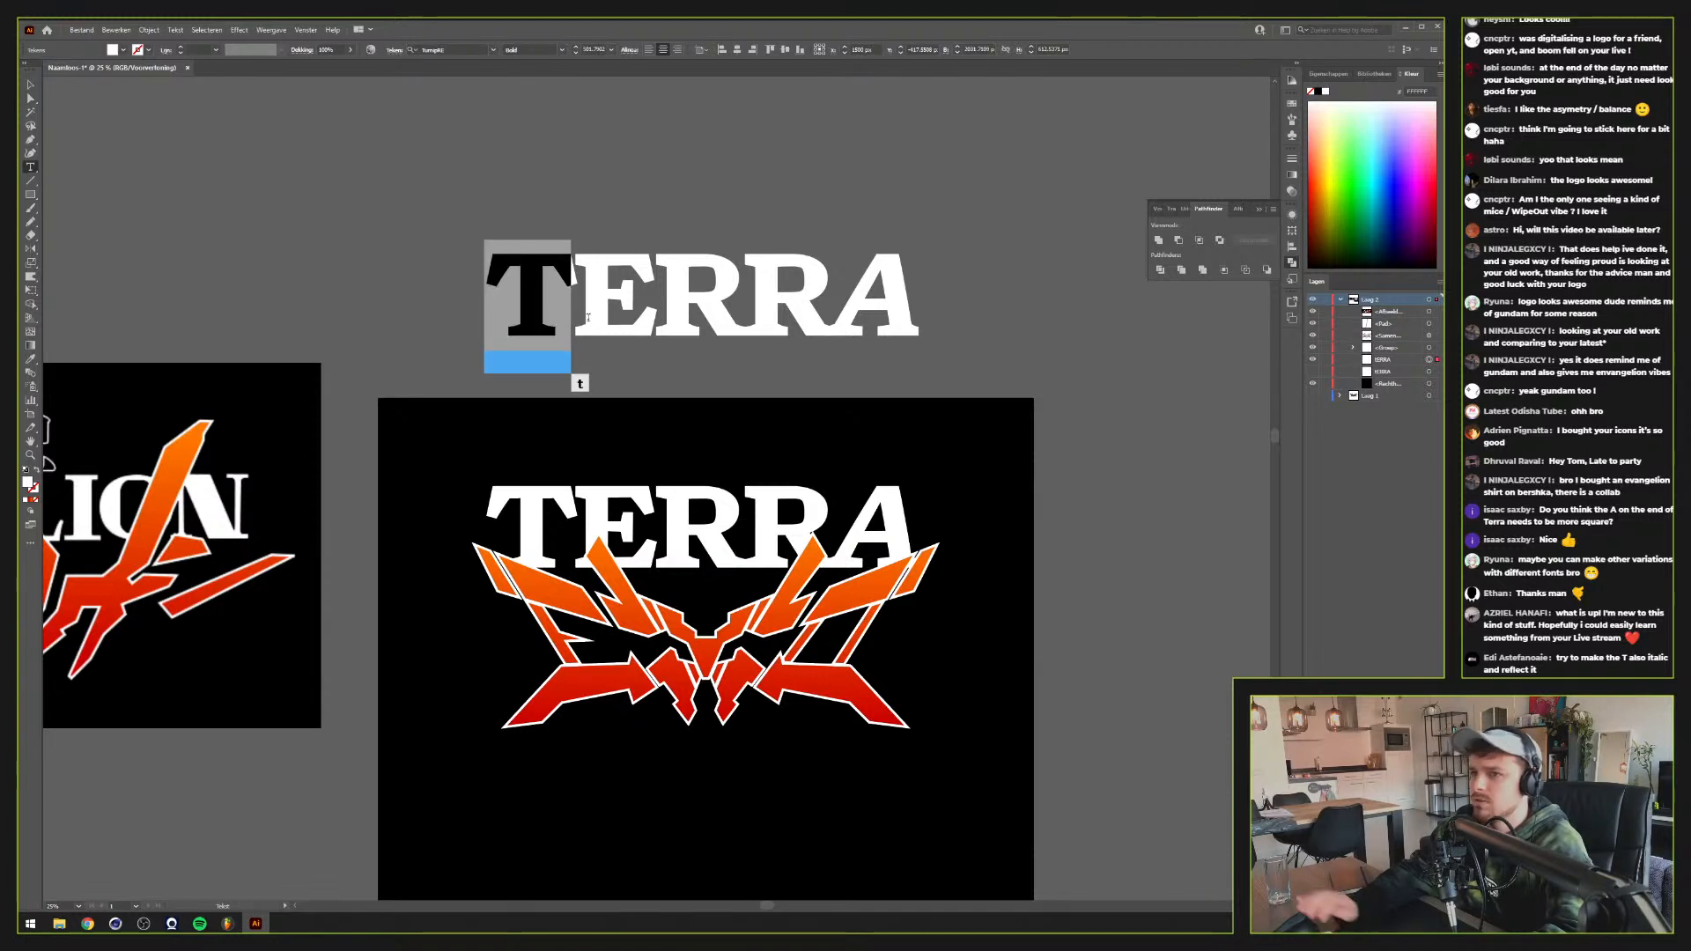
{"action": "left_click", "coordinate": [541, 47]}
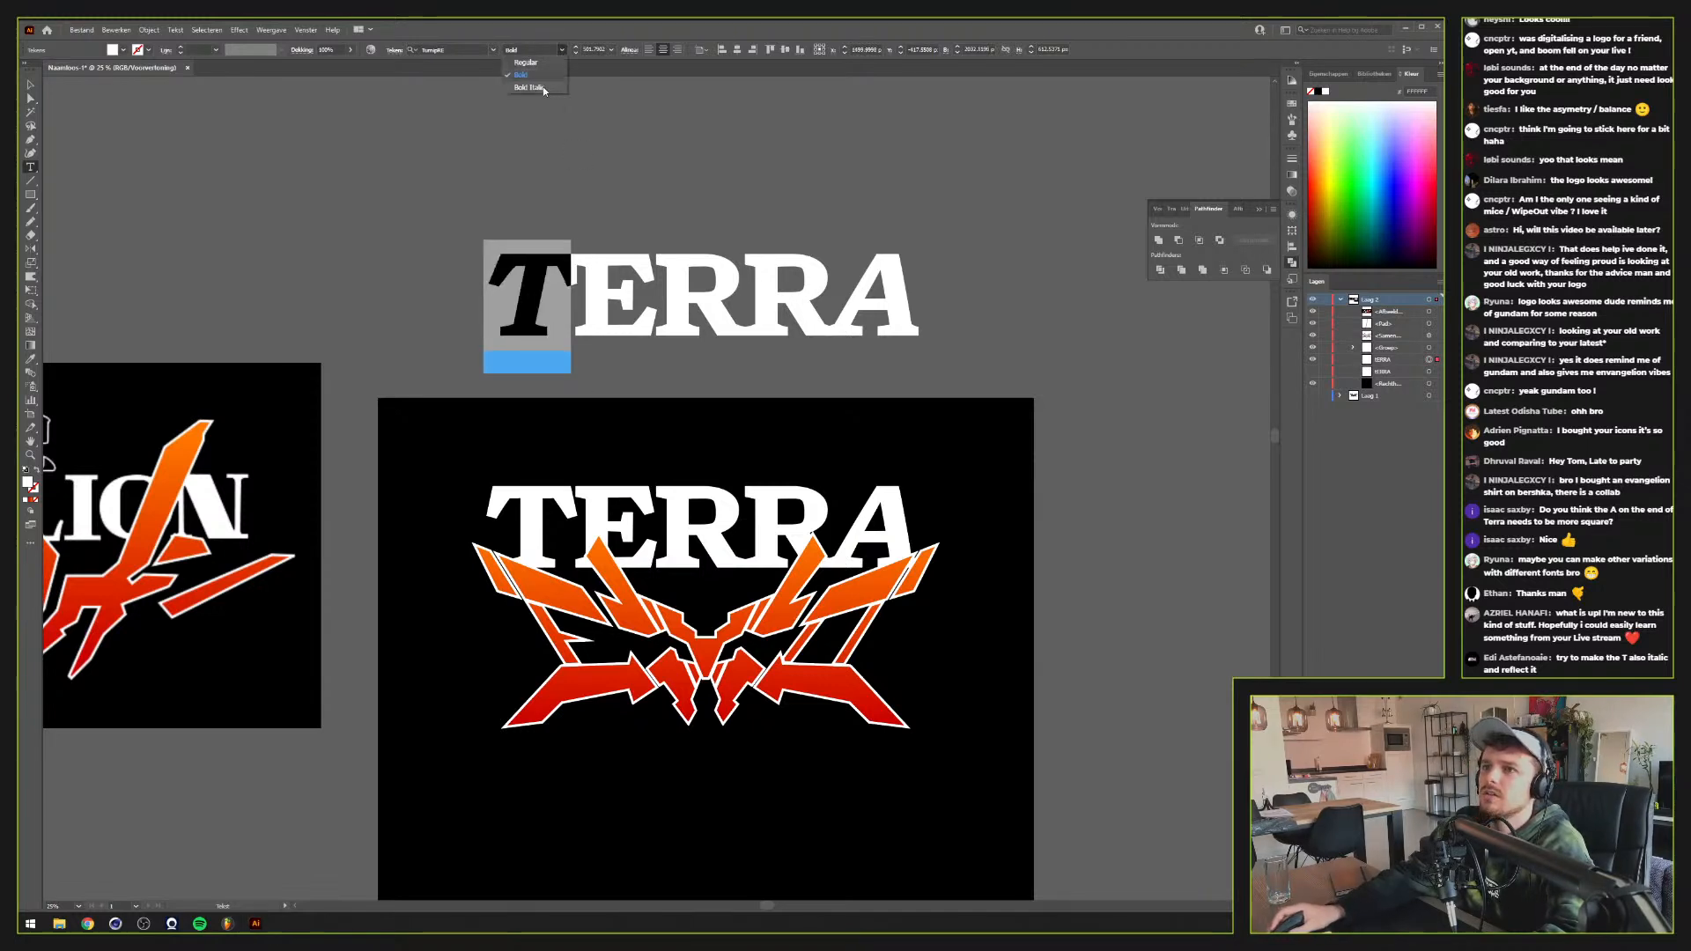
{"action": "left_click", "coordinate": [539, 78]}
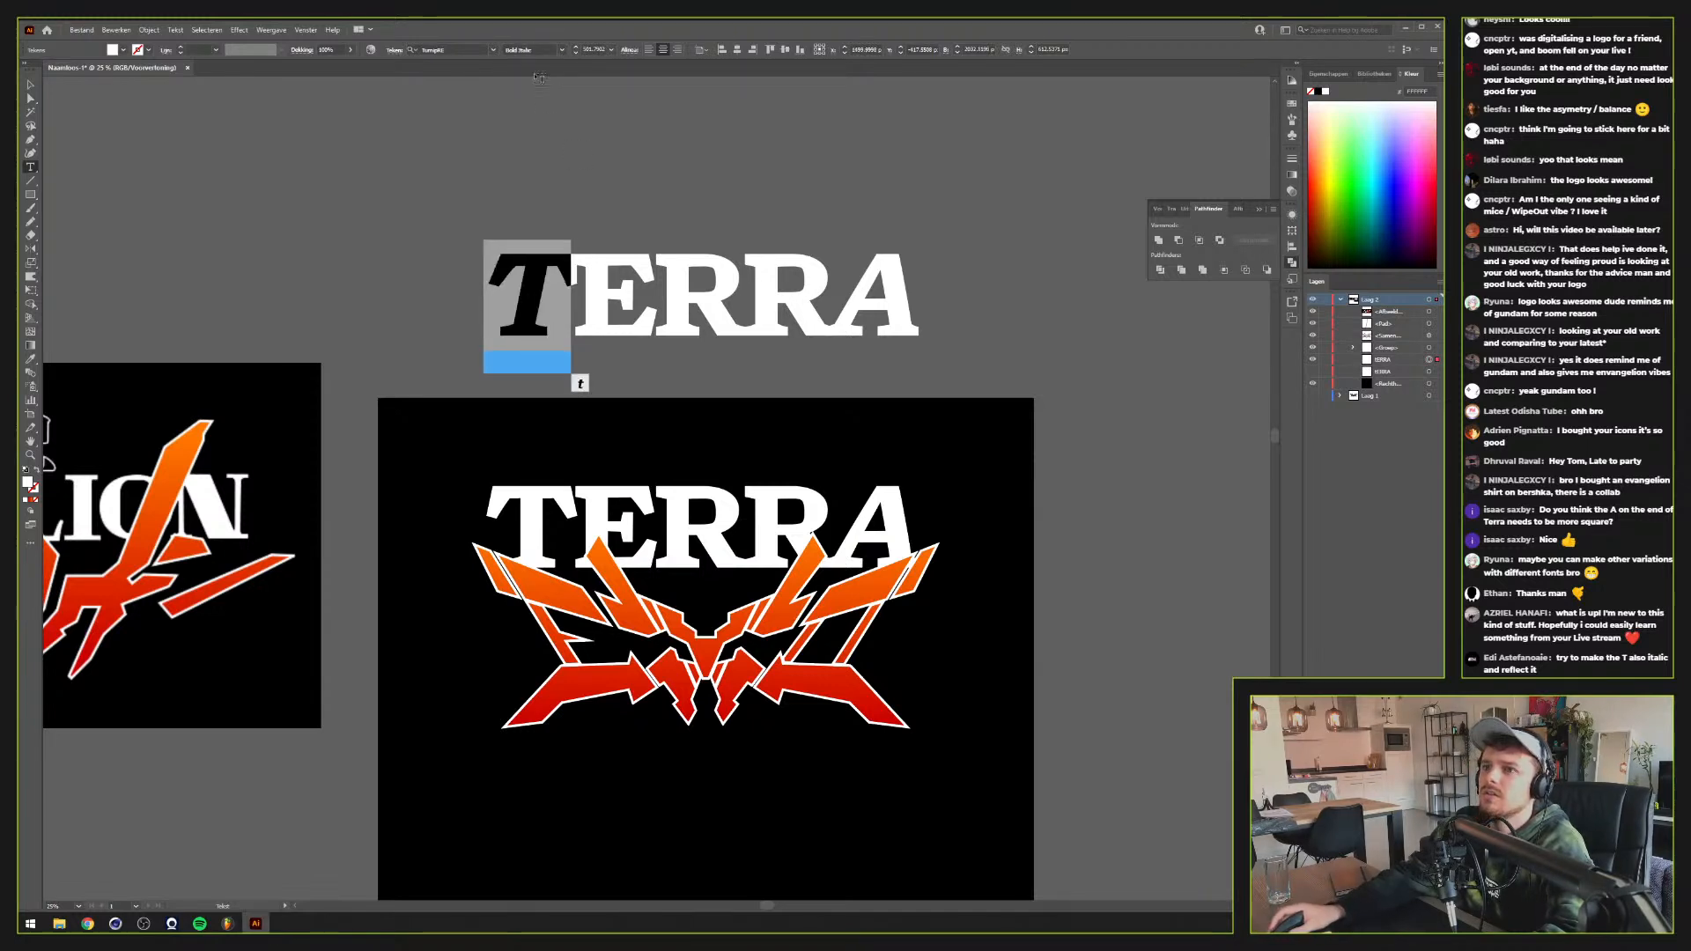
Try a different horizontal scale on the italic T and return it to its full width
{"action": "left_click", "coordinate": [388, 51]}
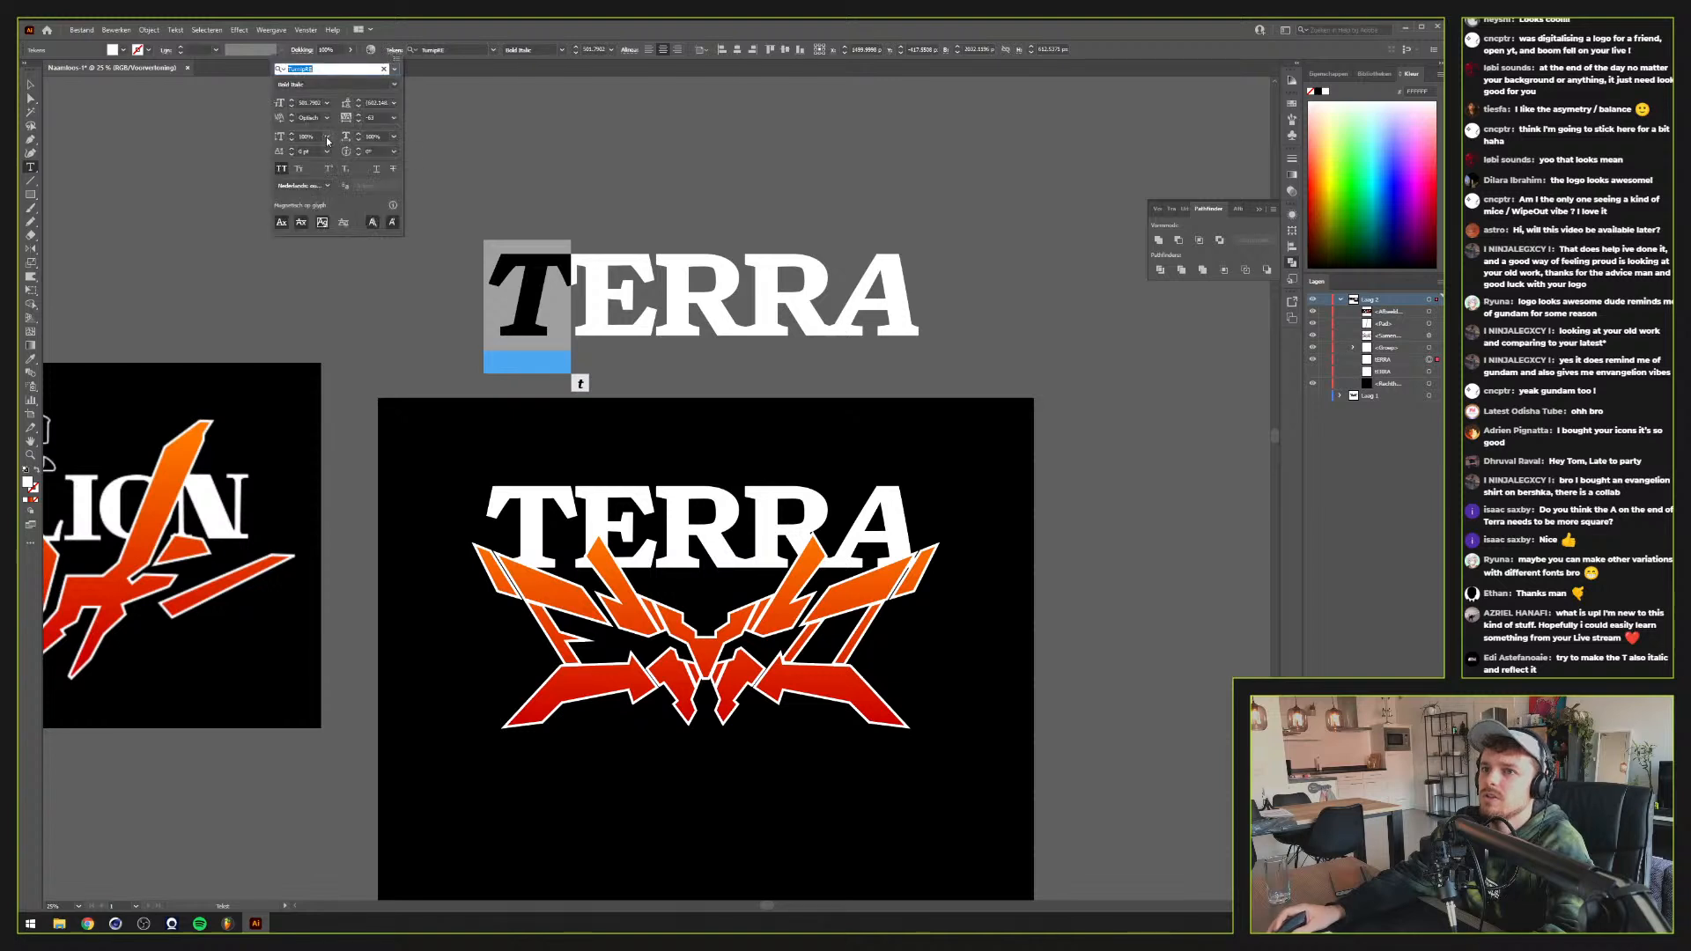
{"action": "left_click", "coordinate": [370, 136]}
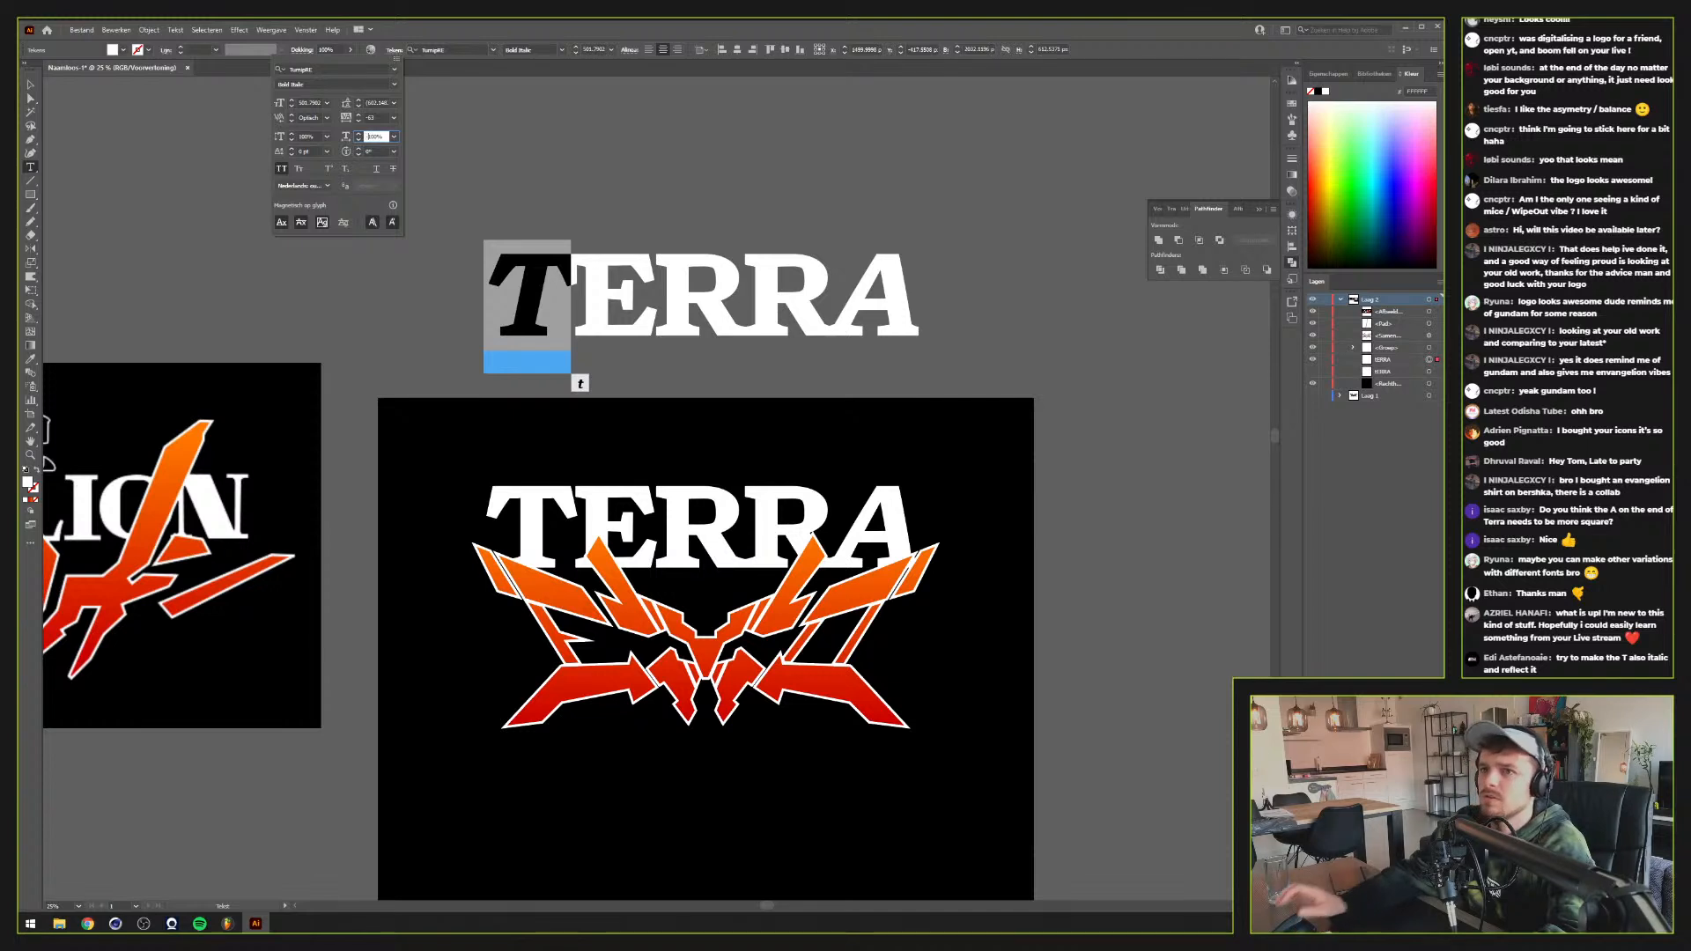
{"action": "left_click", "coordinate": [370, 151]}
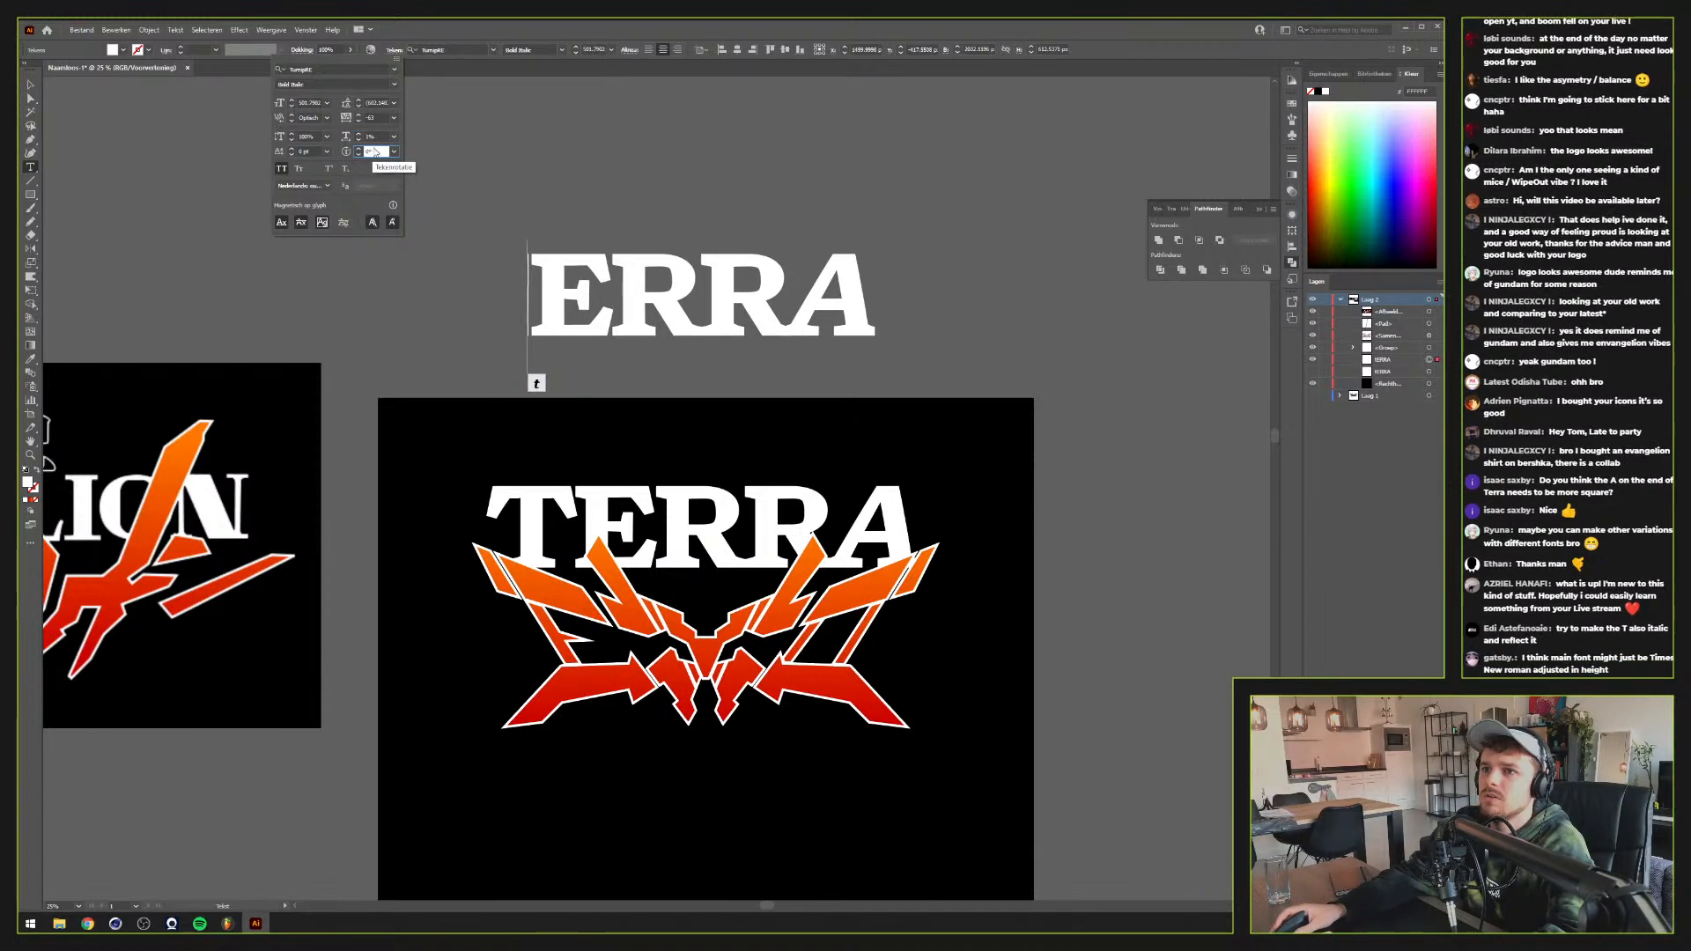
{"action": "left_click", "coordinate": [379, 137]}
{"action": "scroll", "coordinate": [380, 136], "scroll_direction": "up", "scroll_amount": 17}
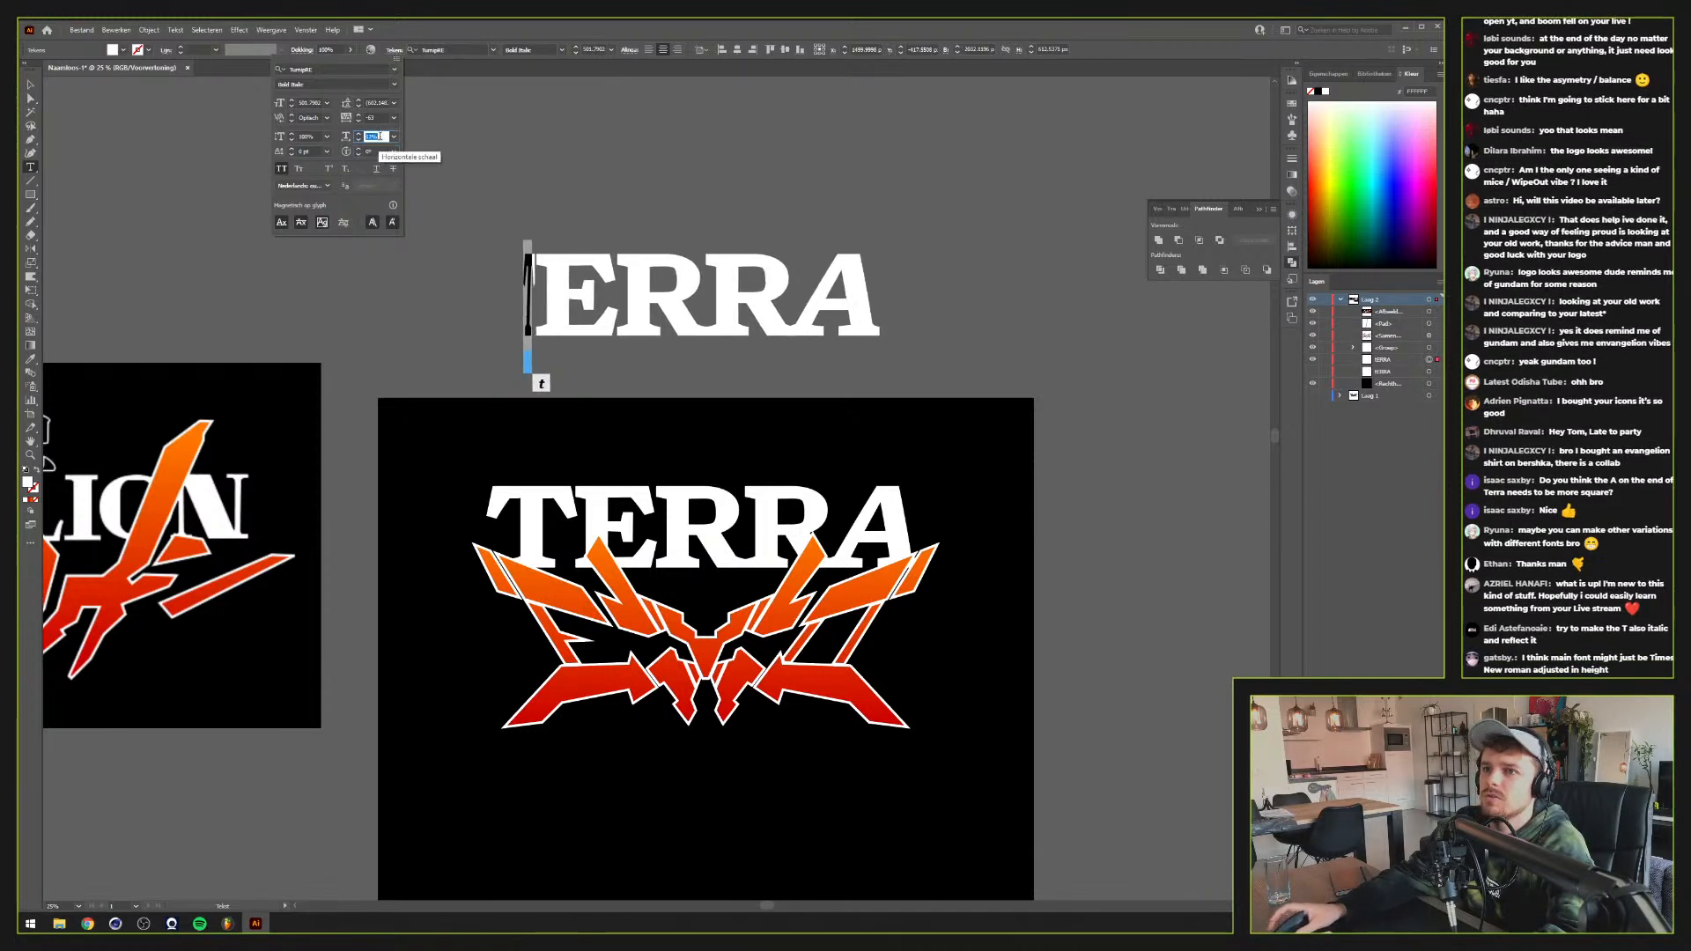
{"action": "scroll", "coordinate": [379, 137], "scroll_direction": "up", "scroll_amount": 20}
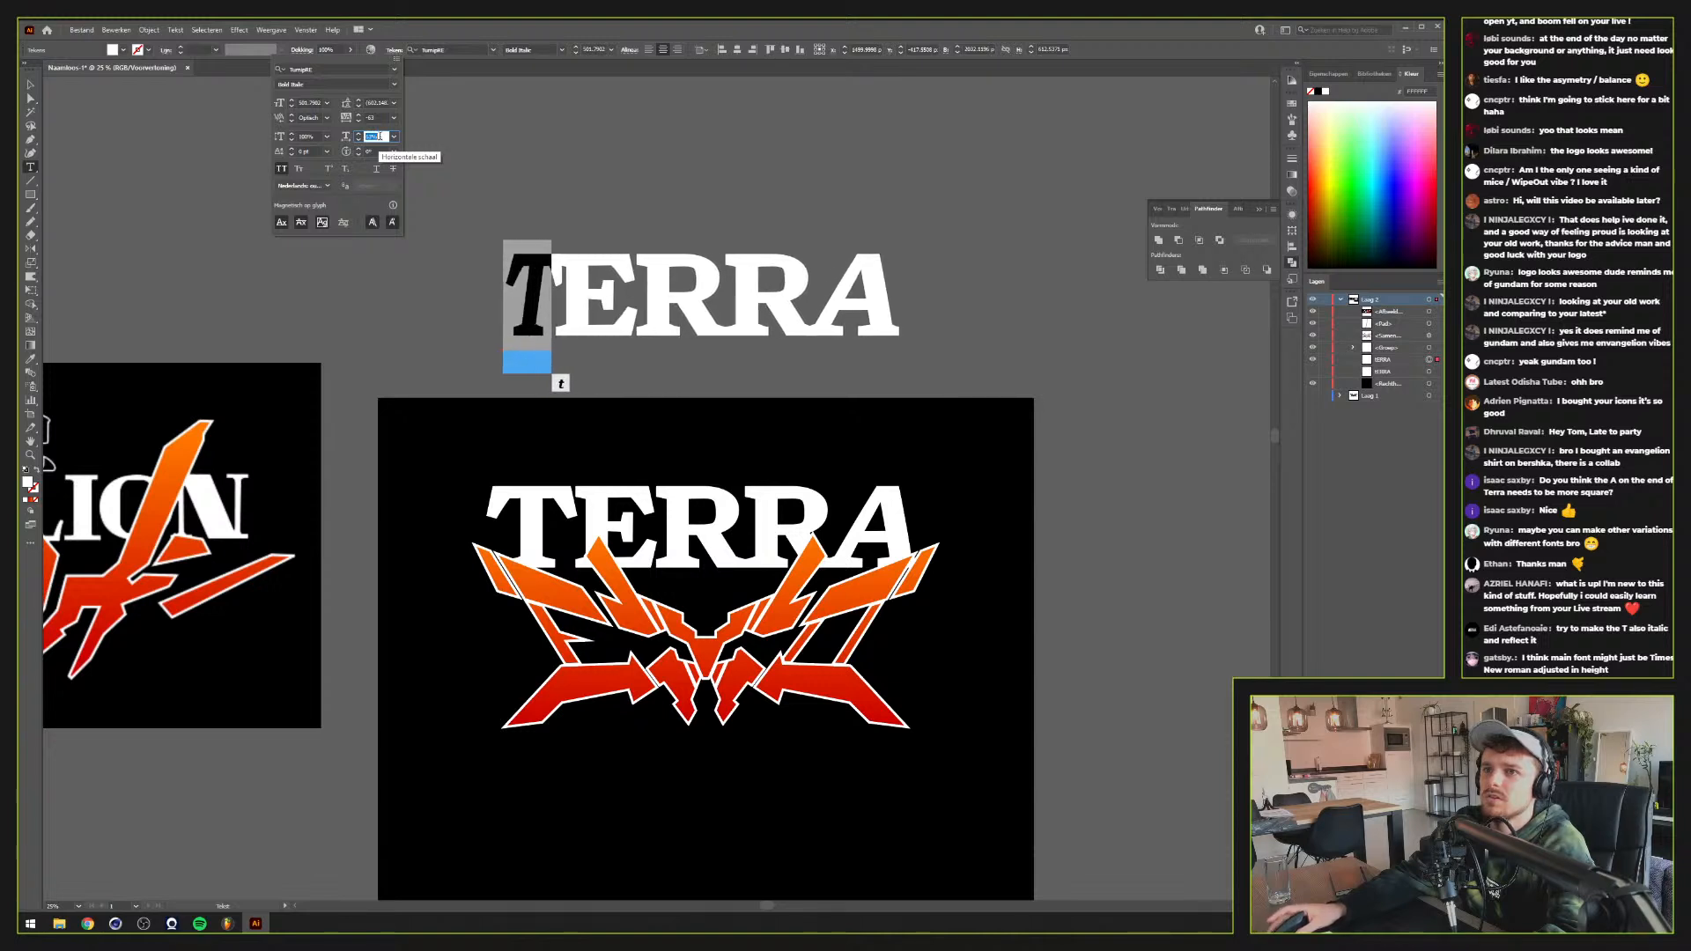
{"action": "scroll", "coordinate": [380, 136], "scroll_direction": "up", "scroll_amount": 20}
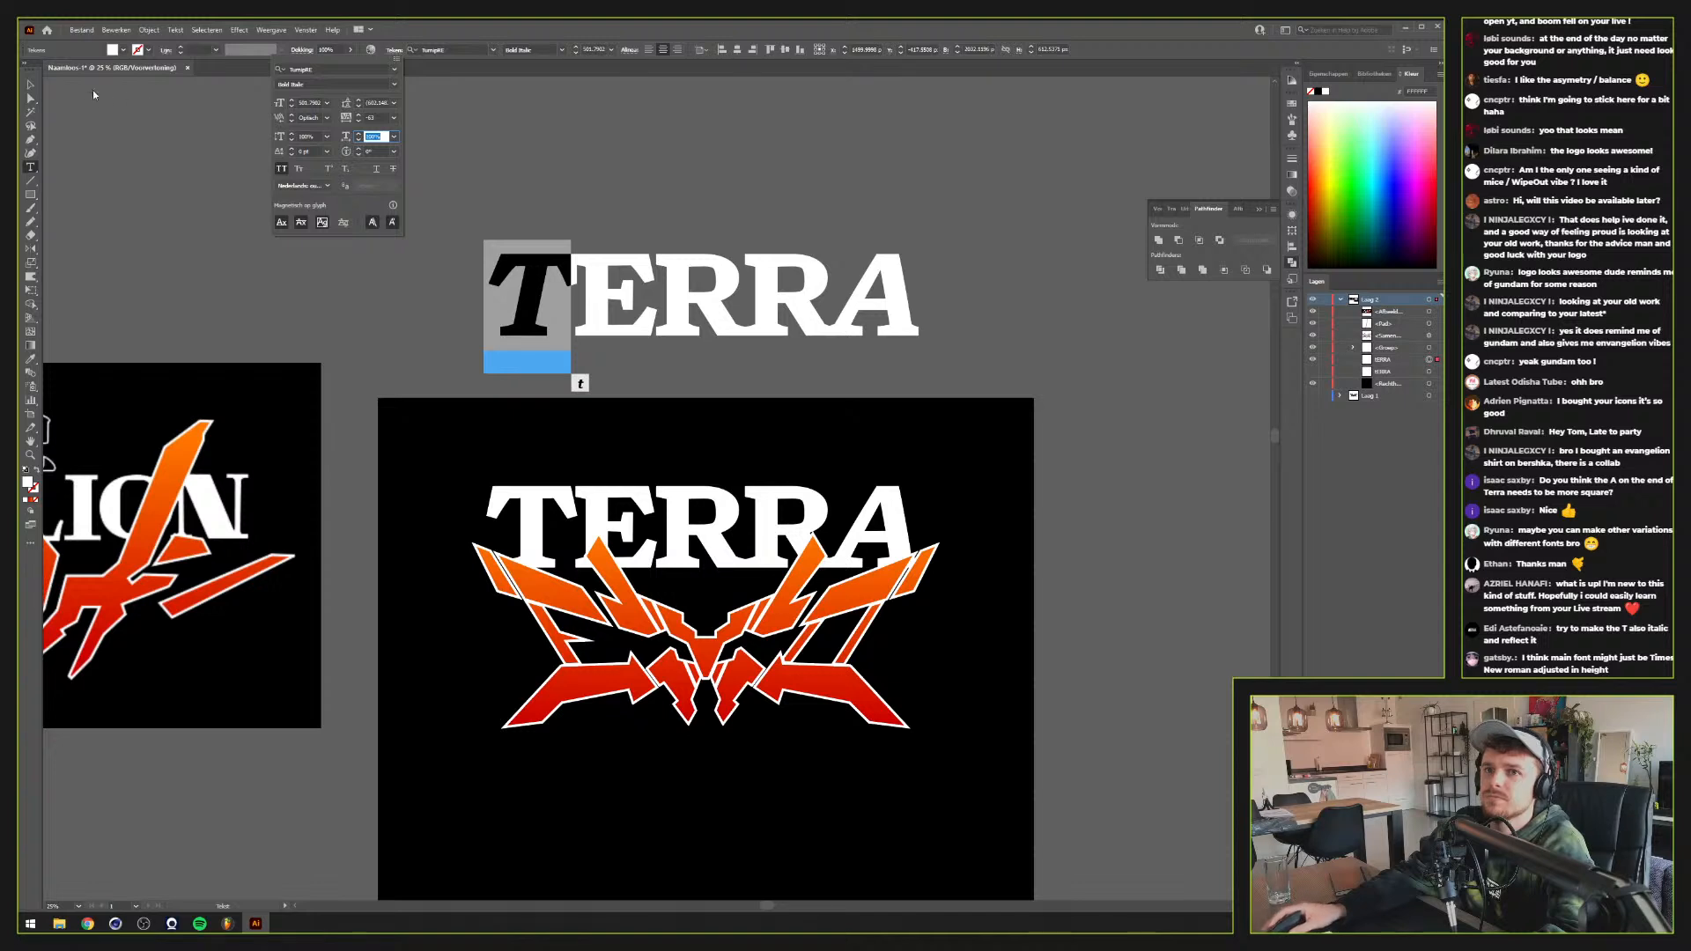
Place a duplicate of the TERRA text with the italic T below the original and convert the copy to outlines
{"action": "left_click", "coordinate": [31, 86]}
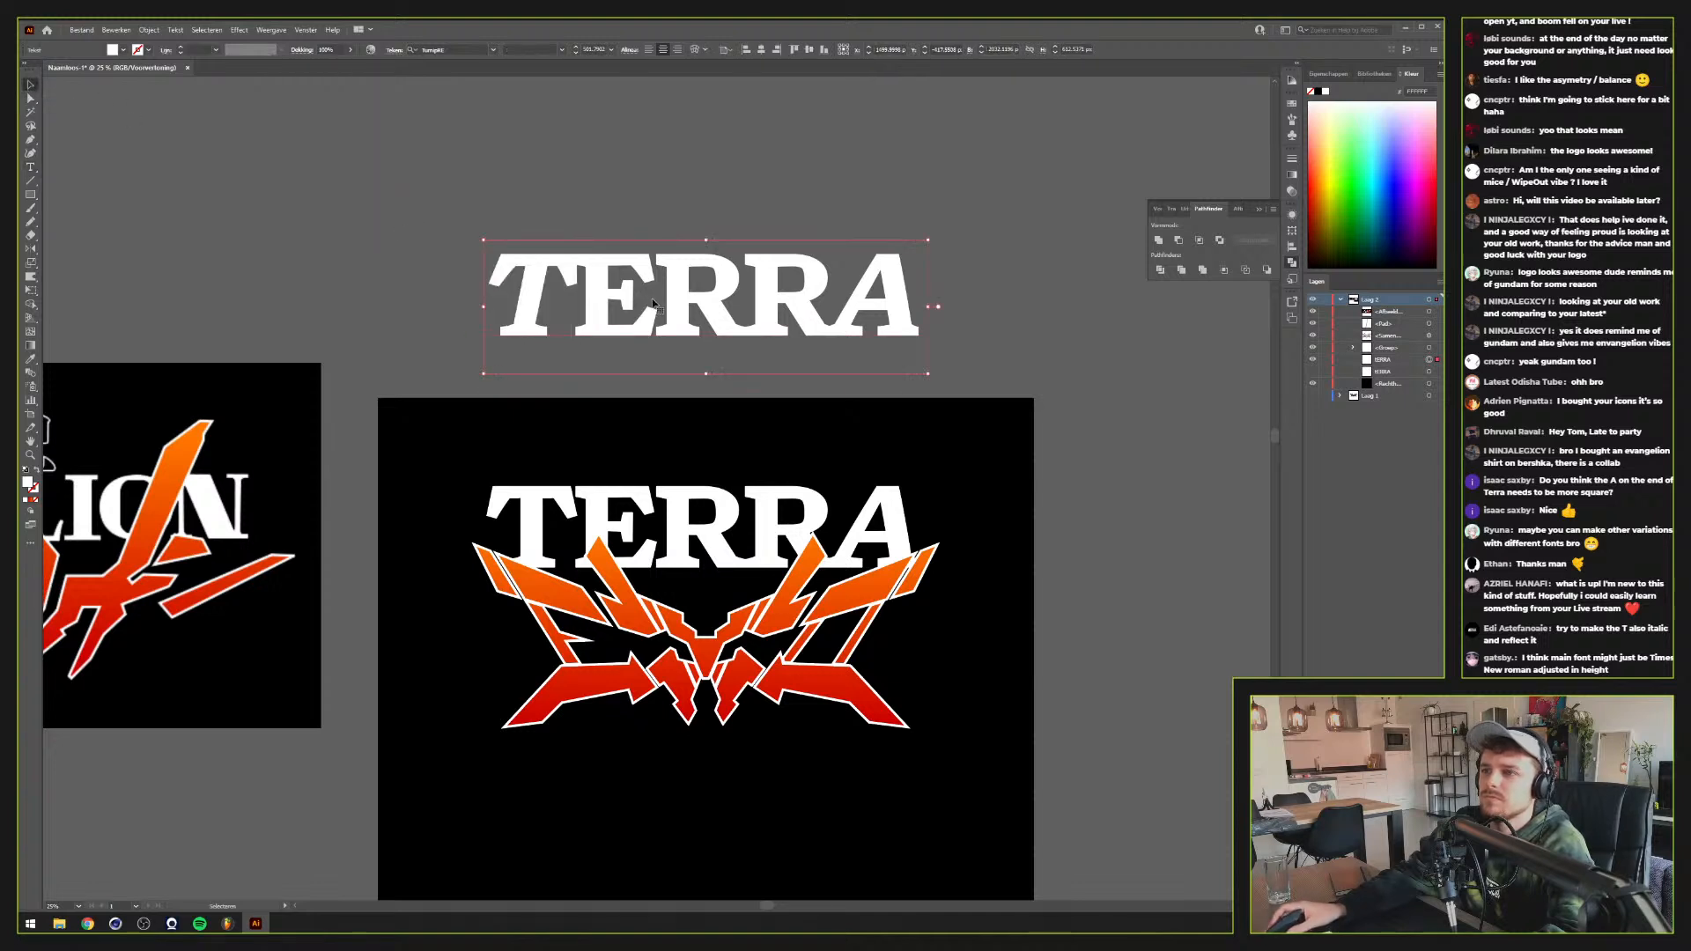
{"action": "left_click_drag", "start_coordinate": [653, 304], "coordinate": [625, 344]}
{"action": "right_click", "coordinate": [655, 209]}
{"action": "left_click", "coordinate": [614, 227]}
{"action": "right_click", "coordinate": [626, 344]}
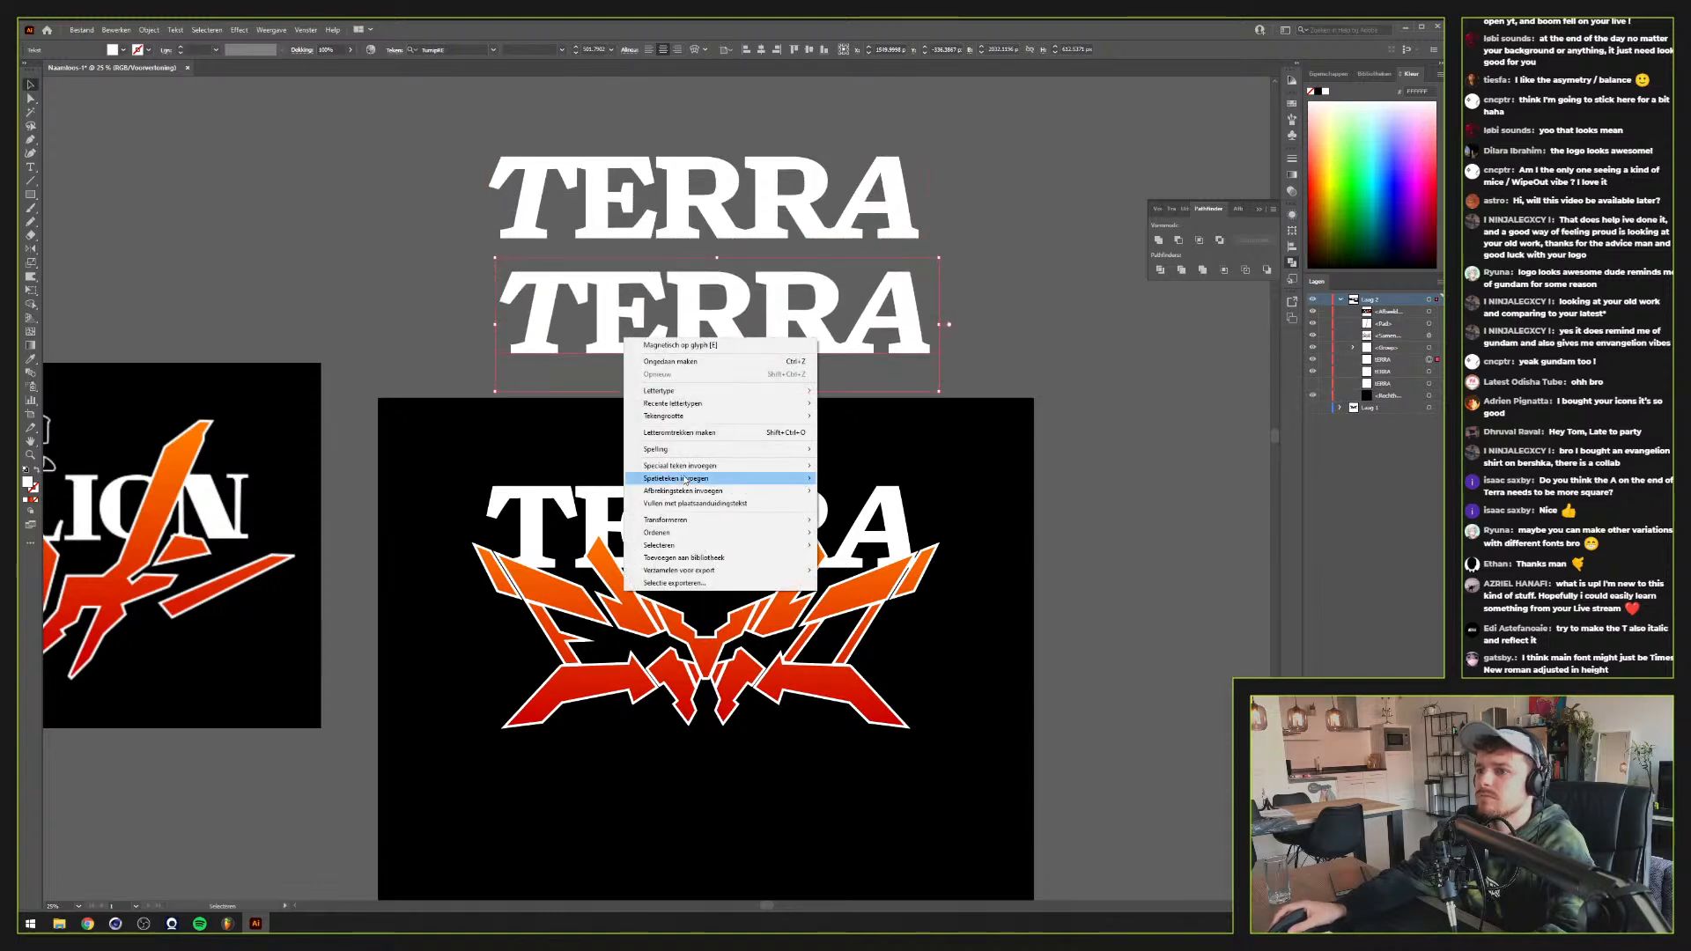
{"action": "left_click", "coordinate": [680, 432]}
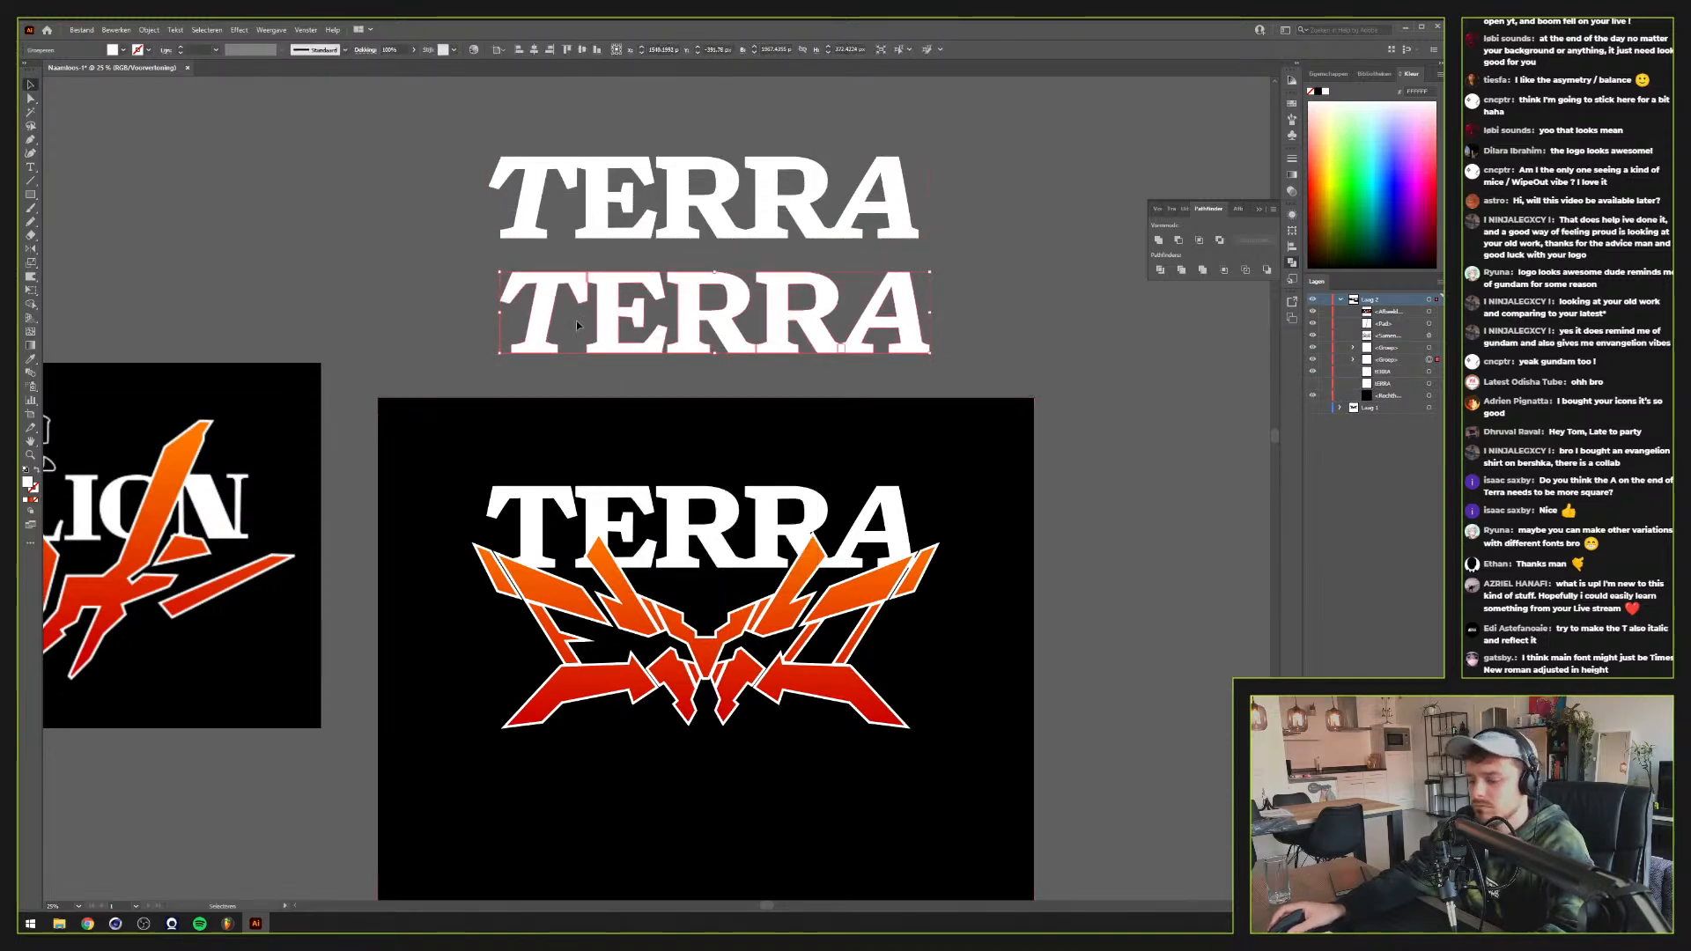
Reflect the italic T of the outlined TERRA copy across the vertical axis and nudge it closer to the E
{"action": "double_click", "coordinate": [576, 321]}
{"action": "right_click", "coordinate": [540, 312]}
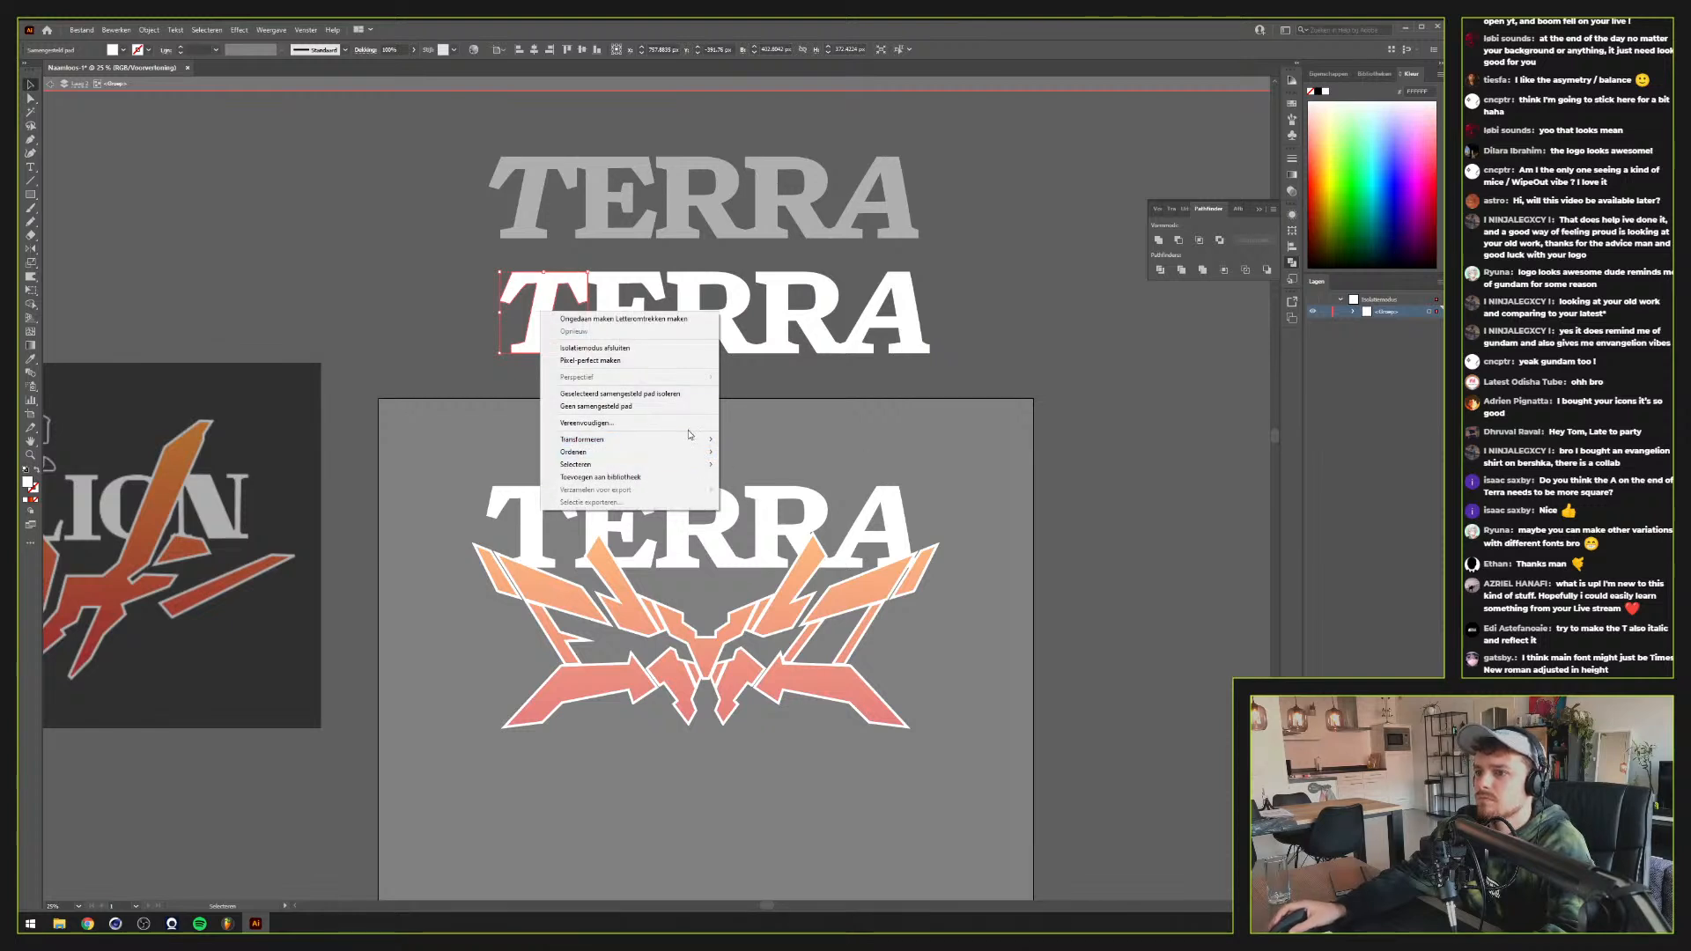
{"action": "mouse_move", "coordinate": [696, 438]}
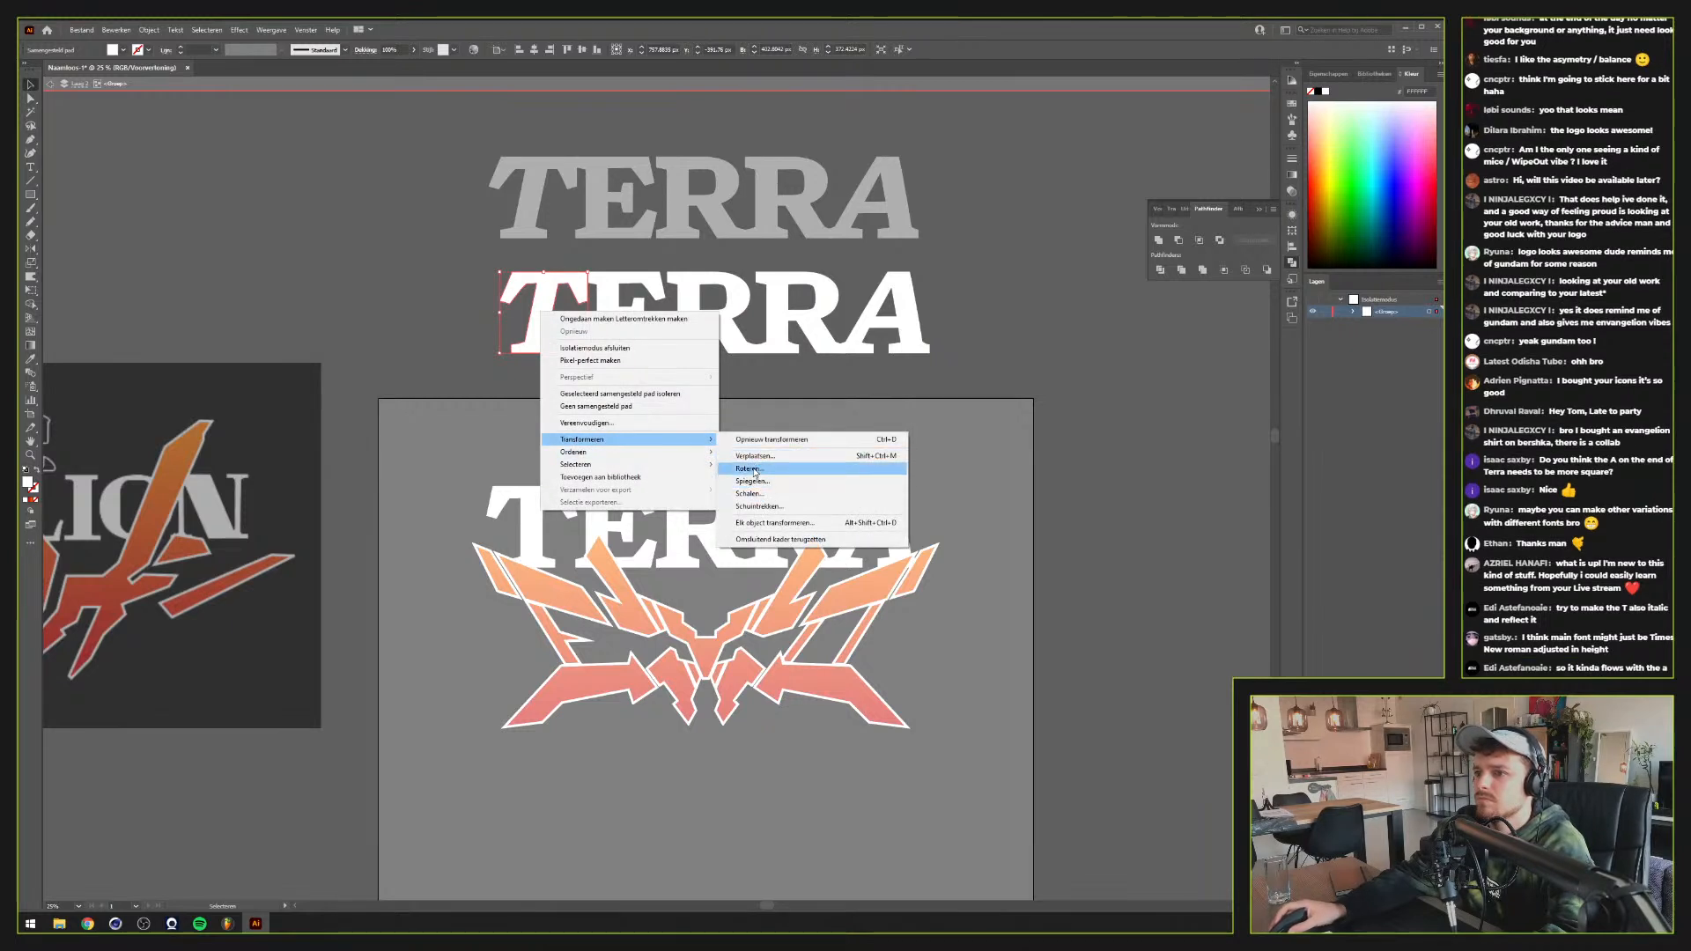
{"action": "left_click", "coordinate": [752, 481]}
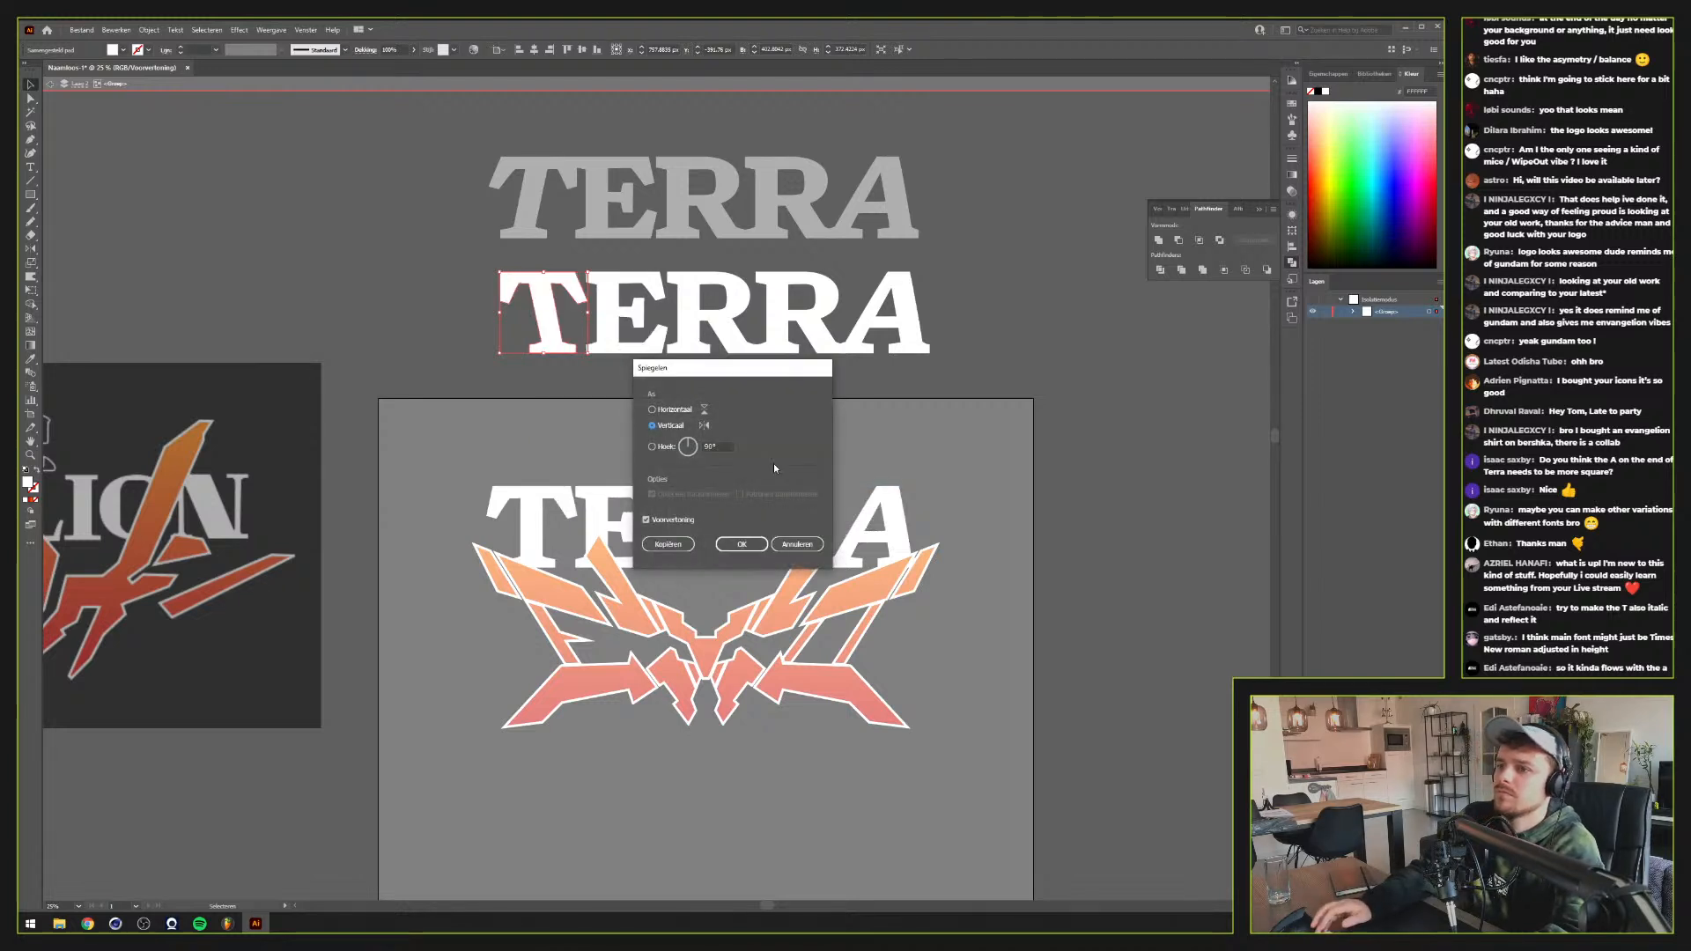
{"action": "key", "text": "Return"}
{"action": "key", "text": "shift+Right"}
{"action": "key", "text": "shift+Right"}
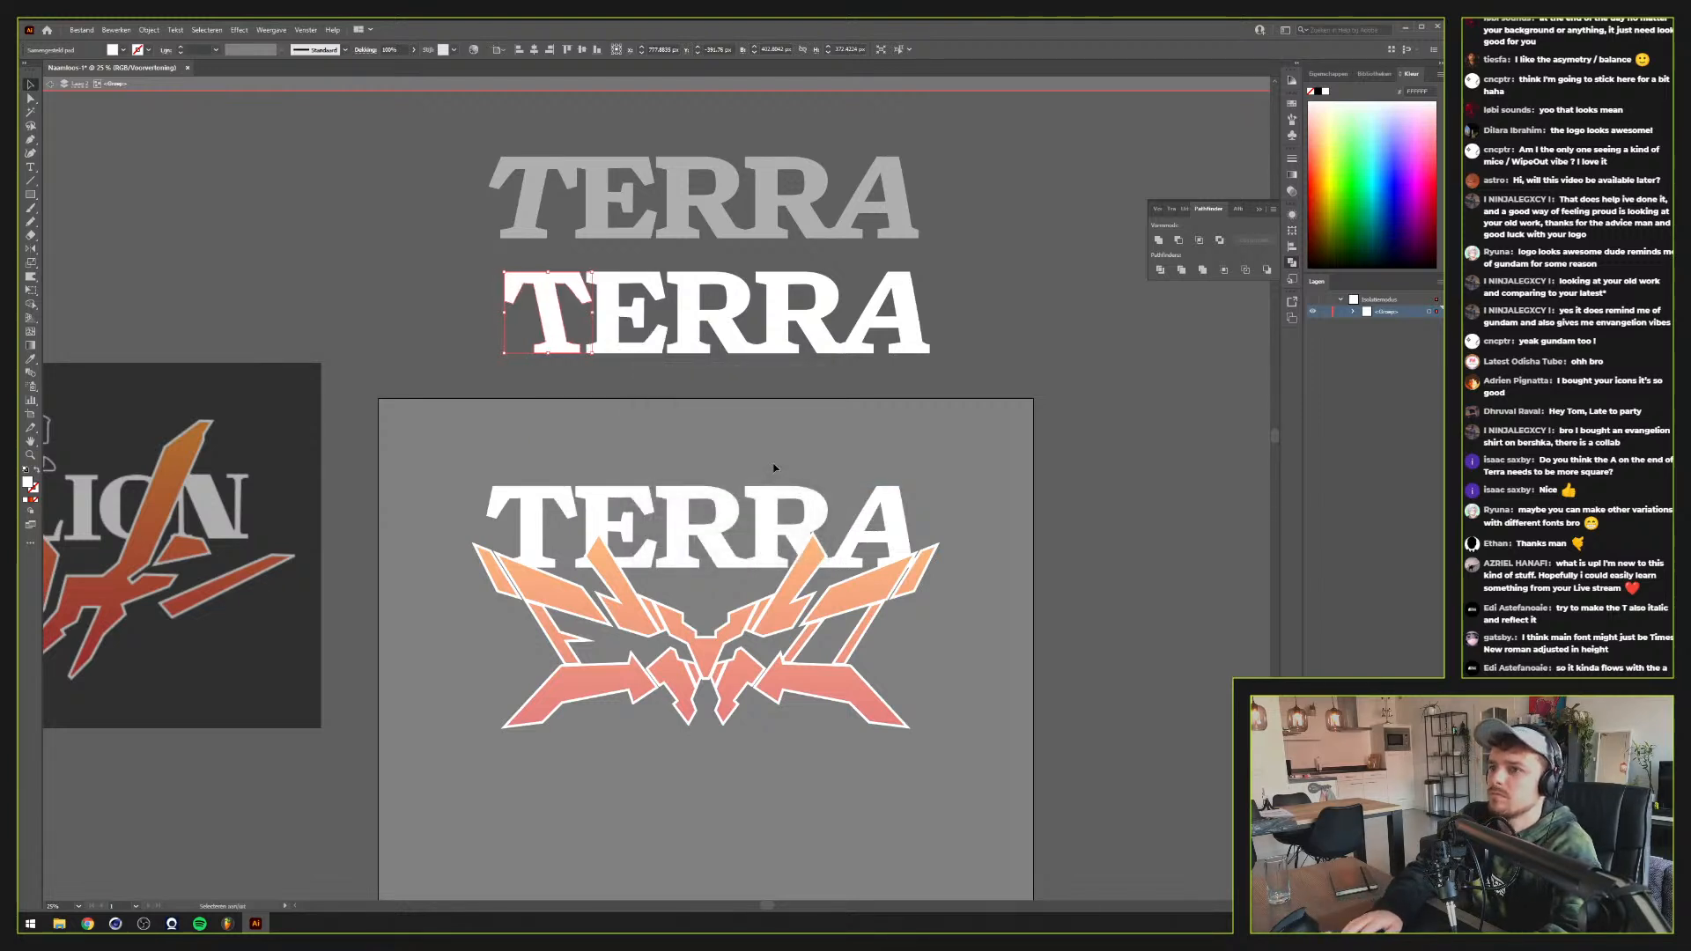
{"action": "key", "text": "shift+Right"}
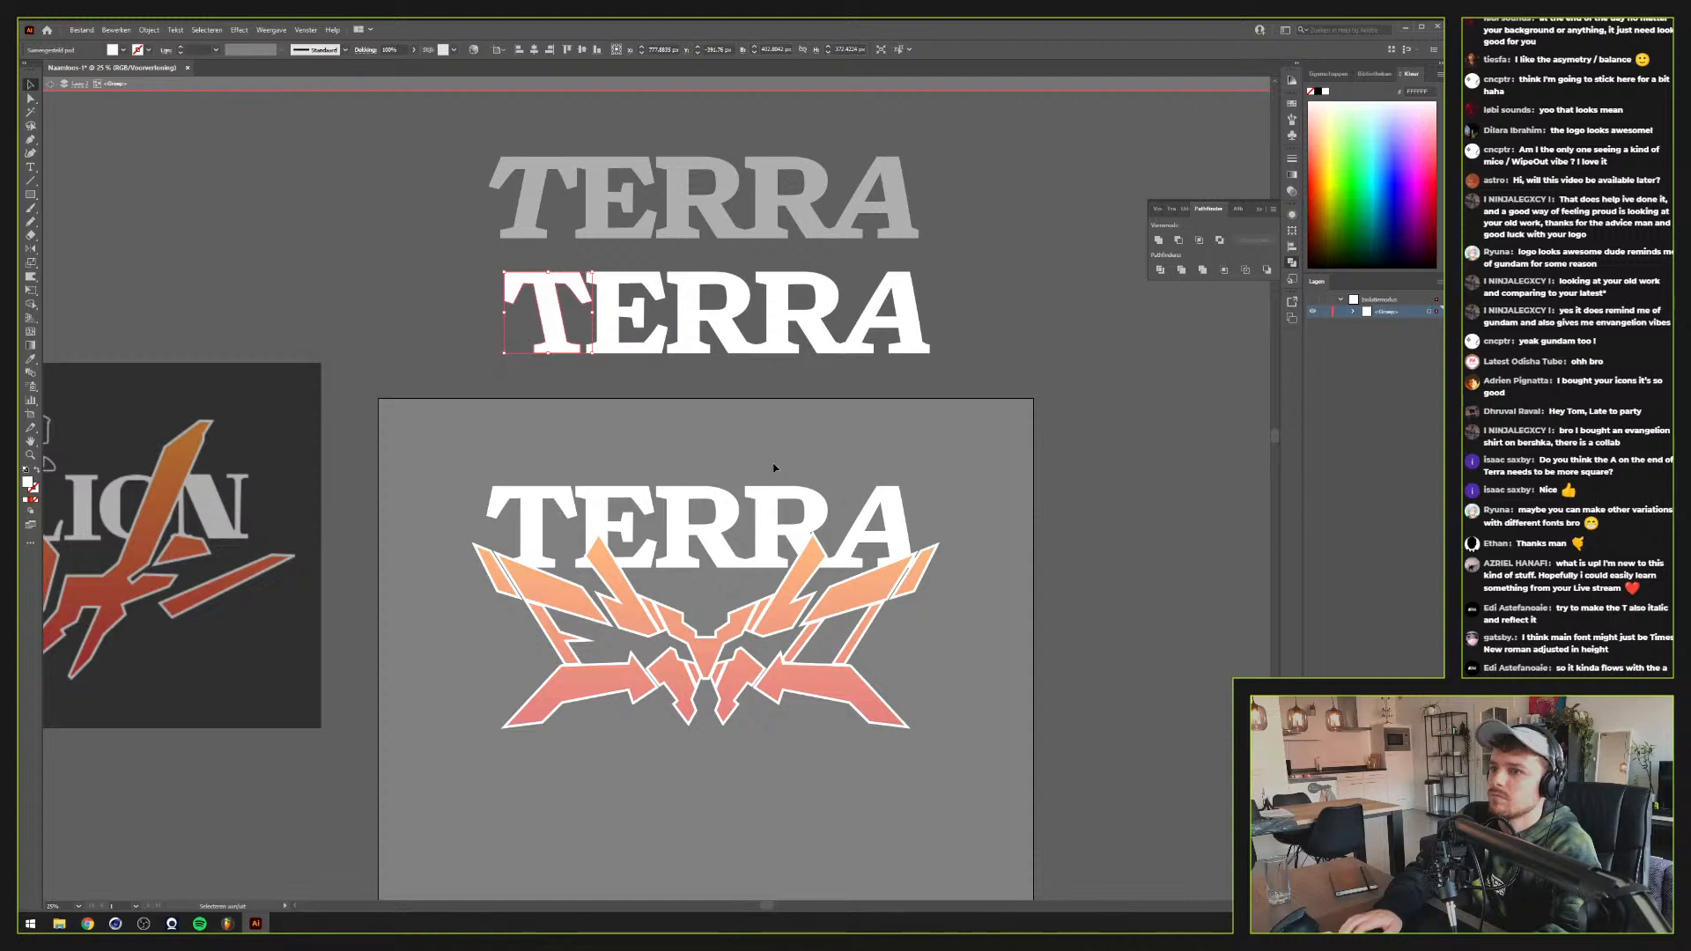
{"action": "double_click", "coordinate": [732, 392]}
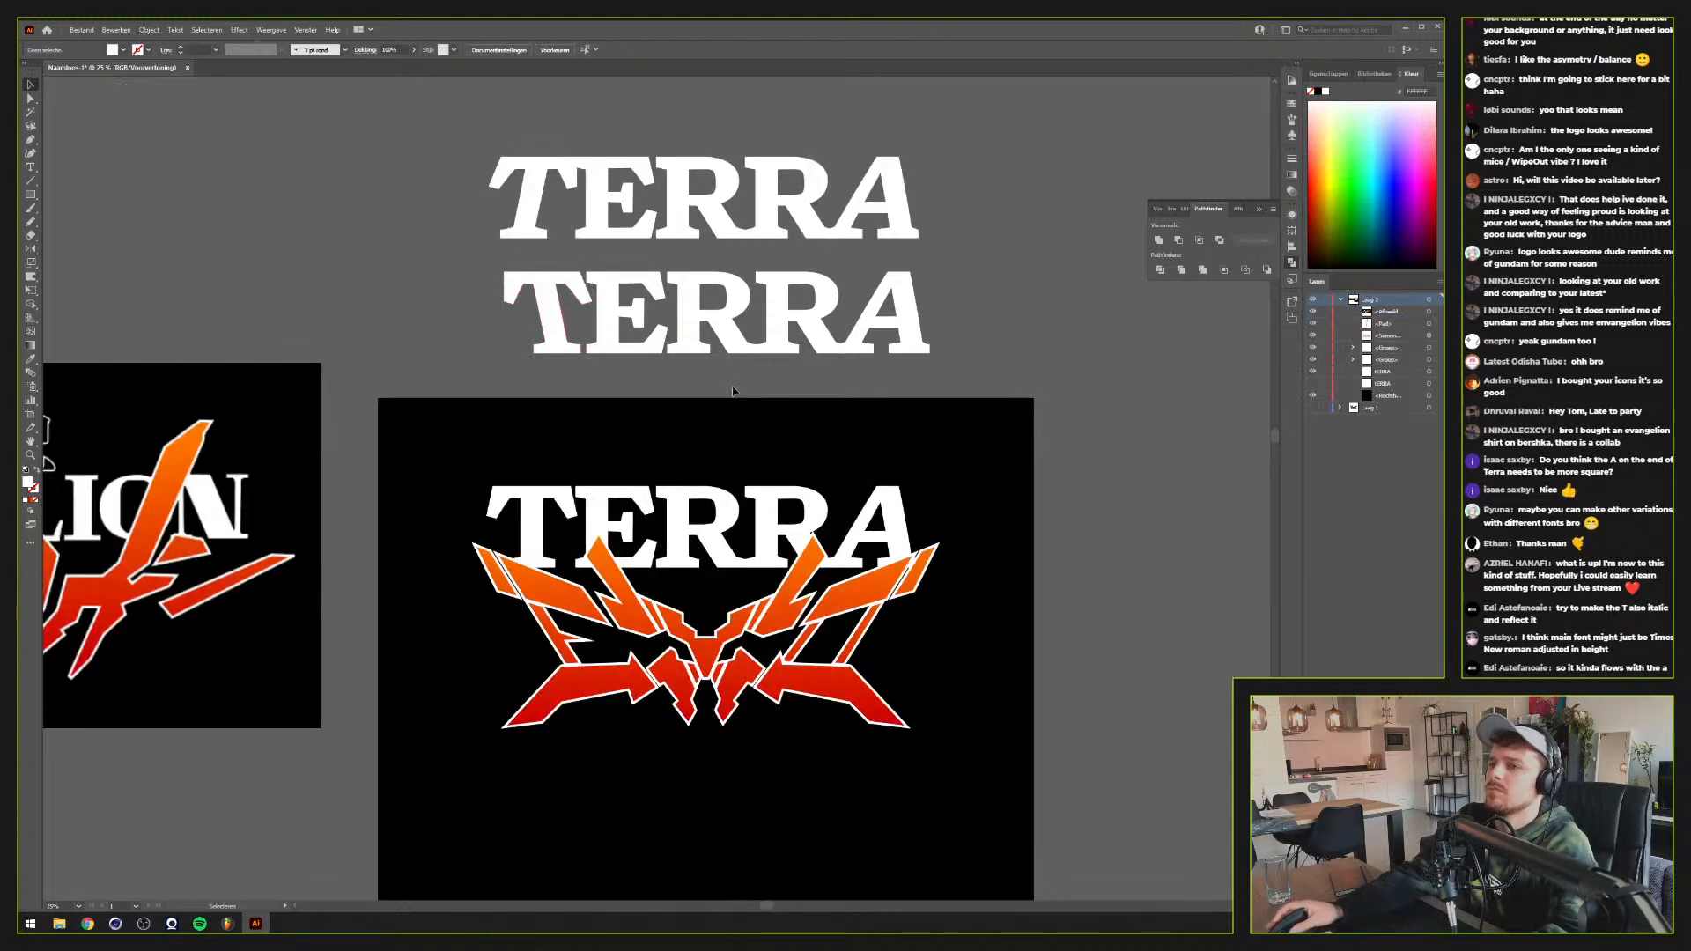
Delete the outlined TERRA copy above the artboard and the TERRA wordmark over the winged emblem
{"action": "scroll", "coordinate": [732, 391], "scroll_direction": "down", "scroll_amount": 2}
{"action": "scroll", "coordinate": [777, 490], "scroll_direction": "up", "scroll_amount": 3}
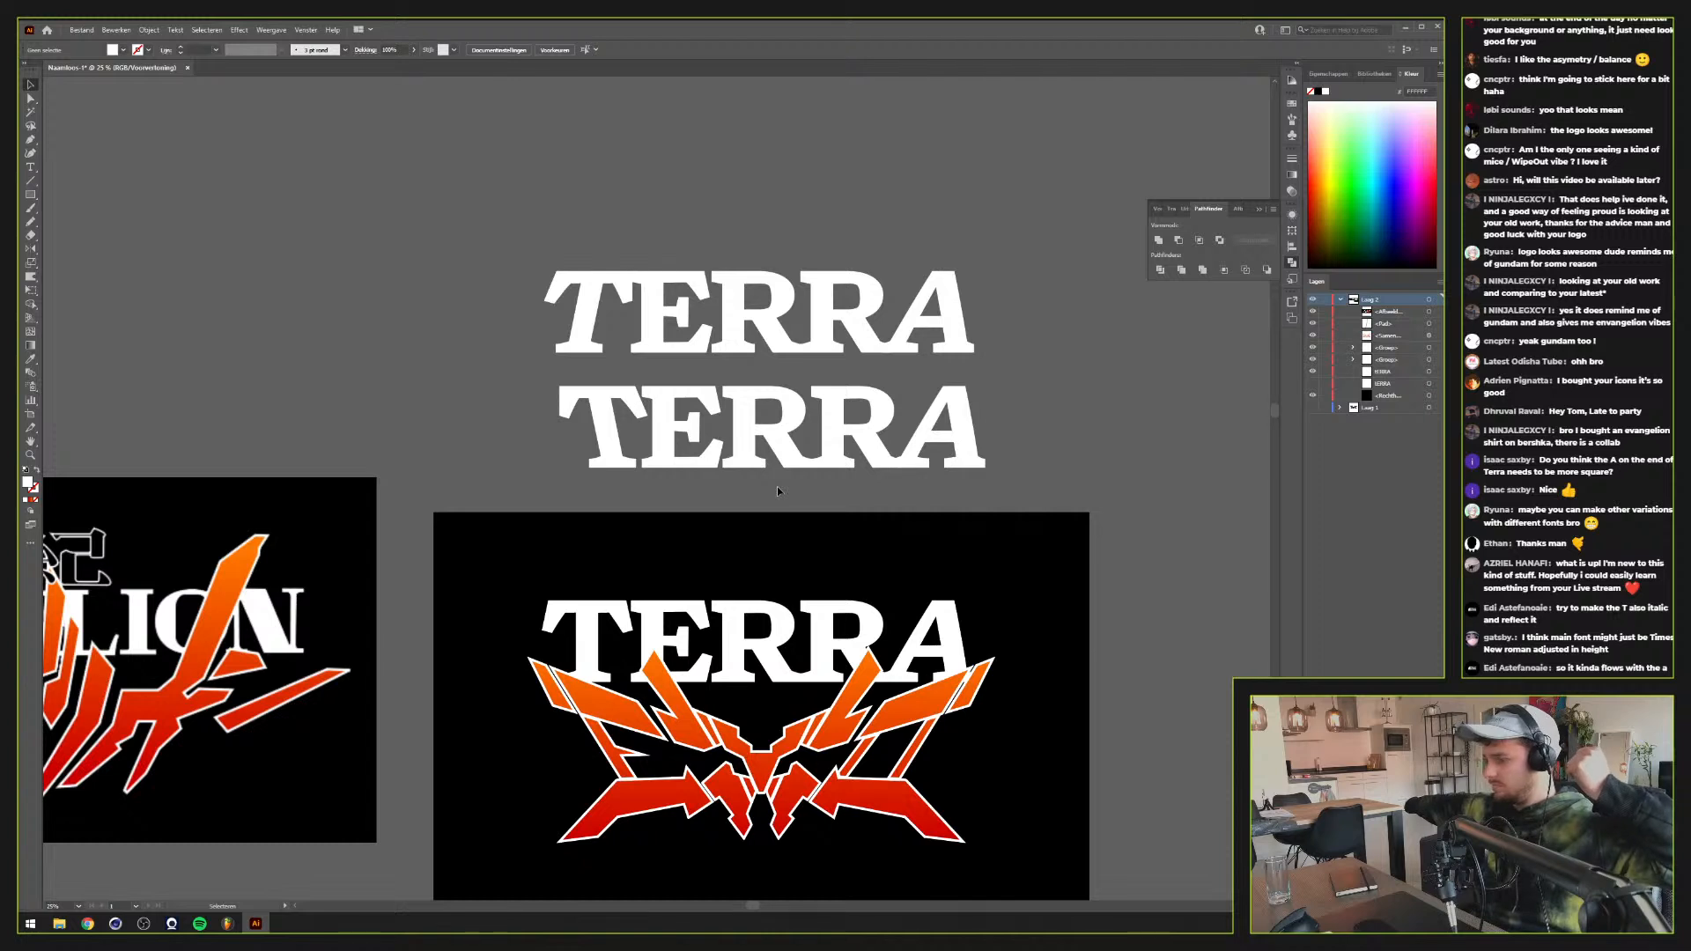
{"action": "left_click", "coordinate": [762, 425]}
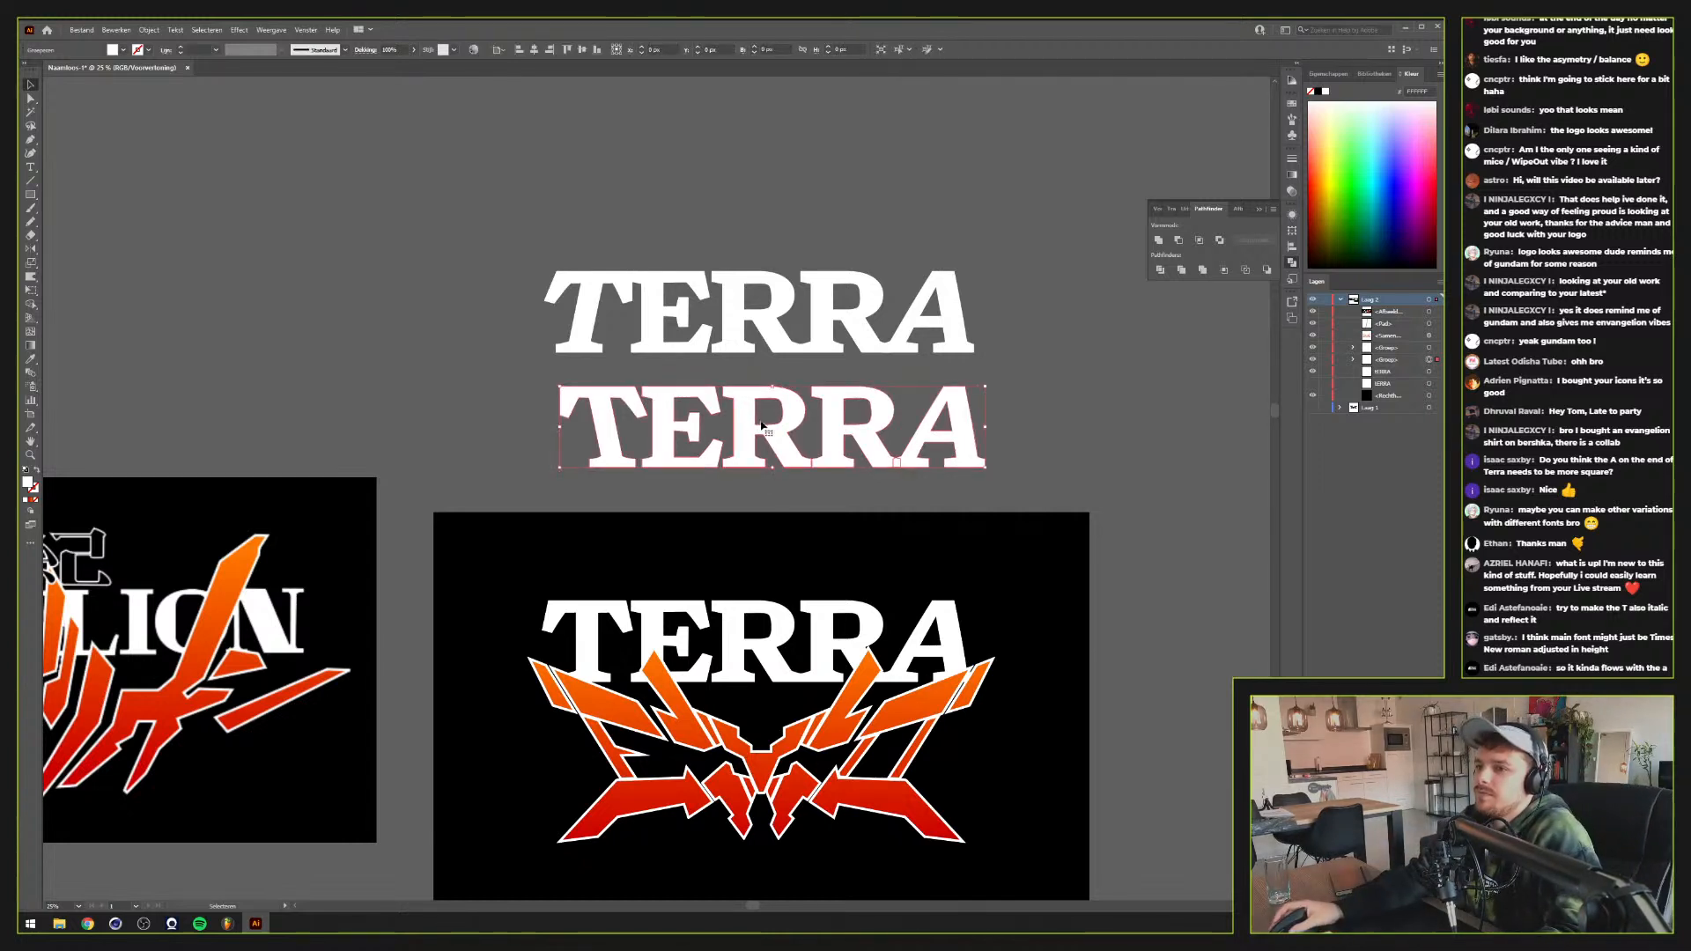
{"action": "left_click", "coordinate": [775, 617], "text": "shift"}
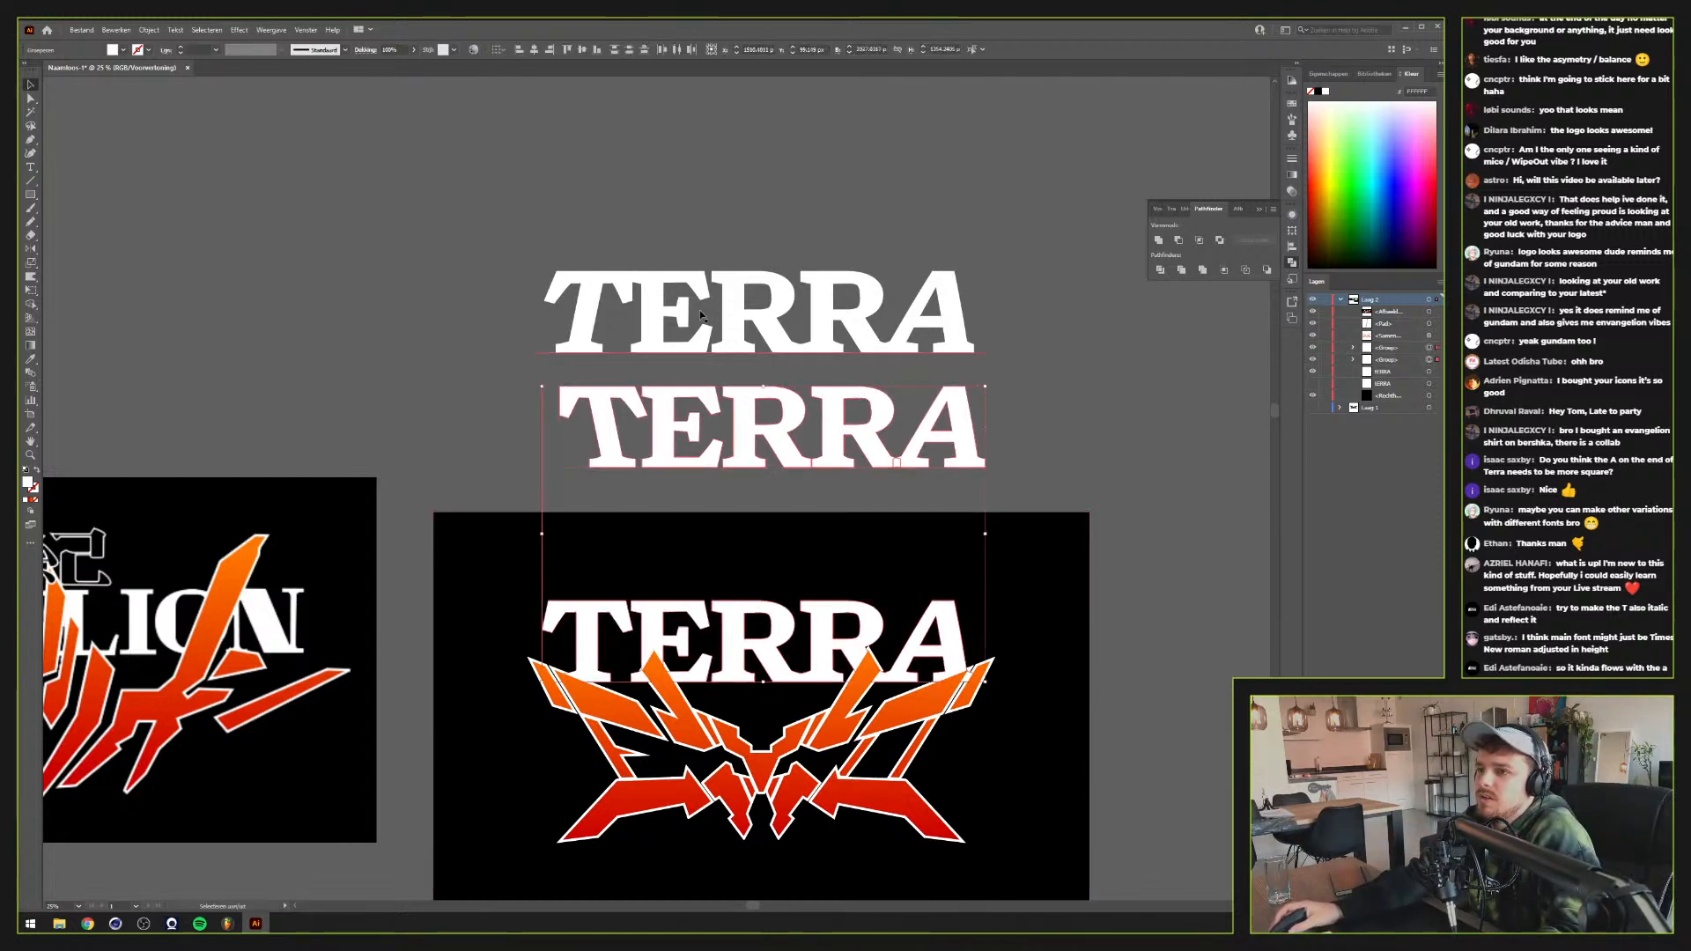
{"action": "key", "text": "Delete"}
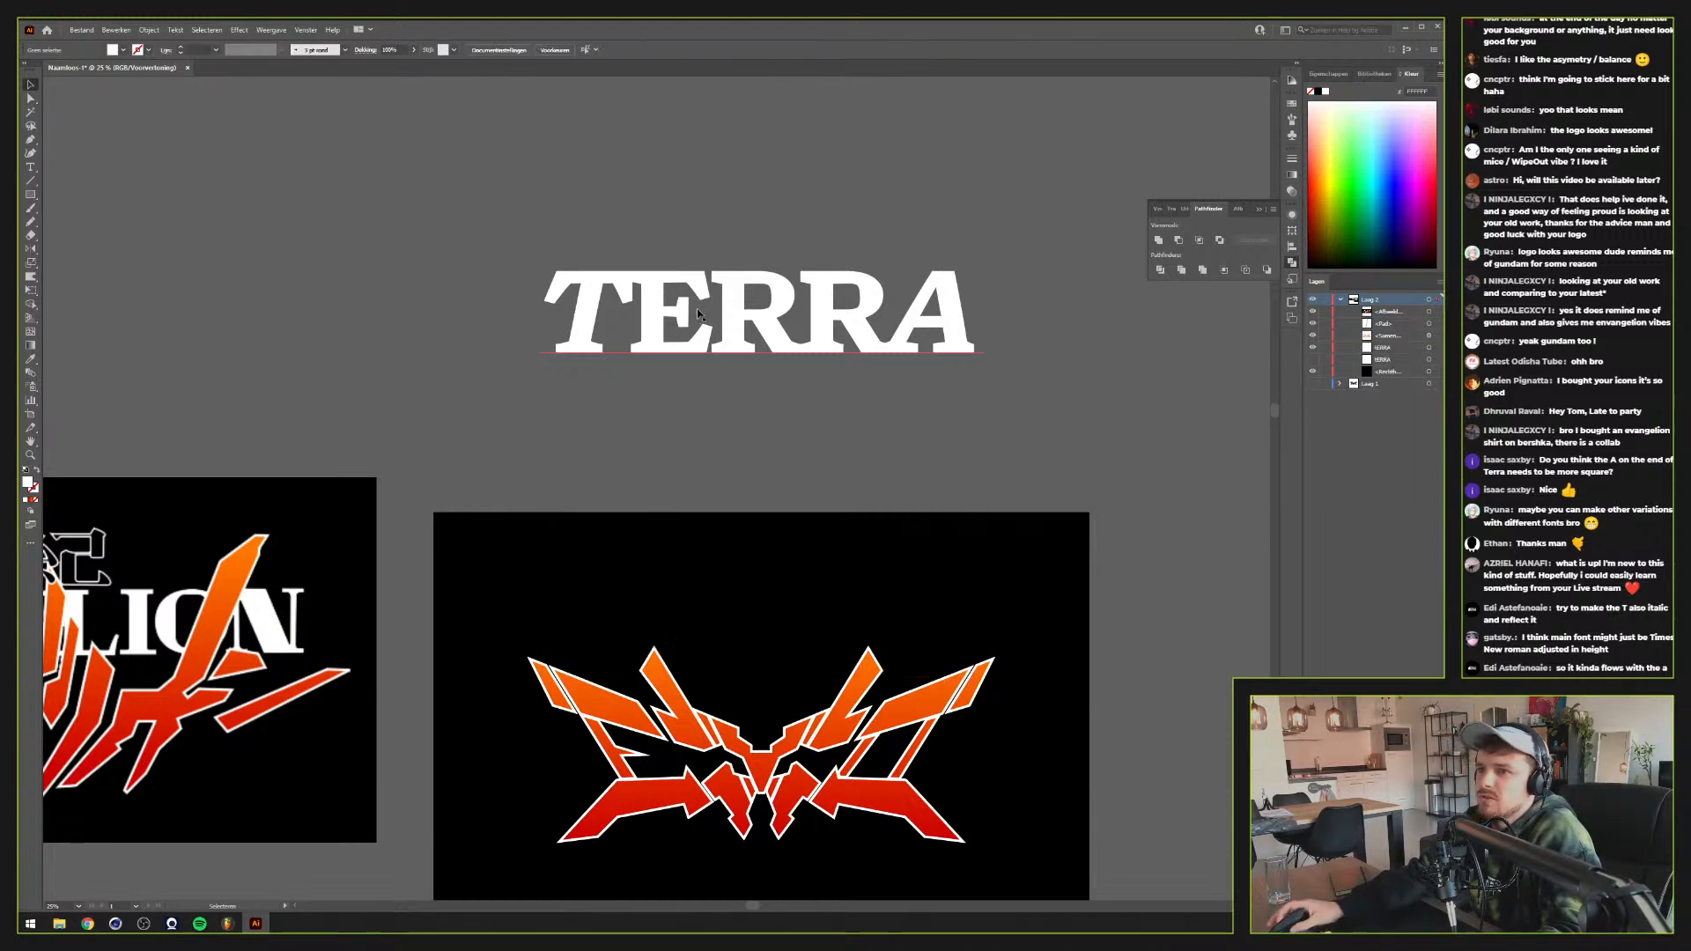
Set the remaining TERRA text above the artboard to TurnipRE Regular and inspect the lettering up close
{"action": "left_click", "coordinate": [697, 312]}
{"action": "left_click", "coordinate": [467, 49]}
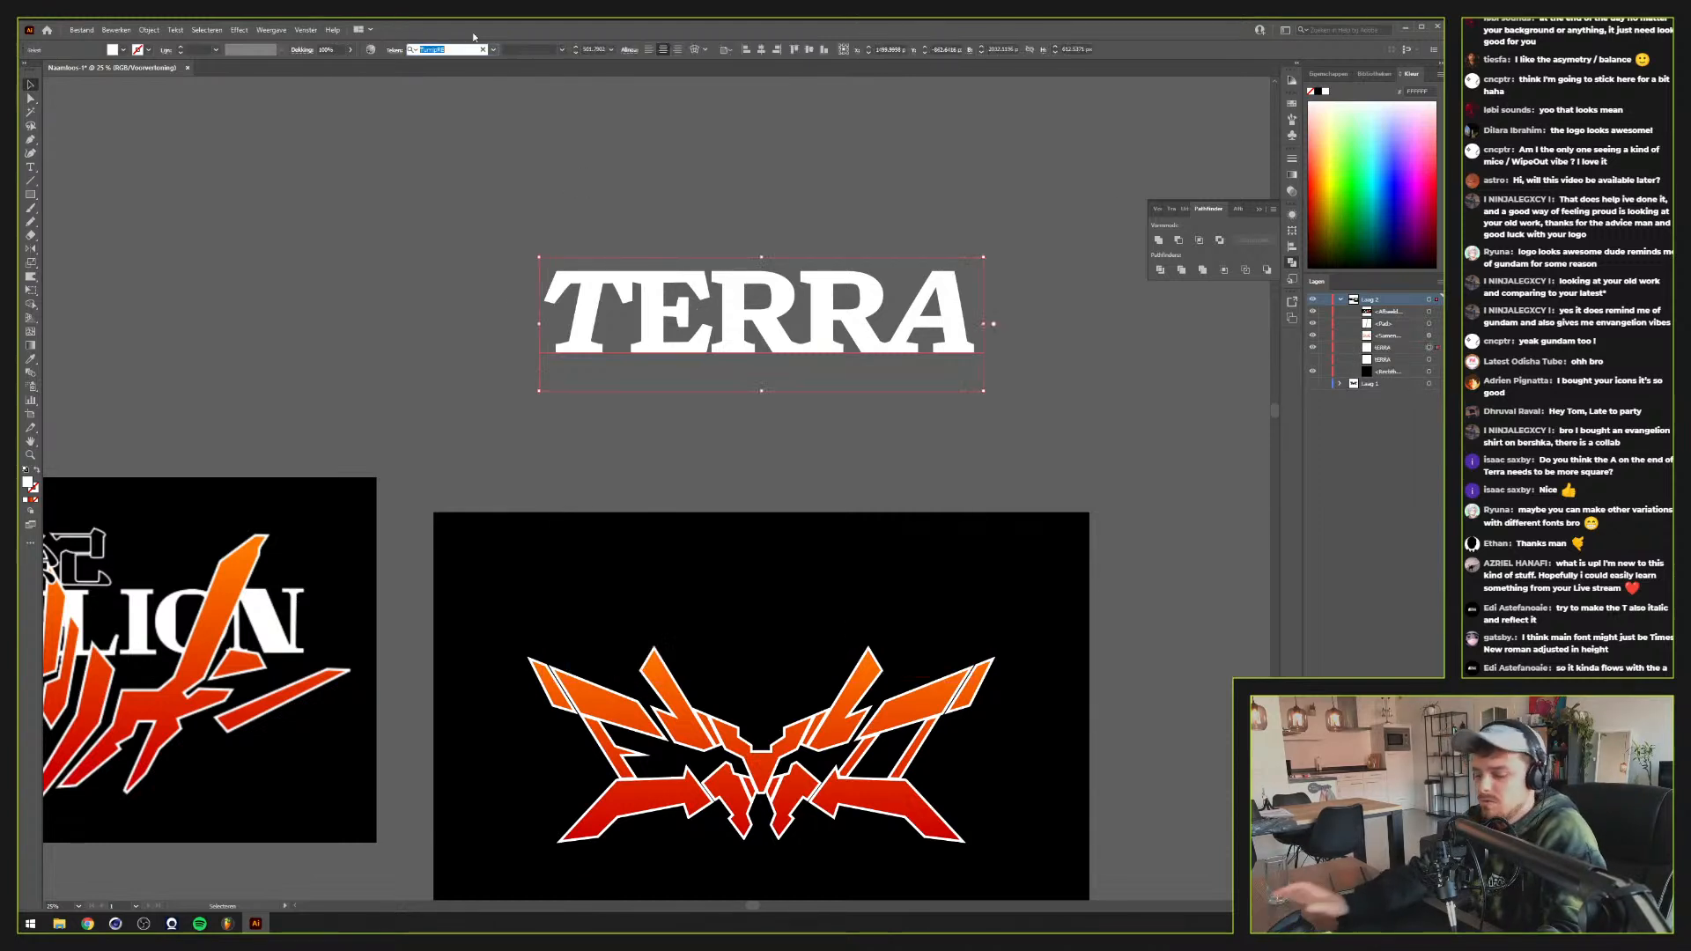
{"action": "type", "text": "turn"}
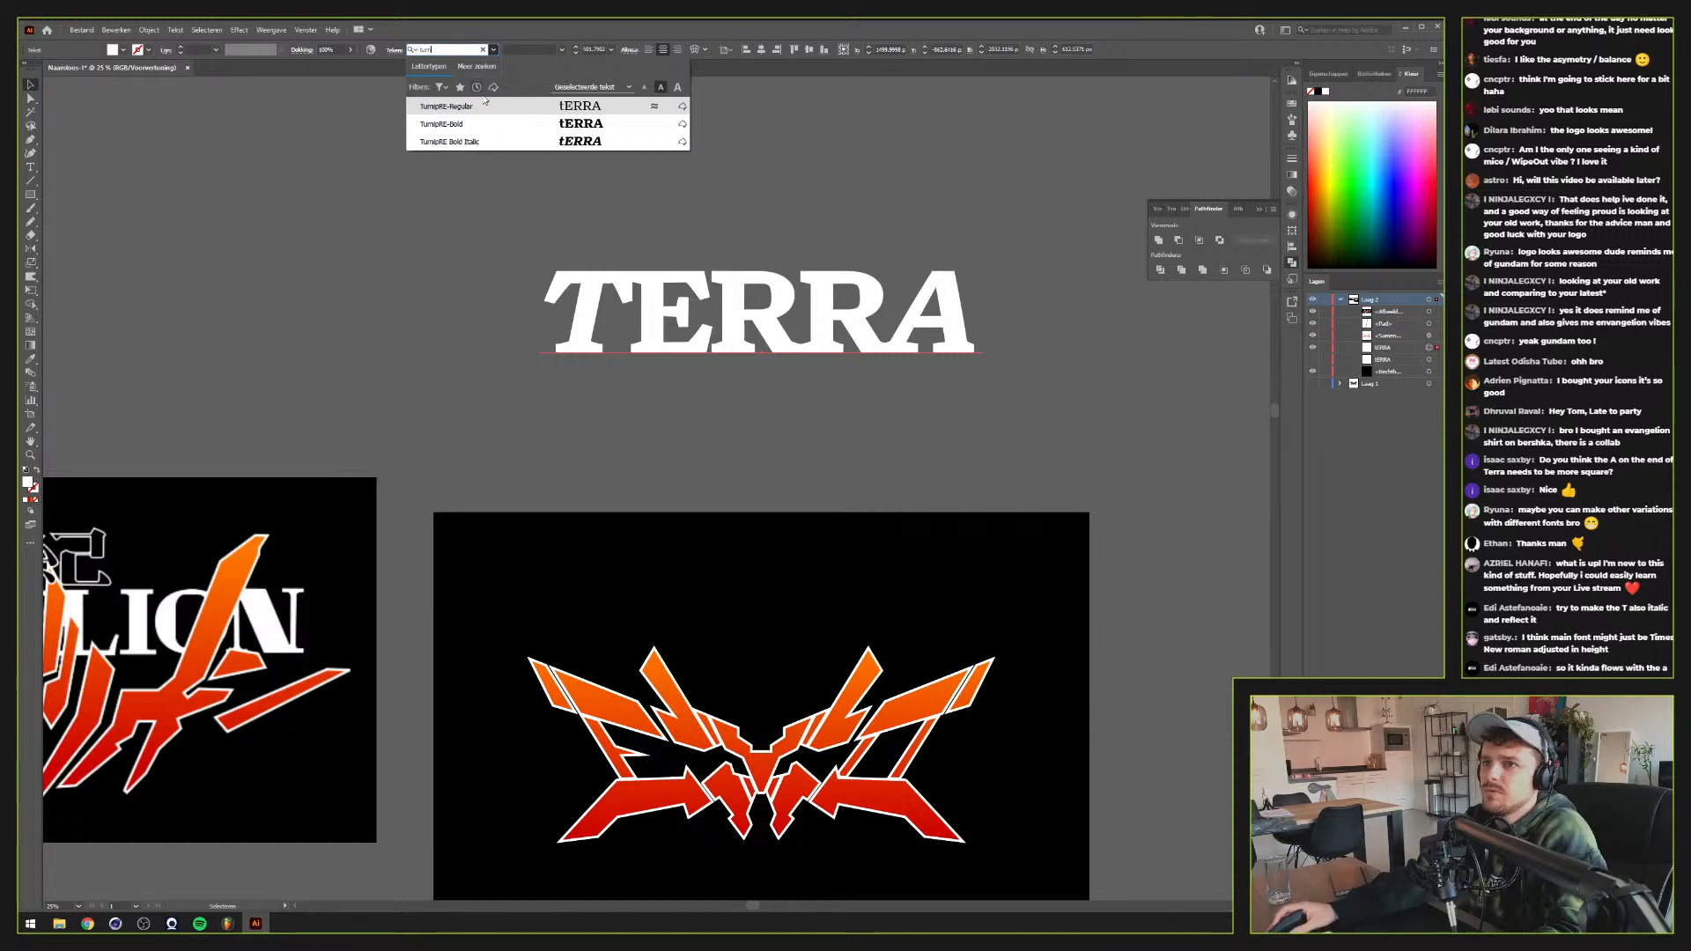
{"action": "left_click", "coordinate": [484, 105]}
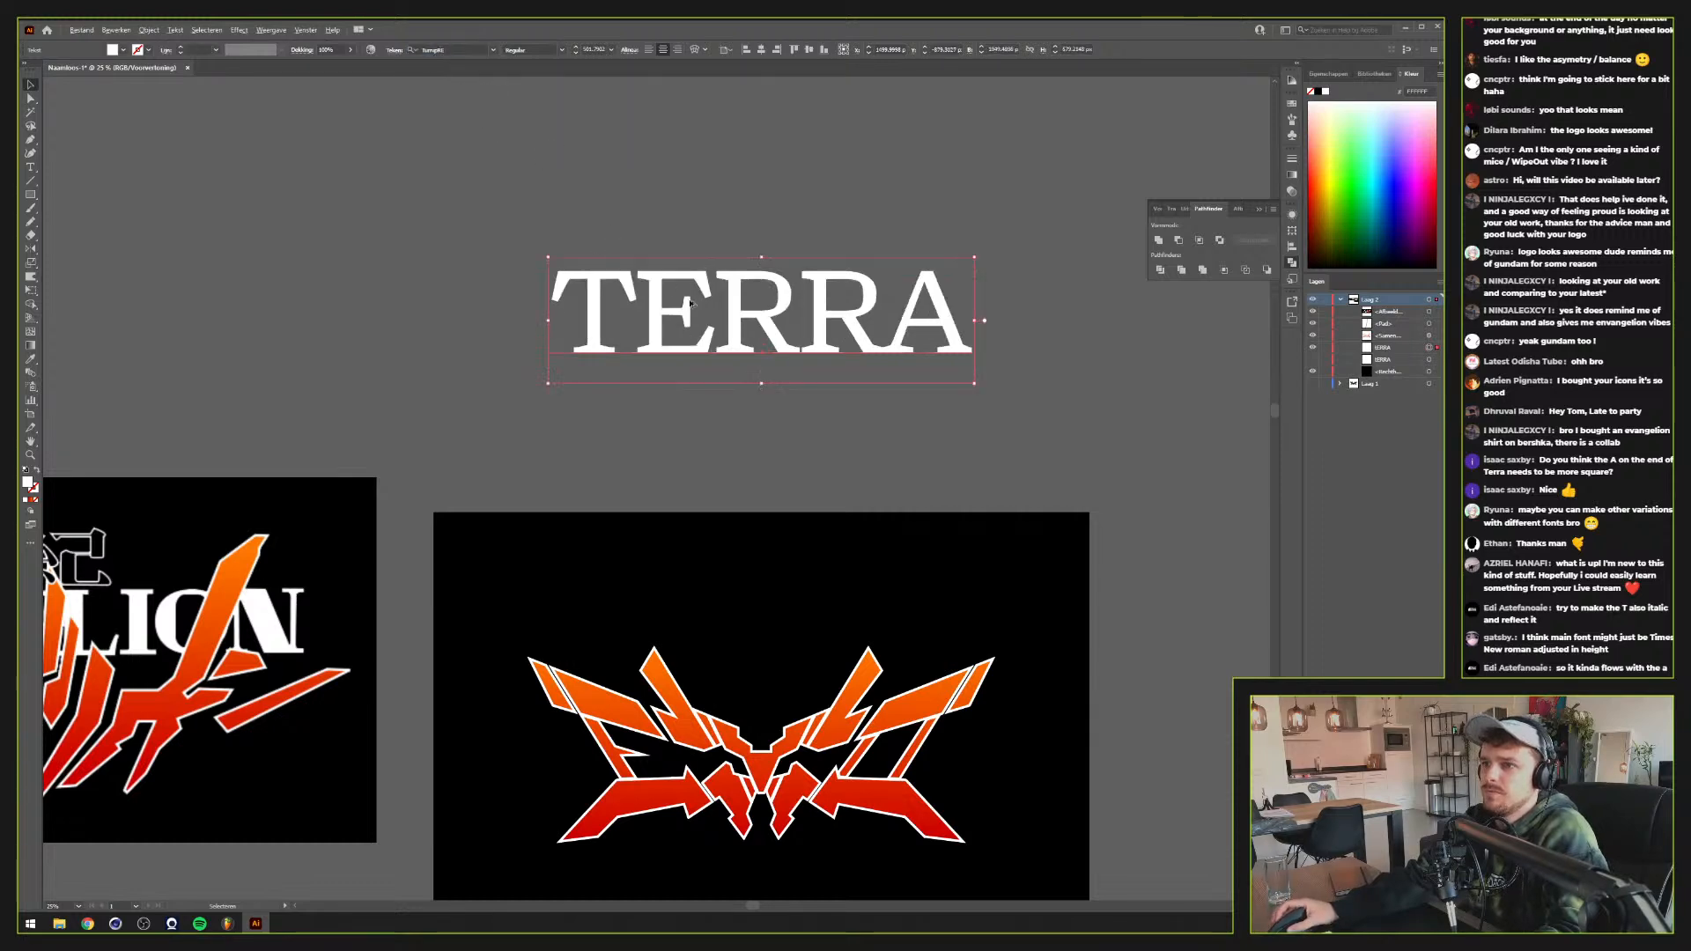
{"action": "scroll", "coordinate": [690, 304], "scroll_direction": "up", "scroll_amount": 5}
{"action": "scroll", "coordinate": [691, 304], "scroll_direction": "down", "scroll_amount": 3}
{"action": "scroll", "coordinate": [690, 304], "scroll_direction": "up", "scroll_amount": 3}
{"action": "scroll", "coordinate": [690, 305], "scroll_direction": "down", "scroll_amount": 4}
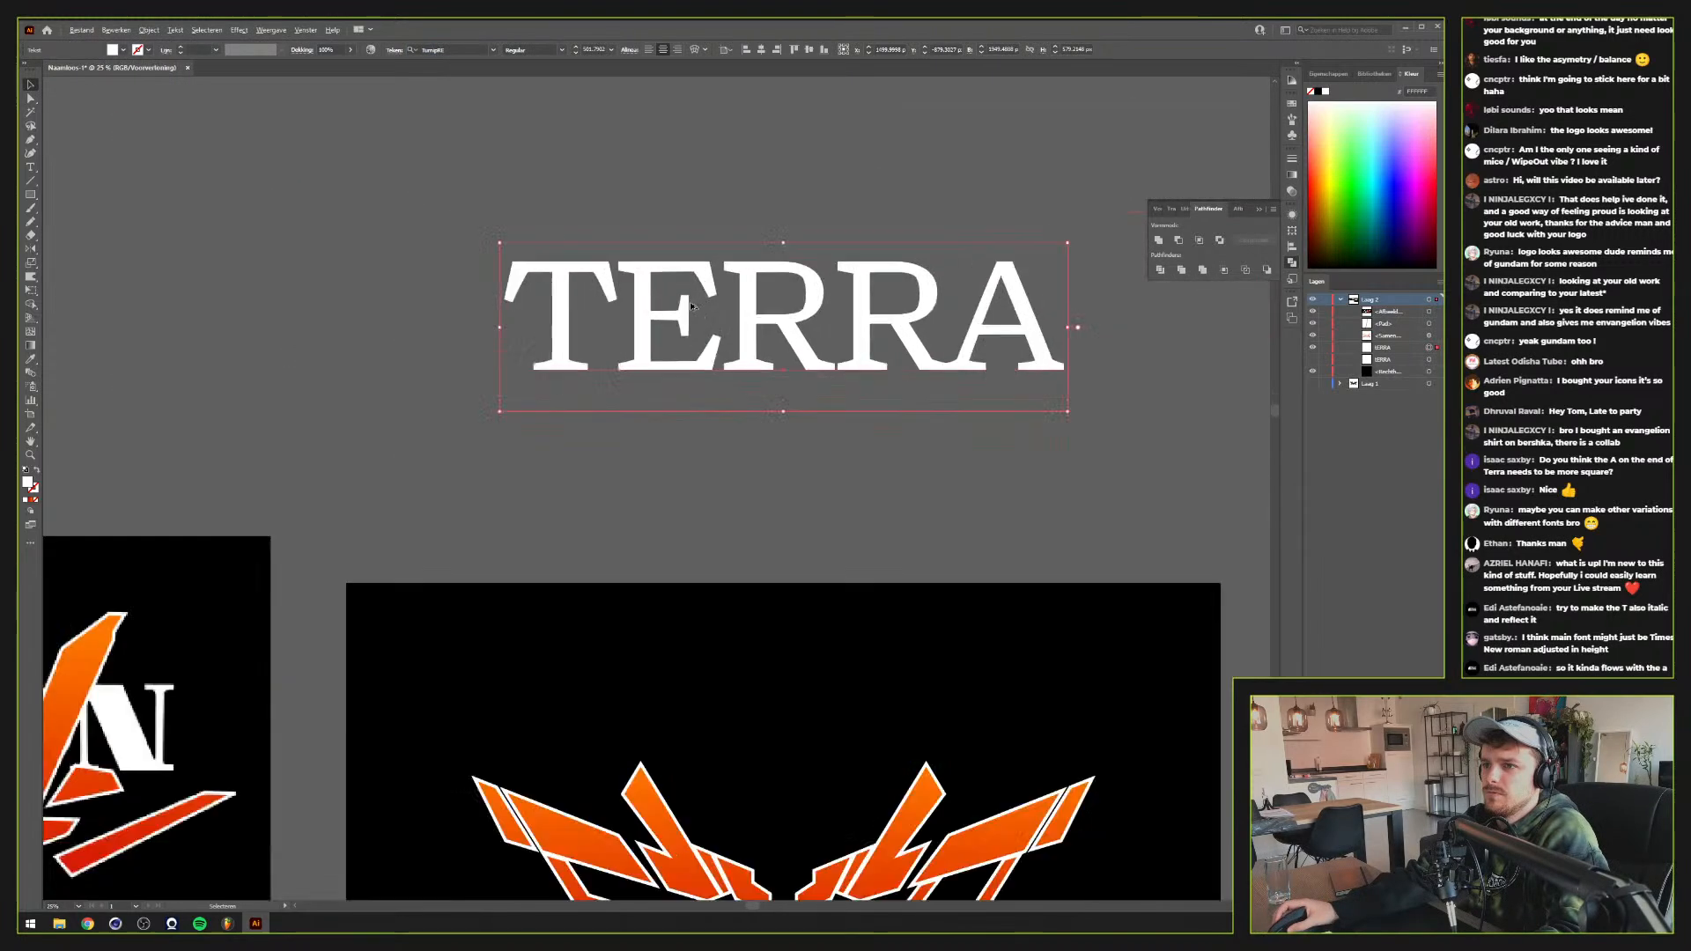
{"action": "scroll", "coordinate": [691, 303], "scroll_direction": "up", "scroll_amount": 1}
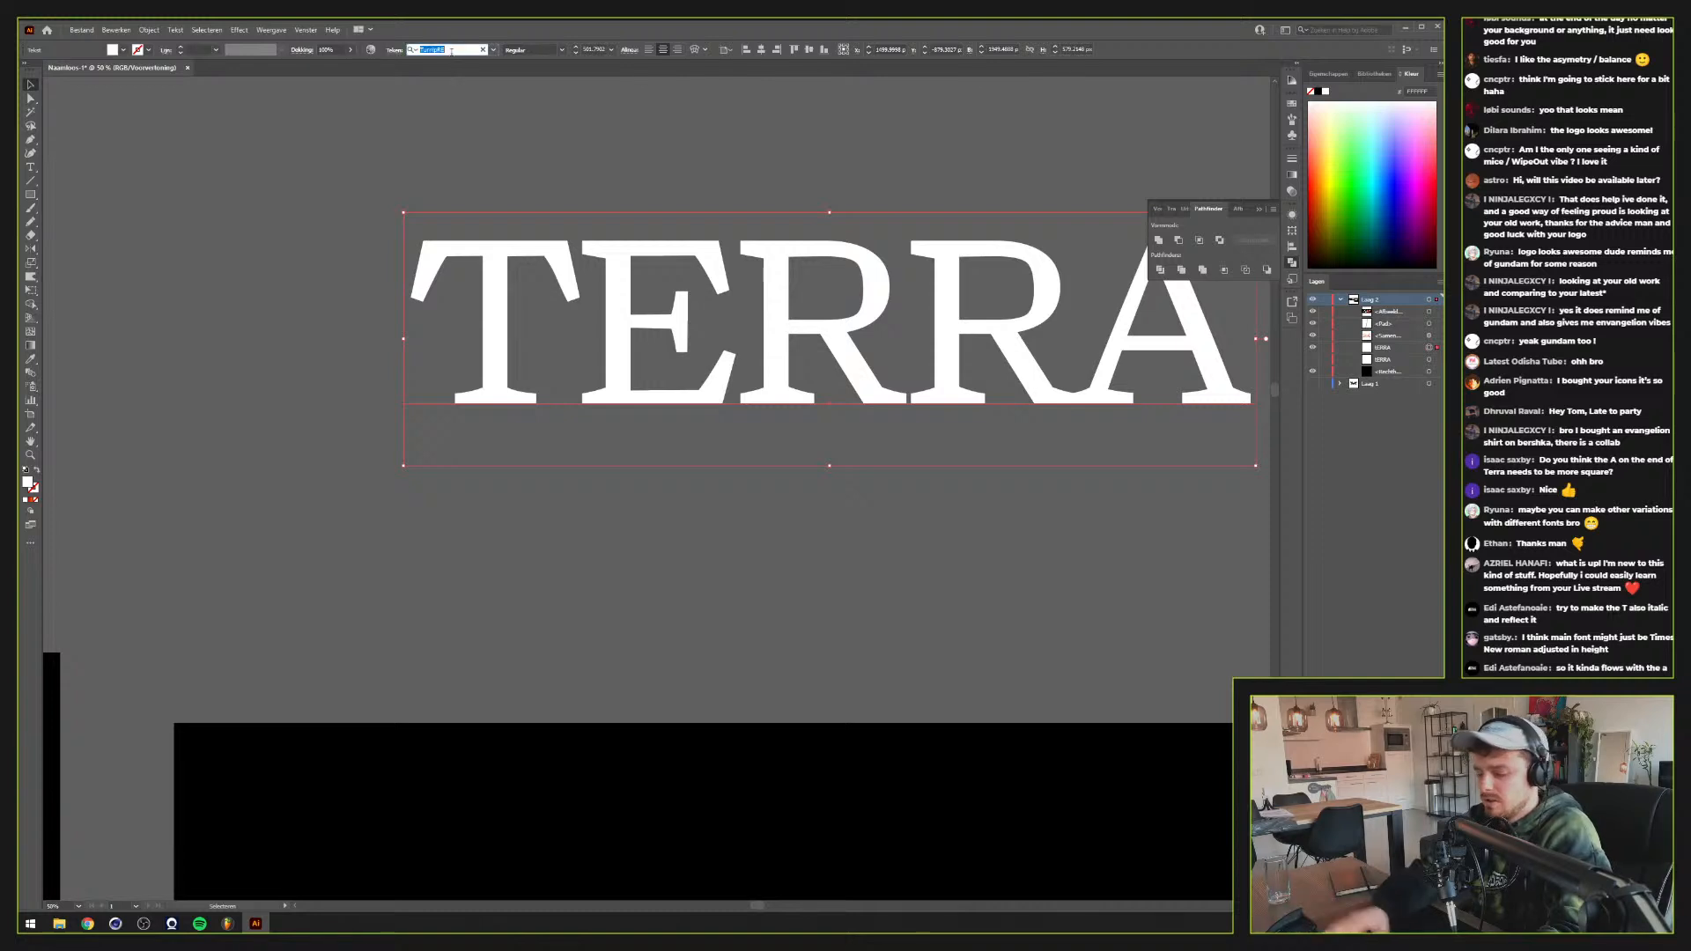
Set the TERRA text to Times New Roman Regular and its tracking to 0
{"action": "type", "text": "times"}
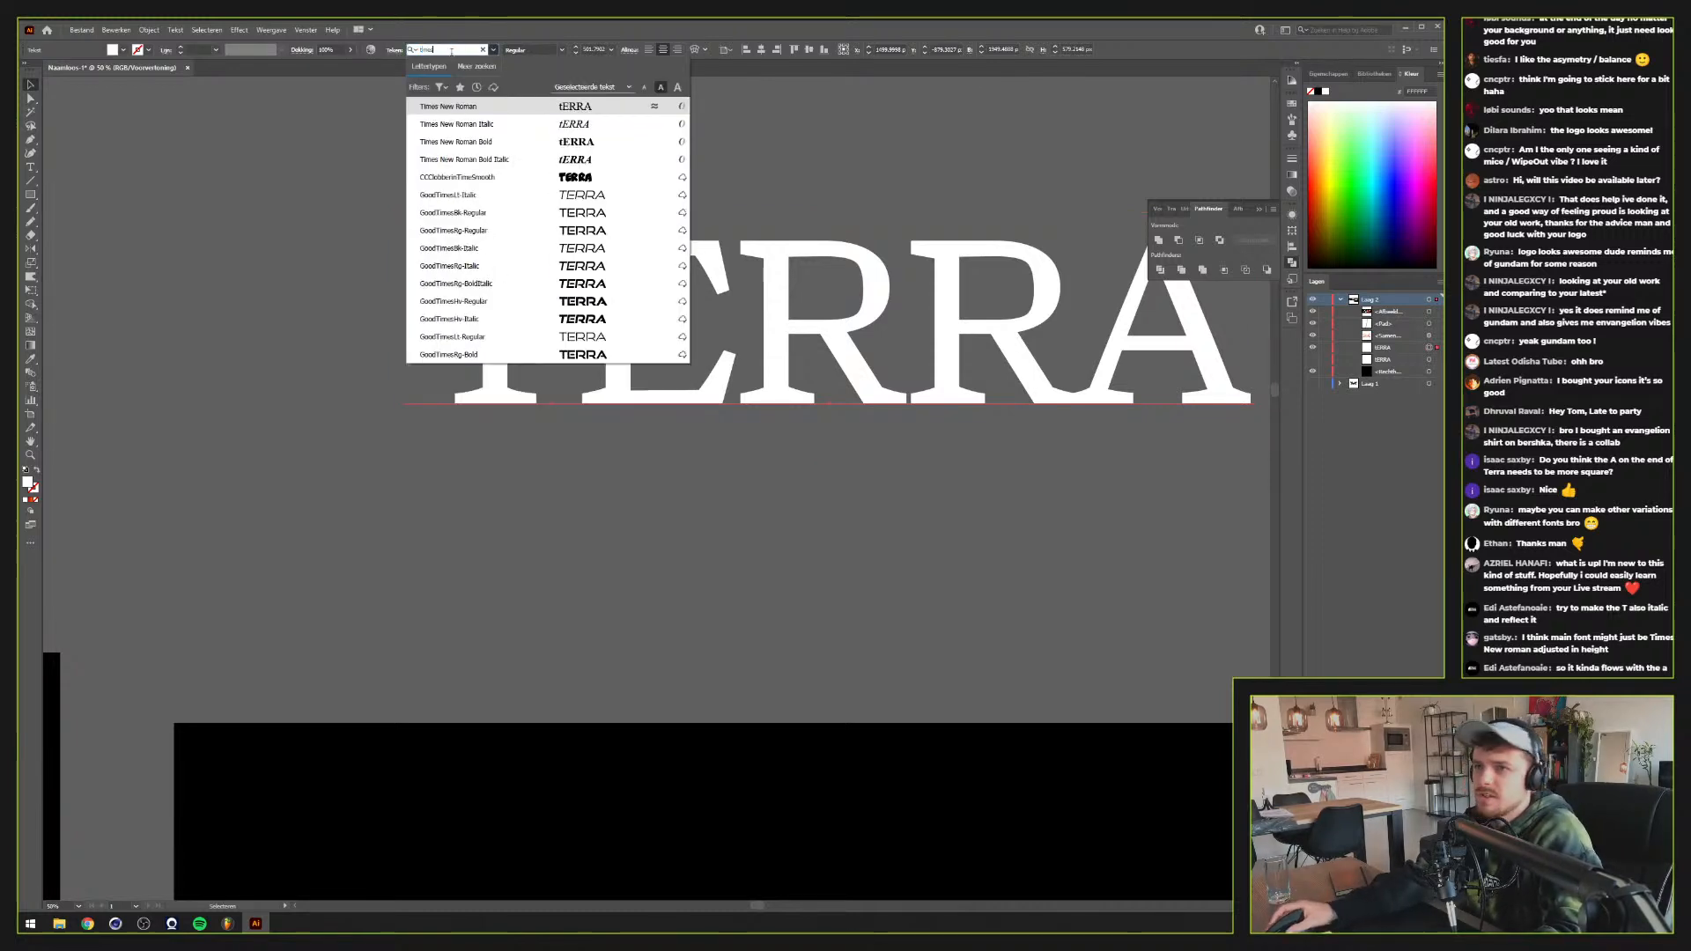
{"action": "left_click", "coordinate": [448, 107]}
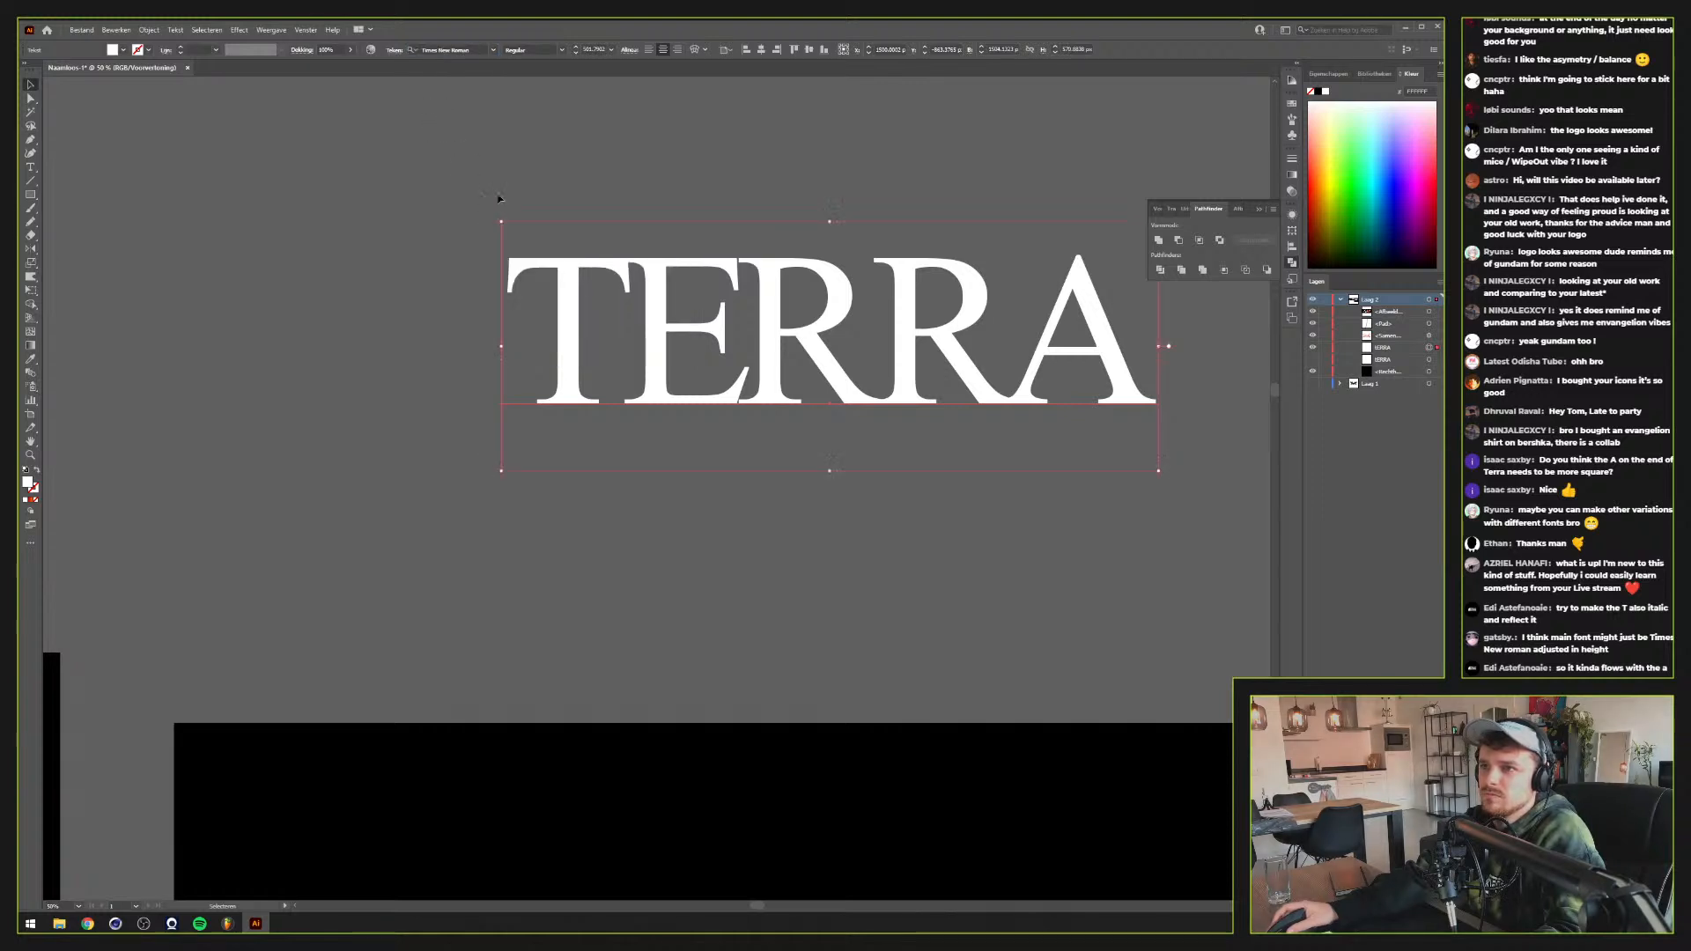
{"action": "scroll", "coordinate": [646, 368], "scroll_direction": "down", "scroll_amount": 1}
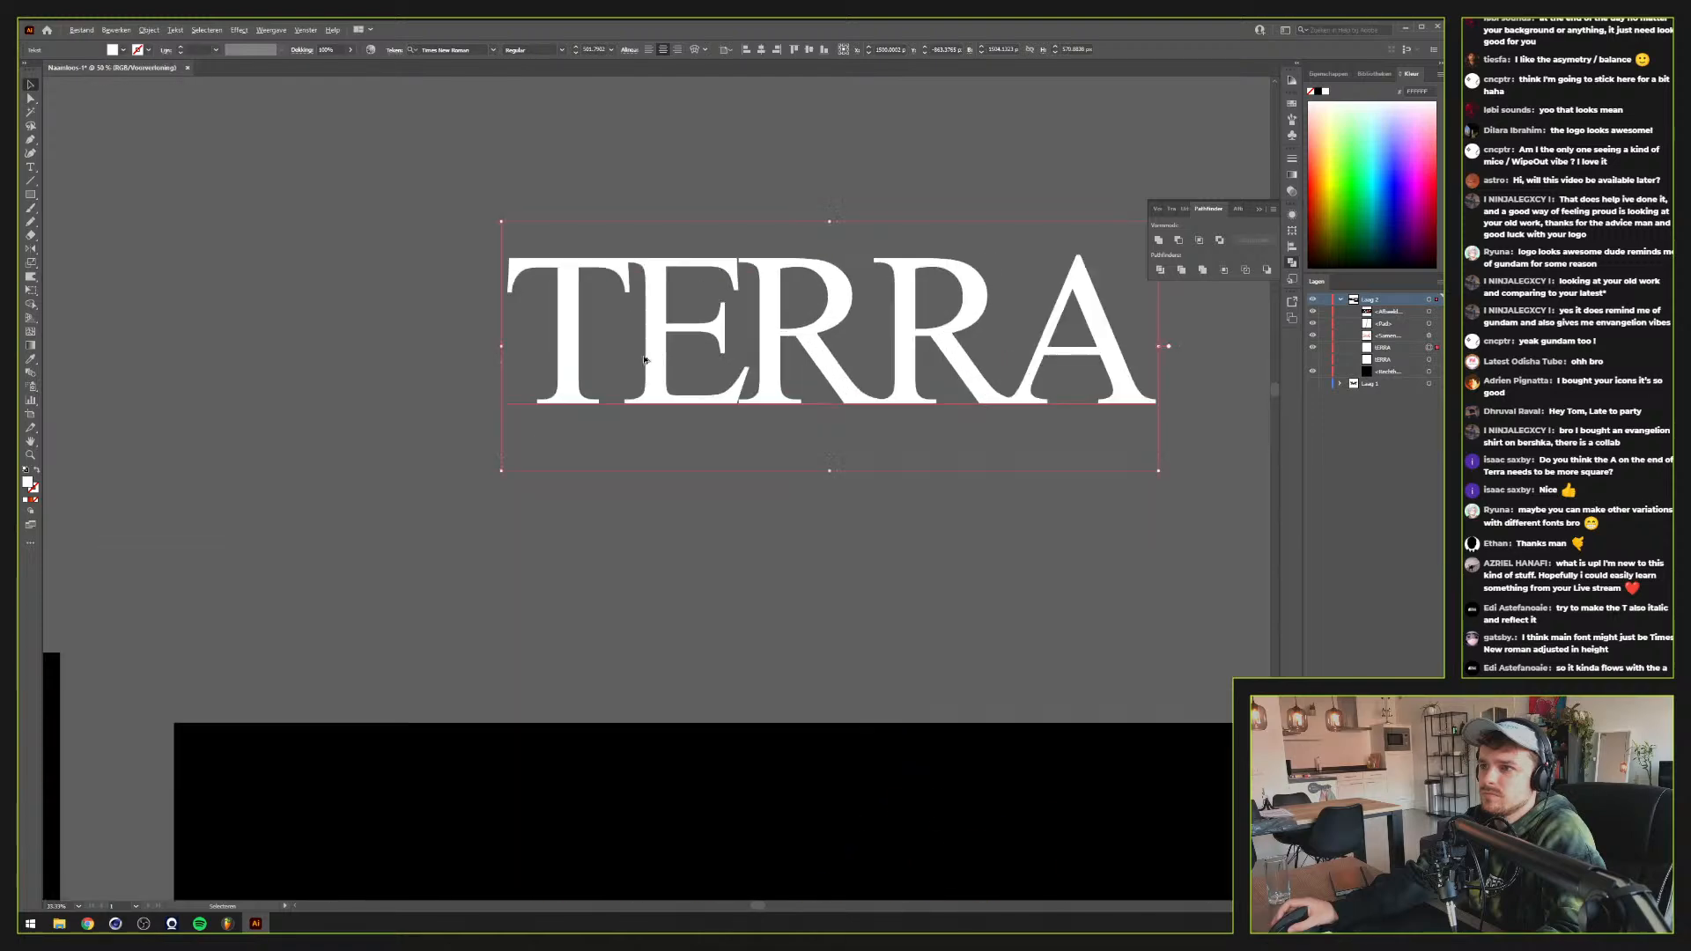
{"action": "left_click", "coordinate": [394, 51]}
{"action": "double_click", "coordinate": [372, 116]}
{"action": "type", "text": "0"}
{"action": "key", "text": "Return"}
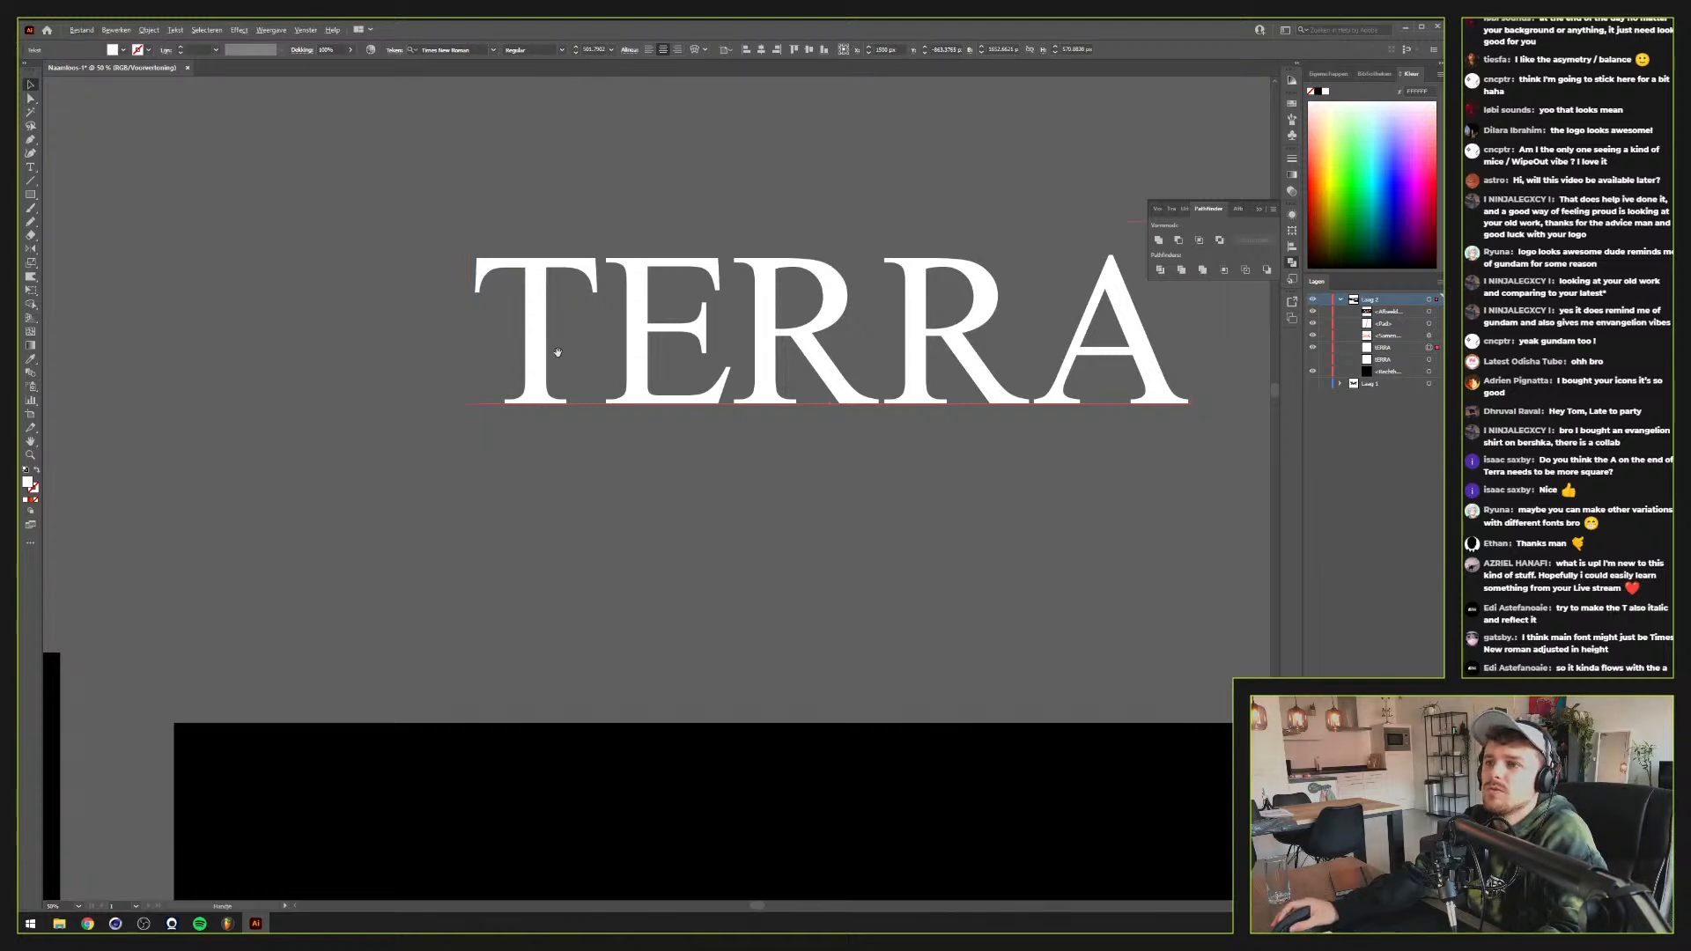
Convert the Times New Roman TERRA text to outlines
{"action": "left_click_drag", "start_coordinate": [557, 353], "coordinate": [386, 385]}
{"action": "left_click", "coordinate": [423, 304]}
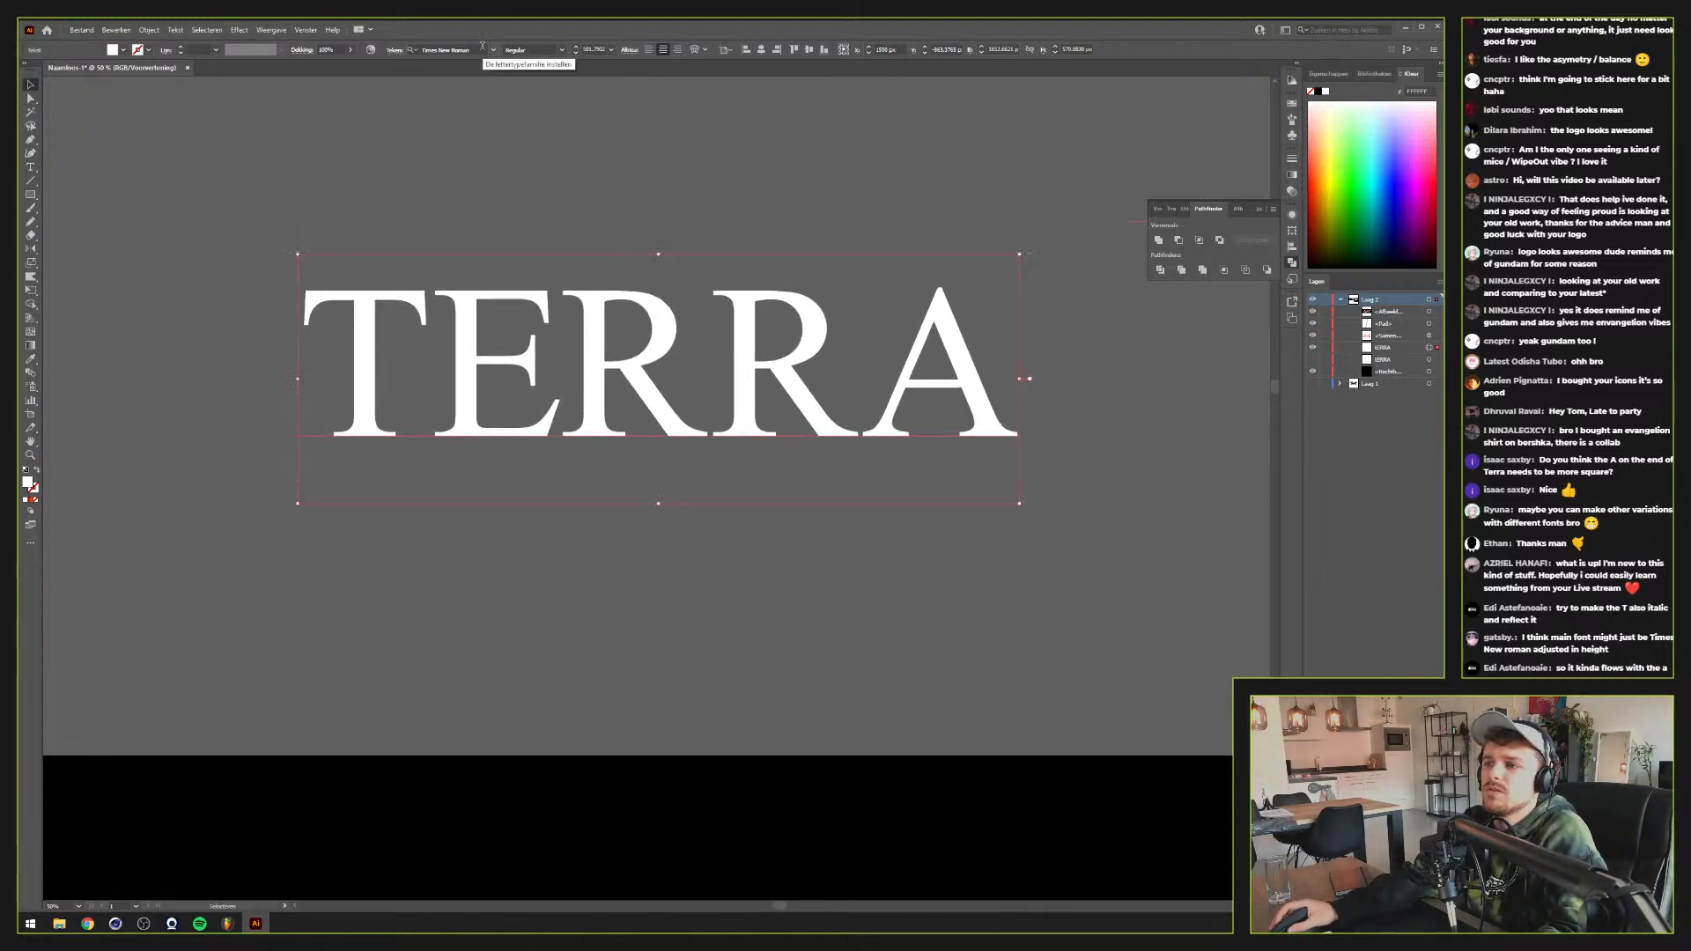
{"action": "right_click", "coordinate": [539, 310]}
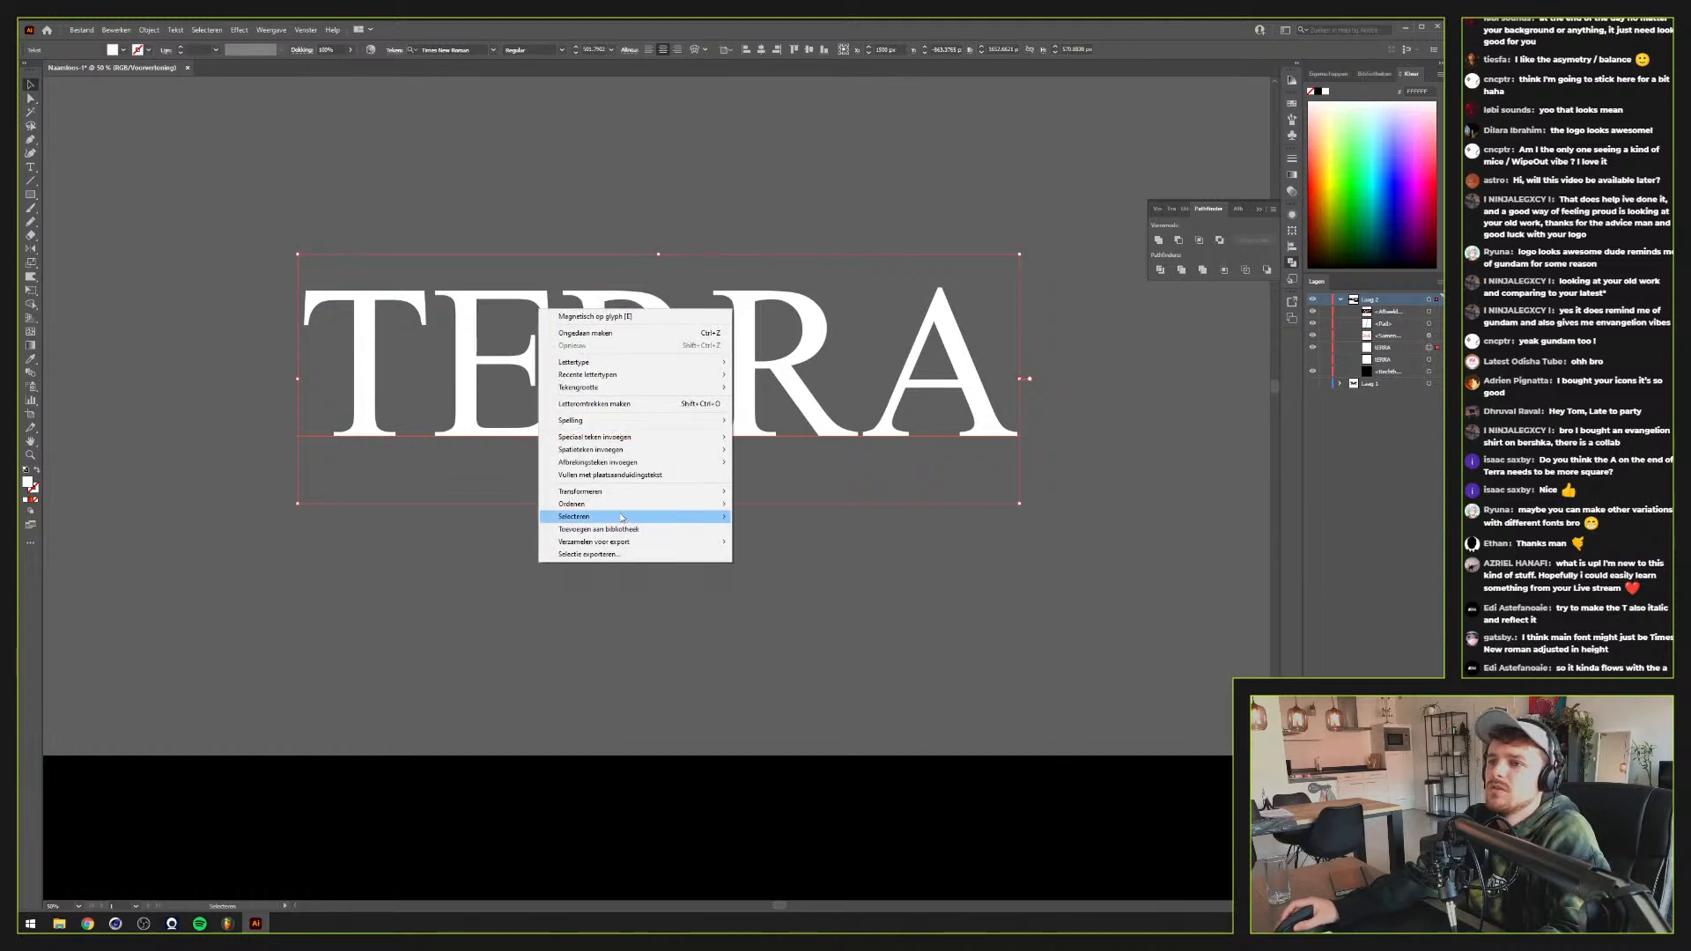
{"action": "left_click", "coordinate": [599, 403]}
Stretch the T, the E and the left stems of both Rs downward by moving their bottom anchor points well below the baseline
{"action": "key", "text": "a"}
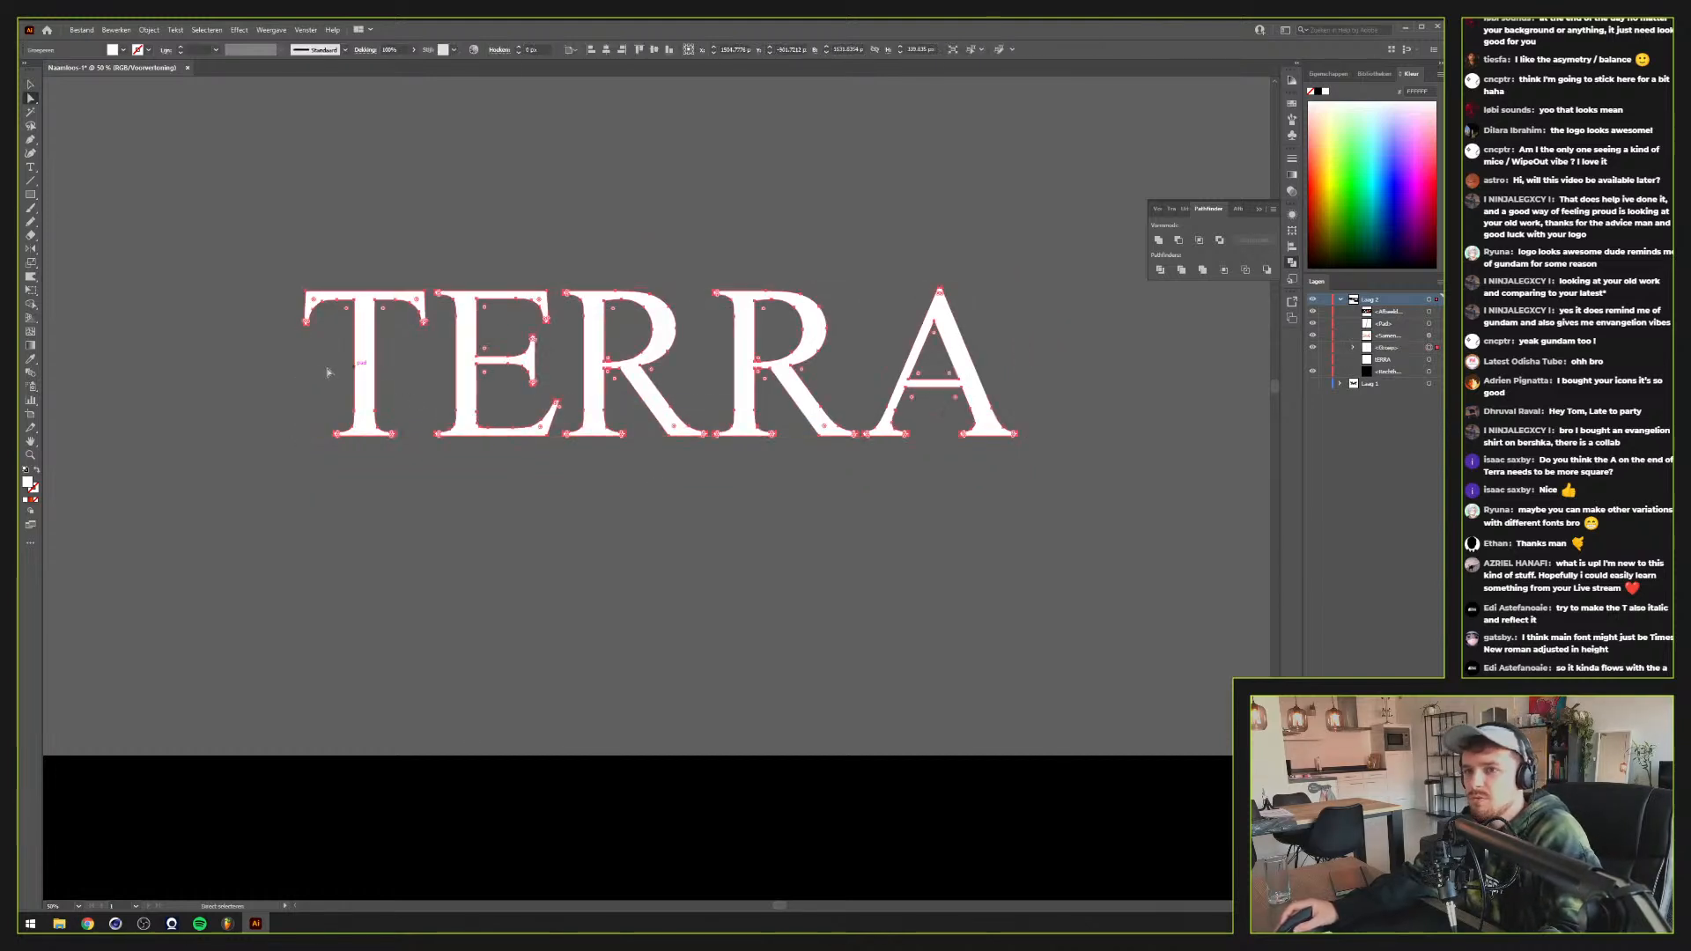
{"action": "left_click", "coordinate": [289, 399]}
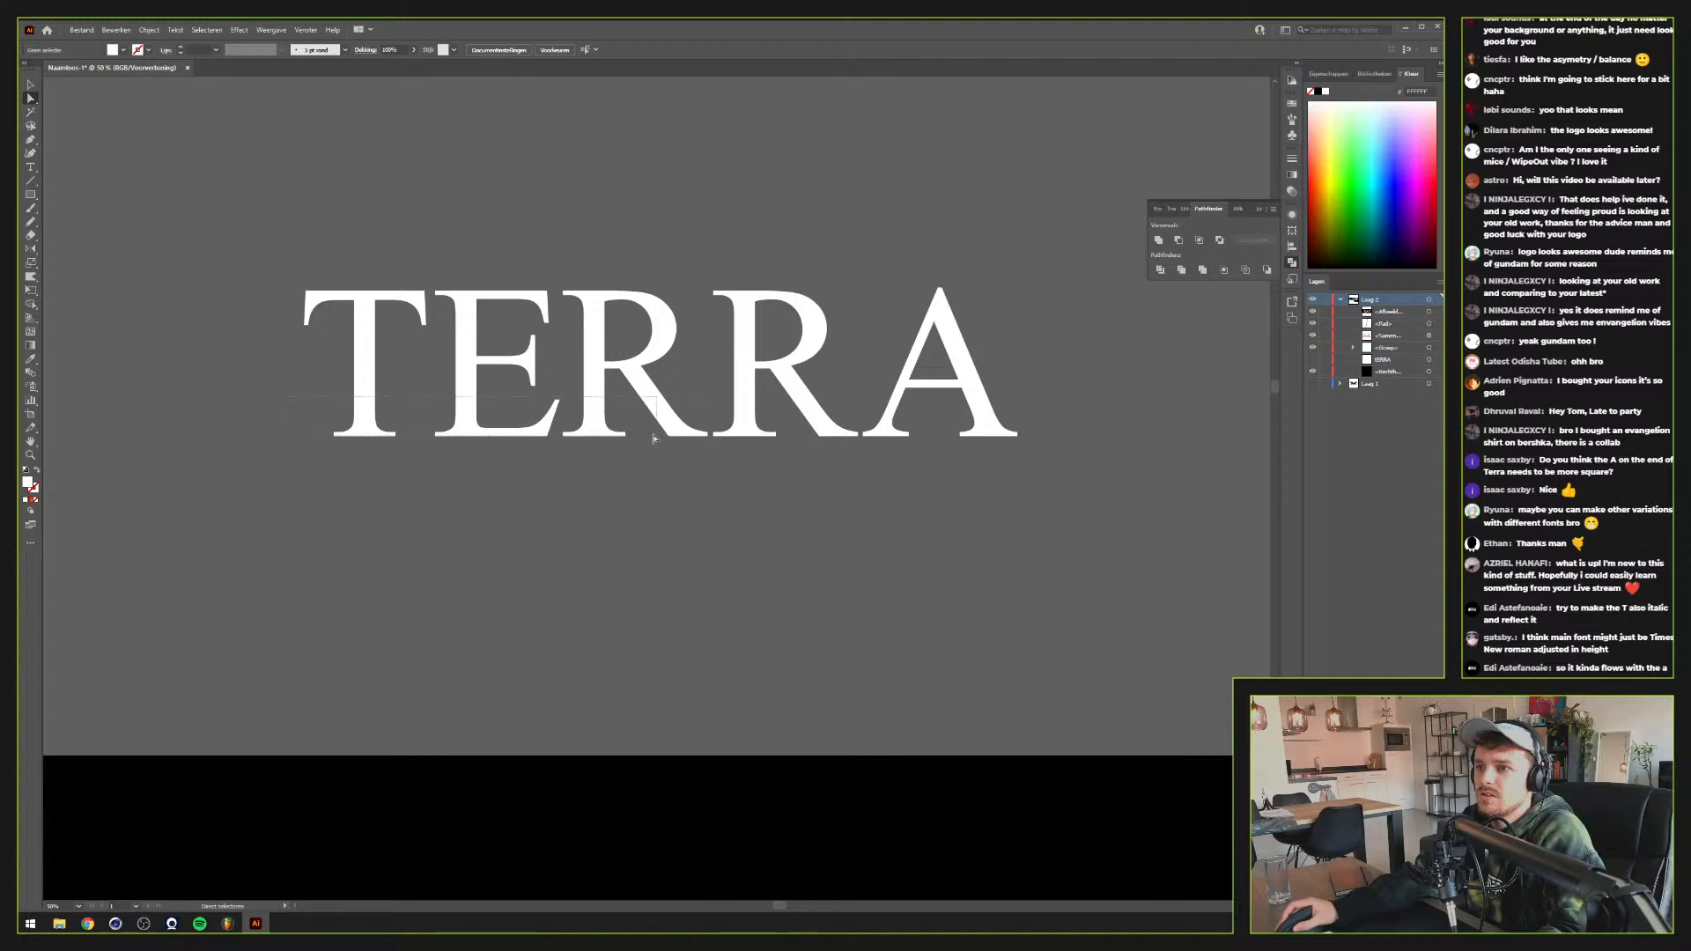
{"action": "left_click_drag", "start_coordinate": [629, 450], "coordinate": [627, 447]}
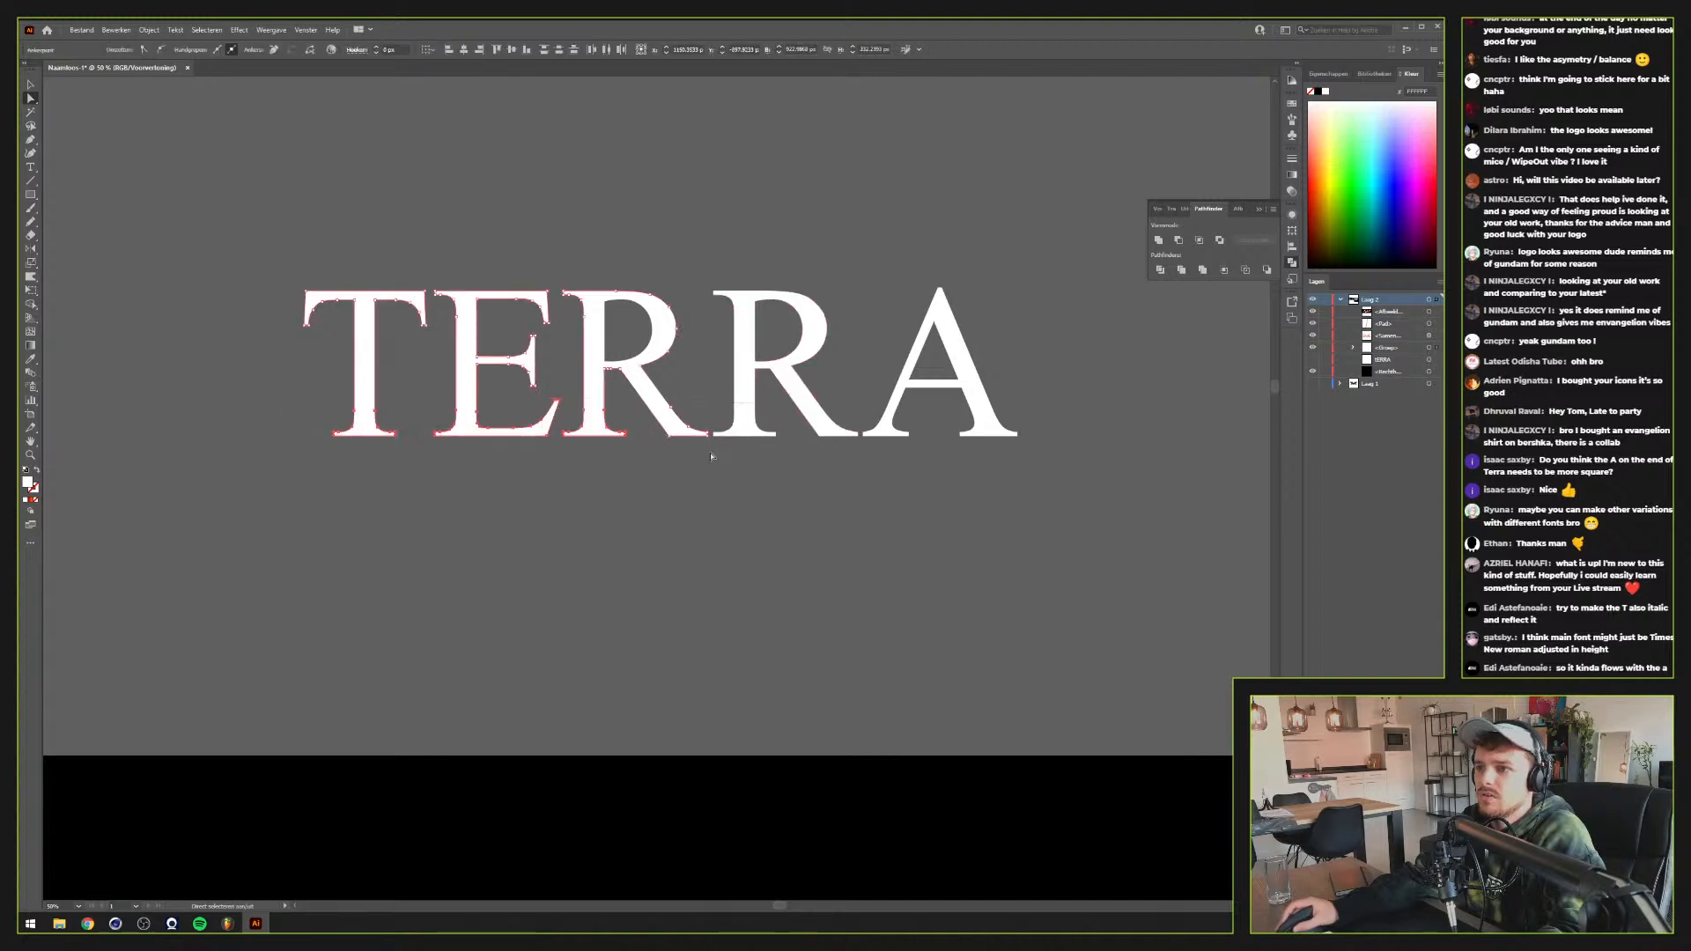
{"action": "left_click_drag", "start_coordinate": [711, 456], "coordinate": [710, 456]}
{"action": "key", "text": "shift+Down"}
{"action": "key", "text": "shift+Down"}
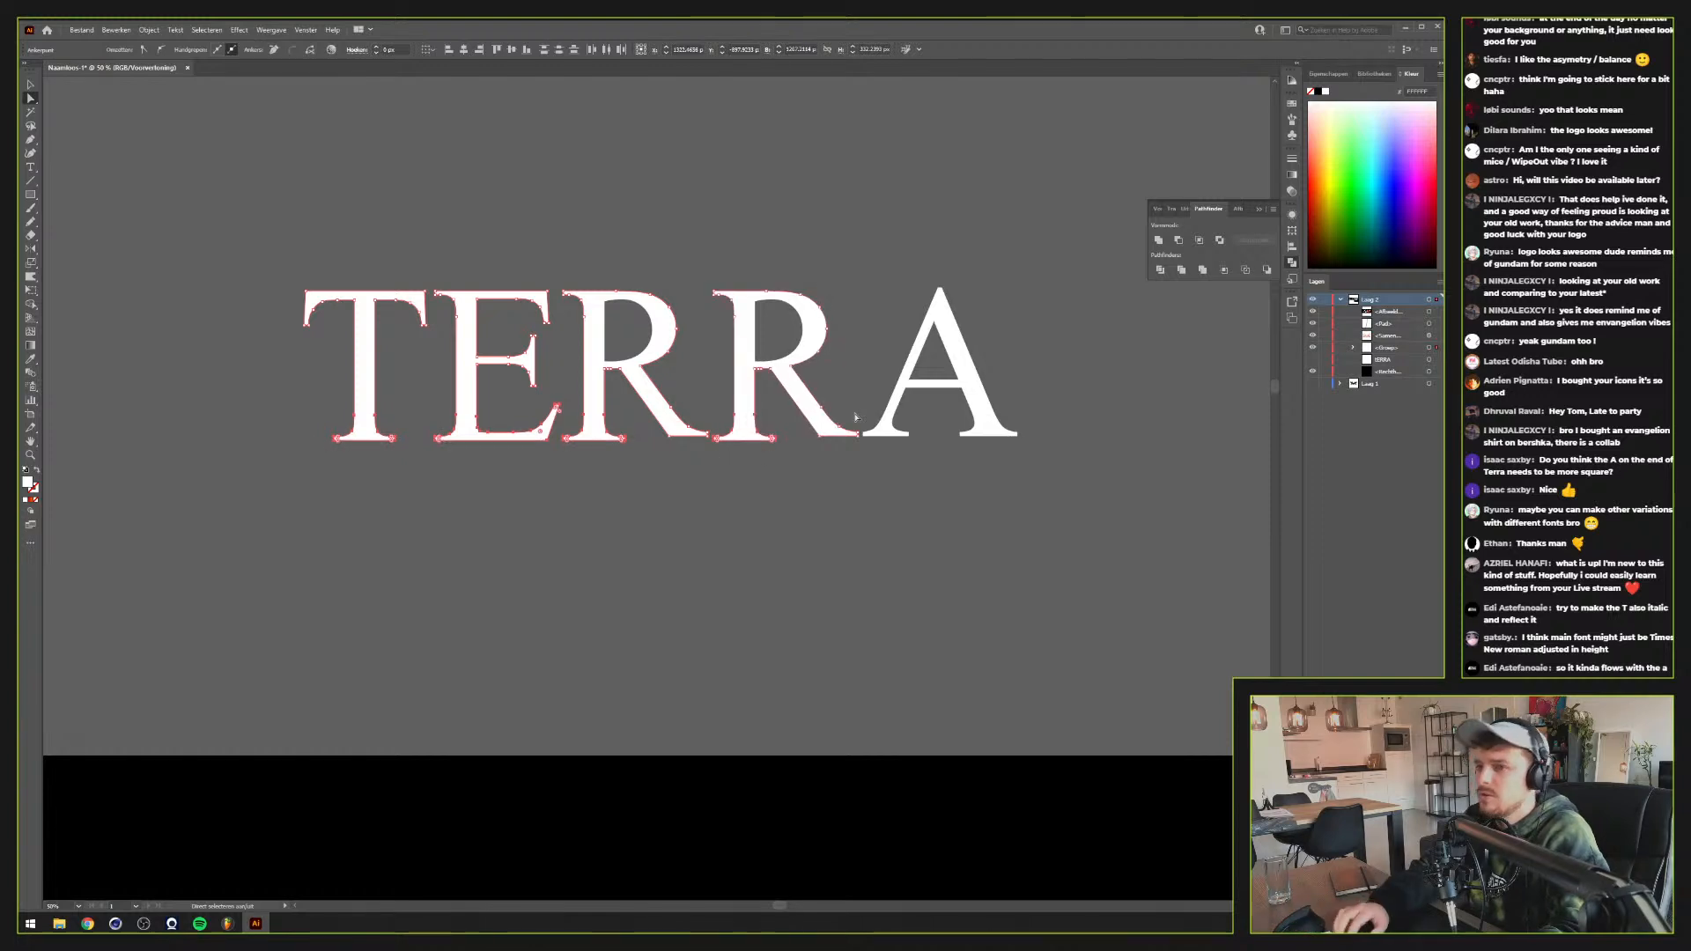
{"action": "key", "text": "shift+Down"}
{"action": "key", "text": "shift+Down"}
{"action": "key", "text": "shift+Down"}
{"action": "key", "text": "shift+Down"}
{"action": "key", "text": "shift+Down"}
{"action": "key", "text": "shift+Down"}
{"action": "key", "text": "shift+Down"}
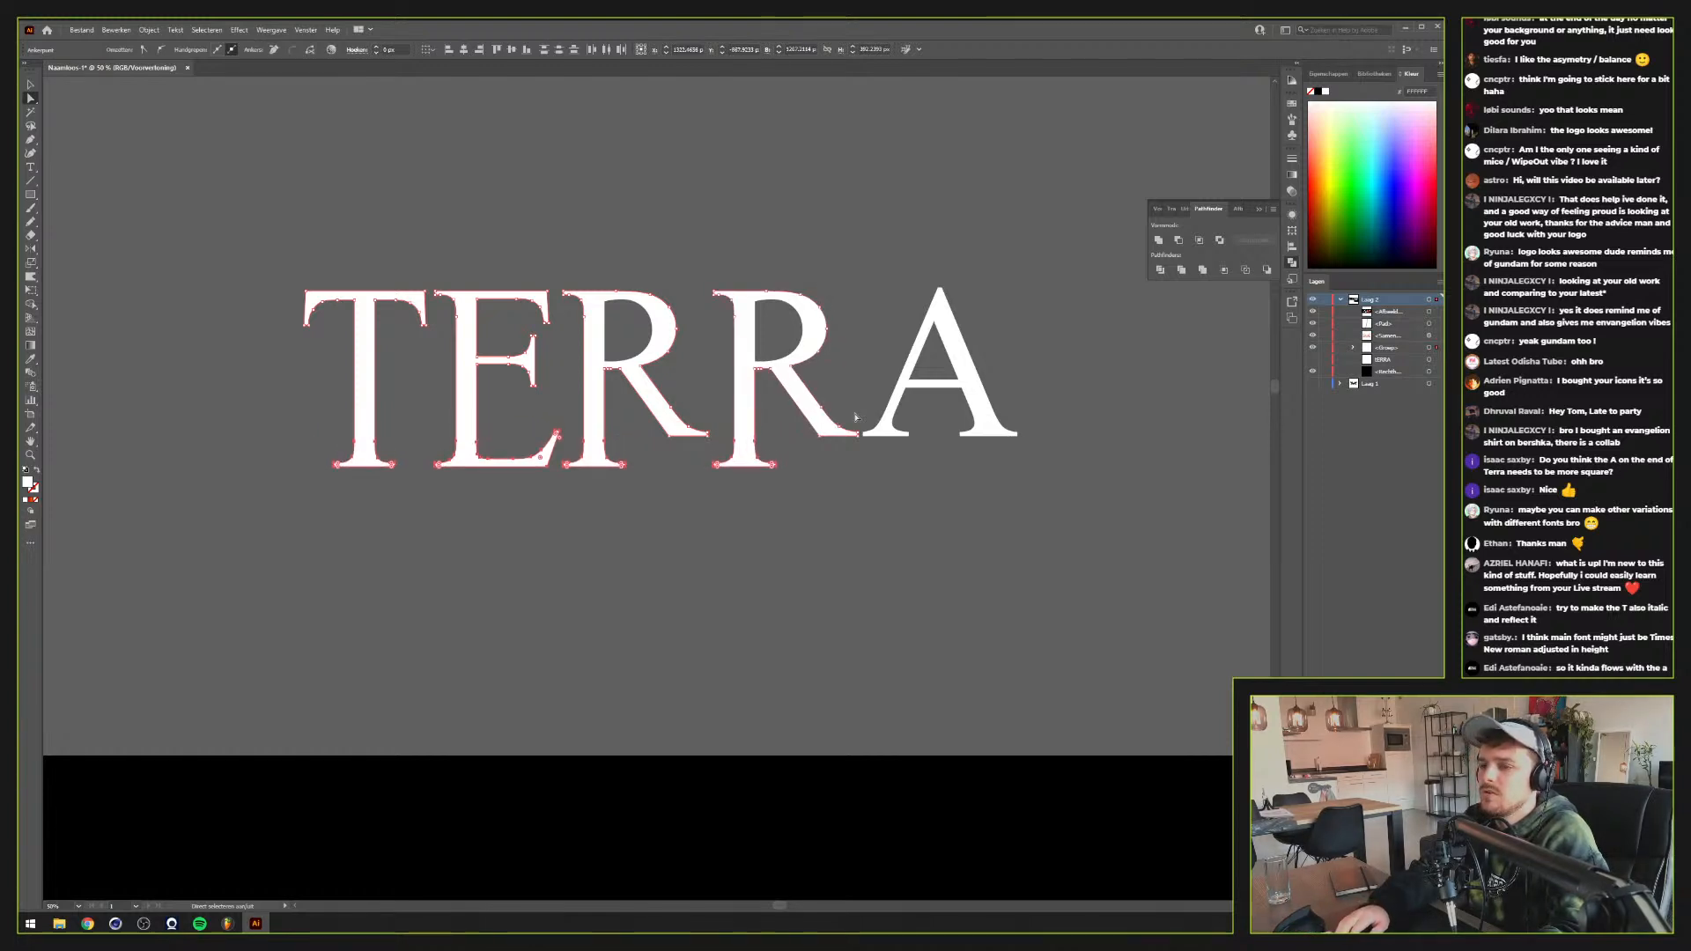
{"action": "key", "text": "shift+Down"}
{"action": "key", "text": "shift+Down"}
{"action": "key", "text": "shift+Down"}
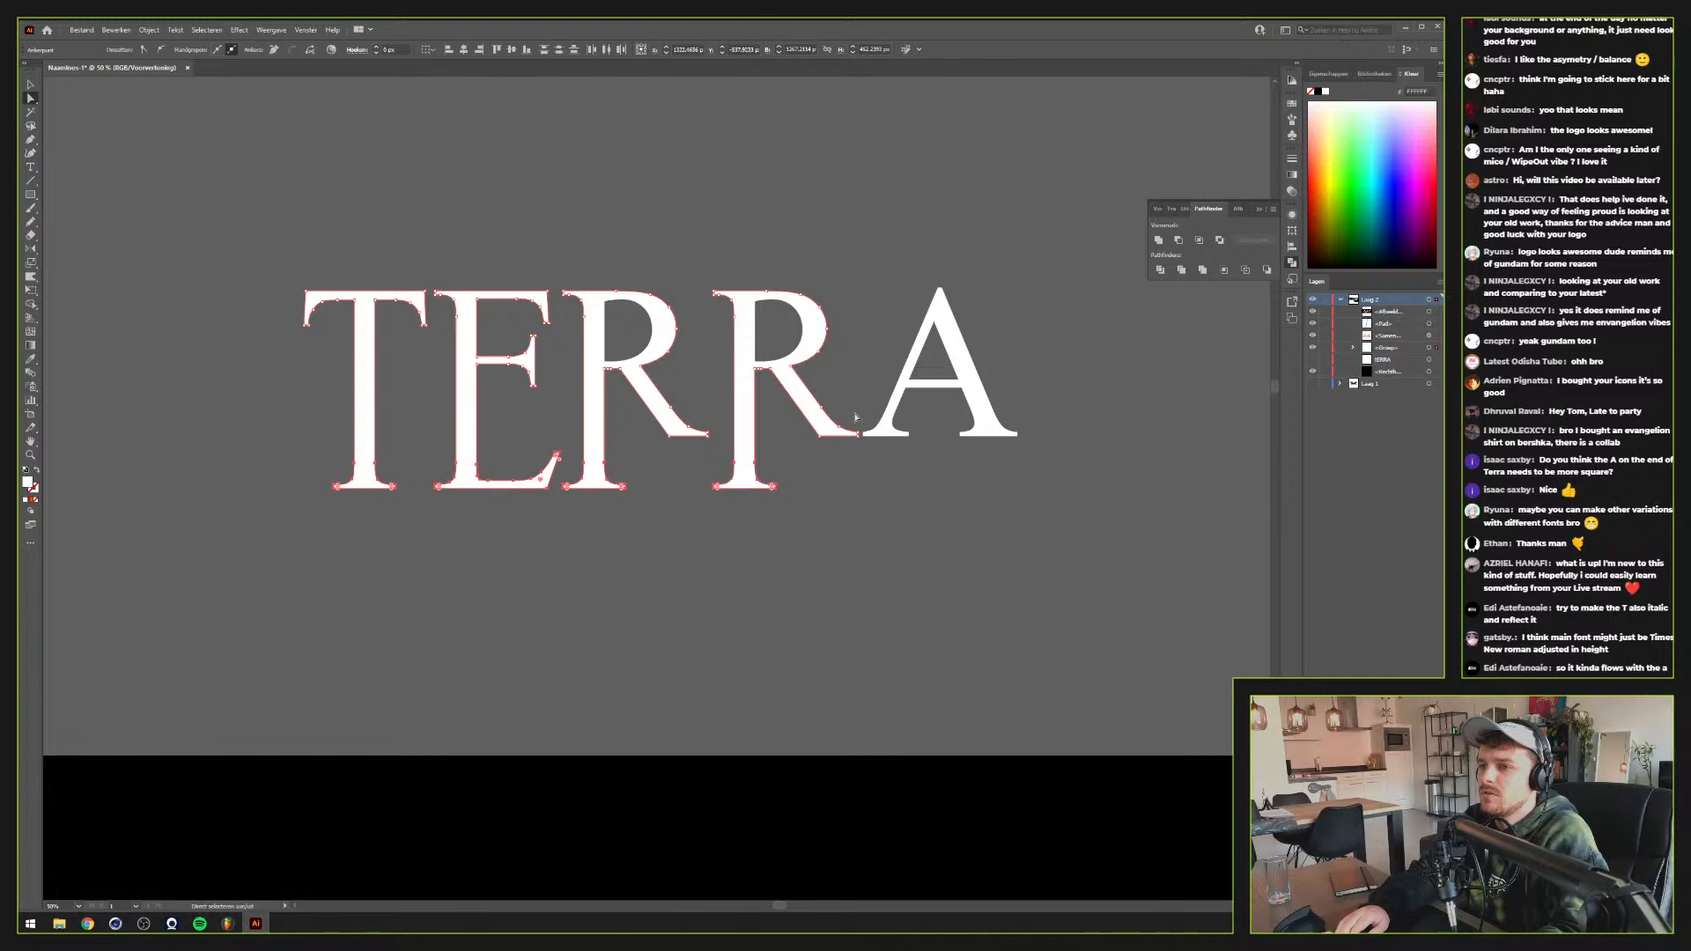
{"action": "left_click", "coordinate": [843, 496]}
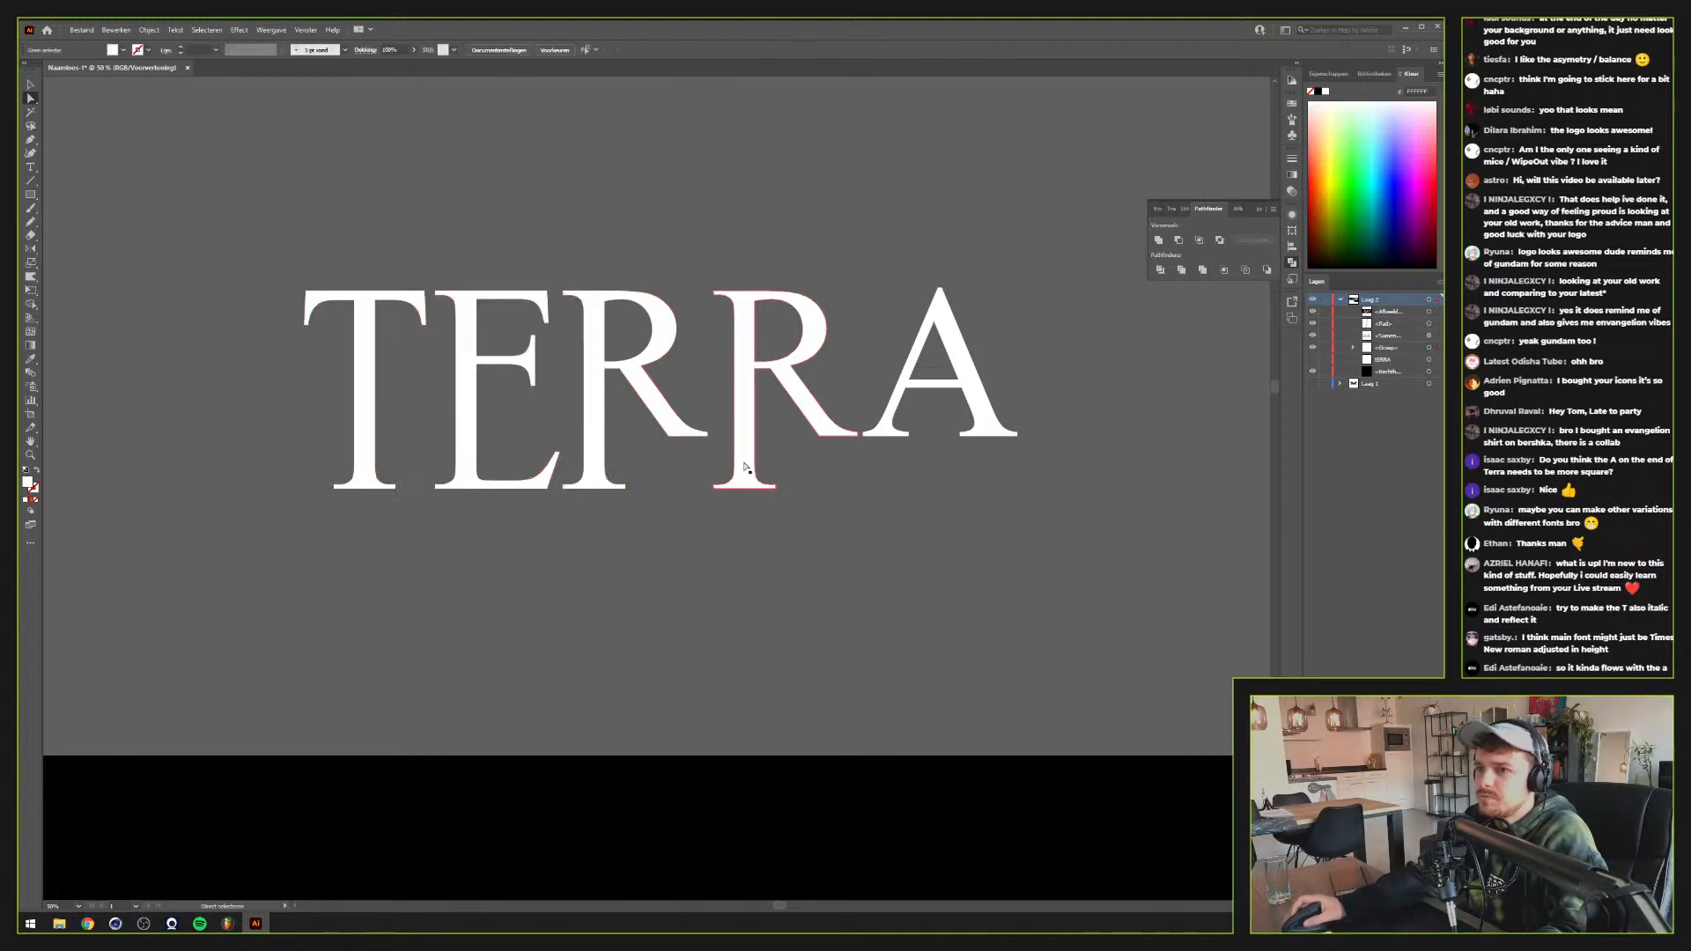
Draw a thin white horizontal line with the Pen tool along the lengthened stems' base, from beside the first R to beneath the A
{"action": "scroll", "coordinate": [702, 436], "scroll_direction": "up", "scroll_amount": 2}
{"action": "scroll", "coordinate": [694, 435], "scroll_direction": "down", "scroll_amount": 1}
{"action": "scroll", "coordinate": [694, 435], "scroll_direction": "up", "scroll_amount": 1}
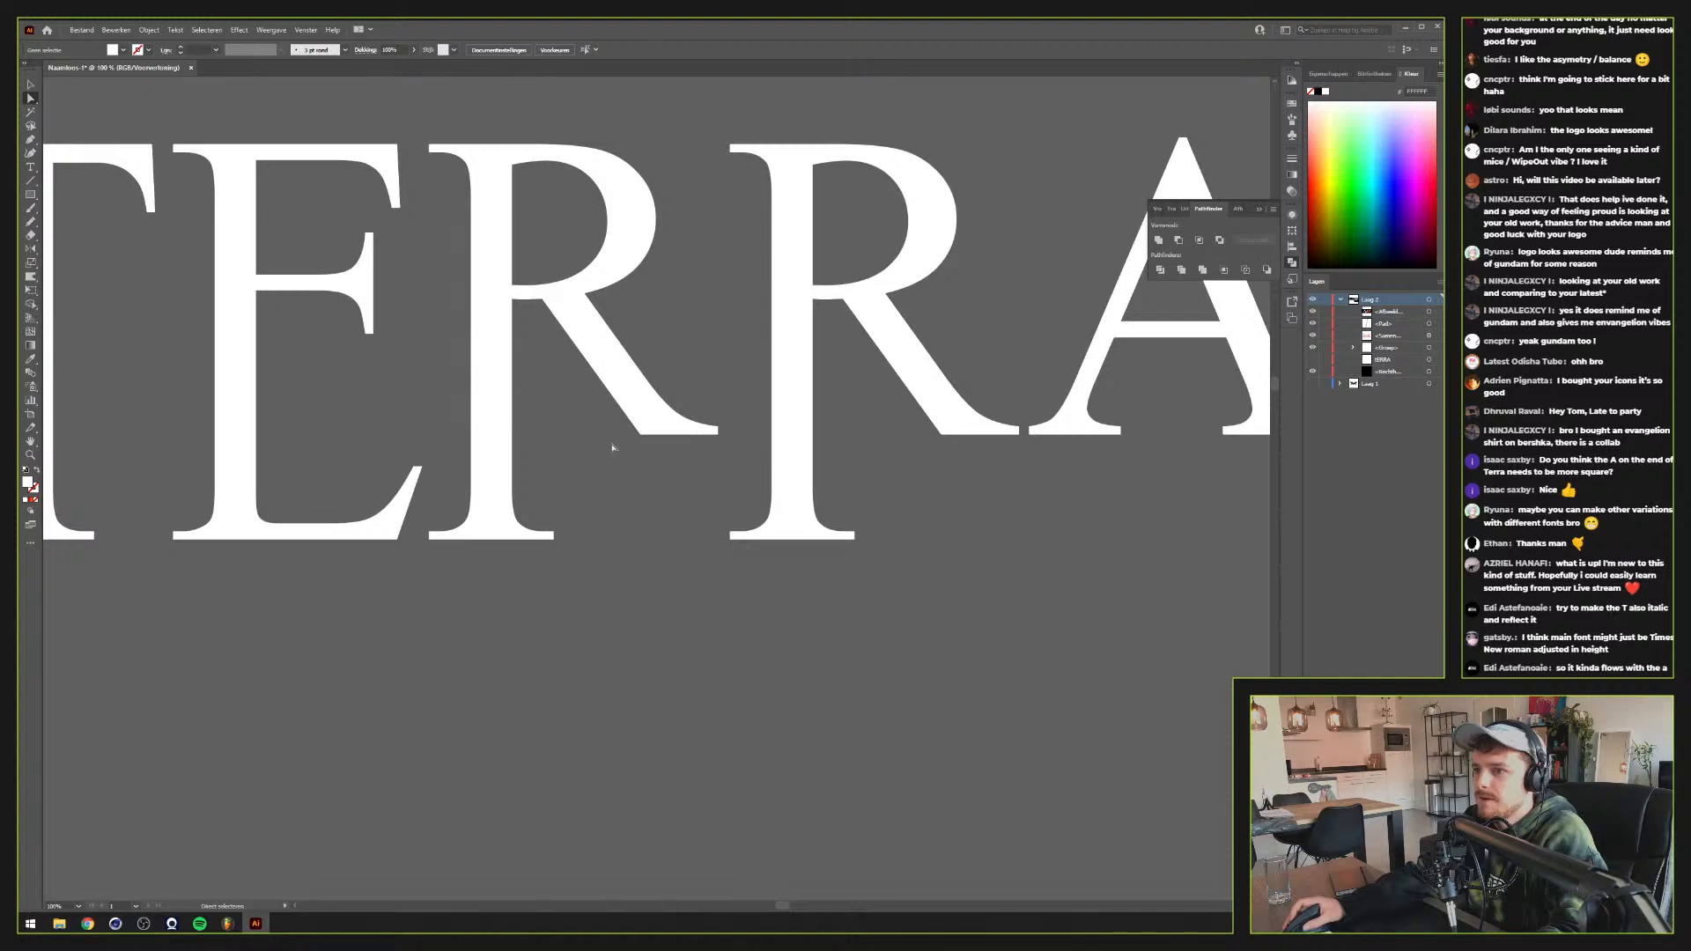
{"action": "key", "text": "p"}
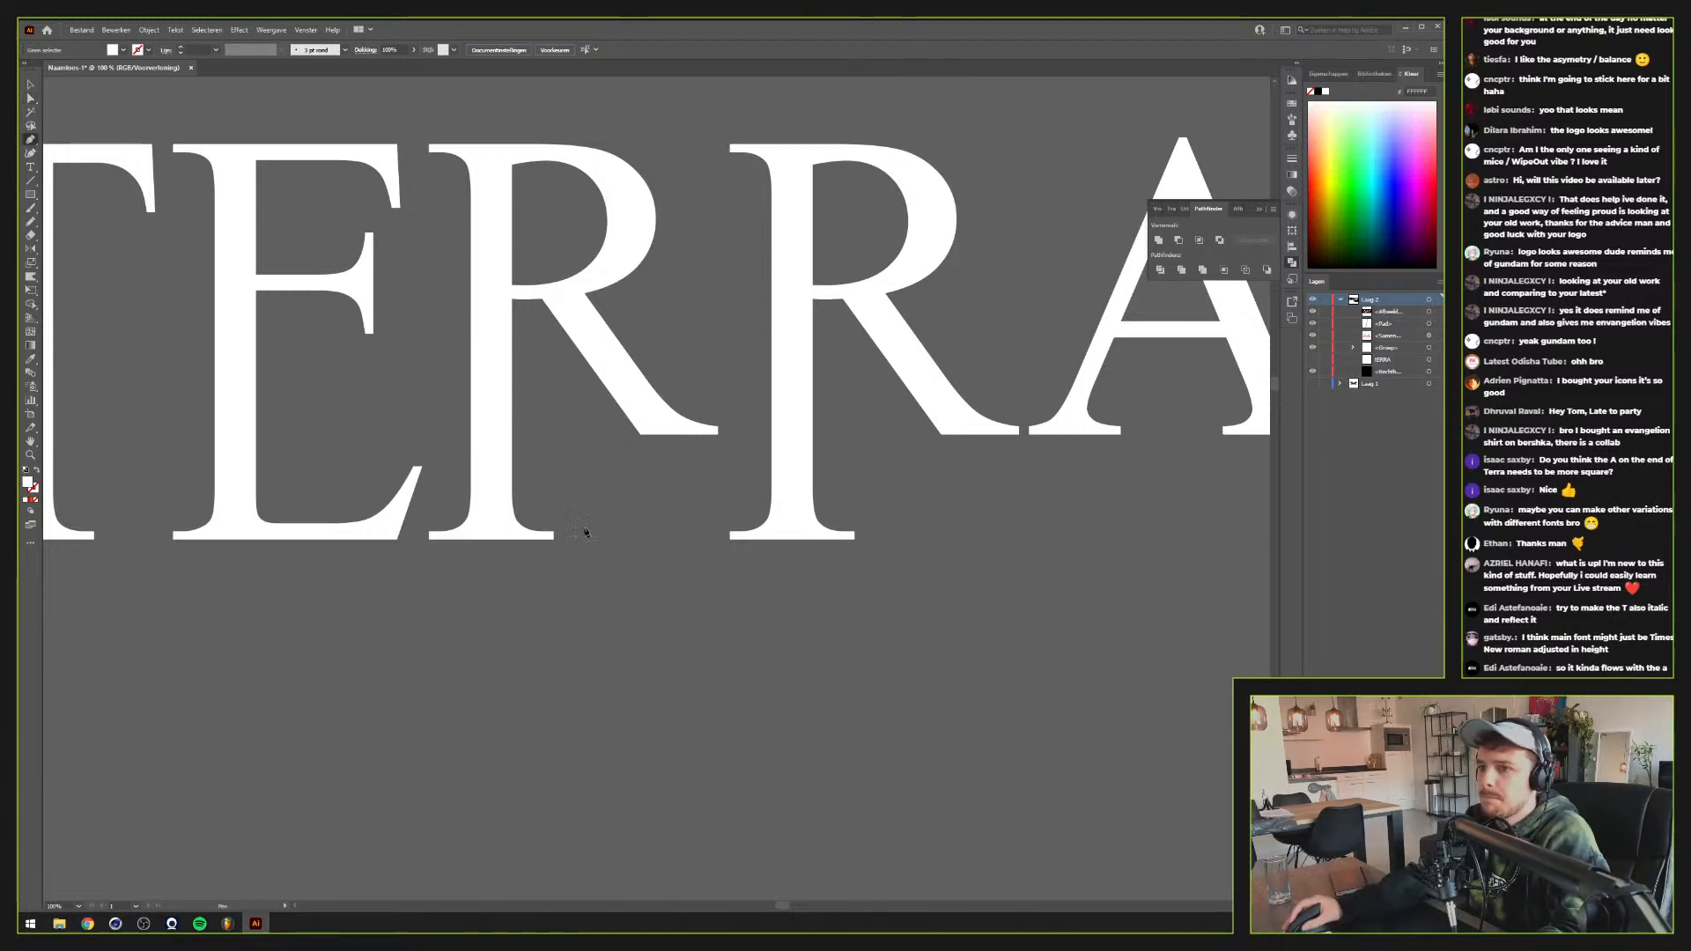
{"action": "left_click", "coordinate": [579, 541]}
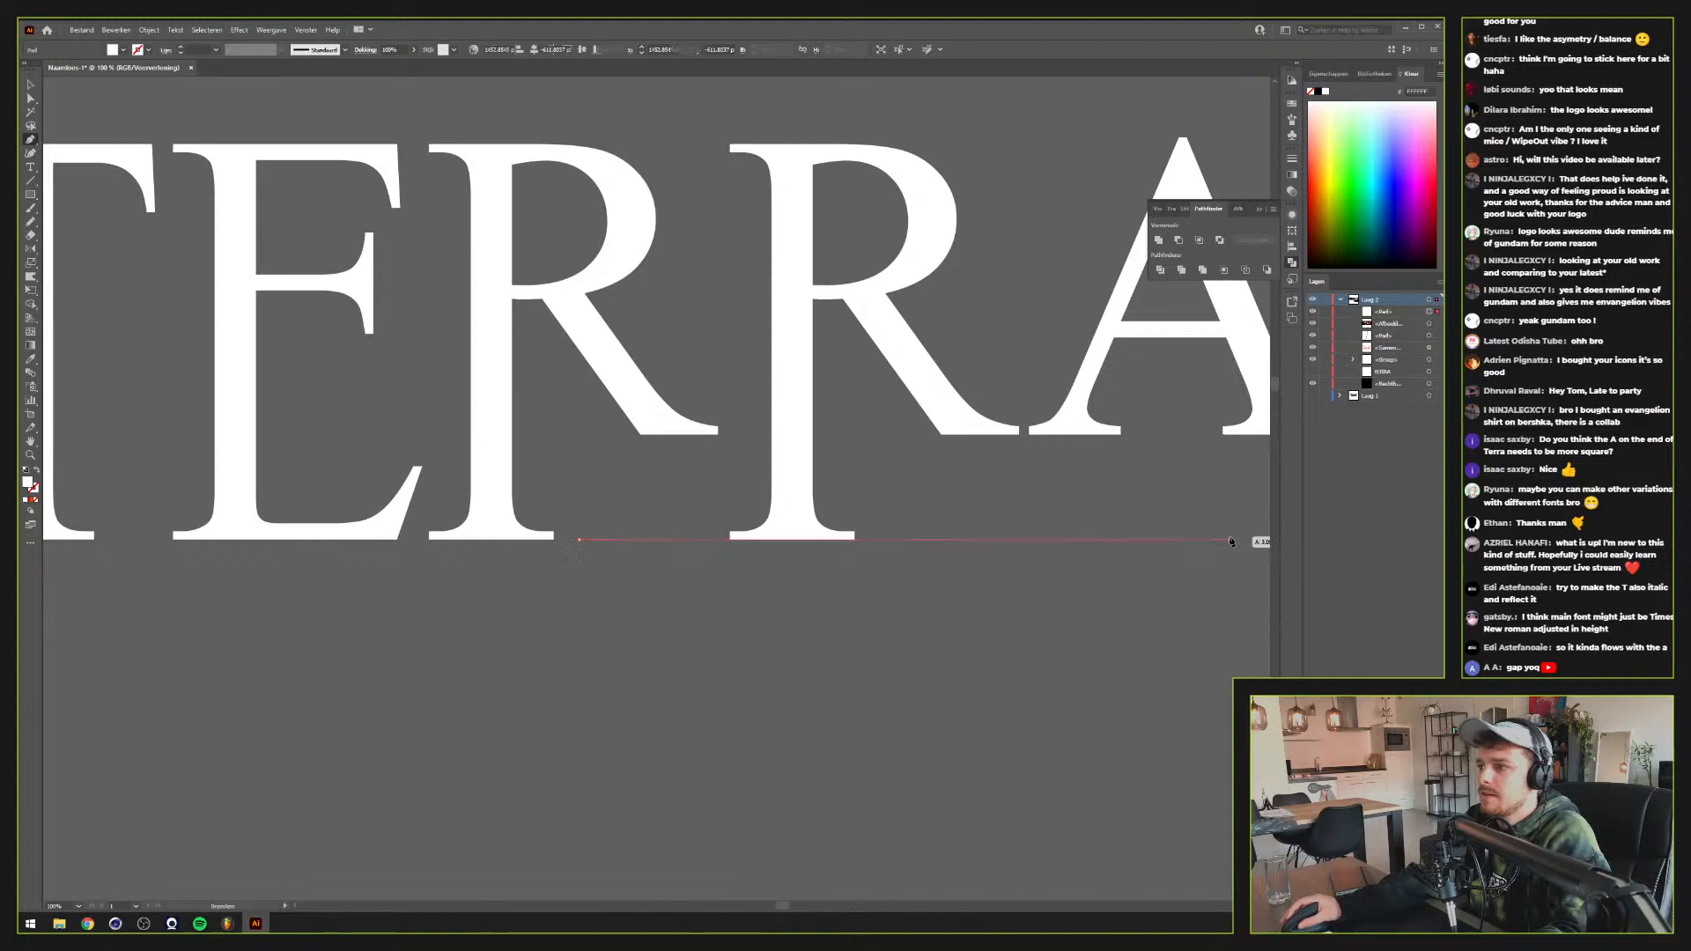
{"action": "scroll", "coordinate": [1172, 546], "scroll_direction": "down", "scroll_amount": 2}
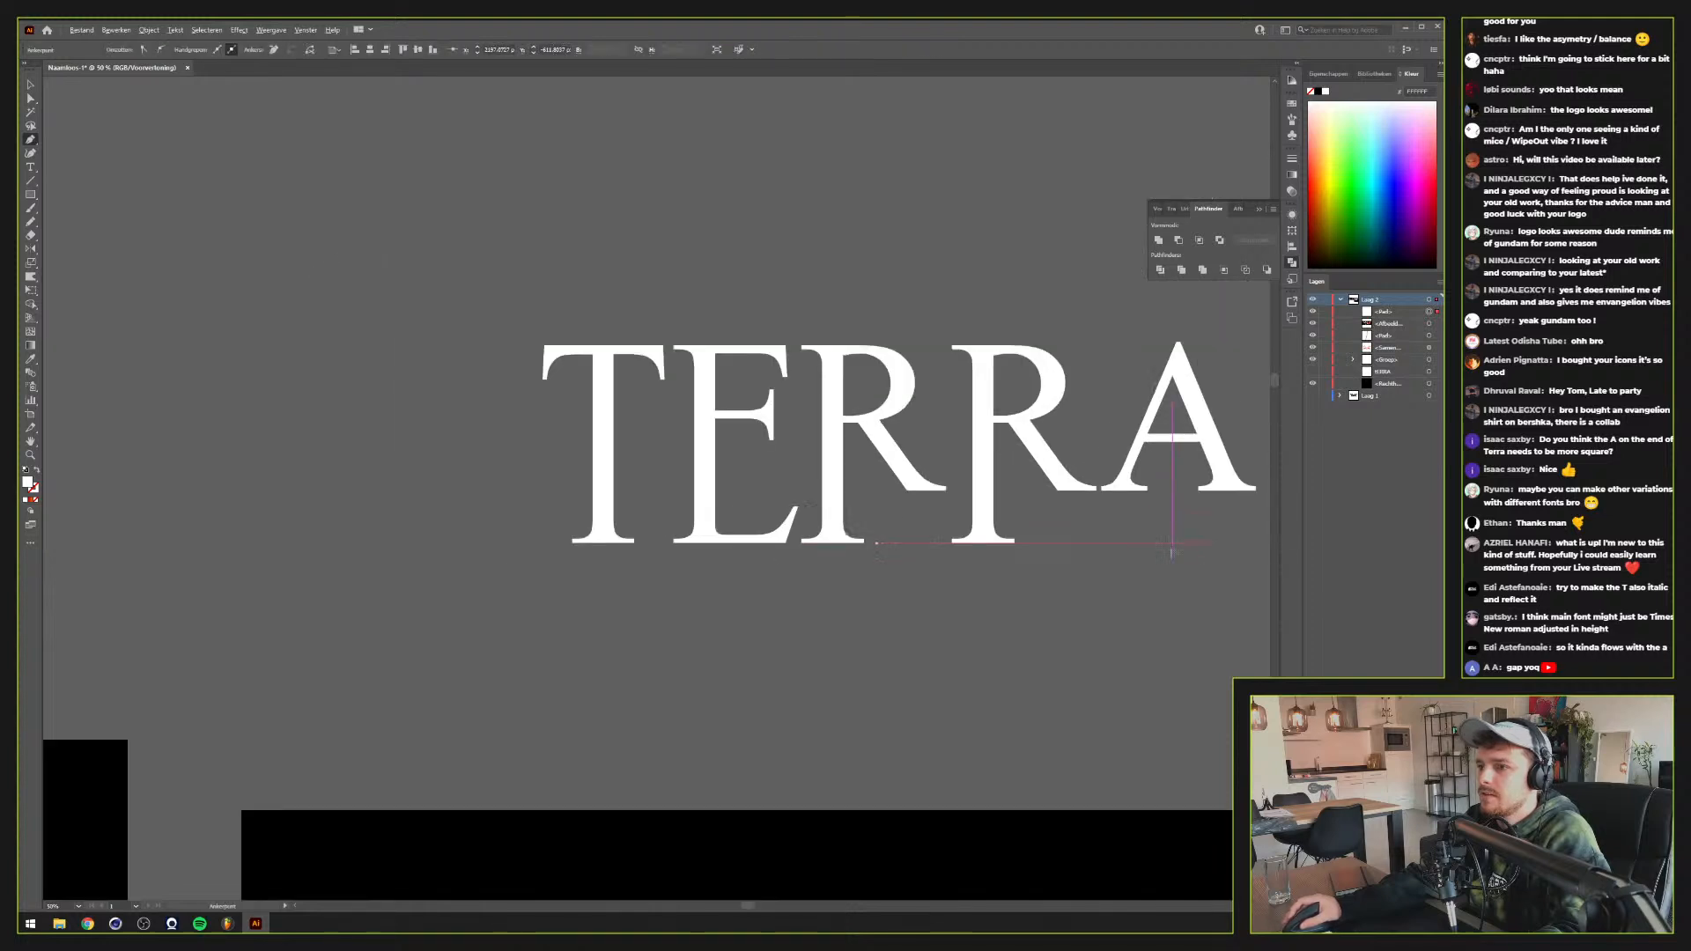
{"action": "left_click", "coordinate": [1095, 567]}
{"action": "scroll", "coordinate": [1096, 567], "scroll_direction": "up", "scroll_amount": 2}
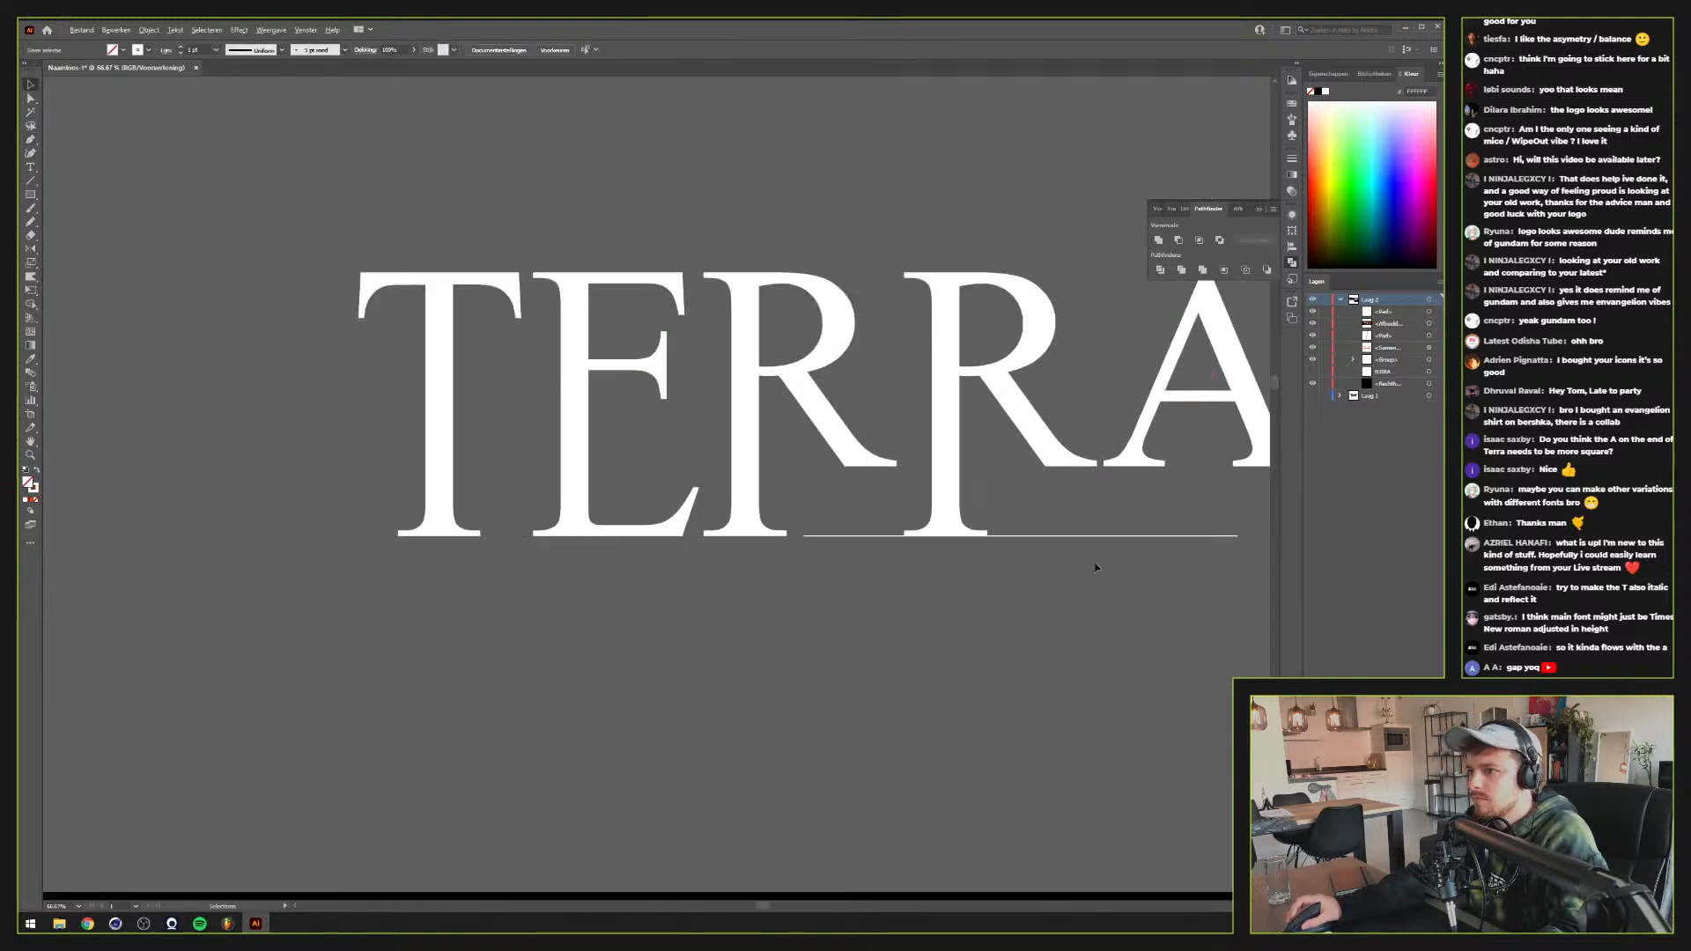
{"action": "left_click_drag", "start_coordinate": [989, 543], "coordinate": [655, 587]}
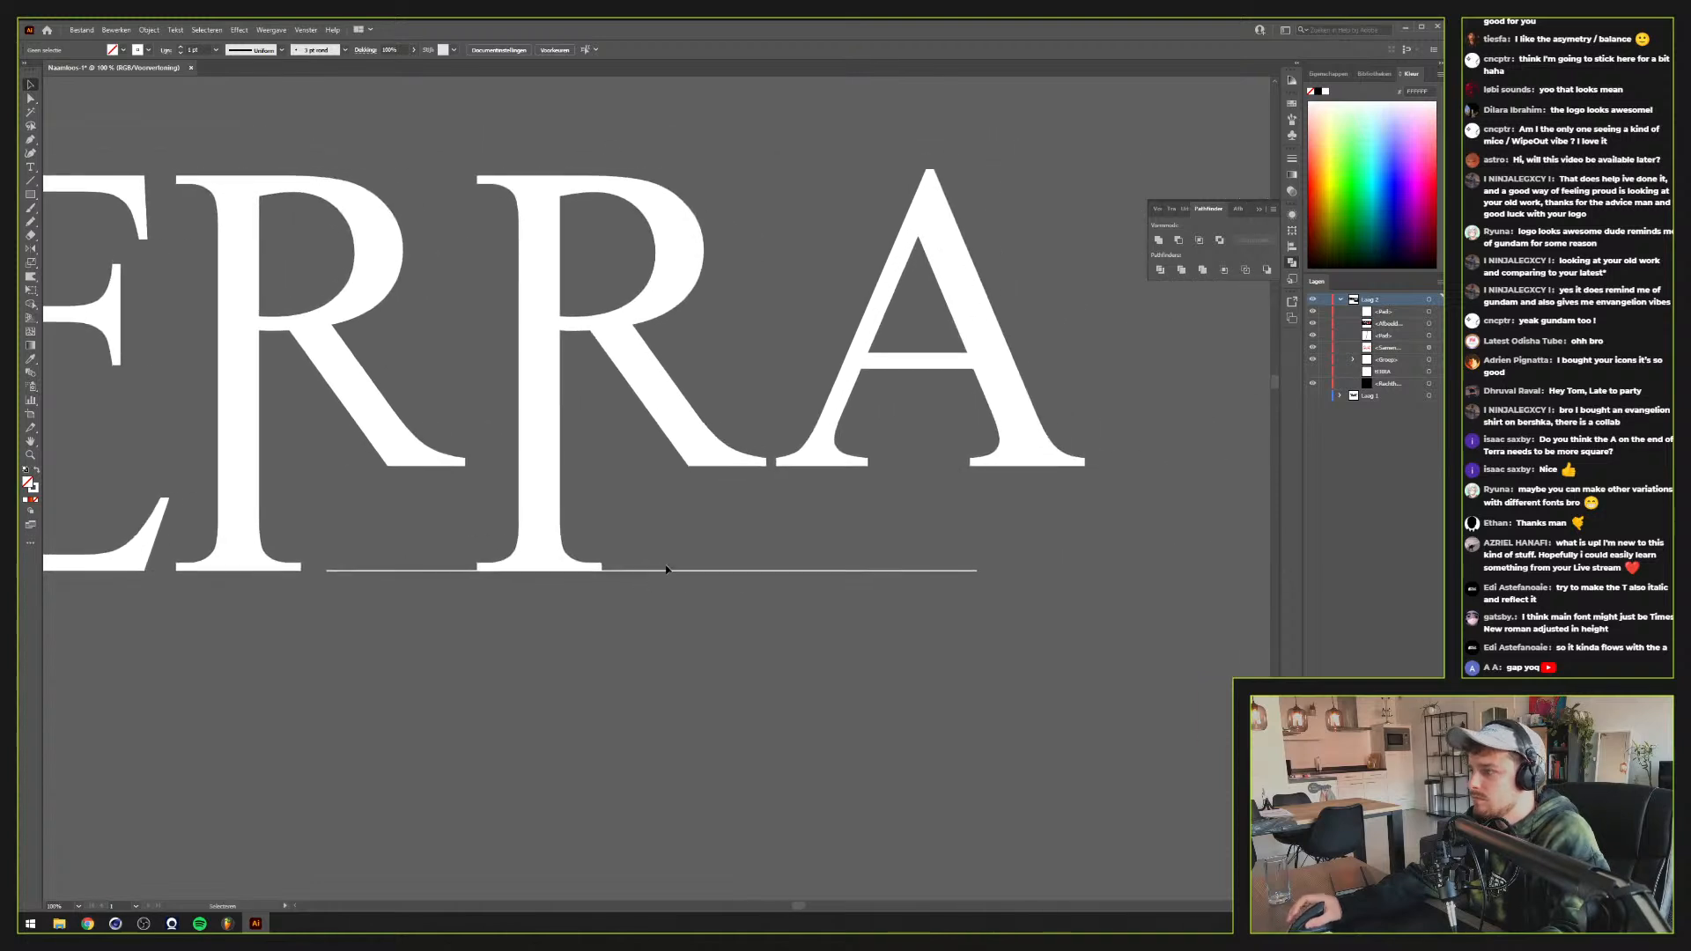
{"action": "scroll", "coordinate": [679, 571], "scroll_direction": "down", "scroll_amount": 2}
{"action": "scroll", "coordinate": [680, 572], "scroll_direction": "up", "scroll_amount": 2}
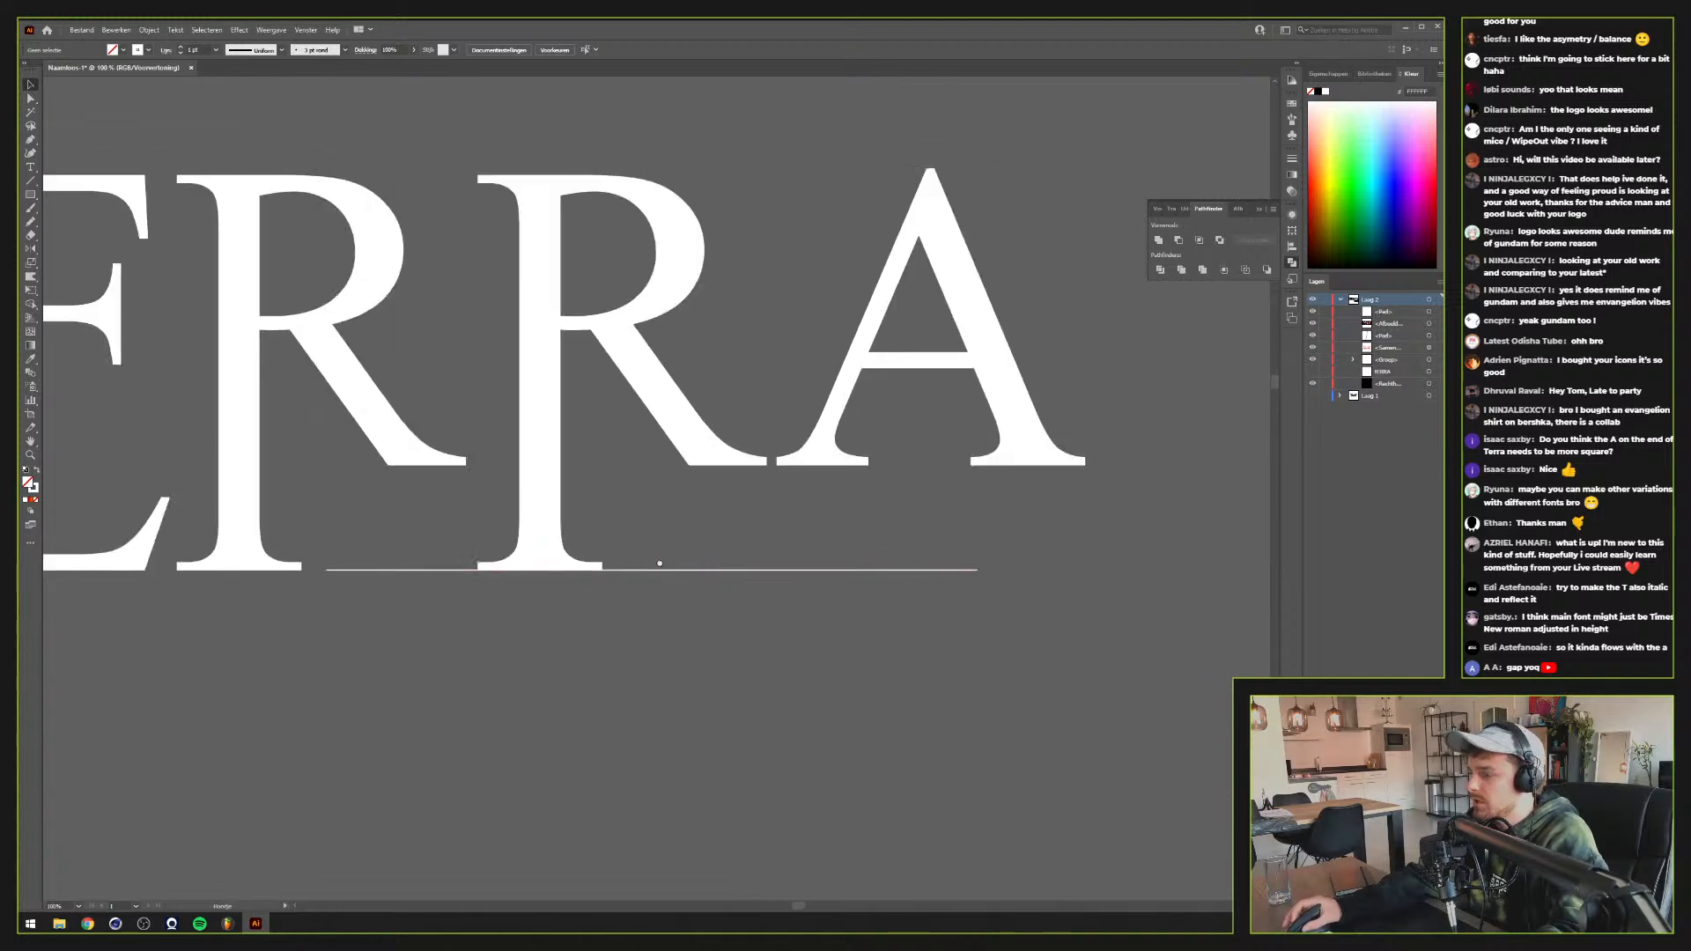
Try to stretch the first R's diagonal leg down and outward by moving its foot anchor points
{"action": "left_click_drag", "start_coordinate": [660, 563], "coordinate": [850, 717]}
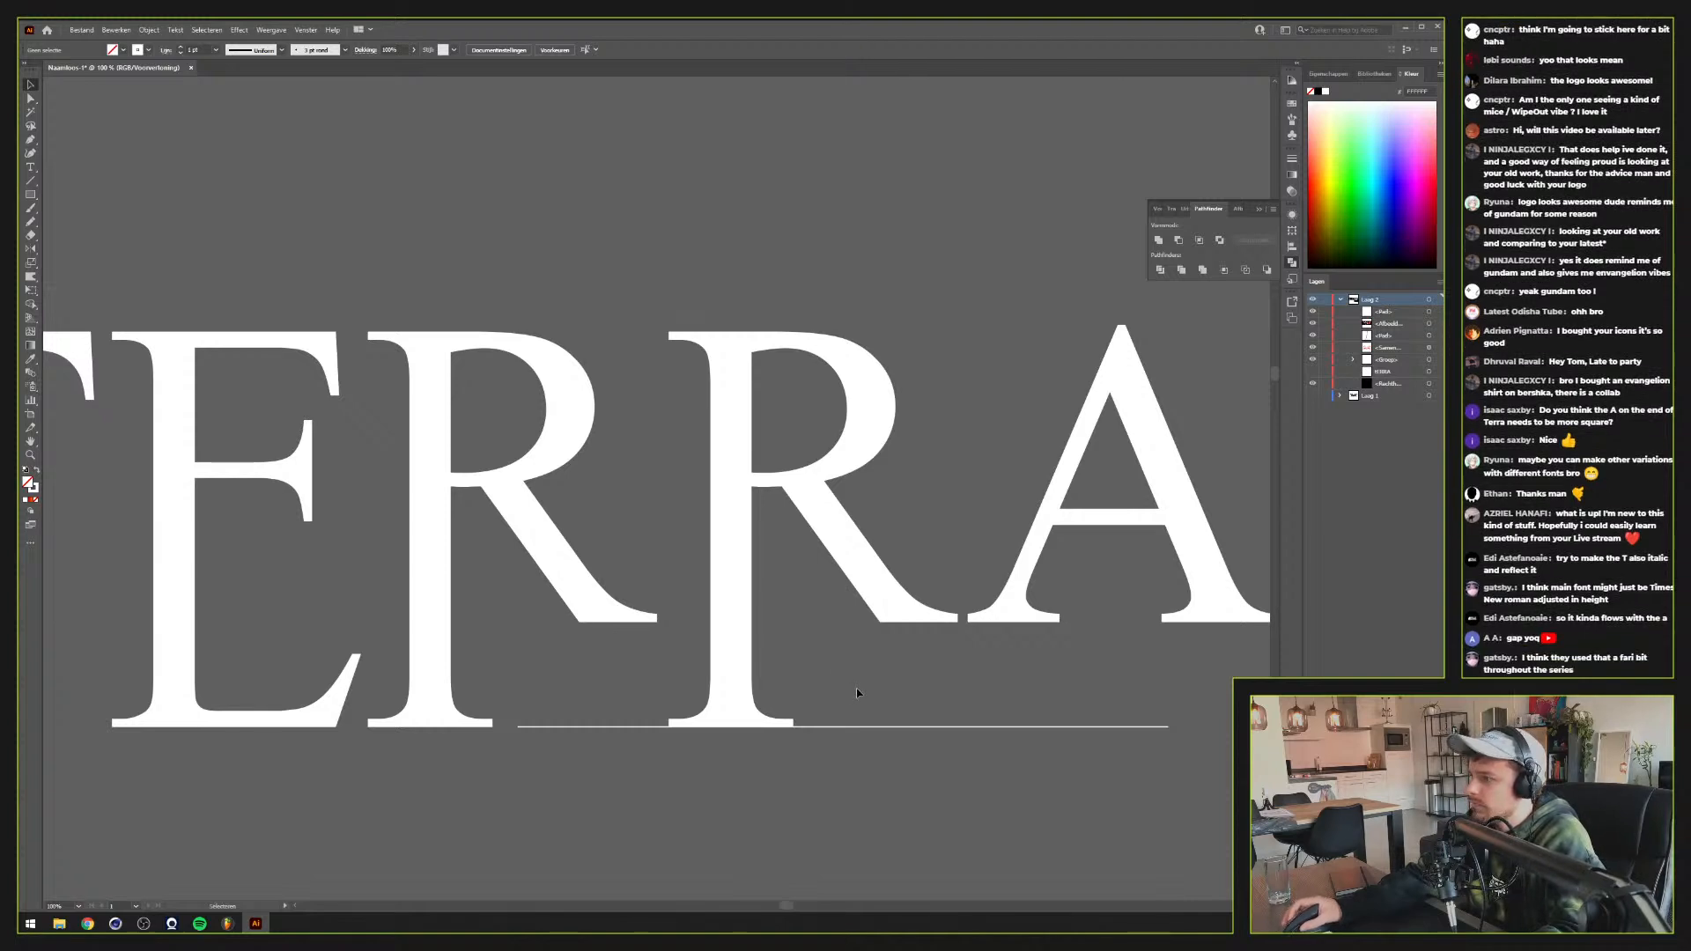
{"action": "left_click_drag", "start_coordinate": [856, 693], "coordinate": [999, 702]}
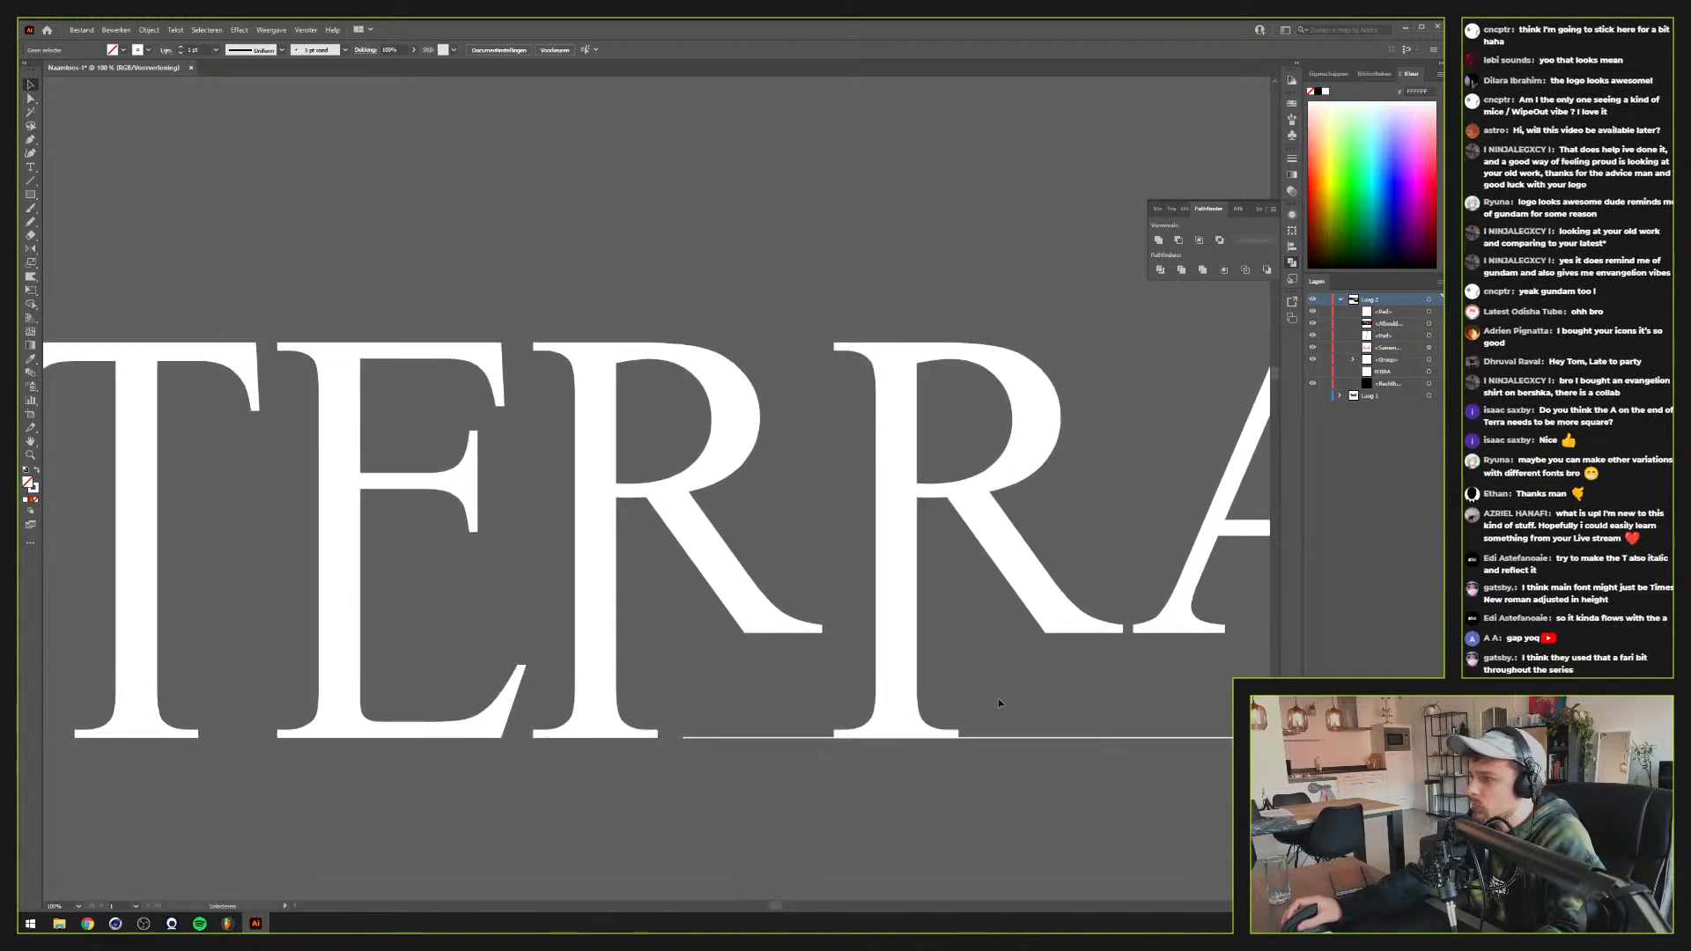
{"action": "left_click", "coordinate": [746, 631]}
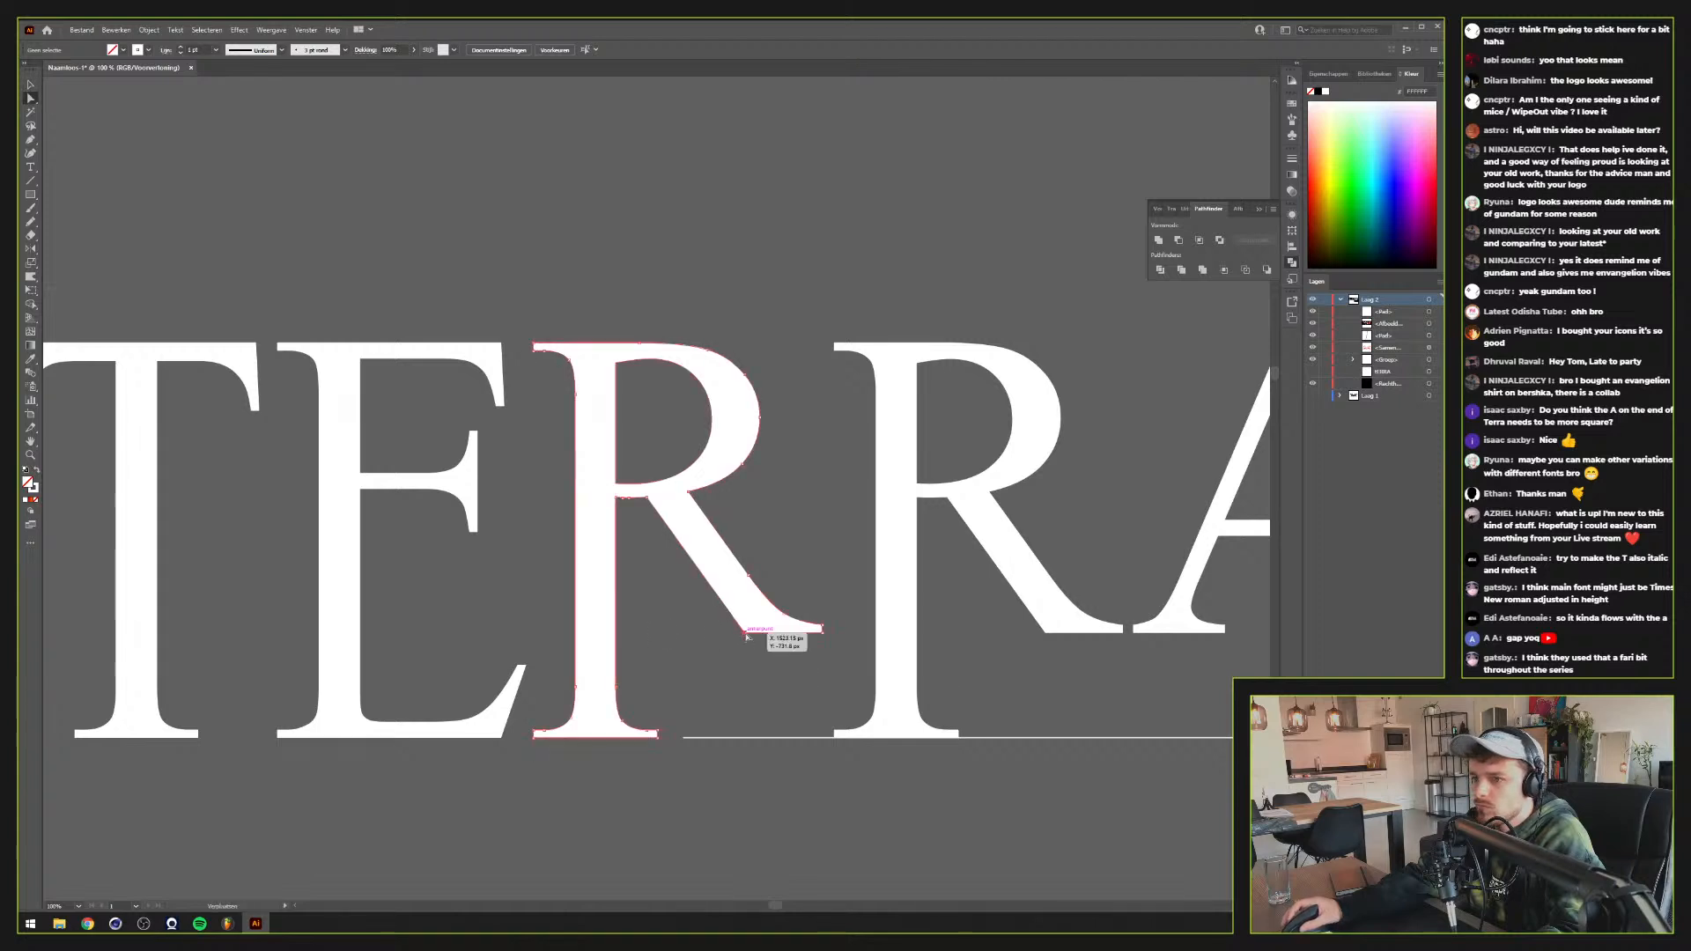
{"action": "left_click_drag", "start_coordinate": [821, 630], "coordinate": [823, 628]}
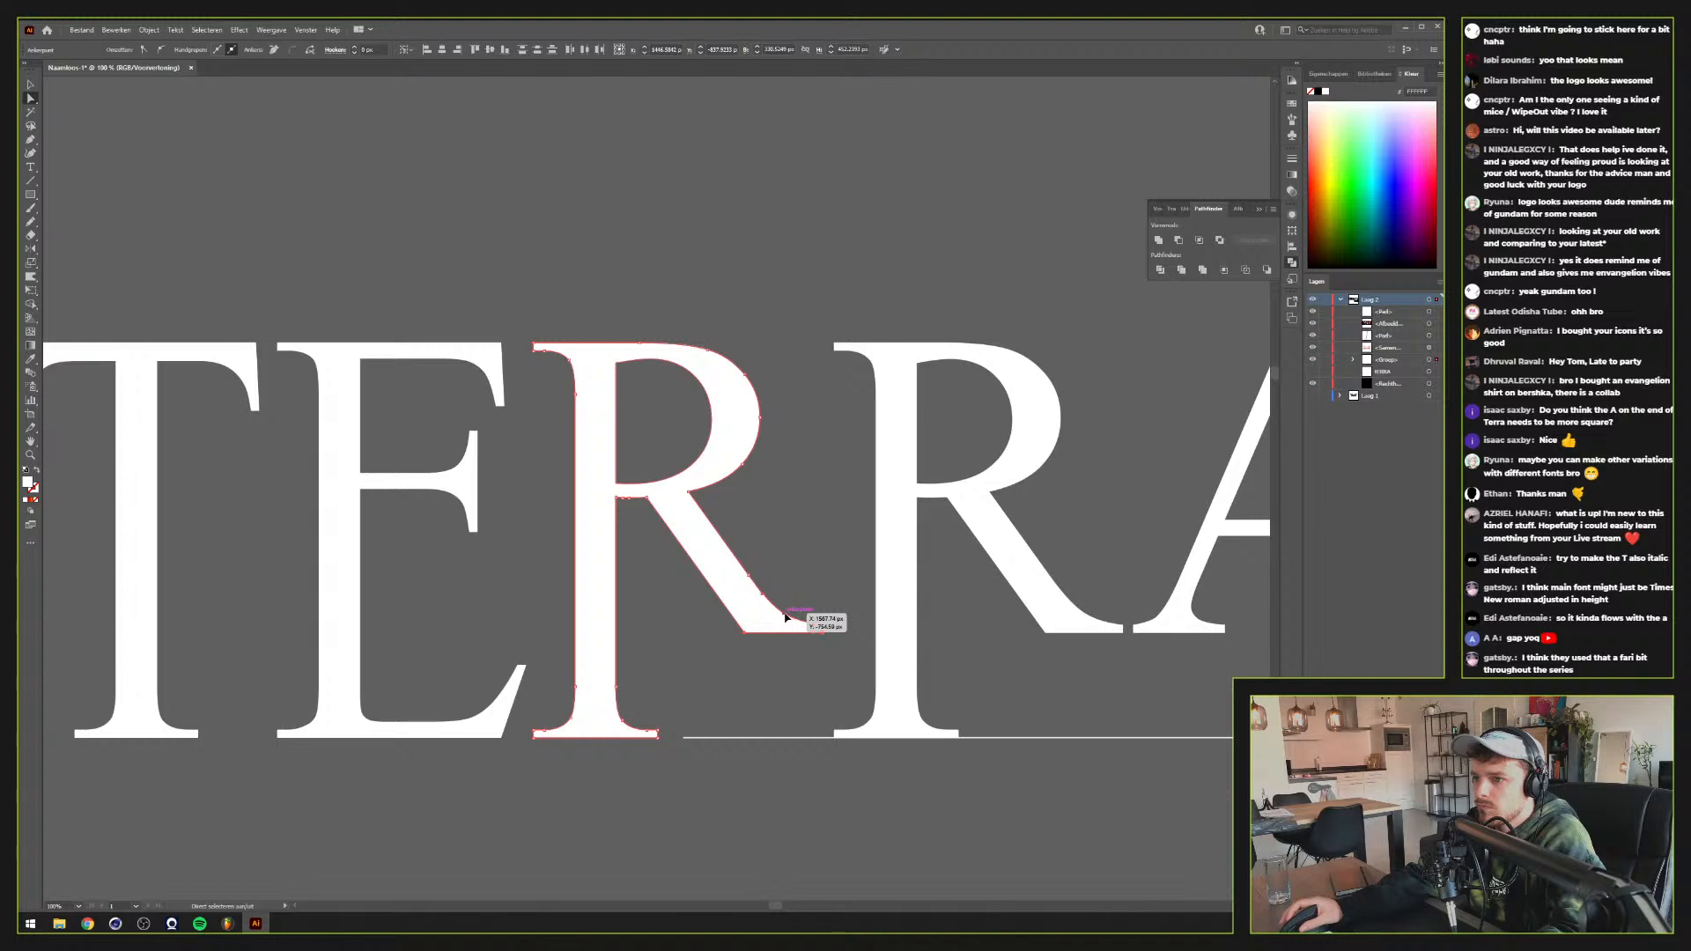
{"action": "left_click_drag", "start_coordinate": [787, 618], "coordinate": [777, 678]}
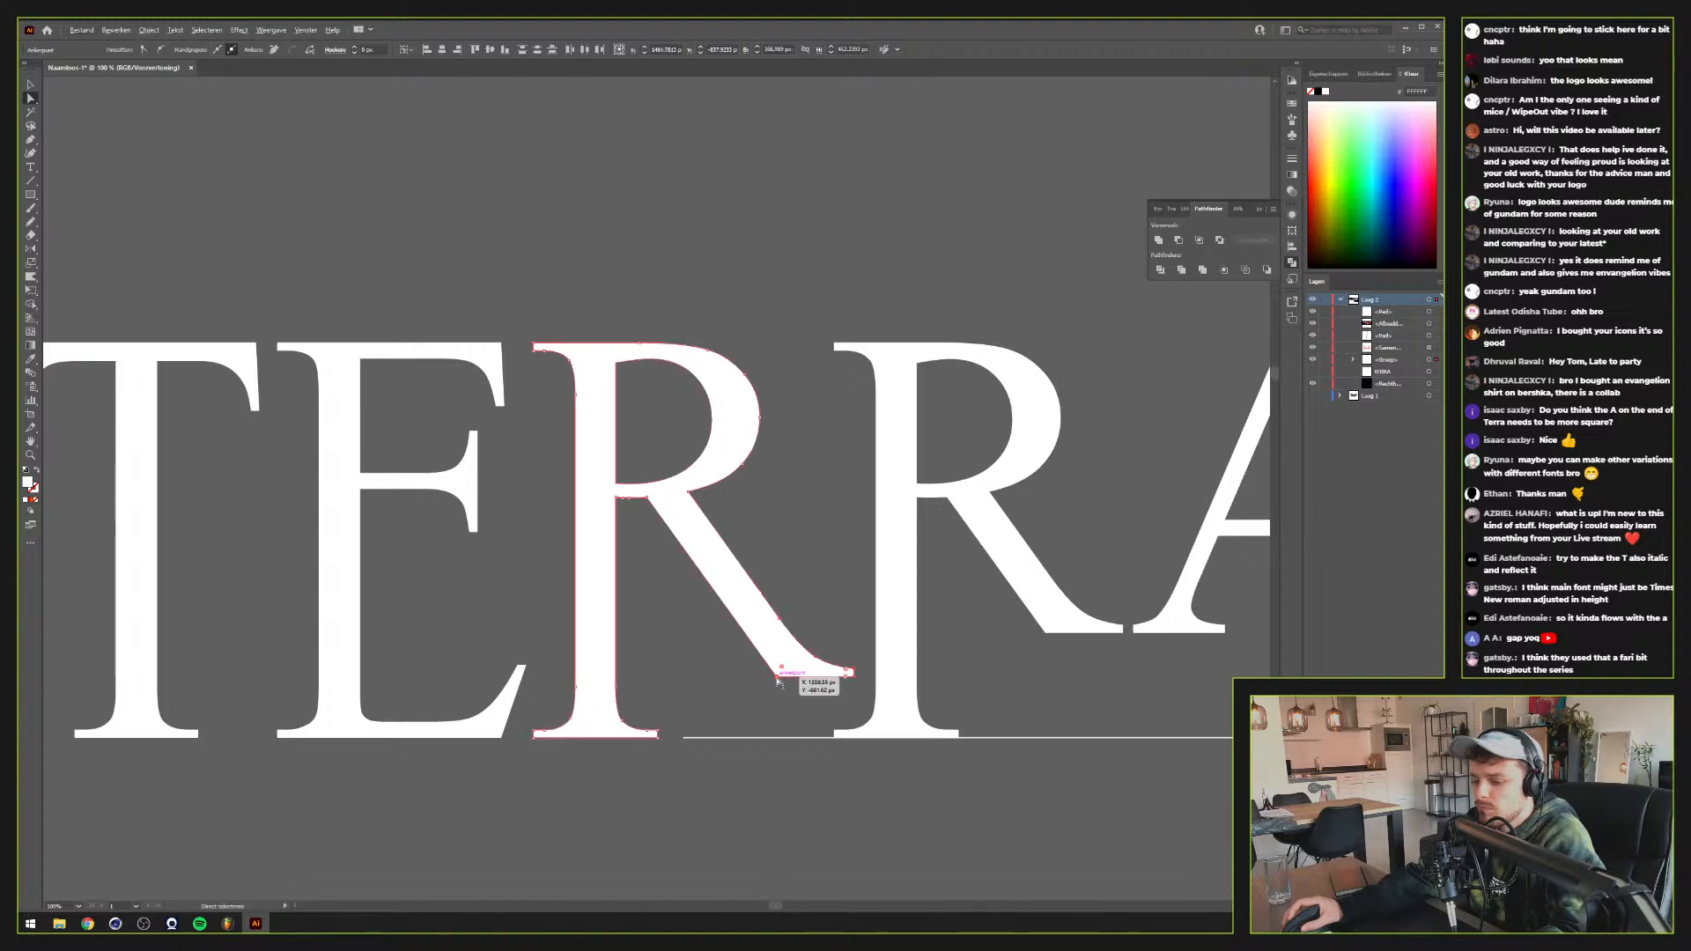
{"action": "key", "text": "ctrl+z"}
{"action": "left_click", "coordinate": [692, 638]}
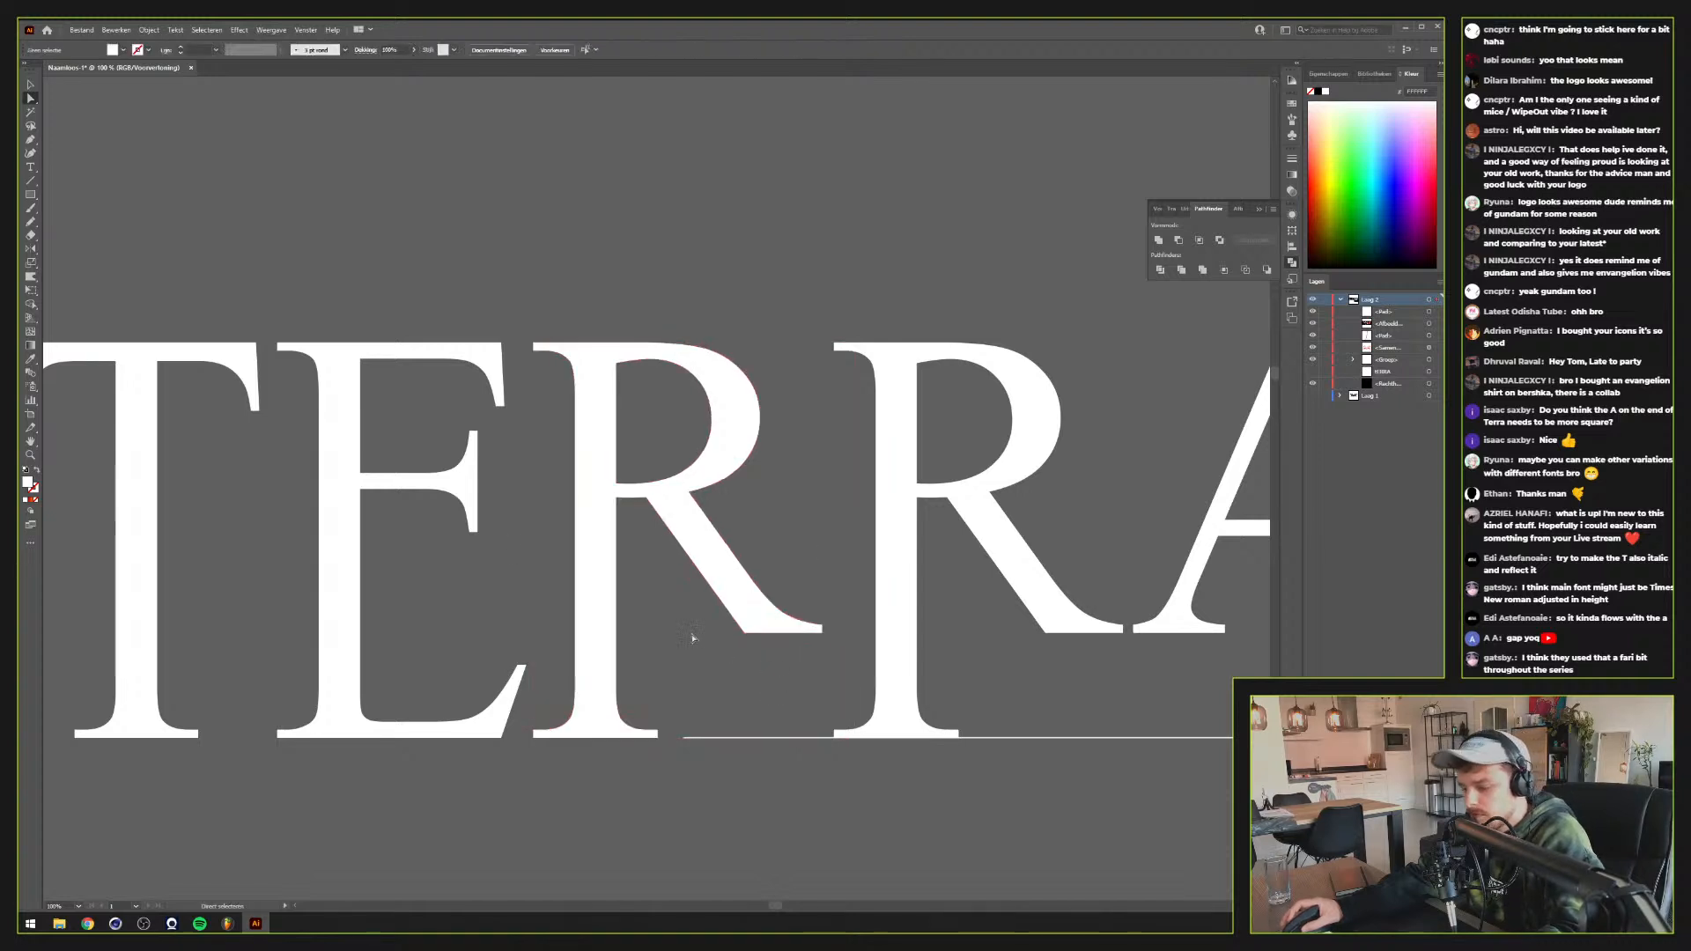
Draw a thin Pen tool guide line continuing the underside of the first R's diagonal leg down to the base line
{"action": "key", "text": "p"}
{"action": "left_click", "coordinate": [685, 550]}
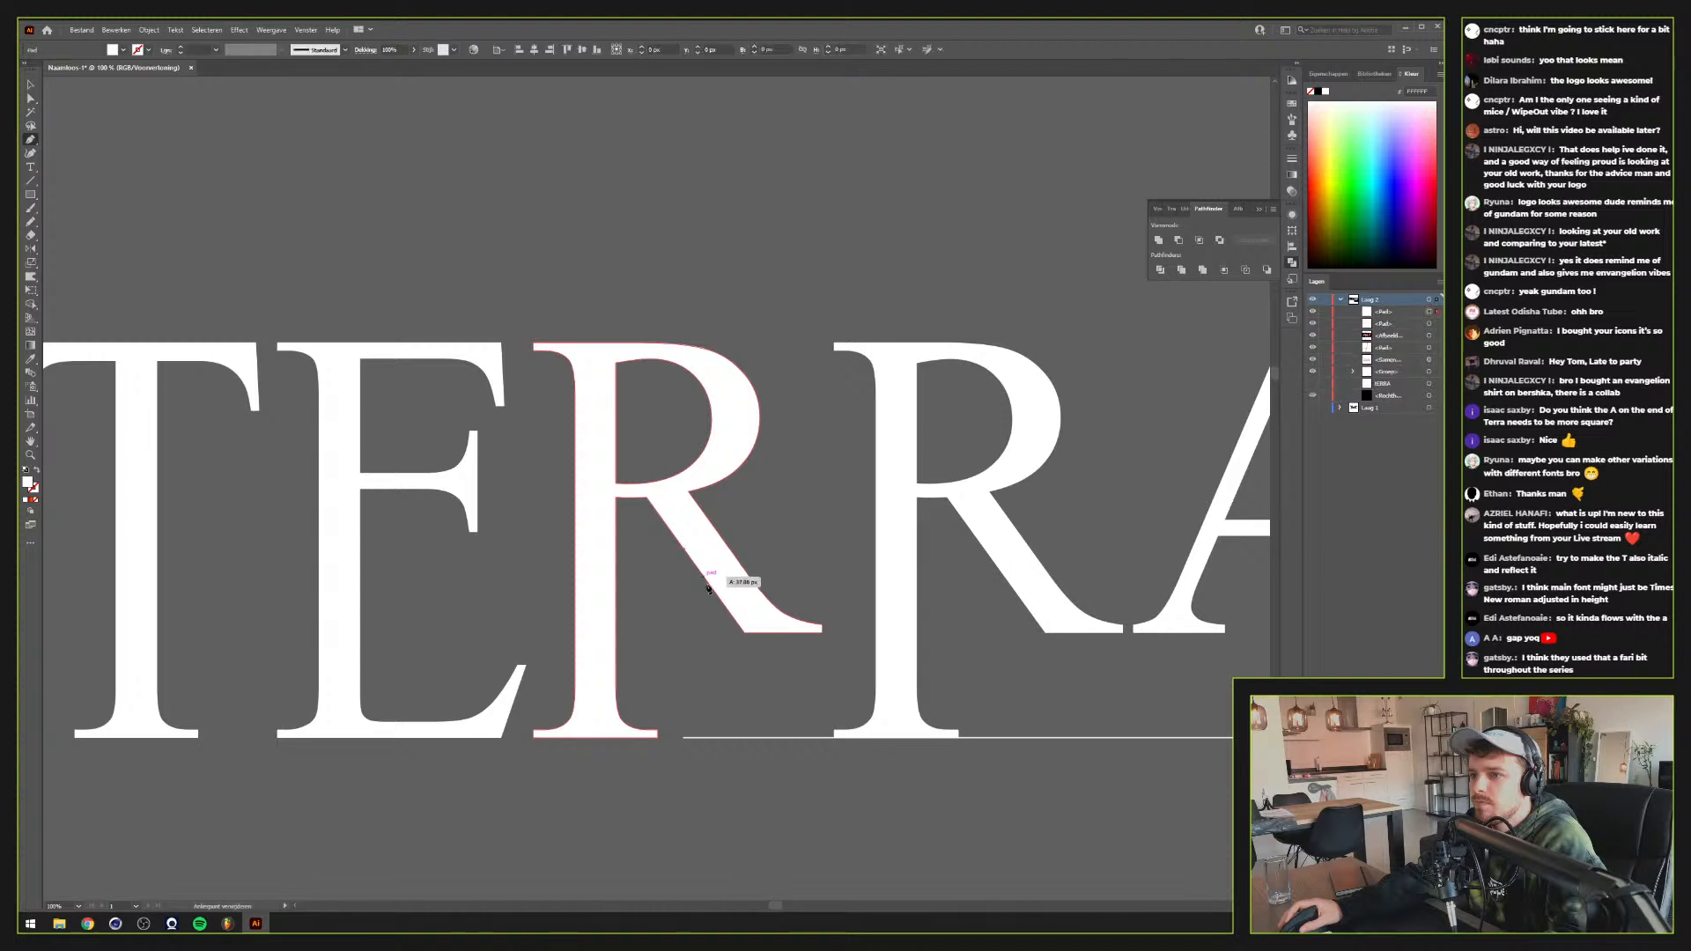
{"action": "left_click", "coordinate": [731, 615]}
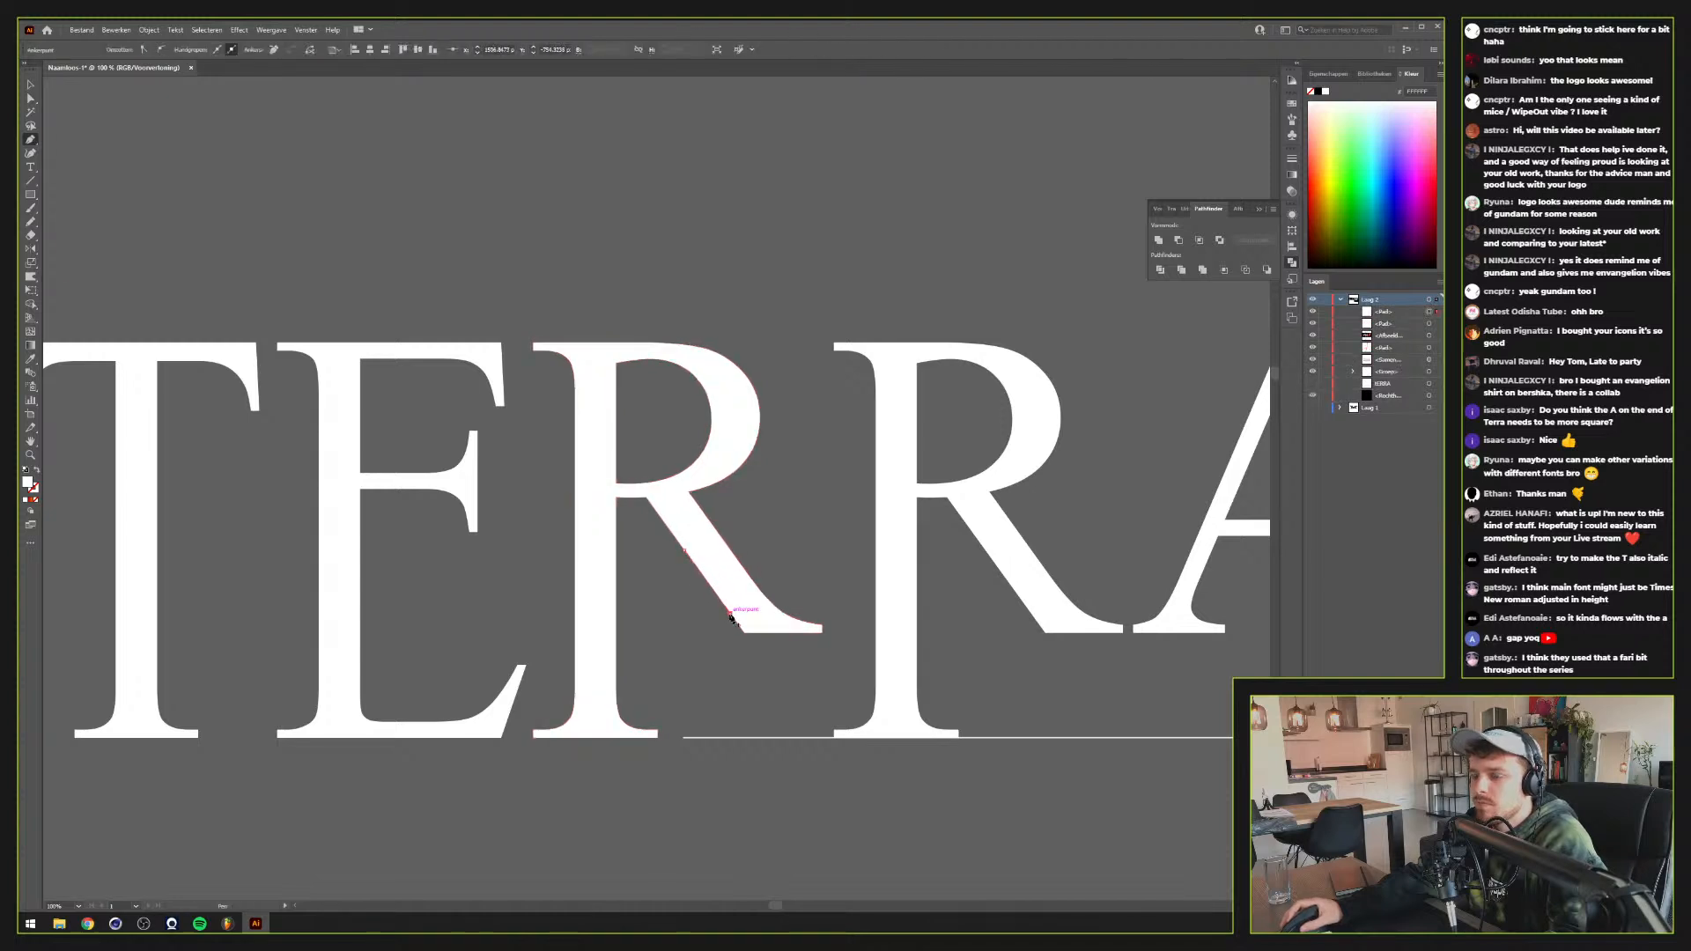
{"action": "left_click_drag", "start_coordinate": [731, 614], "coordinate": [819, 738]}
{"action": "left_click", "coordinate": [805, 676]}
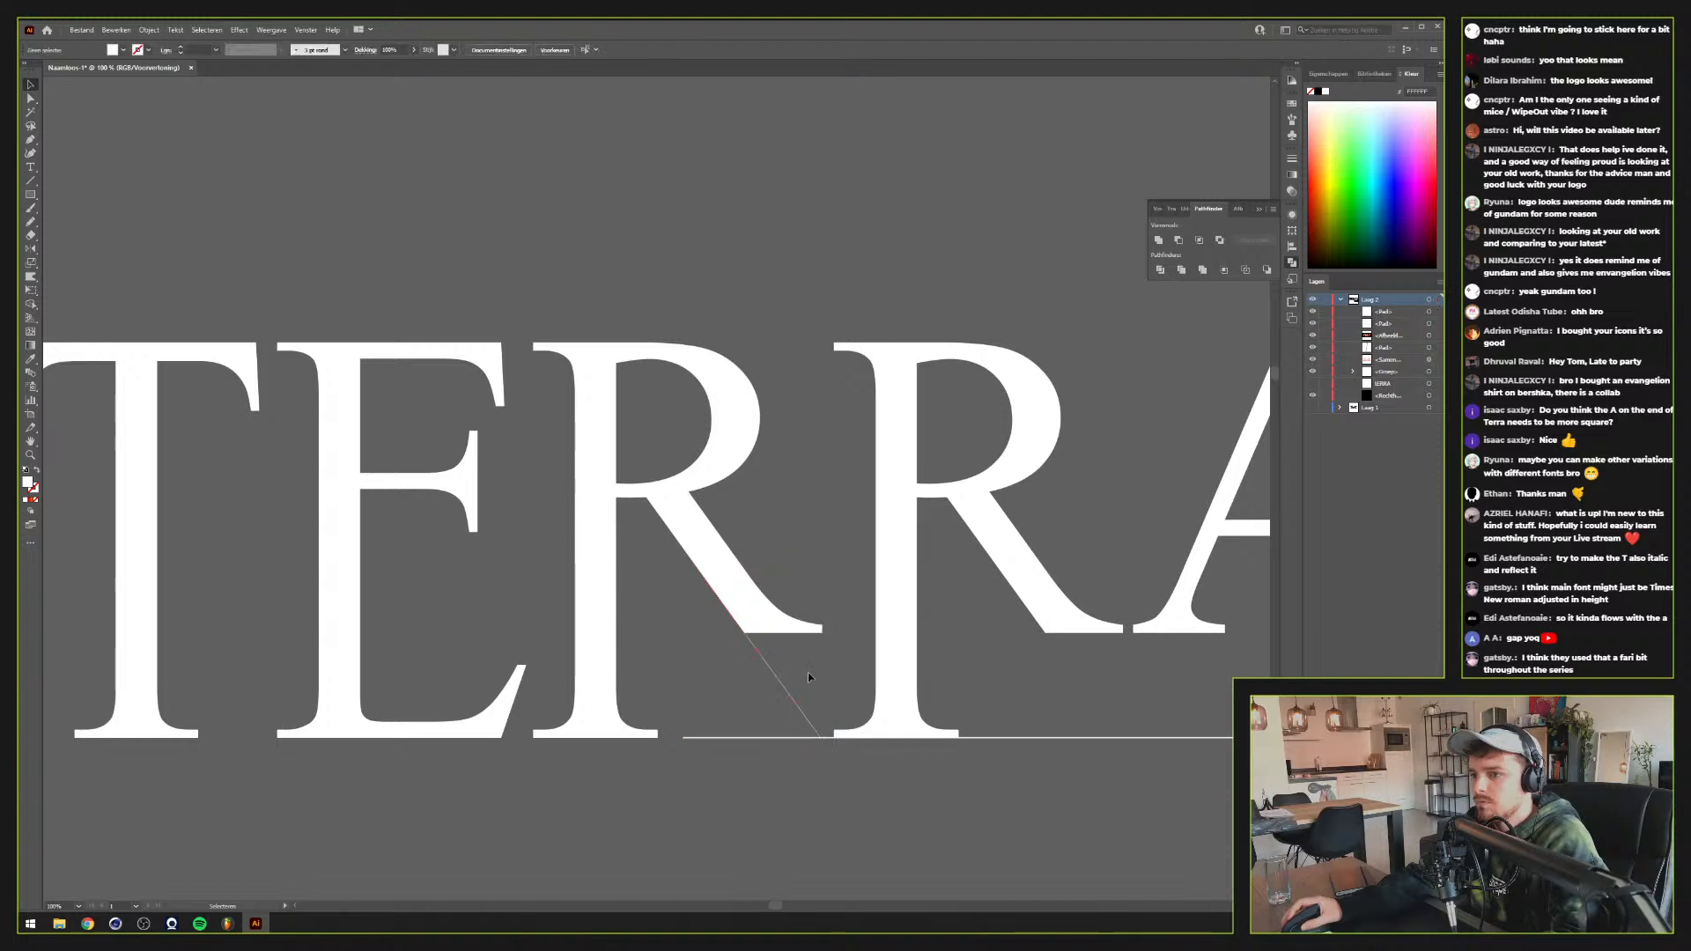
Lengthen the first R's diagonal leg by moving its foot anchor points along the guide to the base line
{"action": "left_click", "coordinate": [762, 623]}
{"action": "scroll", "coordinate": [765, 631], "scroll_direction": "up", "scroll_amount": 1}
{"action": "key", "text": "a"}
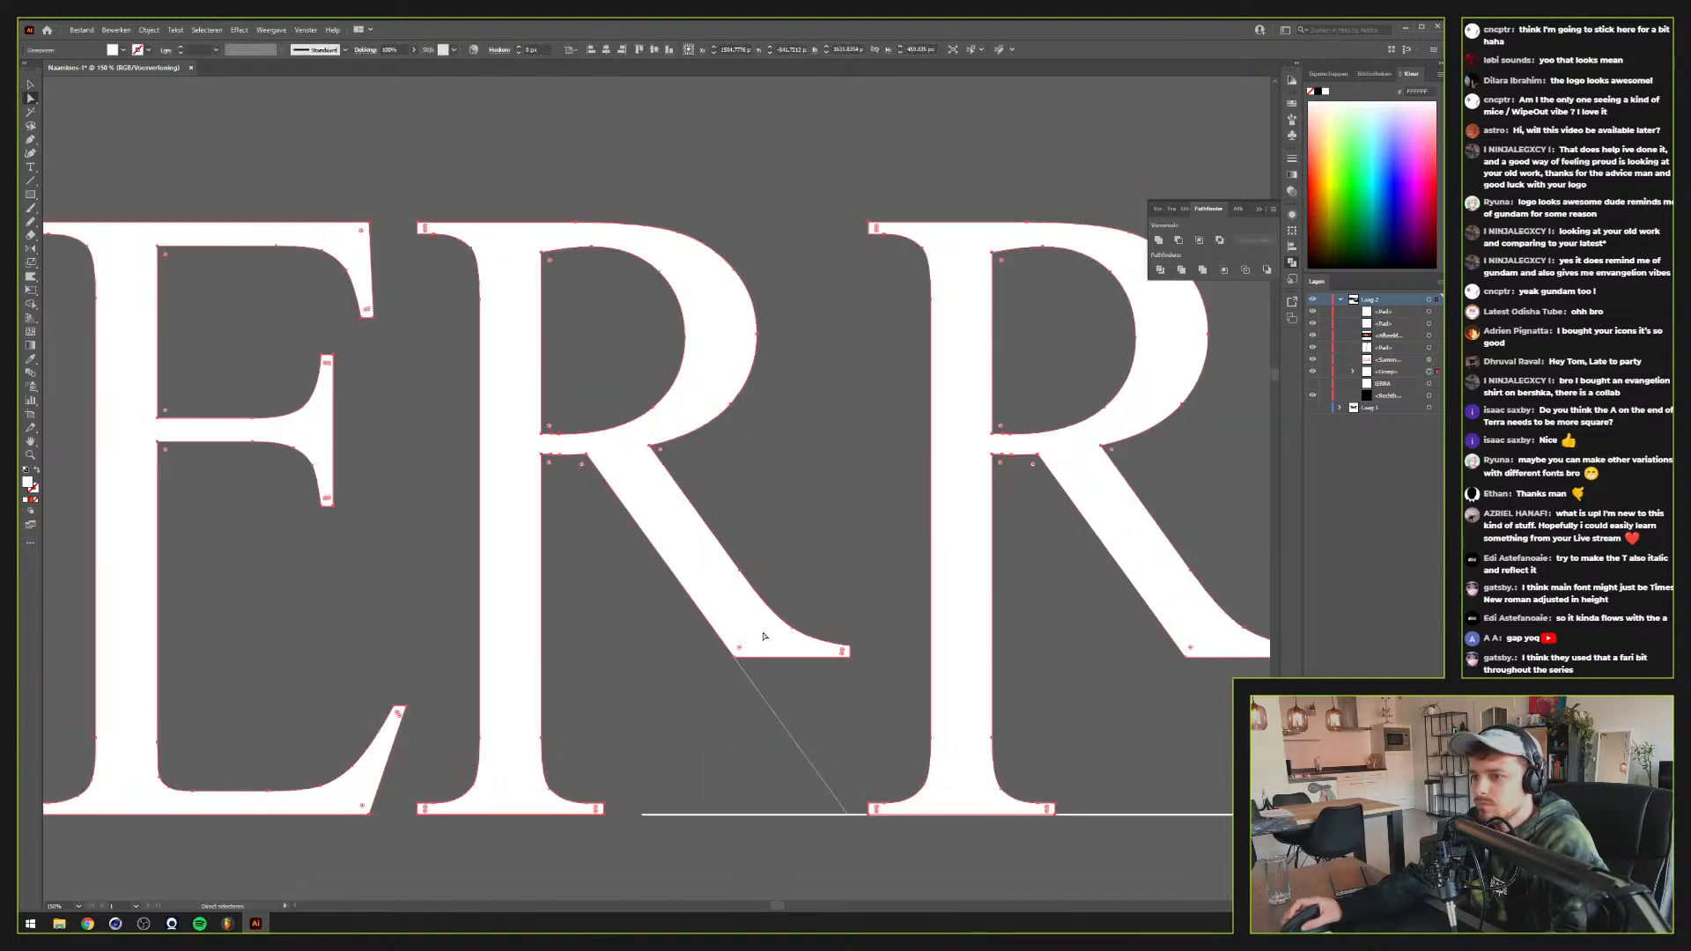
{"action": "left_click", "coordinate": [736, 655]}
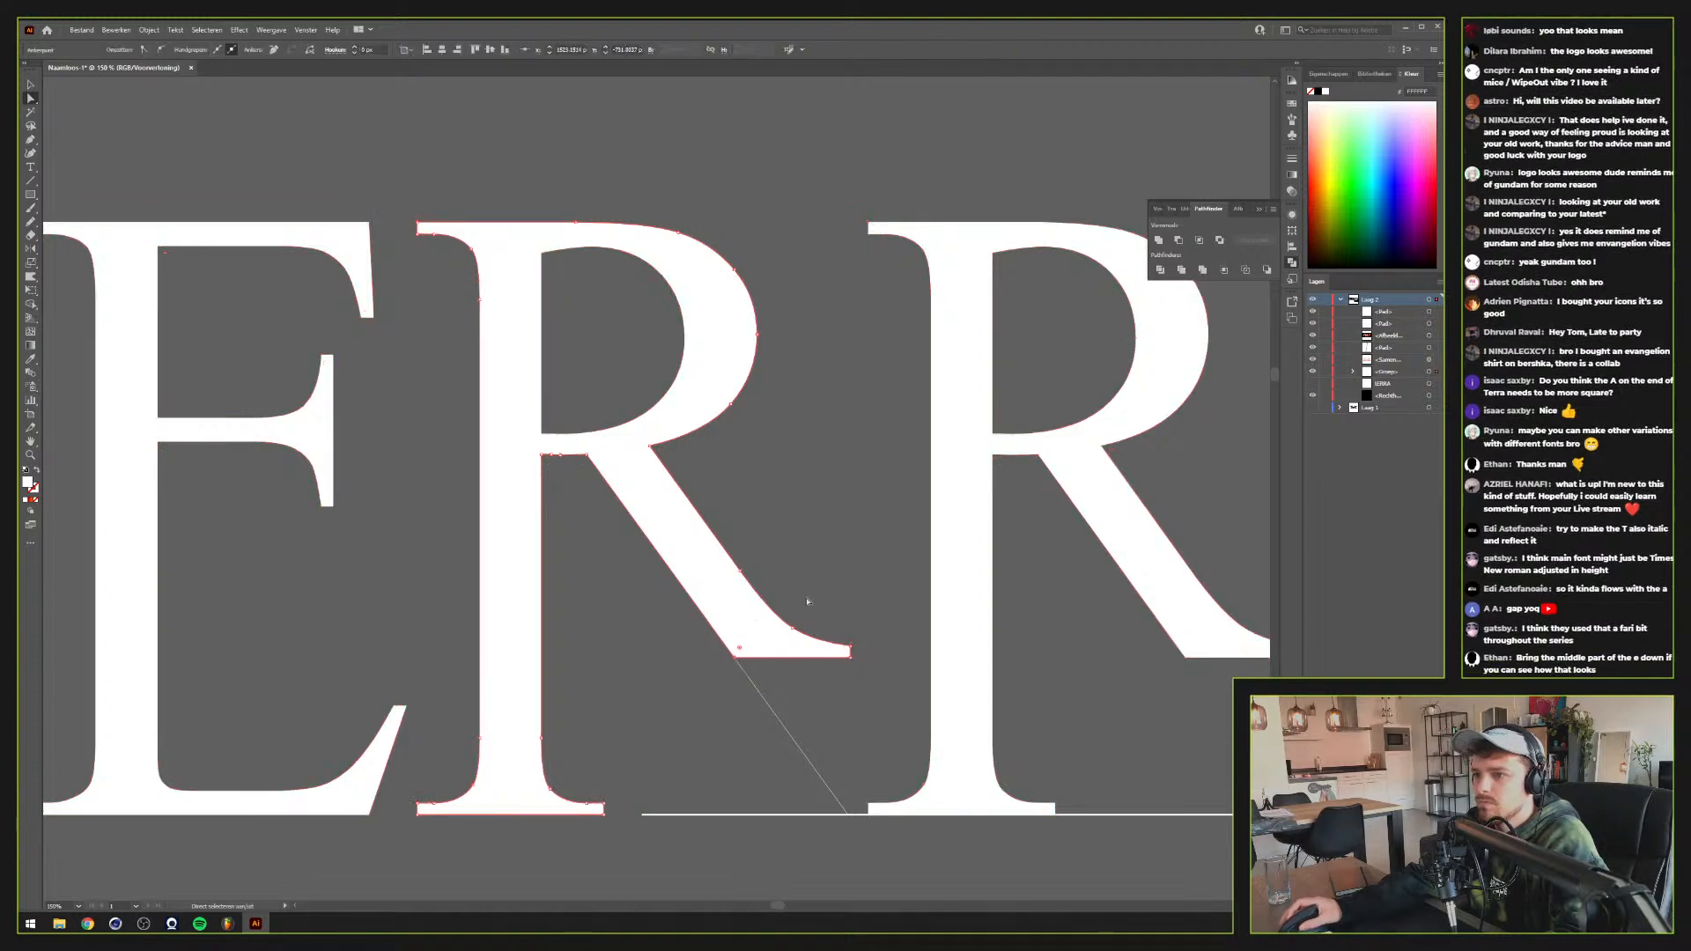
{"action": "left_click_drag", "start_coordinate": [873, 635], "coordinate": [724, 676]}
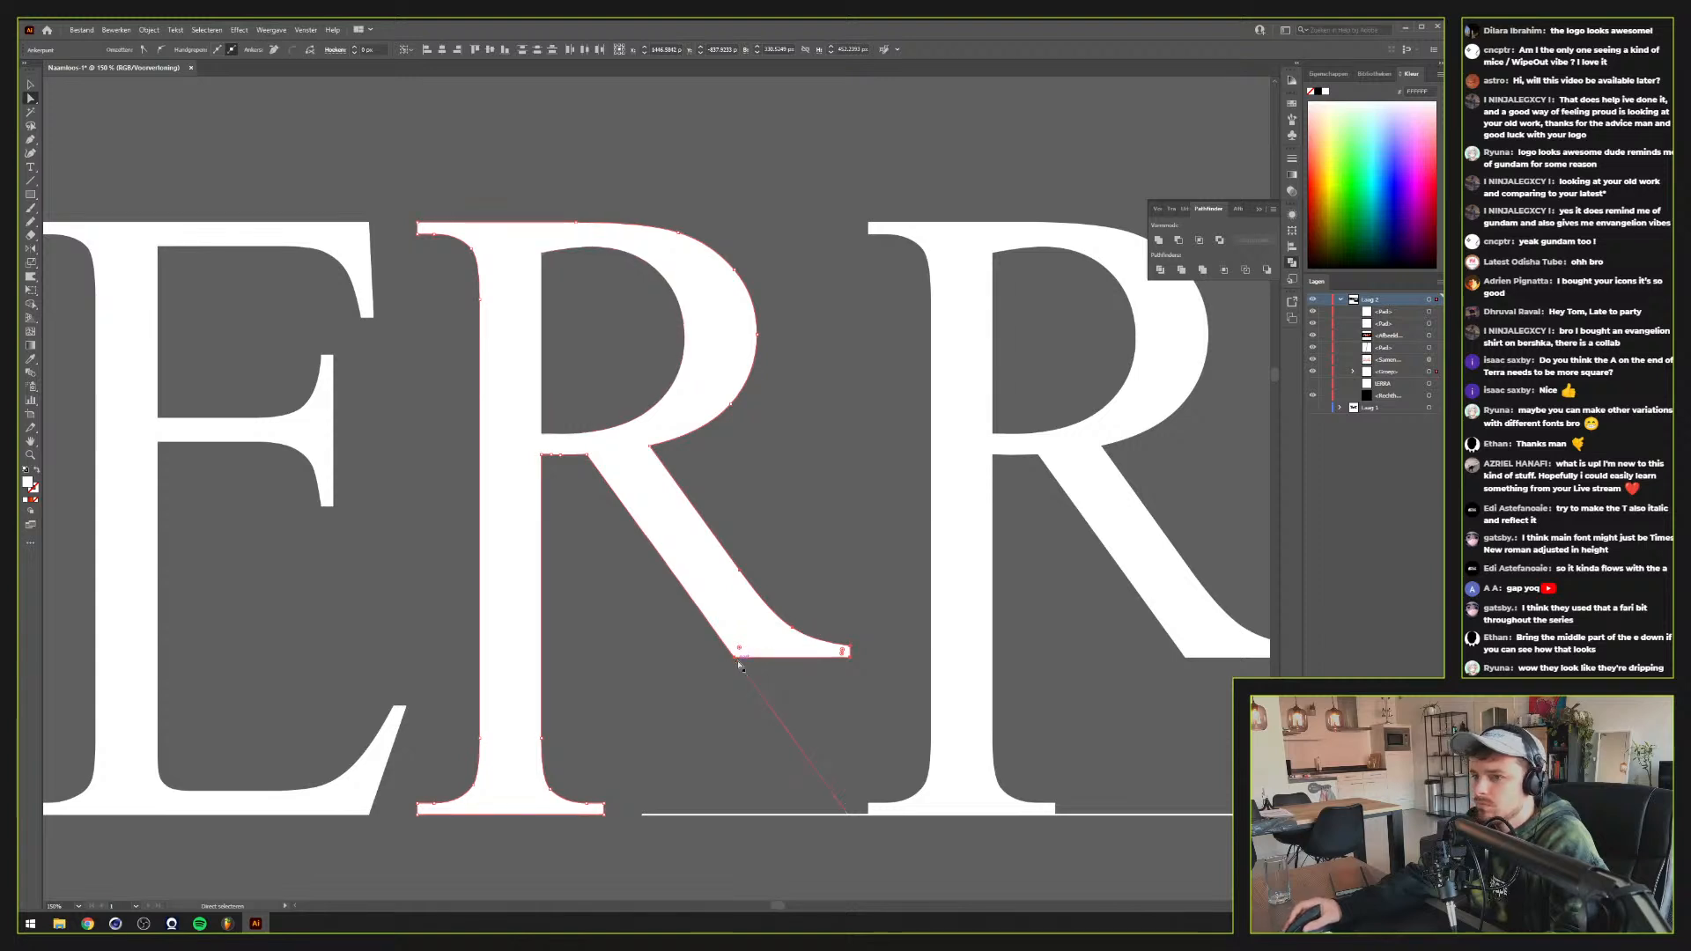
{"action": "left_click_drag", "start_coordinate": [733, 662], "coordinate": [850, 817]}
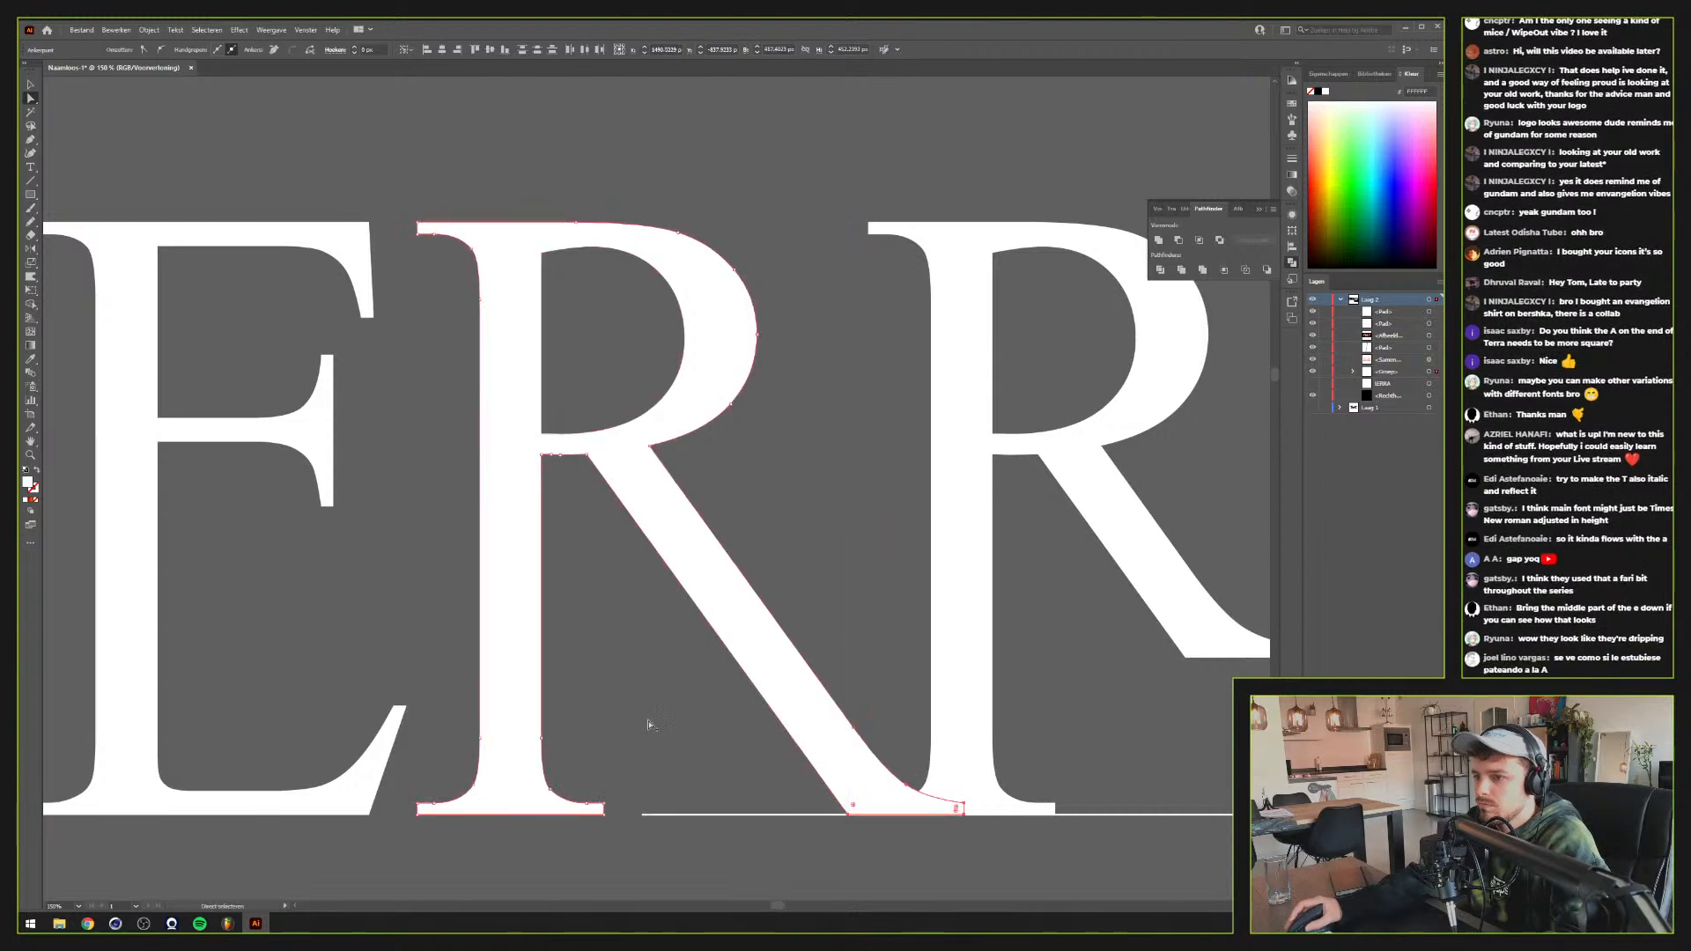
{"action": "key", "text": "ctrl+minus"}
{"action": "key", "text": "ctrl+minus"}
{"action": "key", "text": "v"}
{"action": "left_click", "coordinate": [652, 725]}
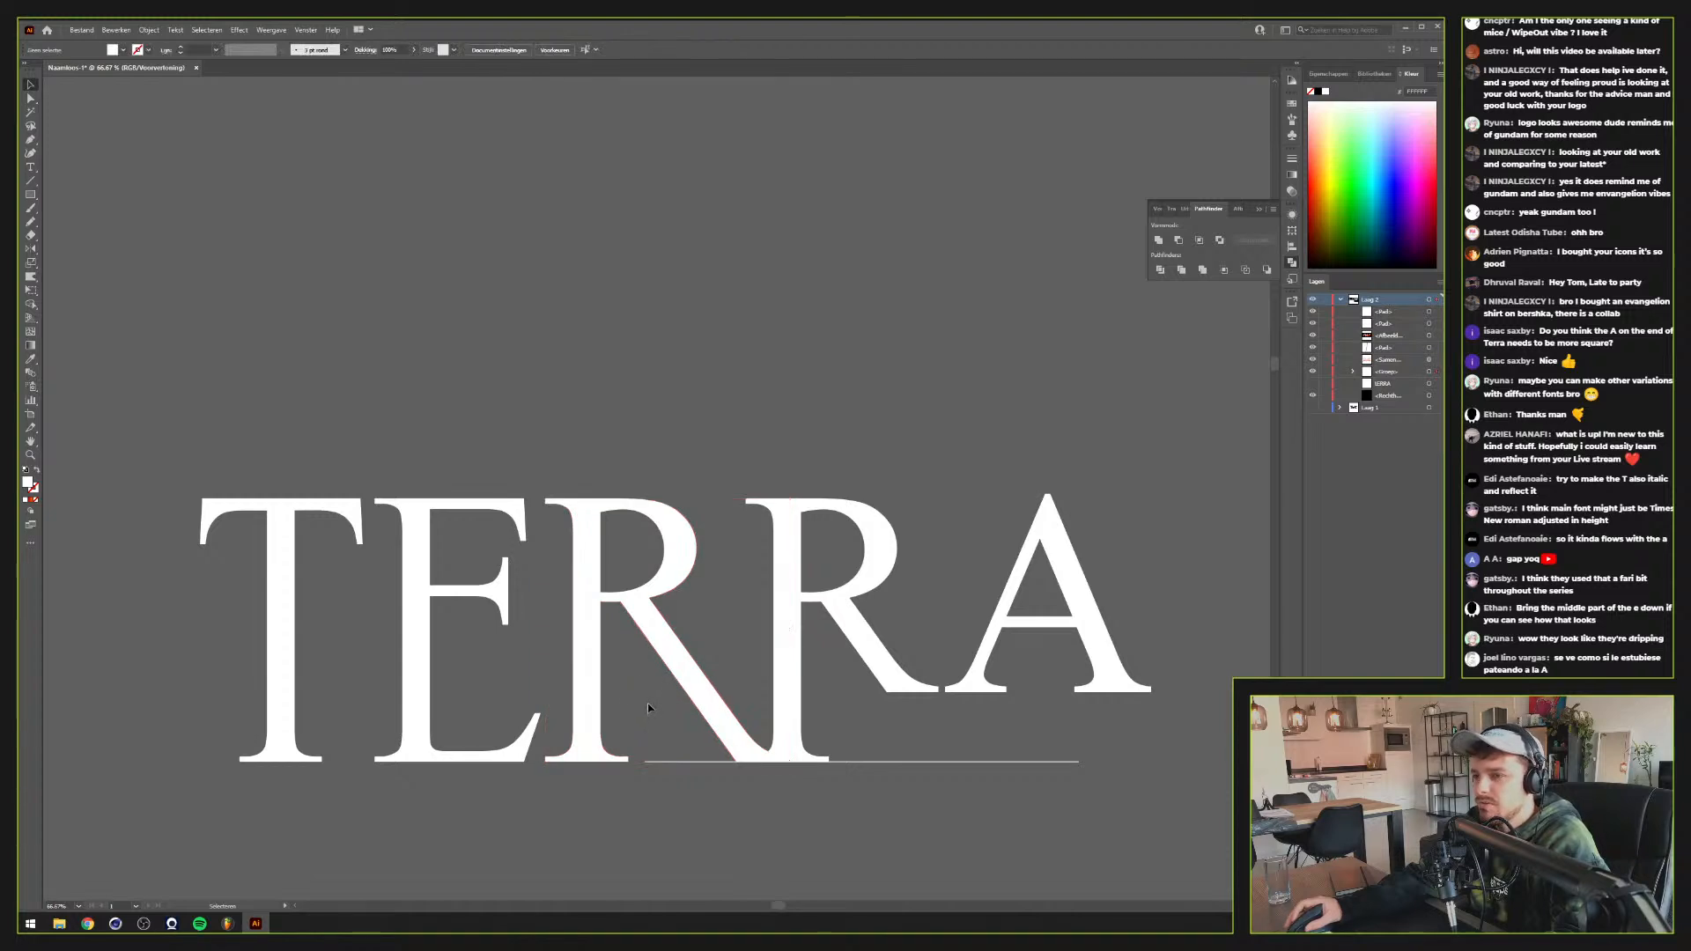
Lower the middle arm of the E by moving its anchor points down in equal large increments
{"action": "left_click_drag", "start_coordinate": [649, 705], "coordinate": [852, 677]}
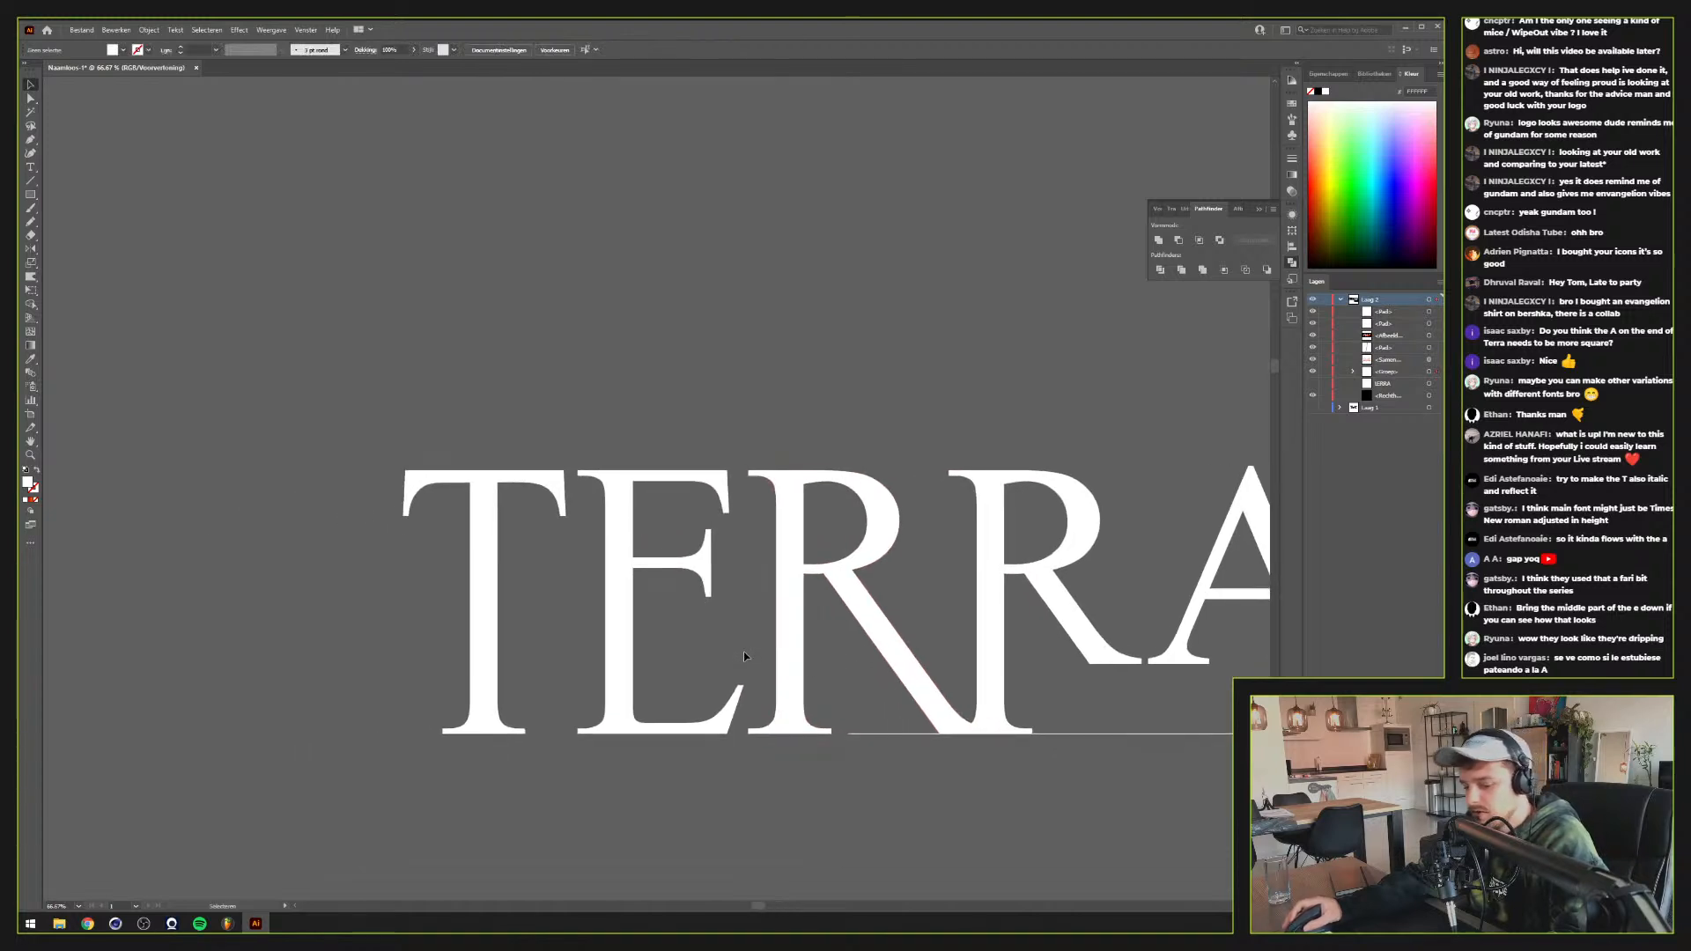
{"action": "key", "text": "a"}
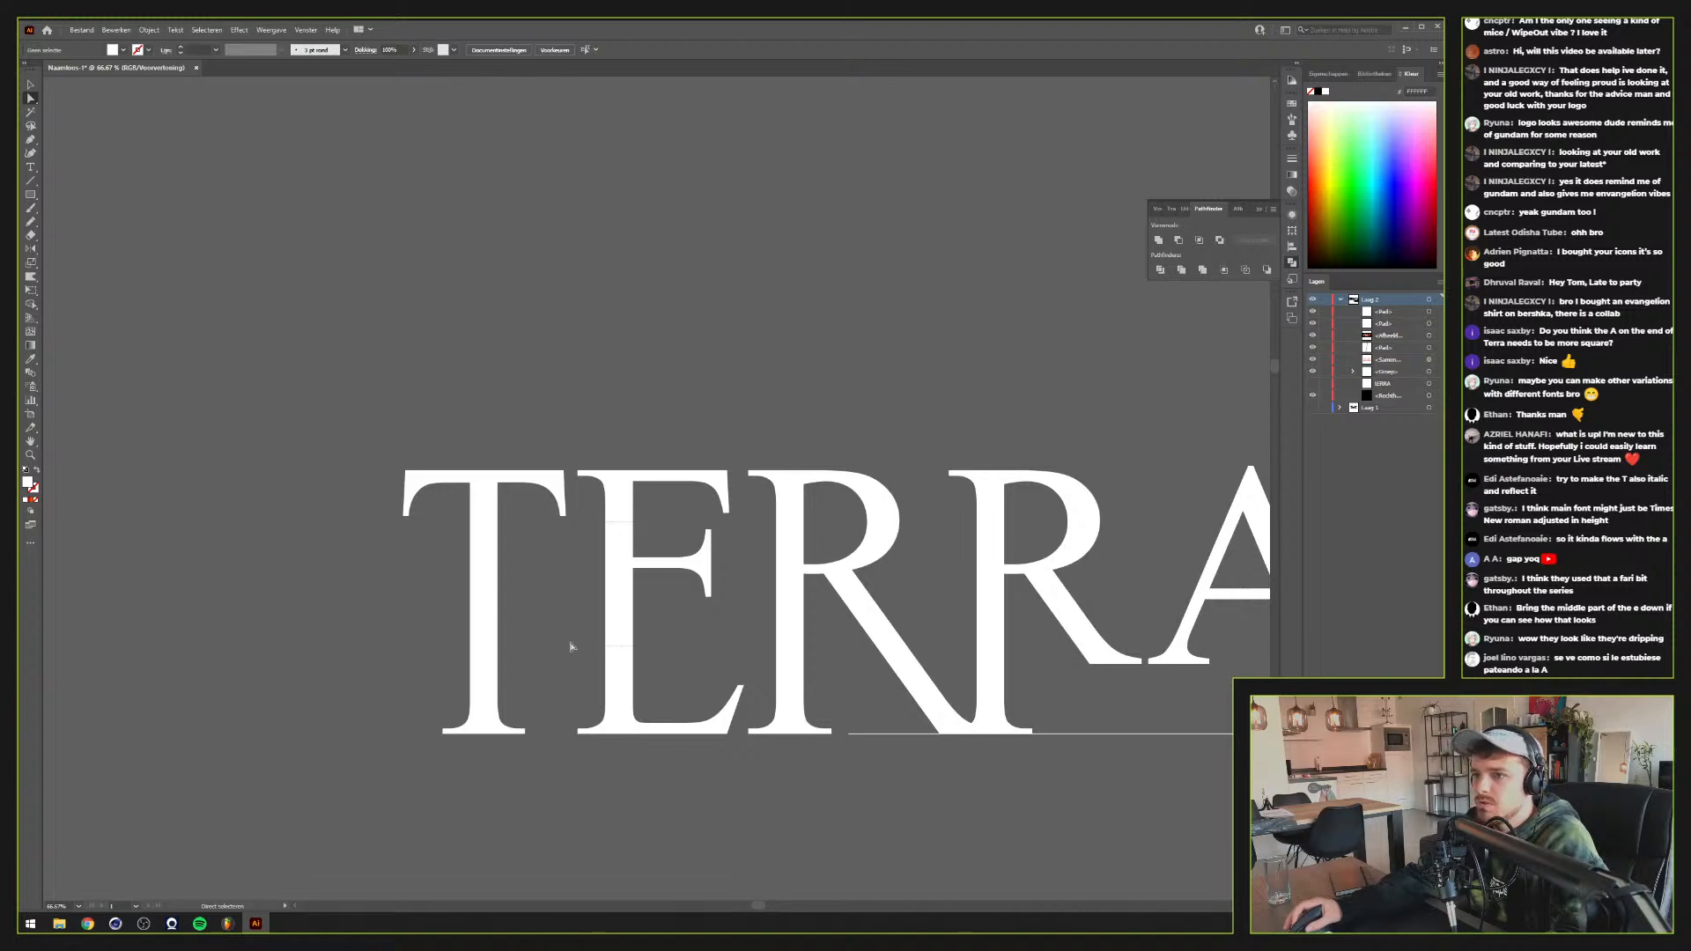
{"action": "left_click_drag", "start_coordinate": [571, 647], "coordinate": [582, 642]}
{"action": "key", "text": "shift+Down"}
{"action": "key", "text": "shift+Down"}
{"action": "key", "text": "shift+Down"}
{"action": "key", "text": "shift+Down"}
{"action": "key", "text": "shift+Down"}
{"action": "key", "text": "shift+Down"}
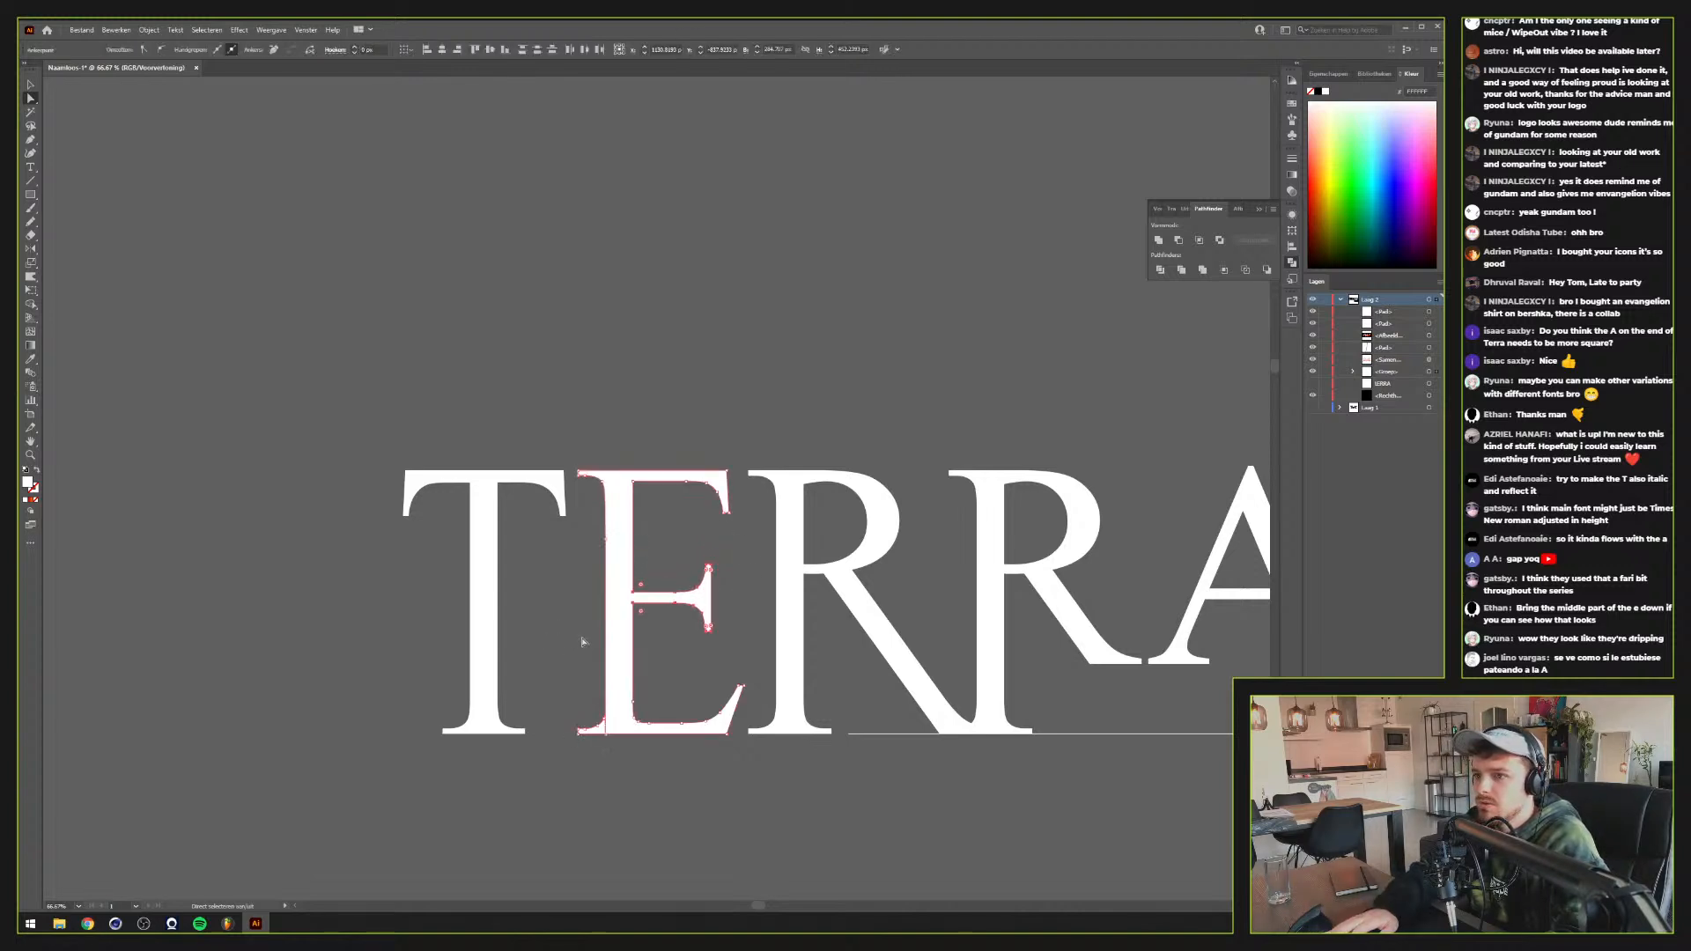
{"action": "key", "text": "shift+Down"}
{"action": "left_click", "coordinate": [565, 635]}
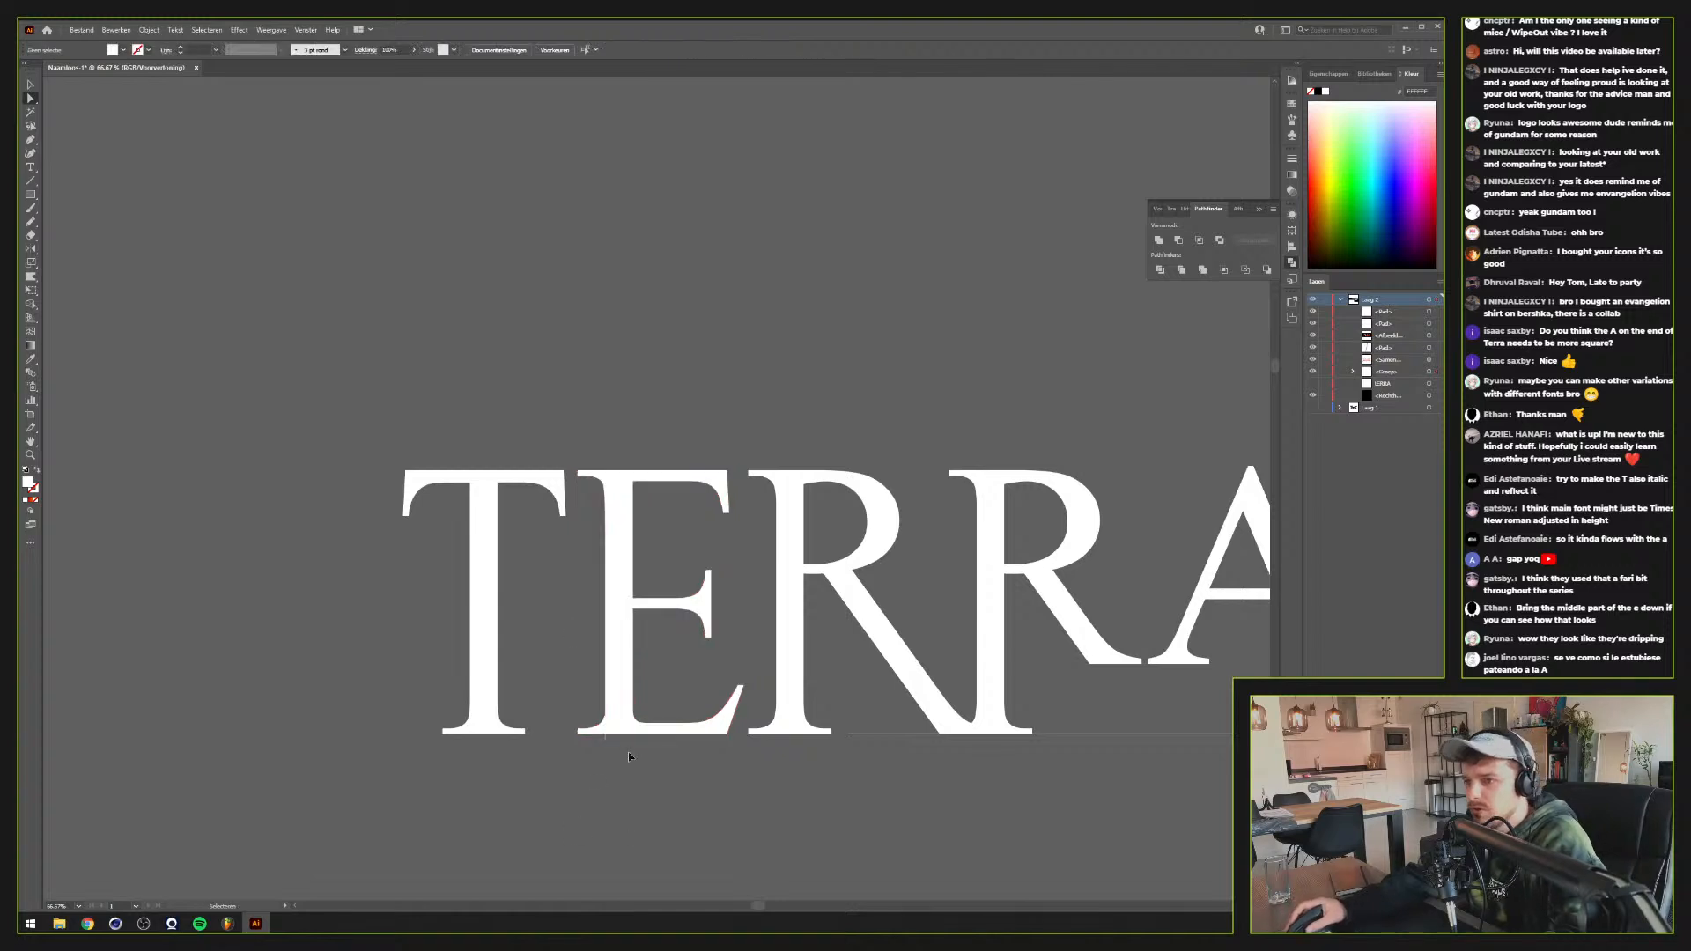
Undo the lowering of the E's middle arm
{"action": "key", "text": "ctrl+z"}
{"action": "key", "text": "ctrl+z"}
{"action": "key", "text": "ctrl+z"}
{"action": "key", "text": "ctrl+z"}
{"action": "key", "text": "ctrl+z"}
{"action": "key", "text": "ctrl+z"}
{"action": "key", "text": "ctrl+z"}
{"action": "key", "text": "ctrl+z"}
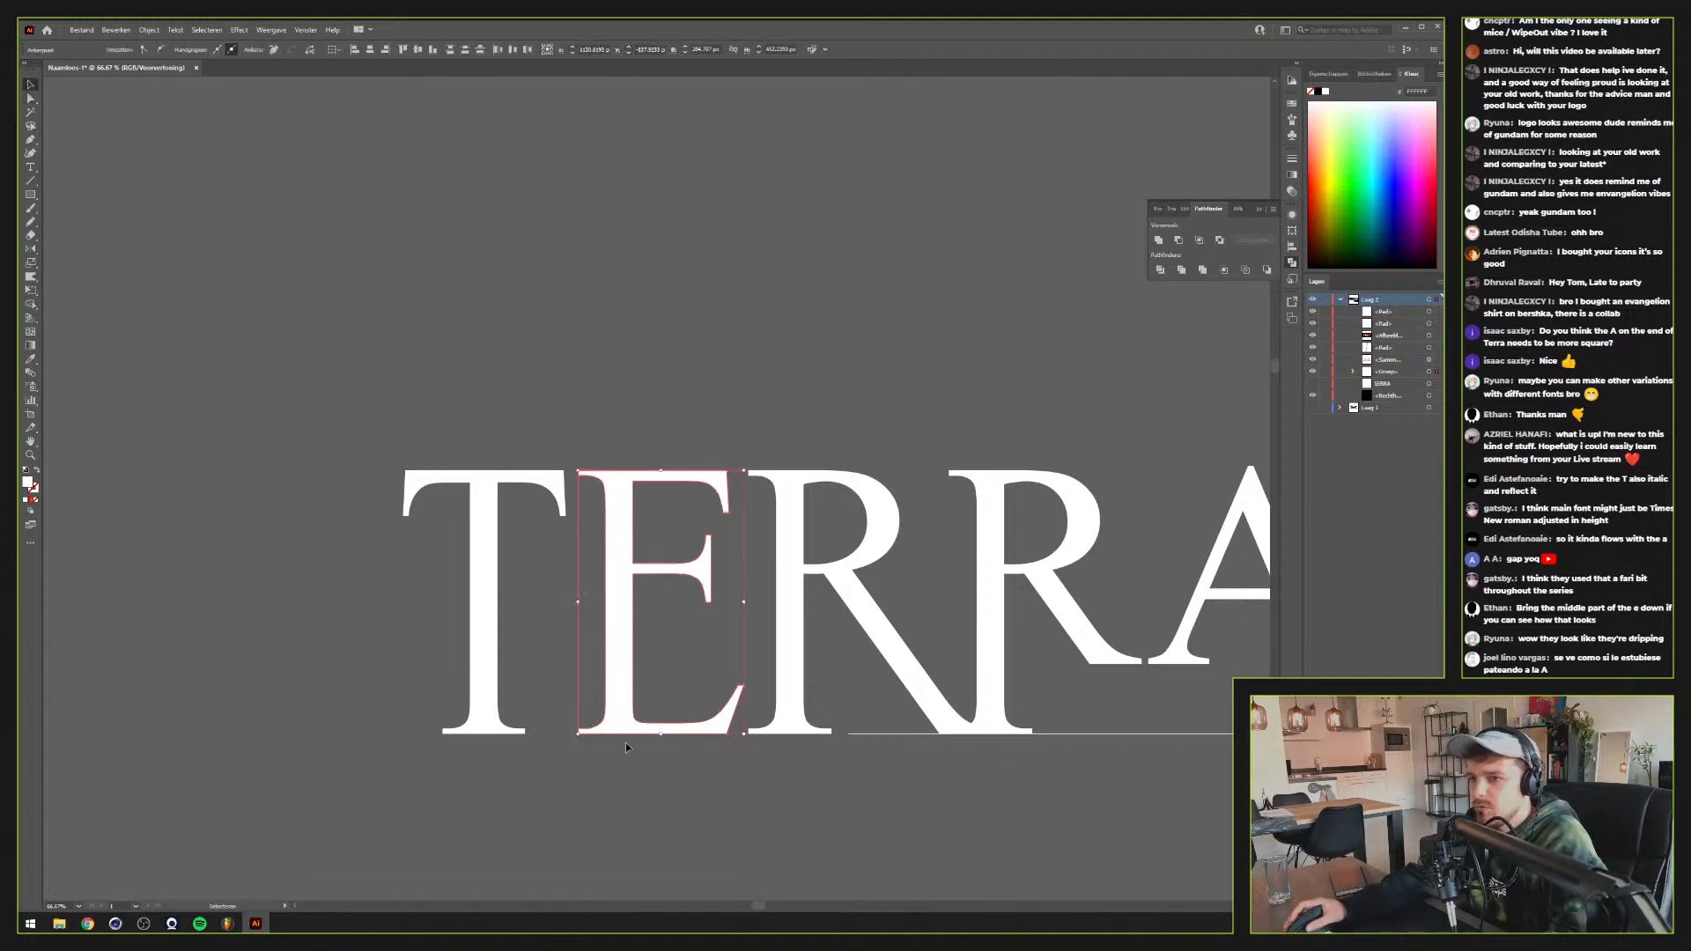
Delete the stretched Times New Roman TERRA wordmark together with its horizontal and diagonal helper lines
{"action": "key", "text": "z"}
{"action": "scroll", "coordinate": [627, 740], "scroll_direction": "down", "scroll_amount": 1}
{"action": "left_click", "coordinate": [626, 741], "text": "alt"}
{"action": "left_click_drag", "start_coordinate": [626, 741], "coordinate": [397, 834]}
{"action": "key", "text": "v"}
{"action": "left_click_drag", "start_coordinate": [1089, 580], "coordinate": [252, 763]}
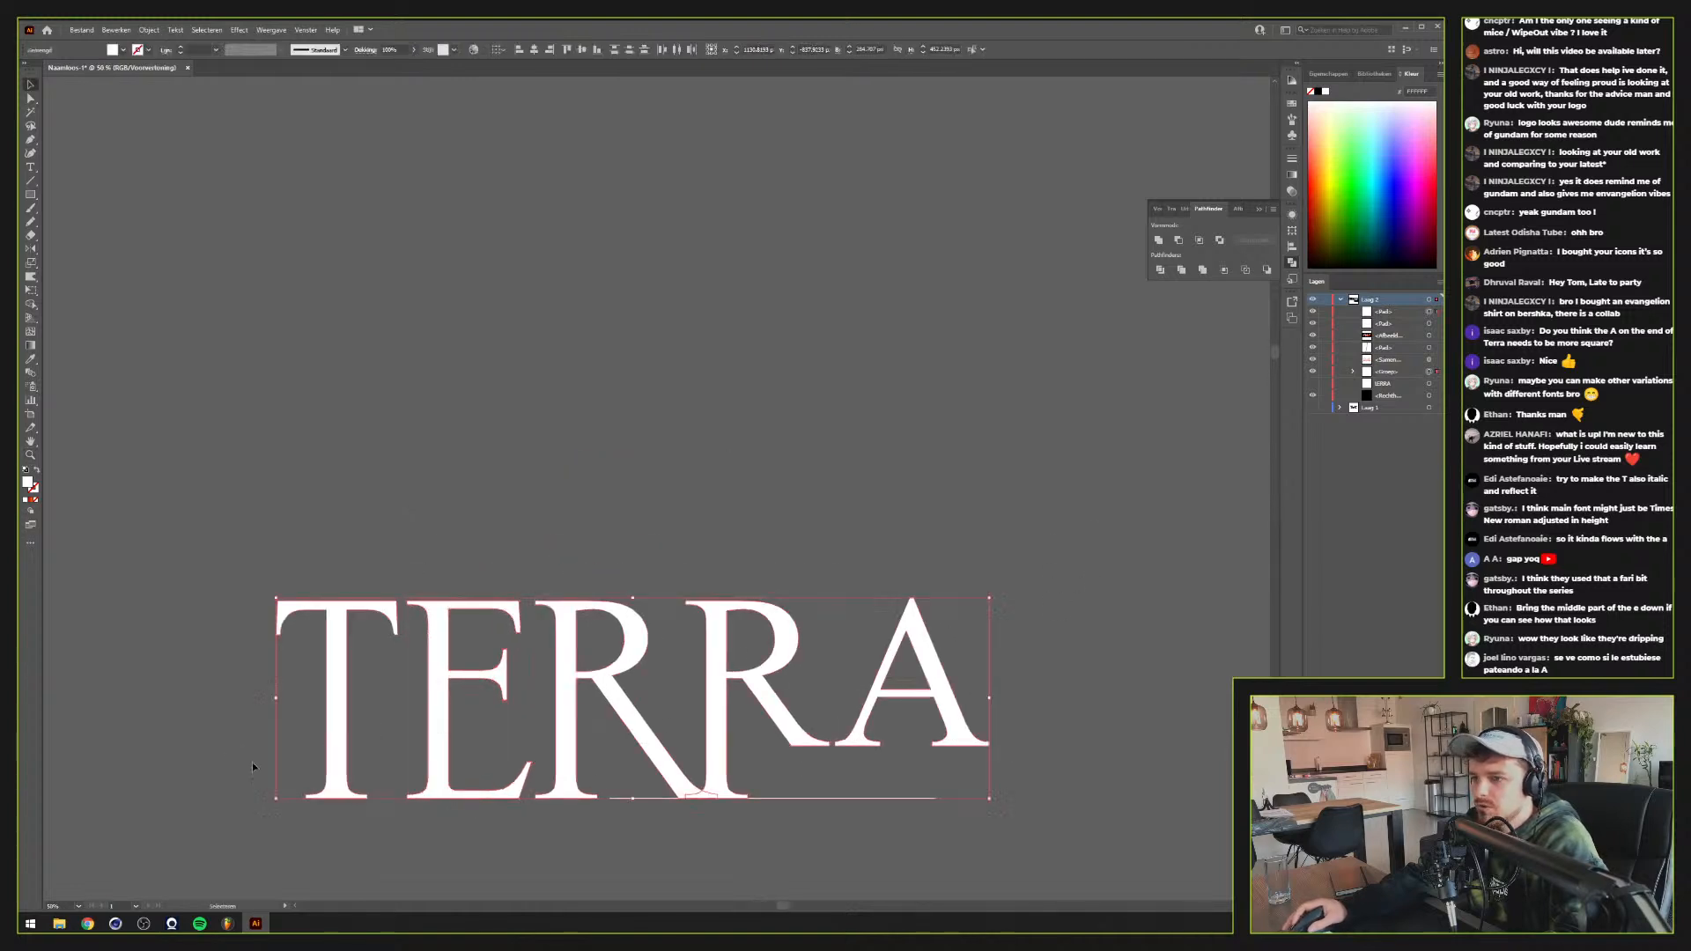
{"action": "scroll", "coordinate": [283, 775], "scroll_direction": "down", "scroll_amount": 1}
{"action": "left_click_drag", "start_coordinate": [476, 737], "coordinate": [737, 627]}
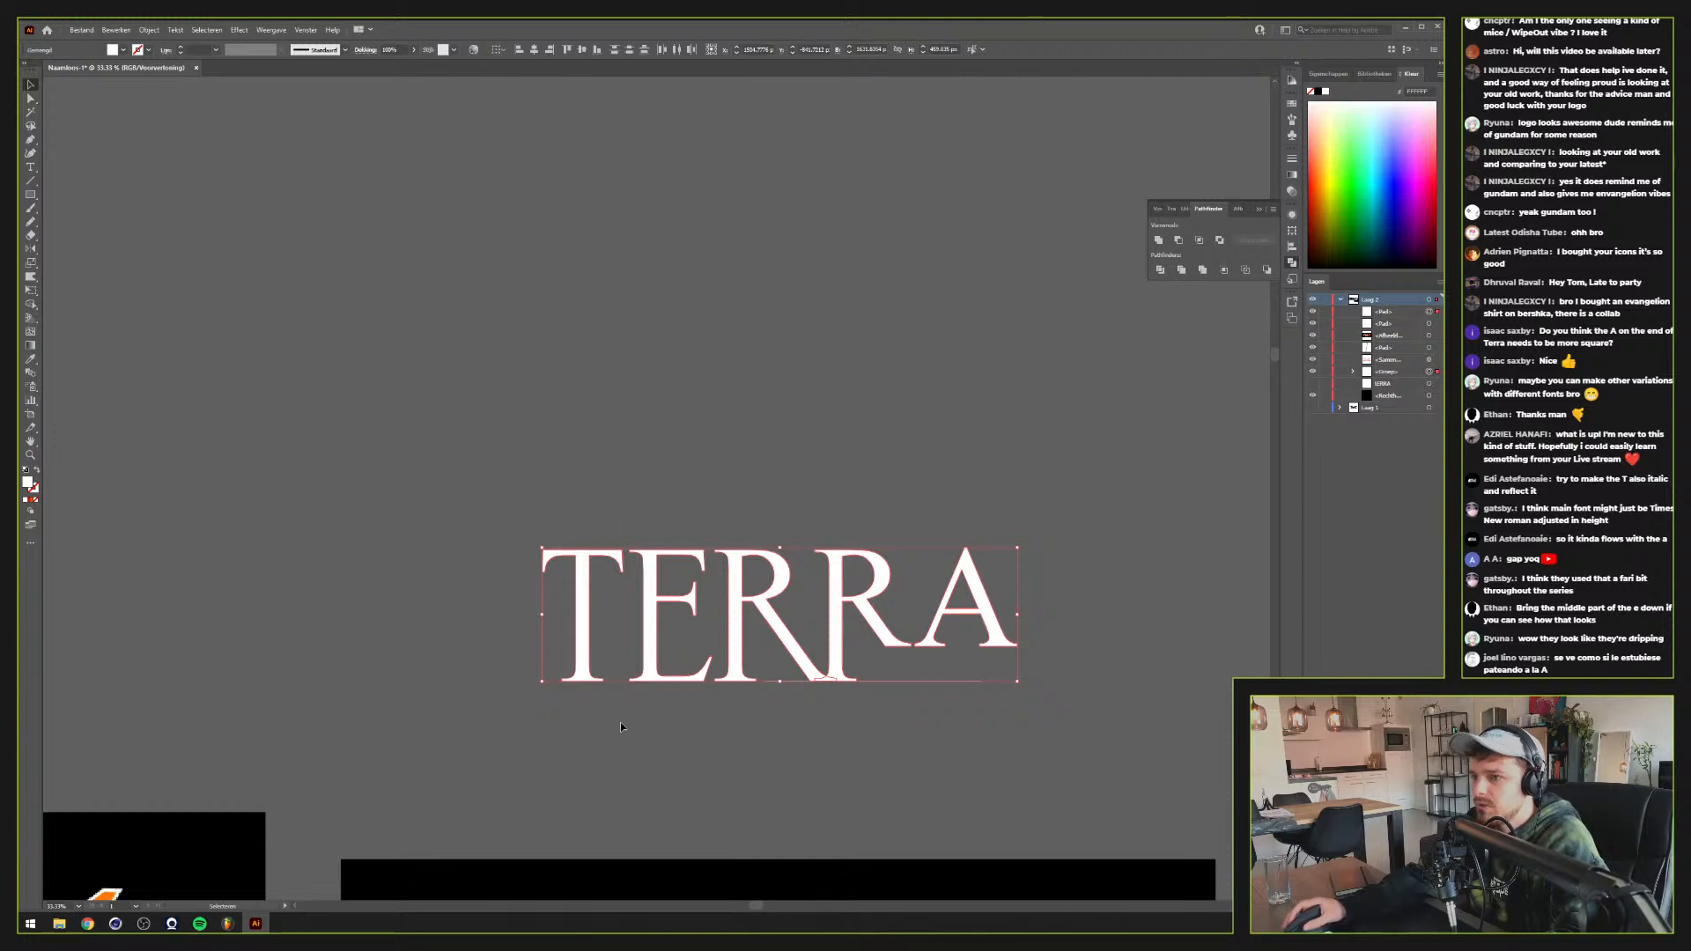
{"action": "key", "text": "Delete"}
Place a new placeholder text object on the empty canvas above the black artboards and scale it up
{"action": "key", "text": "t"}
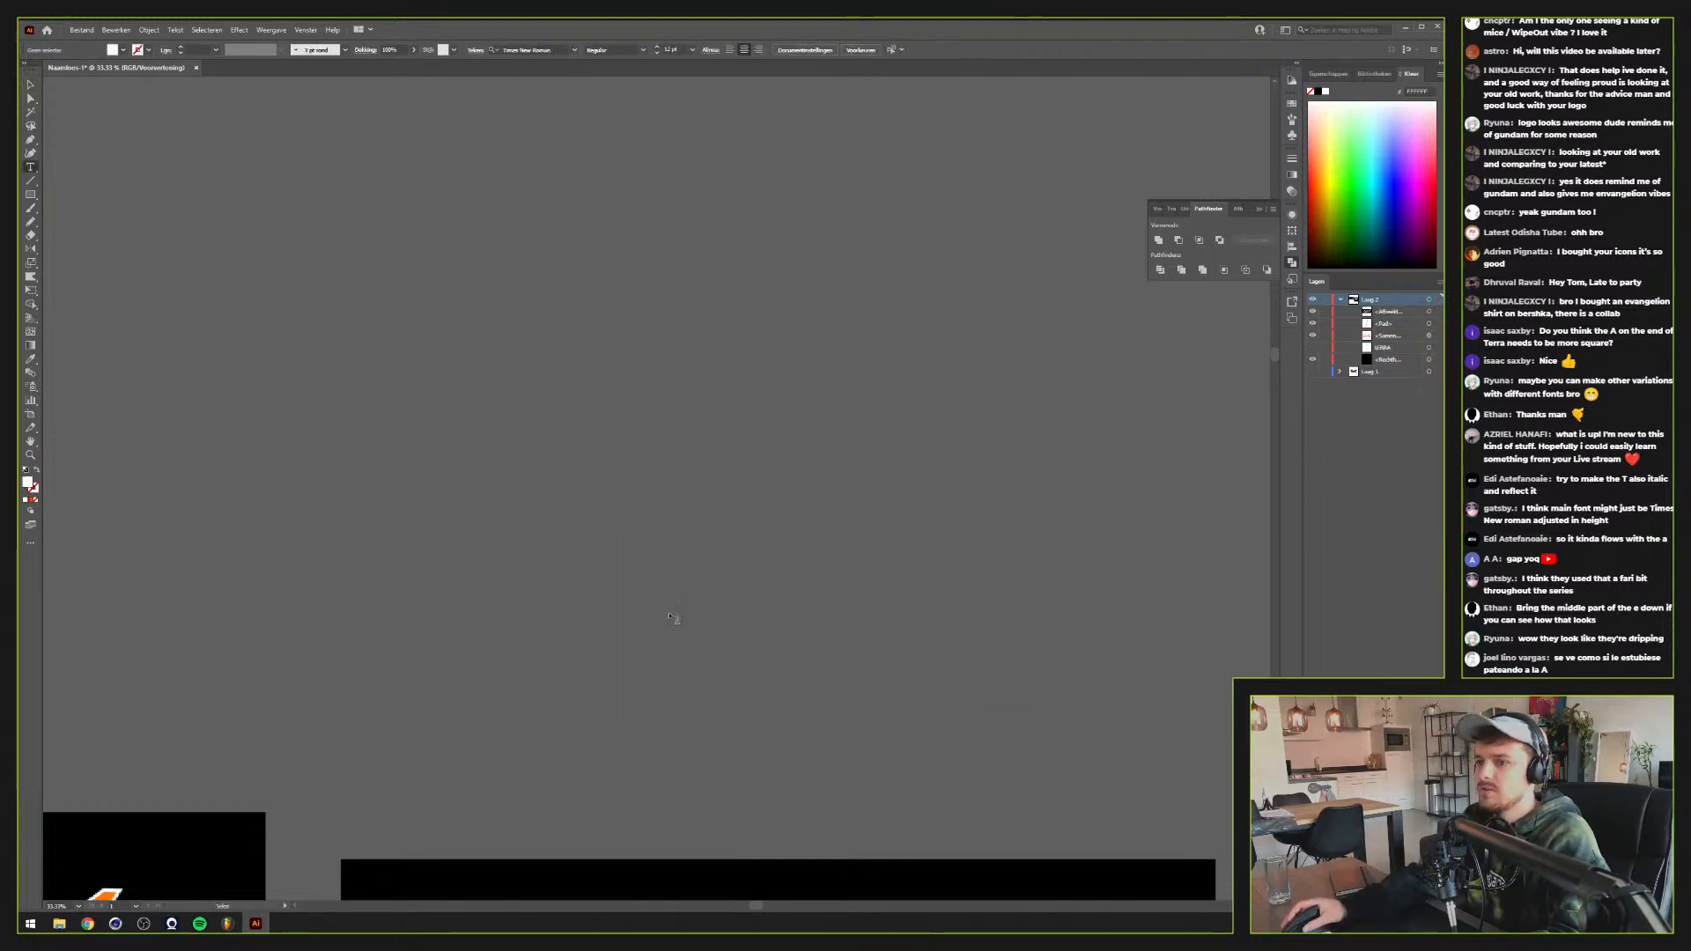
{"action": "left_click", "coordinate": [672, 619]}
{"action": "key", "text": "Escape"}
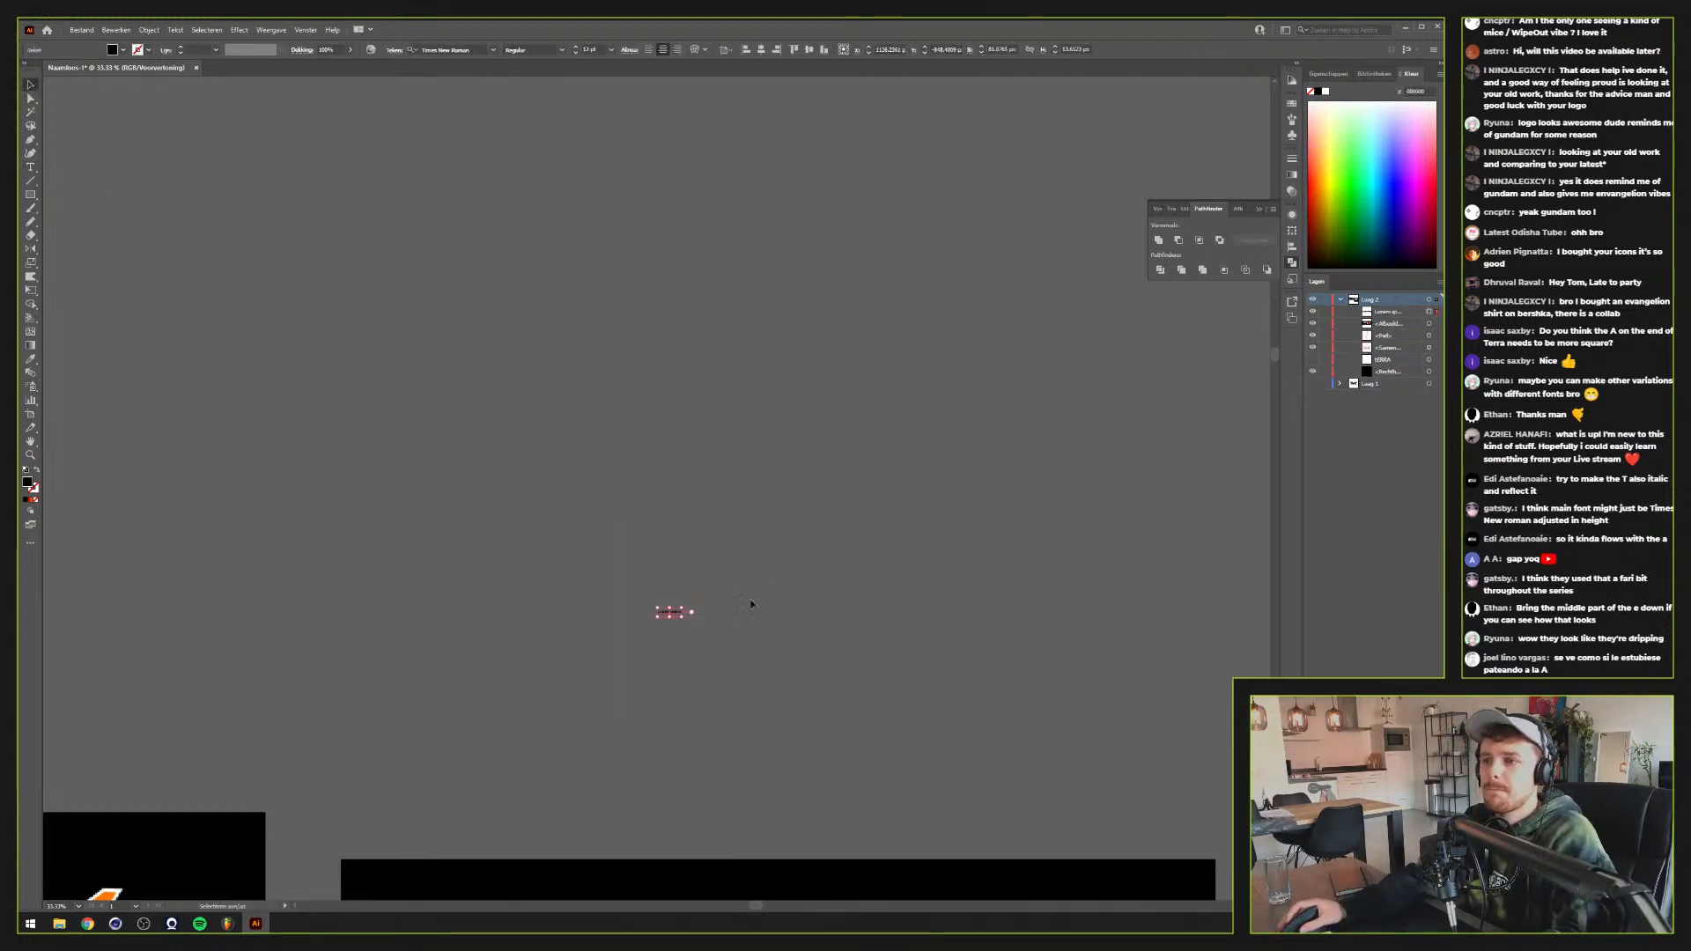
{"action": "left_click_drag", "start_coordinate": [683, 604], "coordinate": [1061, 401]}
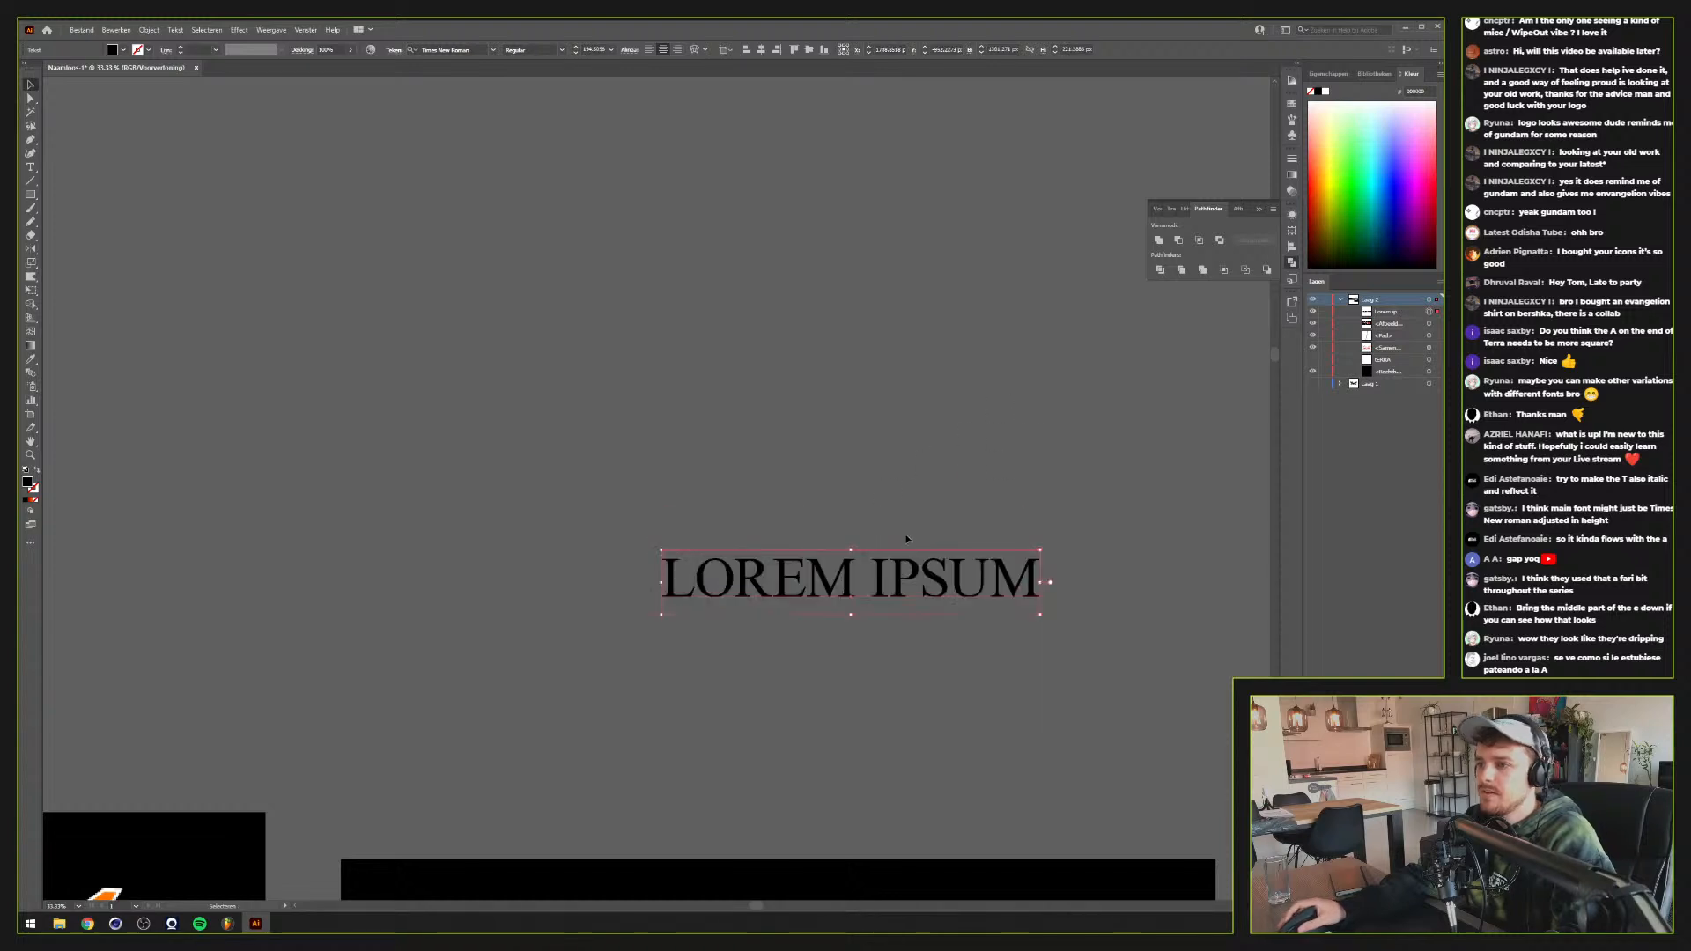
Set the placeholder text's font to Kepler Std Condensed Display
{"action": "key", "text": "t"}
{"action": "left_click", "coordinate": [439, 50]}
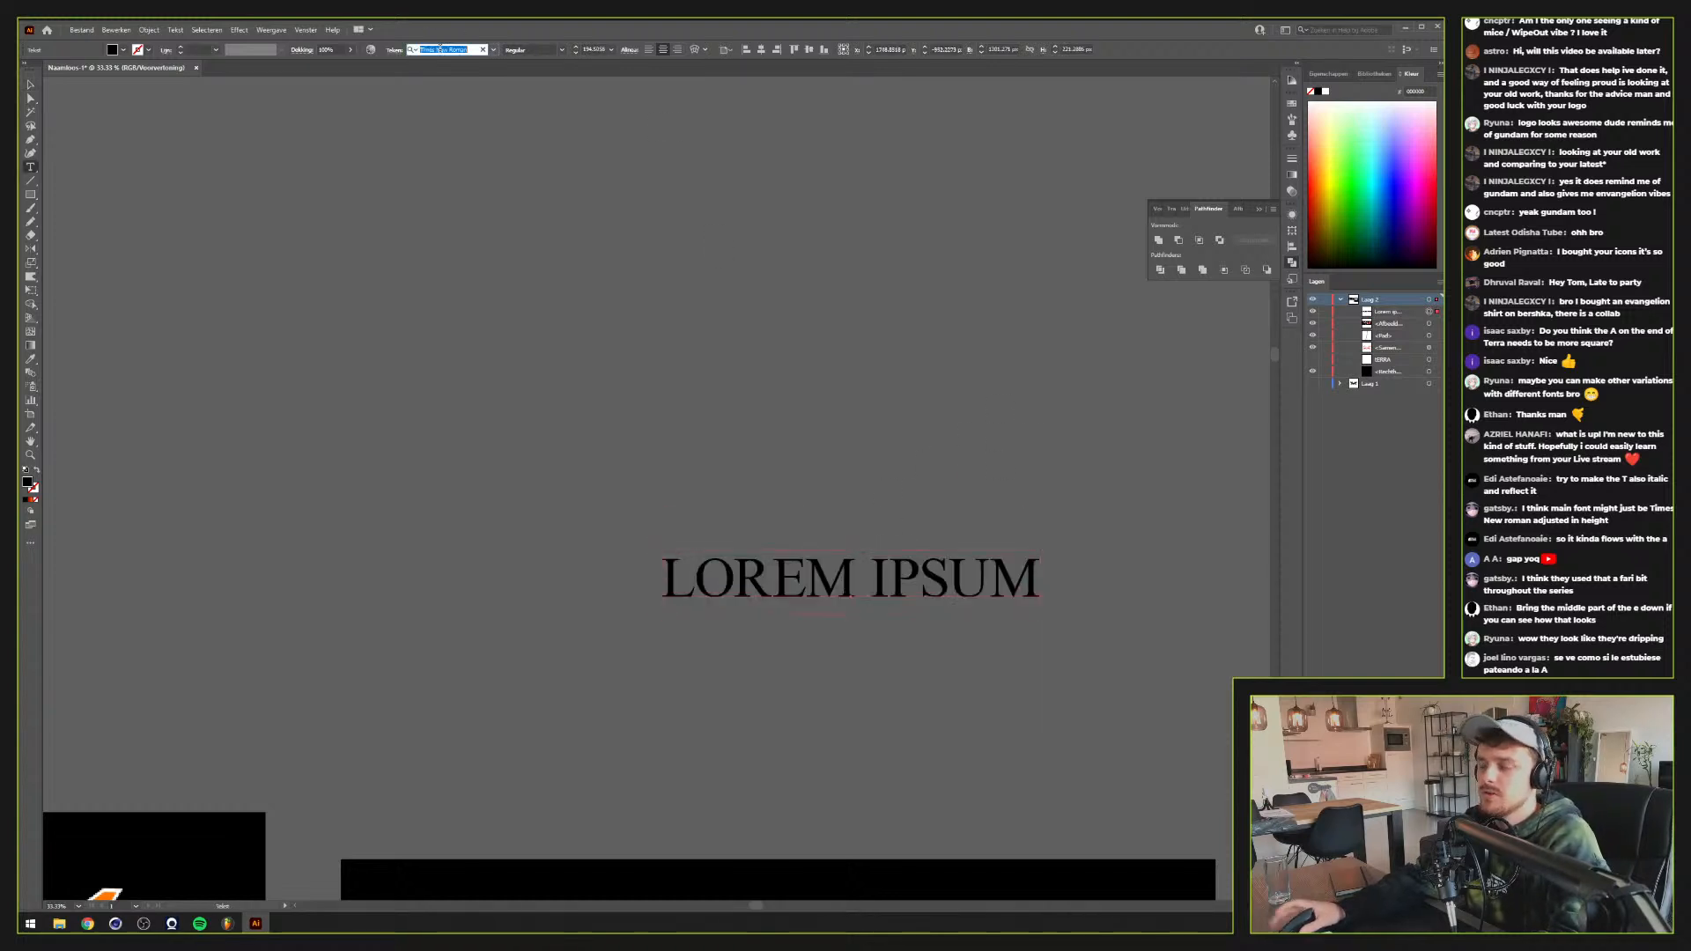
{"action": "type", "text": "kepler"}
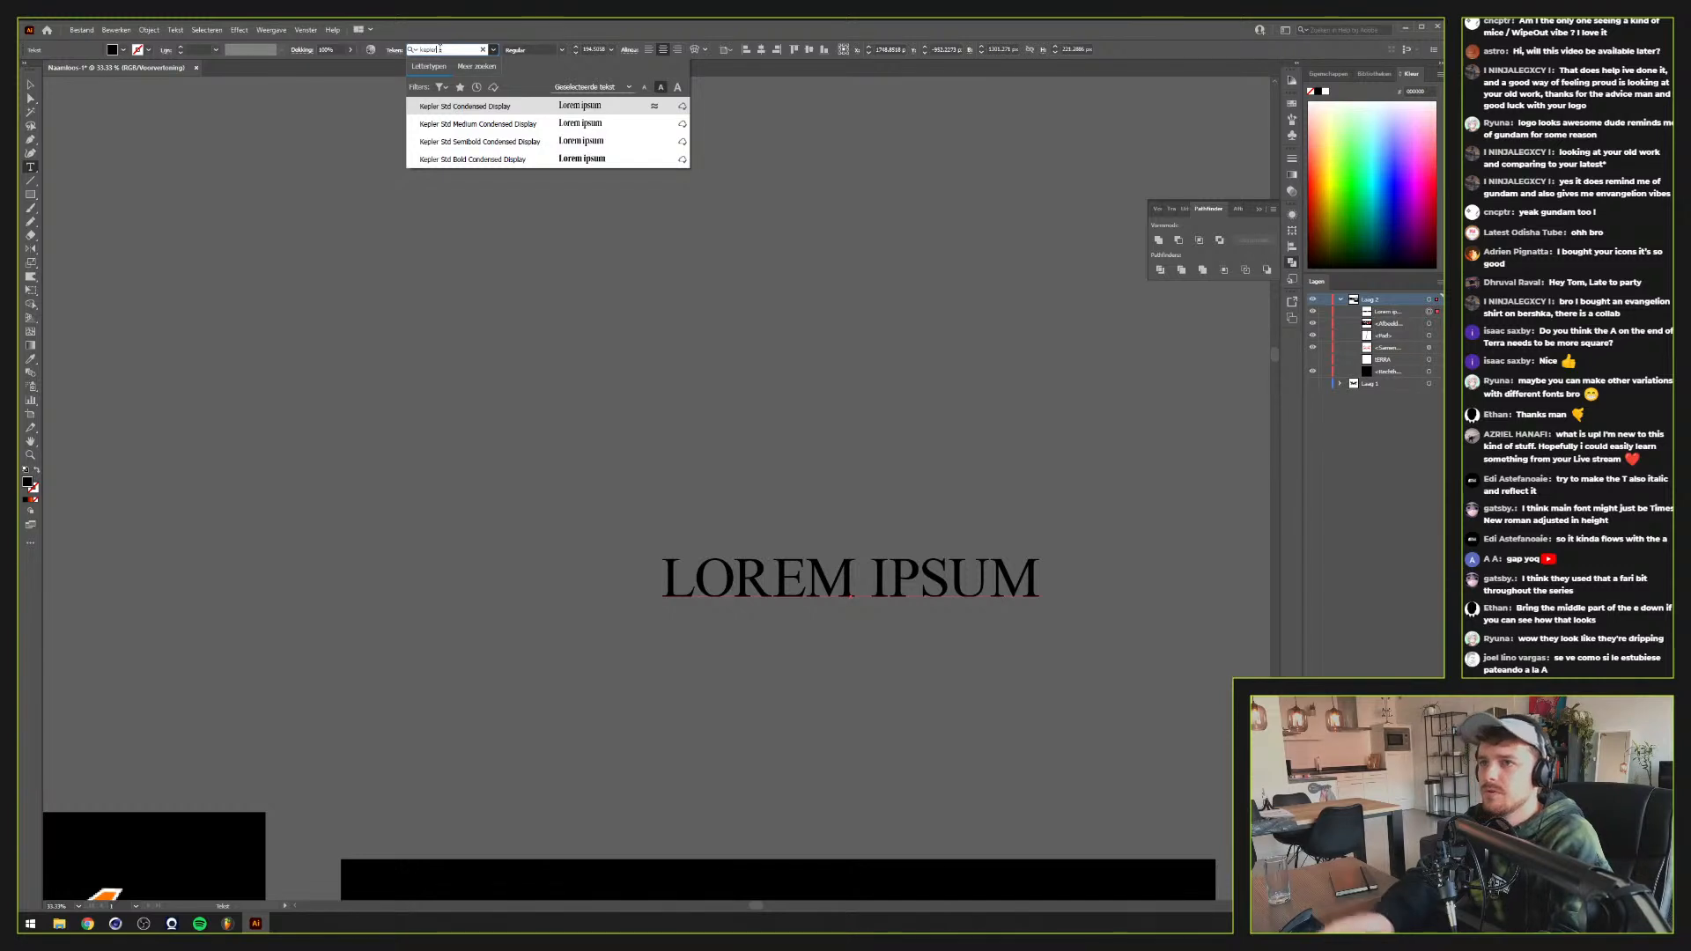
{"action": "left_click", "coordinate": [508, 106]}
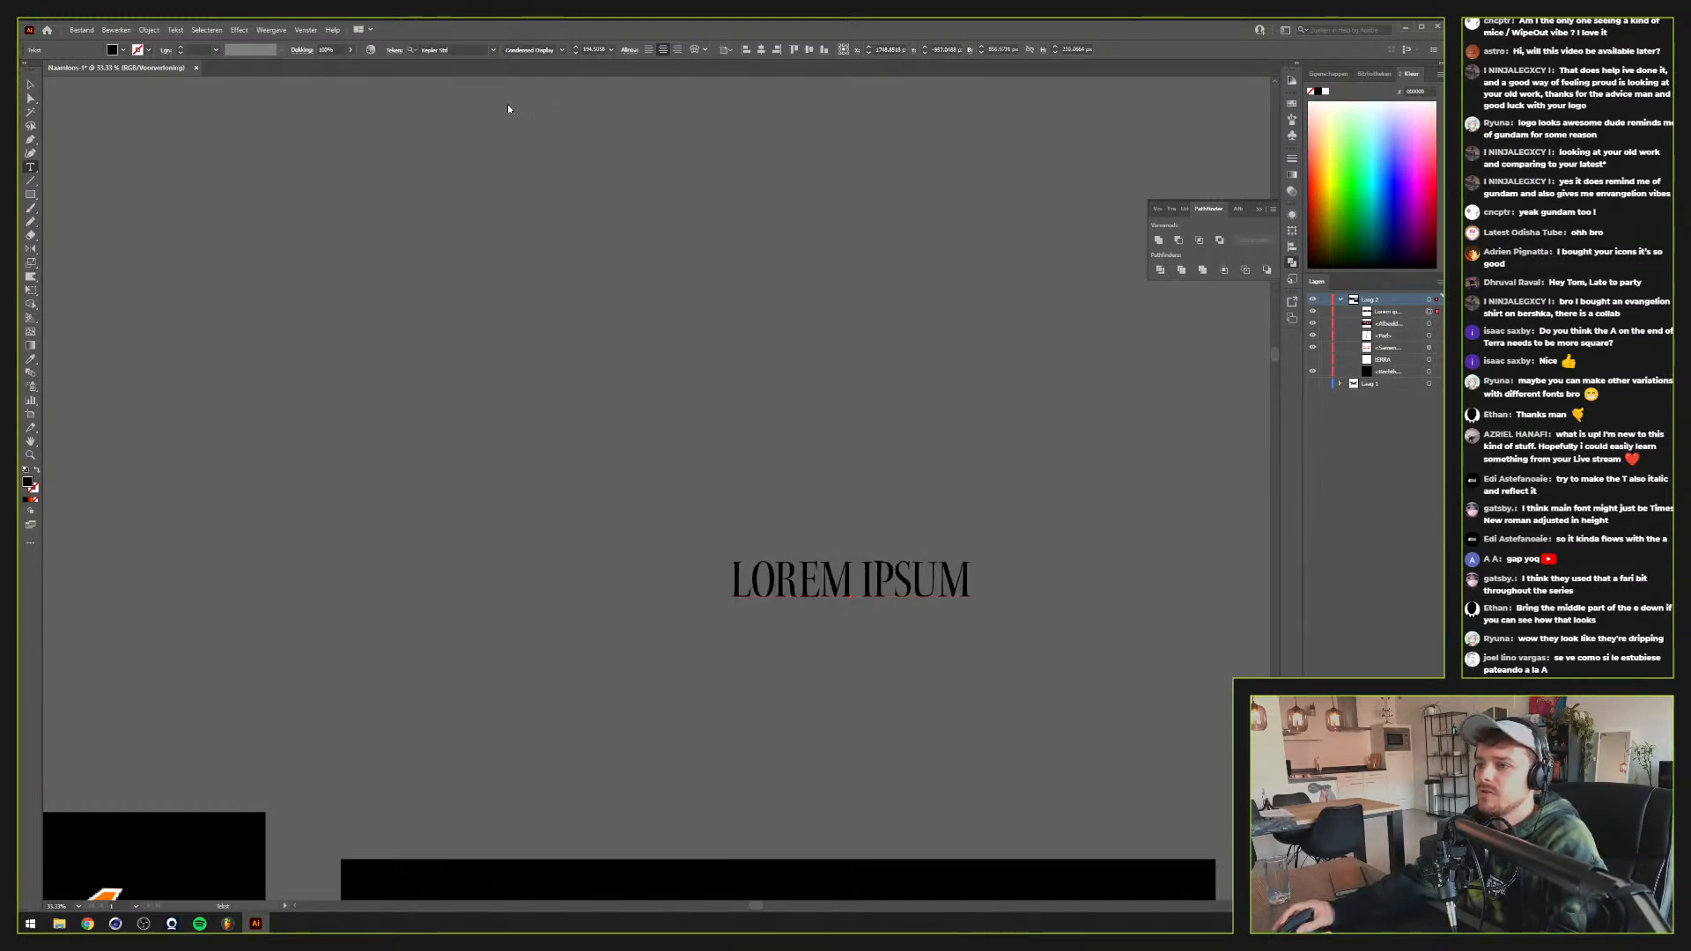
{"action": "left_click", "coordinate": [30, 84]}
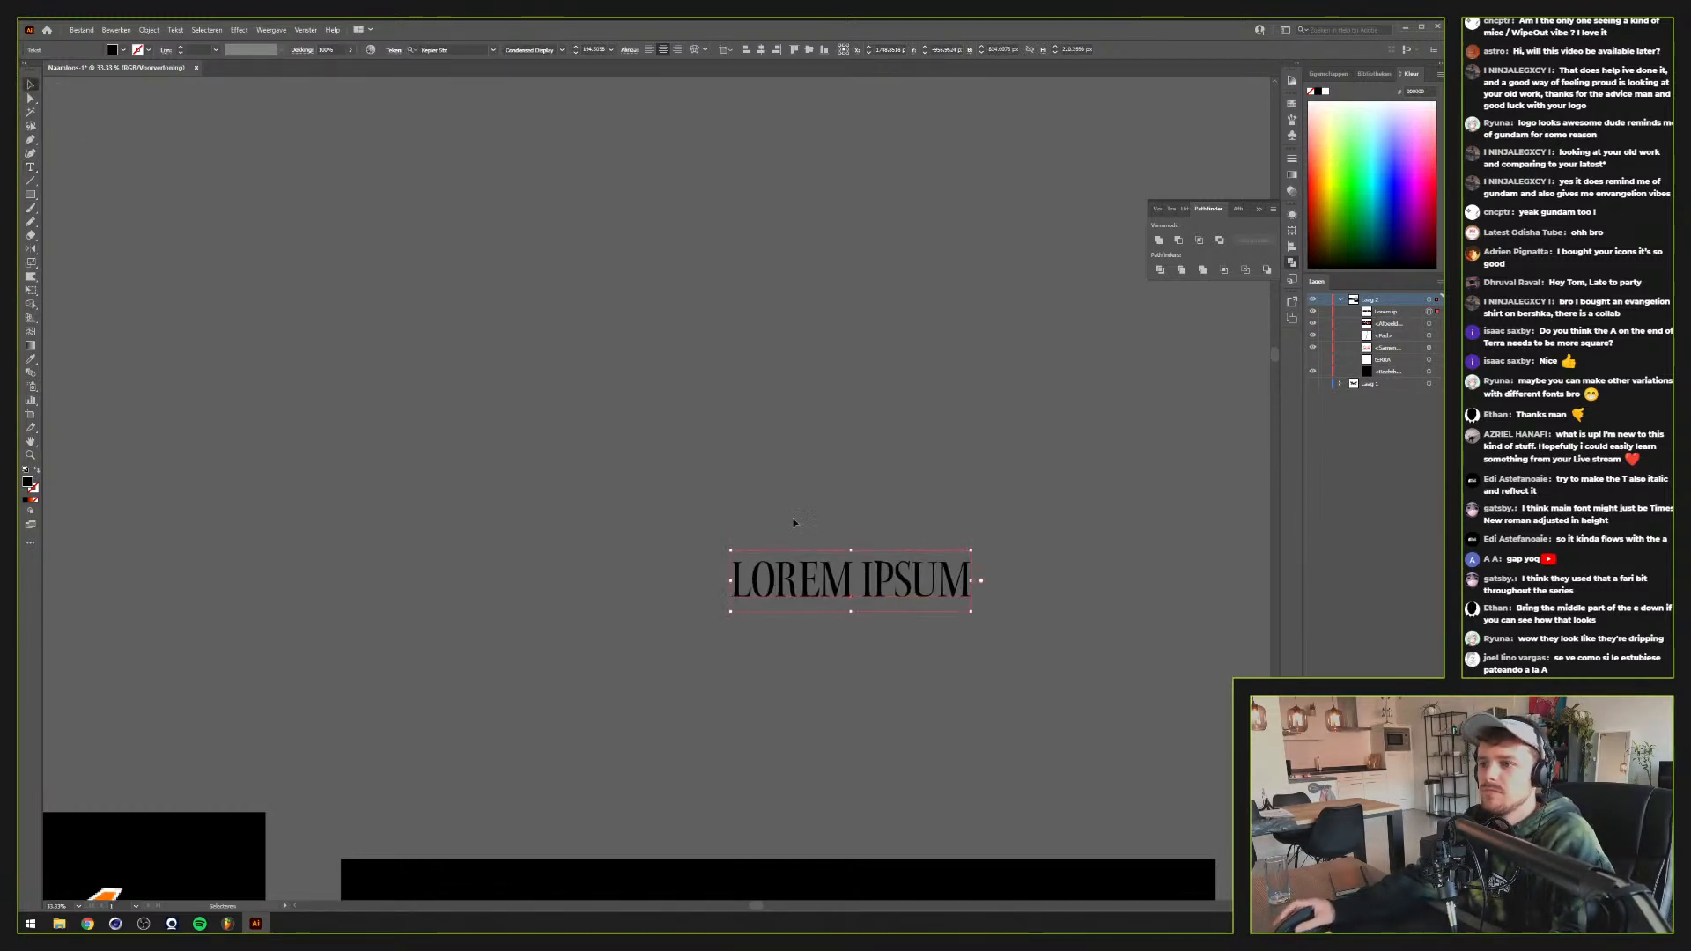
Enlarge the placeholder text, reposition it above the wide black artboard and fill it with white
{"action": "left_click_drag", "start_coordinate": [728, 610], "coordinate": [361, 672]}
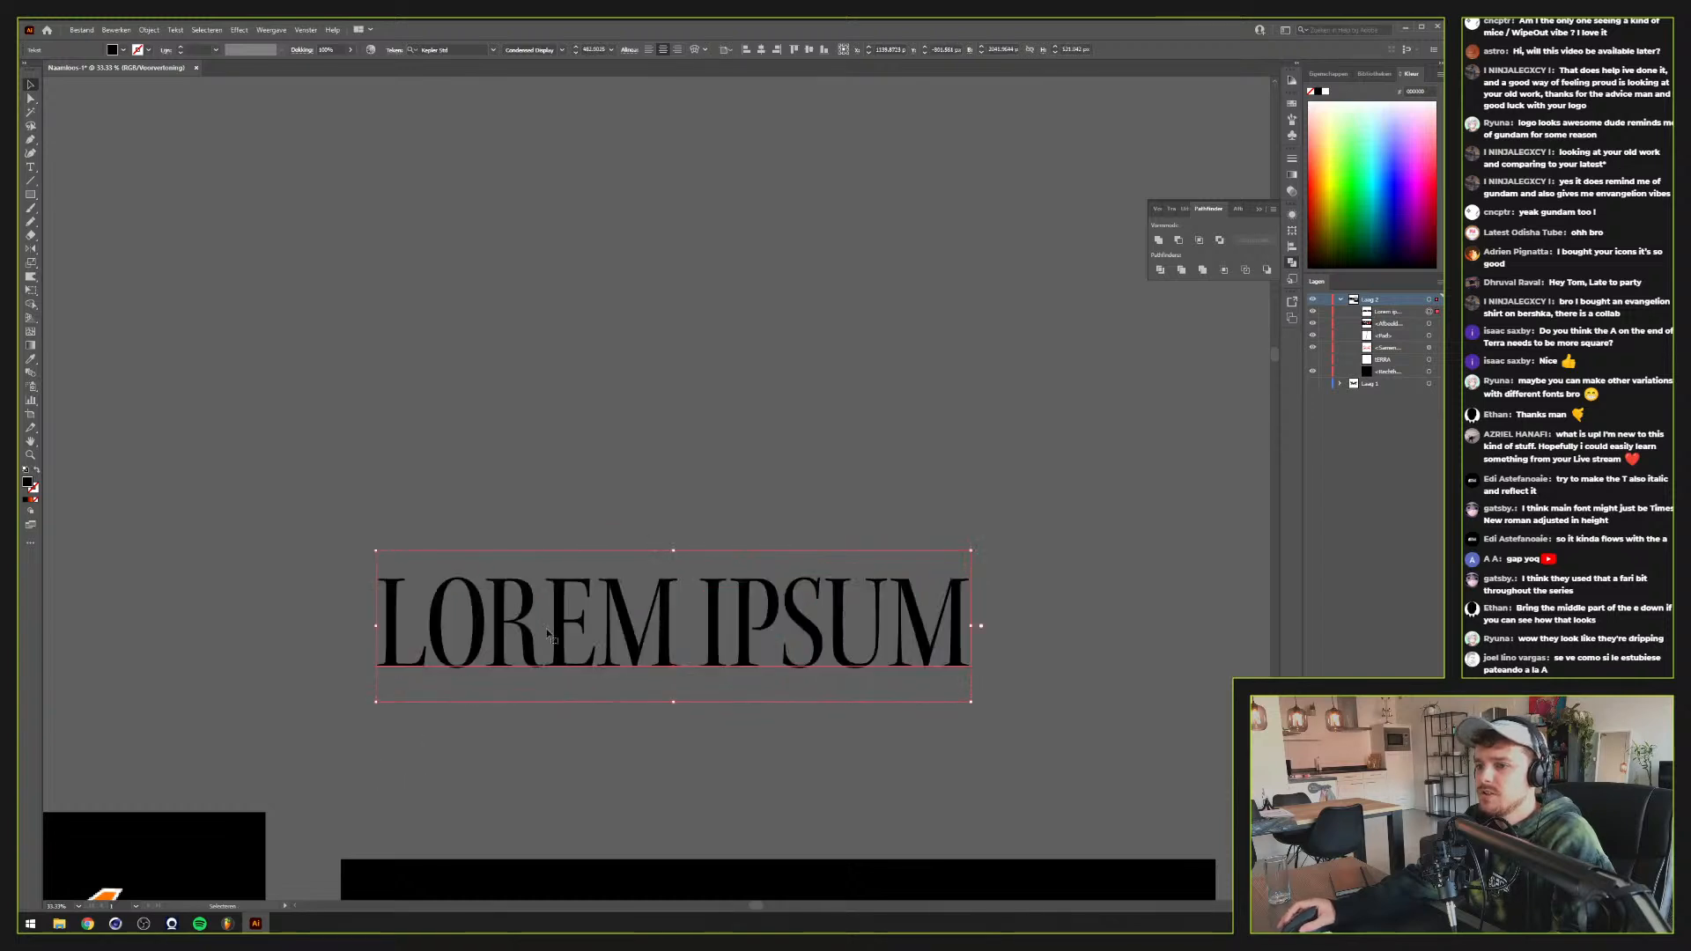
{"action": "left_click_drag", "start_coordinate": [572, 611], "coordinate": [754, 548]}
{"action": "left_click", "coordinate": [1326, 90]}
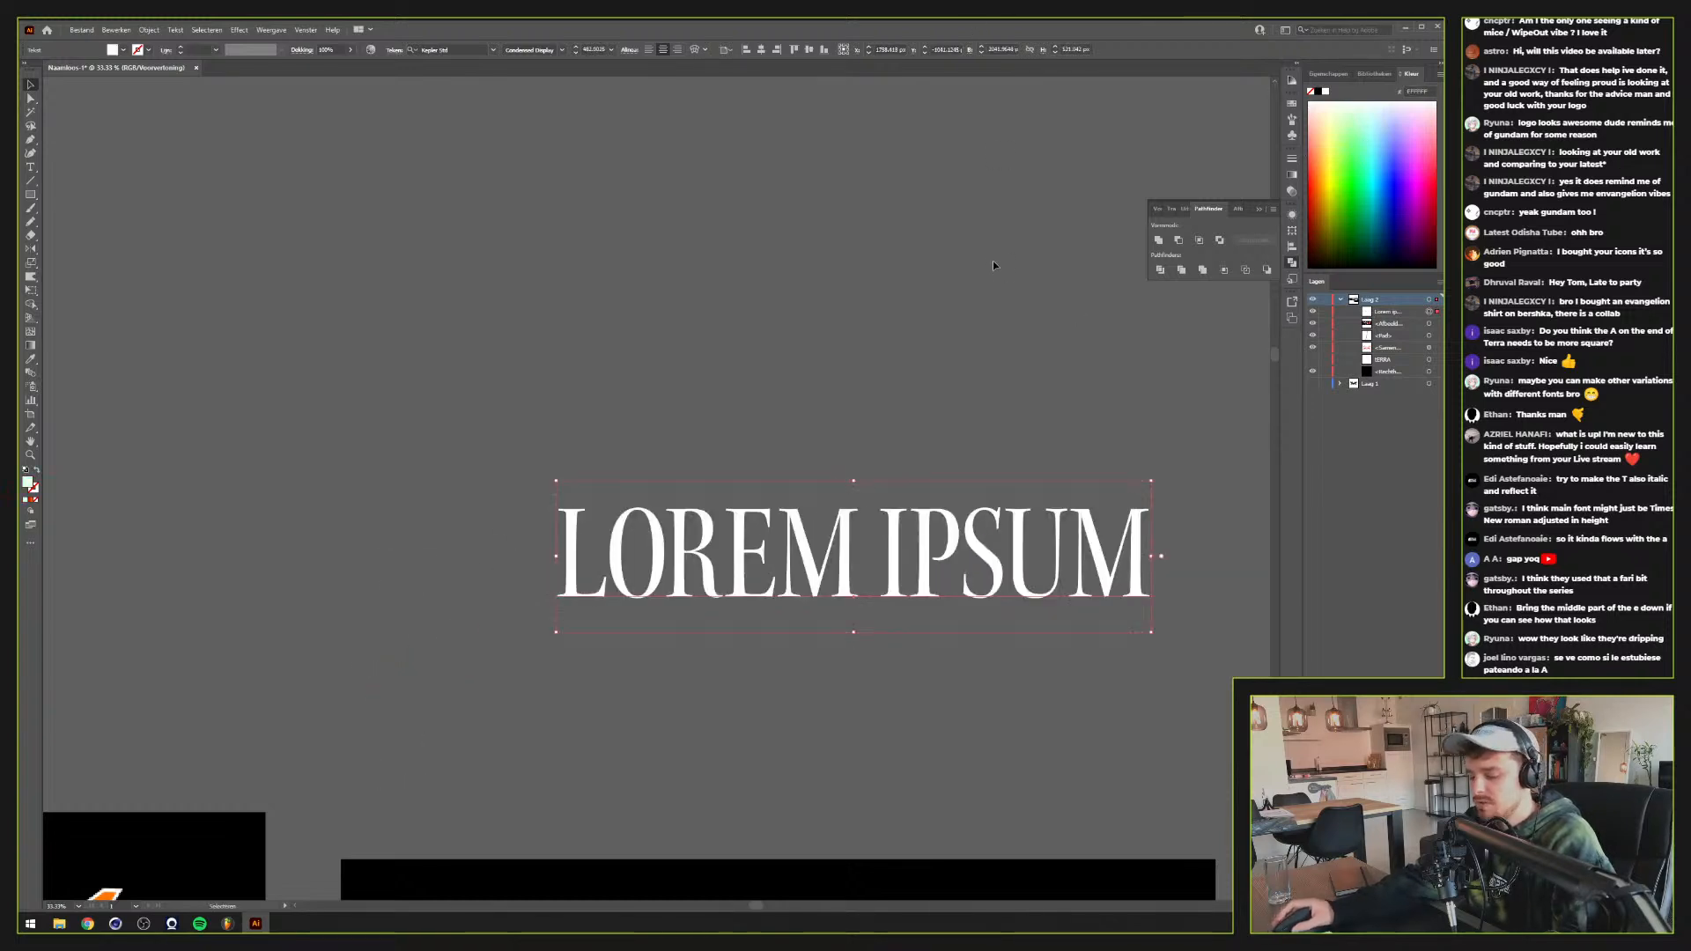
{"action": "right_click", "coordinate": [838, 576]}
{"action": "left_click", "coordinate": [684, 555]}
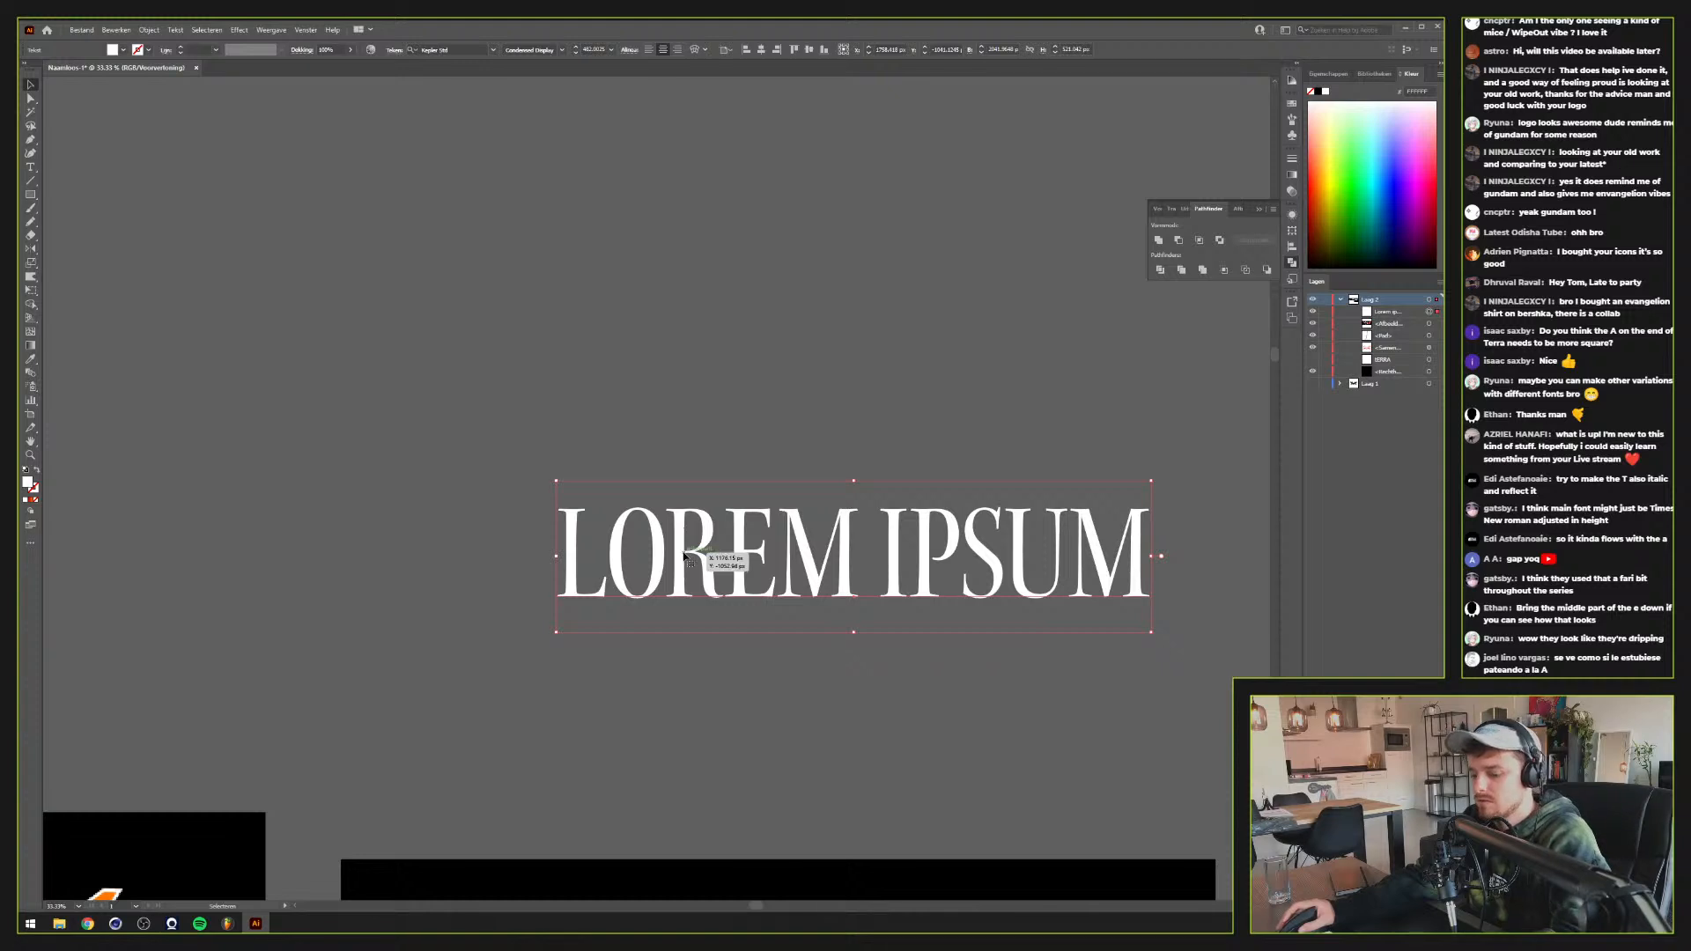
Replace the placeholder text with TERRA and convert it to outlines
{"action": "double_click", "coordinate": [683, 554]}
{"action": "key", "text": "ctrl+a"}
{"action": "type", "text": "TERRA"}
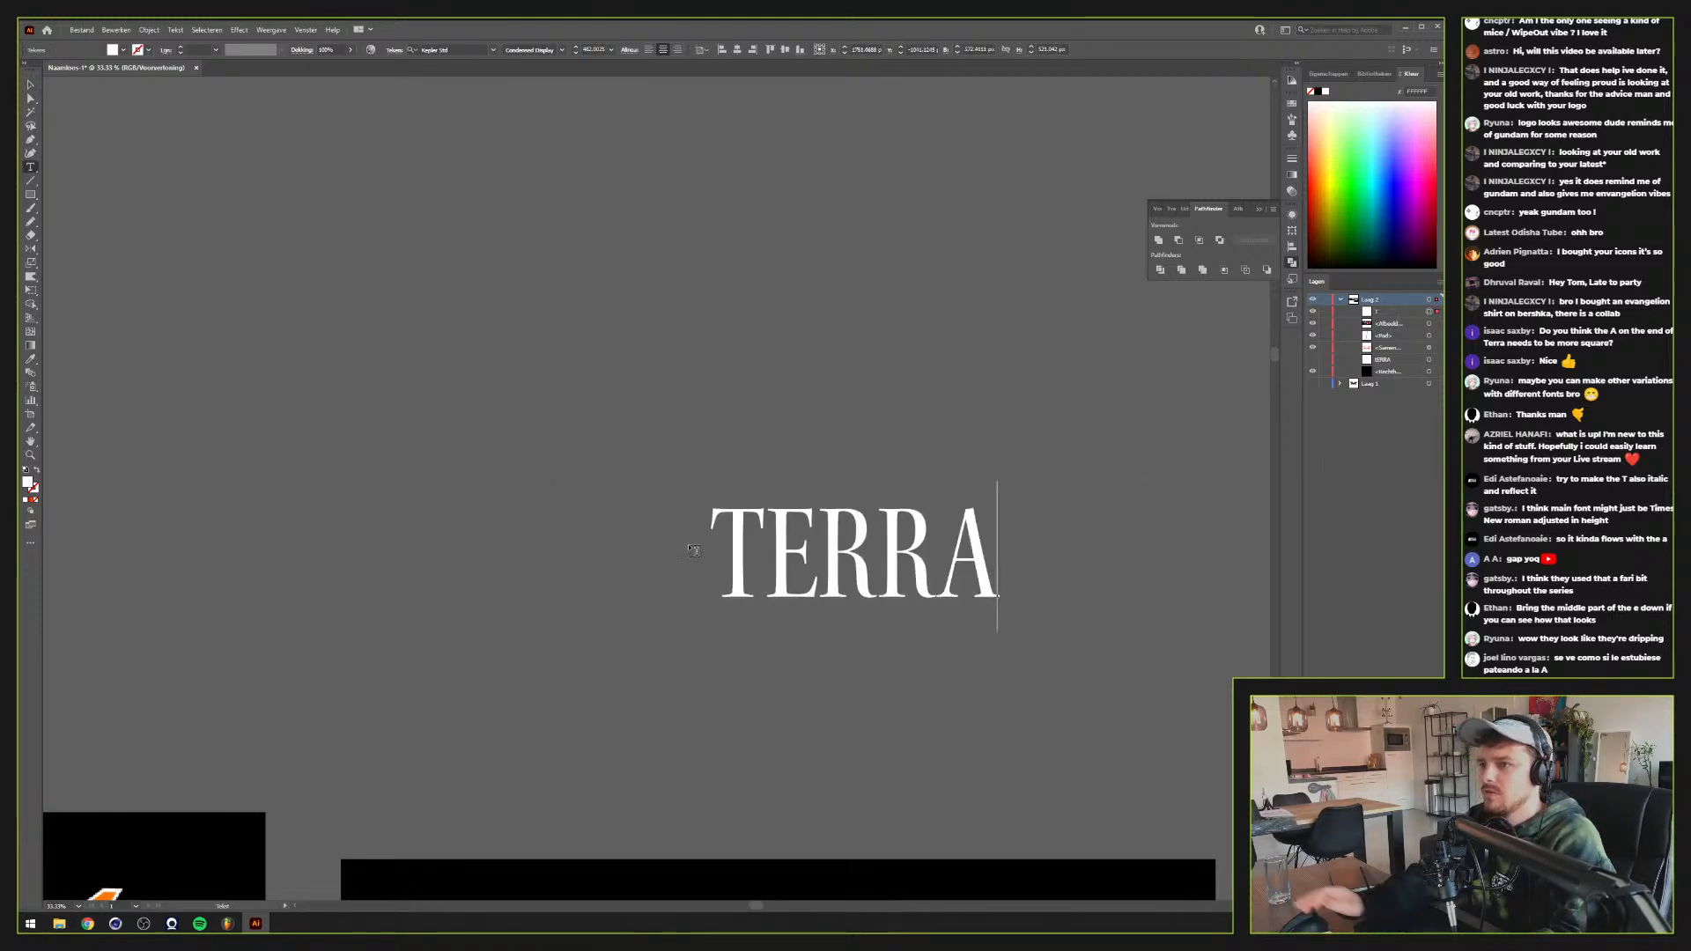
{"action": "key", "text": "Escape"}
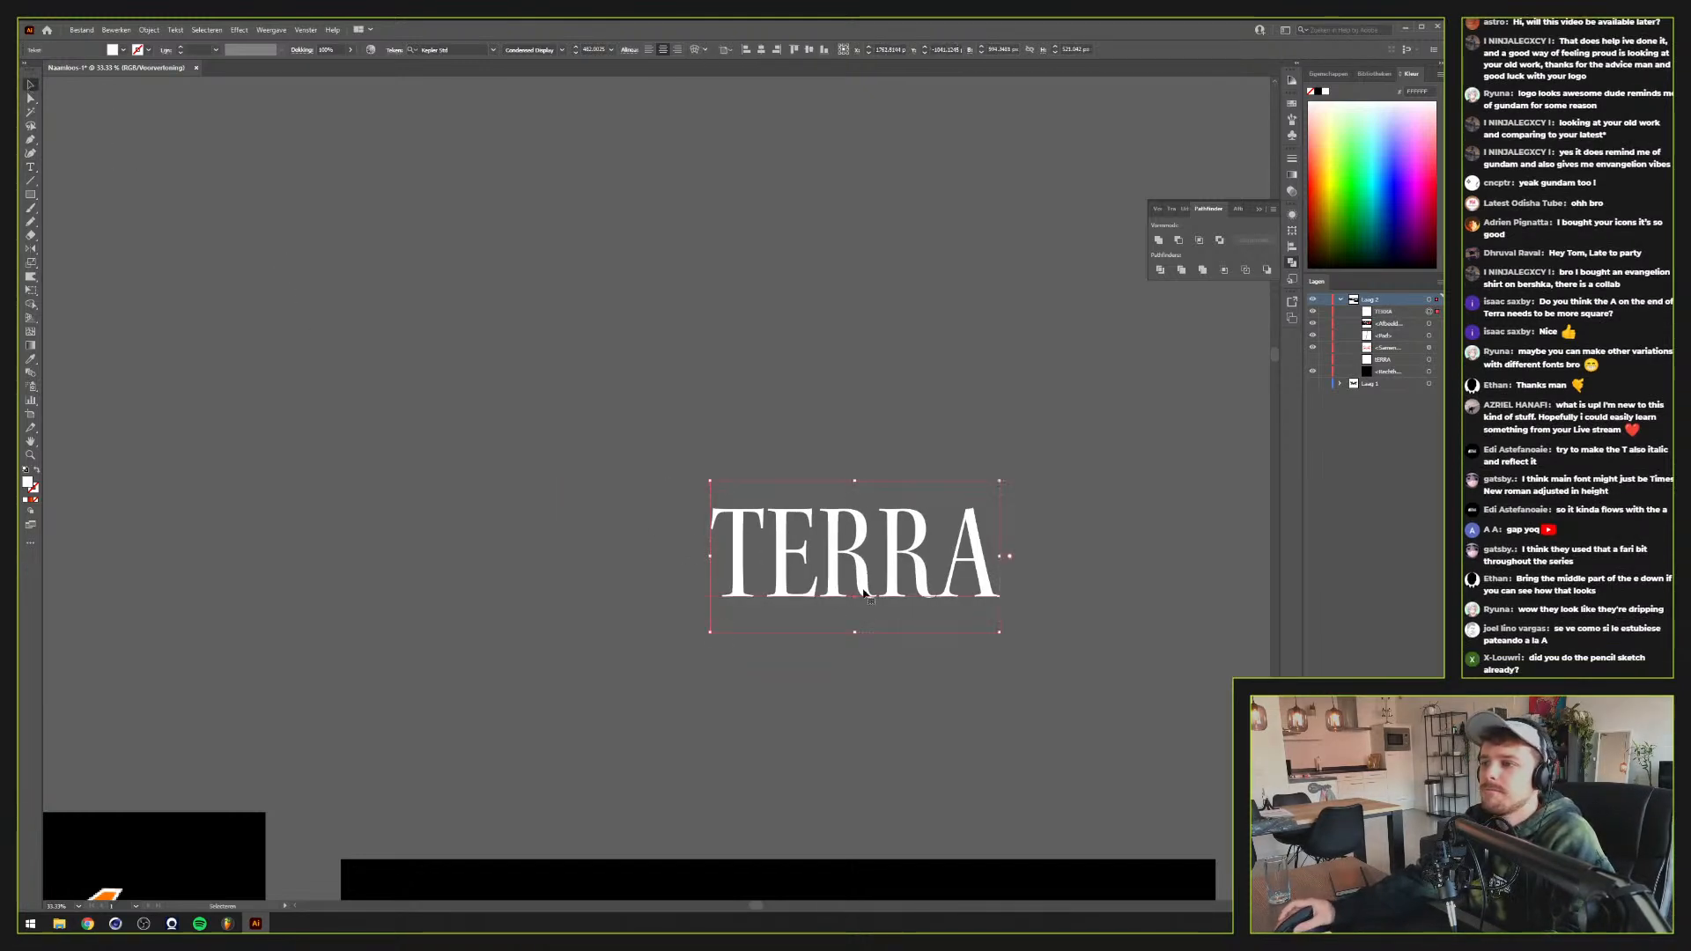
{"action": "right_click", "coordinate": [865, 596]}
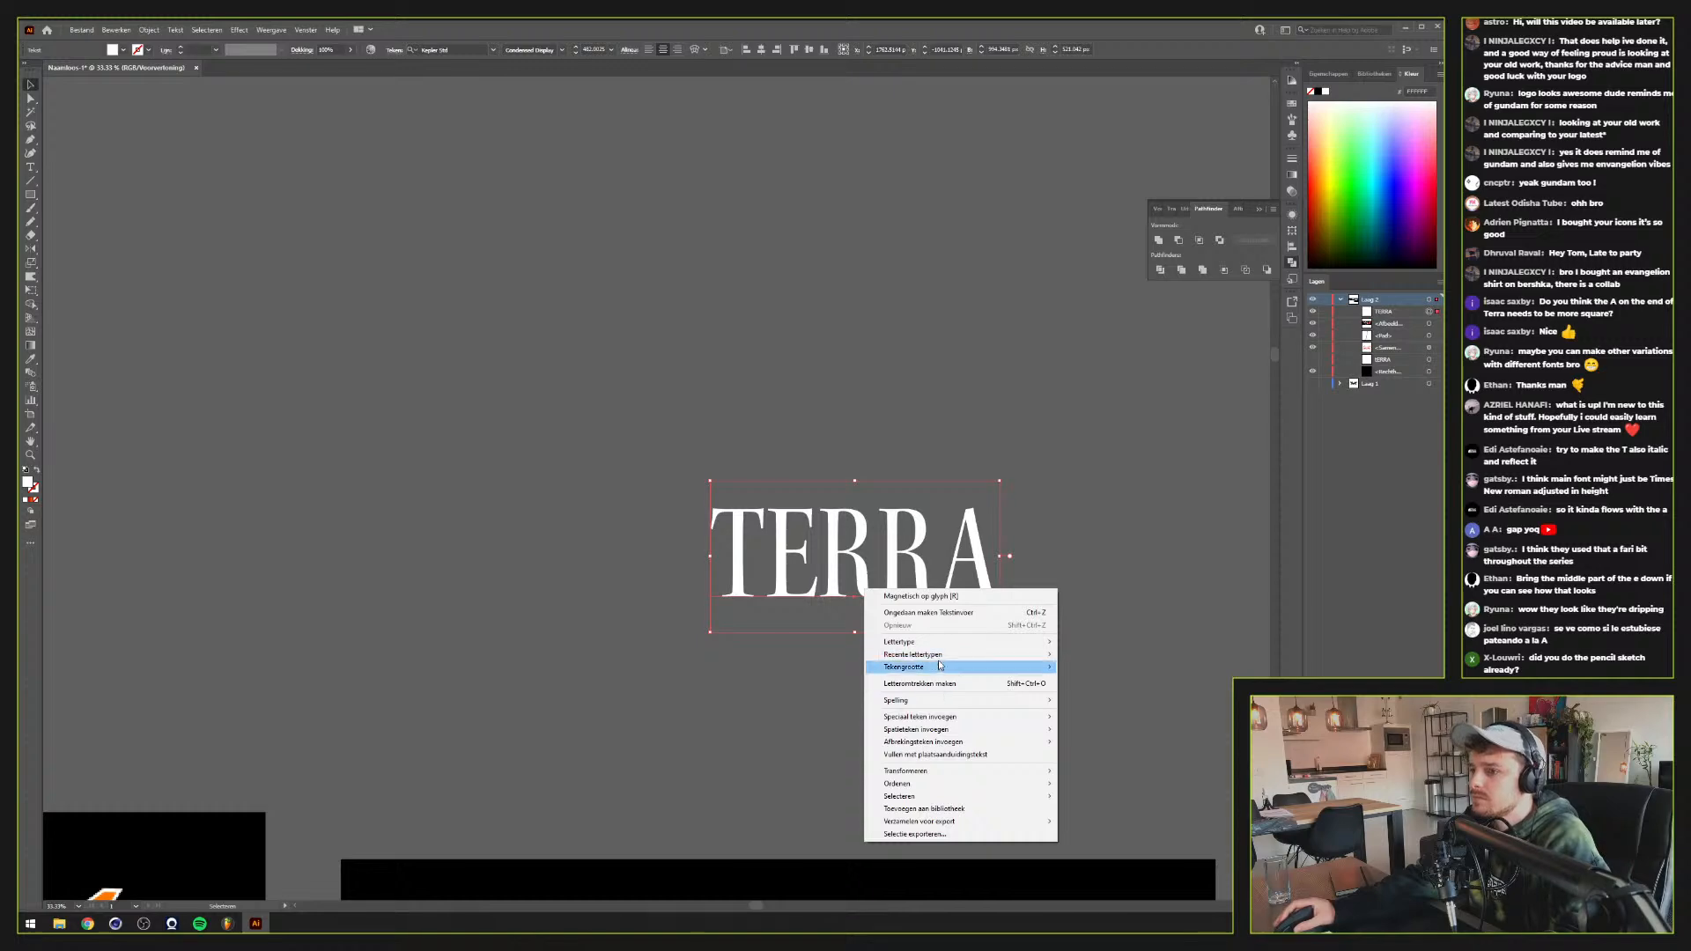
{"action": "left_click", "coordinate": [942, 684]}
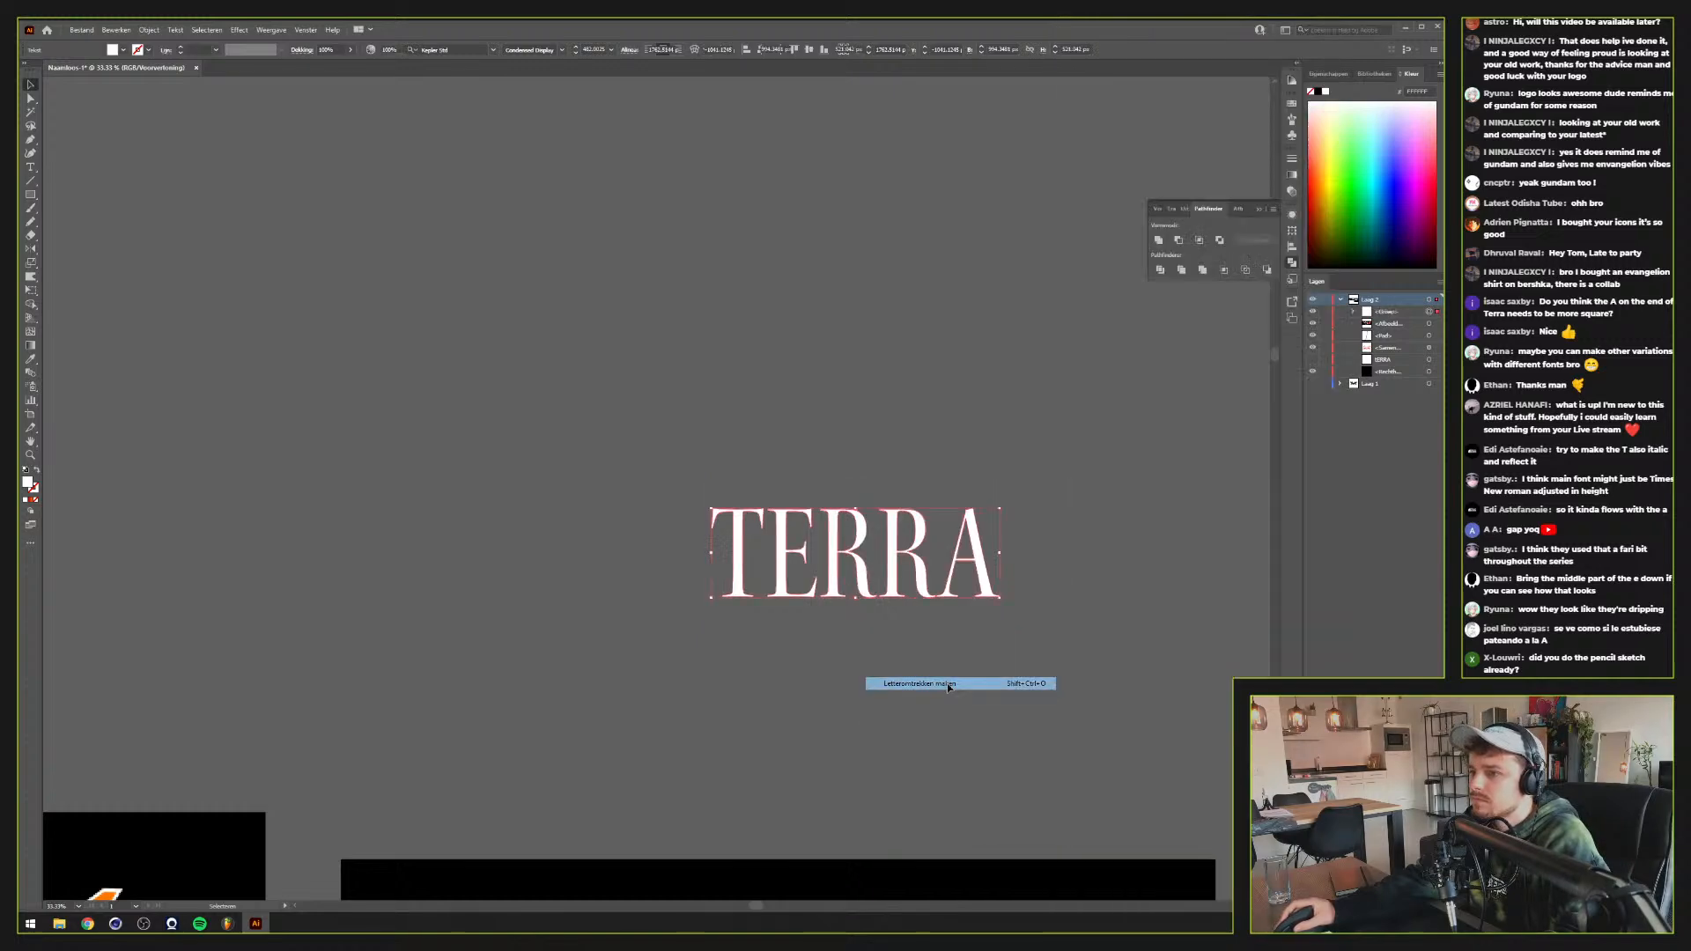
Lengthen the T, the E and the stems of both Rs by moving their bottom anchor points down, leaving the A as is
{"action": "key", "text": "ctrl+plus"}
{"action": "key", "text": "ctrl+plus"}
{"action": "key", "text": "a"}
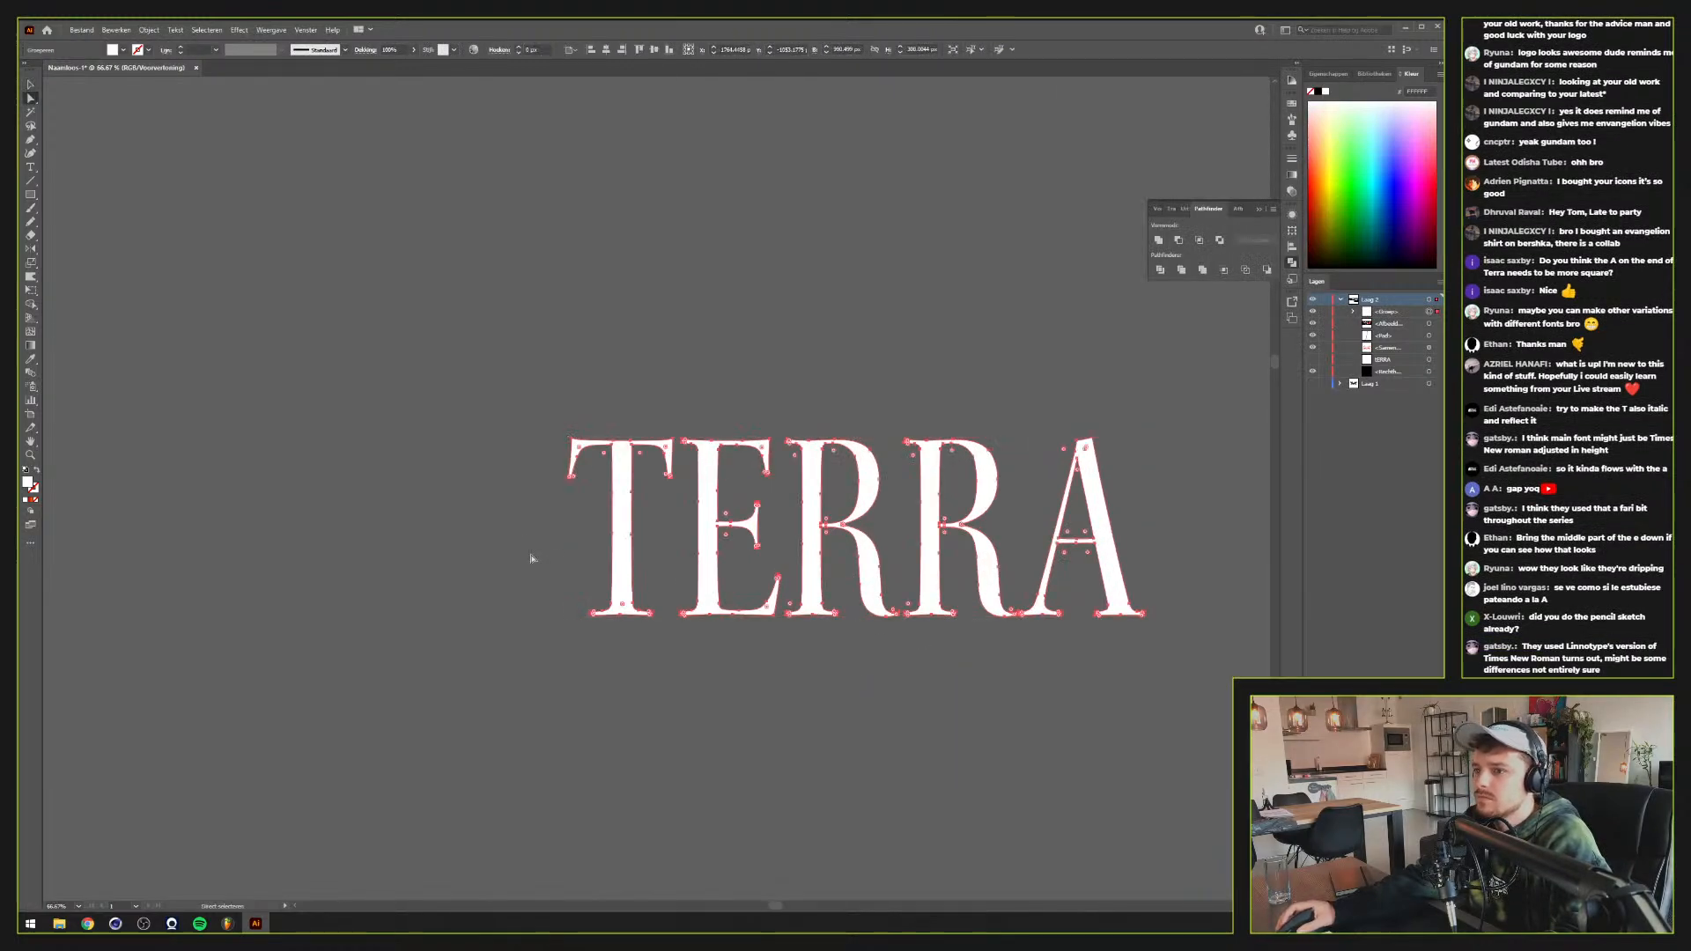
{"action": "left_click", "coordinate": [666, 621]}
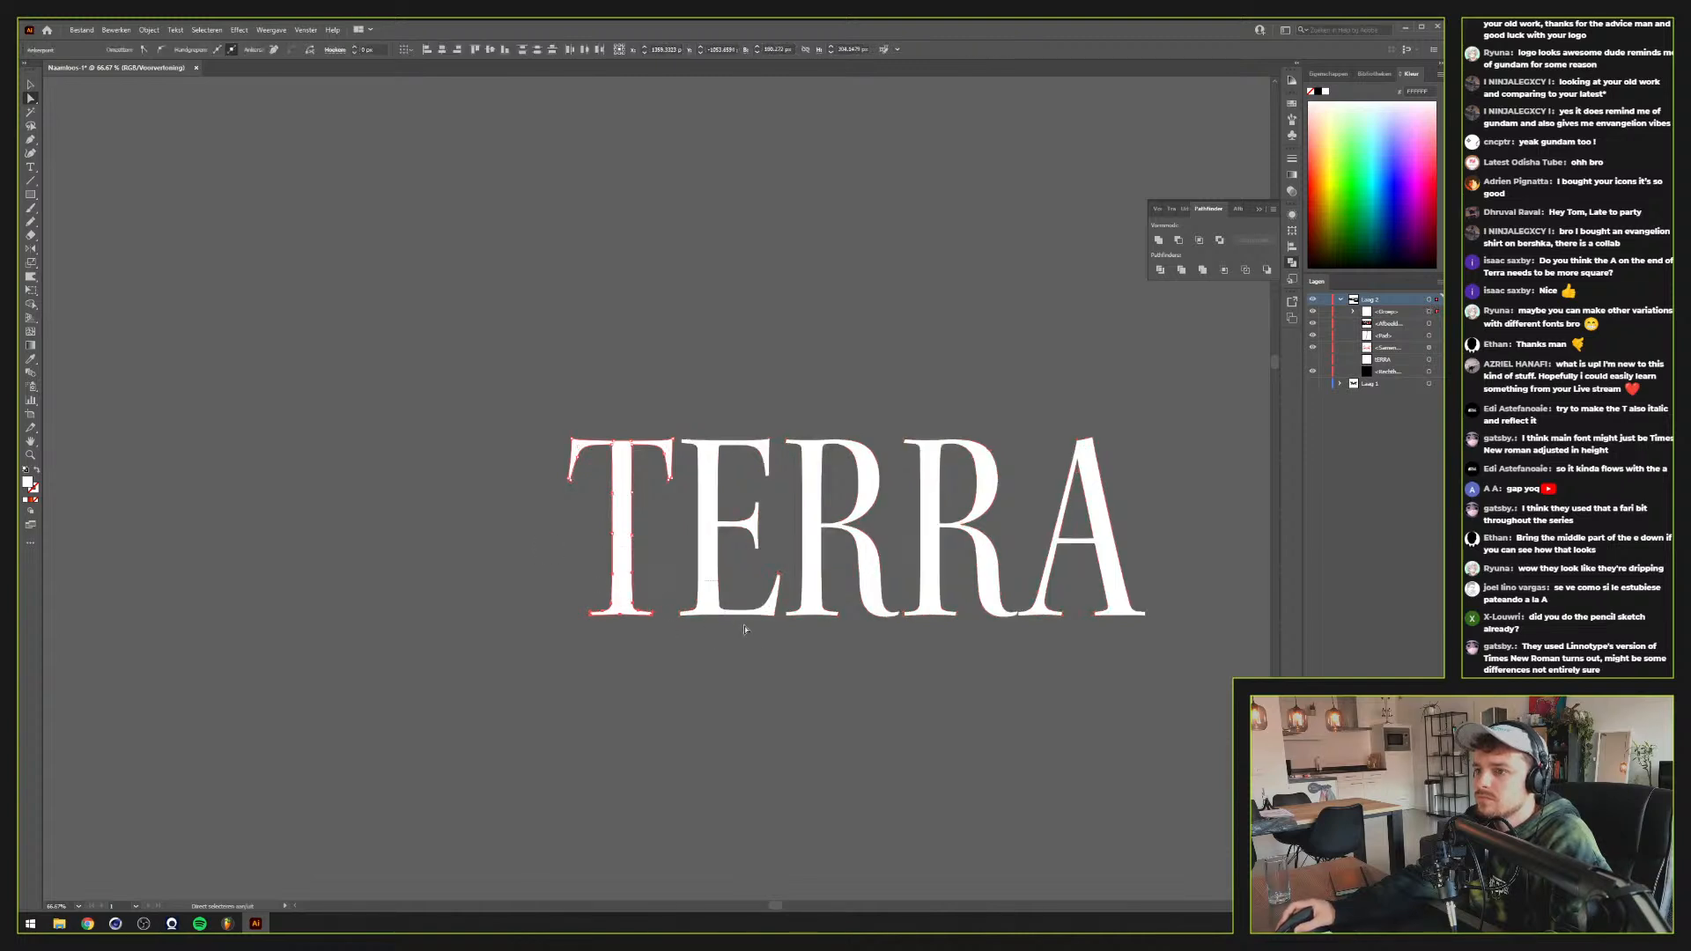
{"action": "left_click", "coordinate": [777, 599], "text": "shift"}
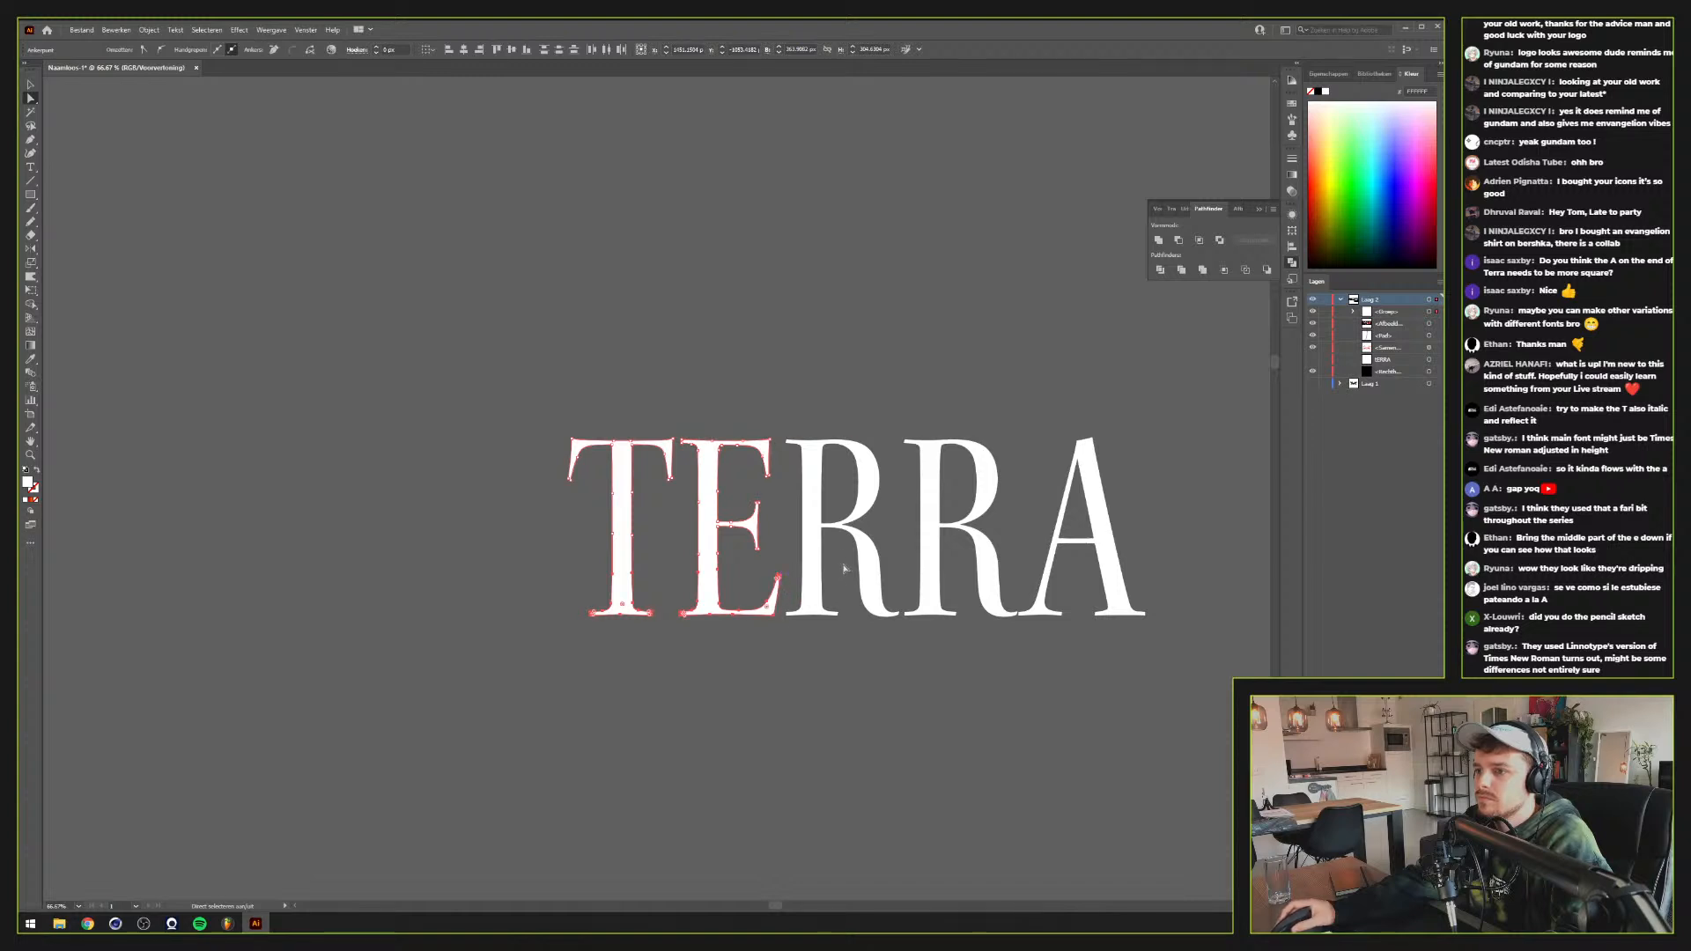
{"action": "left_click", "coordinate": [788, 615], "text": "shift"}
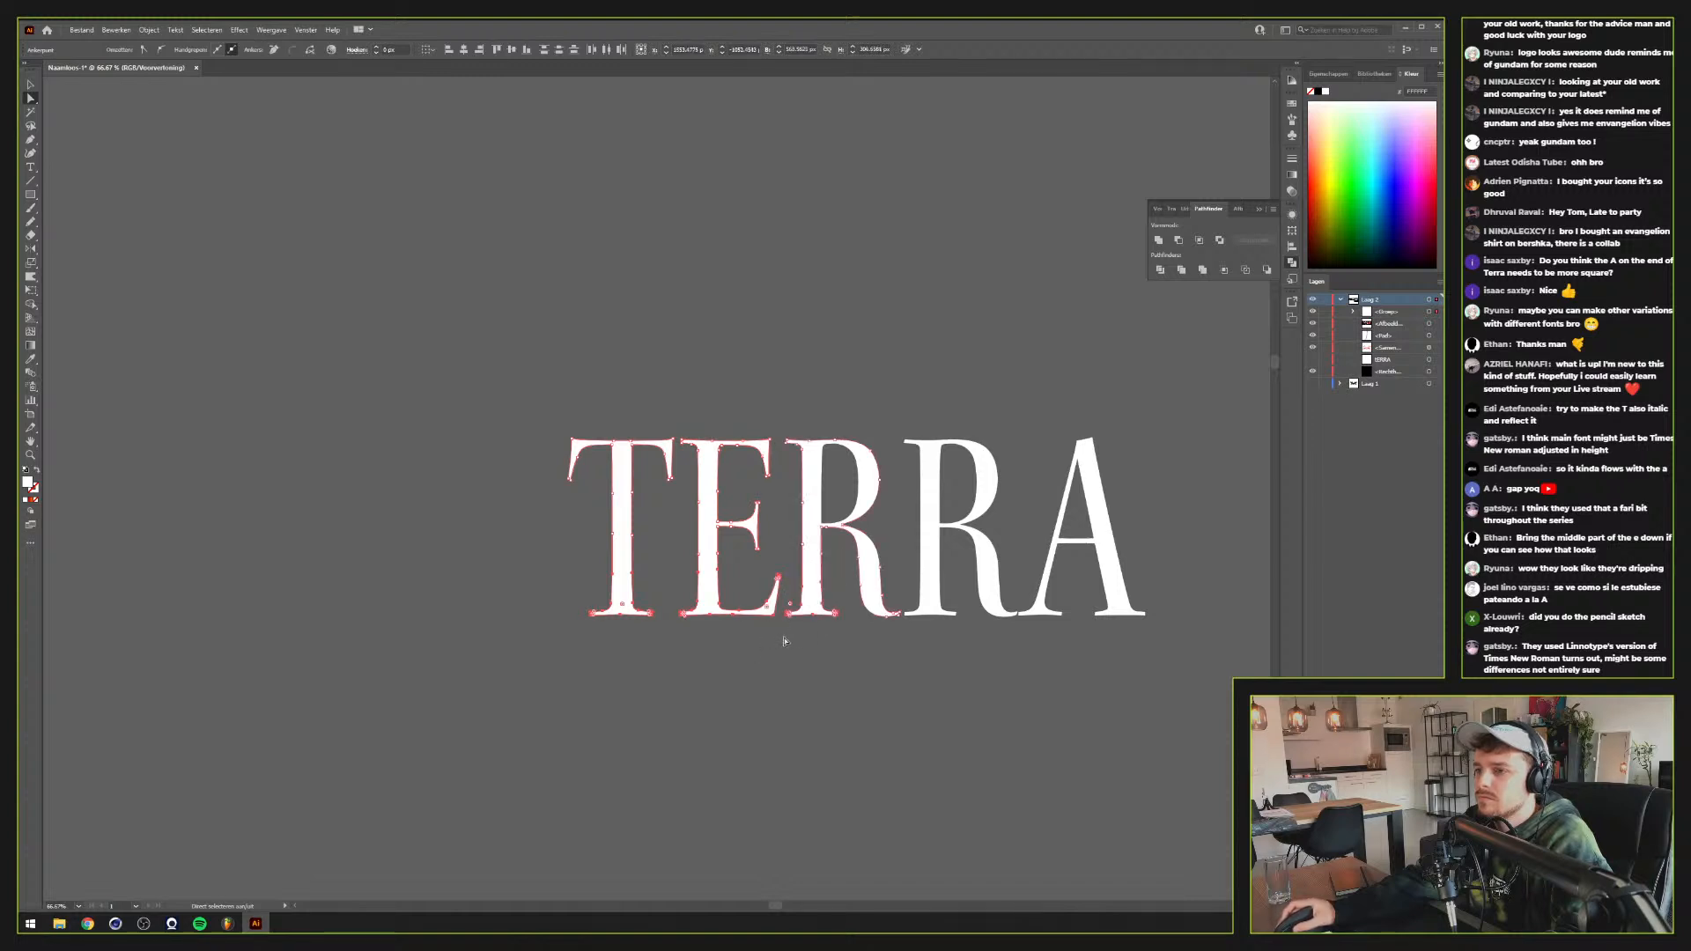
{"action": "left_click", "coordinate": [903, 628], "text": "shift"}
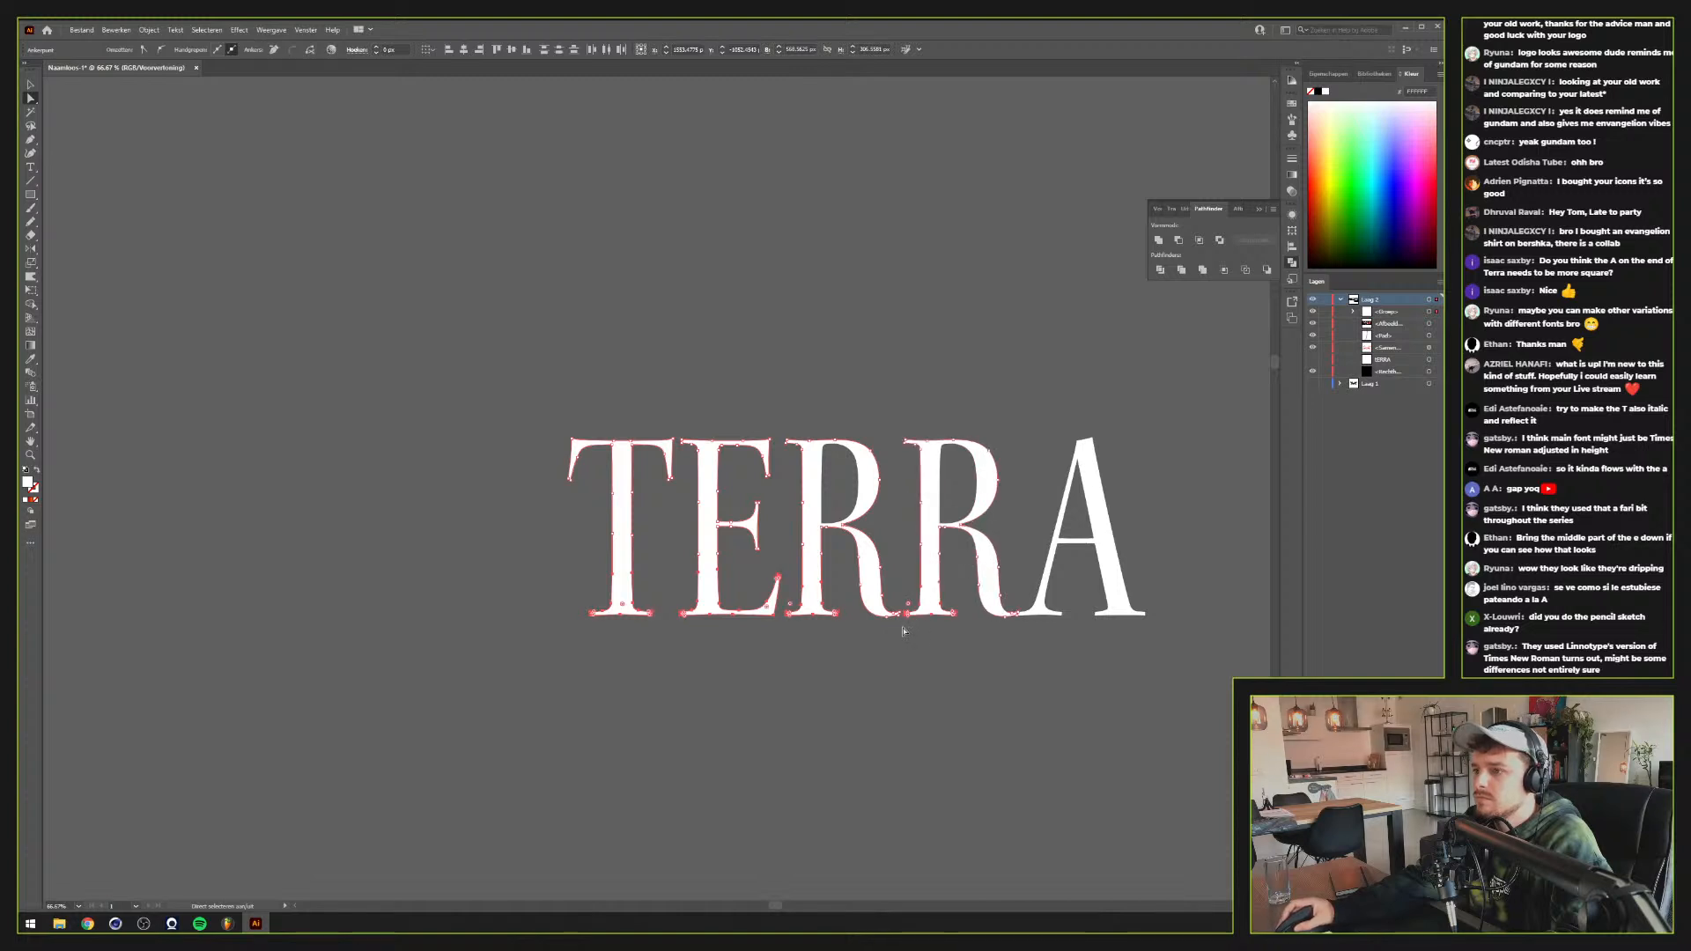
{"action": "key", "text": "shift+Down"}
{"action": "key", "text": "shift+Down"}
{"action": "key", "text": "shift+Down"}
{"action": "key", "text": "shift+Down"}
{"action": "key", "text": "shift+Down"}
{"action": "key", "text": "shift+Down"}
{"action": "key", "text": "shift+Down"}
{"action": "key", "text": "shift+Down"}
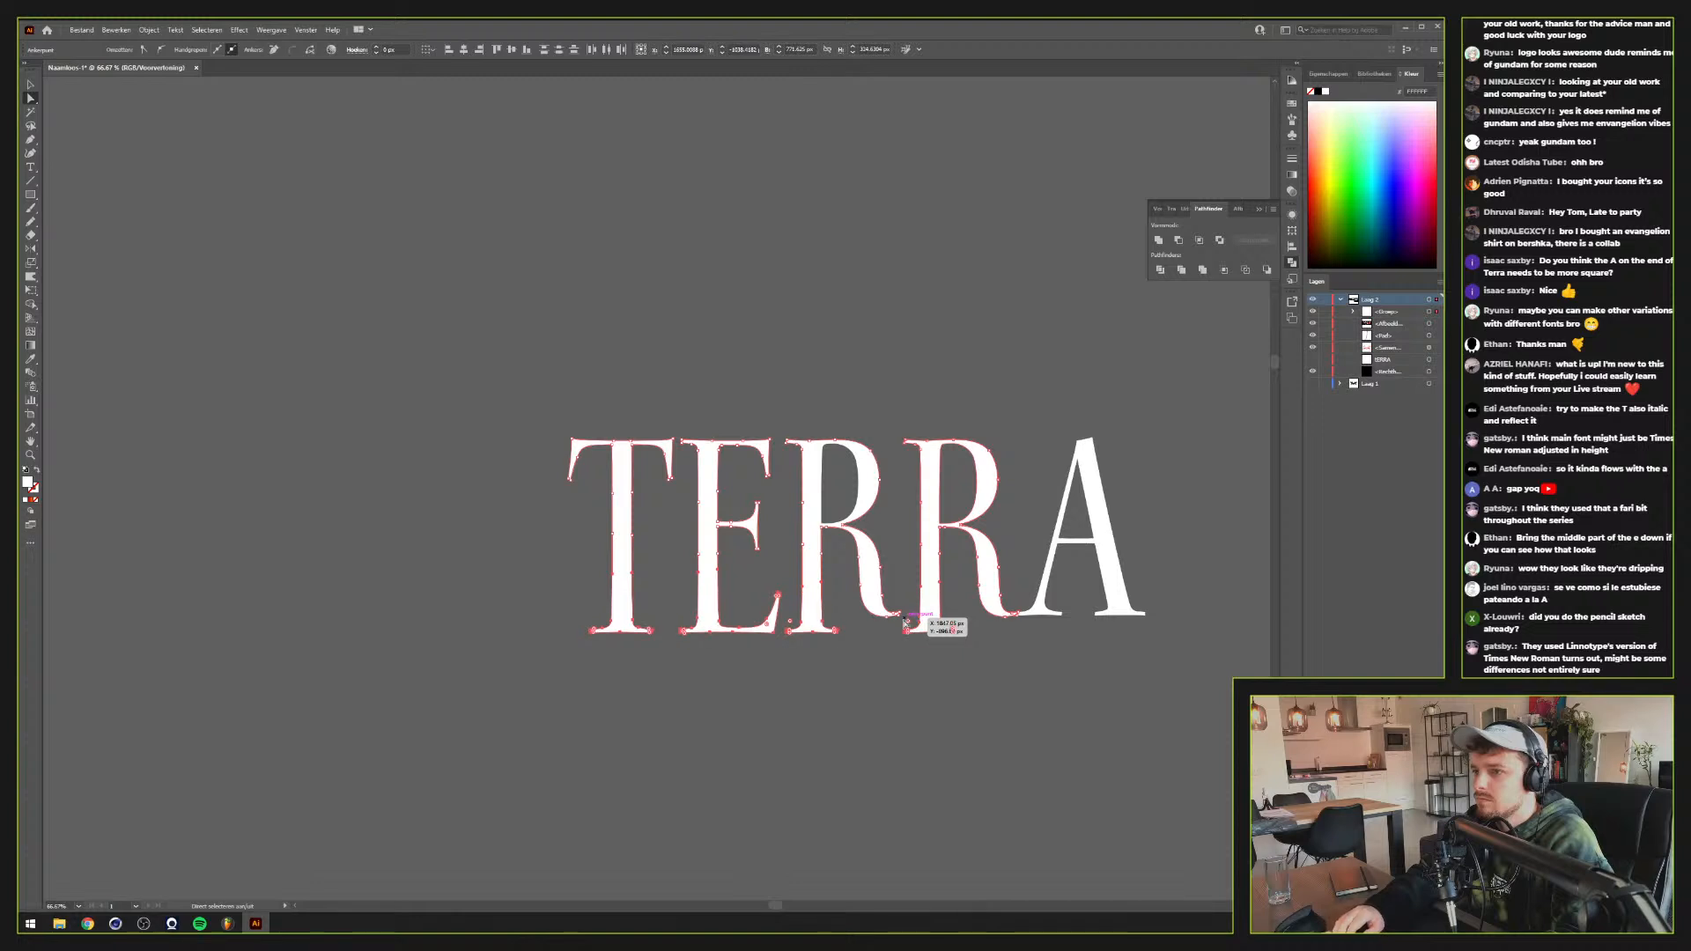
{"action": "key", "text": "shift+Down"}
{"action": "key", "text": "shift+Down"}
{"action": "key", "text": "shift+Down"}
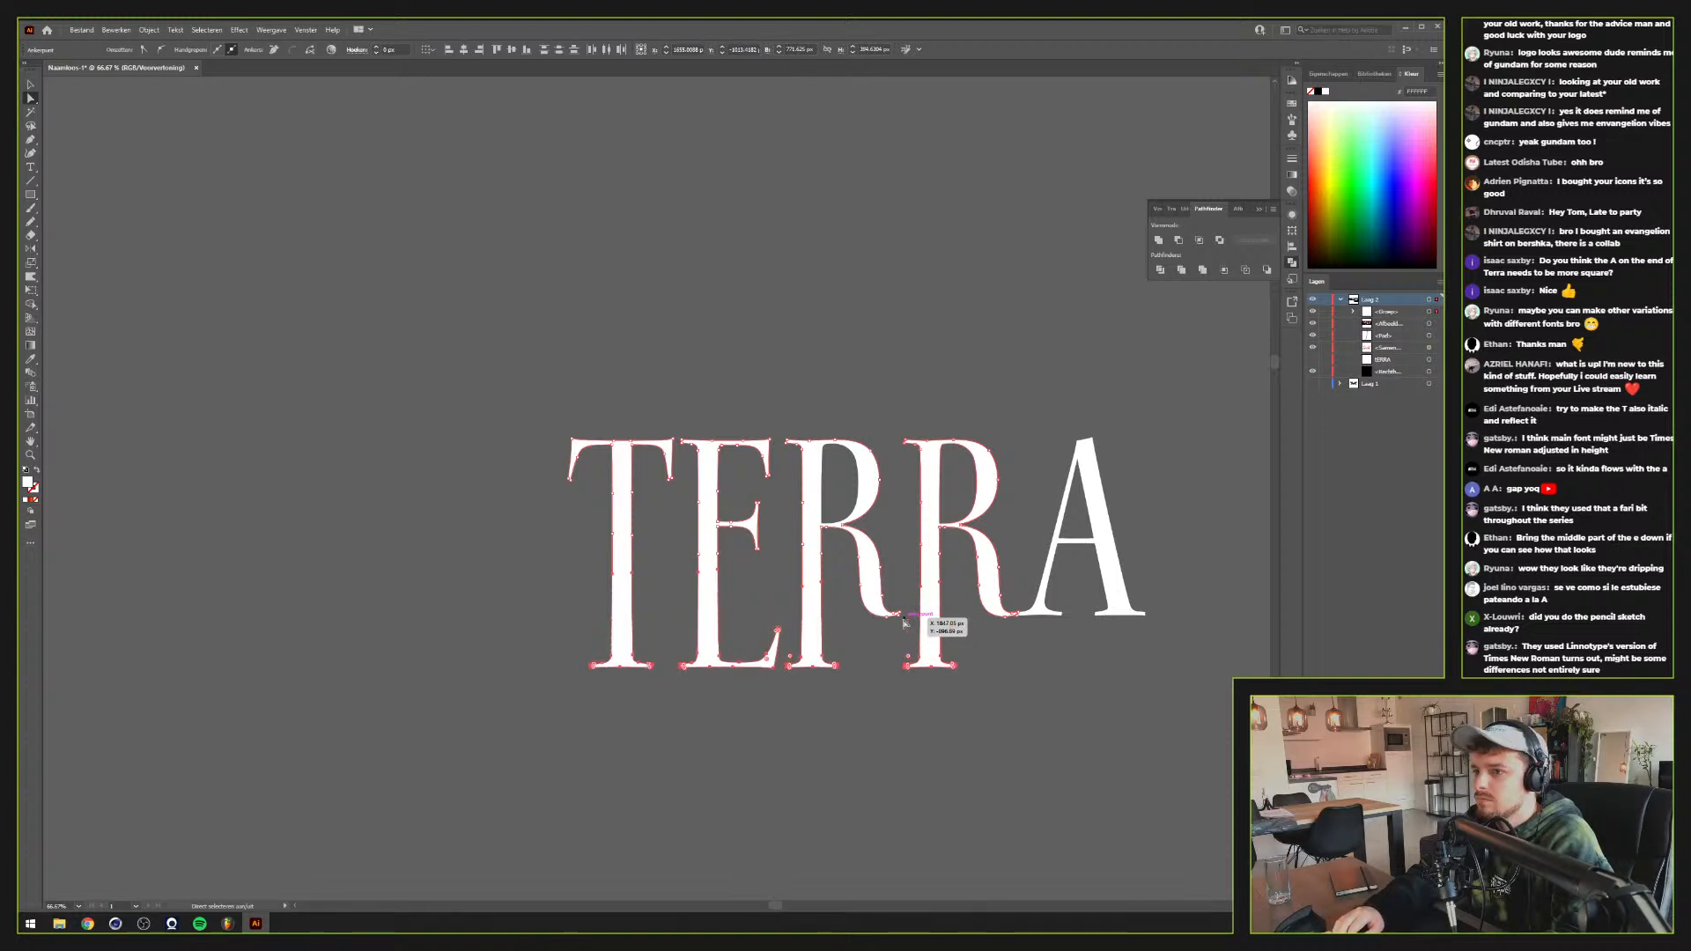
{"action": "left_click", "coordinate": [937, 727]}
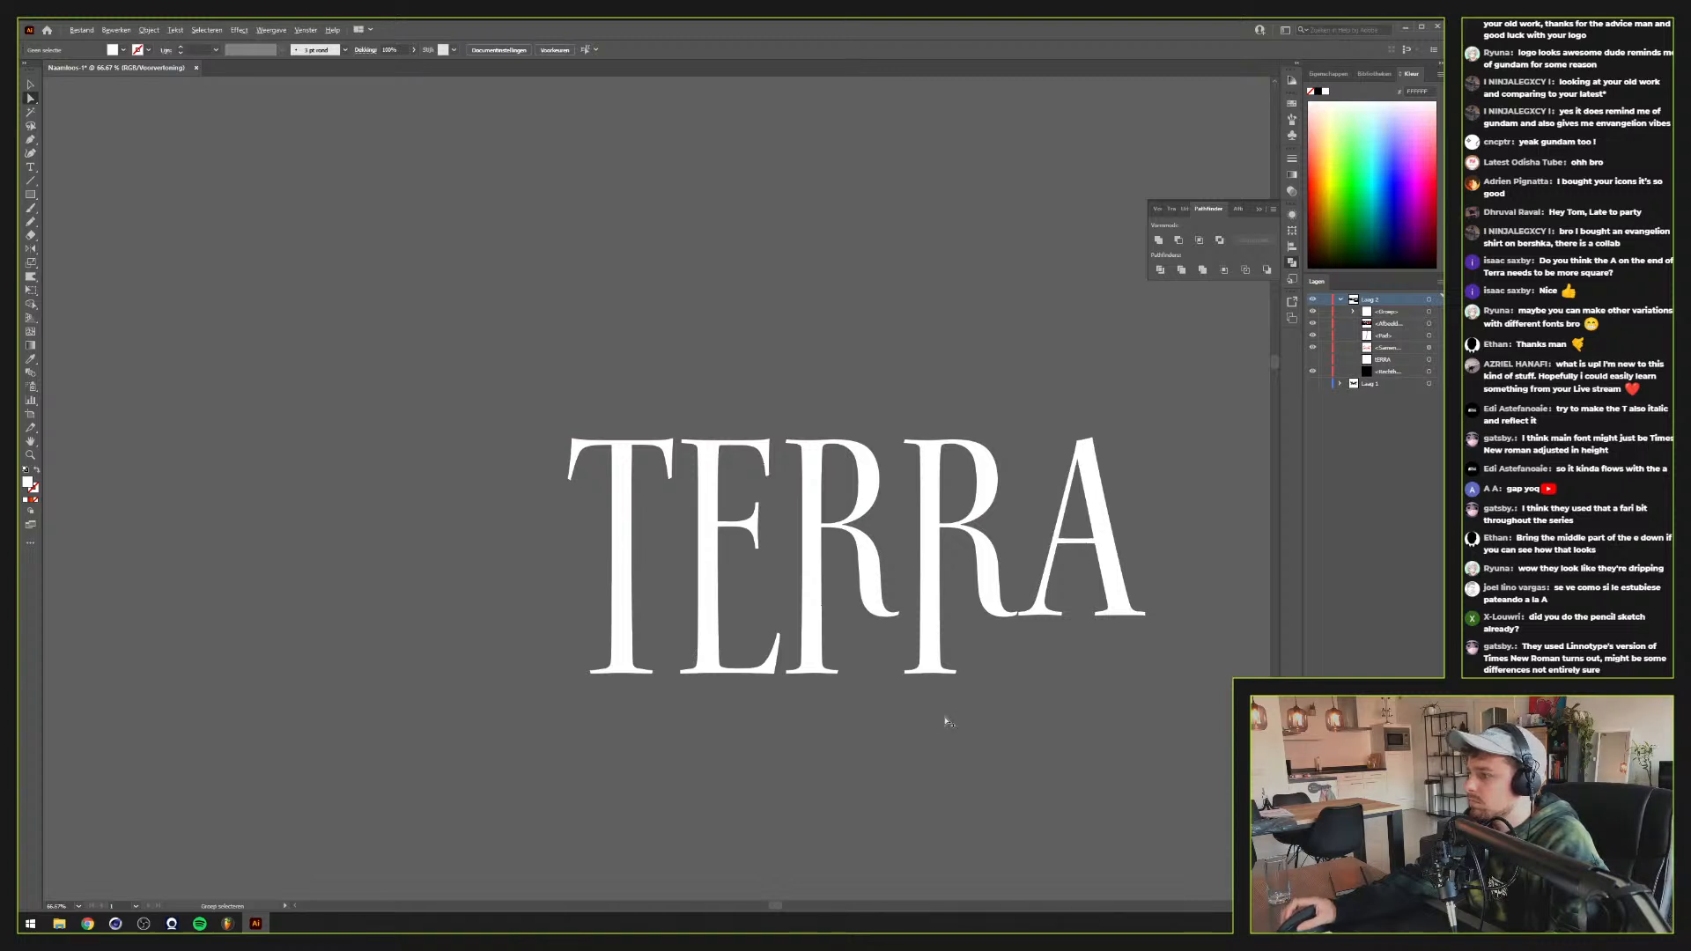
Extend the first R's curved leg down to the lowered baseline by moving its foot anchor points
{"action": "scroll", "coordinate": [947, 722], "scroll_direction": "up", "scroll_amount": 1}
{"action": "scroll", "coordinate": [939, 709], "scroll_direction": "down", "scroll_amount": 1}
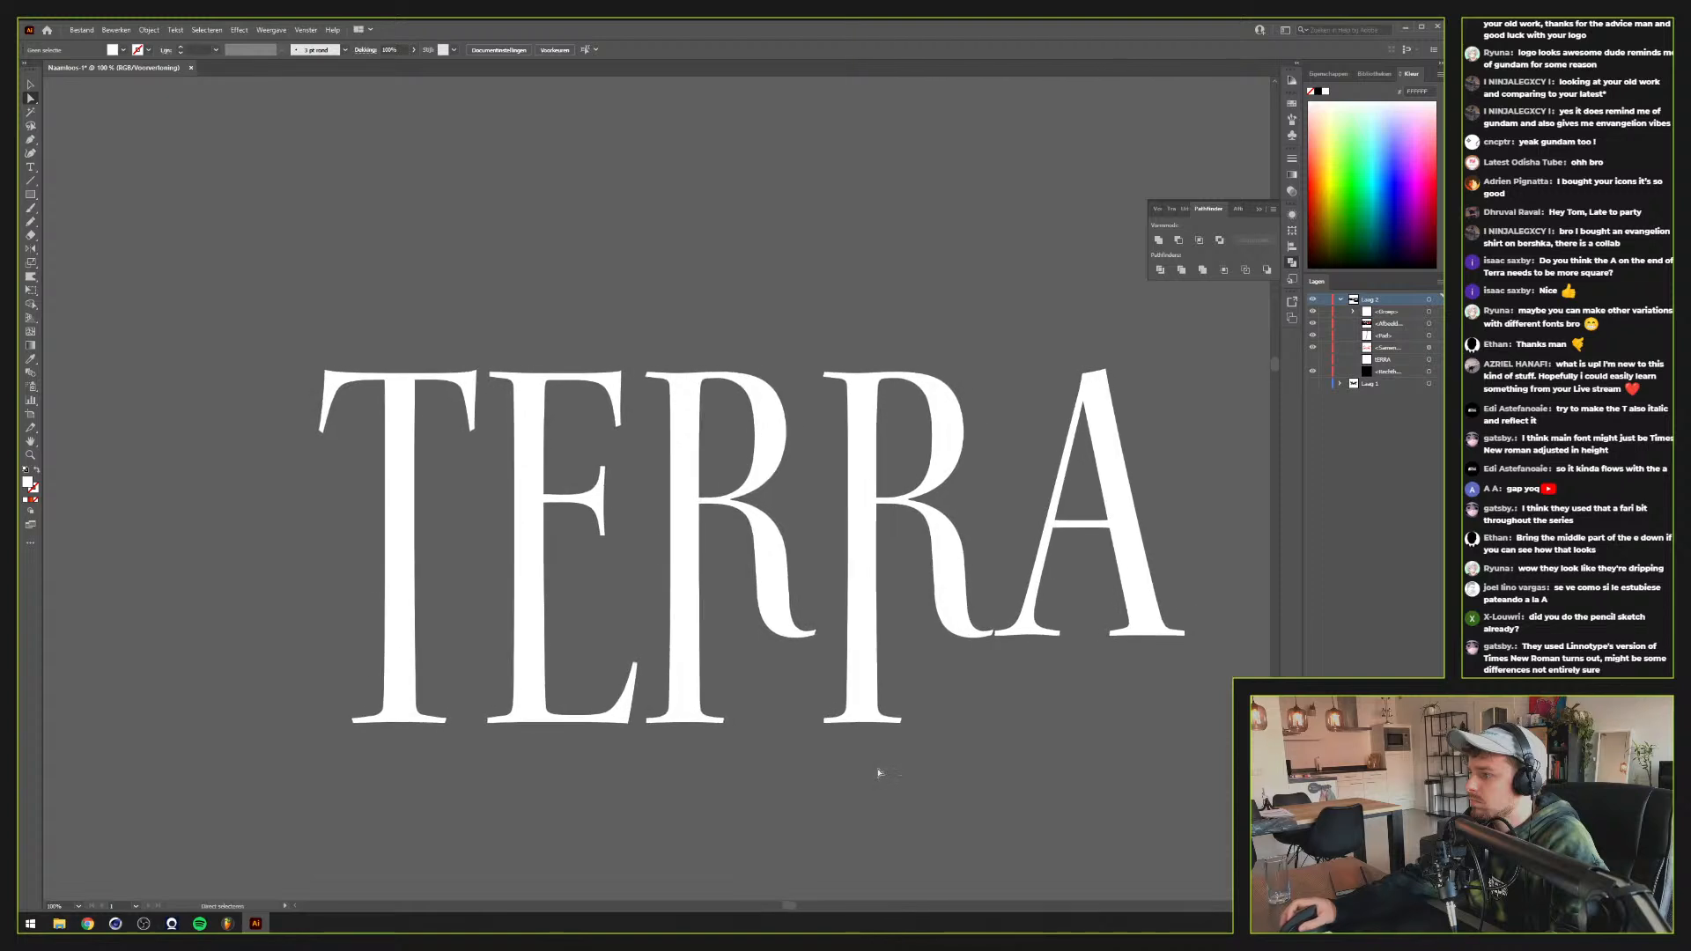
{"action": "left_click_drag", "start_coordinate": [877, 800], "coordinate": [875, 748]}
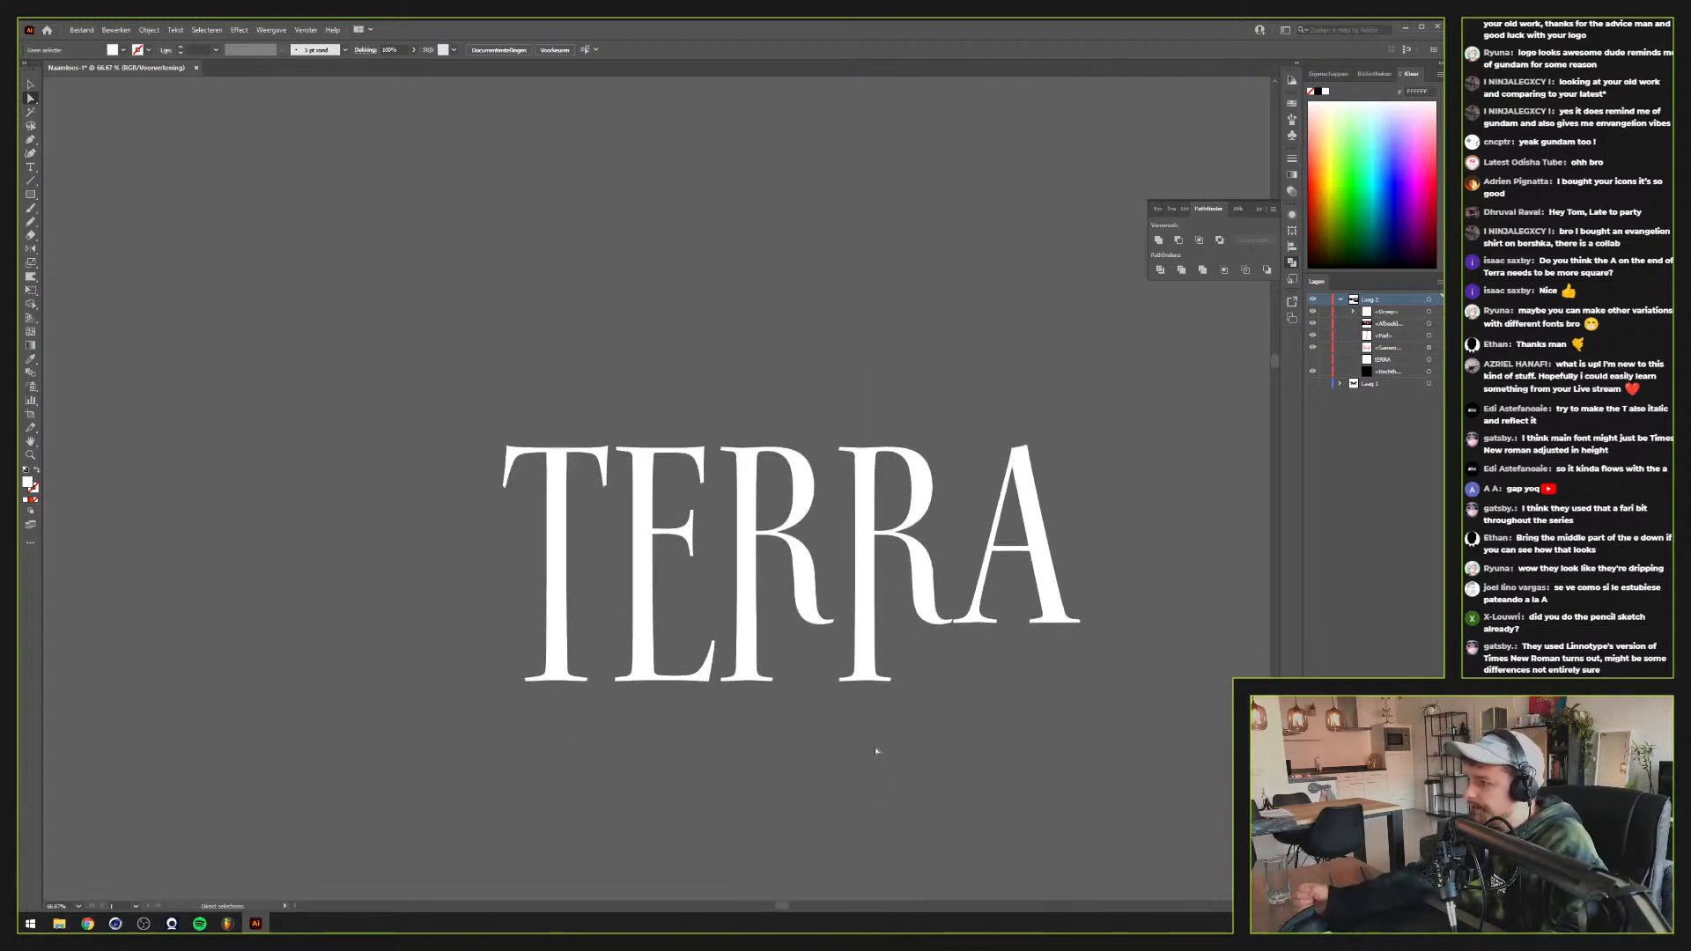
{"action": "scroll", "coordinate": [875, 747], "scroll_direction": "up", "scroll_amount": 1}
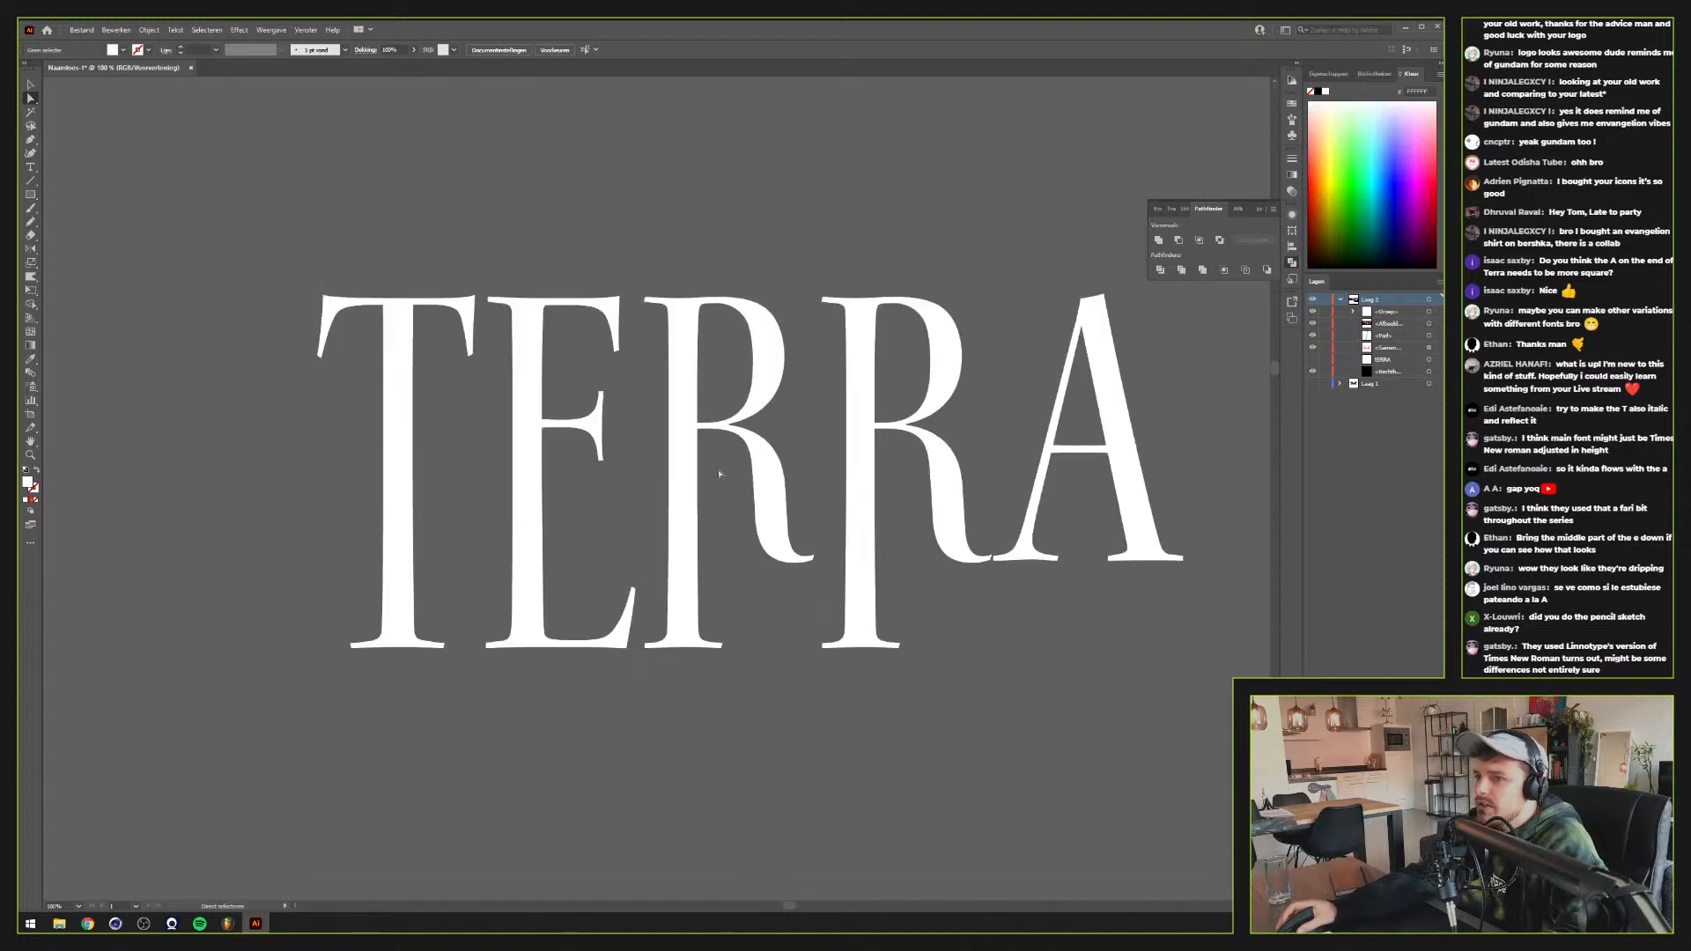
{"action": "left_click_drag", "start_coordinate": [831, 591], "coordinate": [831, 588]}
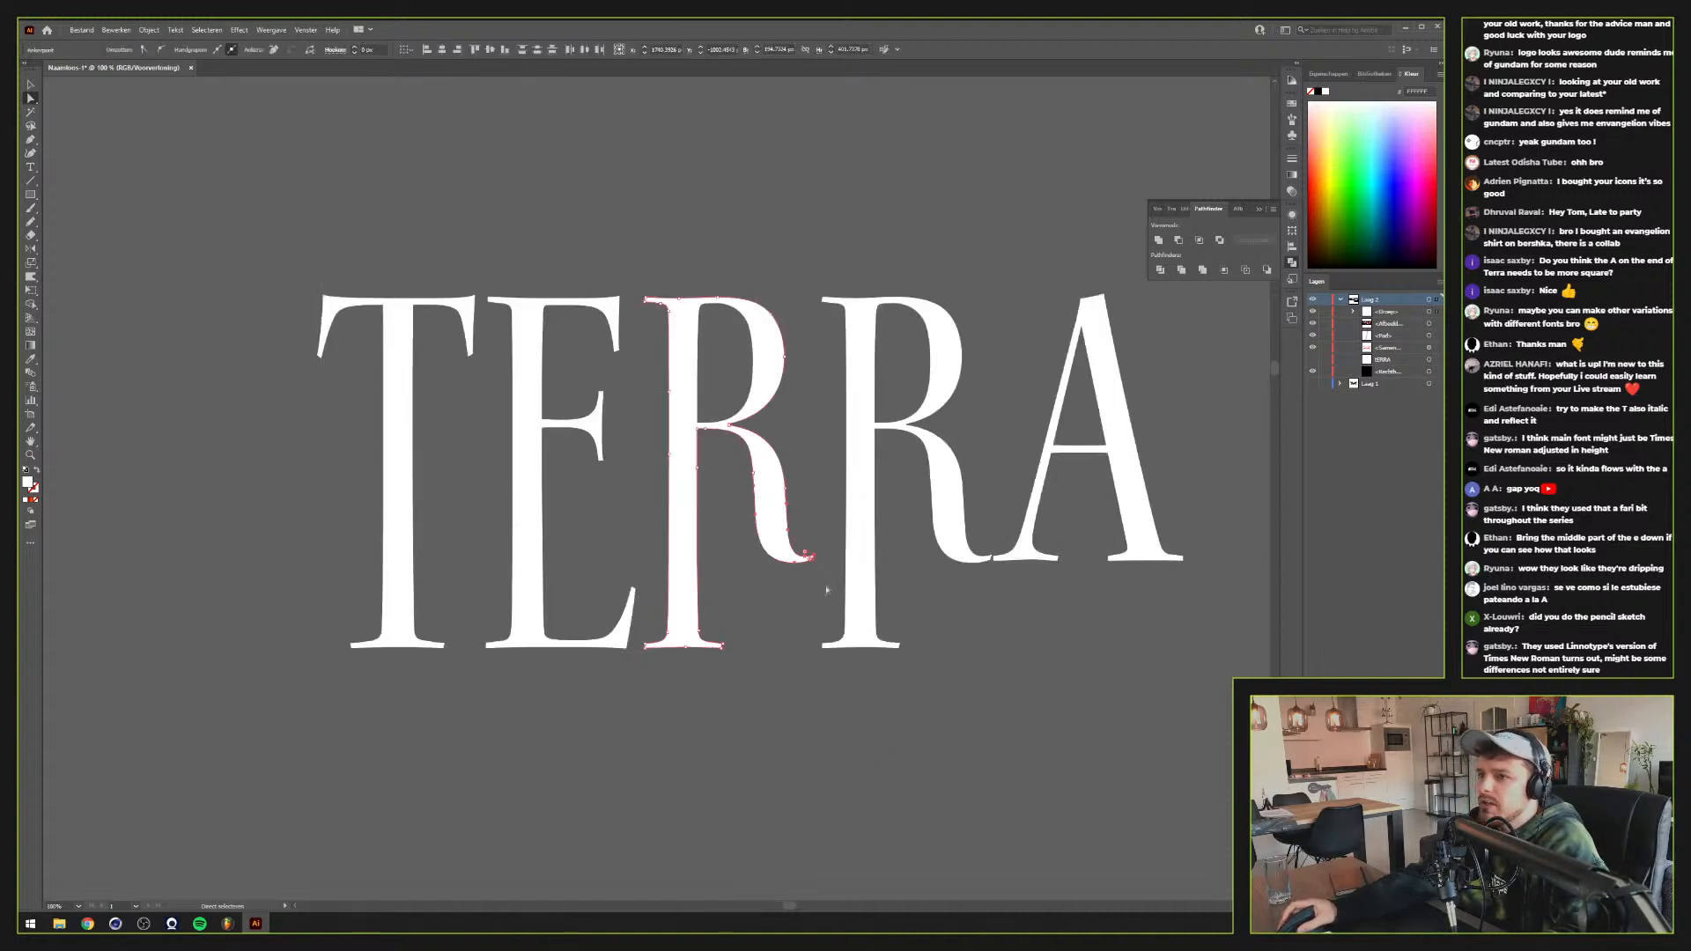
{"action": "key", "text": "shift+Down"}
{"action": "key", "text": "shift+Down"}
{"action": "key", "text": "shift+Down"}
{"action": "key", "text": "shift+Down"}
{"action": "key", "text": "shift+Down"}
{"action": "key", "text": "shift+Down"}
{"action": "key", "text": "shift+Down"}
{"action": "key", "text": "shift+Down"}
{"action": "key", "text": "shift+Down"}
{"action": "key", "text": "shift+Down"}
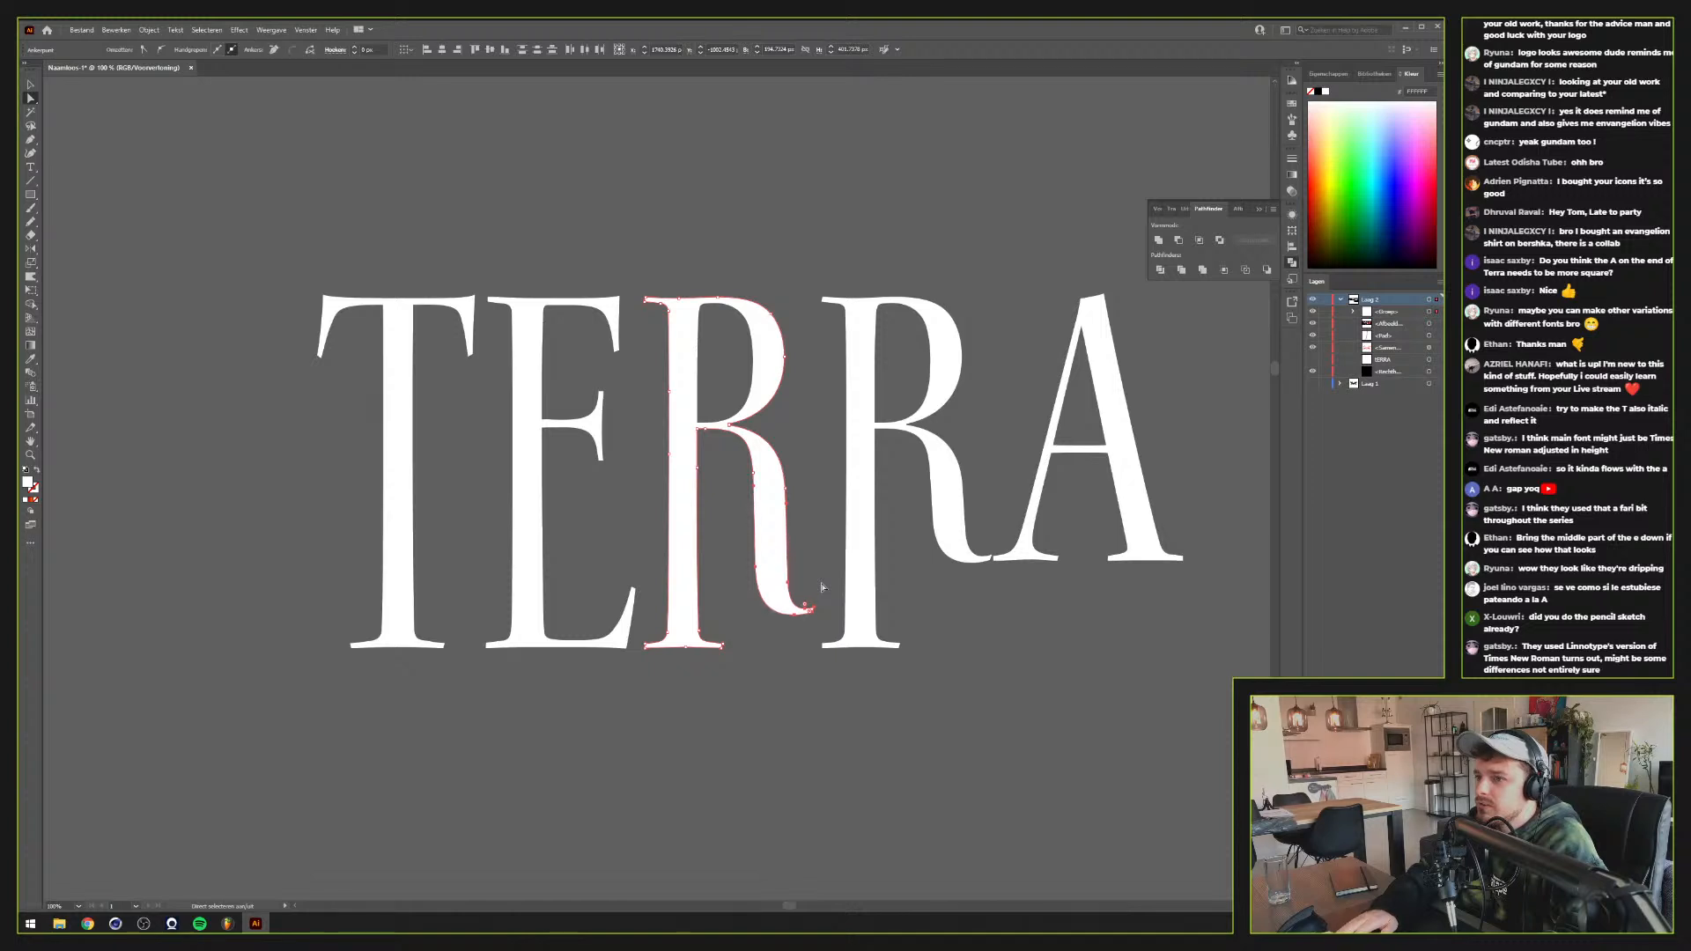
{"action": "key", "text": "shift+Down"}
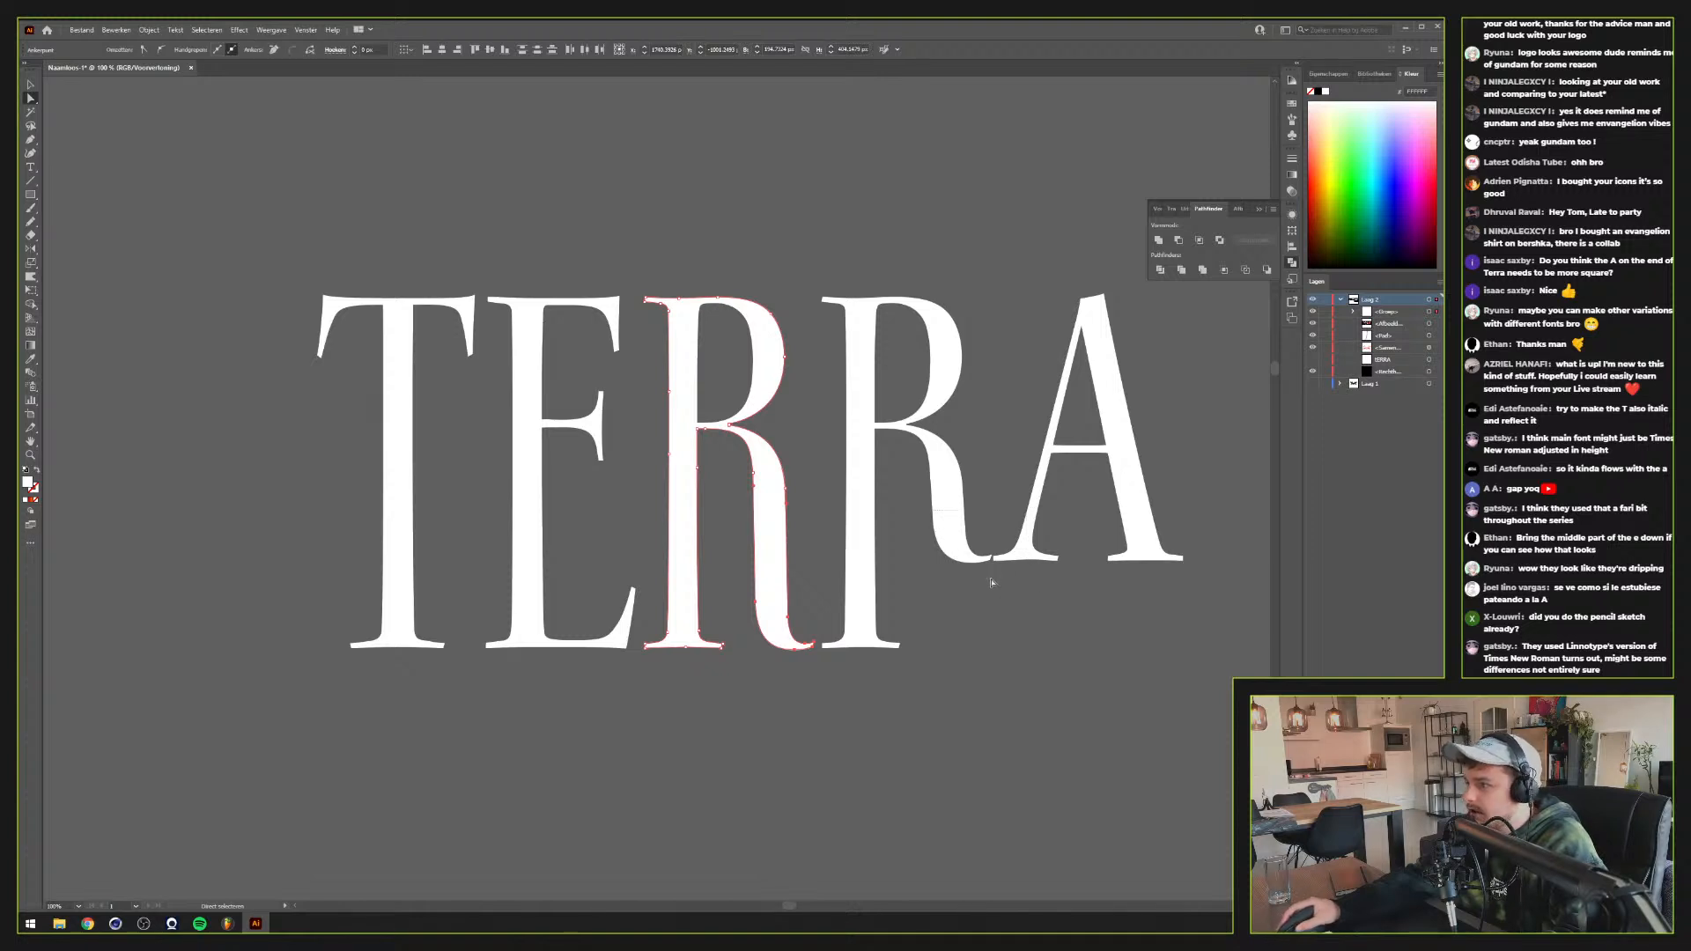
Extend the second R's curved leg down to the same baseline as the first R
{"action": "scroll", "coordinate": [991, 581], "scroll_direction": "up", "scroll_amount": 3}
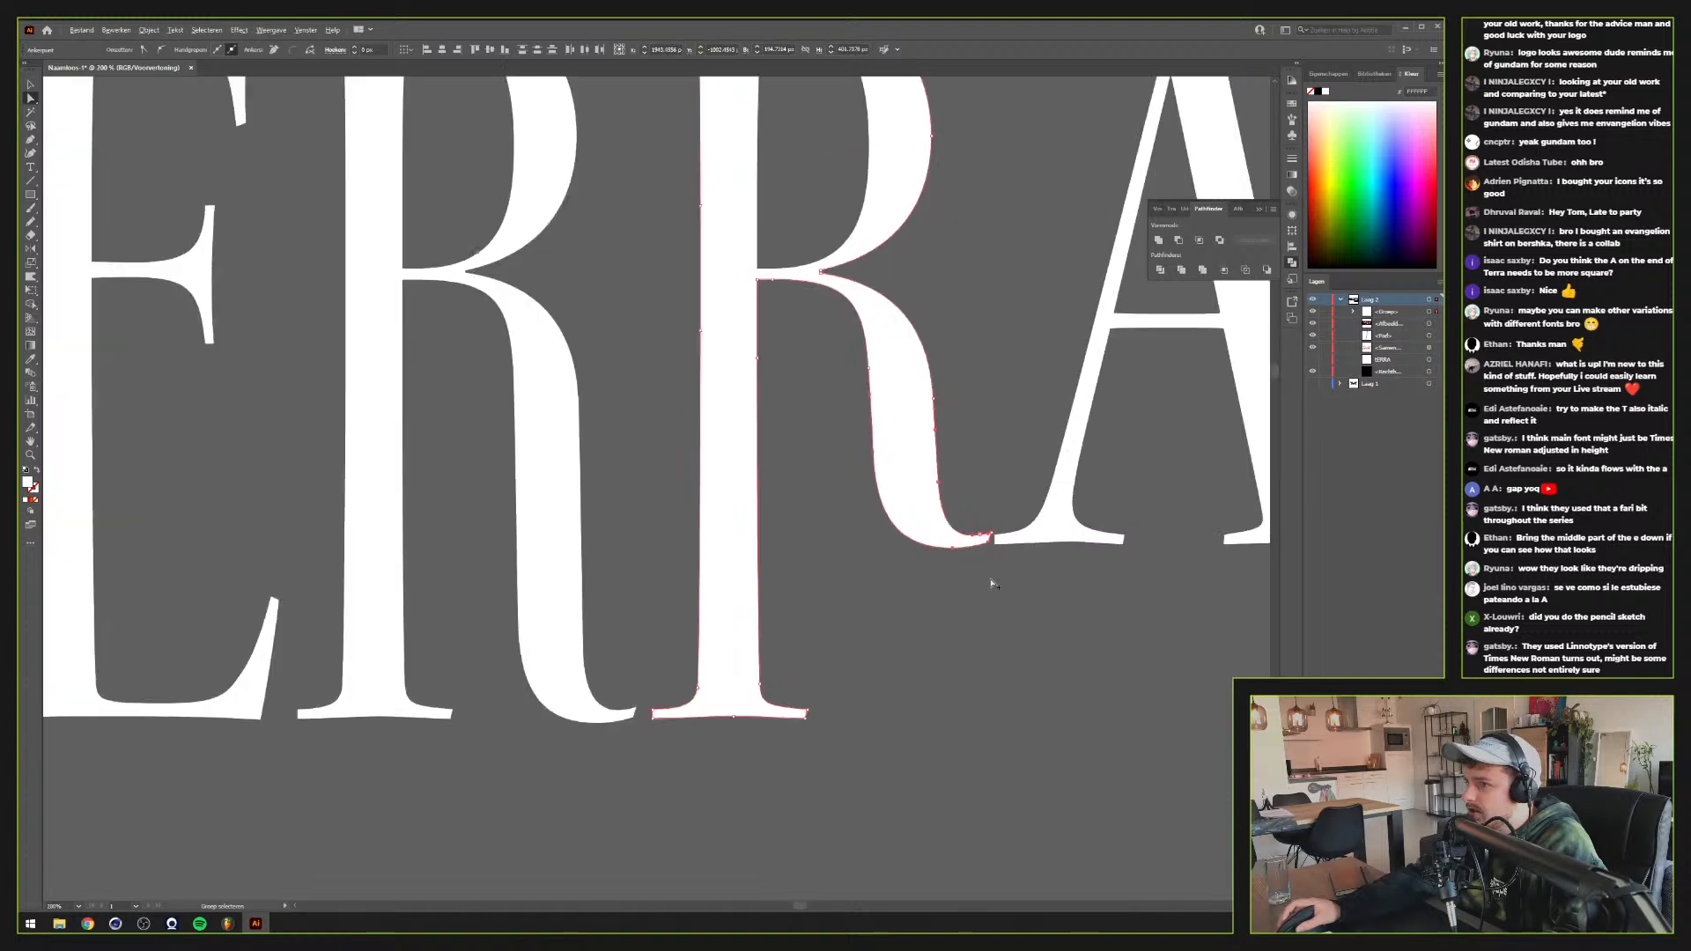
{"action": "scroll", "coordinate": [990, 520], "scroll_direction": "down", "scroll_amount": 2}
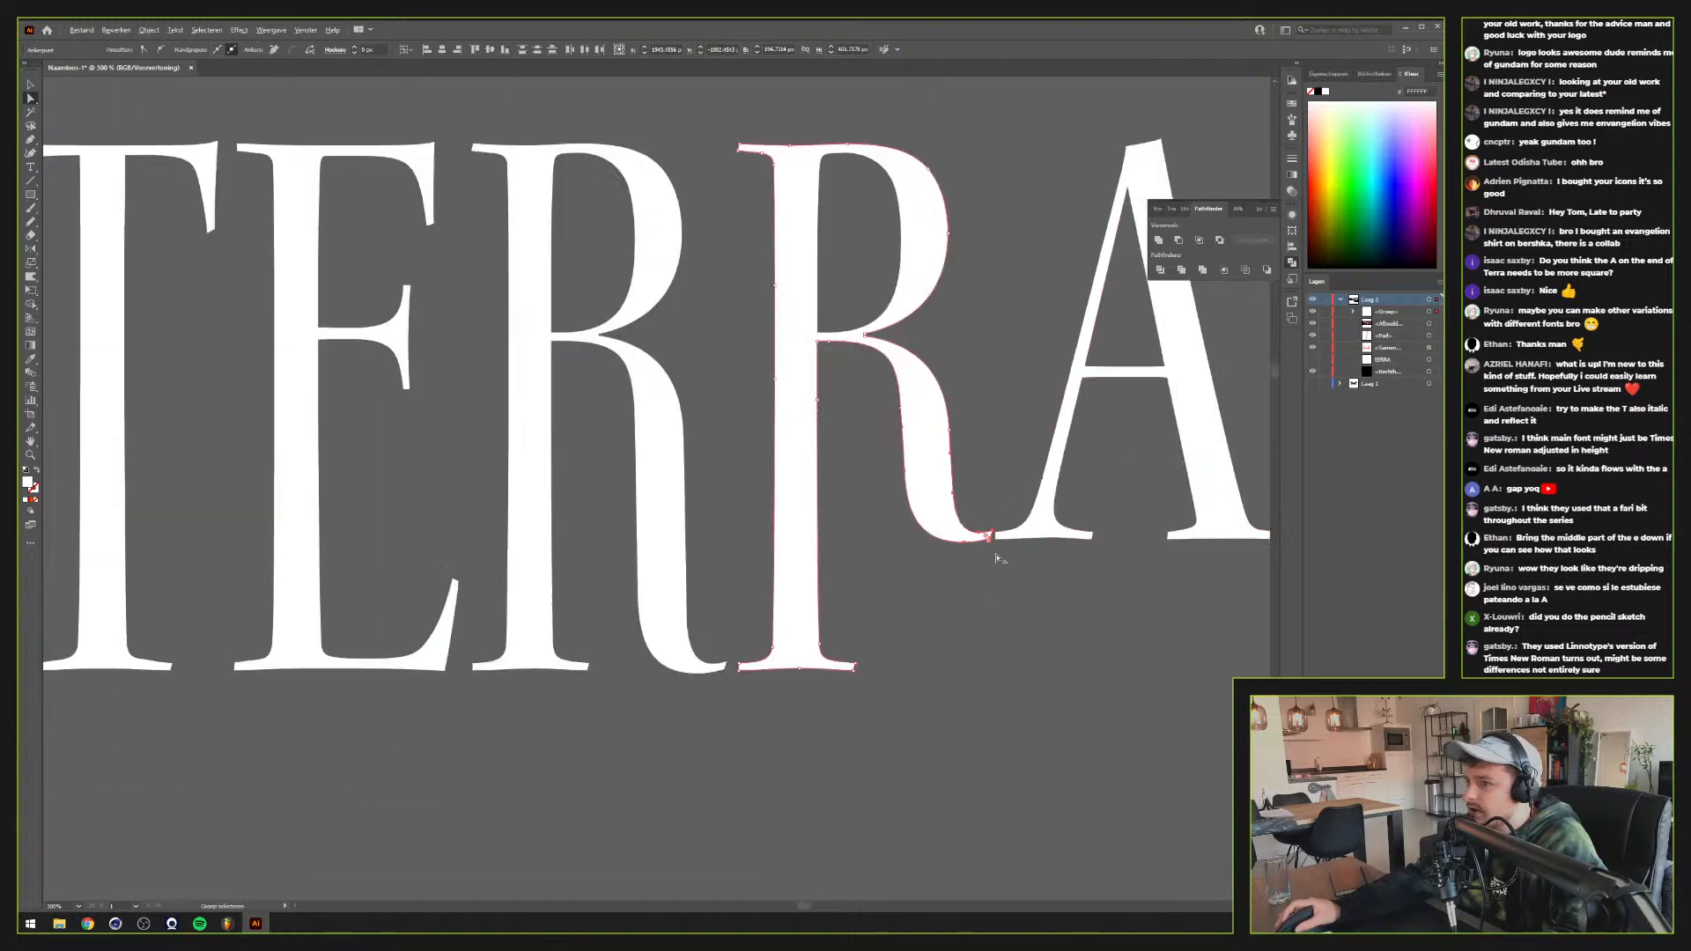
{"action": "key", "text": "shift+Down"}
{"action": "key", "text": "shift+Down"}
{"action": "key", "text": "shift+Down"}
{"action": "key", "text": "shift+Down"}
{"action": "key", "text": "shift+Down"}
{"action": "key", "text": "shift+Down"}
{"action": "key", "text": "shift+Down"}
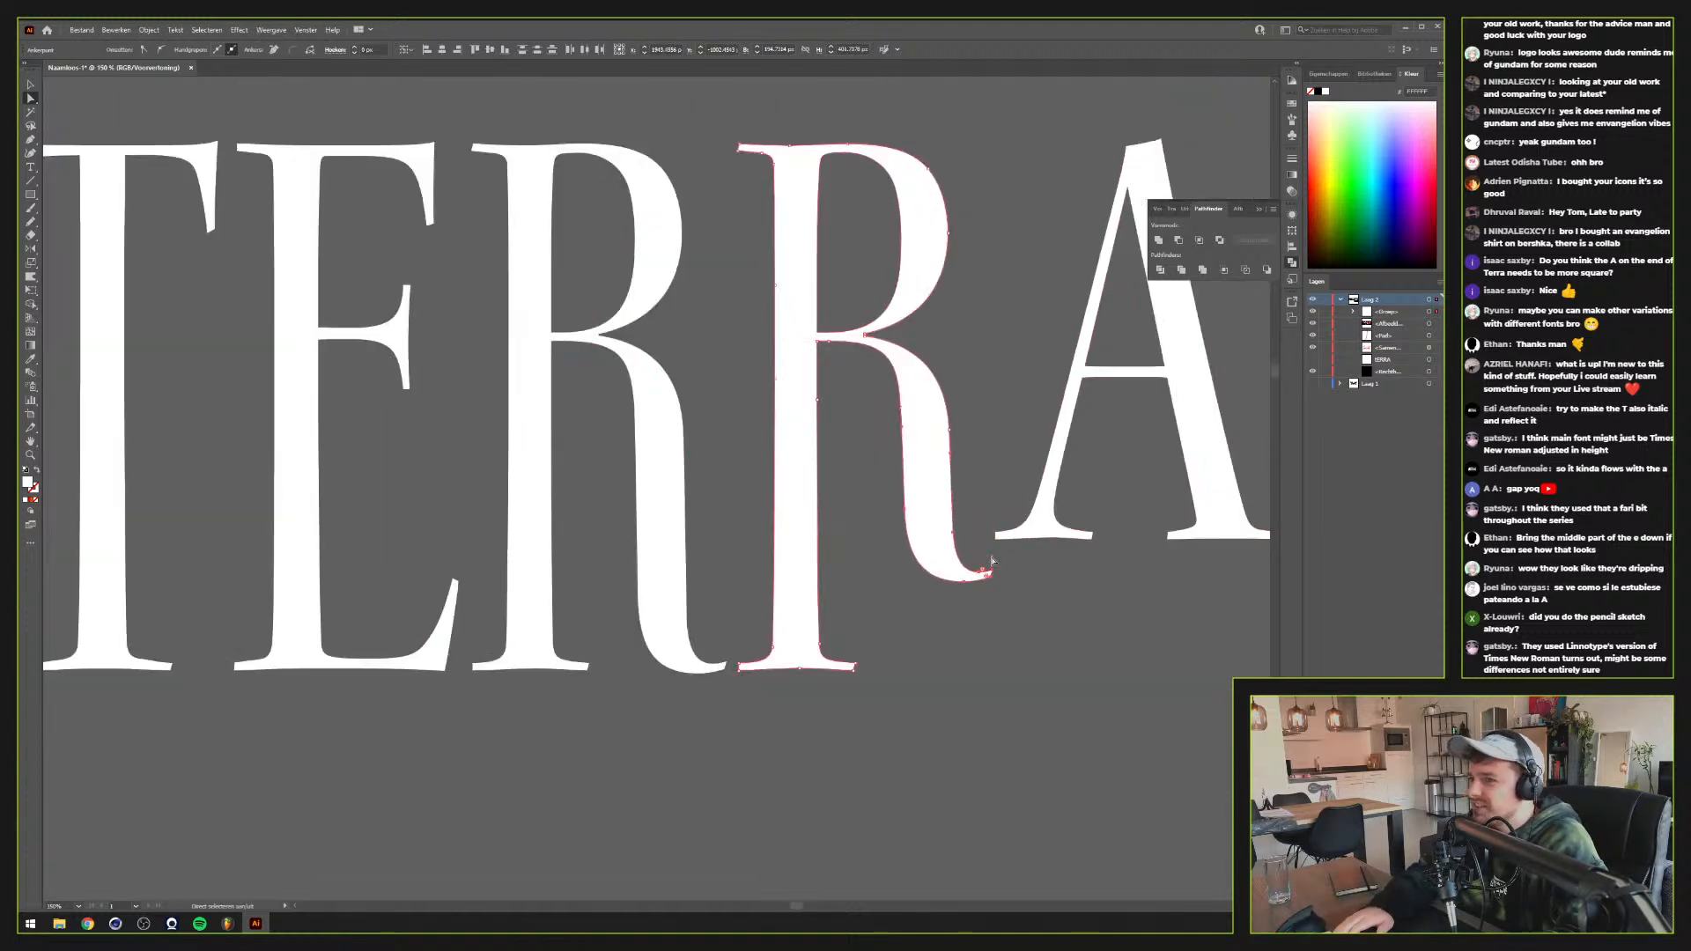
{"action": "key", "text": "shift+Down"}
{"action": "key", "text": "shift+Down"}
{"action": "key", "text": "shift+Down"}
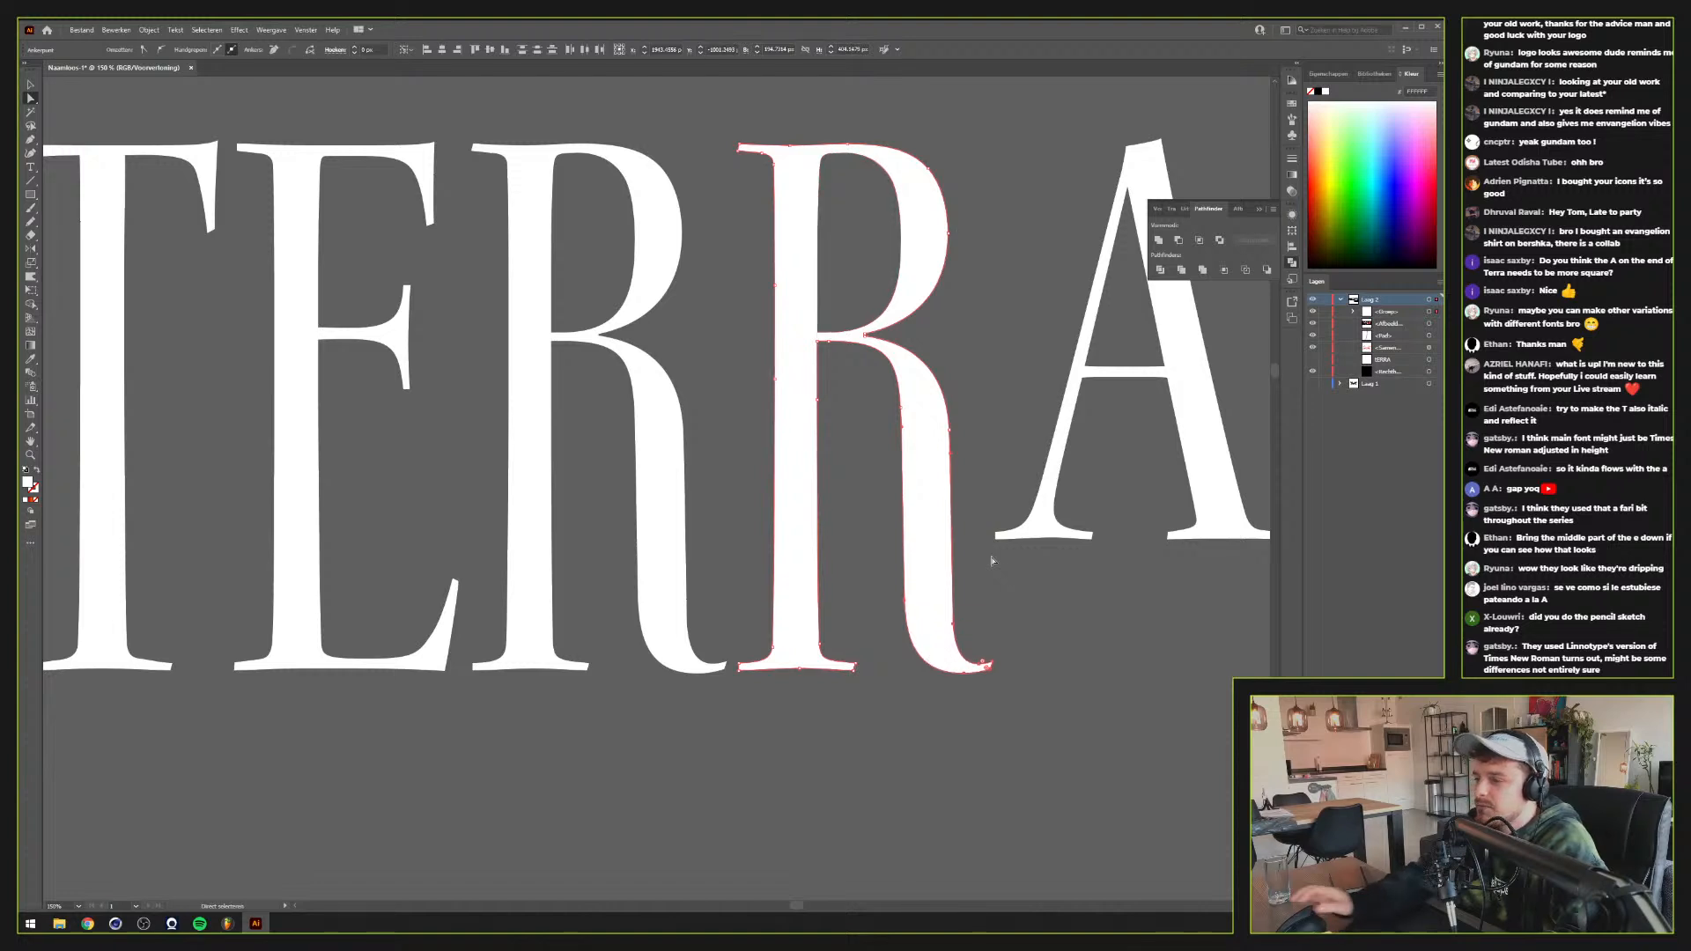
Try to widen the base of the A by scaling its bottom anchor points outward, and undo the scaling
{"action": "scroll", "coordinate": [990, 556], "scroll_direction": "down", "scroll_amount": 2}
{"action": "left_click_drag", "start_coordinate": [1044, 590], "coordinate": [1016, 632]}
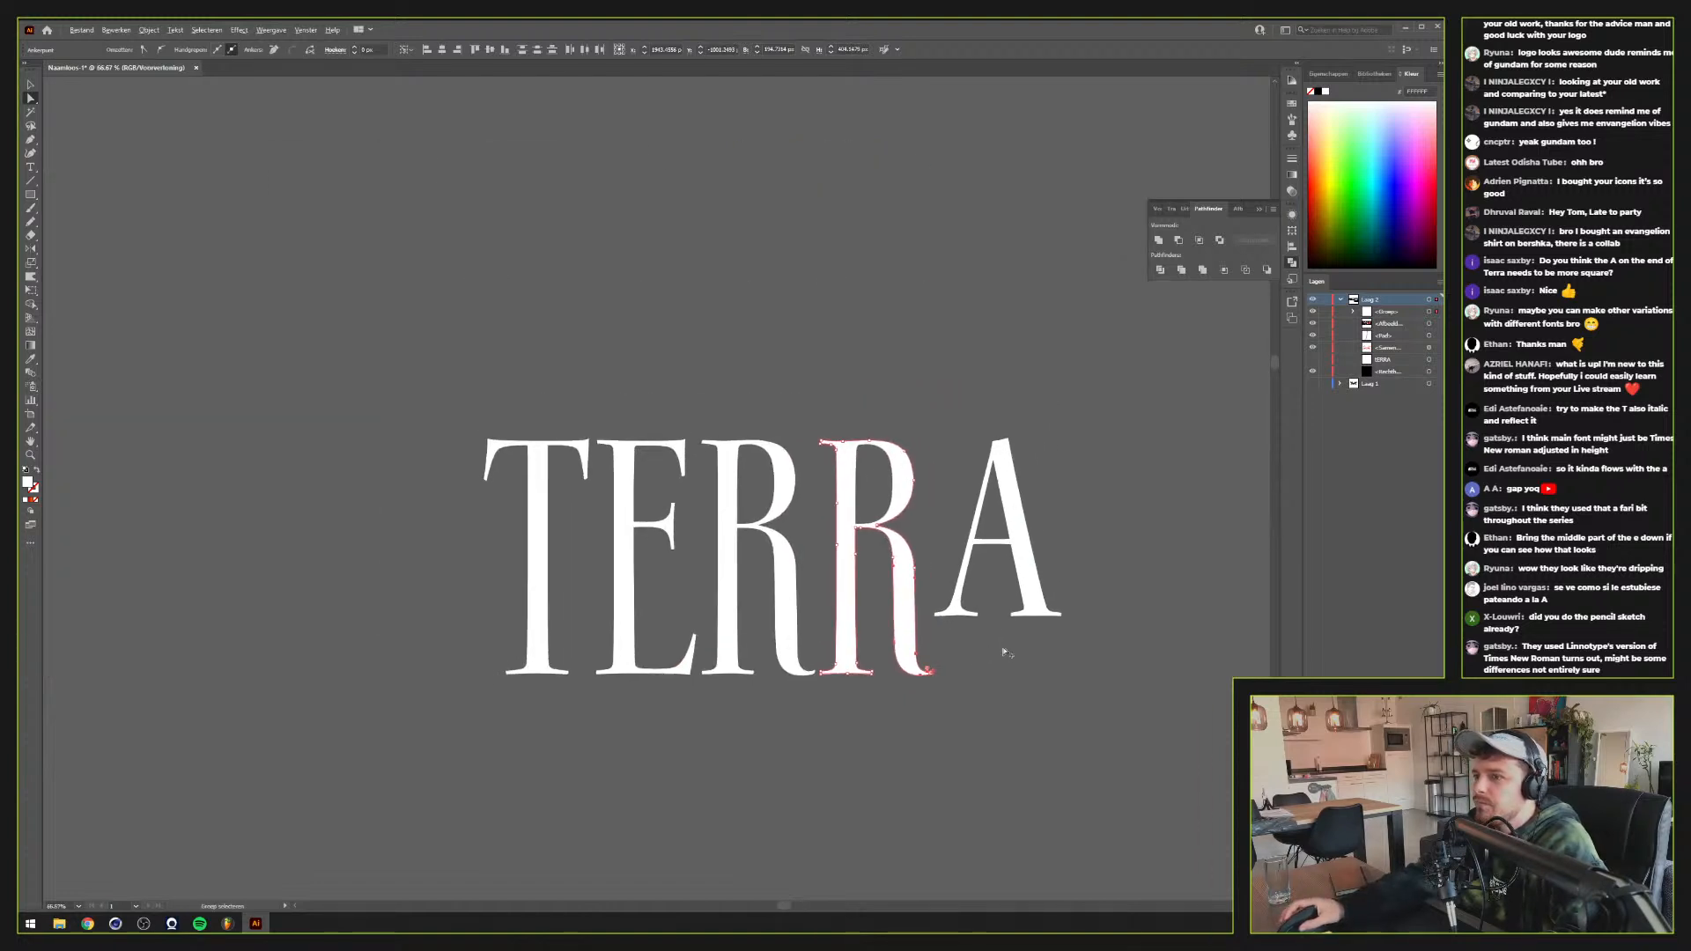
{"action": "scroll", "coordinate": [1002, 647], "scroll_direction": "up", "scroll_amount": 1}
{"action": "left_click", "coordinate": [1006, 557]}
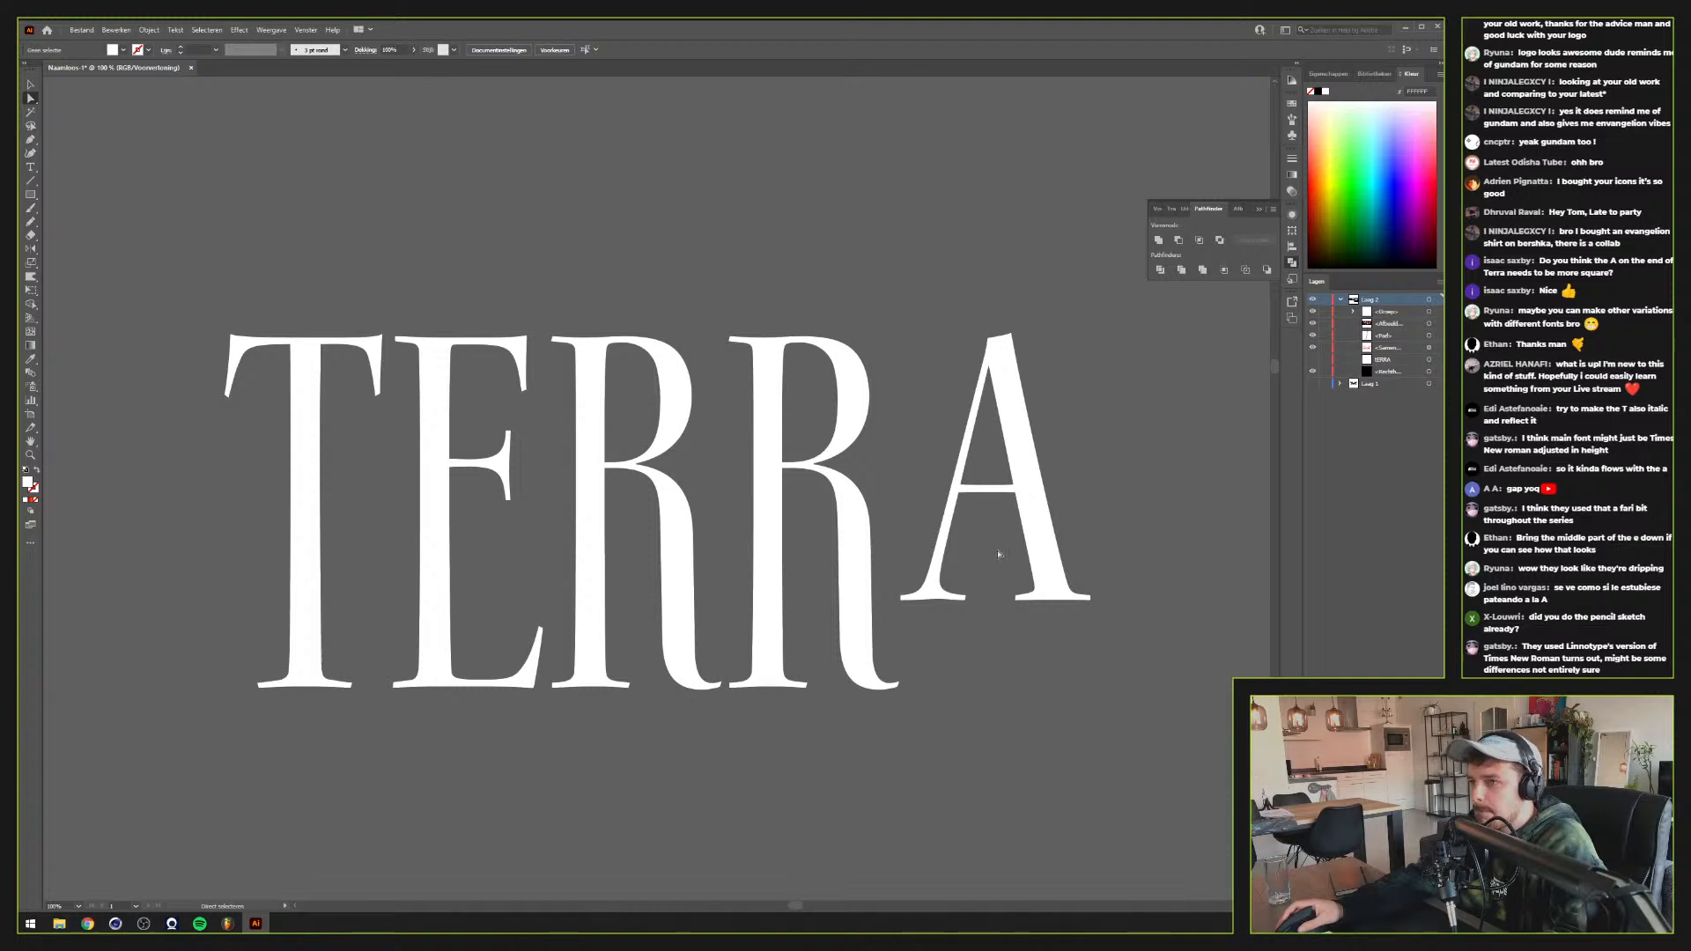
{"action": "key", "text": "s"}
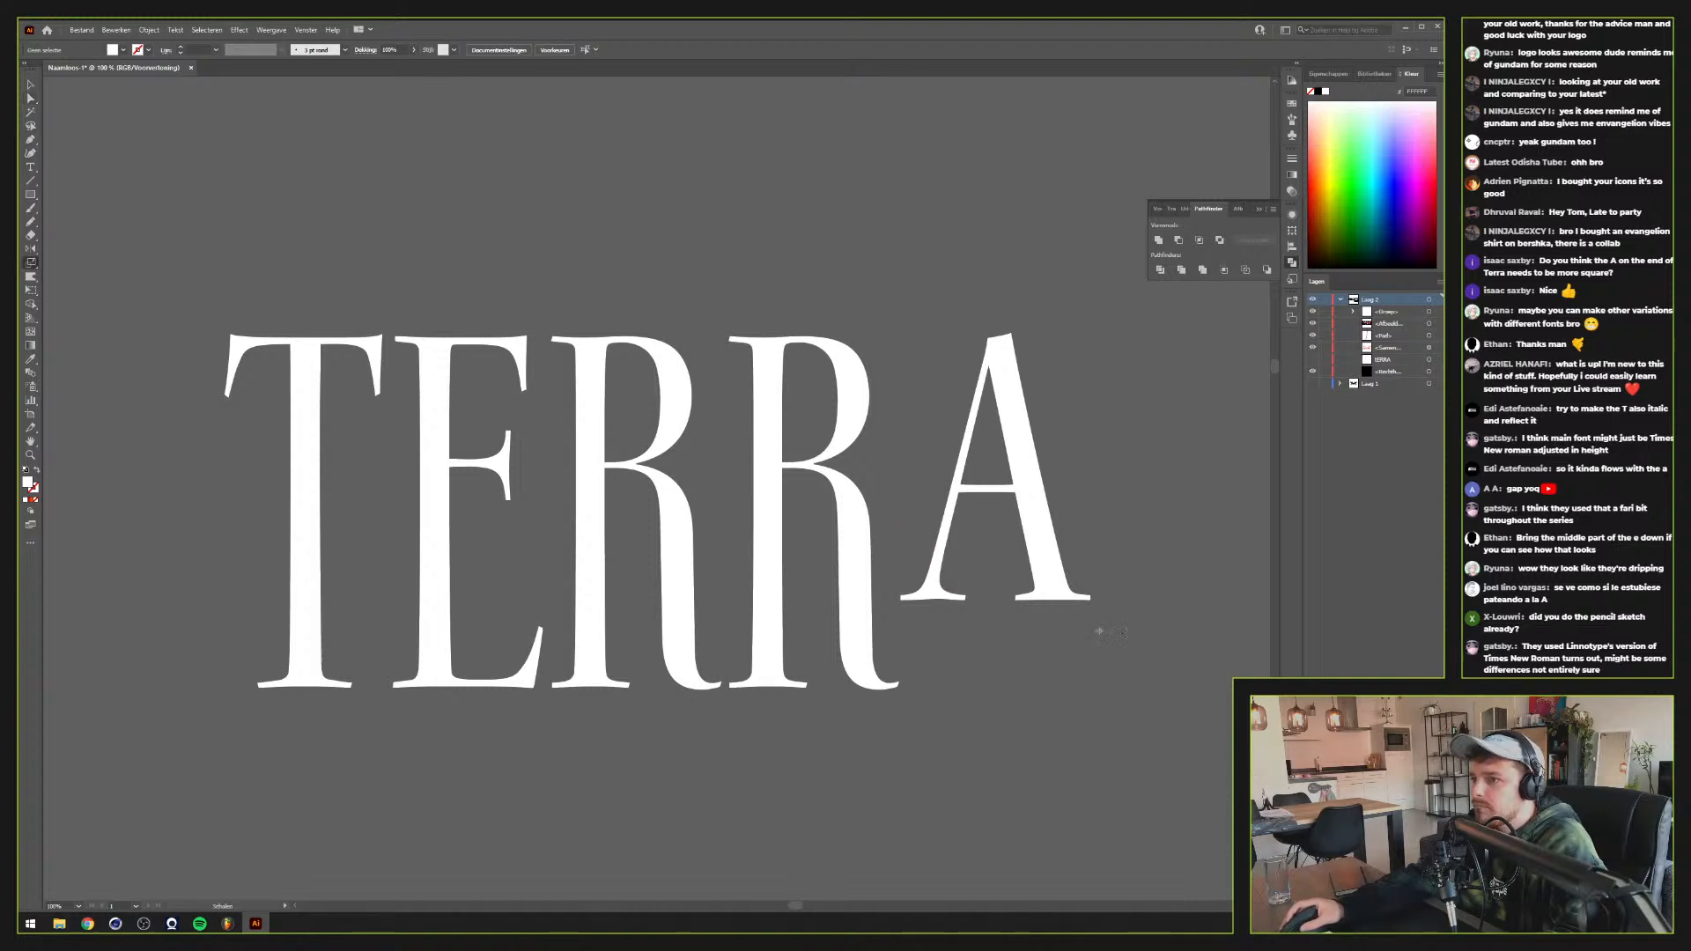
{"action": "key", "text": "a"}
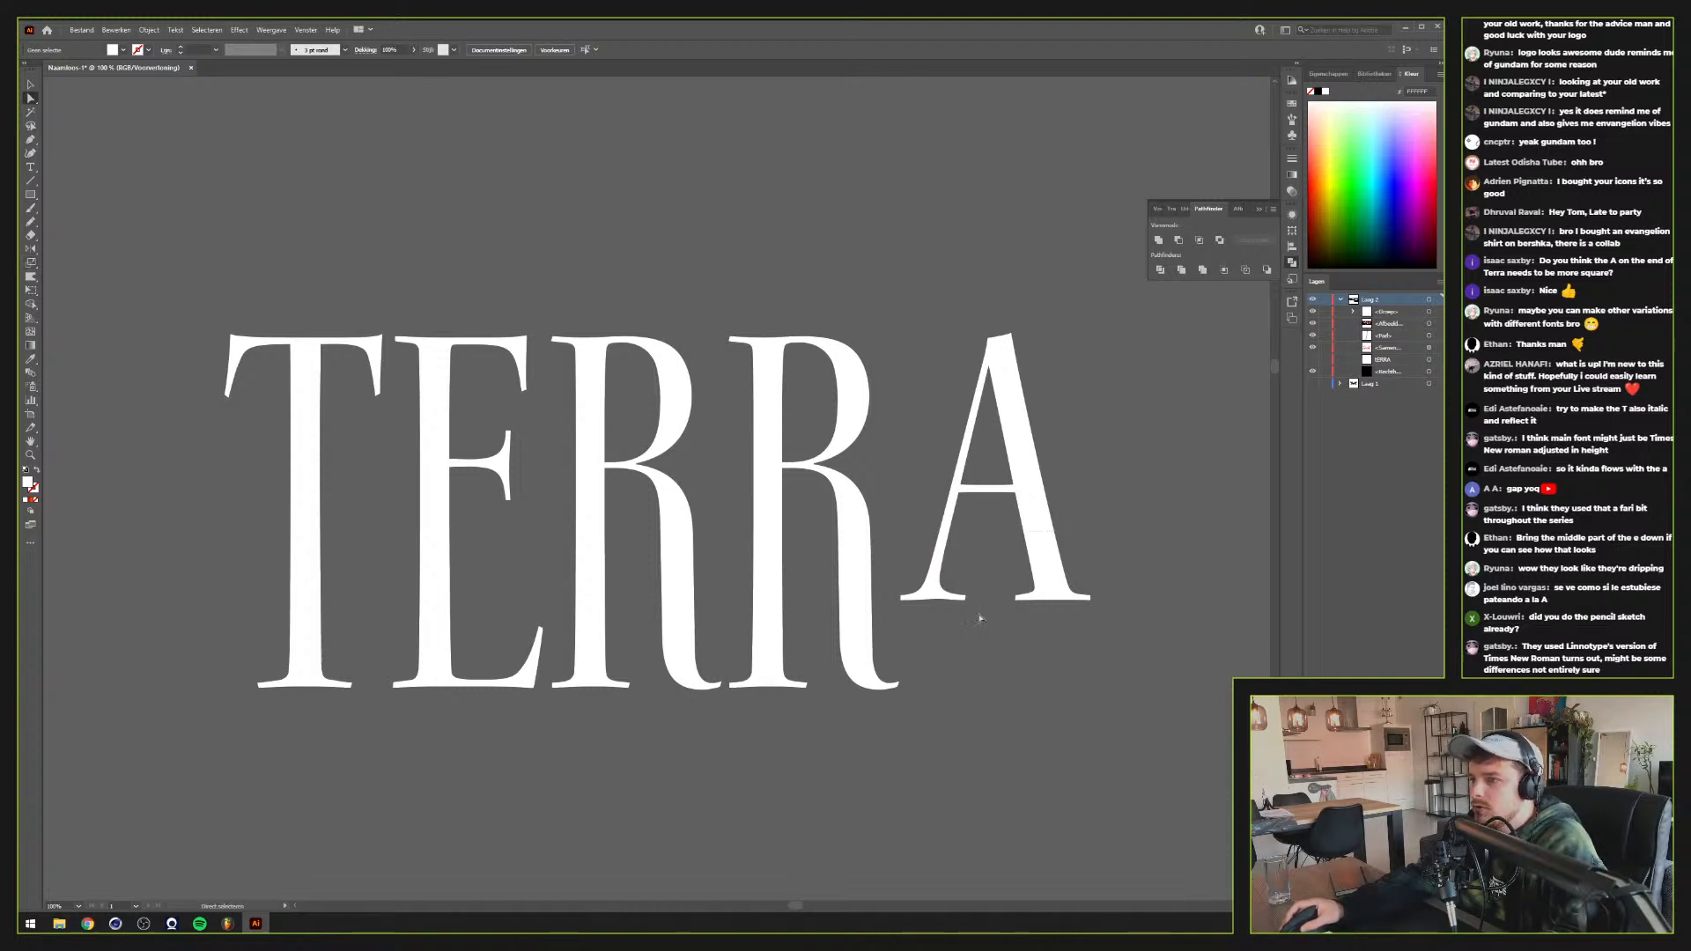
{"action": "key", "text": "ctrl+z"}
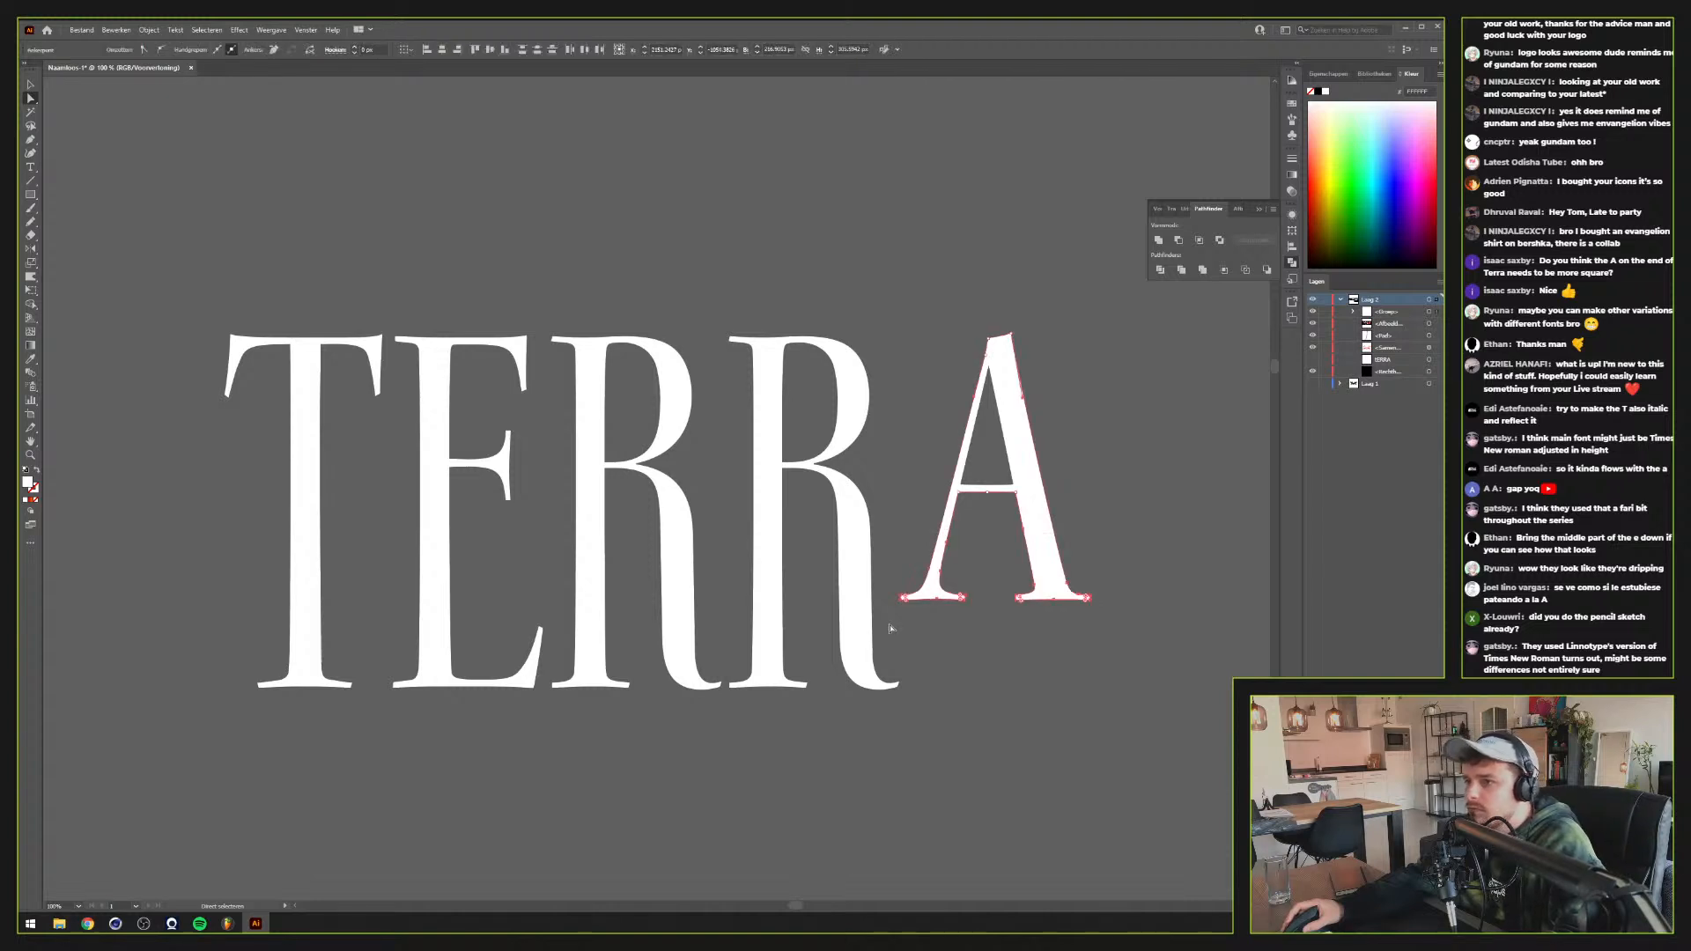
{"action": "key", "text": "s"}
{"action": "left_click_drag", "start_coordinate": [1055, 627], "coordinate": [1144, 624]}
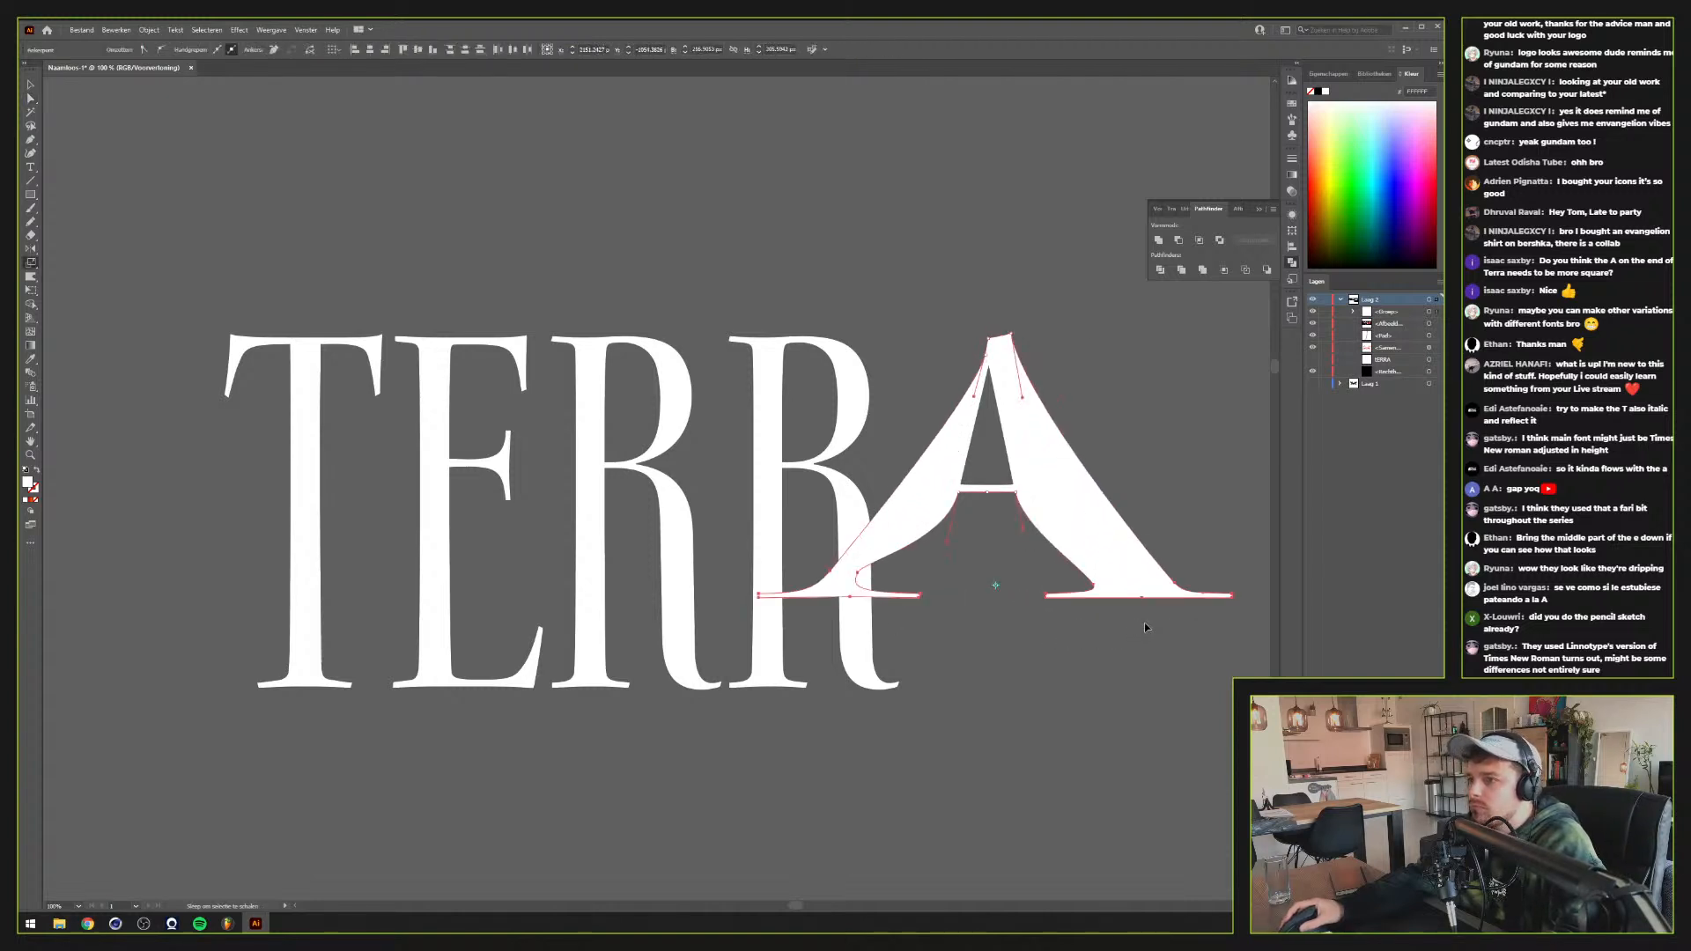
{"action": "key", "text": "ctrl+z"}
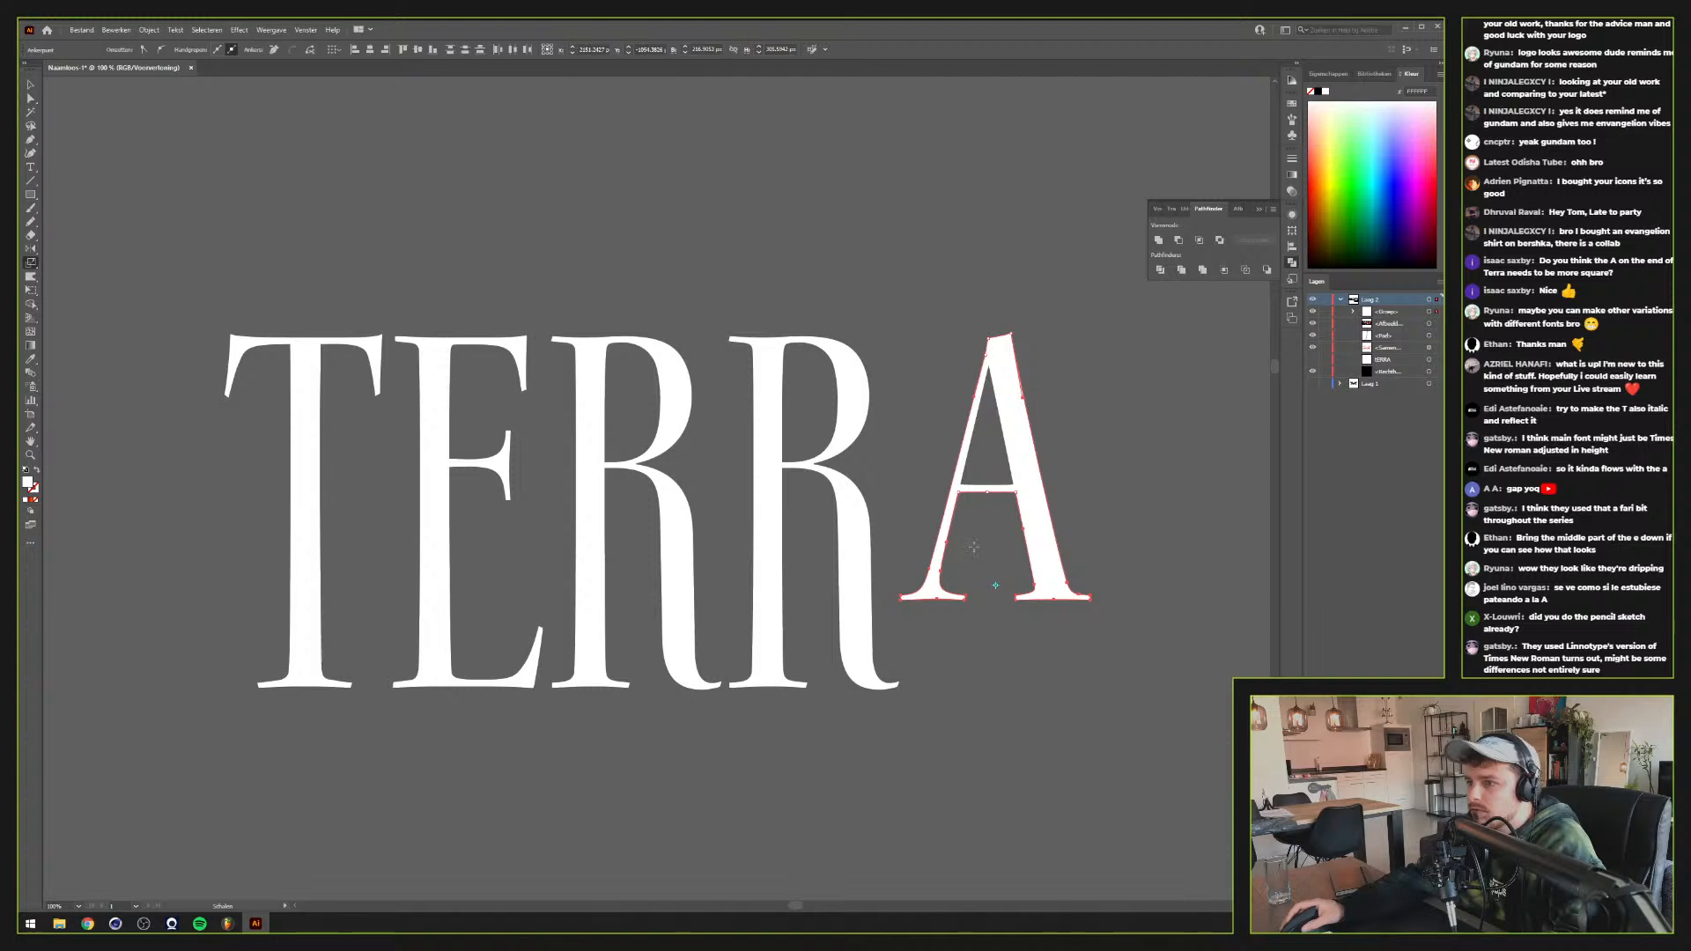
{"action": "key", "text": "a"}
{"action": "left_click", "coordinate": [952, 632]}
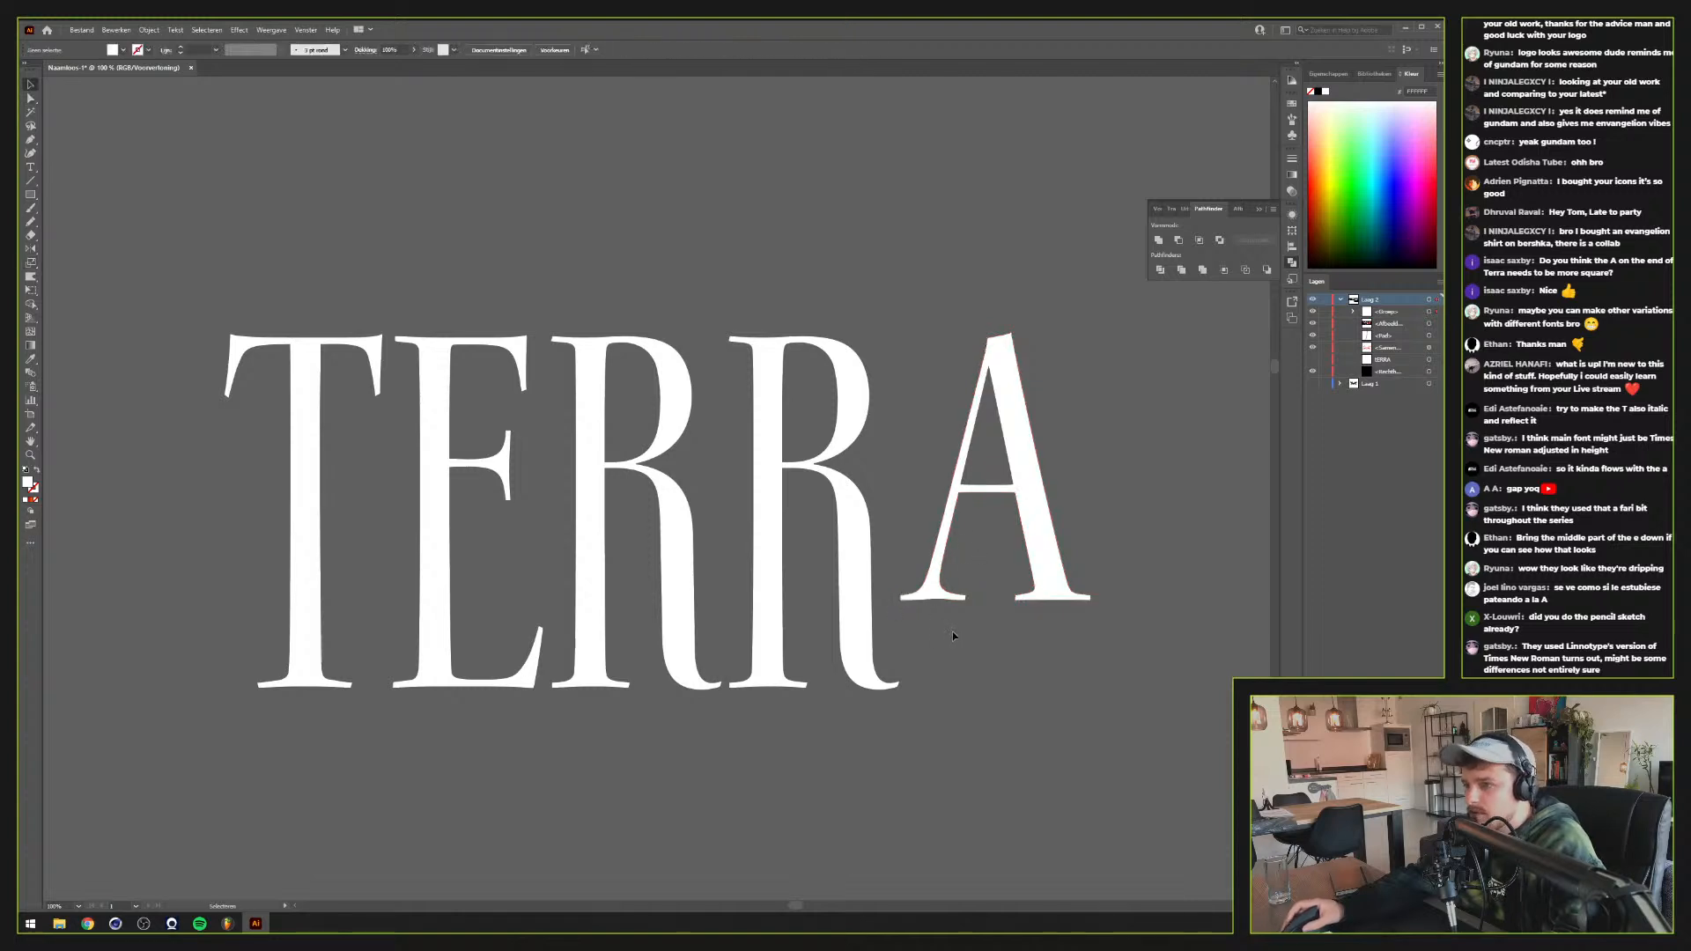
Draw a straight guide line along the inner edge of the A's thin leg and extend it well below the lowered baseline
{"action": "key", "text": "p"}
{"action": "scroll", "coordinate": [959, 555], "scroll_direction": "up", "scroll_amount": 1}
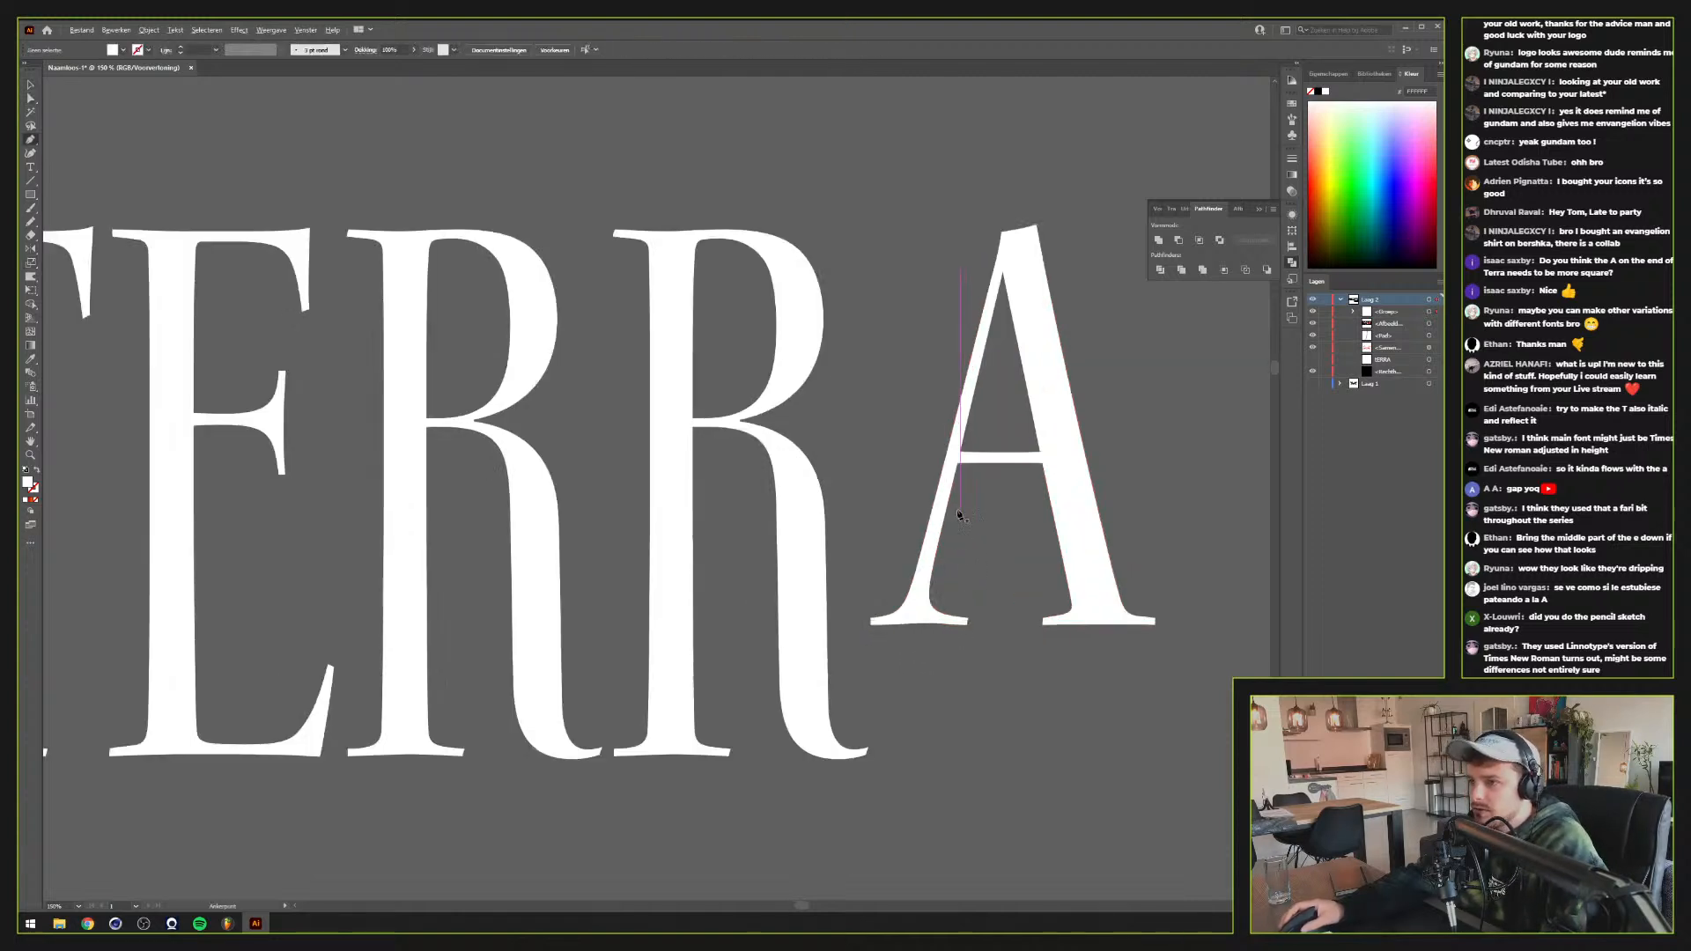
{"action": "left_click", "coordinate": [956, 480]}
{"action": "left_click", "coordinate": [939, 543]}
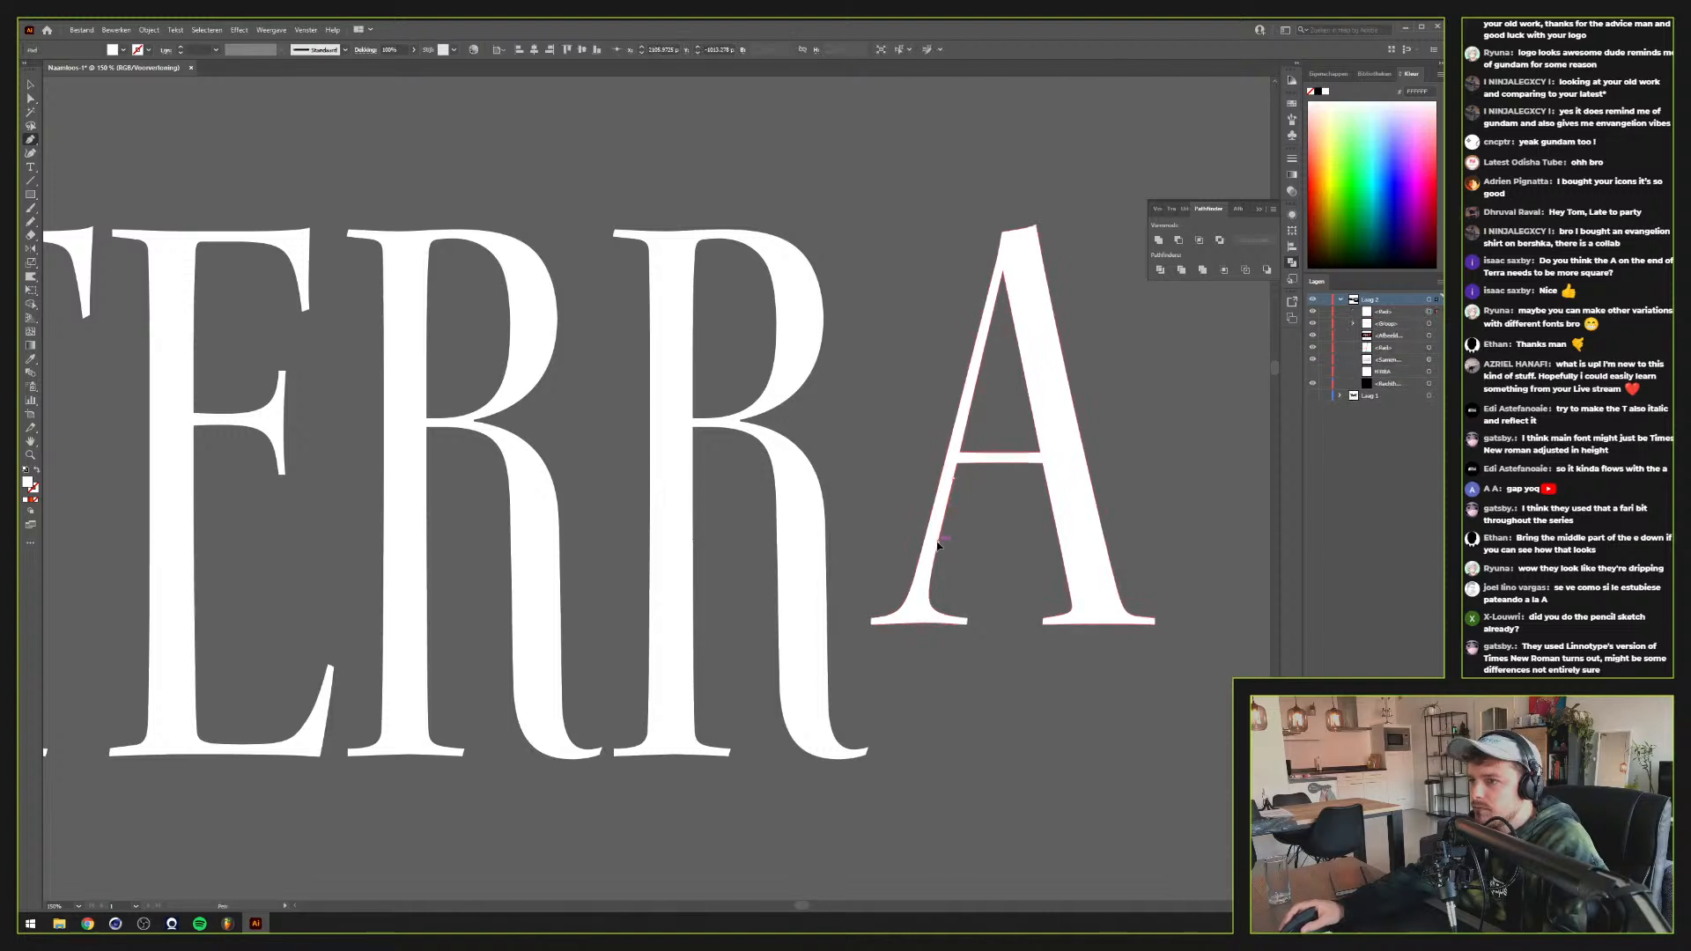
{"action": "key", "text": "a"}
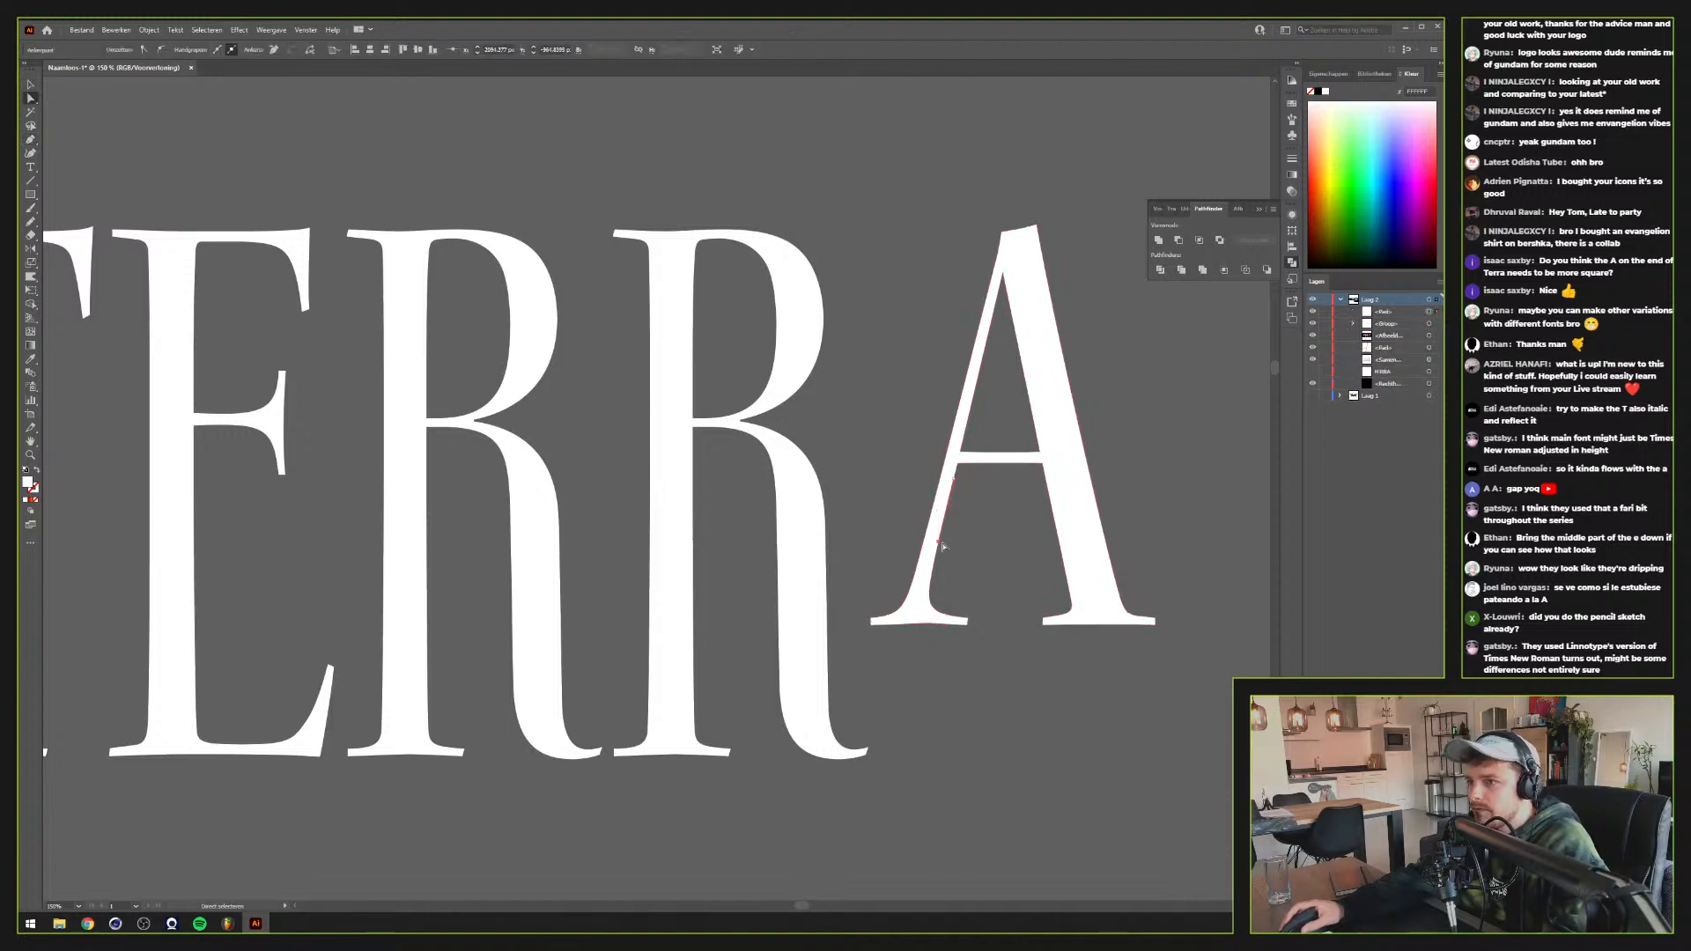
{"action": "left_click_drag", "start_coordinate": [941, 544], "coordinate": [859, 873]}
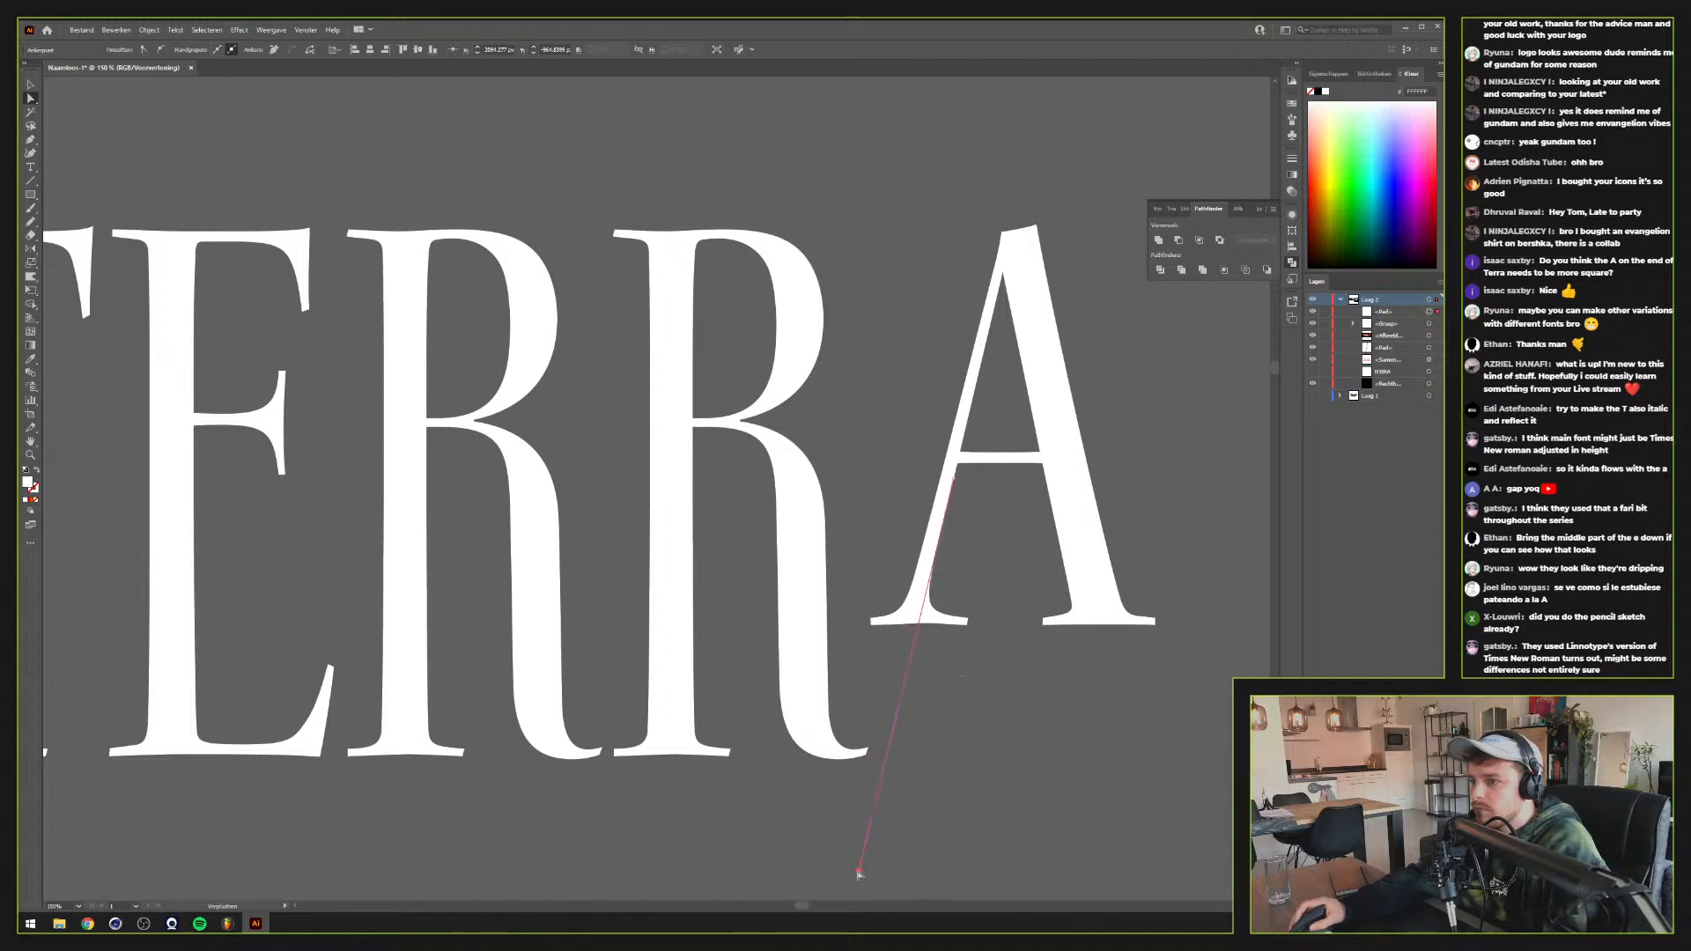
{"action": "key", "text": "v"}
{"action": "left_click", "coordinate": [721, 815]}
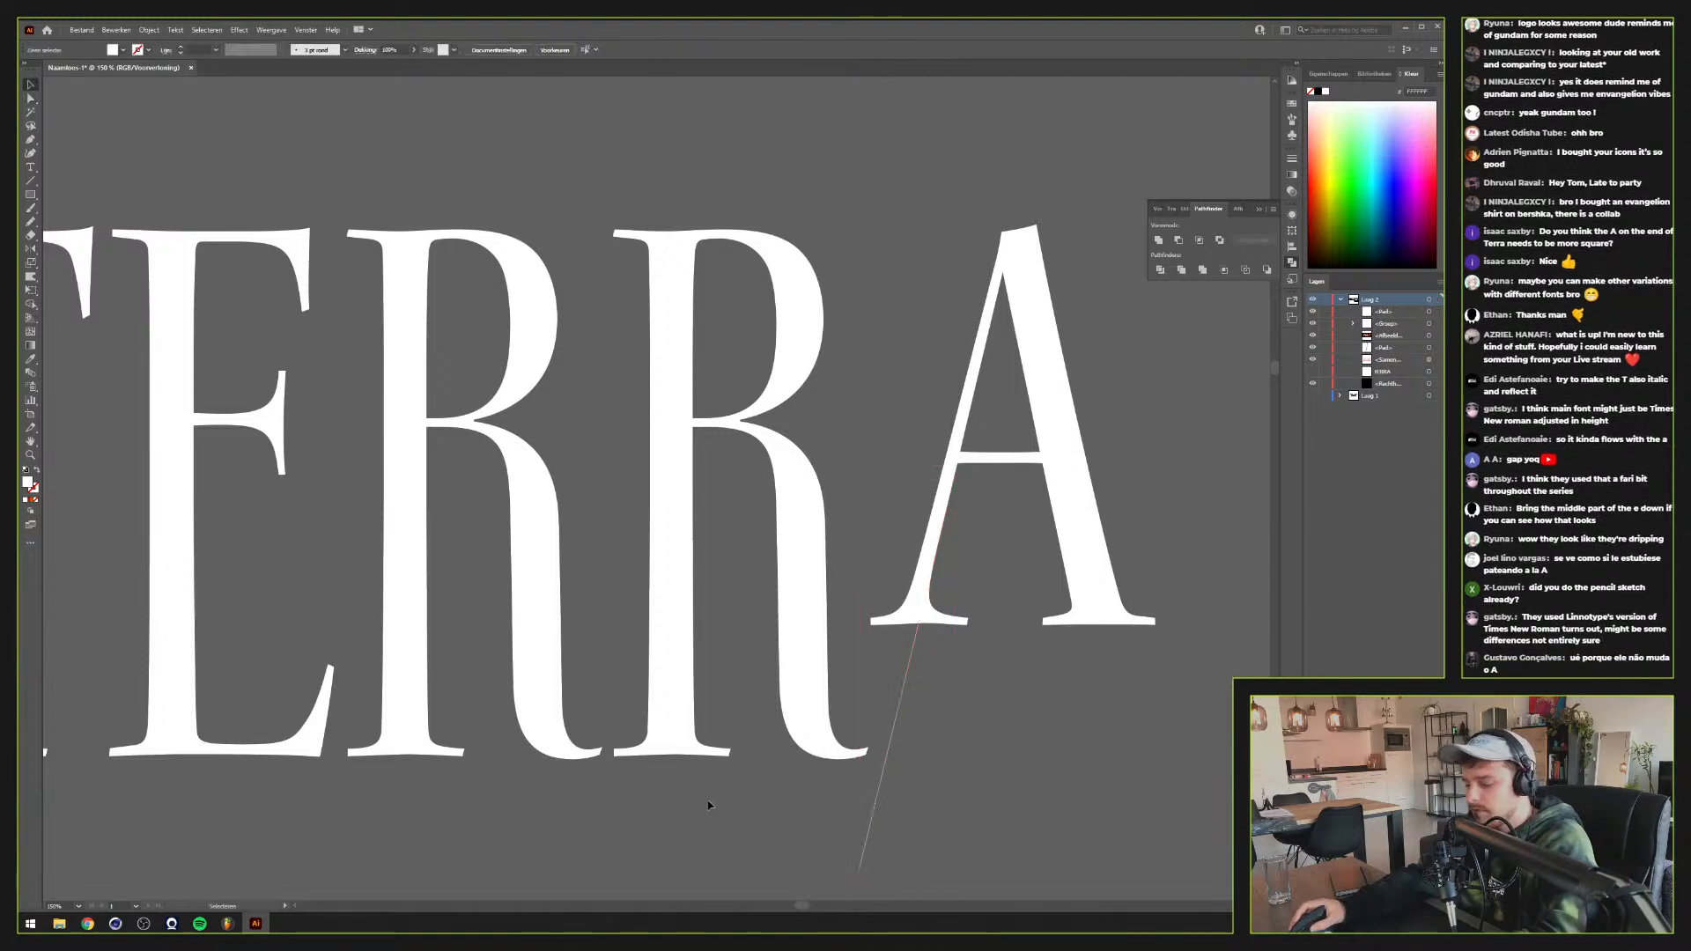
Draw a horizontal guide line along the lowered baseline from the E to beneath the A, and select both guide lines
{"action": "key", "text": "p"}
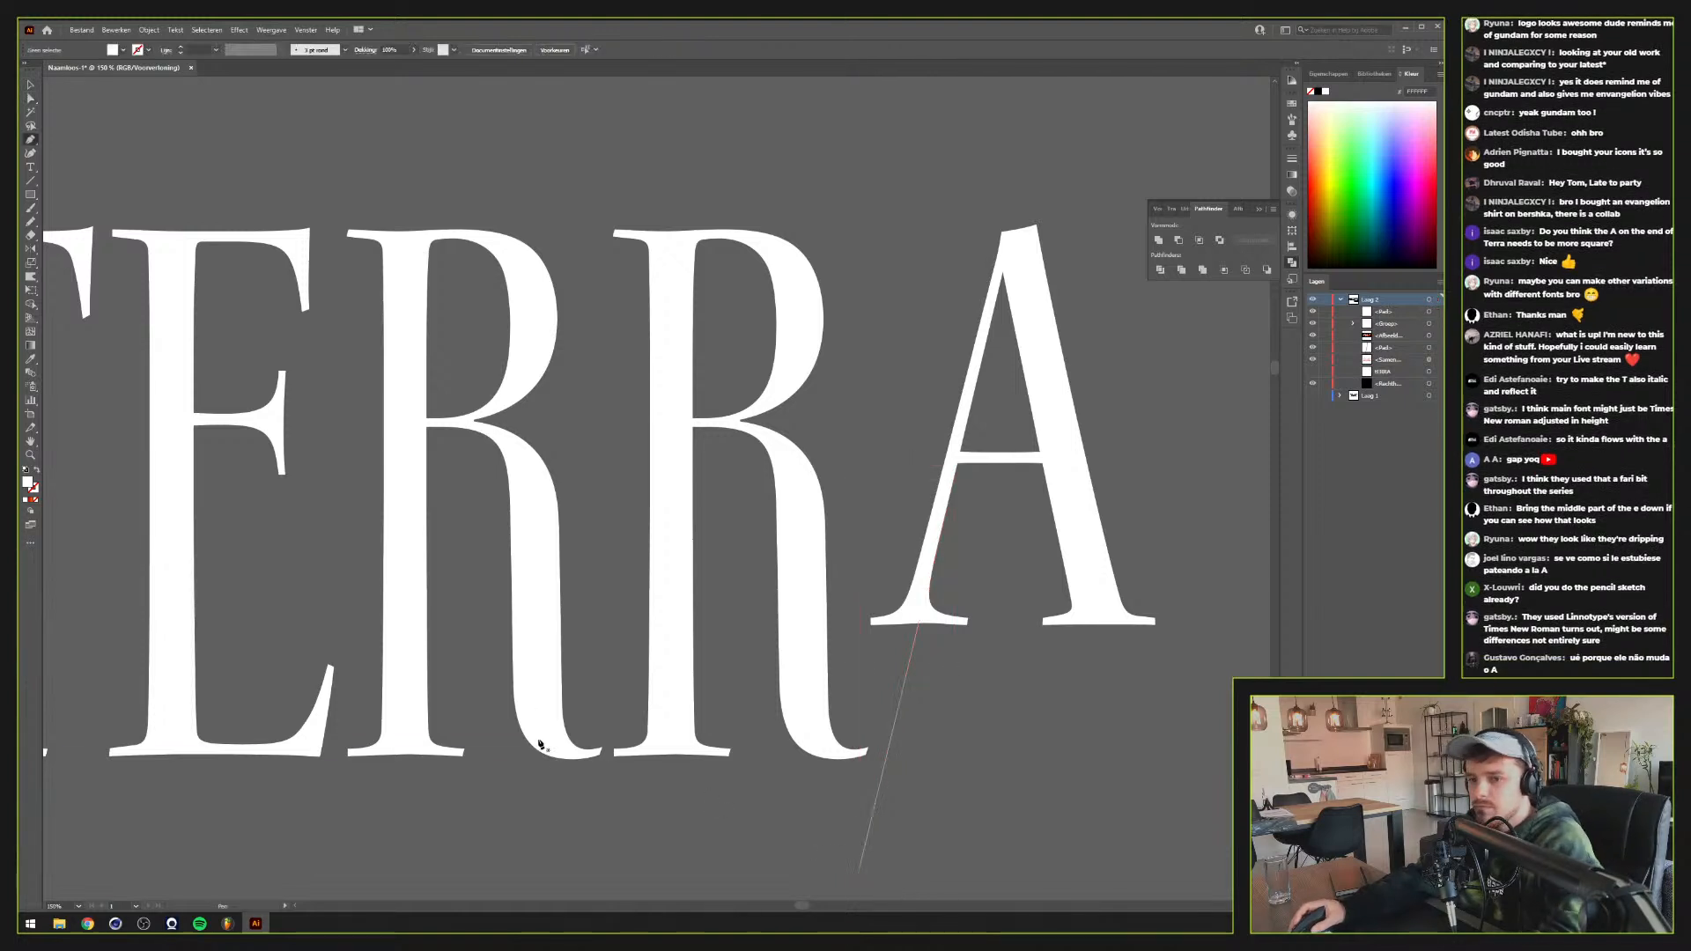
{"action": "left_click", "coordinate": [211, 753]}
{"action": "left_click", "coordinate": [1095, 753]}
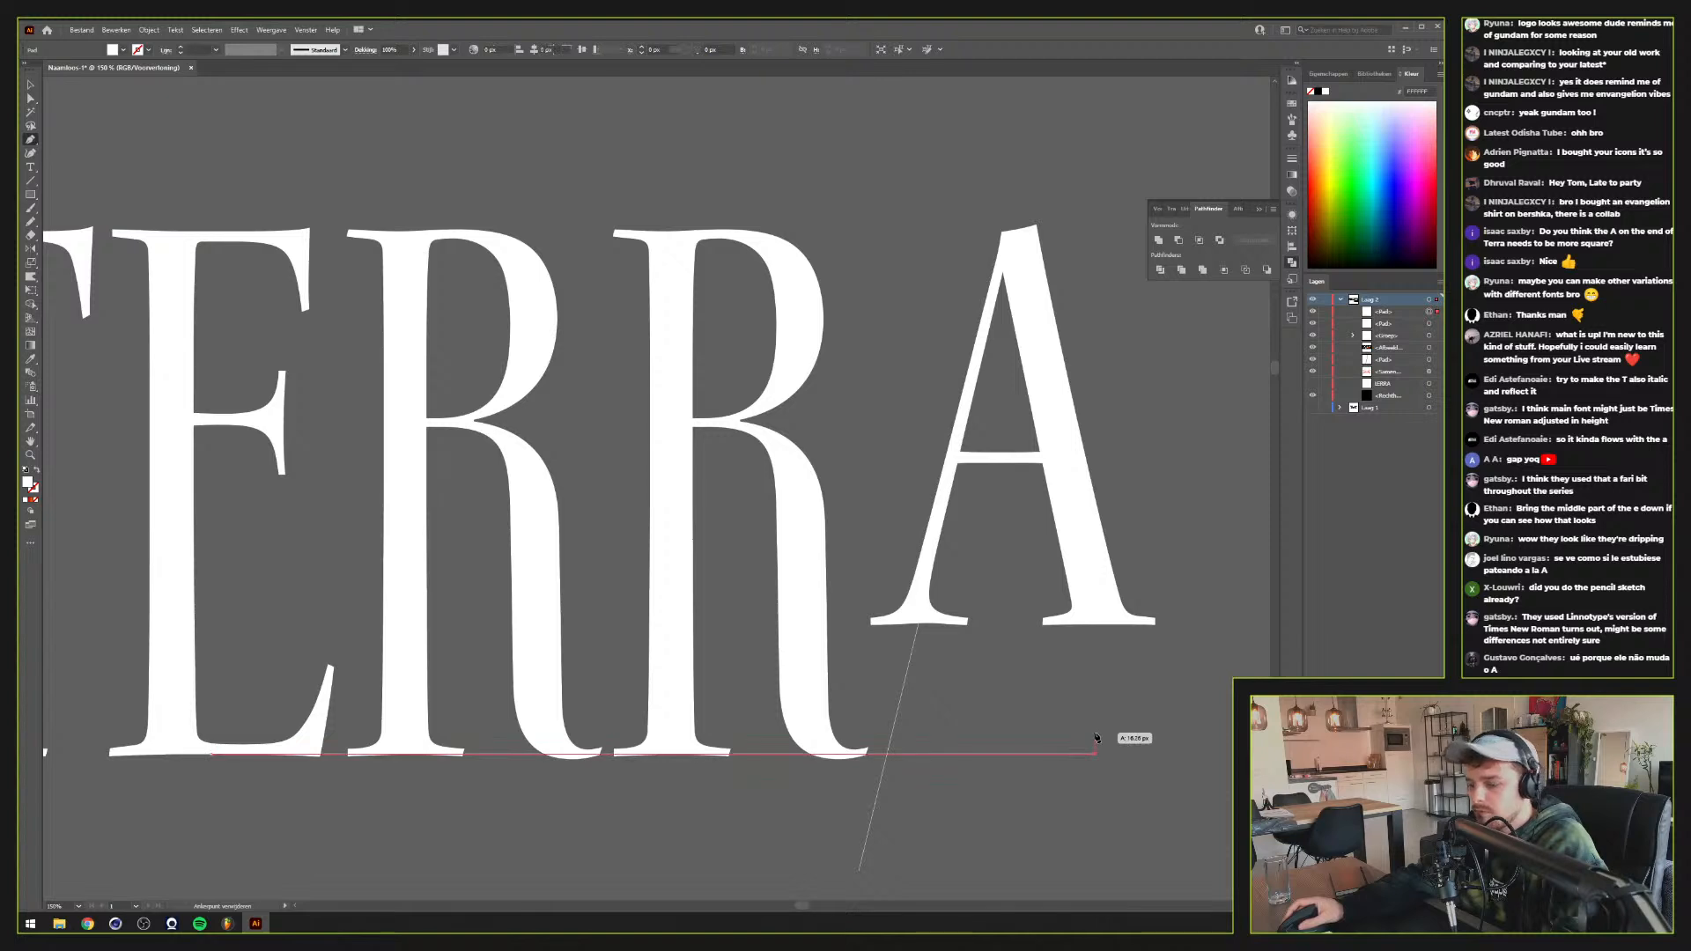
{"action": "key", "text": "v"}
{"action": "left_click", "coordinate": [1018, 776]}
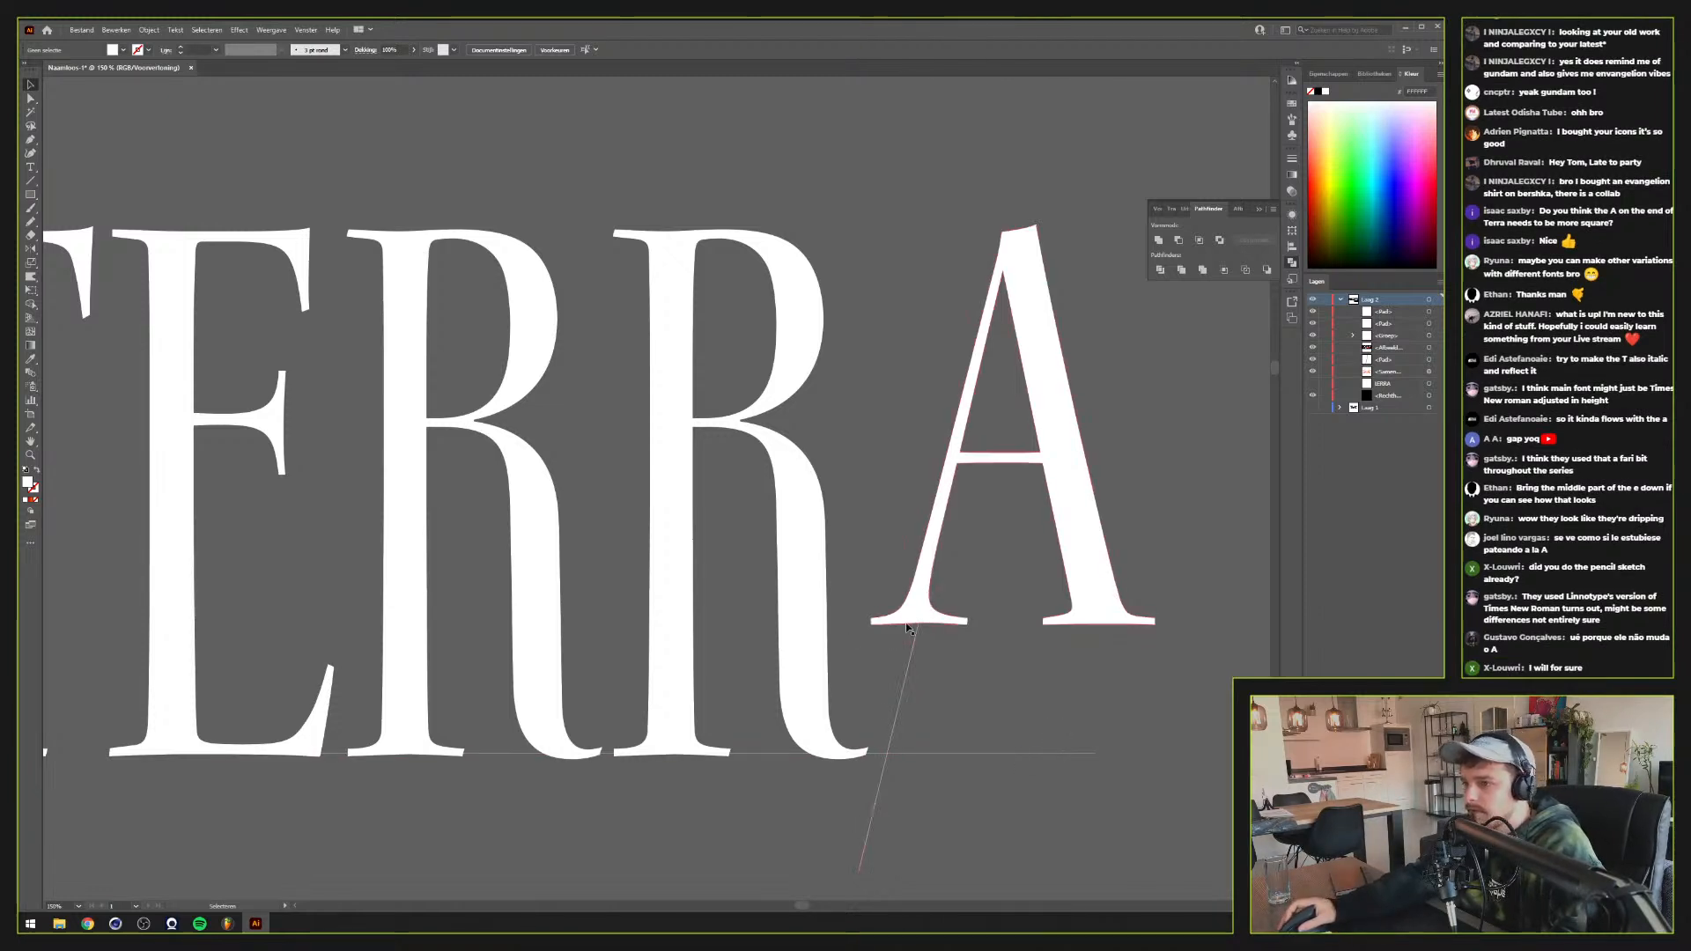
{"action": "left_click", "coordinate": [882, 780]}
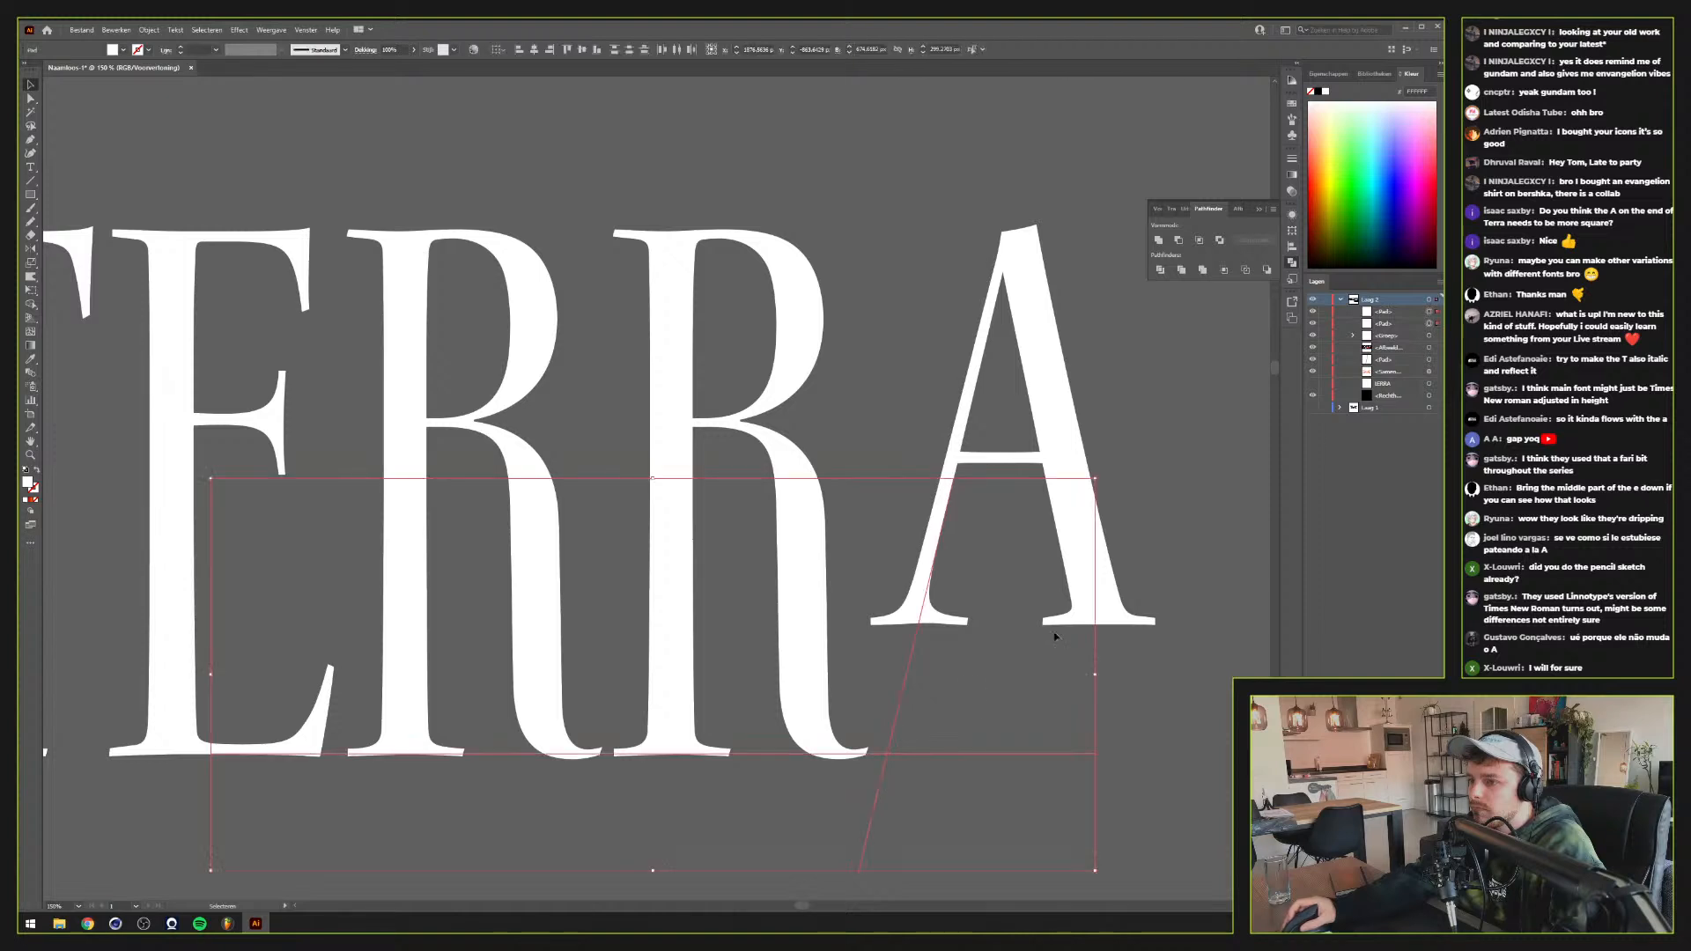
Lock both guide lines and extend the foot of the A's thin leg down along the slanted guide to the lowered baseline
{"action": "left_click", "coordinate": [1324, 323]}
{"action": "key", "text": "a"}
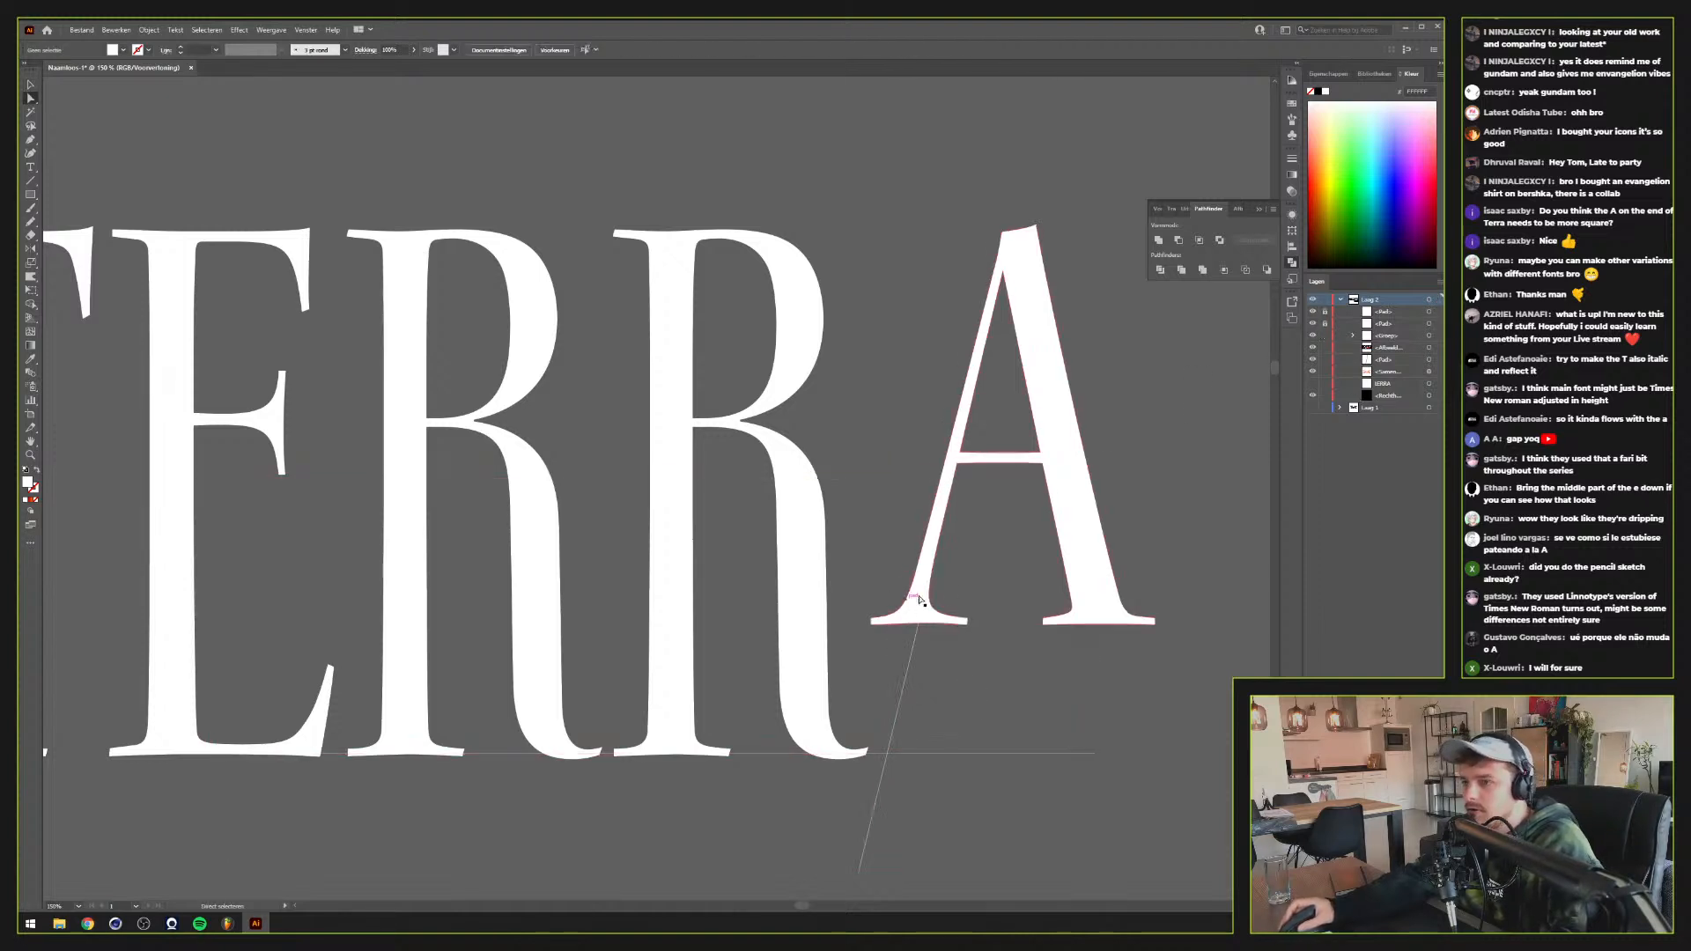
{"action": "left_click", "coordinate": [923, 630]}
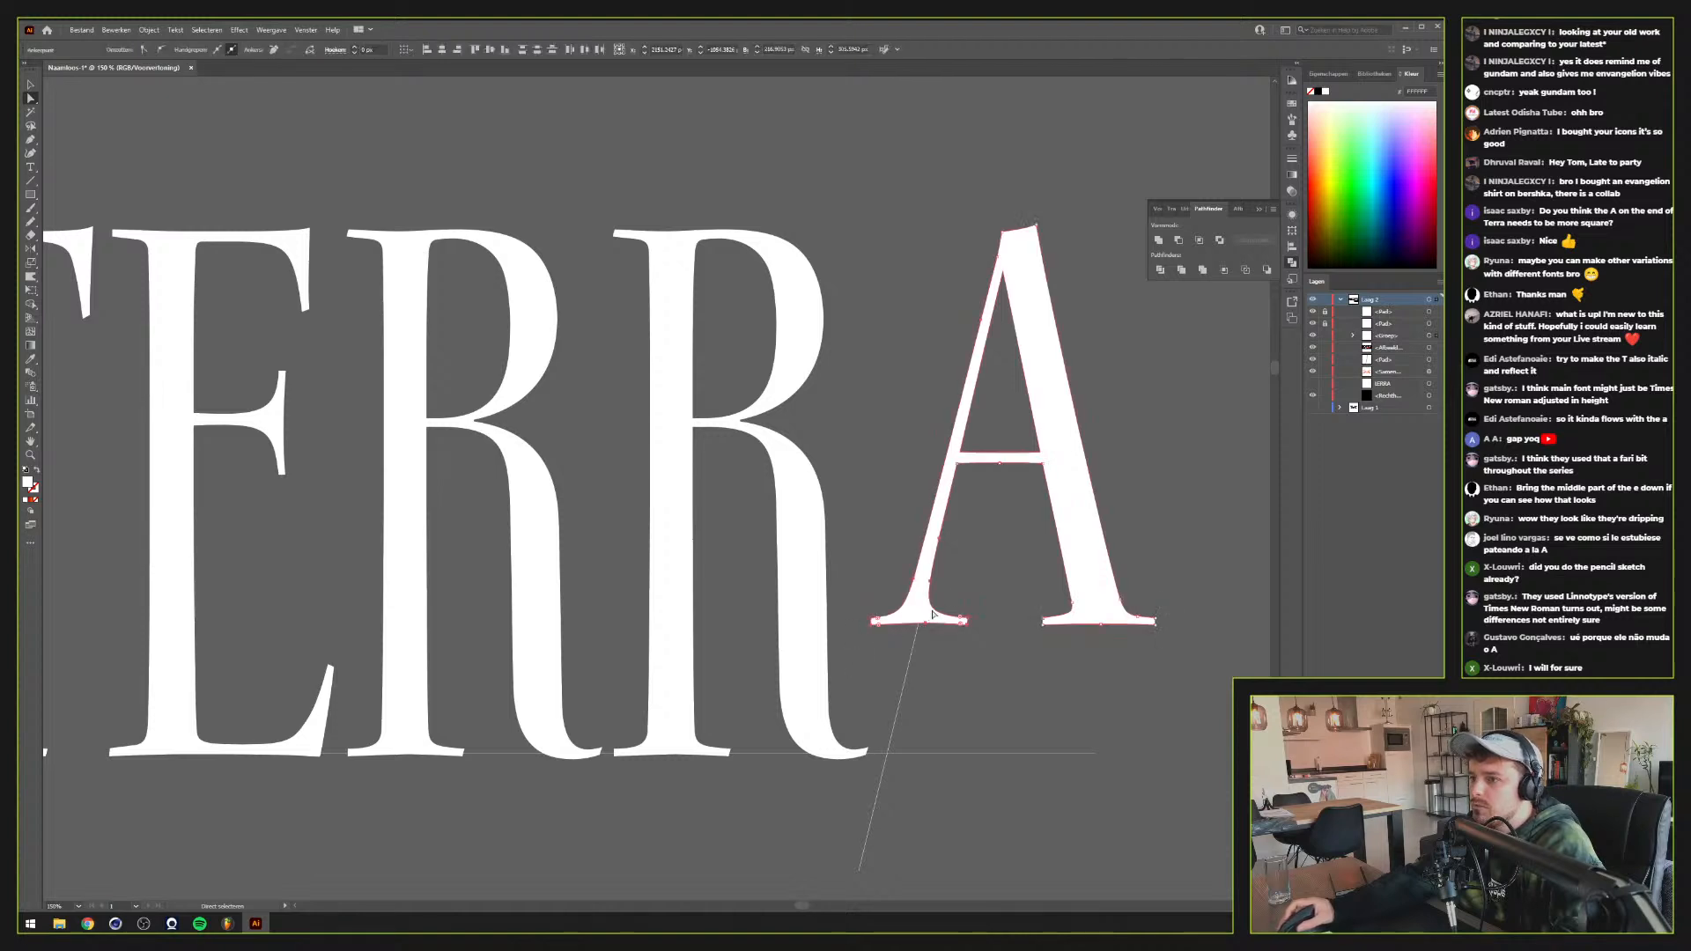
{"action": "left_click_drag", "start_coordinate": [923, 631], "coordinate": [890, 716]}
{"action": "key", "text": "a"}
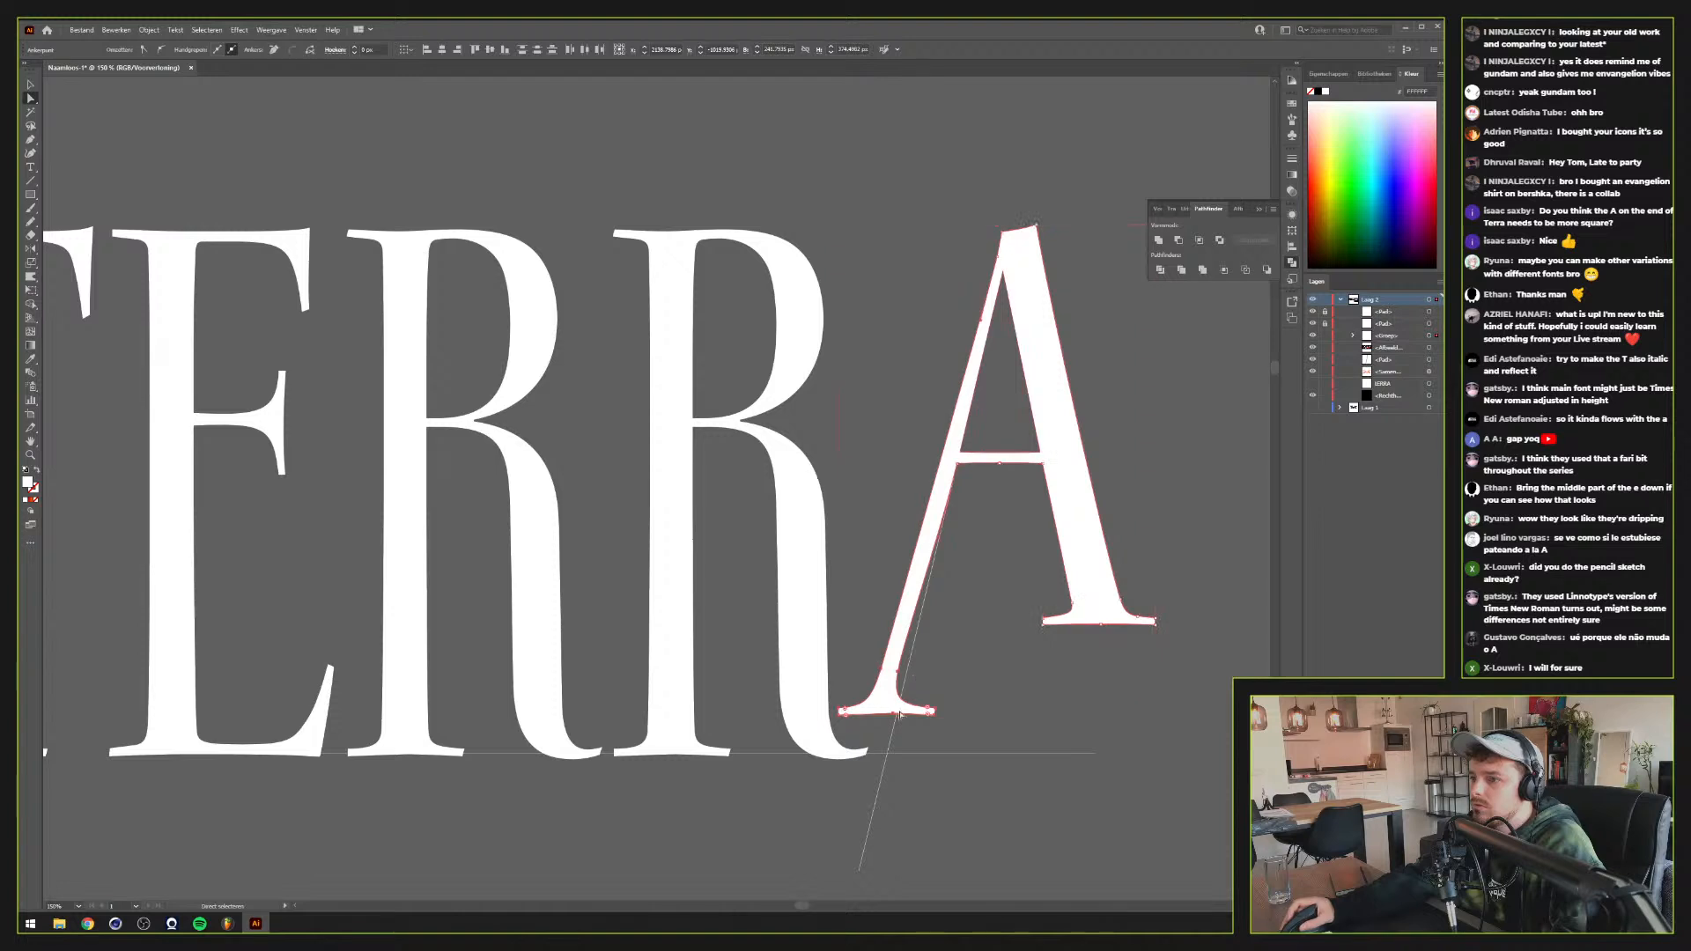
{"action": "left_click_drag", "start_coordinate": [899, 715], "coordinate": [897, 755]}
{"action": "left_click", "coordinate": [969, 668]}
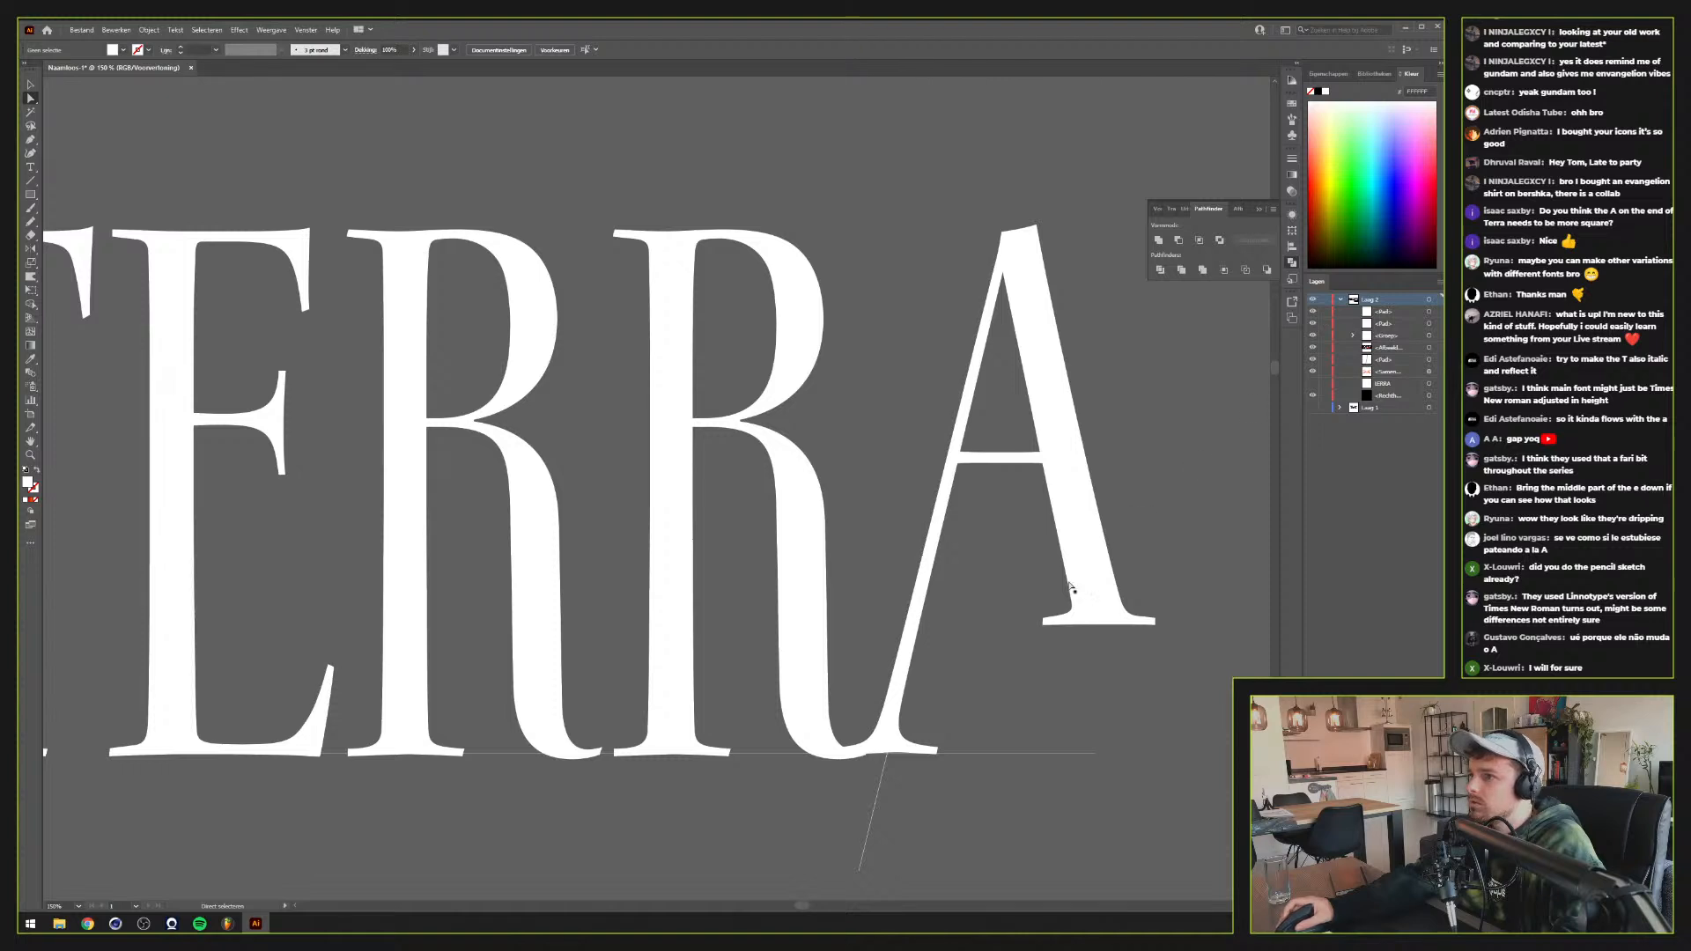
Swap the fill and stroke of the horizontal baseline guide so it shows as a white line
{"action": "scroll", "coordinate": [919, 718], "scroll_direction": "down", "scroll_amount": 2}
{"action": "scroll", "coordinate": [919, 719], "scroll_direction": "up", "scroll_amount": 1}
{"action": "scroll", "coordinate": [890, 713], "scroll_direction": "right", "scroll_amount": 2}
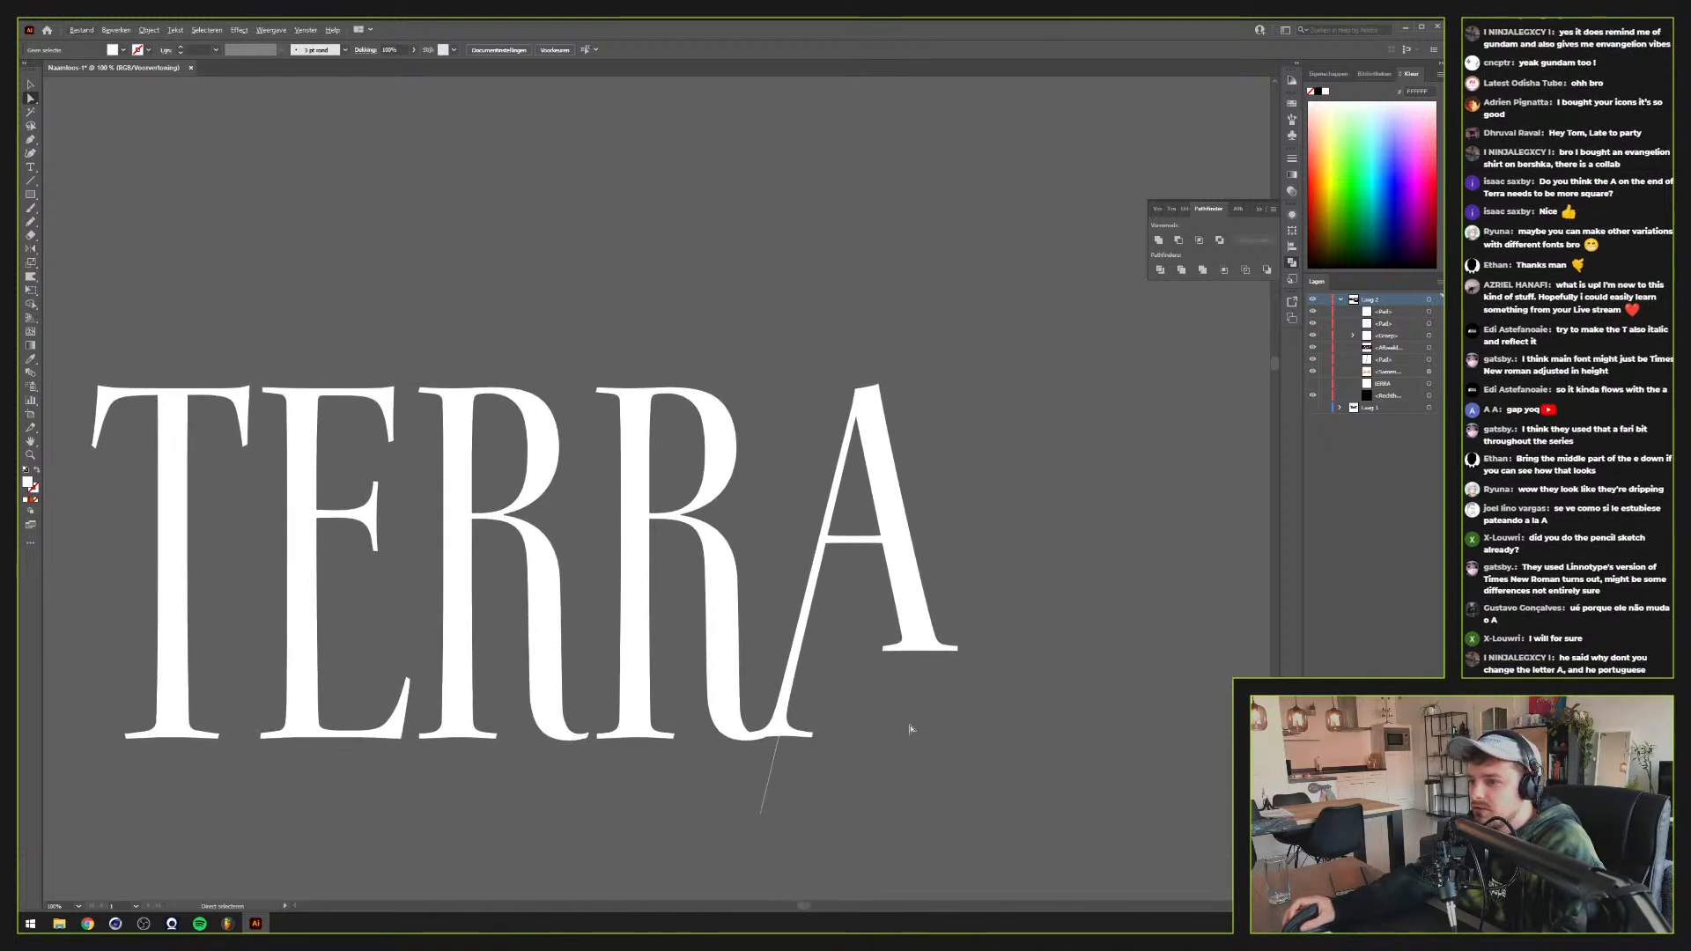
{"action": "left_click", "coordinate": [921, 737]}
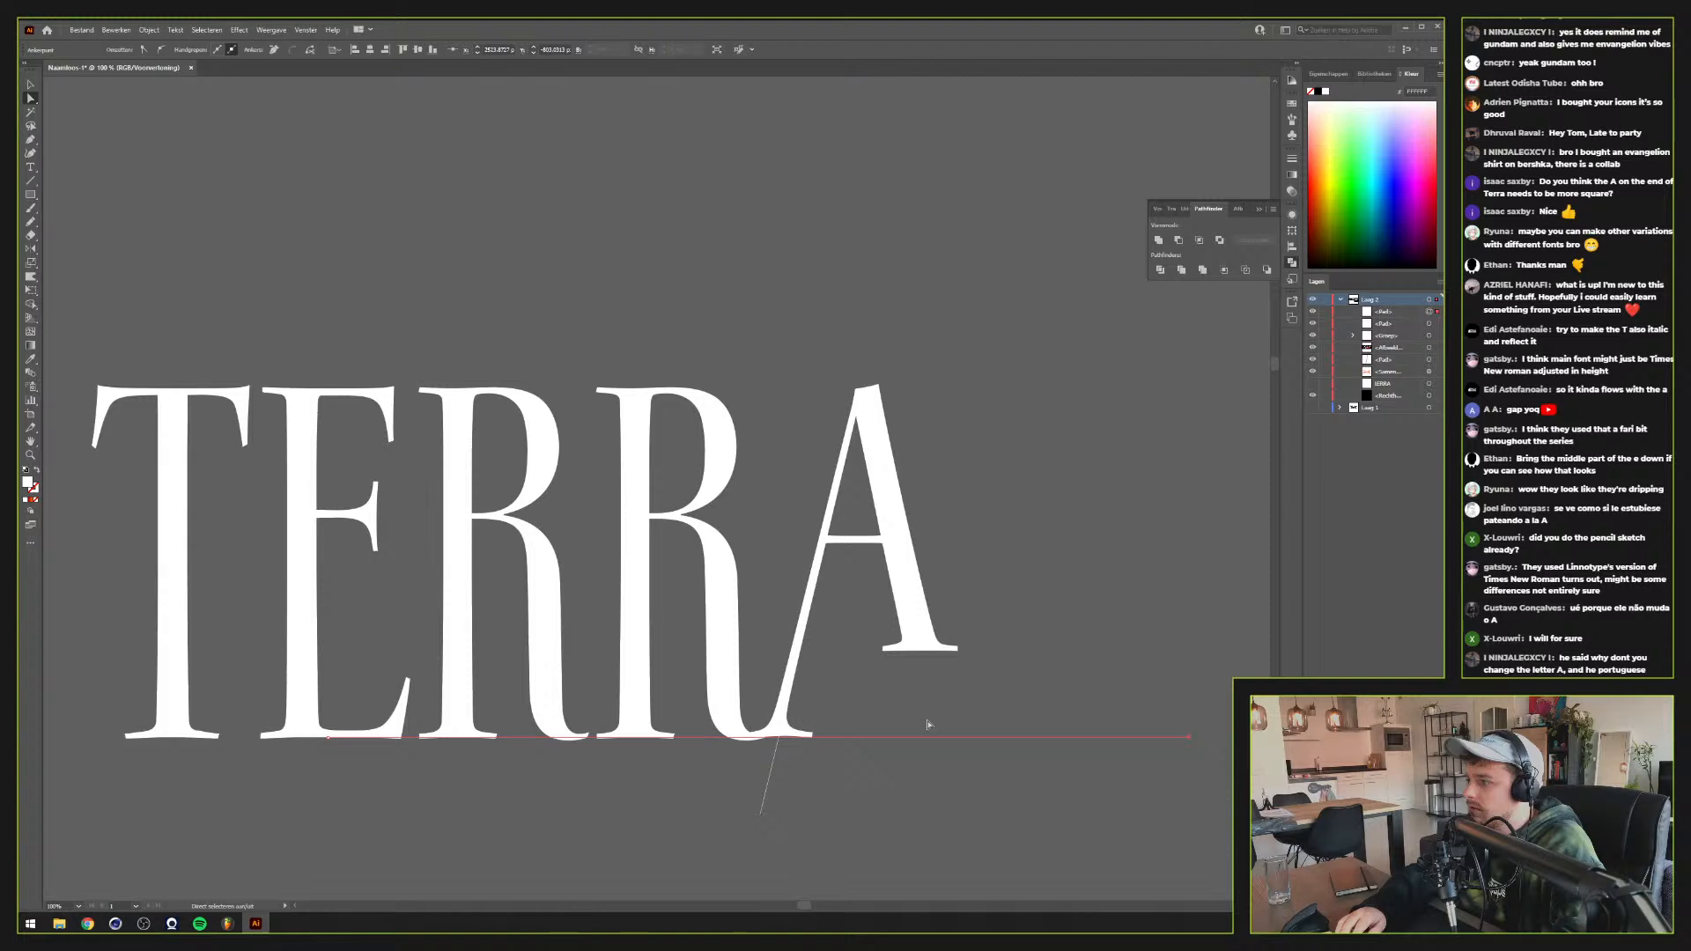
{"action": "key", "text": "v"}
{"action": "left_click", "coordinate": [981, 703]}
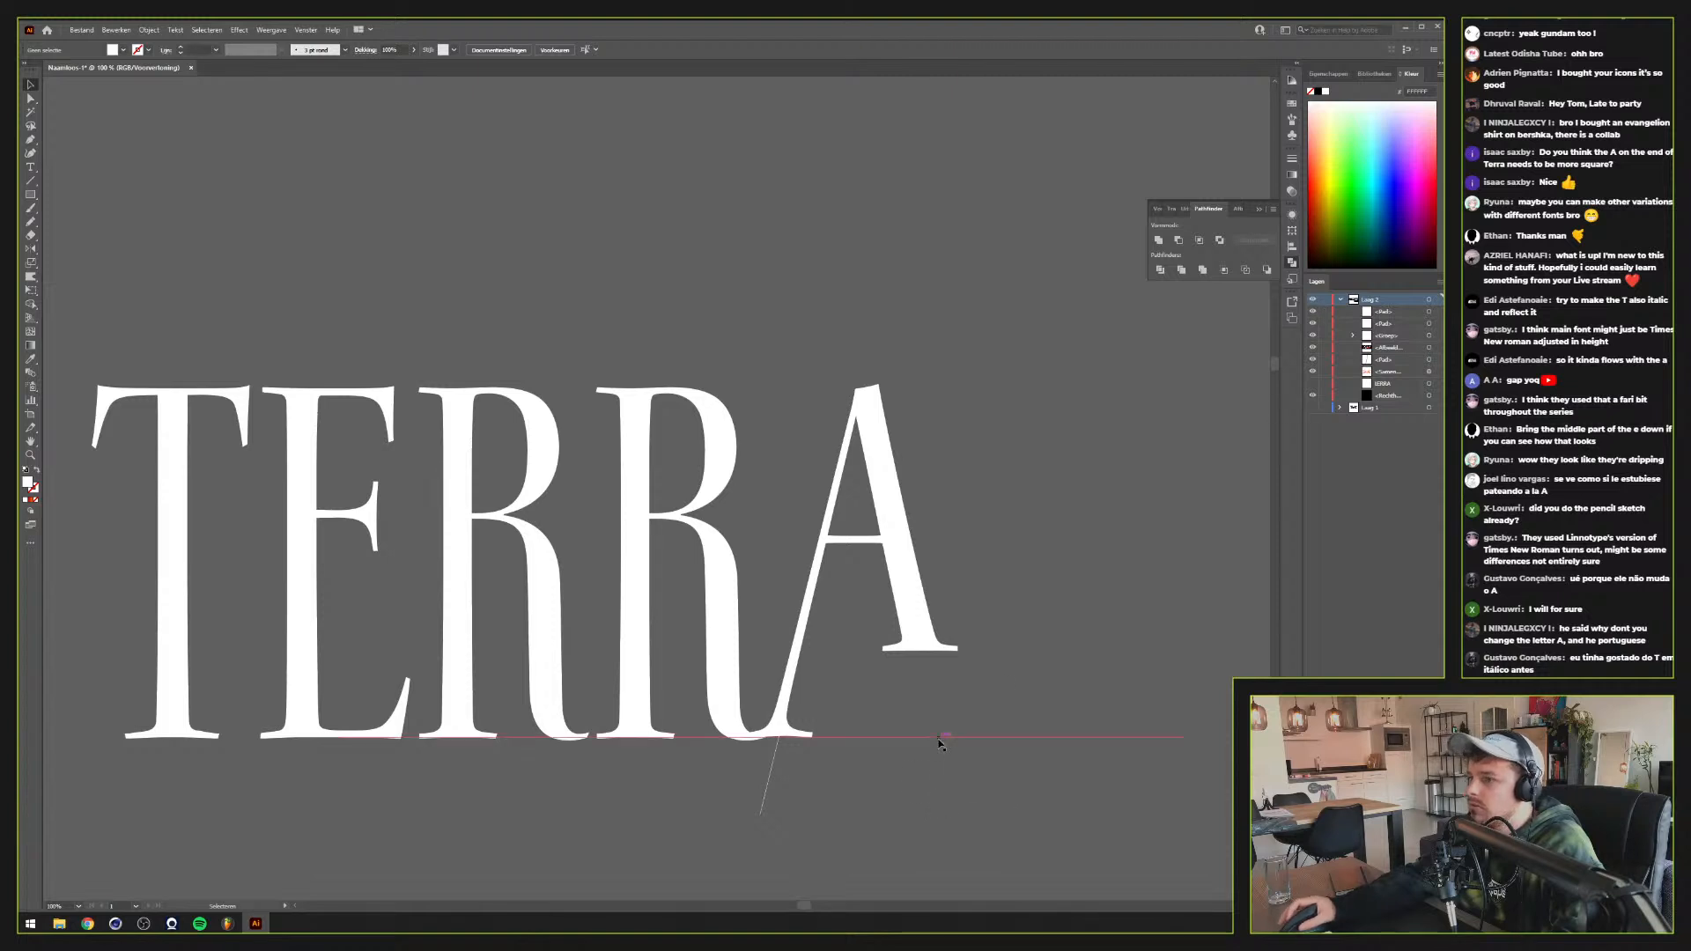
{"action": "left_click_drag", "start_coordinate": [938, 740], "coordinate": [899, 802]}
{"action": "key", "text": "ctrl+z"}
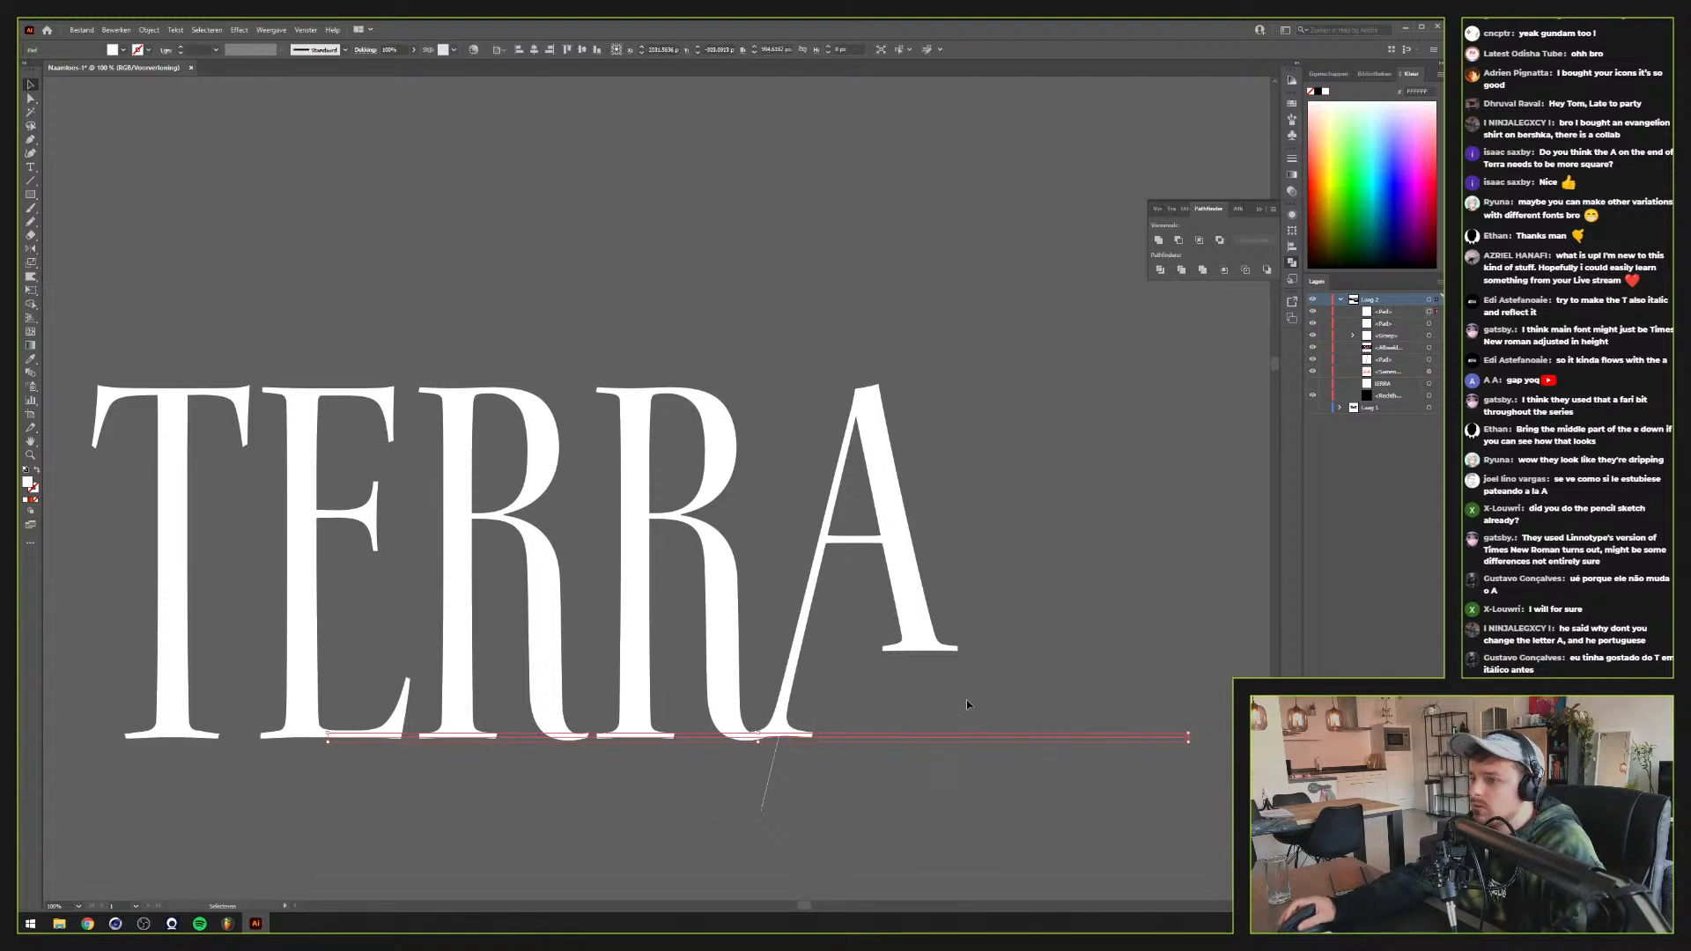
{"action": "key", "text": "shift+x"}
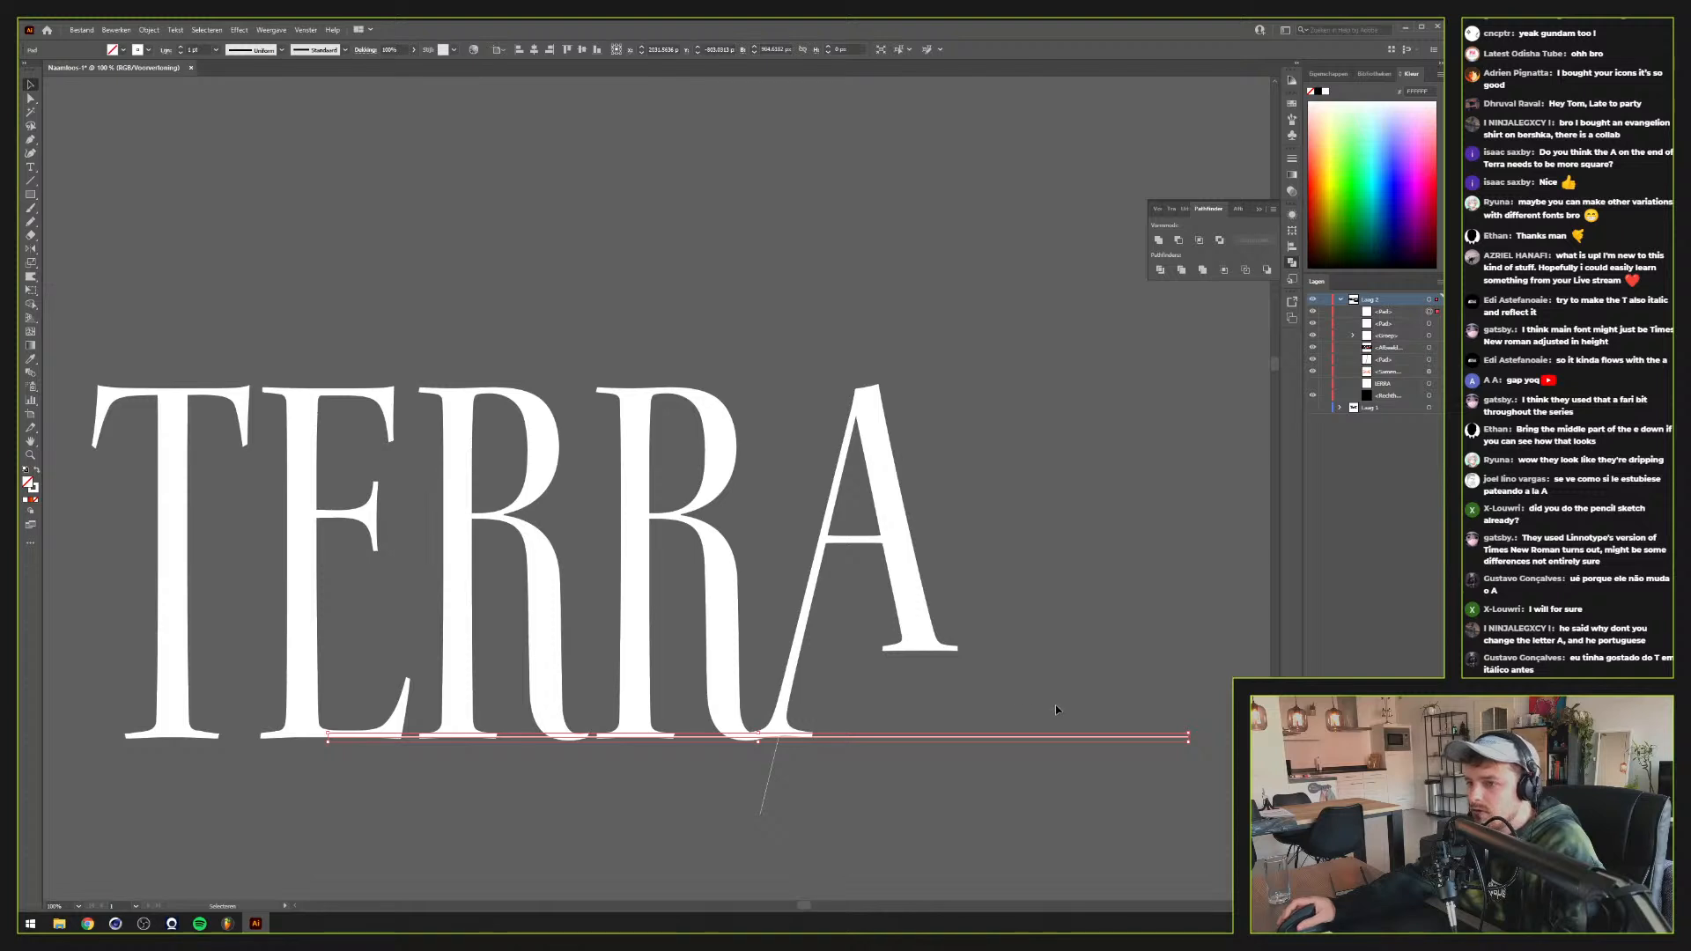
{"action": "left_click", "coordinate": [1012, 715]}
Try to pull the foot of the A's thick leg down towards the baseline freehand, and undo the move
{"action": "scroll", "coordinate": [965, 730], "scroll_direction": "up", "scroll_amount": 1}
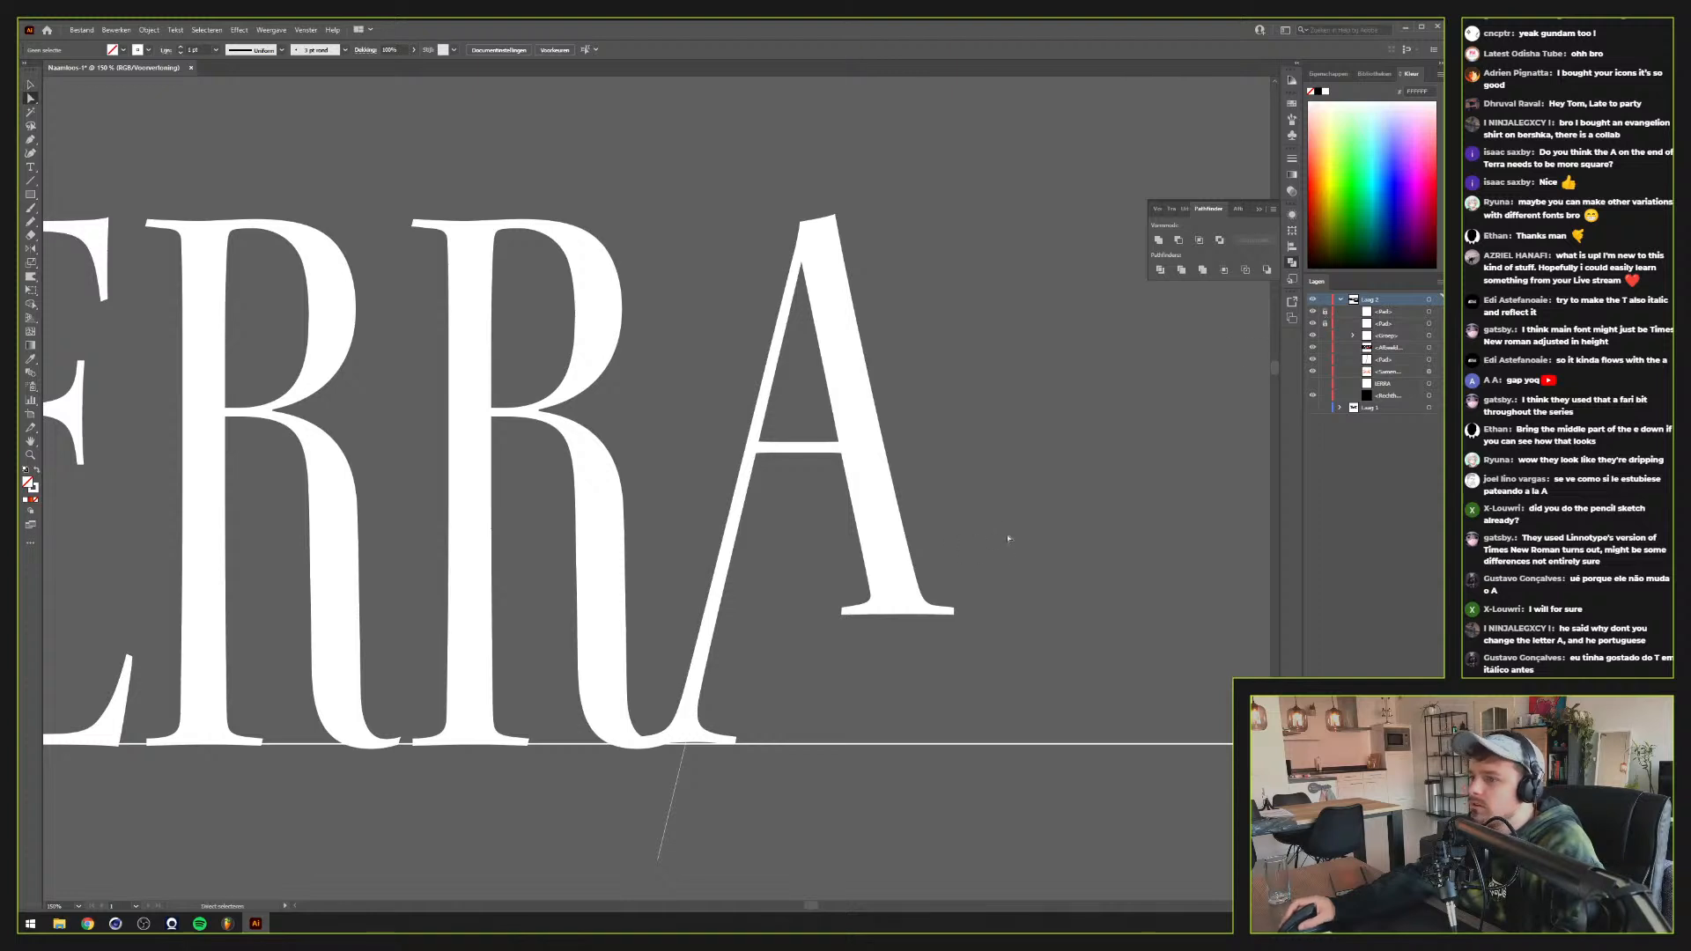
{"action": "left_click_drag", "start_coordinate": [808, 690], "coordinate": [806, 691]}
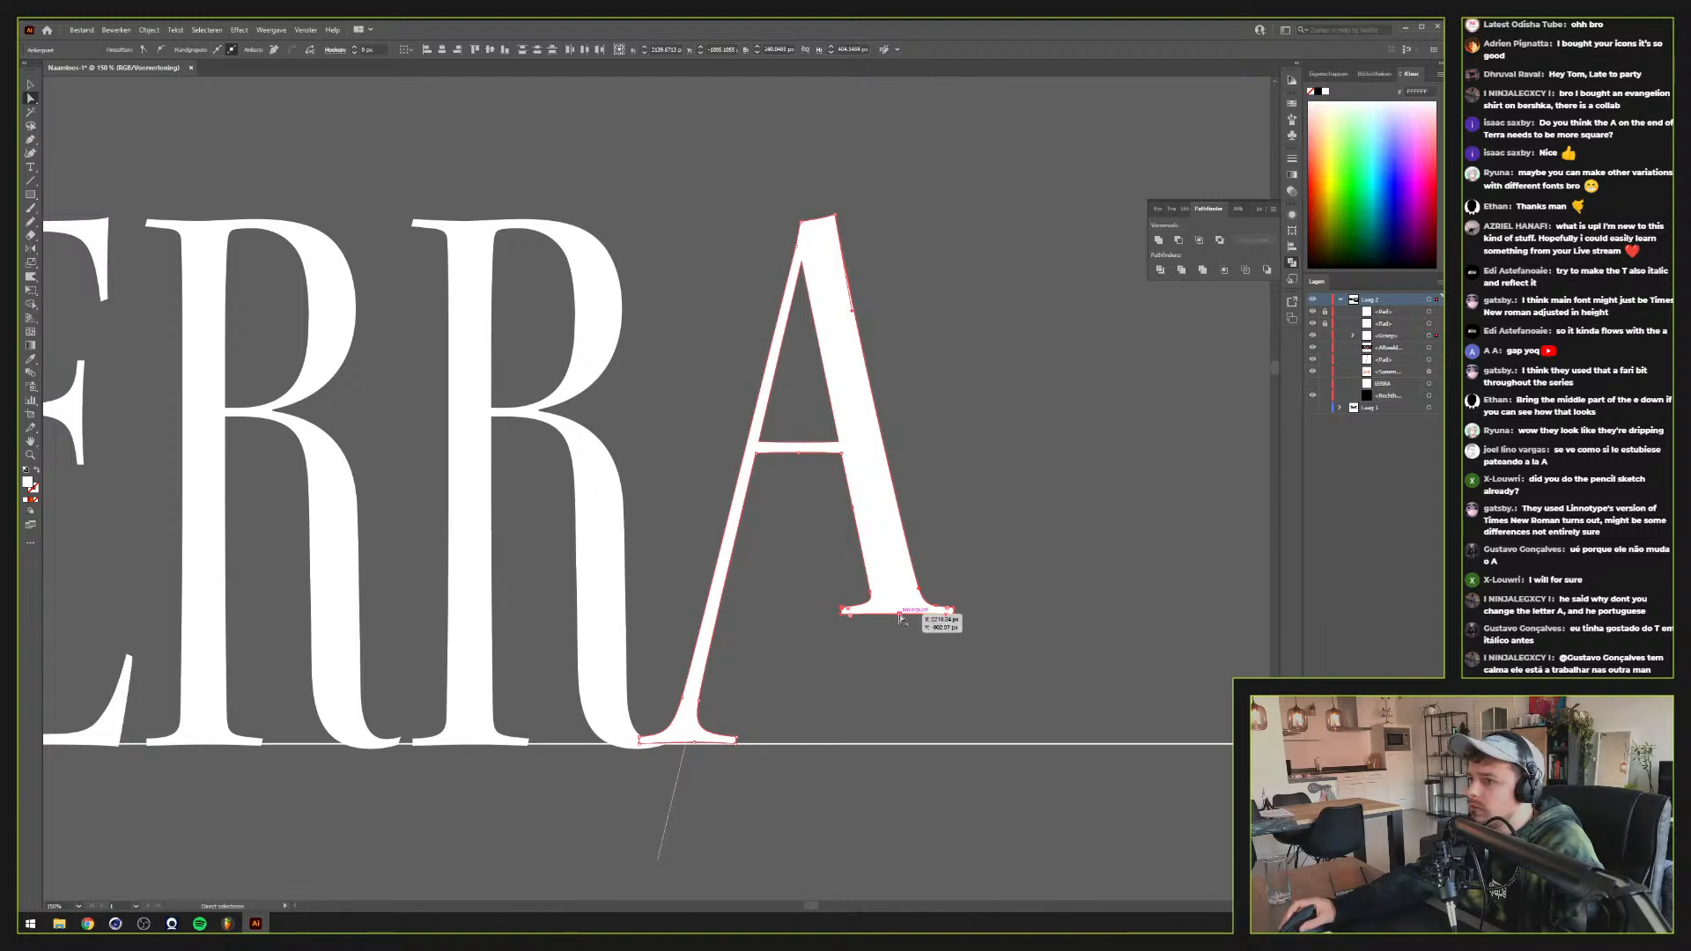
{"action": "left_click_drag", "start_coordinate": [903, 618], "coordinate": [930, 737]}
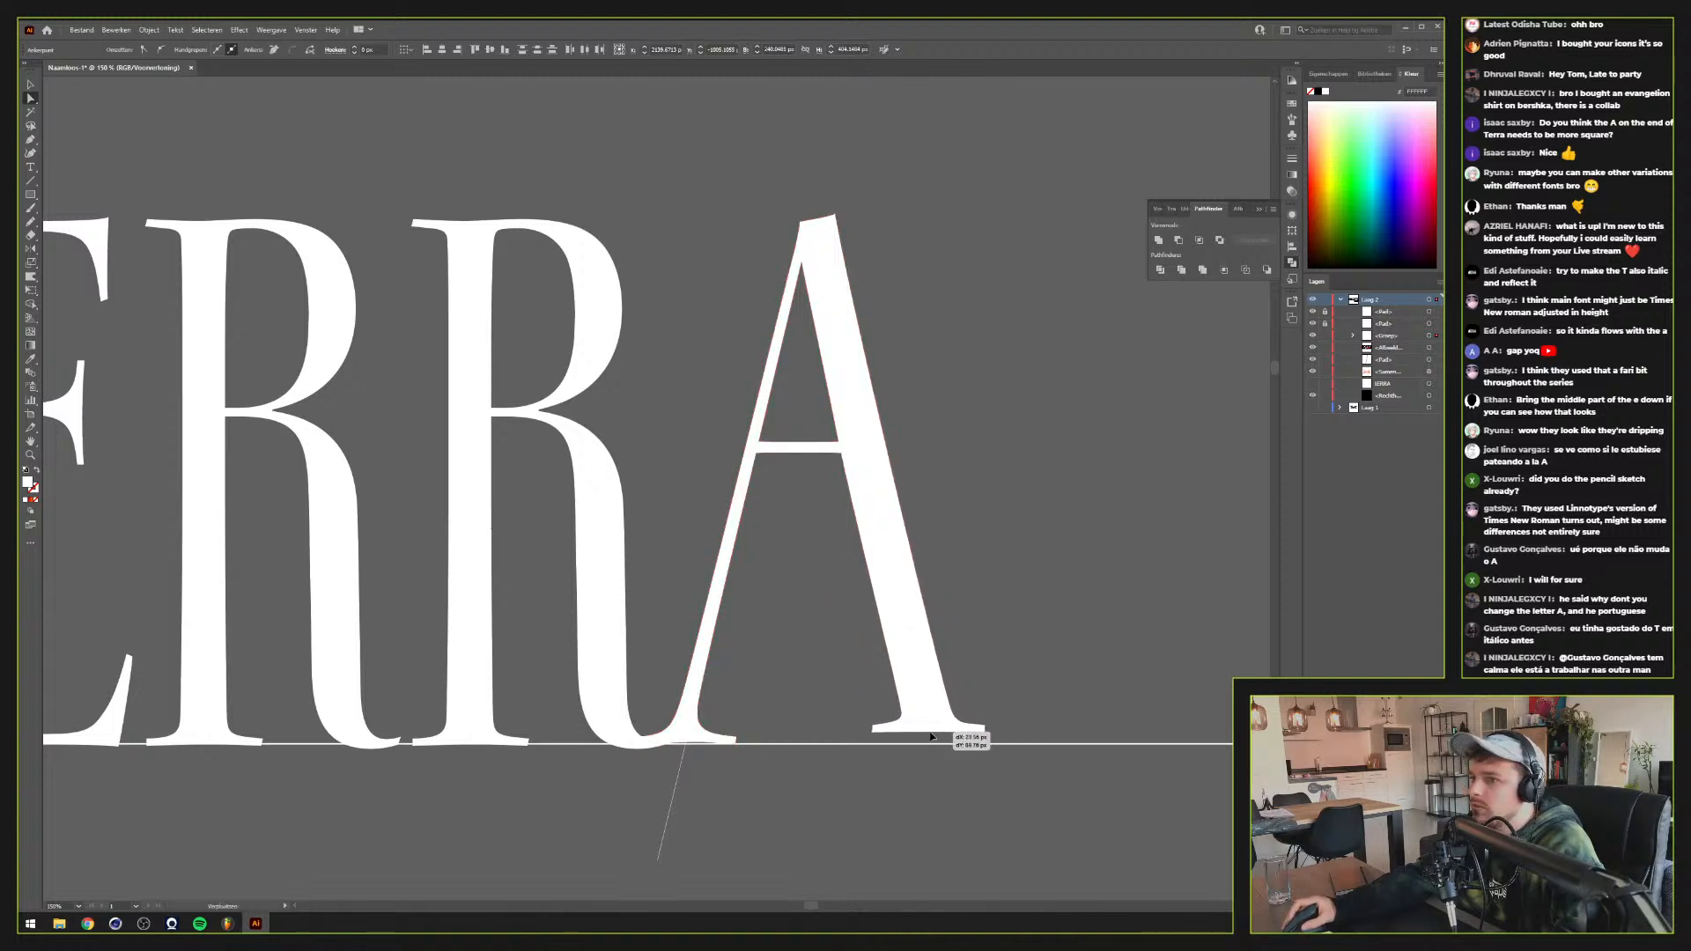
{"action": "key", "text": "ctrl+z"}
{"action": "left_click", "coordinate": [1027, 670]}
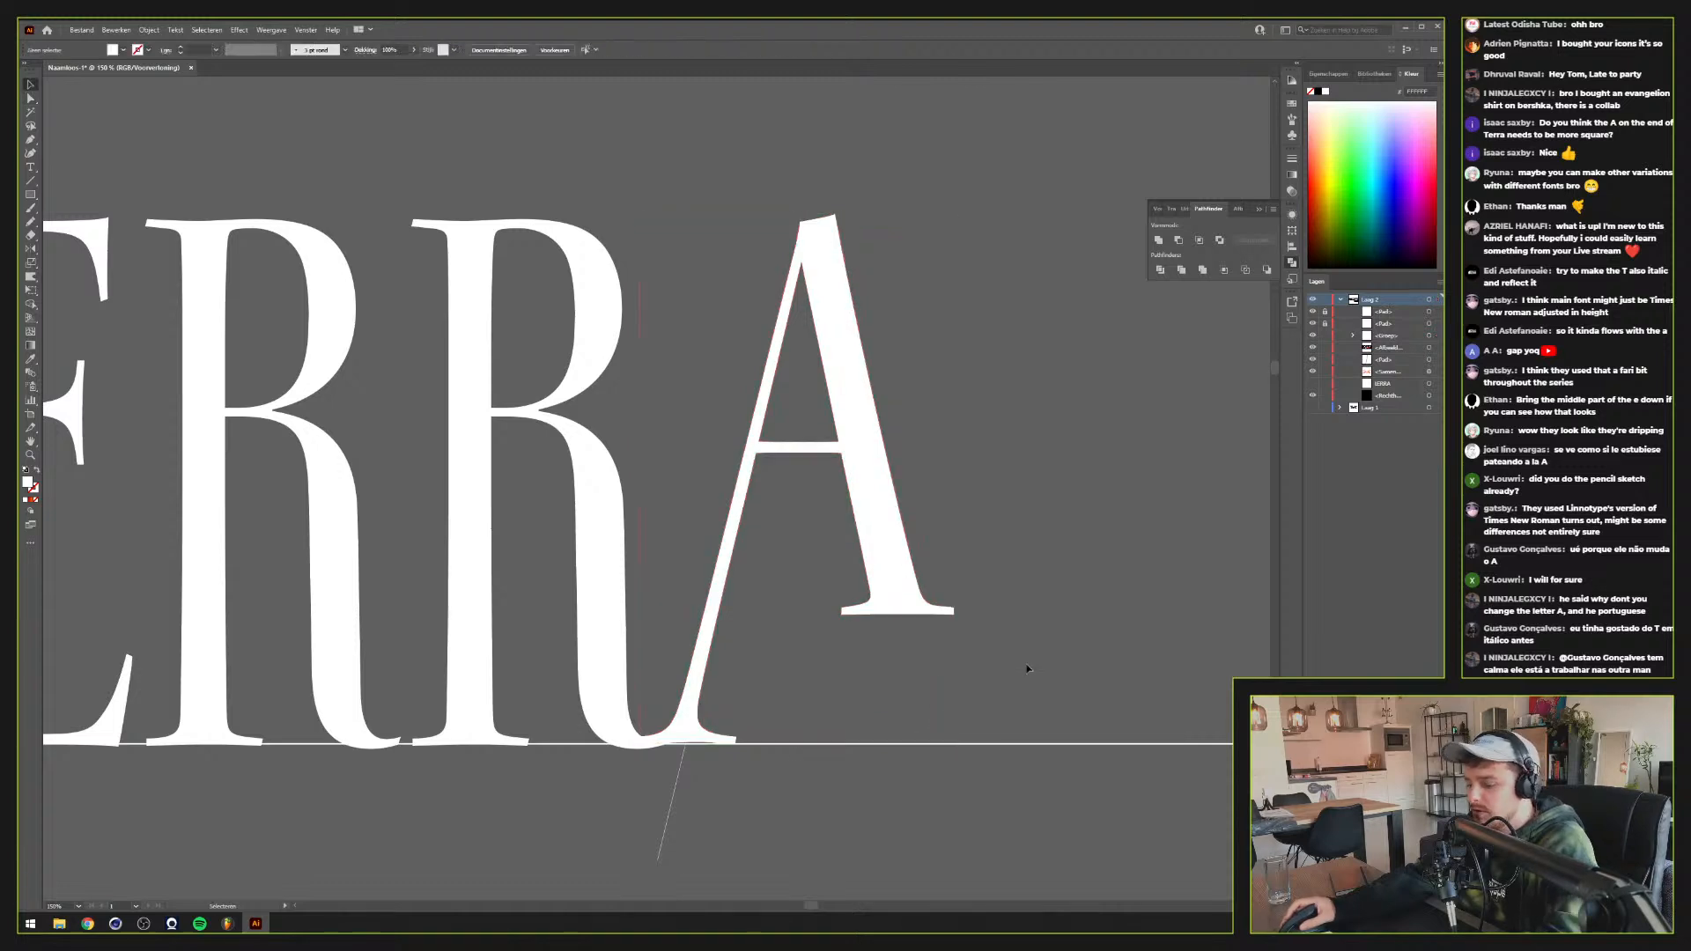
Draw a straight guide line along the inner edge of the A's thick leg, extend it below the baseline with a white stroke, and lock it
{"action": "key", "text": "p"}
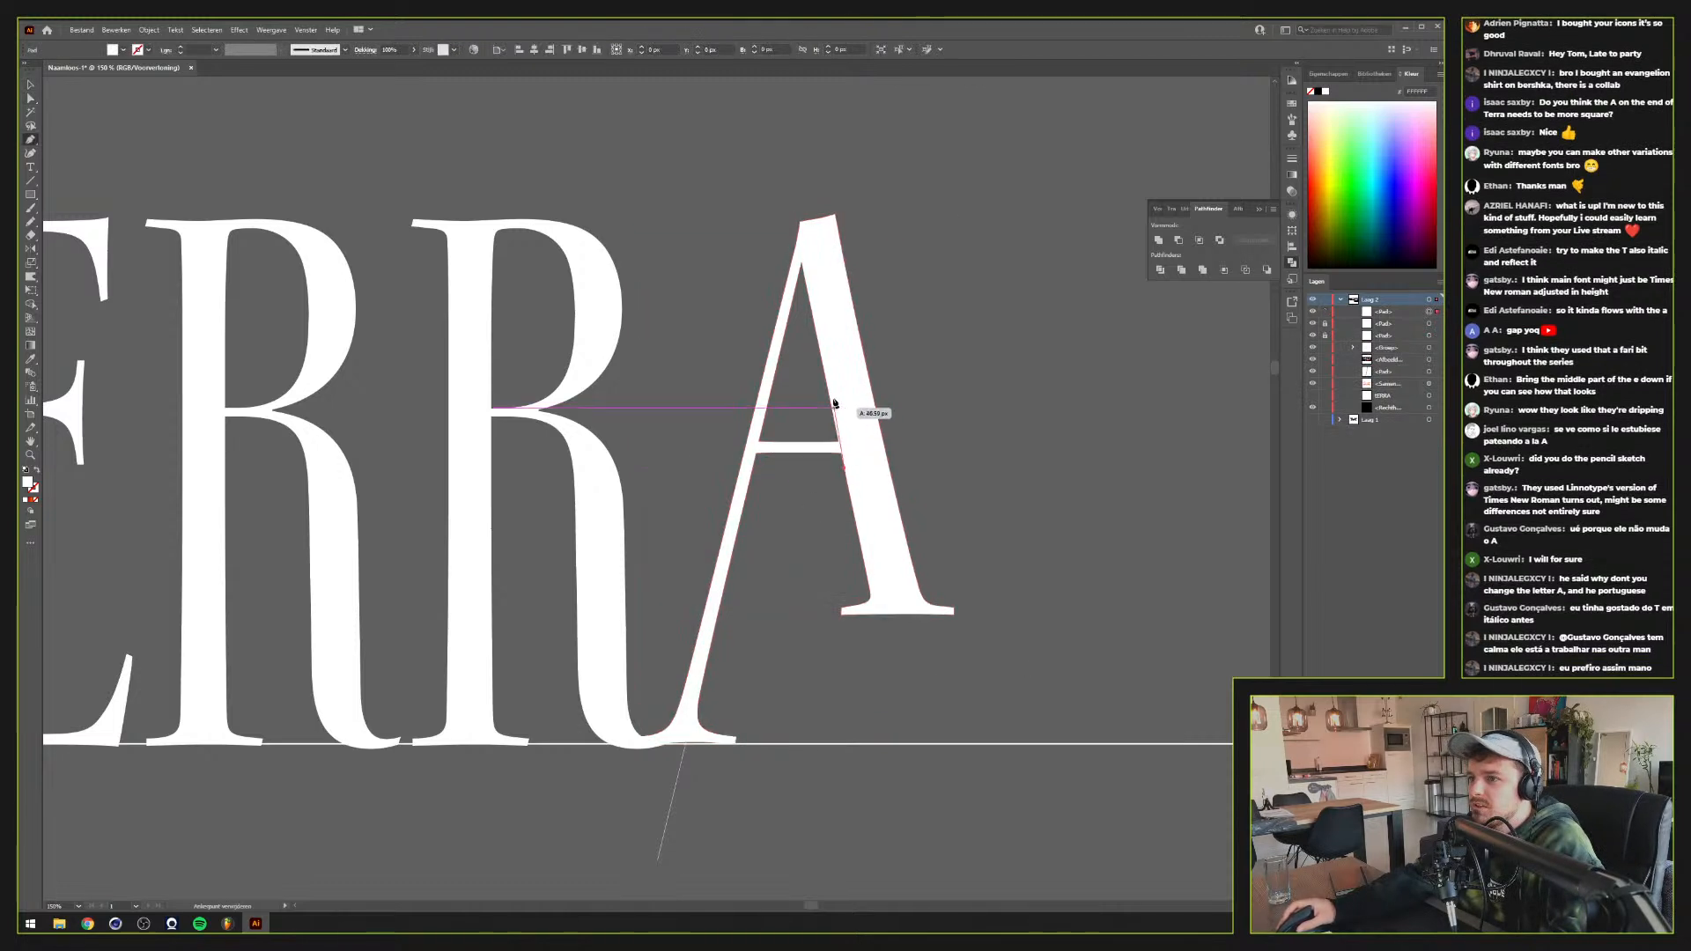
{"action": "left_click", "coordinate": [843, 470]}
{"action": "left_click", "coordinate": [826, 377]}
{"action": "key", "text": "a"}
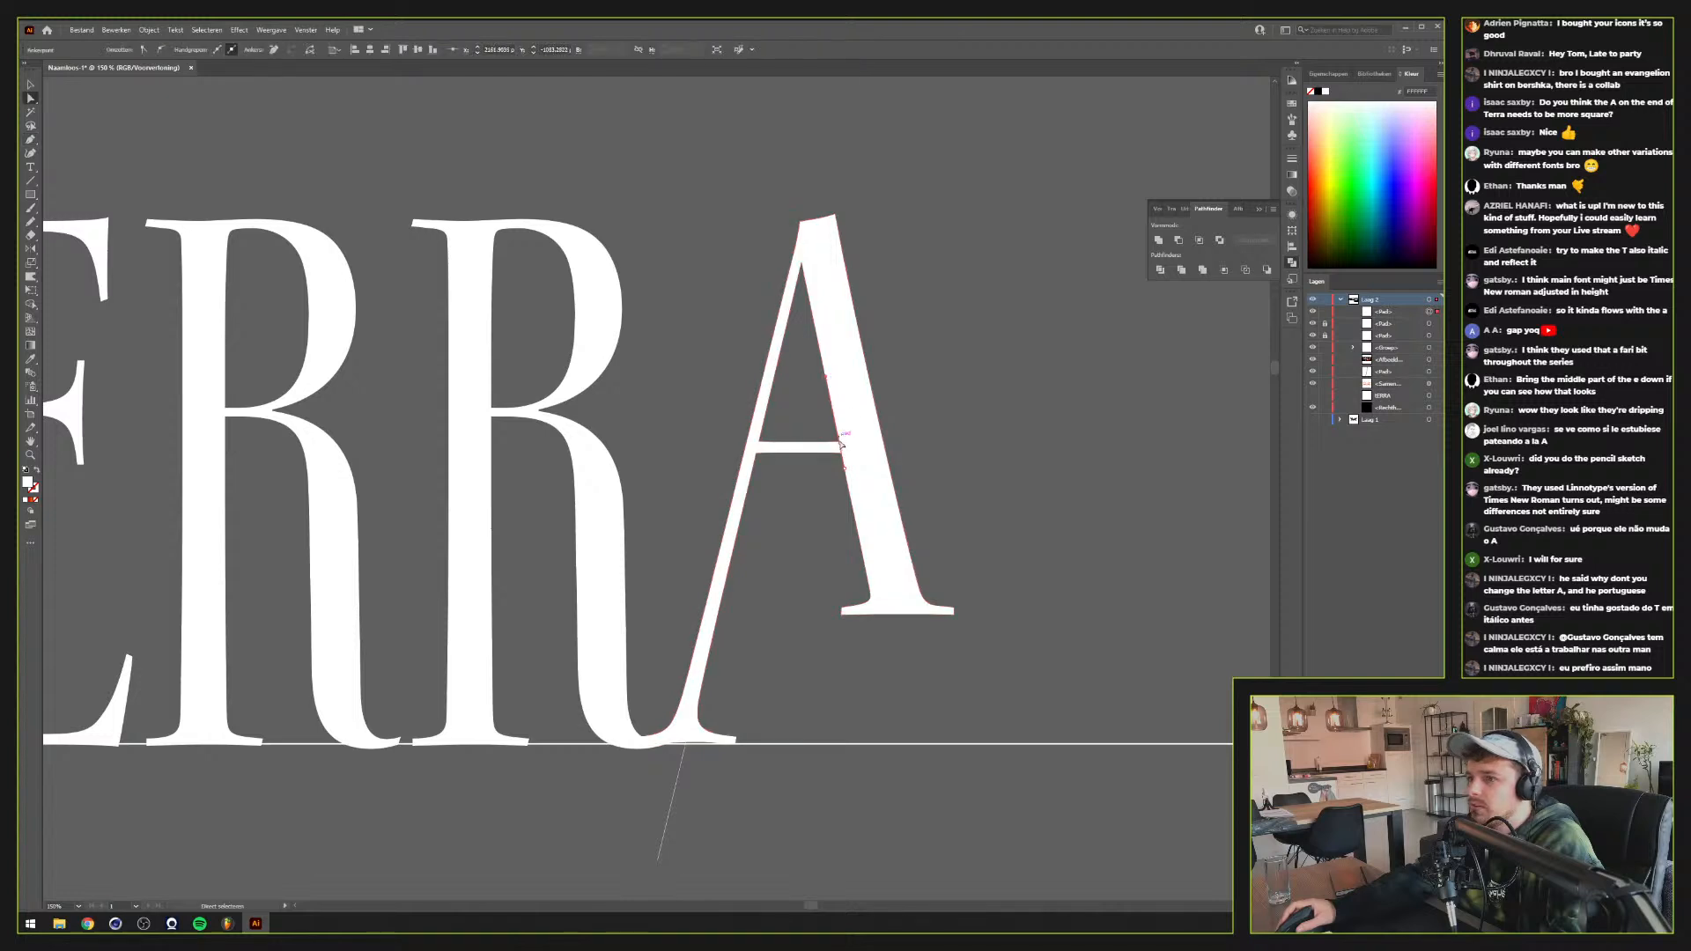
{"action": "left_click_drag", "start_coordinate": [844, 469], "coordinate": [921, 838]}
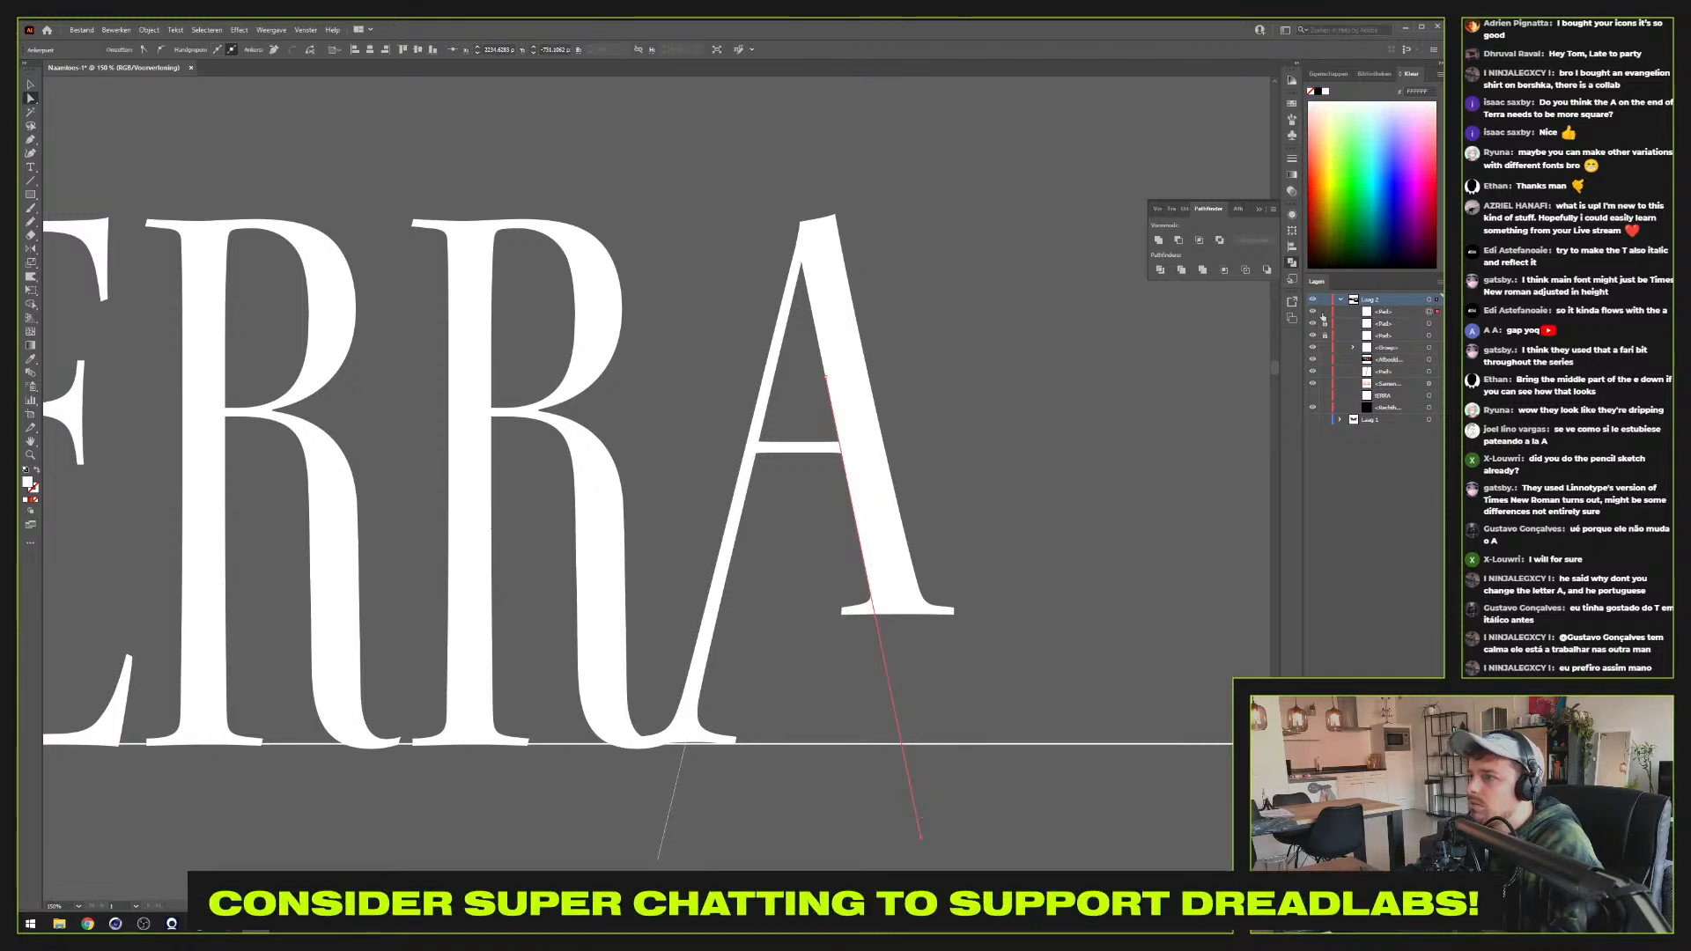
{"action": "key", "text": "shift+x"}
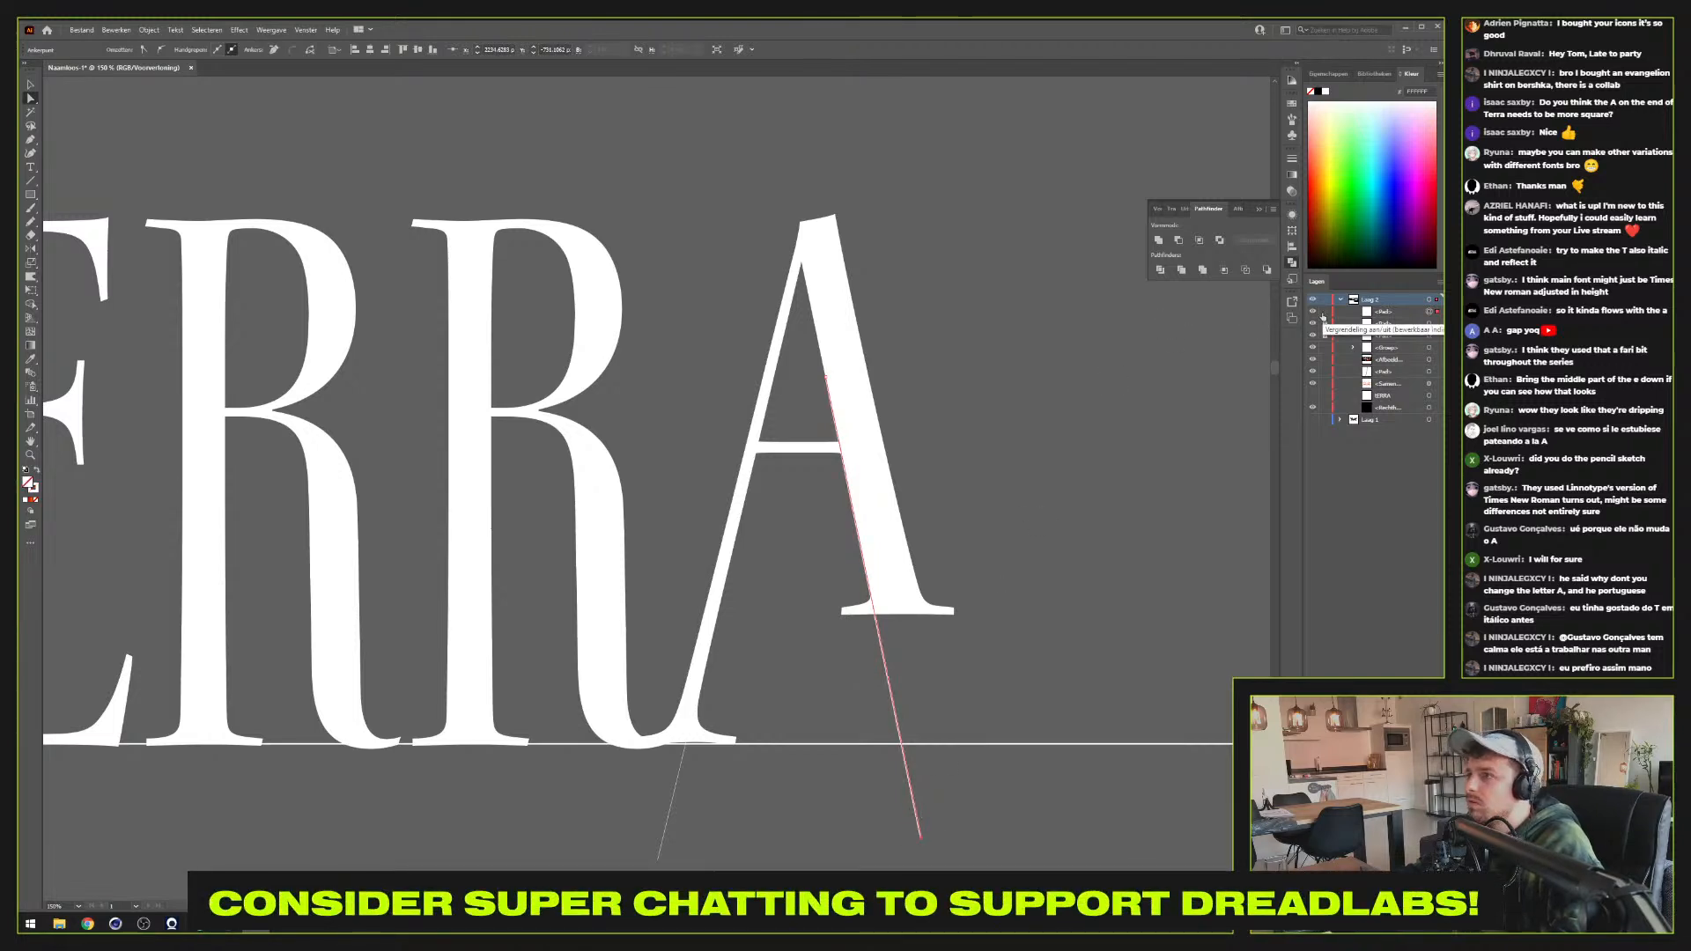
{"action": "left_click", "coordinate": [1323, 312]}
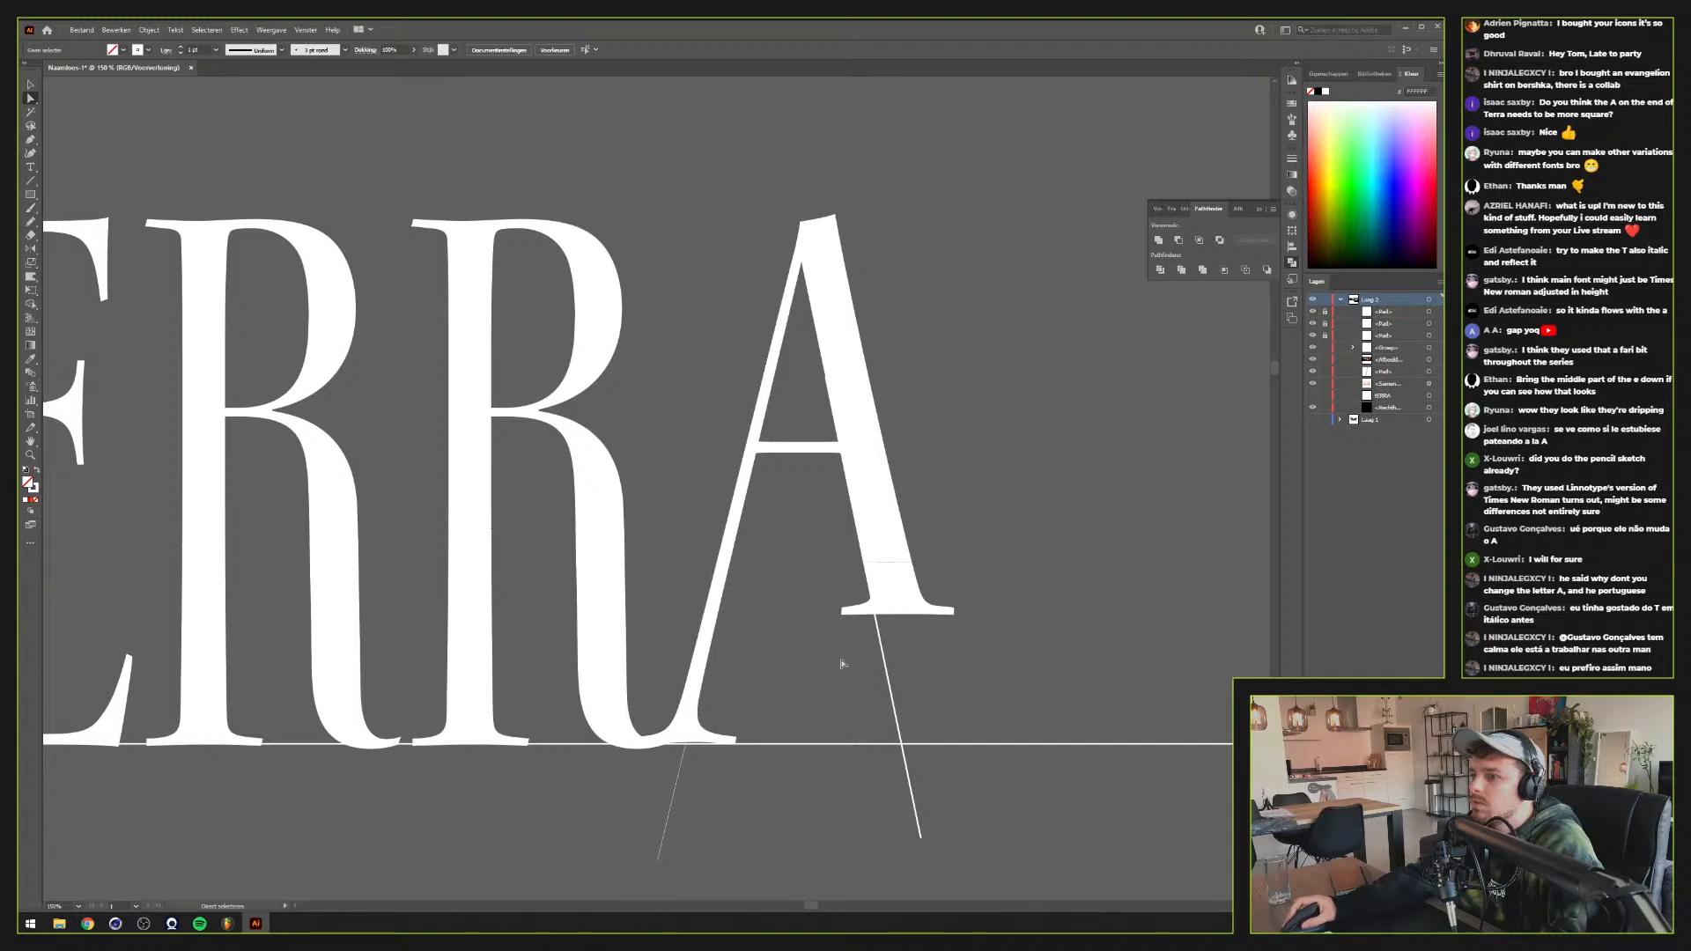
Extend the foot of the A's thick leg down along its guide to the baseline, and hide the three guide lines
{"action": "left_click", "coordinate": [843, 611]}
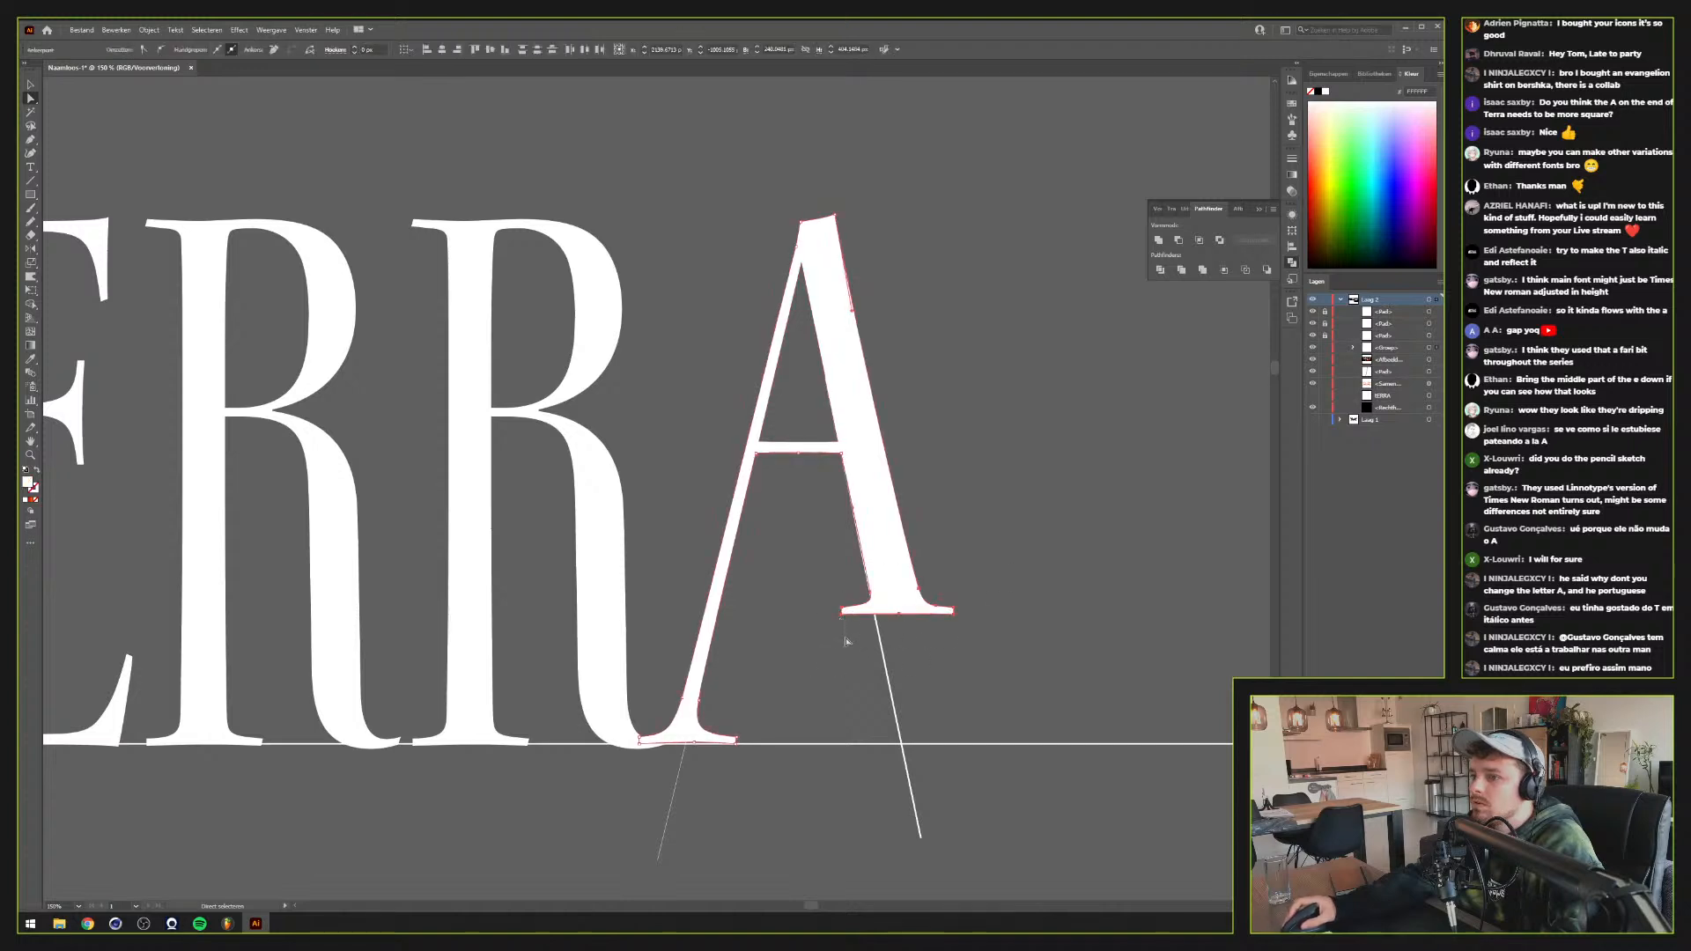
{"action": "left_click", "coordinate": [848, 645]}
{"action": "left_click_drag", "start_coordinate": [810, 557], "coordinate": [926, 746]}
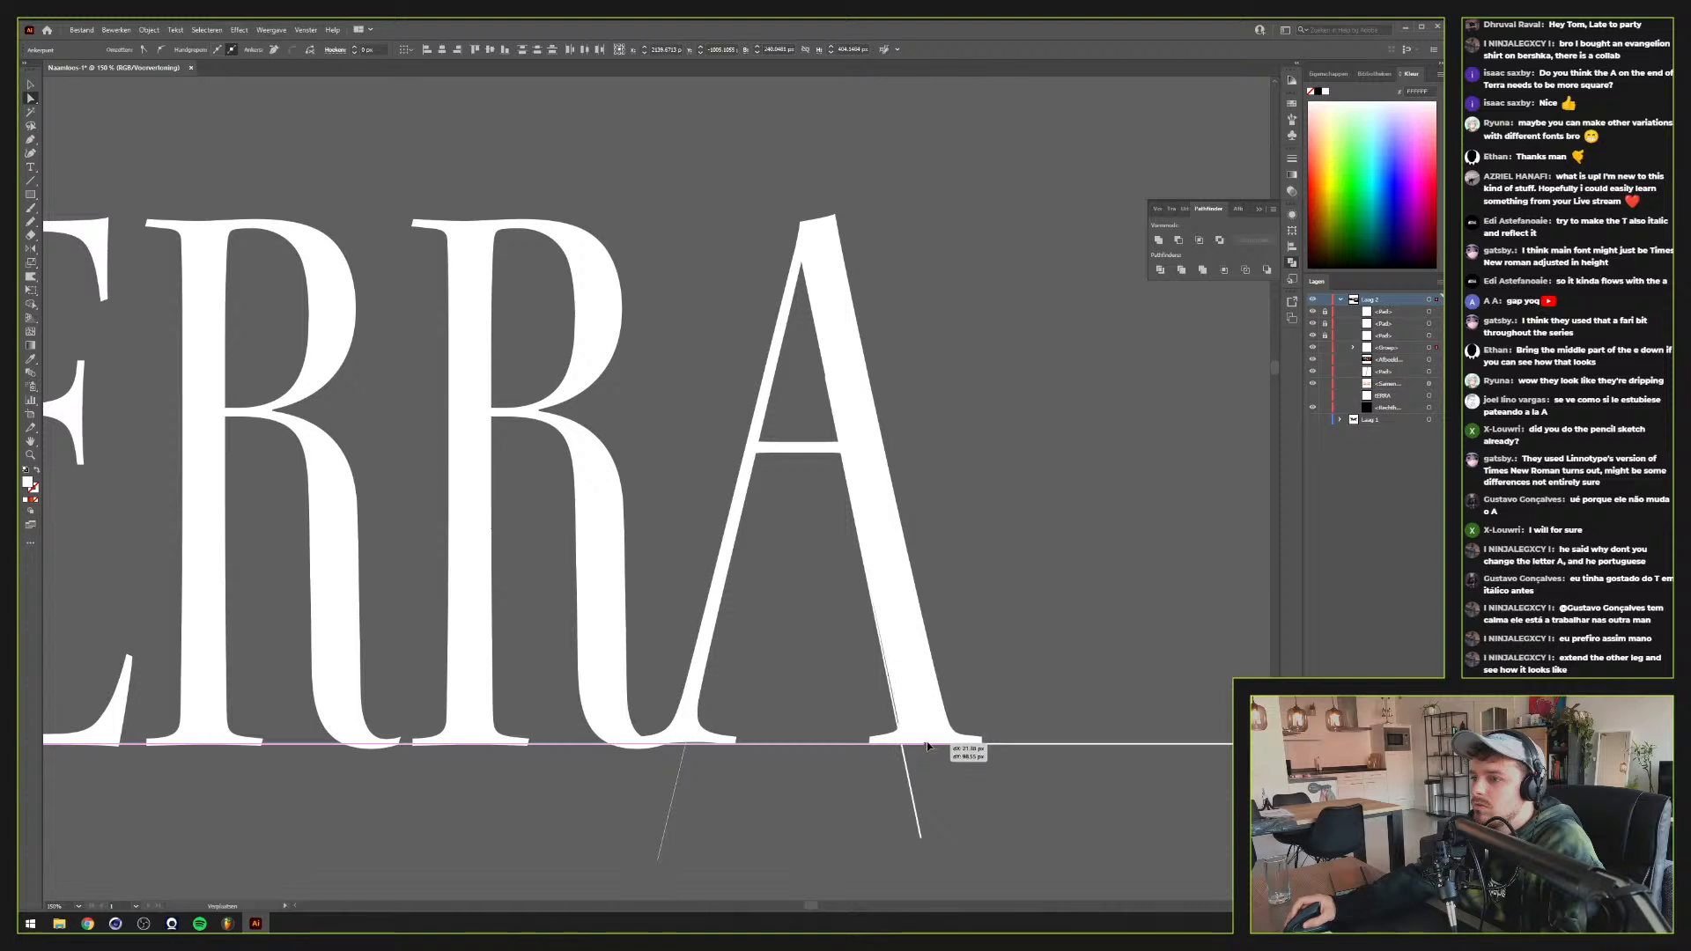
{"action": "left_click_drag", "start_coordinate": [925, 746], "coordinate": [925, 746]}
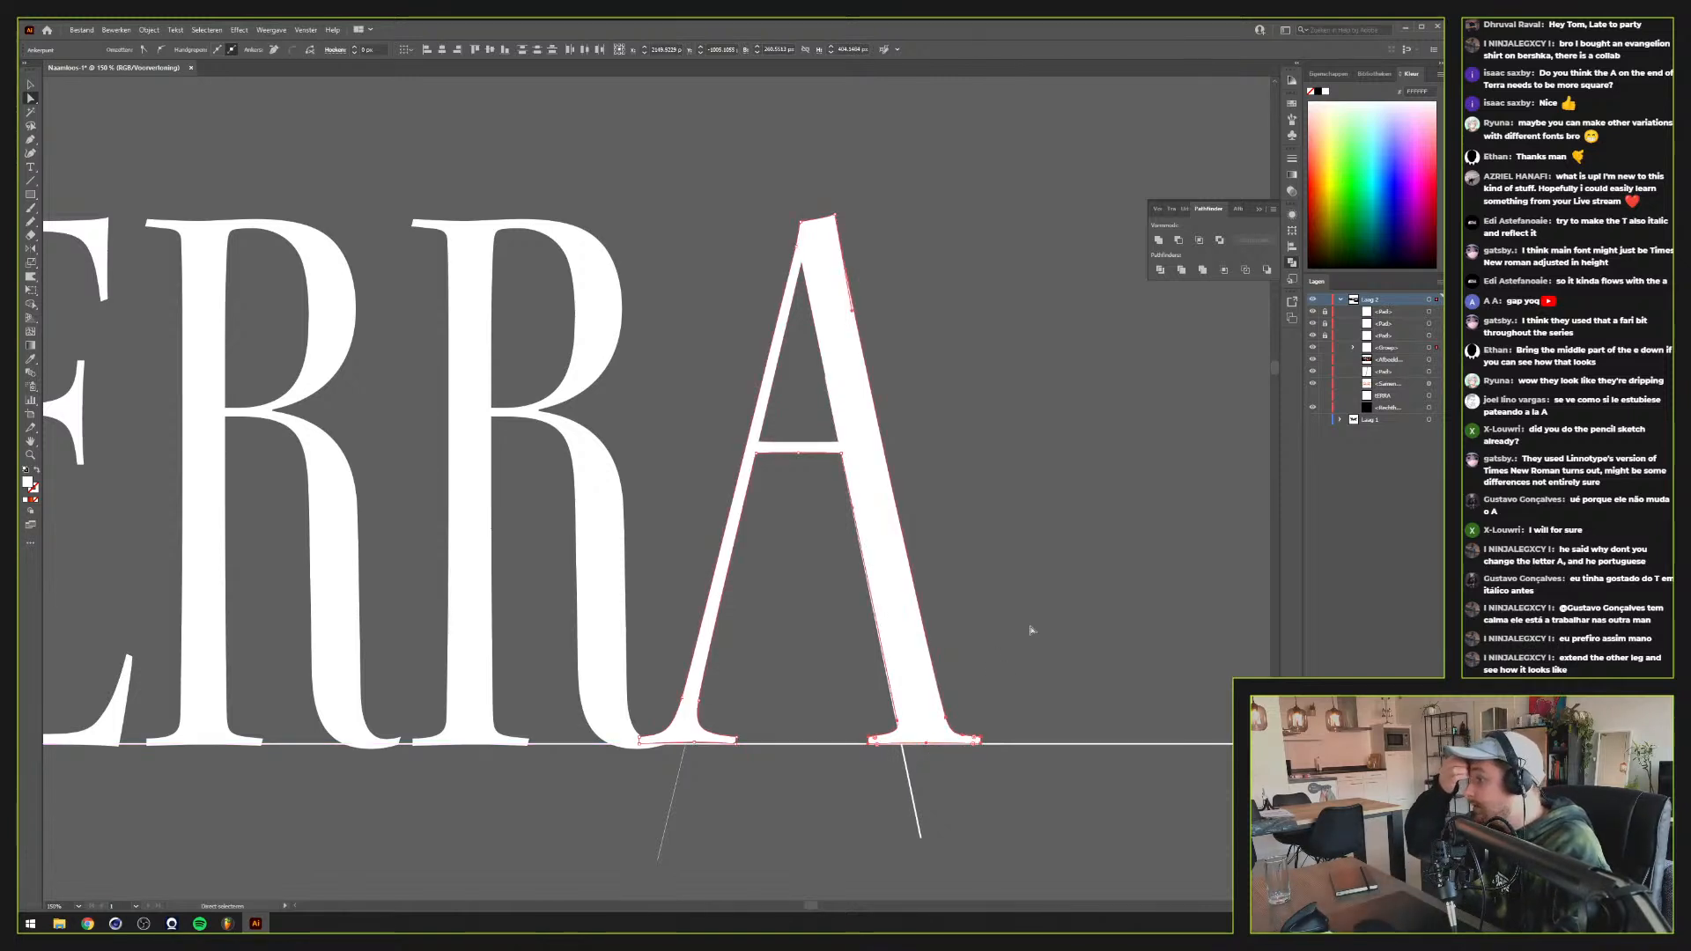
{"action": "key", "text": "v"}
{"action": "left_click", "coordinate": [1065, 585]}
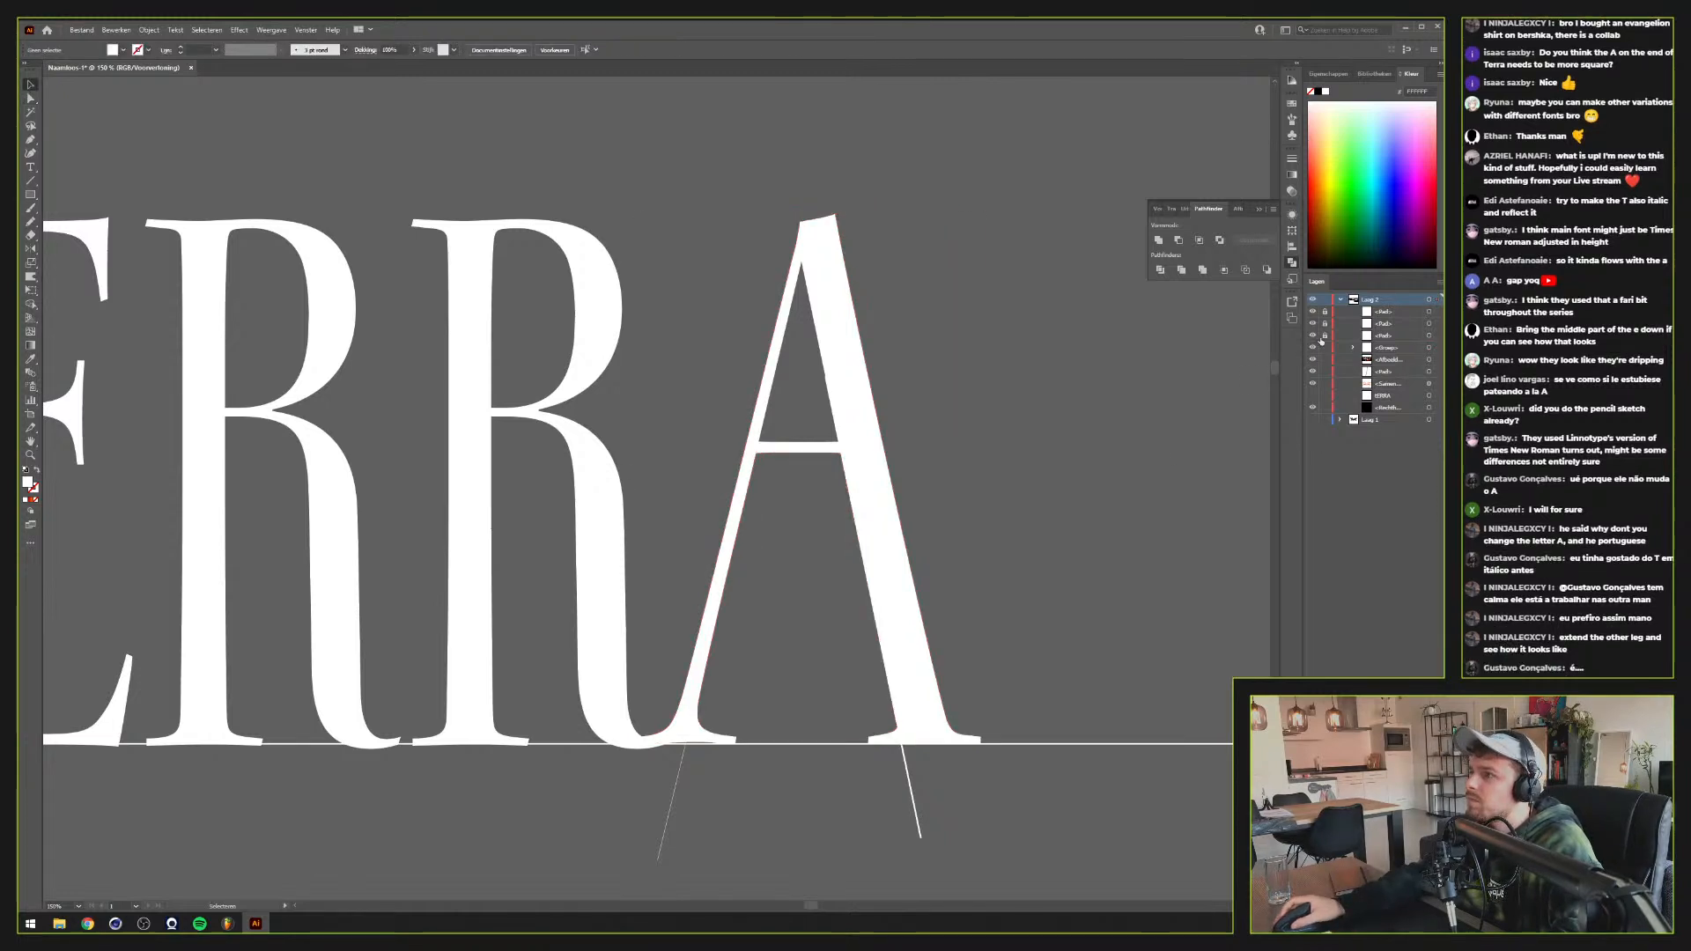
{"action": "left_click", "coordinate": [1312, 324]}
Examine the overall proportions and baseline alignment of the elongated TERRA wordmark at several zoom levels
{"action": "scroll", "coordinate": [992, 541], "scroll_direction": "down", "scroll_amount": 5}
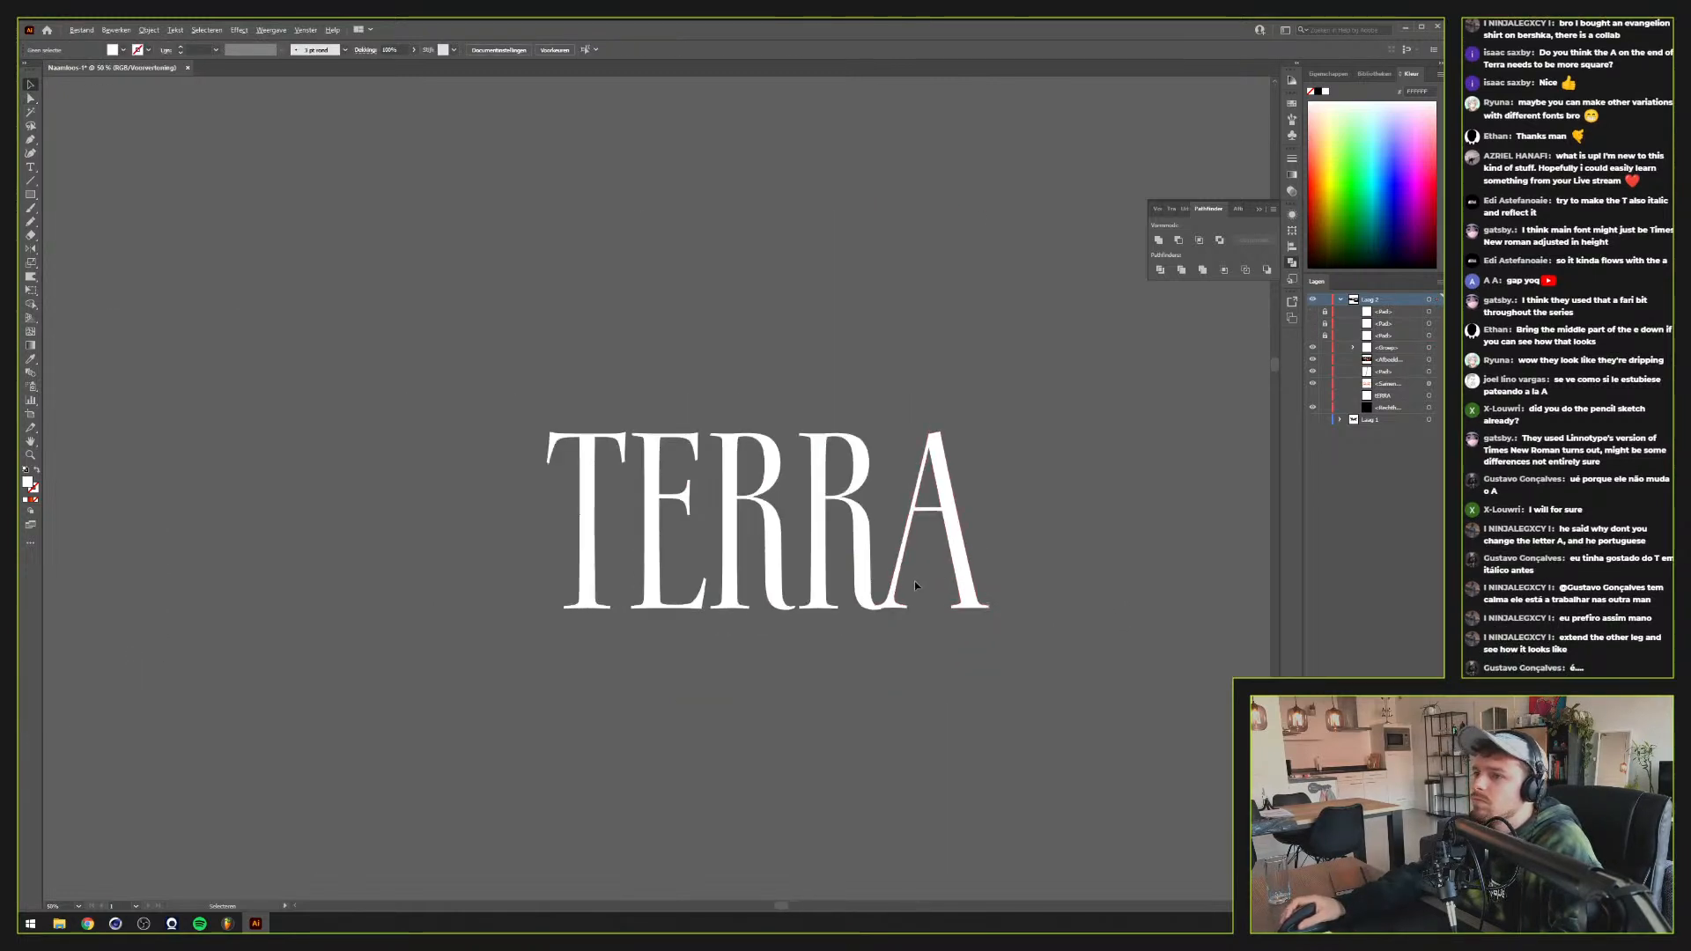
{"action": "scroll", "coordinate": [840, 610], "scroll_direction": "up", "scroll_amount": 3}
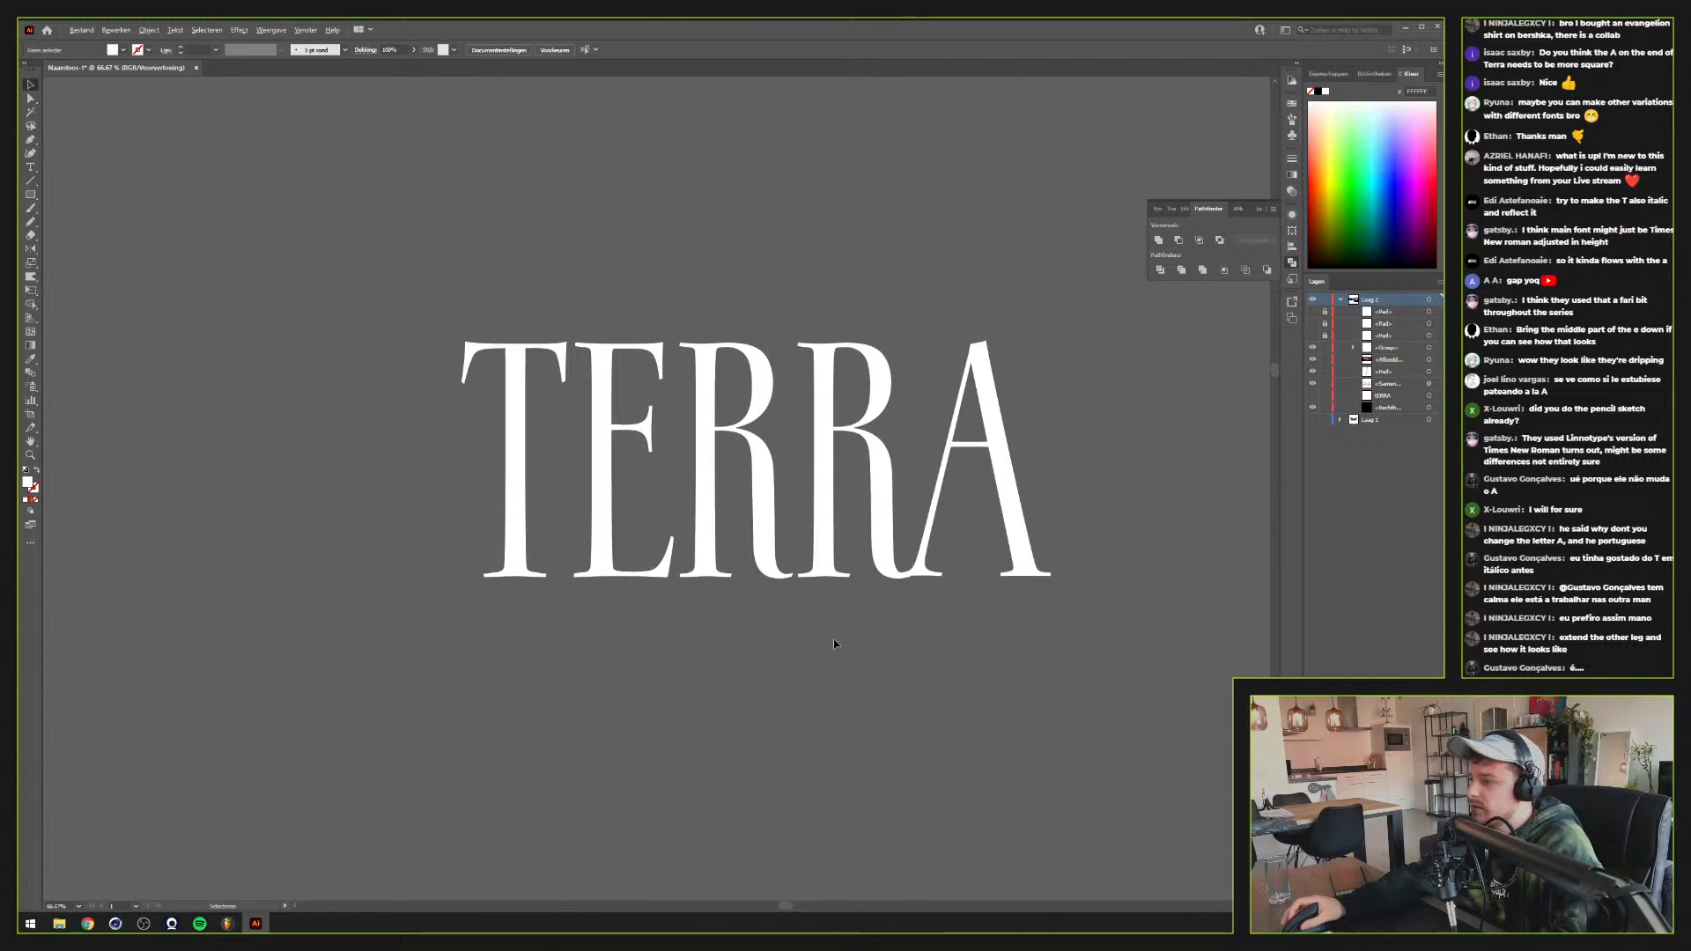
{"action": "scroll", "coordinate": [835, 644], "scroll_direction": "down", "scroll_amount": 1}
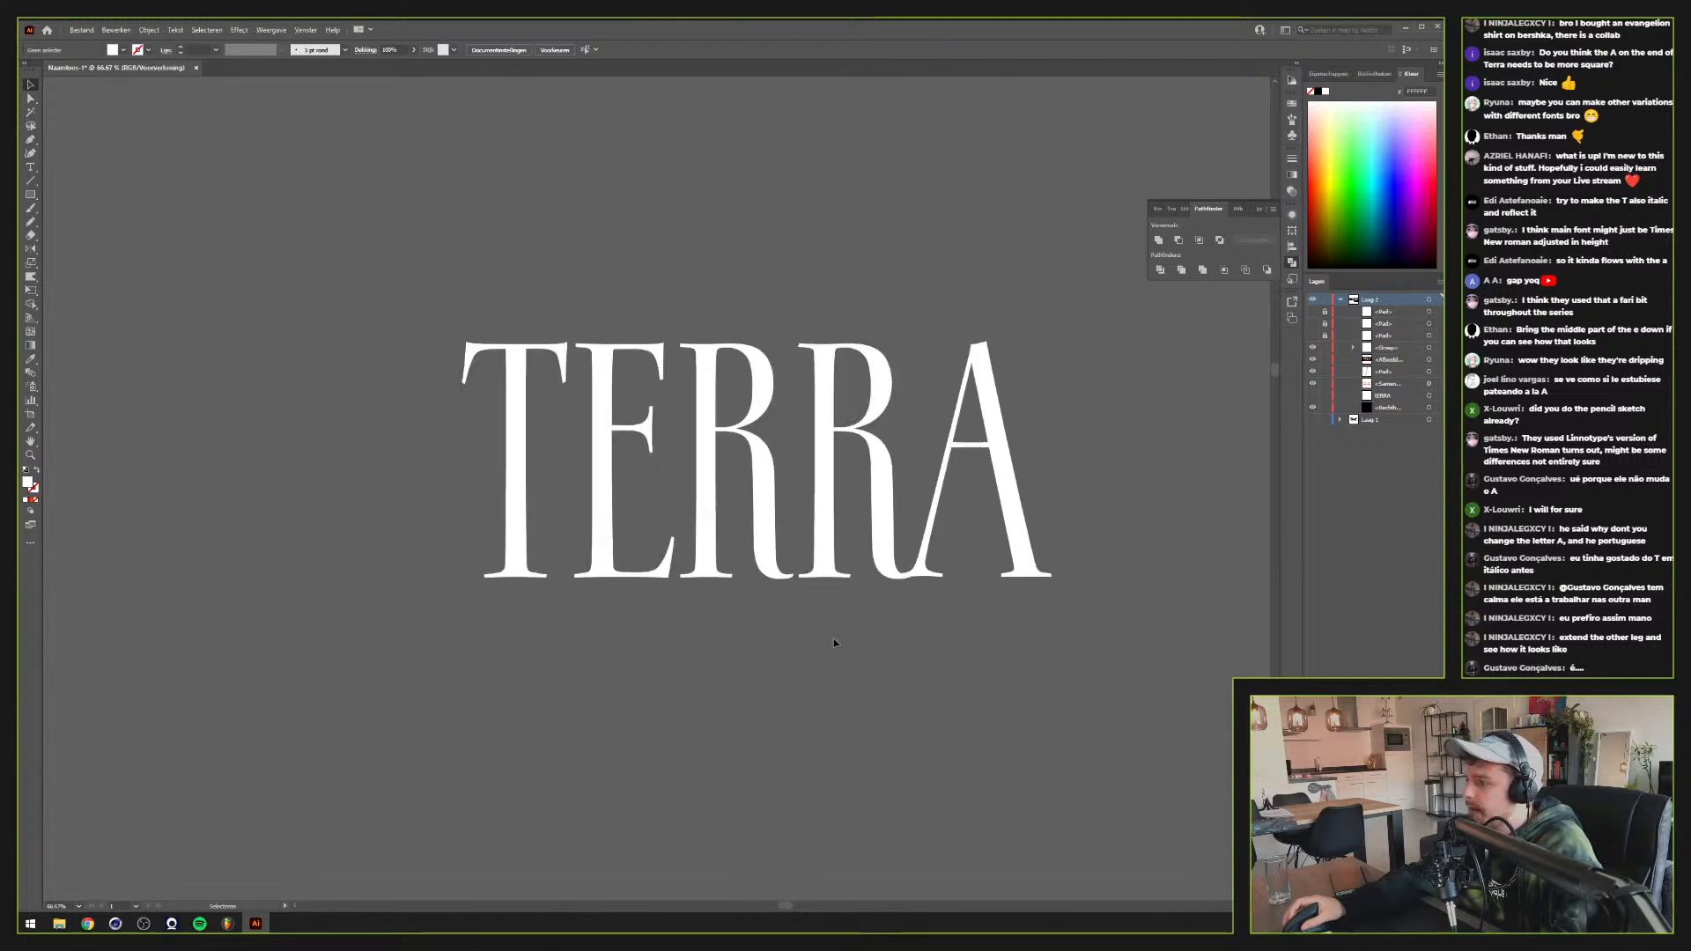
{"action": "scroll", "coordinate": [819, 722], "scroll_direction": "up", "scroll_amount": 1}
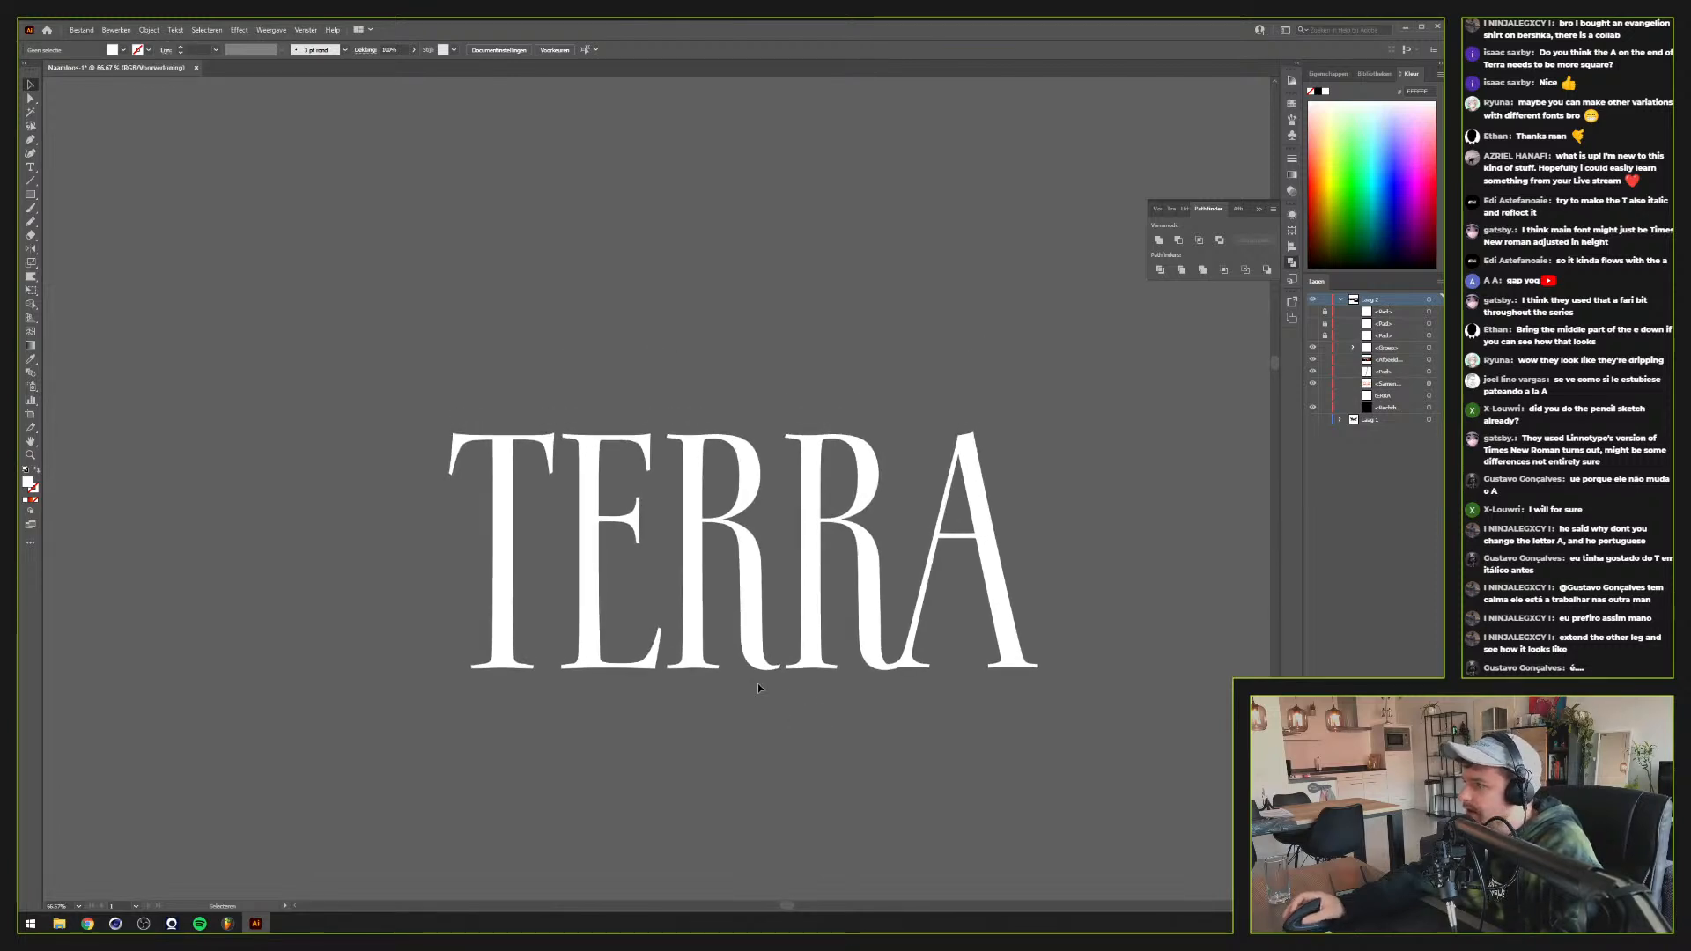
{"action": "scroll", "coordinate": [731, 684], "scroll_direction": "up", "scroll_amount": 1}
{"action": "scroll", "coordinate": [732, 684], "scroll_direction": "down", "scroll_amount": 2}
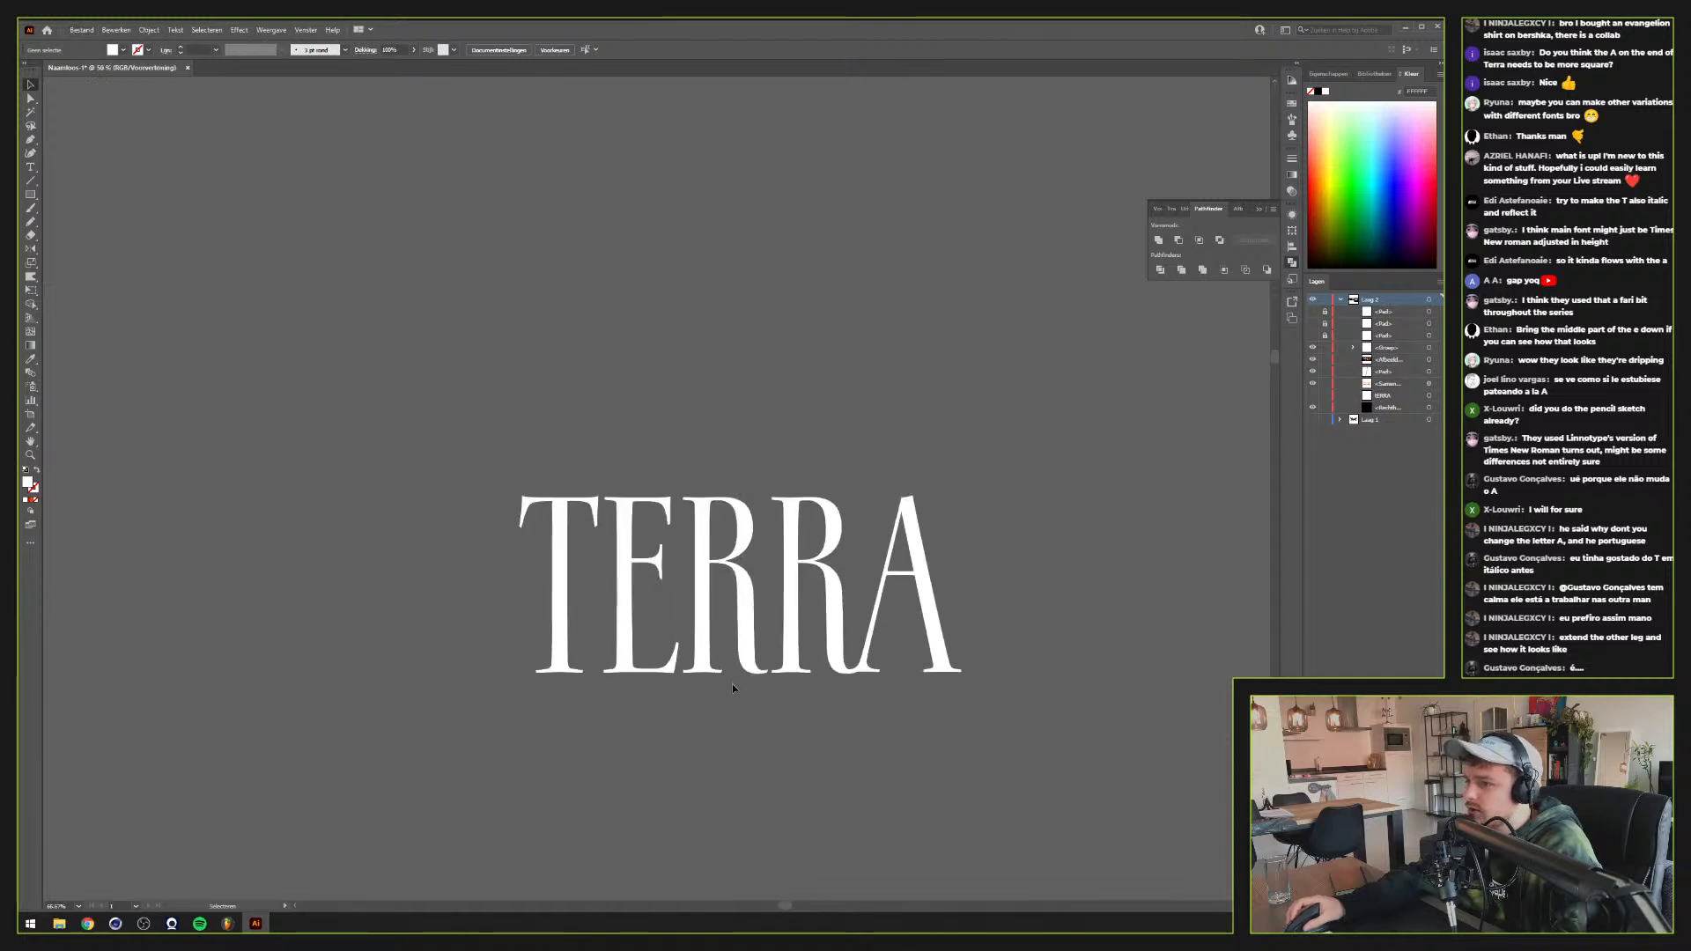
{"action": "scroll", "coordinate": [732, 684], "scroll_direction": "up", "scroll_amount": 1}
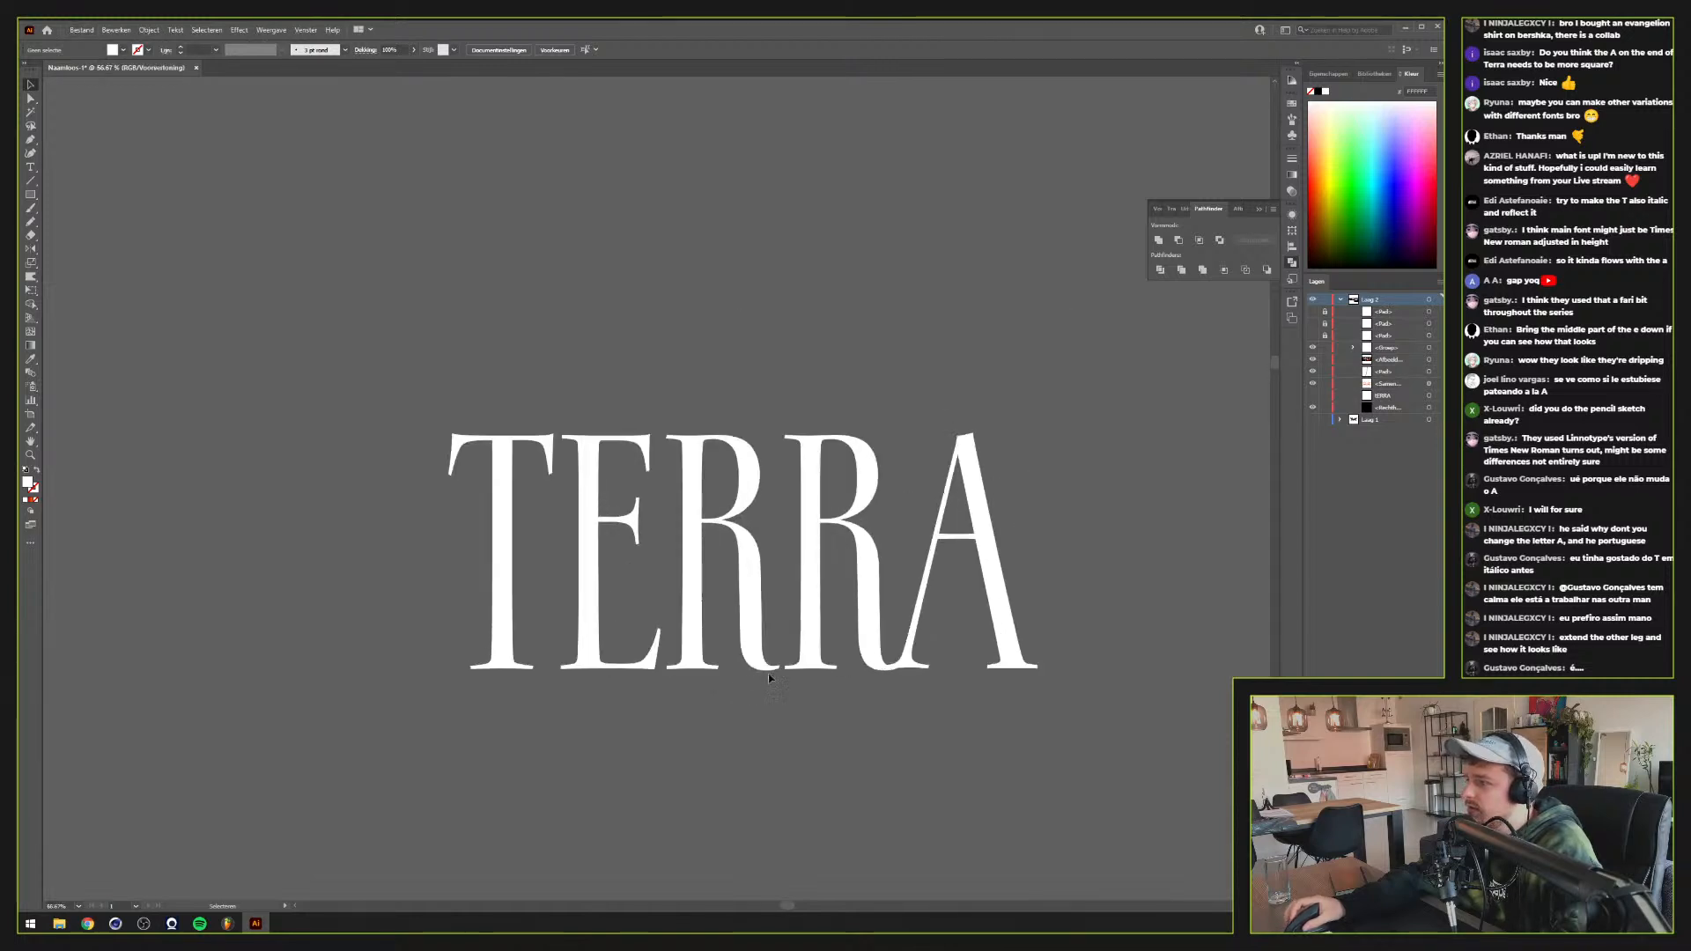
{"action": "scroll", "coordinate": [768, 673], "scroll_direction": "up", "scroll_amount": 1}
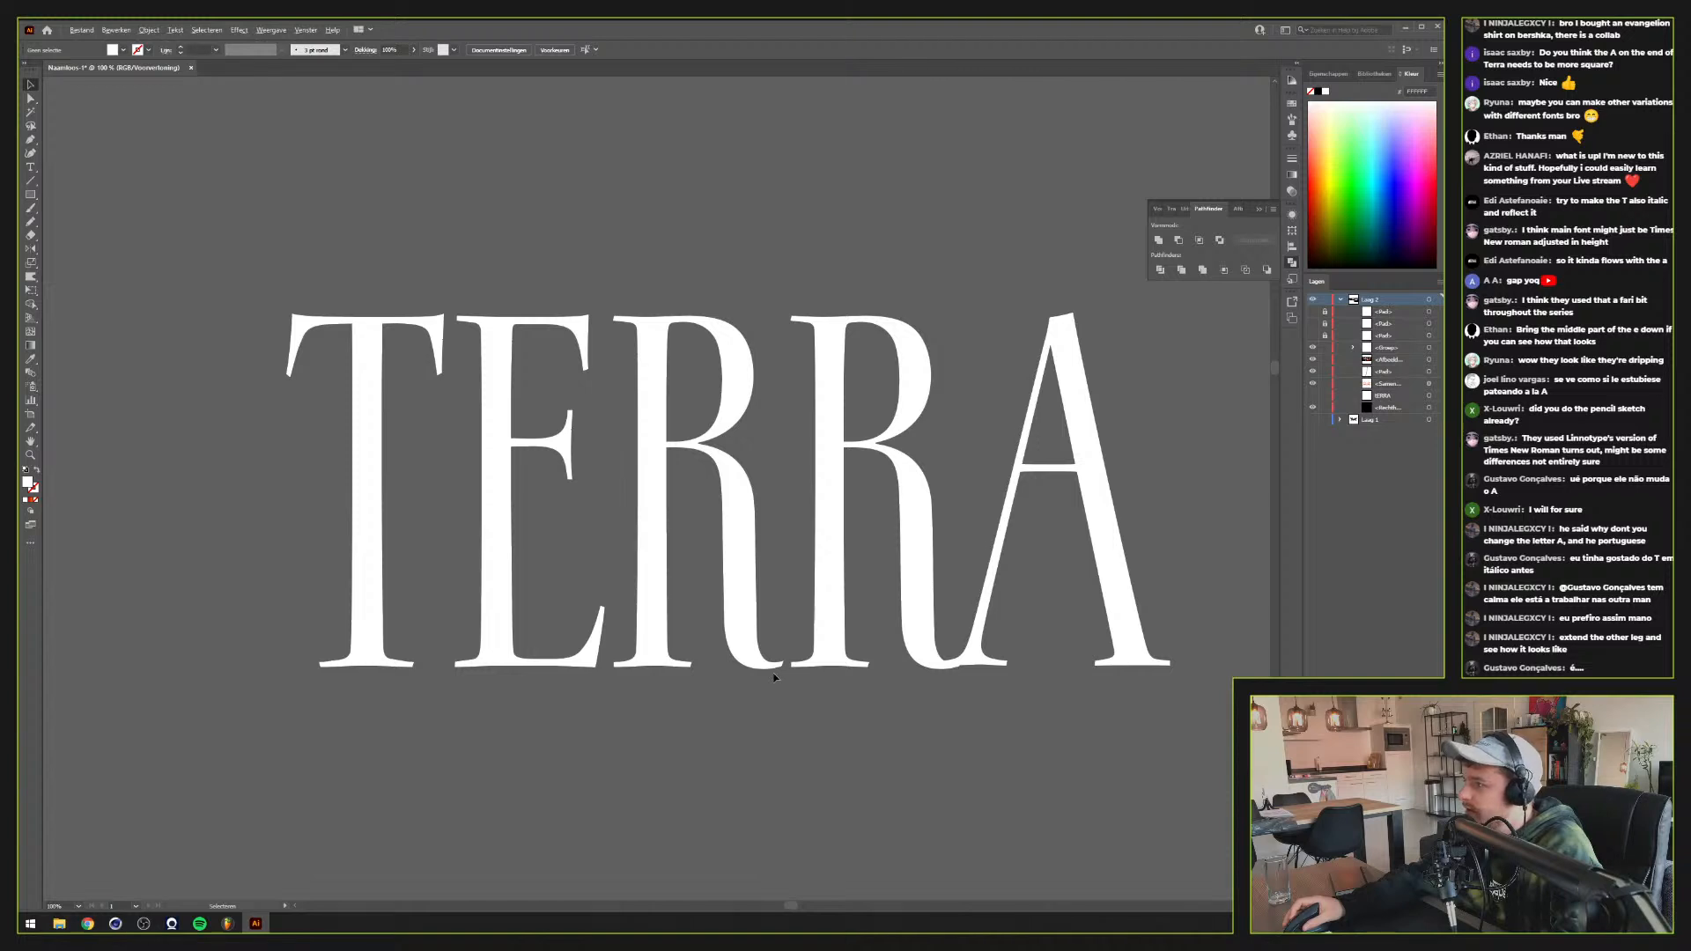
{"action": "scroll", "coordinate": [774, 676], "scroll_direction": "down", "scroll_amount": 1}
{"action": "scroll", "coordinate": [881, 590], "scroll_direction": "down", "scroll_amount": 2}
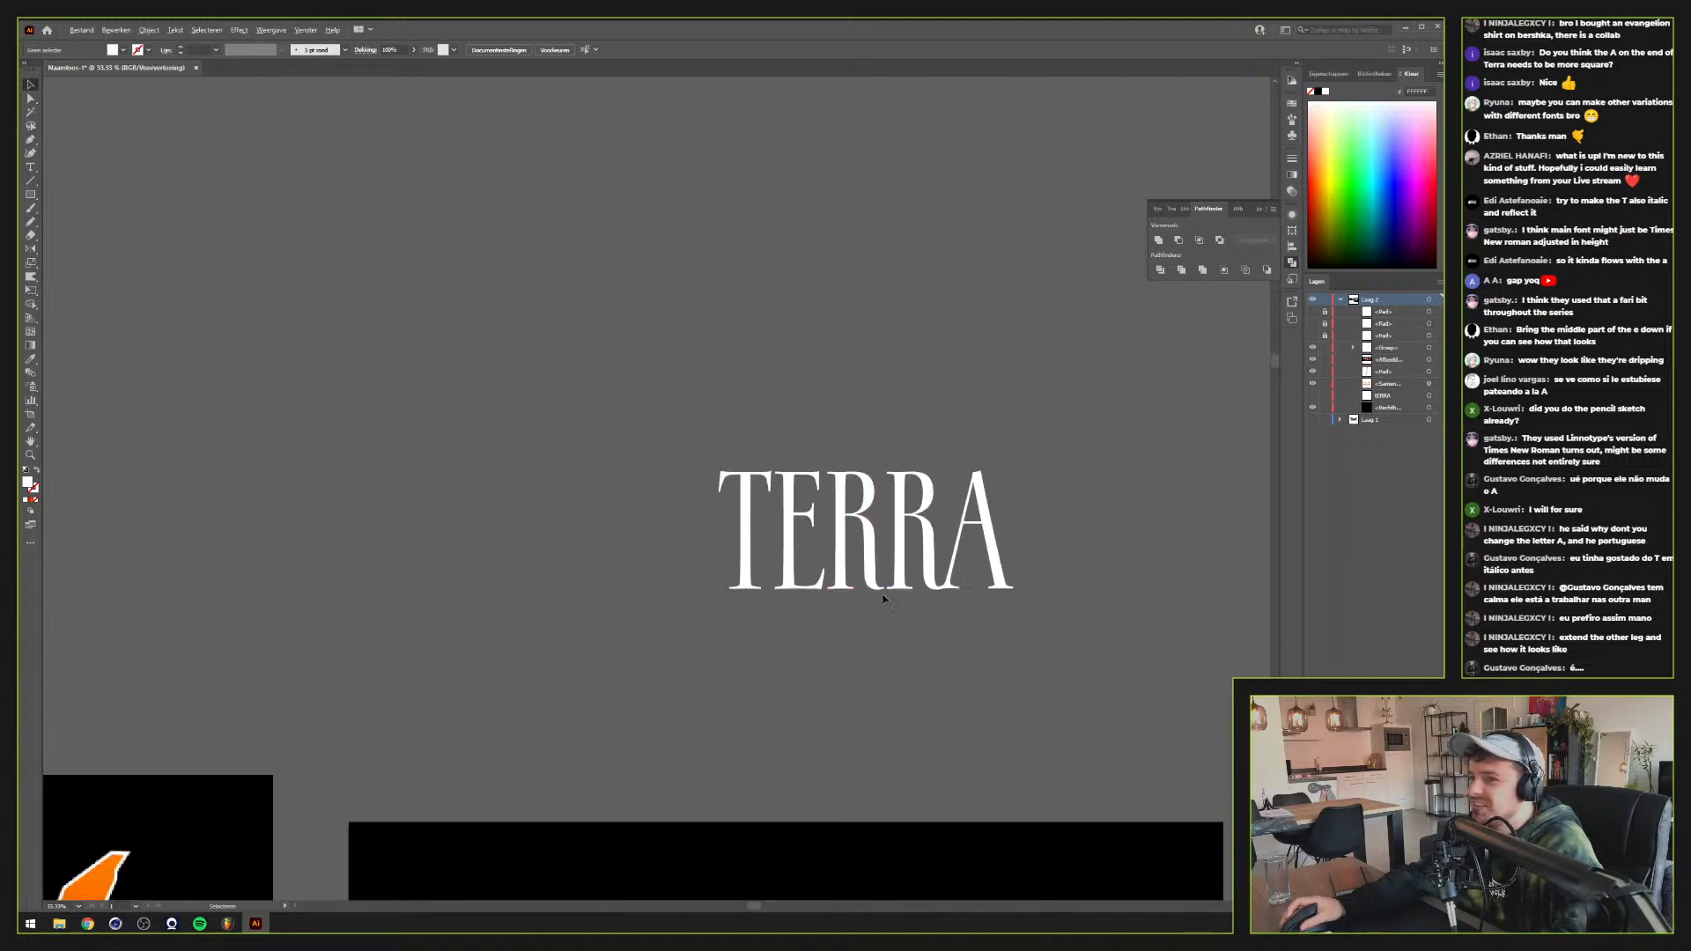
Enlarge the TERRA wordmark to about the emblem's width and centre it horizontally and vertically on the black artboard
{"action": "left_click", "coordinate": [881, 528]}
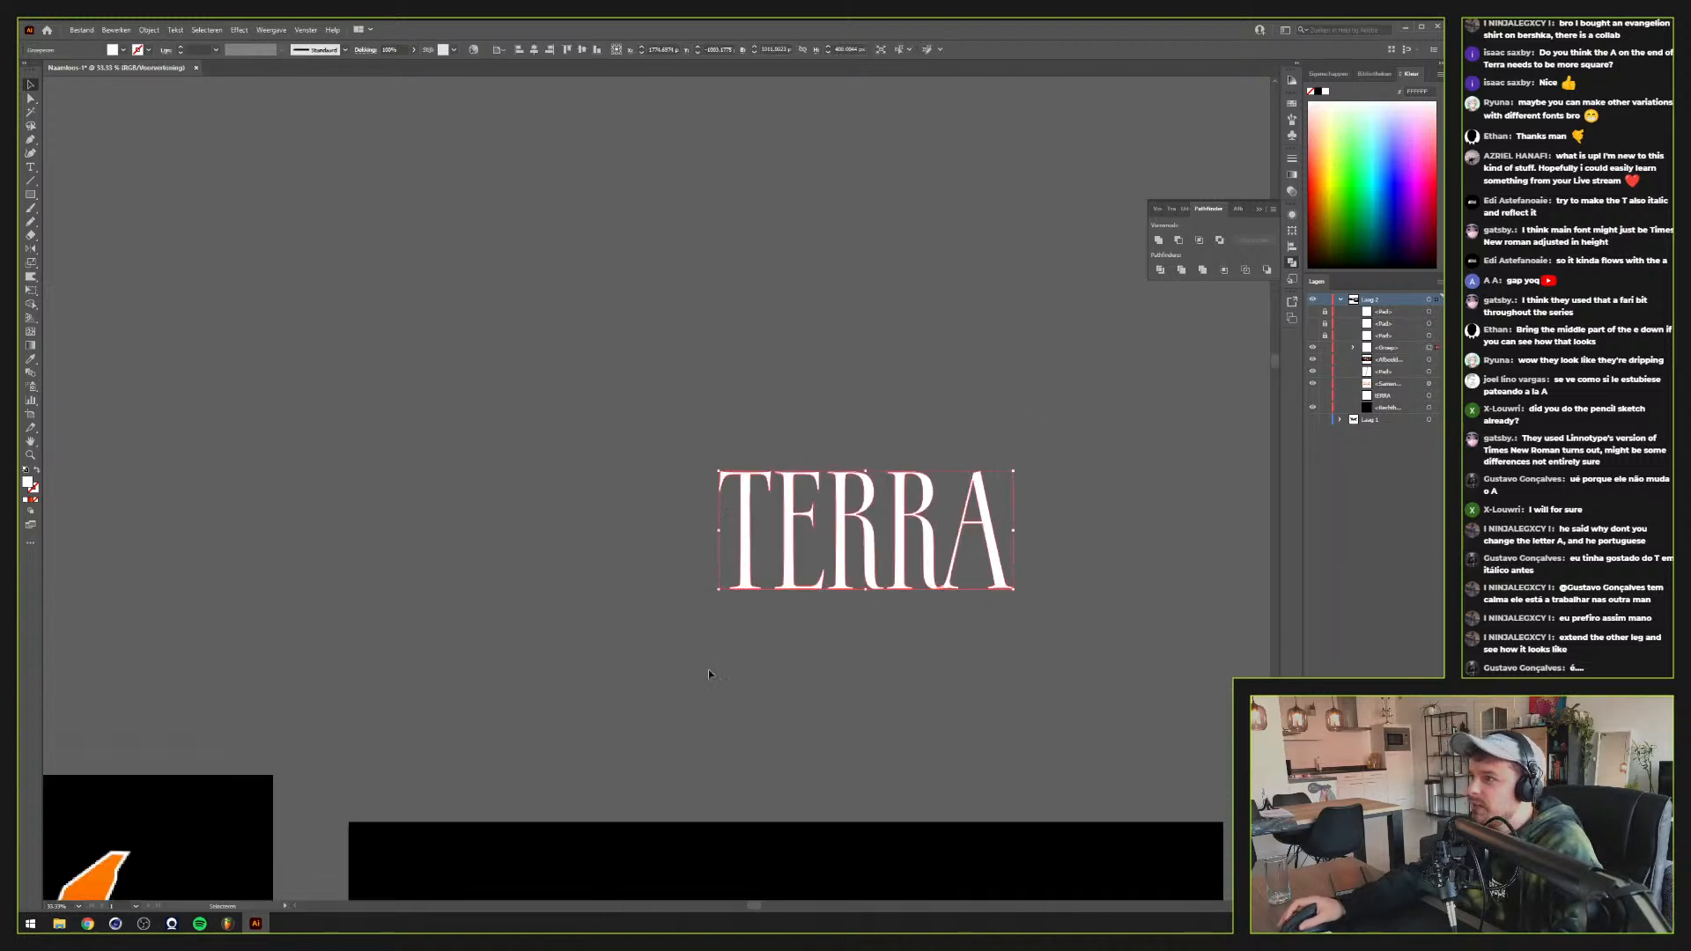
{"action": "scroll", "coordinate": [766, 648], "scroll_direction": "down", "scroll_amount": 2}
{"action": "left_click_drag", "start_coordinate": [772, 657], "coordinate": [924, 443]}
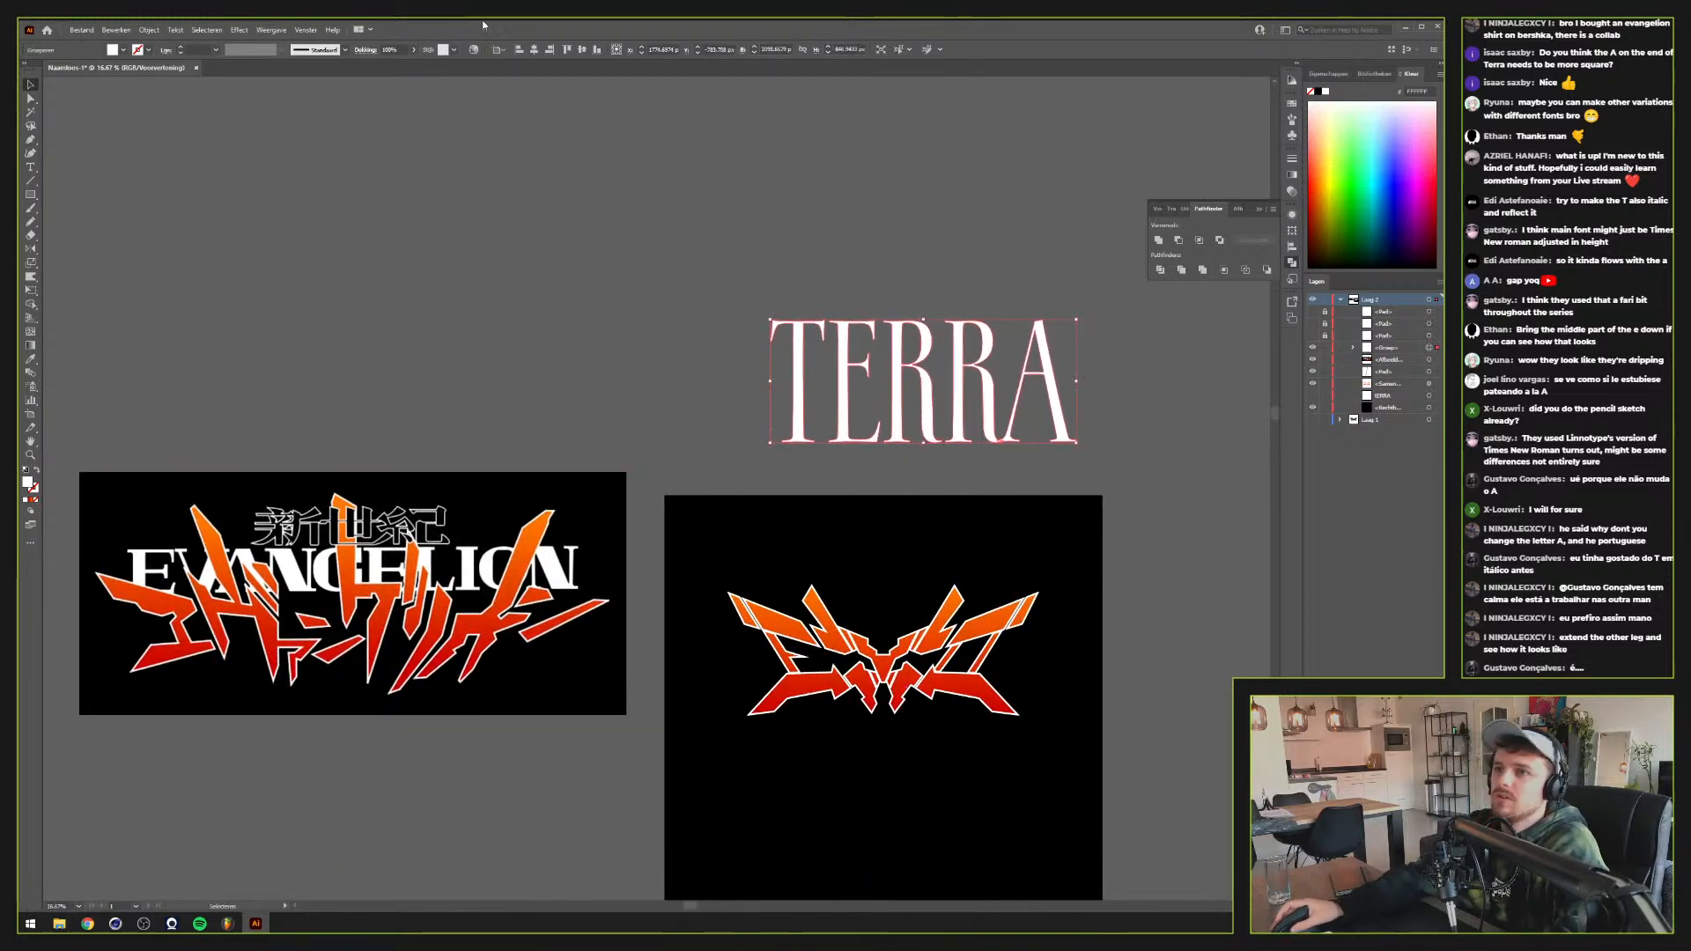
{"action": "left_click", "coordinate": [534, 50]}
{"action": "left_click", "coordinate": [581, 50]}
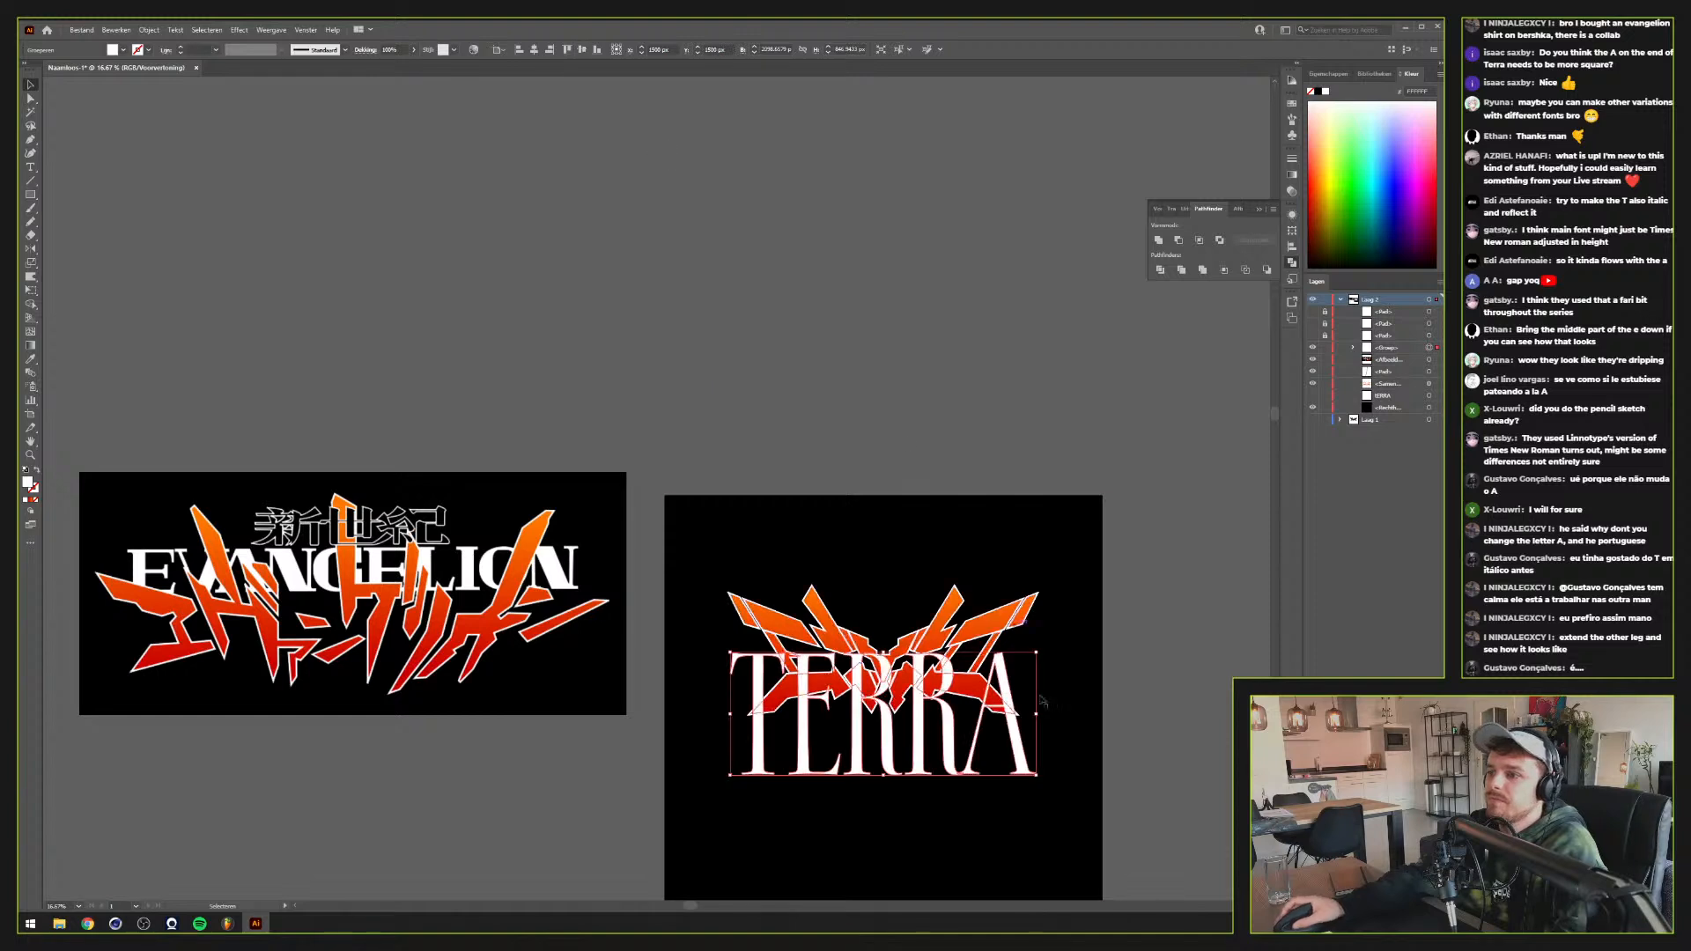
Place the TERRA wordmark behind the orange emblem but in front of the black background, and nudge it slightly upward
{"action": "key", "text": "ctrl+shift+bracketleft"}
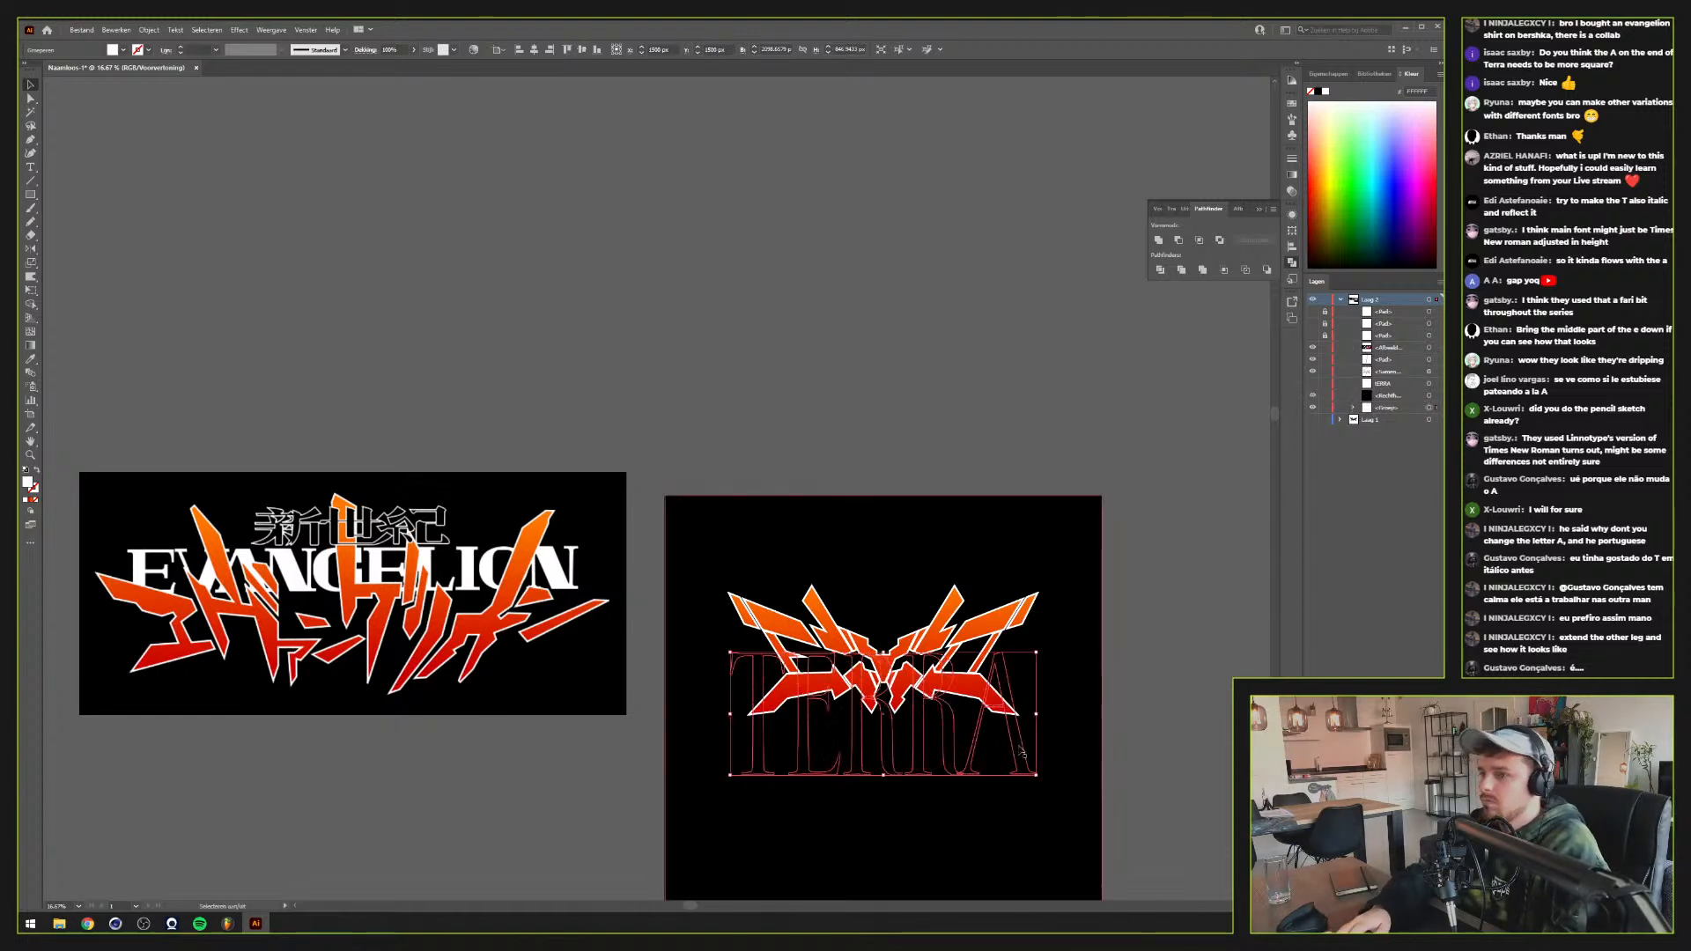
{"action": "key", "text": "ctrl+bracketright"}
{"action": "key", "text": "shift+Up"}
{"action": "key", "text": "shift+Up"}
{"action": "key", "text": "shift+Up"}
{"action": "key", "text": "shift+Up"}
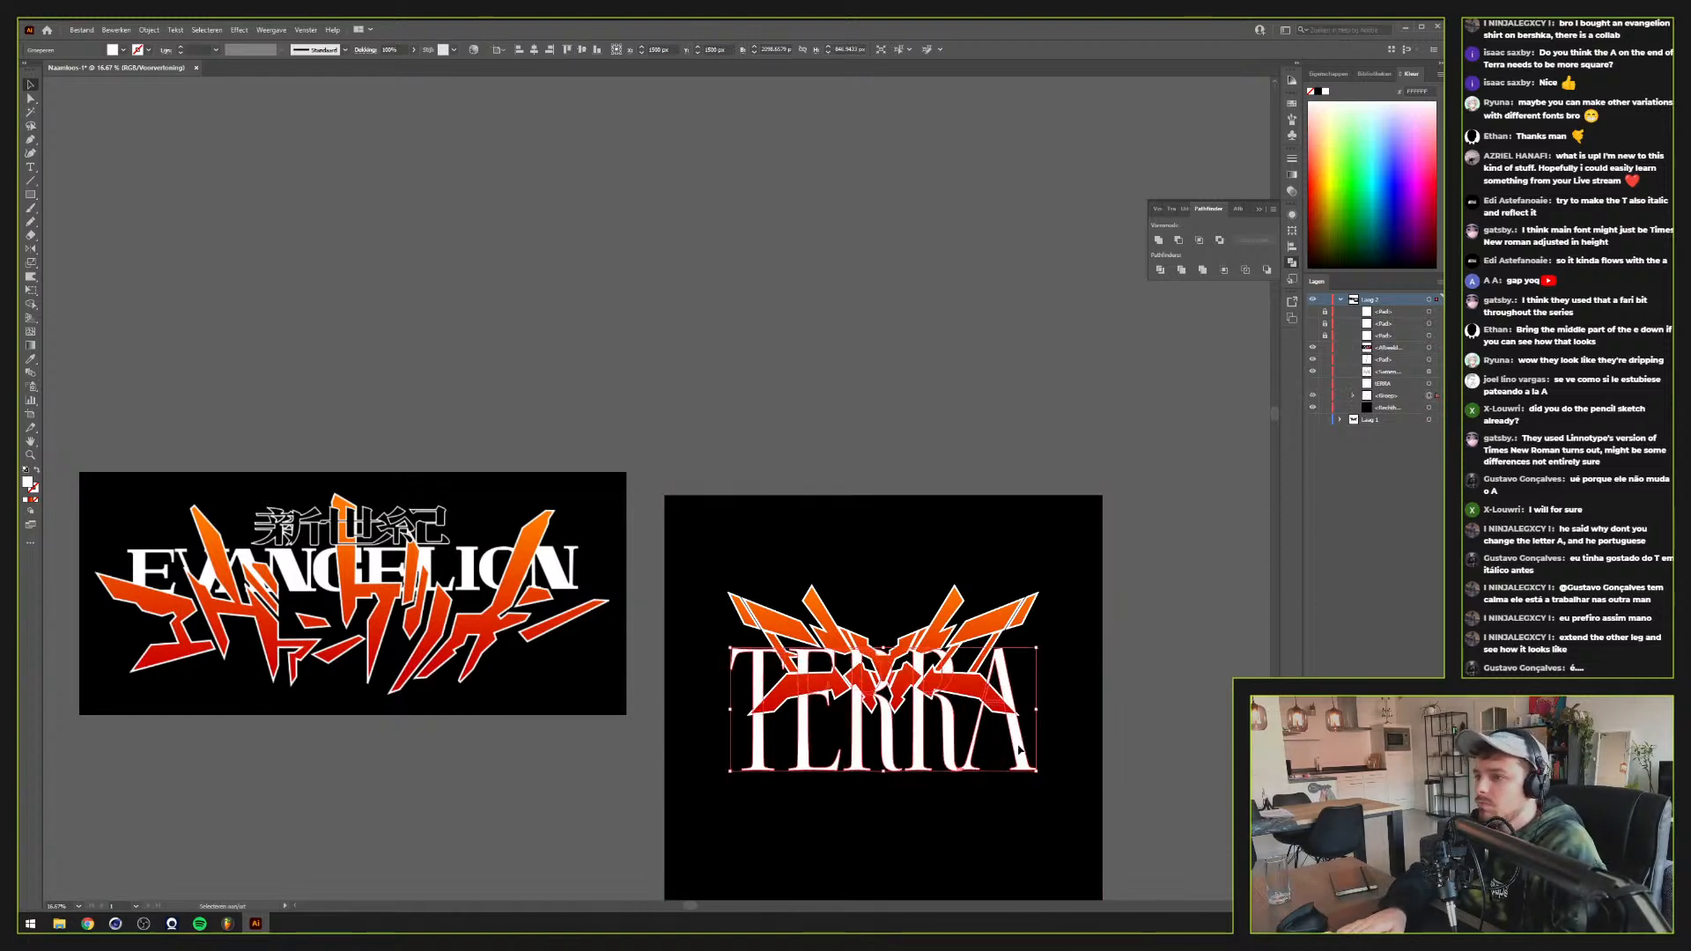
Nudge the elongated TERRA wordmark well upward so its letter tops rise slightly above the orange emblem, and deselect it
{"action": "key", "text": "shift+Up"}
{"action": "key", "text": "shift+Up"}
{"action": "key", "text": "shift+Up"}
{"action": "key", "text": "shift+Up"}
{"action": "key", "text": "shift+Up"}
{"action": "key", "text": "shift+Up"}
{"action": "key", "text": "shift+Up"}
{"action": "key", "text": "shift+Up"}
{"action": "key", "text": "shift+Up"}
{"action": "key", "text": "shift+Up"}
{"action": "key", "text": "shift+Up"}
{"action": "key", "text": "shift+Up"}
{"action": "key", "text": "shift+Up"}
{"action": "key", "text": "shift+Up"}
{"action": "key", "text": "shift+Up"}
{"action": "key", "text": "shift+Up"}
{"action": "key", "text": "shift+Up"}
{"action": "key", "text": "shift+Up"}
{"action": "key", "text": "shift+Up"}
{"action": "key", "text": "shift+Up"}
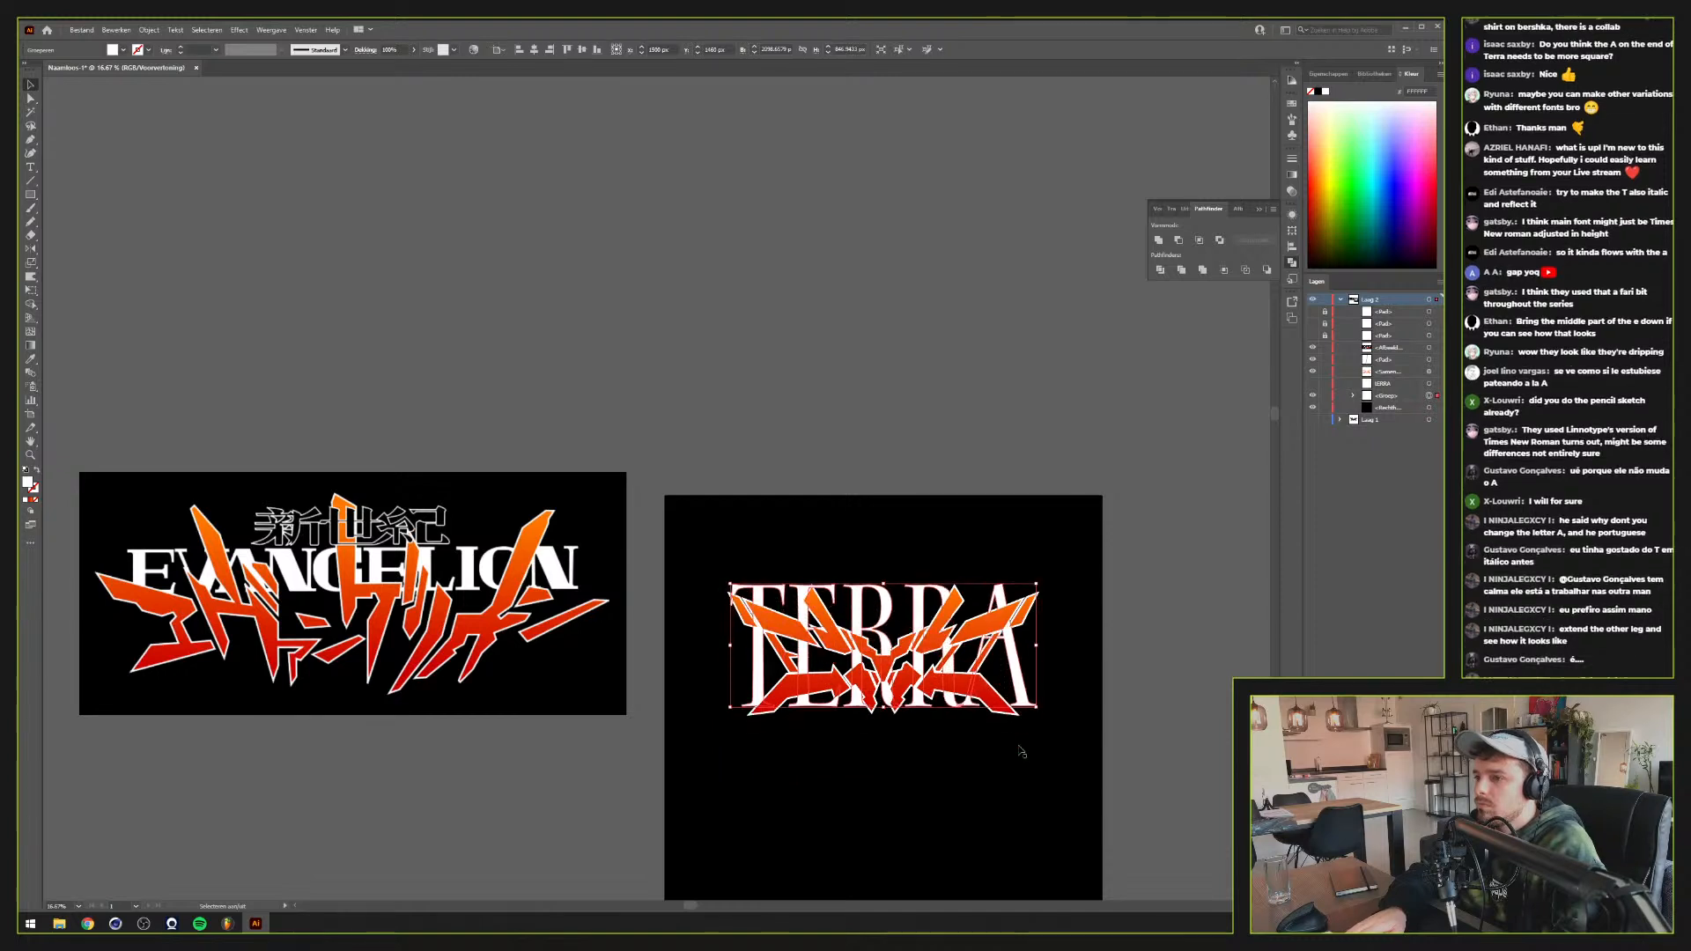
{"action": "key", "text": "shift+Up"}
{"action": "key", "text": "shift+Up"}
{"action": "key", "text": "shift+Up"}
{"action": "key", "text": "shift+Up"}
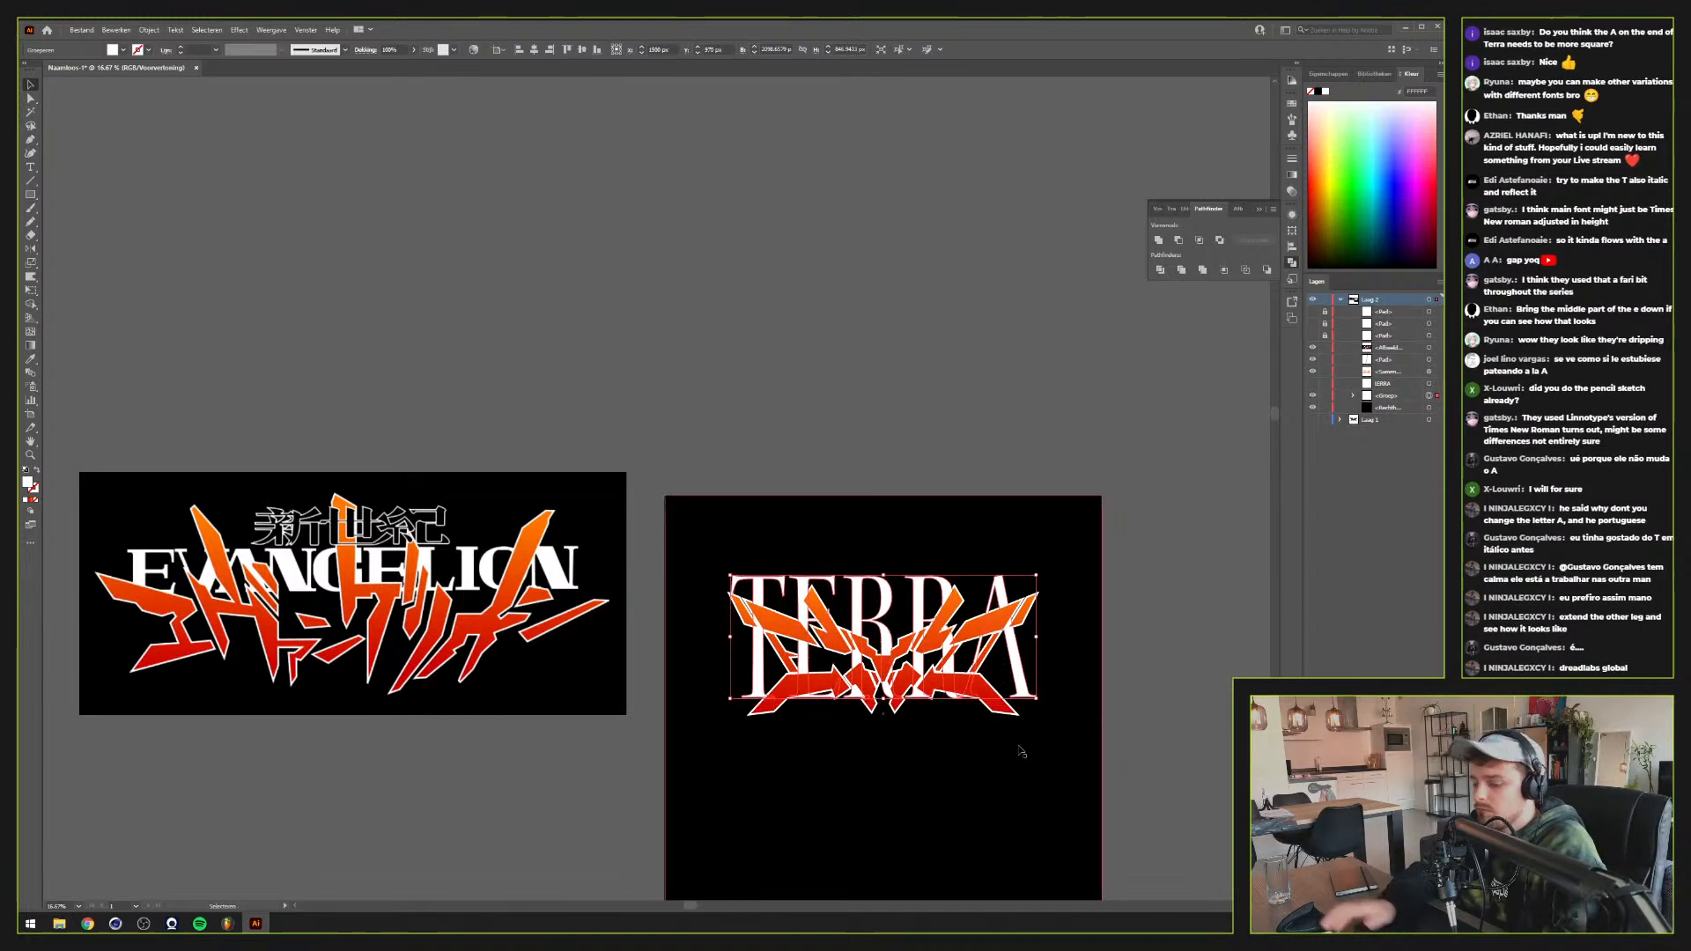
{"action": "key", "text": "ctrl+shift+a"}
{"action": "scroll", "coordinate": [984, 574], "scroll_direction": "up", "scroll_amount": 1}
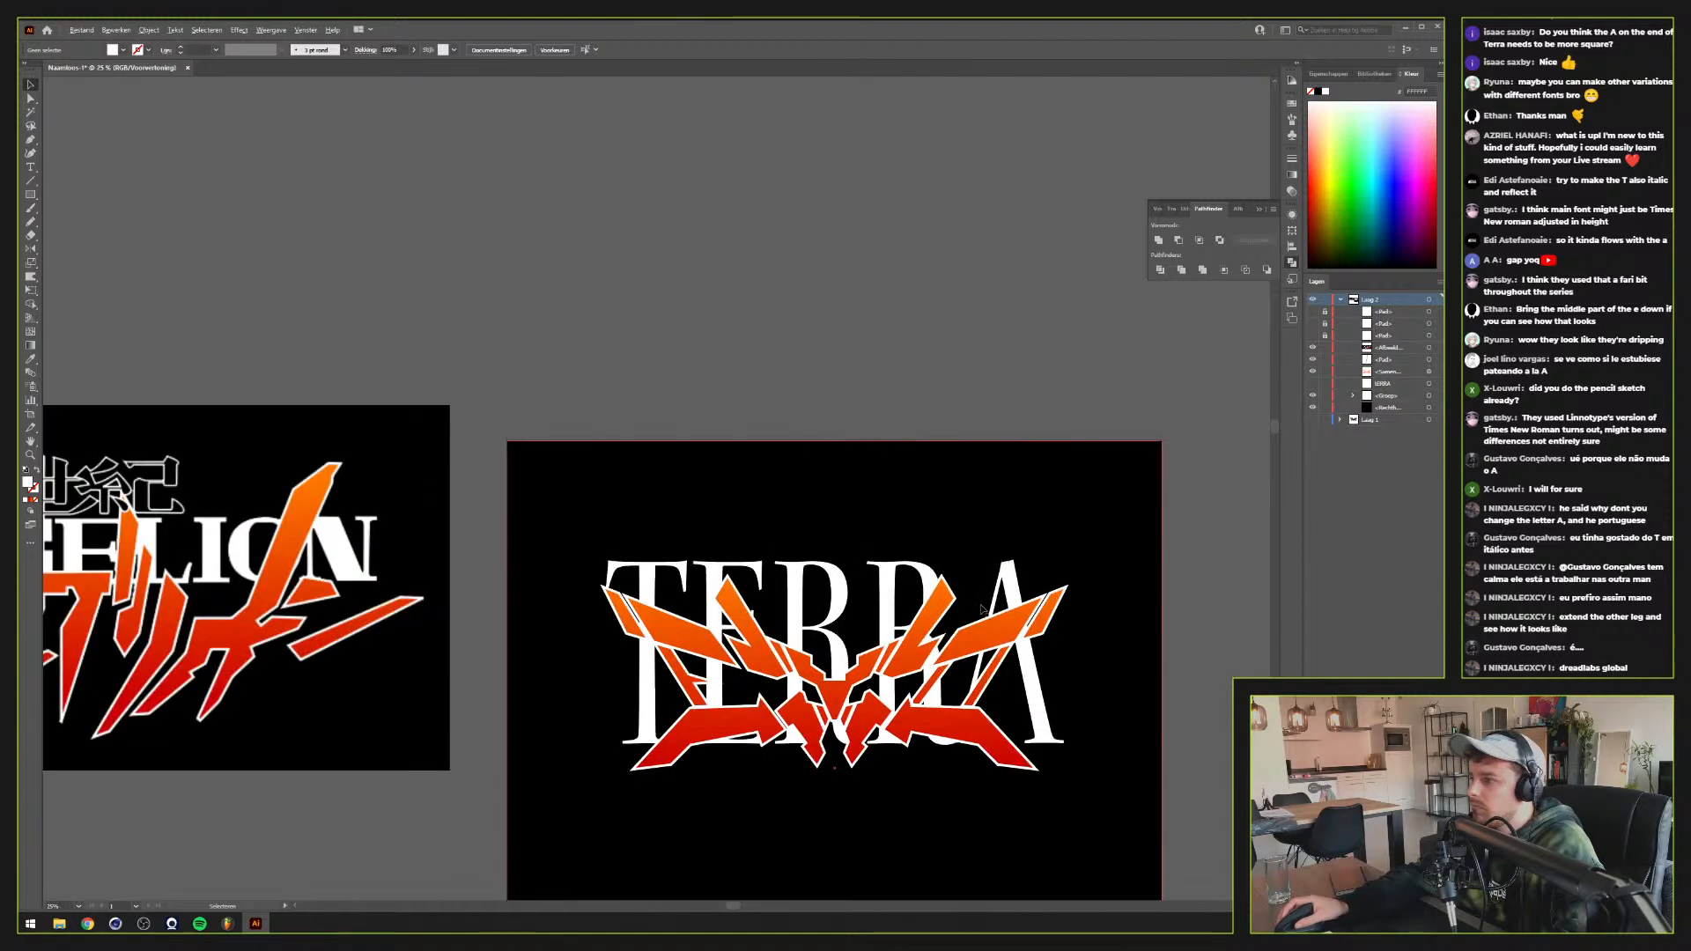
{"action": "scroll", "coordinate": [965, 539], "scroll_direction": "down", "scroll_amount": 2}
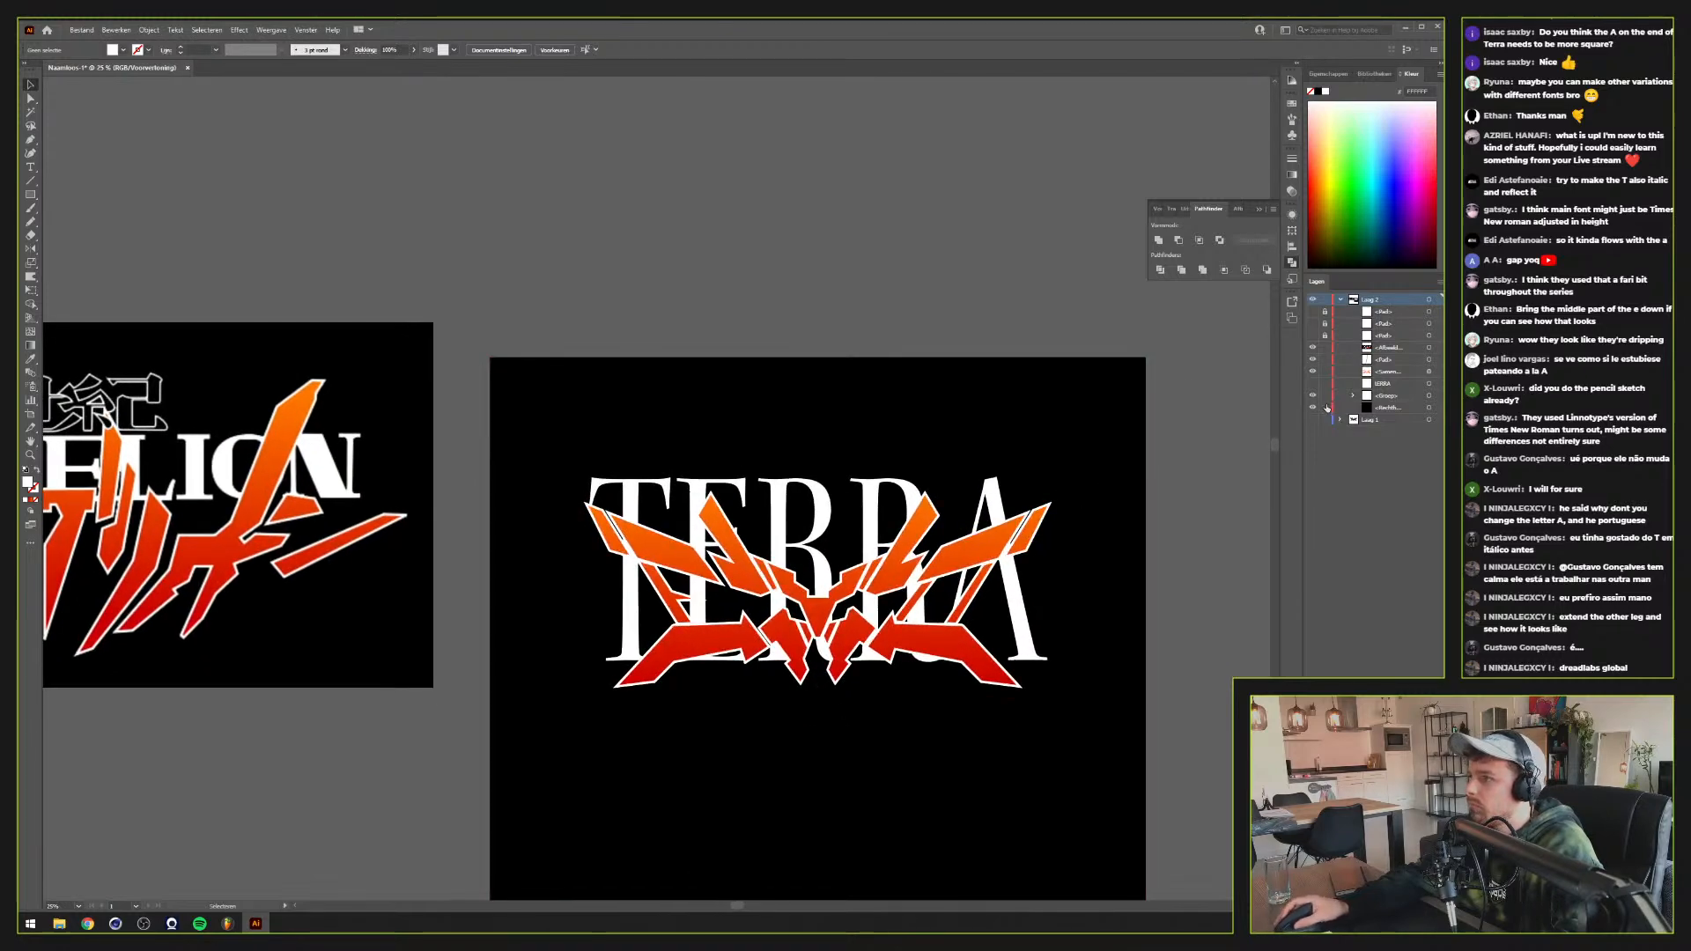
Scale the elongated TERRA wordmark down to about three quarters of the emblem's width and nudge it slightly upward behind the wings
{"action": "left_click_drag", "start_coordinate": [870, 506], "coordinate": [818, 501]}
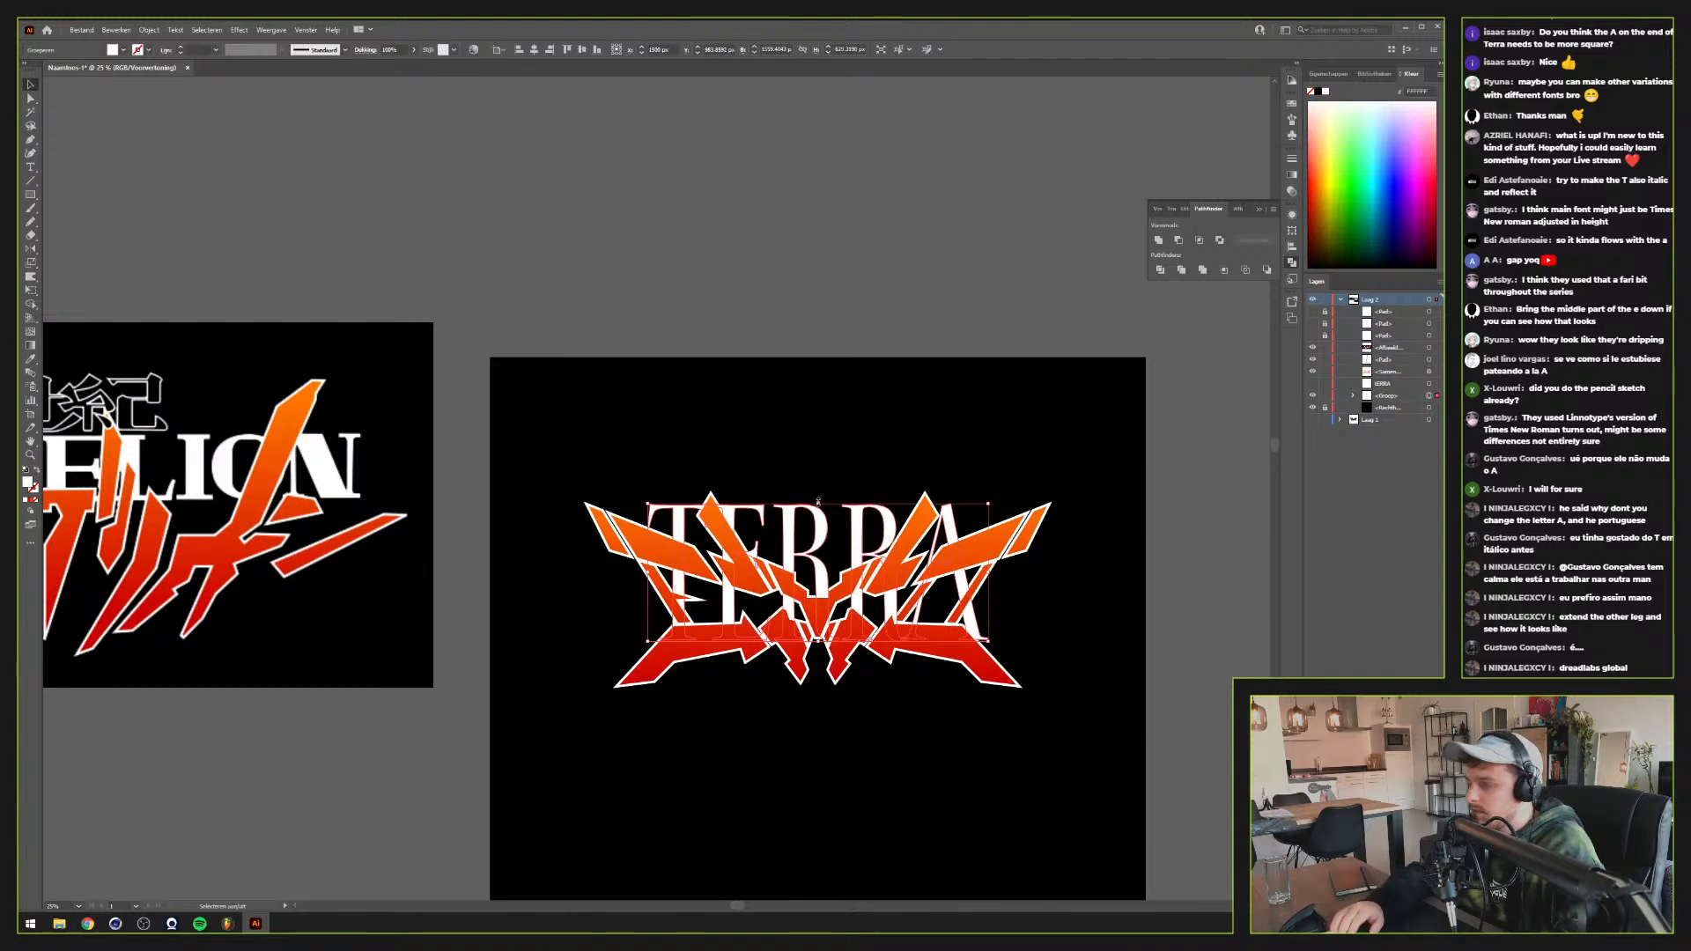
{"action": "key", "text": "shift+Up"}
{"action": "key", "text": "shift+Up"}
{"action": "key", "text": "shift+Up"}
{"action": "key", "text": "shift+Up"}
{"action": "key", "text": "shift+Up"}
{"action": "key", "text": "shift+Up"}
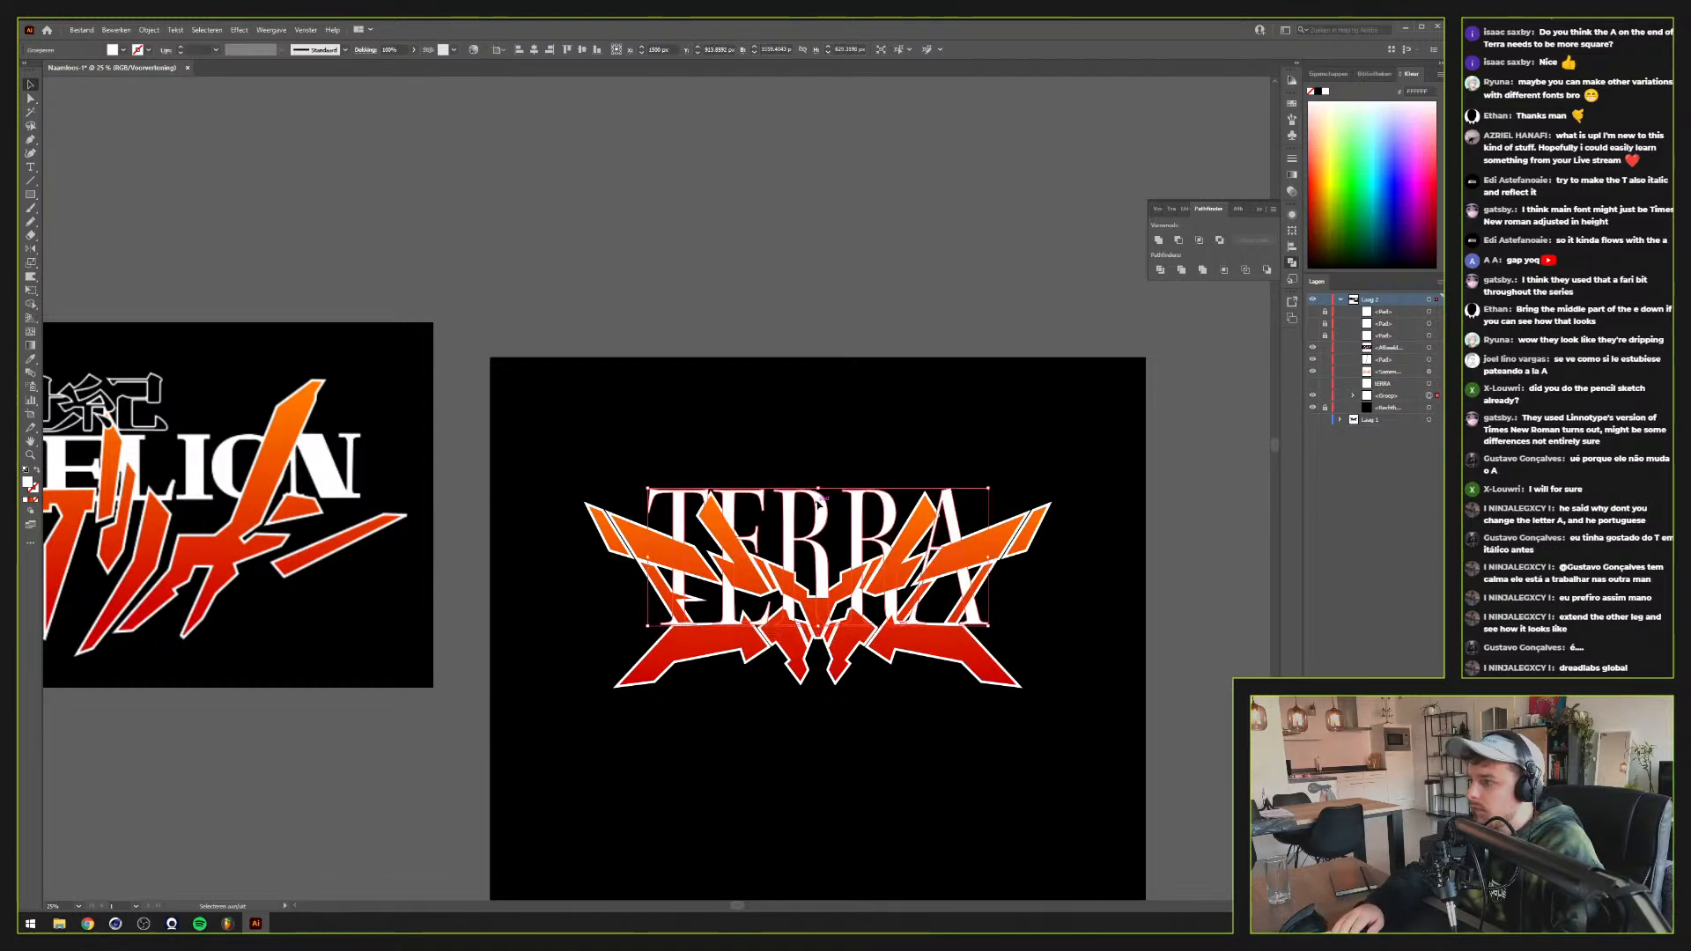
{"action": "key", "text": "shift+Down"}
{"action": "key", "text": "shift+Down"}
{"action": "key", "text": "shift+Down"}
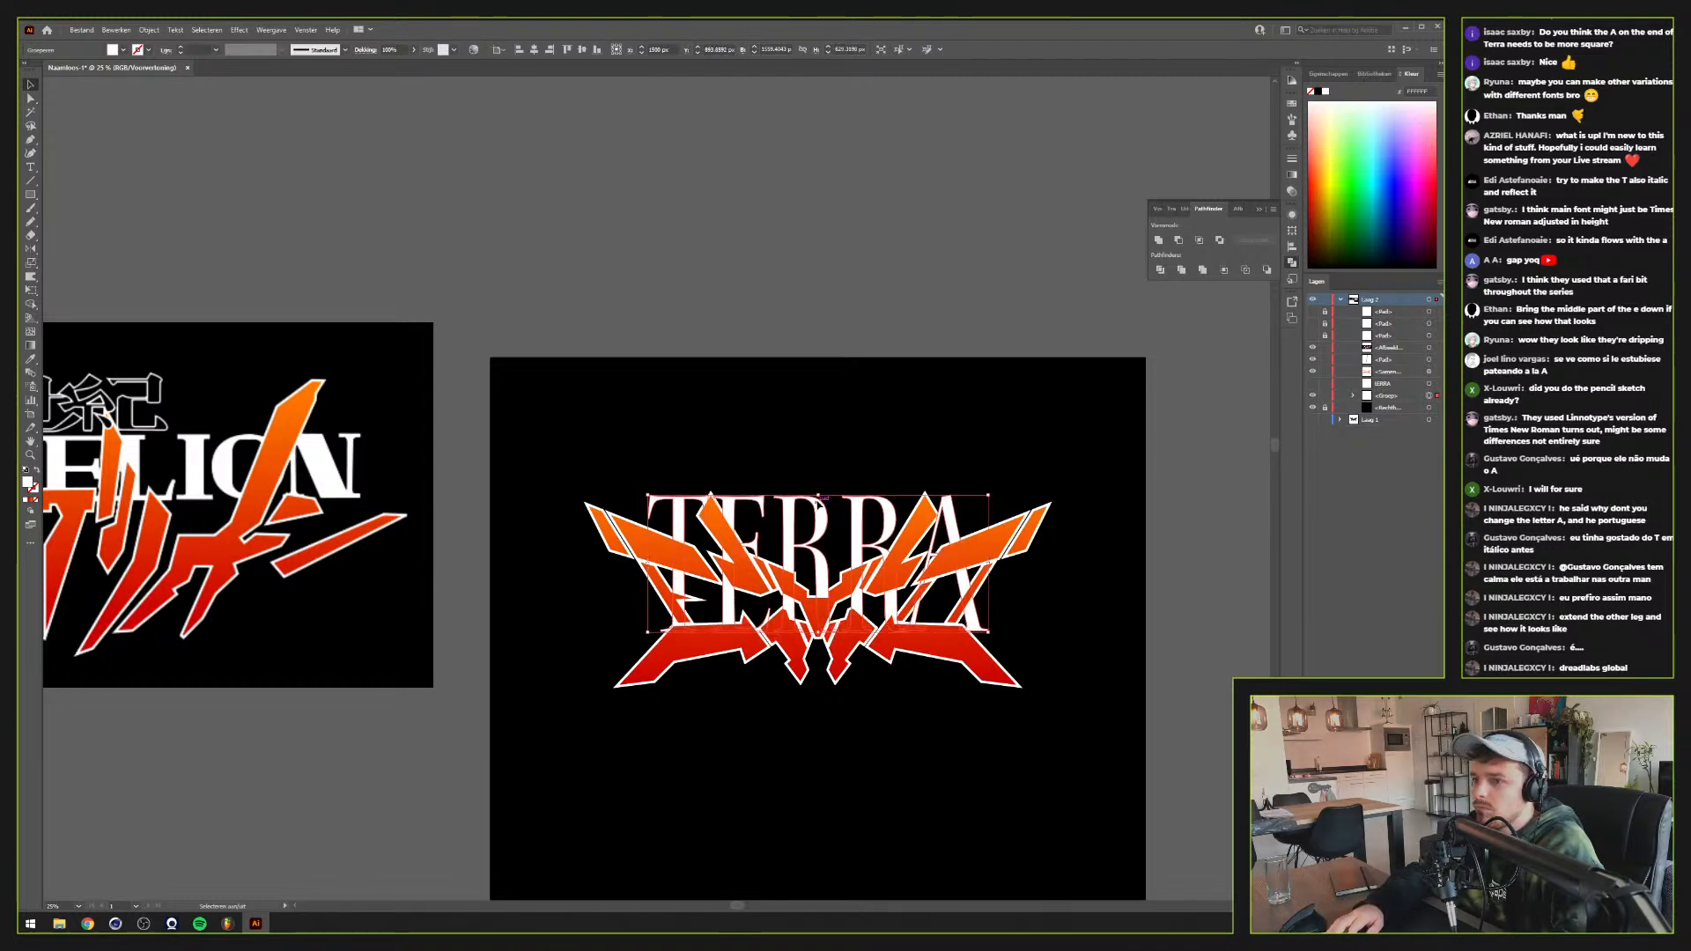
{"action": "left_click", "coordinate": [795, 397]}
{"action": "scroll", "coordinate": [807, 421], "scroll_direction": "down", "scroll_amount": 1}
{"action": "scroll", "coordinate": [807, 421], "scroll_direction": "up", "scroll_amount": 1}
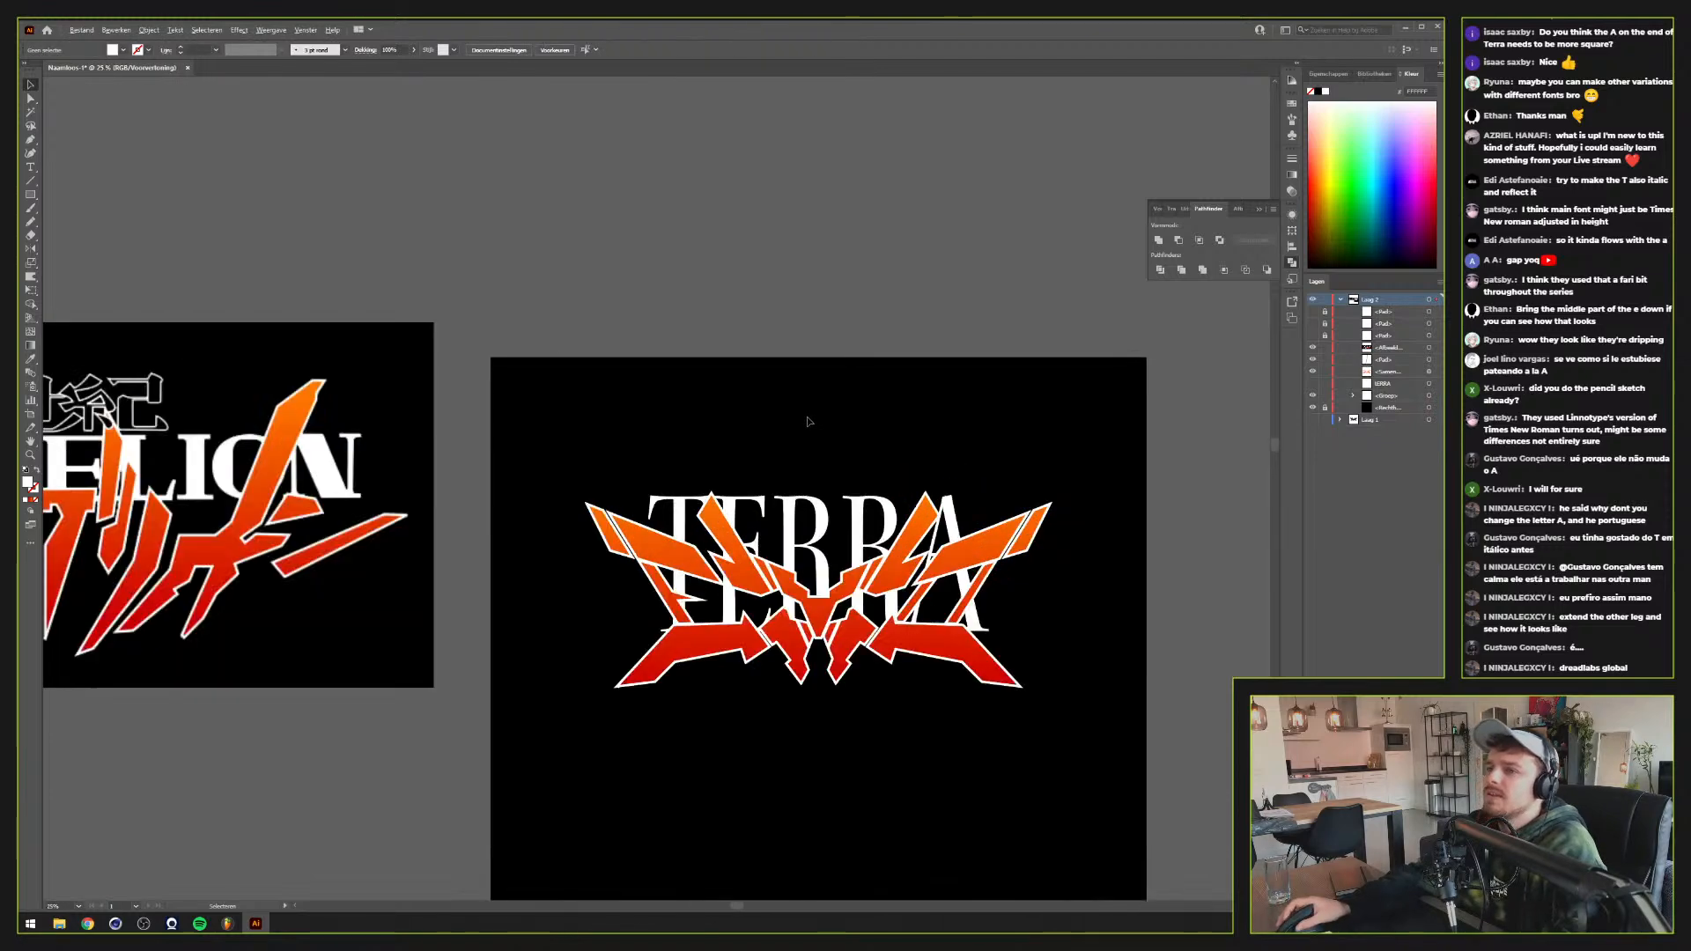
{"action": "scroll", "coordinate": [807, 421], "scroll_direction": "down", "scroll_amount": 1}
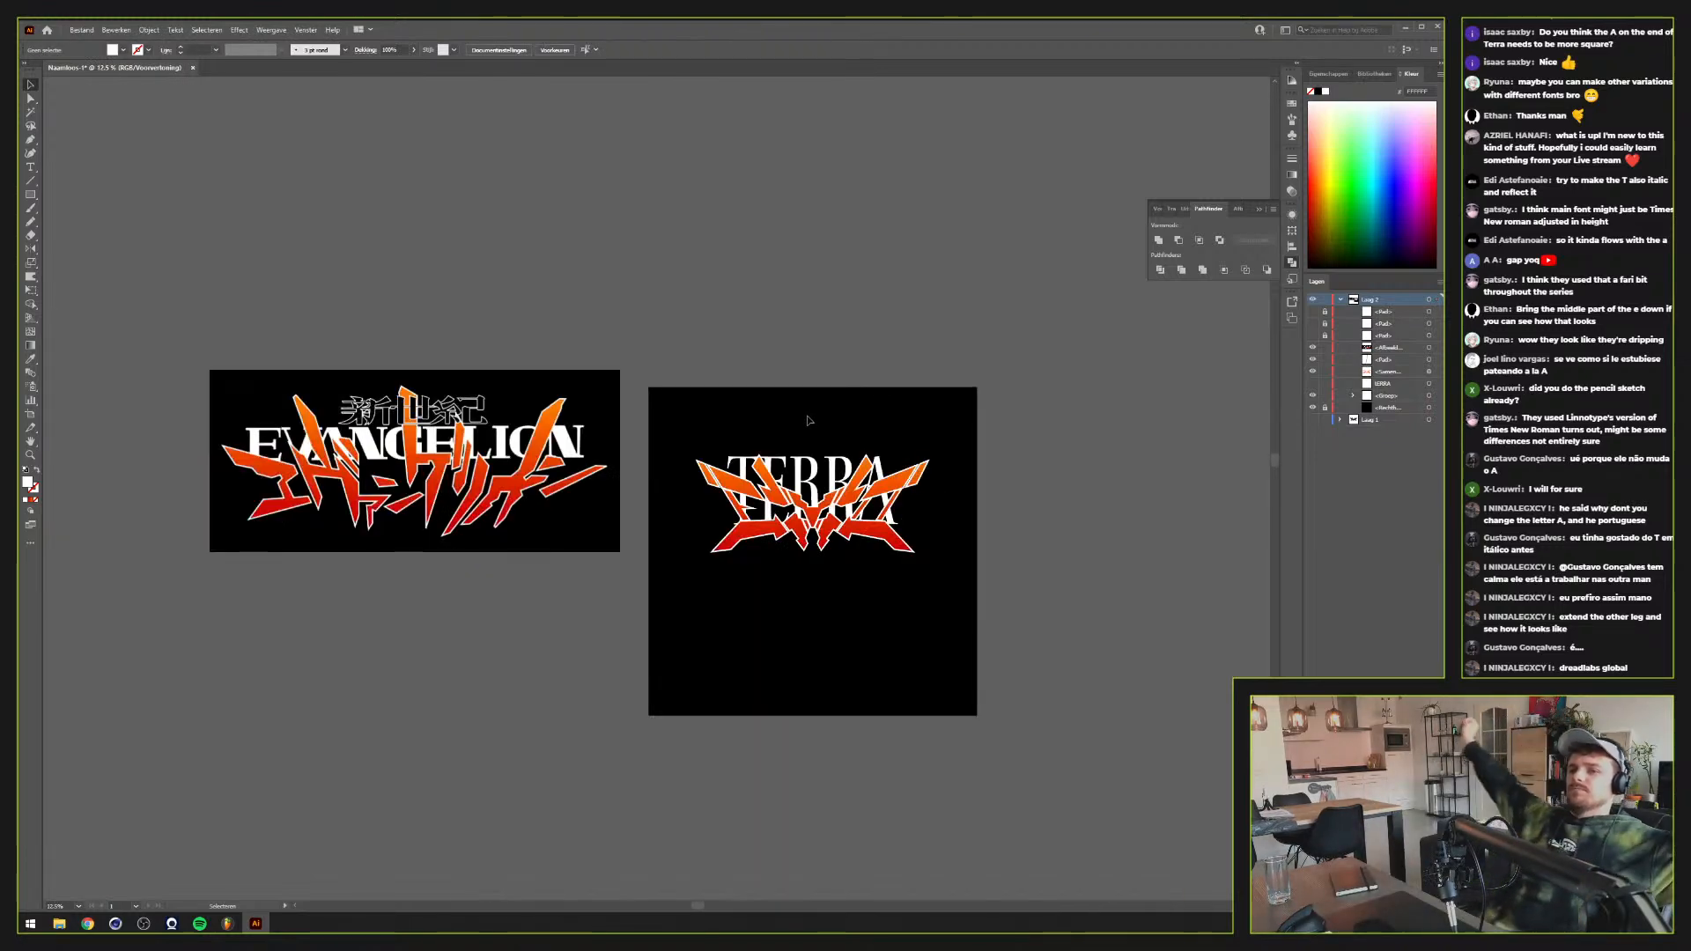
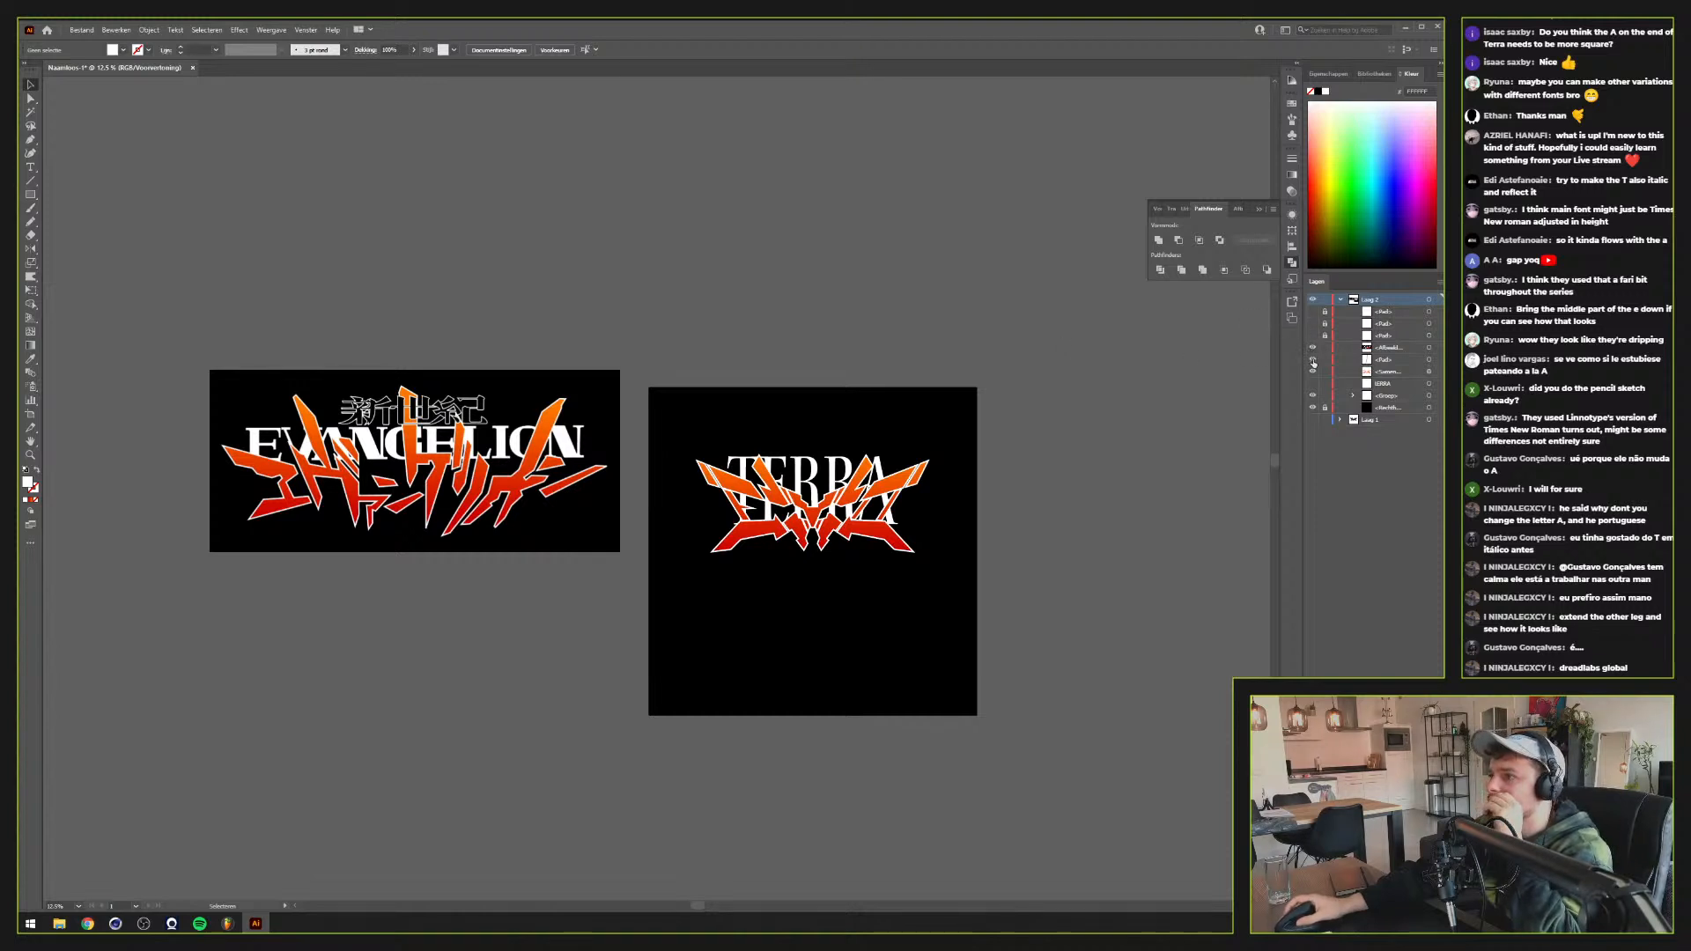
Delete the small stray path near the wordmark's A and the three hidden, locked guide lines from the layer
{"action": "left_click", "coordinate": [1430, 360]}
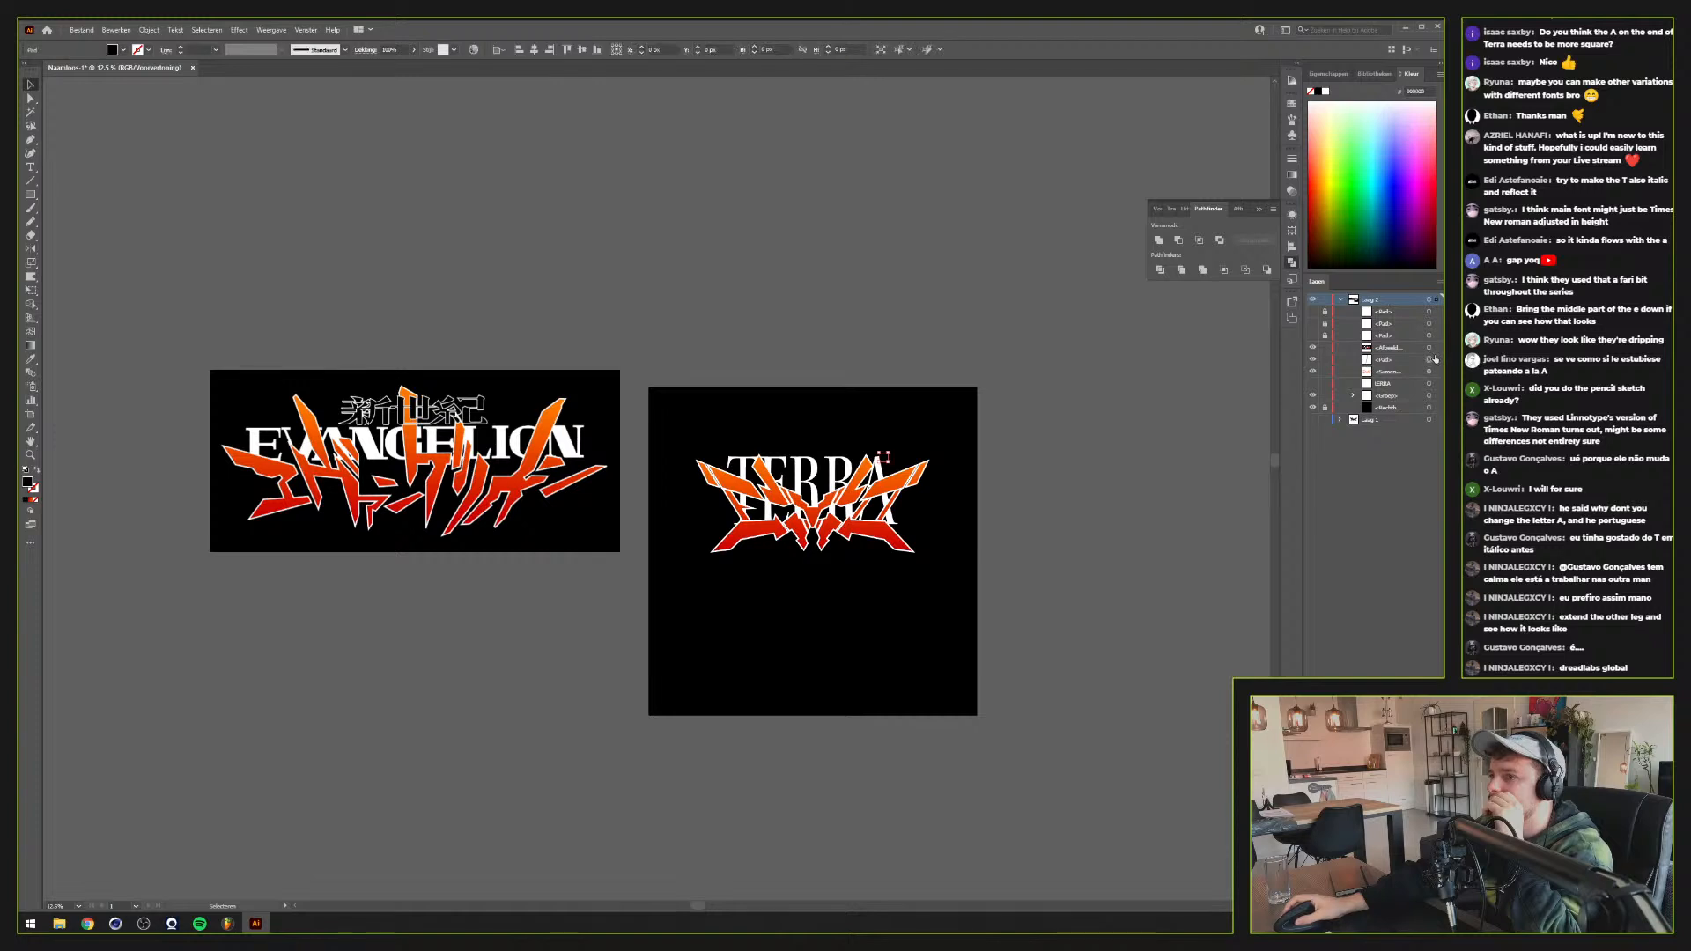
{"action": "key", "text": "Delete"}
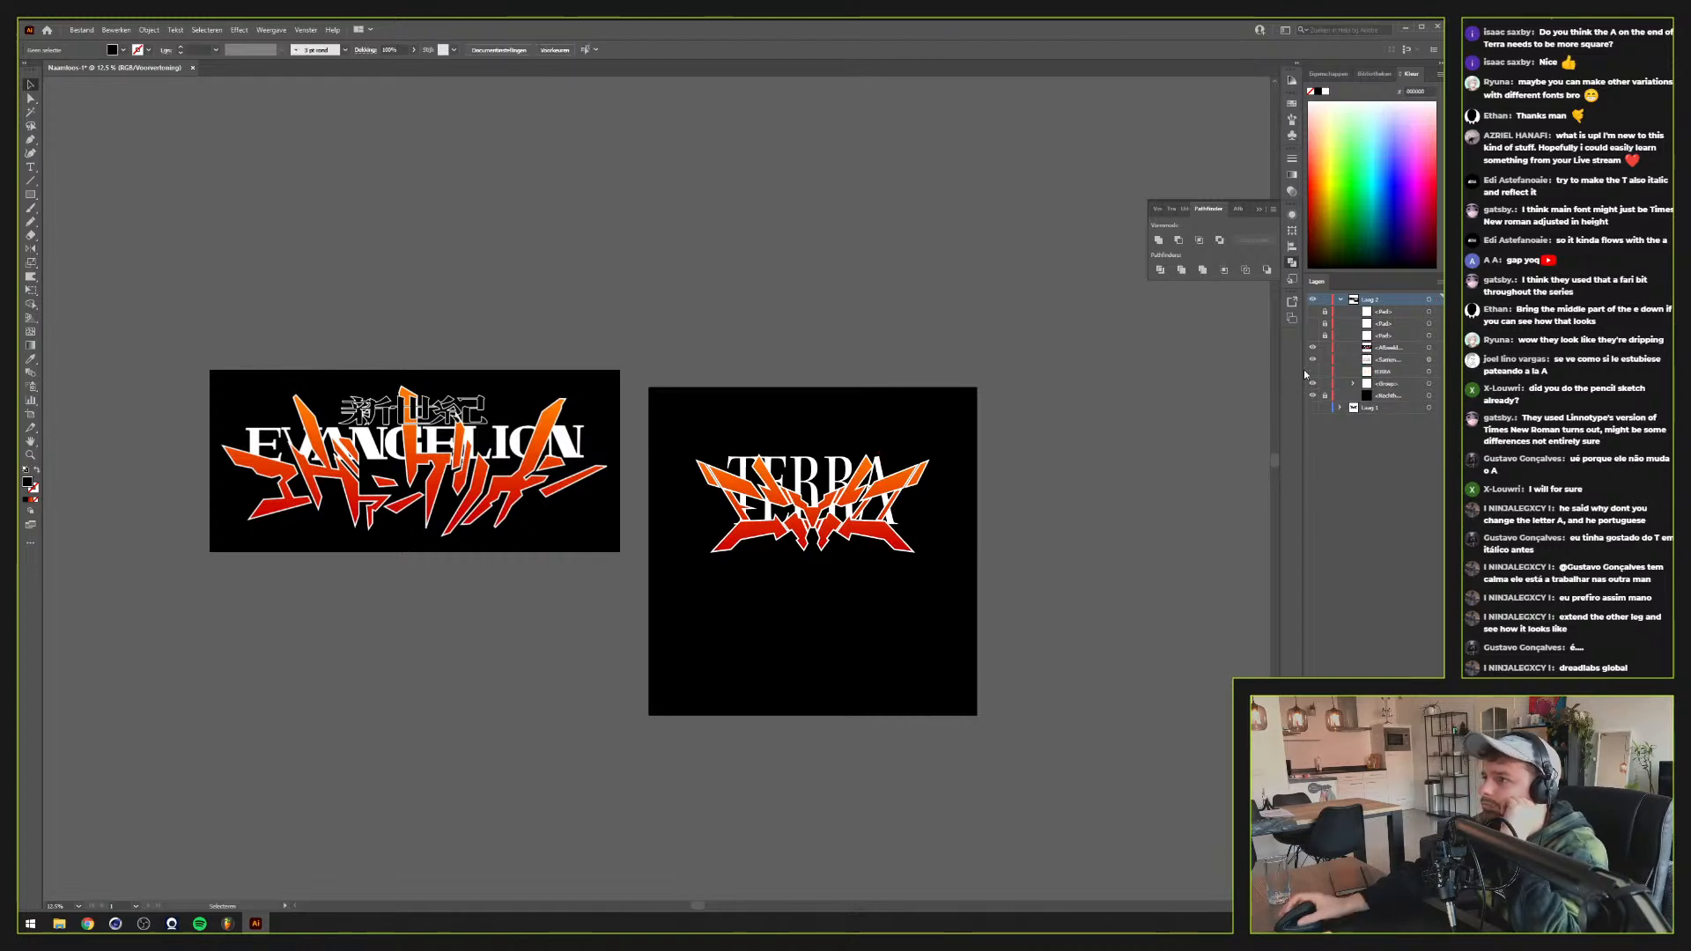
{"action": "left_click", "coordinate": [1417, 338]}
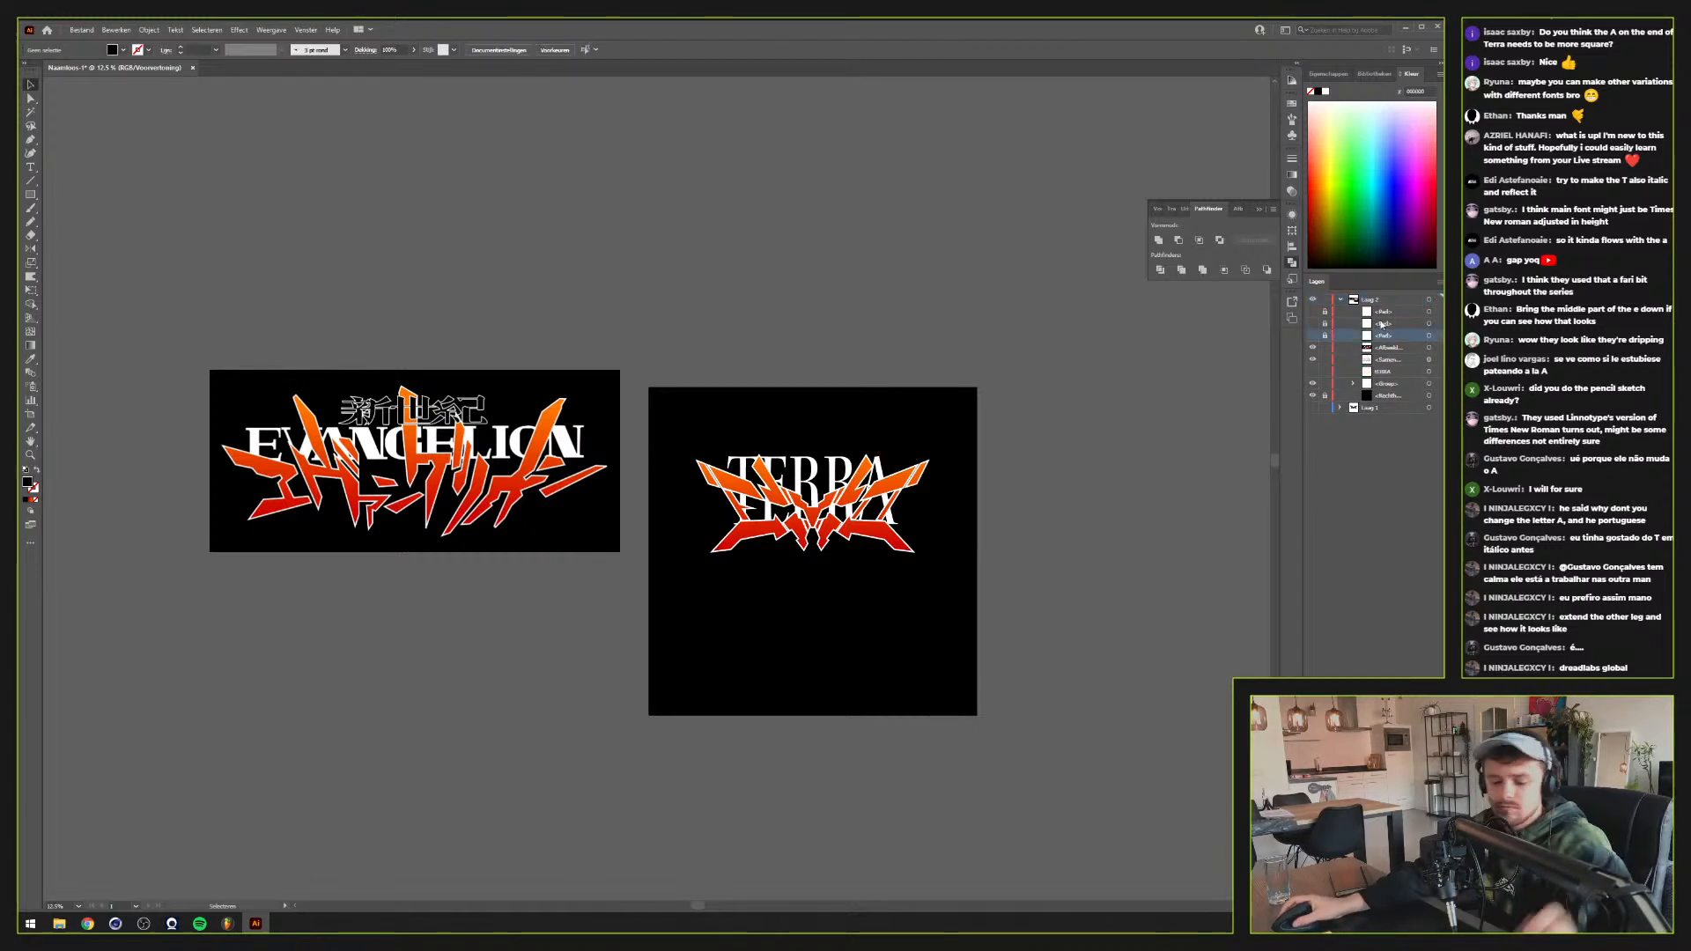
{"action": "left_click", "coordinate": [1379, 314], "text": "shift"}
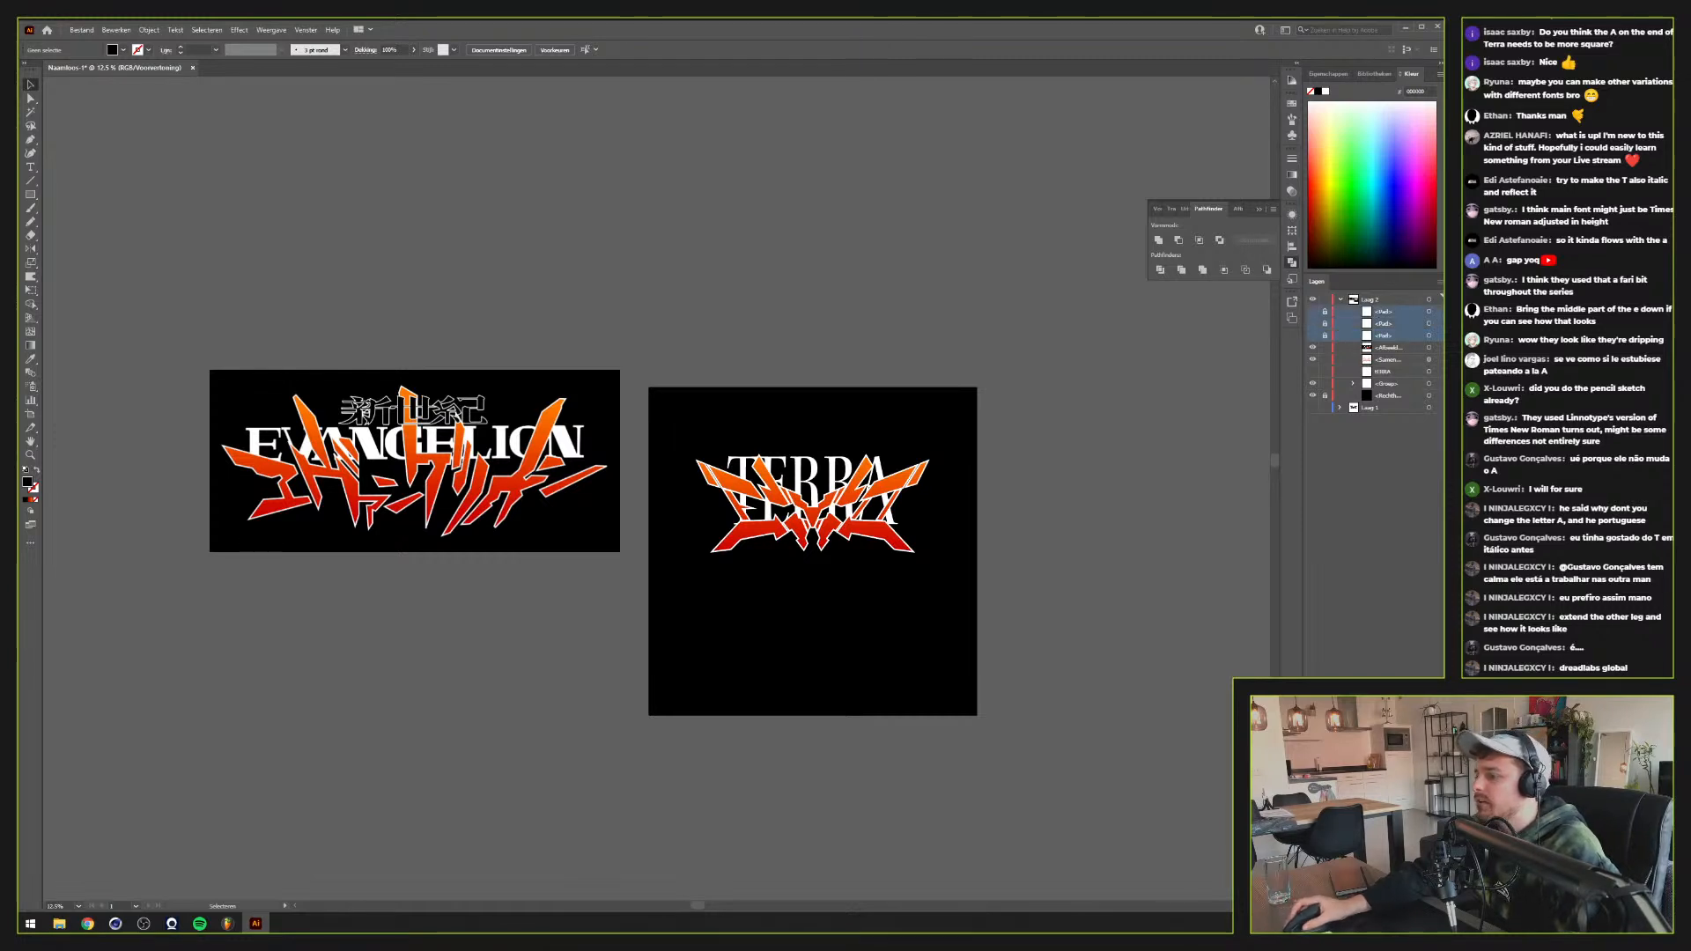
{"action": "key", "text": "Delete"}
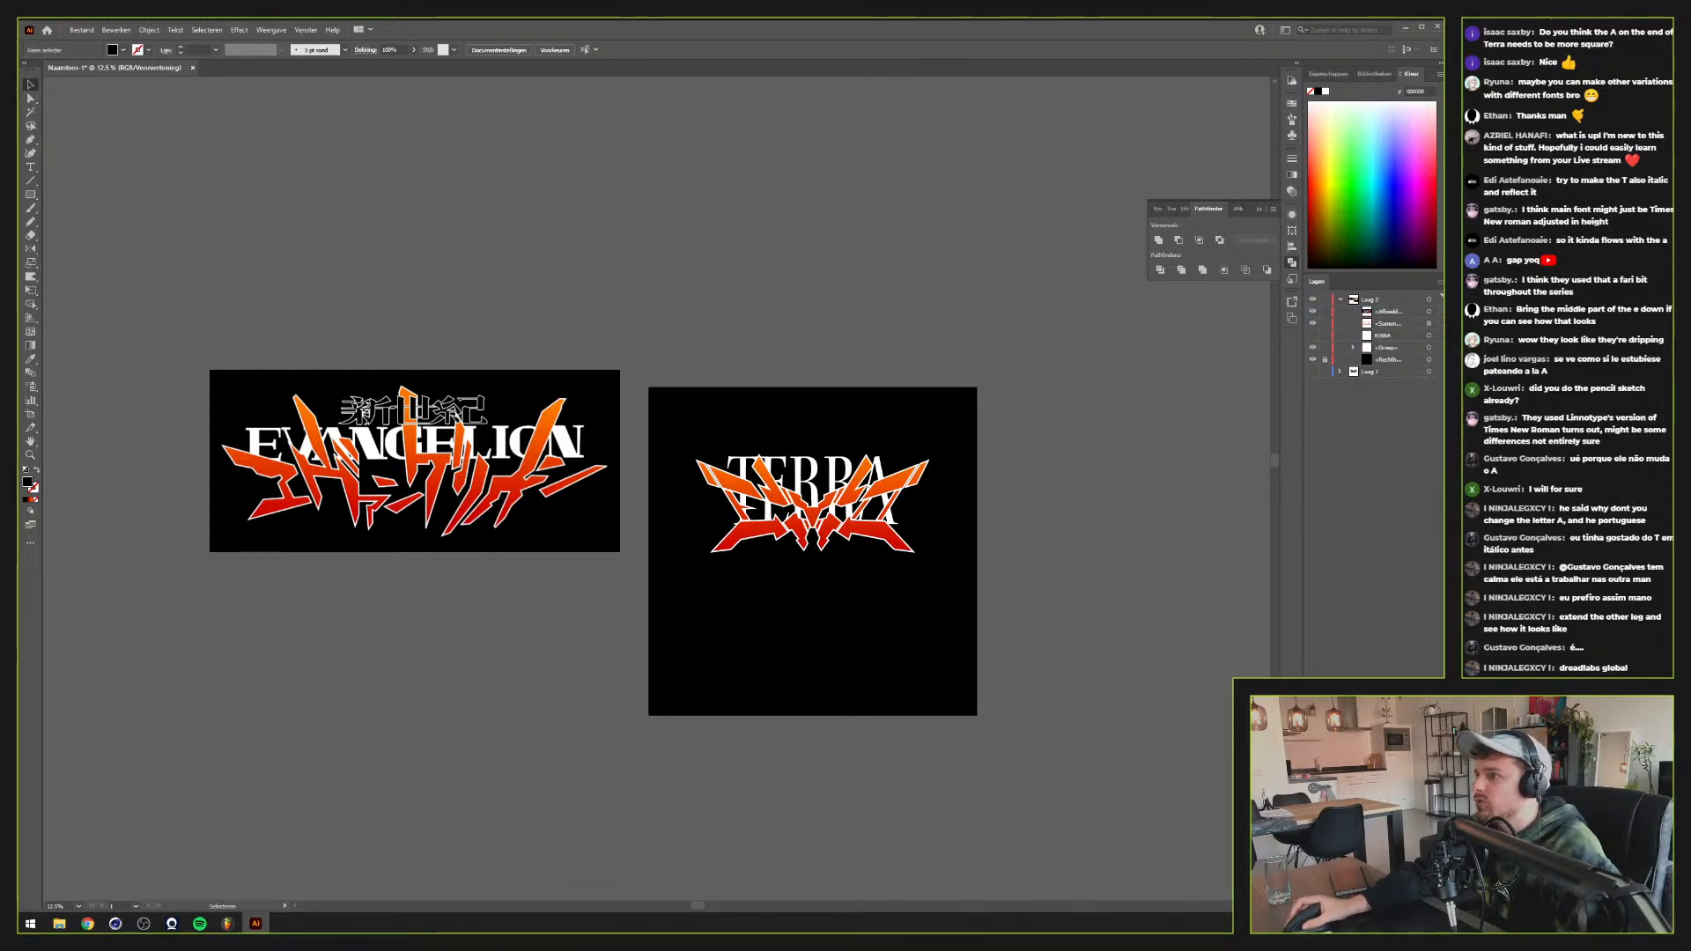
Show the hidden wide sans-serif TERRA text and delete the elongated serif wordmark group
{"action": "left_click", "coordinate": [1313, 336]}
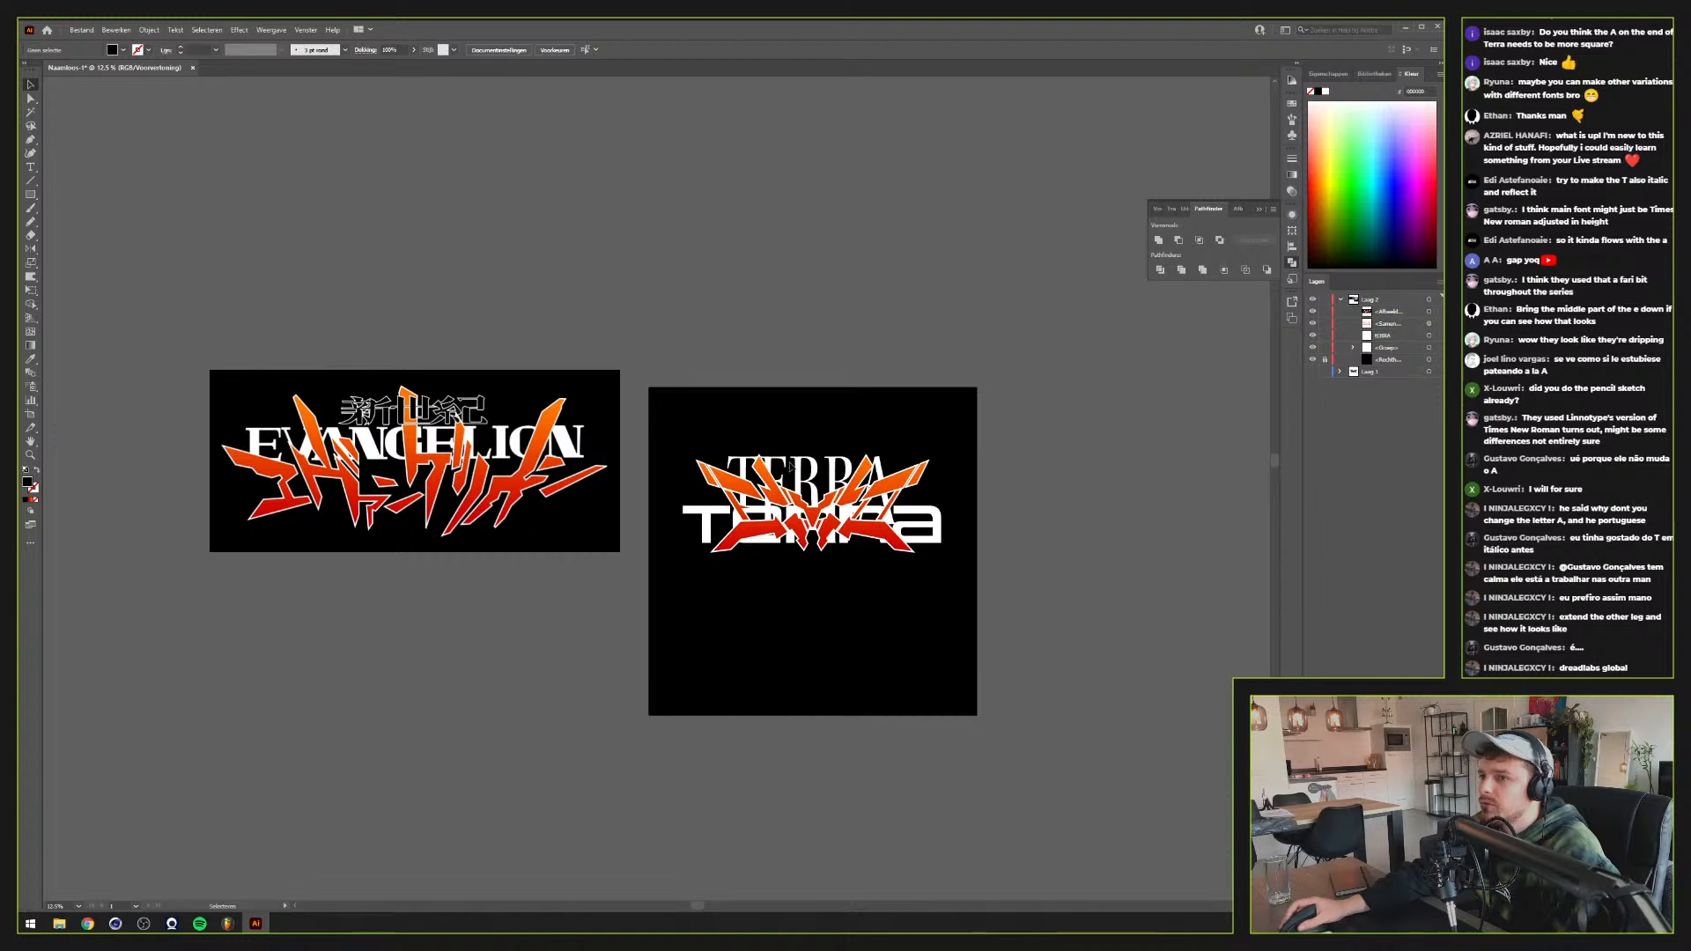
{"action": "left_click", "coordinate": [804, 455]}
{"action": "key", "text": "Delete"}
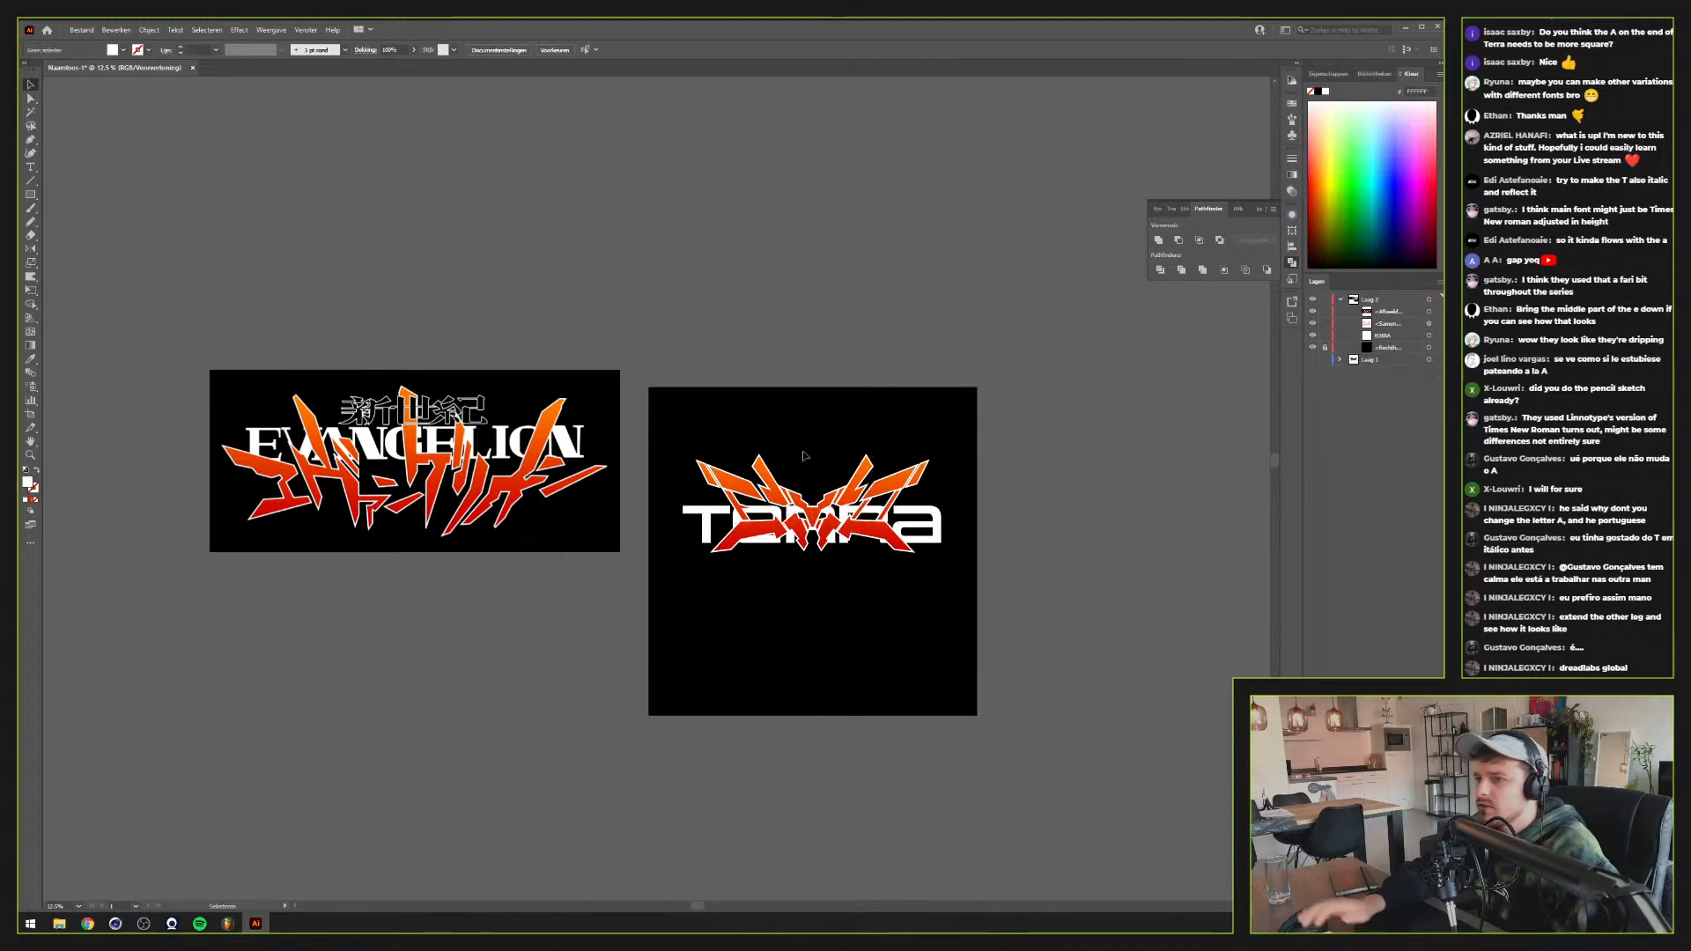
Move the wide sans-serif TERRA text down to sit directly beneath the orange emblem
{"action": "left_click_drag", "start_coordinate": [927, 530], "coordinate": [925, 583]}
{"action": "scroll", "coordinate": [888, 580], "scroll_direction": "up", "scroll_amount": 2}
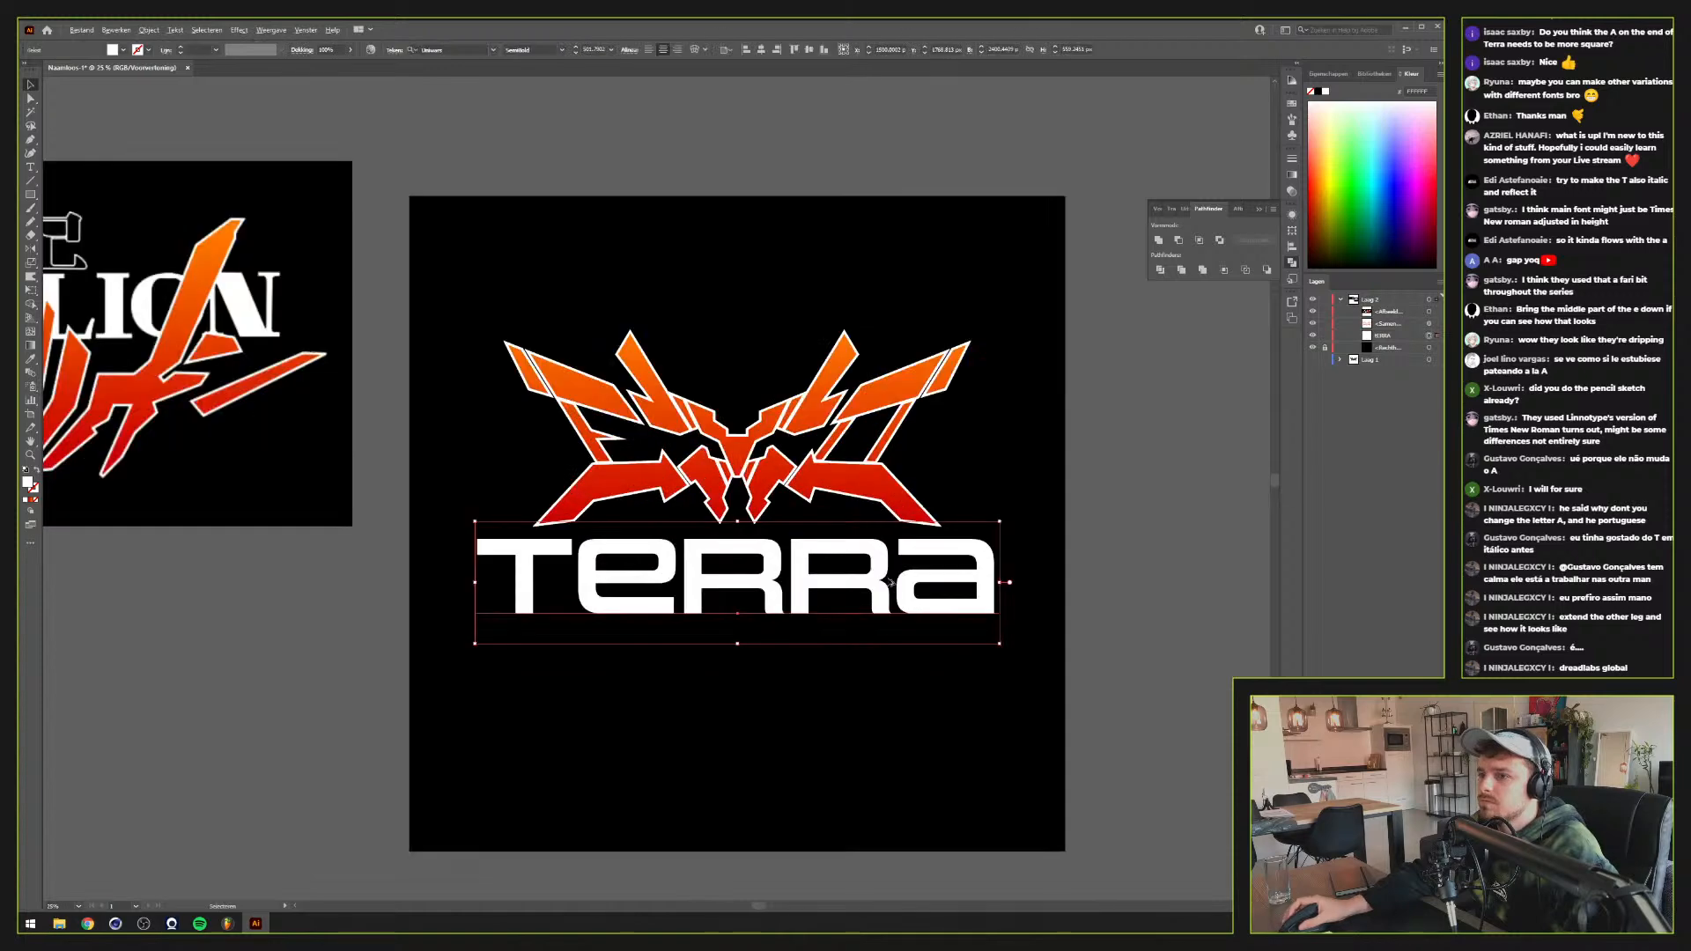
{"action": "scroll", "coordinate": [892, 582], "scroll_direction": "down", "scroll_amount": 2}
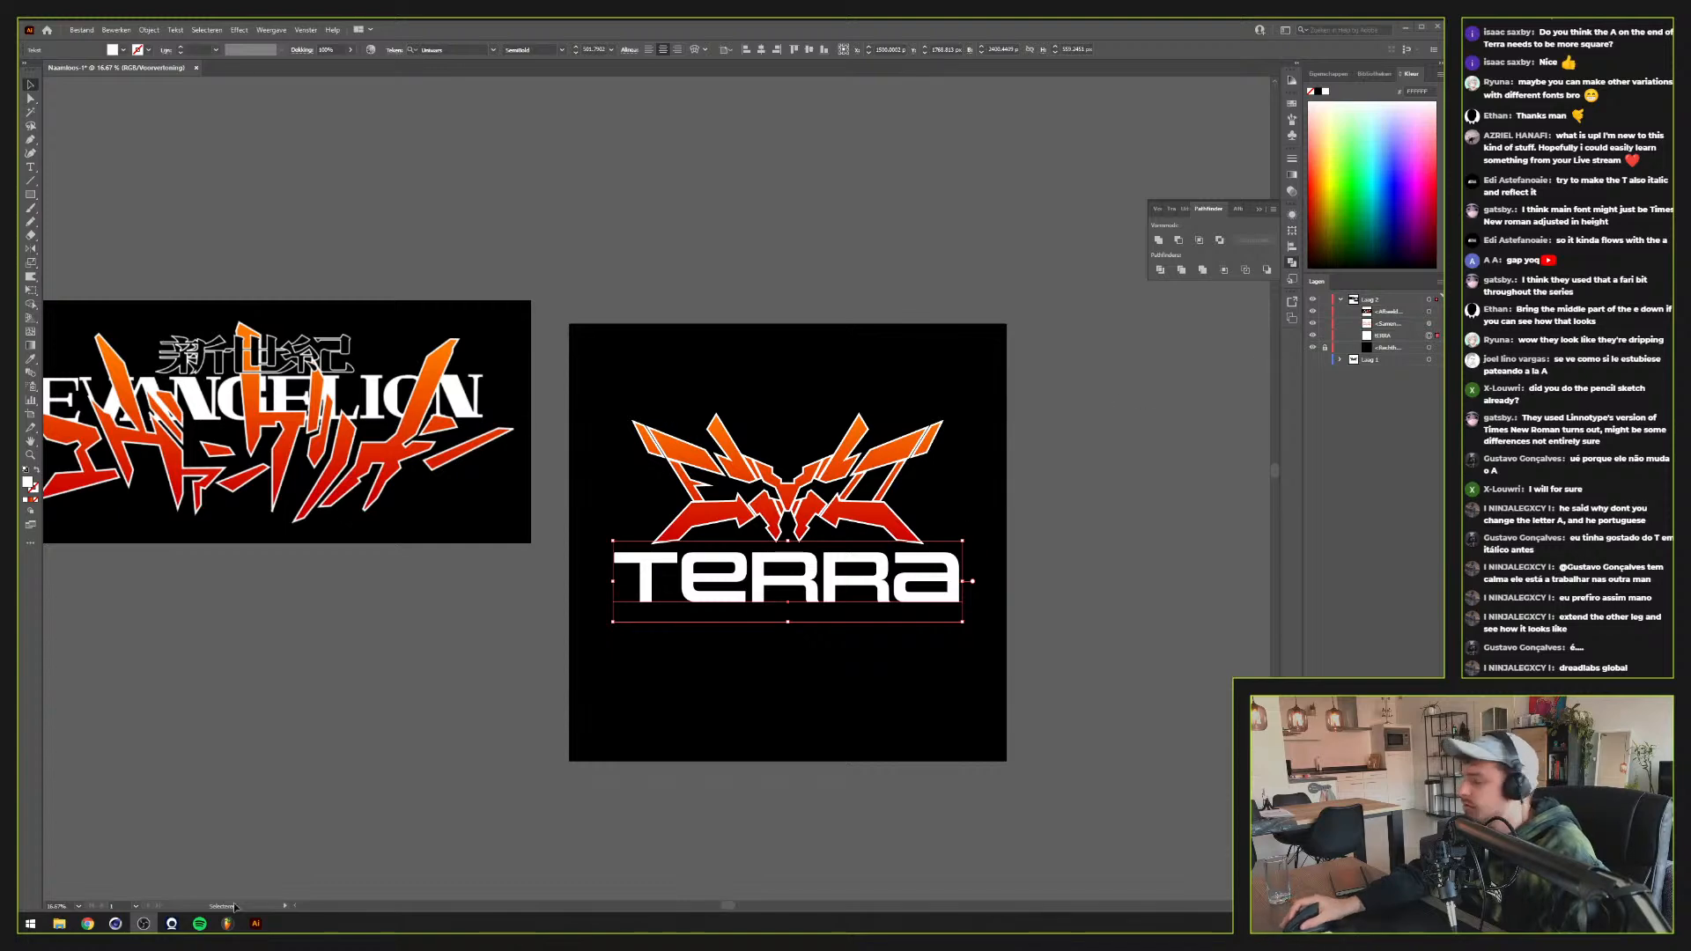
Switch to Chrome to check the Neon Genesis Evangelion typography reference page, and return to Illustrator
{"action": "mouse_move", "coordinate": [87, 923]}
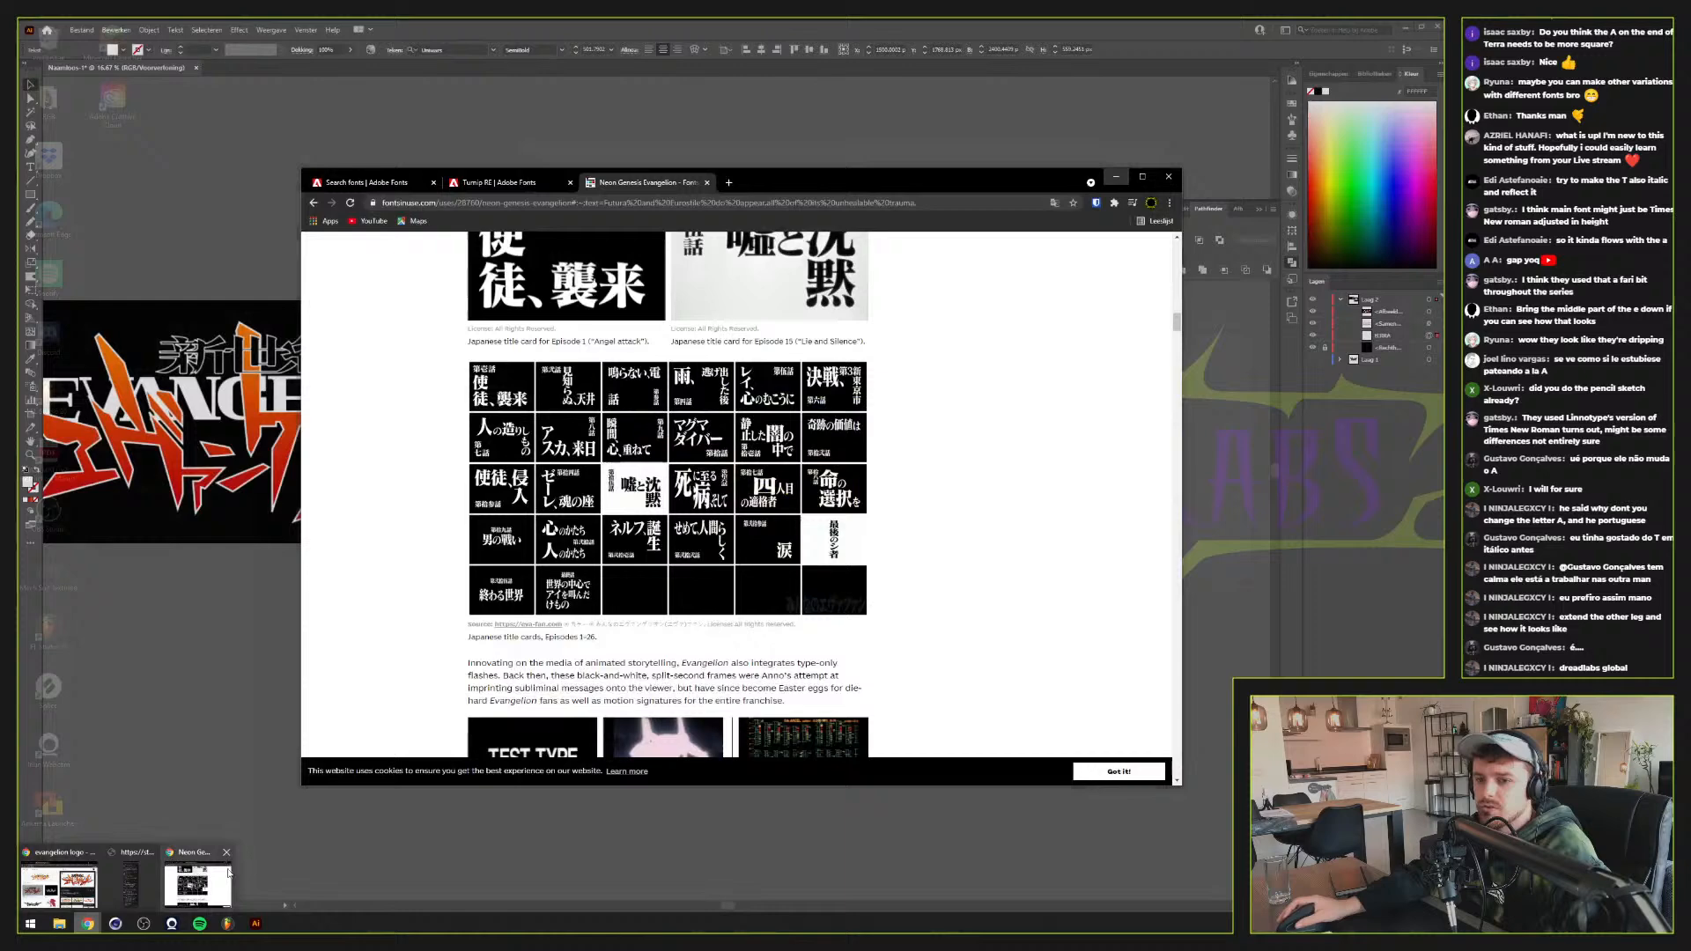
{"action": "left_click", "coordinate": [228, 872]}
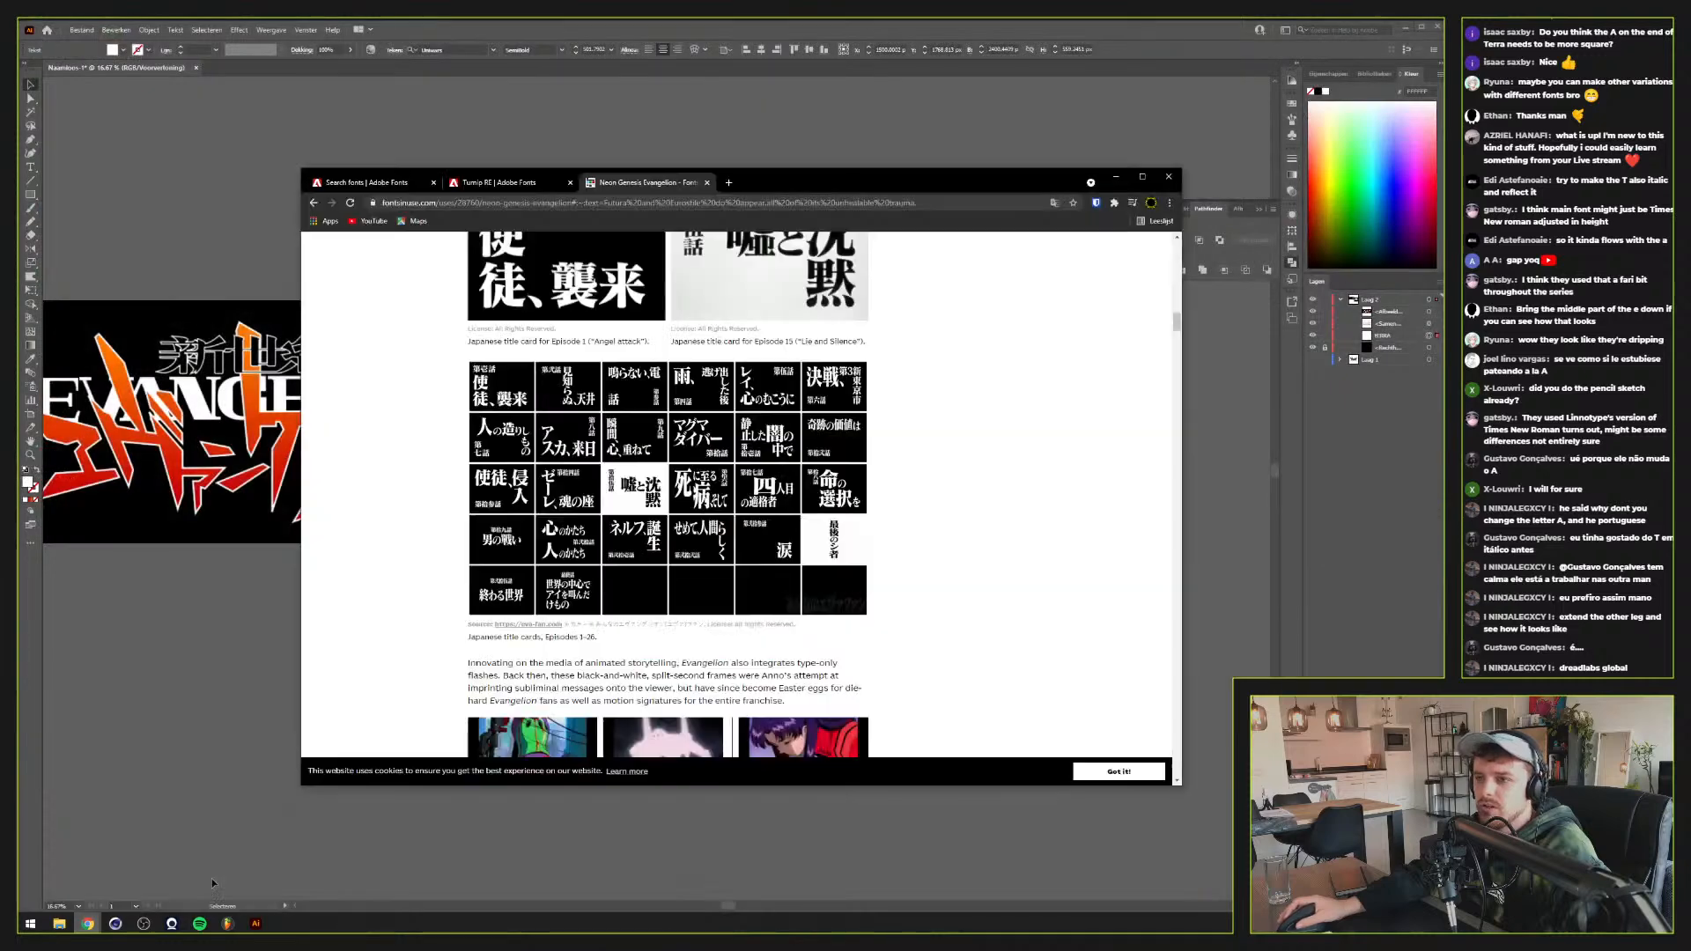
{"action": "mouse_move", "coordinate": [60, 923]}
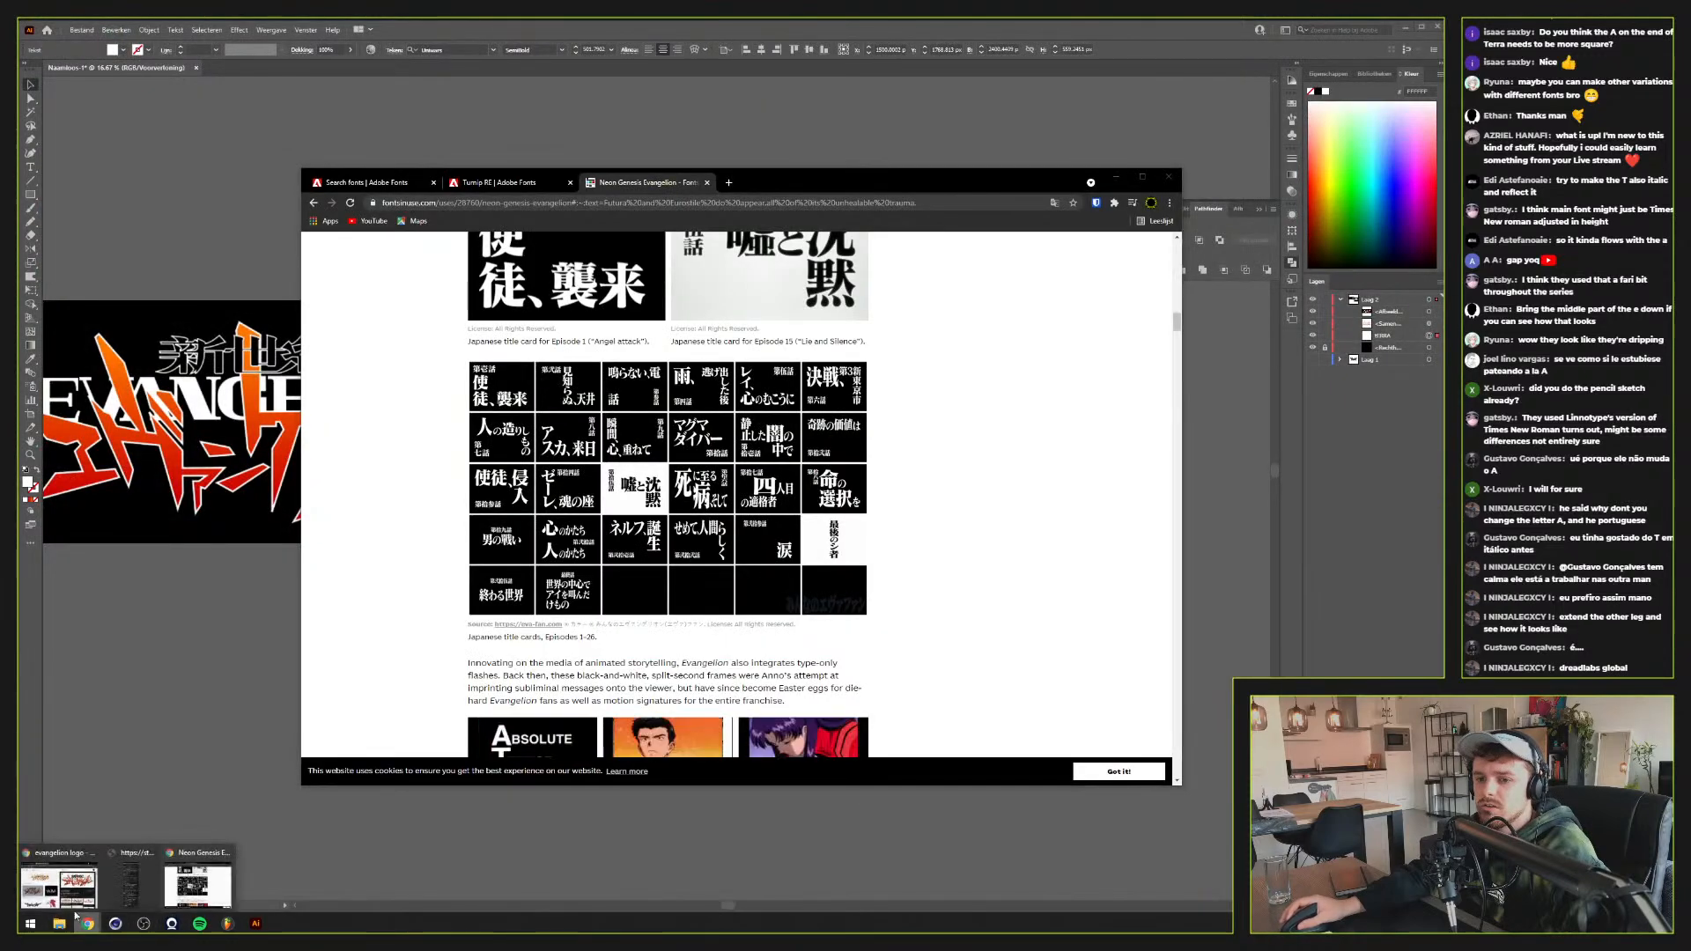
{"action": "left_click", "coordinate": [71, 879]}
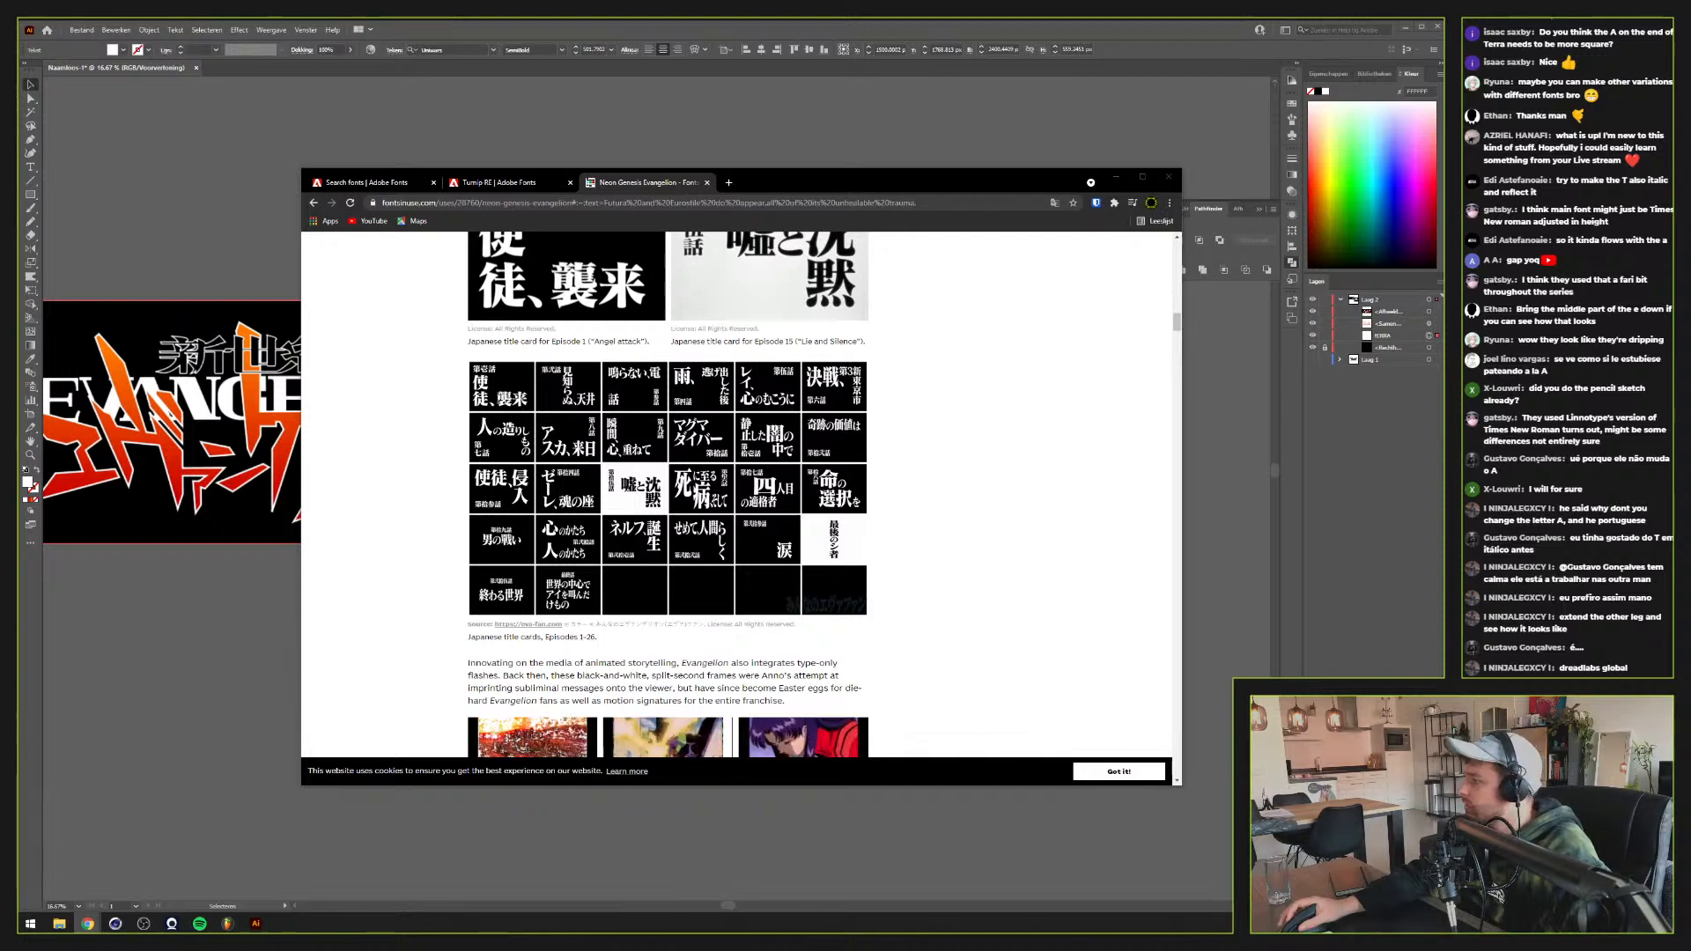
{"action": "left_click", "coordinate": [1194, 453]}
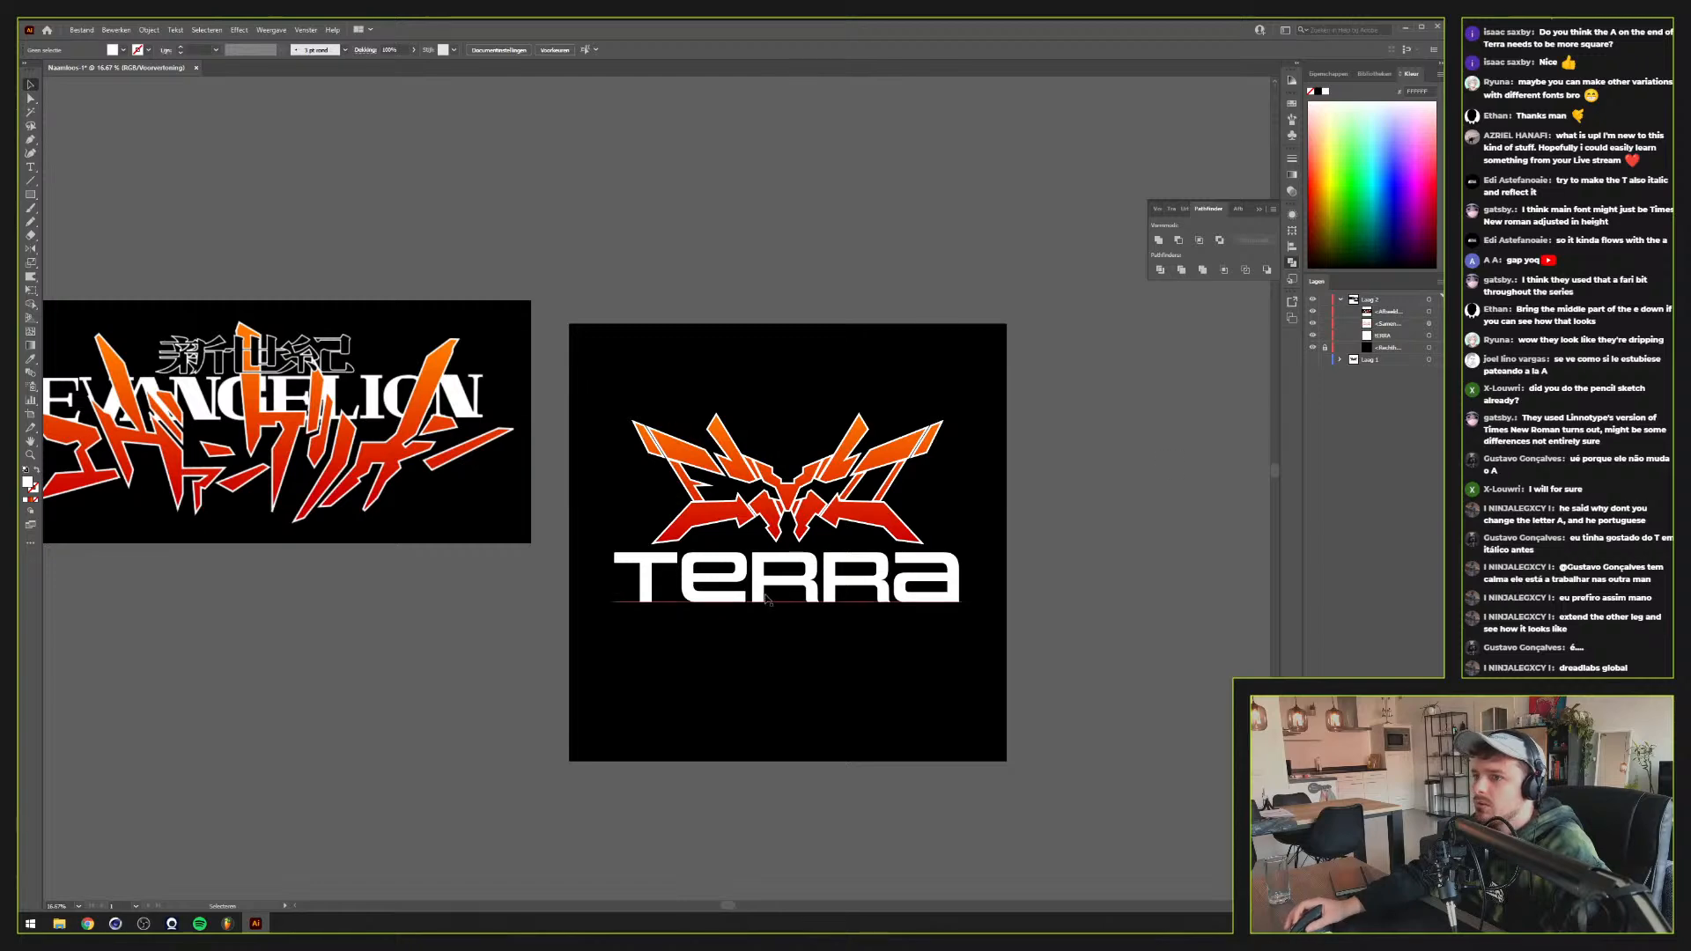
Delete the wide sans-serif TERRA text beneath the orange emblem
{"action": "left_click", "coordinate": [808, 592]}
{"action": "scroll", "coordinate": [808, 593], "scroll_direction": "up", "scroll_amount": 2}
{"action": "scroll", "coordinate": [808, 592], "scroll_direction": "down", "scroll_amount": 2}
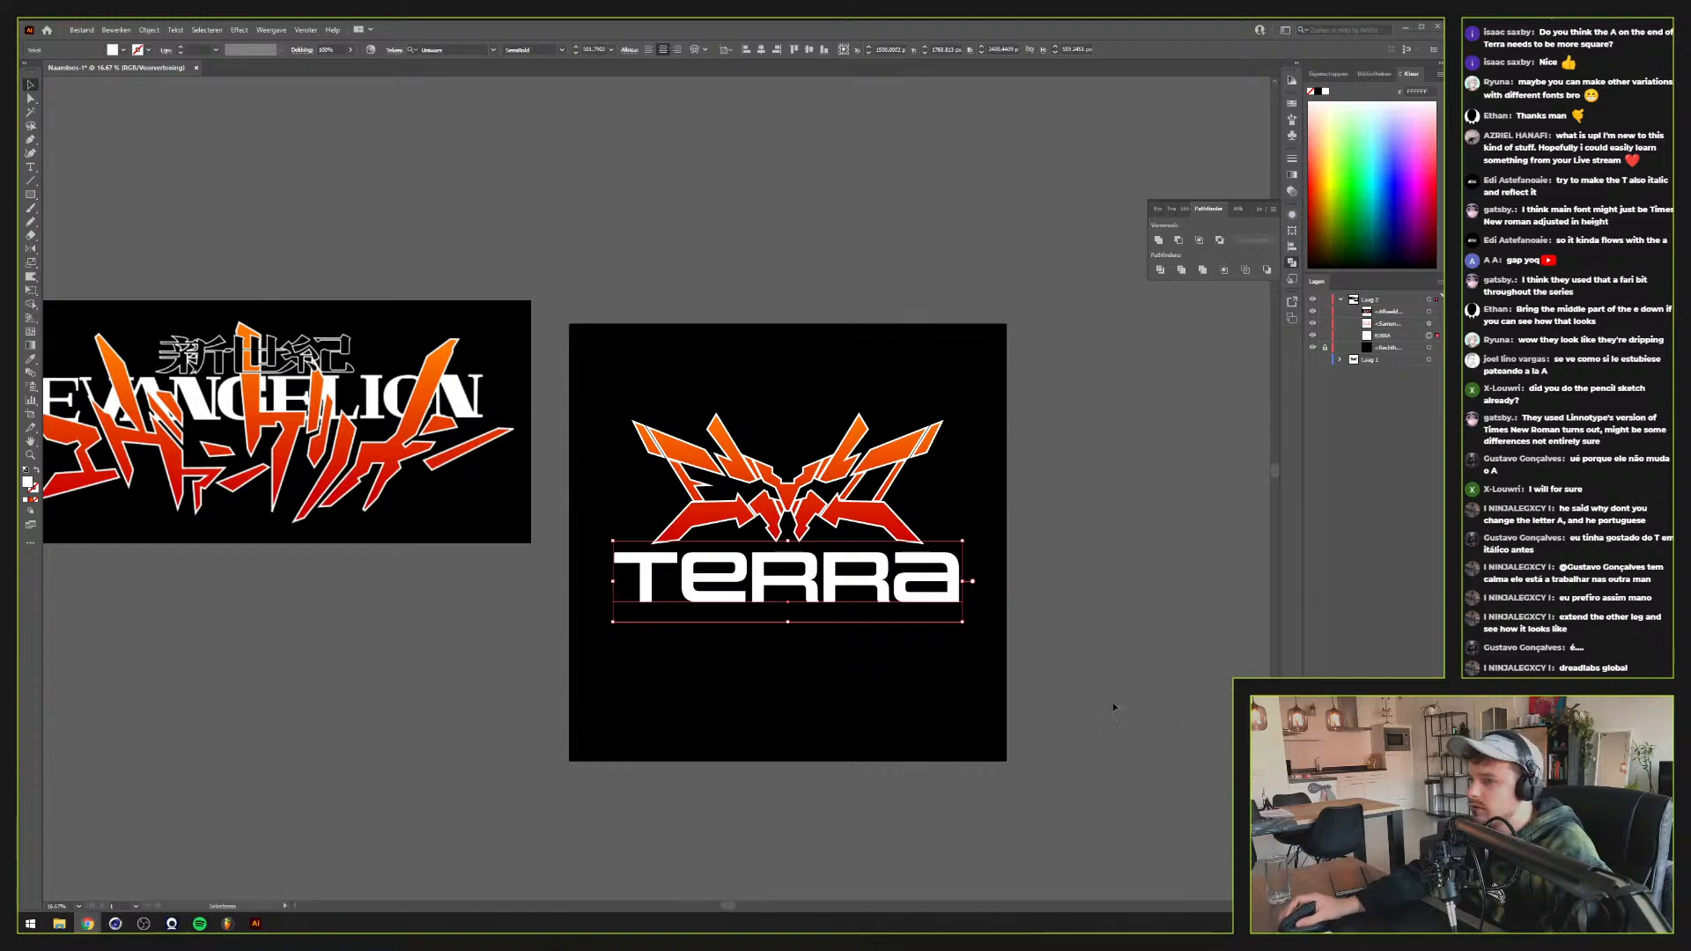
{"action": "scroll", "coordinate": [700, 653], "scroll_direction": "up", "scroll_amount": 1}
{"action": "left_click_drag", "start_coordinate": [758, 608], "coordinate": [766, 652]}
{"action": "scroll", "coordinate": [775, 656], "scroll_direction": "down", "scroll_amount": 1}
{"action": "scroll", "coordinate": [779, 652], "scroll_direction": "up", "scroll_amount": 1}
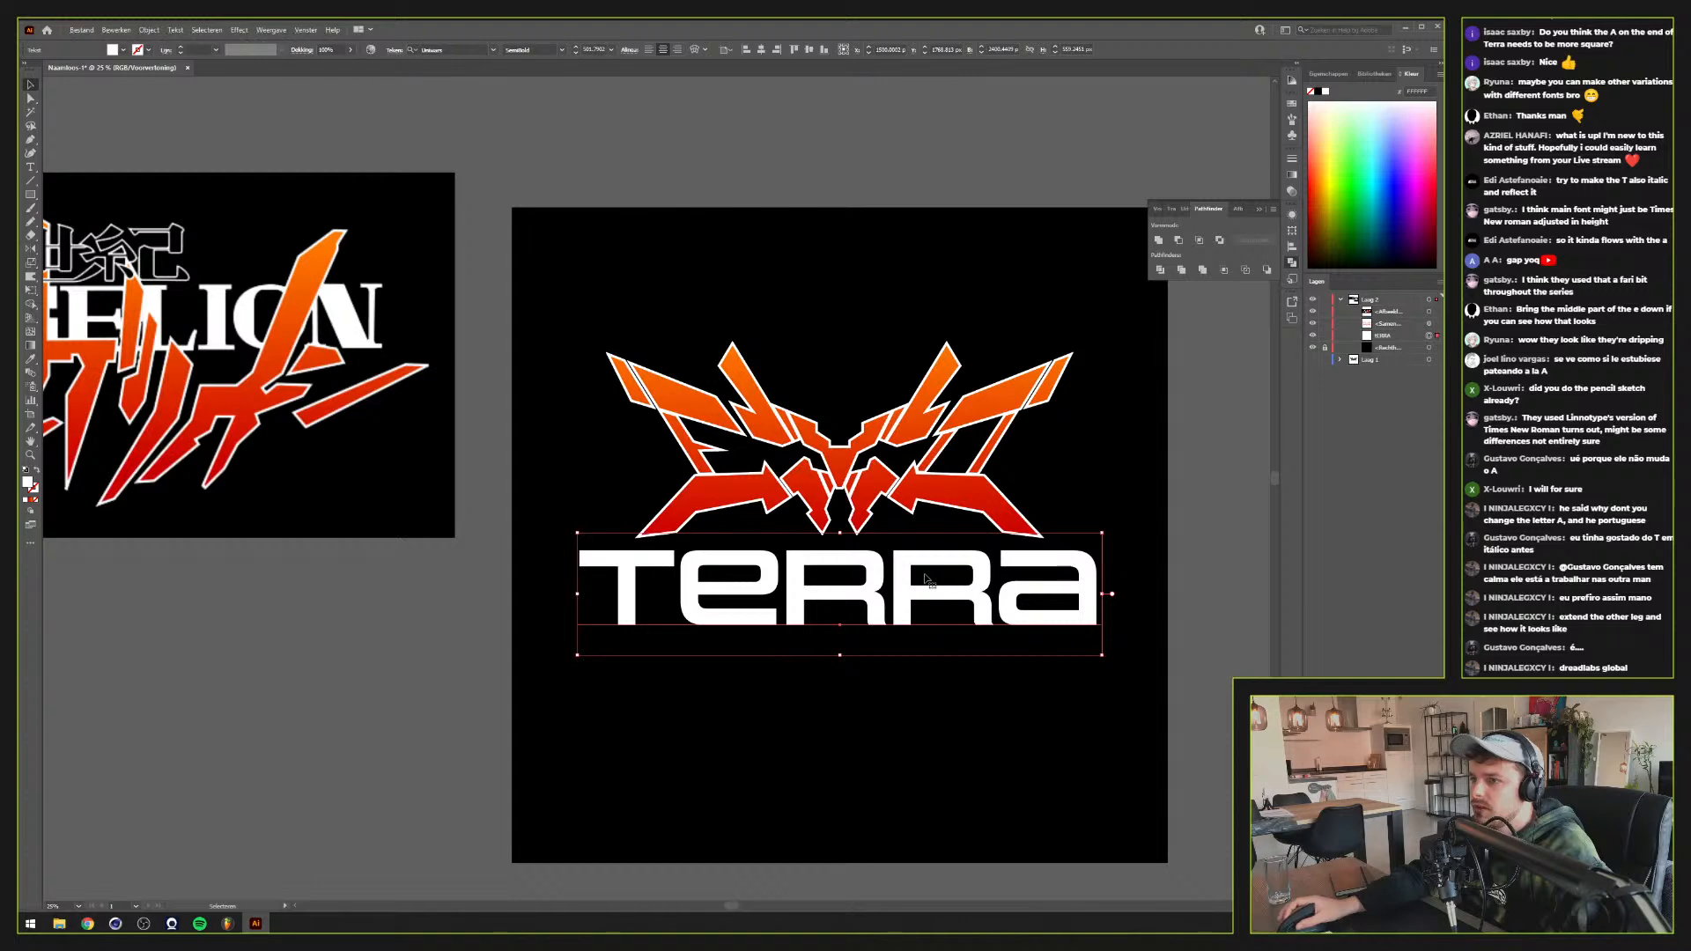
{"action": "key", "text": "Delete"}
Select the orange emblem's compound path and increase its white stroke weight to 15 pt in its appearance settings
{"action": "scroll", "coordinate": [852, 614], "scroll_direction": "up", "scroll_amount": 2}
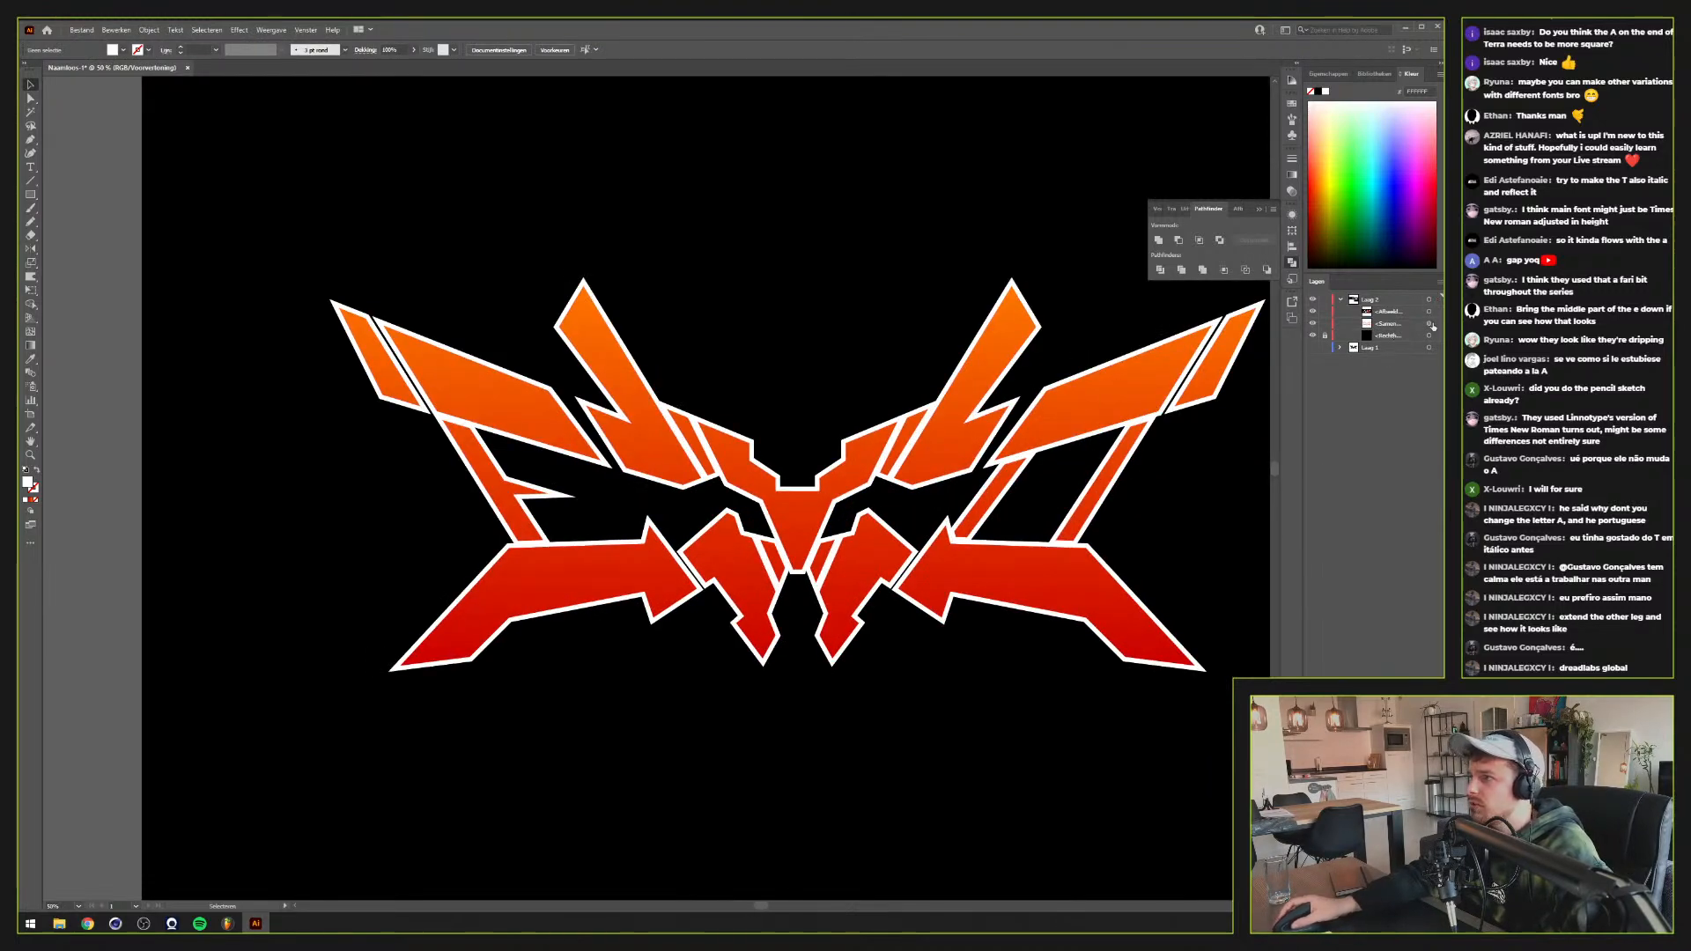
{"action": "left_click", "coordinate": [1430, 323]}
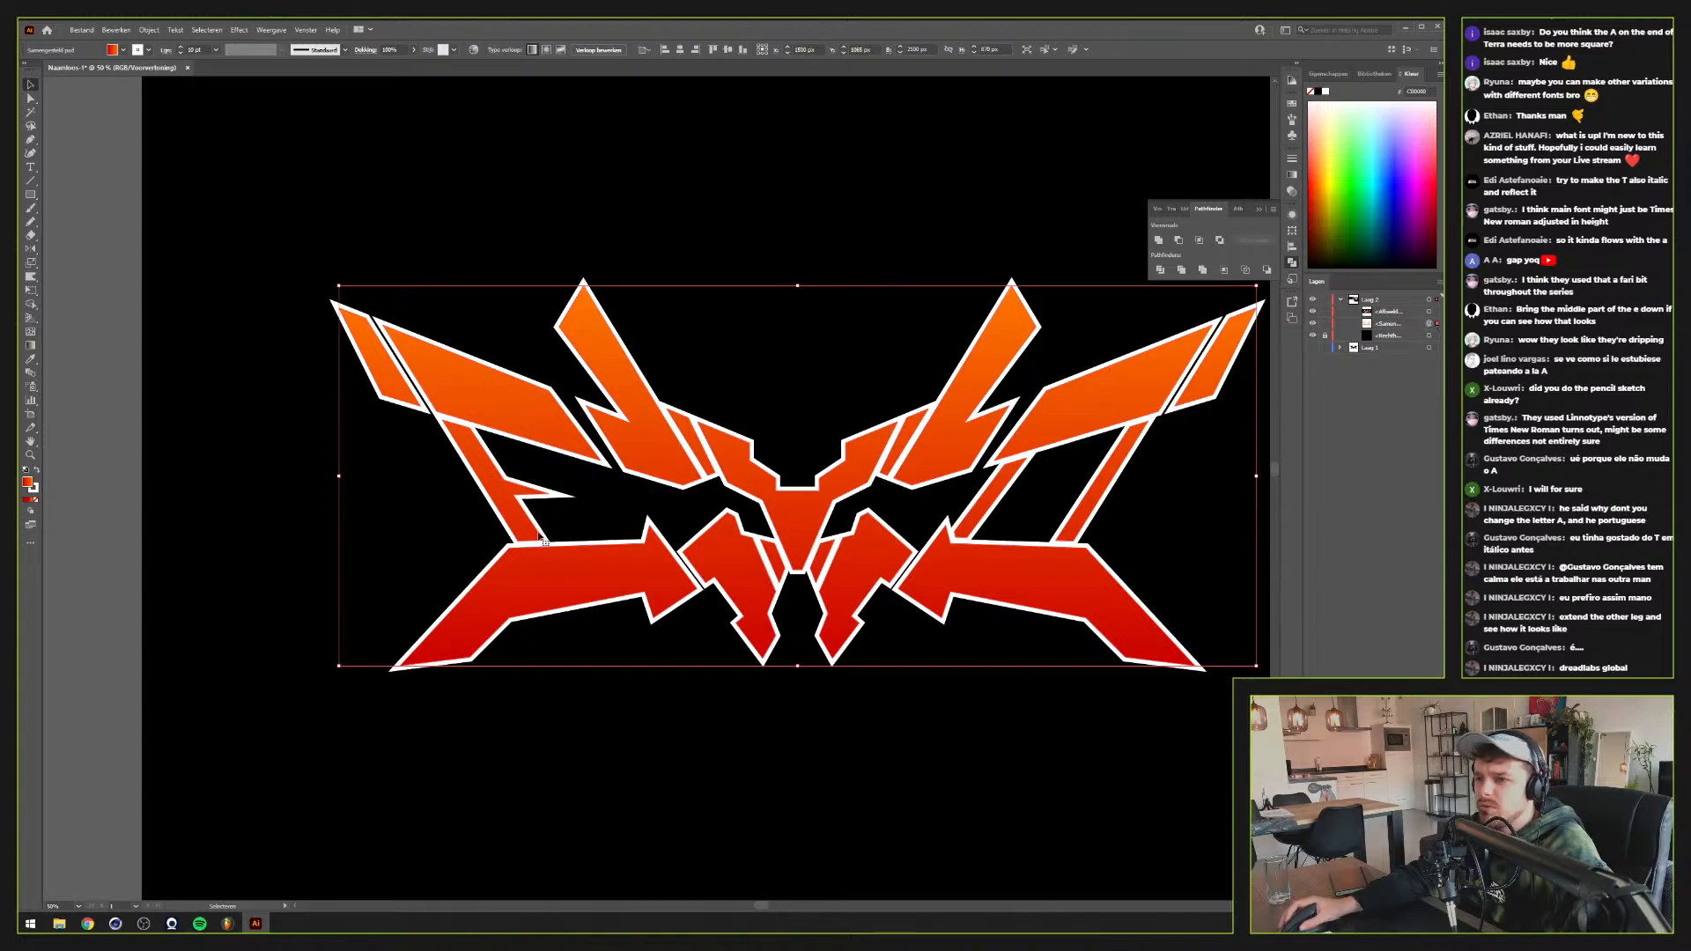
{"action": "left_click_drag", "start_coordinate": [813, 477], "coordinate": [708, 587]}
{"action": "scroll", "coordinate": [708, 587], "scroll_direction": "up", "scroll_amount": 1}
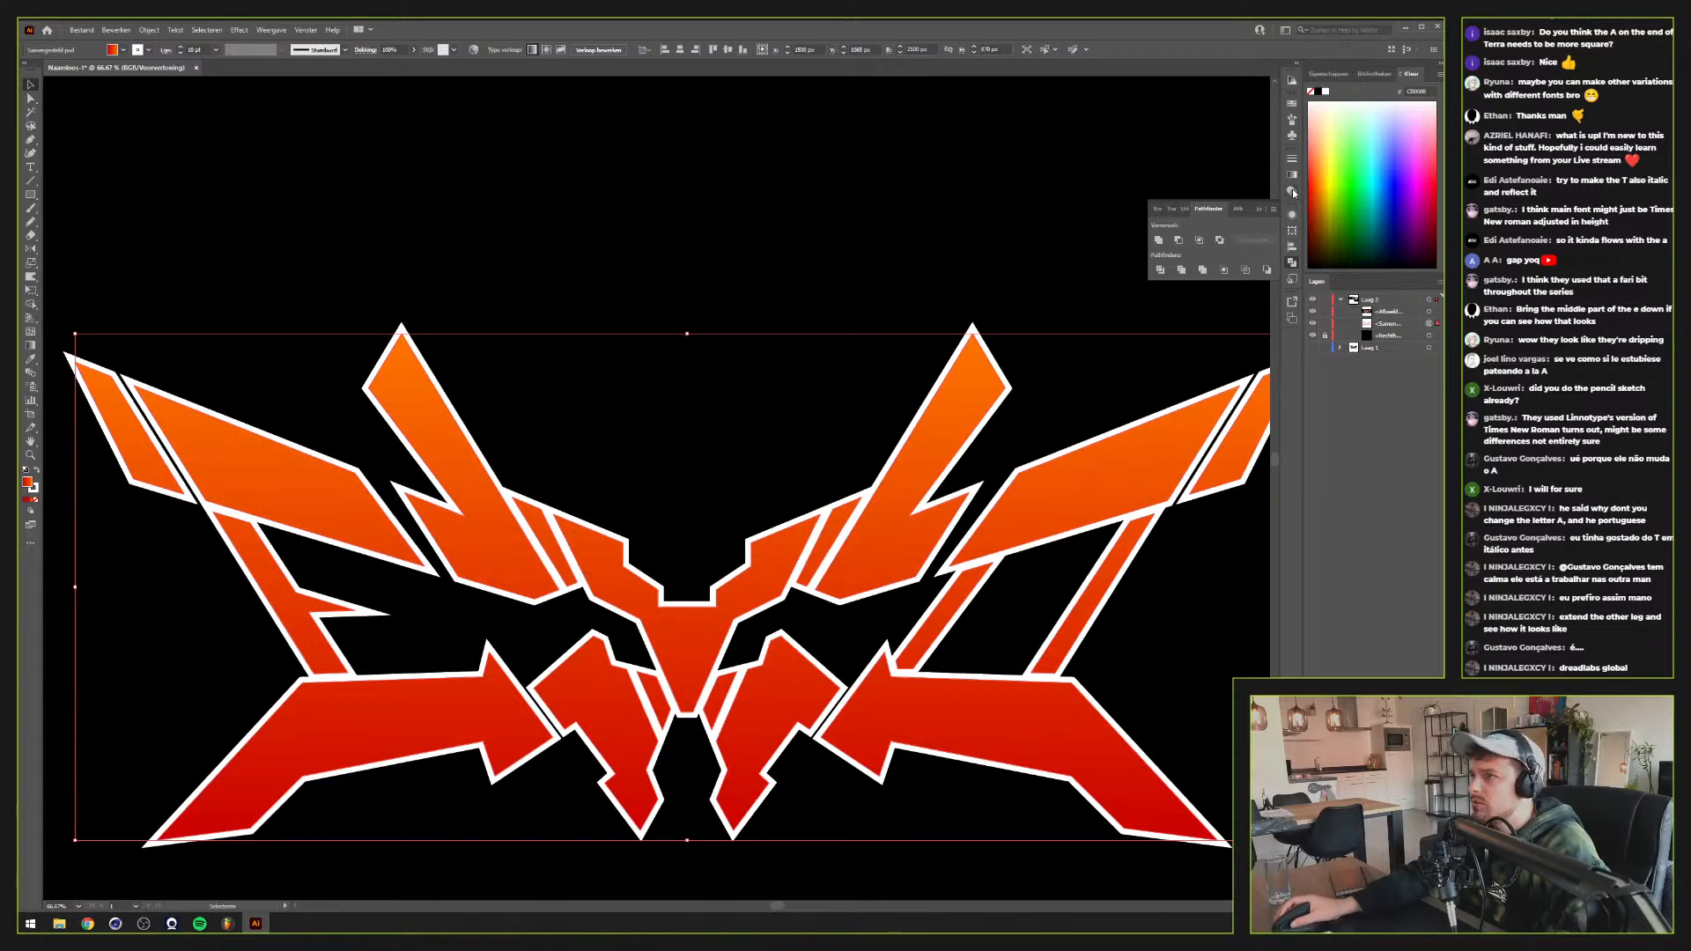
{"action": "left_click", "coordinate": [1292, 217]}
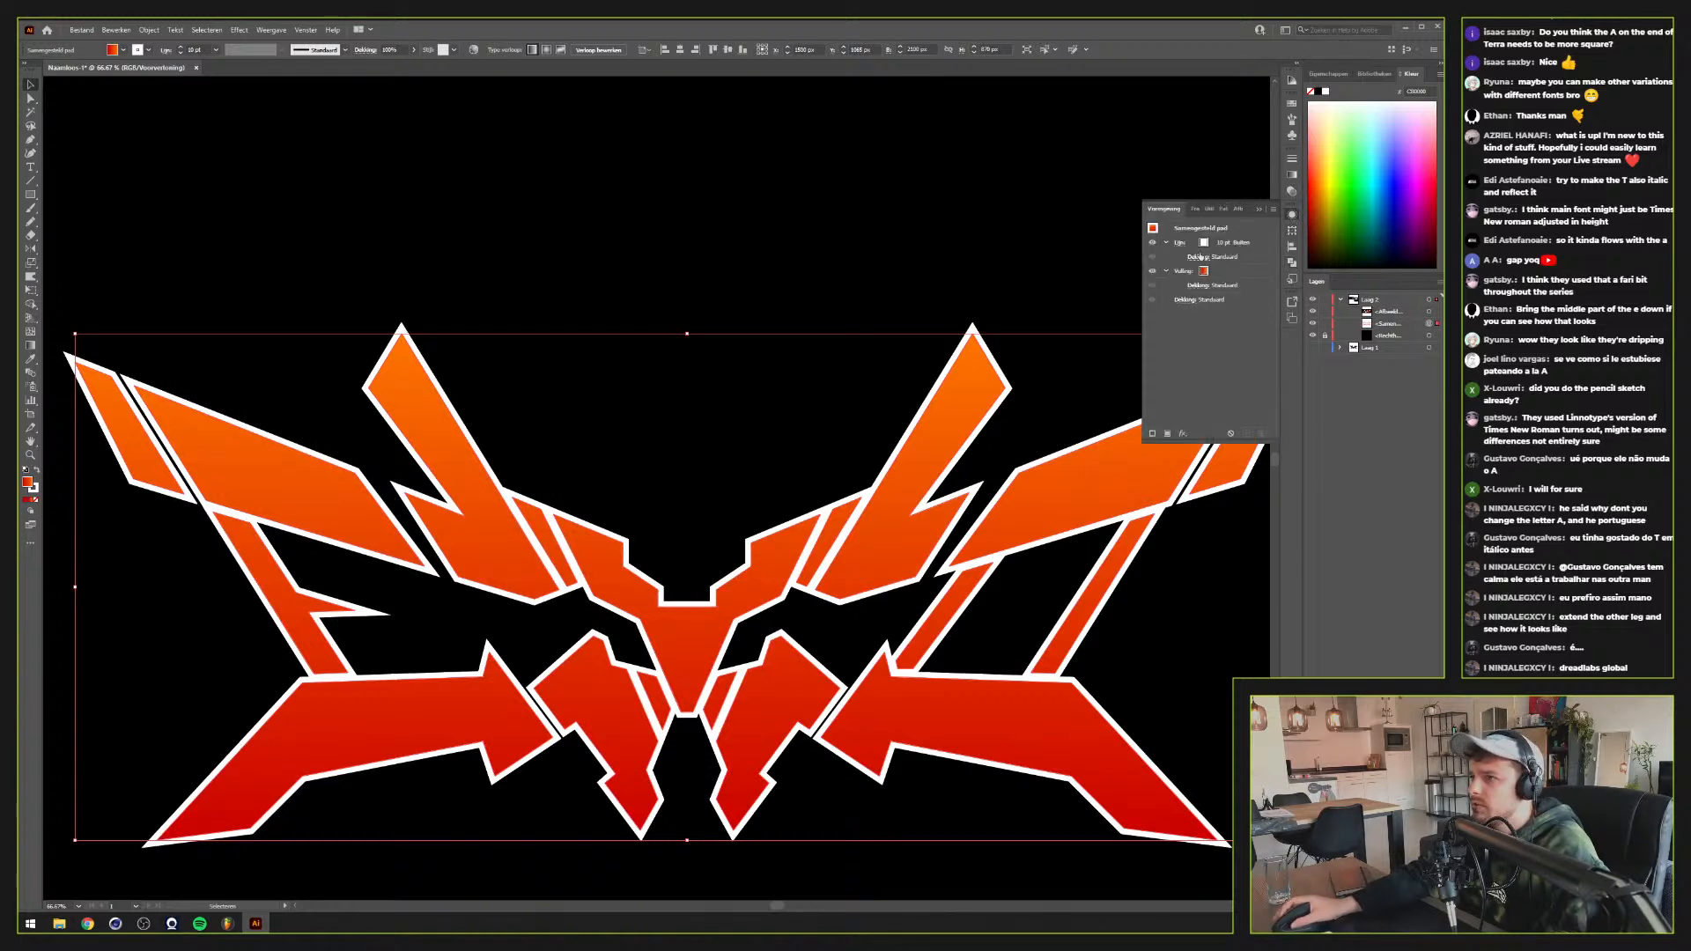
{"action": "left_click", "coordinate": [1224, 242]}
{"action": "left_click", "coordinate": [1226, 244]}
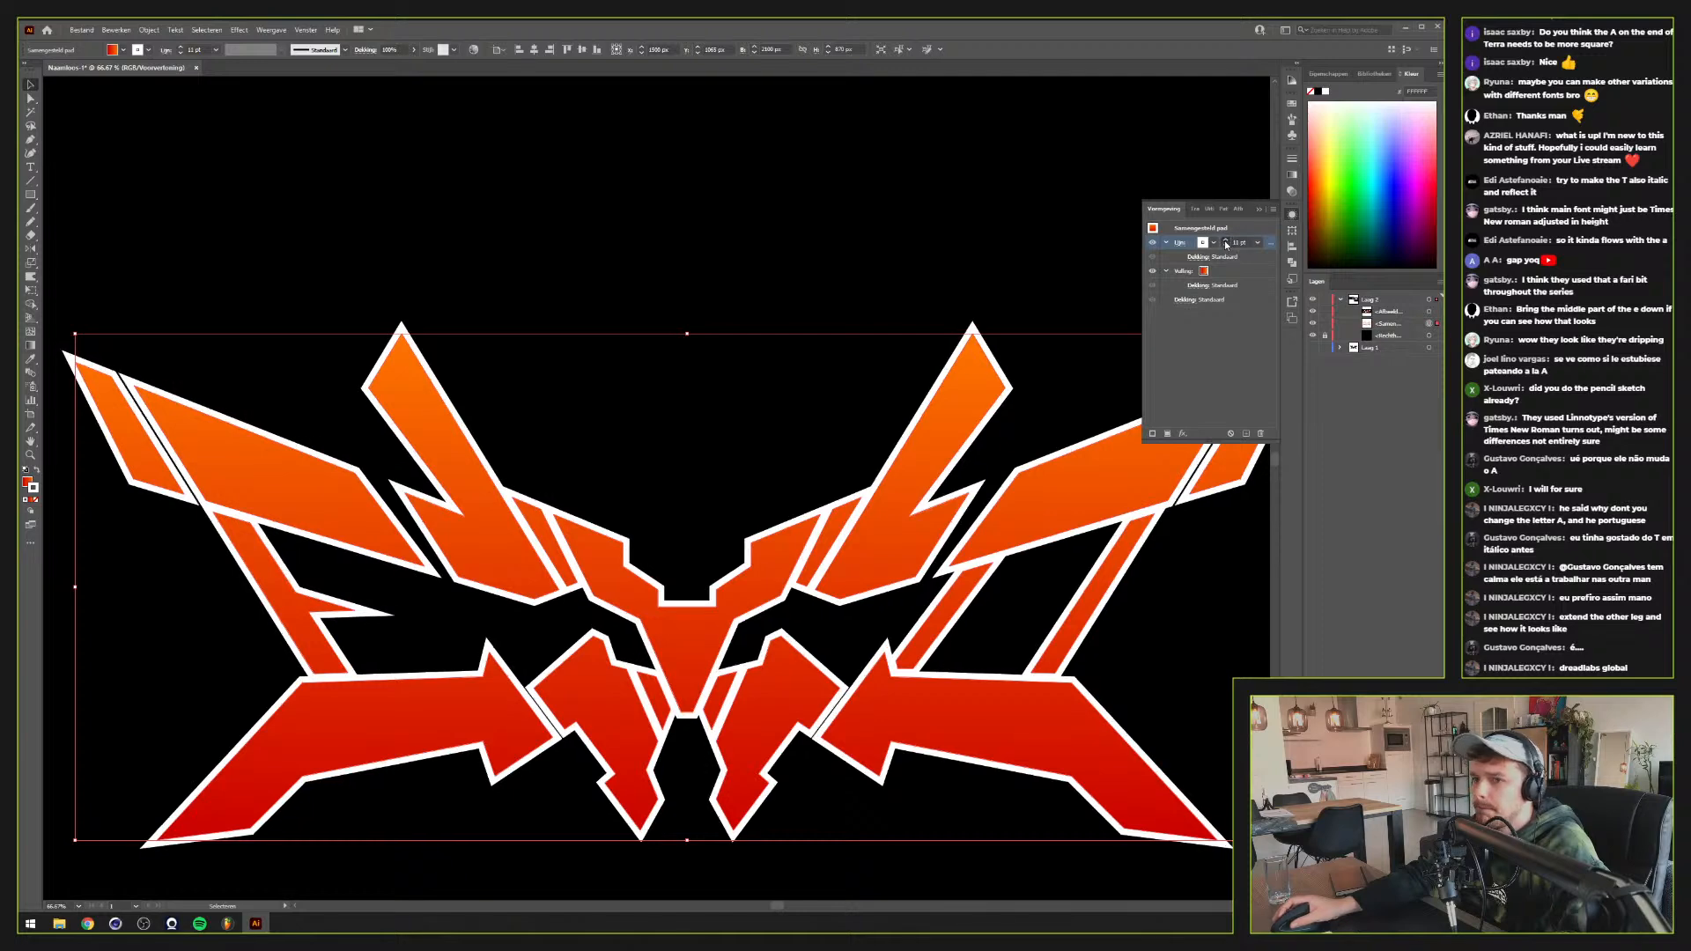
{"action": "left_click", "coordinate": [1226, 244]}
{"action": "left_click", "coordinate": [1226, 244]}
{"action": "left_click", "coordinate": [1226, 244]}
{"action": "left_click", "coordinate": [1226, 244]}
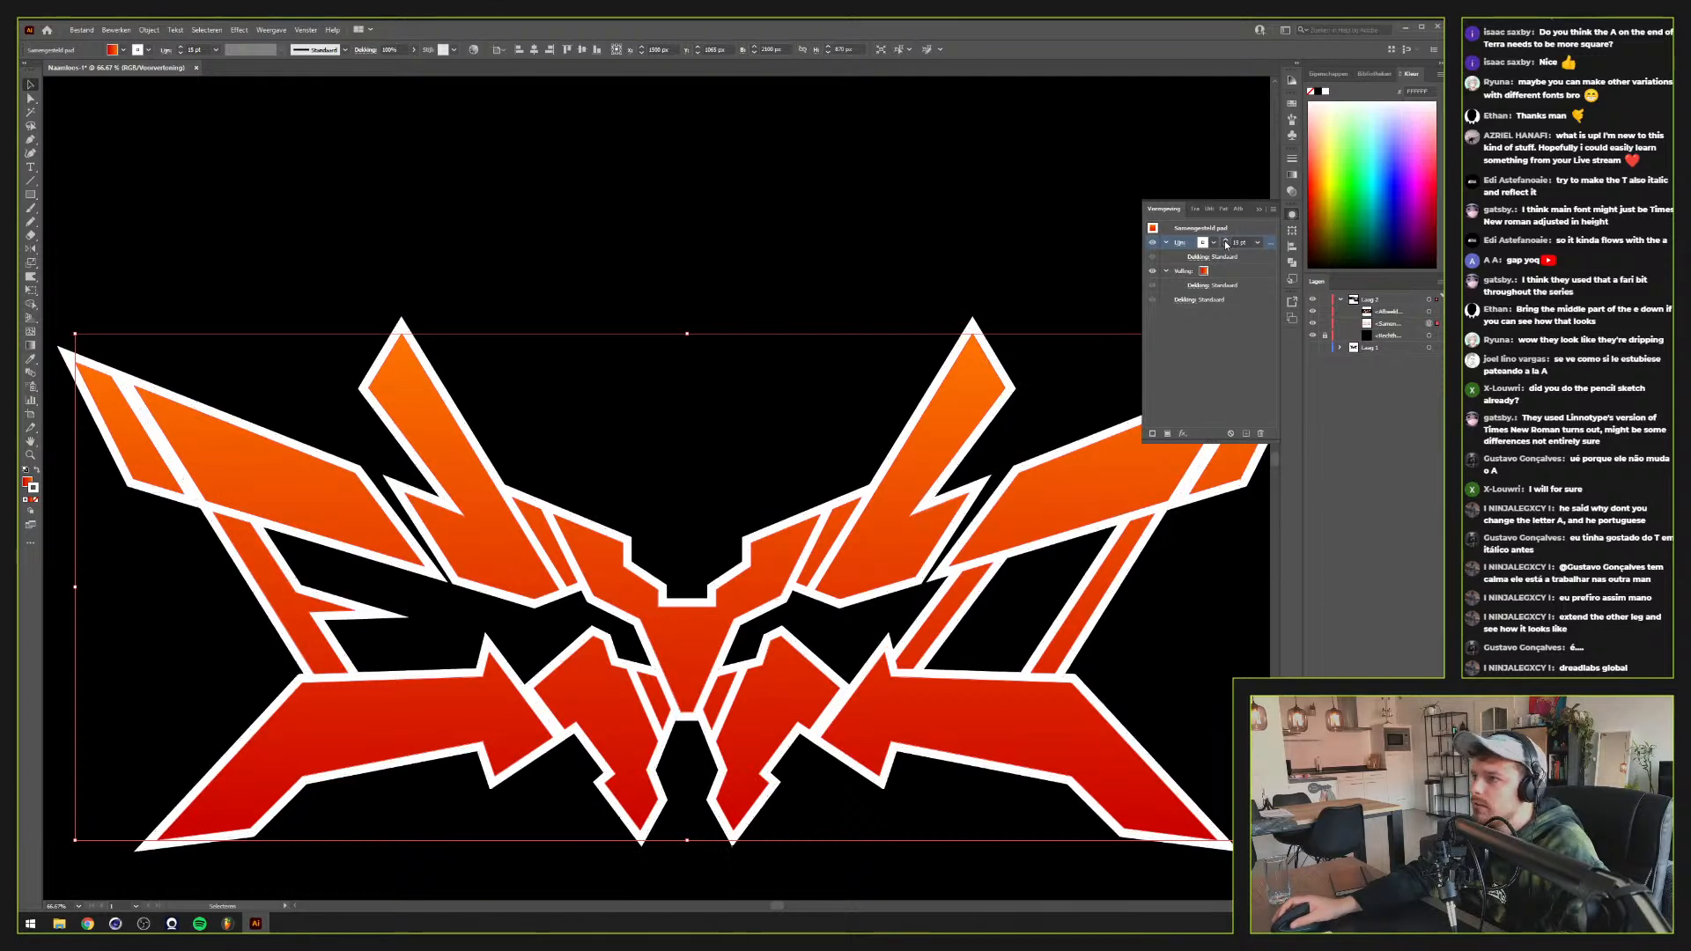
{"action": "left_click", "coordinate": [1226, 244]}
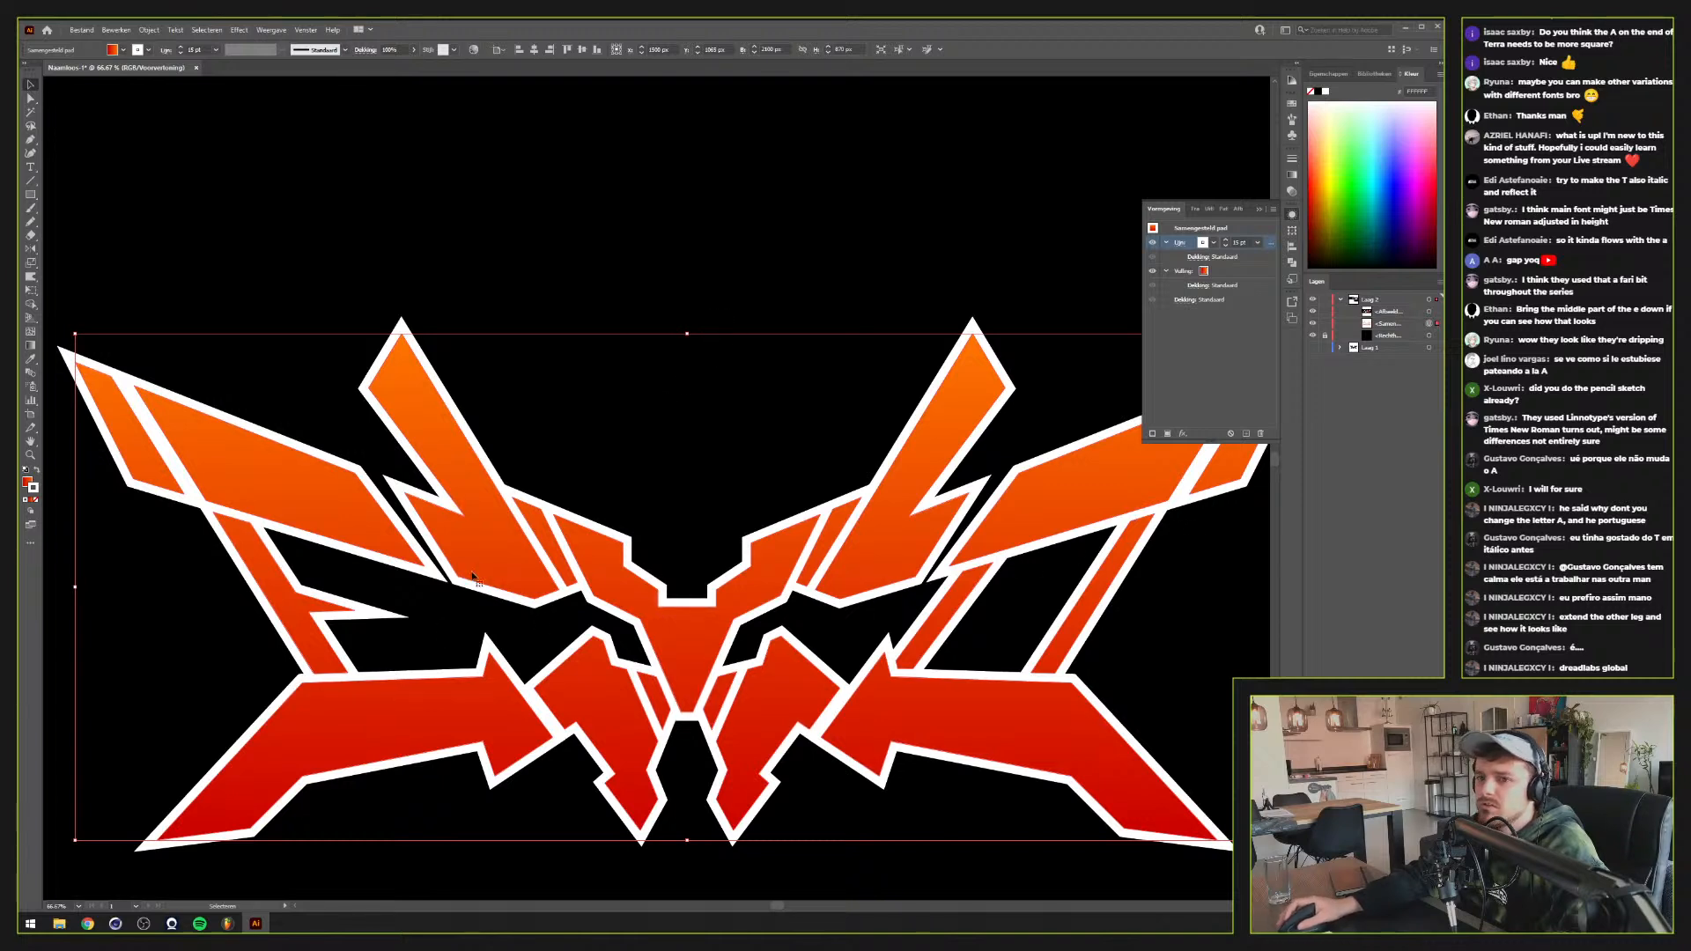
Try a 7.5 pt weight for the emblem's white stroke and undo the change
{"action": "double_click", "coordinate": [1242, 243]}
{"action": "type", "text": "7.5"}
{"action": "key", "text": "Return"}
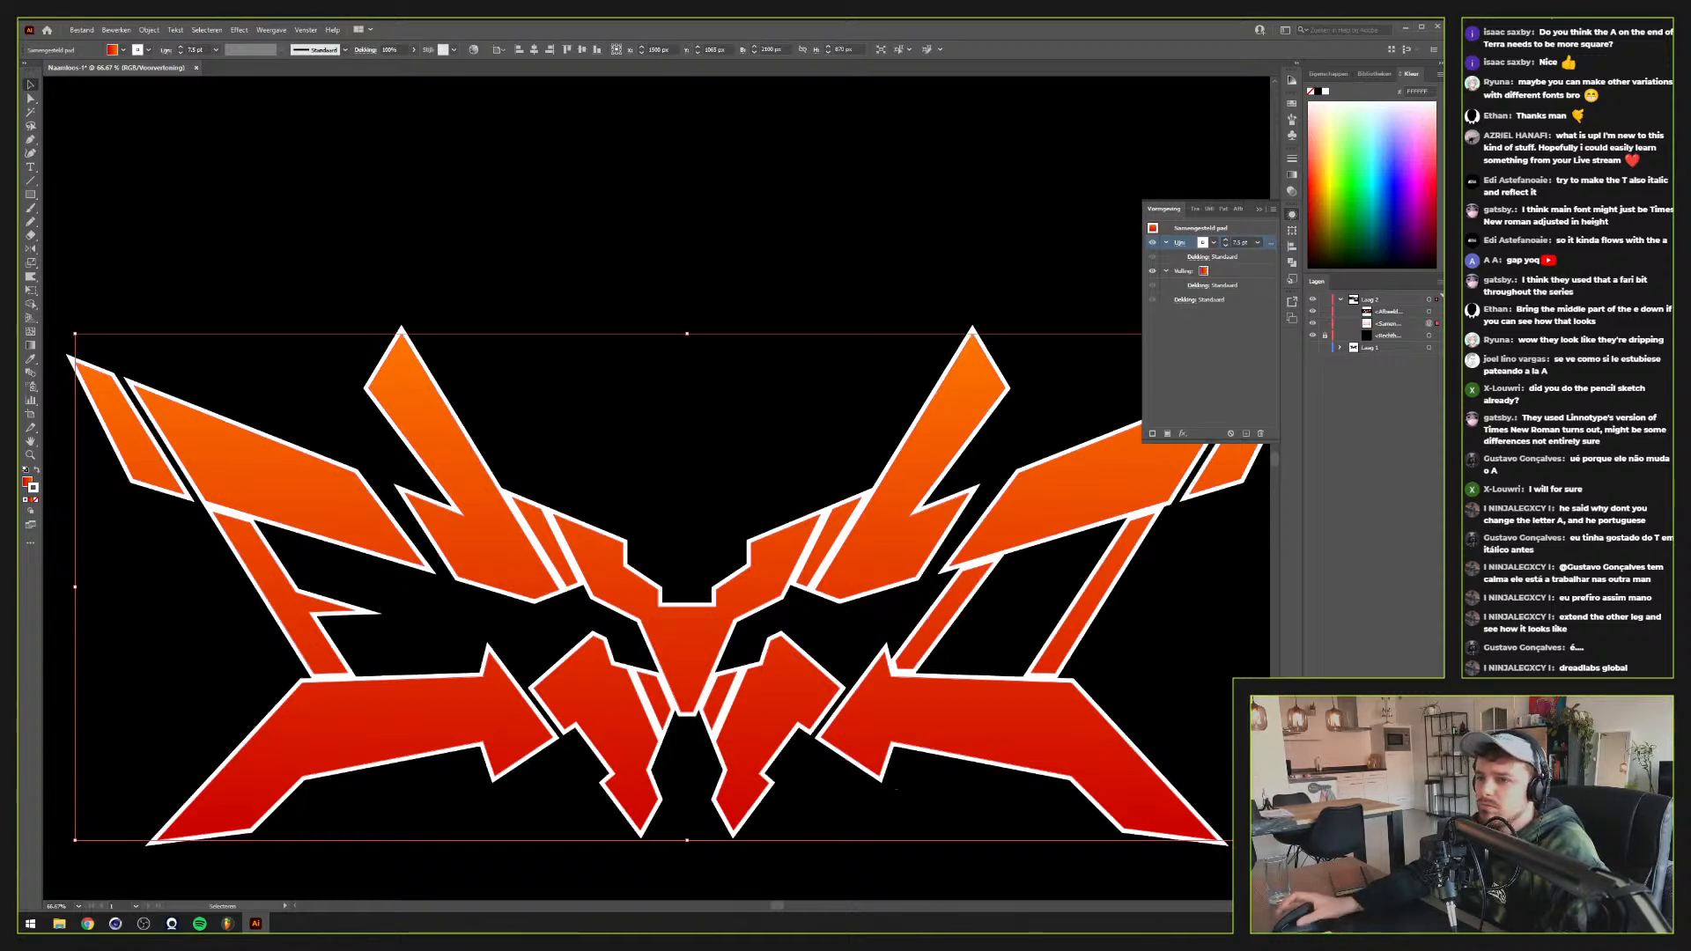
{"action": "key", "text": "ctrl+z"}
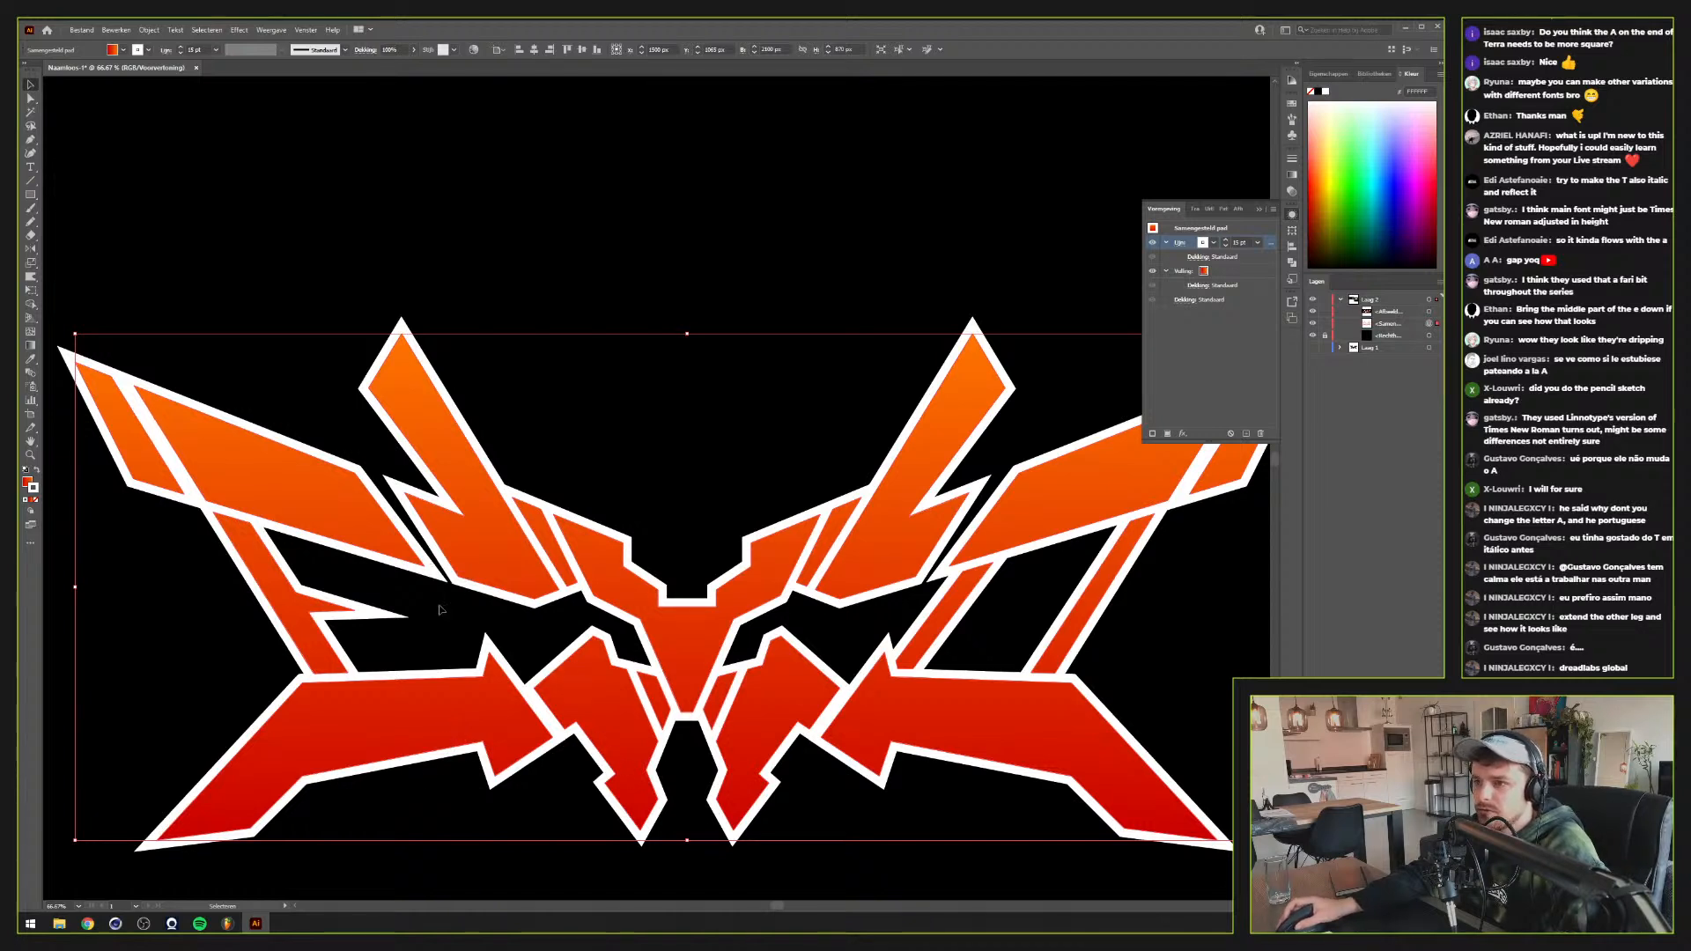
Add a second stroke to the orange emblem's compound path and color the upper stroke black, keeping the white one beneath
{"action": "left_click", "coordinate": [775, 374]}
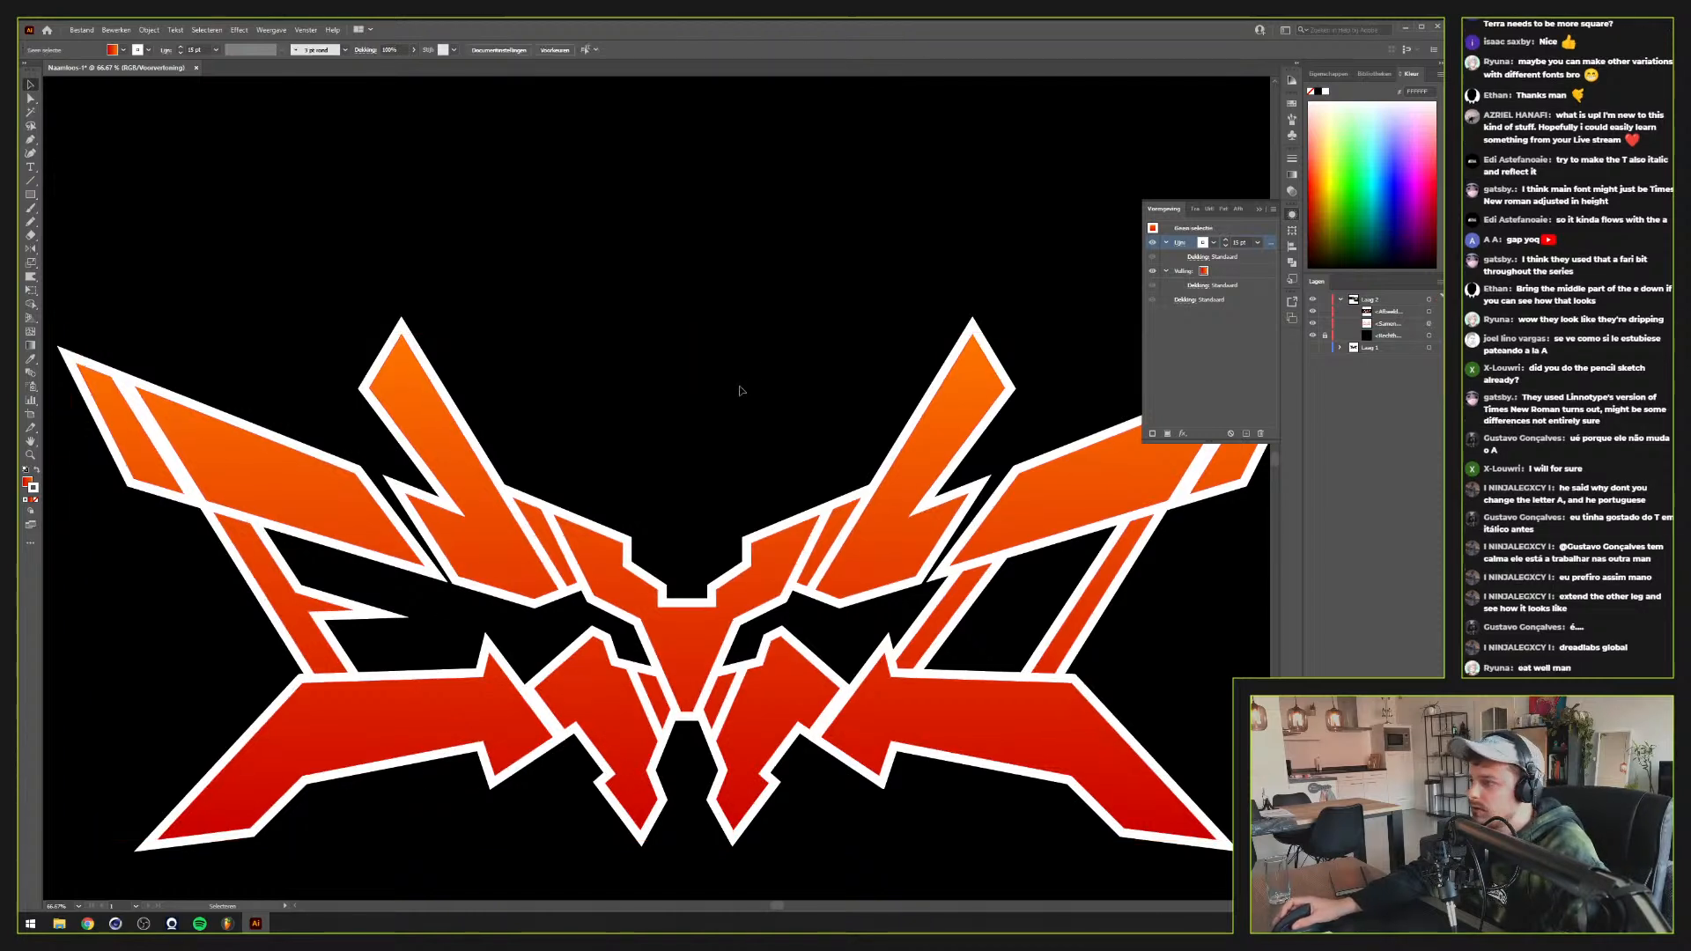
{"action": "scroll", "coordinate": [730, 399], "scroll_direction": "down", "scroll_amount": 2}
{"action": "scroll", "coordinate": [721, 402], "scroll_direction": "up", "scroll_amount": 1}
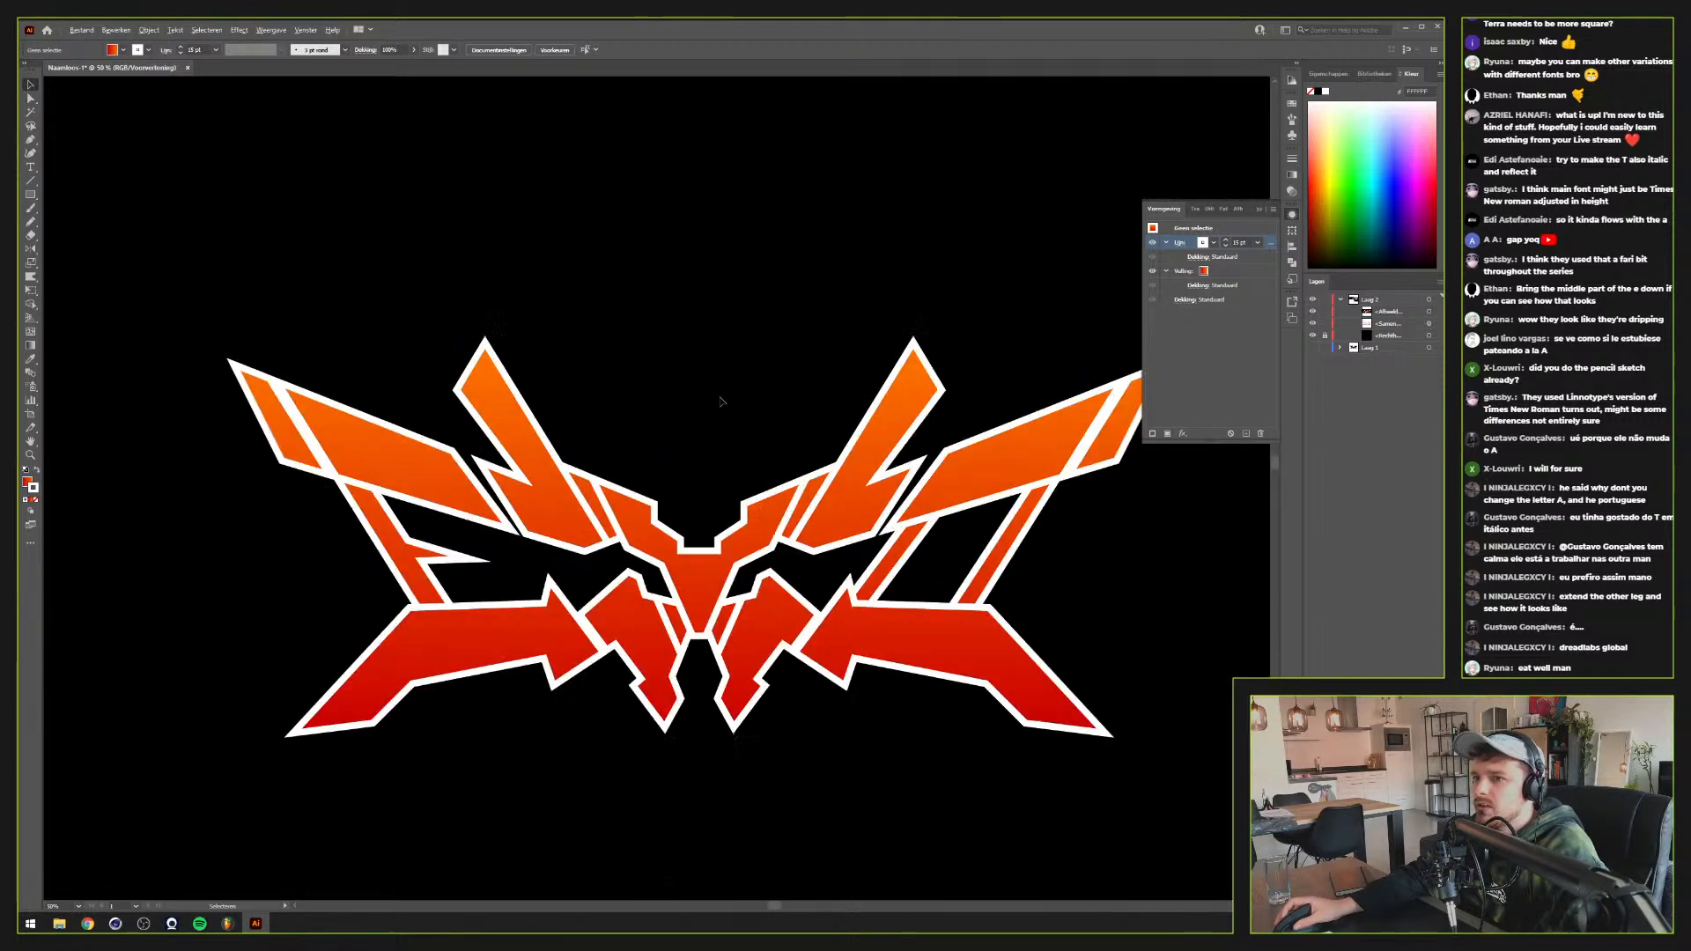
{"action": "mouse_move", "coordinate": [682, 455]}
{"action": "left_mouse_down"}
{"action": "mouse_move", "coordinate": [740, 426]}
{"action": "mouse_move", "coordinate": [705, 463]}
{"action": "left_mouse_up"}
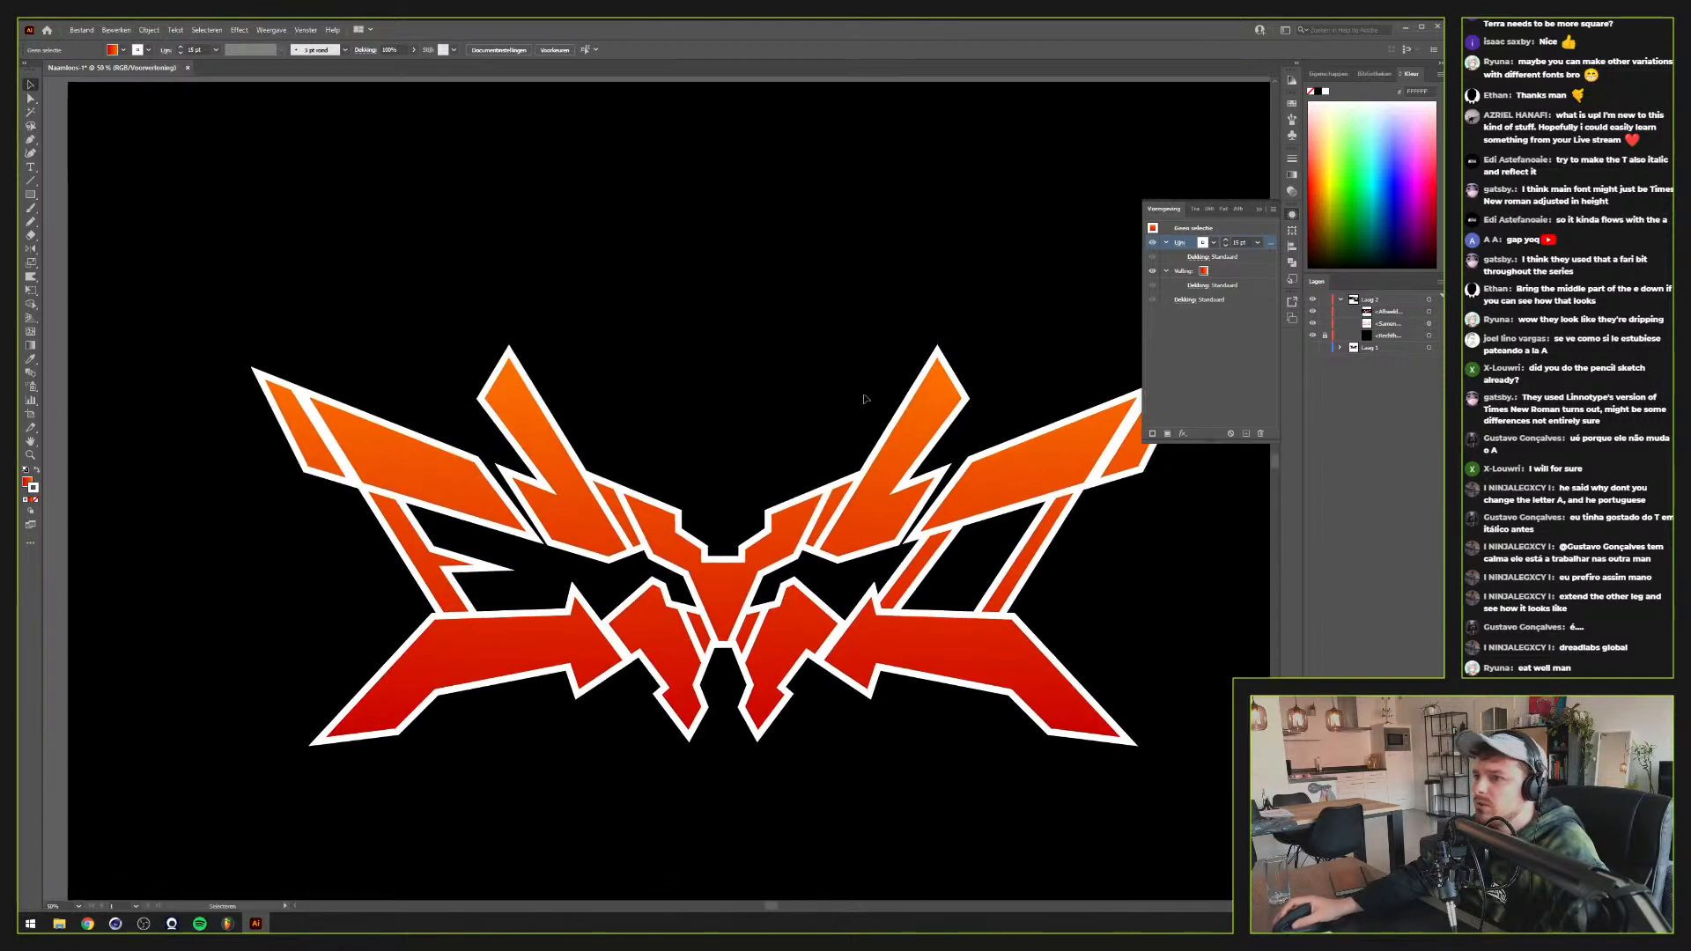
{"action": "left_click_drag", "start_coordinate": [815, 413], "coordinate": [925, 467]}
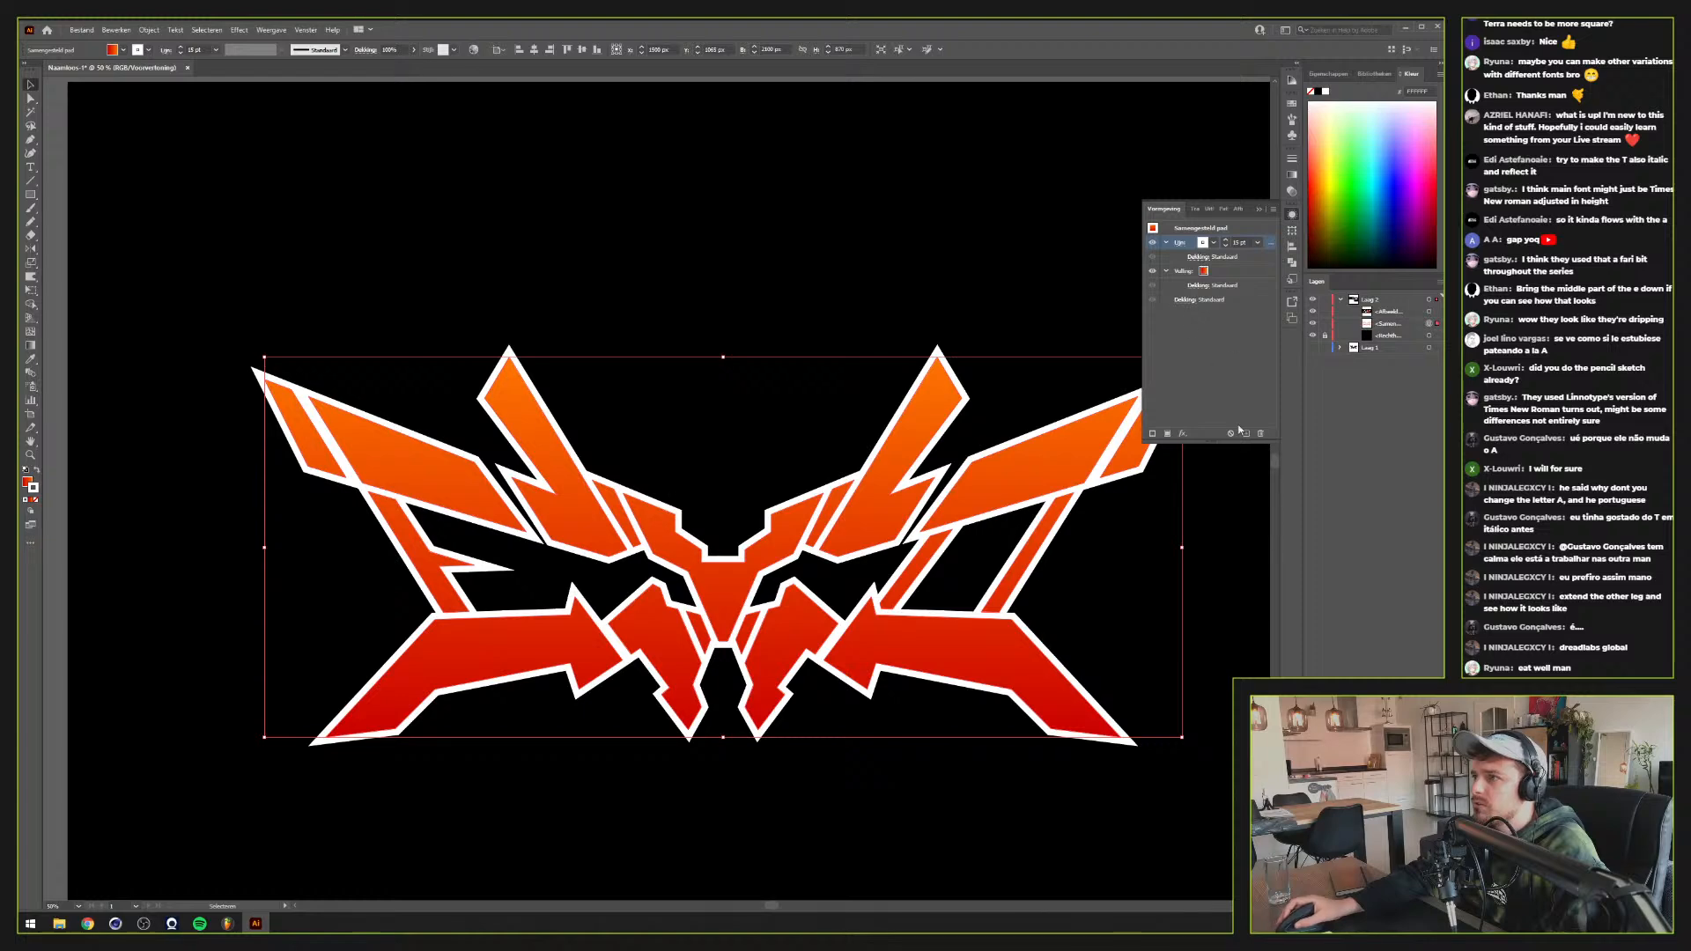
{"action": "left_click", "coordinate": [1152, 433]}
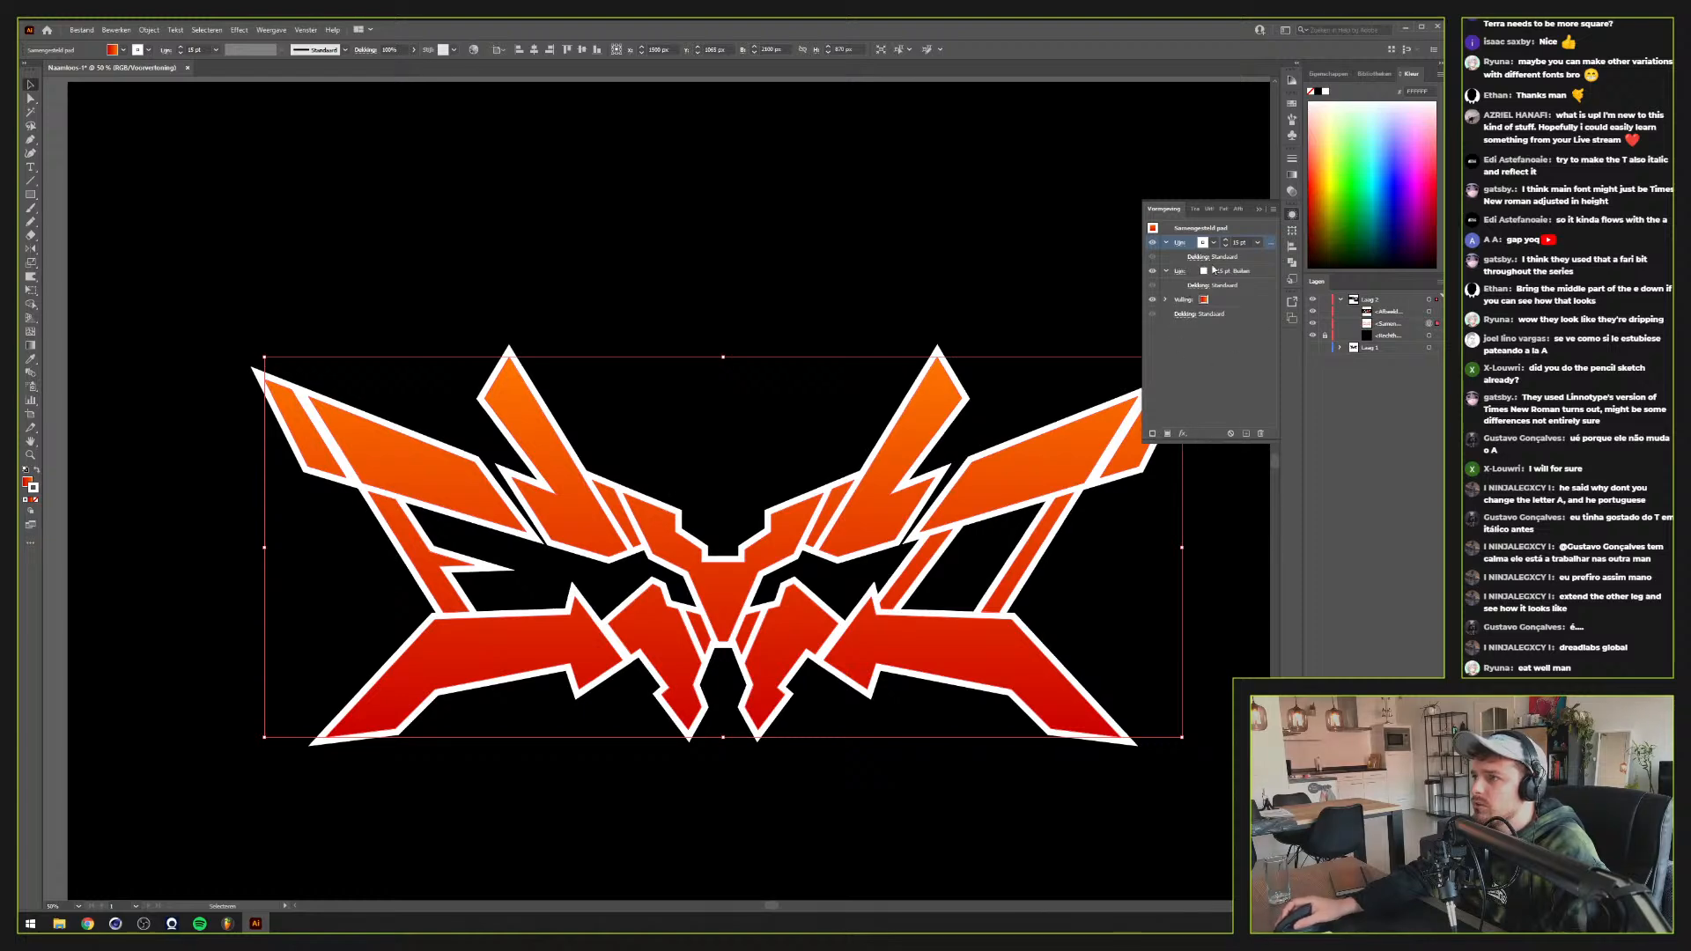
{"action": "left_click", "coordinate": [1205, 242]}
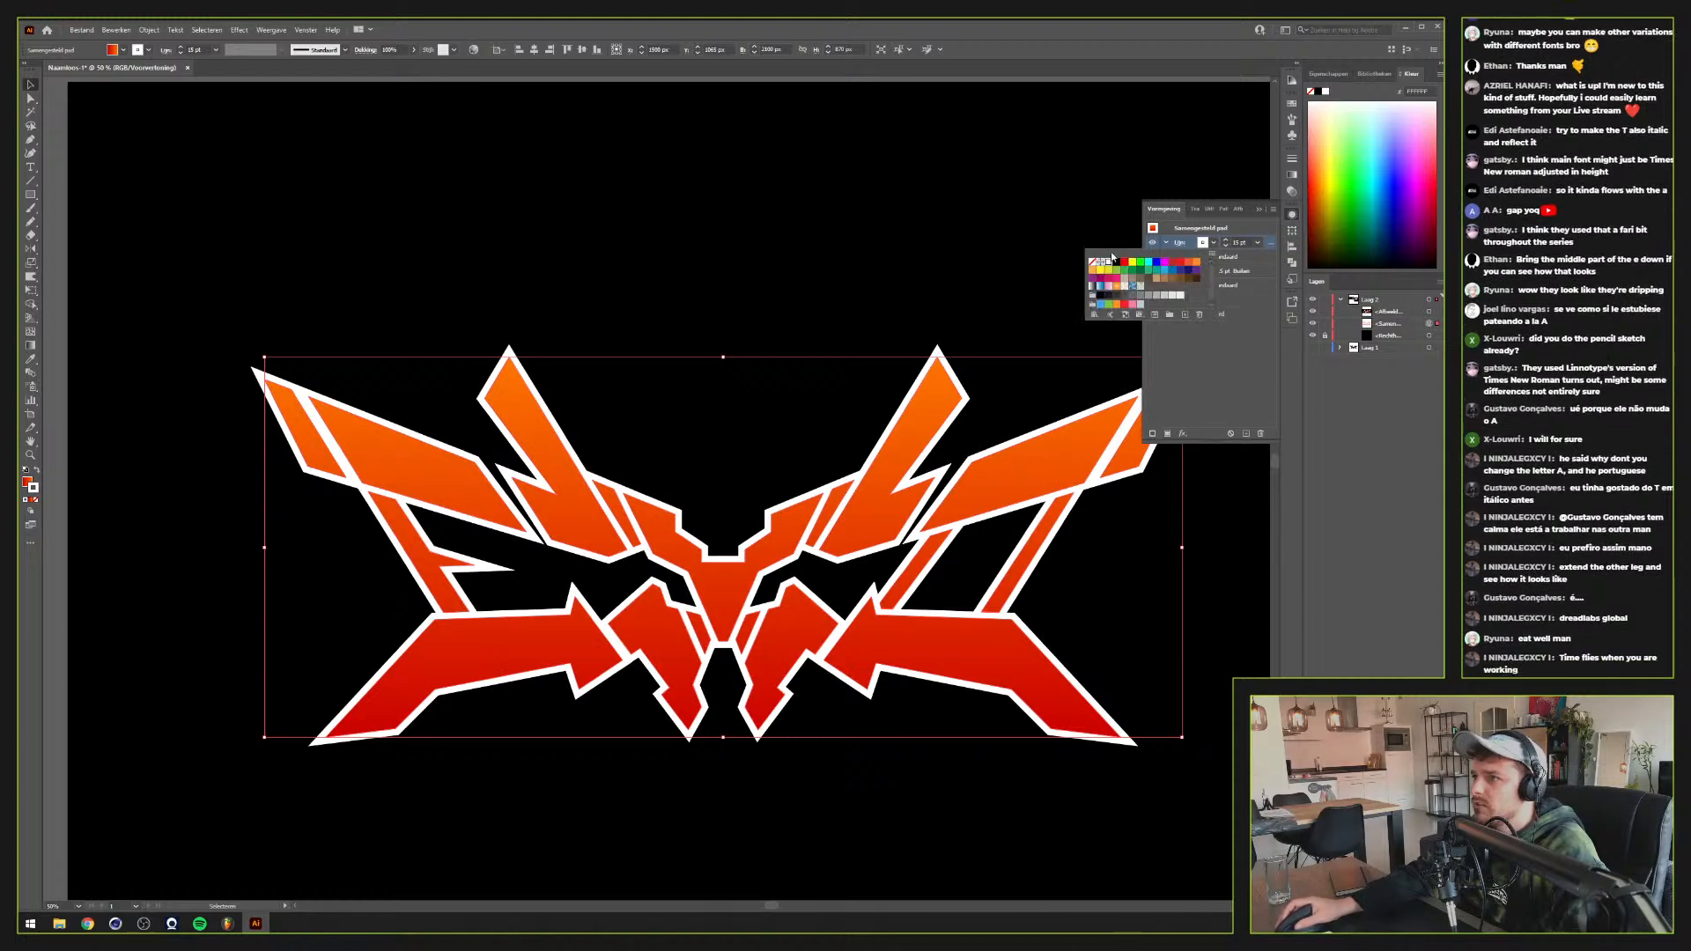
{"action": "left_click", "coordinate": [1116, 263]}
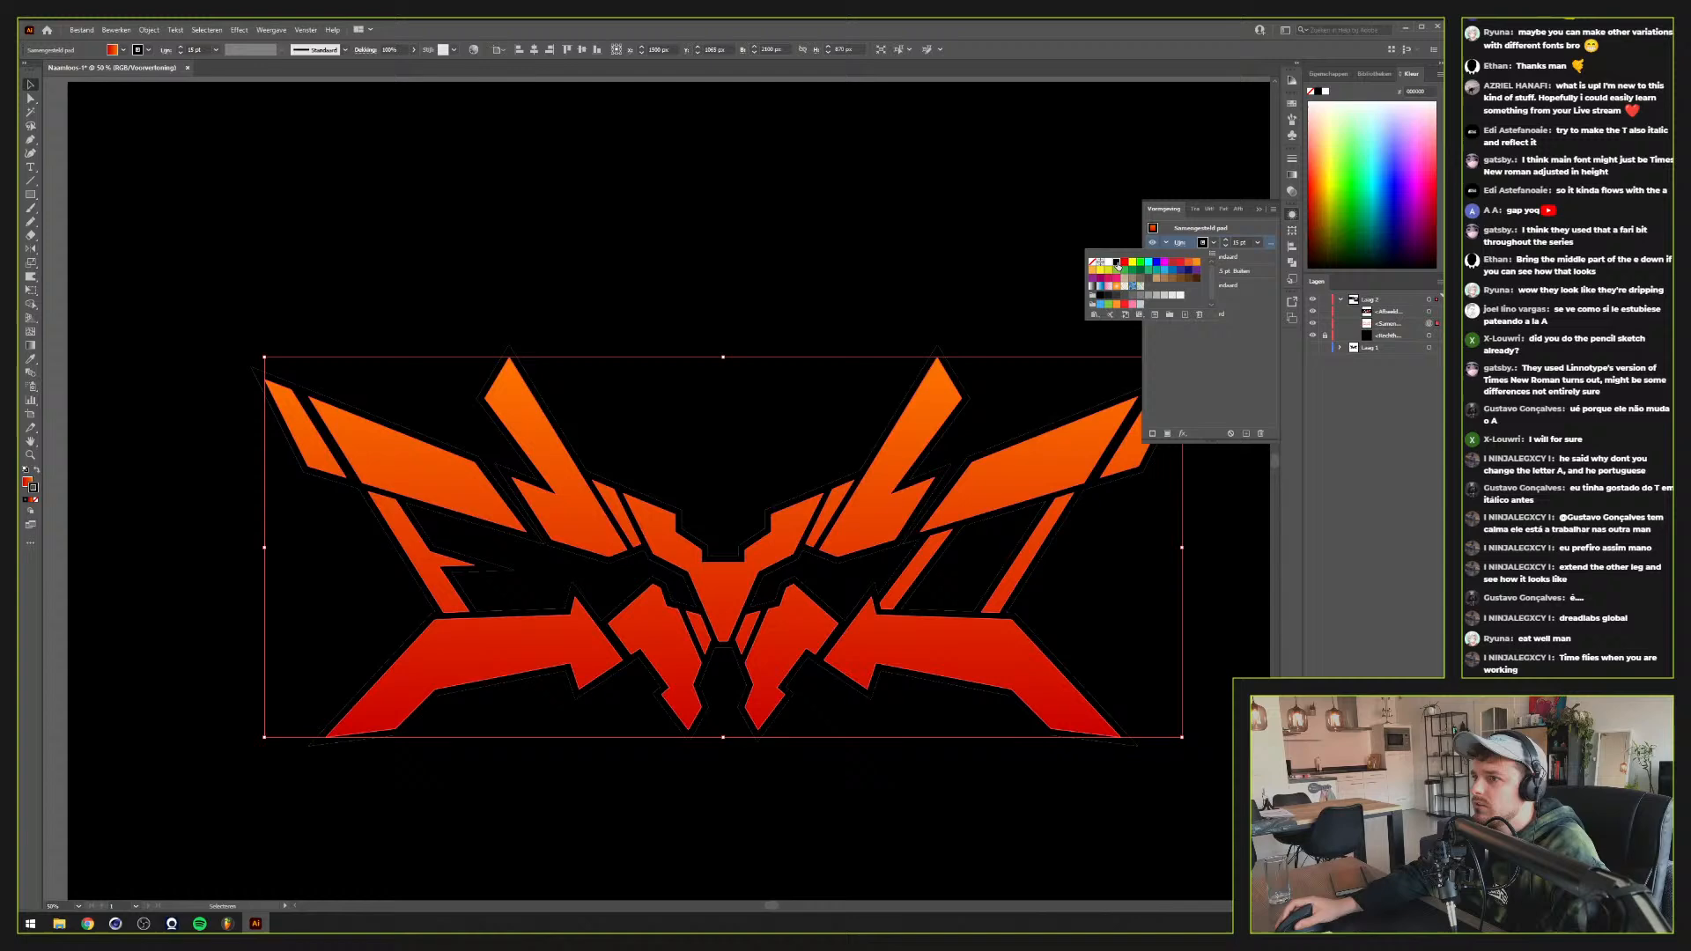
Try thinner weights for the emblem's black stroke, ending with 7.5 pt
{"action": "left_click", "coordinate": [1226, 247]}
{"action": "left_click", "coordinate": [1226, 246]}
{"action": "left_click", "coordinate": [1226, 247]}
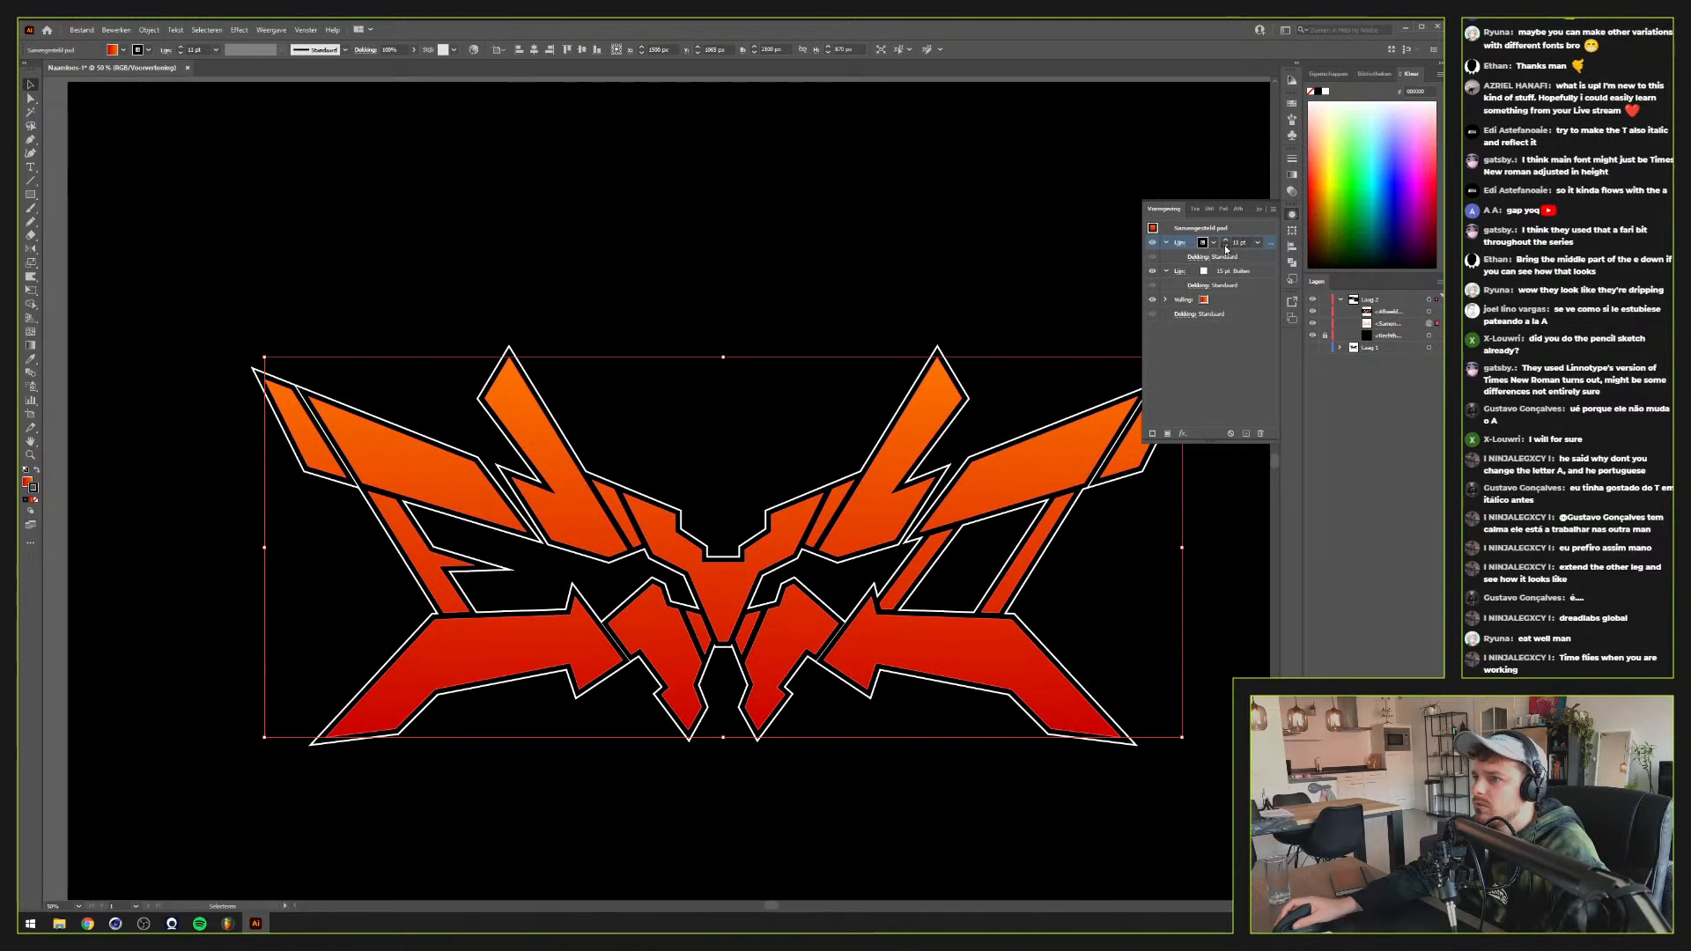
{"action": "left_click", "coordinate": [1226, 246]}
{"action": "left_click", "coordinate": [1226, 247]}
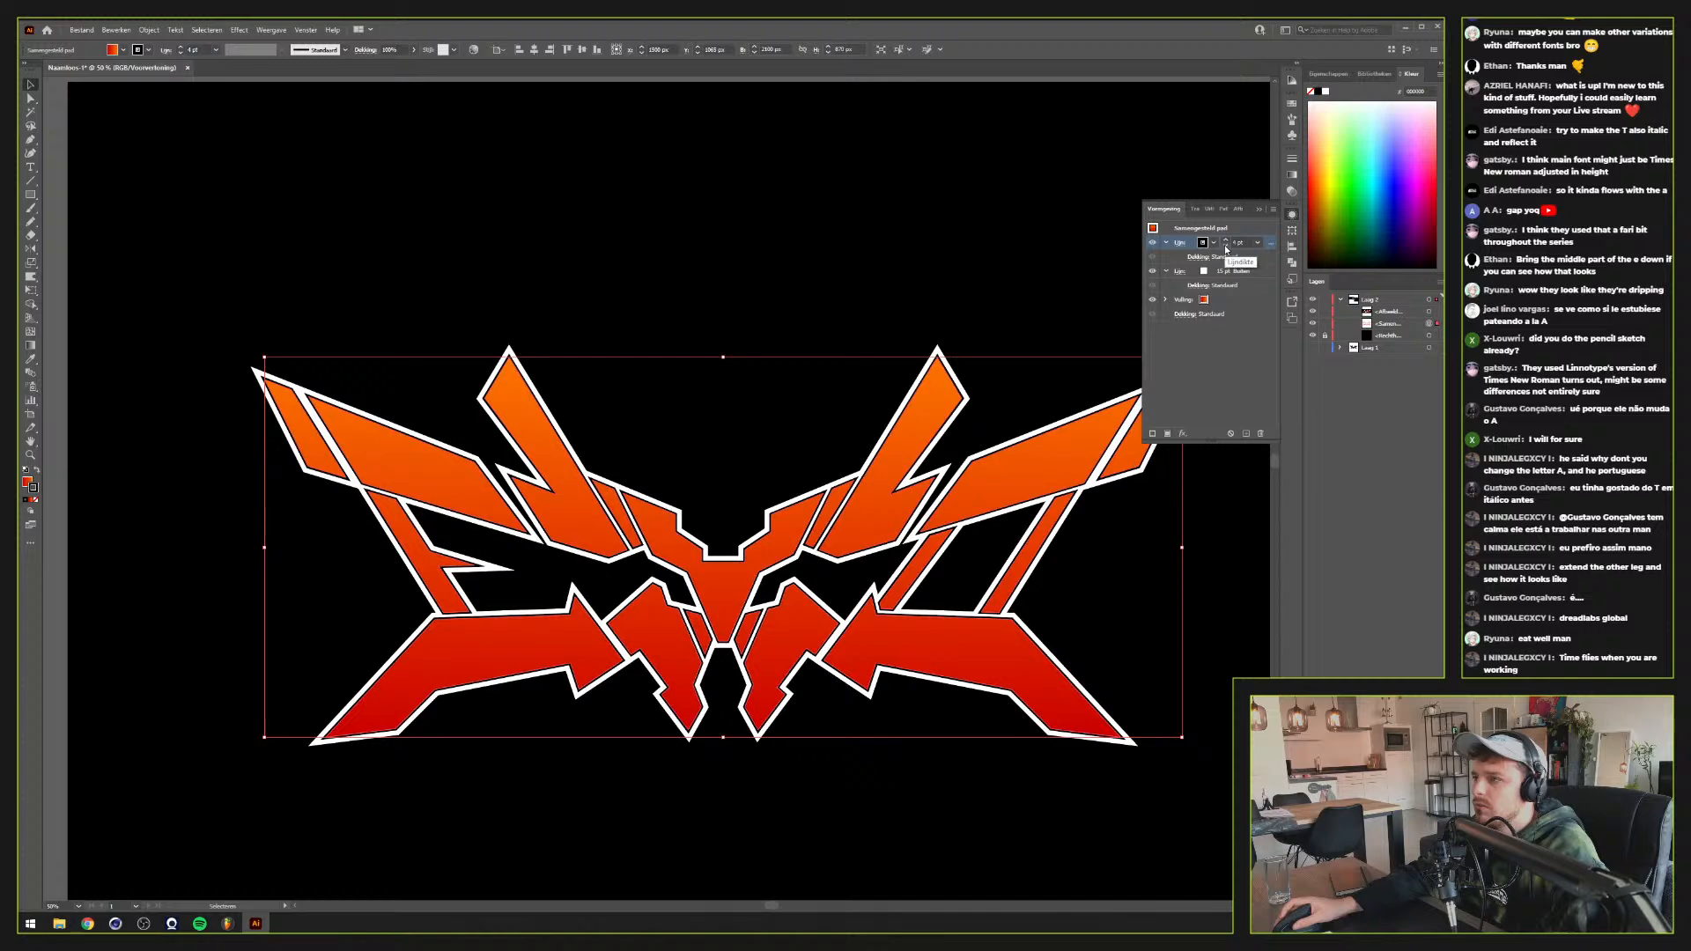
{"action": "left_click", "coordinate": [1226, 243]}
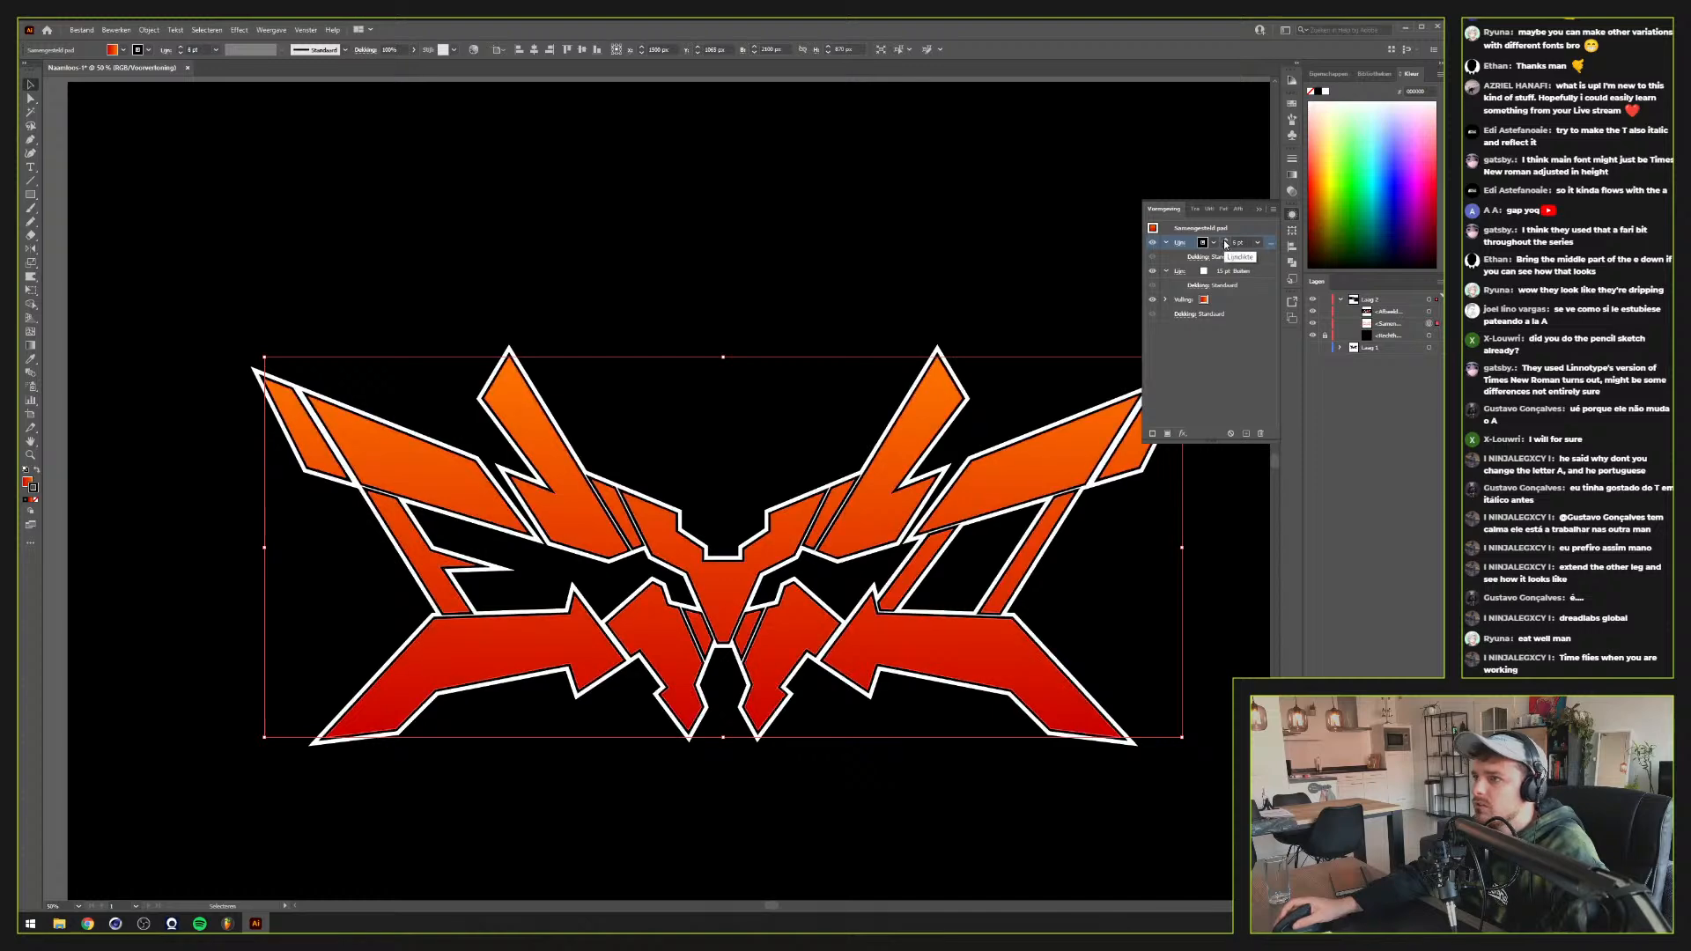
{"action": "left_click", "coordinate": [1226, 244]}
{"action": "left_click", "coordinate": [1226, 244]}
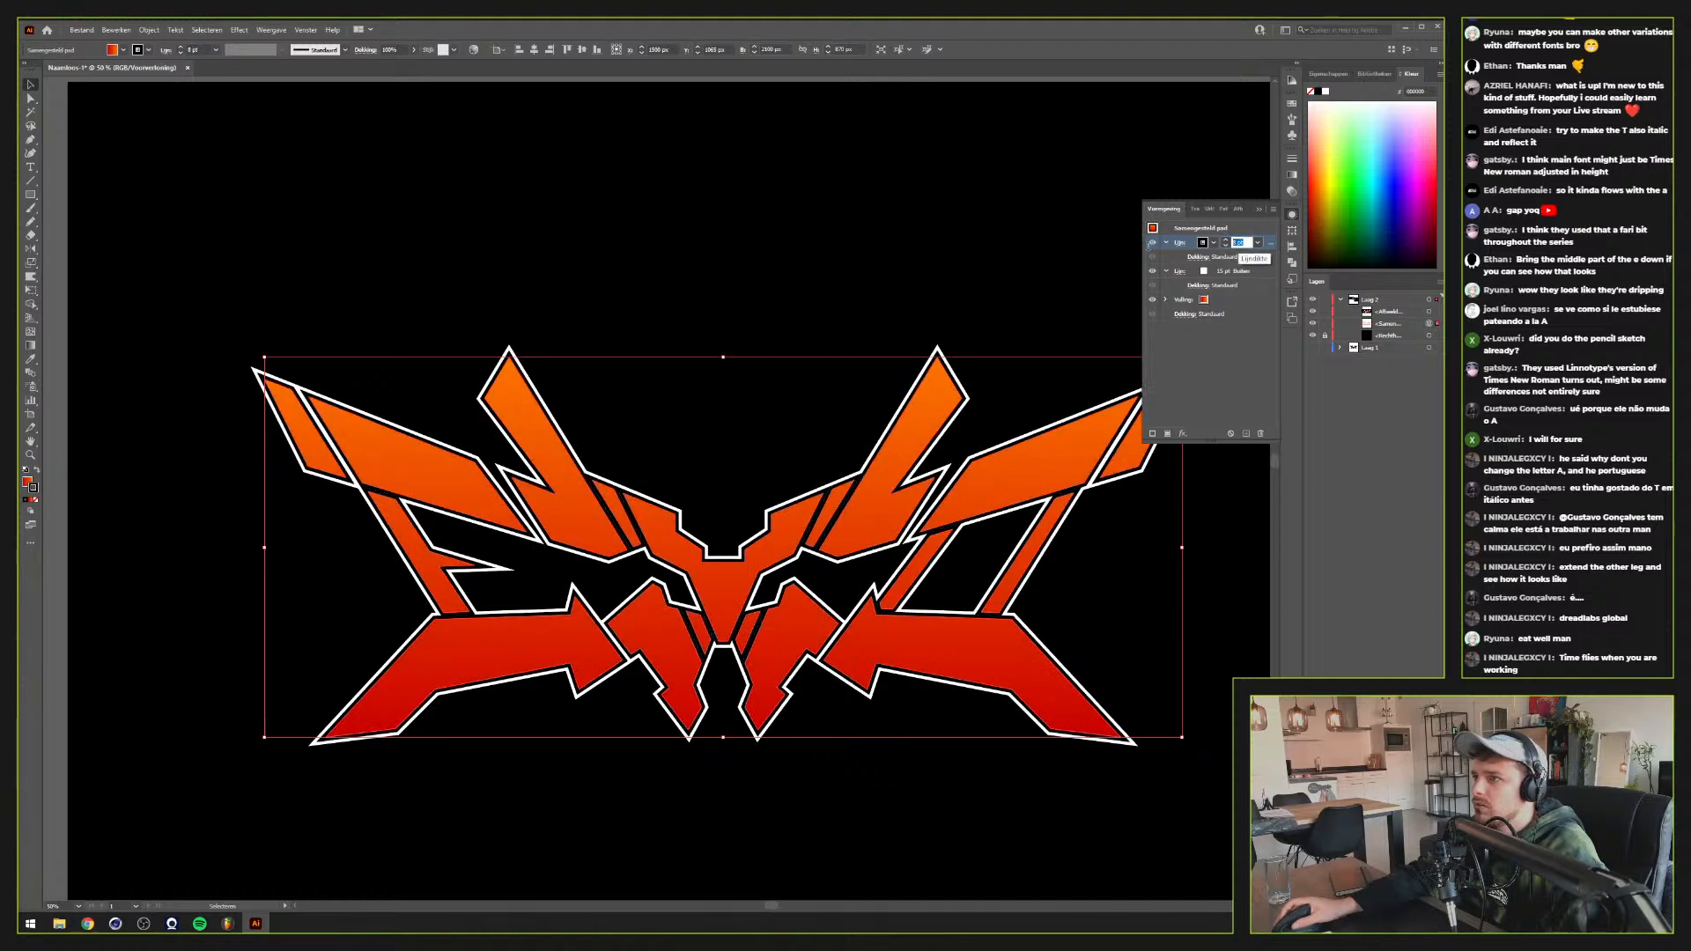
{"action": "type", "text": "7.5"}
{"action": "key", "text": "Return"}
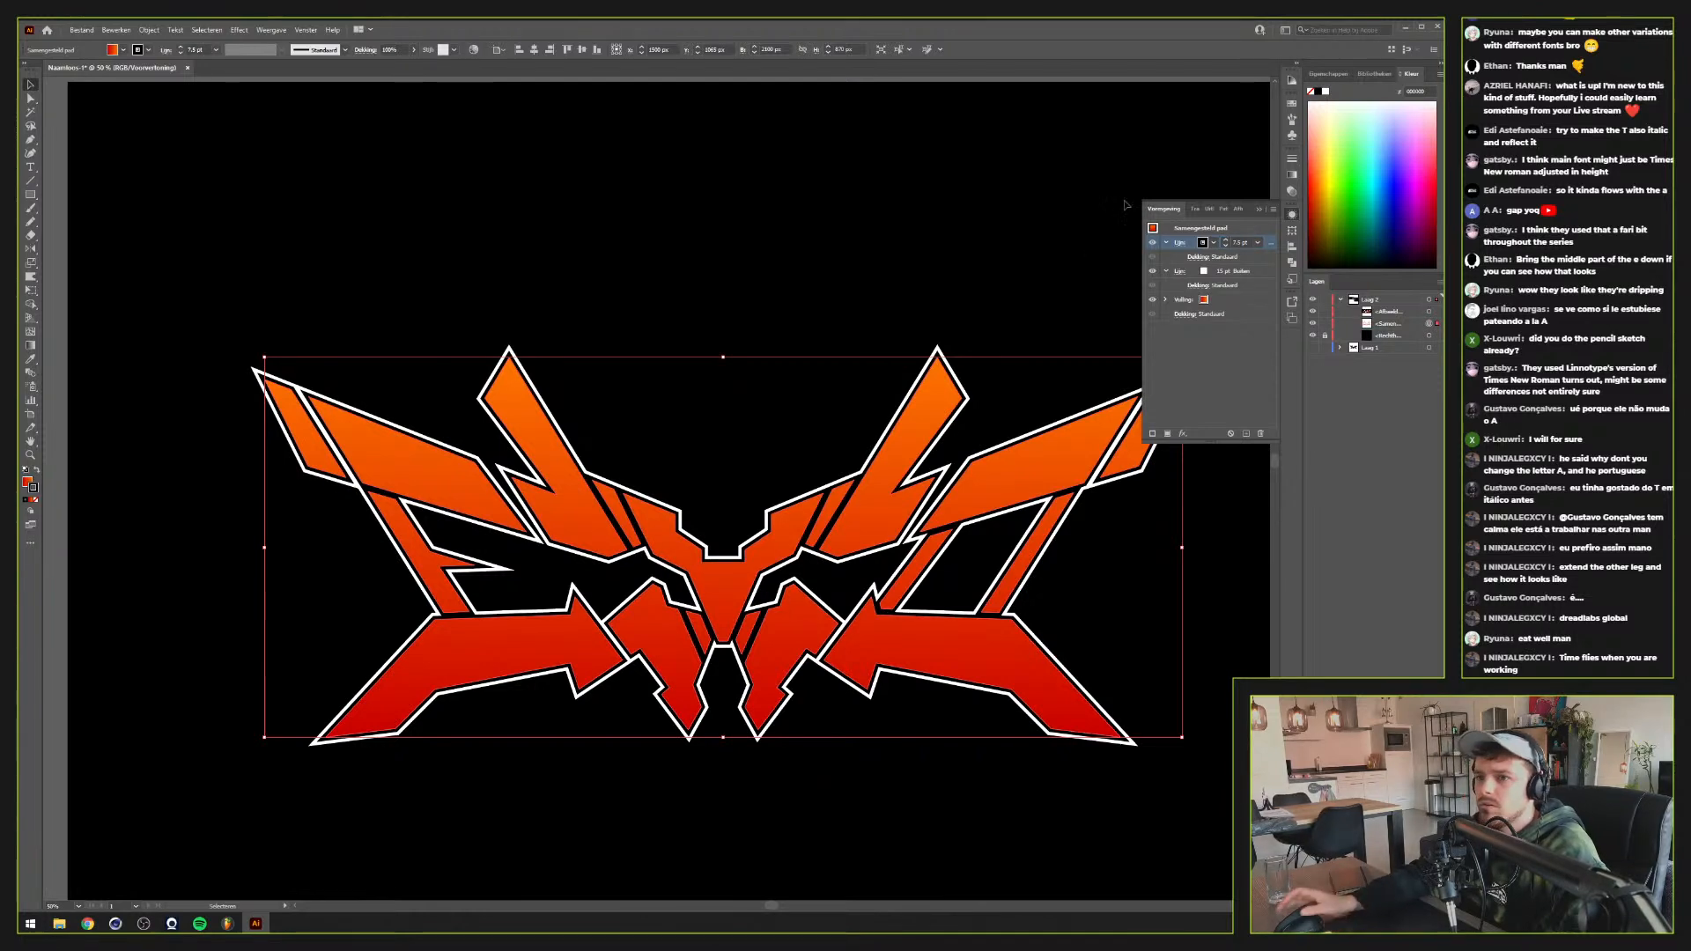
Set the emblem's black stroke weight to 3.75 pt and deselect the emblem
{"action": "left_click", "coordinate": [1240, 242]}
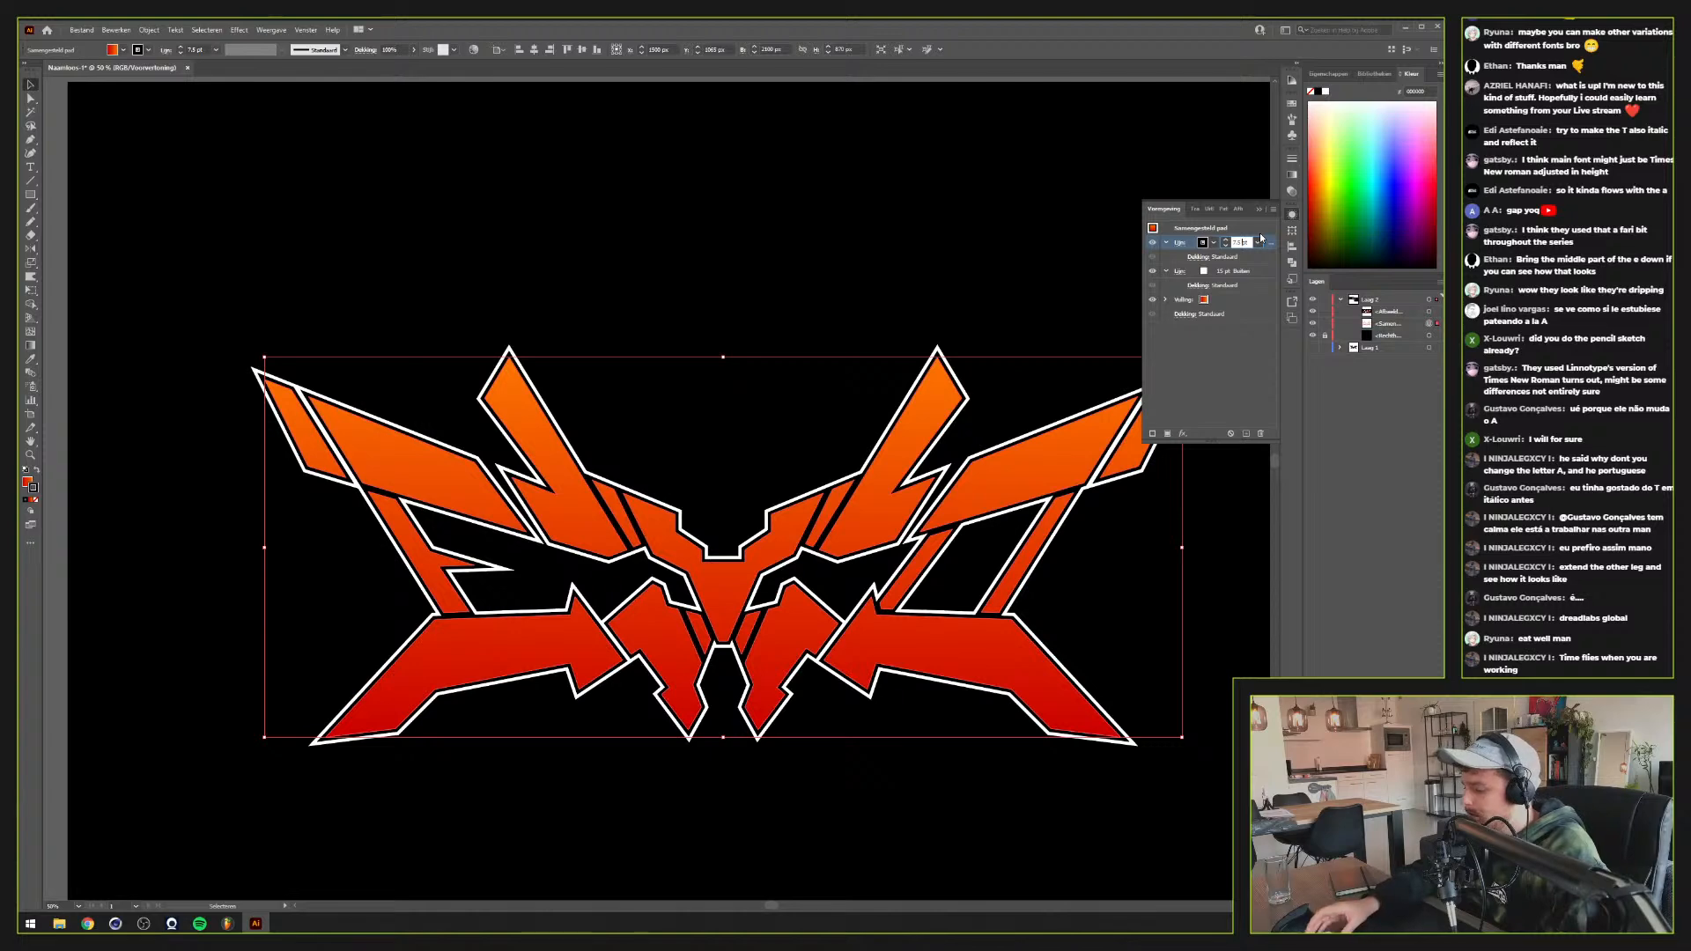
{"action": "type", "text": "3.75"}
{"action": "key", "text": "Return"}
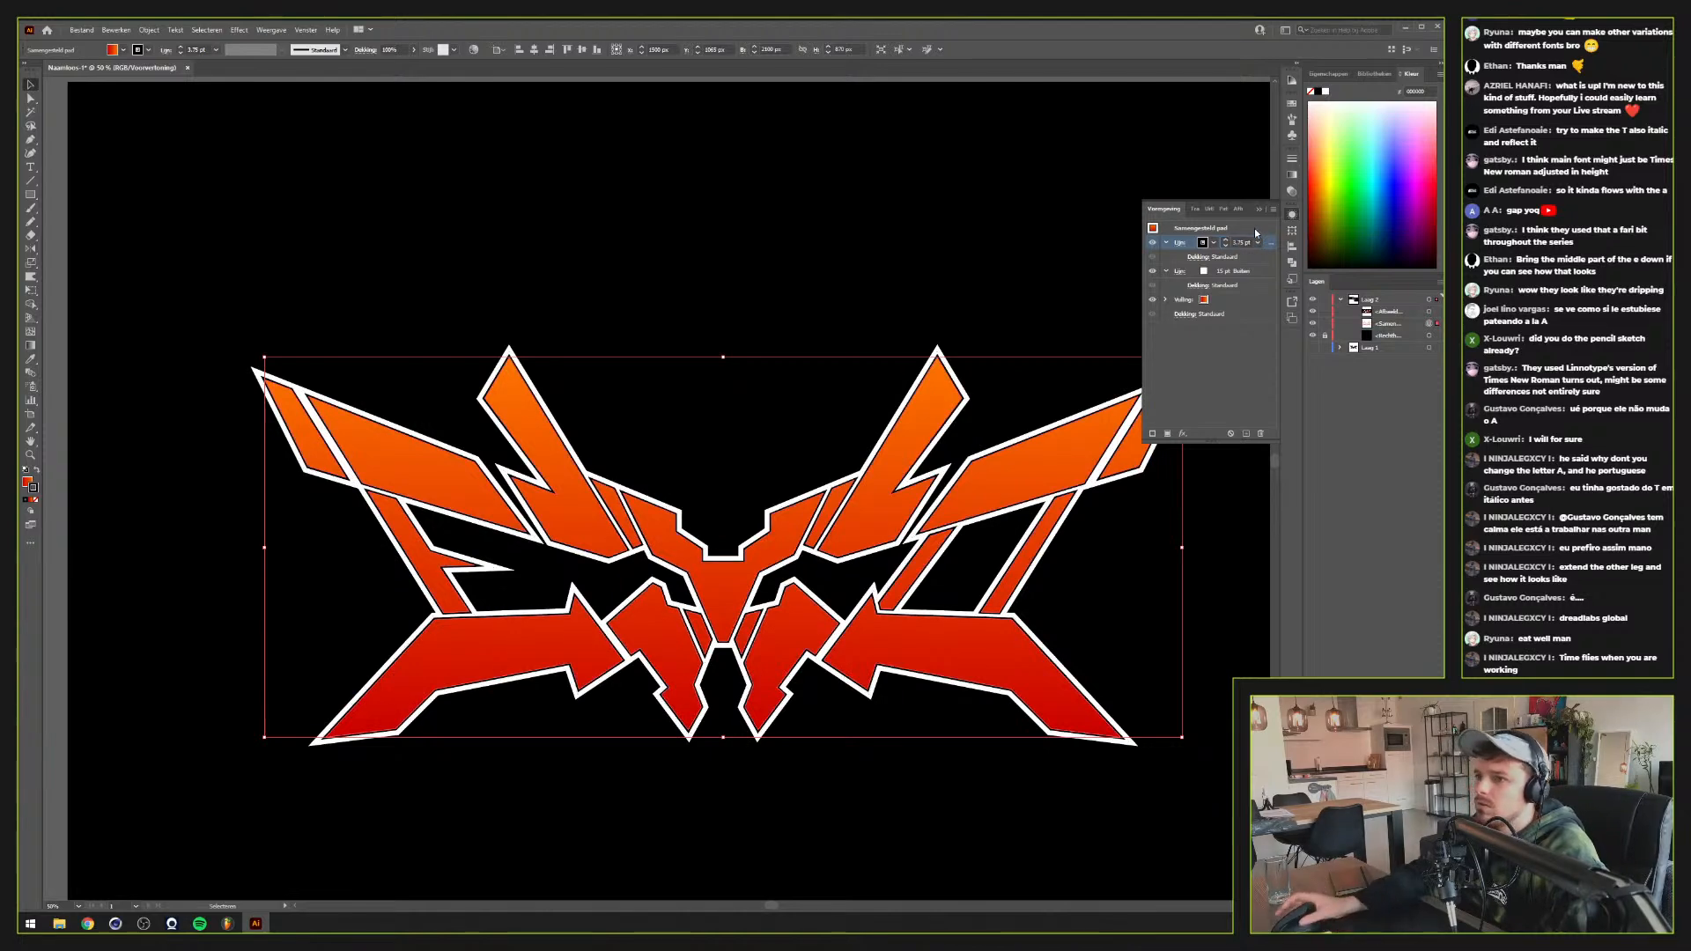
{"action": "left_click", "coordinate": [723, 298]}
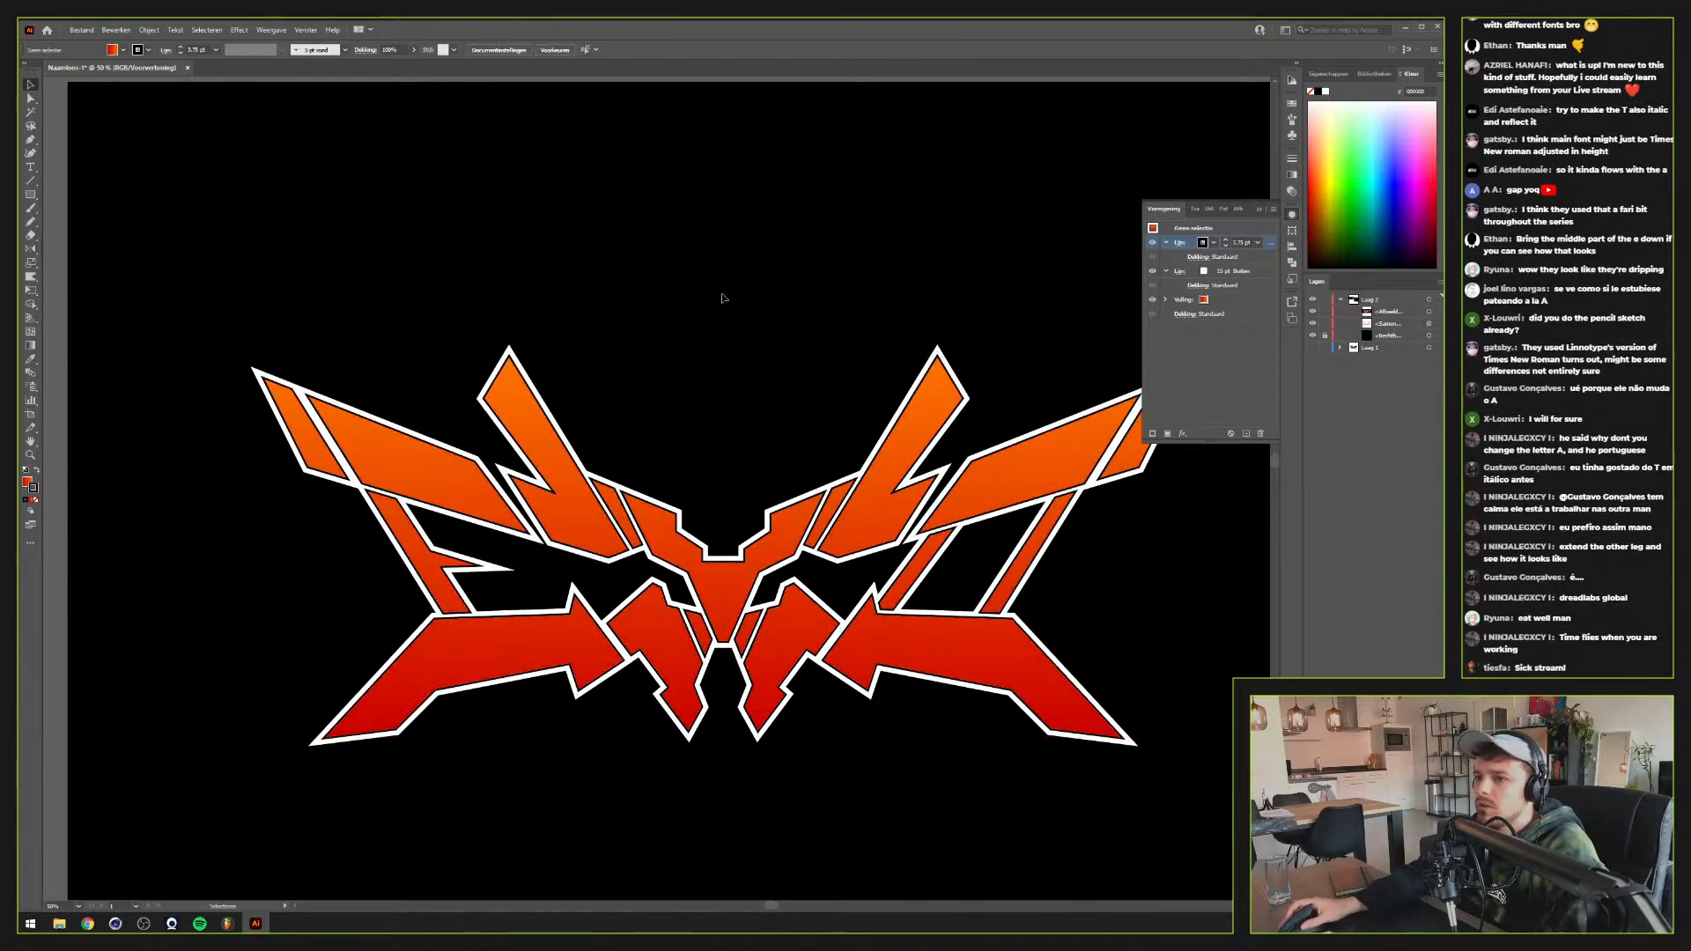
{"action": "left_click", "coordinate": [1210, 303]}
{"action": "left_click", "coordinate": [1213, 301]}
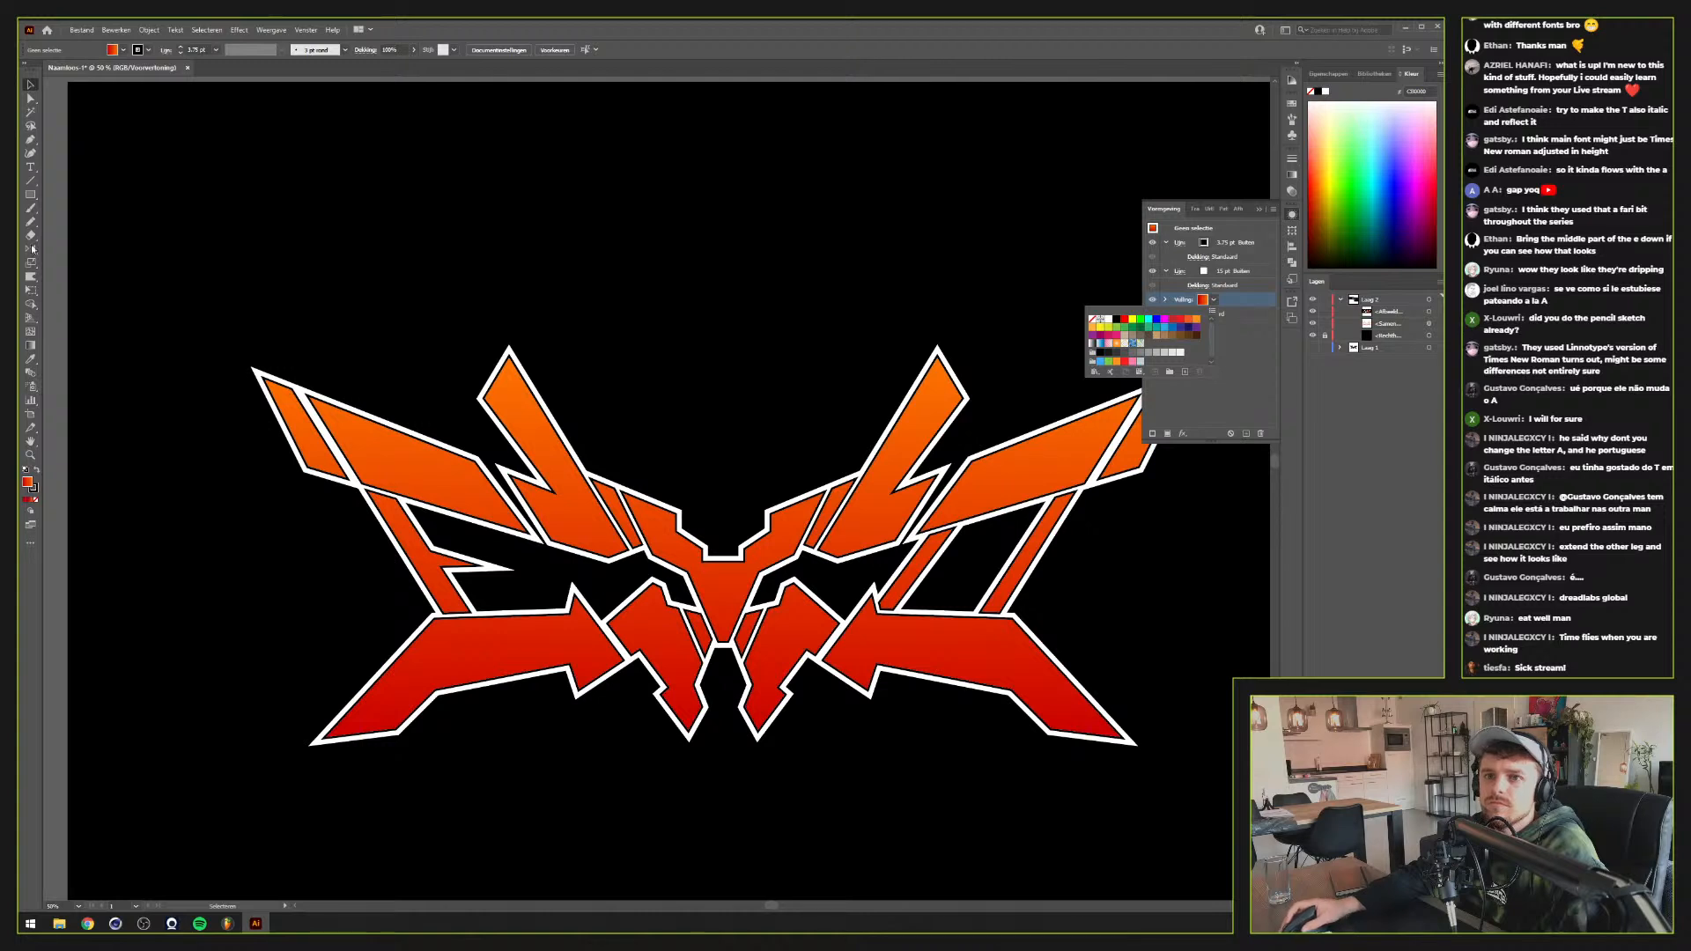
{"action": "left_click", "coordinate": [1292, 175]}
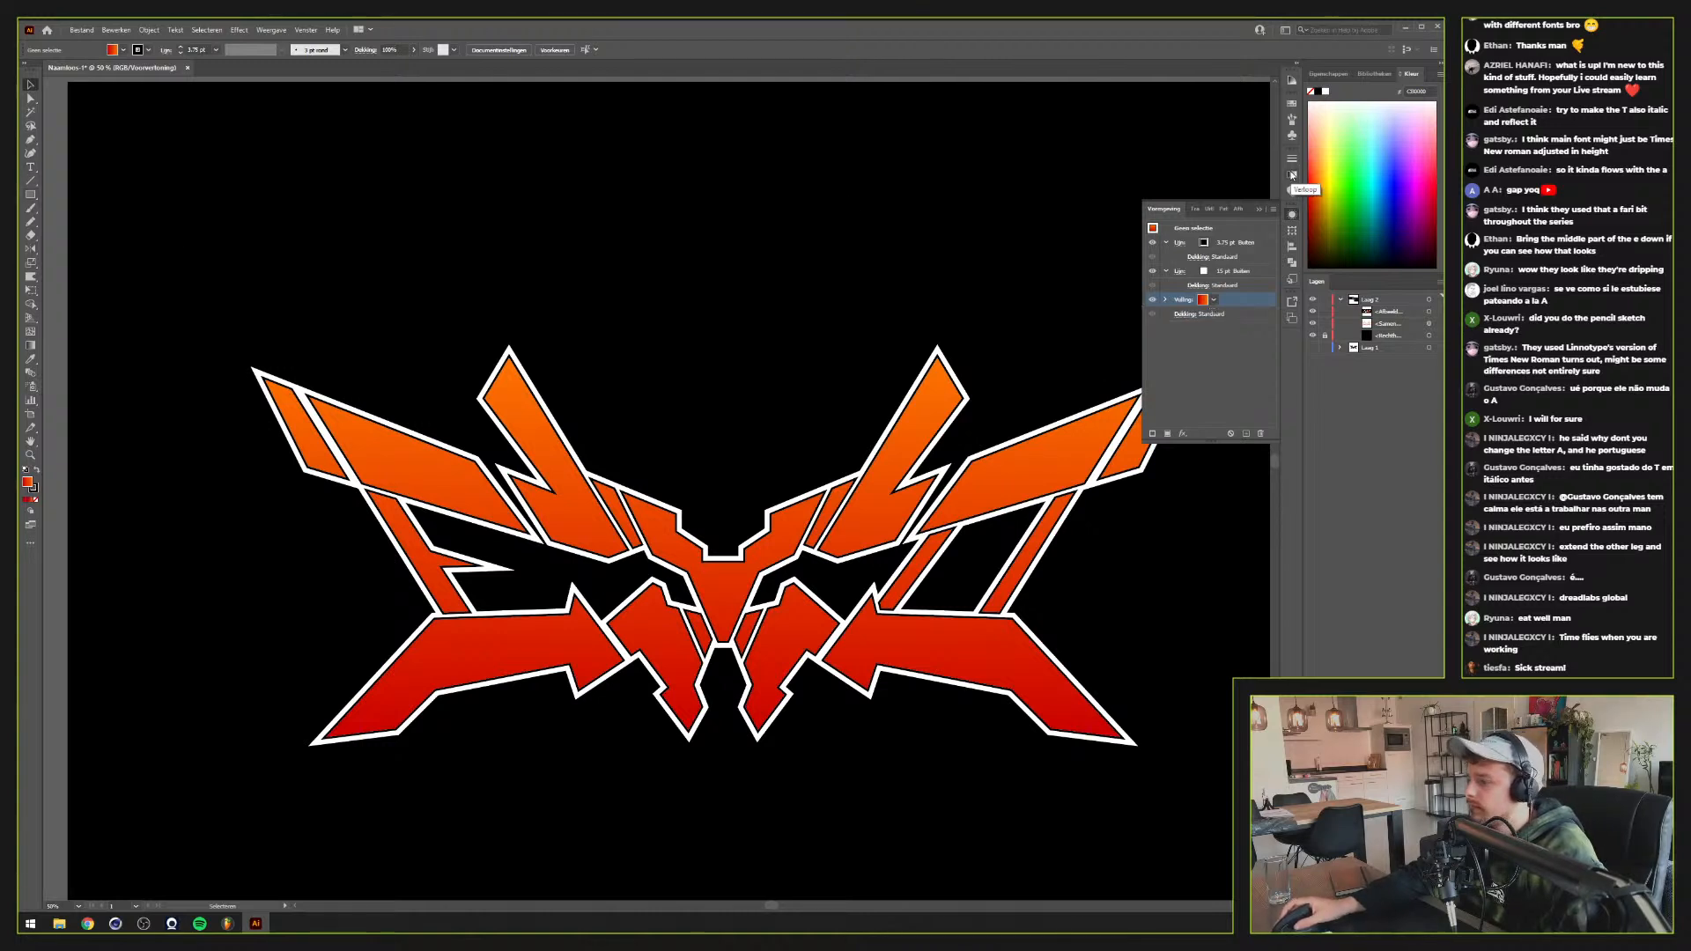
{"action": "left_click", "coordinate": [1217, 301]}
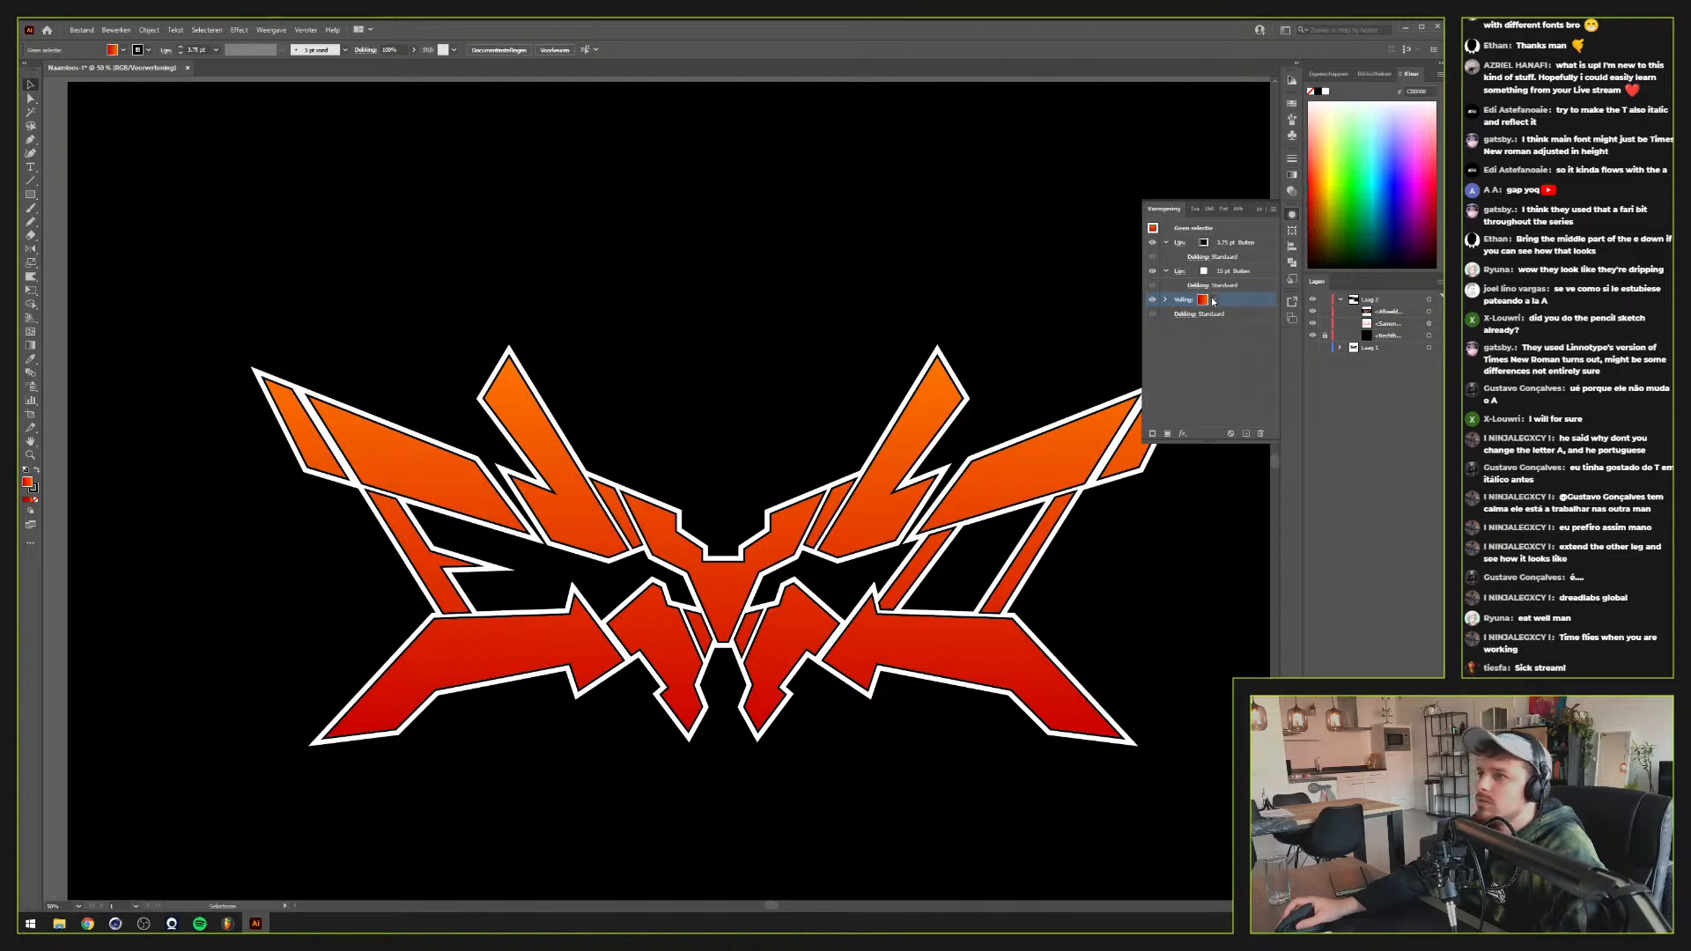
{"action": "left_click", "coordinate": [1163, 300]}
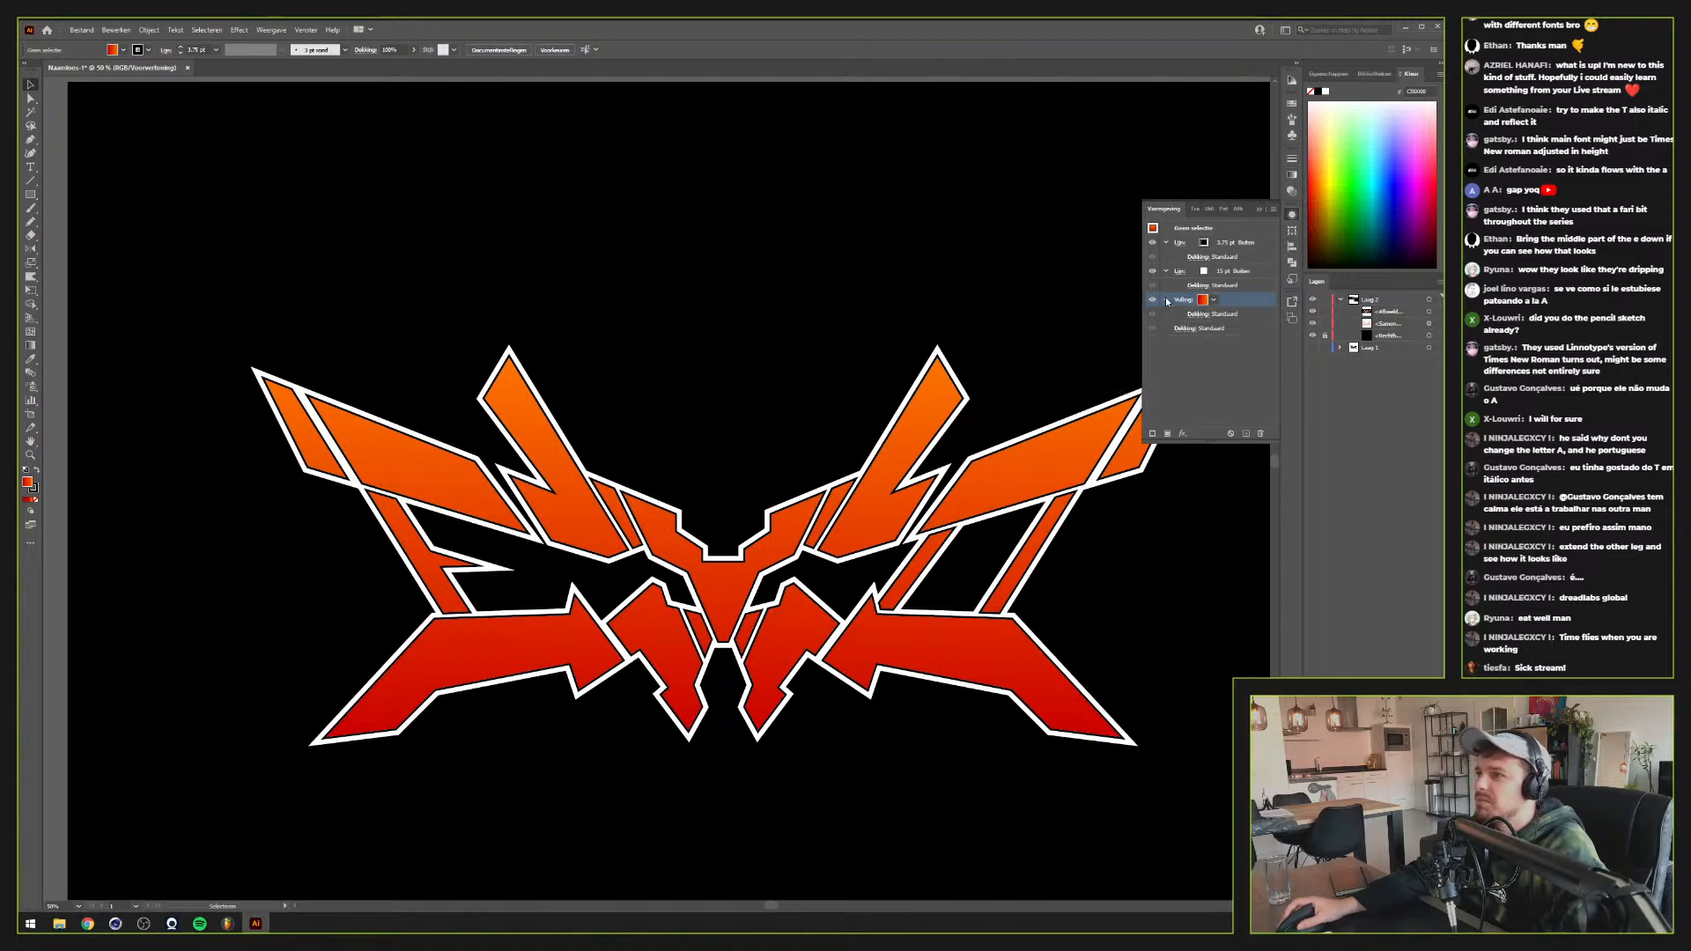
{"action": "double_click", "coordinate": [30, 483]}
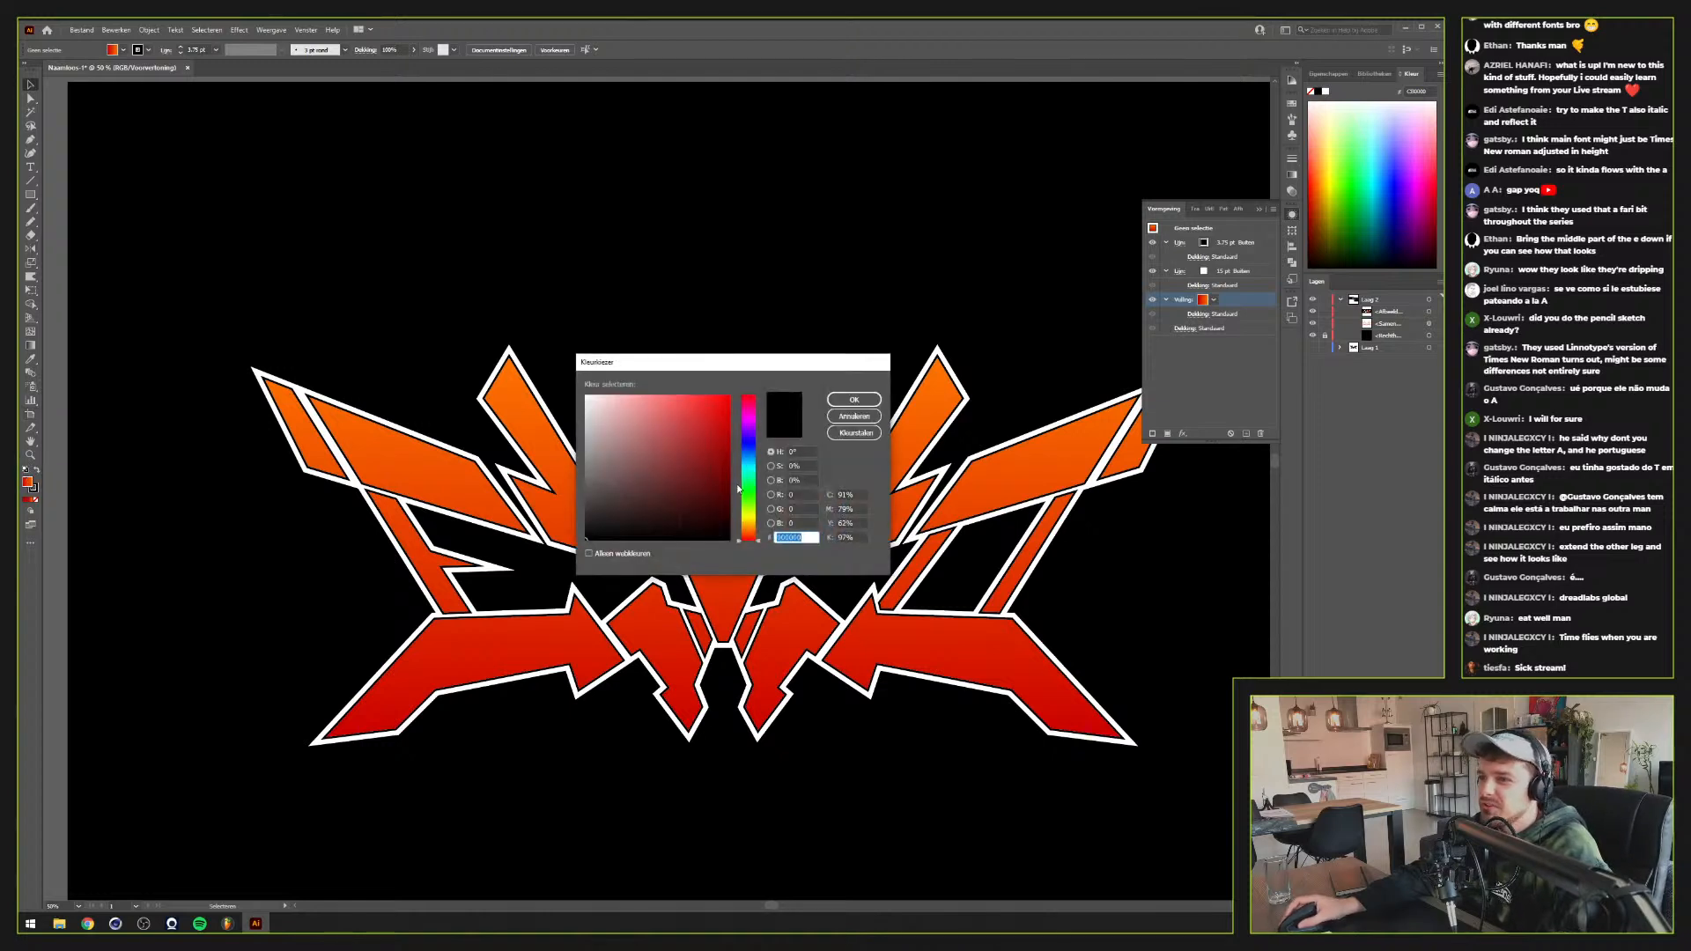
{"action": "left_click_drag", "start_coordinate": [670, 476], "coordinate": [585, 539]}
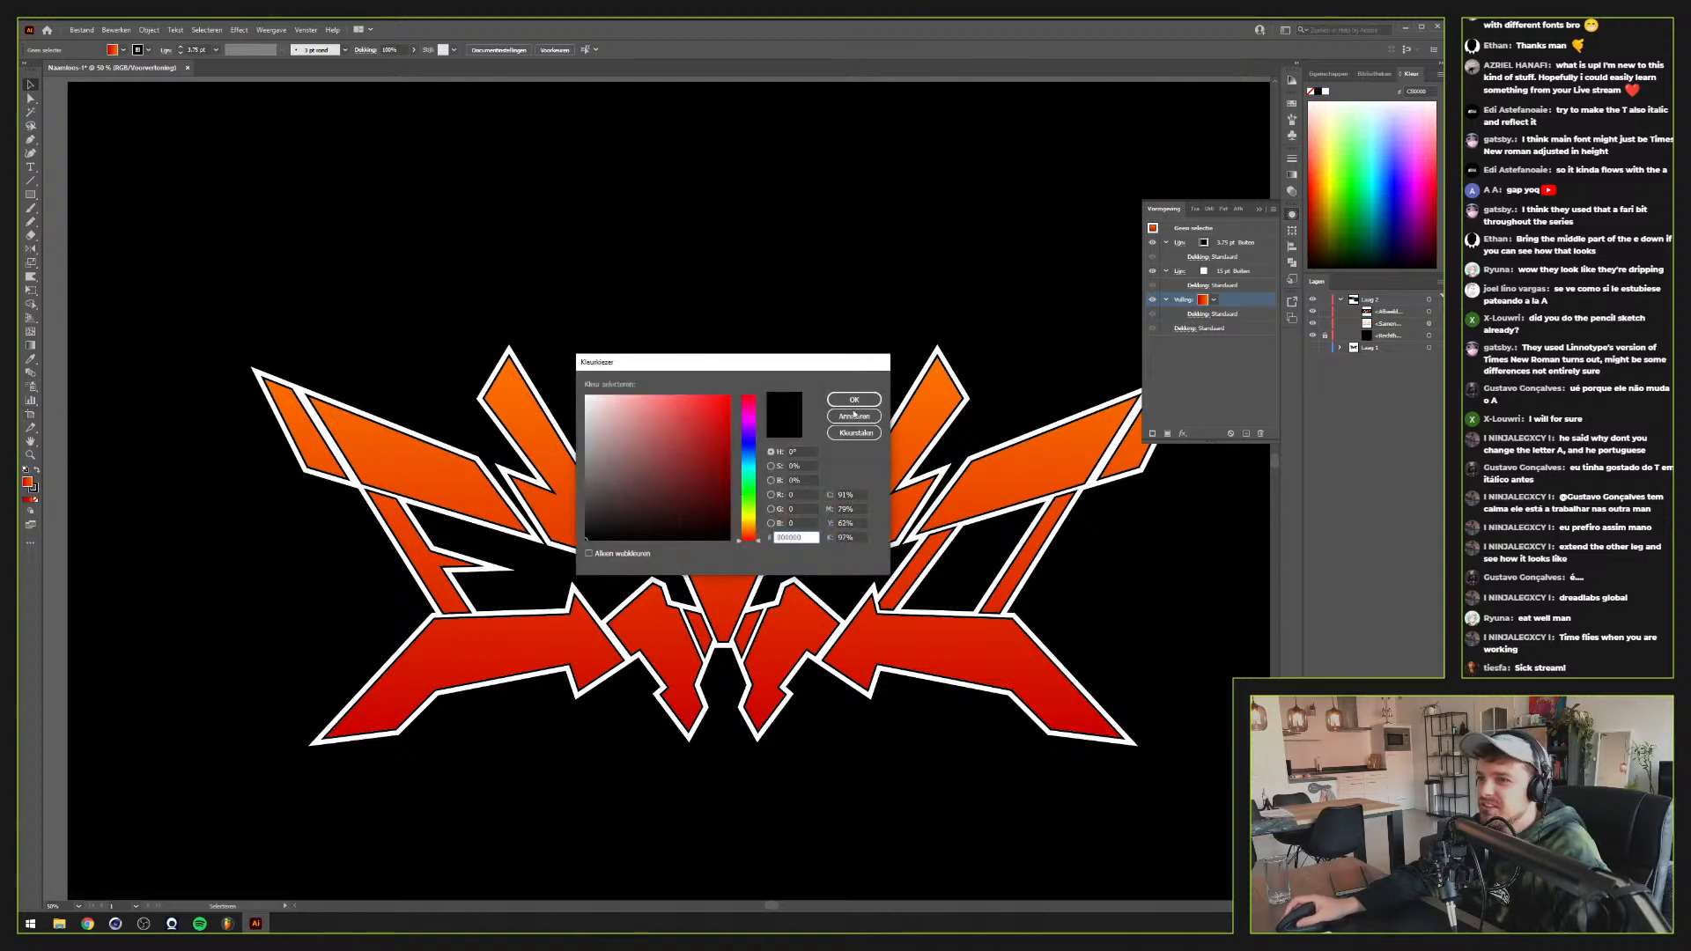
{"action": "left_click", "coordinate": [853, 415]}
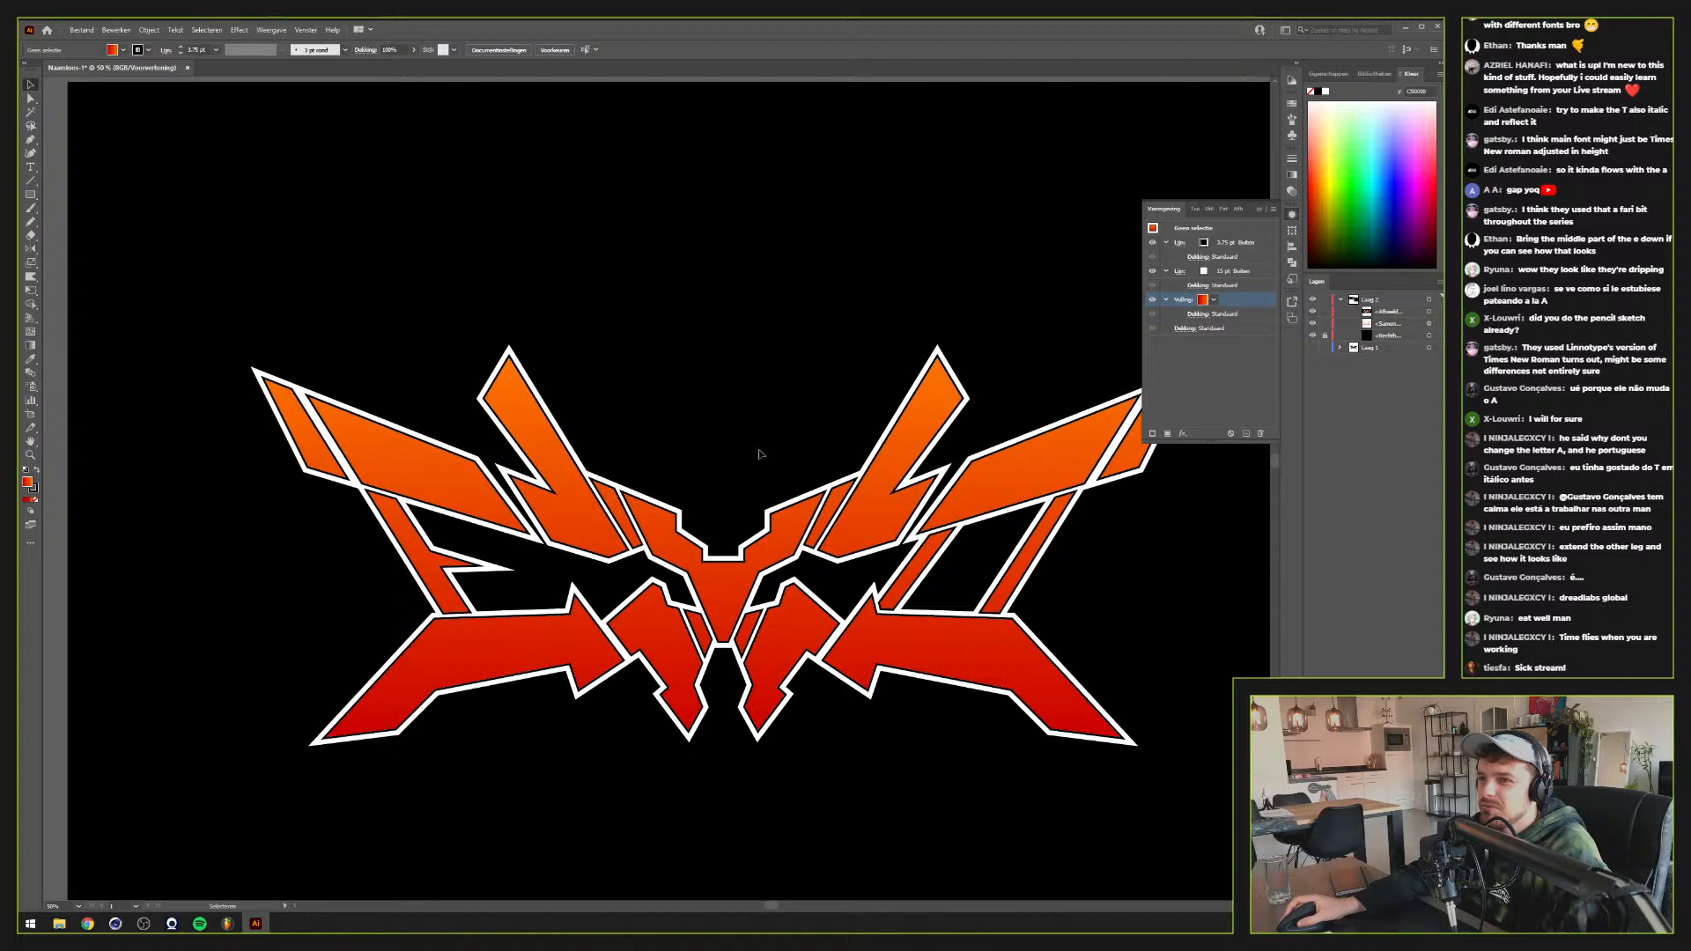
Select the emblem, open the red stop of its fill gradient for editing and switch the stop's color mode to HSB
{"action": "left_click", "coordinate": [32, 346]}
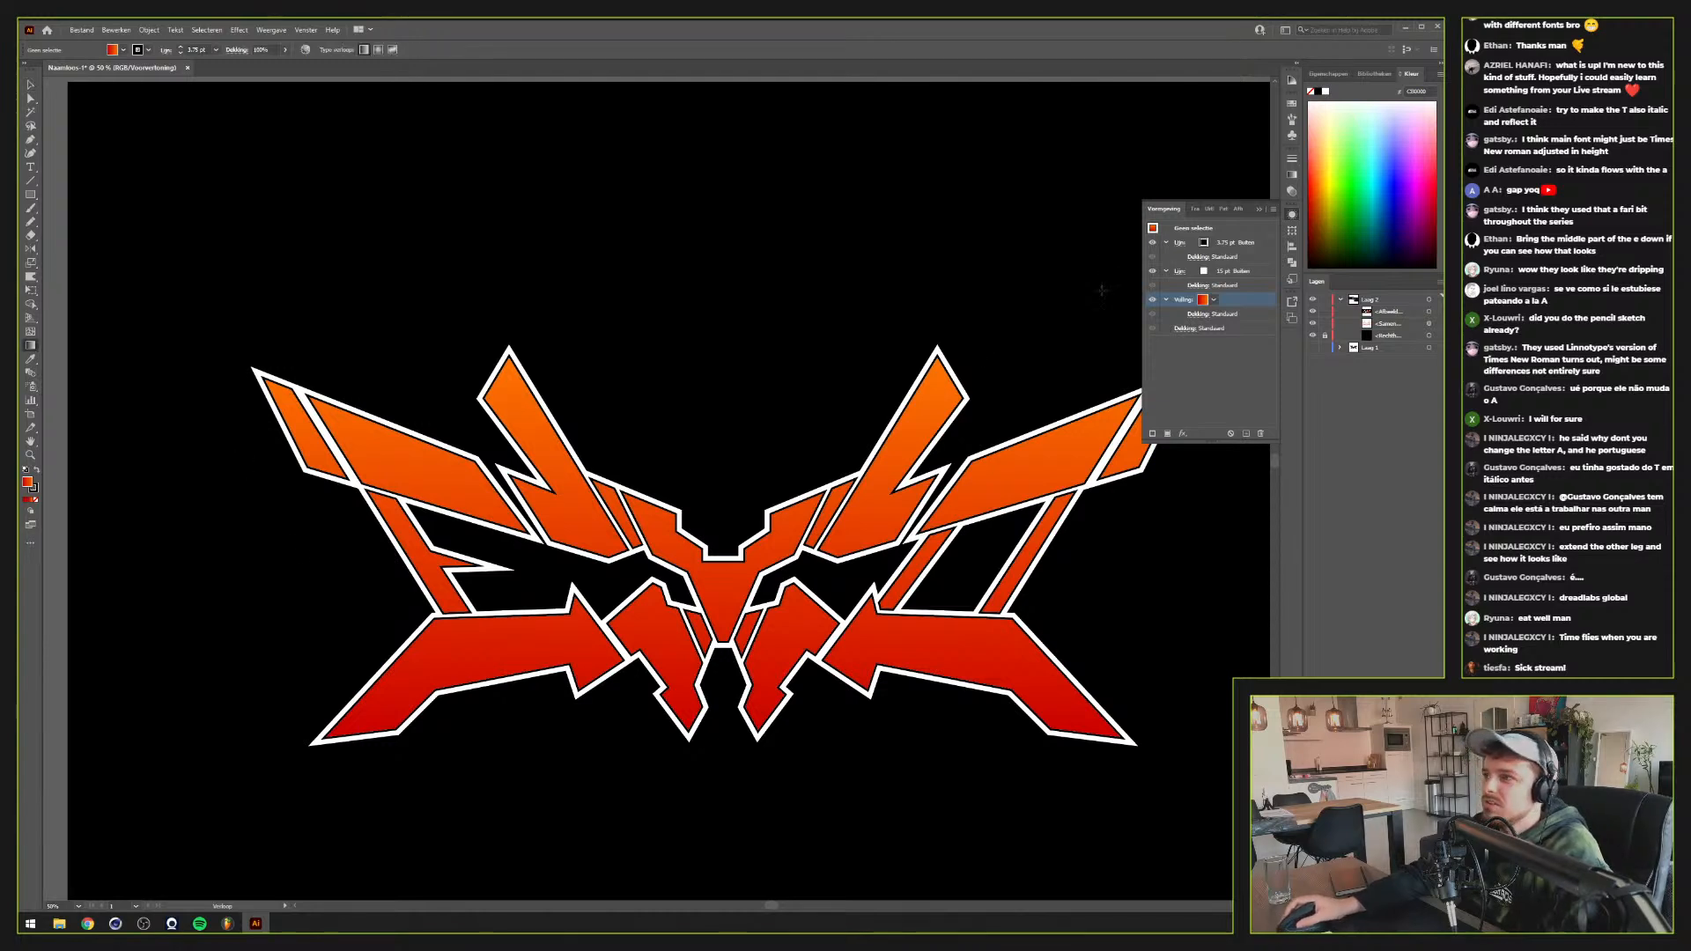
{"action": "left_click", "coordinate": [1292, 175]}
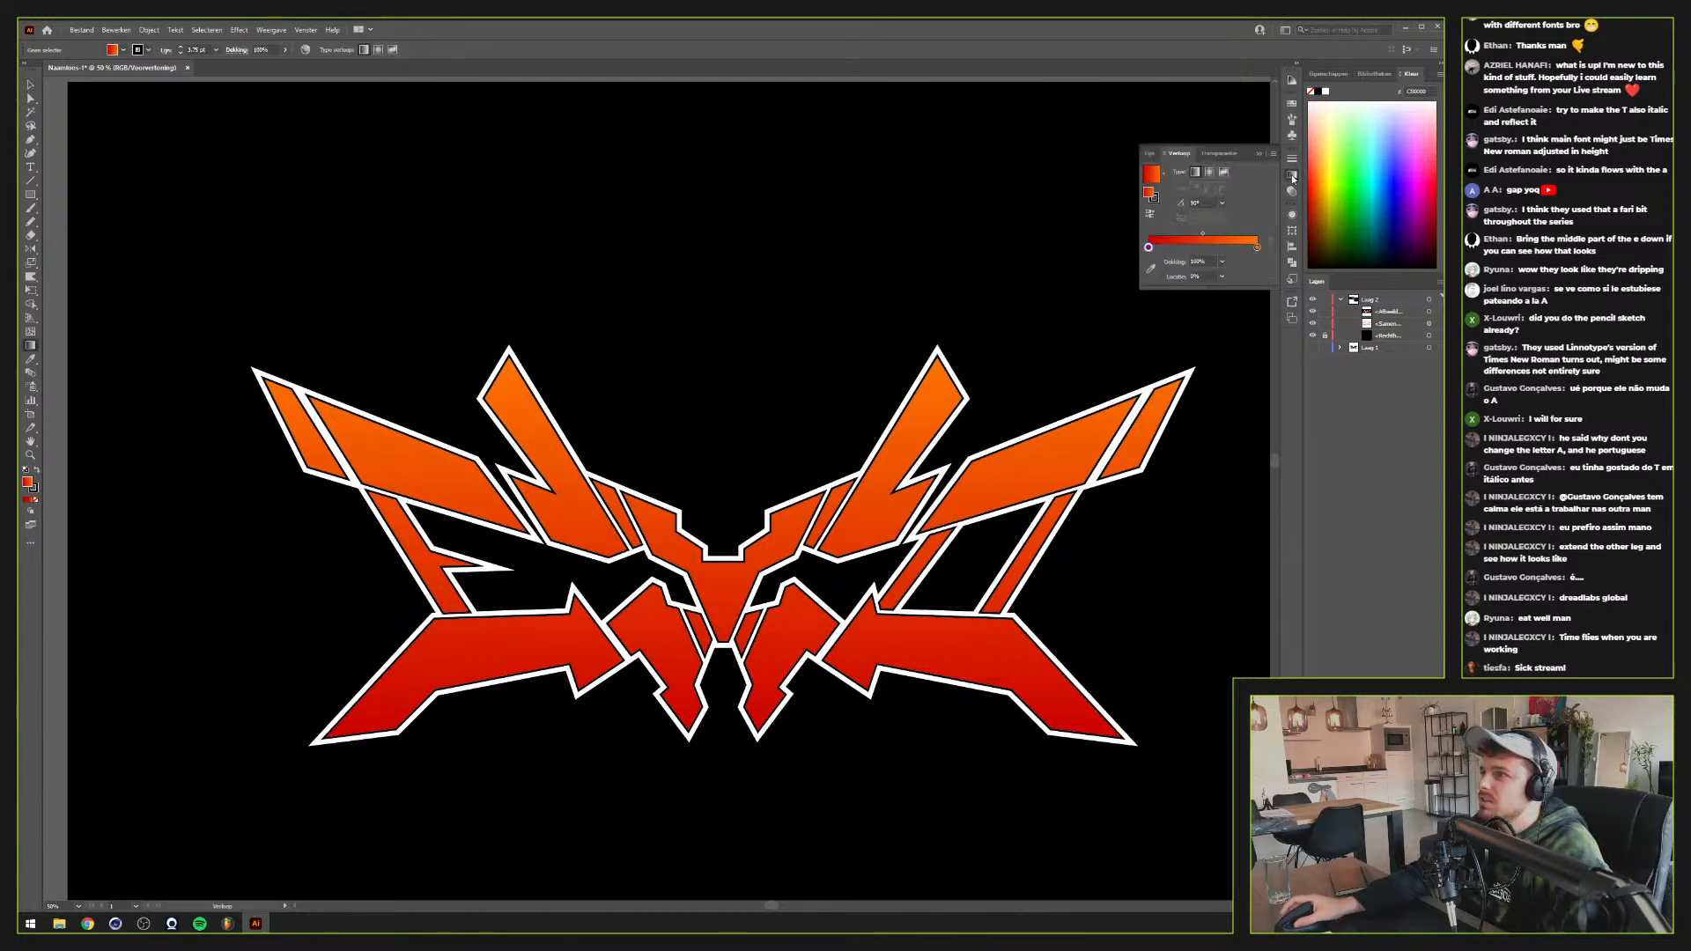
{"action": "key", "text": "v"}
{"action": "left_click", "coordinate": [1015, 496]}
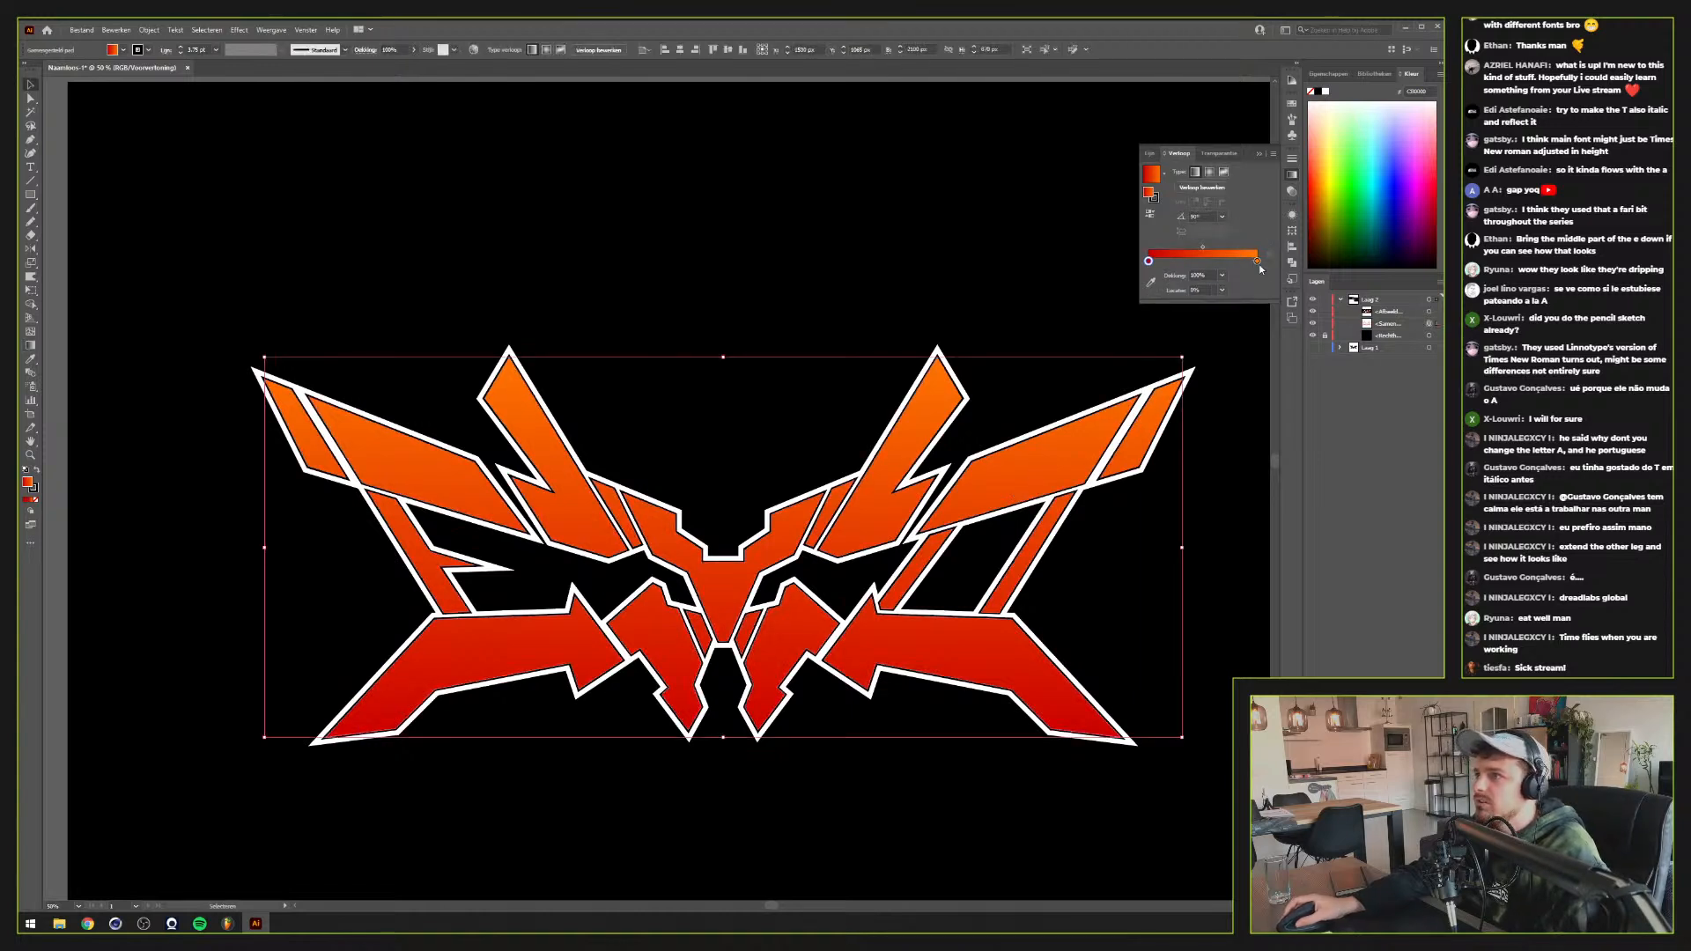
{"action": "double_click", "coordinate": [1149, 261]}
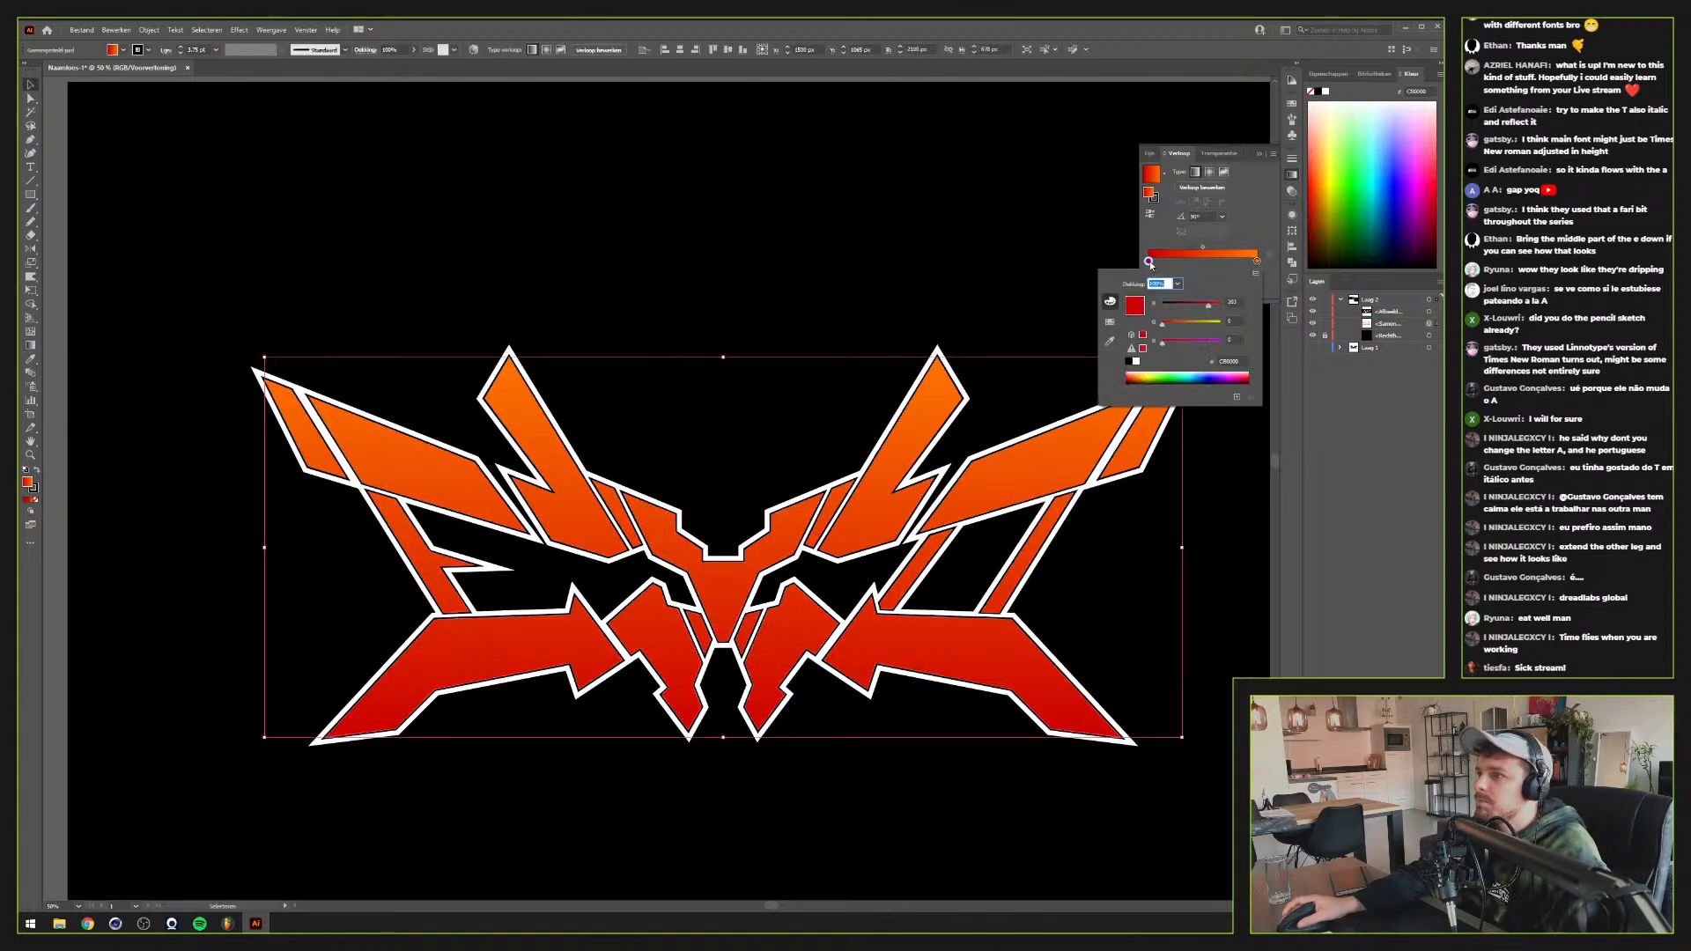
{"action": "left_click", "coordinate": [1255, 274]}
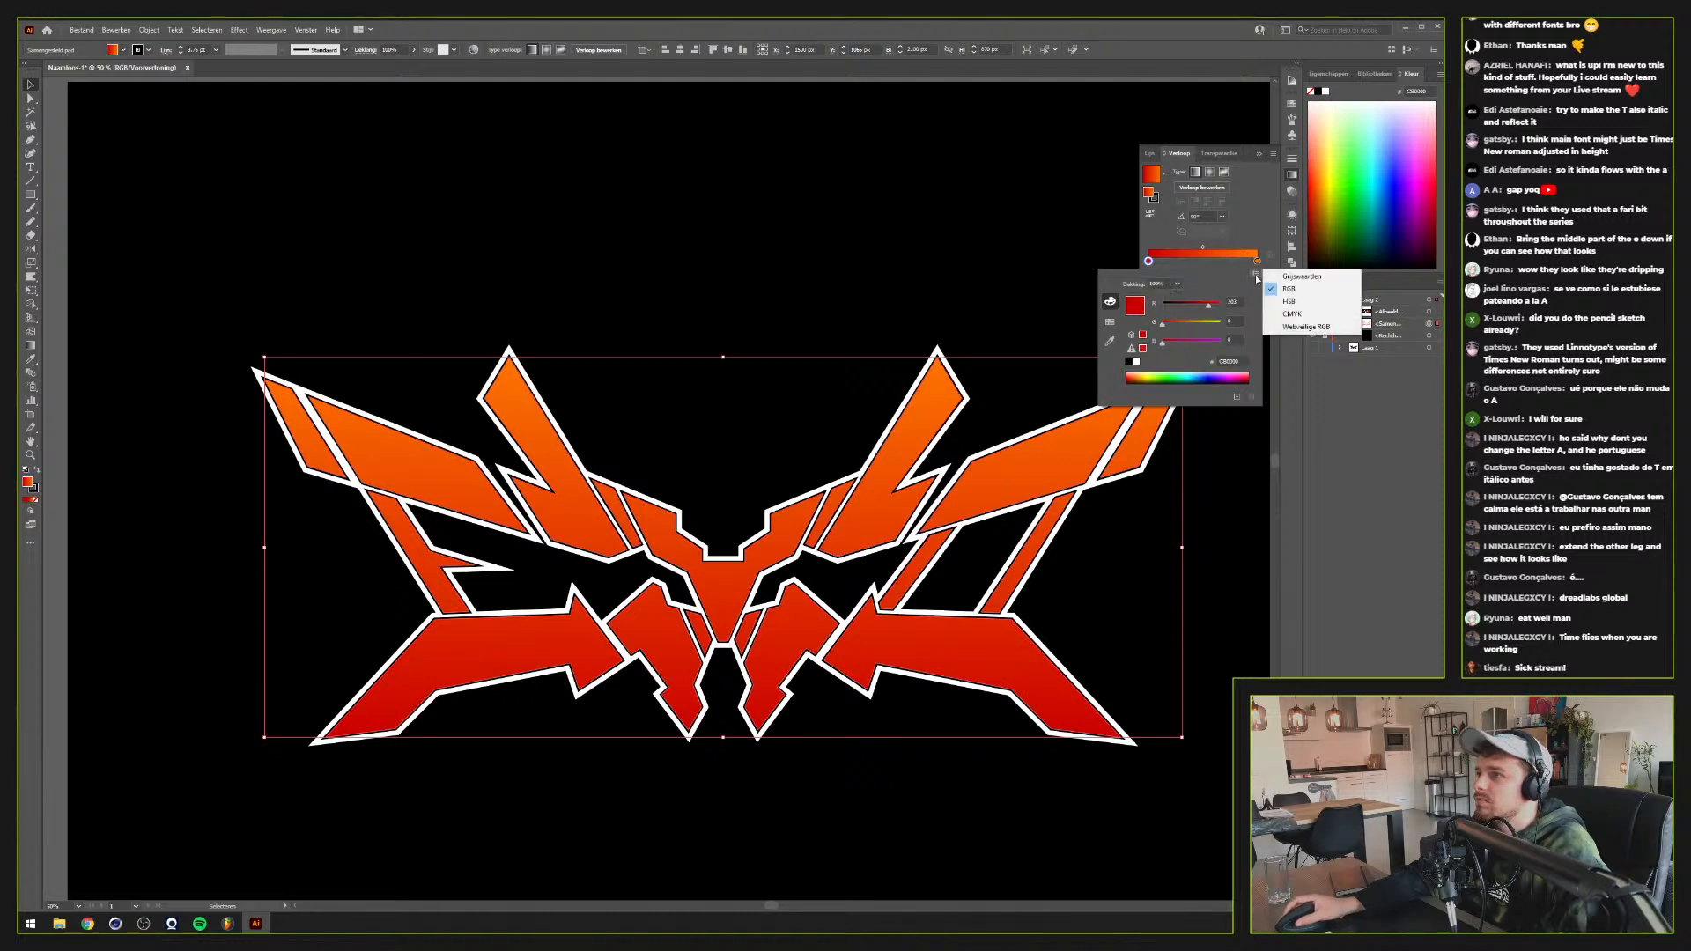
{"action": "left_click", "coordinate": [1287, 301]}
Recolor the gradient's red stop to a bright yellow at full brightness by adjusting its HSB values, and select the orange stop
{"action": "left_click", "coordinate": [1235, 302]}
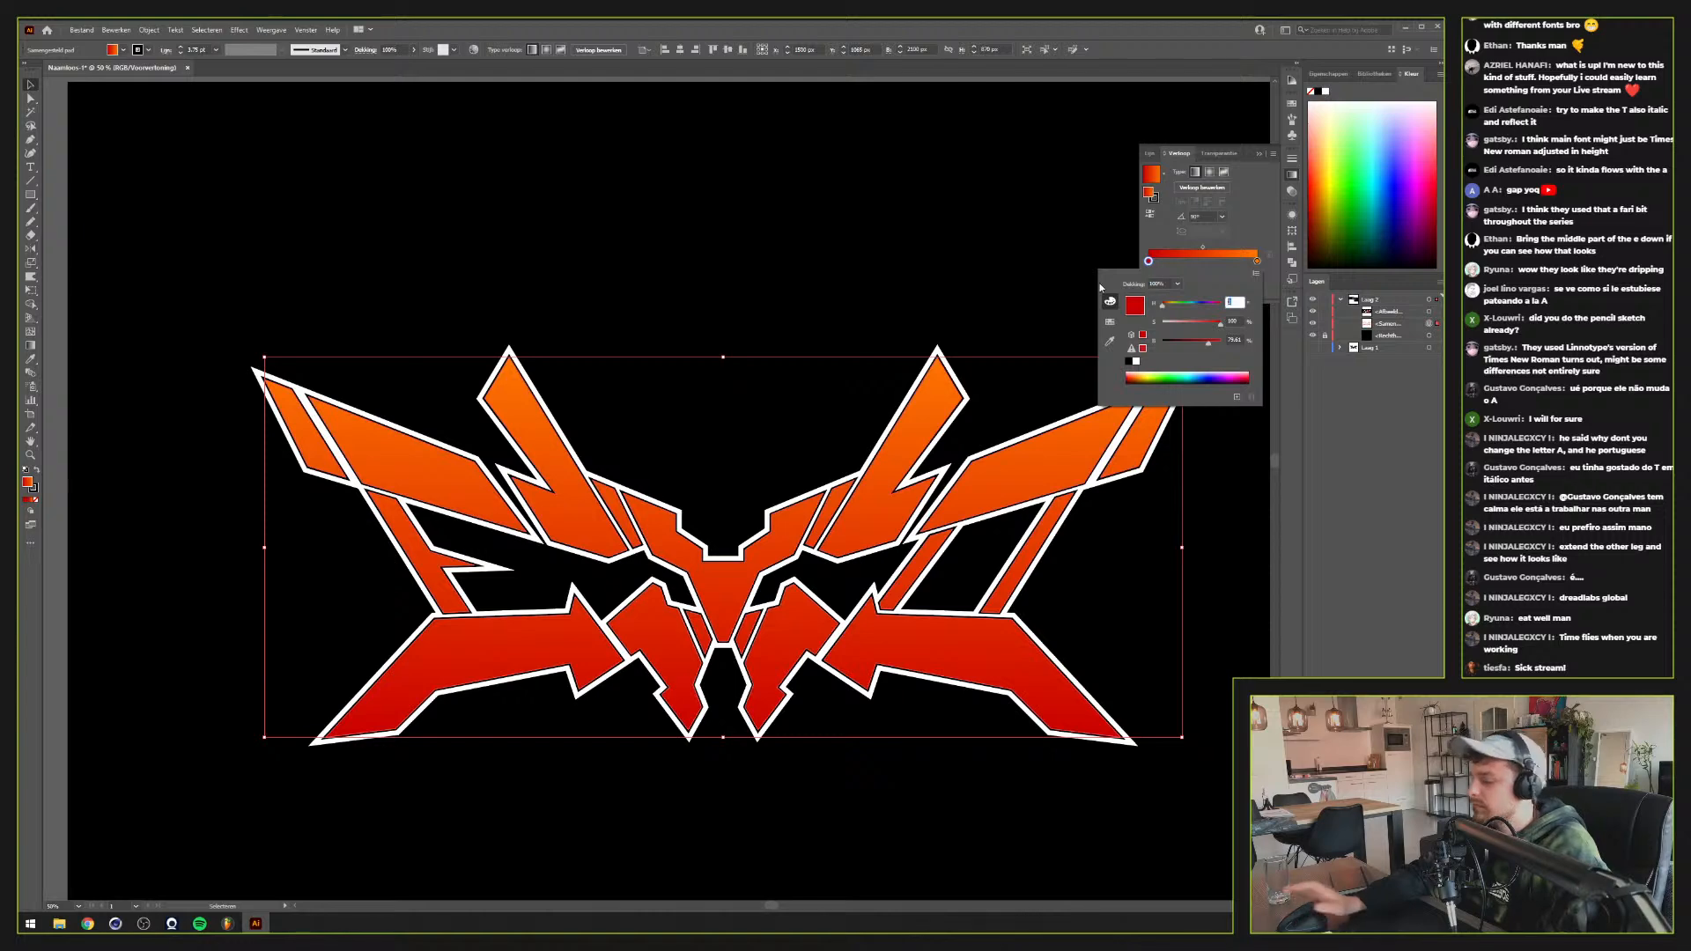
{"action": "type", "text": "75"}
{"action": "key", "text": "Tab"}
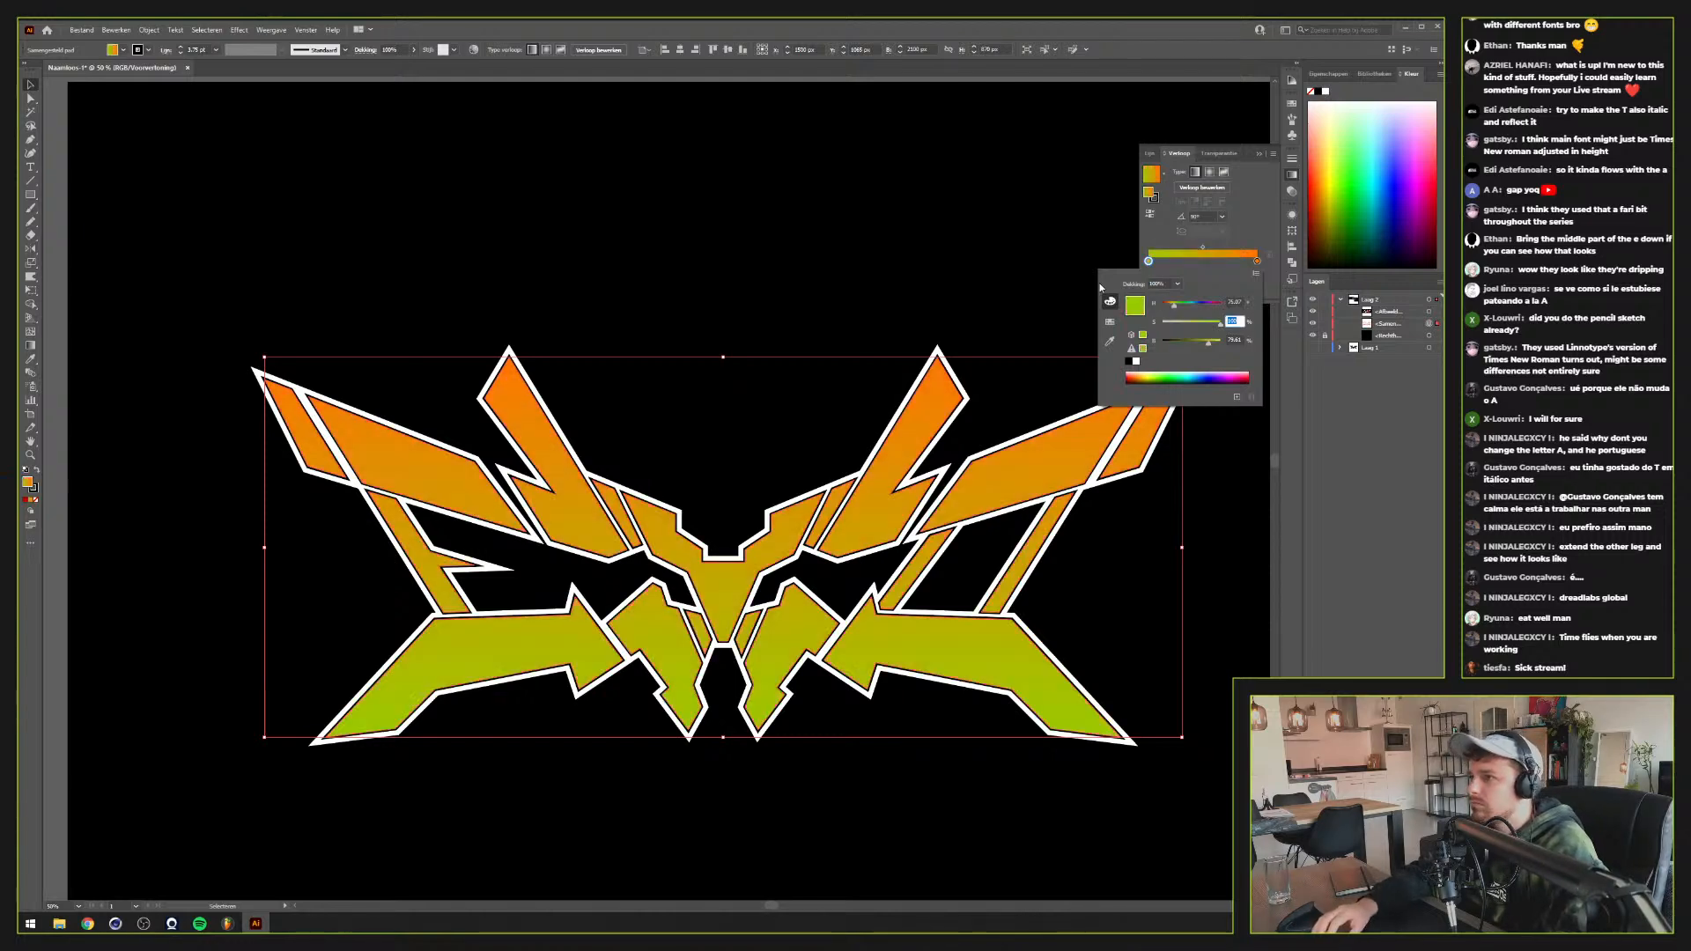
{"action": "key", "text": "Tab"}
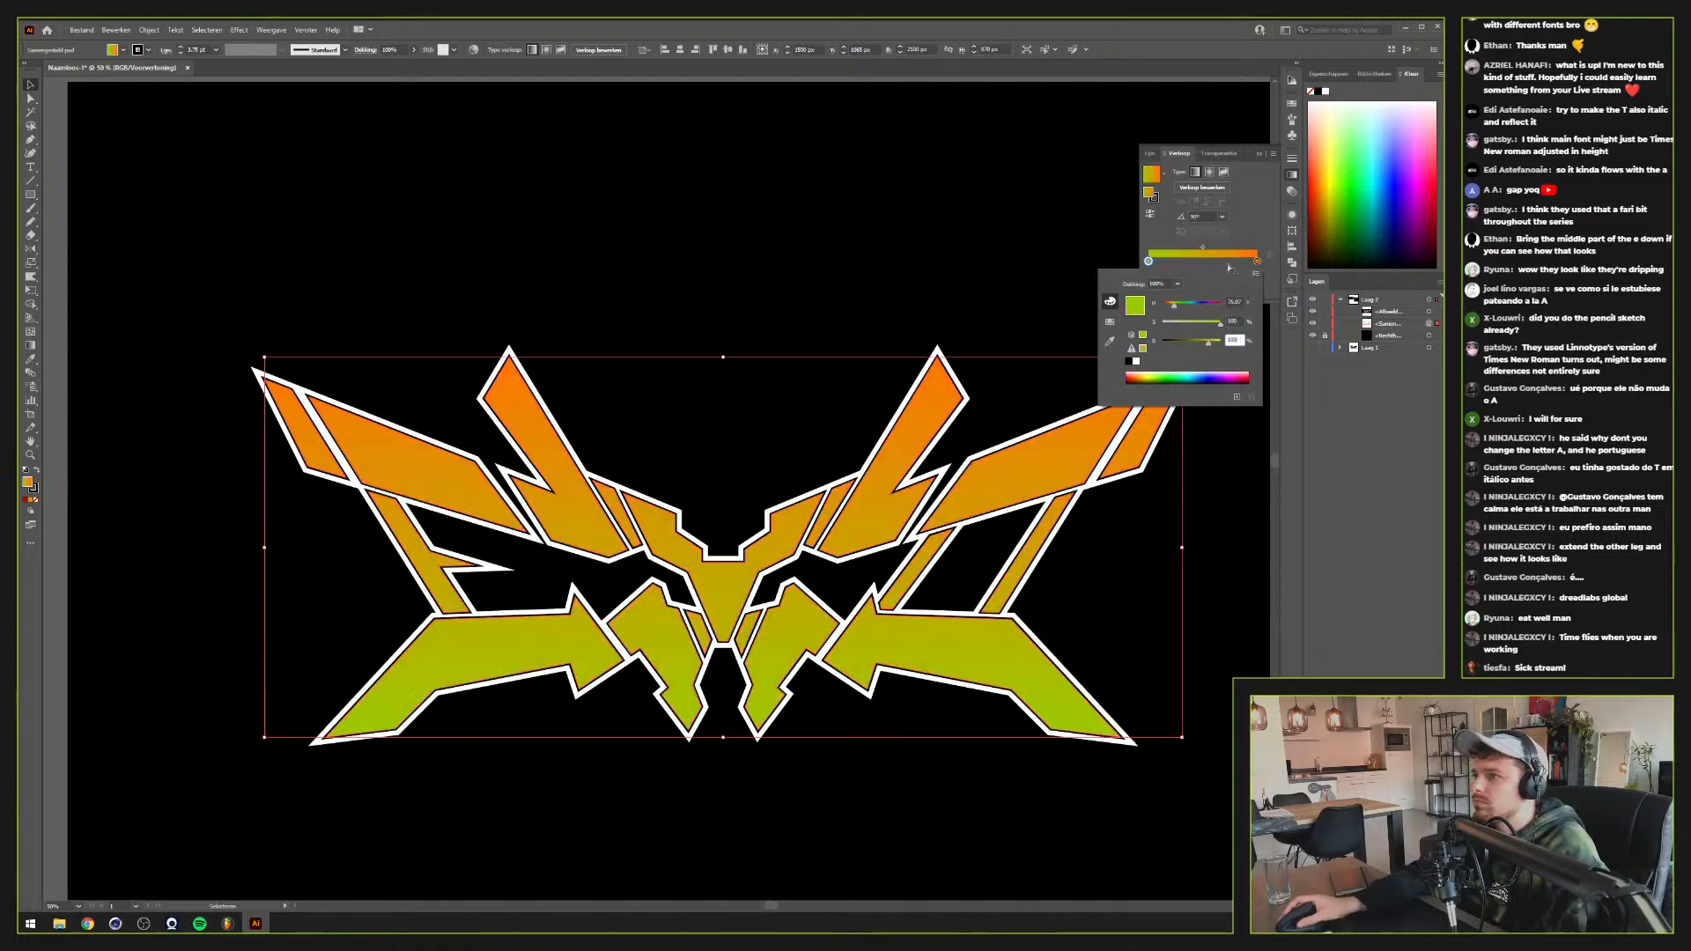
{"action": "key", "text": "Tab"}
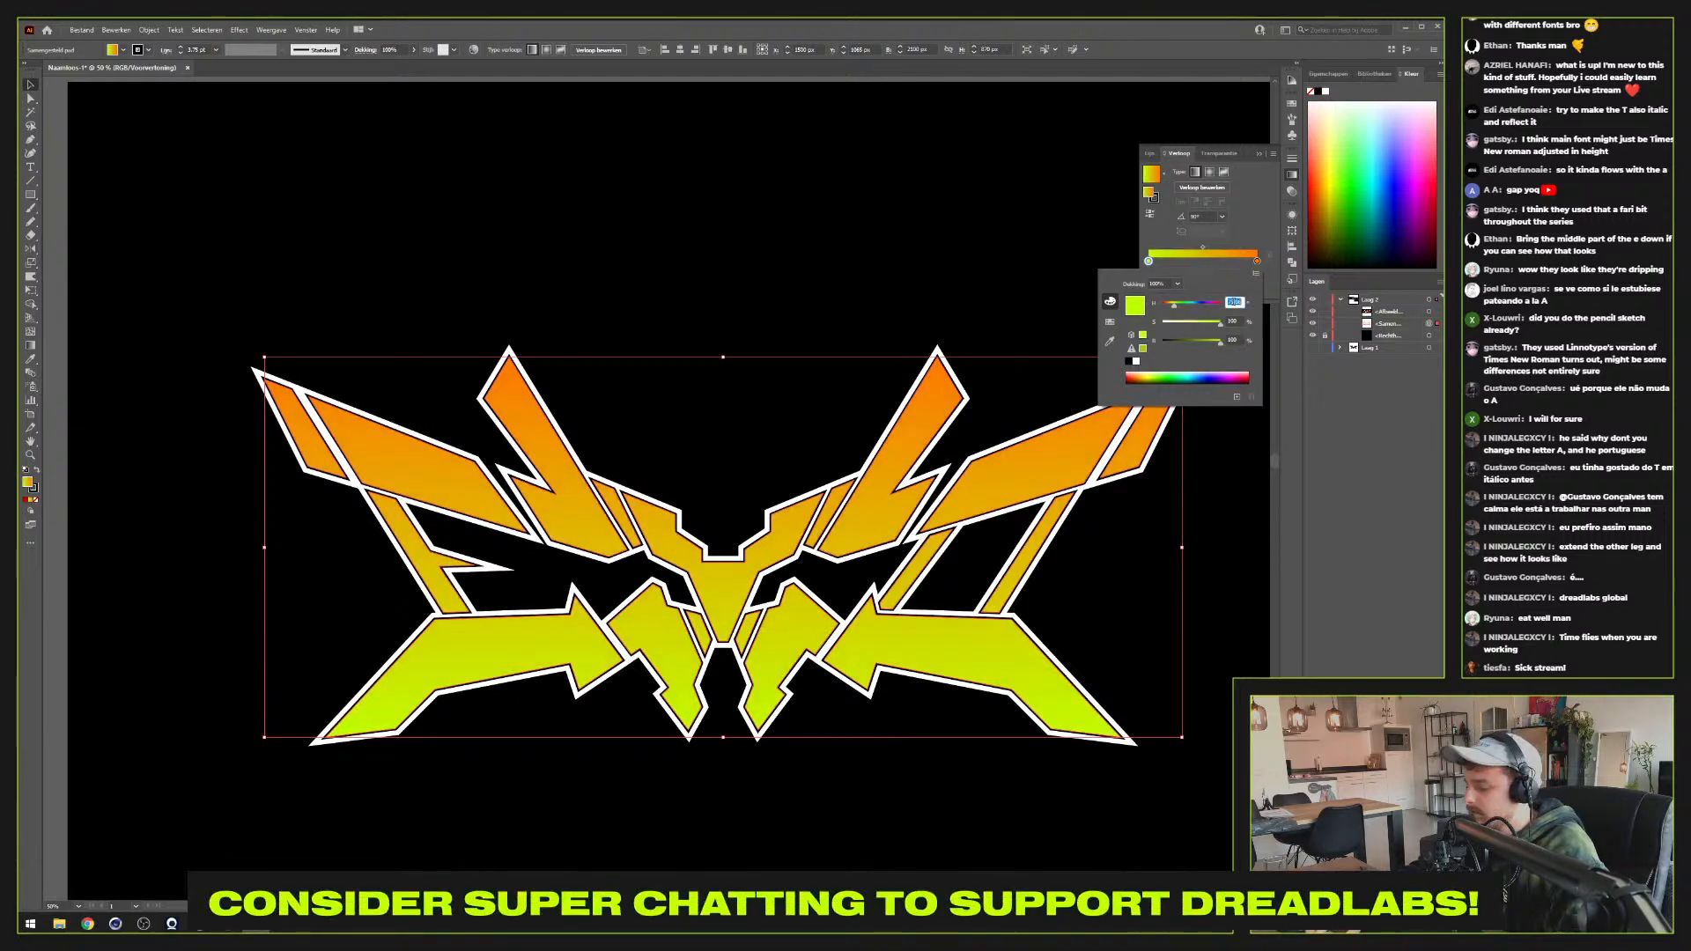
{"action": "type", "text": "75"}
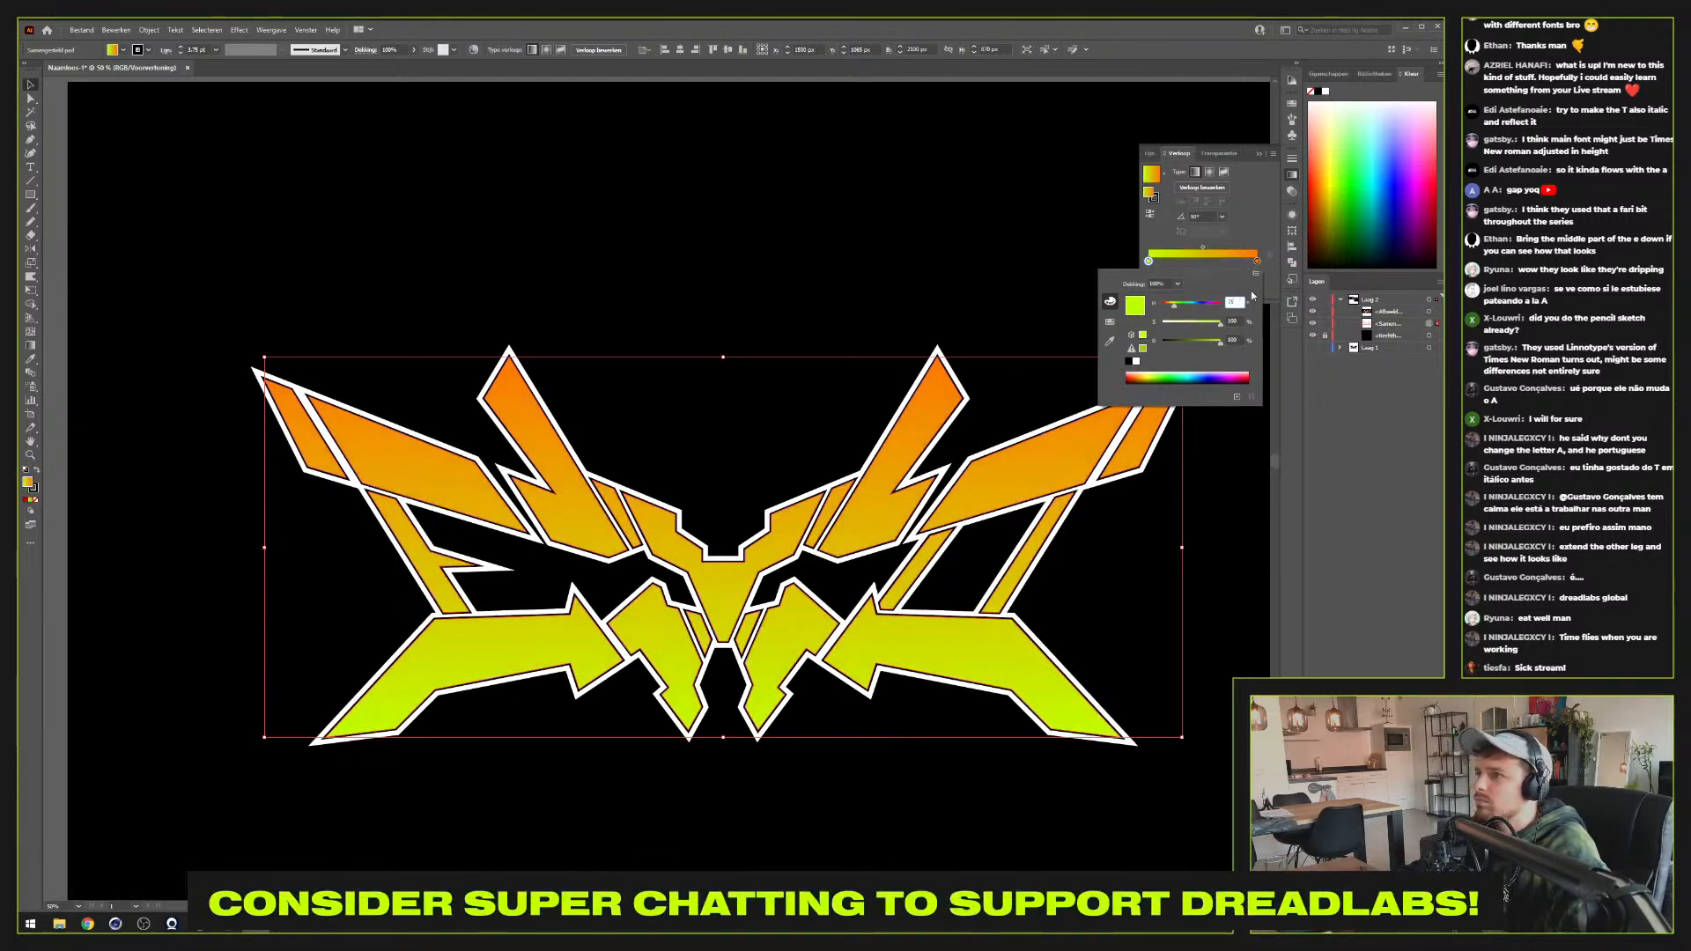
{"action": "key", "text": "Return"}
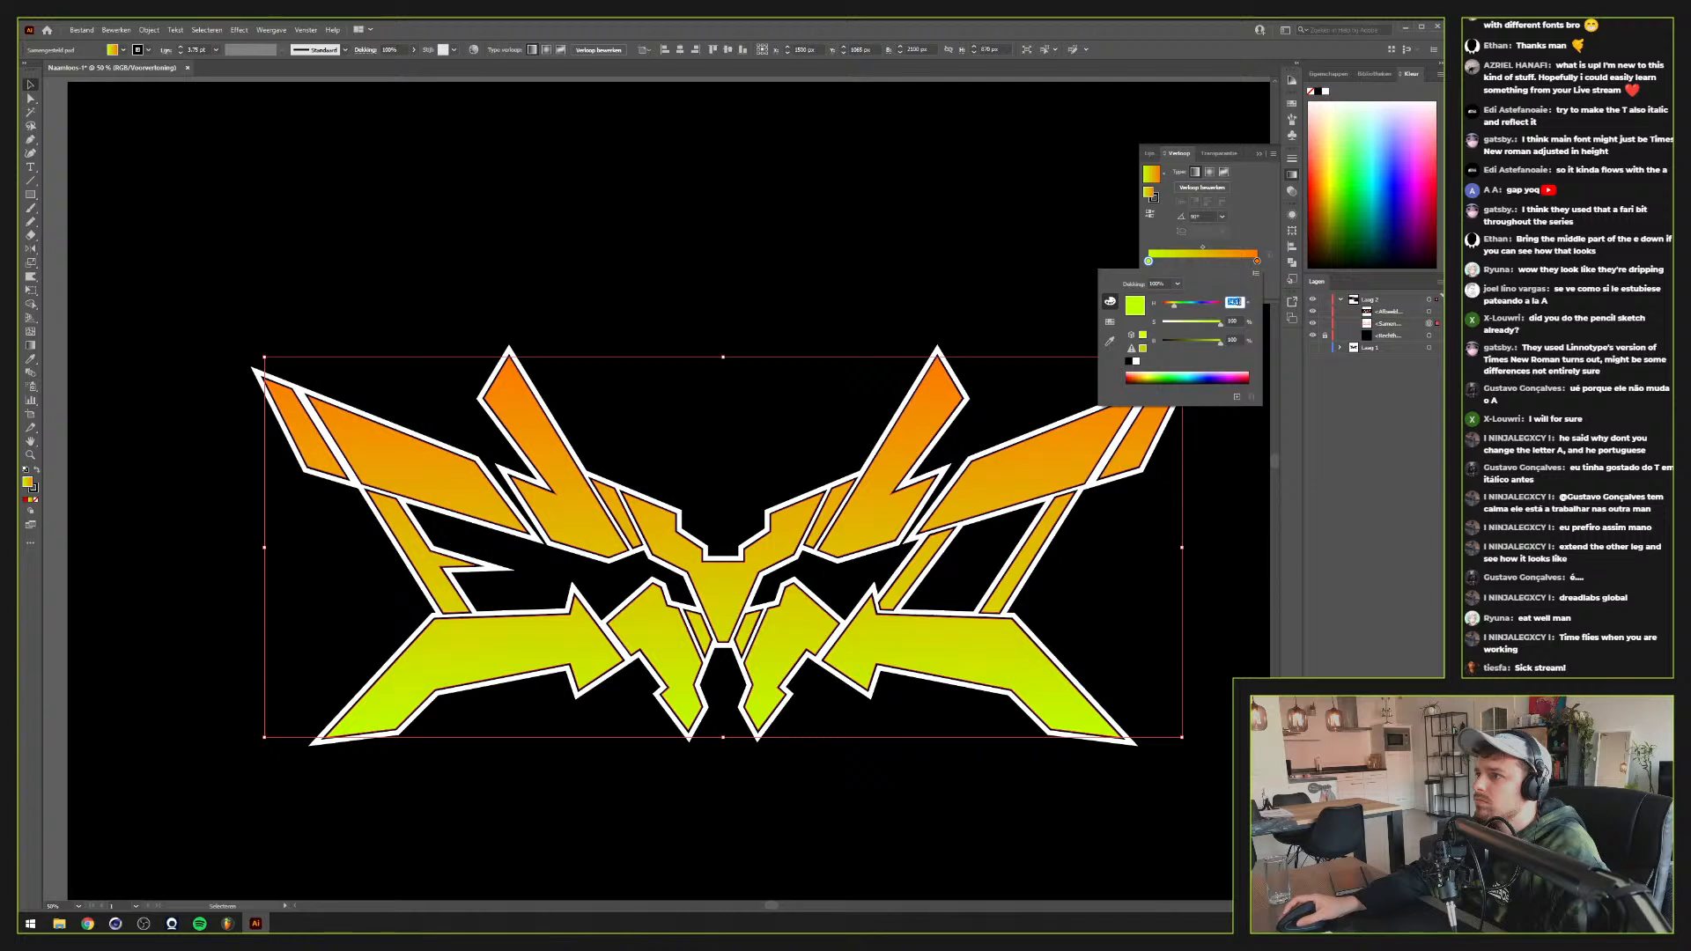
{"action": "type", "text": "70"}
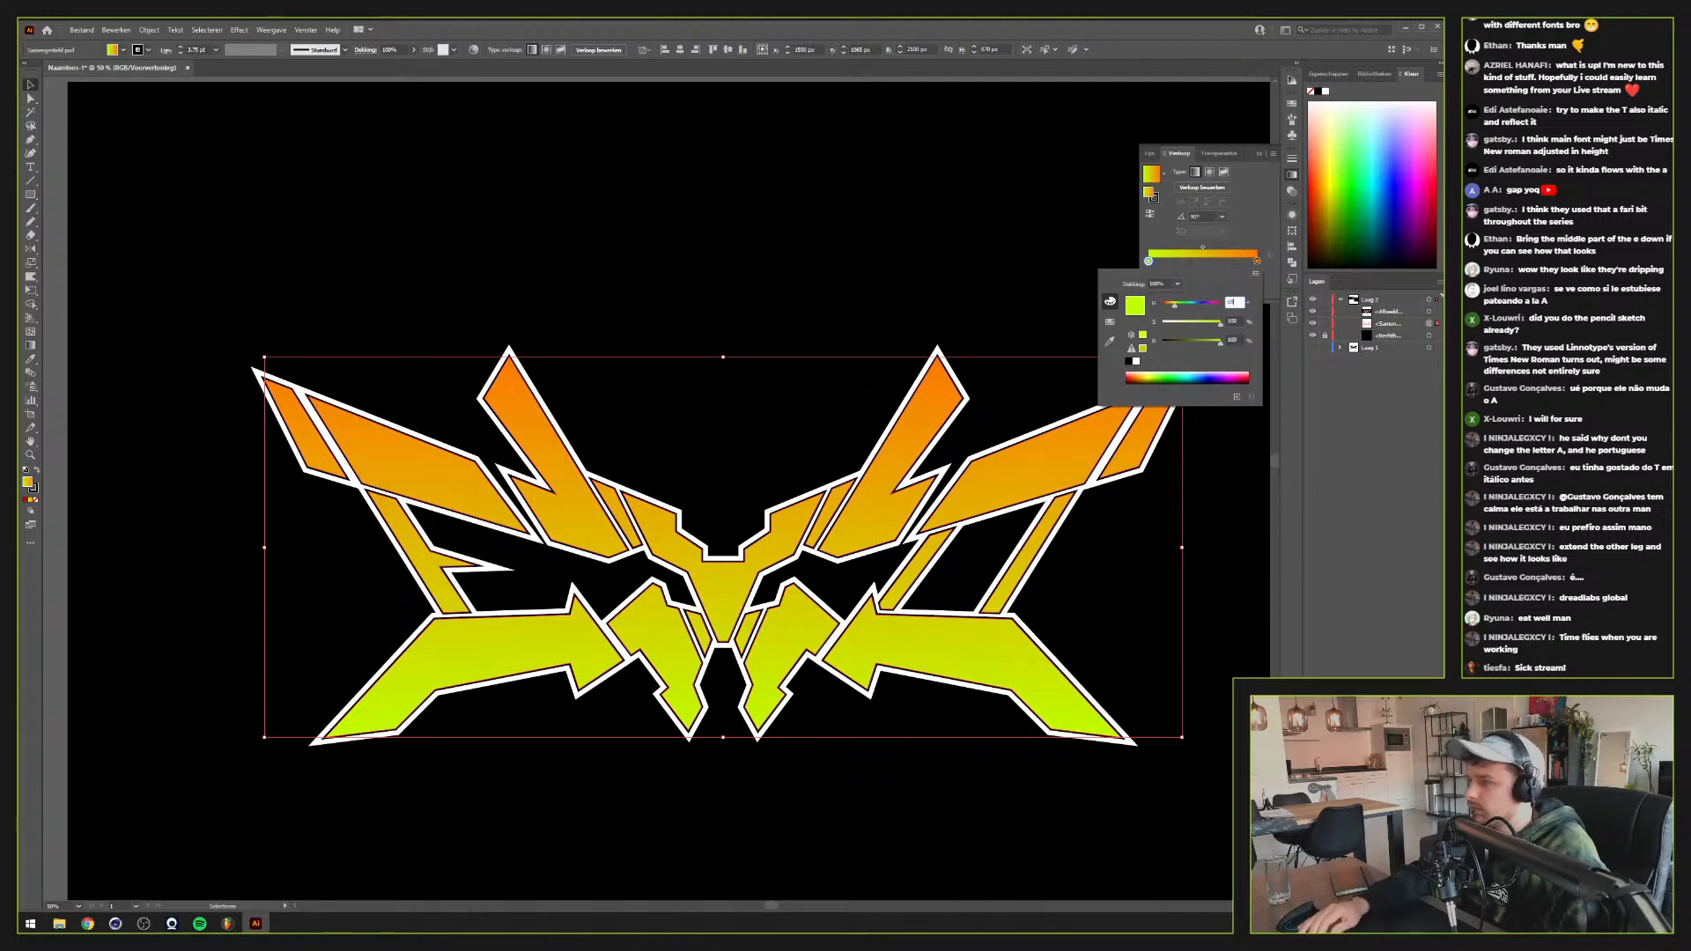
{"action": "key", "text": "Return"}
{"action": "left_click", "coordinate": [1257, 262]}
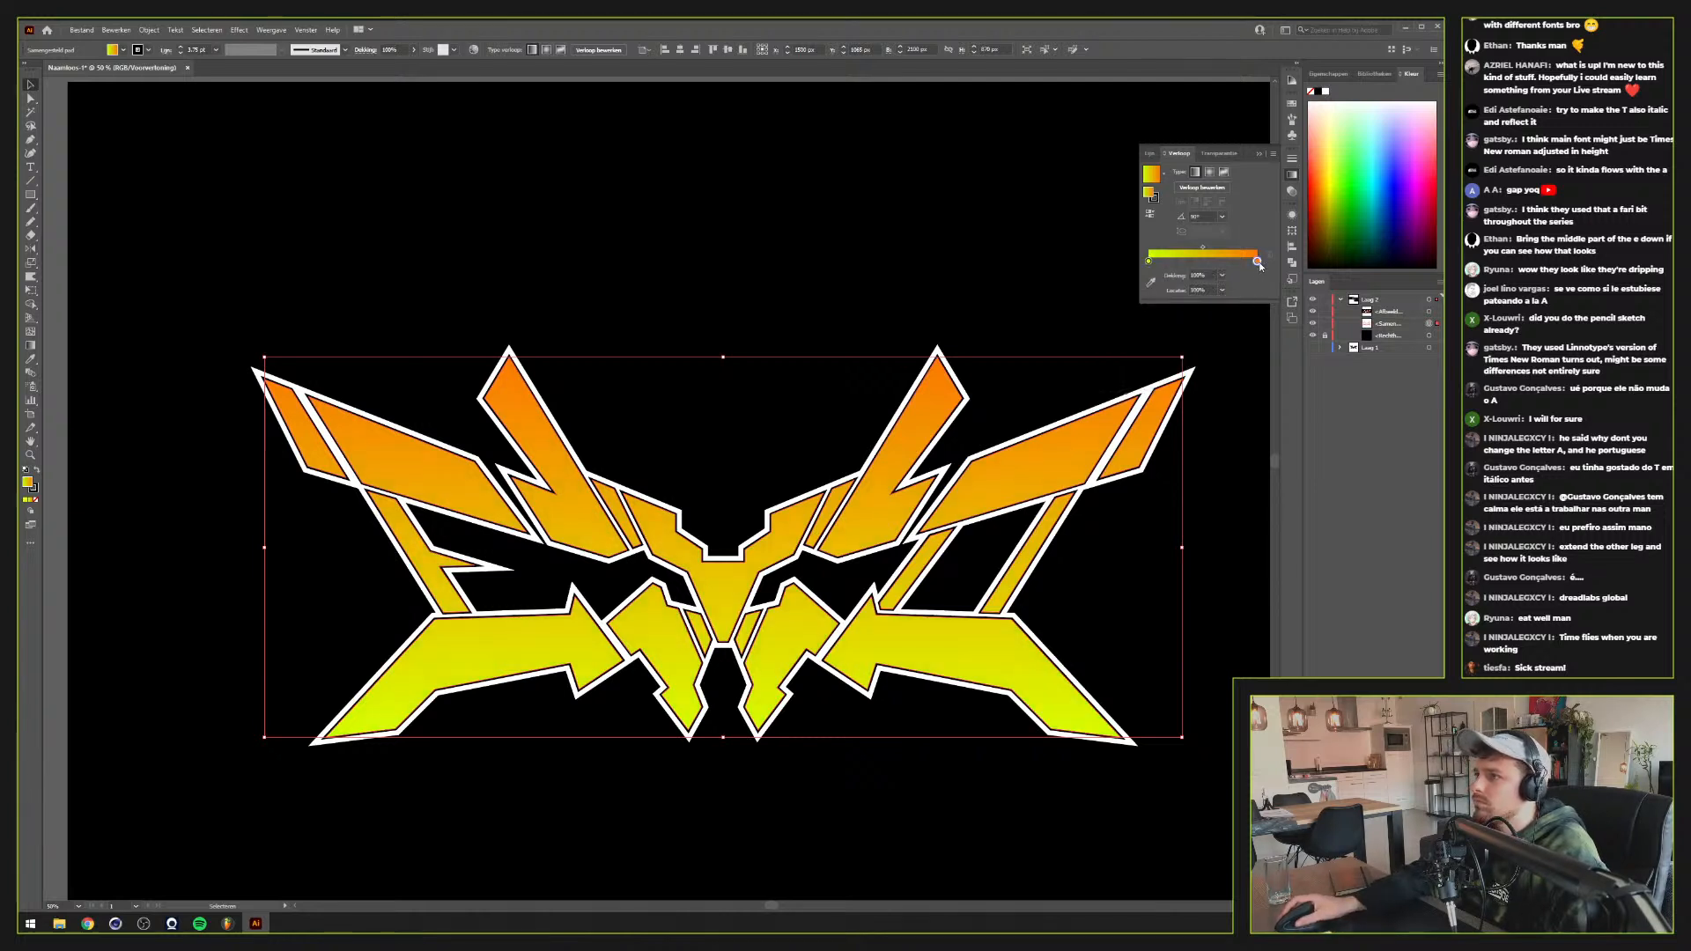
Set the hue of the gradient's orange stop to 275 to try a purple end color on the emblem
{"action": "double_click", "coordinate": [1257, 263]}
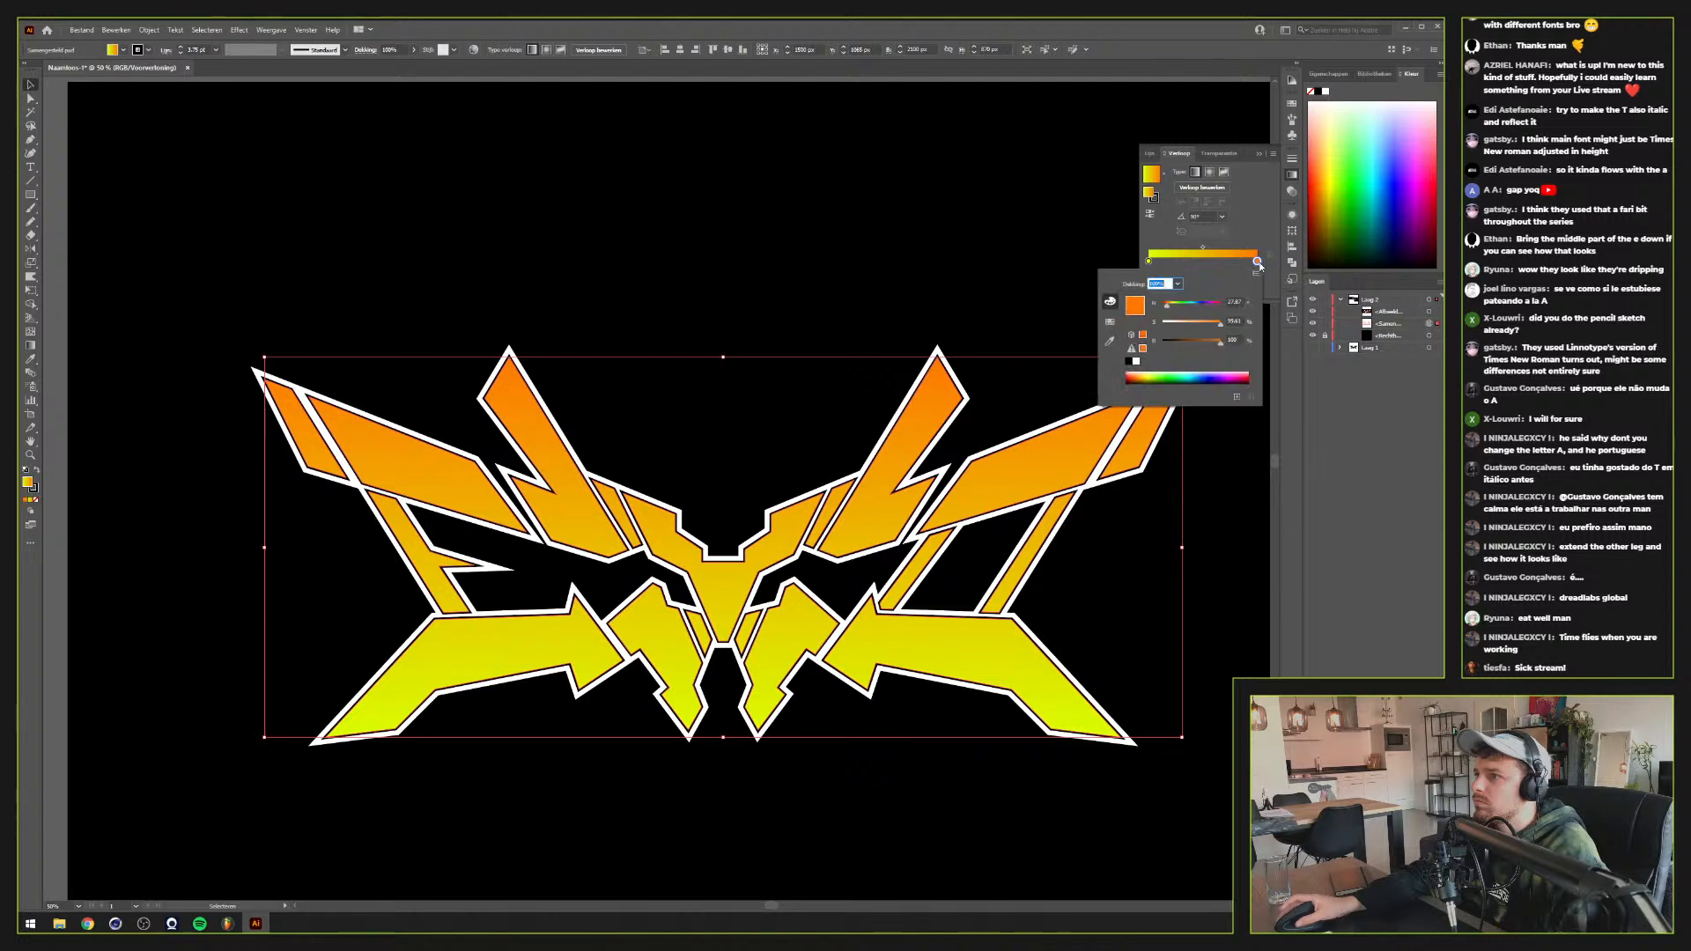
{"action": "double_click", "coordinate": [1233, 302]}
{"action": "type", "text": "275"}
{"action": "key", "text": "Tab"}
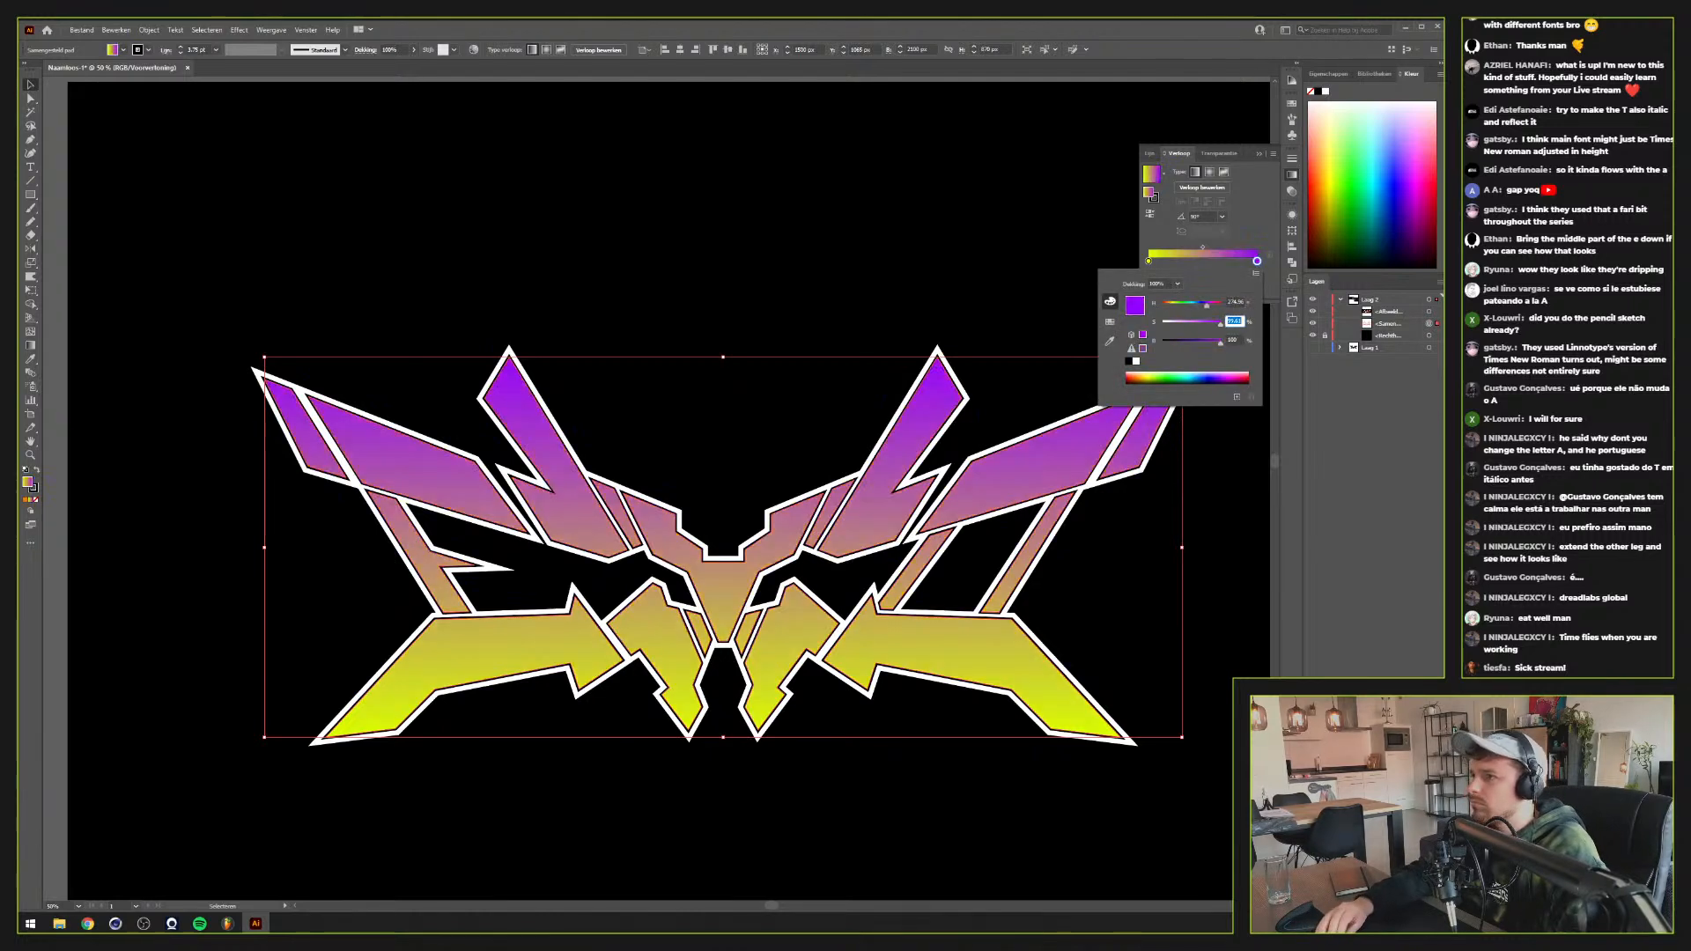
{"action": "key", "text": "Tab"}
{"action": "key", "text": "Return"}
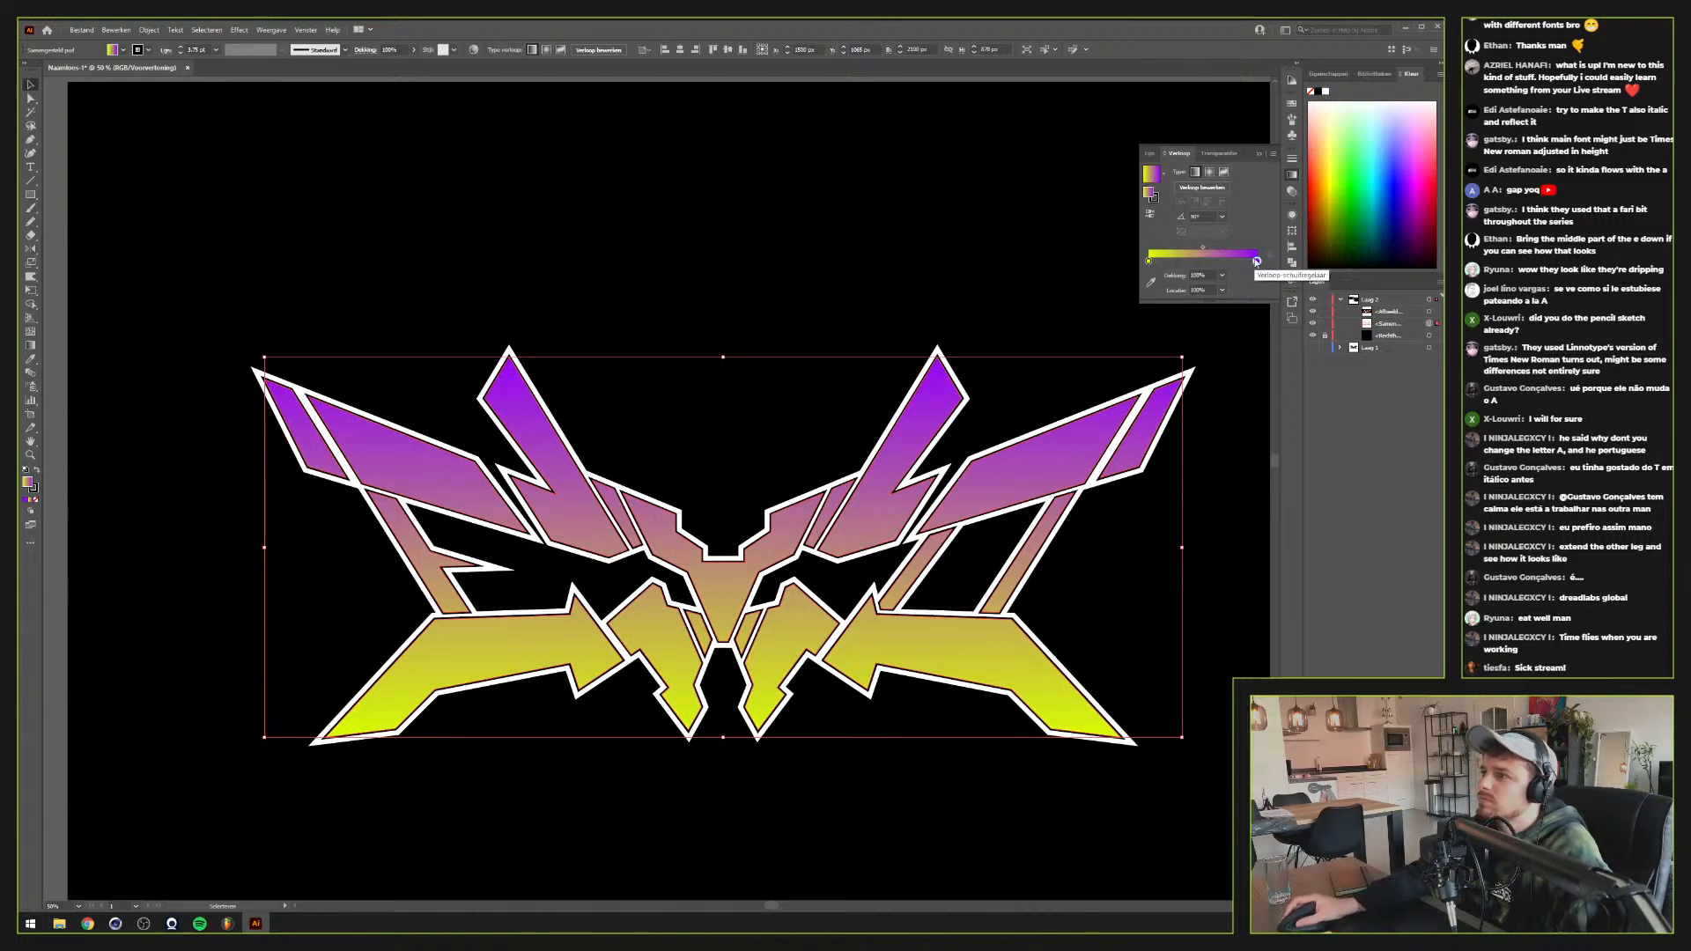
Shift the hue of the gradient's purple stop to a bright green
{"action": "mouse_move", "coordinate": [1256, 262]}
{"action": "left_mouse_down"}
{"action": "mouse_move", "coordinate": [1208, 261]}
{"action": "mouse_move", "coordinate": [1257, 261]}
{"action": "left_mouse_up"}
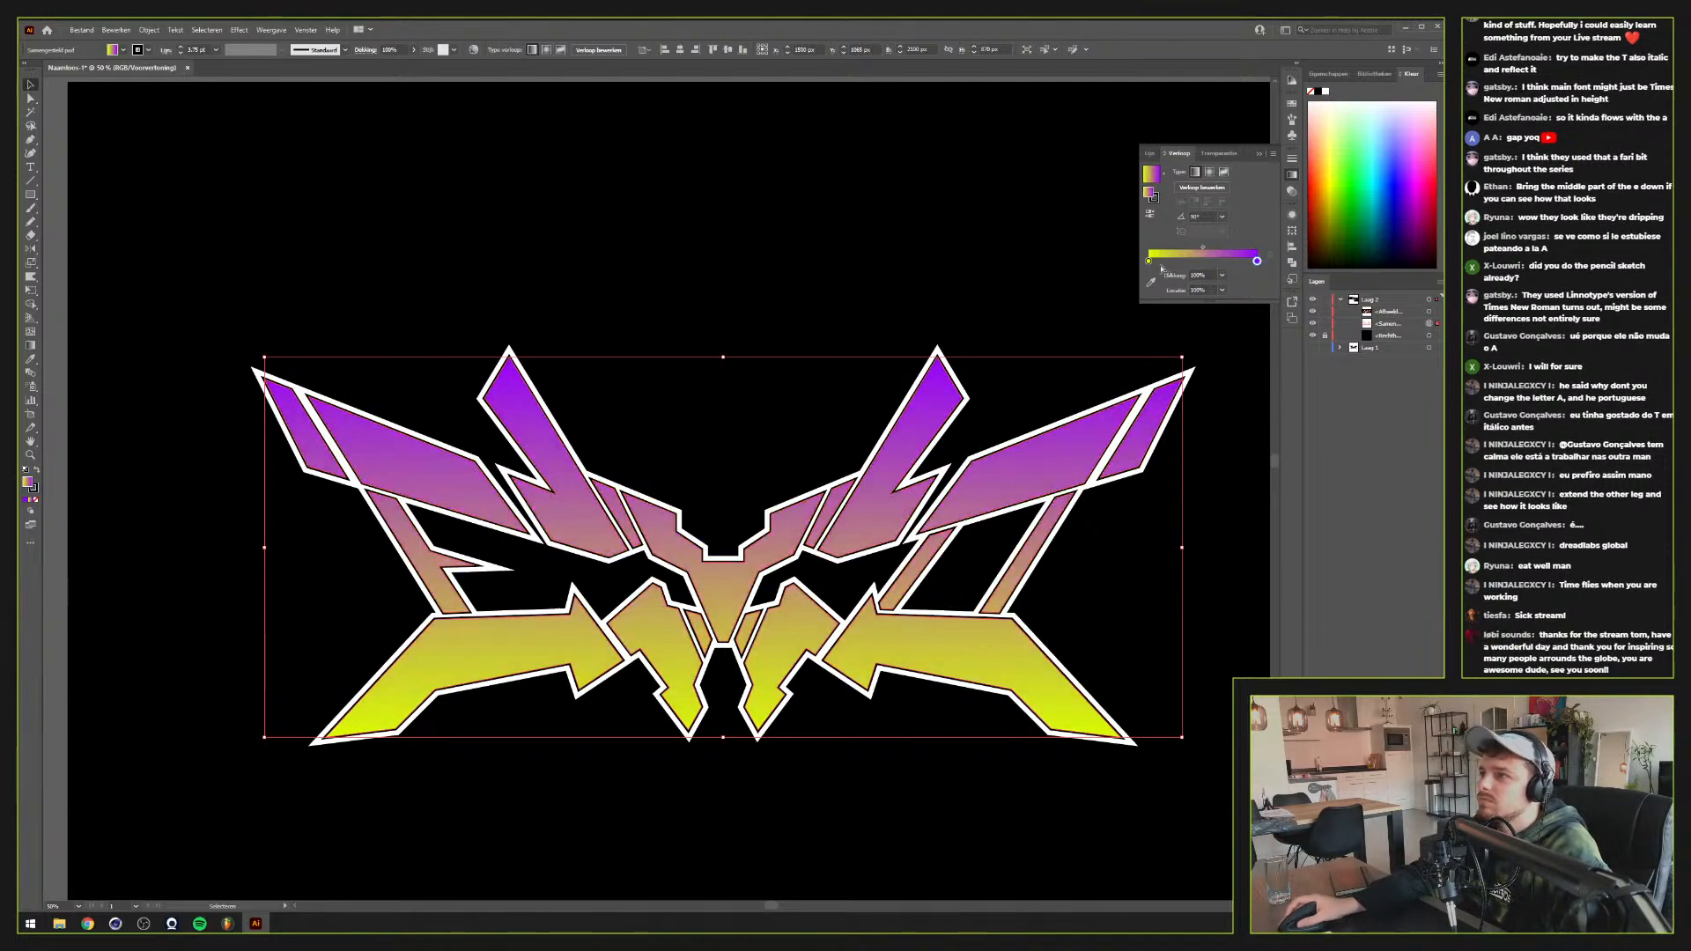
{"action": "double_click", "coordinate": [1257, 261]}
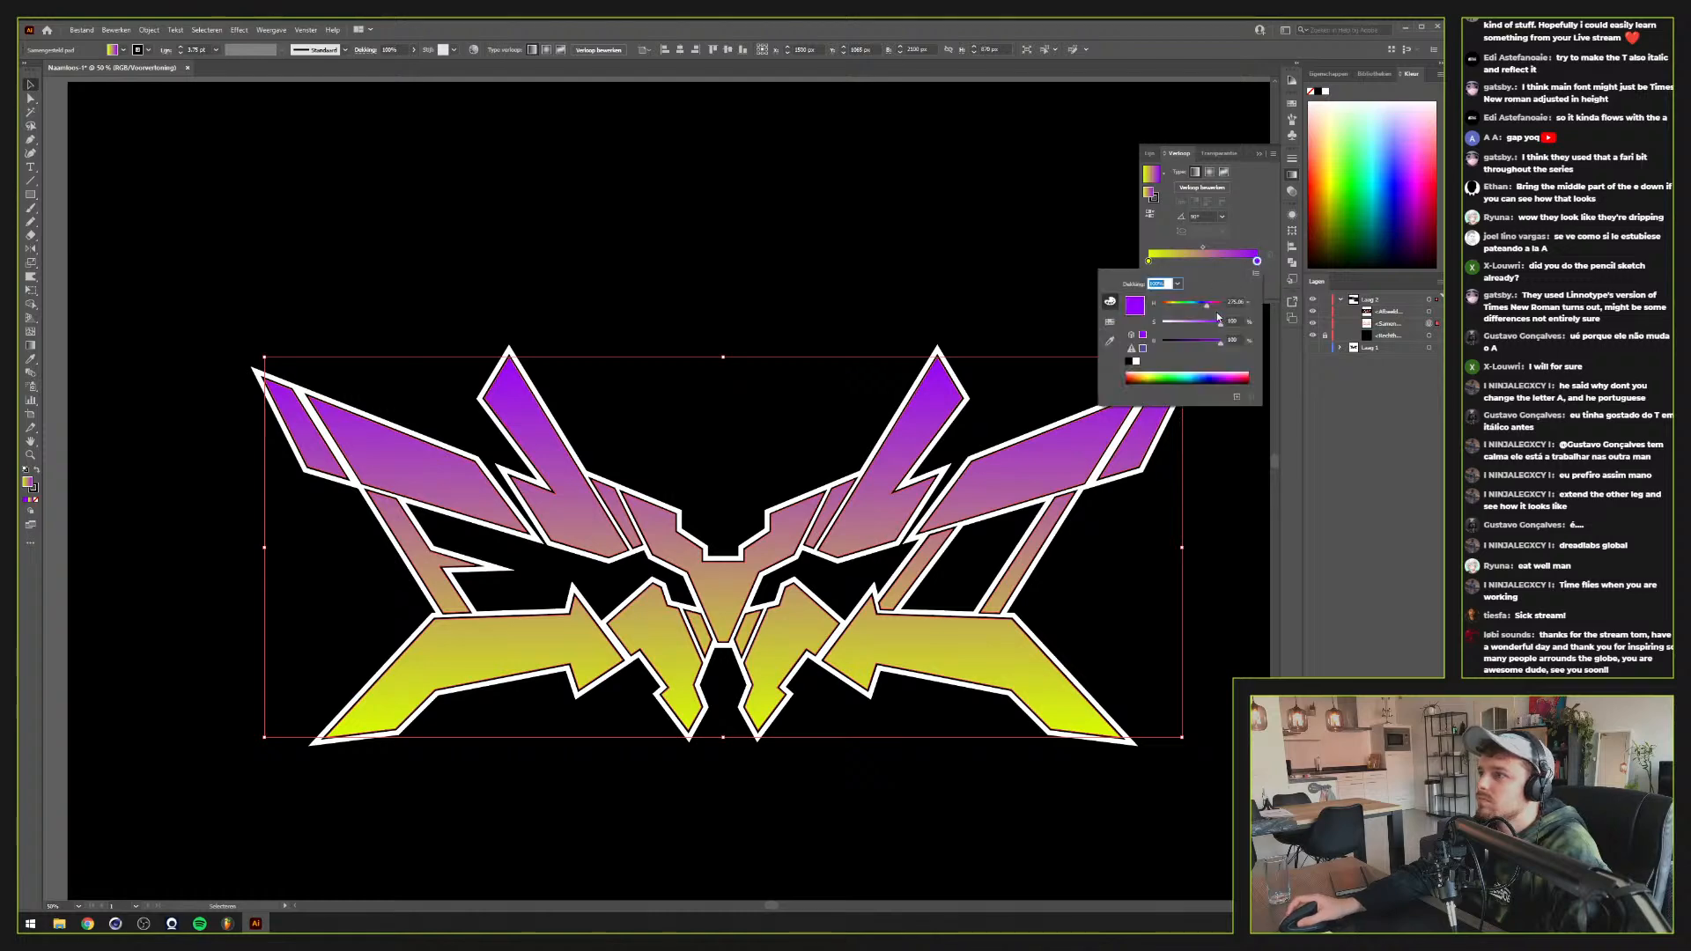
{"action": "left_click_drag", "start_coordinate": [1207, 303], "coordinate": [1182, 306]}
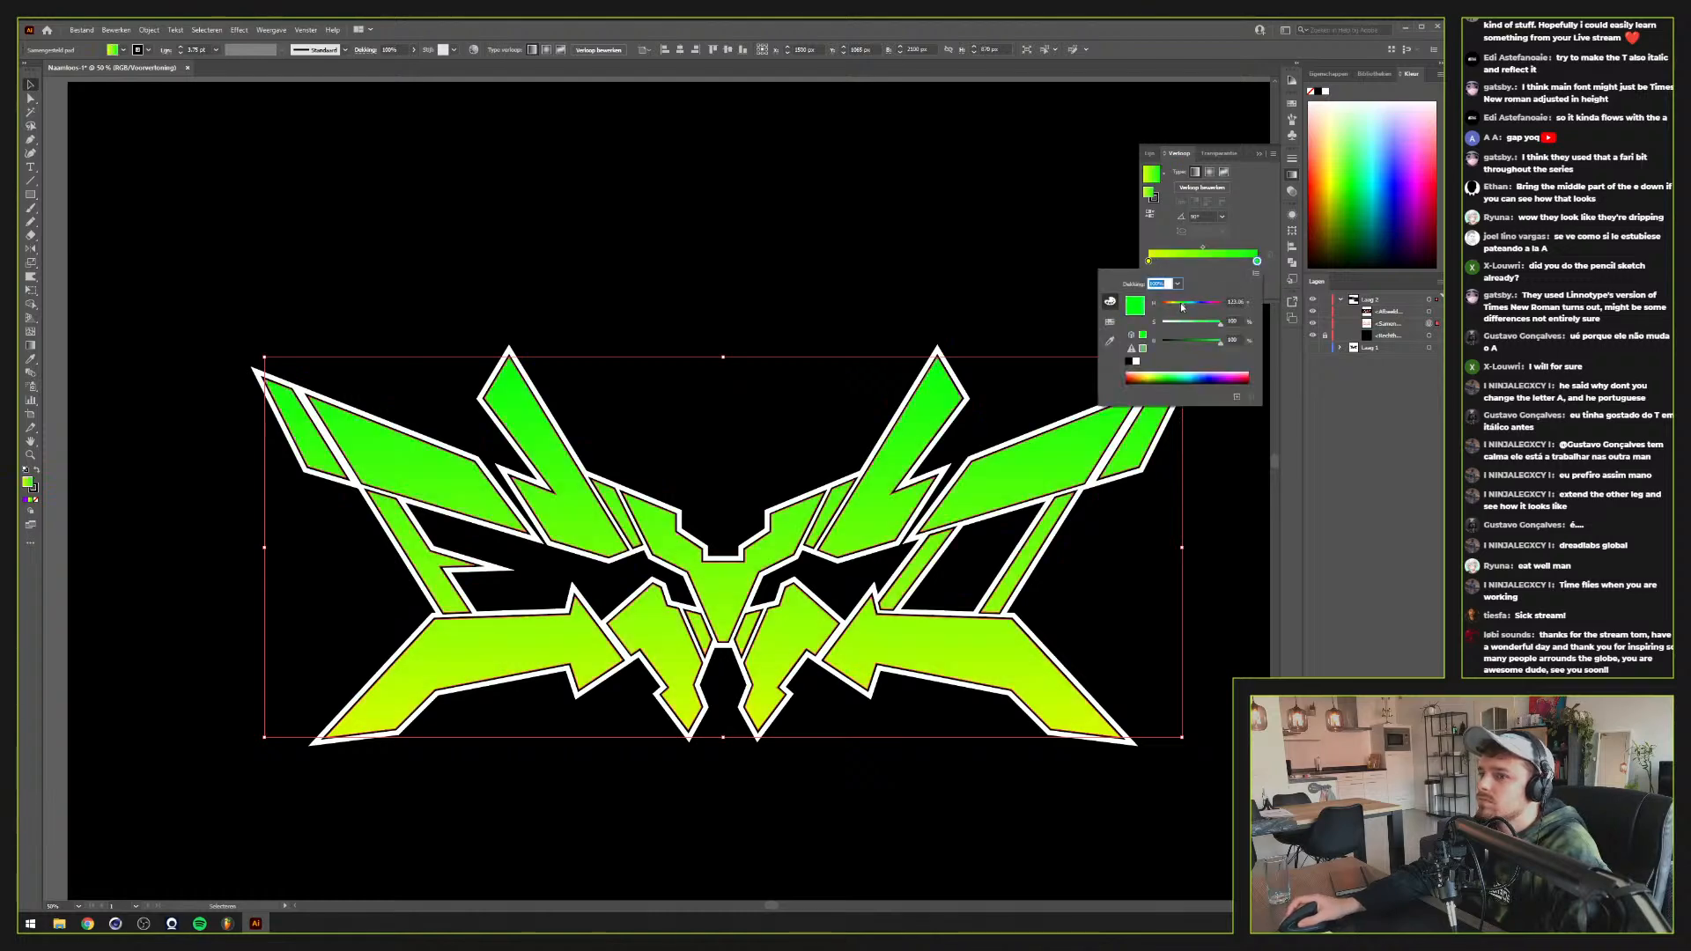
Shift the hue of the gradient's yellow-green stop to a warmer golden yellow and deselect the emblem
{"action": "left_click", "coordinate": [1149, 262]}
{"action": "left_click", "coordinate": [1150, 262]}
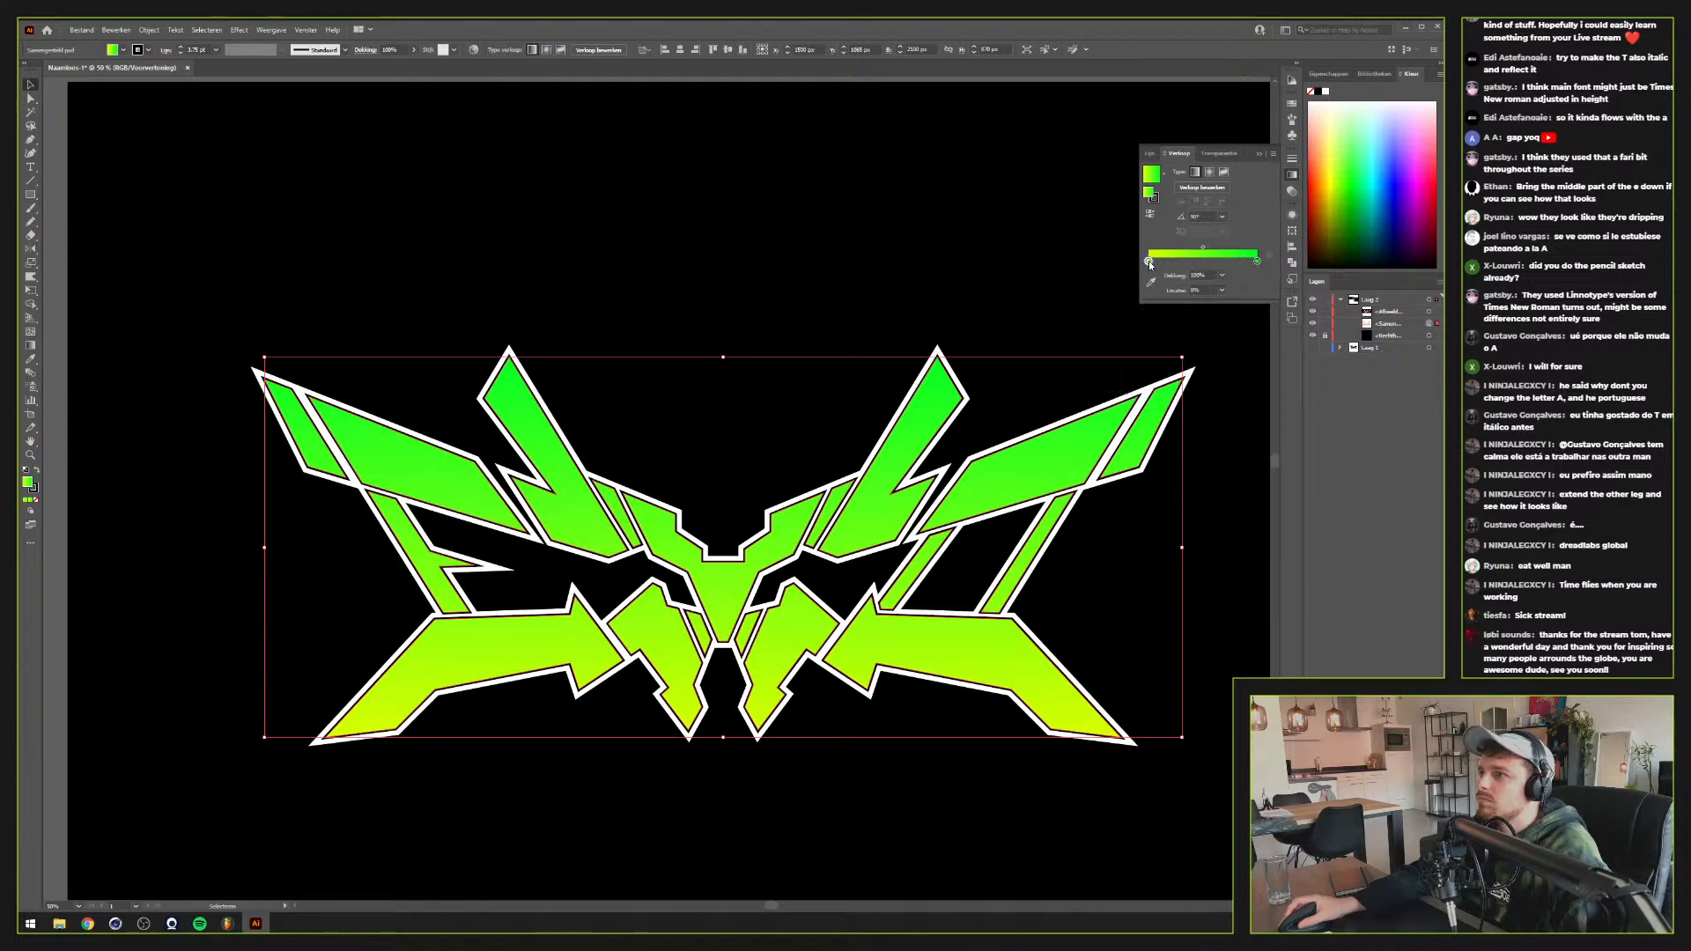
{"action": "double_click", "coordinate": [1148, 261]}
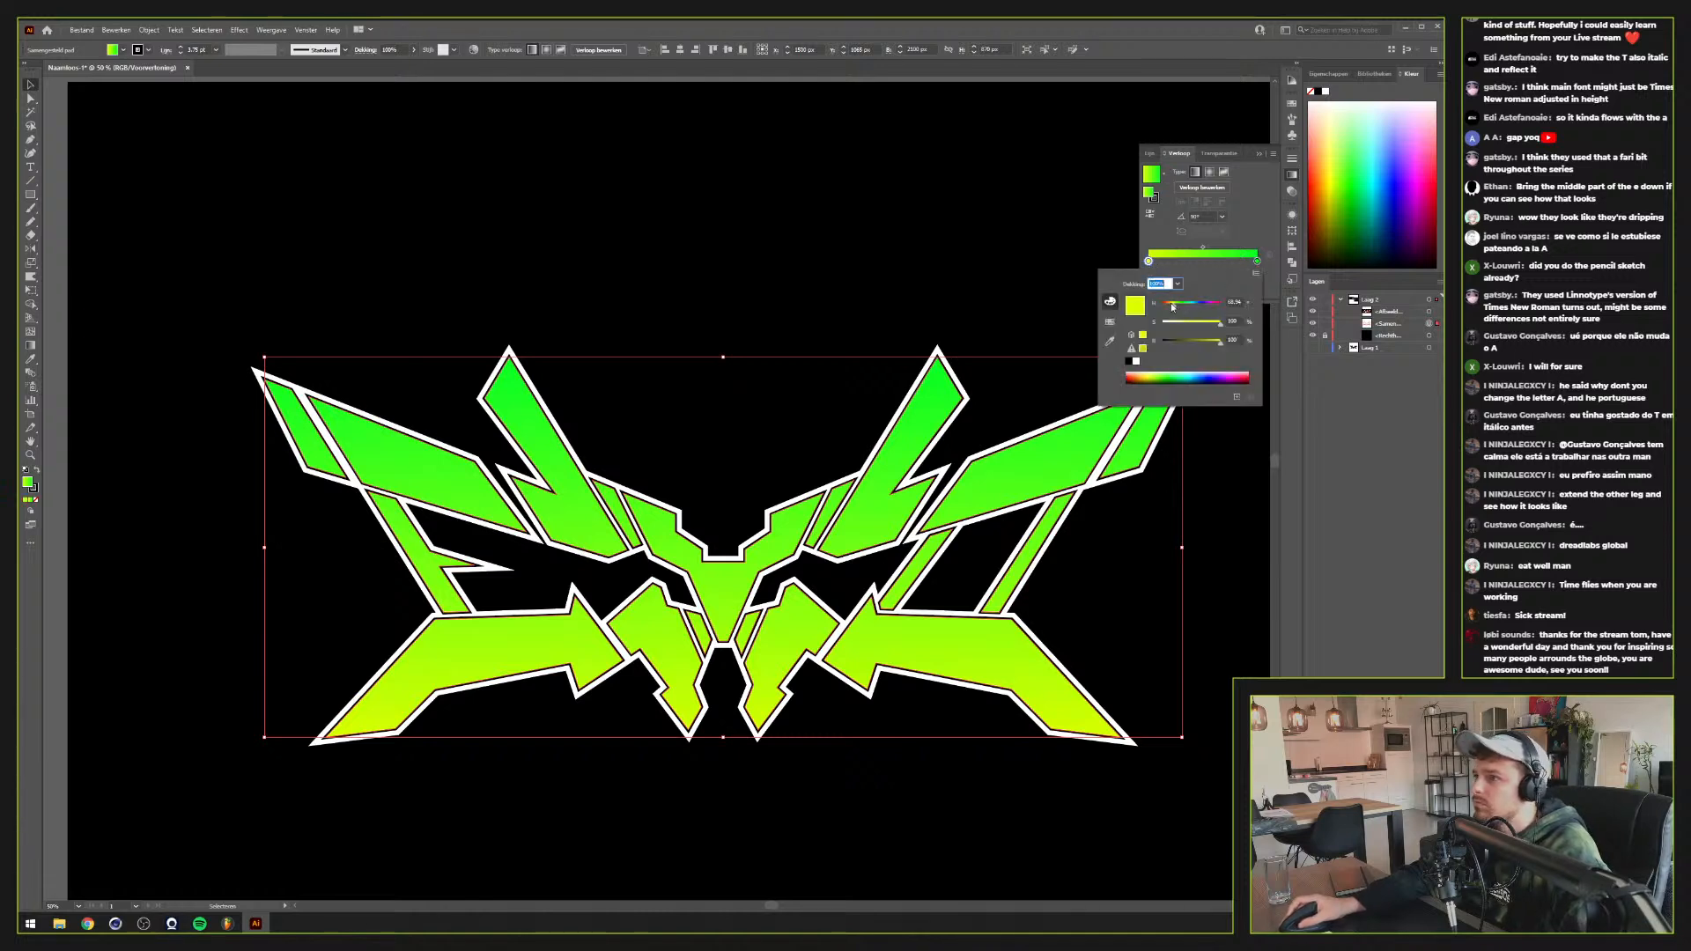
{"action": "left_click_drag", "start_coordinate": [1173, 307], "coordinate": [1172, 309]}
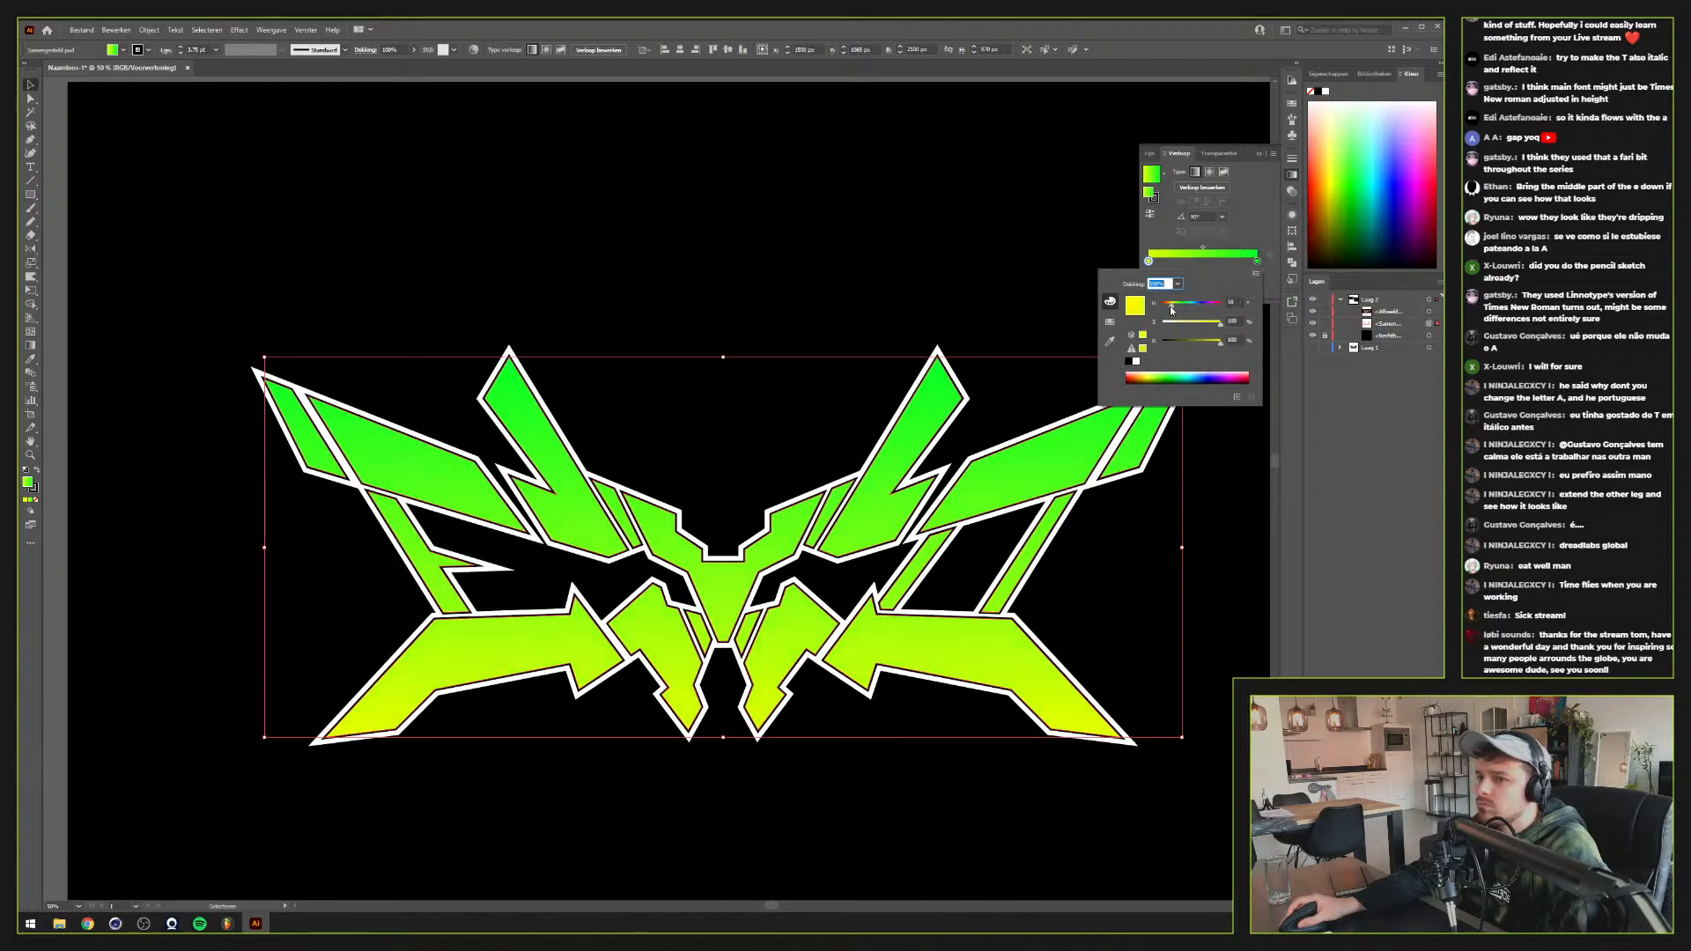
{"action": "left_click", "coordinate": [1008, 319]}
{"action": "left_click", "coordinate": [1019, 316]}
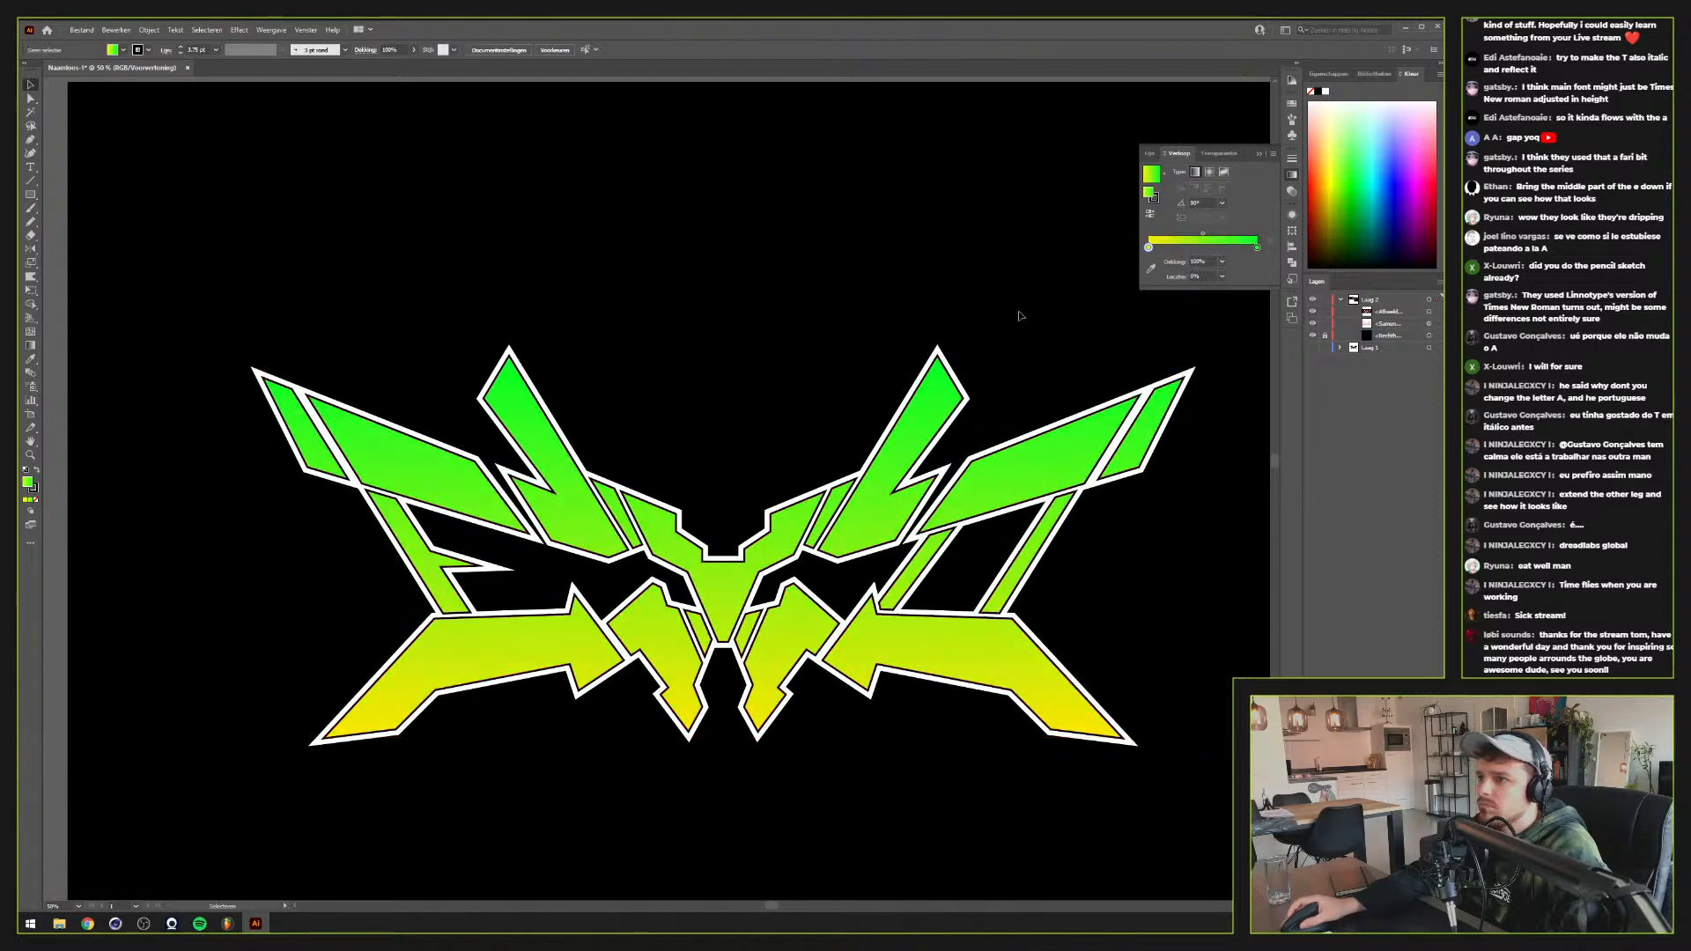
Delete the orange-red reference logo image beside the emblem's artboard
{"action": "scroll", "coordinate": [881, 370], "scroll_direction": "down", "scroll_amount": 2}
{"action": "scroll", "coordinate": [793, 414], "scroll_direction": "up", "scroll_amount": 1}
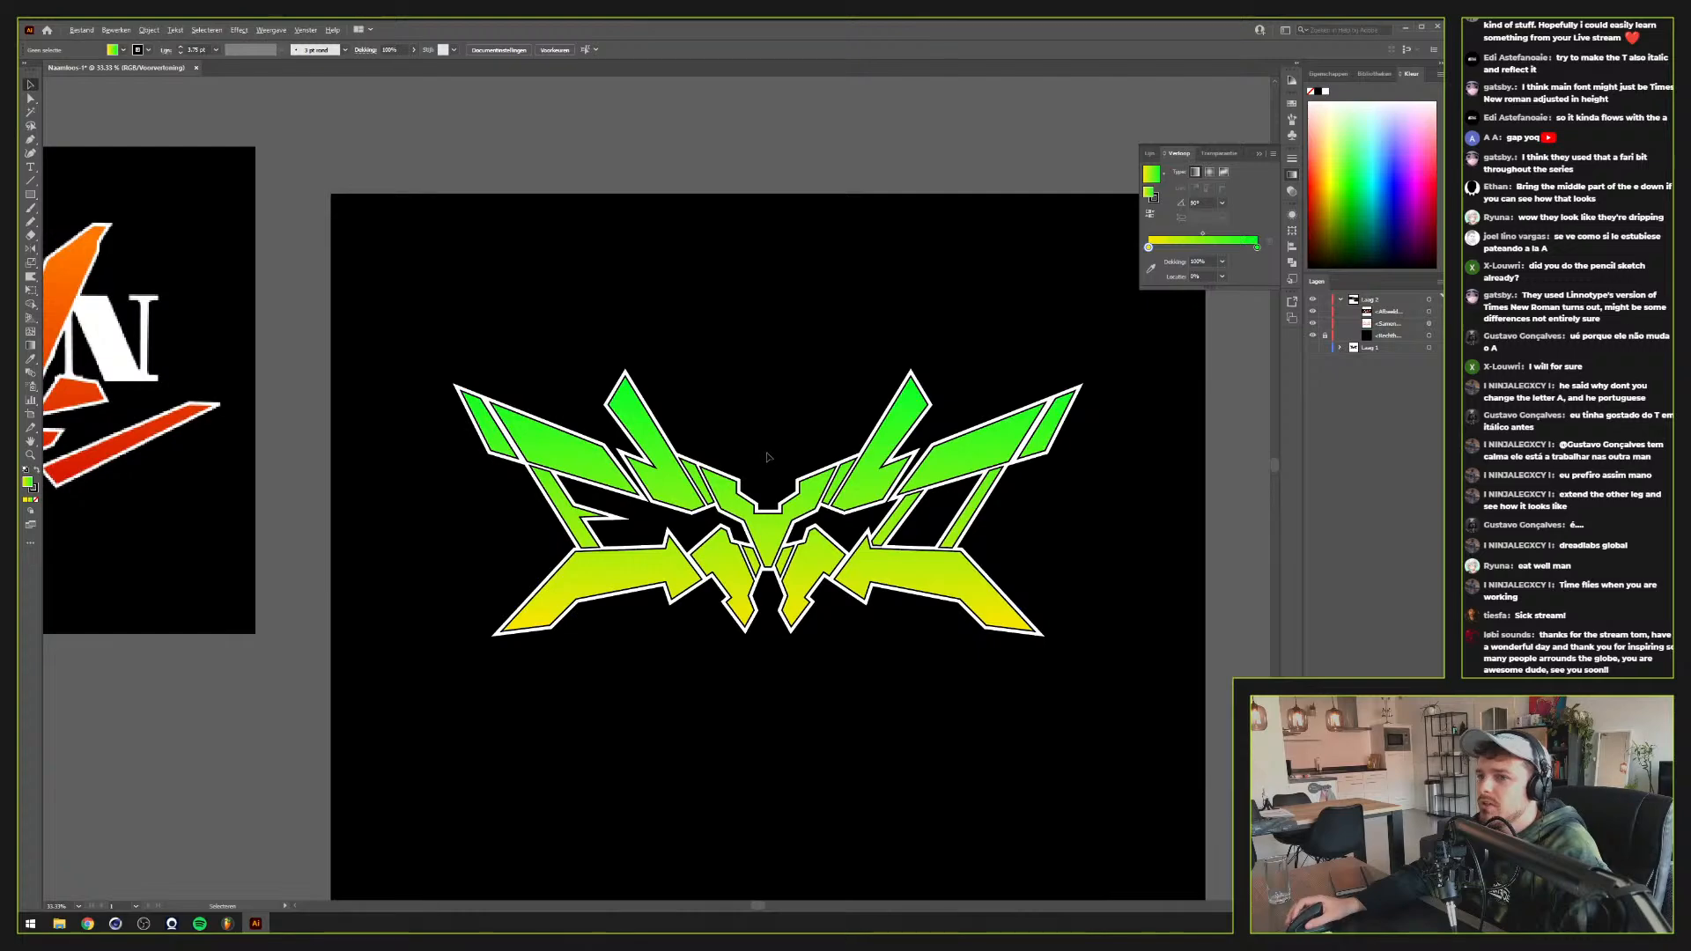
{"action": "left_click", "coordinate": [214, 420]}
{"action": "key", "text": "Delete"}
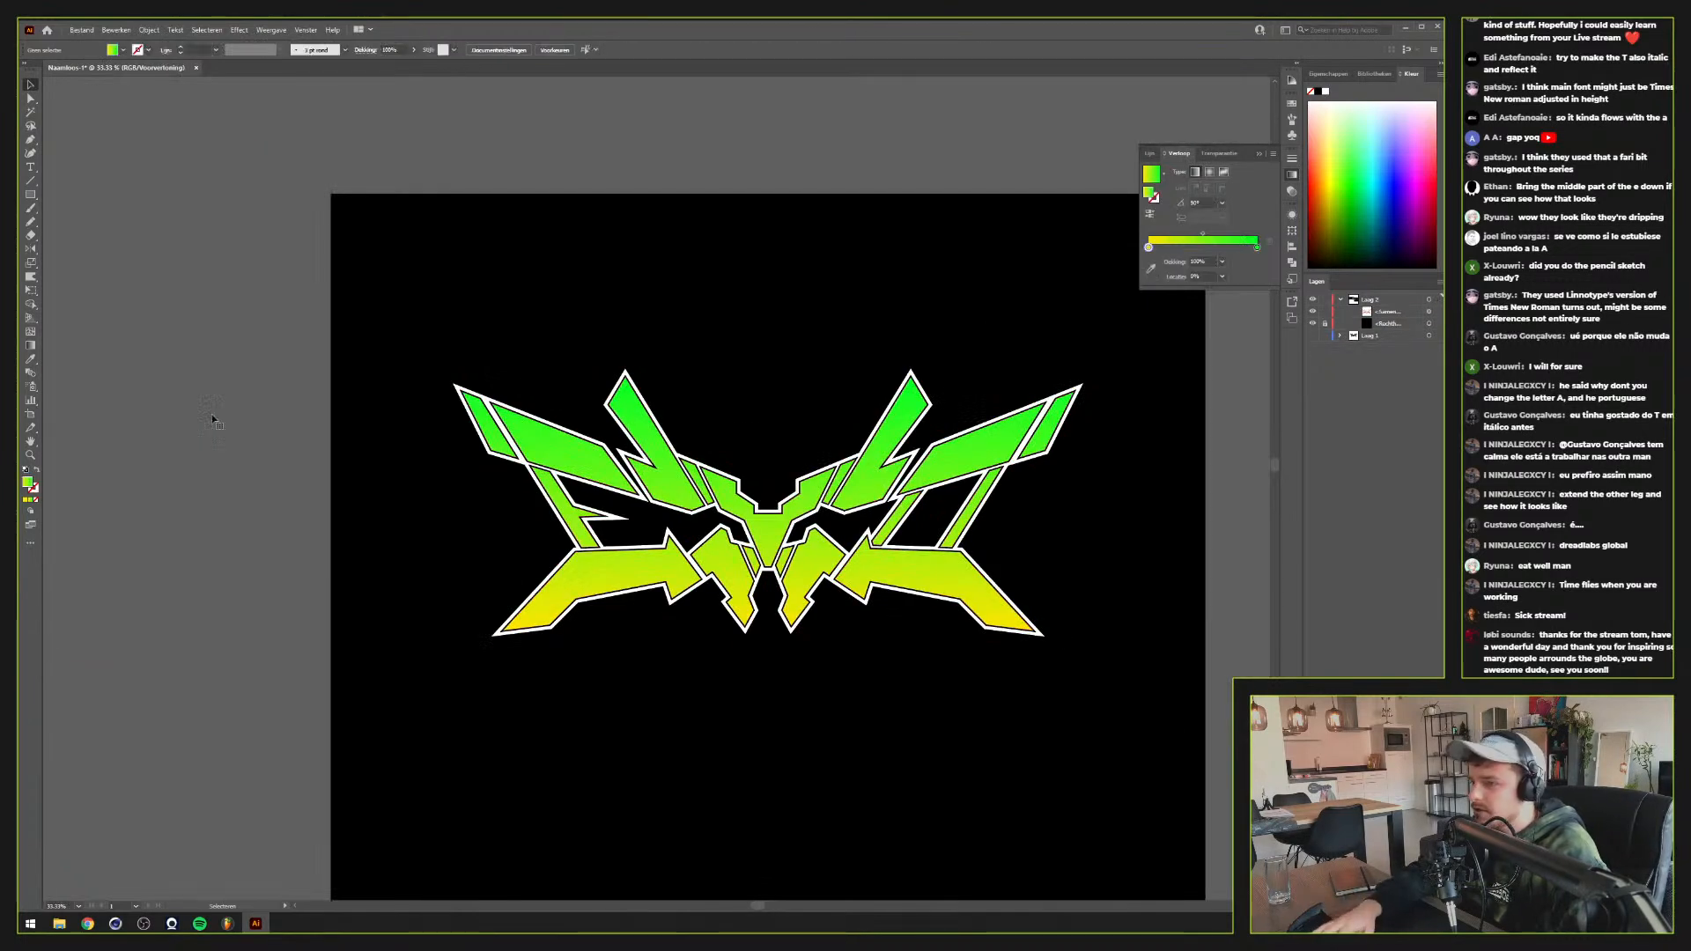
{"action": "scroll", "coordinate": [659, 491], "scroll_direction": "up", "scroll_amount": 1}
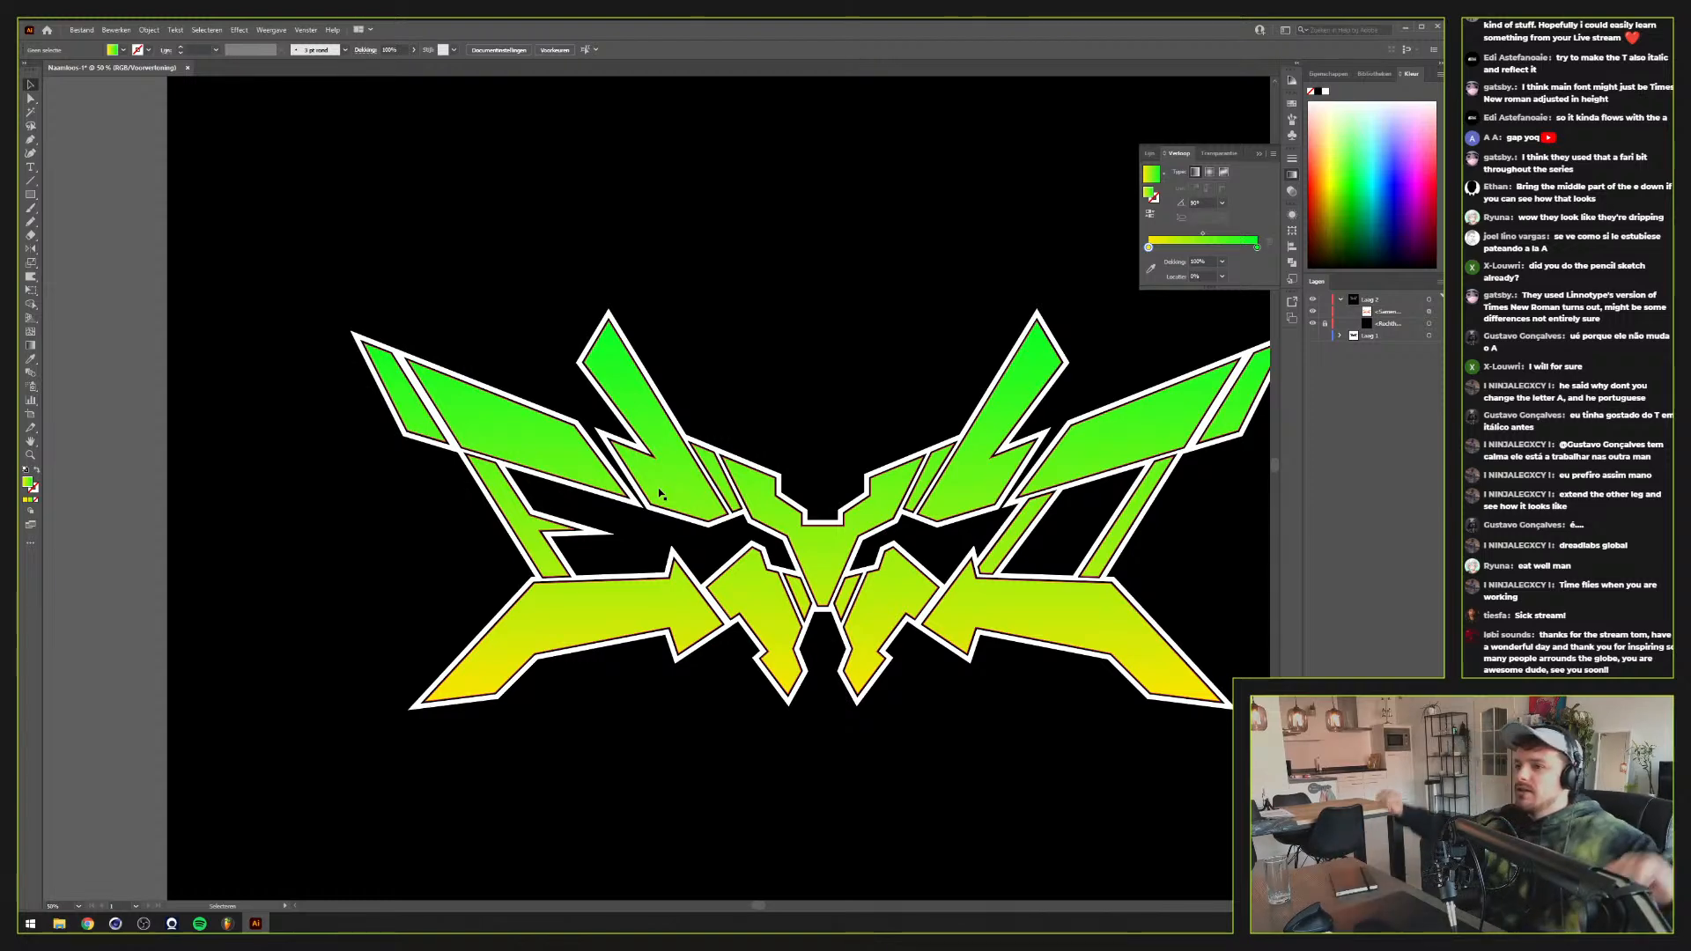
{"action": "left_click_drag", "start_coordinate": [905, 536], "coordinate": [803, 602]}
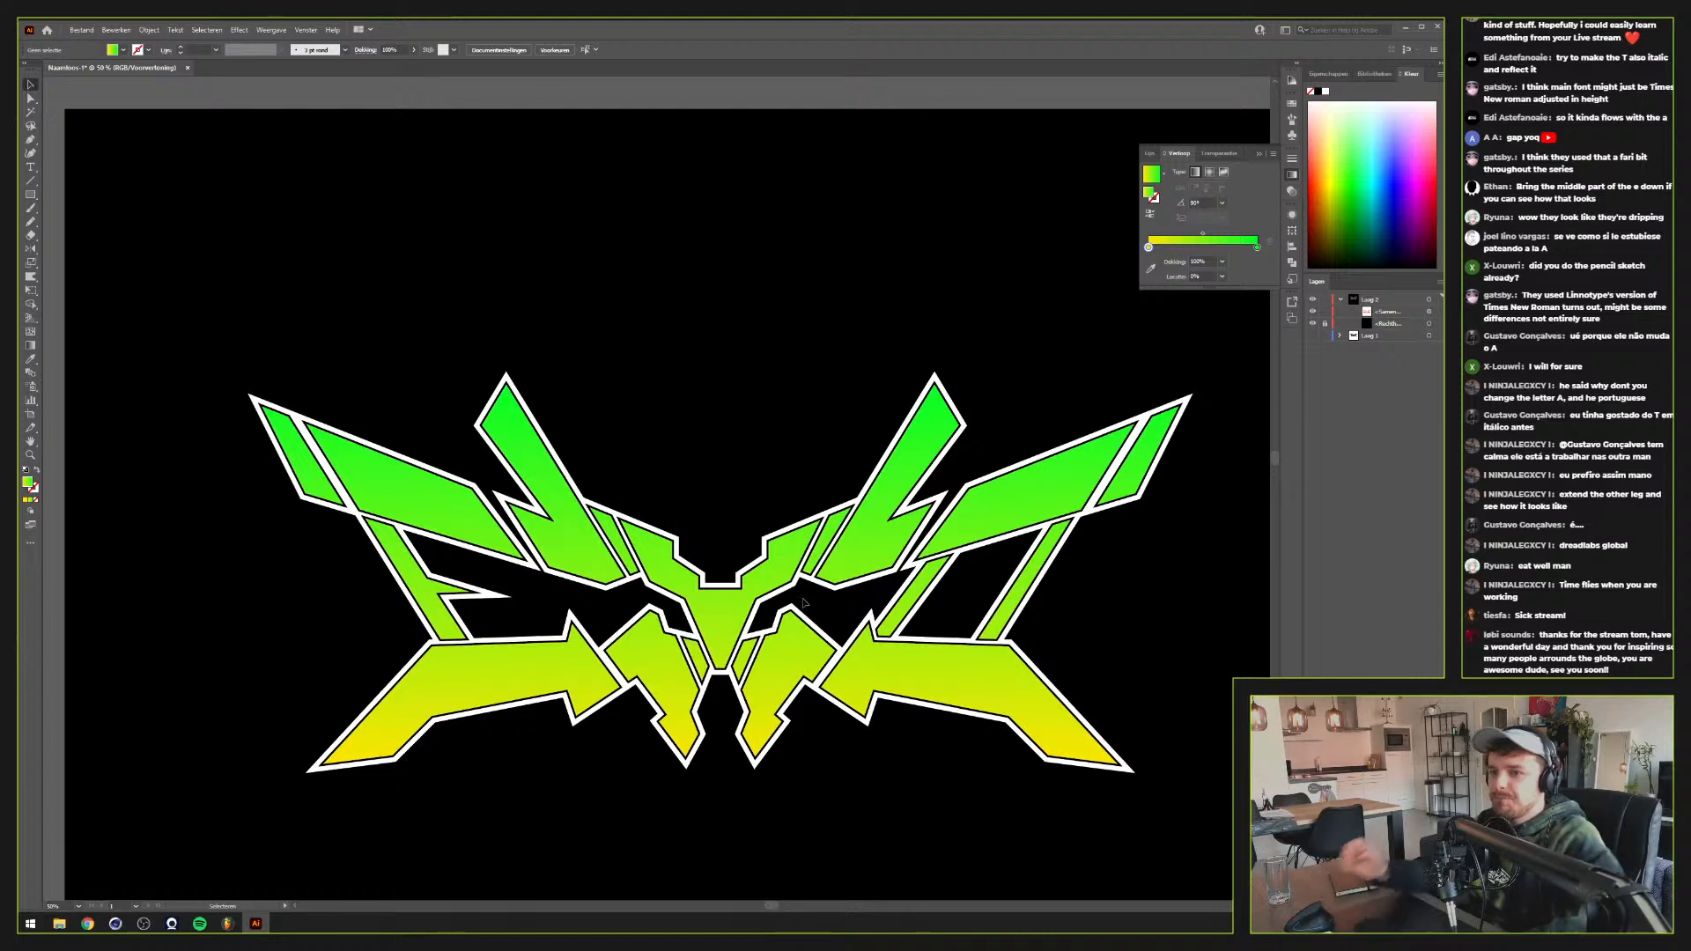